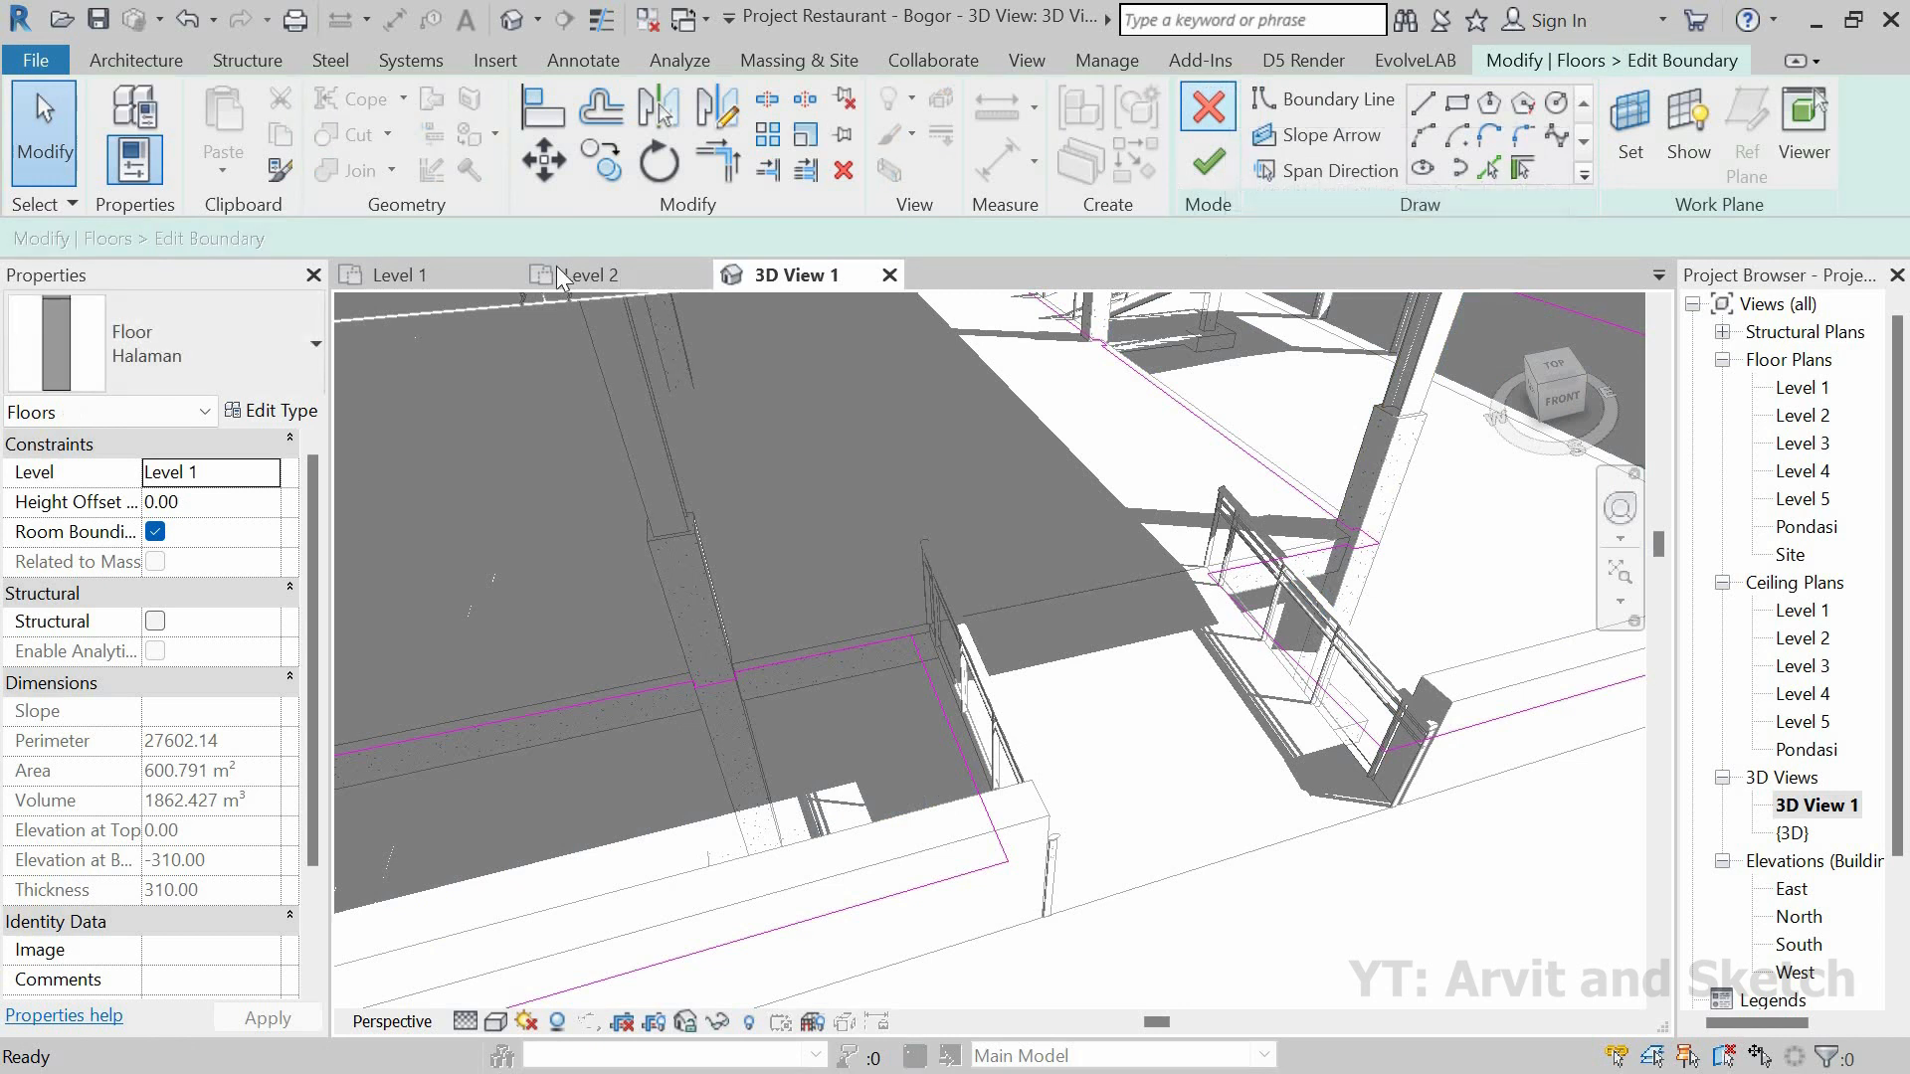
# Step: In the Level 1 plan, move the Halaman floor's boundary edge right of the entrance ramp 20 outward, away from the ramp
pyautogui.click(468, 277)
pyautogui.scroll(8, 1081, 810)
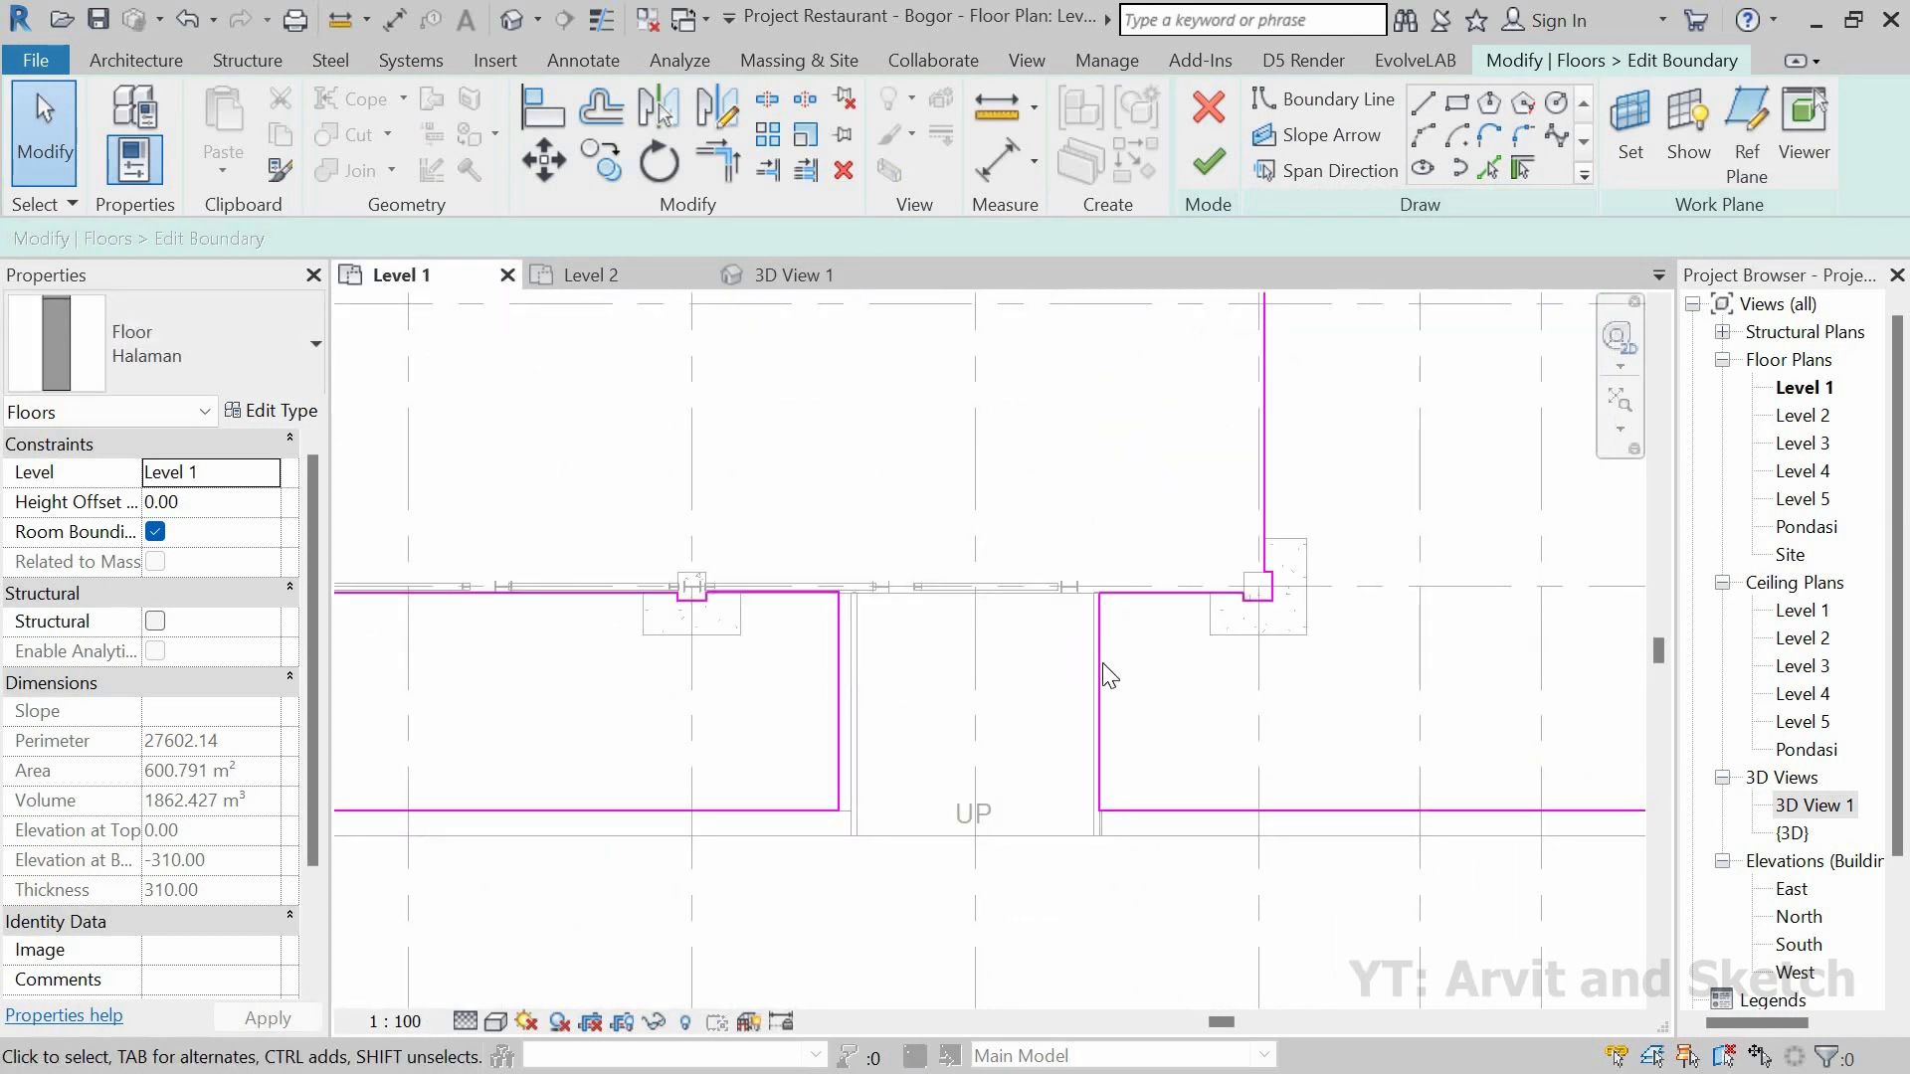
pyautogui.scroll(2, 1191, 630)
pyautogui.click(1038, 696)
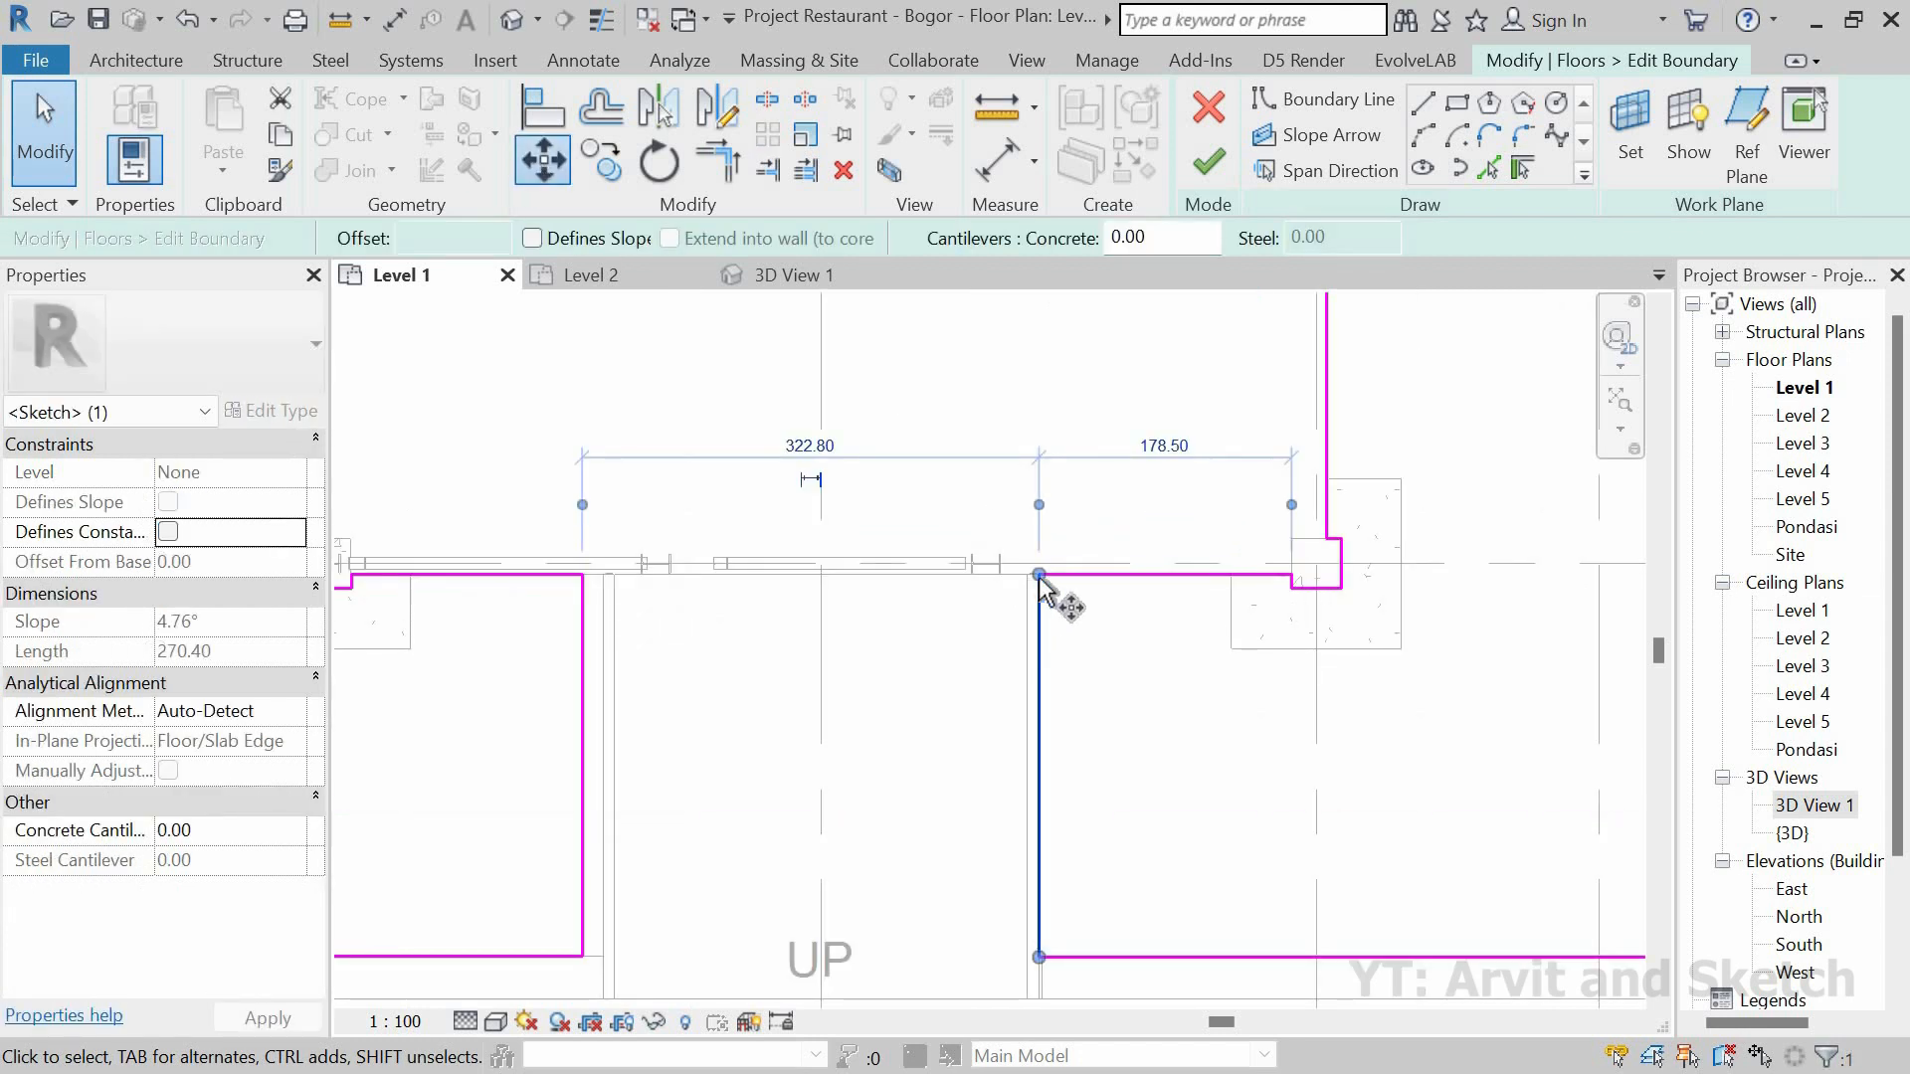
pyautogui.press('Escape')
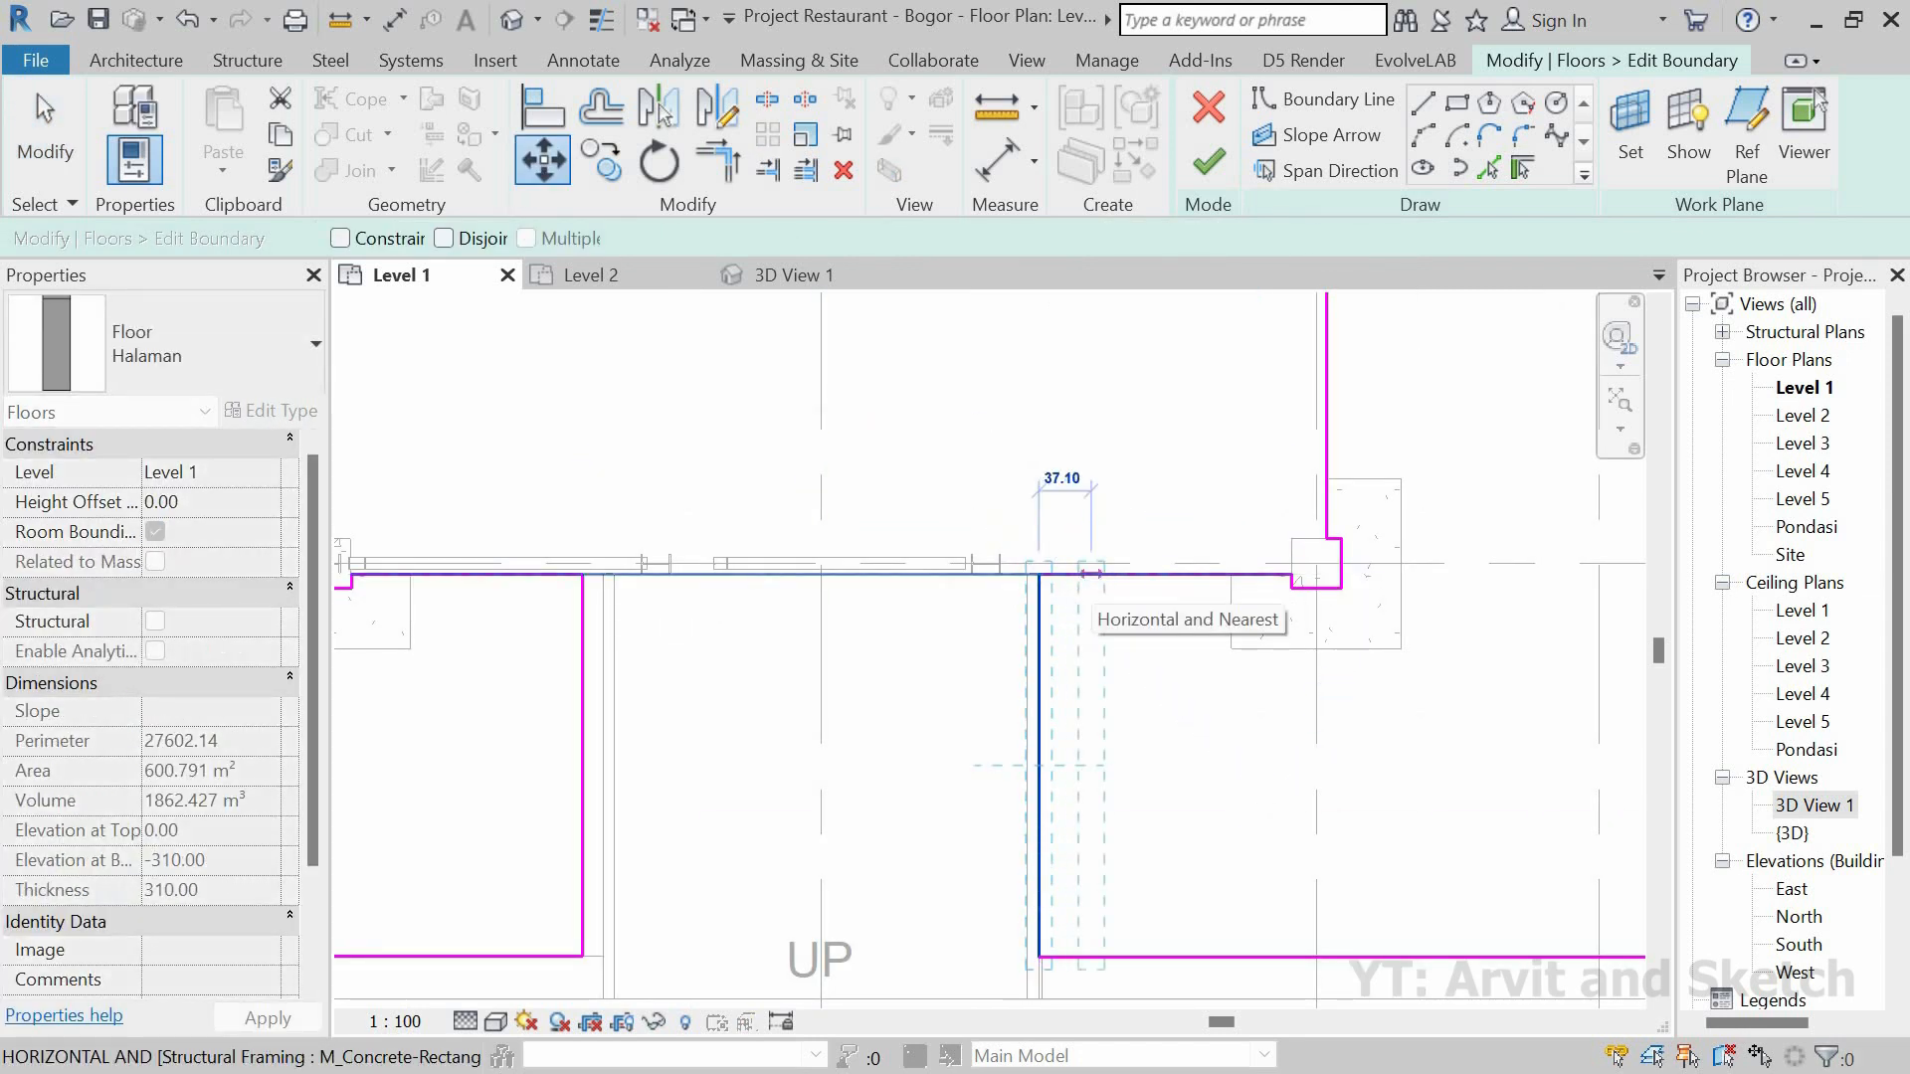
pyautogui.press('Return')
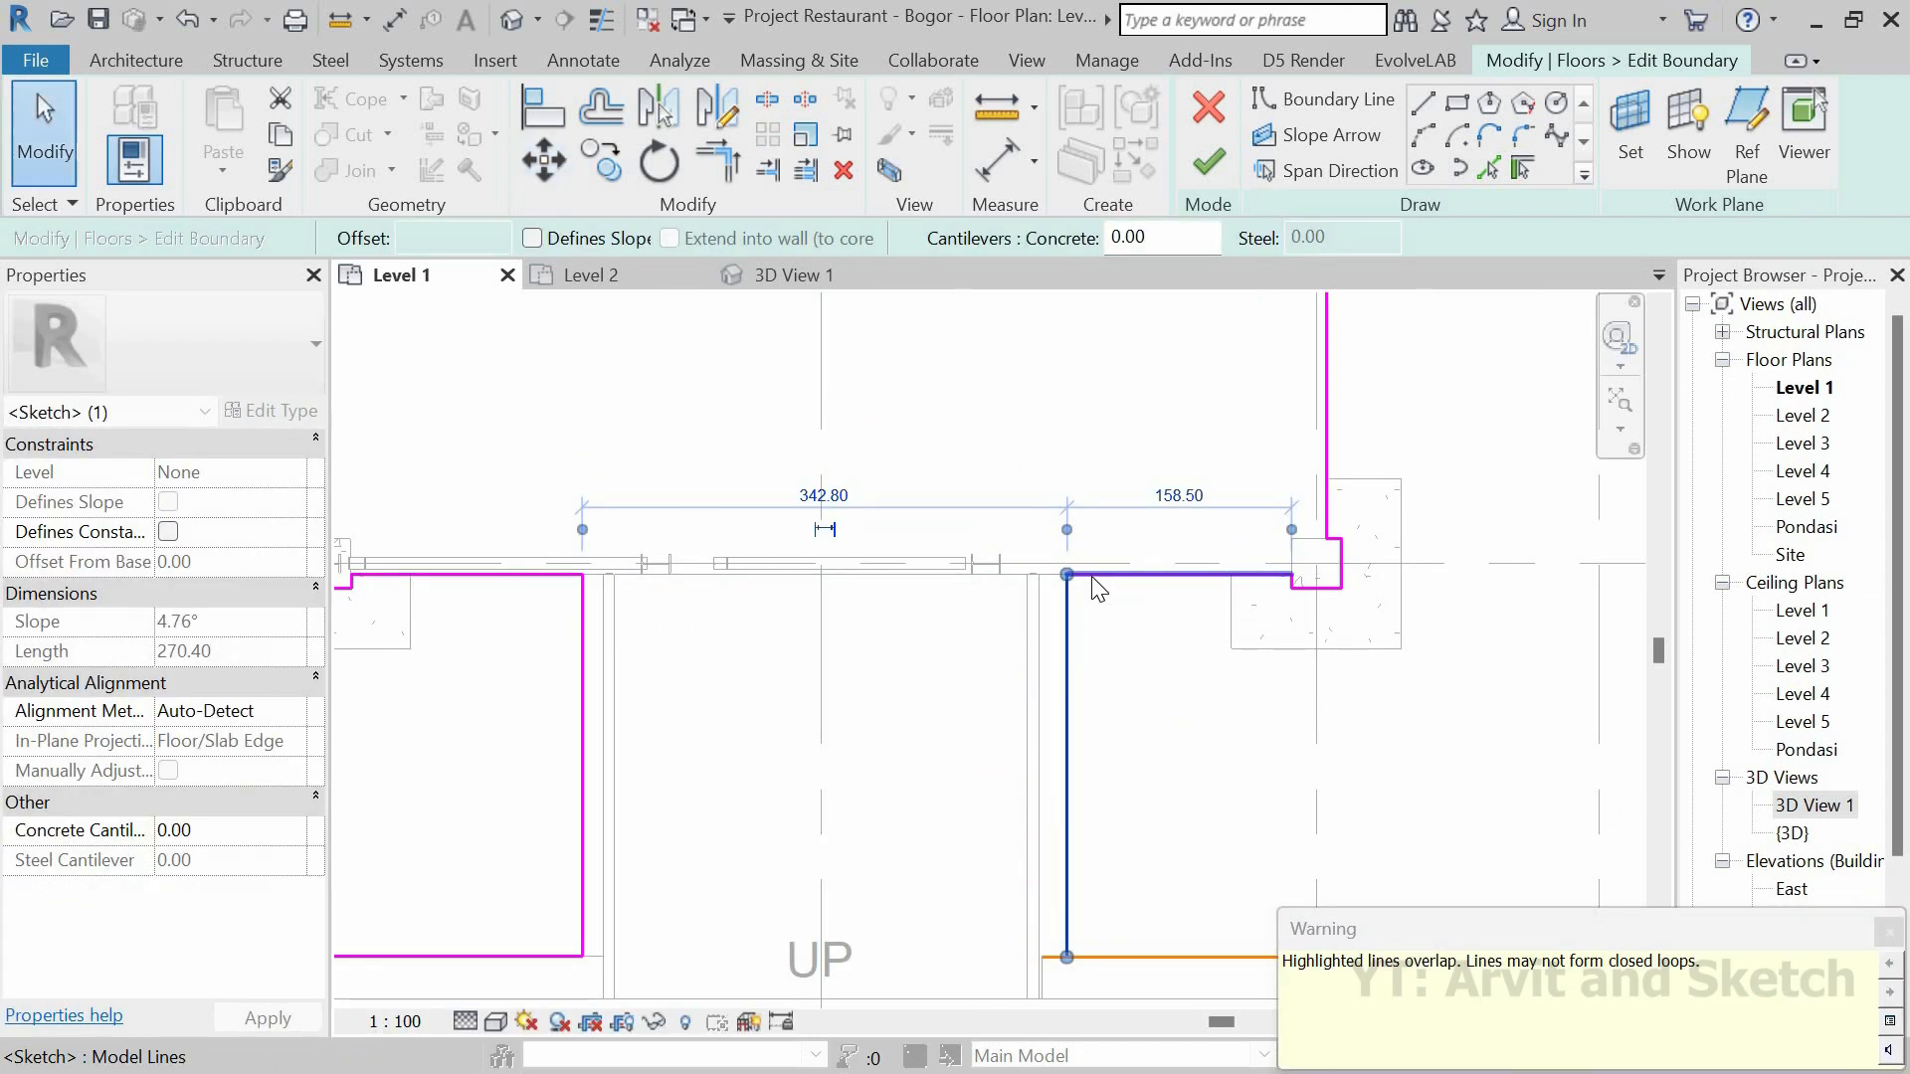
pyautogui.press('Escape')
# Step: Delete the short leftover boundary segment at the lower corner of the moved edge so the sketch forms a closed loop
pyautogui.scroll(5, 896, 907)
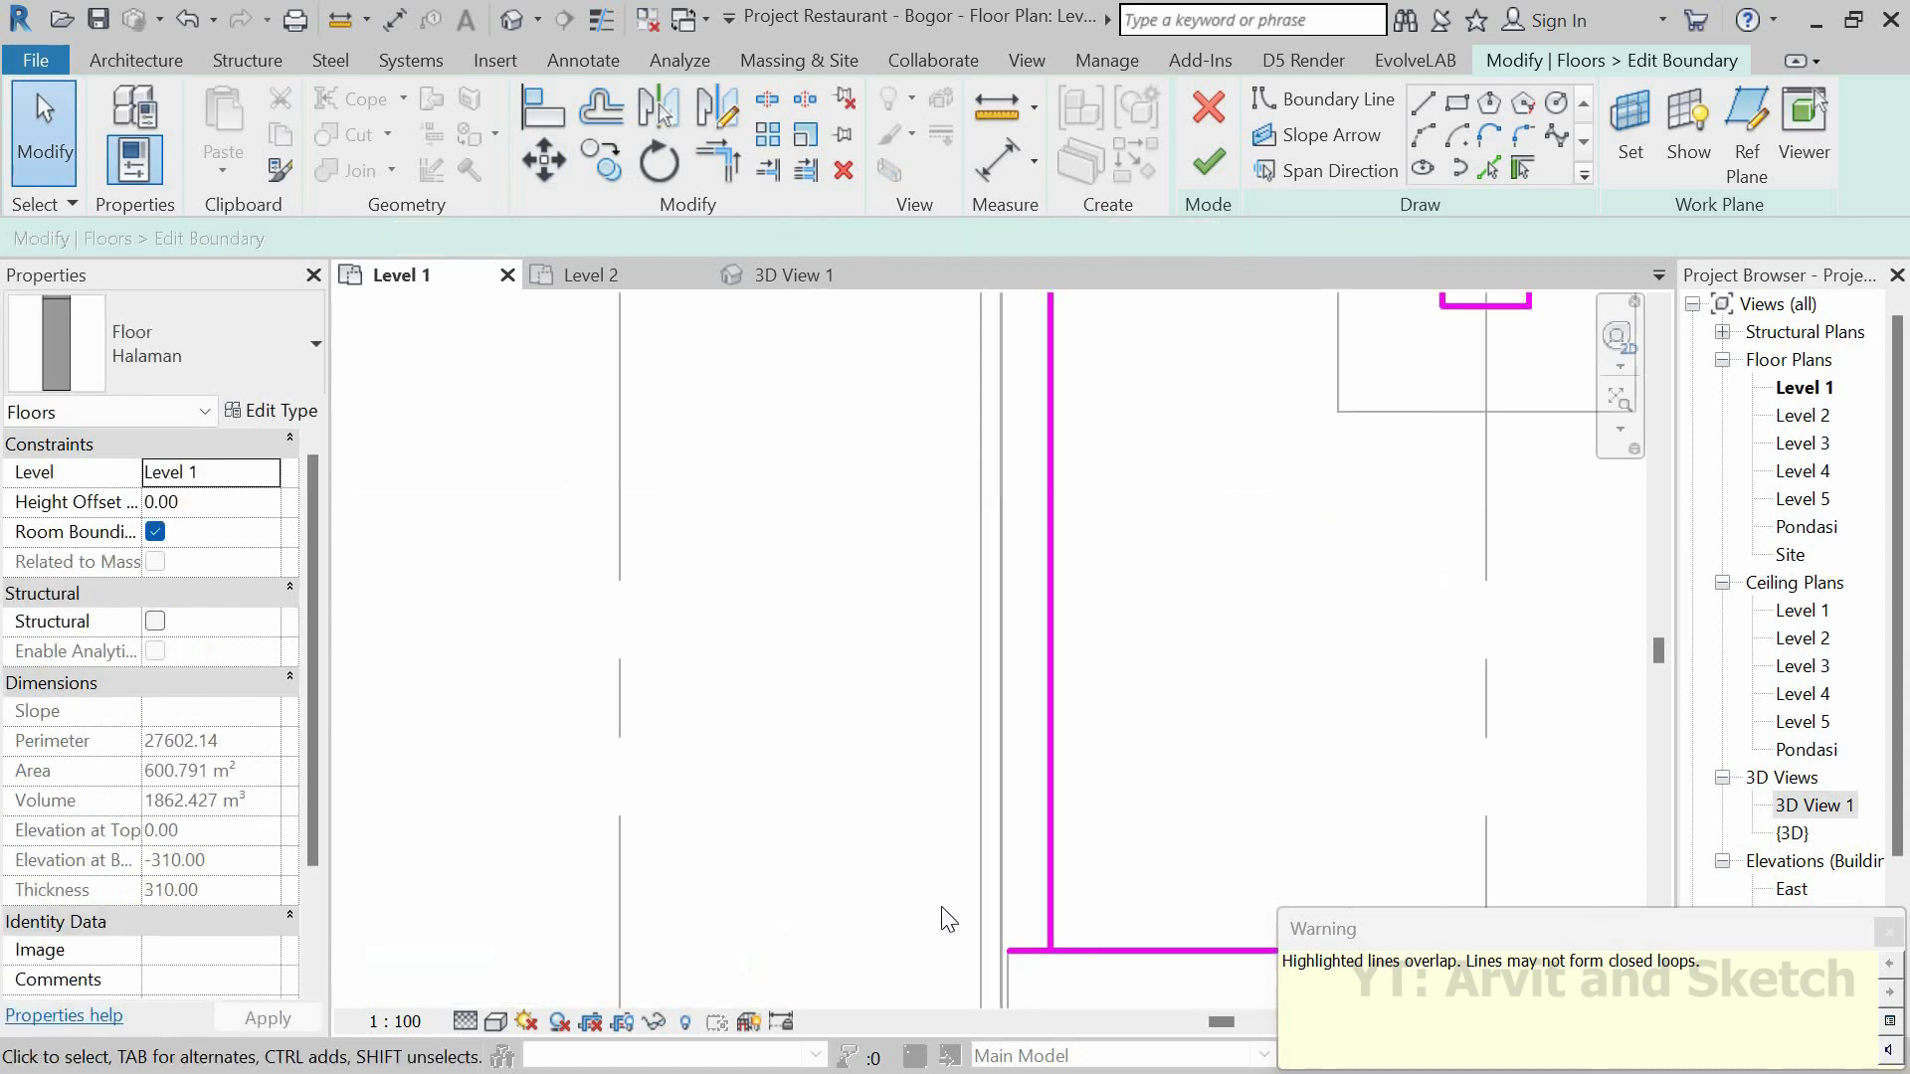
pyautogui.moveTo(875, 895); pyautogui.dragTo(1002, 894)
pyautogui.click(935, 881)
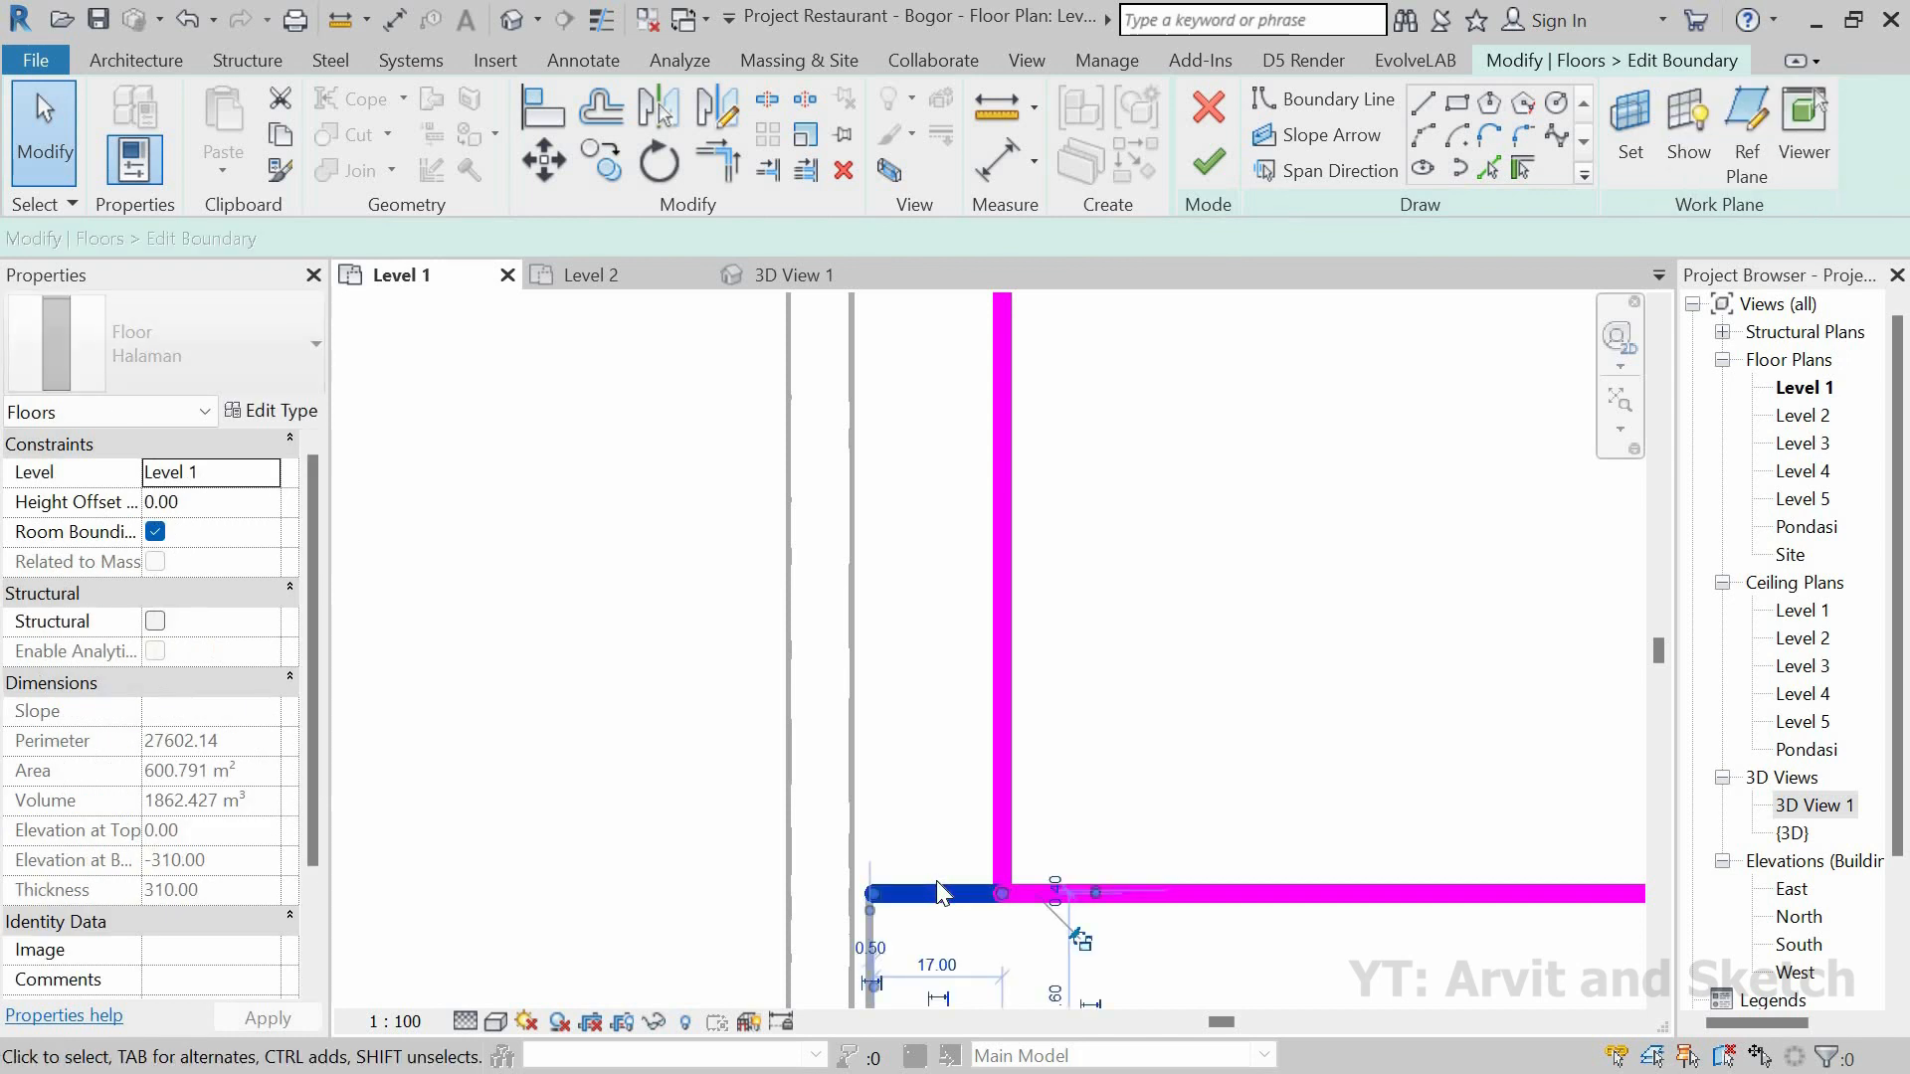
pyautogui.press('Delete')
pyautogui.scroll(-5, 1164, 729)
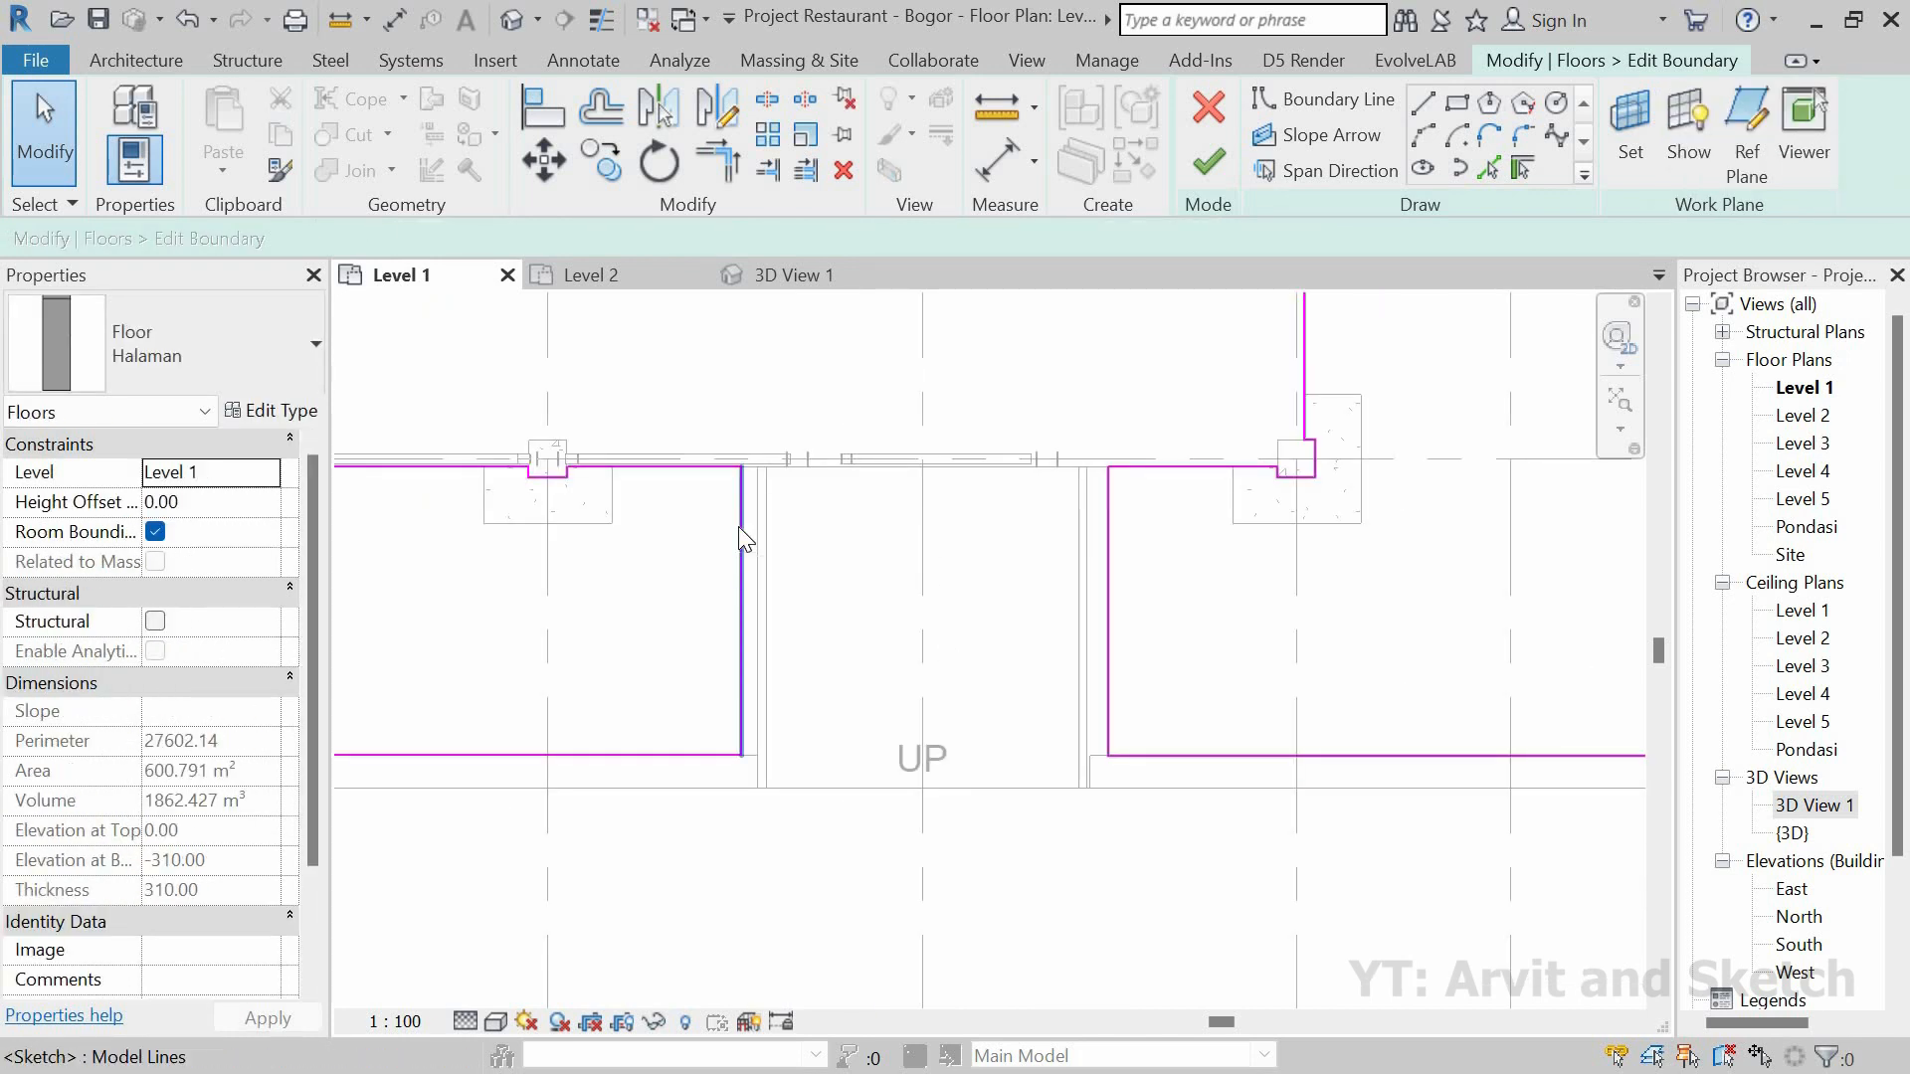
# Step: Move the boundary edge left of the entrance ramp outward by about 6 and finish the floor boundary edit
pyautogui.click(745, 538)
pyautogui.scroll(2, 750, 475)
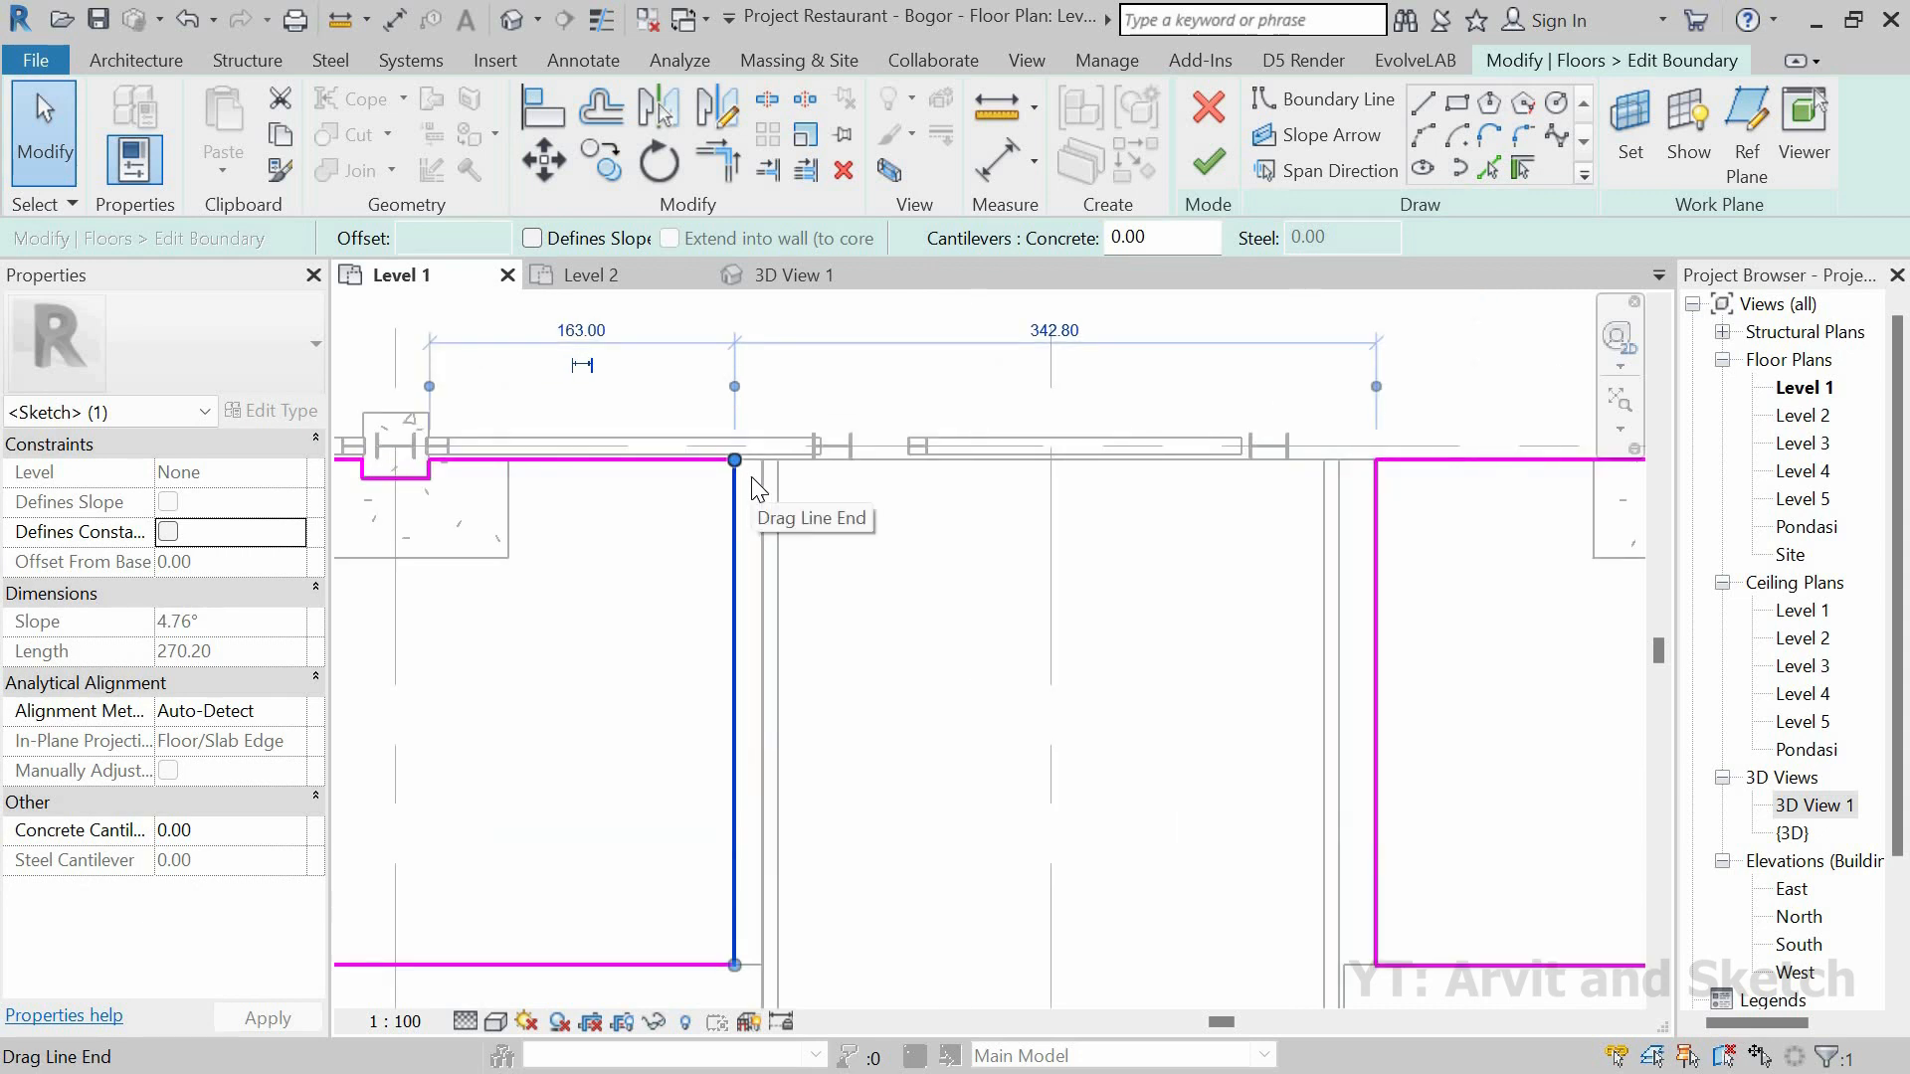
pyautogui.scroll(3, 725, 470)
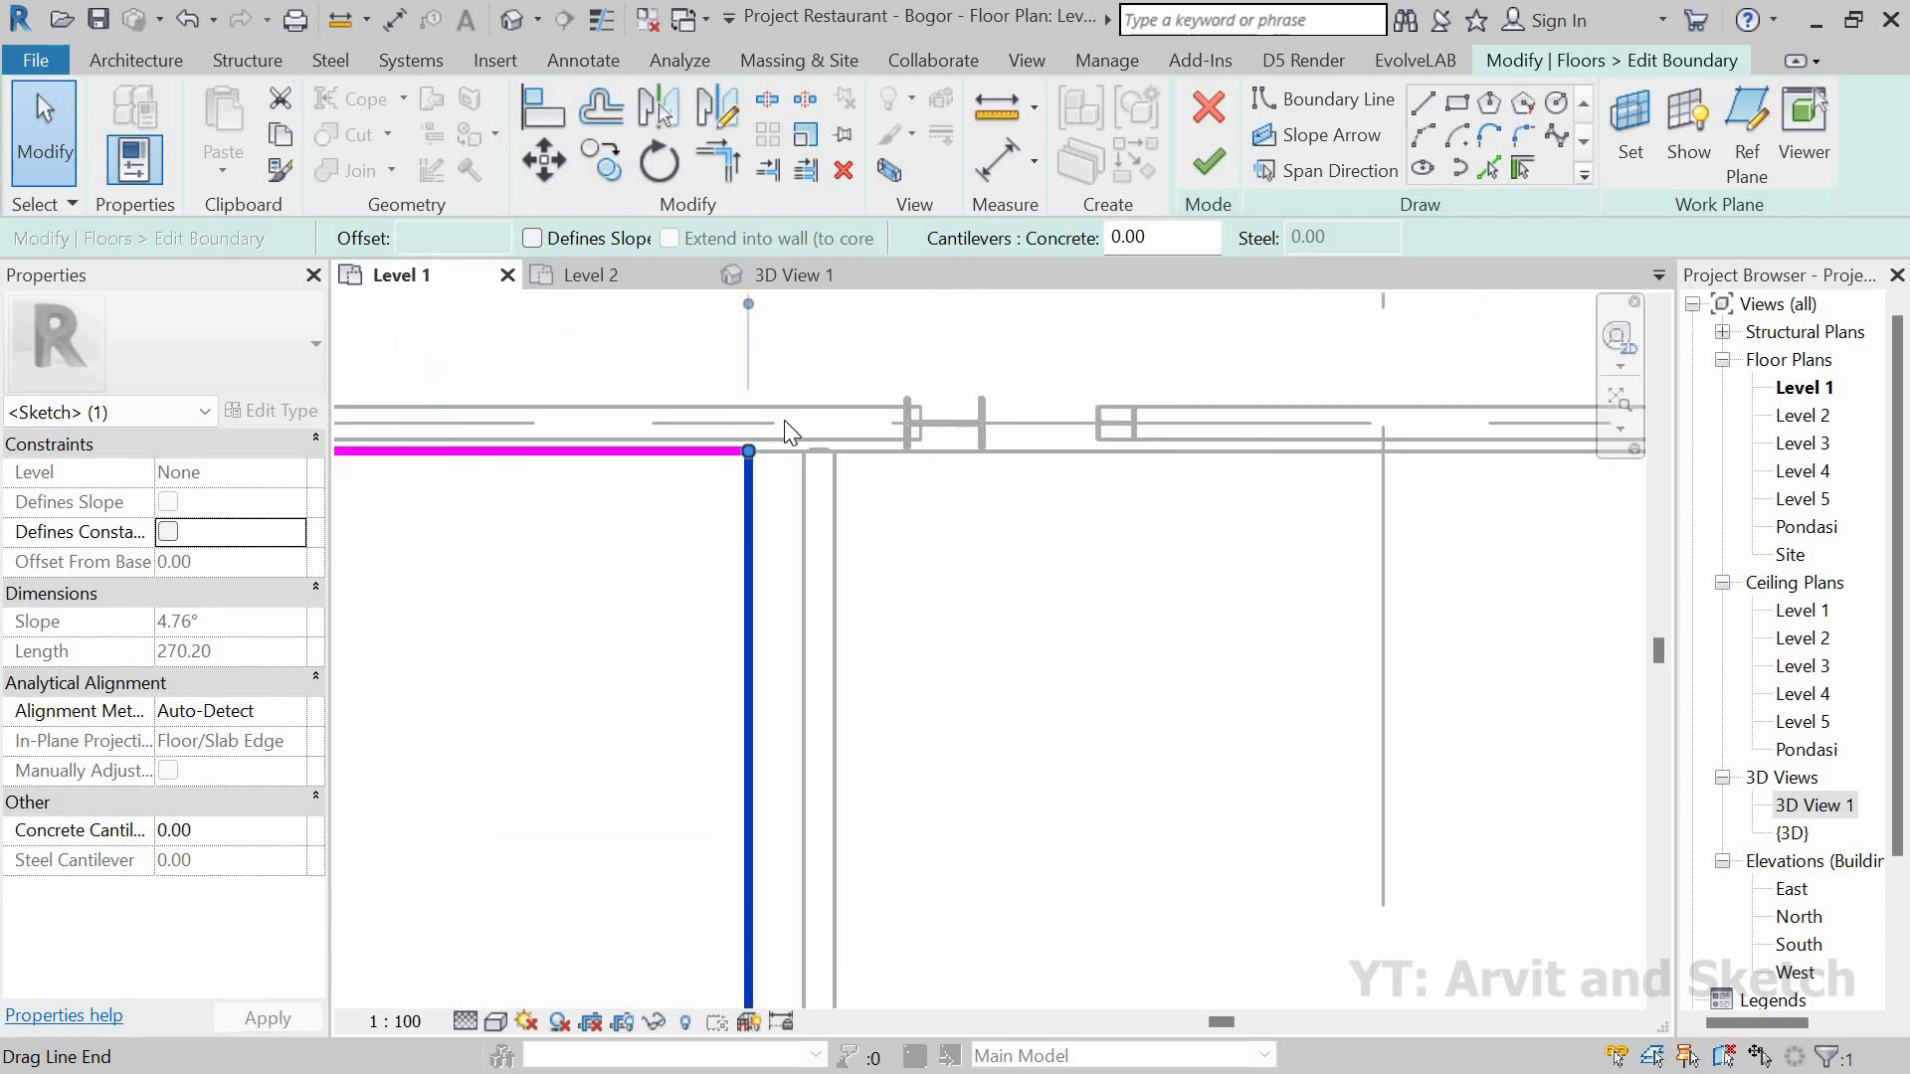
pyautogui.scroll(3, 757, 448)
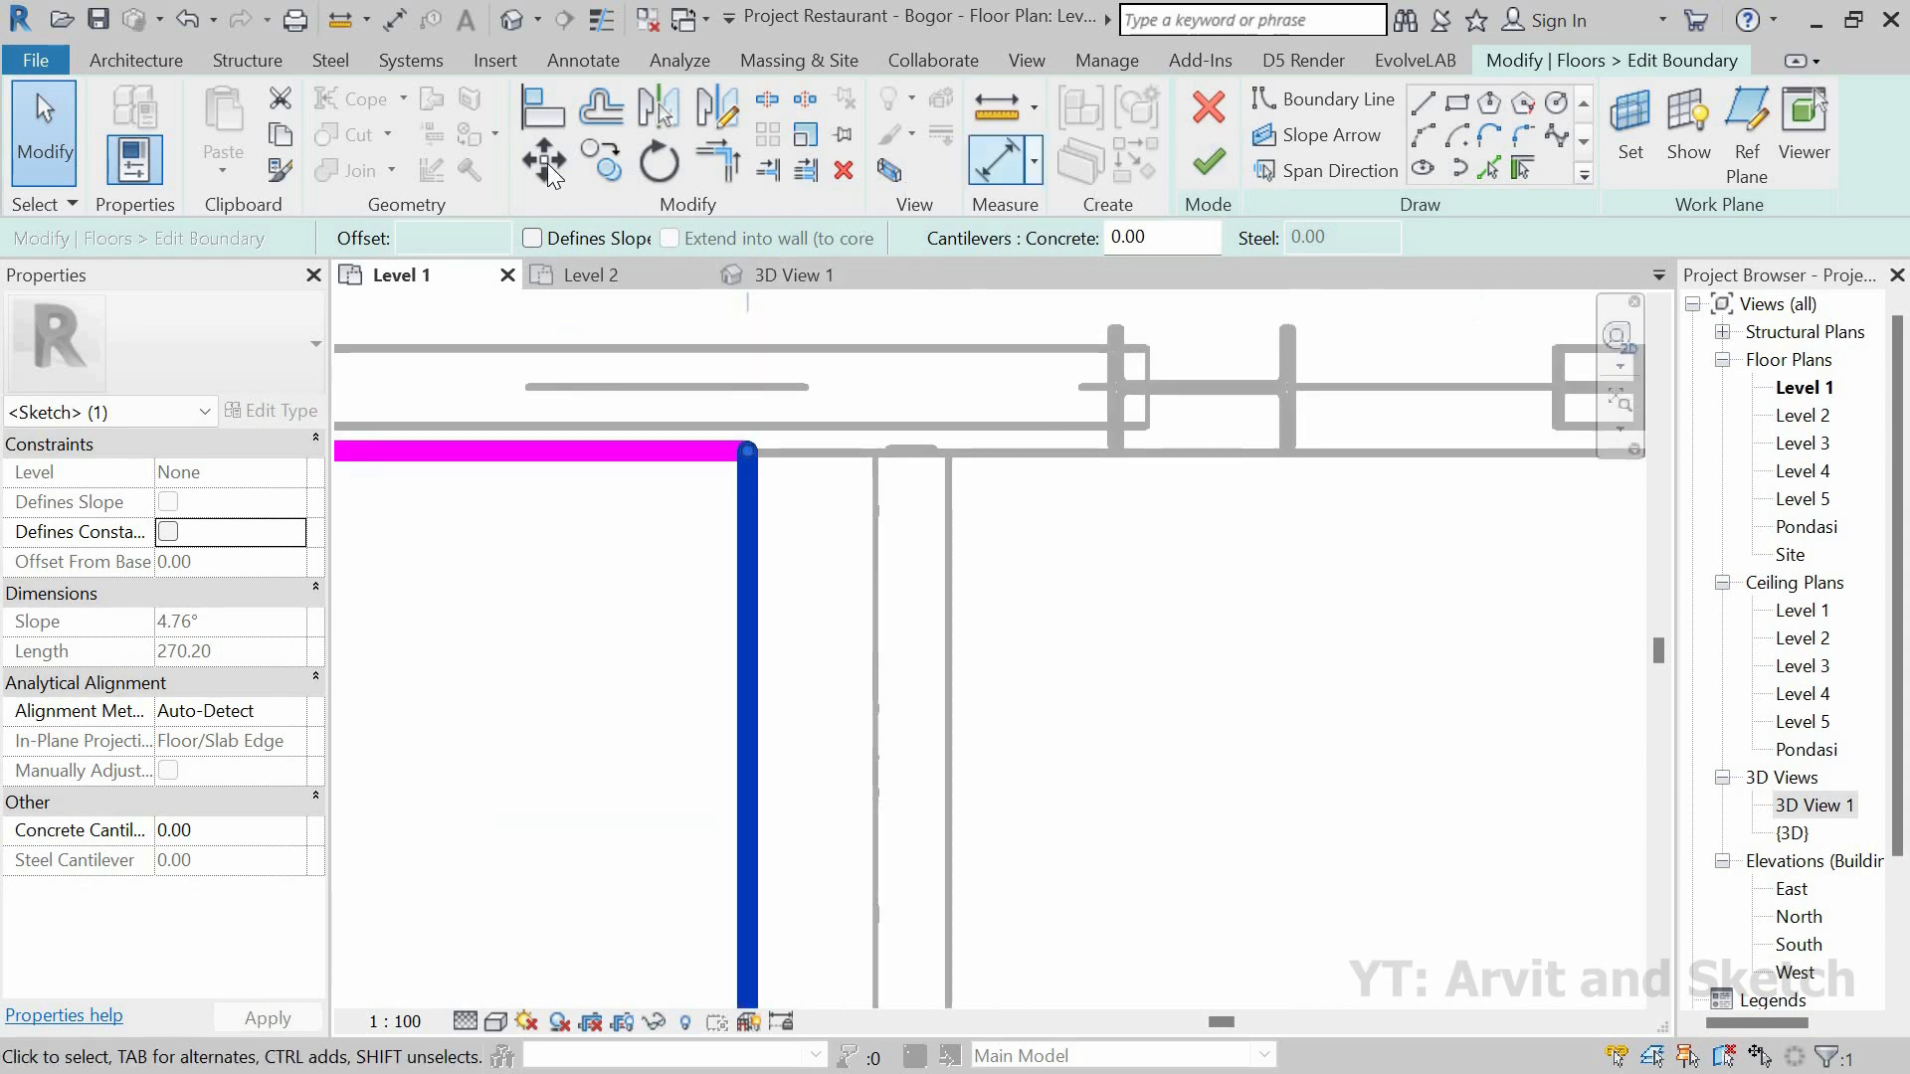
pyautogui.moveTo(748, 460); pyautogui.dragTo(695, 455)
pyautogui.scroll(-4, 701, 472)
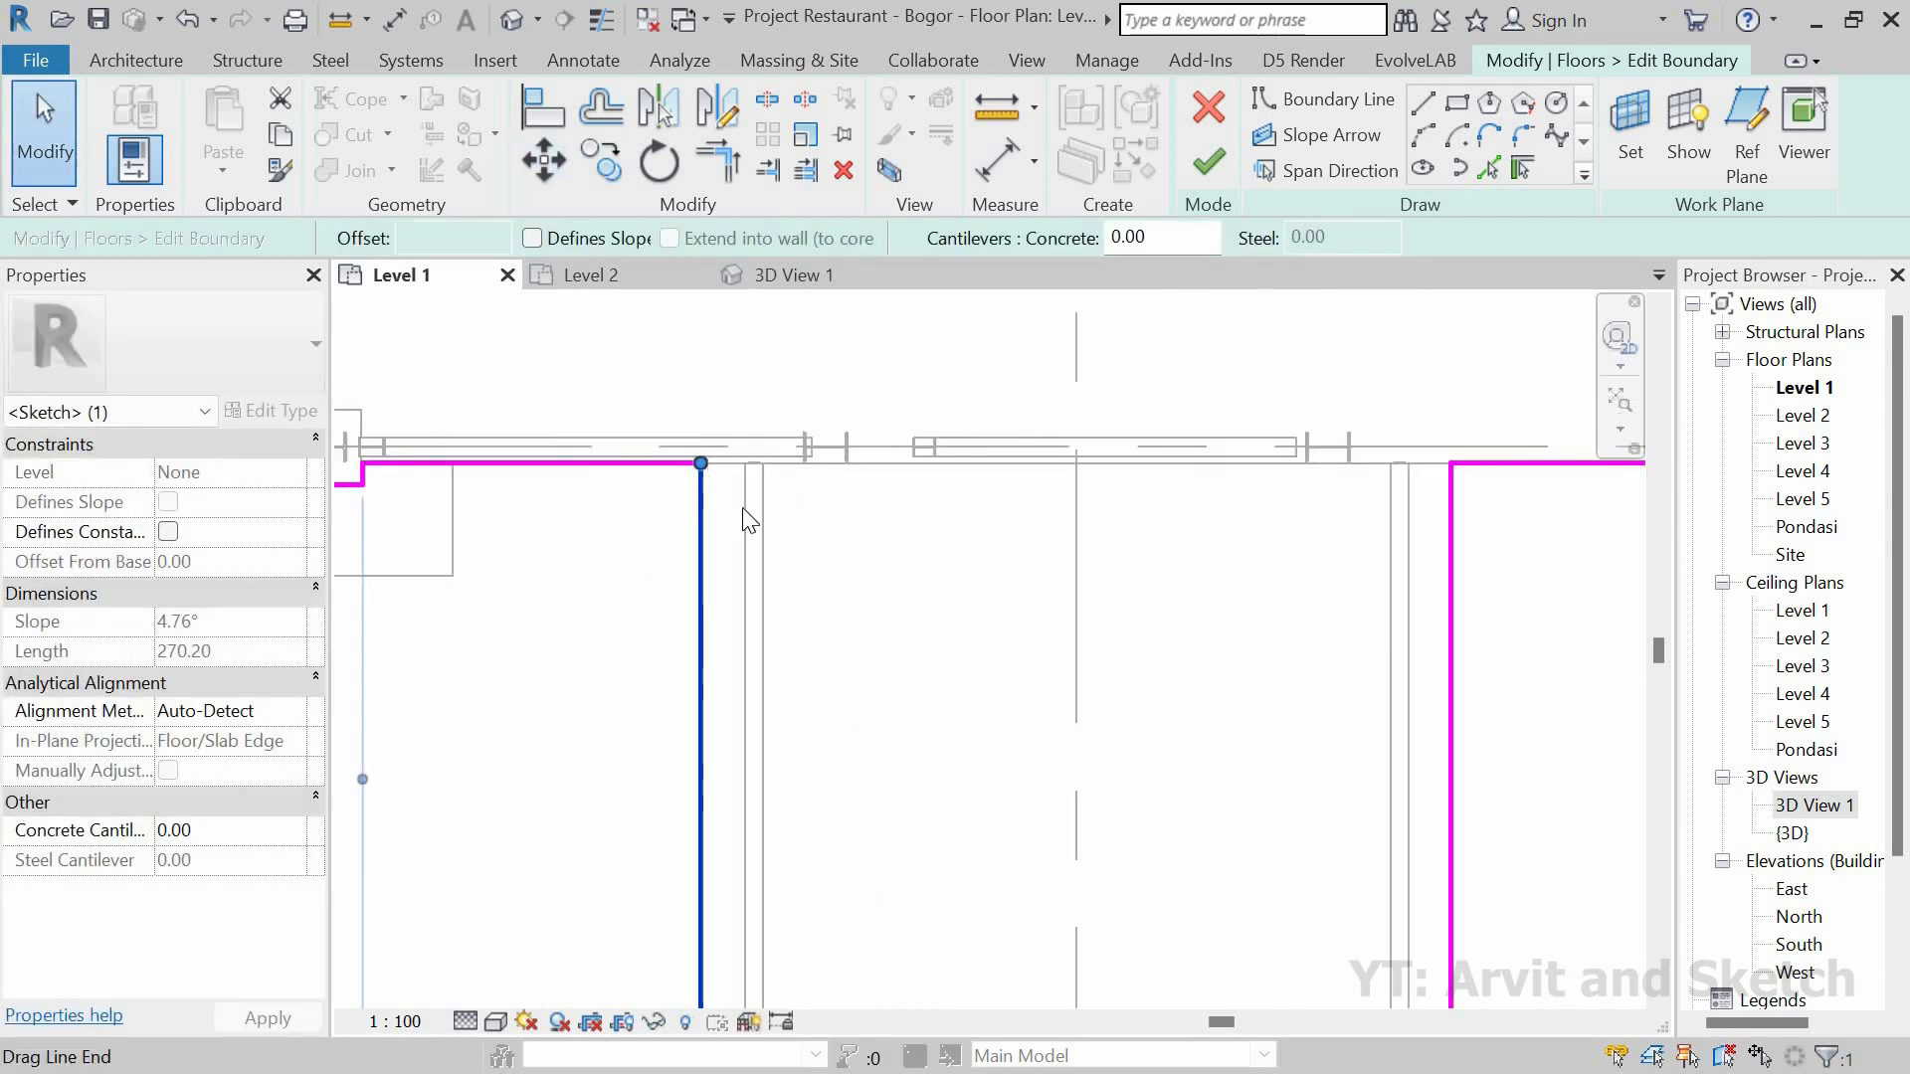
pyautogui.scroll(-2, 749, 523)
pyautogui.click(1203, 159)
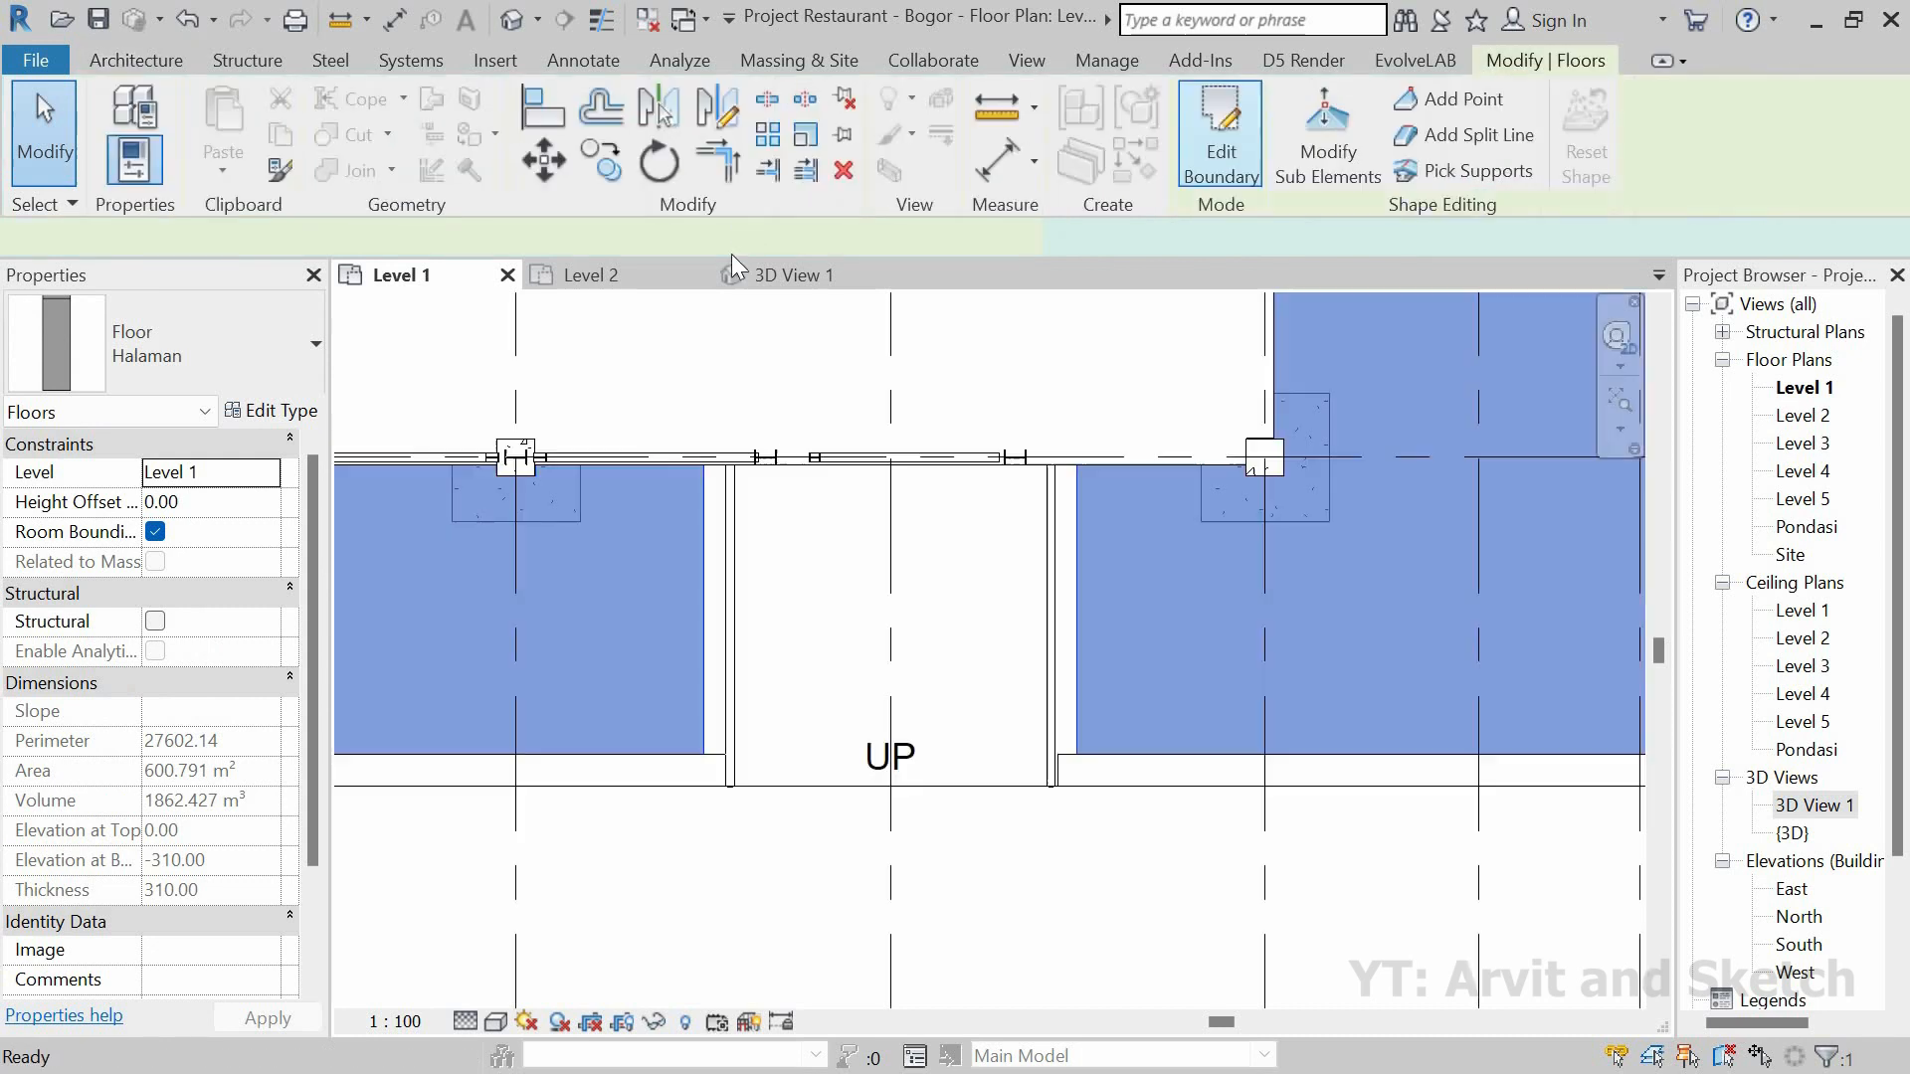
# Step: Examine the edited Halaman floor in 3D View 1, checking the gaps beside the railings and the floor's extent around the building
pyautogui.hotkey('ctrl', 'Tab')
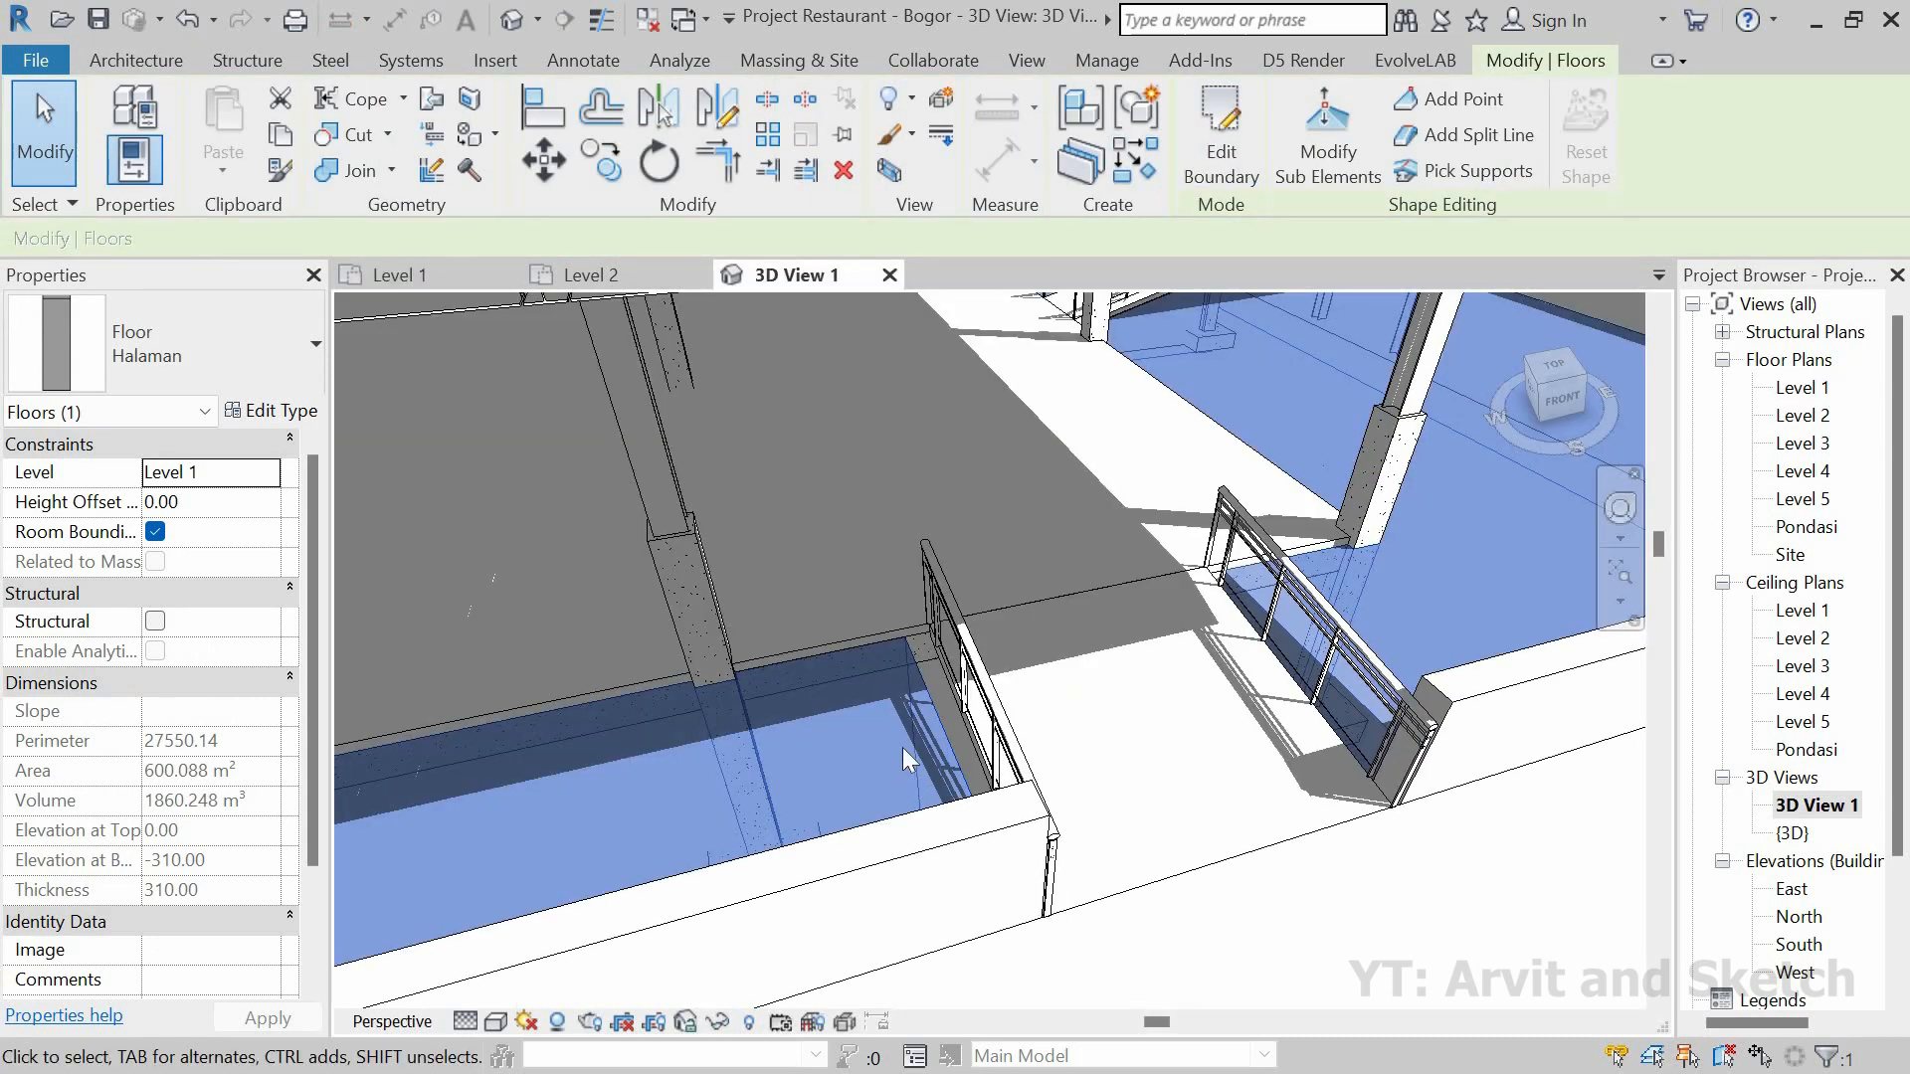
pyautogui.scroll(4, 893, 719)
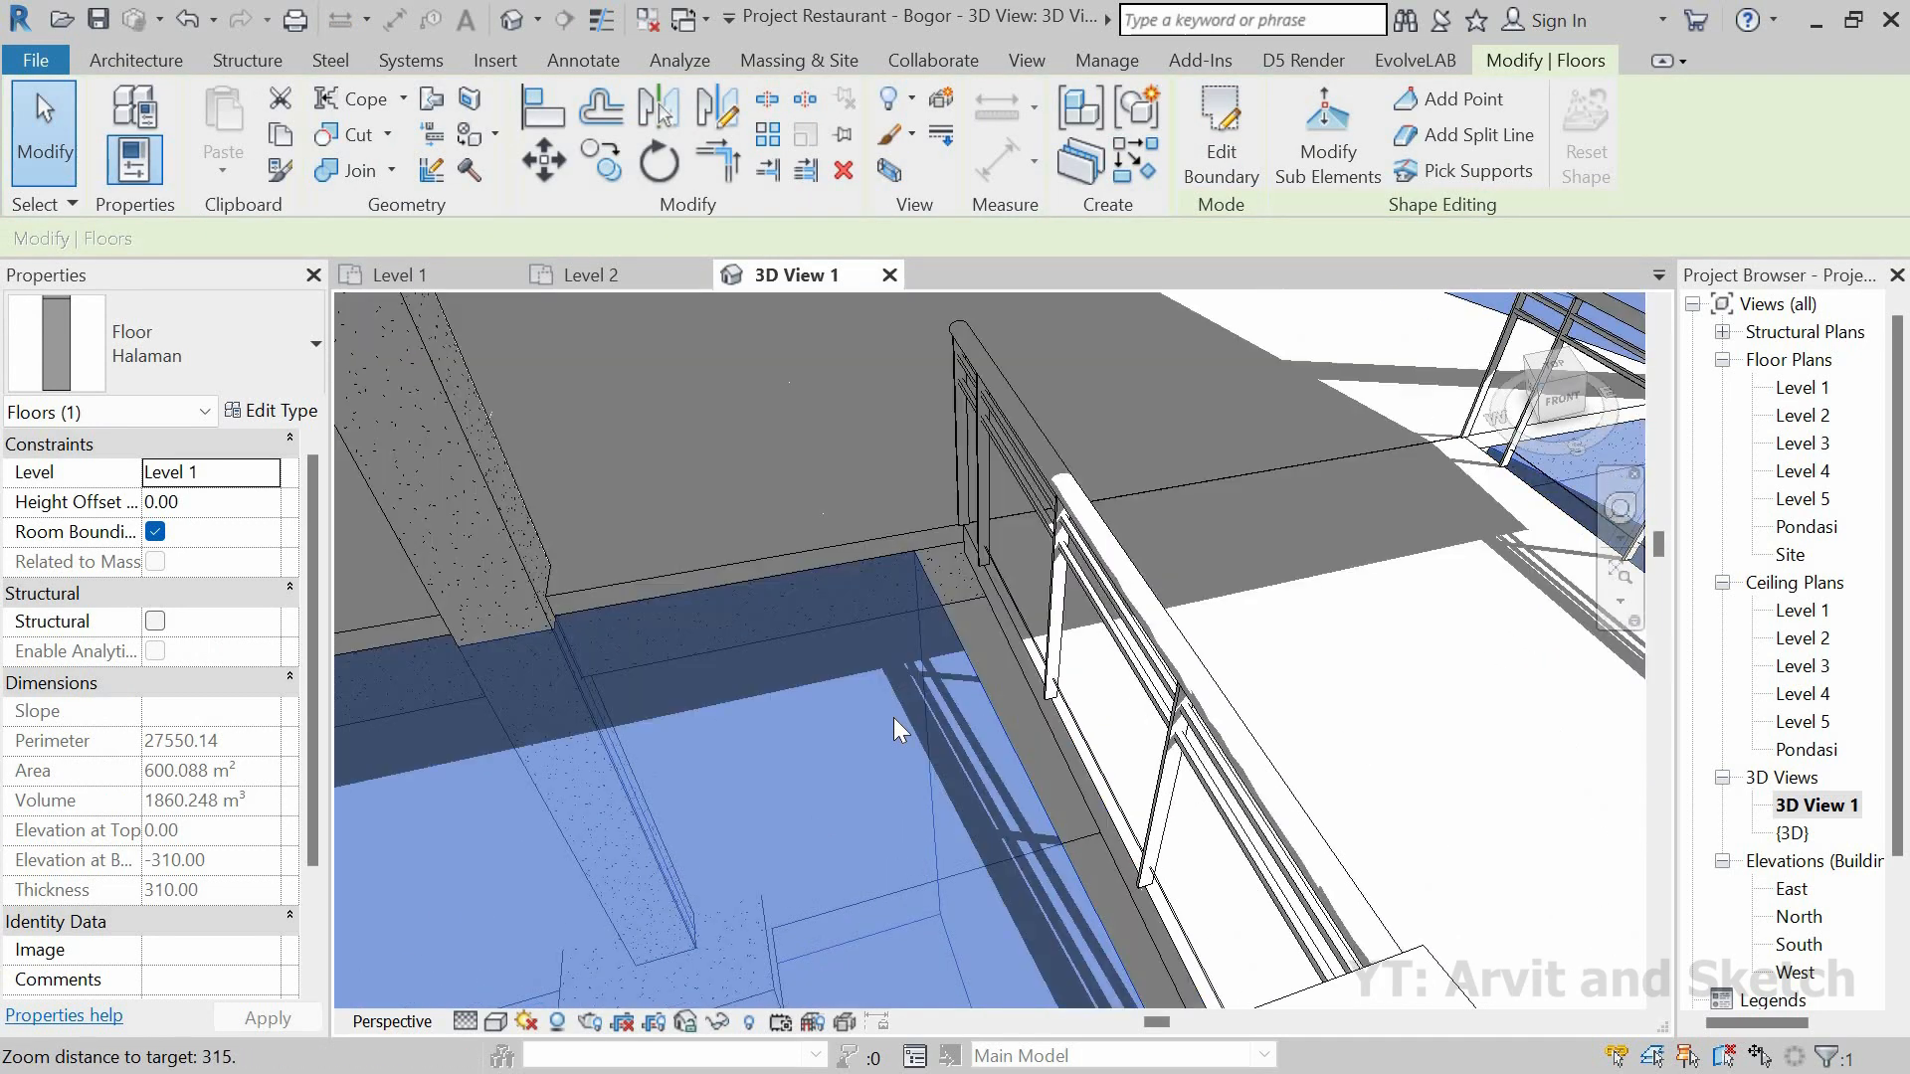
pyautogui.scroll(-5, 1191, 719)
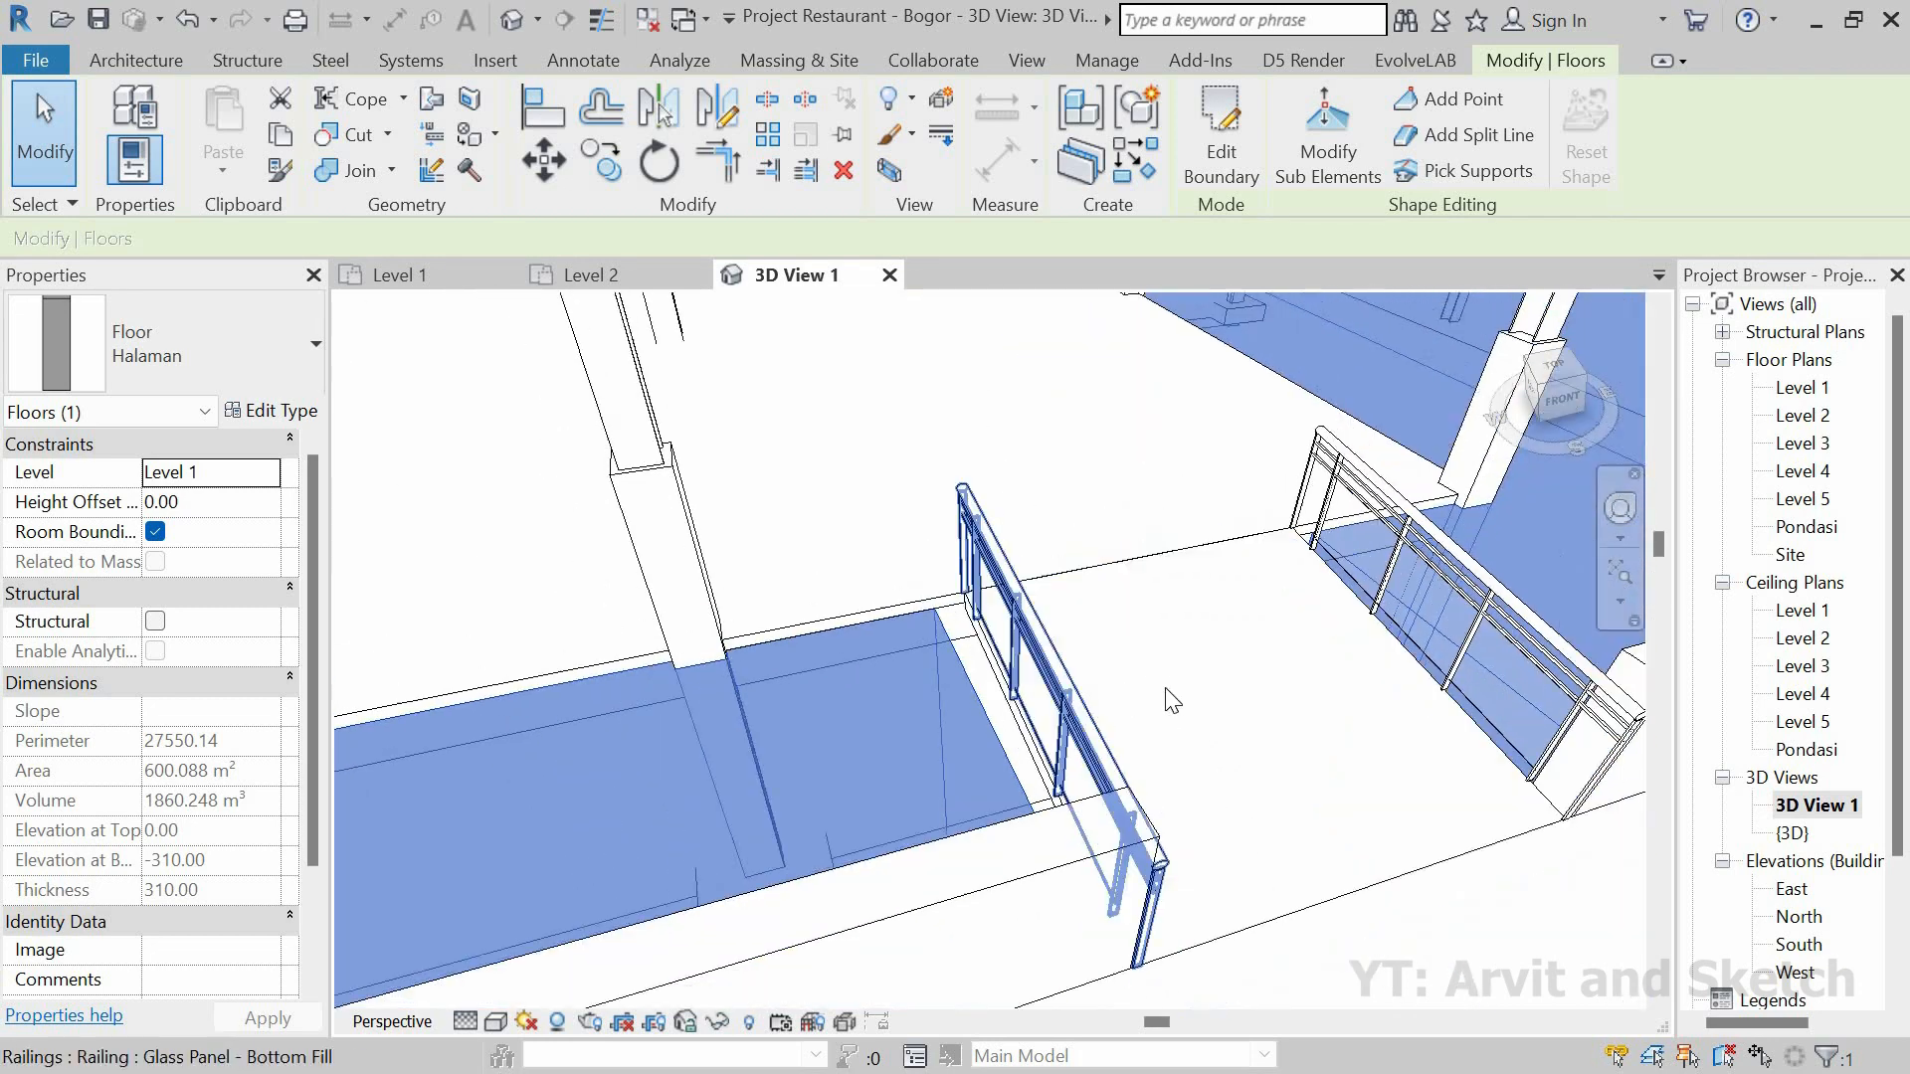
pyautogui.scroll(-8, 1191, 718)
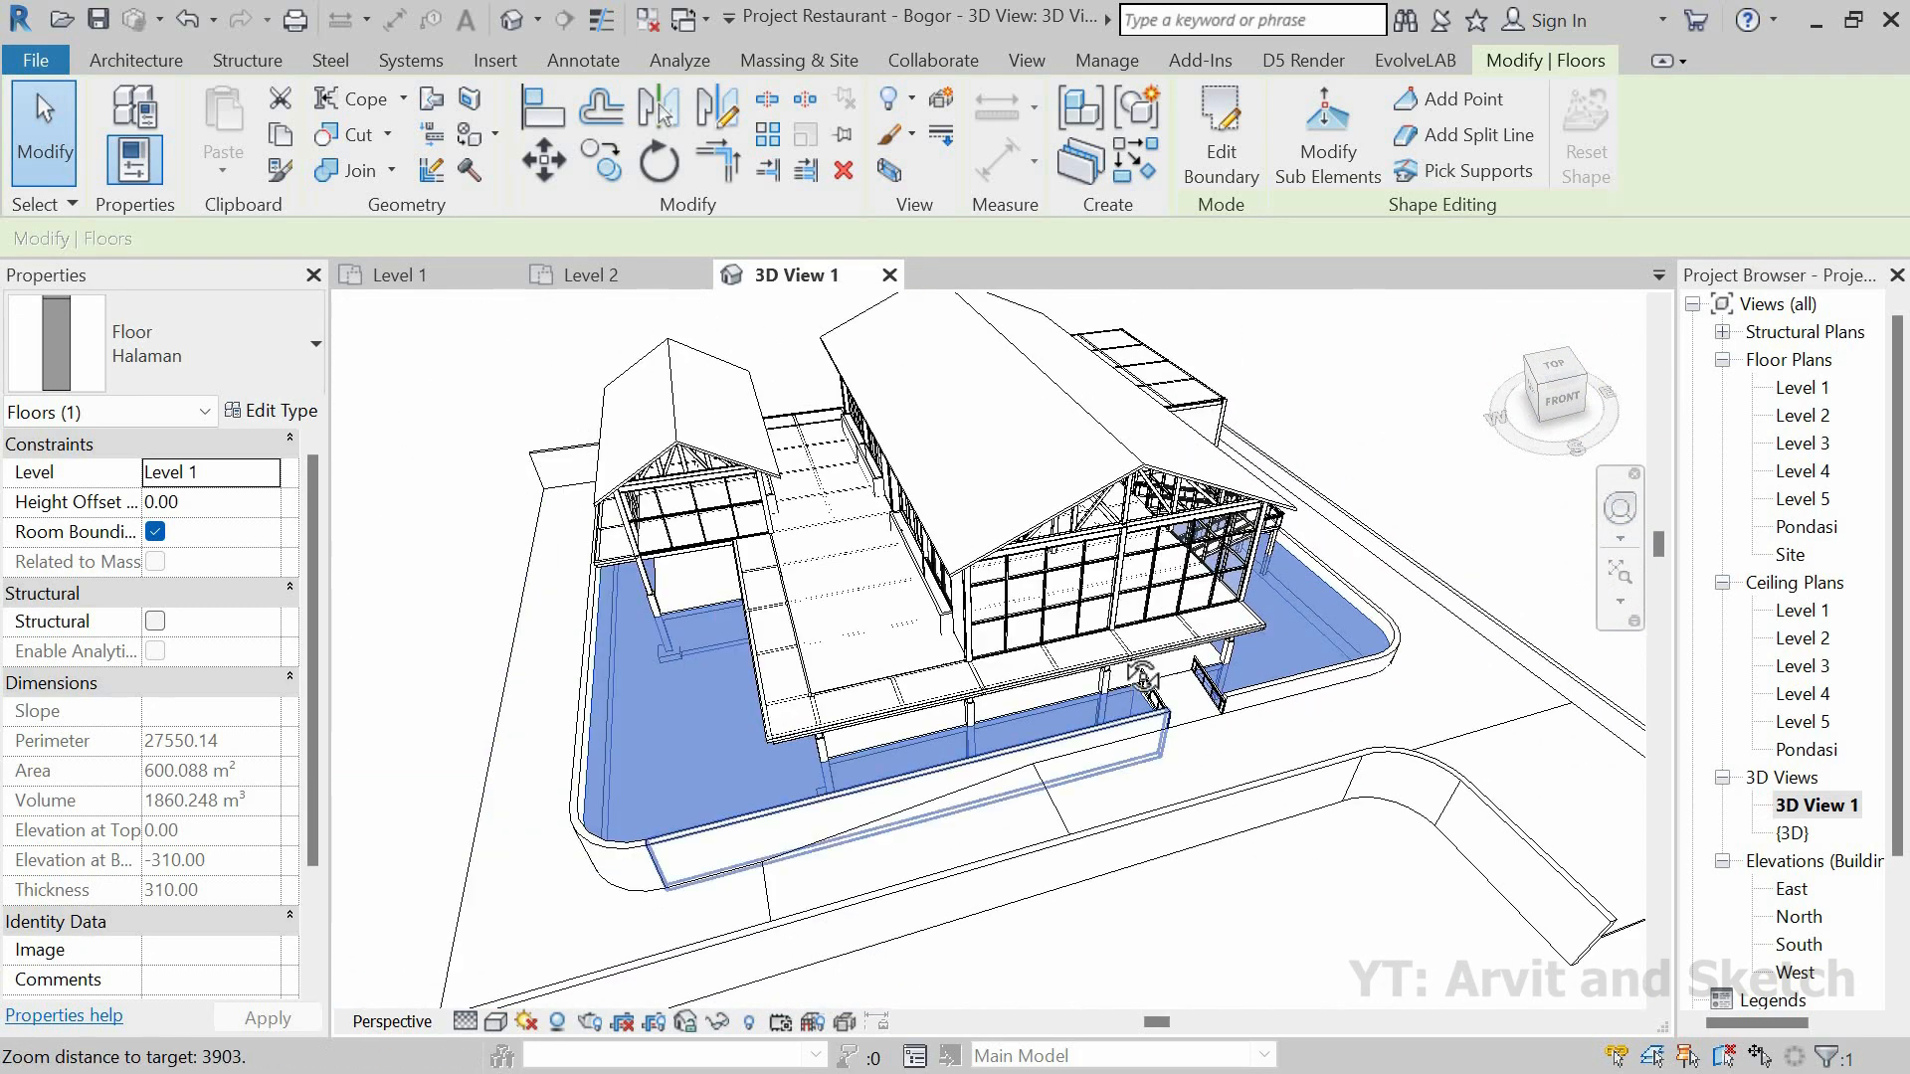
pyautogui.keyDown('shift'); pyautogui.moveTo(1403, 657); pyautogui.dragTo(607, 696, button='middle'); pyautogui.keyUp('shift')
pyautogui.scroll(5, 698, 569)
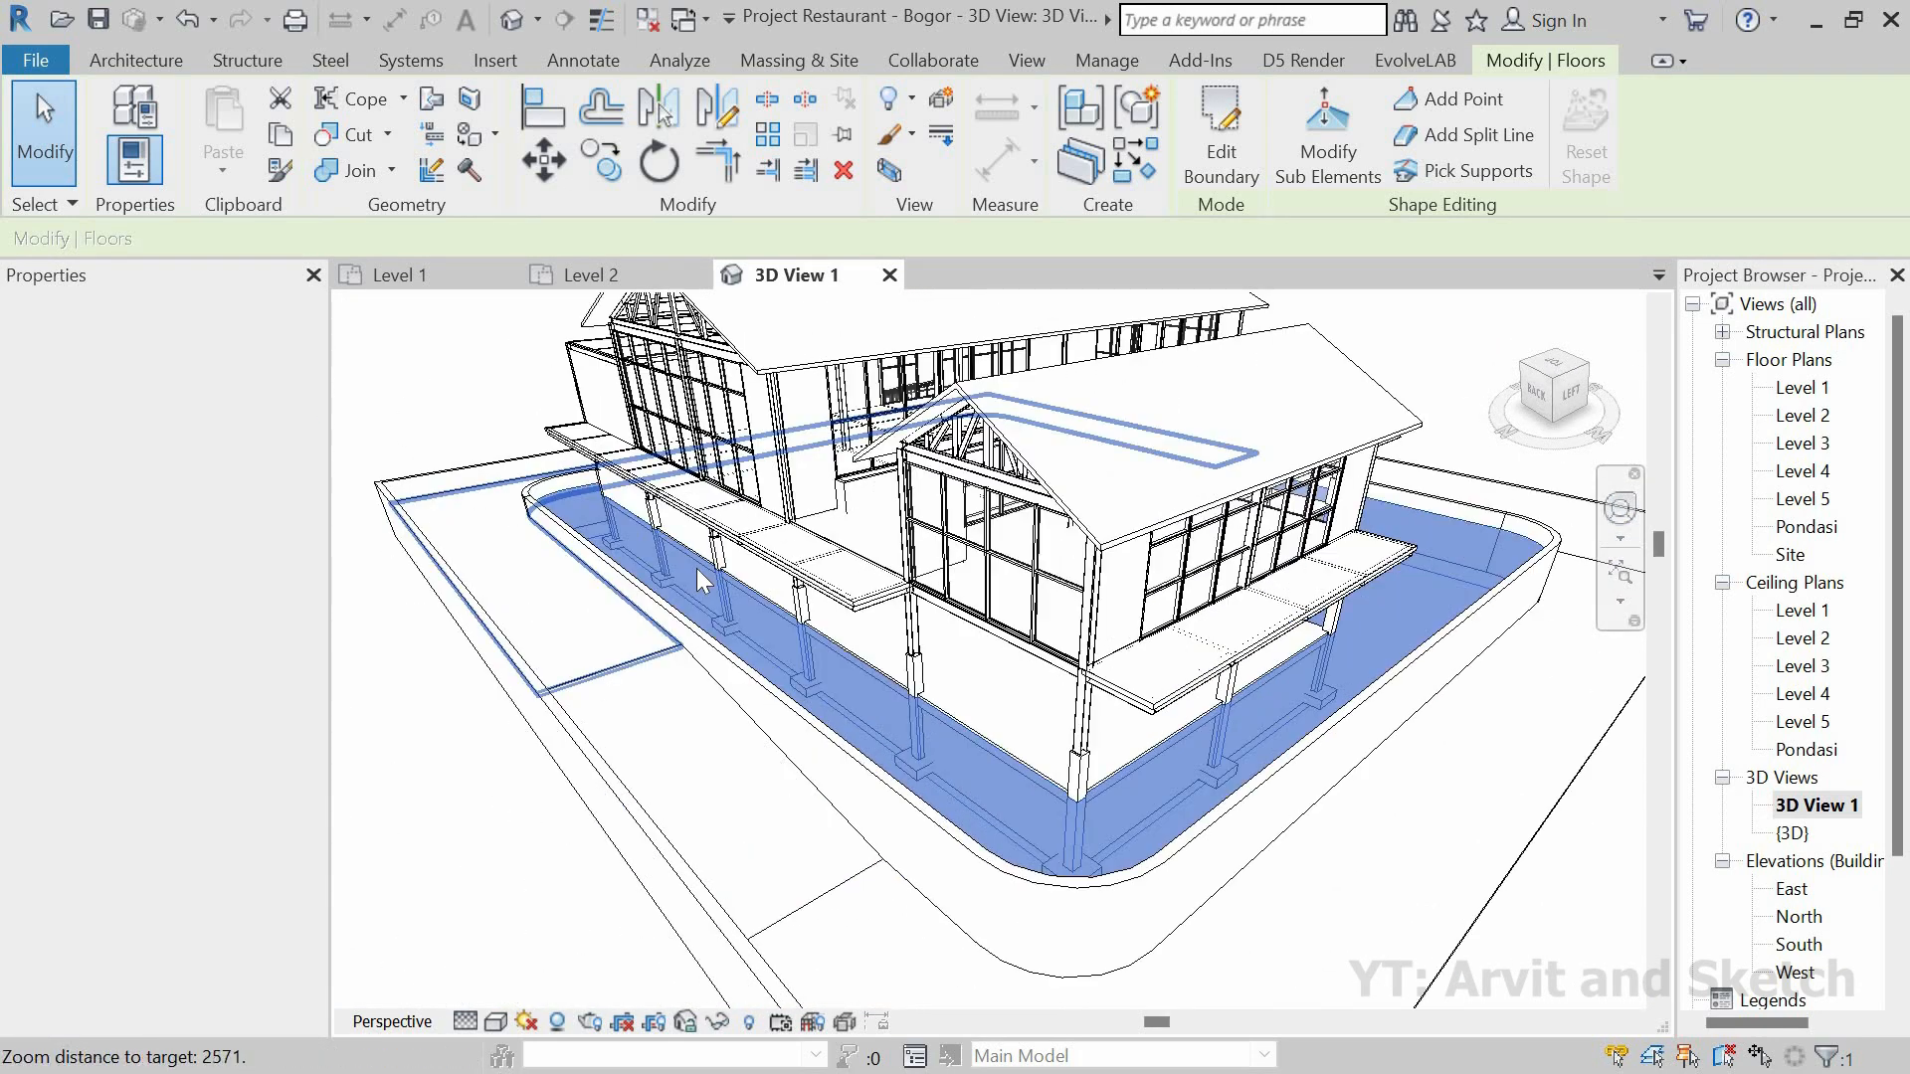
pyautogui.scroll(3, 714, 577)
pyautogui.keyDown('shift'); pyautogui.moveTo(714, 577); pyautogui.dragTo(1292, 414, button='middle'); pyautogui.keyUp('shift')
pyautogui.scroll(-5, 573, 634)
pyautogui.scroll(-5, 573, 634)
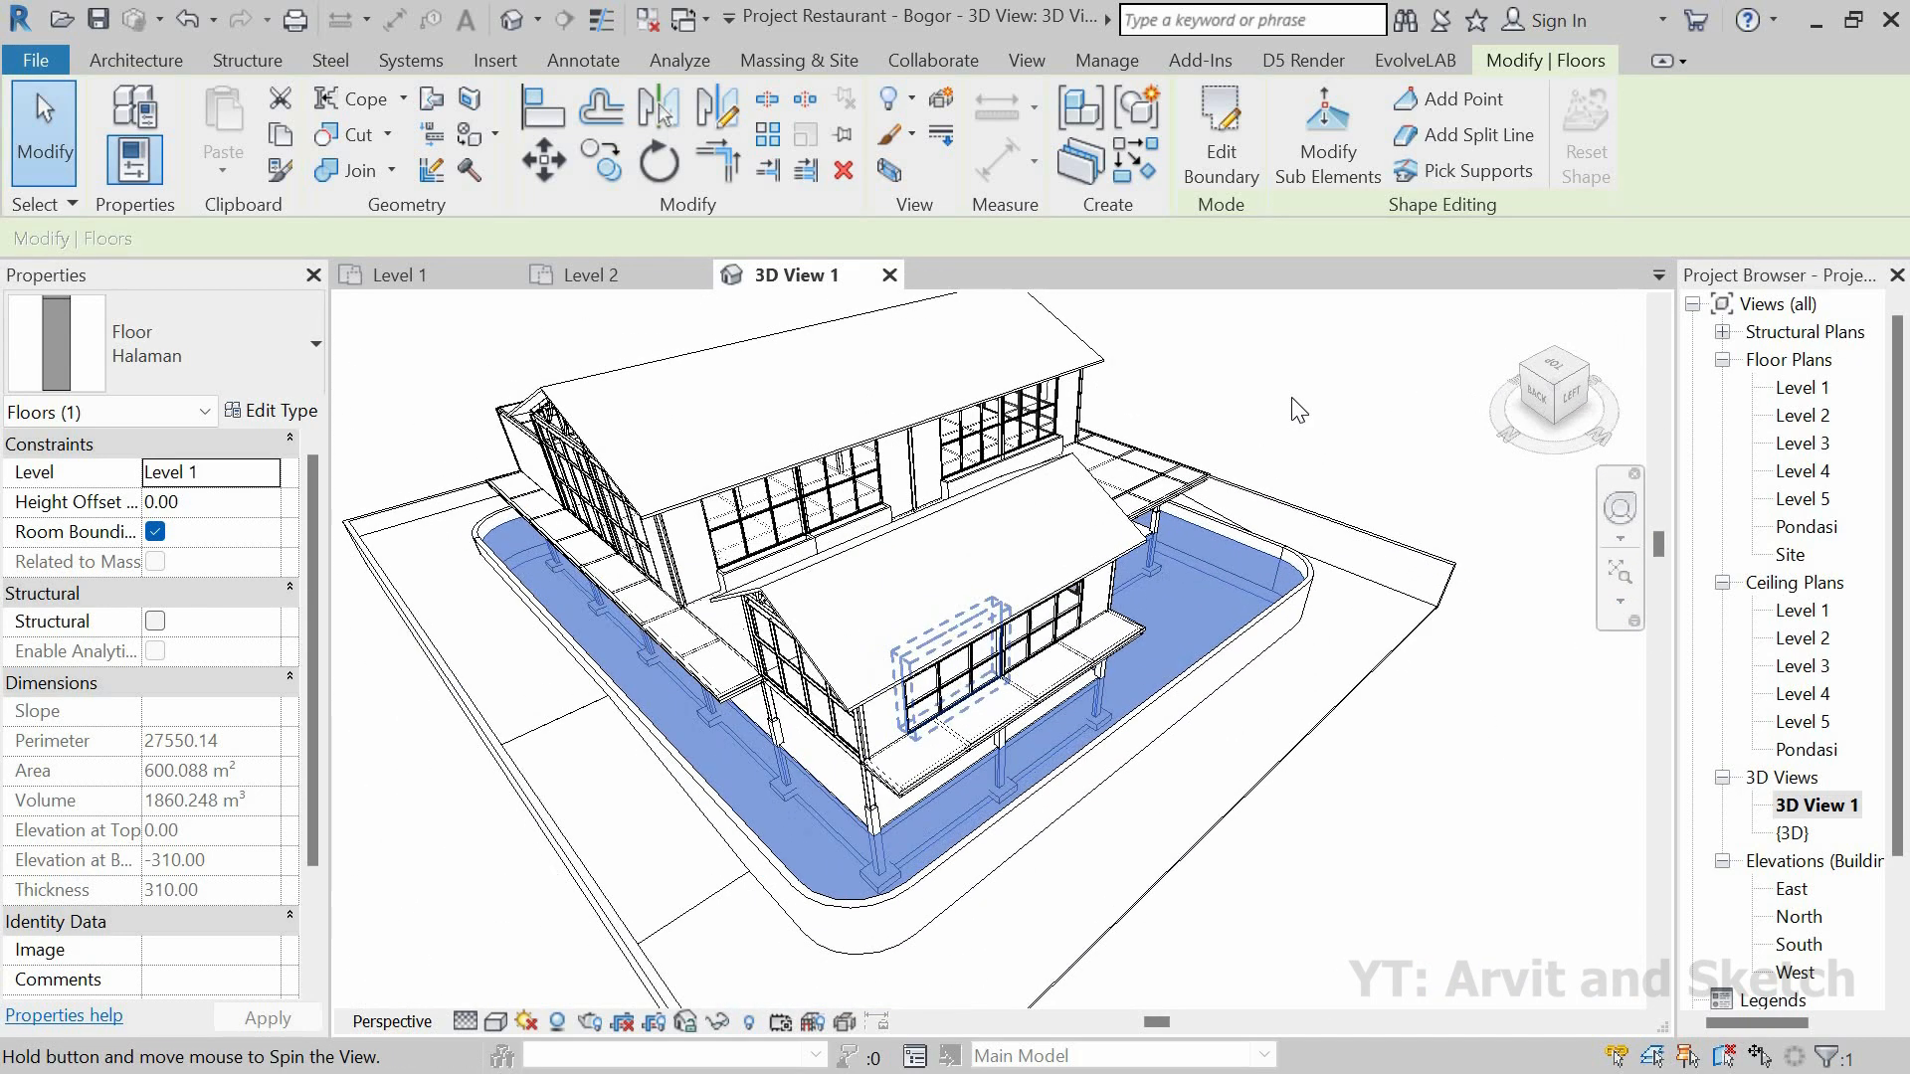
pyautogui.press('Escape')
pyautogui.keyDown('shift'); pyautogui.moveTo(1052, 554); pyautogui.dragTo(1037, 686, button='middle'); pyautogui.keyUp('shift')
pyautogui.scroll(-1, 1036, 680)
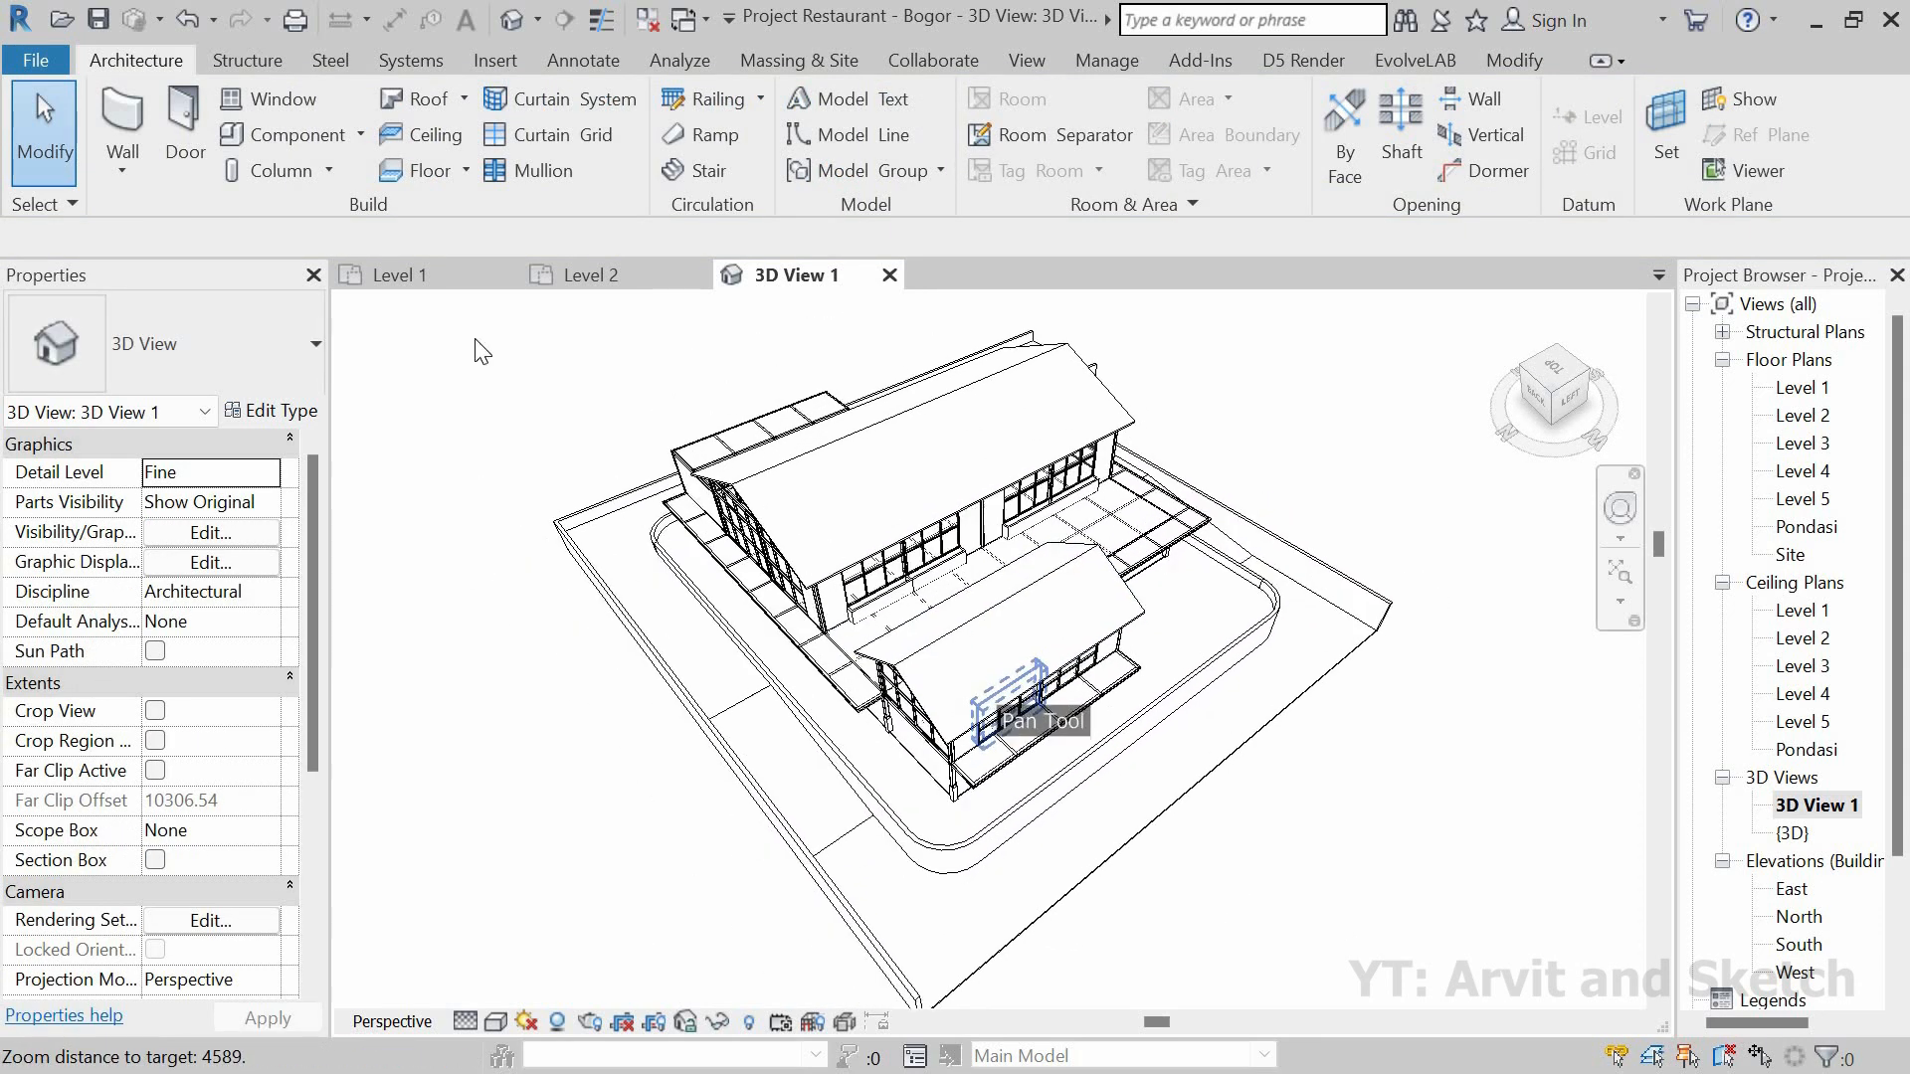
# Step: Reopen the Halaman floor's boundary in the Level 1 plan and move the edge left of the entrance ramp 10 further outward
pyautogui.click(438, 277)
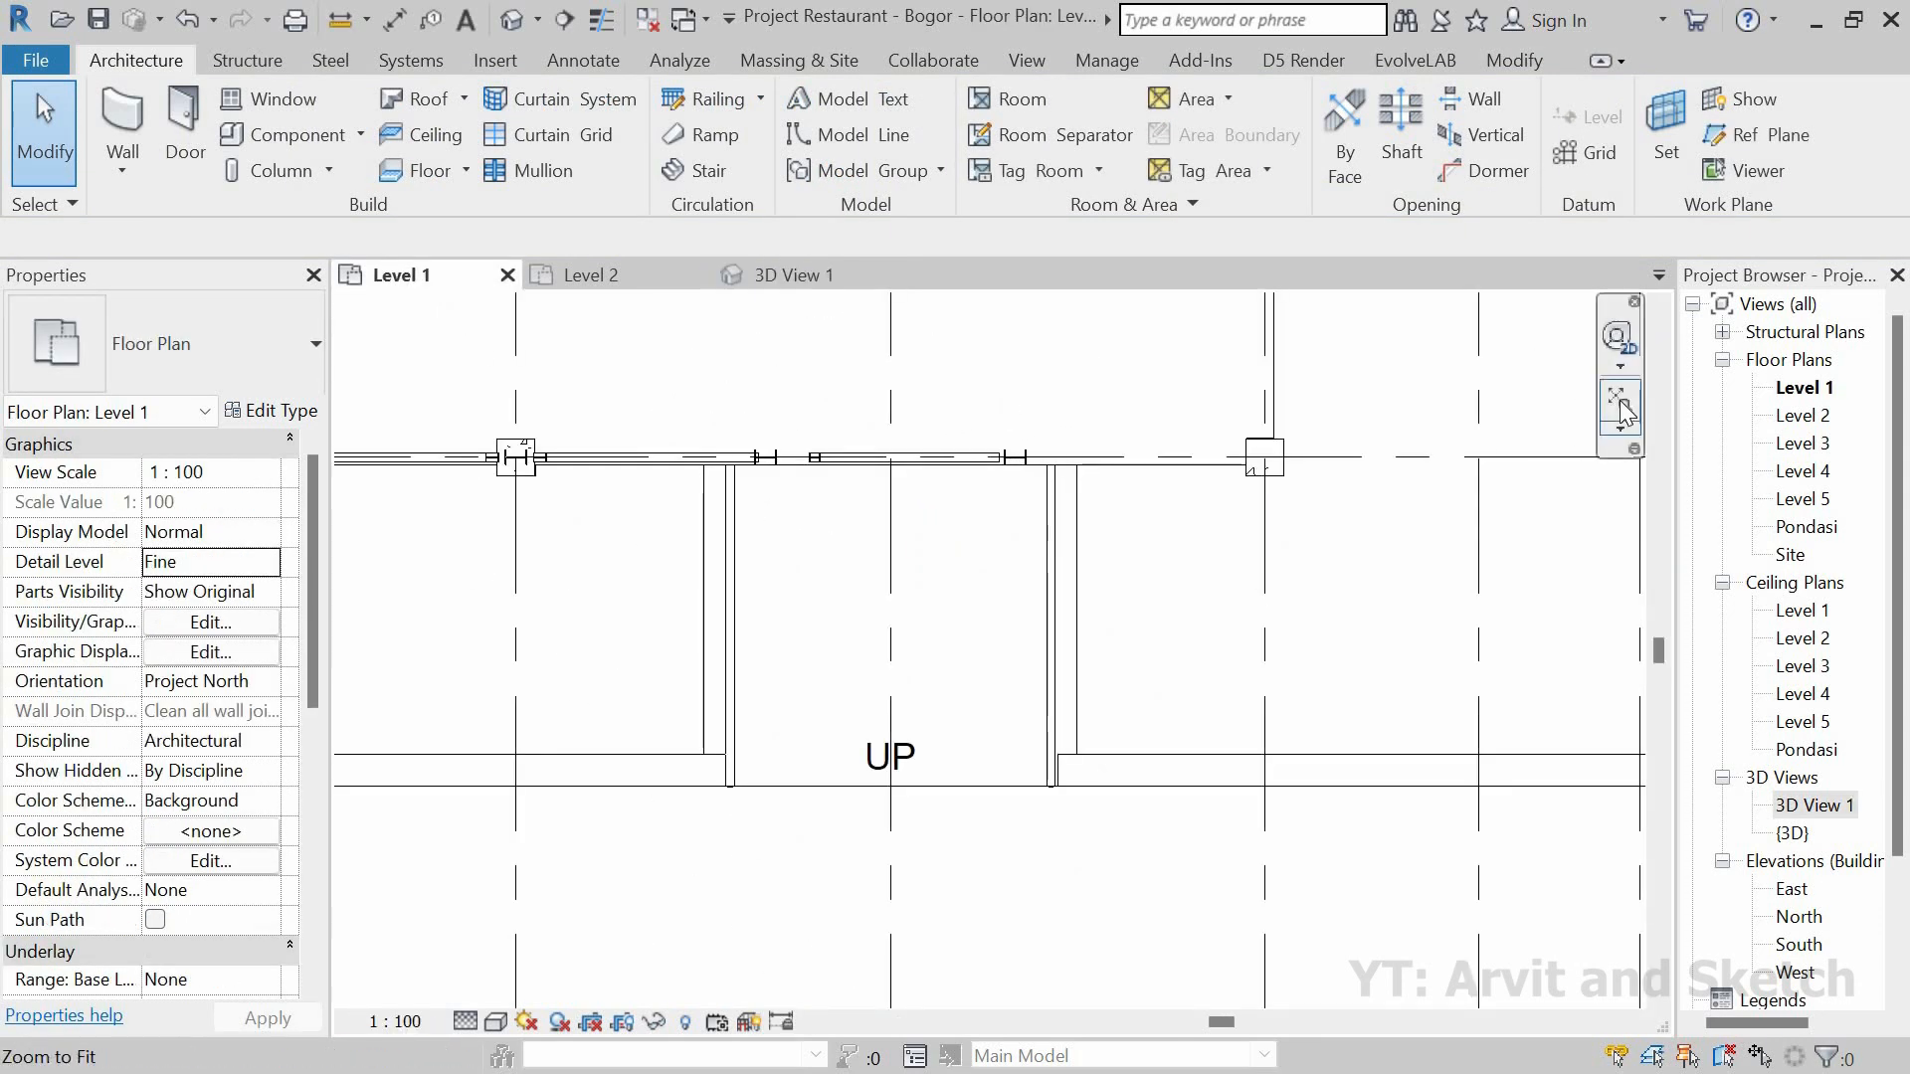
pyautogui.click(1621, 408)
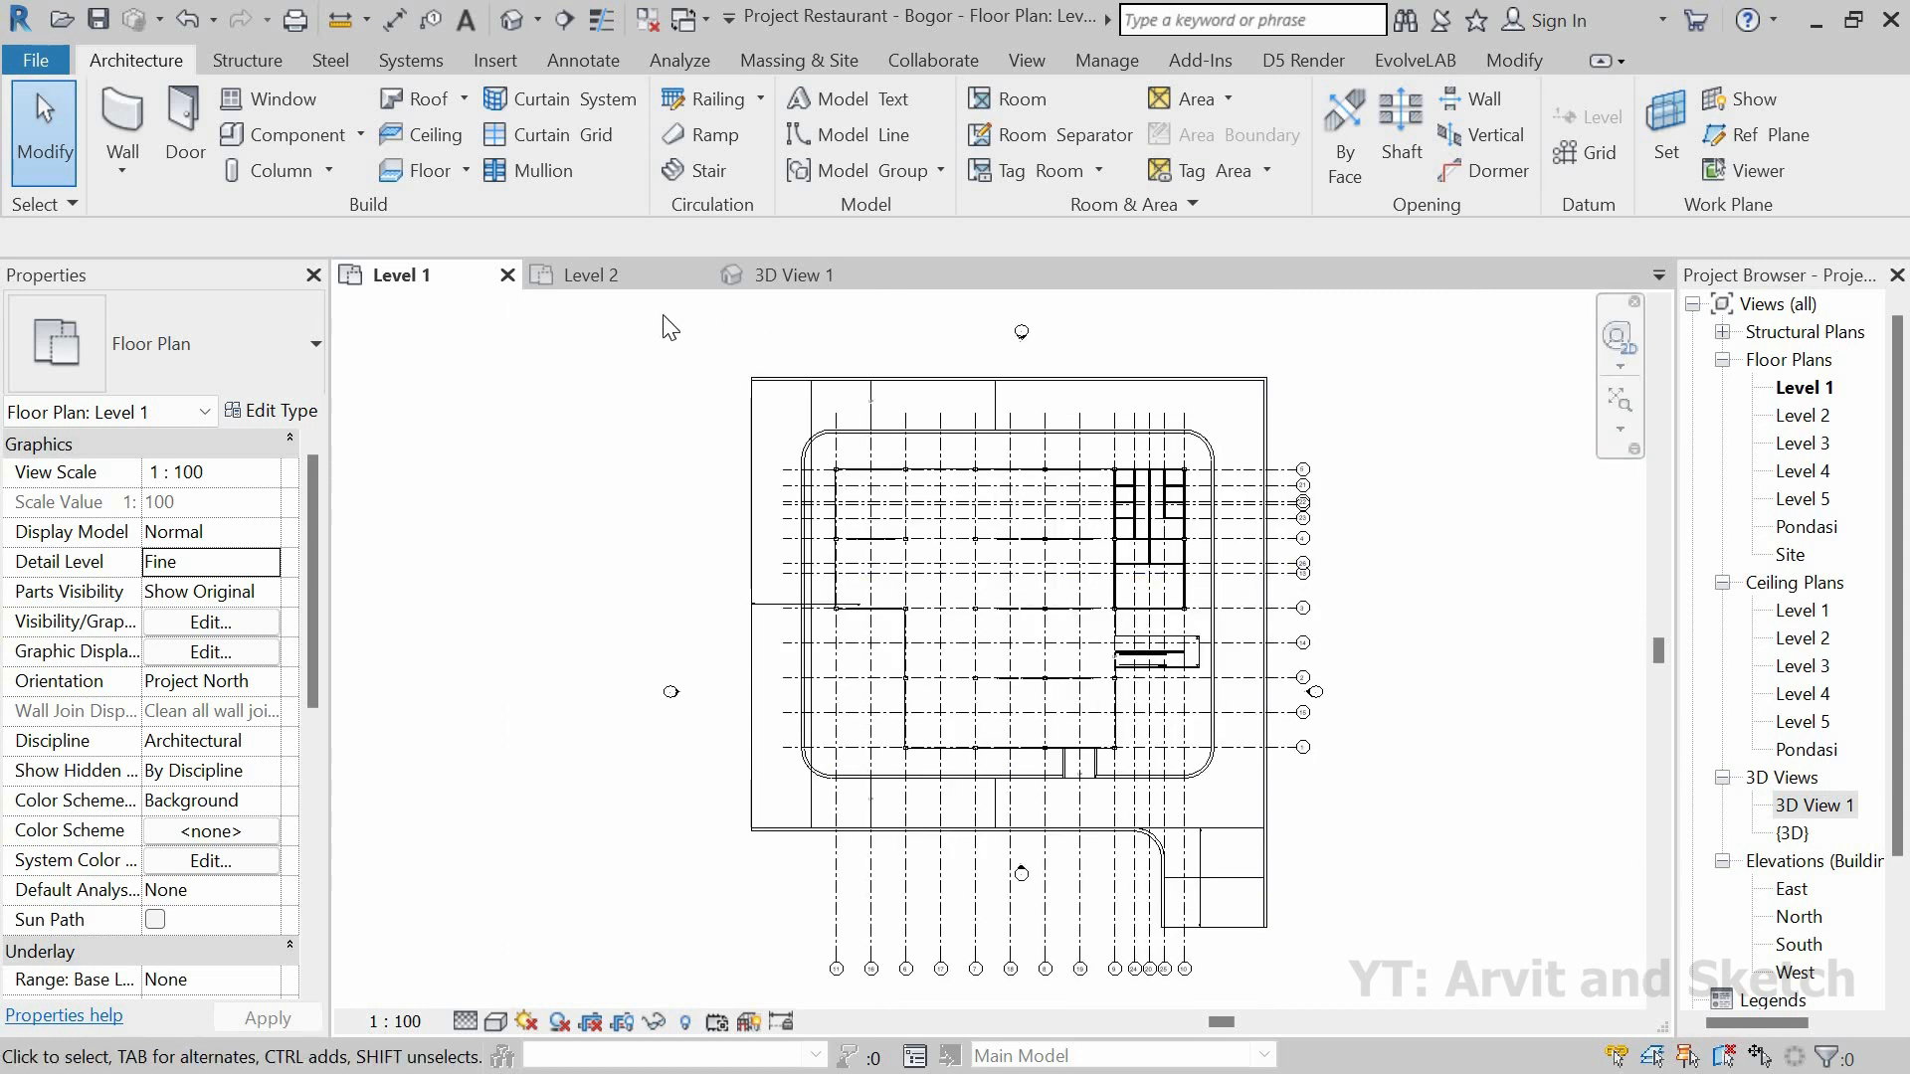
pyautogui.scroll(5, 1075, 801)
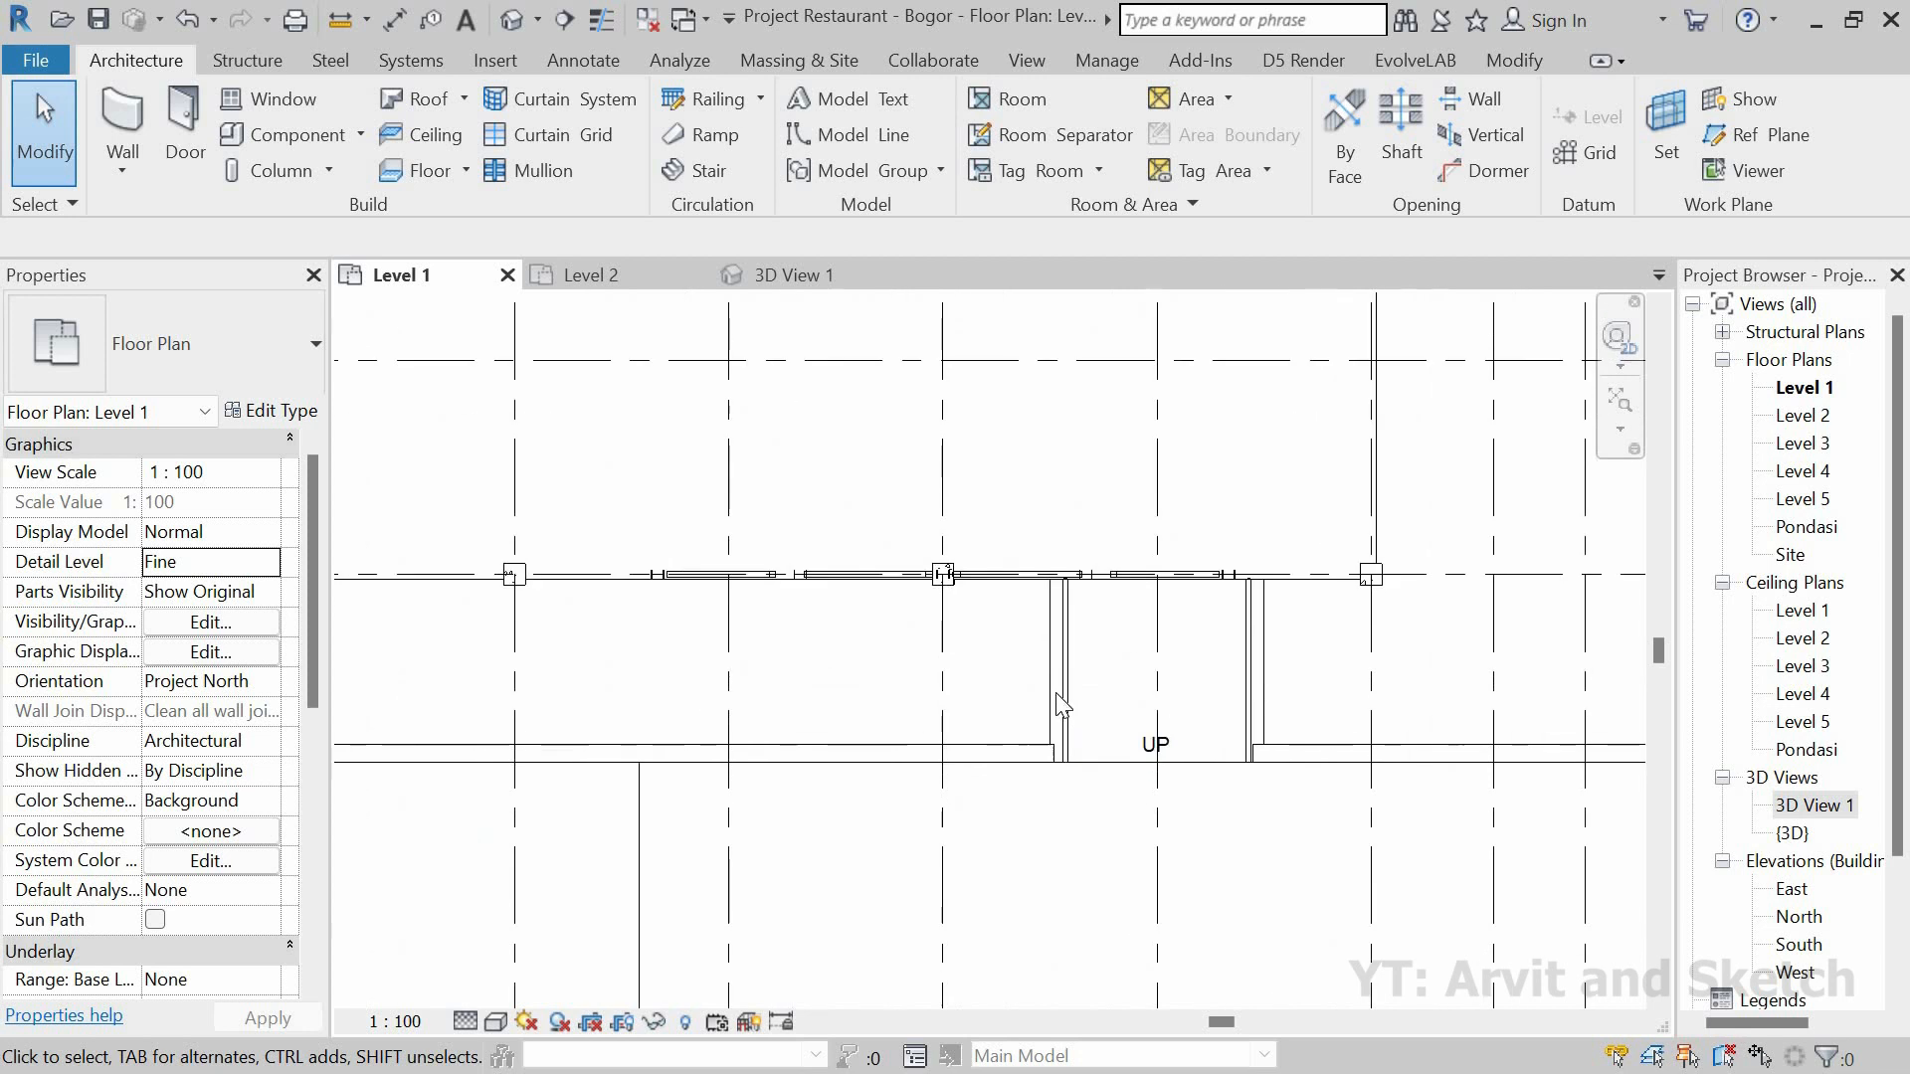
pyautogui.click(1007, 721)
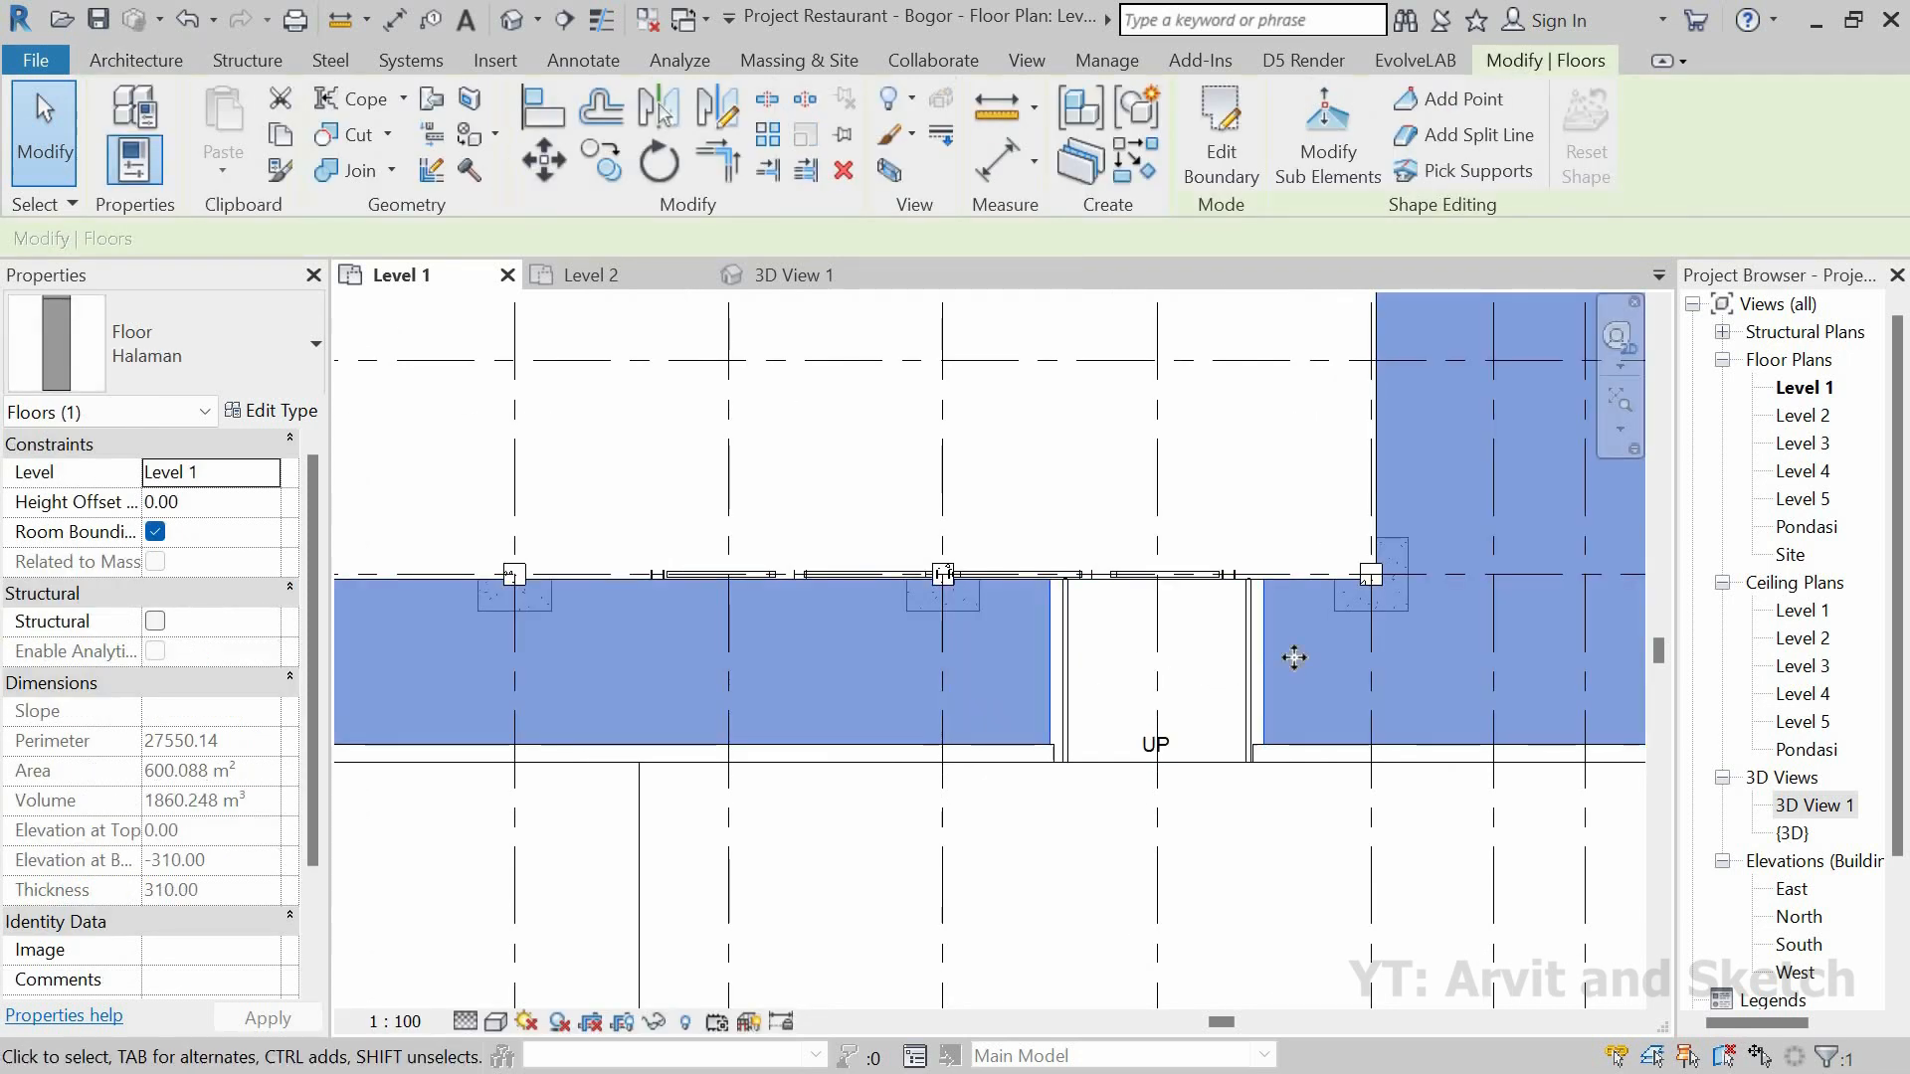
pyautogui.scroll(2, 1294, 657)
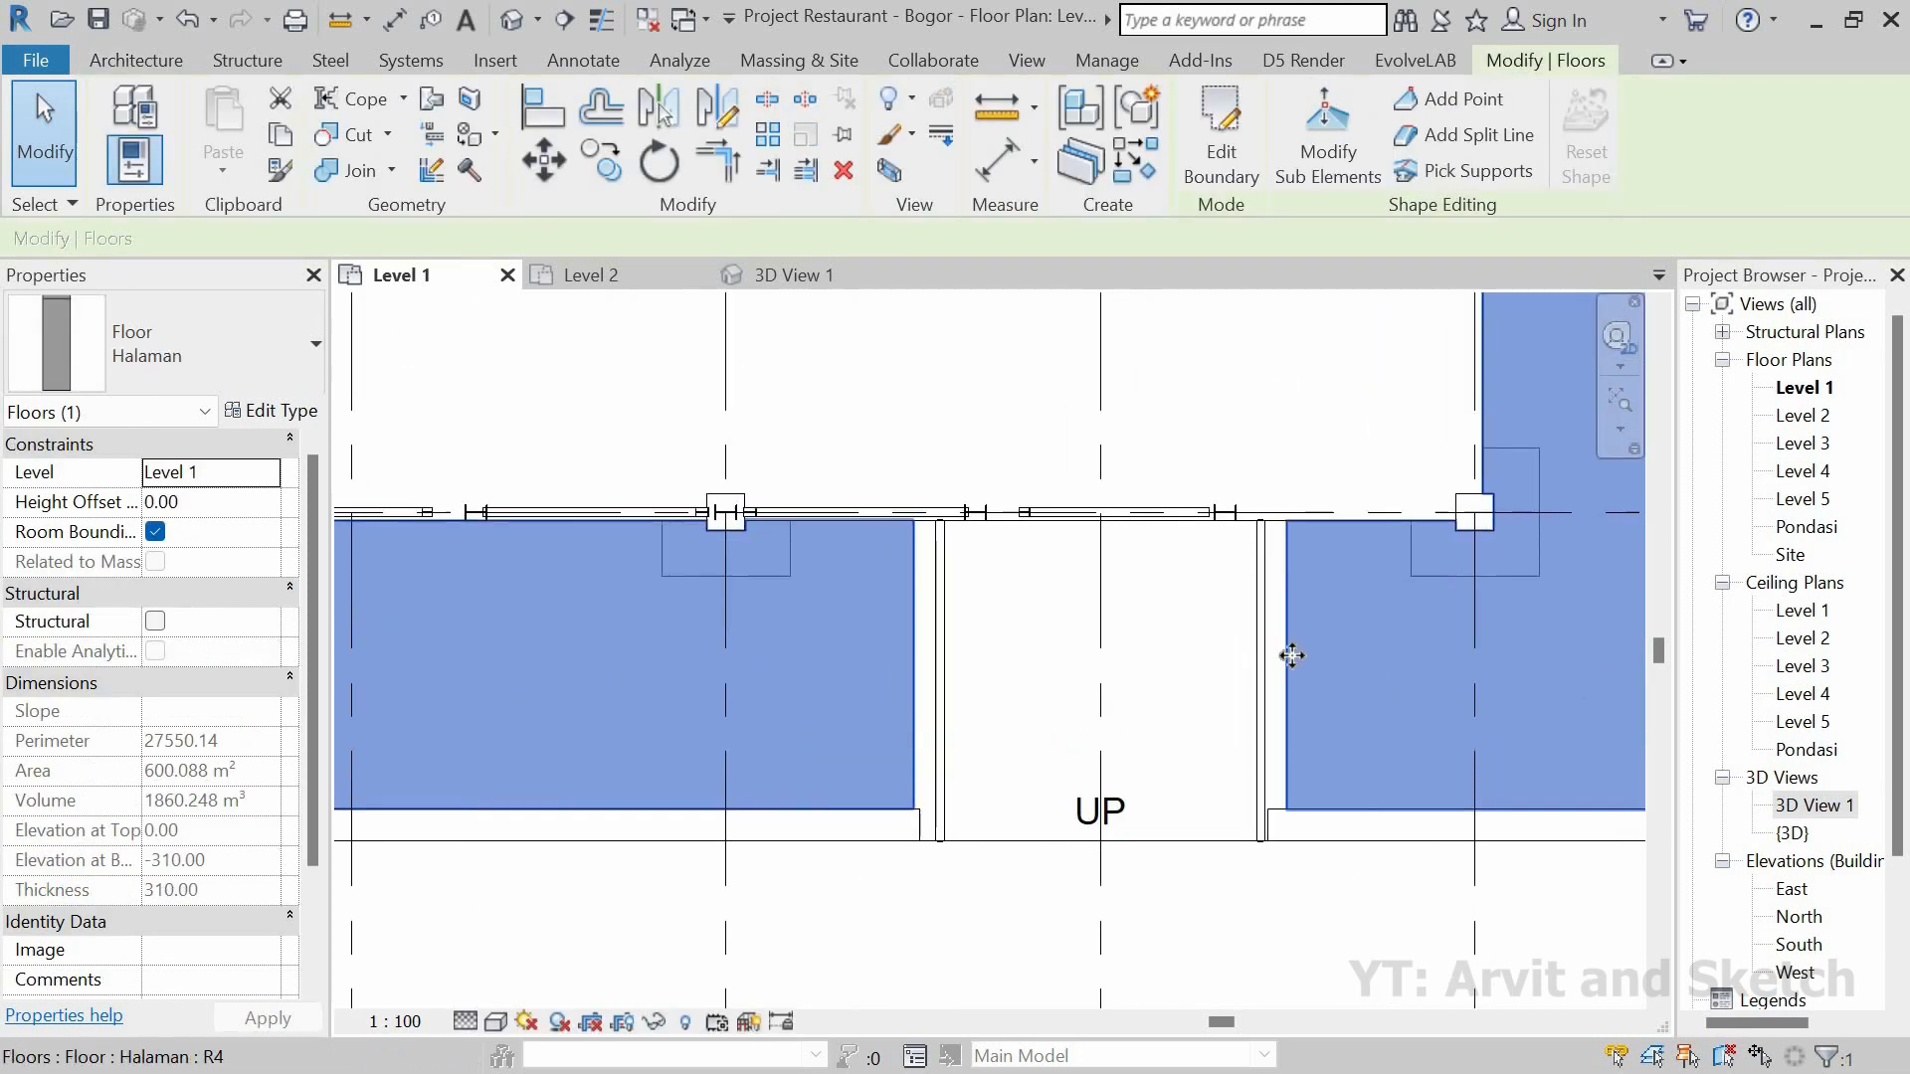
pyautogui.click(1221, 149)
pyautogui.scroll(2, 922, 549)
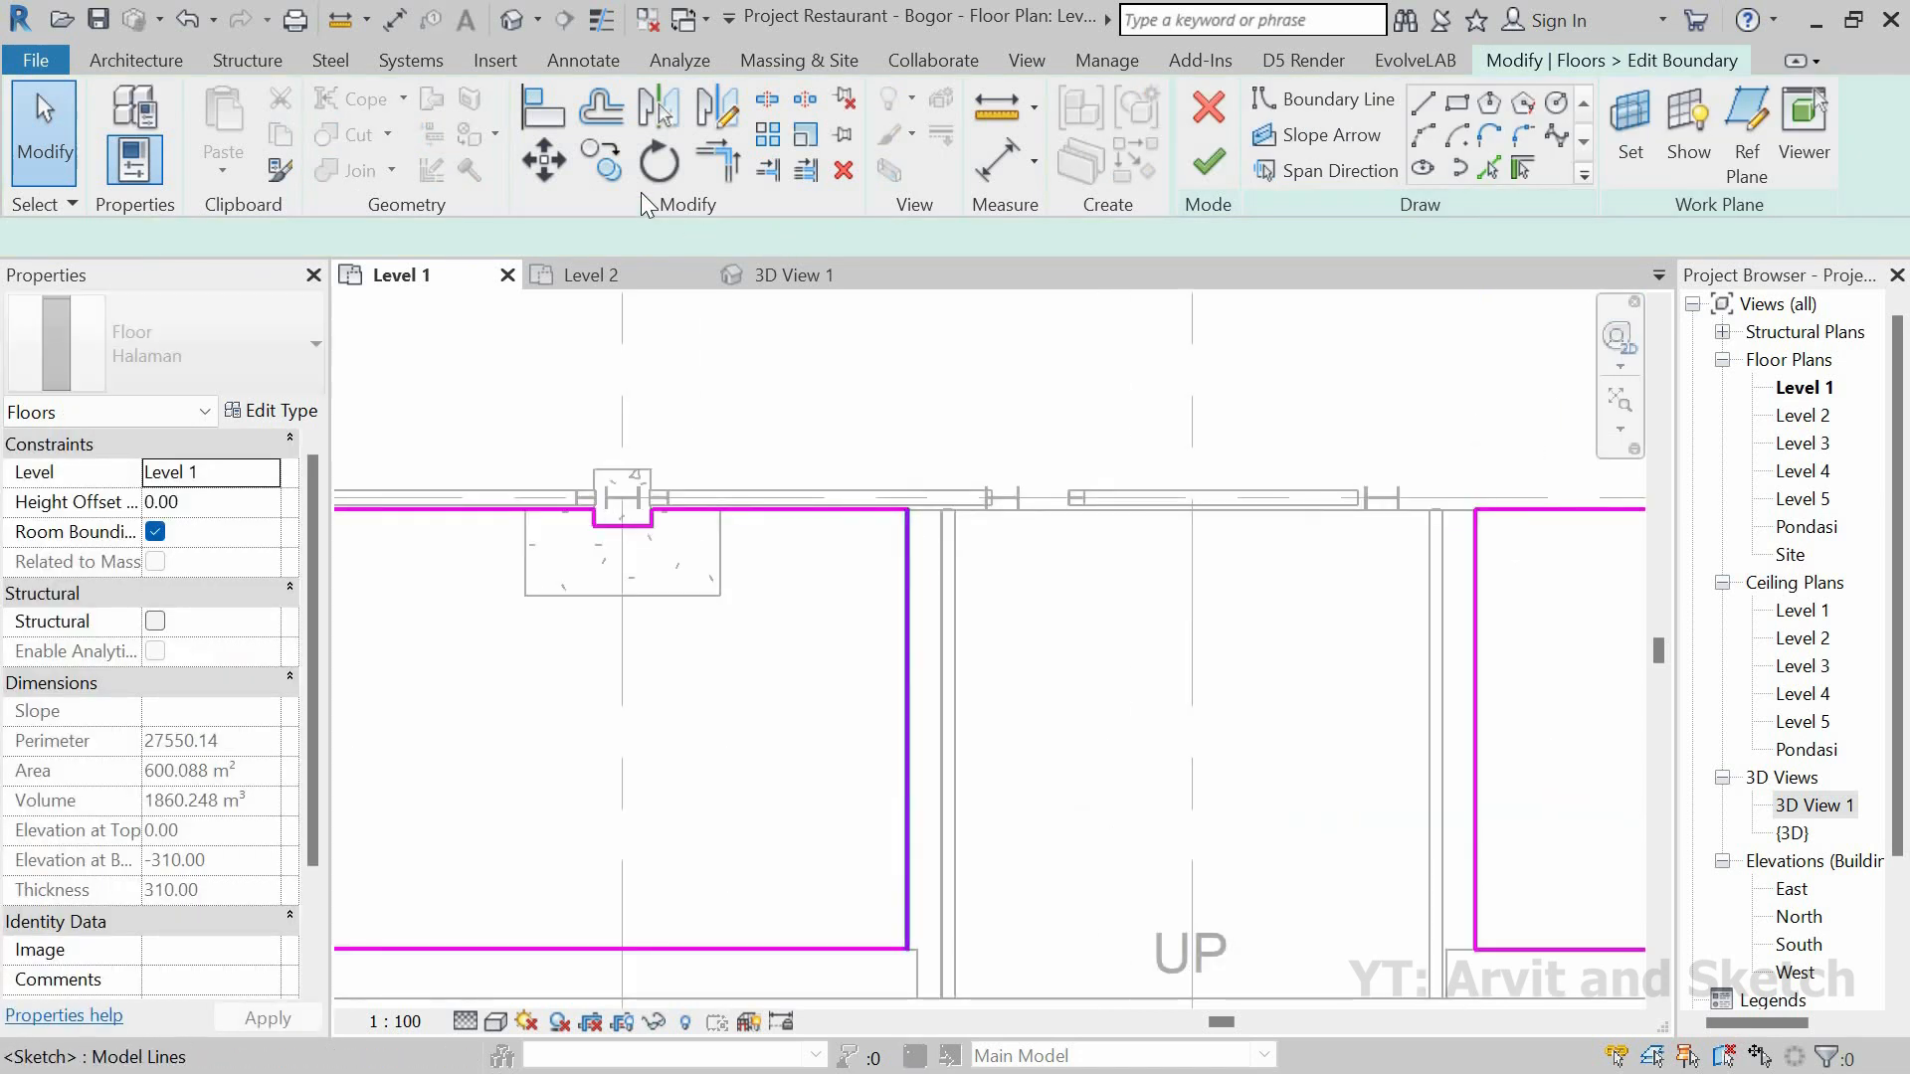
pyautogui.click(907, 510)
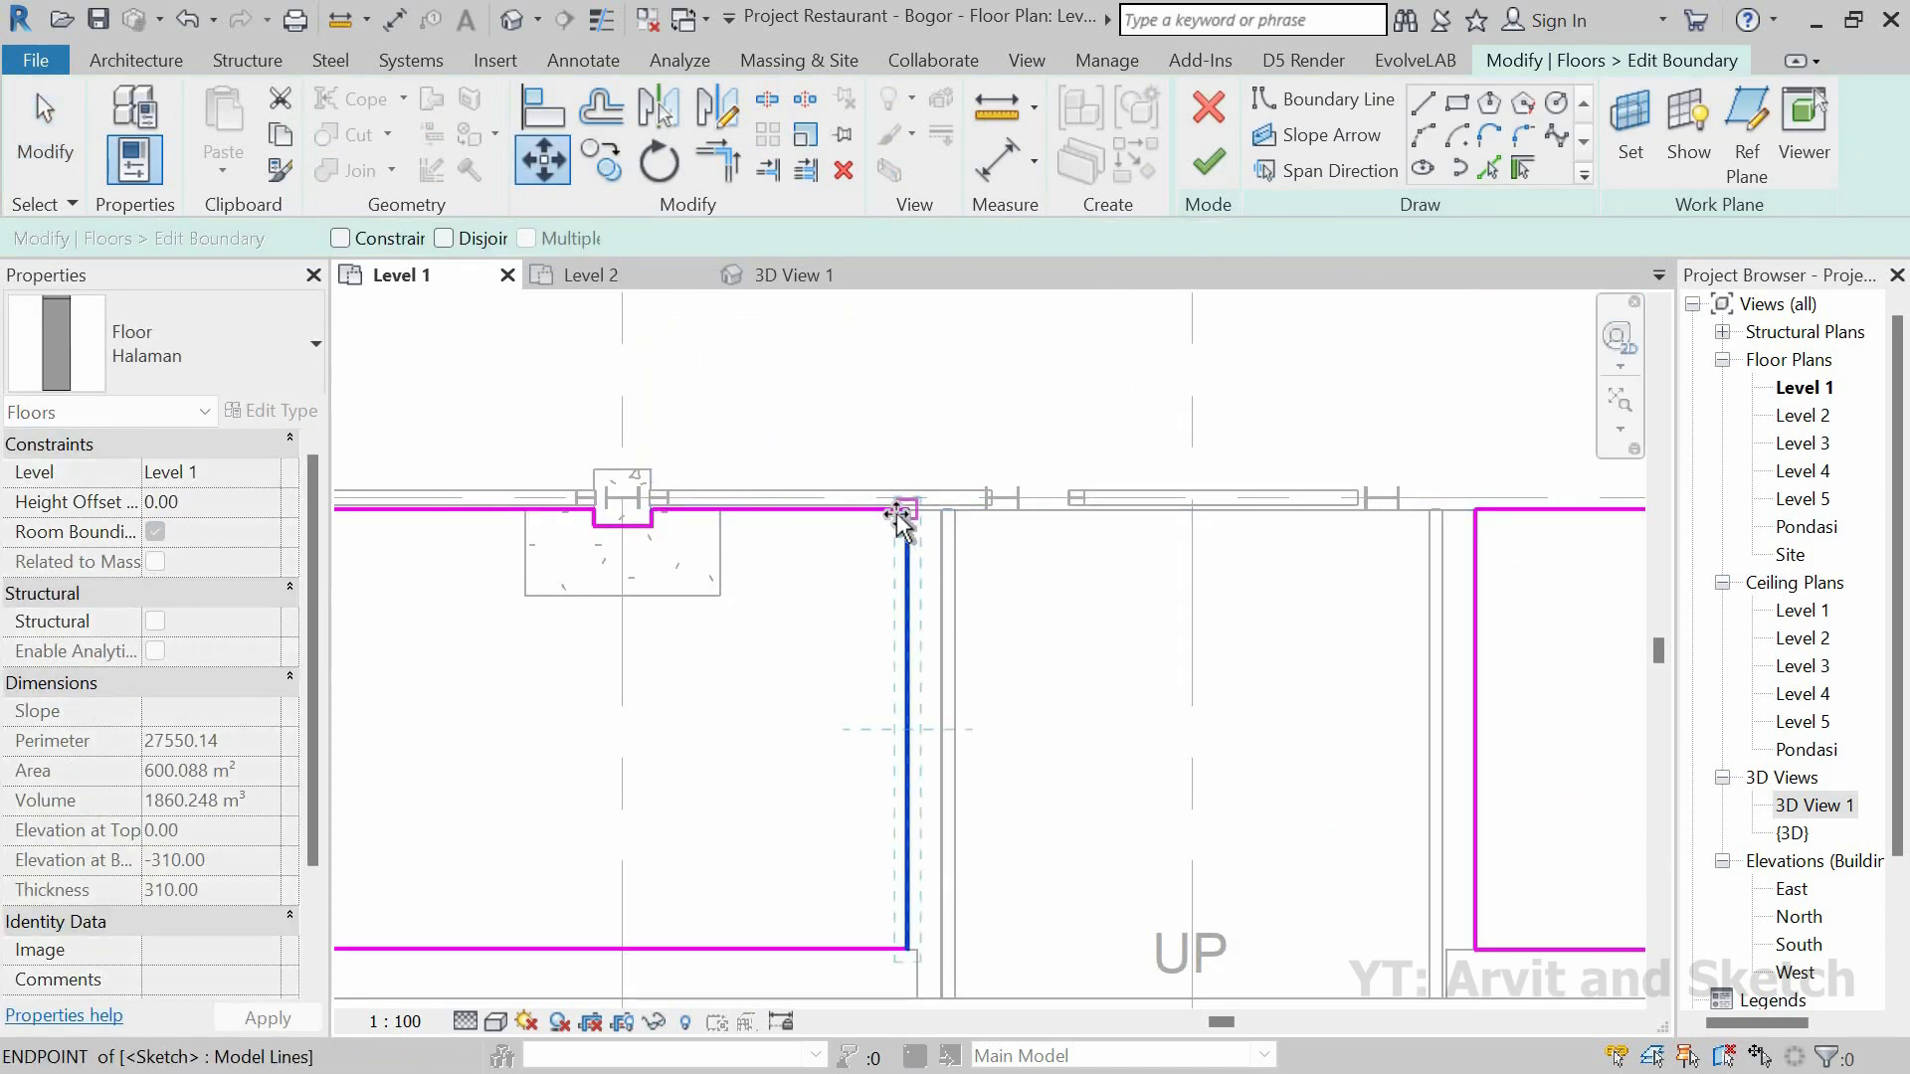
pyautogui.scroll(2, 896, 510)
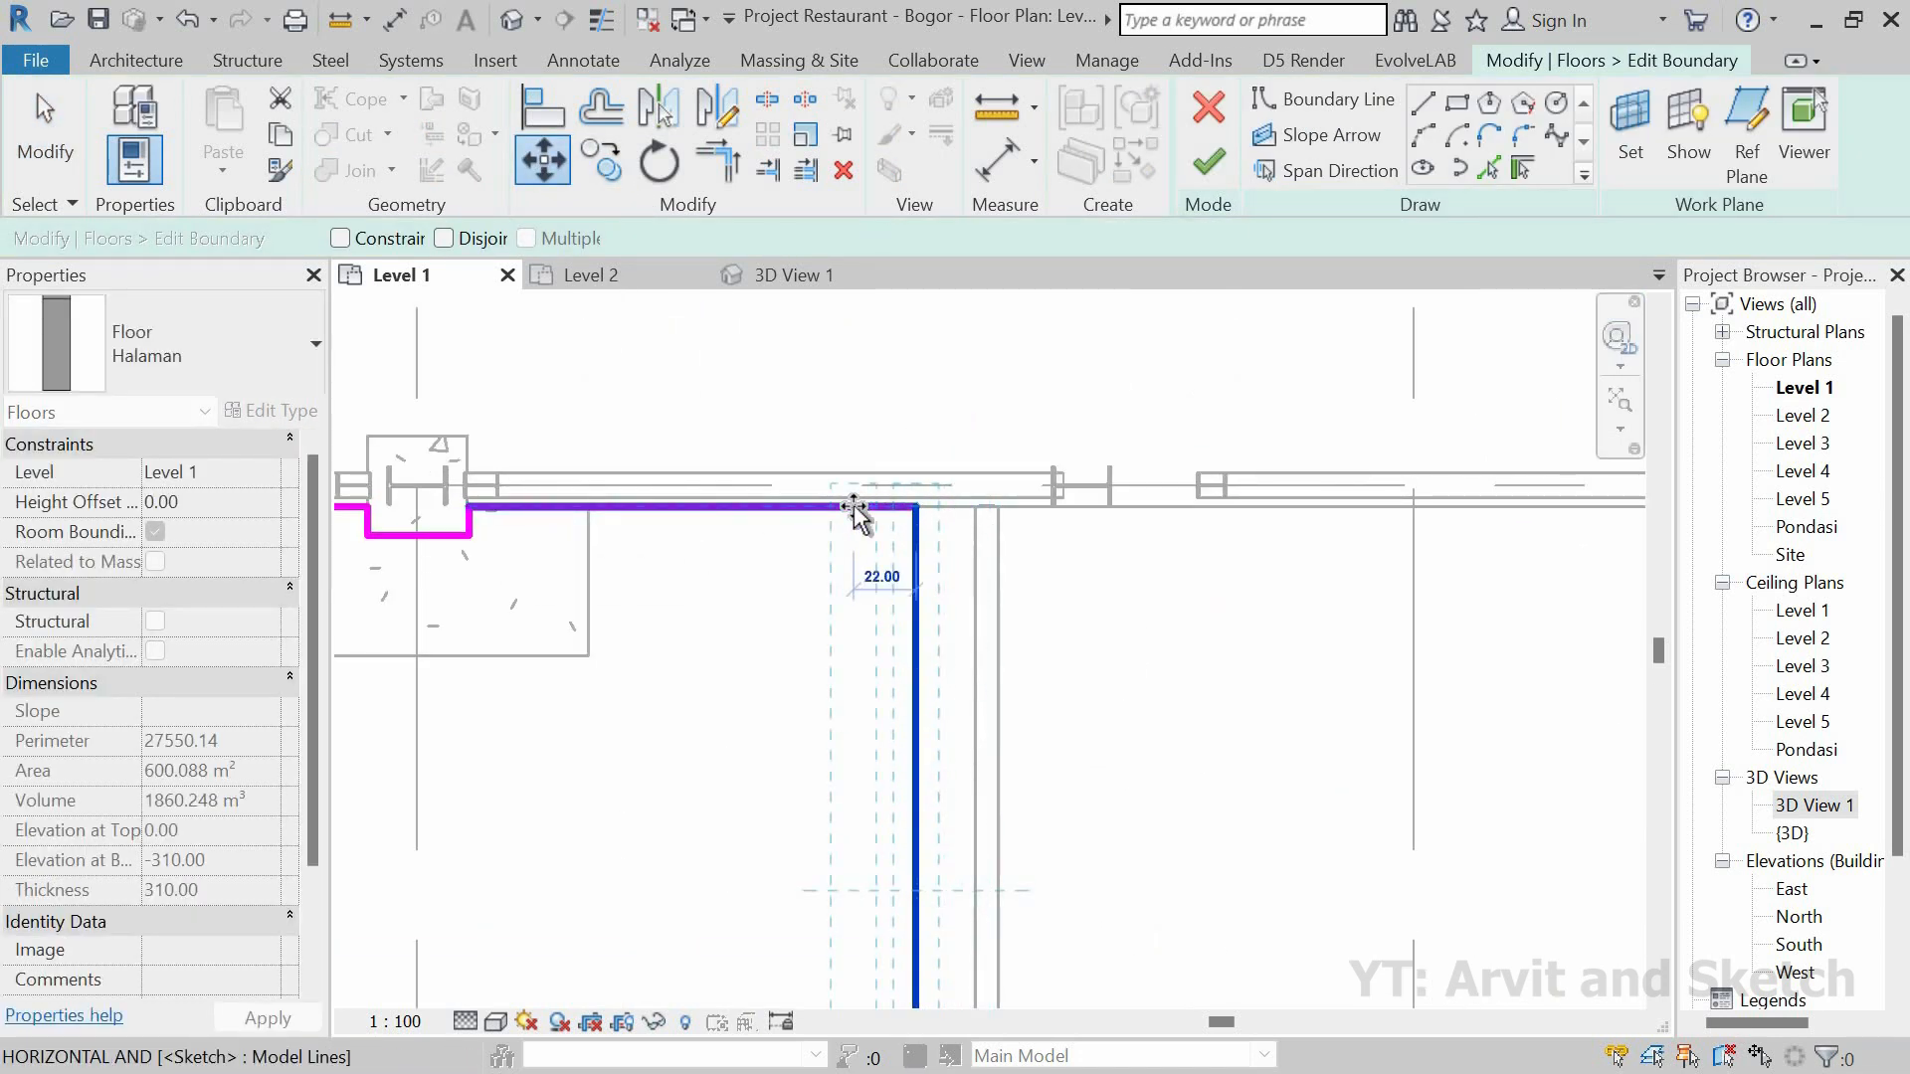
pyautogui.write('10')
pyautogui.press('Return')
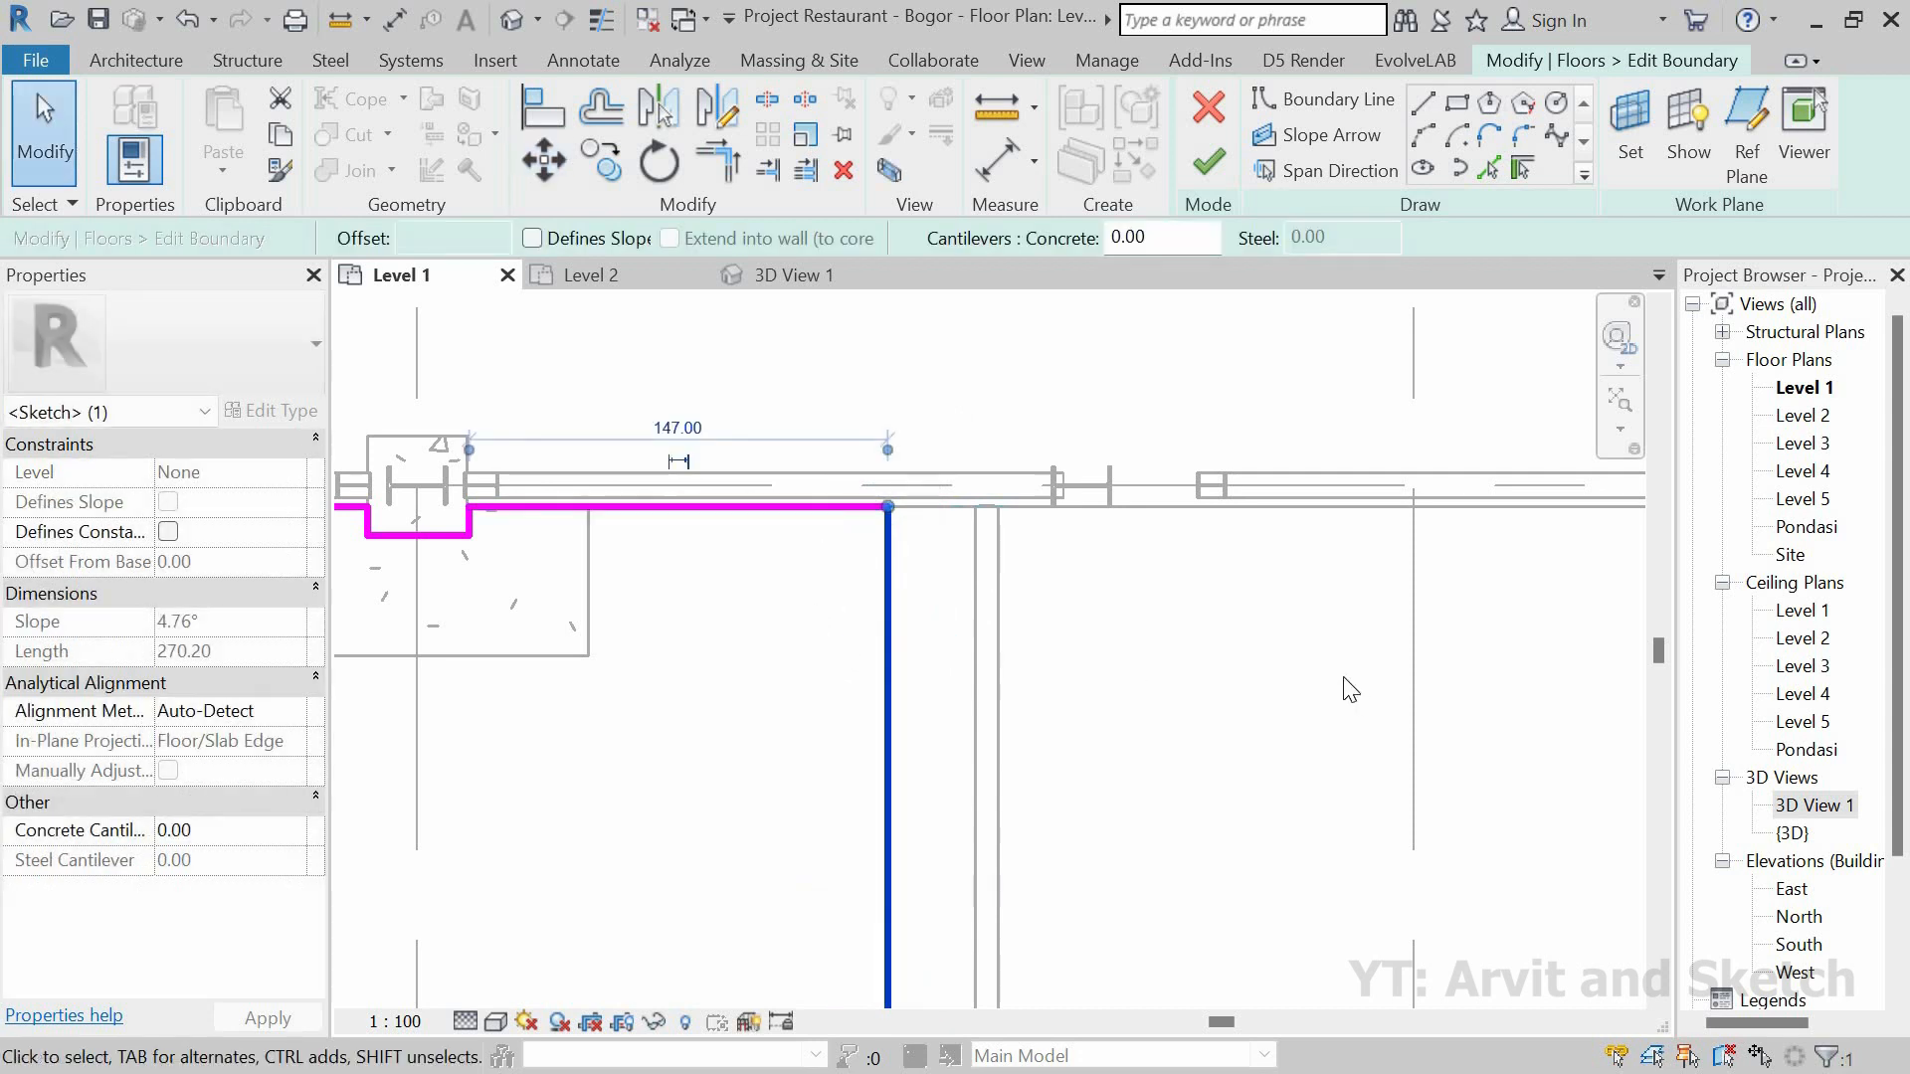
# Step: Move the boundary edge right of the entrance ramp 10 outward and finish the floor boundary edit
pyautogui.scroll(-2, 1353, 688)
pyautogui.click(567, 178)
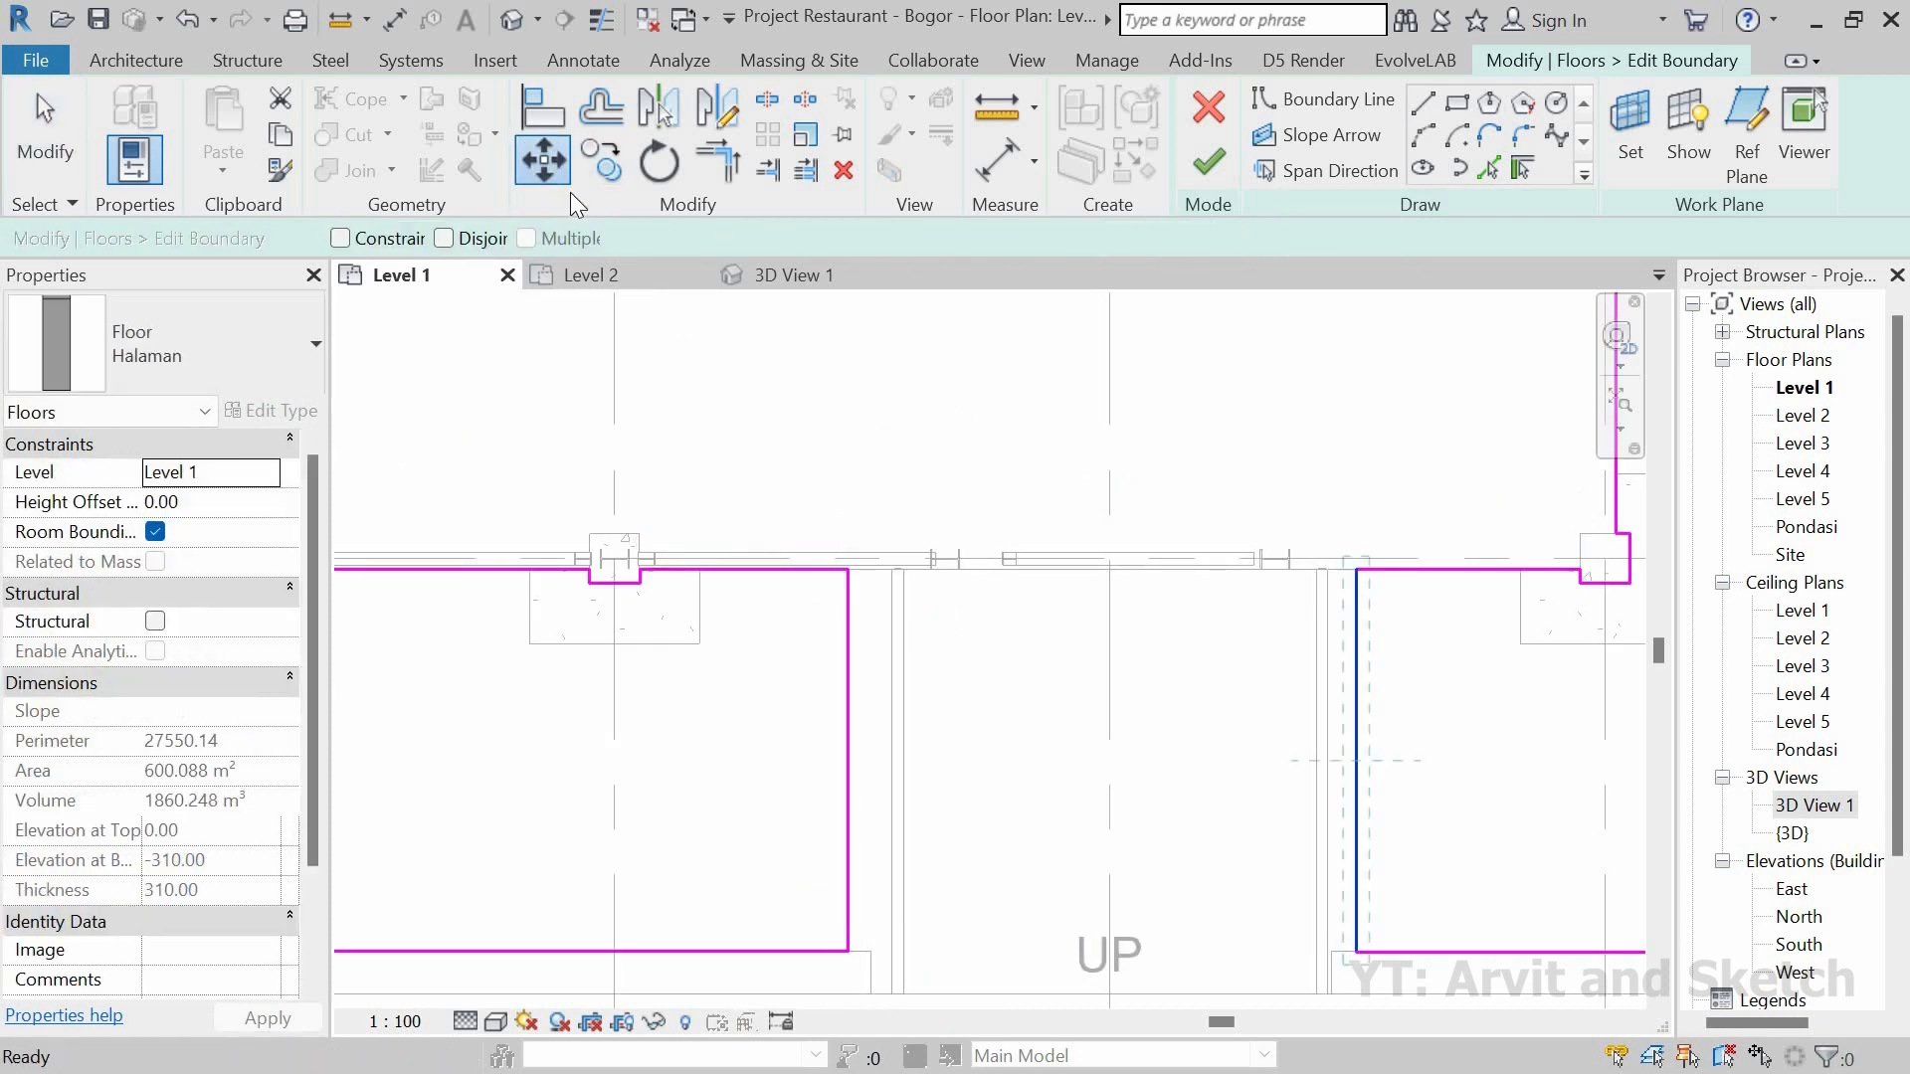
pyautogui.click(1368, 537)
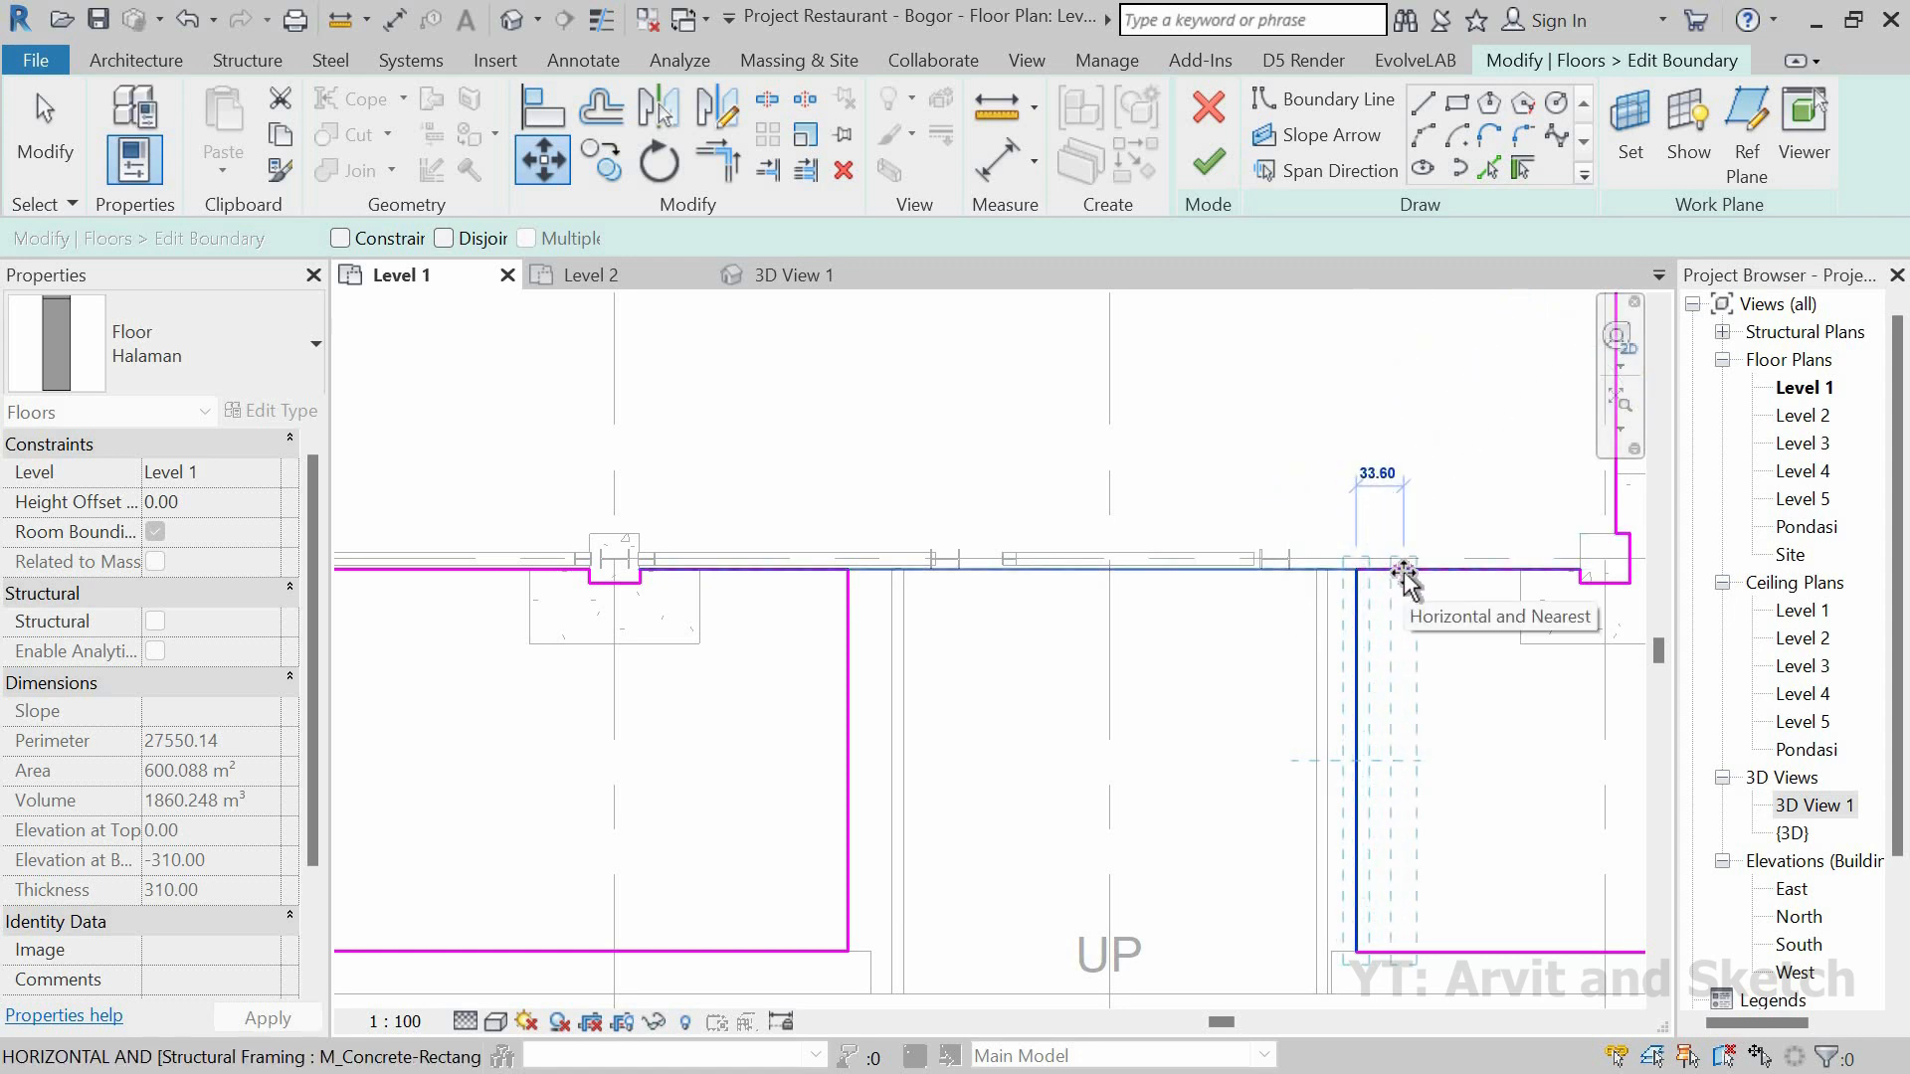
pyautogui.write('10')
pyautogui.press('Return')
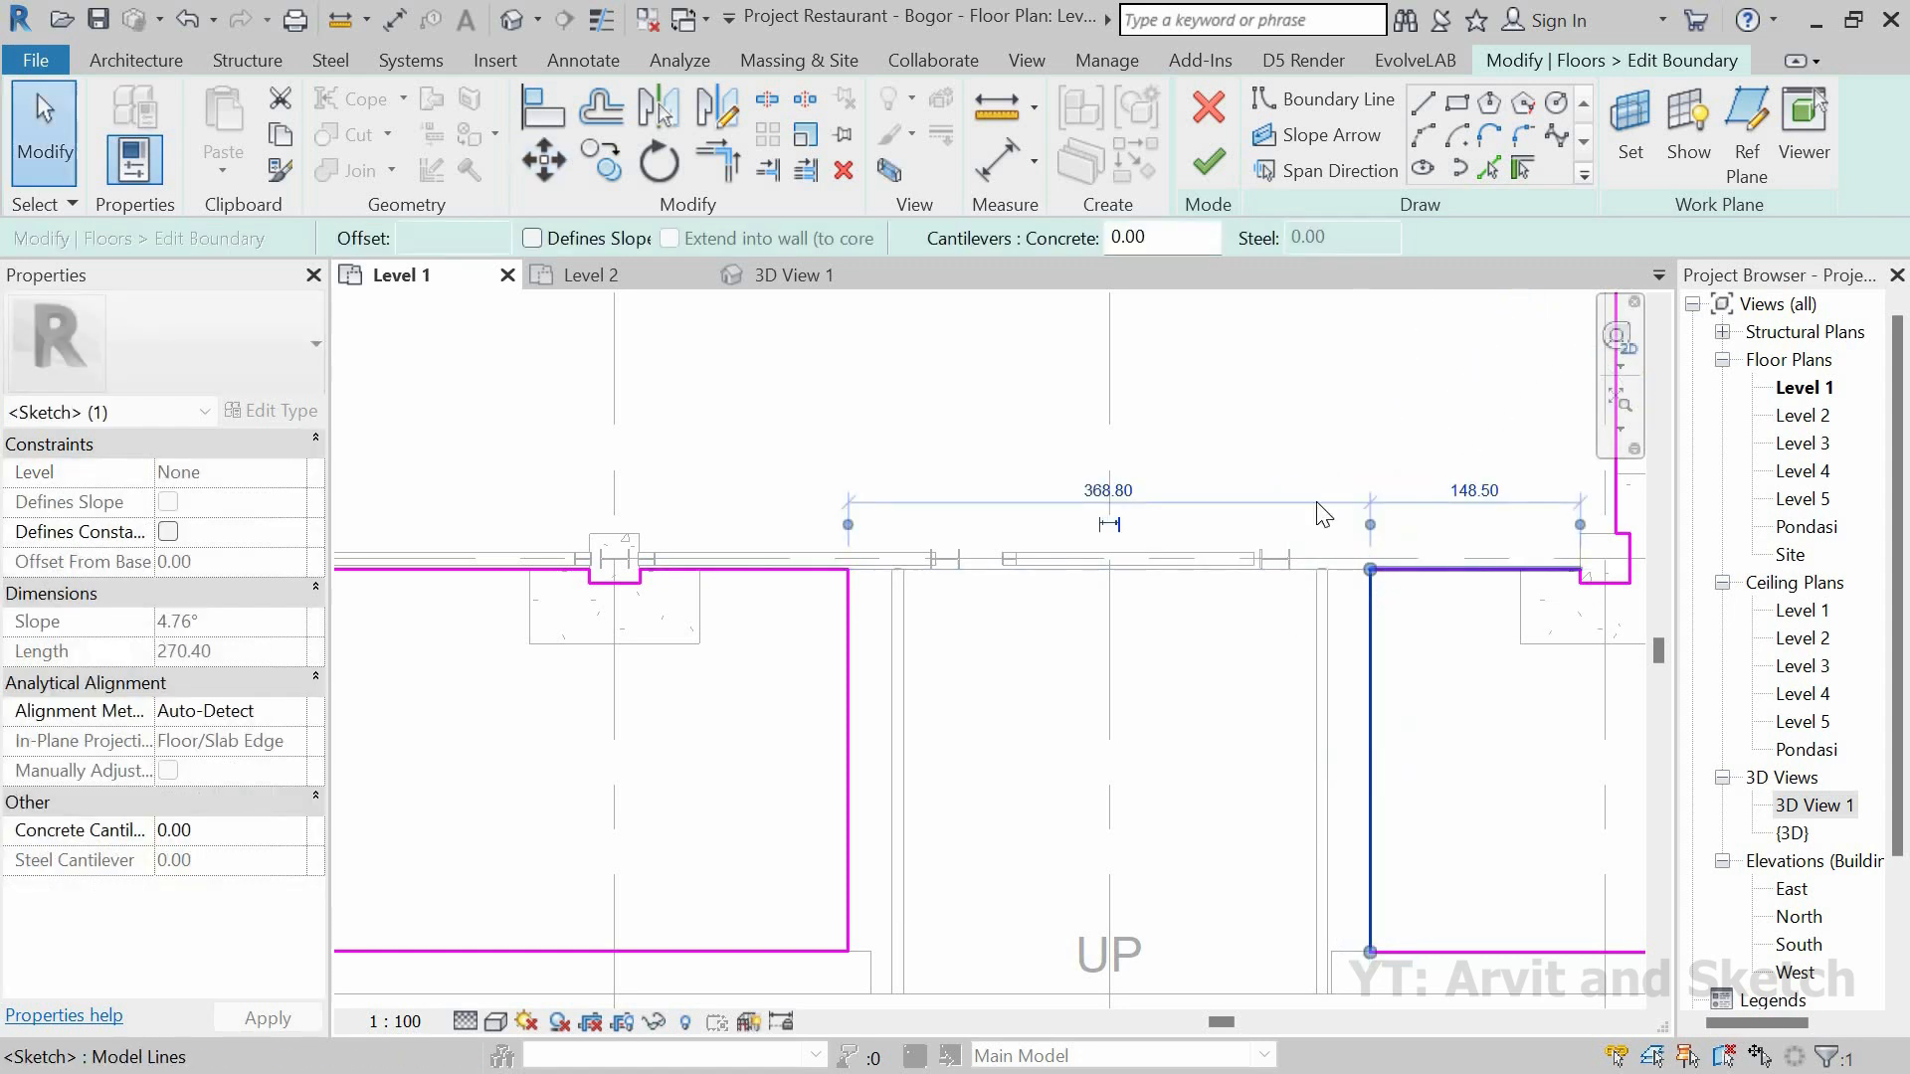
pyautogui.click(1207, 162)
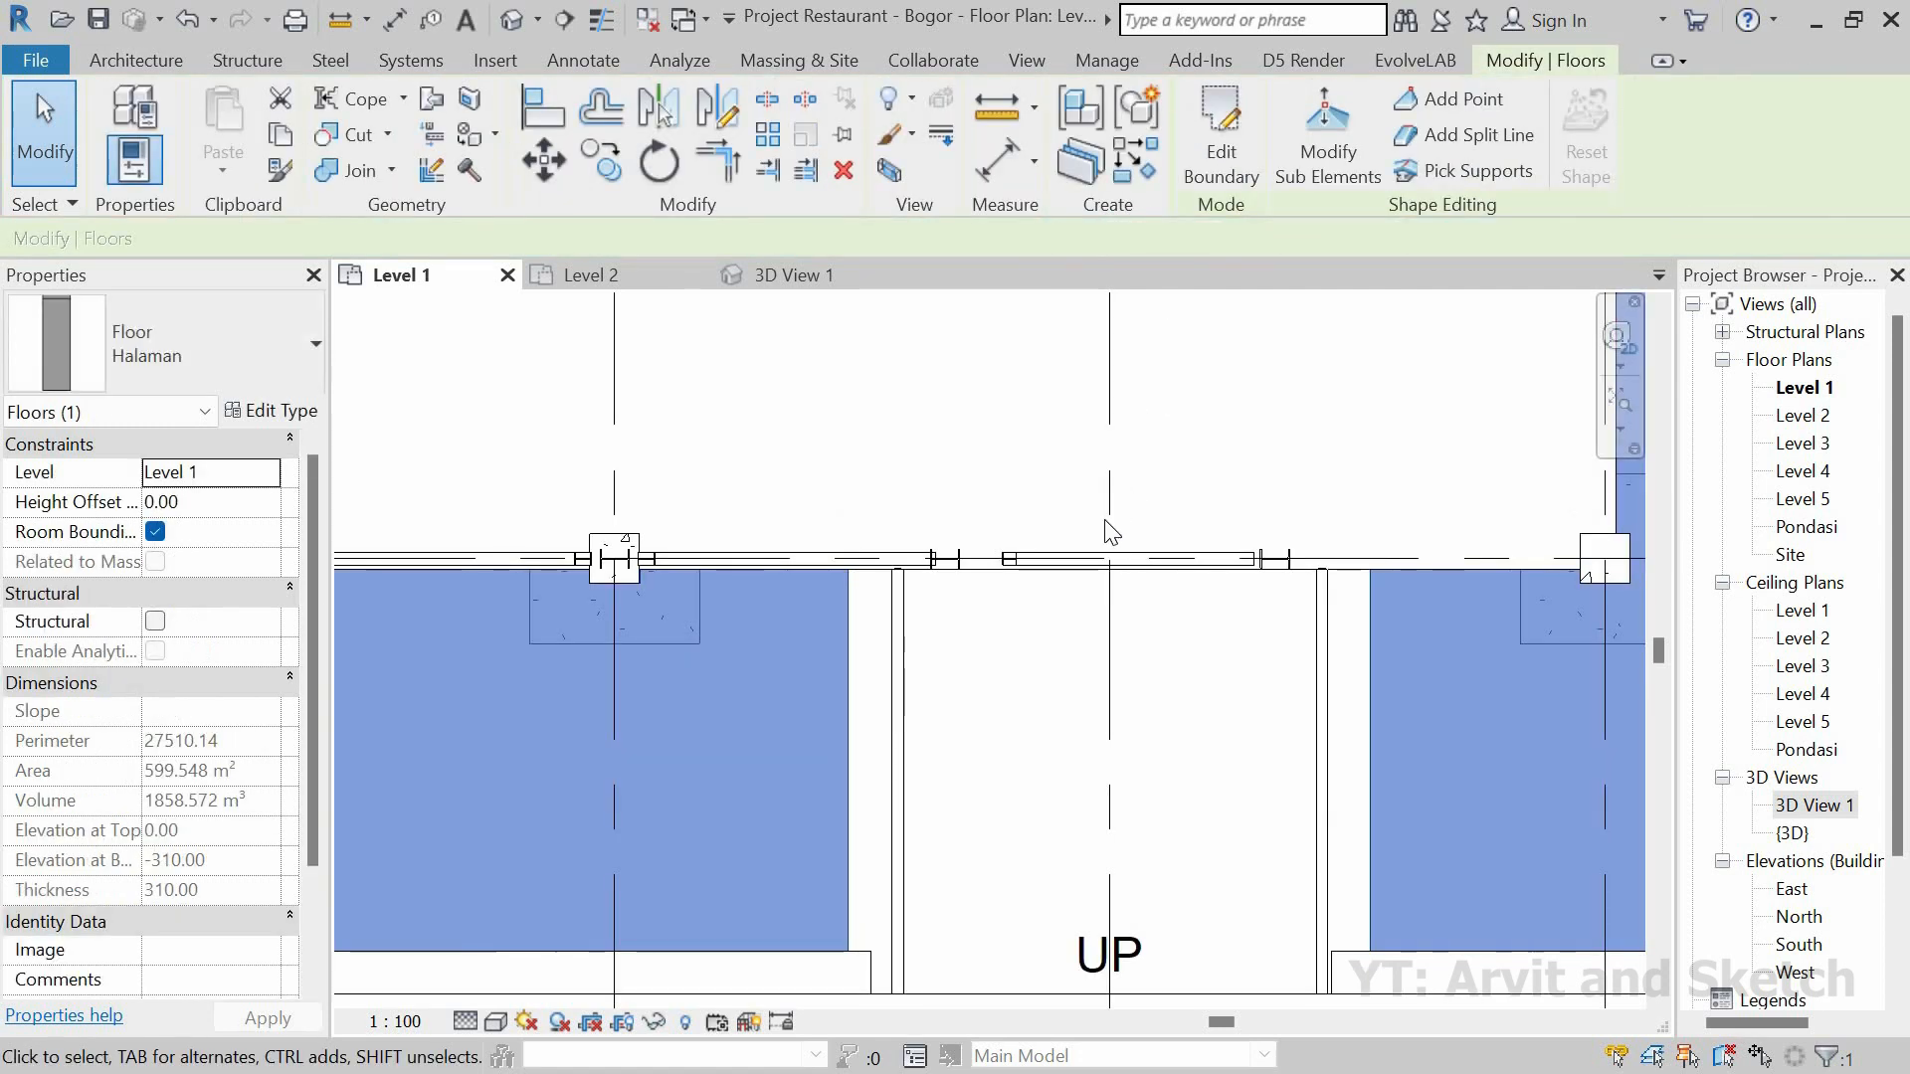
# Step: Shorten the retaining wall left of the entrance ramp so its end aligns with the Halaman floor's edge
pyautogui.scroll(-3, 802, 371)
pyautogui.click(853, 640)
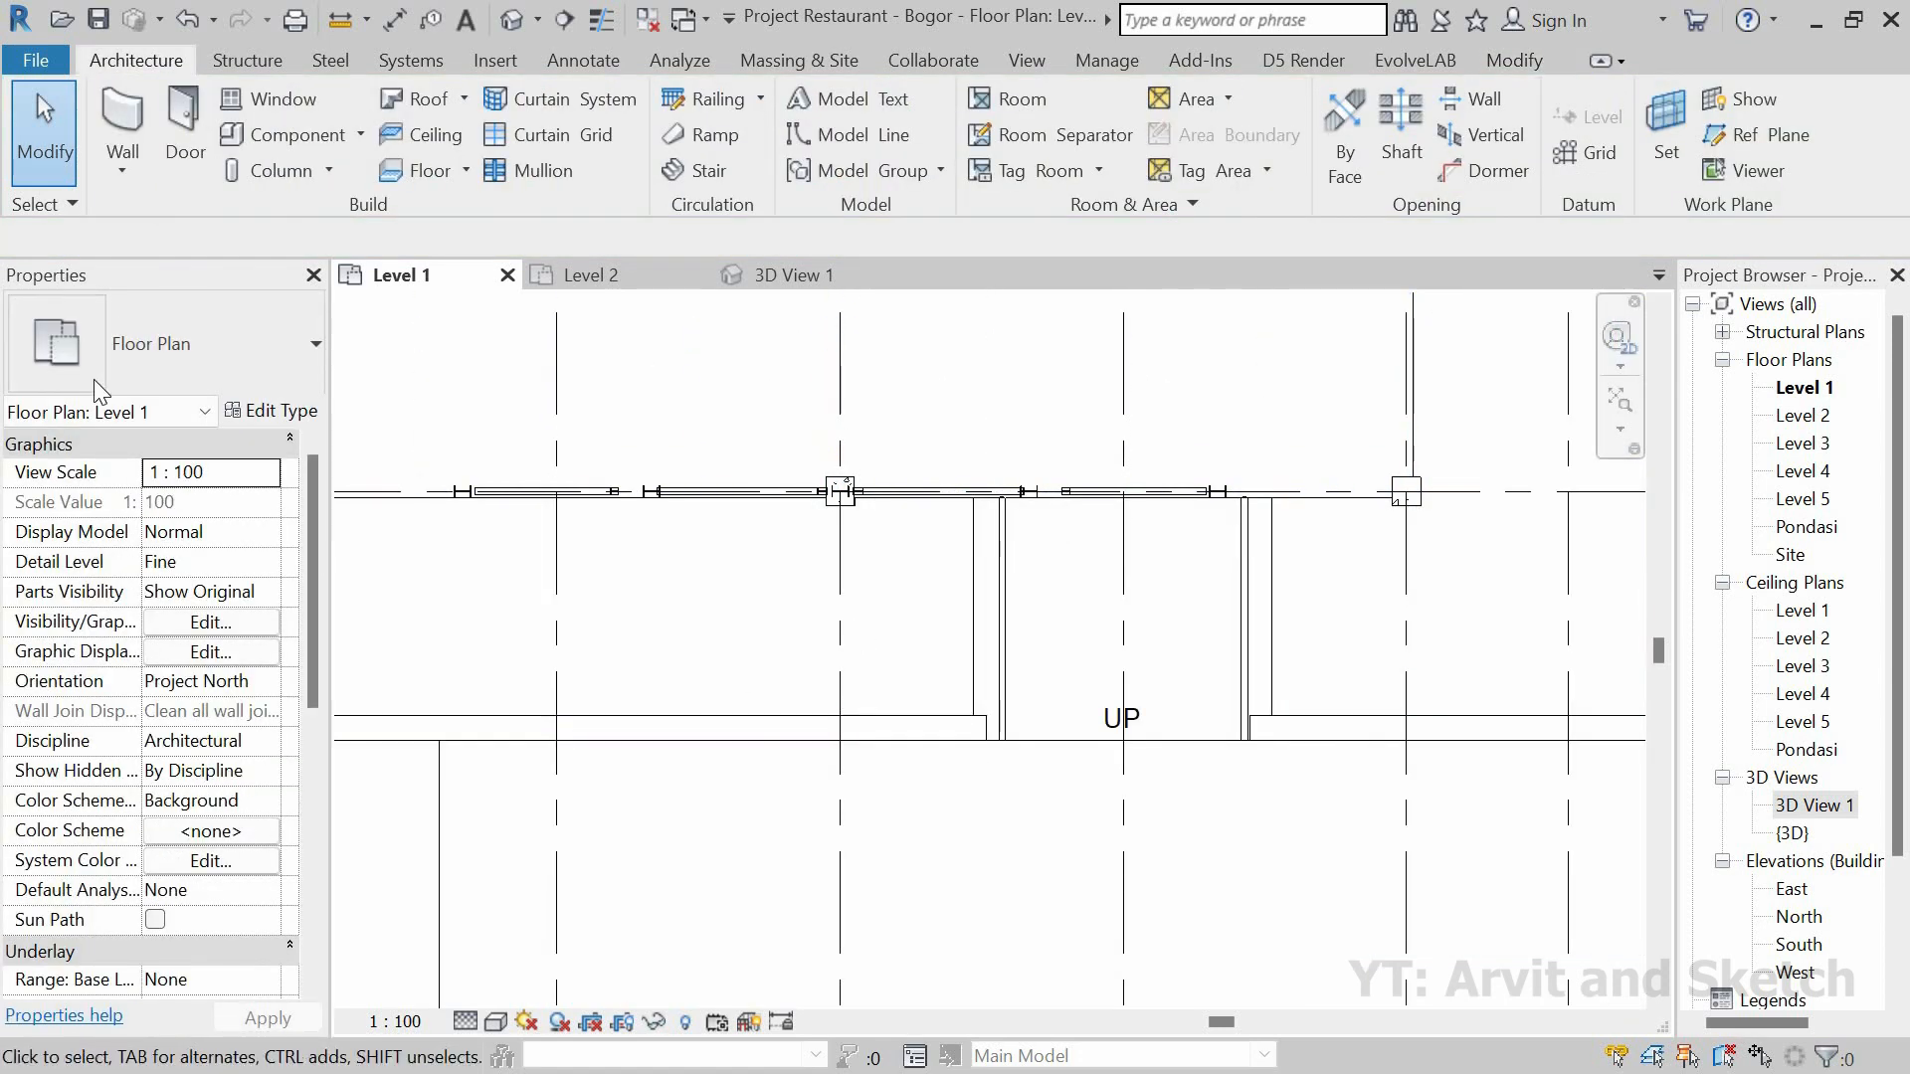
pyautogui.scroll(2, 1091, 740)
pyautogui.scroll(3, 1090, 740)
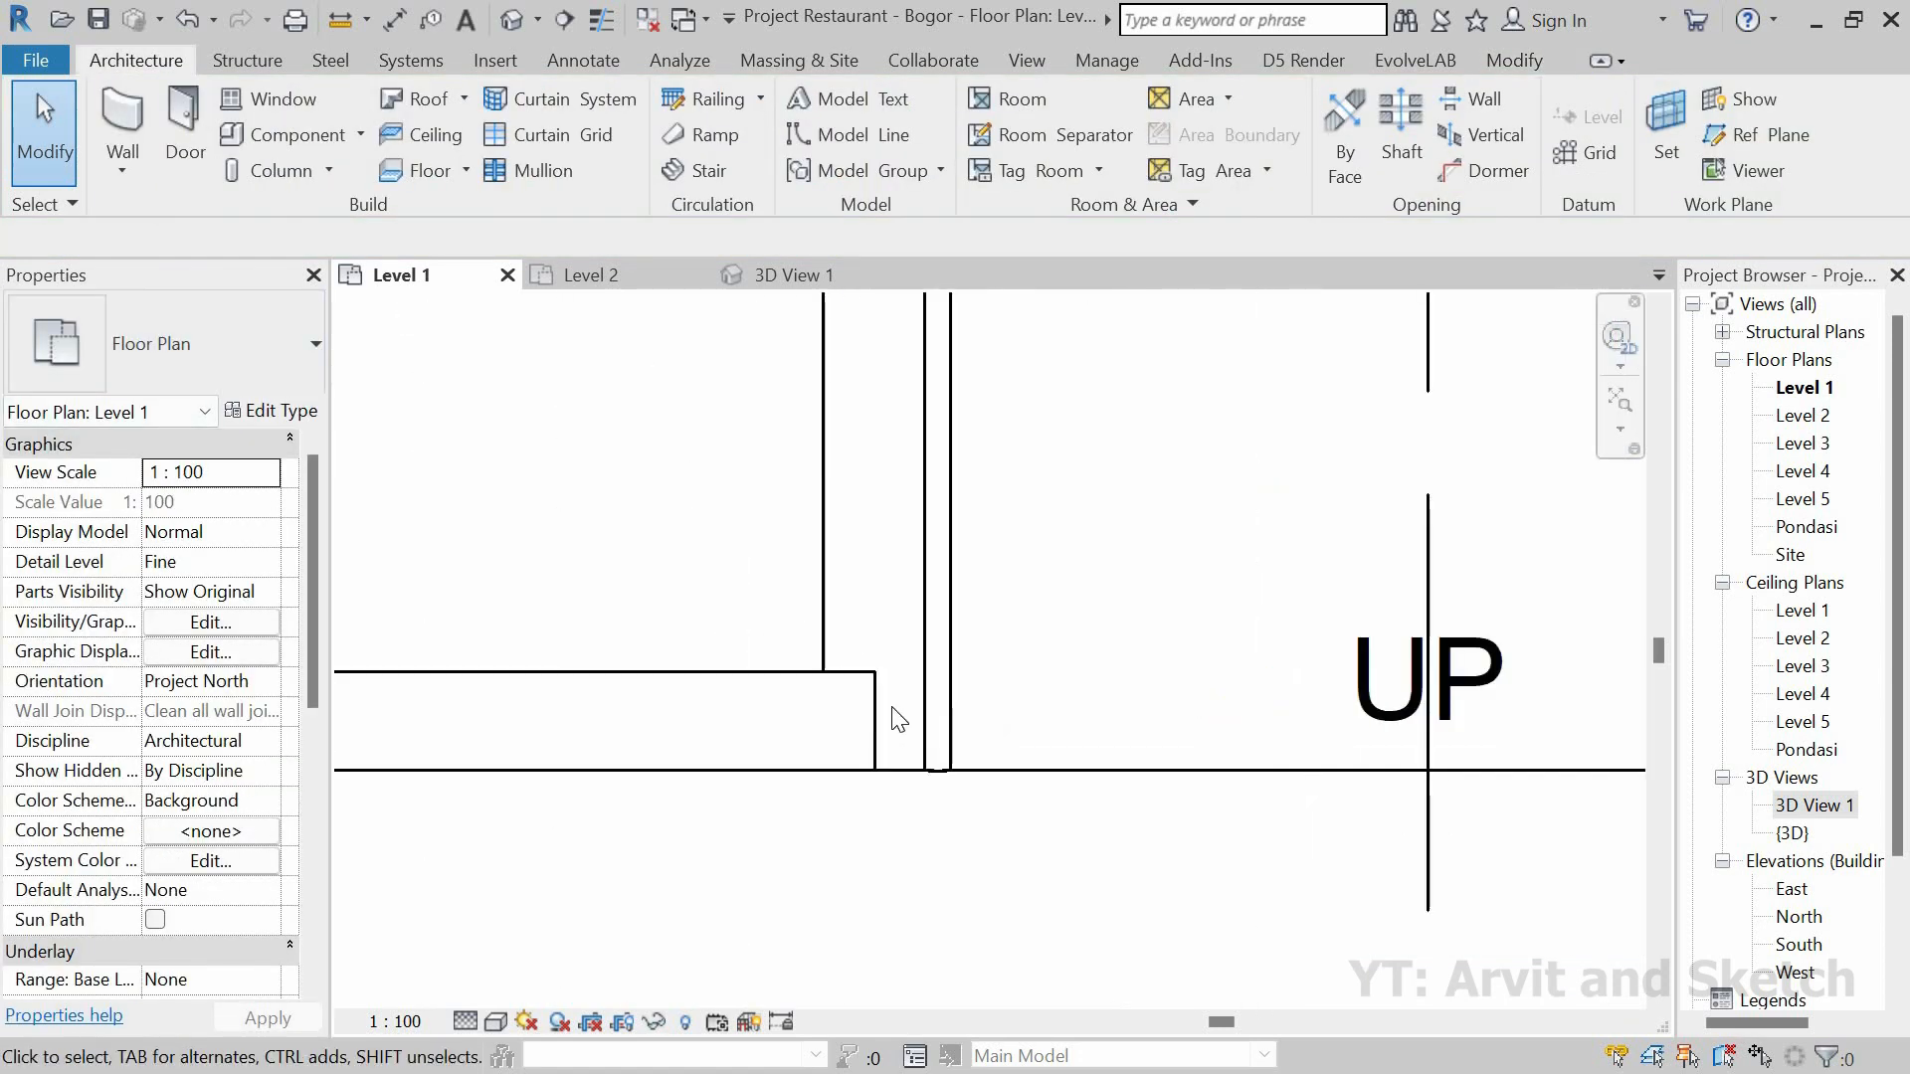
pyautogui.click(875, 693)
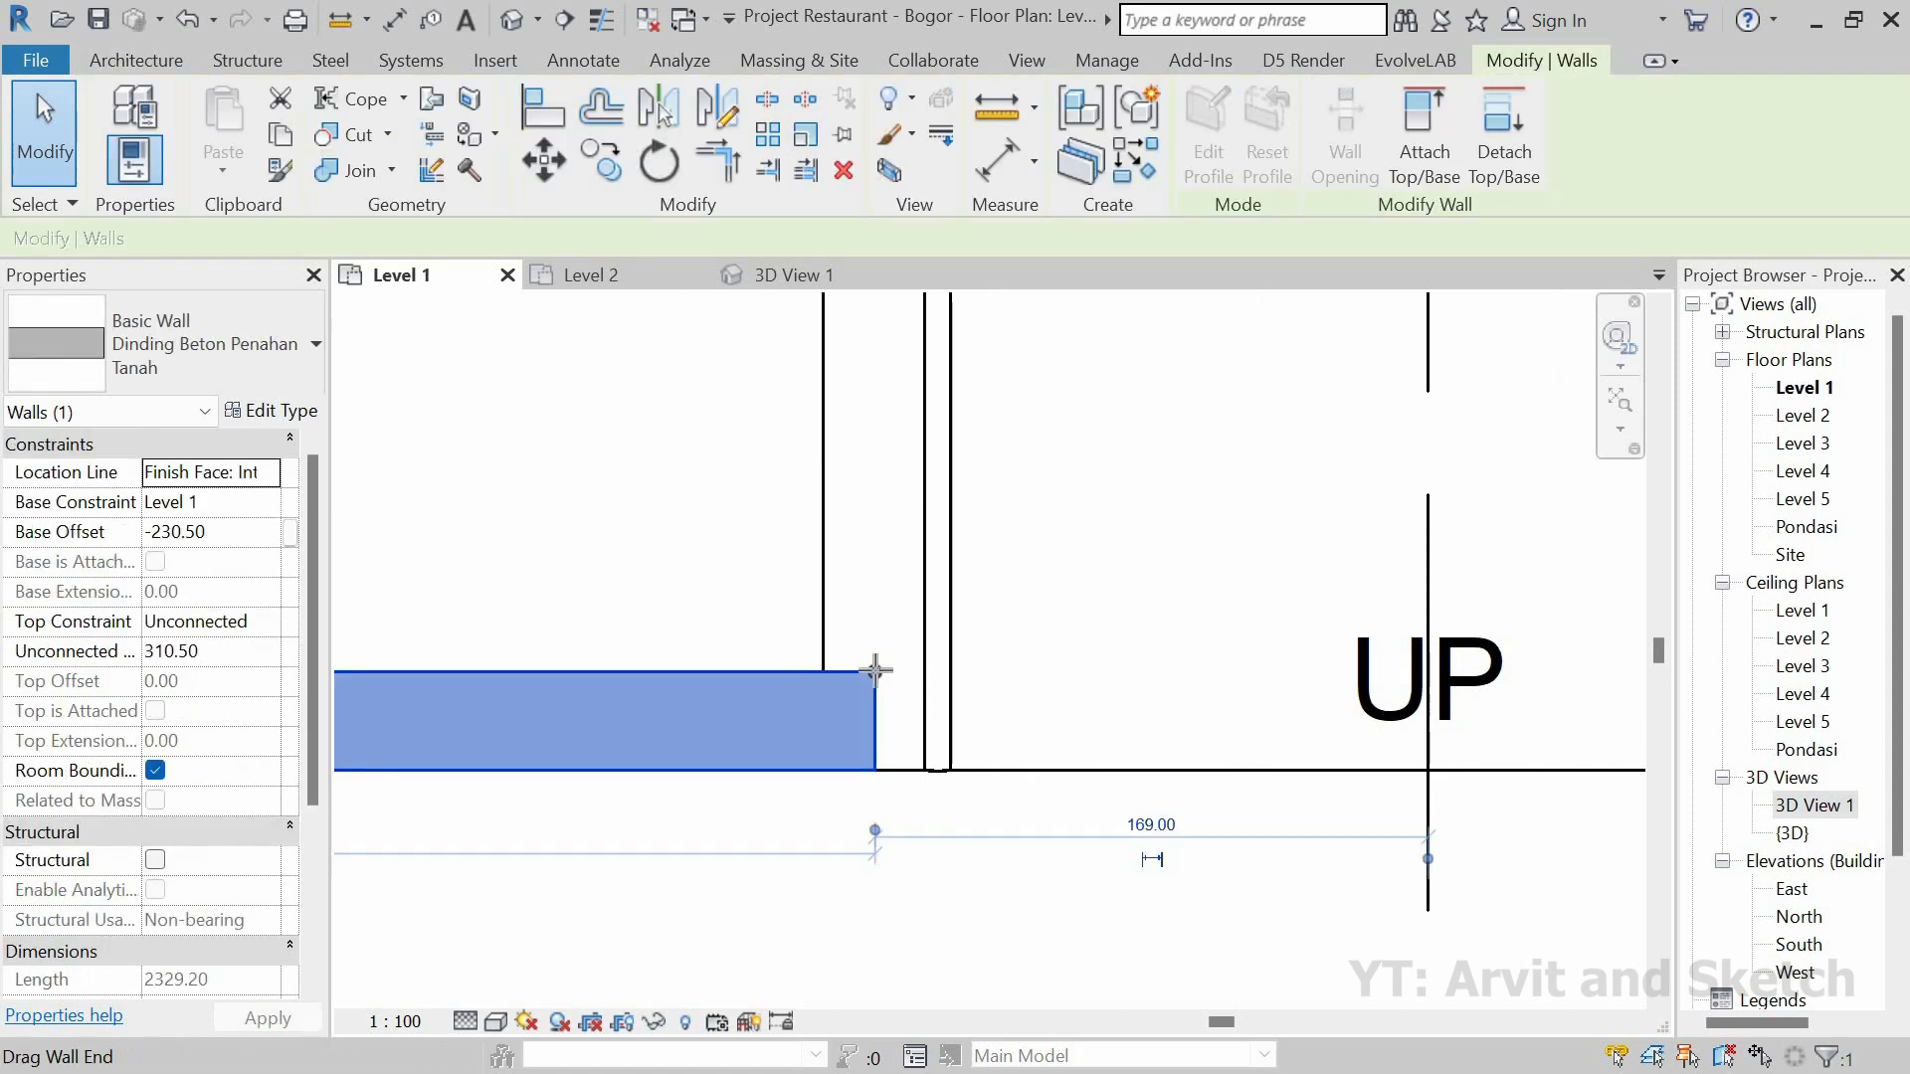
pyautogui.moveTo(839, 672); pyautogui.dragTo(825, 670)
pyautogui.scroll(-5, 703, 716)
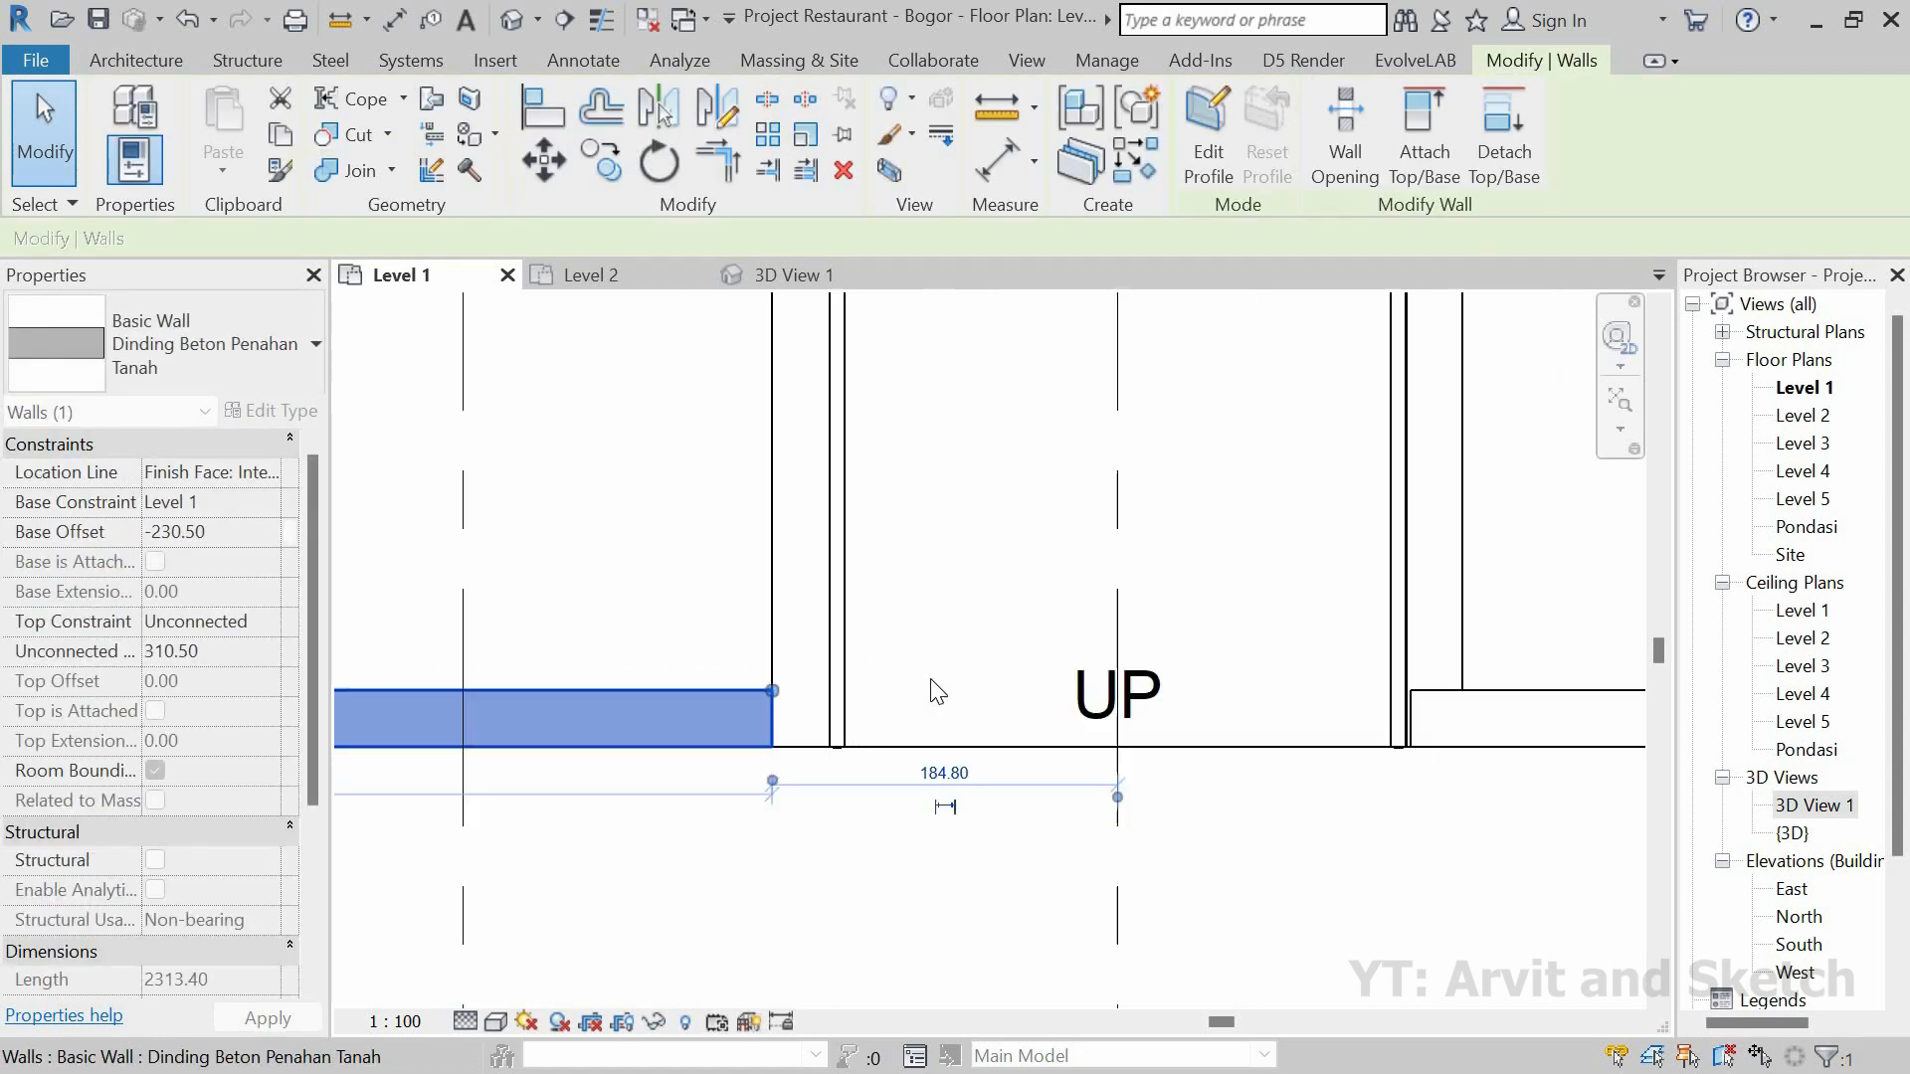
# Step: Pull the end of the retaining wall right of the ramp back to the Halaman floor's edge
pyautogui.moveTo(1045, 691); pyautogui.dragTo(796, 659, button='middle')
pyautogui.click(1115, 665)
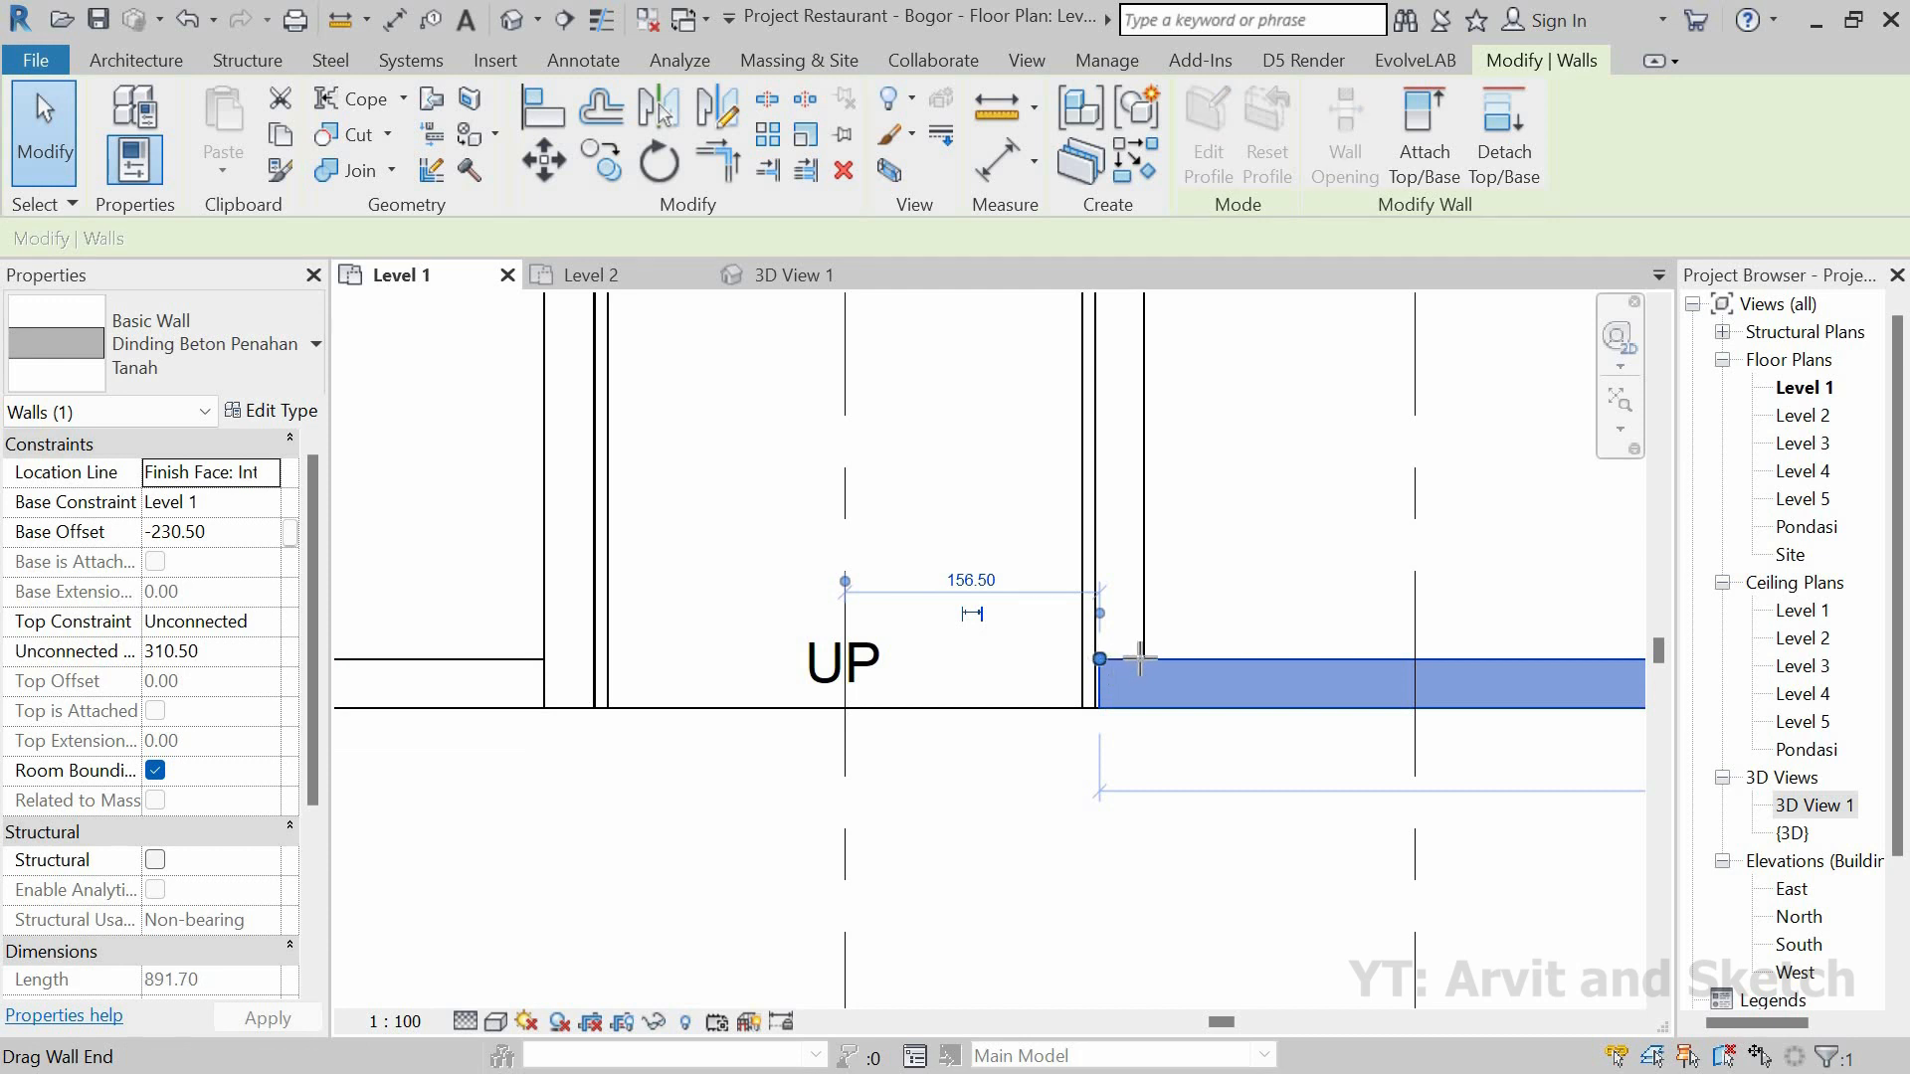
pyautogui.moveTo(1139, 658); pyautogui.dragTo(1092, 637)
pyautogui.scroll(2, 1166, 666)
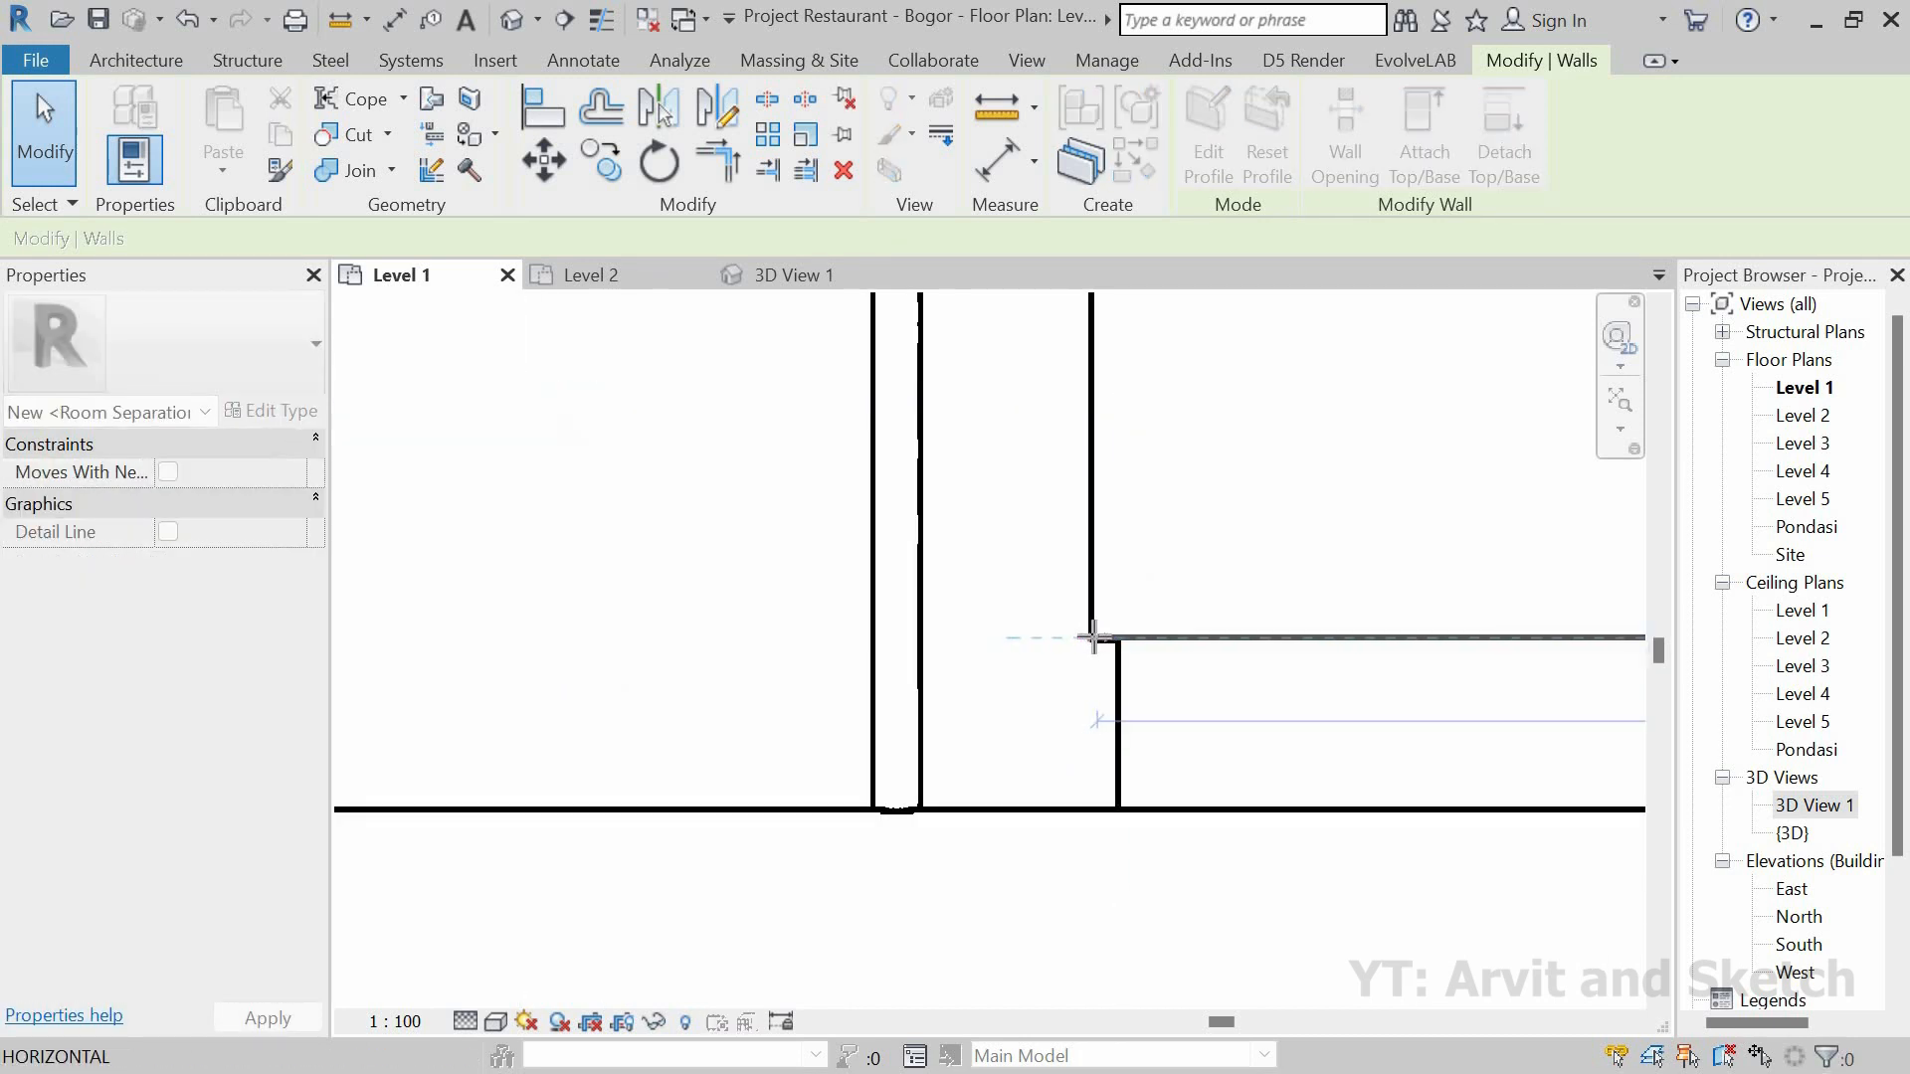
pyautogui.scroll(-4, 1082, 710)
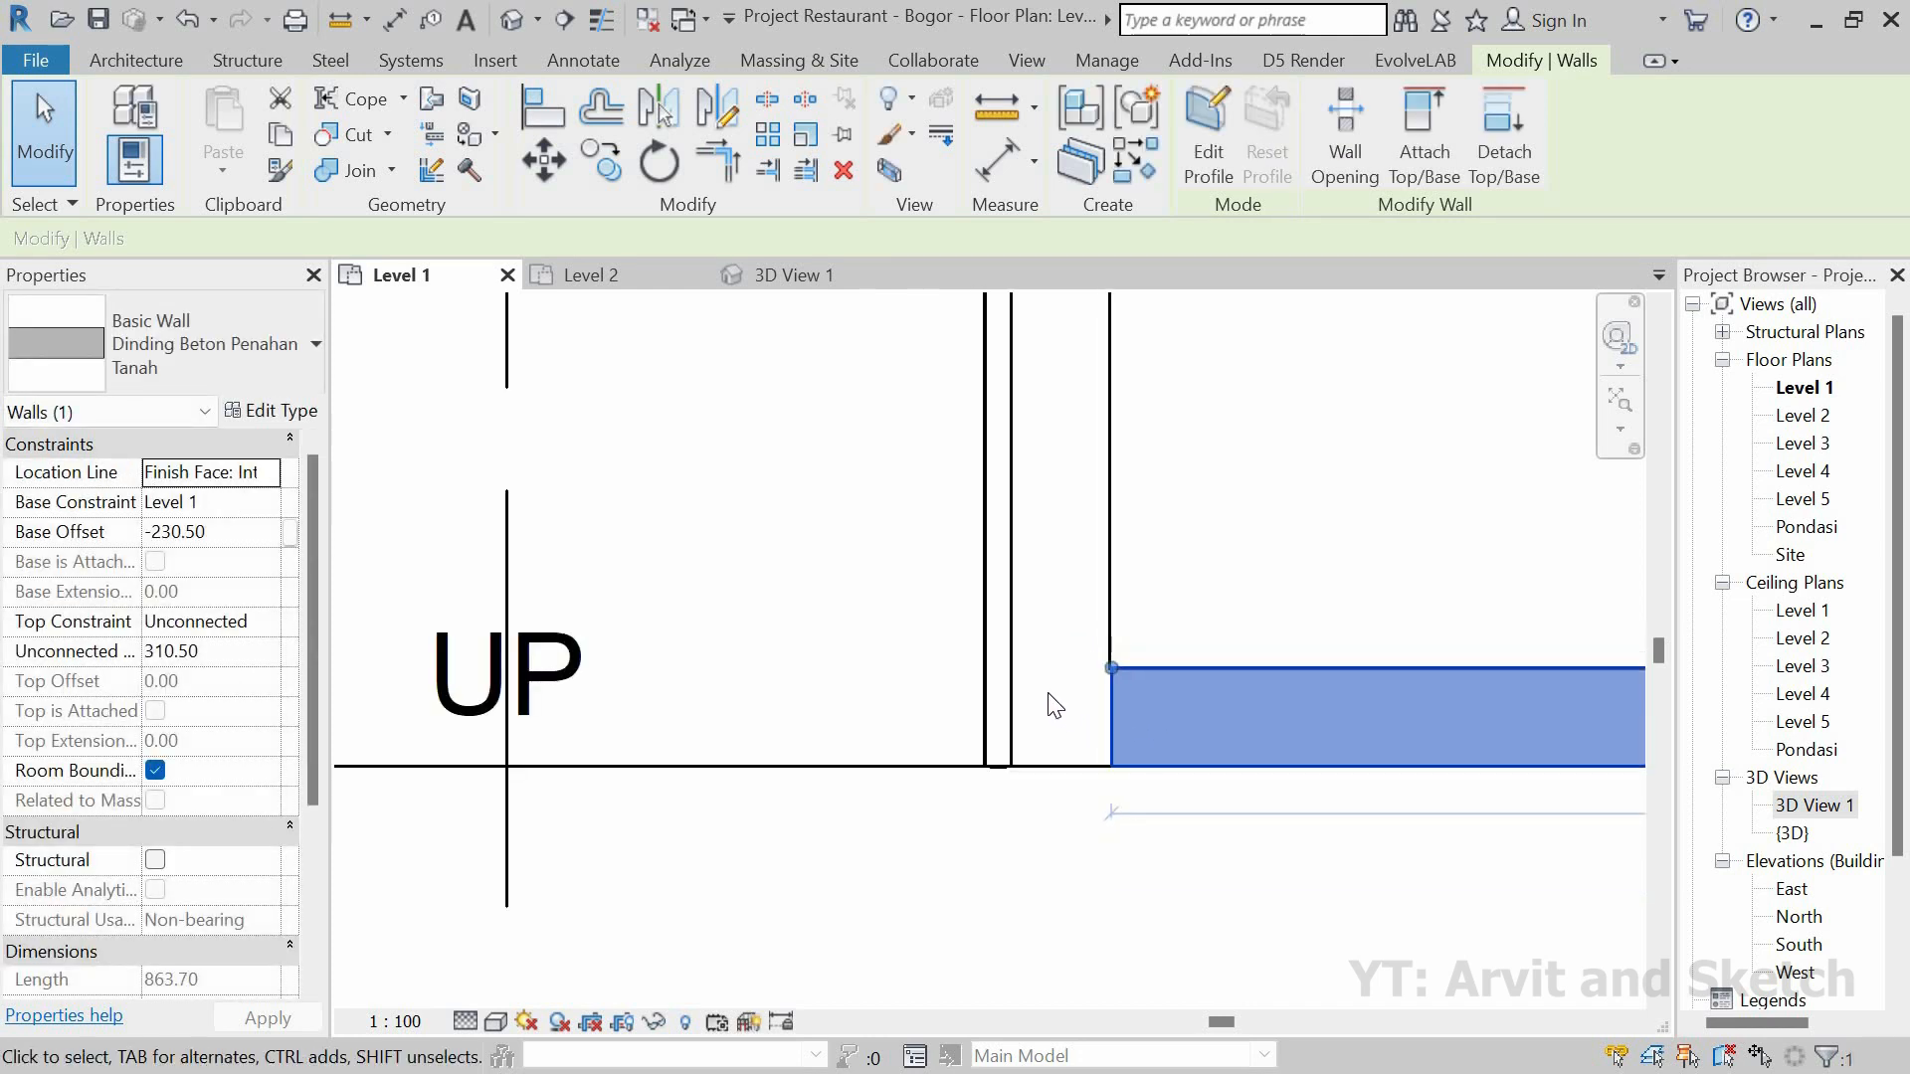
# Step: Delete the glass panel railings on both sides of the entrance ramp
pyautogui.click(1045, 691)
pyautogui.press('Delete')
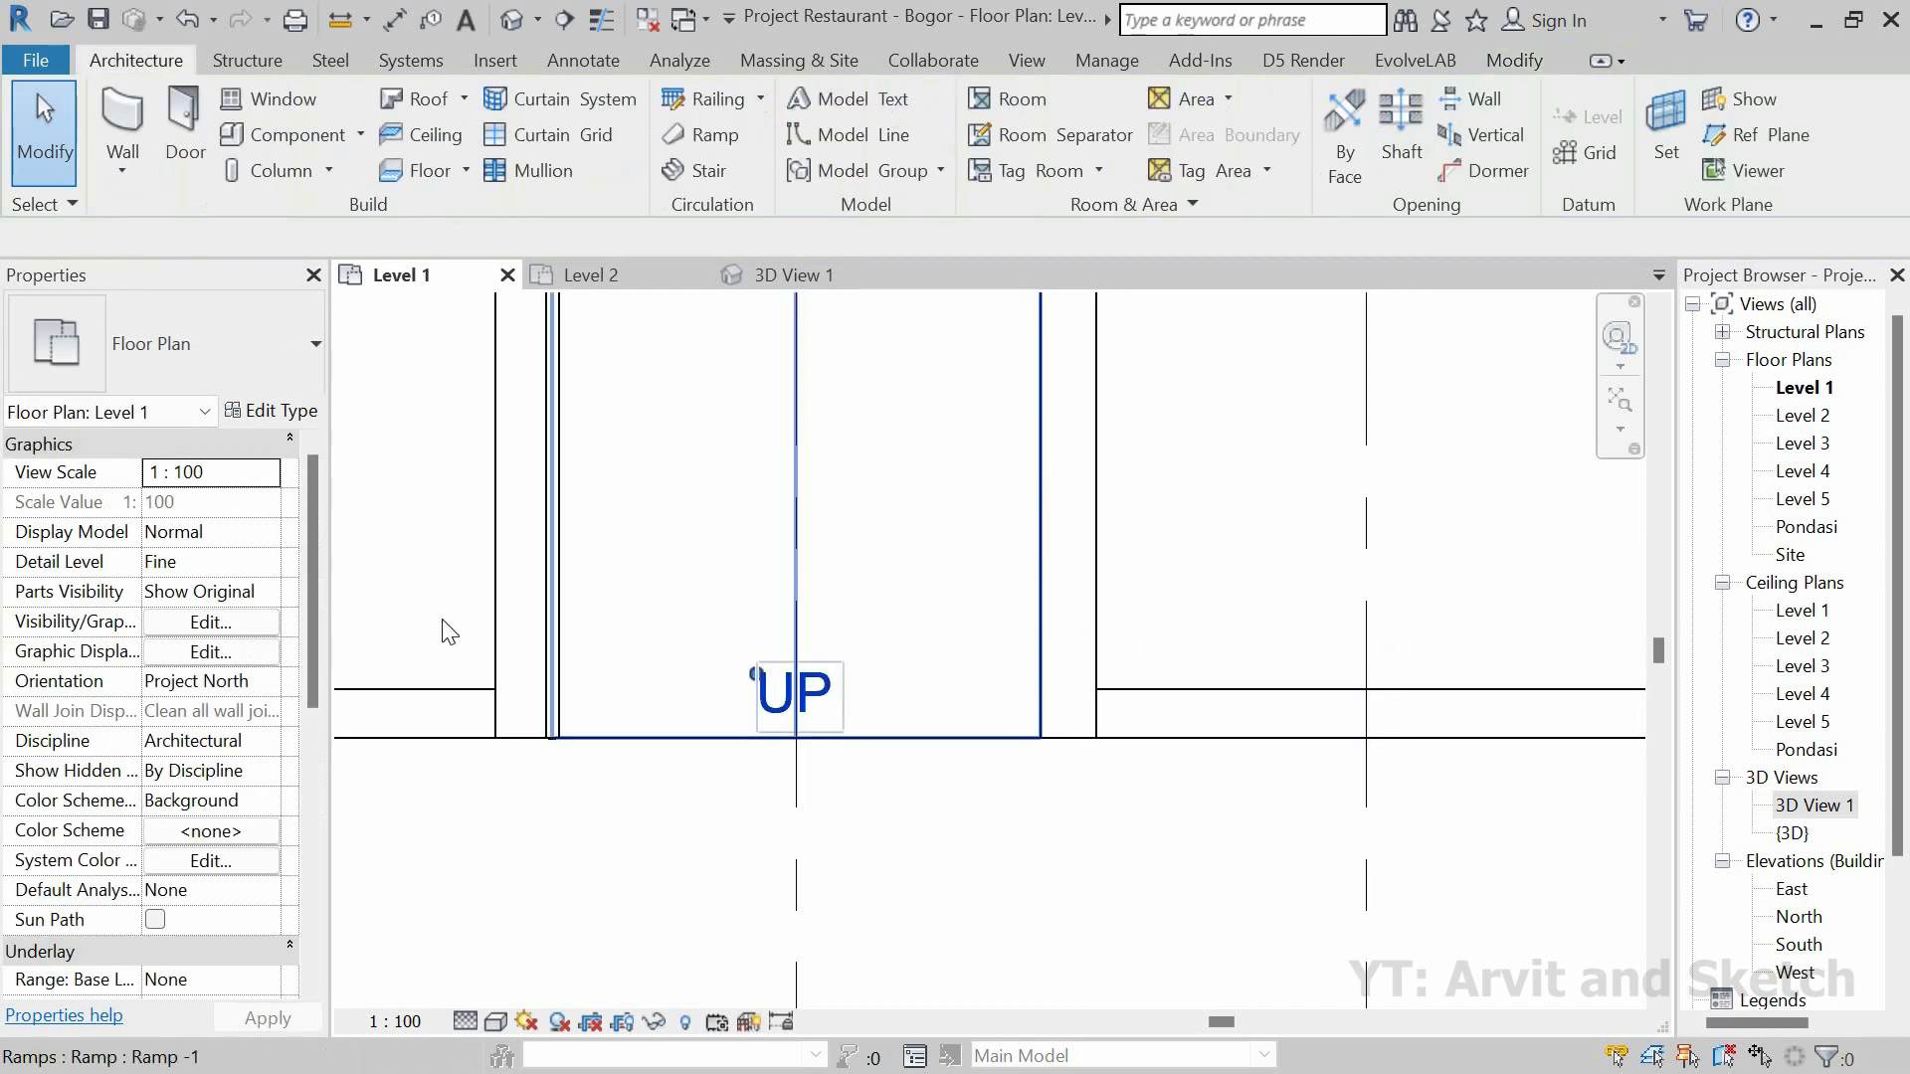
pyautogui.click(562, 633)
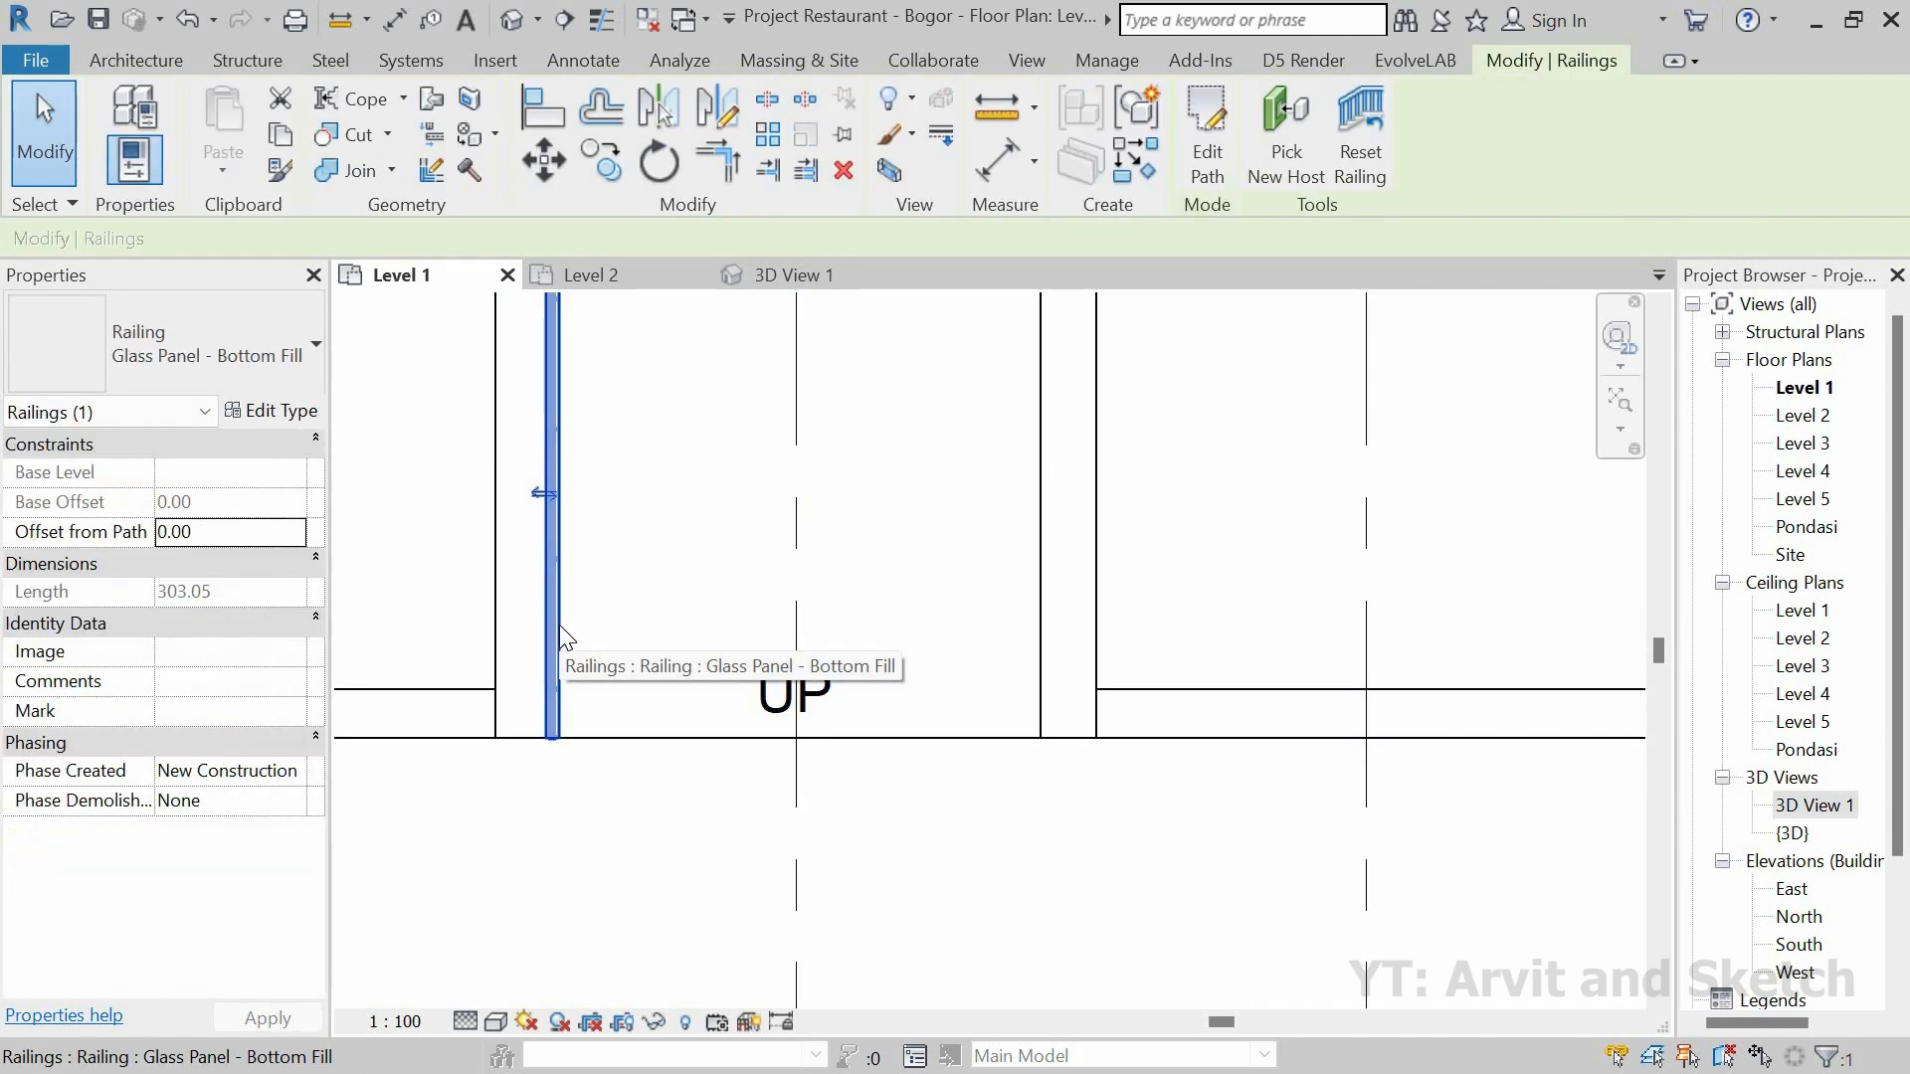
pyautogui.press('Delete')
# Step: Draw a Dinding Beton Penahan Tanah wall along the ramp's left edge, with its location line at Finish Face: Interior
pyautogui.click(129, 118)
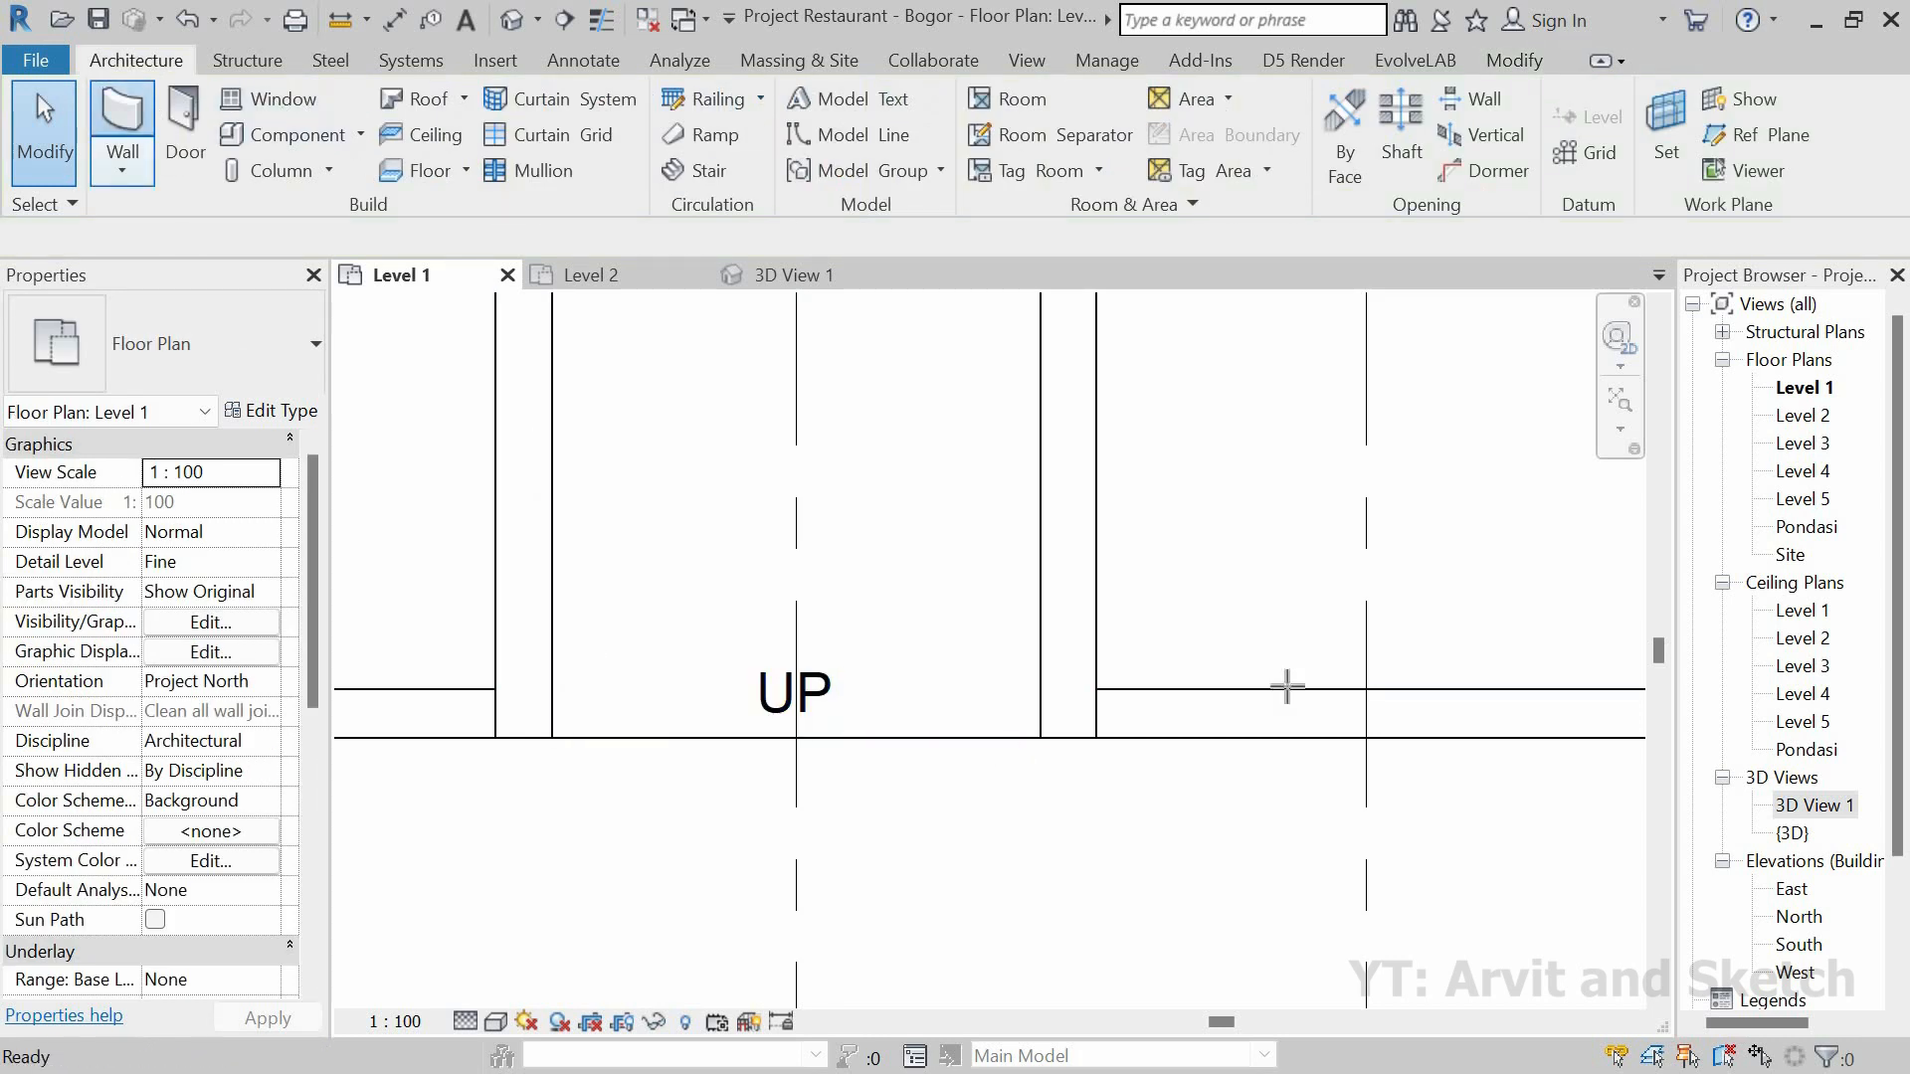
pyautogui.scroll(-2, 1329, 709)
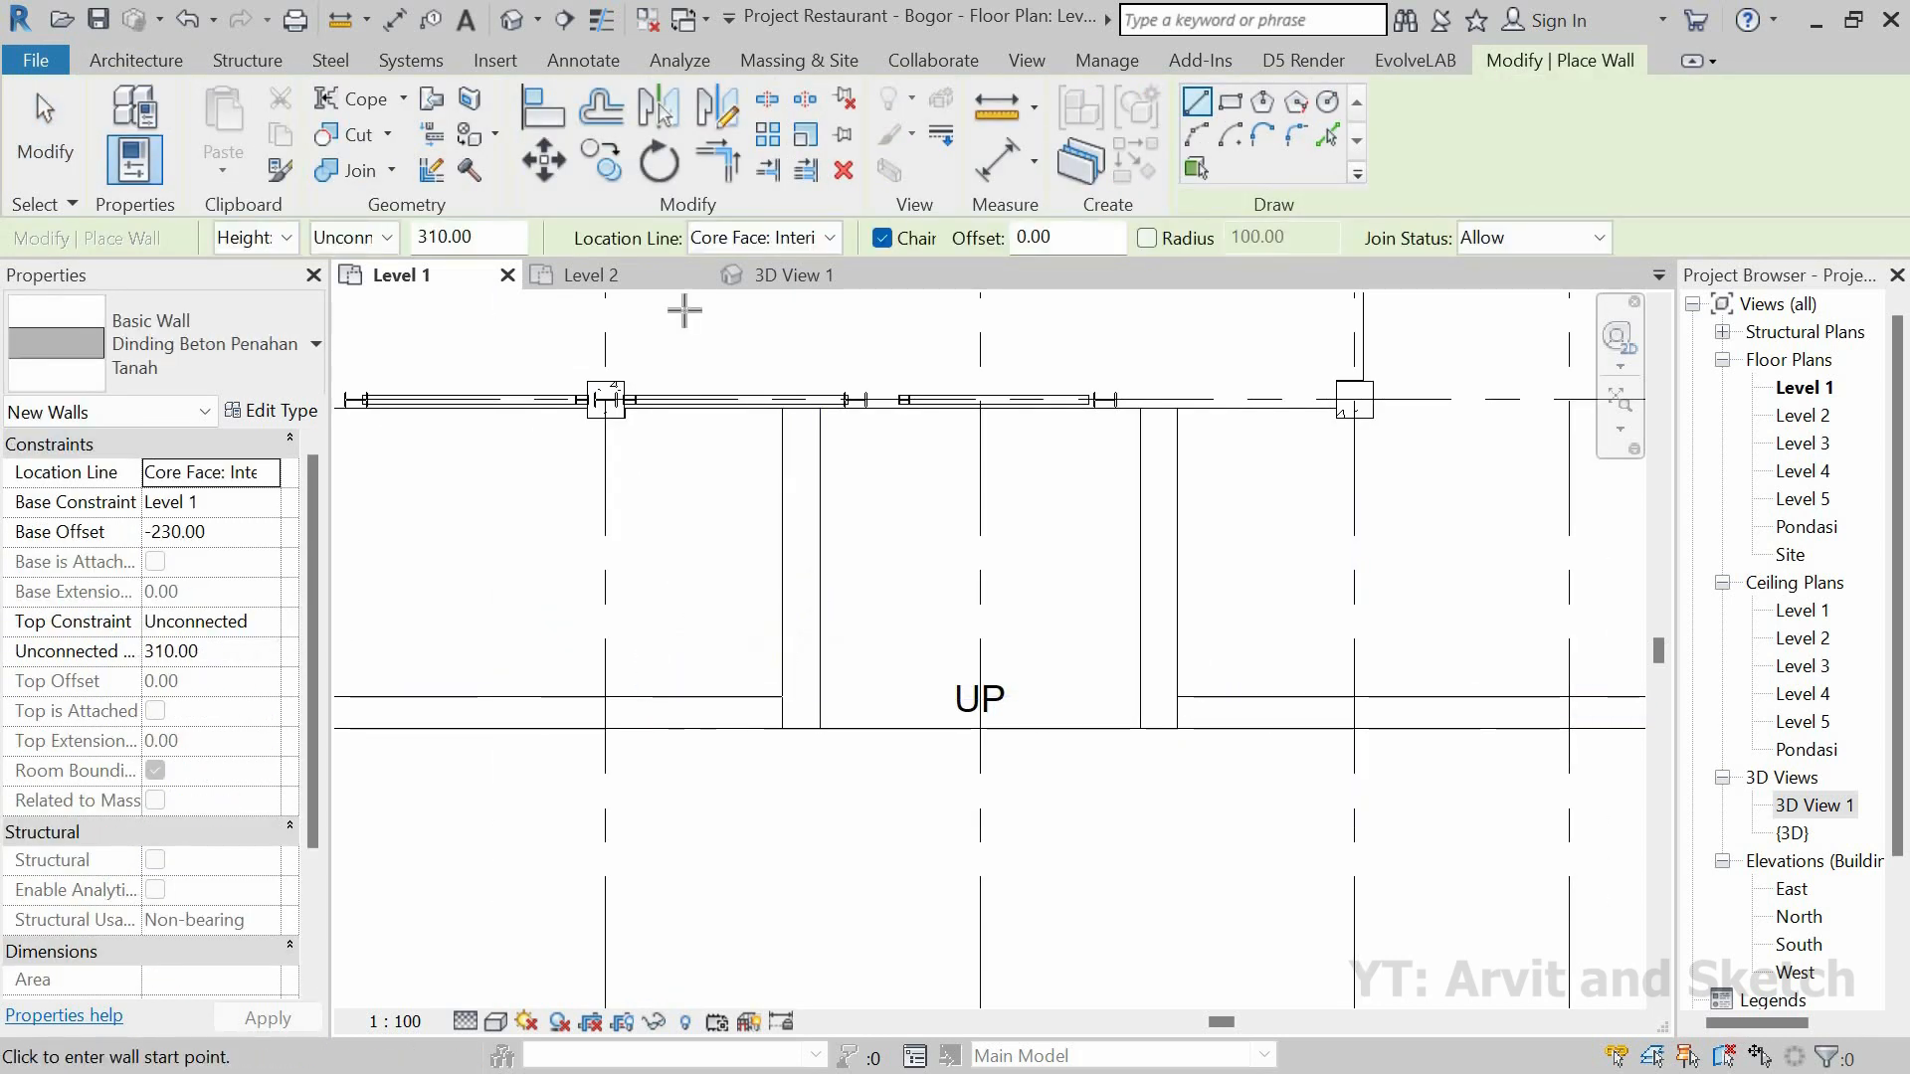
pyautogui.click(830, 237)
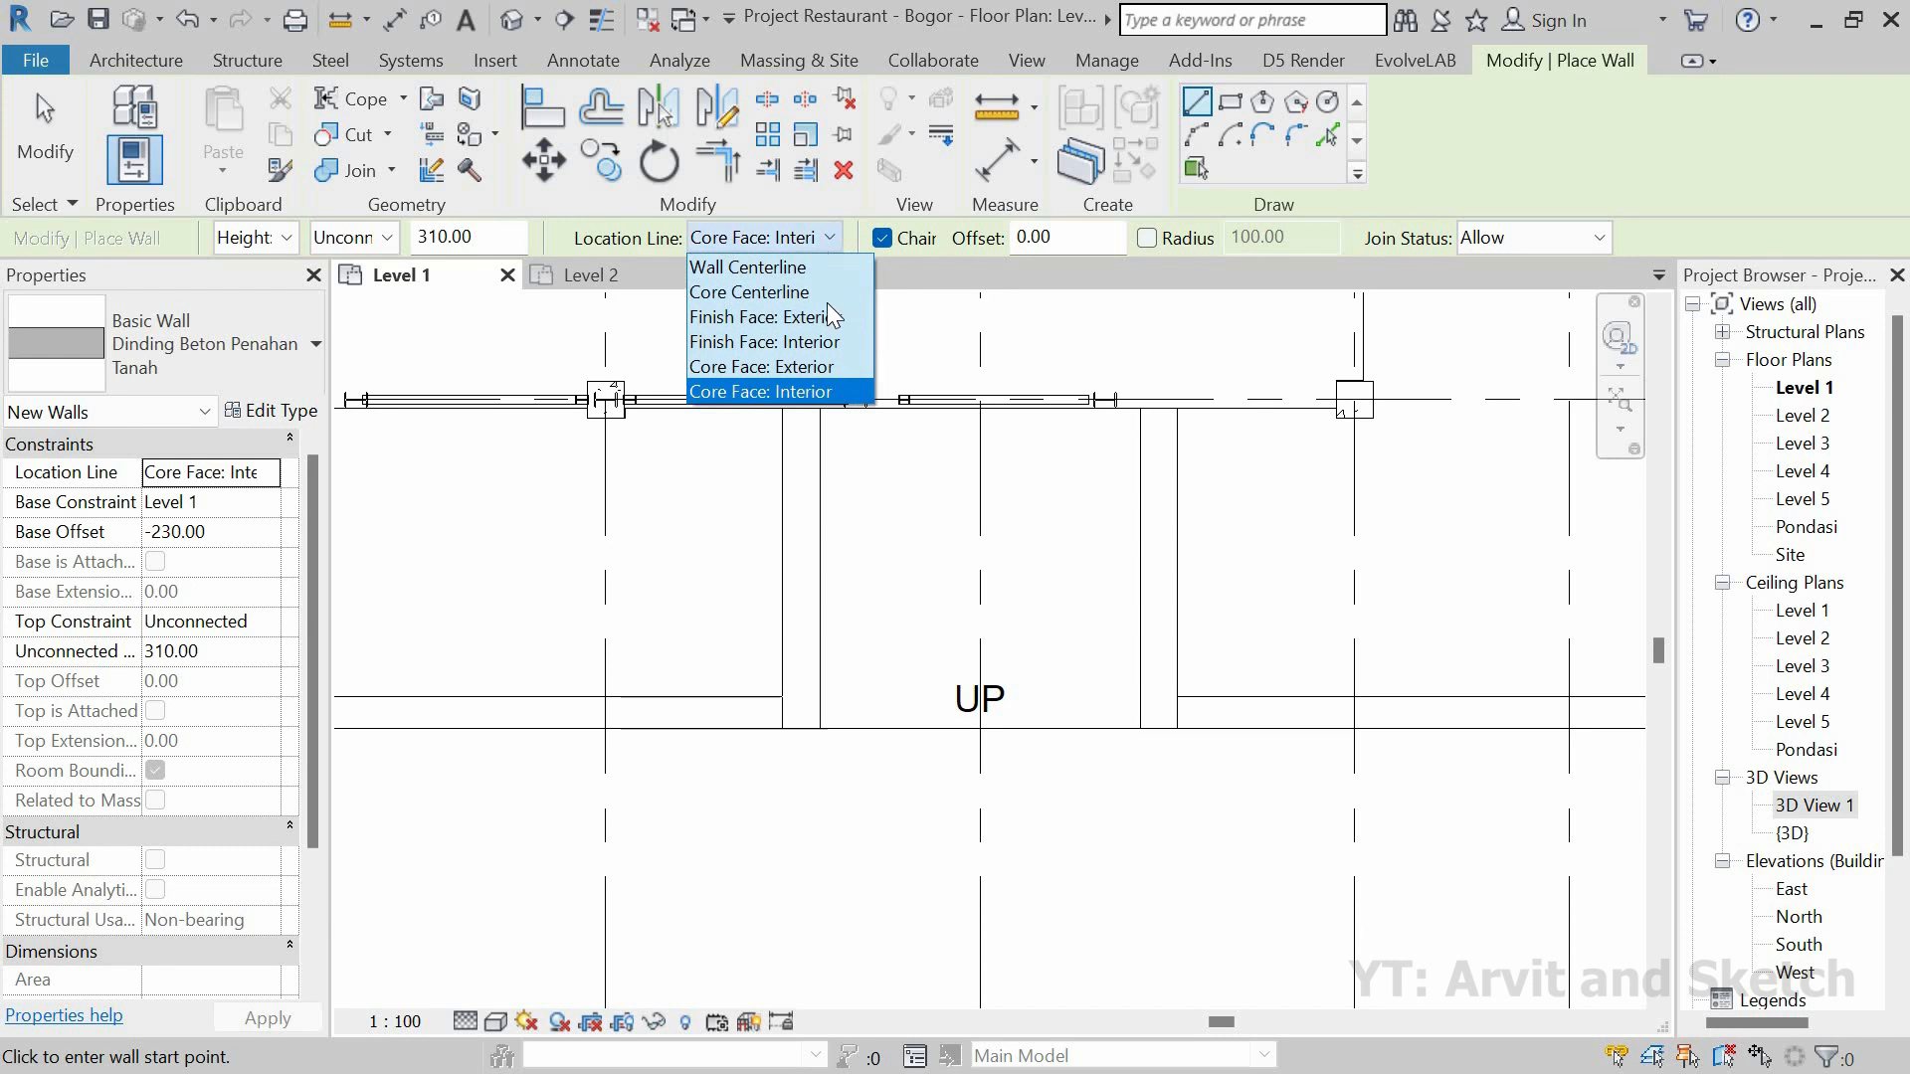
pyautogui.click(804, 730)
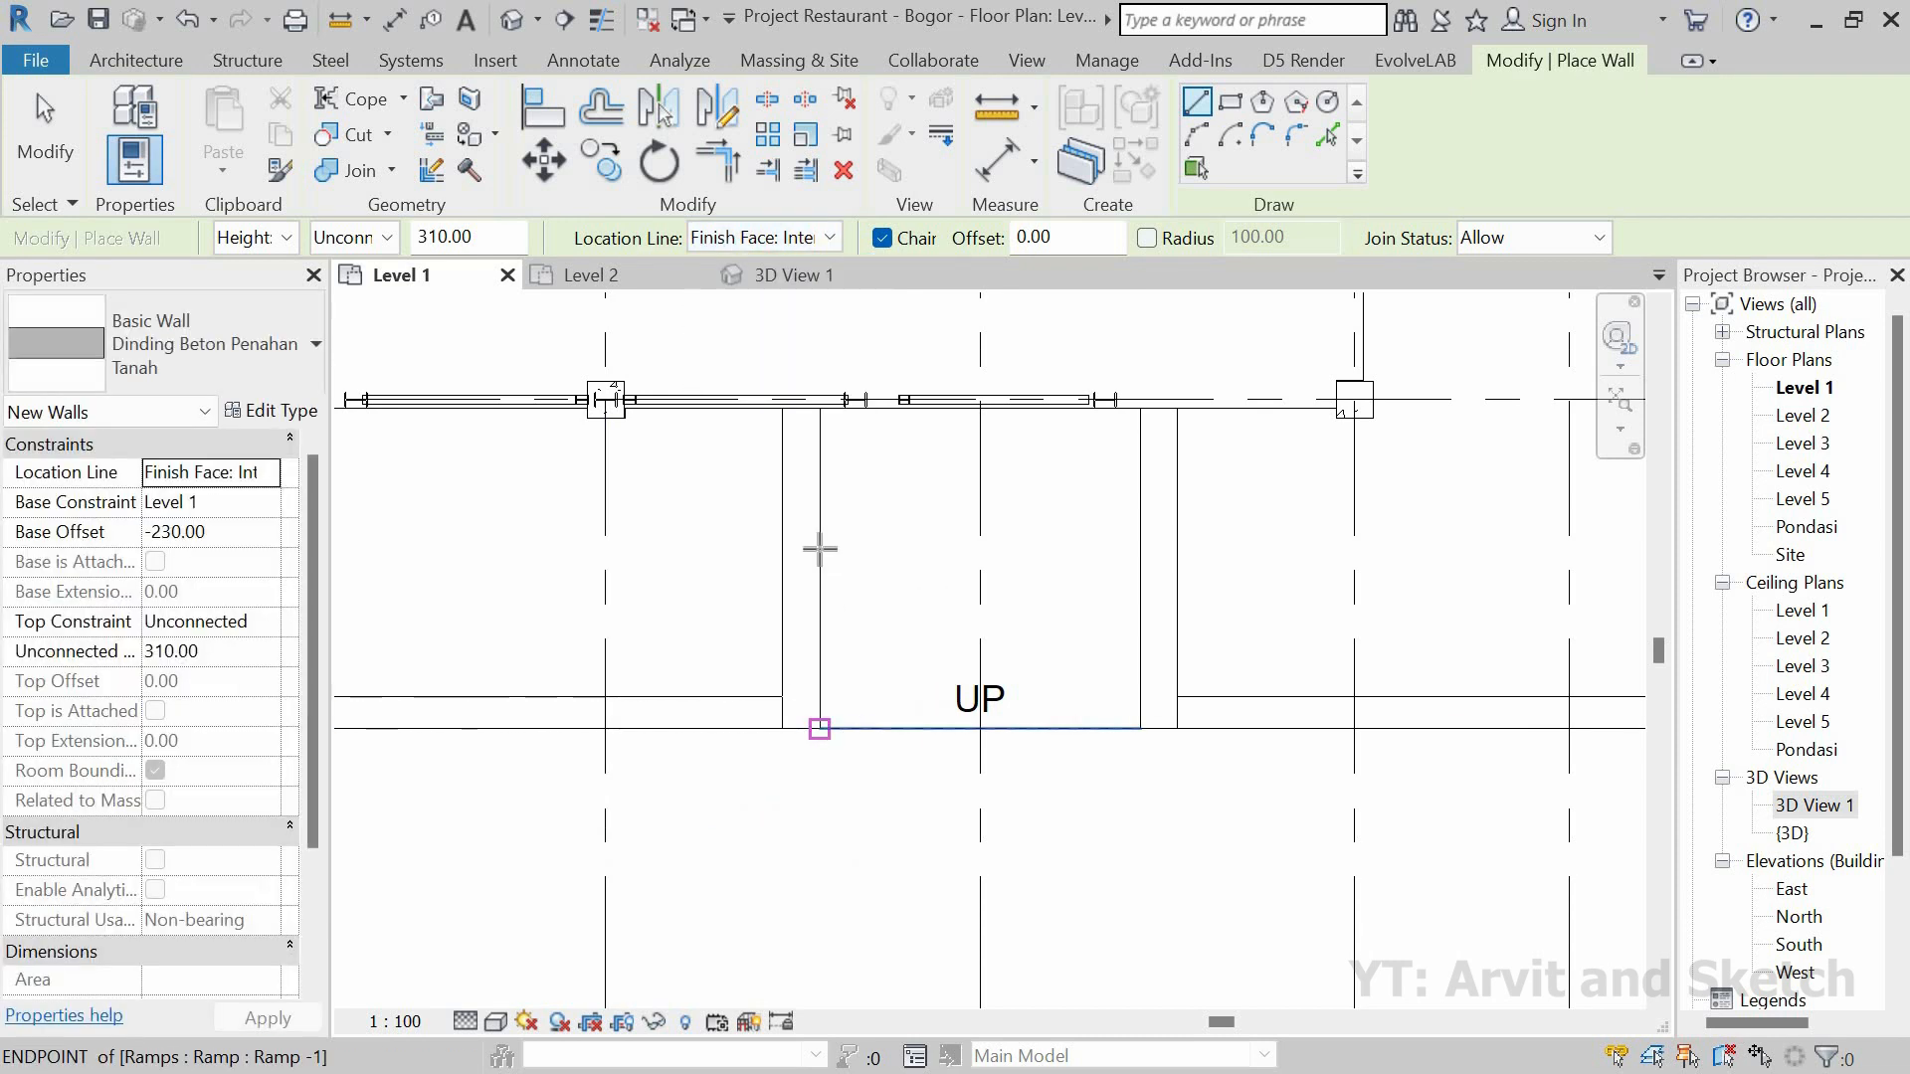
pyautogui.scroll(1, 814, 434)
pyautogui.scroll(2, 814, 435)
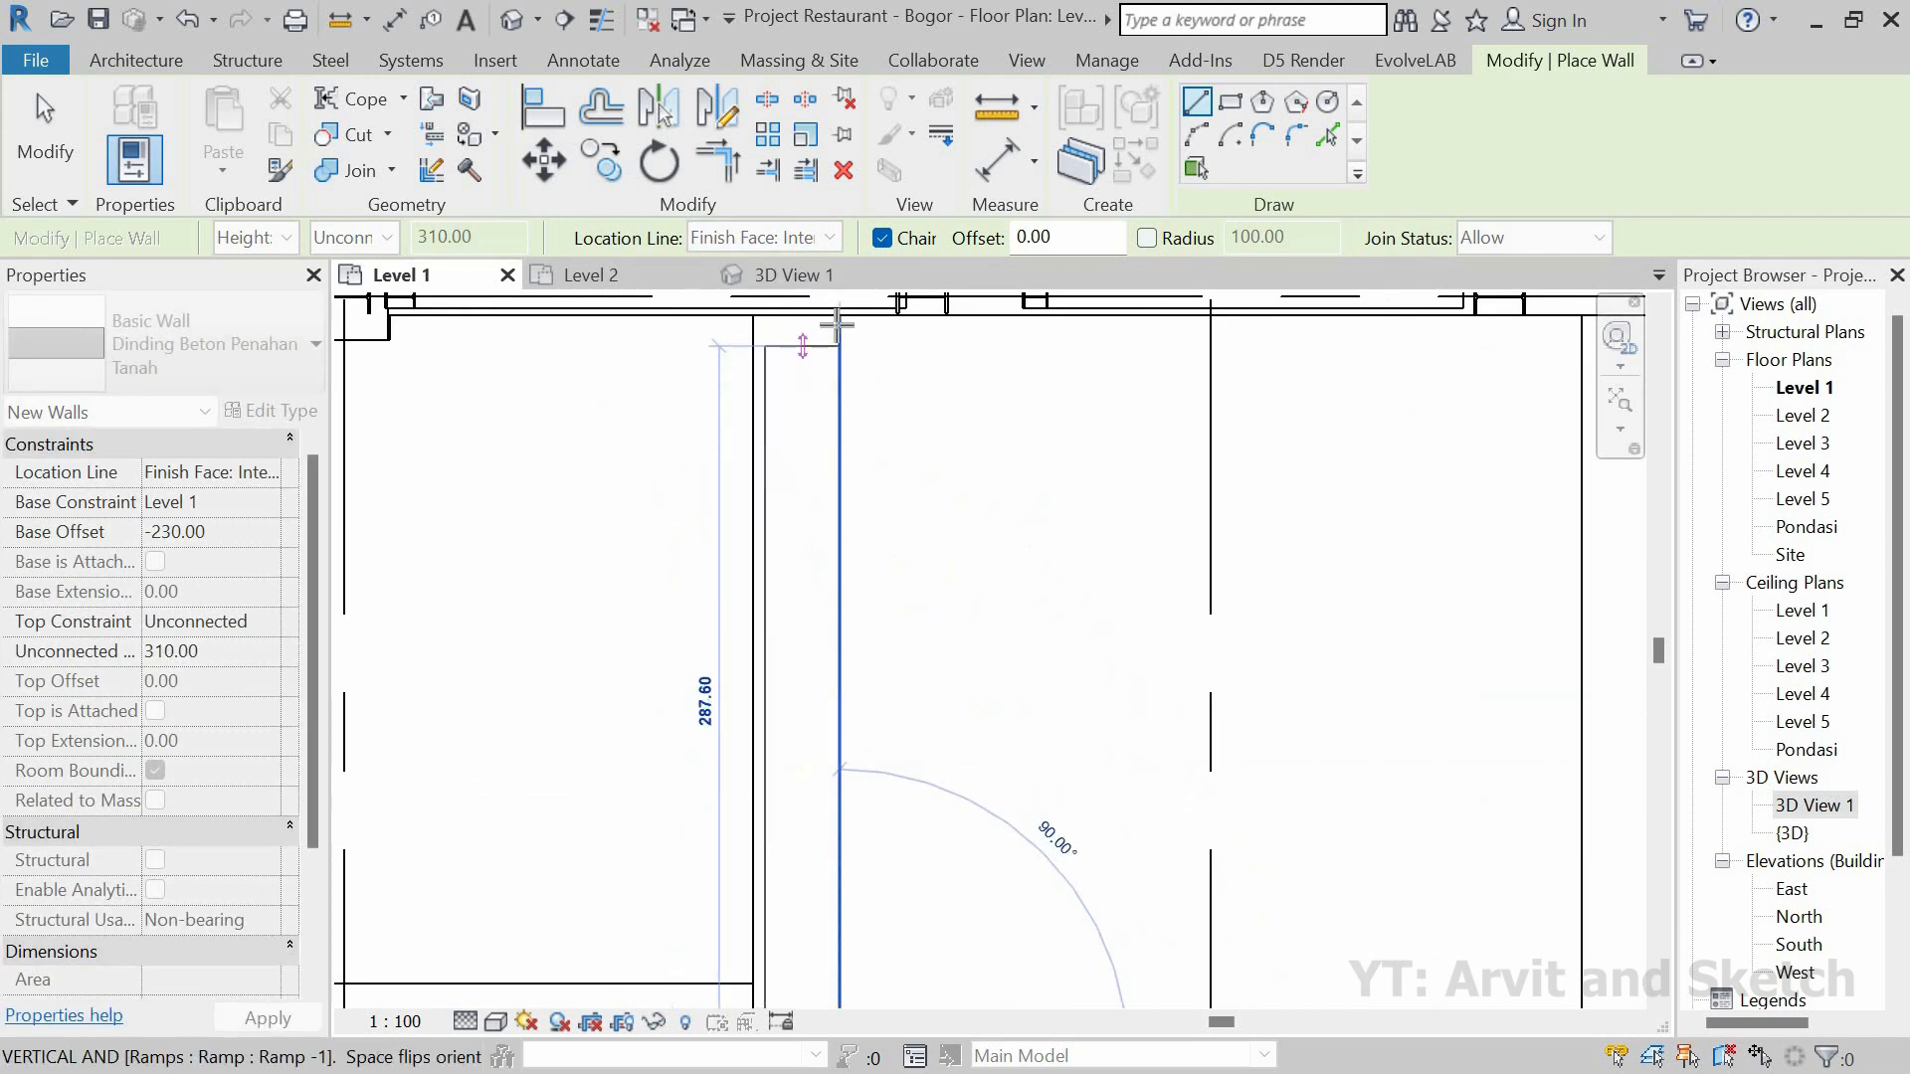
pyautogui.scroll(-4, 810, 534)
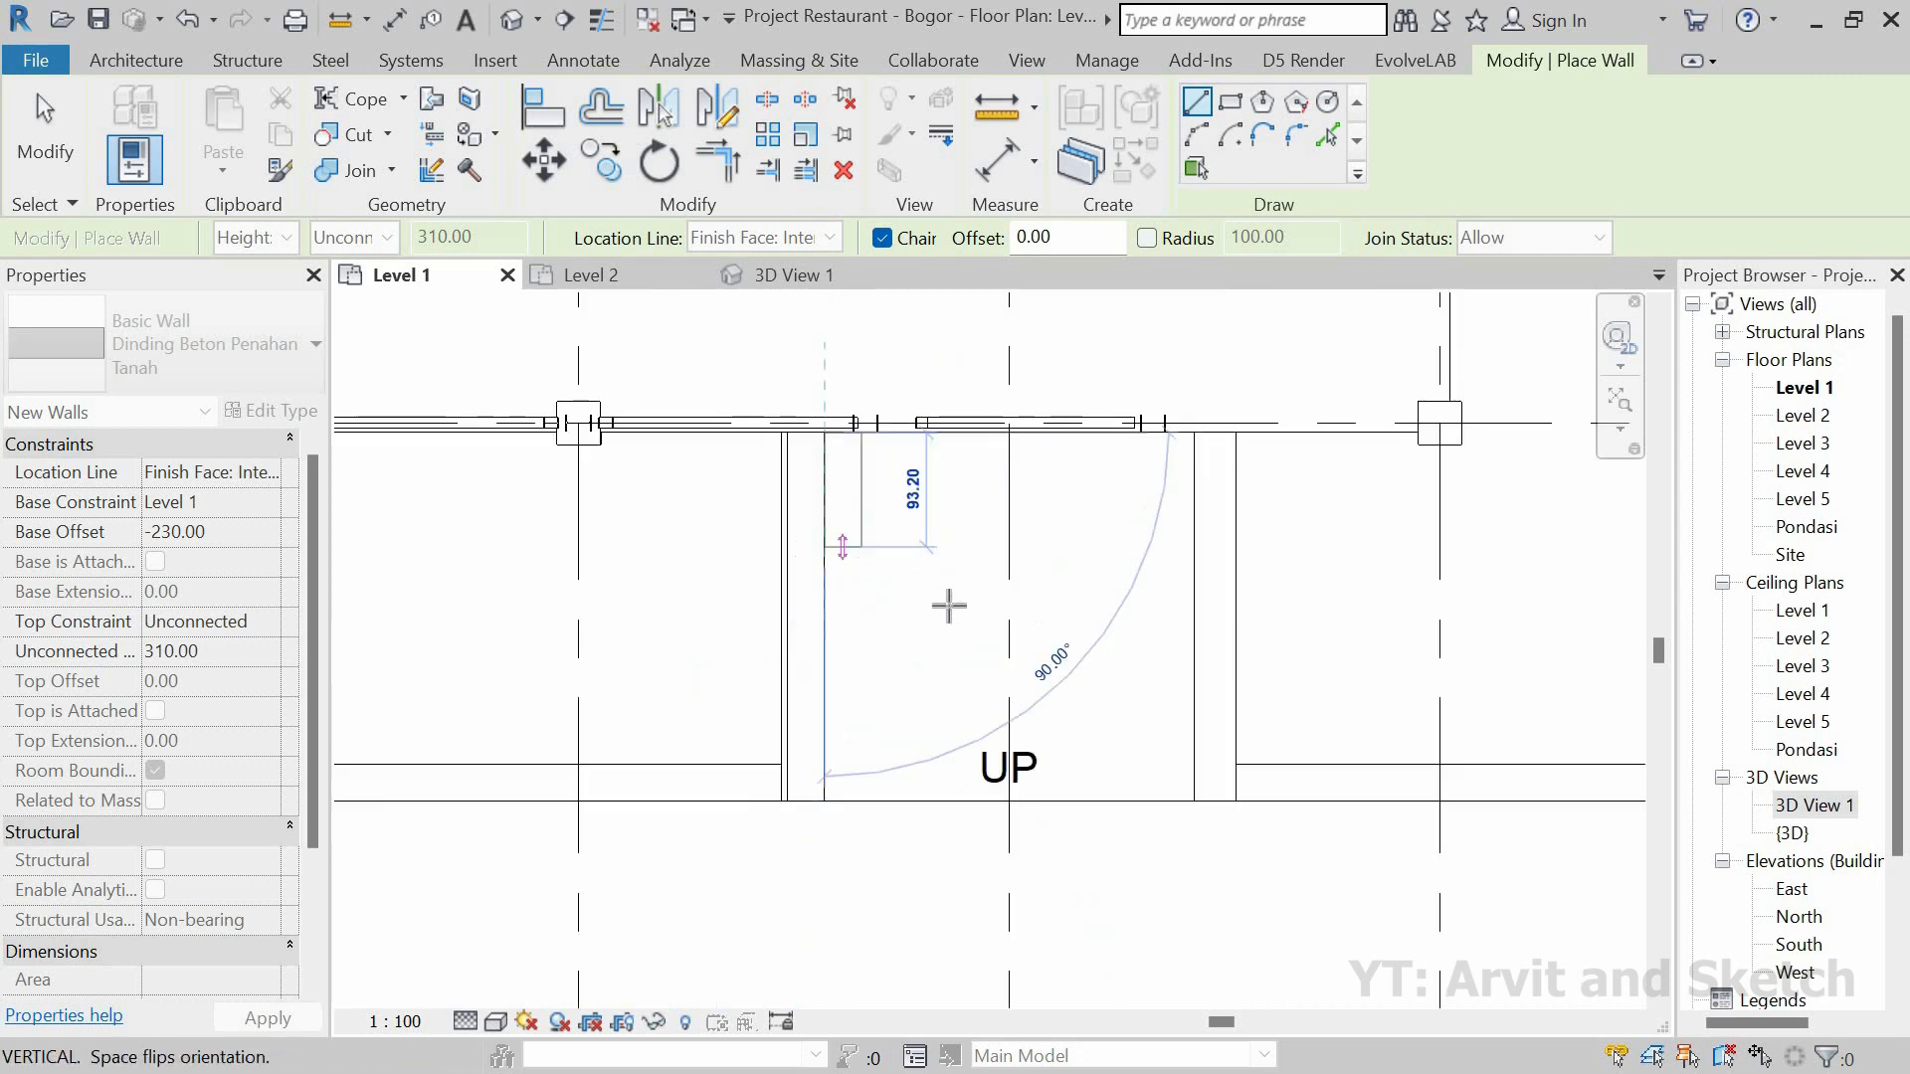
pyautogui.press('Escape')
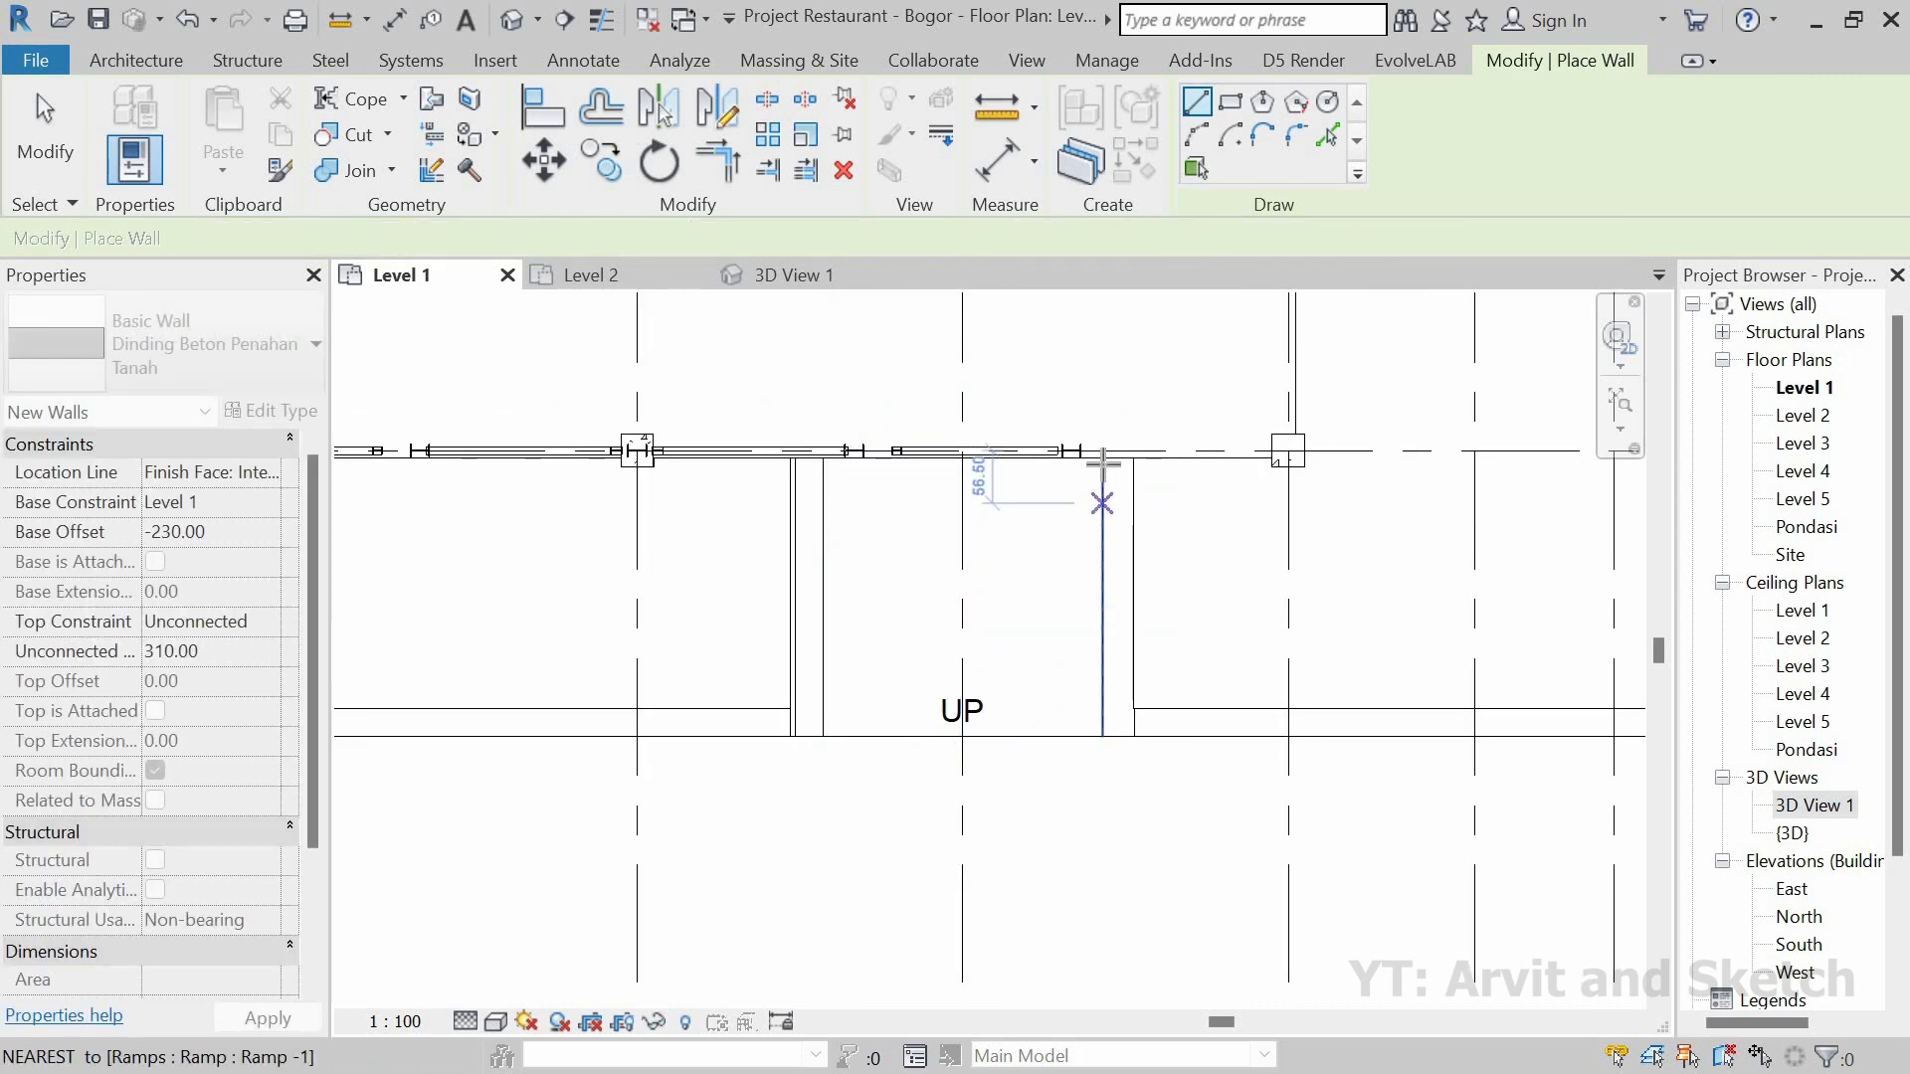
# Step: Draw a matching Dinding Beton Penahan Tanah wall along the ramp's right edge and end wall placement
pyautogui.click(1111, 660)
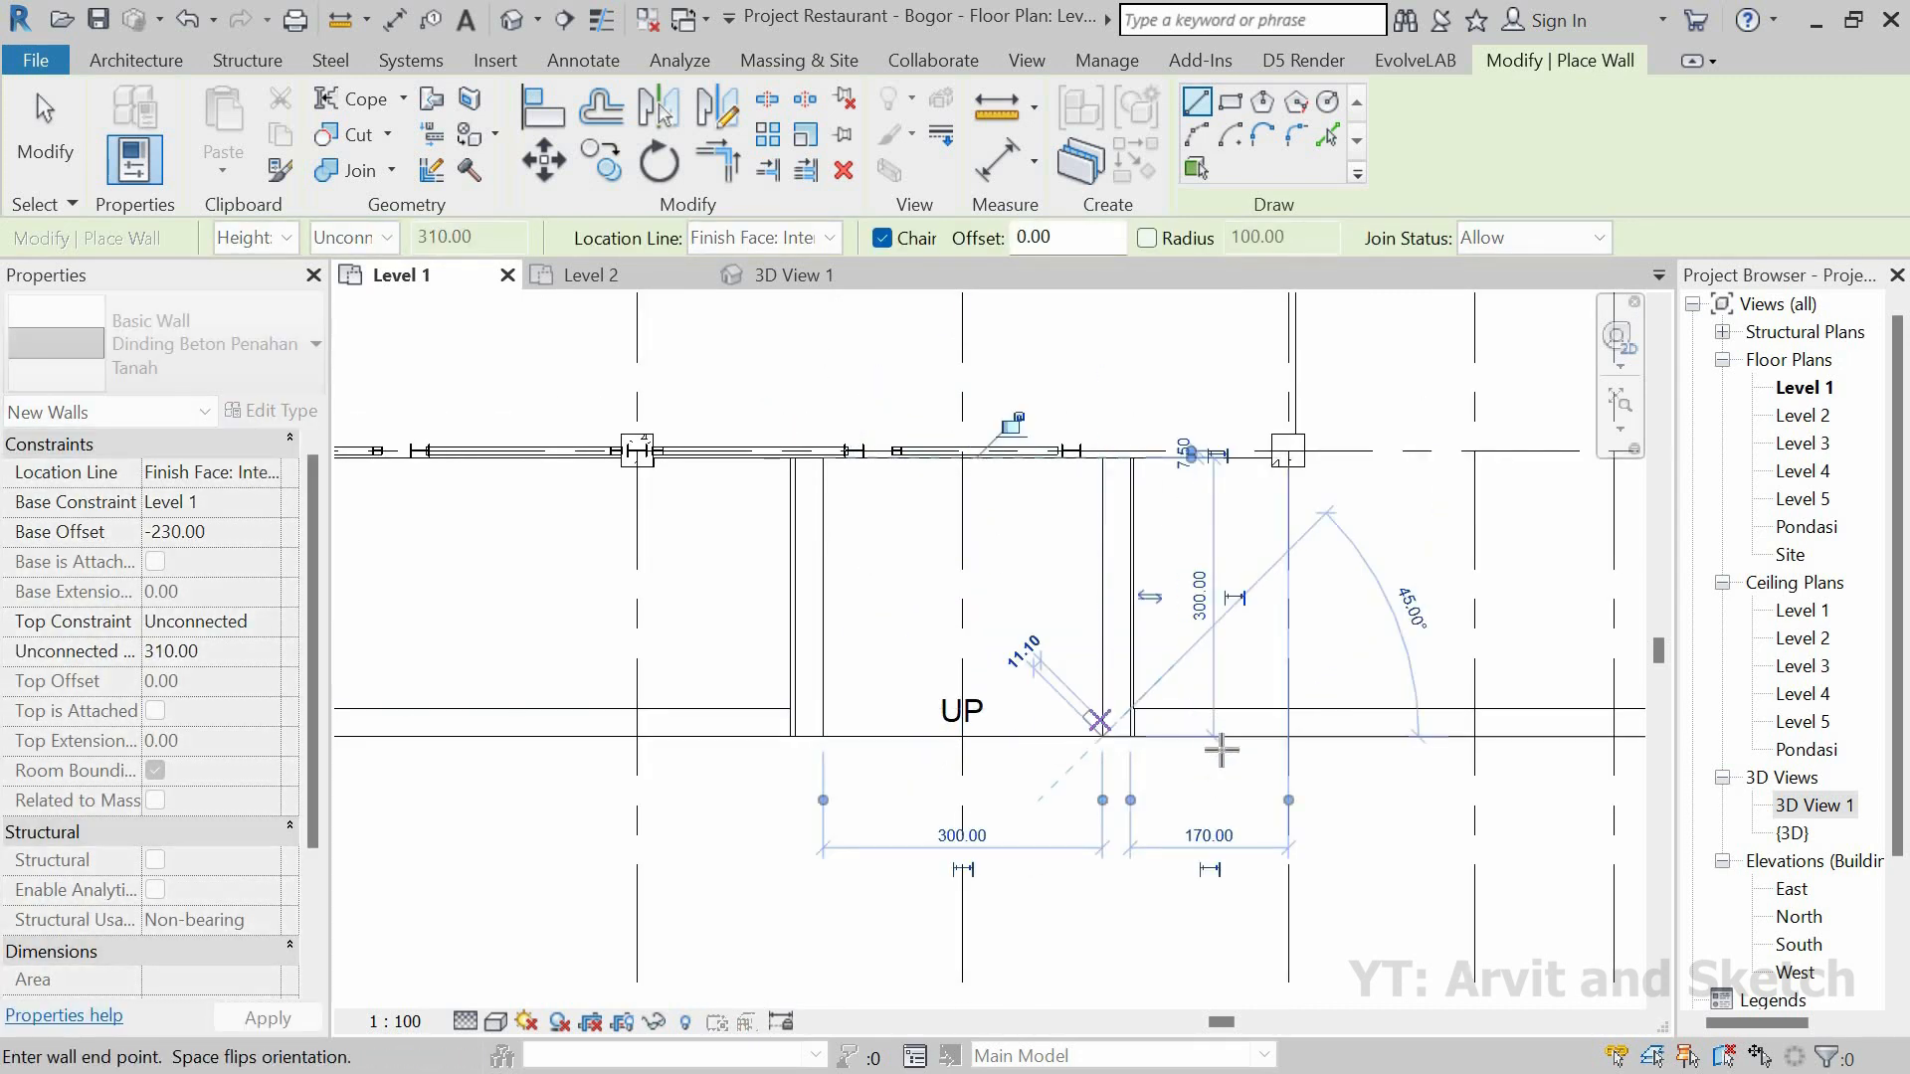
pyautogui.scroll(5, 1142, 733)
pyautogui.press('Escape')
pyautogui.press('Escape')
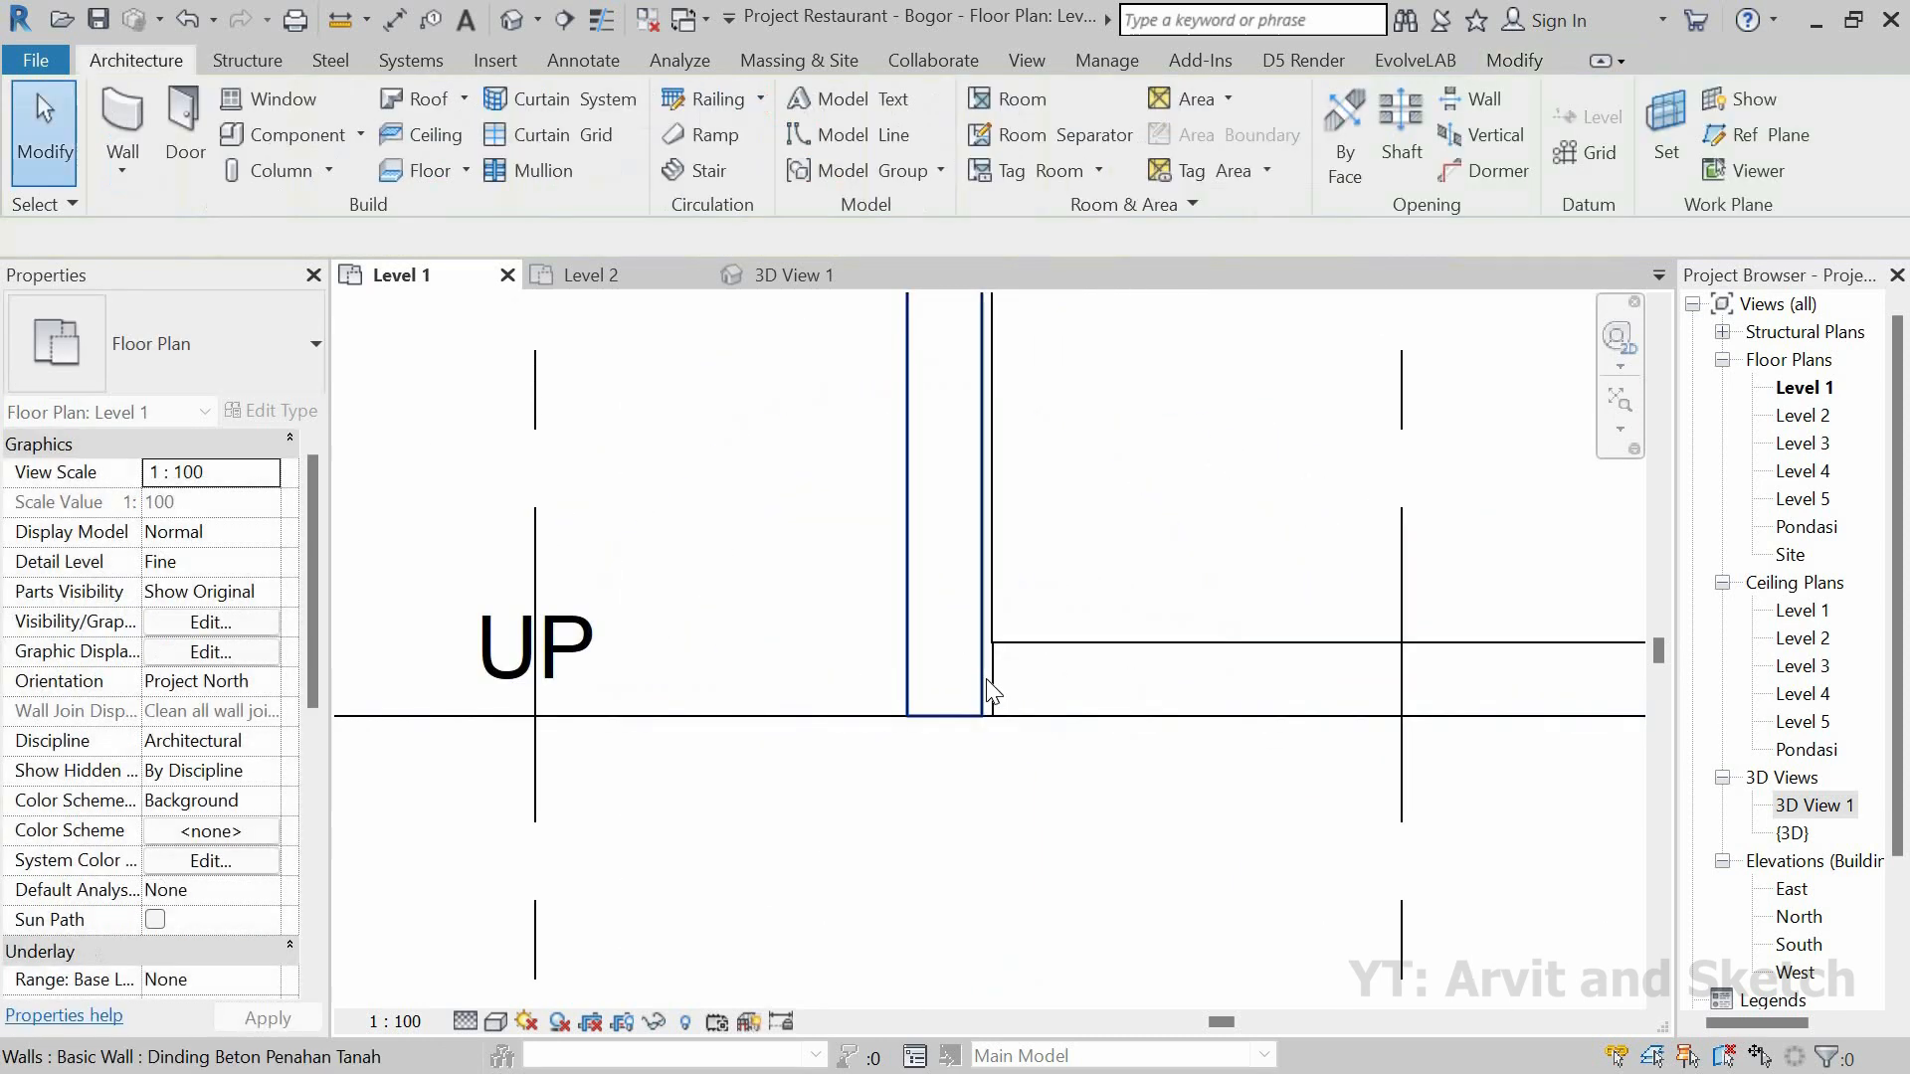
# Step: Extend the front retaining wall right of the ramp to meet the new wall along the ramp's right edge
pyautogui.click(989, 683)
pyautogui.press('Escape')
pyautogui.click(999, 687)
pyautogui.scroll(3, 1000, 686)
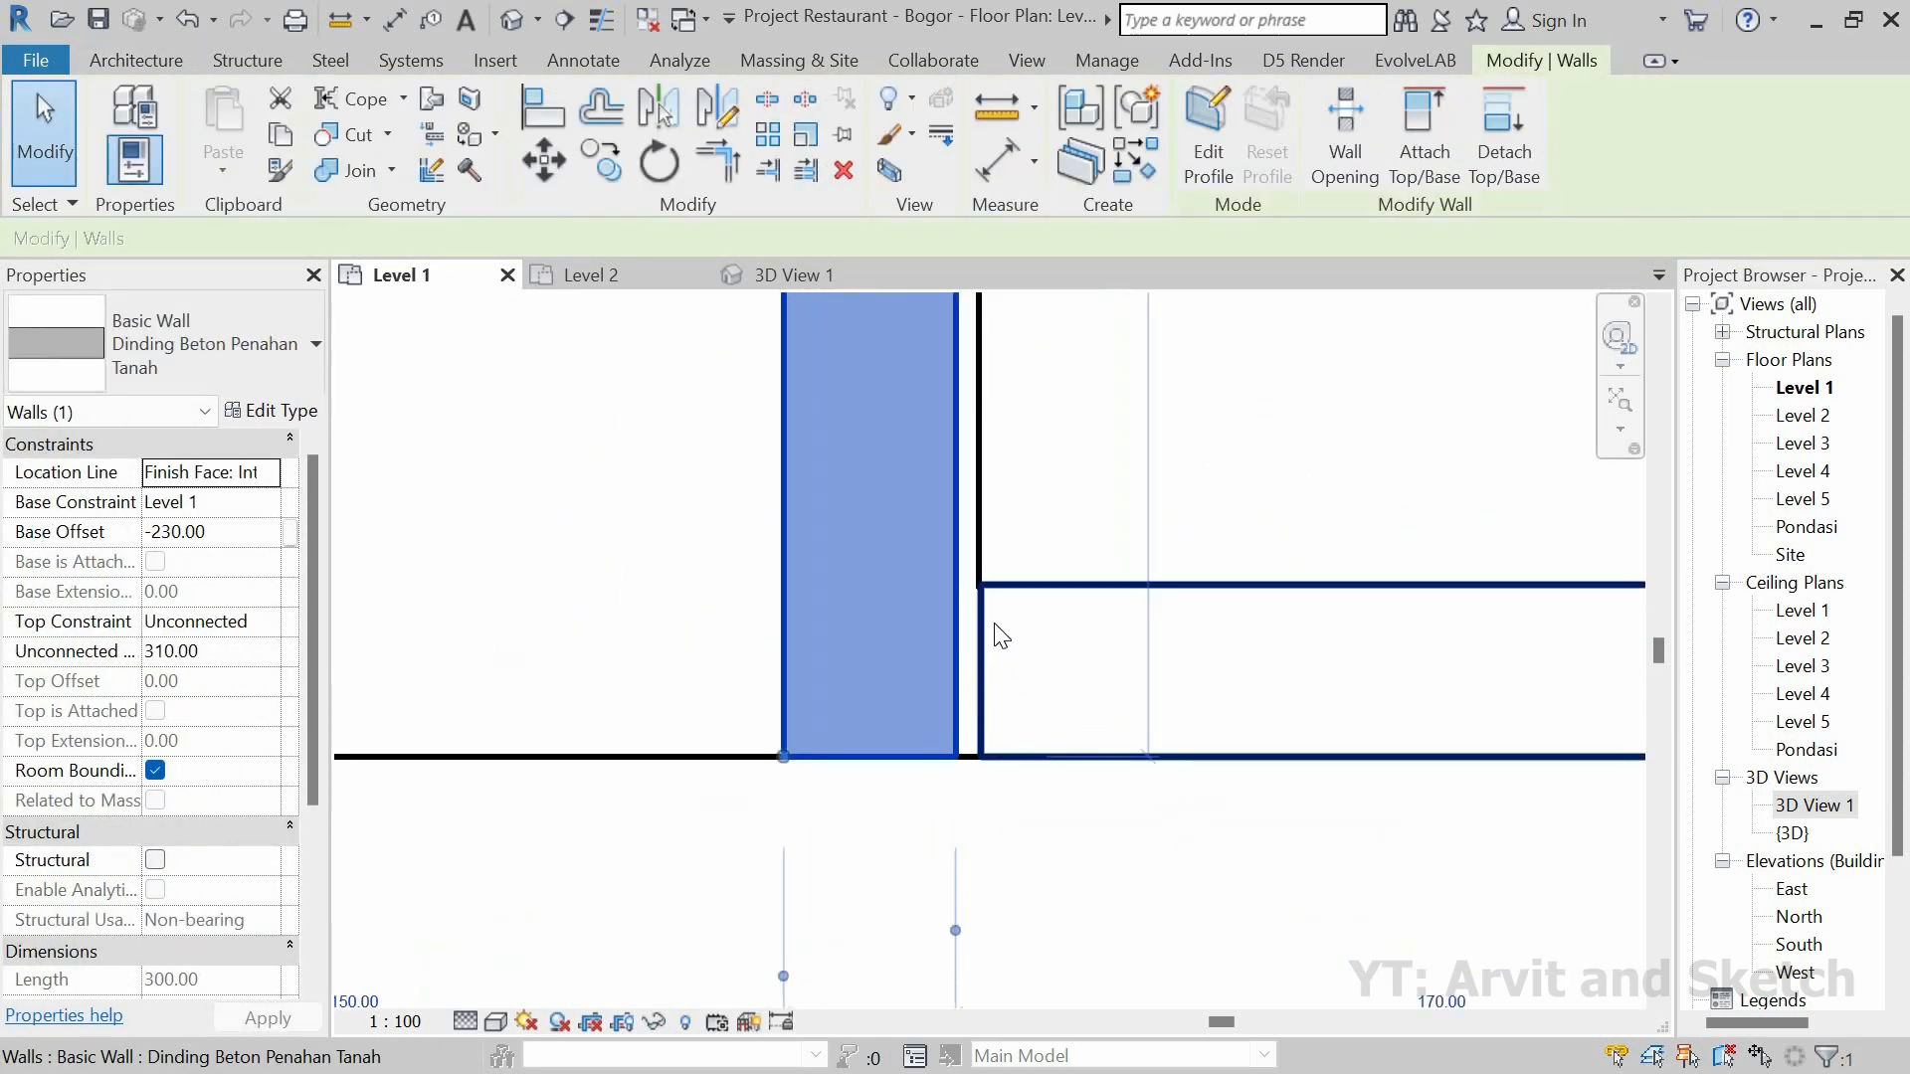
pyautogui.press('Escape')
pyautogui.click(998, 607)
pyautogui.moveTo(979, 585); pyautogui.dragTo(956, 585)
pyautogui.scroll(-4, 1174, 647)
pyautogui.moveTo(1170, 647); pyautogui.dragTo(1095, 717, button='middle')
pyautogui.scroll(-1, 1096, 716)
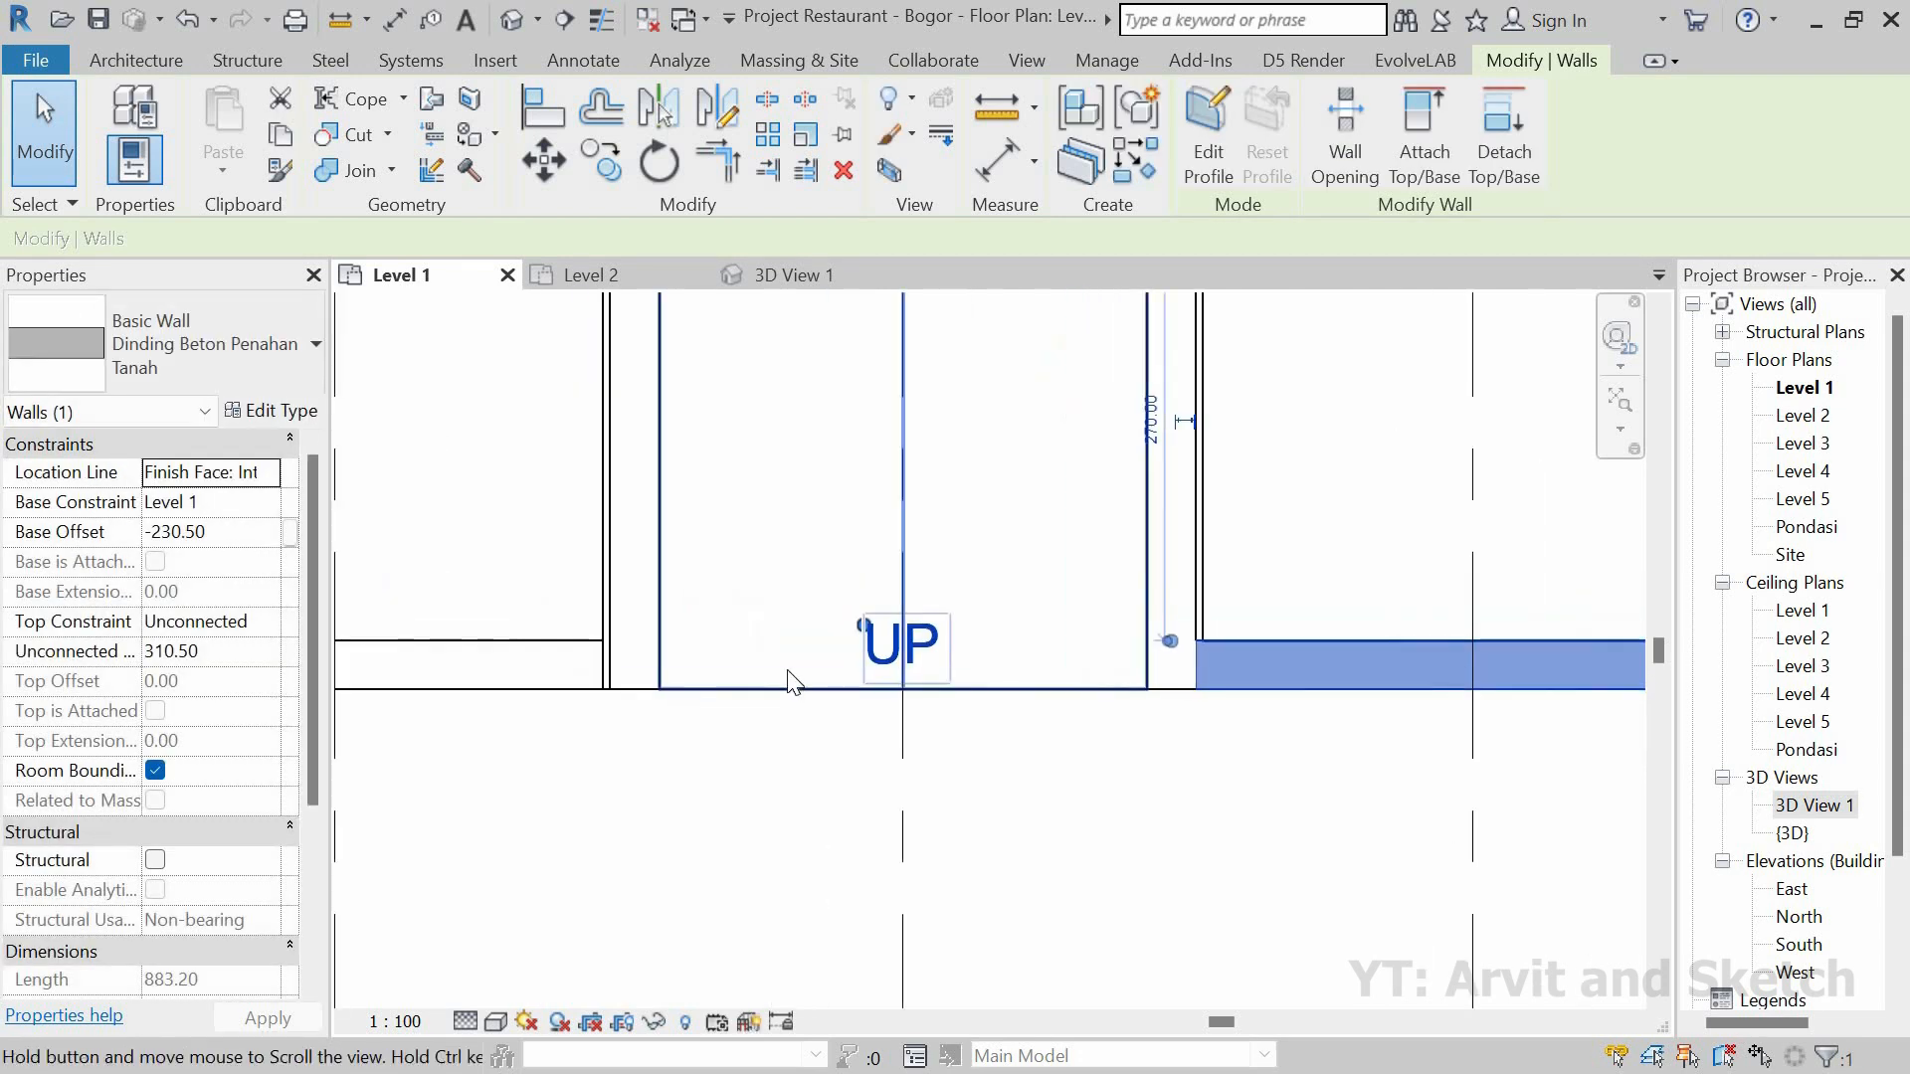
# Step: Extend the front retaining wall left of the ramp to join the new wall along the ramp's left edge
pyautogui.moveTo(789, 683); pyautogui.dragTo(946, 714, button='middle')
pyautogui.scroll(3, 750, 674)
pyautogui.click(750, 669)
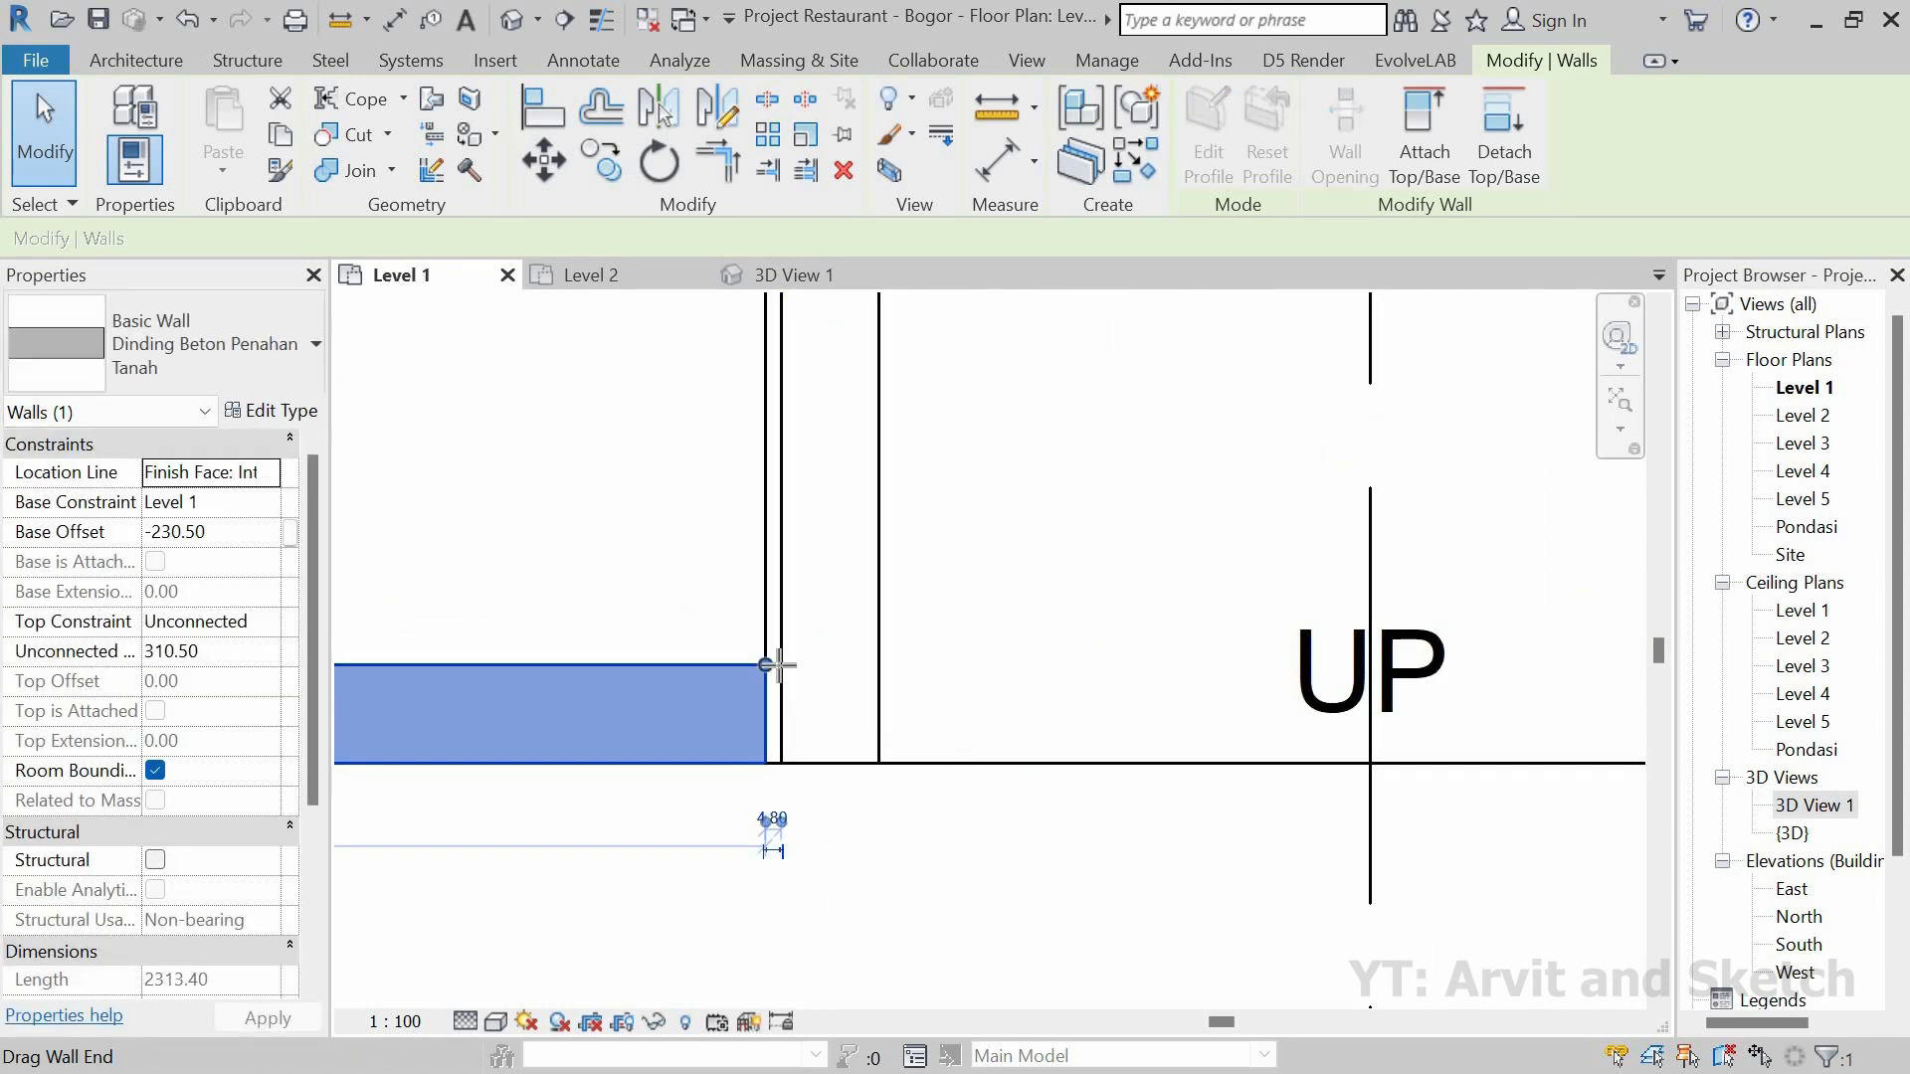
pyautogui.moveTo(779, 665); pyautogui.dragTo(836, 673)
pyautogui.press('Escape')
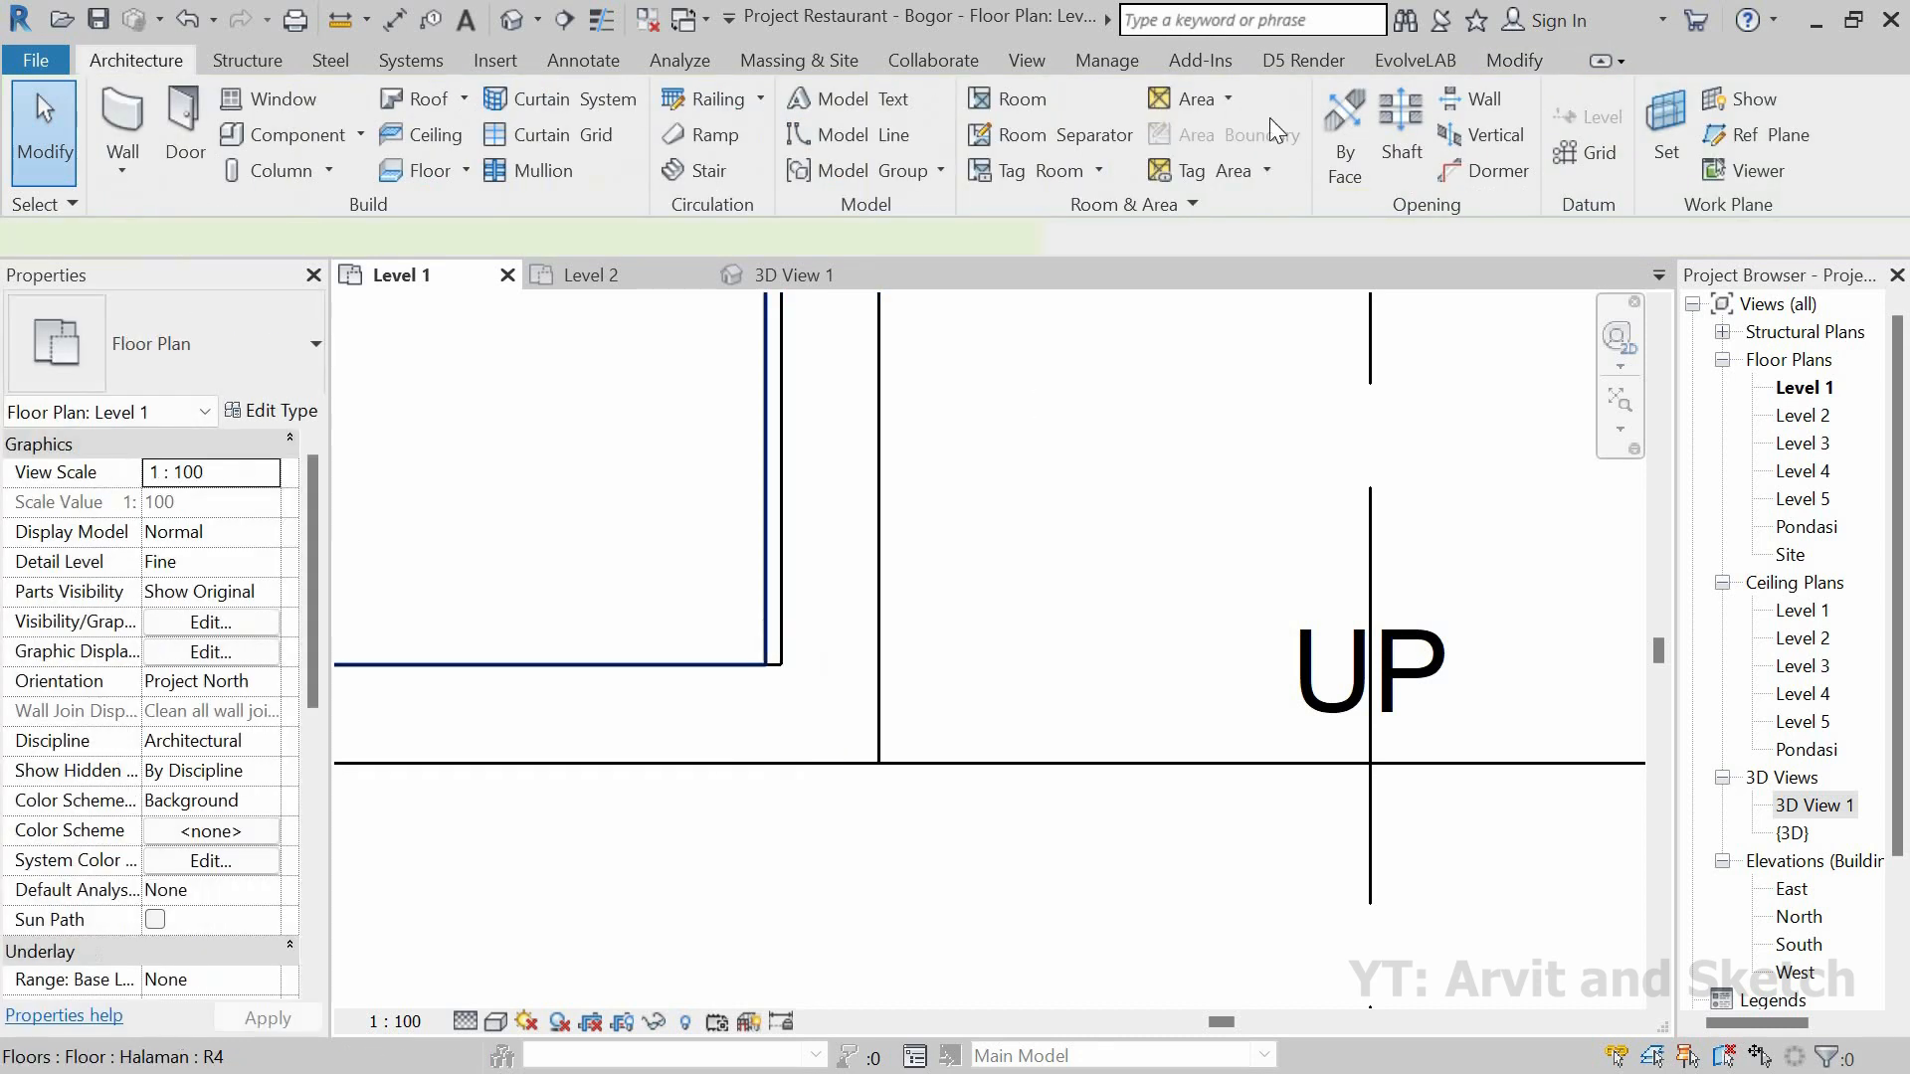
# Step: Reopen the Halaman floor's boundary and move its edge left of the ramp to the new side wall's face
pyautogui.doubleClick(762, 613)
pyautogui.scroll(2, 762, 613)
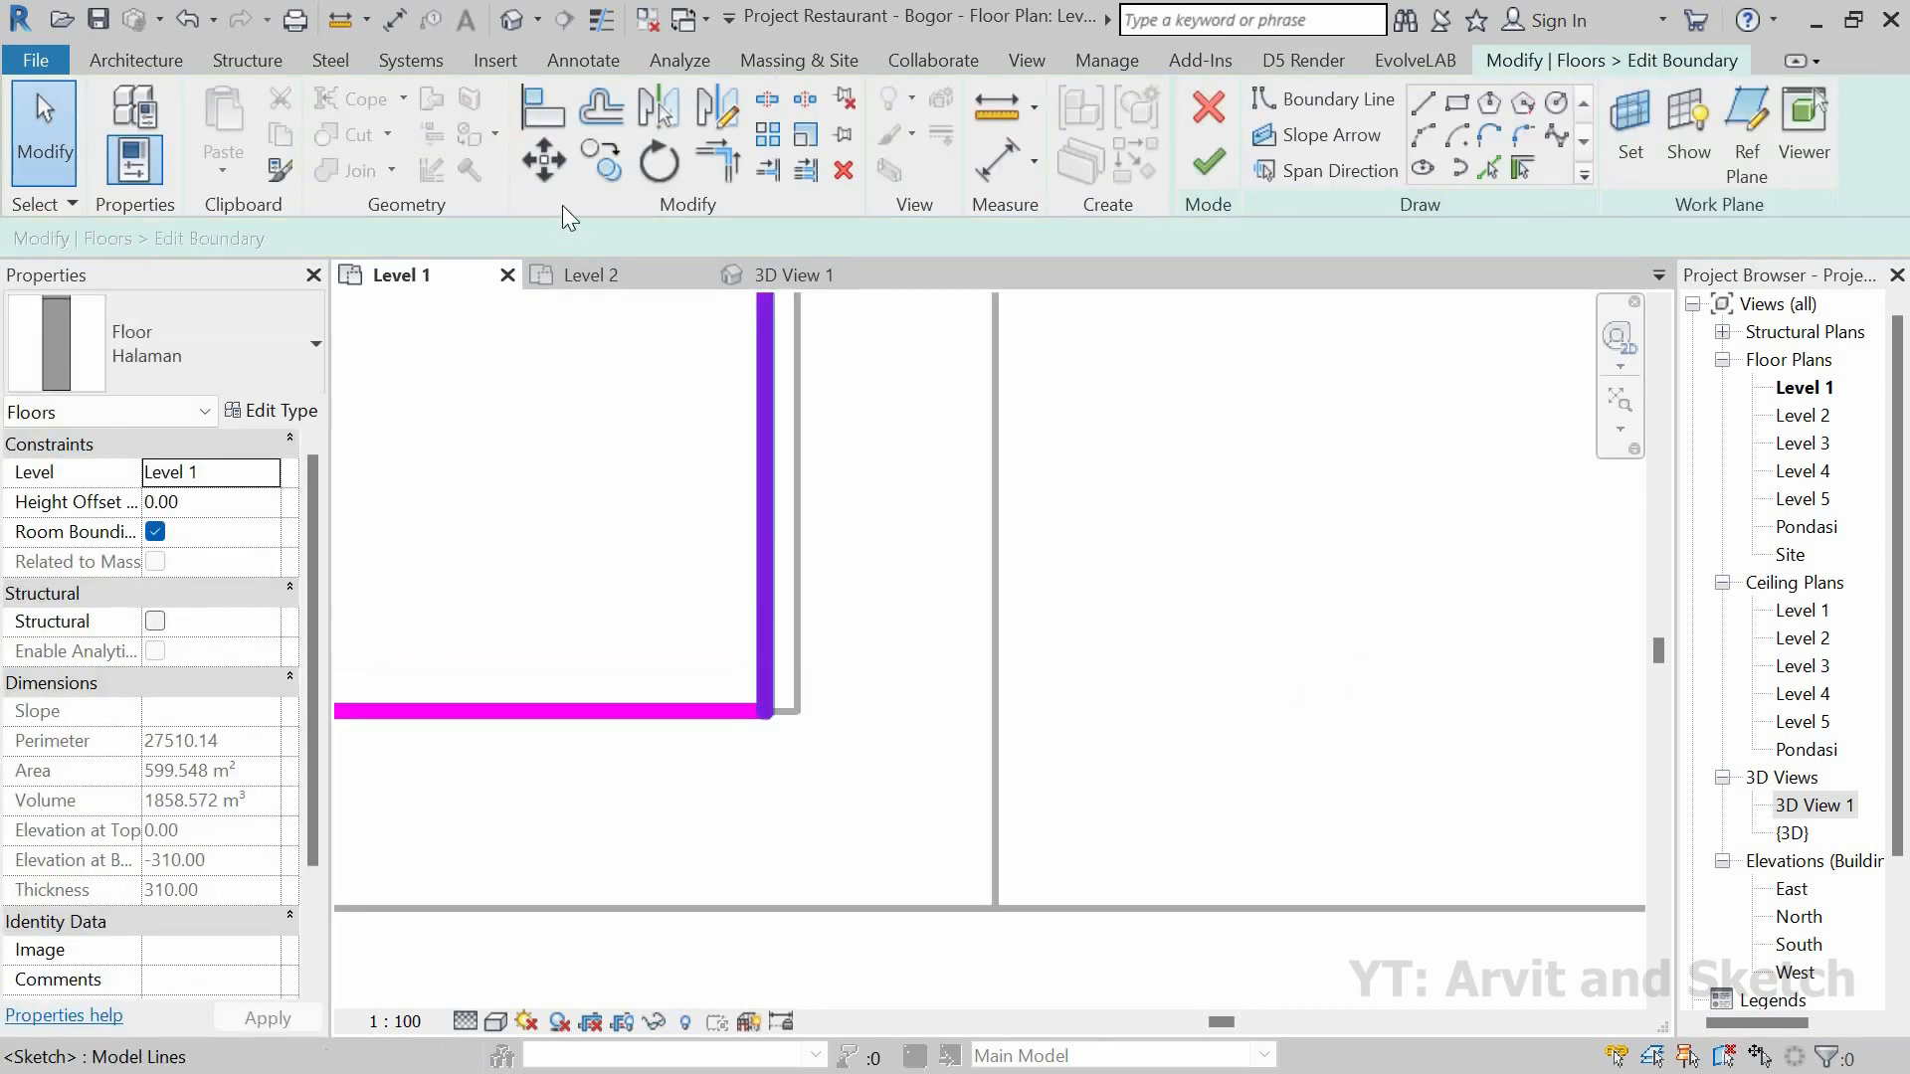
pyautogui.click(765, 657)
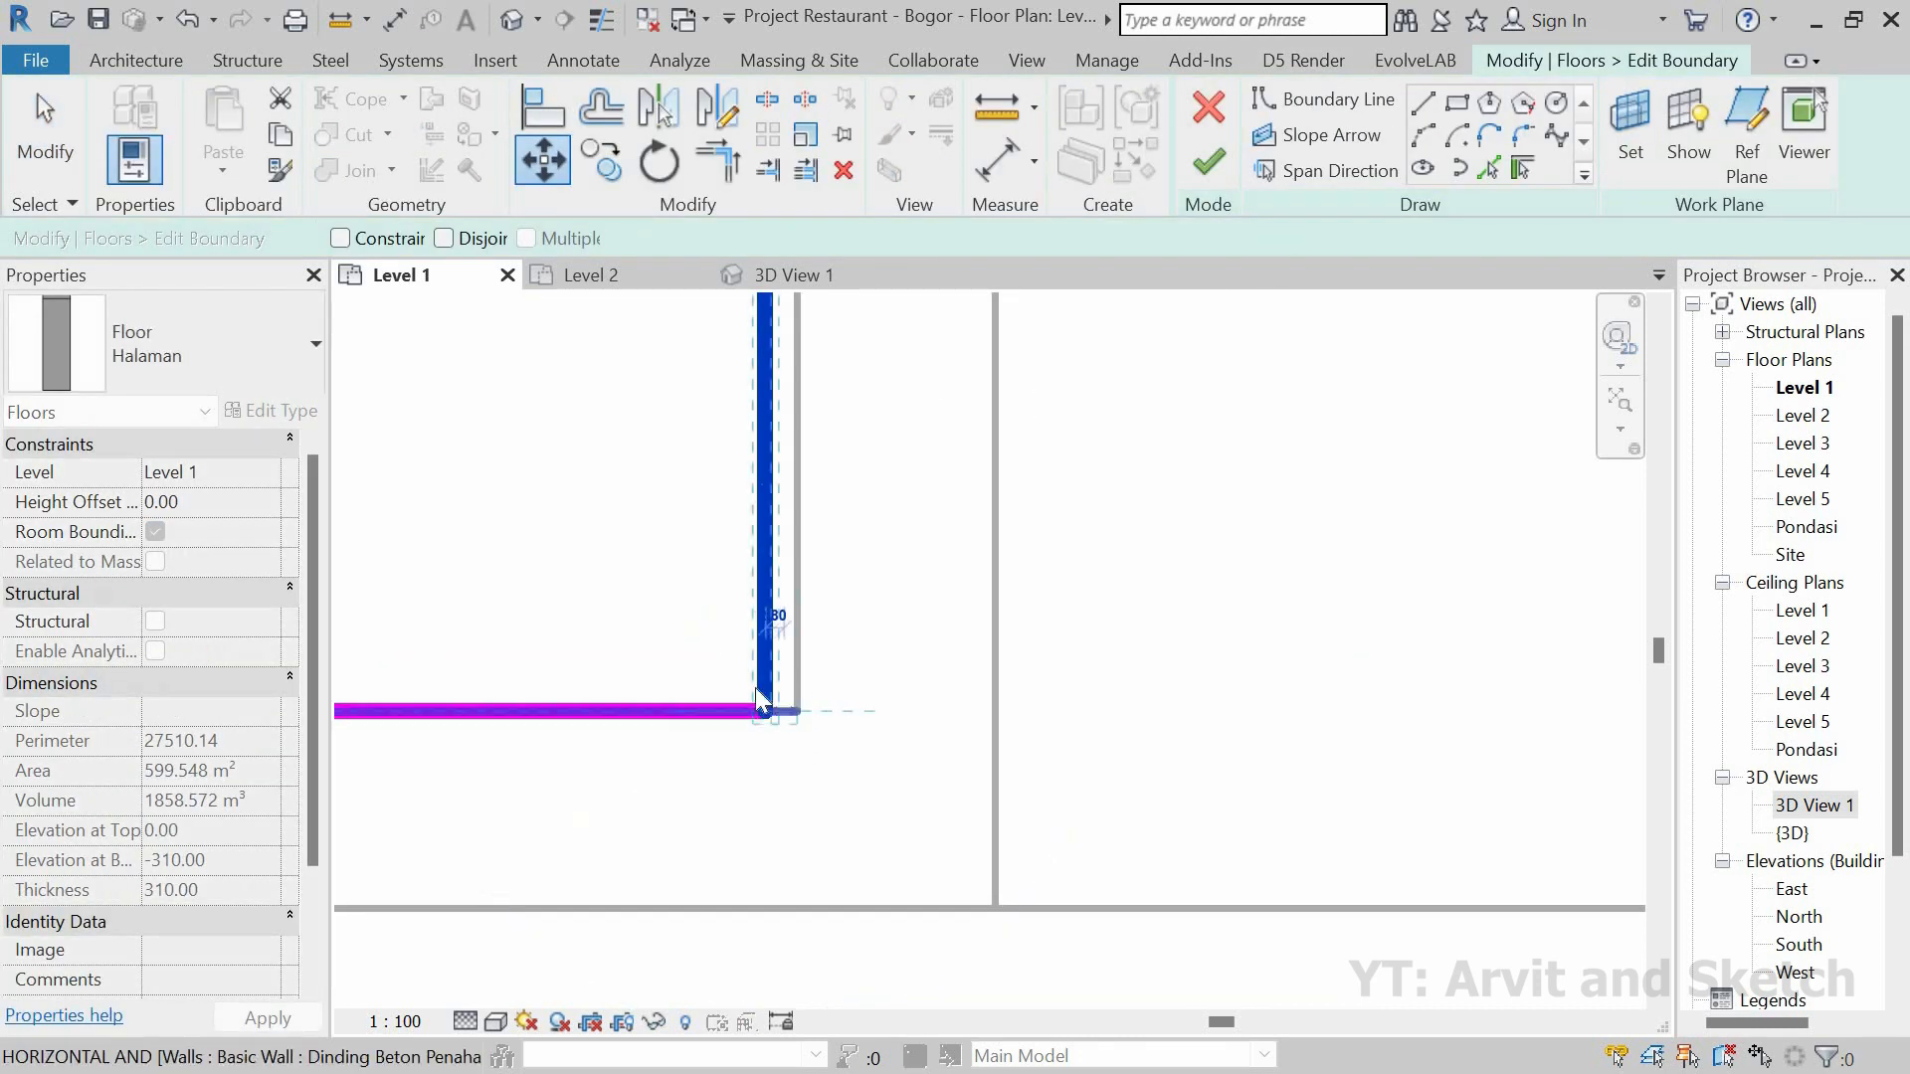
pyautogui.click(797, 710)
pyautogui.scroll(-2, 849, 674)
pyautogui.moveTo(1207, 709); pyautogui.dragTo(962, 711, button='middle')
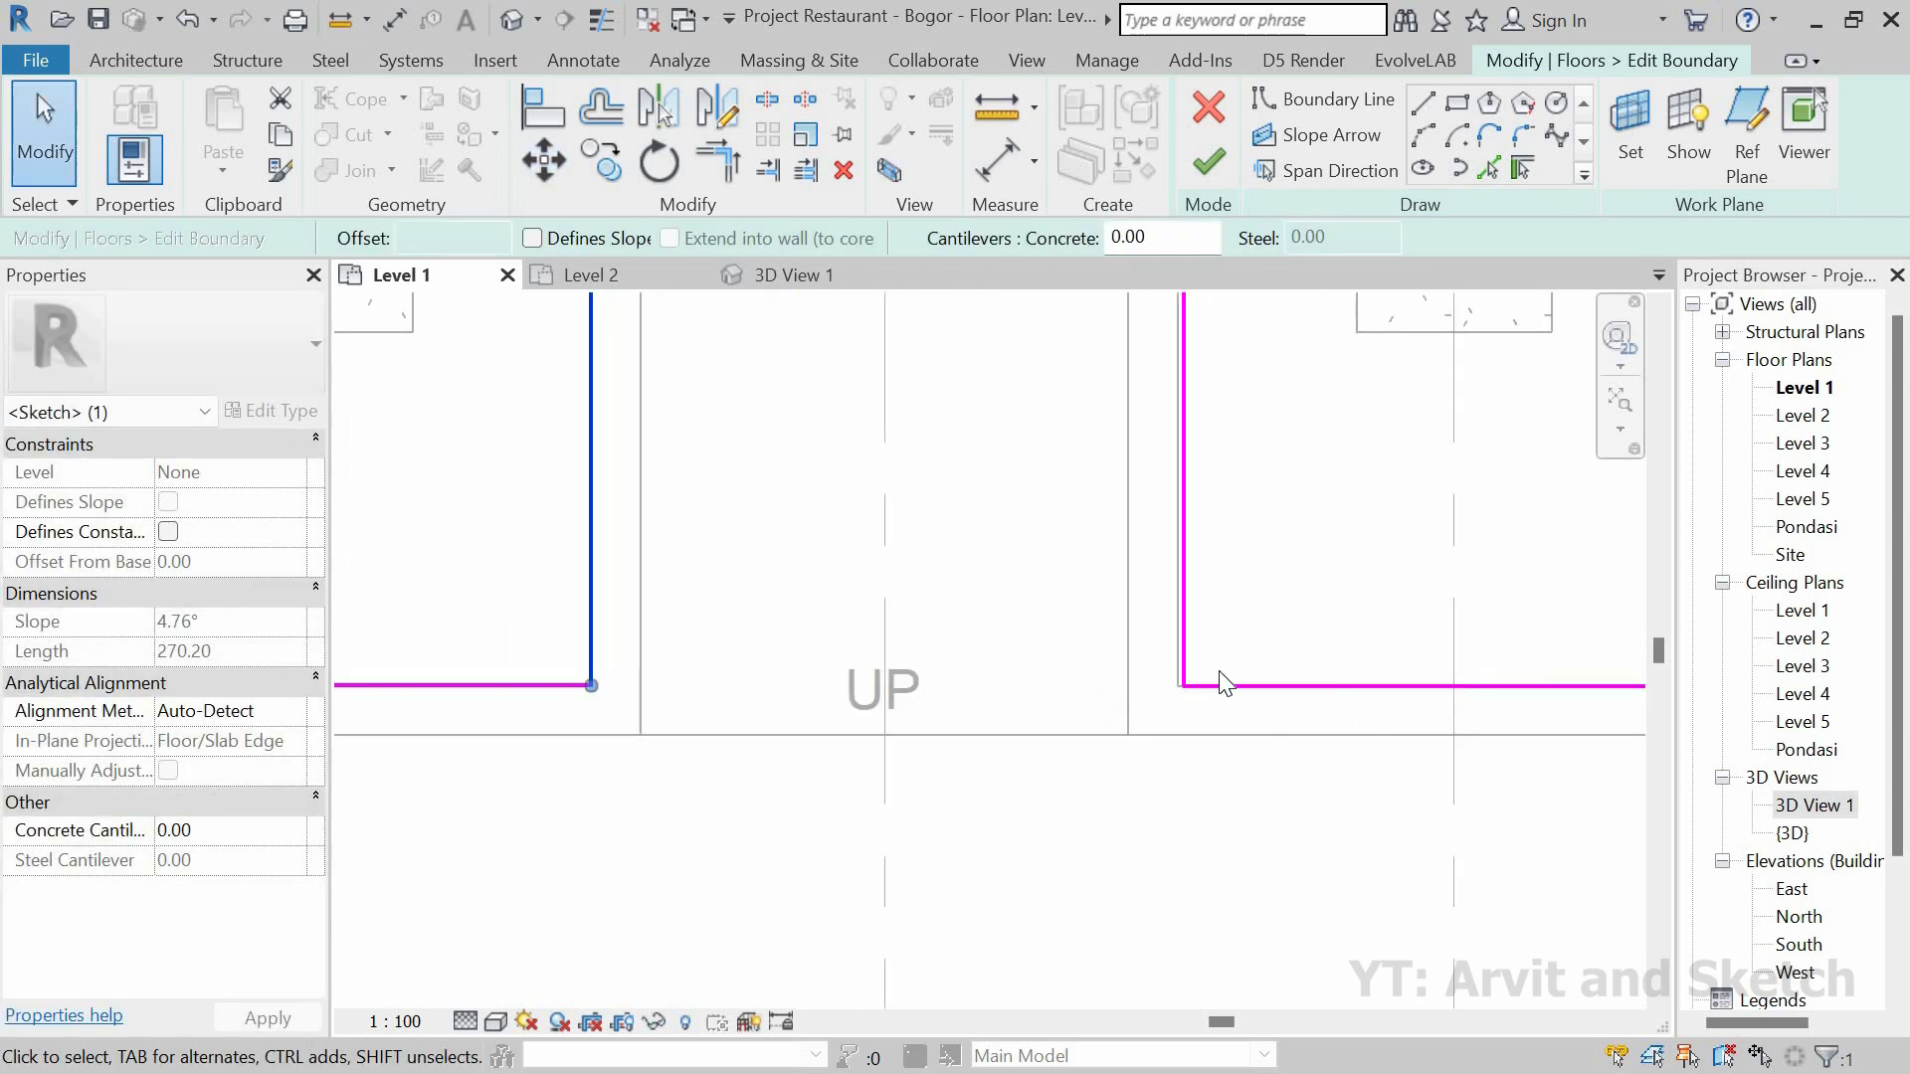
# Step: Move the boundary edge right of the ramp 4 toward the new side wall and finish the floor boundary edit
pyautogui.scroll(4, 1226, 685)
pyautogui.click(1156, 717)
pyautogui.scroll(2, 1156, 716)
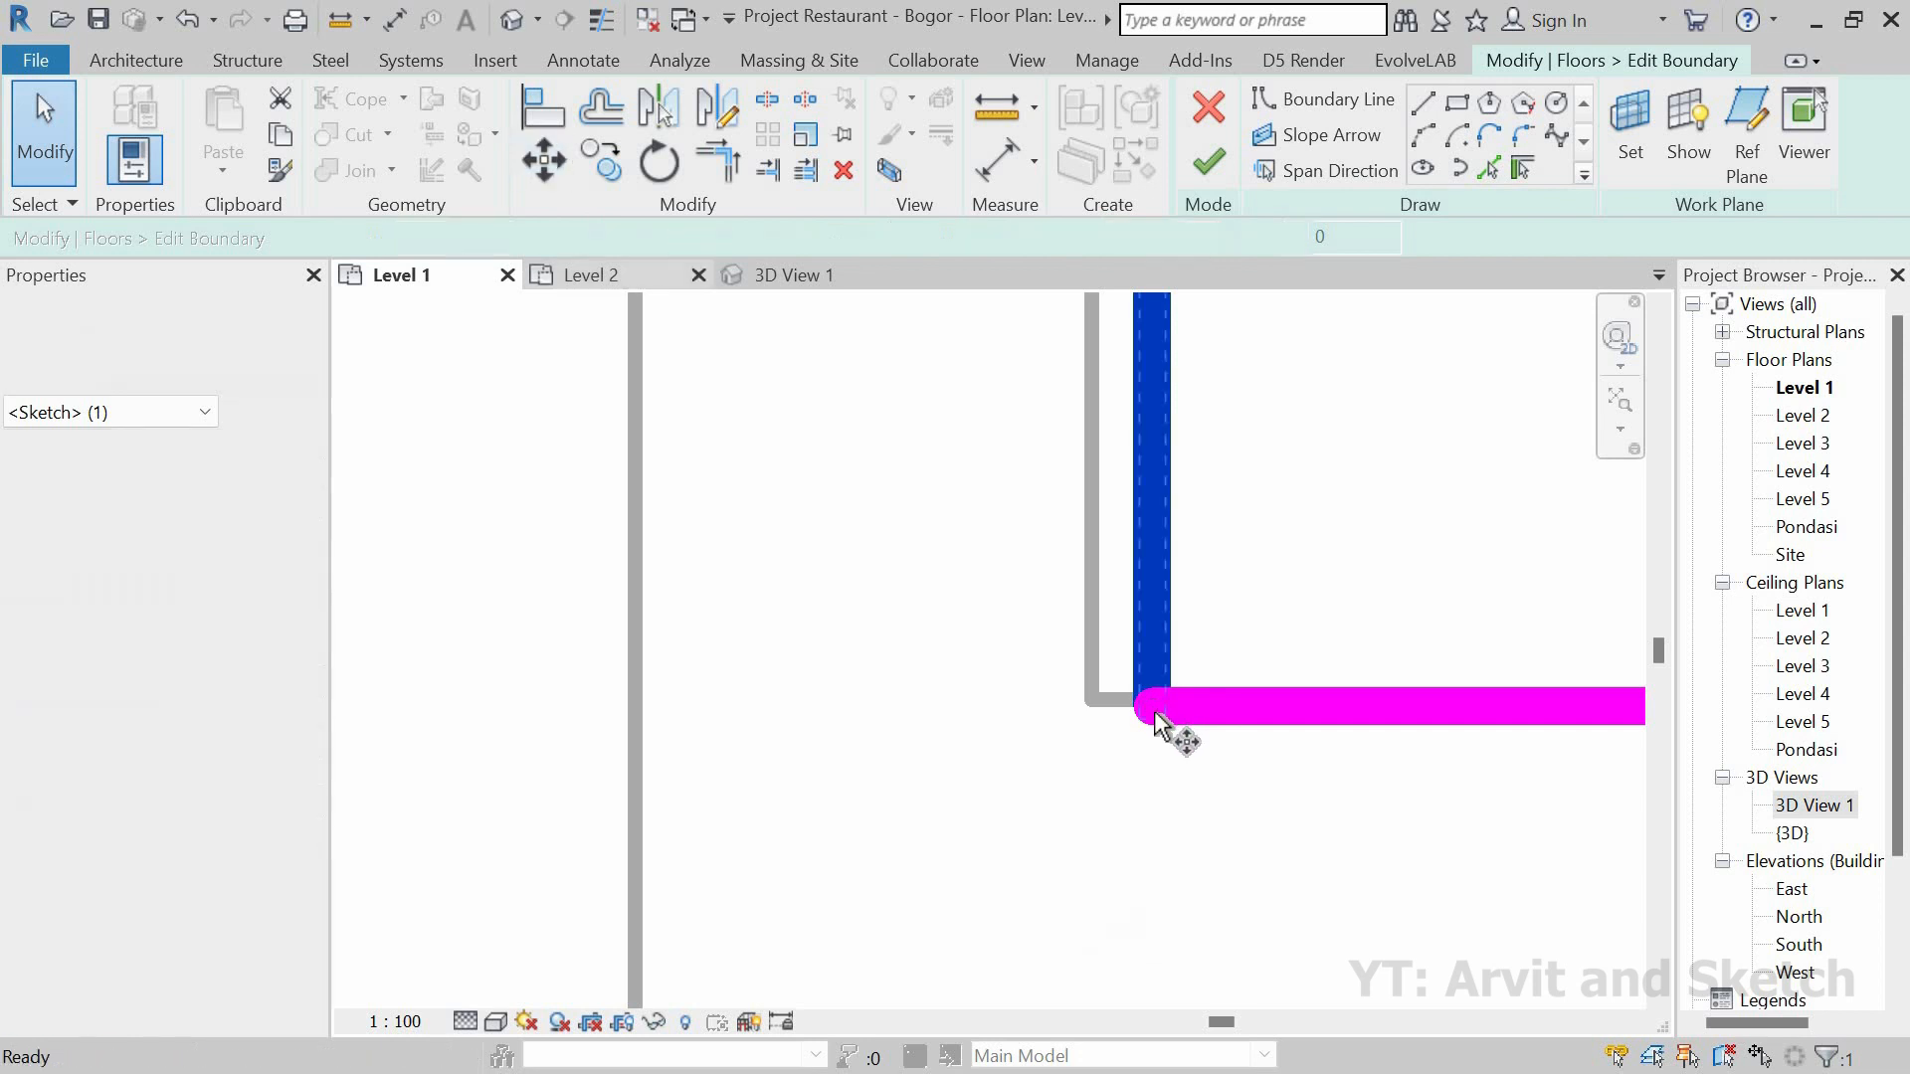
pyautogui.click(1153, 707)
pyautogui.write('4')
pyautogui.press('Return')
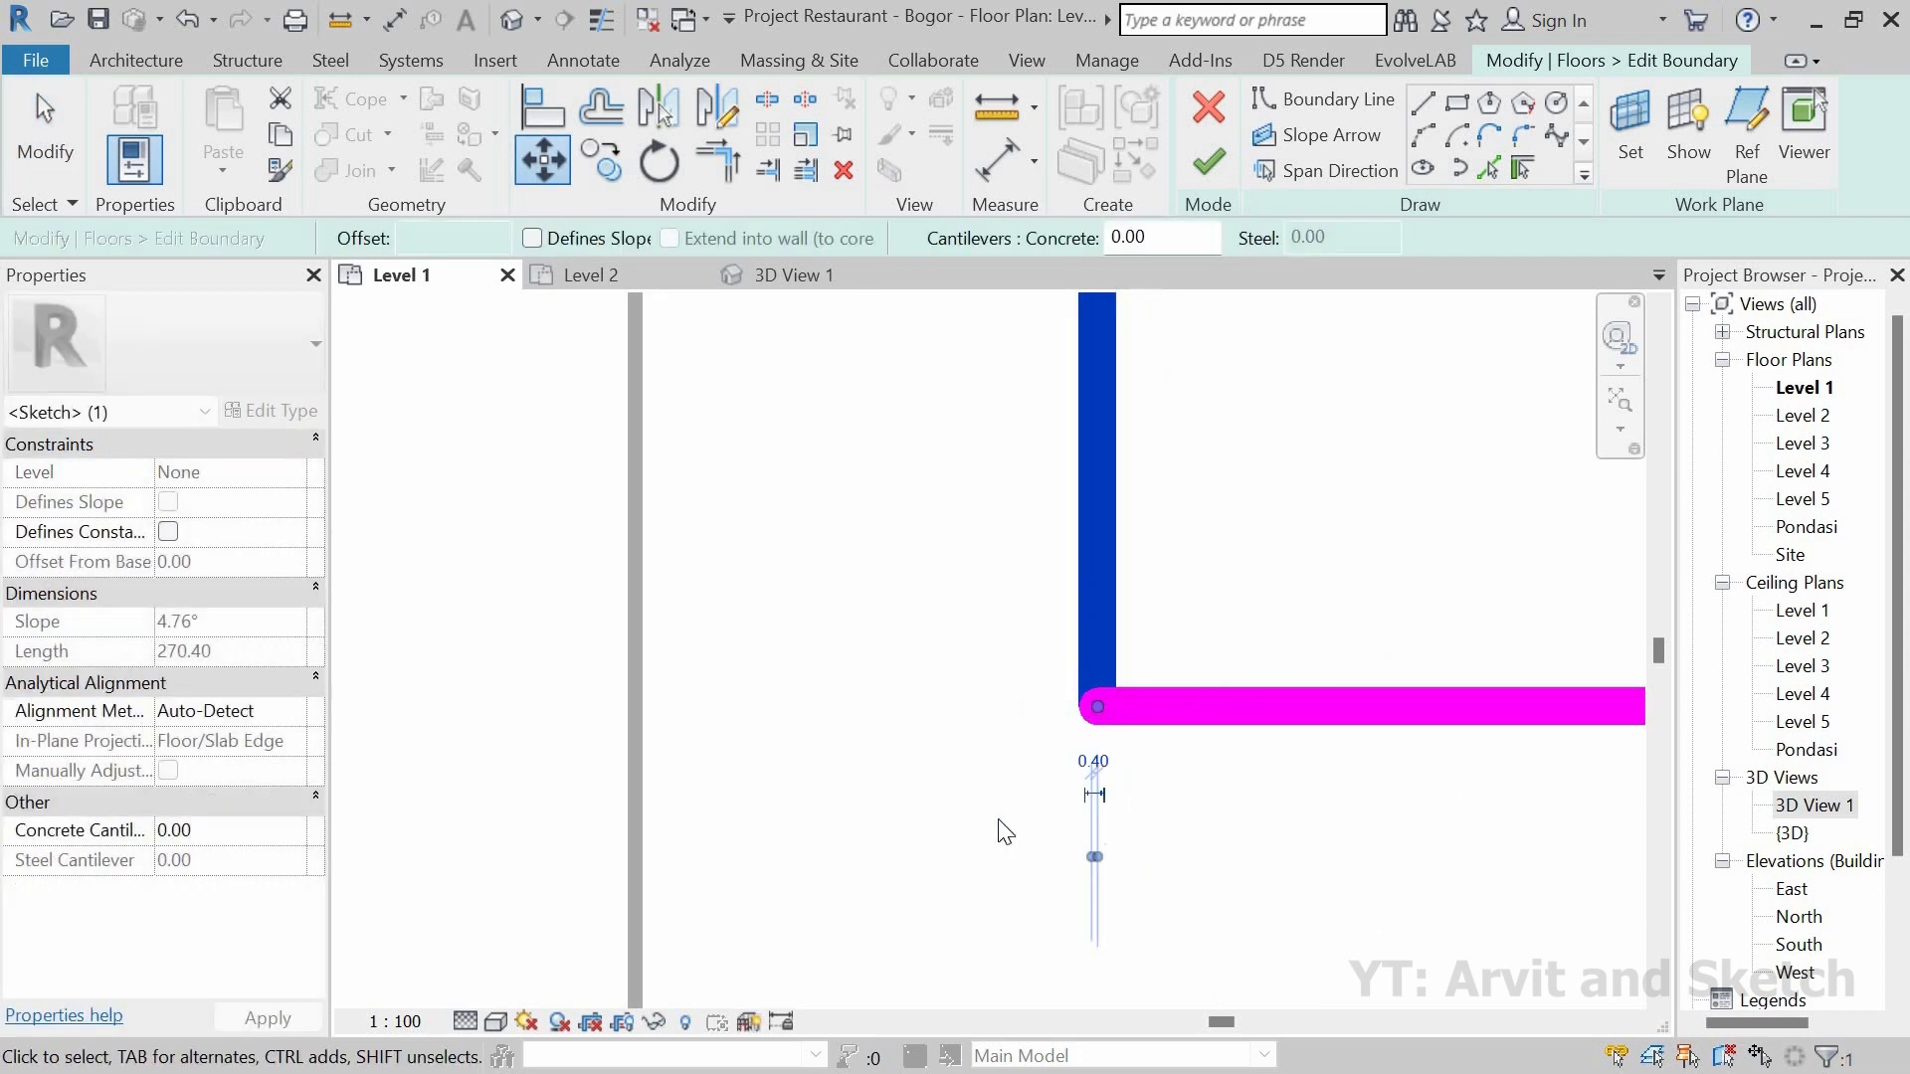
pyautogui.click(1011, 828)
pyautogui.scroll(-6, 1029, 822)
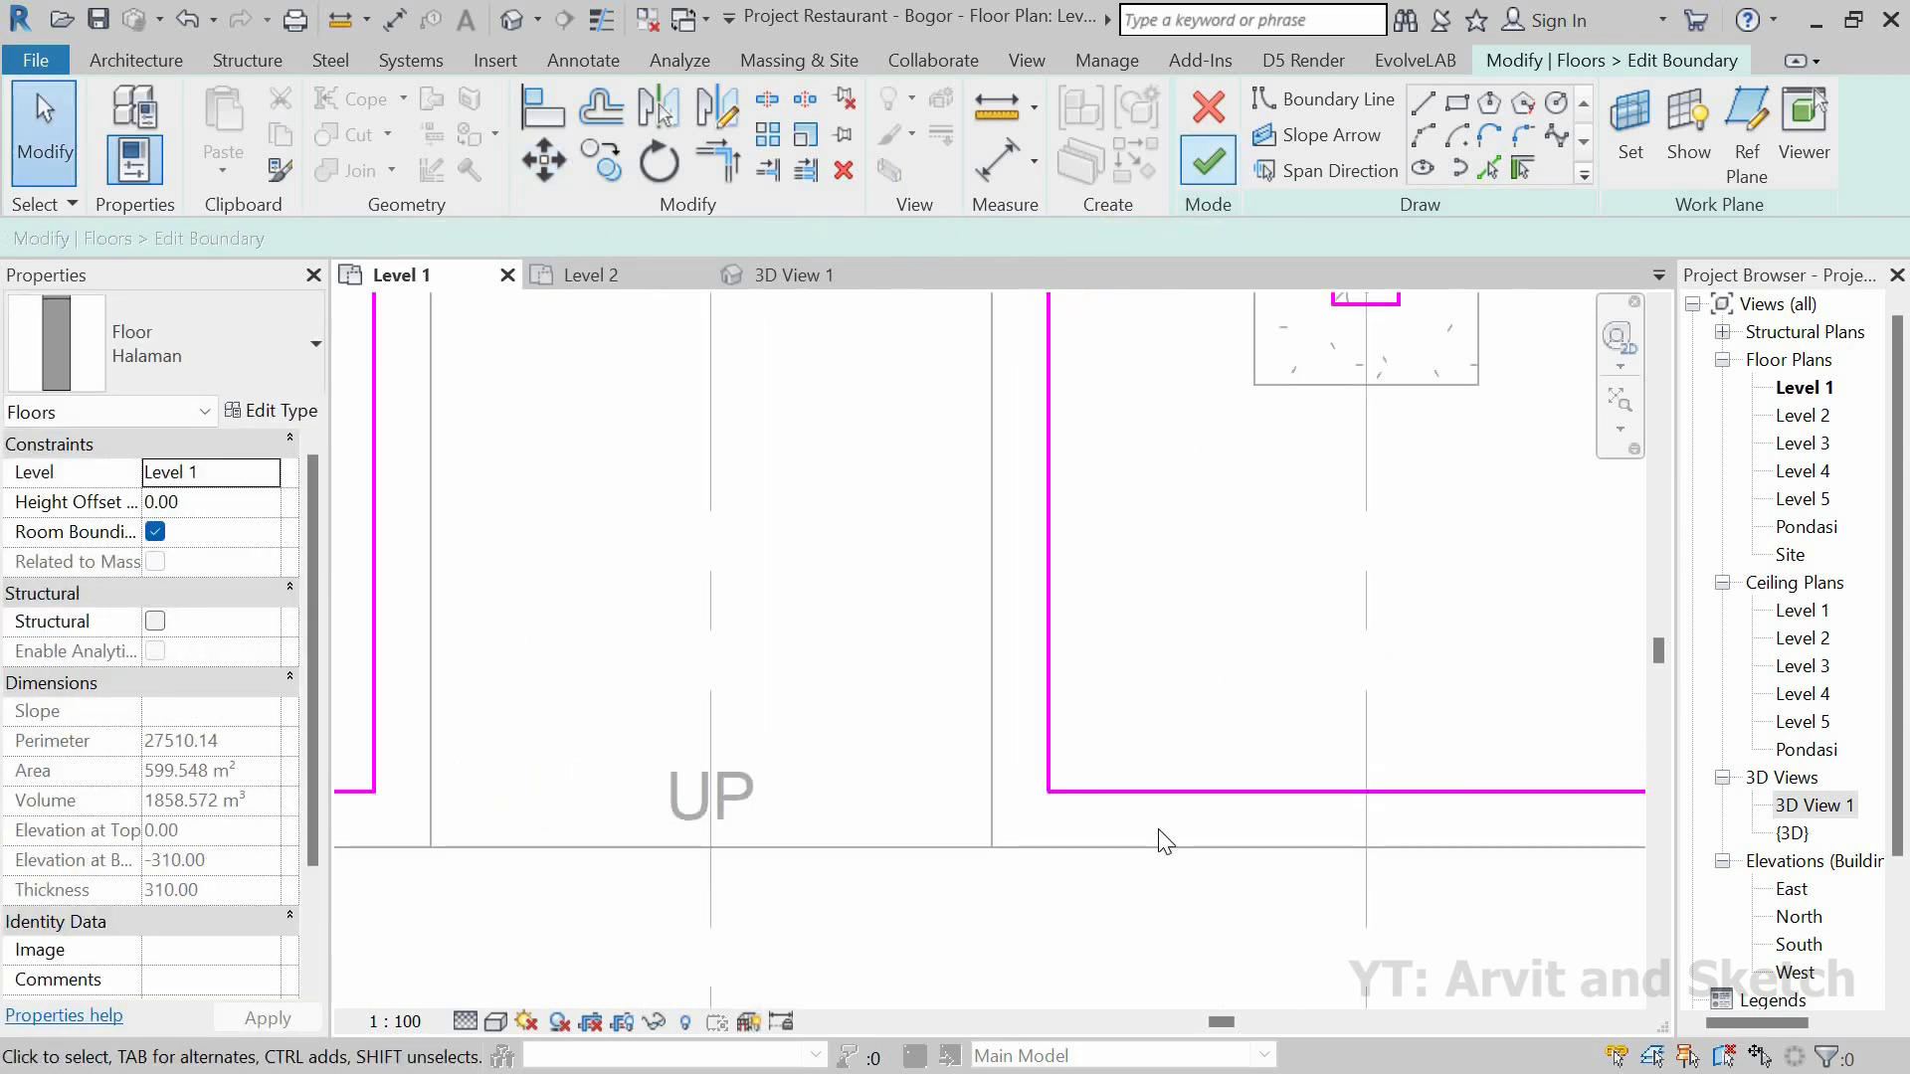
pyautogui.scroll(-3, 1119, 842)
pyautogui.click(748, 327)
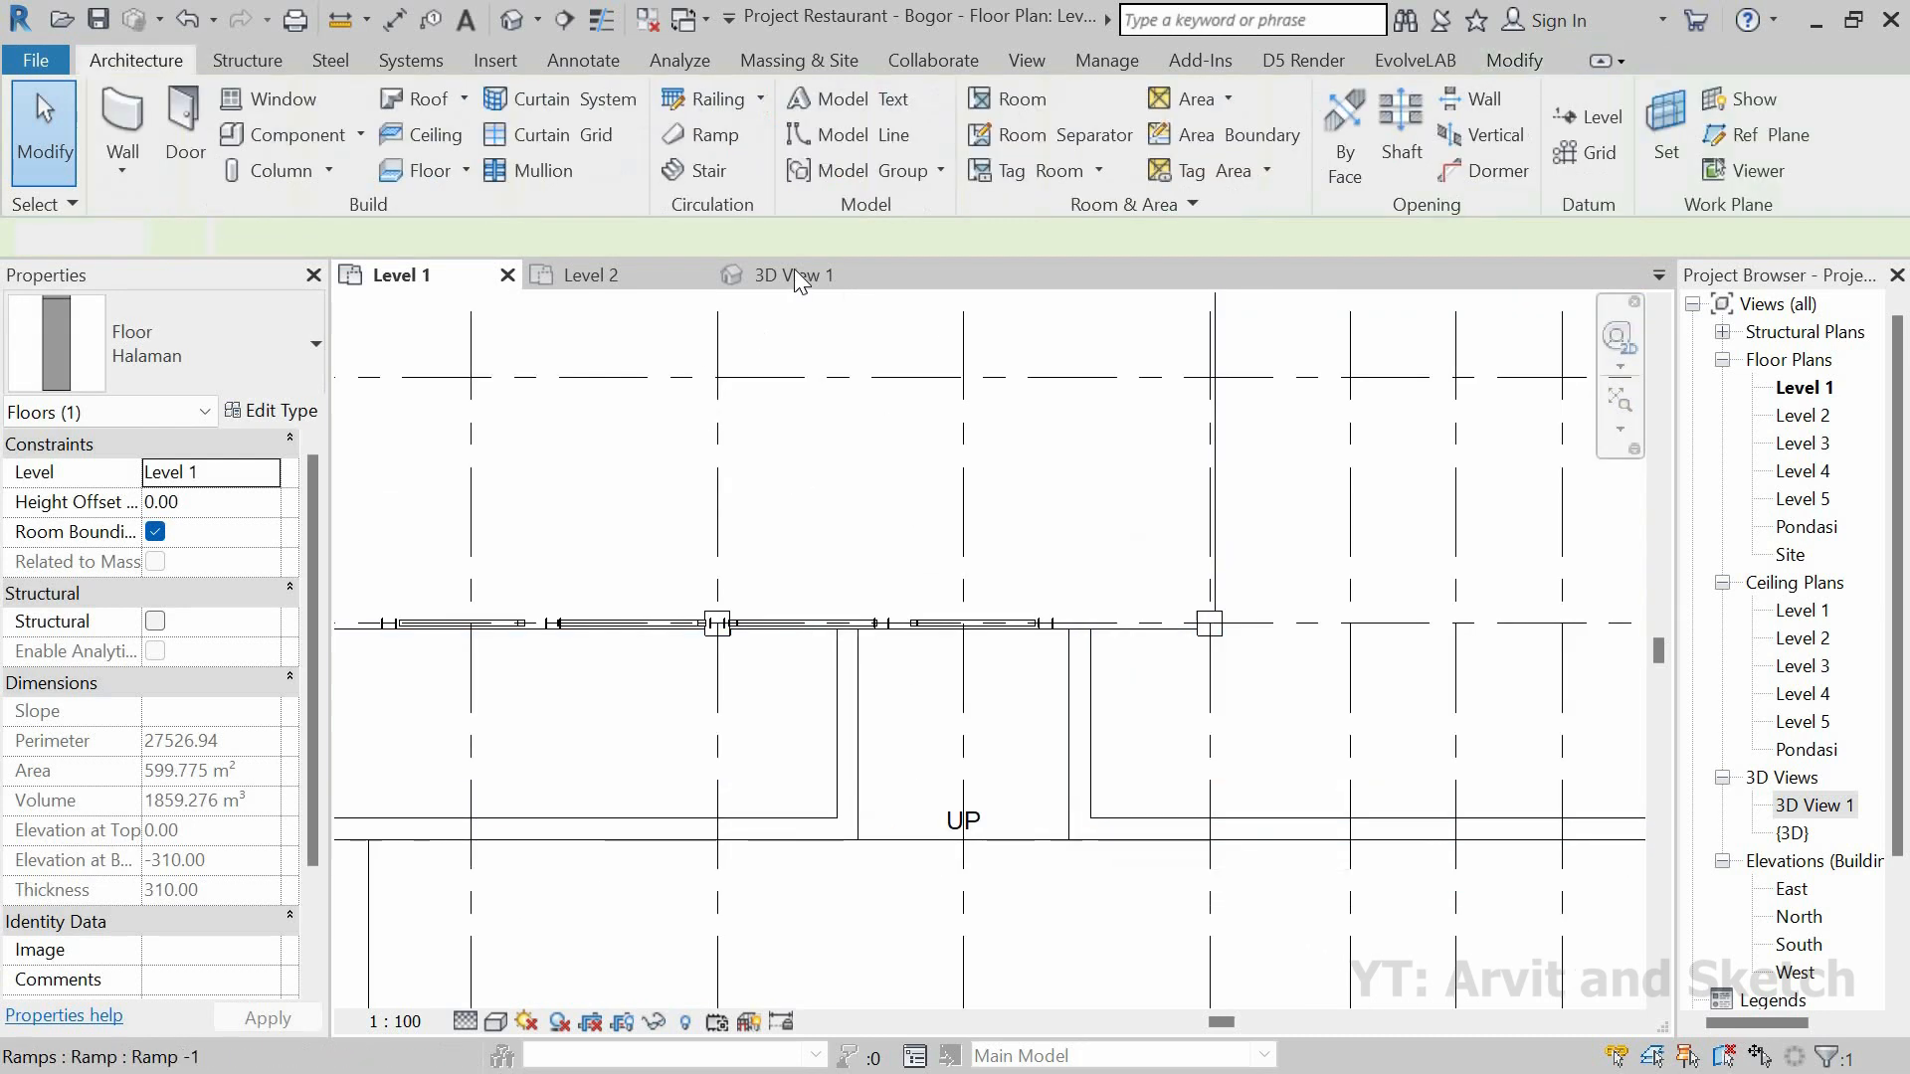
# Step: Examine the site in 3D View 1 from the front, looking at the retaining walls around the entrance ramp
pyautogui.click(794, 268)
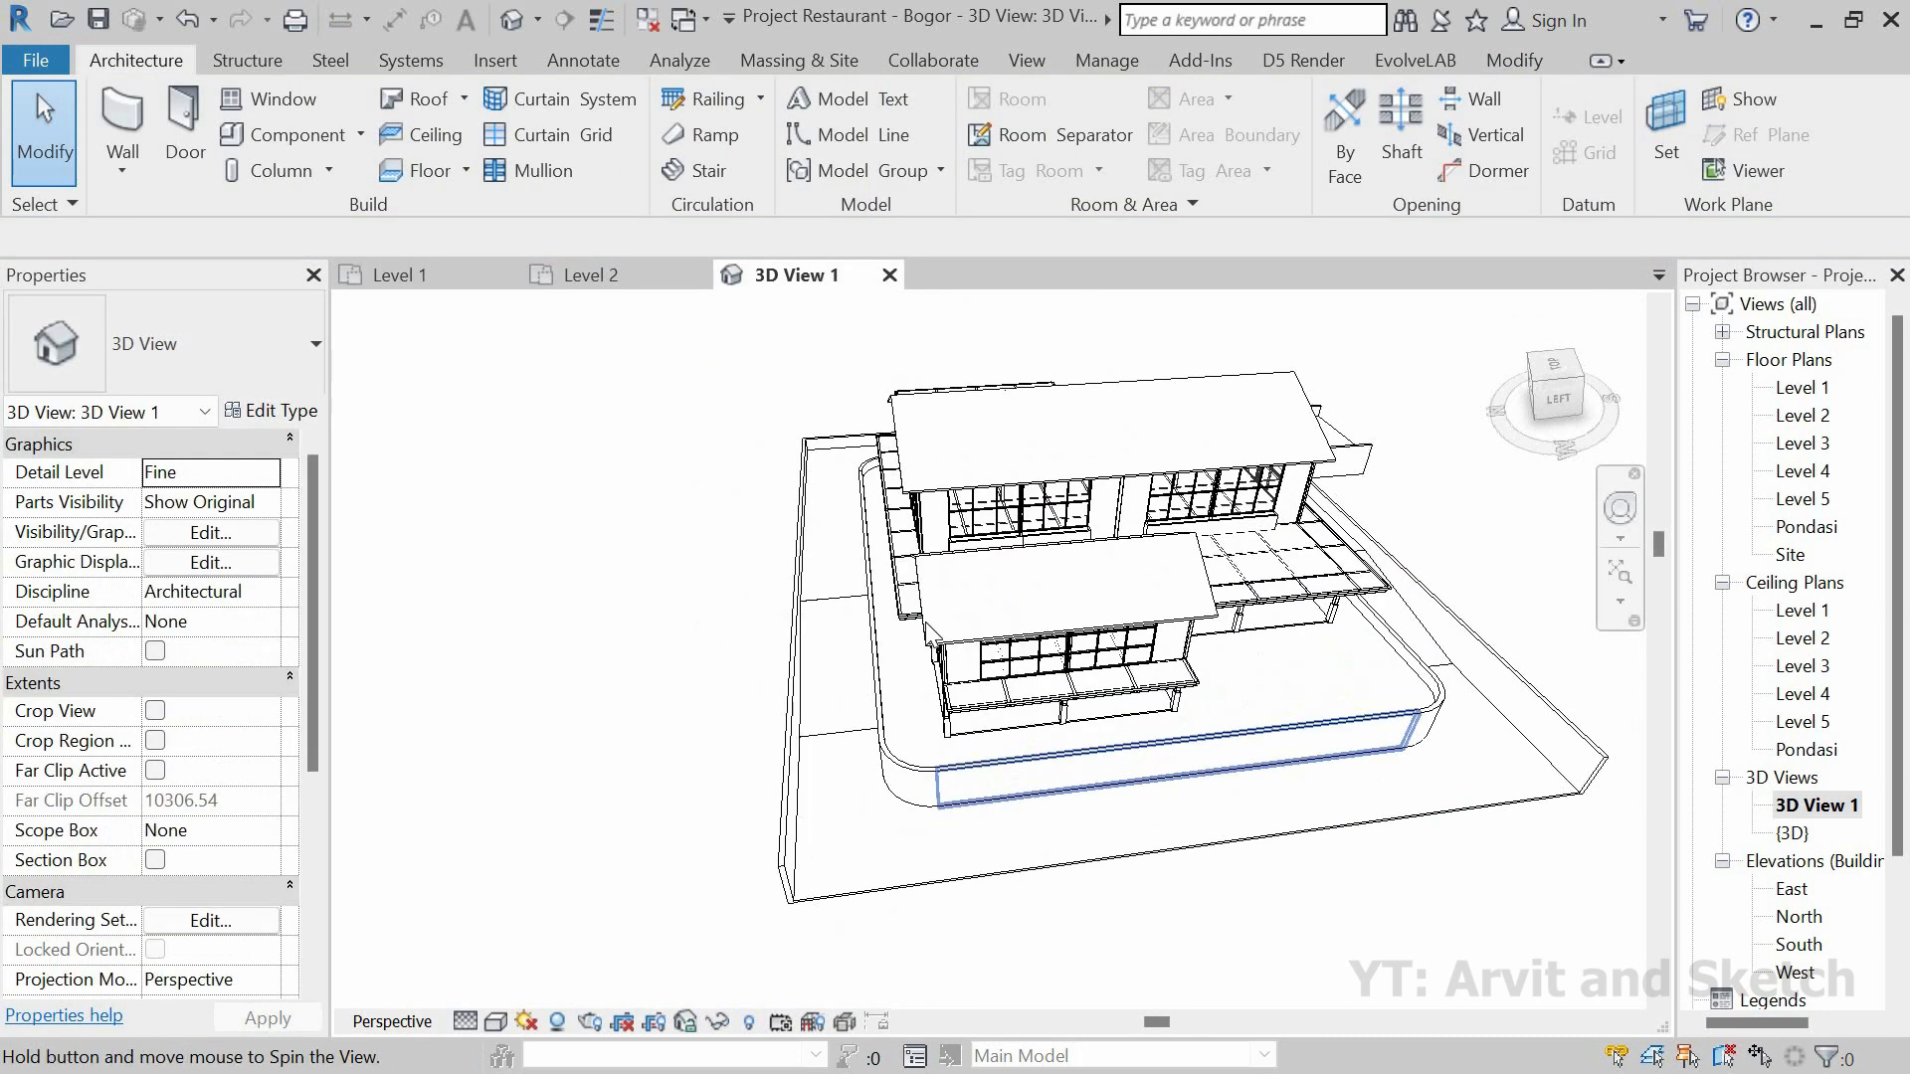
pyautogui.keyDown('shift'); pyautogui.moveTo(927, 634); pyautogui.dragTo(796, 636, button='middle'); pyautogui.keyUp('shift')
pyautogui.scroll(-4, 1297, 742)
pyautogui.moveTo(1348, 699); pyautogui.dragTo(1006, 793, button='middle')
pyautogui.scroll(4, 1044, 732)
pyautogui.scroll(1, 1302, 643)
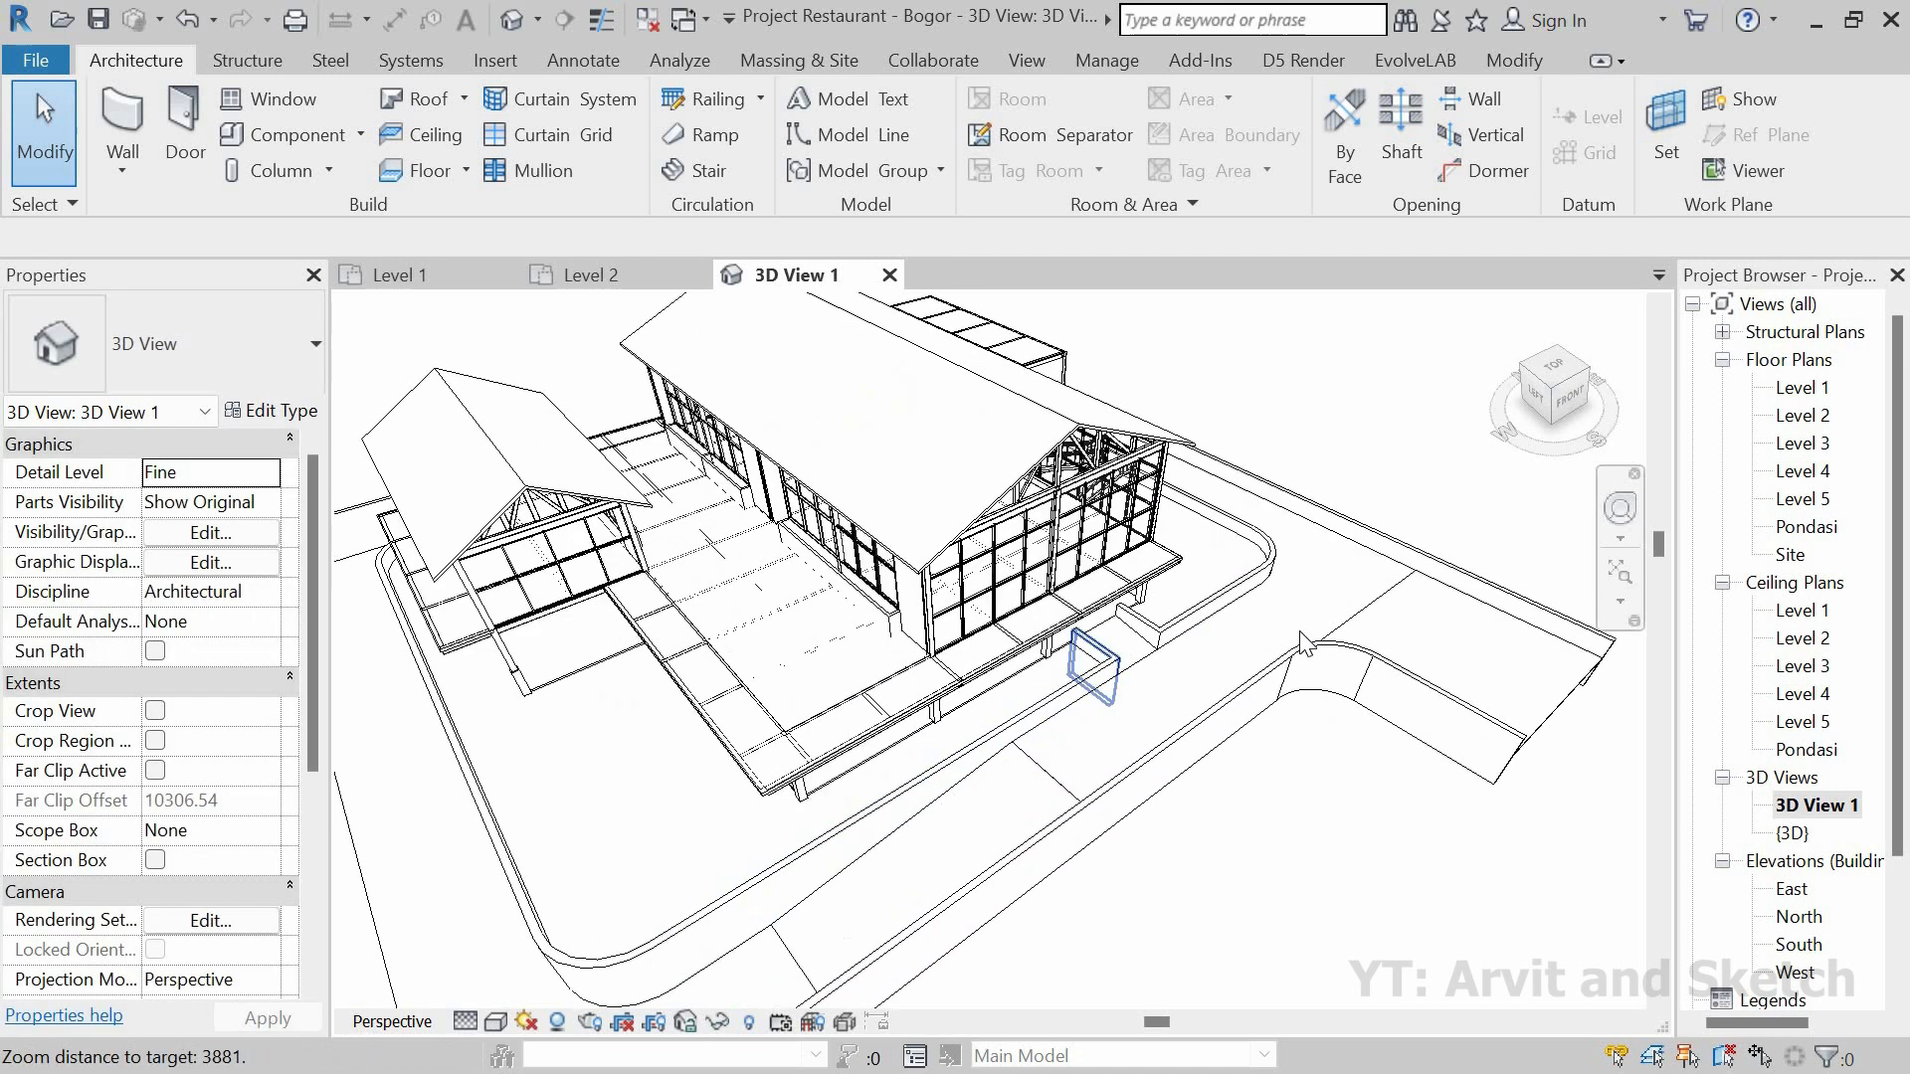
pyautogui.scroll(1, 1301, 642)
pyautogui.scroll(-2, 1233, 640)
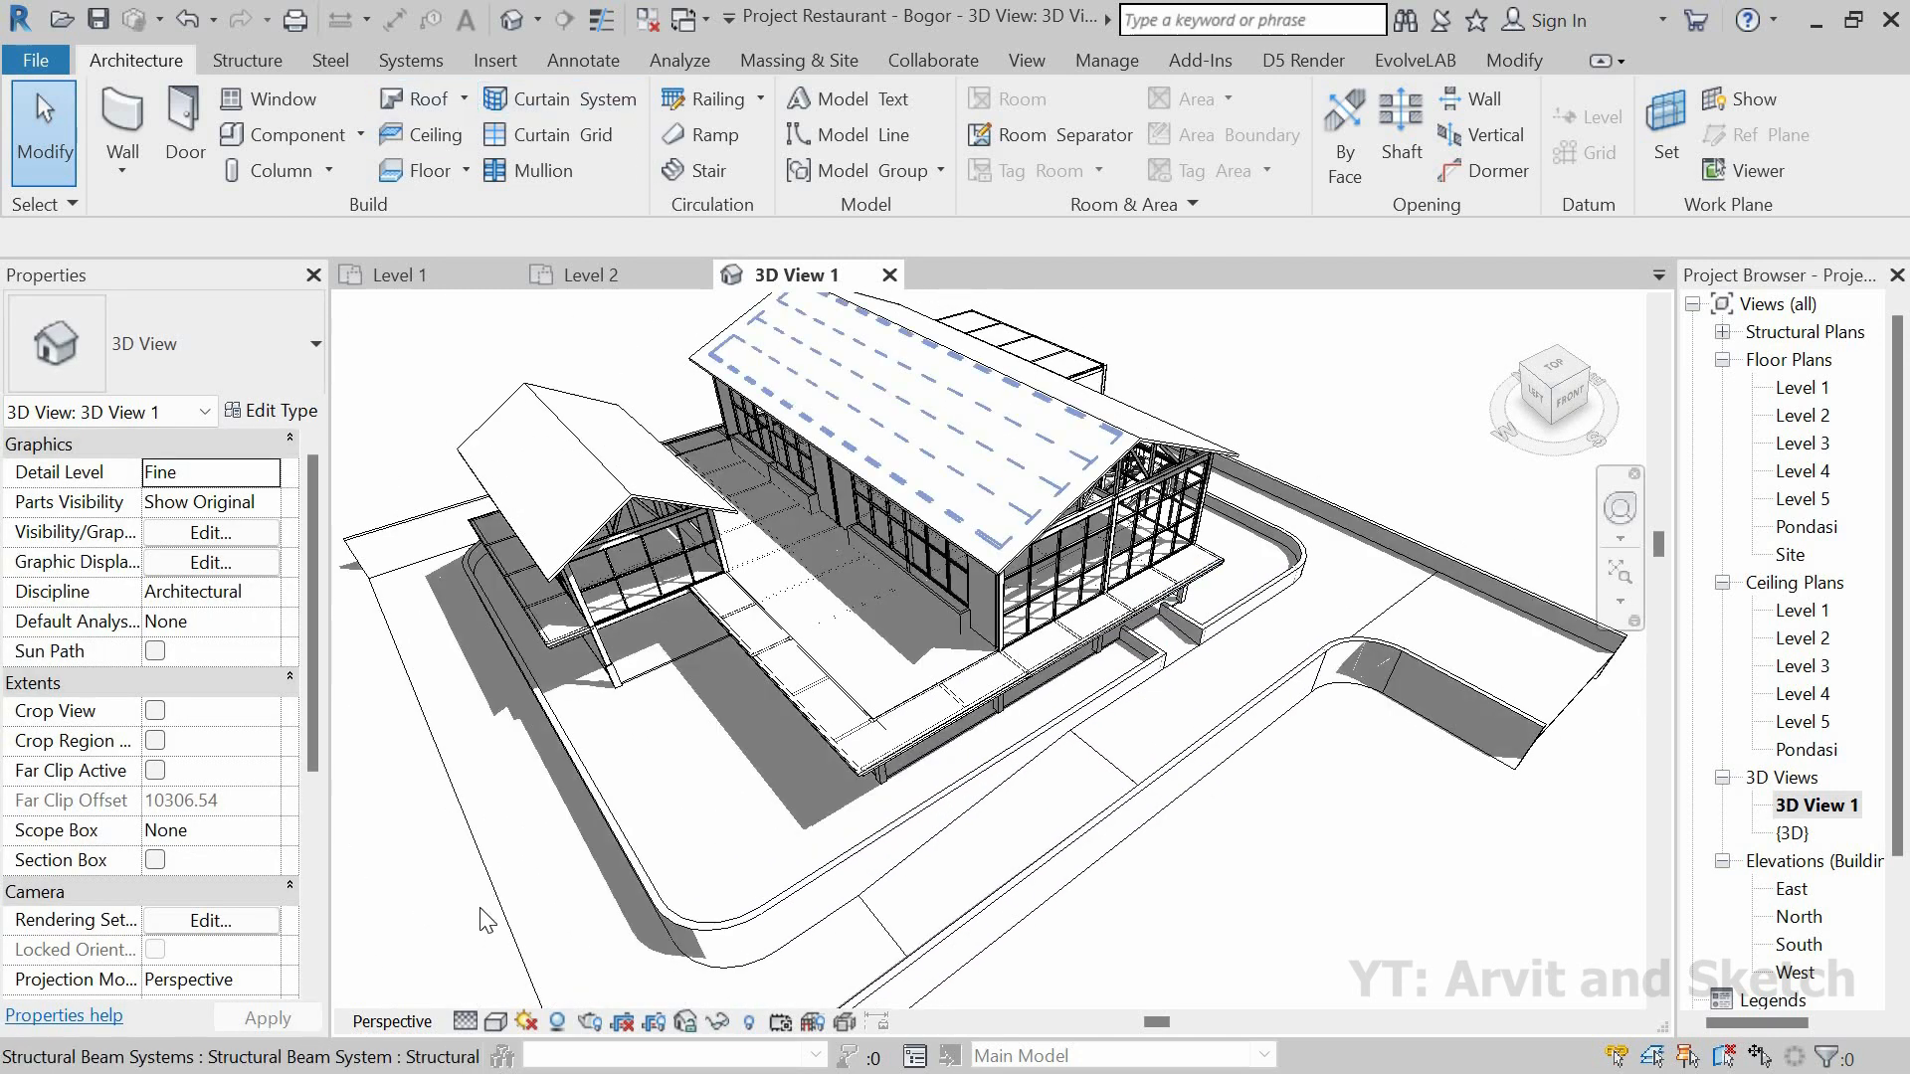
# Step: Set 3D View 1 to the Realistic visual style and view the entrance ramp and its side walls up close
pyautogui.click(495, 1022)
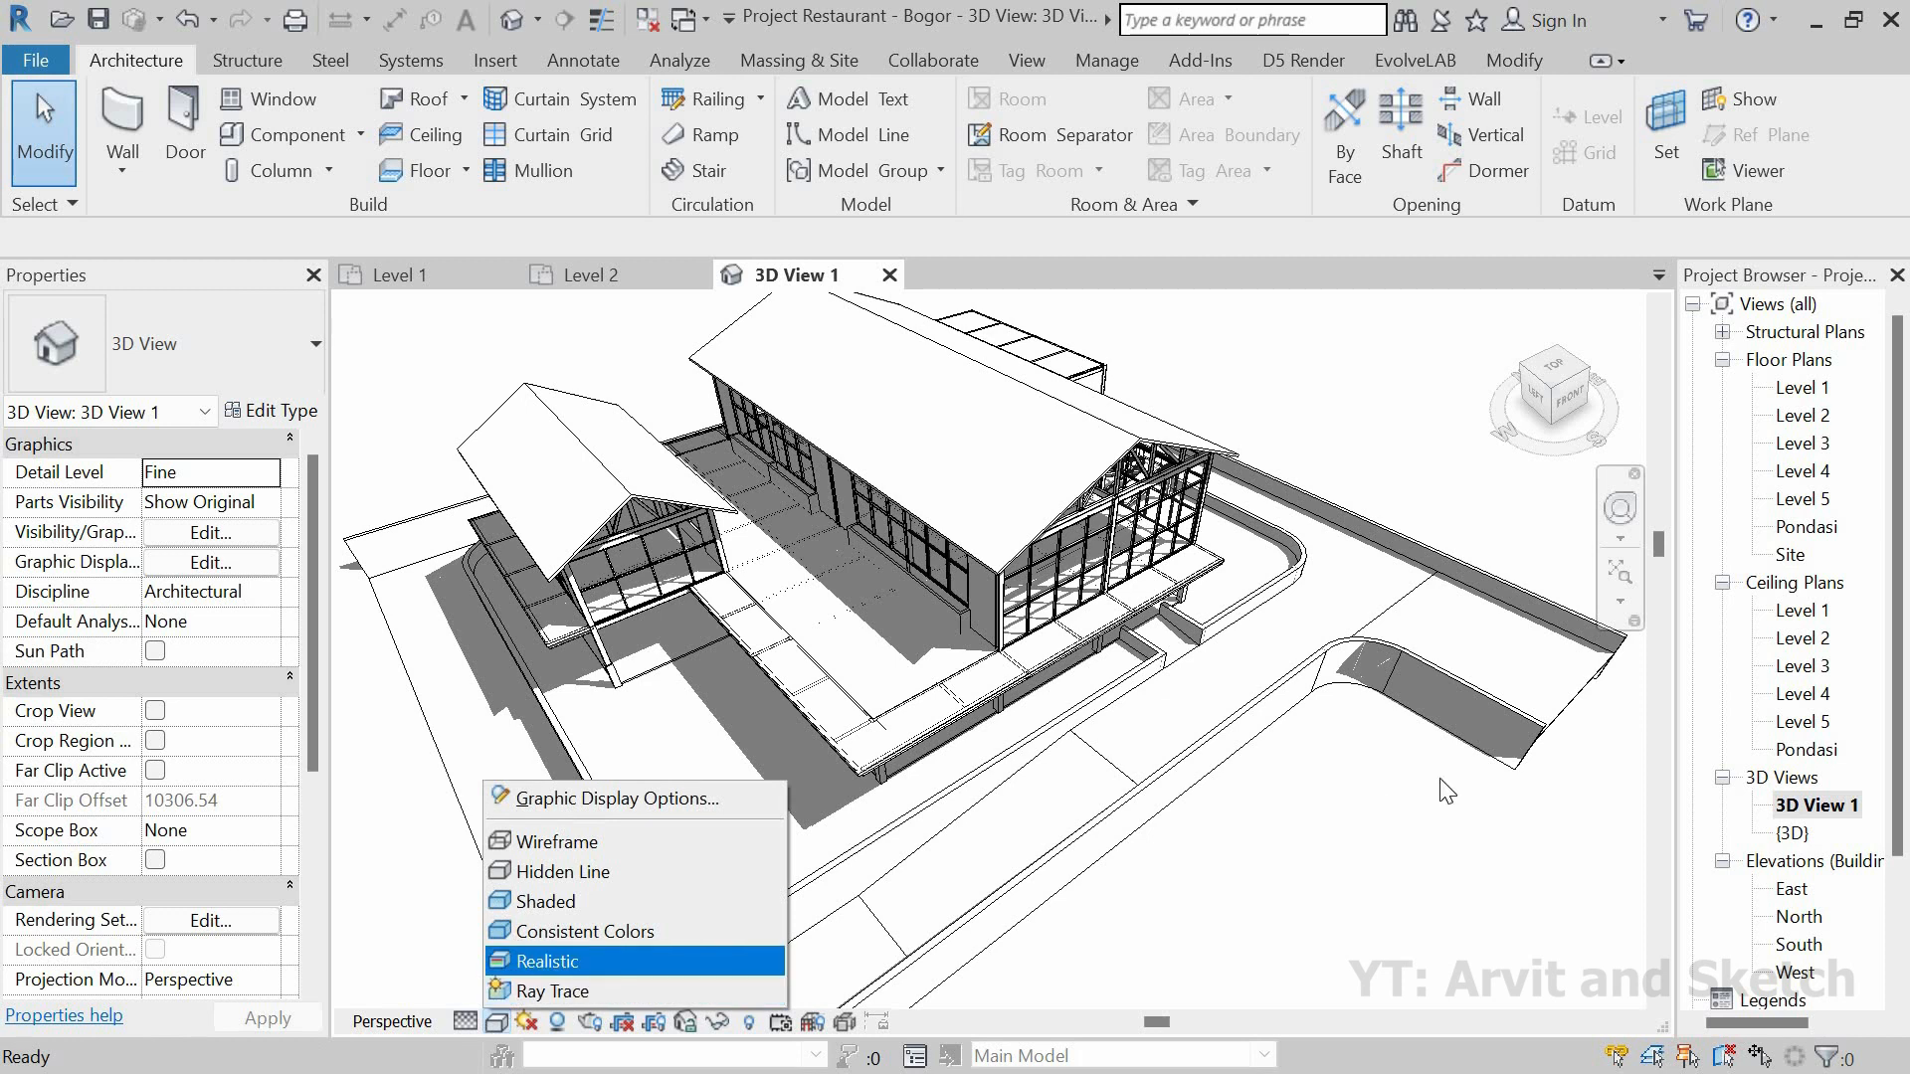
pyautogui.click(537, 953)
pyautogui.scroll(5, 1186, 640)
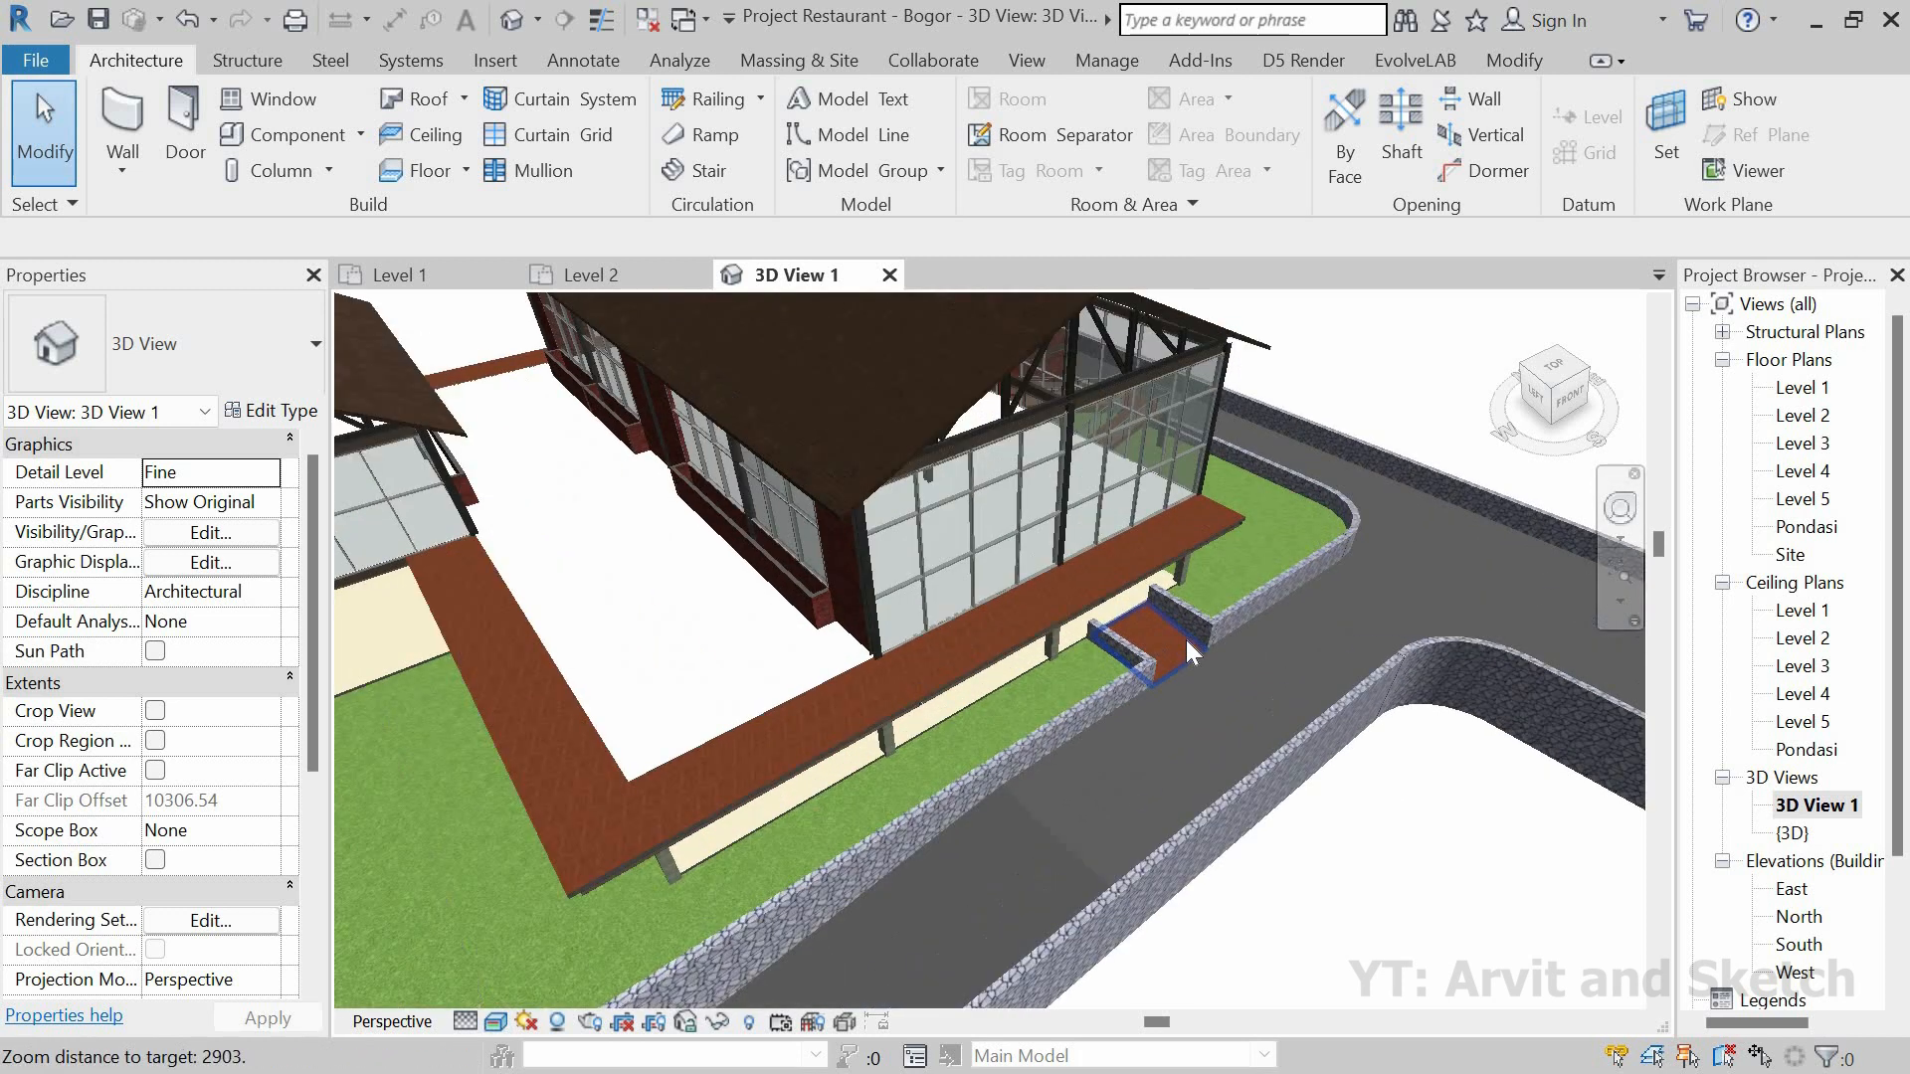
pyautogui.moveTo(1186, 660)
pyautogui.keyDown('shift'); pyautogui.mouseDown(button='middle')
pyautogui.moveTo(1166, 677)
pyautogui.moveTo(1394, 683)
pyautogui.moveTo(1223, 696)
pyautogui.moveTo(799, 651)
pyautogui.moveTo(699, 593)
pyautogui.moveTo(759, 630)
pyautogui.moveTo(1121, 621)
pyautogui.moveTo(1207, 683)
pyautogui.moveTo(1184, 661)
pyautogui.mouseUp(button='middle'); pyautogui.keyUp('shift')
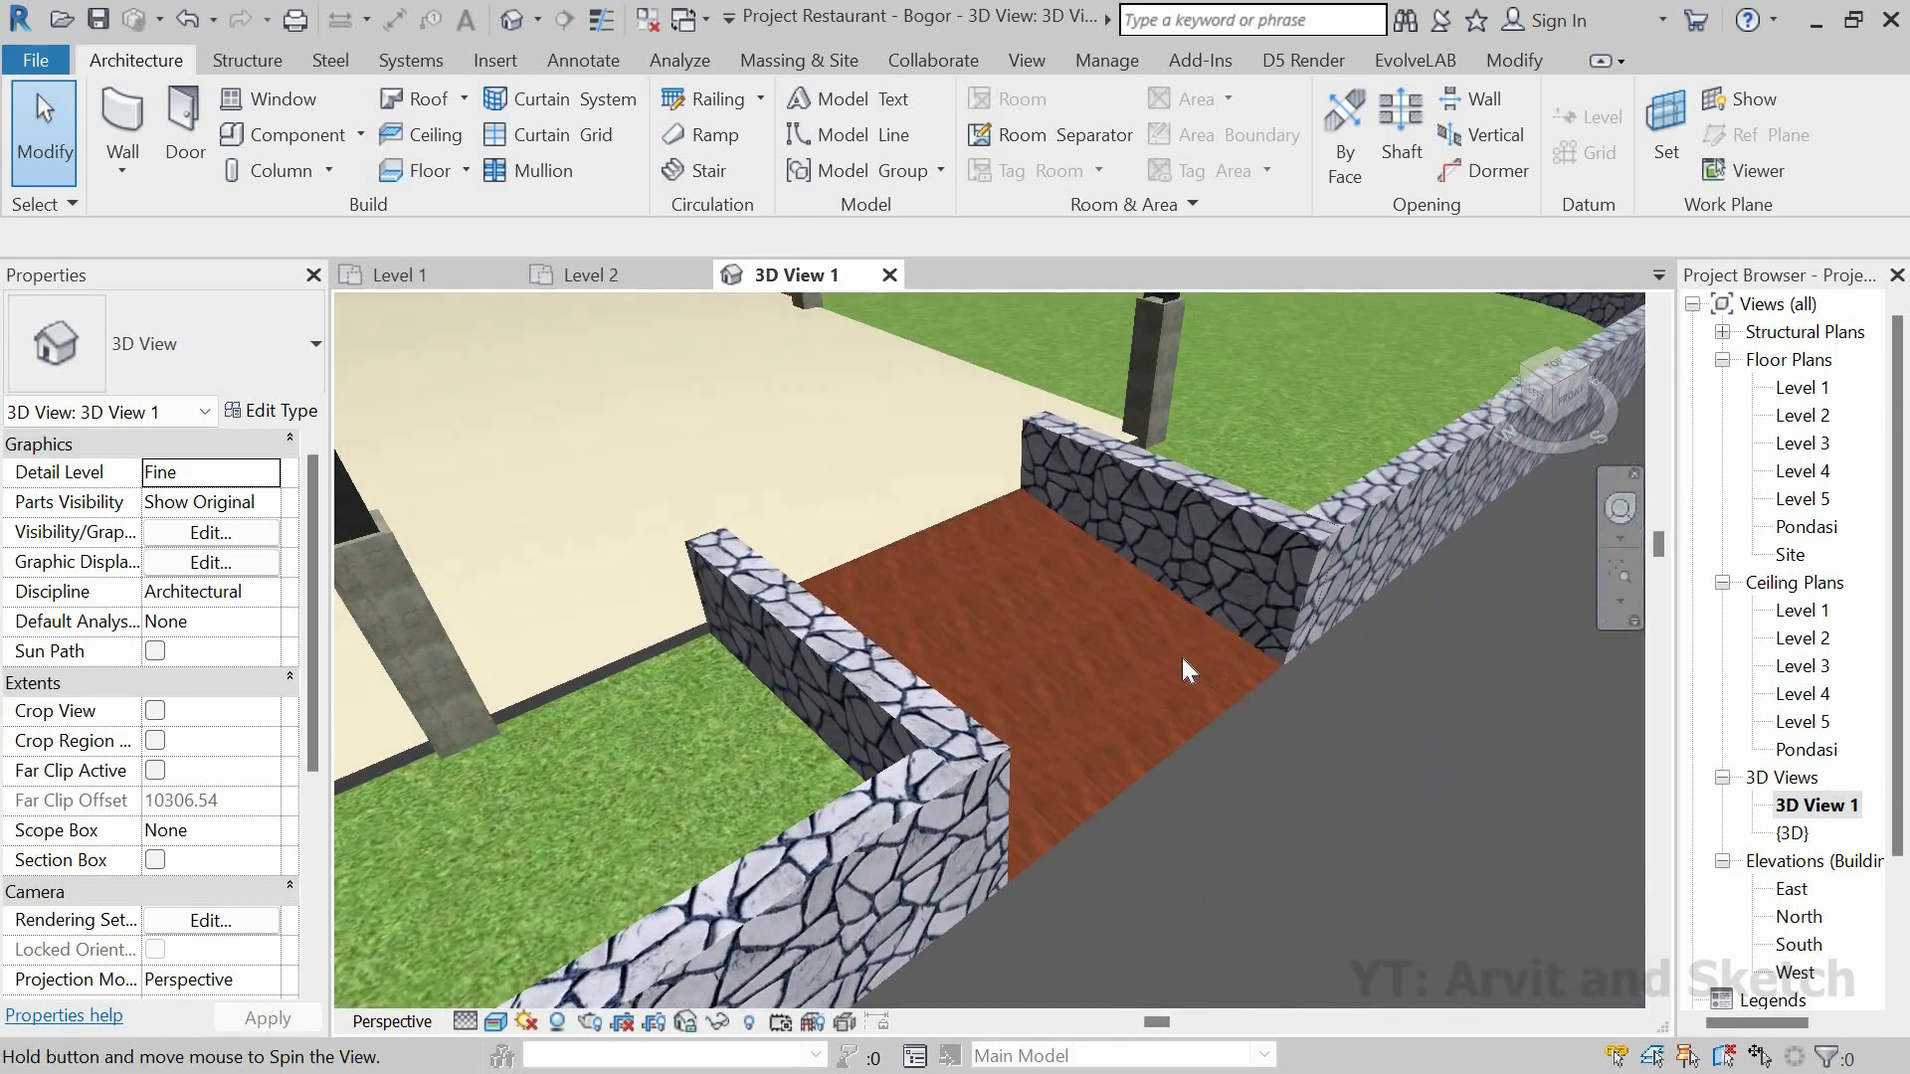
# Step: Examine the whole restaurant site in 3D View 1 from above, including the road and retaining walls around the entrance ramp
pyautogui.scroll(-3, 1193, 595)
pyautogui.scroll(-6, 1317, 570)
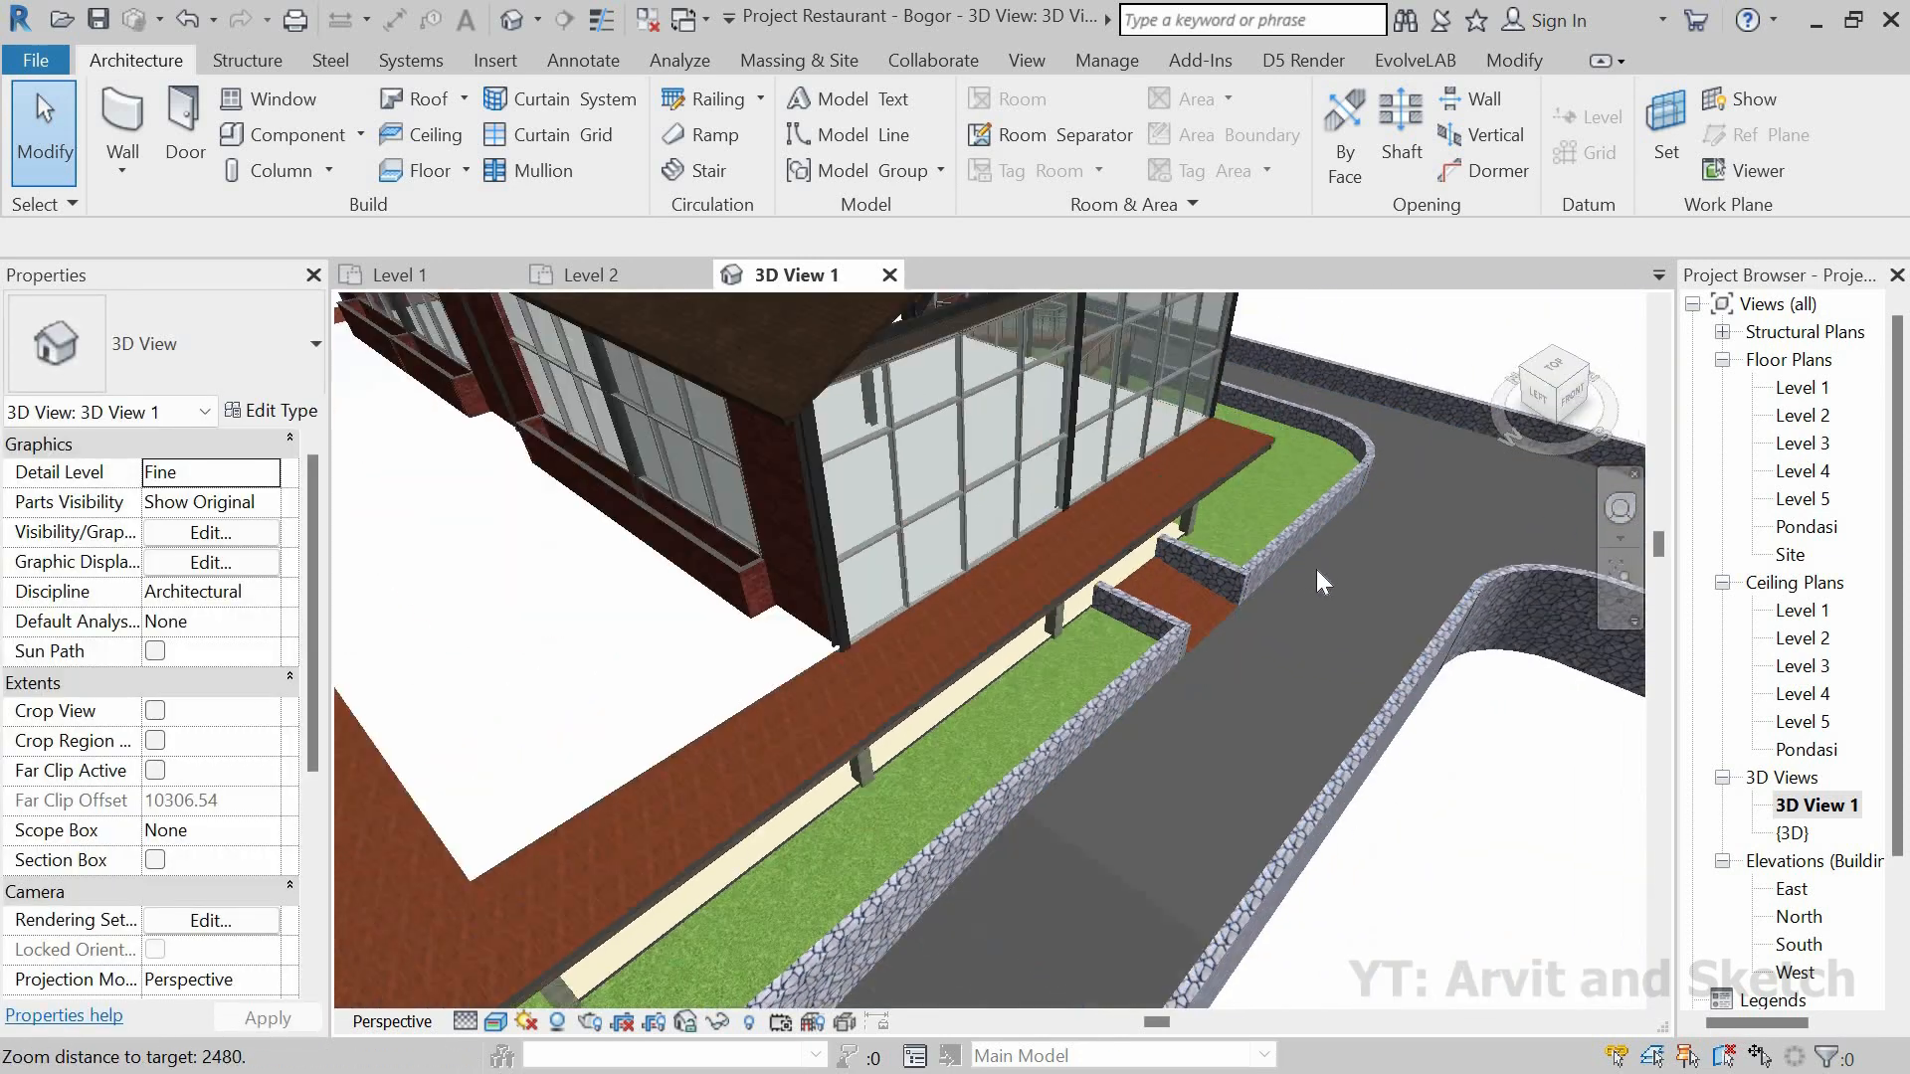
pyautogui.keyDown('shift'); pyautogui.moveTo(1290, 593); pyautogui.dragTo(916, 484, button='middle'); pyautogui.keyUp('shift')
pyautogui.scroll(-5, 1234, 696)
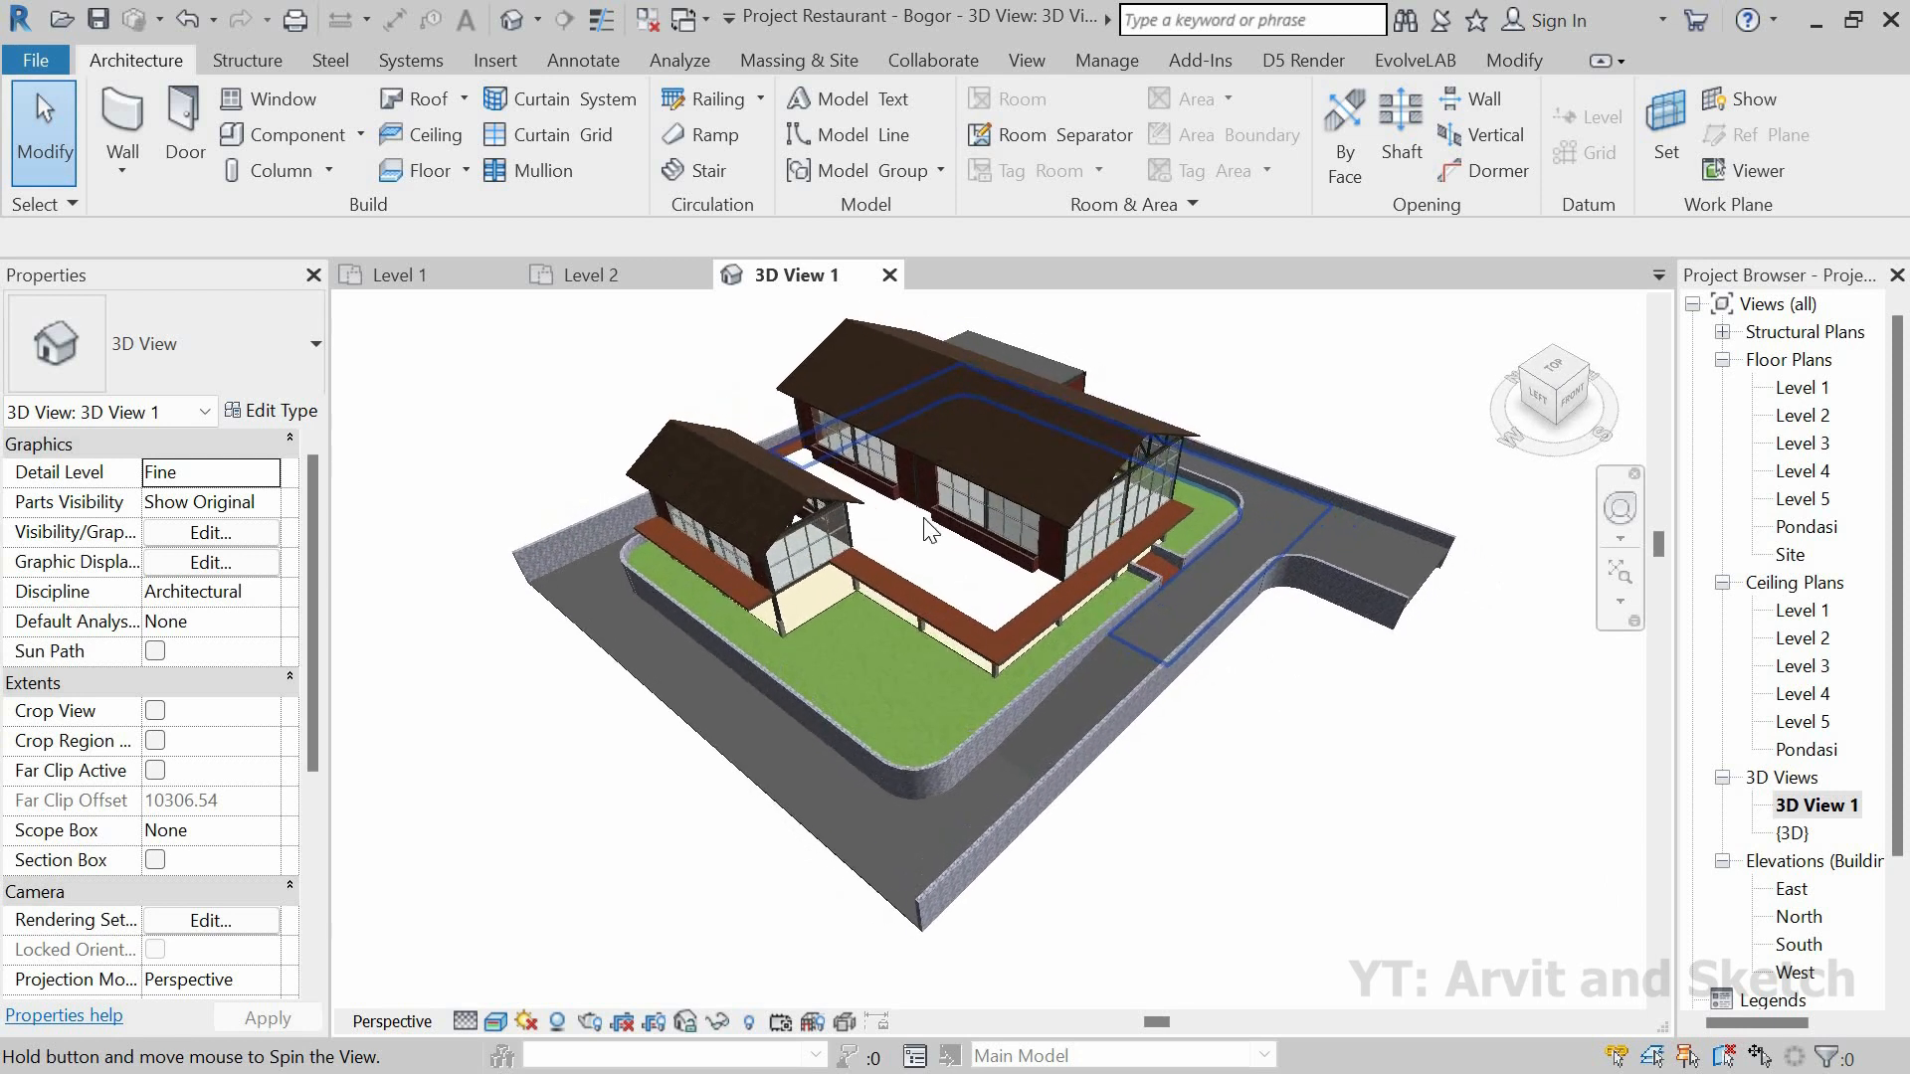
pyautogui.scroll(2, 915, 484)
pyautogui.keyDown('shift'); pyautogui.moveTo(947, 557); pyautogui.dragTo(1270, 481, button='middle'); pyautogui.keyUp('shift')
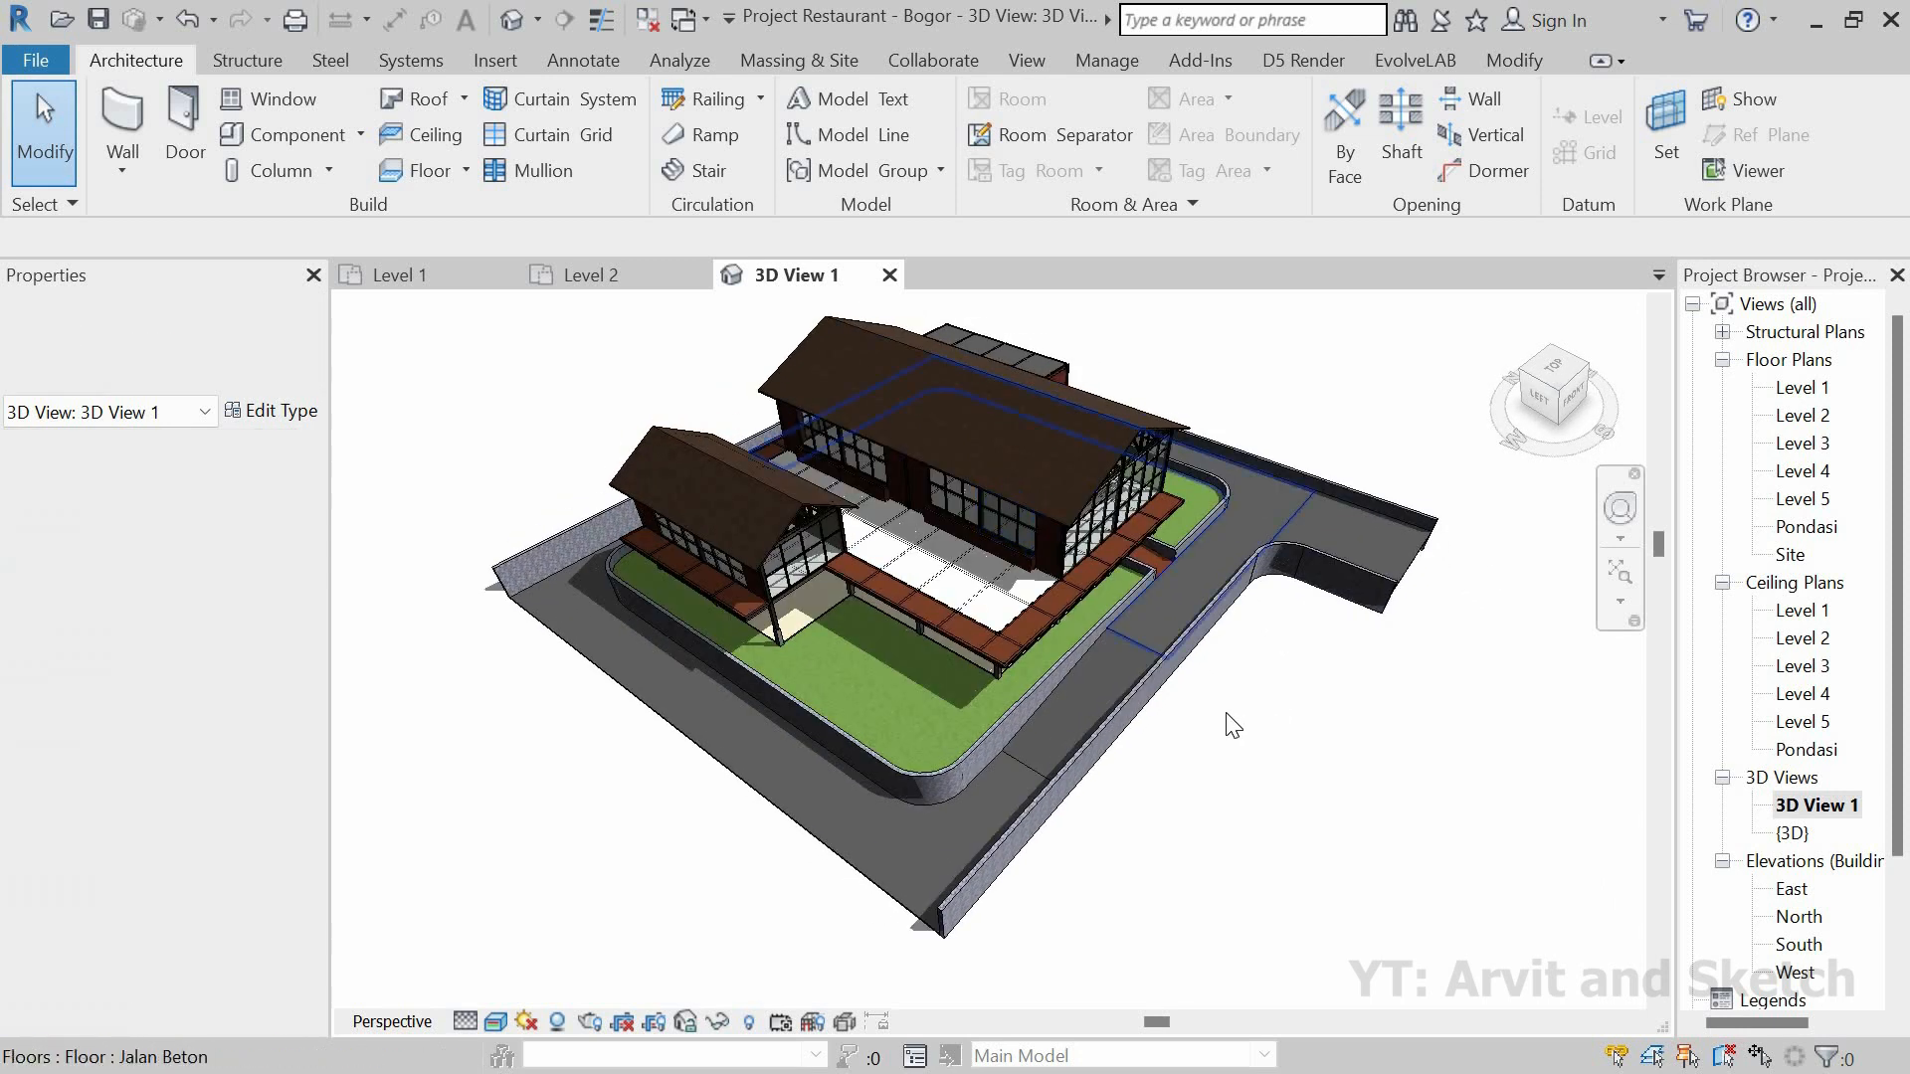
pyautogui.moveTo(1233, 725); pyautogui.dragTo(1463, 646, button='middle')
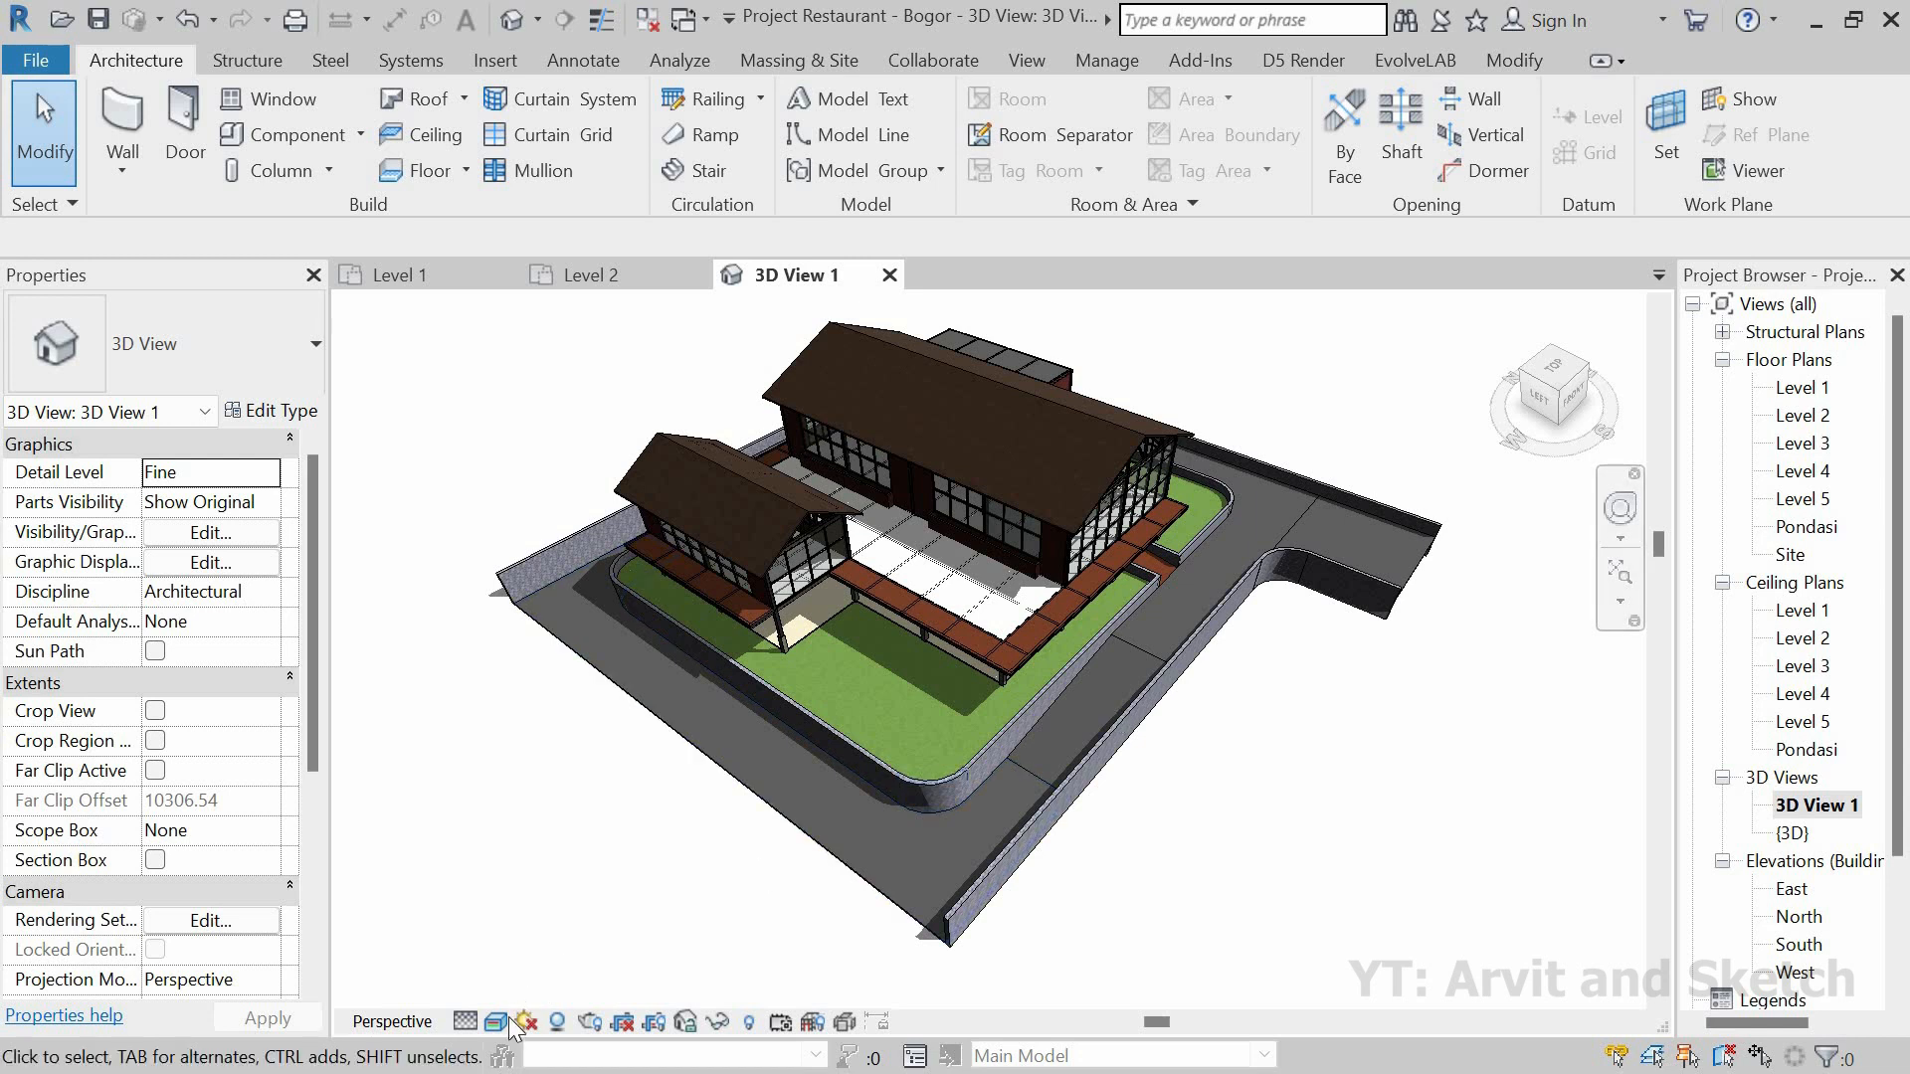
# Step: Show the whole Level 1 floor plan and check the type and properties of the Jalan Beton floor along the site's west side
pyautogui.click(445, 271)
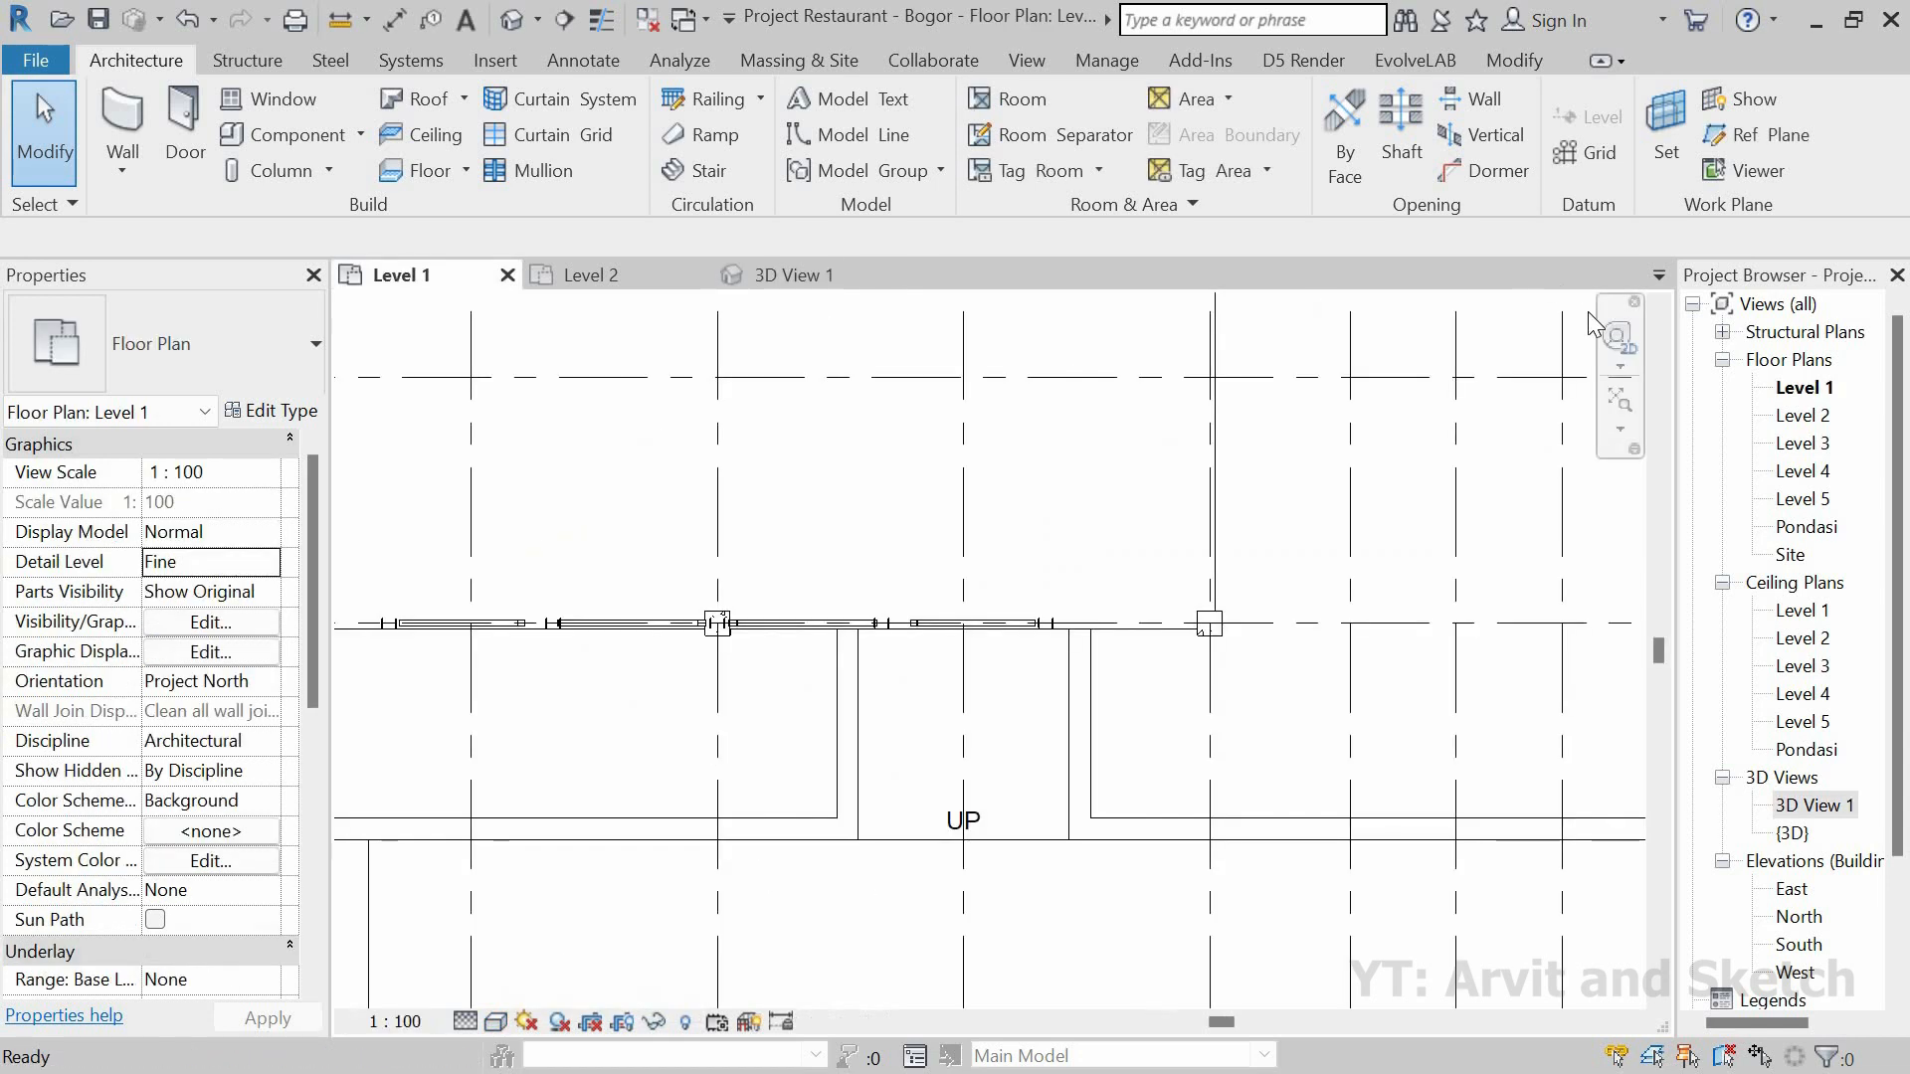
pyautogui.click(1618, 398)
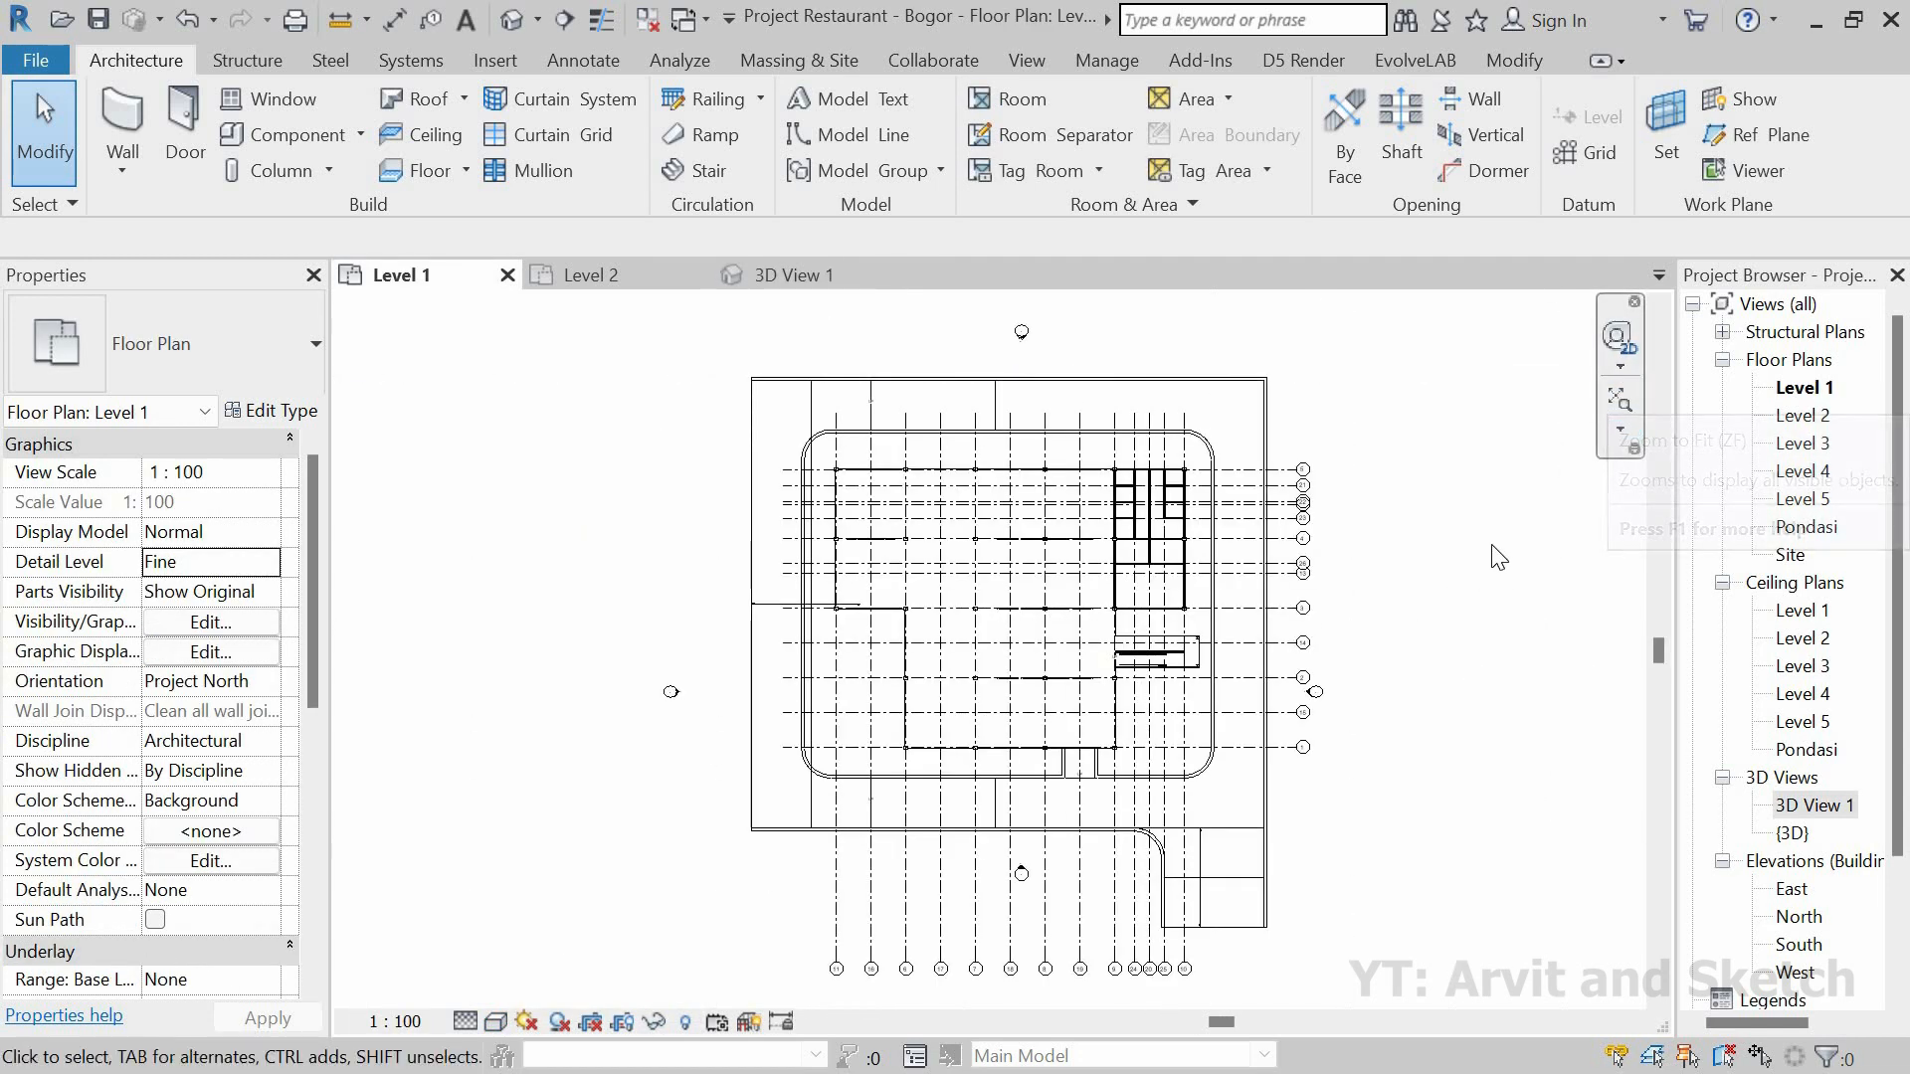
pyautogui.click(553, 1026)
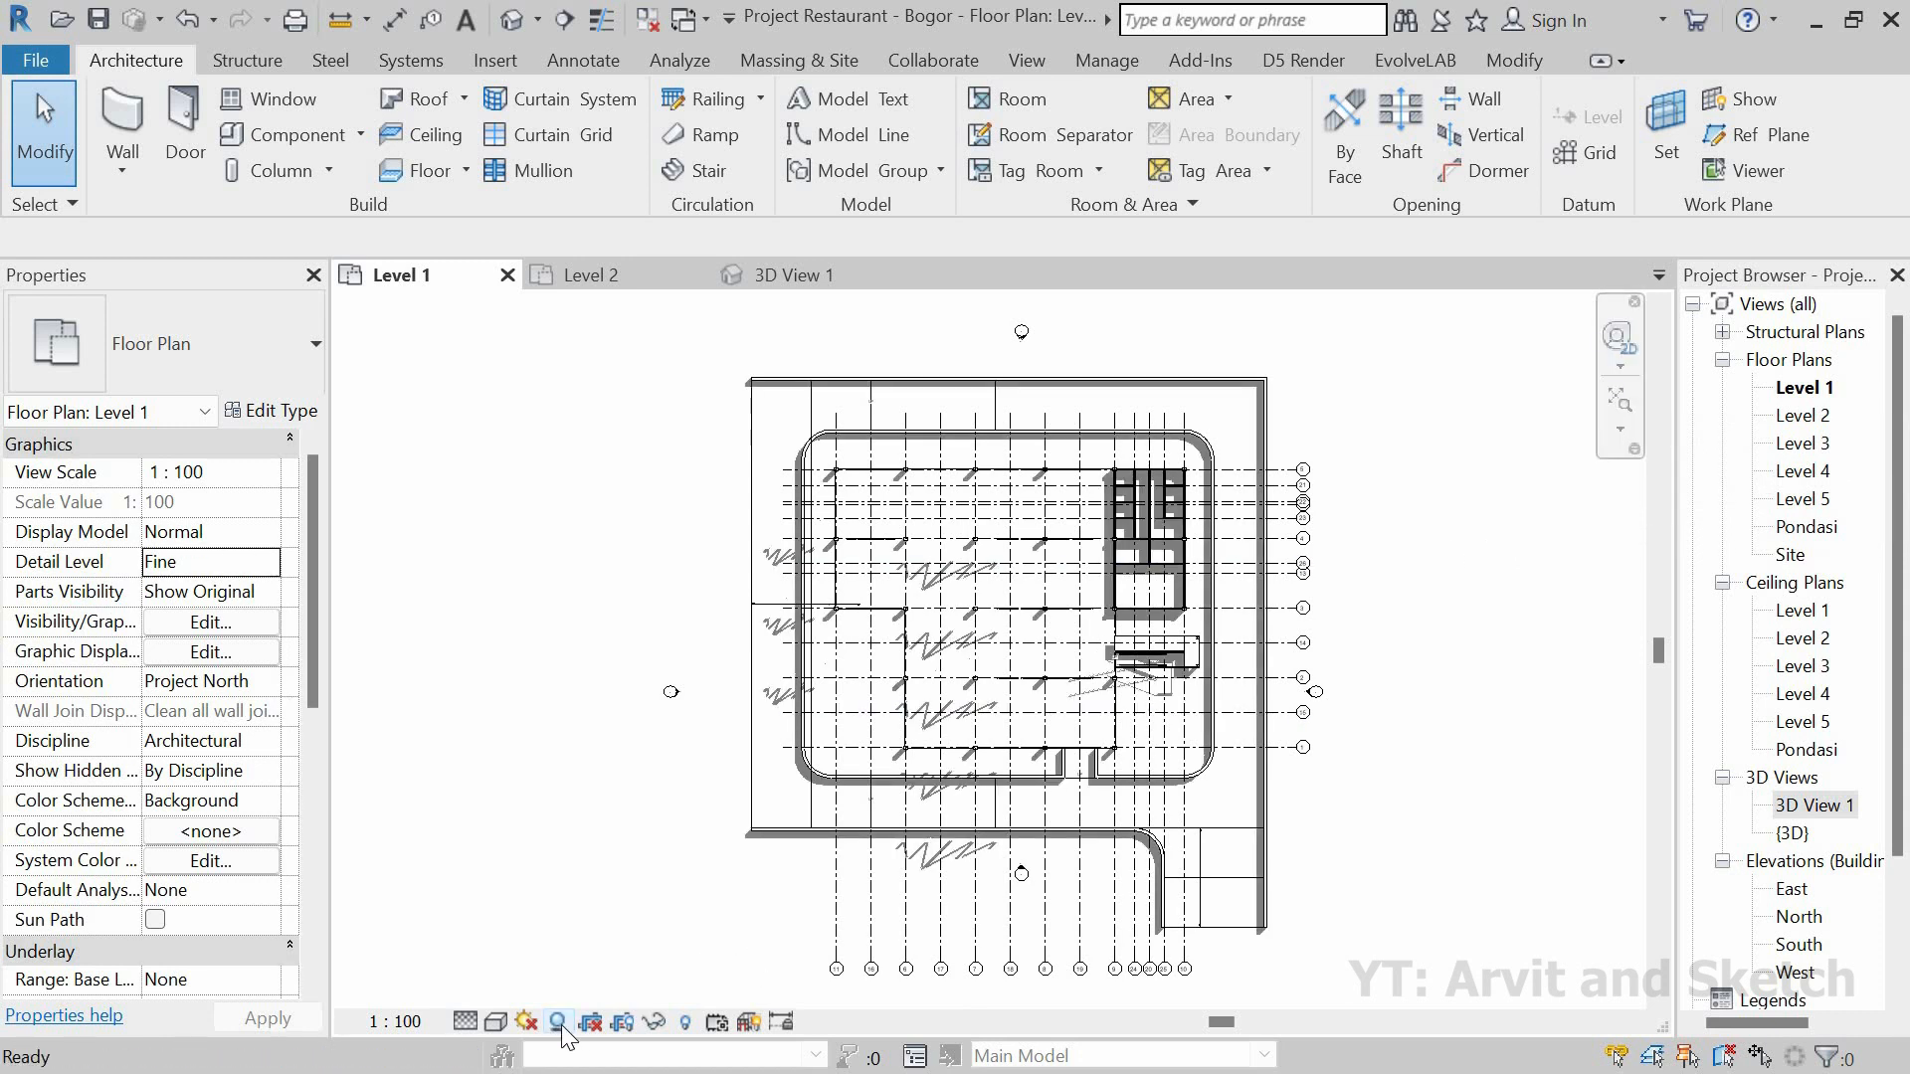
pyautogui.click(559, 1023)
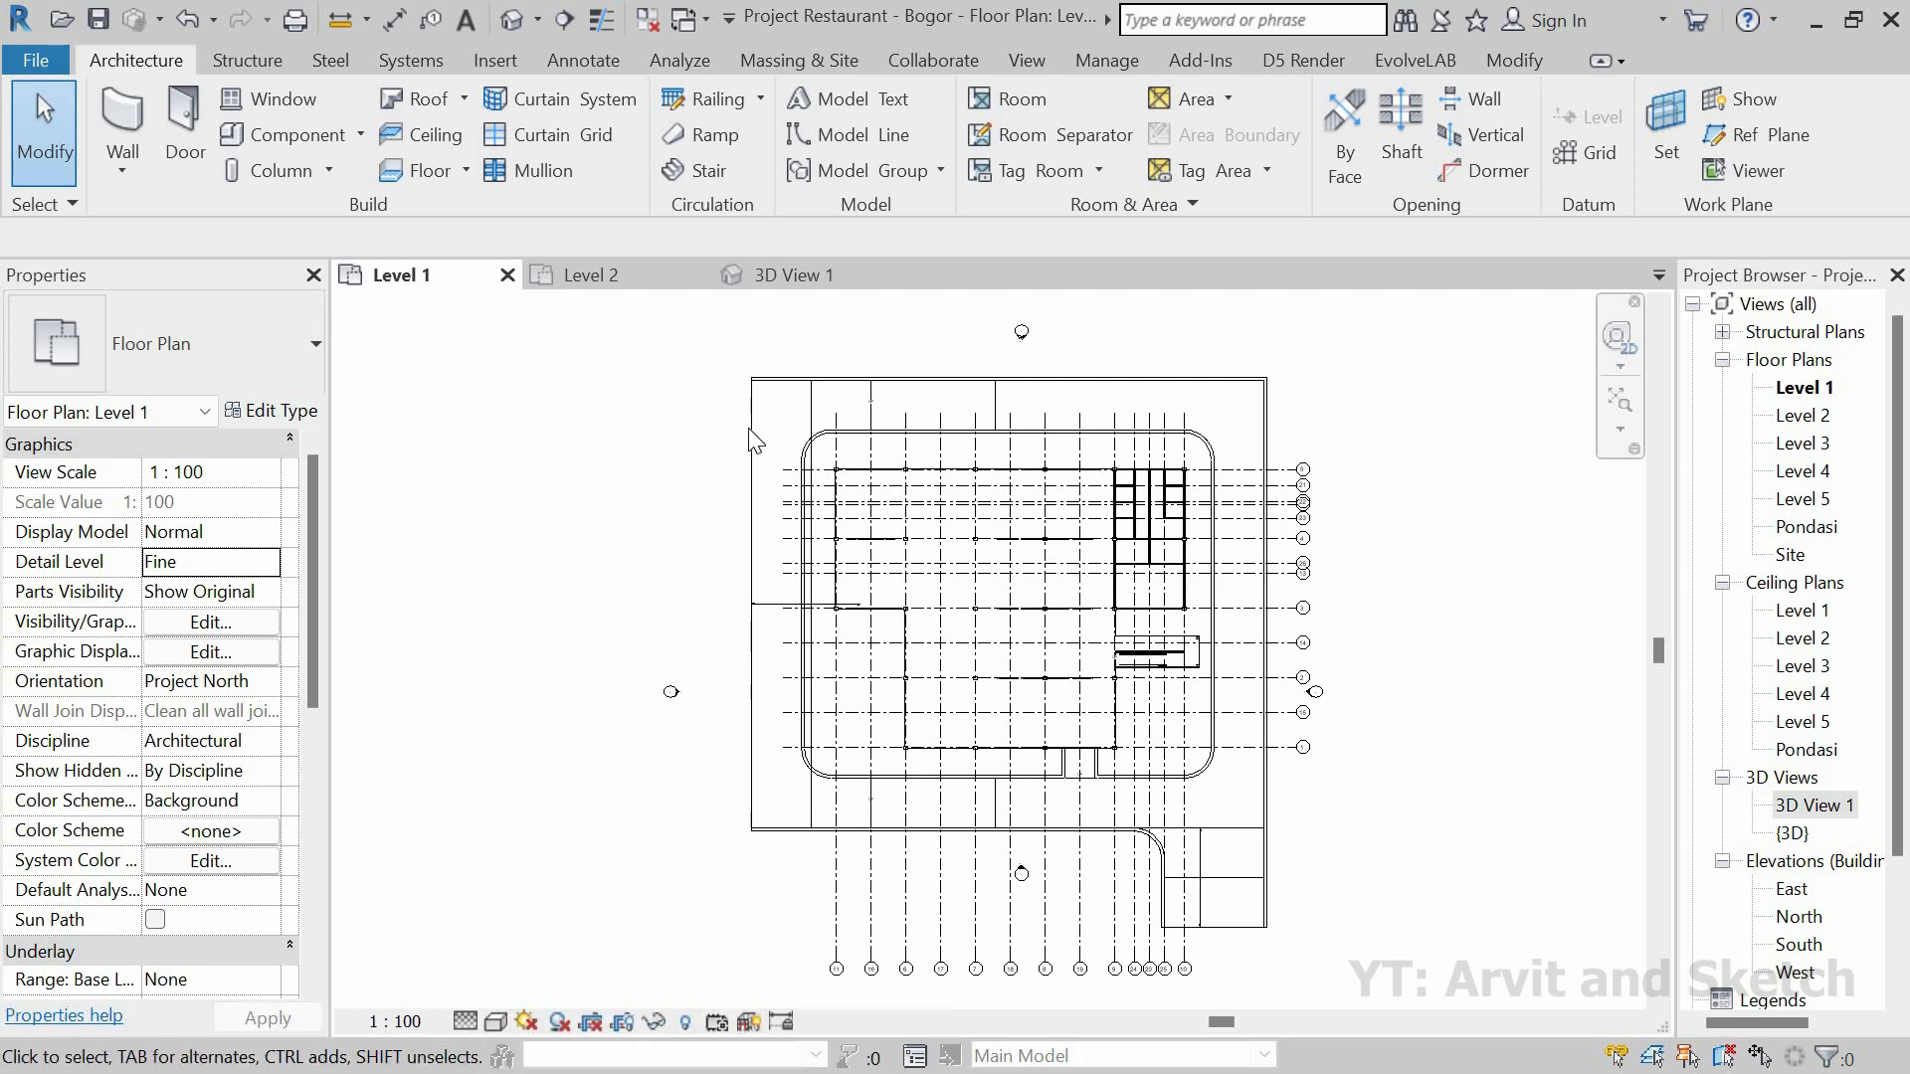
pyautogui.click(759, 454)
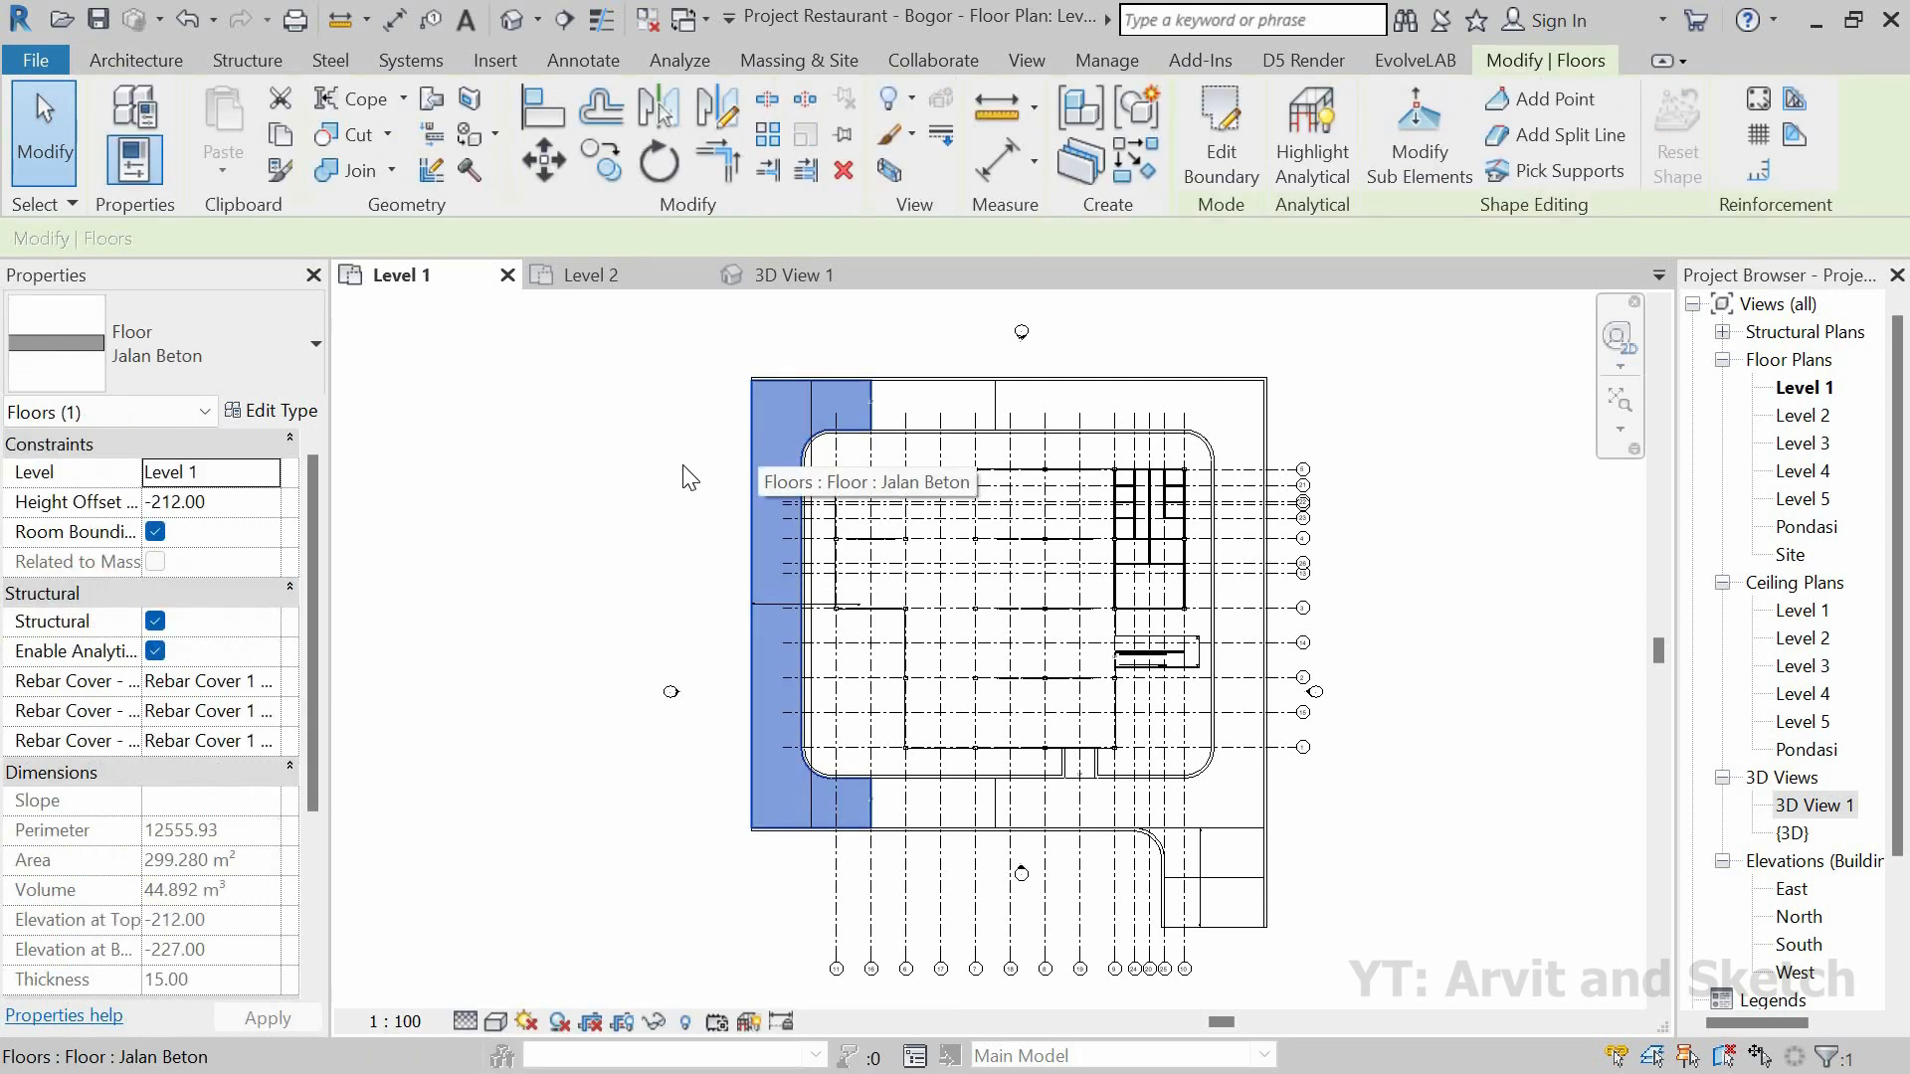
pyautogui.click(617, 496)
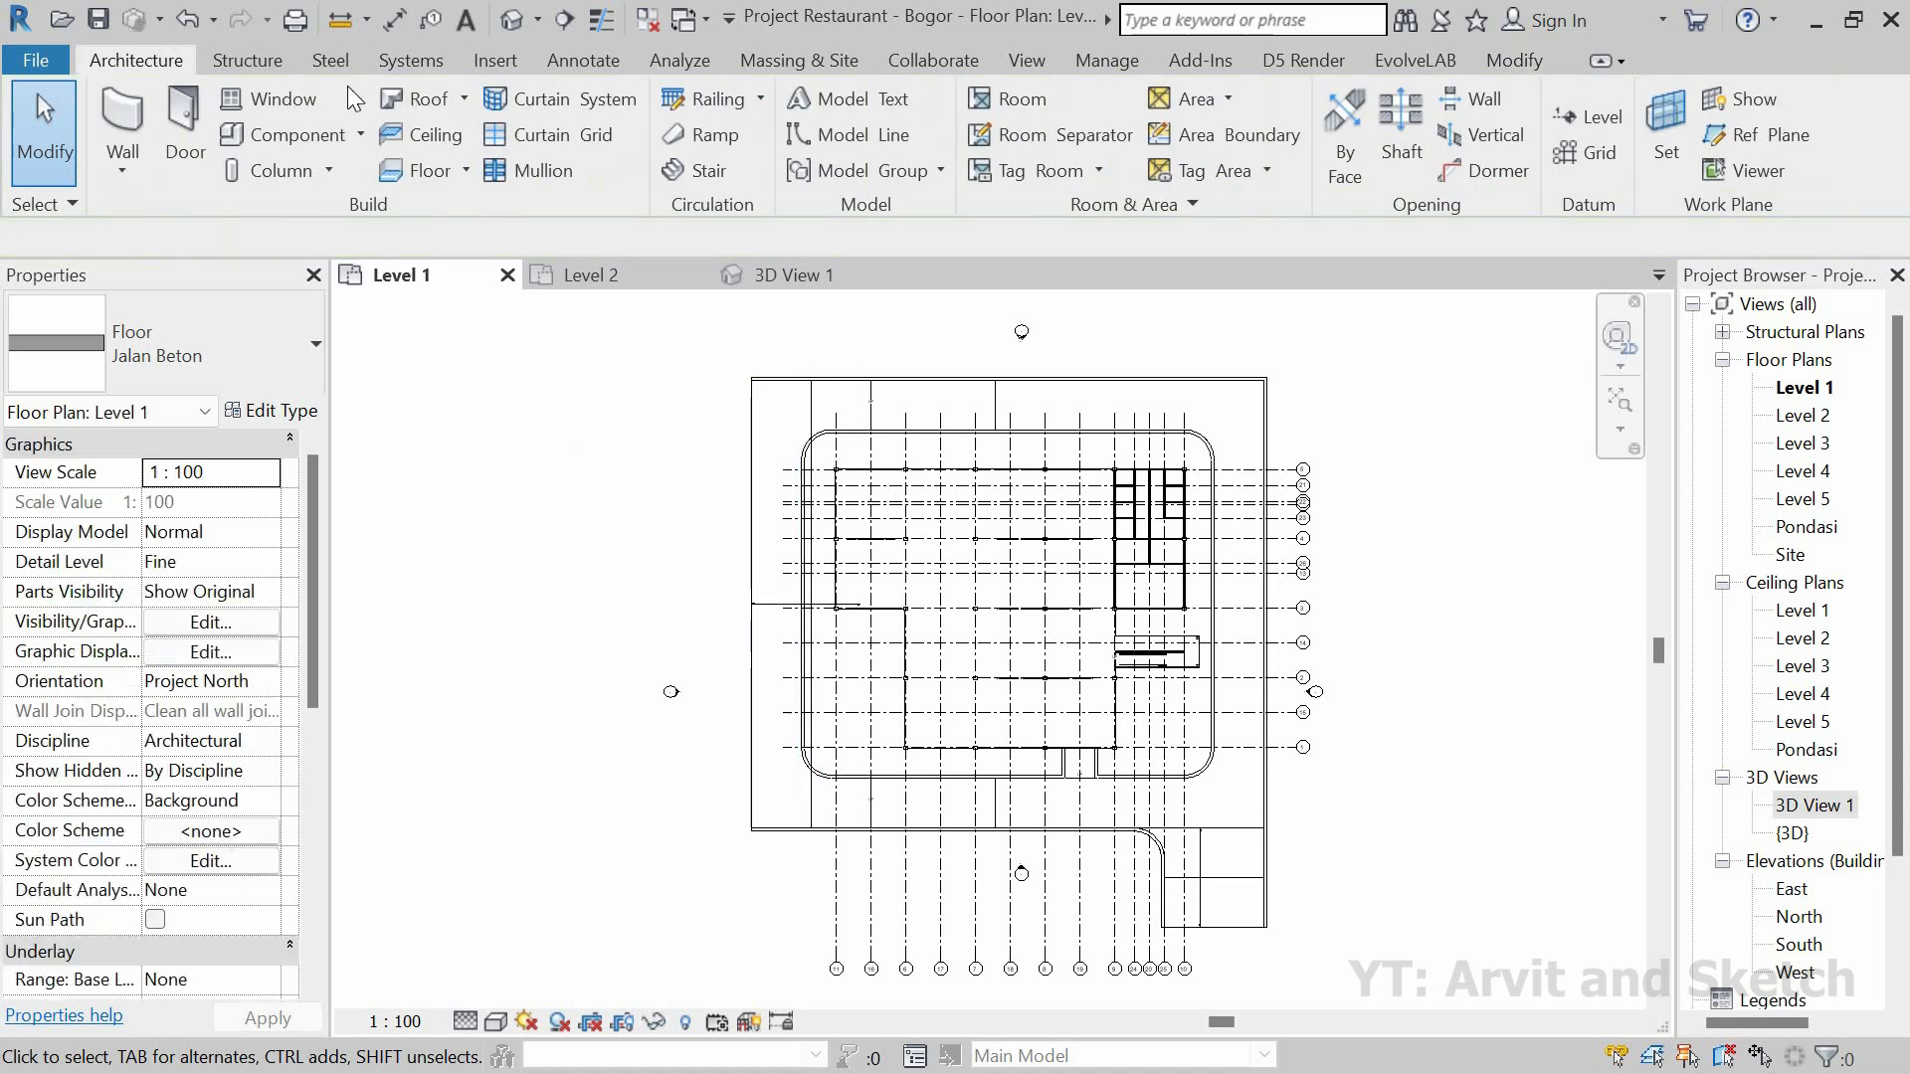
# Step: Start a new structural floor on Level 1 and duplicate the Halaman floor type as Parkiran
pyautogui.click(466, 171)
pyautogui.click(508, 287)
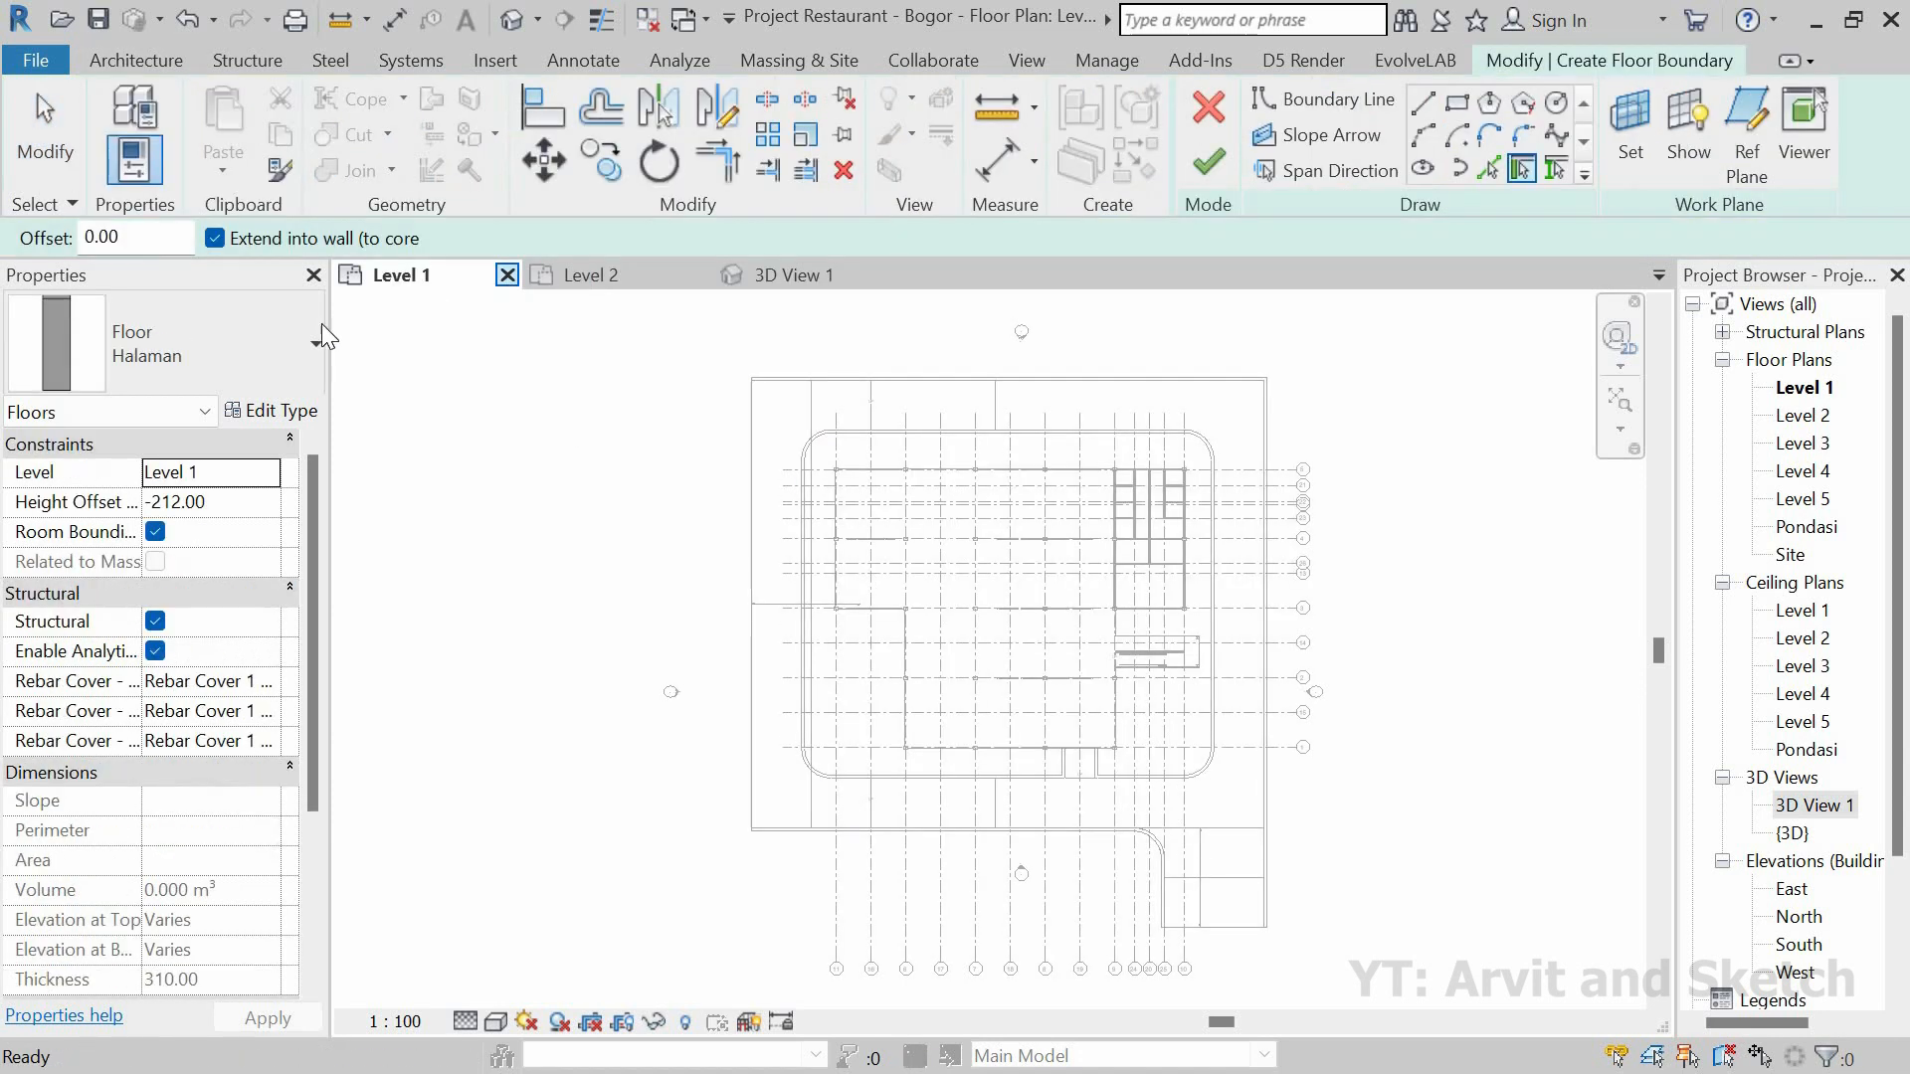
pyautogui.click(266, 411)
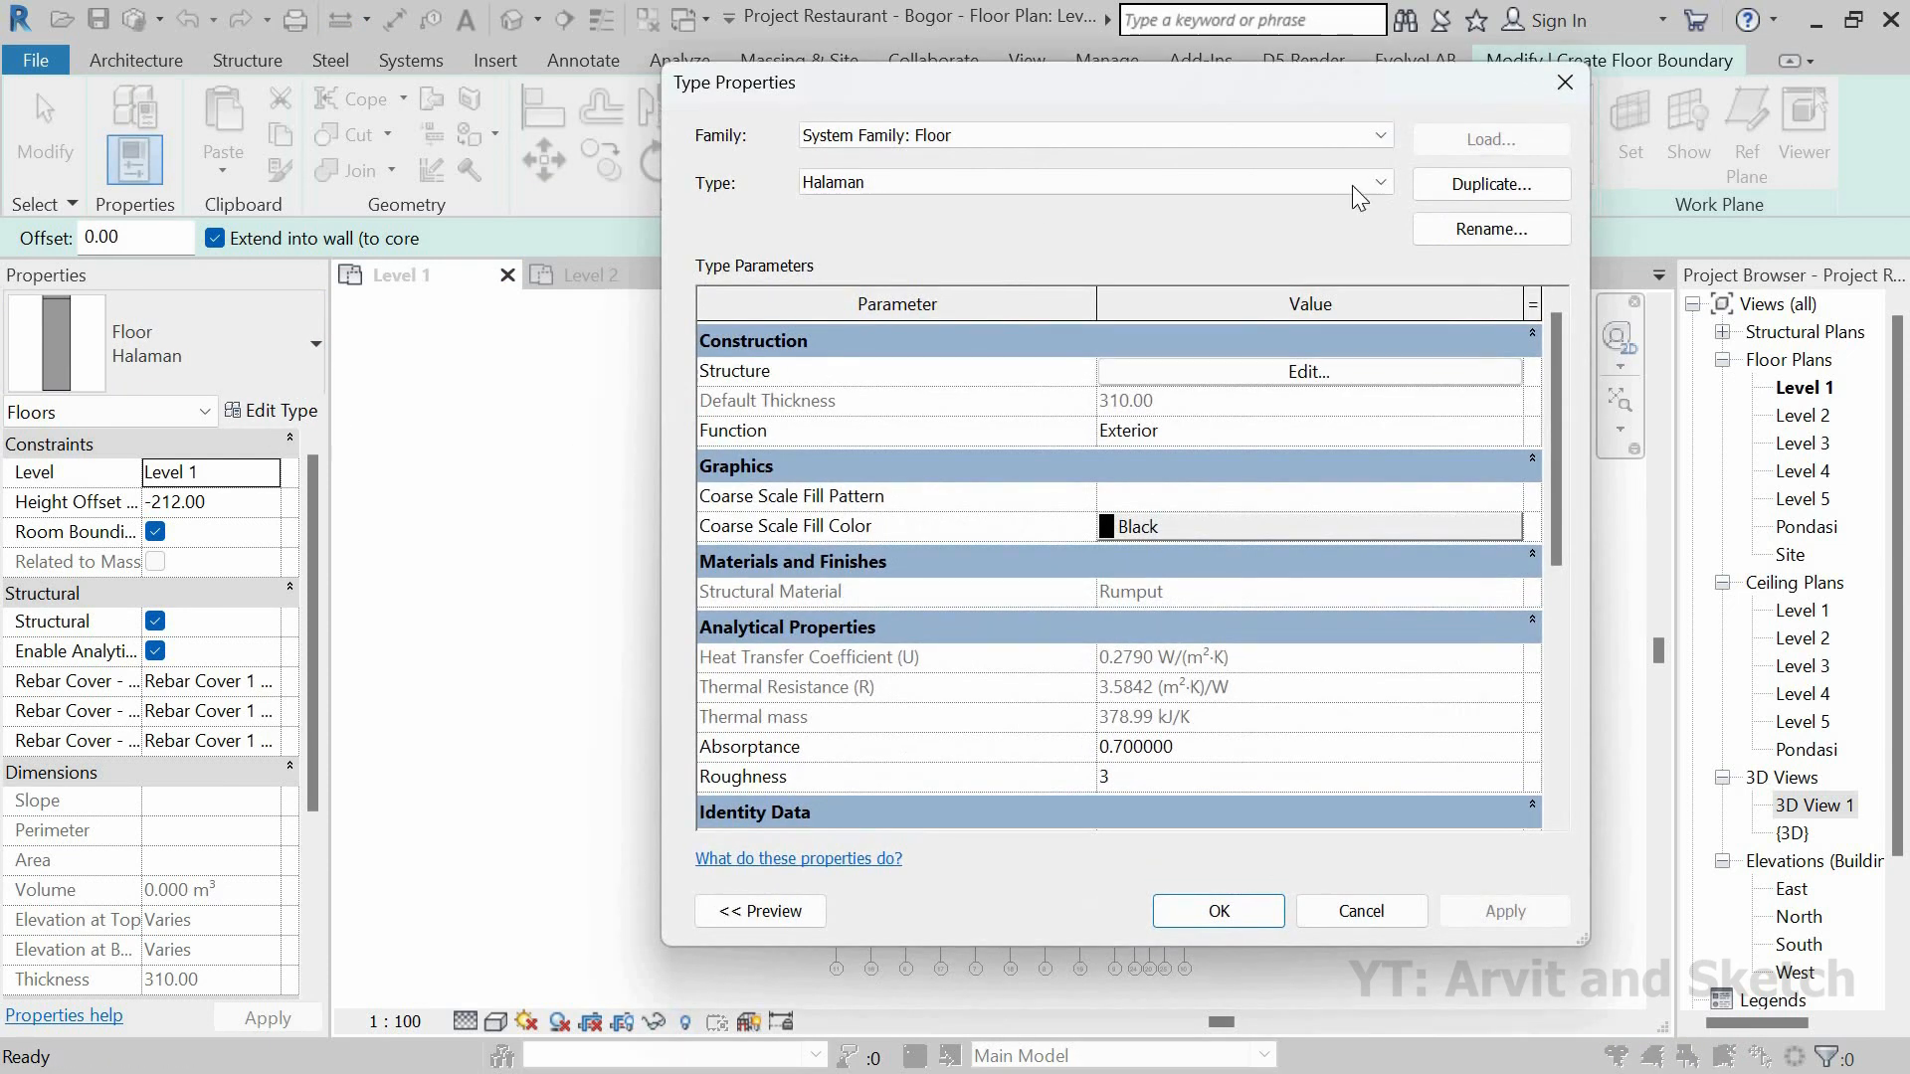
pyautogui.click(1484, 187)
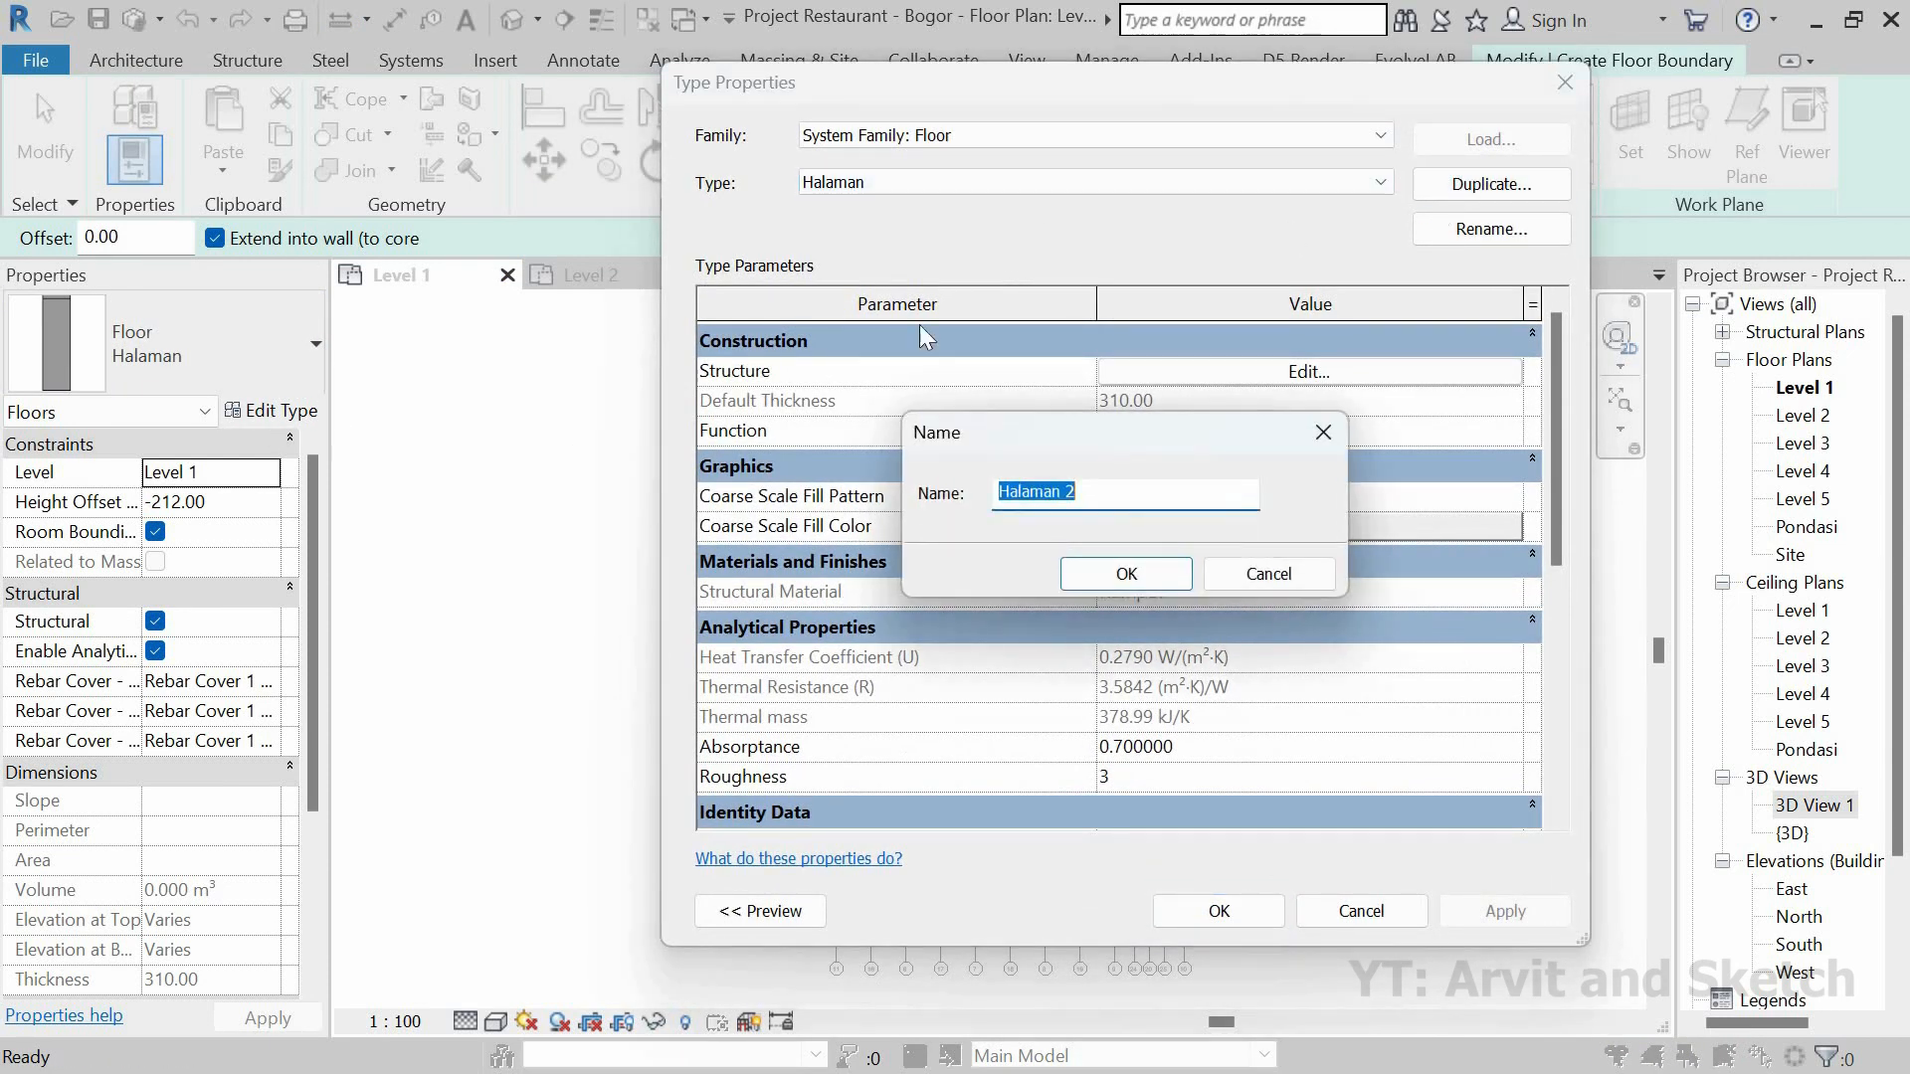
pyautogui.write('T')
pyautogui.press('BackSpace')
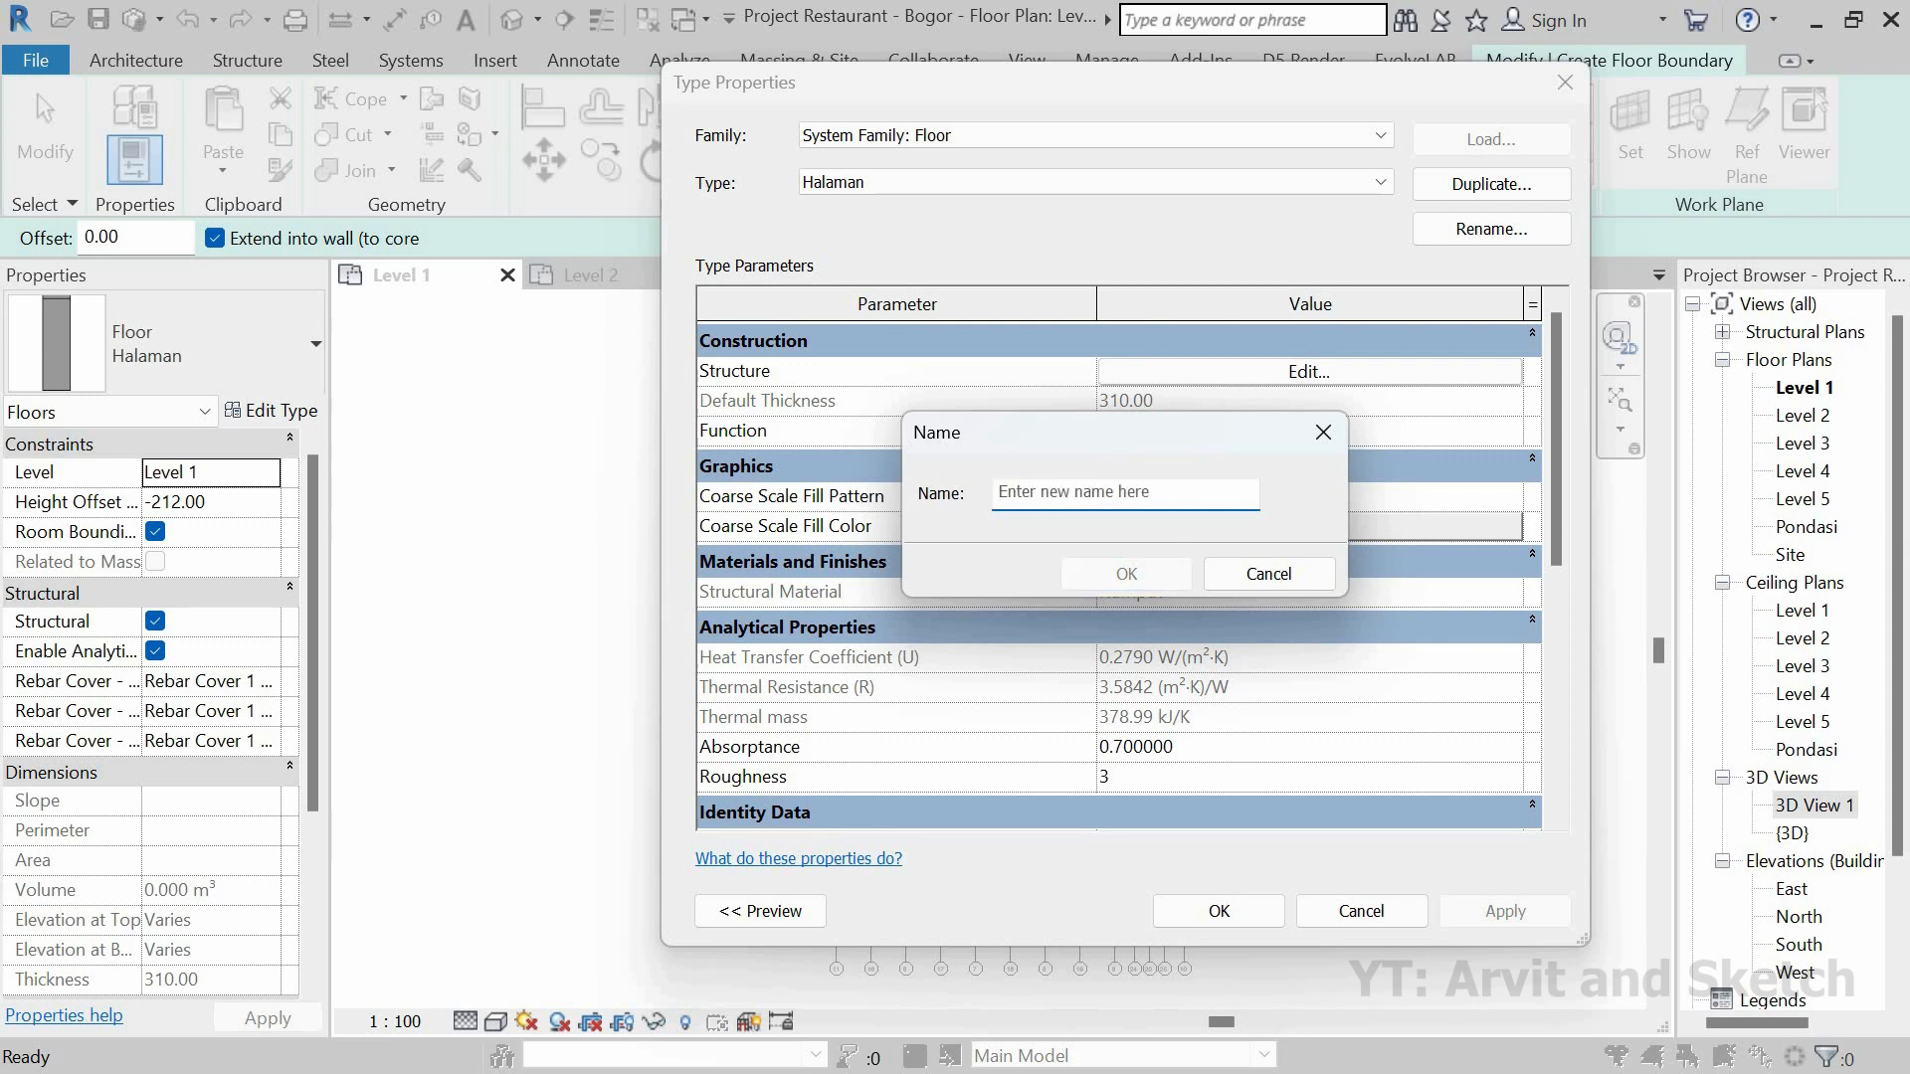
pyautogui.write('Parkiran')
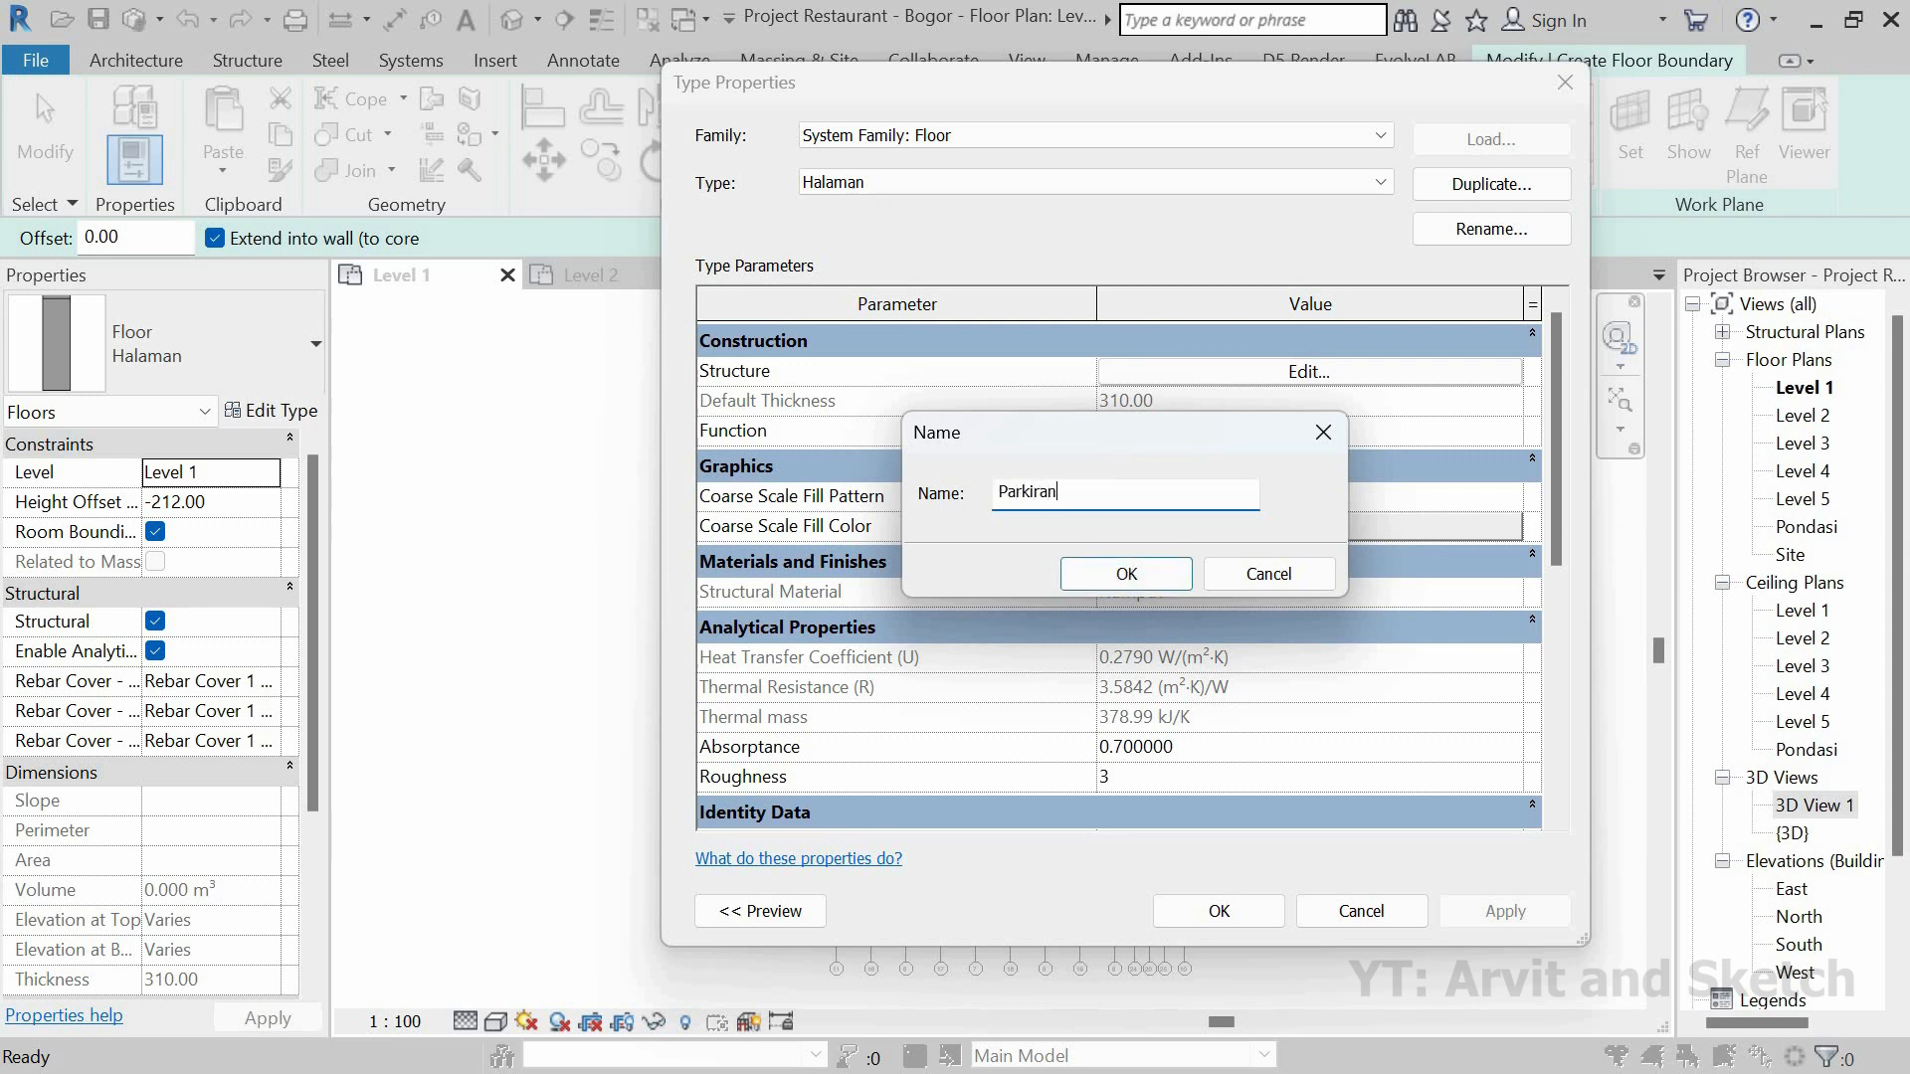
pyautogui.click(1164, 577)
# Step: Delete the Rumput finish layer from the Parkiran floor type's structure
pyautogui.click(1361, 380)
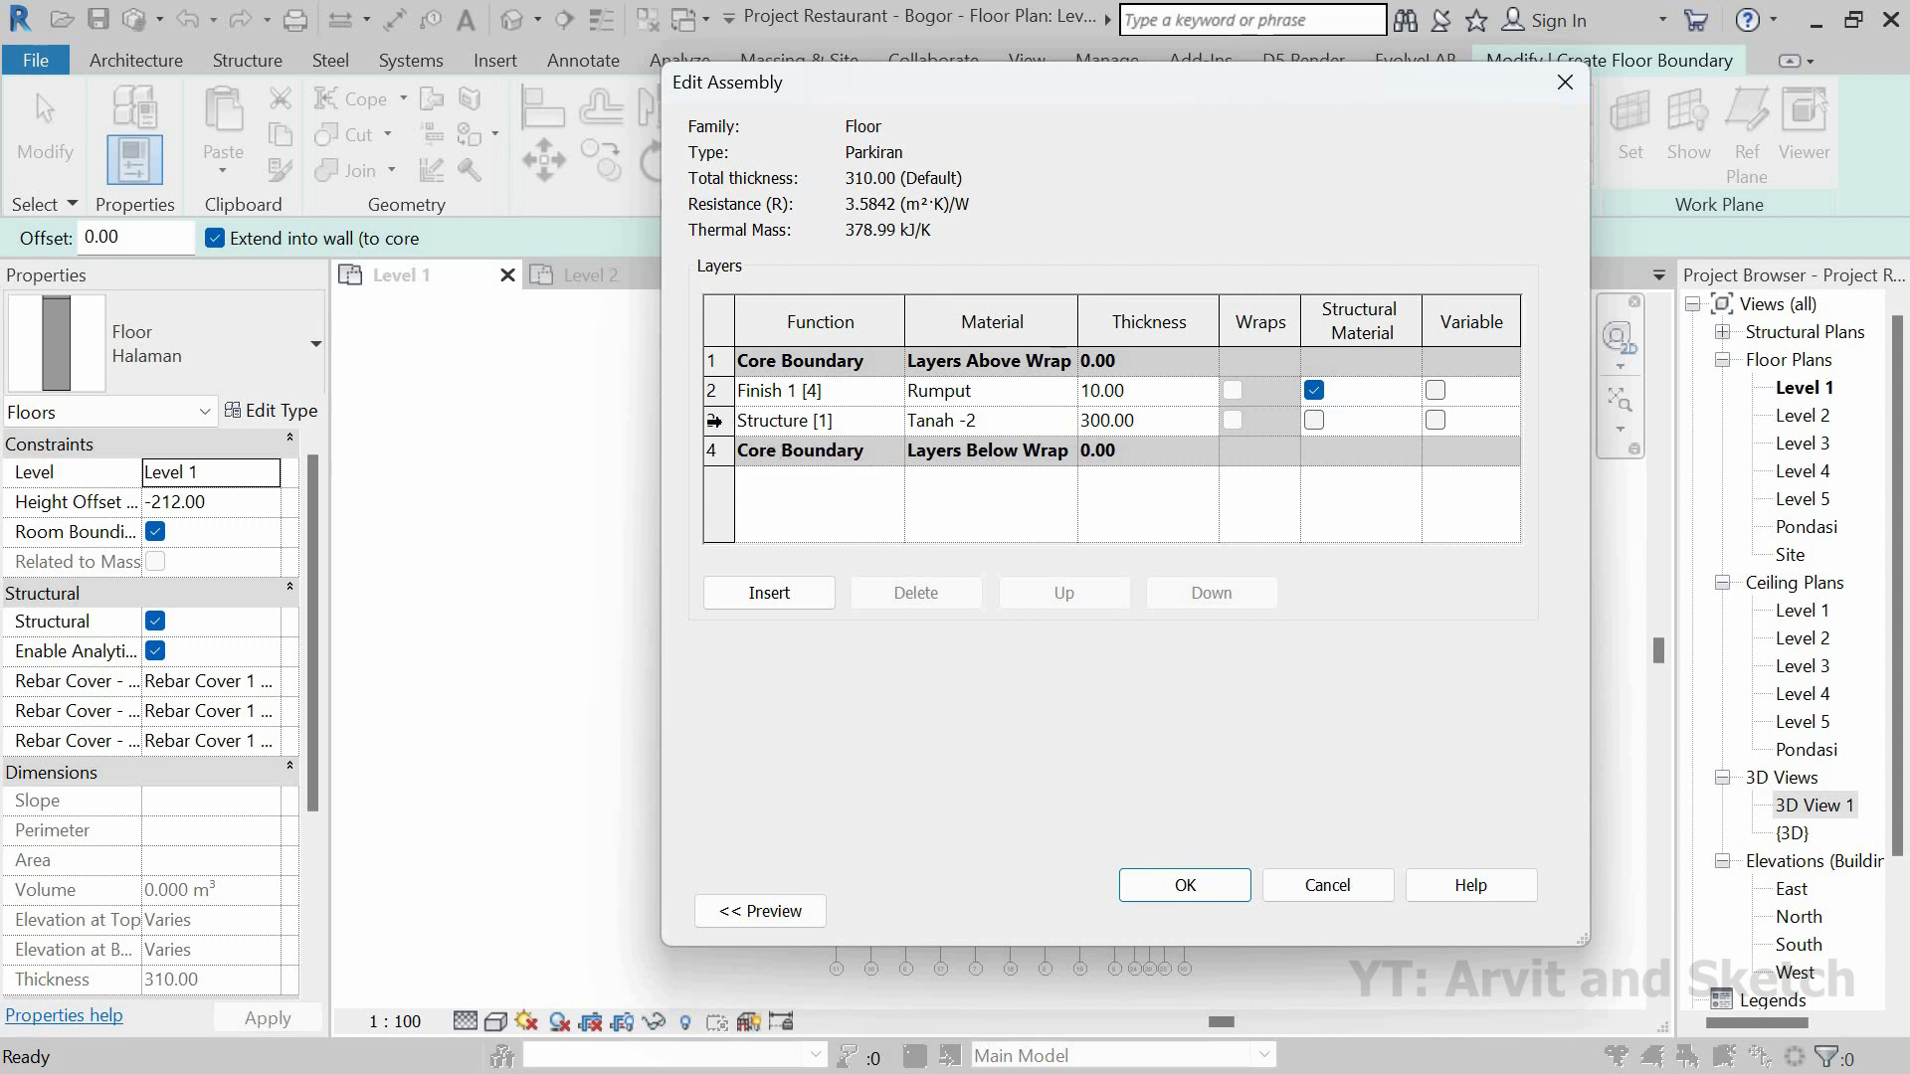
pyautogui.click(712, 420)
pyautogui.click(713, 390)
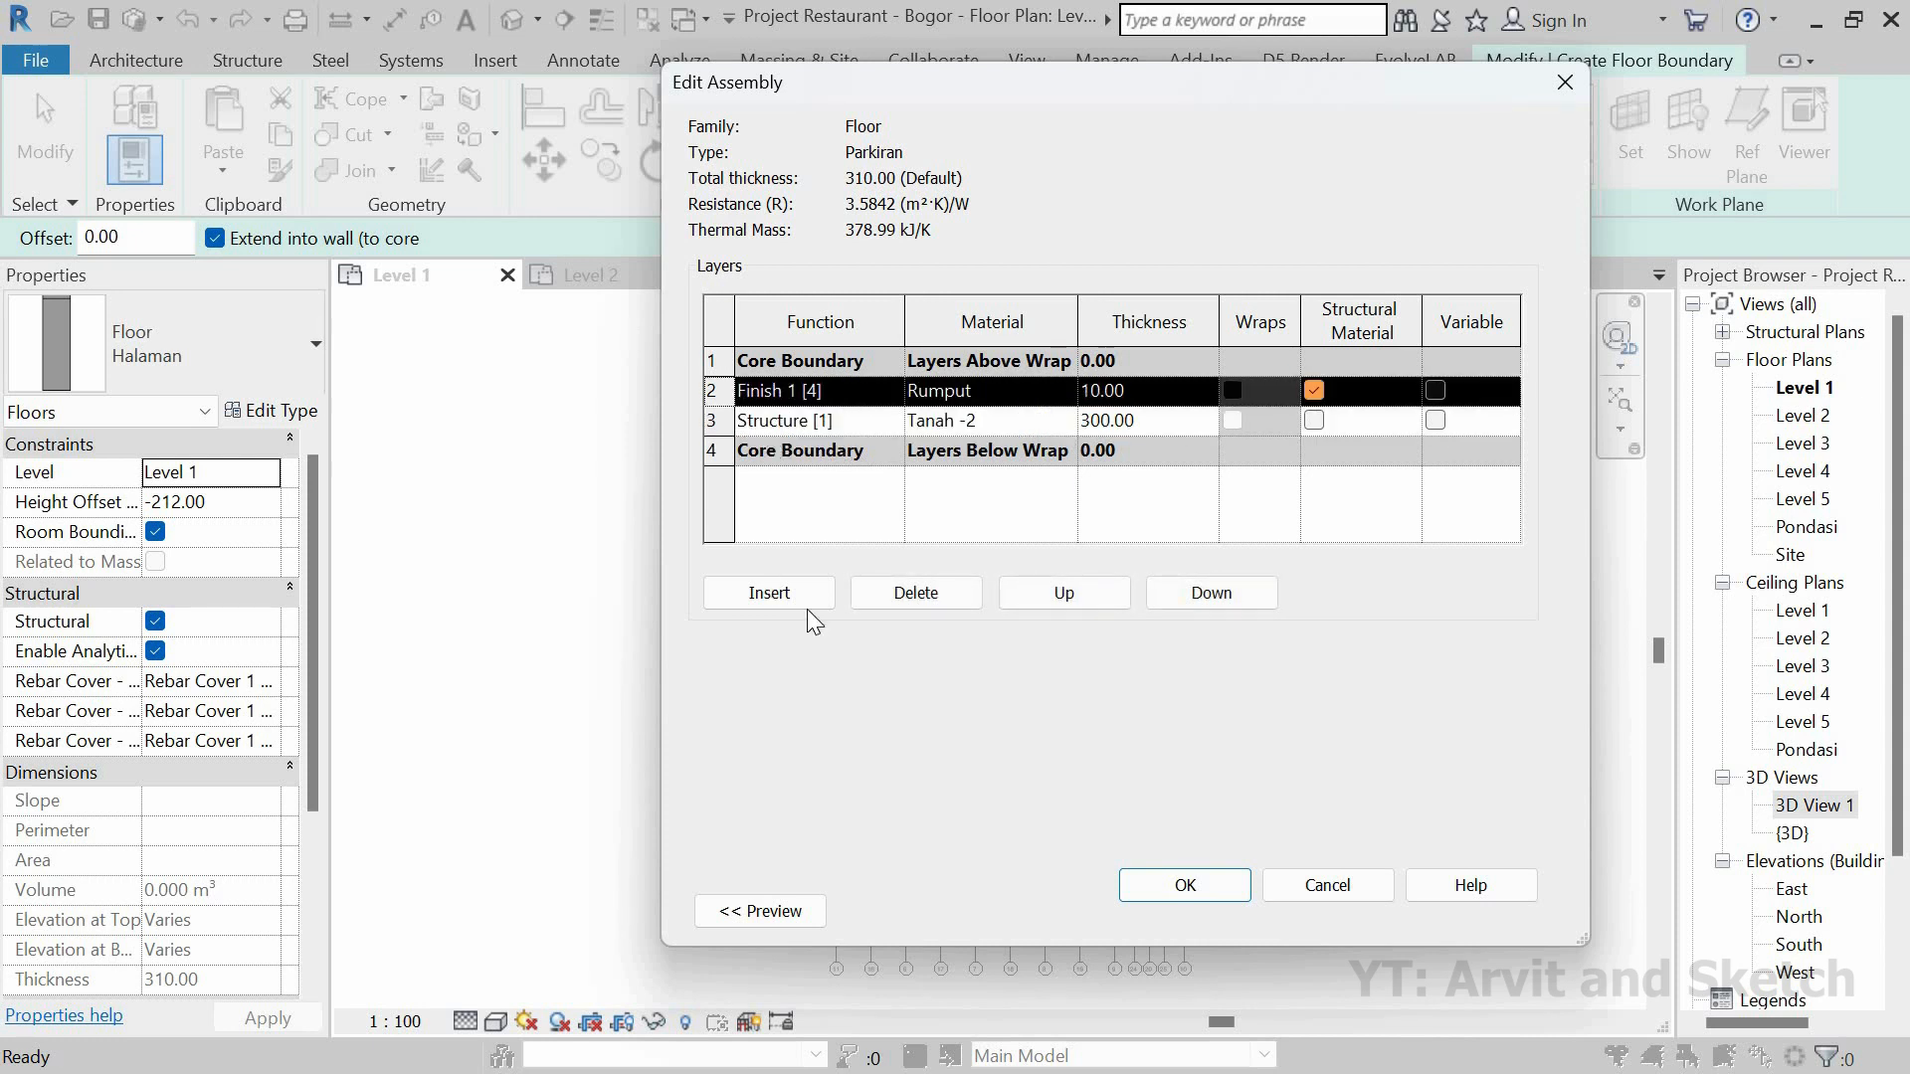
pyautogui.click(883, 593)
# Step: Create a new material for the Parkiran floor's remaining structure layer and name it Parkiran Kendaraan
pyautogui.click(1066, 388)
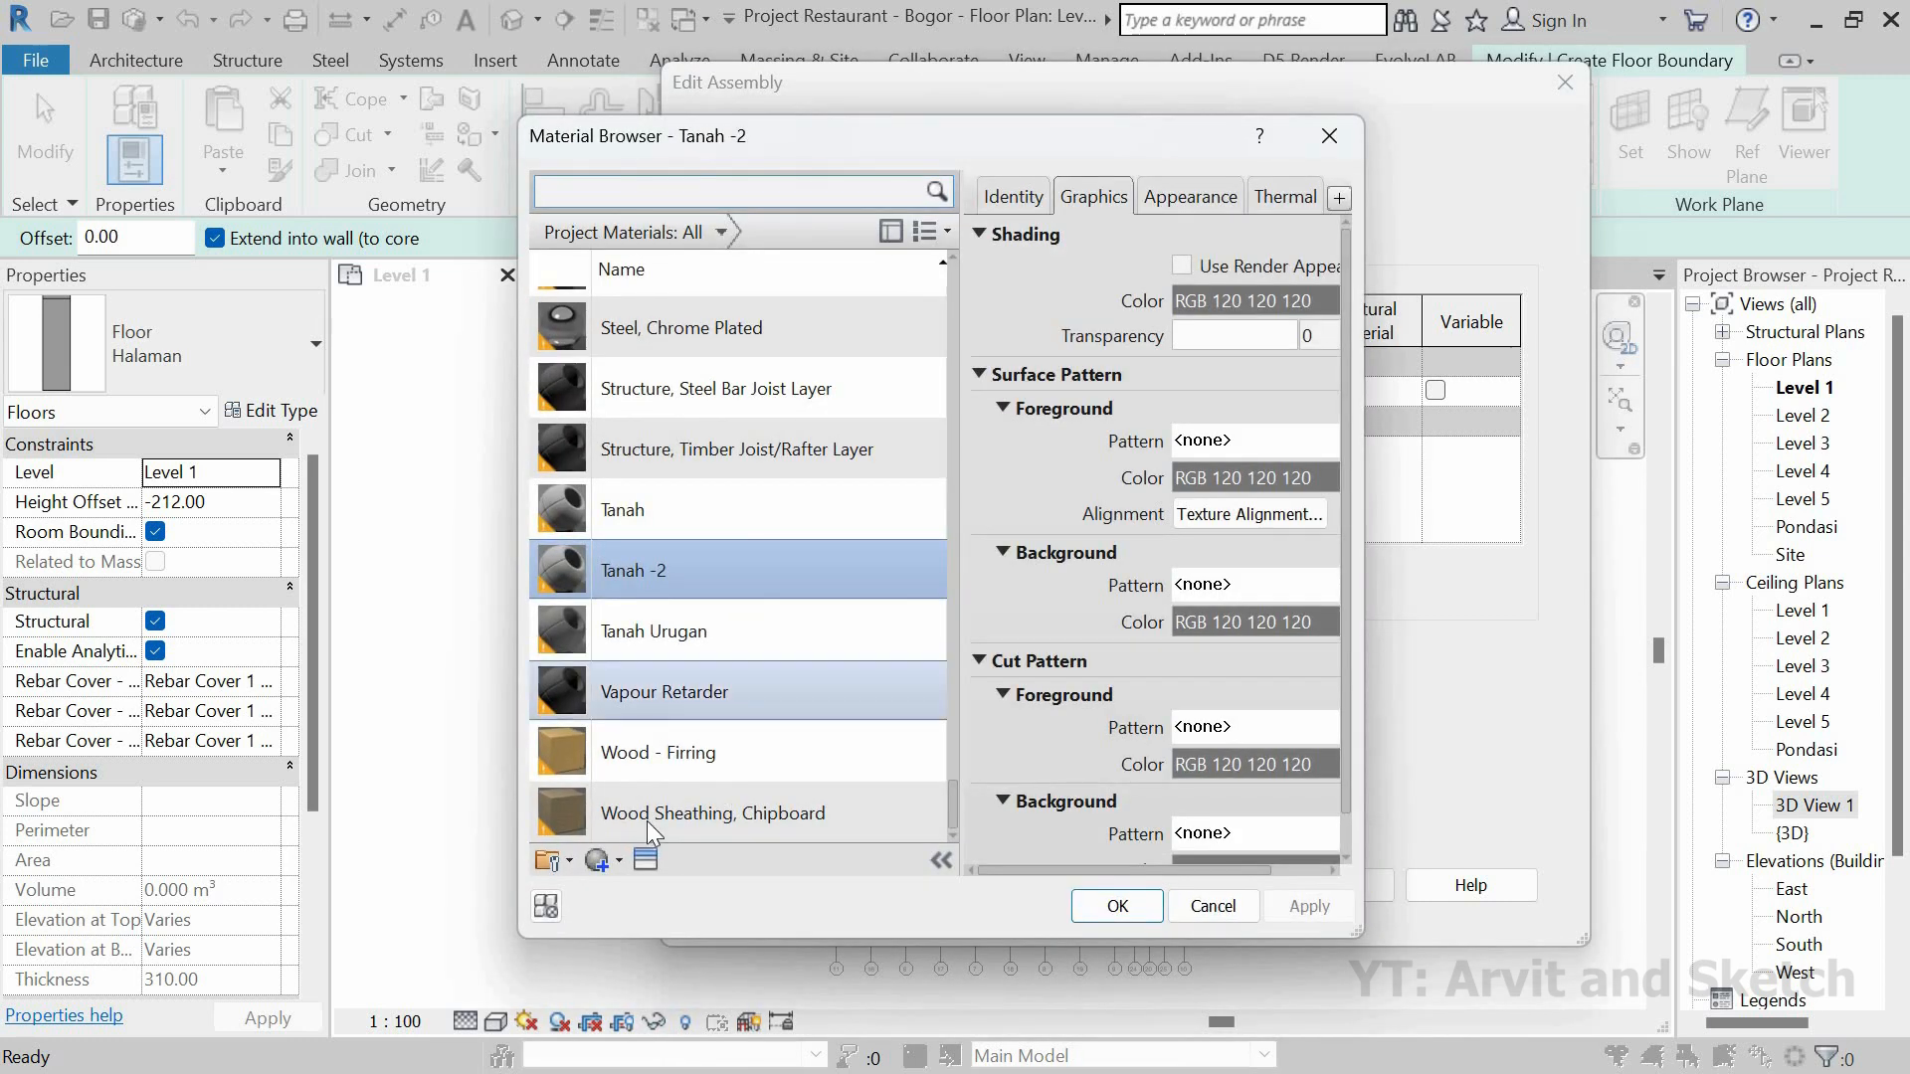
pyautogui.click(617, 861)
pyautogui.click(633, 888)
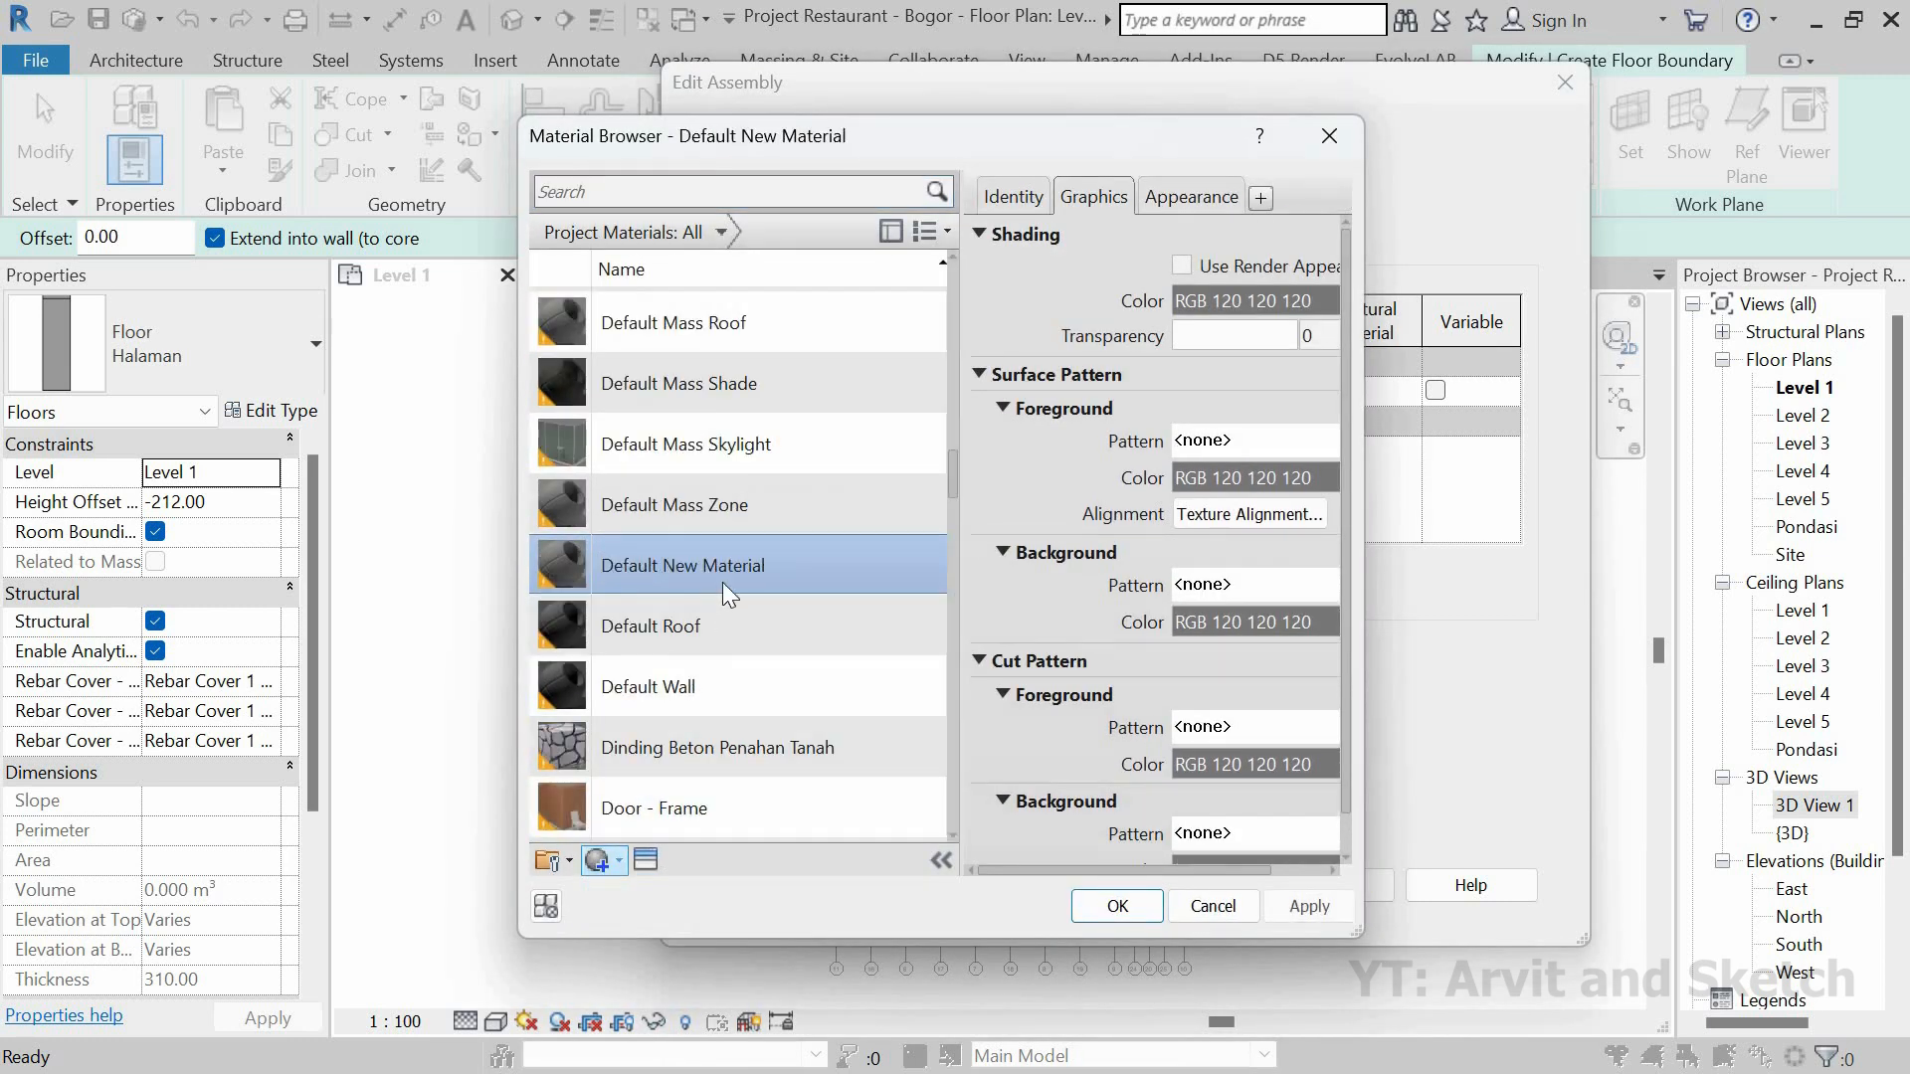
pyautogui.scroll(-1, 723, 582)
pyautogui.rightClick(726, 516)
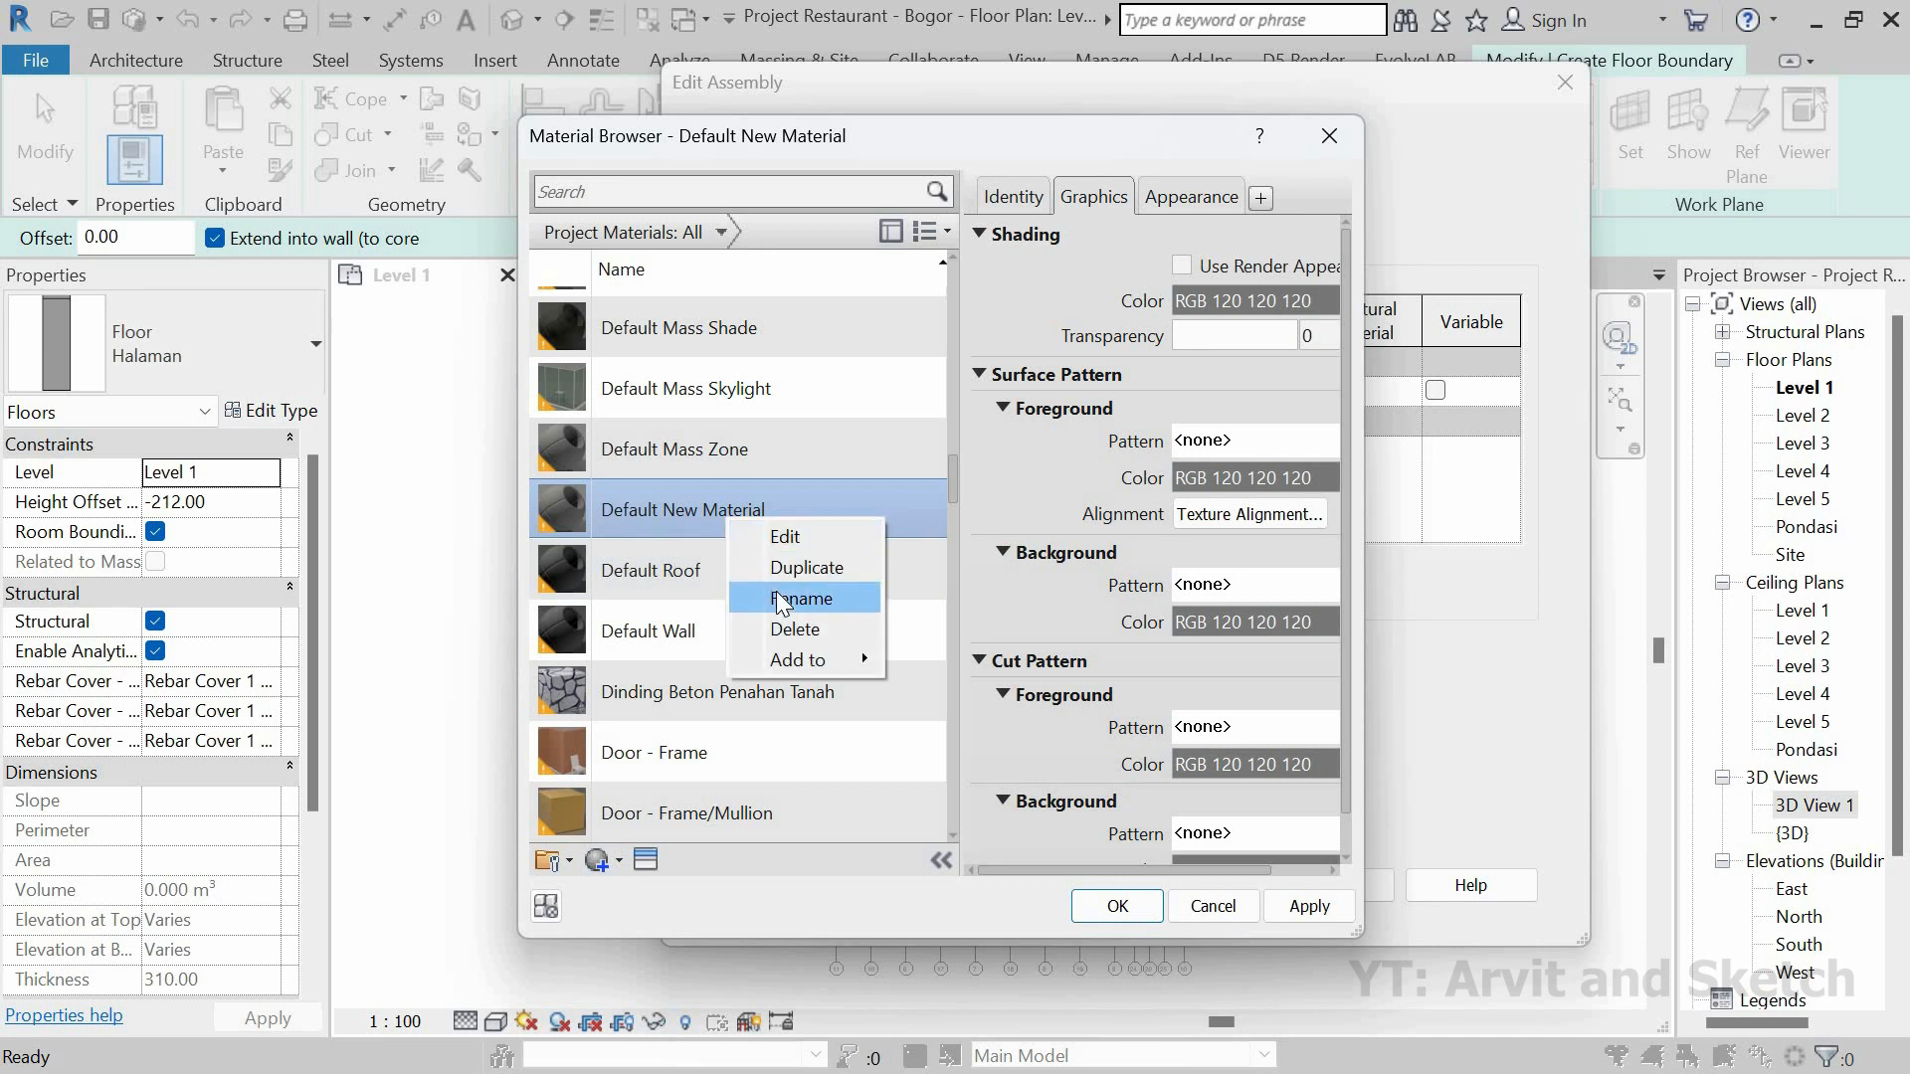
pyautogui.click(783, 599)
pyautogui.write('Parkiran Kendaraan')
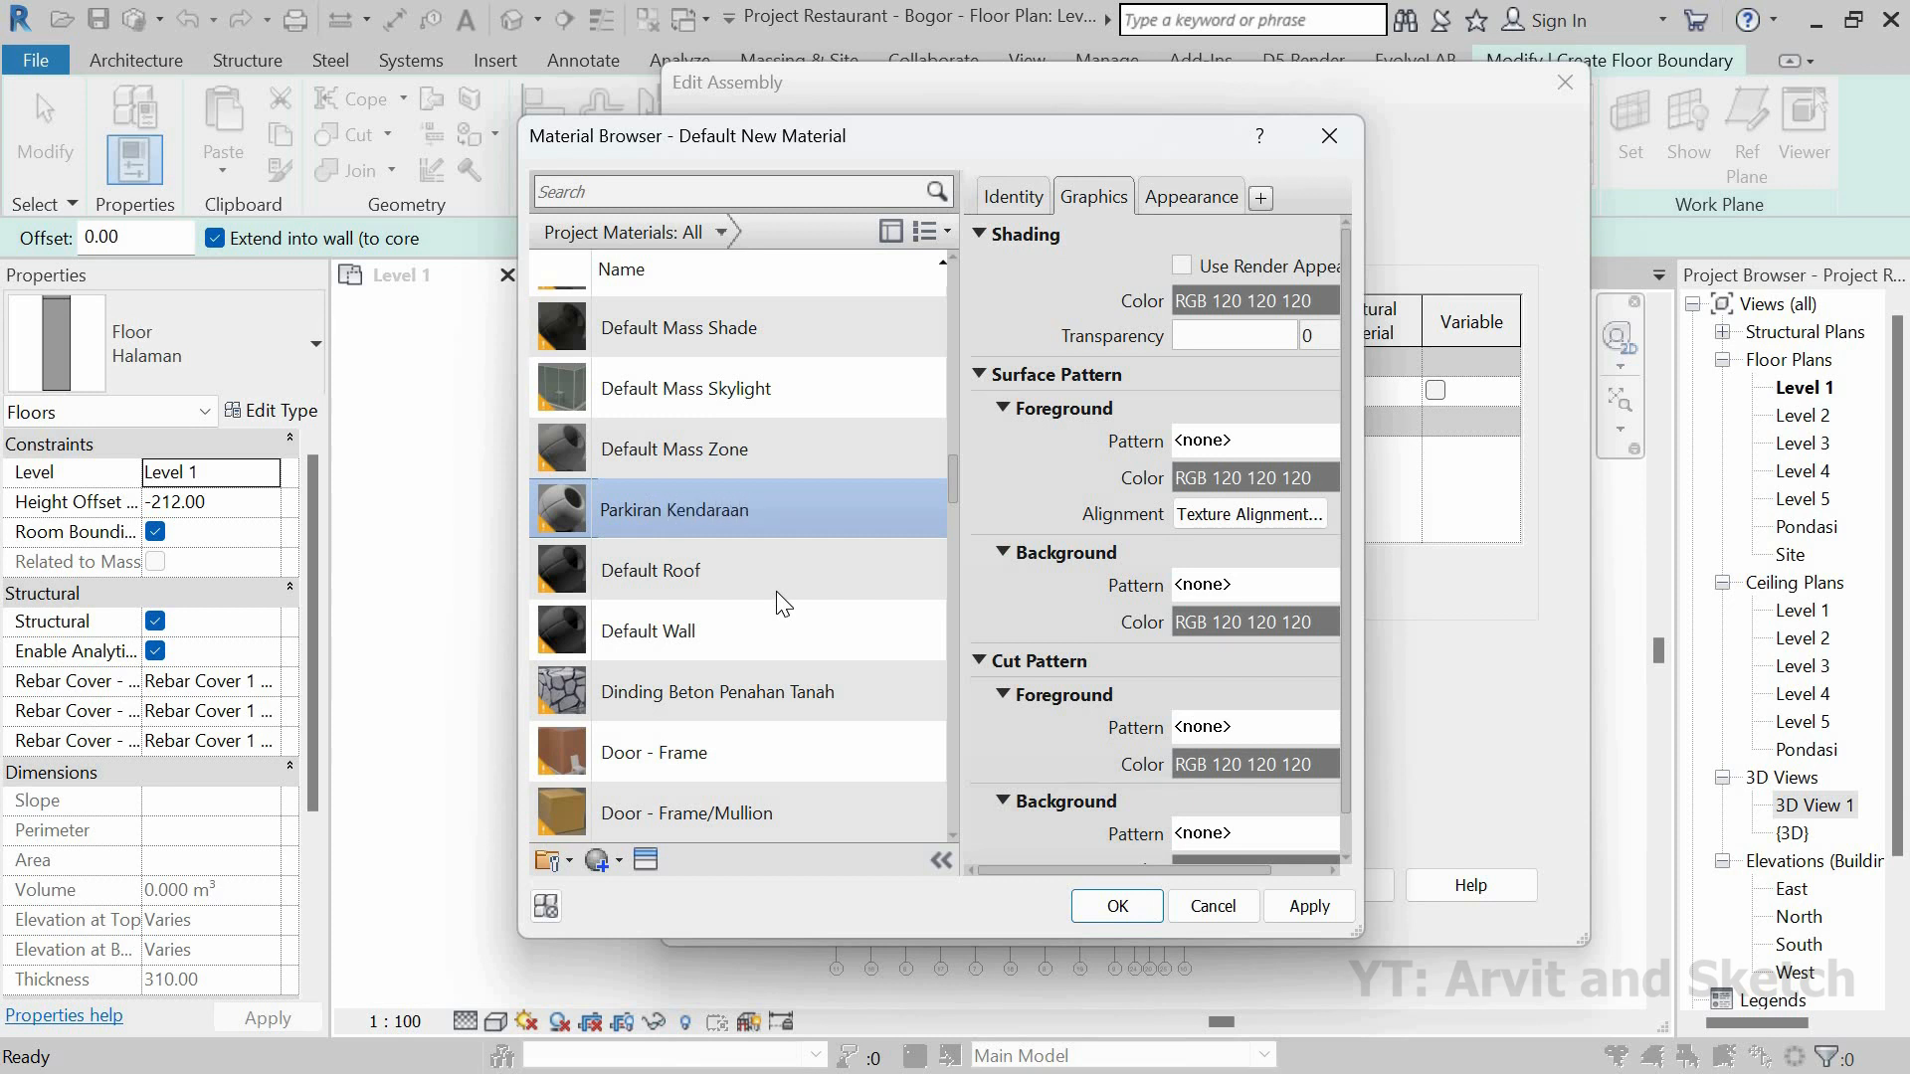
# Step: Search the material assets for "stone" and list the Stone category of the Appearance Library
pyautogui.click(646, 861)
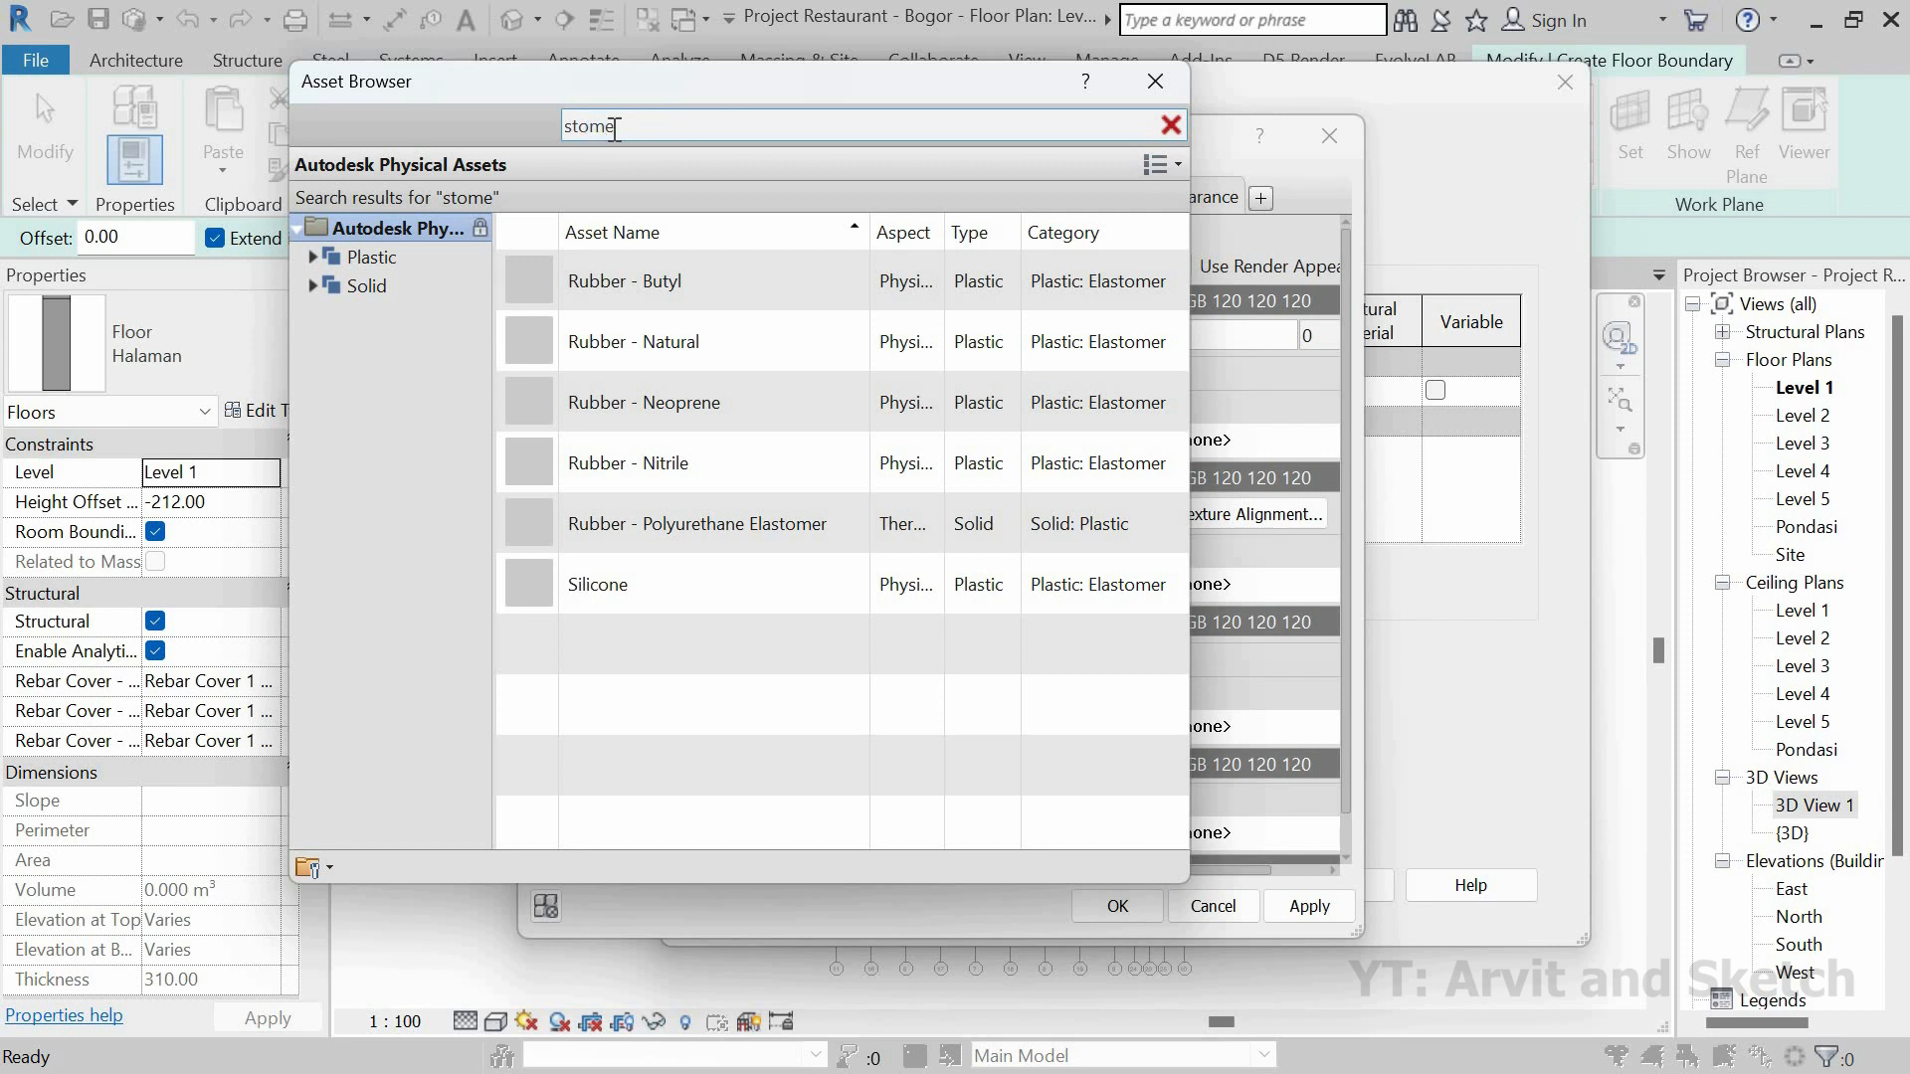
pyautogui.click(630, 126)
pyautogui.write('n')
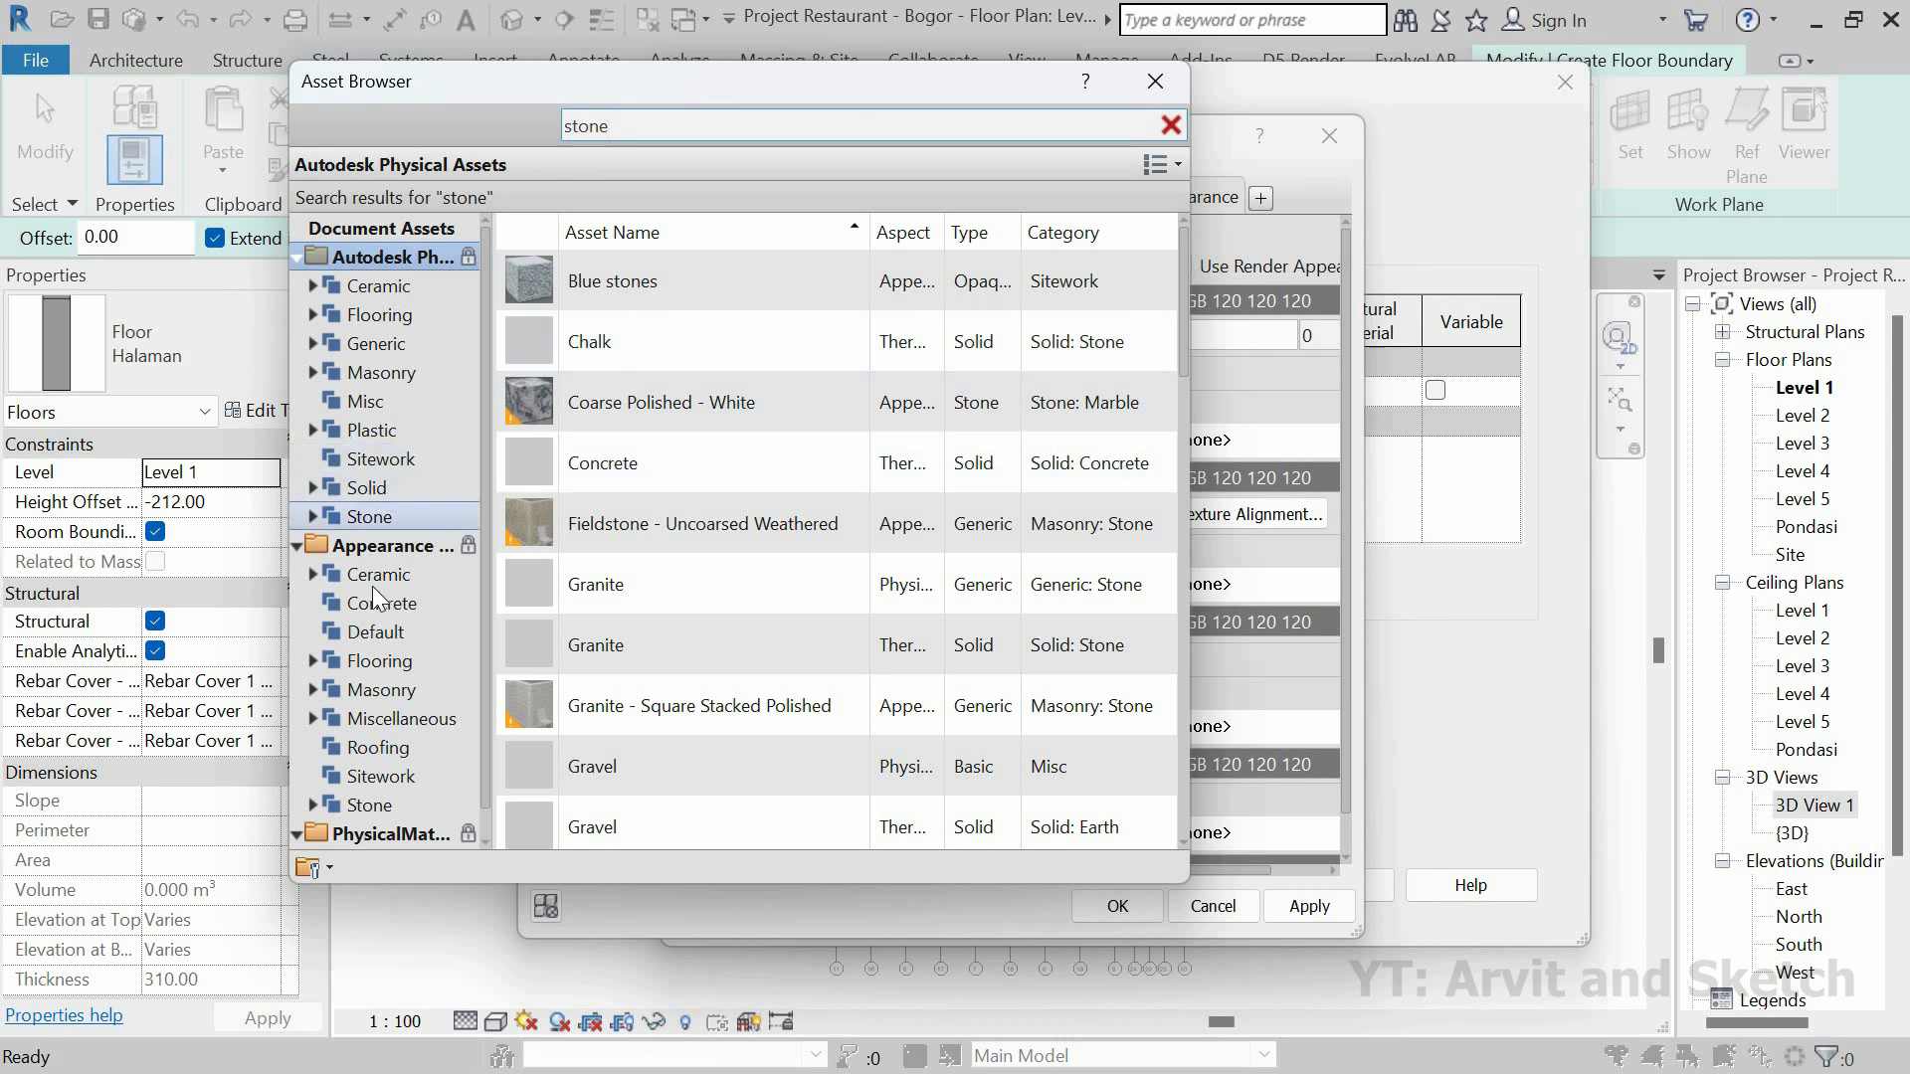
pyautogui.scroll(-1, 378, 789)
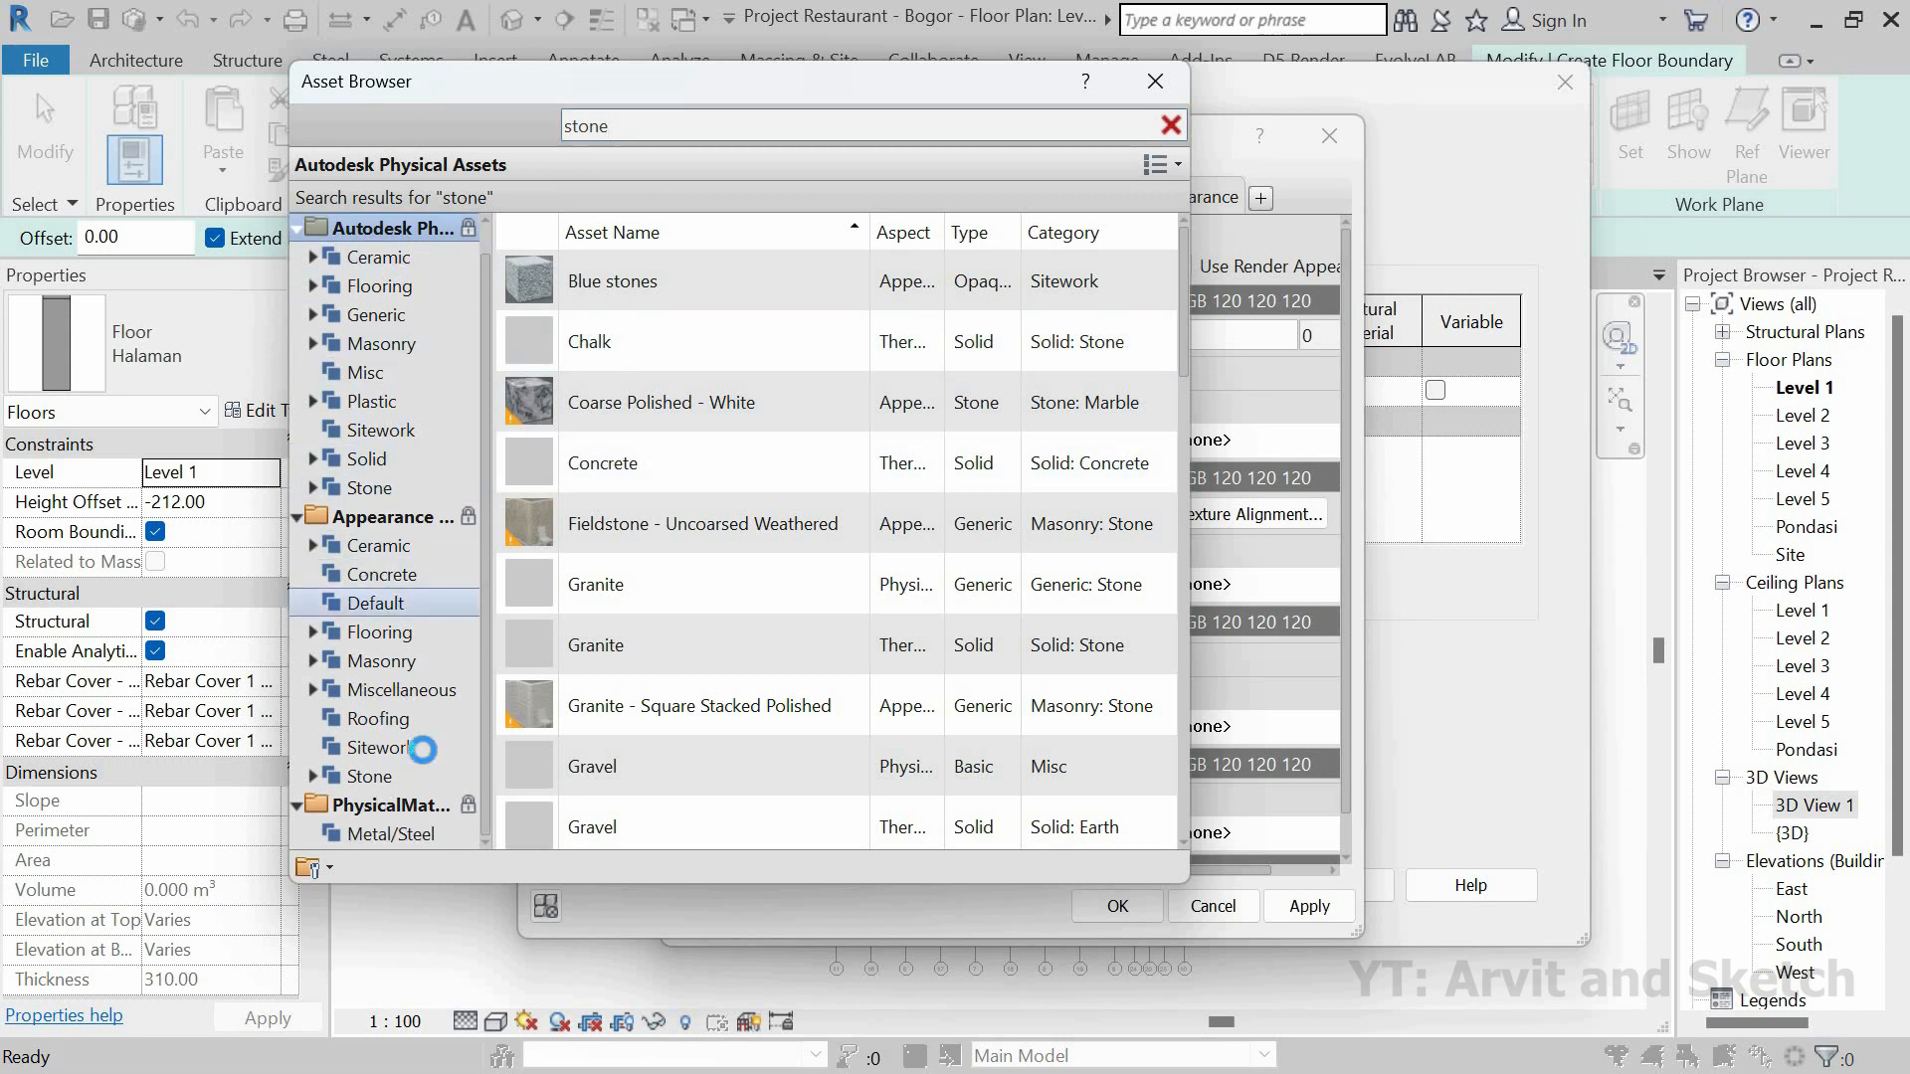
pyautogui.click(384, 776)
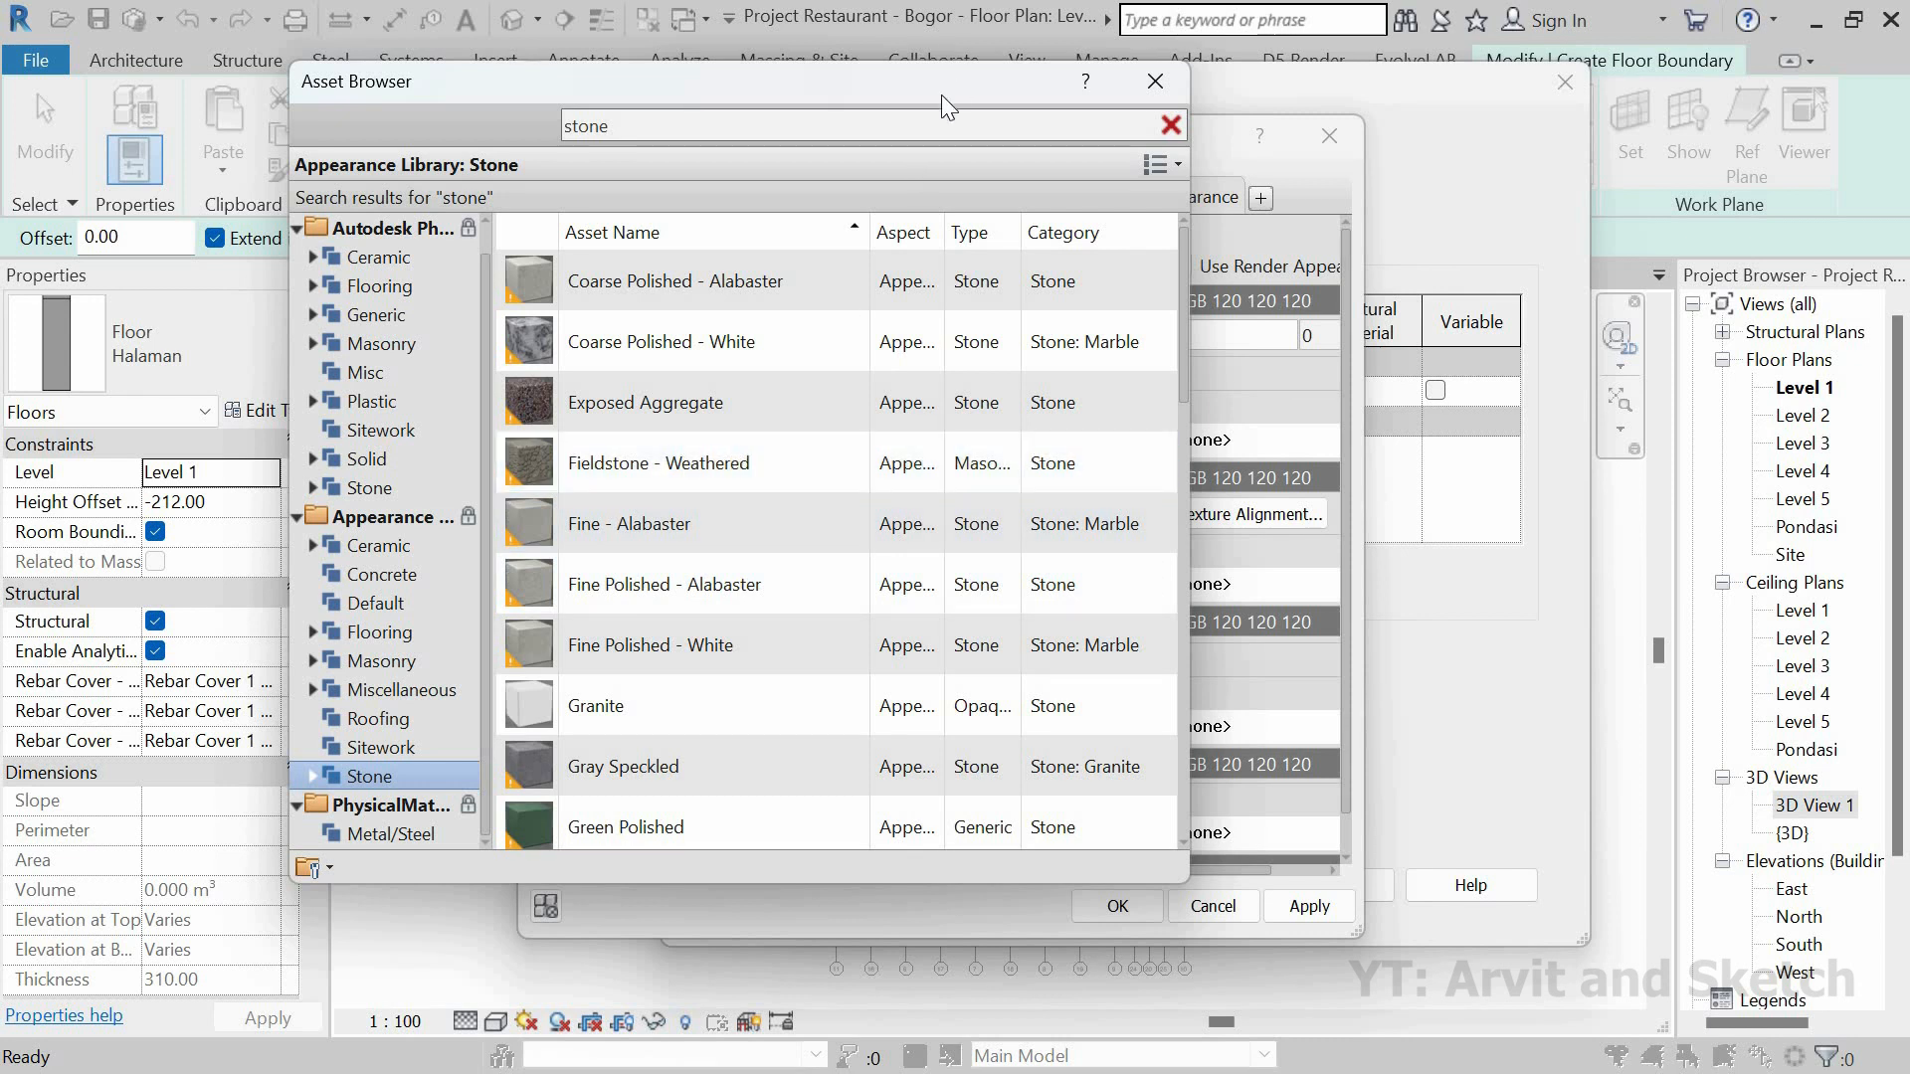
pyautogui.moveTo(834, 92); pyautogui.dragTo(727, 99)
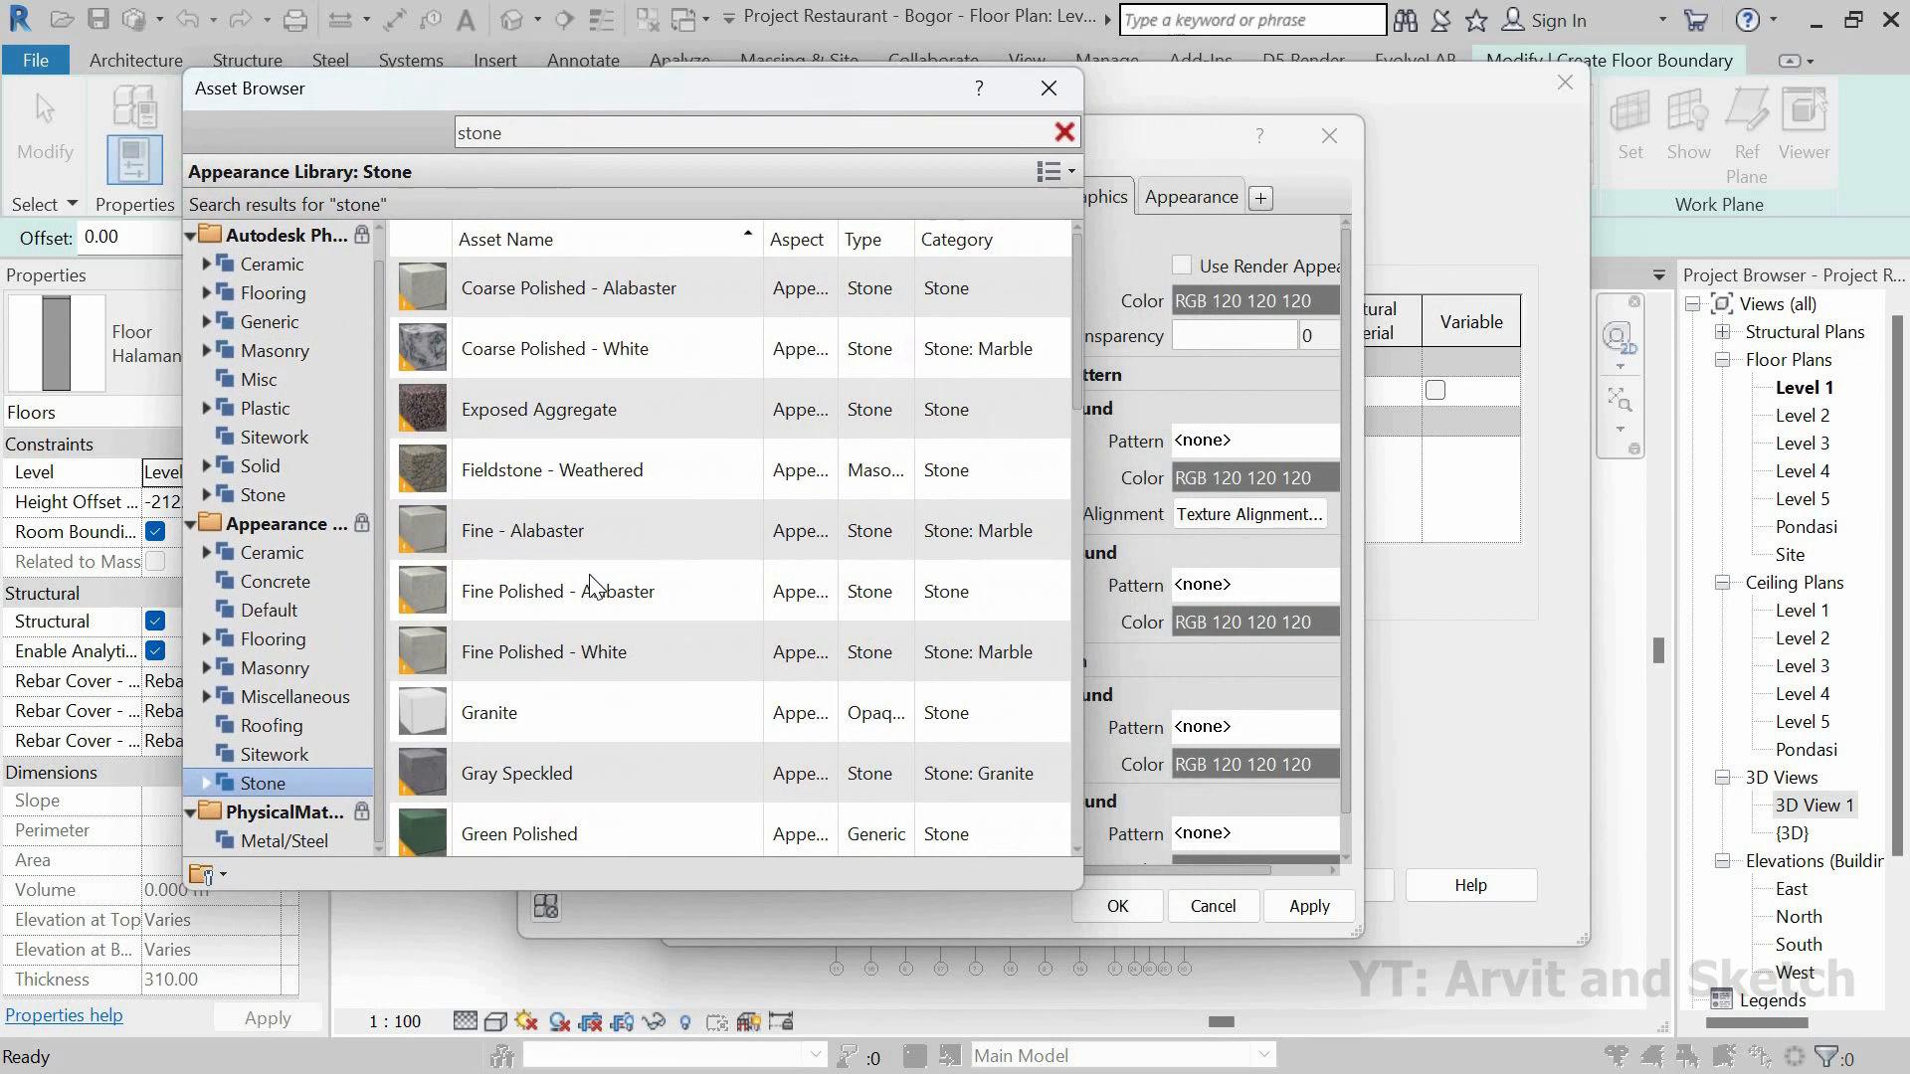
# Step: Try the Fieldstone - Weathered, Unfinished and Coarse Polished - Alabaster stone appearances on the Parkiran Kendaraan material
pyautogui.doubleClick(570, 465)
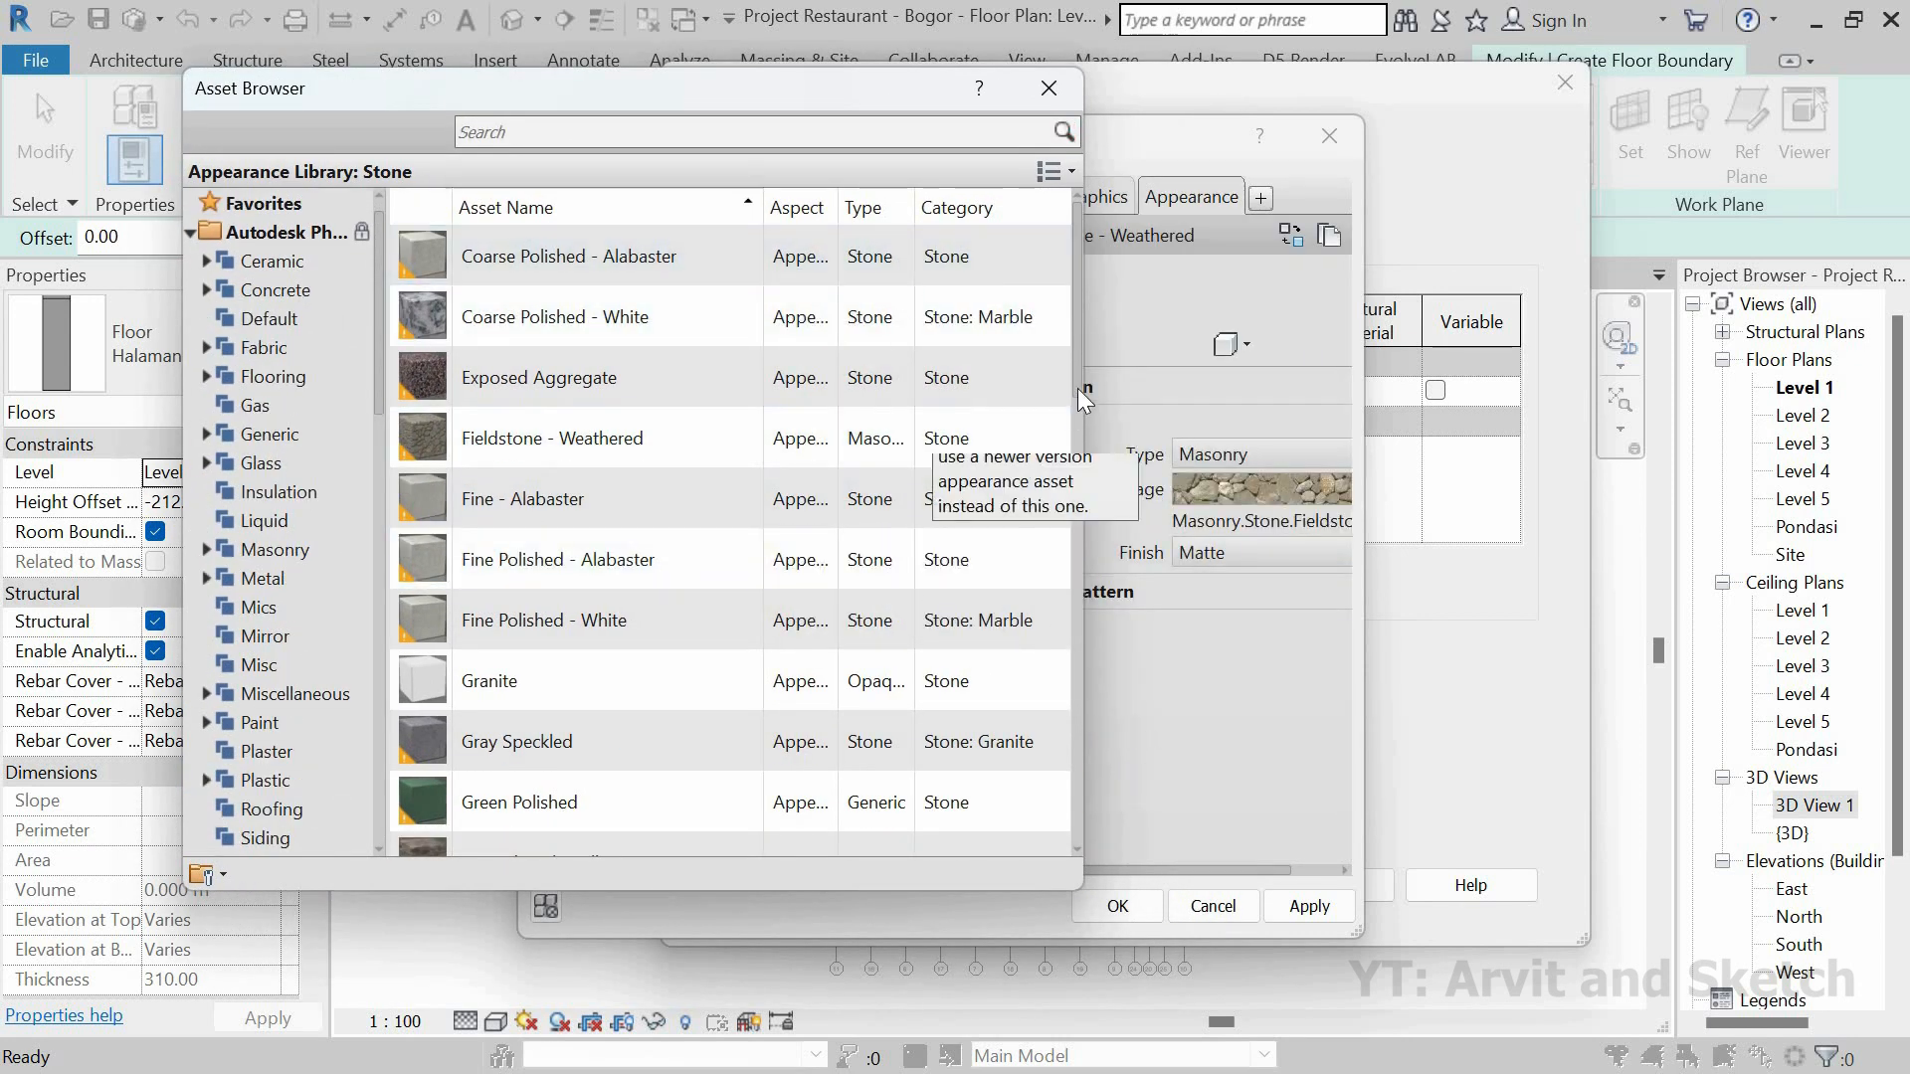
pyautogui.scroll(-3, 676, 673)
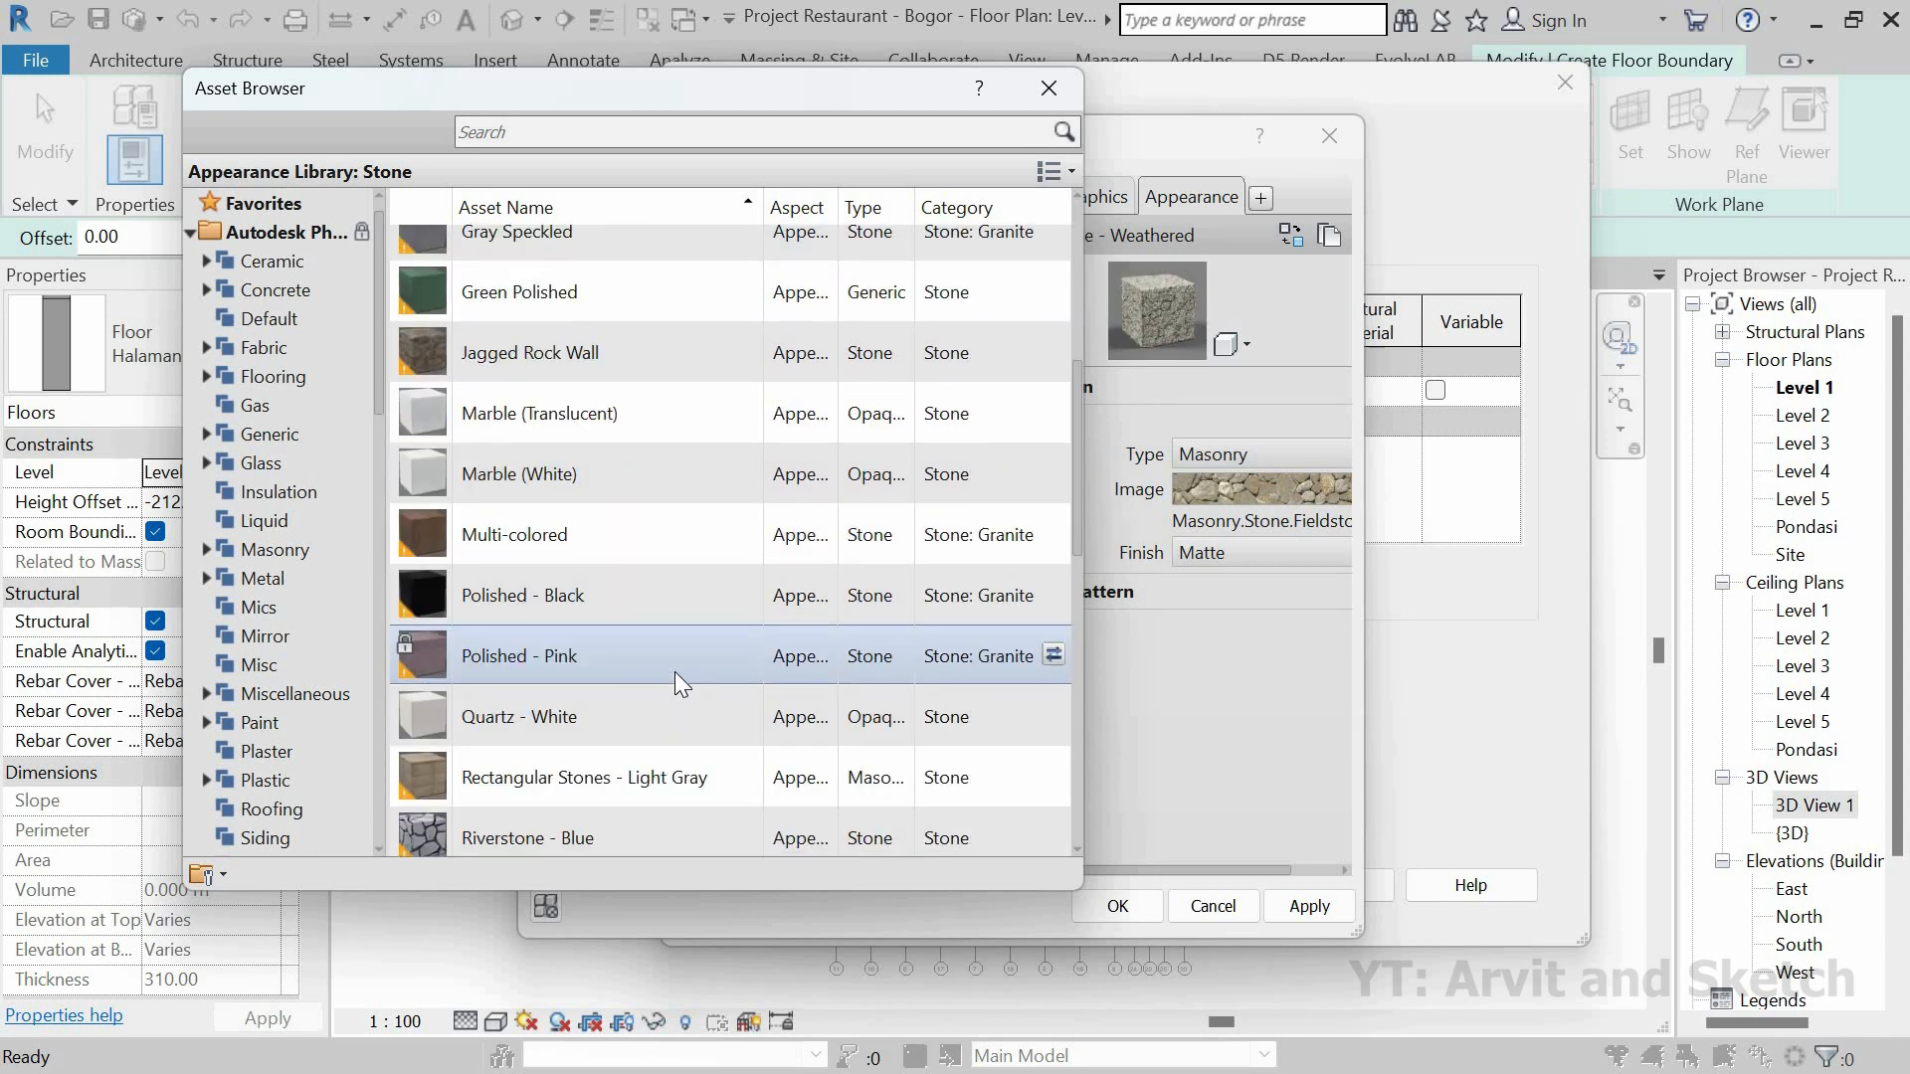
pyautogui.scroll(-2, 675, 673)
pyautogui.scroll(-3, 674, 684)
pyautogui.scroll(-5, 615, 773)
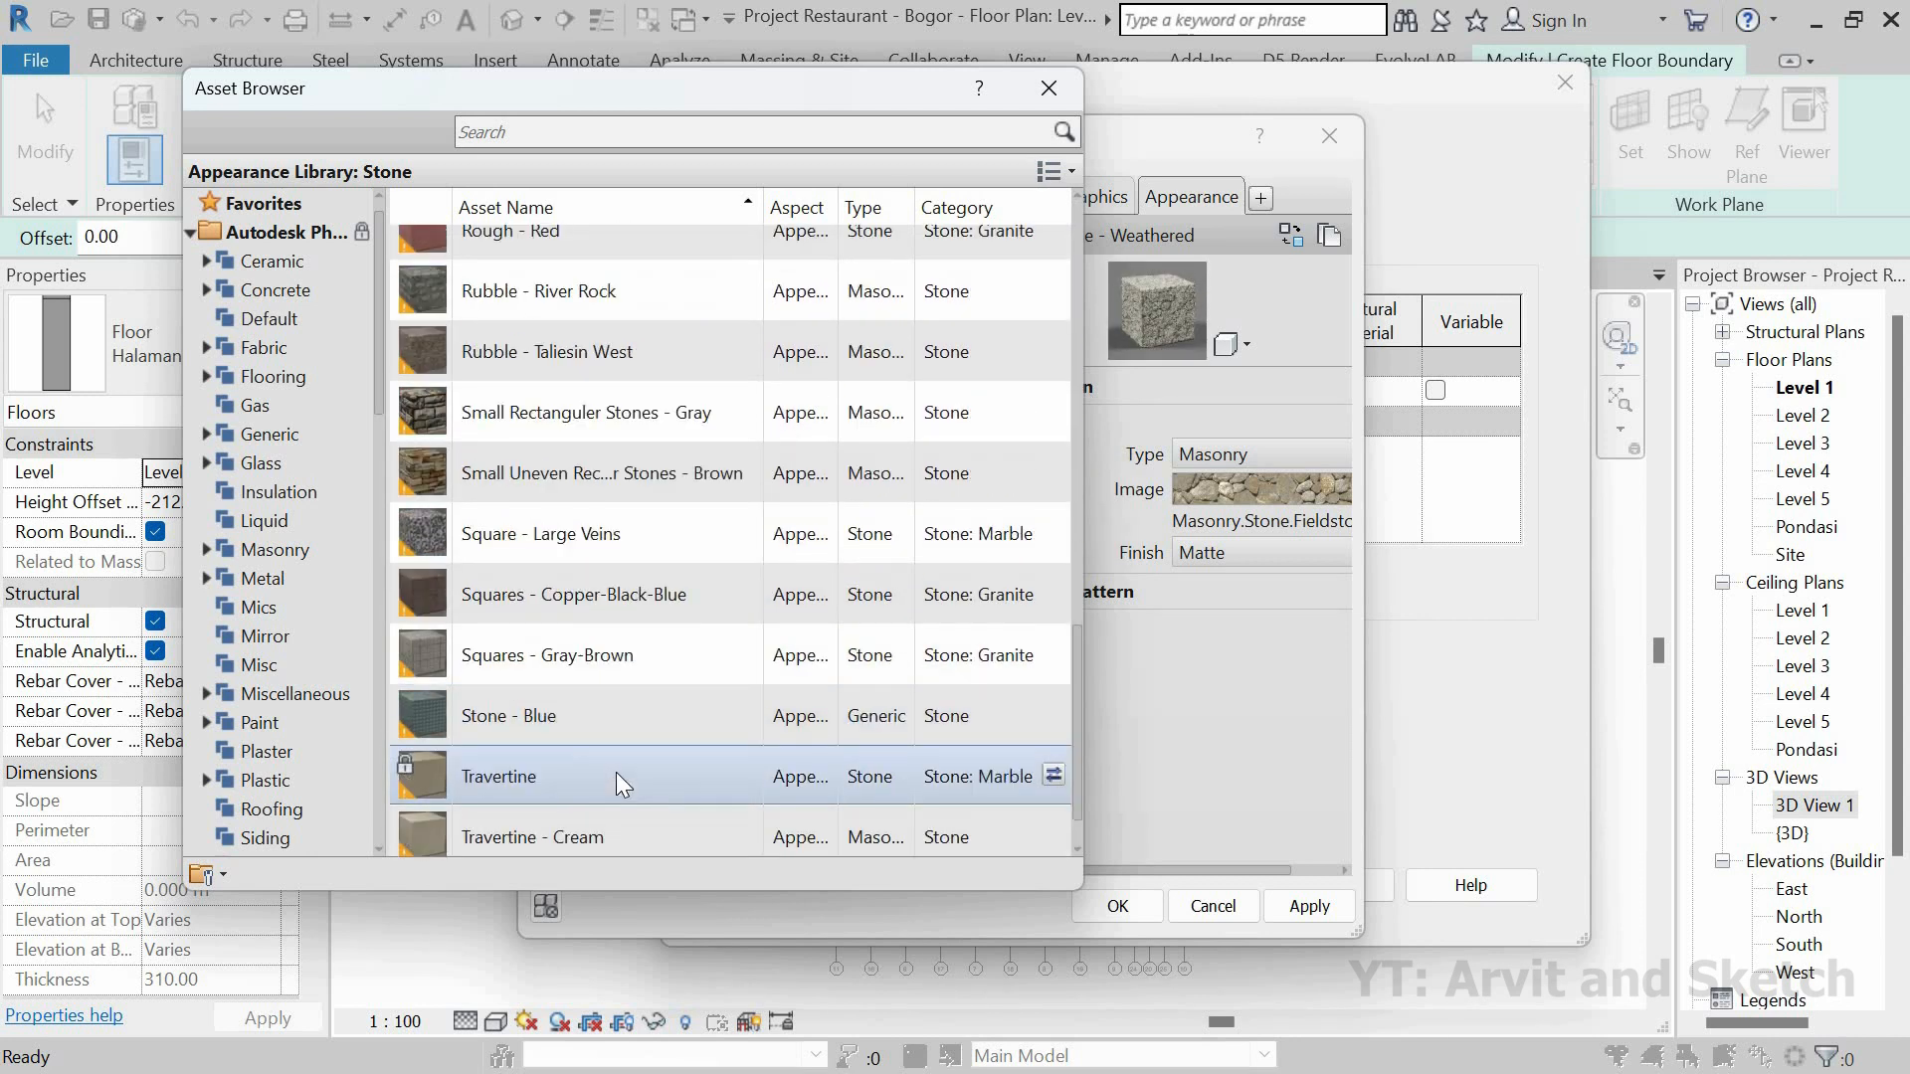
pyautogui.doubleClick(563, 830)
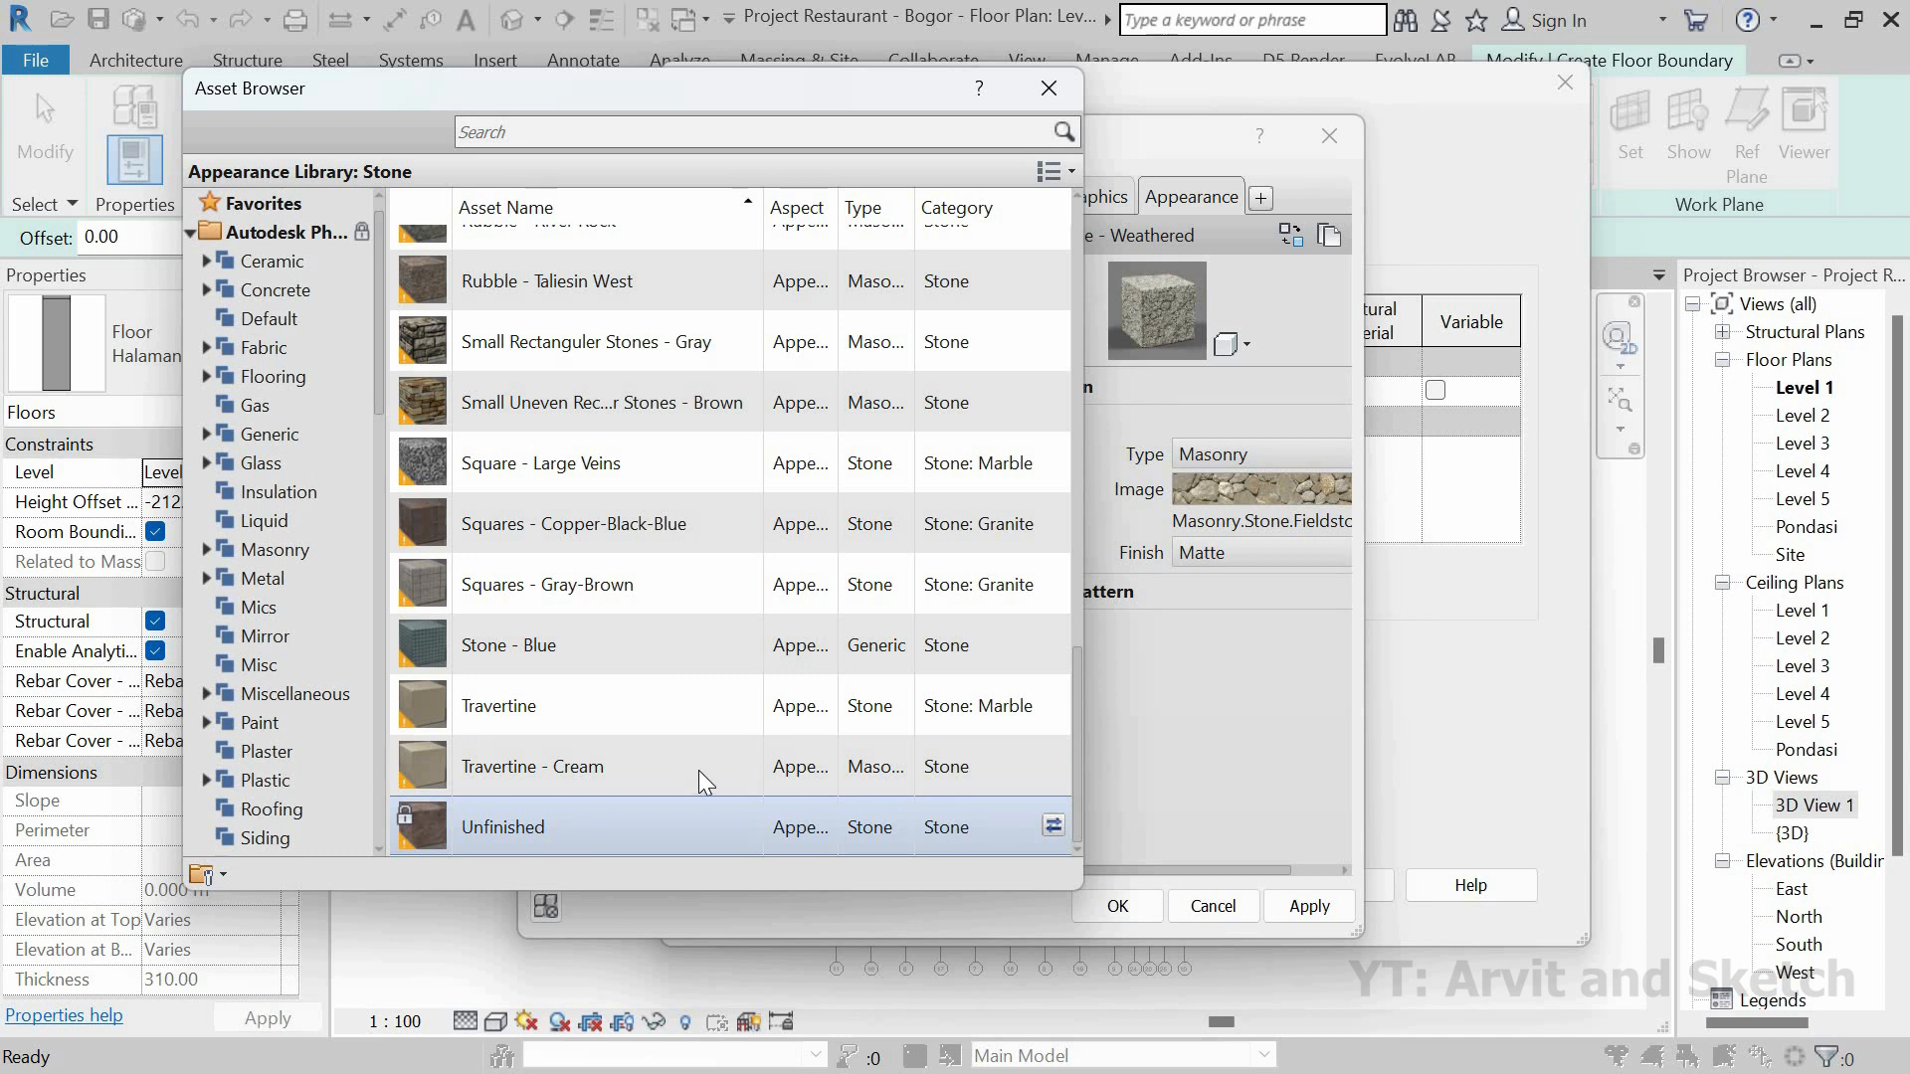
pyautogui.scroll(10, 641, 428)
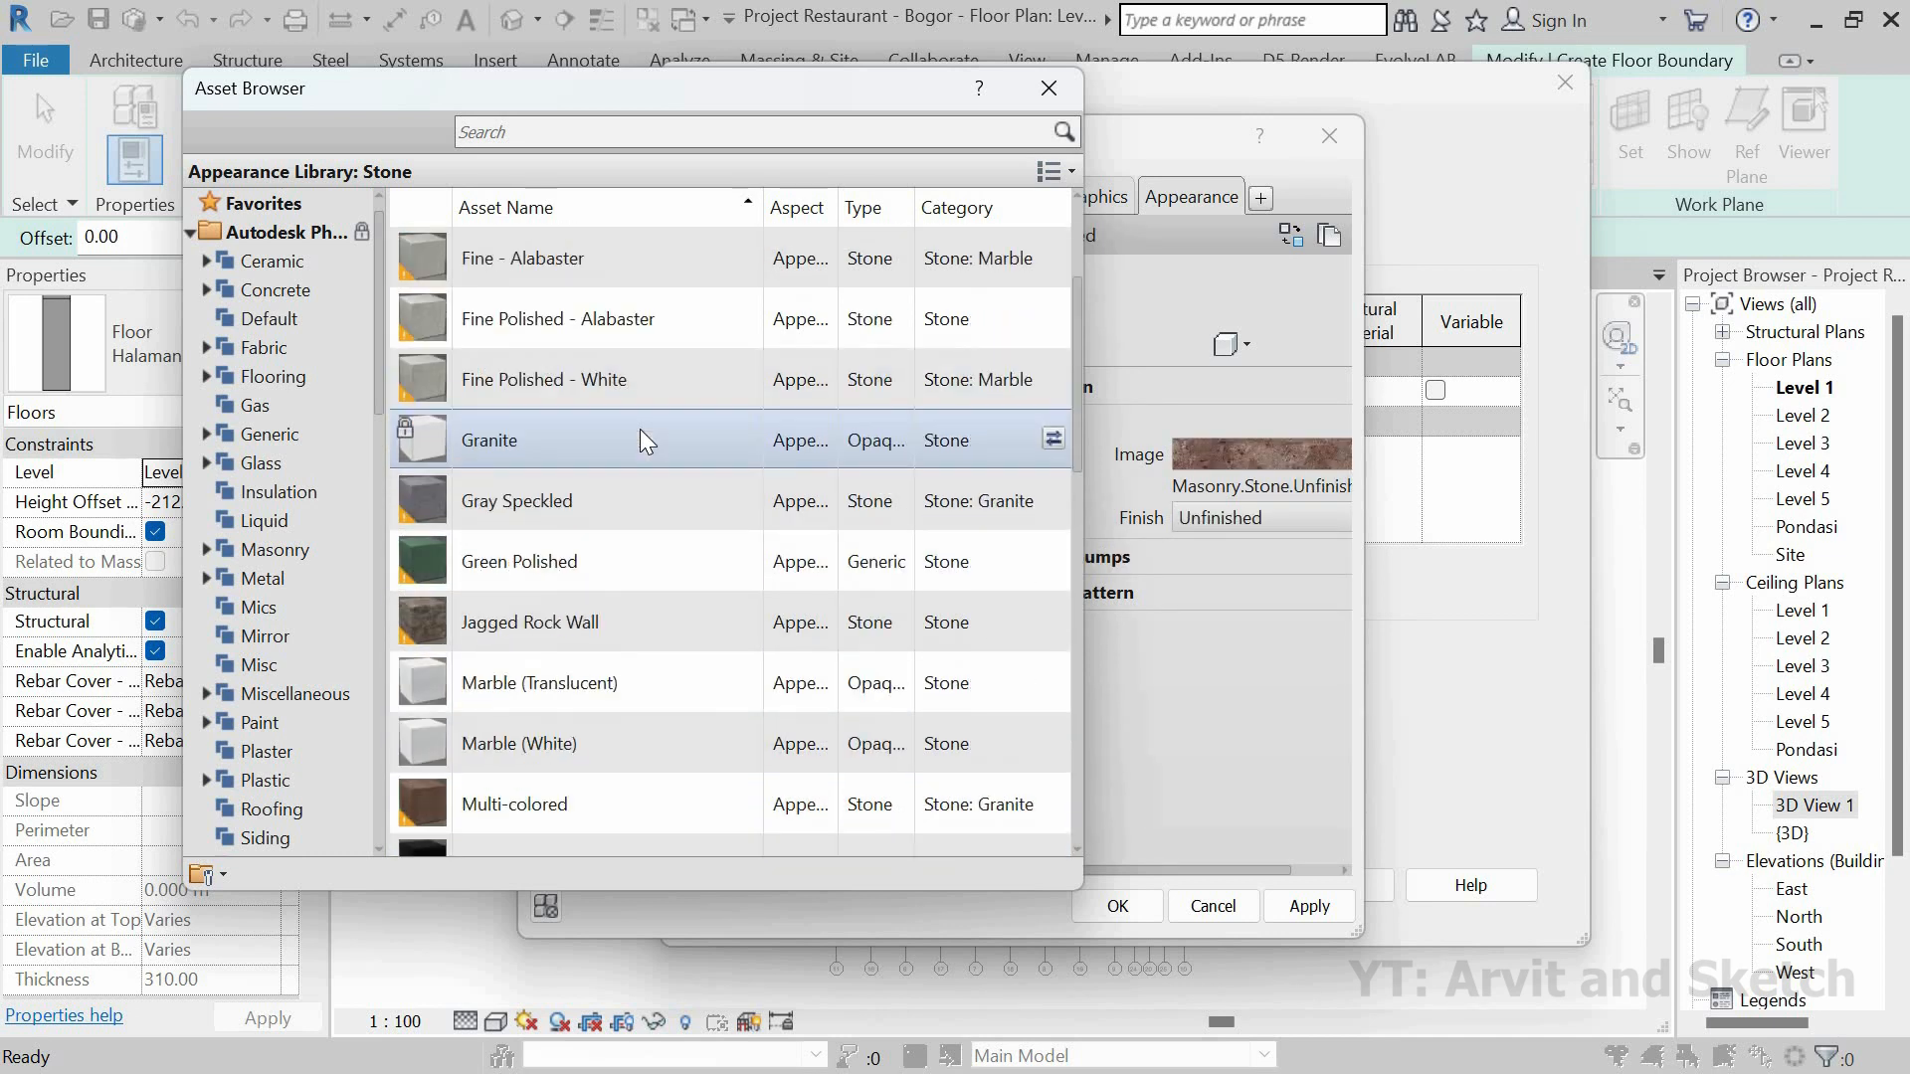
pyautogui.doubleClick(585, 258)
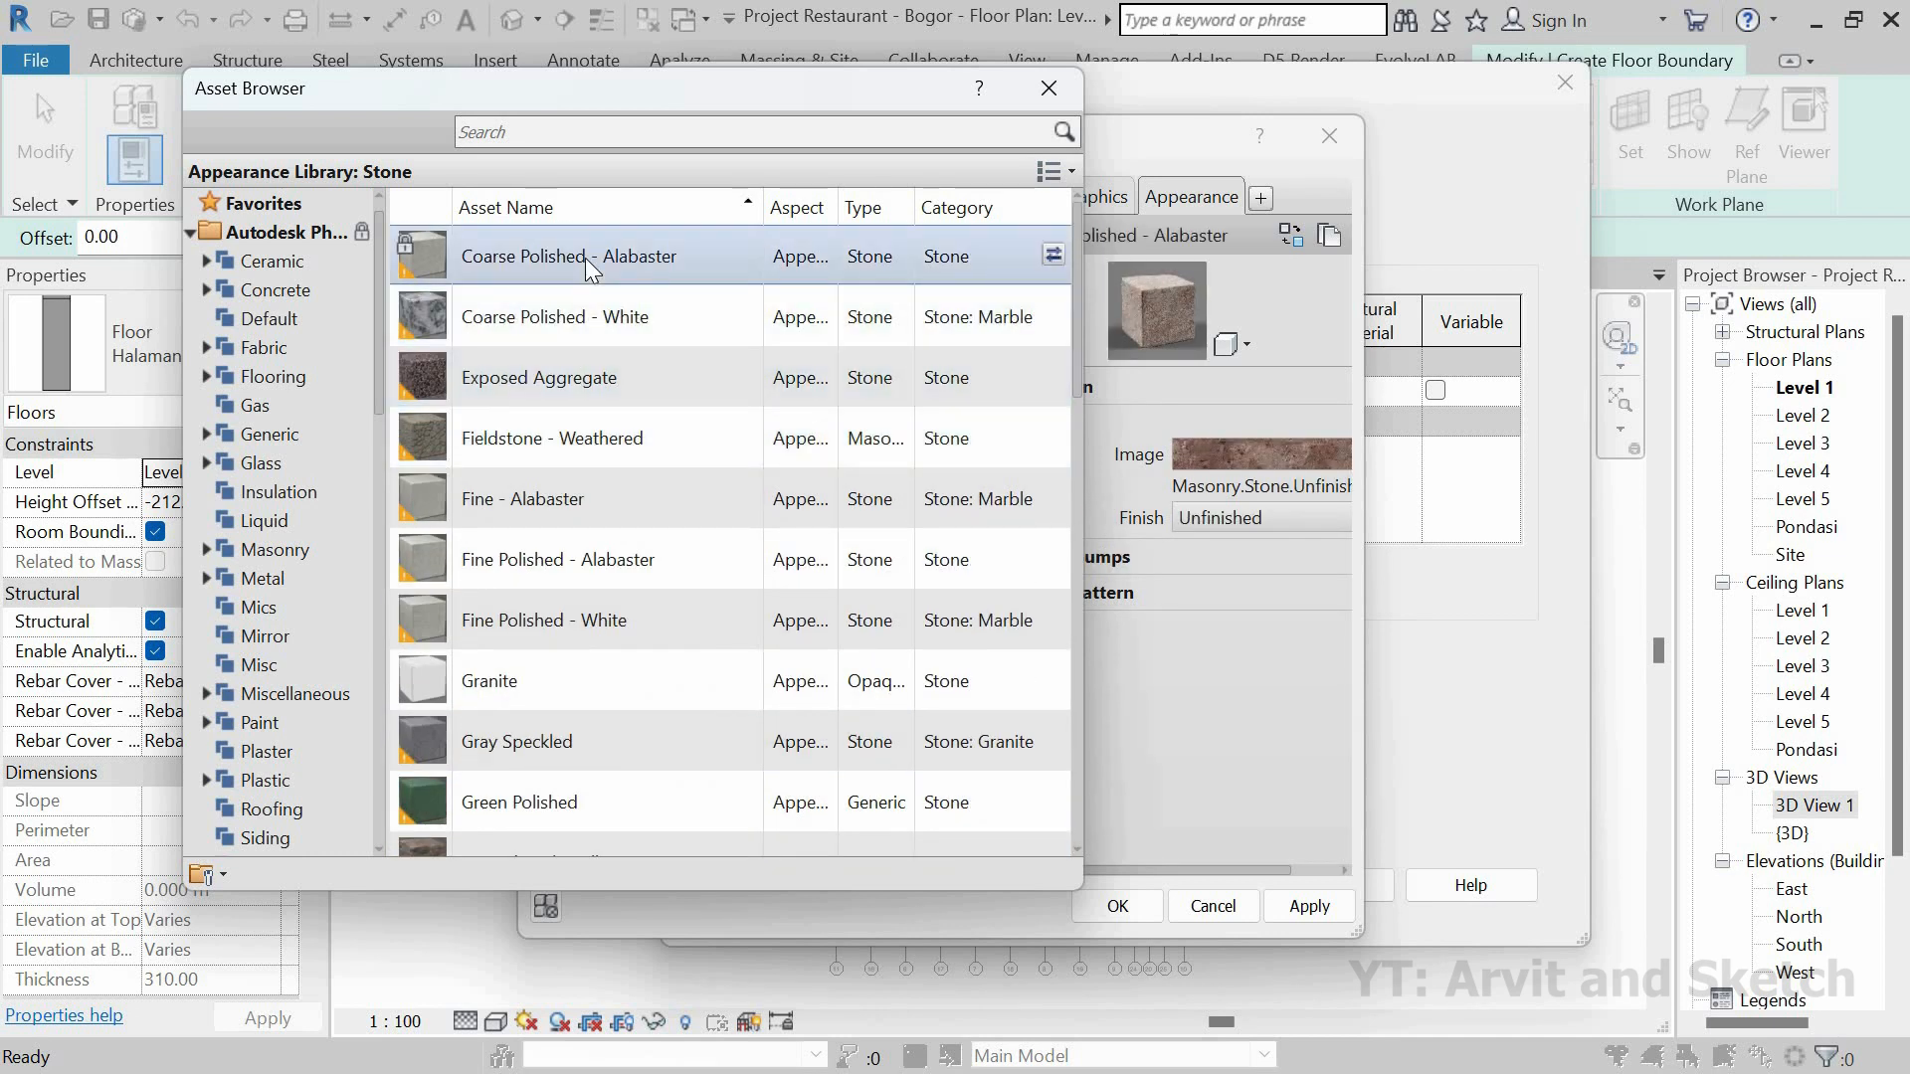
pyautogui.doubleClick(796, 438)
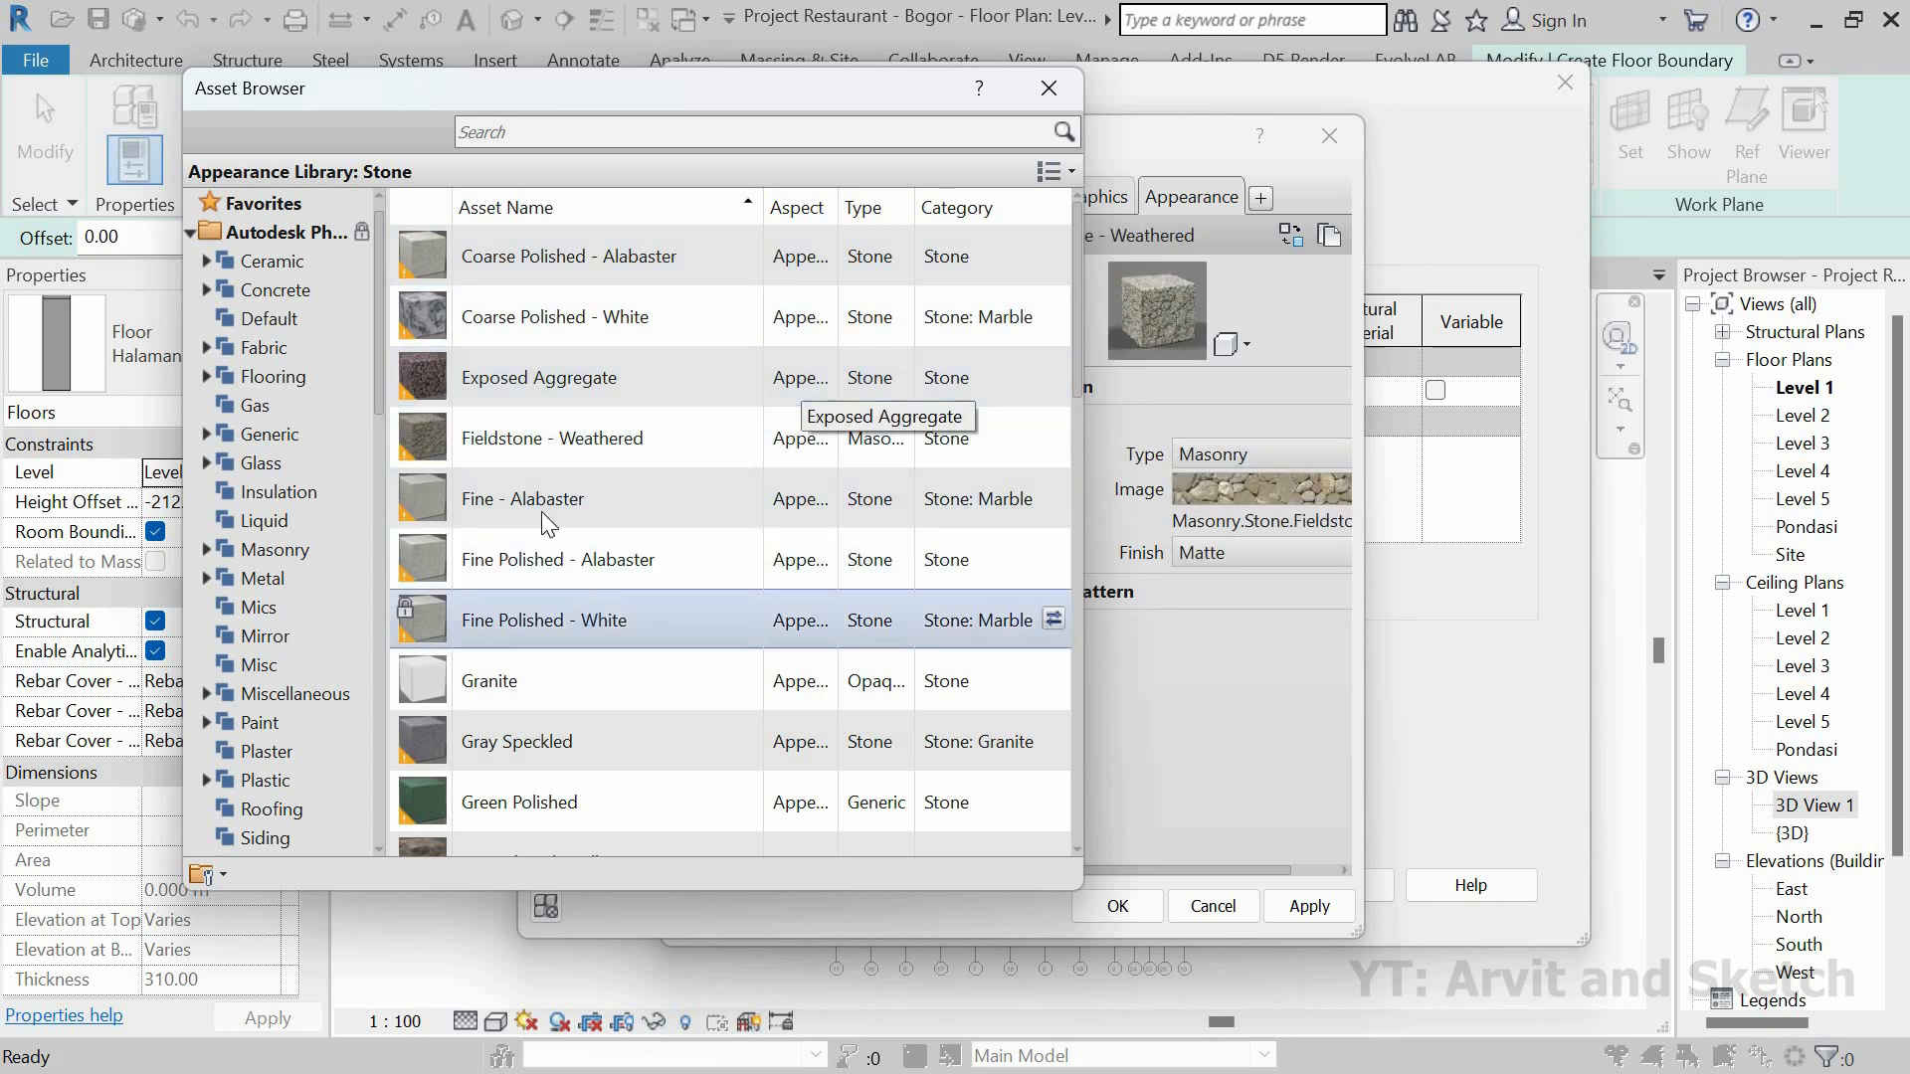
# Step: Apply the Exposed Aggregate stone appearance to the Parkiran Kendaraan material
pyautogui.doubleClick(527, 380)
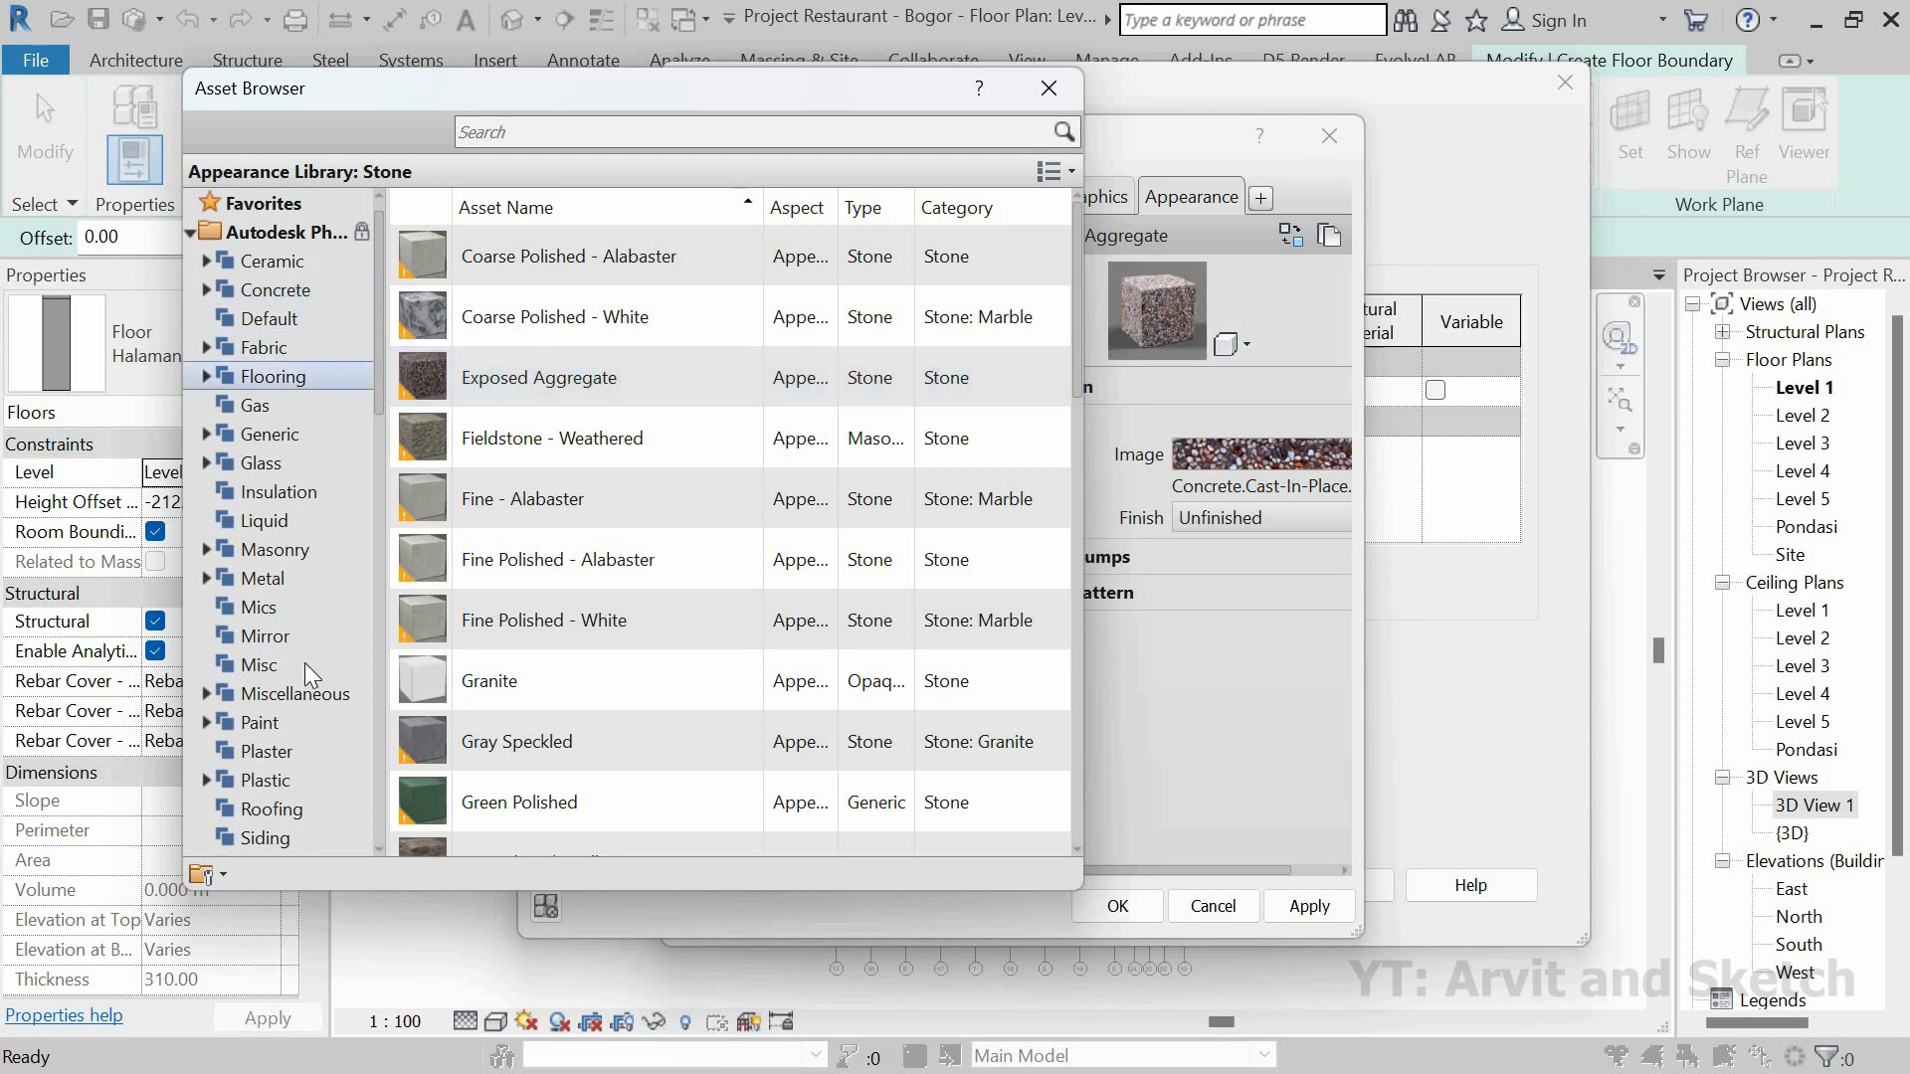
pyautogui.moveTo(924, 90); pyautogui.dragTo(1072, 111)
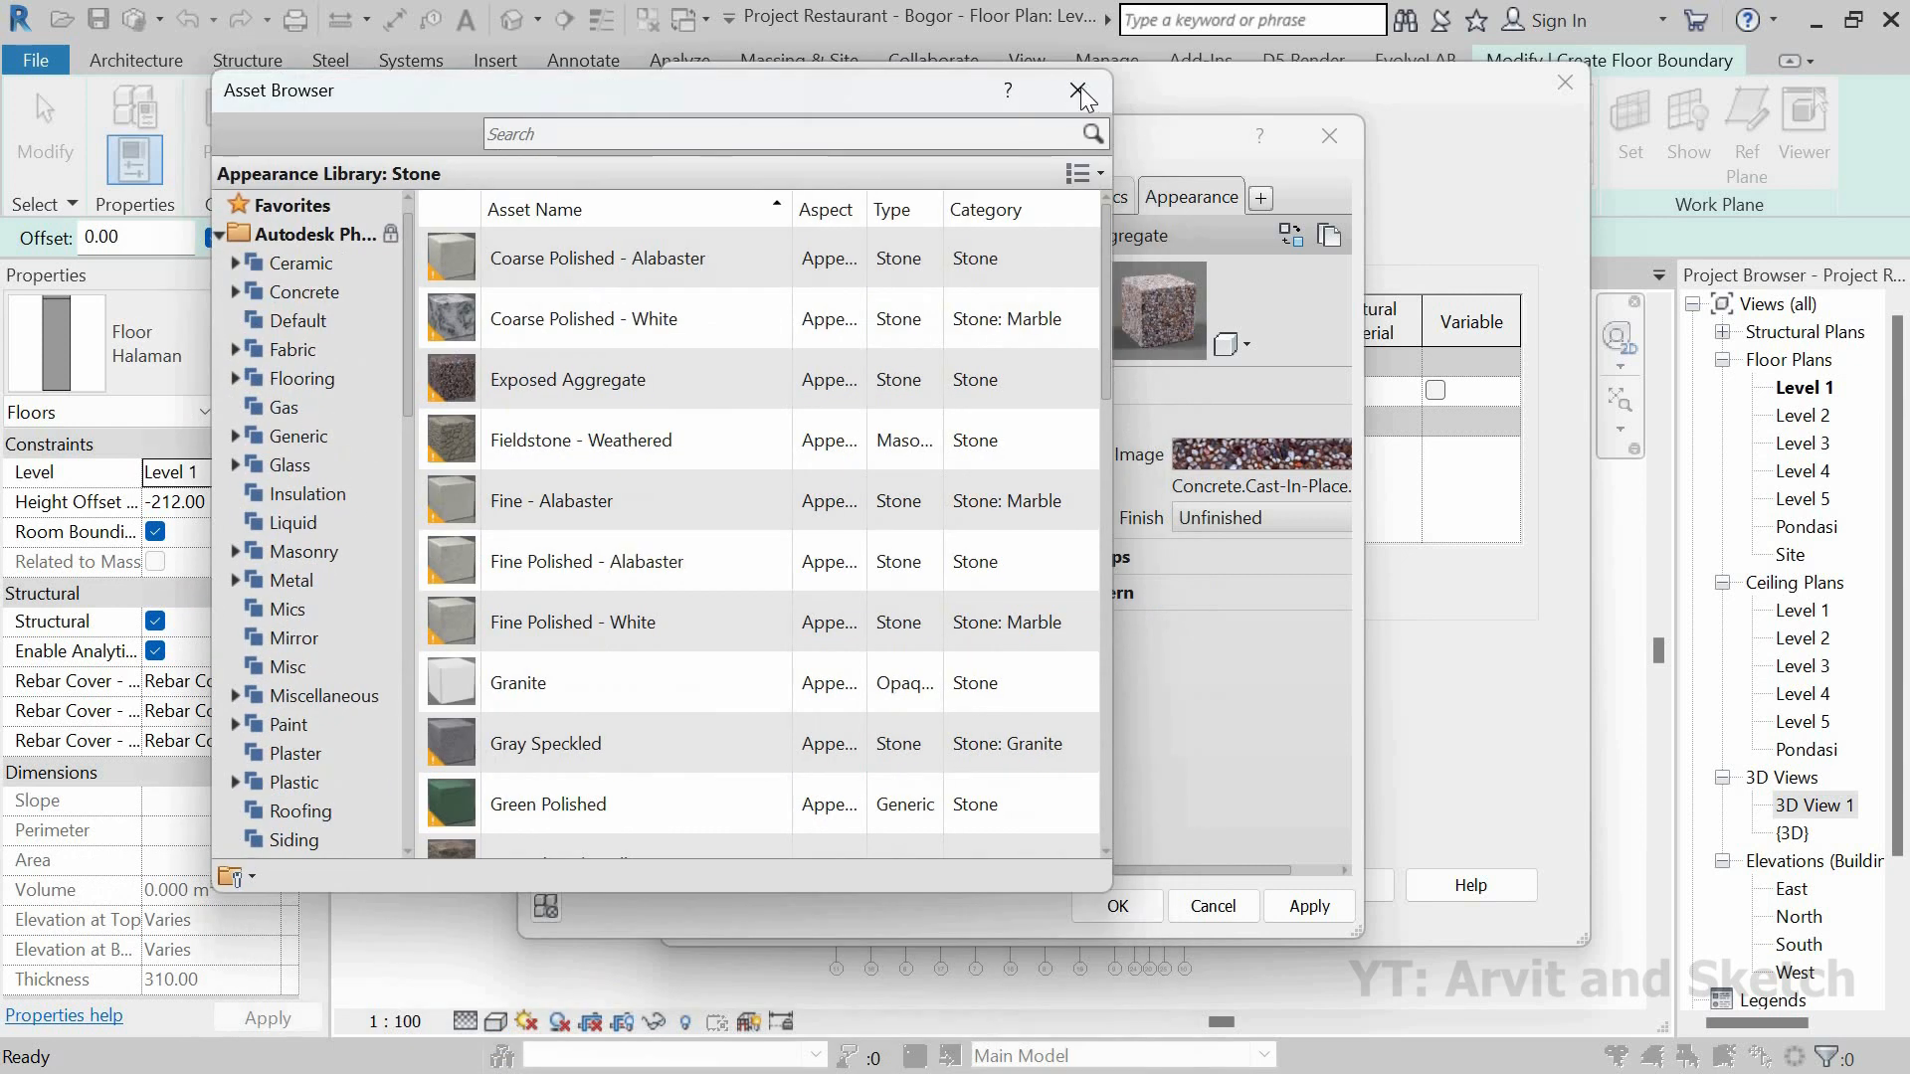
# Step: Search the appearance assets for "aspha" to replace the Parkiran Kendaraan material's stone appearance
pyautogui.click(1078, 85)
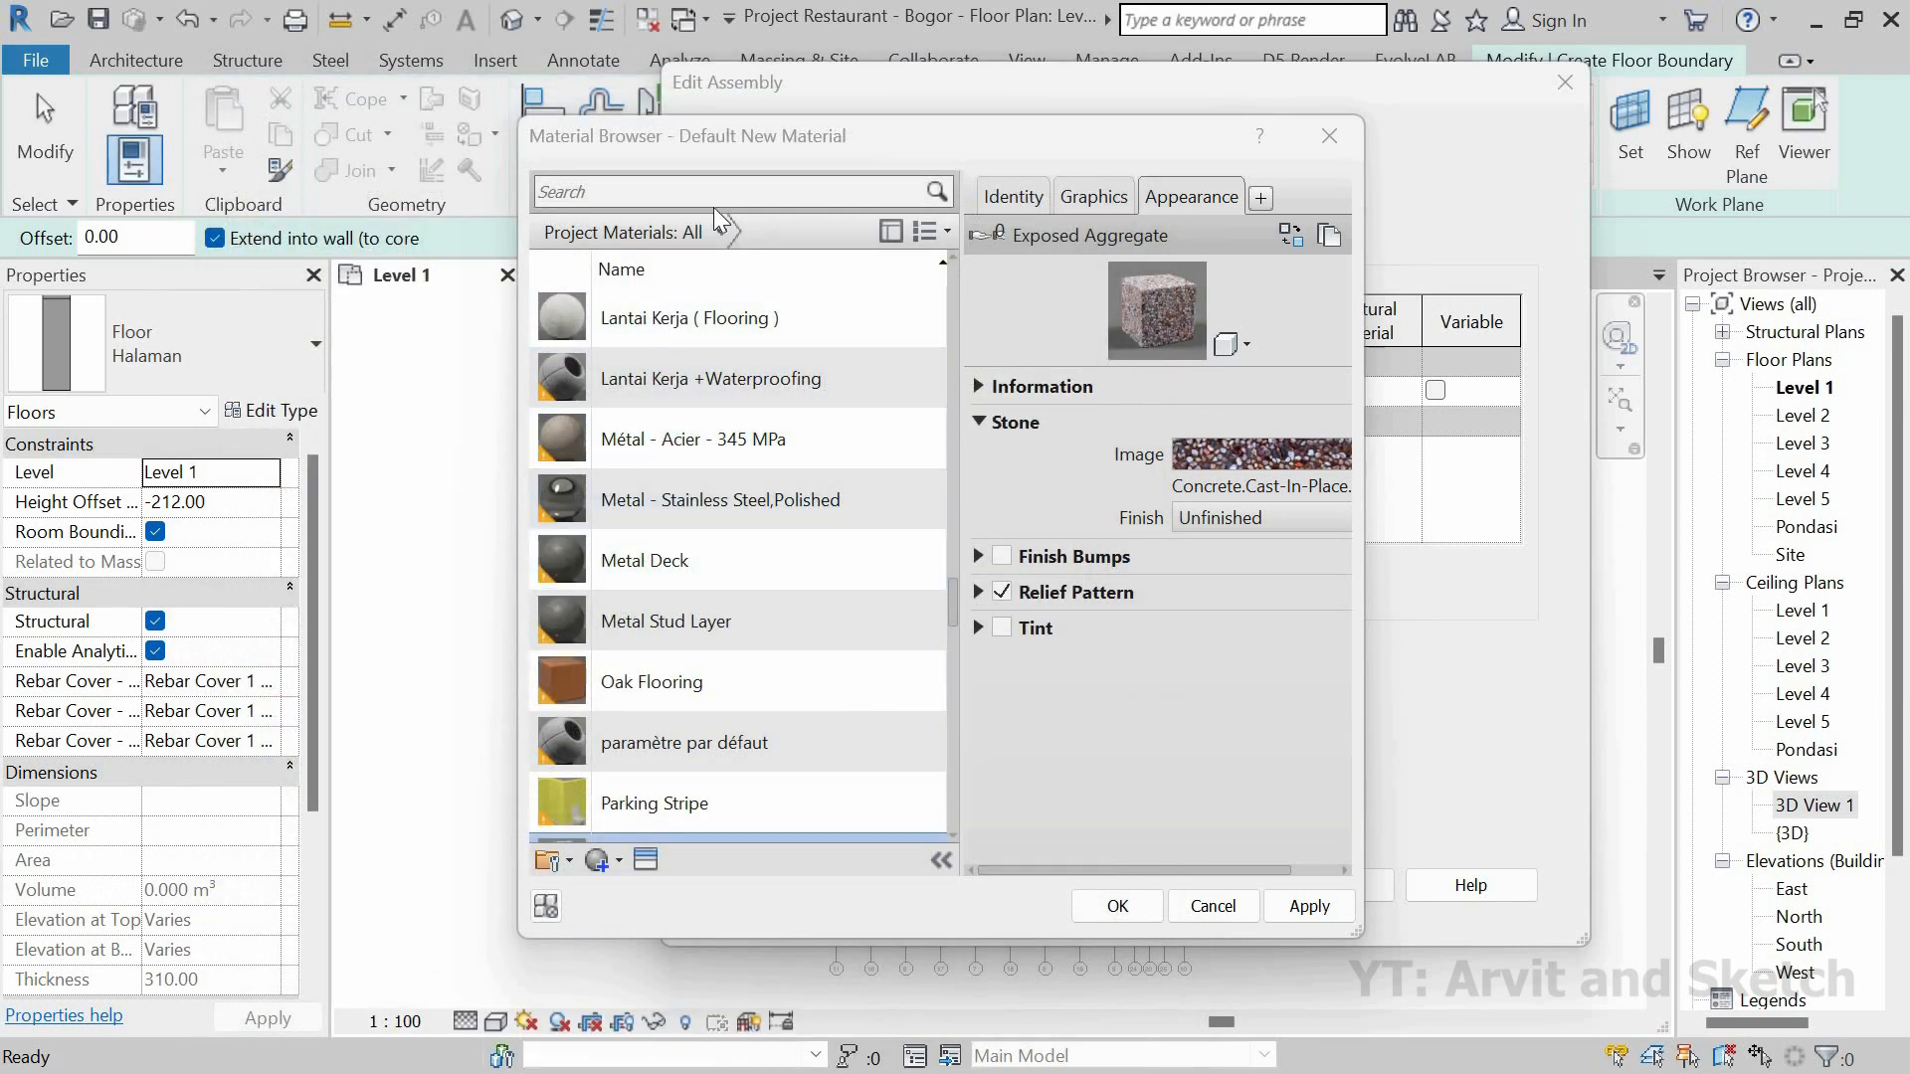
pyautogui.click(649, 862)
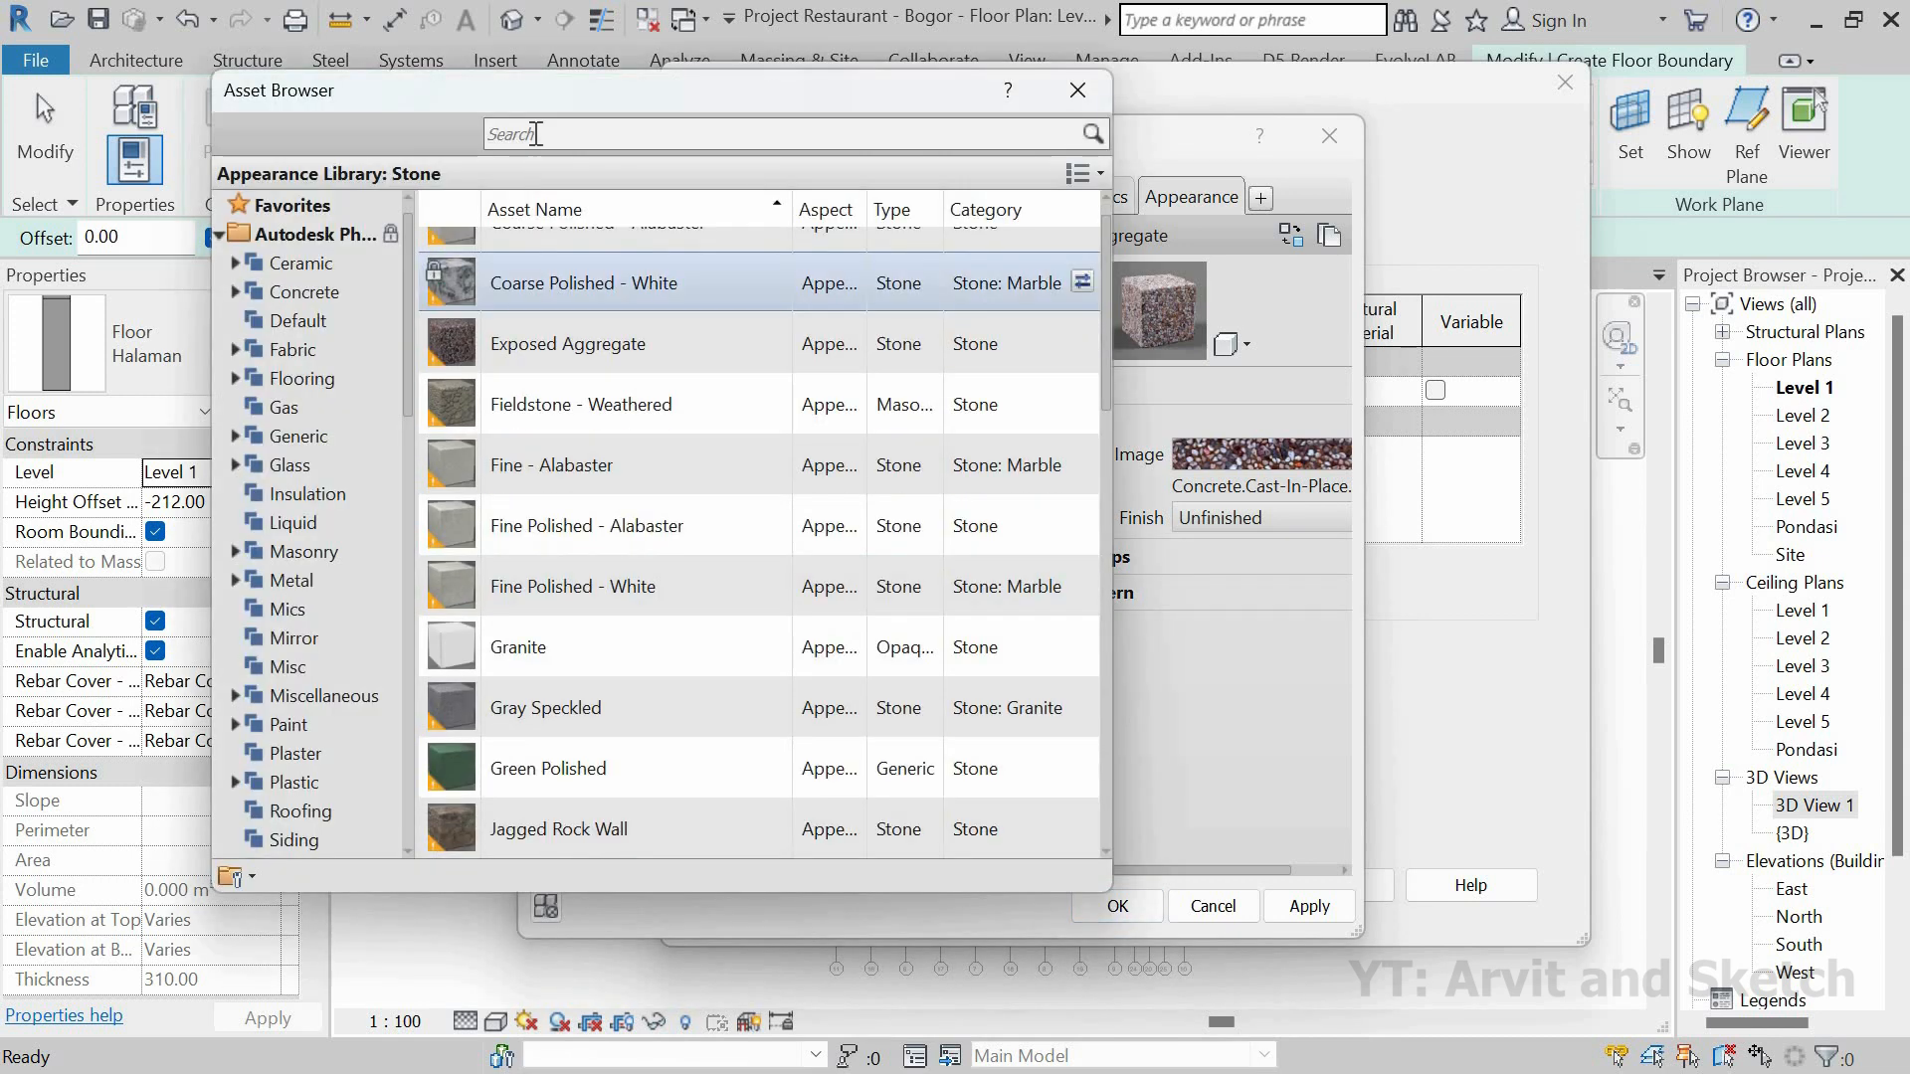
pyautogui.click(536, 134)
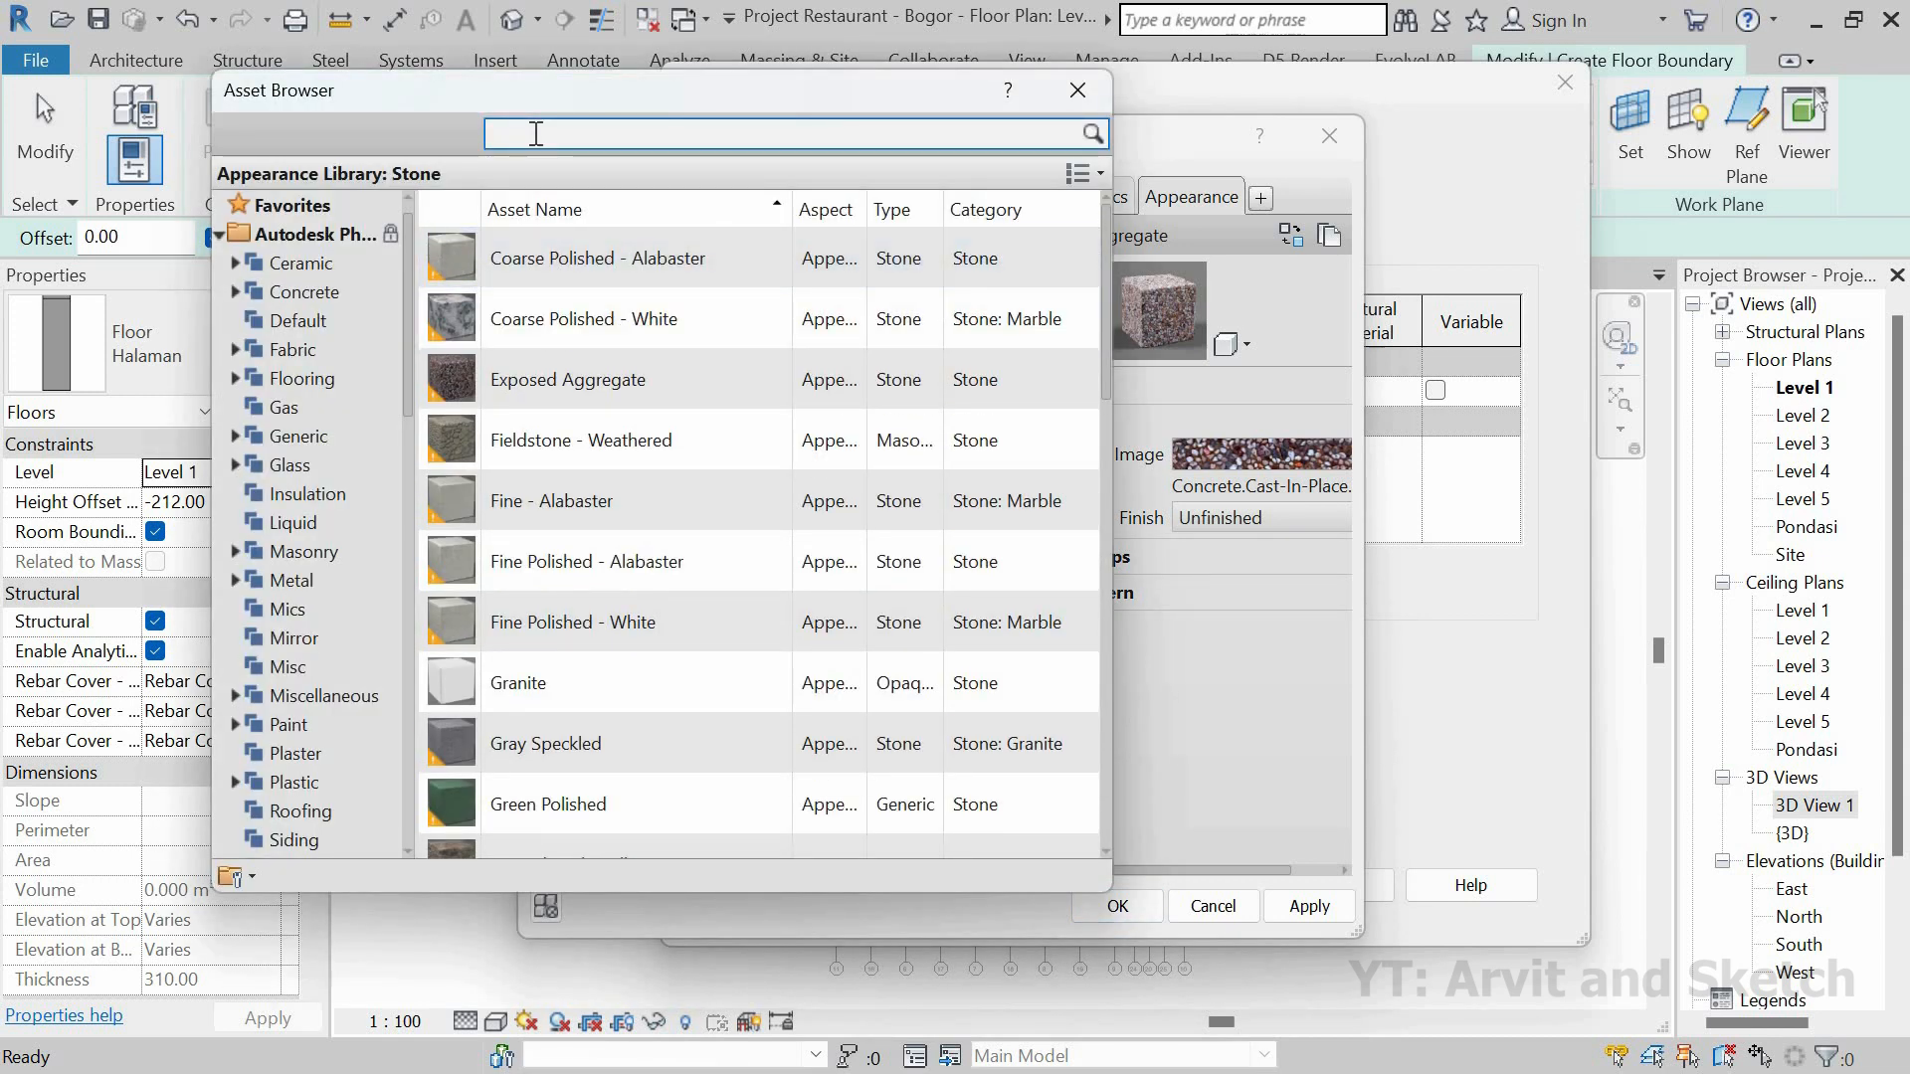
pyautogui.write('aspha')
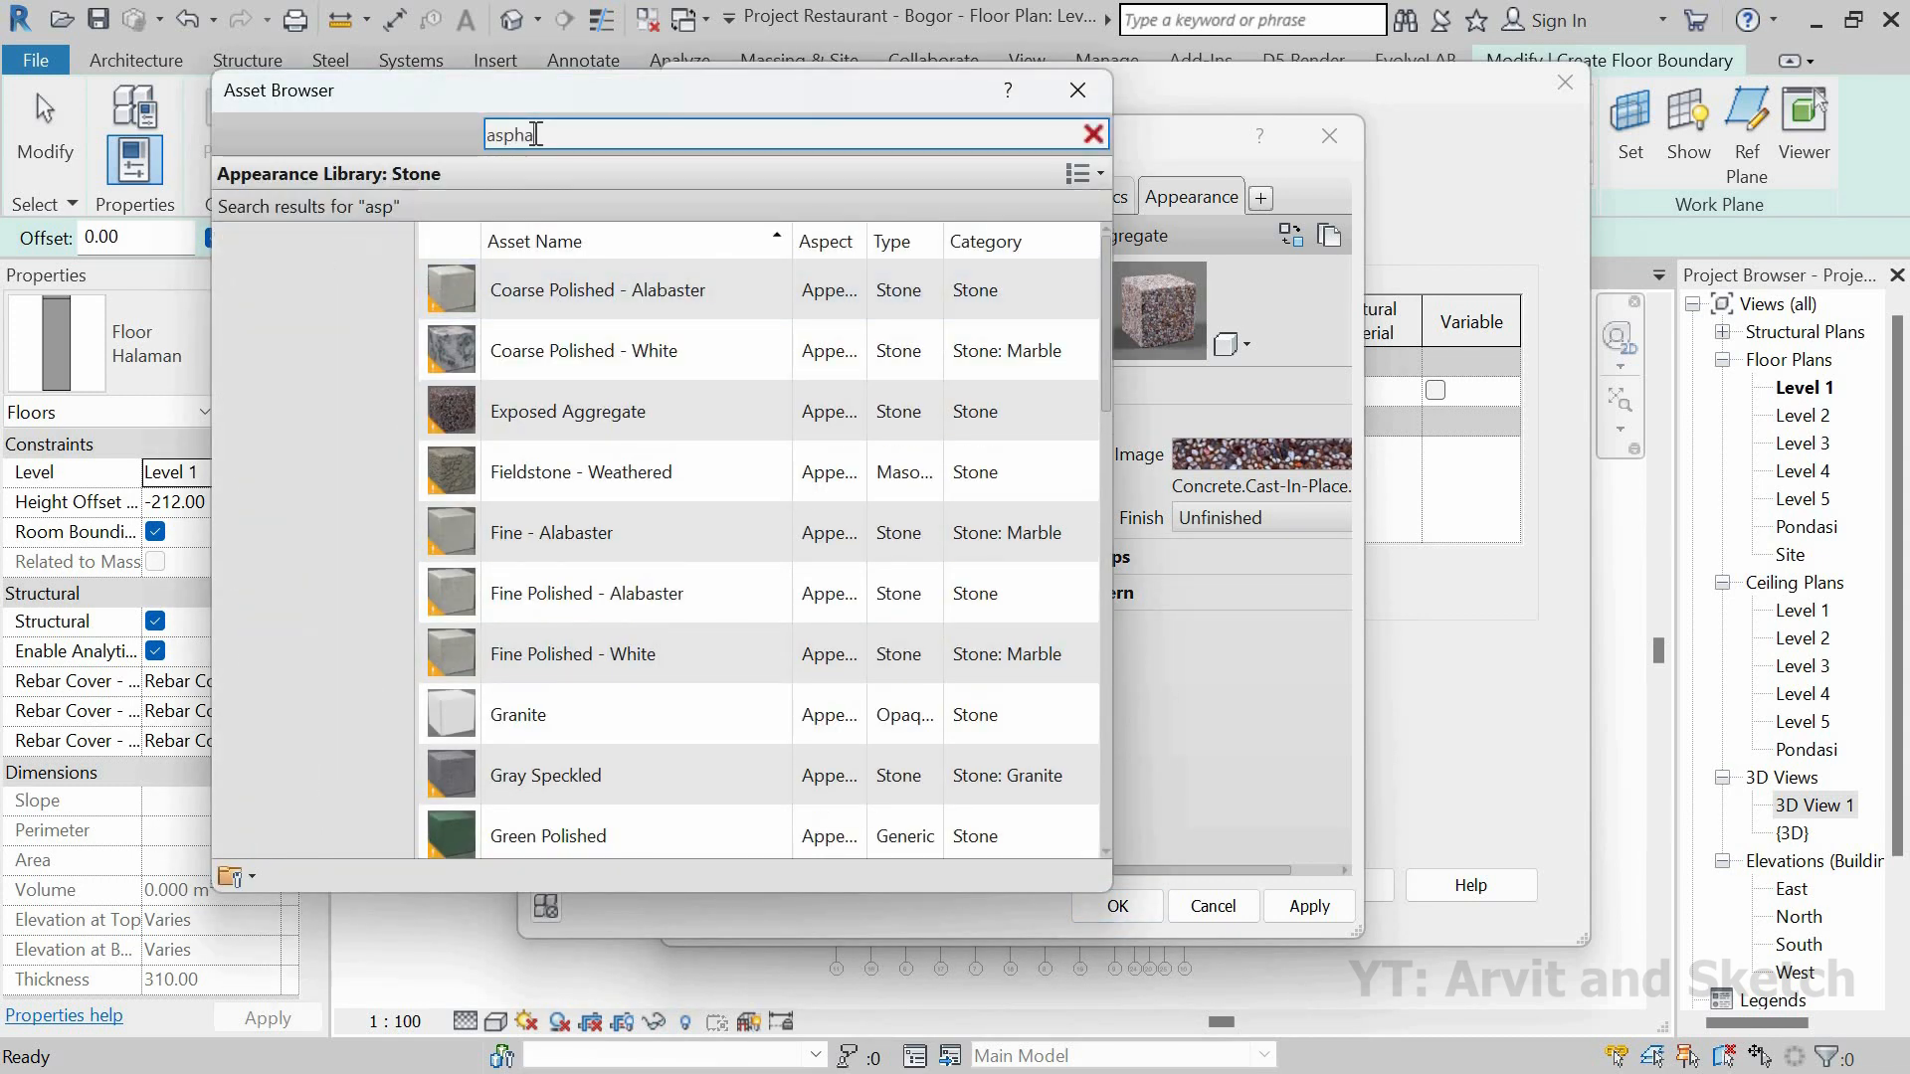
pyautogui.write('tl')
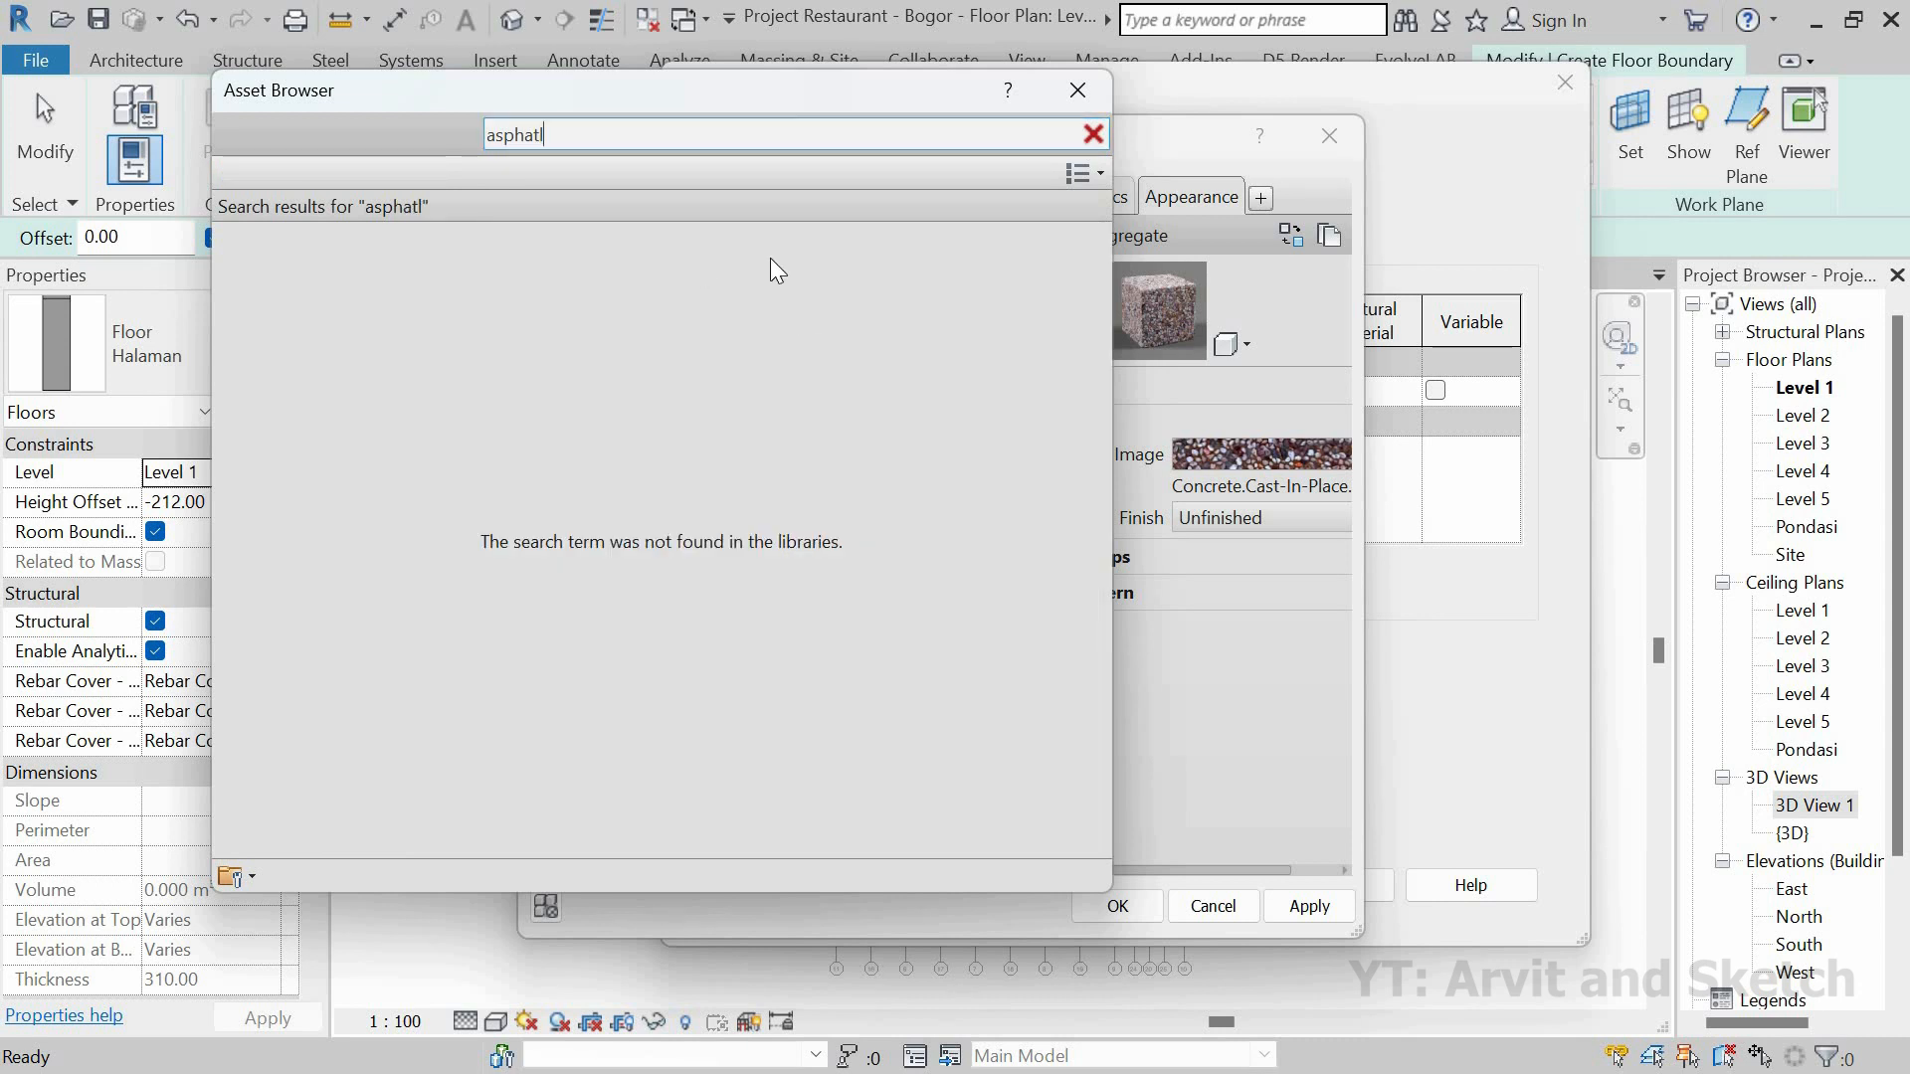
pyautogui.press('BackSpace')
pyautogui.press('BackSpace')
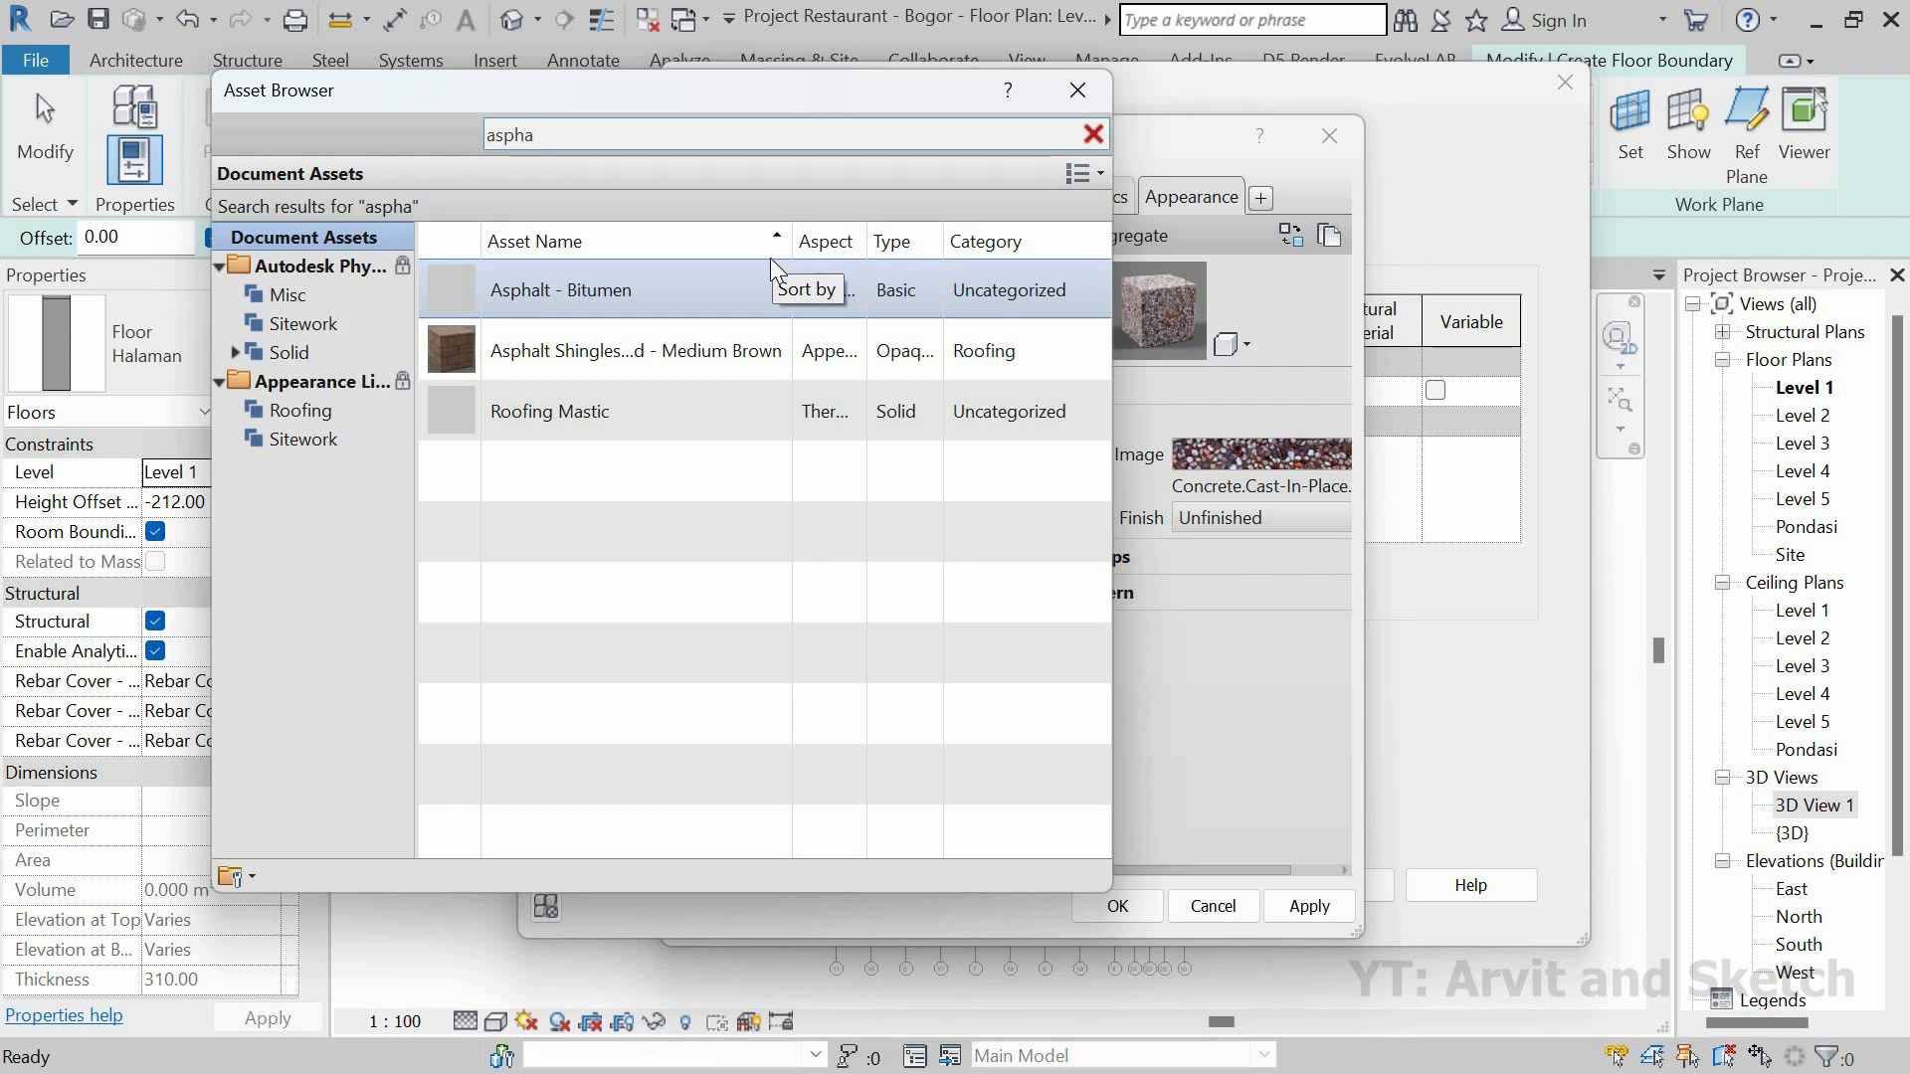
# Step: Apply the Asphalt - Light Grey appearance from the Sitework category to the Parkiran Kendaraan material and accept the material
pyautogui.click(303, 441)
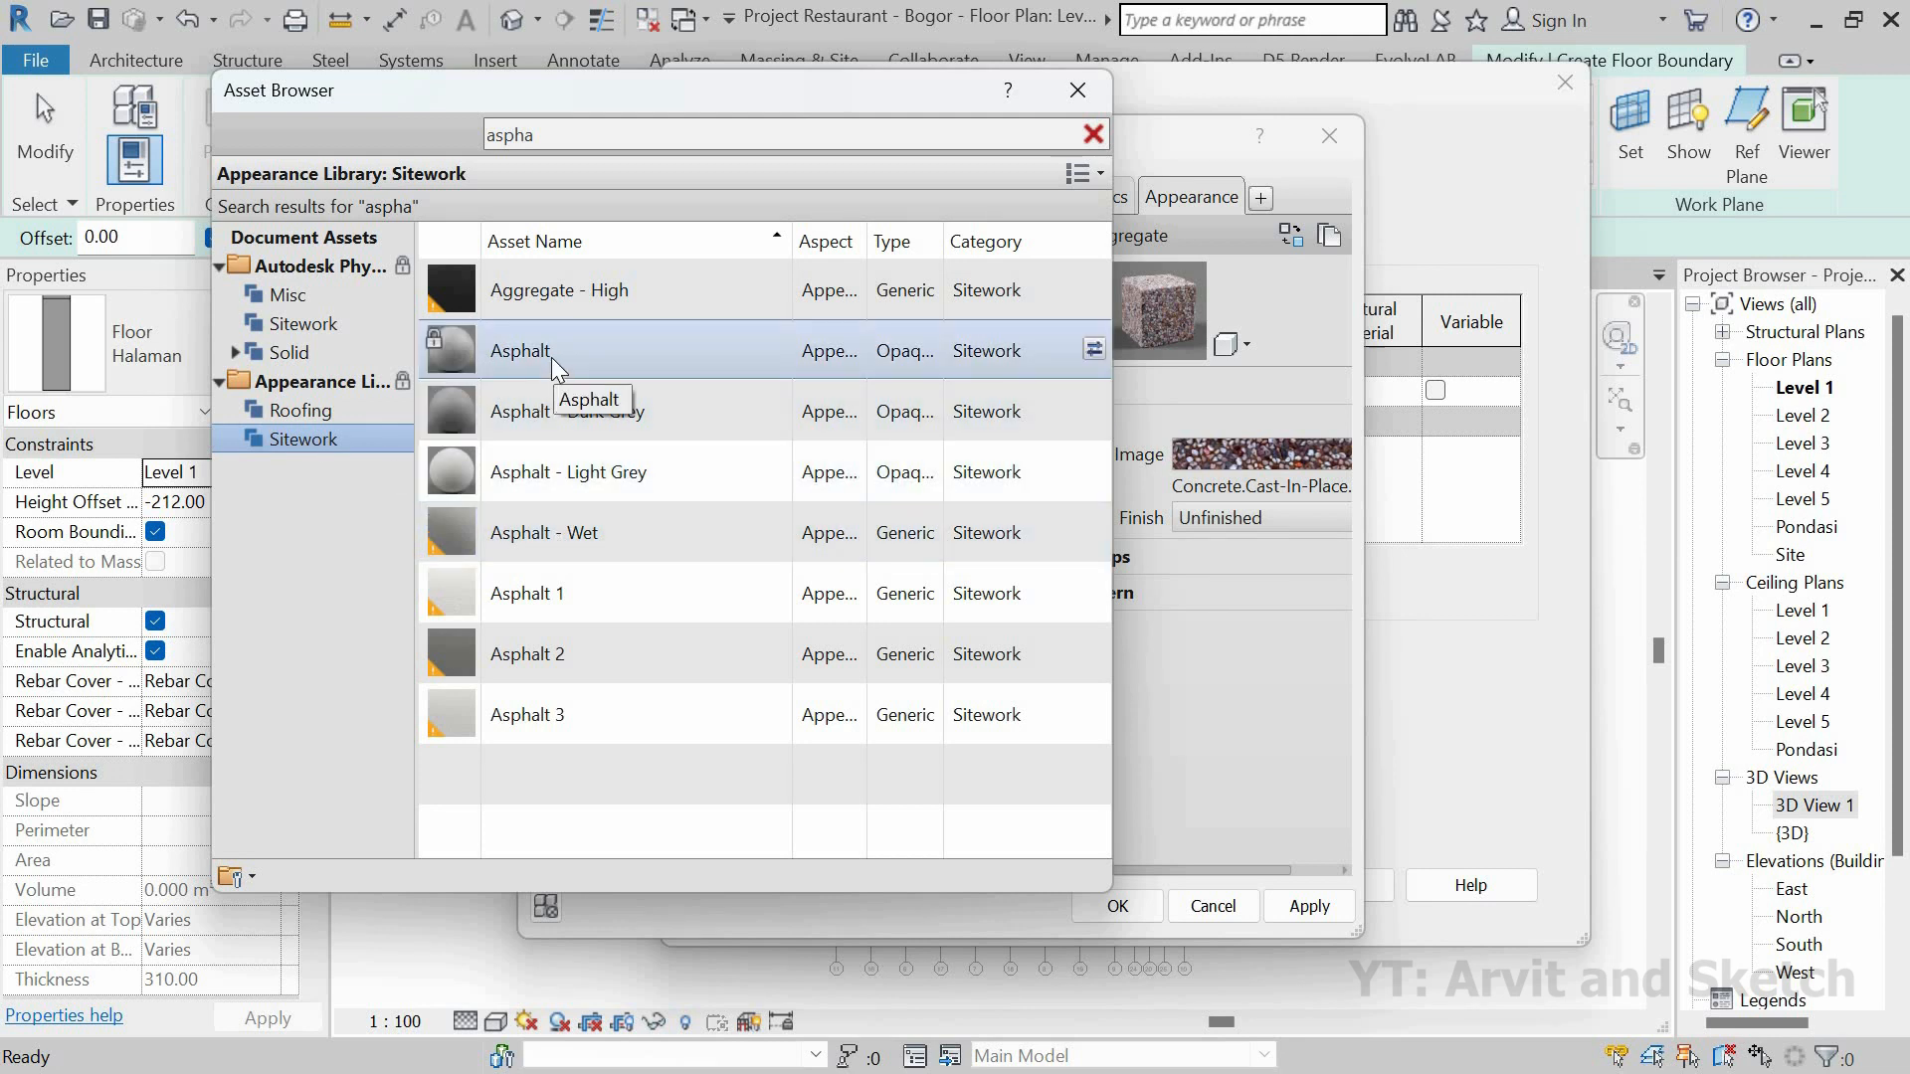
pyautogui.doubleClick(549, 473)
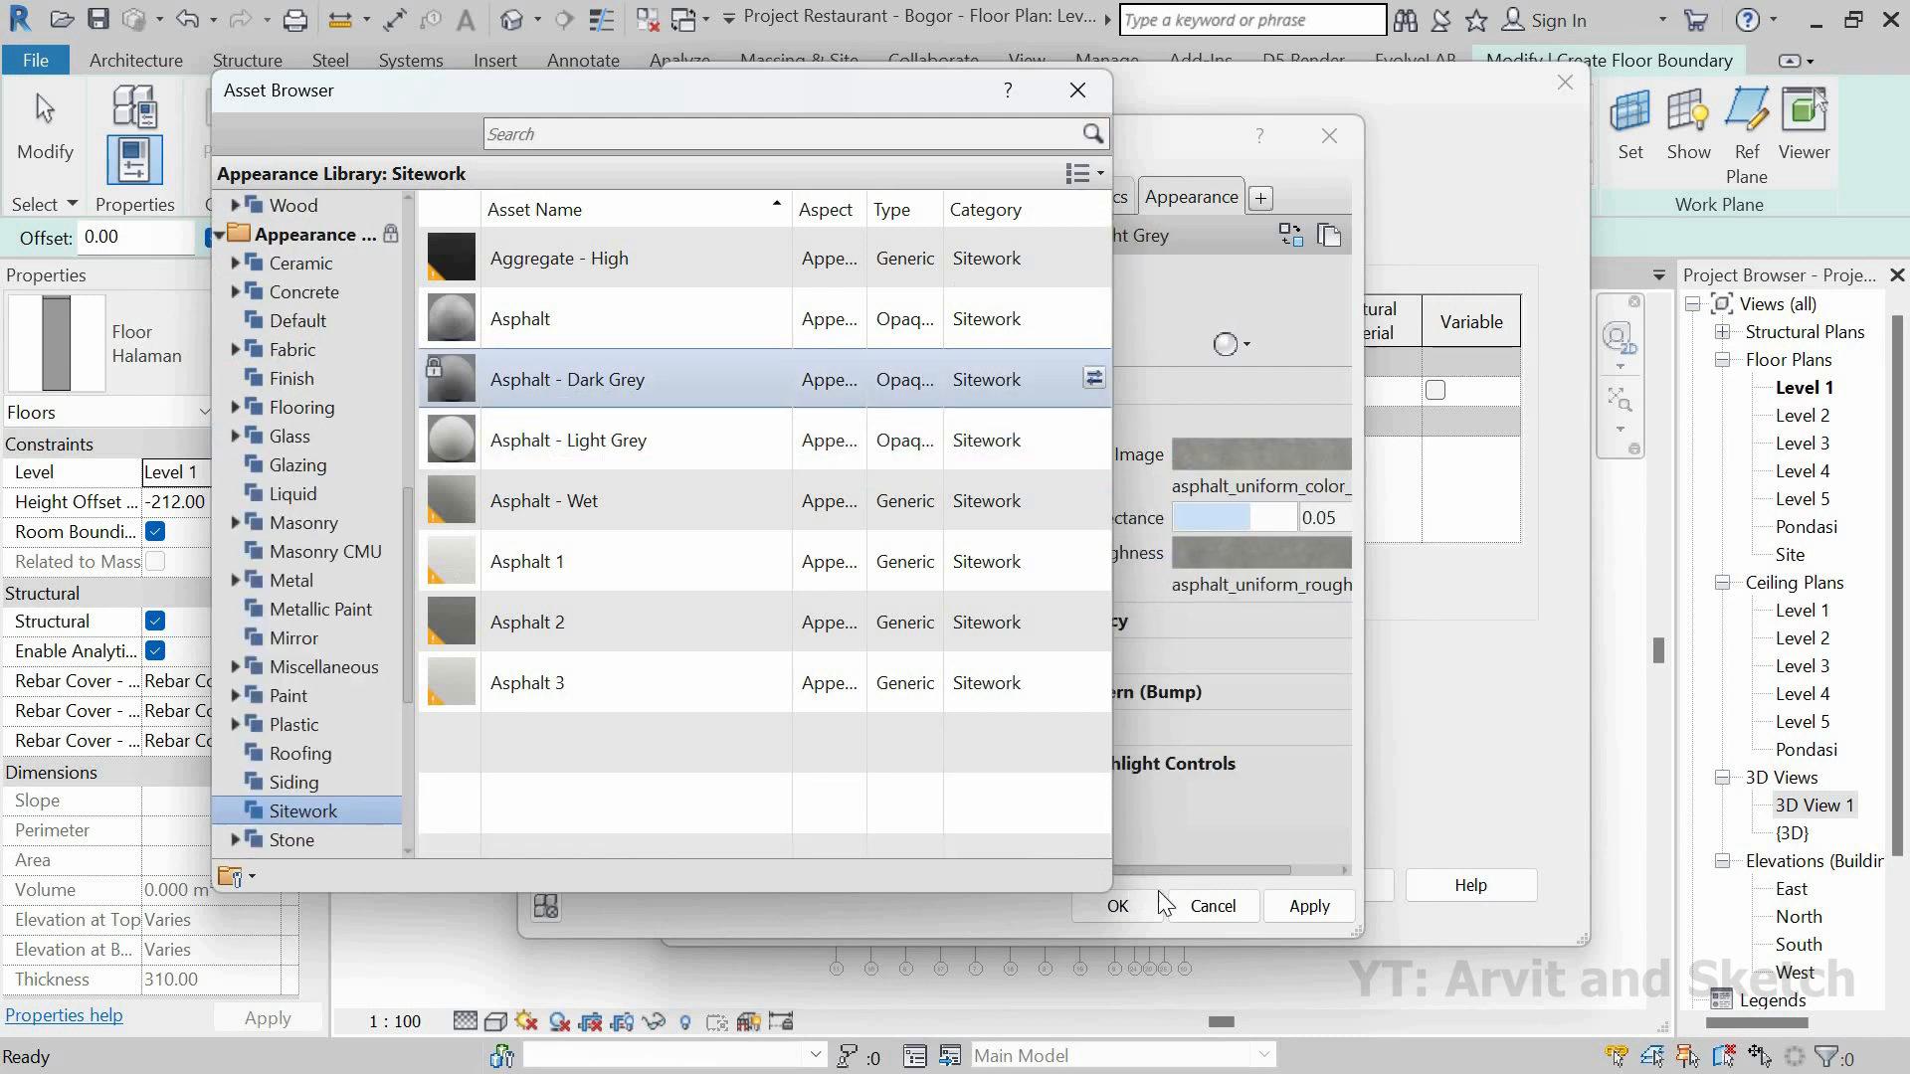
pyautogui.click(1312, 904)
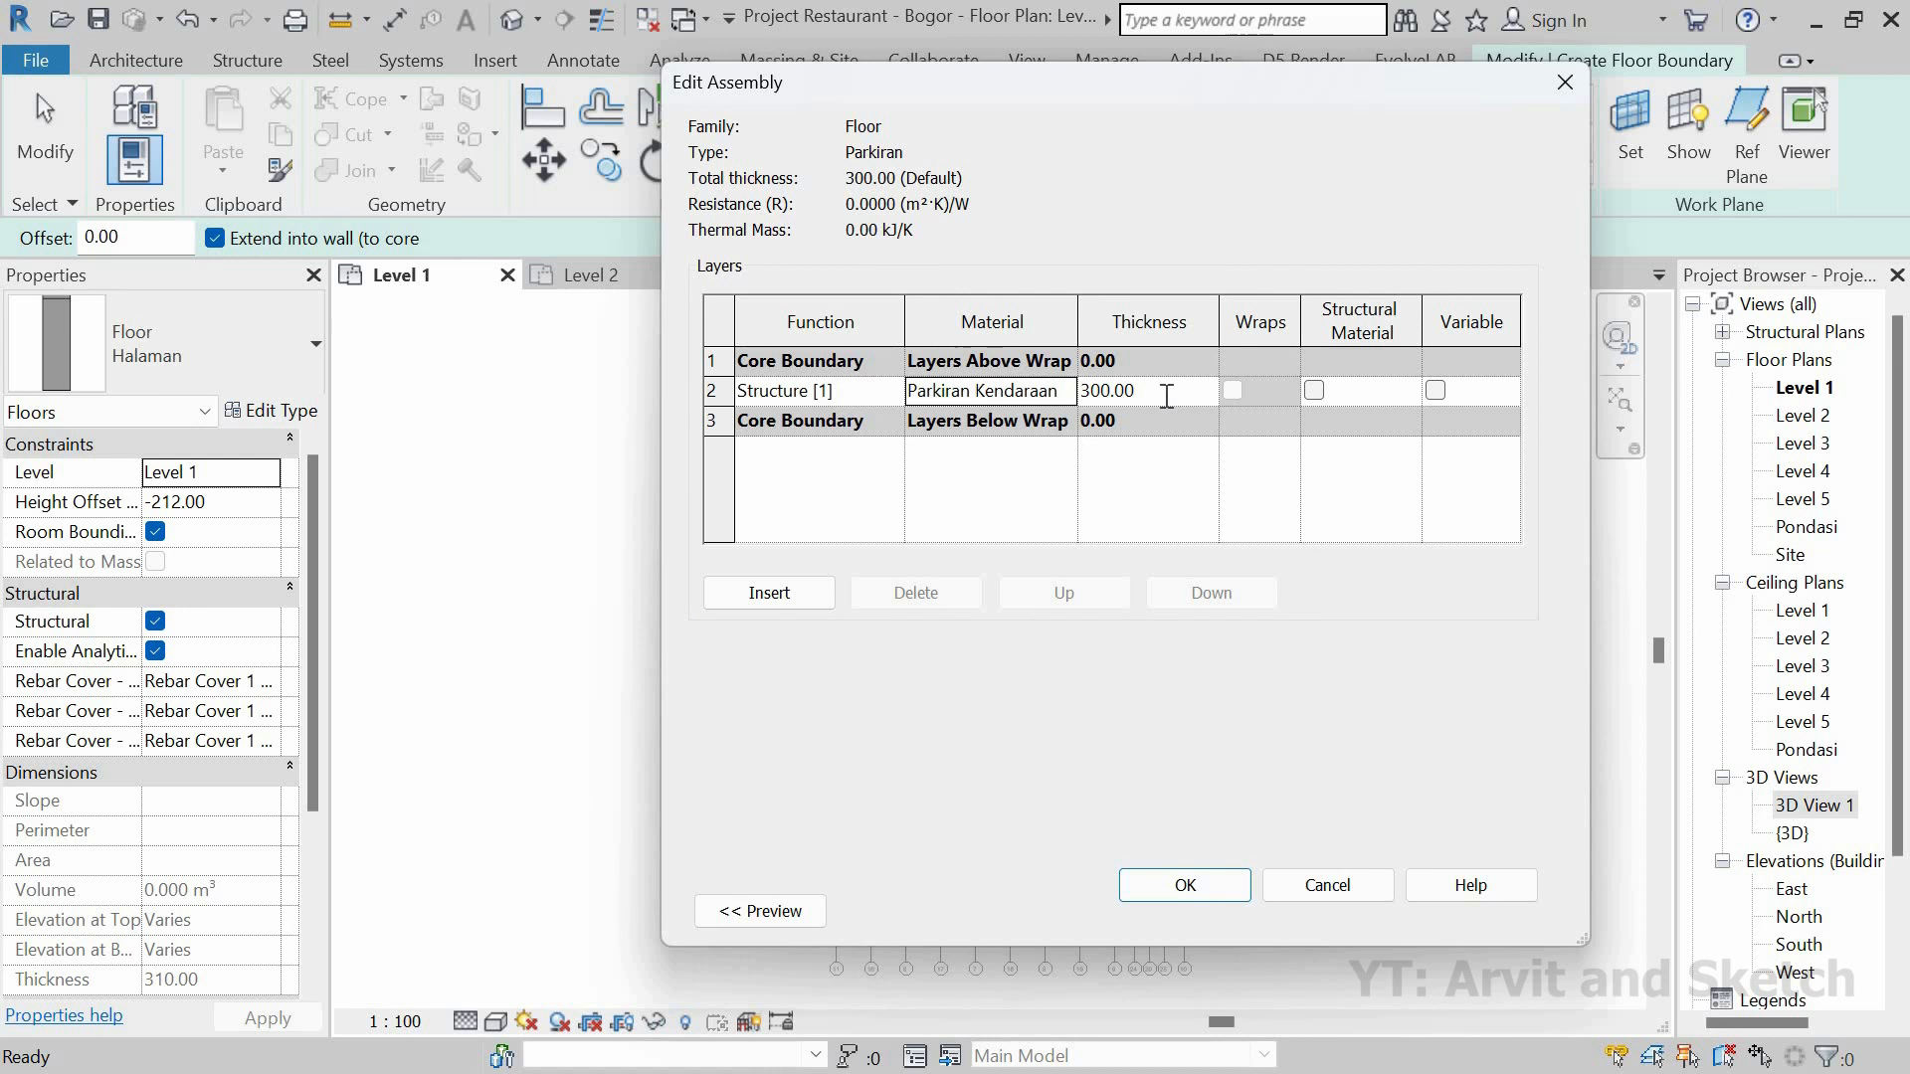
# Step: Set the Parkiran floor's structure layer thickness to 20 and accept the type's properties
pyautogui.click(1167, 396)
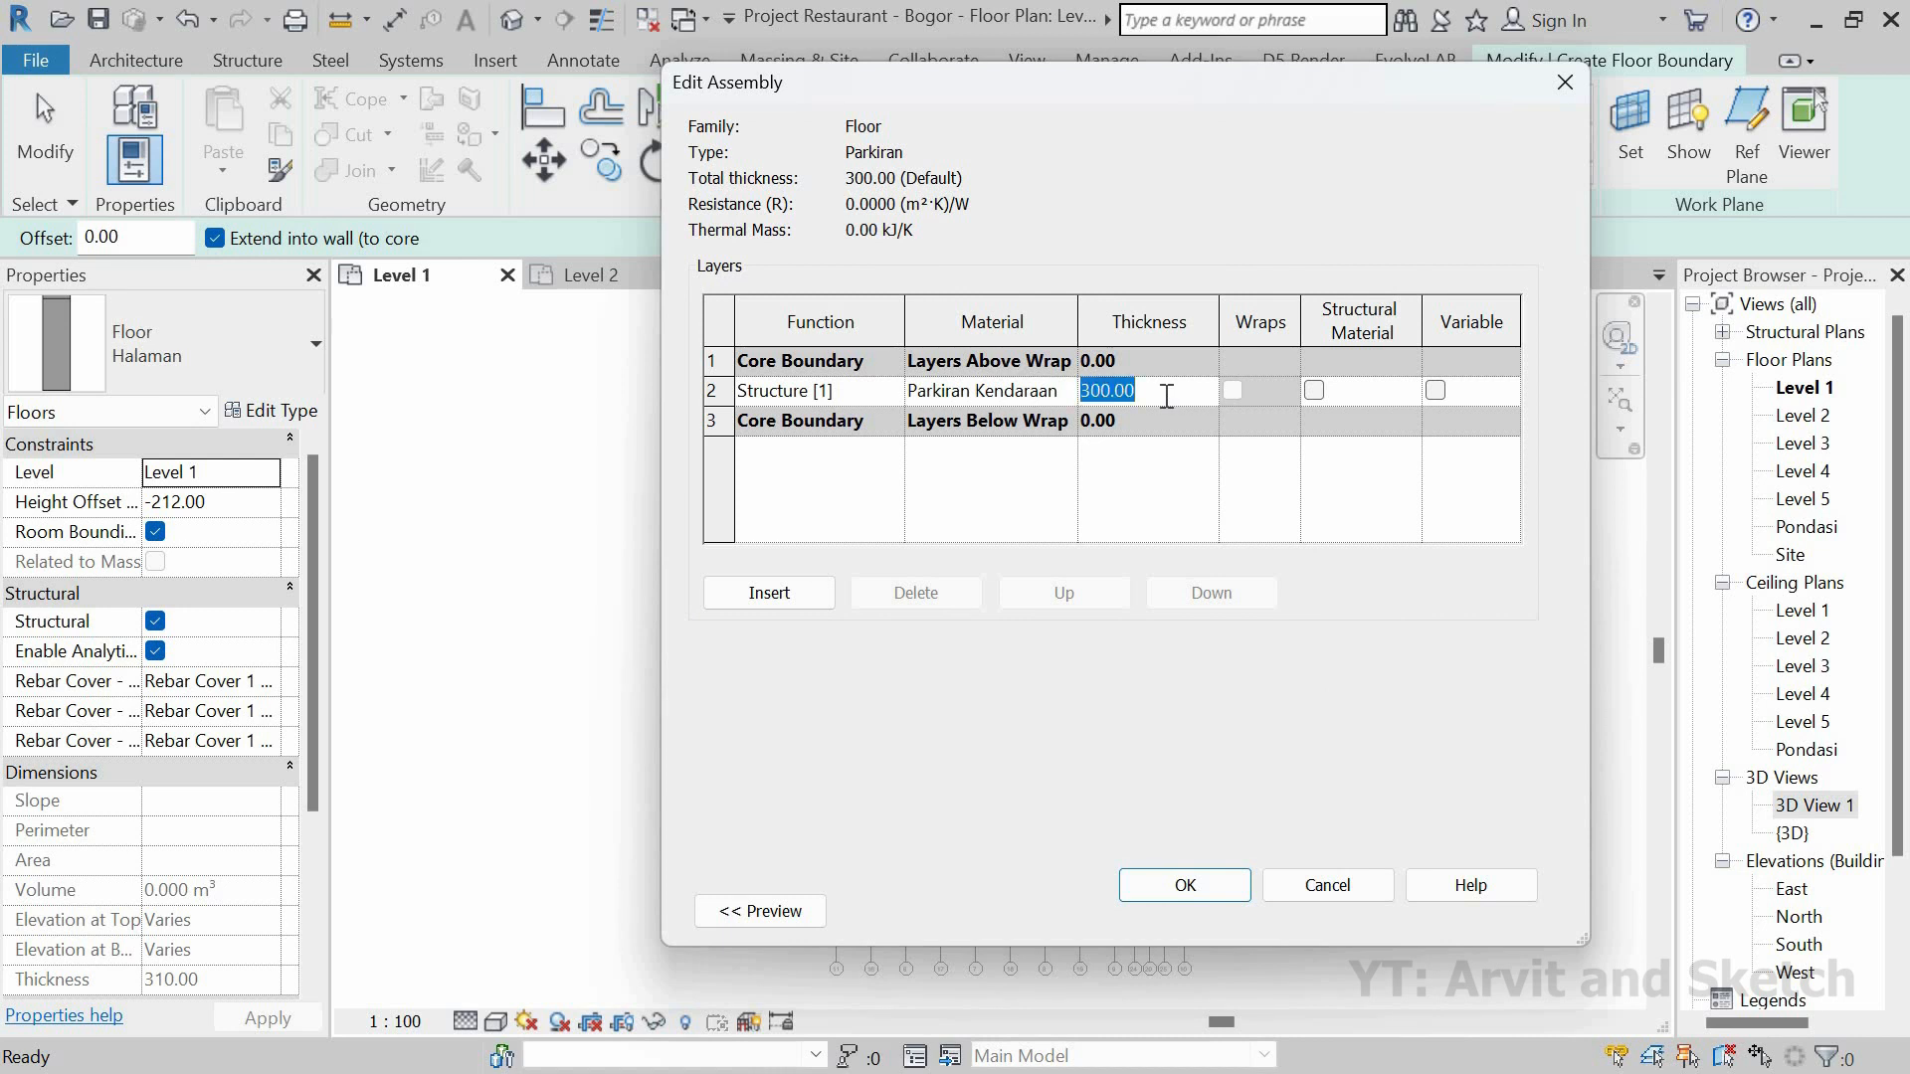
pyautogui.write('20')
pyautogui.click(1203, 881)
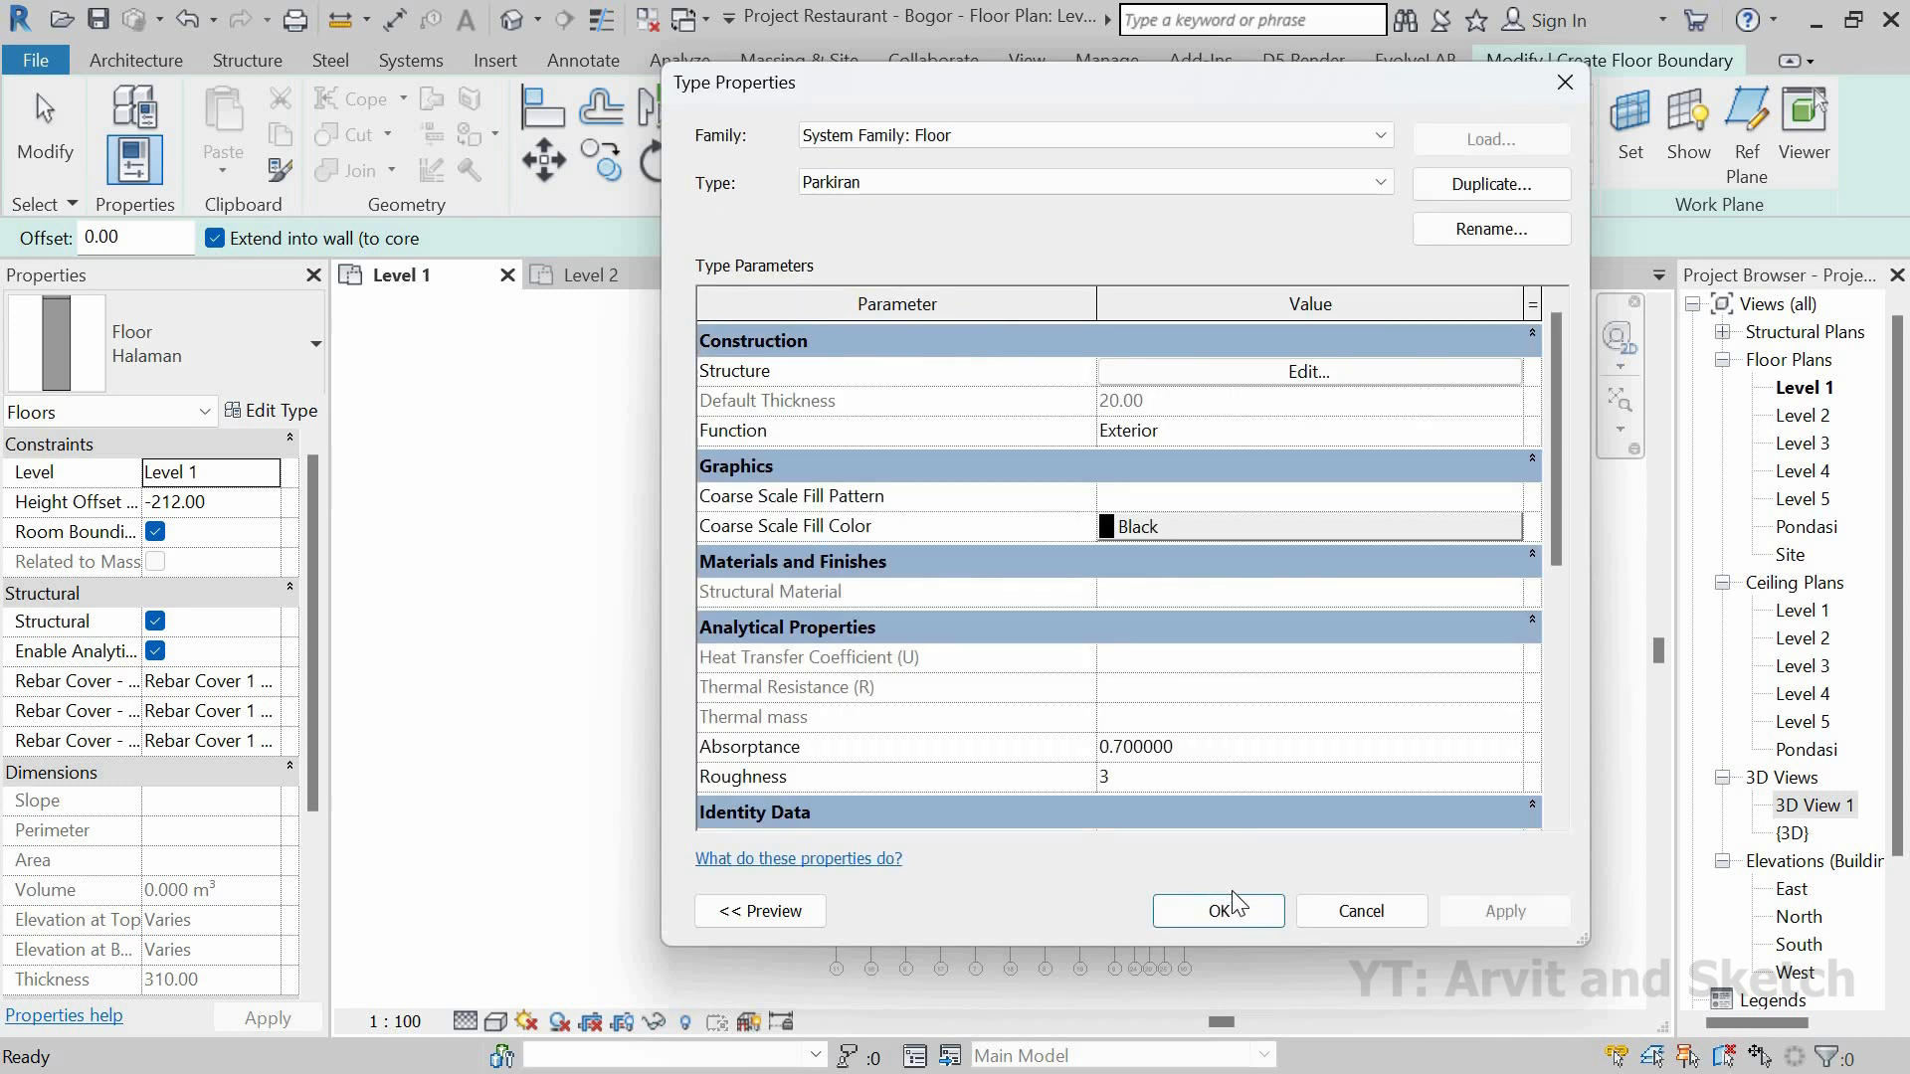
pyautogui.click(1220, 910)
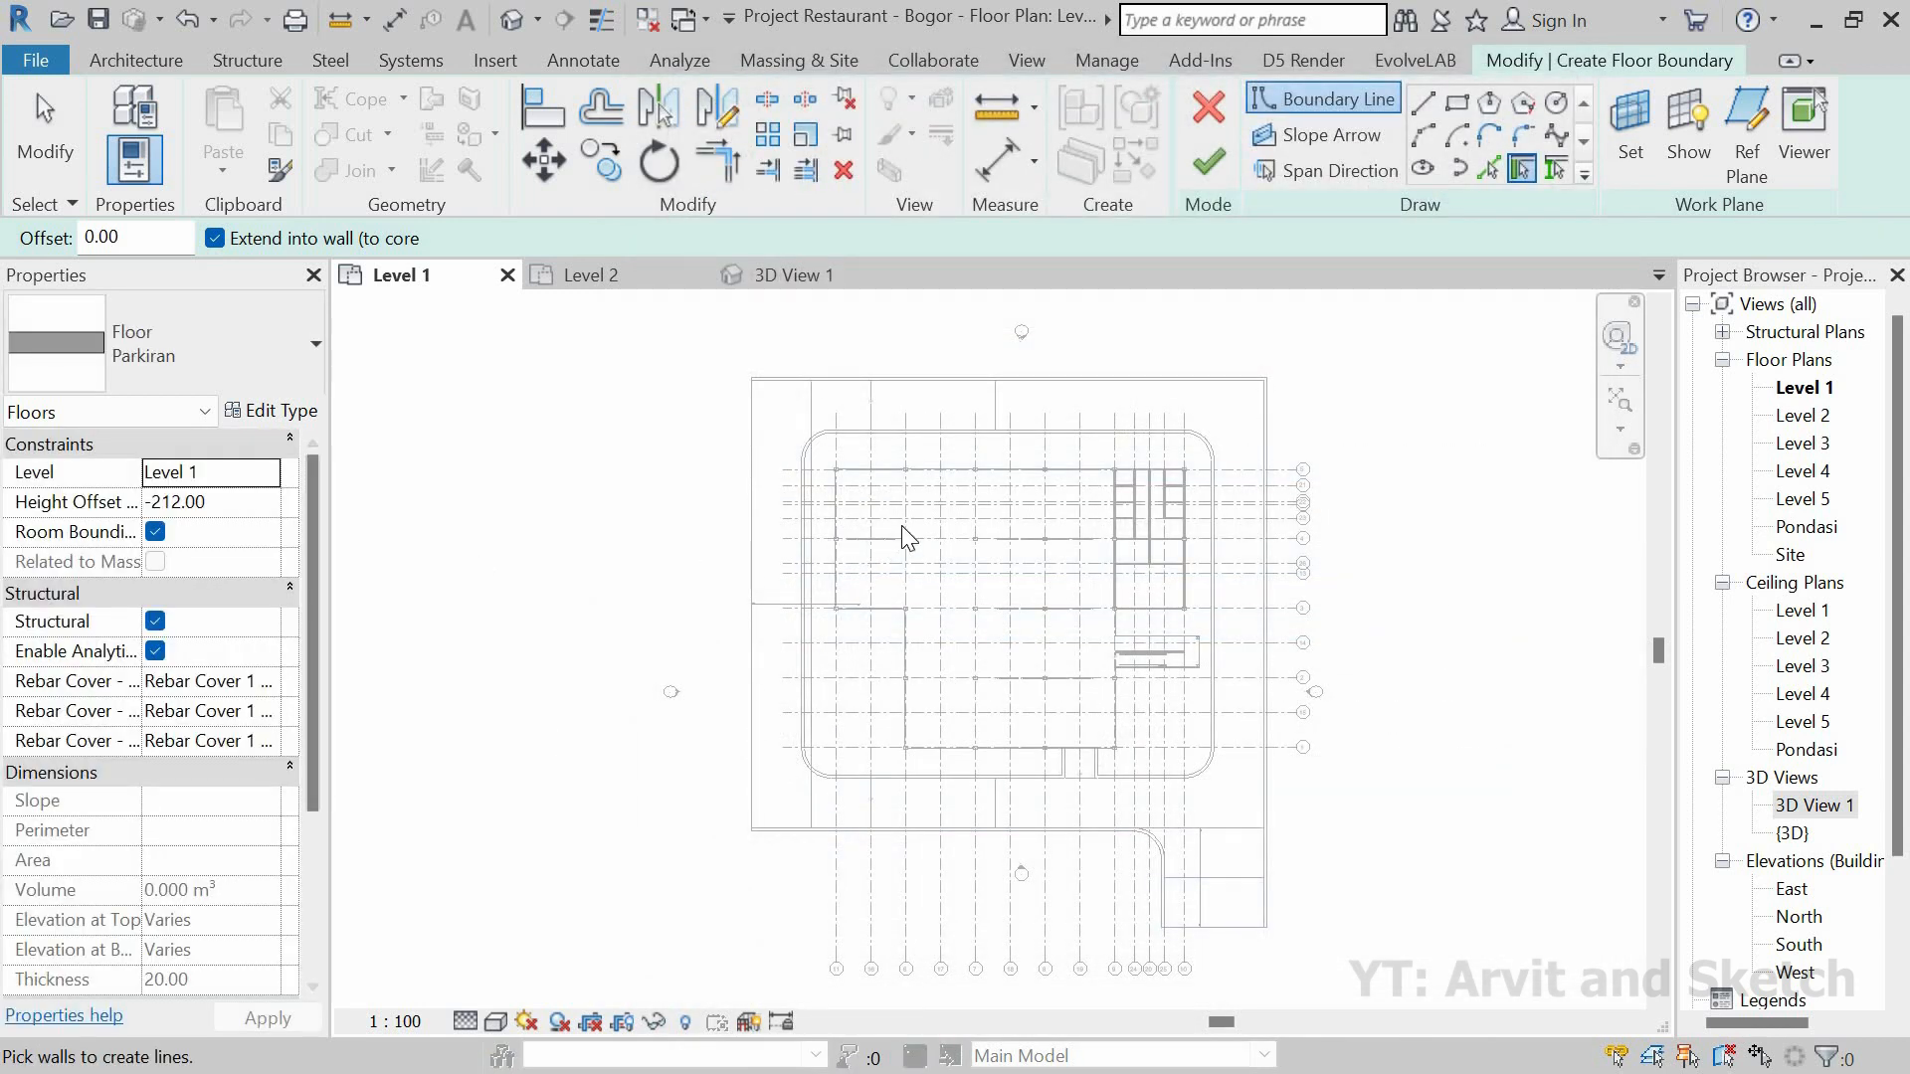
# Step: Draw the first floor boundary line 1000 long, straight outward from the retaining wall's corner at the plan's upper left
pyautogui.scroll(2, 887, 480)
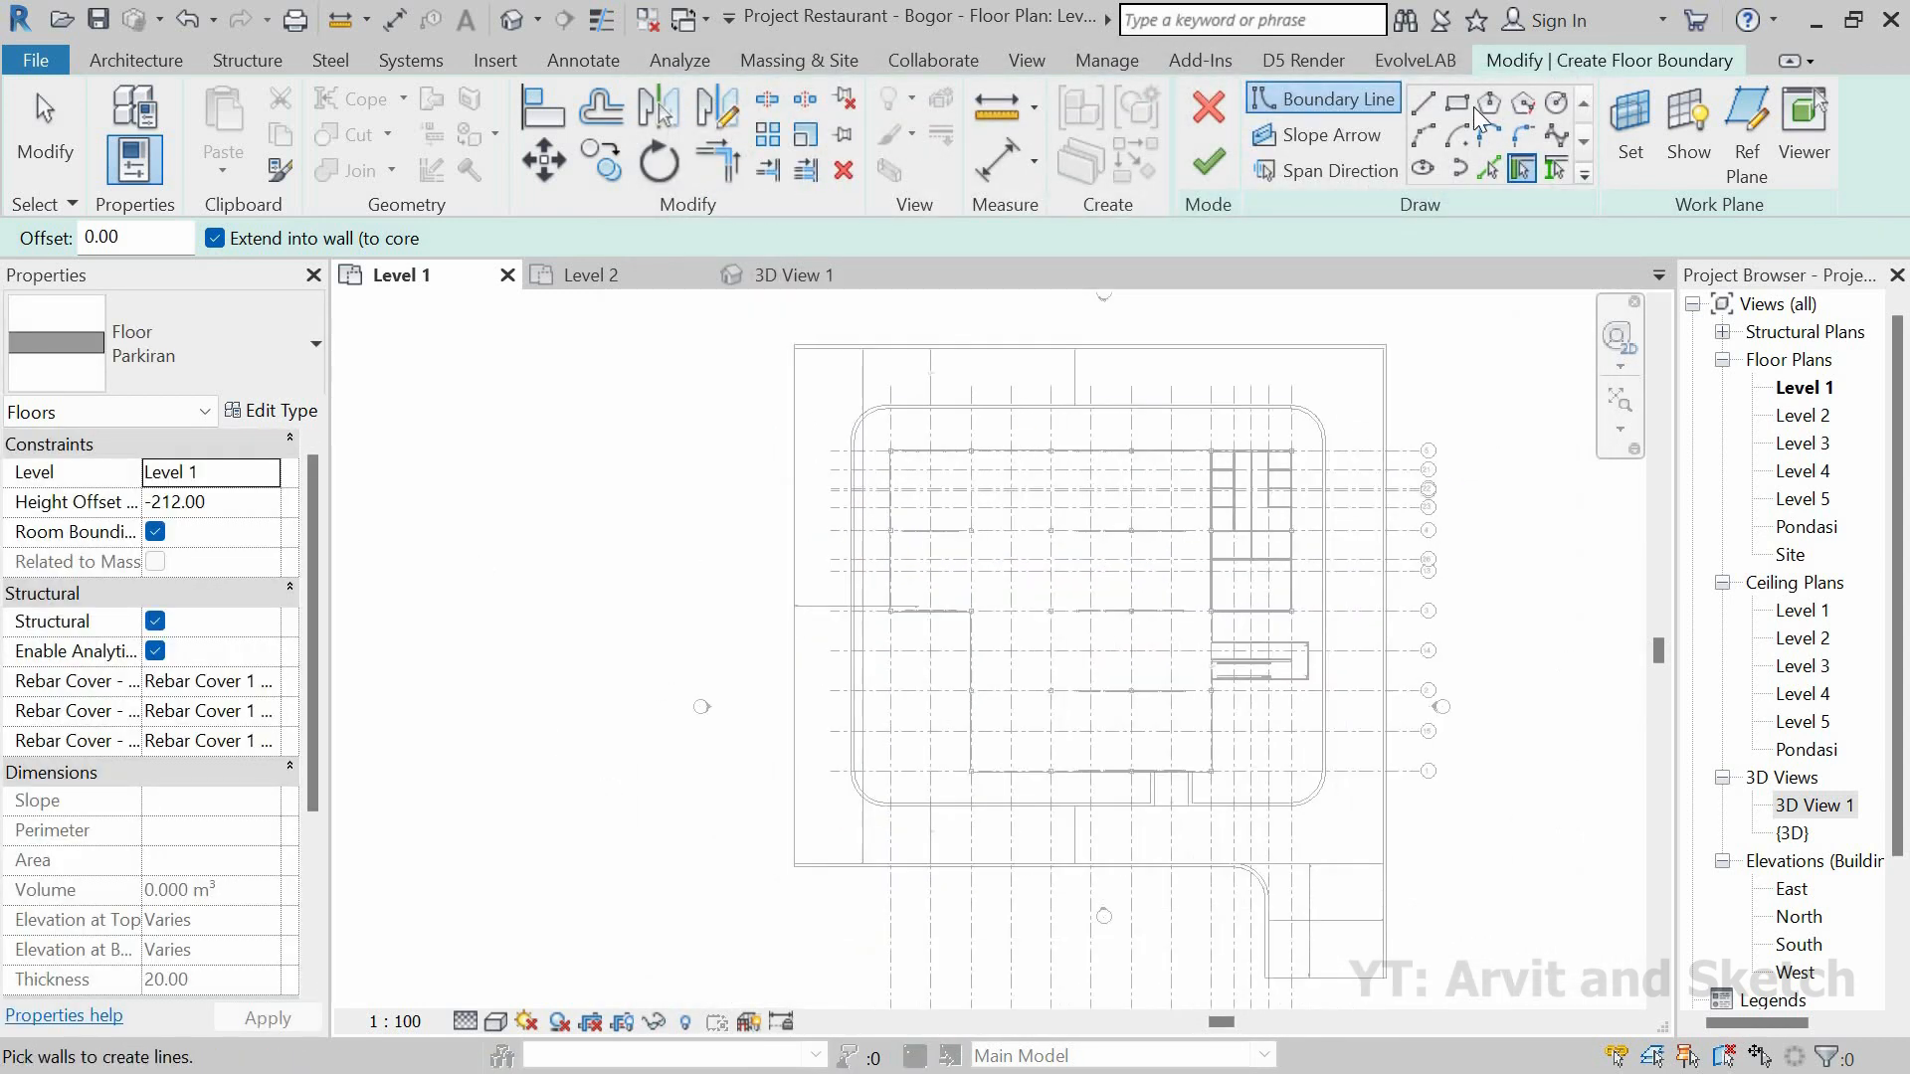
pyautogui.click(1423, 102)
pyautogui.scroll(5, 810, 324)
pyautogui.click(947, 342)
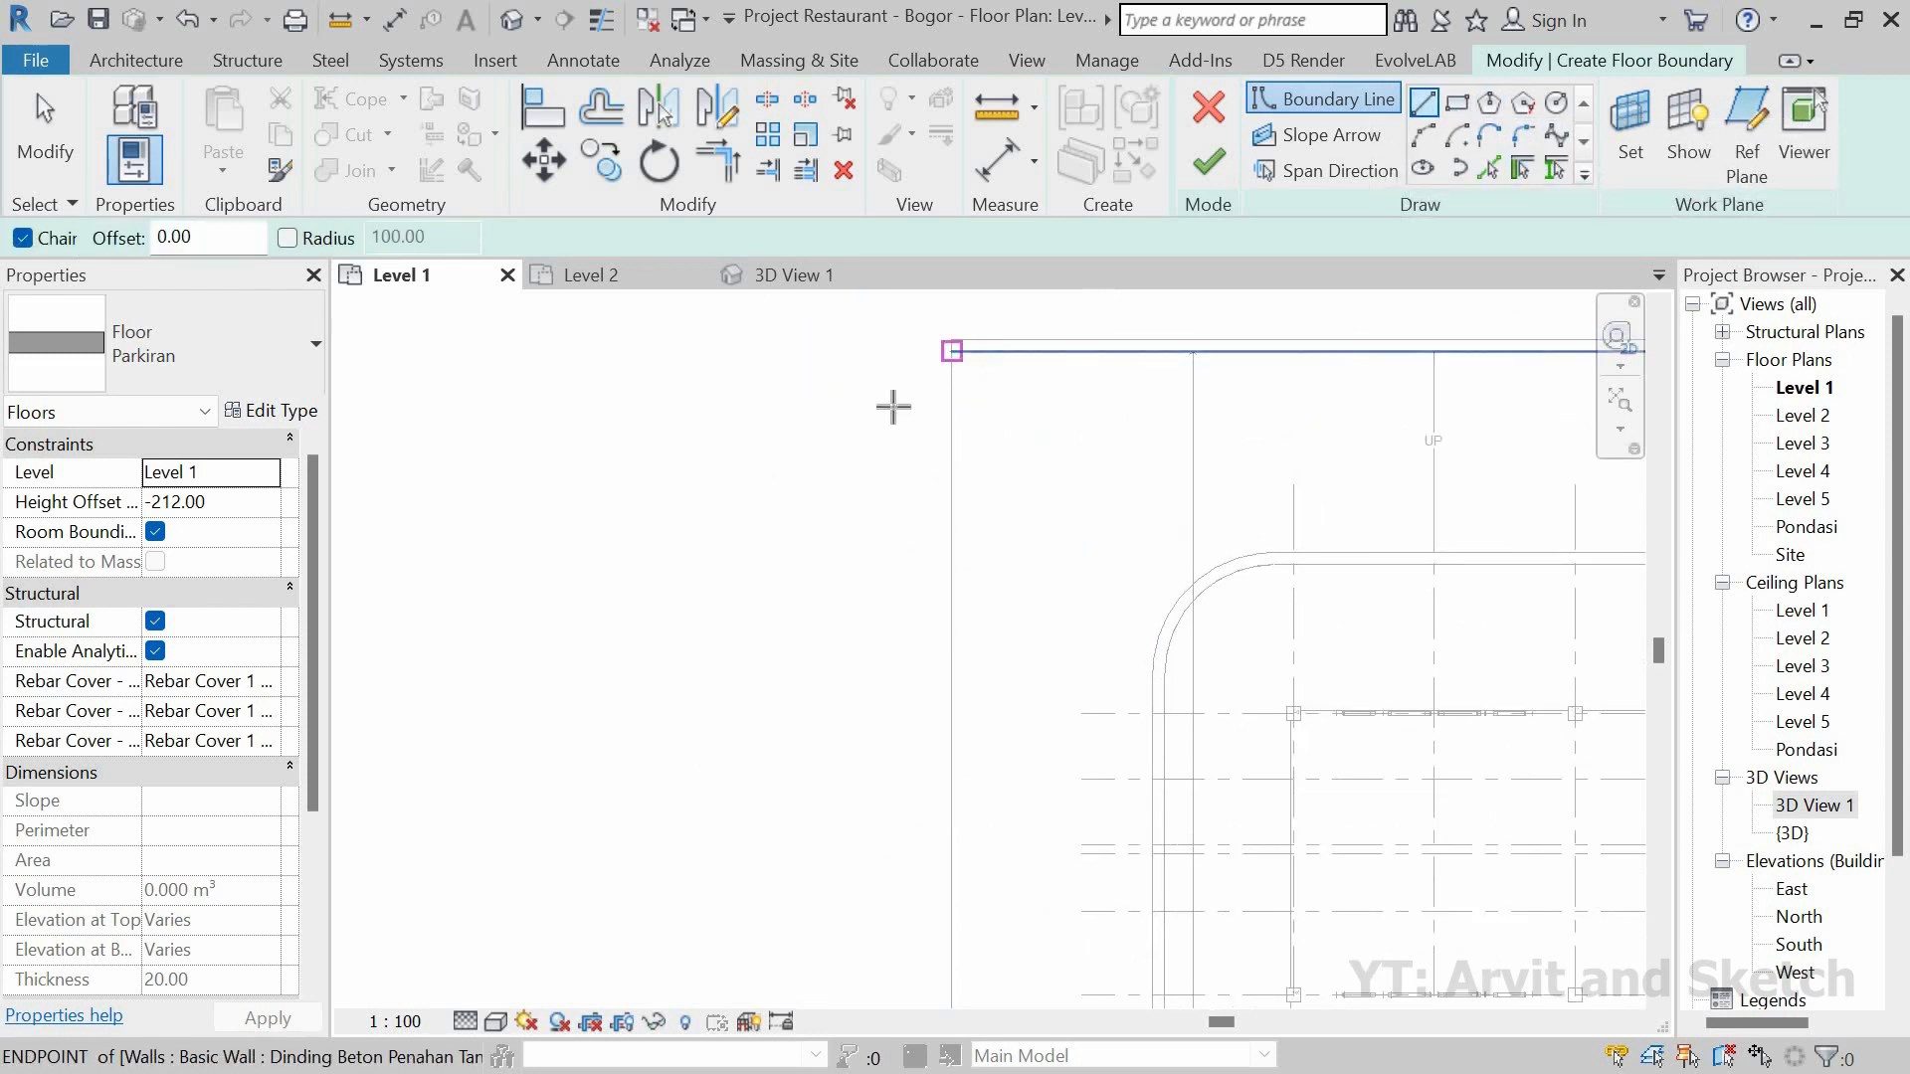
pyautogui.scroll(-3, 893, 408)
pyautogui.scroll(-2, 655, 385)
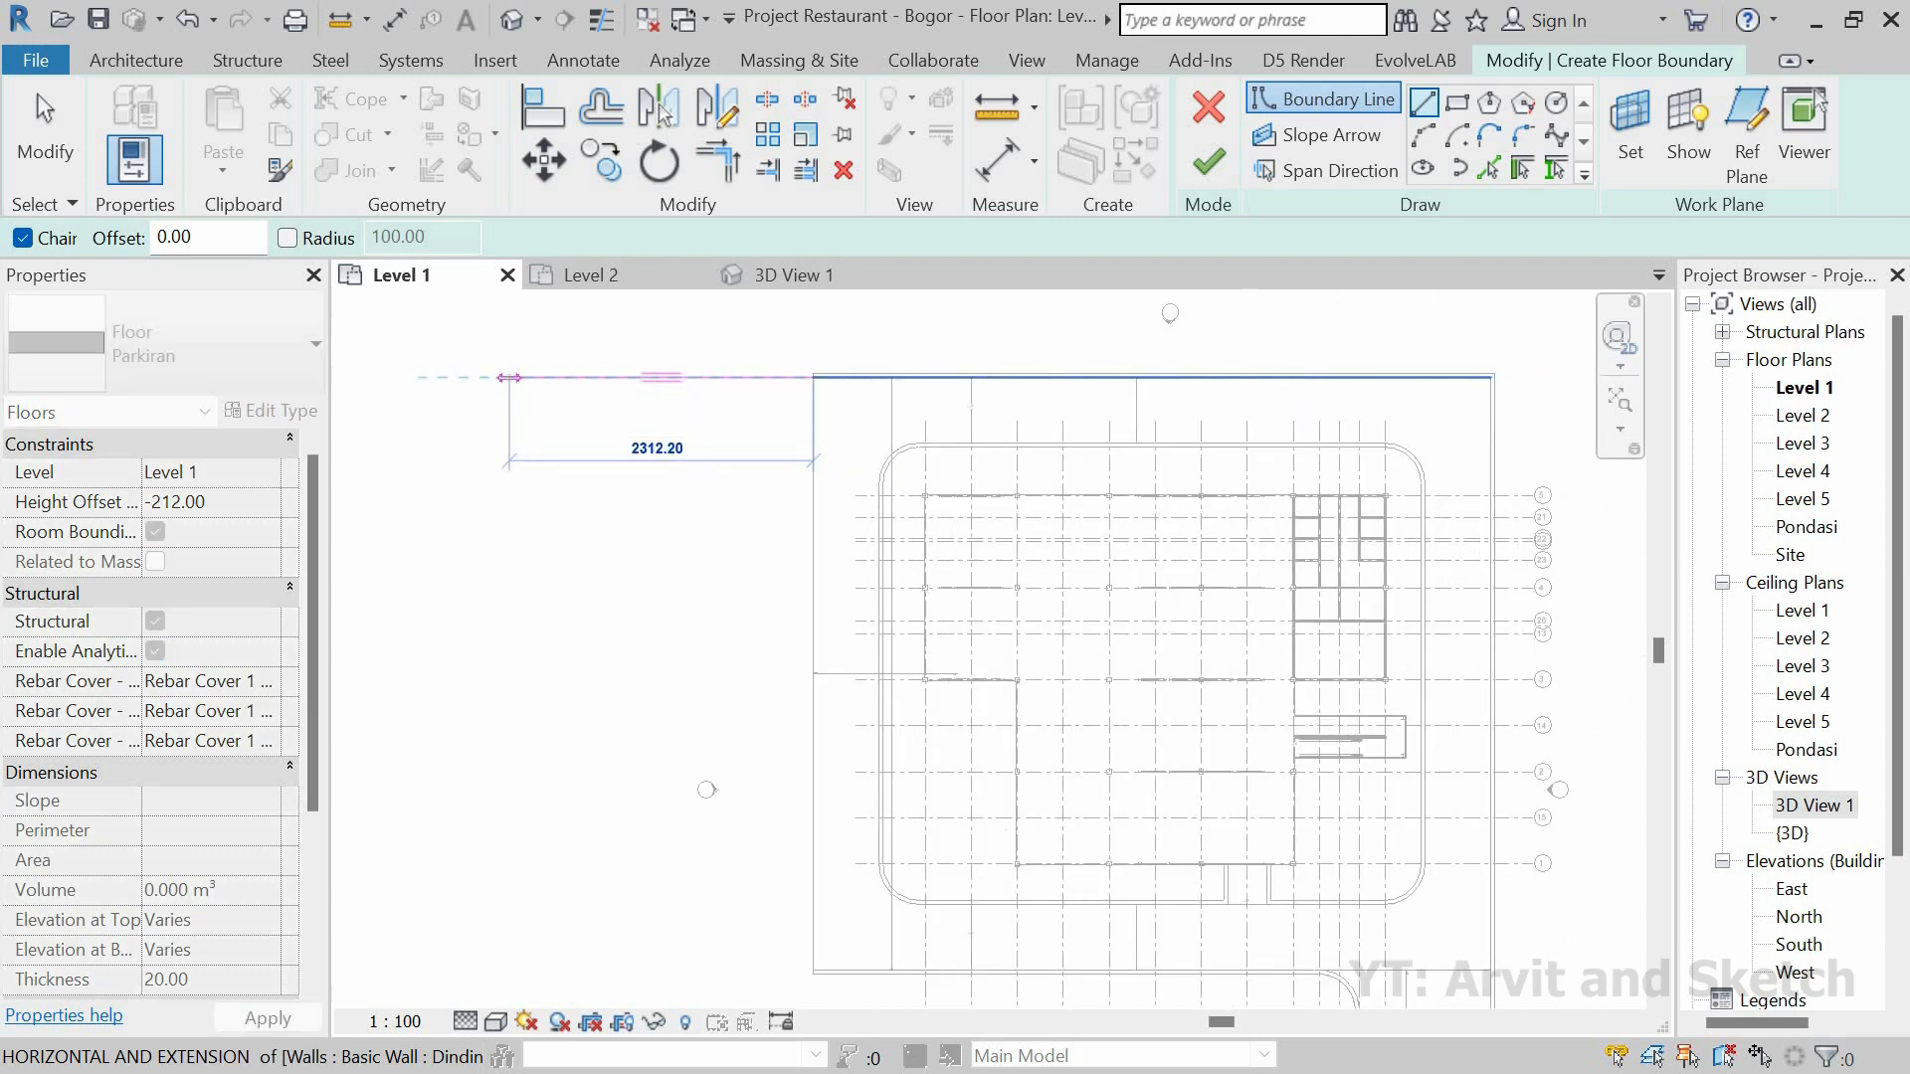
pyautogui.write('10')
pyautogui.write('0.0')
pyautogui.press('Return')
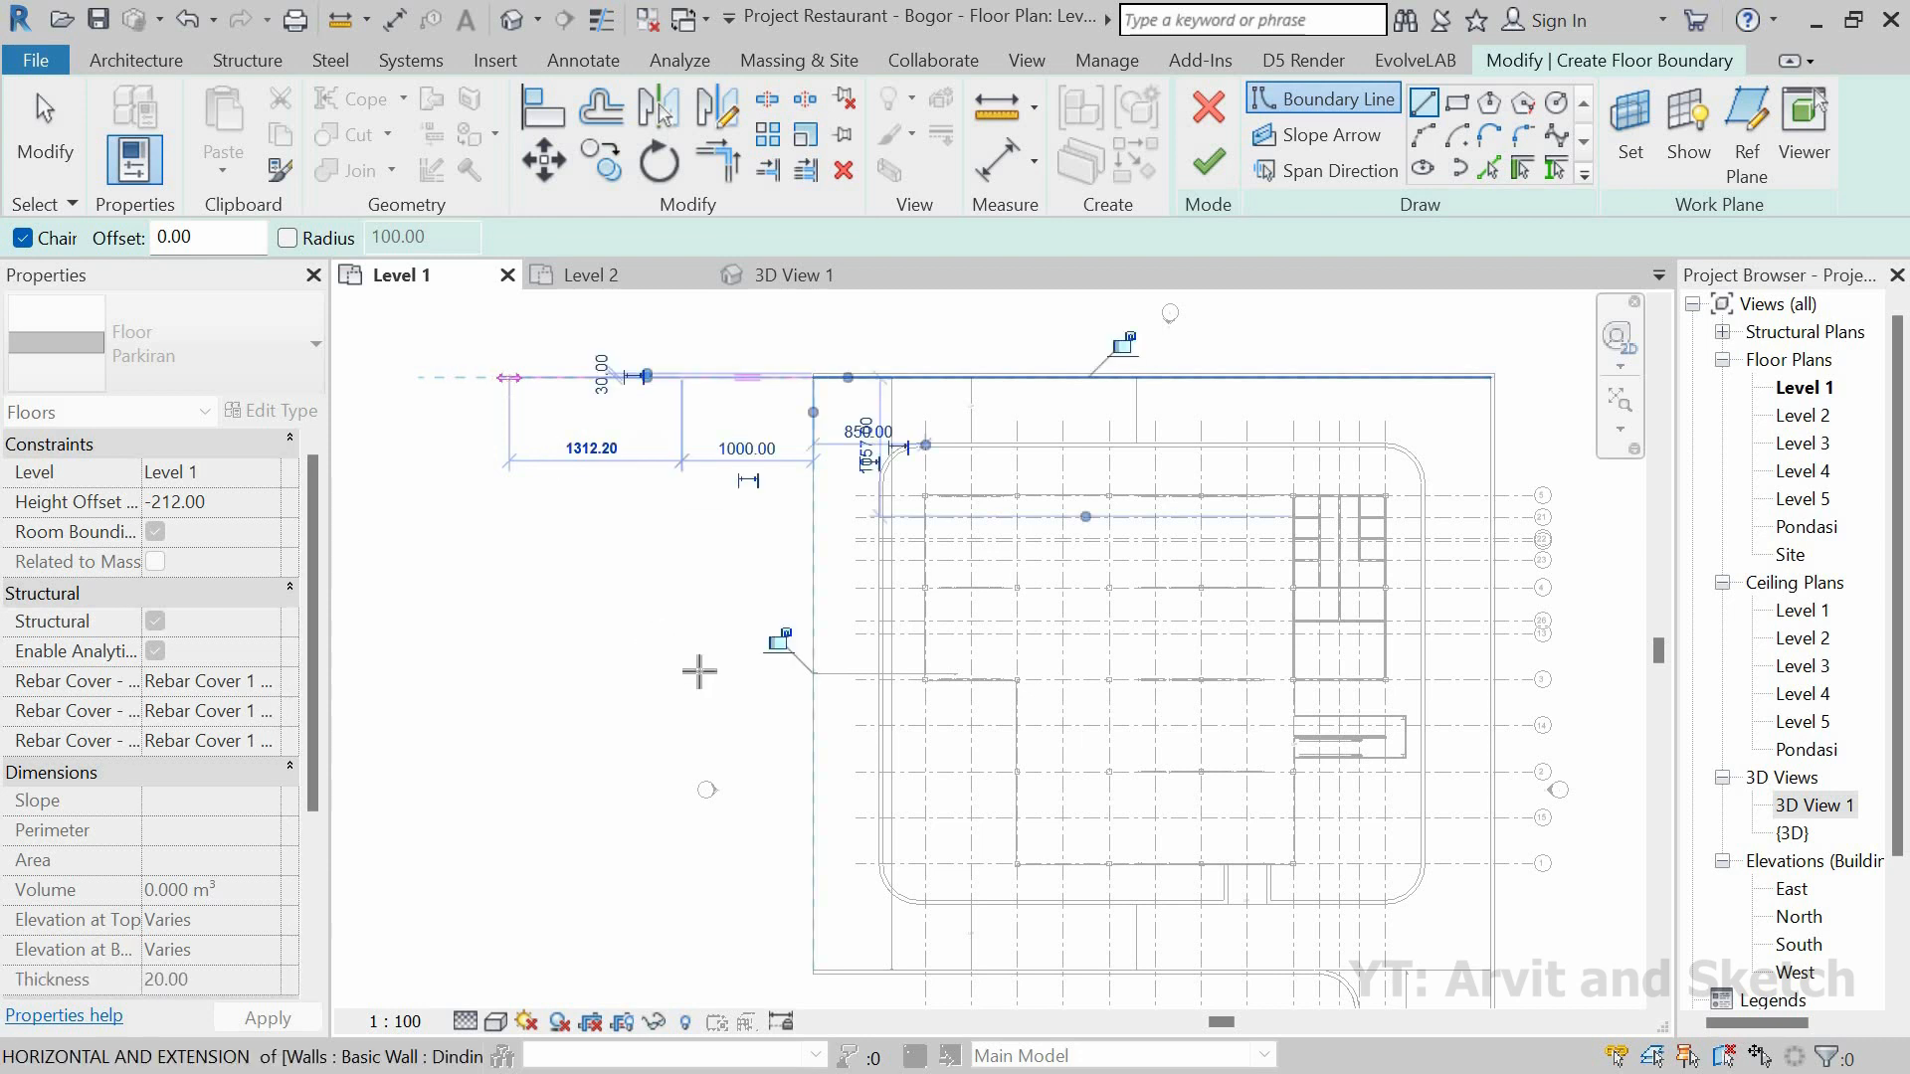
# Step: Close the rectangular boundary along the outer edge, the lower retaining wall's end and back to the starting corner, and finish the Parkiran floor
pyautogui.scroll(-2, 662, 457)
pyautogui.scroll(4, 669, 792)
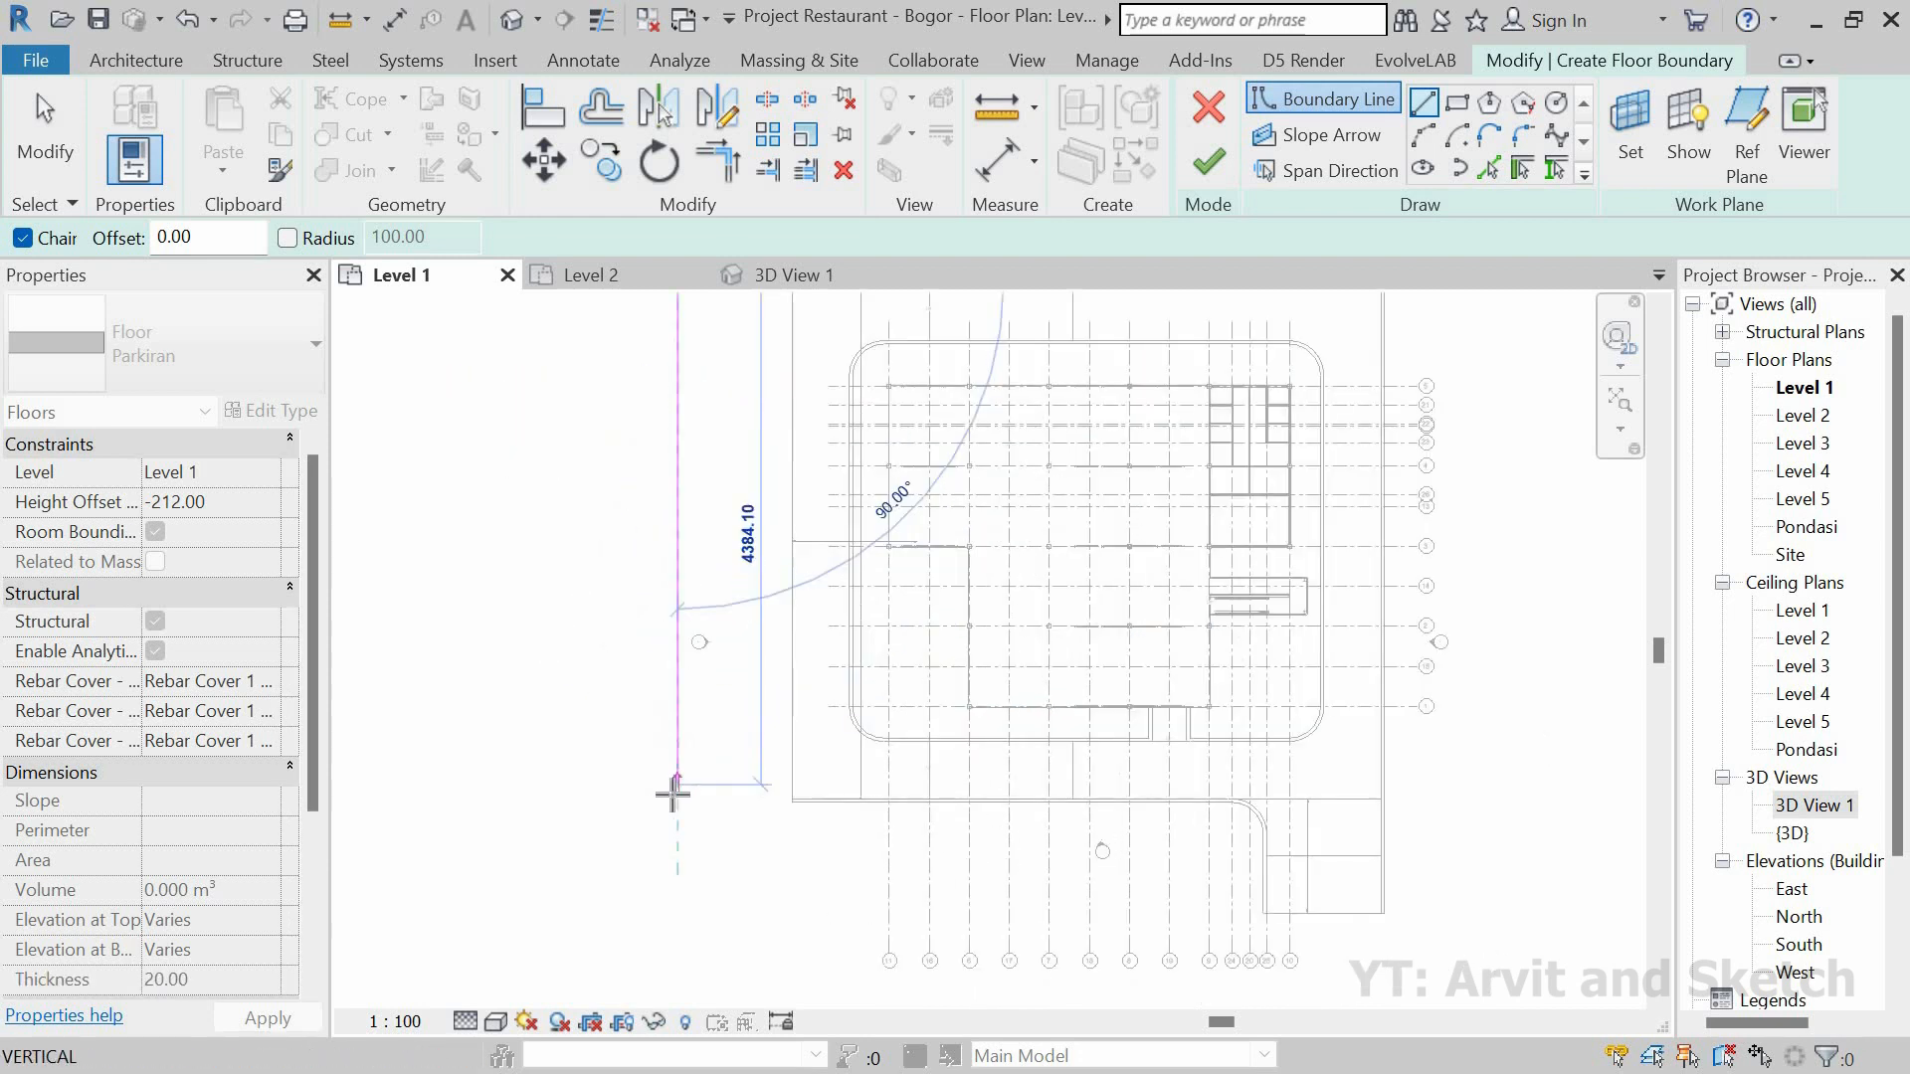
pyautogui.scroll(2, 906, 804)
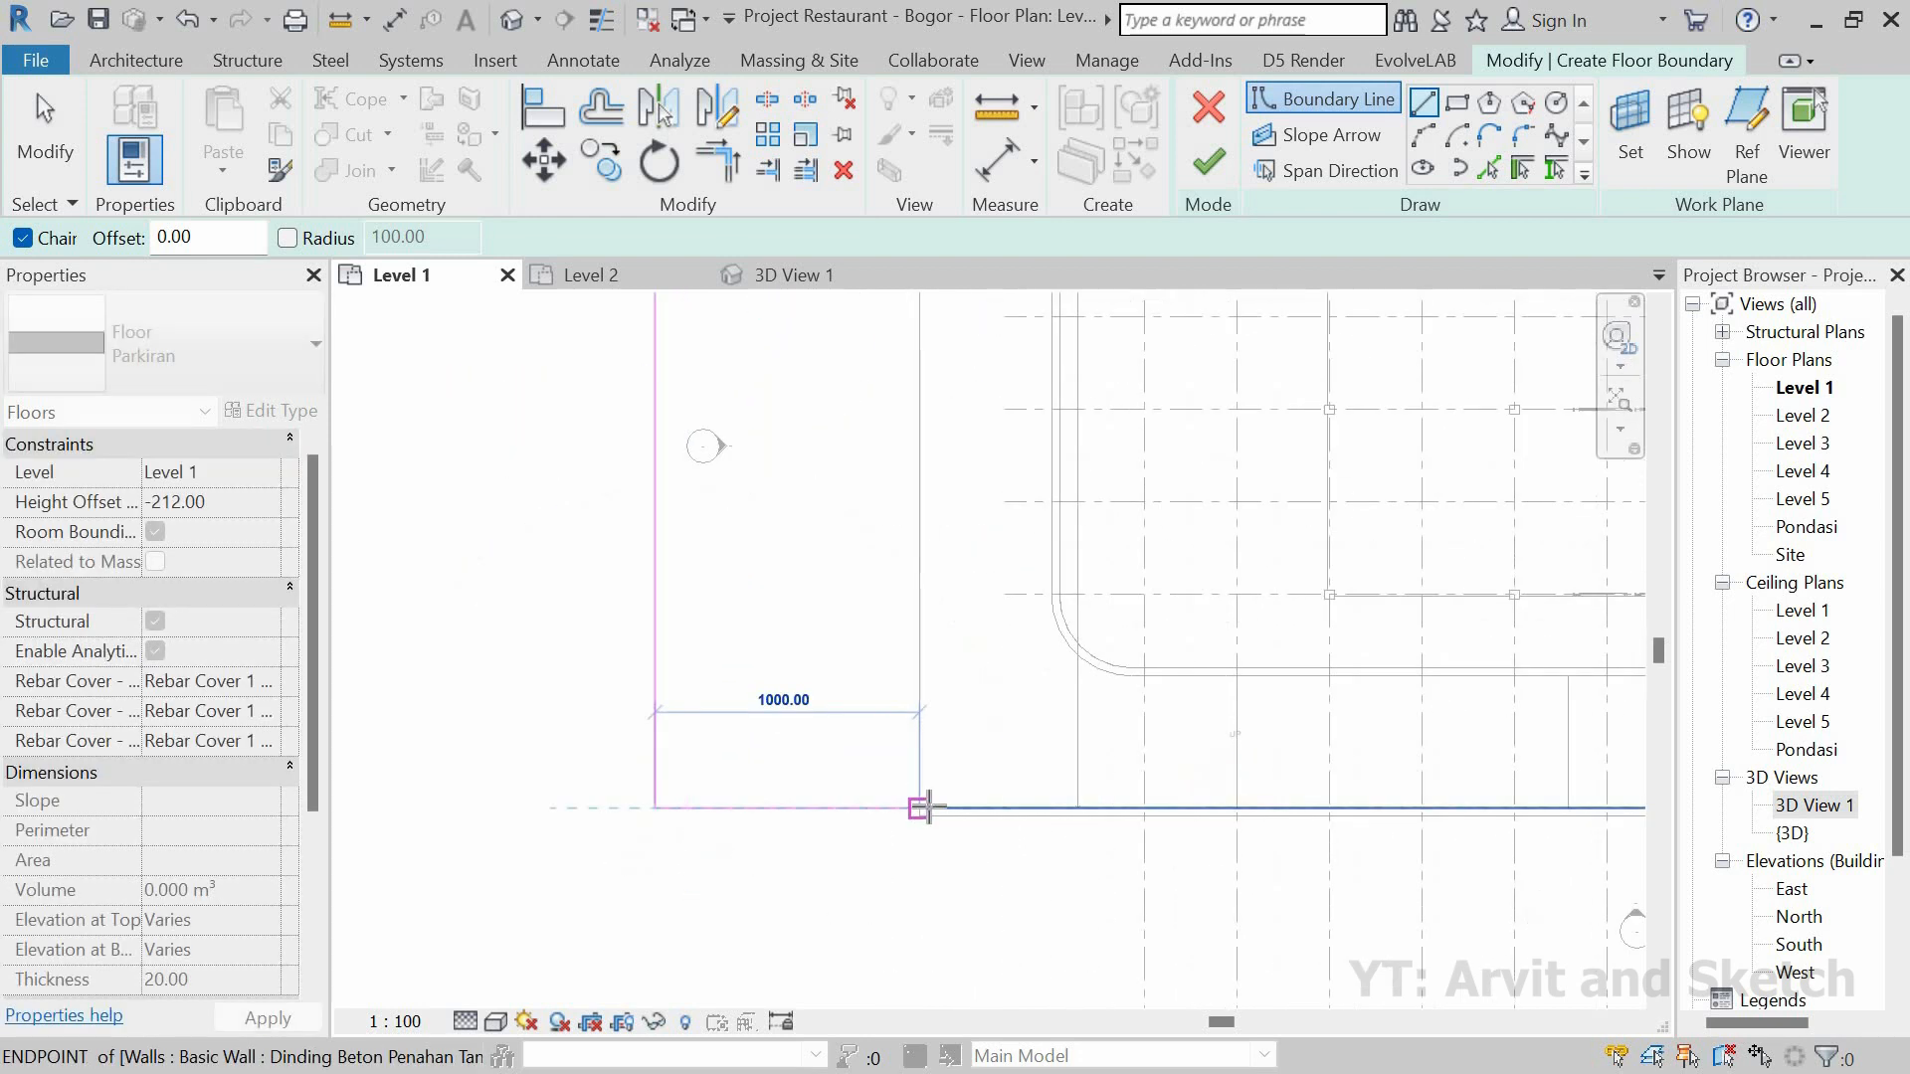
pyautogui.click(907, 806)
pyautogui.scroll(-3, 901, 771)
pyautogui.moveTo(898, 471); pyautogui.dragTo(875, 793, button='middle')
pyautogui.scroll(2, 869, 444)
pyautogui.click(870, 413)
pyautogui.press('Escape')
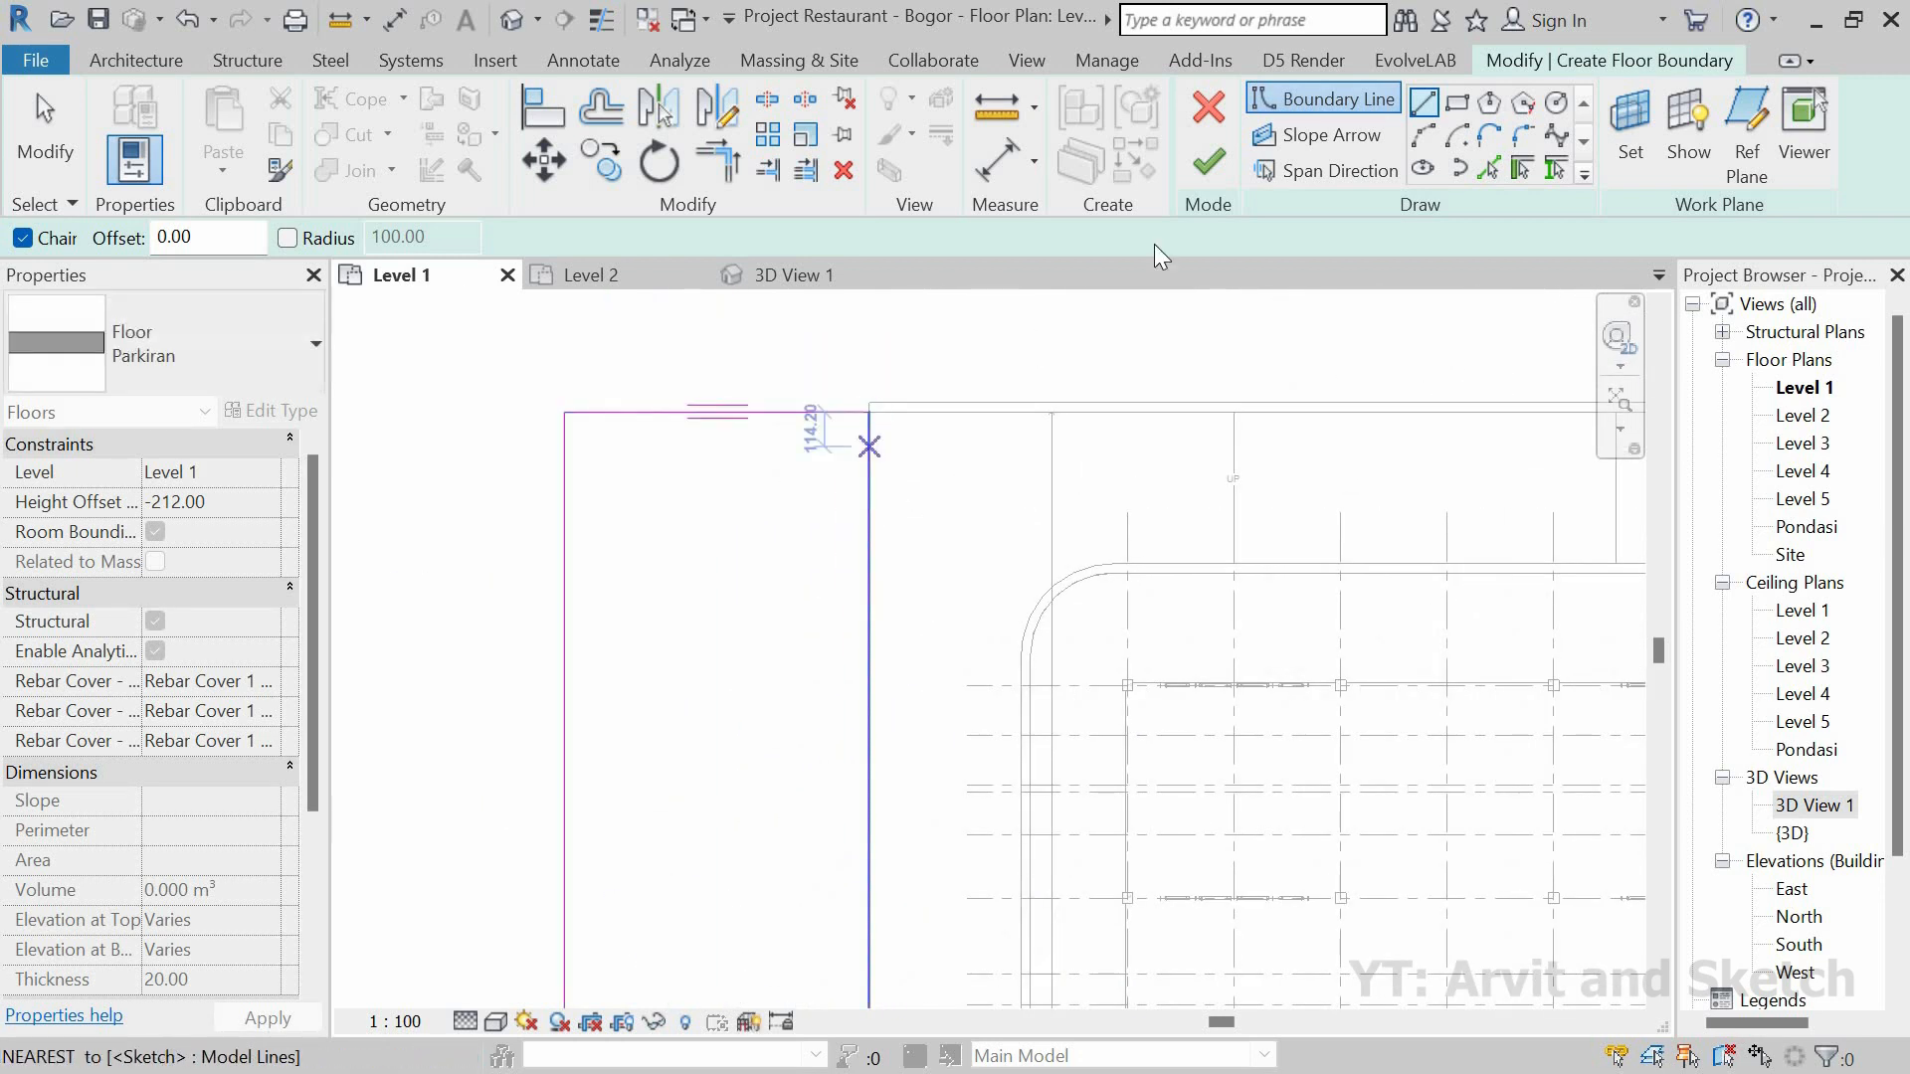
pyautogui.click(1208, 161)
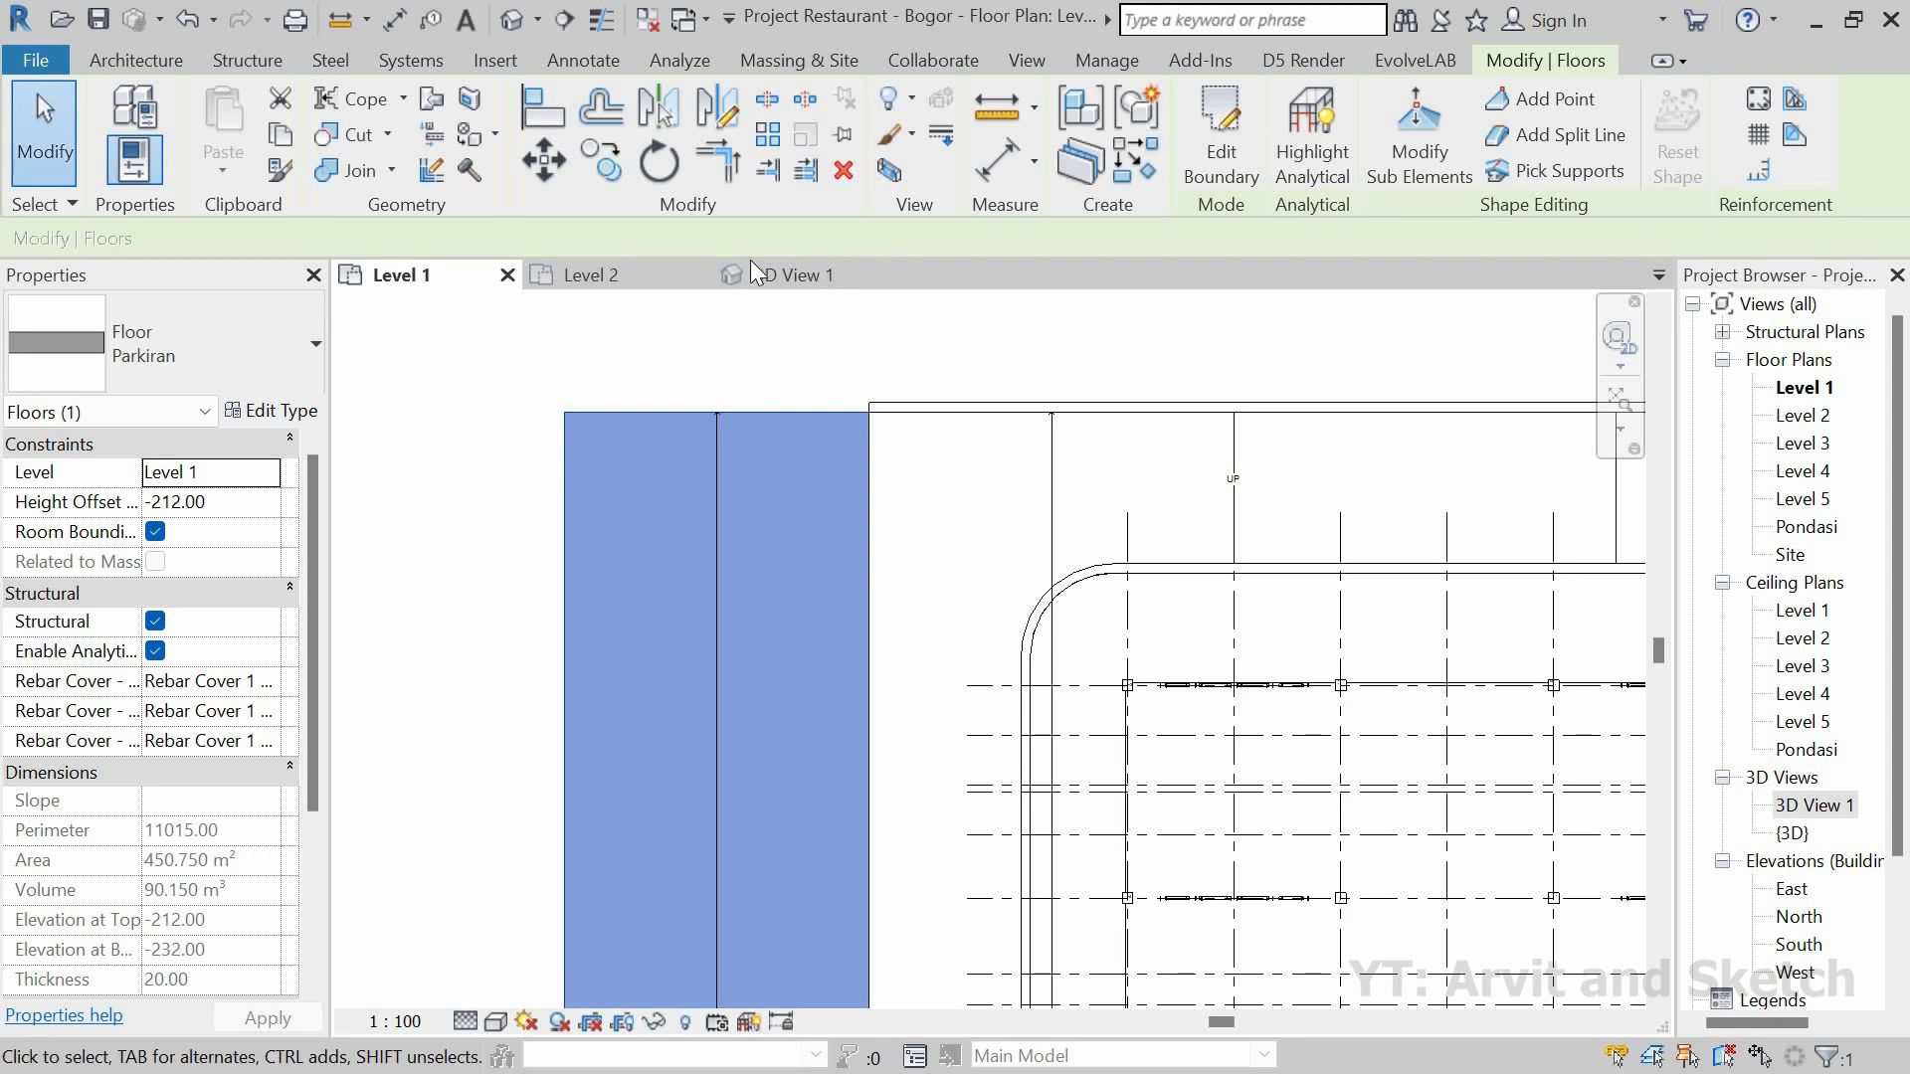
# Step: Inspect the new Parkiran floor in 3D View 1, close up where it meets the road and retaining wall
pyautogui.click(804, 275)
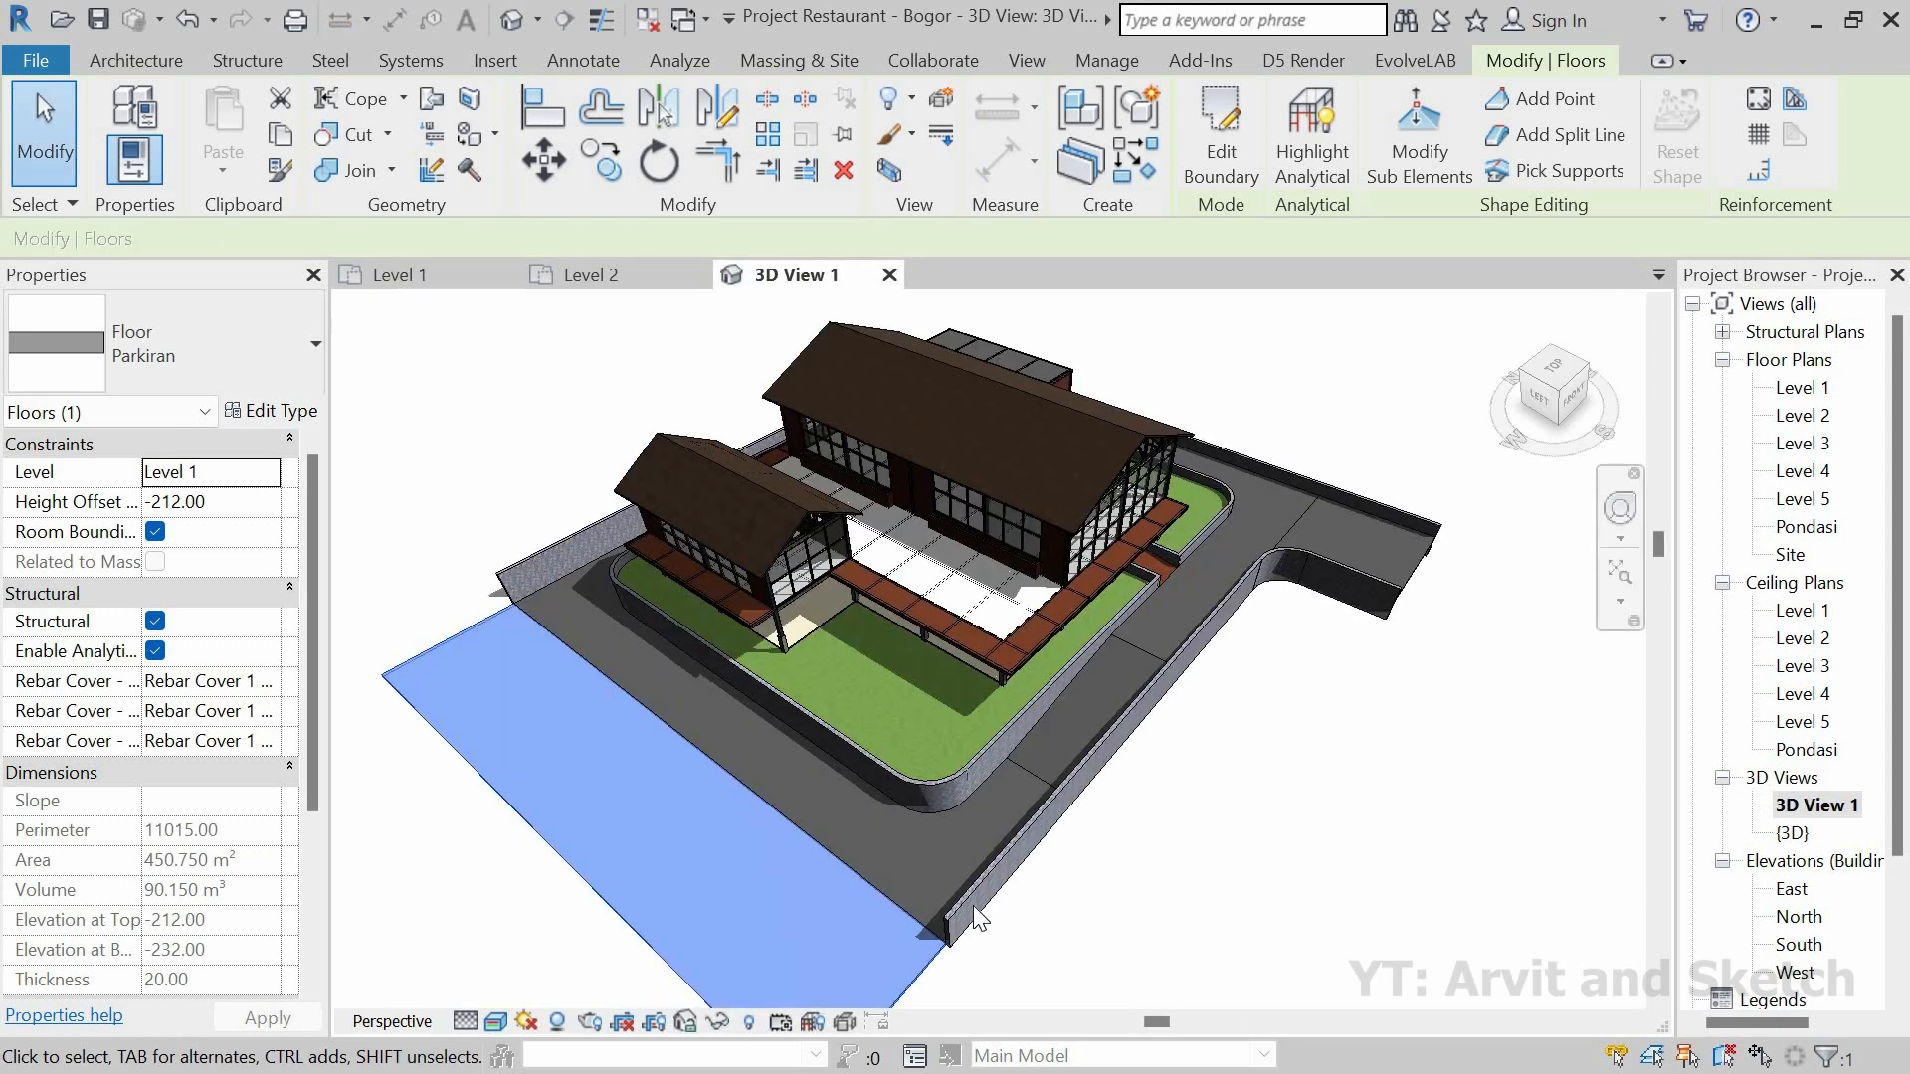
pyautogui.keyDown('shift'); pyautogui.moveTo(971, 858); pyautogui.dragTo(866, 960, button='middle'); pyautogui.keyUp('shift')
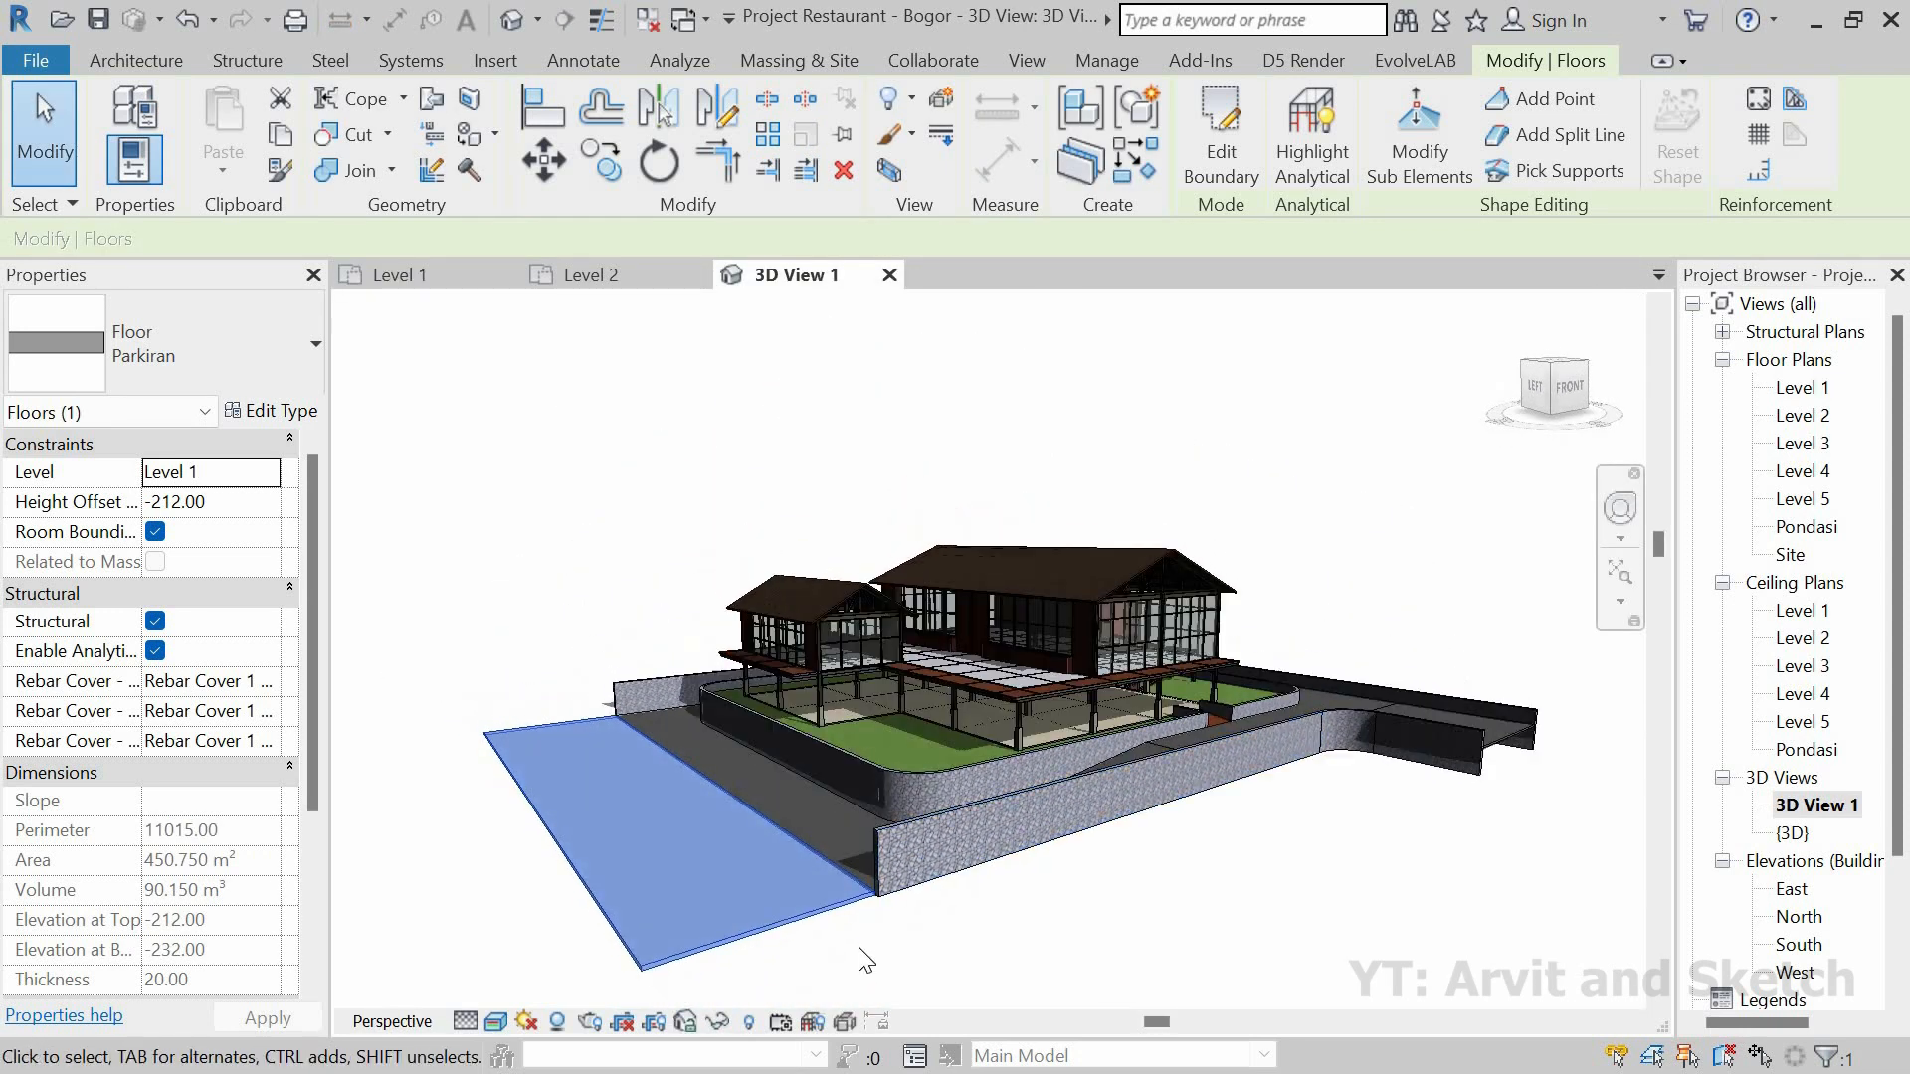
pyautogui.scroll(6, 882, 895)
pyautogui.scroll(3, 893, 816)
pyautogui.press('Escape')
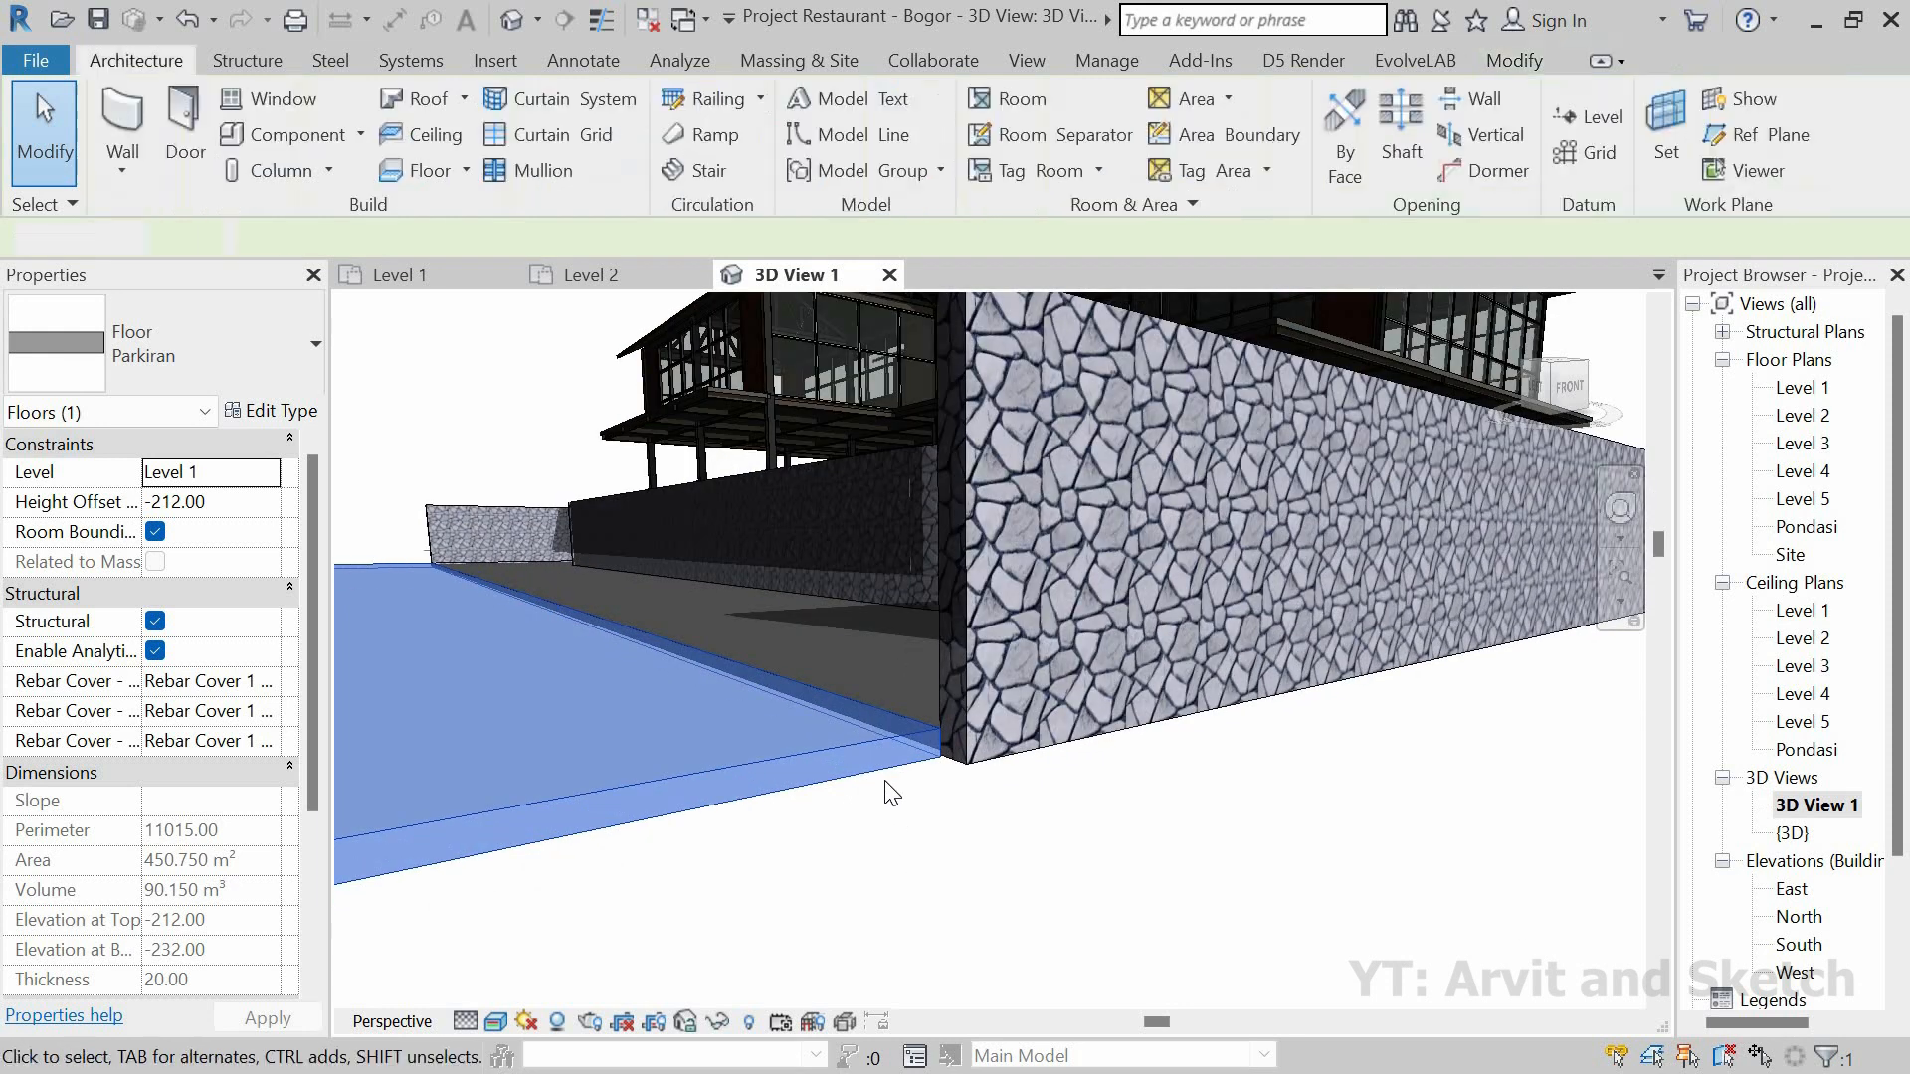
pyautogui.scroll(3, 882, 687)
pyautogui.keyDown('shift'); pyautogui.moveTo(893, 672); pyautogui.dragTo(964, 951, button='middle'); pyautogui.keyUp('shift')
pyautogui.keyDown('shift'); pyautogui.moveTo(999, 666); pyautogui.dragTo(1142, 786, button='middle'); pyautogui.keyUp('shift')
pyautogui.scroll(-3, 1142, 786)
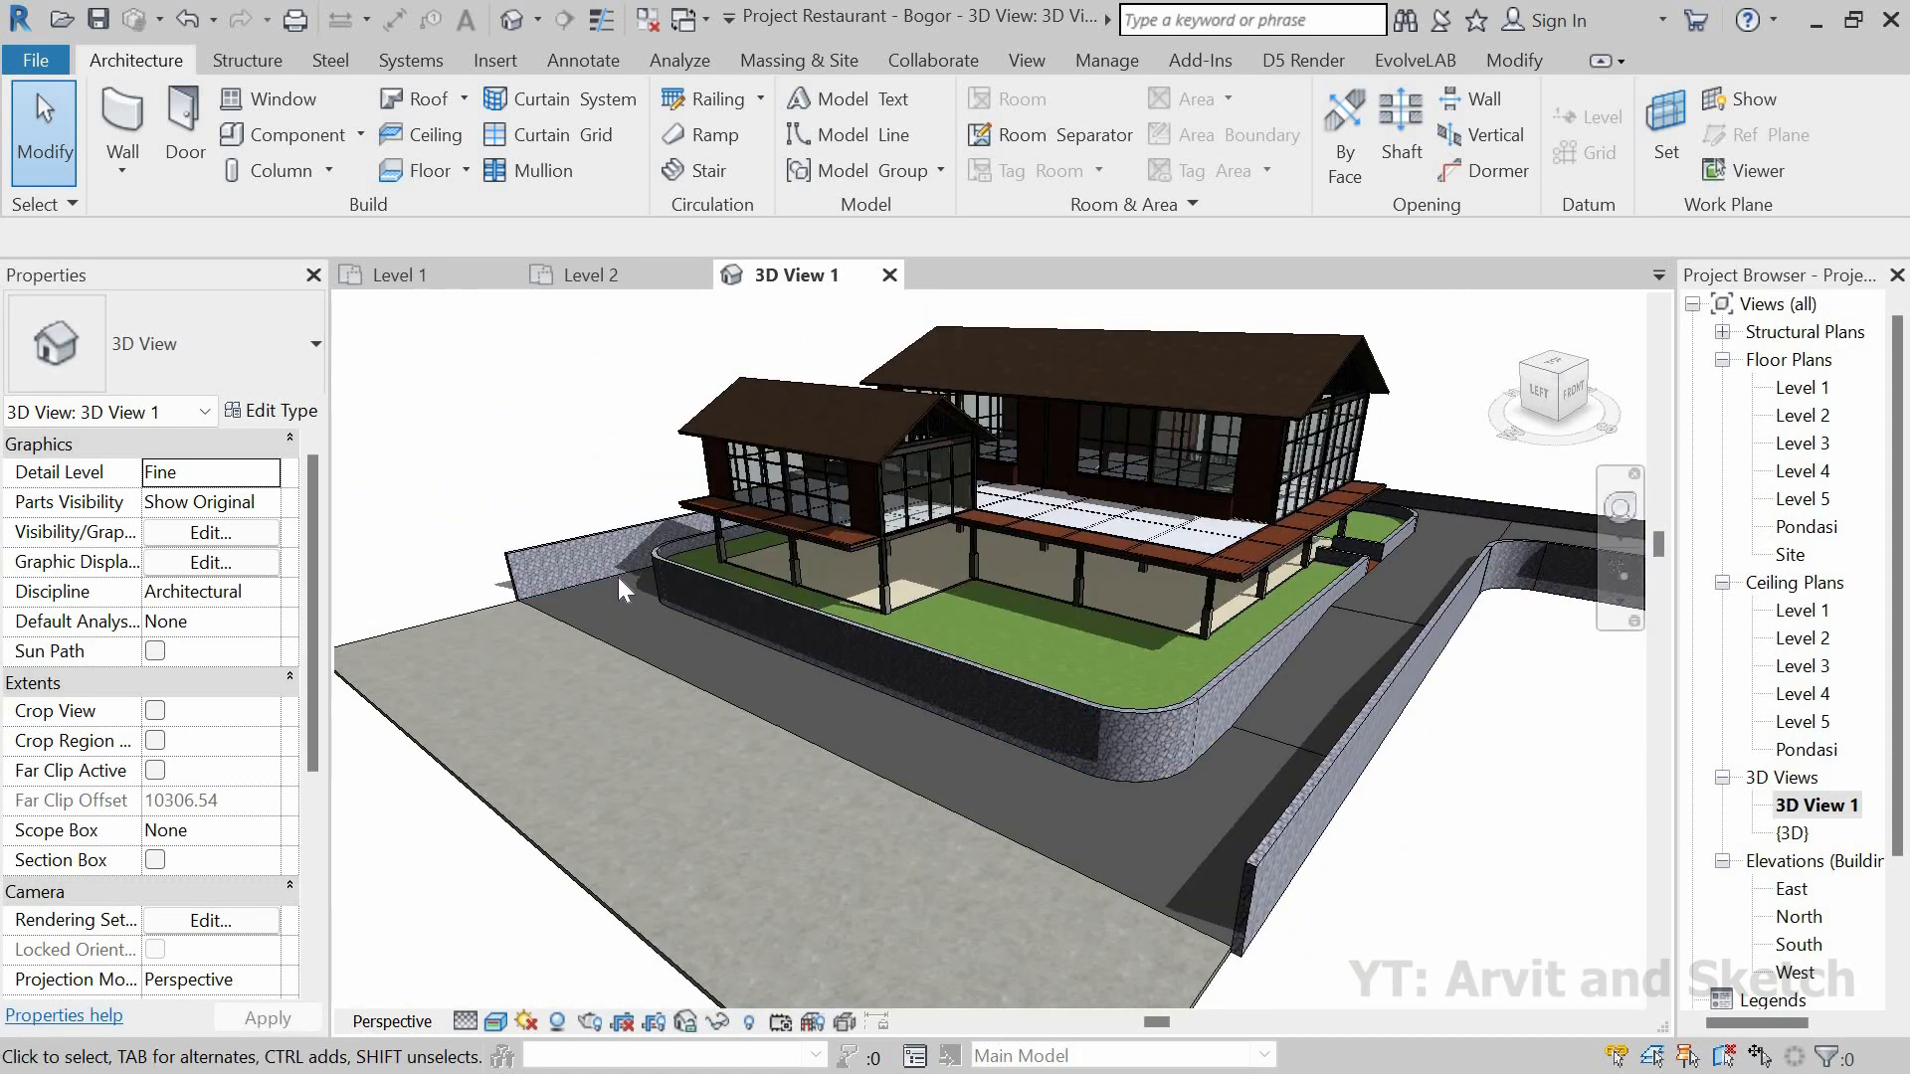
# Step: Check the default thickness of the adjoining Jalan Beton road floor in its type properties
pyautogui.click(622, 609)
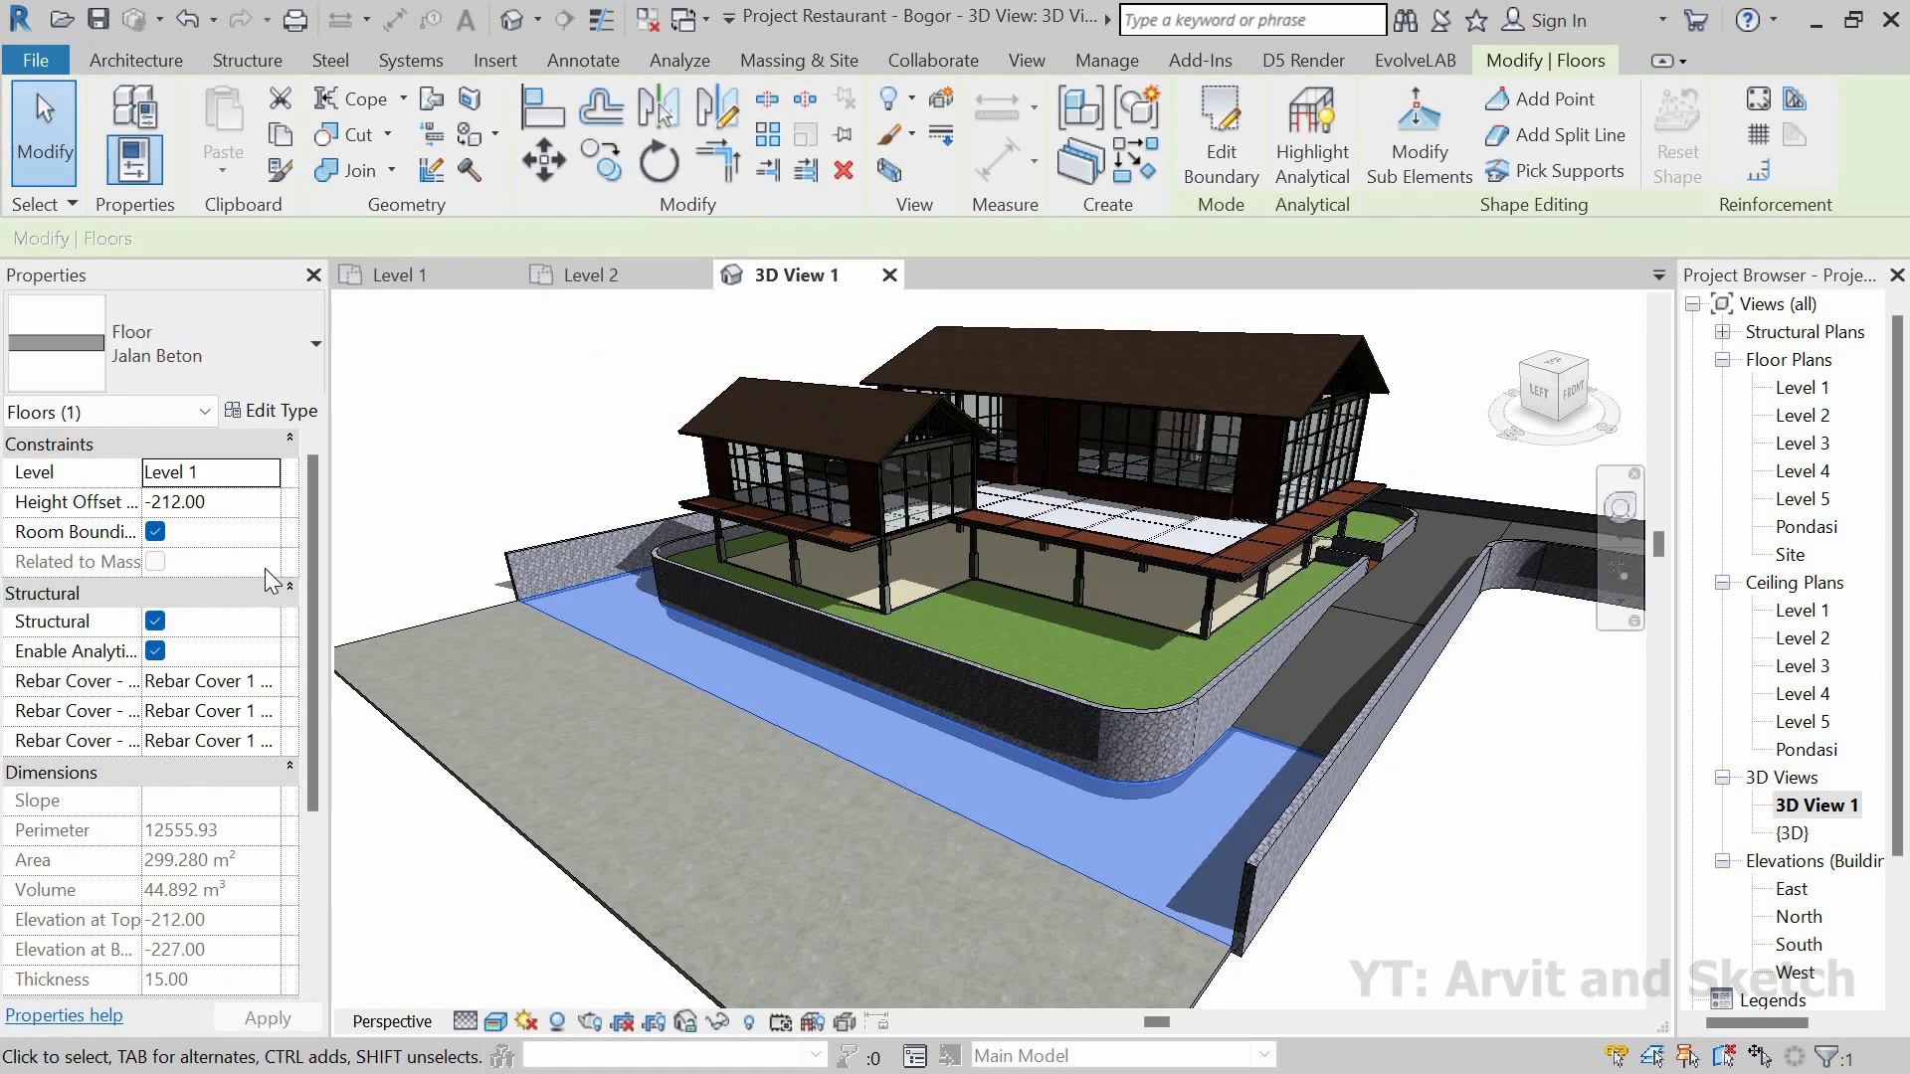
pyautogui.click(271, 410)
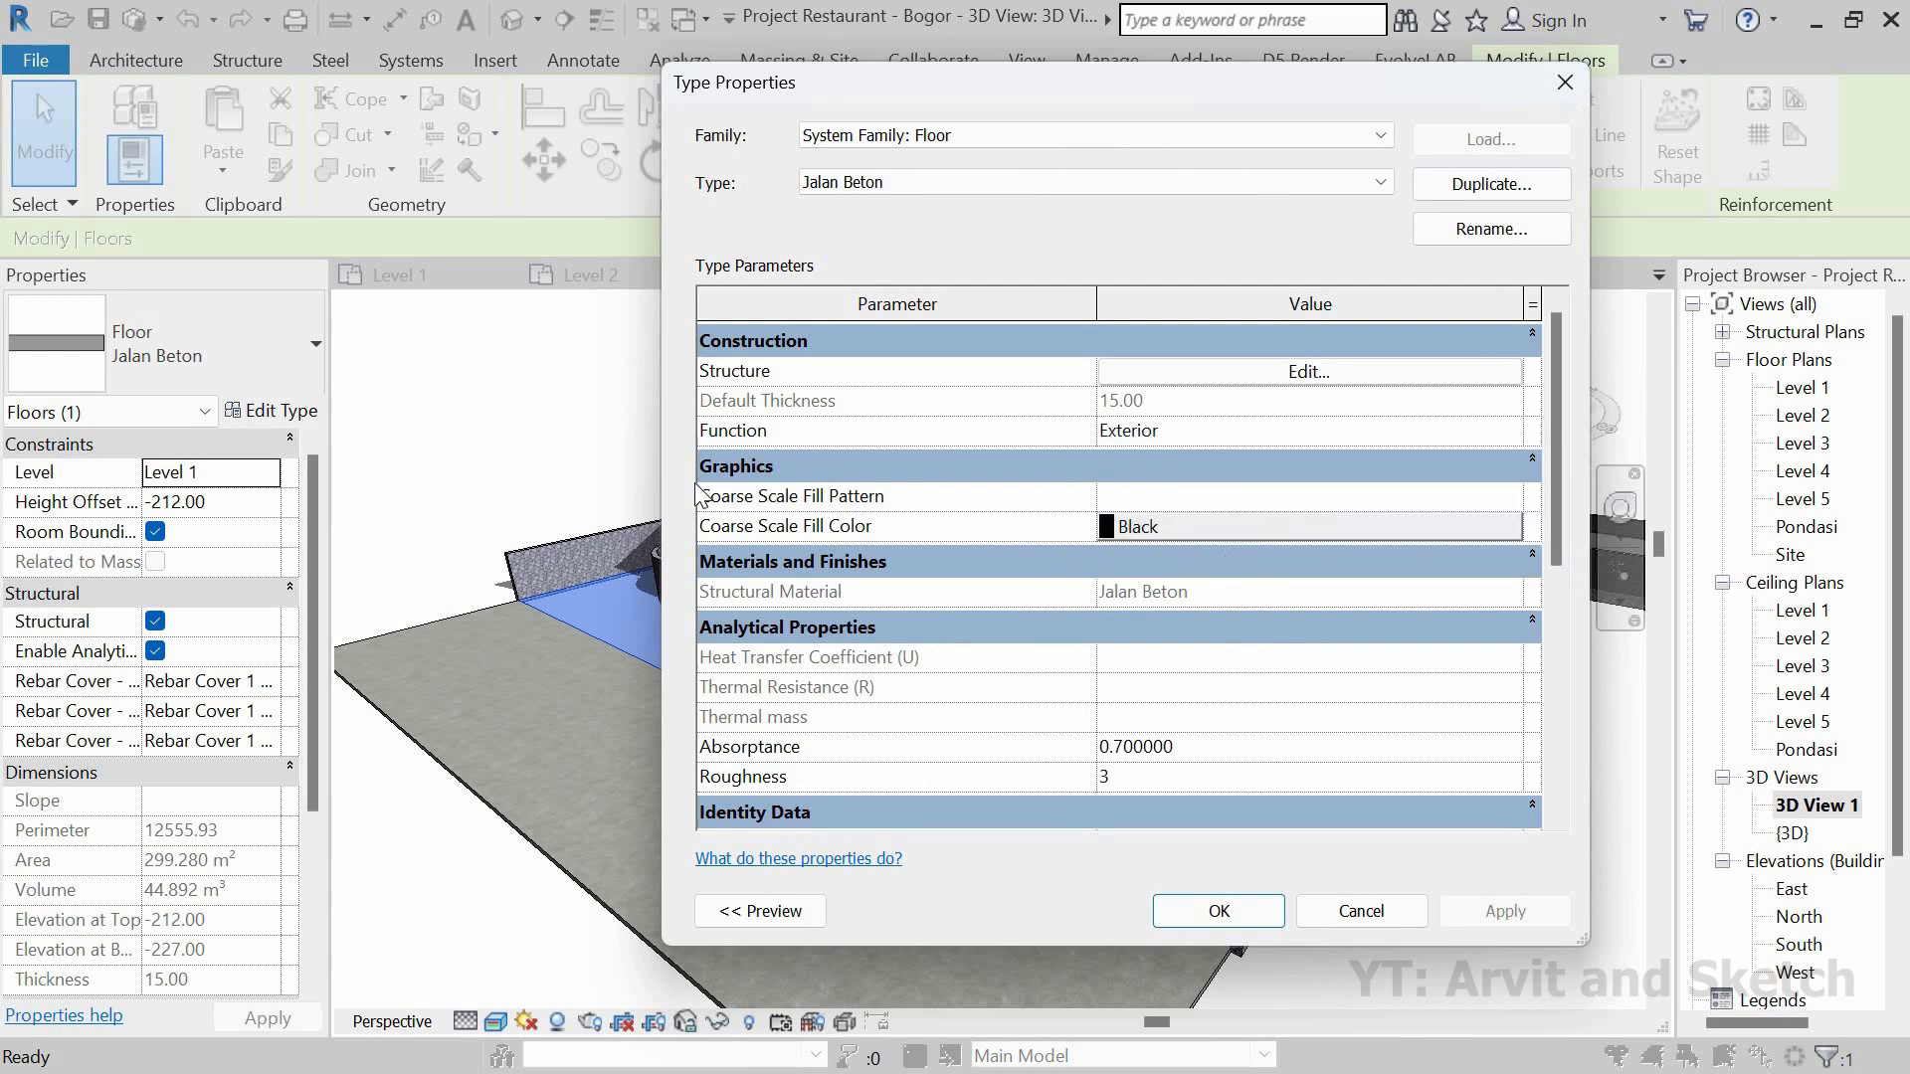
pyautogui.press('Escape')
pyautogui.press('Escape')
# Step: Set the Parkiran floor type's structure layer thickness to 12
pyautogui.click(445, 621)
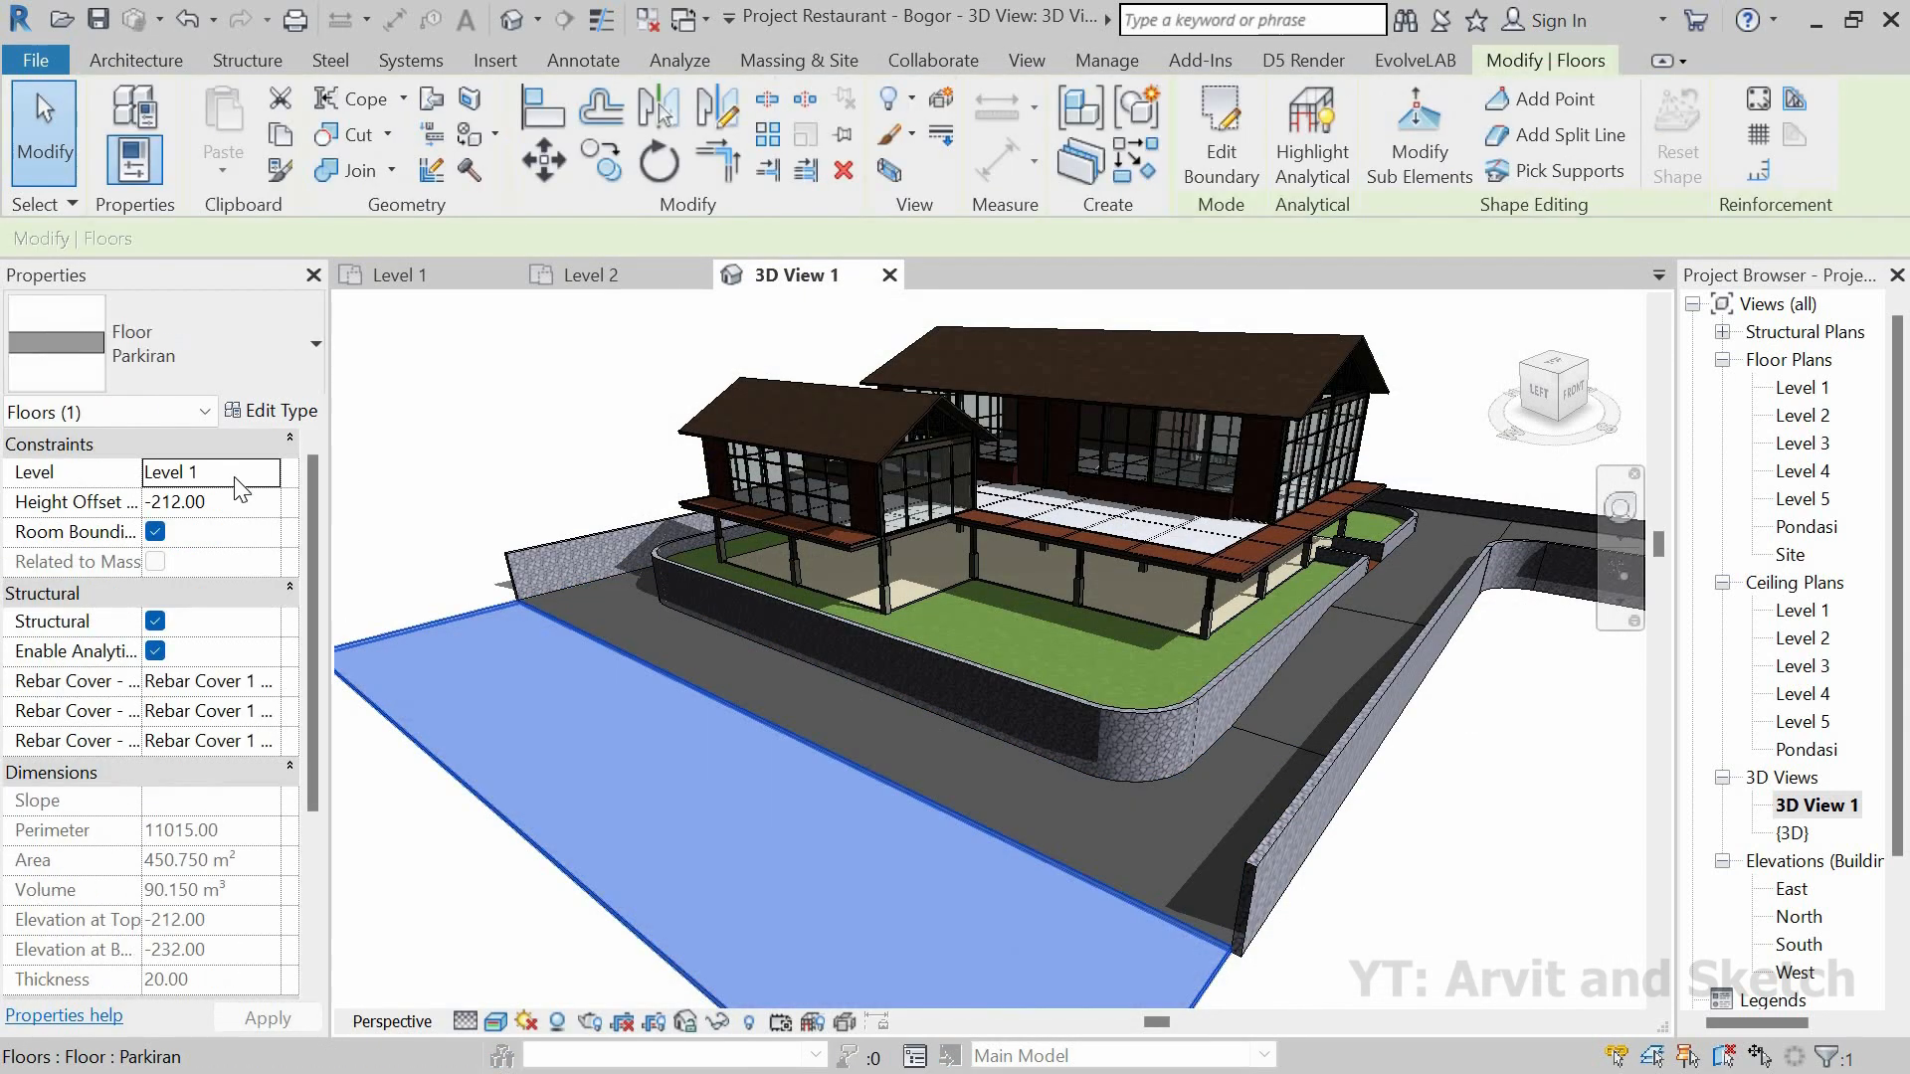
pyautogui.click(271, 410)
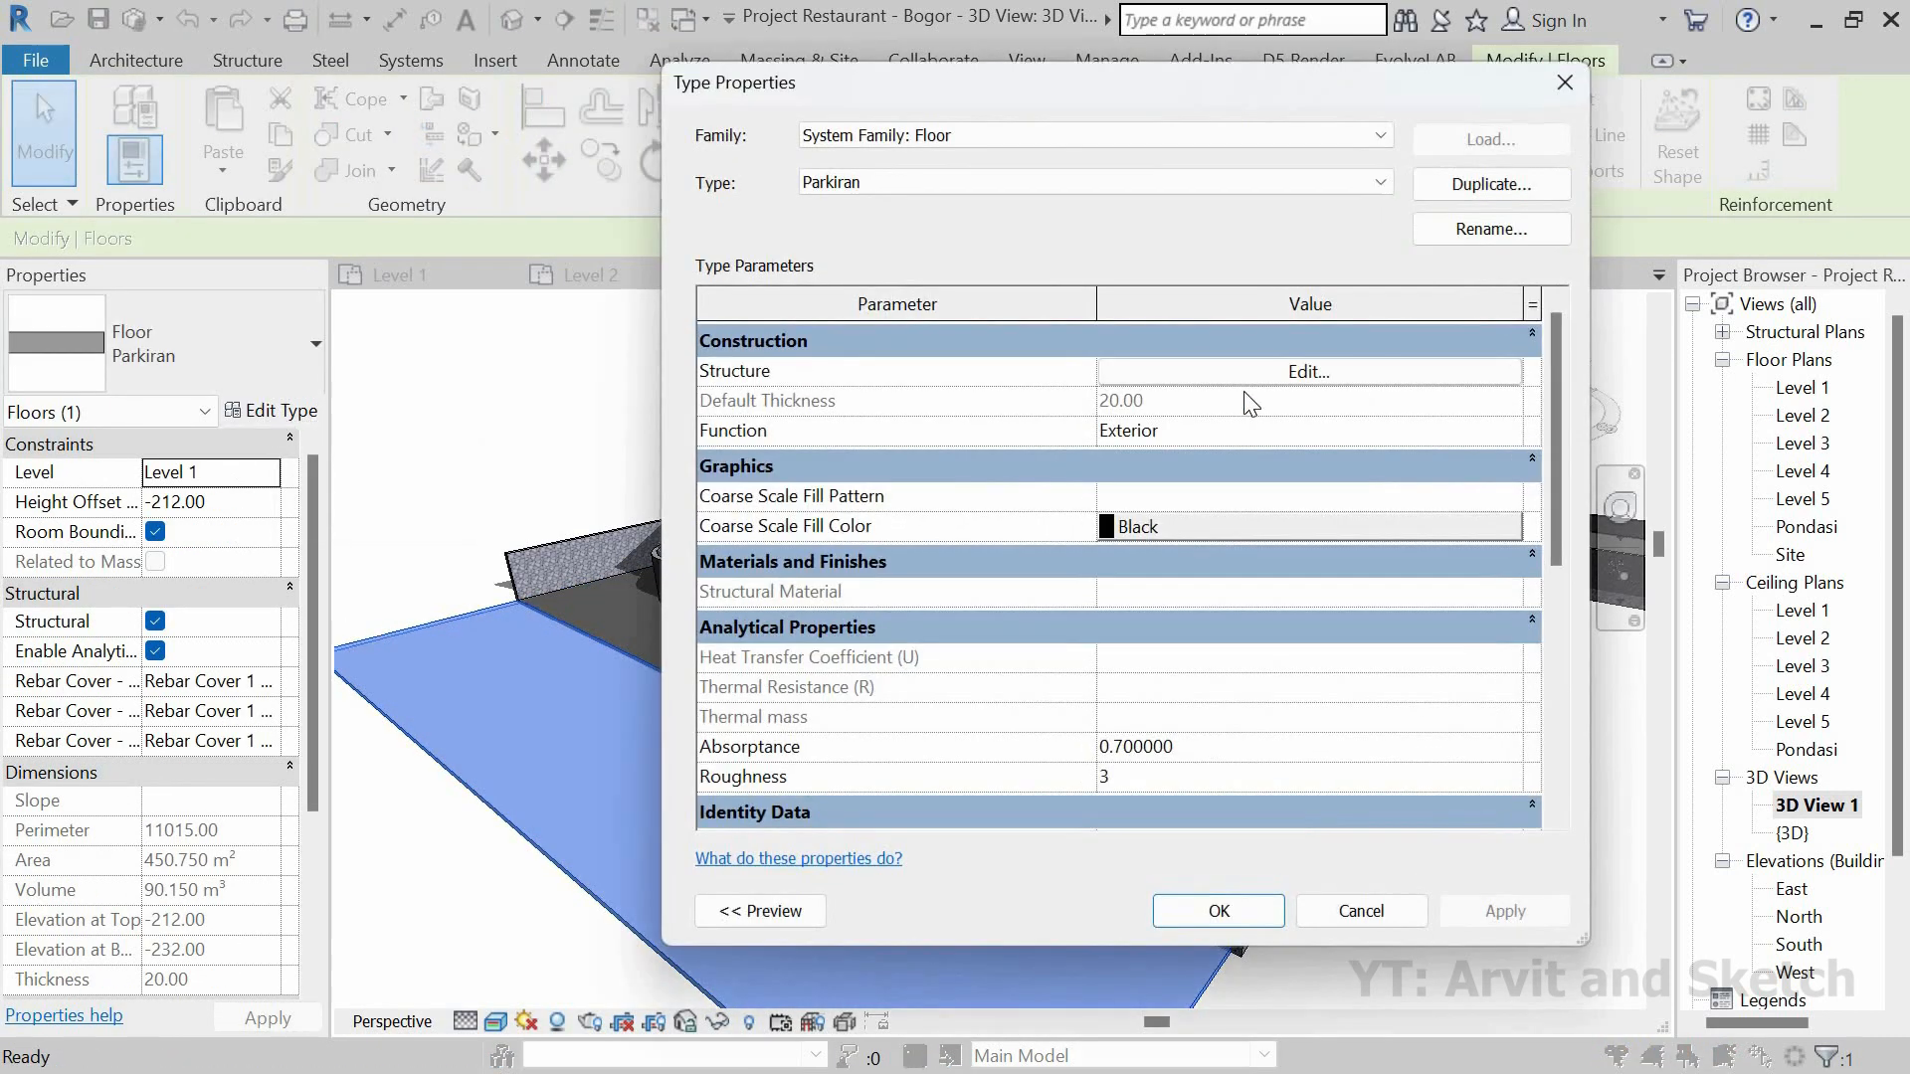
pyautogui.click(1307, 376)
pyautogui.click(1177, 390)
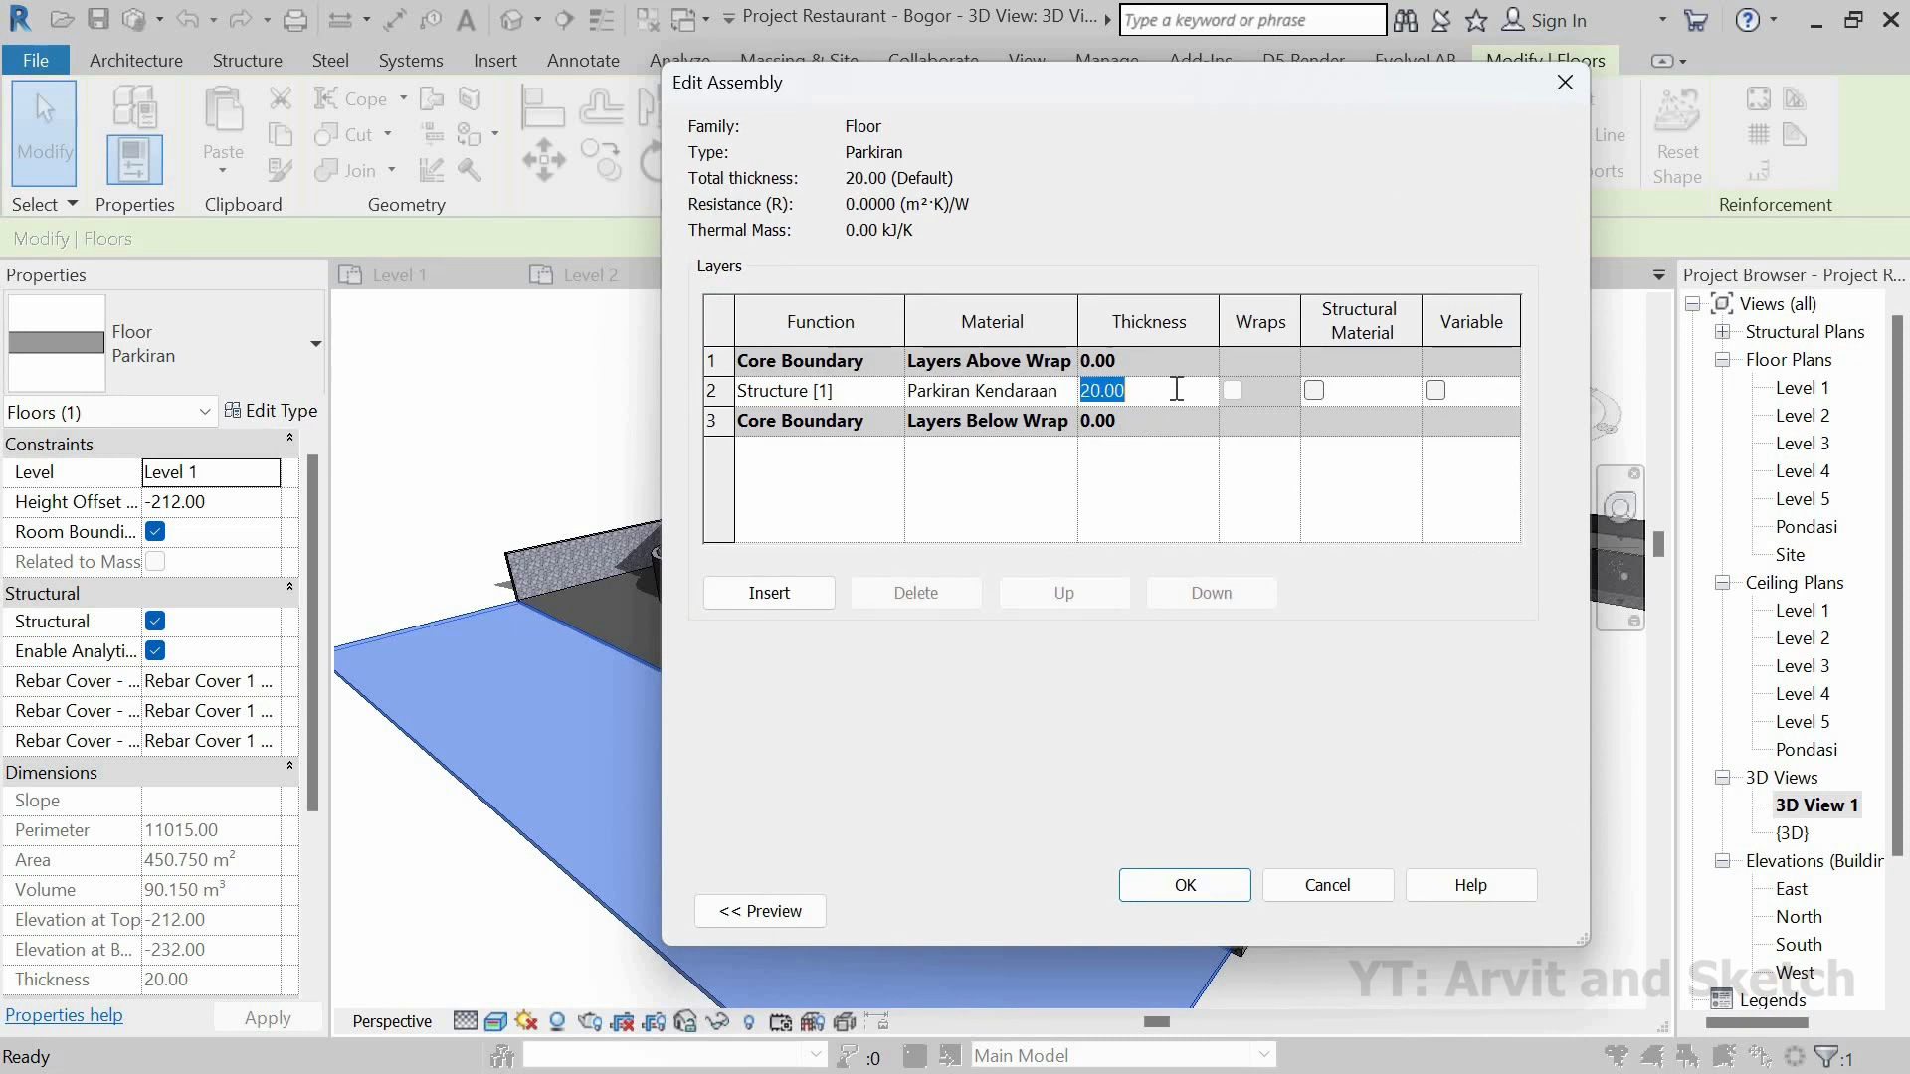
pyautogui.write('12')
pyautogui.click(1209, 888)
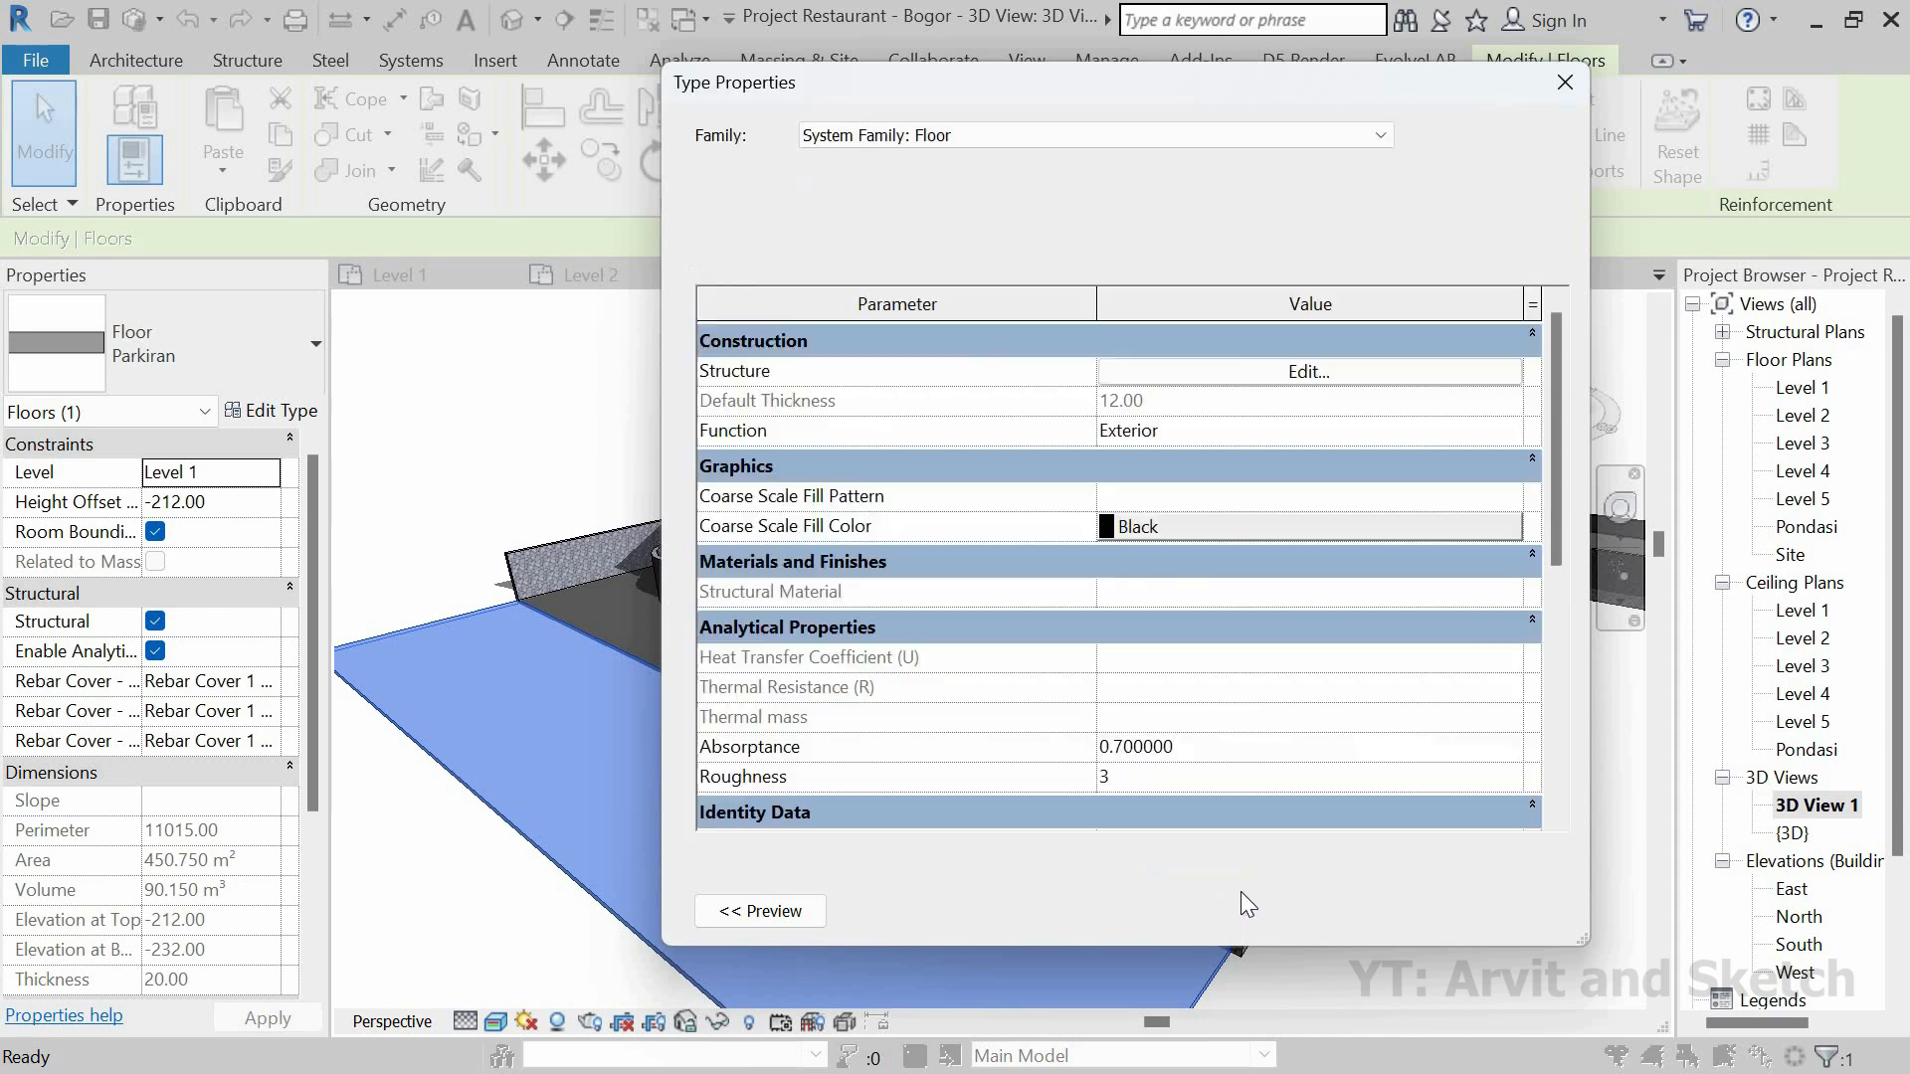
pyautogui.click(1460, 904)
pyautogui.click(1184, 907)
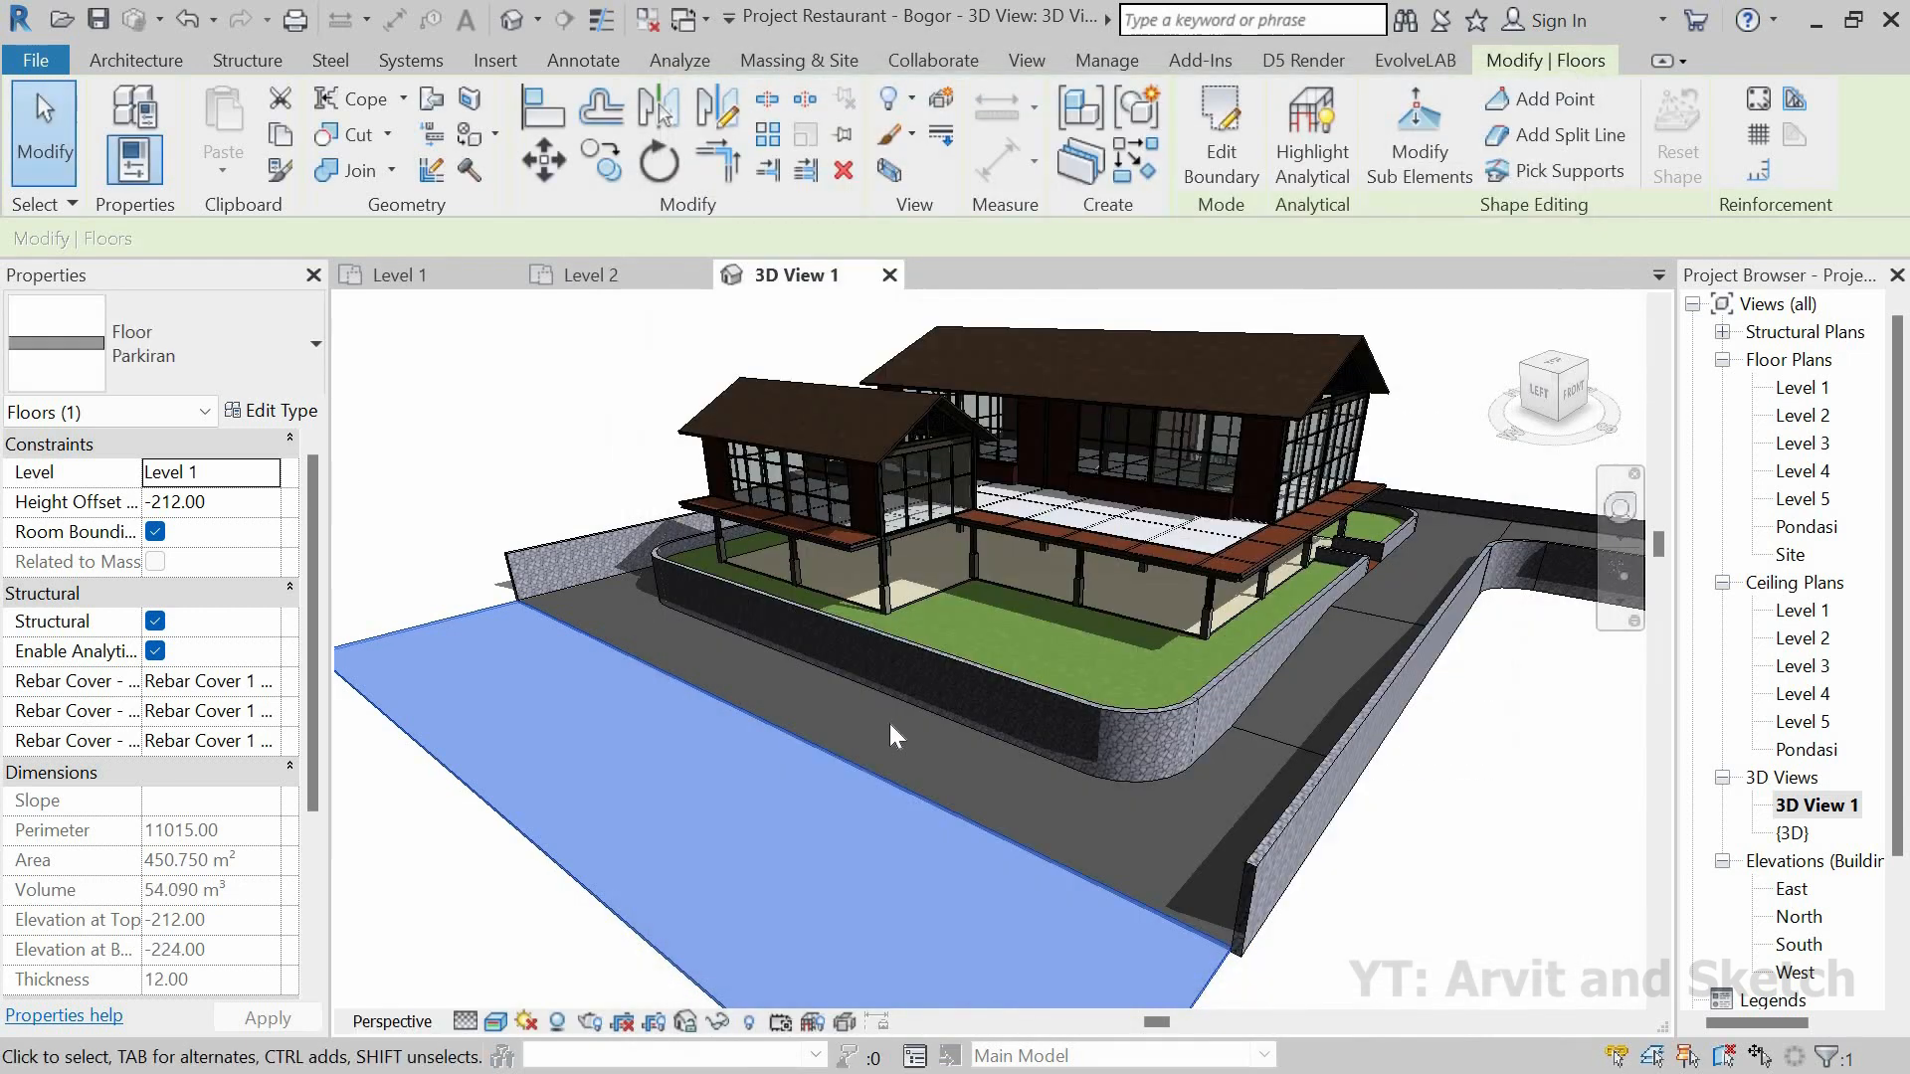
# Step: Set the Parkiran floor's height offset from Level 1 to -215
pyautogui.scroll(-2, 983, 937)
pyautogui.scroll(5, 1154, 930)
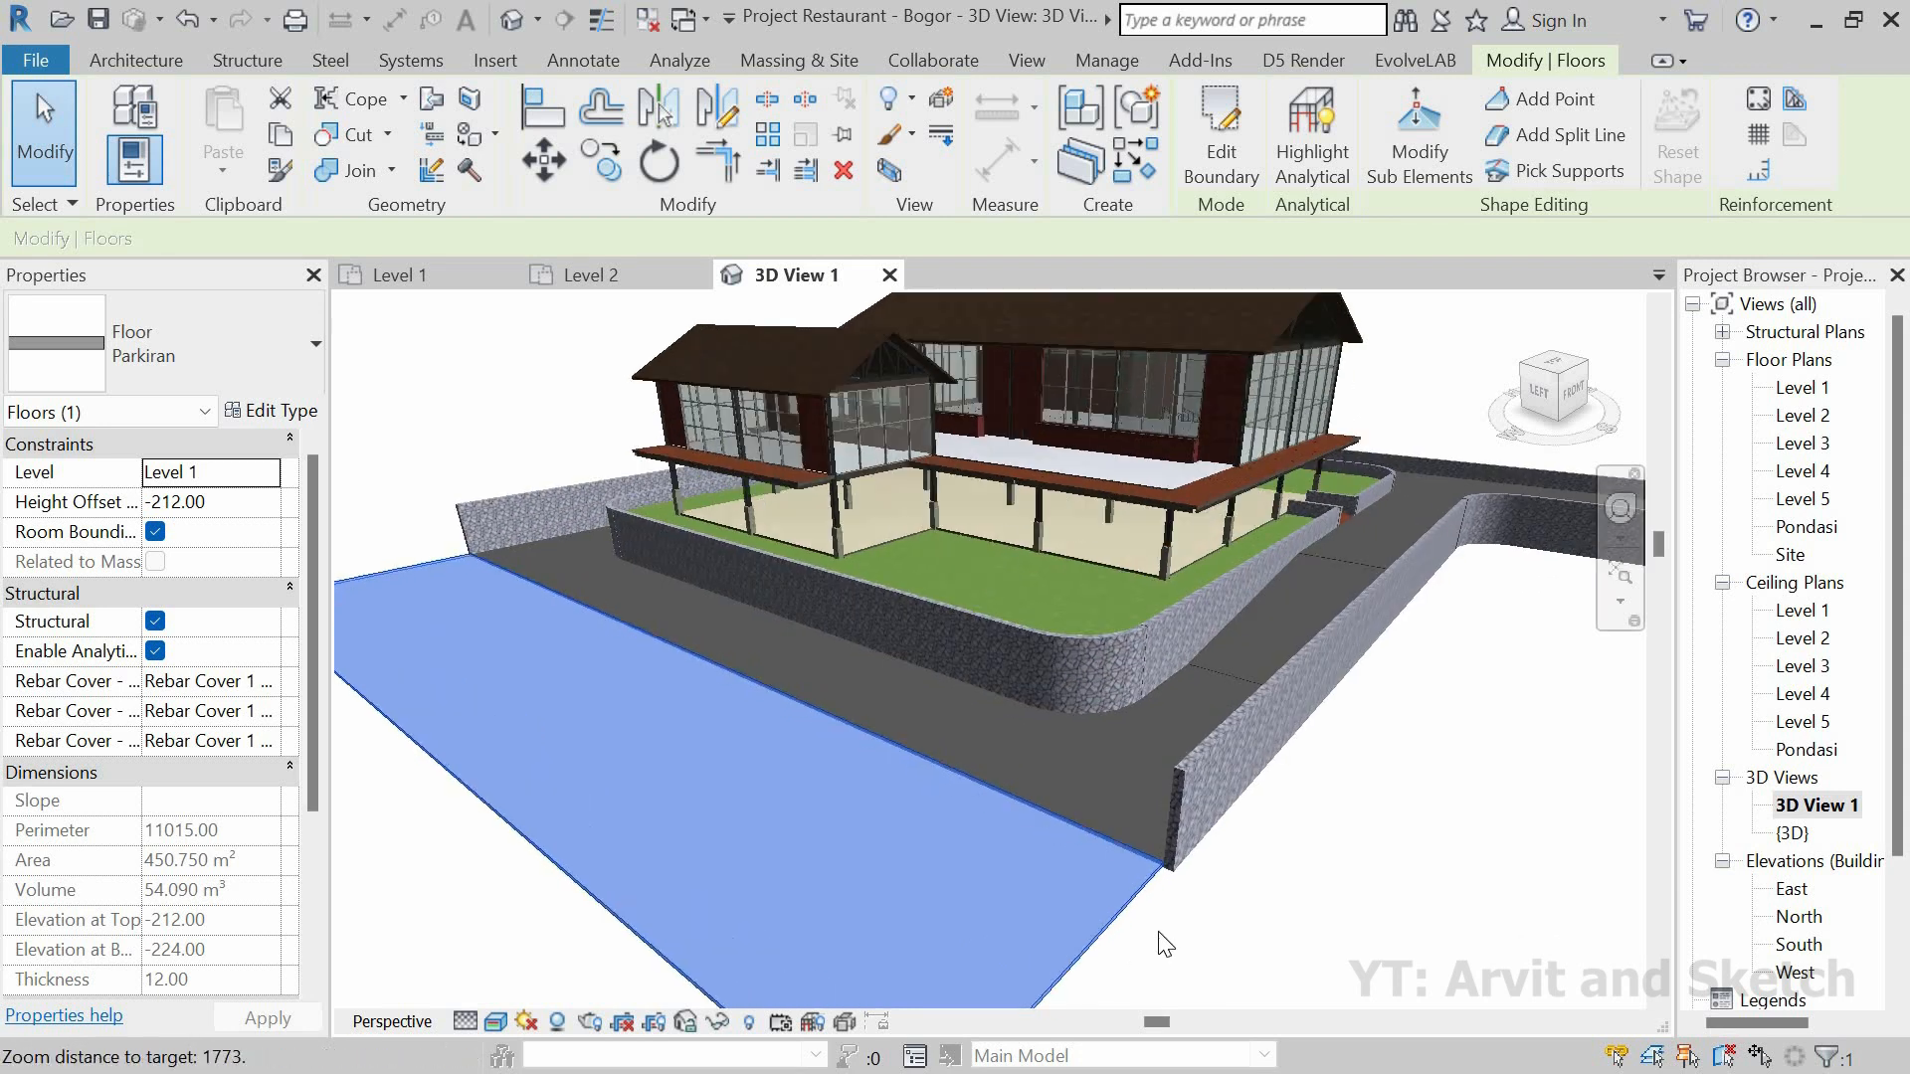
pyautogui.scroll(6, 1144, 911)
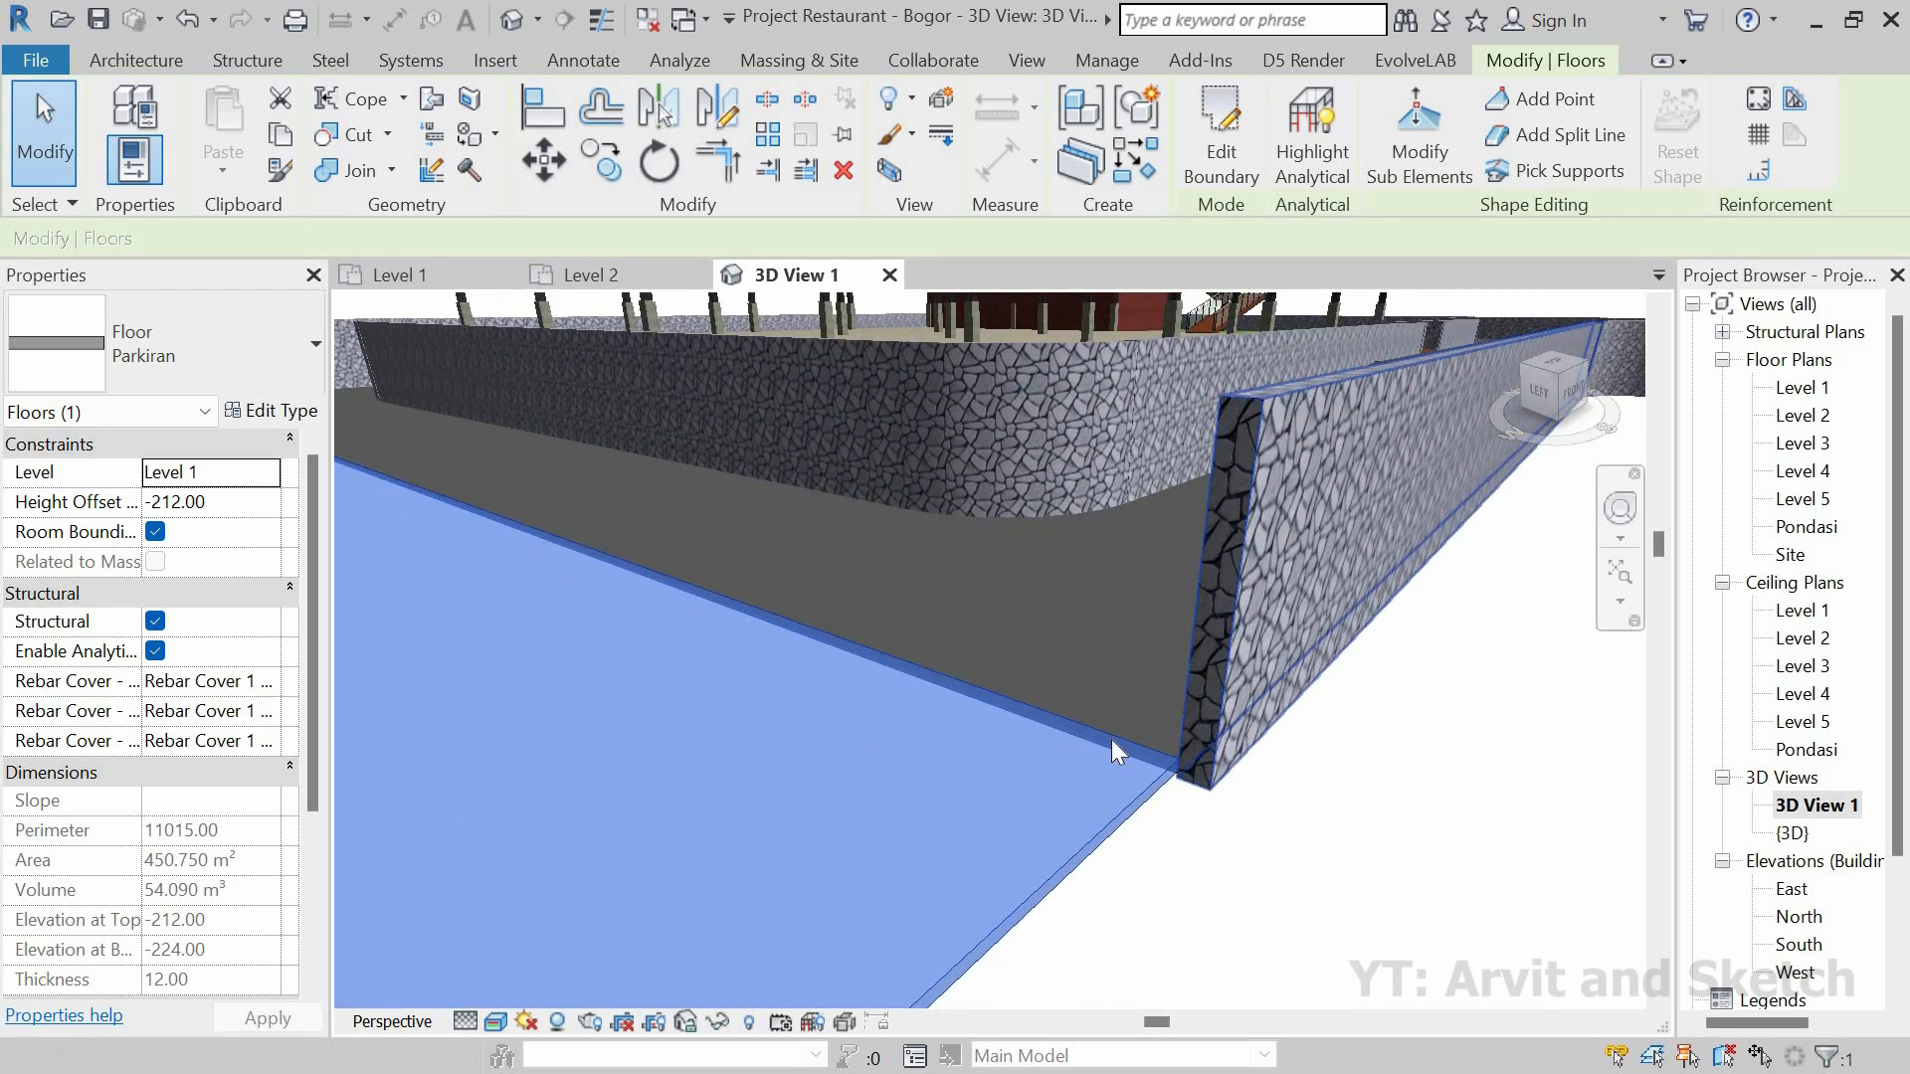
pyautogui.click(245, 500)
pyautogui.click(249, 500)
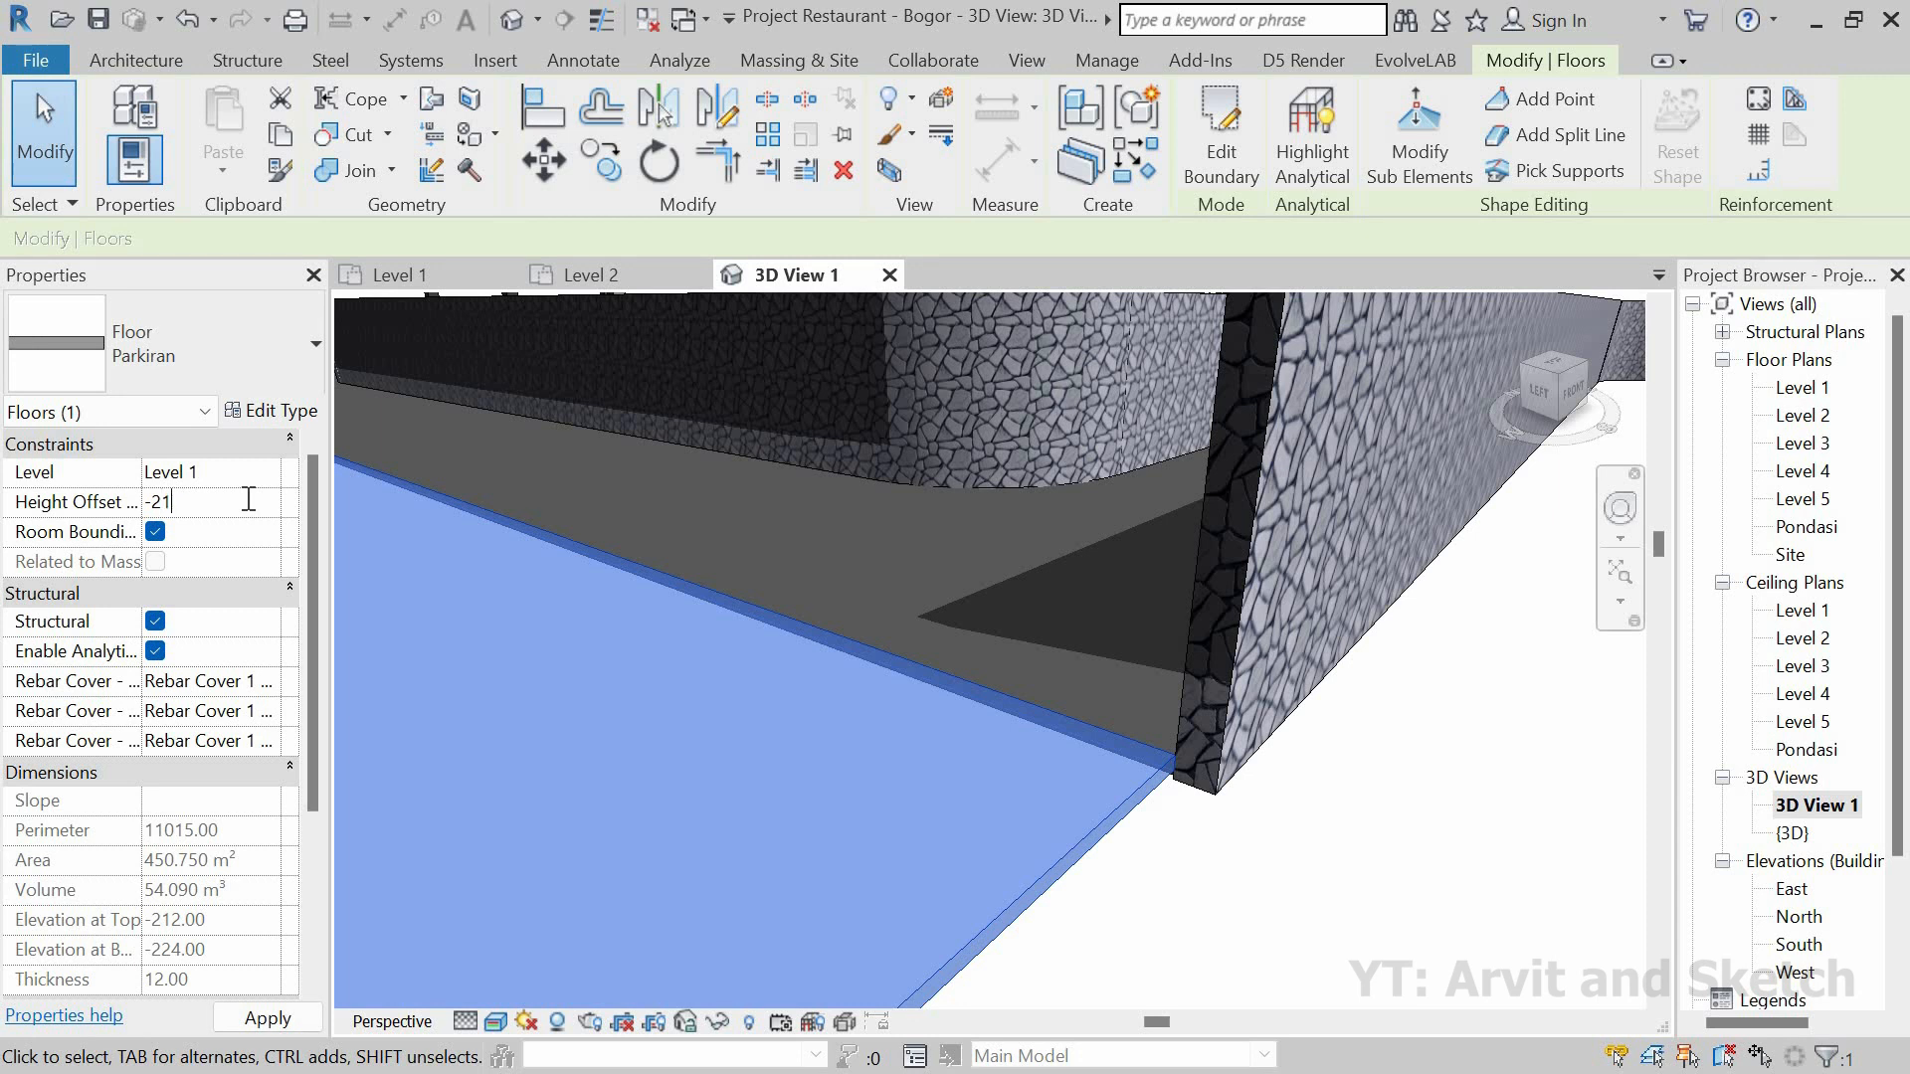
pyautogui.write('5')
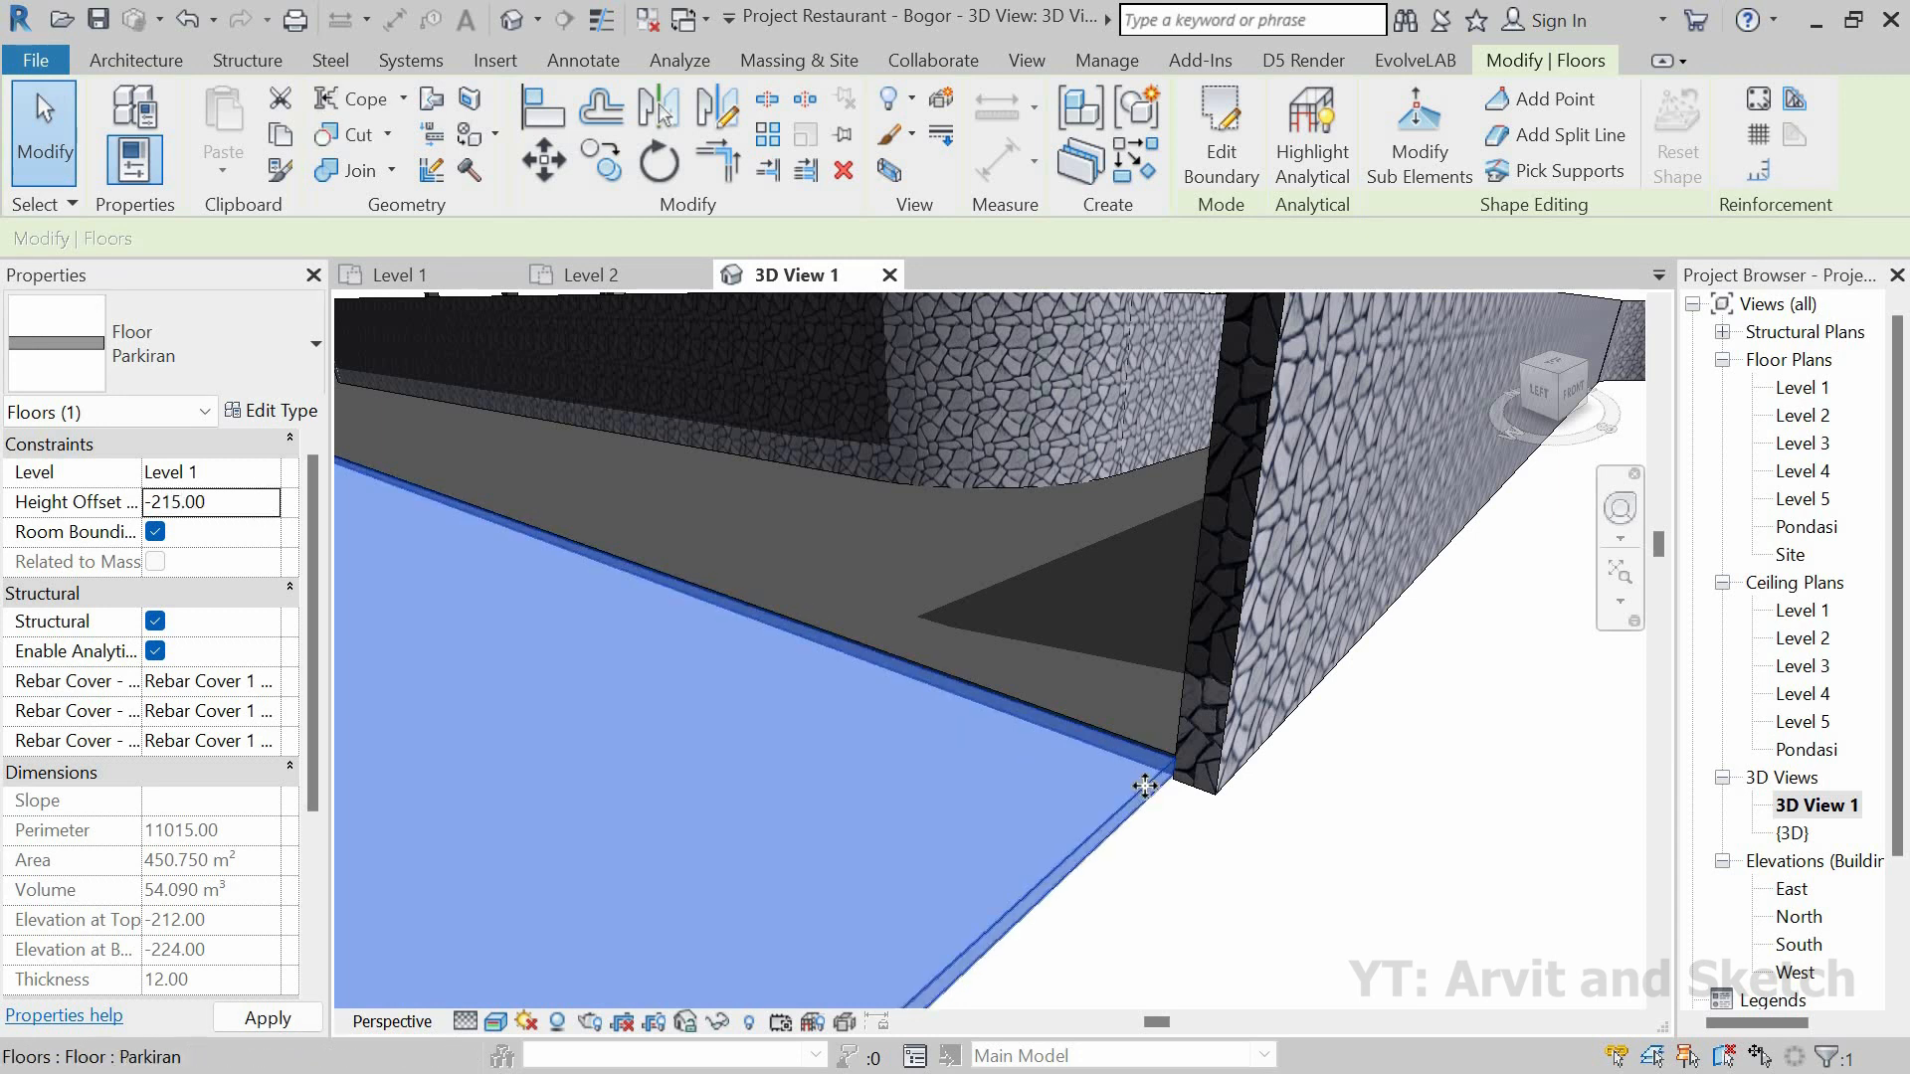
# Step: Inspect the lowered Parkiran floor in 3D View 1, at the retaining wall corner and across the whole site
pyautogui.click(1120, 876)
pyautogui.scroll(-10, 1120, 876)
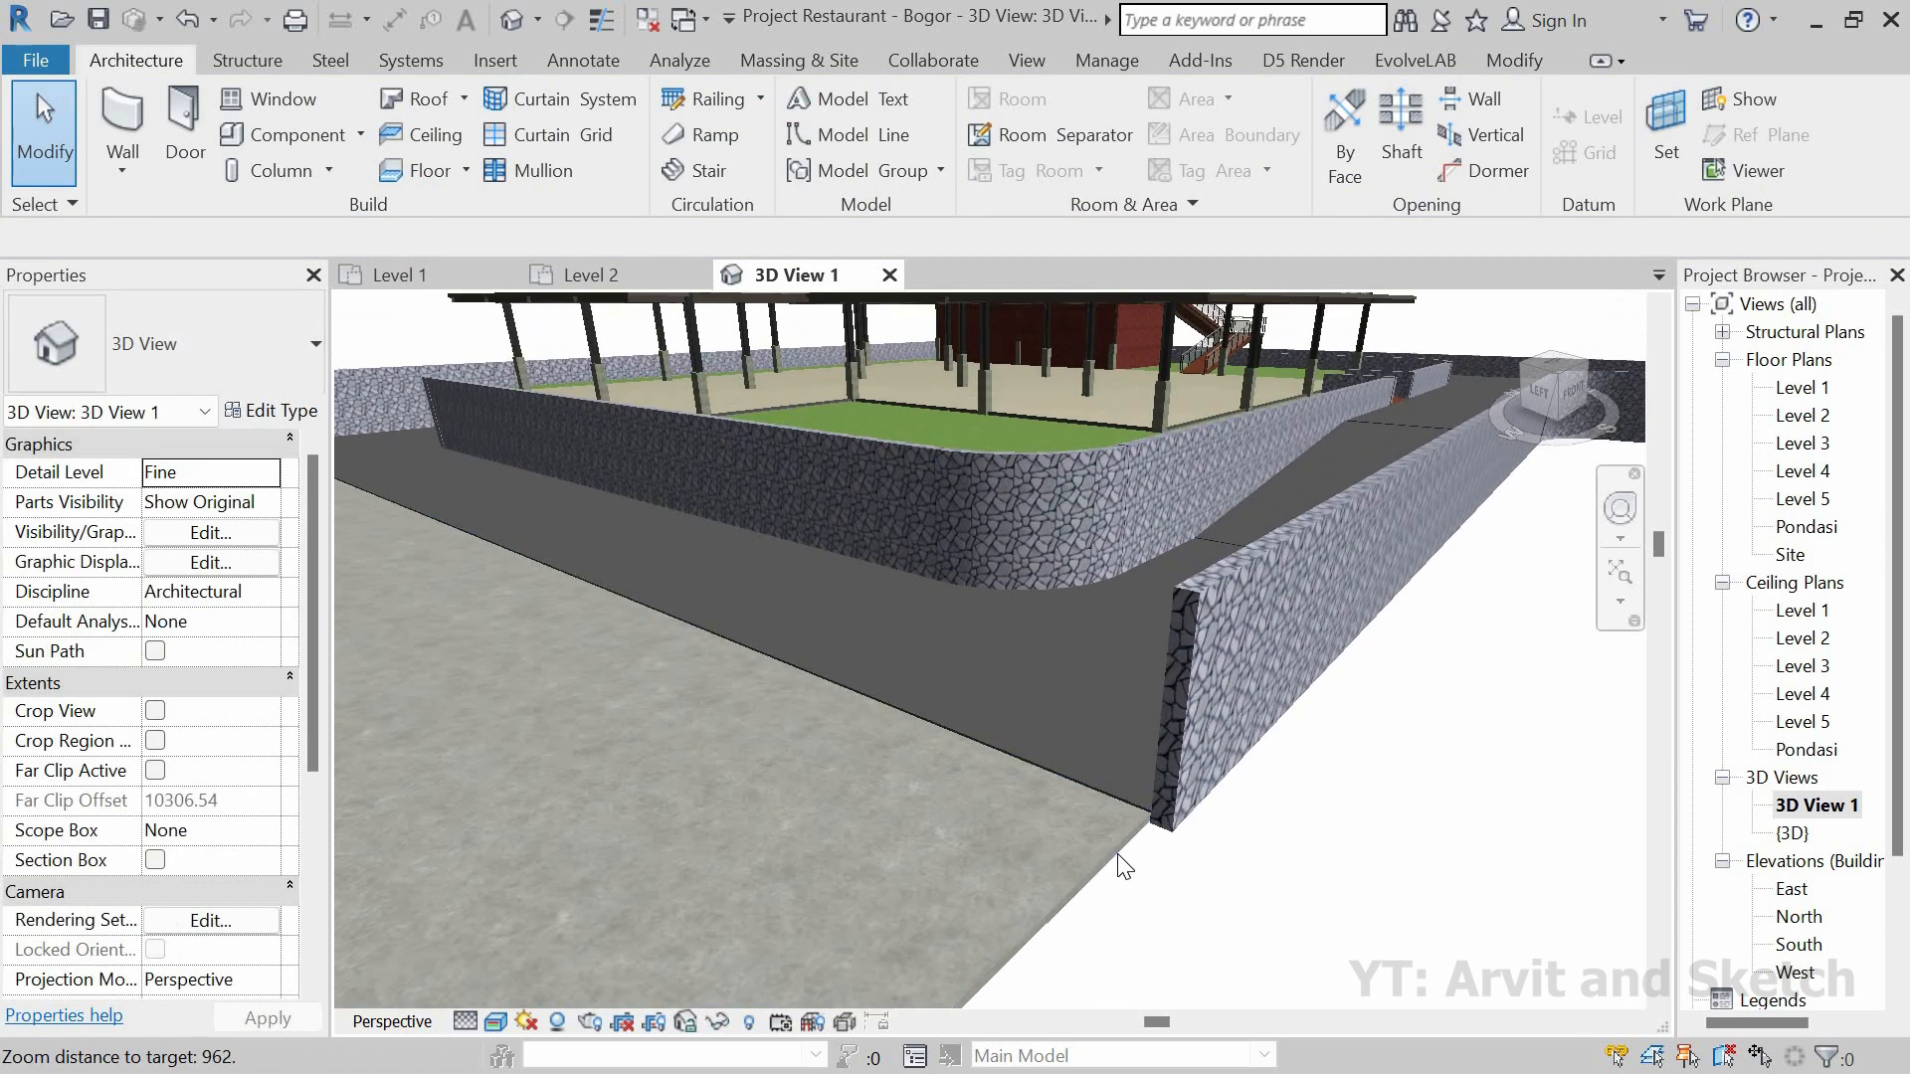
pyautogui.keyDown('shift'); pyautogui.moveTo(1164, 866); pyautogui.dragTo(797, 800, button='middle'); pyautogui.keyUp('shift')
pyautogui.scroll(-3, 1160, 537)
pyautogui.scroll(5, 1213, 483)
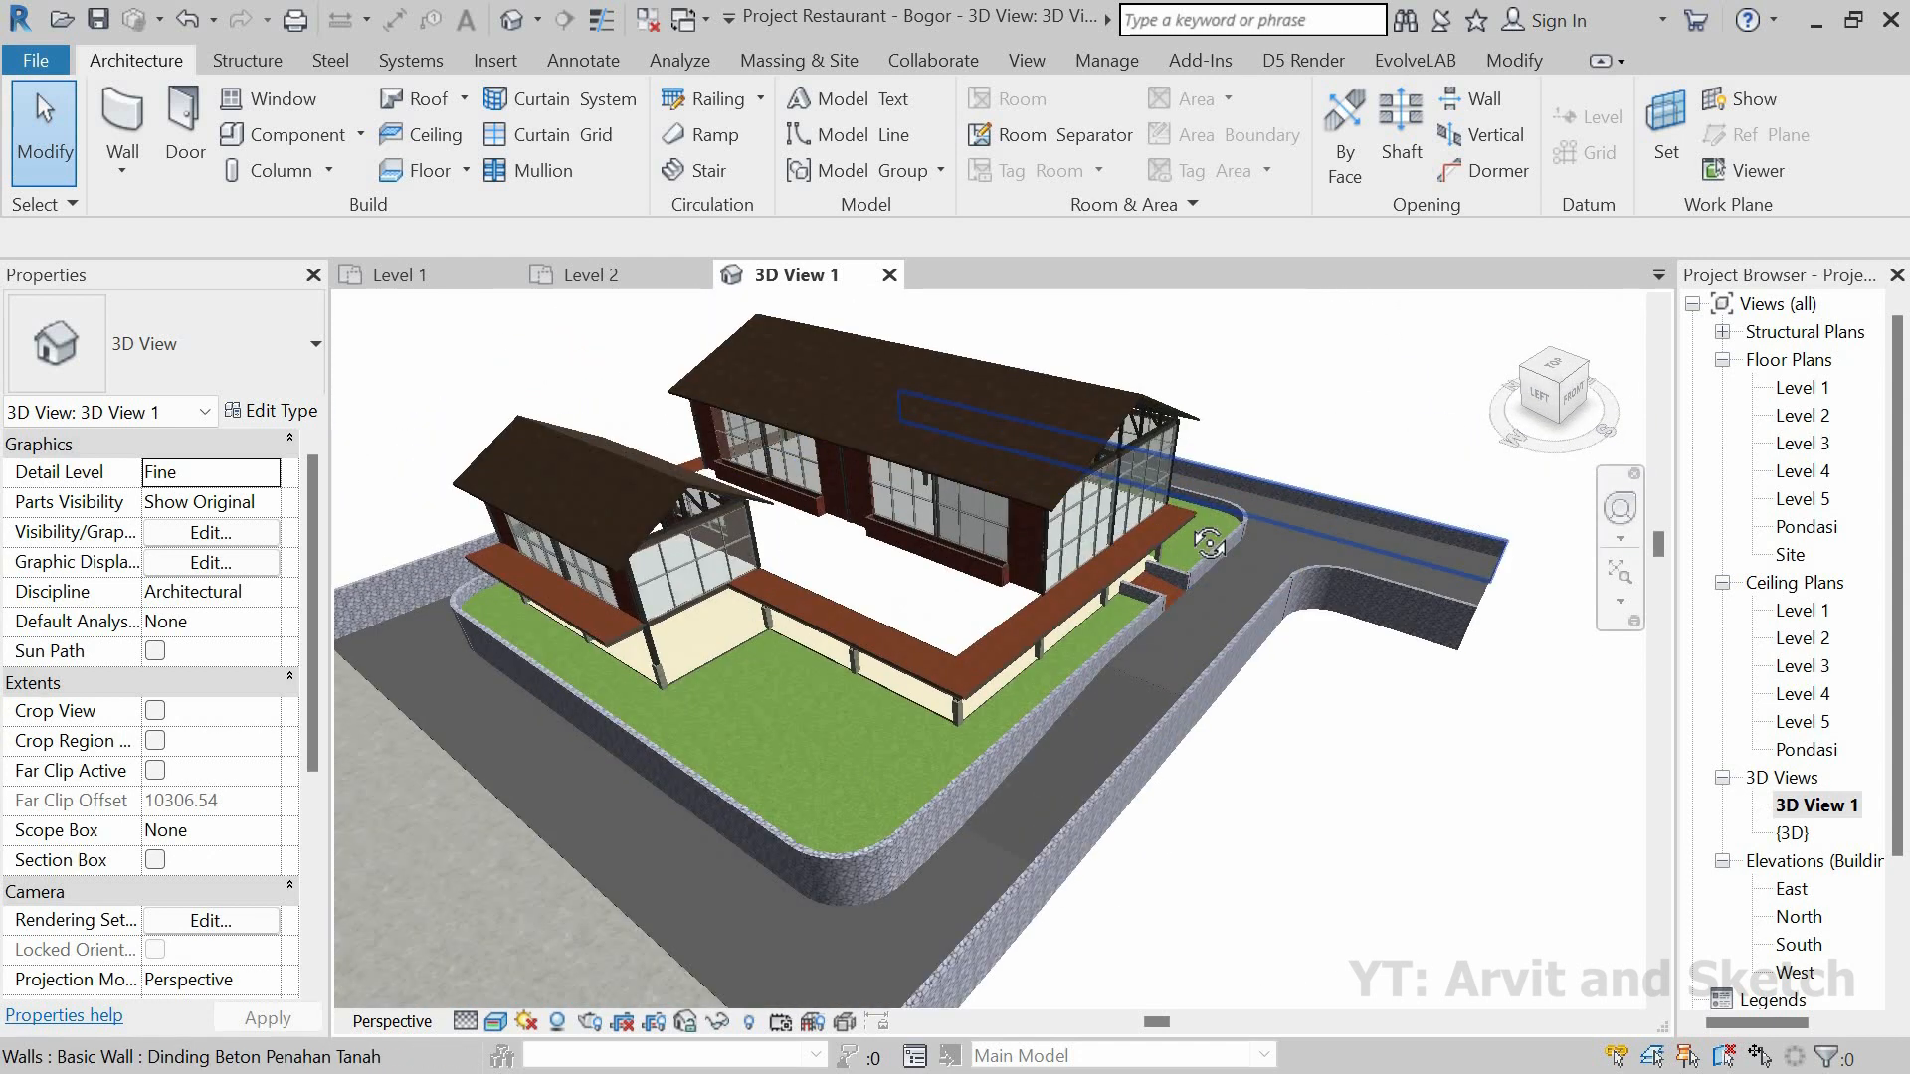
pyautogui.scroll(3, 1198, 558)
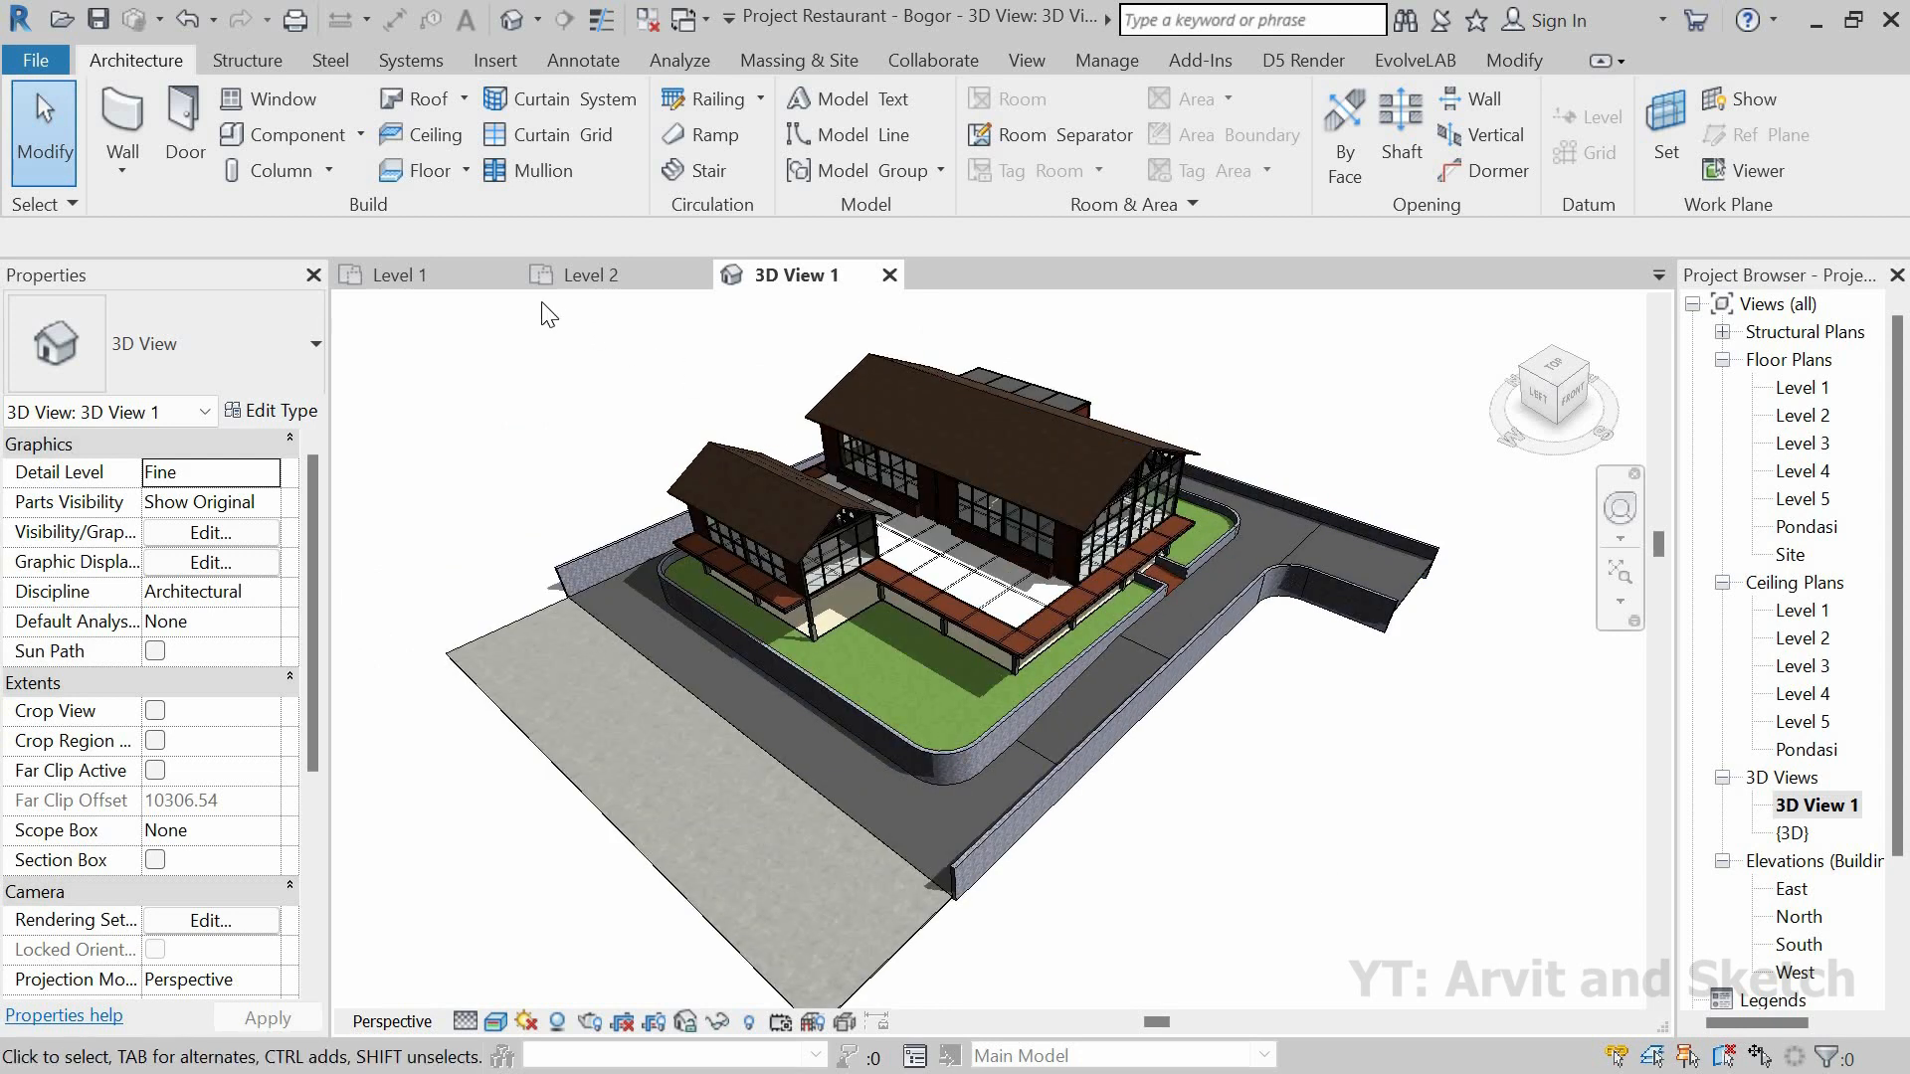
# Step: Show the whole site in the Level 1 floor plan and start editing the Parkiran floor's boundary
pyautogui.click(469, 283)
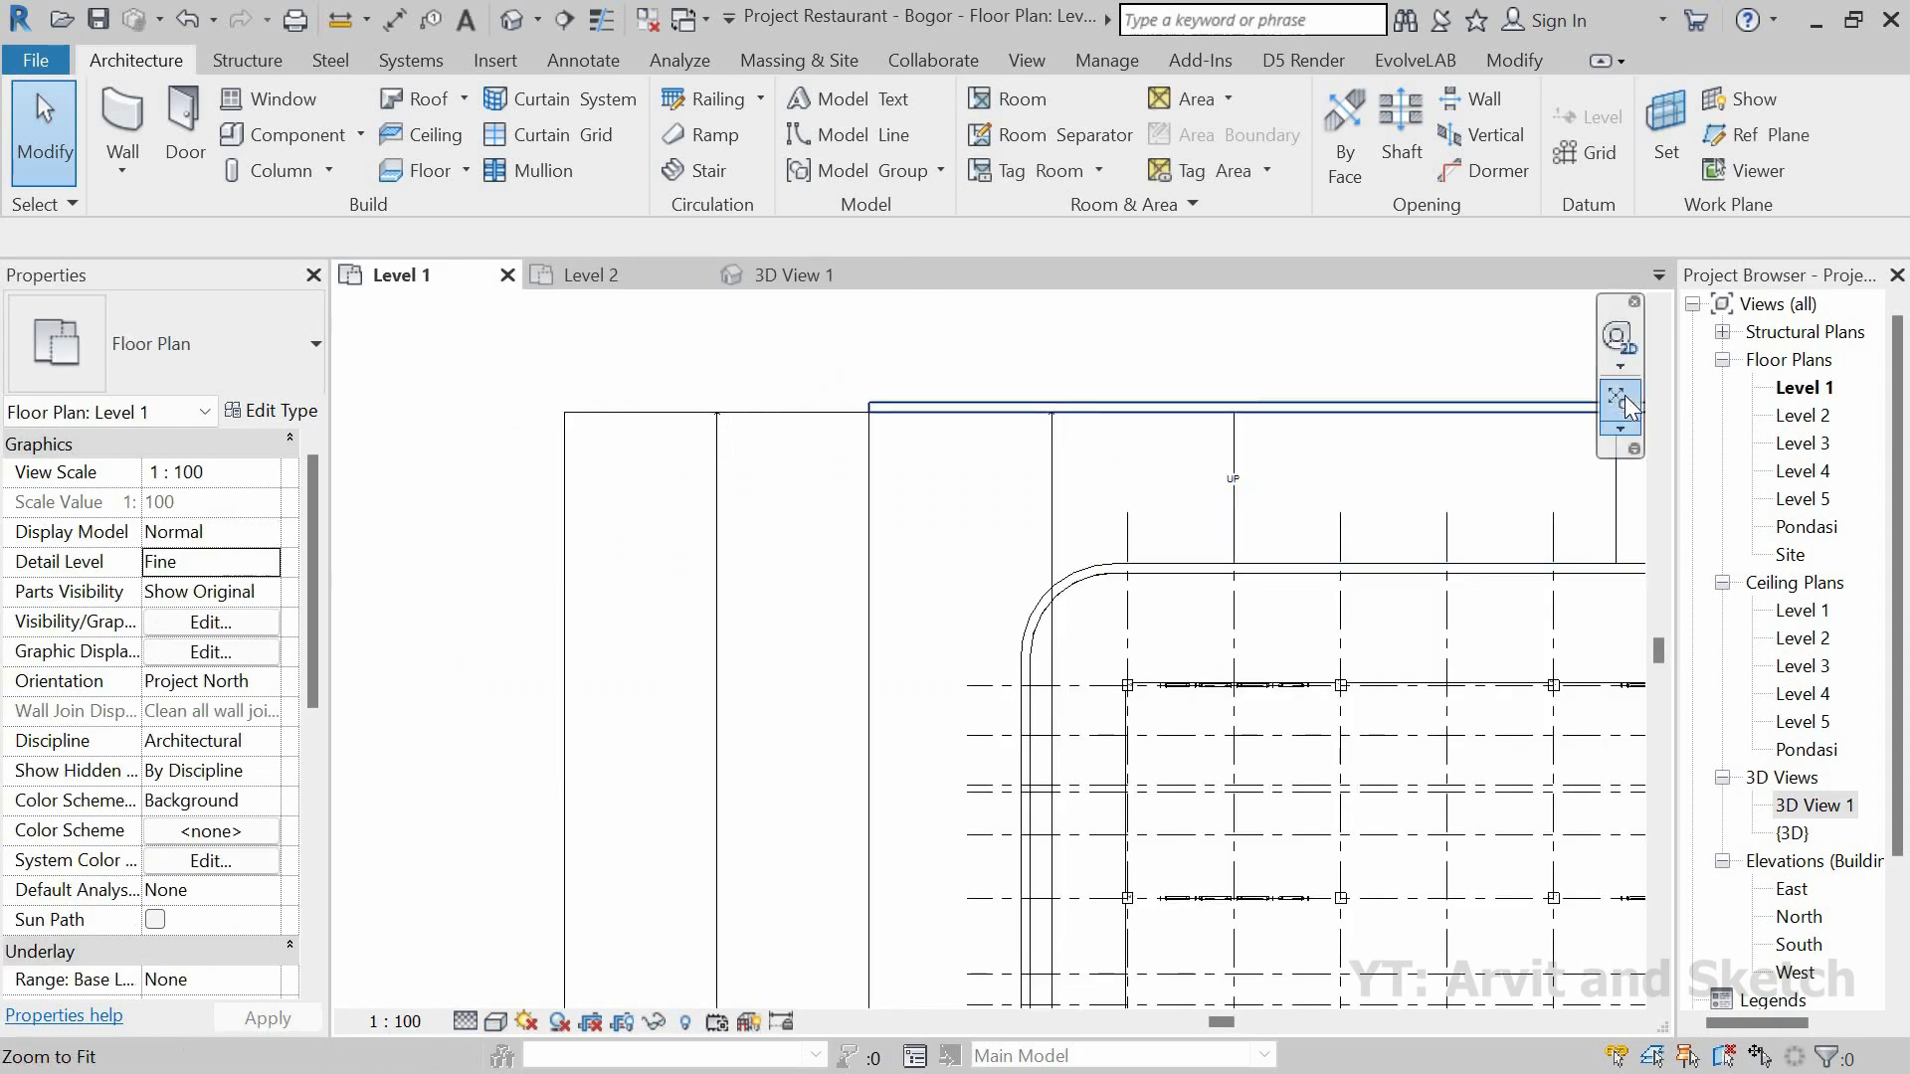
pyautogui.click(1626, 398)
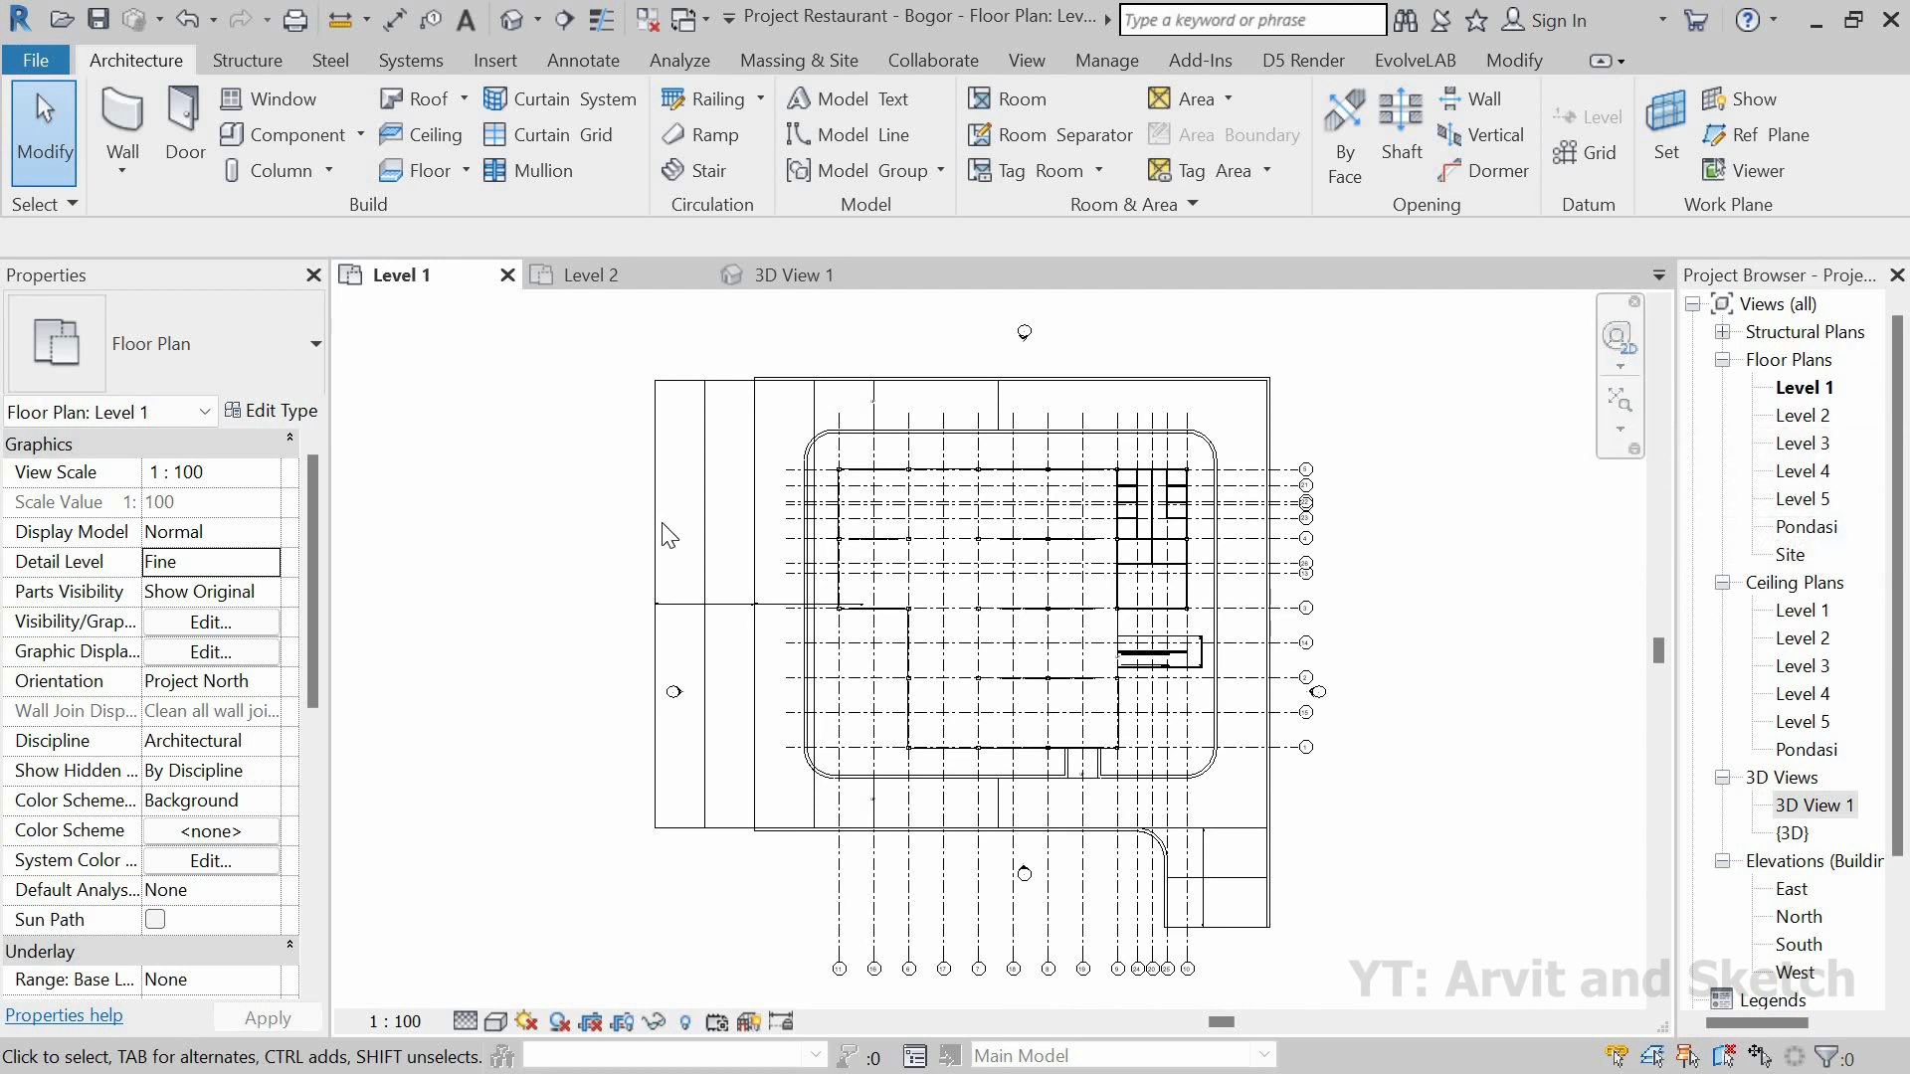
pyautogui.click(754, 437)
pyautogui.click(1230, 107)
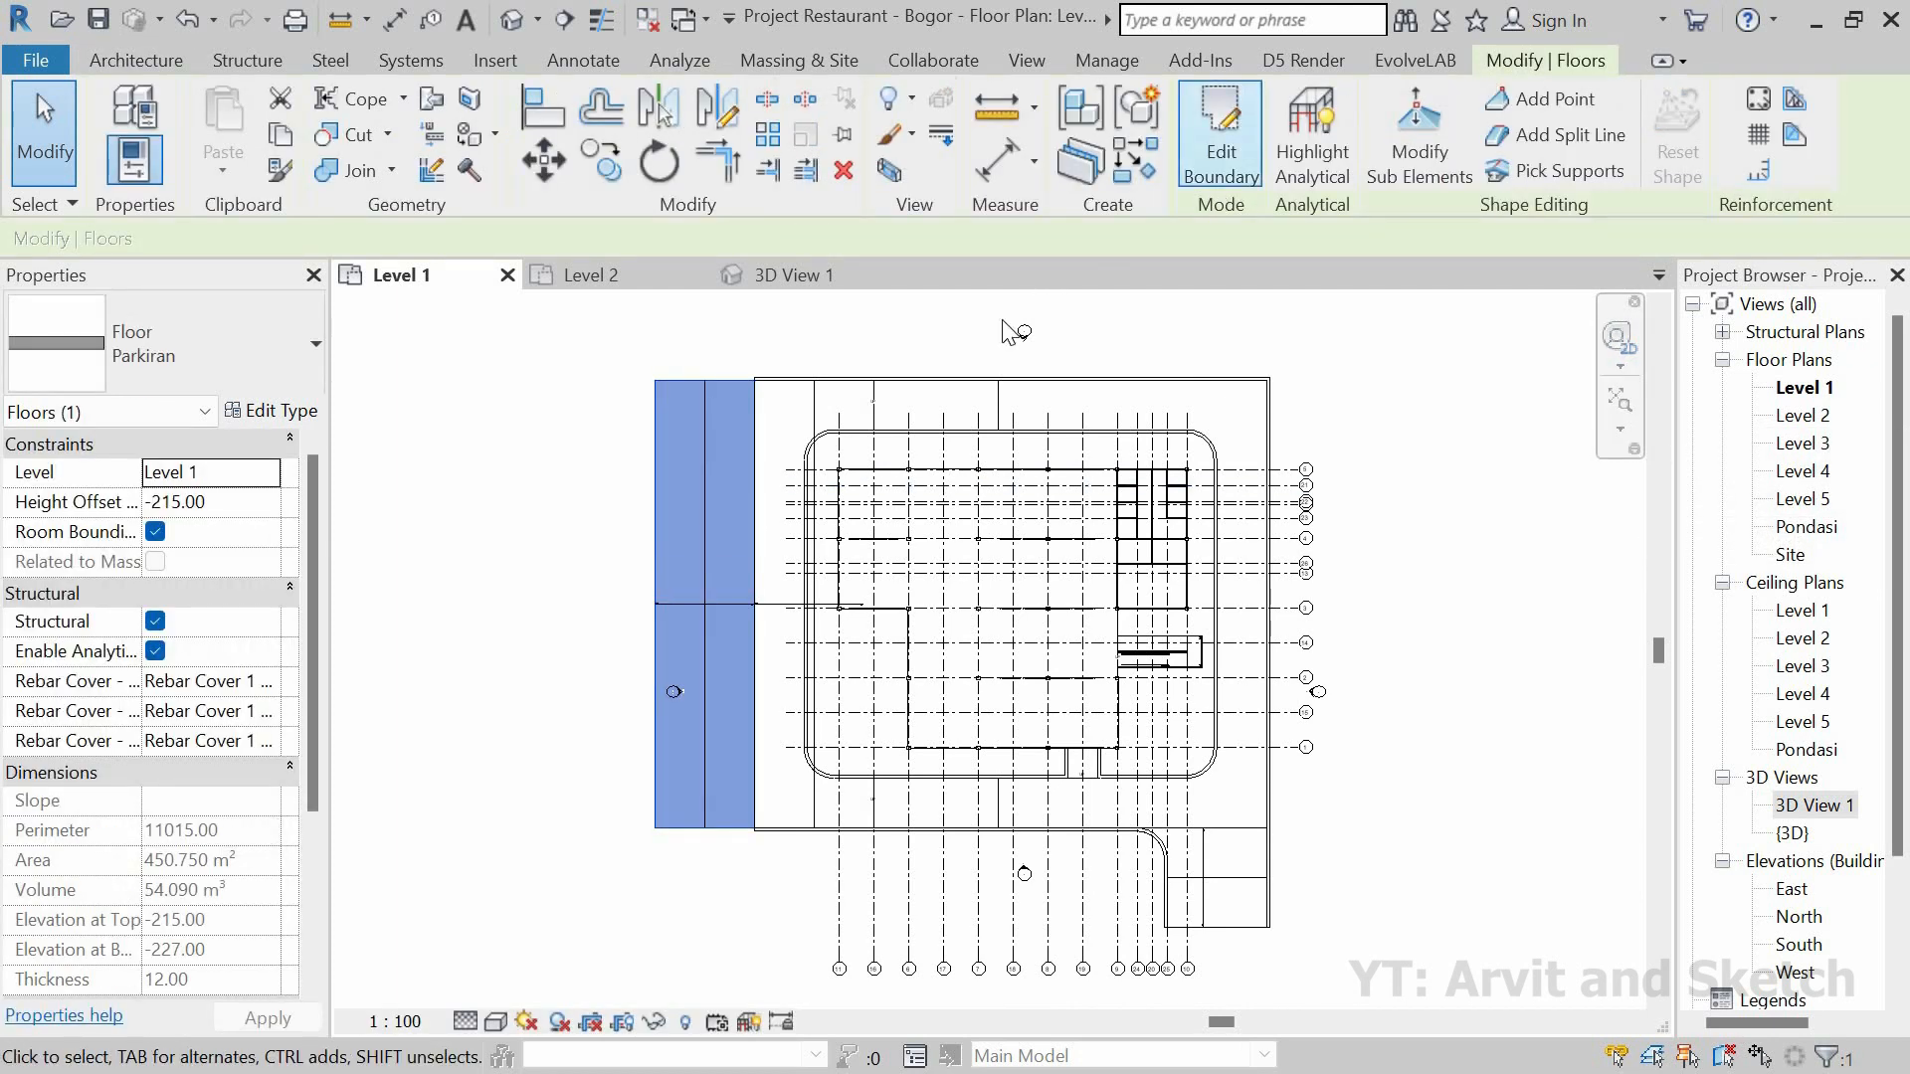
pyautogui.scroll(2, 742, 448)
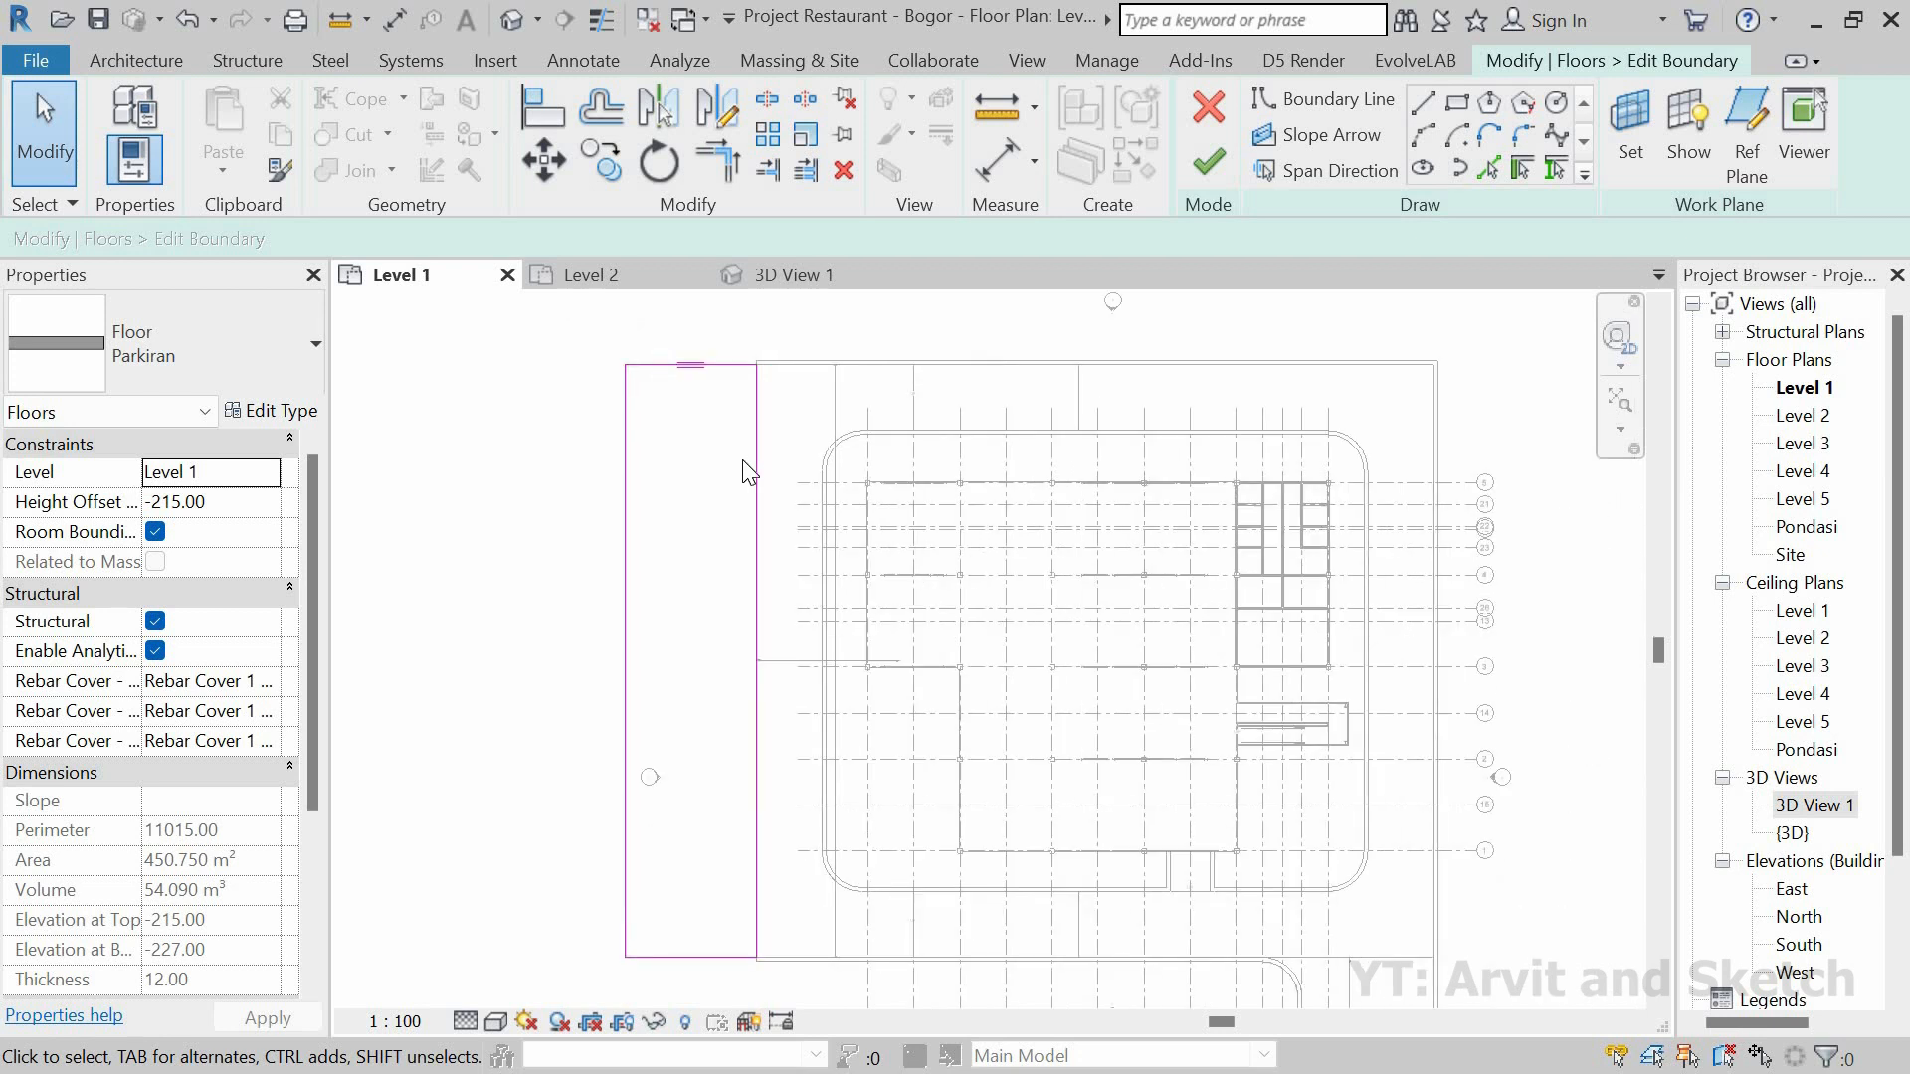
# Step: Draw a horizontal boundary line 500 long into the Parkiran floor from its road-side edge, aligned with grid 5
pyautogui.click(1425, 104)
pyautogui.scroll(2, 688, 493)
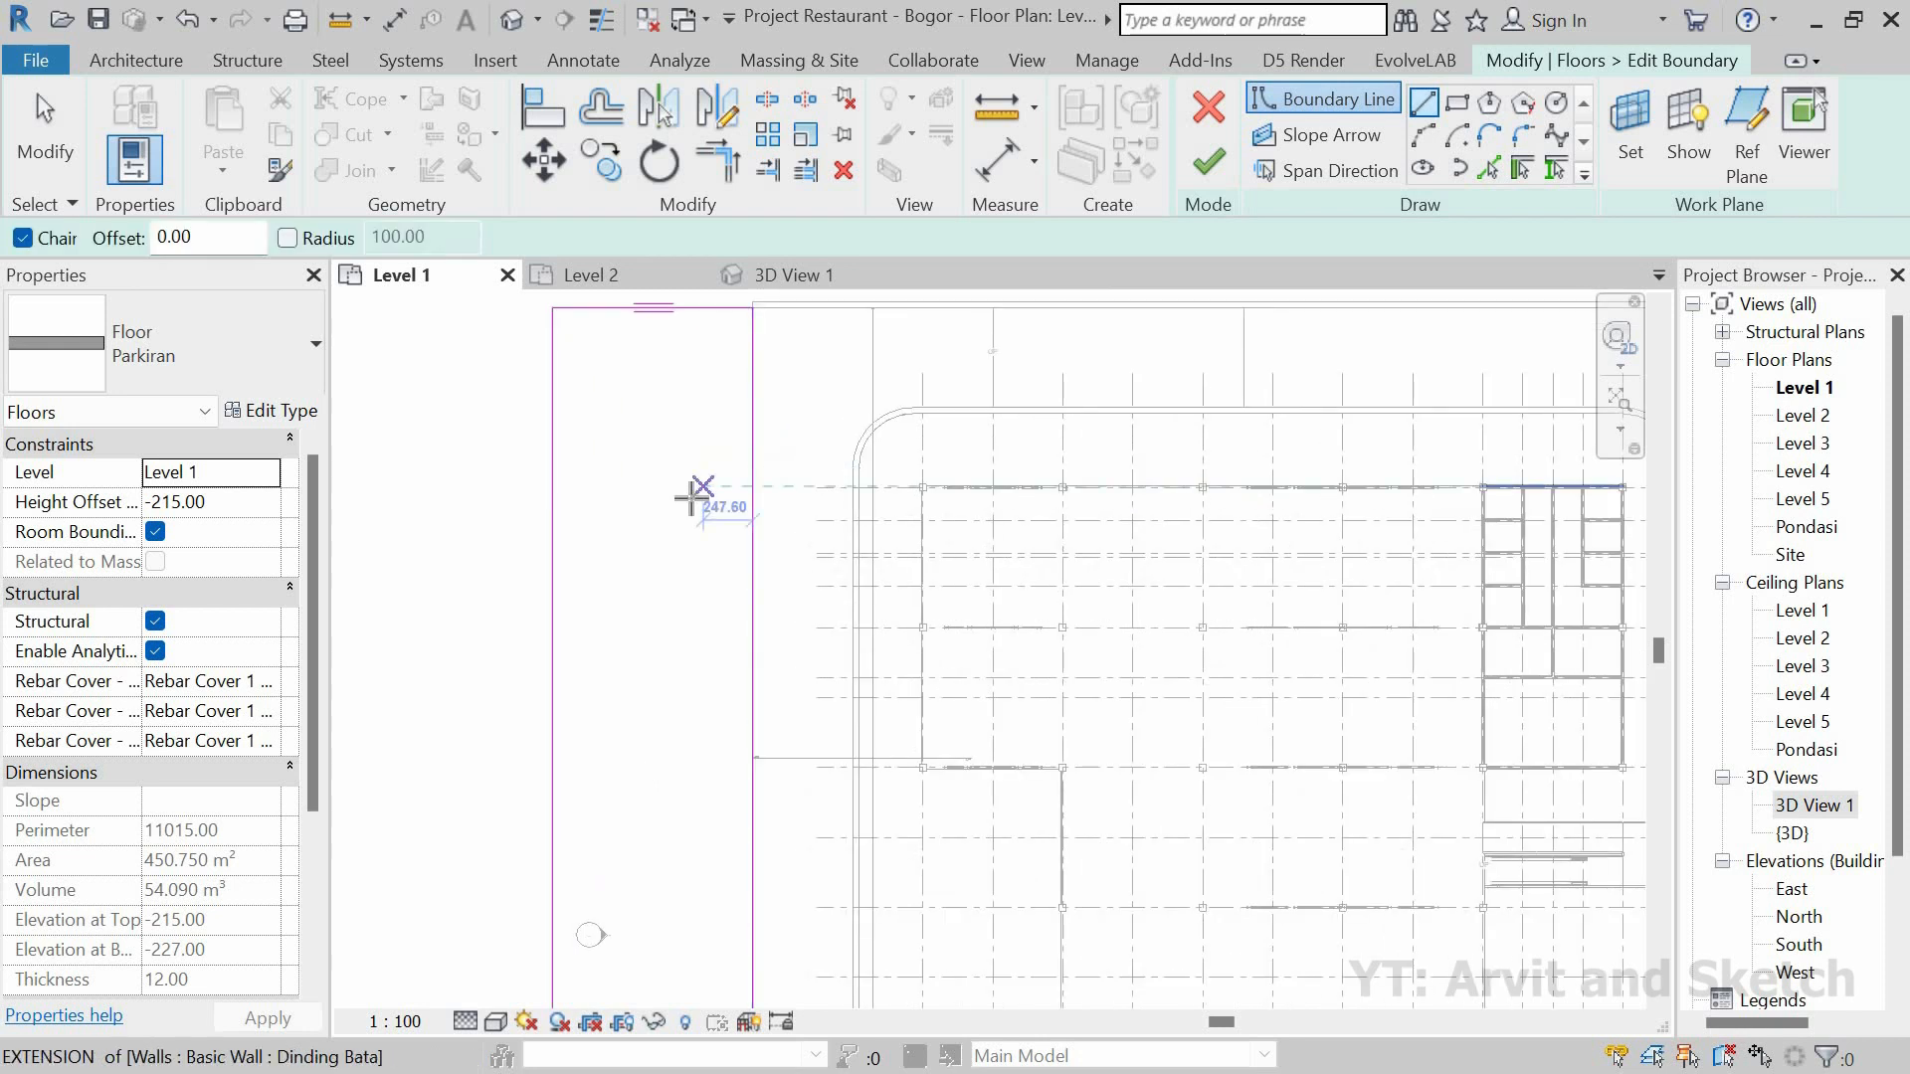
pyautogui.scroll(1, 729, 483)
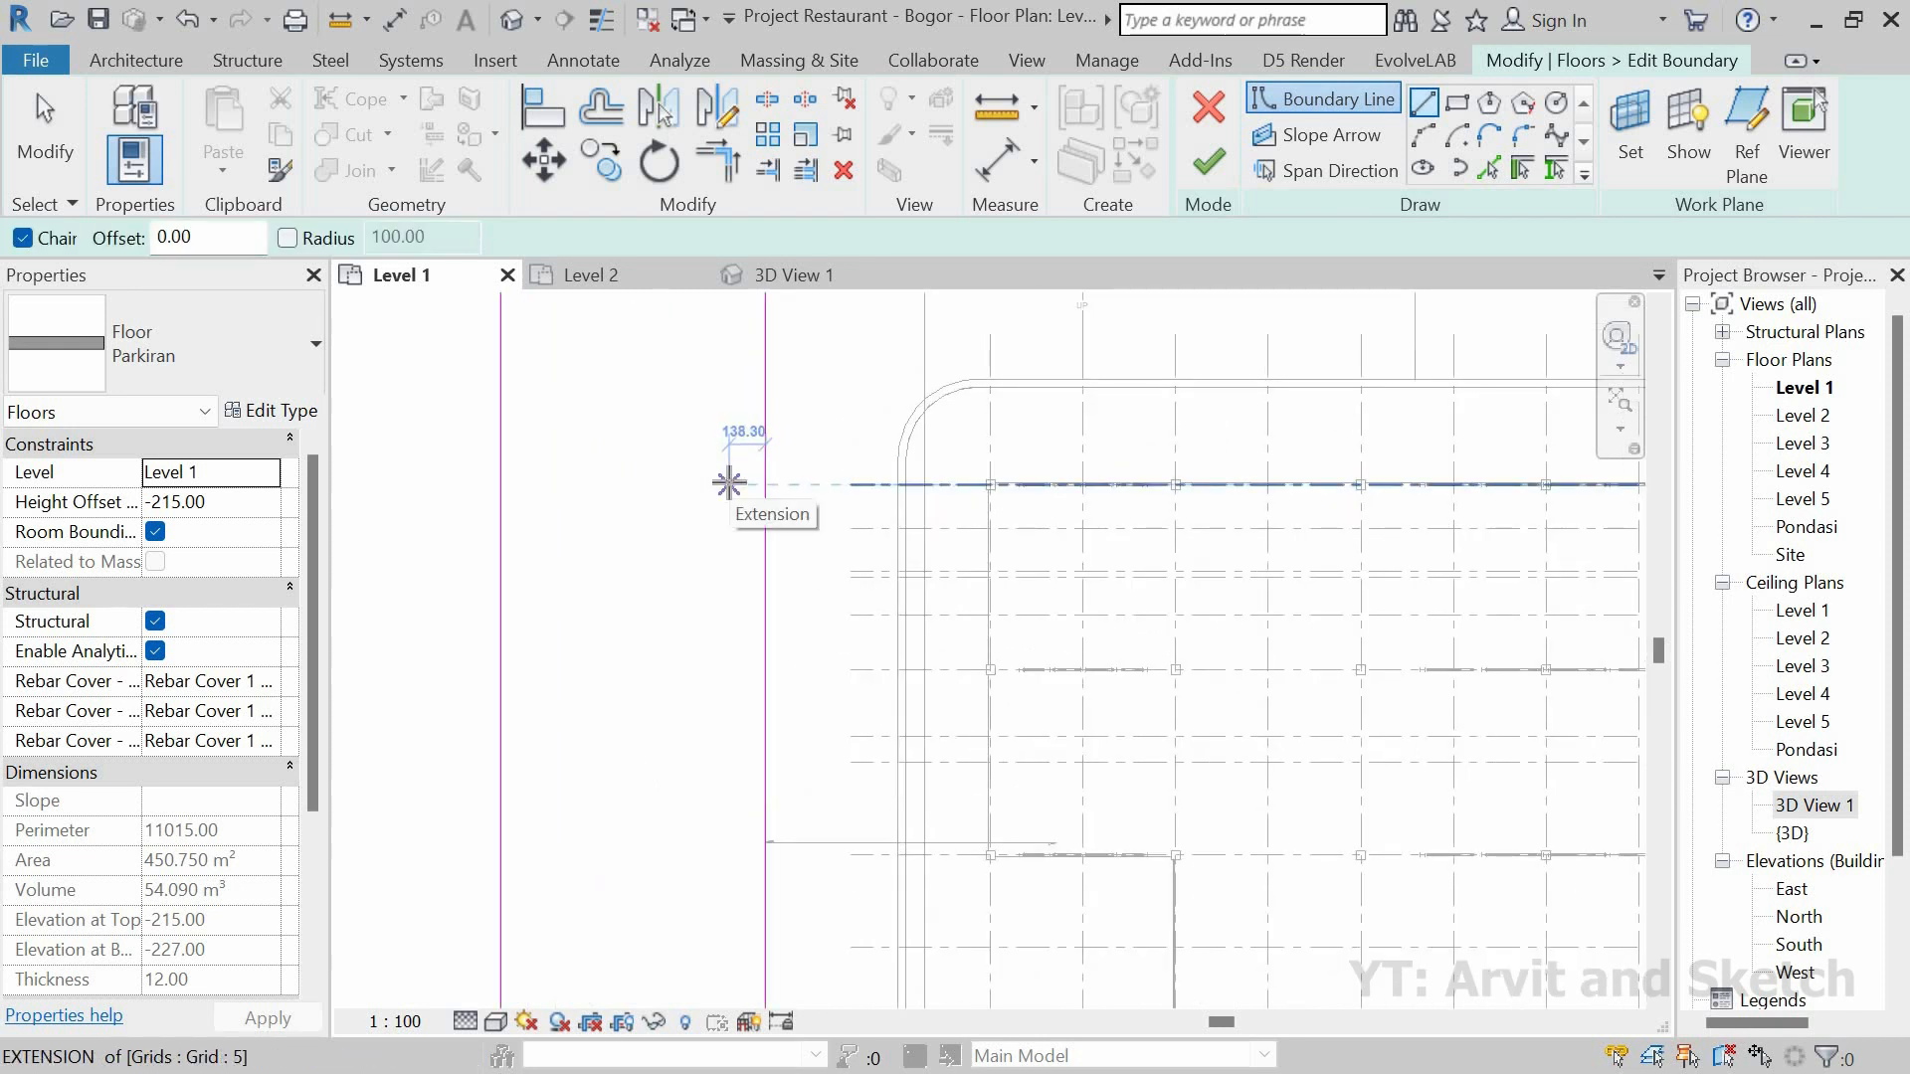
pyautogui.scroll(-1, 729, 484)
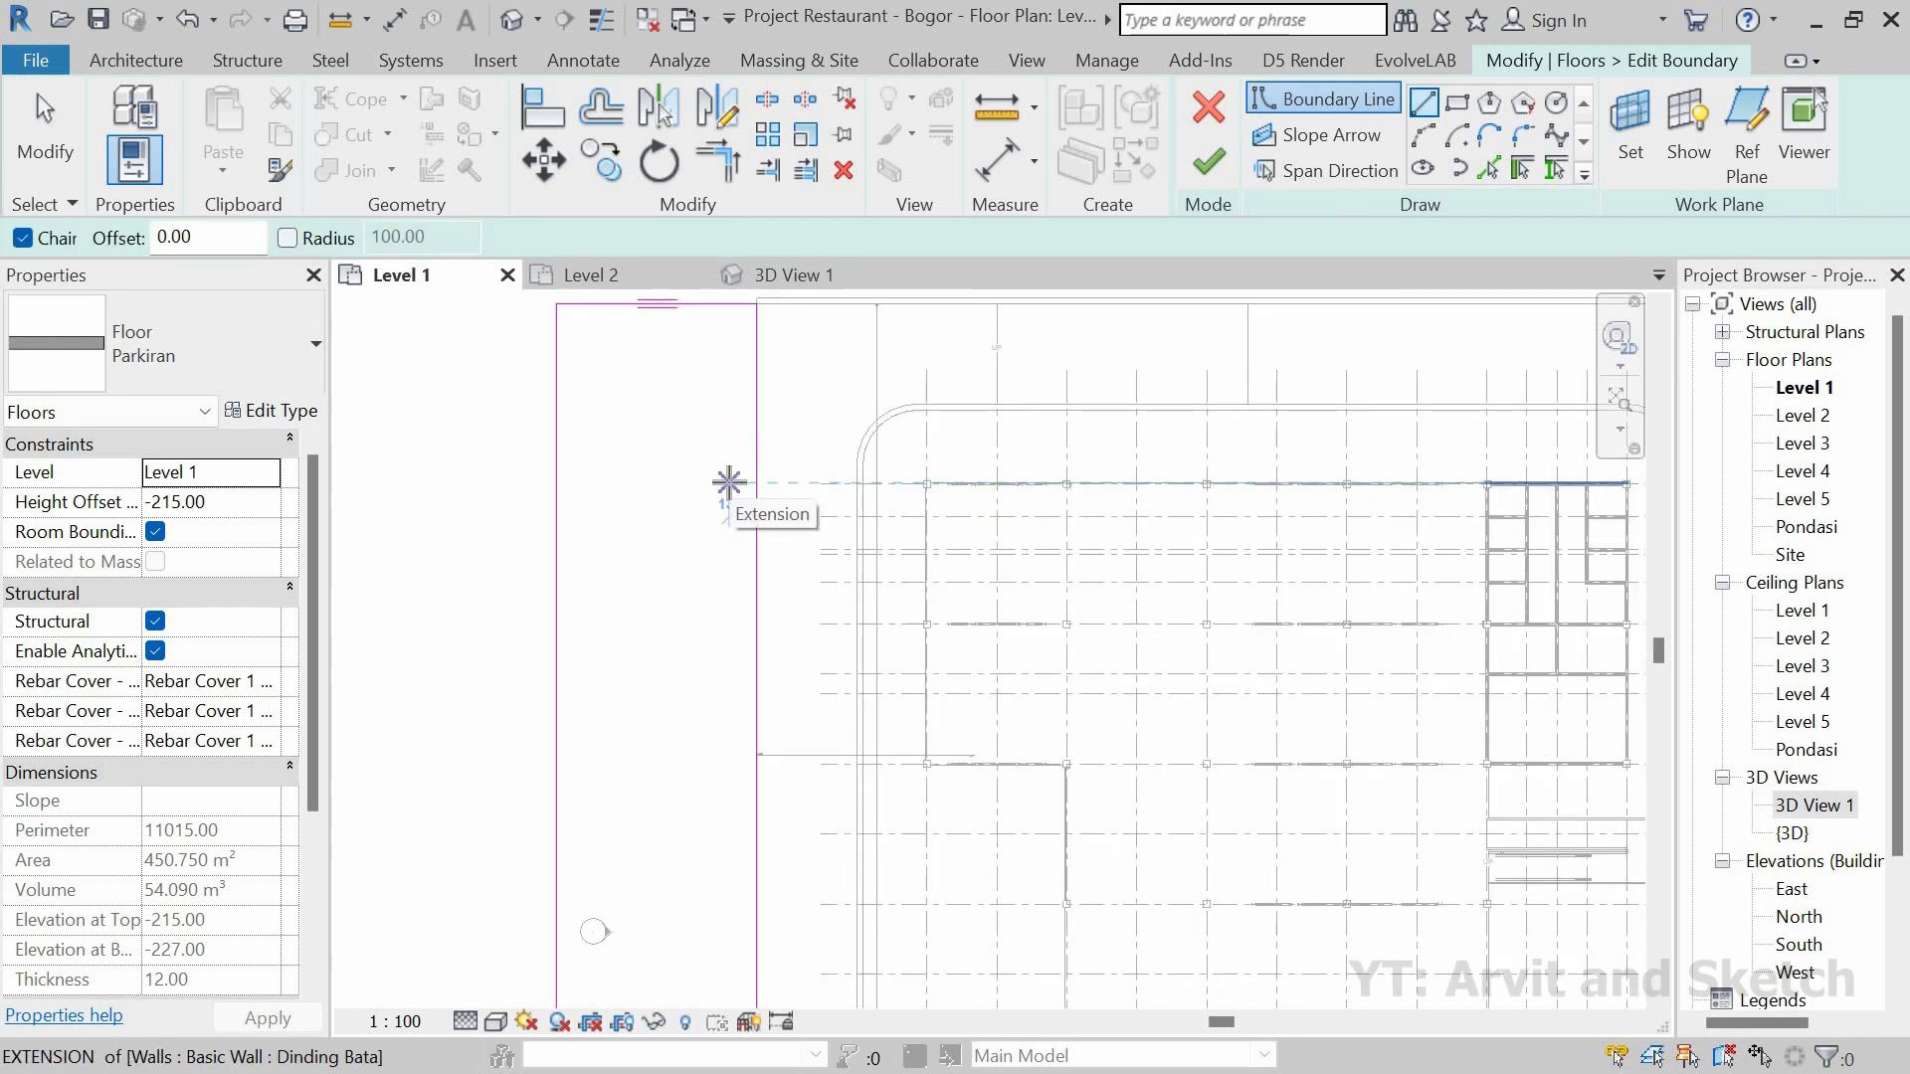
pyautogui.scroll(-1, 730, 483)
pyautogui.scroll(2, 729, 483)
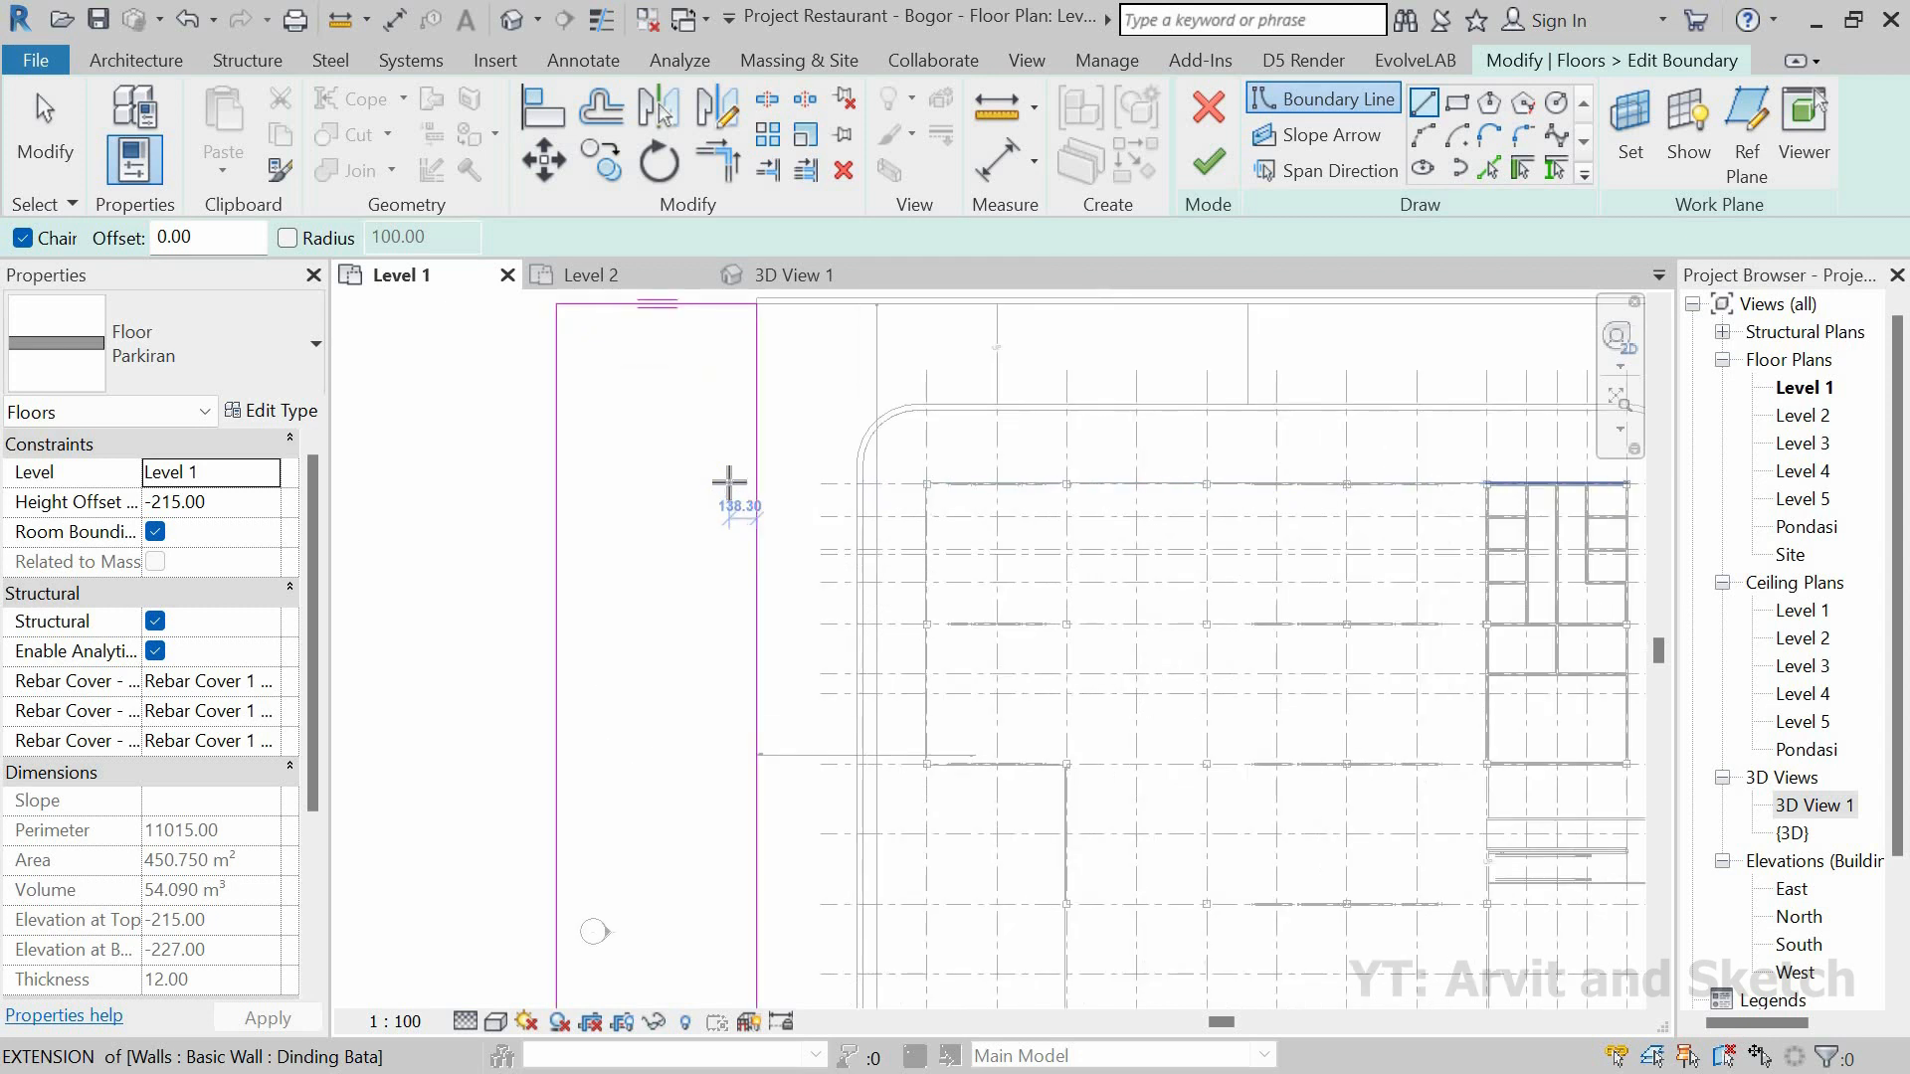
pyautogui.scroll(-2, 729, 484)
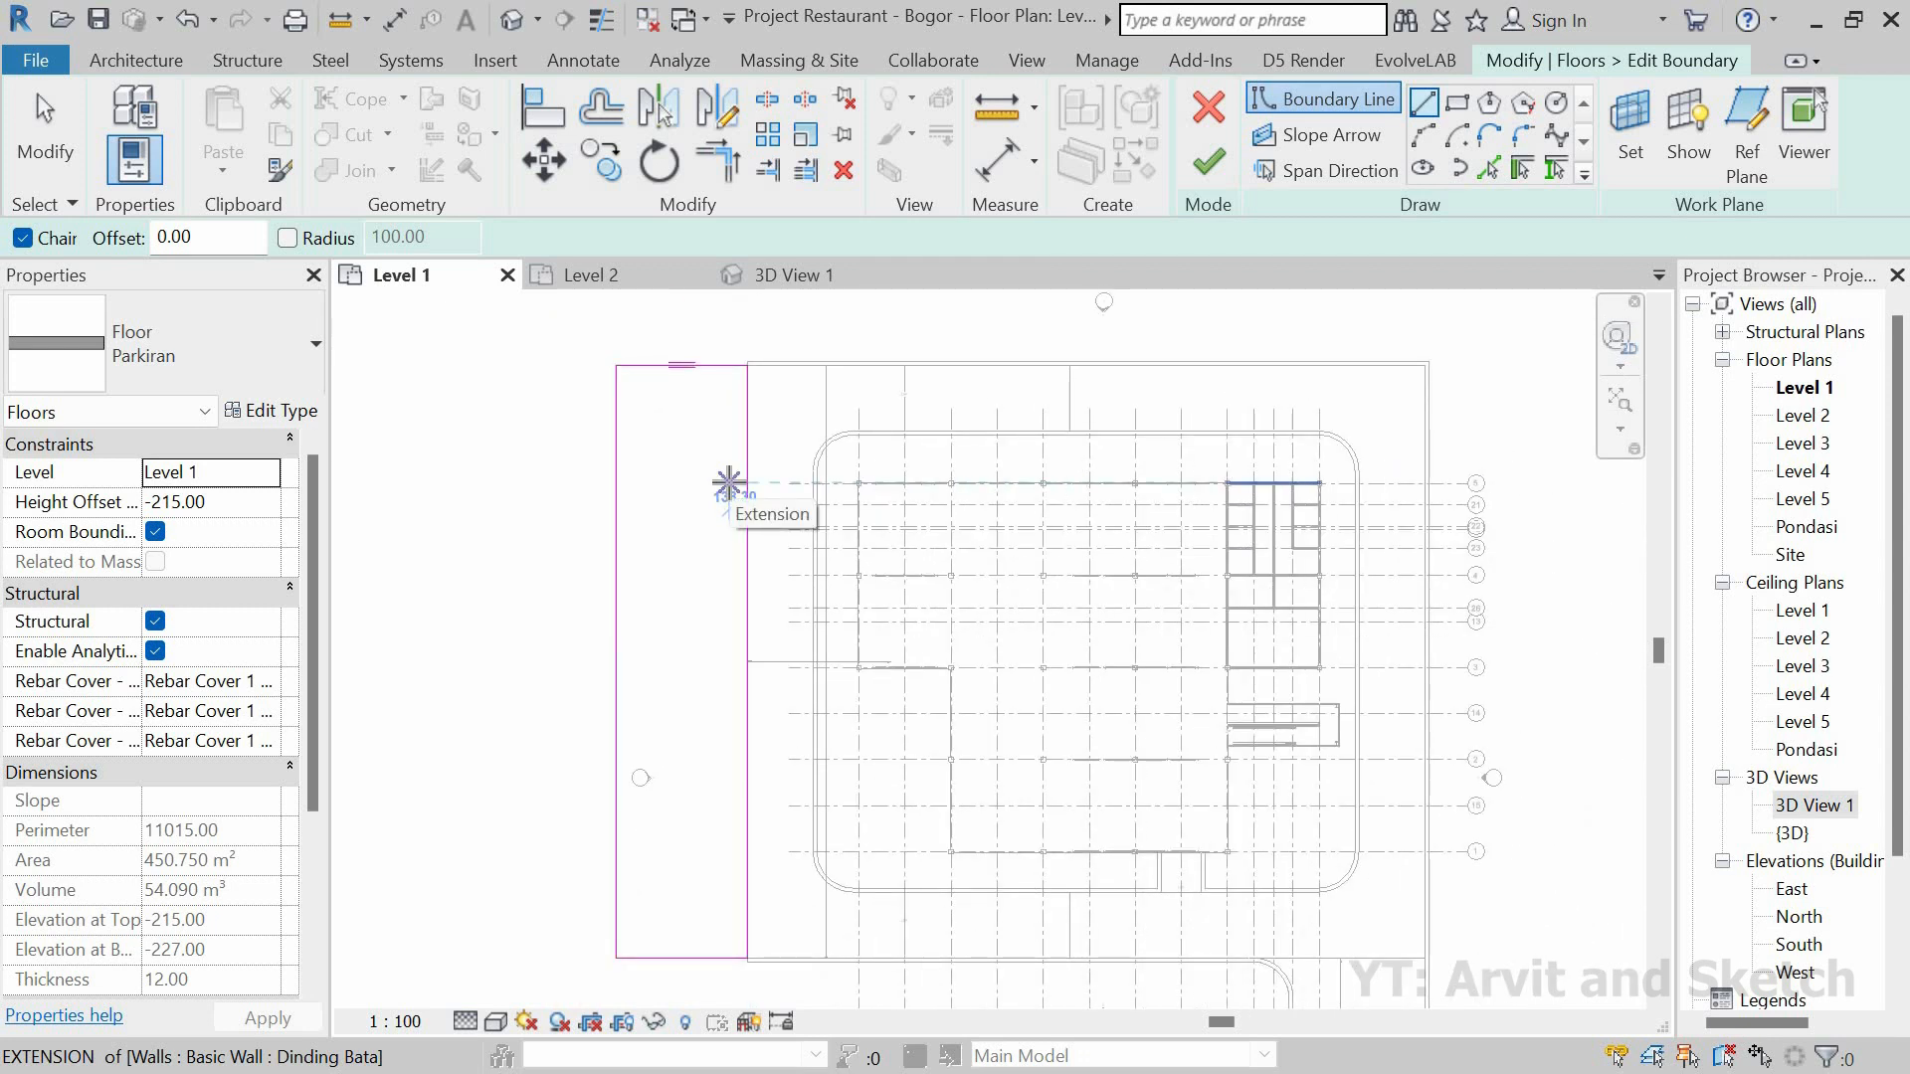
pyautogui.scroll(2, 729, 484)
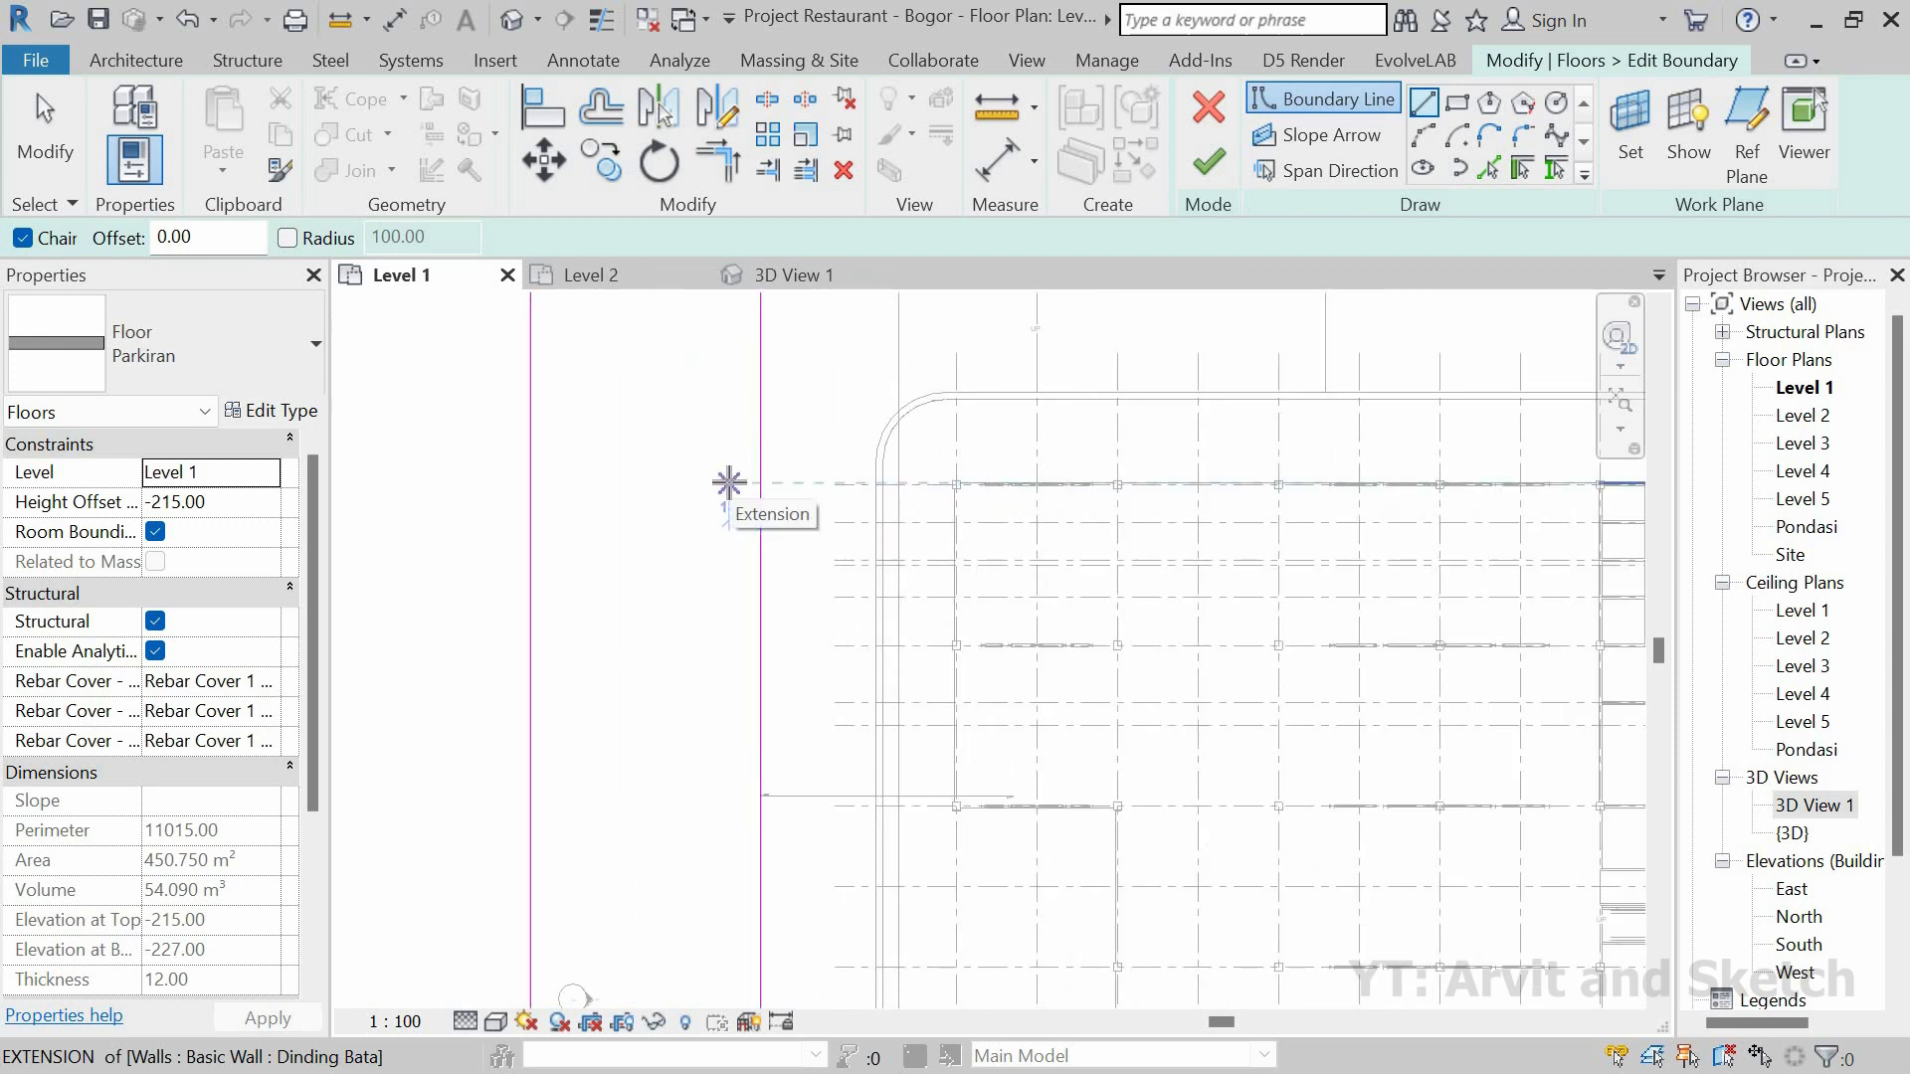
pyautogui.click(672, 484)
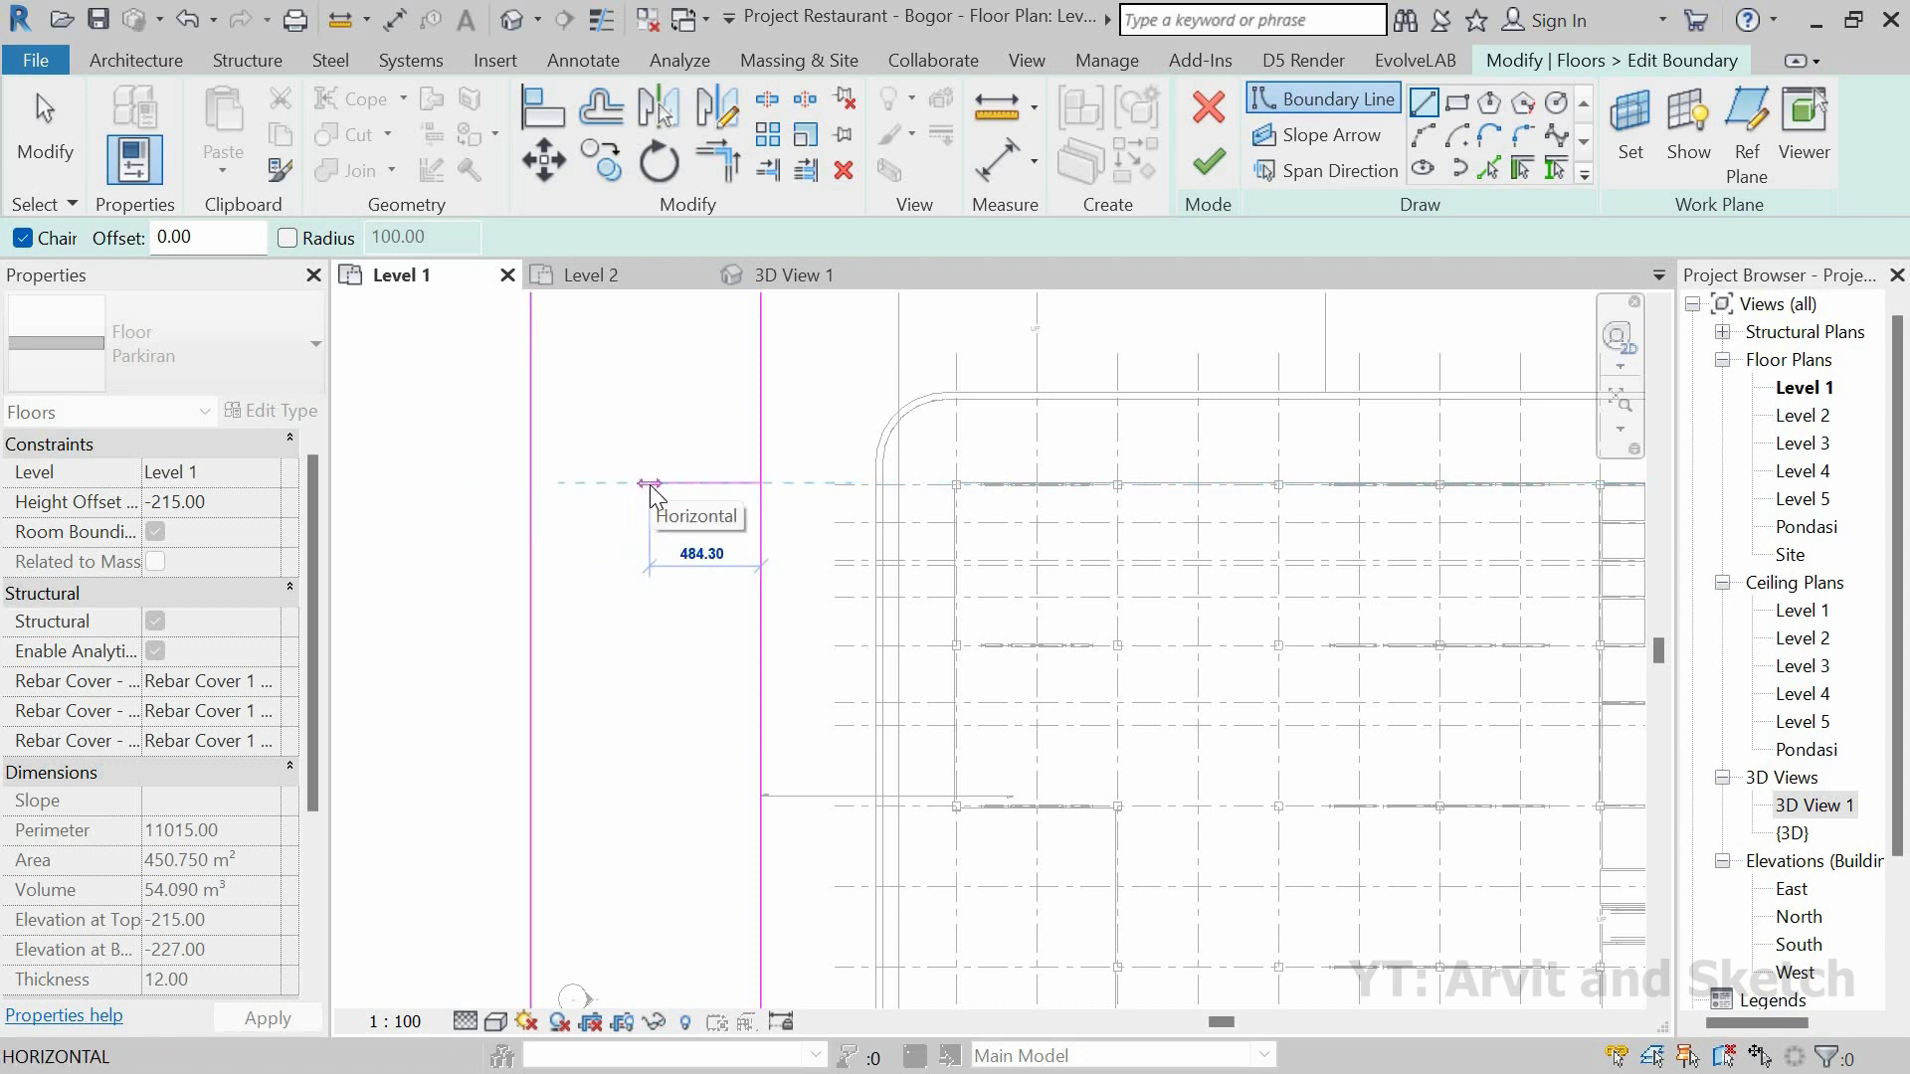
pyautogui.press('Return')
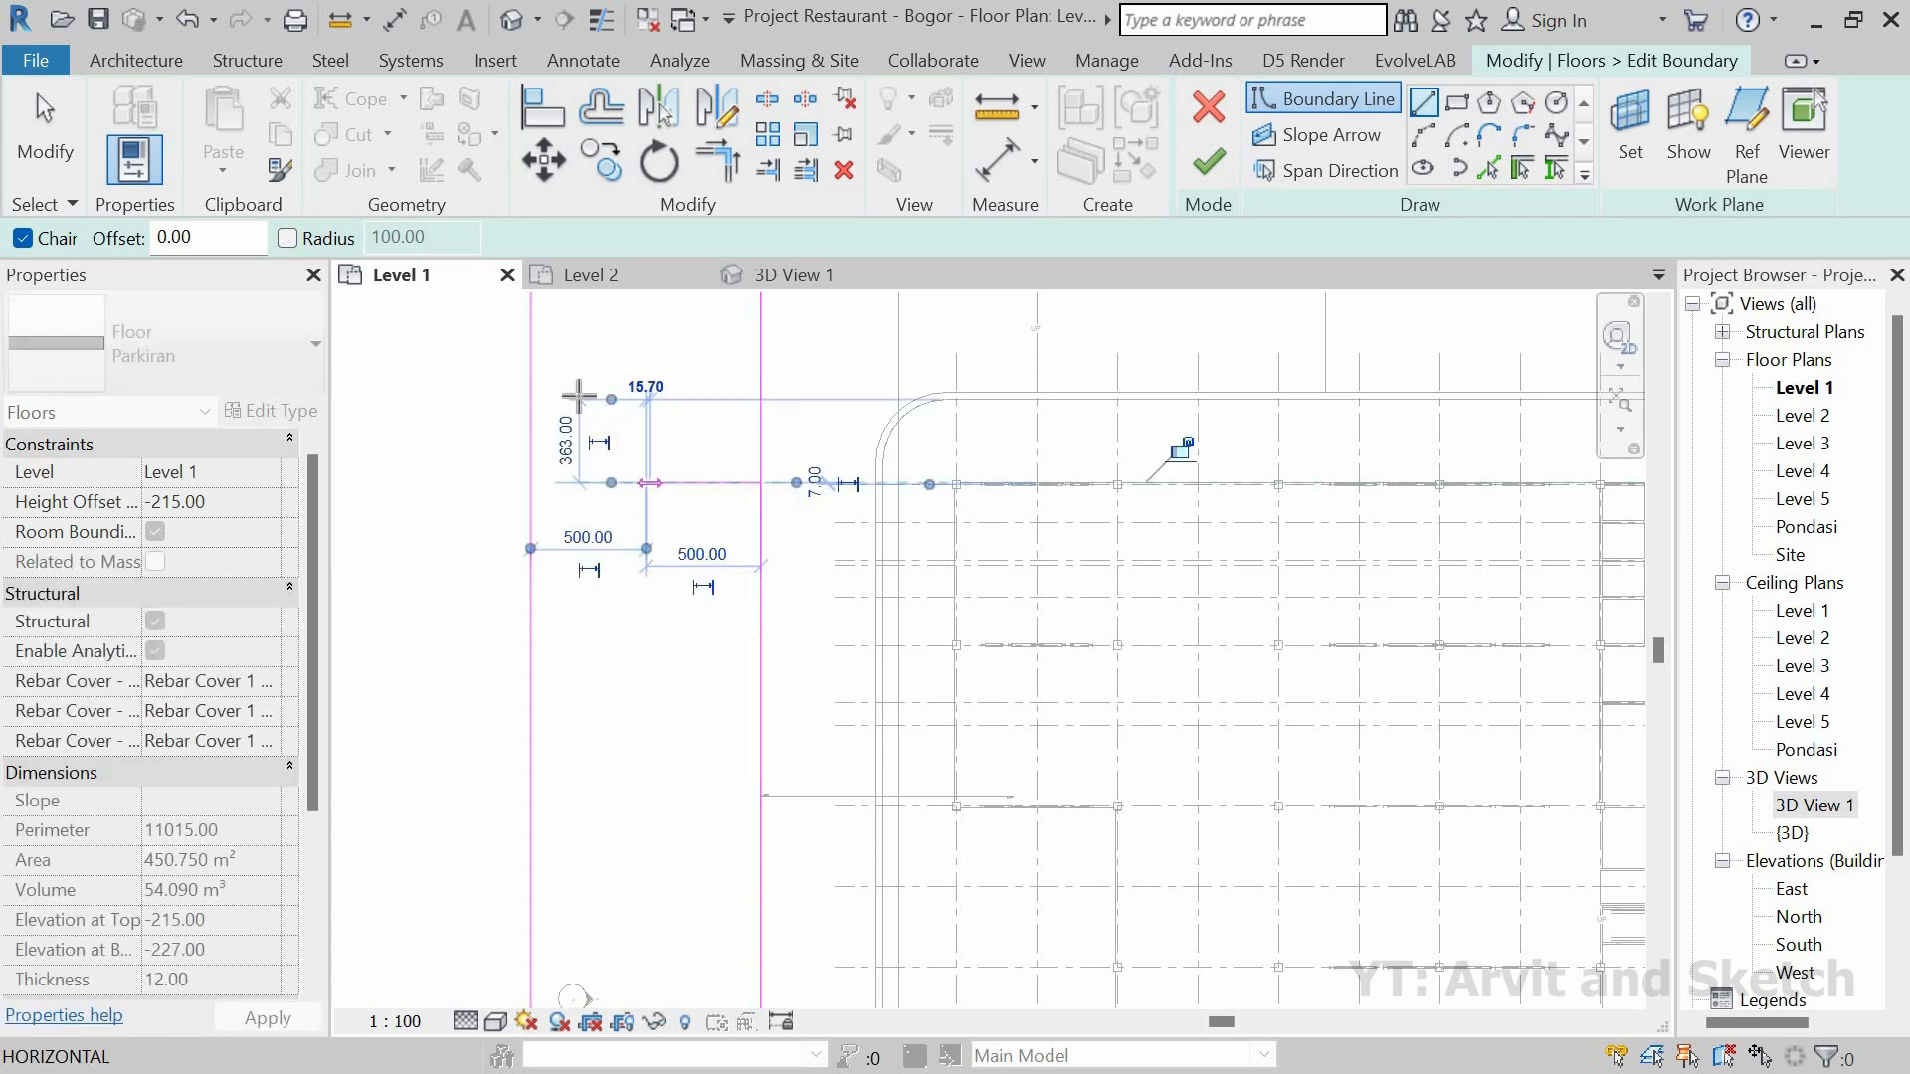
# Step: Continue the boundary line straight down to align with grid 1, about 2807 long, and back horizontally to the road-side edge
pyautogui.scroll(-2, 681, 558)
pyautogui.scroll(1, 681, 697)
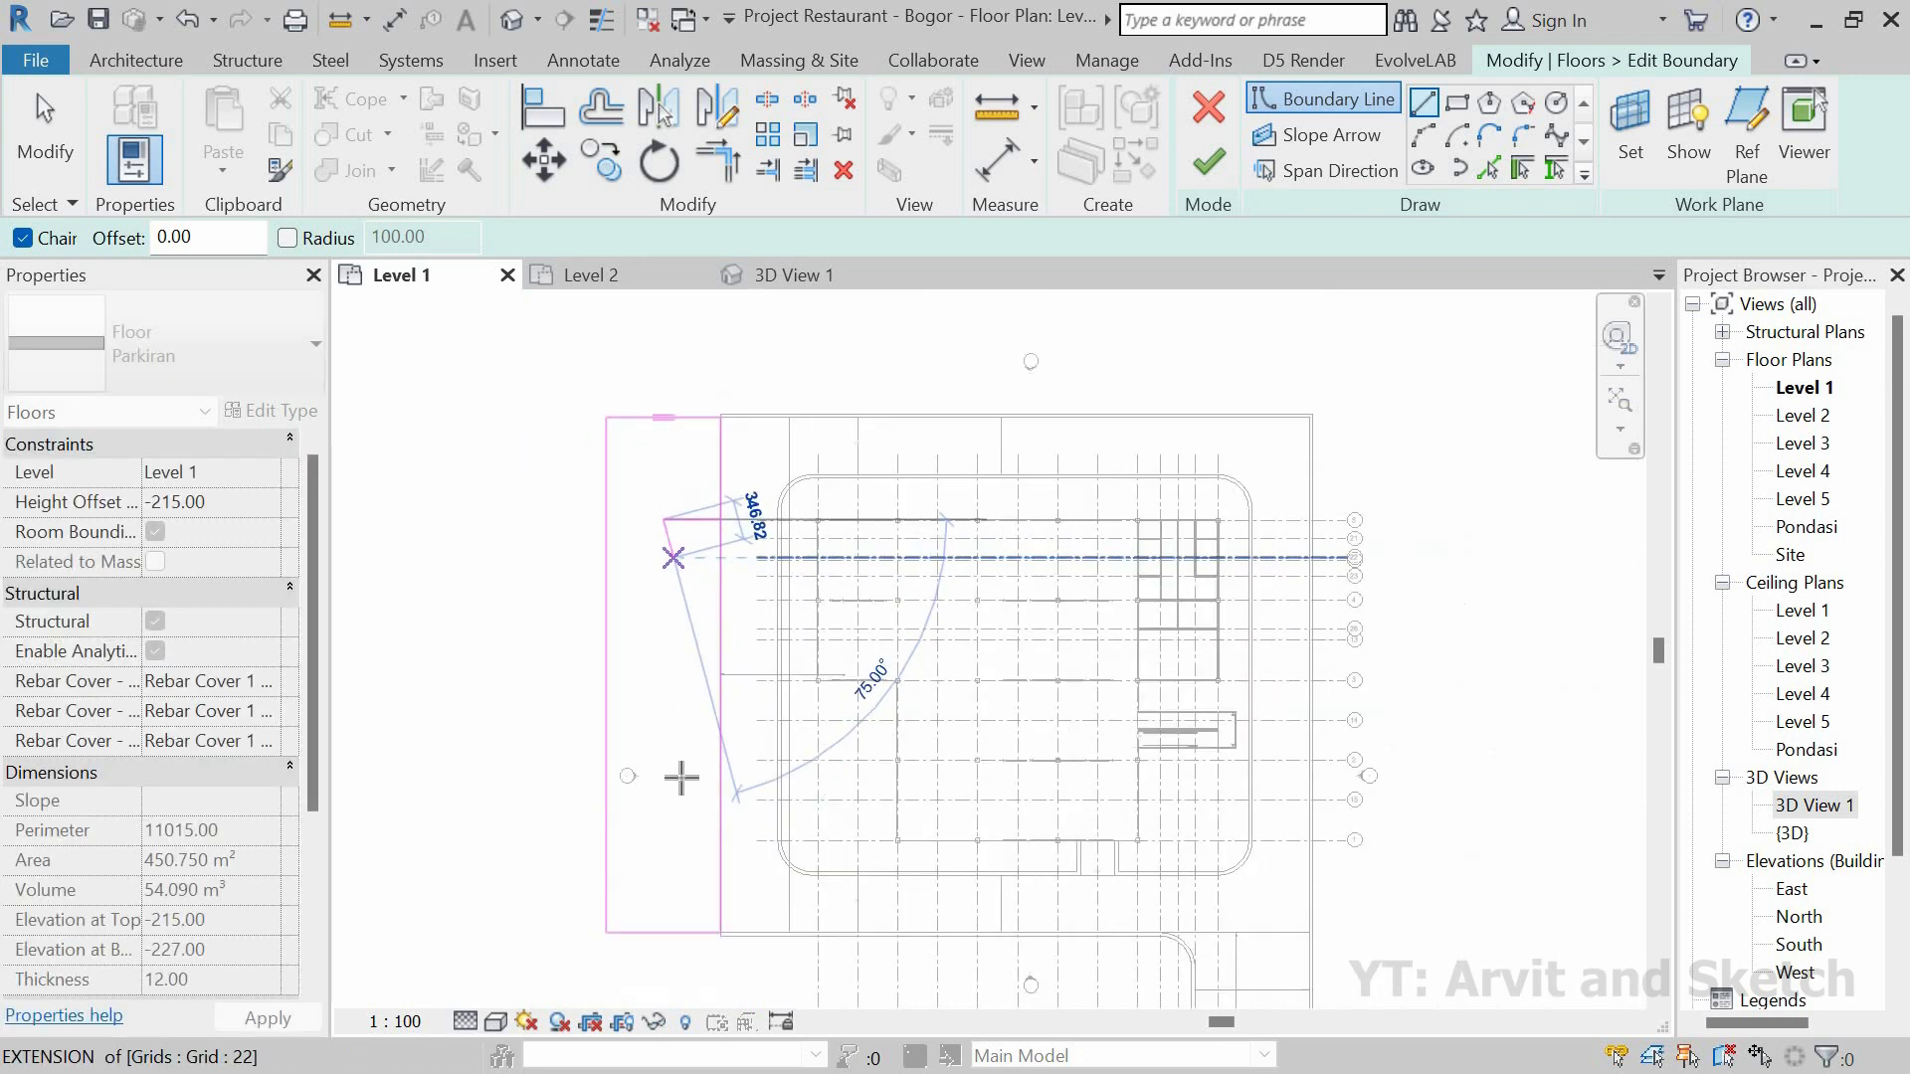
pyautogui.scroll(2, 665, 854)
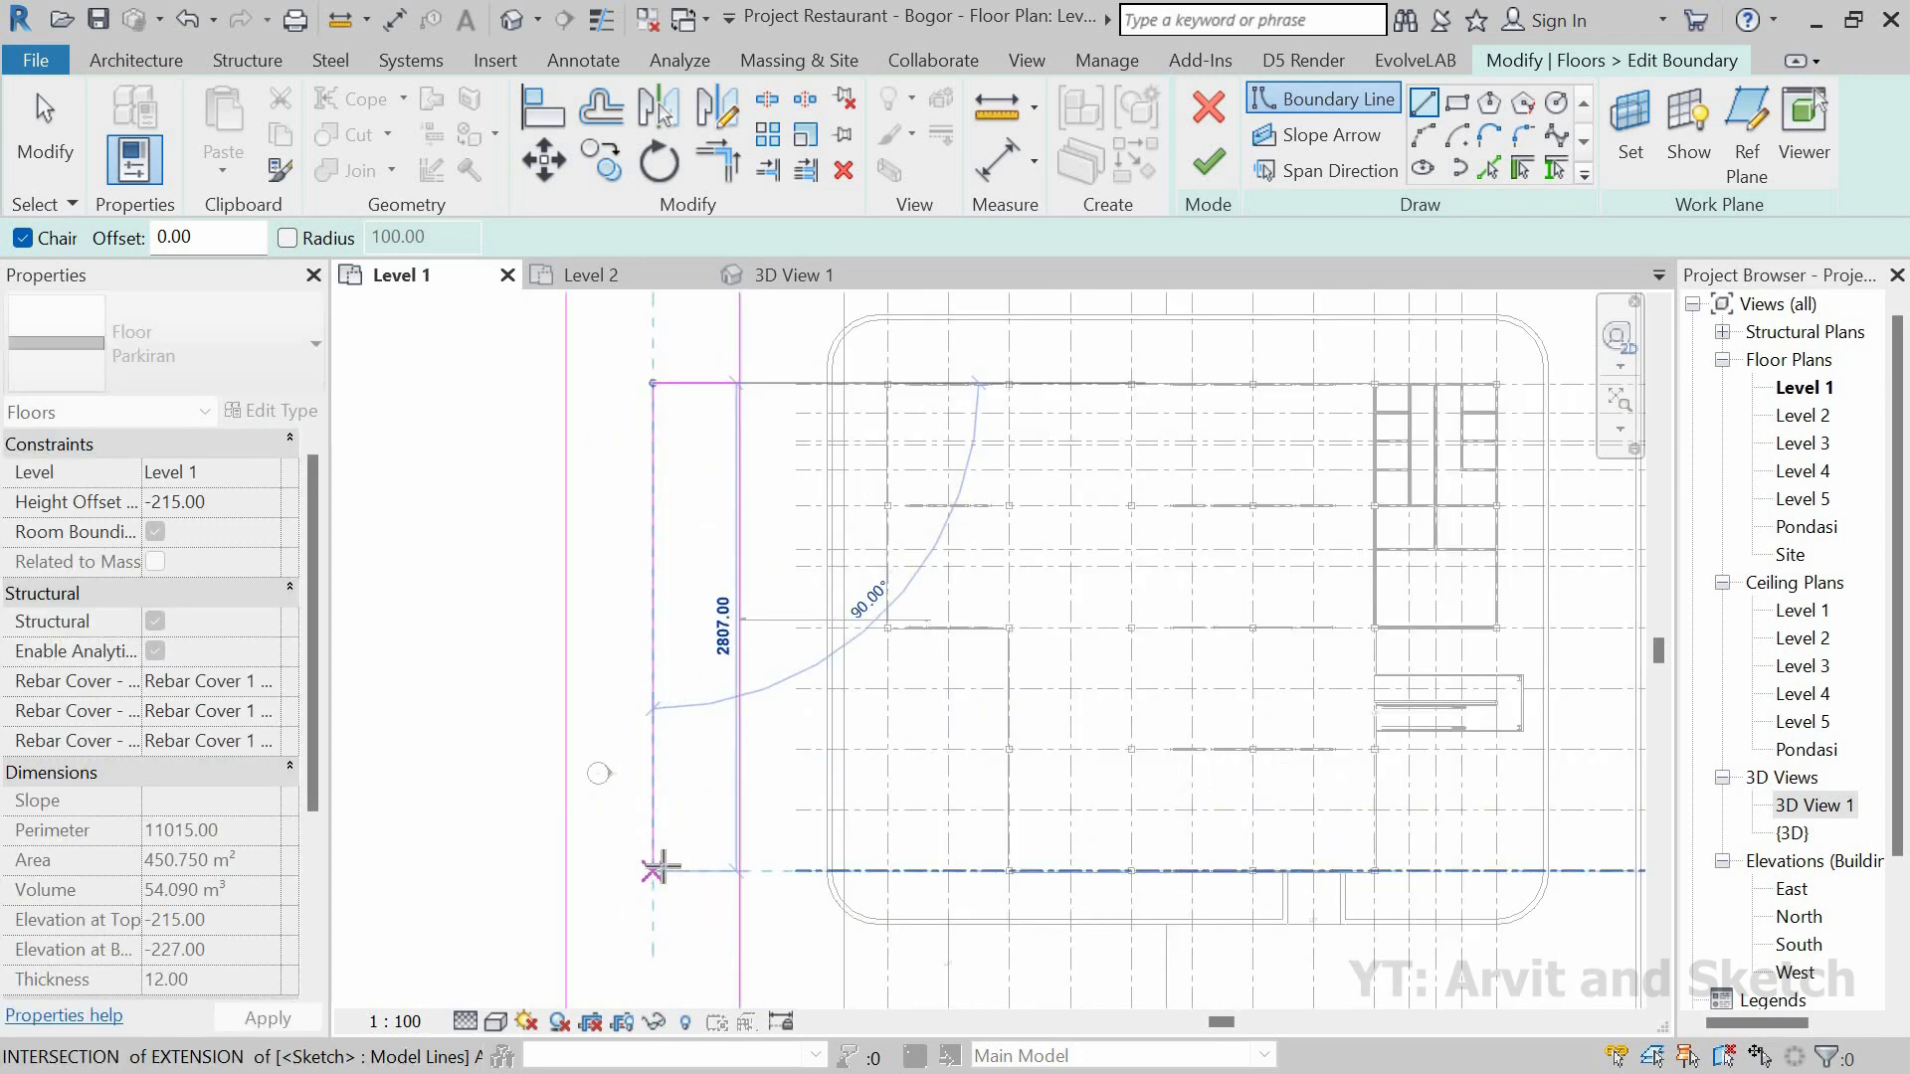
pyautogui.click(711, 869)
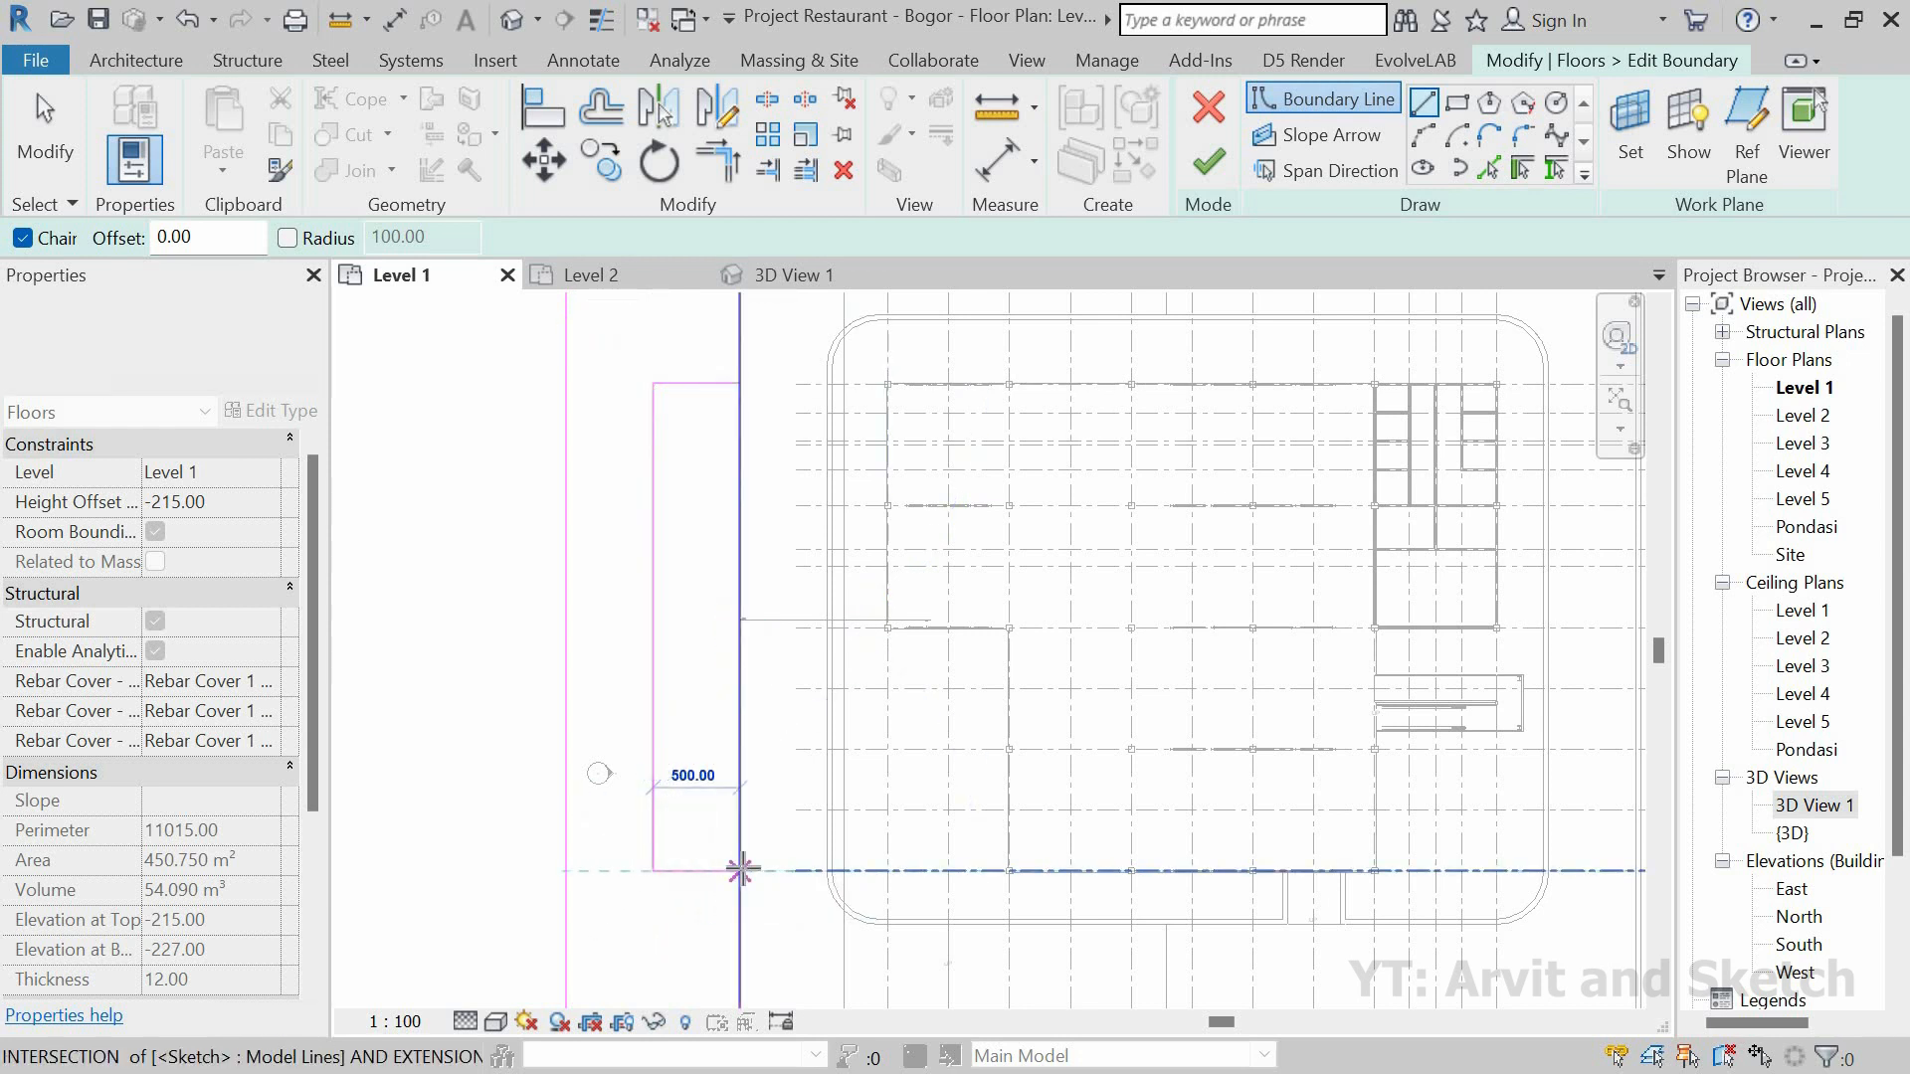
pyautogui.click(737, 865)
pyautogui.press('Escape')
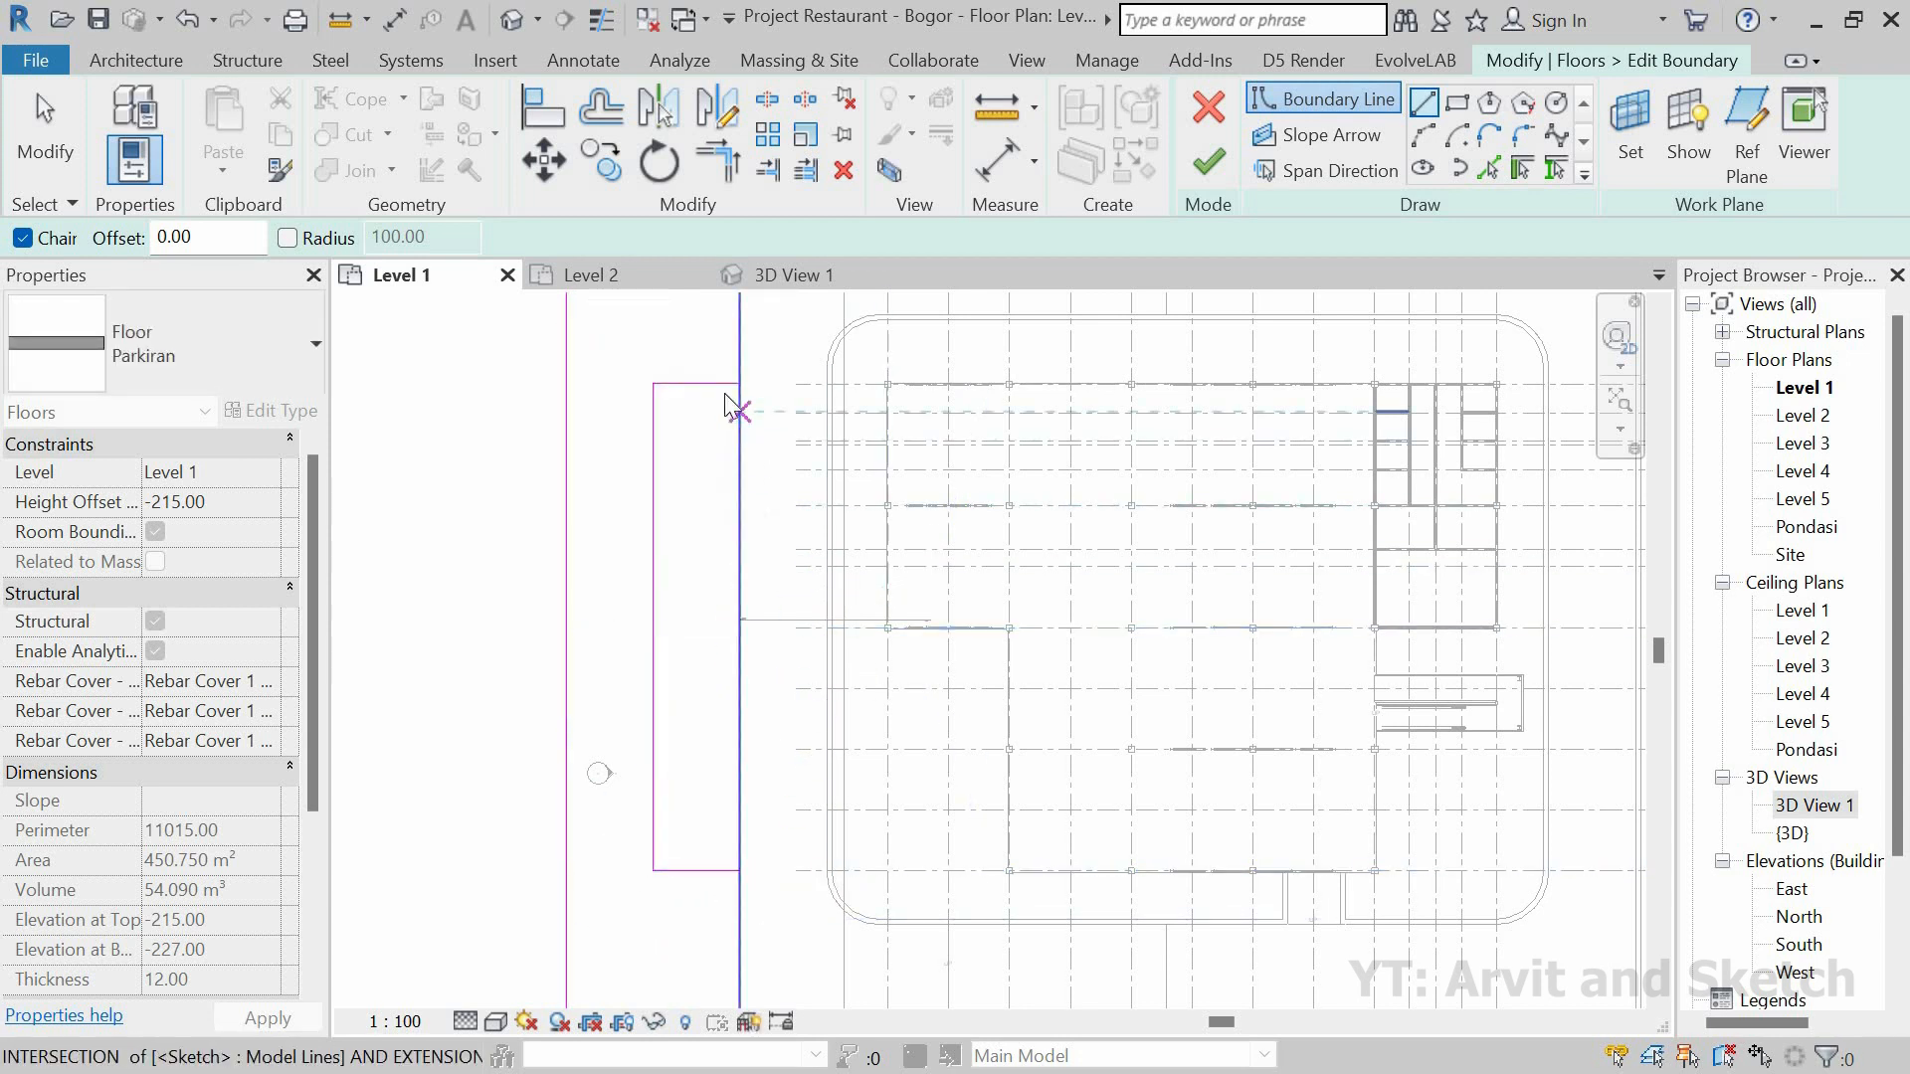
pyautogui.press('Escape')
# Step: Copy the upper short horizontal boundary line 50 downward
pyautogui.scroll(2, 724, 392)
pyautogui.click(748, 378)
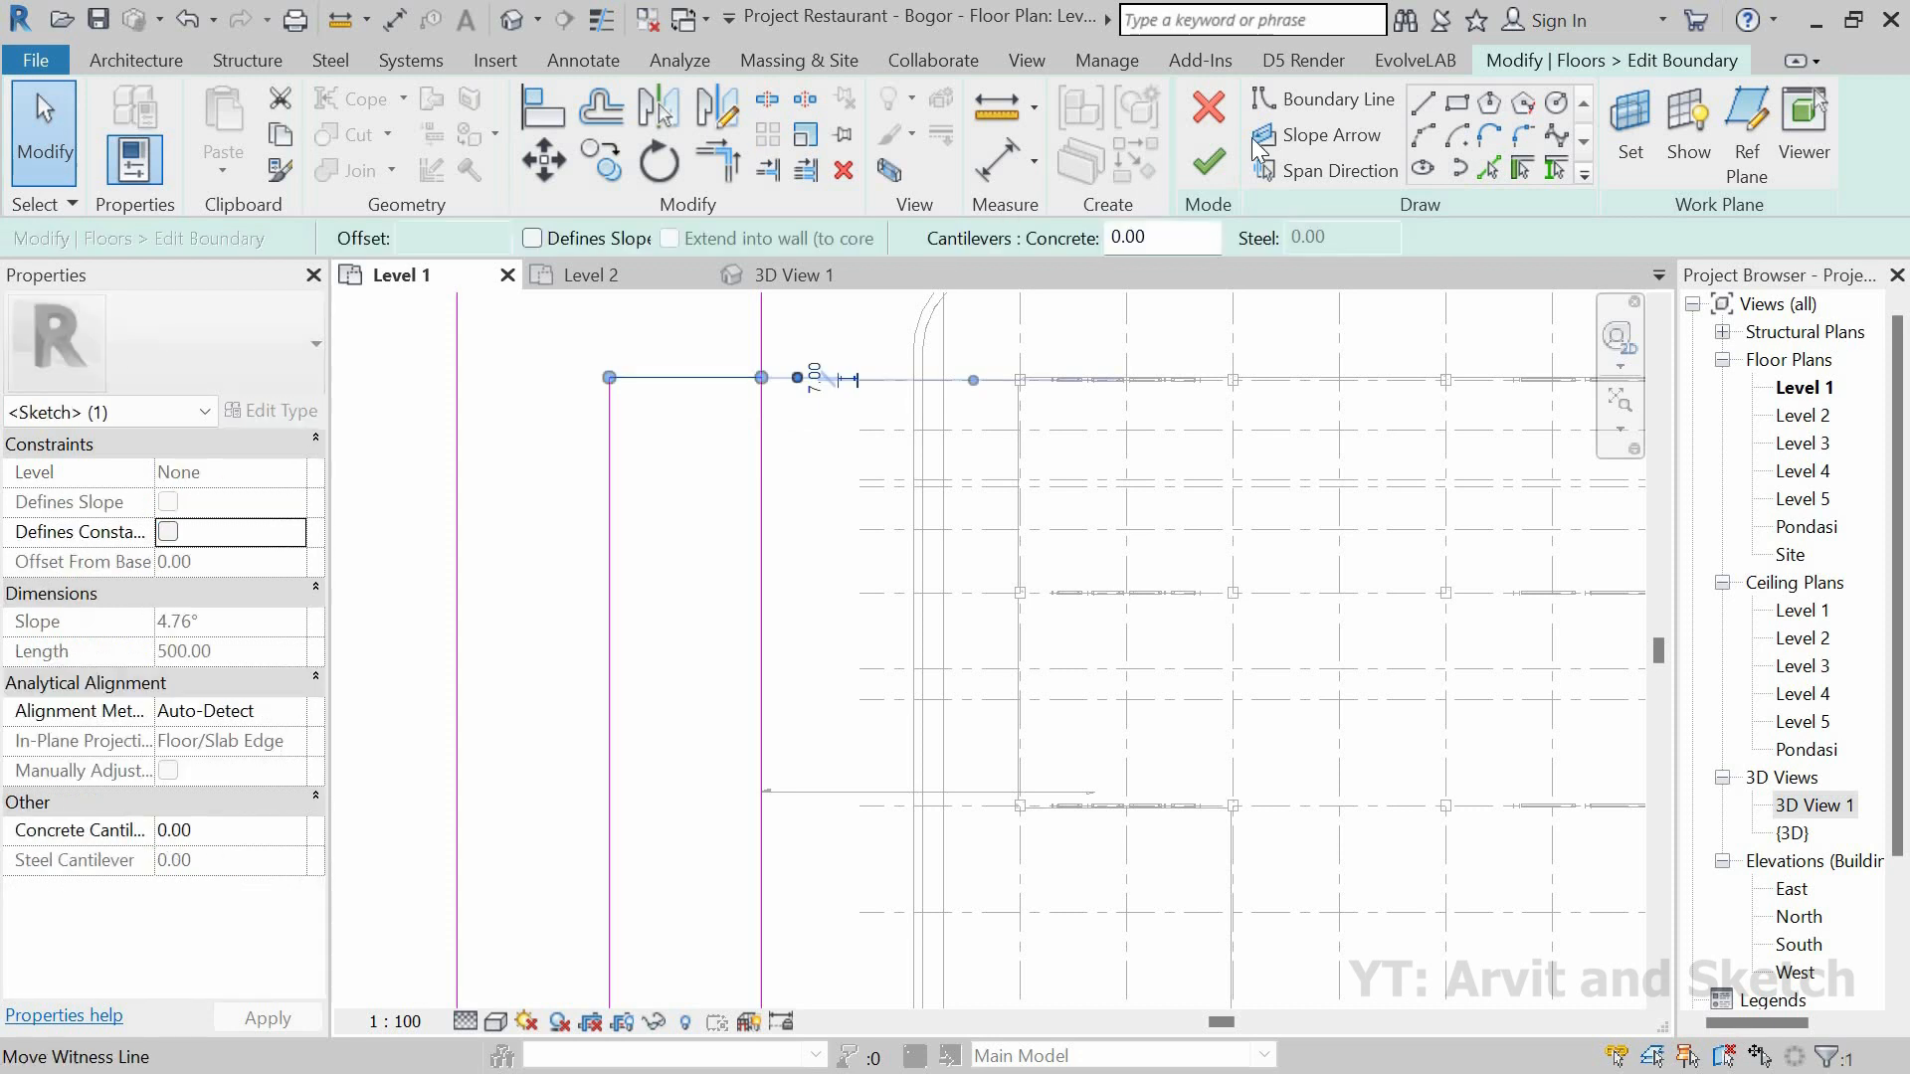
pyautogui.press('c')
pyautogui.press('o')
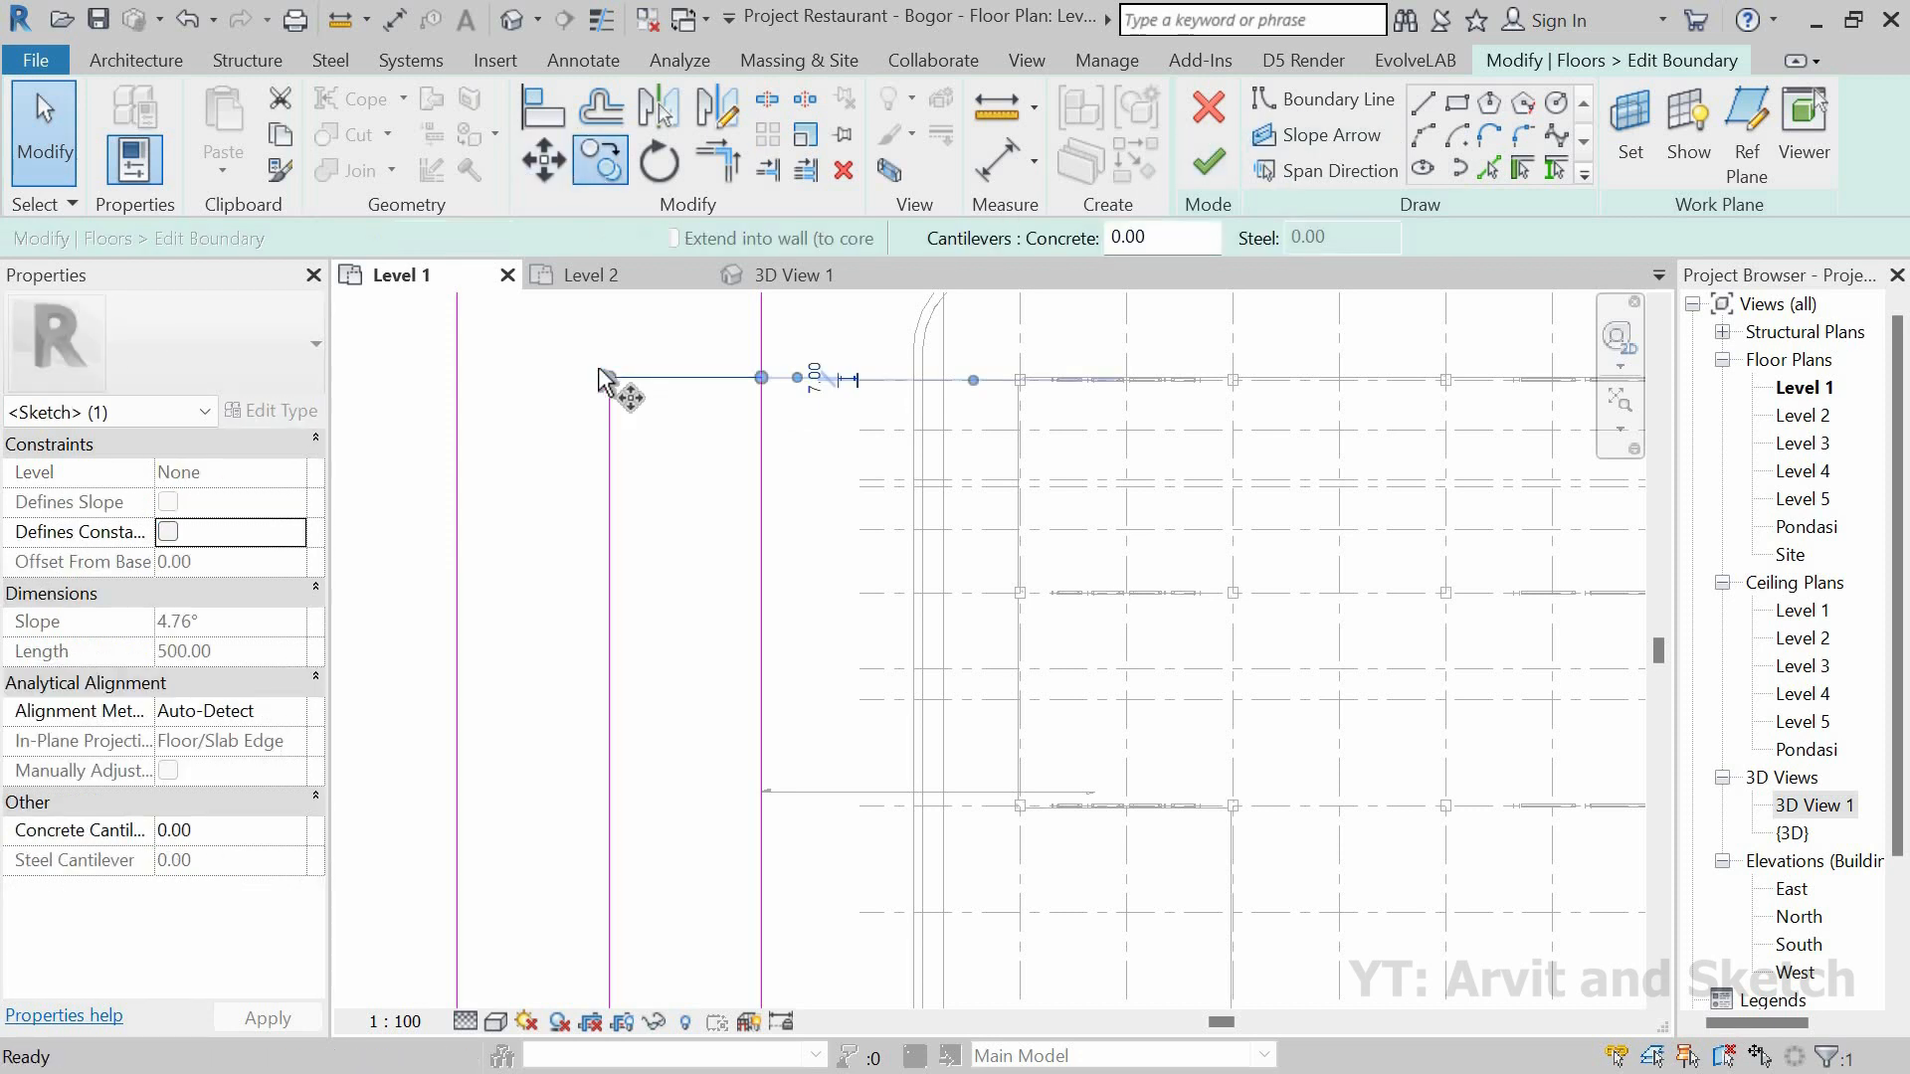
pyautogui.click(609, 378)
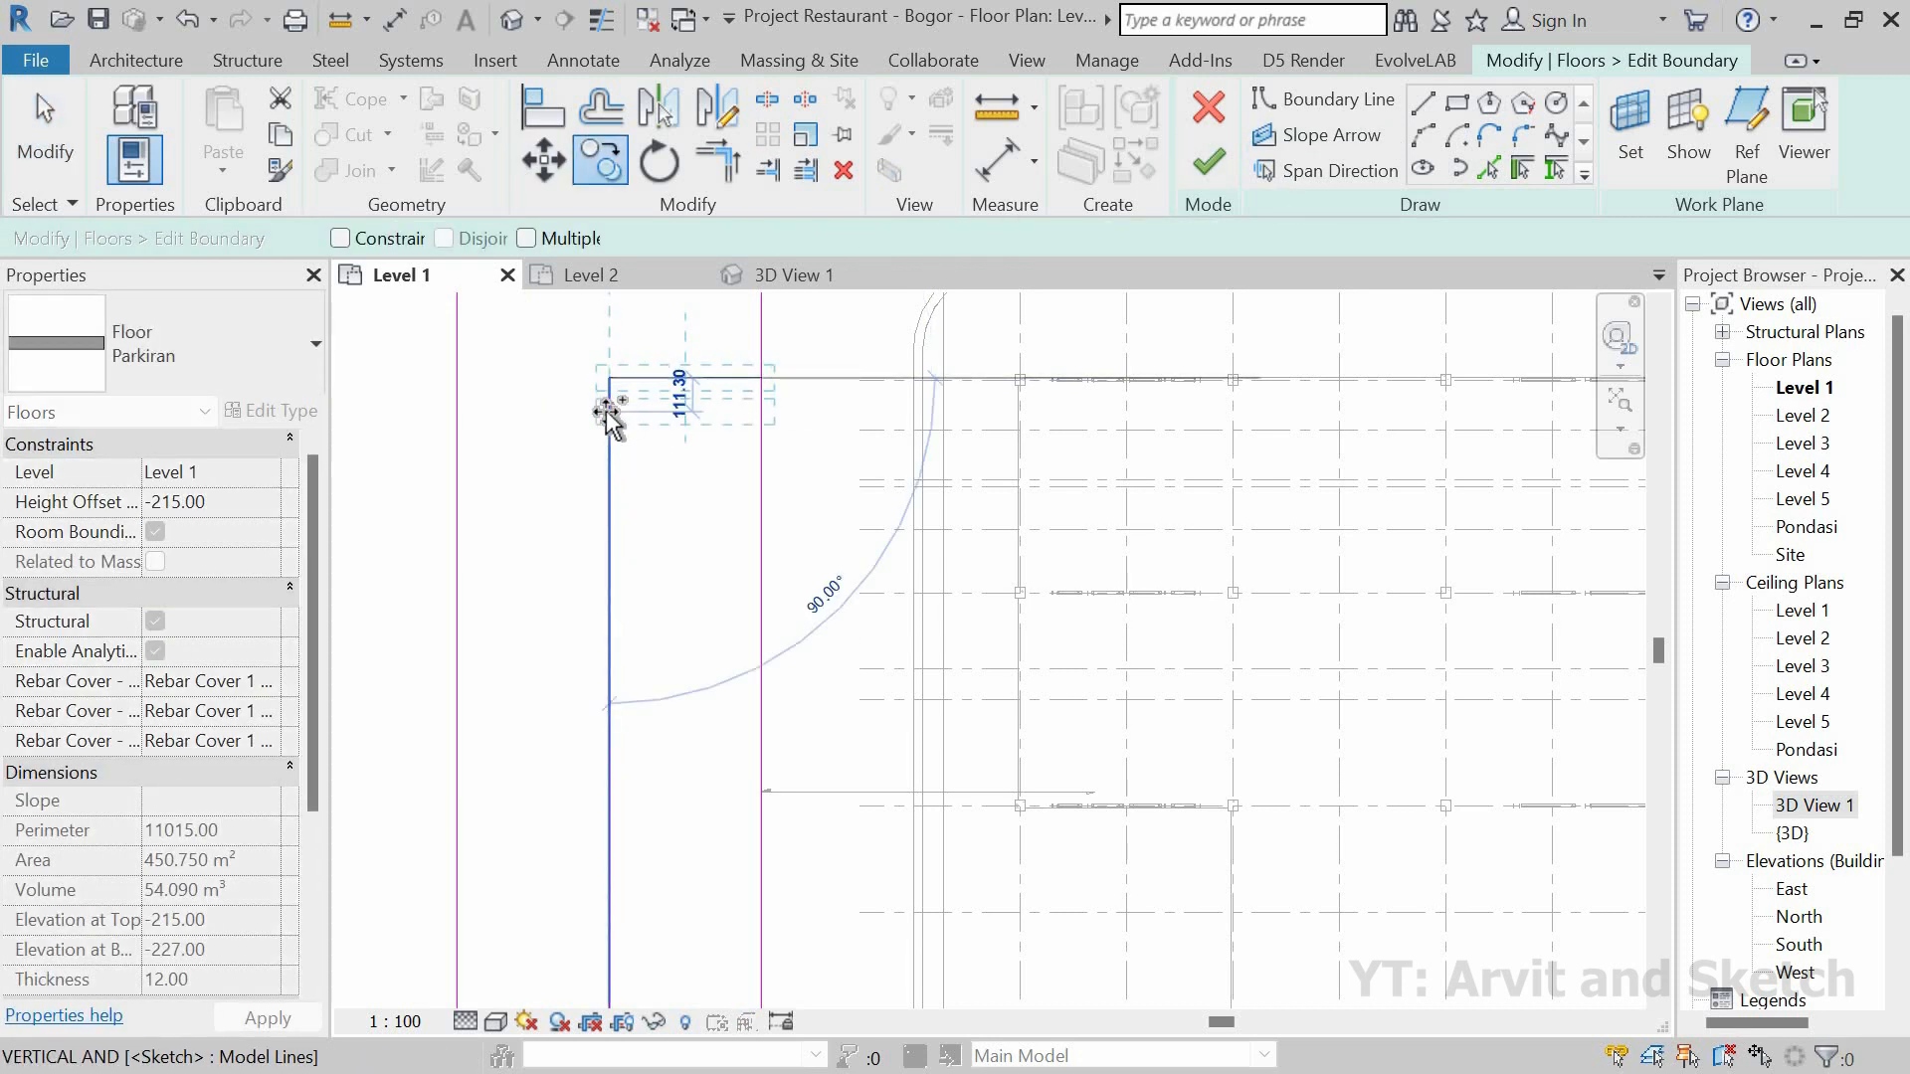
pyautogui.write('4')
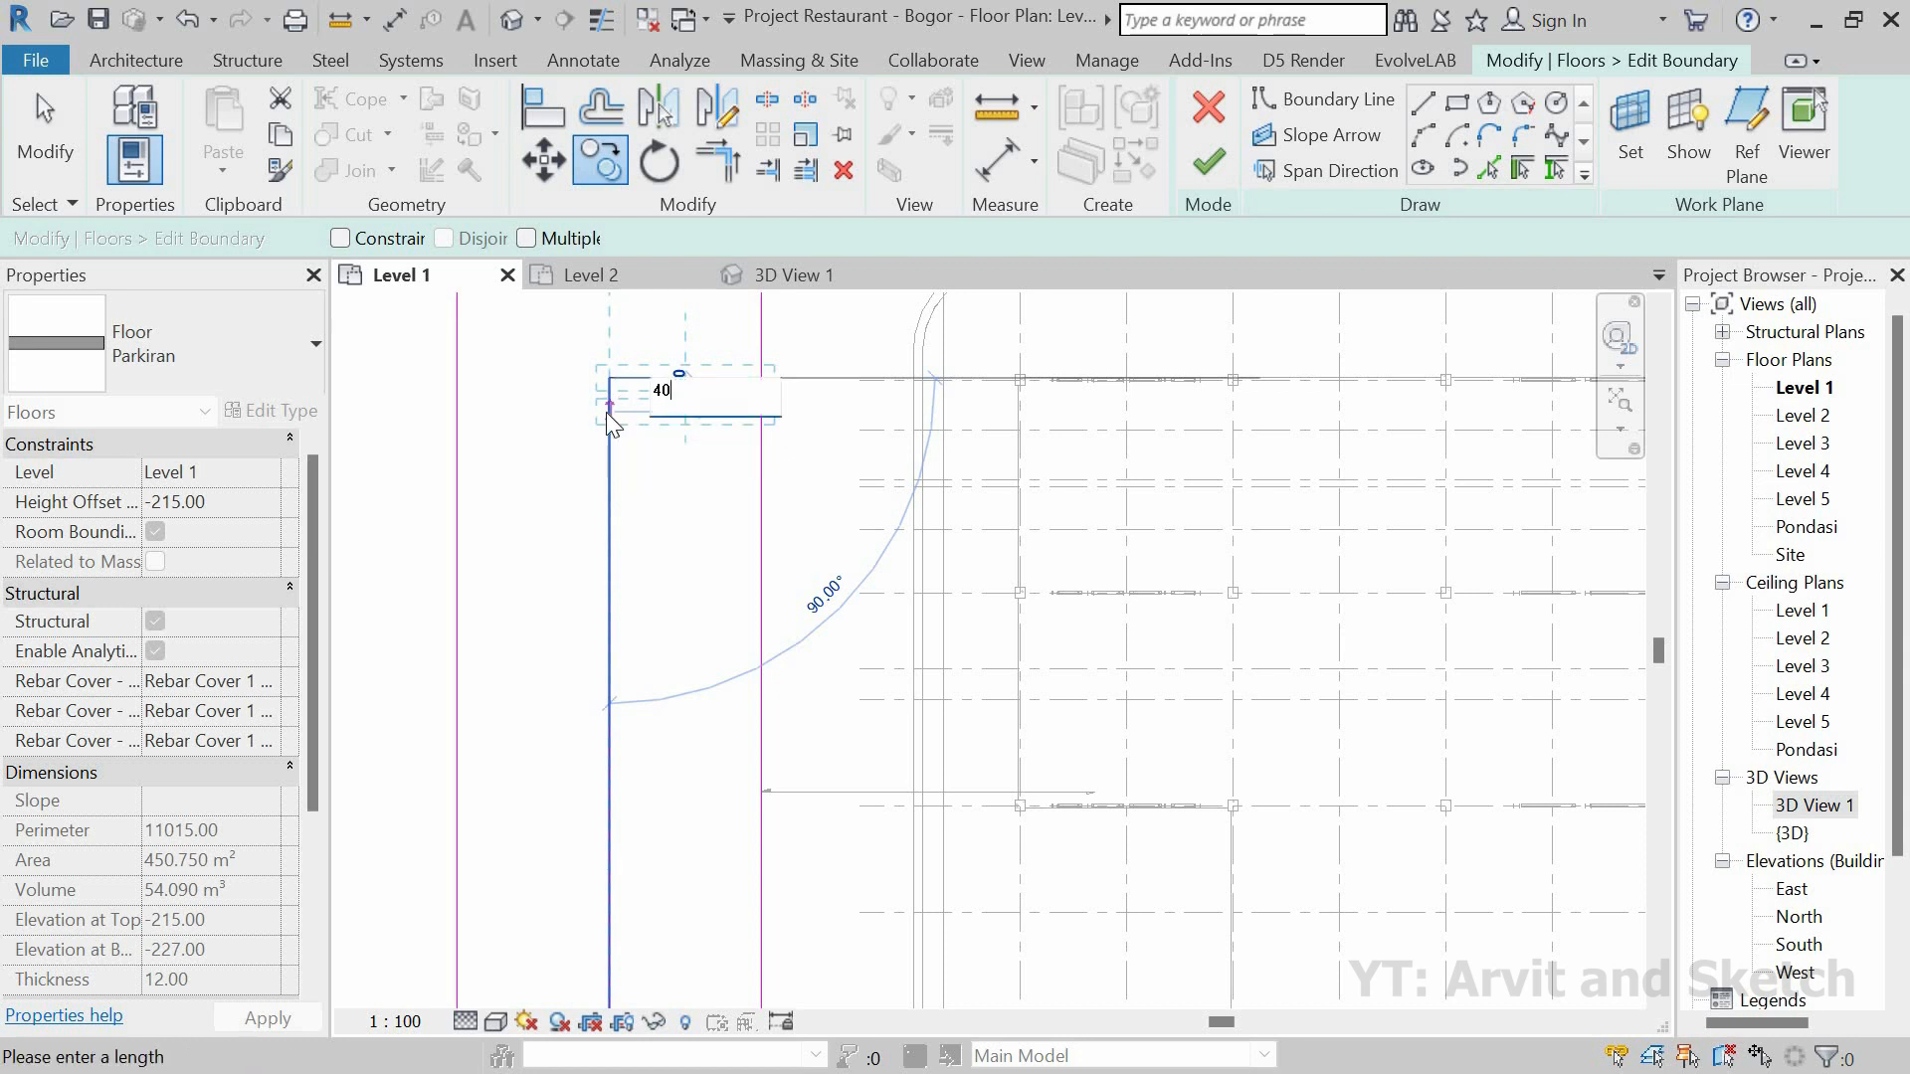
pyautogui.write('0')
pyautogui.press('Return')
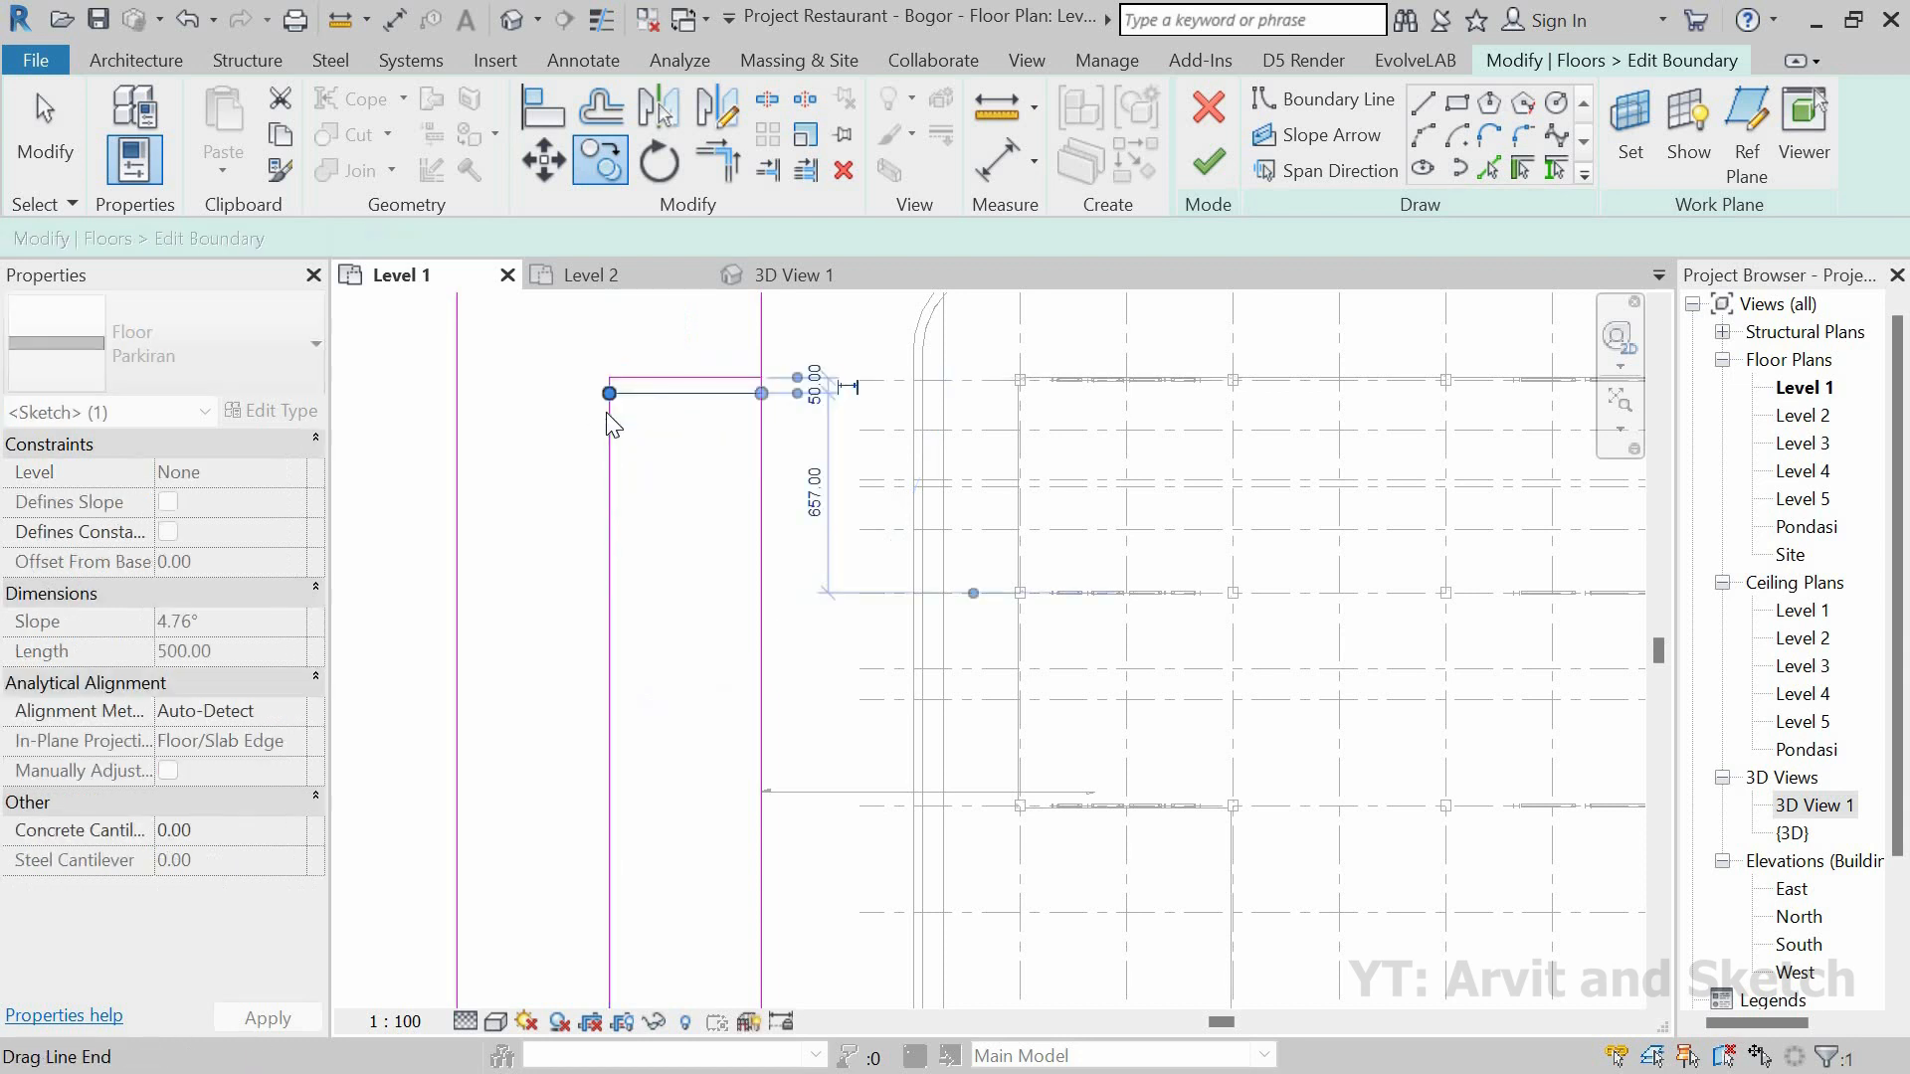
# Step: Copy the lower short horizontal boundary line 80 upward
pyautogui.scroll(2, 680, 376)
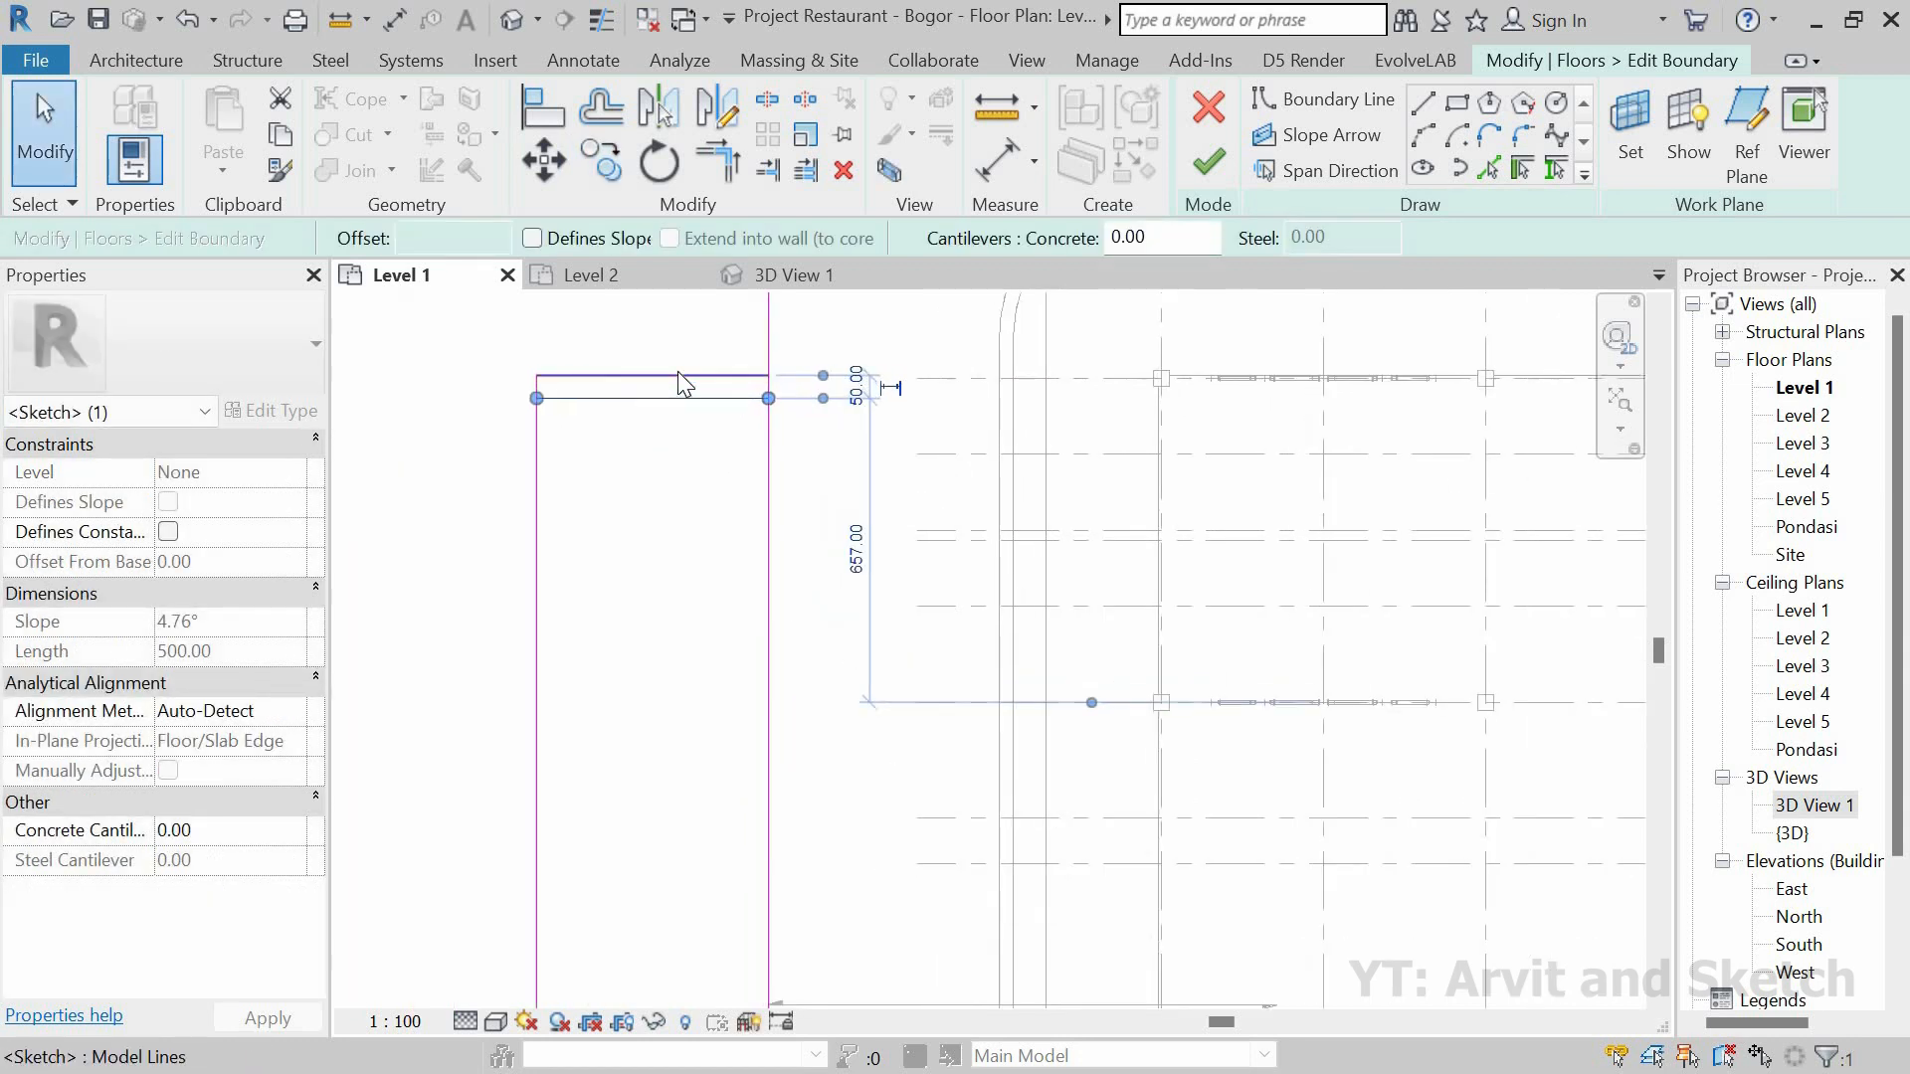
pyautogui.scroll(-4, 677, 372)
pyautogui.click(667, 934)
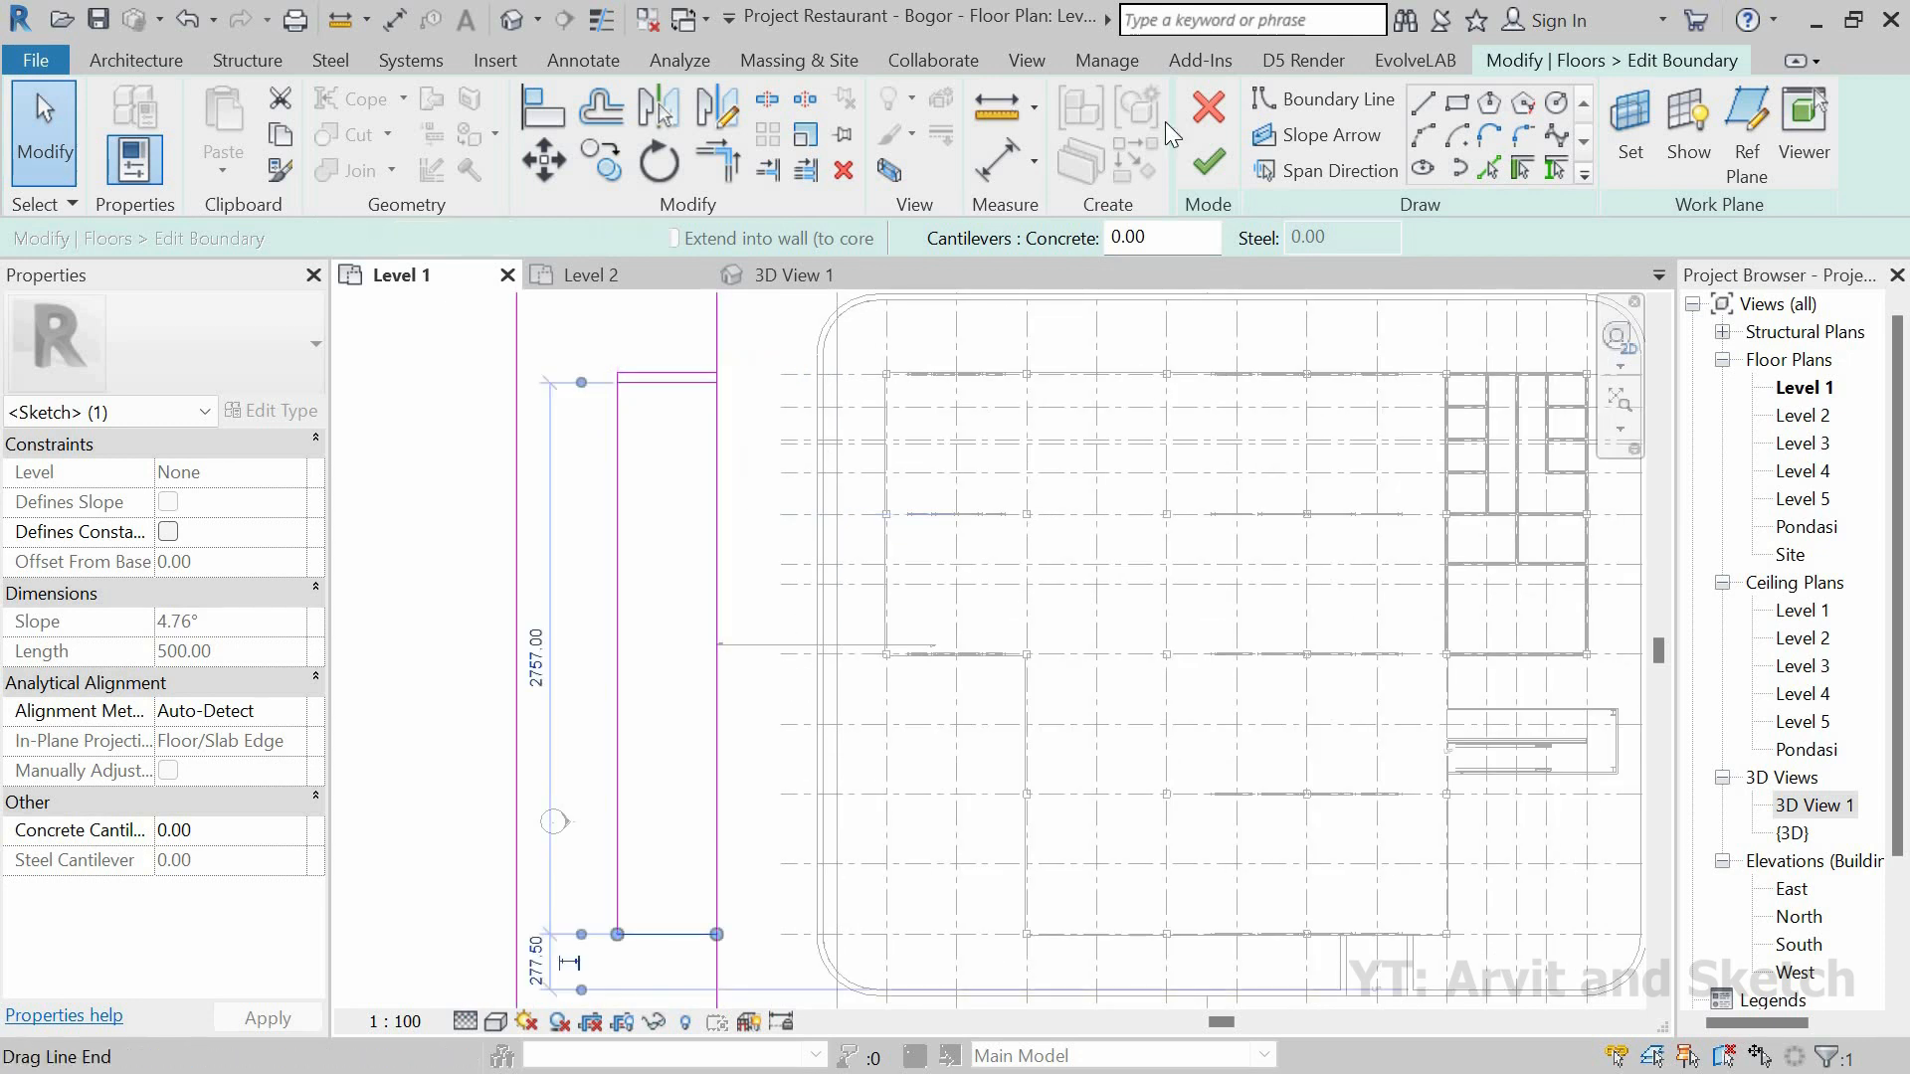
pyautogui.click(601, 164)
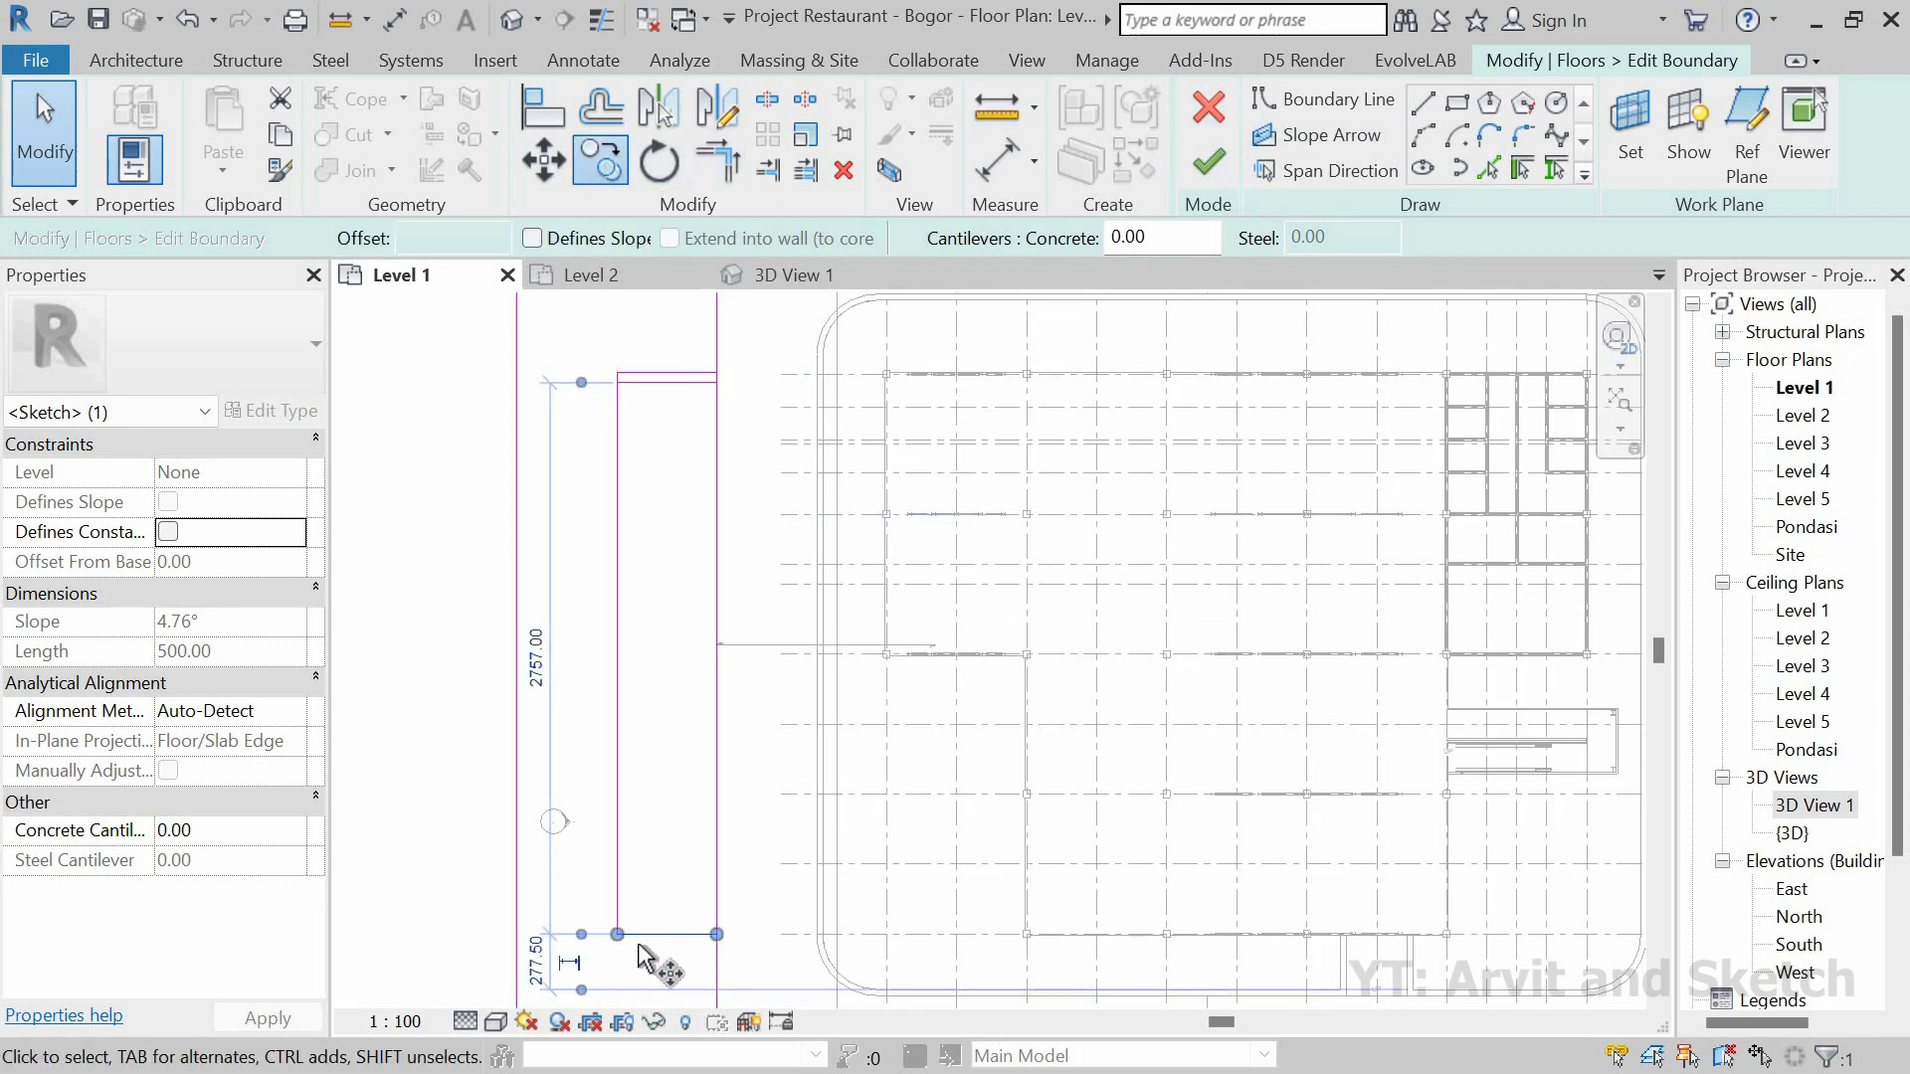
pyautogui.scroll(3, 627, 931)
pyautogui.click(617, 935)
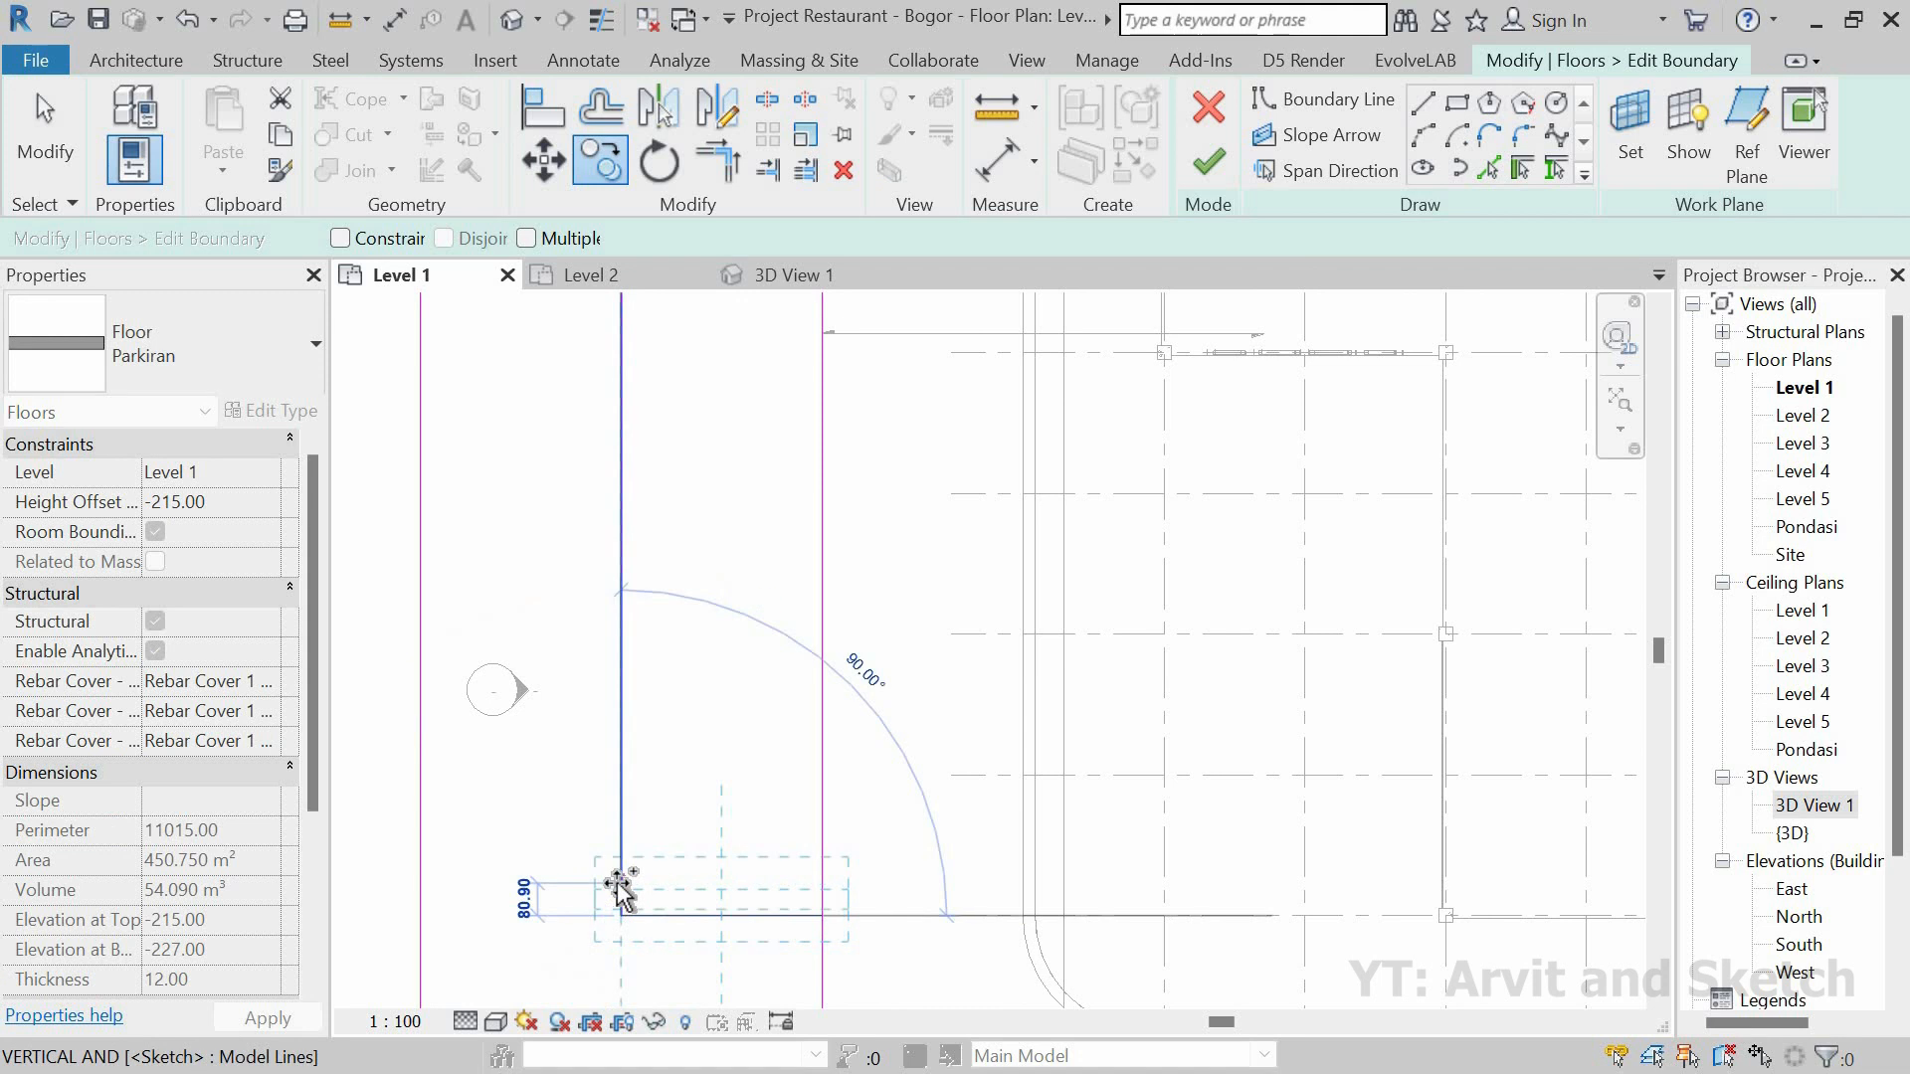
pyautogui.write('80')
pyautogui.press('Return')
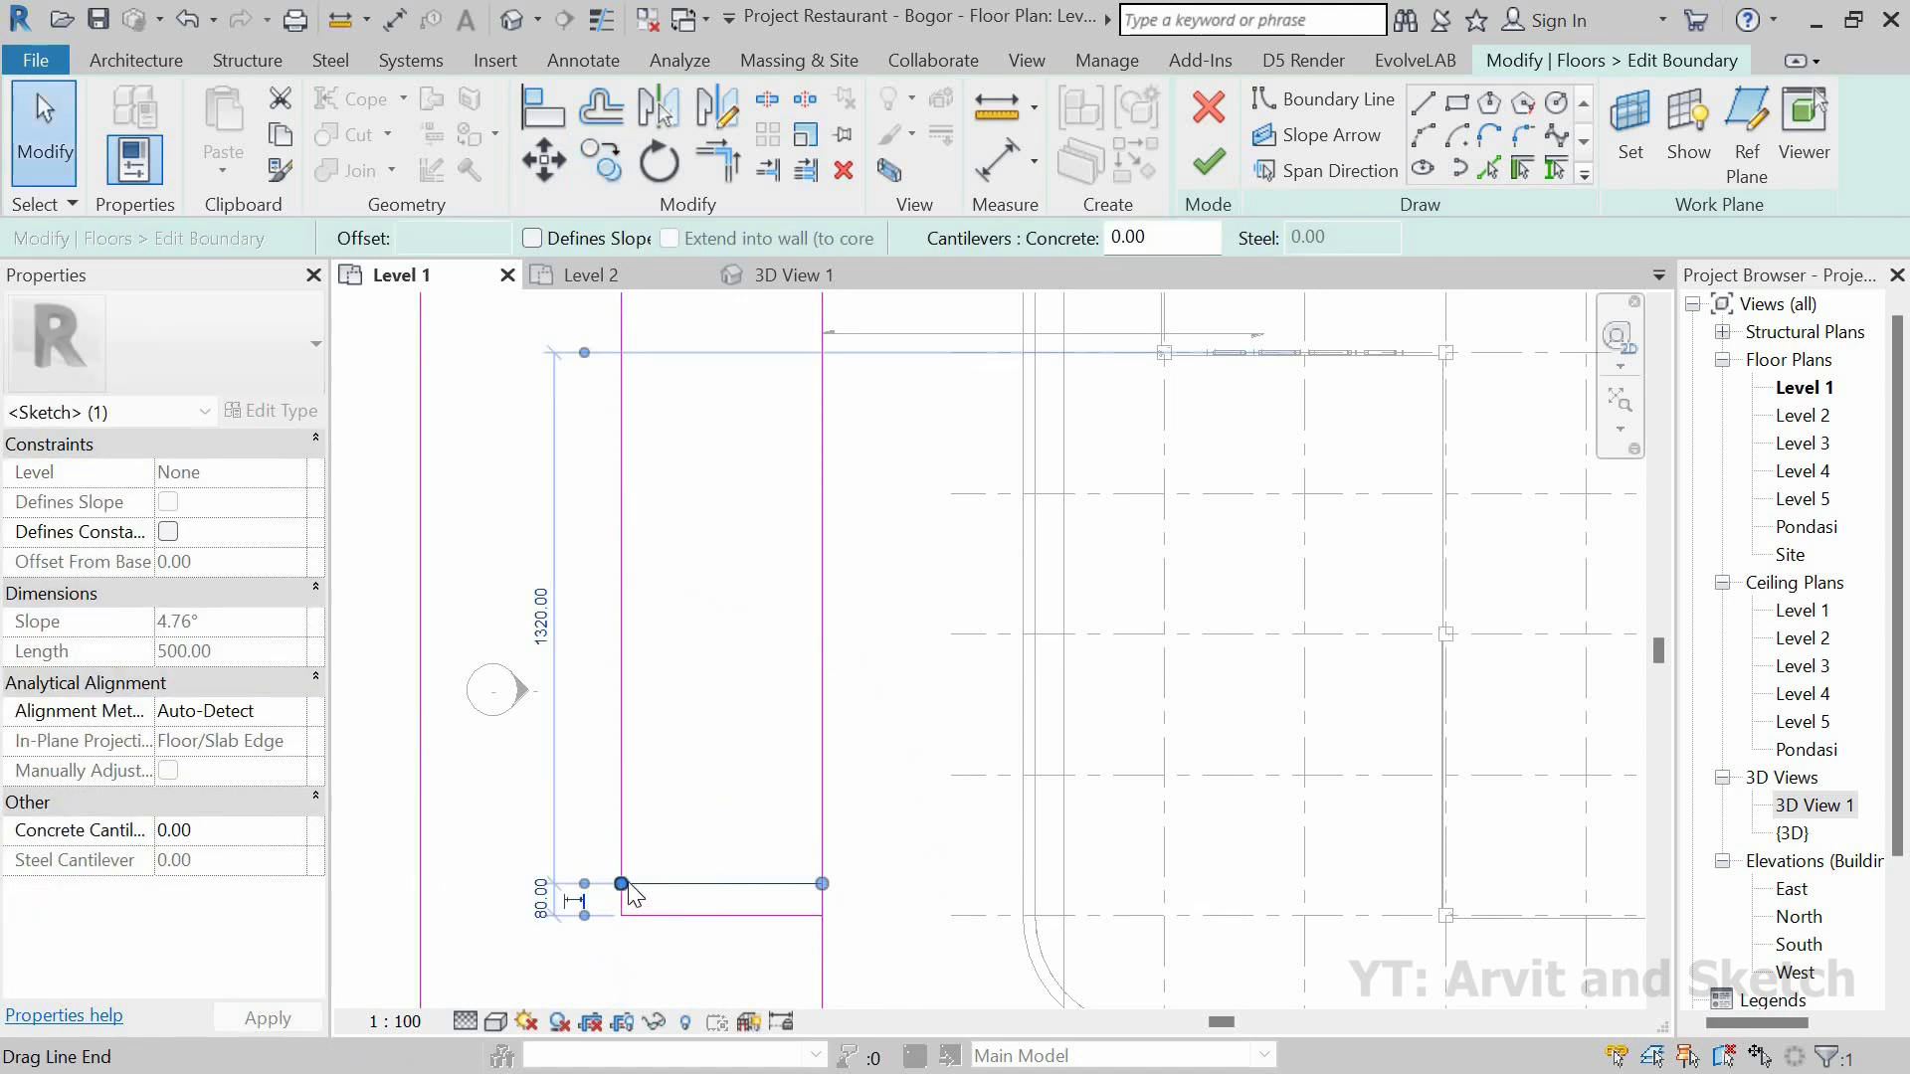
# Step: Move the copied line near the inner rectangle's upper end 30 further down
pyautogui.scroll(-2, 785, 884)
pyautogui.moveTo(758, 334)
pyautogui.mouseDown(button='middle')
pyautogui.moveTo(676, 593)
pyautogui.moveTo(688, 735)
pyautogui.mouseUp(button='middle')
pyautogui.click(675, 580)
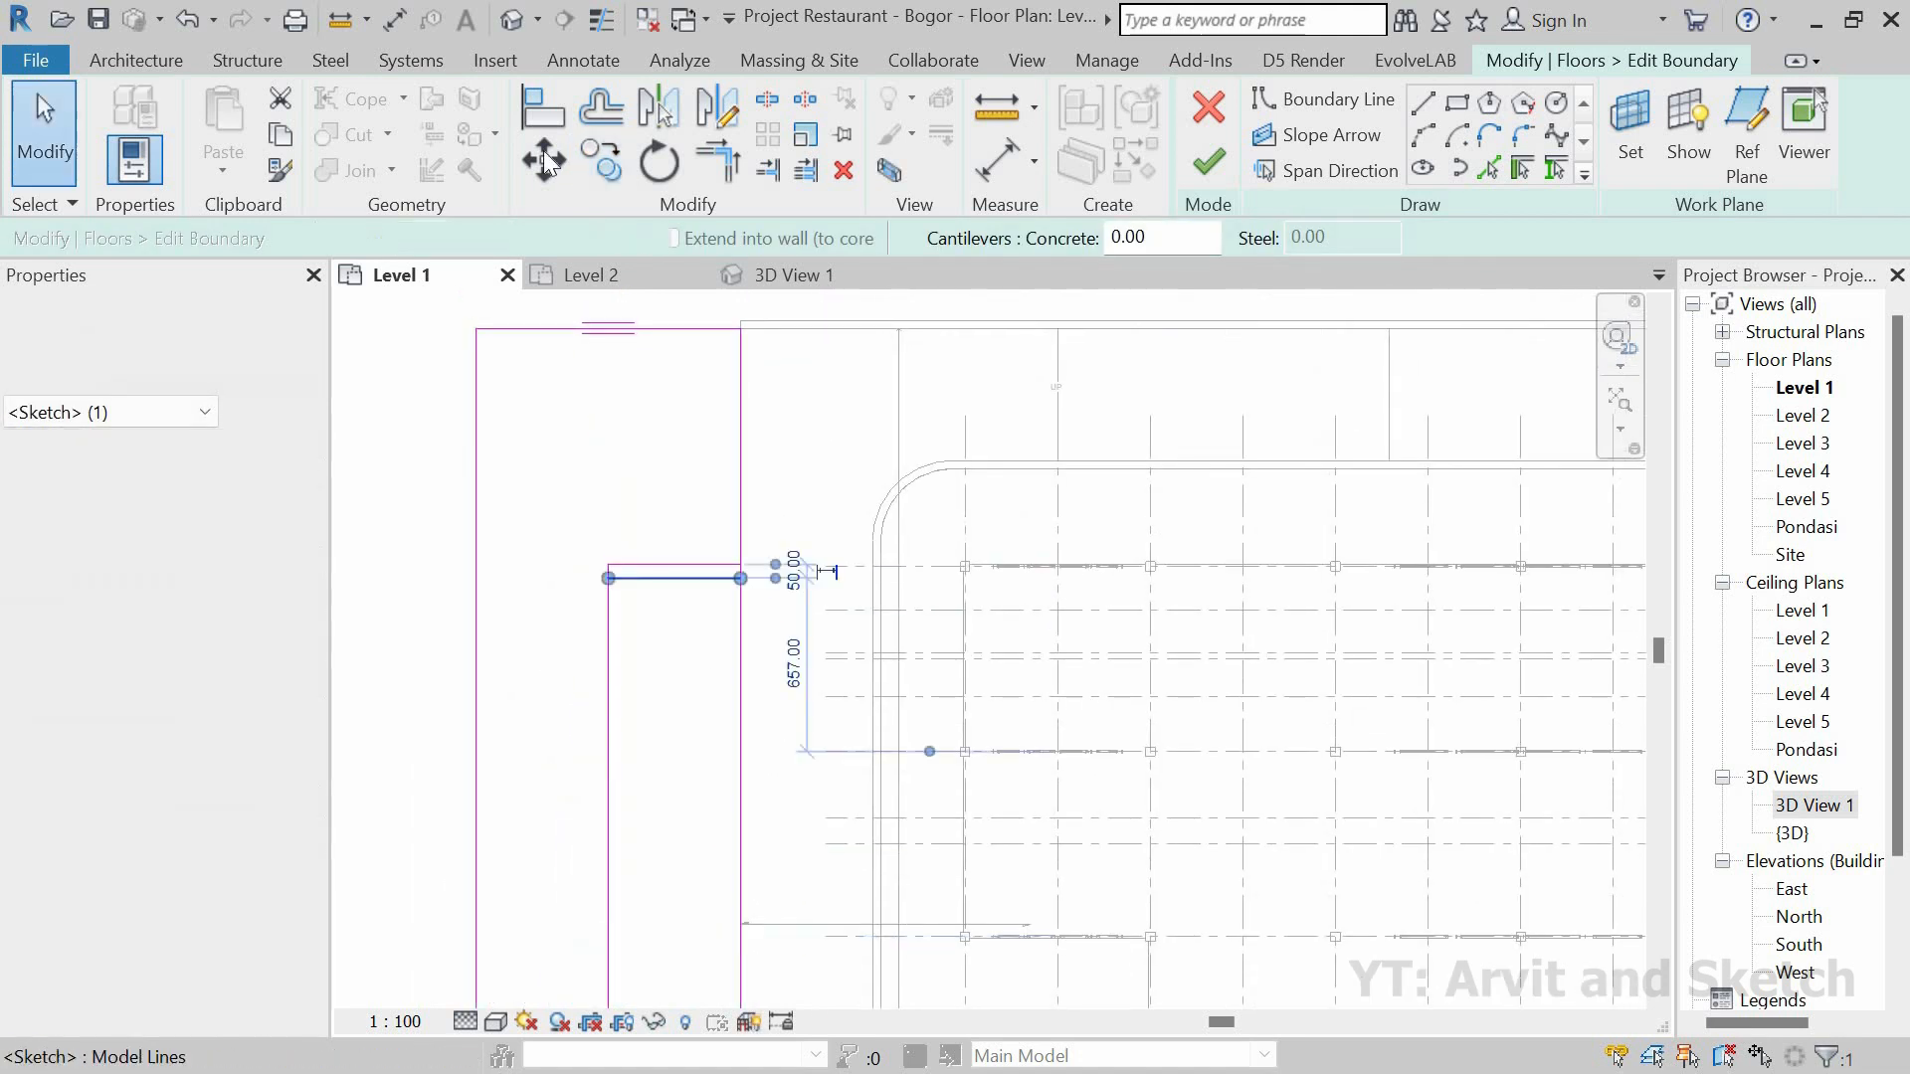
pyautogui.click(543, 160)
pyautogui.click(608, 578)
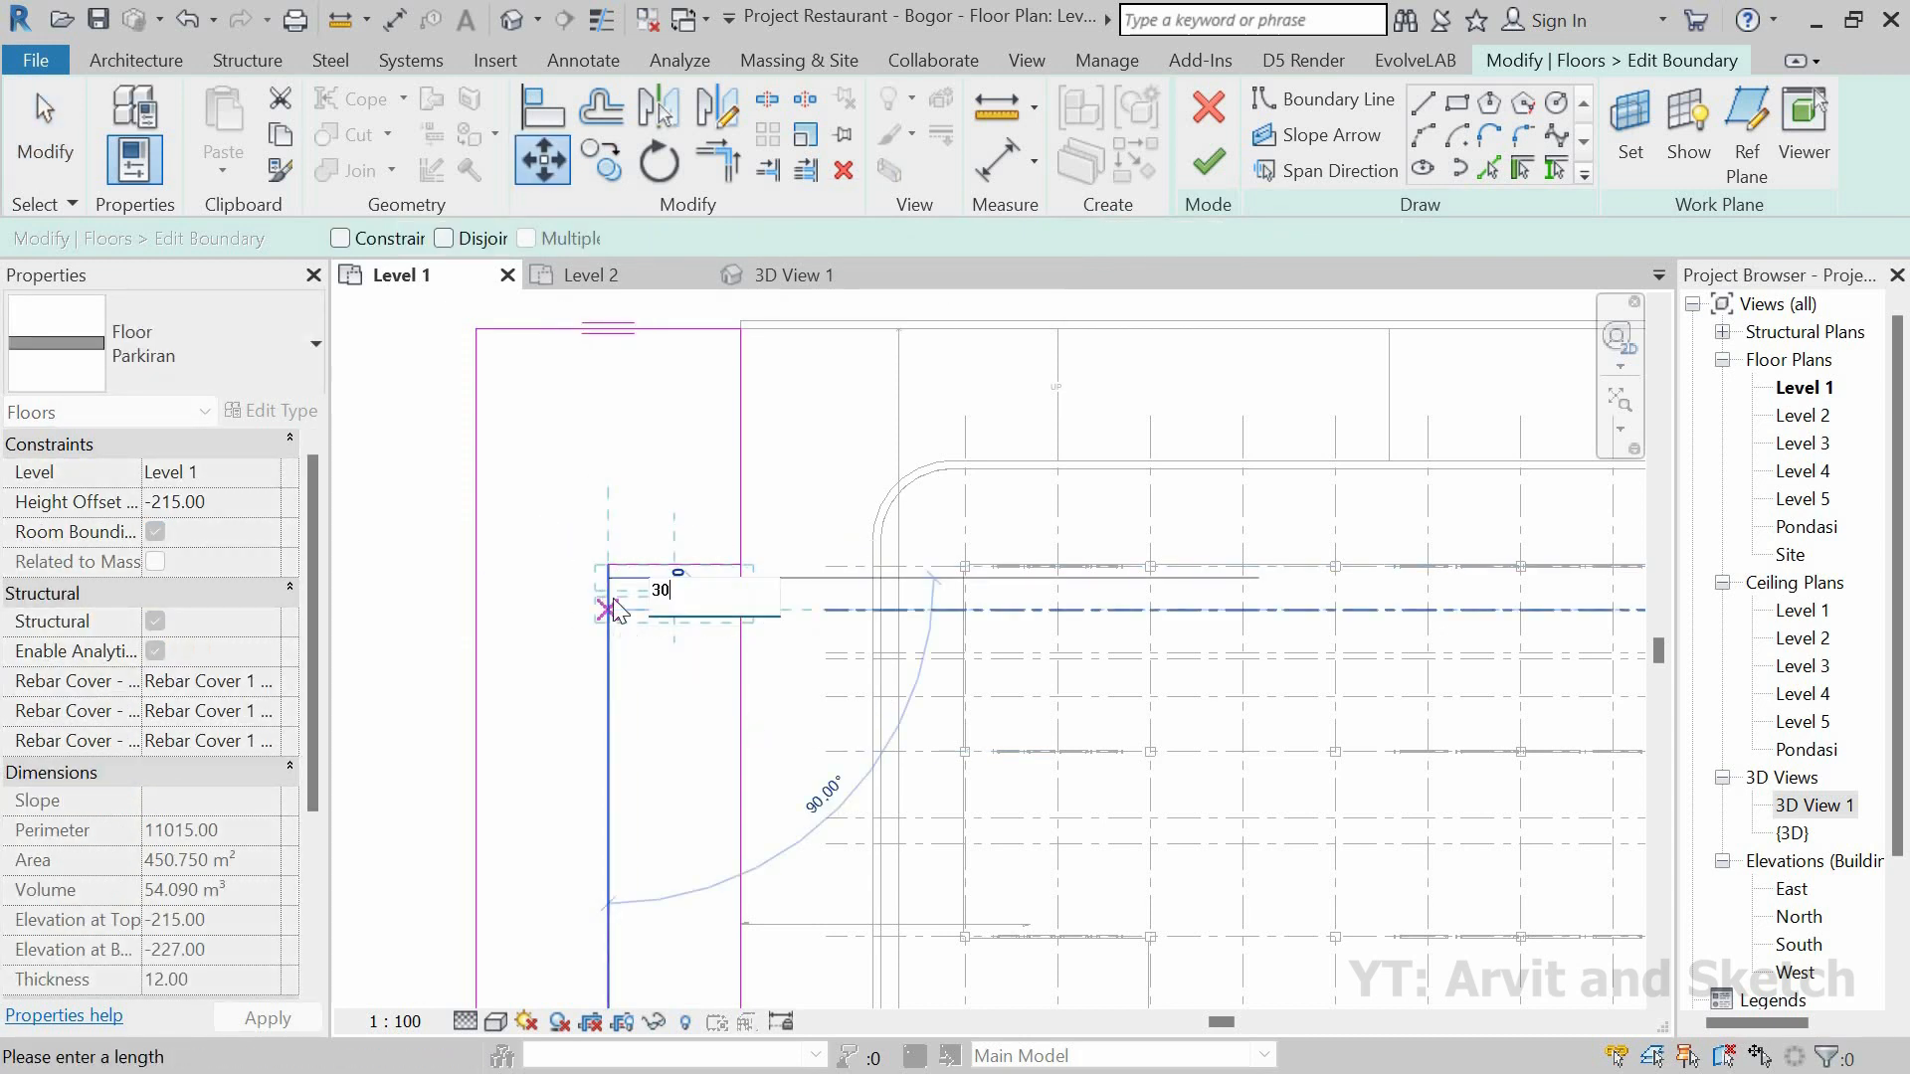
pyautogui.click(608, 609)
# Step: Move the inner rectangle's long vertical boundary line 80 toward the road
pyautogui.scroll(-2, 622, 617)
pyautogui.click(611, 616)
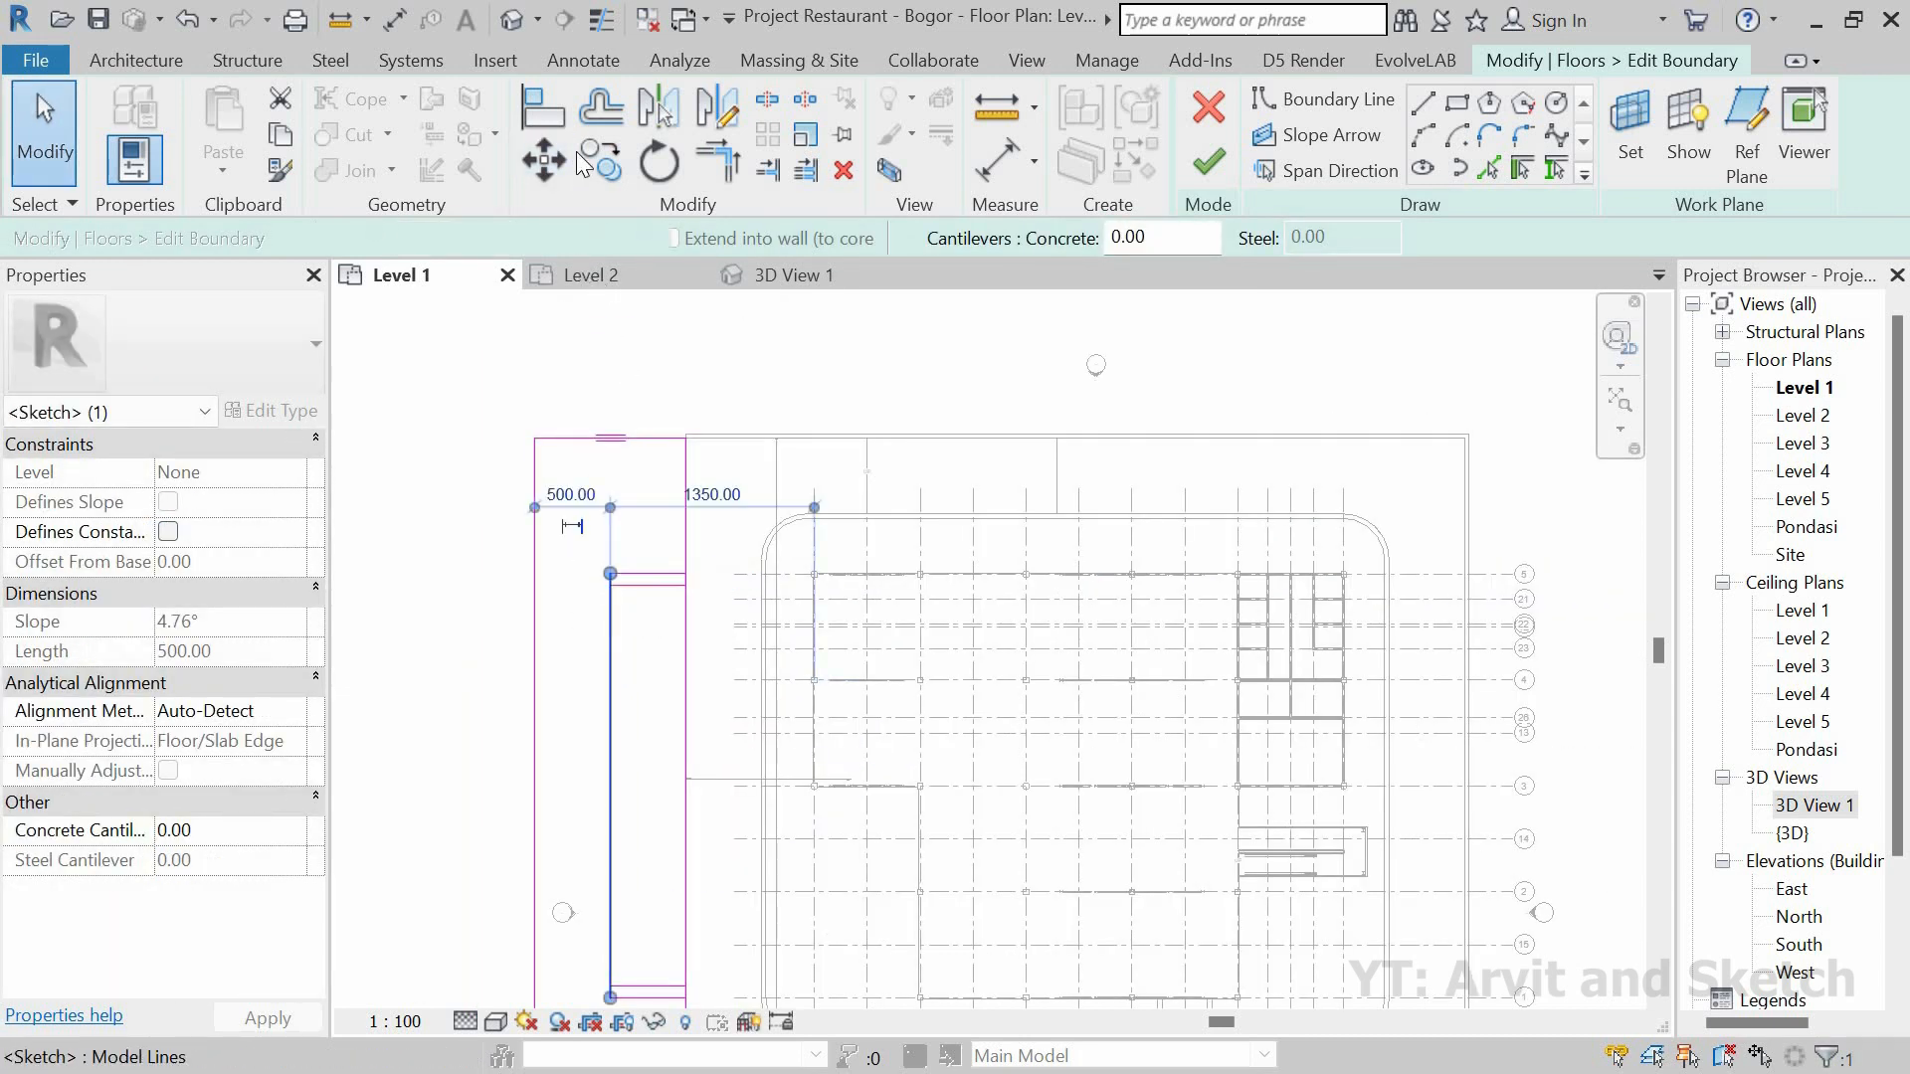
pyautogui.click(543, 159)
pyautogui.click(615, 580)
pyautogui.scroll(2, 618, 577)
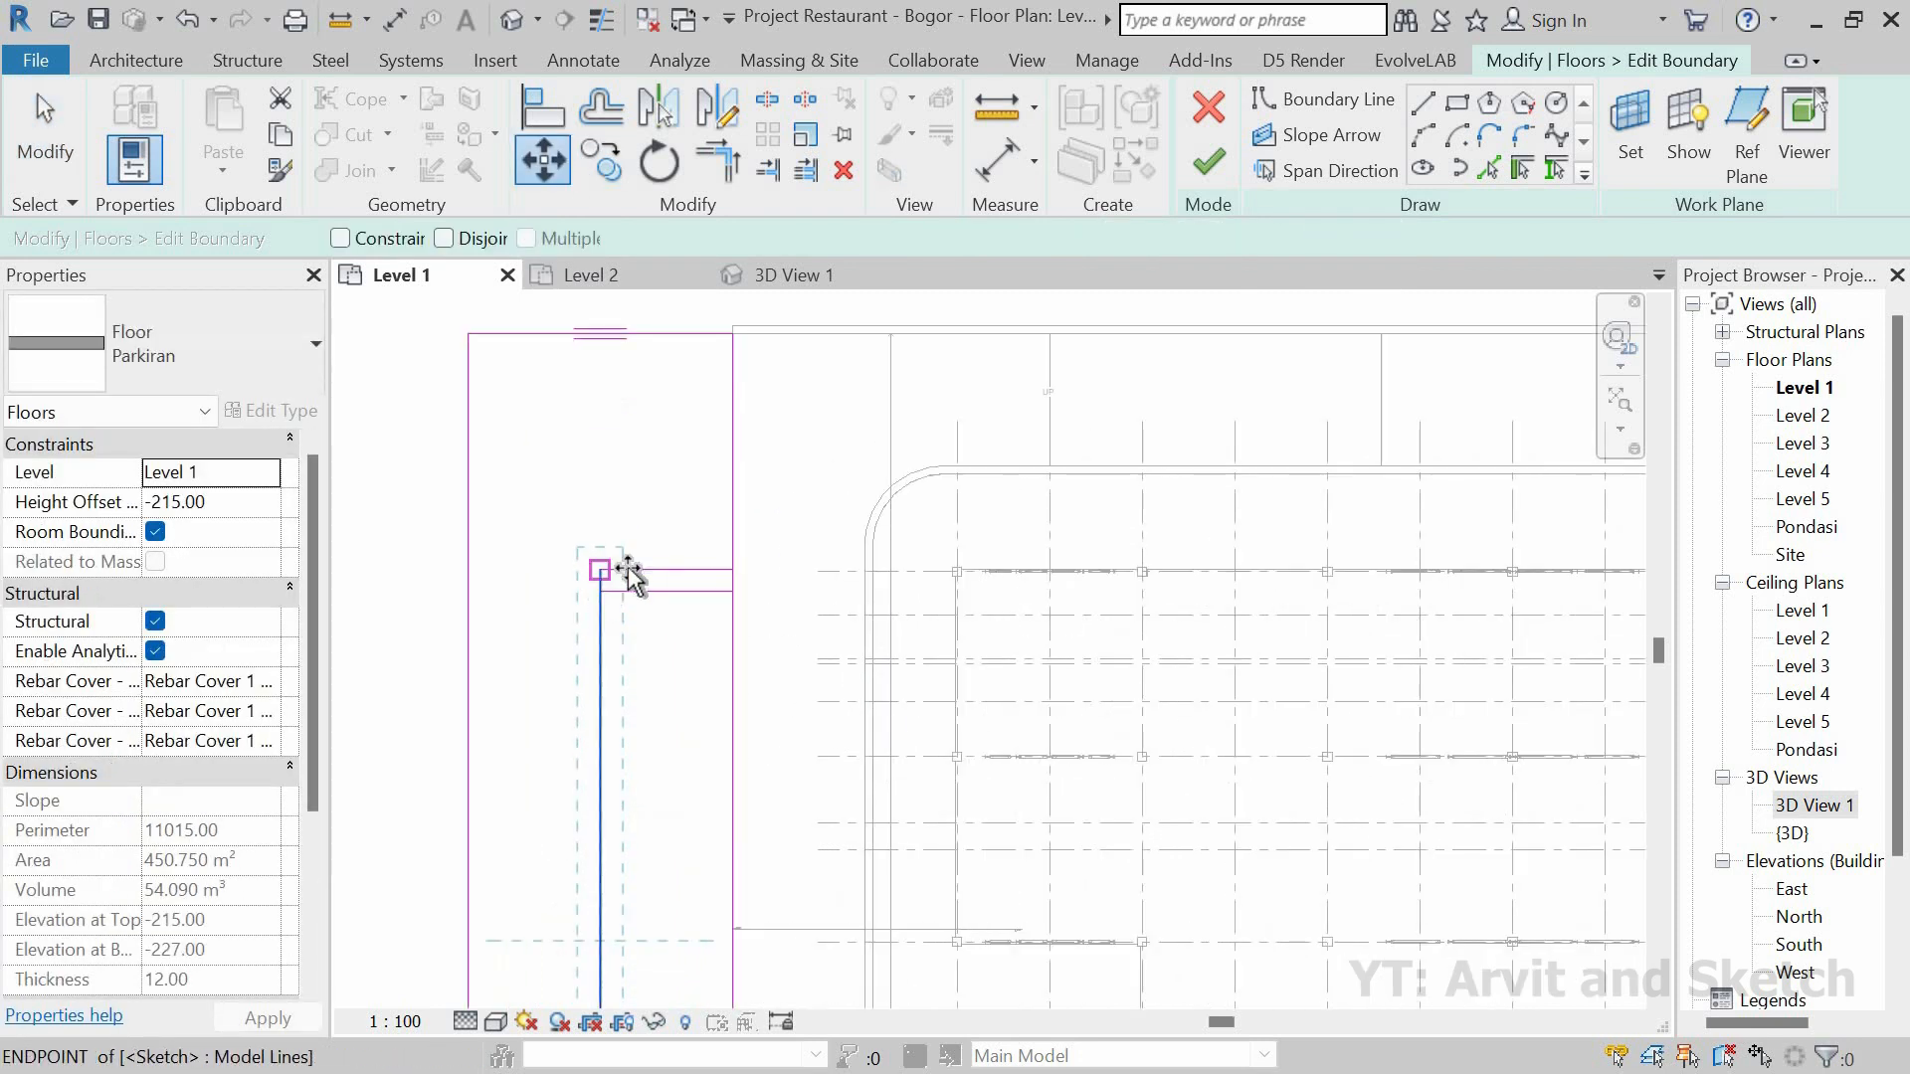
pyautogui.write('80')
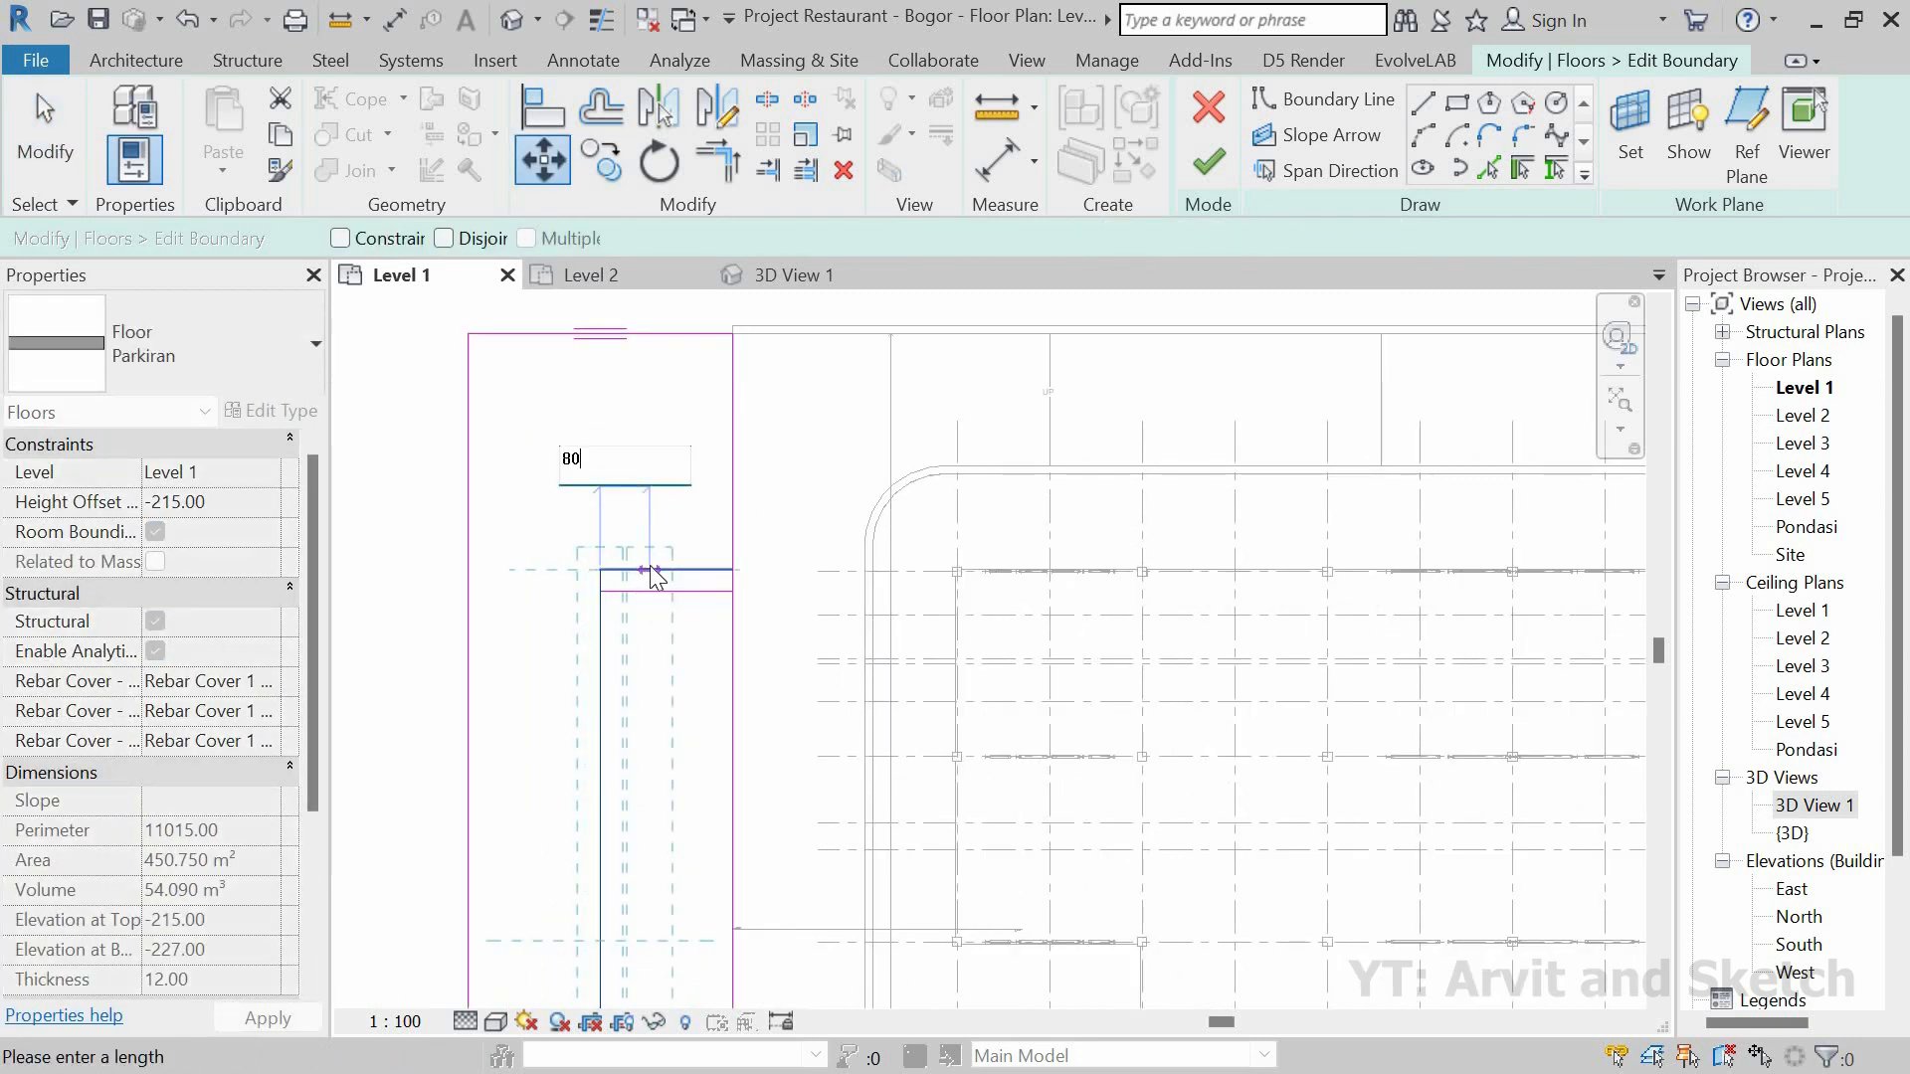
pyautogui.press('Return')
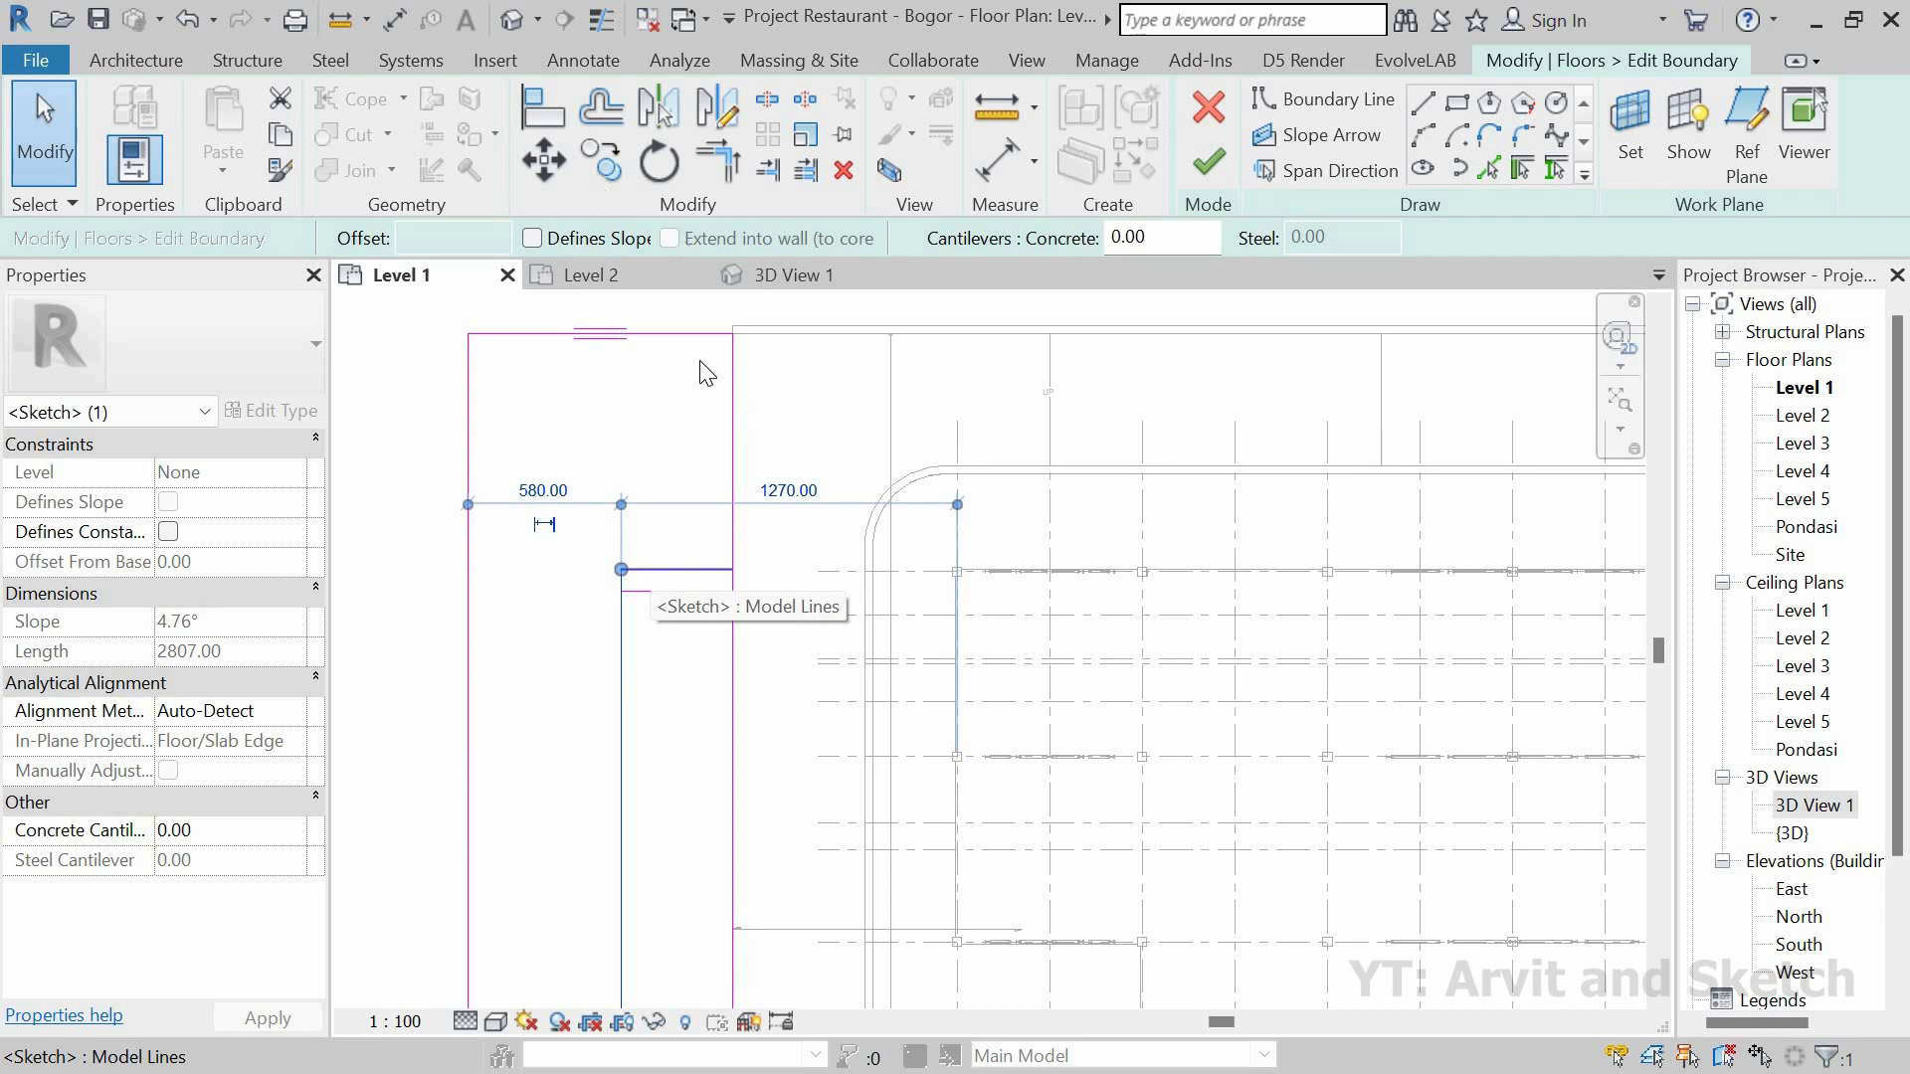
# Step: Copy the inner rectangle's long vertical boundary line 80 toward the road
pyautogui.scroll(-2, 725, 683)
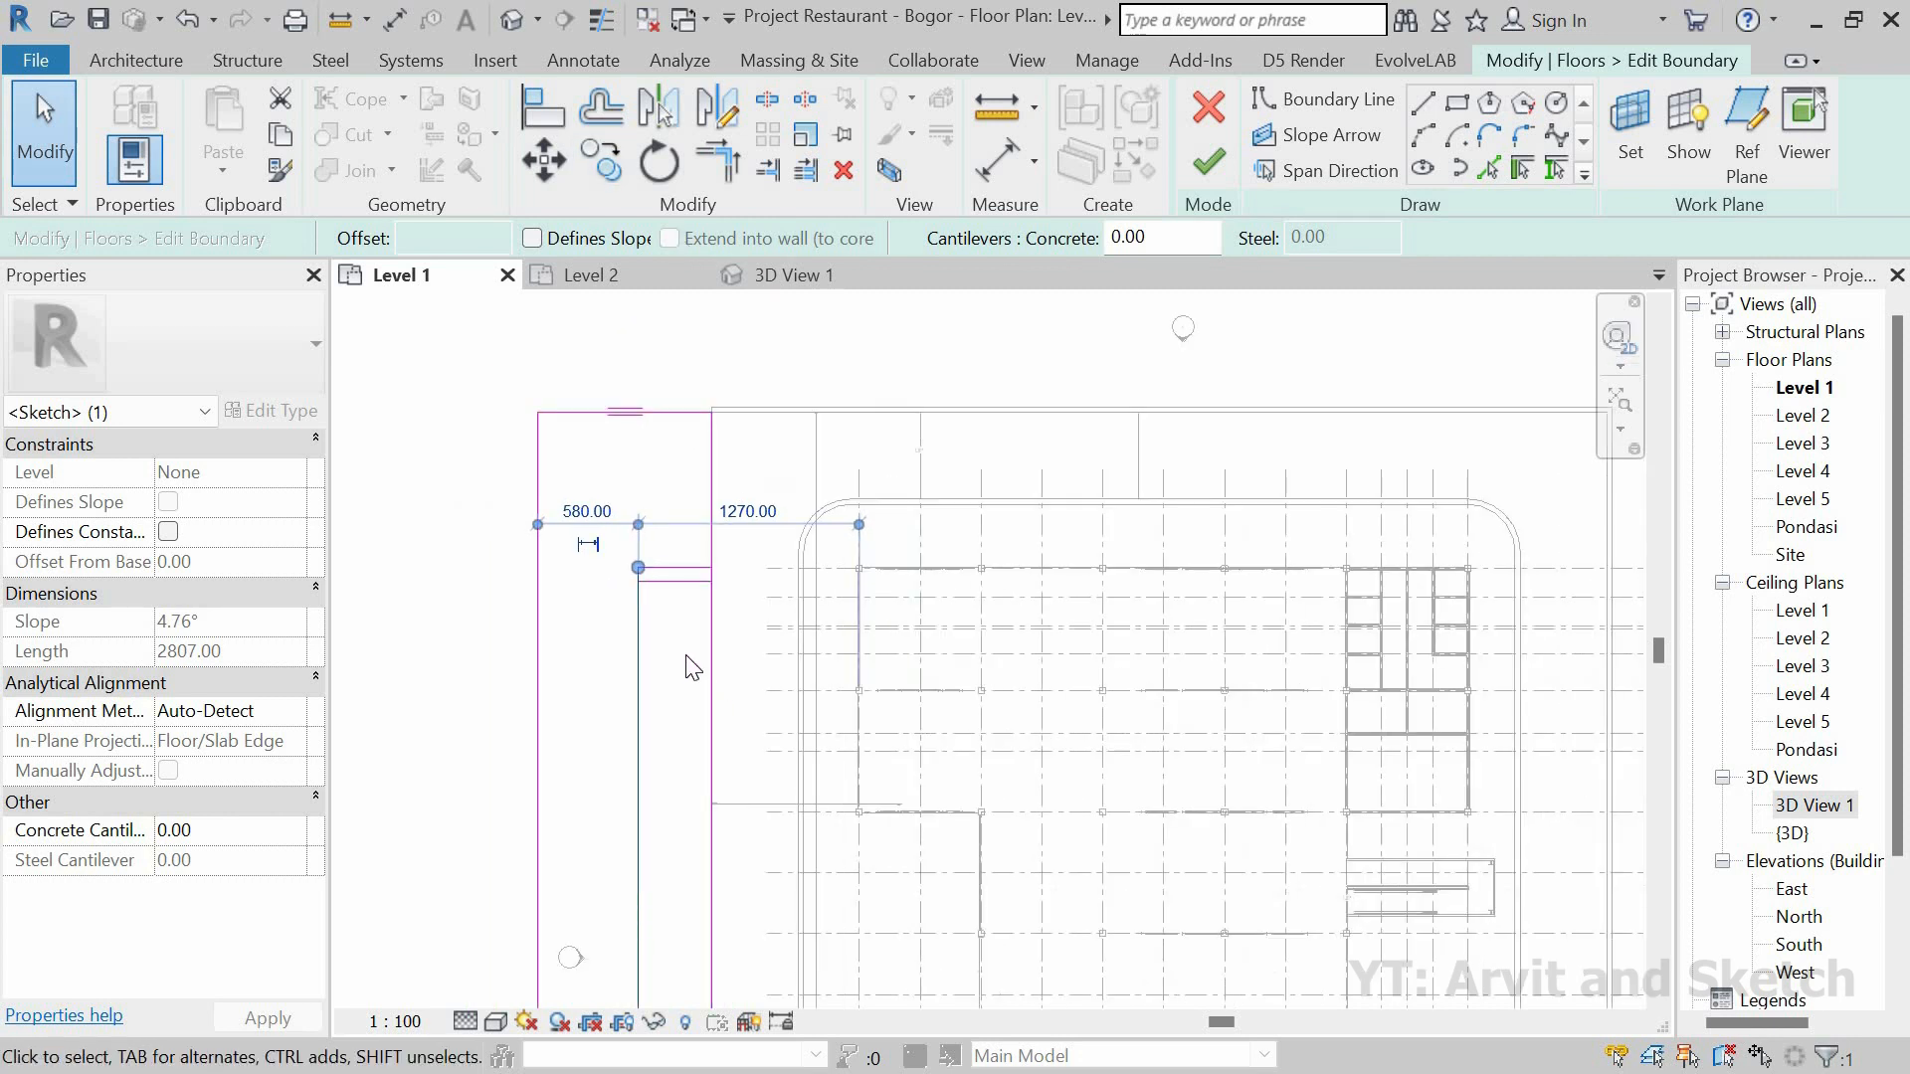
pyautogui.click(731, 791)
pyautogui.scroll(3, 657, 664)
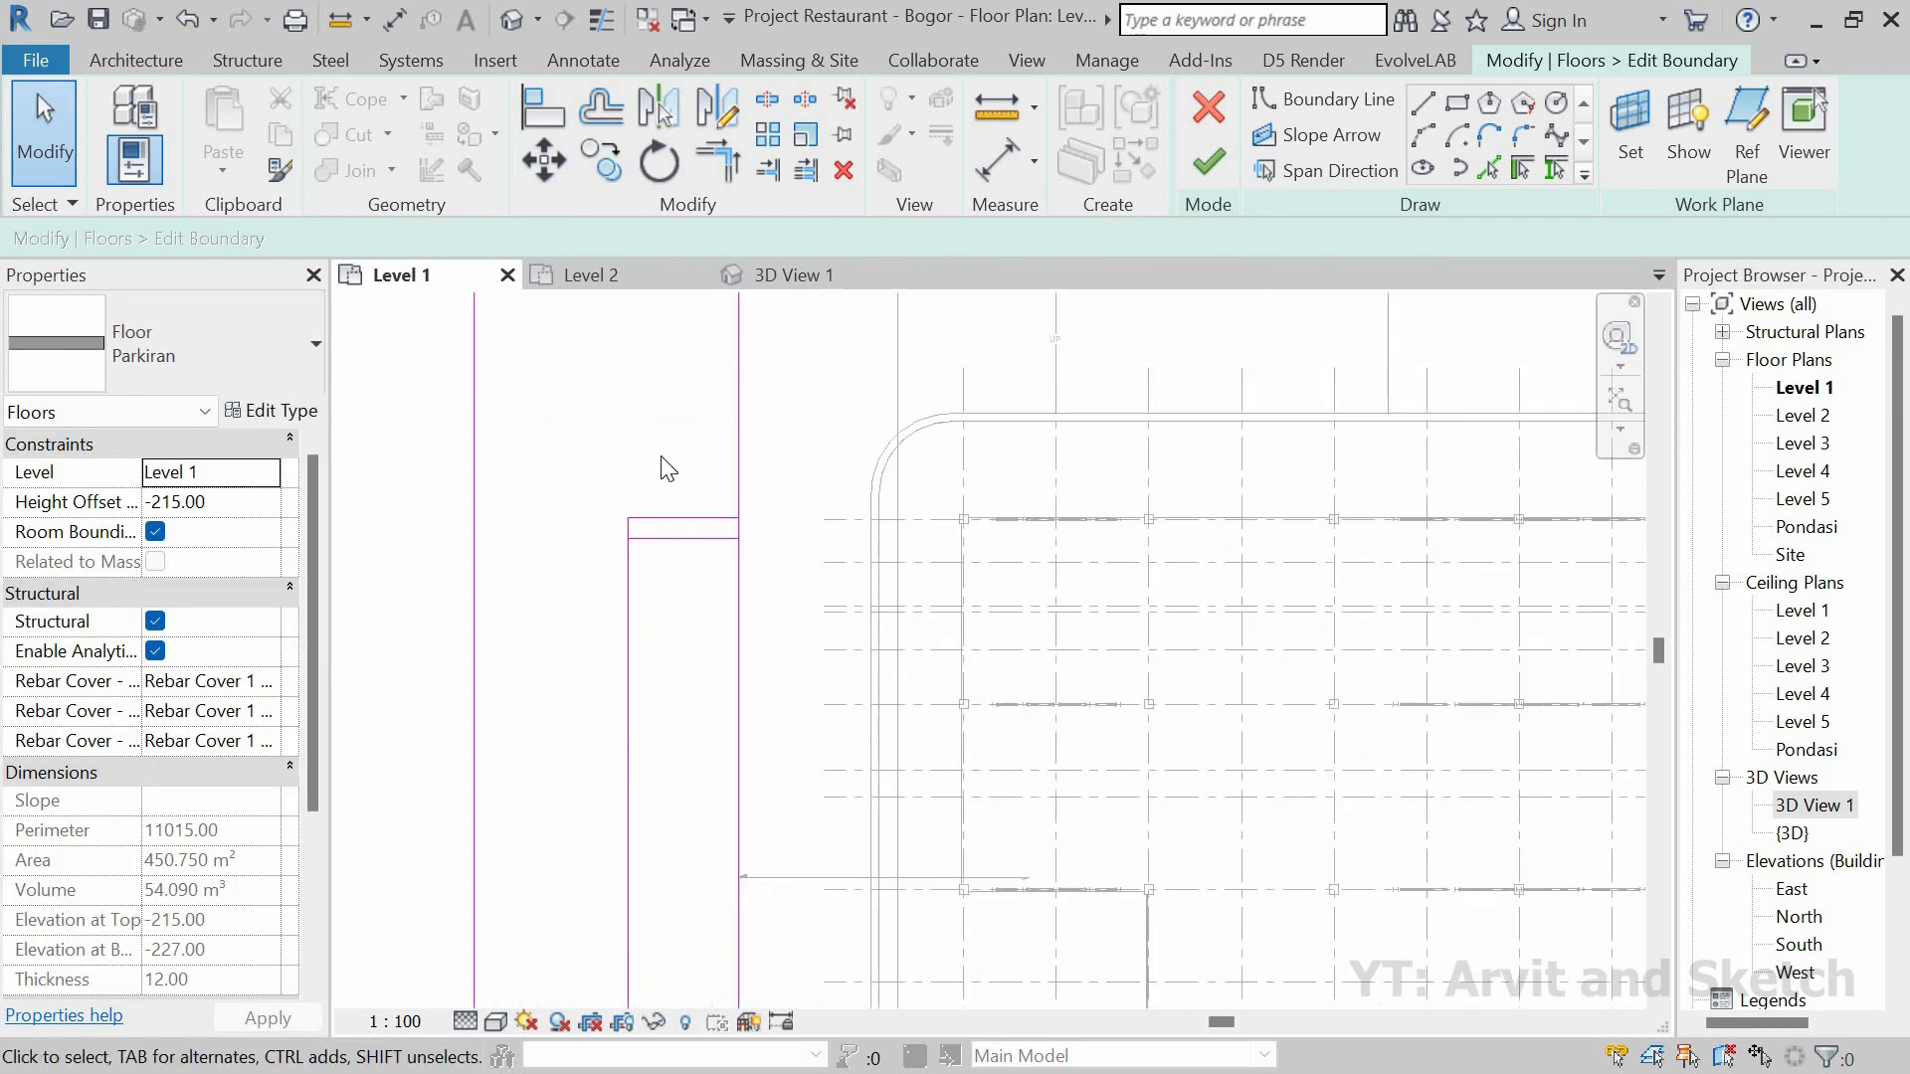
pyautogui.scroll(-6, 656, 454)
pyautogui.scroll(5, 644, 559)
pyautogui.scroll(4, 641, 420)
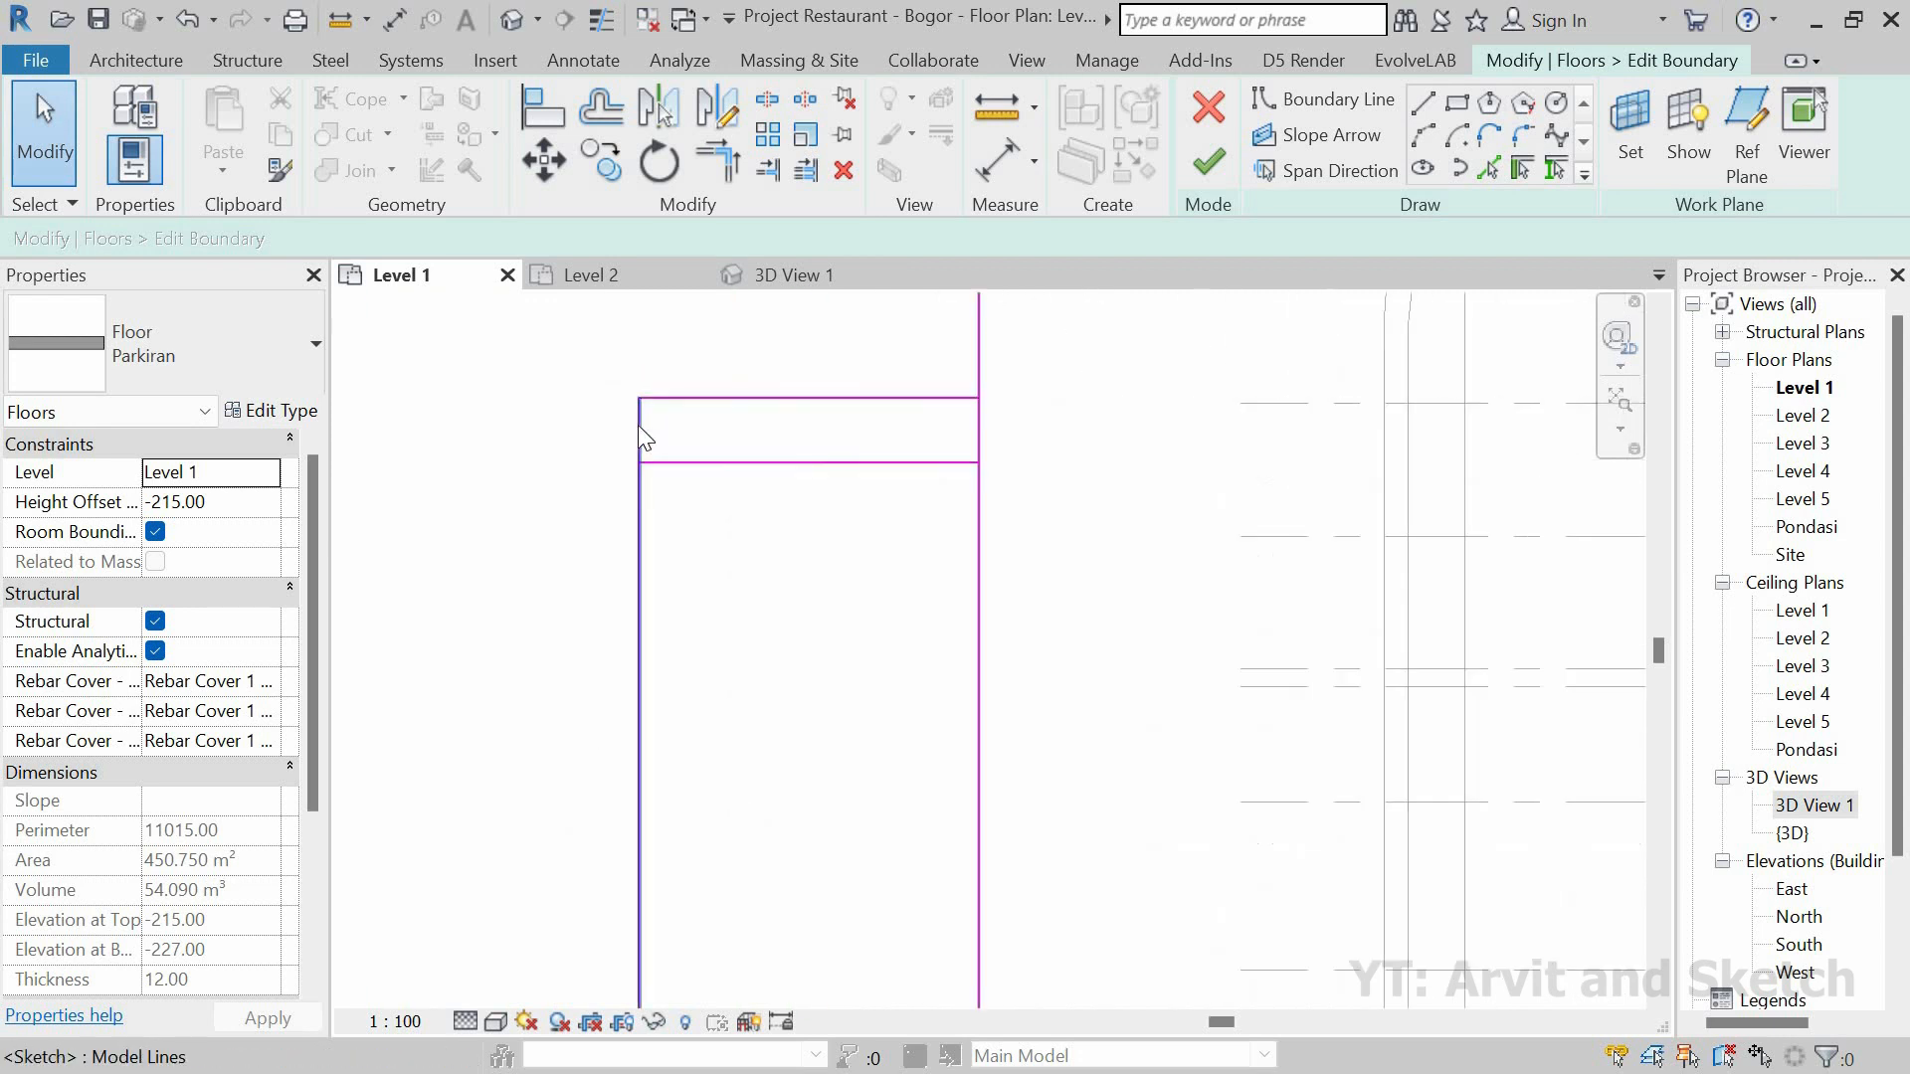
pyautogui.click(634, 460)
pyautogui.scroll(-4, 633, 459)
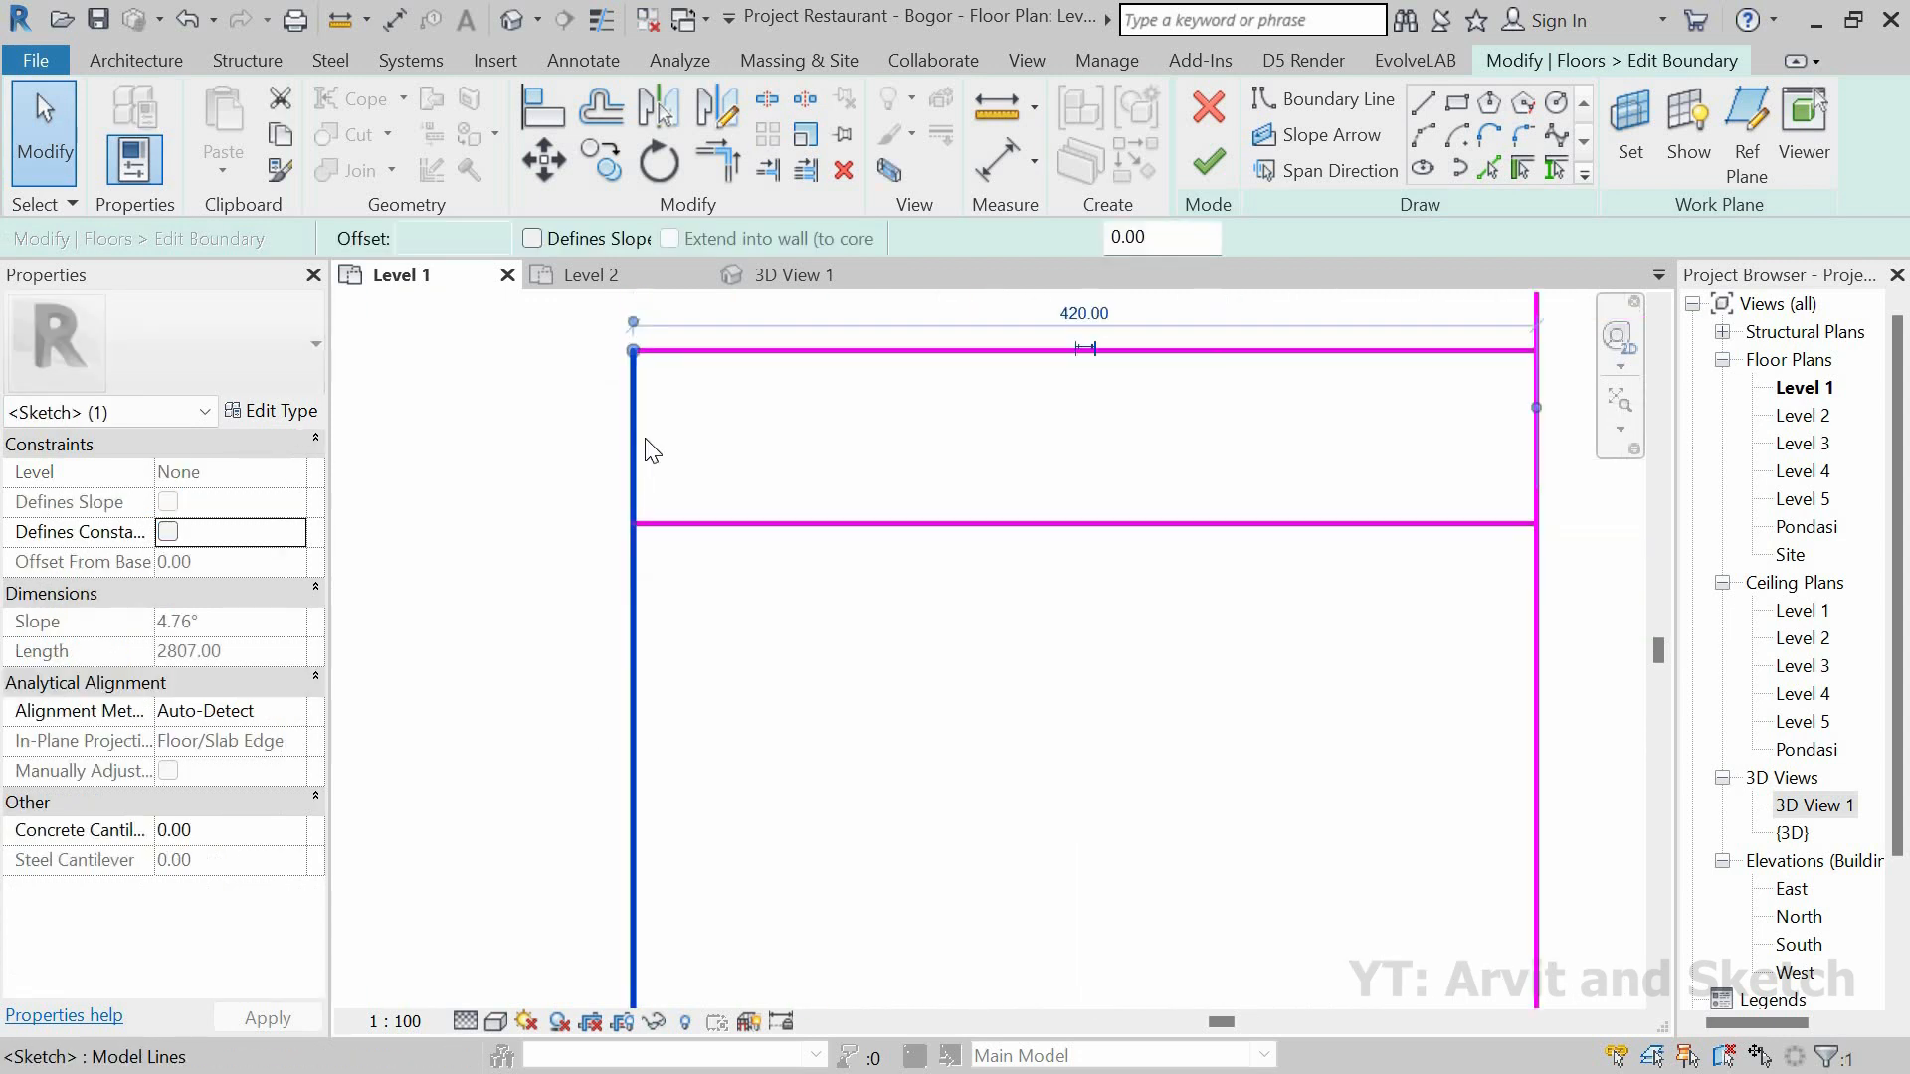
pyautogui.click(634, 365)
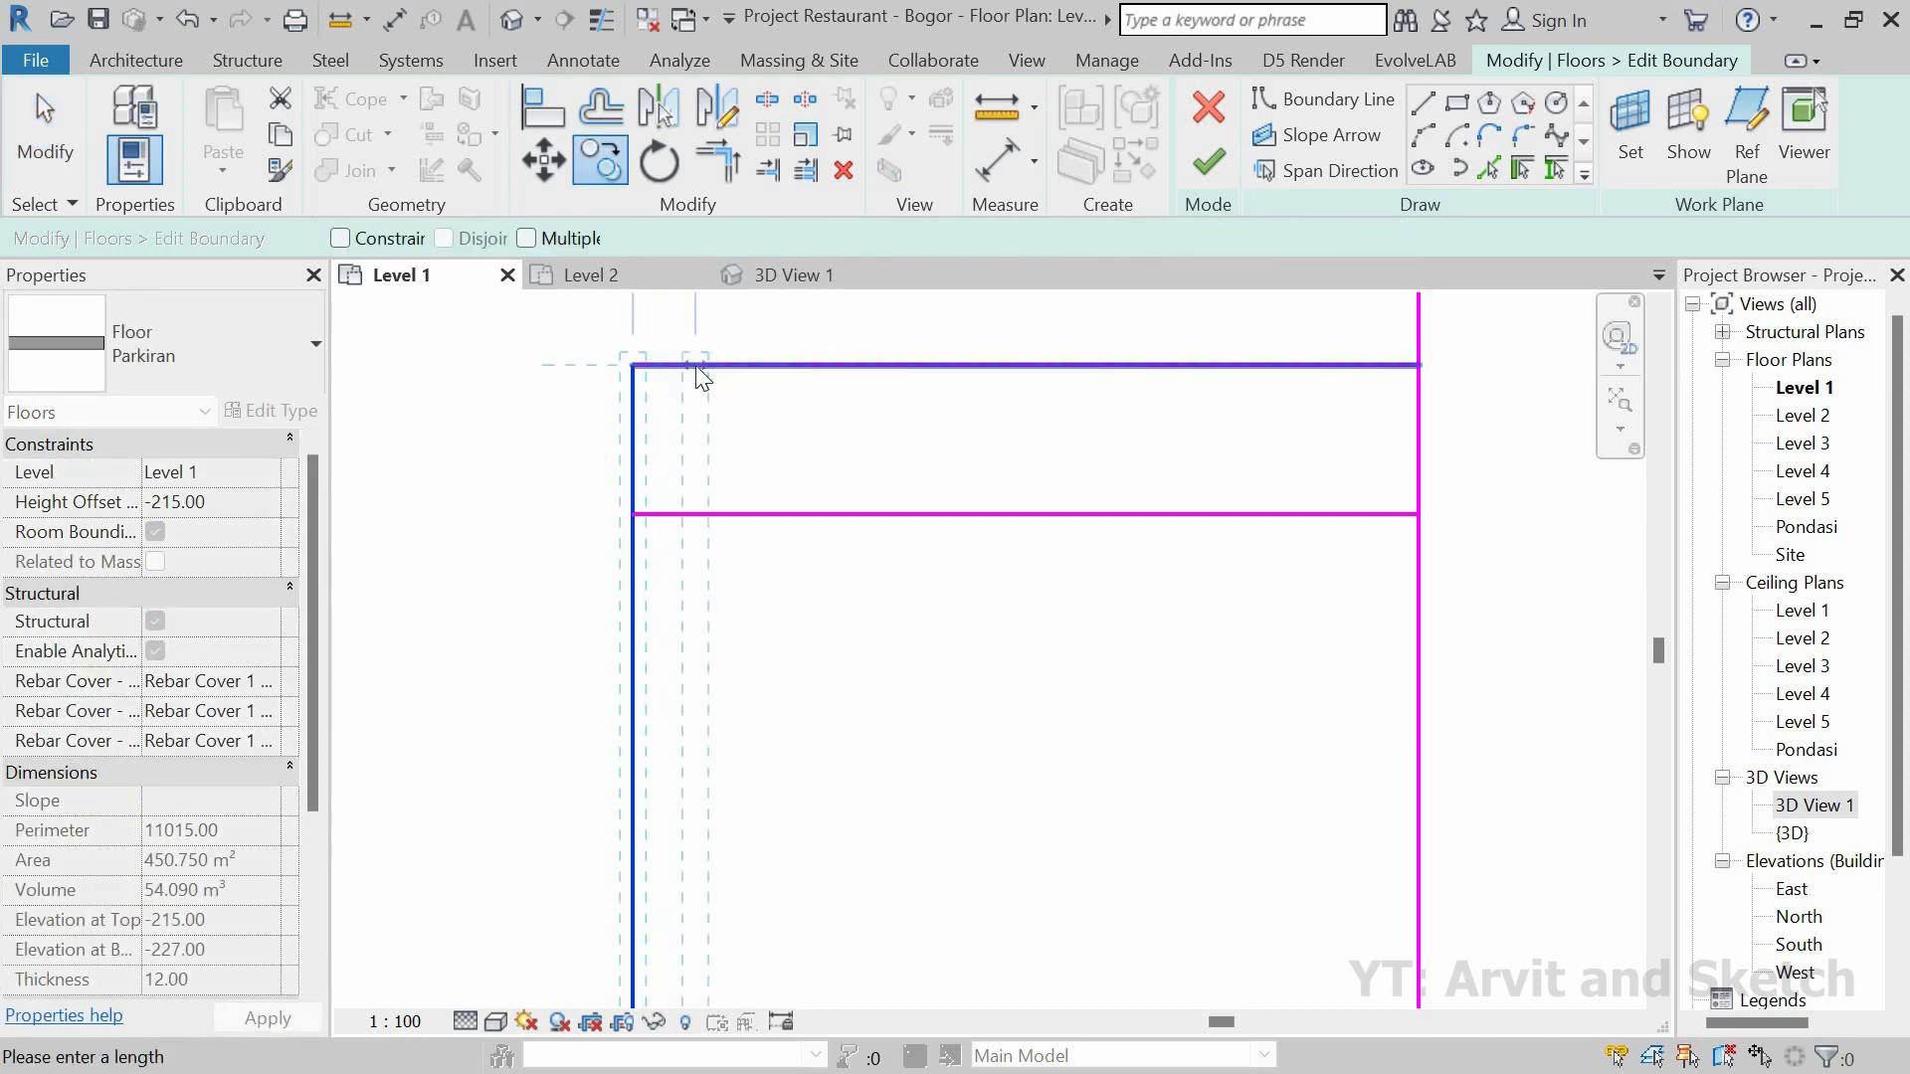
pyautogui.click(751, 418)
pyautogui.scroll(-4, 752, 414)
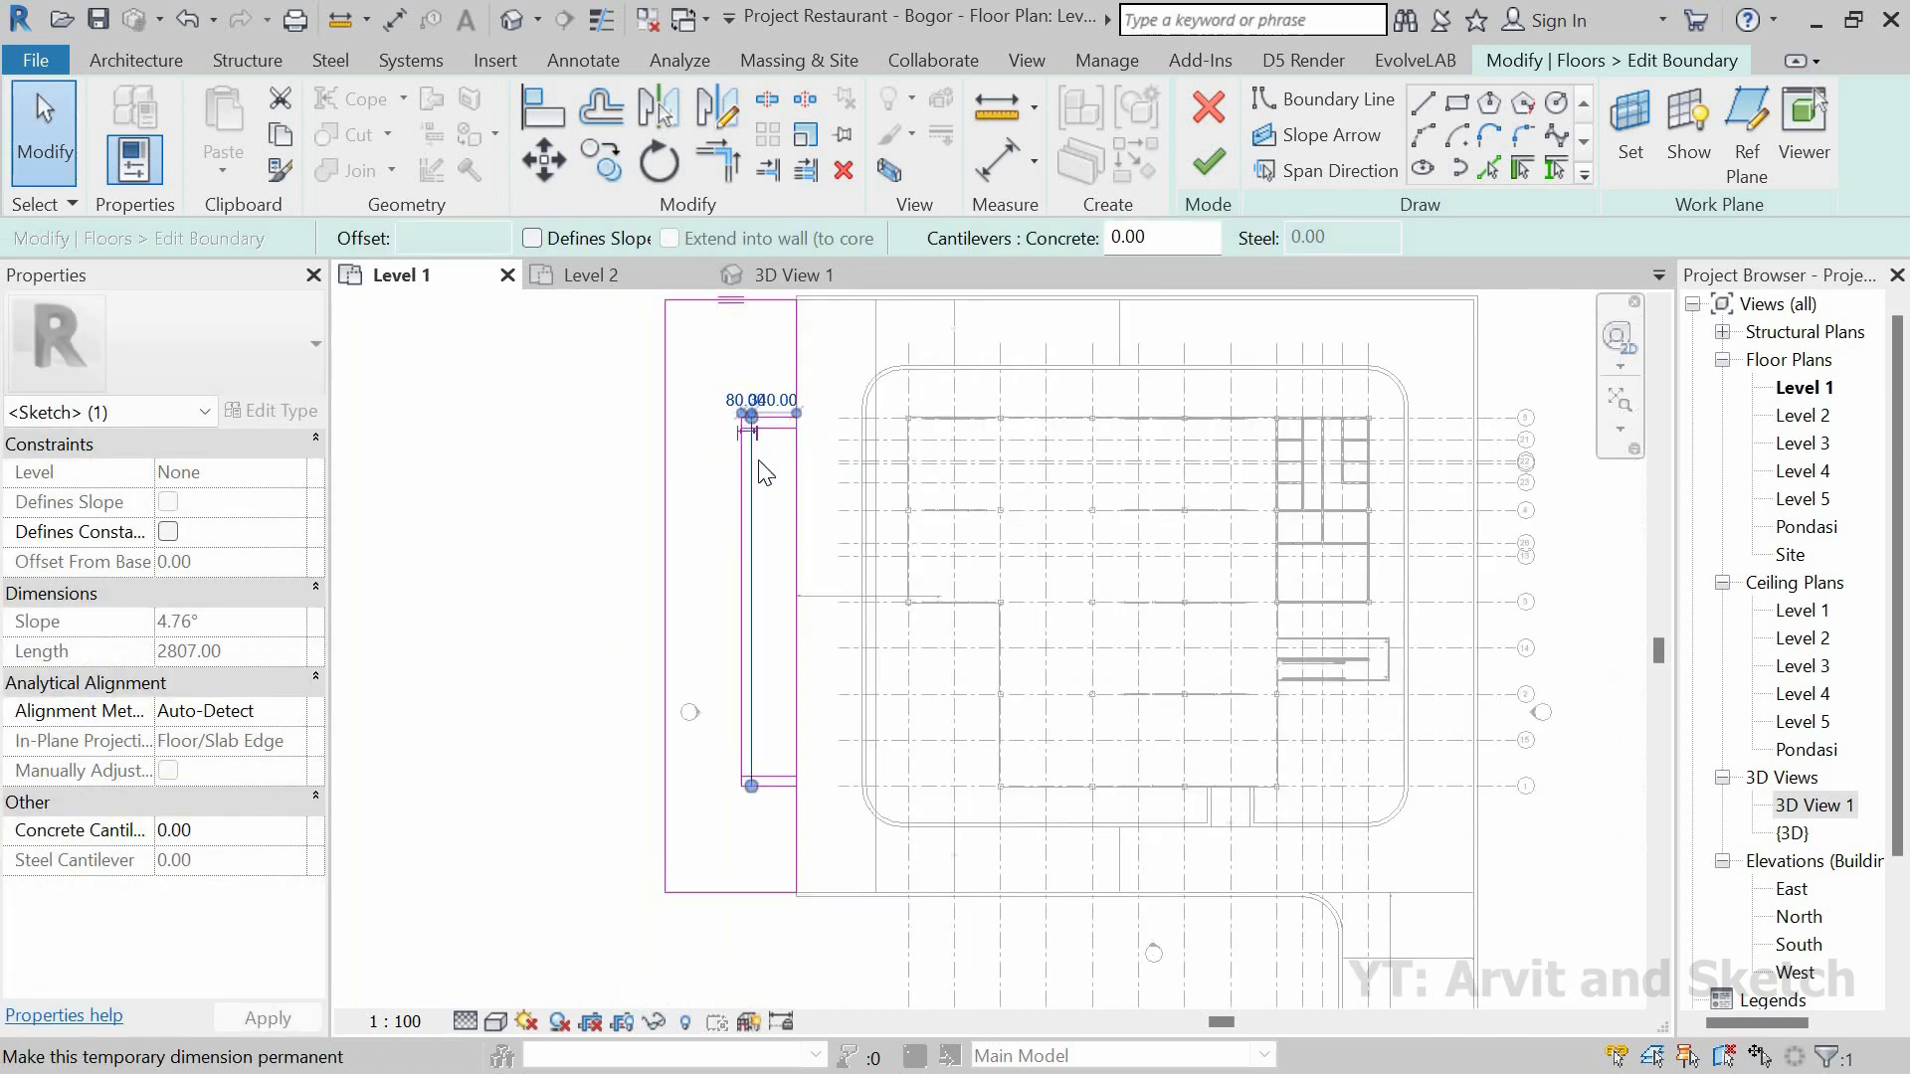
pyautogui.press('Escape')
# Step: Trim the copied vertical line and the lower of the two upper short horizontal lines so they meet in a corner
pyautogui.scroll(5, 754, 426)
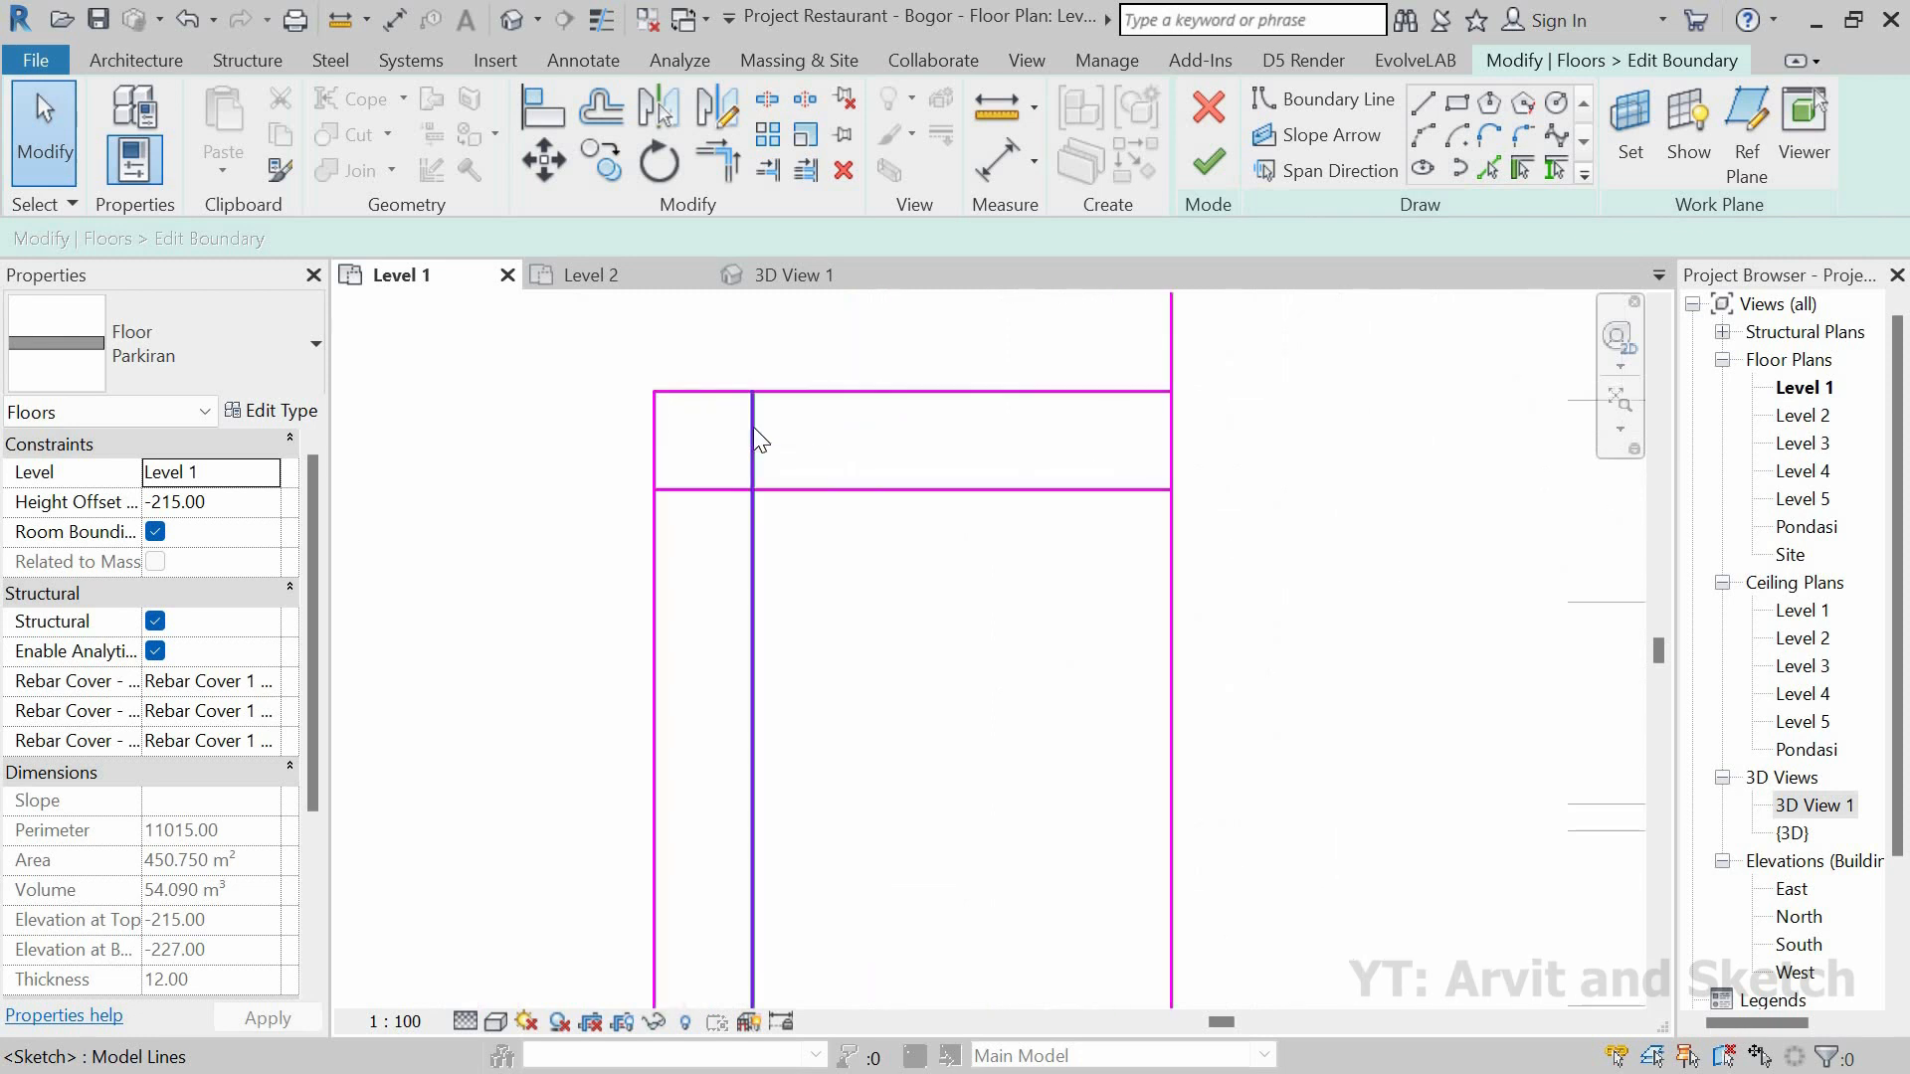
pyautogui.click(755, 418)
pyautogui.moveTo(753, 394)
pyautogui.mouseDown()
pyautogui.moveTo(759, 482)
pyautogui.moveTo(702, 487)
pyautogui.moveTo(756, 489)
pyautogui.mouseUp()
pyautogui.click(667, 491)
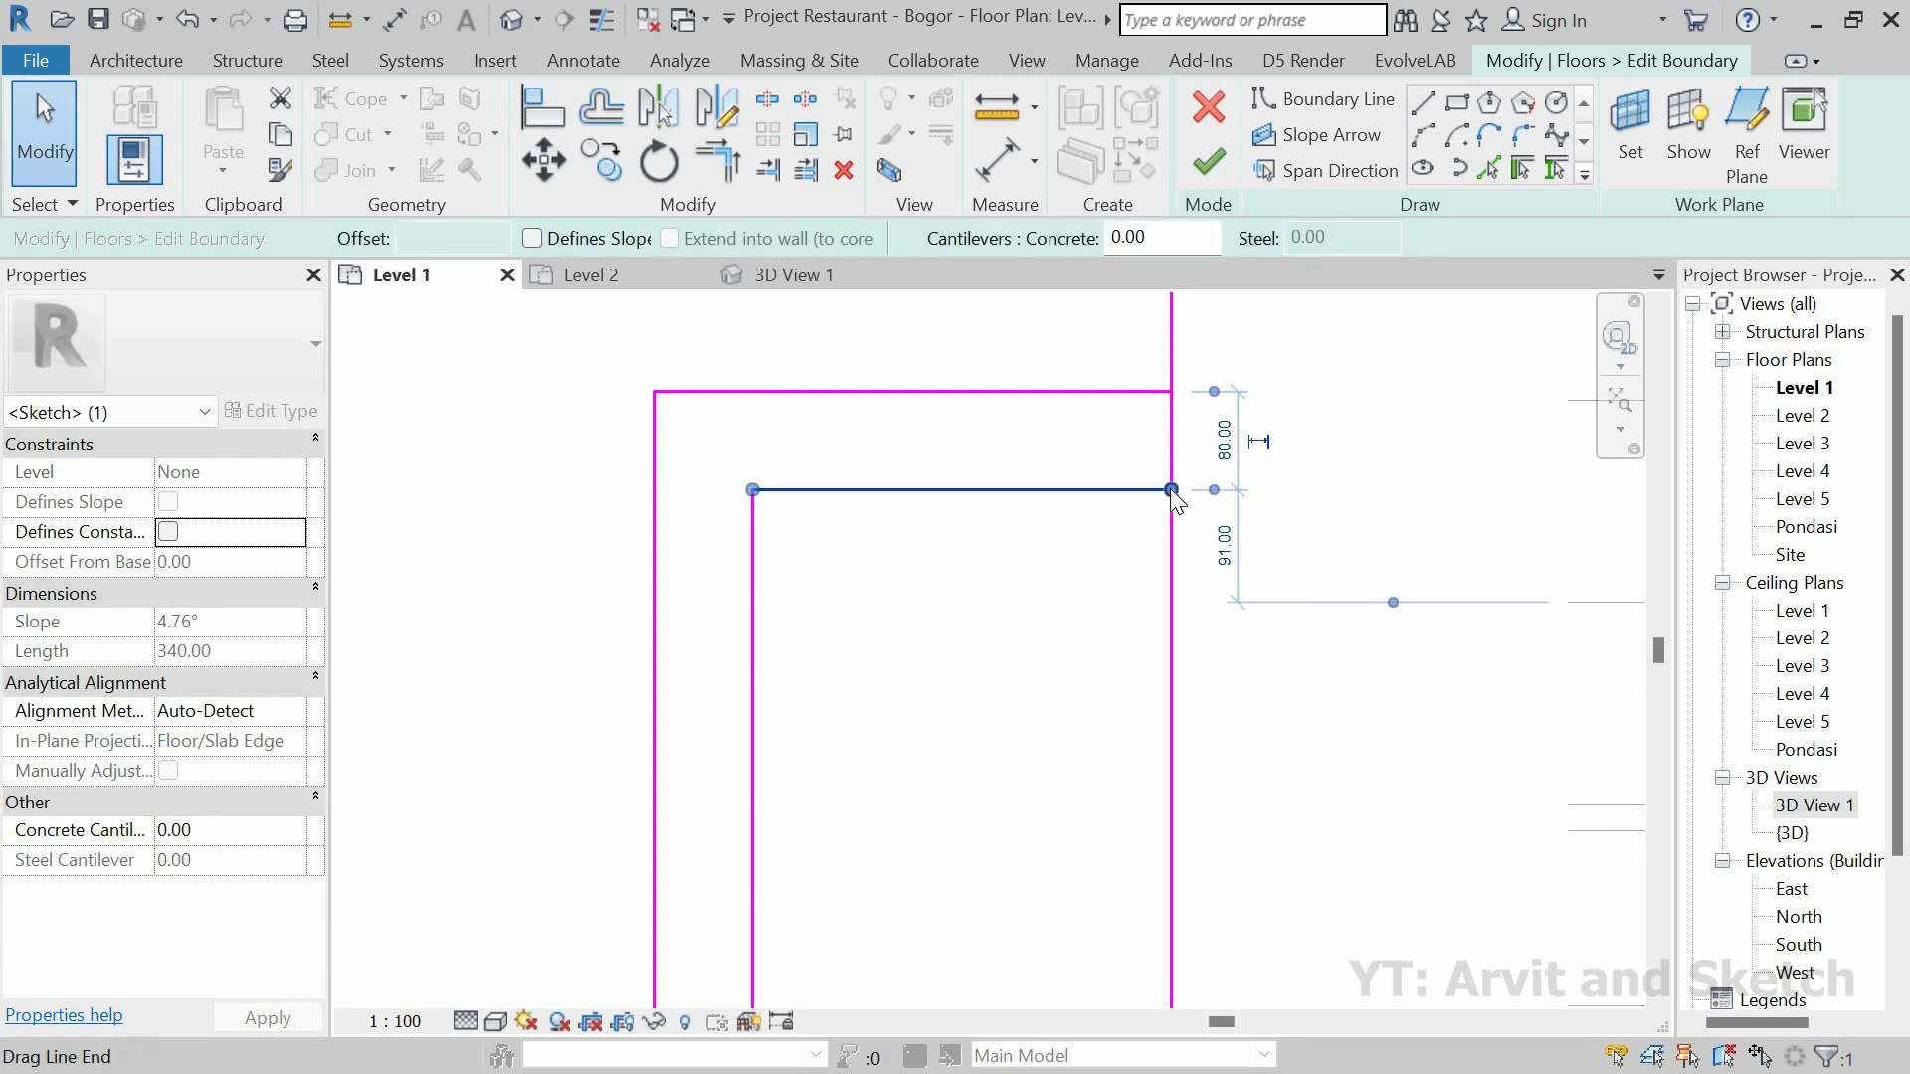
# Step: Shorten the road-side end of the strip's inner upper horizontal line and set its length to 250
pyautogui.moveTo(1170, 487); pyautogui.dragTo(1074, 490)
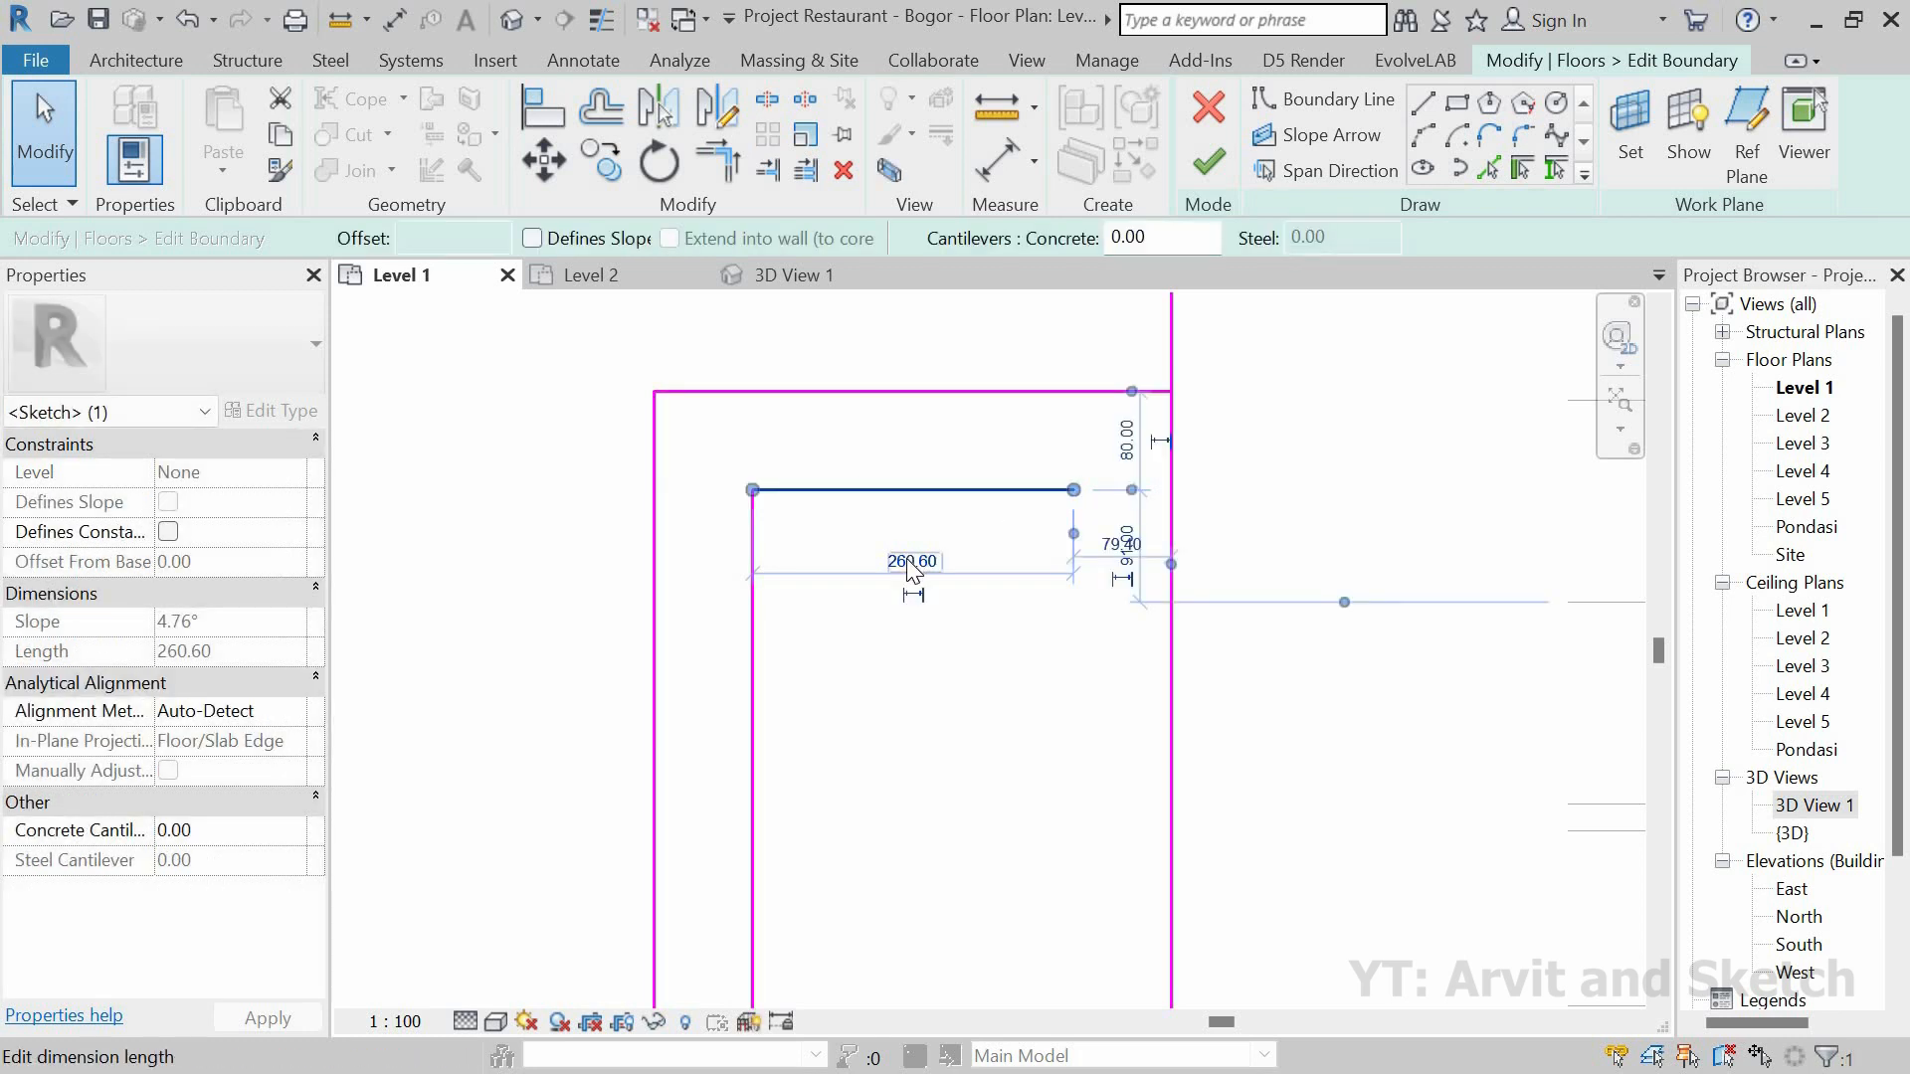
pyautogui.click(908, 563)
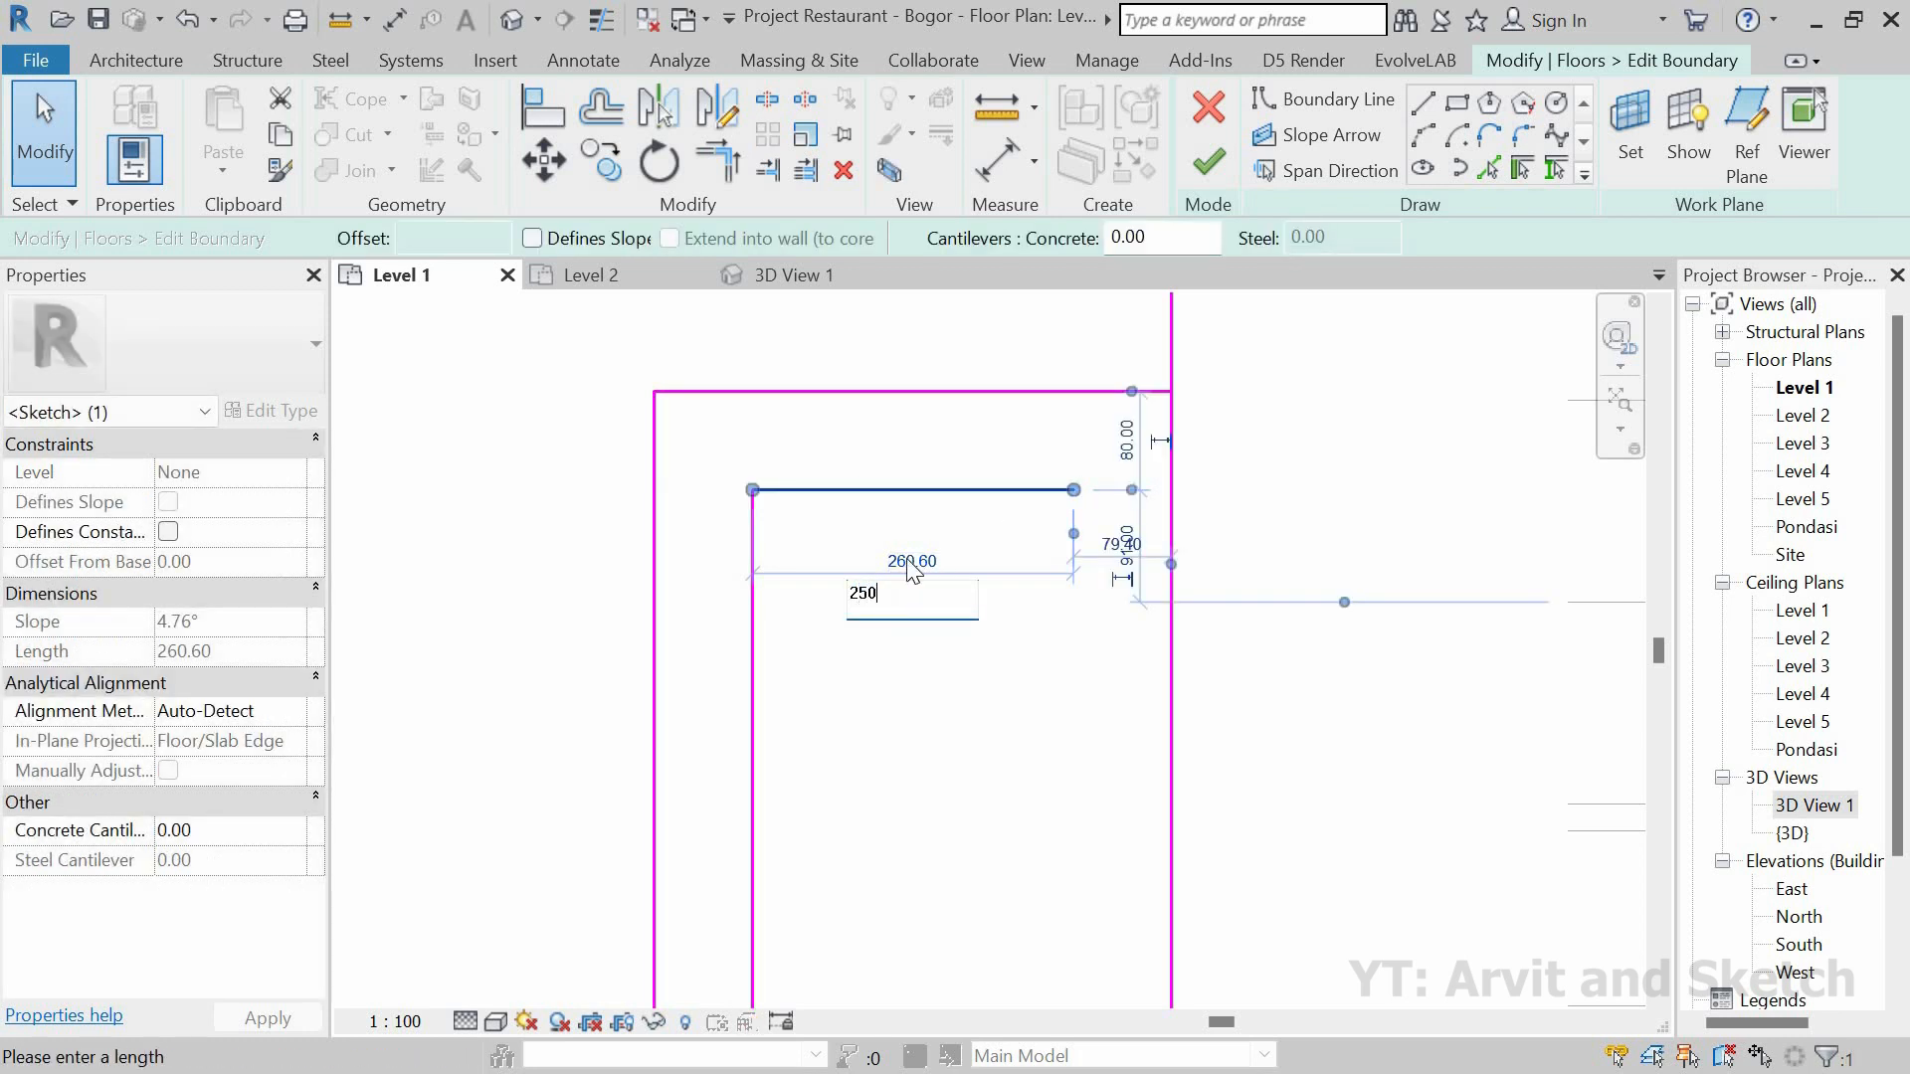
pyautogui.write('250')
pyautogui.press('Return')
# Step: Shorten the strip's topmost horizontal line to 330 so its road-side end aligns with the line below
pyautogui.click(1170, 391)
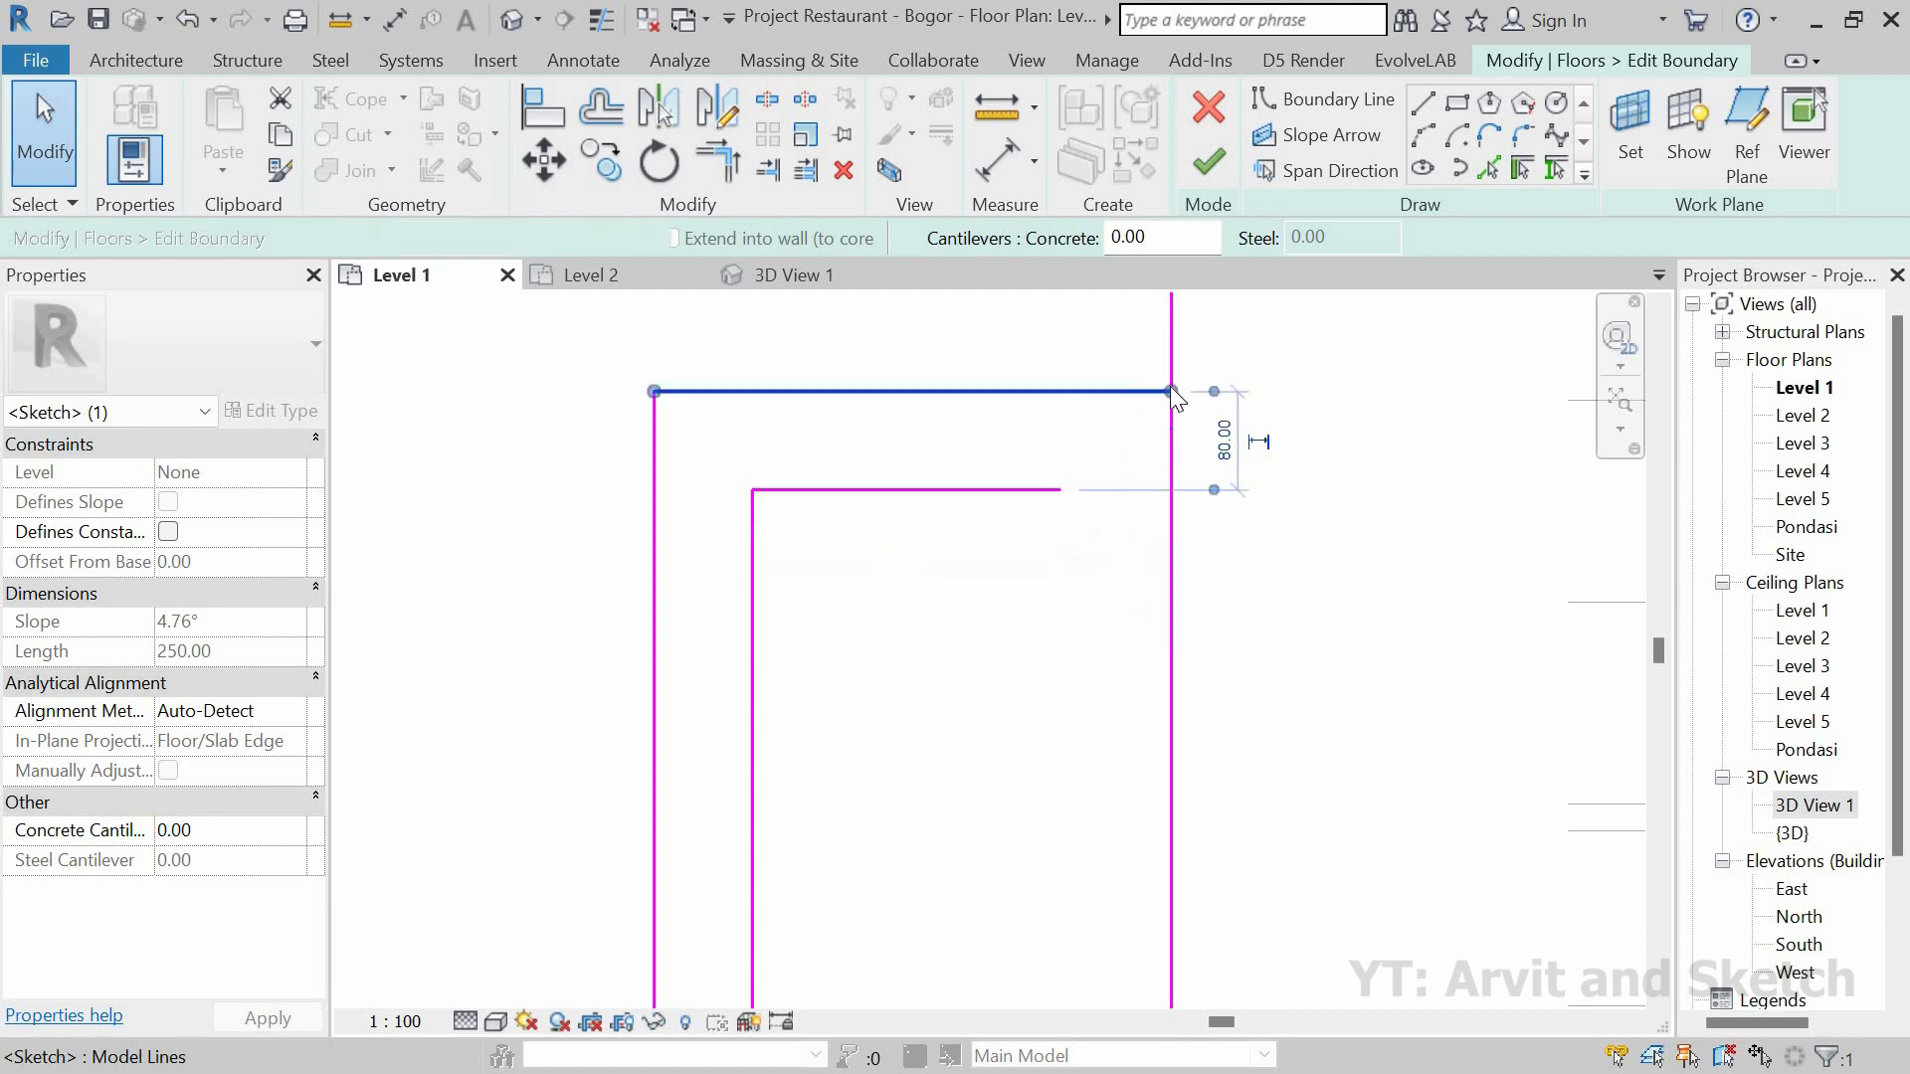
pyautogui.moveTo(1170, 391); pyautogui.dragTo(1066, 406)
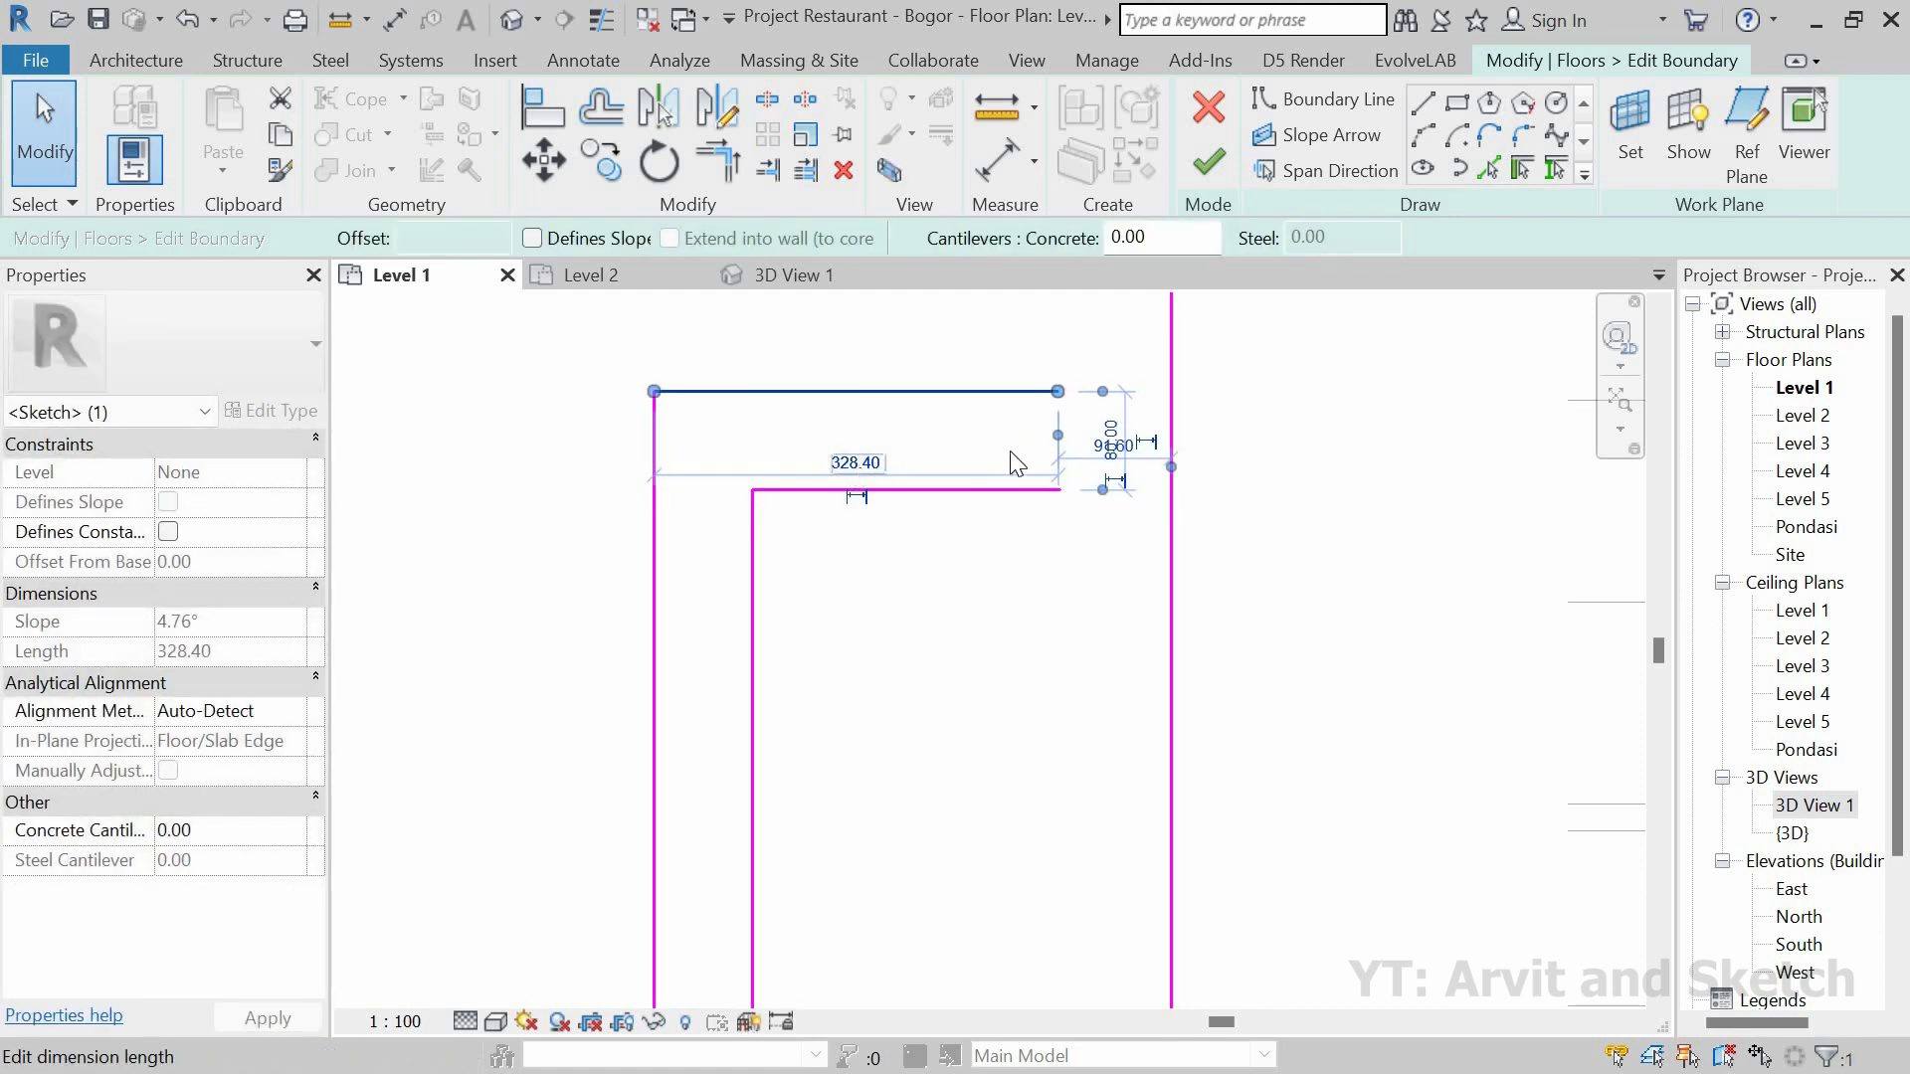
pyautogui.scroll(2, 1094, 393)
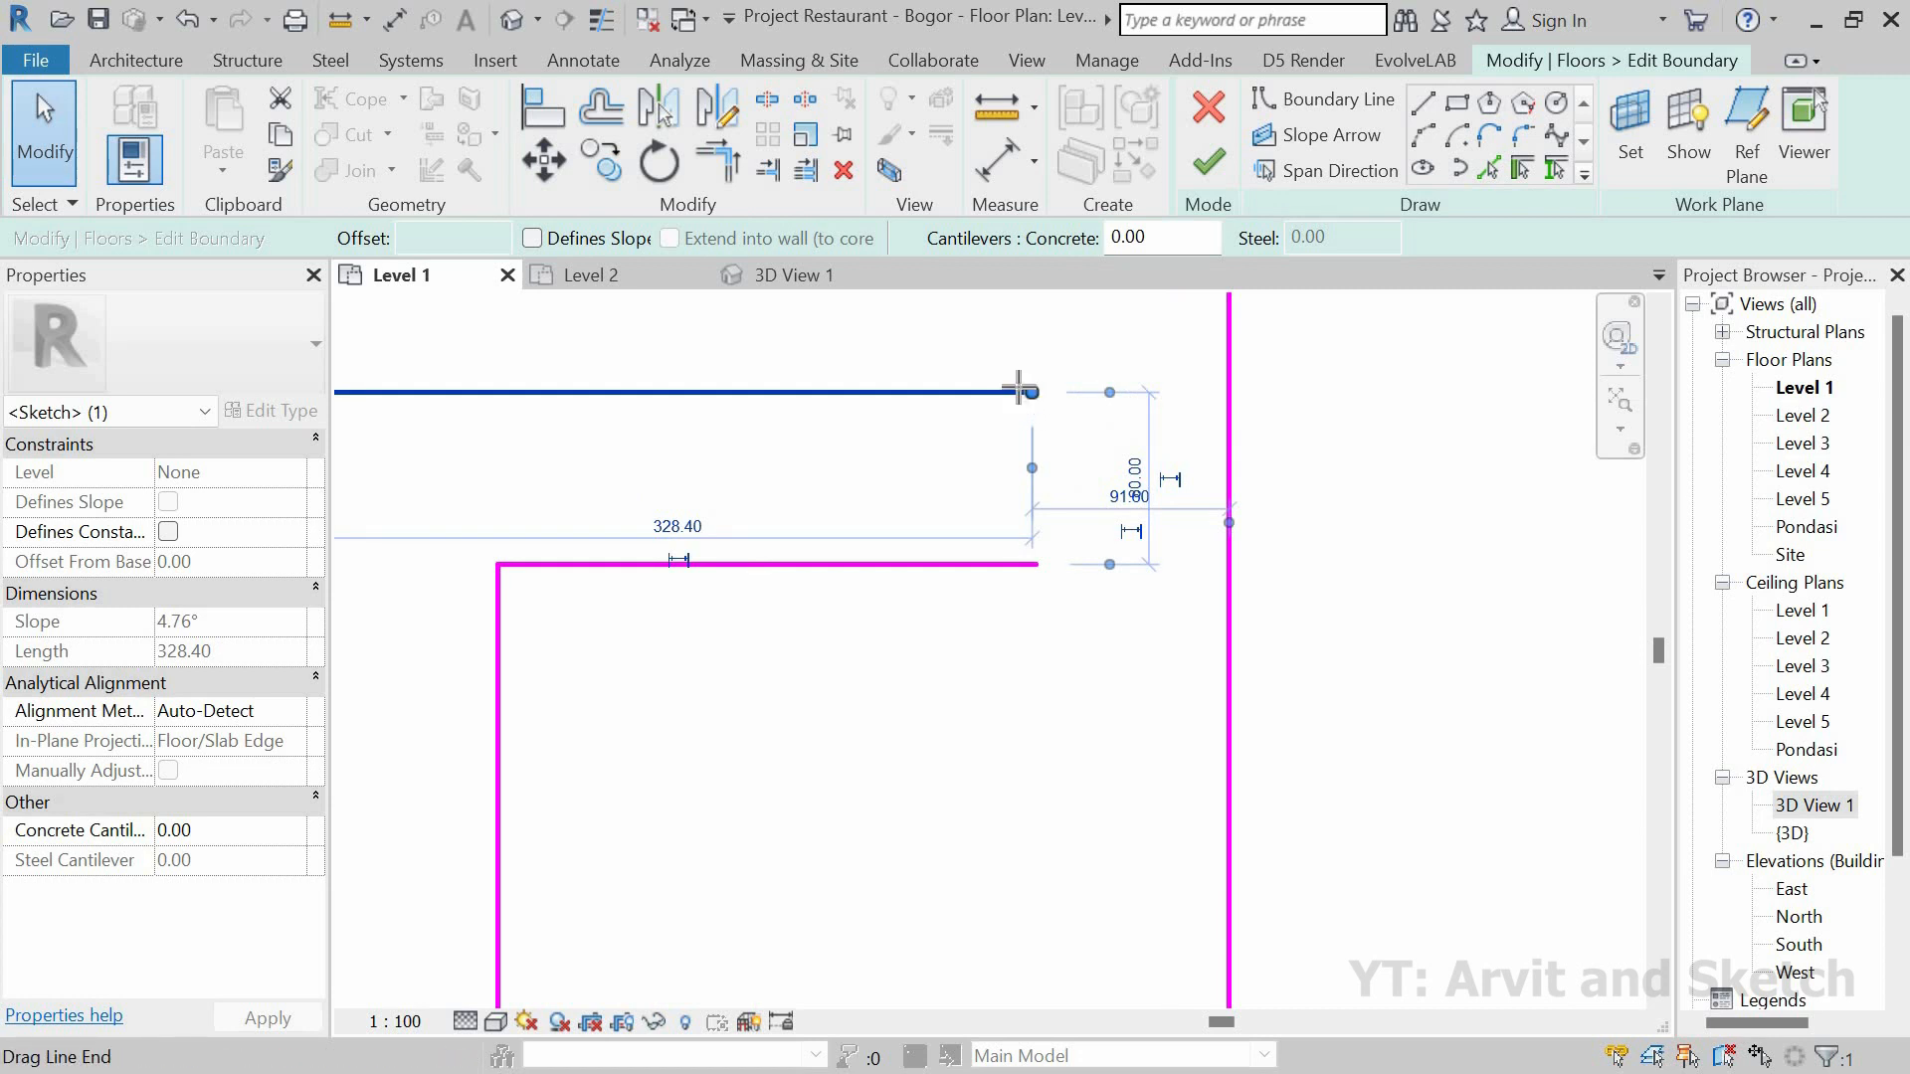
pyautogui.moveTo(1019, 388); pyautogui.dragTo(1092, 440)
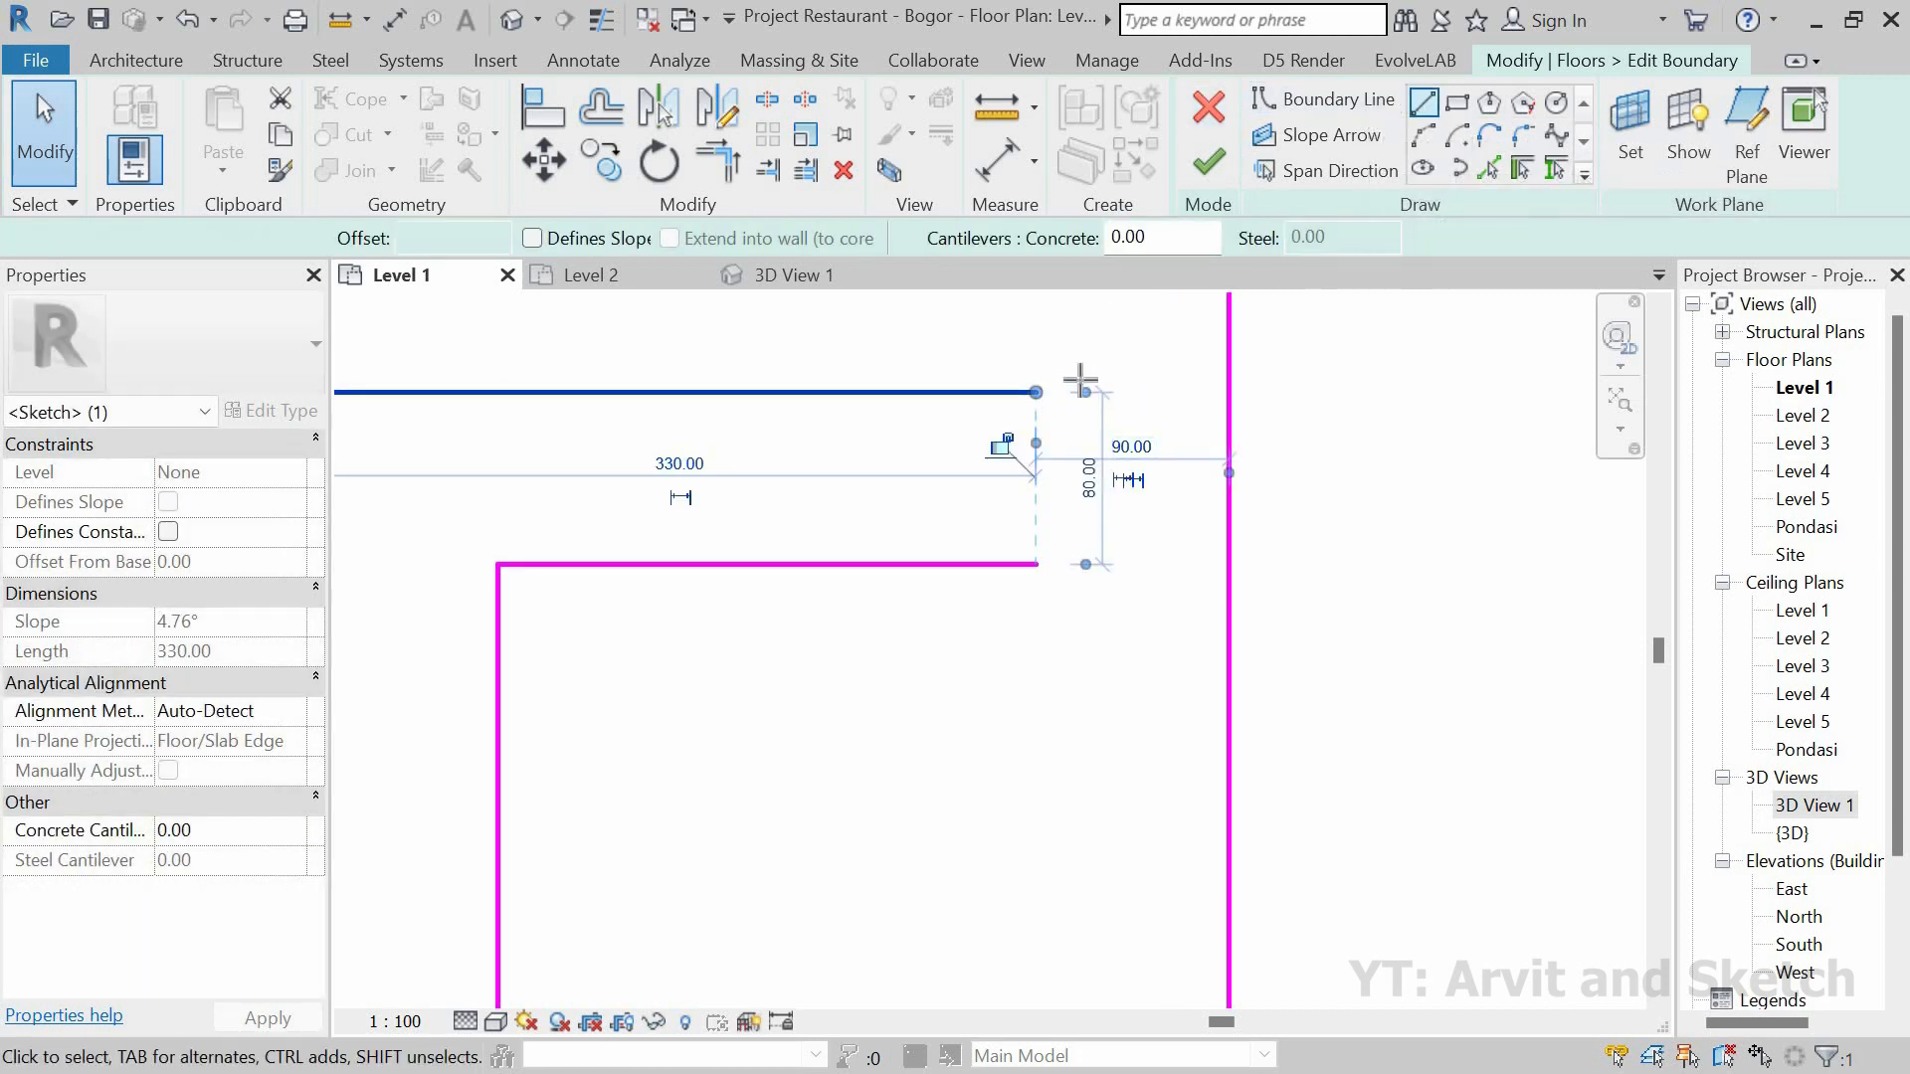
# Step: Close the strip's upper end with an 80 long vertical boundary line between the two horizontal line ends
pyautogui.click(1424, 101)
pyautogui.click(1036, 393)
pyautogui.click(1036, 562)
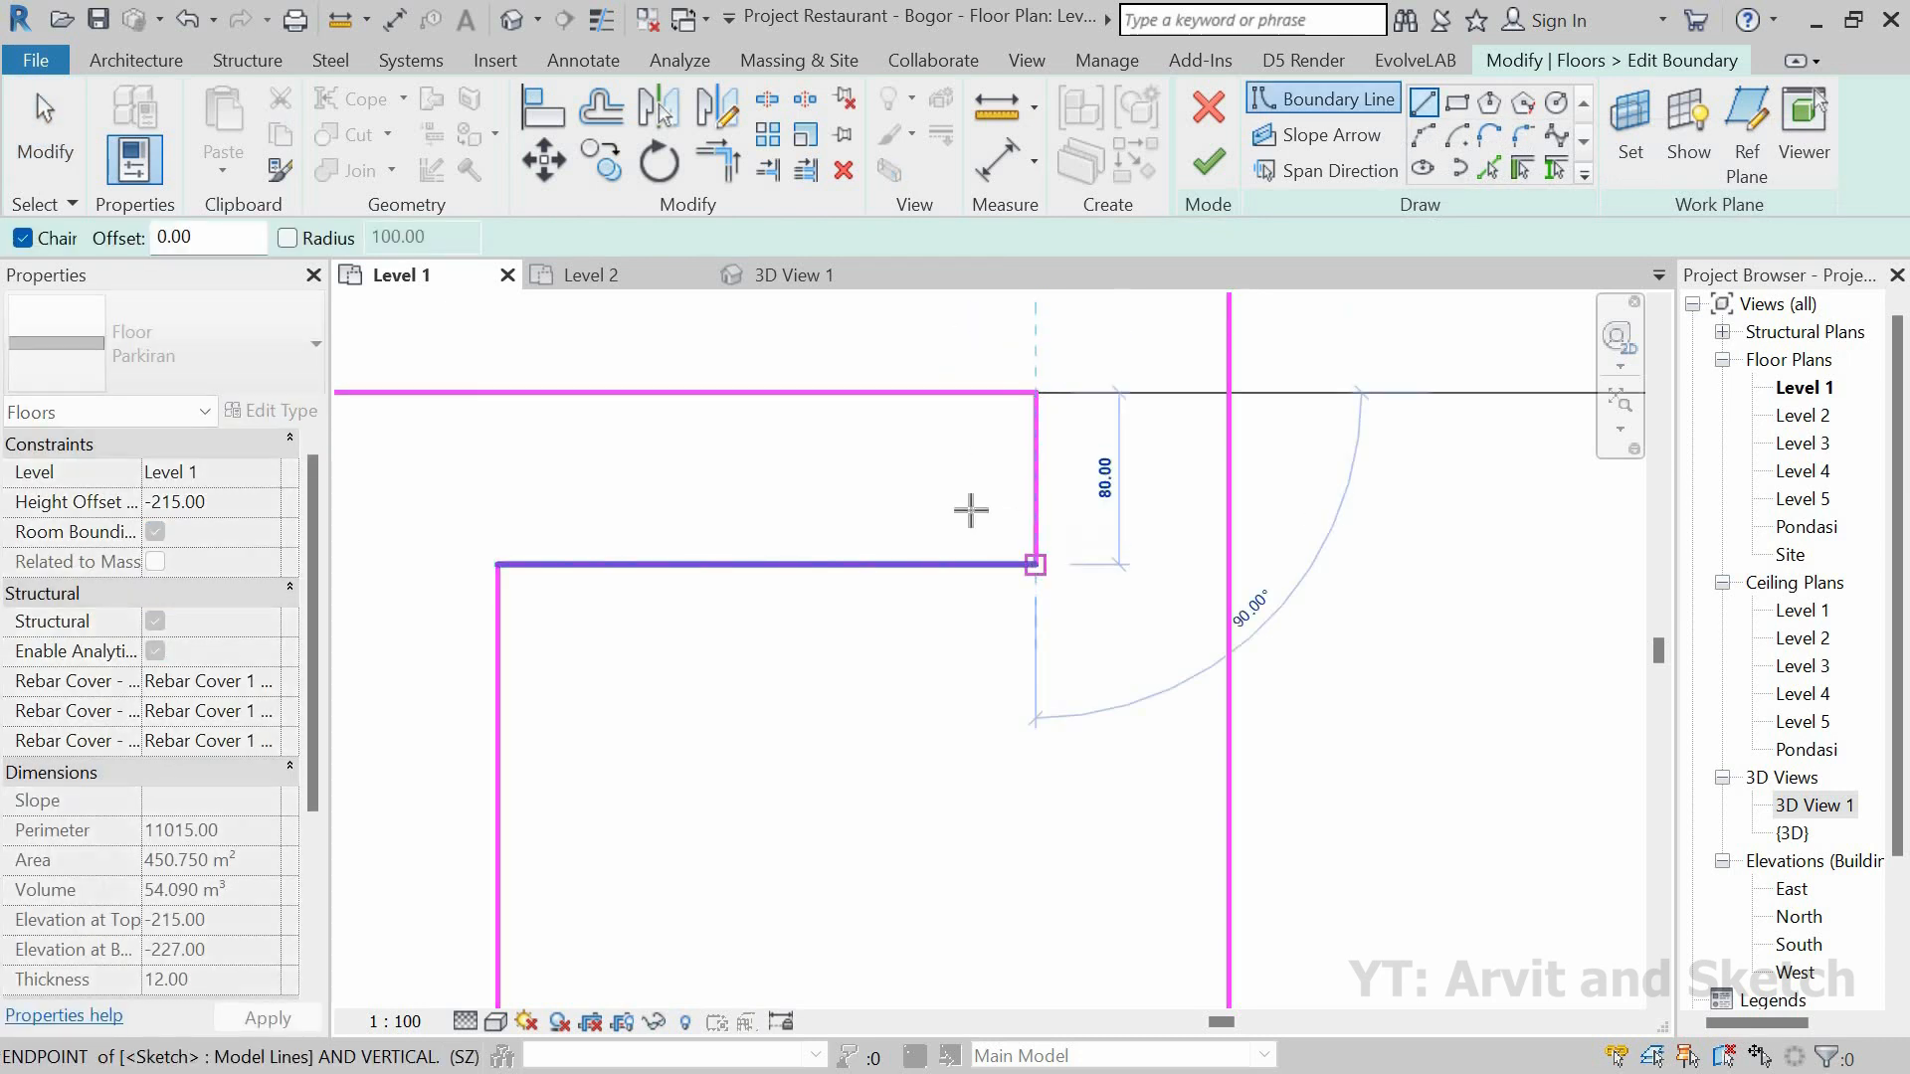
pyautogui.scroll(-6, 1015, 452)
pyautogui.moveTo(916, 485); pyautogui.dragTo(914, 475, button='middle')
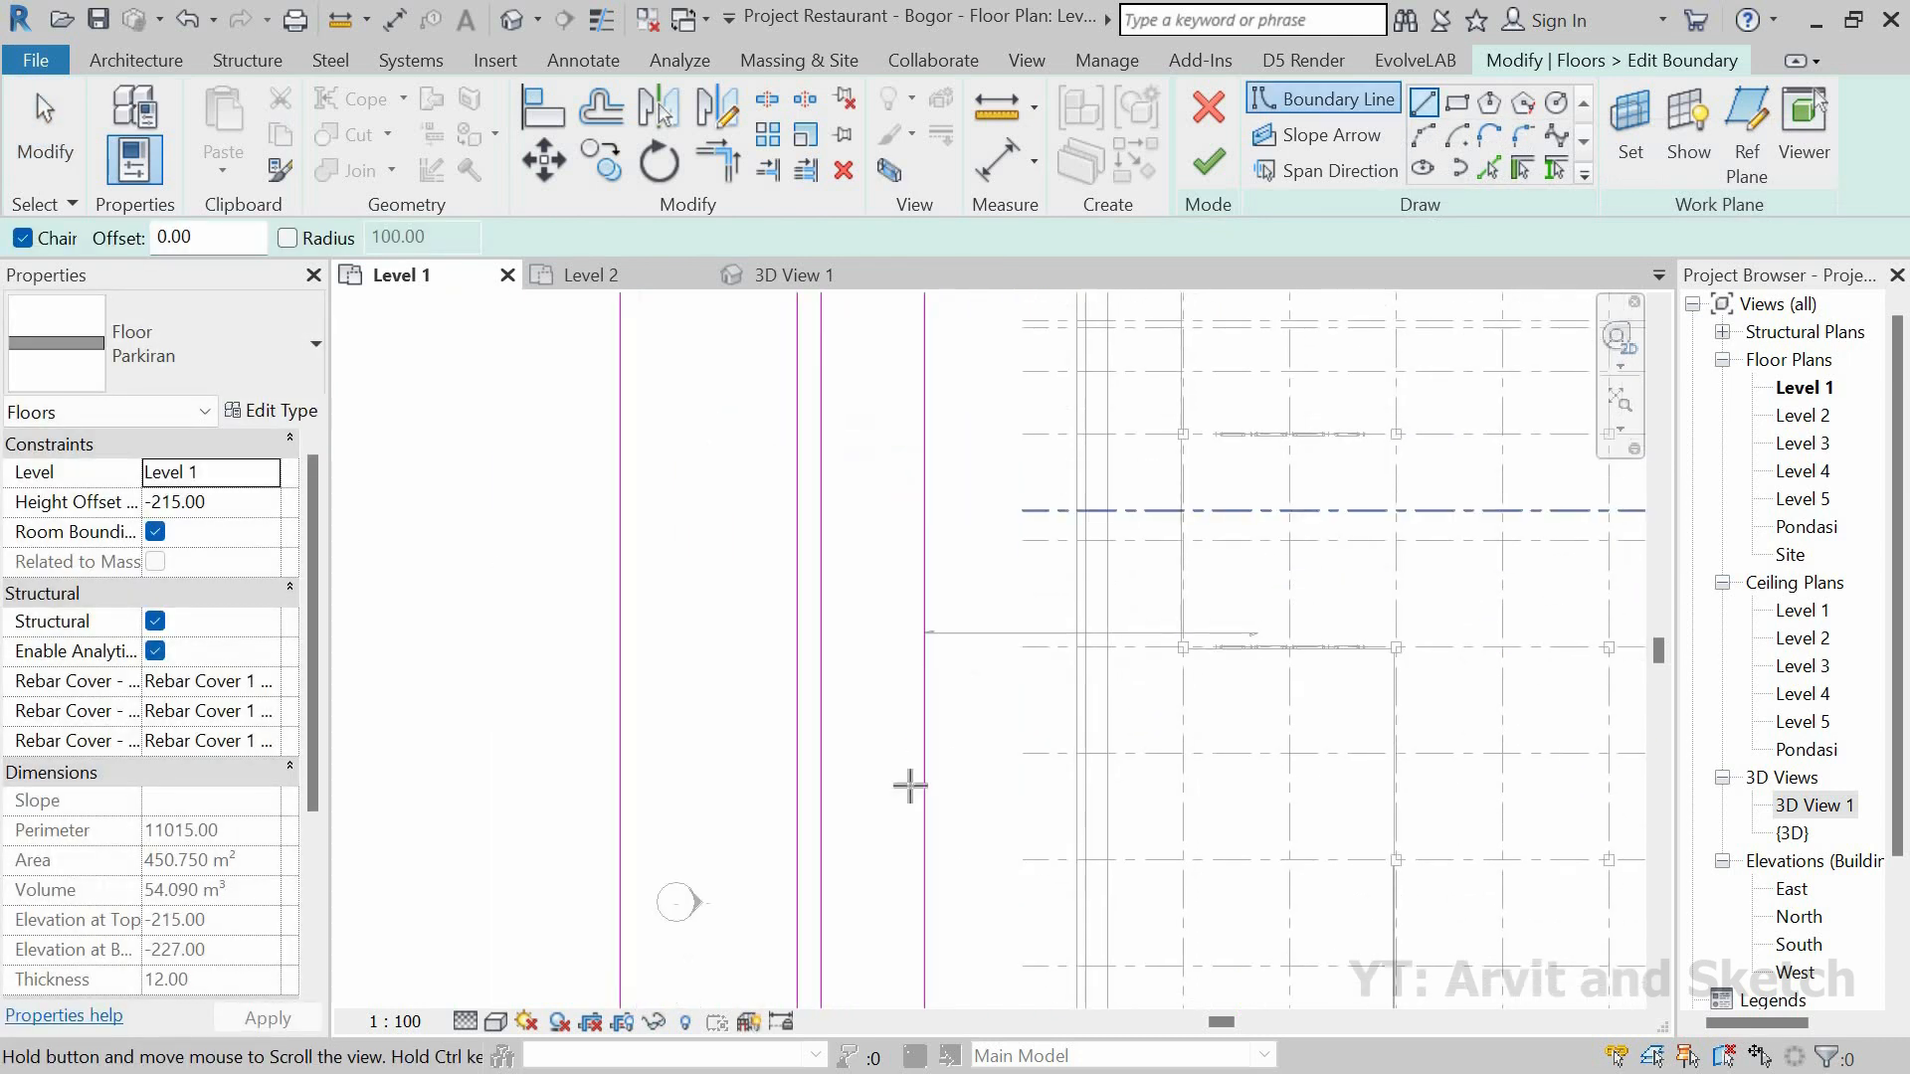
pyautogui.moveTo(909, 785); pyautogui.dragTo(913, 580, button='middle')
pyautogui.scroll(5, 869, 866)
pyautogui.press('Escape')
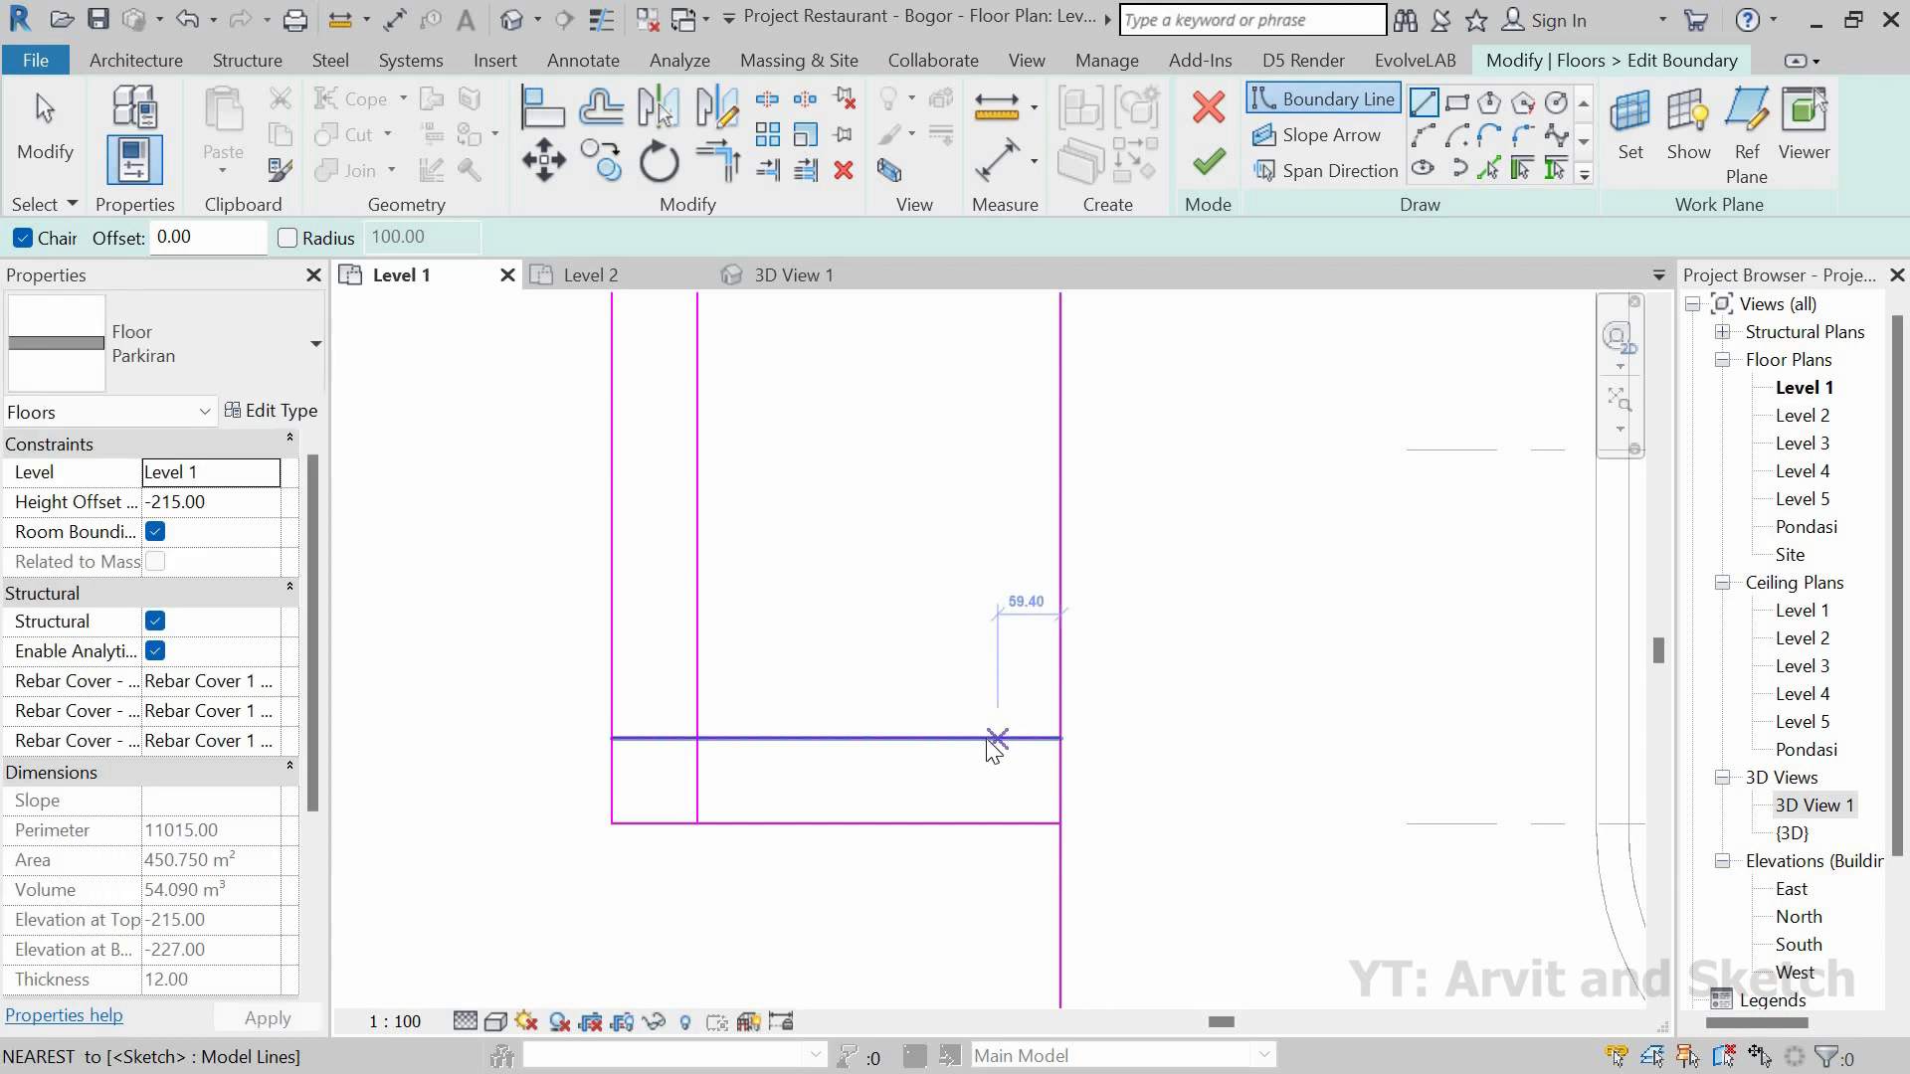
pyautogui.press('Escape')
# Step: Trim the strip's inner lower horizontal line to the inner vertical line and set its length to 250
pyautogui.click(683, 739)
pyautogui.moveTo(683, 740); pyautogui.dragTo(698, 739)
pyautogui.moveTo(1060, 739); pyautogui.dragTo(978, 738)
pyautogui.click(800, 627)
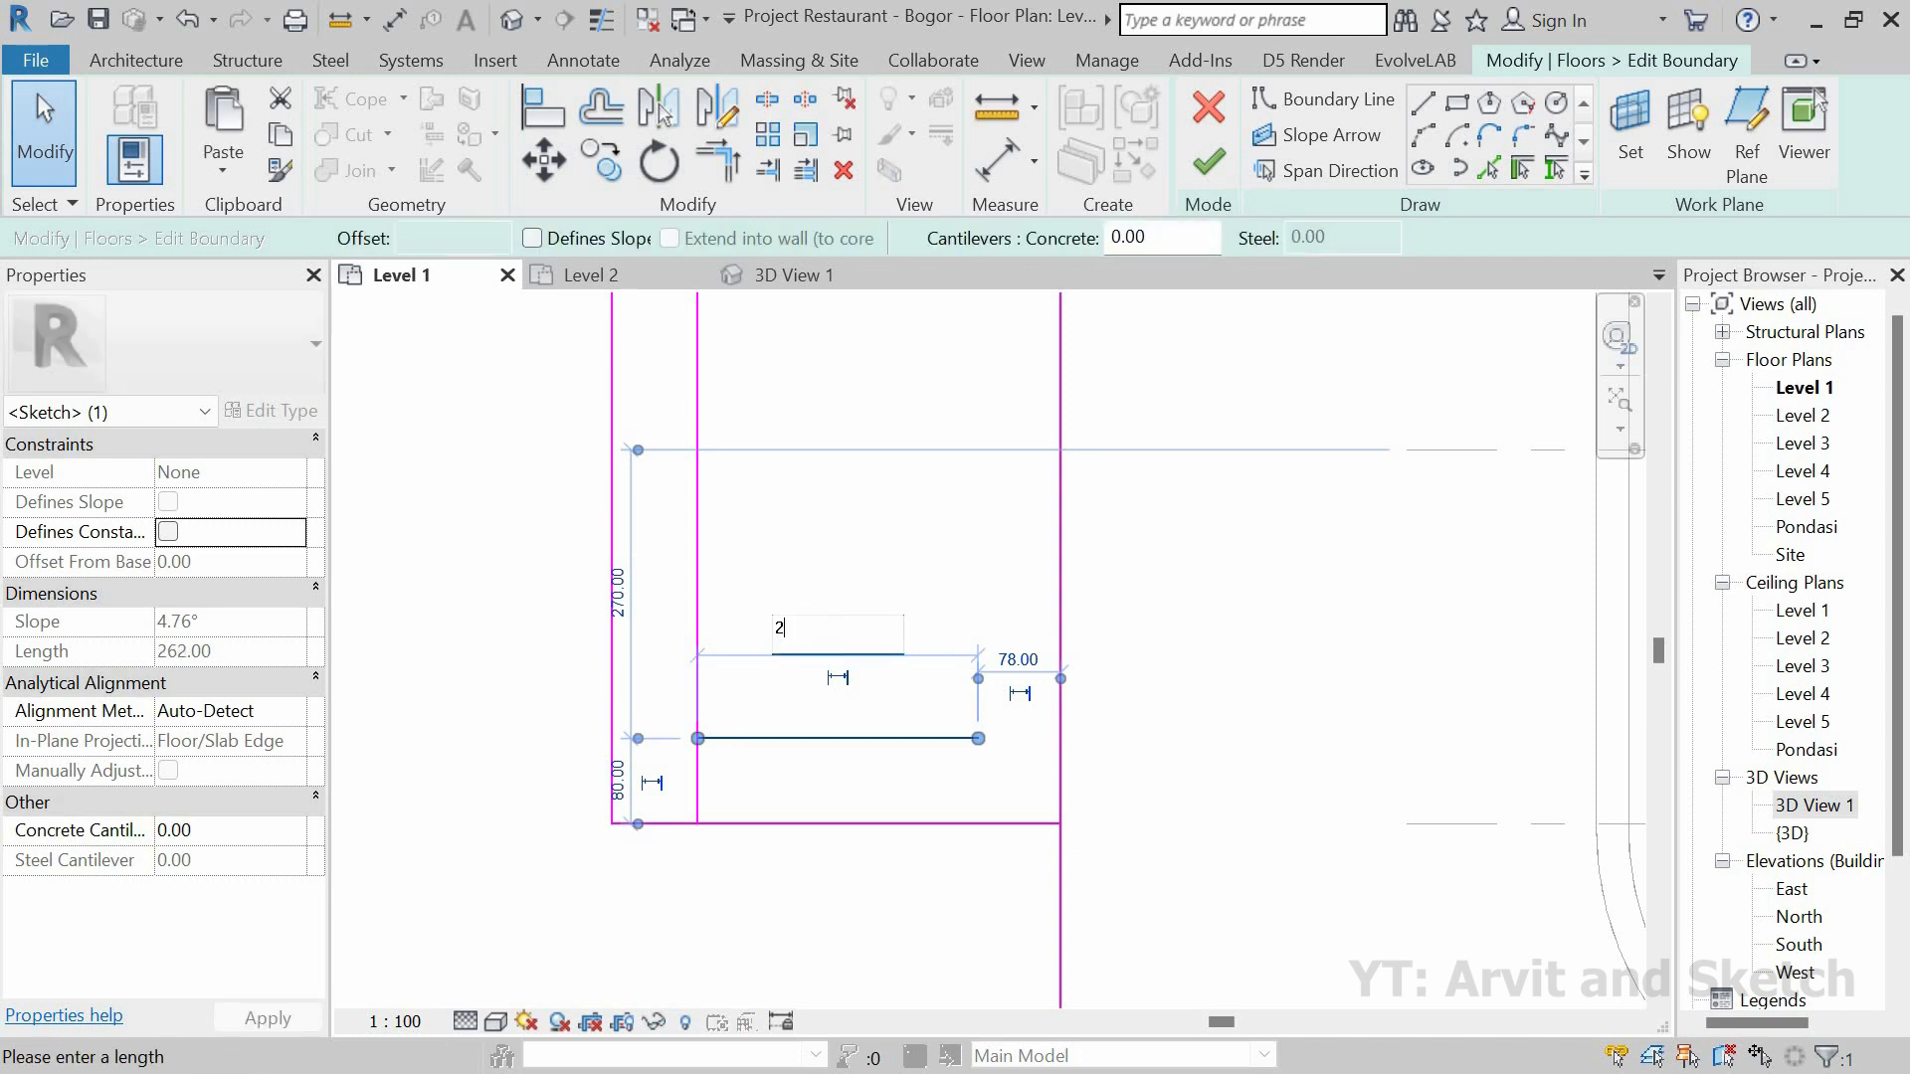
pyautogui.press('Return')
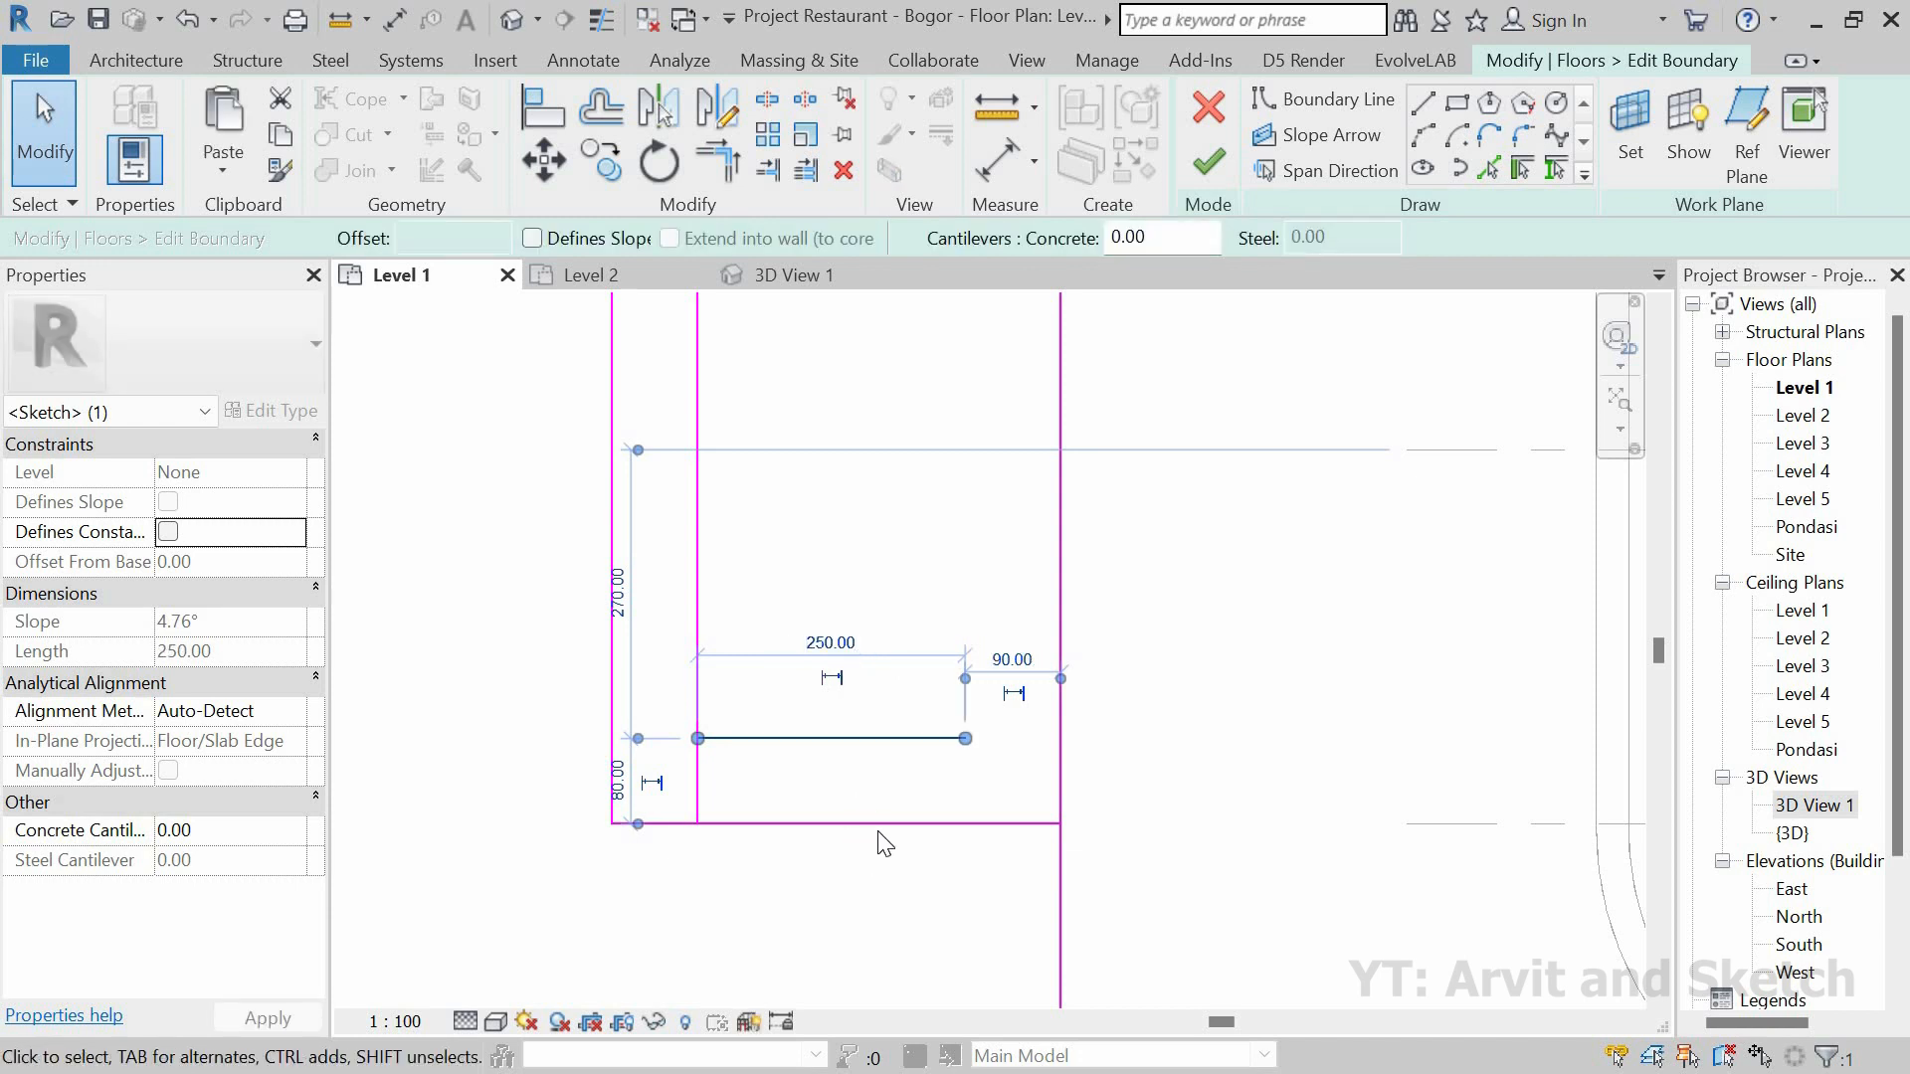
# Step: Shorten the strip's lowest horizontal line flush with the one above, and trim the inner vertical line's lower end to the corner
pyautogui.moveTo(1061, 818); pyautogui.dragTo(965, 823)
pyautogui.click(698, 819)
pyautogui.moveTo(698, 824); pyautogui.dragTo(698, 739)
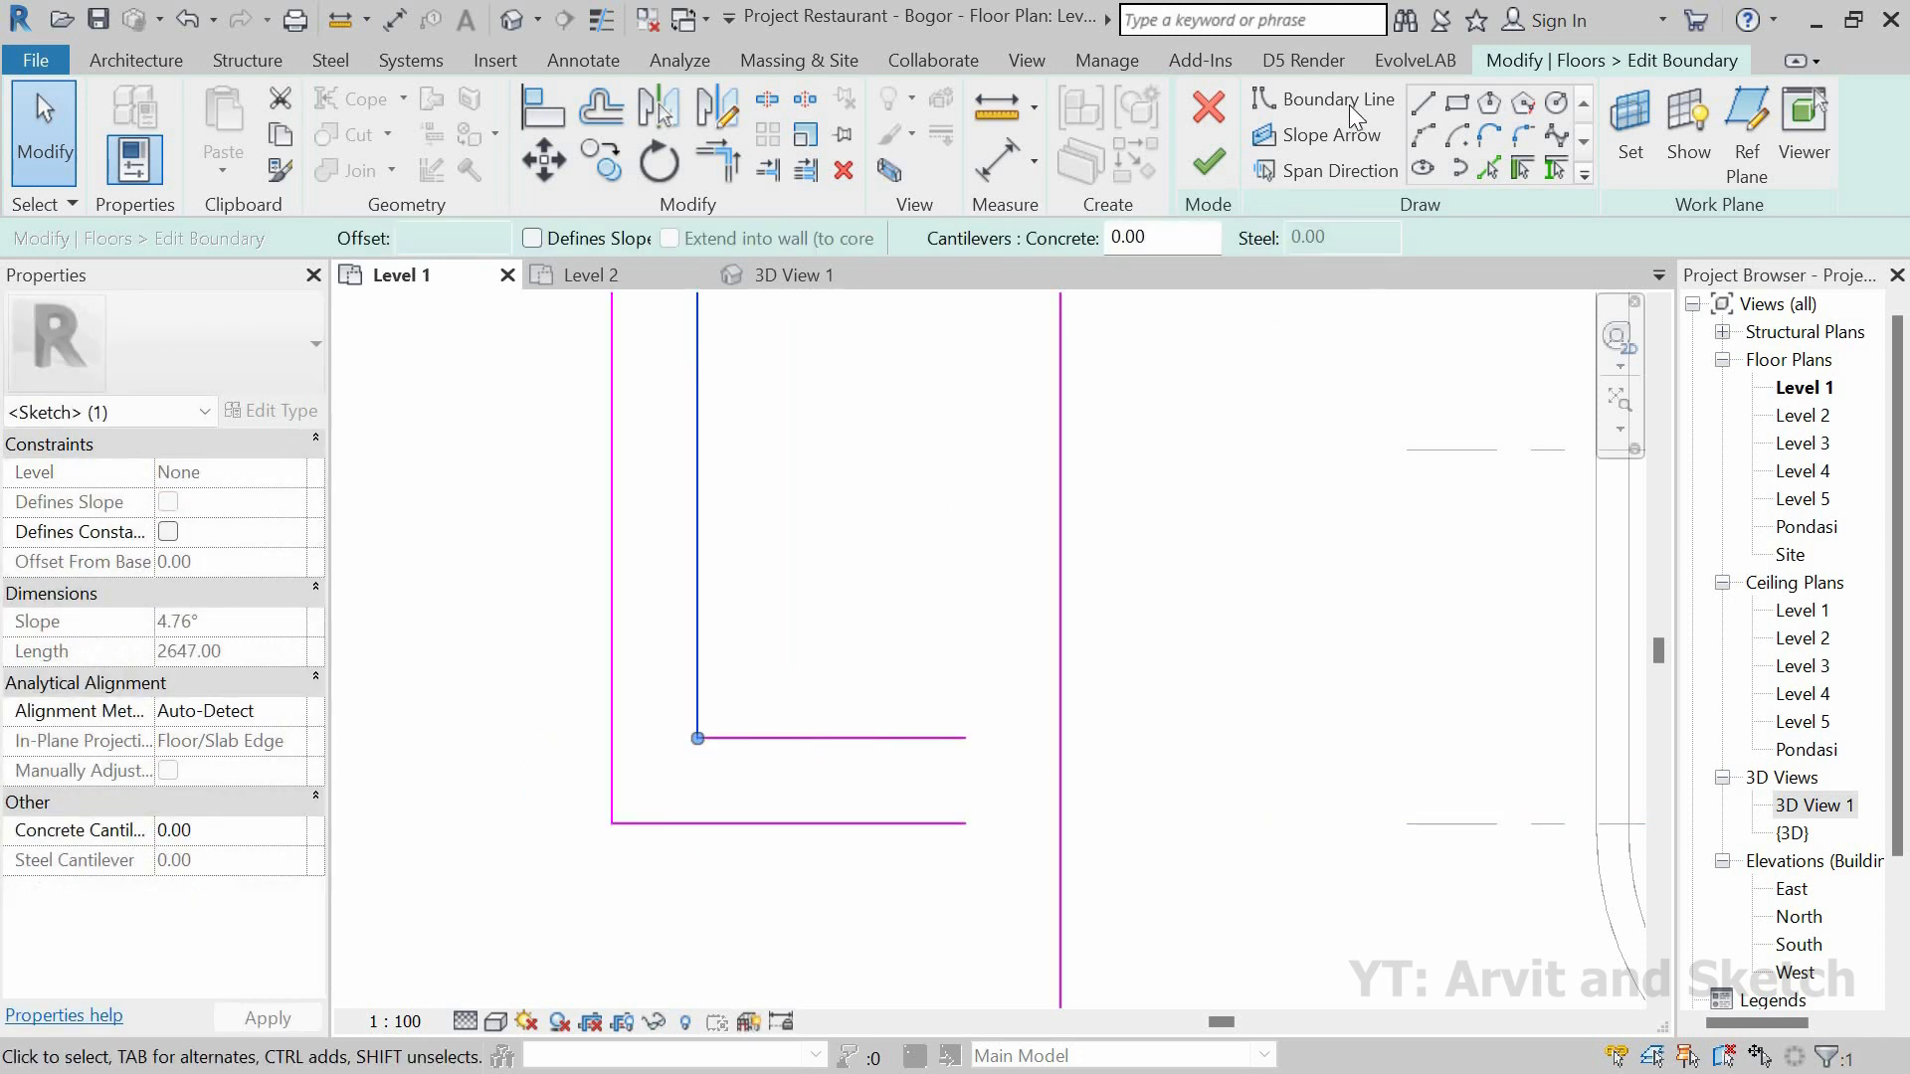
# Step: Close the strip's lower end with an 80 long vertical boundary line between the two horizontal line ends
pyautogui.click(1426, 103)
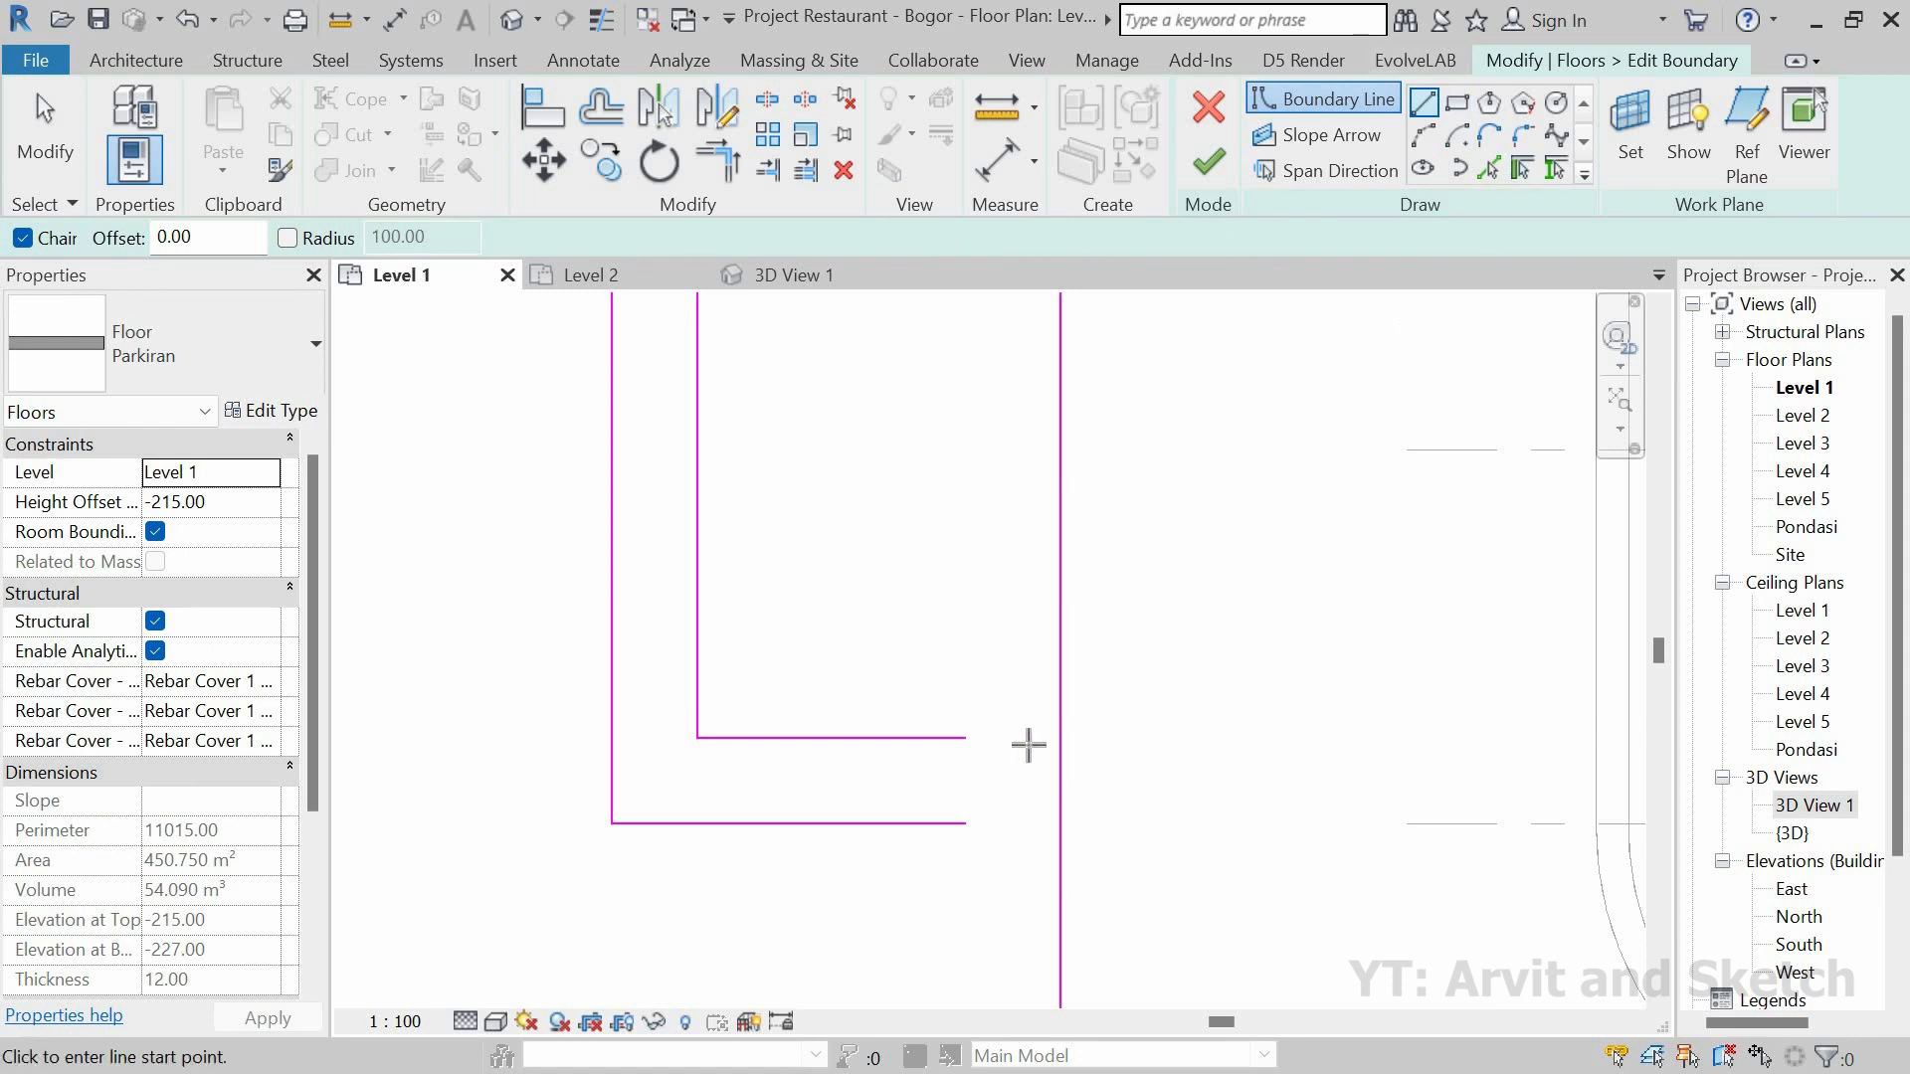
pyautogui.click(965, 738)
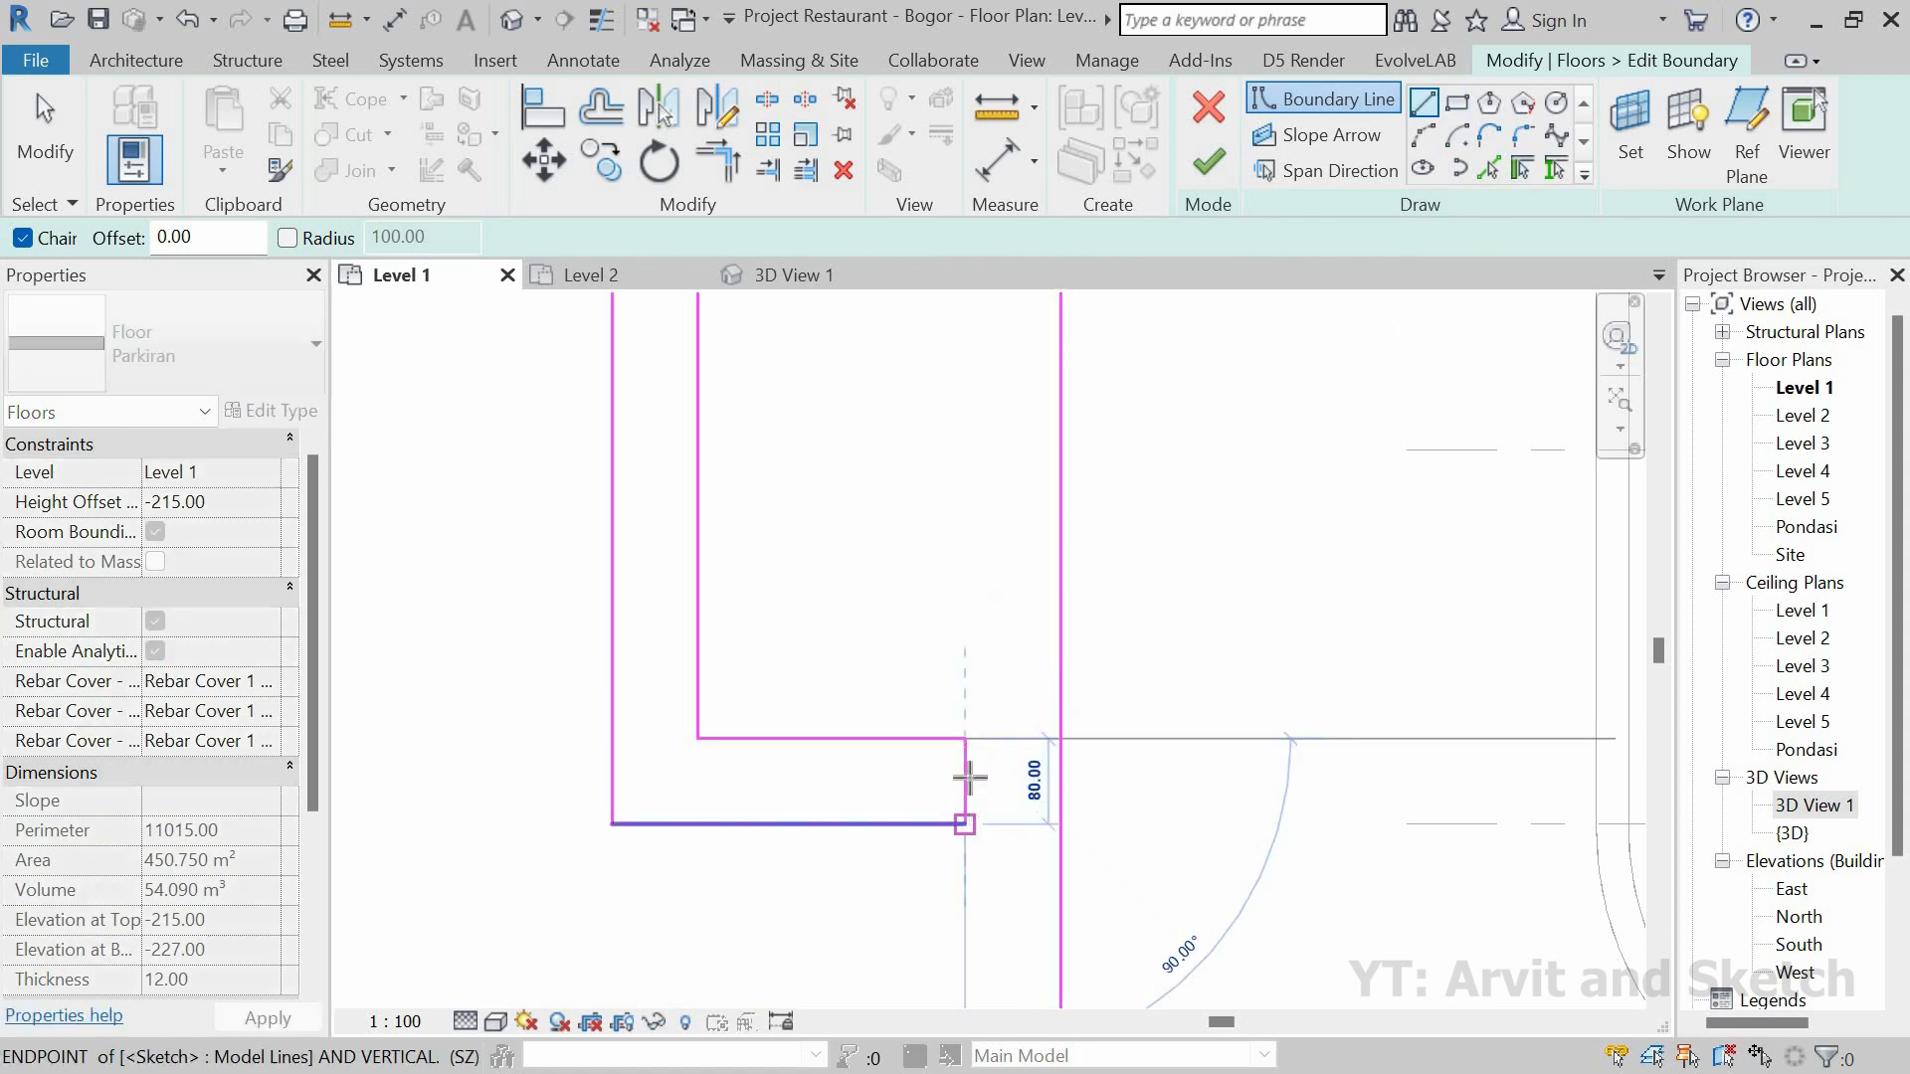
pyautogui.click(965, 824)
pyautogui.scroll(-2, 832, 832)
pyautogui.moveTo(862, 576); pyautogui.dragTo(849, 628, button='middle')
pyautogui.scroll(-3, 846, 637)
pyautogui.press('Escape')
pyautogui.moveTo(780, 431); pyautogui.dragTo(734, 631, button='middle')
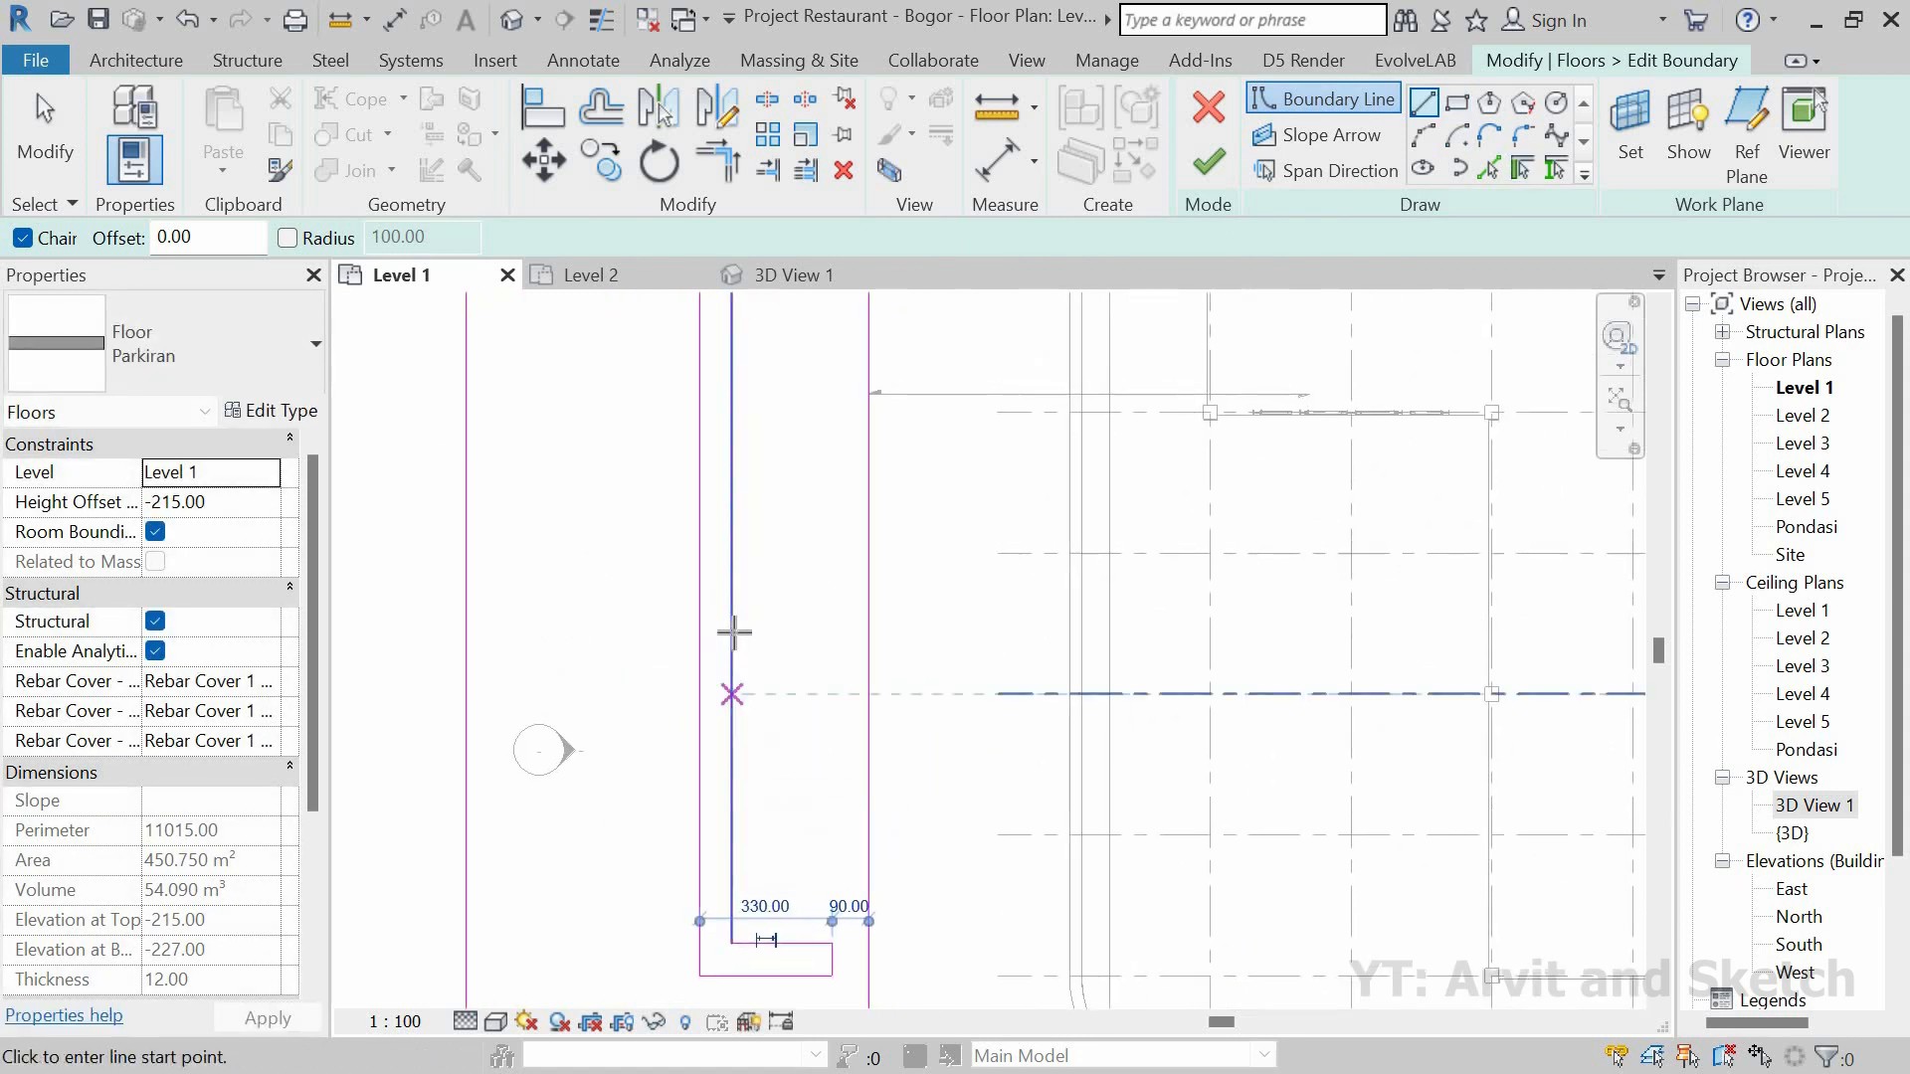
pyautogui.scroll(-2, 733, 632)
pyautogui.scroll(-3, 733, 633)
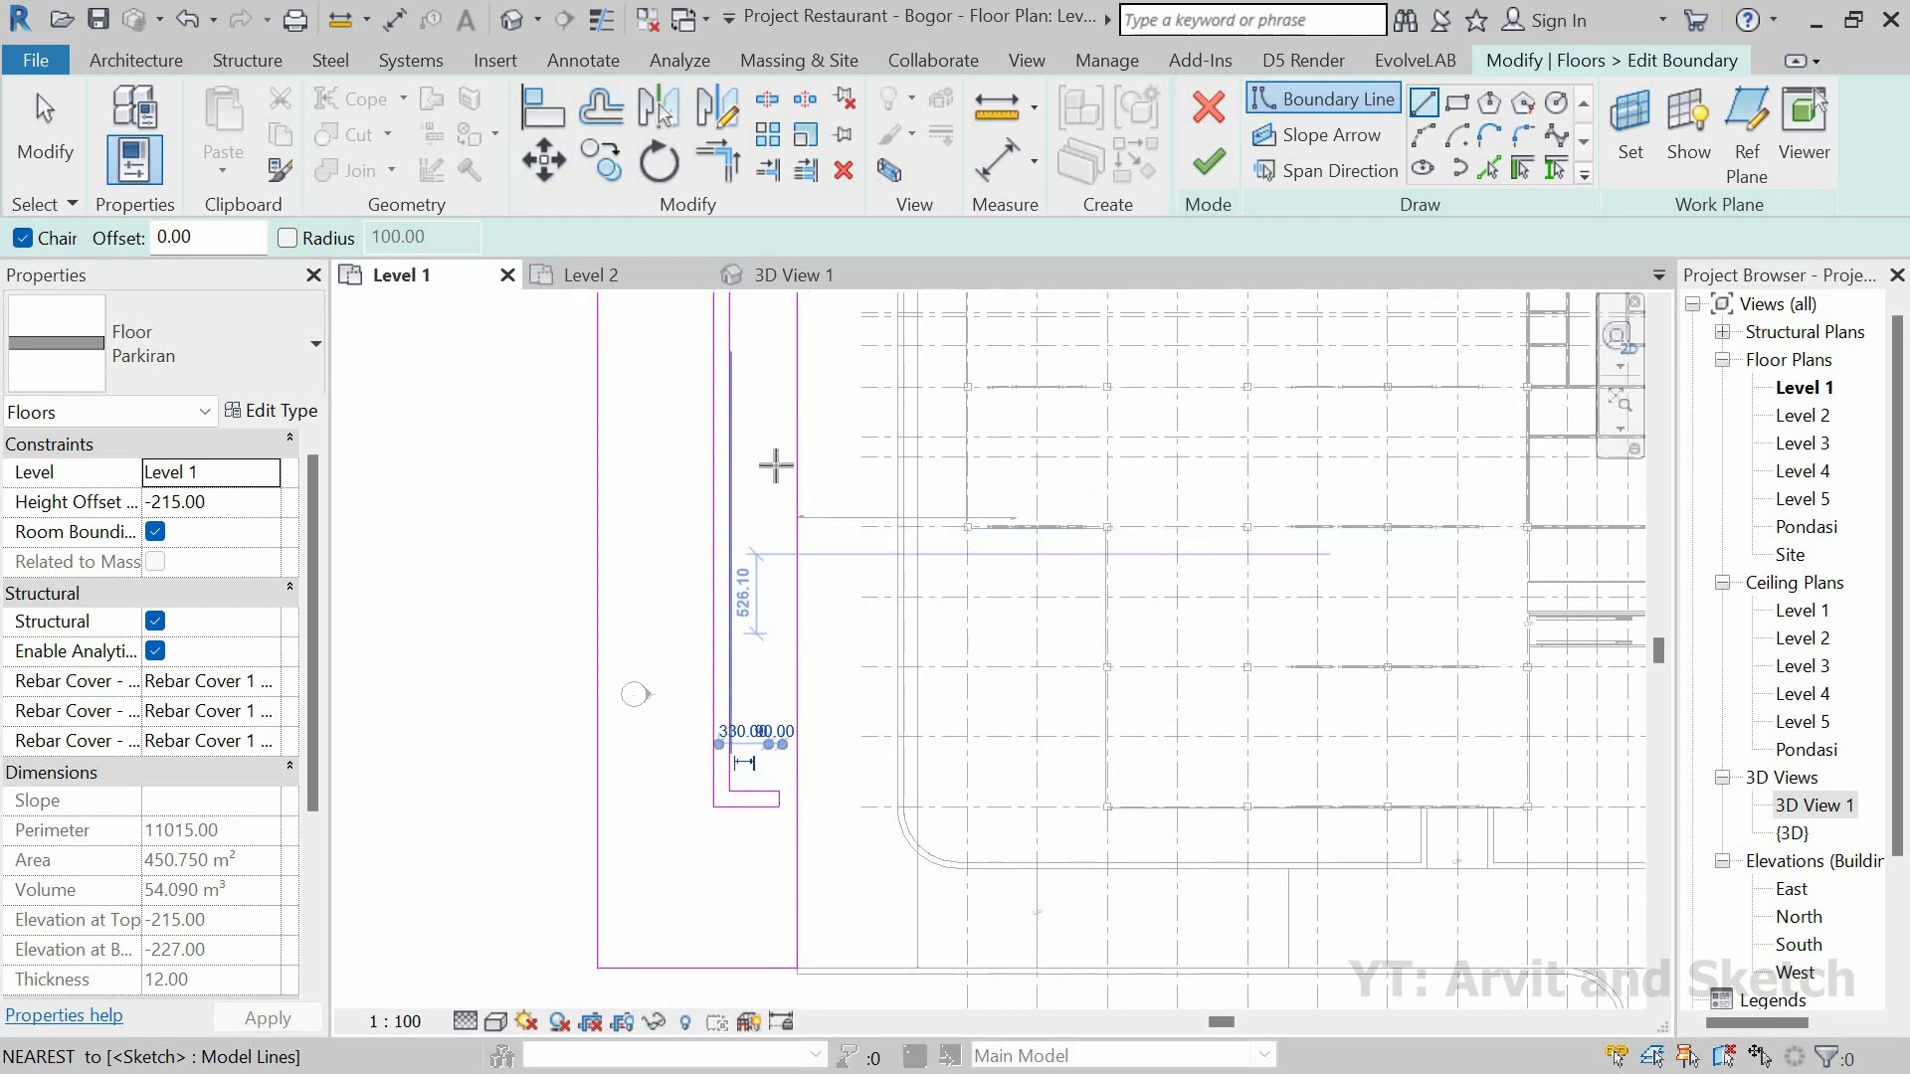
# Step: Finish the Parkiran floor's boundary edit and inspect the C-shaped opening in 3D View 1
pyautogui.click(1222, 169)
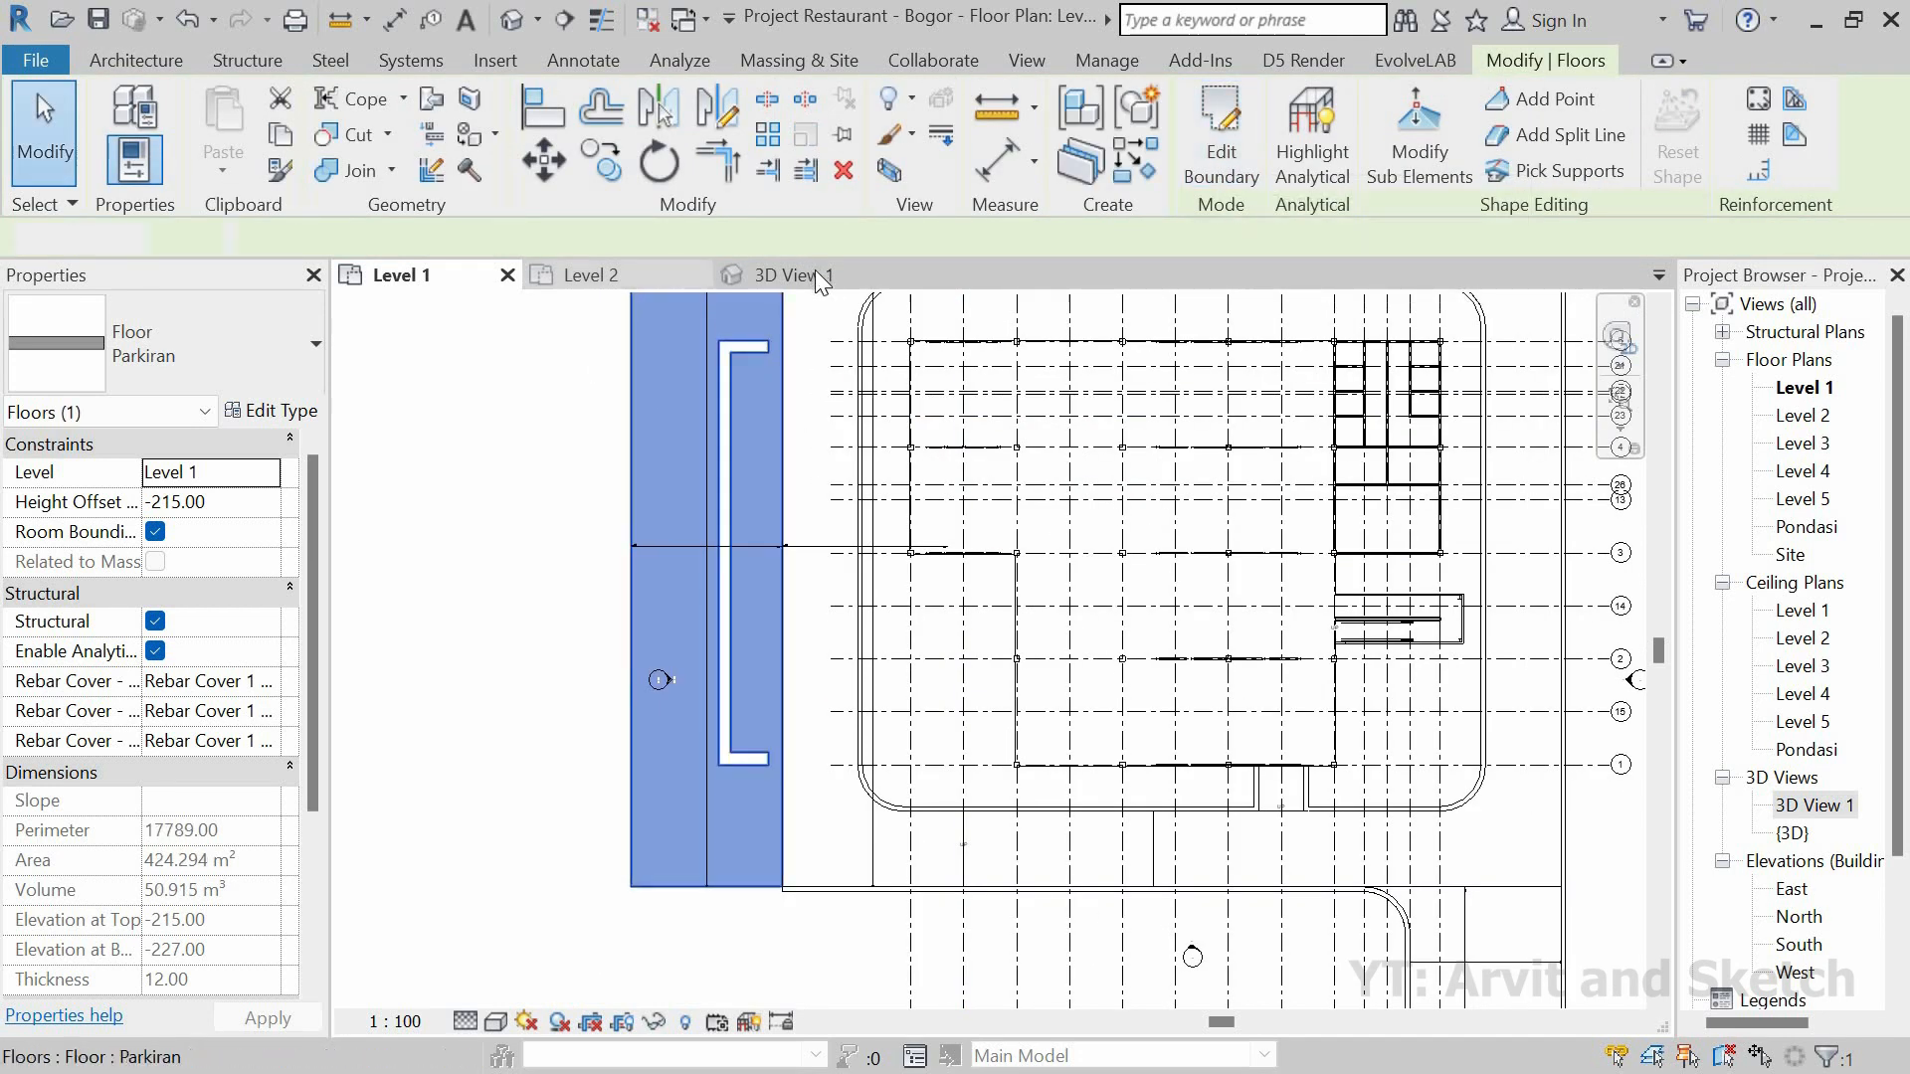
pyautogui.press('Escape')
pyautogui.scroll(2, 780, 885)
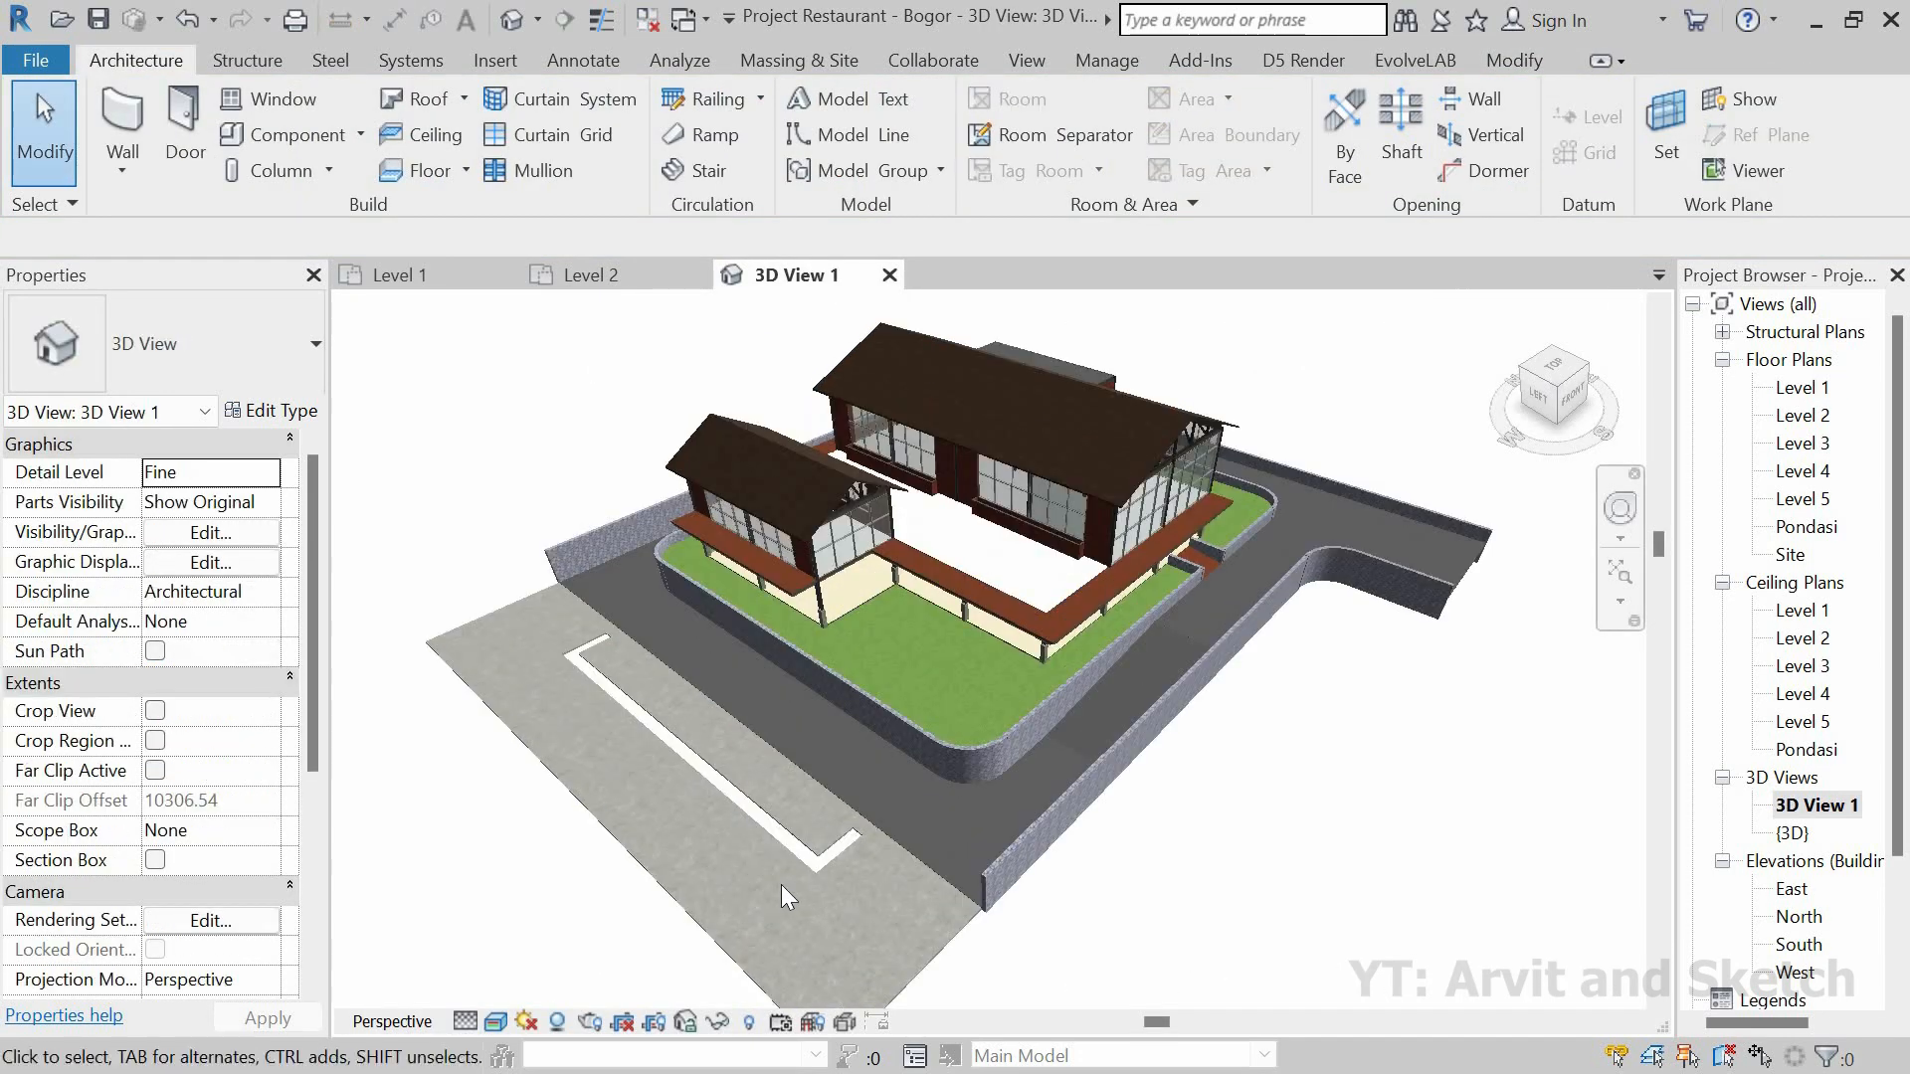
pyautogui.scroll(-2, 887, 843)
# Step: Return to the Level 1 plan and reopen the Parkiran floor's boundary for editing
pyautogui.click(438, 276)
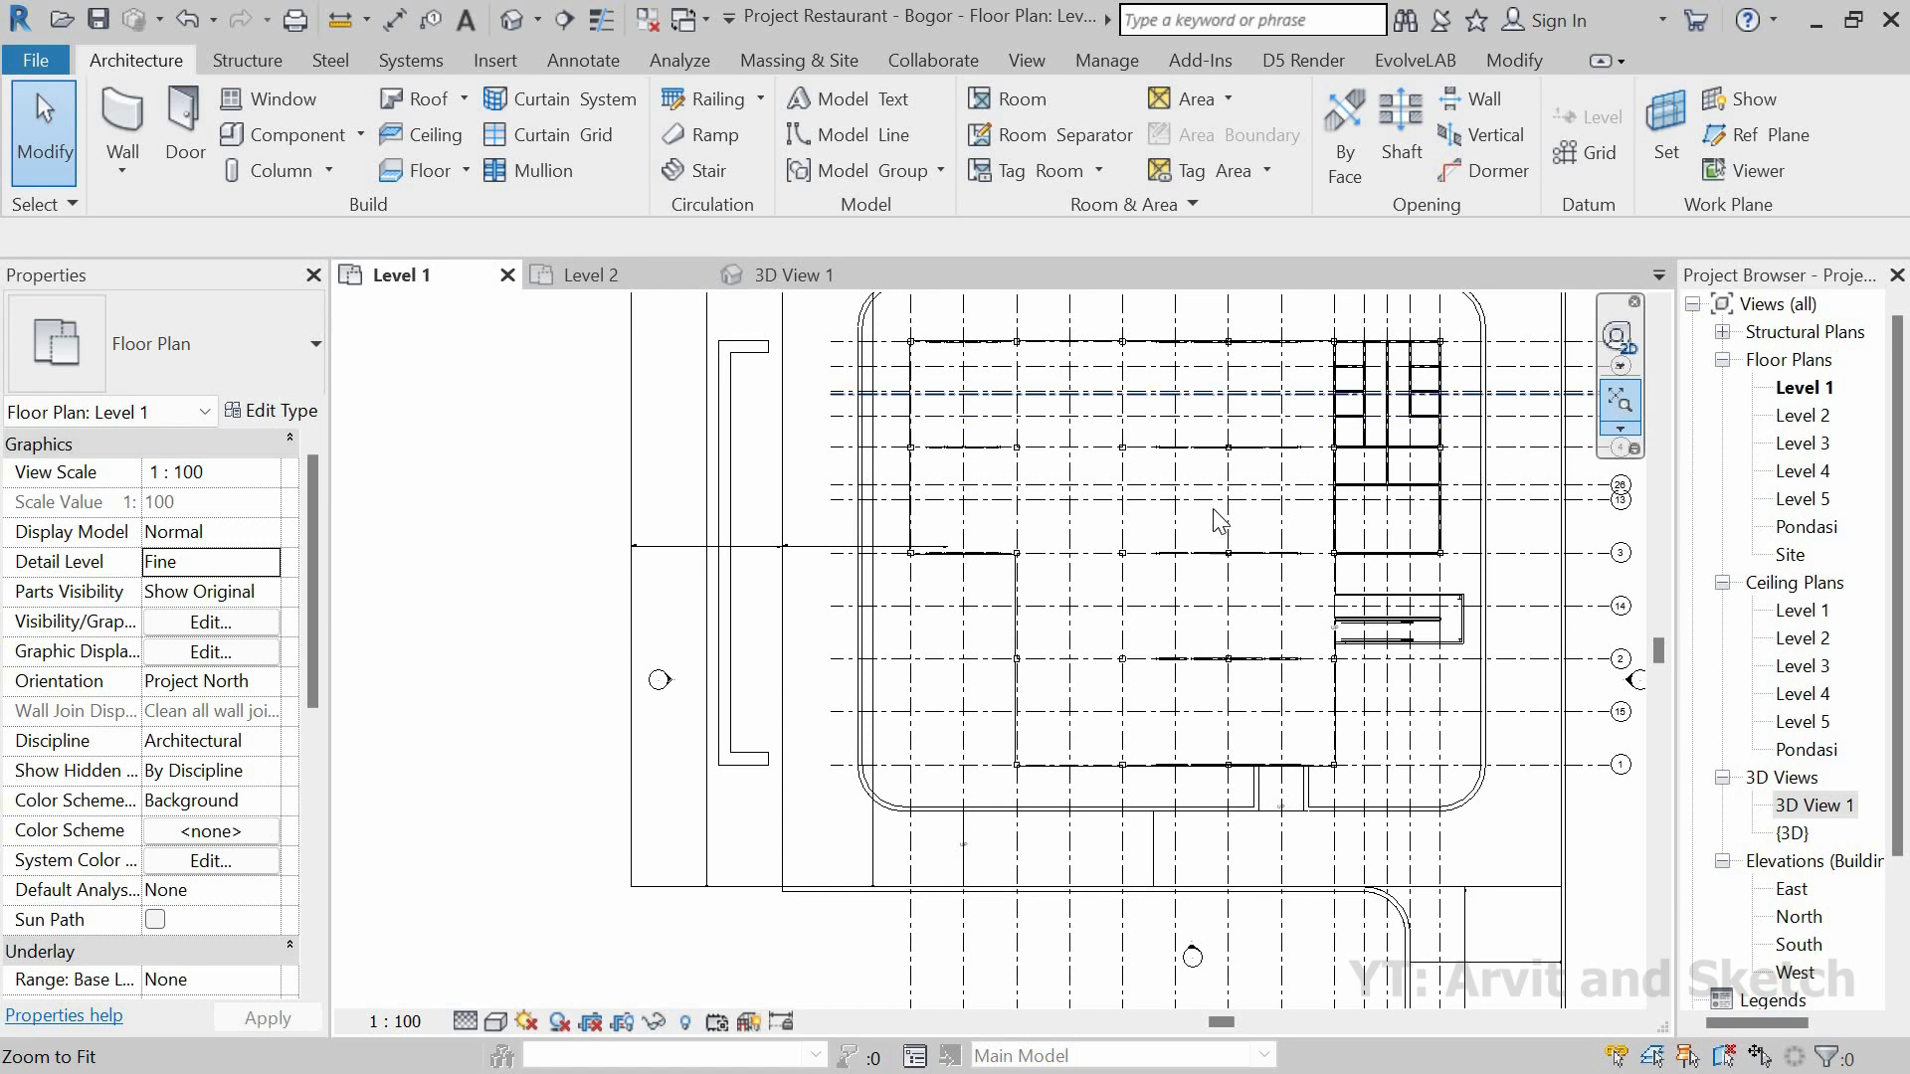
pyautogui.click(1622, 408)
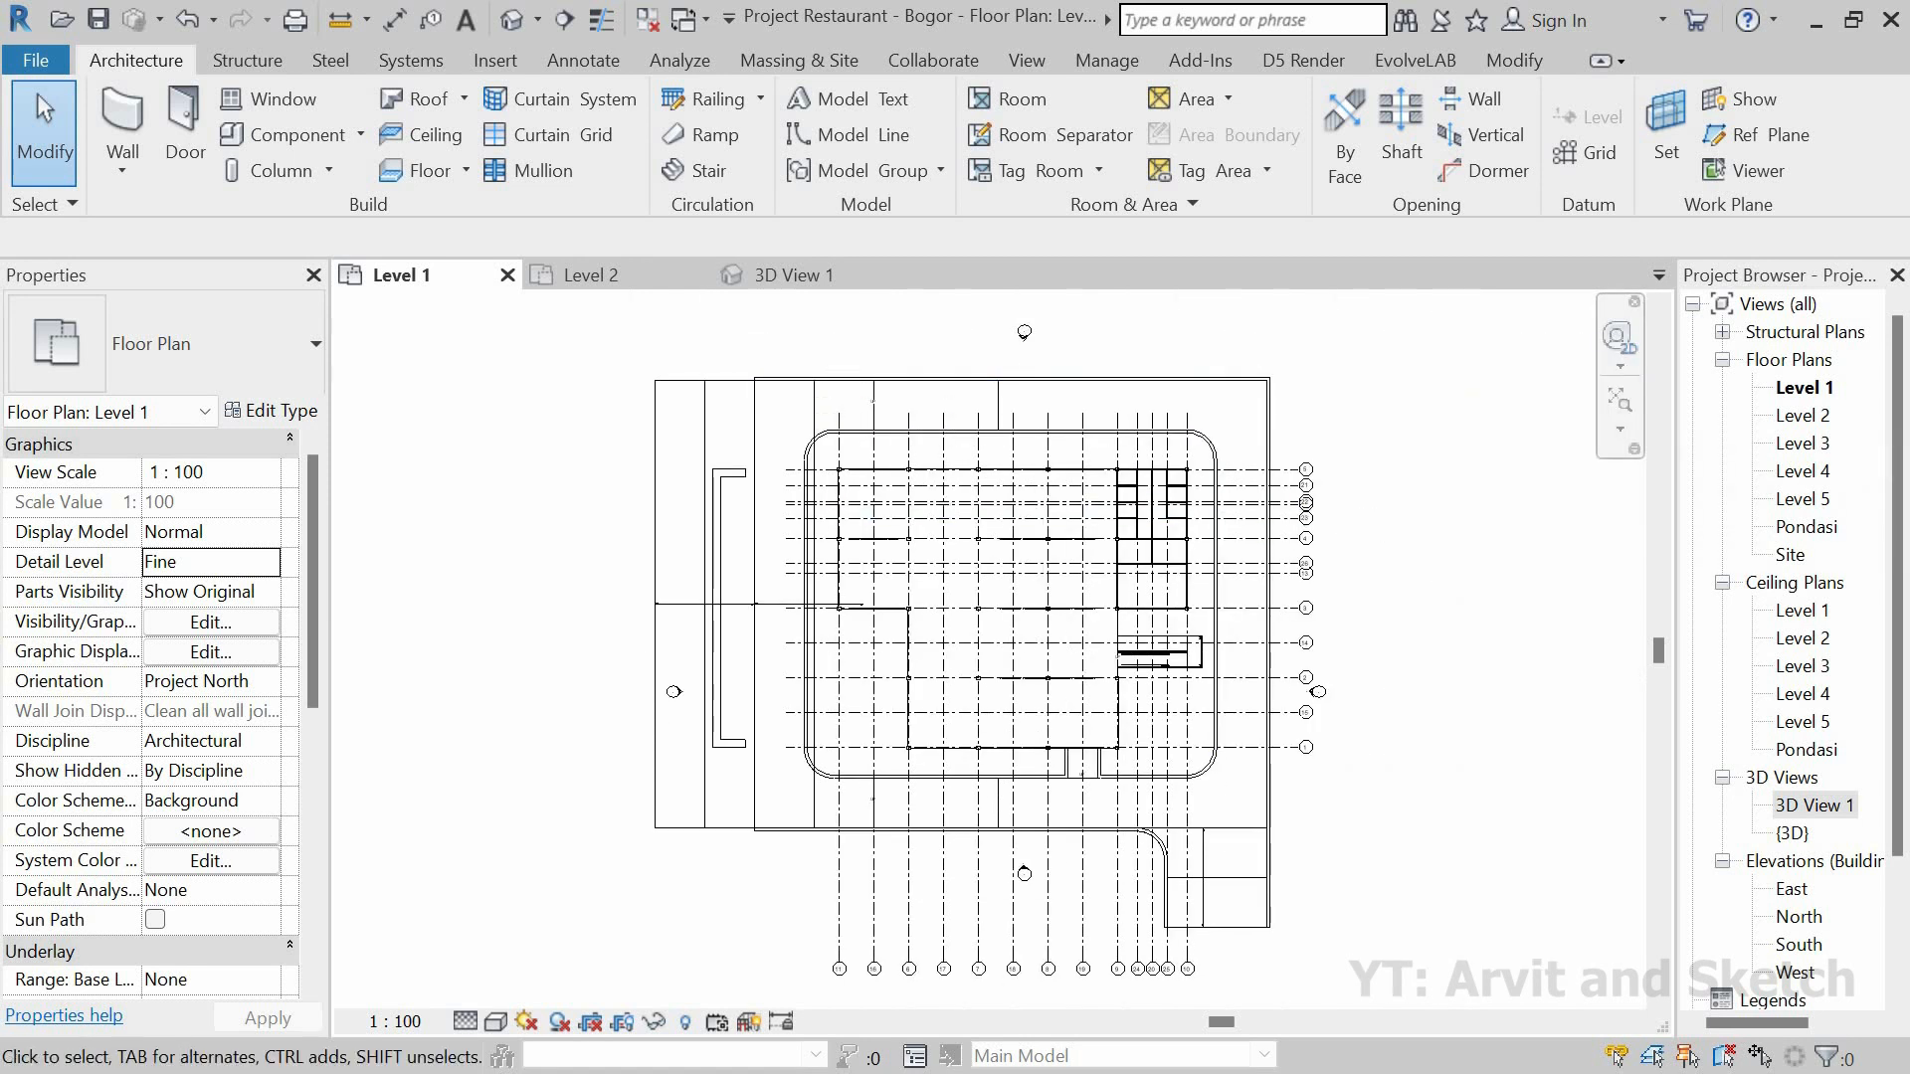
pyautogui.click(671, 382)
pyautogui.scroll(1, 716, 556)
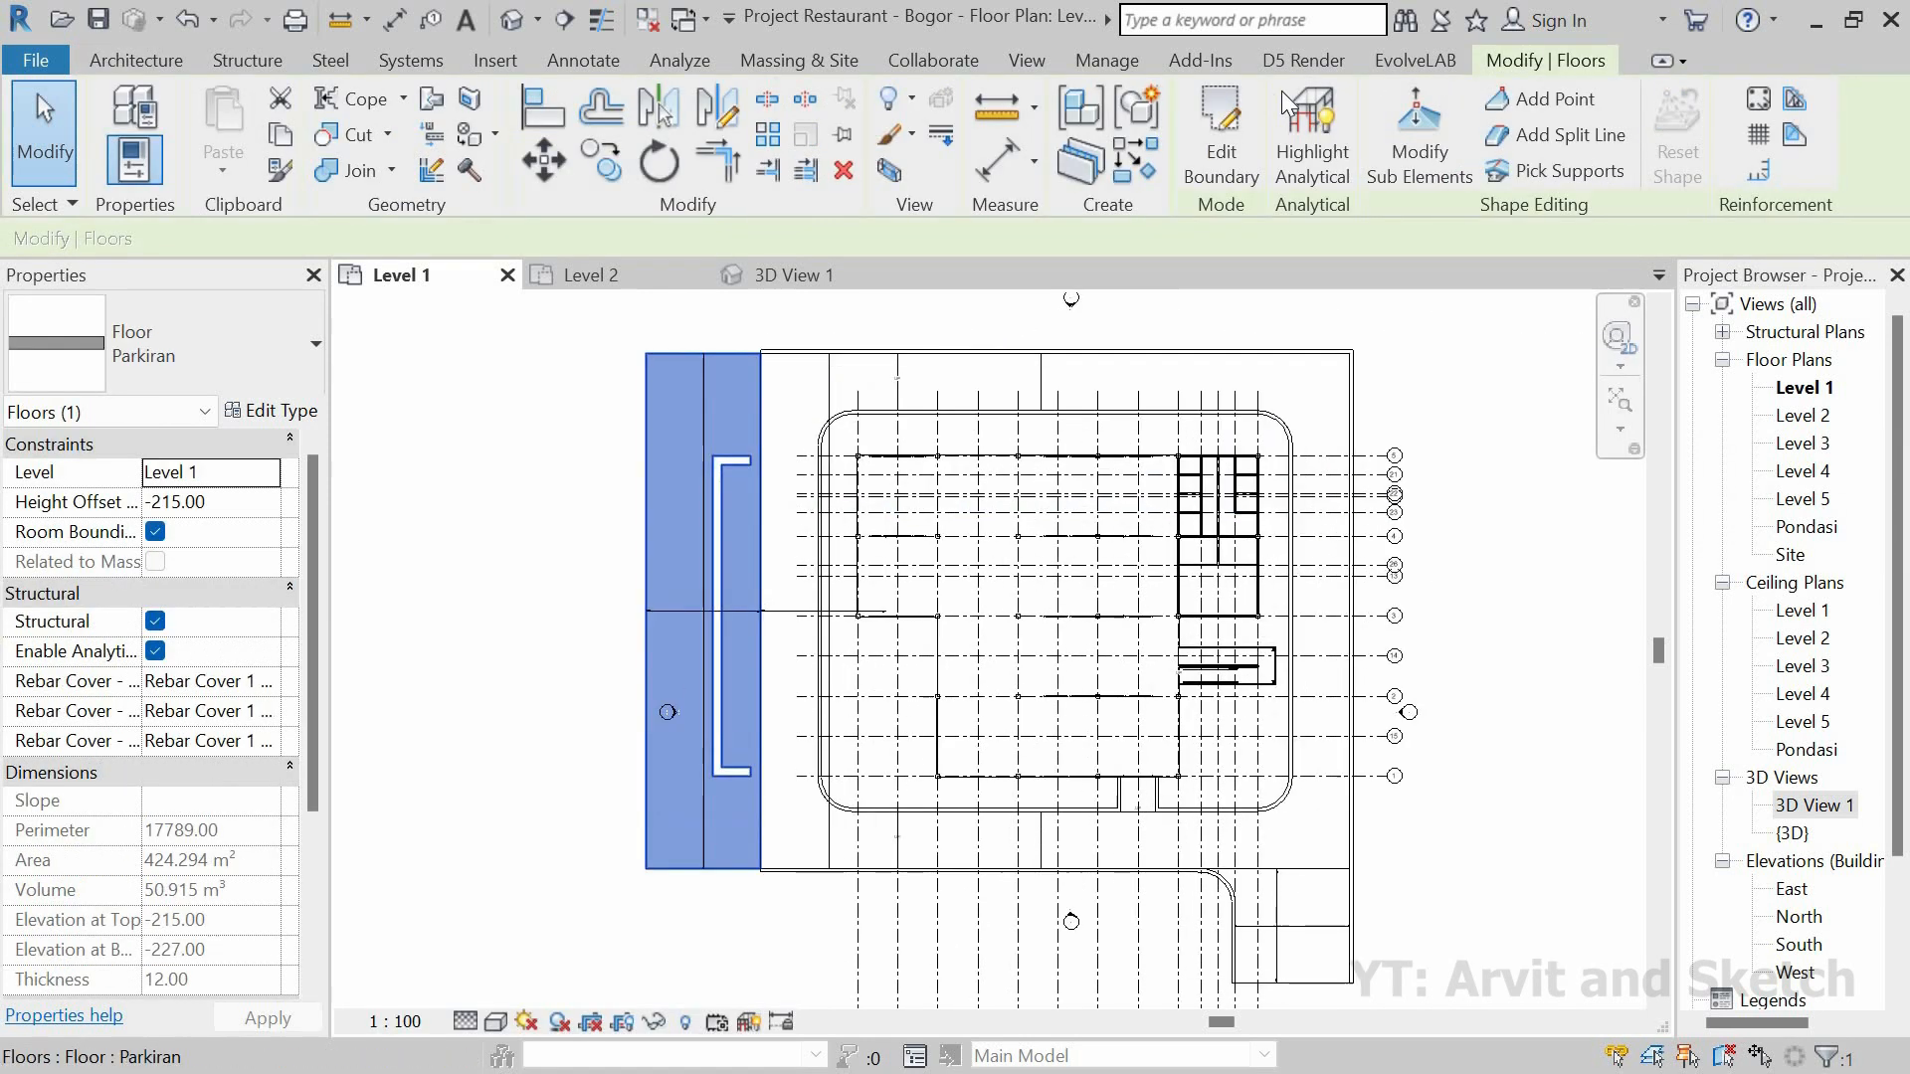
pyautogui.click(1222, 139)
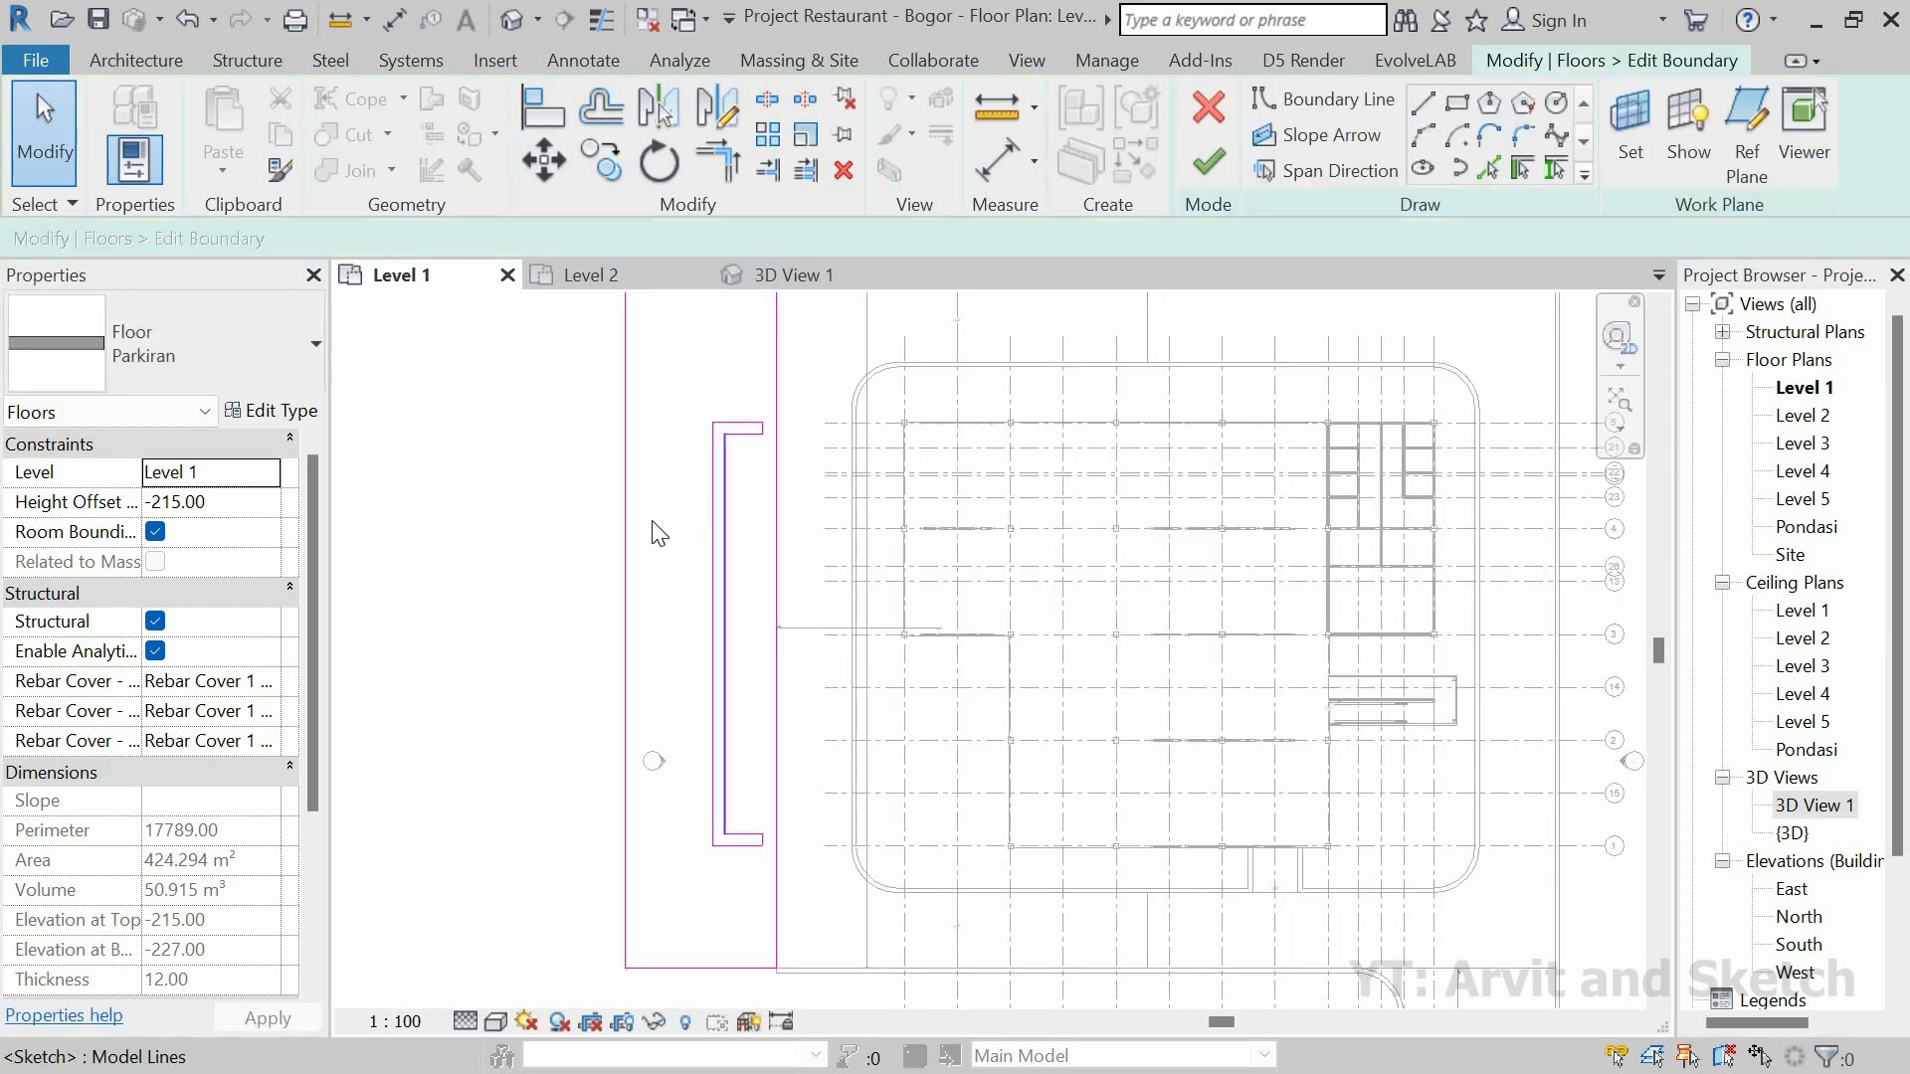
# Step: Move the Parkiran floor's outer long vertical boundary line 200 away from the road
pyautogui.click(626, 406)
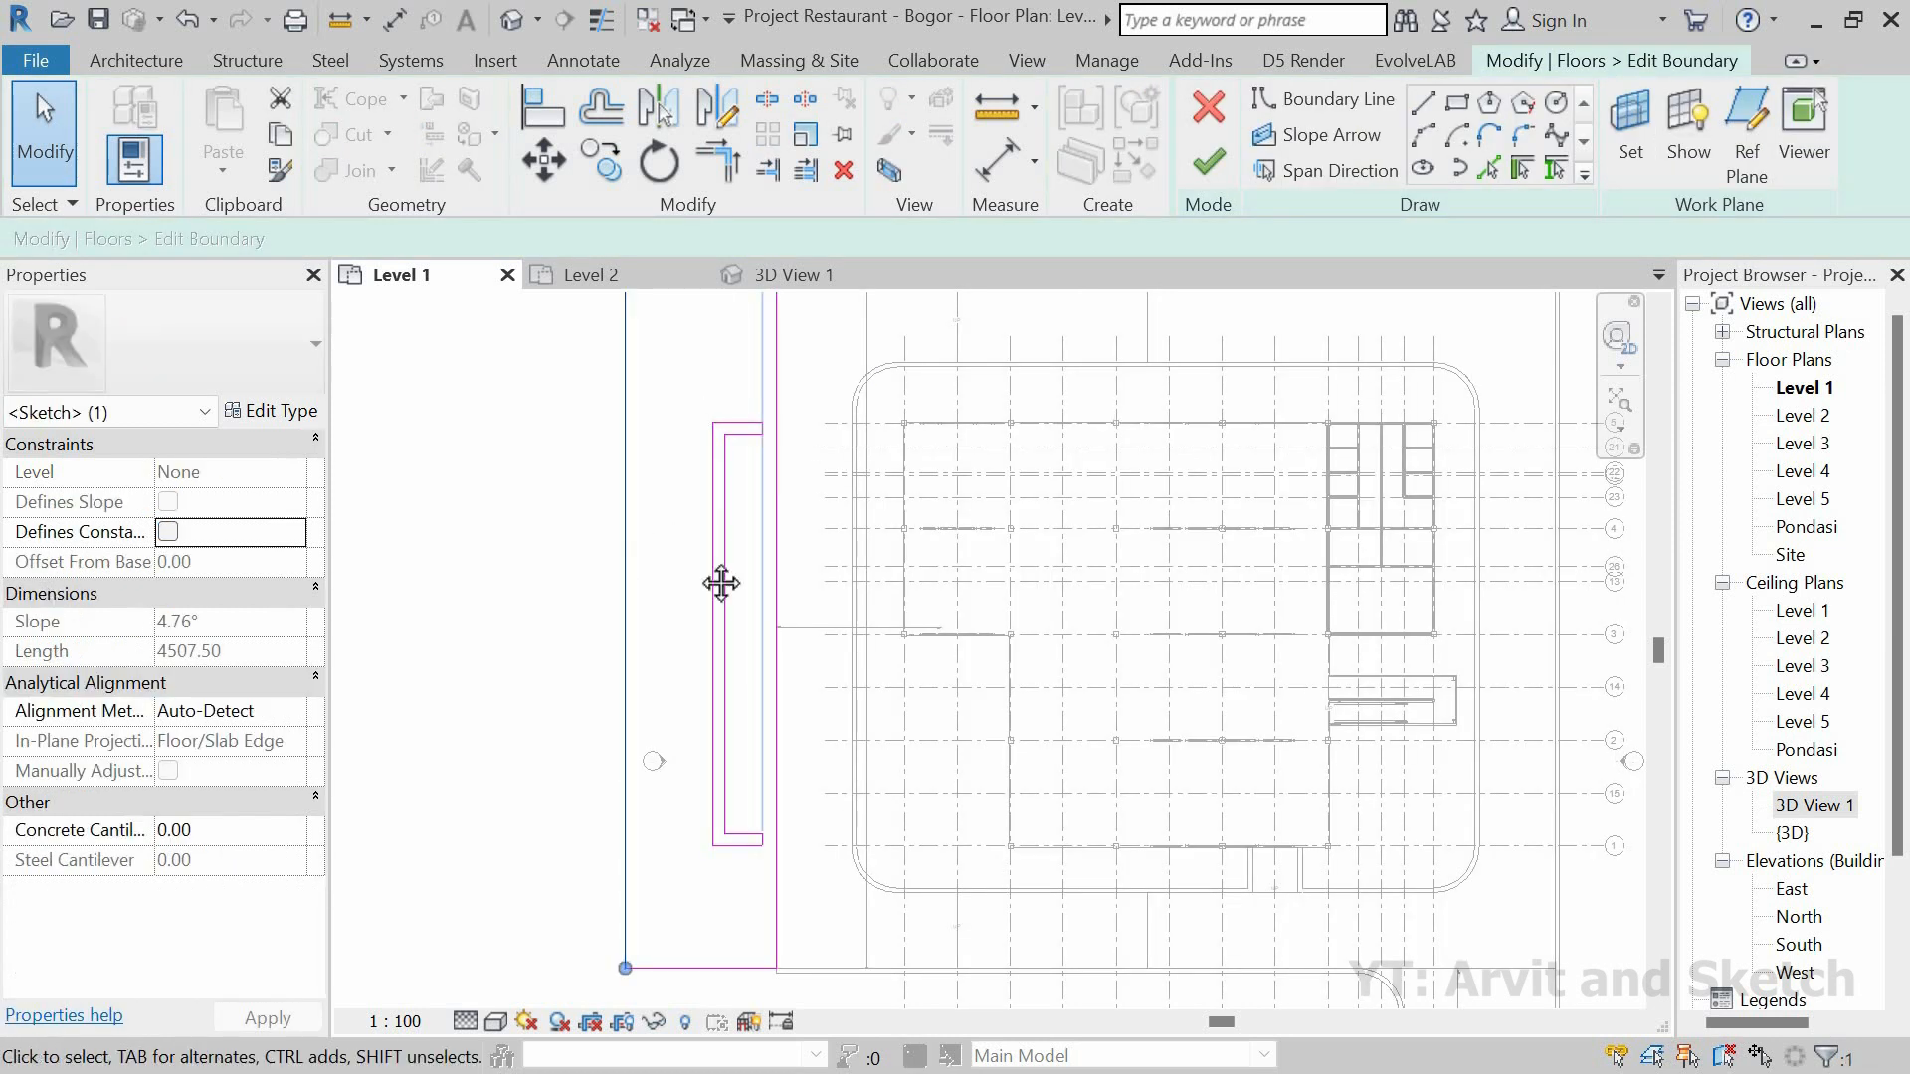
pyautogui.moveTo(720, 584); pyautogui.dragTo(726, 744, button='middle')
pyautogui.click(600, 164)
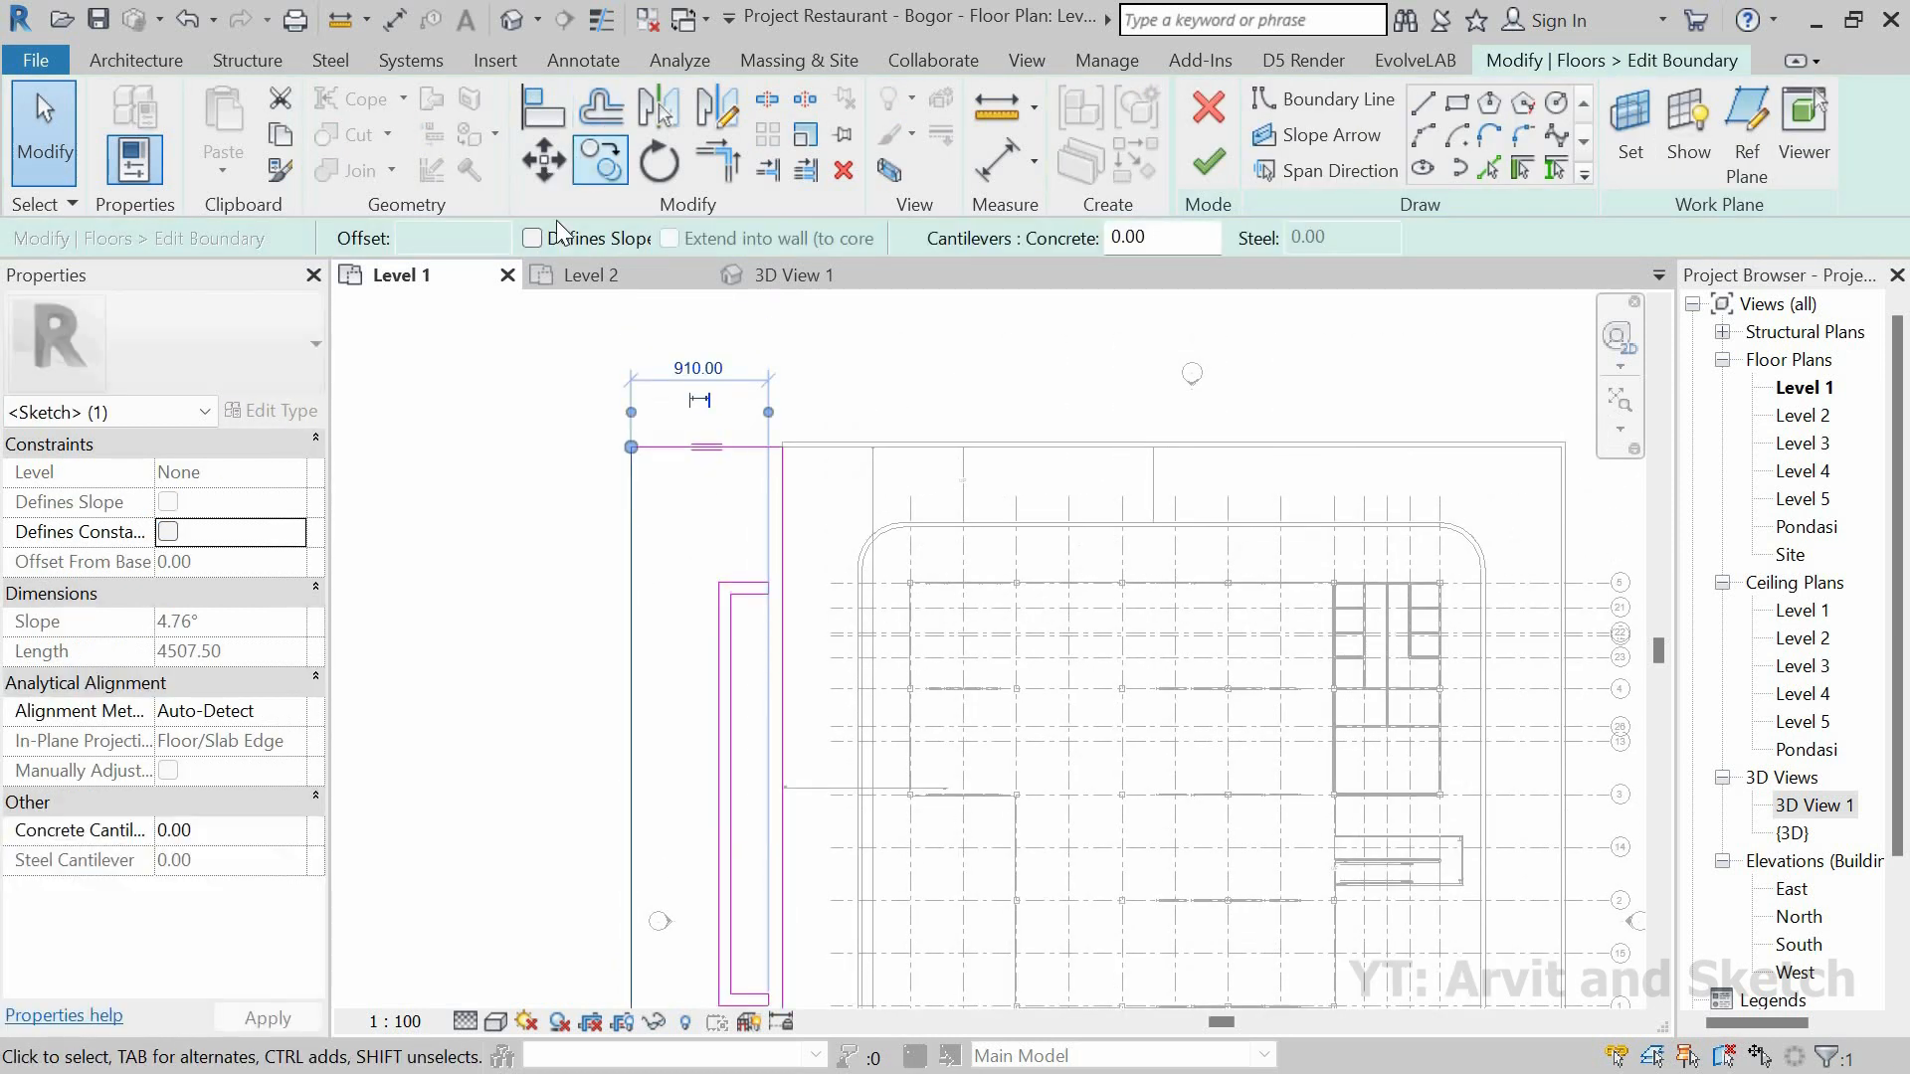
pyautogui.click(590, 451)
pyautogui.write('20')
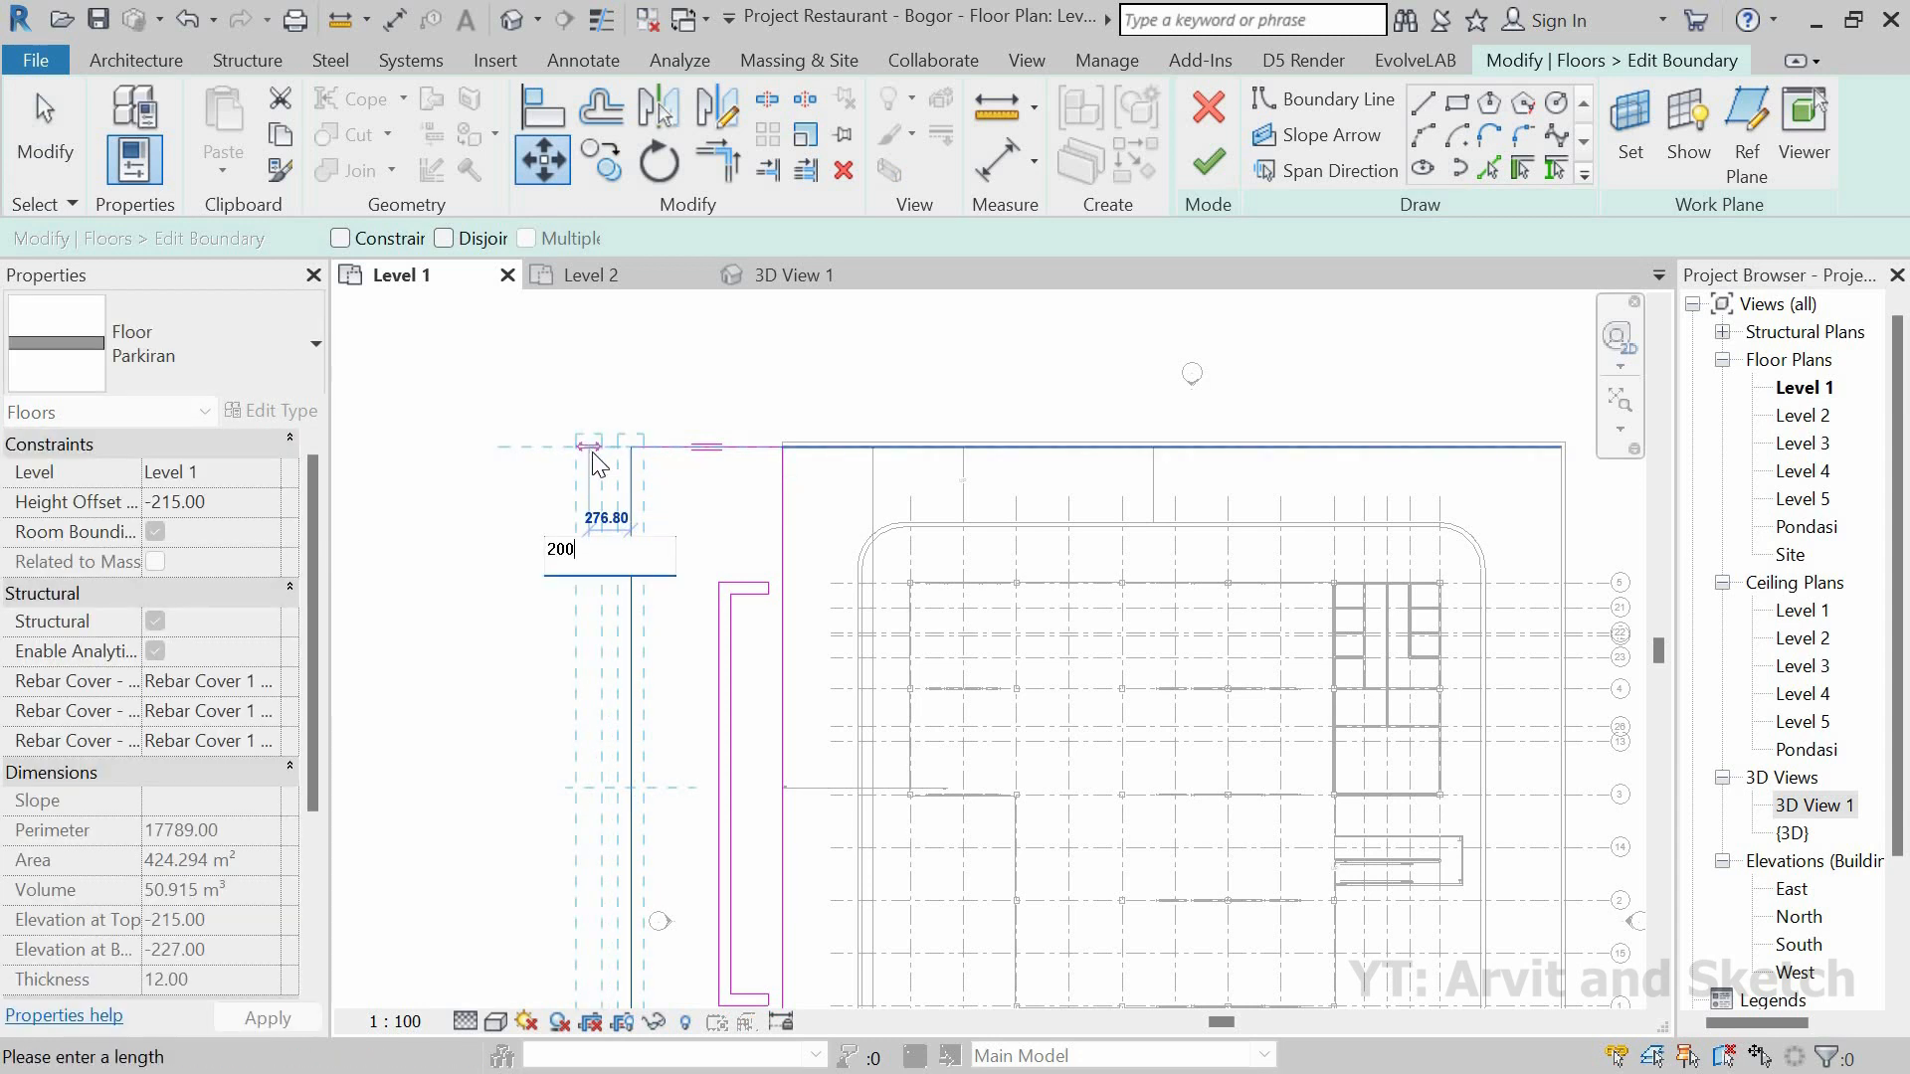
pyautogui.write('0')
pyautogui.press('Return')
pyautogui.scroll(-2, 666, 613)
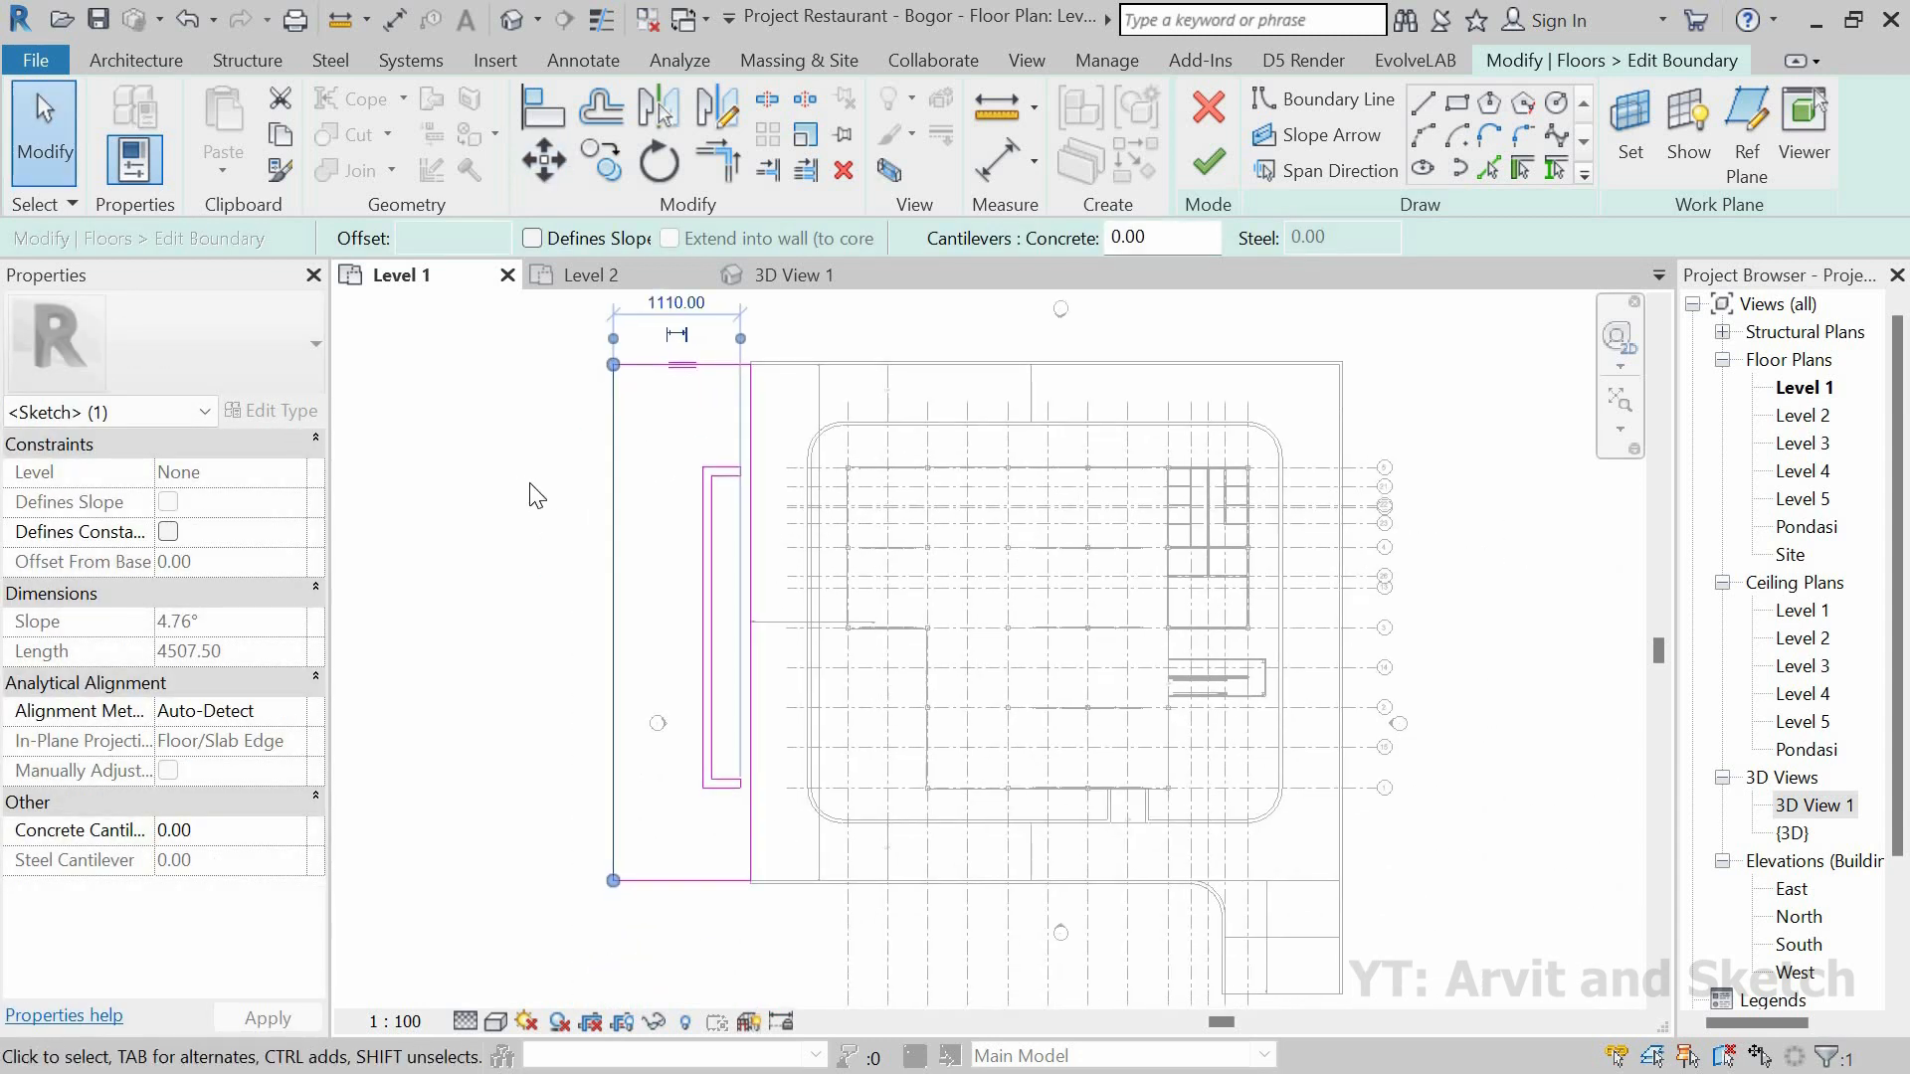
pyautogui.click(725, 590)
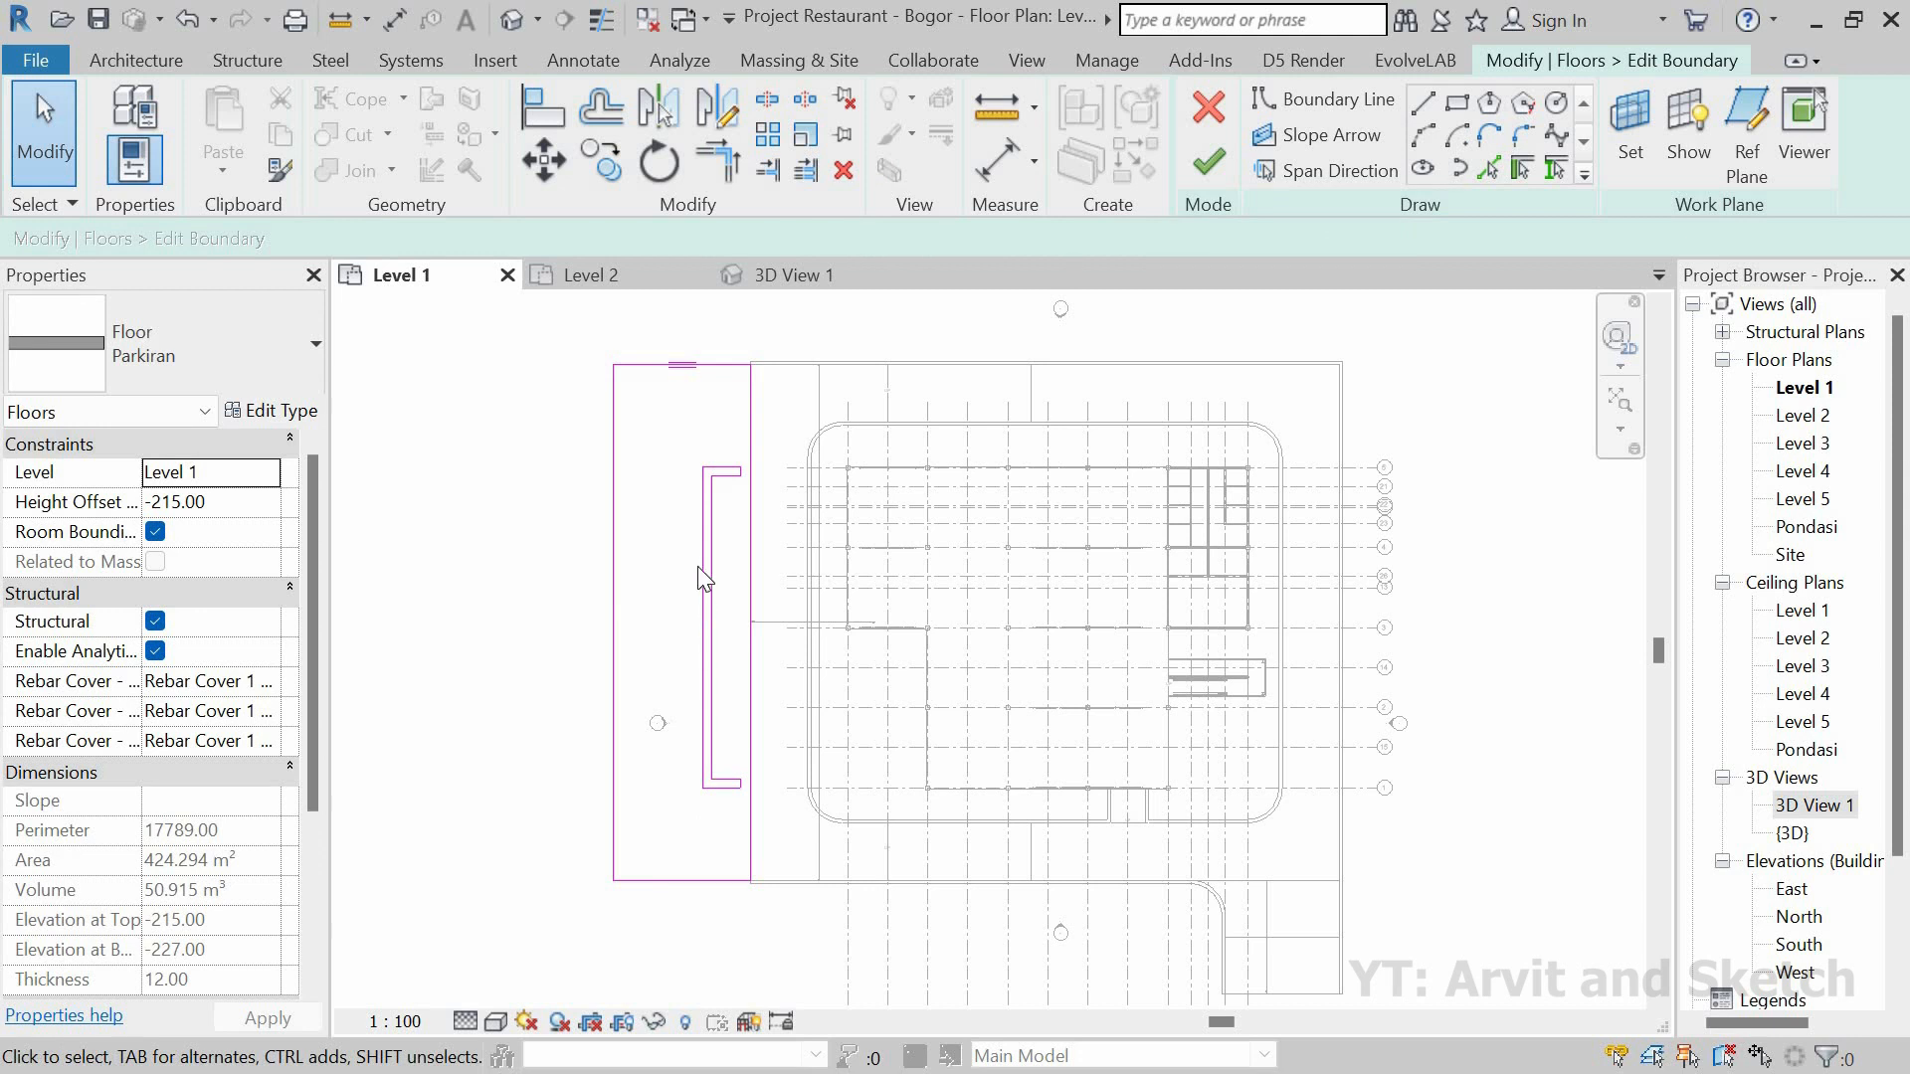
pyautogui.moveTo(726, 816); pyautogui.dragTo(697, 450)
pyautogui.moveTo(699, 319); pyautogui.dragTo(699, 320)
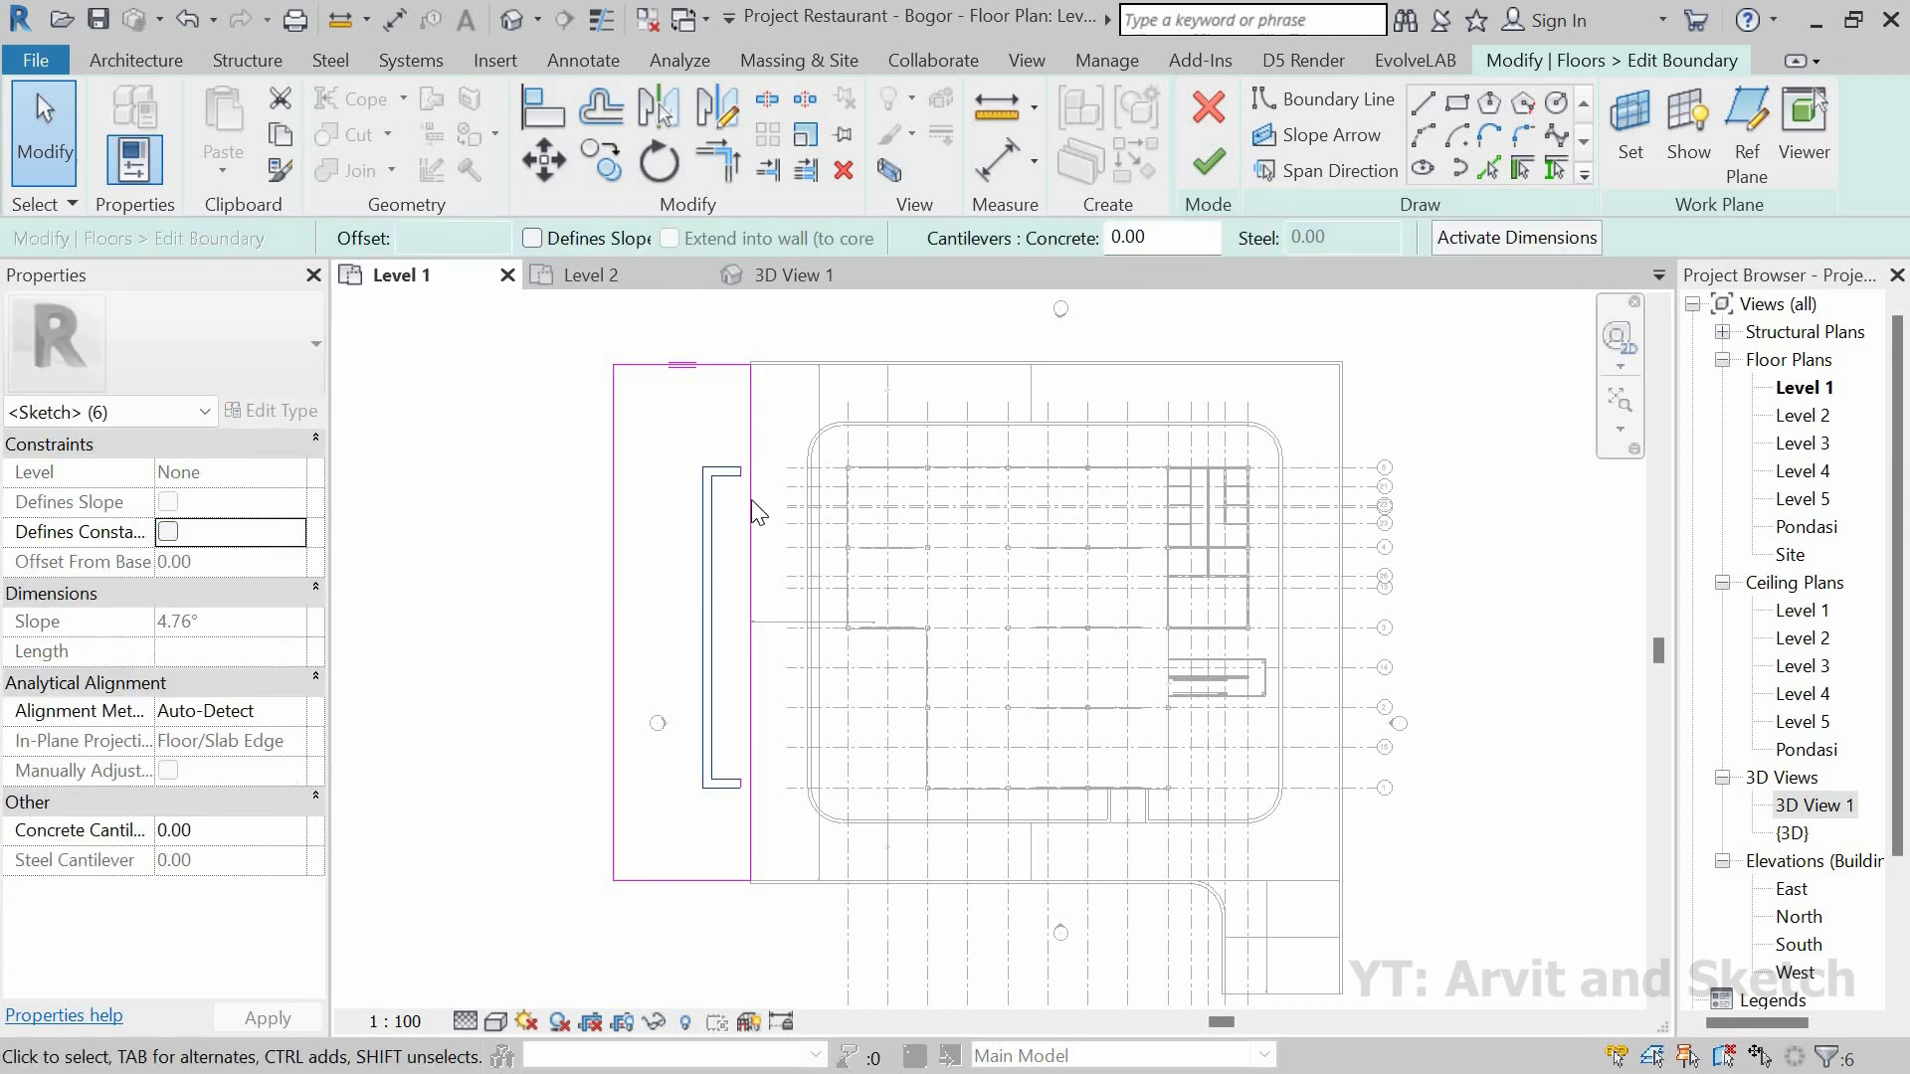
pyautogui.scroll(4, 741, 483)
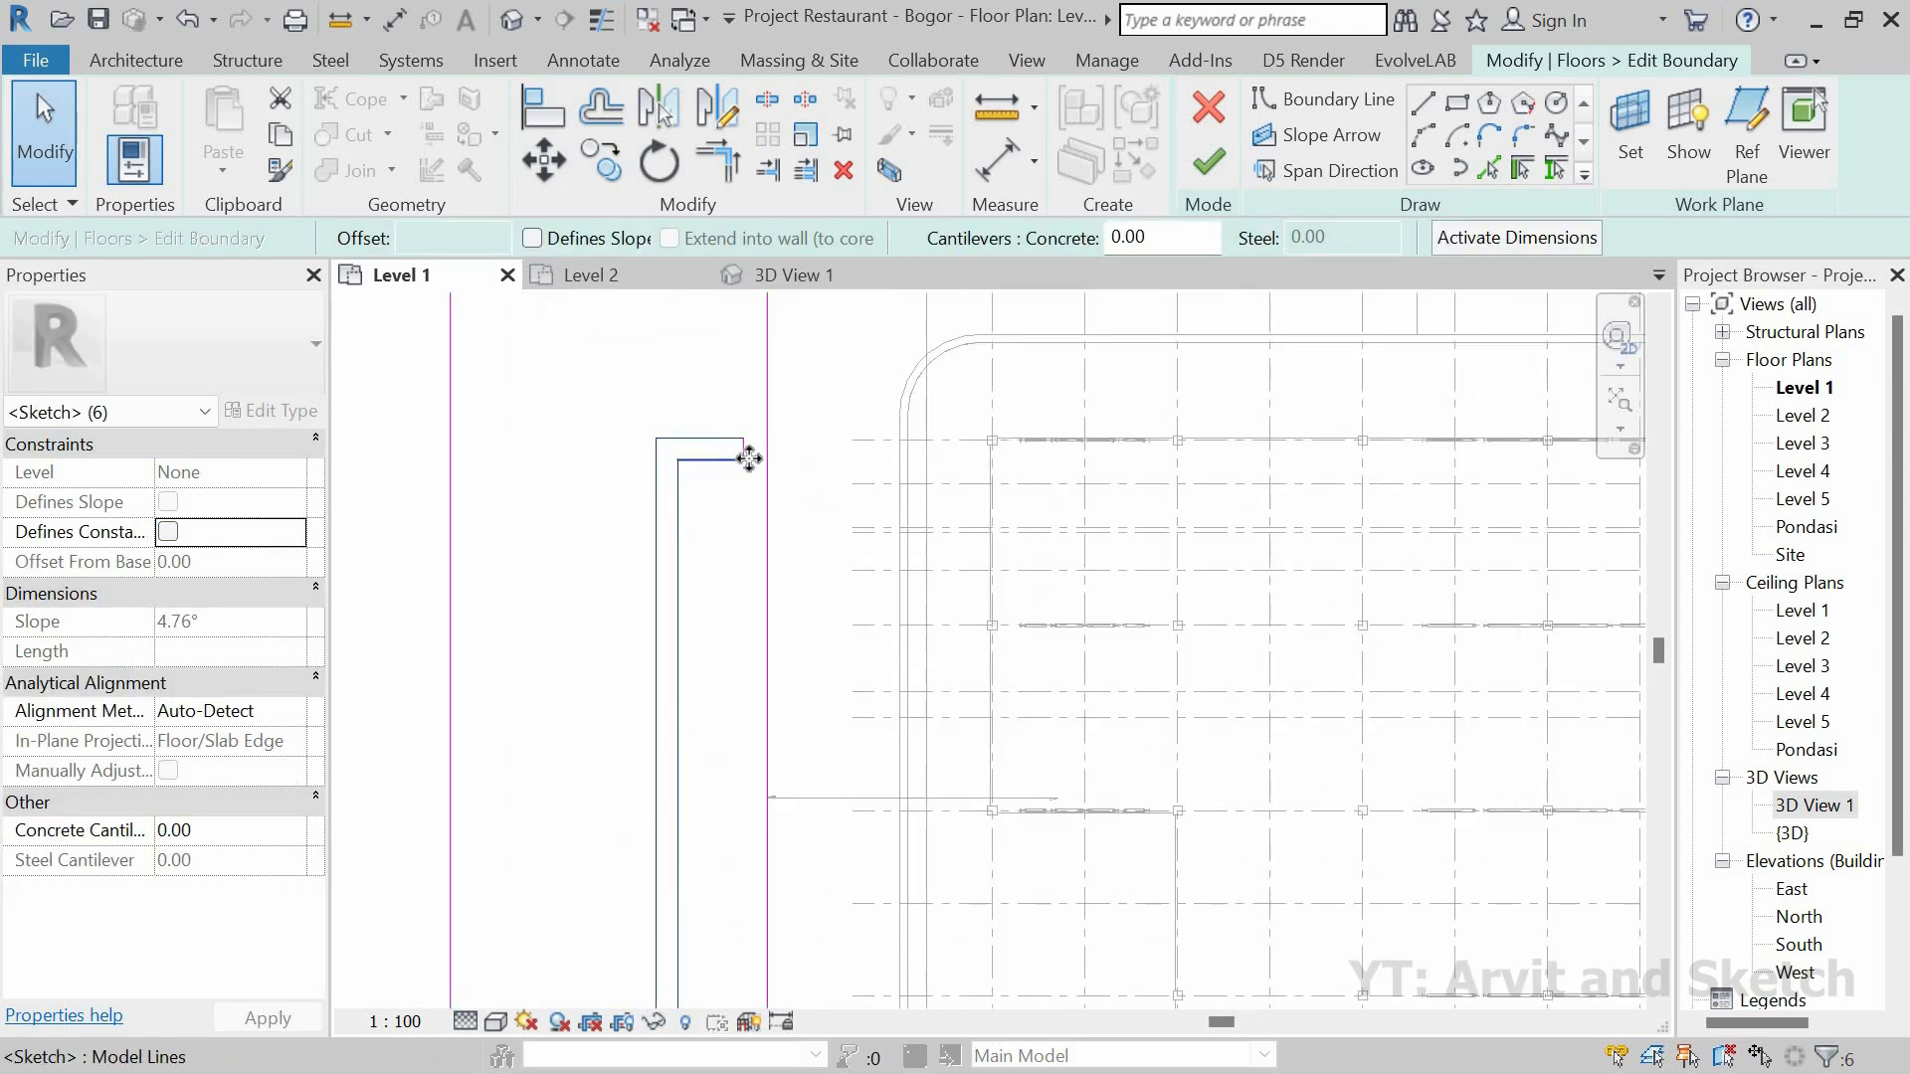
pyautogui.click(610, 414)
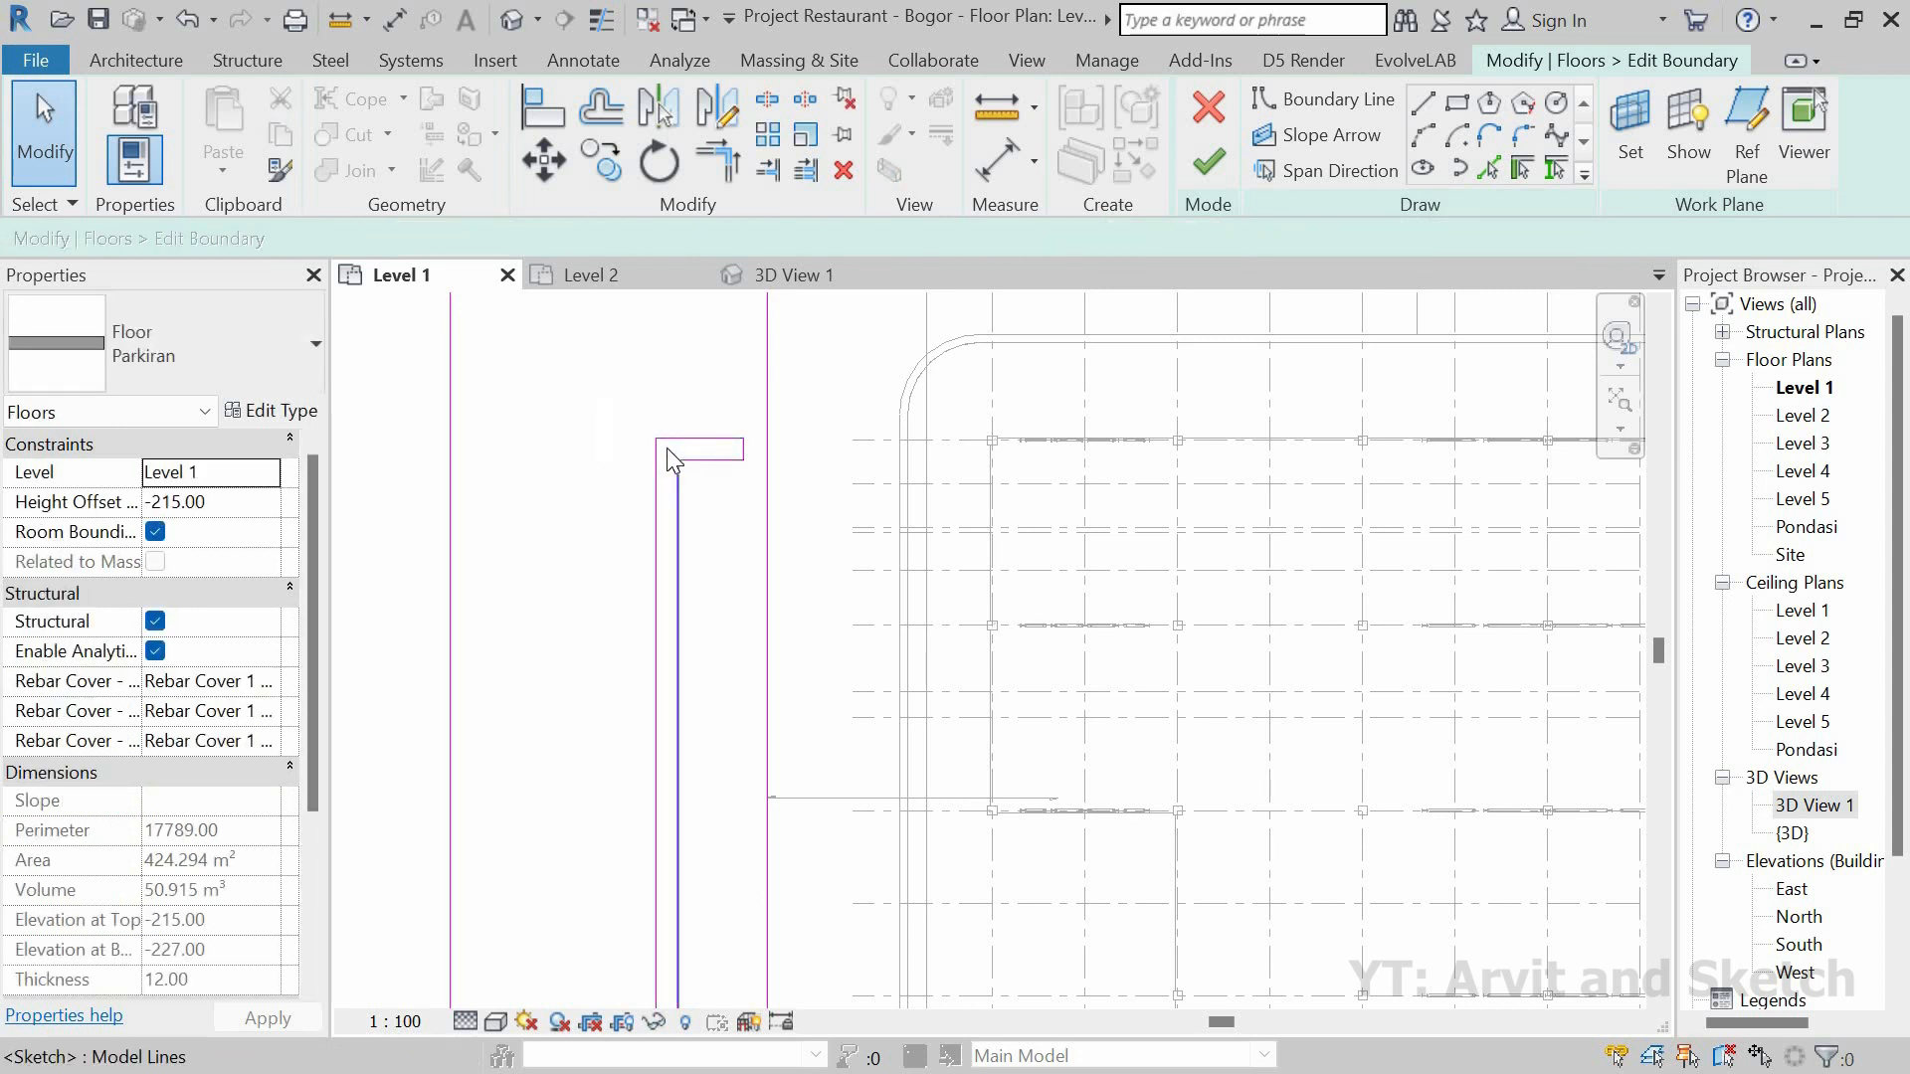
# Step: Select all eight boundary lines of the C-shaped opening and move them horizontally away from the road, toward the floor's outer edge
pyautogui.scroll(-3, 657, 437)
pyautogui.scroll(-2, 648, 434)
pyautogui.moveTo(647, 419); pyautogui.dragTo(704, 745)
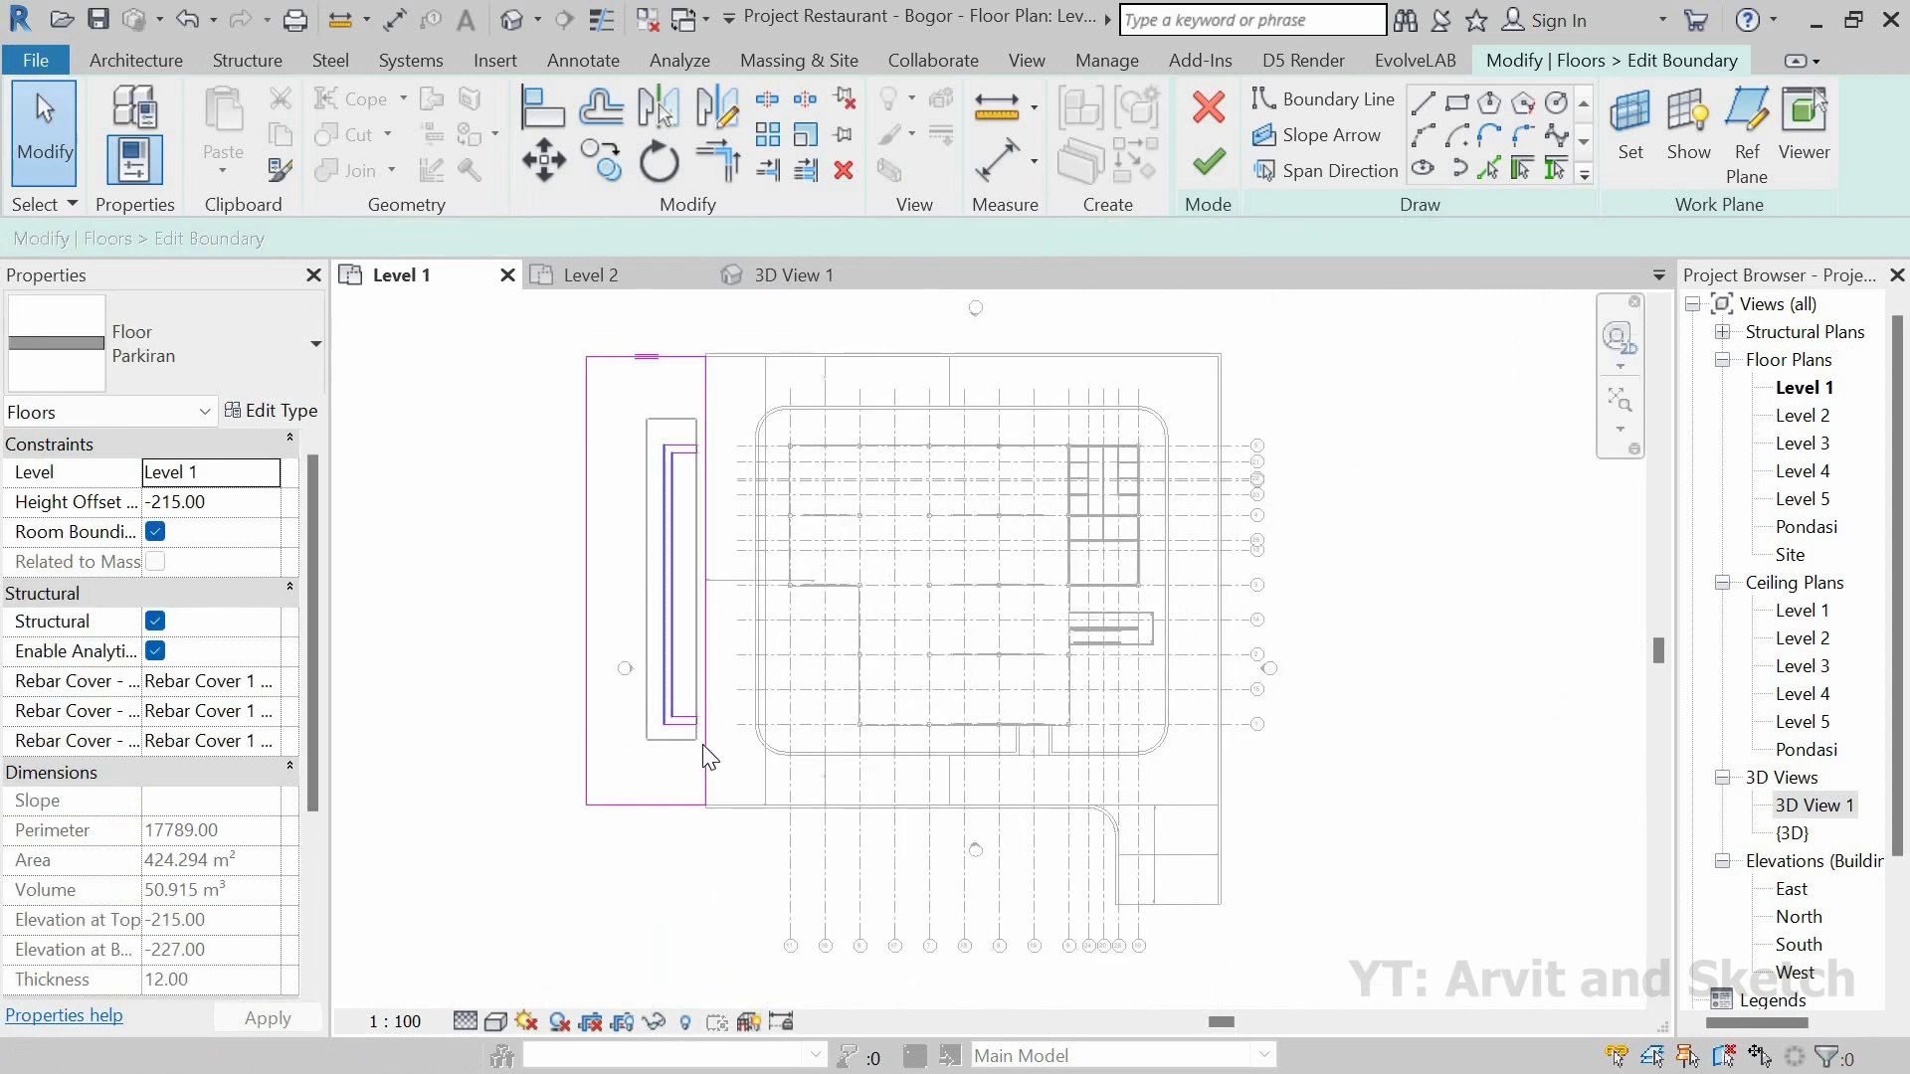
pyautogui.click(546, 171)
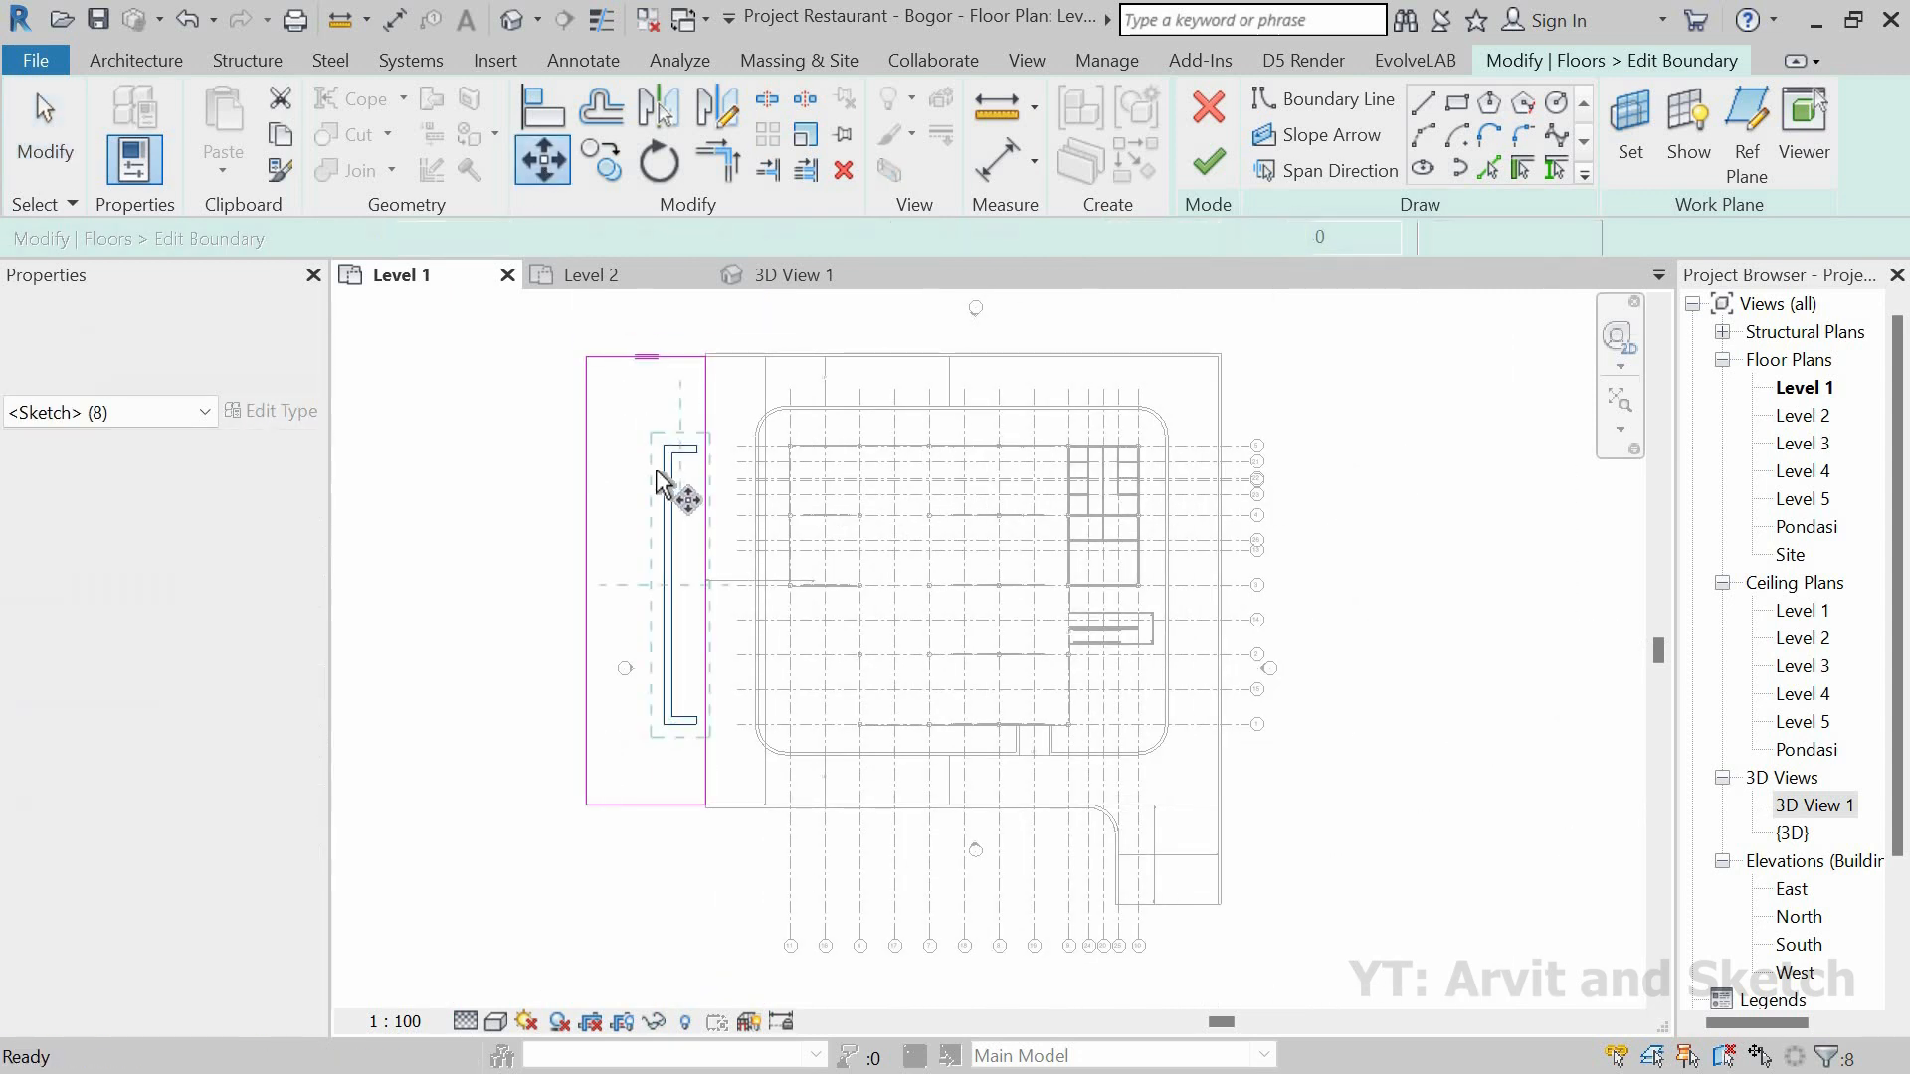
pyautogui.scroll(2, 652, 445)
pyautogui.scroll(2, 671, 446)
pyautogui.click(682, 428)
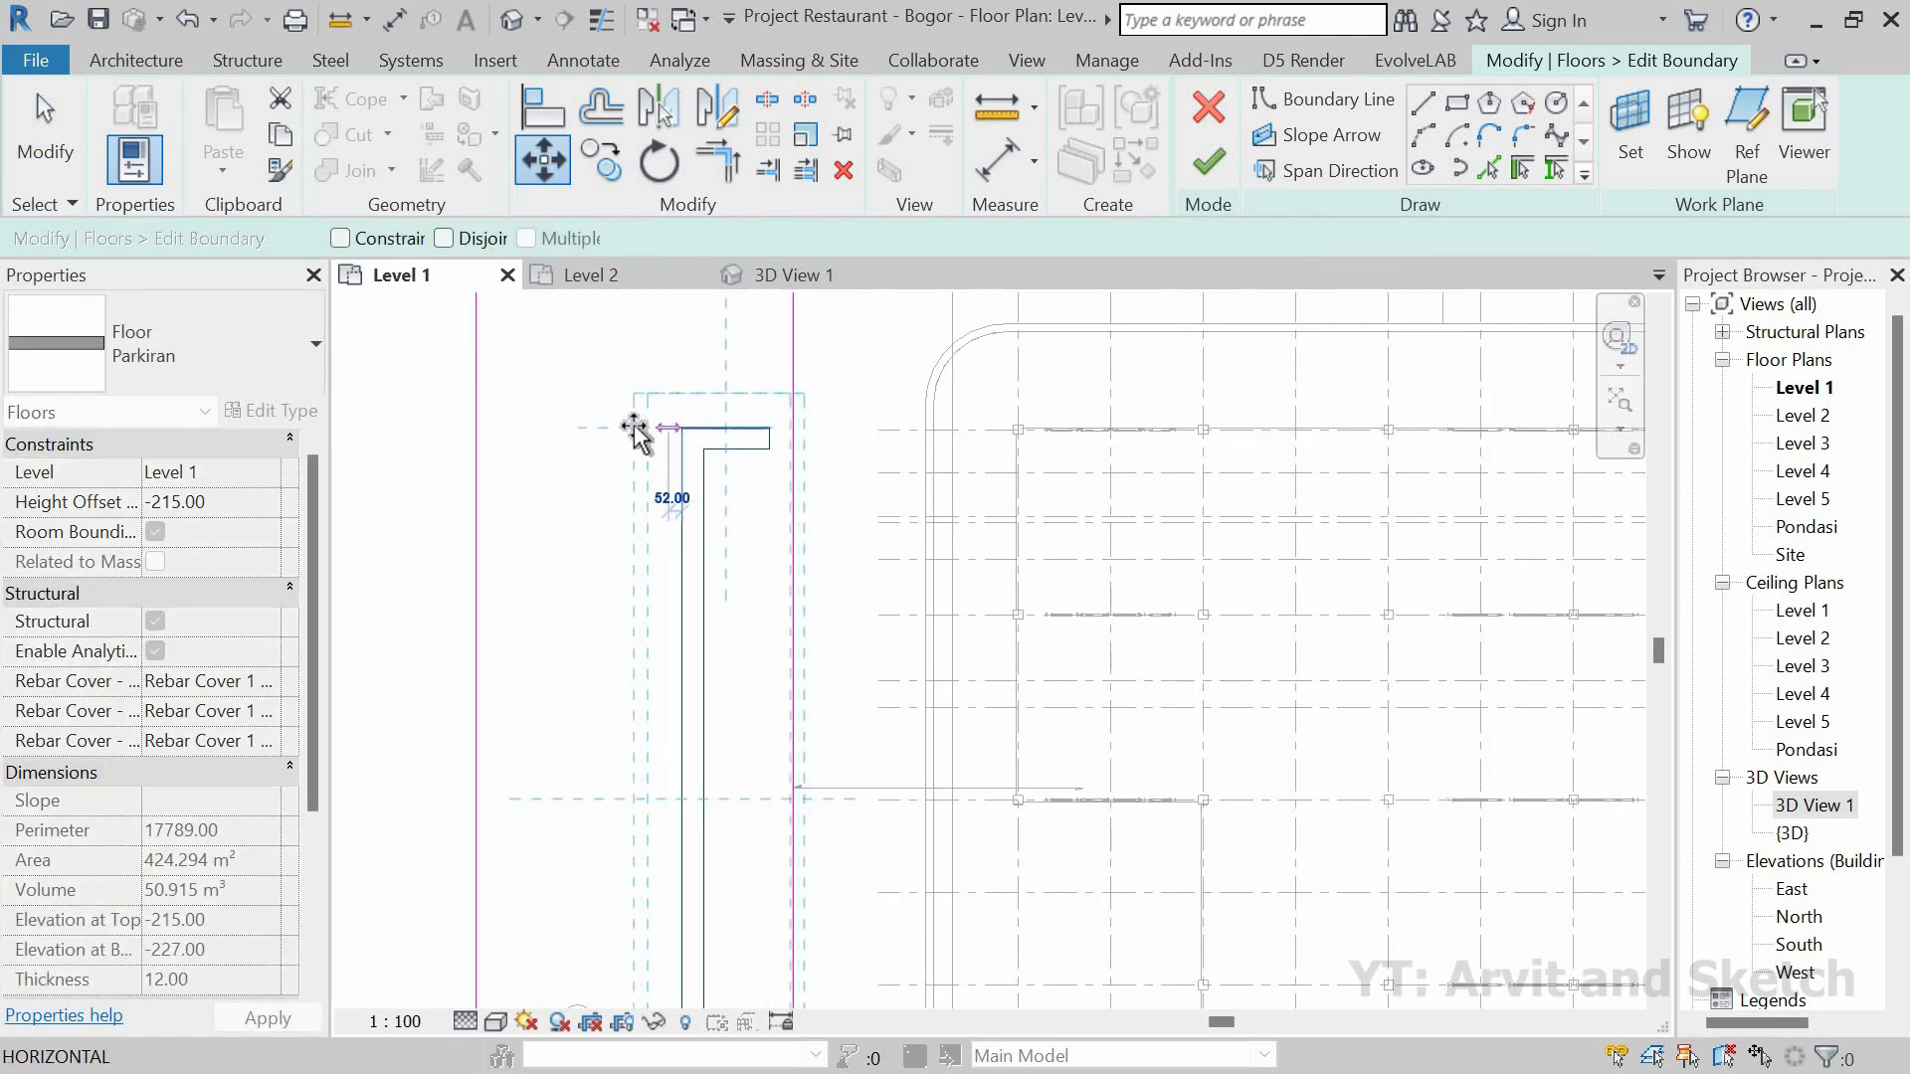
pyautogui.scroll(-1, 648, 436)
pyautogui.moveTo(637, 472); pyautogui.dragTo(658, 560, button='middle')
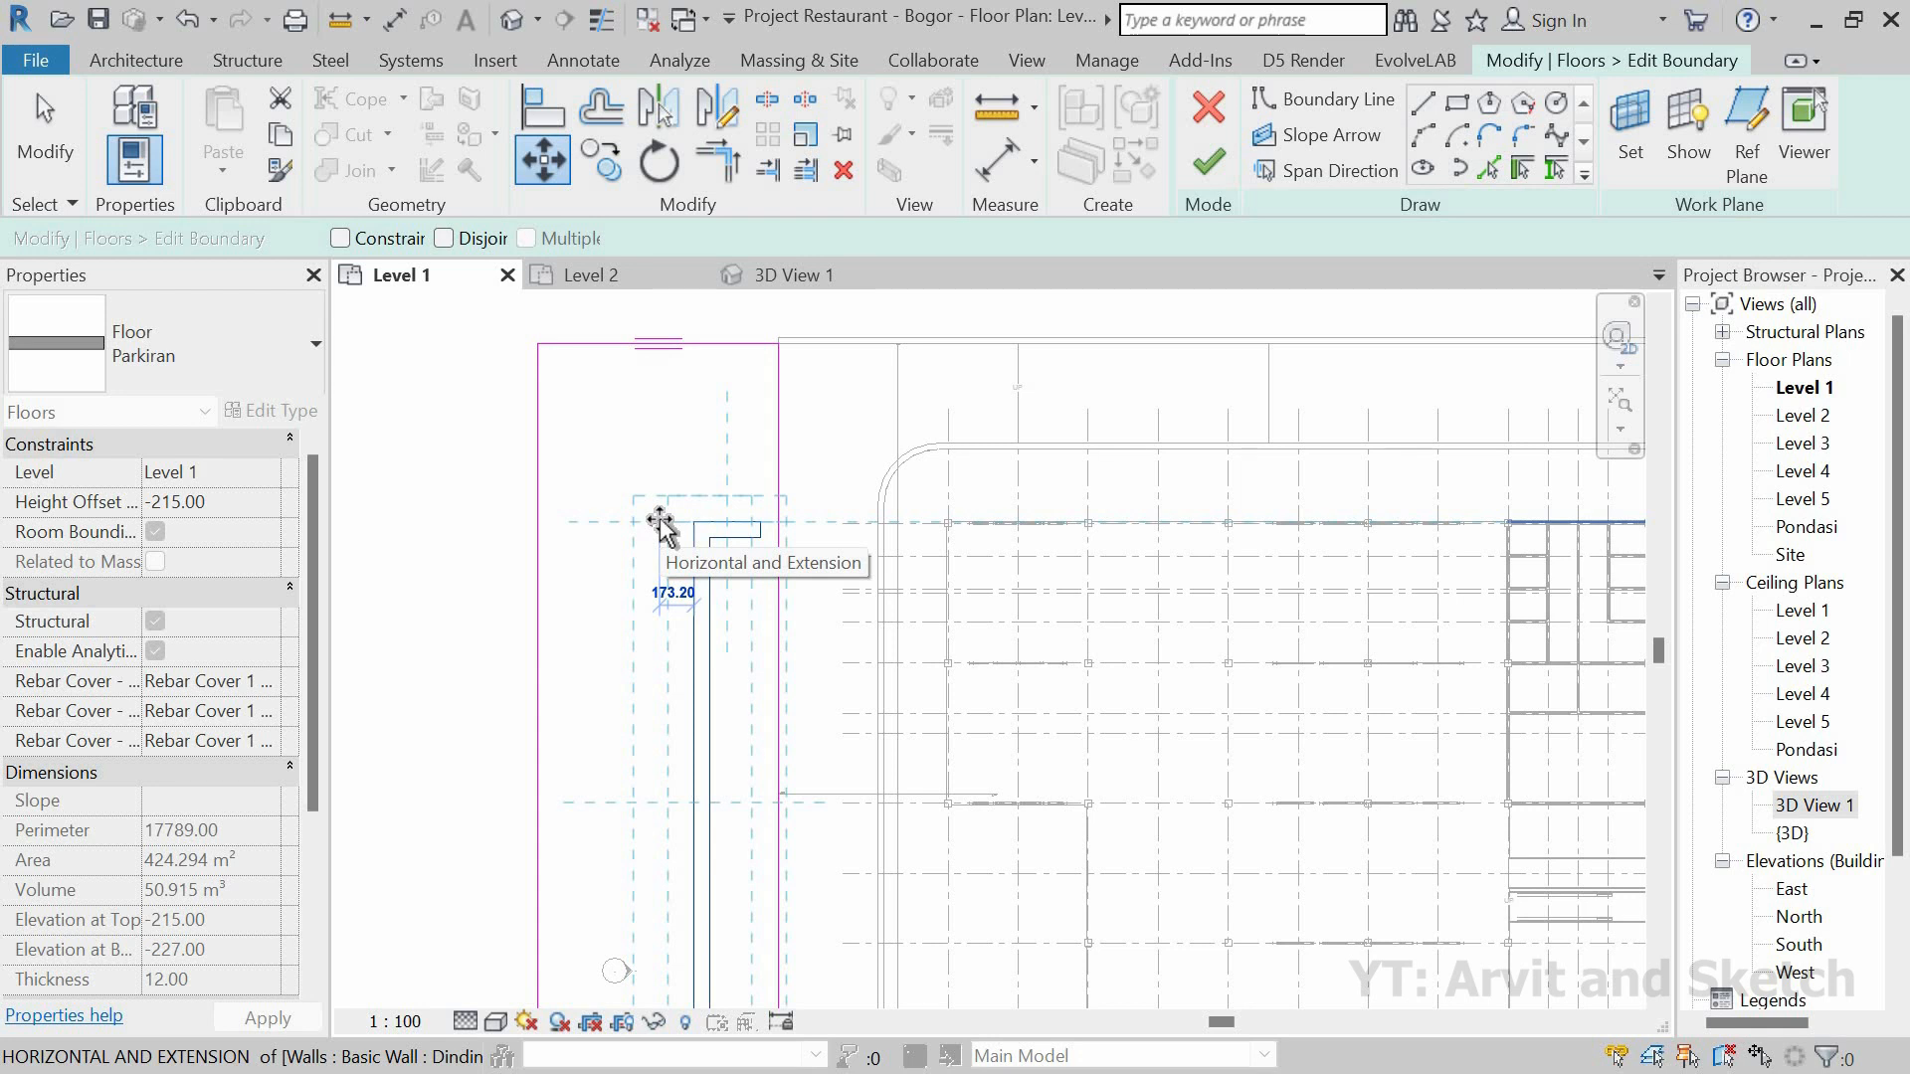
pyautogui.click(659, 520)
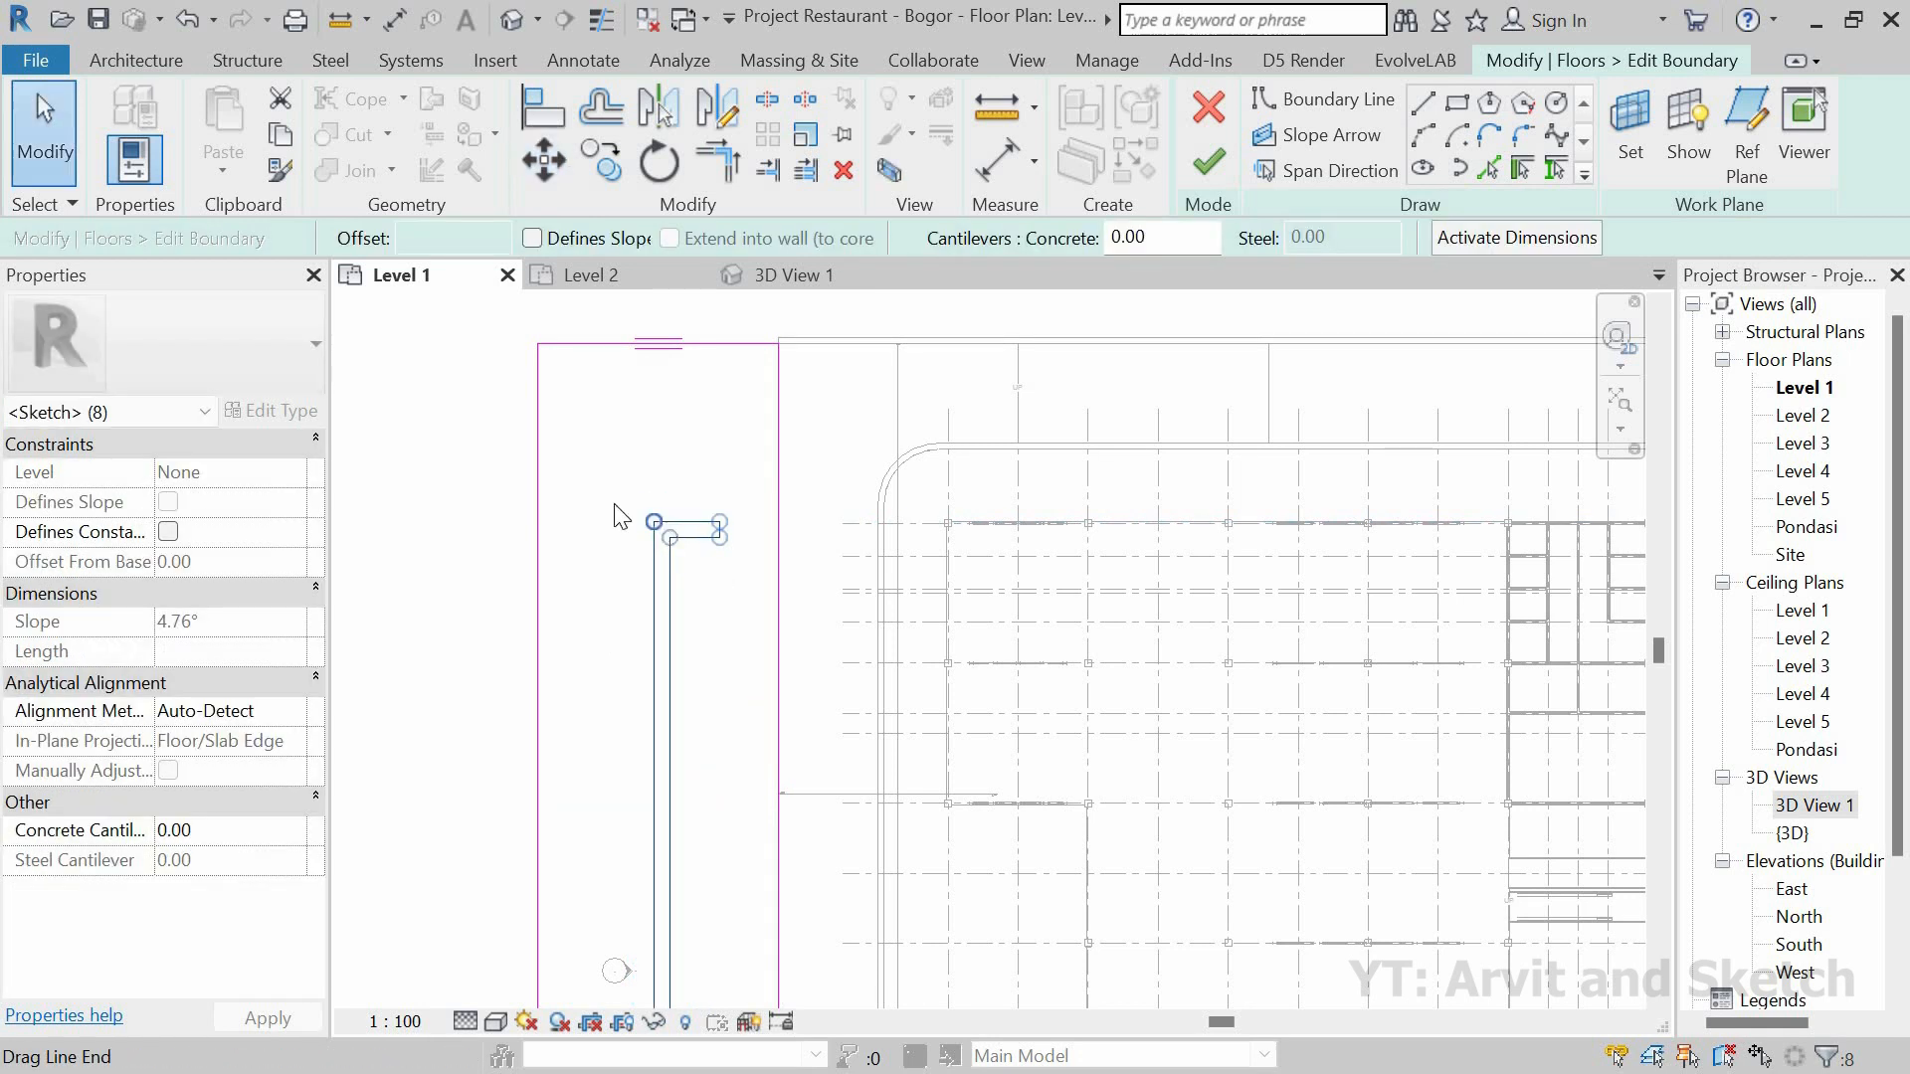
pyautogui.scroll(-3, 680, 537)
pyautogui.scroll(1, 766, 872)
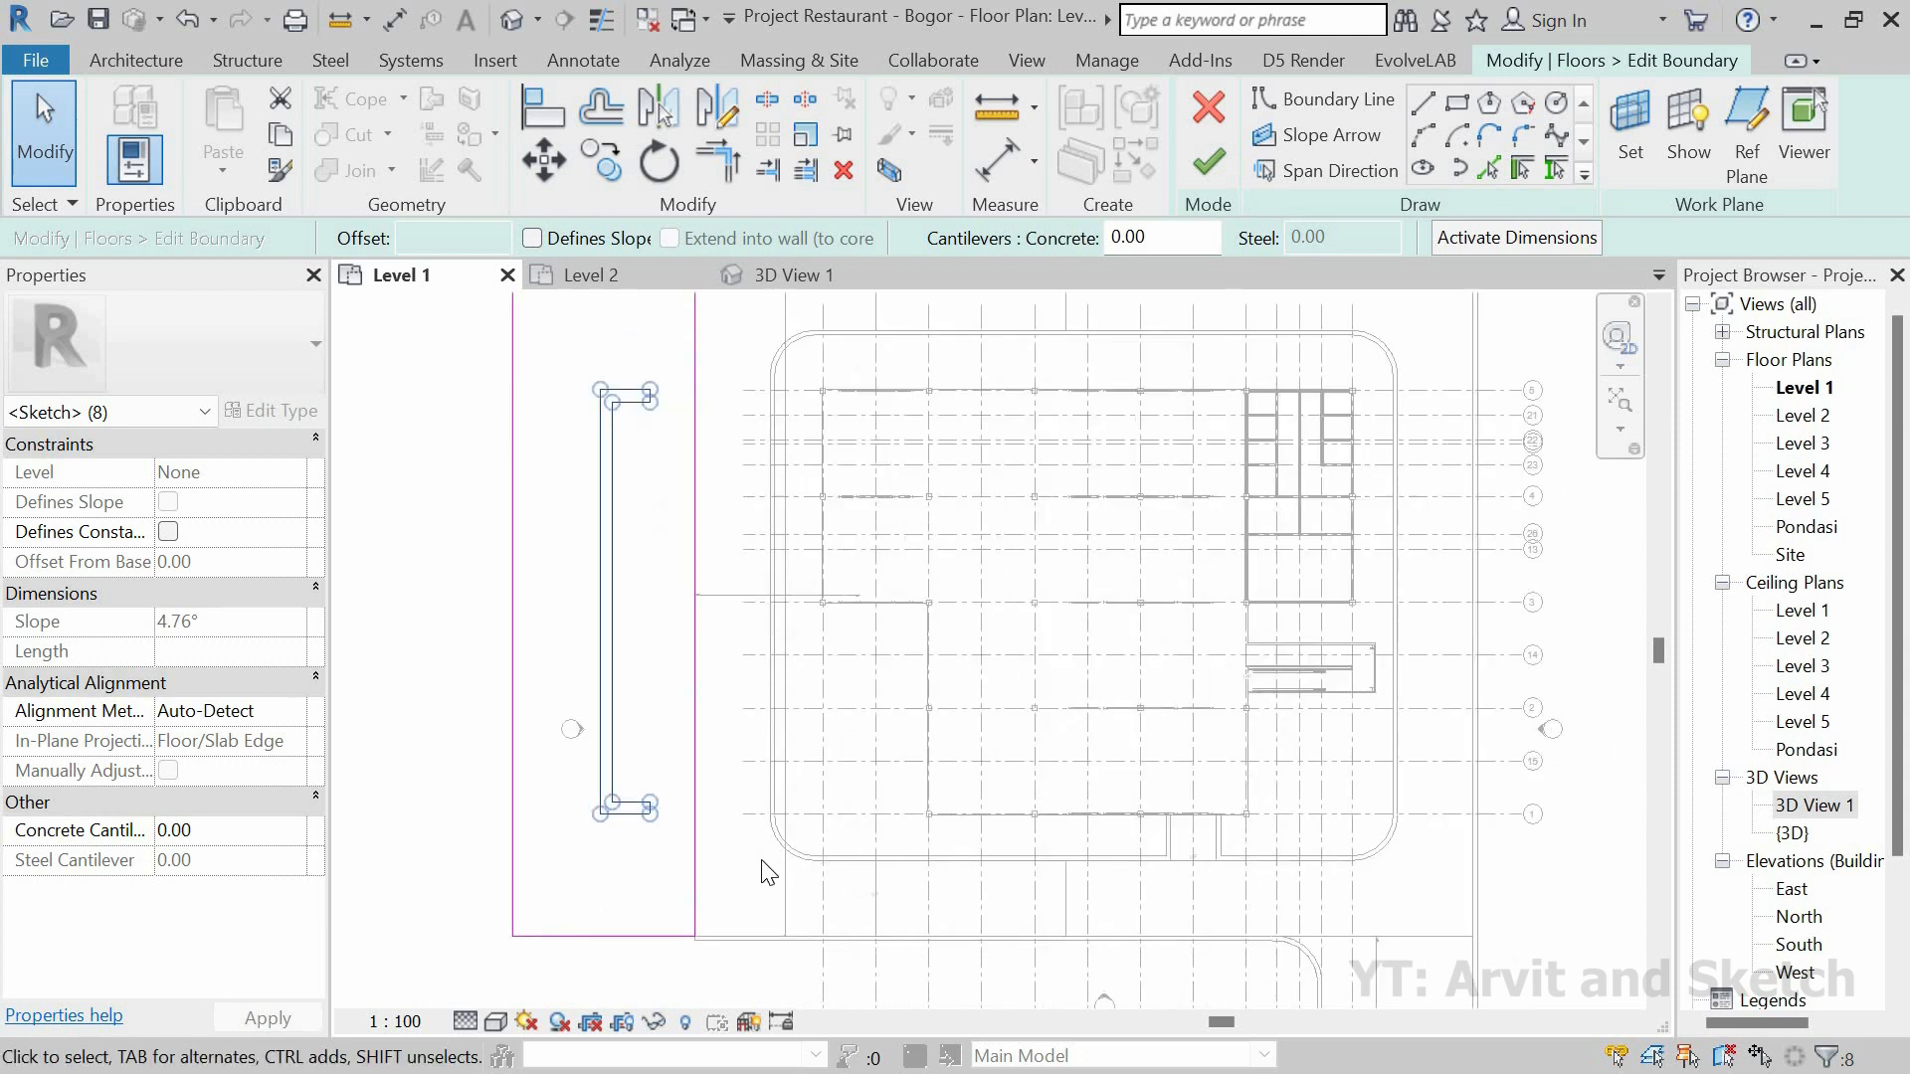
pyautogui.press('Escape')
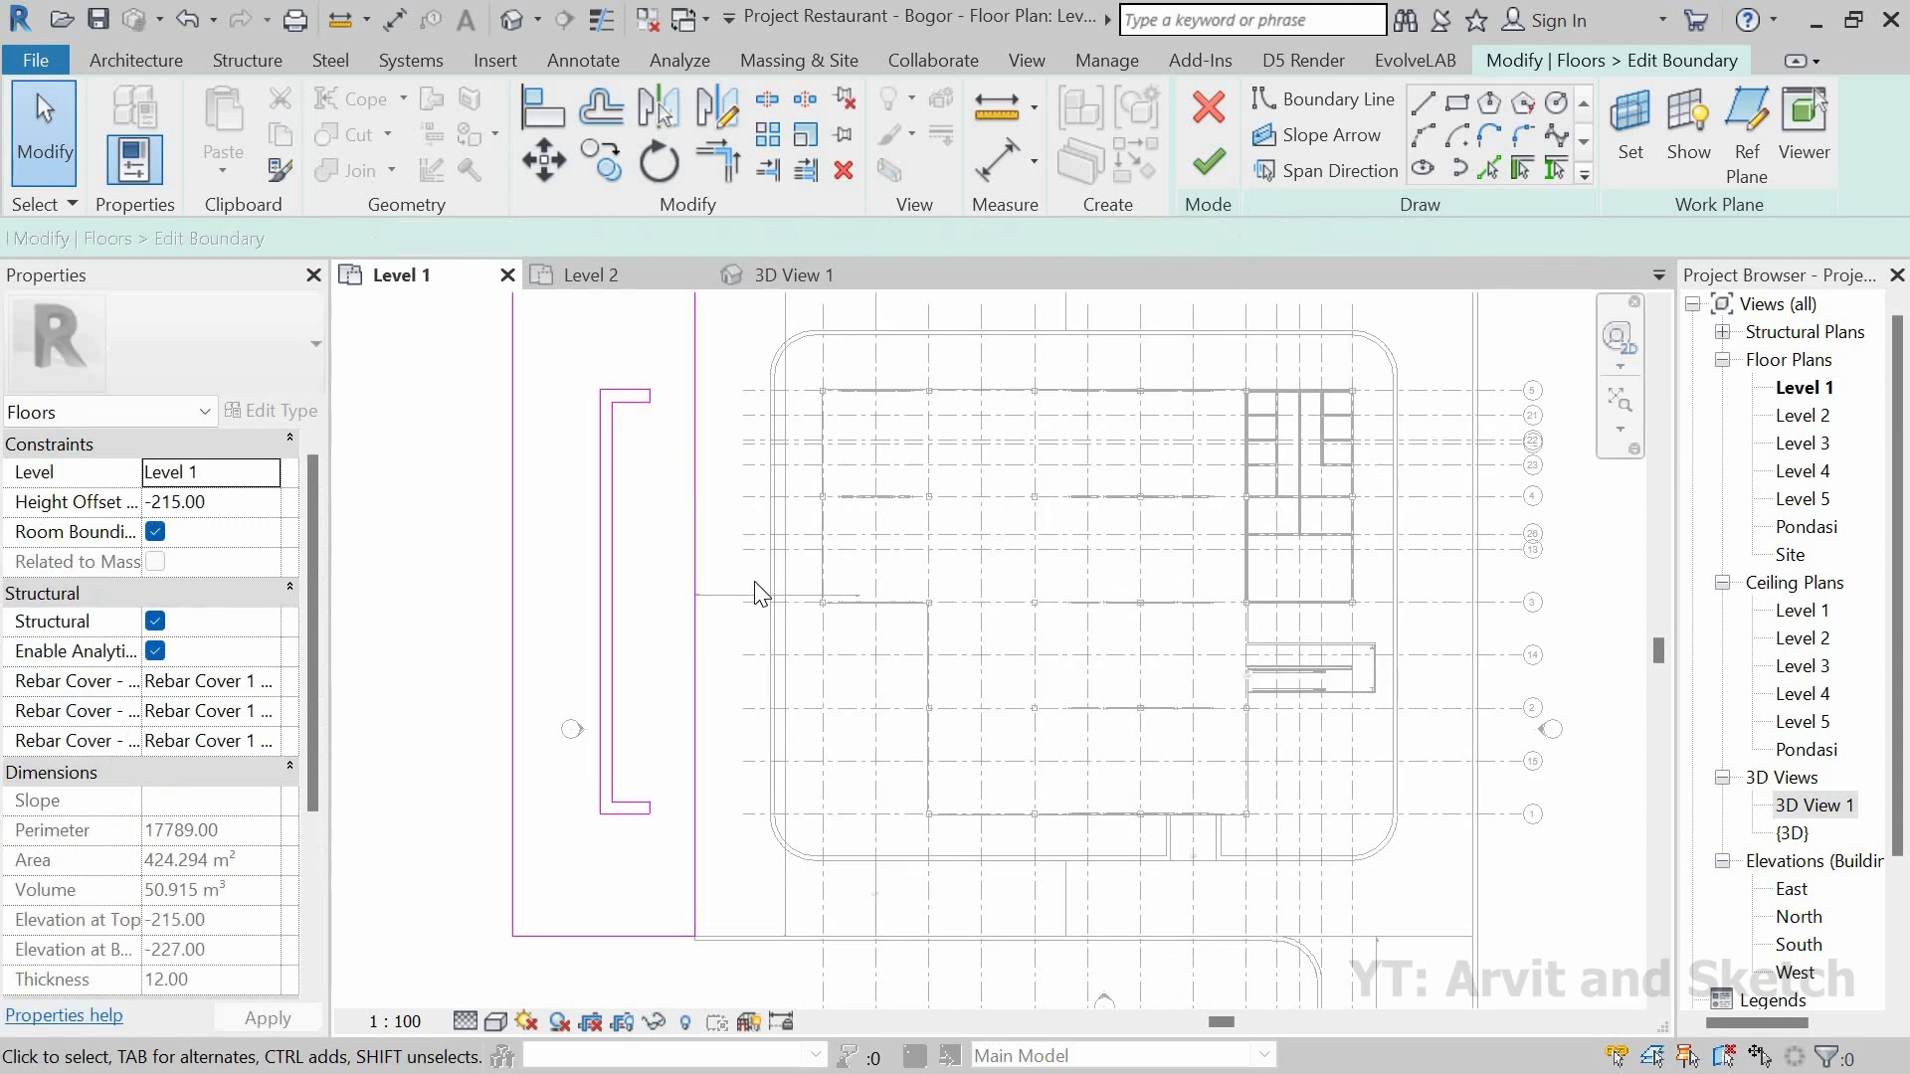
# Step: Finish the Parkiran floor's boundary edit and deselect the floor
pyautogui.scroll(-3, 759, 588)
pyautogui.moveTo(824, 662); pyautogui.dragTo(817, 656, button='middle')
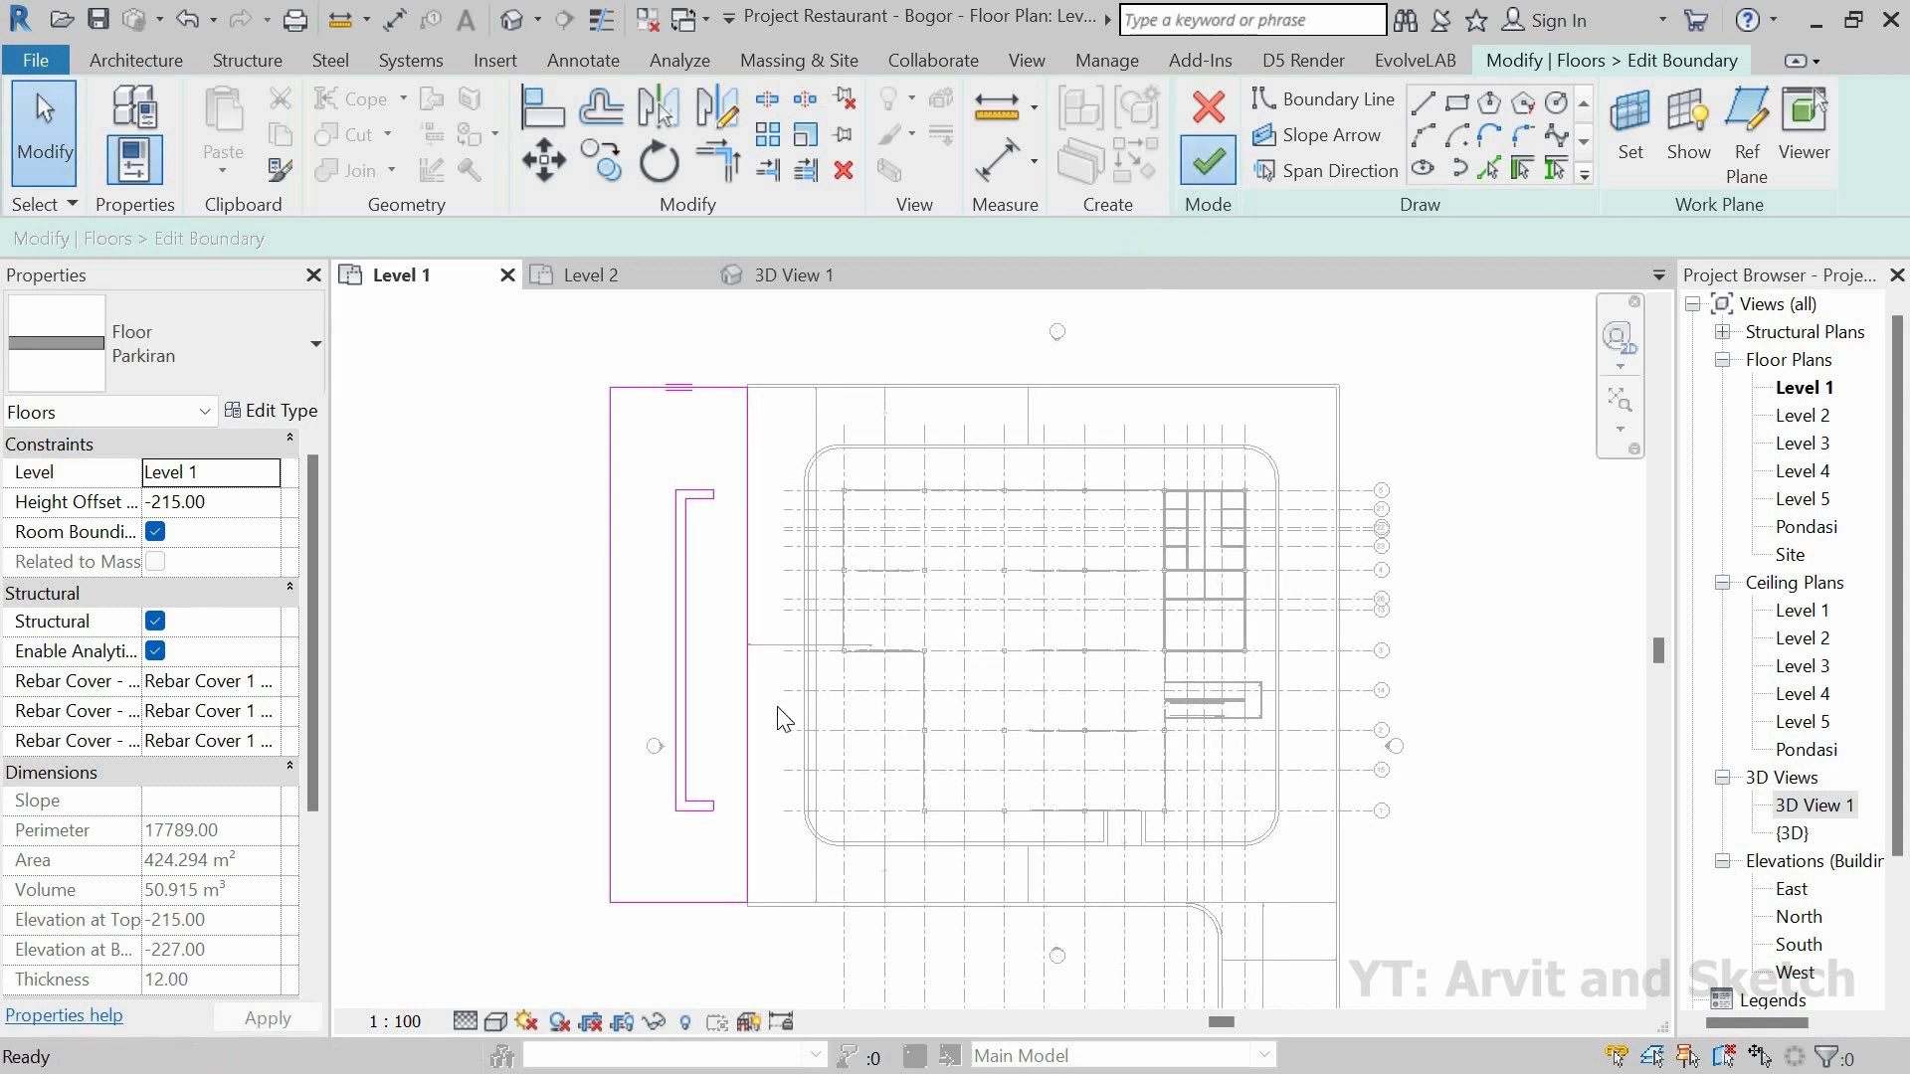
pyautogui.scroll(1, 696, 768)
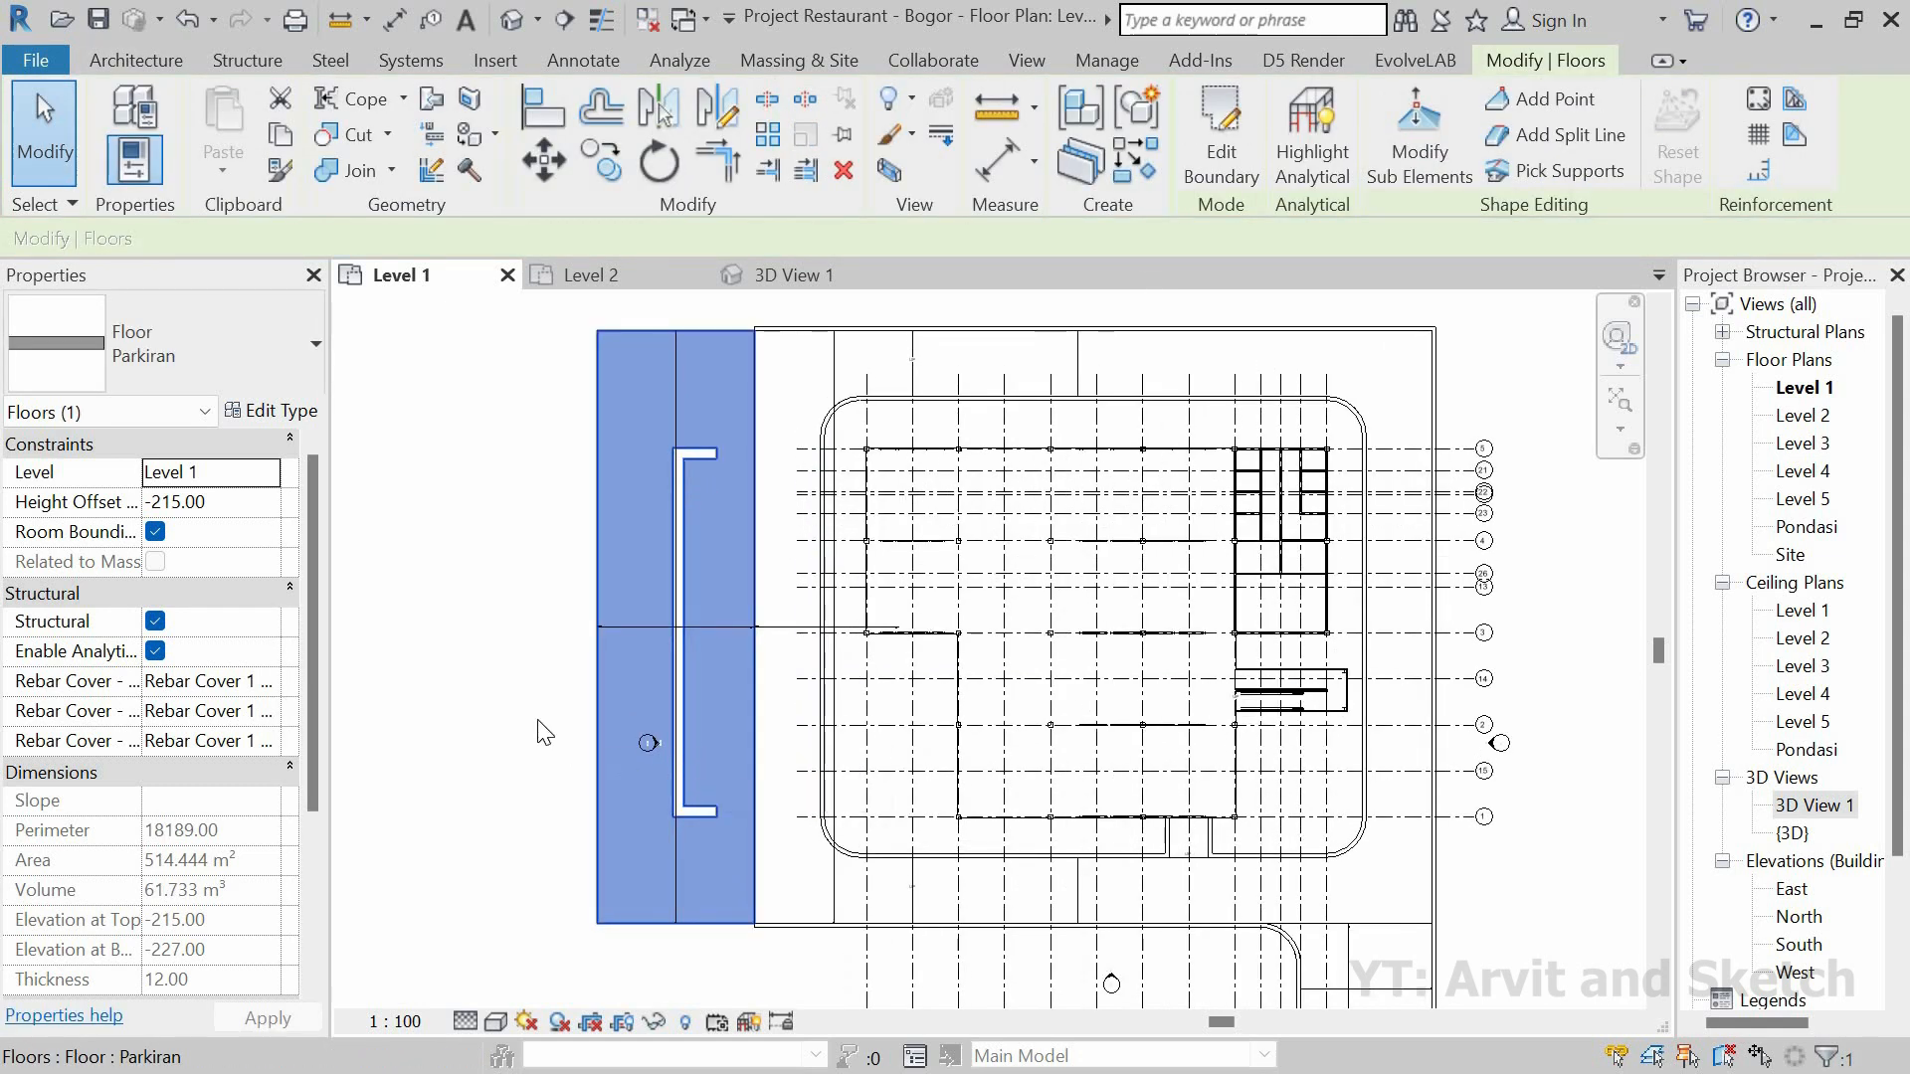
pyautogui.scroll(-1, 545, 721)
pyautogui.press('Escape')
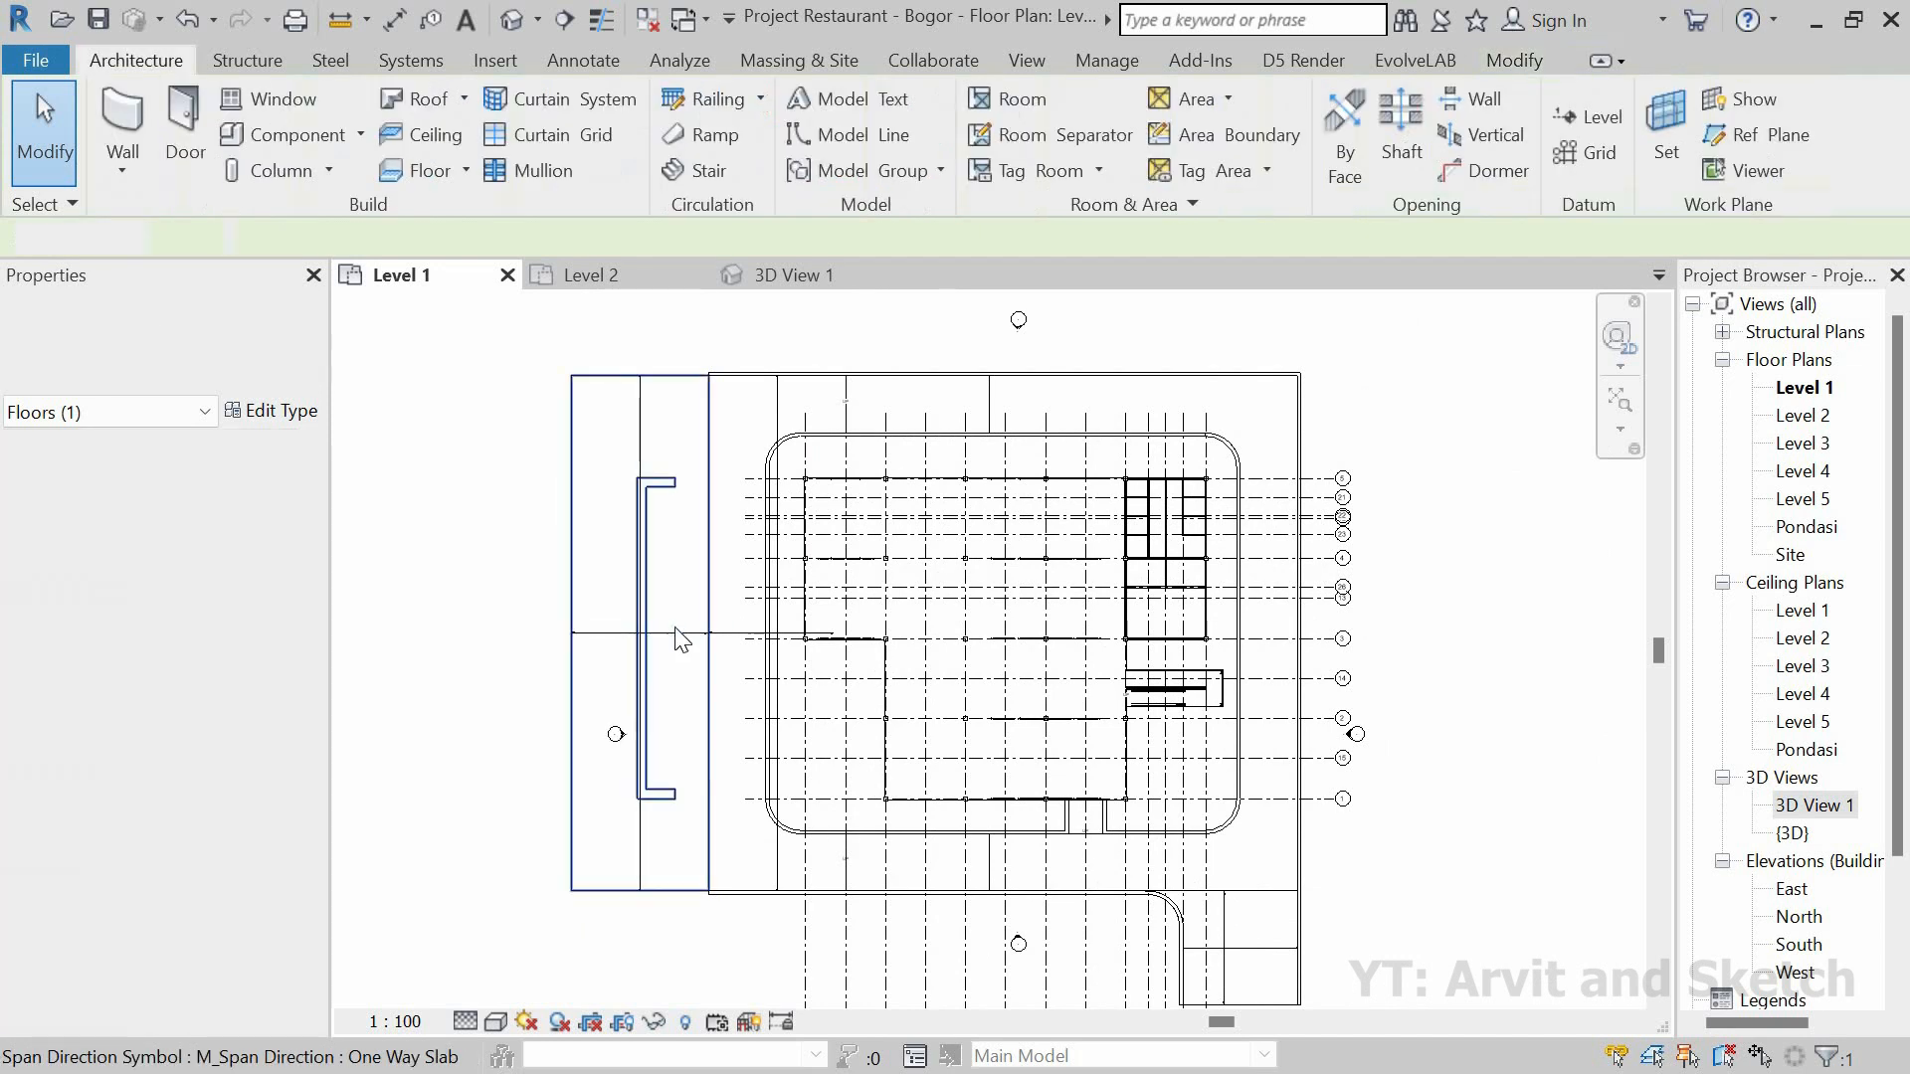
# Step: Reopen the Parkiran floor's boundary for editing at the lower end of the C-shaped opening
pyautogui.scroll(1, 632, 821)
pyautogui.scroll(4, 664, 804)
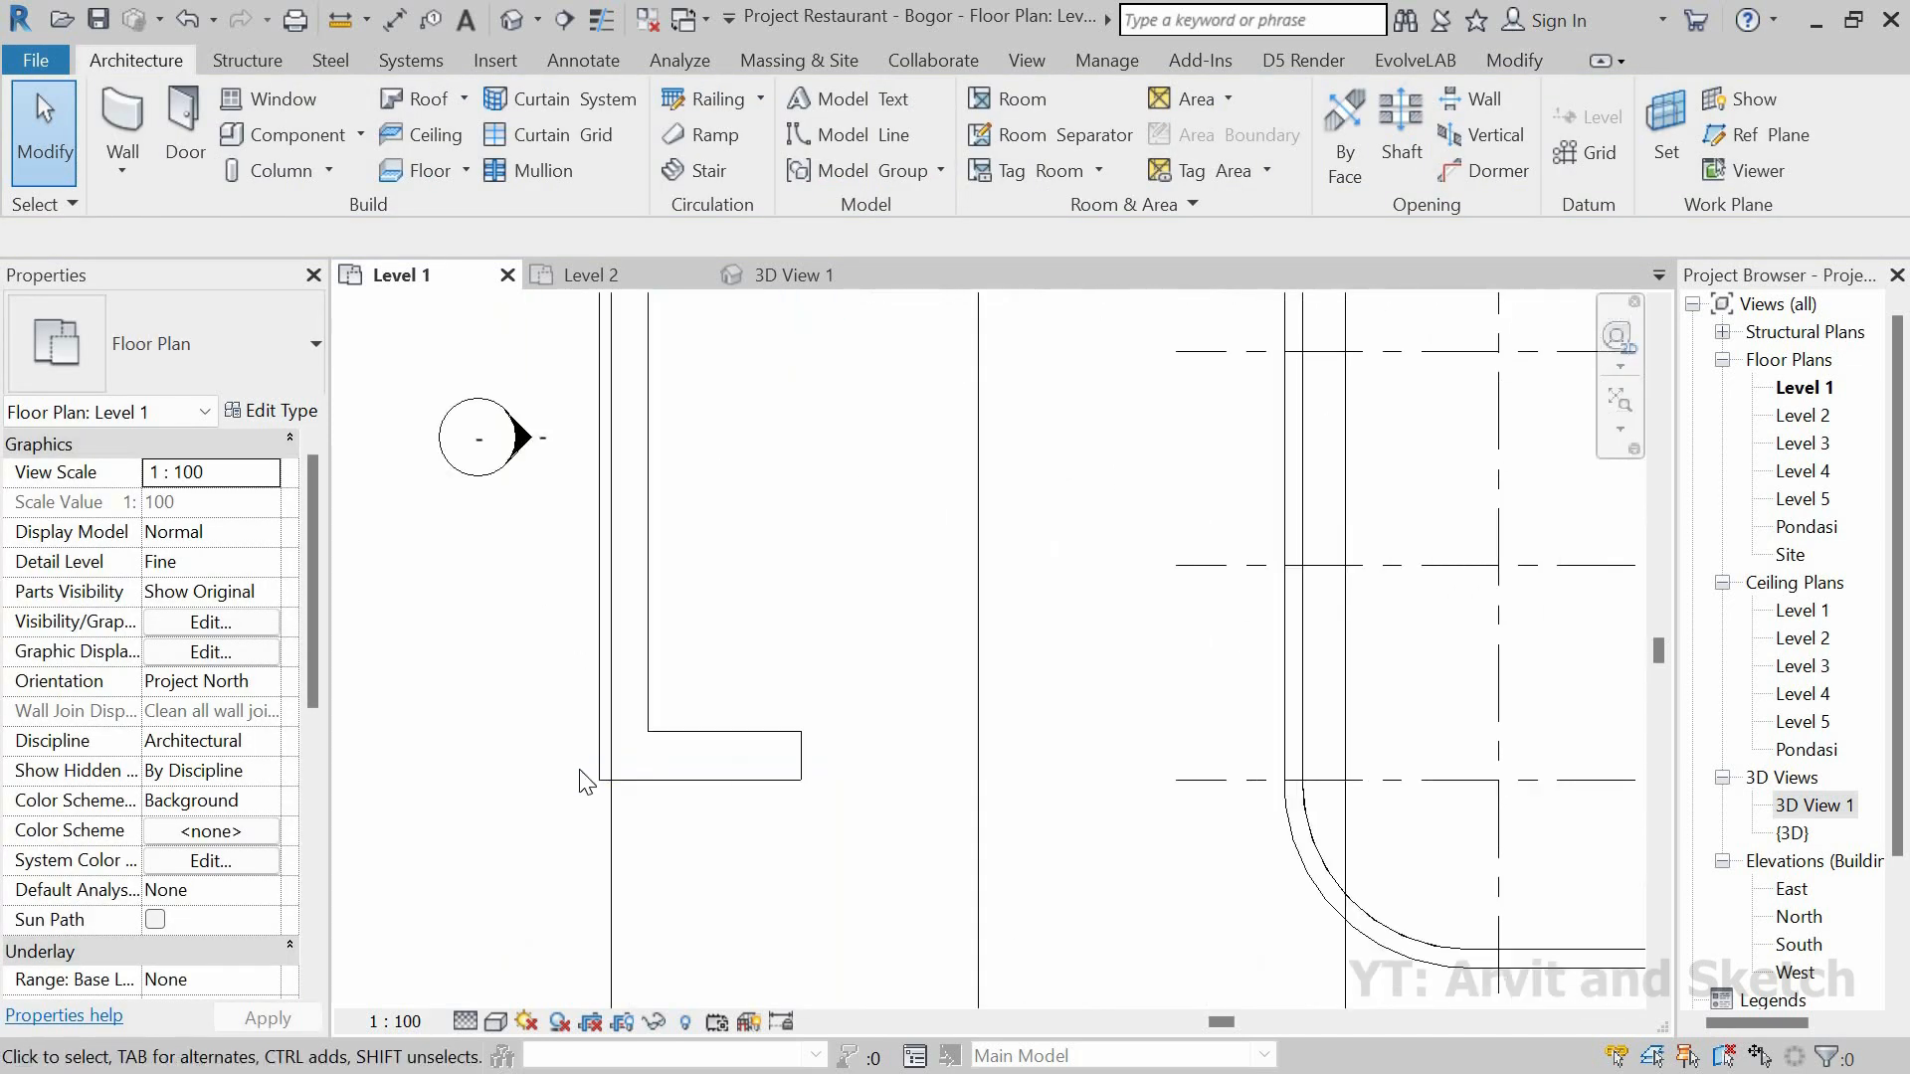
pyautogui.scroll(-2, 706, 777)
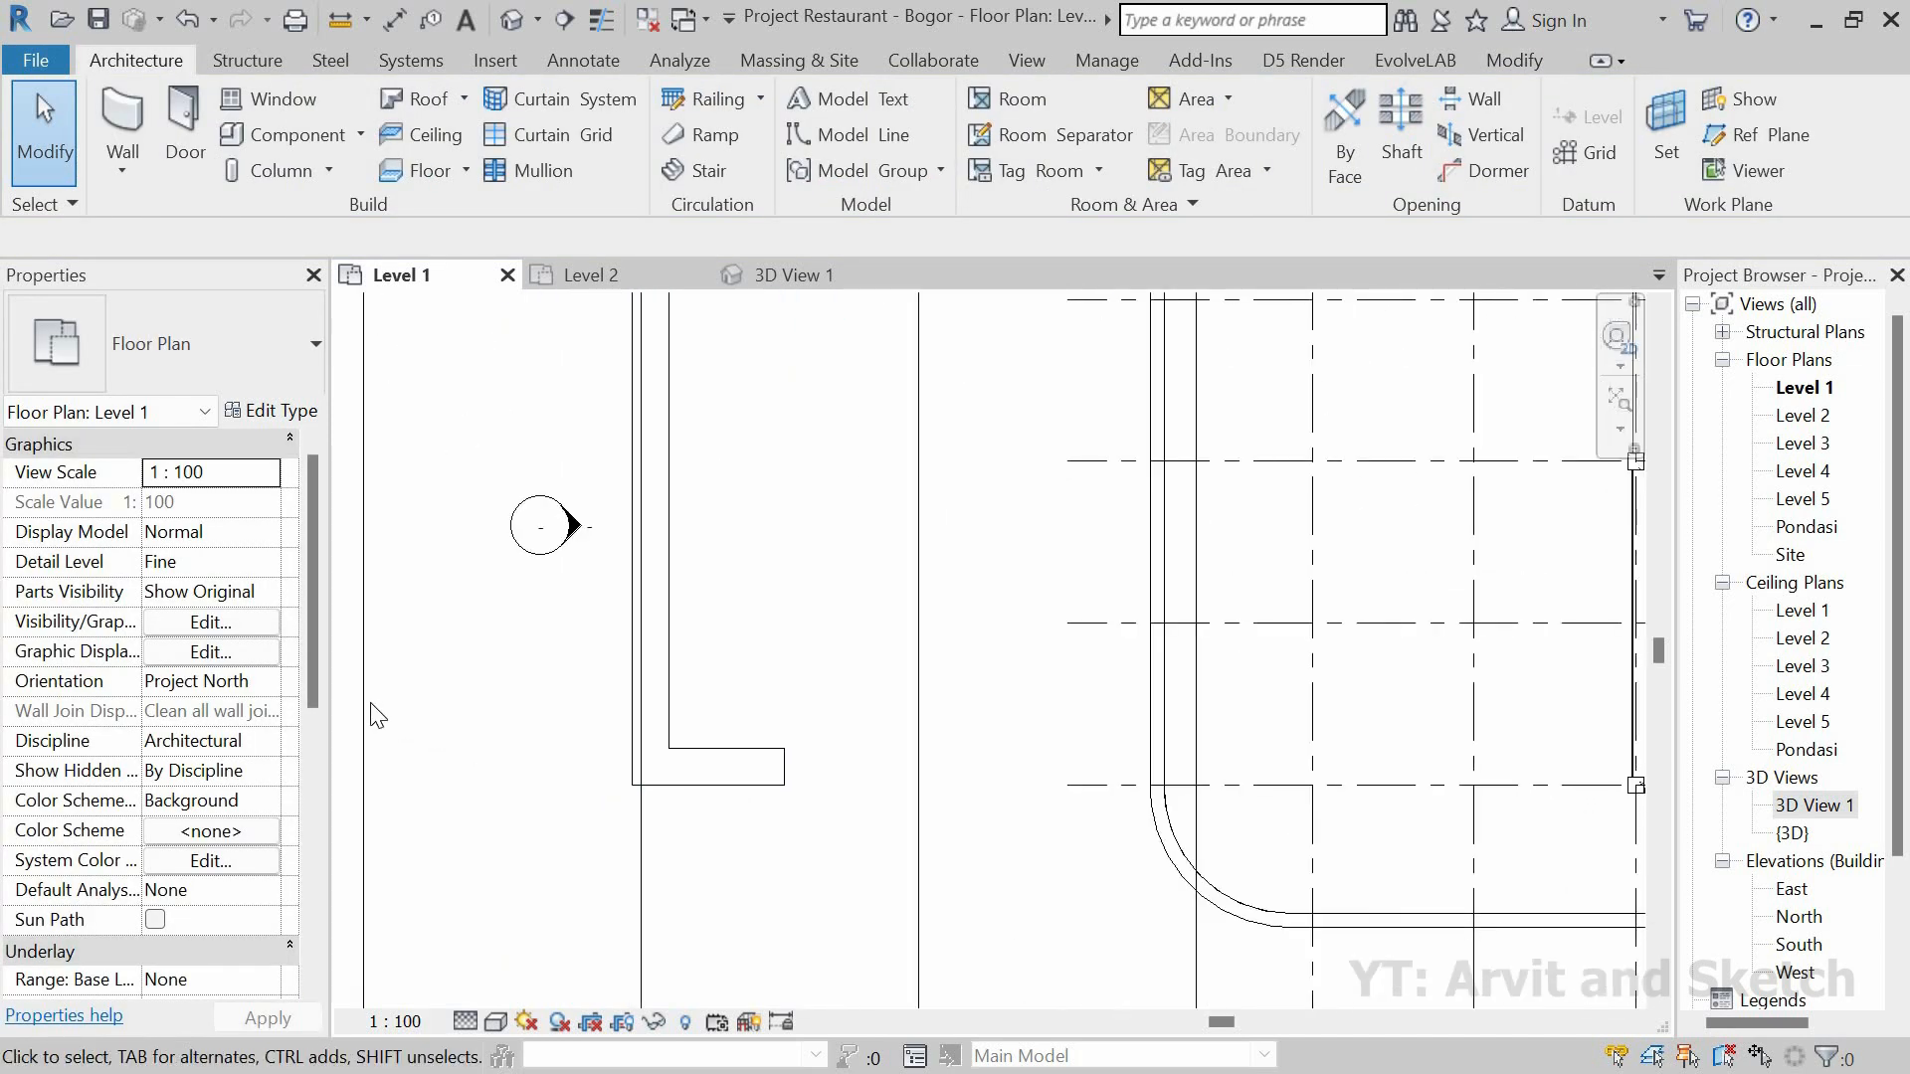
pyautogui.click(824, 698)
pyautogui.scroll(-1, 808, 702)
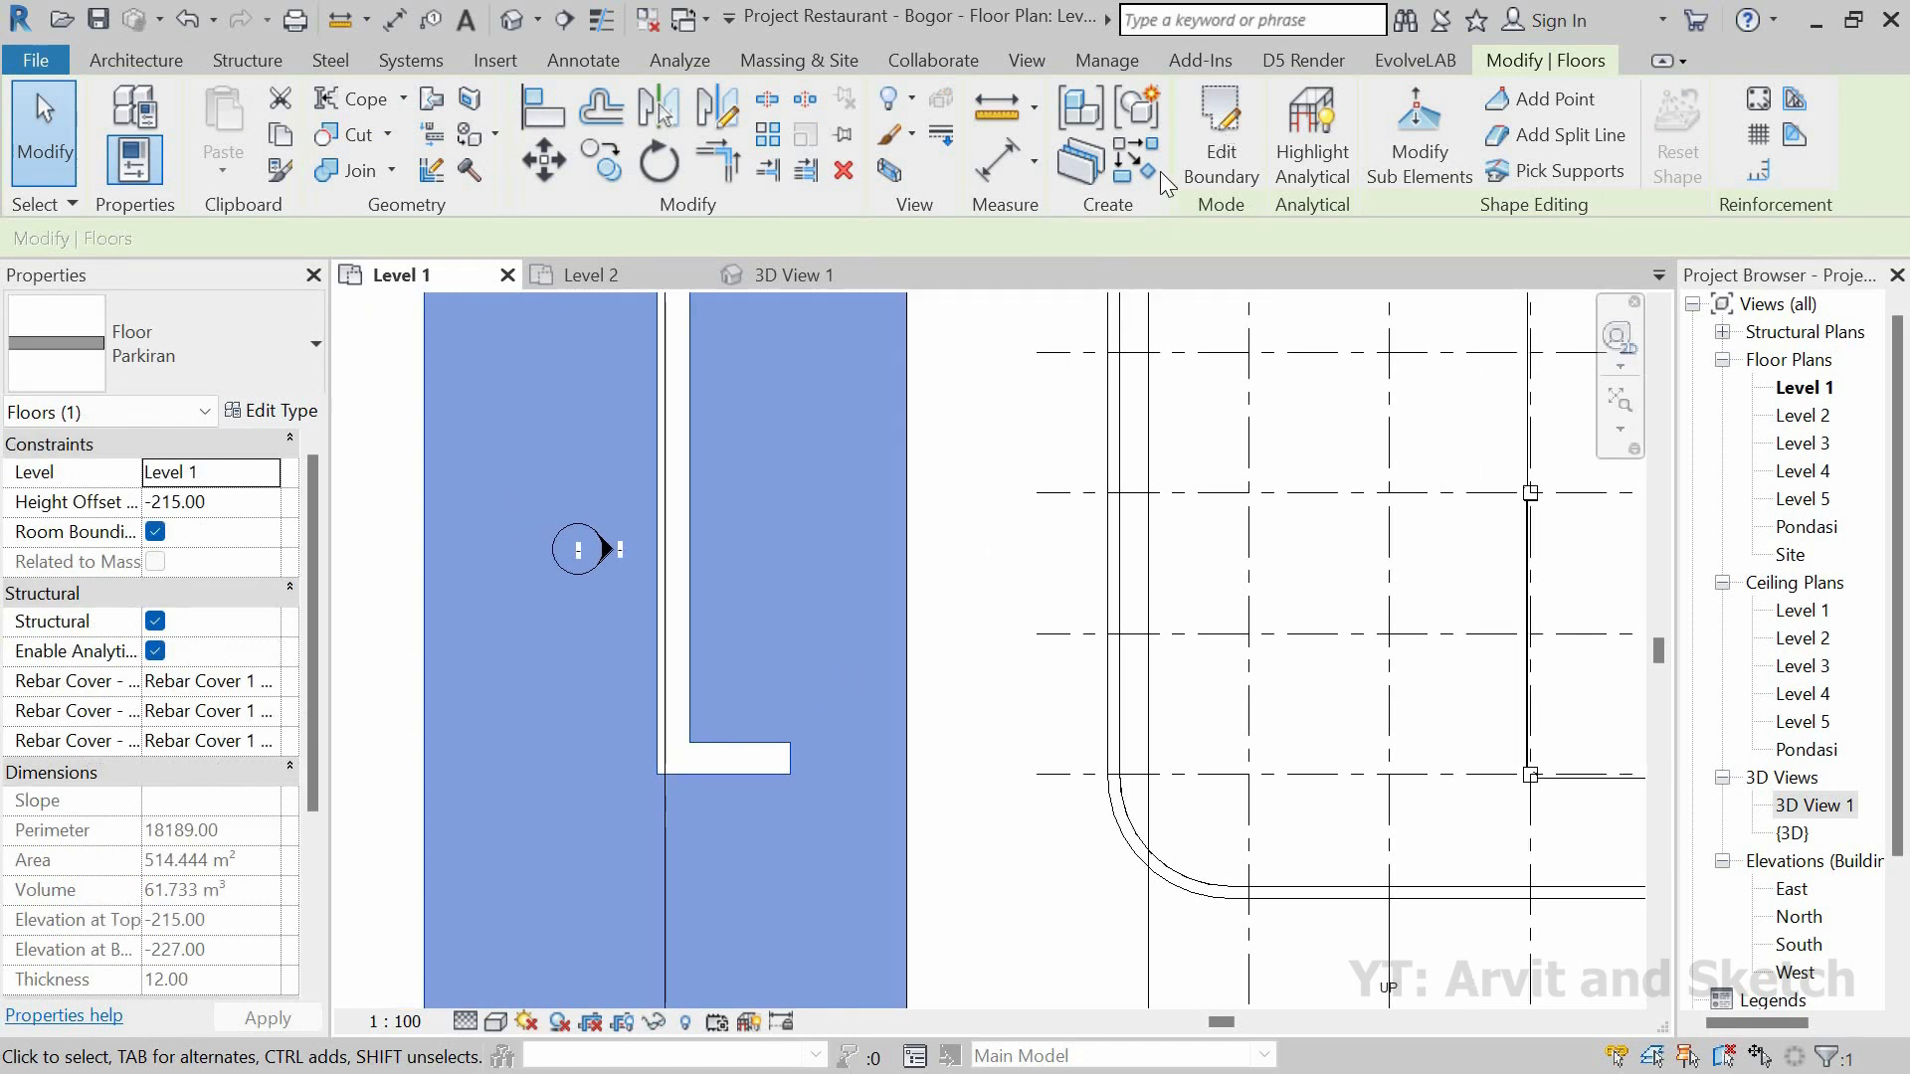
pyautogui.click(1222, 144)
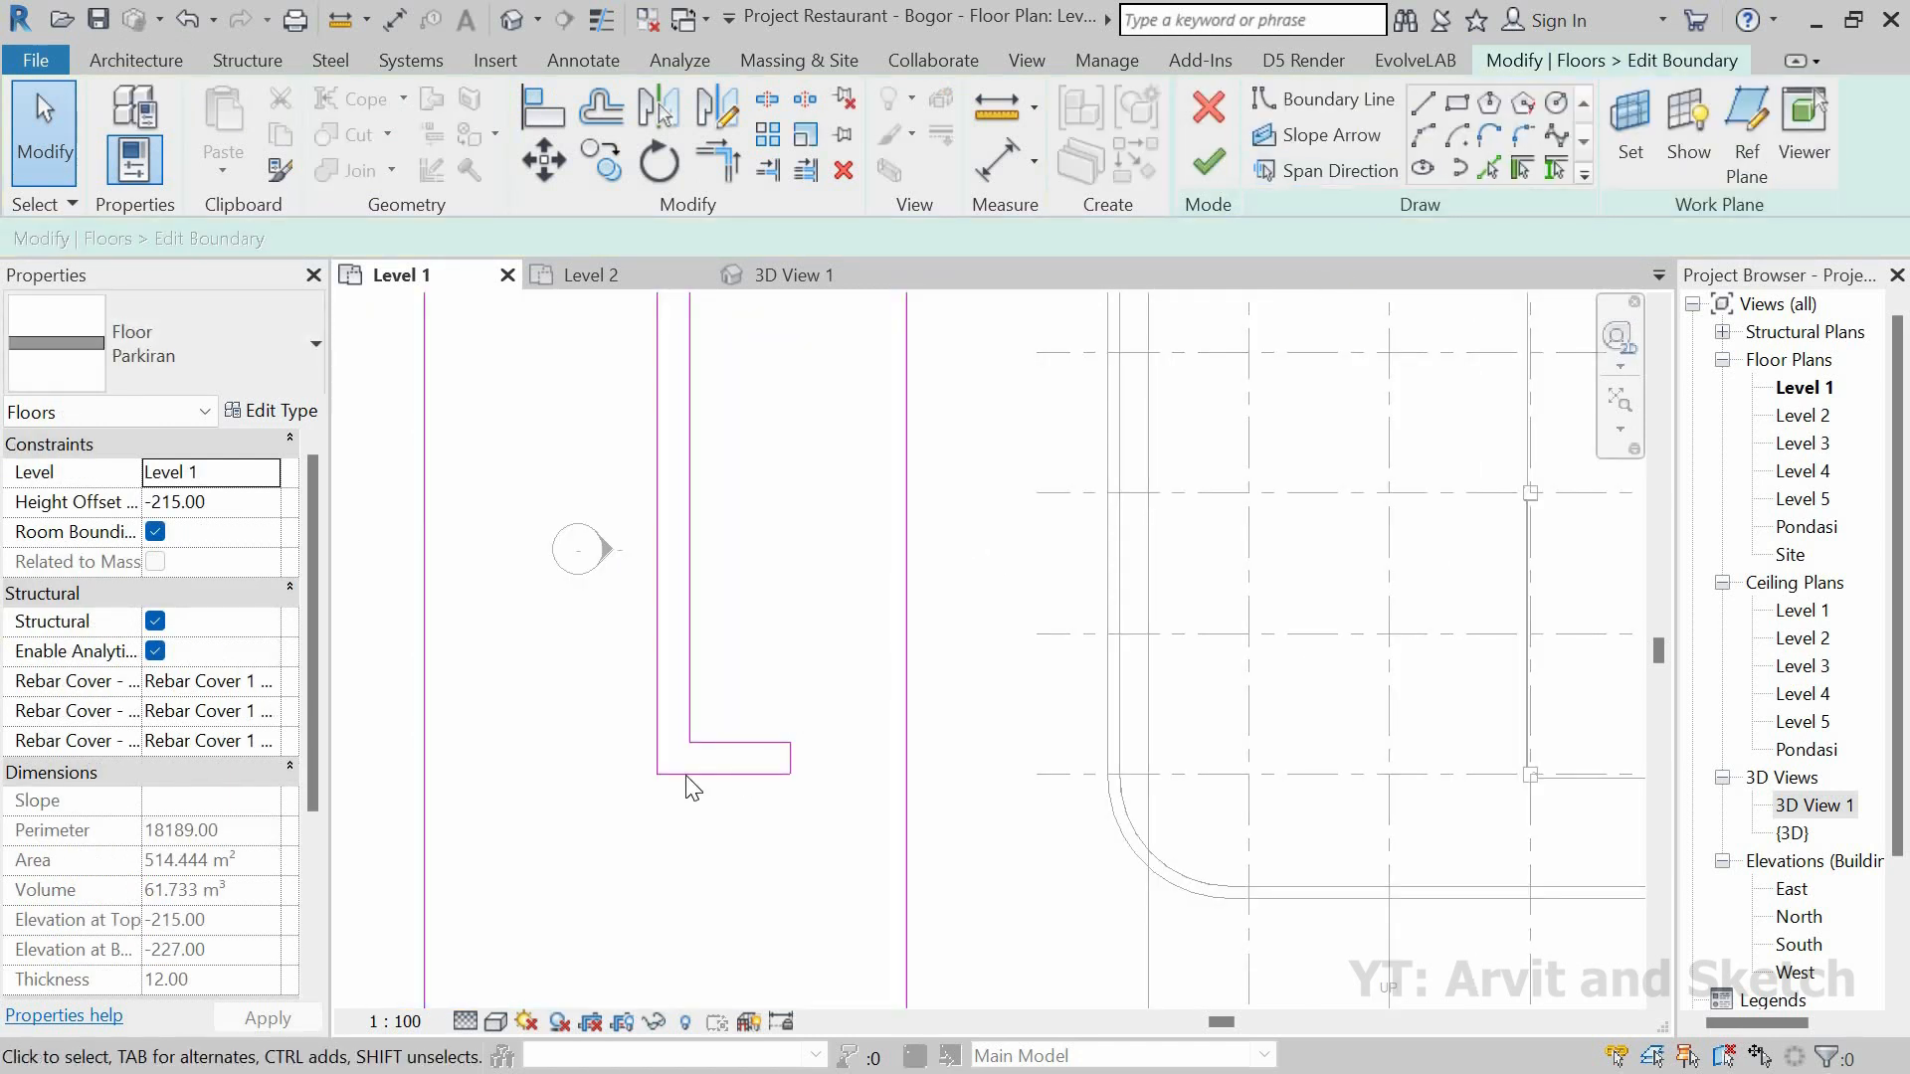
# Step: Draw a start-end-radius boundary arc of about 112 radius across the opening's inner lower corner, starting 80 from the corner along the horizontal line
pyautogui.scroll(3, 694, 788)
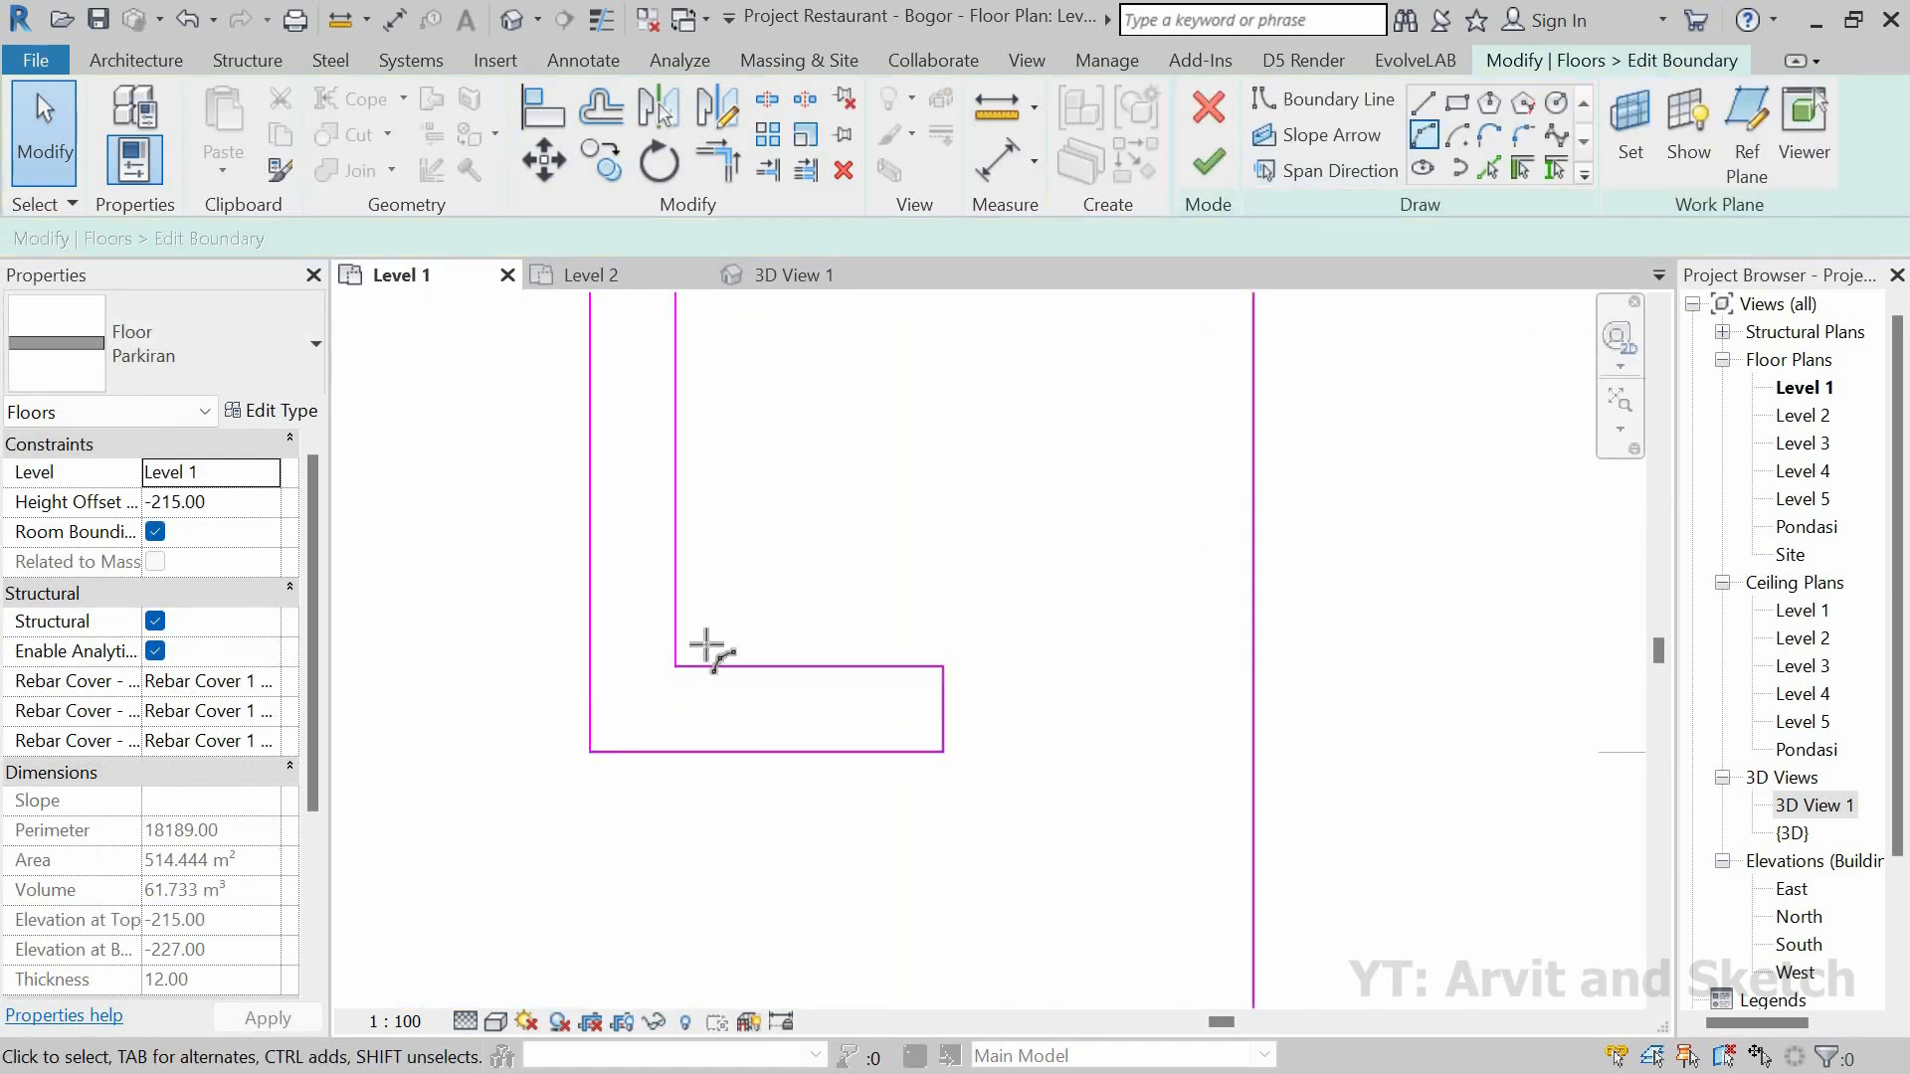
pyautogui.scroll(2, 818, 667)
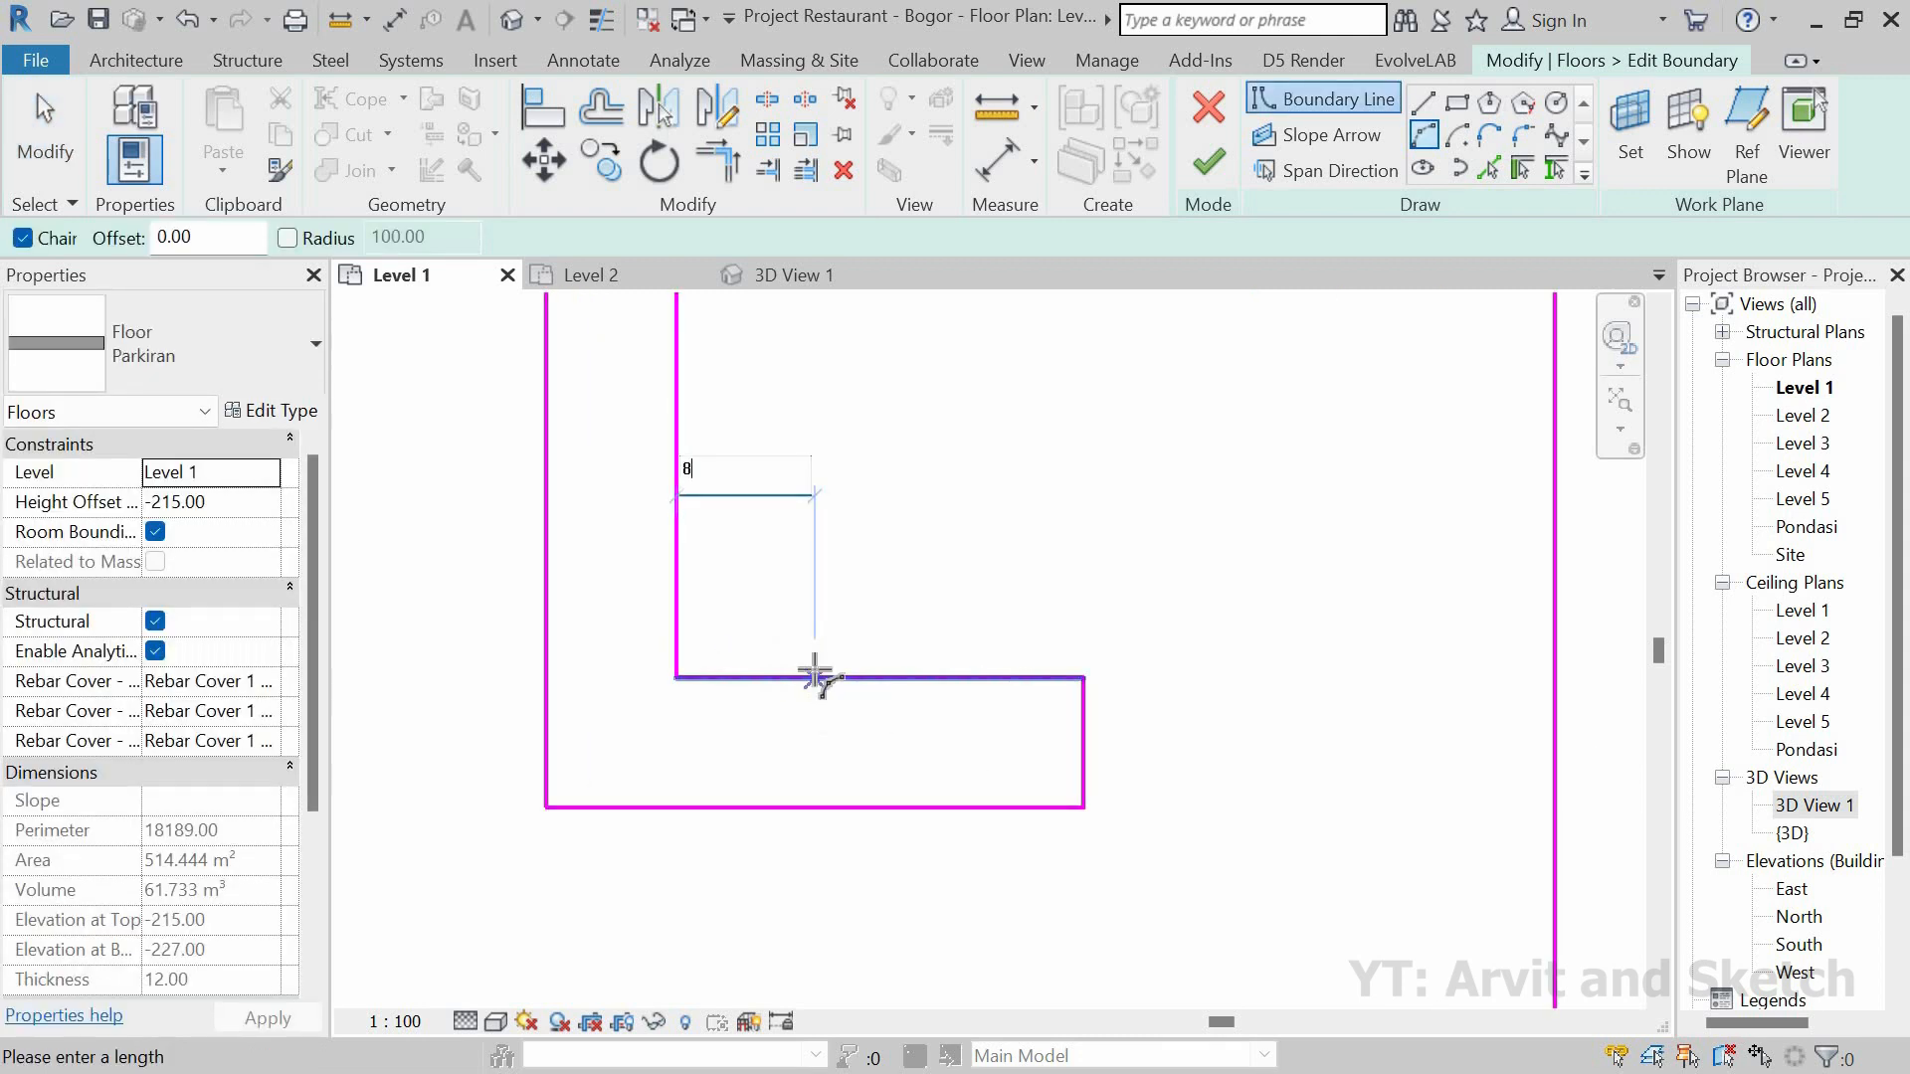
pyautogui.click(814, 677)
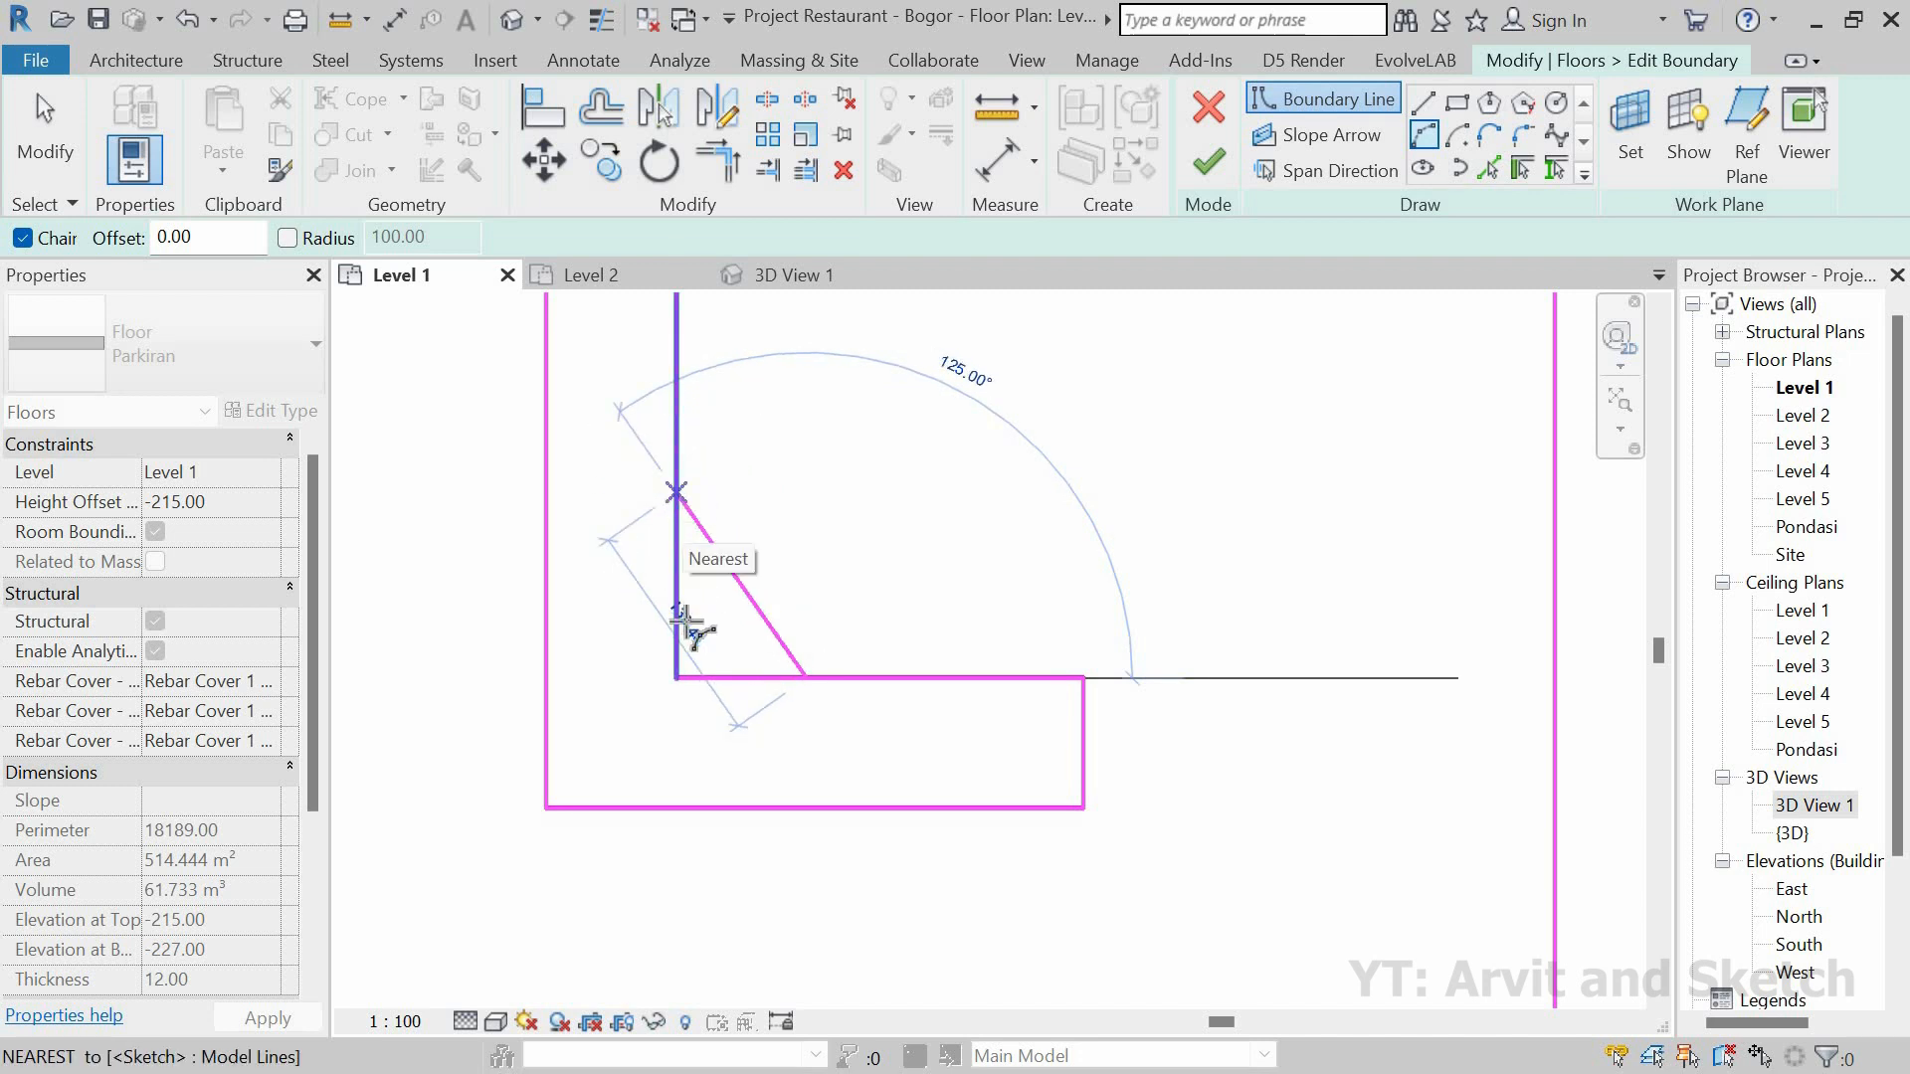
pyautogui.click(678, 509)
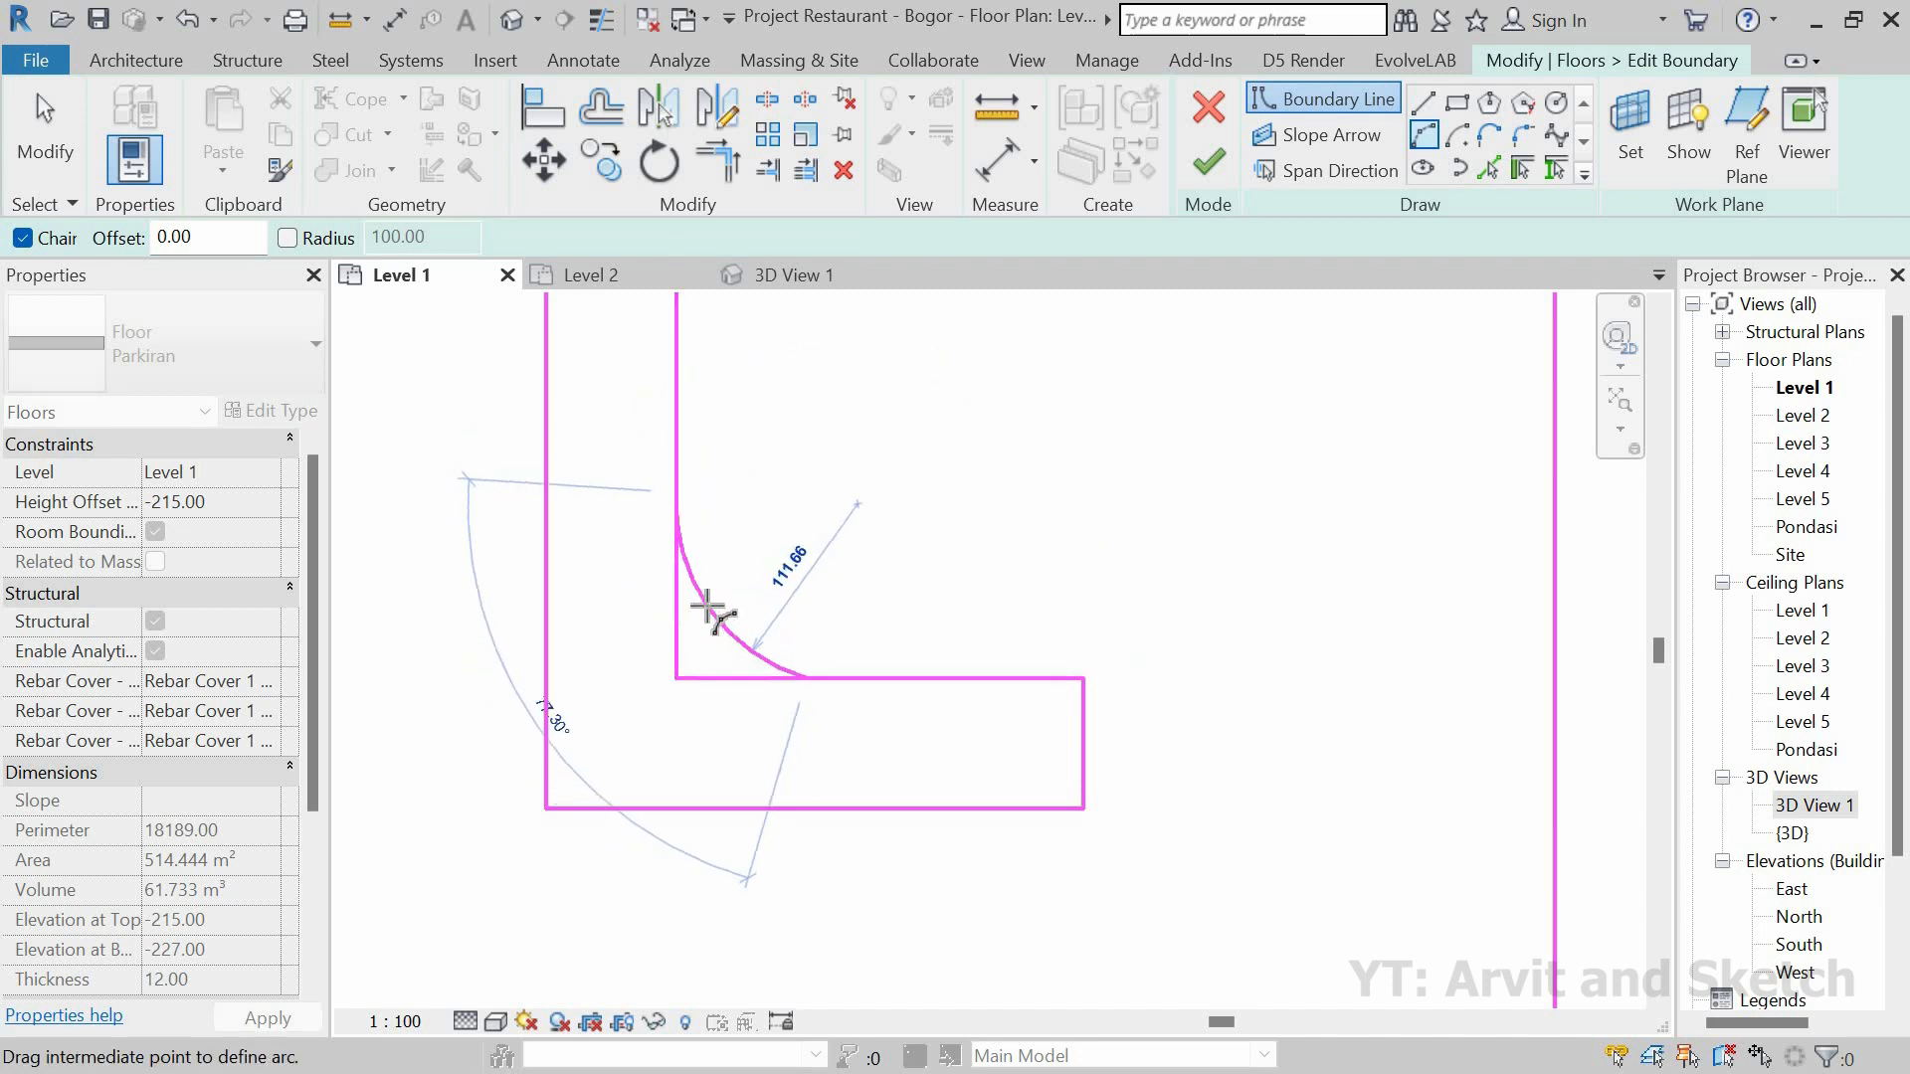
pyautogui.click(731, 691)
pyautogui.scroll(3, 729, 673)
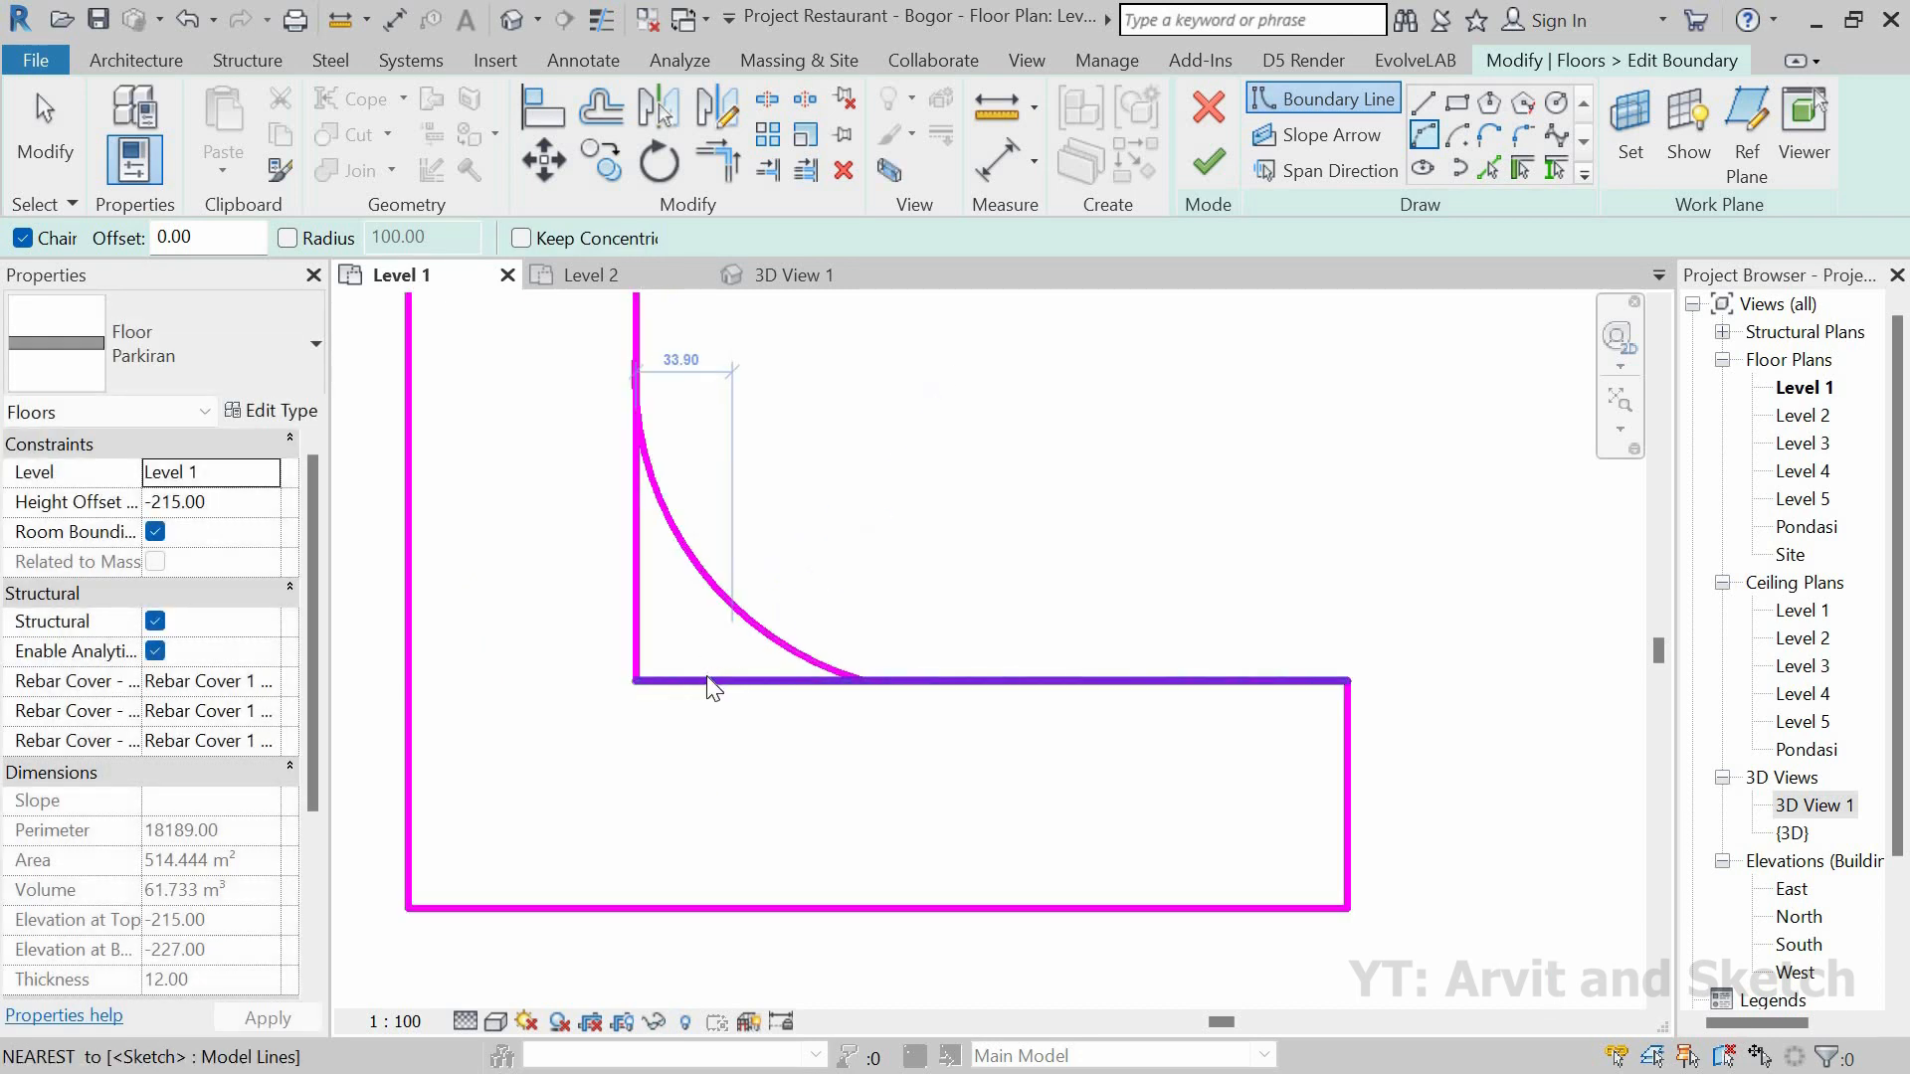
pyautogui.press('Escape')
pyautogui.press('Escape')
# Step: Shorten the inner horizontal and vertical boundary lines at the lower corner so that they end at the arc's endpoints
pyautogui.moveTo(636, 682); pyautogui.dragTo(864, 681)
pyautogui.click(637, 662)
pyautogui.moveTo(636, 681); pyautogui.dragTo(637, 403)
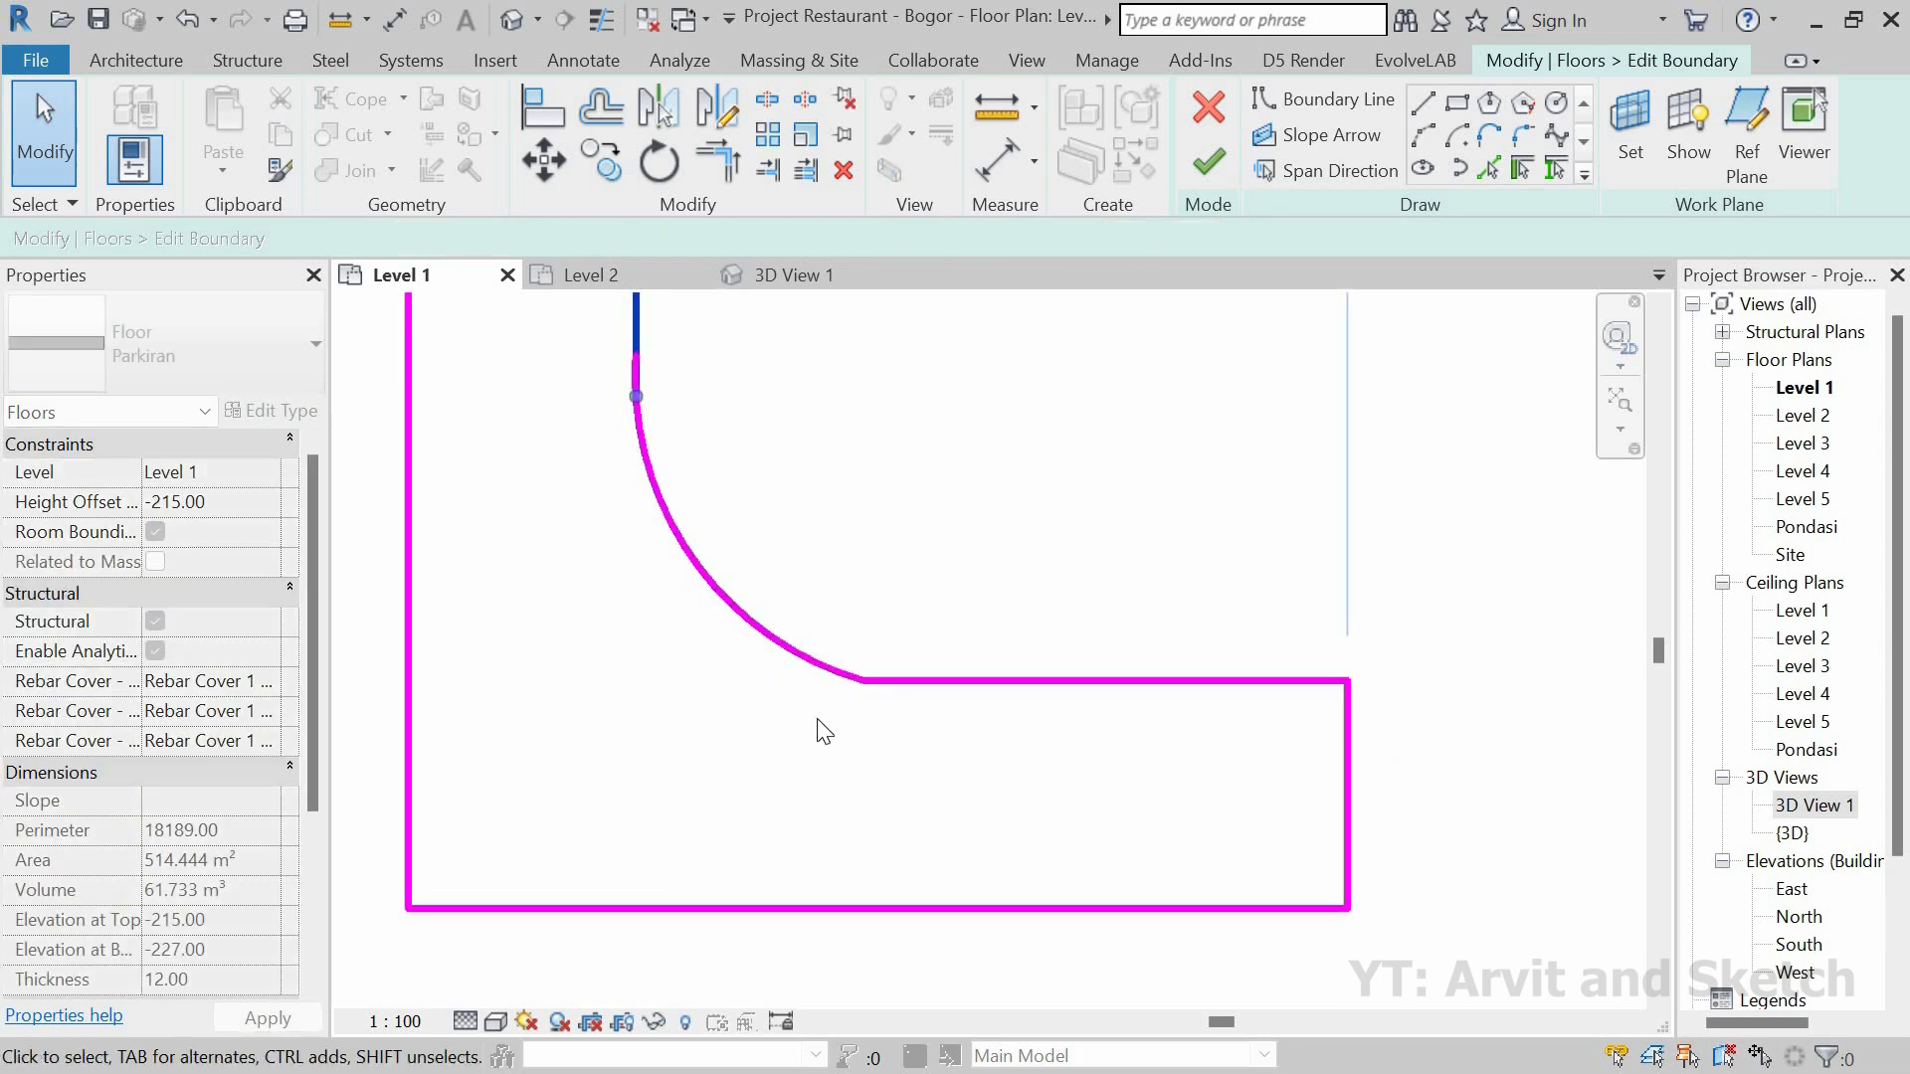
pyautogui.scroll(-3, 819, 729)
pyautogui.click(912, 546)
# Step: Mirror a copy of the lower corner arc to the inner upper corner about a horizontal axis through the middle of the long inner line
pyautogui.moveTo(882, 671); pyautogui.dragTo(921, 802, button='middle')
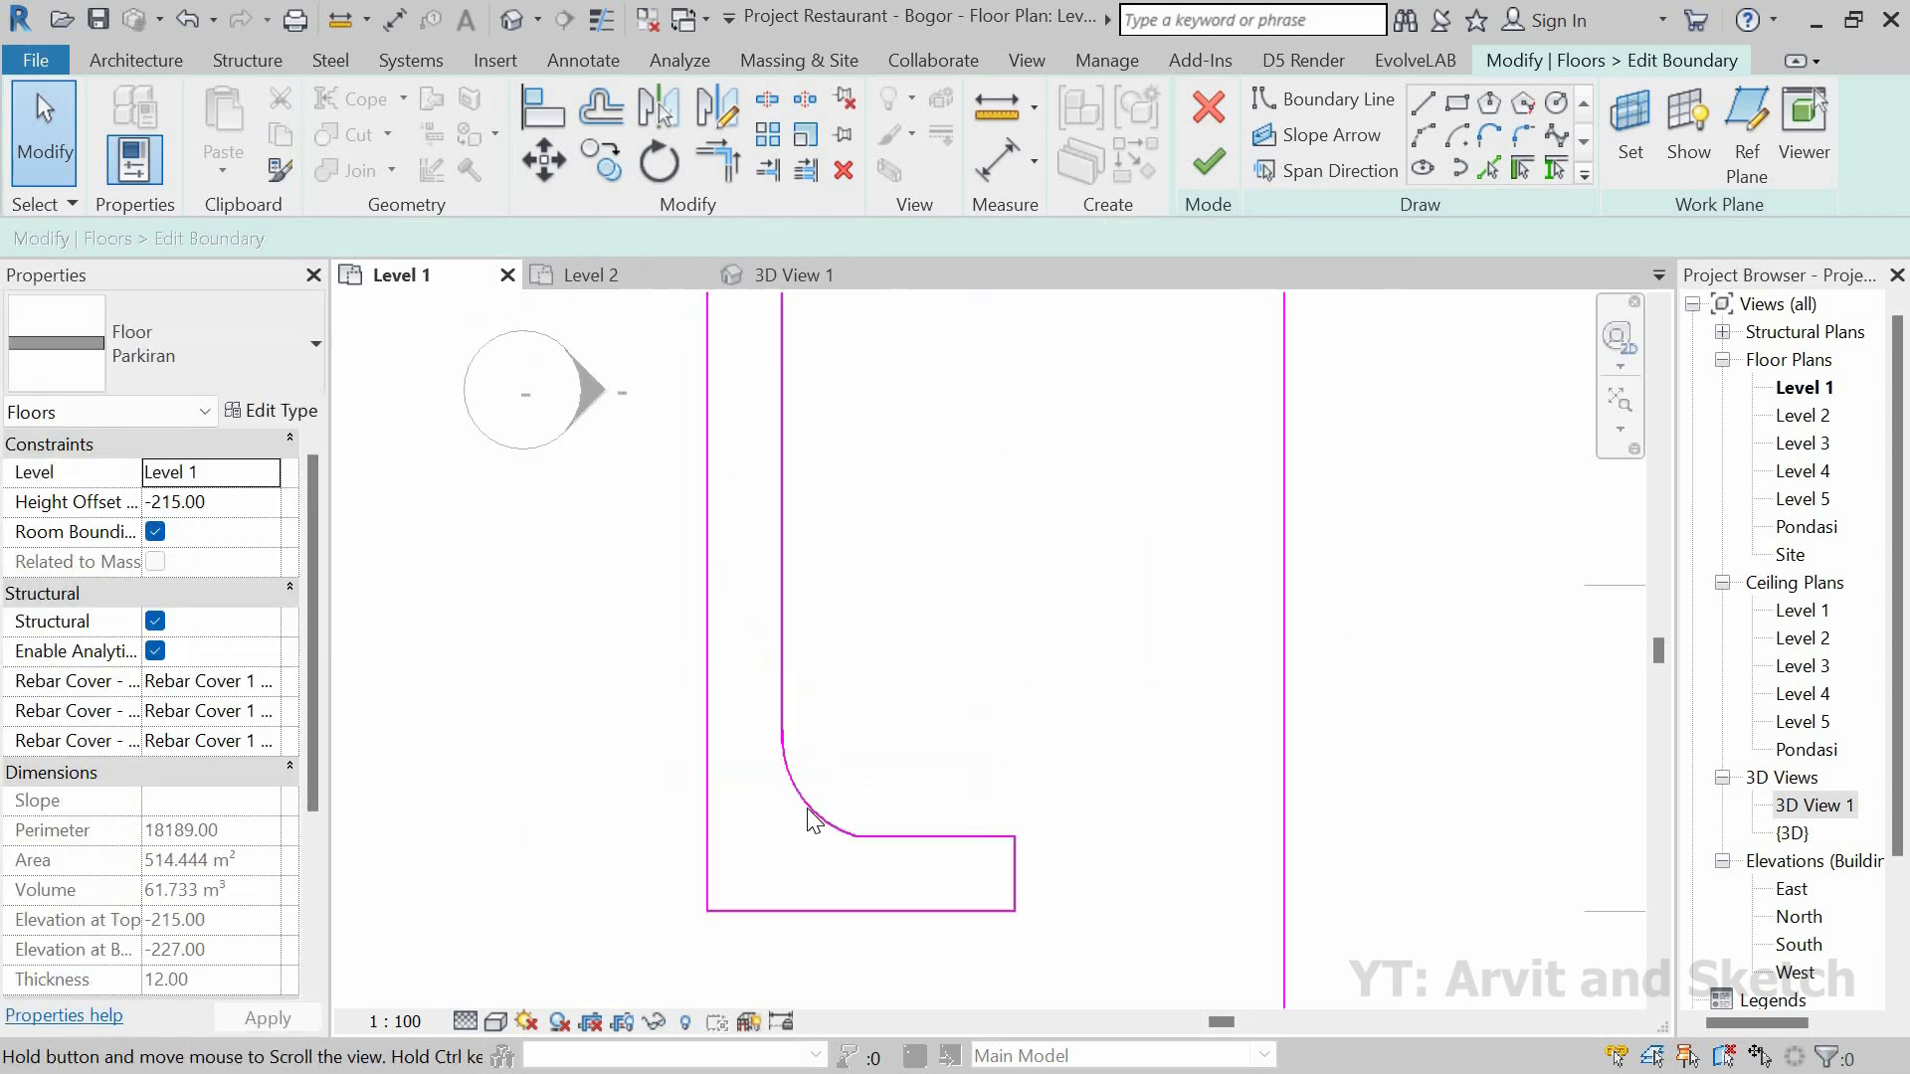
pyautogui.click(844, 824)
pyautogui.scroll(-2, 886, 653)
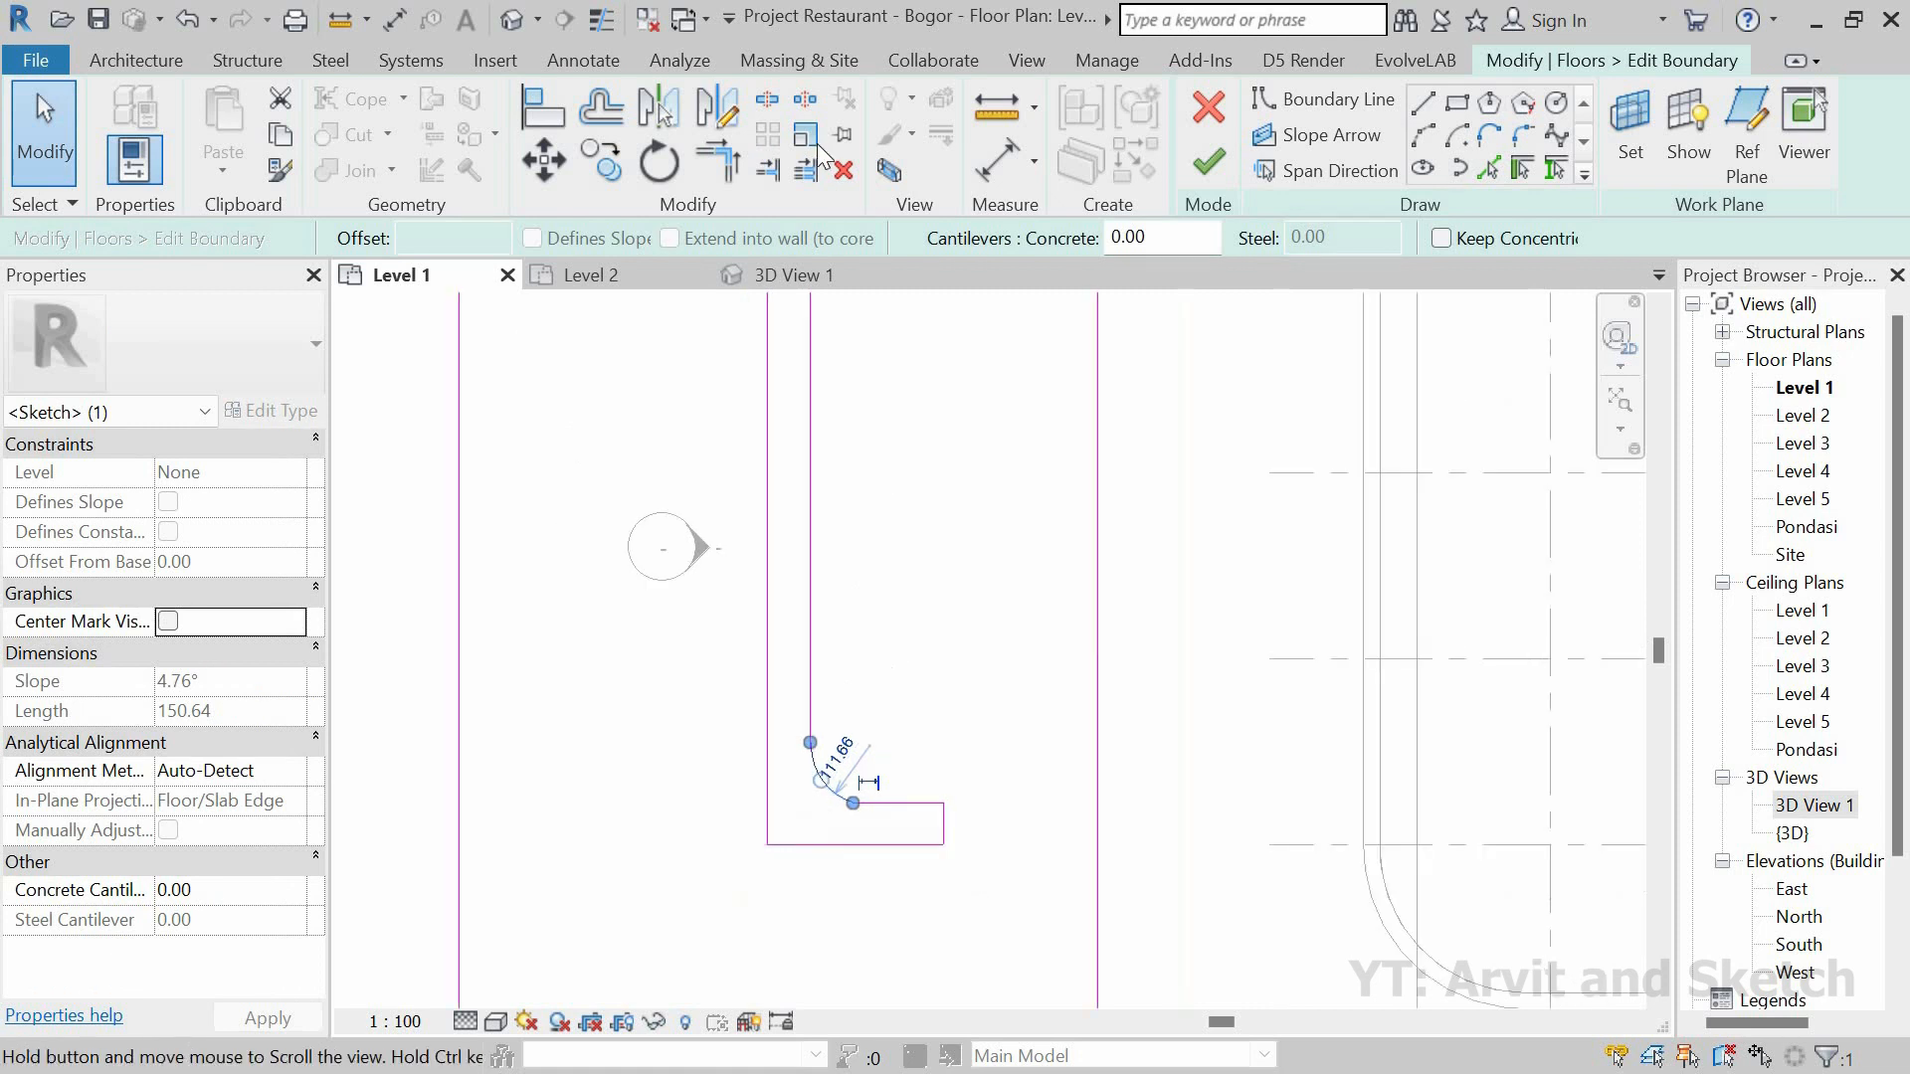
pyautogui.click(717, 117)
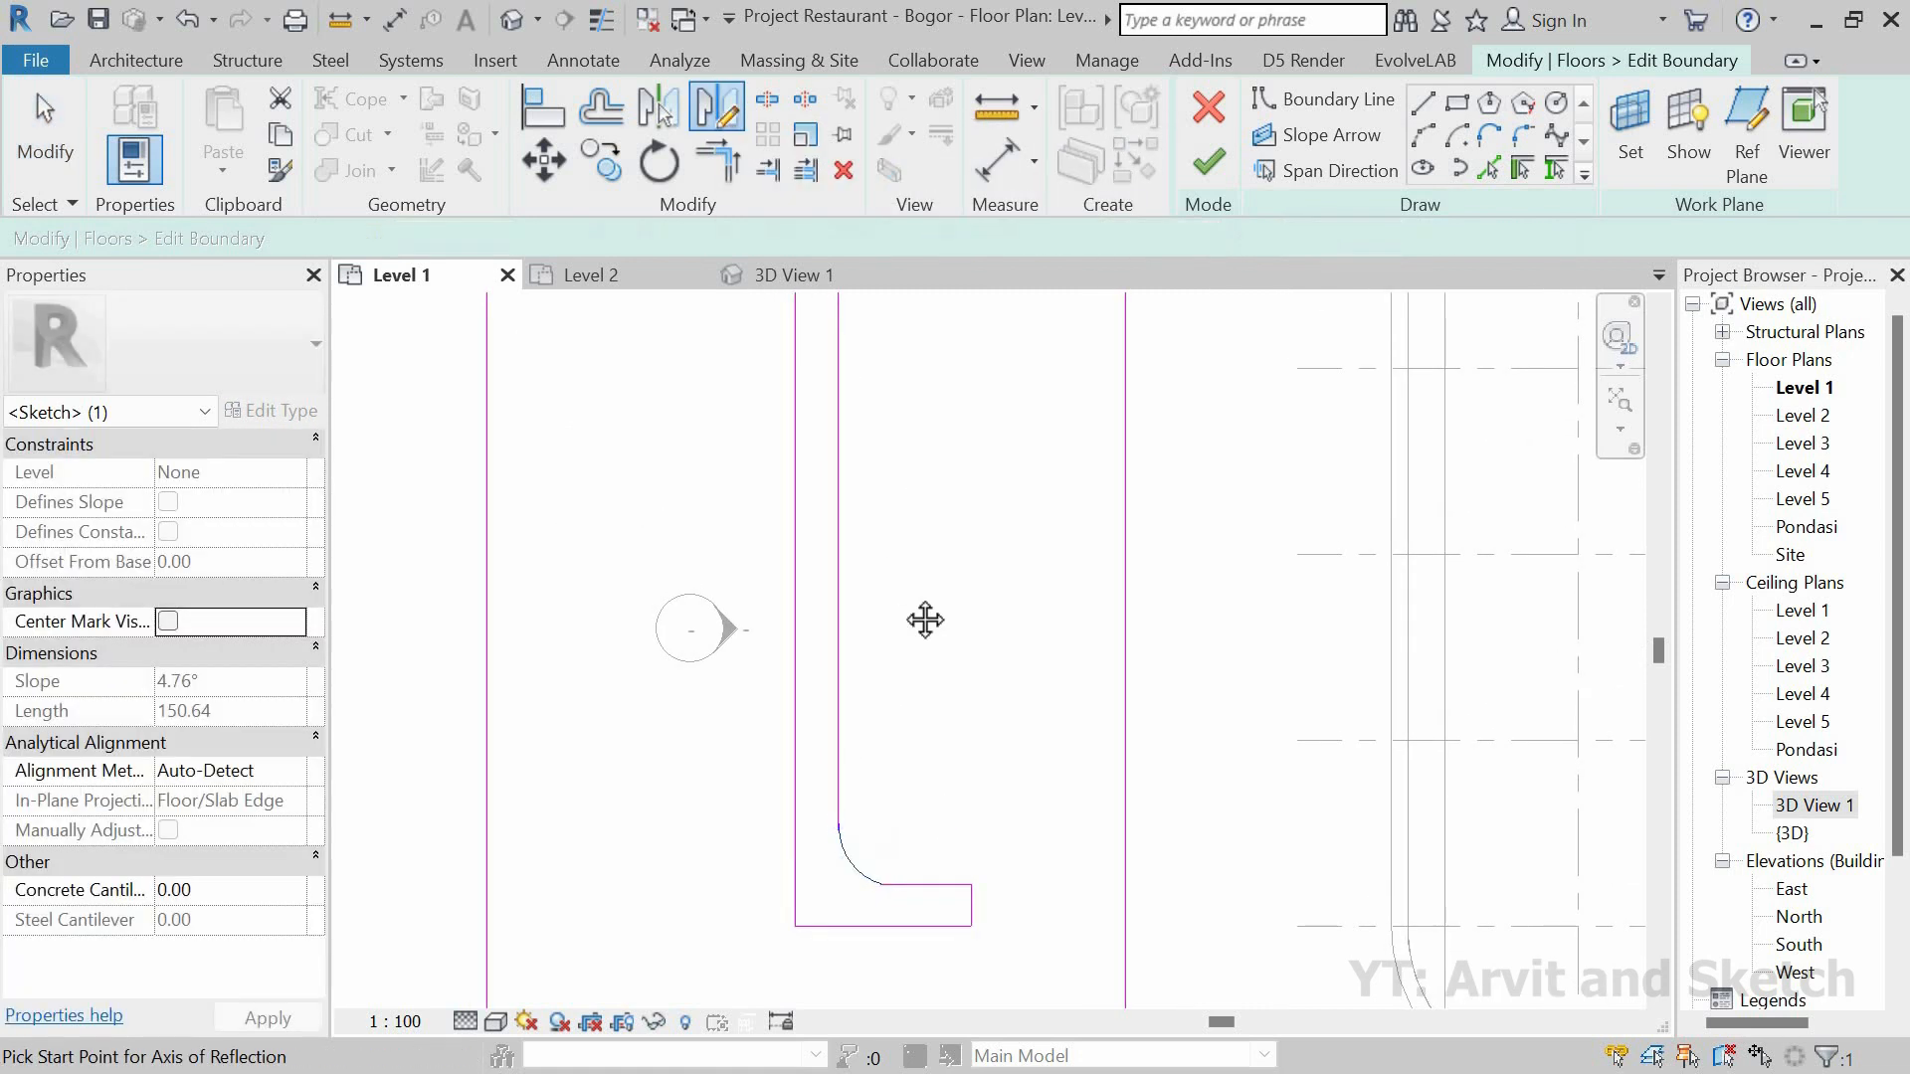
pyautogui.scroll(-3, 926, 623)
pyautogui.scroll(-1, 852, 621)
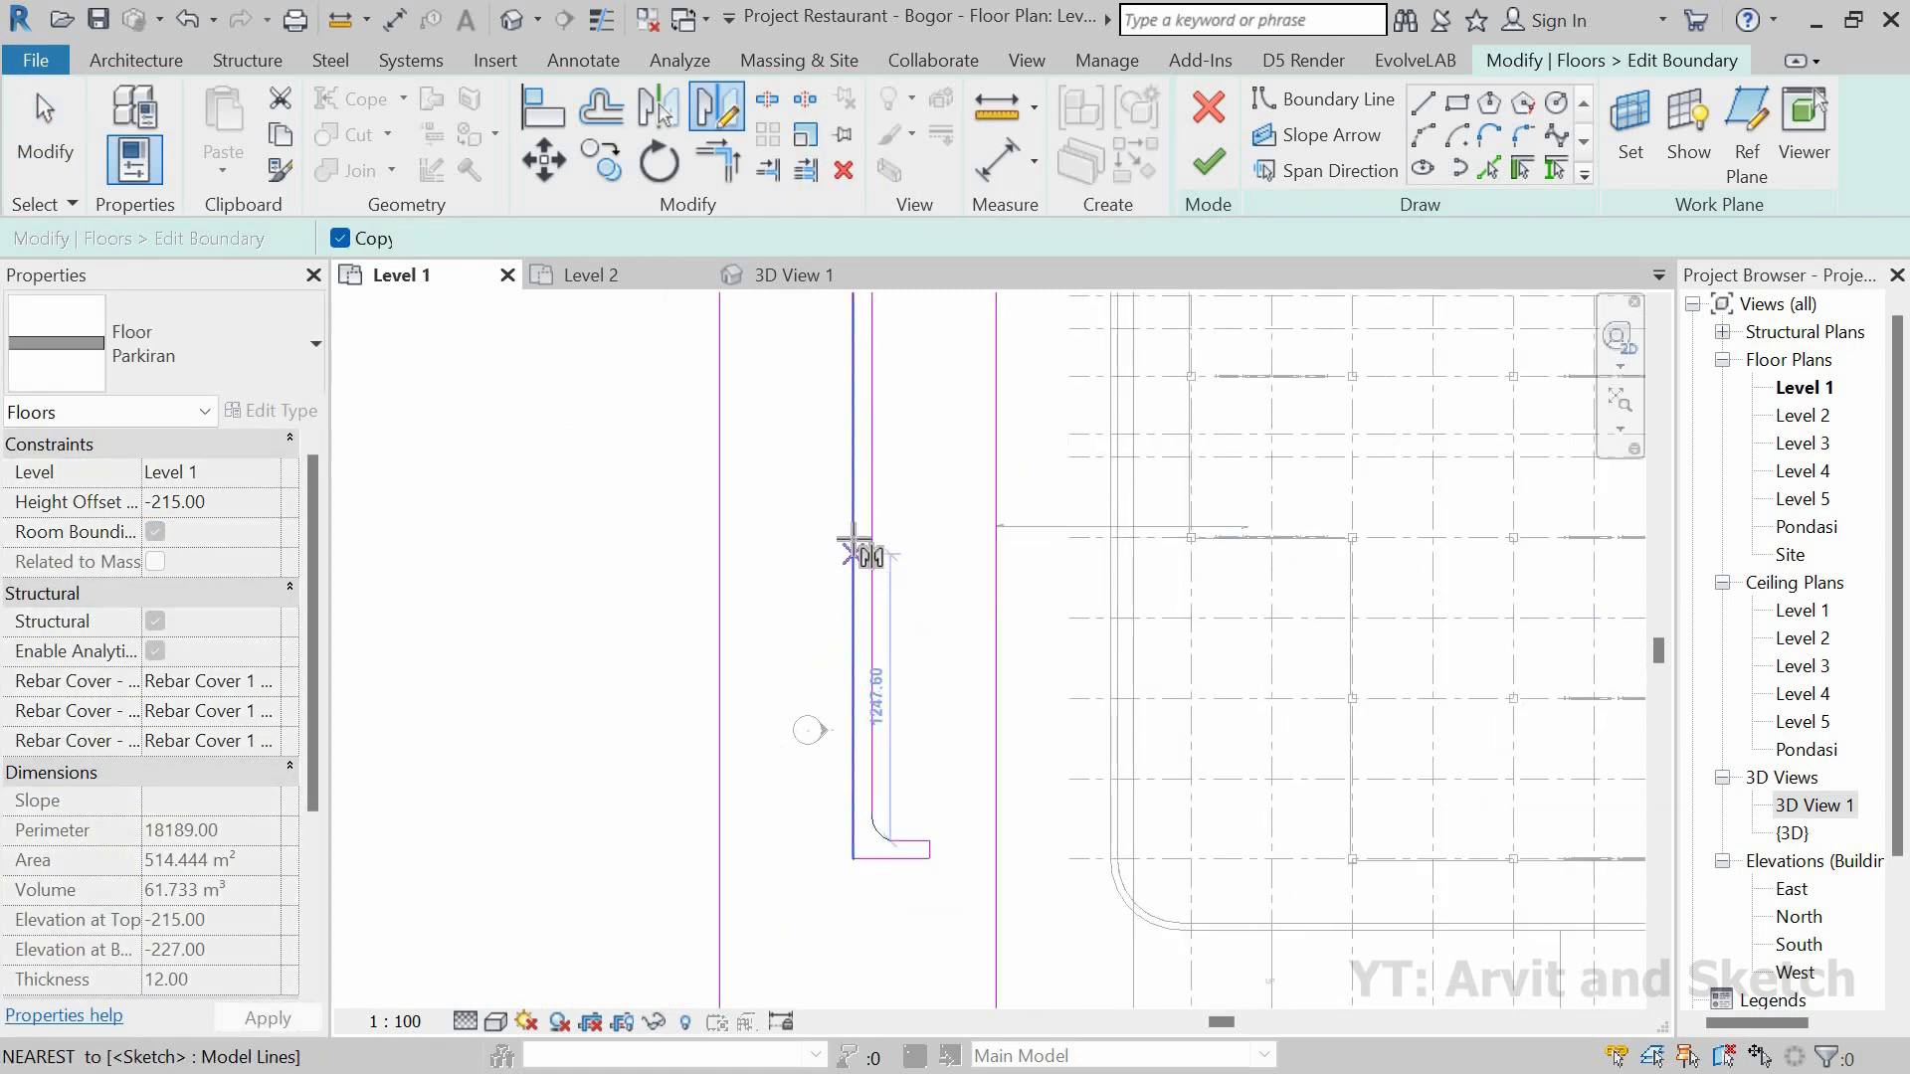
pyautogui.click(872, 538)
pyautogui.click(987, 539)
# Step: Shorten the inner vertical and horizontal boundary lines at the upper corner to meet the mirrored arc's endpoints
pyautogui.moveTo(938, 571); pyautogui.dragTo(934, 611, button='middle')
pyautogui.scroll(-3, 934, 611)
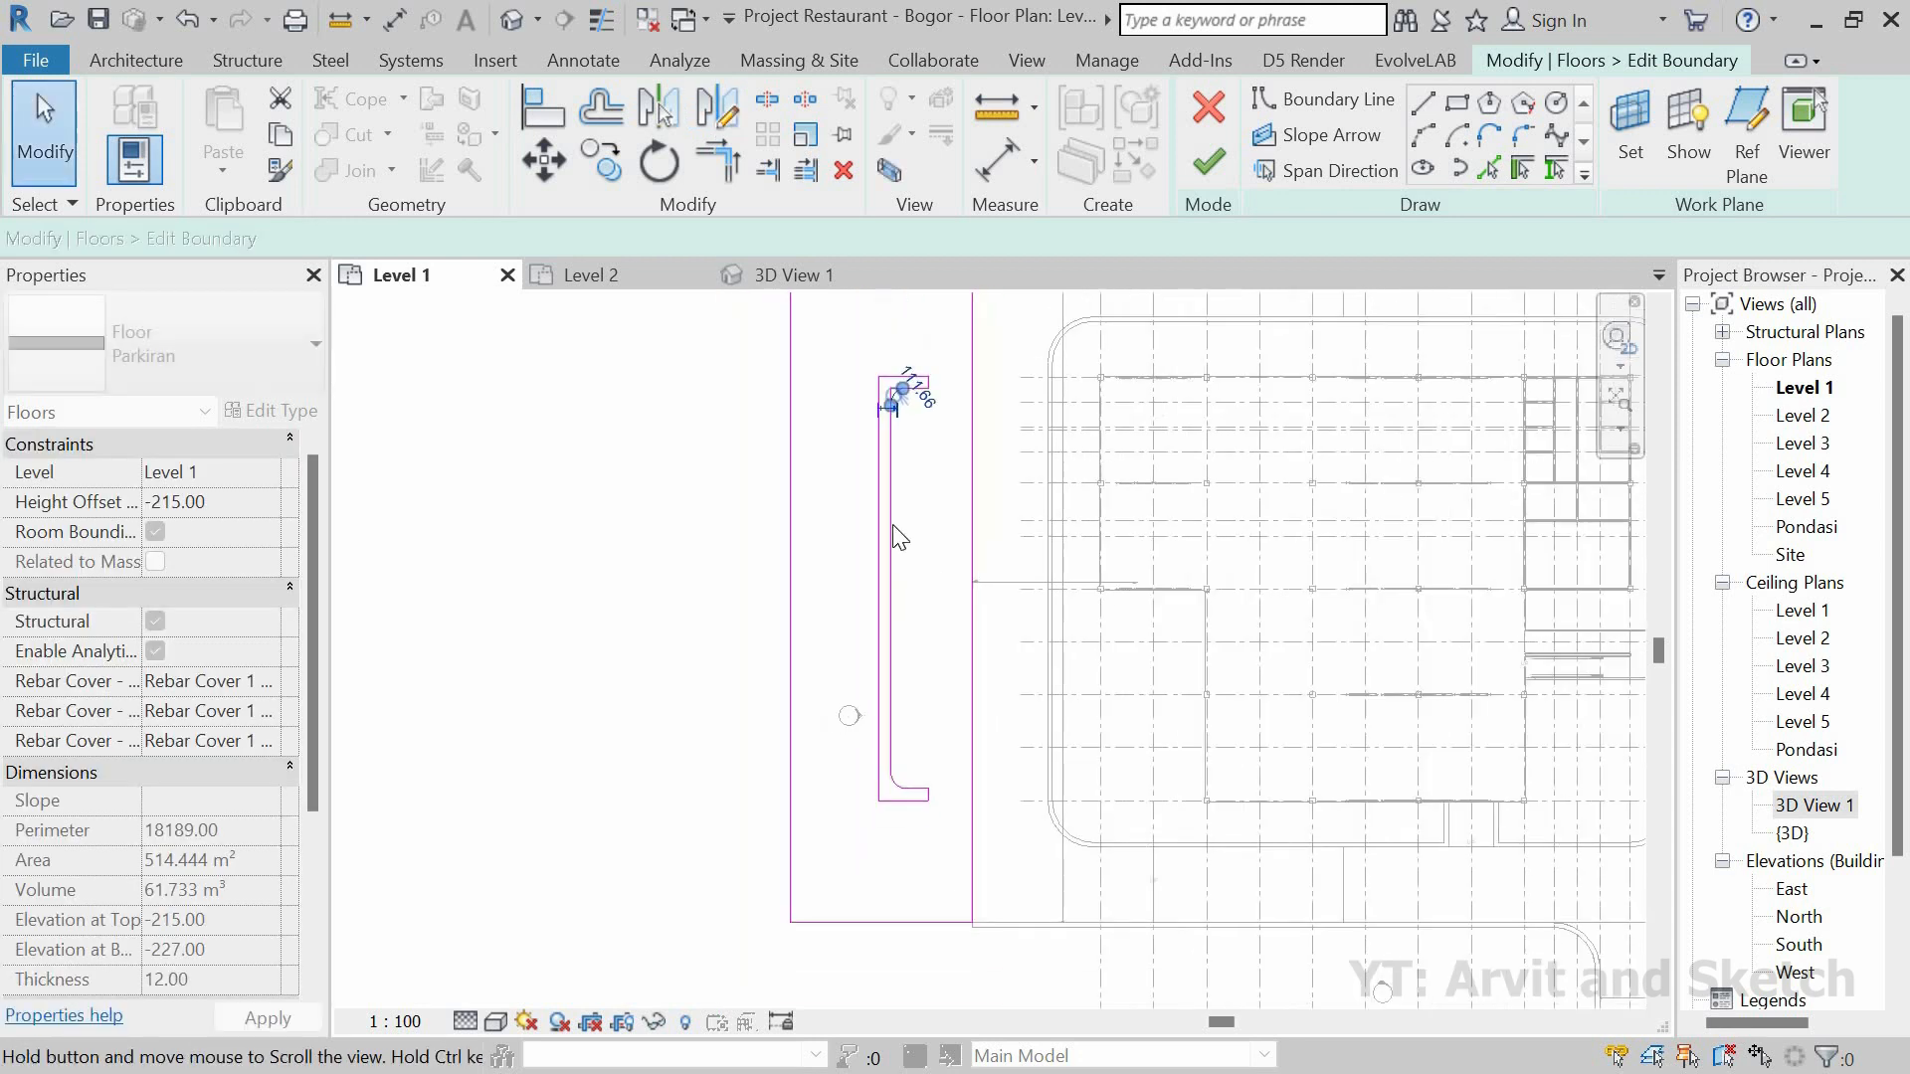
pyautogui.moveTo(898, 380); pyautogui.dragTo(899, 468, button='middle')
pyautogui.scroll(2, 898, 468)
pyautogui.scroll(4, 899, 475)
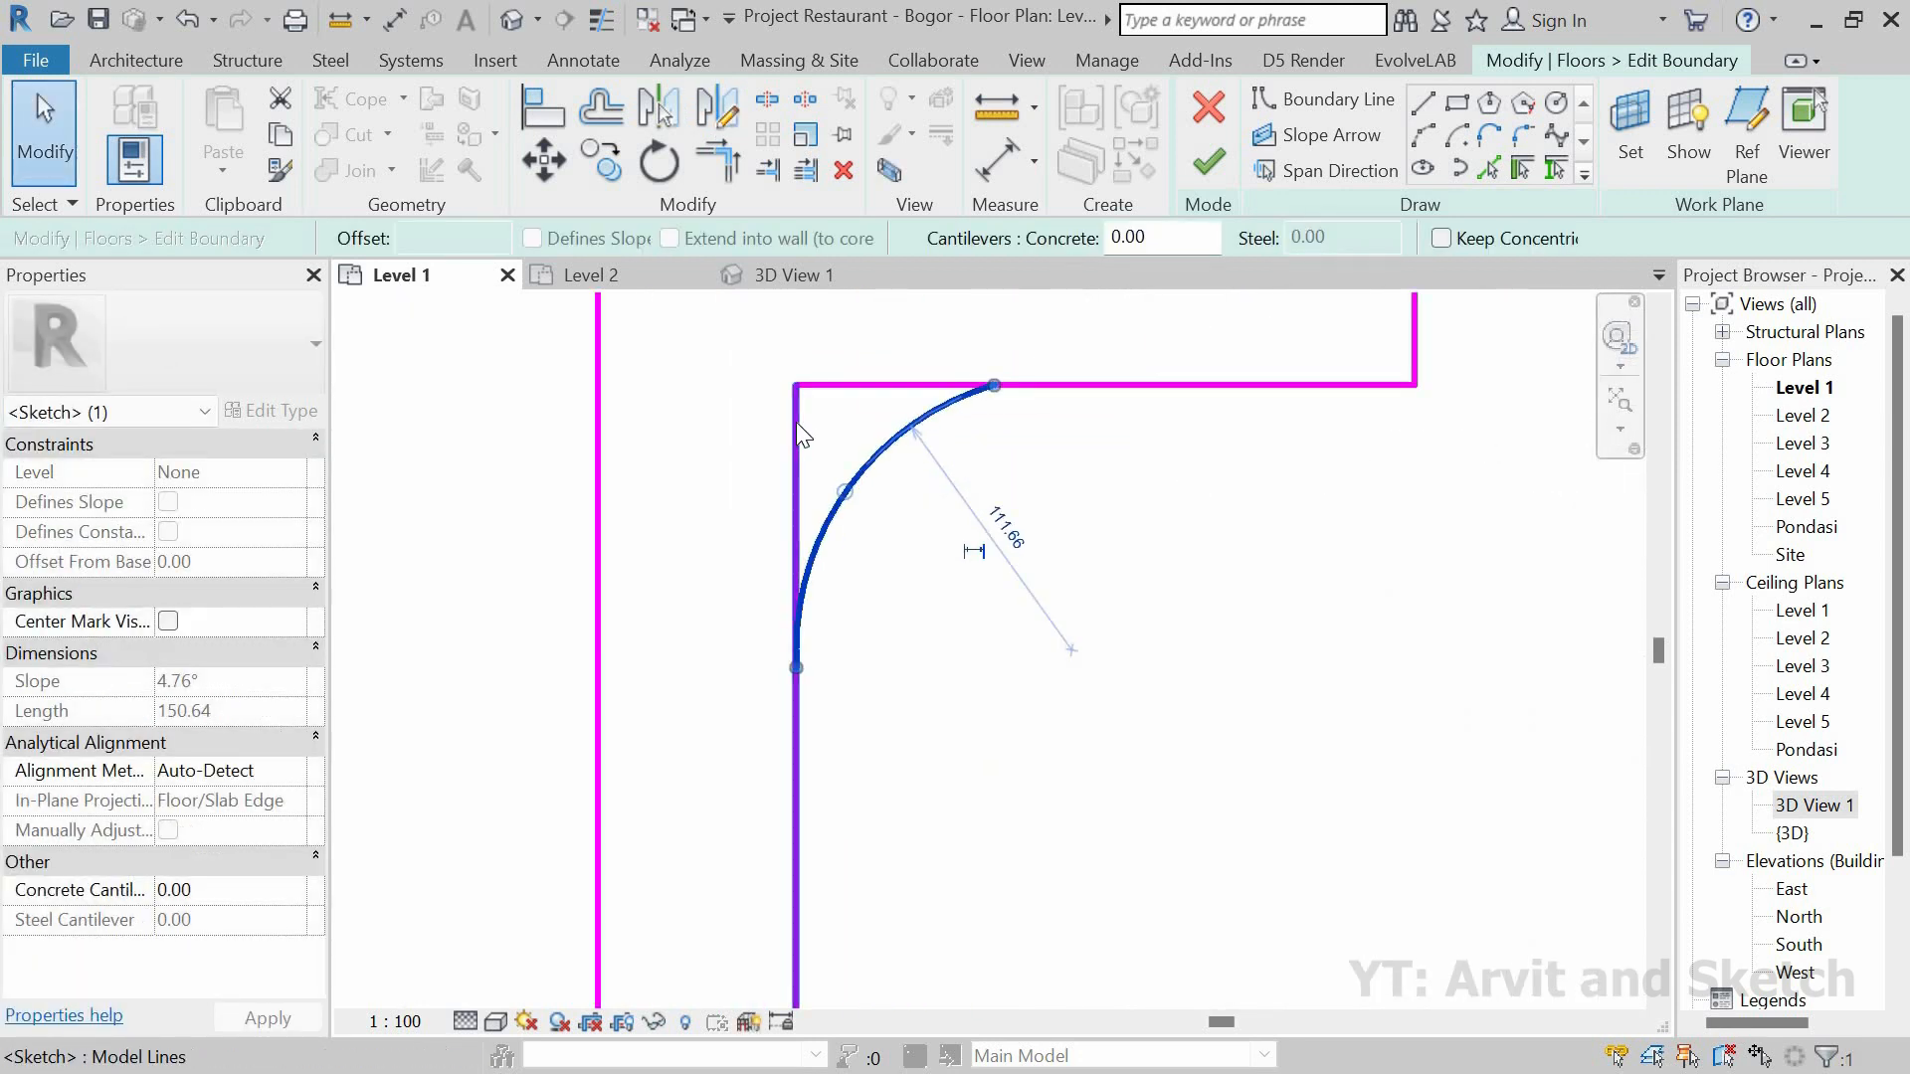
pyautogui.click(796, 388)
pyautogui.moveTo(796, 384); pyautogui.dragTo(796, 665)
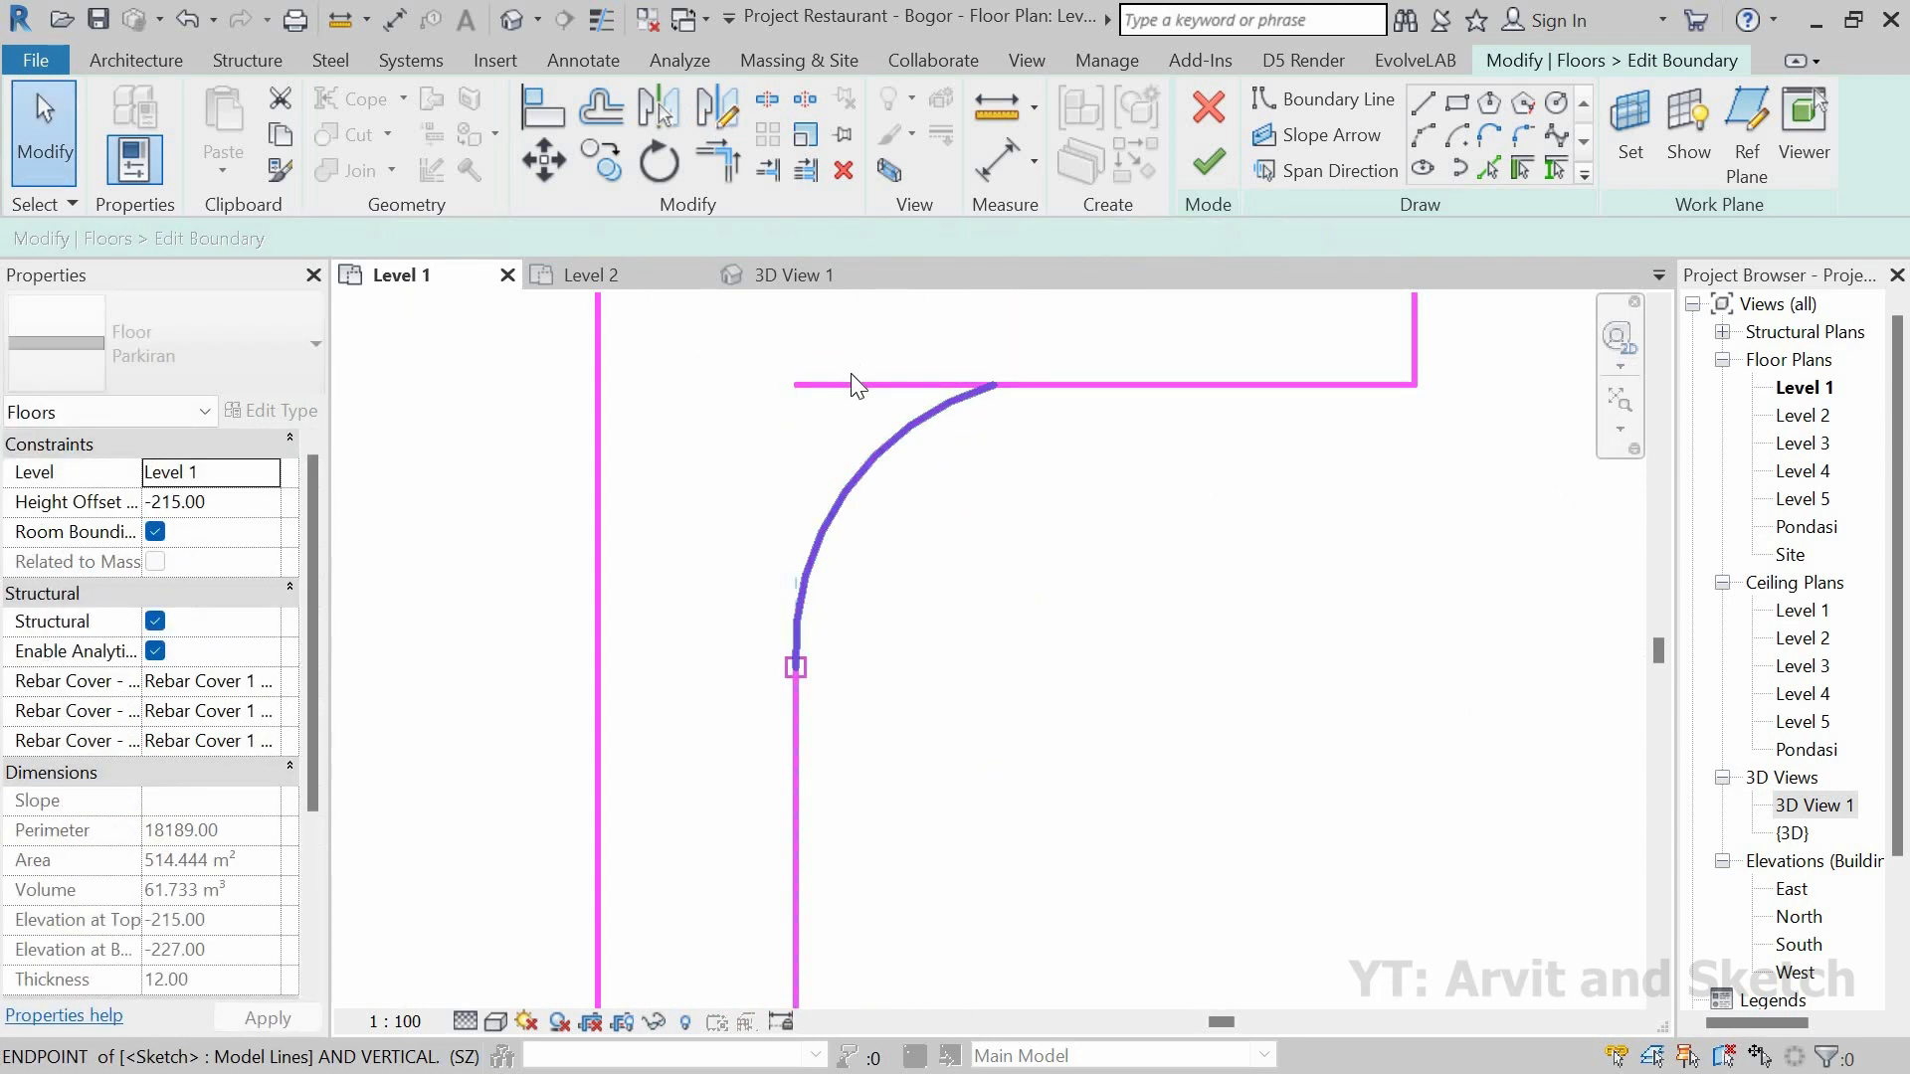
pyautogui.click(794, 386)
pyautogui.moveTo(796, 385); pyautogui.dragTo(991, 386)
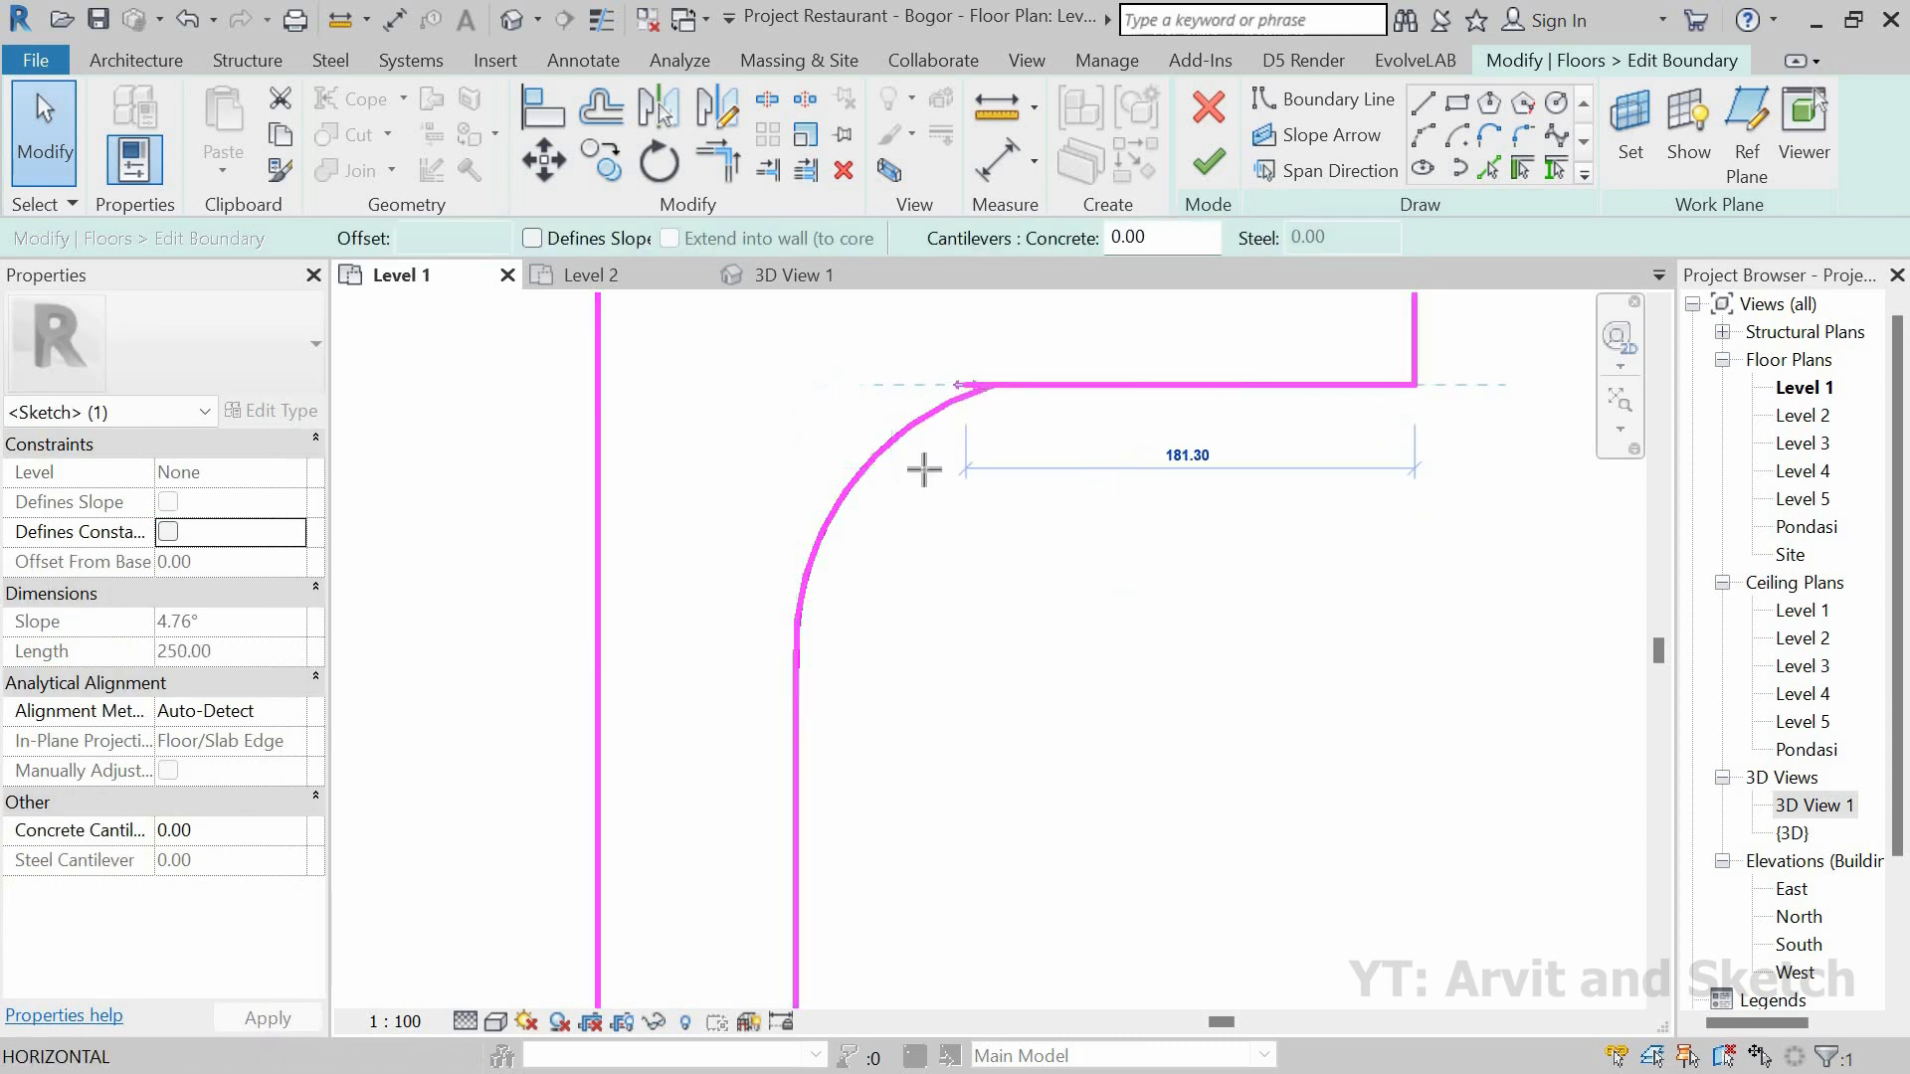
pyautogui.click(920, 468)
# Step: Draw a start-end-radius boundary arc of radius 80 across the opening's outer upper corner, starting 80 from the corner along the horizontal line
pyautogui.scroll(-3, 883, 468)
pyautogui.scroll(2, 848, 409)
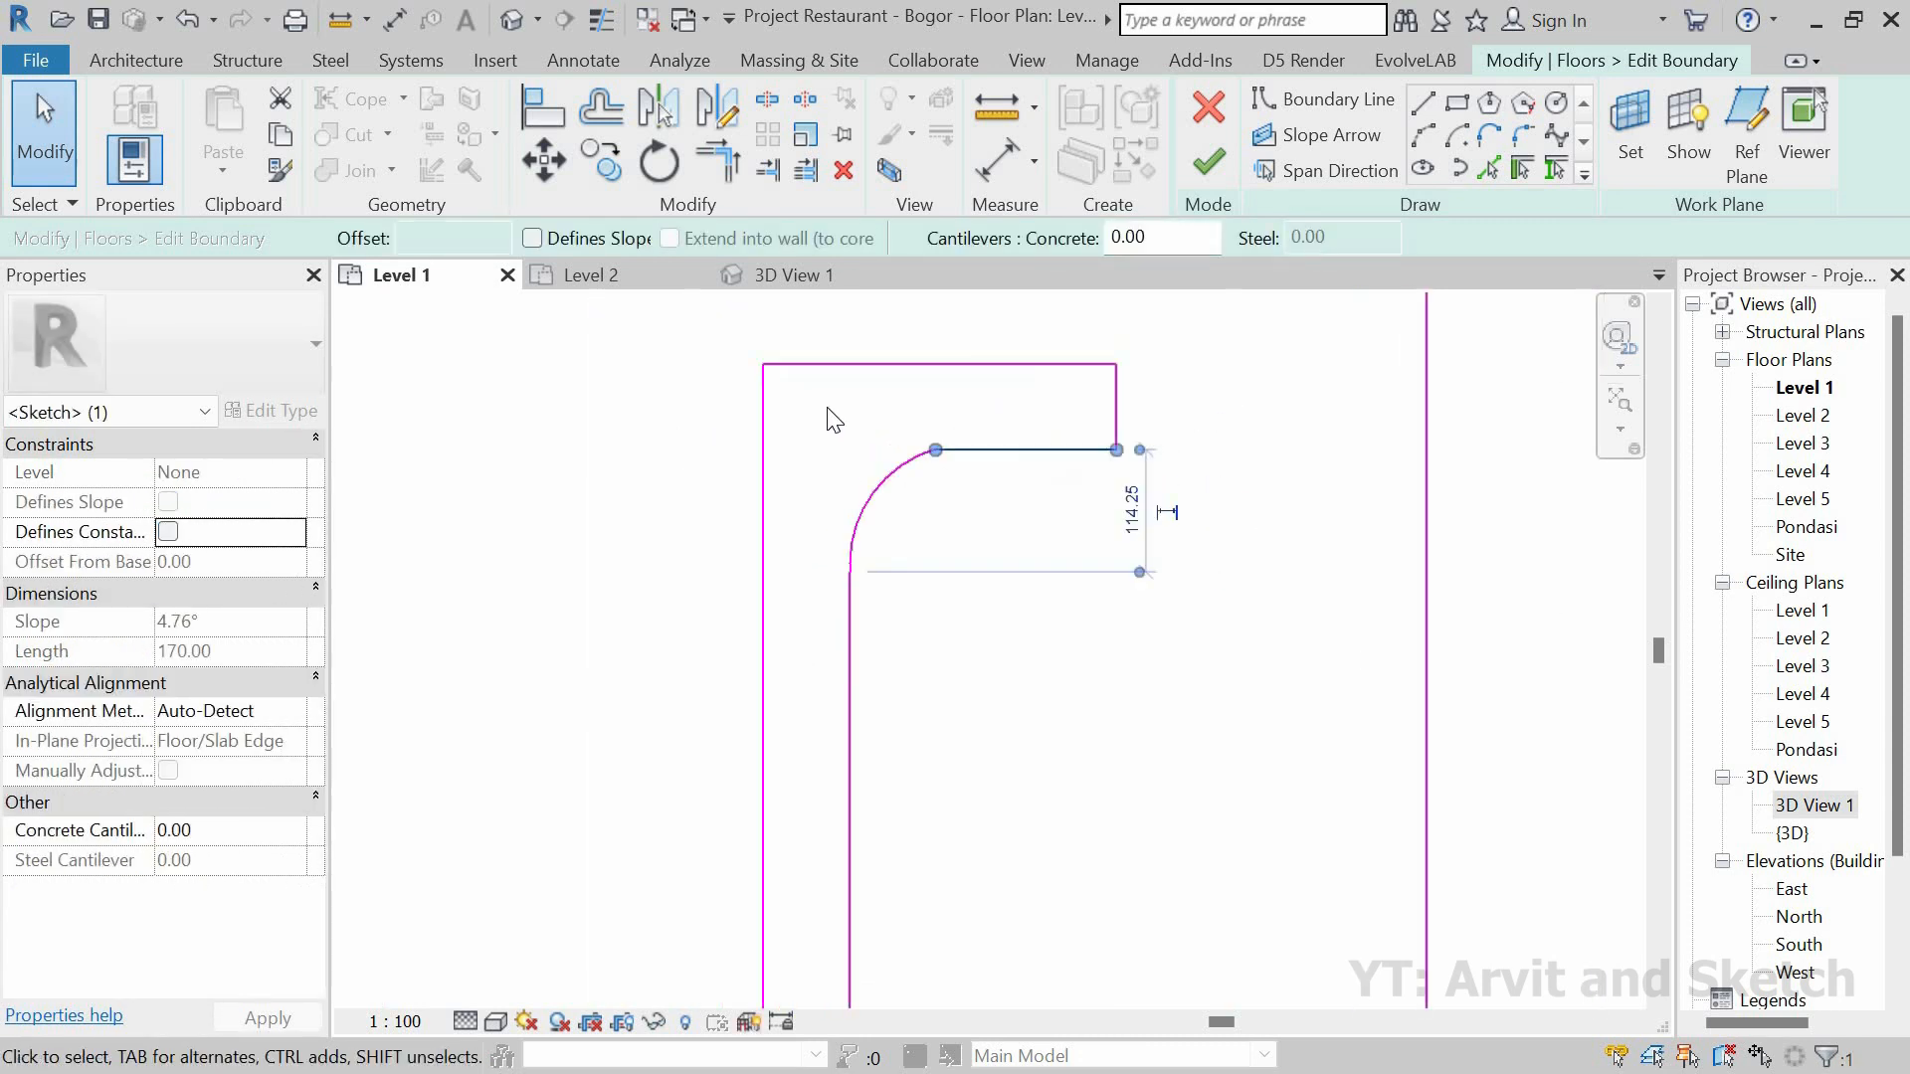
pyautogui.press('Escape')
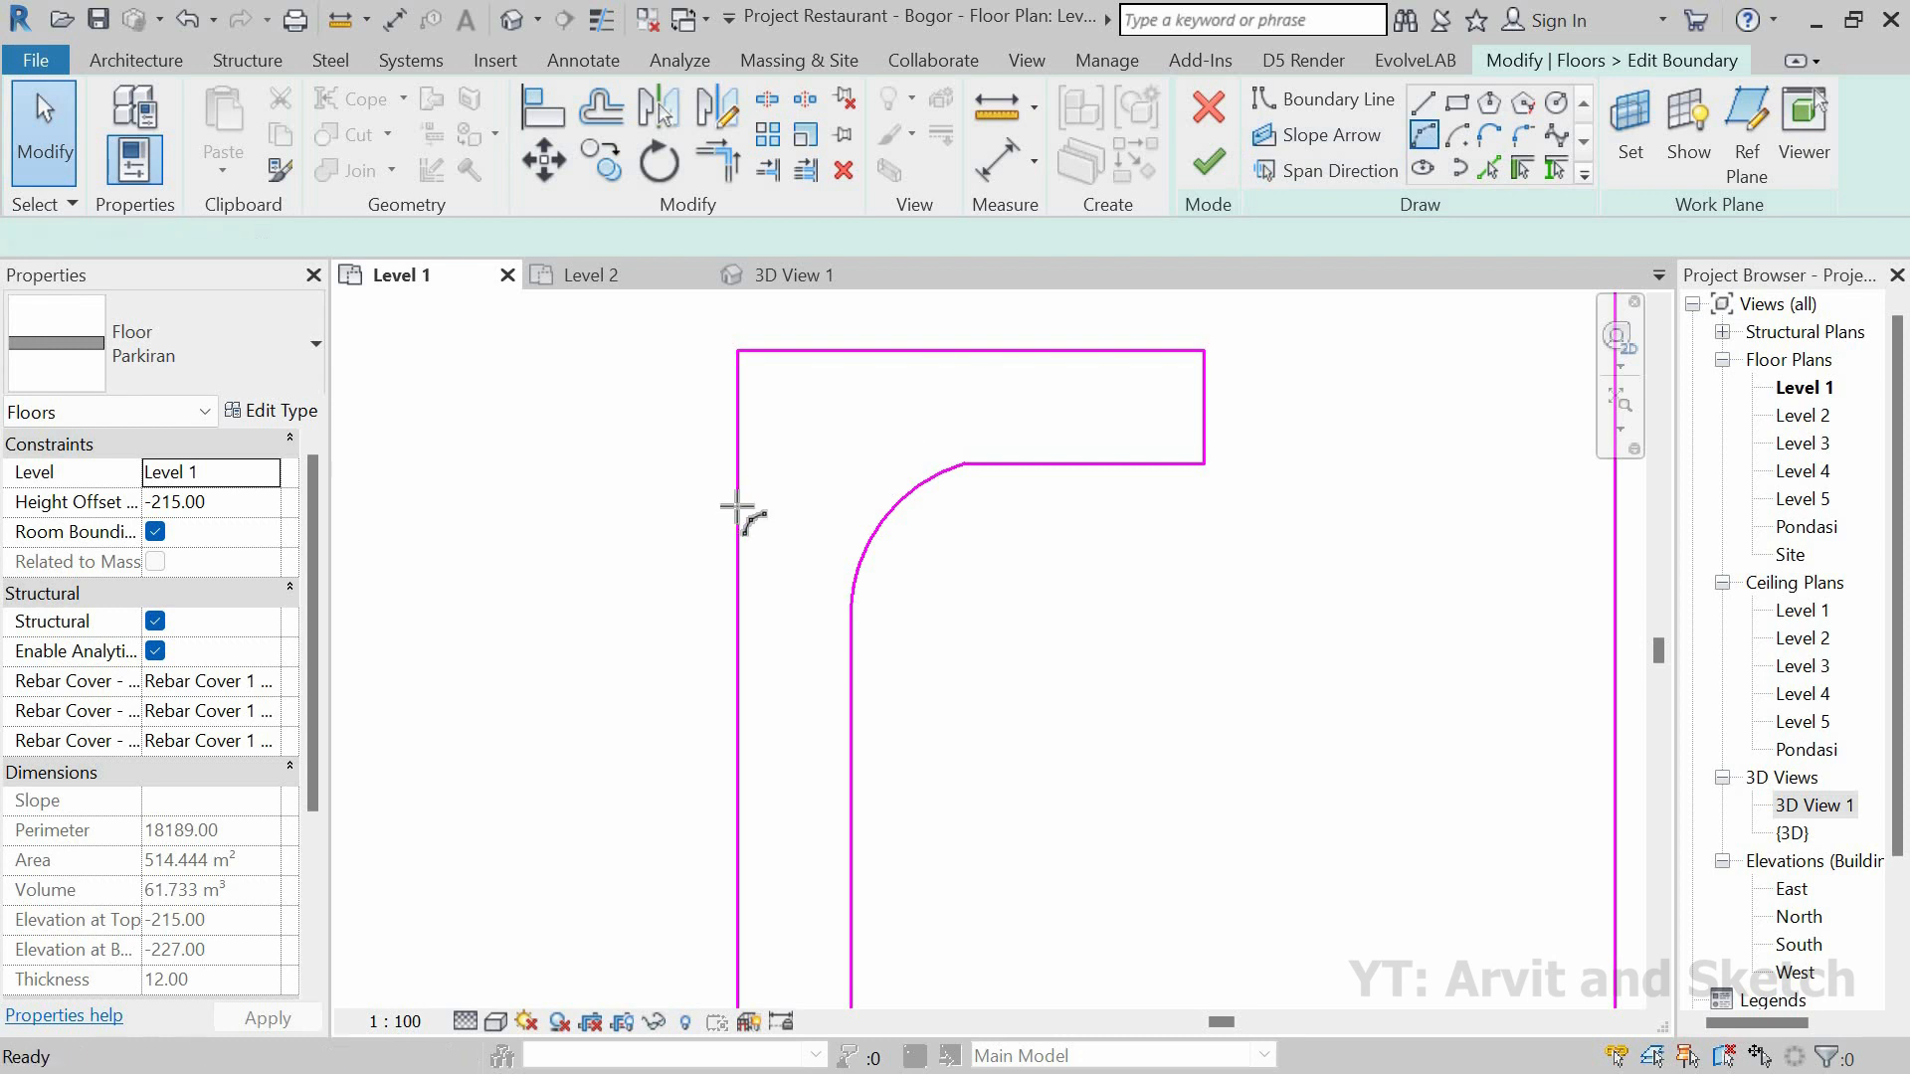
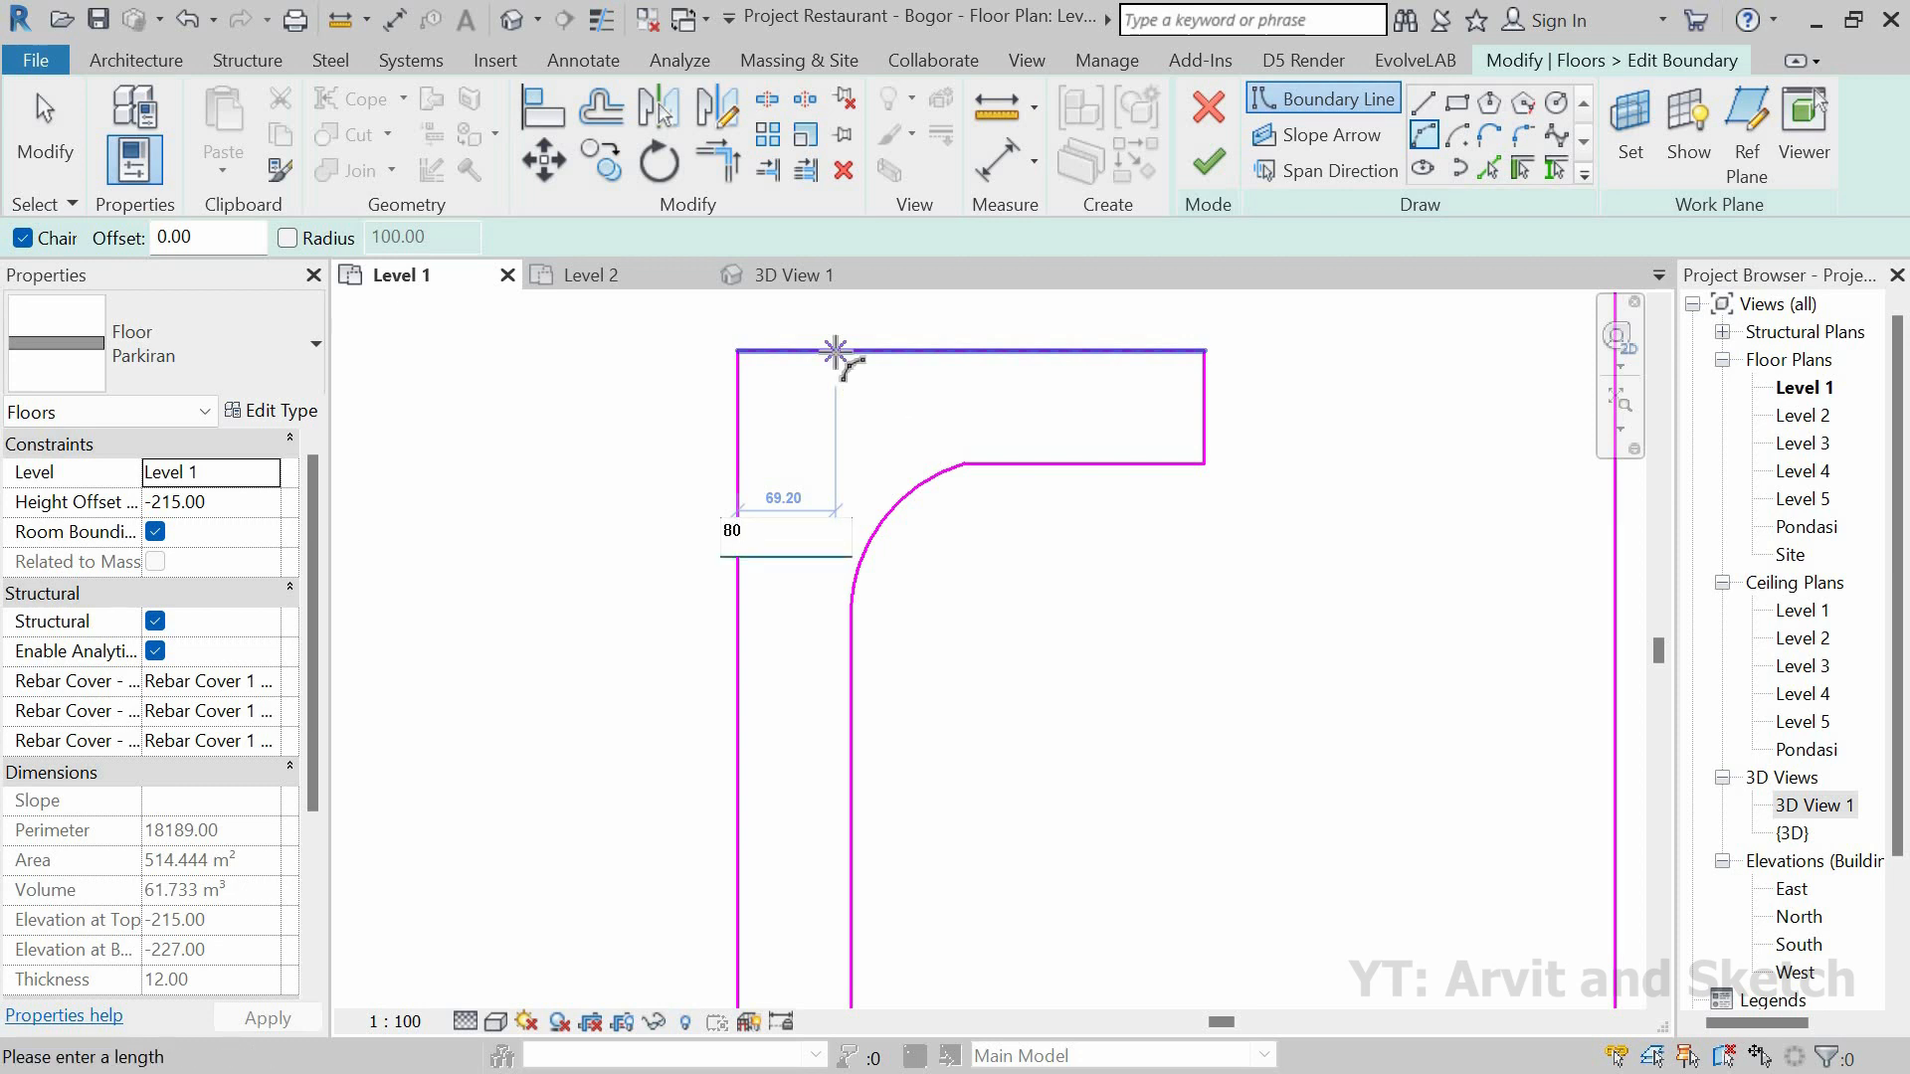
pyautogui.press('Return')
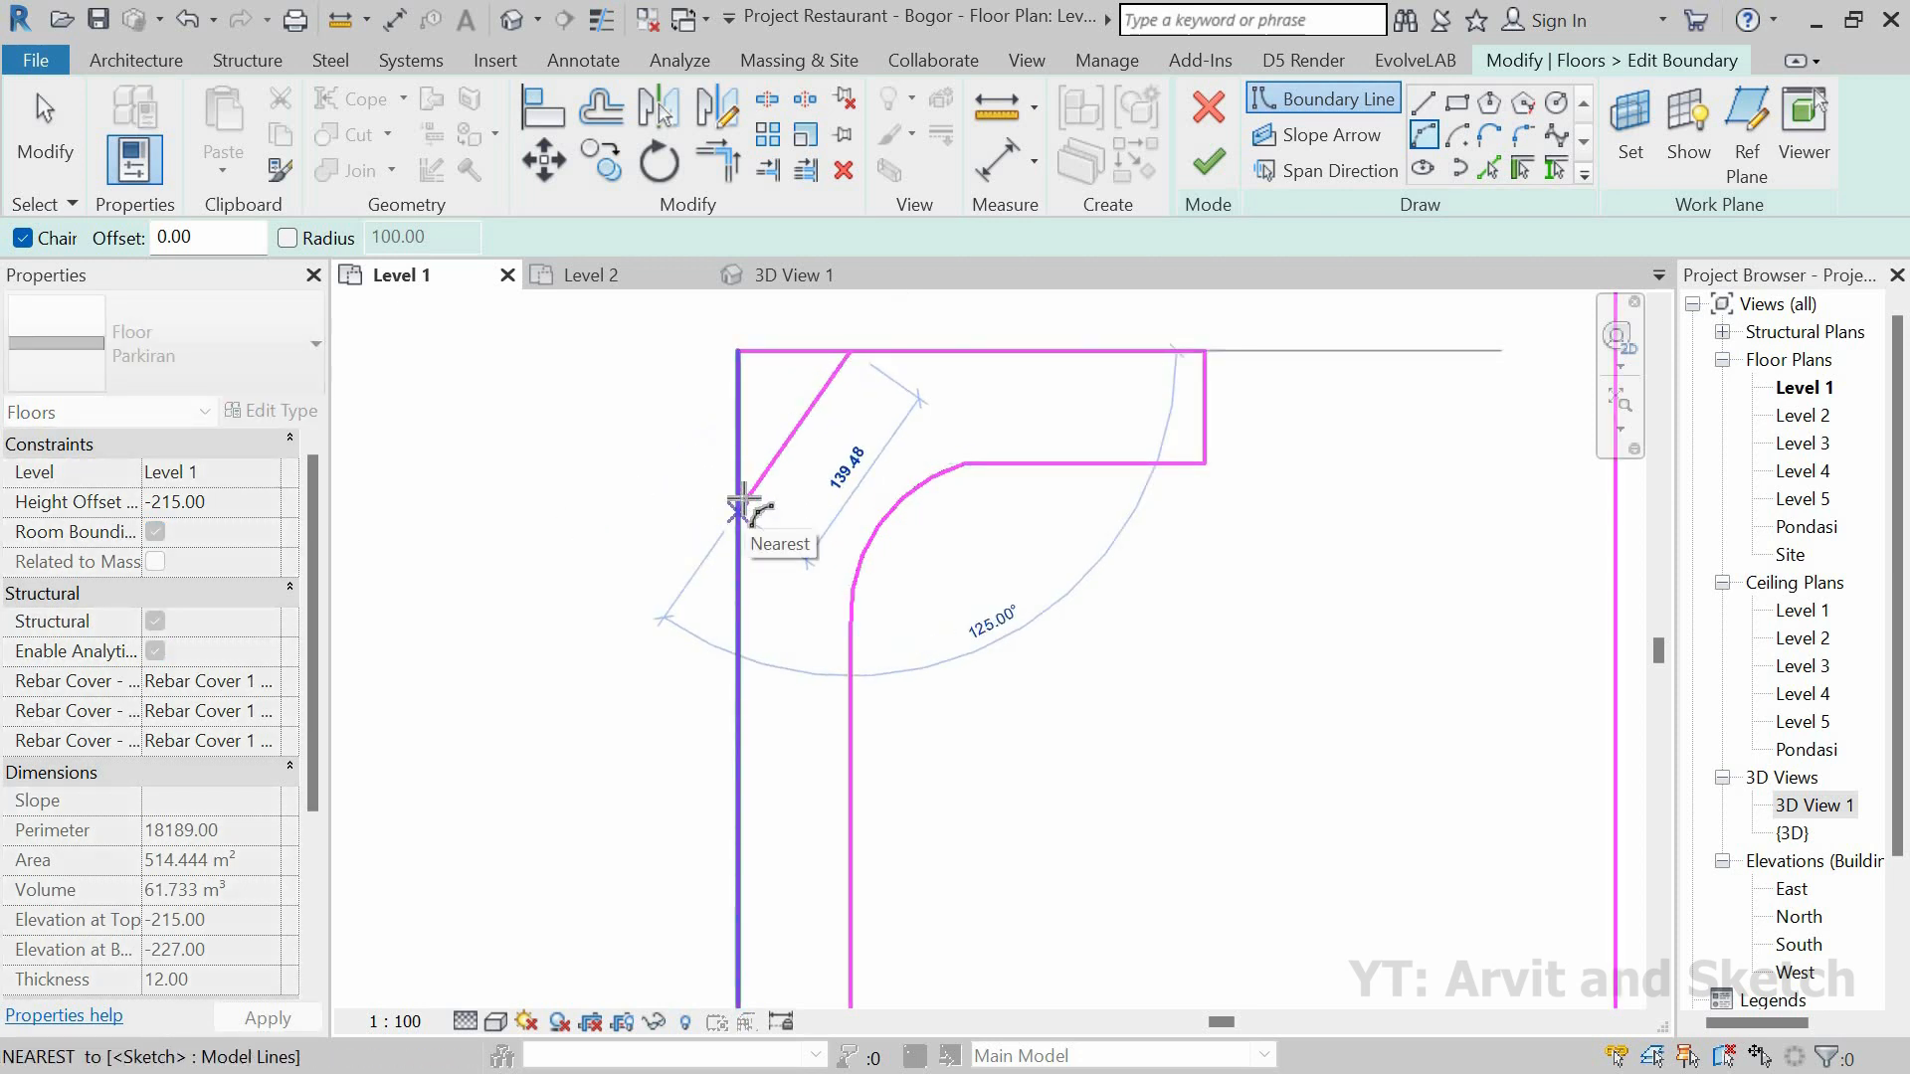
pyautogui.scroll(2, 743, 498)
pyautogui.moveTo(742, 491); pyautogui.dragTo(749, 622, button='middle')
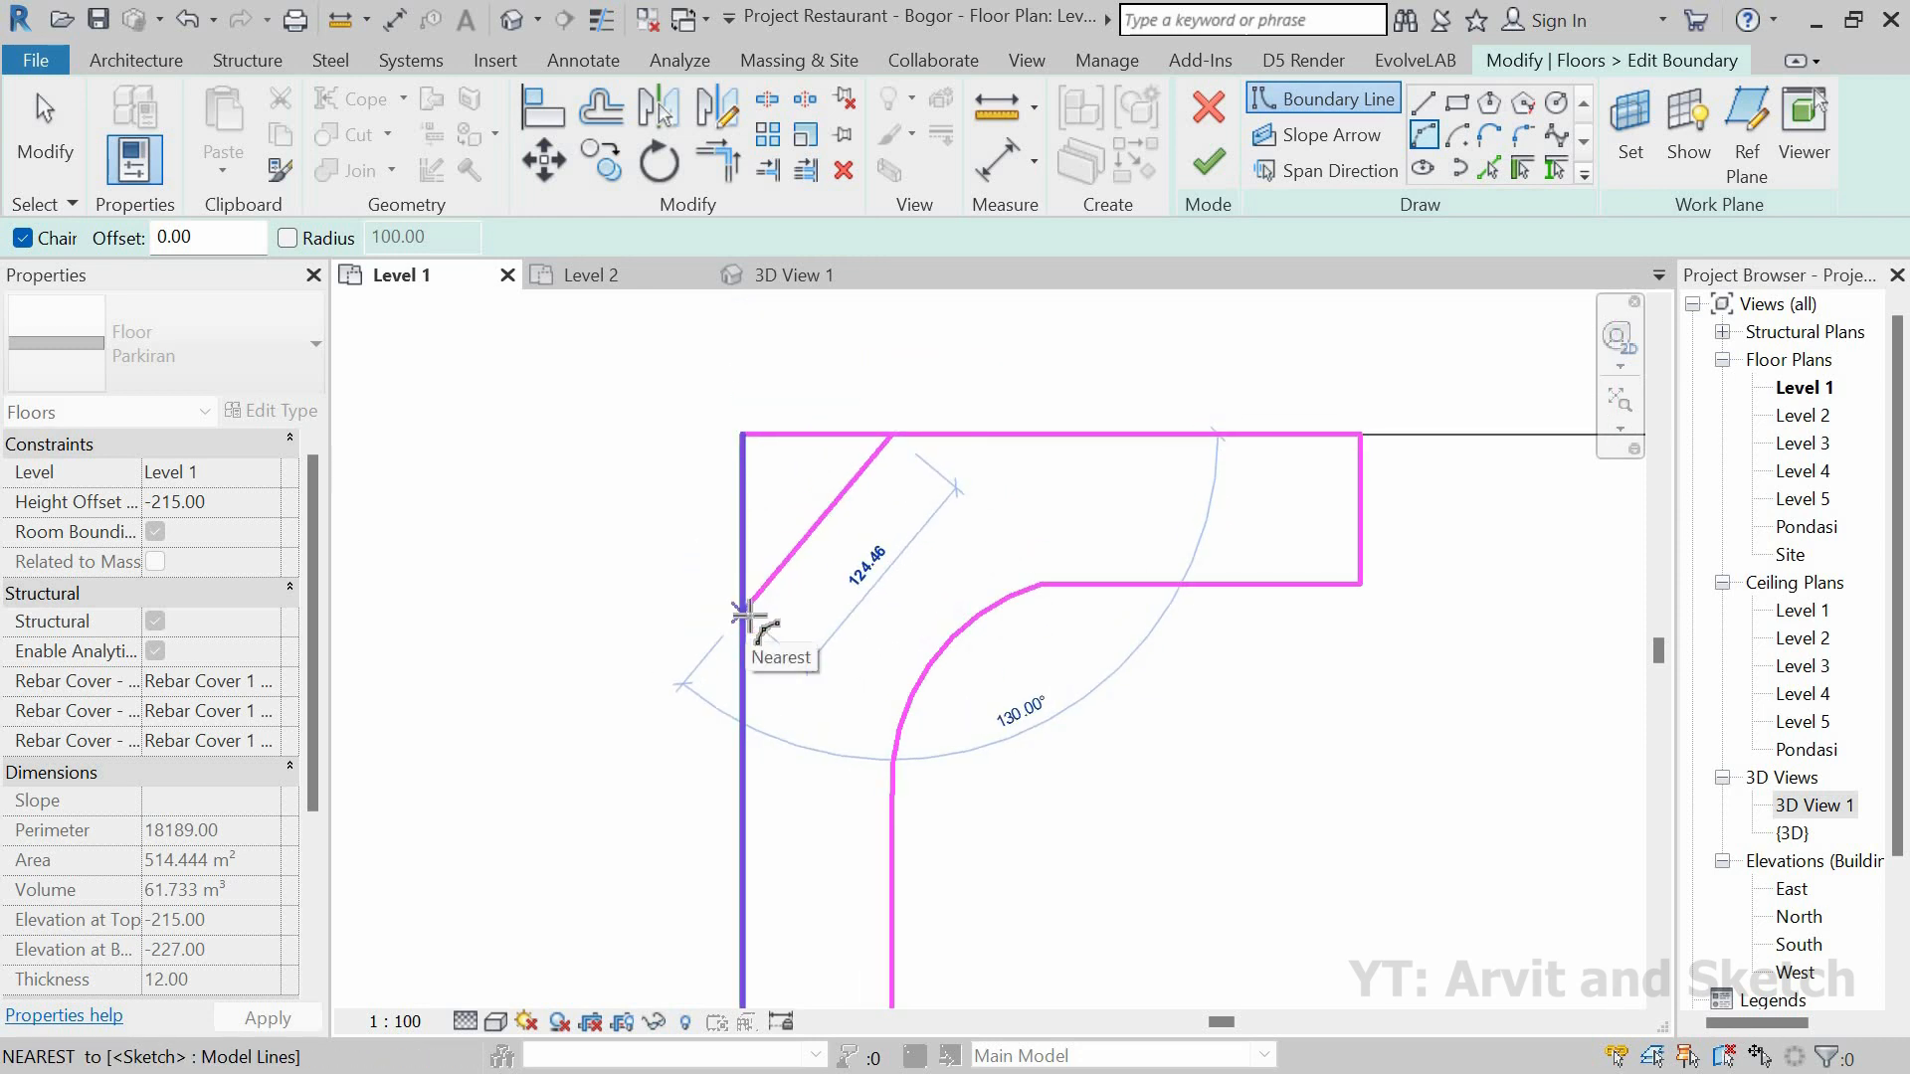
pyautogui.click(786, 535)
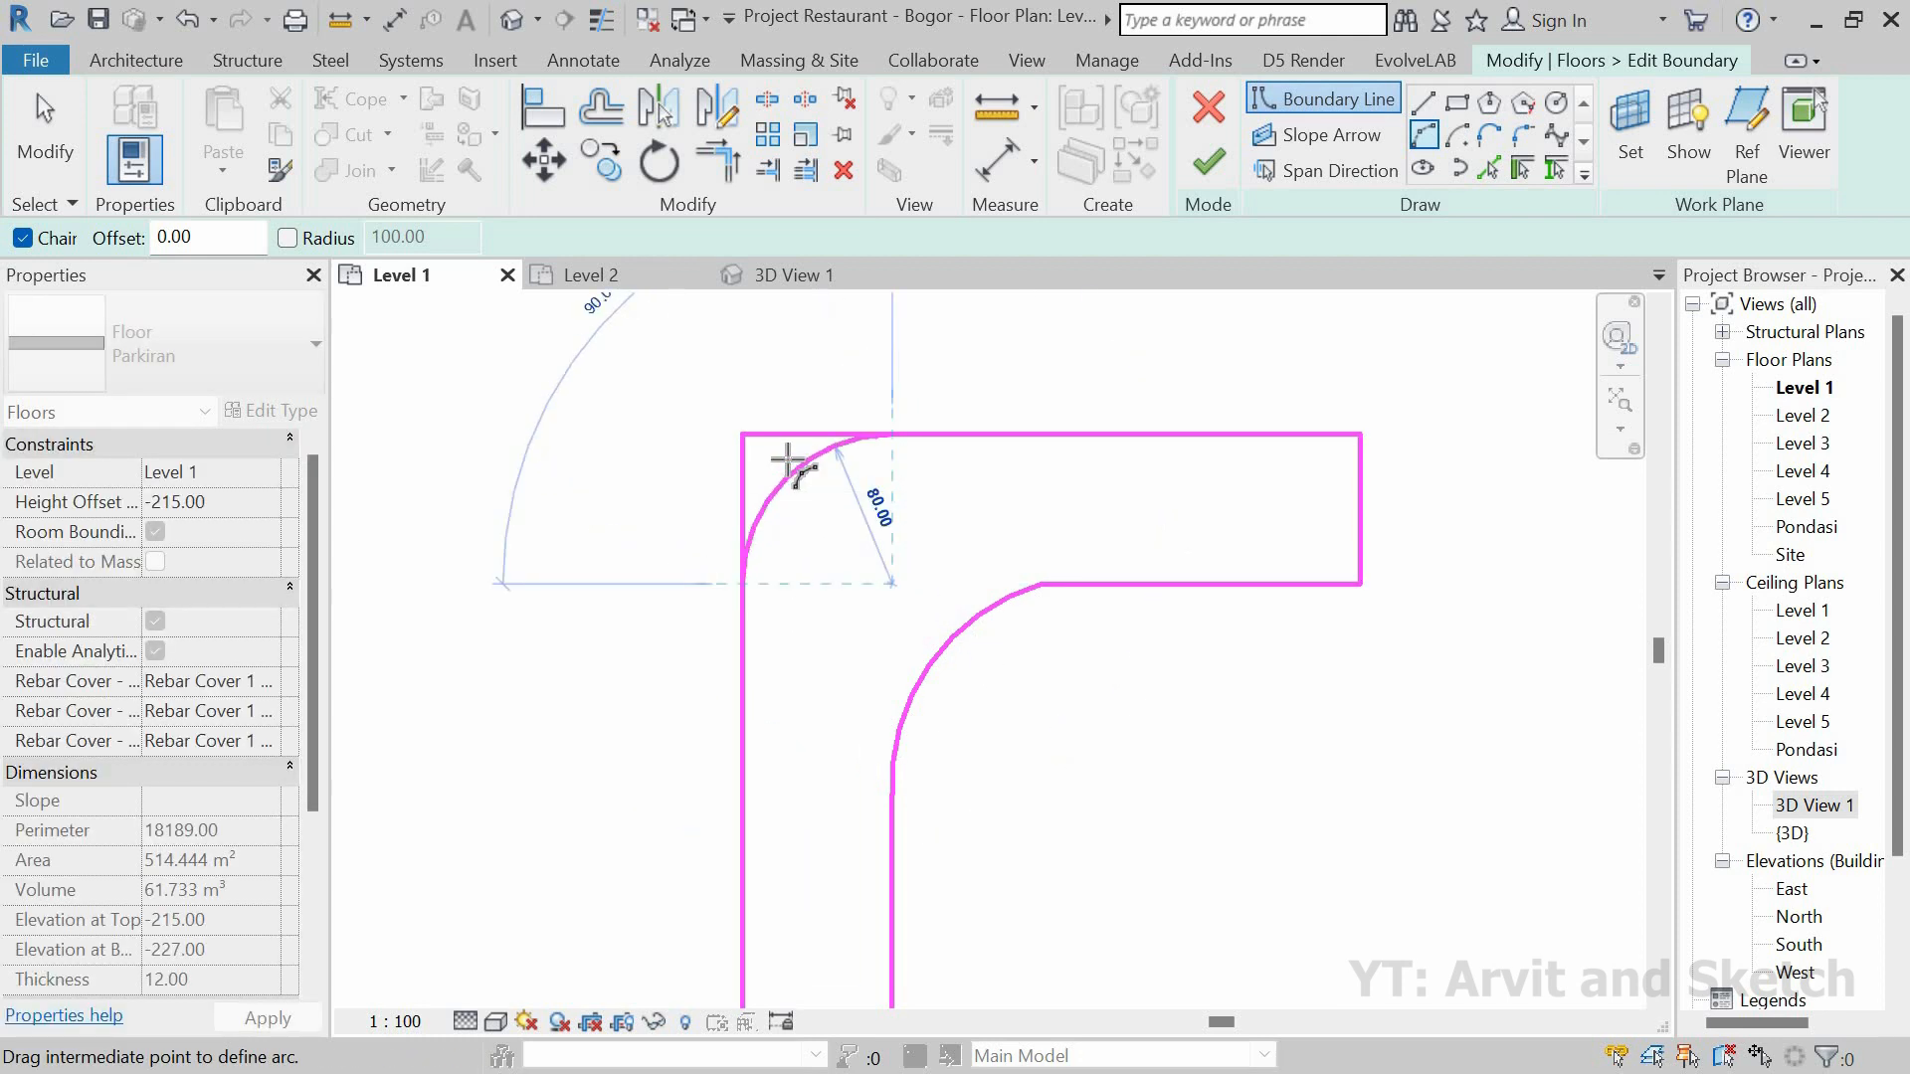
pyautogui.click(787, 461)
pyautogui.press('Escape')
pyautogui.press('Escape')
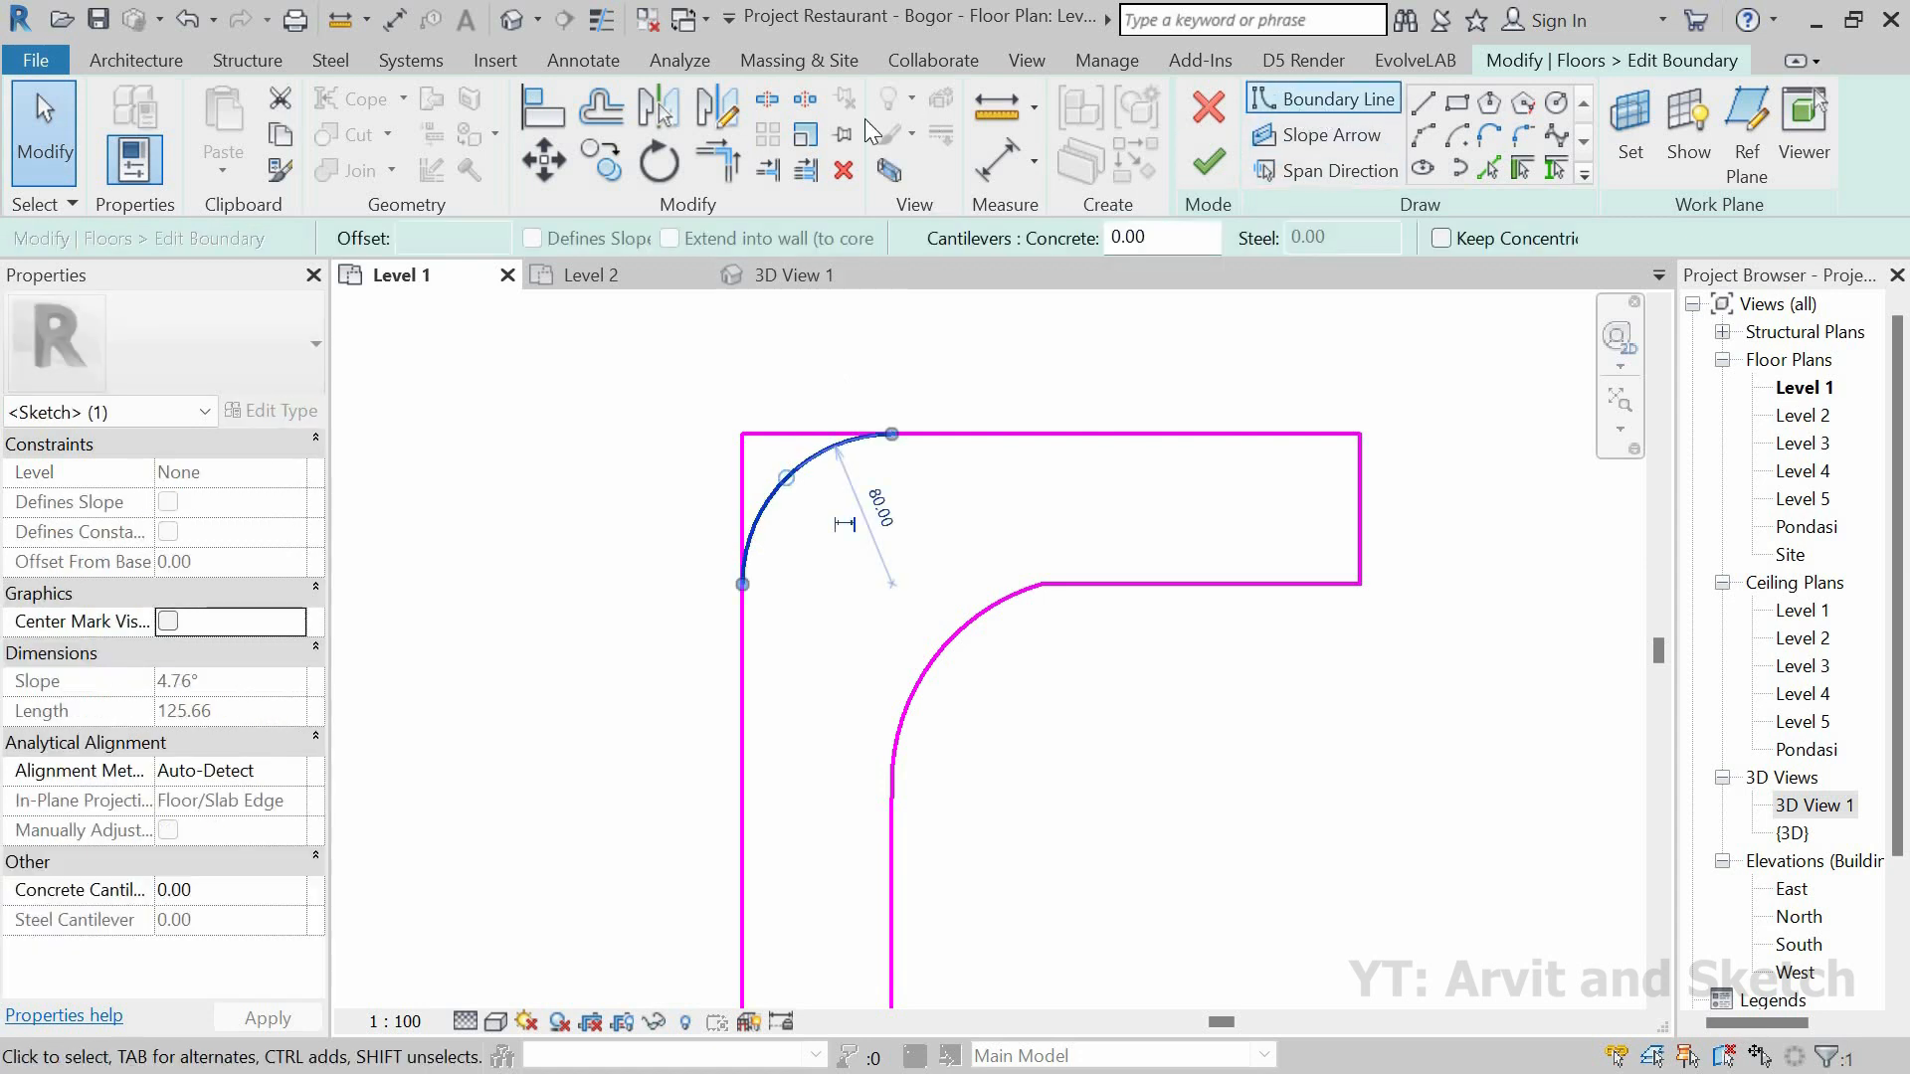
# Step: Mirror a copy of the outer upper corner arc to the outer lower corner about a drawn horizontal axis
pyautogui.press('d')
pyautogui.press('m')
pyautogui.scroll(-5, 810, 439)
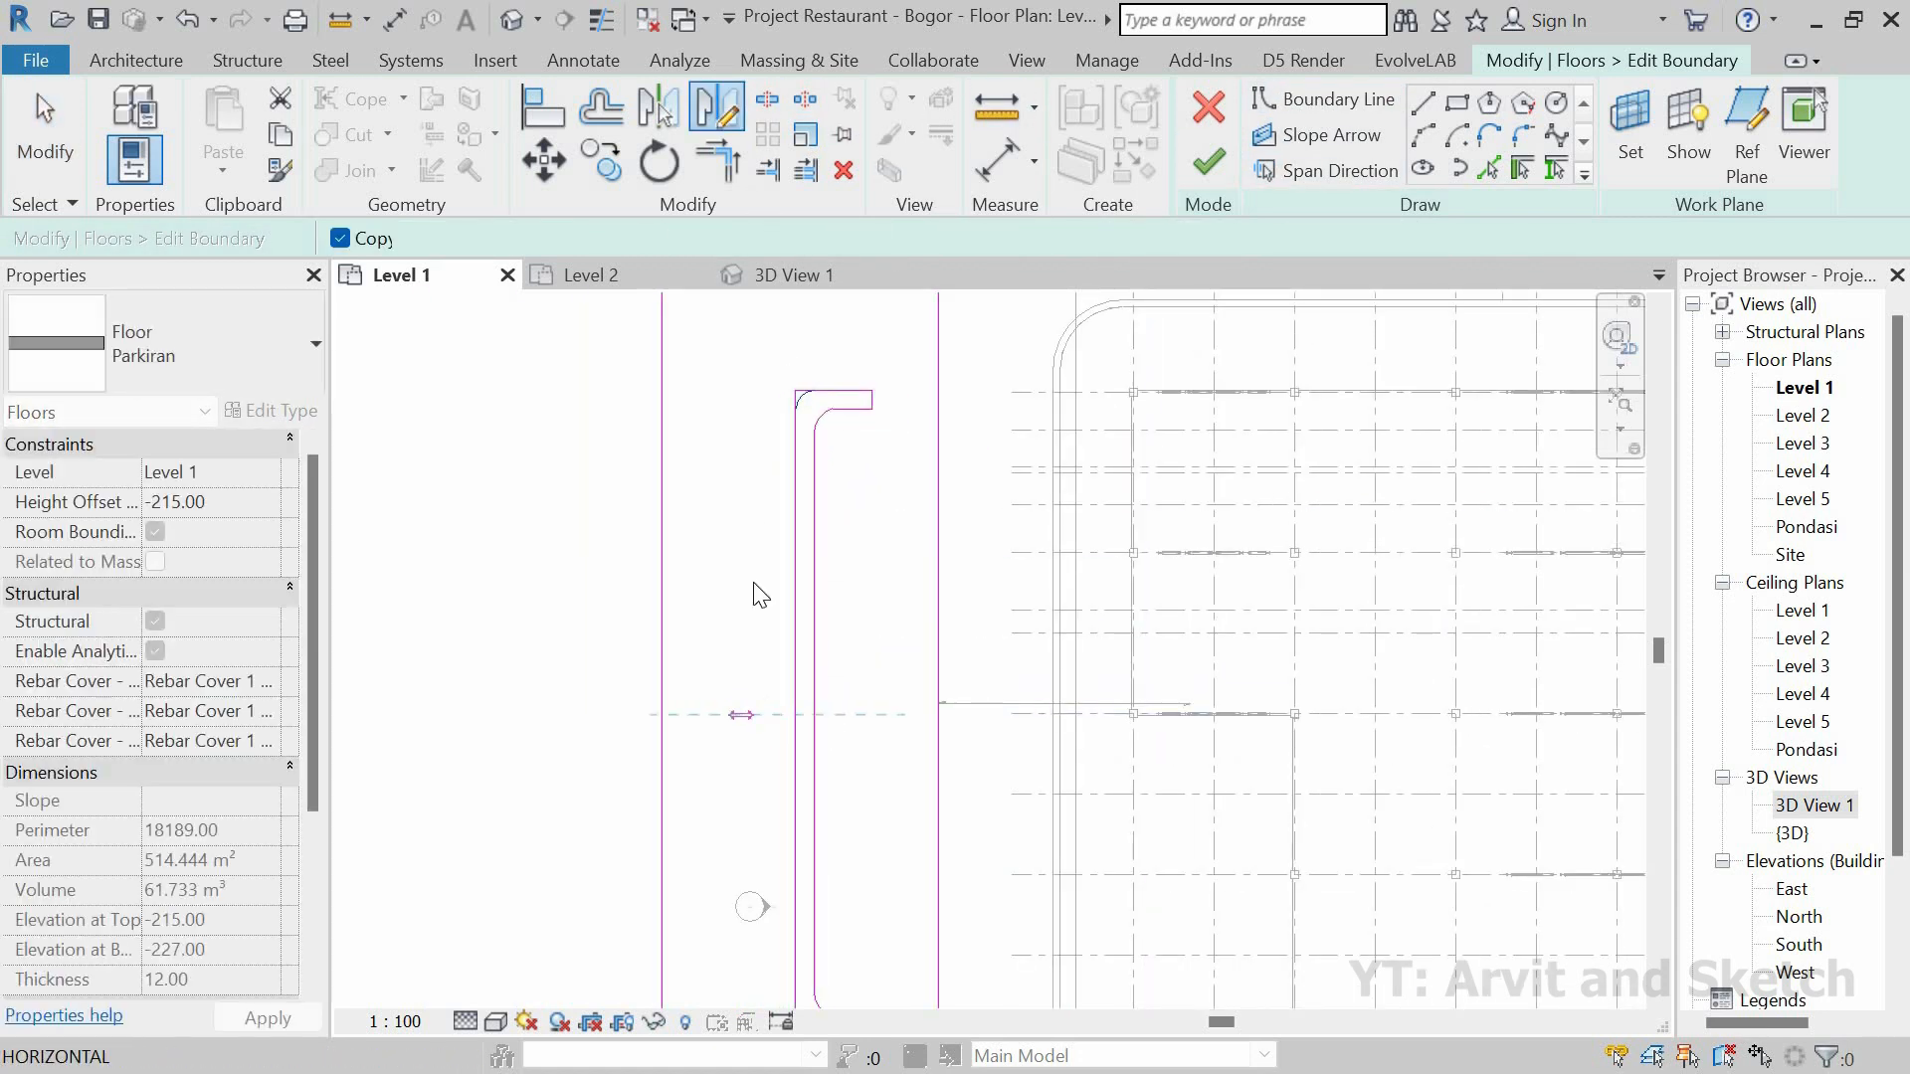
pyautogui.press('Escape')
# Step: Shorten the outer horizontal and vertical boundary lines at the opening's upper corner so that they end at the arc's endpoints
pyautogui.scroll(5, 772, 407)
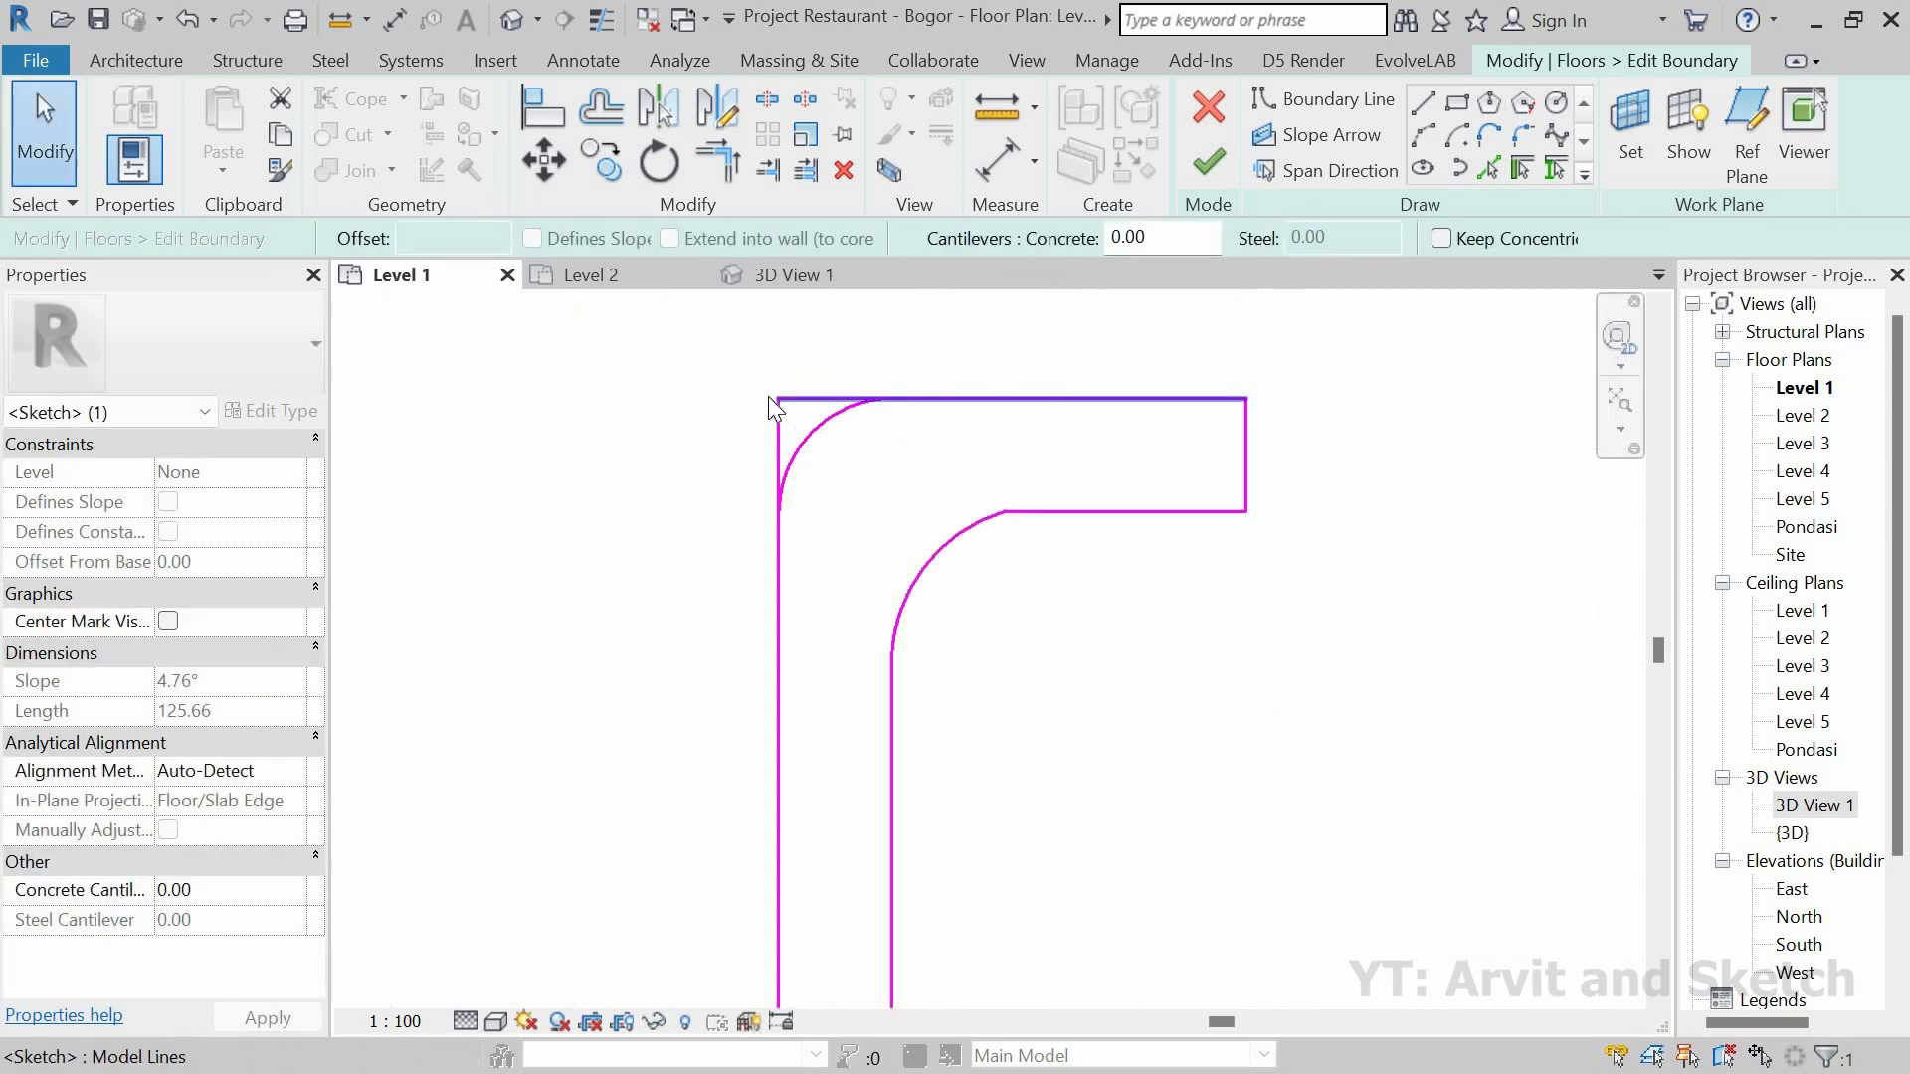
pyautogui.click(769, 397)
pyautogui.moveTo(778, 398)
pyautogui.mouseDown()
pyautogui.moveTo(890, 398)
pyautogui.moveTo(780, 511)
pyautogui.mouseUp()
pyautogui.click(778, 398)
pyautogui.scroll(-3, 836, 447)
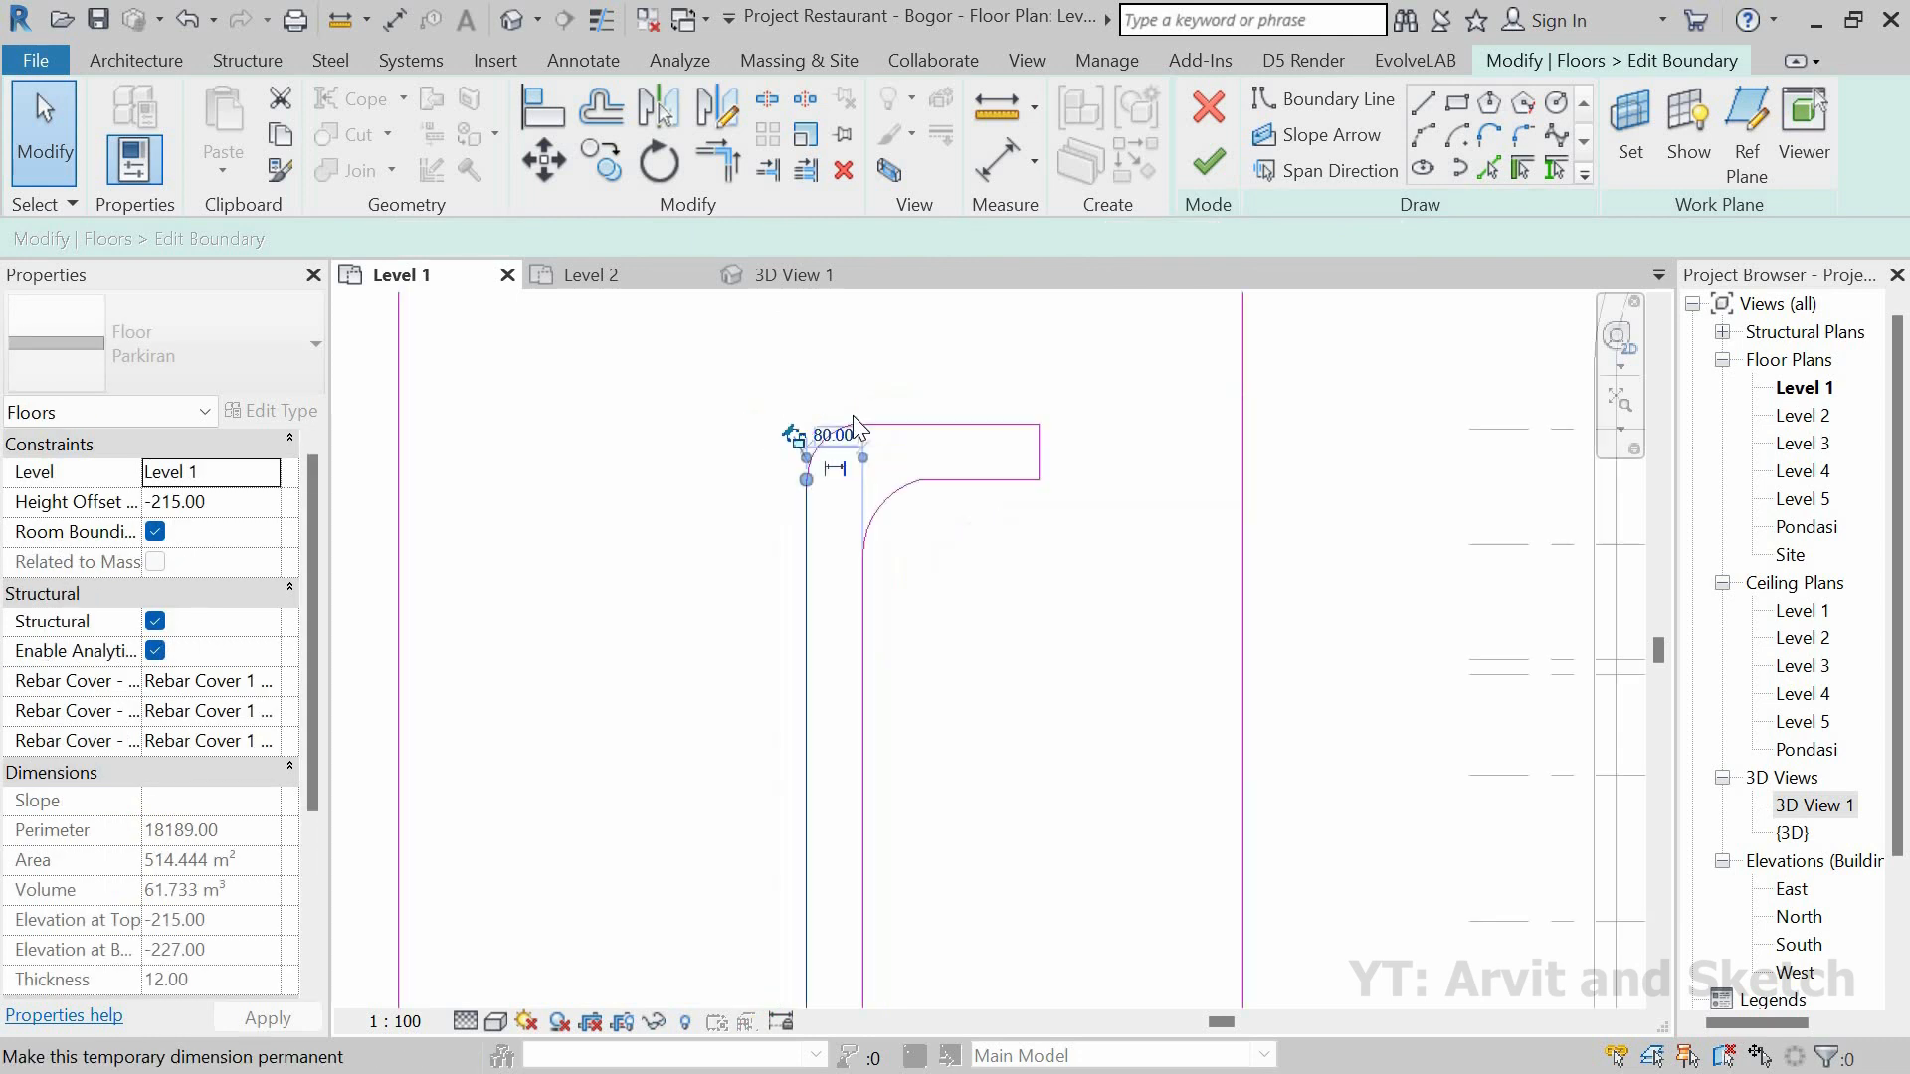
# Step: Move the mirrored outer arc vertically at the lower corner so that its lower endpoint lies on the opening's lowest horizontal line
pyautogui.scroll(-4, 856, 426)
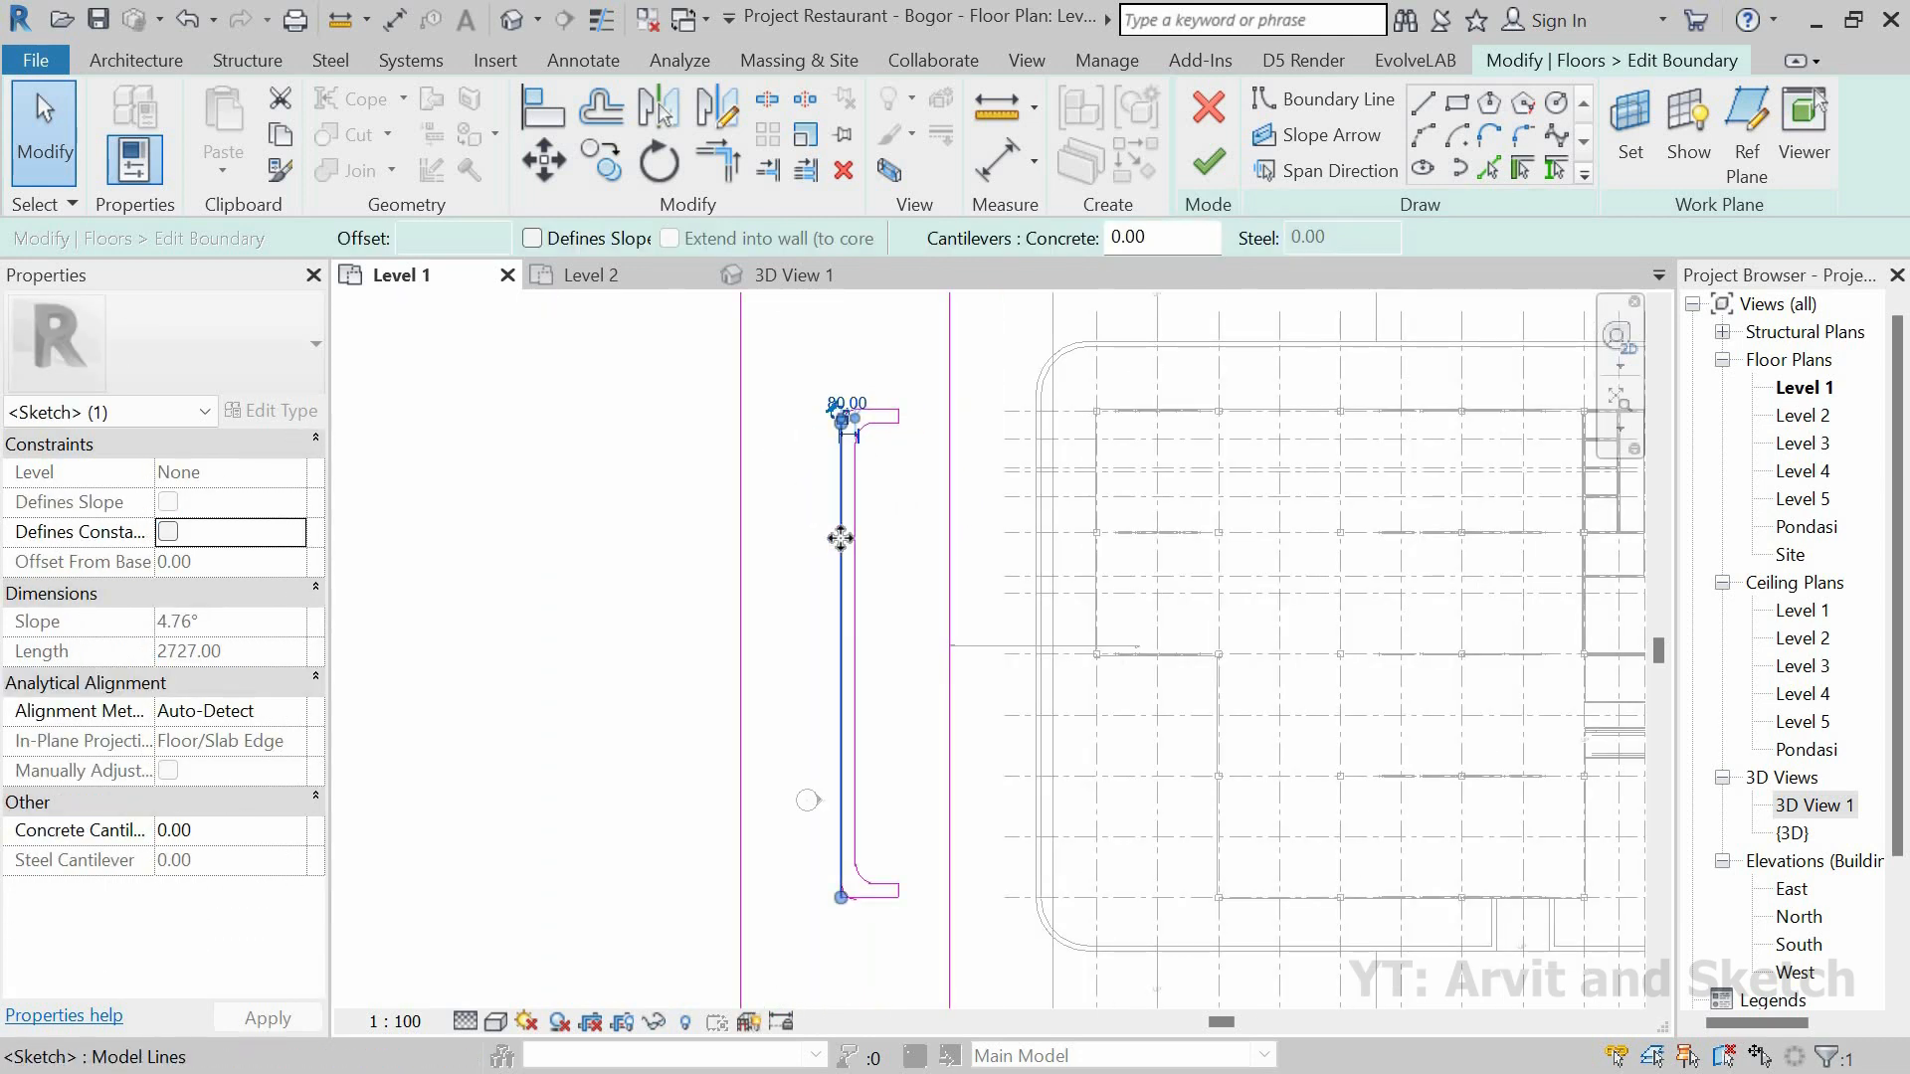
pyautogui.scroll(-1, 841, 549)
pyautogui.scroll(-1, 868, 841)
pyautogui.scroll(4, 872, 848)
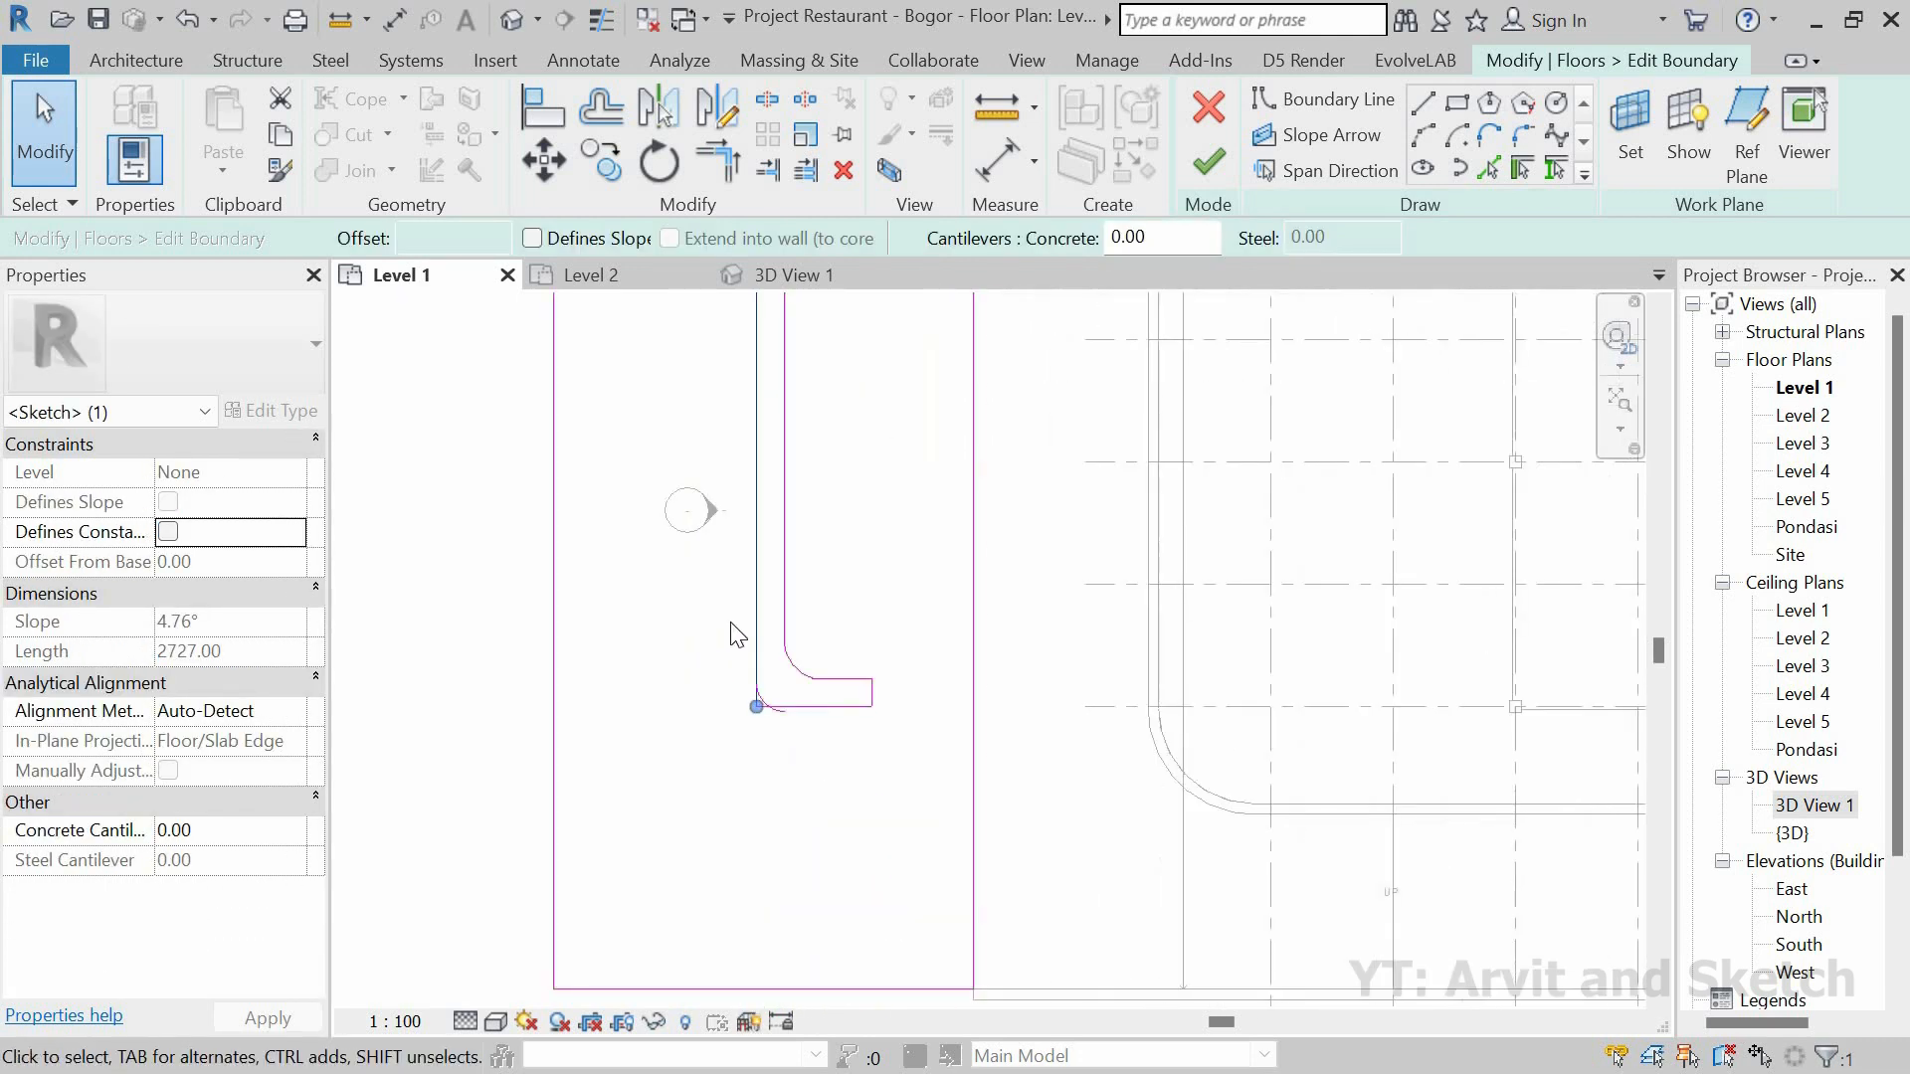
pyautogui.scroll(3, 734, 635)
pyautogui.scroll(5, 718, 649)
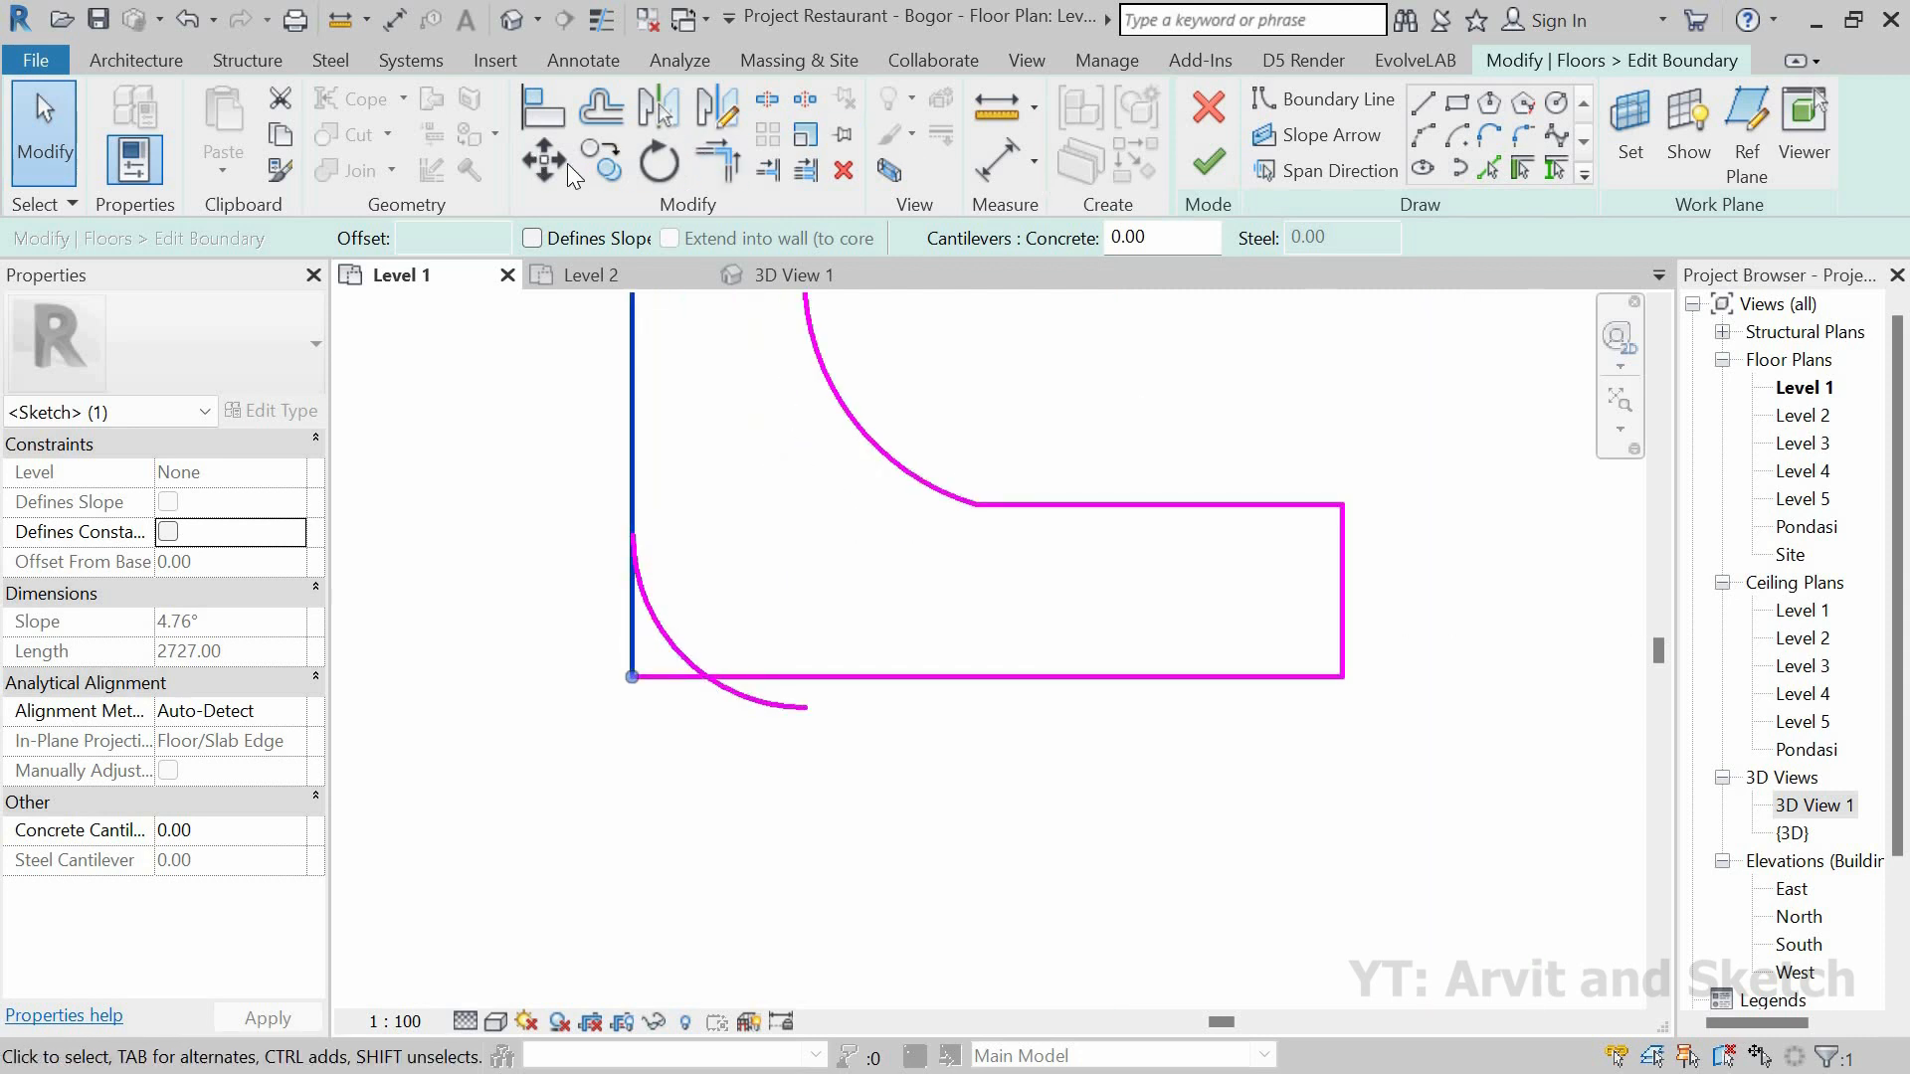
pyautogui.click(642, 589)
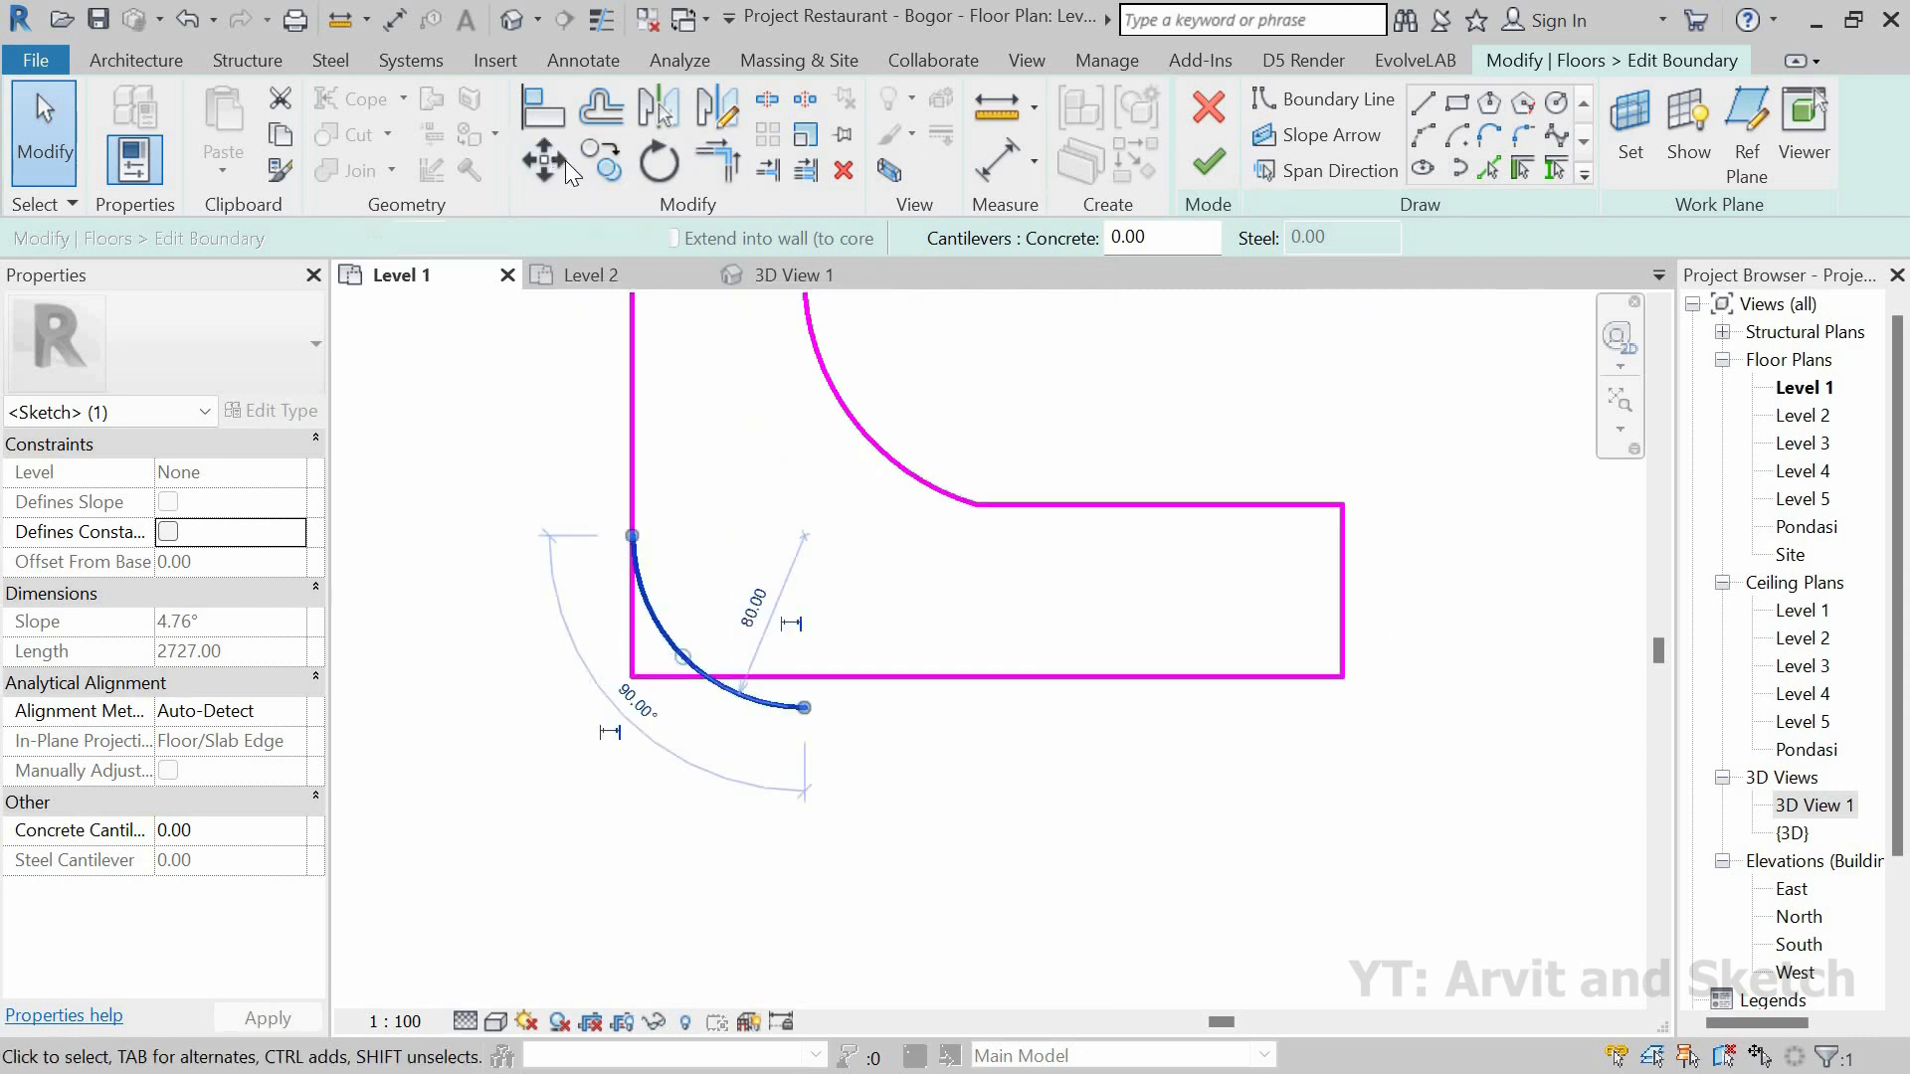
pyautogui.press('m')
pyautogui.press('v')
pyautogui.click(805, 708)
pyautogui.click(805, 677)
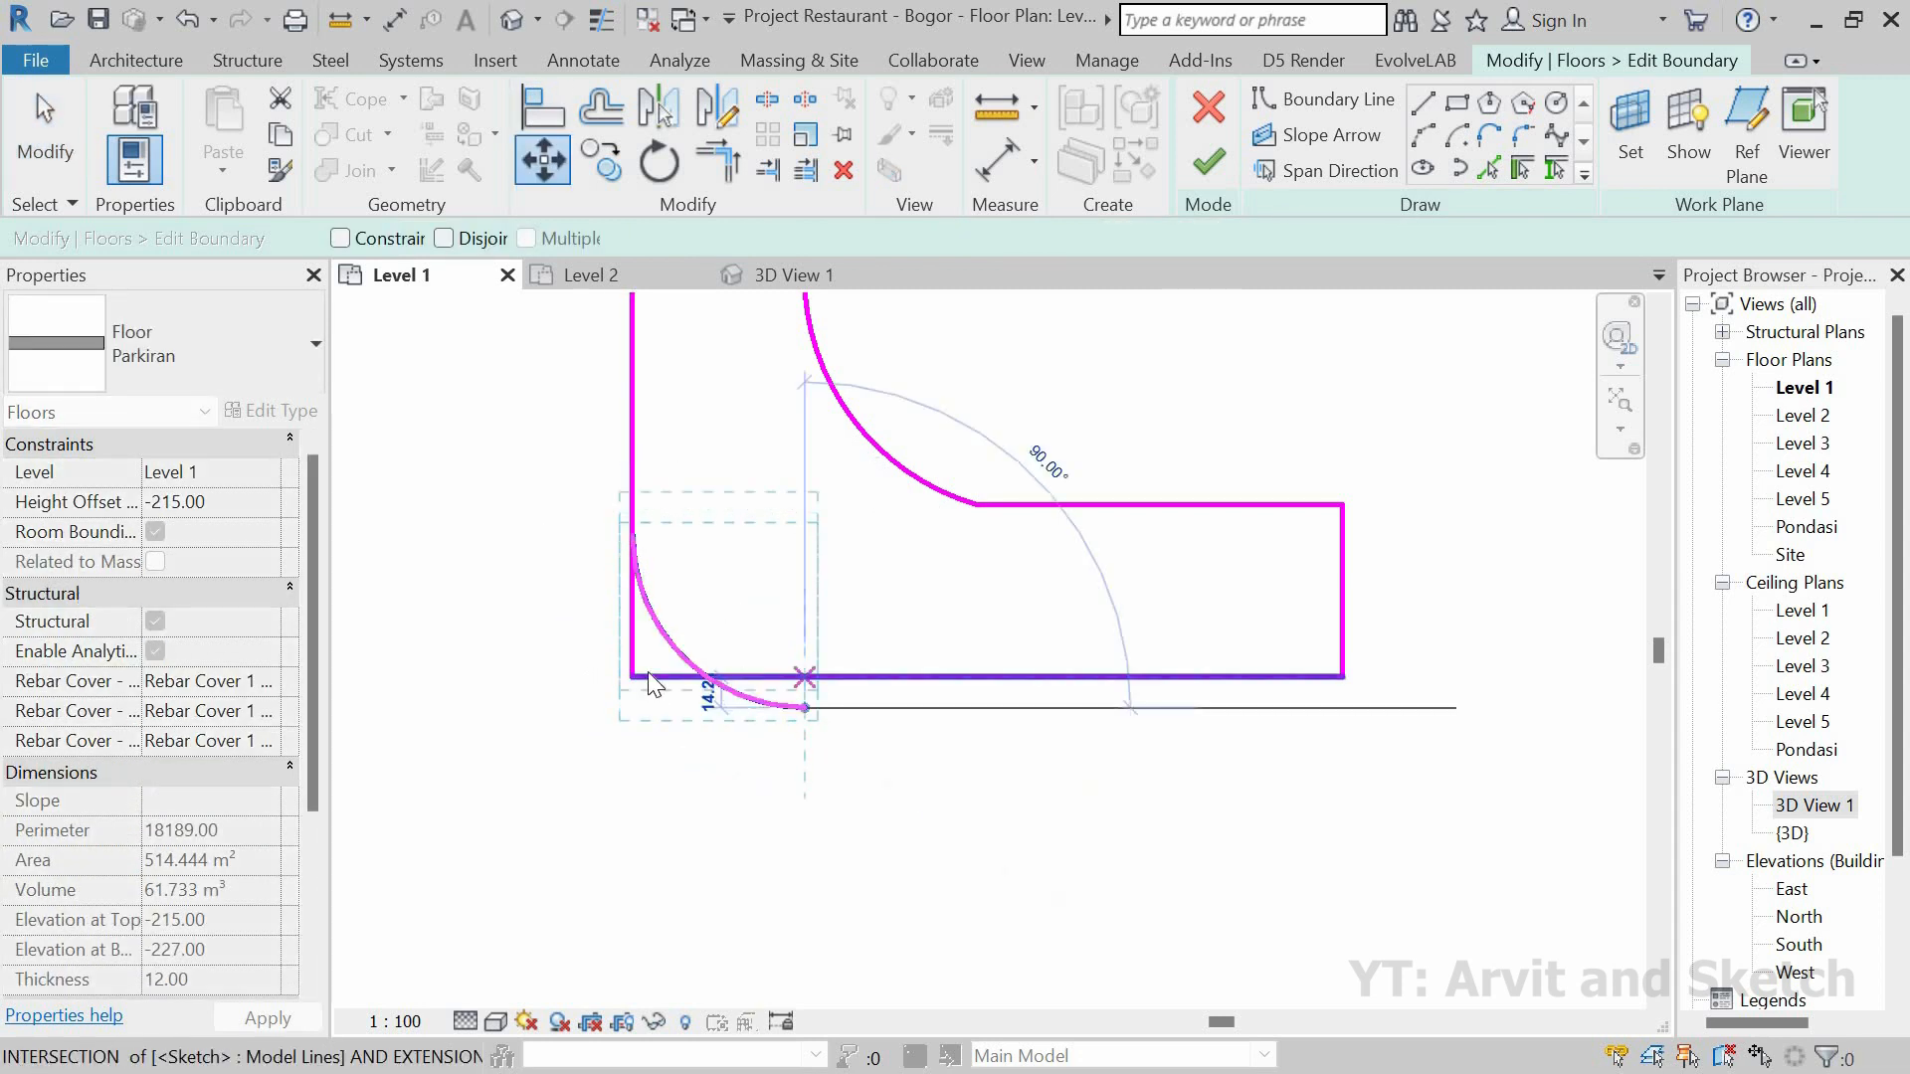
# Step: Shorten the outer horizontal and vertical boundary lines at the opening's lower corner to meet the moved arc's endpoints
pyautogui.click(652, 680)
pyautogui.moveTo(633, 677); pyautogui.dragTo(805, 677)
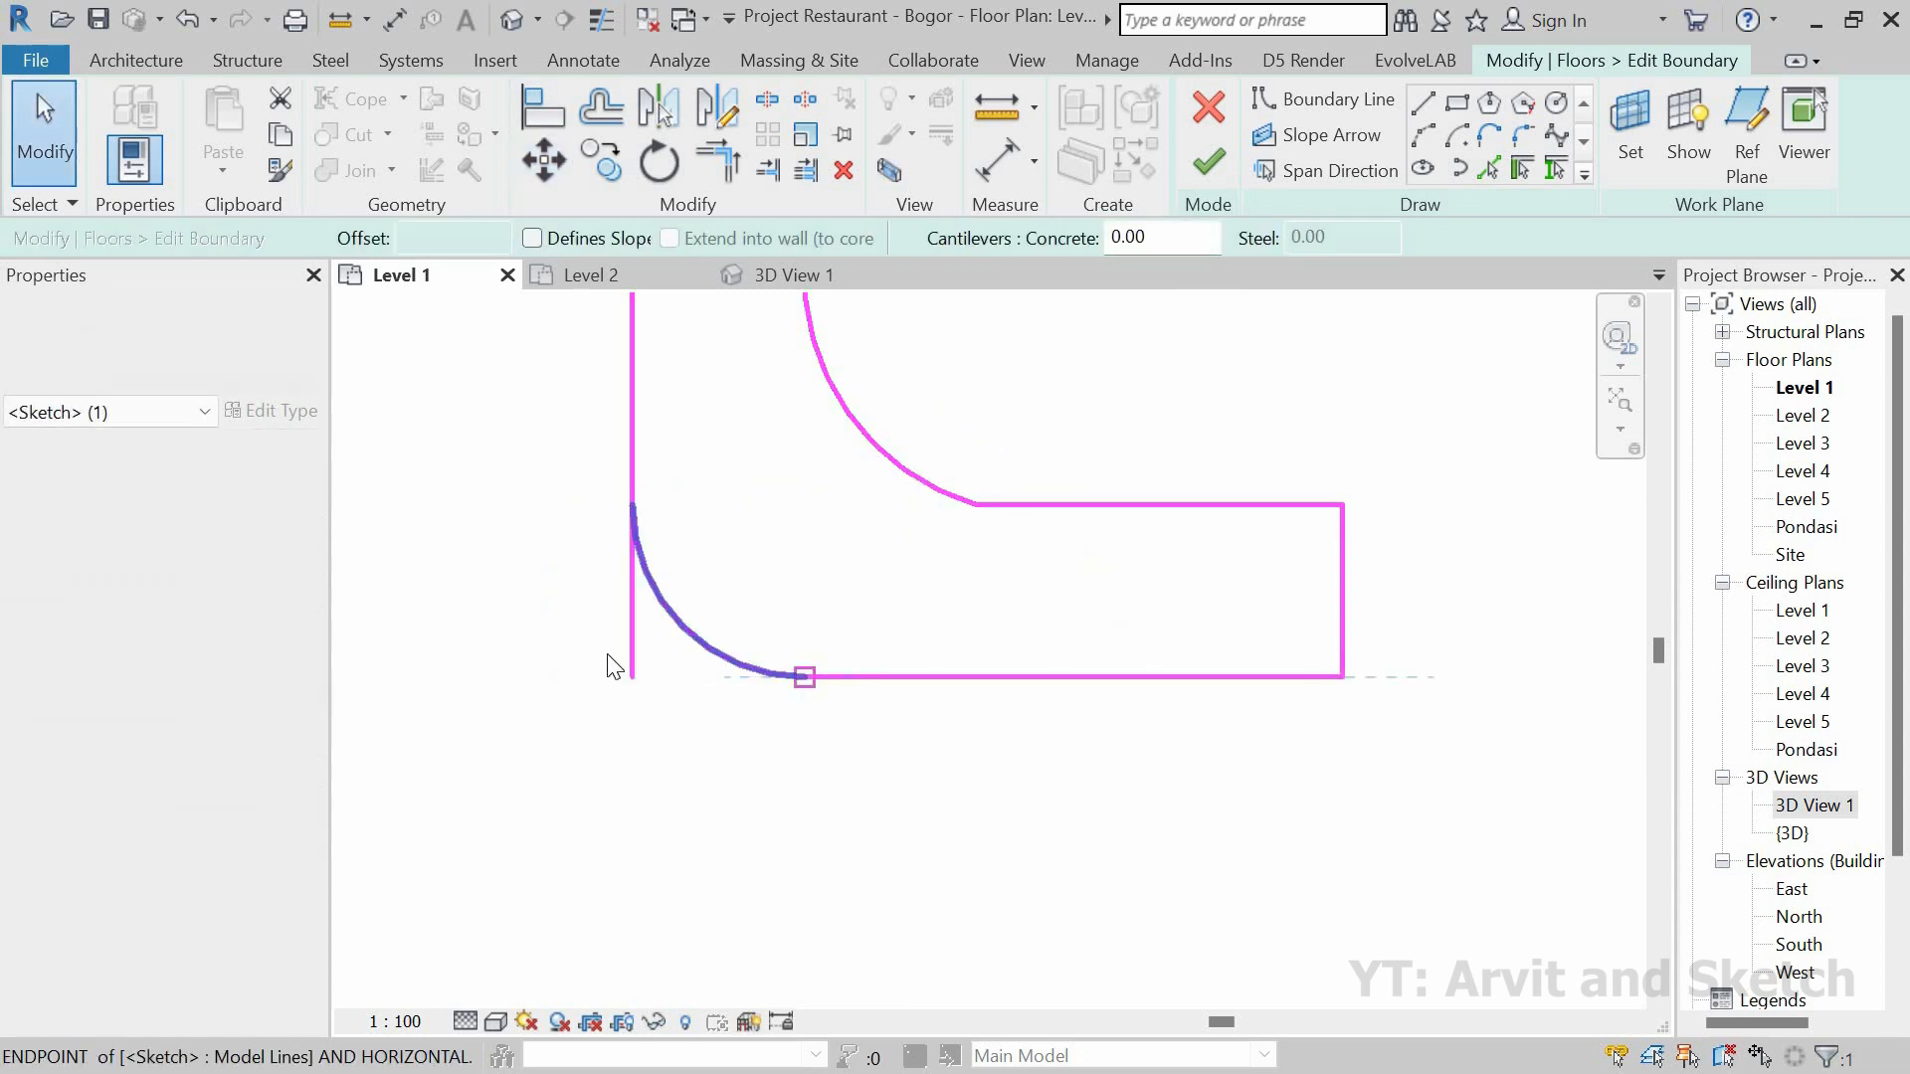
pyautogui.click(633, 676)
pyautogui.moveTo(633, 677); pyautogui.dragTo(634, 505)
pyautogui.click(644, 555)
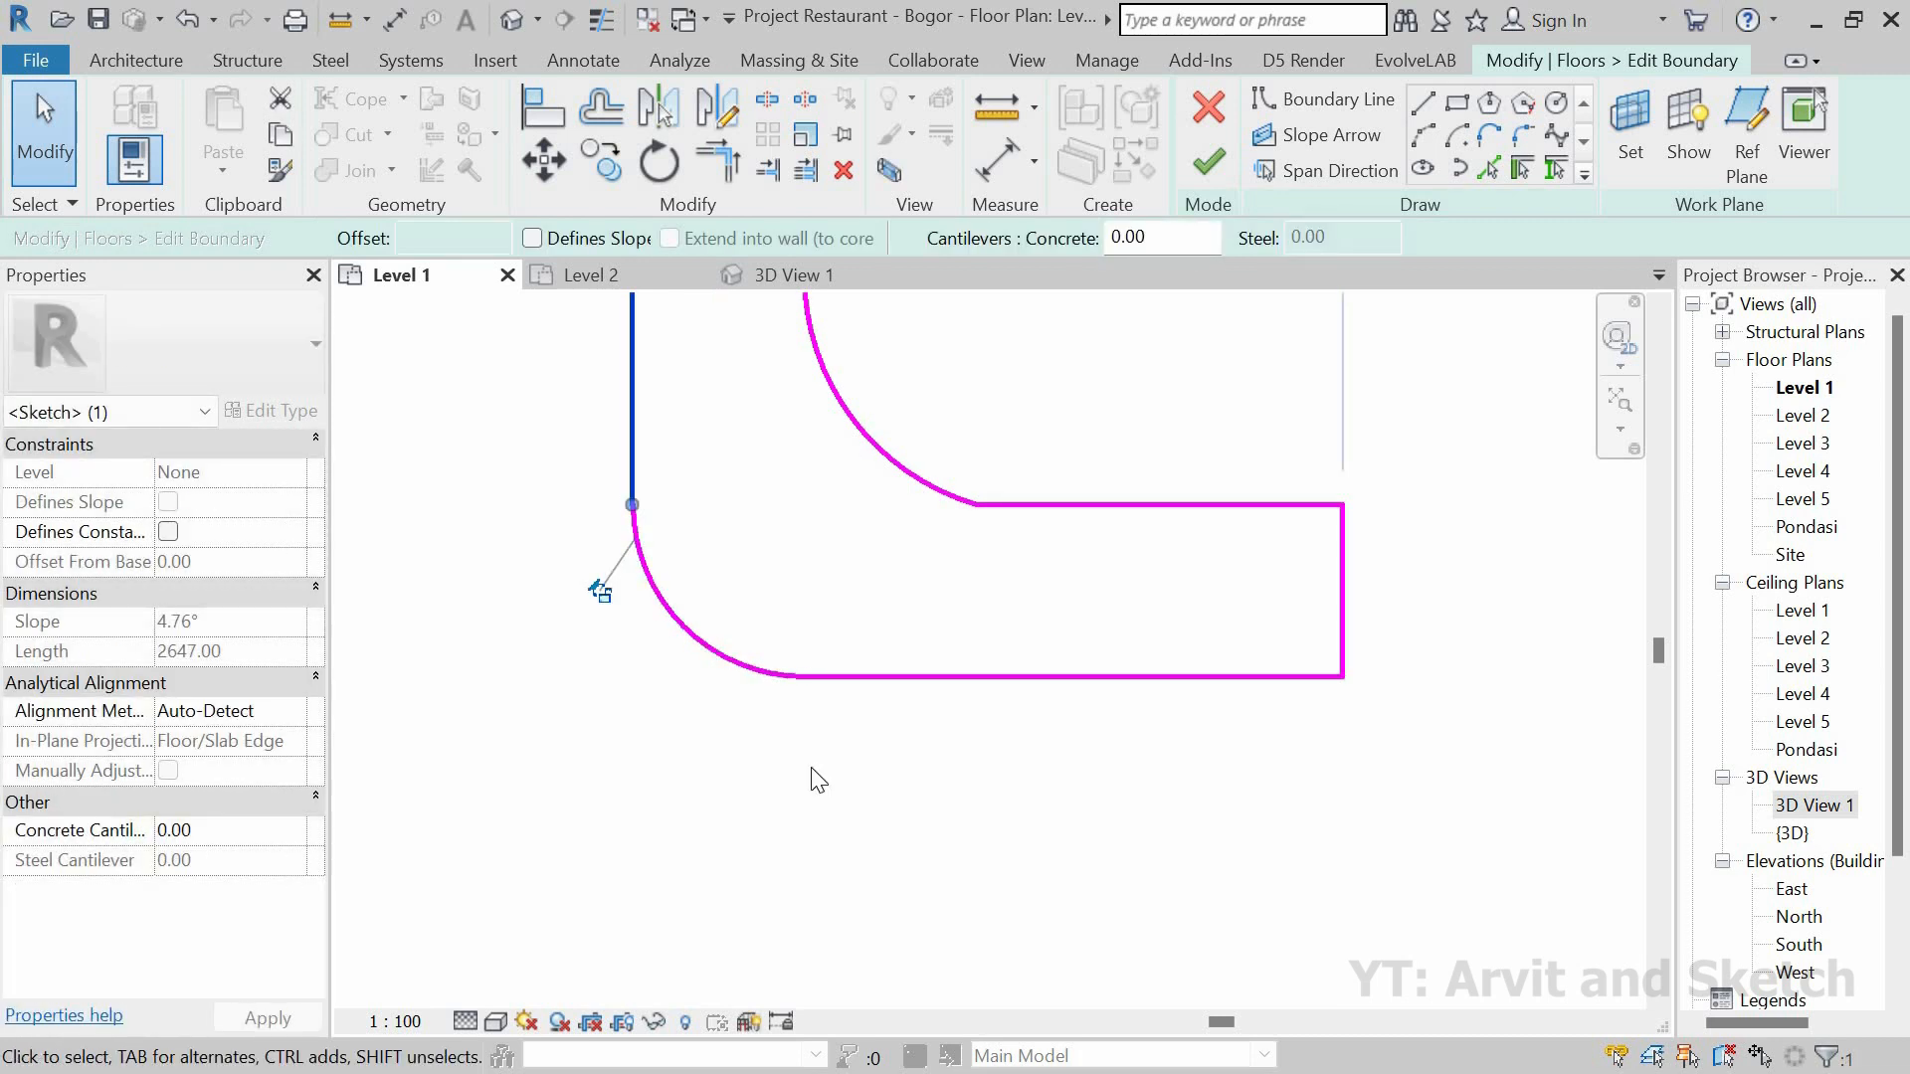
pyautogui.scroll(-5, 976, 747)
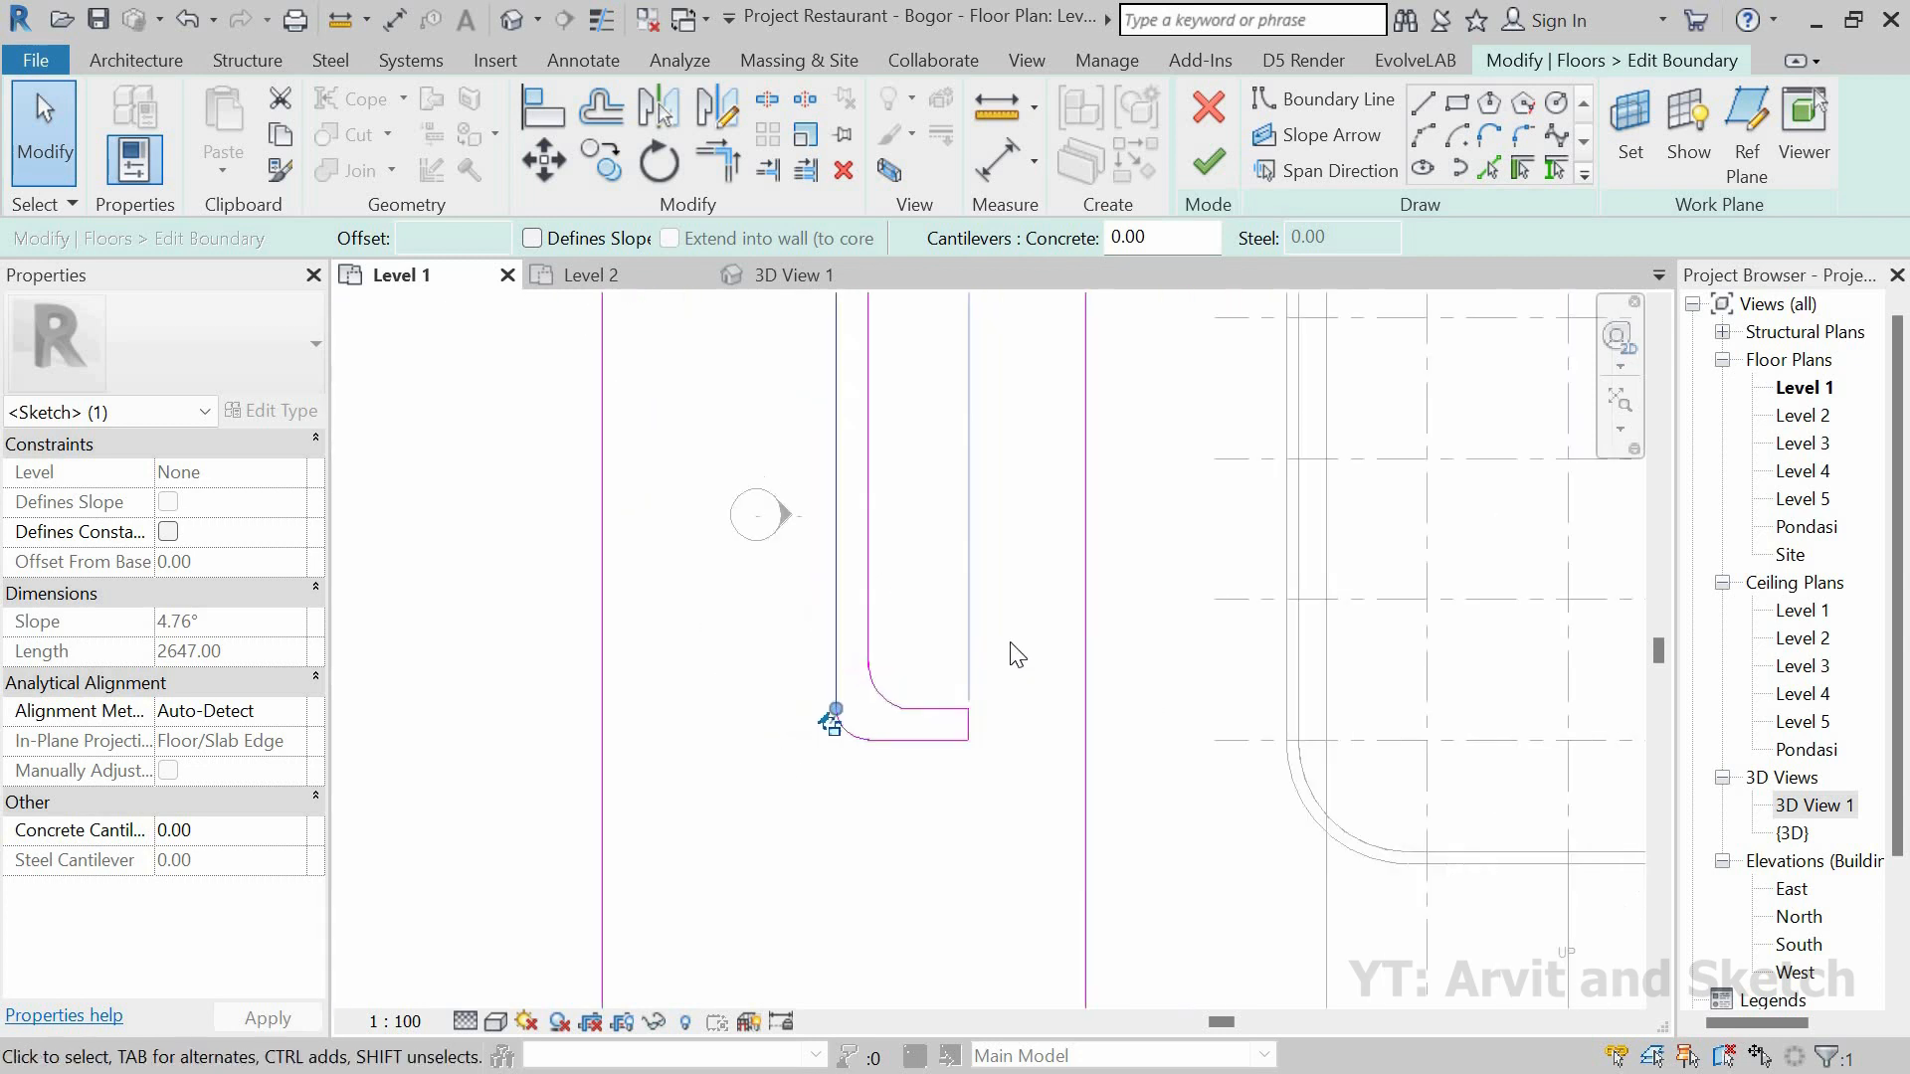
# Step: Try to finish the floor's boundary sketch
pyautogui.click(1209, 162)
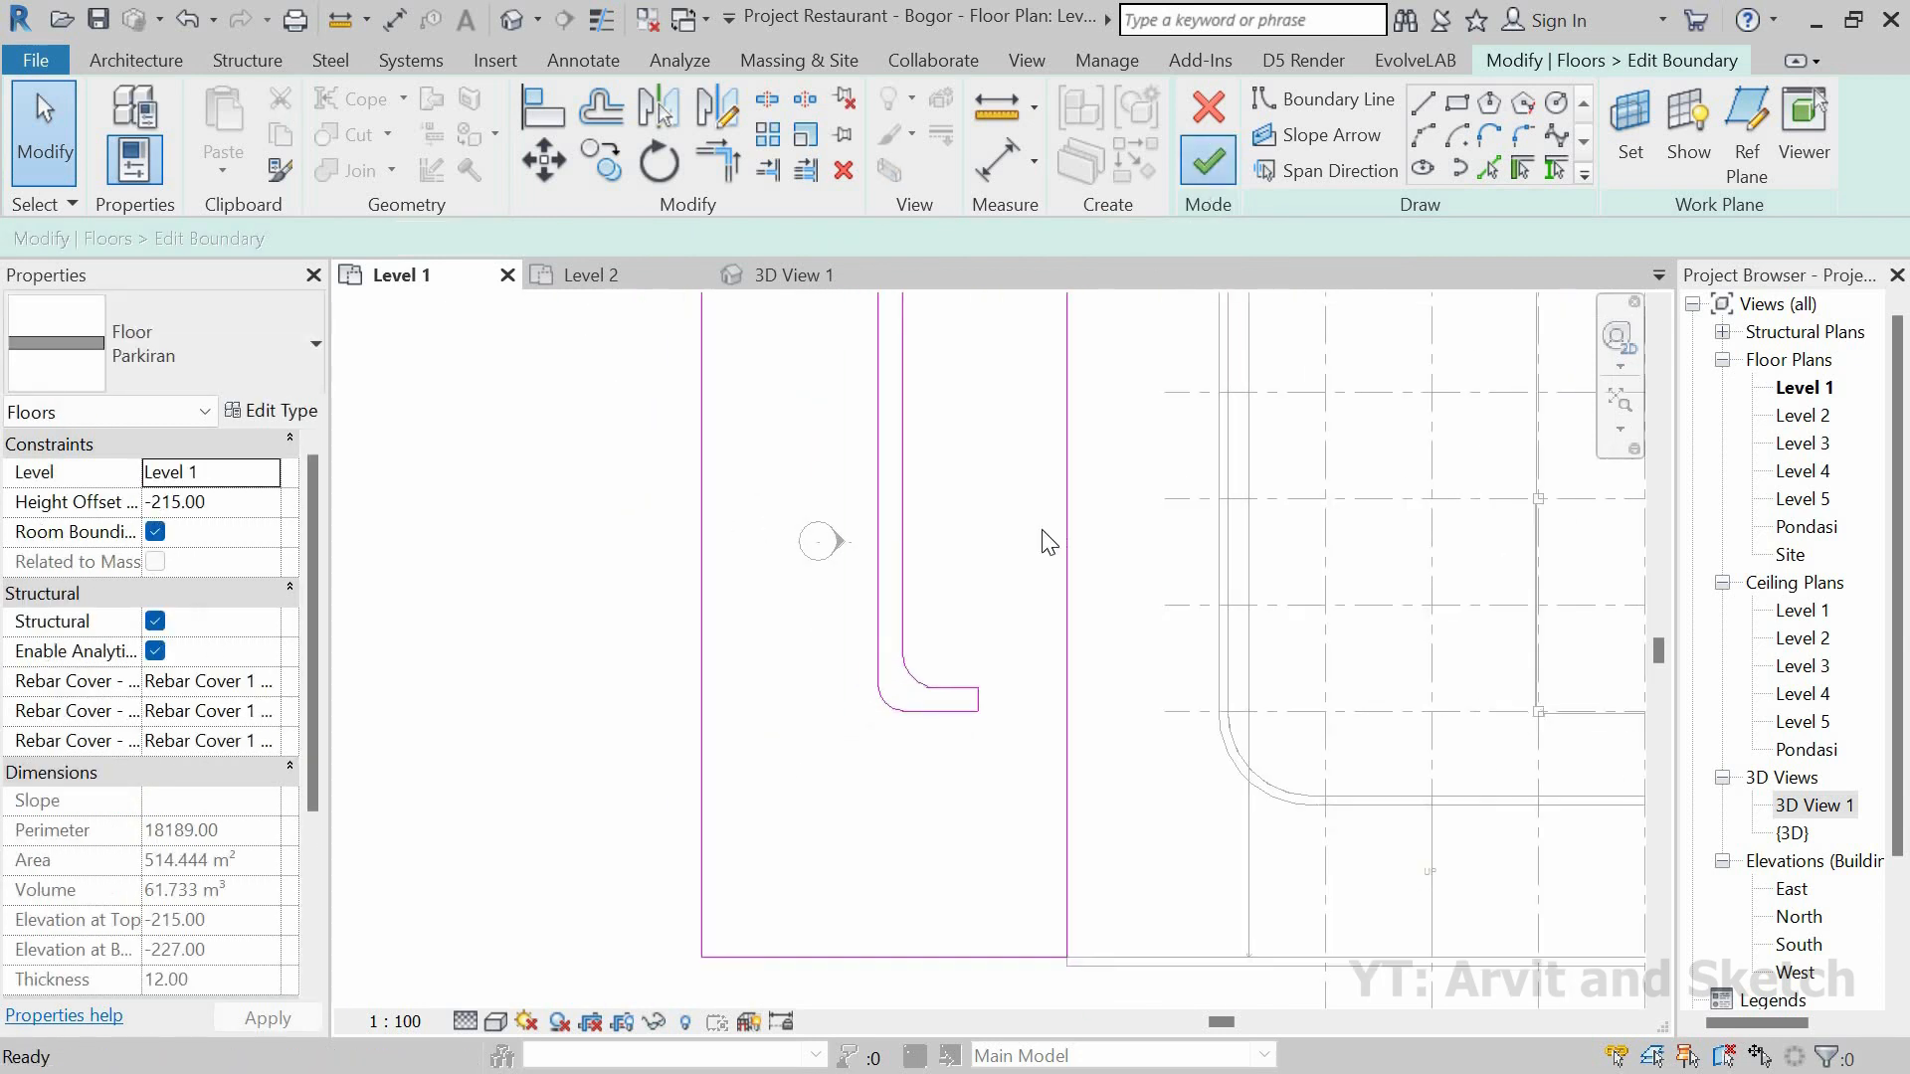
pyautogui.click(1425, 1036)
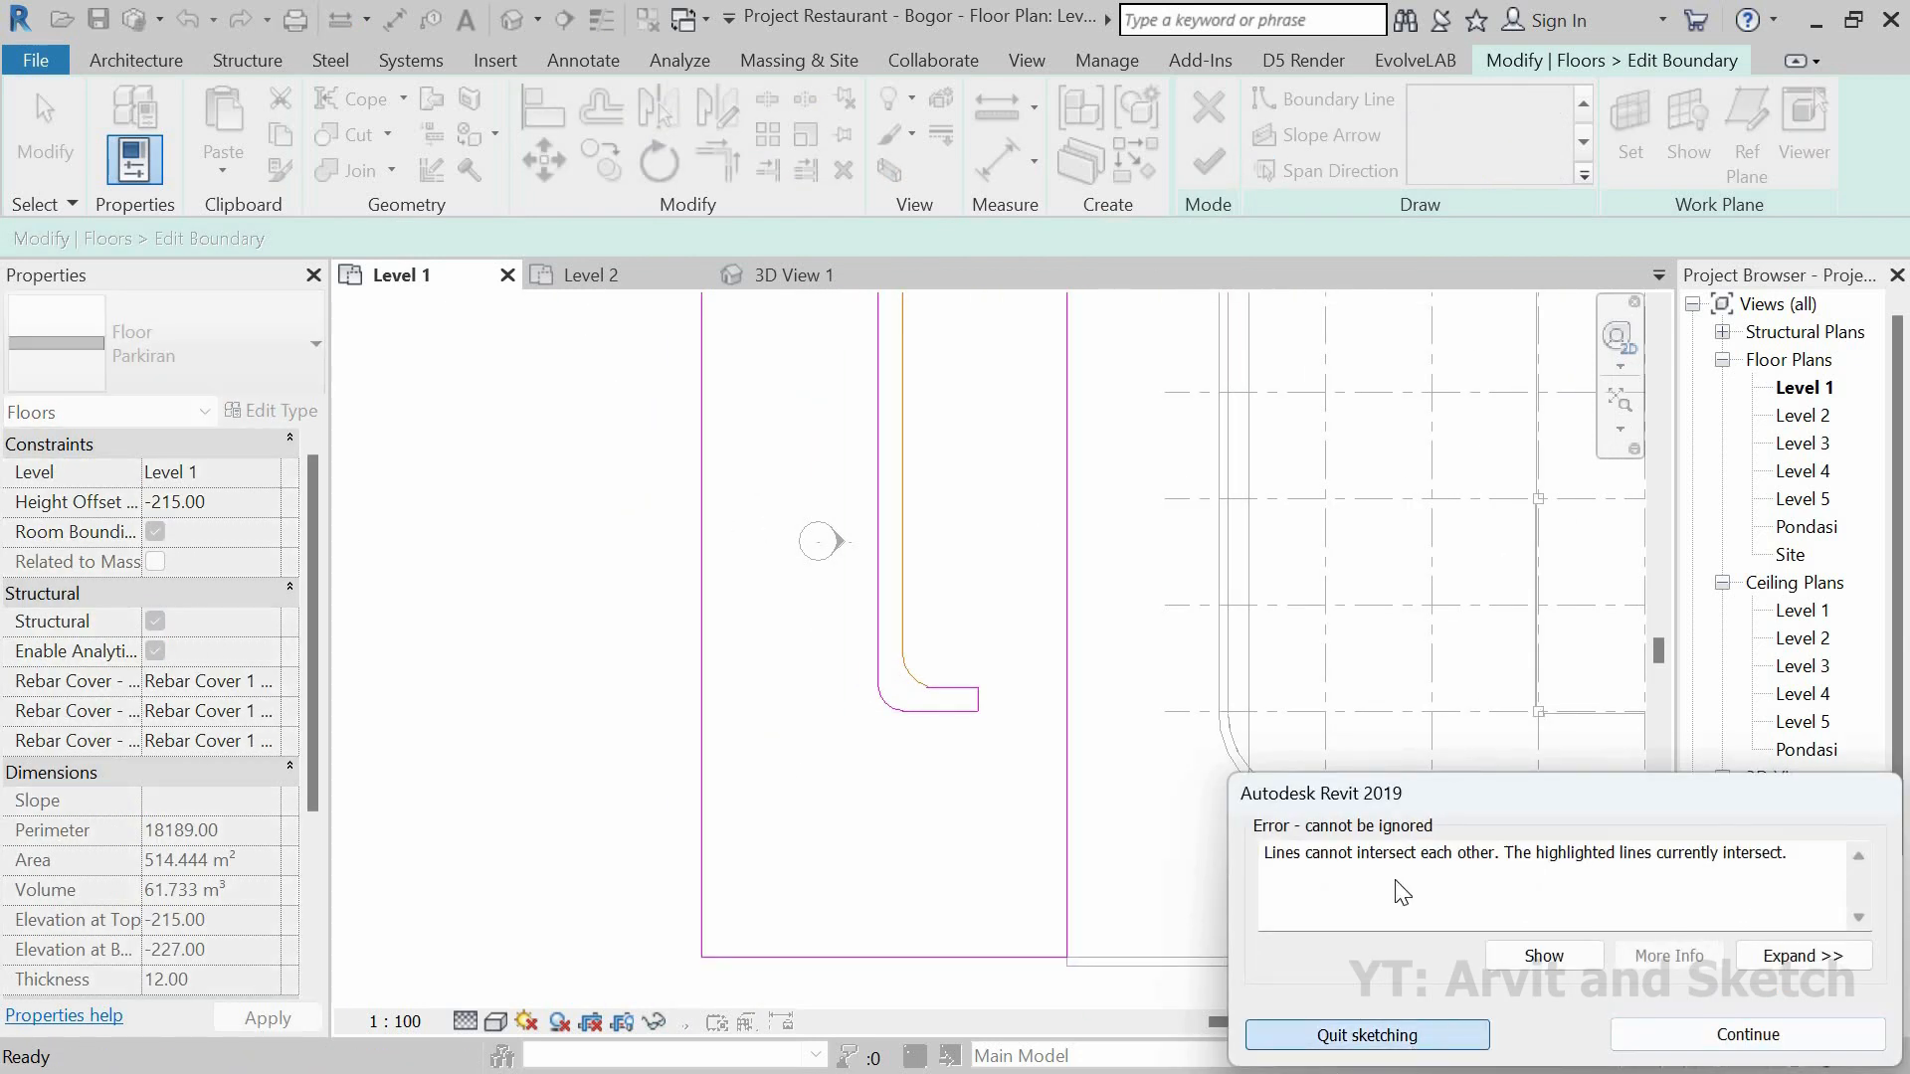
pyautogui.click(1120, 582)
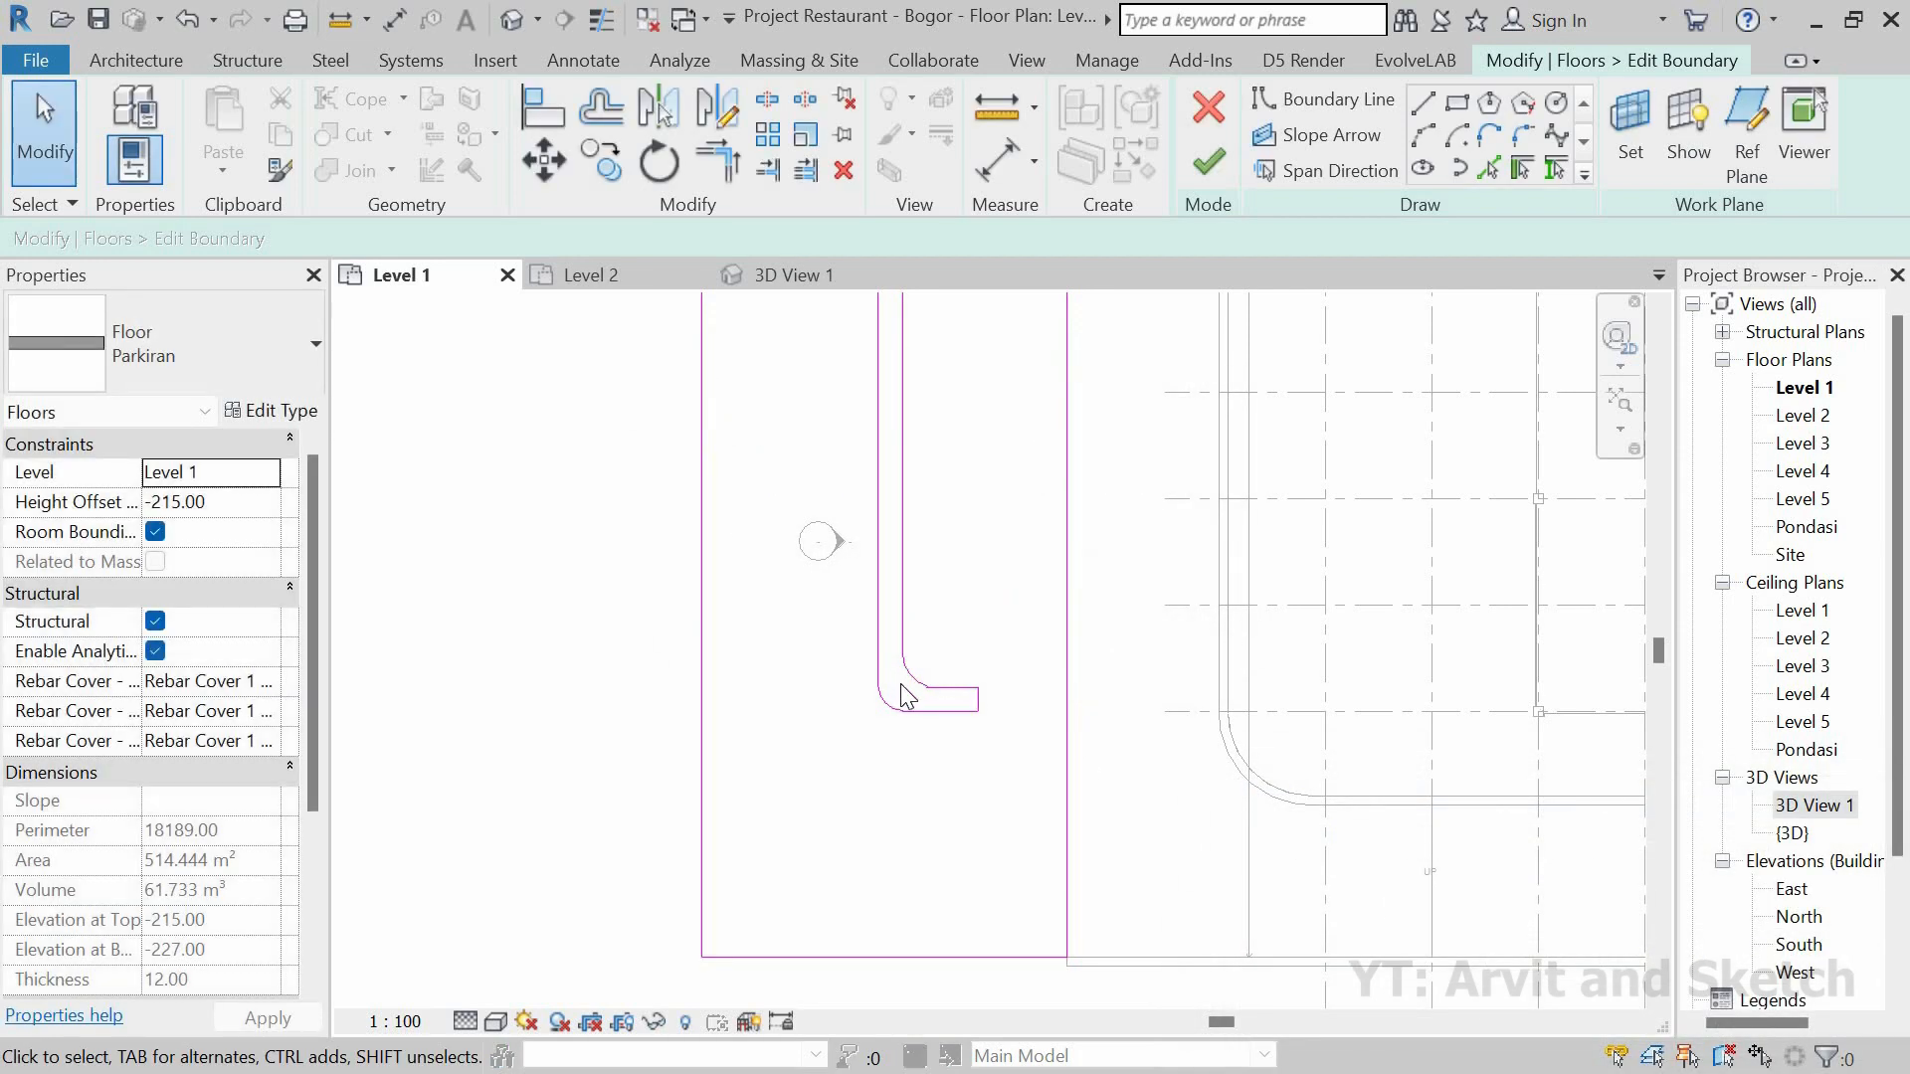
# Step: Shorten the inner lower corner arc so that its upper endpoint meets the end of the inner vertical line
pyautogui.scroll(5, 899, 683)
pyautogui.scroll(1, 814, 468)
pyautogui.click(810, 439)
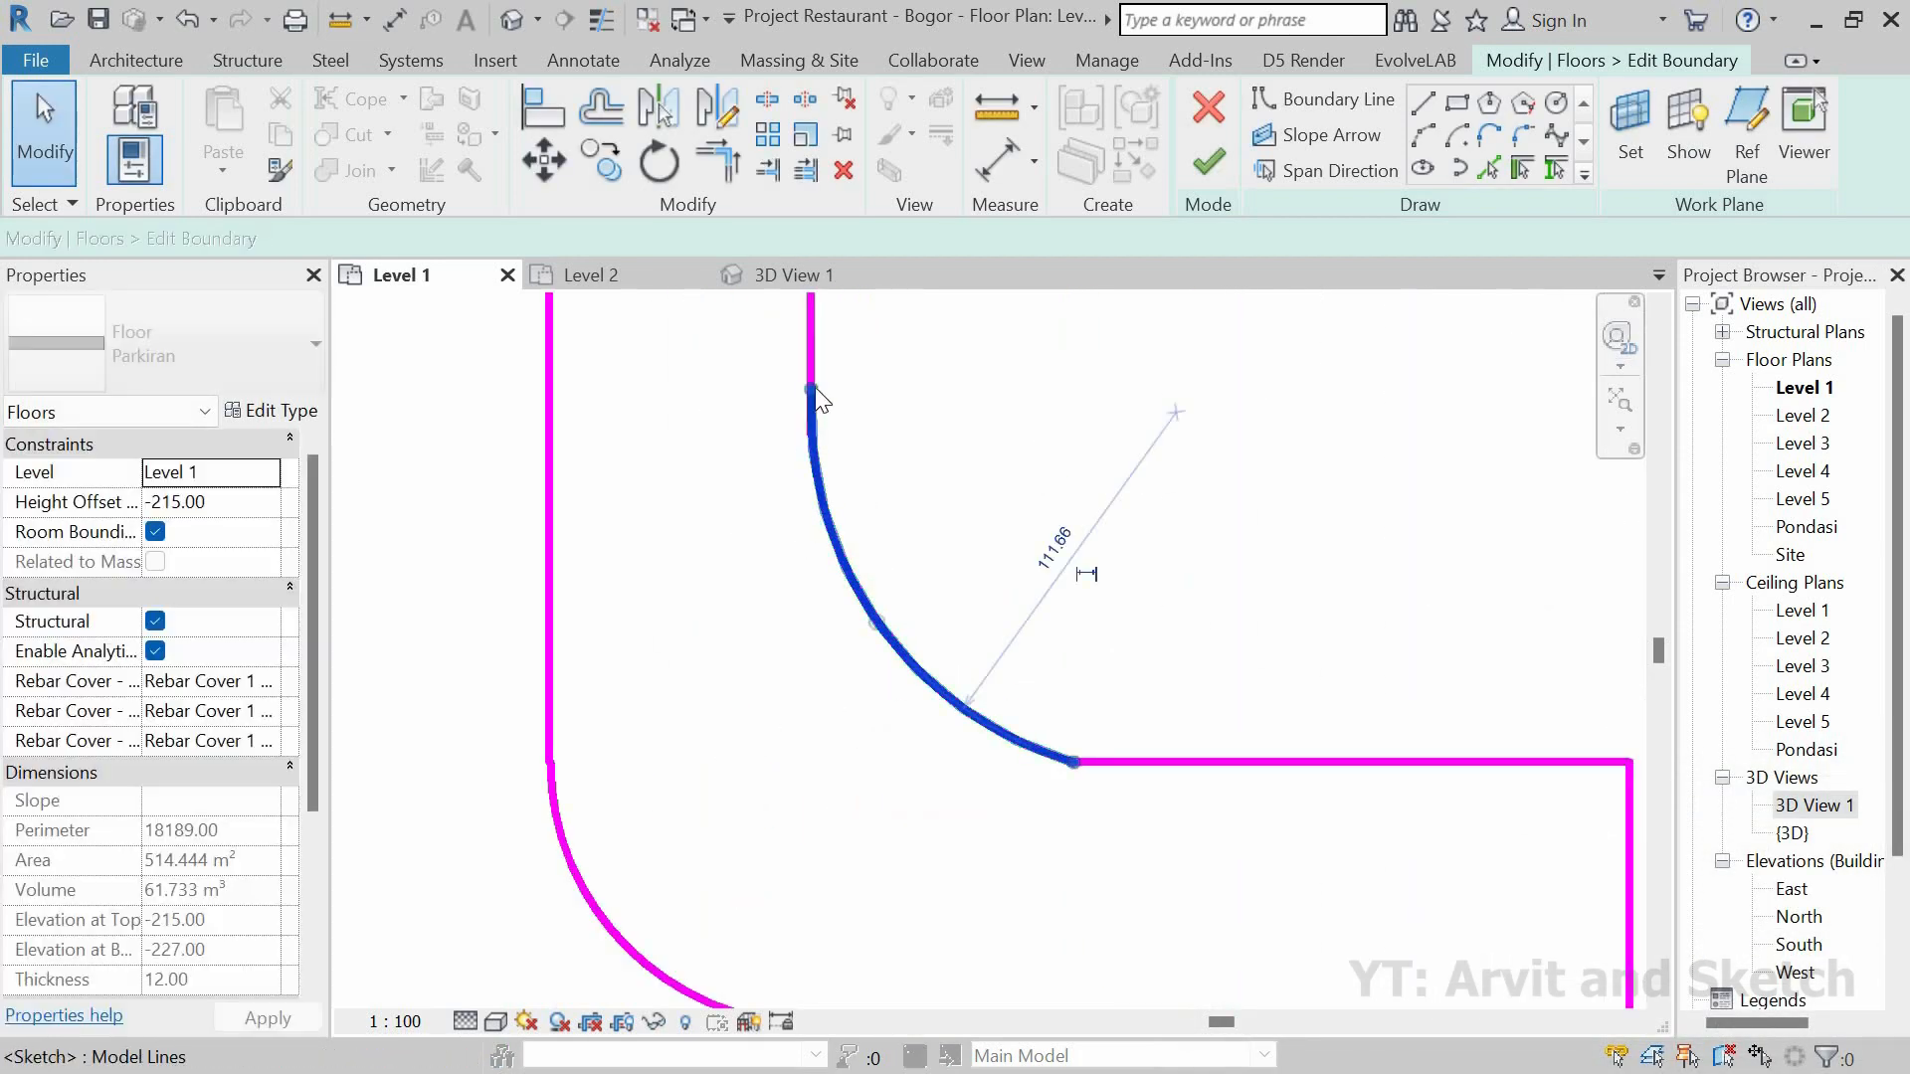
pyautogui.scroll(1, 814, 398)
pyautogui.moveTo(815, 432); pyautogui.dragTo(808, 461)
pyautogui.scroll(-1, 848, 462)
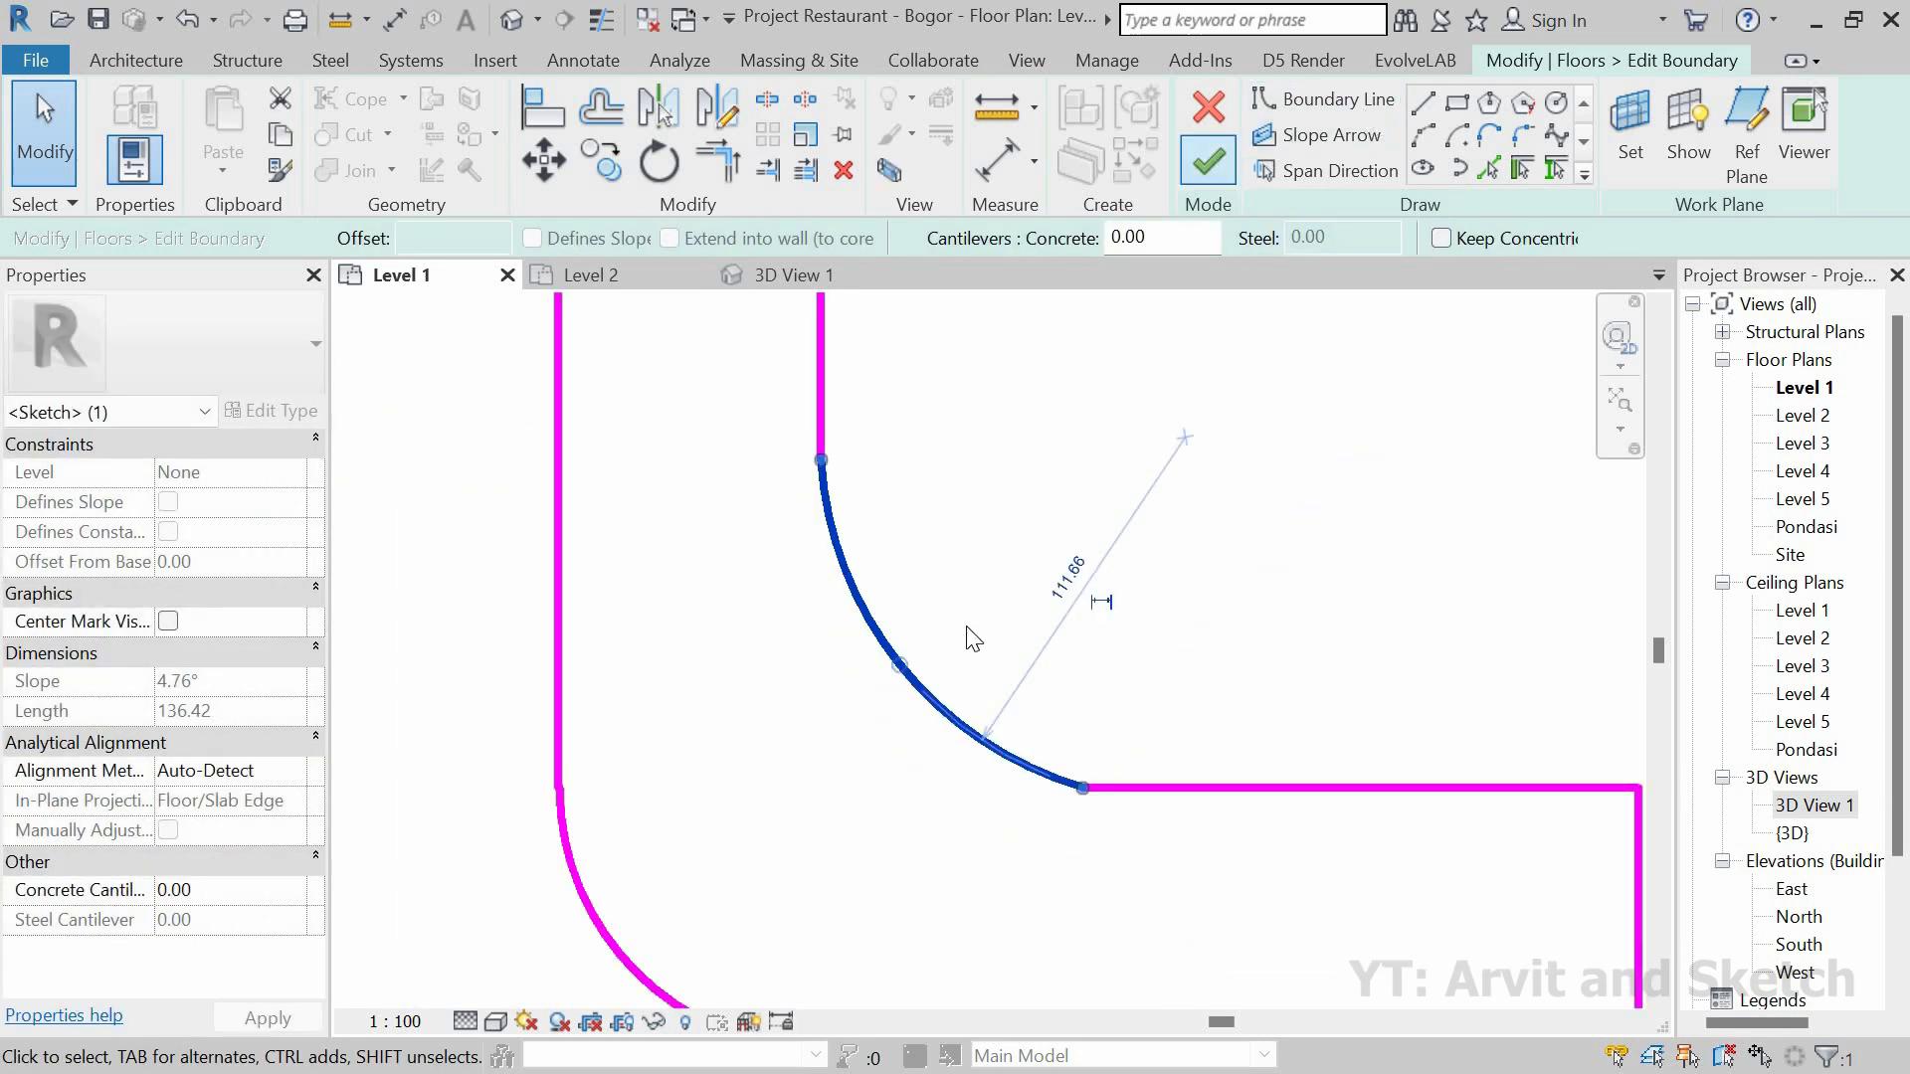
# Step: Finish the Parkiran floor's boundary edit and inspect the rounded strip opening in 3D View 1
pyautogui.scroll(-8, 908, 774)
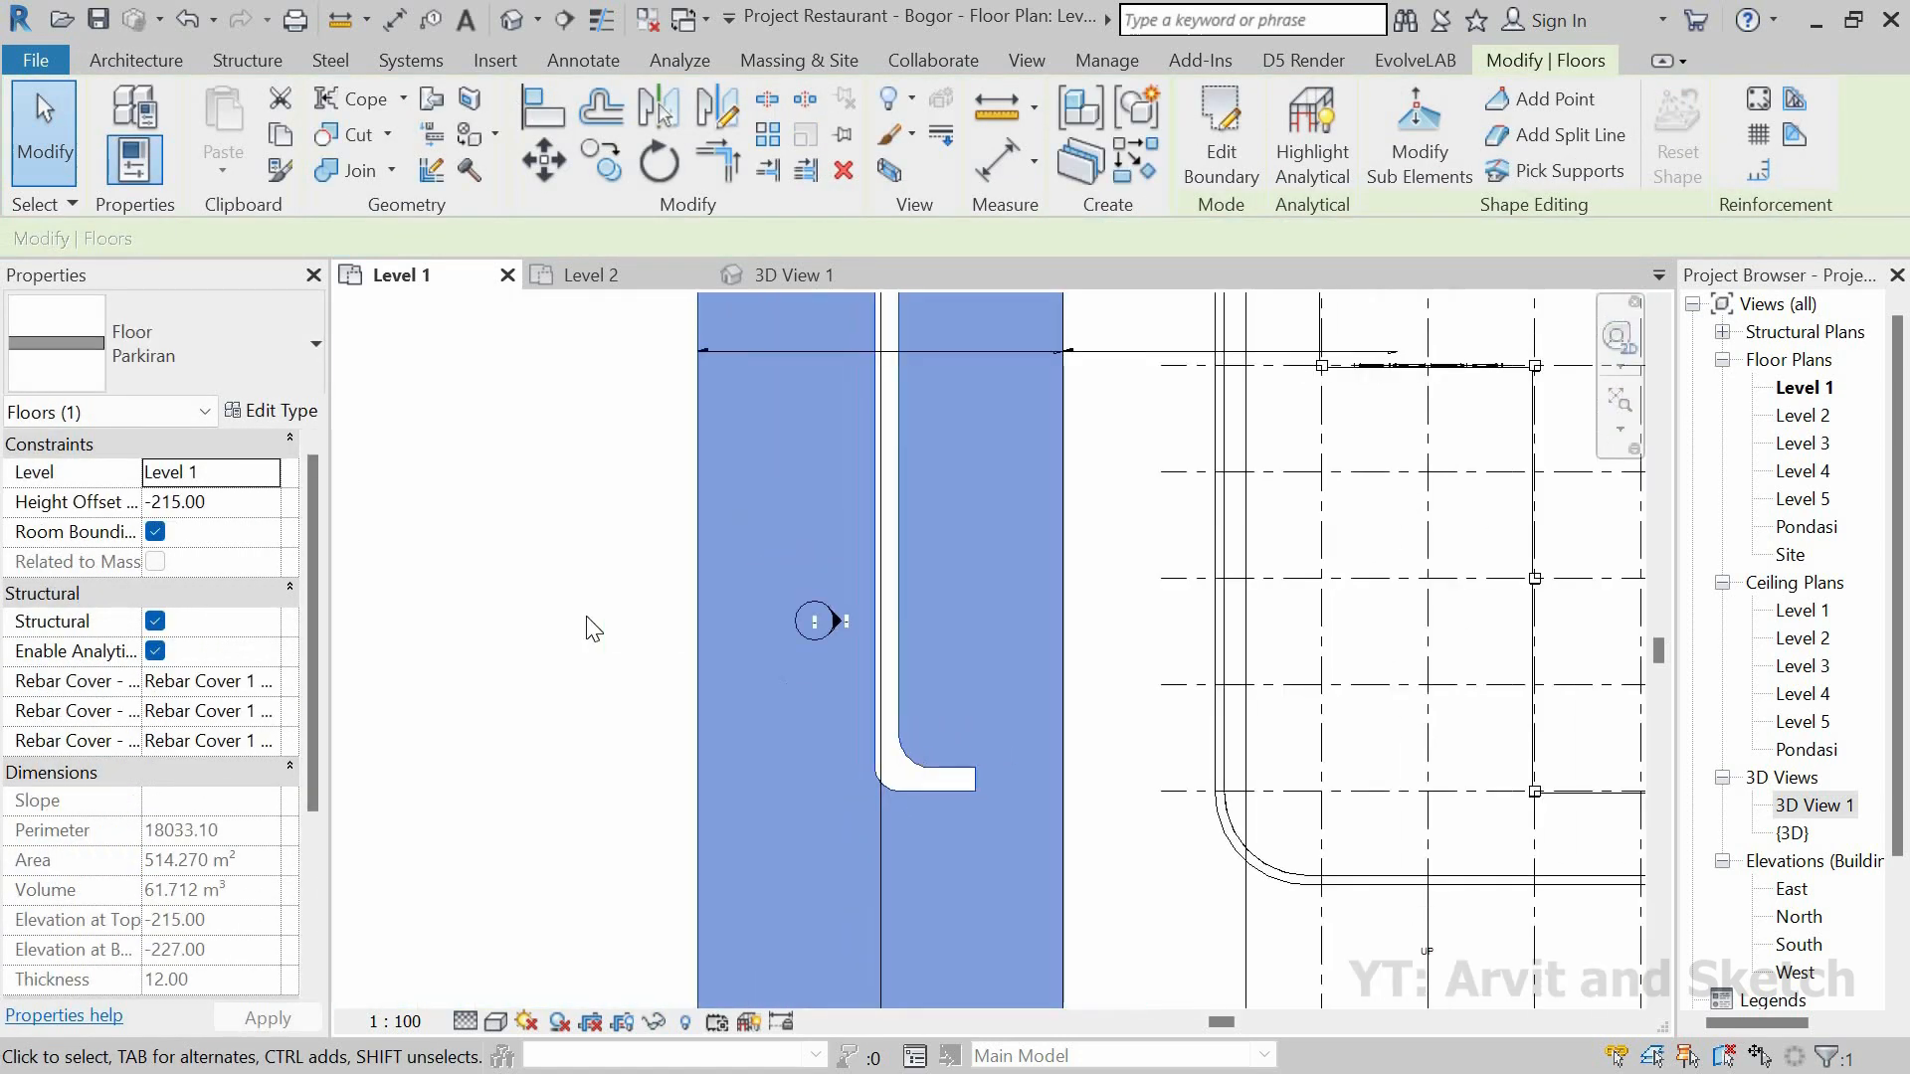
pyautogui.click(630, 712)
pyautogui.scroll(-5, 631, 713)
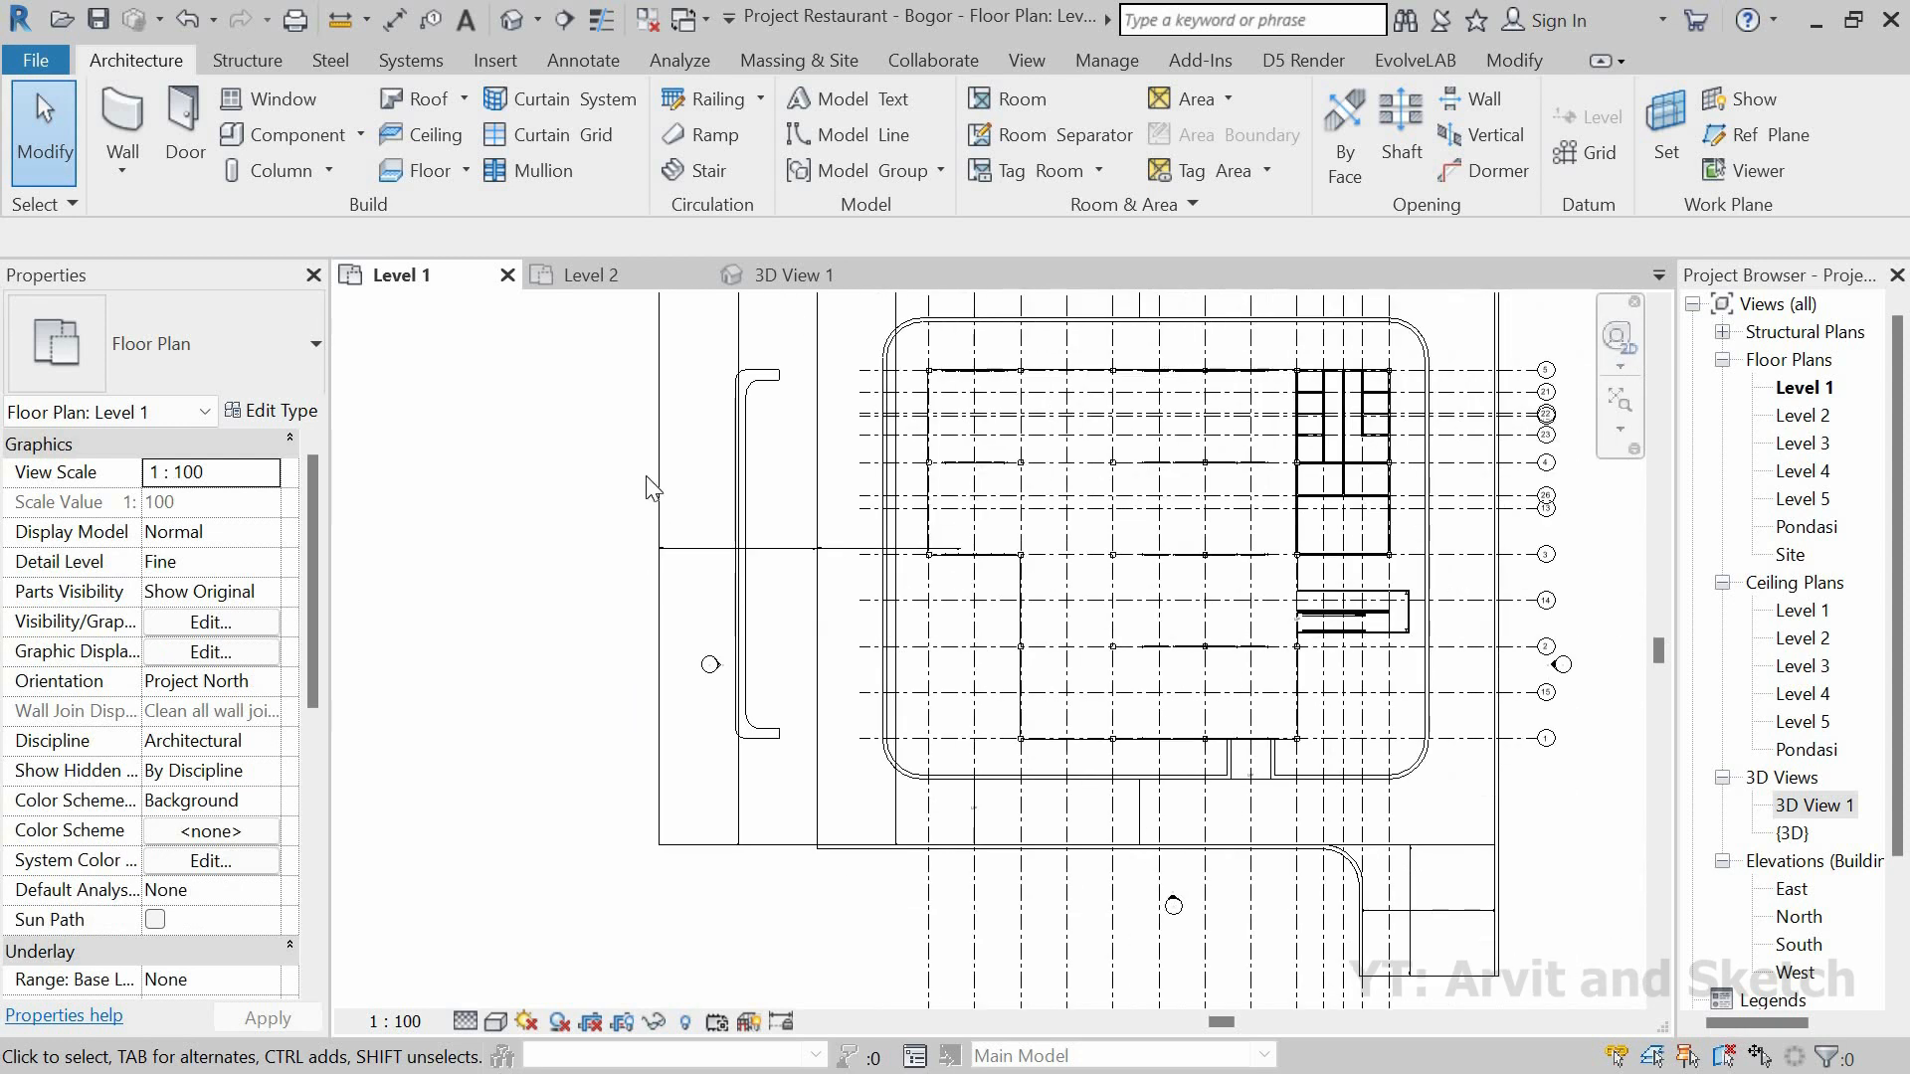
pyautogui.click(774, 284)
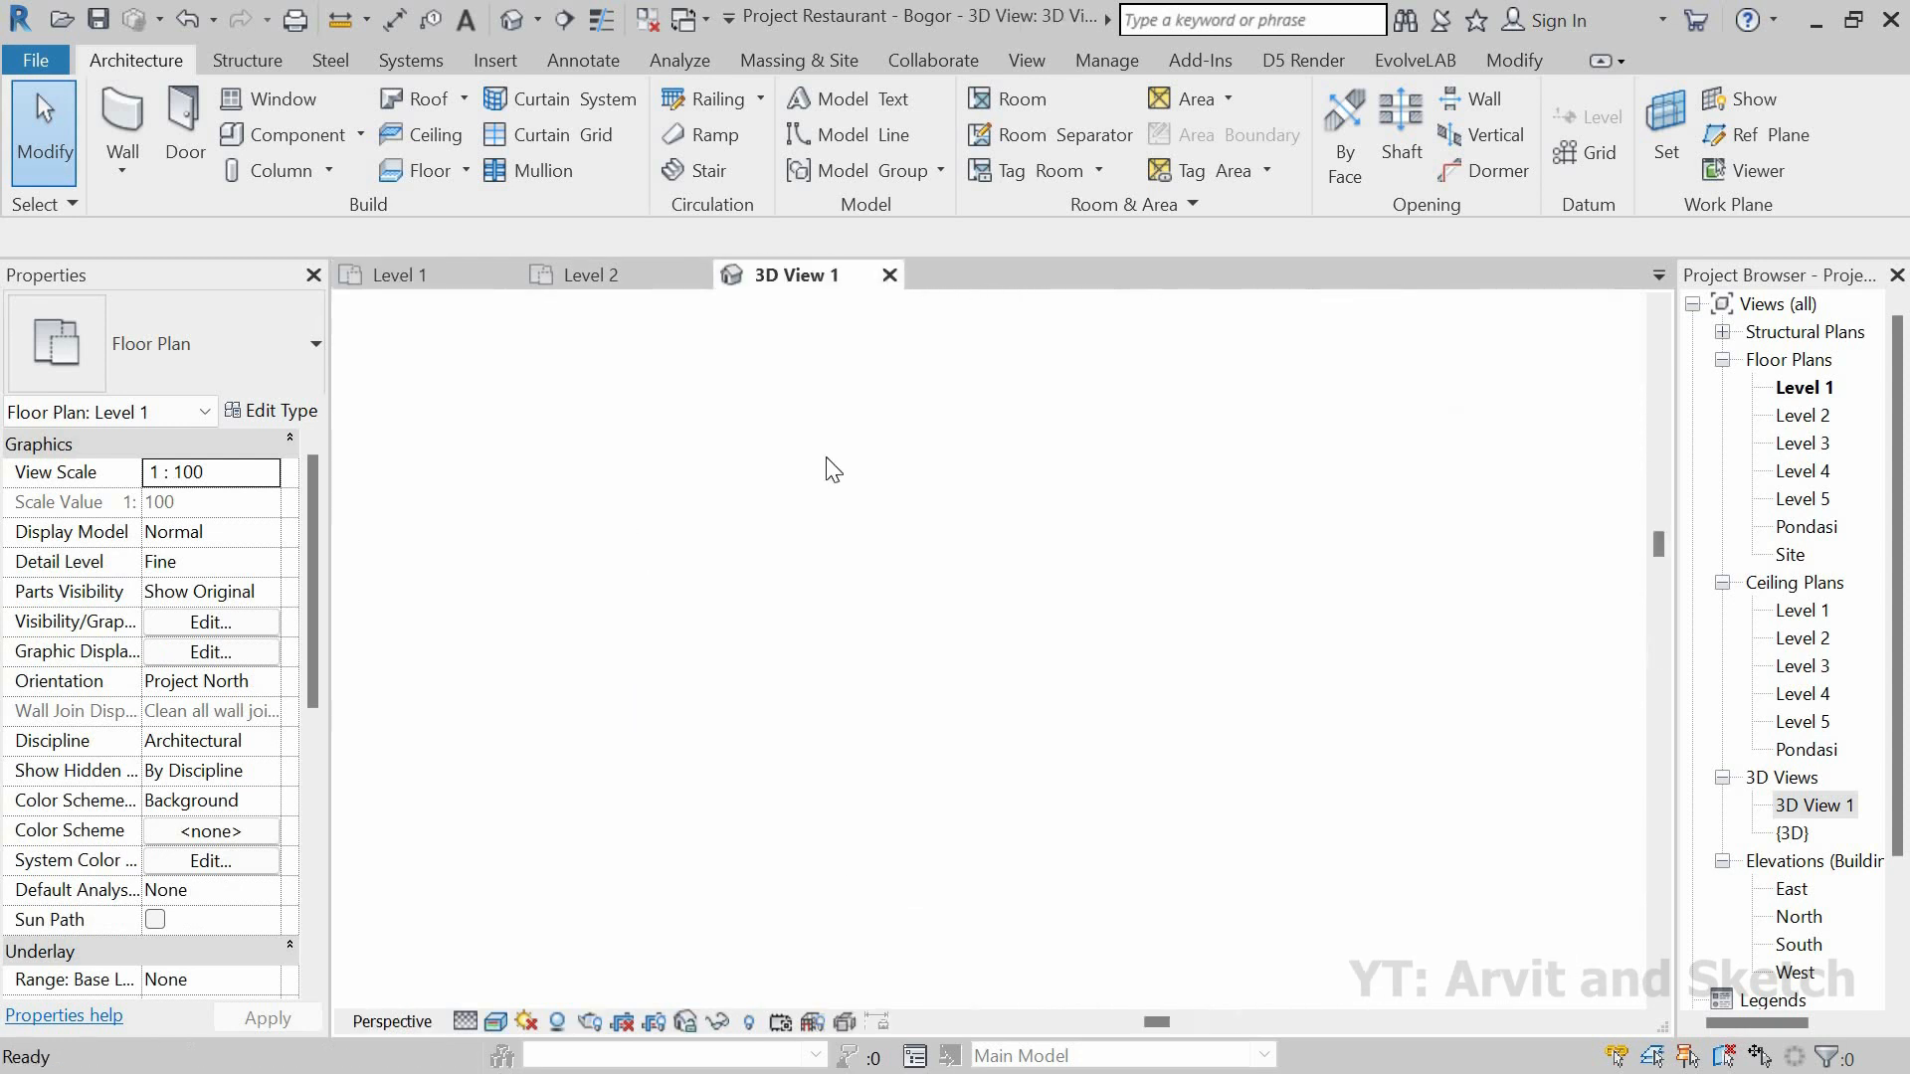
pyautogui.scroll(3, 762, 887)
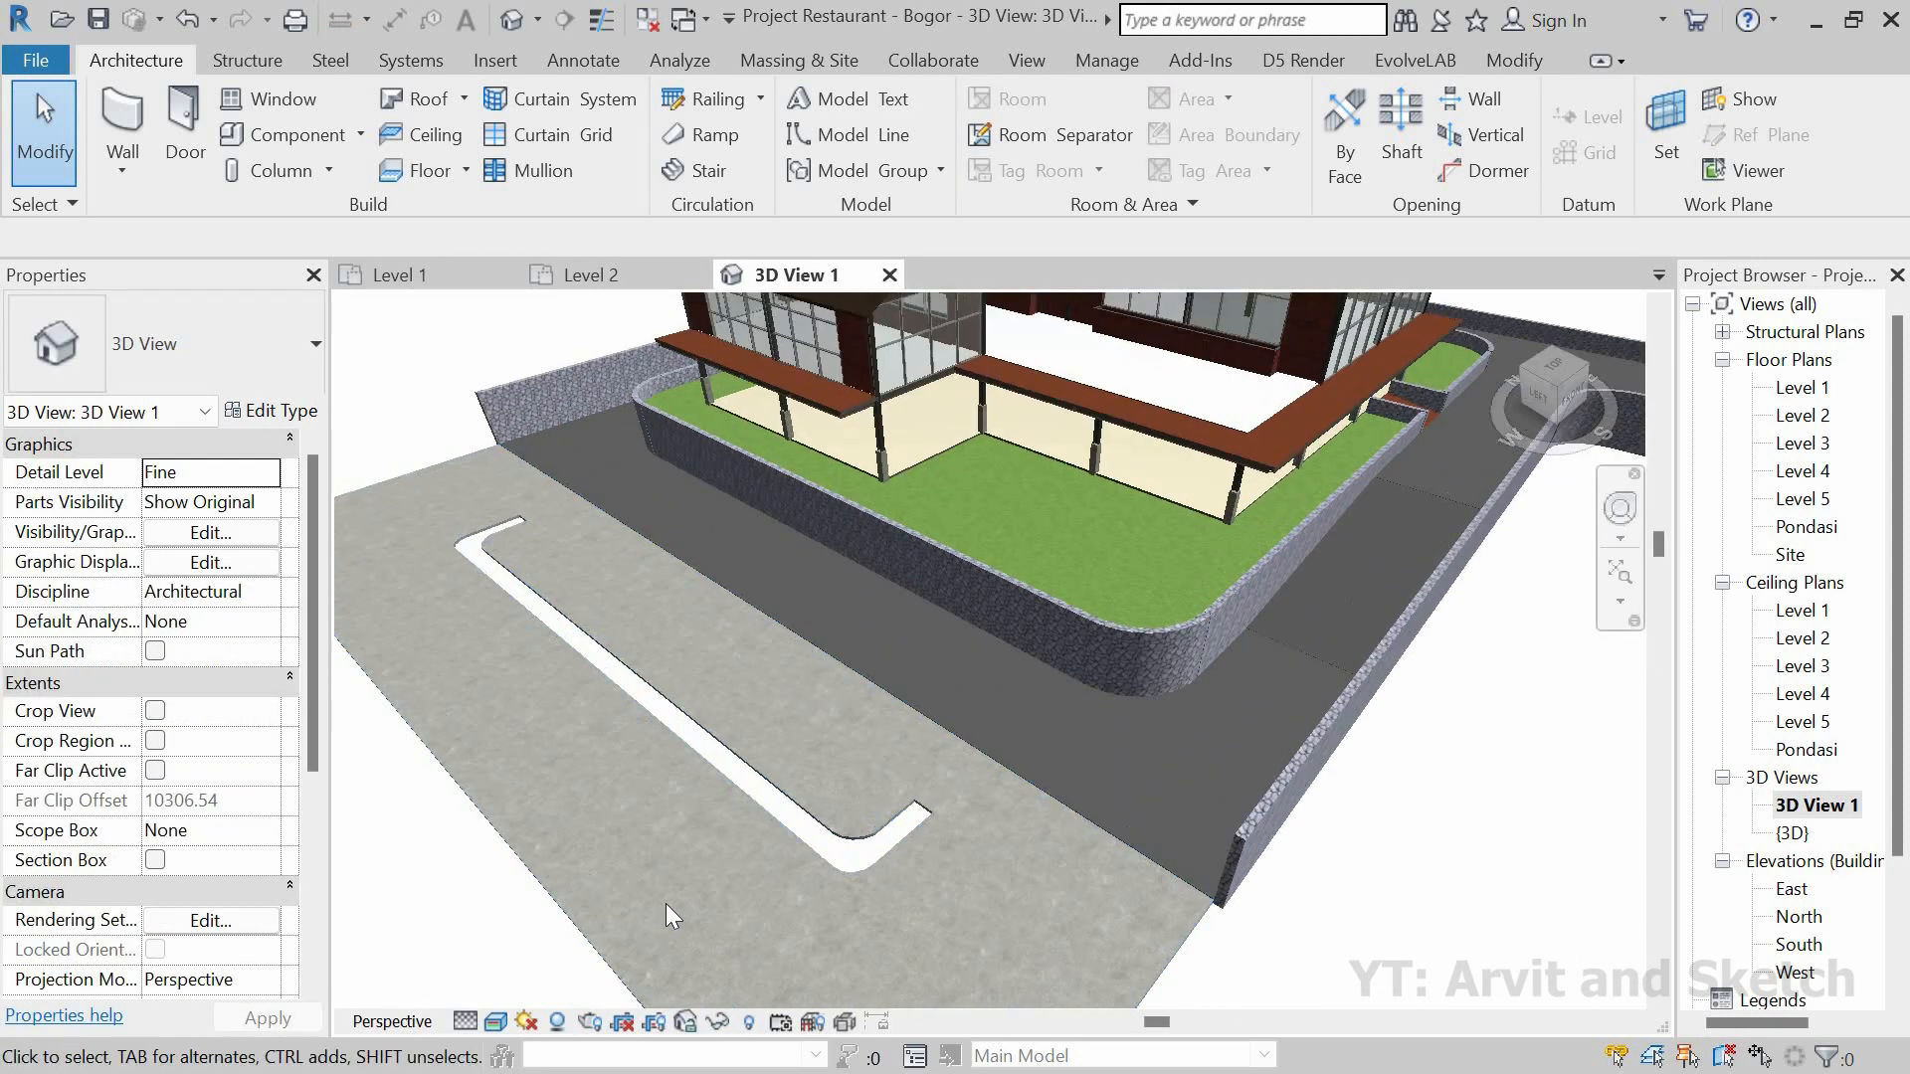
pyautogui.scroll(-3, 791, 776)
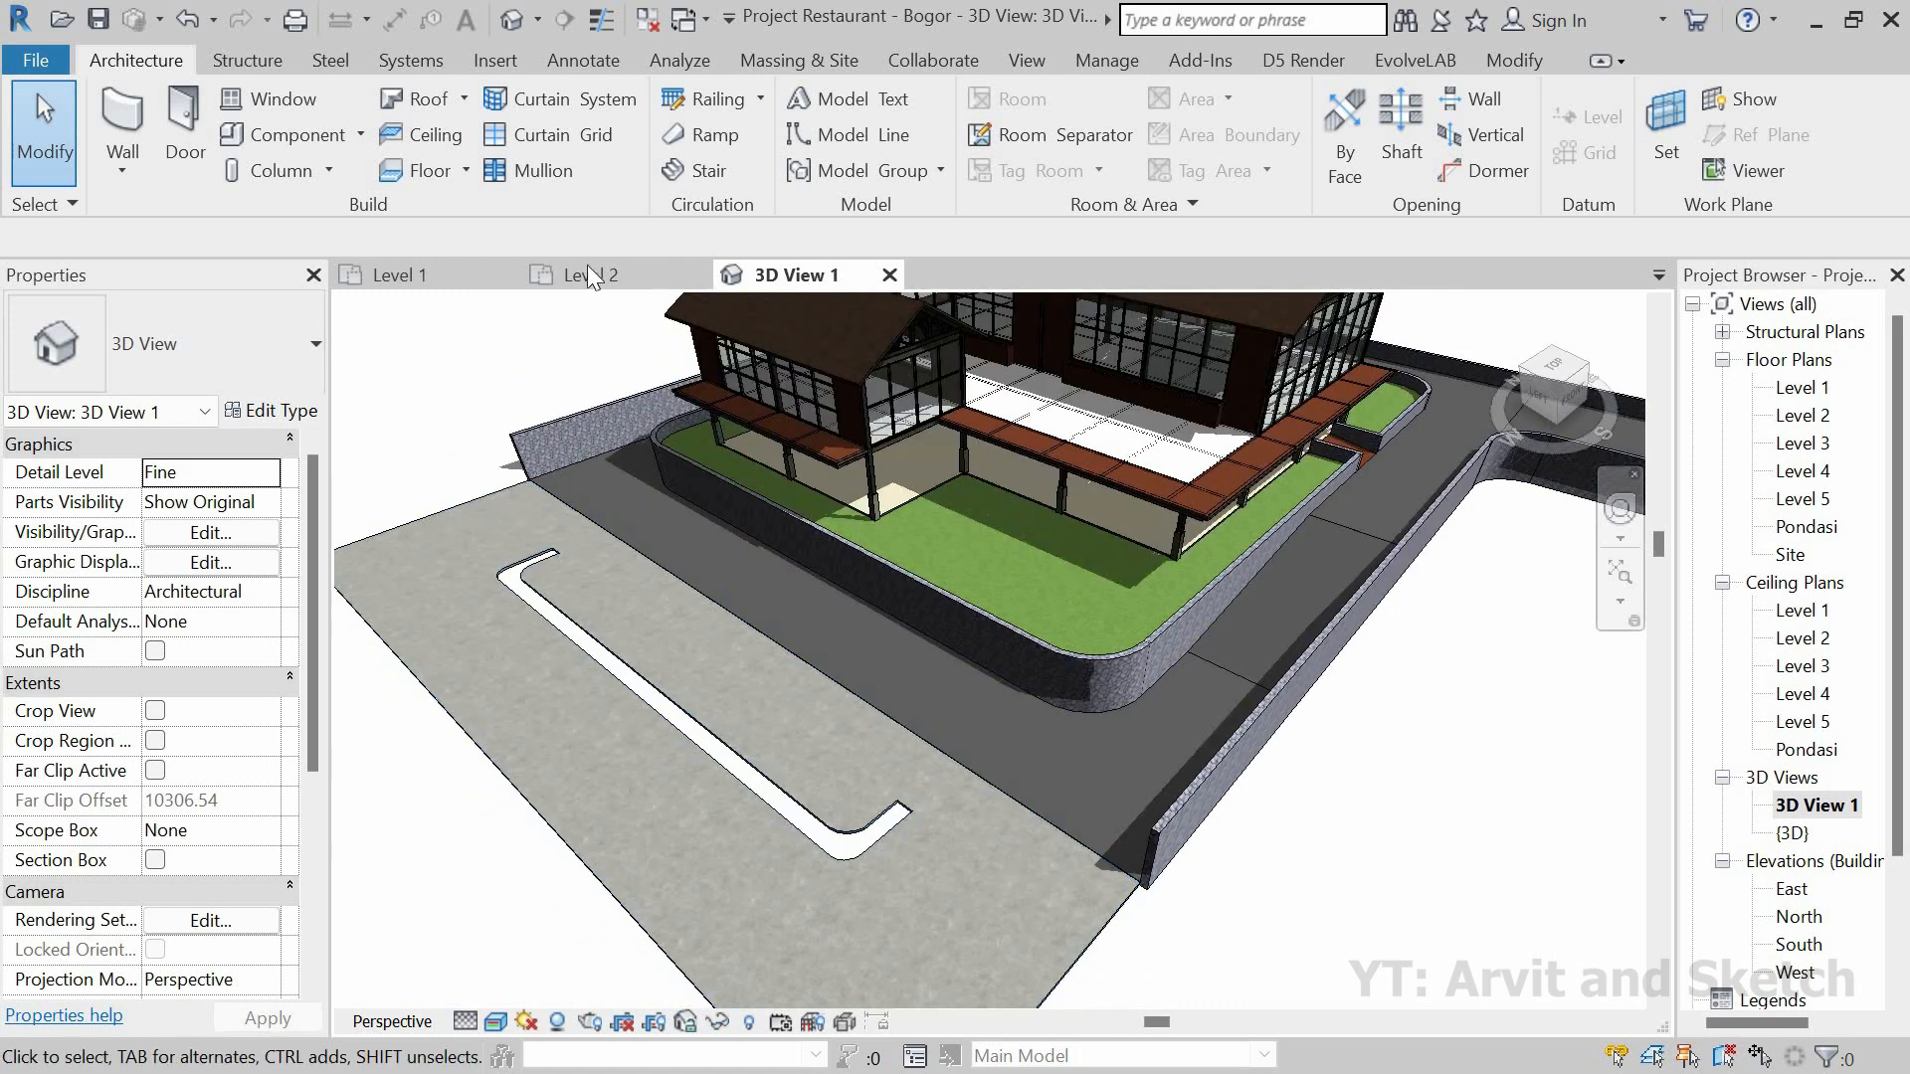
# Step: Reopen the Parkiran floor's boundary in the Level 1 plan and move the whole strip opening horizontally away from the building by about the strip's width
pyautogui.click(398, 274)
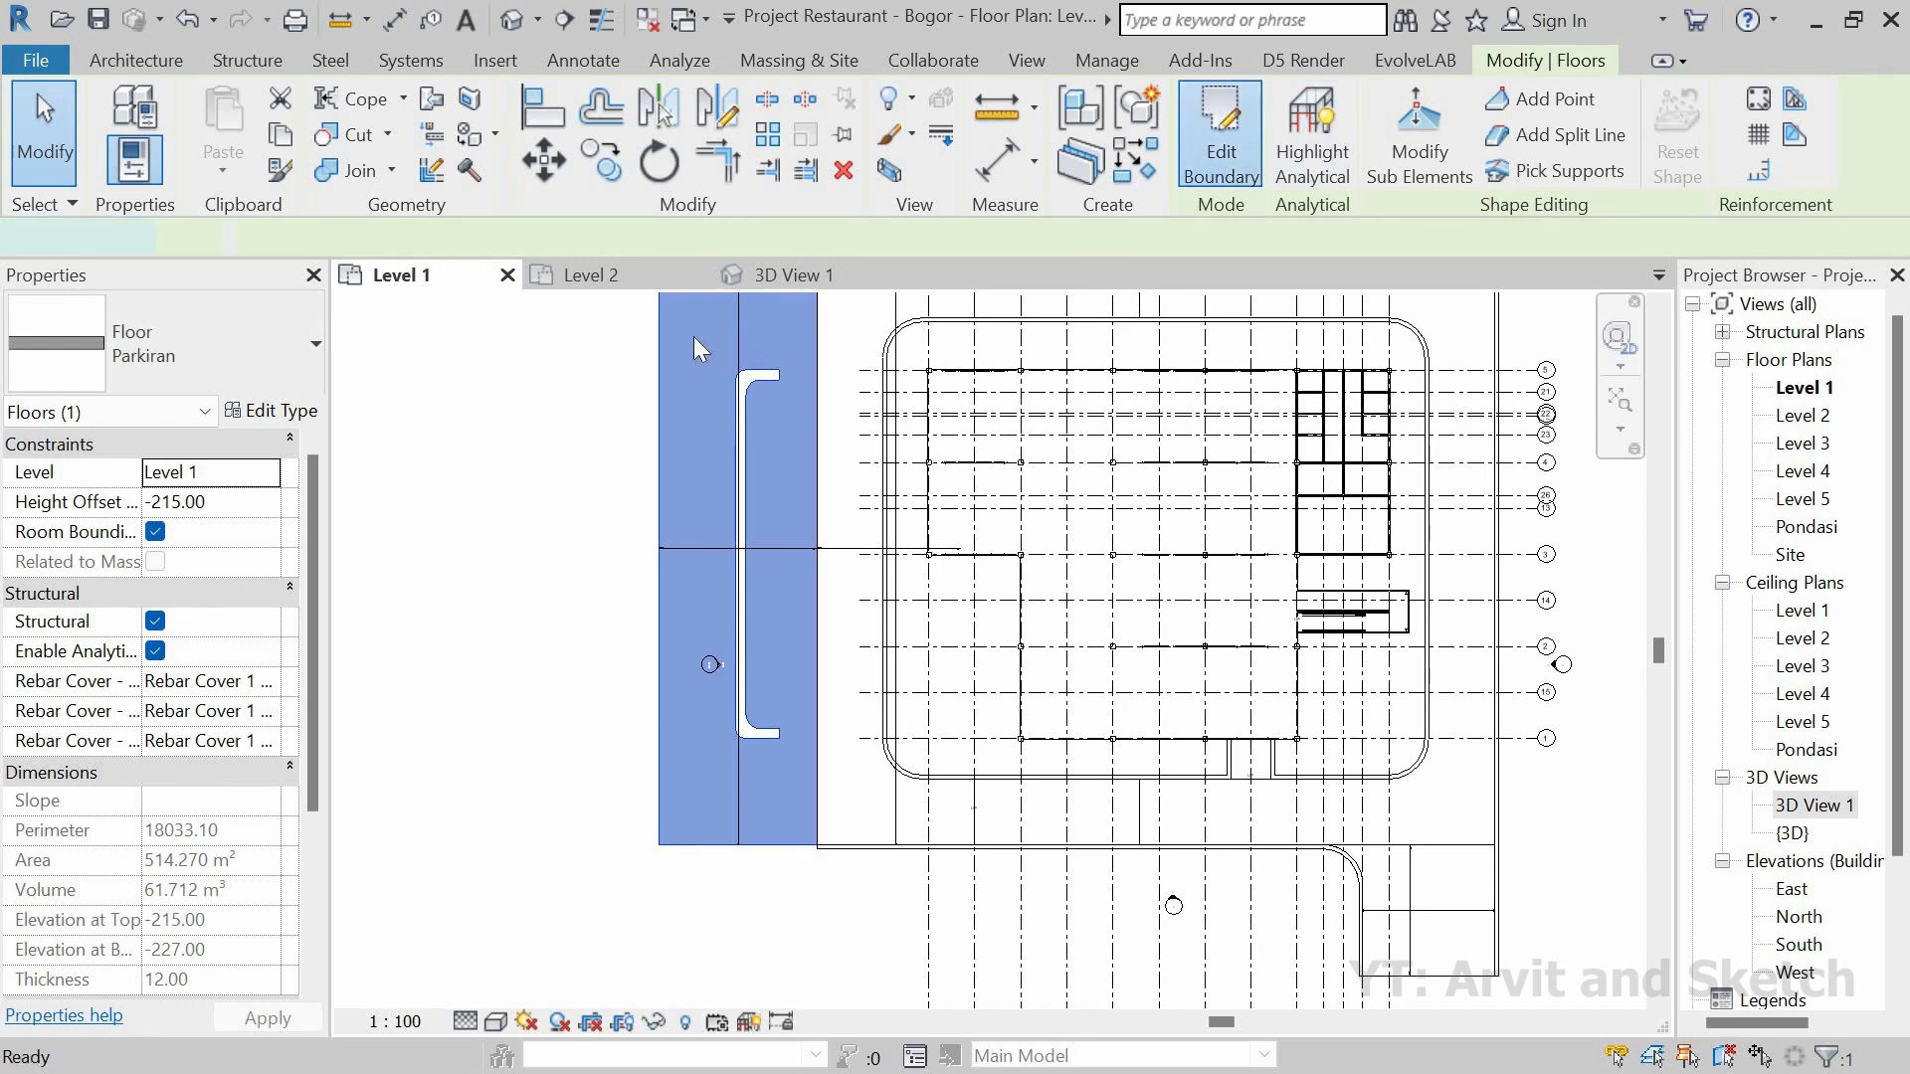
pyautogui.click(1219, 135)
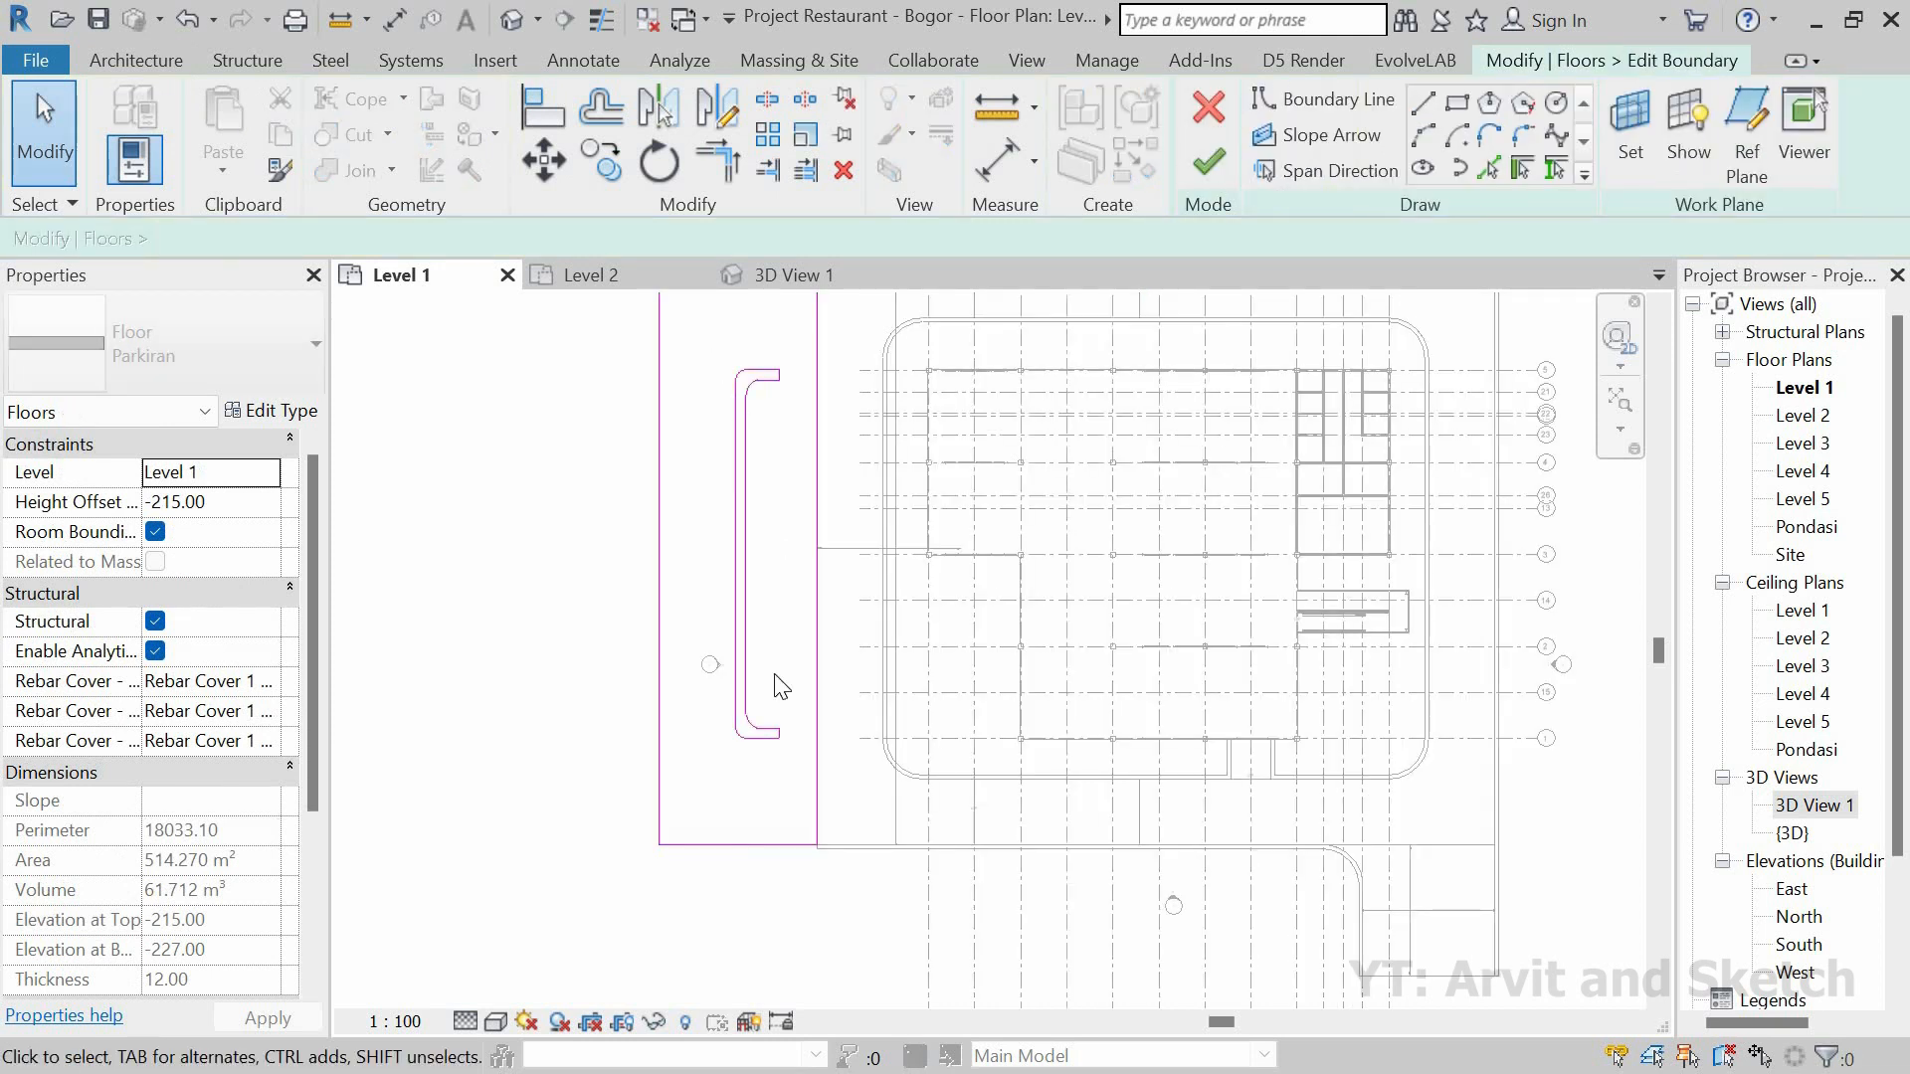
pyautogui.click(725, 471)
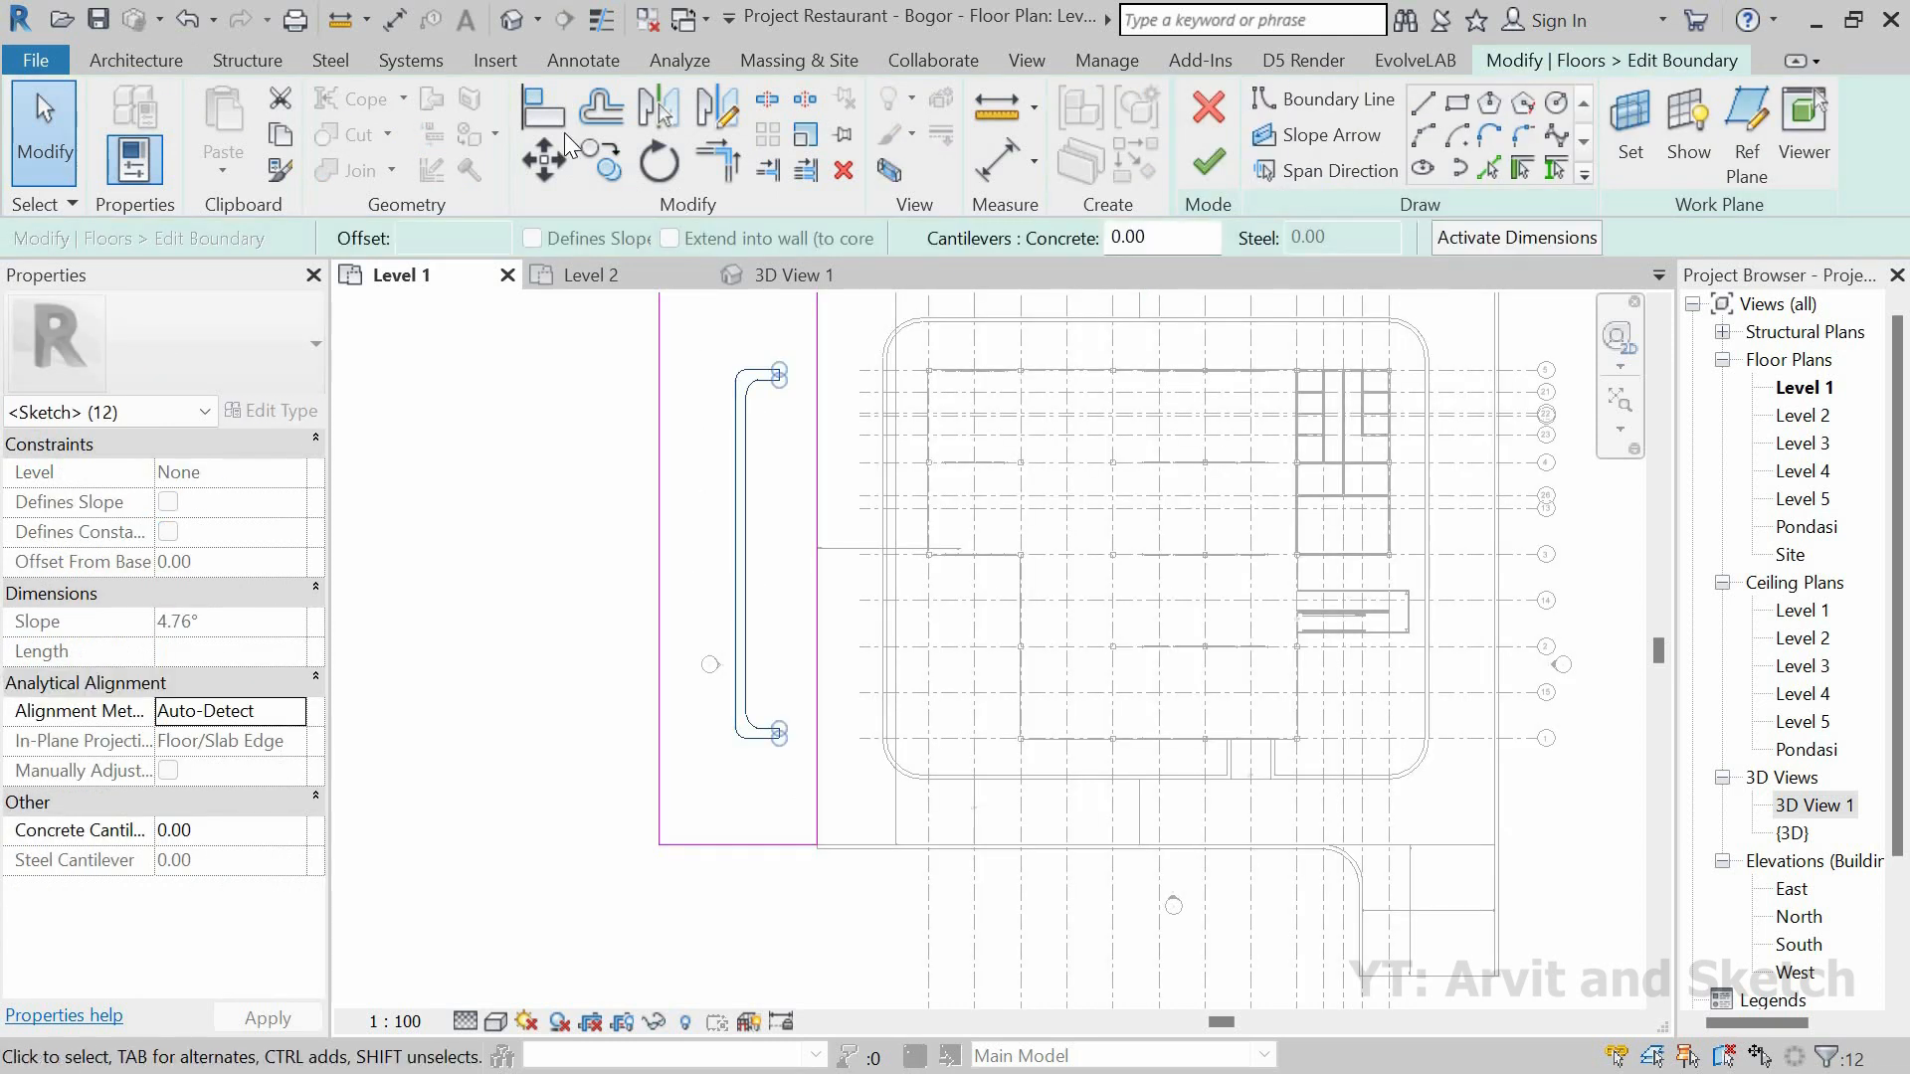
pyautogui.scroll(1, 764, 609)
pyautogui.press('m')
pyautogui.press('v')
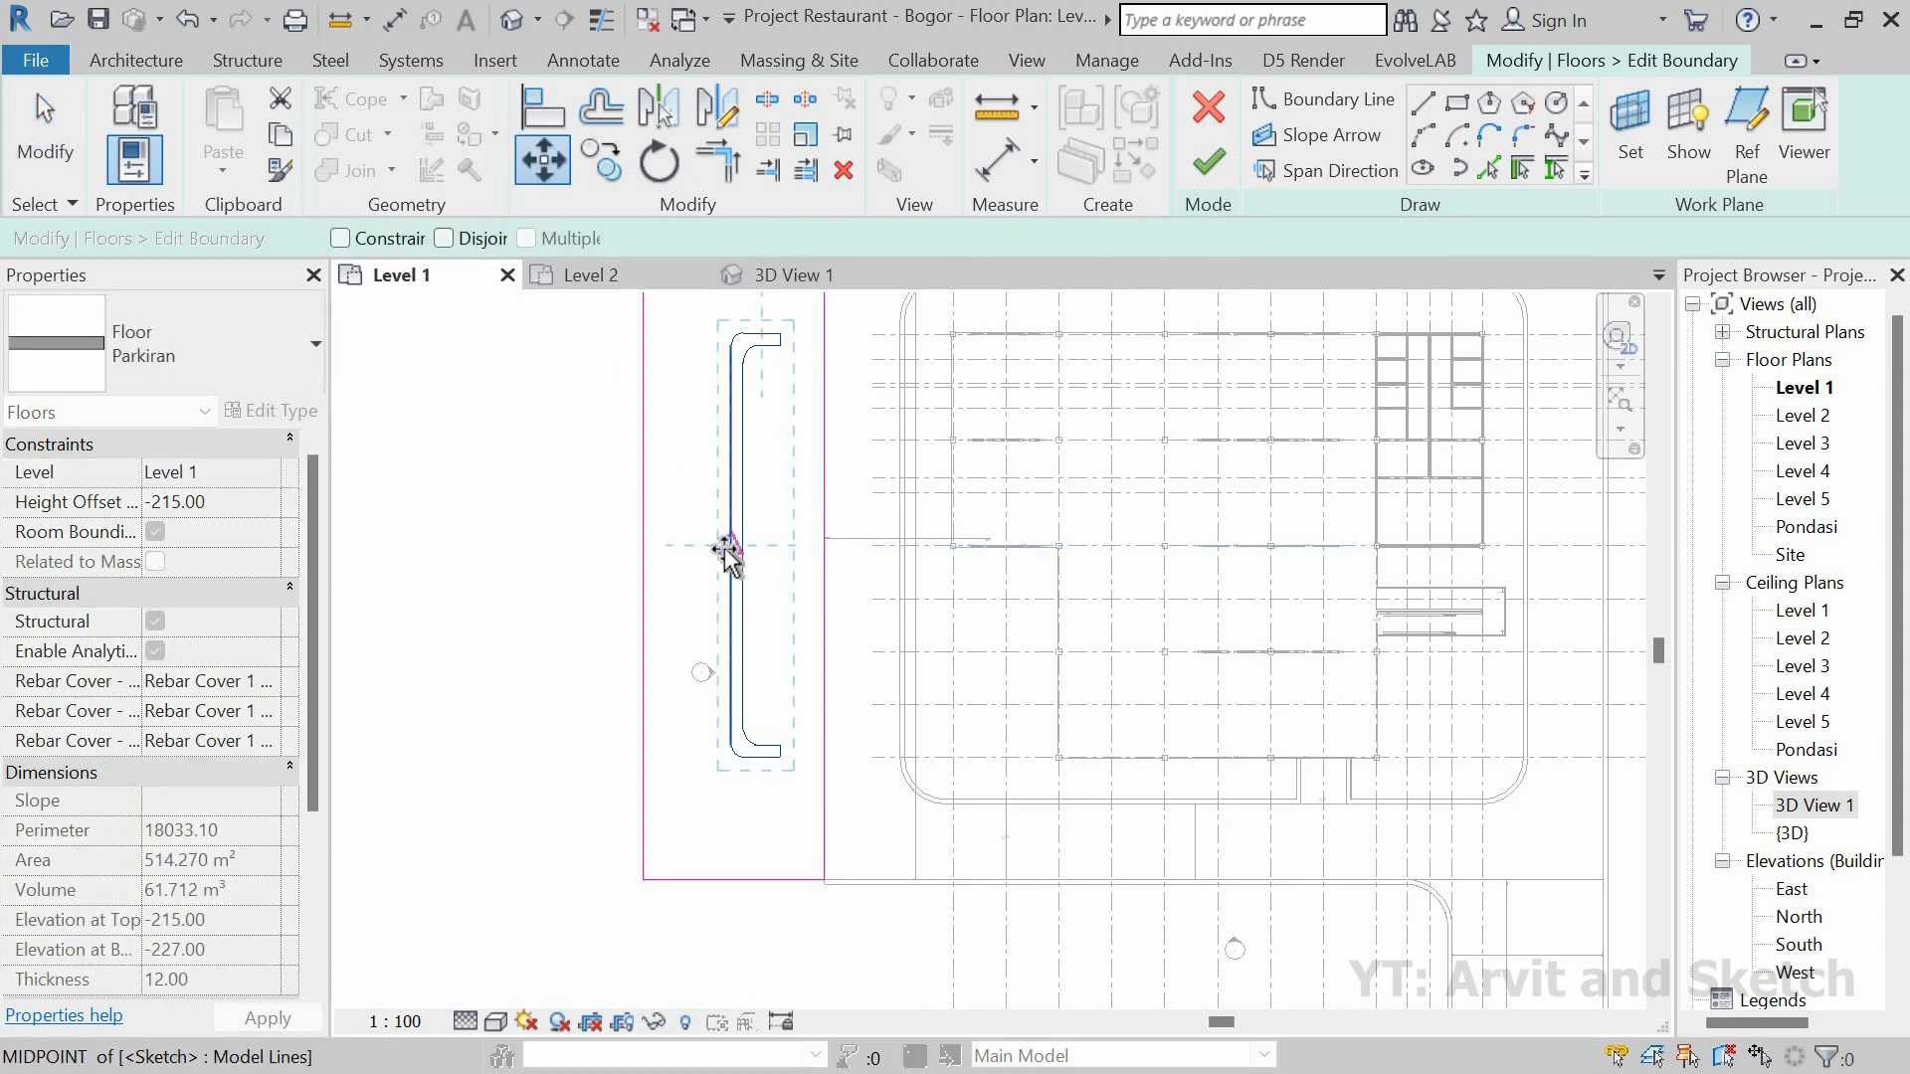
pyautogui.scroll(5, 717, 547)
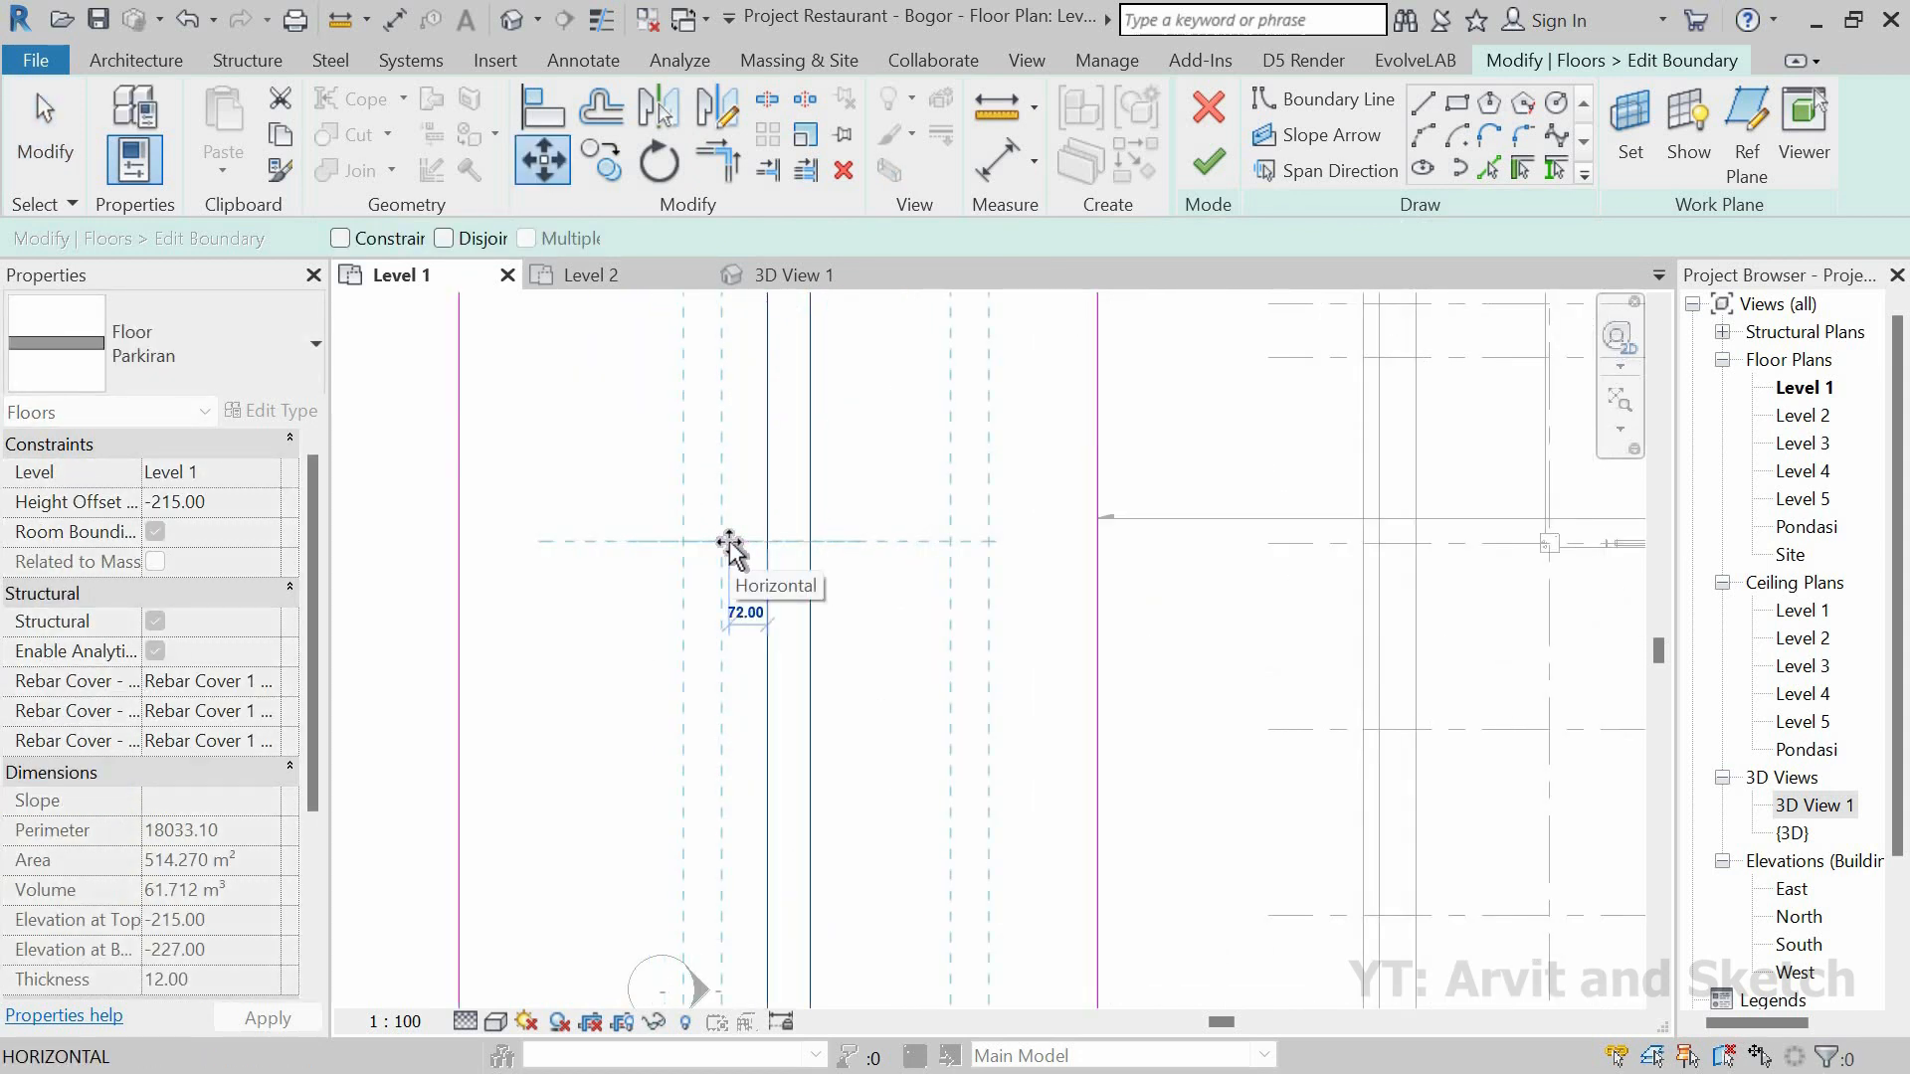
pyautogui.press('Return')
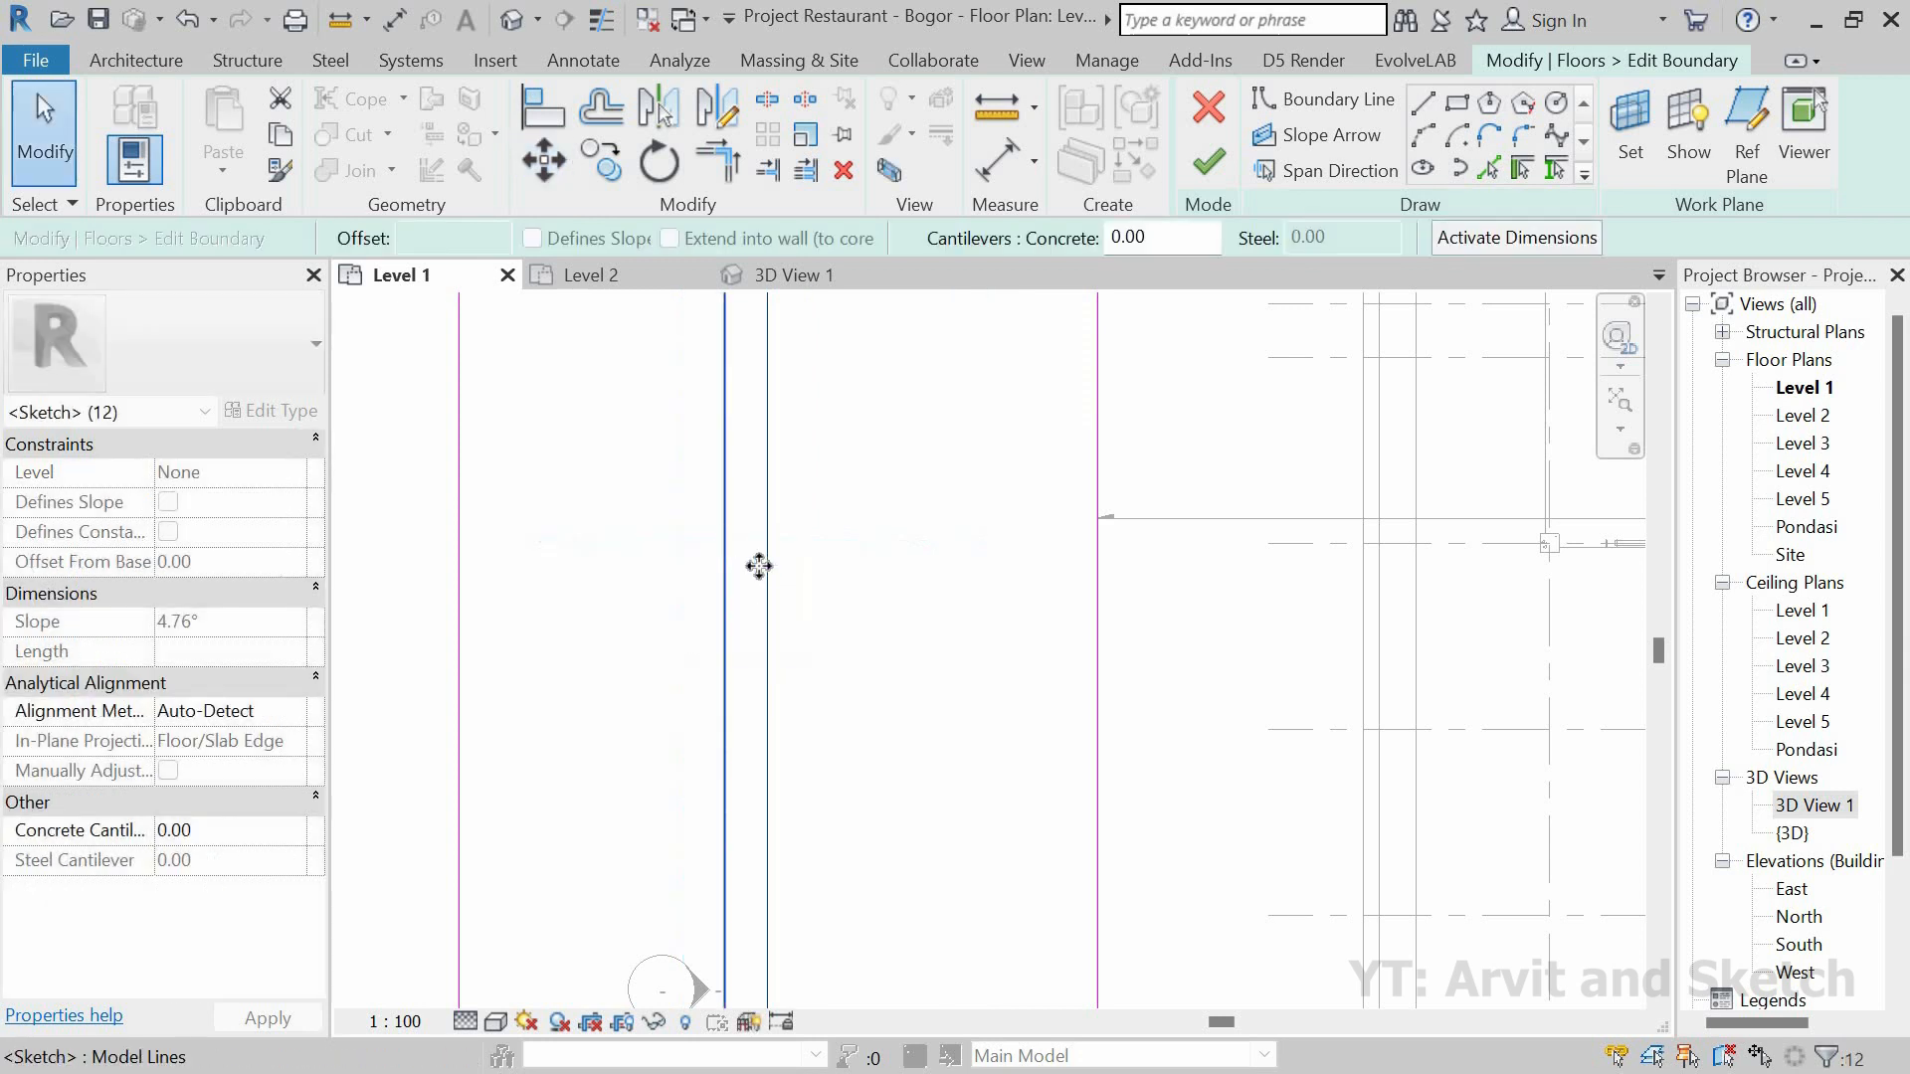
pyautogui.scroll(-2, 731, 587)
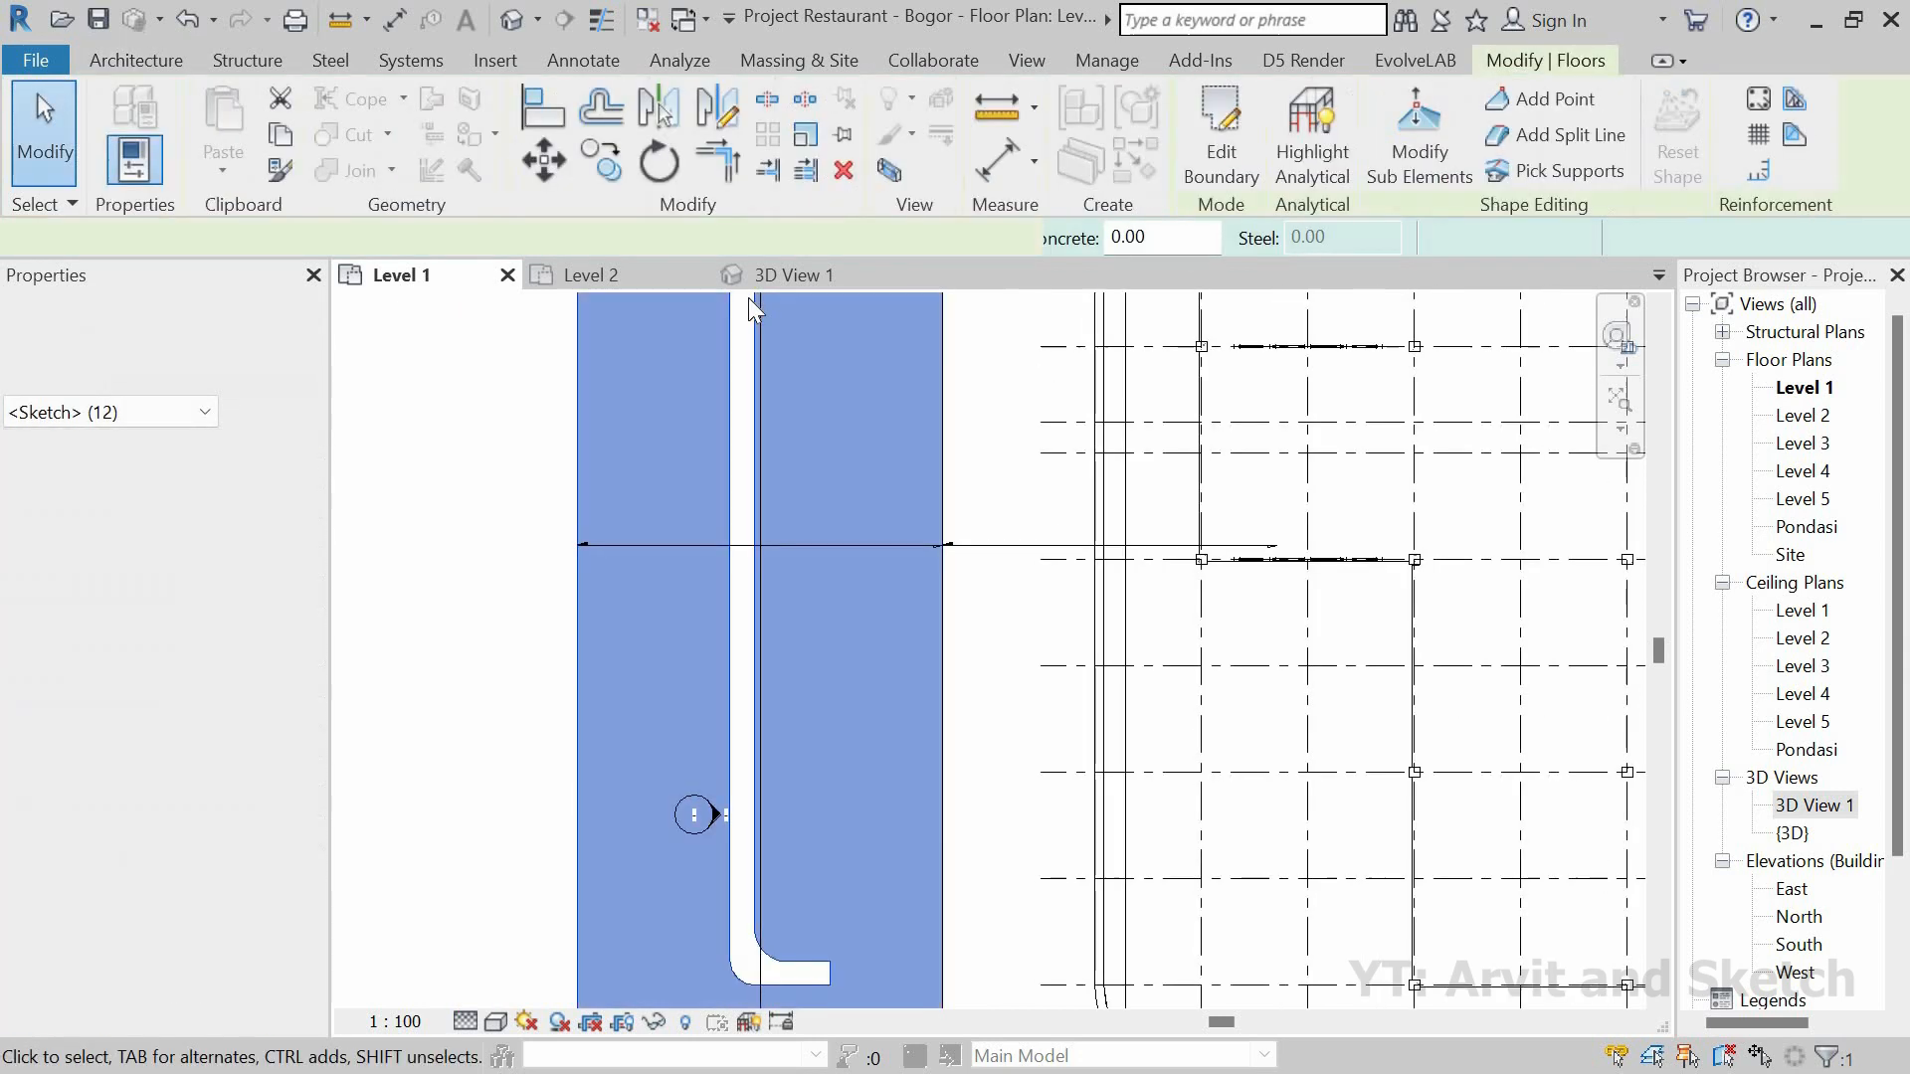
# Step: Inspect the repositioned strip opening in 3D View 1
pyautogui.click(748, 297)
pyautogui.click(792, 273)
pyautogui.scroll(-3, 881, 597)
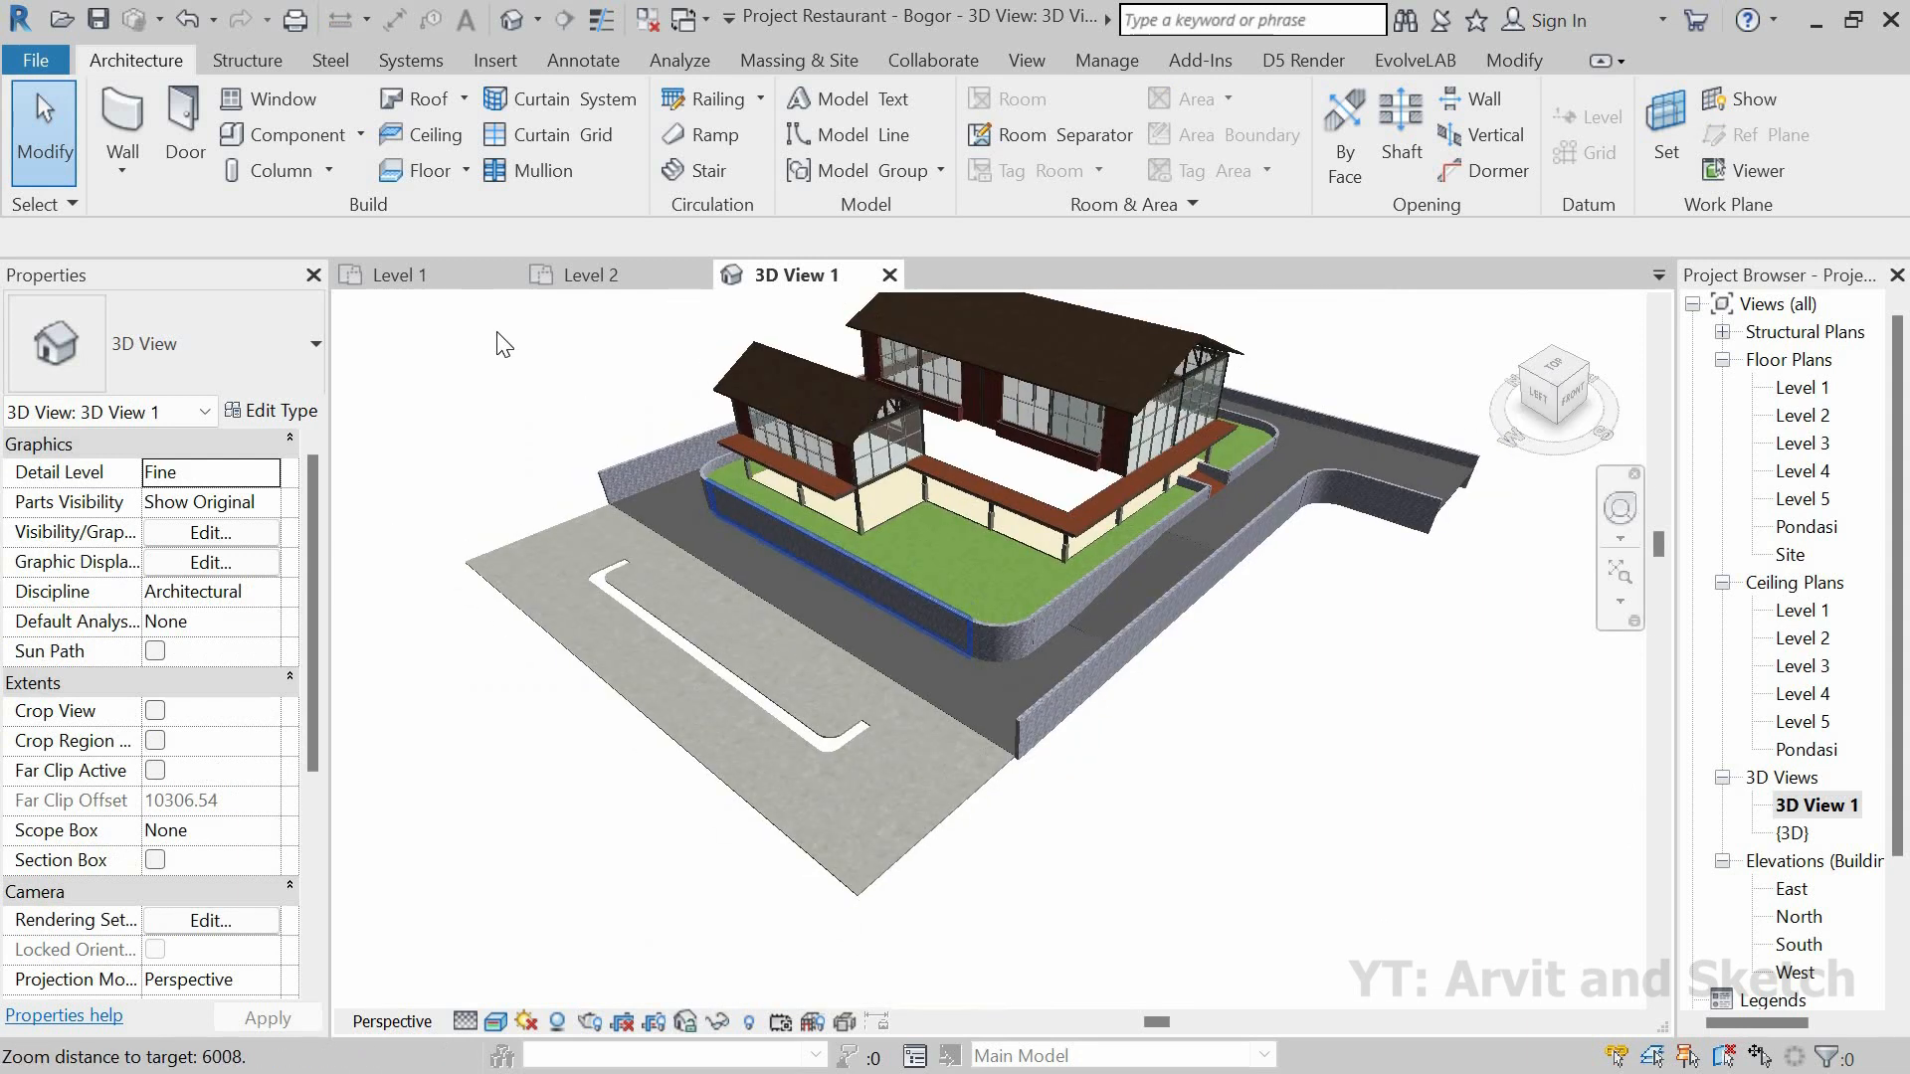
# Step: Reopen the Parkiran floor's boundary in the Level 1 plan and move the whole strip opening slightly horizontally toward the building
pyautogui.click(393, 275)
pyautogui.scroll(-3, 793, 631)
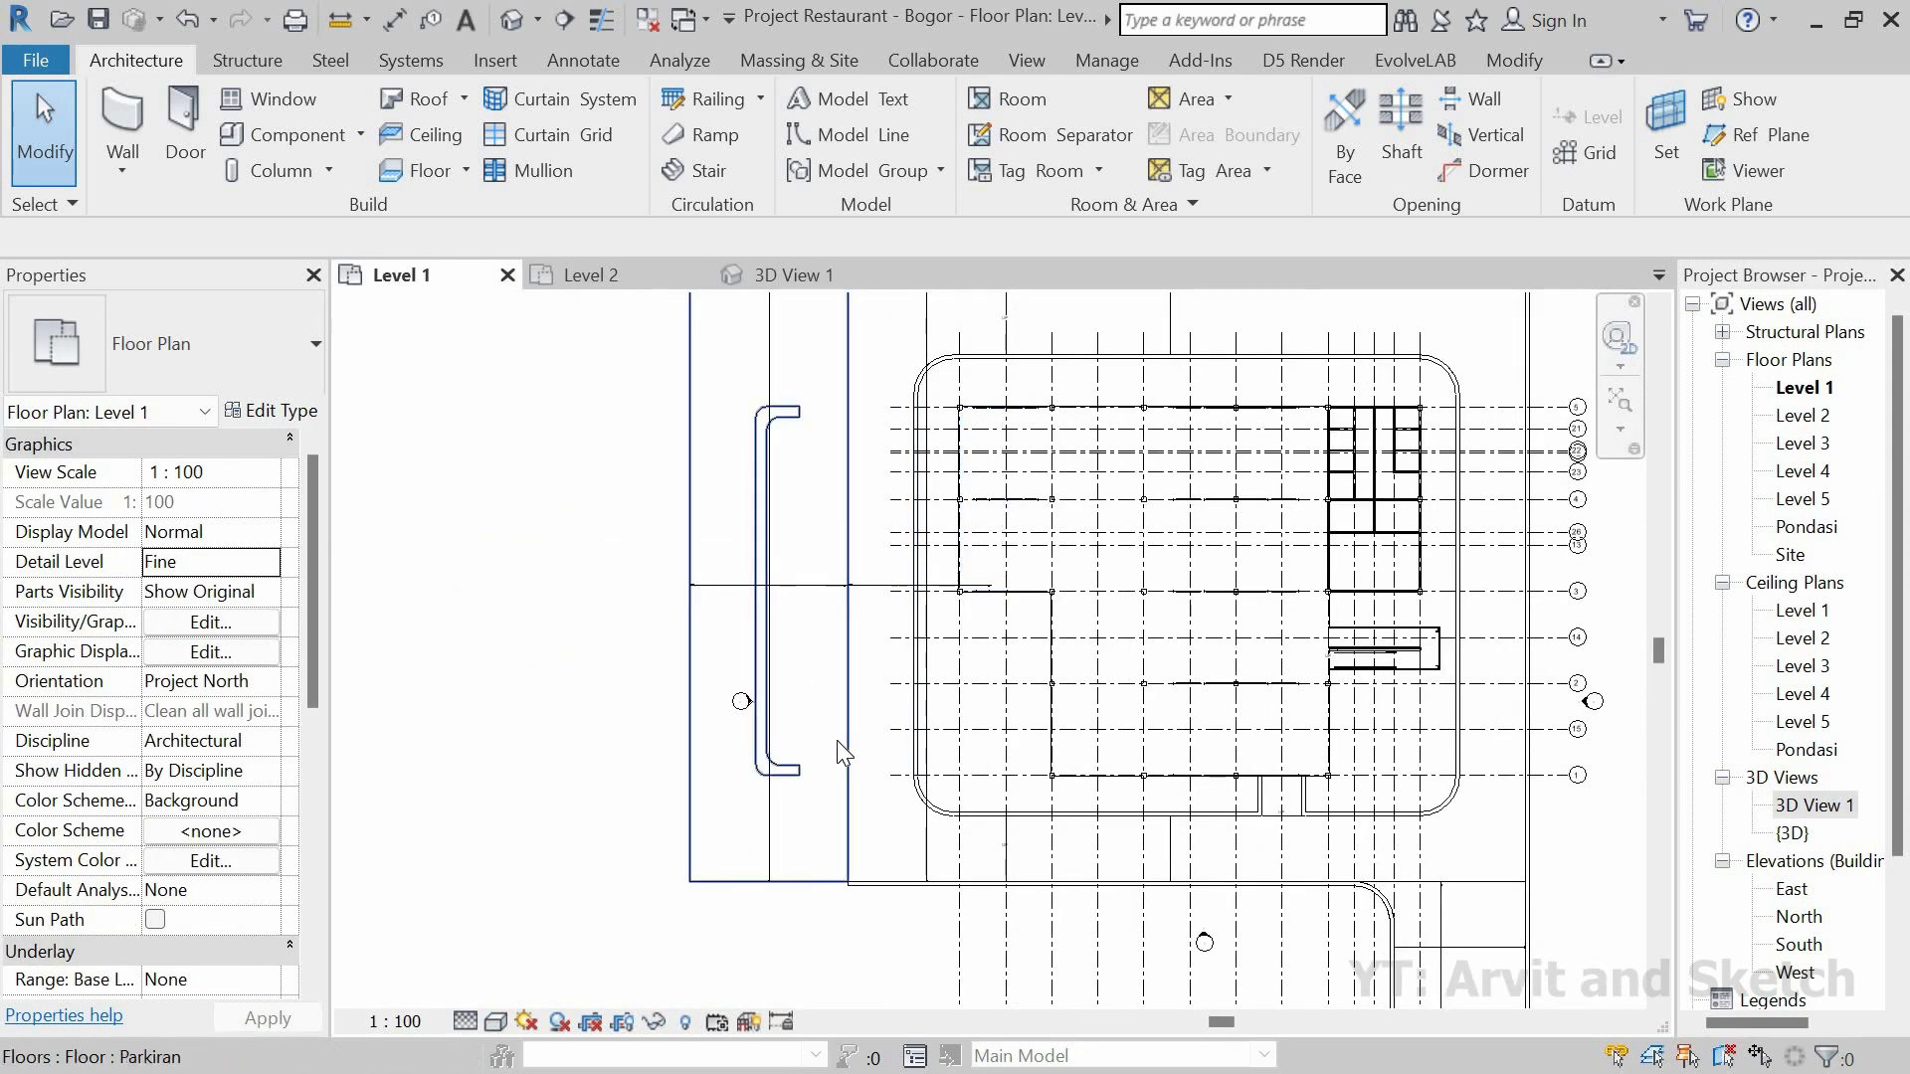
pyautogui.click(748, 476)
pyautogui.doubleClick(815, 303)
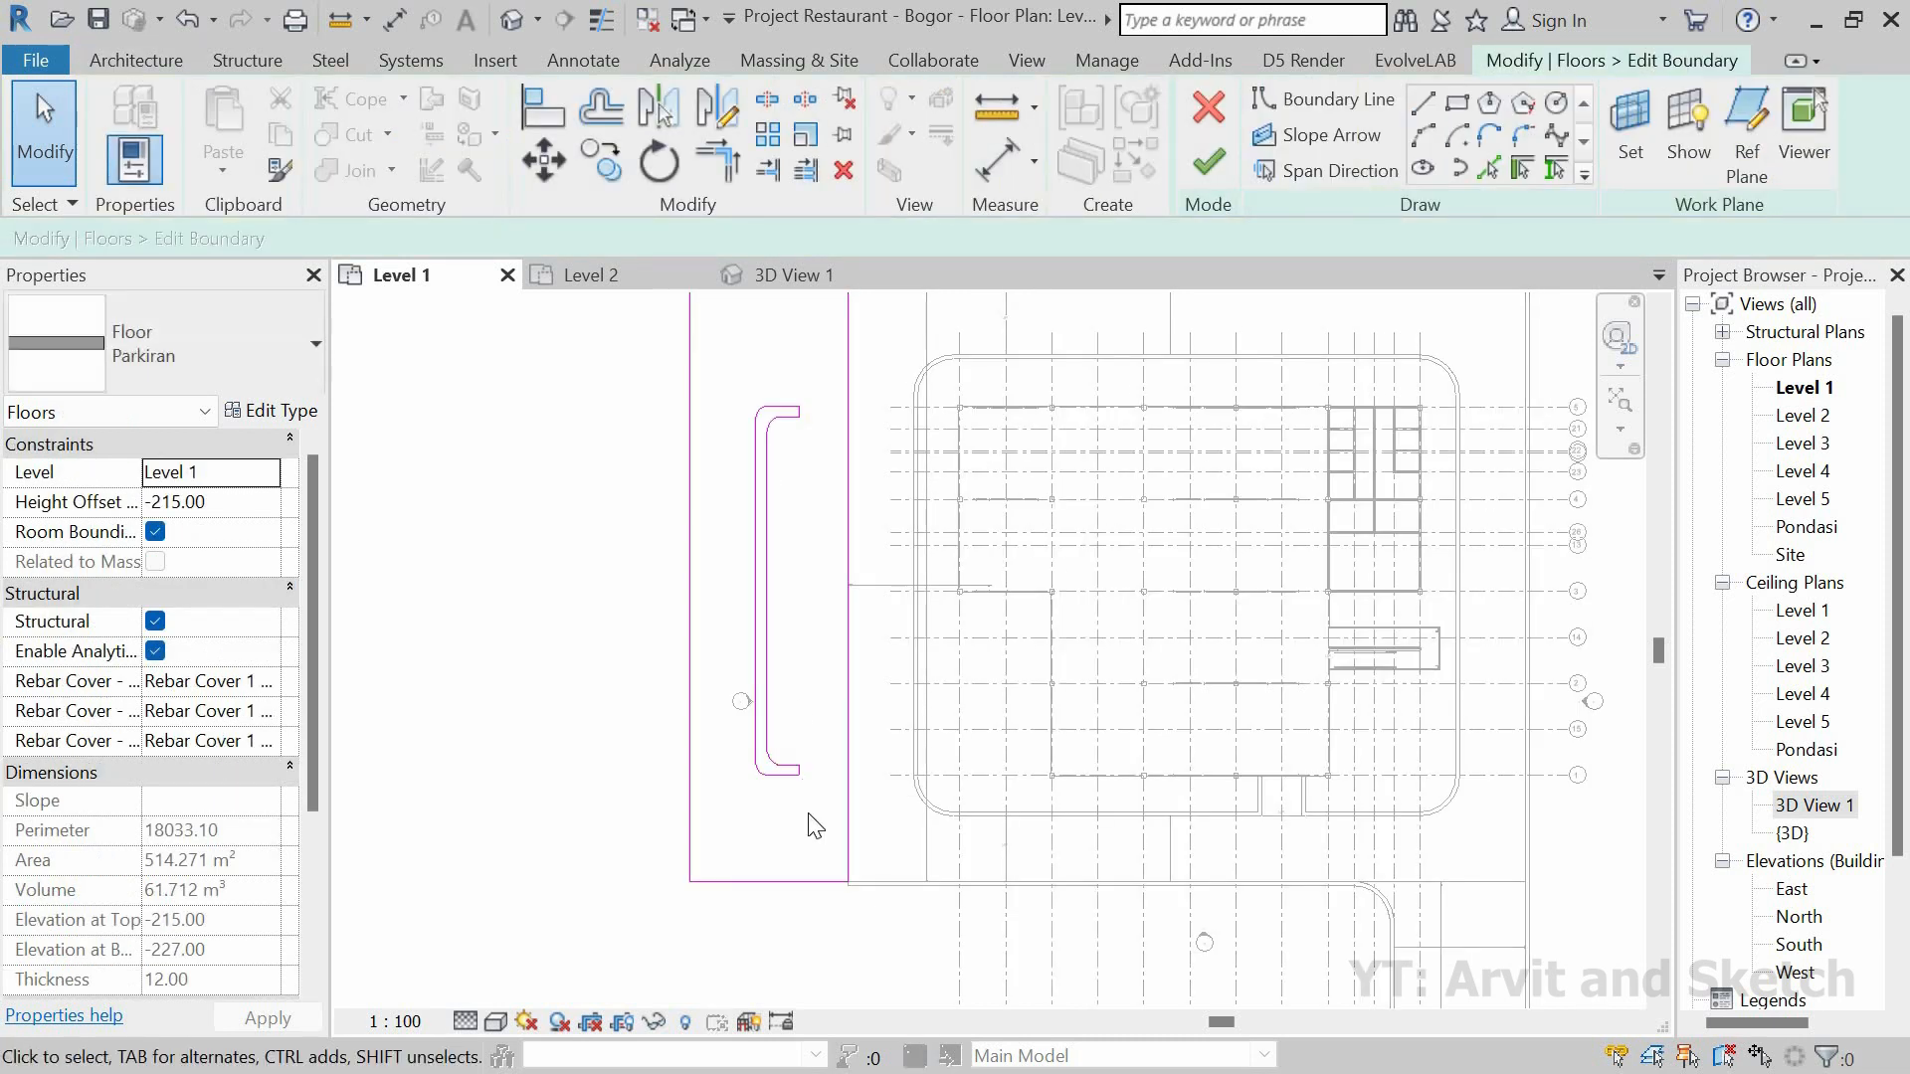
pyautogui.moveTo(715, 367); pyautogui.dragTo(812, 815)
pyautogui.press('m')
pyautogui.press('v')
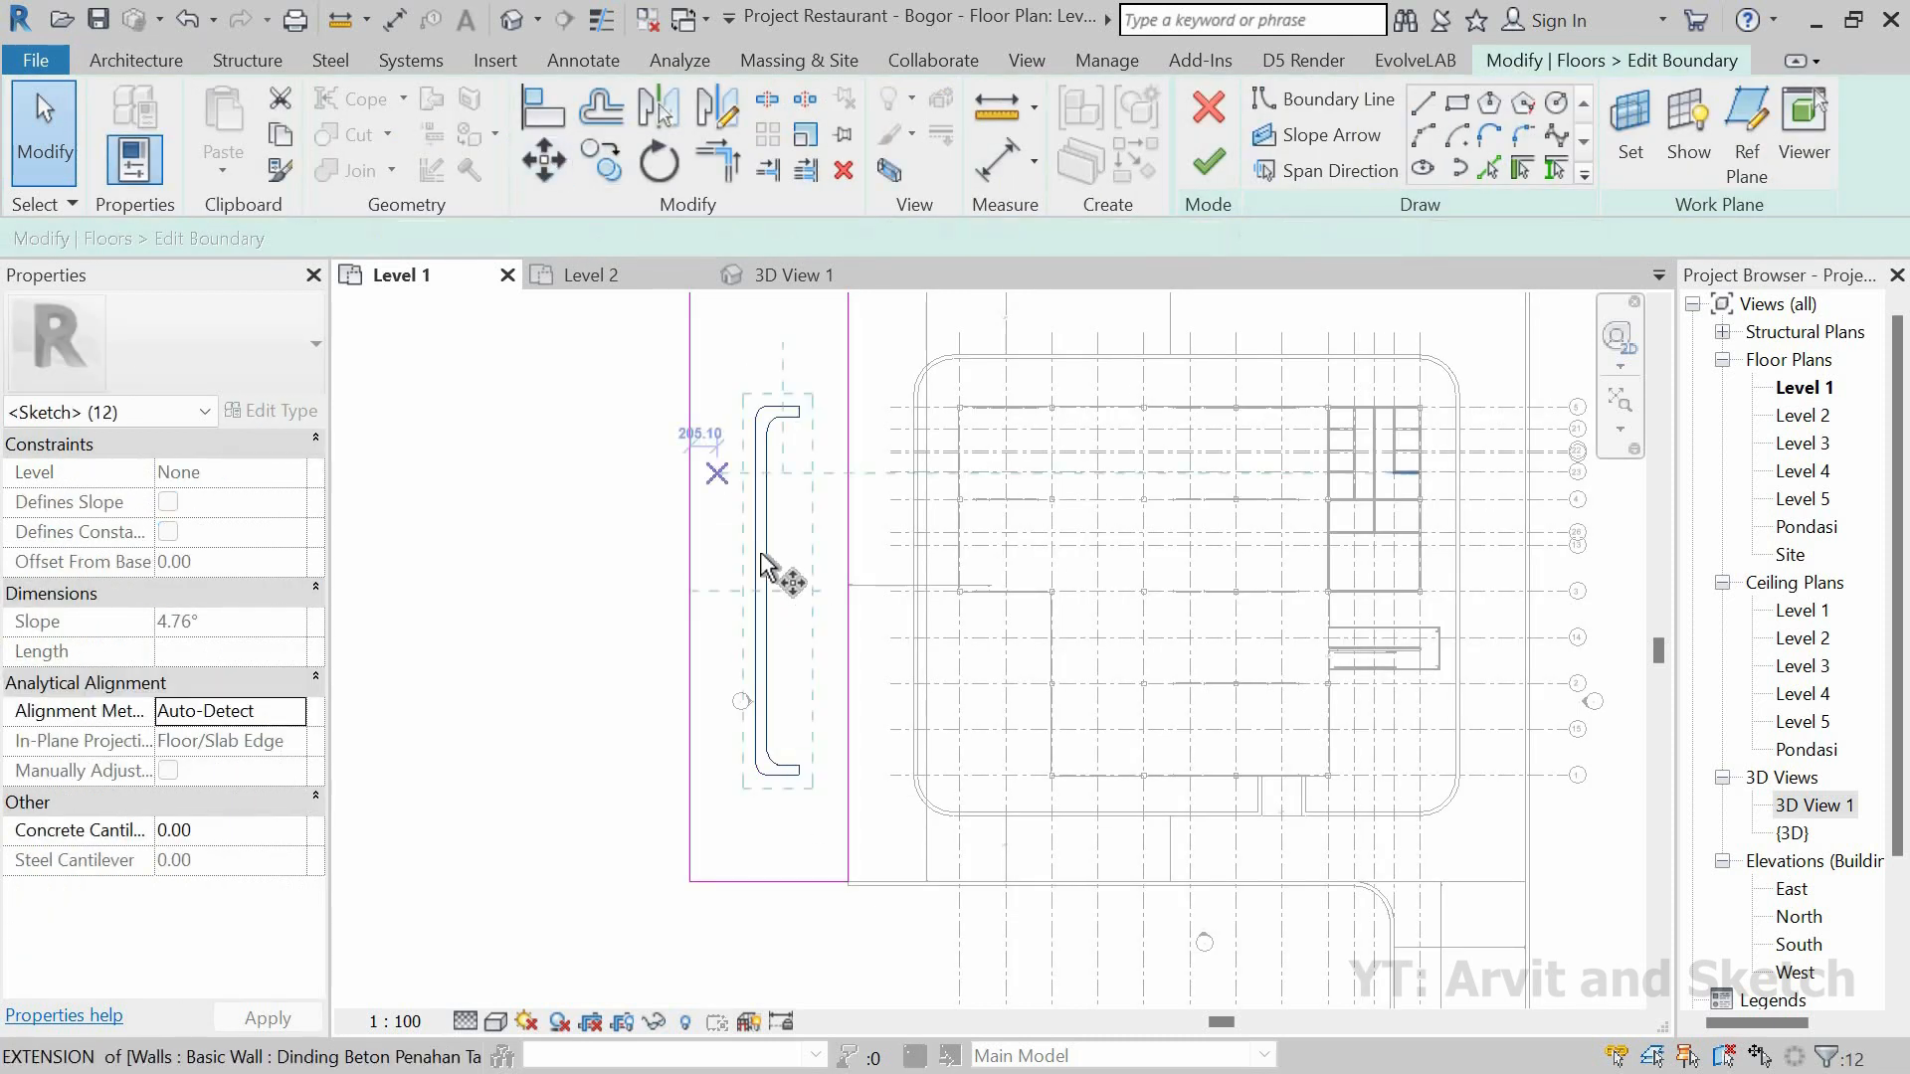
pyautogui.scroll(3, 771, 587)
pyautogui.click(756, 606)
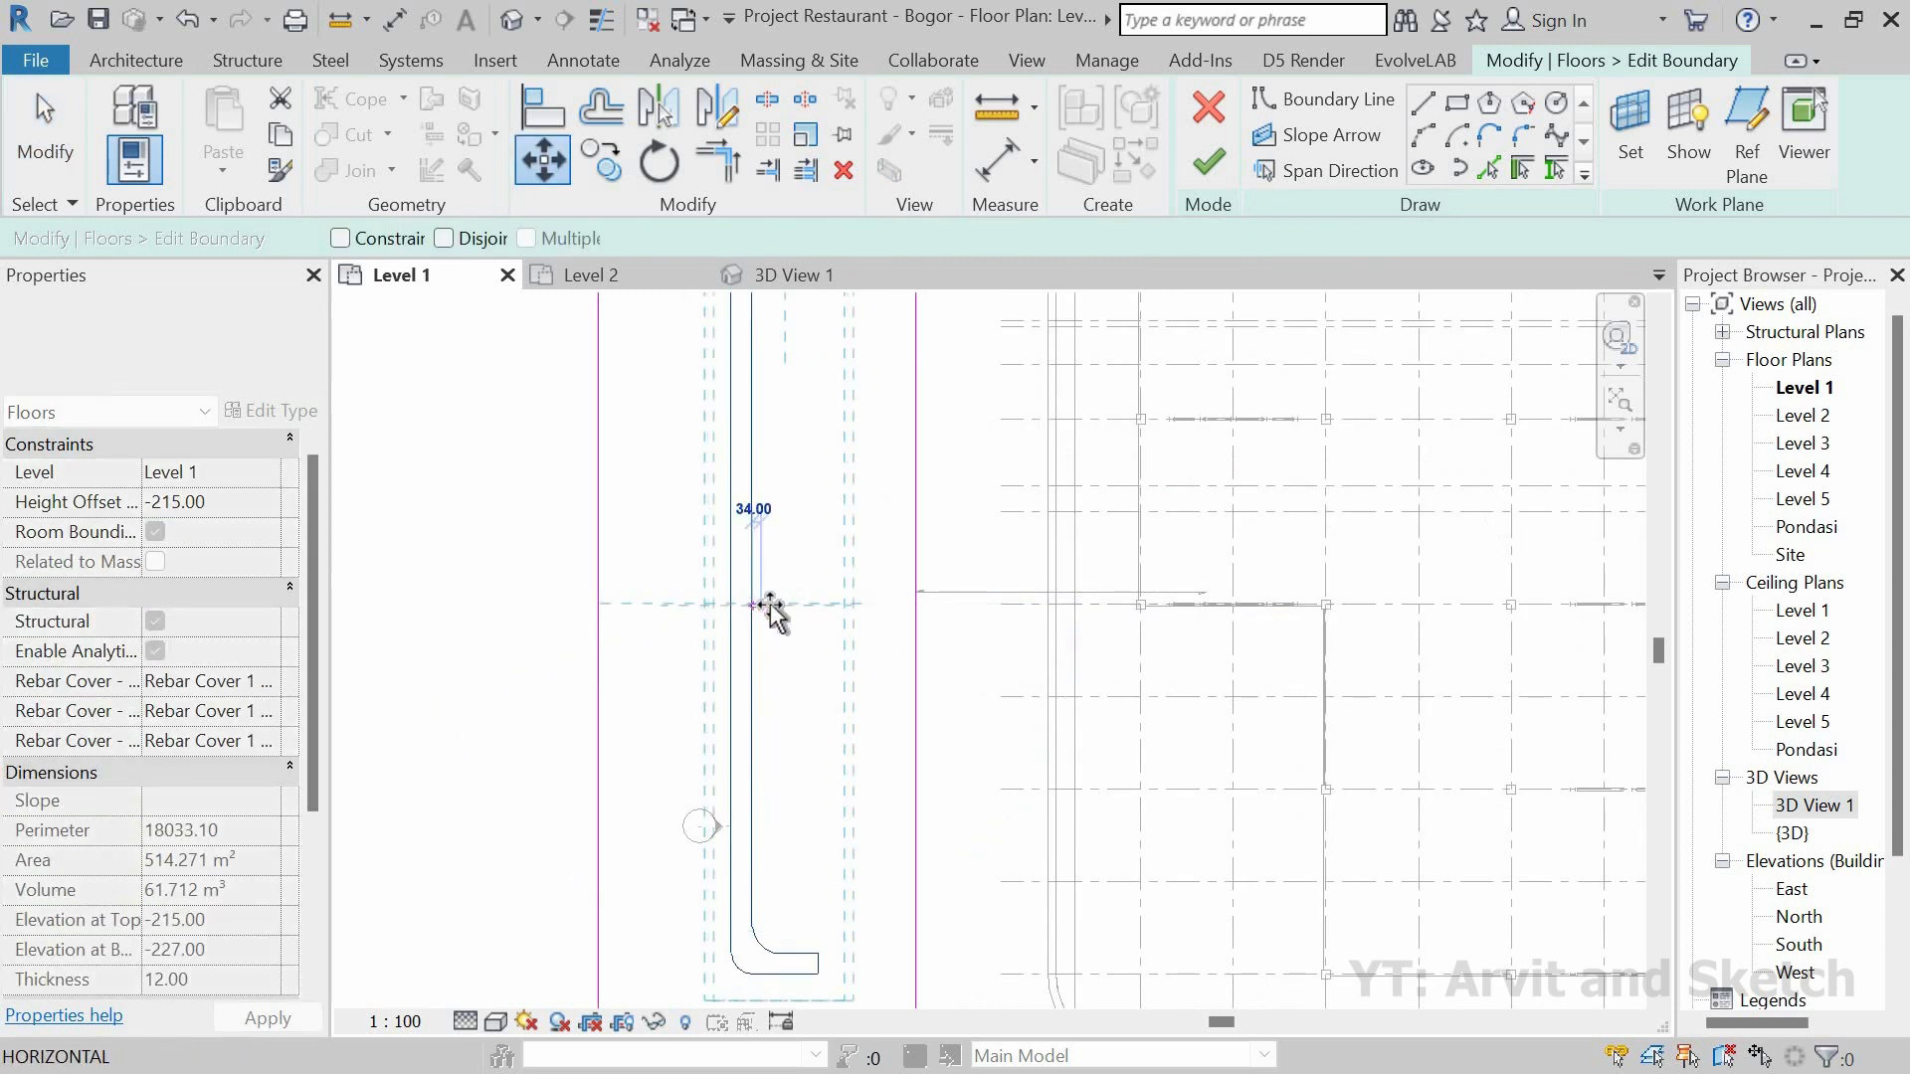
pyautogui.press('Return')
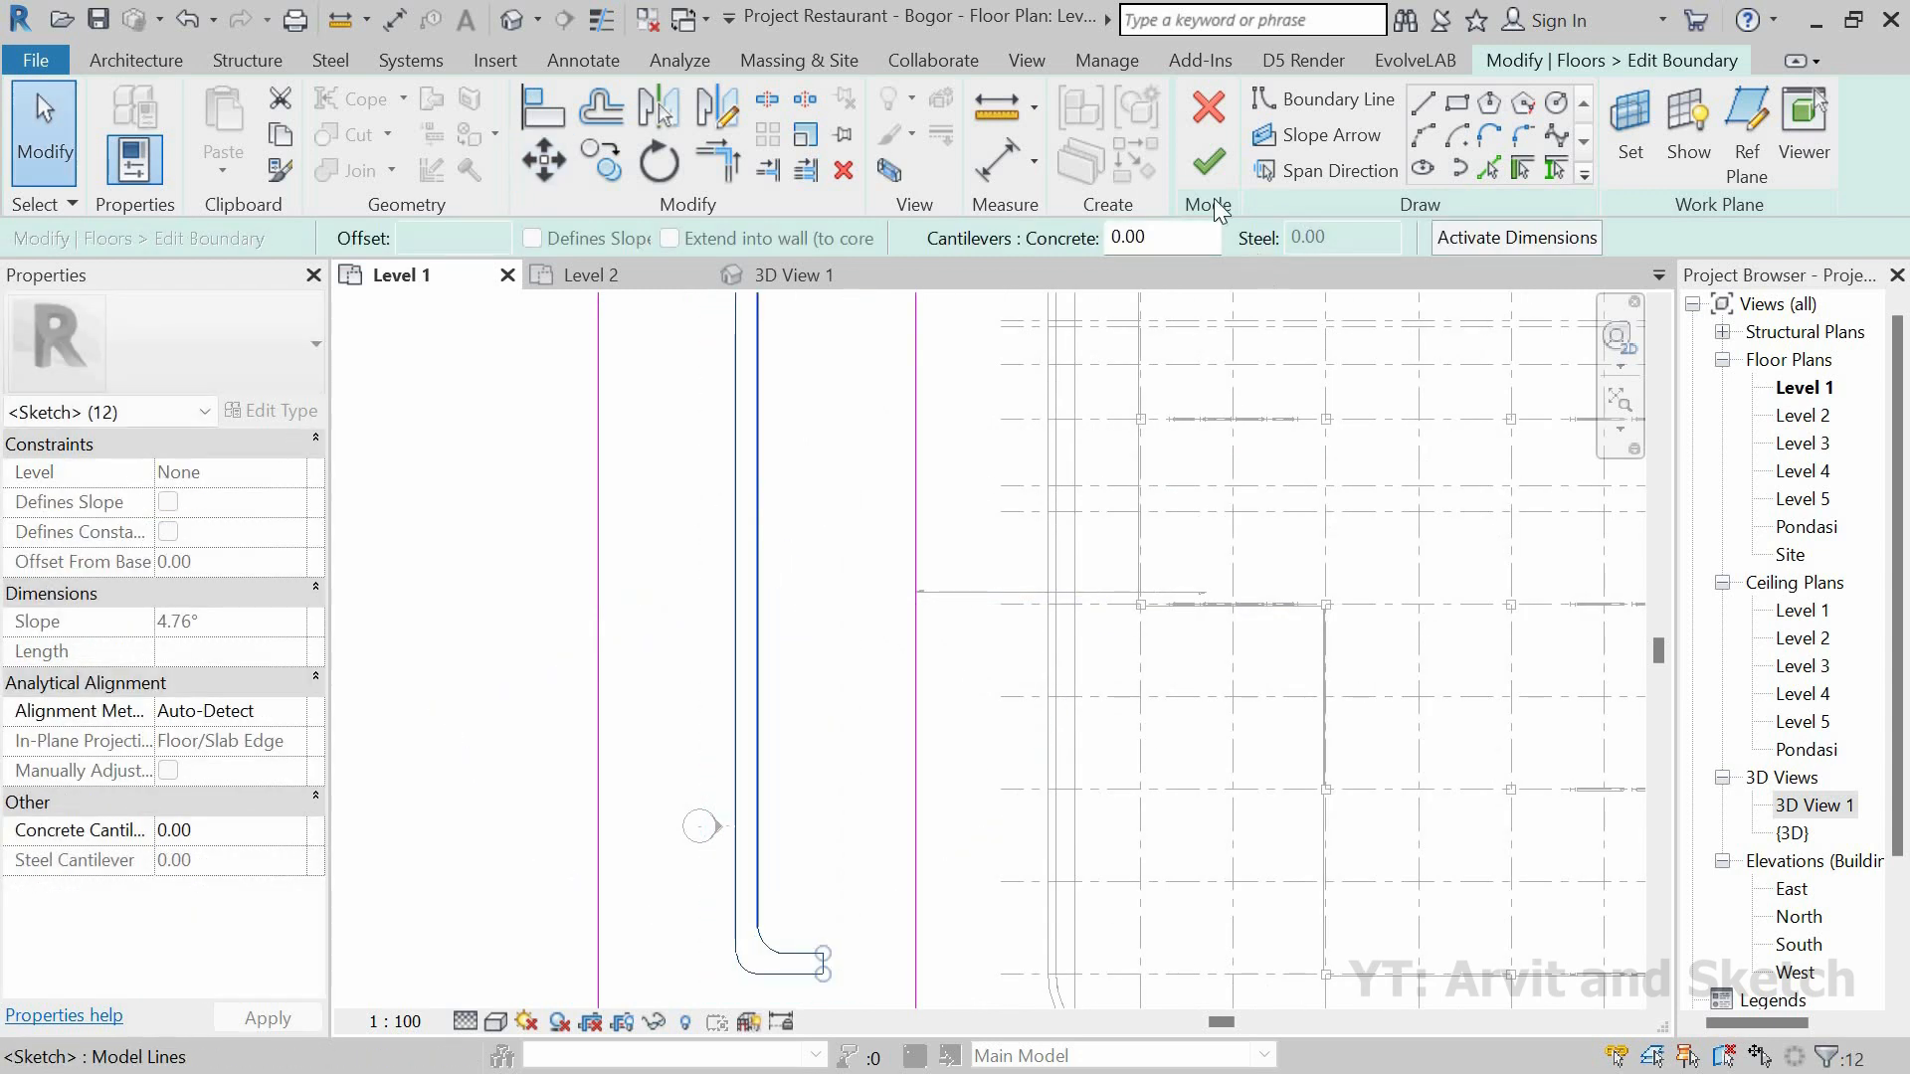
# Step: Finish the Parkiran floor's boundary edit and inspect the strip opening from the parking side in 3D View 1
pyautogui.click(1208, 162)
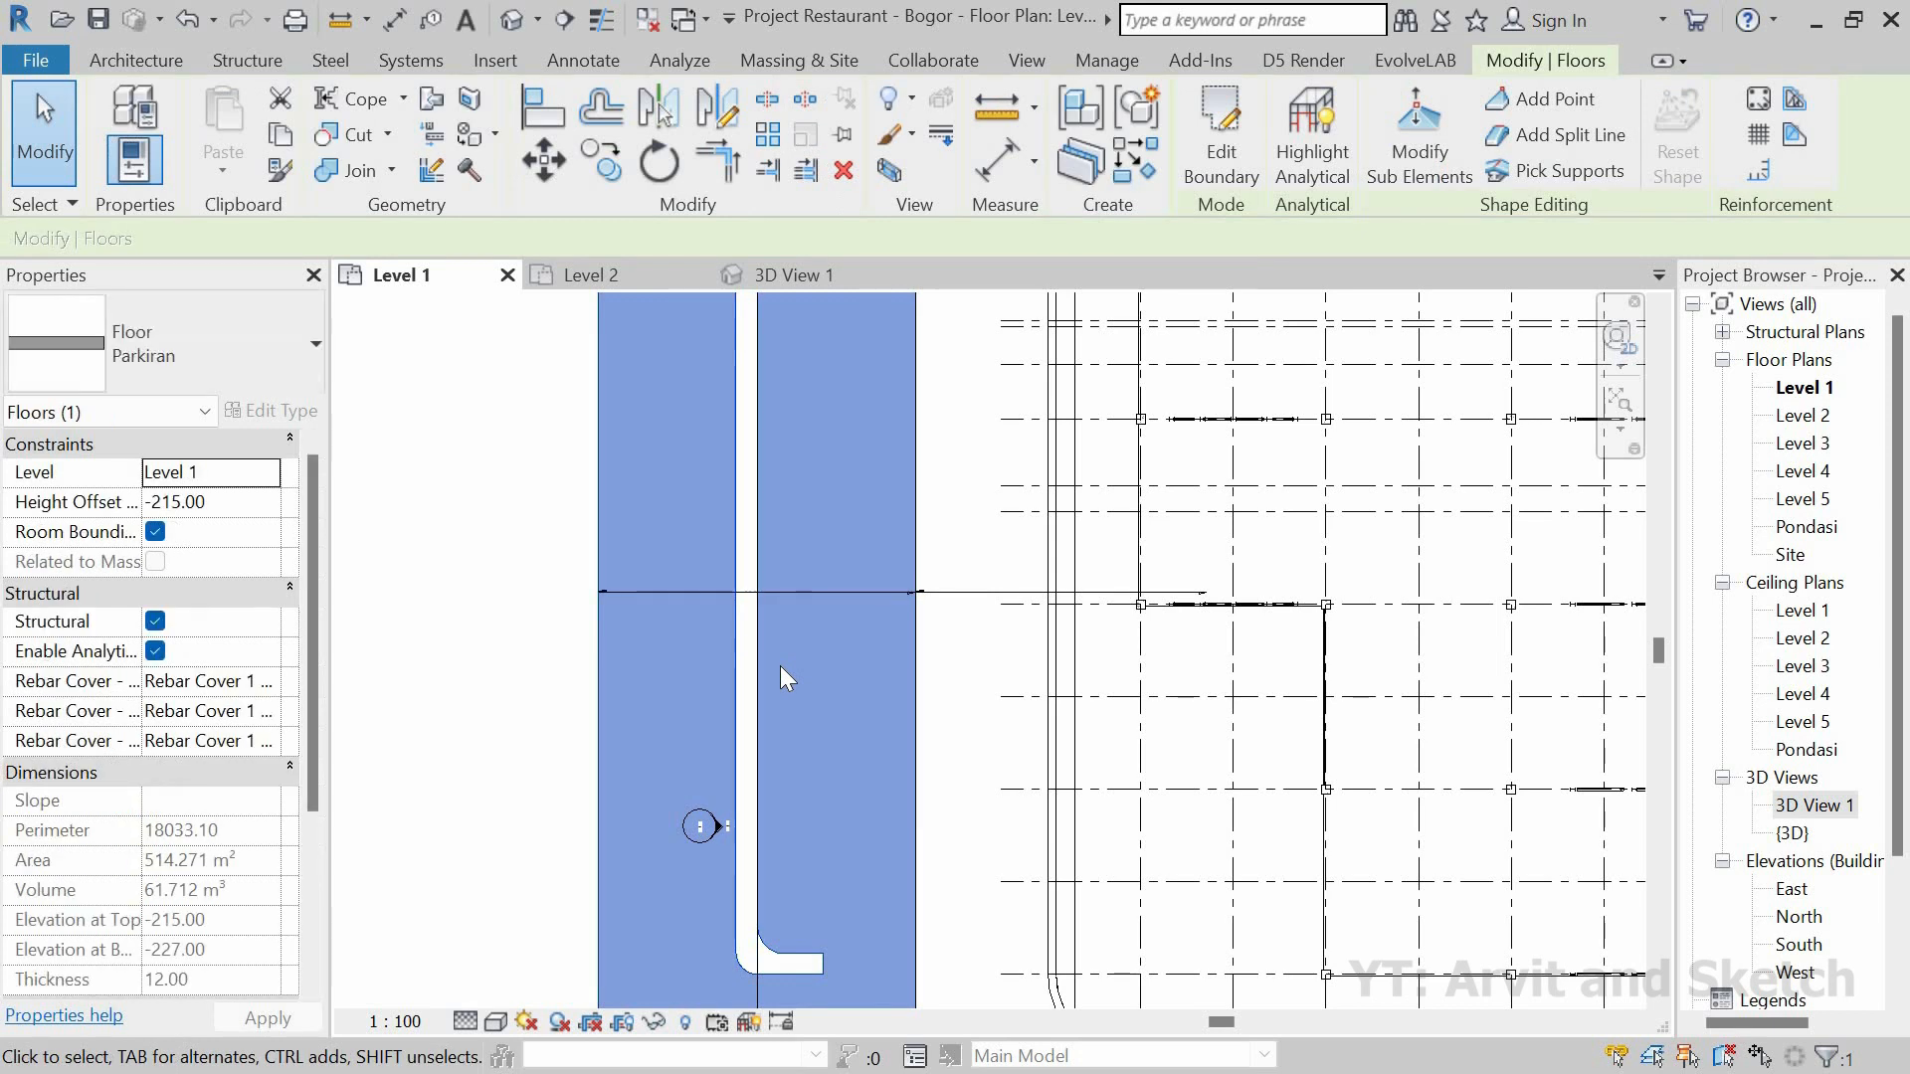
pyautogui.scroll(-5, 780, 666)
pyautogui.click(991, 381)
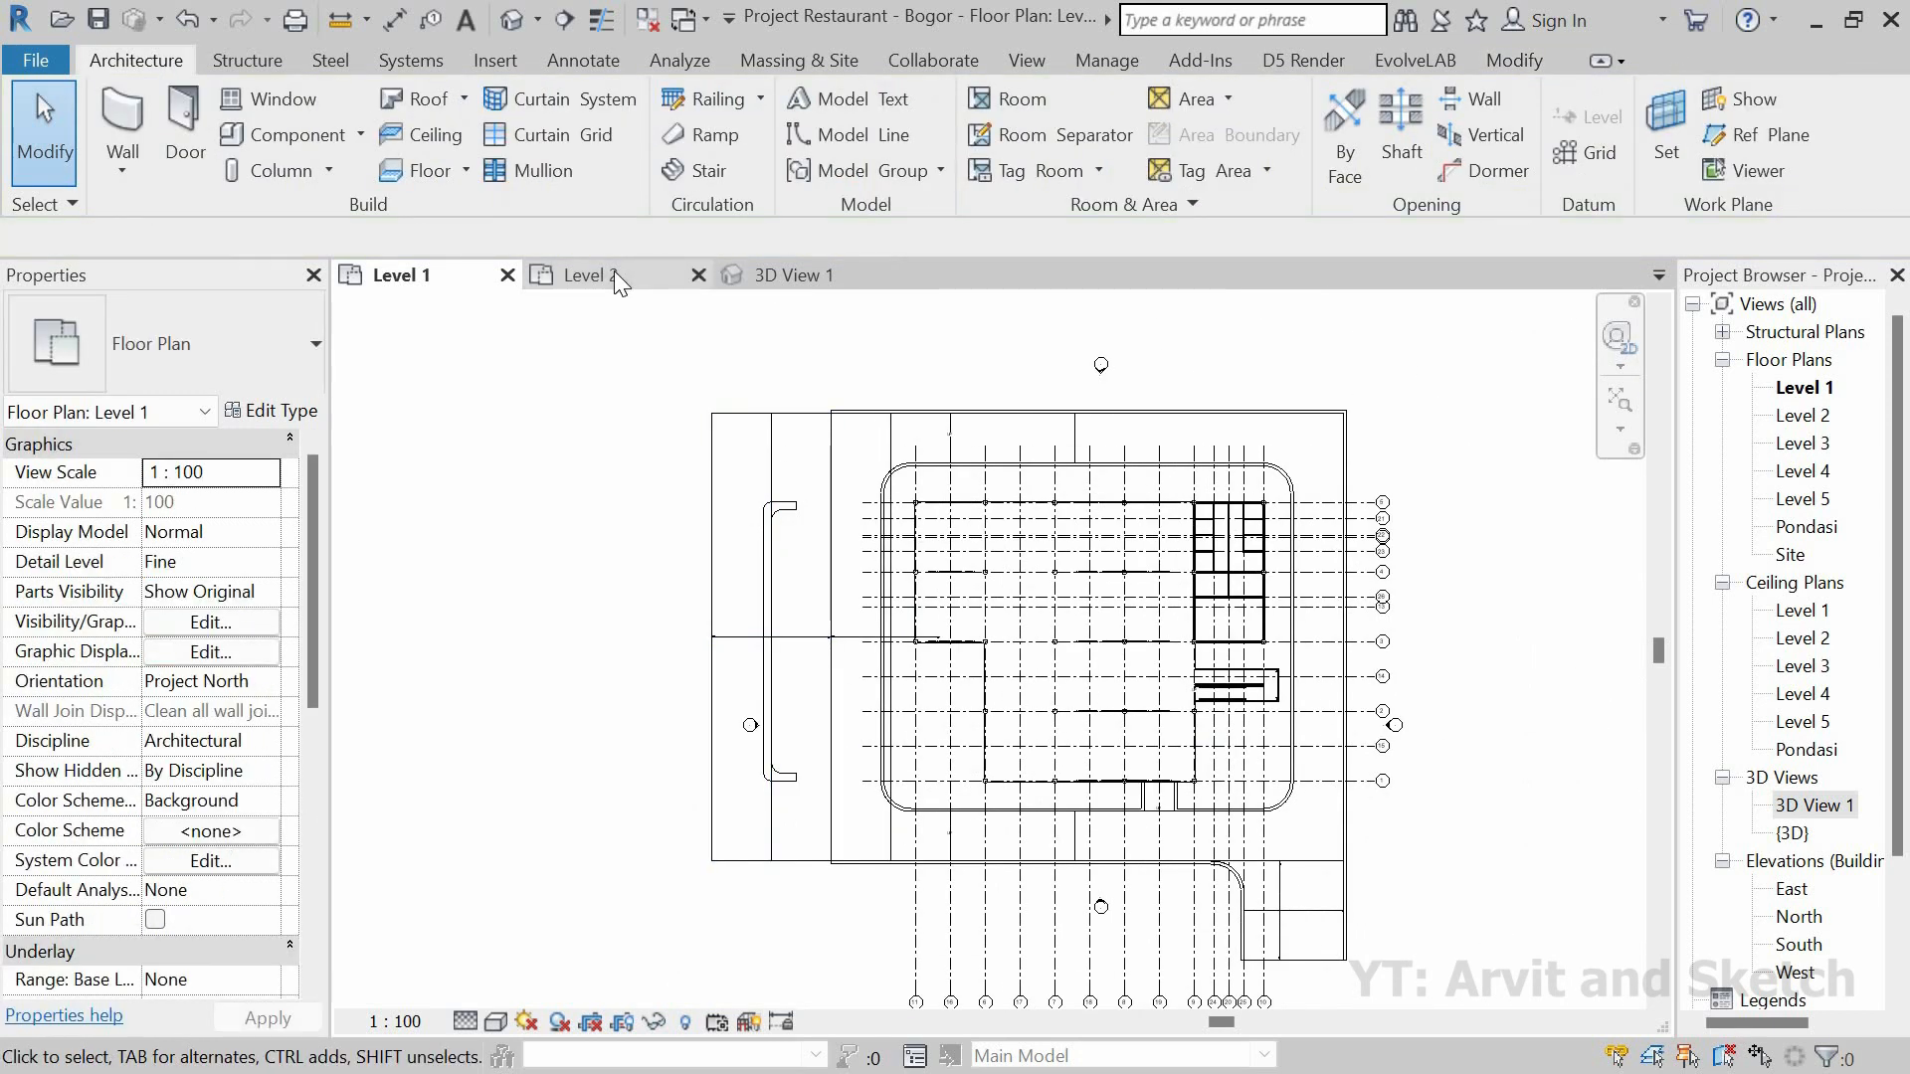
pyautogui.click(773, 274)
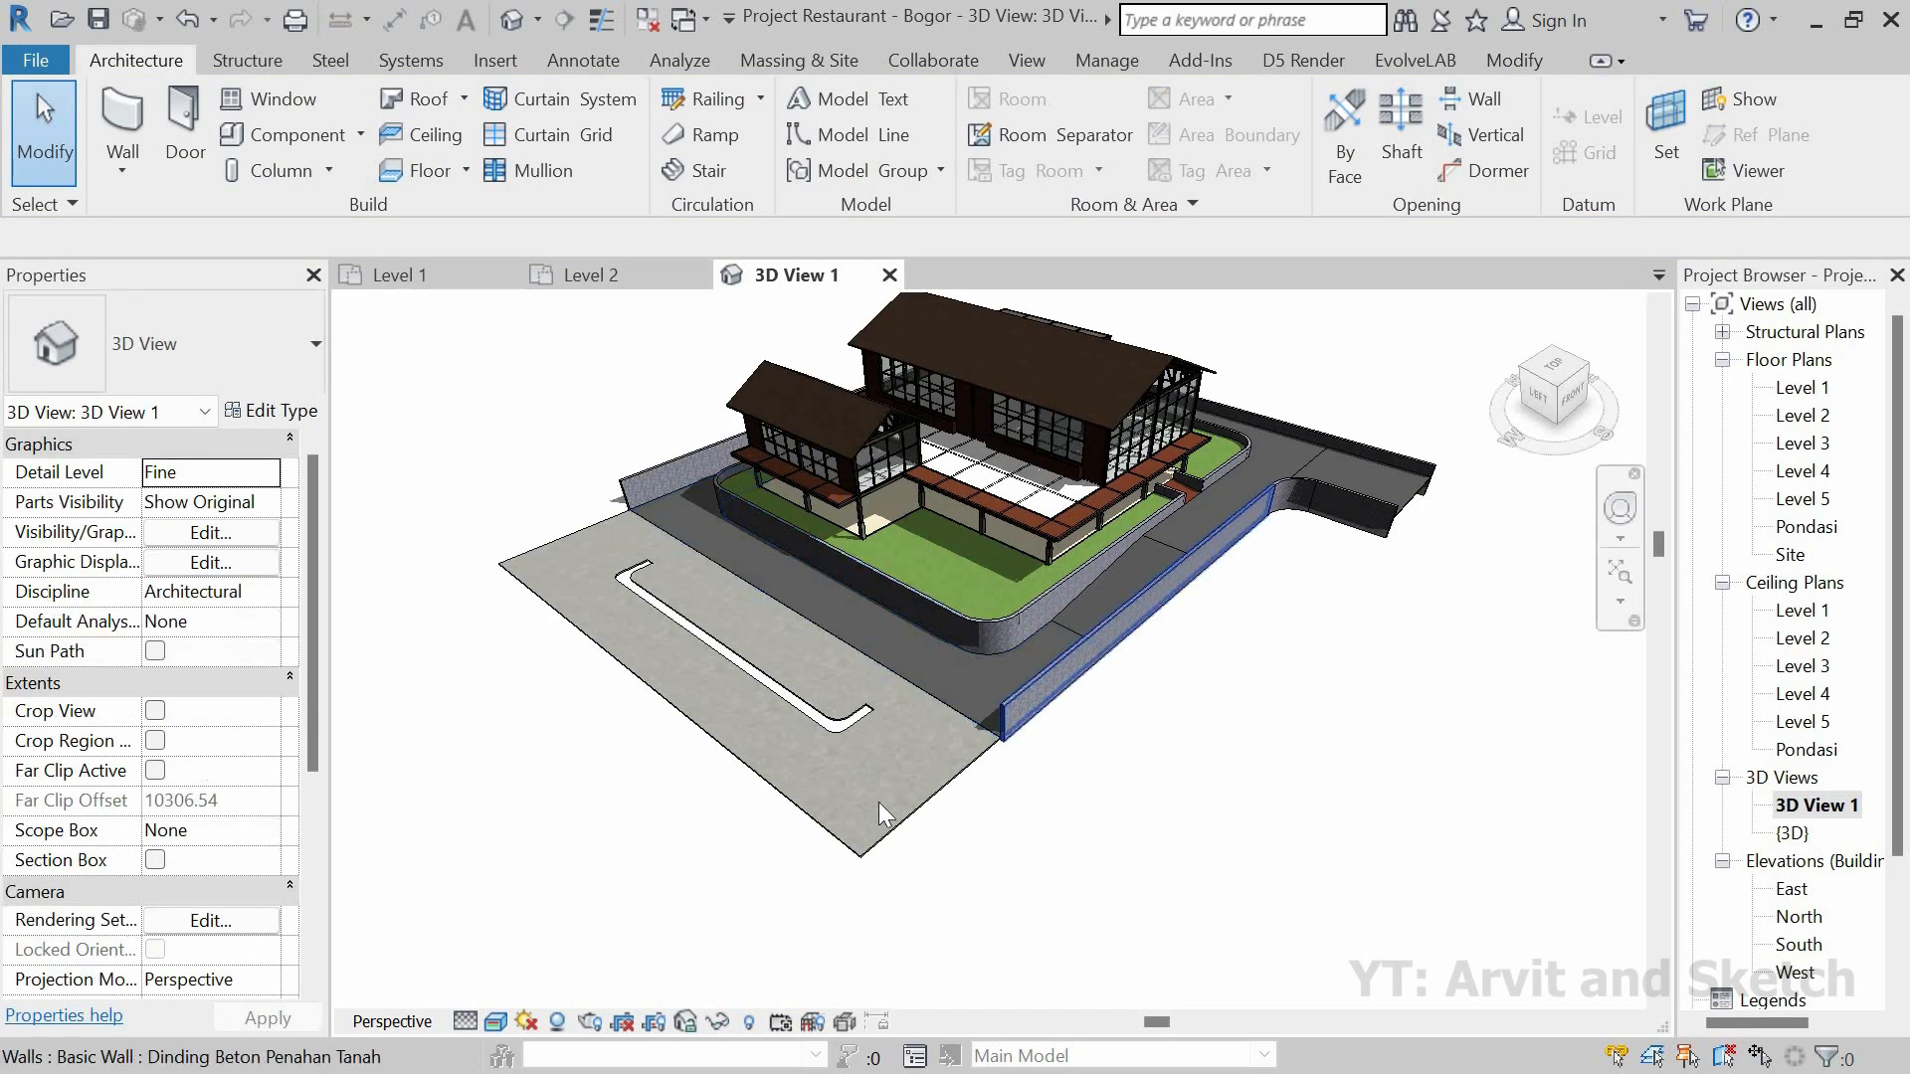
pyautogui.keyDown('shift'); pyautogui.moveTo(963, 838); pyautogui.dragTo(1216, 872, button='middle'); pyautogui.keyUp('shift')
pyautogui.scroll(1, 1210, 878)
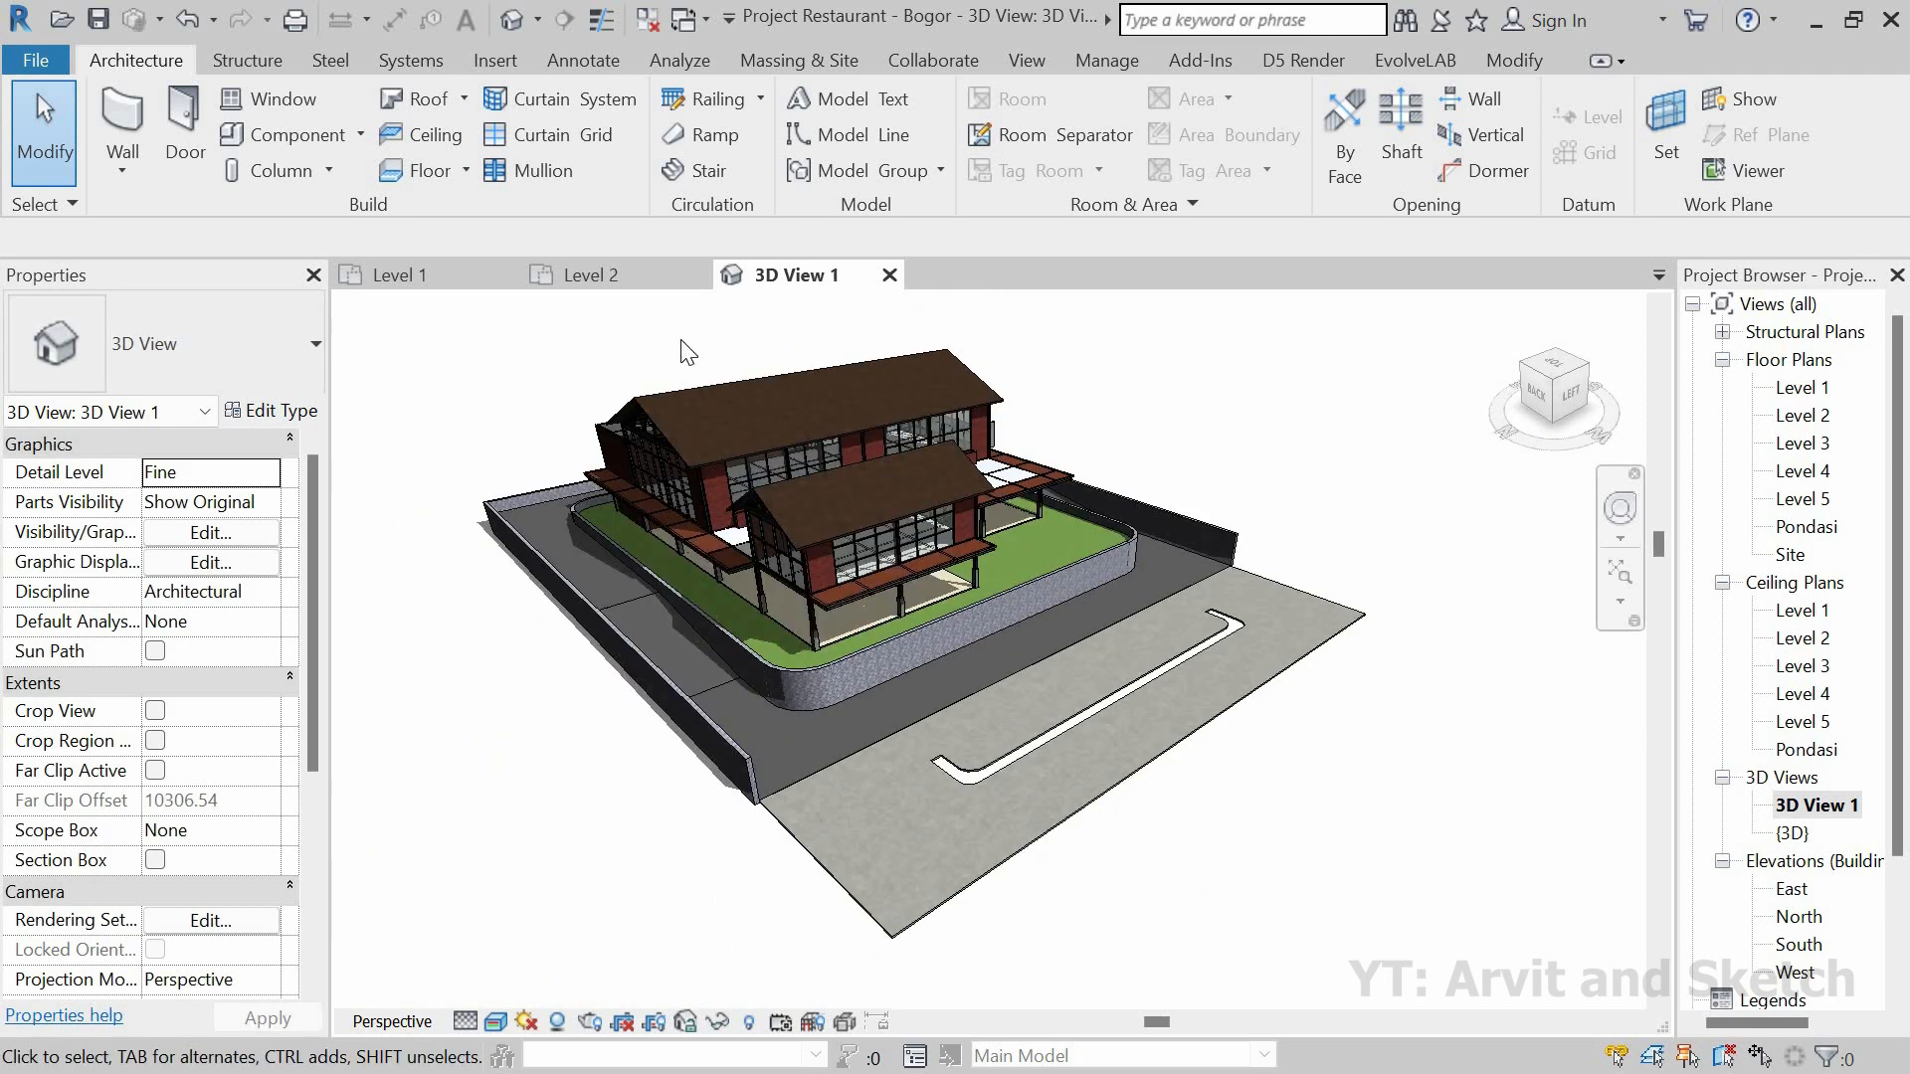
# Step: Start a wall in the Level 1 plan with type Dinding Pot Tanaman and duplicate the type as Dinding Pot Tanaman 2
pyautogui.hotkey('ctrl', 'Tab')
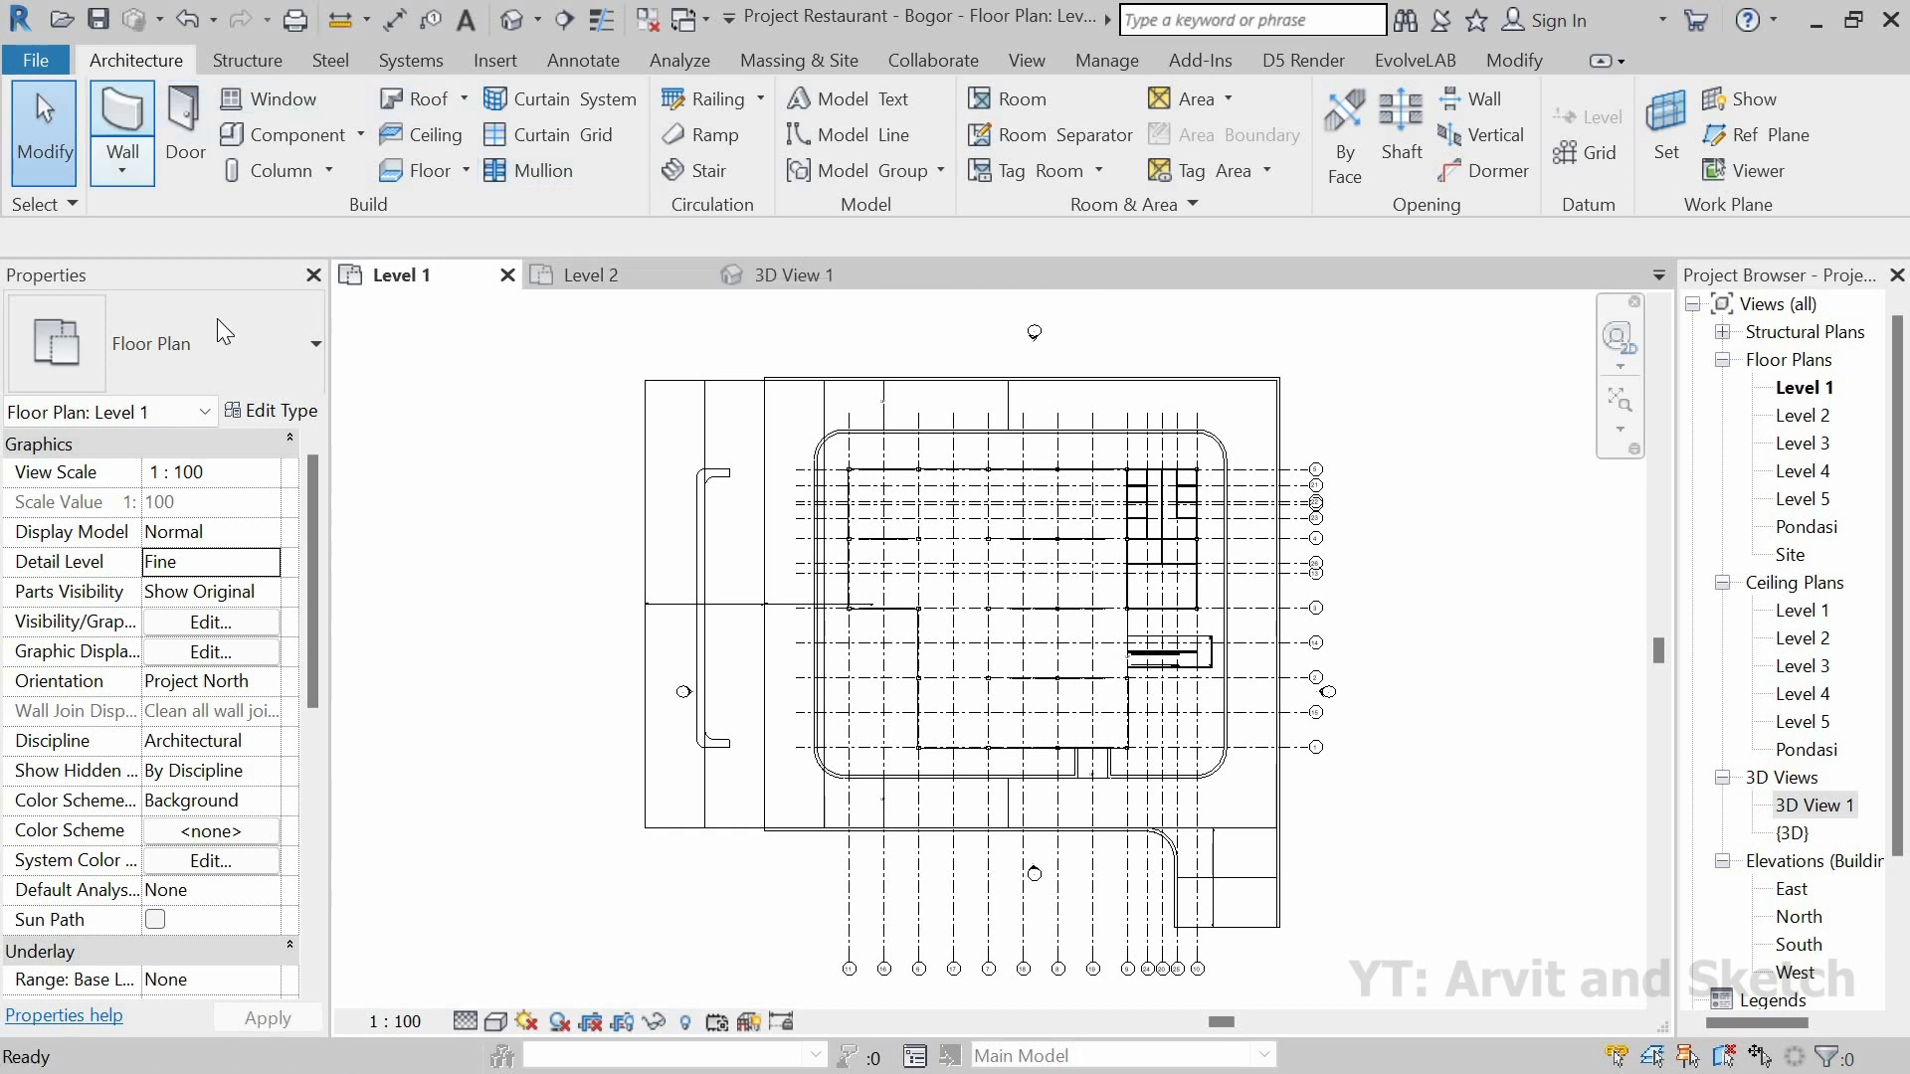
pyautogui.click(261, 386)
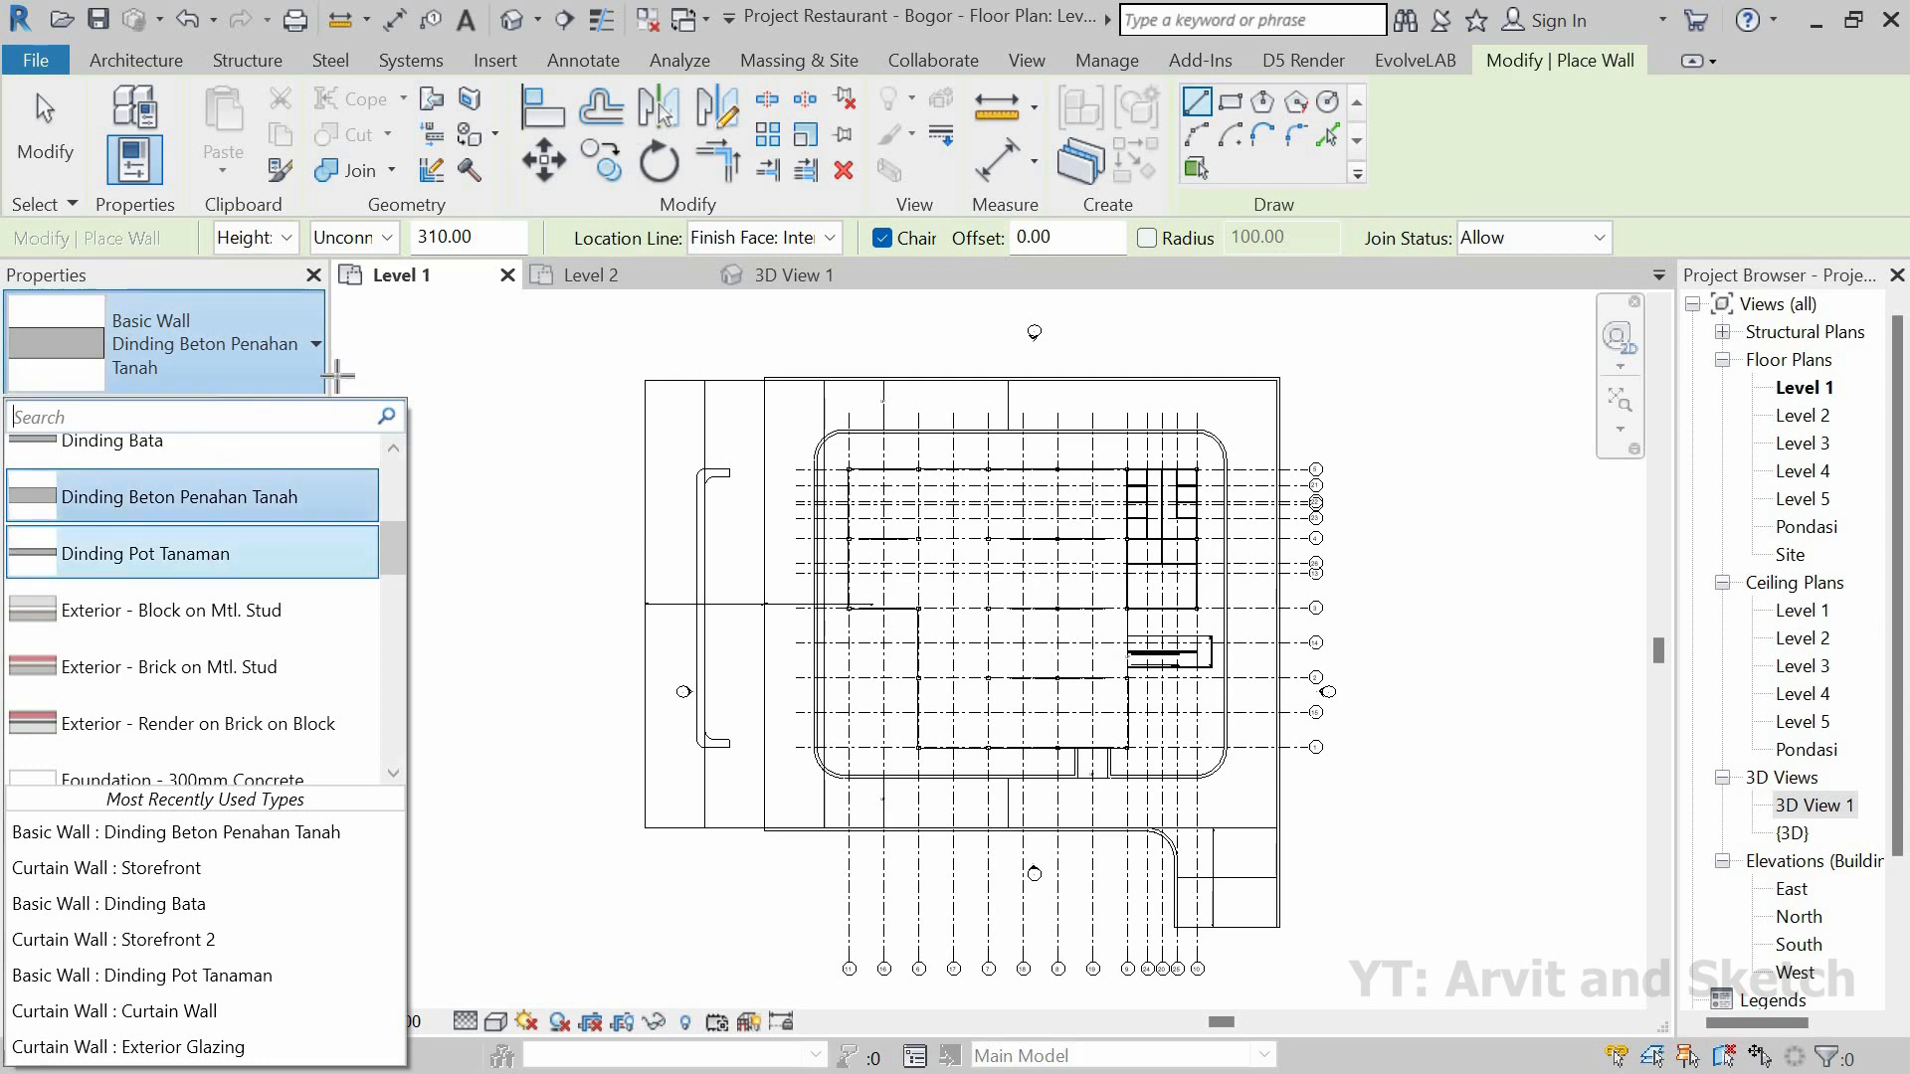
pyautogui.click(199, 553)
pyautogui.click(285, 412)
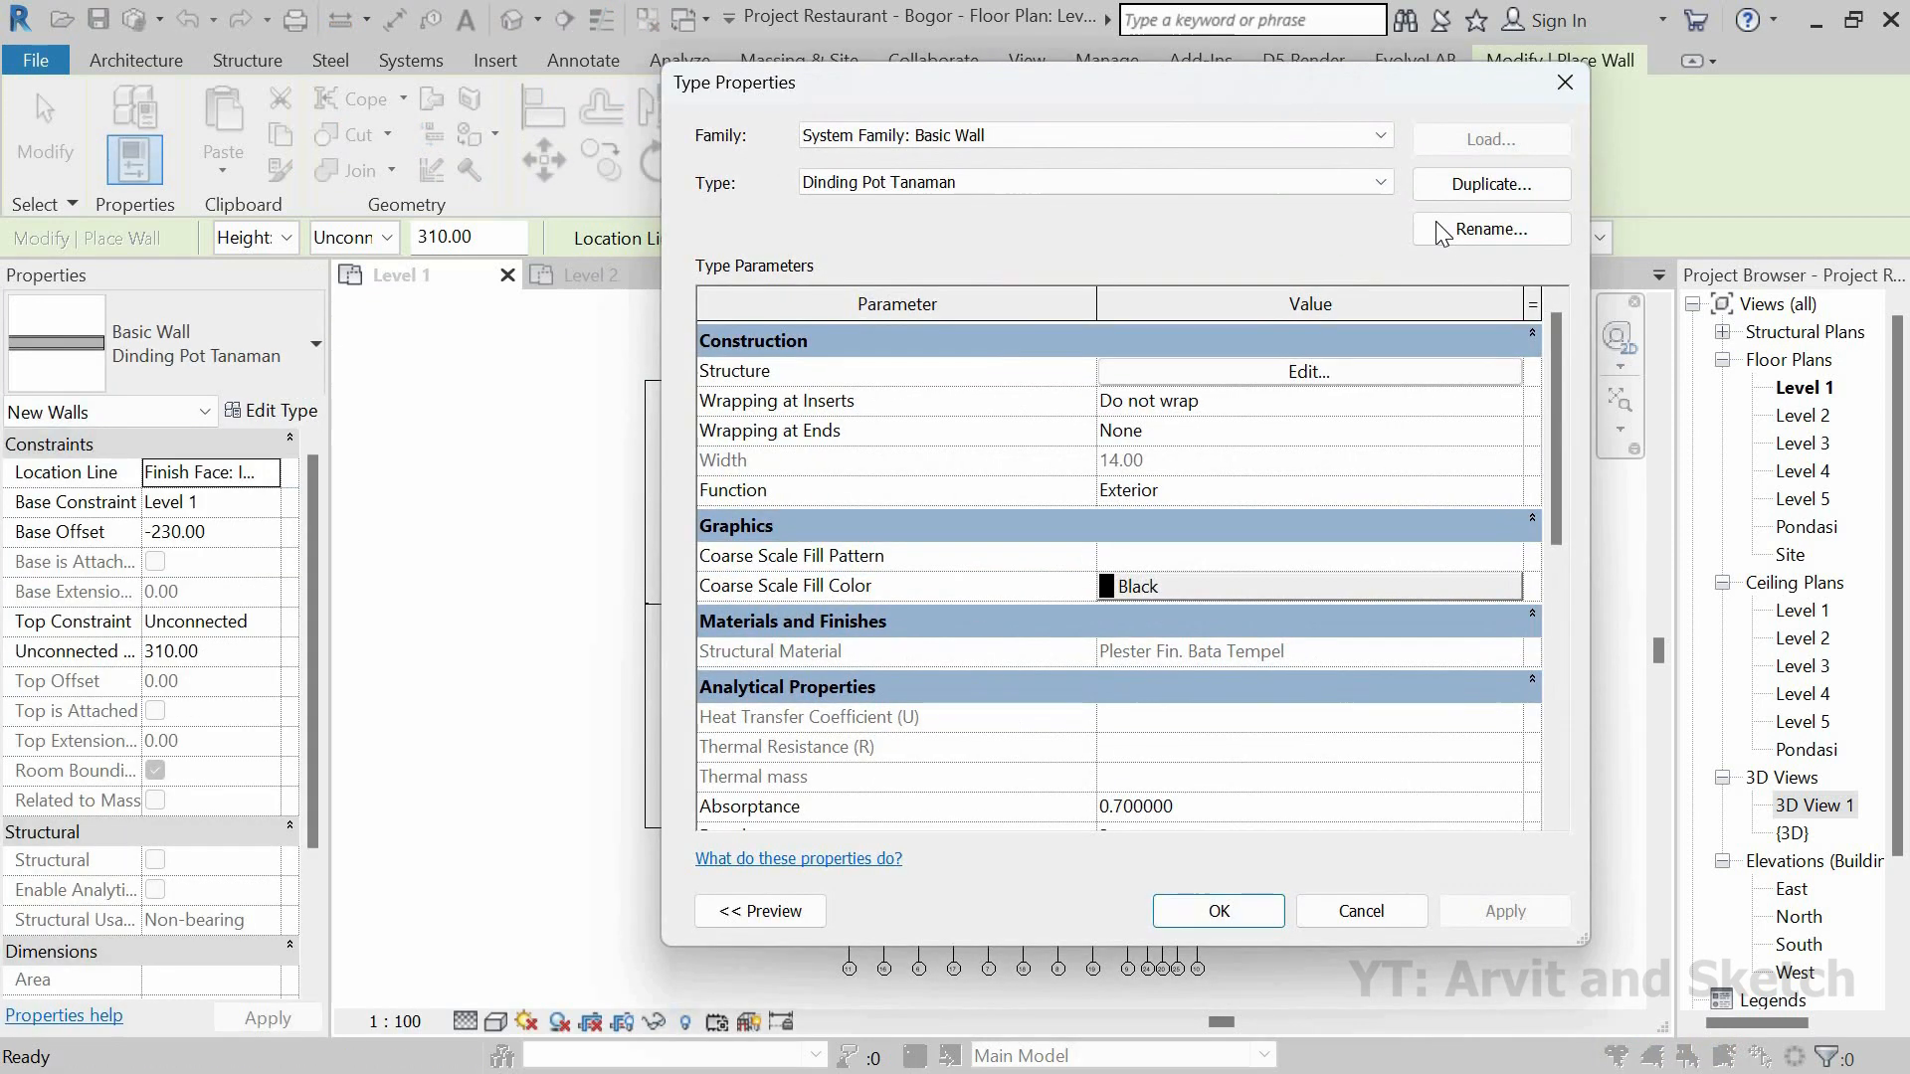
pyautogui.click(1477, 185)
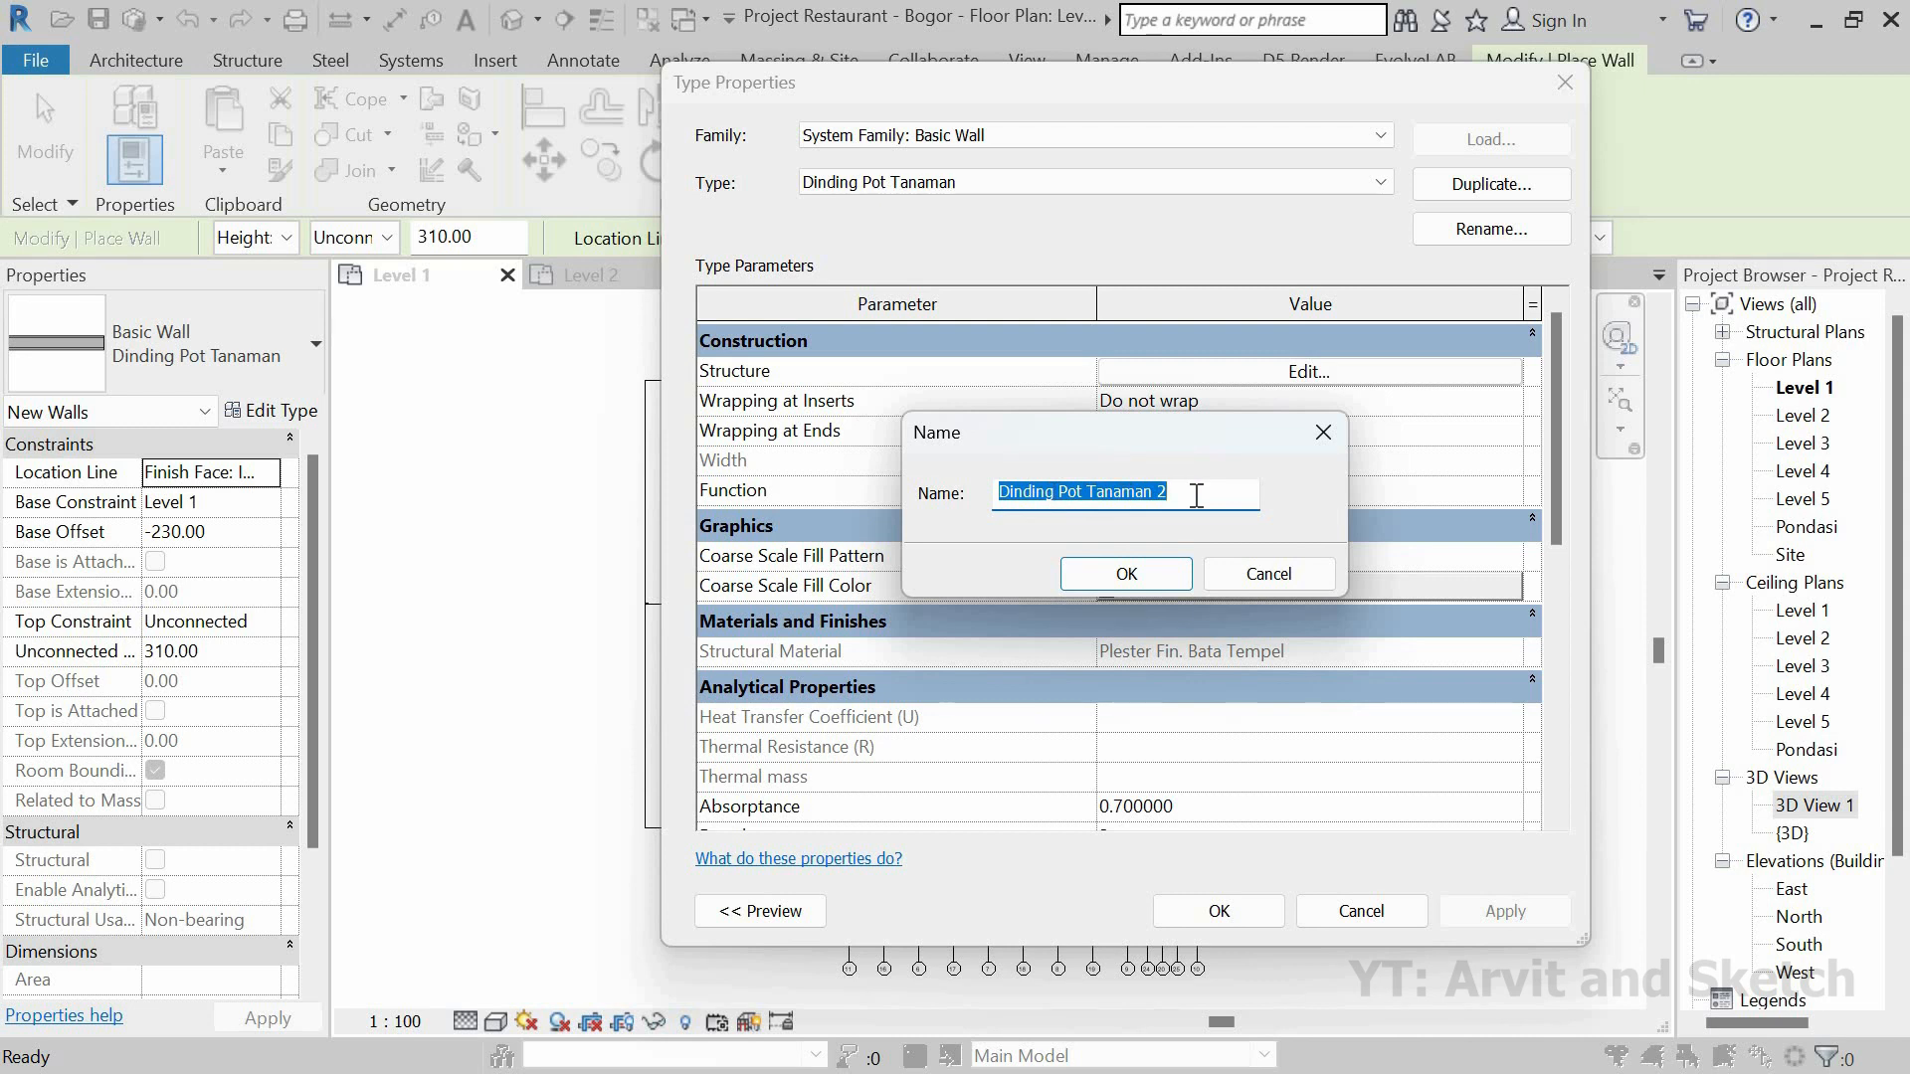
pyautogui.click(1134, 577)
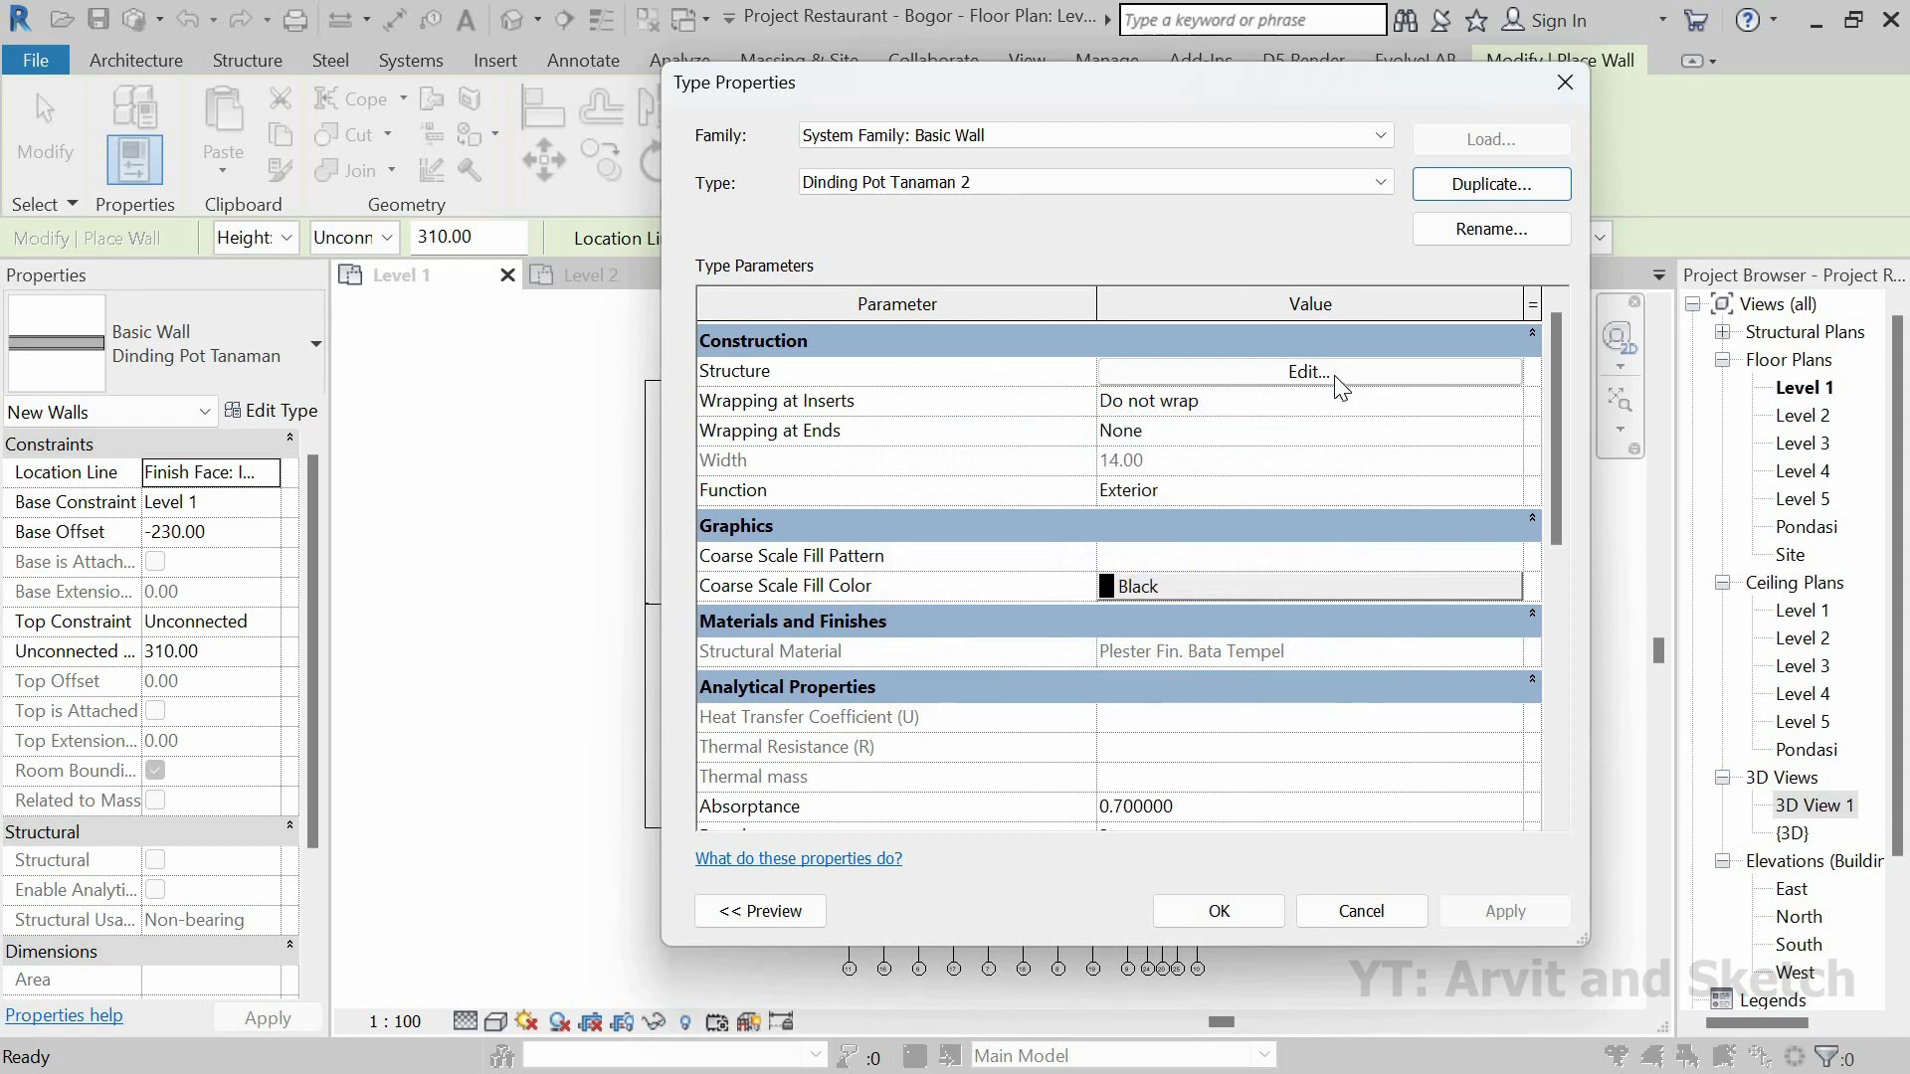
# Step: Edit the new wall type's structure and create a material named Pot Tanaman for its exterior finish layer
pyautogui.click(1333, 376)
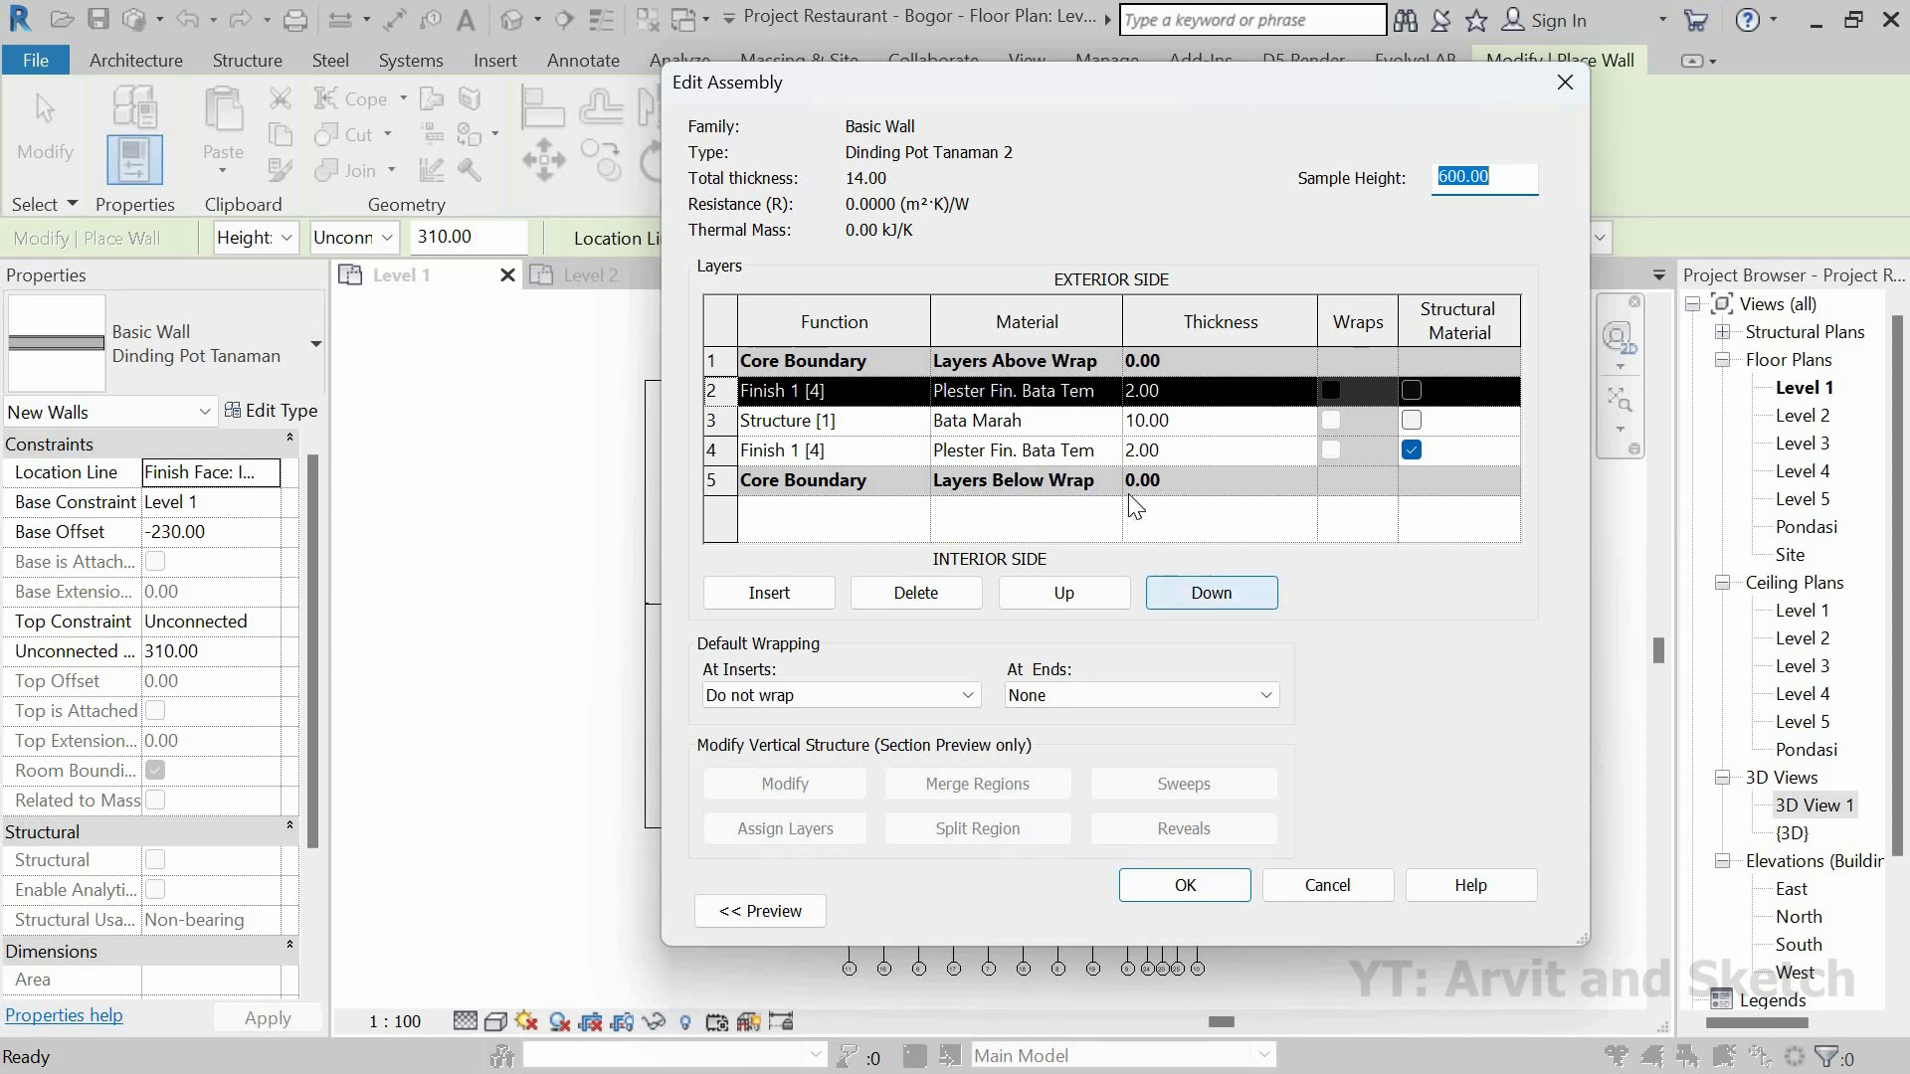
pyautogui.click(1100, 396)
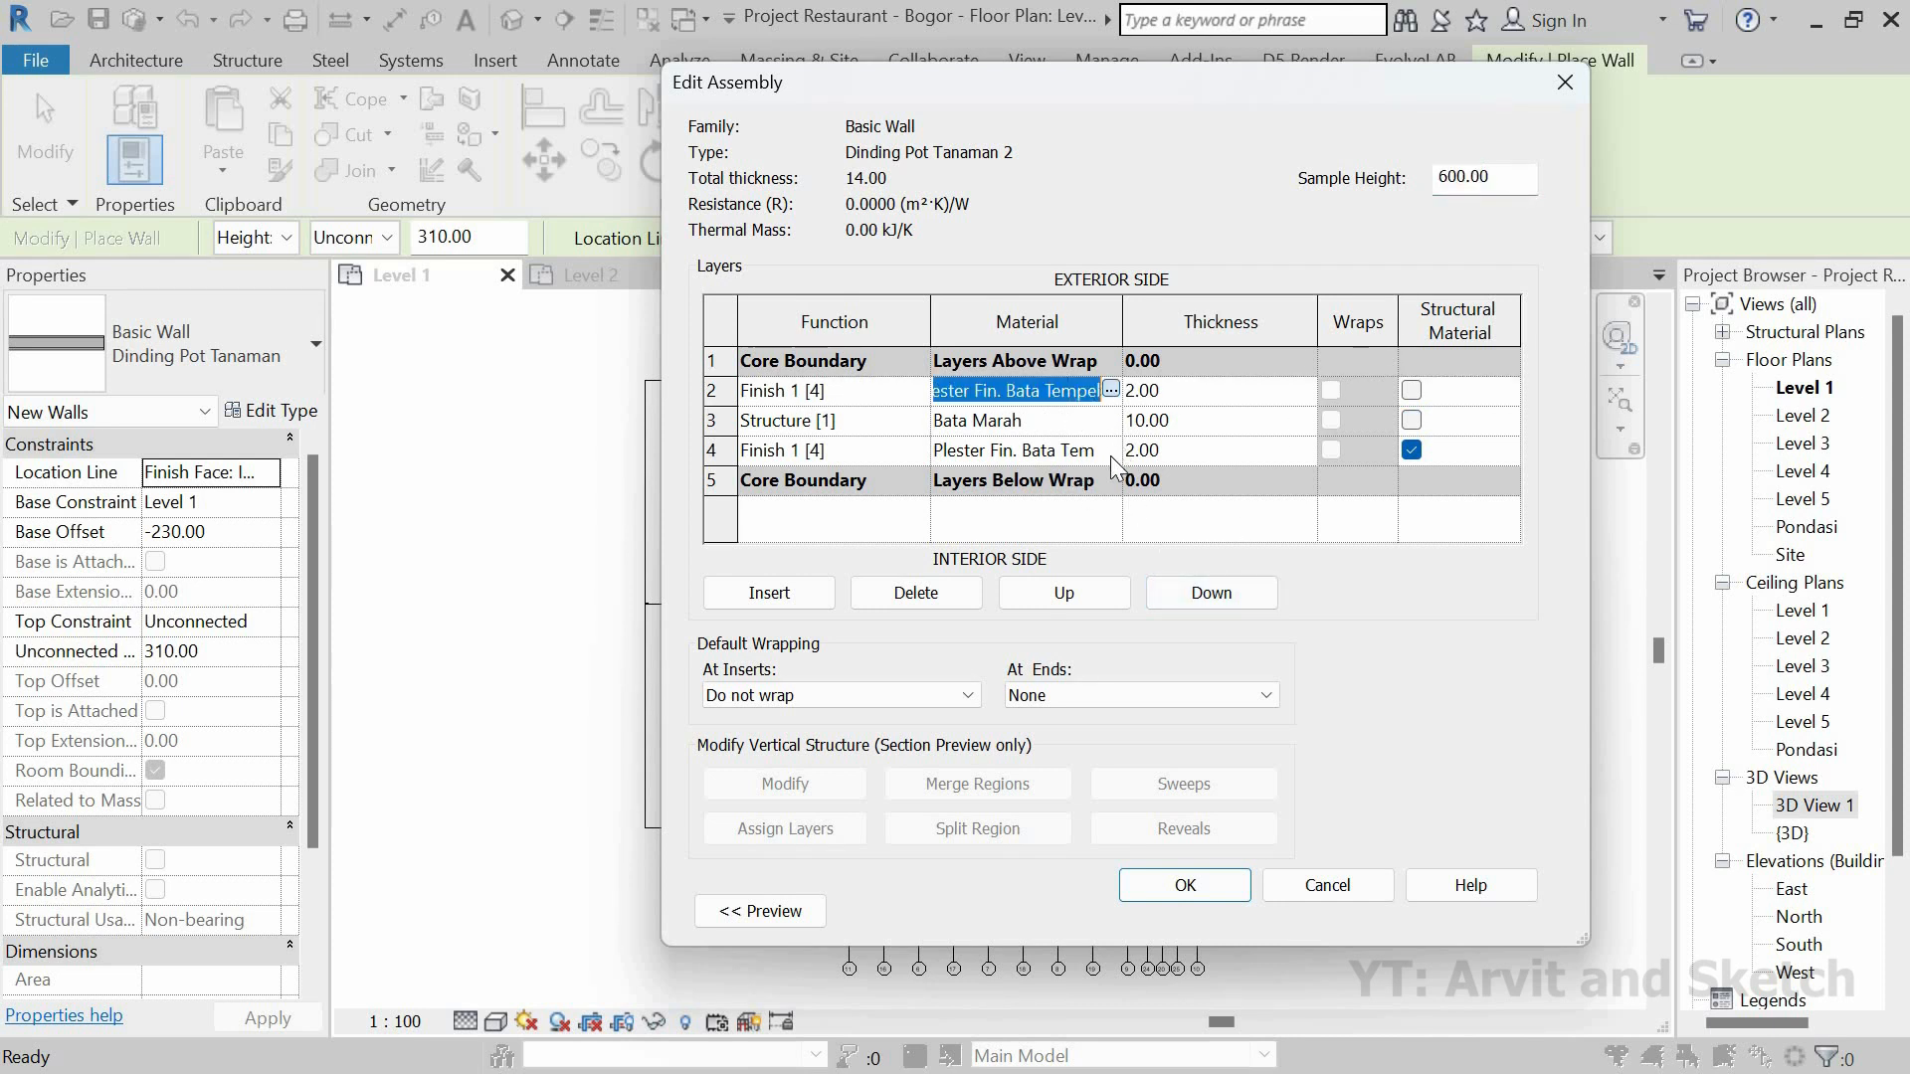
pyautogui.click(1110, 390)
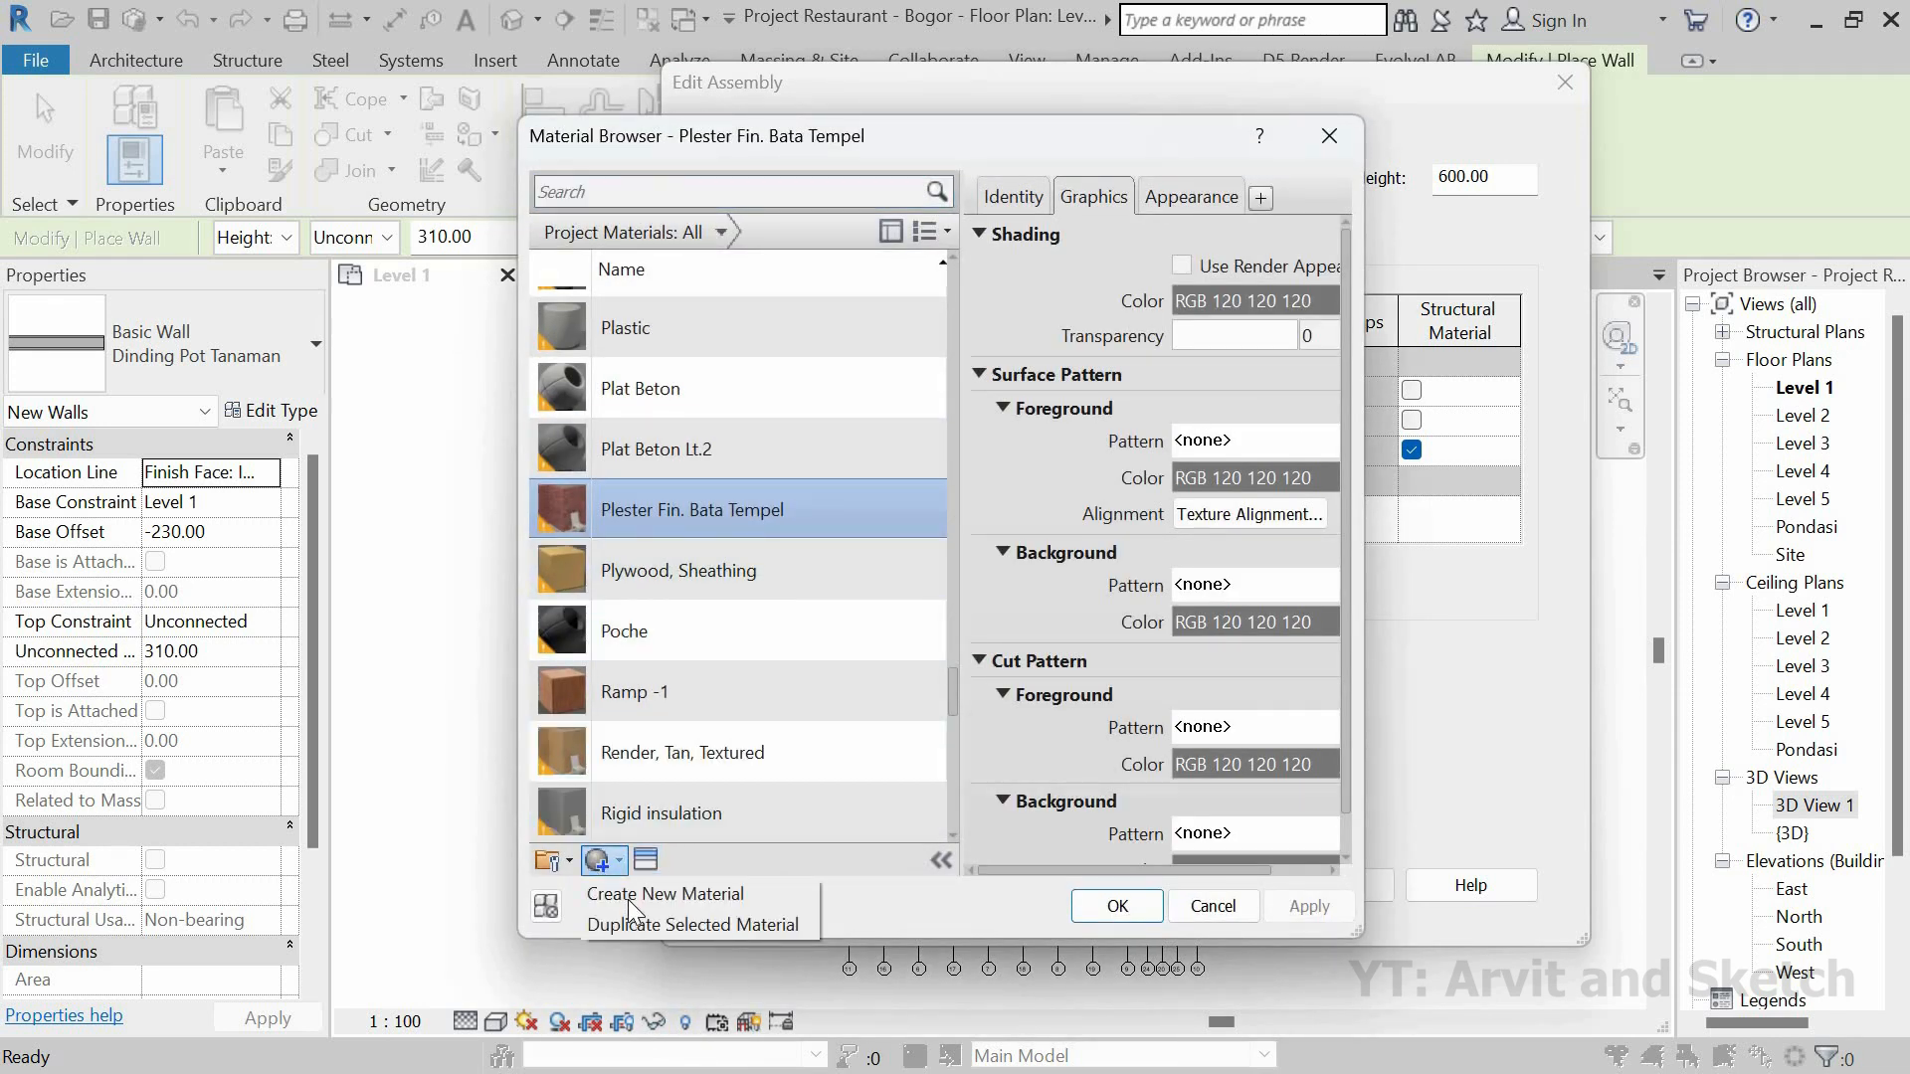
pyautogui.click(635, 892)
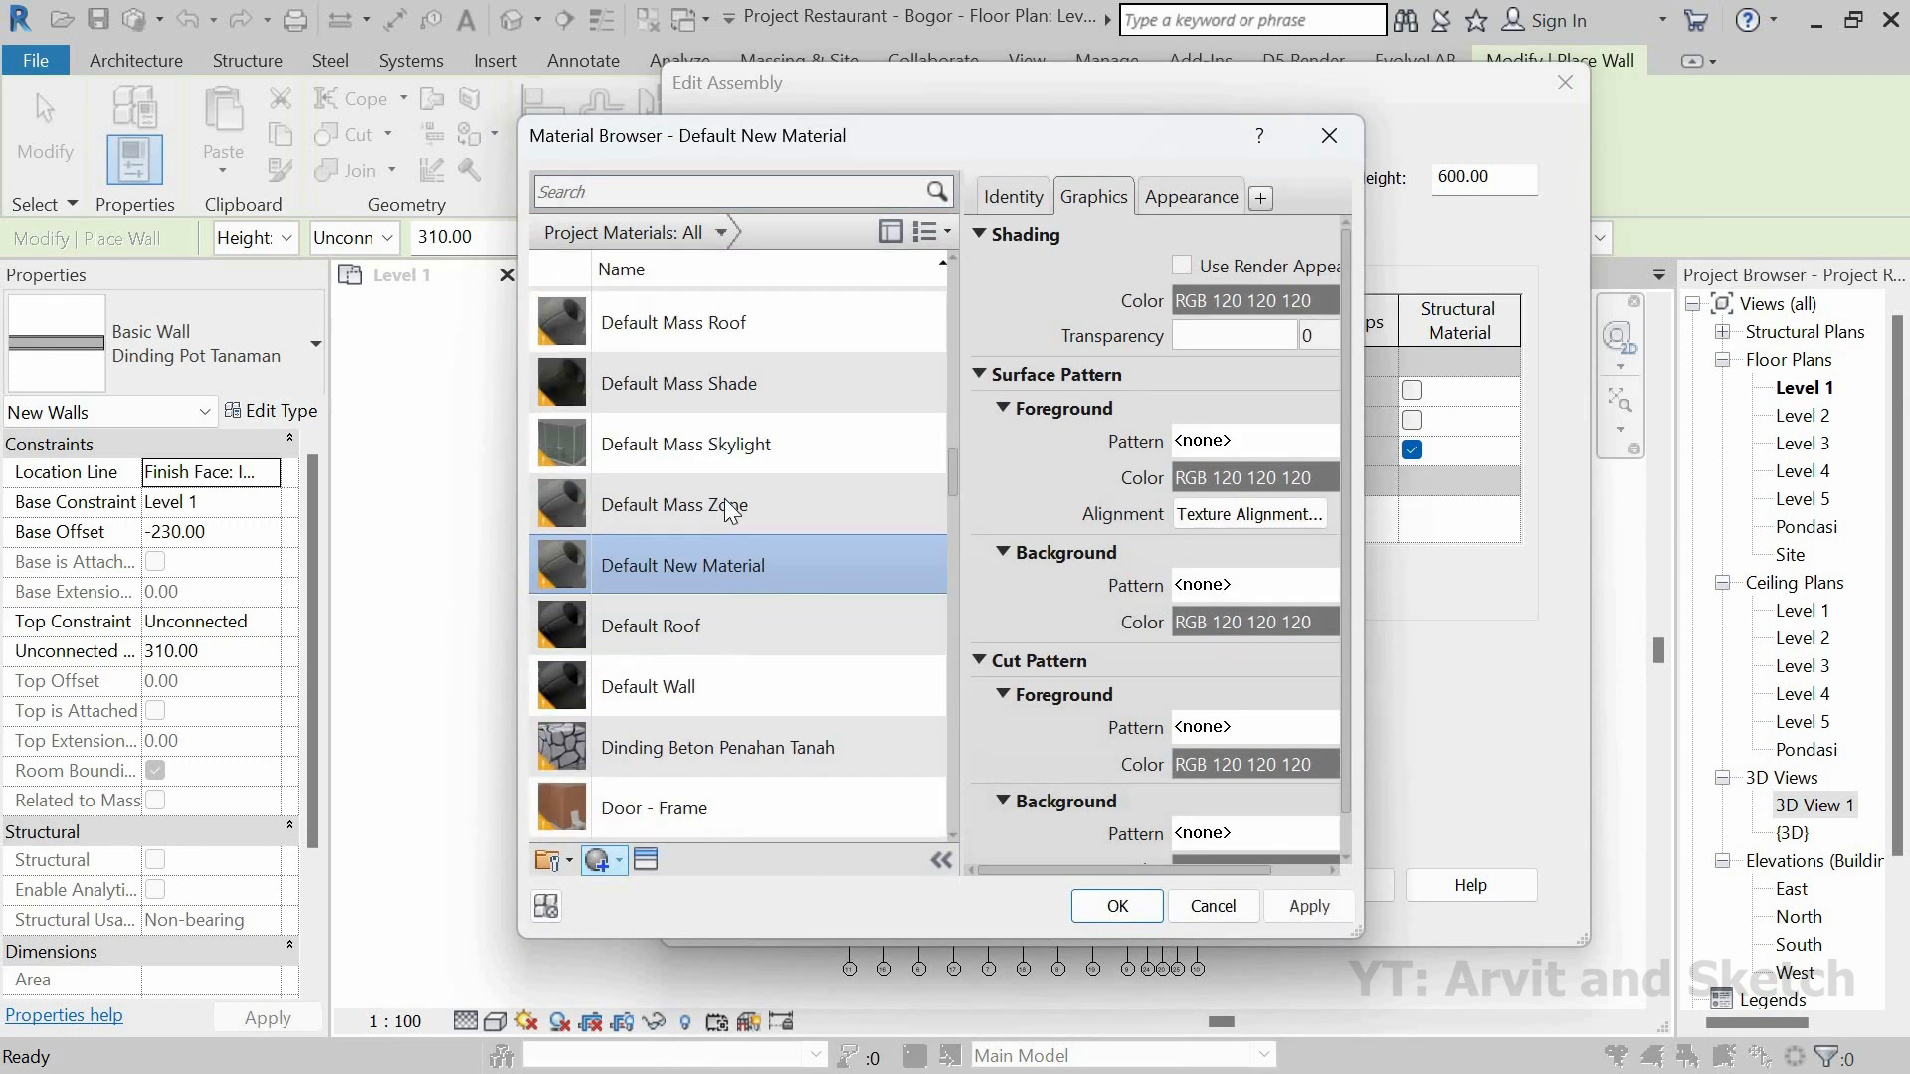
pyautogui.rightClick(725, 494)
pyautogui.click(785, 575)
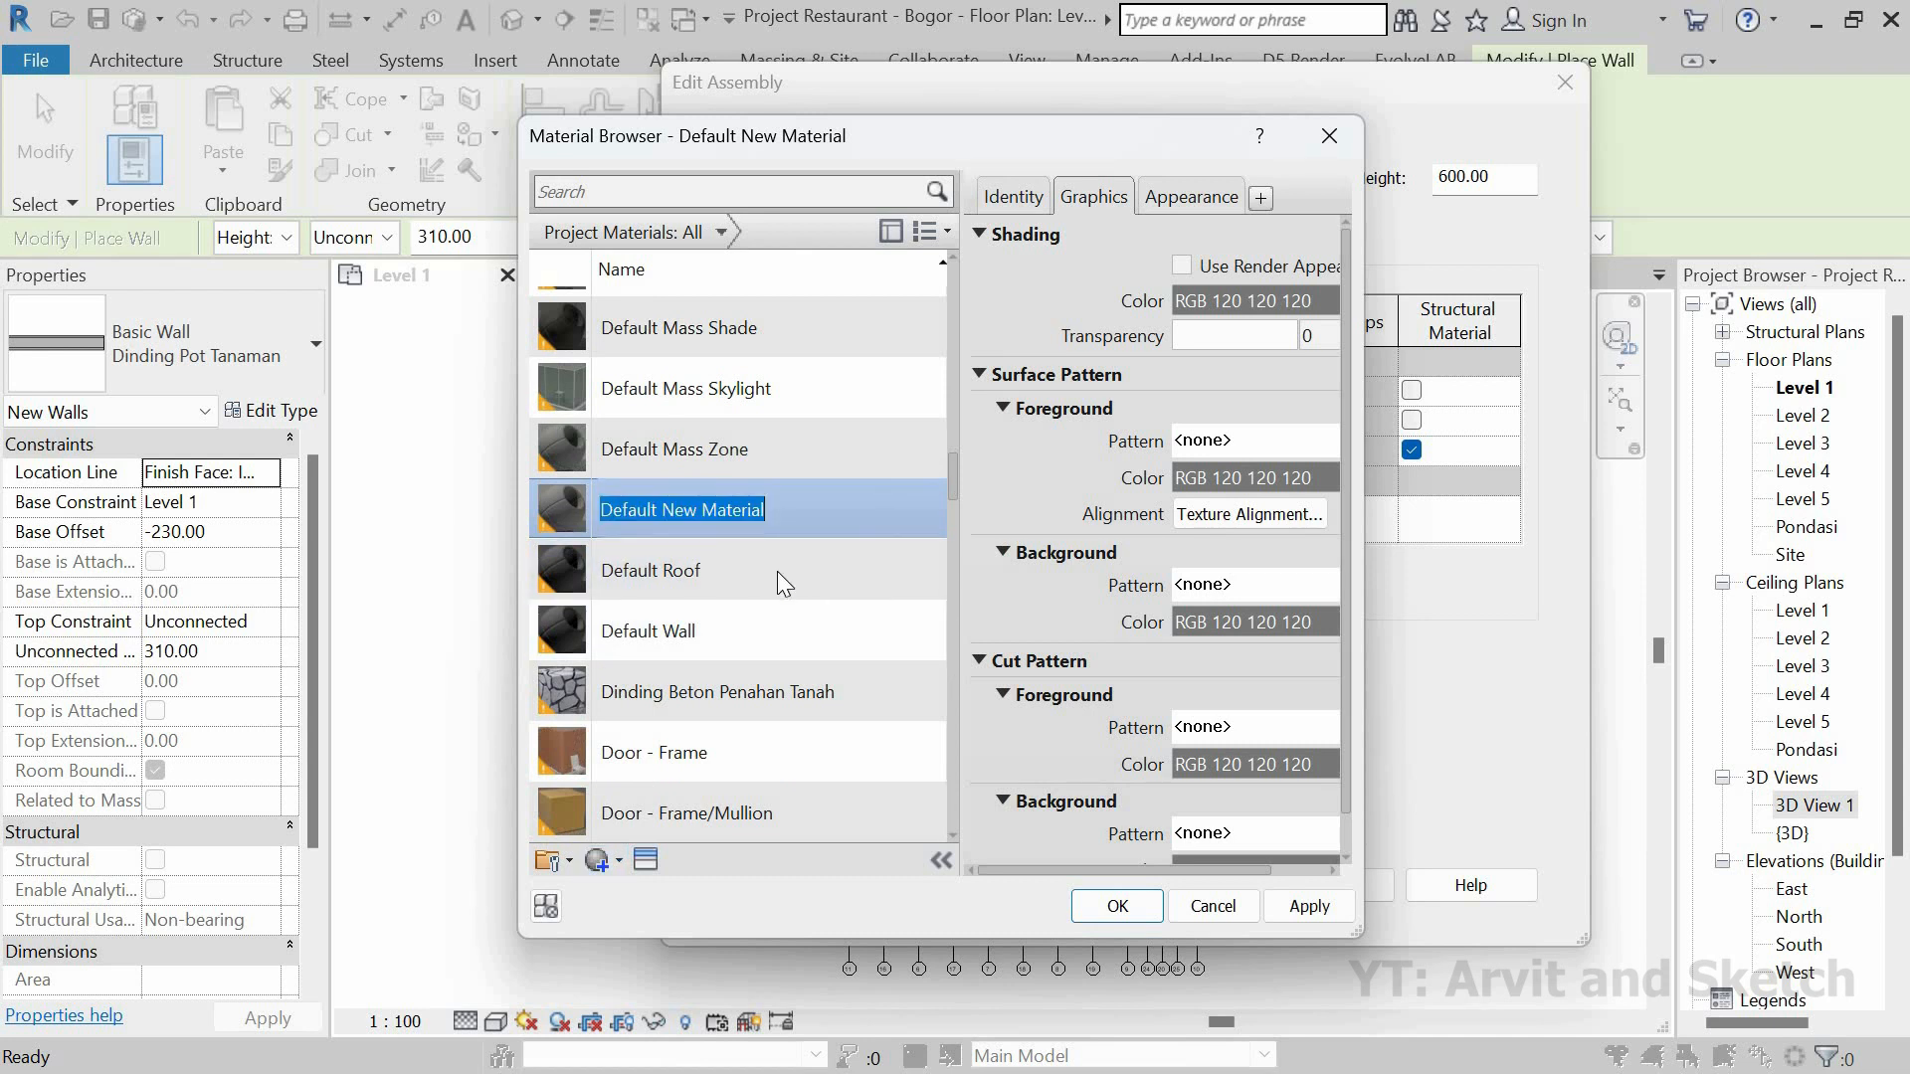
pyautogui.write('Po')
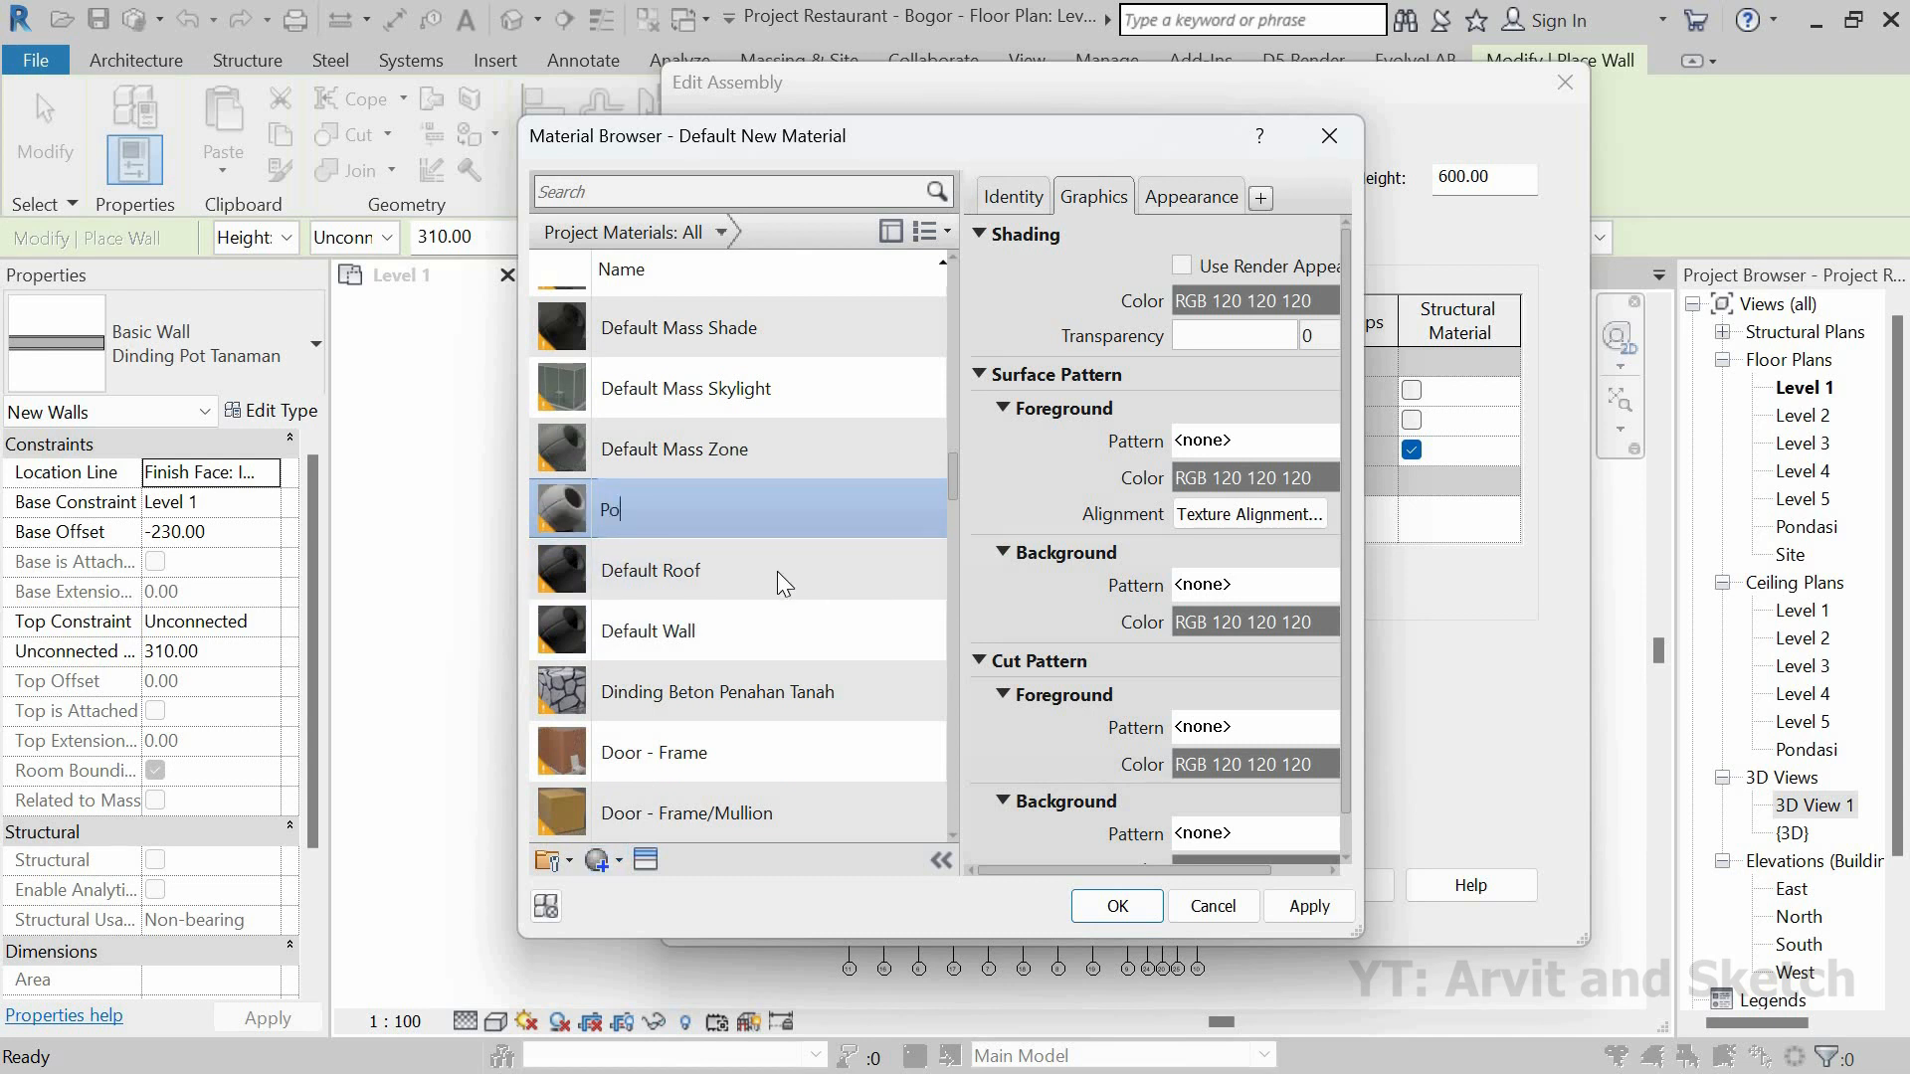
pyautogui.write('t Tanaman')
# Step: Search the appearance assets for stone and compare the Stone categories of the physical assets and the Appearance Library
pyautogui.click(647, 861)
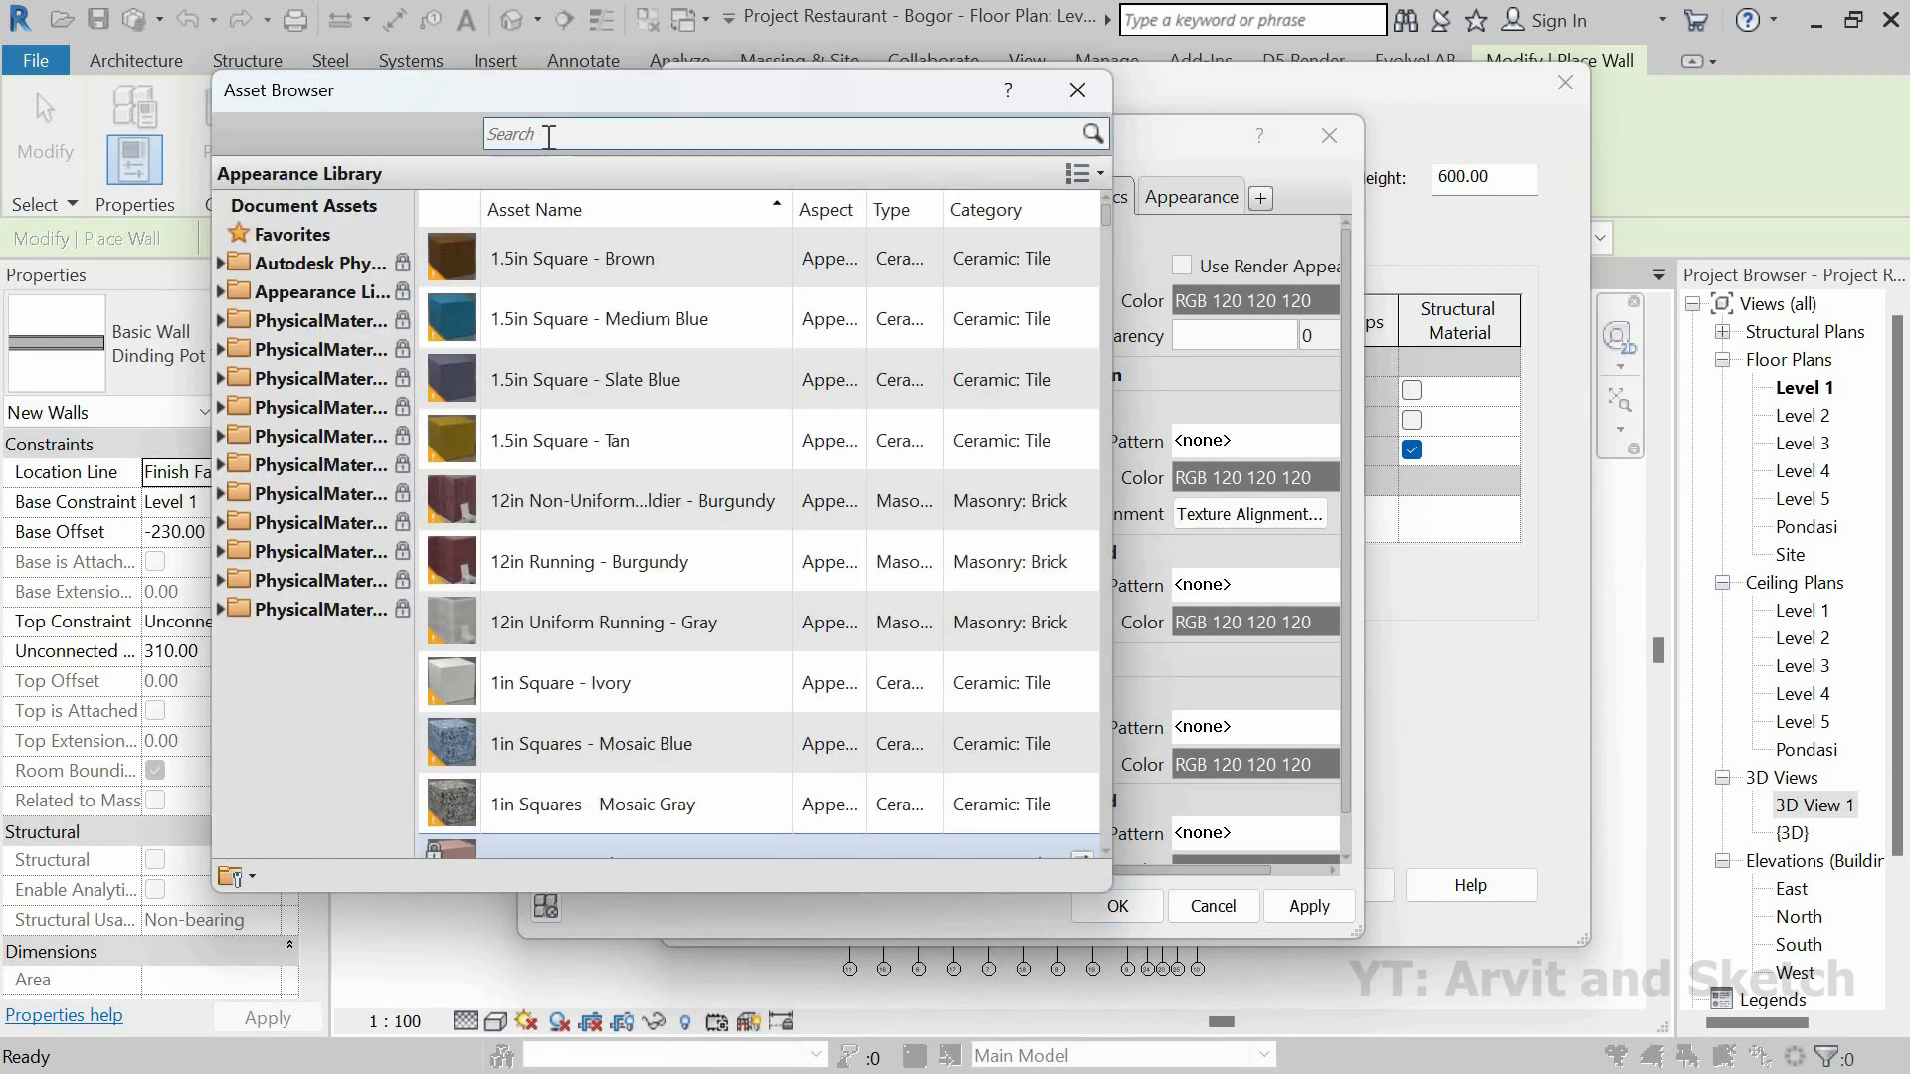
pyautogui.click(548, 136)
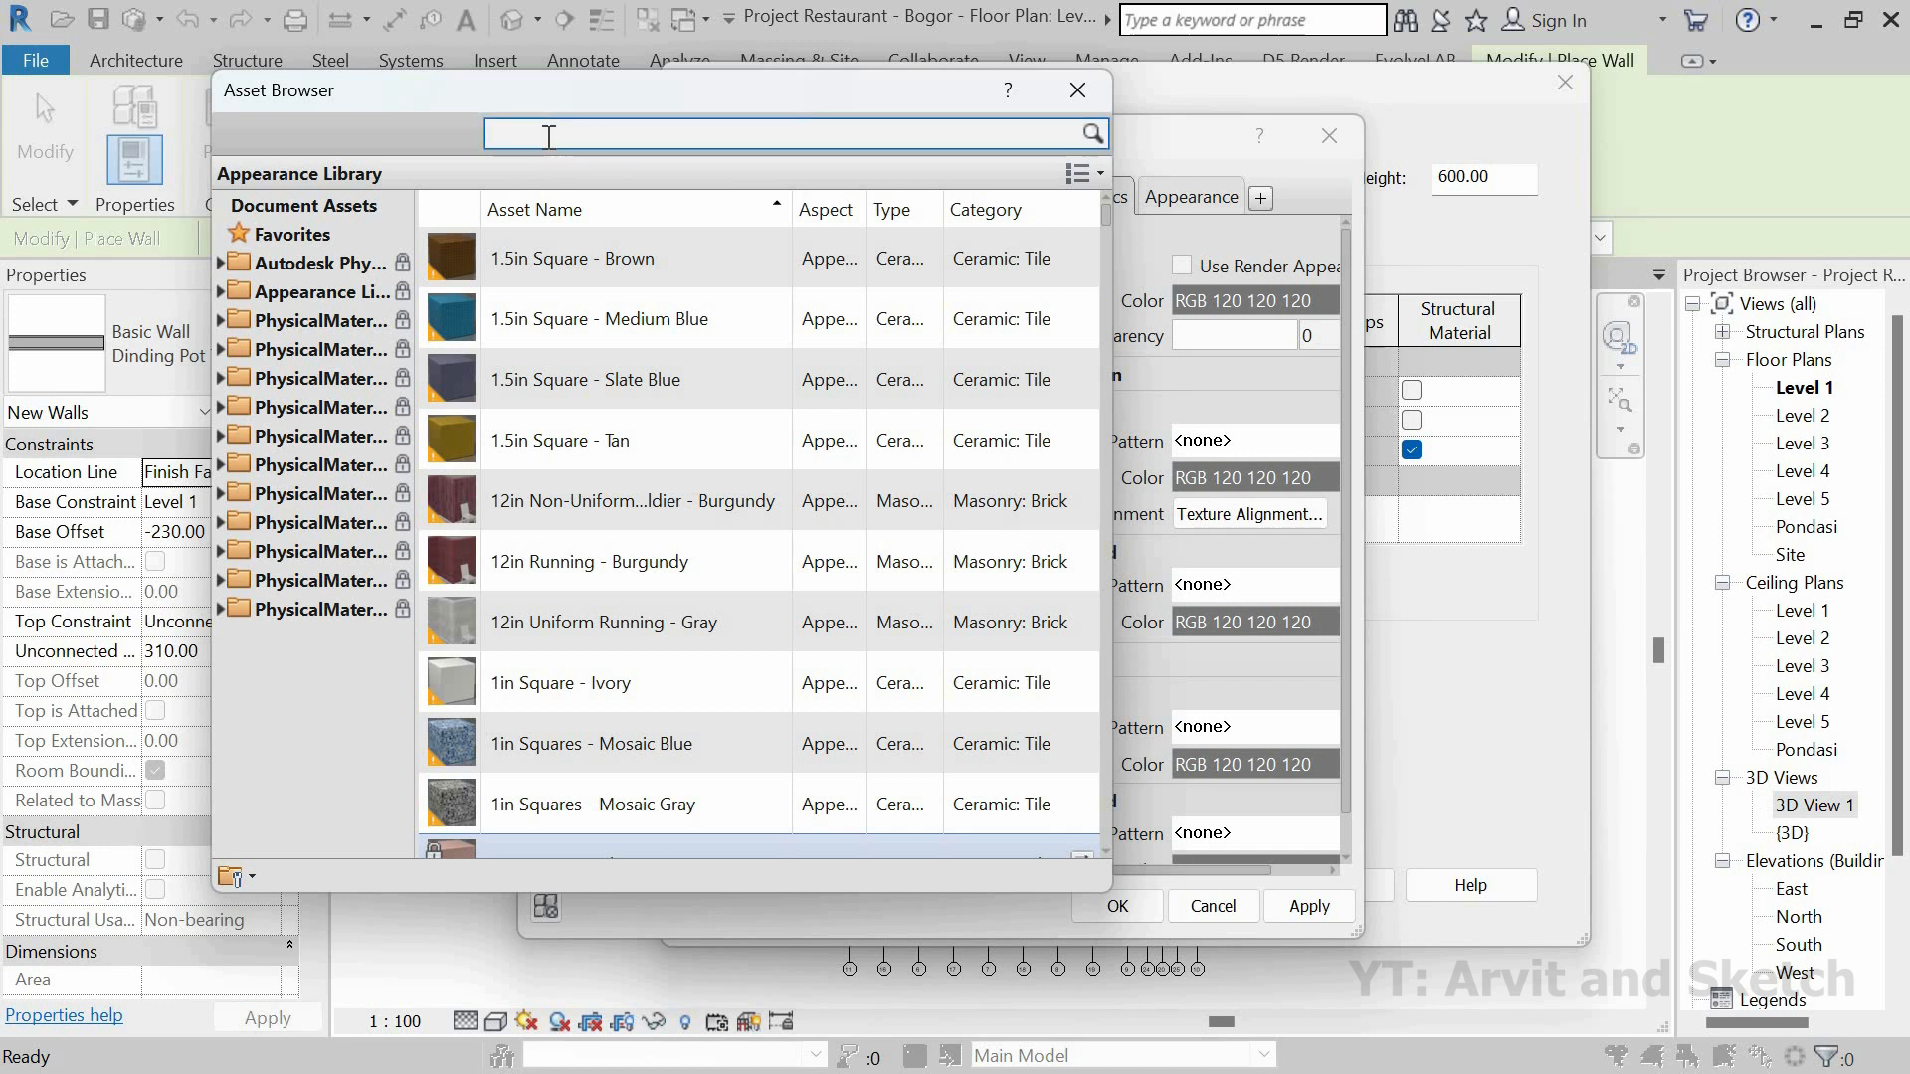
pyautogui.write('stone')
pyautogui.press('Return')
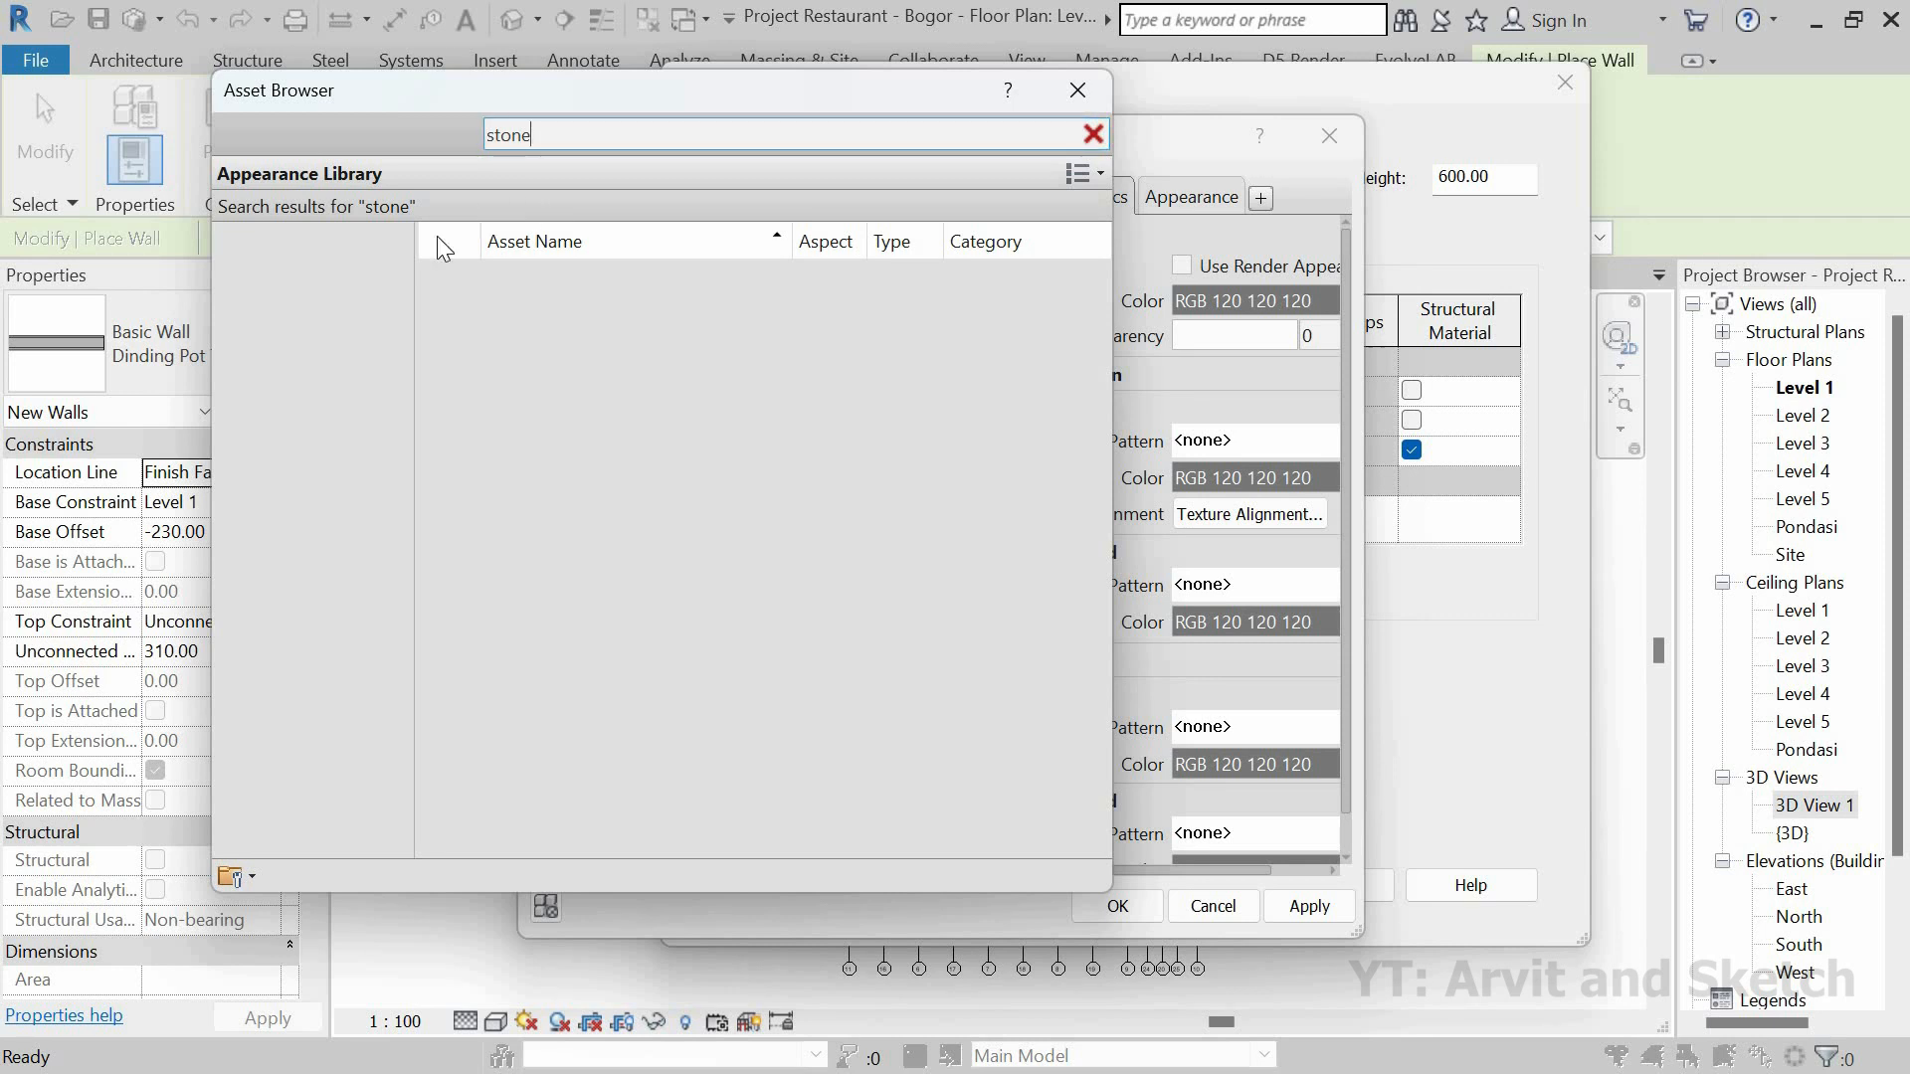
pyautogui.click(289, 496)
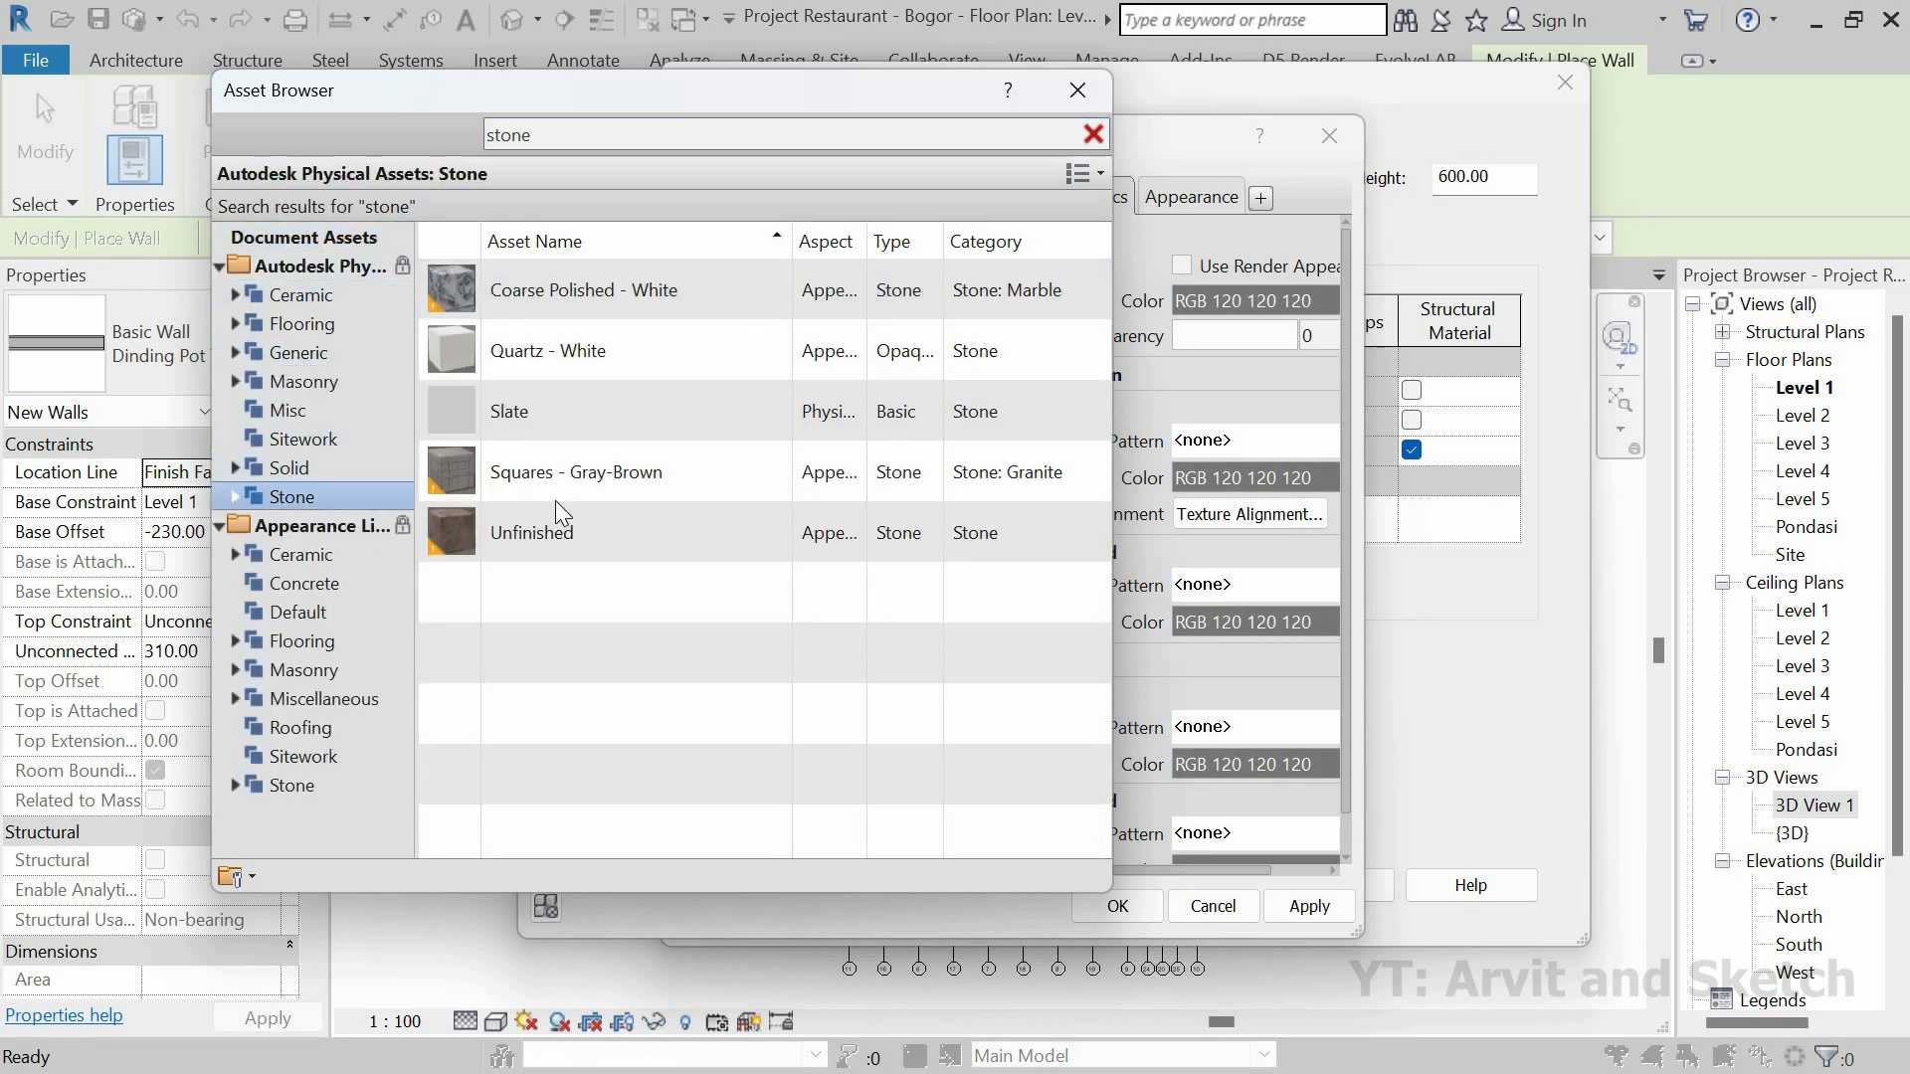
pyautogui.click(303, 785)
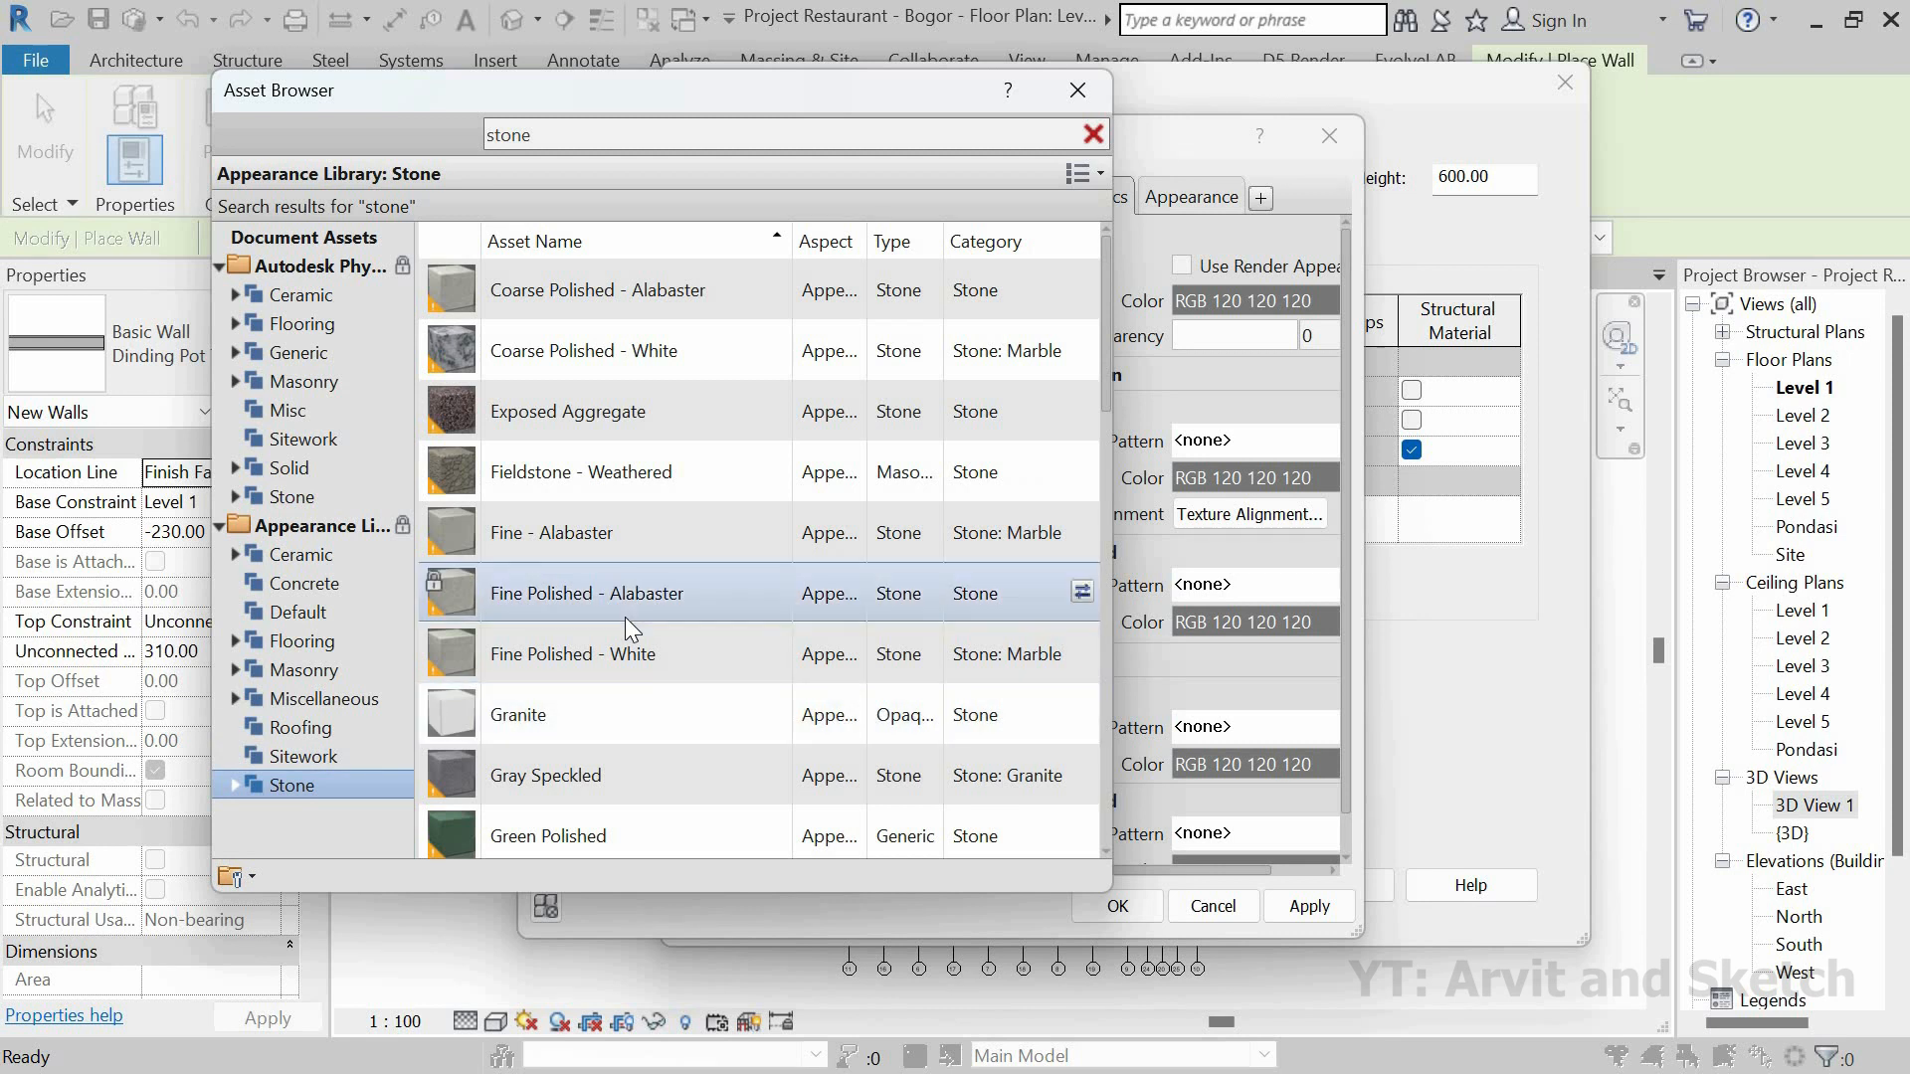
pyautogui.scroll(-1, 625, 617)
pyautogui.doubleClick(625, 616)
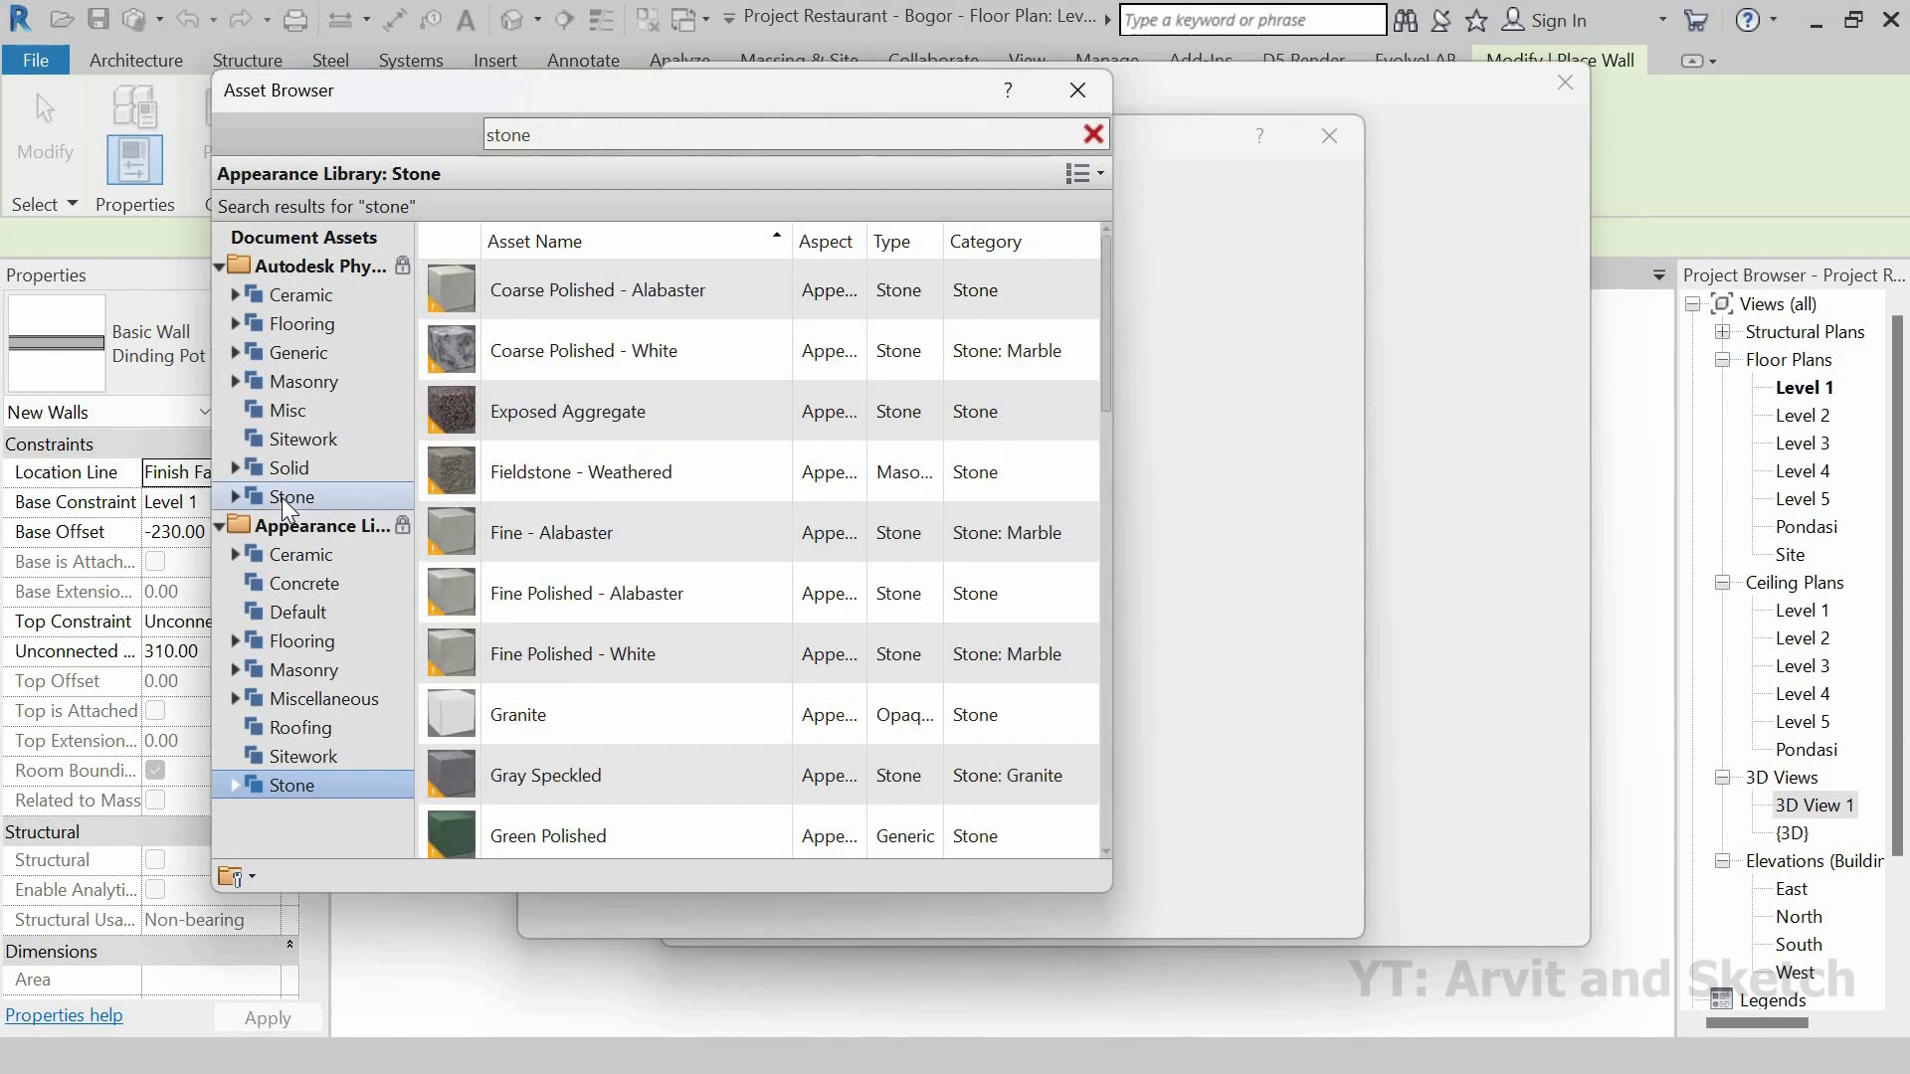
pyautogui.click(282, 498)
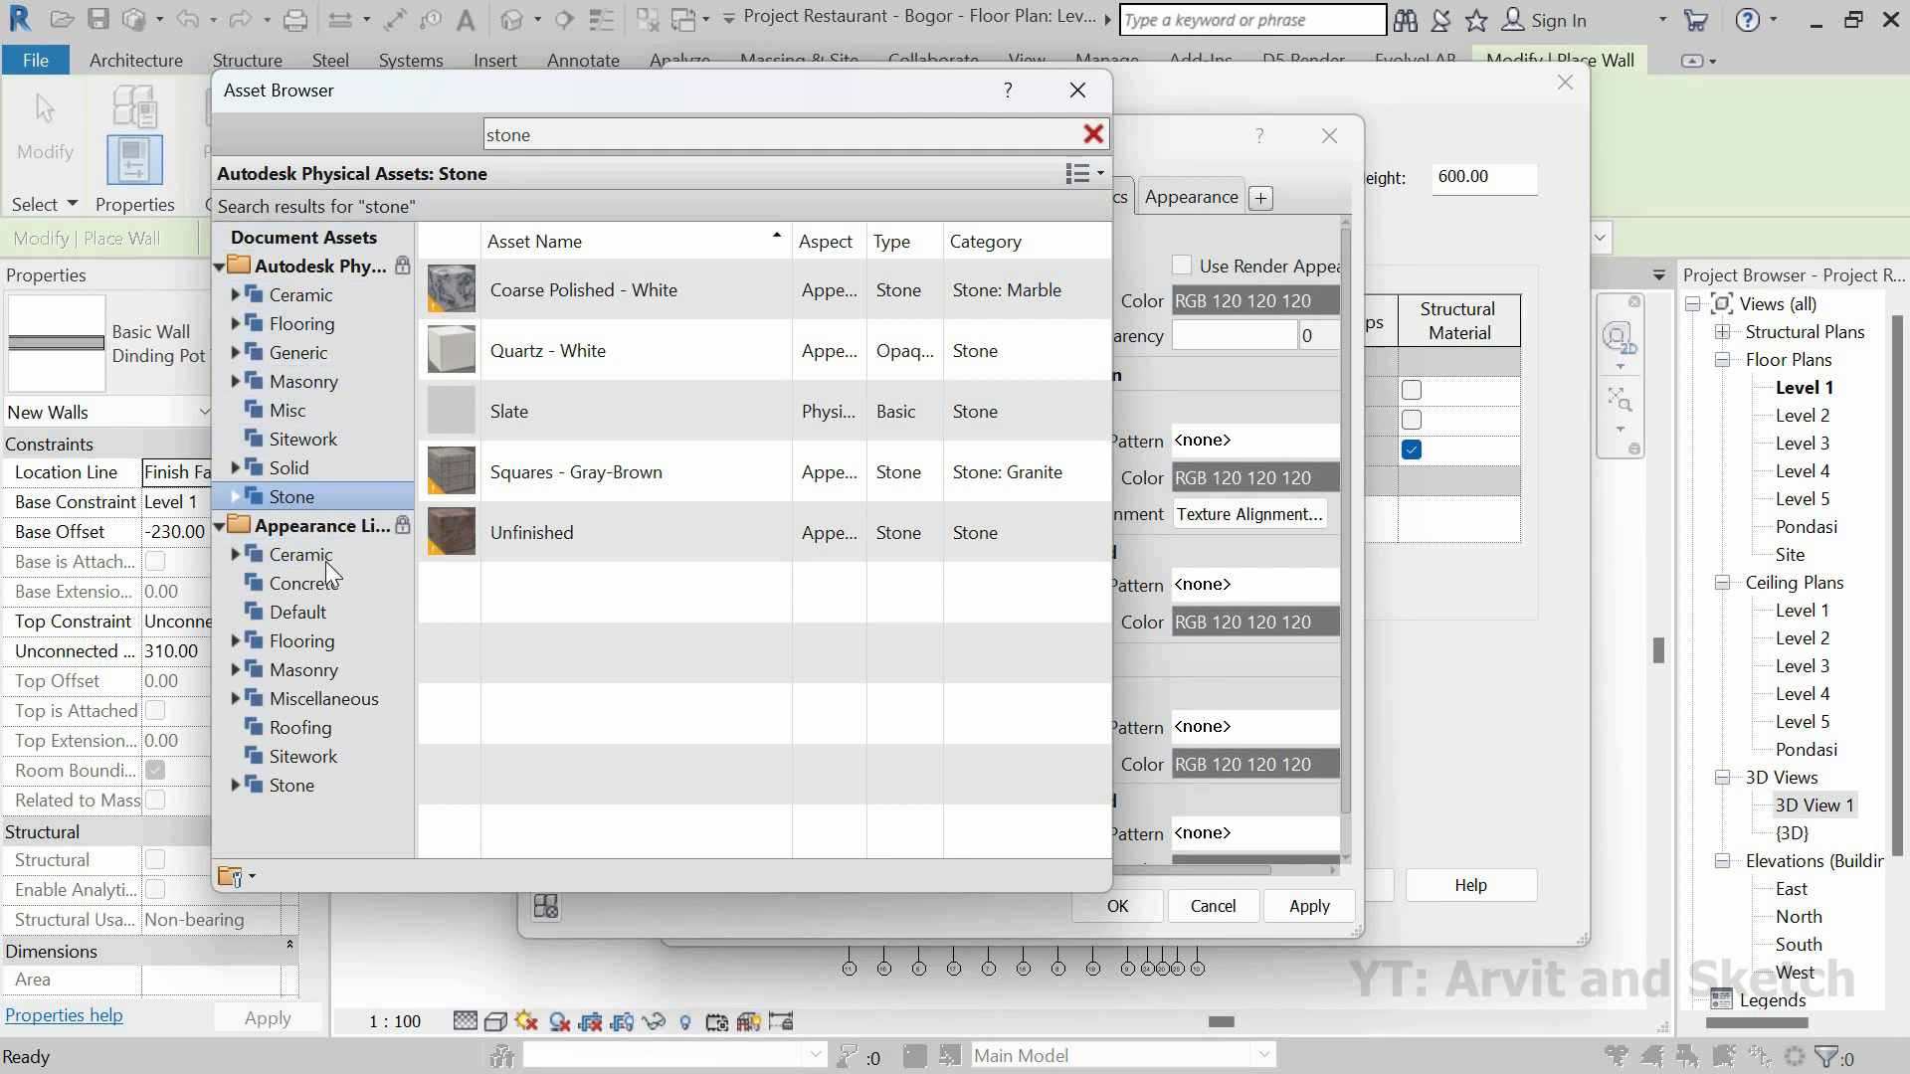
pyautogui.click(298, 788)
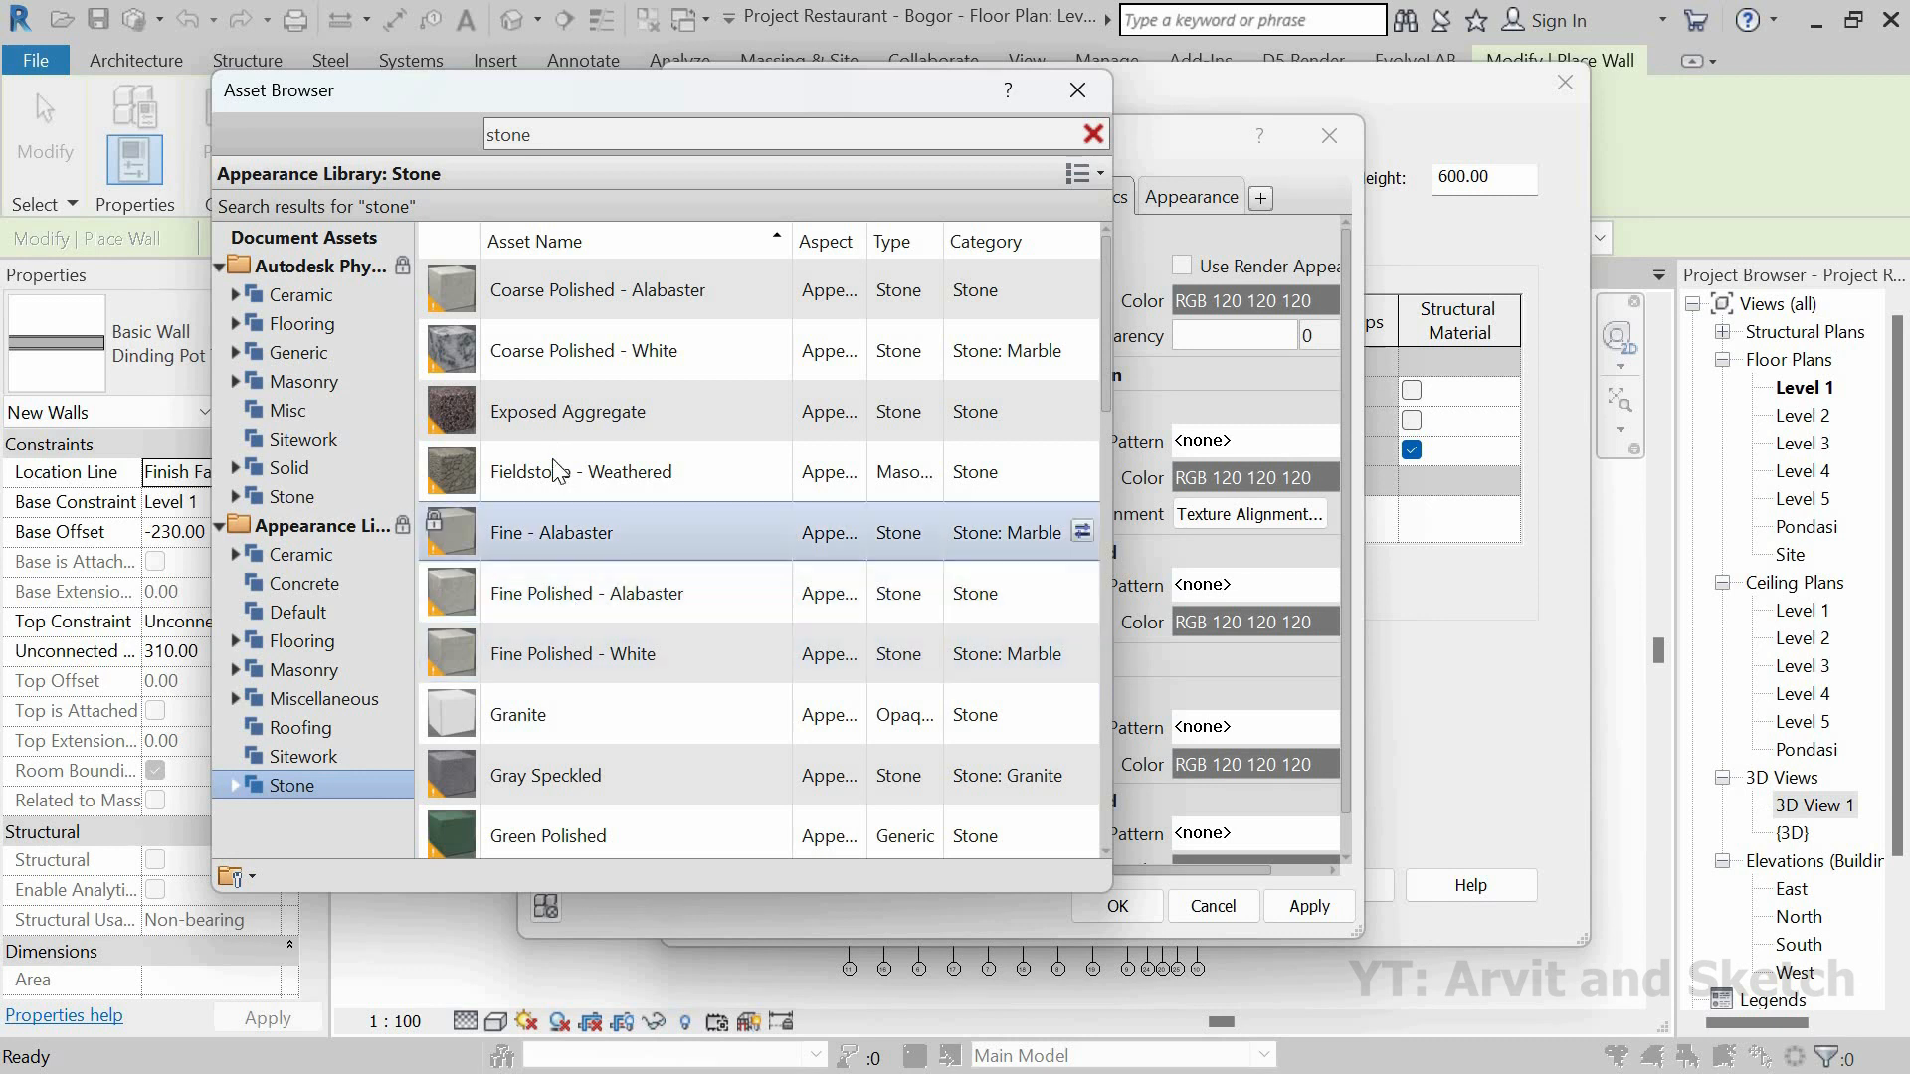
# Step: Give Pot Tanaman the Small Uneven Rectangular Stones - Brown appearance and assign the material to the exterior finish layer
pyautogui.scroll(-8, 591, 549)
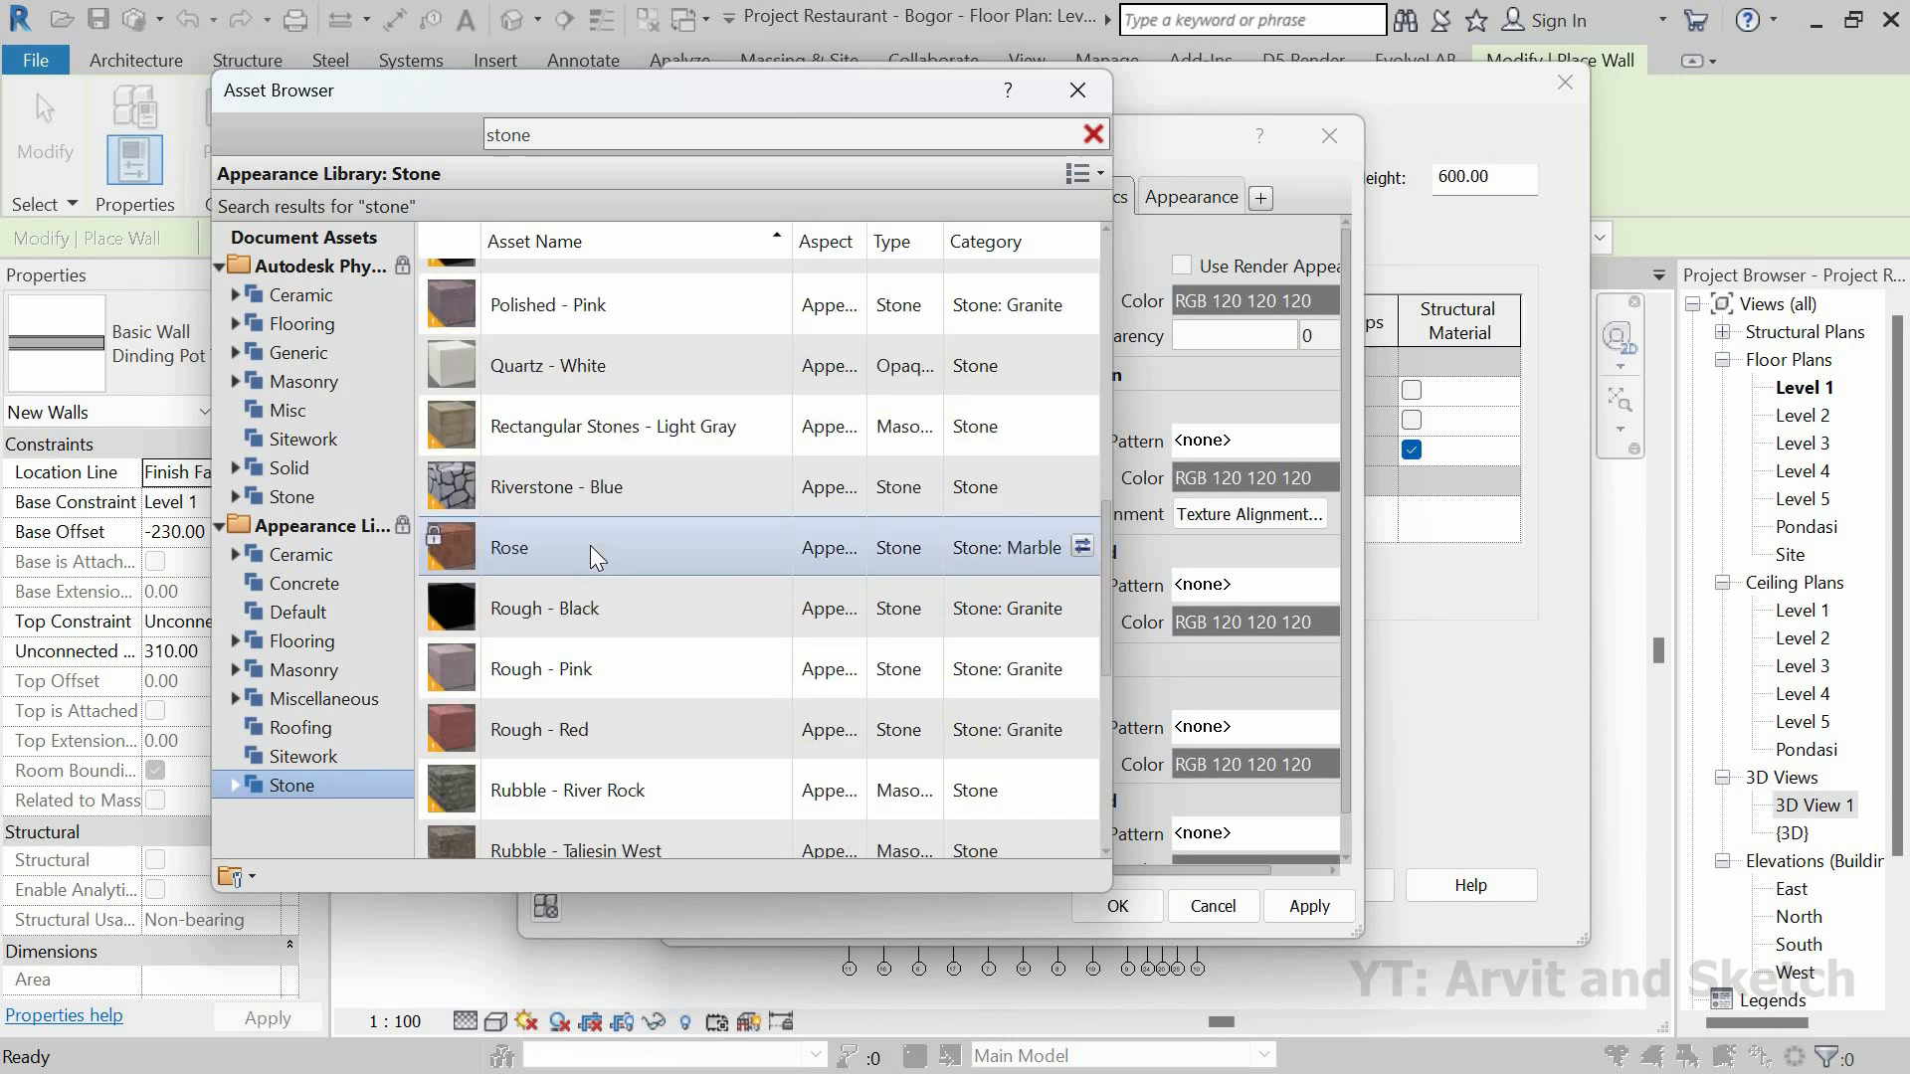
pyautogui.scroll(4, 589, 546)
pyautogui.scroll(-3, 589, 545)
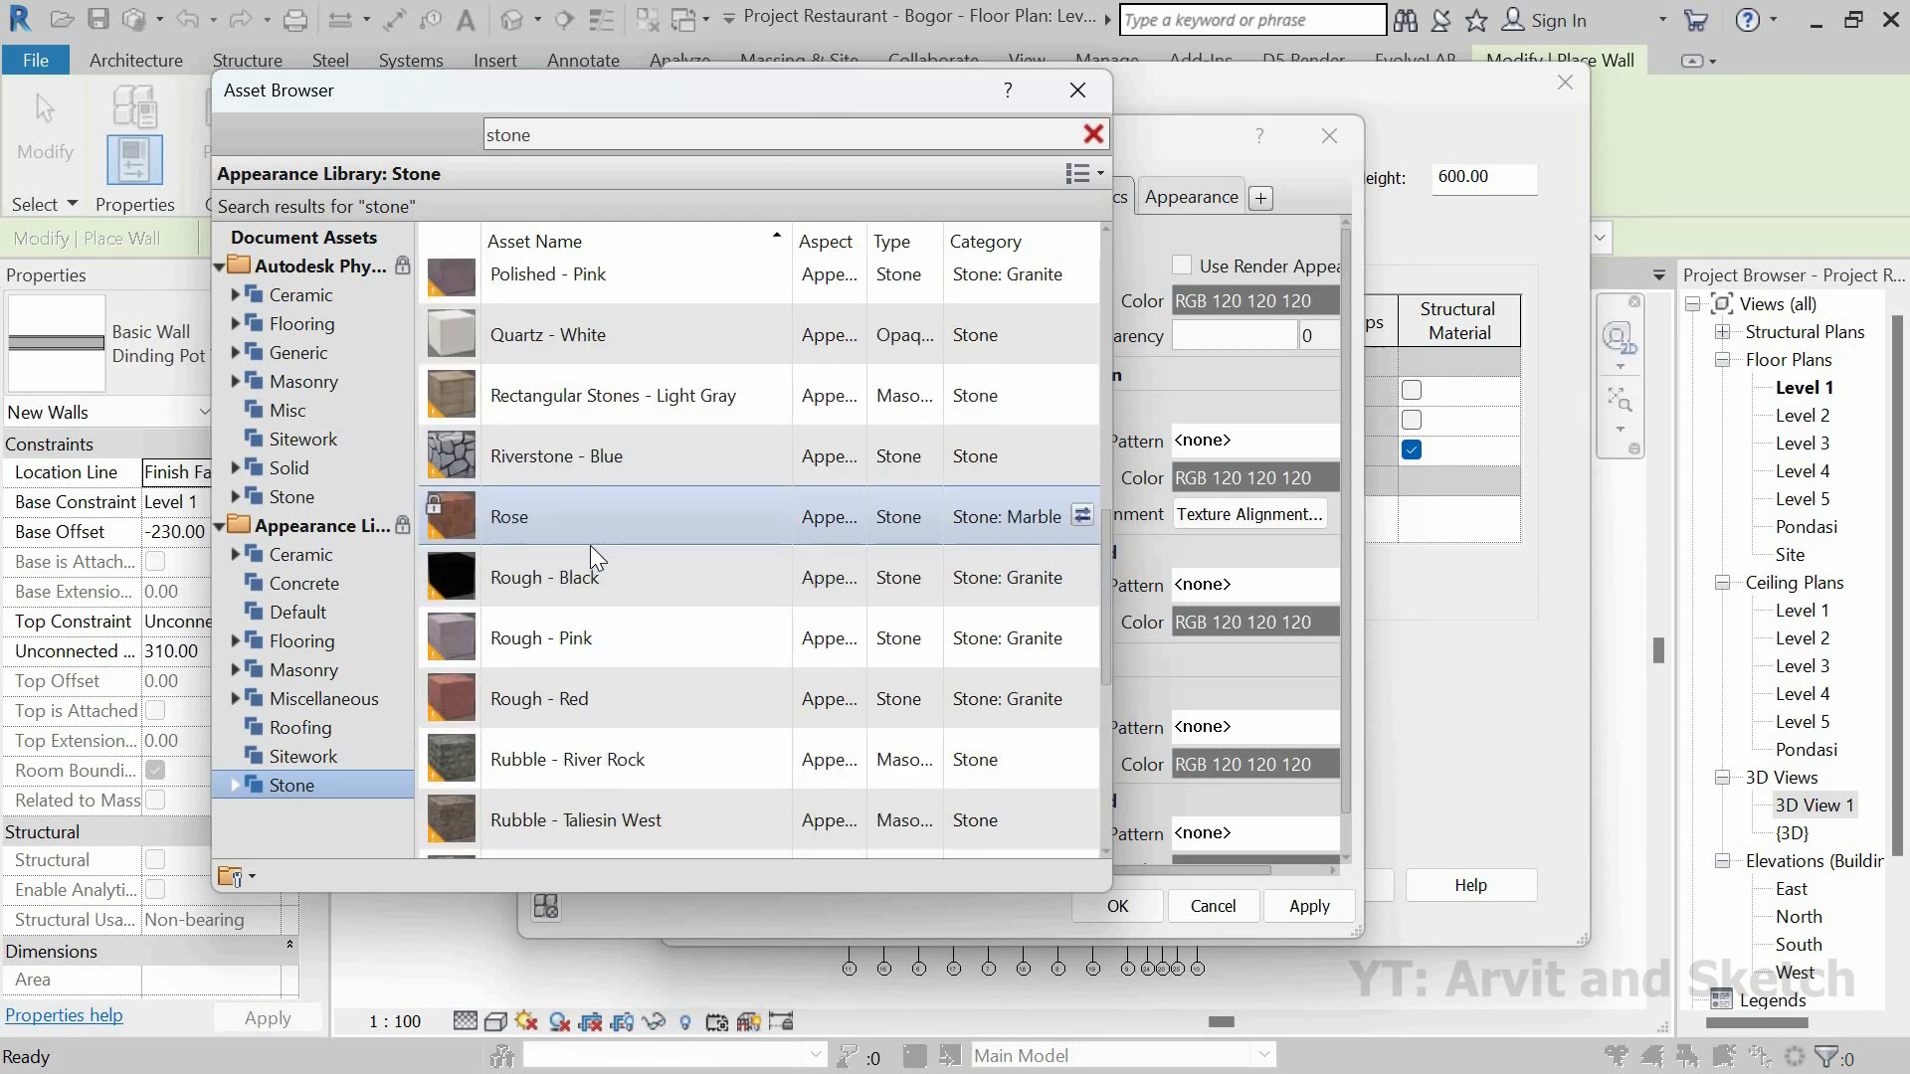
pyautogui.doubleClick(575, 528)
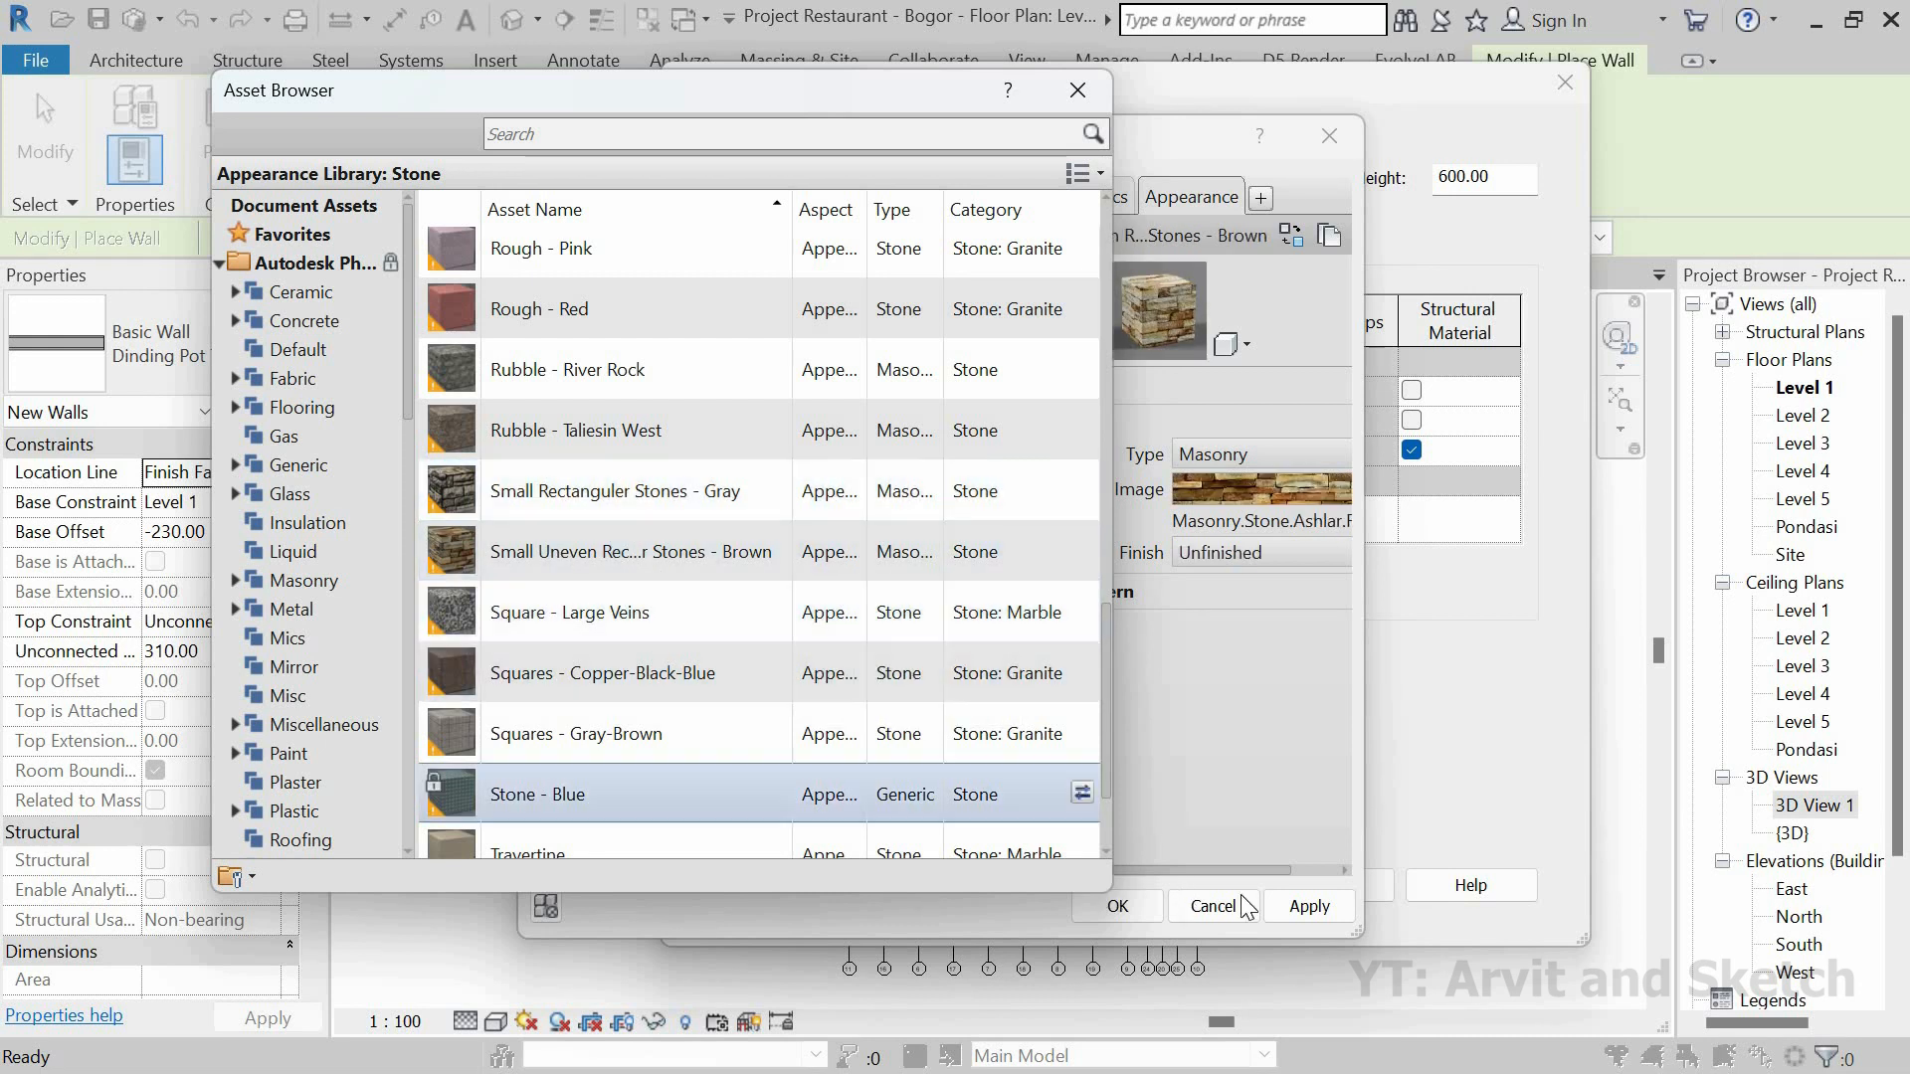
pyautogui.click(1305, 901)
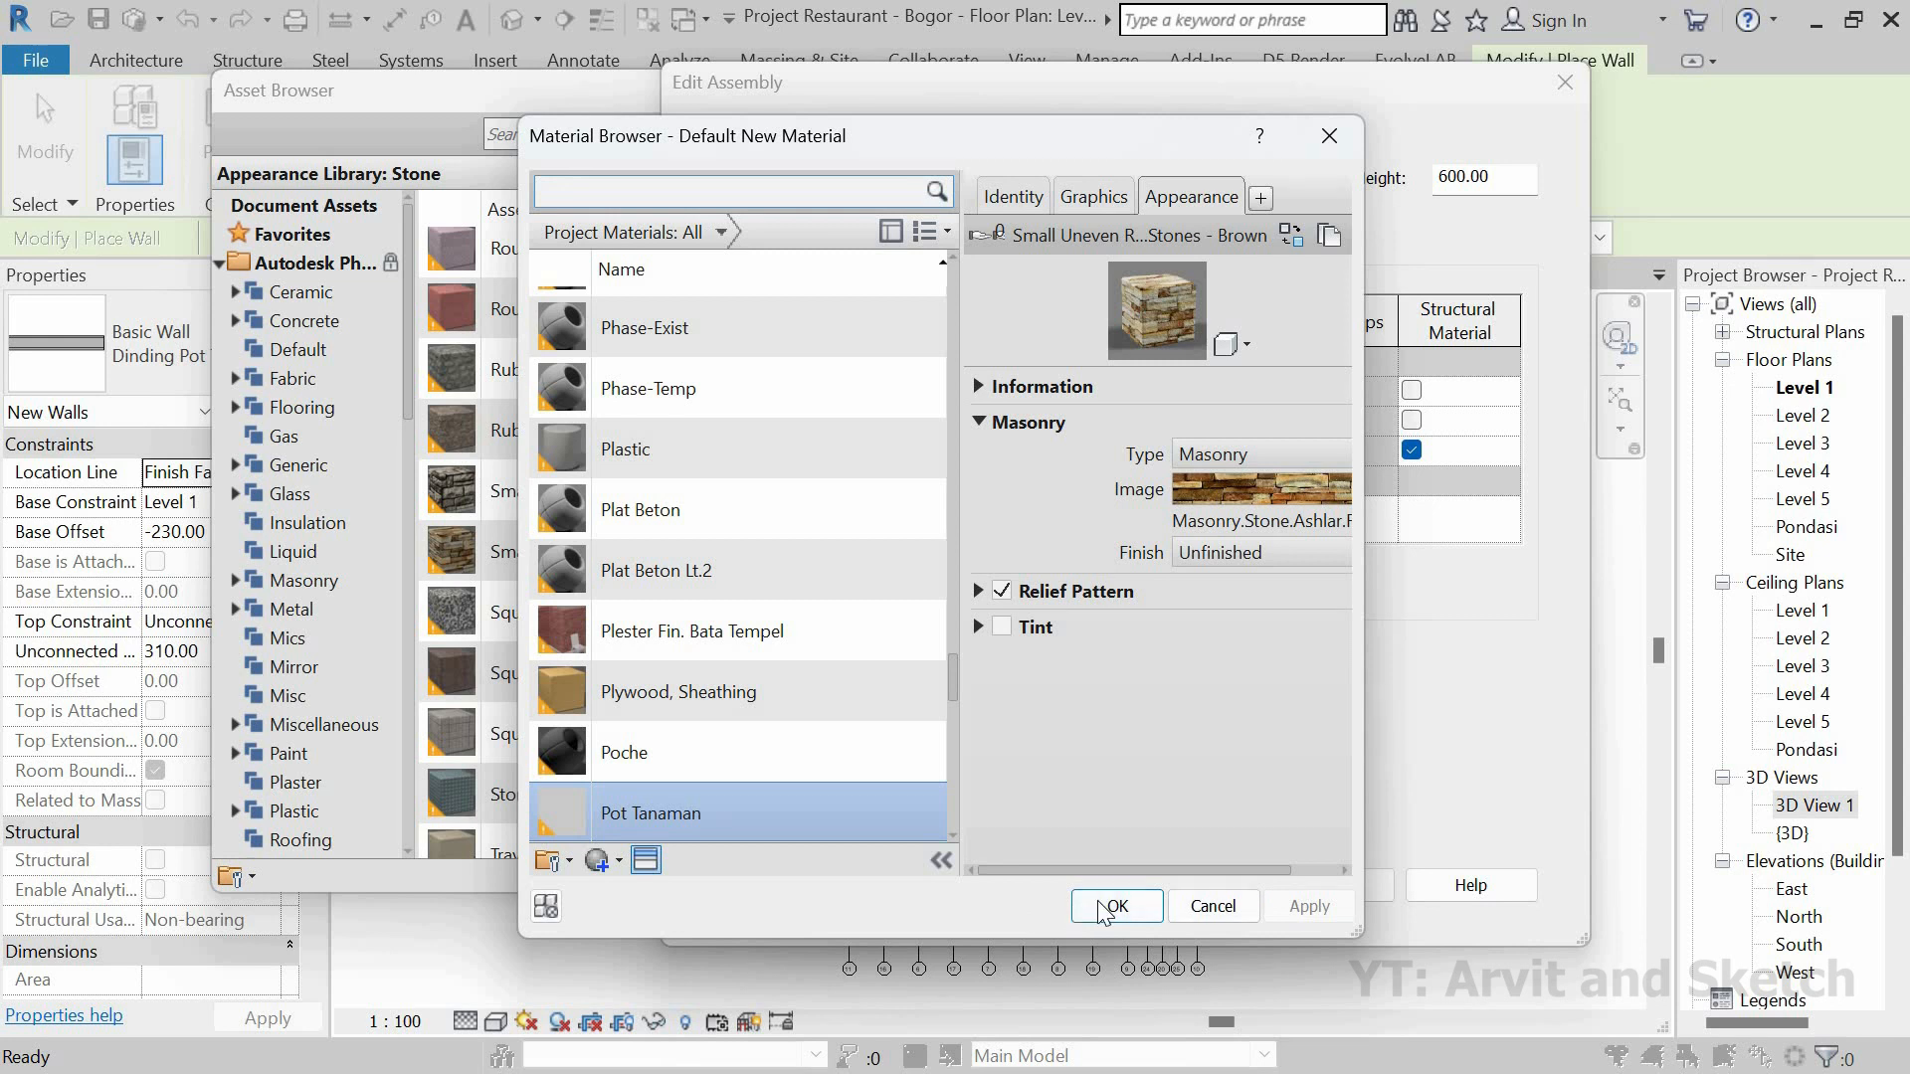
pyautogui.click(1105, 905)
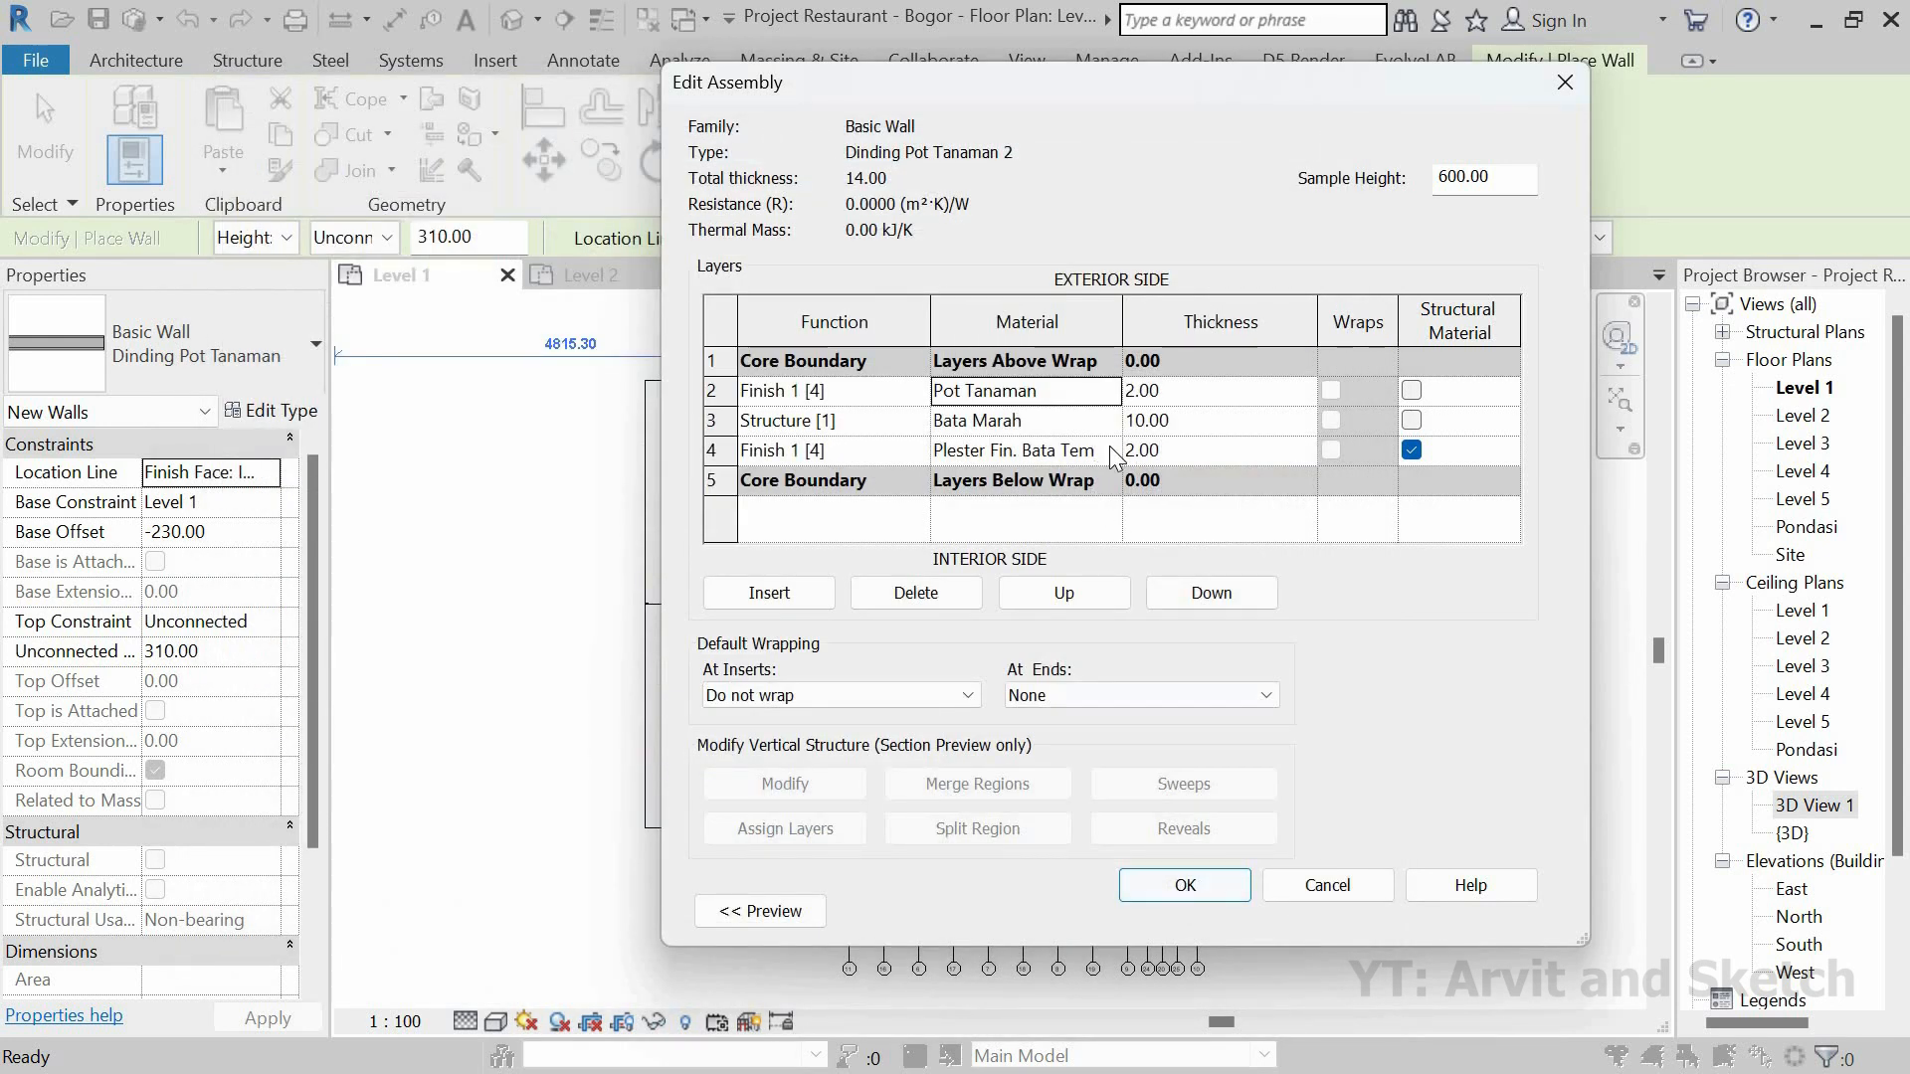
# Step: Assign the Pot Tanaman material to the interior finish layer and accept the Dinding Pot Tanaman 2 wall type
pyautogui.click(1110, 451)
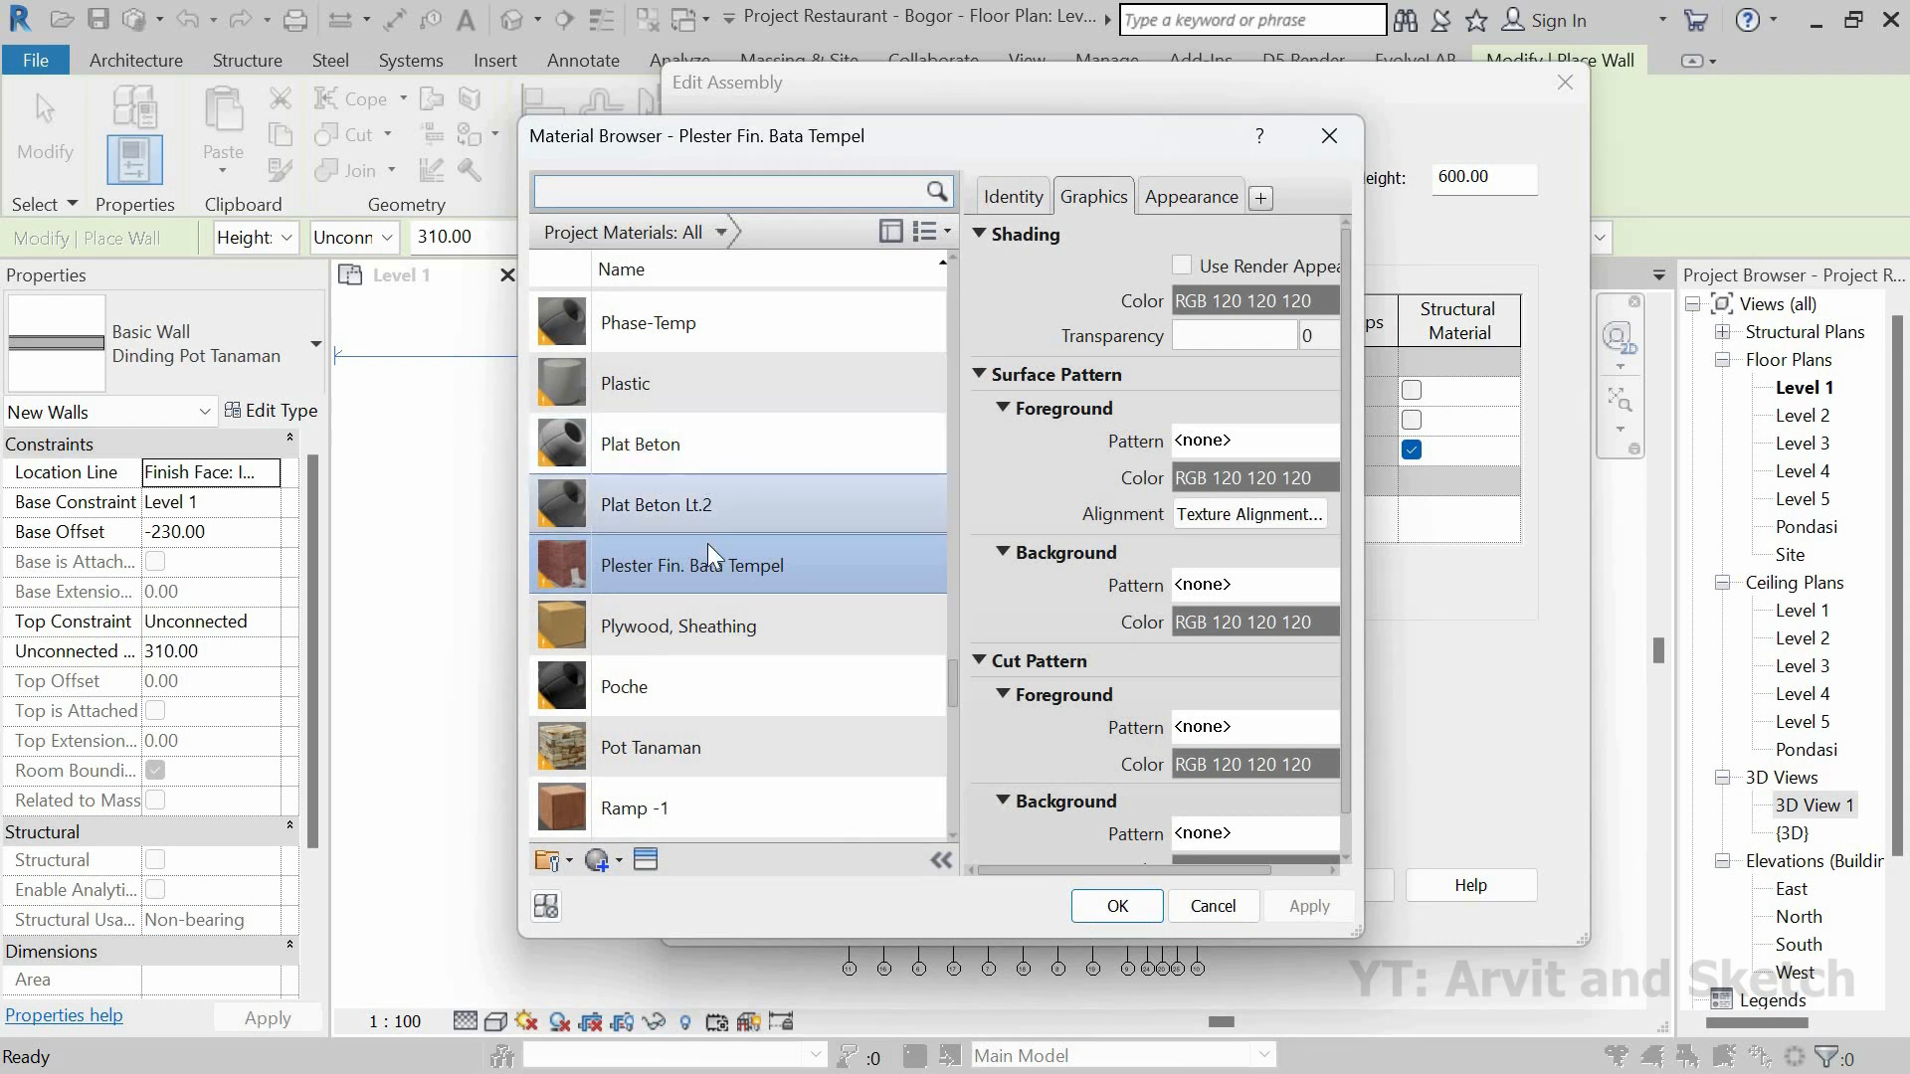
pyautogui.click(684, 749)
pyautogui.click(1129, 903)
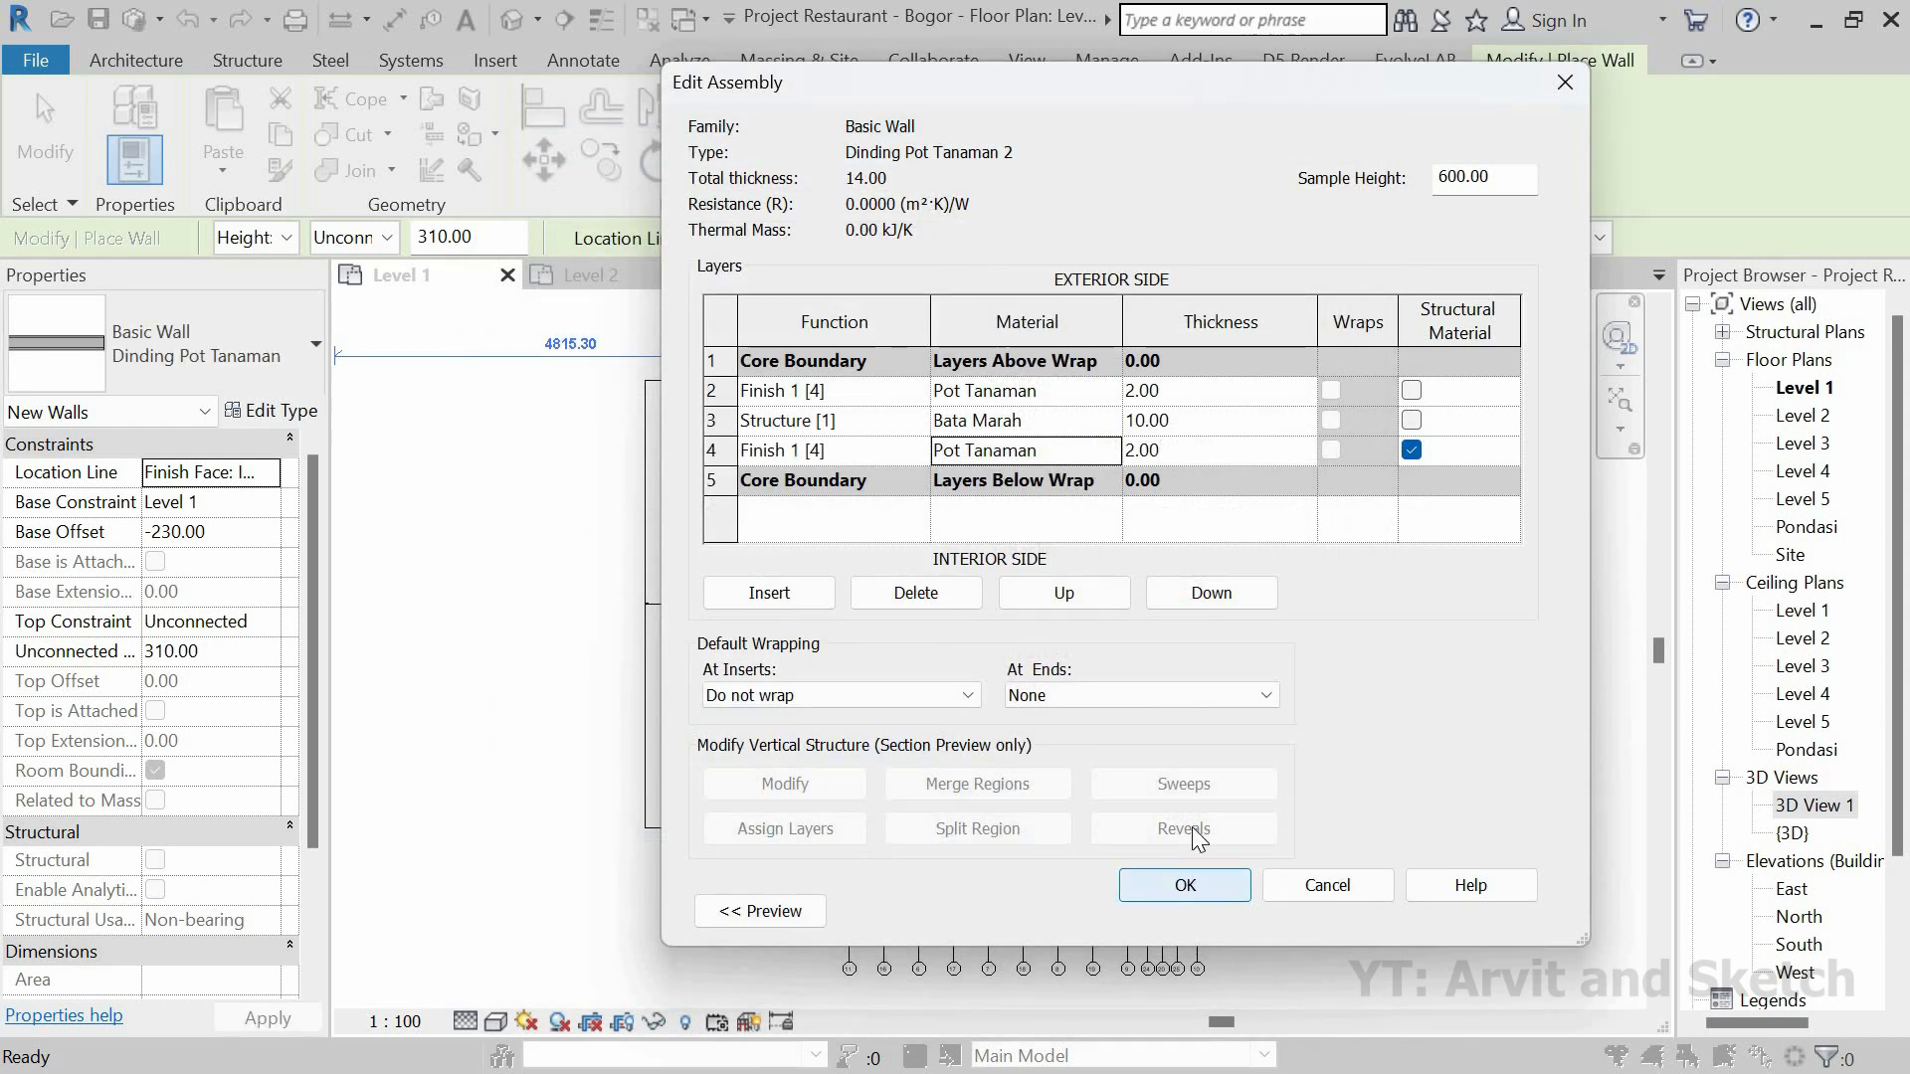
pyautogui.click(1192, 880)
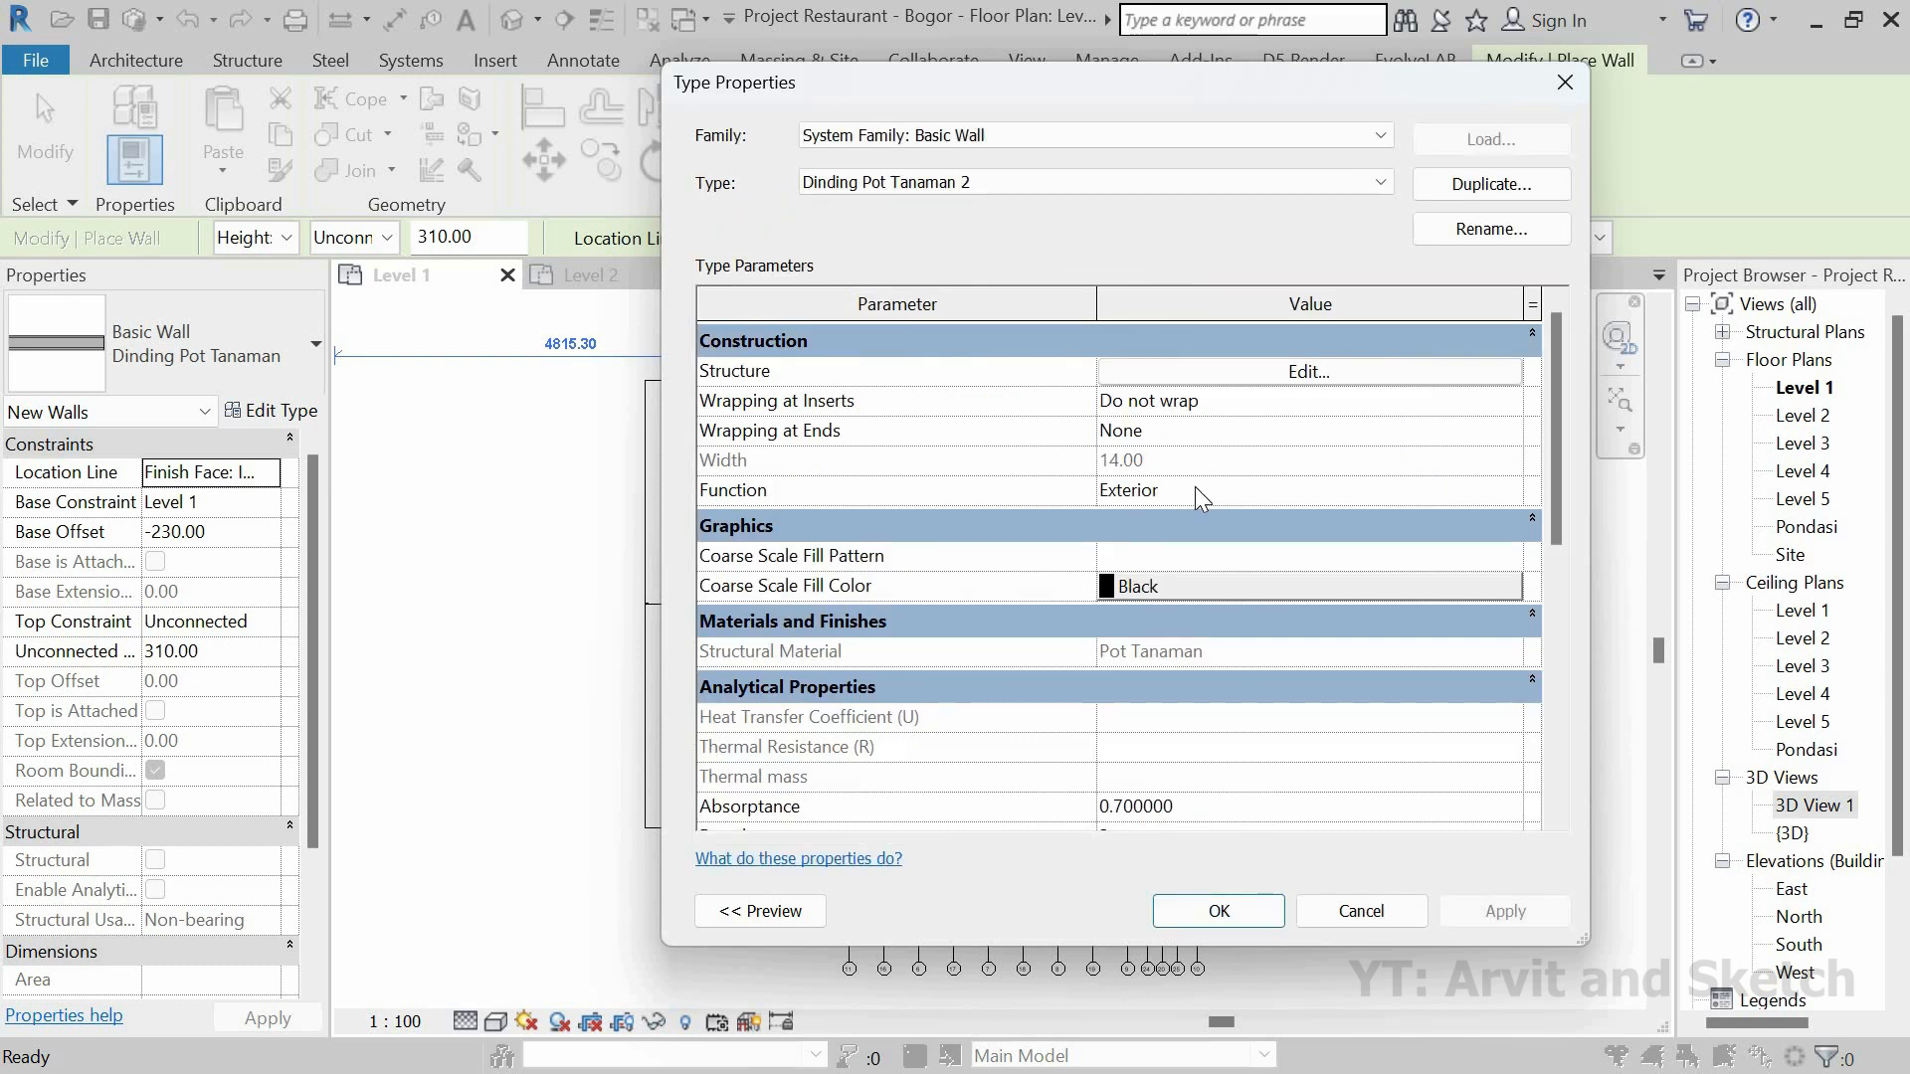
pyautogui.click(1219, 908)
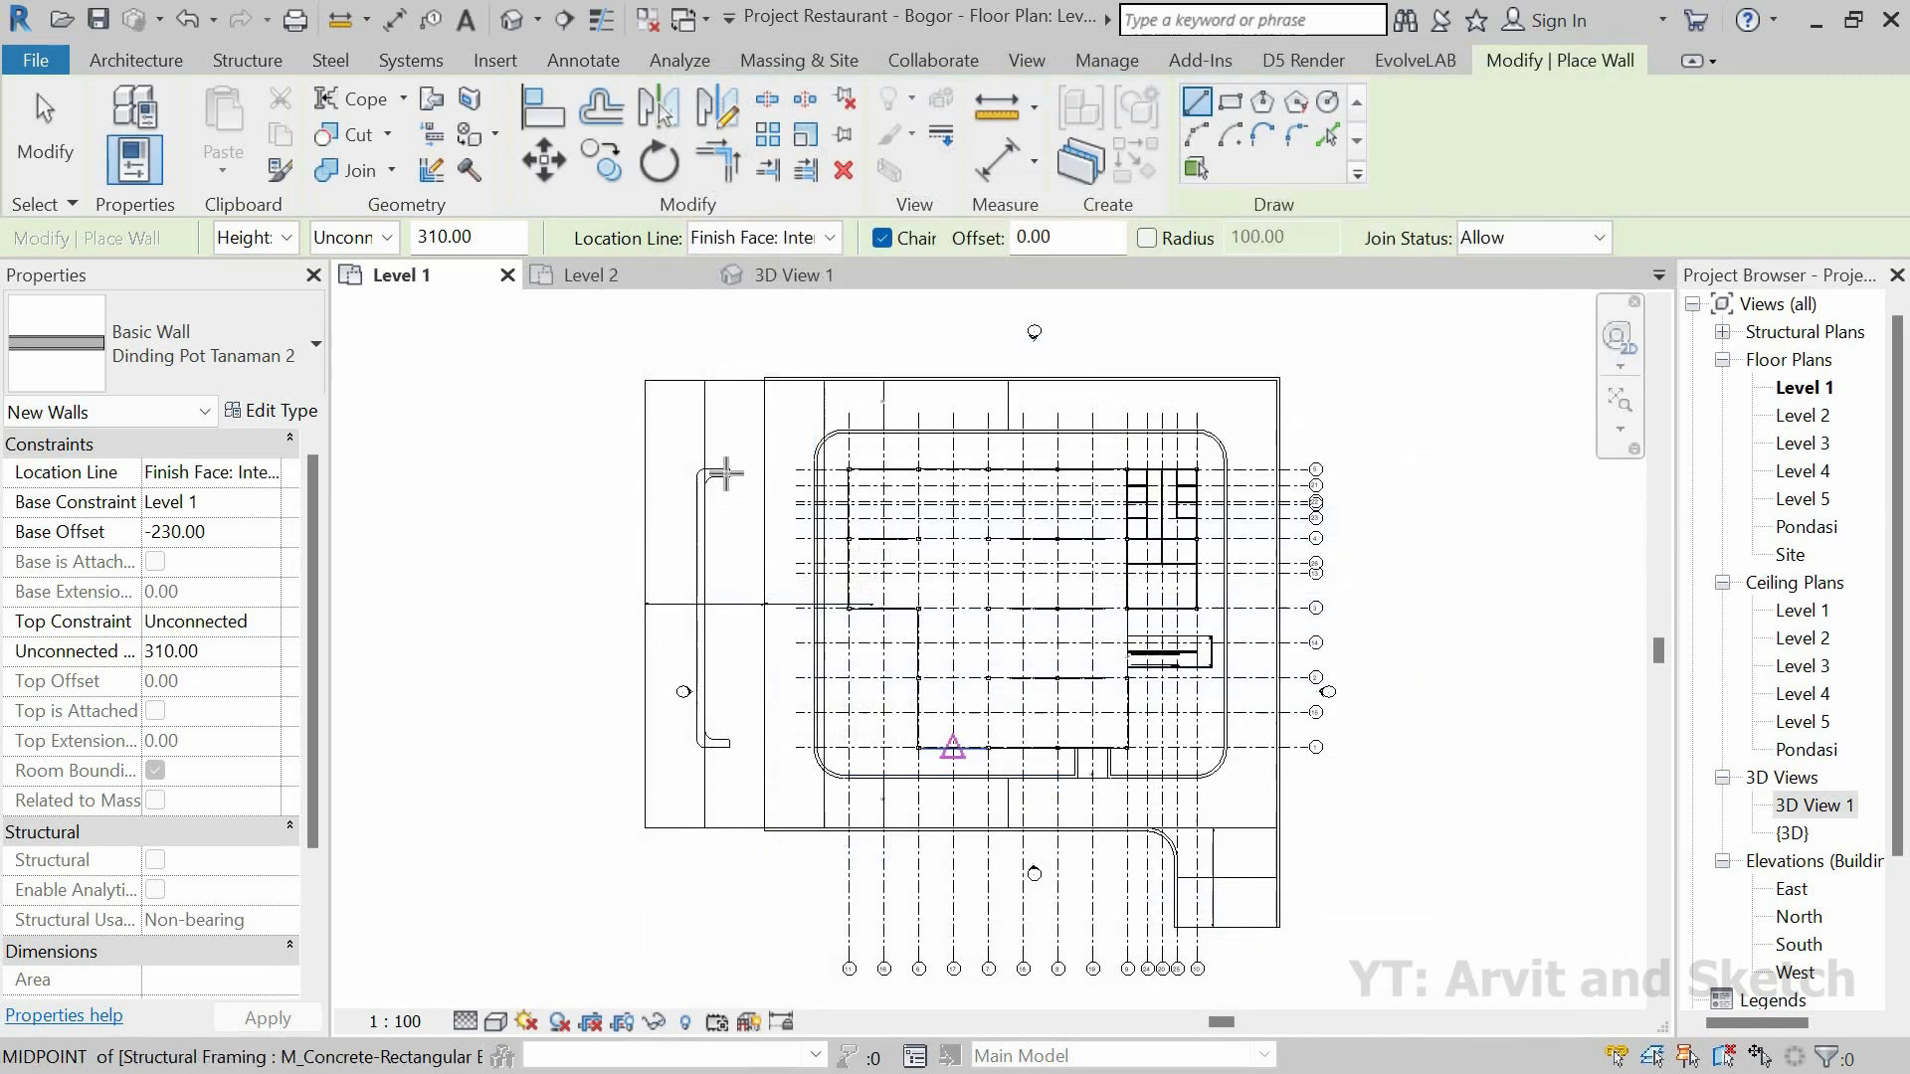
pyautogui.scroll(3, 731, 488)
pyautogui.scroll(3, 724, 474)
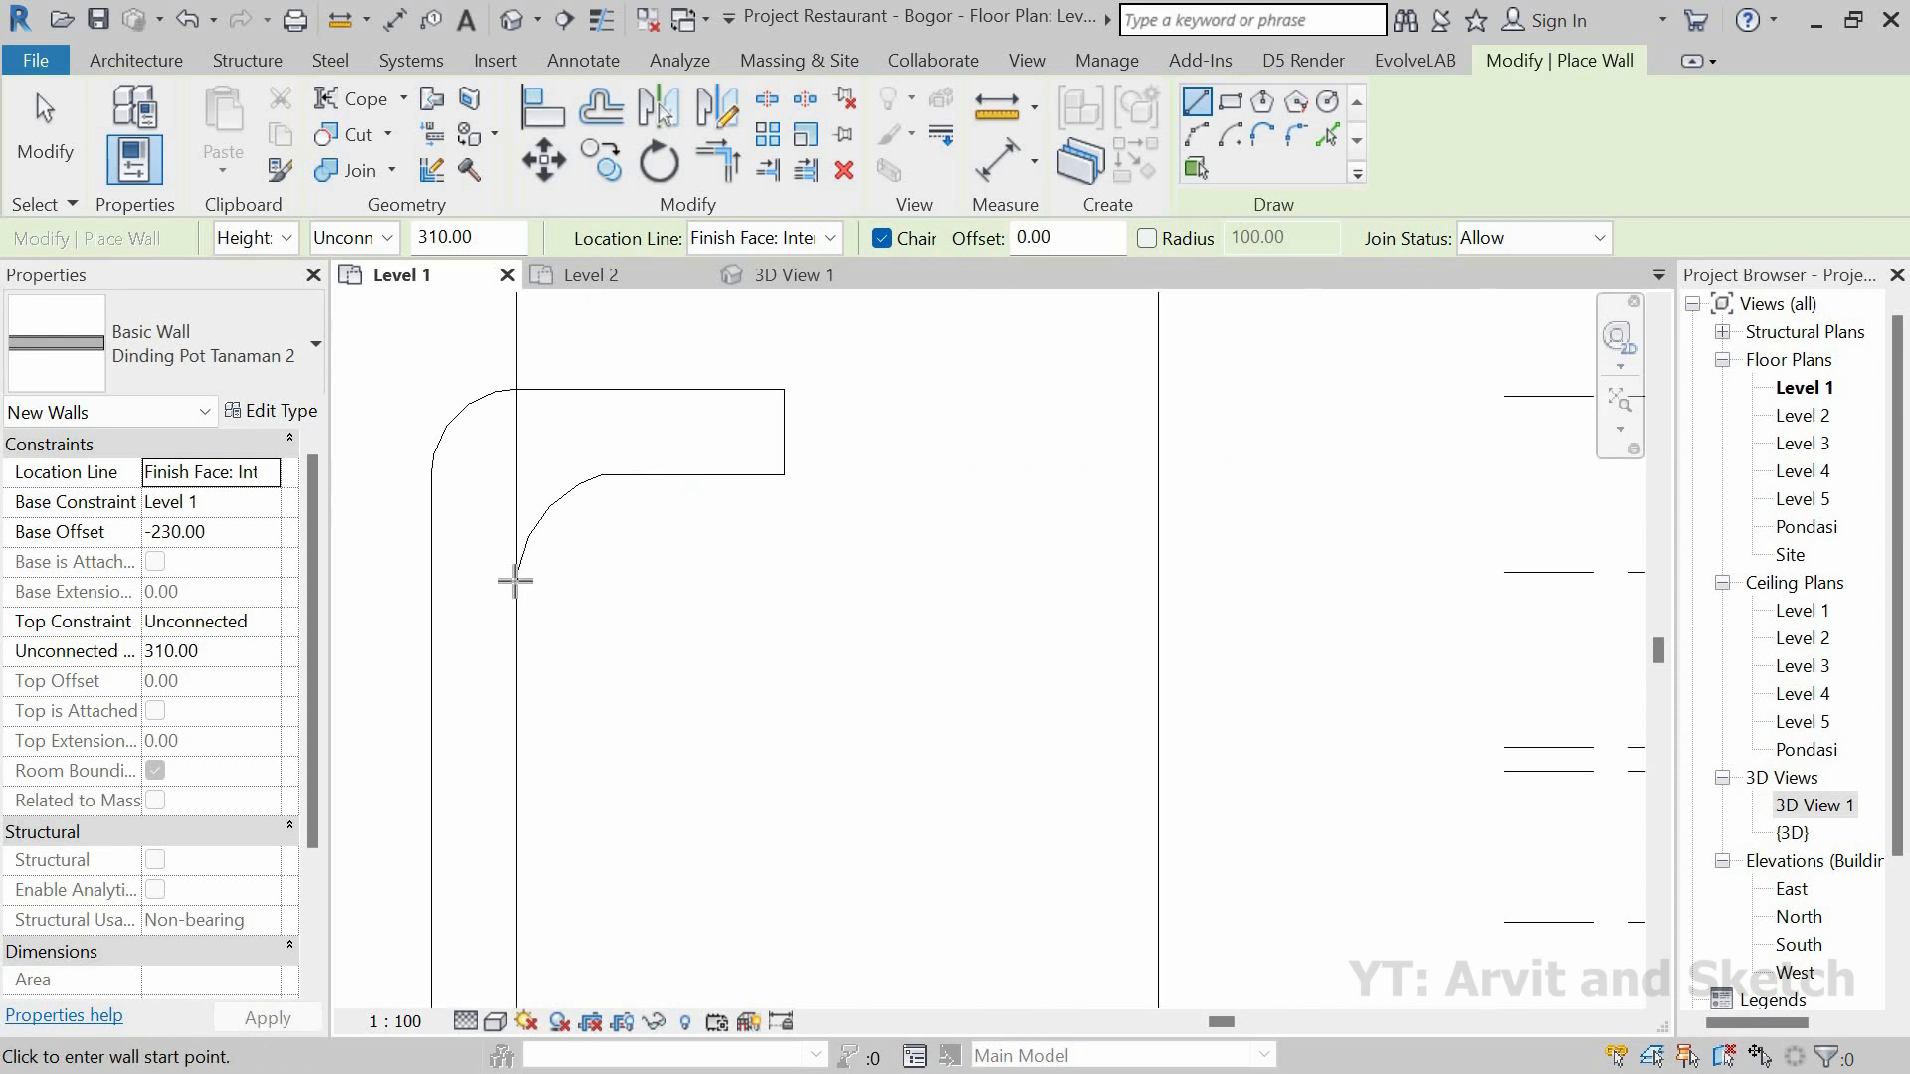
pyautogui.click(545, 785)
pyautogui.scroll(-4, 661, 648)
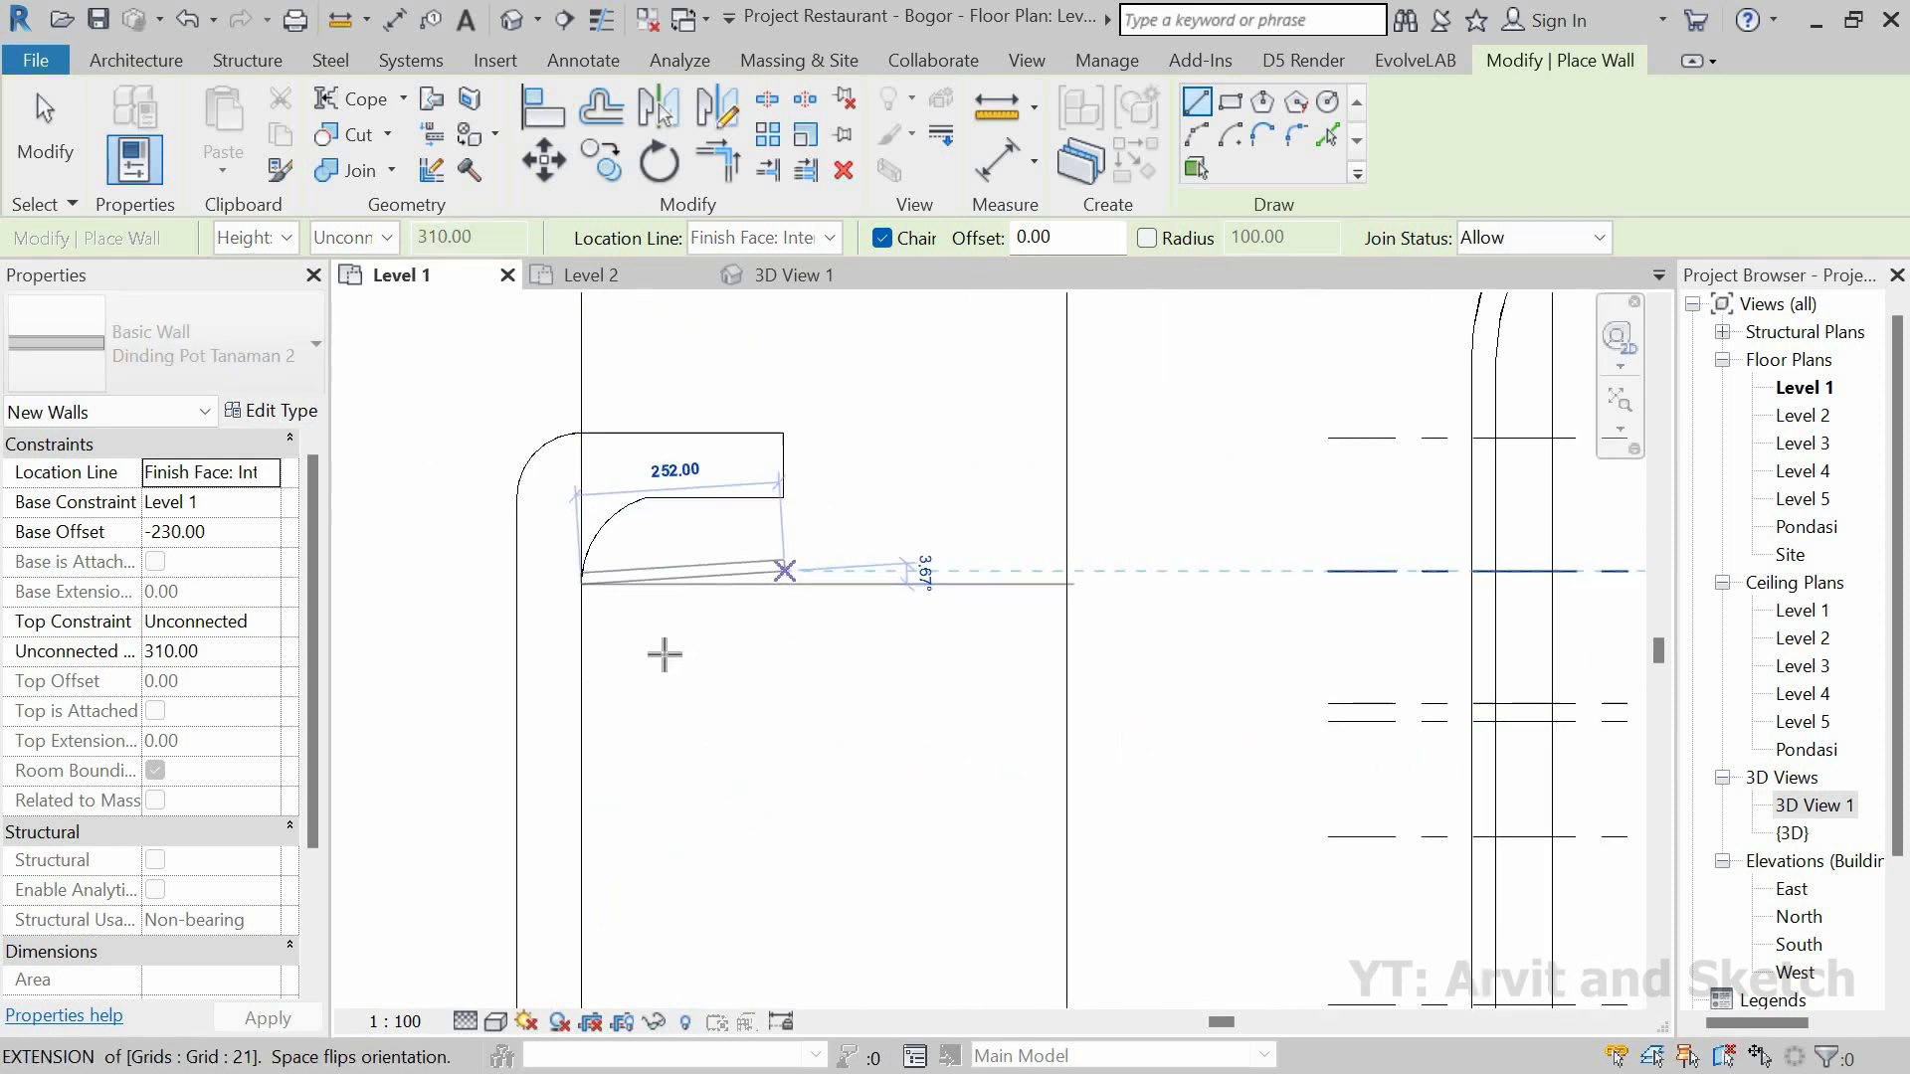
pyautogui.press('Escape')
# Step: Draw a Dinding Pot Tanaman 2 wall along the strip opening's long outer edge, between the two rounded outer corners
pyautogui.click(608, 518)
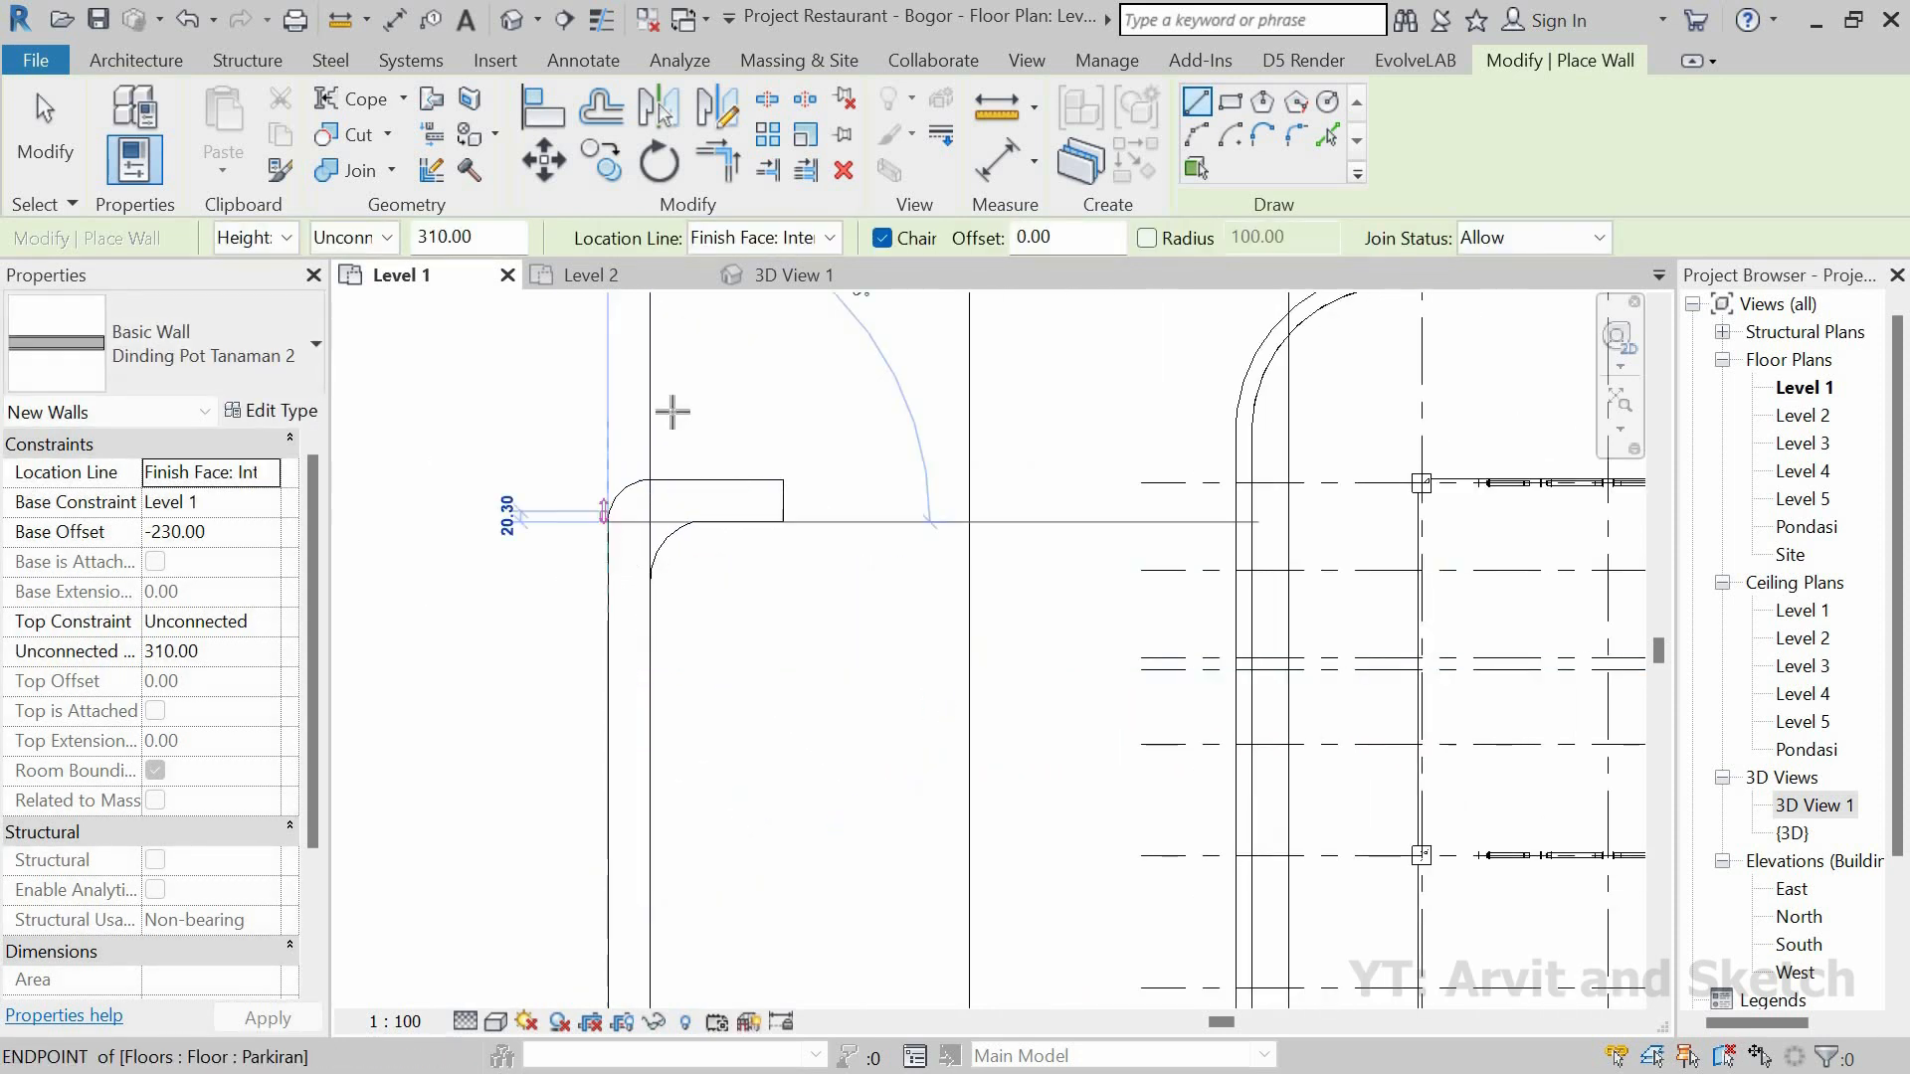
pyautogui.scroll(-4, 681, 397)
pyautogui.scroll(4, 657, 885)
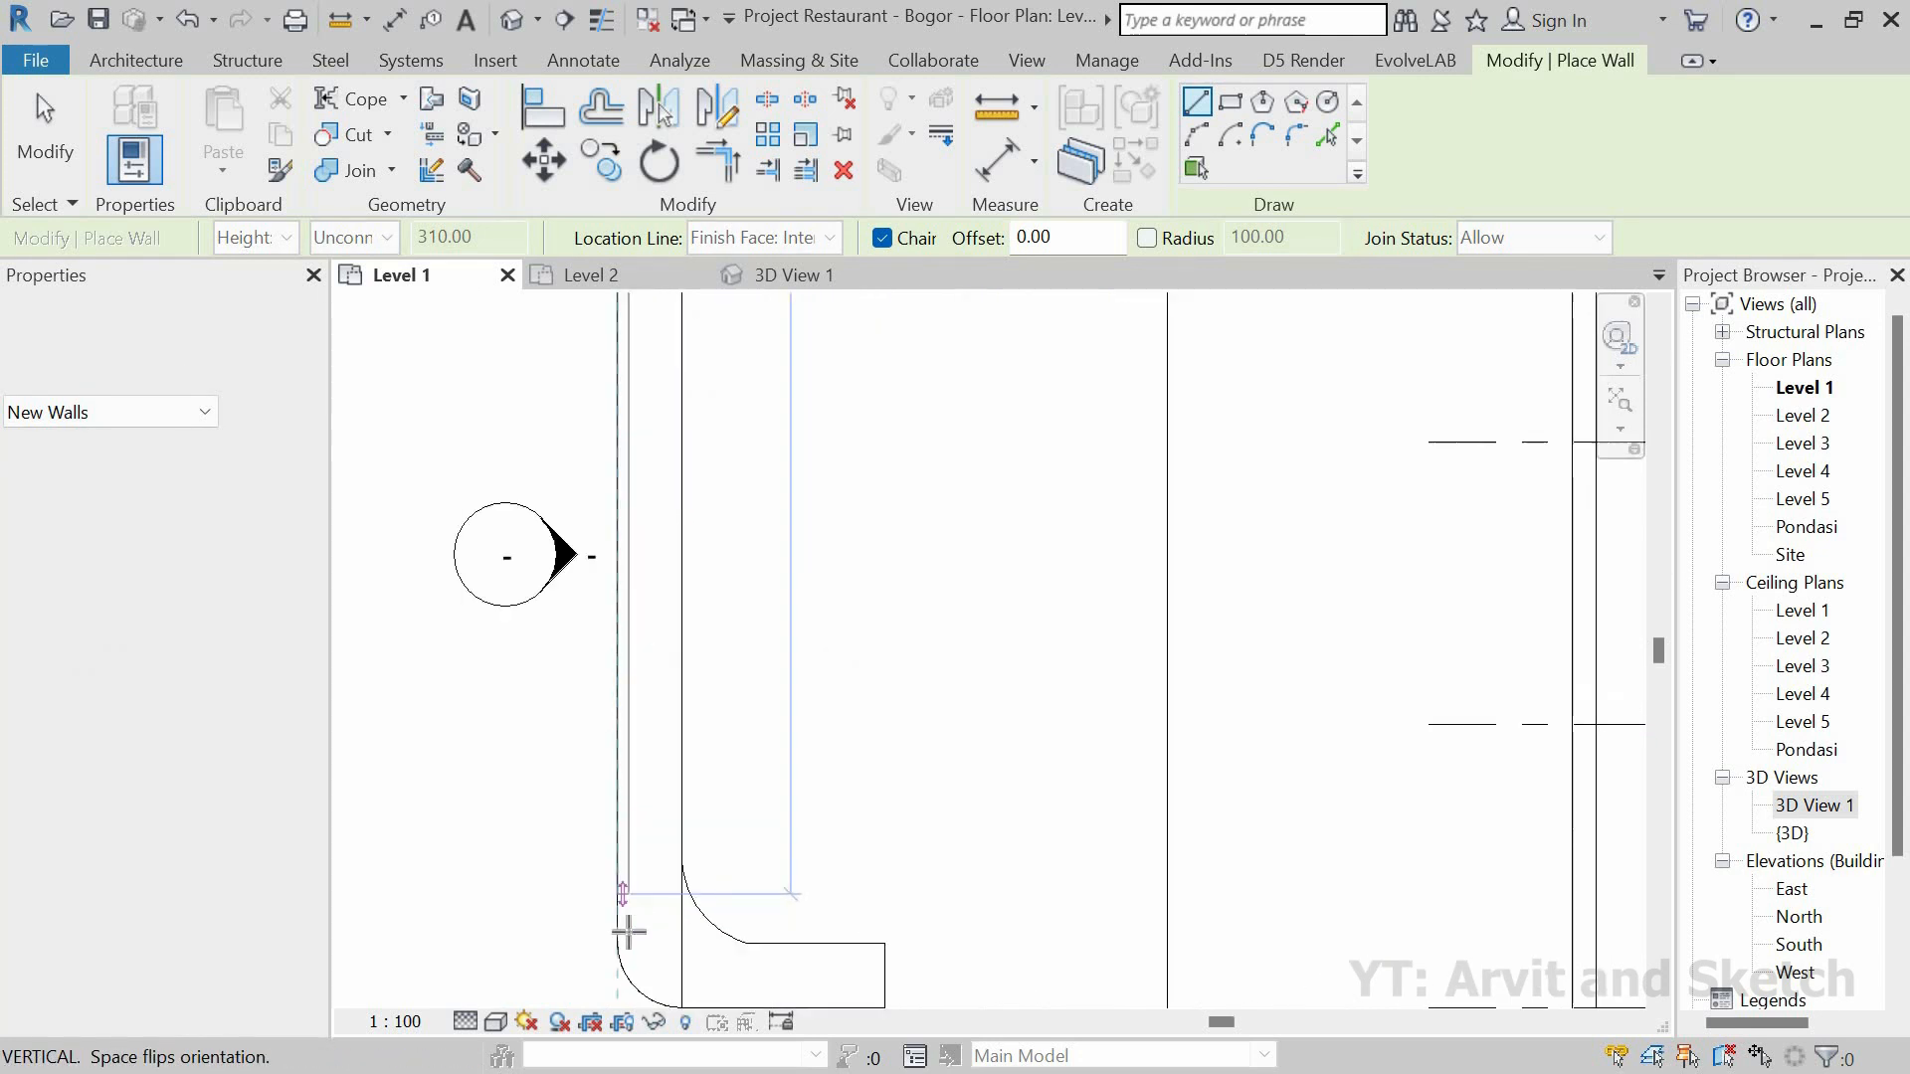
pyautogui.click(618, 944)
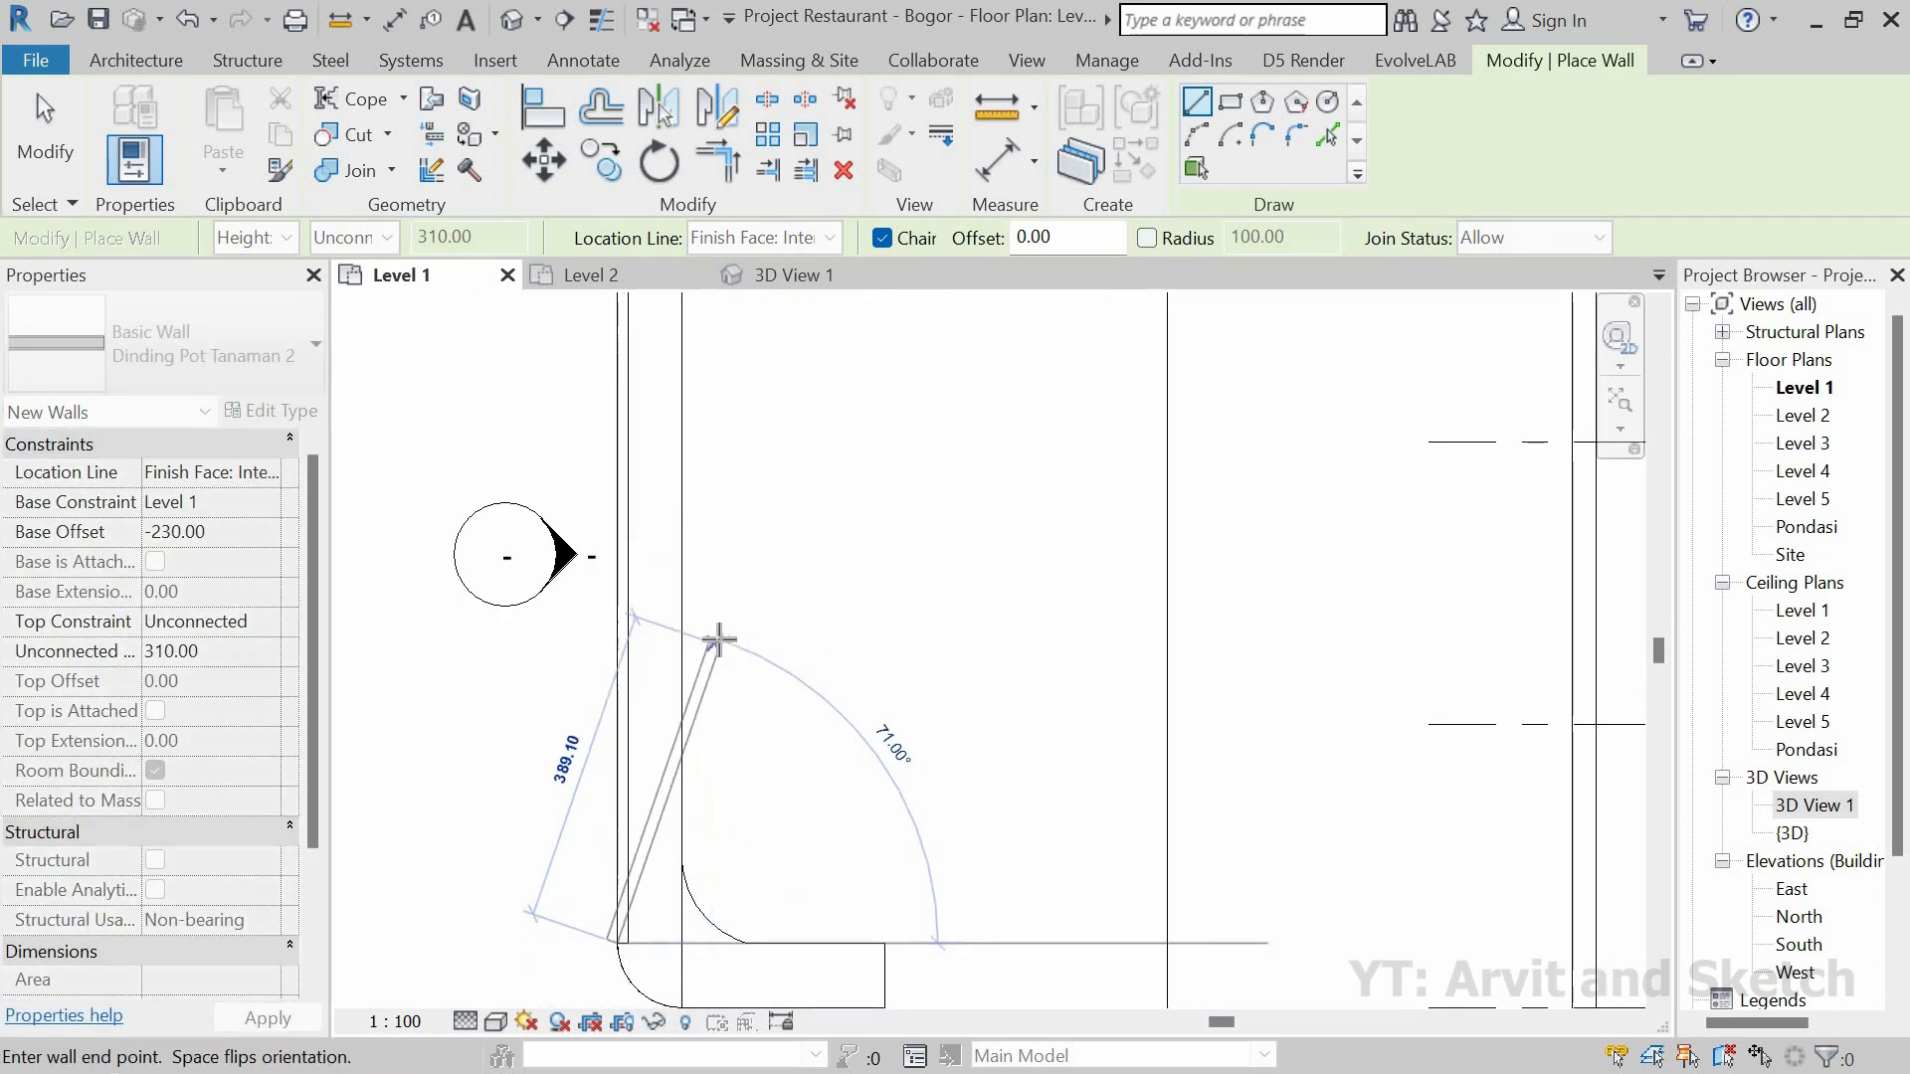
pyautogui.press('Escape')
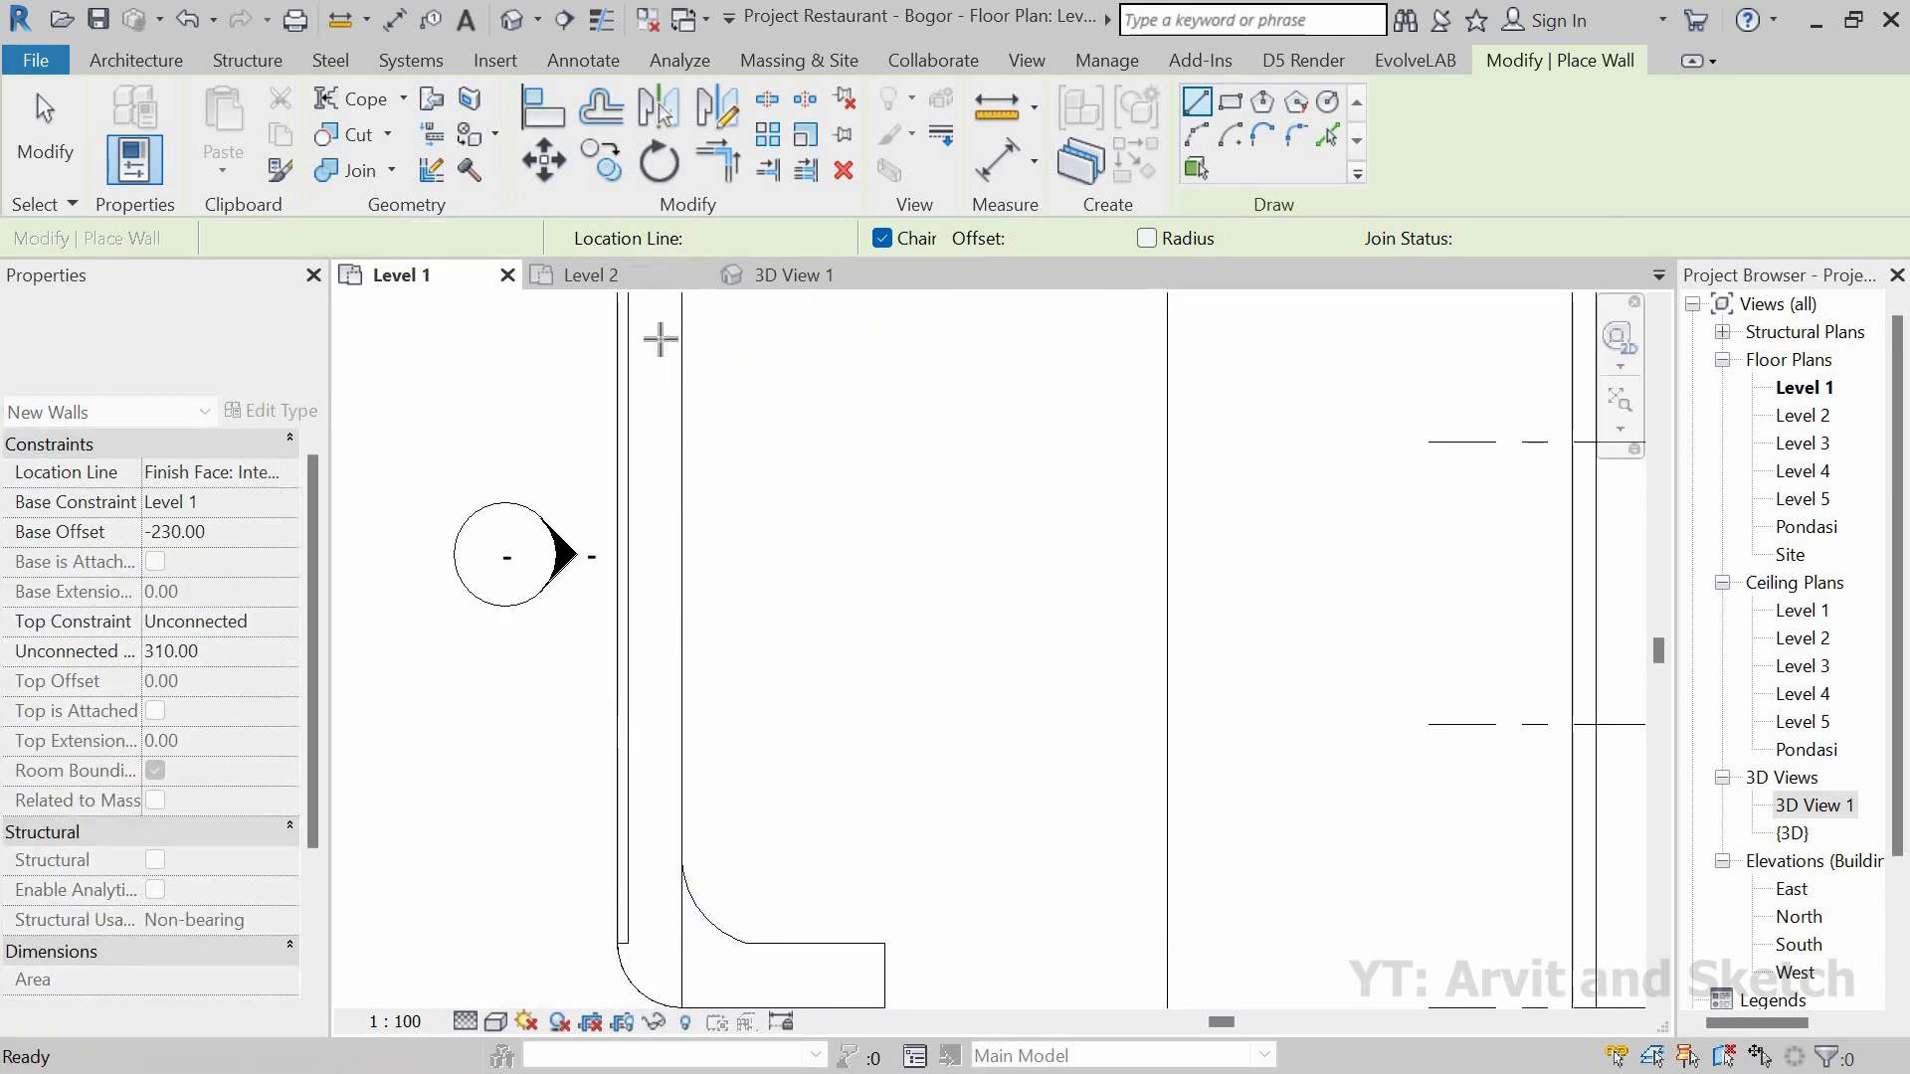
pyautogui.press('Escape')
# Step: In 3D View 1, lower the top of the new planter wall and set its unconnected height to 100
pyautogui.click(770, 282)
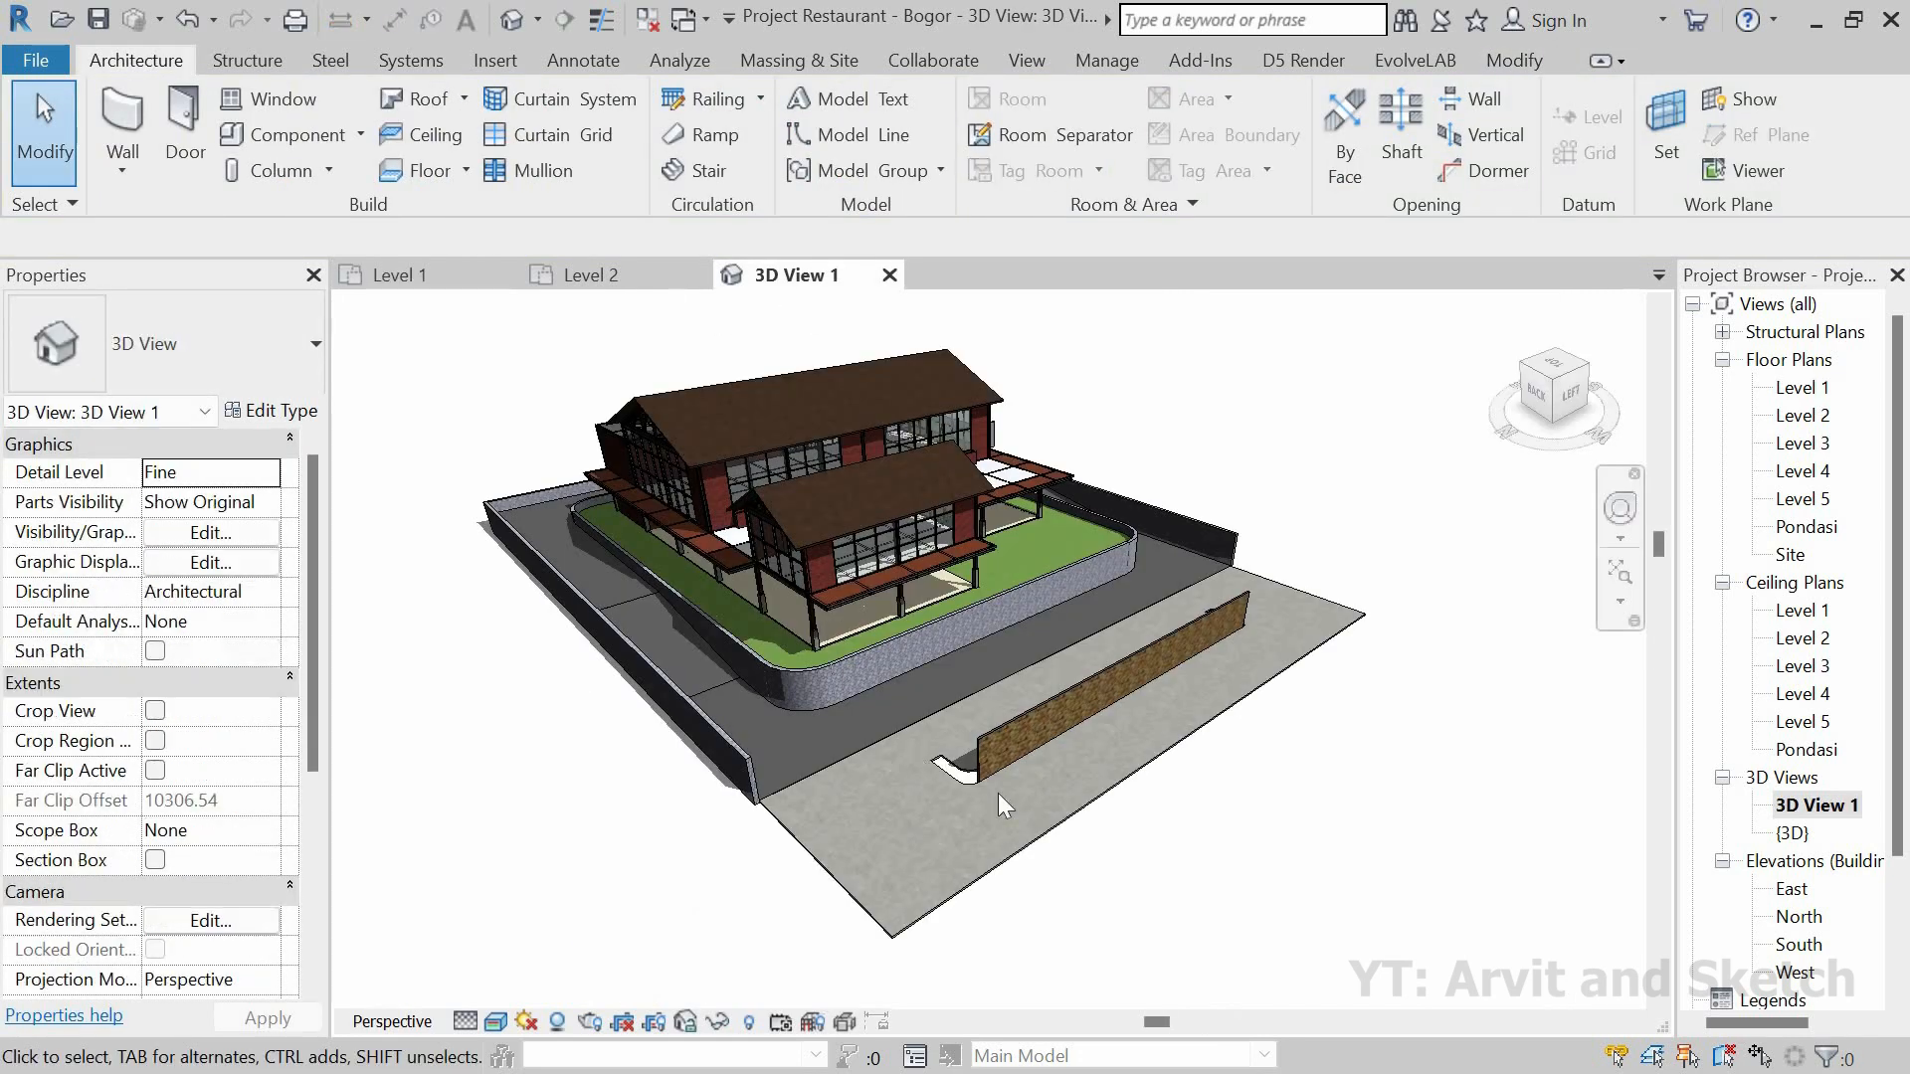
pyautogui.scroll(2, 1202, 738)
pyautogui.keyDown('shift'); pyautogui.moveTo(1202, 741); pyautogui.dragTo(781, 495, button='middle'); pyautogui.keyUp('shift')
pyautogui.scroll(4, 1086, 685)
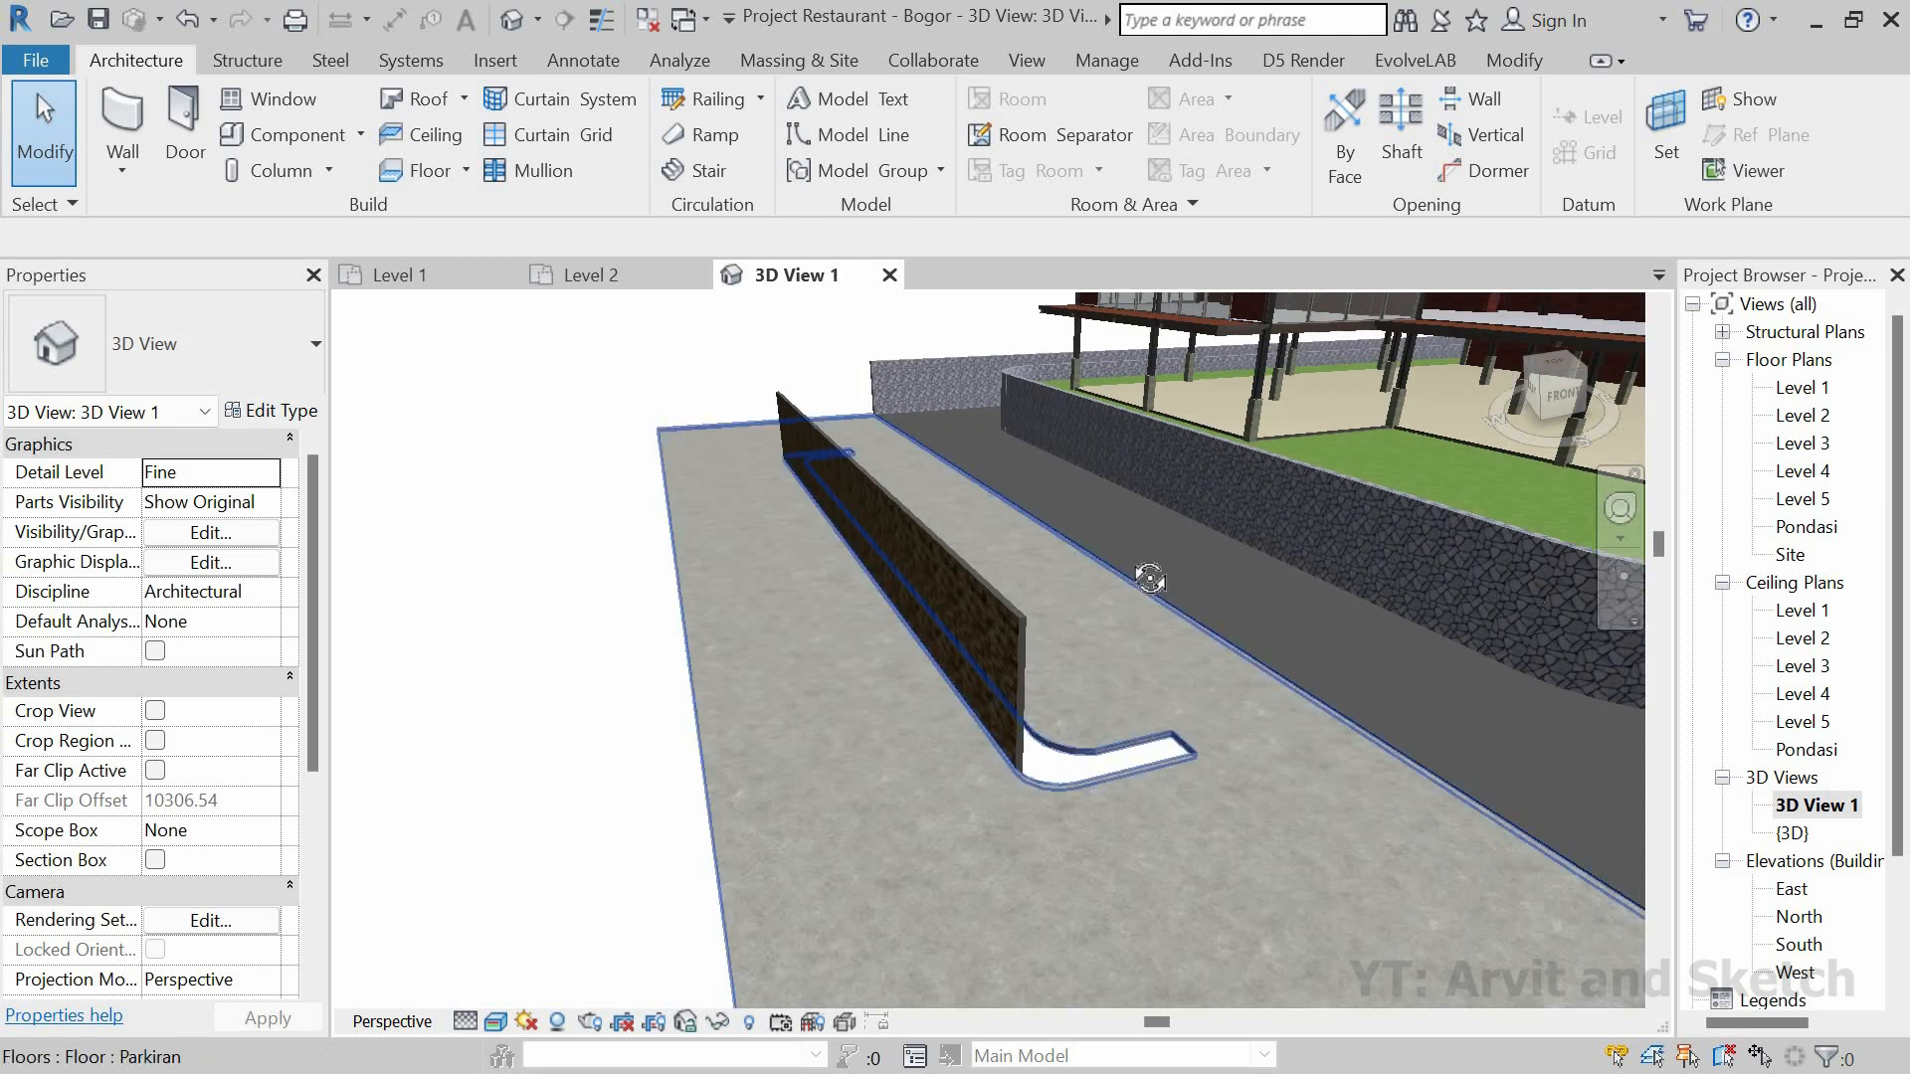
pyautogui.keyDown('shift'); pyautogui.moveTo(1144, 568); pyautogui.dragTo(1044, 609, button='middle'); pyautogui.keyUp('shift')
pyautogui.scroll(2, 1047, 597)
pyautogui.click(738, 469)
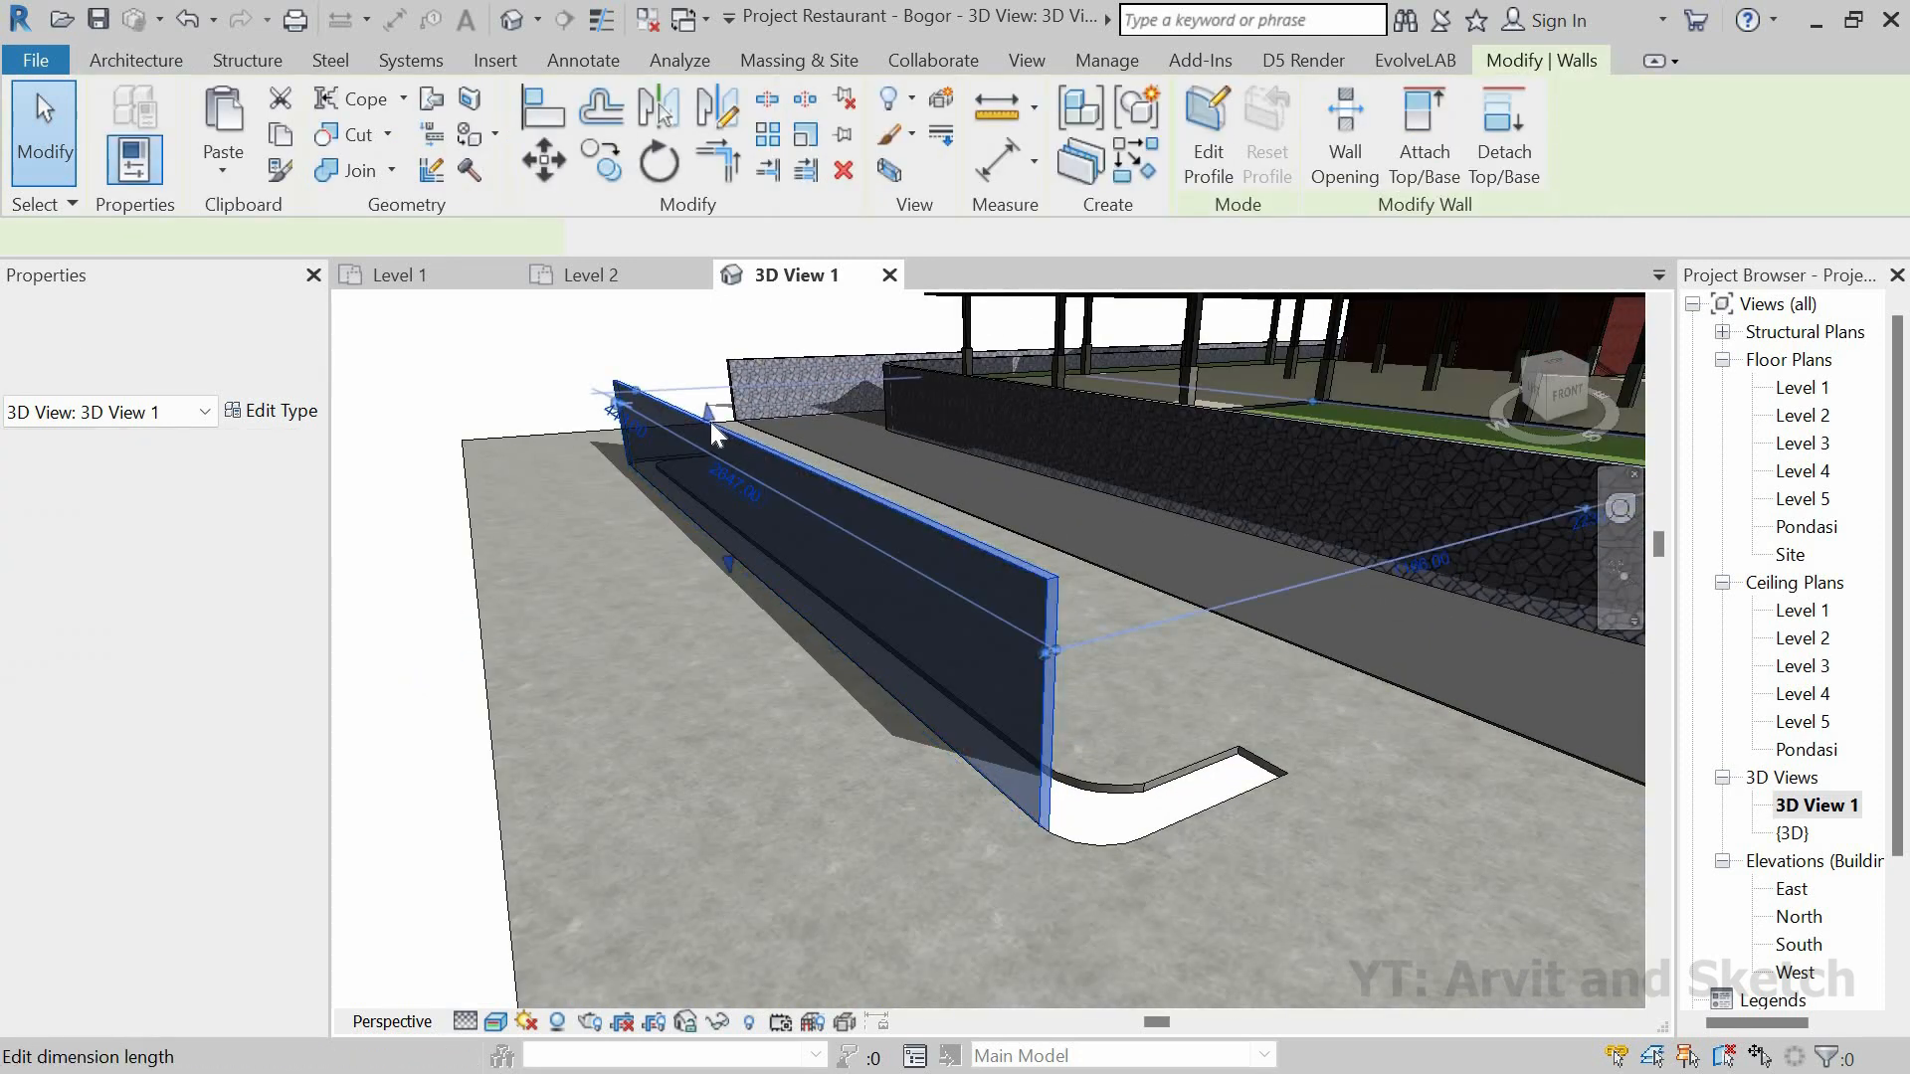
pyautogui.moveTo(709, 420); pyautogui.dragTo(718, 498)
pyautogui.click(237, 651)
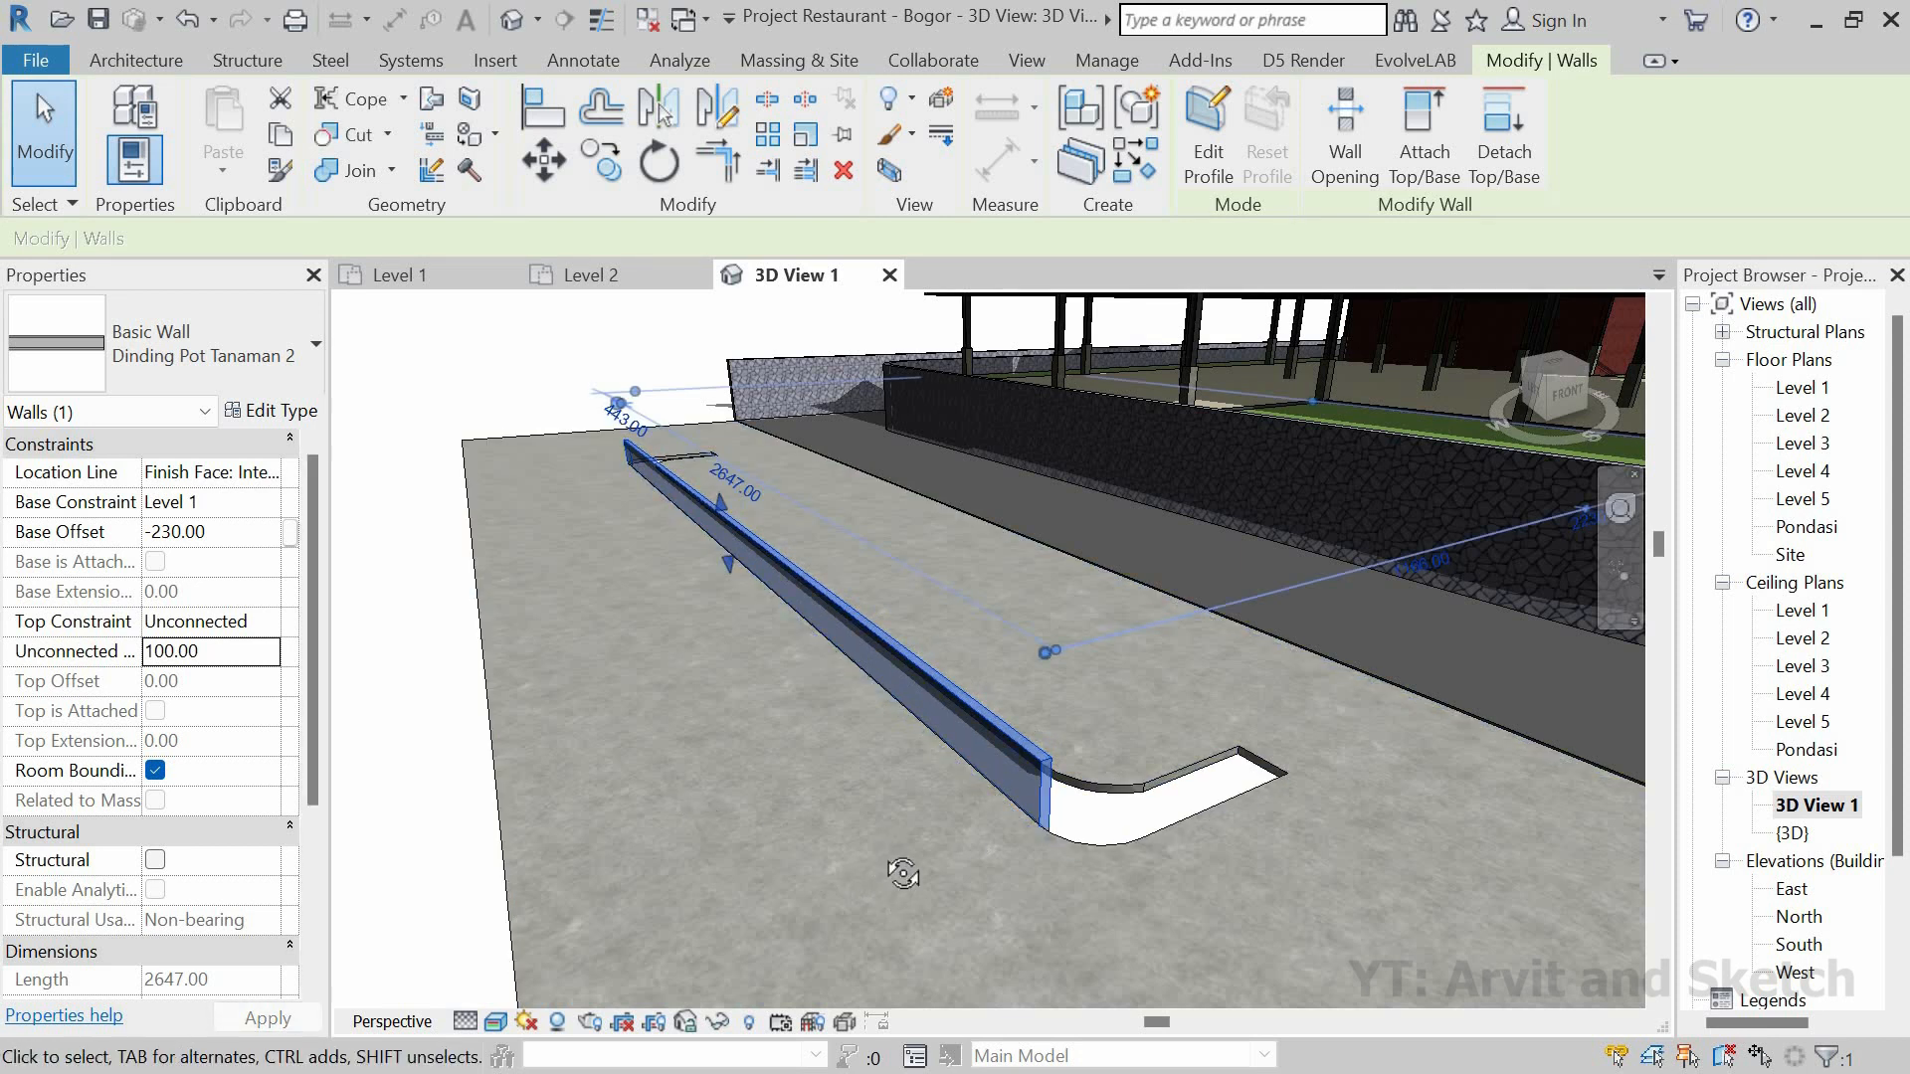
# Step: Lower the planter wall's top further and set its unconnected height to 45
pyautogui.keyDown('shift'); pyautogui.moveTo(903, 873); pyautogui.dragTo(748, 647, button='middle'); pyautogui.keyUp('shift')
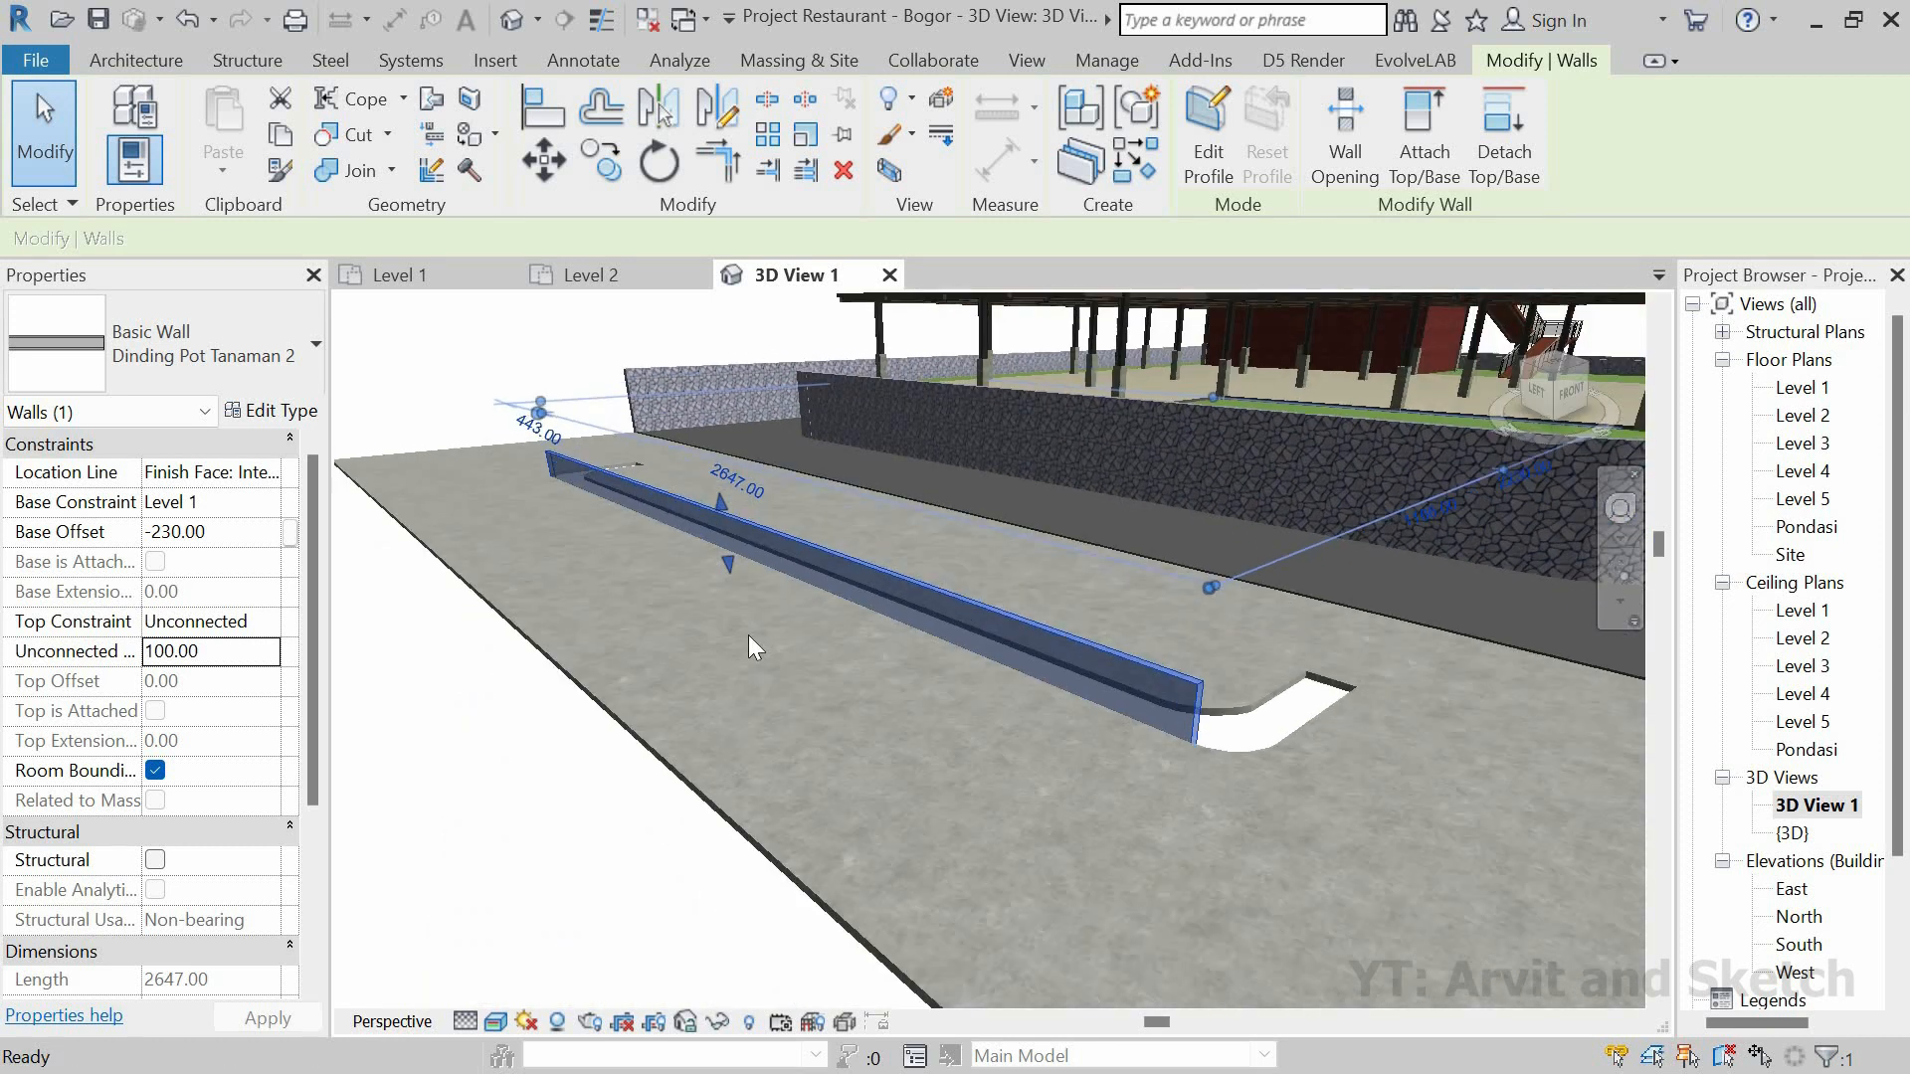
pyautogui.scroll(3, 750, 600)
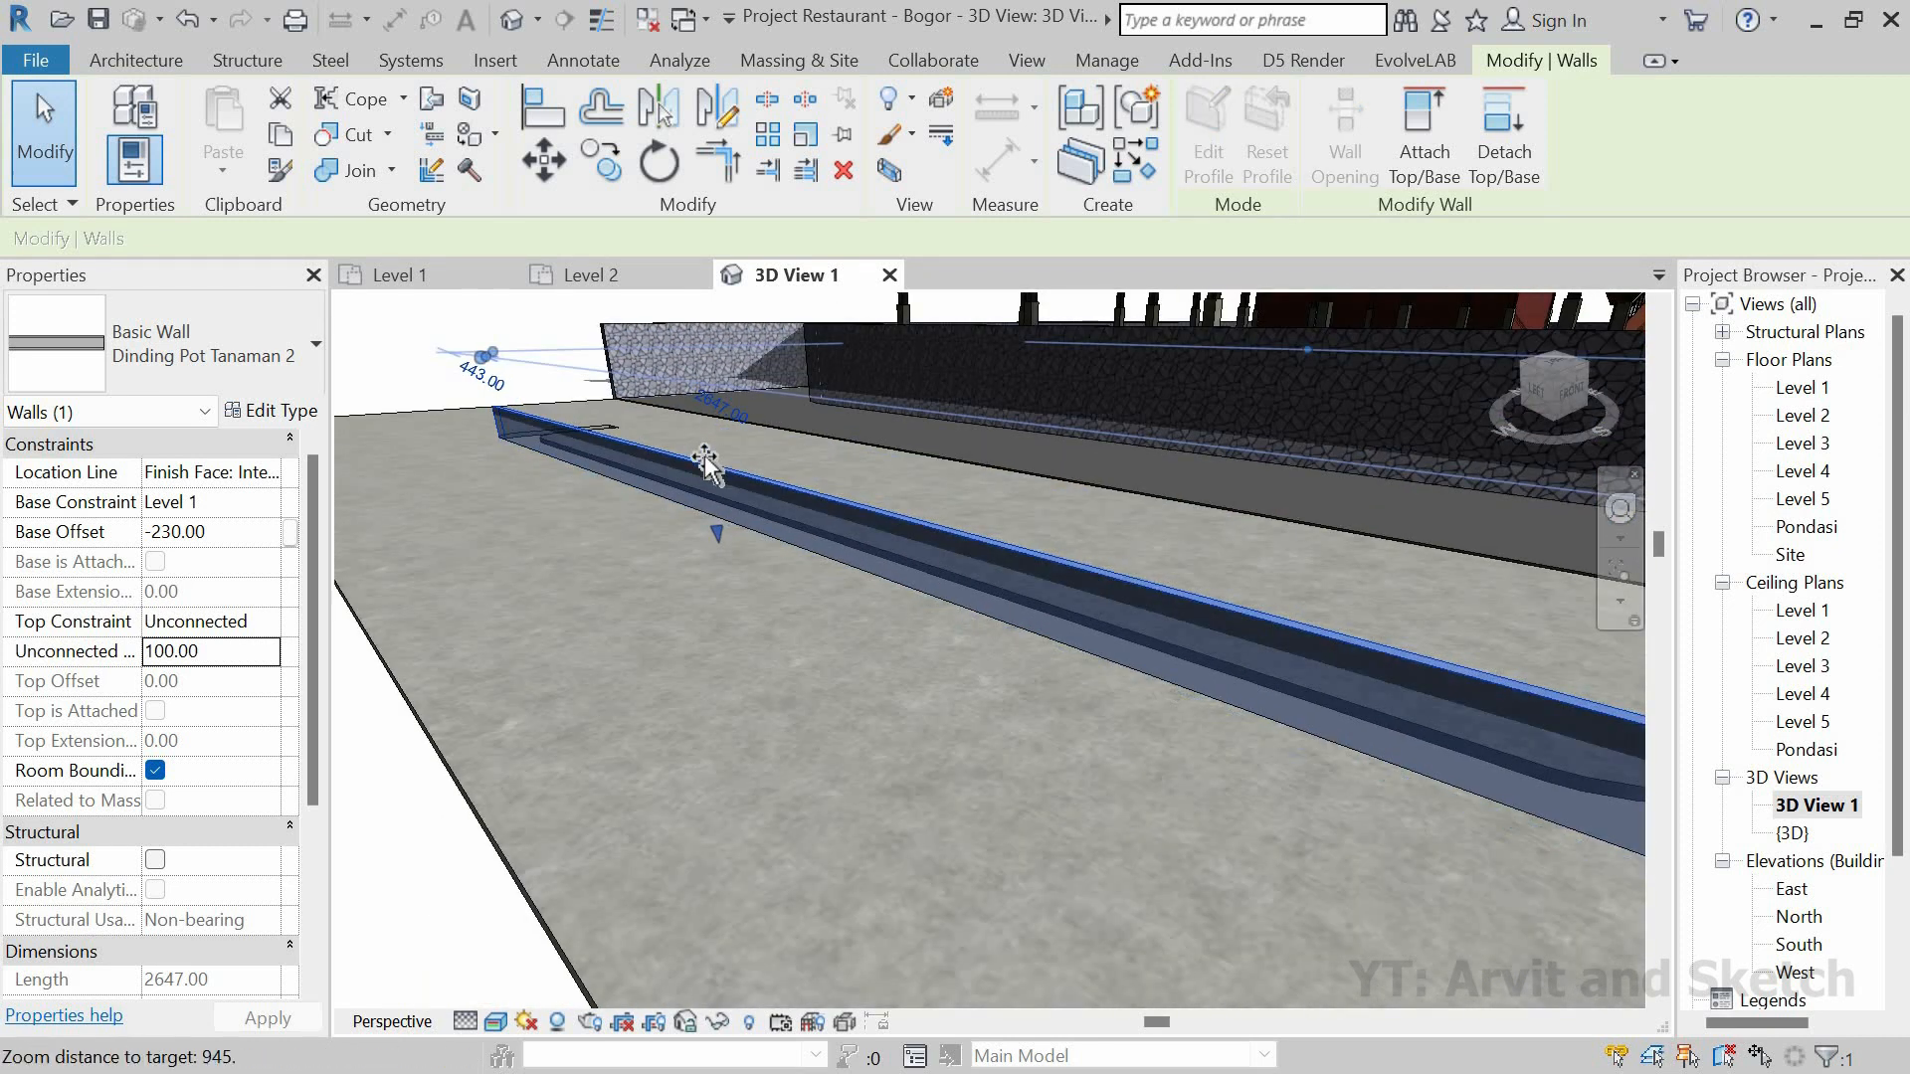
pyautogui.moveTo(704, 460)
pyautogui.mouseDown()
pyautogui.moveTo(705, 512)
pyautogui.moveTo(709, 486)
pyautogui.mouseUp()
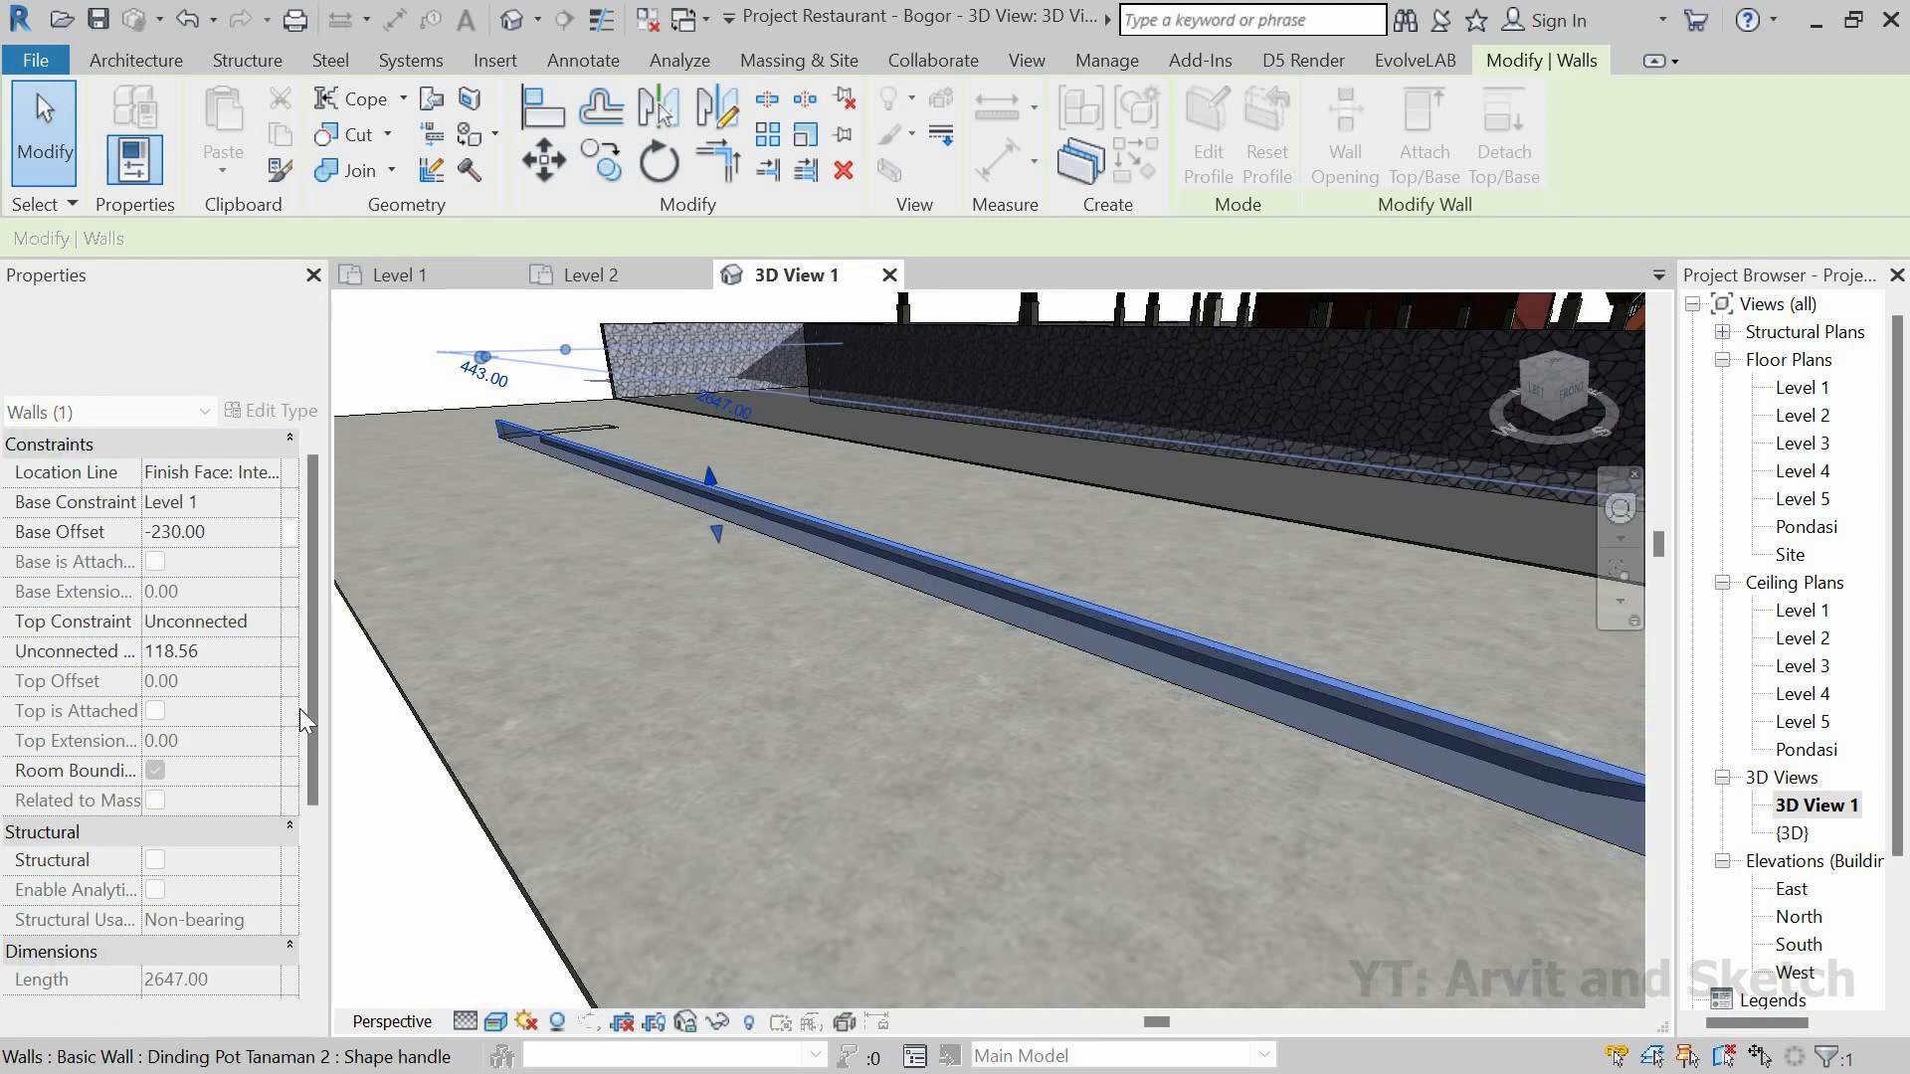
pyautogui.click(239, 655)
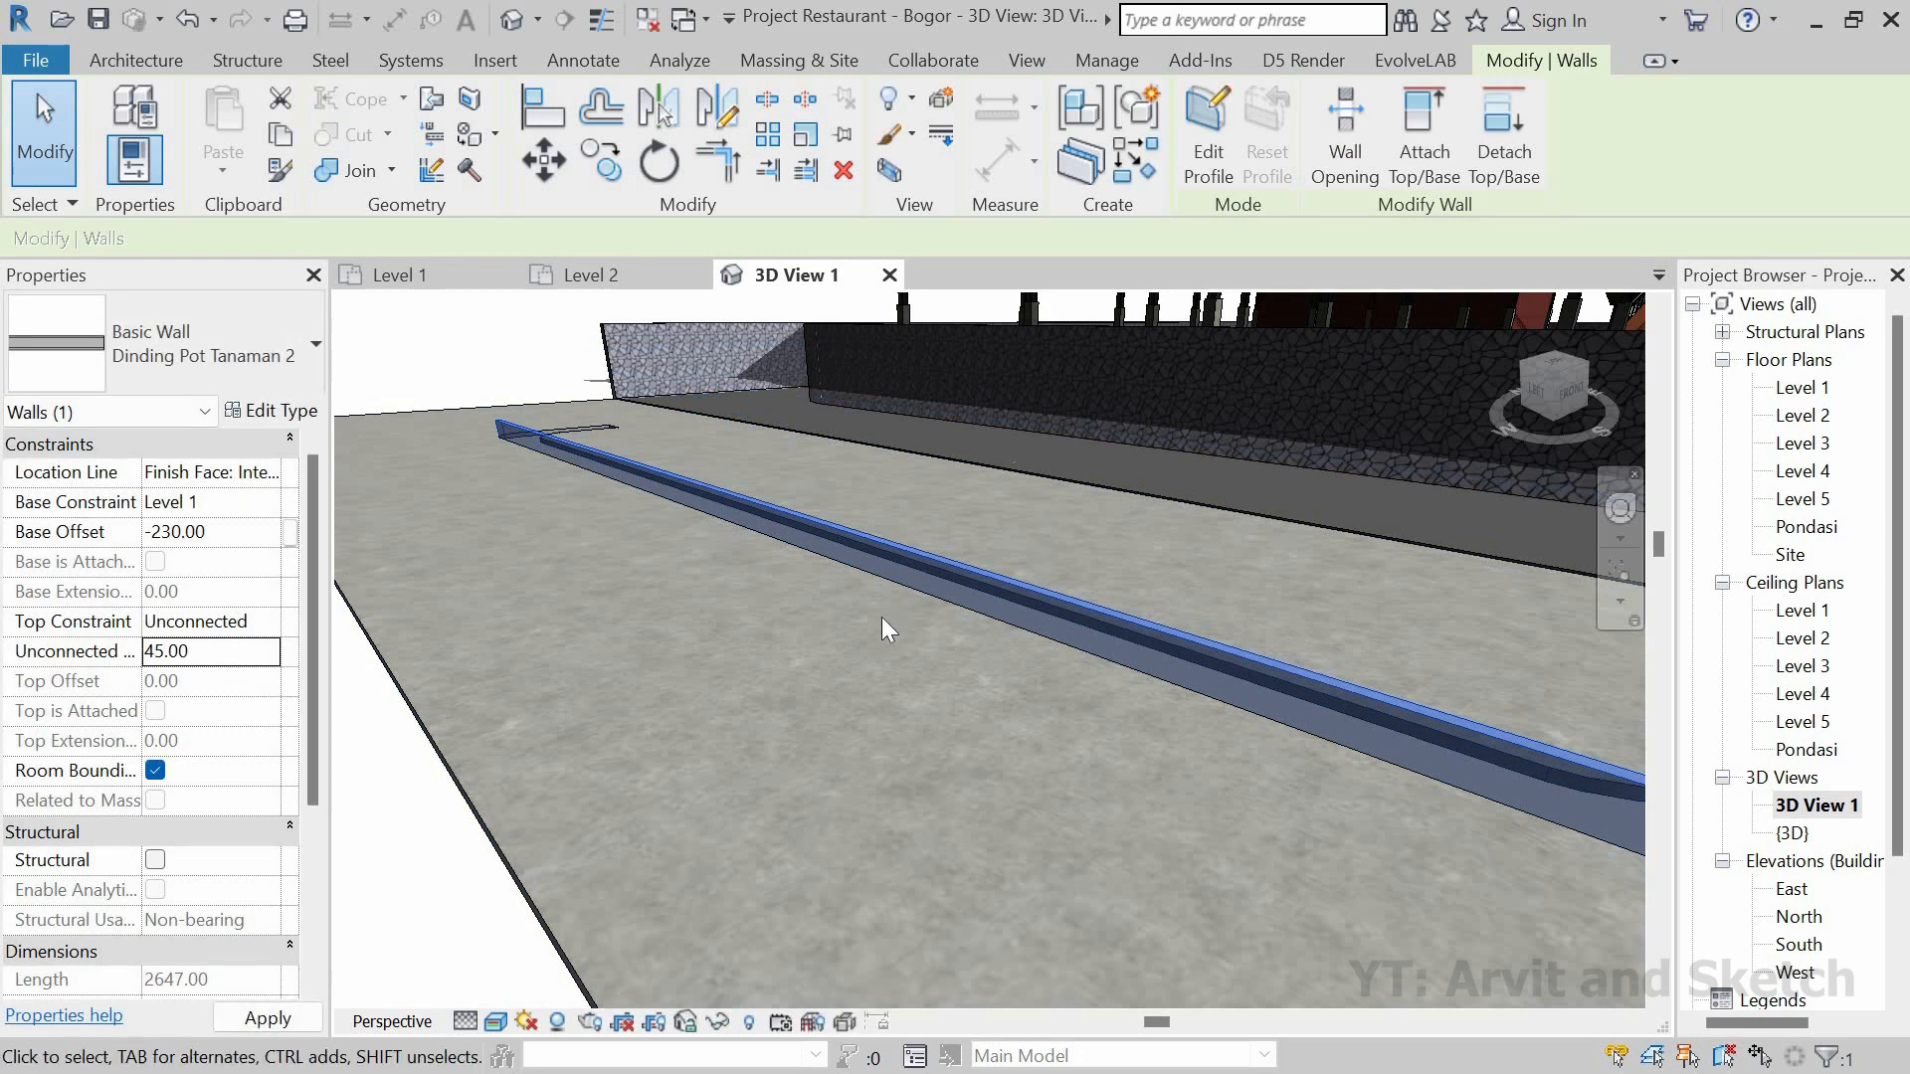
pyautogui.scroll(-2, 876, 637)
pyautogui.scroll(-2, 856, 702)
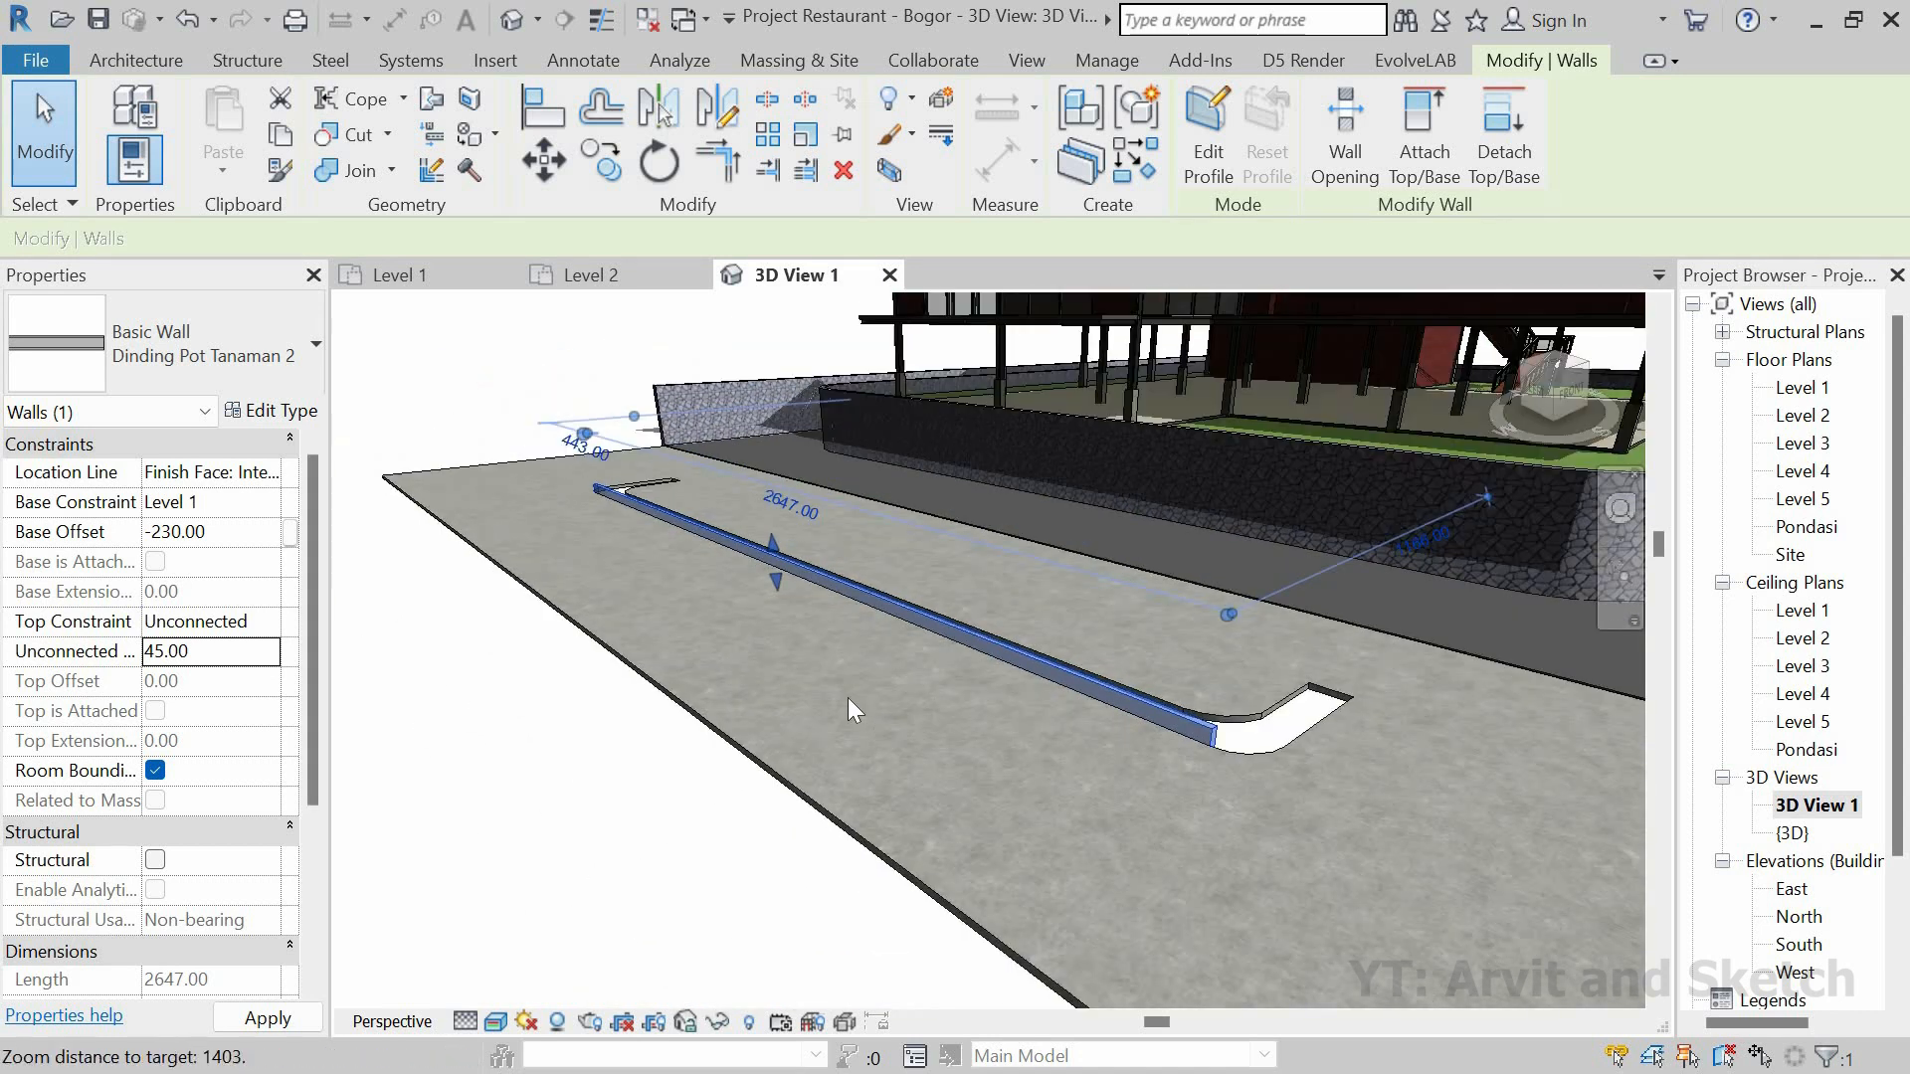
pyautogui.press('Escape')
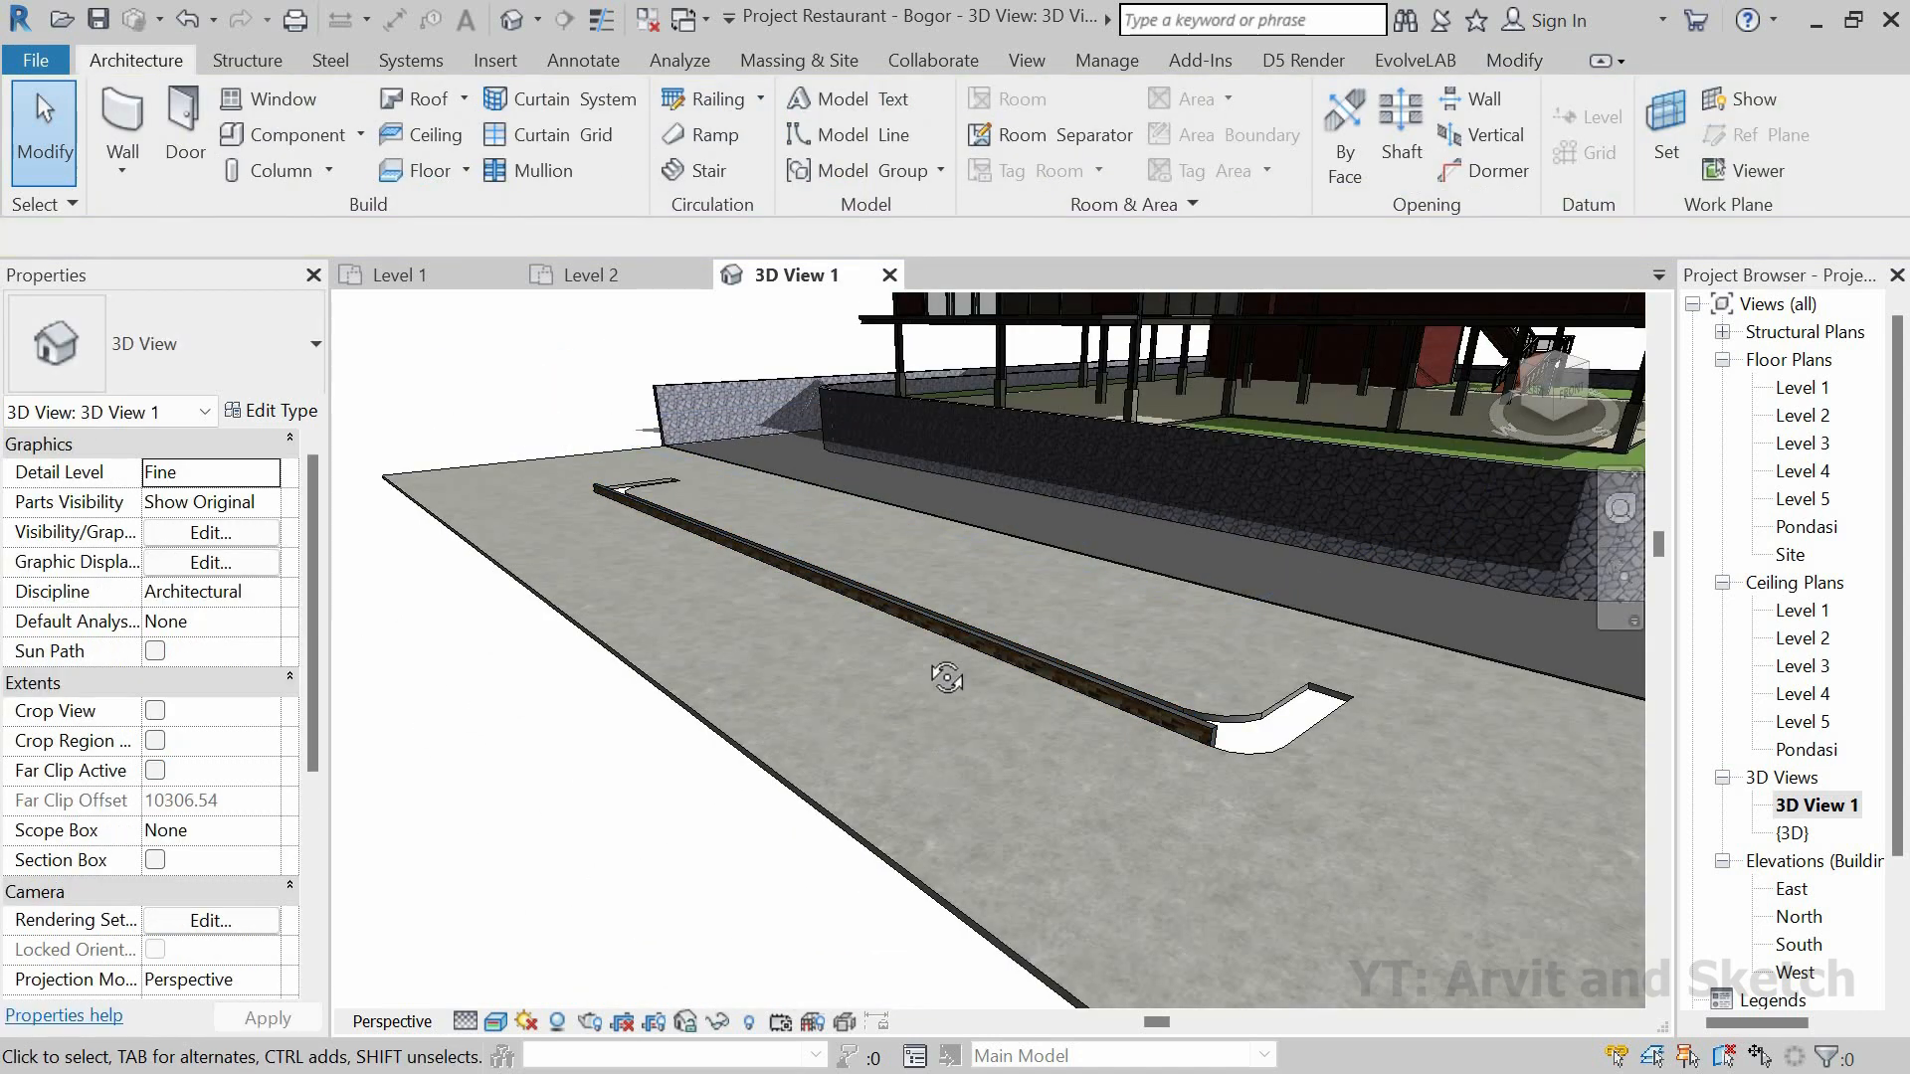
# Step: Return to the Level 1 plan and start a Dinding Pot Tanaman 2 wall with an unconnected height of 45
pyautogui.keyDown('shift'); pyautogui.moveTo(946, 678); pyautogui.dragTo(875, 730, button='middle'); pyautogui.keyUp('shift')
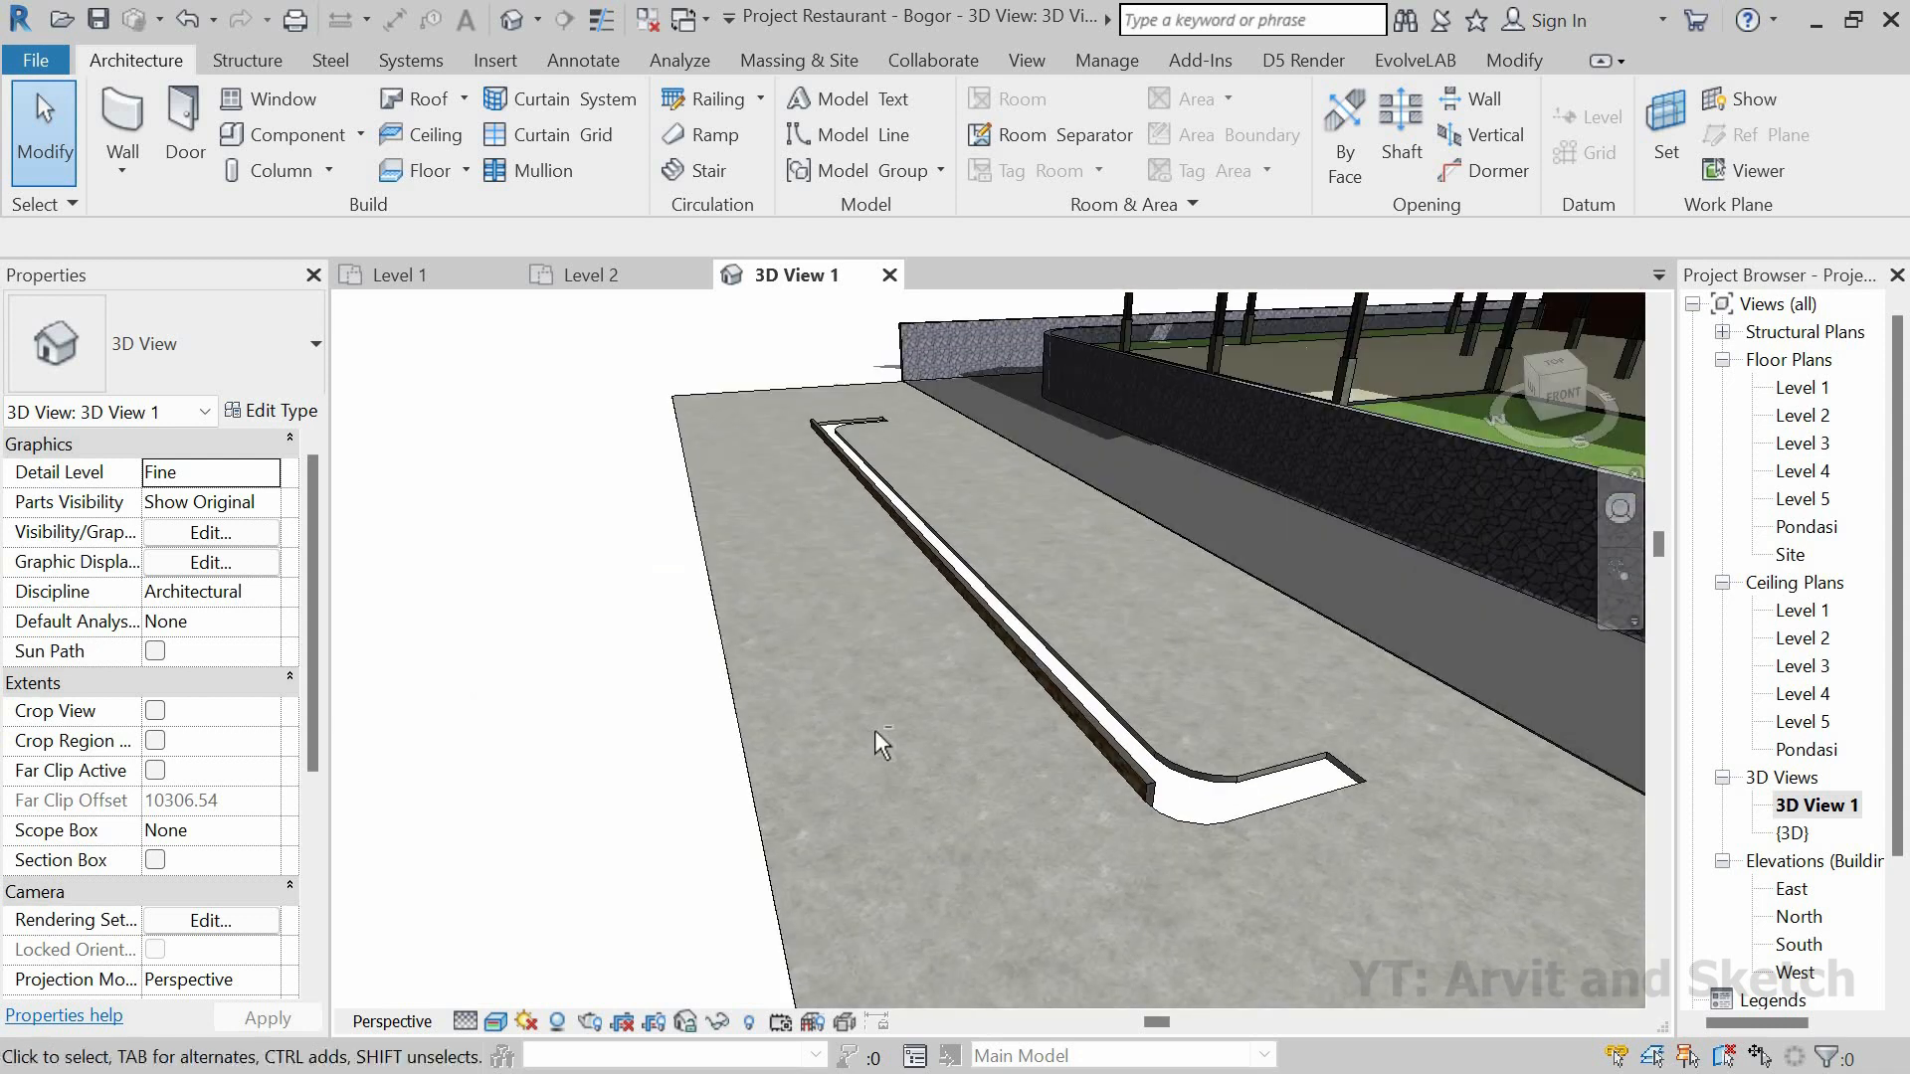
pyautogui.scroll(-3, 940, 806)
pyautogui.keyDown('shift'); pyautogui.moveTo(951, 818); pyautogui.dragTo(1015, 826, button='middle'); pyautogui.keyUp('shift')
pyautogui.click(432, 278)
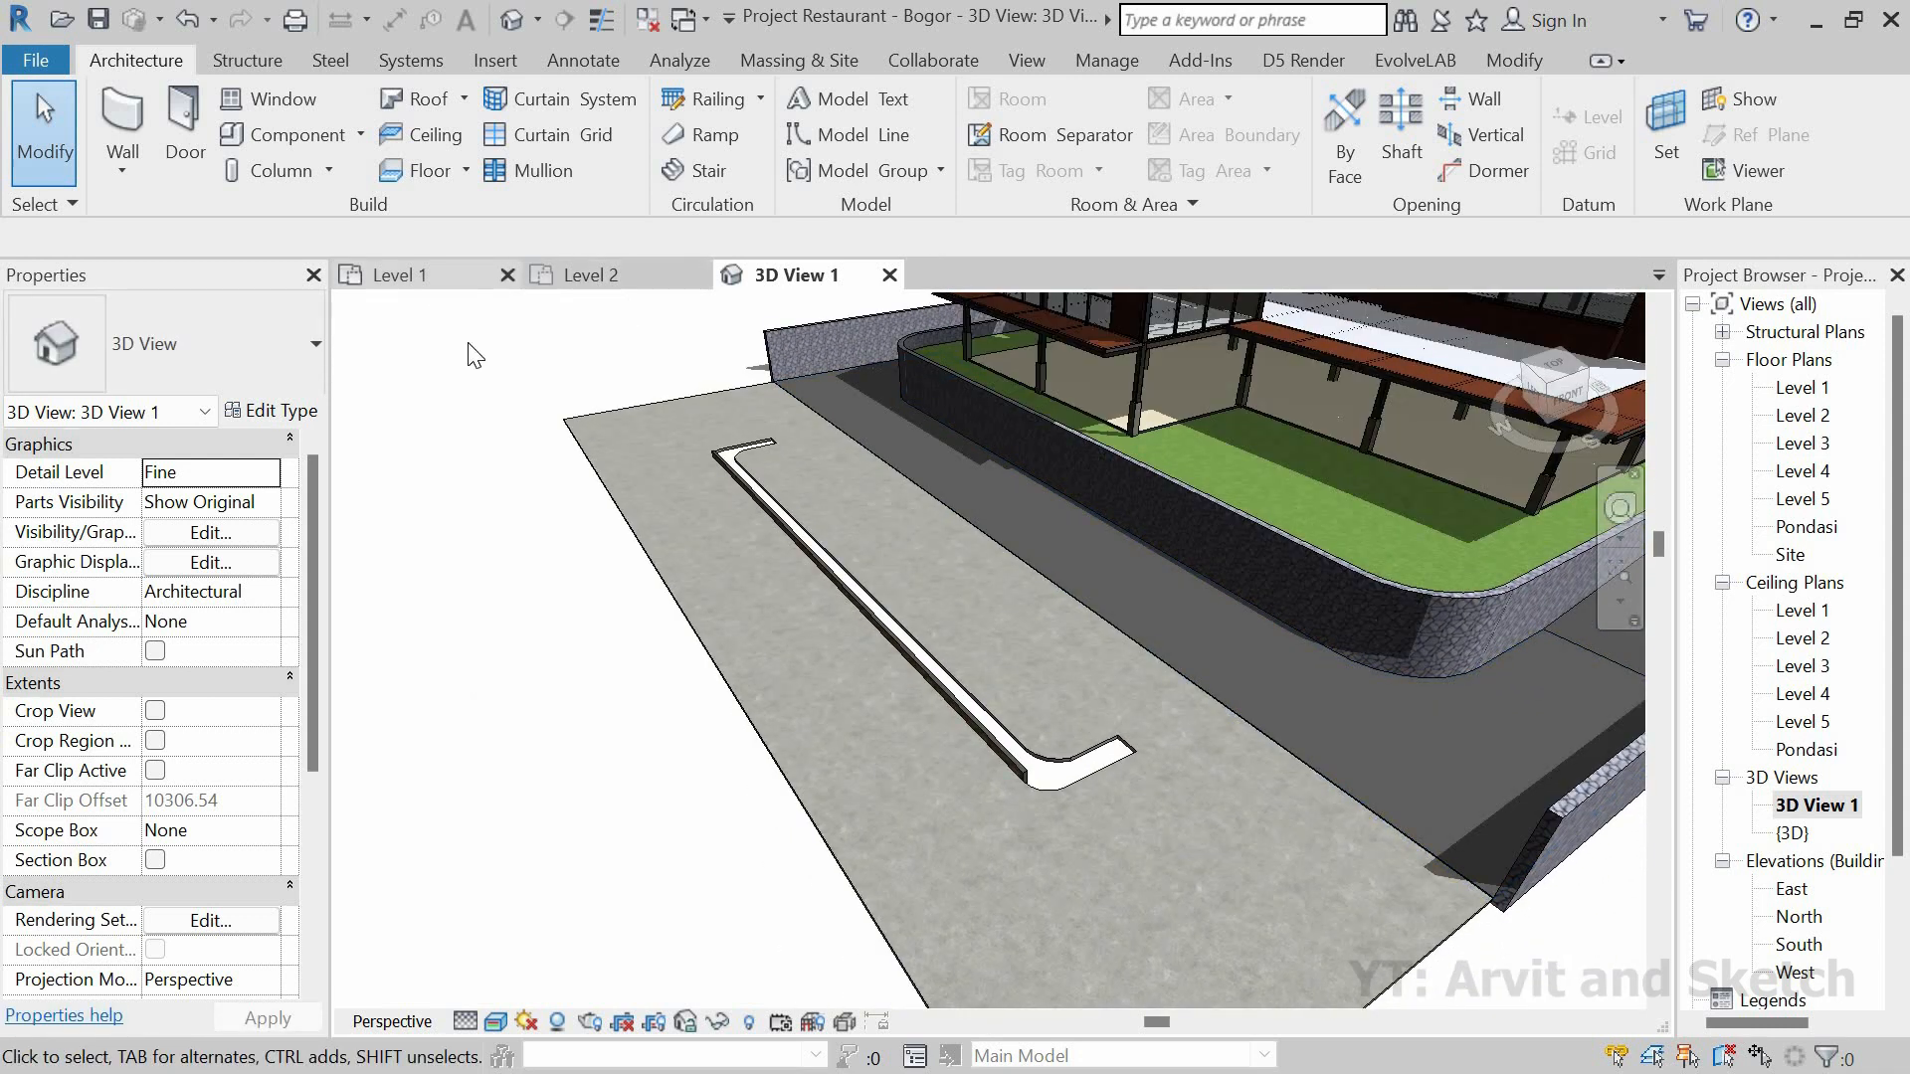
pyautogui.scroll(-4, 796, 686)
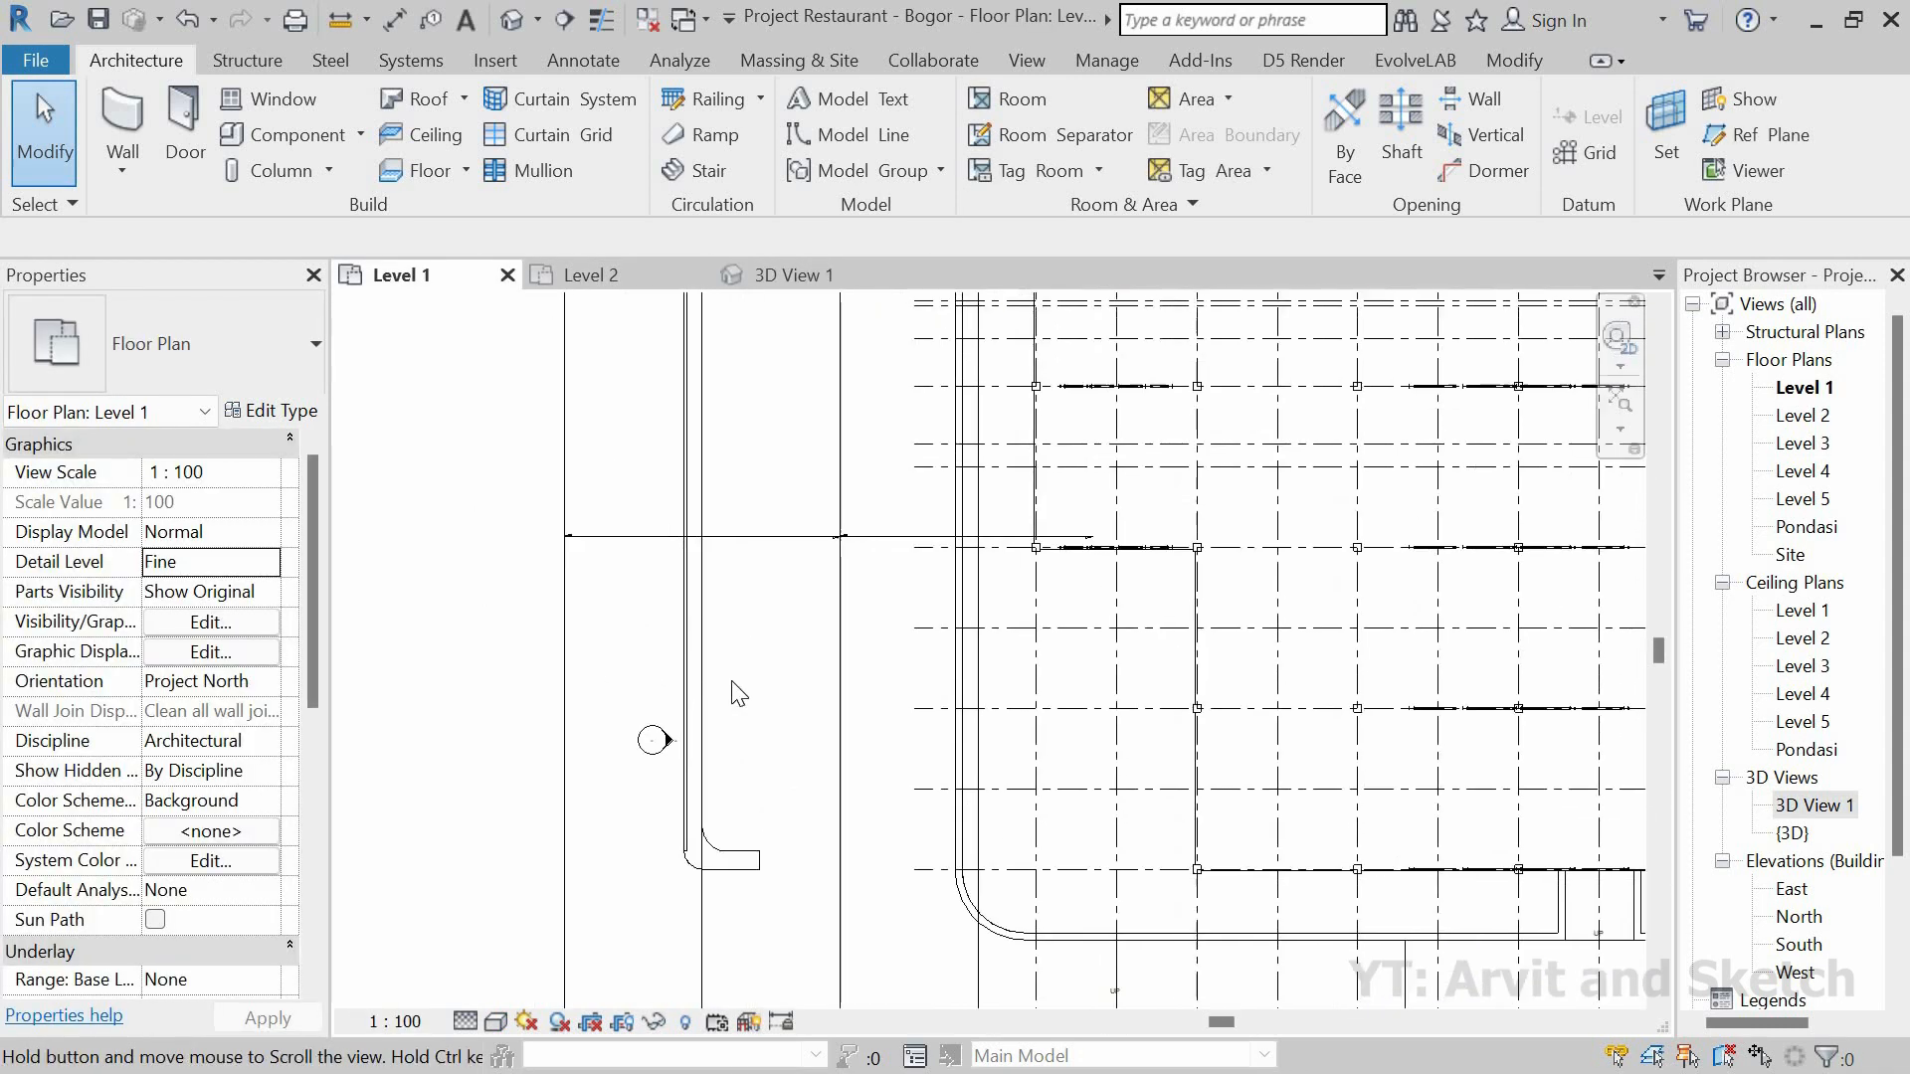
pyautogui.scroll(-2, 732, 682)
pyautogui.click(137, 150)
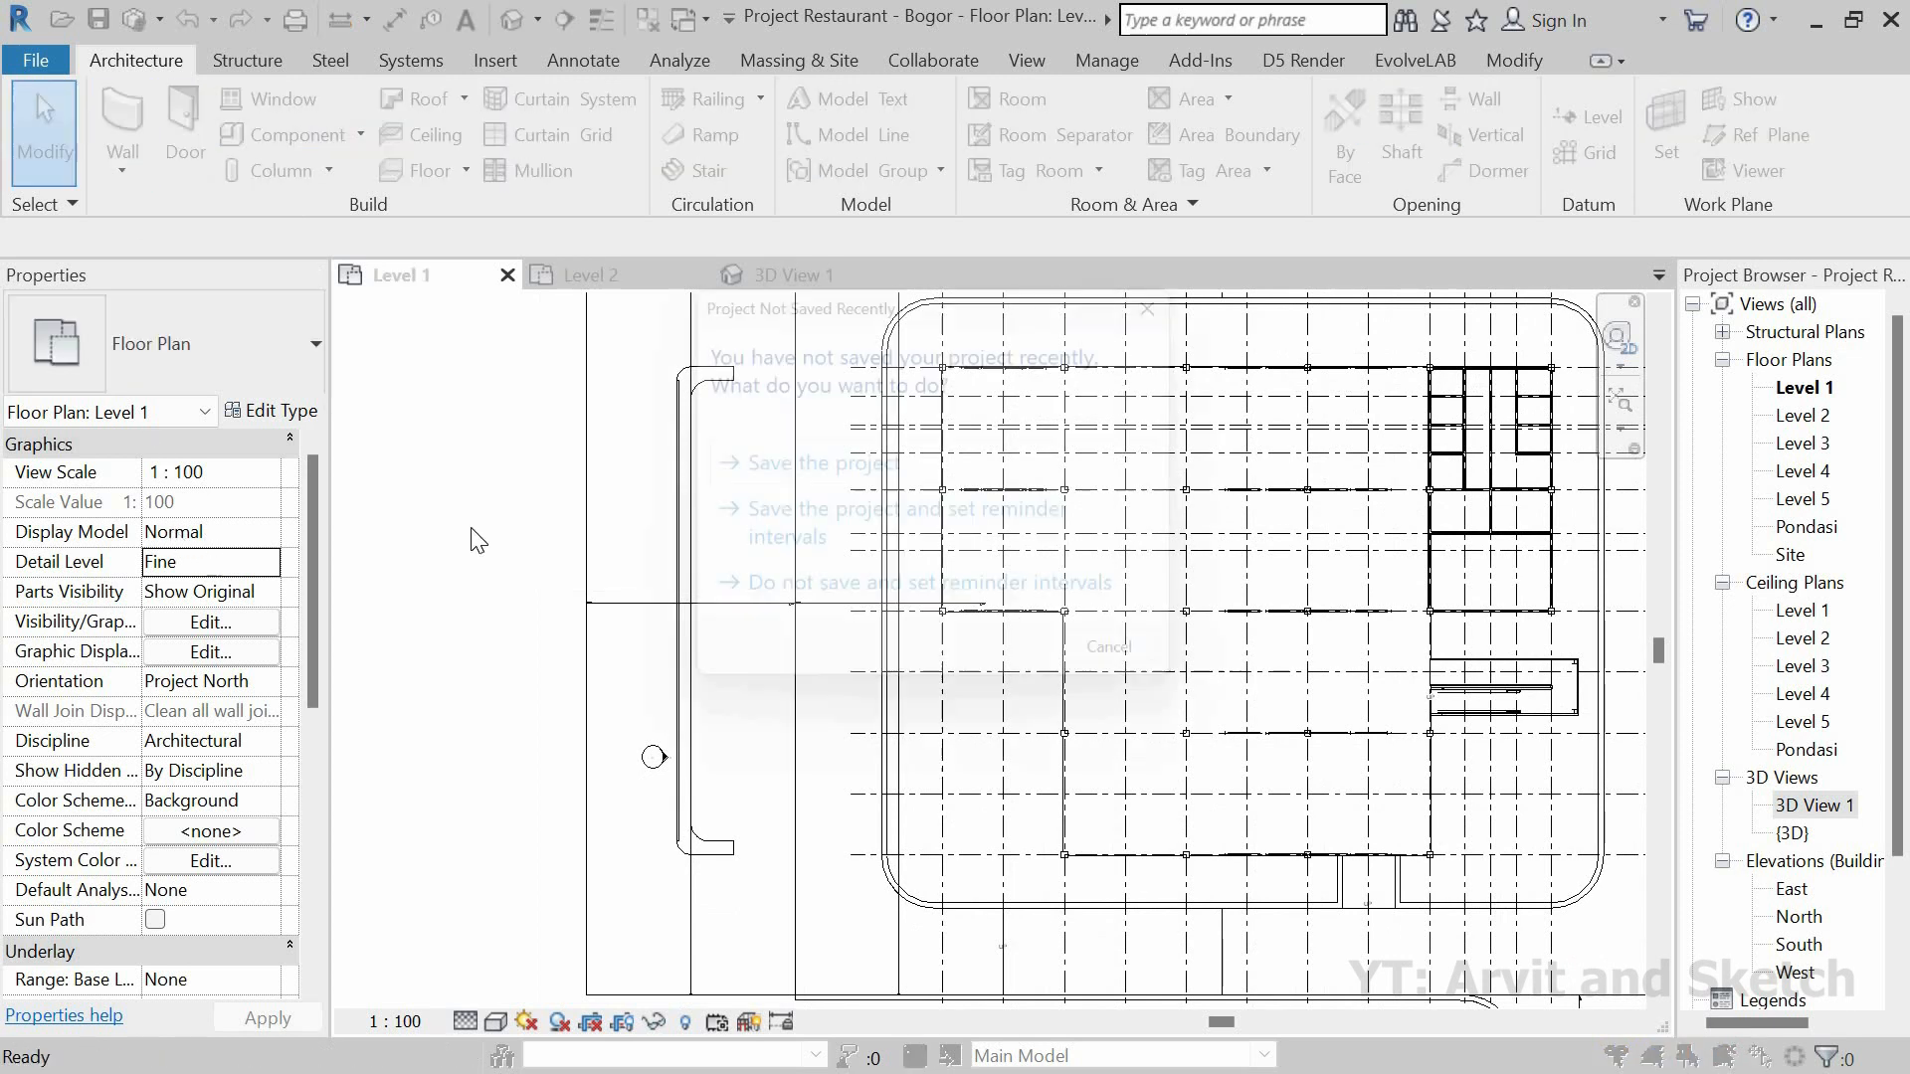
pyautogui.press('Escape')
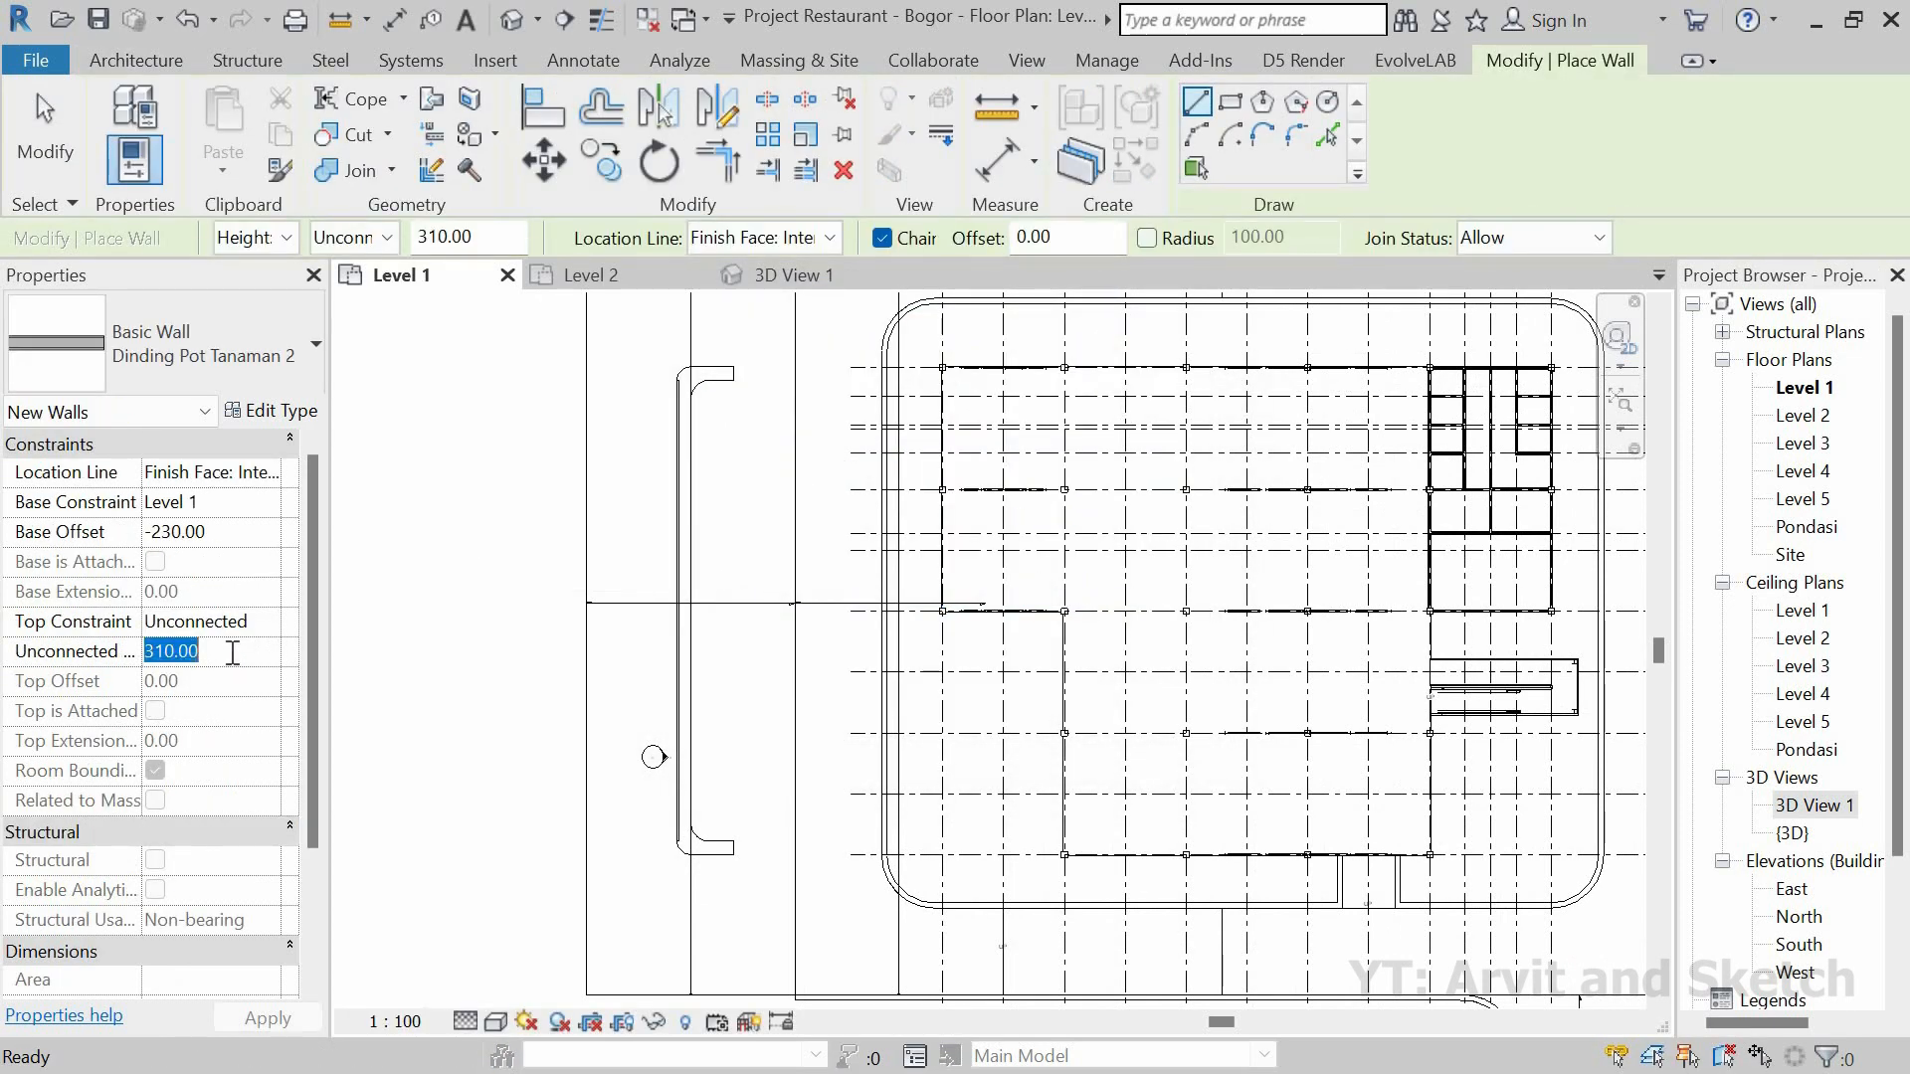
pyautogui.press('Return')
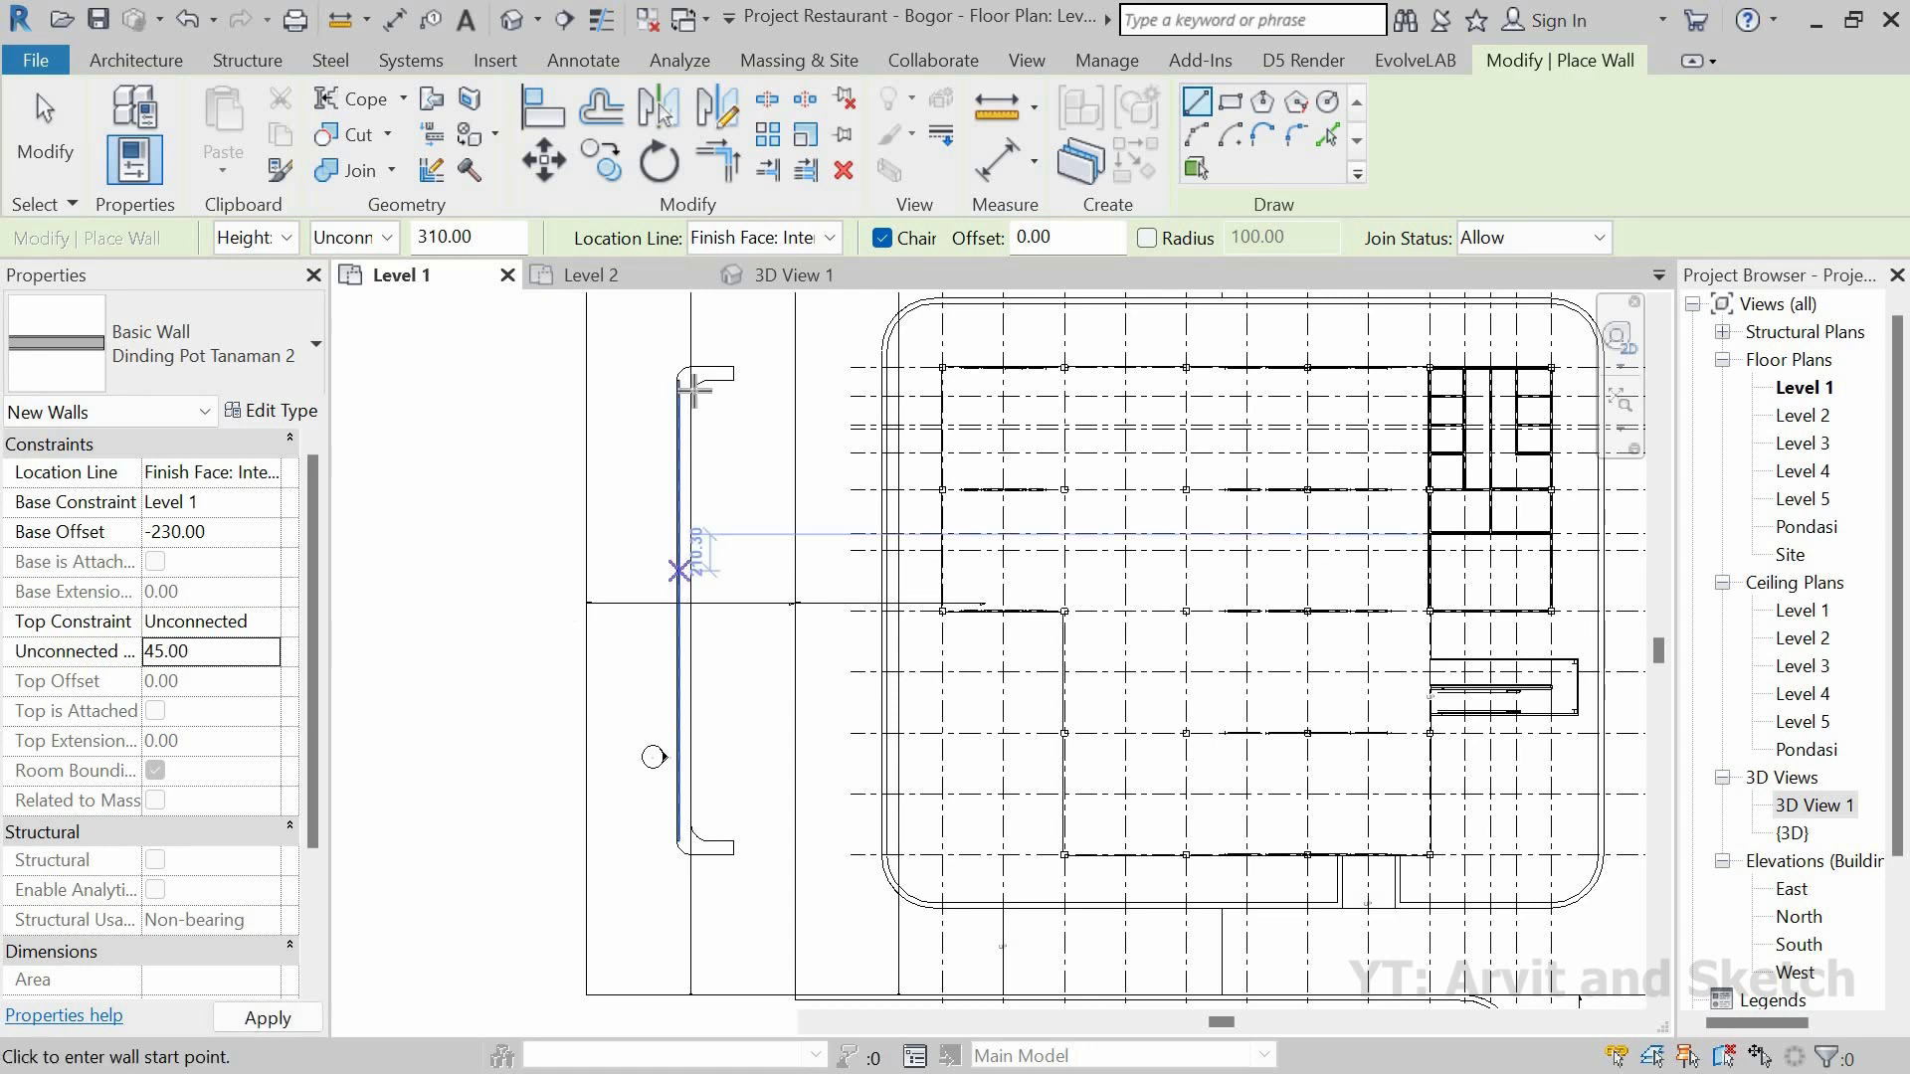
# Step: Draw a wall along the strip opening's long inner edge, from the lower inner arc's end to the upper one
pyautogui.scroll(5, 737, 378)
pyautogui.scroll(-6, 737, 378)
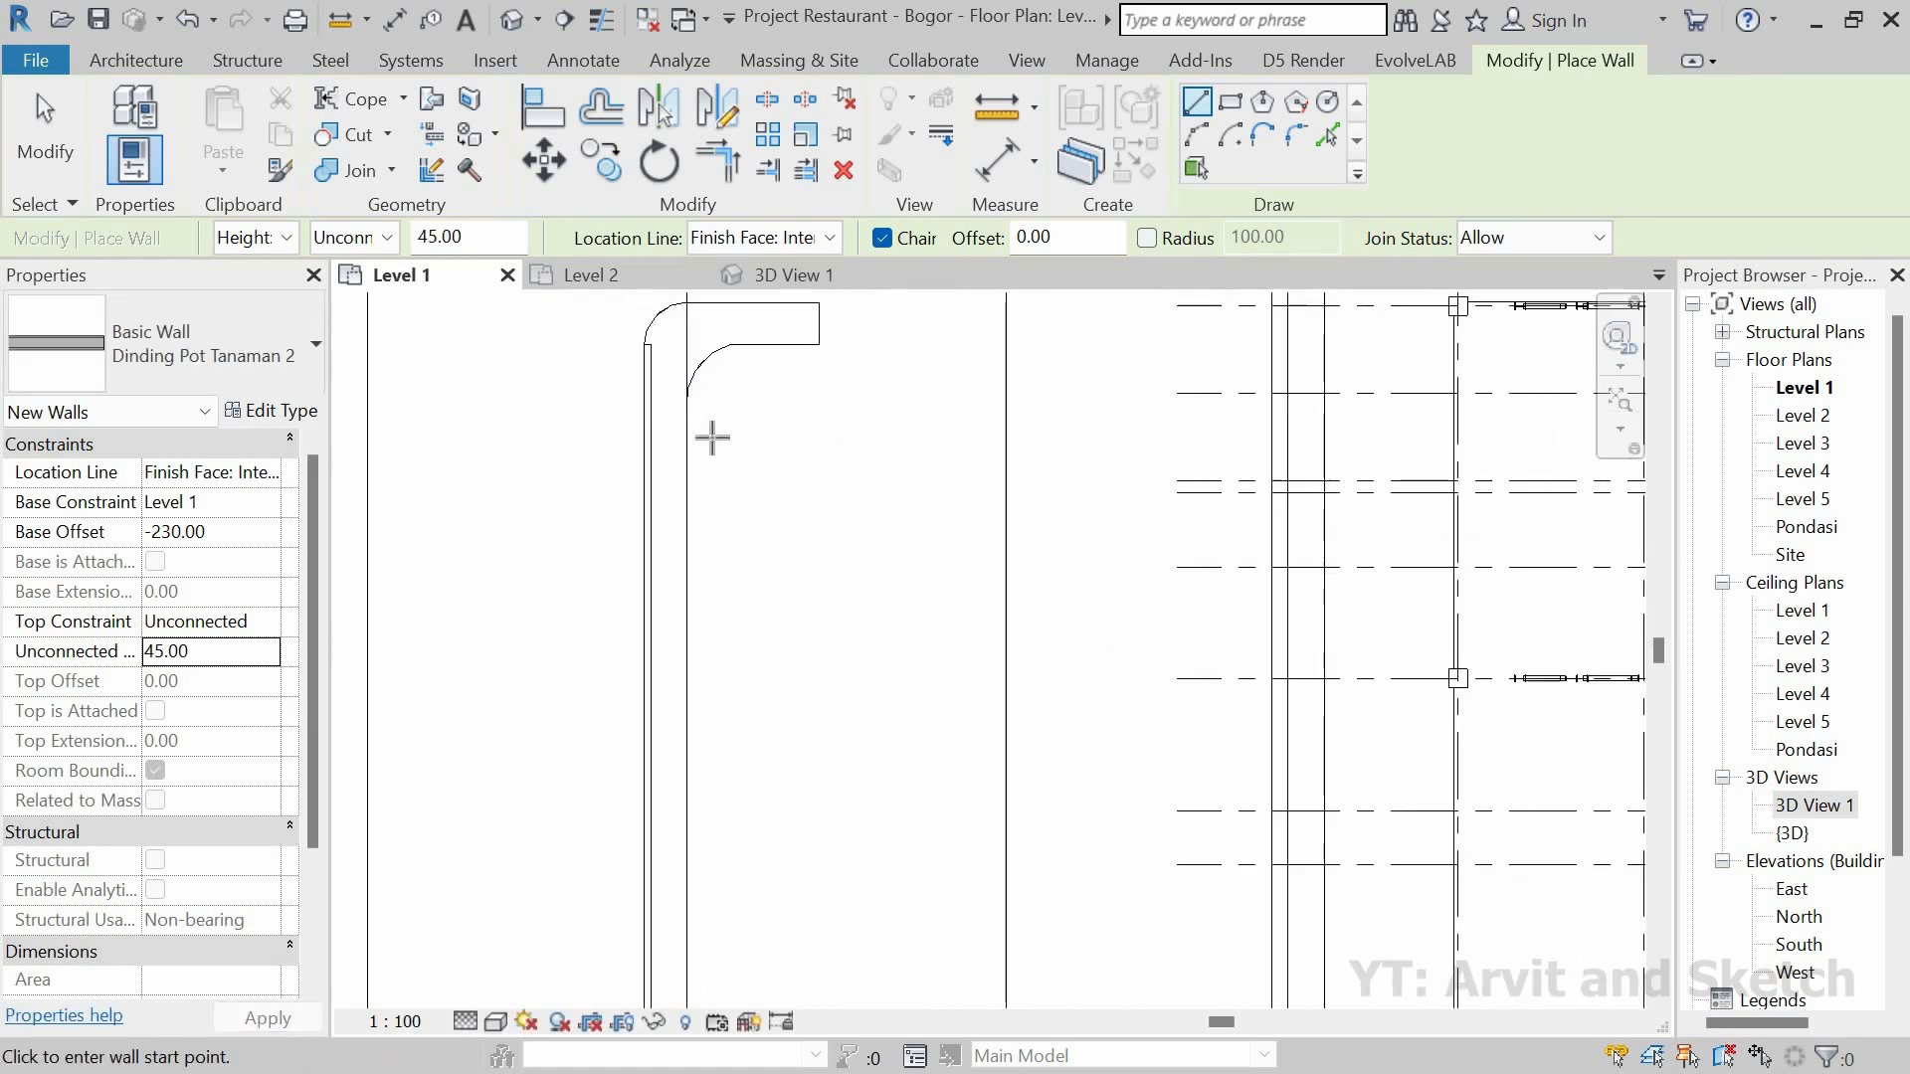
pyautogui.scroll(4, 695, 887)
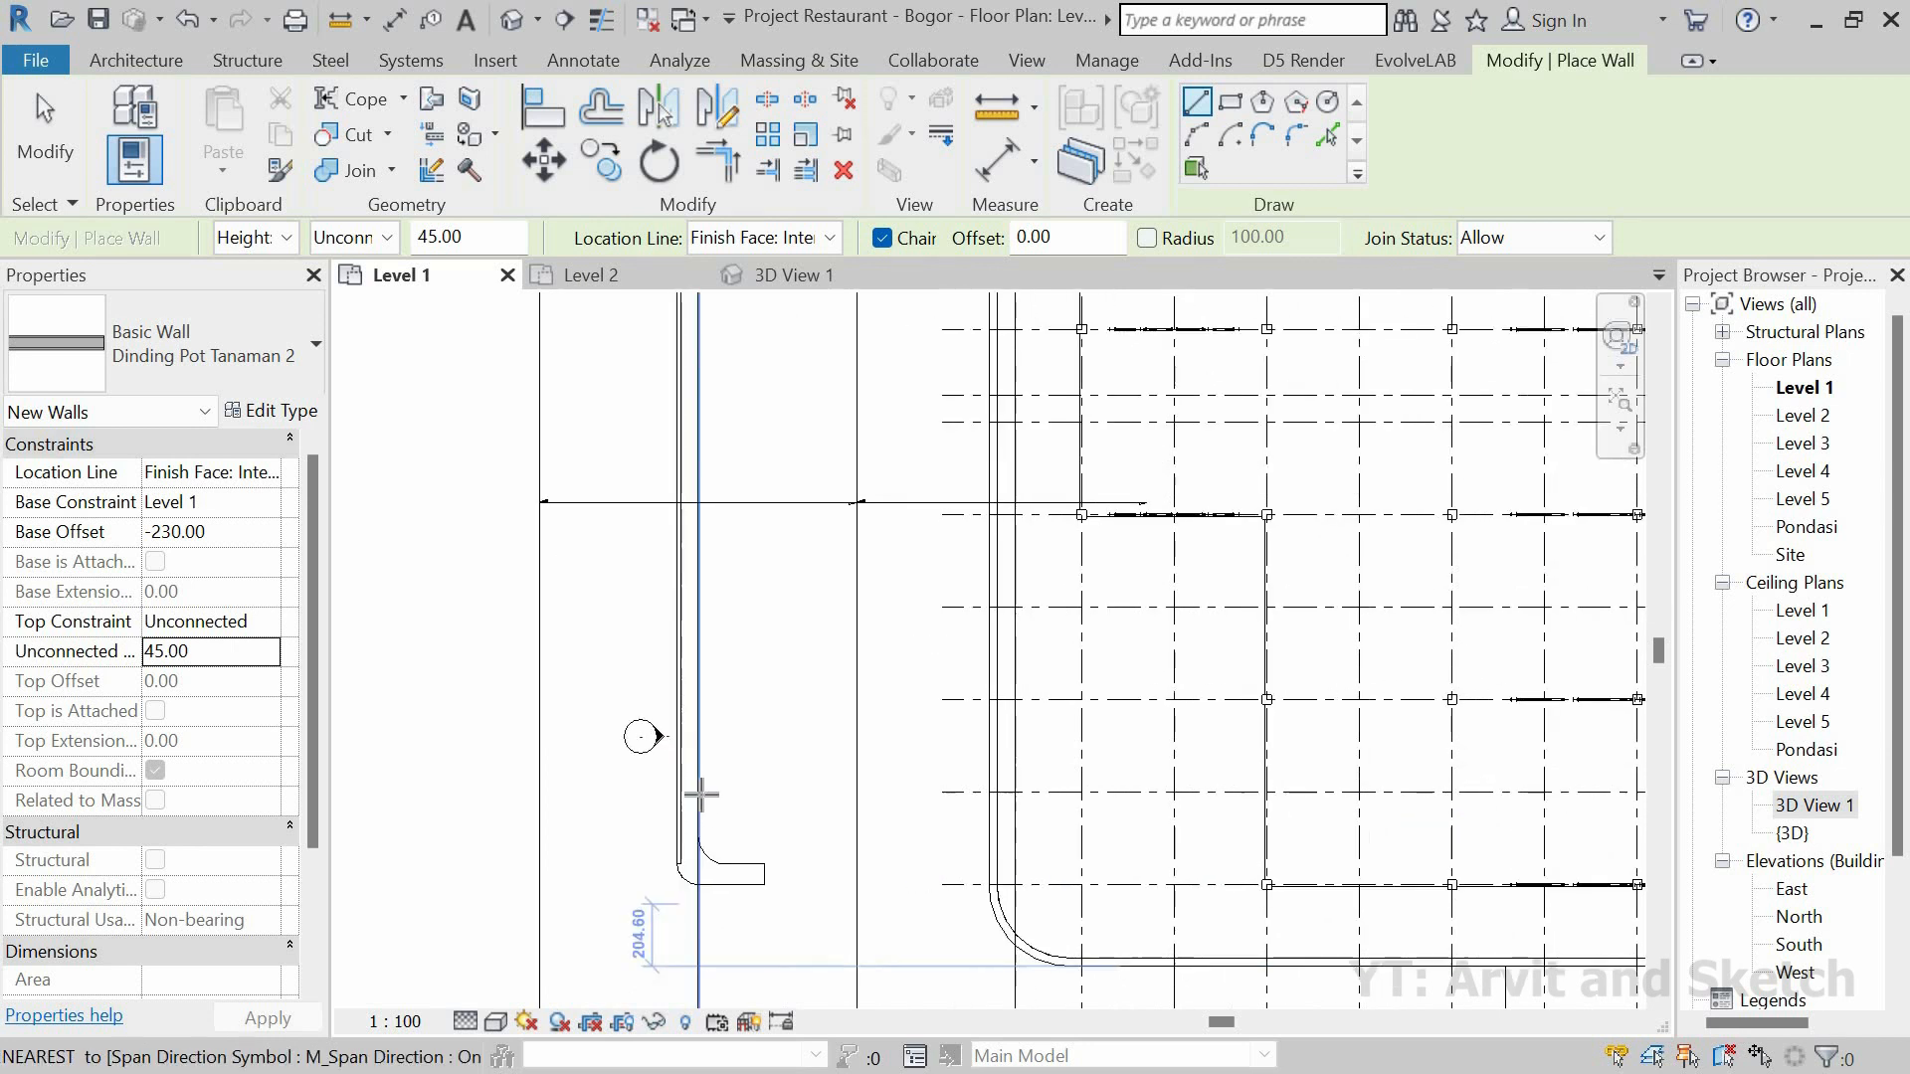
pyautogui.click(696, 866)
pyautogui.scroll(-3, 744, 519)
pyautogui.moveTo(752, 512); pyautogui.dragTo(787, 945, button='middle')
pyautogui.scroll(3, 734, 528)
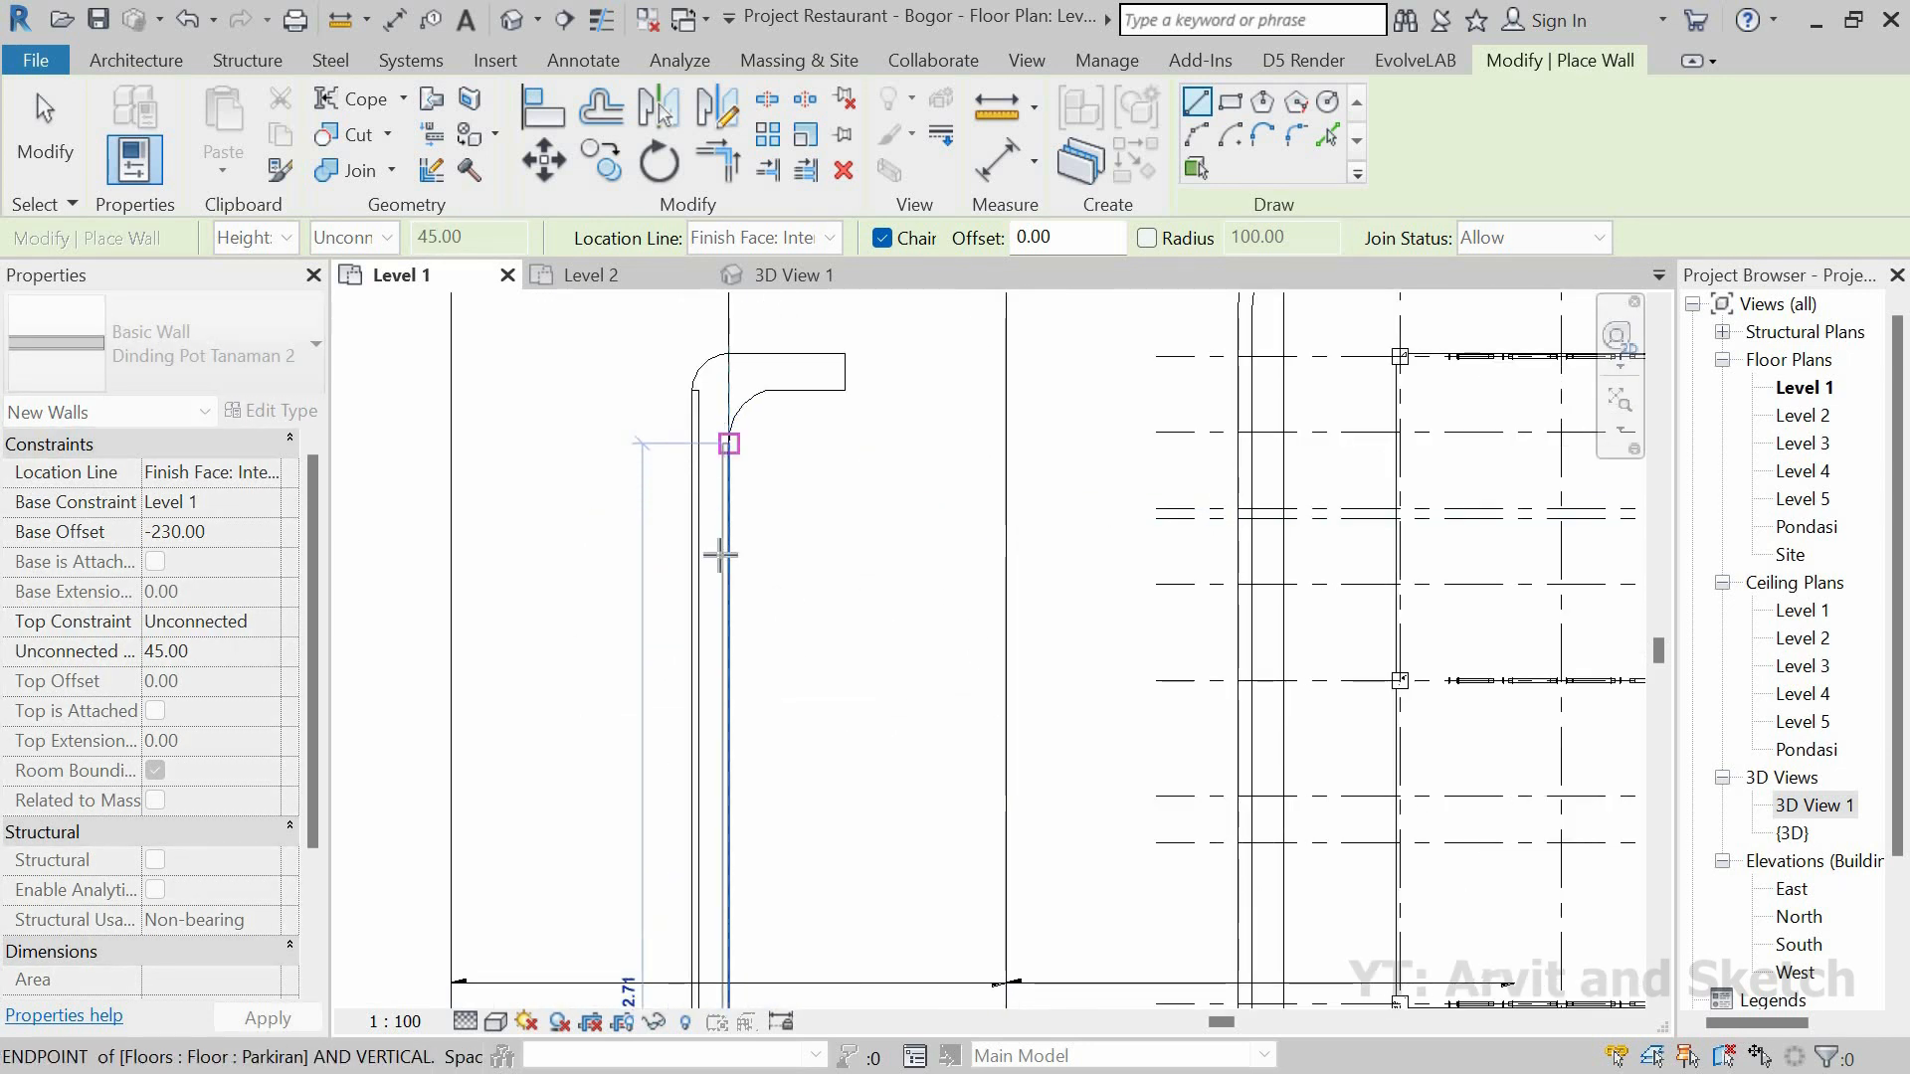
pyautogui.click(729, 445)
# Step: Continue the wall with a start-end-radius arc following the strip opening's upper inner corner
pyautogui.scroll(2, 761, 393)
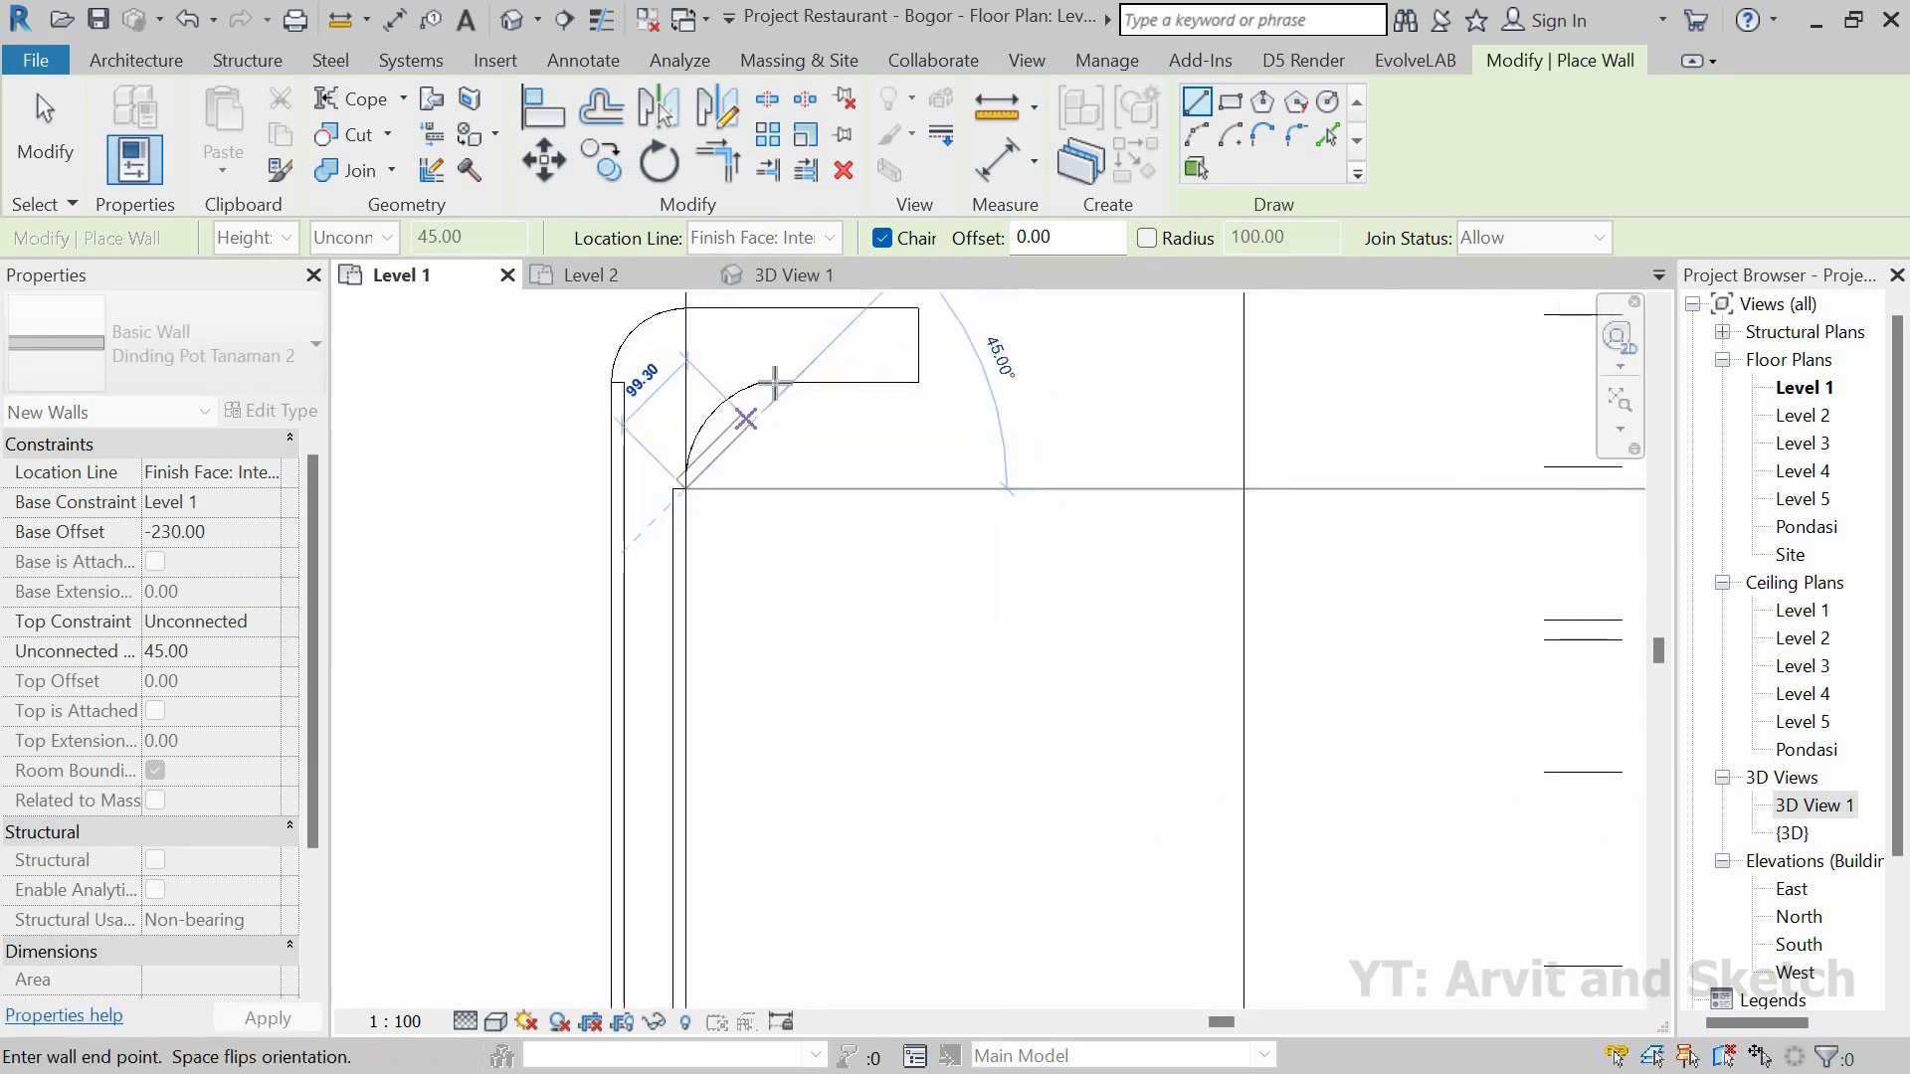
pyautogui.scroll(3, 774, 381)
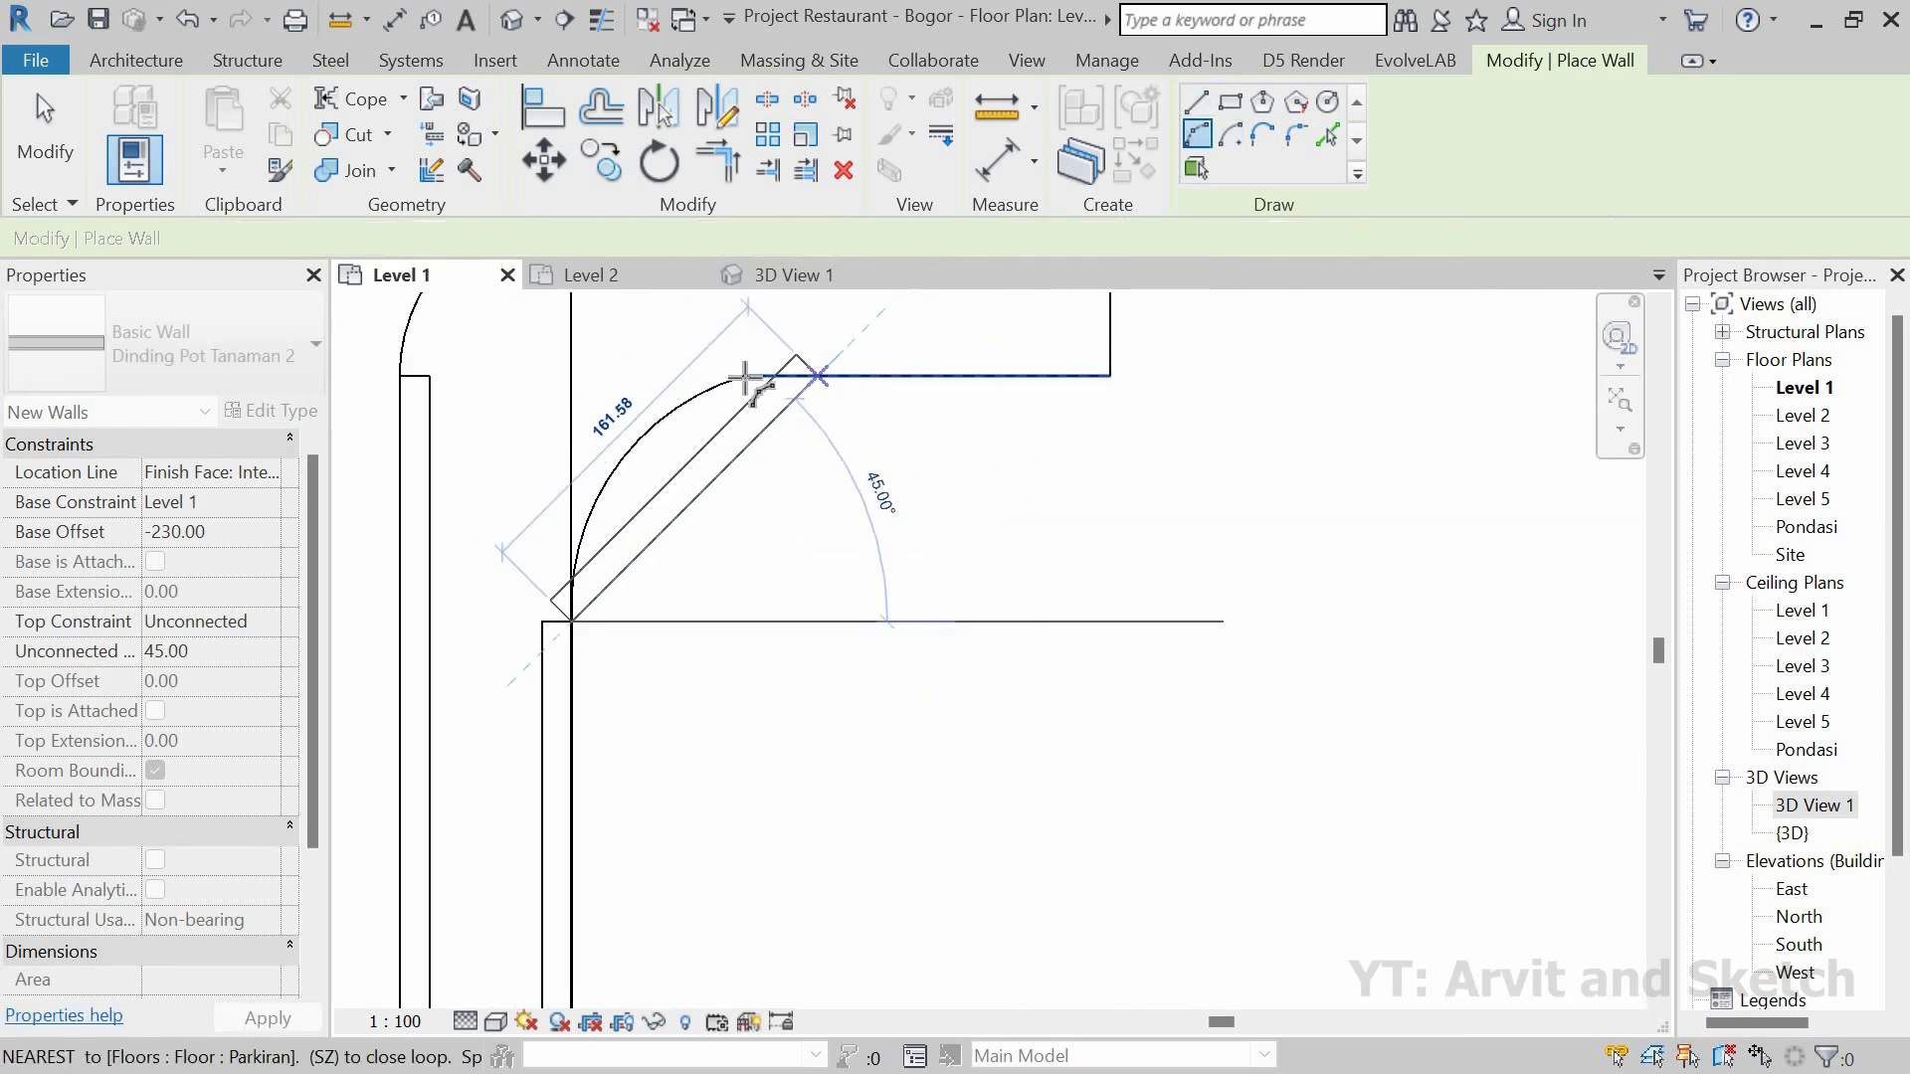
pyautogui.click(746, 378)
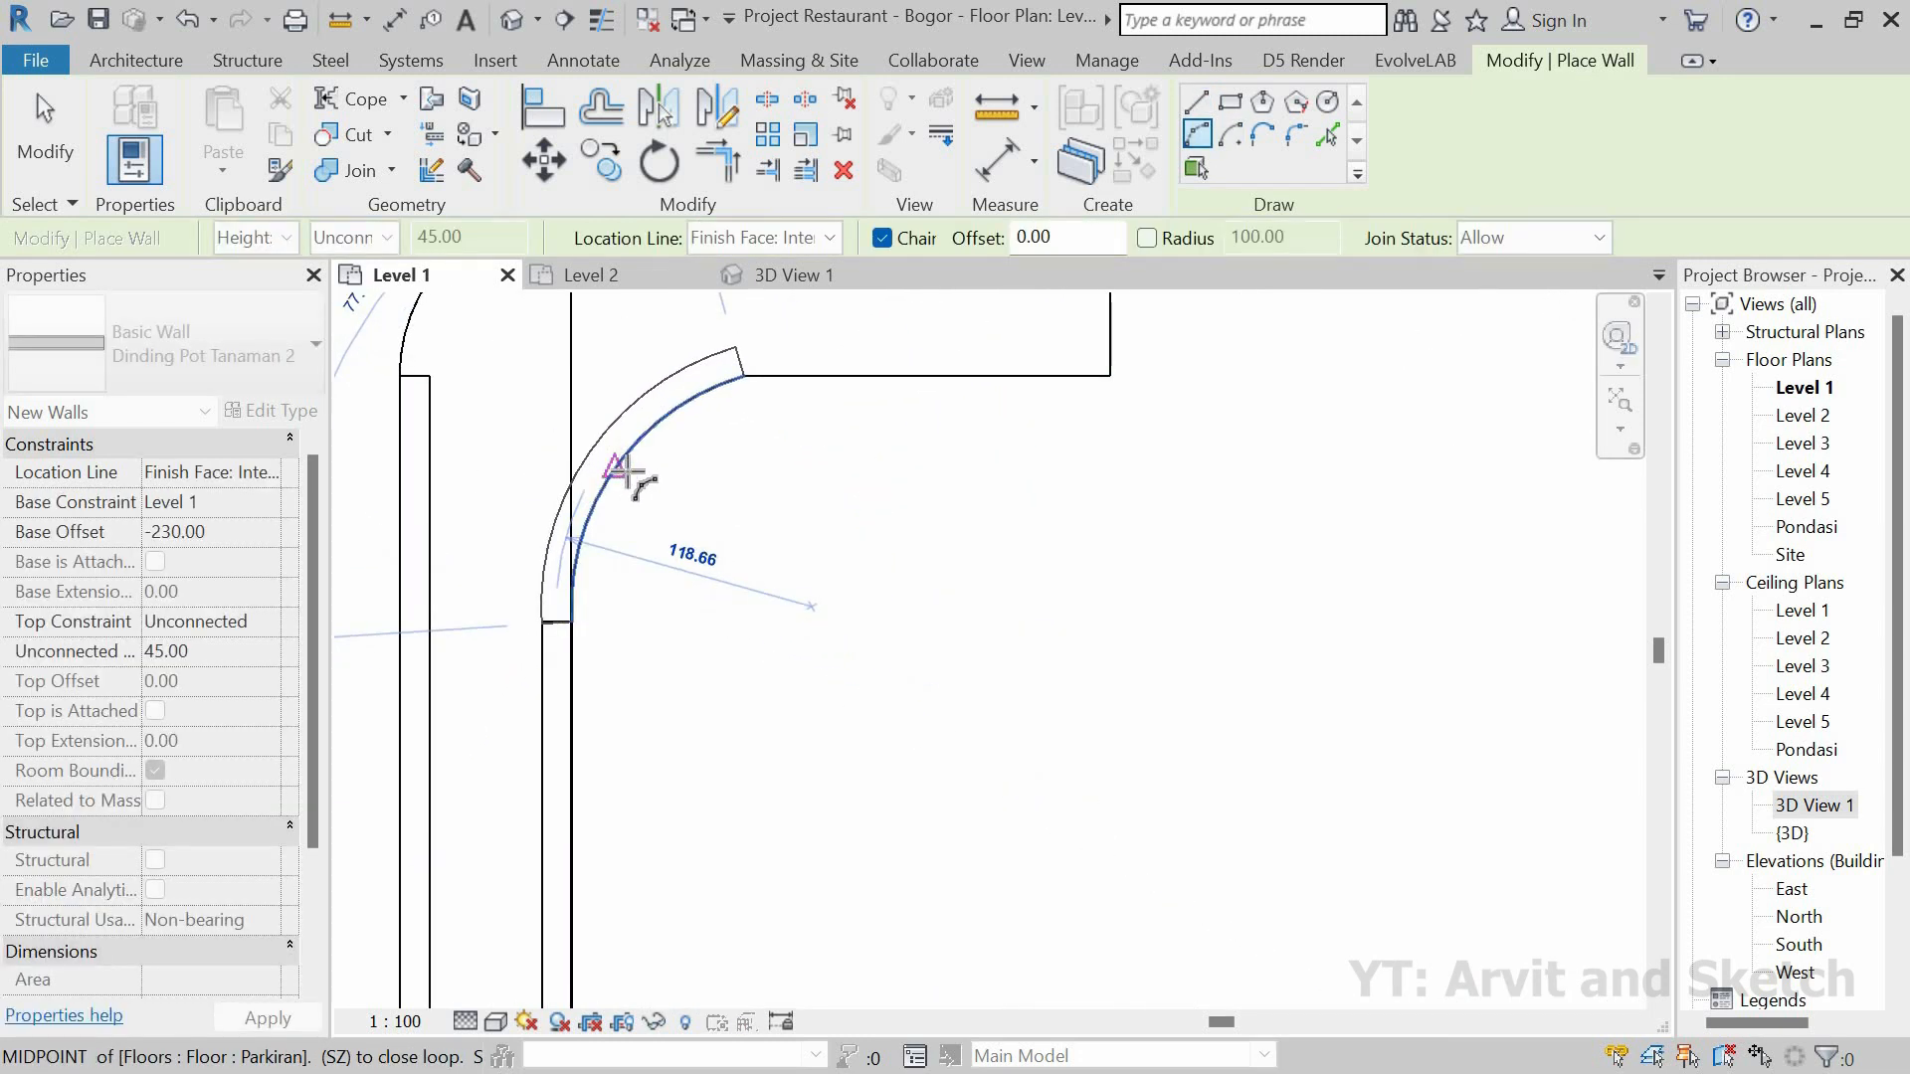
pyautogui.click(862, 348)
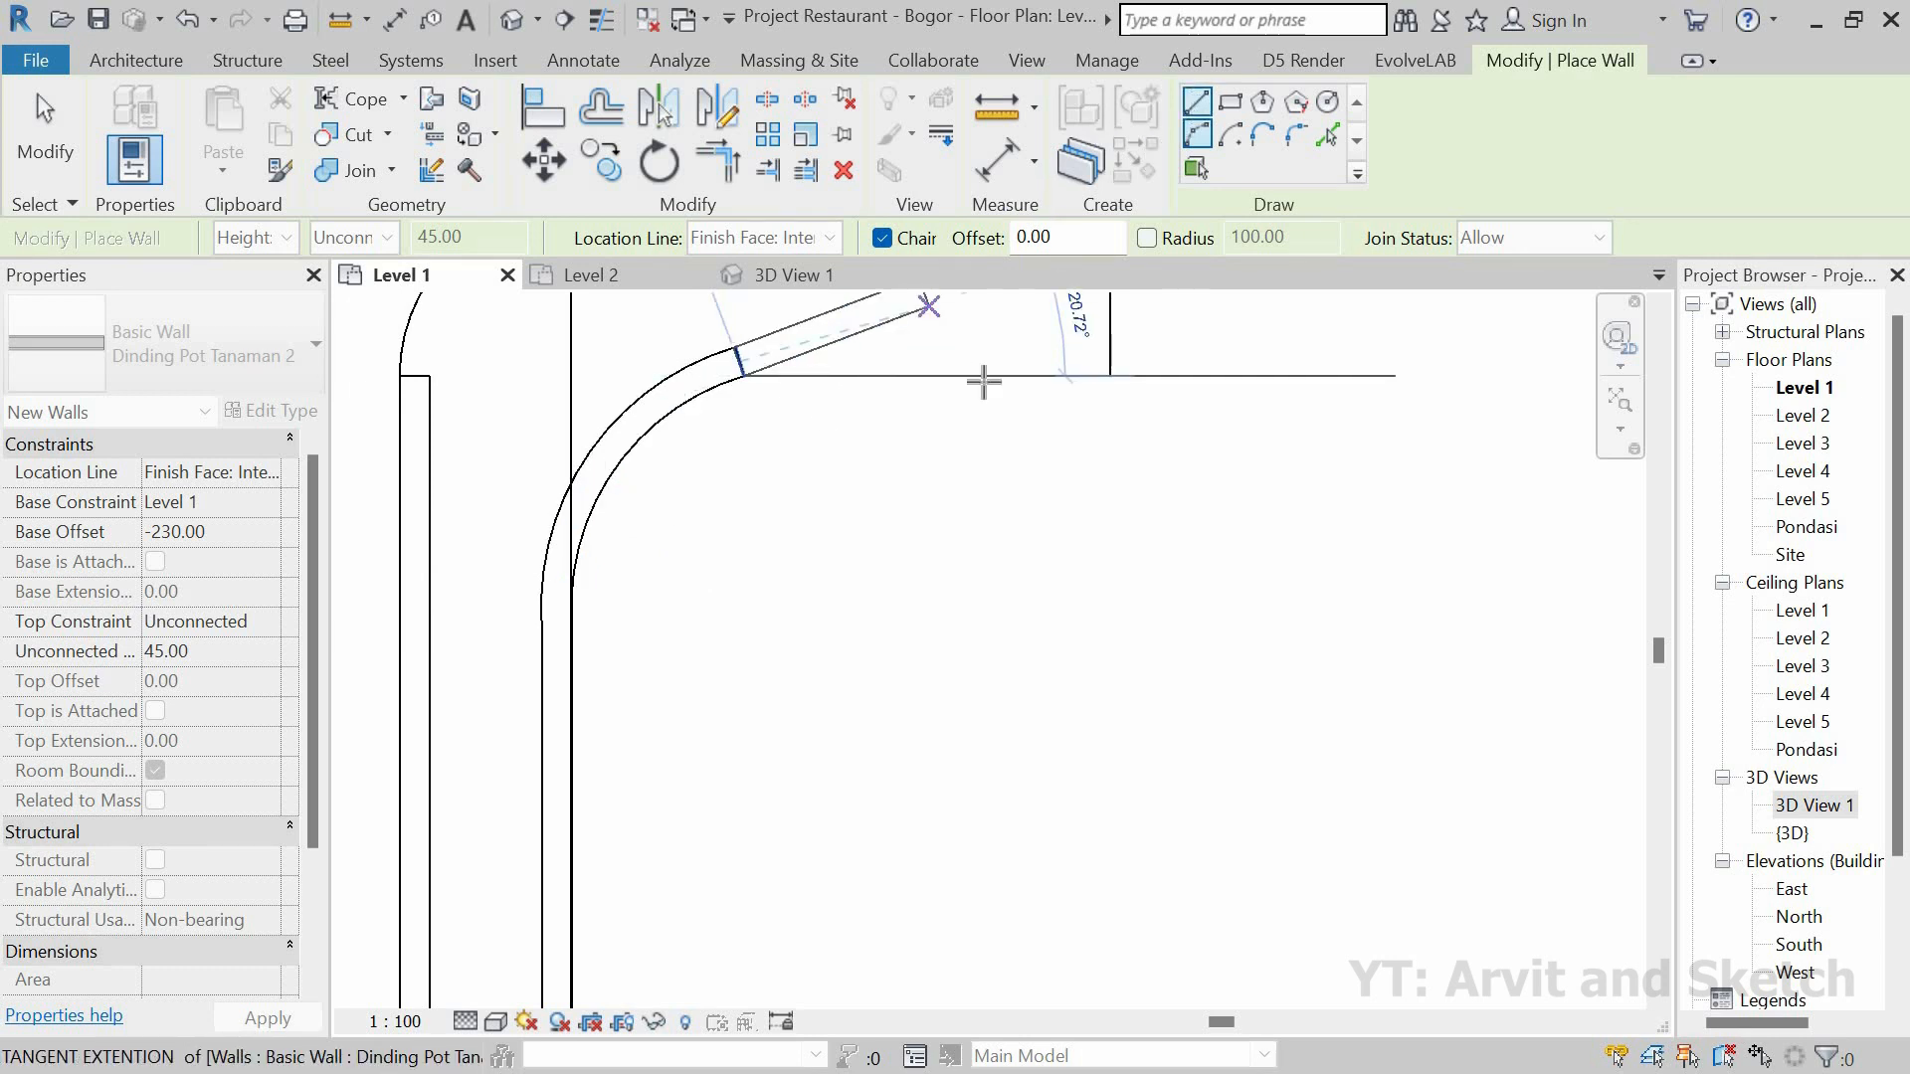
# Step: Continue straight walls around the strip's upper end and close the rounded outer corner with an arc wall joining the long outer wall
pyautogui.click(1115, 377)
pyautogui.scroll(-1, 1007, 591)
pyautogui.moveTo(1038, 507); pyautogui.dragTo(953, 834, button='middle')
pyautogui.click(1030, 520)
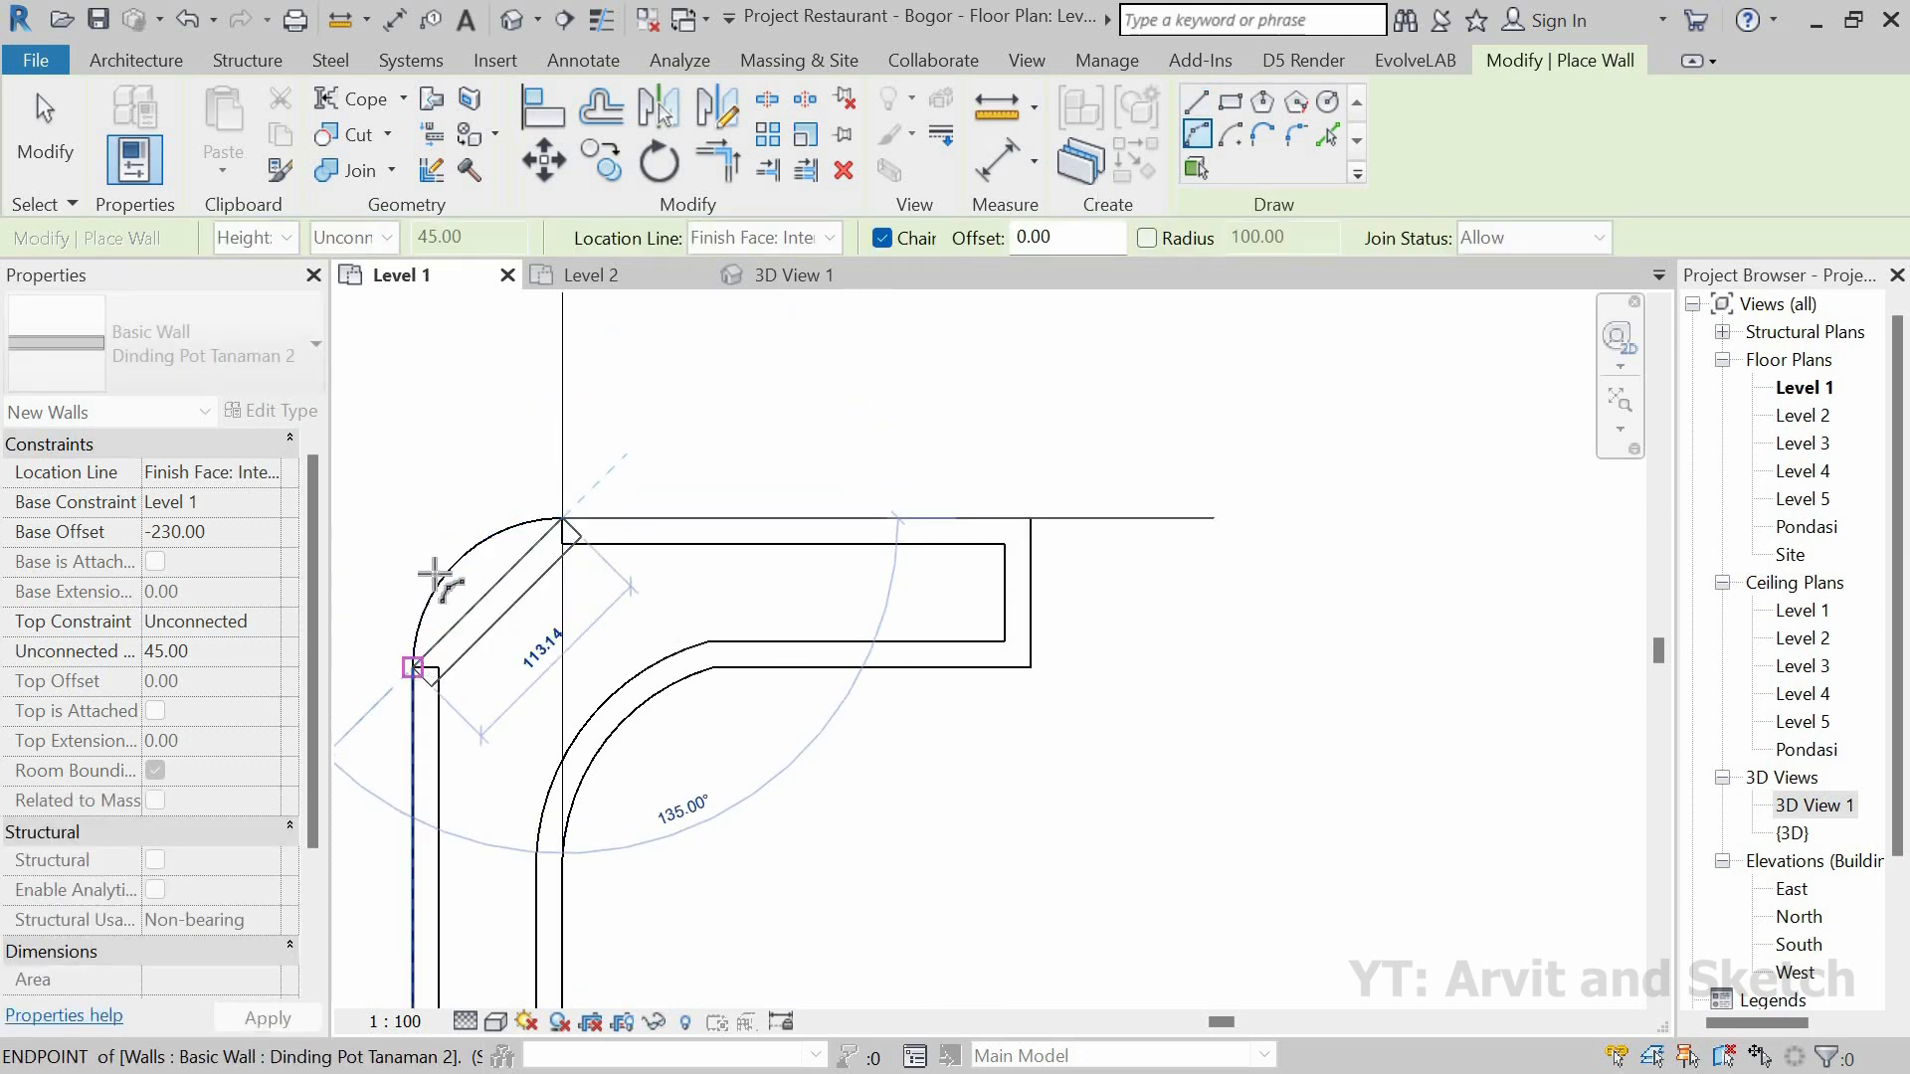
pyautogui.click(435, 574)
pyautogui.scroll(-3, 913, 461)
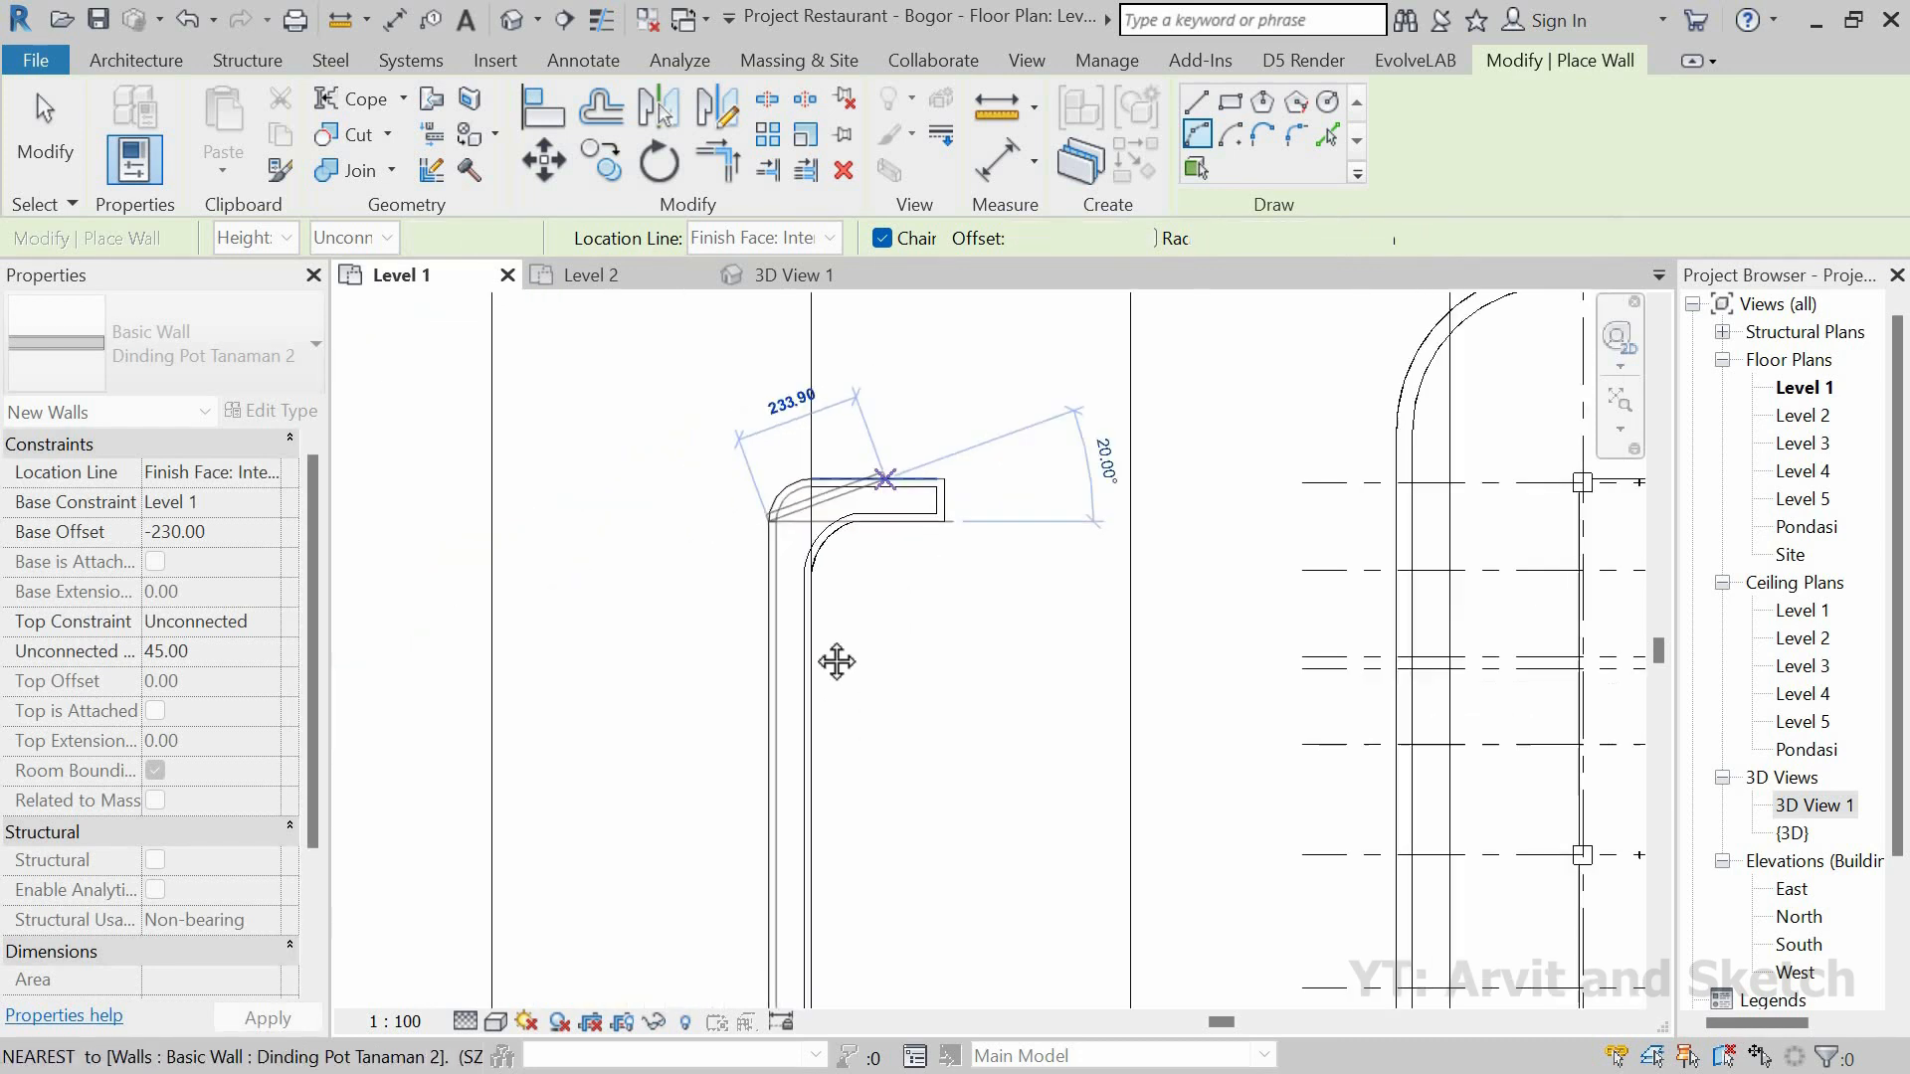
# Step: Draw a start-end-radius arc wall around the strip opening's lower outer corner, continuing from the long outer wall
pyautogui.moveTo(836, 662); pyautogui.dragTo(834, 562, button='middle')
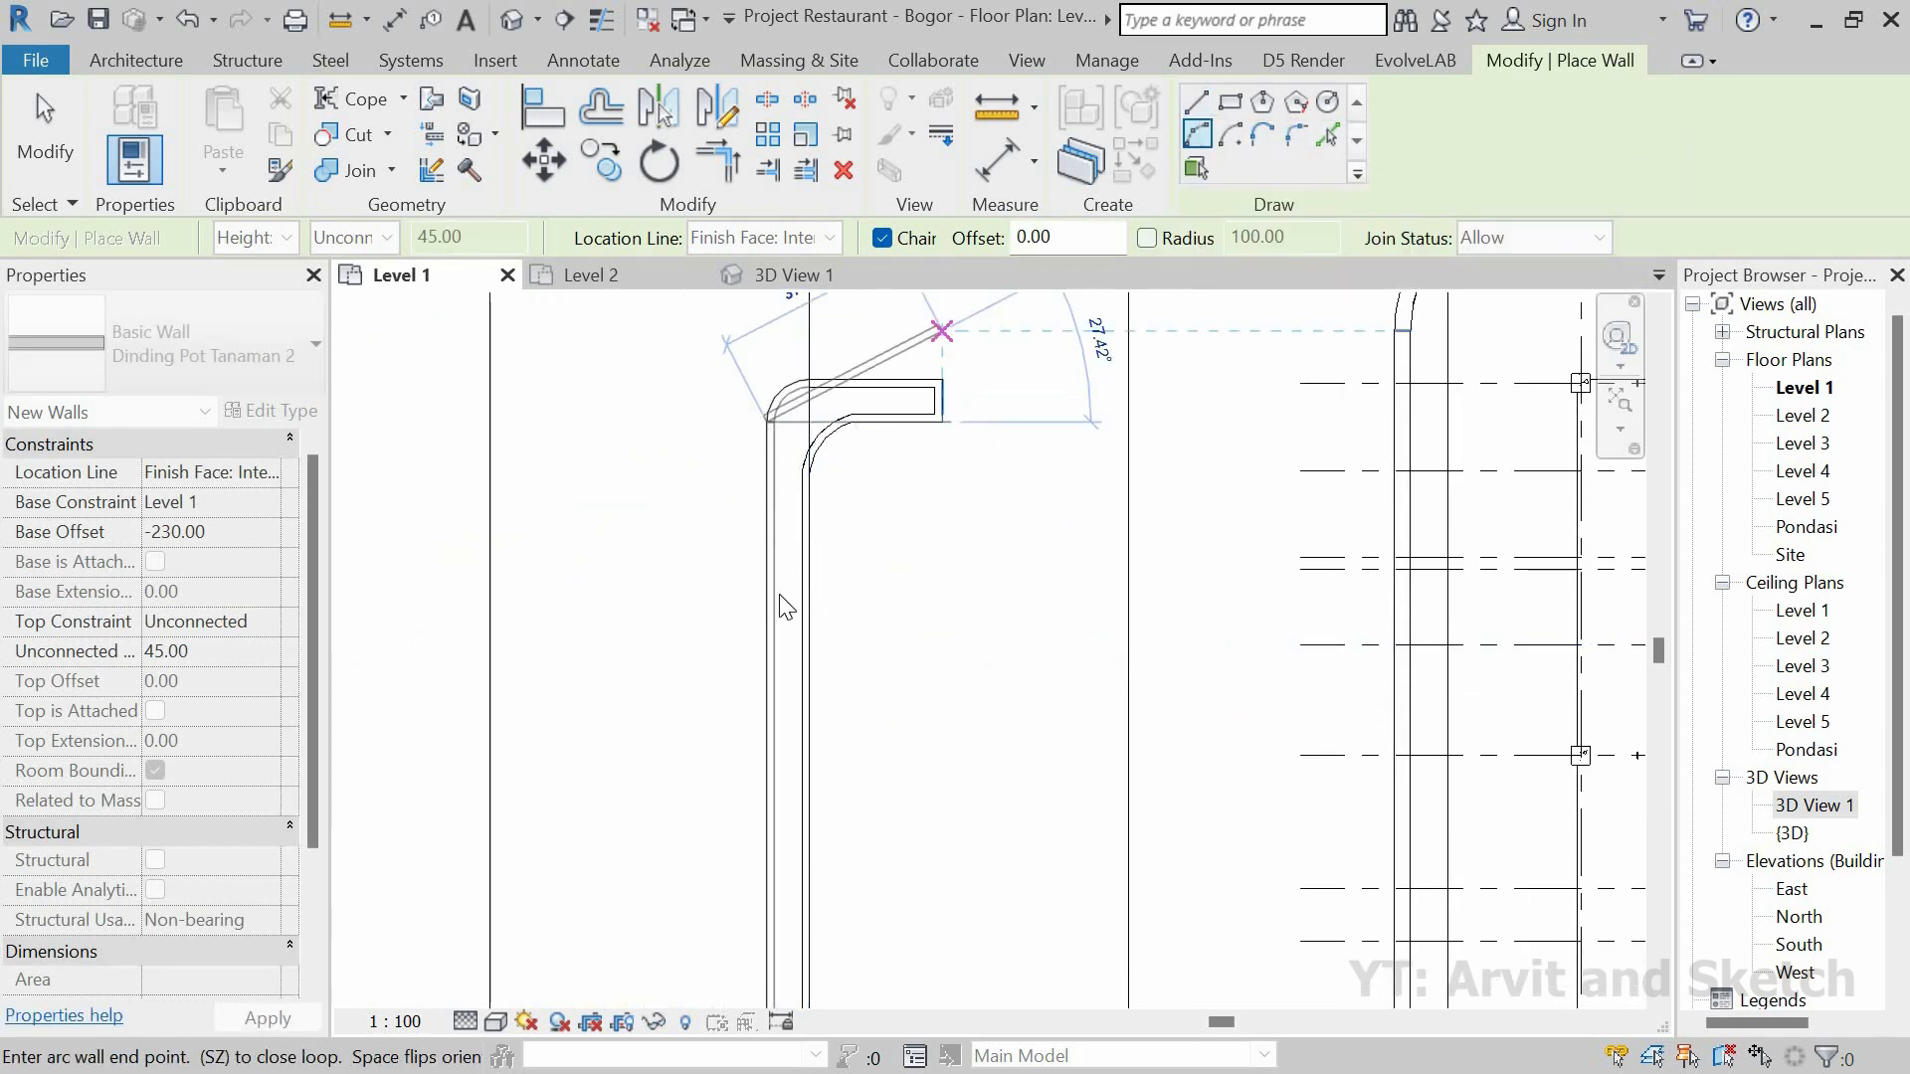
pyautogui.press('Escape')
pyautogui.scroll(4, 908, 324)
pyautogui.press('Escape')
pyautogui.scroll(-2, 677, 523)
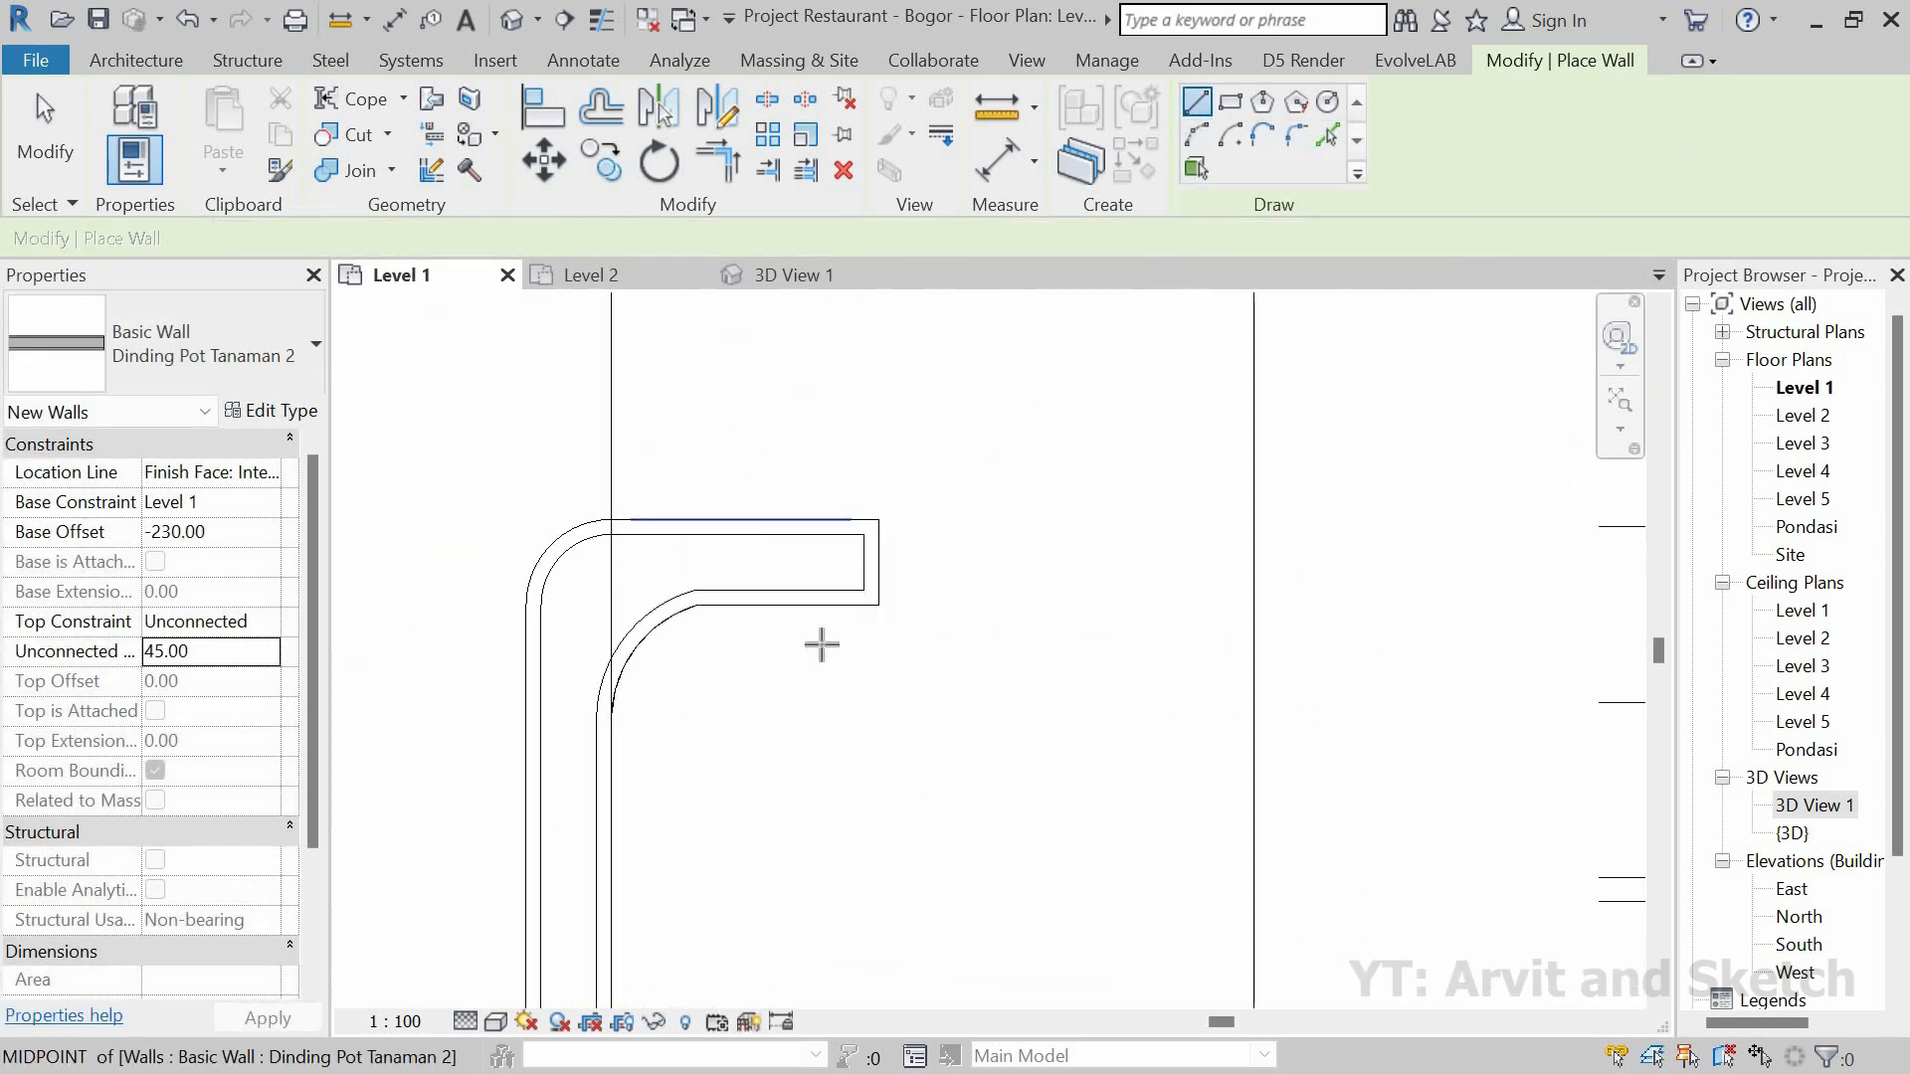
pyautogui.scroll(-3, 832, 517)
pyautogui.moveTo(854, 551); pyautogui.dragTo(847, 258, button='middle')
pyautogui.scroll(-1, 848, 417)
pyautogui.moveTo(805, 915); pyautogui.dragTo(802, 732, button='middle')
pyautogui.moveTo(761, 779)
pyautogui.mouseDown(button='middle')
pyautogui.moveTo(733, 670)
pyautogui.moveTo(734, 518)
pyautogui.mouseUp(button='middle')
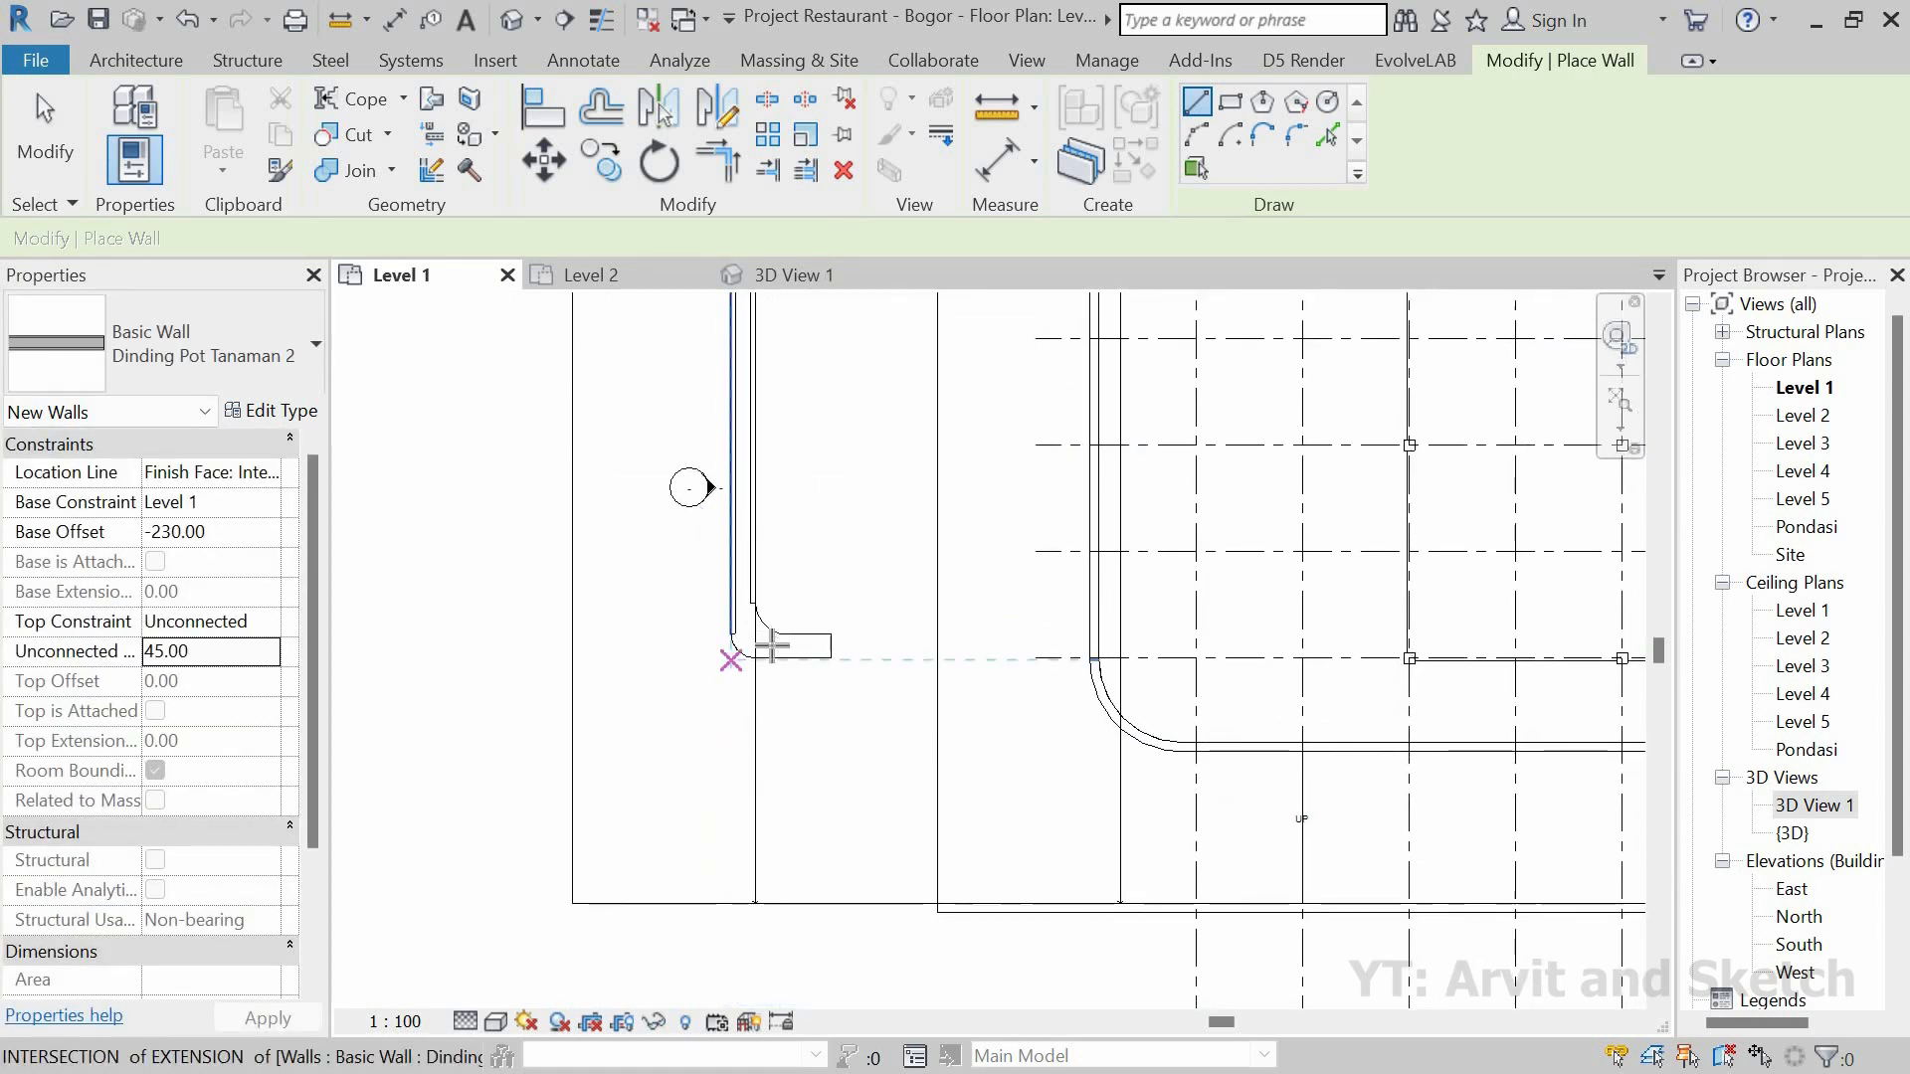
pyautogui.scroll(5, 772, 647)
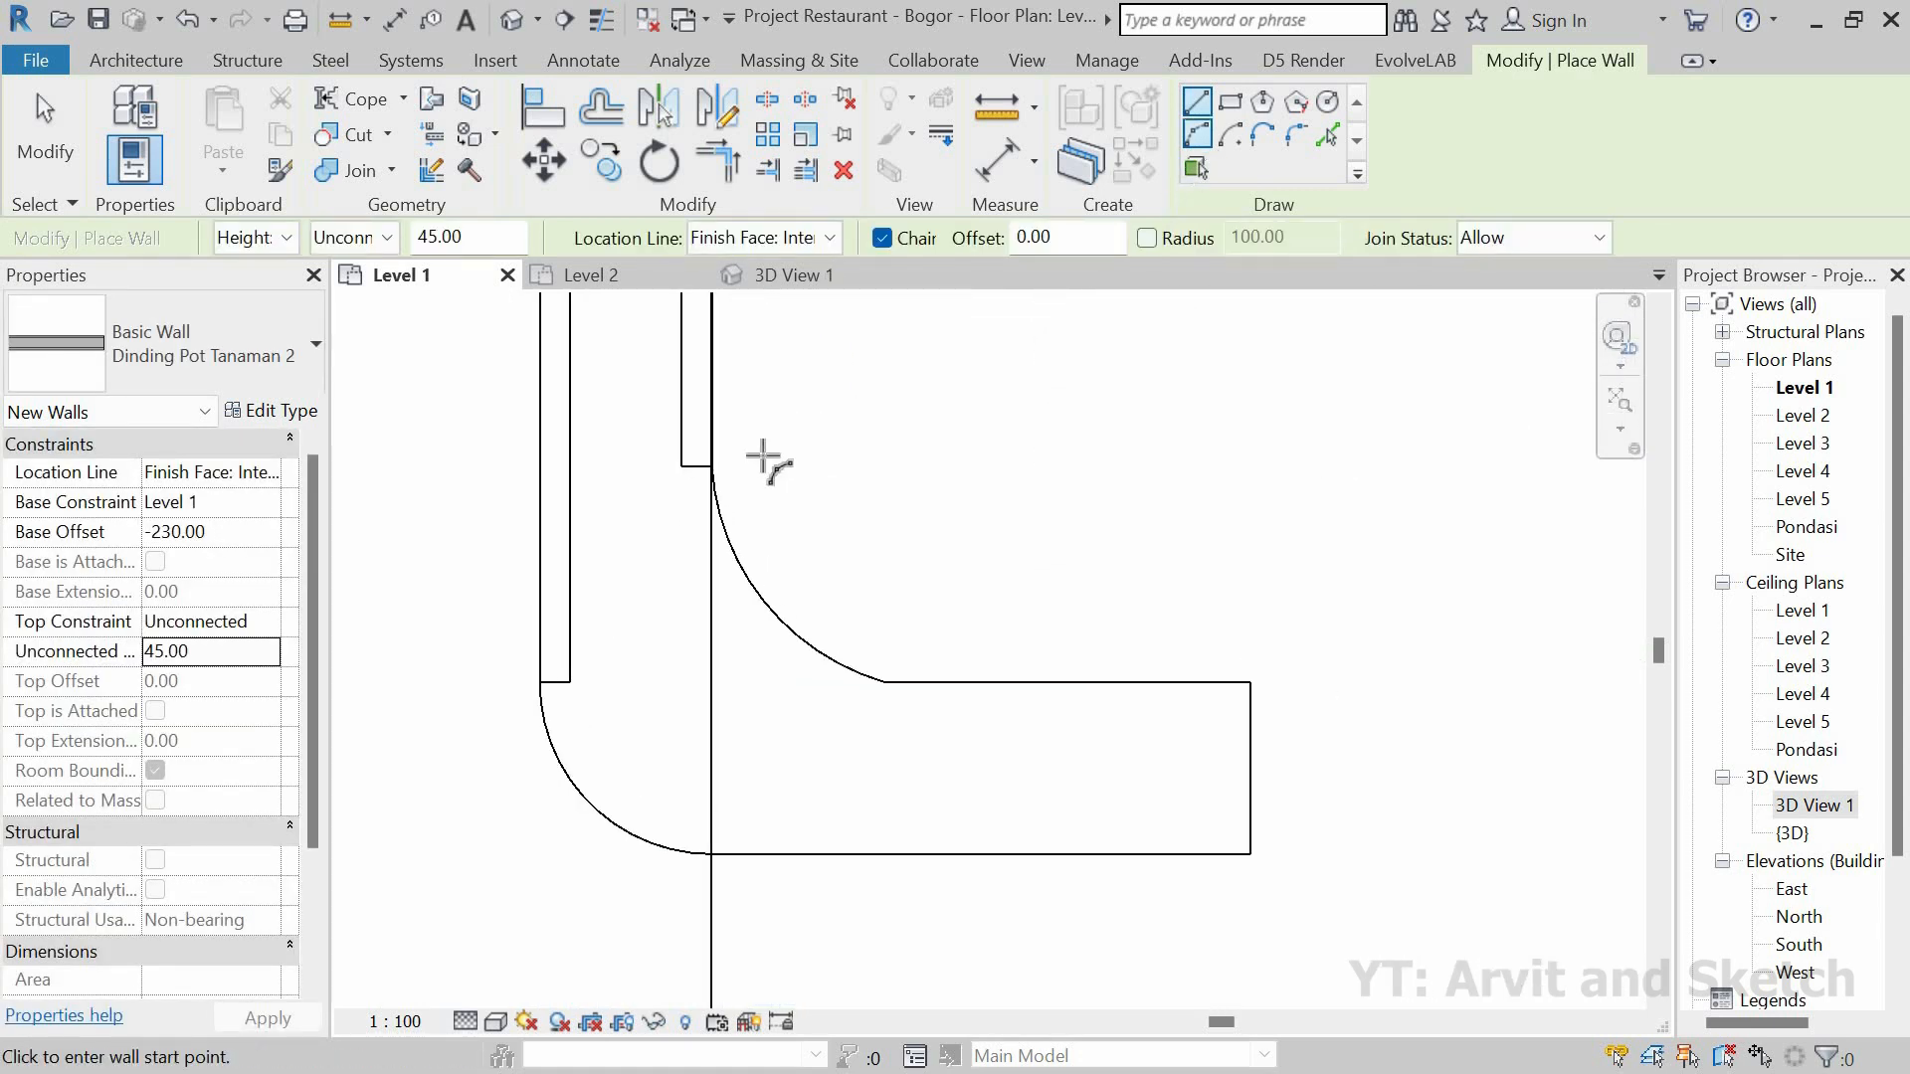
pyautogui.press('p')
pyautogui.press('l')
pyautogui.click(538, 681)
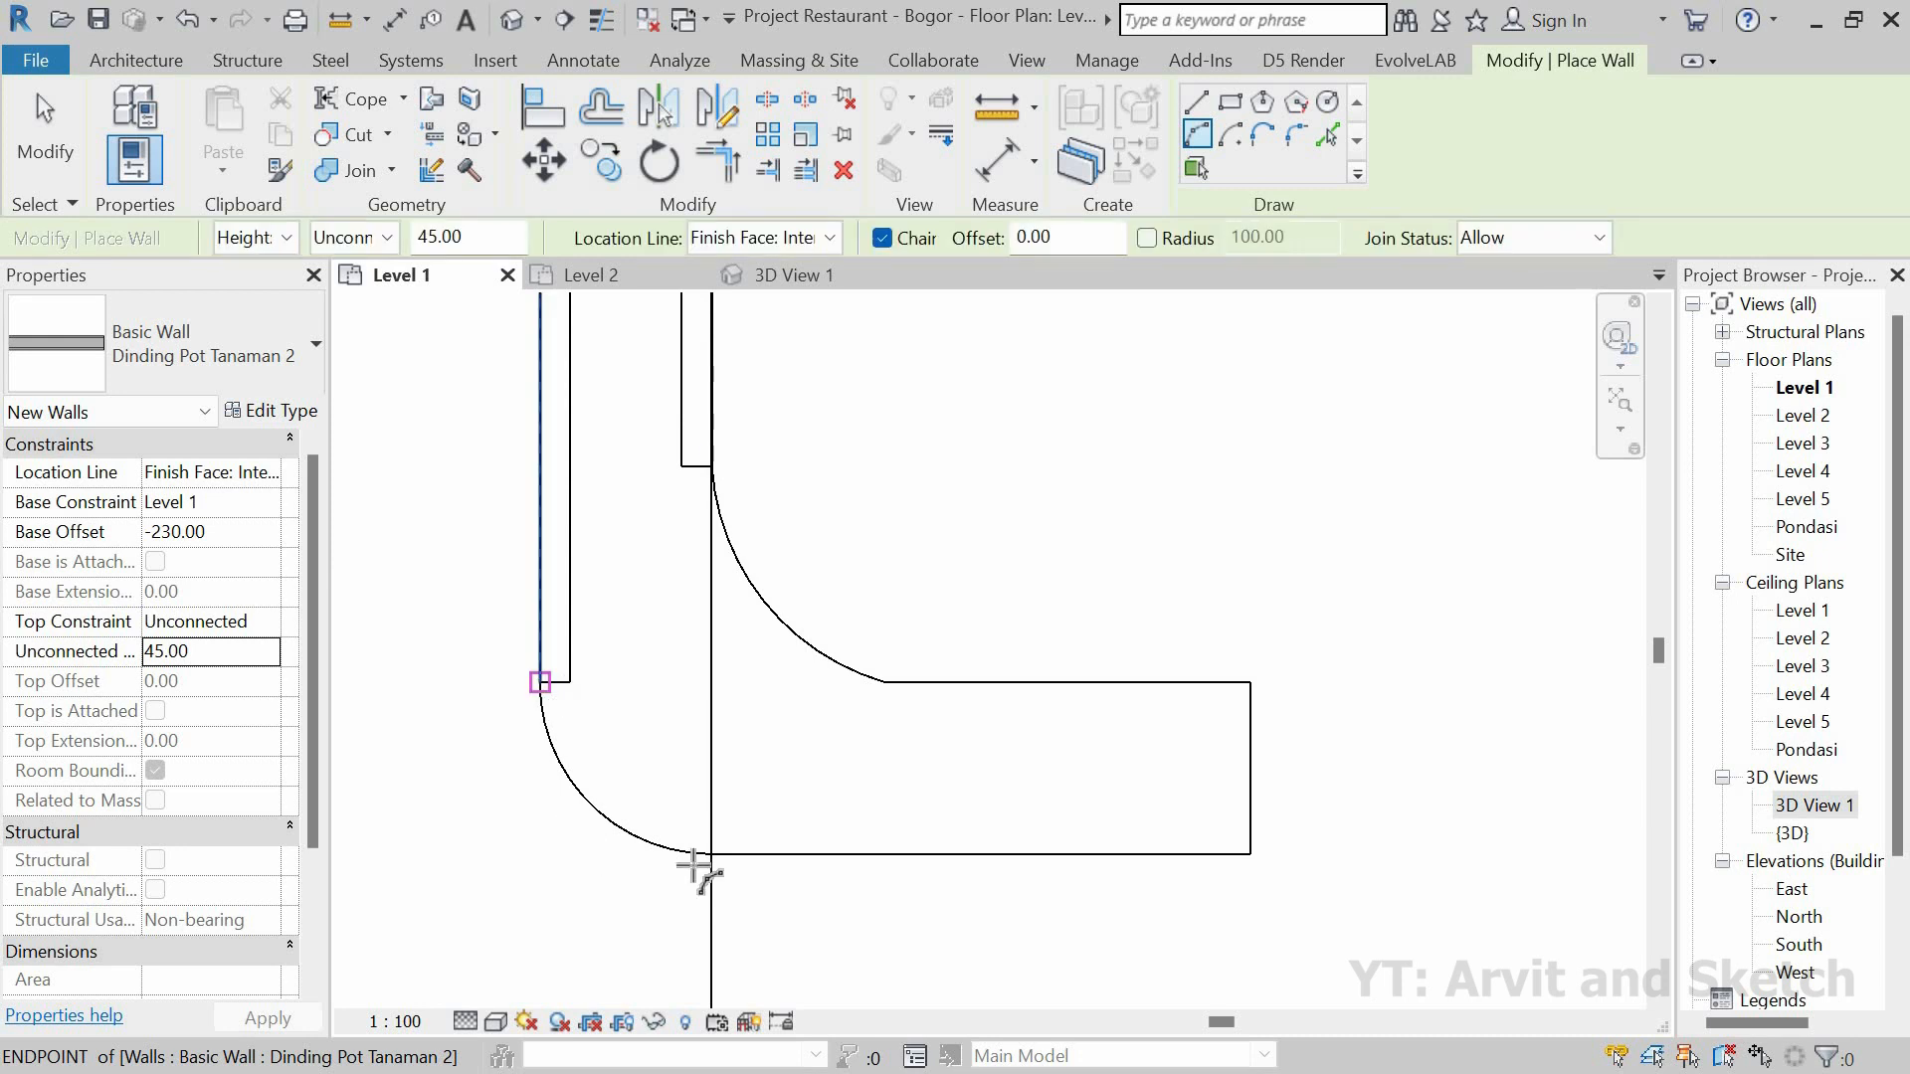
pyautogui.click(711, 853)
pyautogui.click(587, 804)
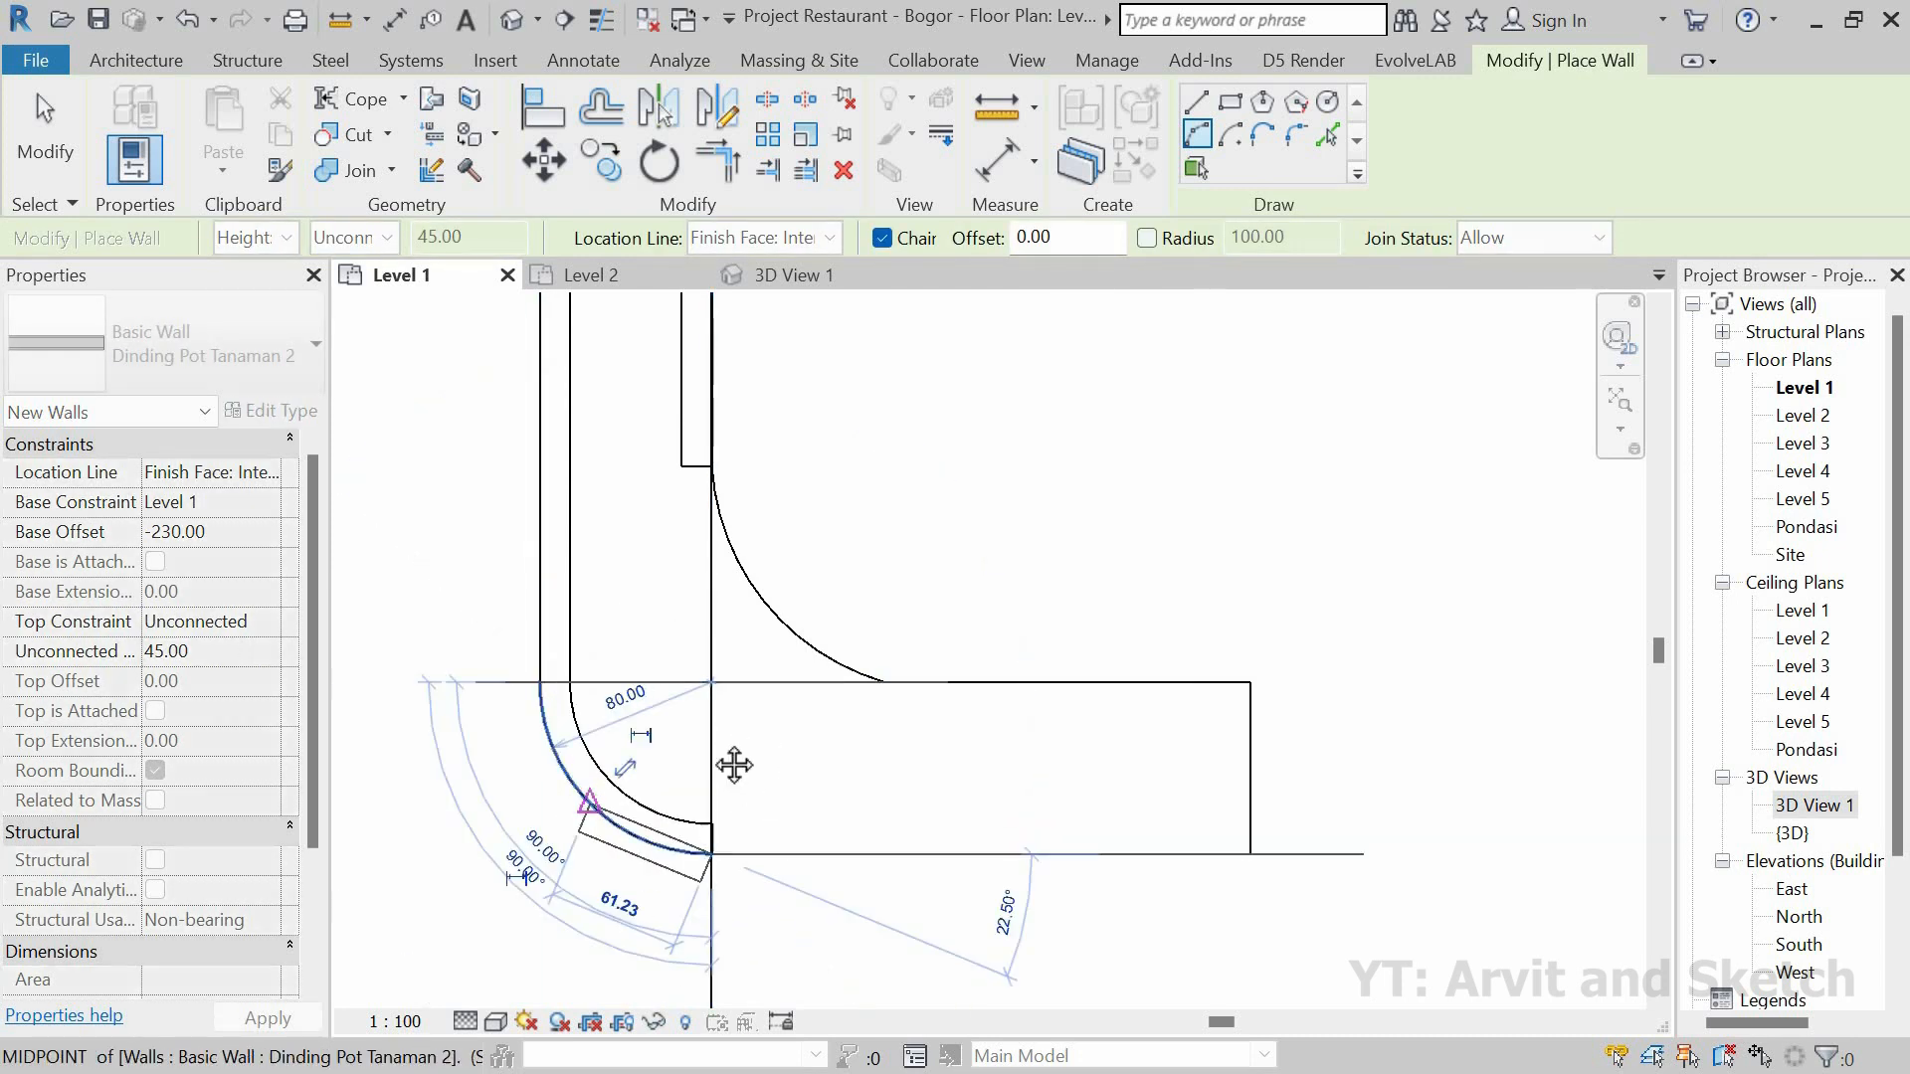
pyautogui.moveTo(734, 767); pyautogui.dragTo(687, 652, button='middle')
pyautogui.press('Escape')
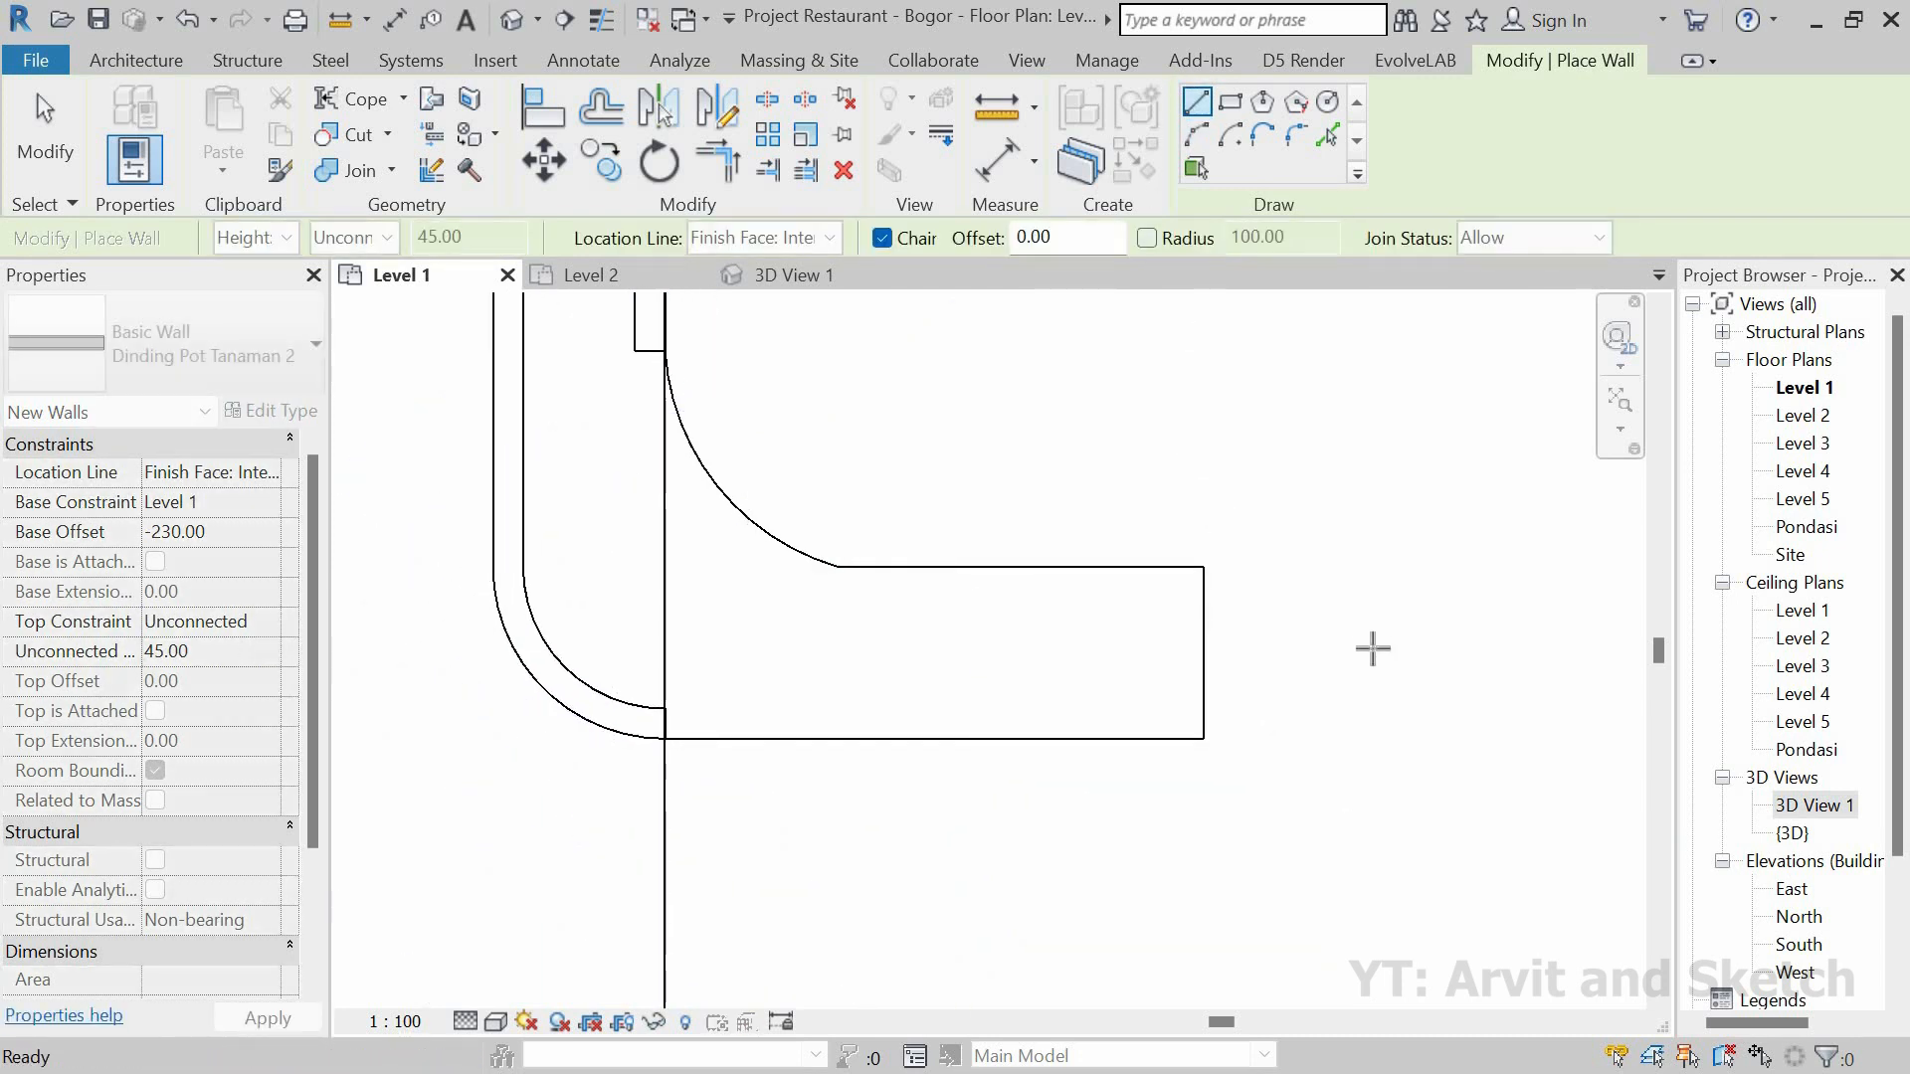
# Step: Draw straight walls around the strip's lower end, from the outer arc wall to the start of the inner curve
pyautogui.click(665, 738)
pyautogui.click(1186, 737)
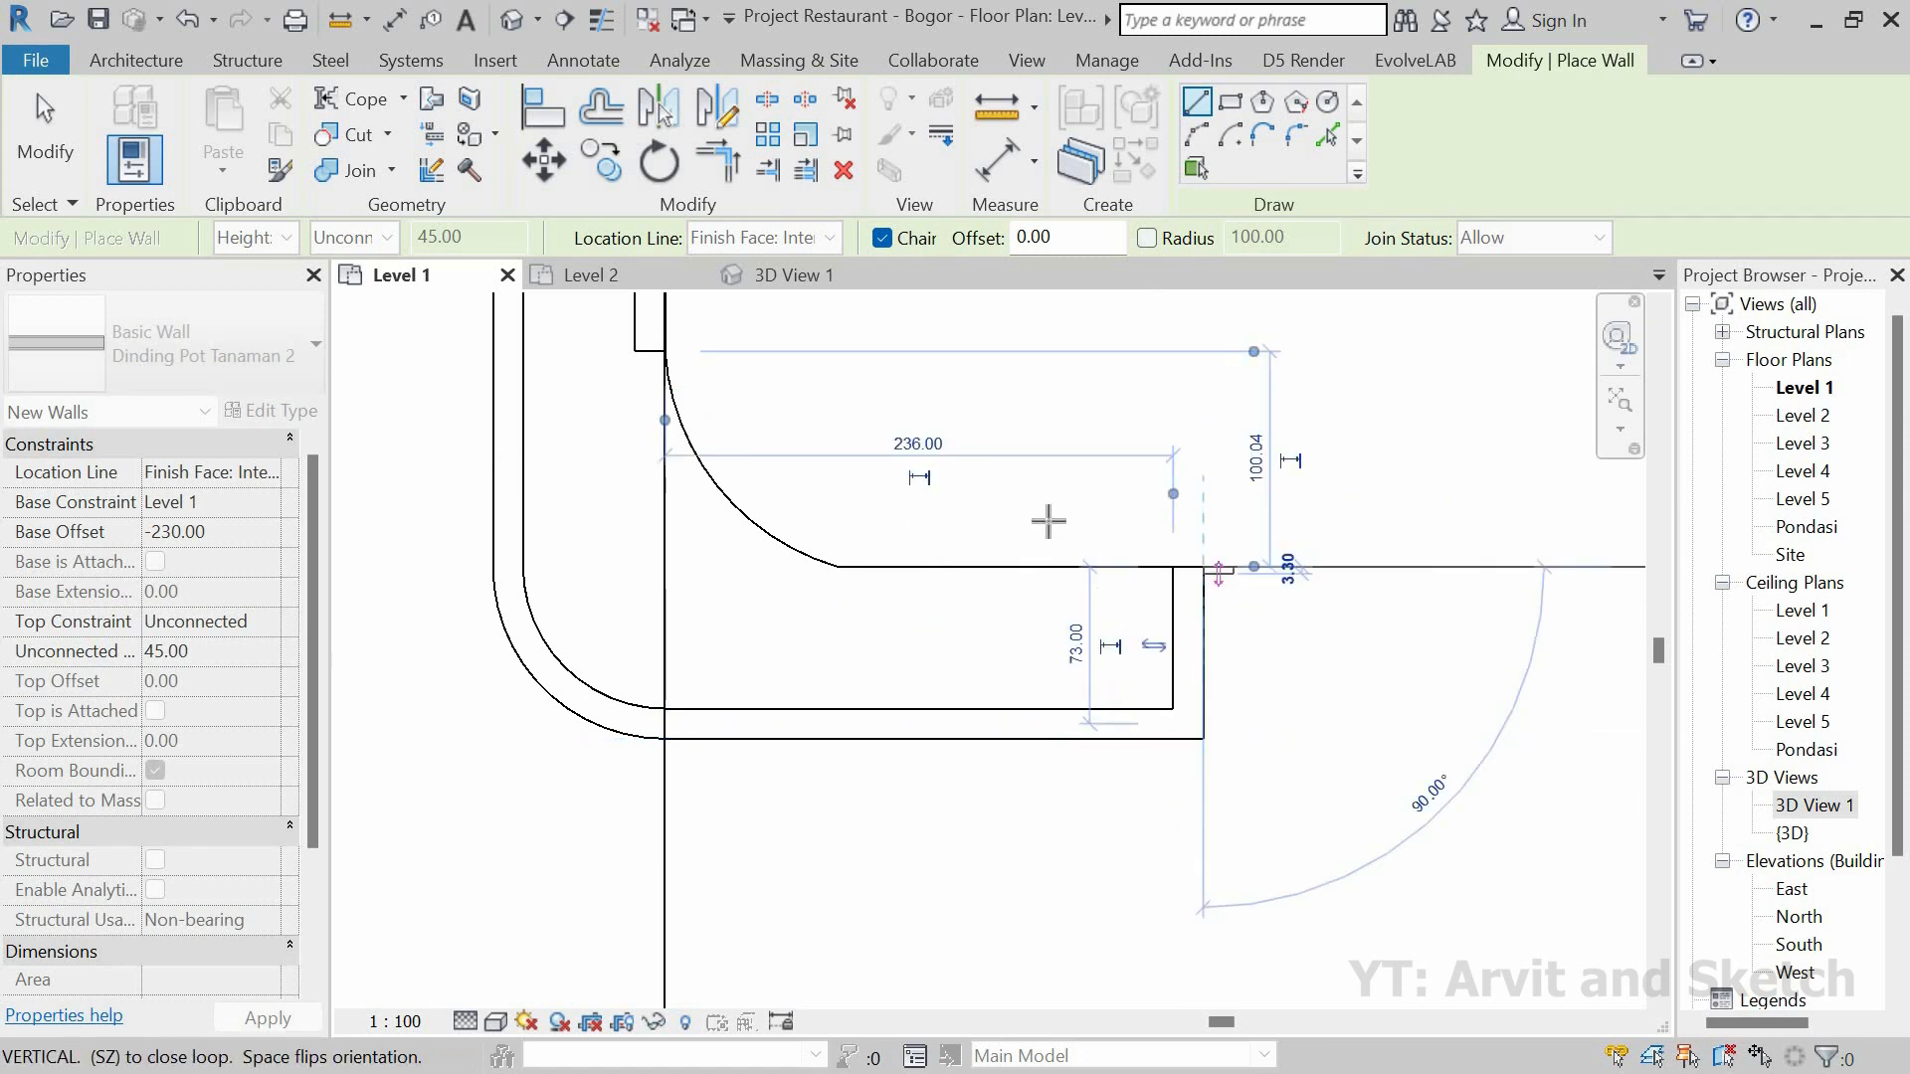
pyautogui.click(1079, 500)
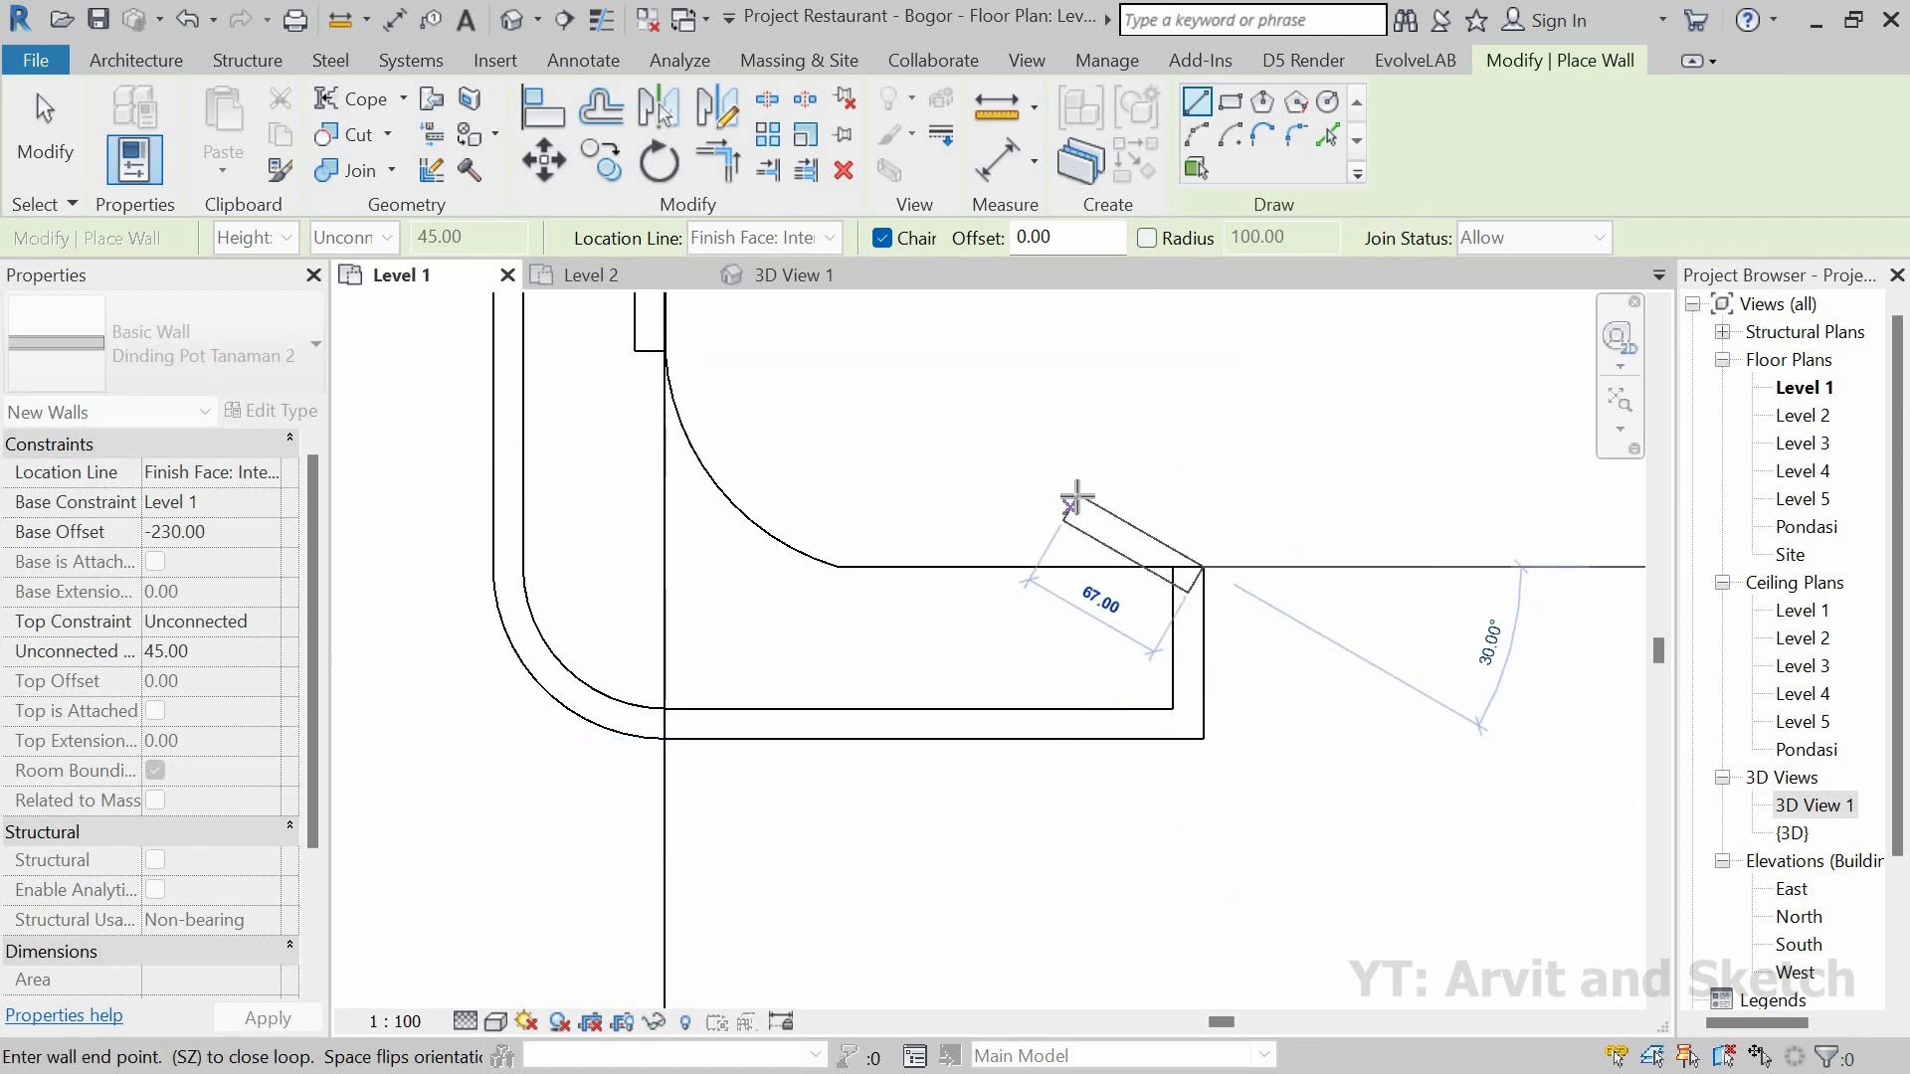
pyautogui.click(837, 567)
pyautogui.press('Escape')
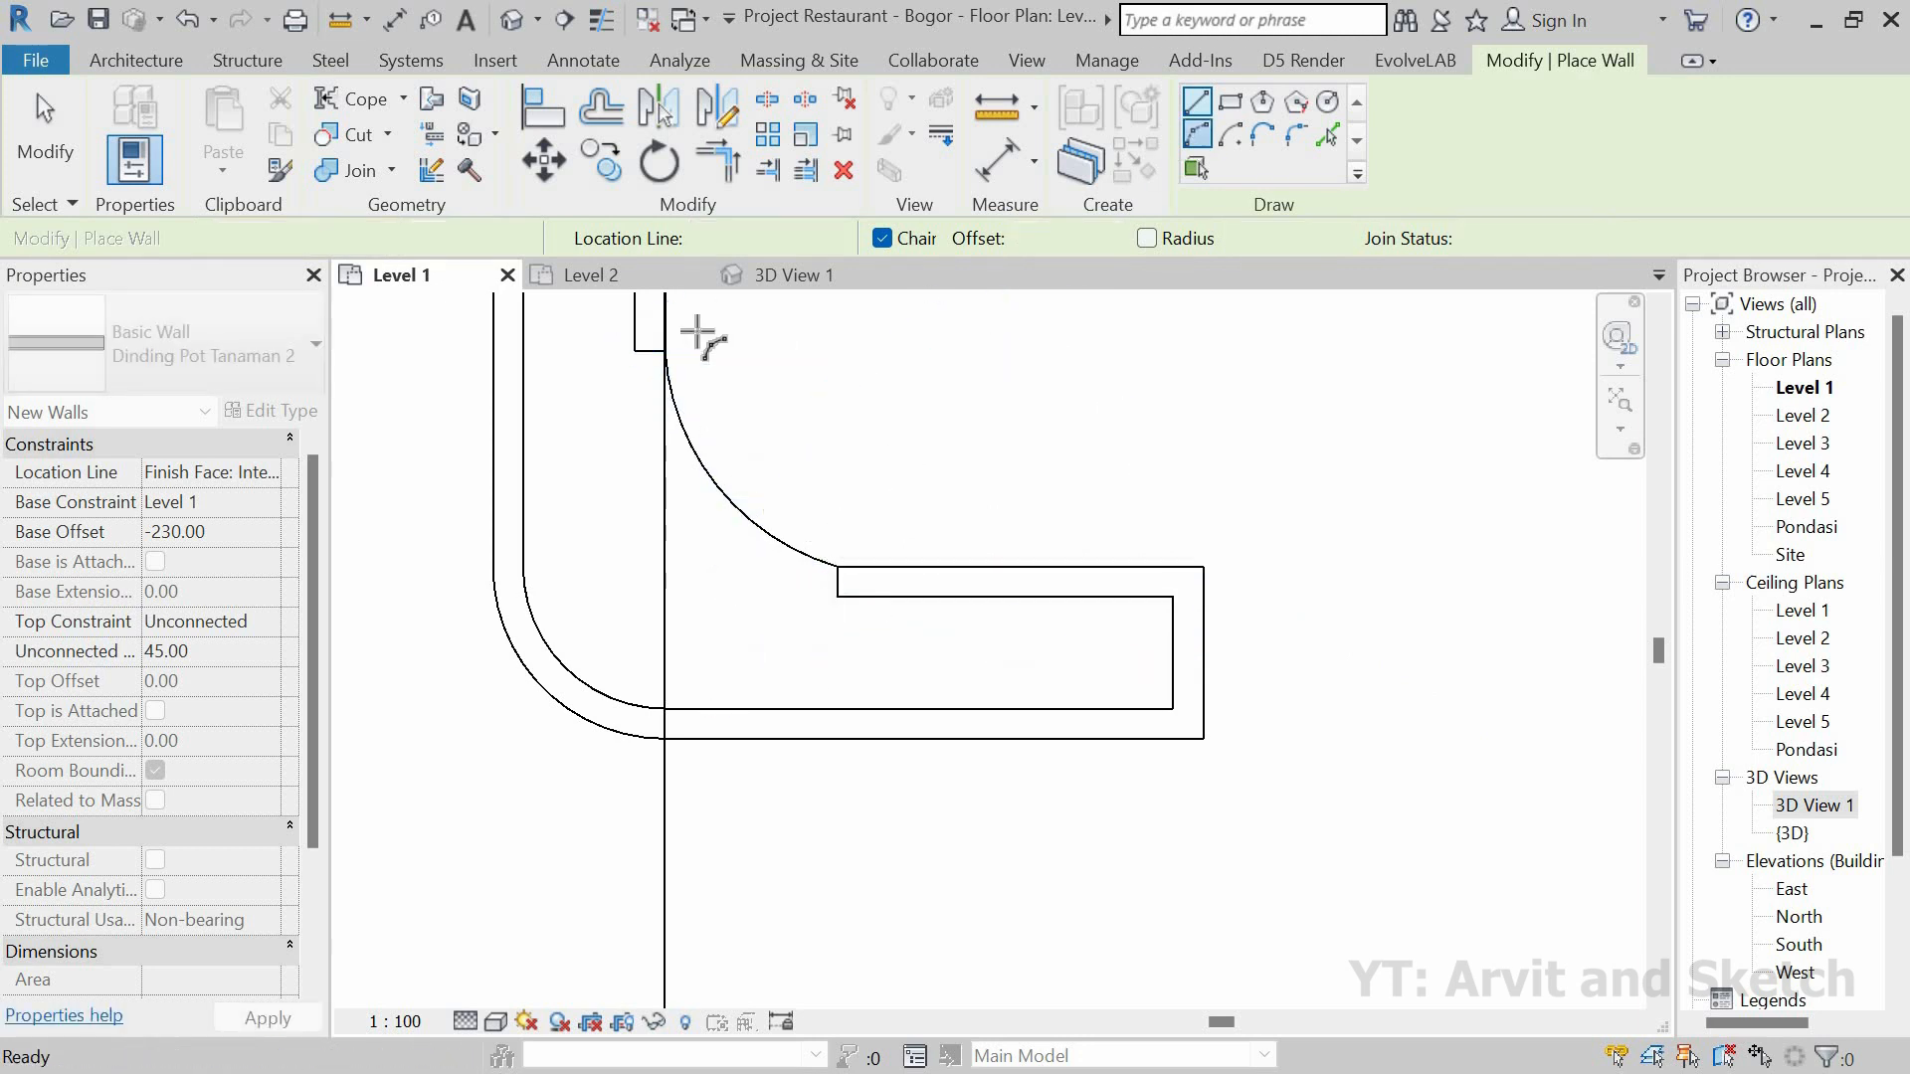
# Step: Close the planter outline with an arc wall along the strip opening's lower inner corner and end the wall command
pyautogui.click(665, 352)
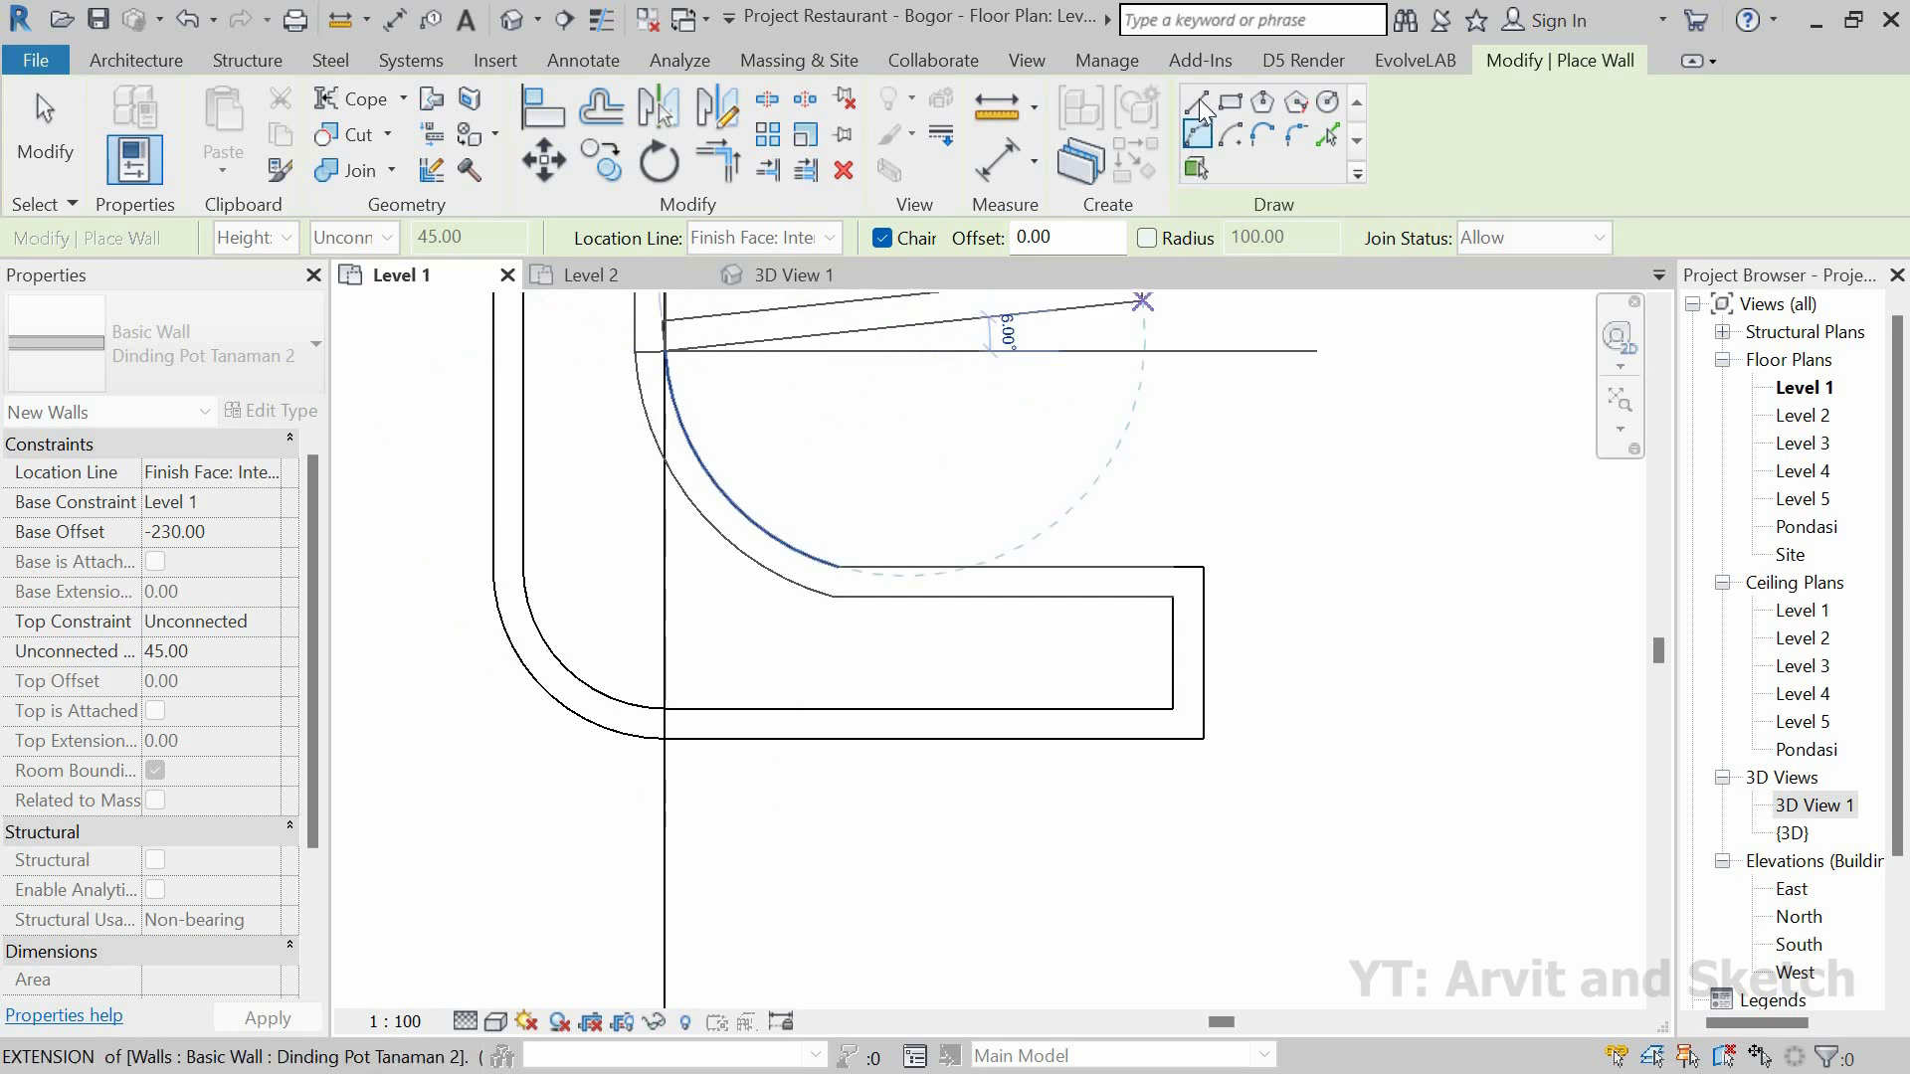
pyautogui.click(973, 518)
pyautogui.press('Escape')
pyautogui.press('Escape')
# Step: Examine the finished planter walls and their position on the site in 3D View 1
pyautogui.scroll(-3, 868, 629)
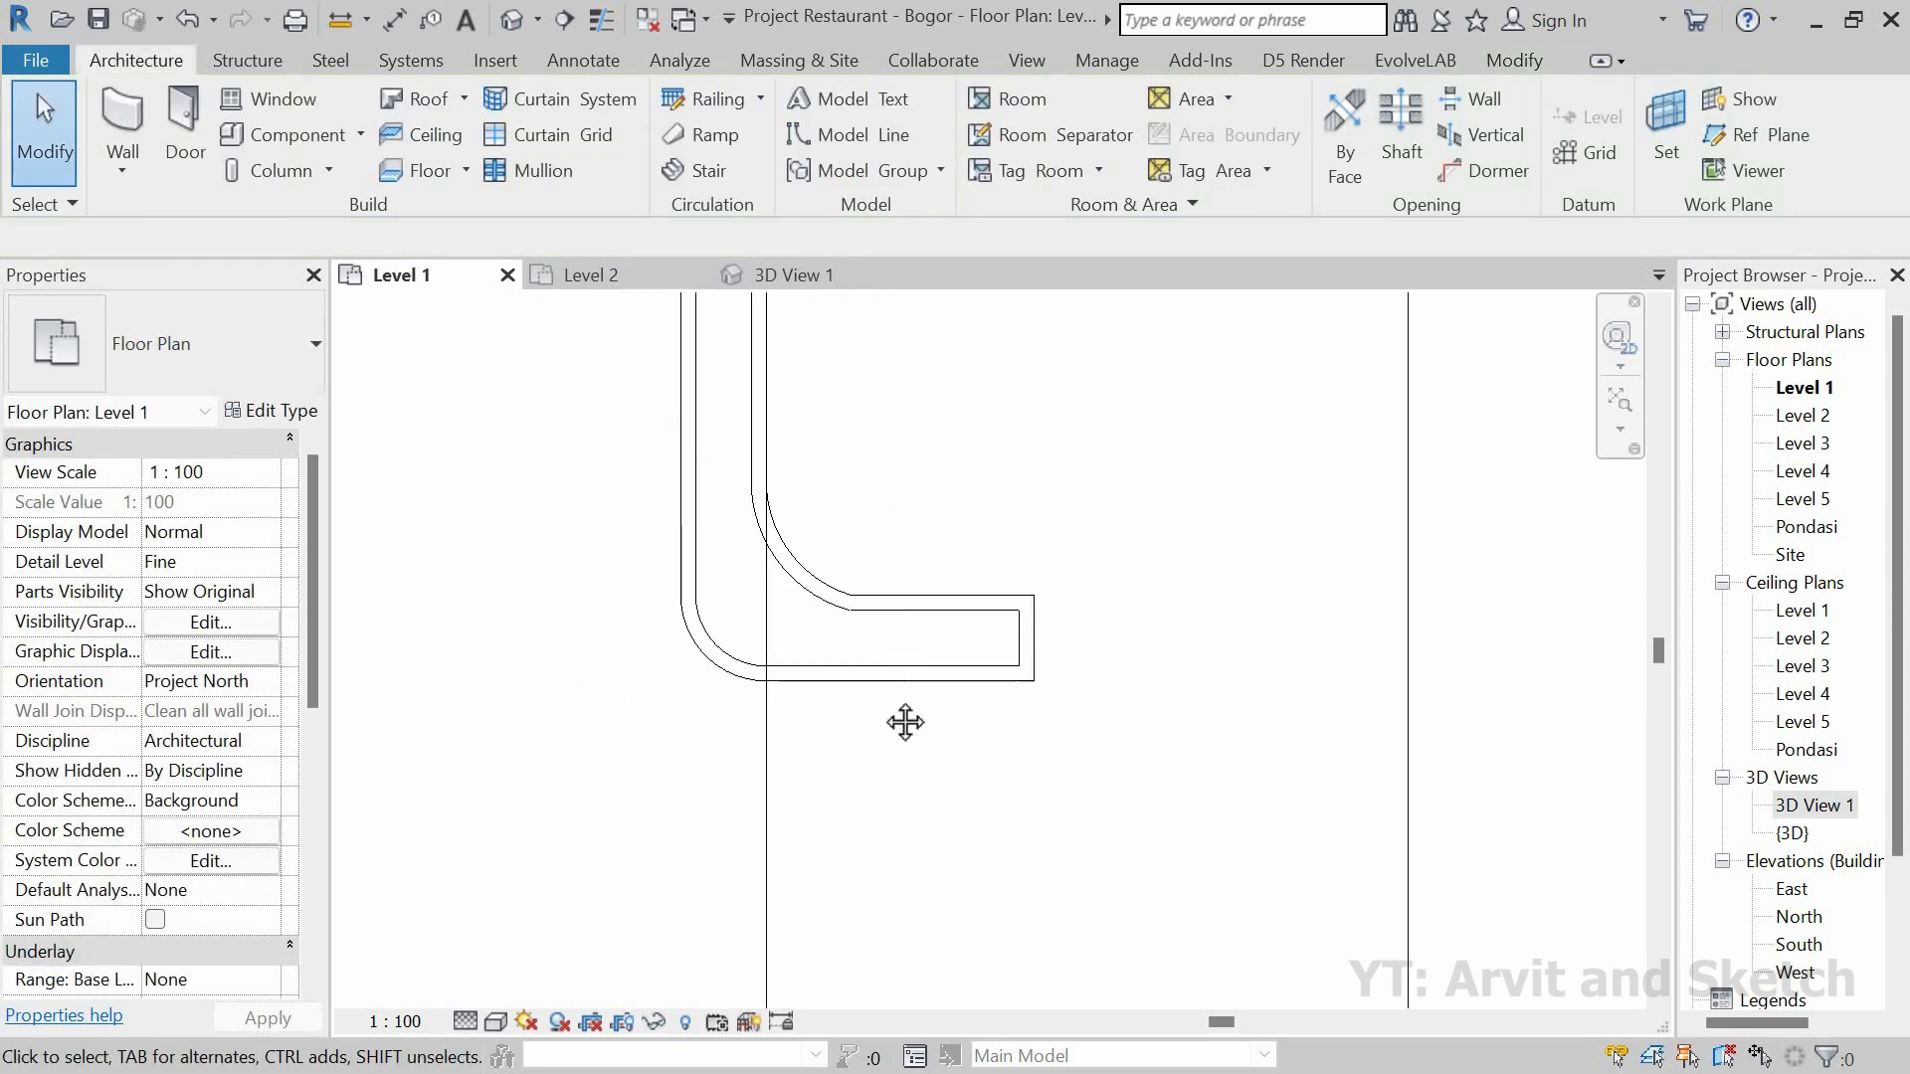
pyautogui.moveTo(904, 720); pyautogui.dragTo(889, 891, button='middle')
pyautogui.scroll(-2, 889, 891)
pyautogui.click(776, 279)
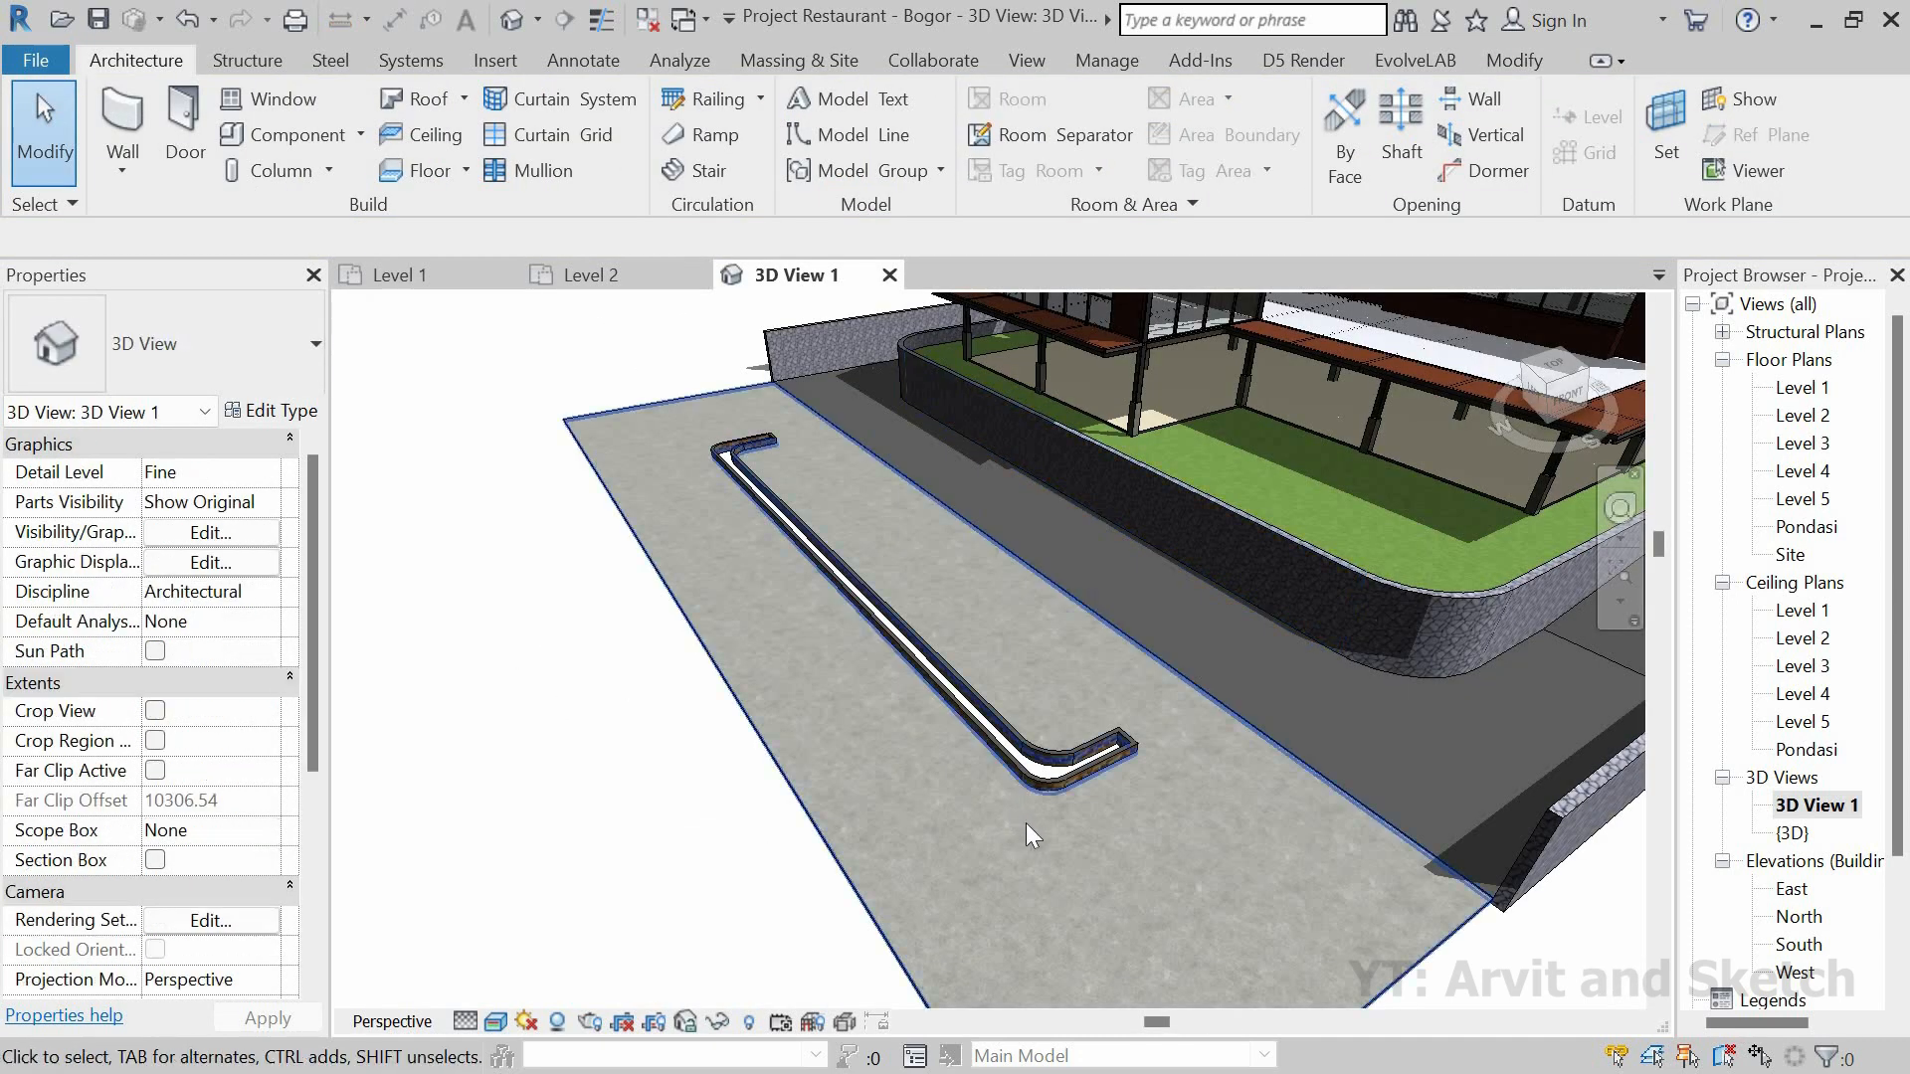
pyautogui.keyDown('shift'); pyautogui.moveTo(1024, 821); pyautogui.dragTo(1069, 811, button='middle'); pyautogui.keyUp('shift')
pyautogui.scroll(-2, 913, 776)
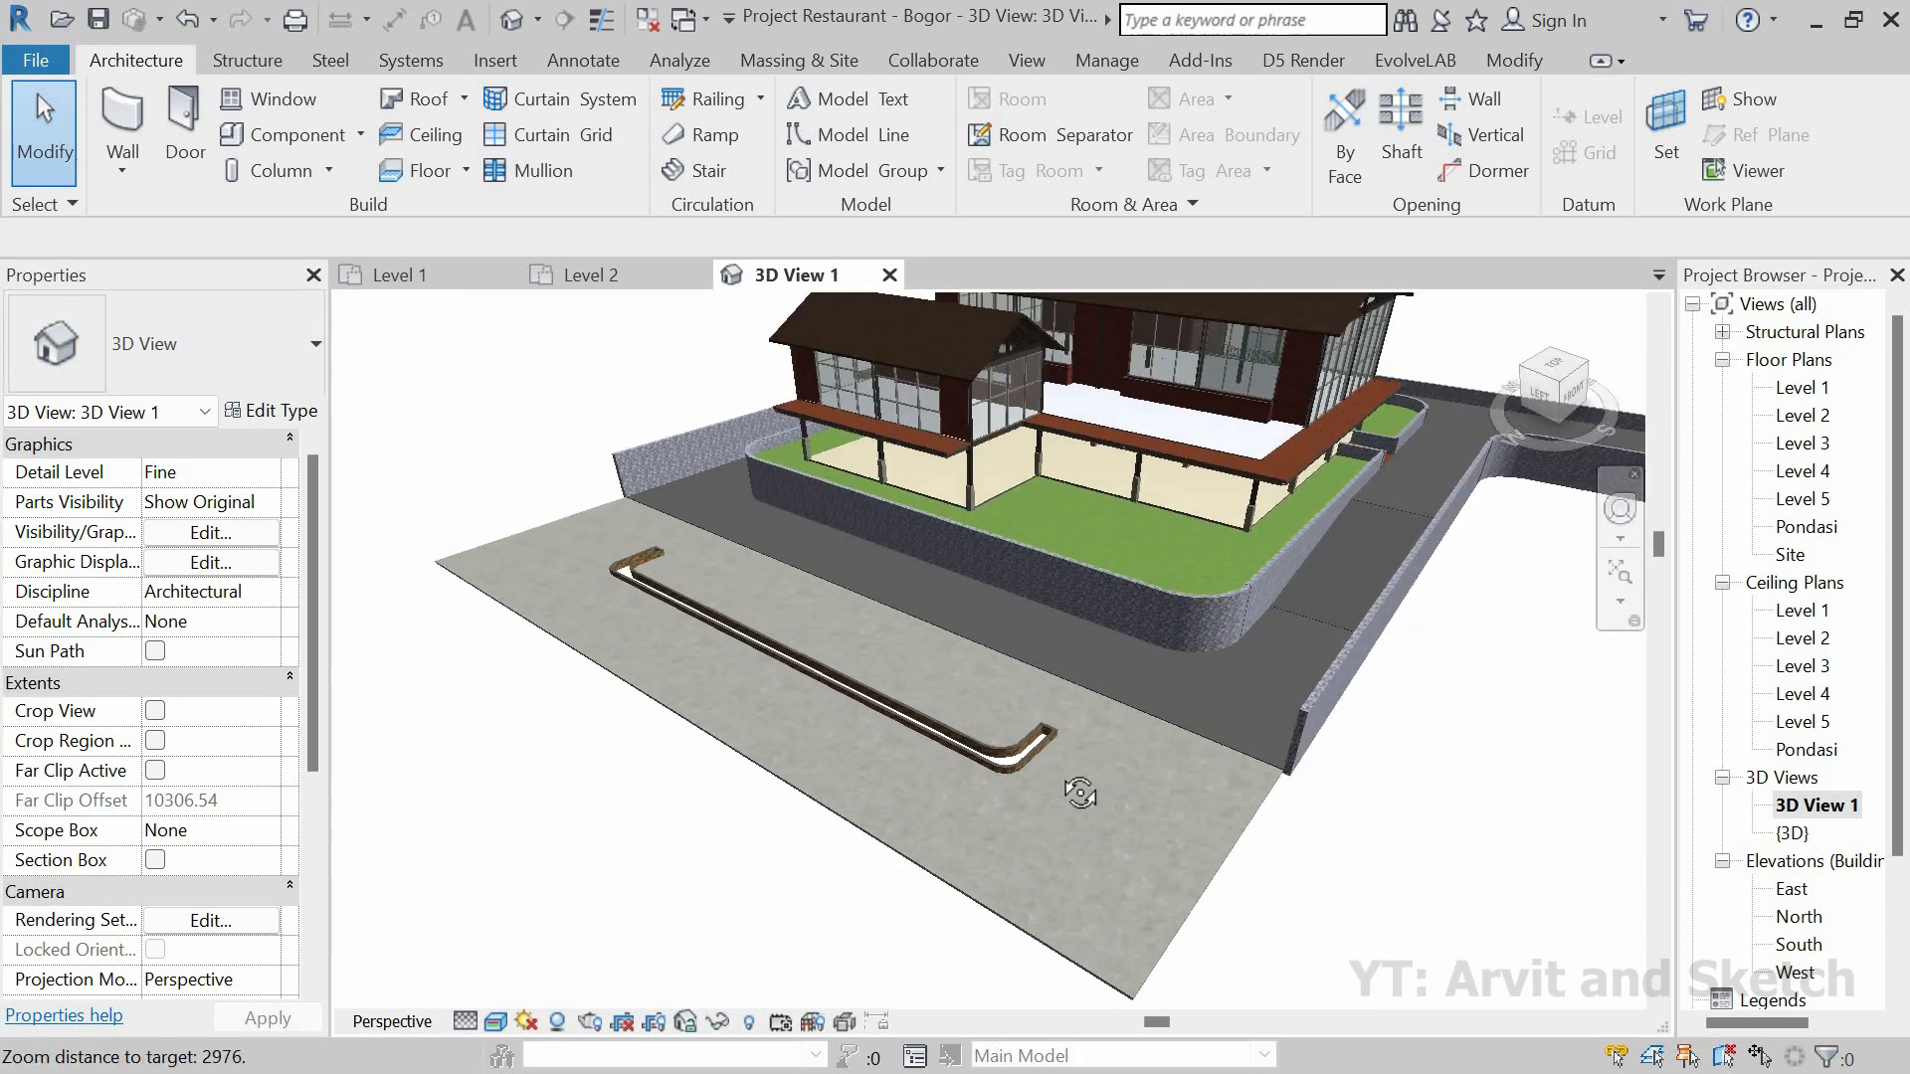
pyautogui.keyDown('shift'); pyautogui.moveTo(1078, 793); pyautogui.dragTo(1055, 788, button='middle'); pyautogui.keyUp('shift')
pyautogui.scroll(-2, 841, 790)
pyautogui.scroll(-4, 884, 791)
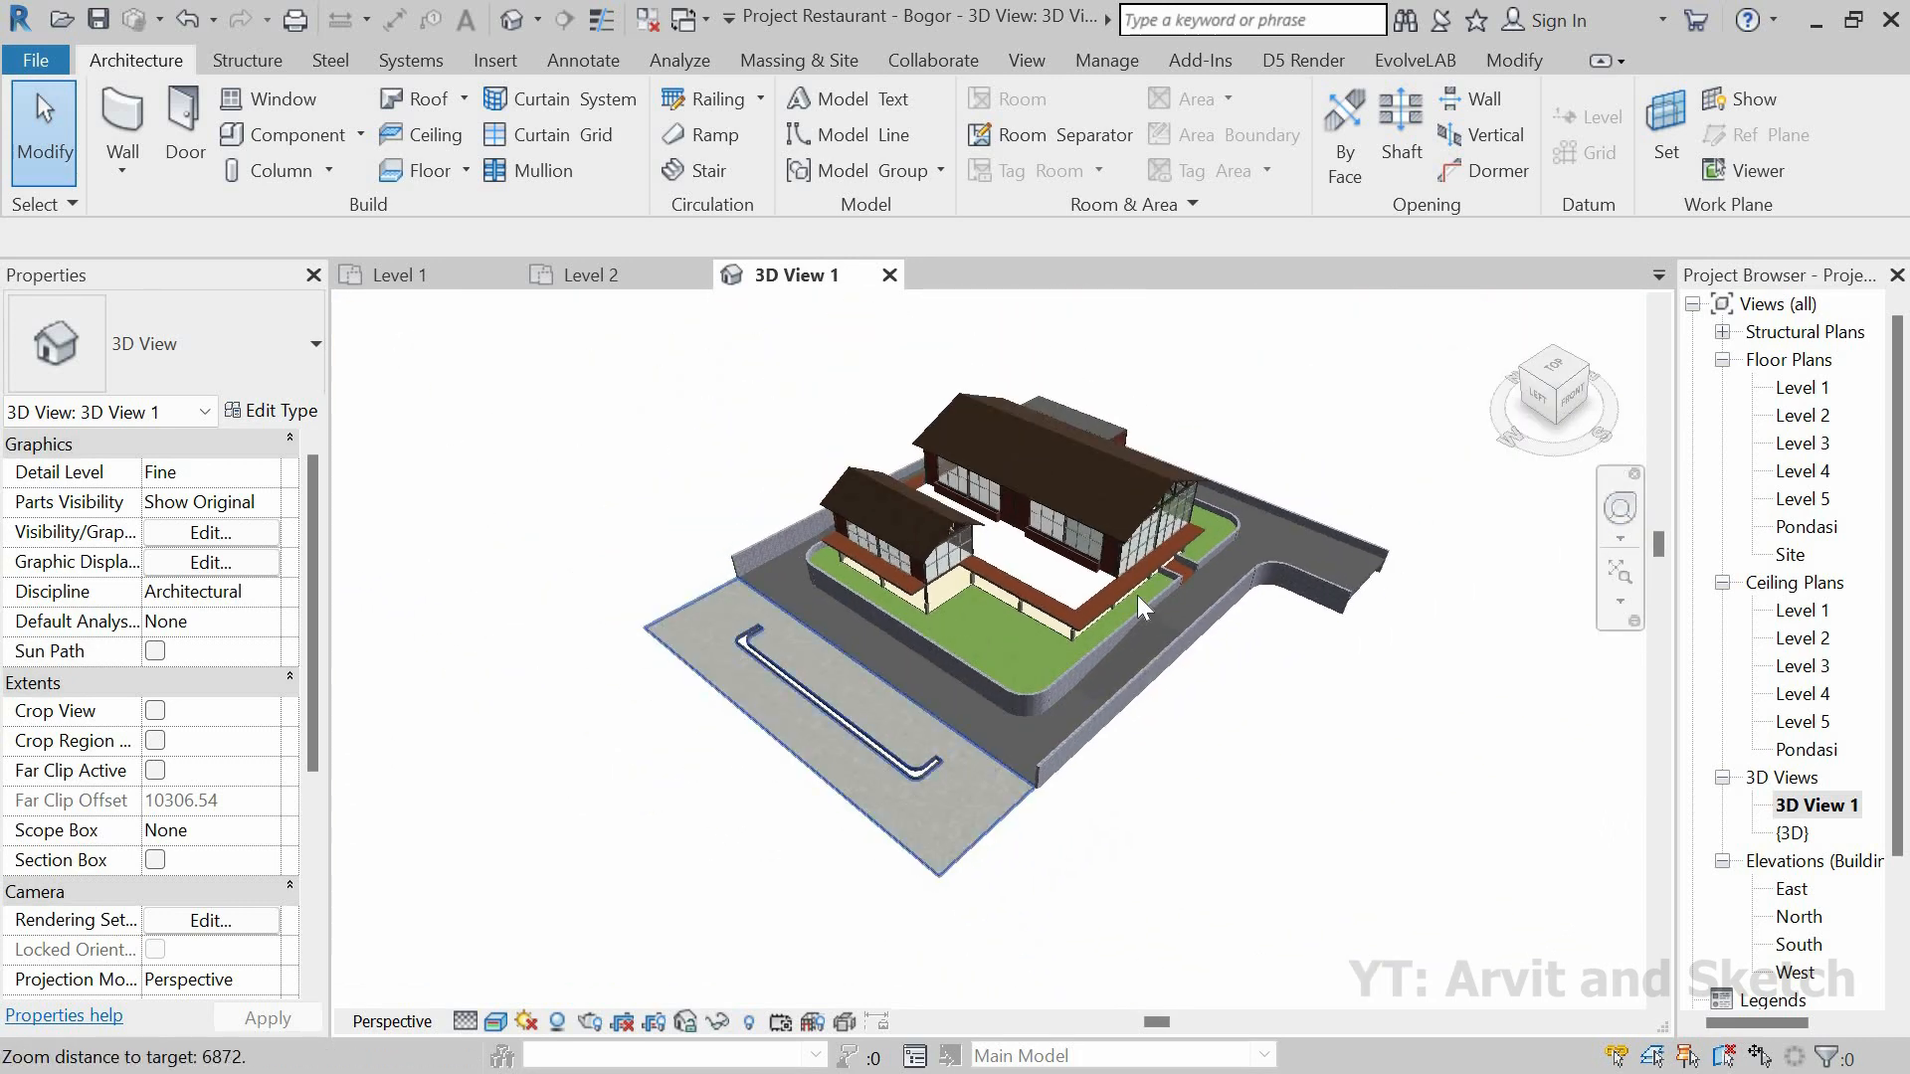
# Step: Return to the Level 1 plan, fit the whole plan in view, and start a floor boundary sketch
pyautogui.click(437, 277)
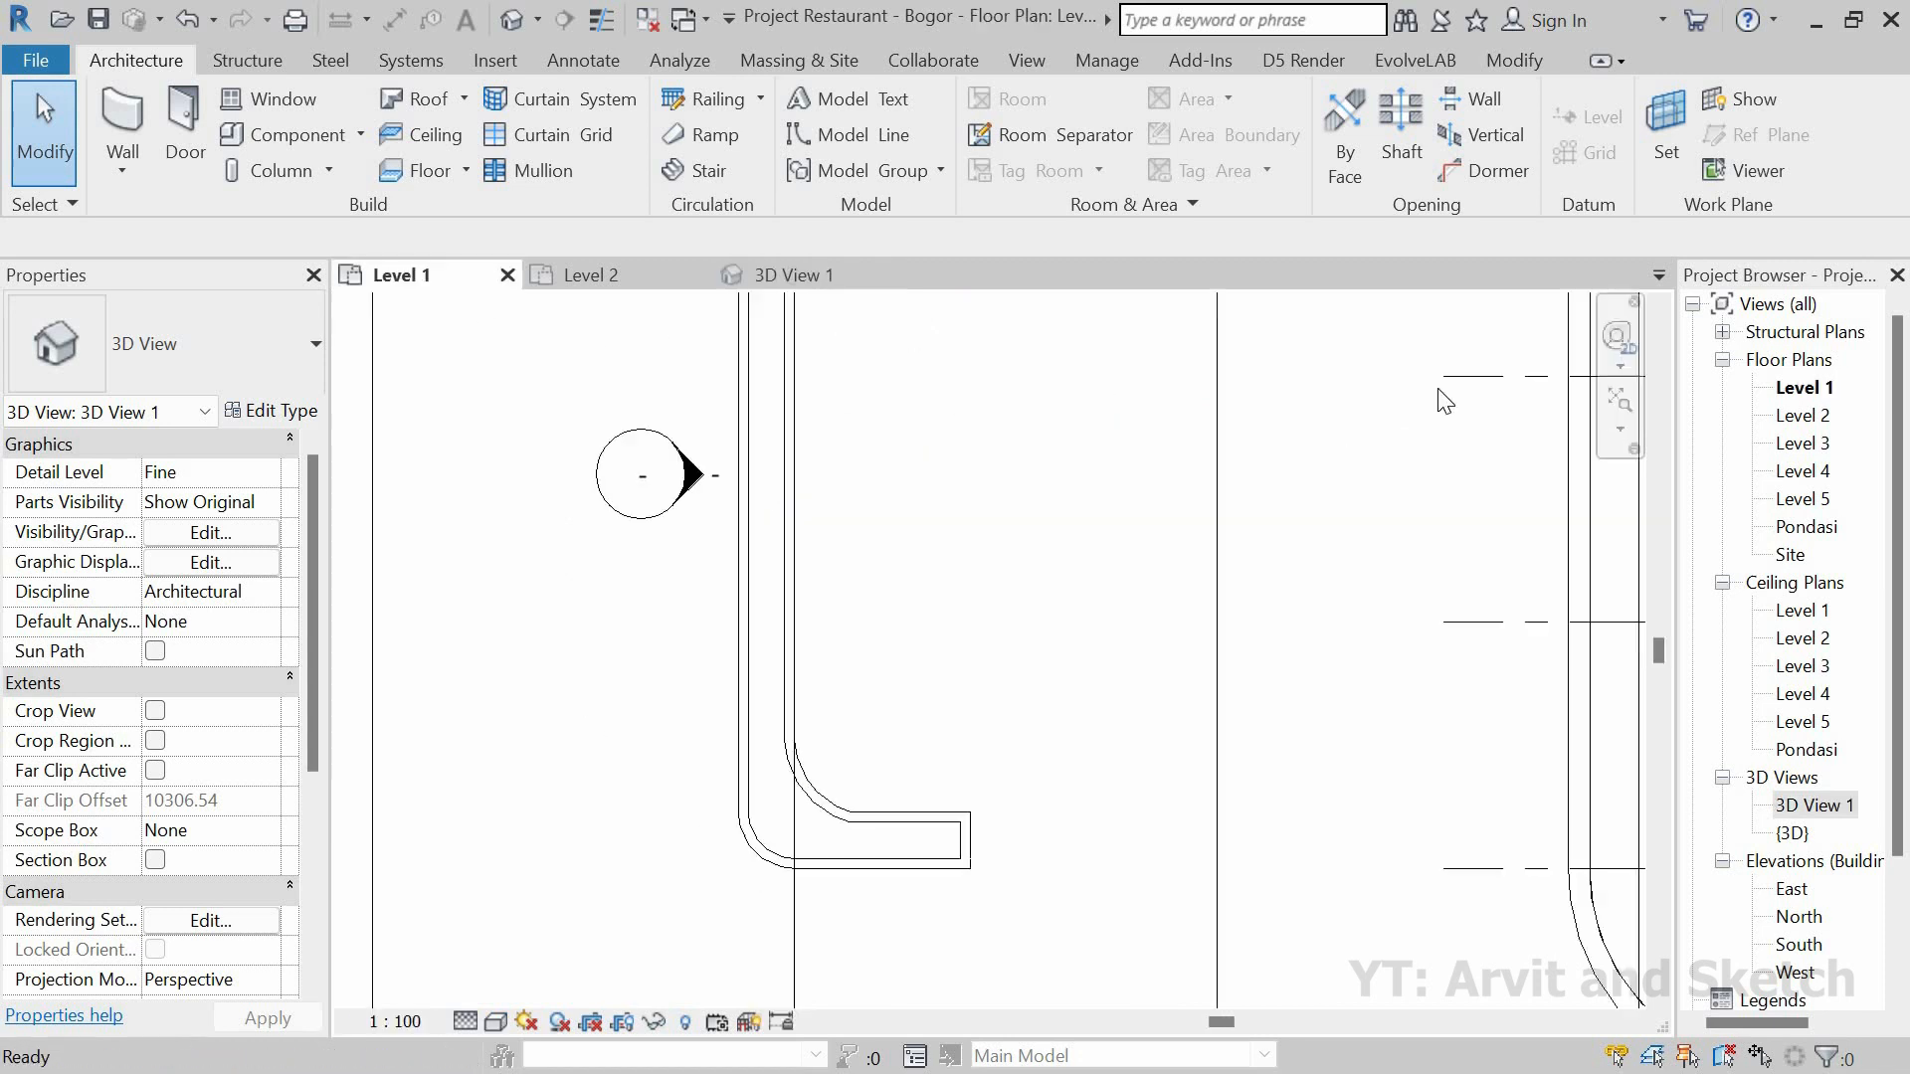
pyautogui.press('z')
pyautogui.press('f')
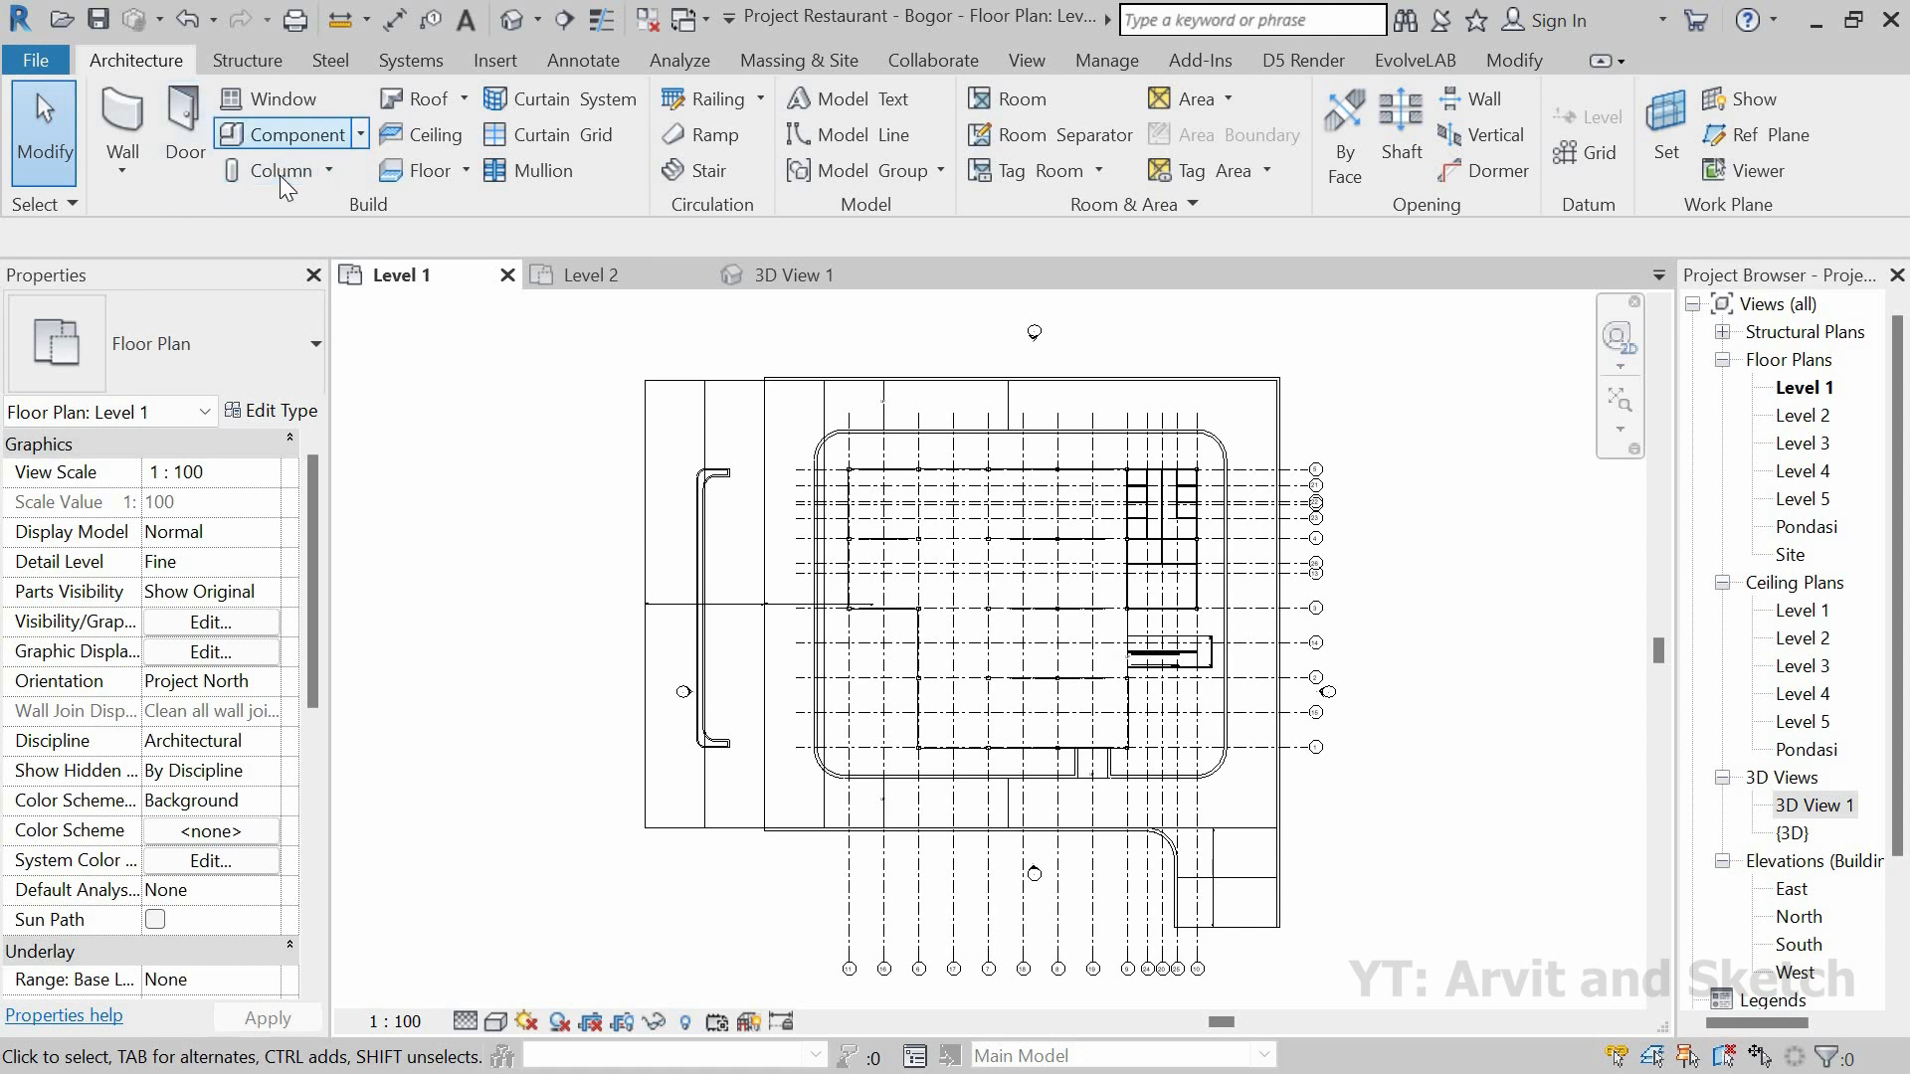
pyautogui.click(427, 169)
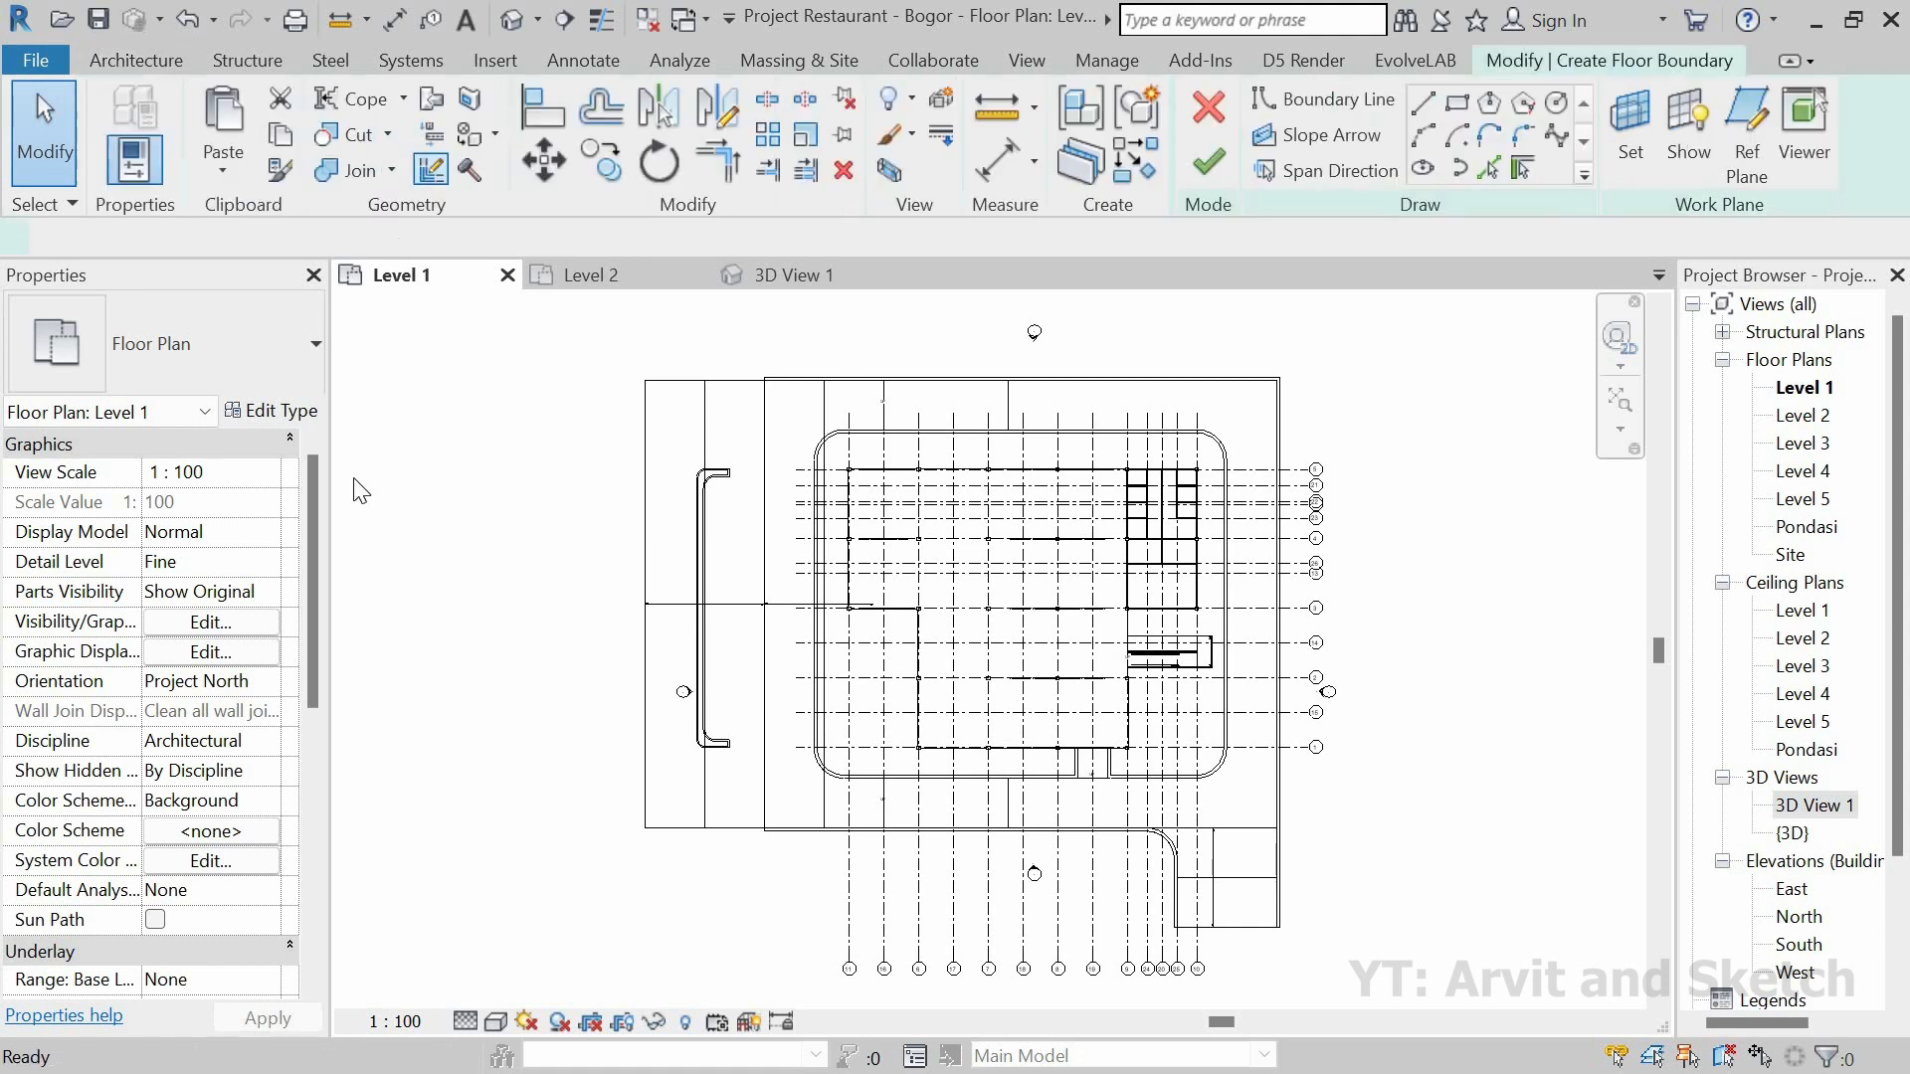
# Step: Duplicate the Parkiran floor type under the name Rumput -2
pyautogui.click(274, 414)
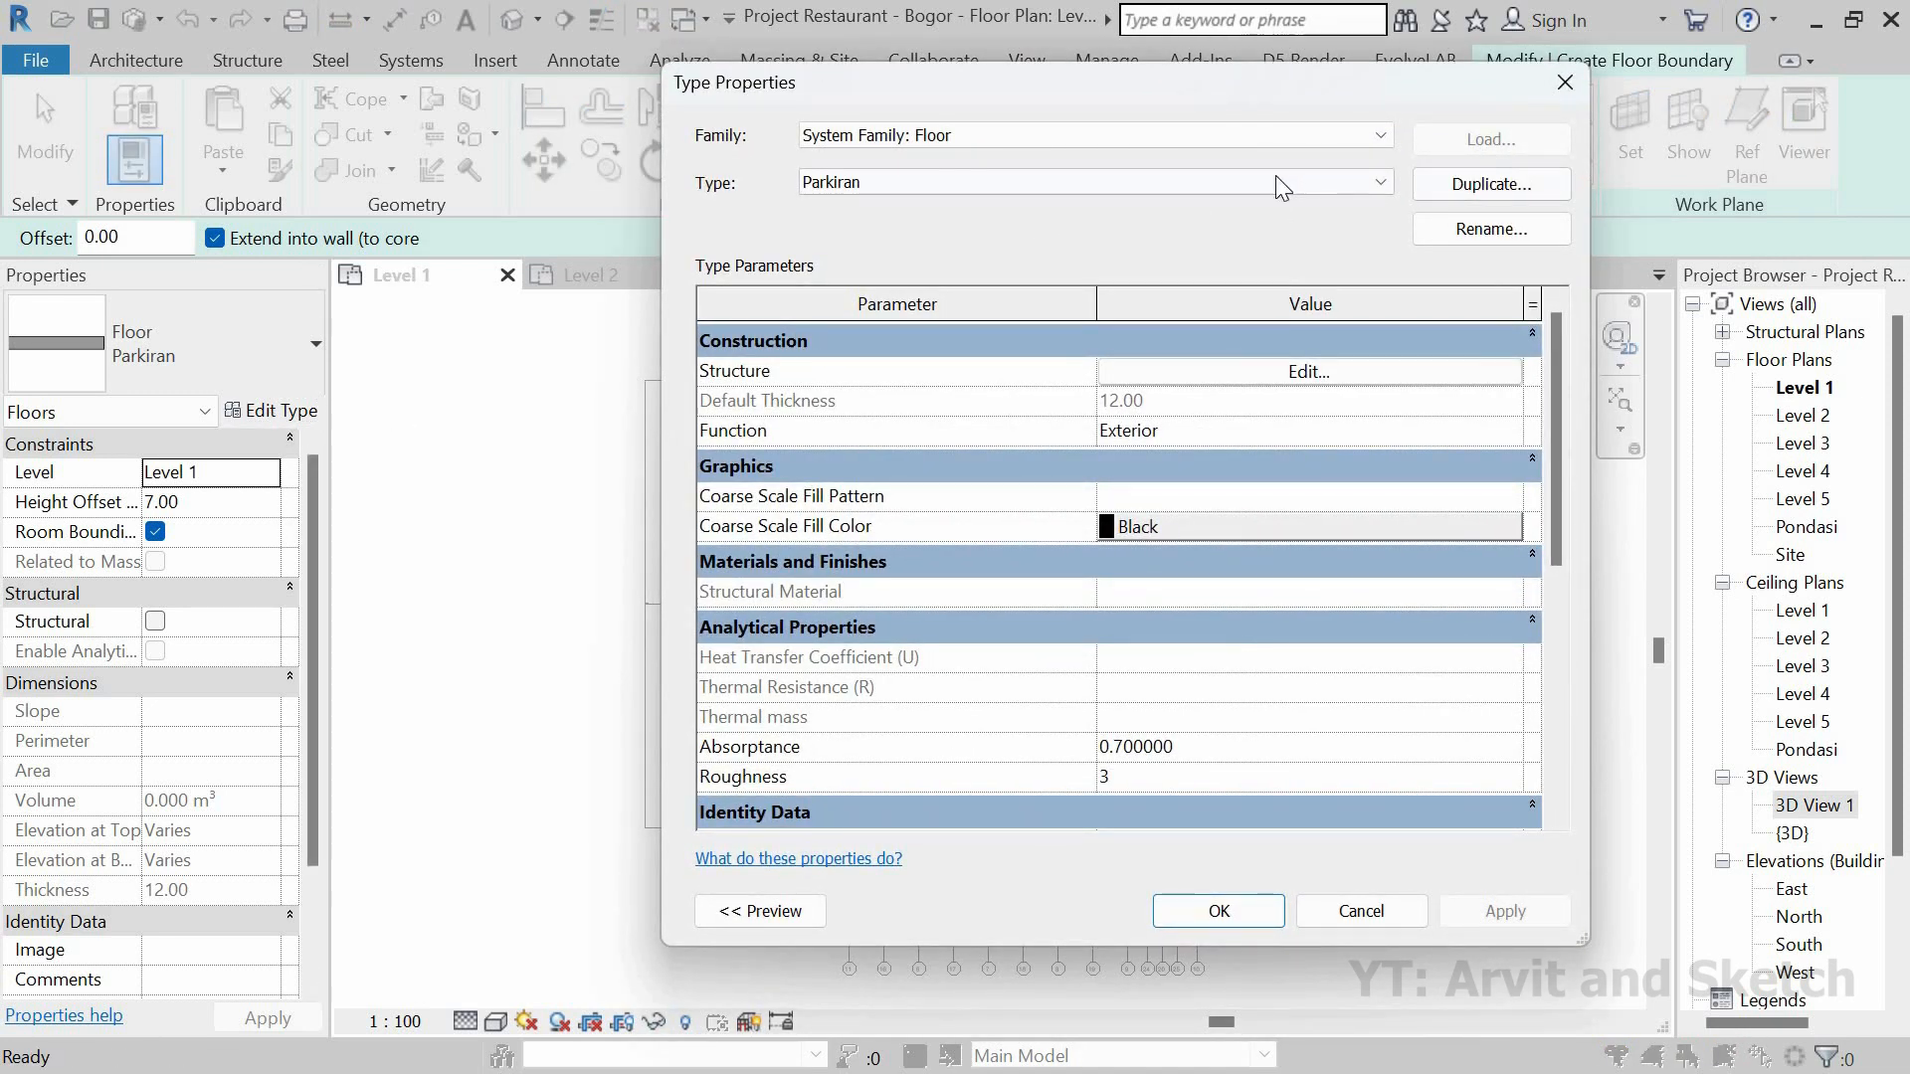
pyautogui.click(1455, 191)
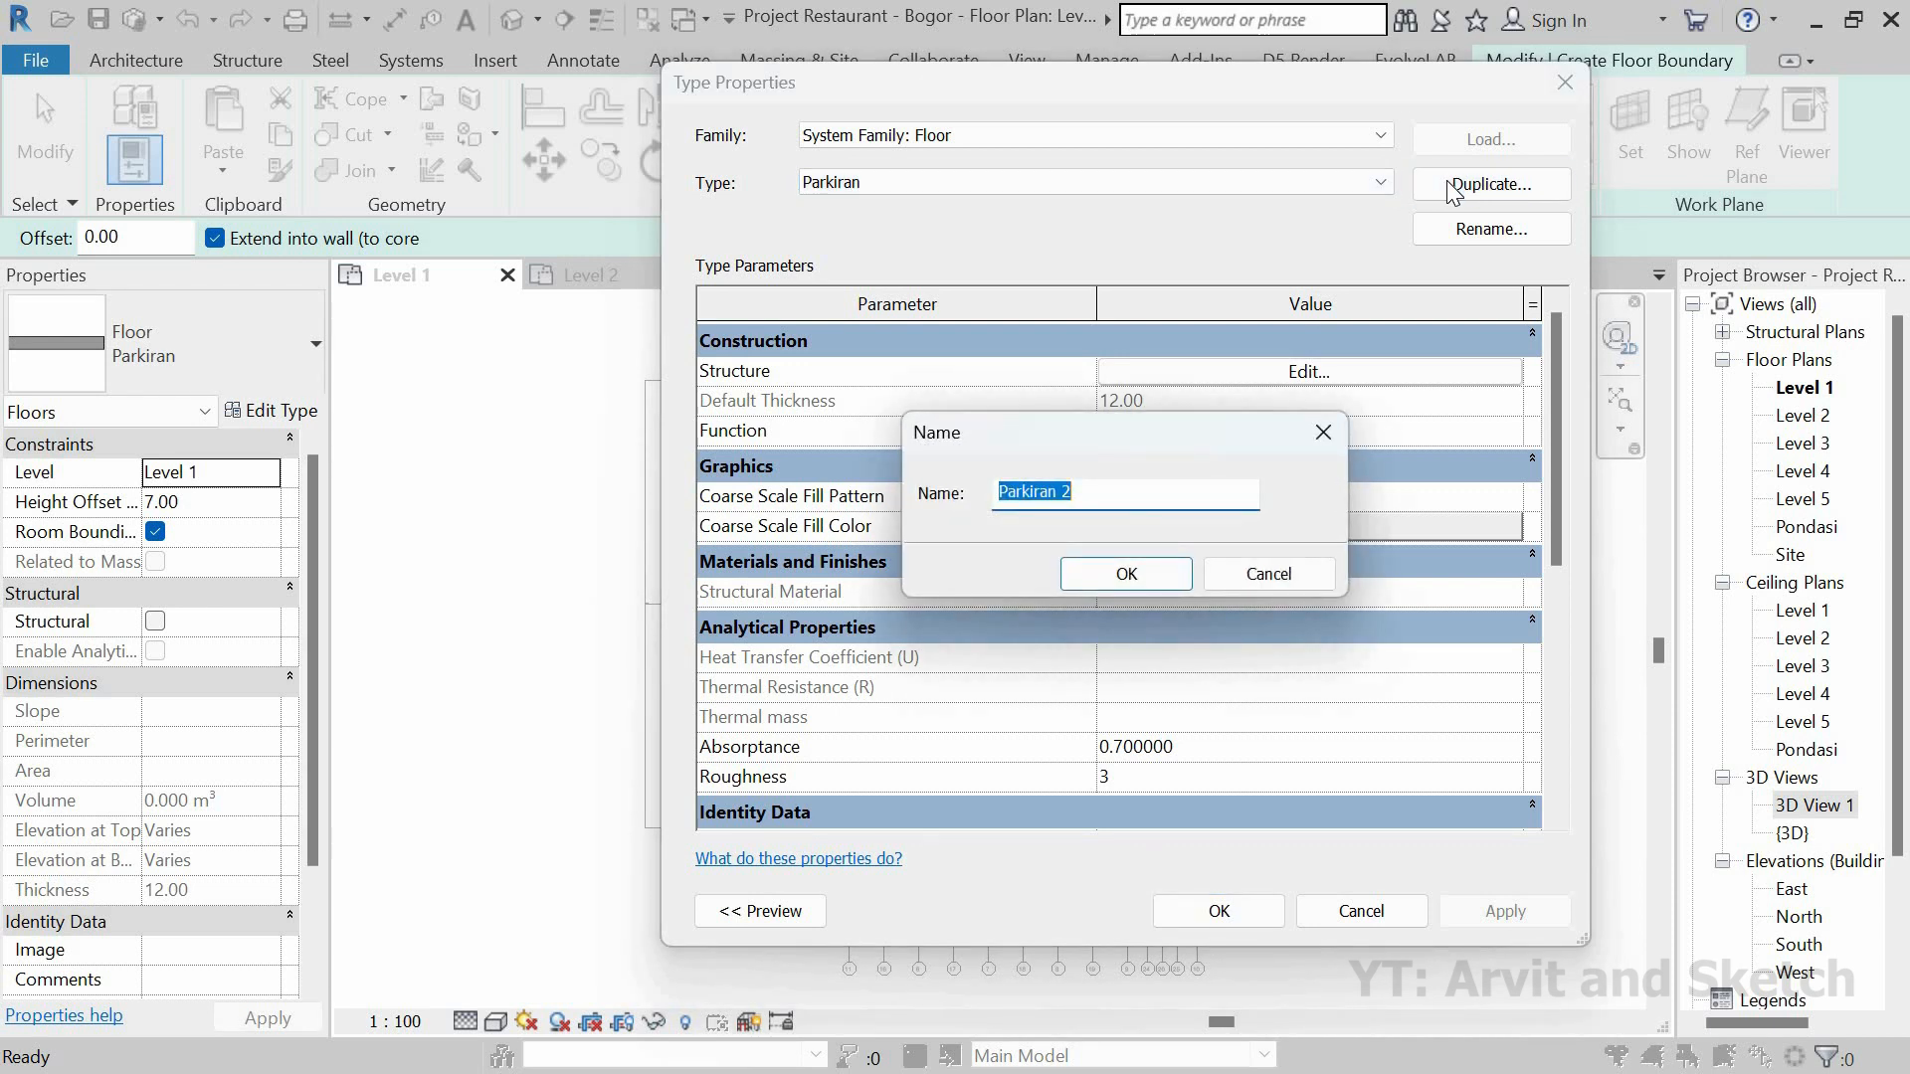
pyautogui.write('Rumput -2')
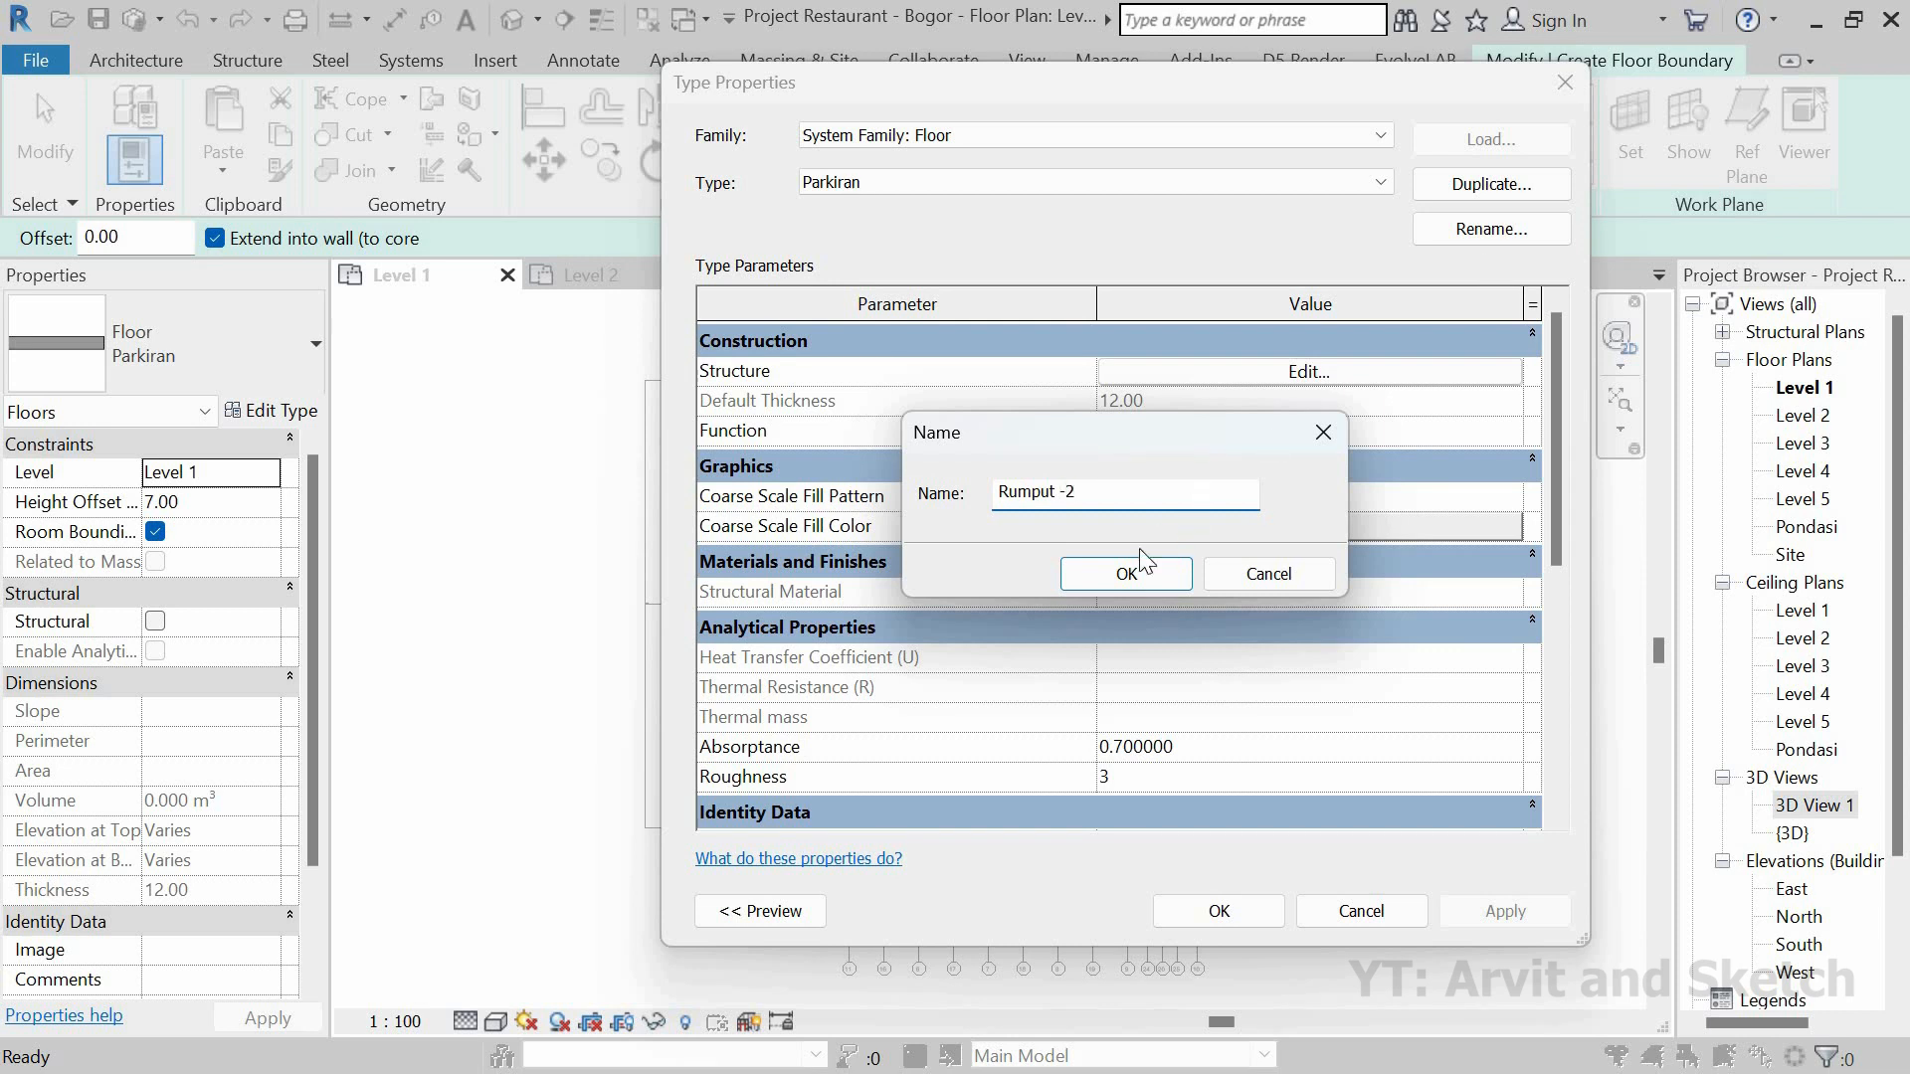
pyautogui.click(1127, 574)
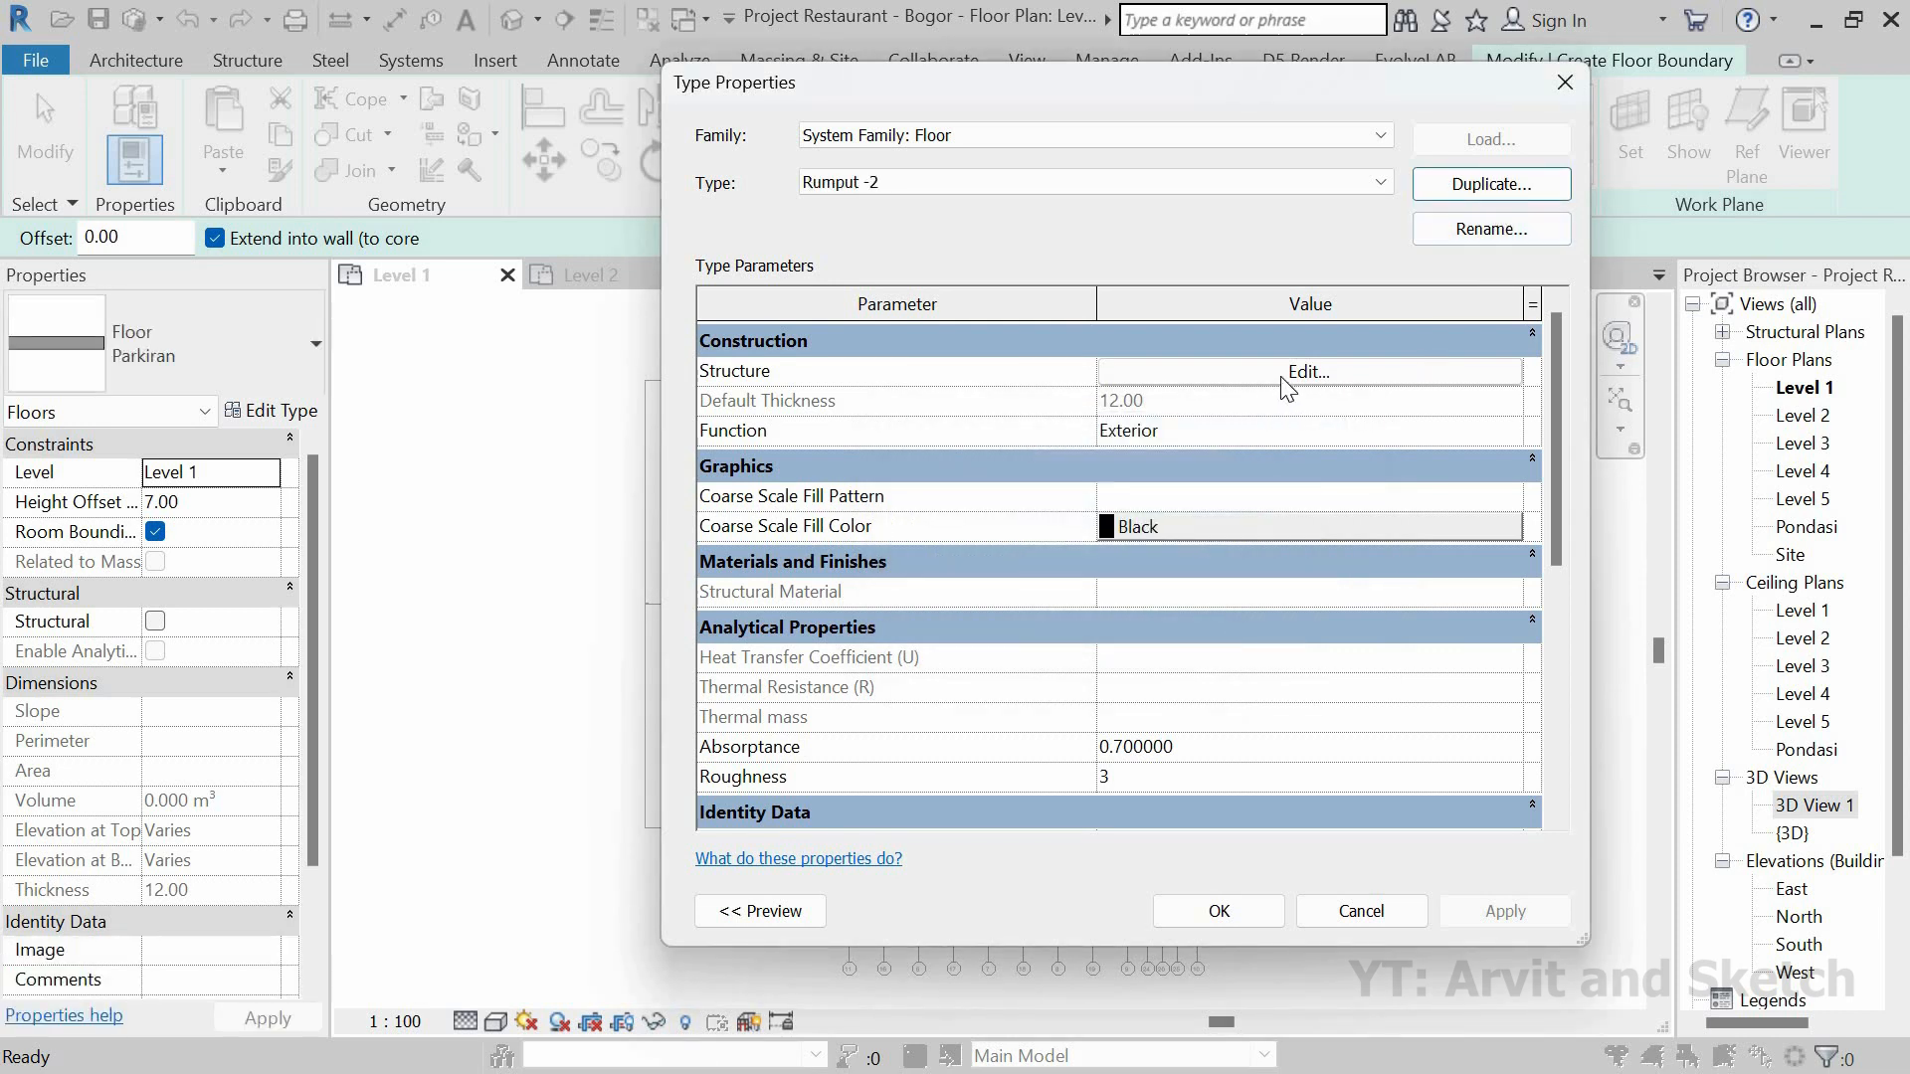
# Step: Edit the Rumput -2 floor structure and create a material named Rumput-2 for its structural layer
pyautogui.click(1280, 374)
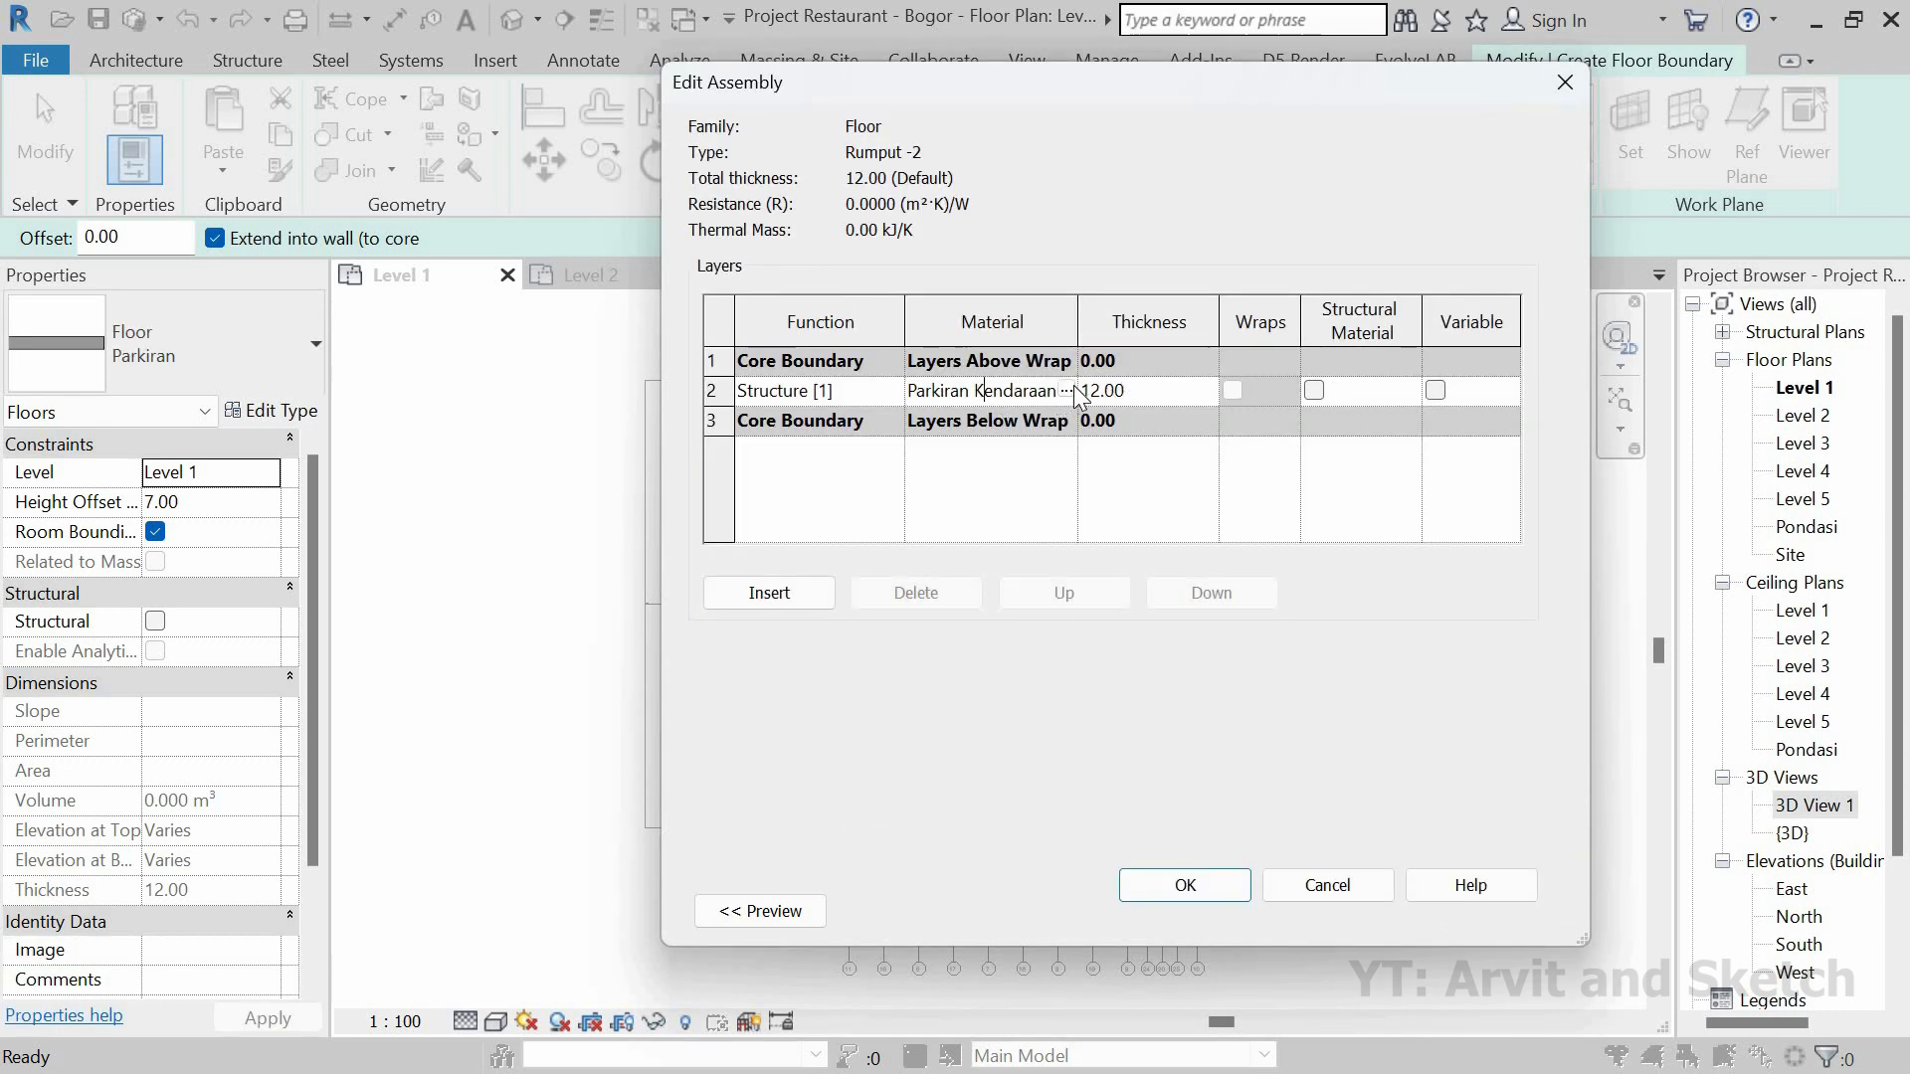
pyautogui.click(1065, 392)
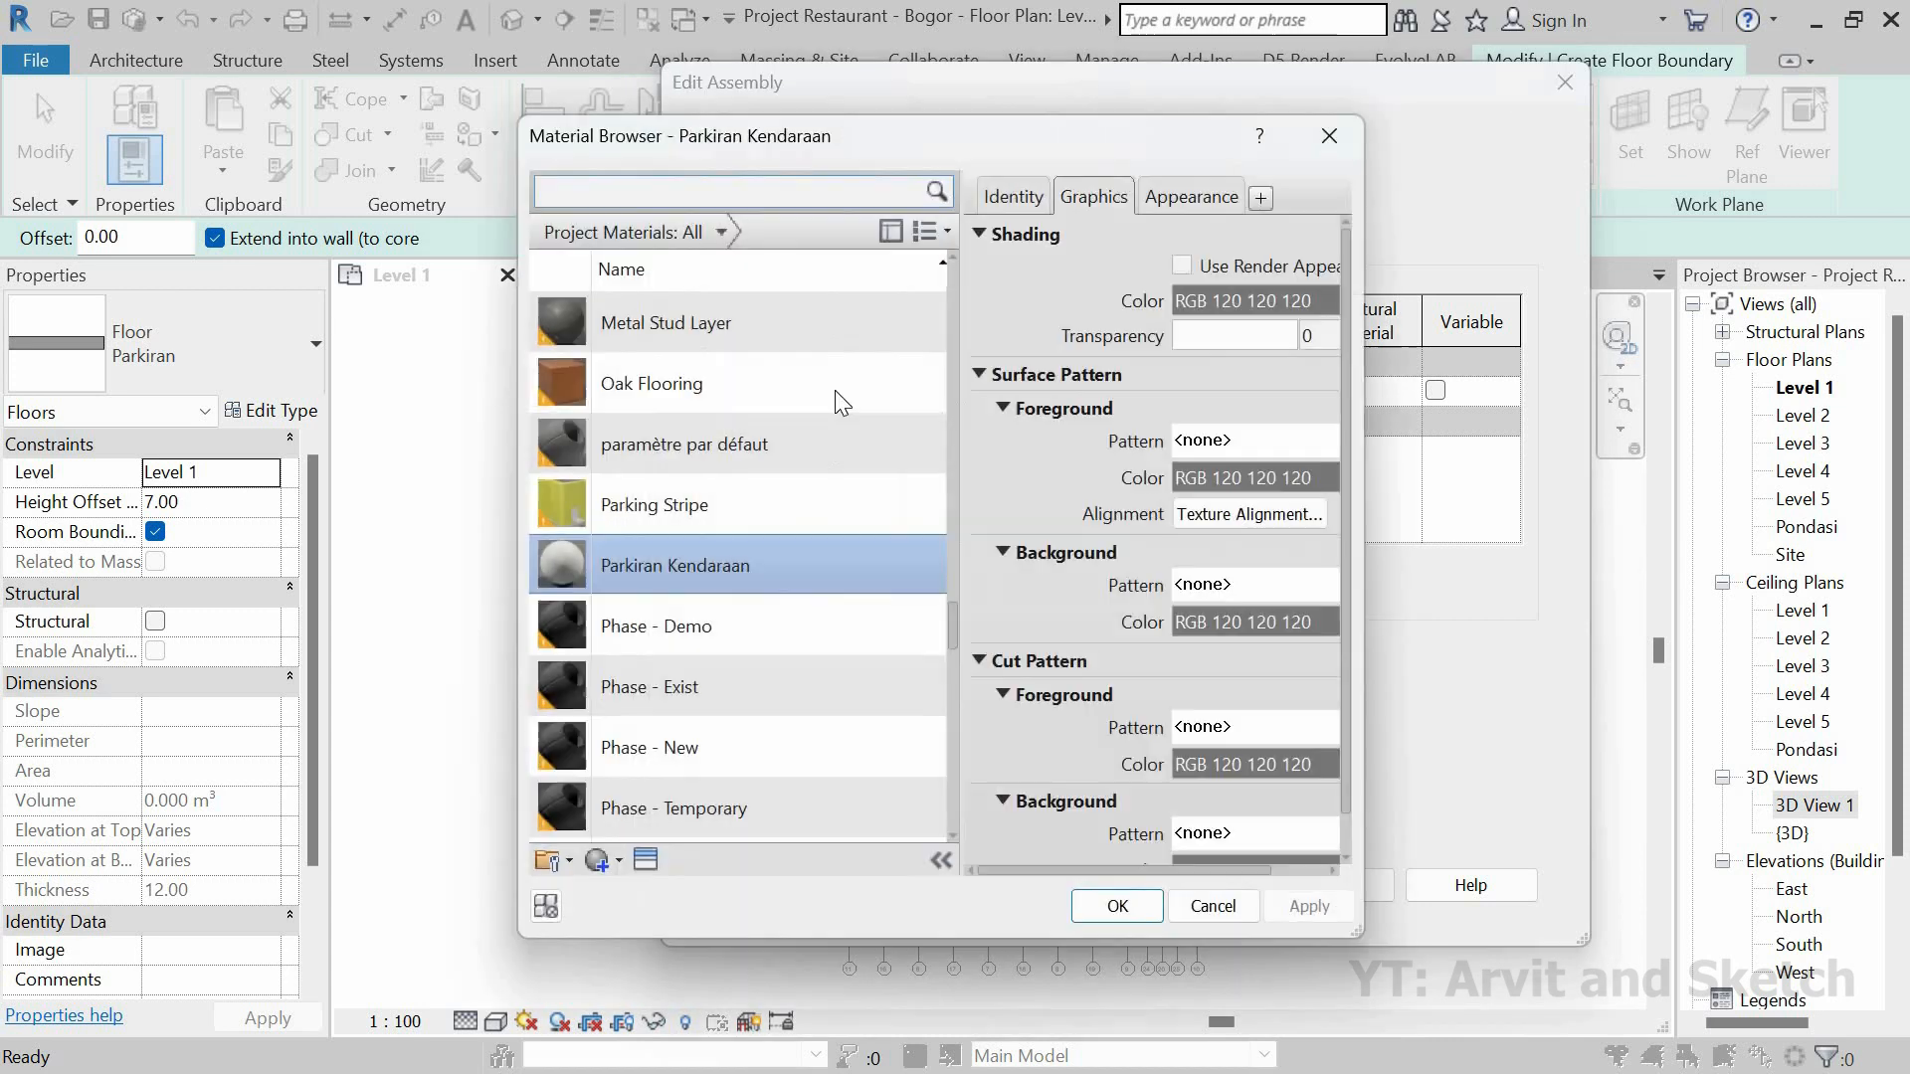
pyautogui.click(603, 862)
pyautogui.click(618, 892)
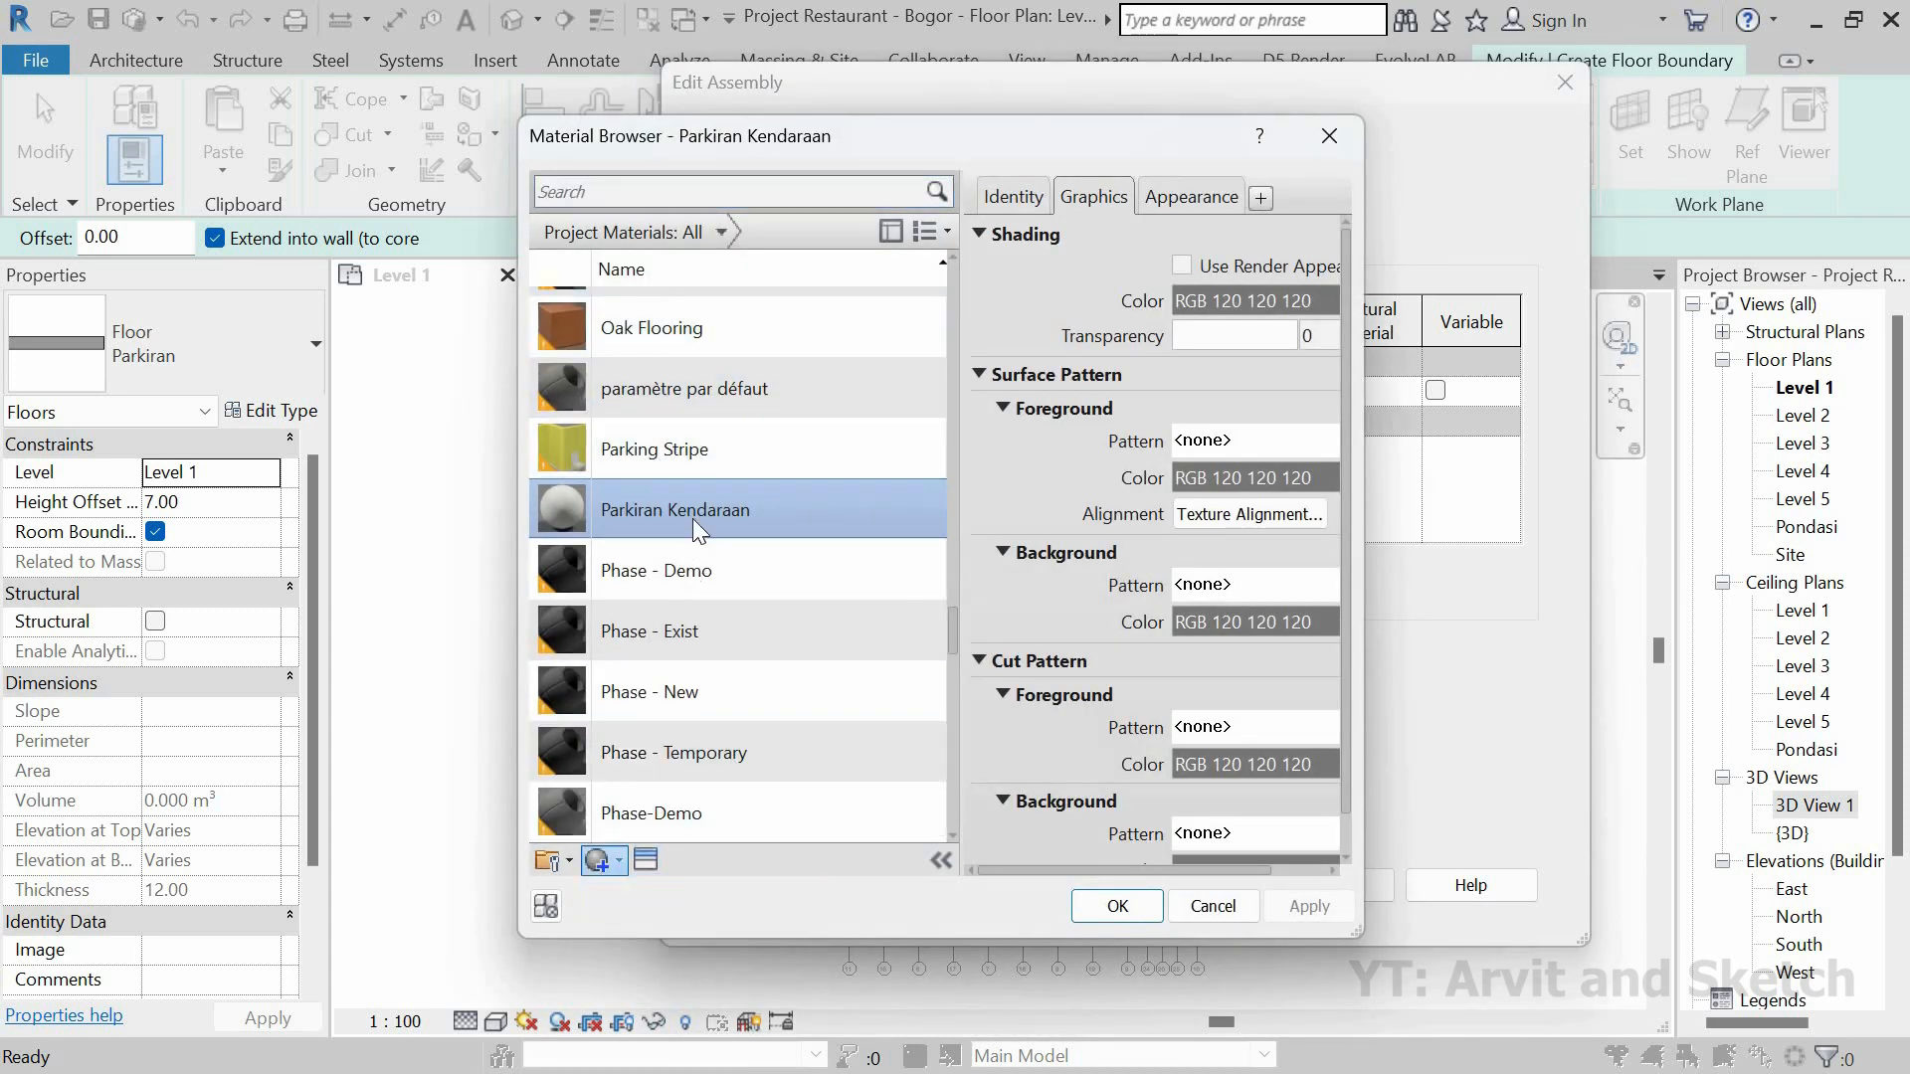
pyautogui.rightClick(692, 570)
pyautogui.click(773, 659)
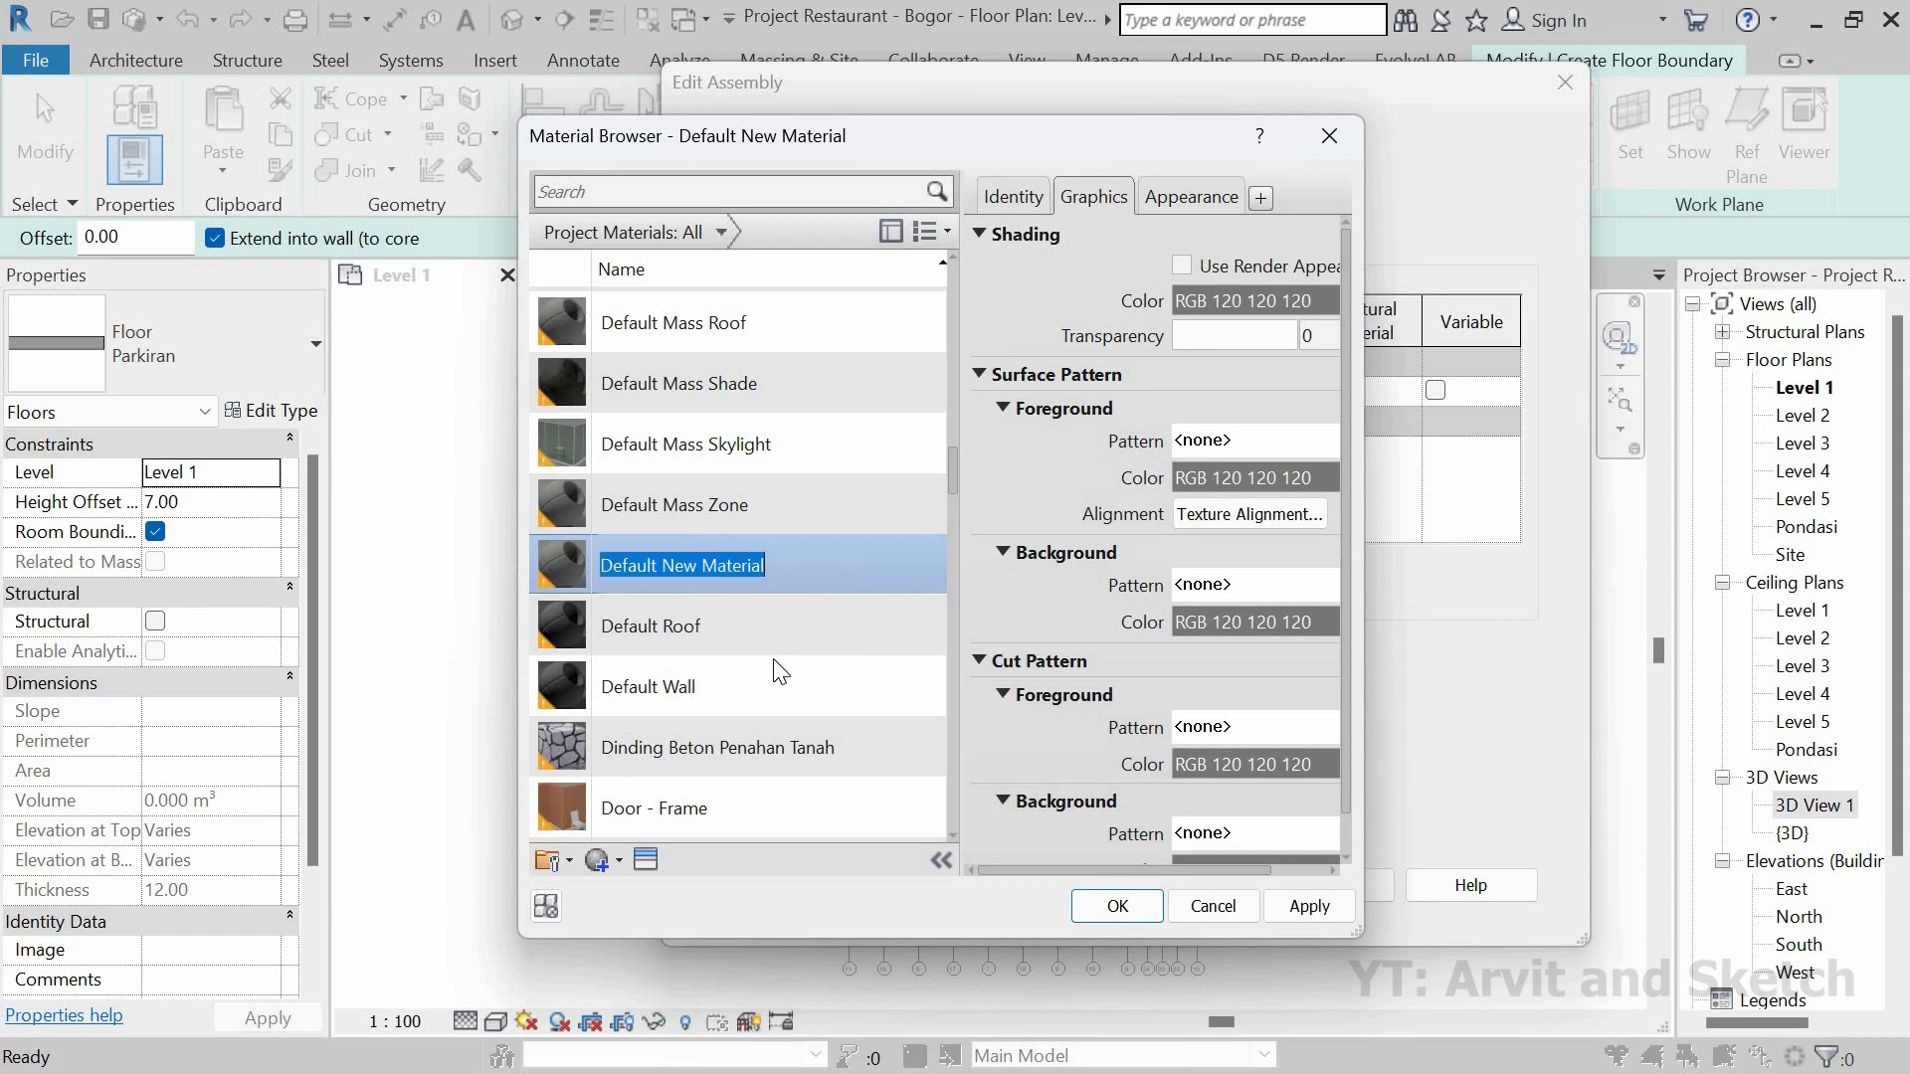
pyautogui.write('Ru')
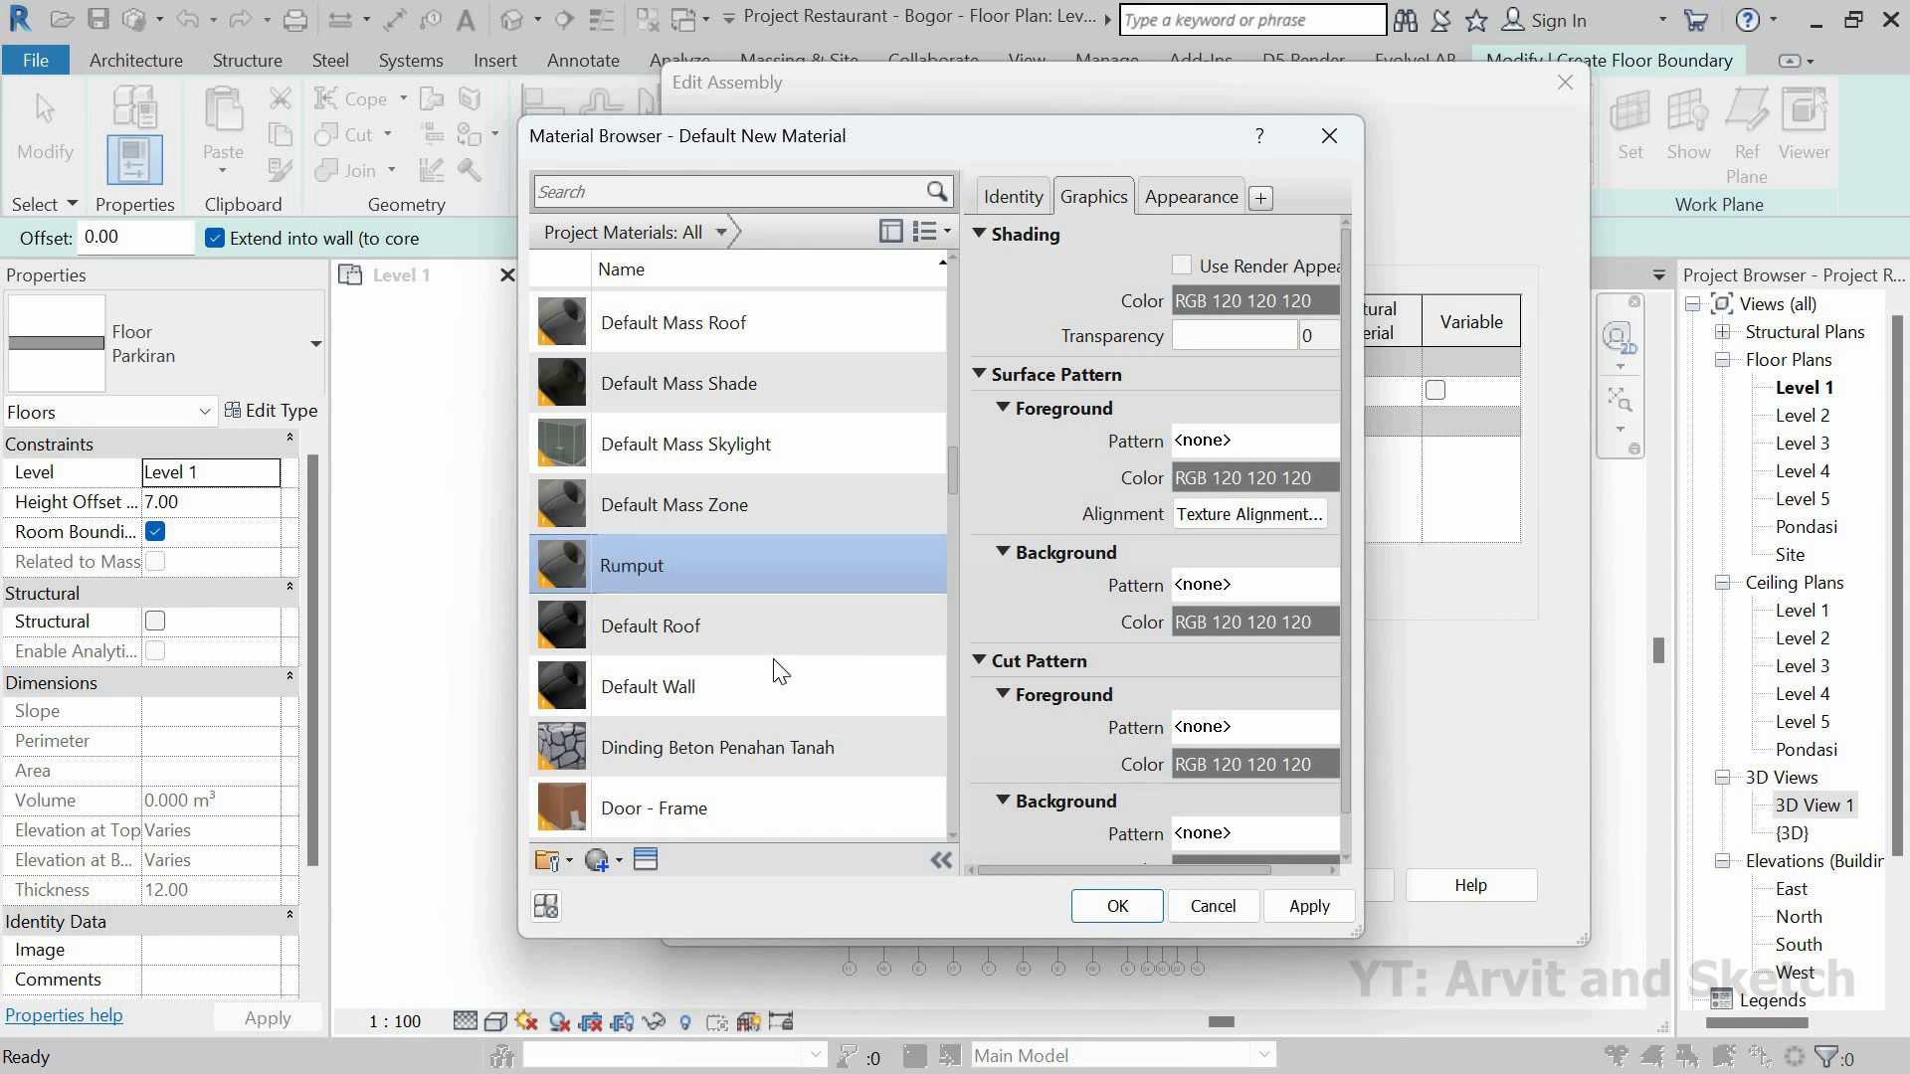
pyautogui.write('mput-2')
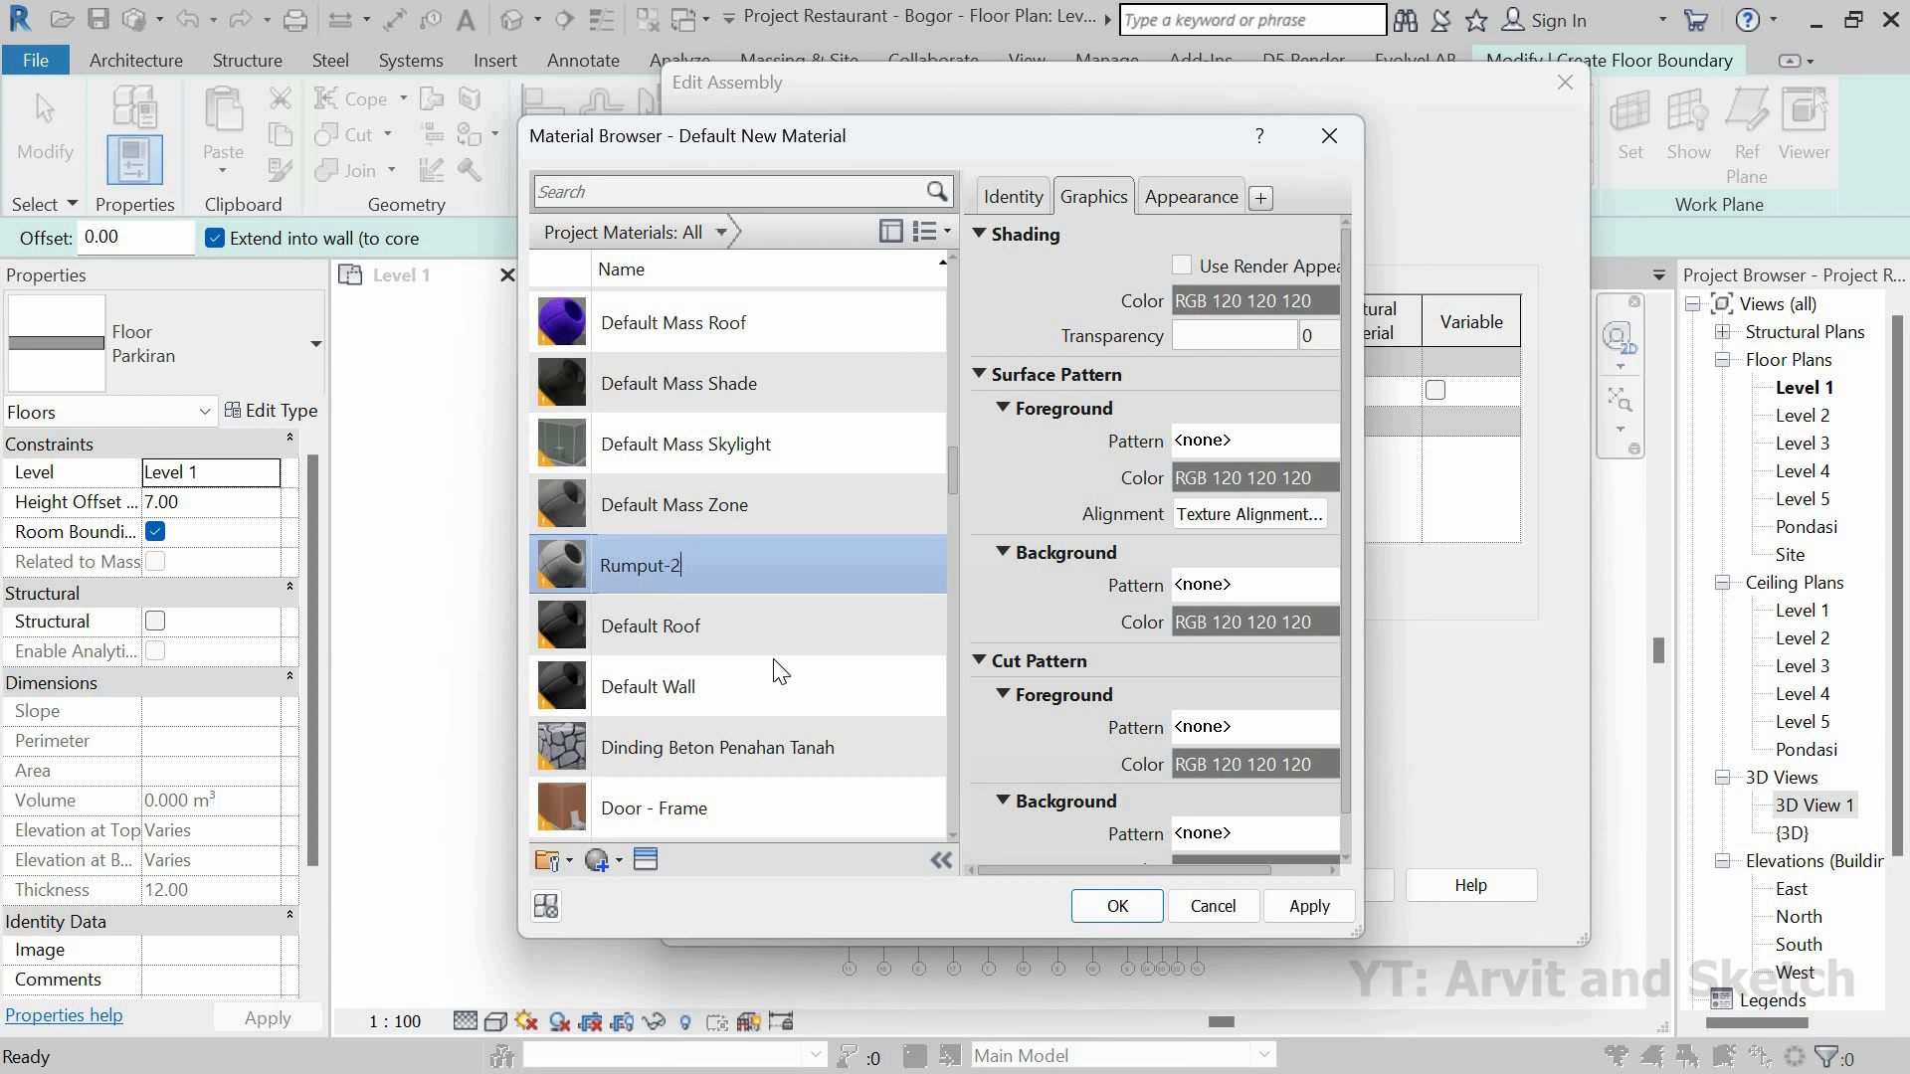
# Step: Search the appearance assets for grass, give Rumput-2 the Grass - Generic appearance, and assign the material to the floor layer
pyautogui.click(645, 861)
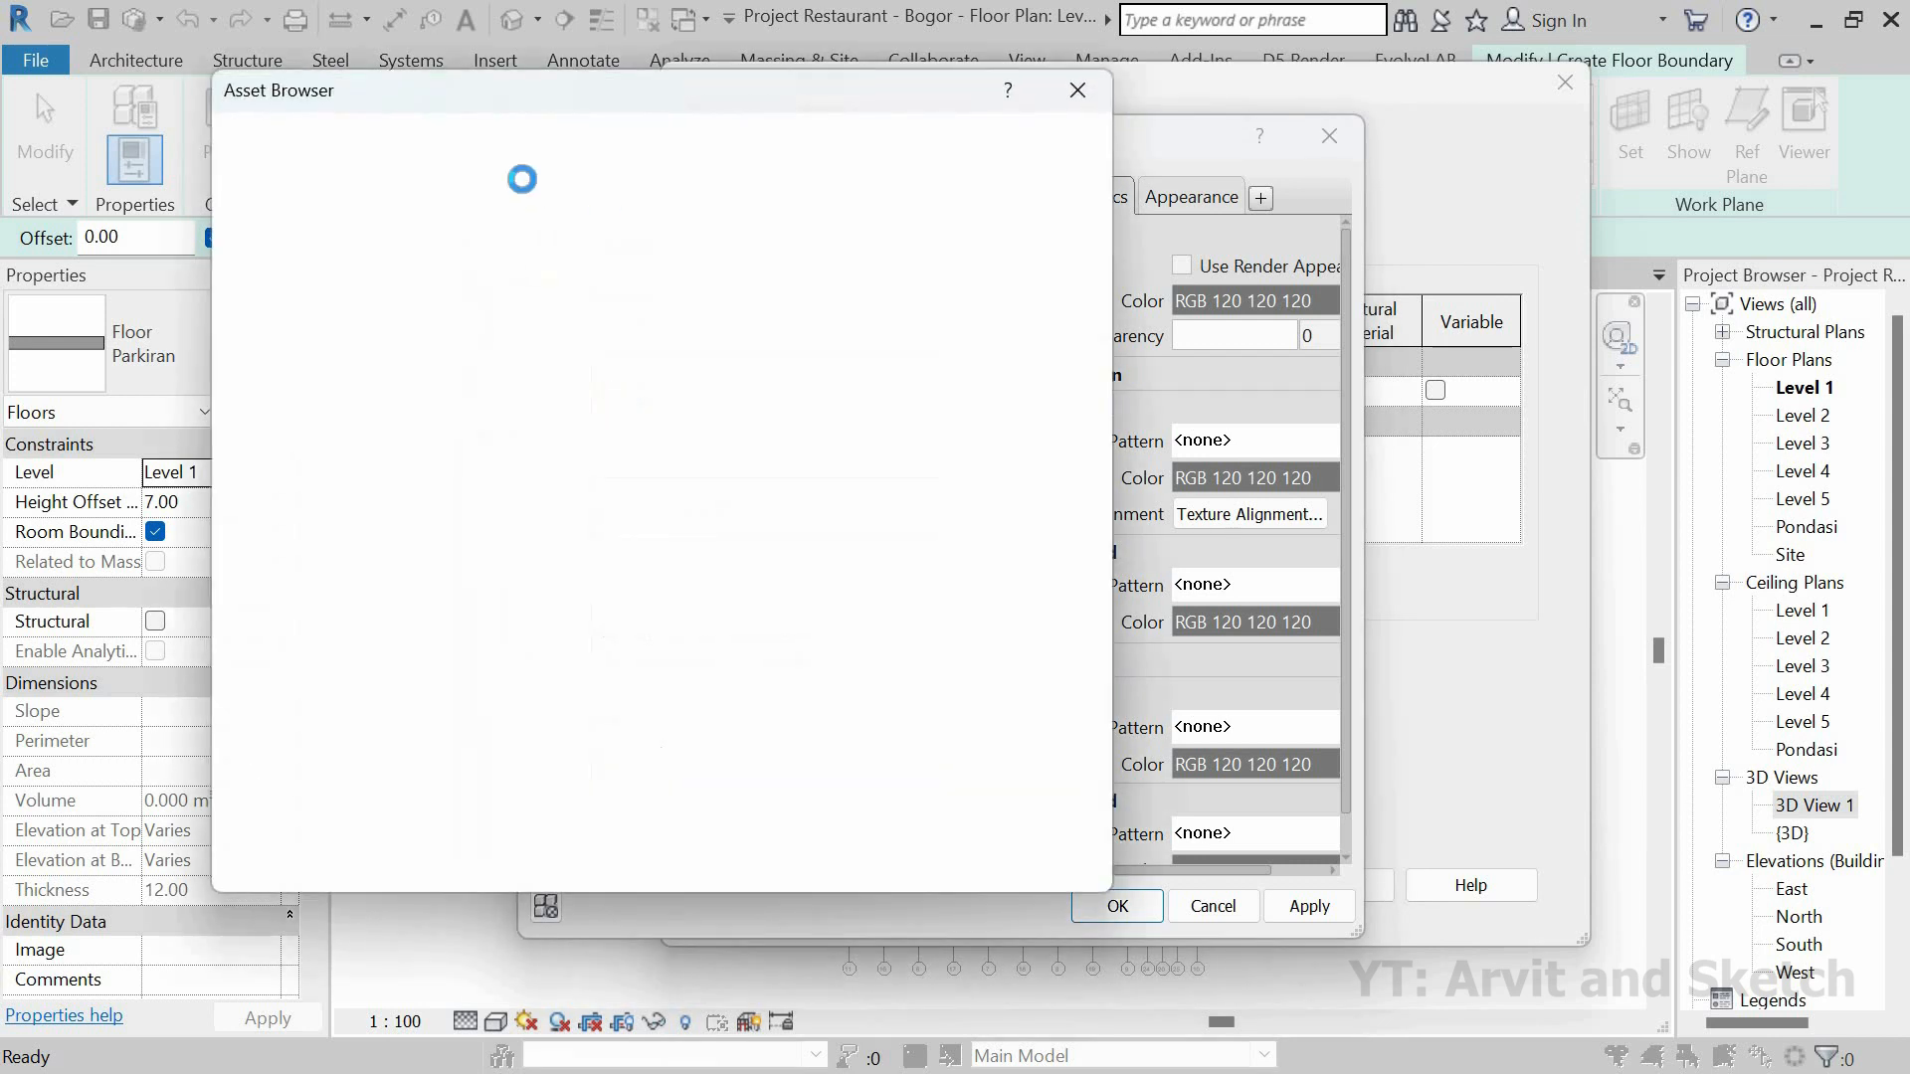
pyautogui.click(542, 137)
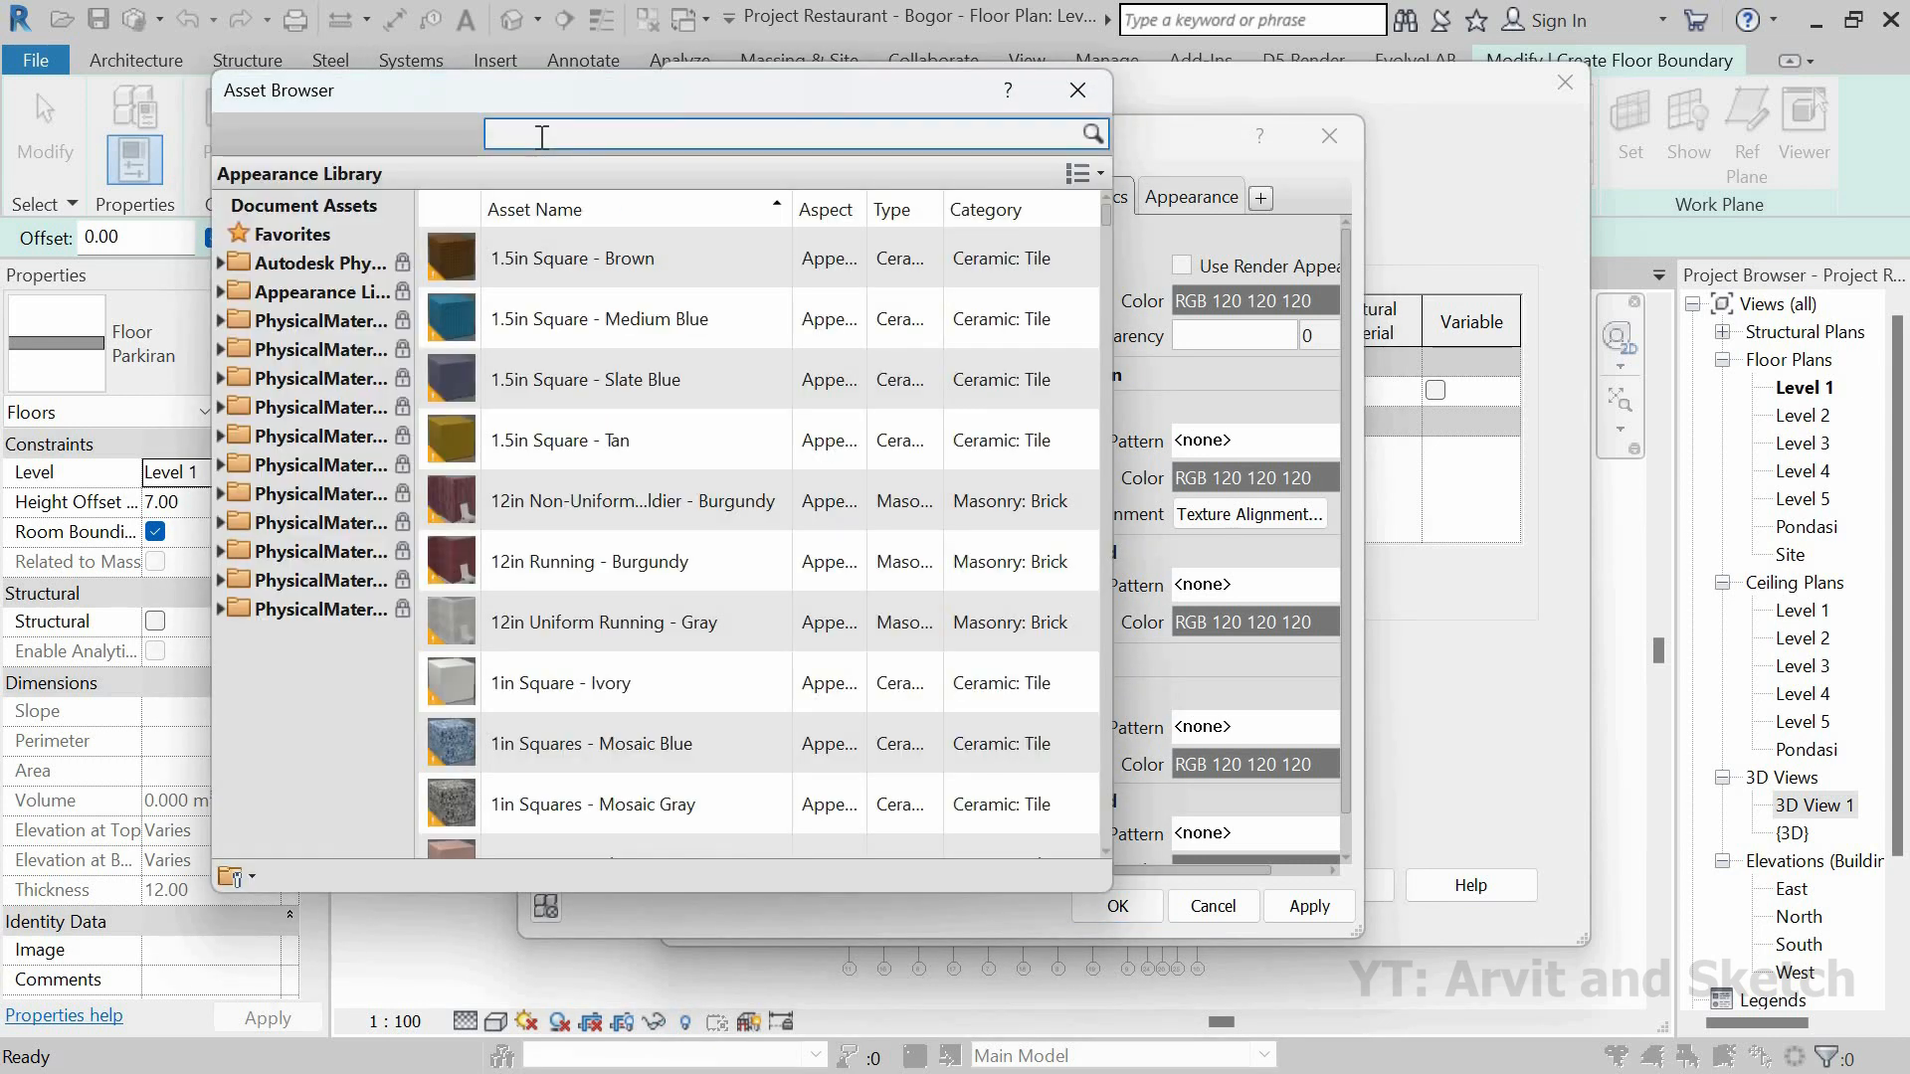
pyautogui.press('Return')
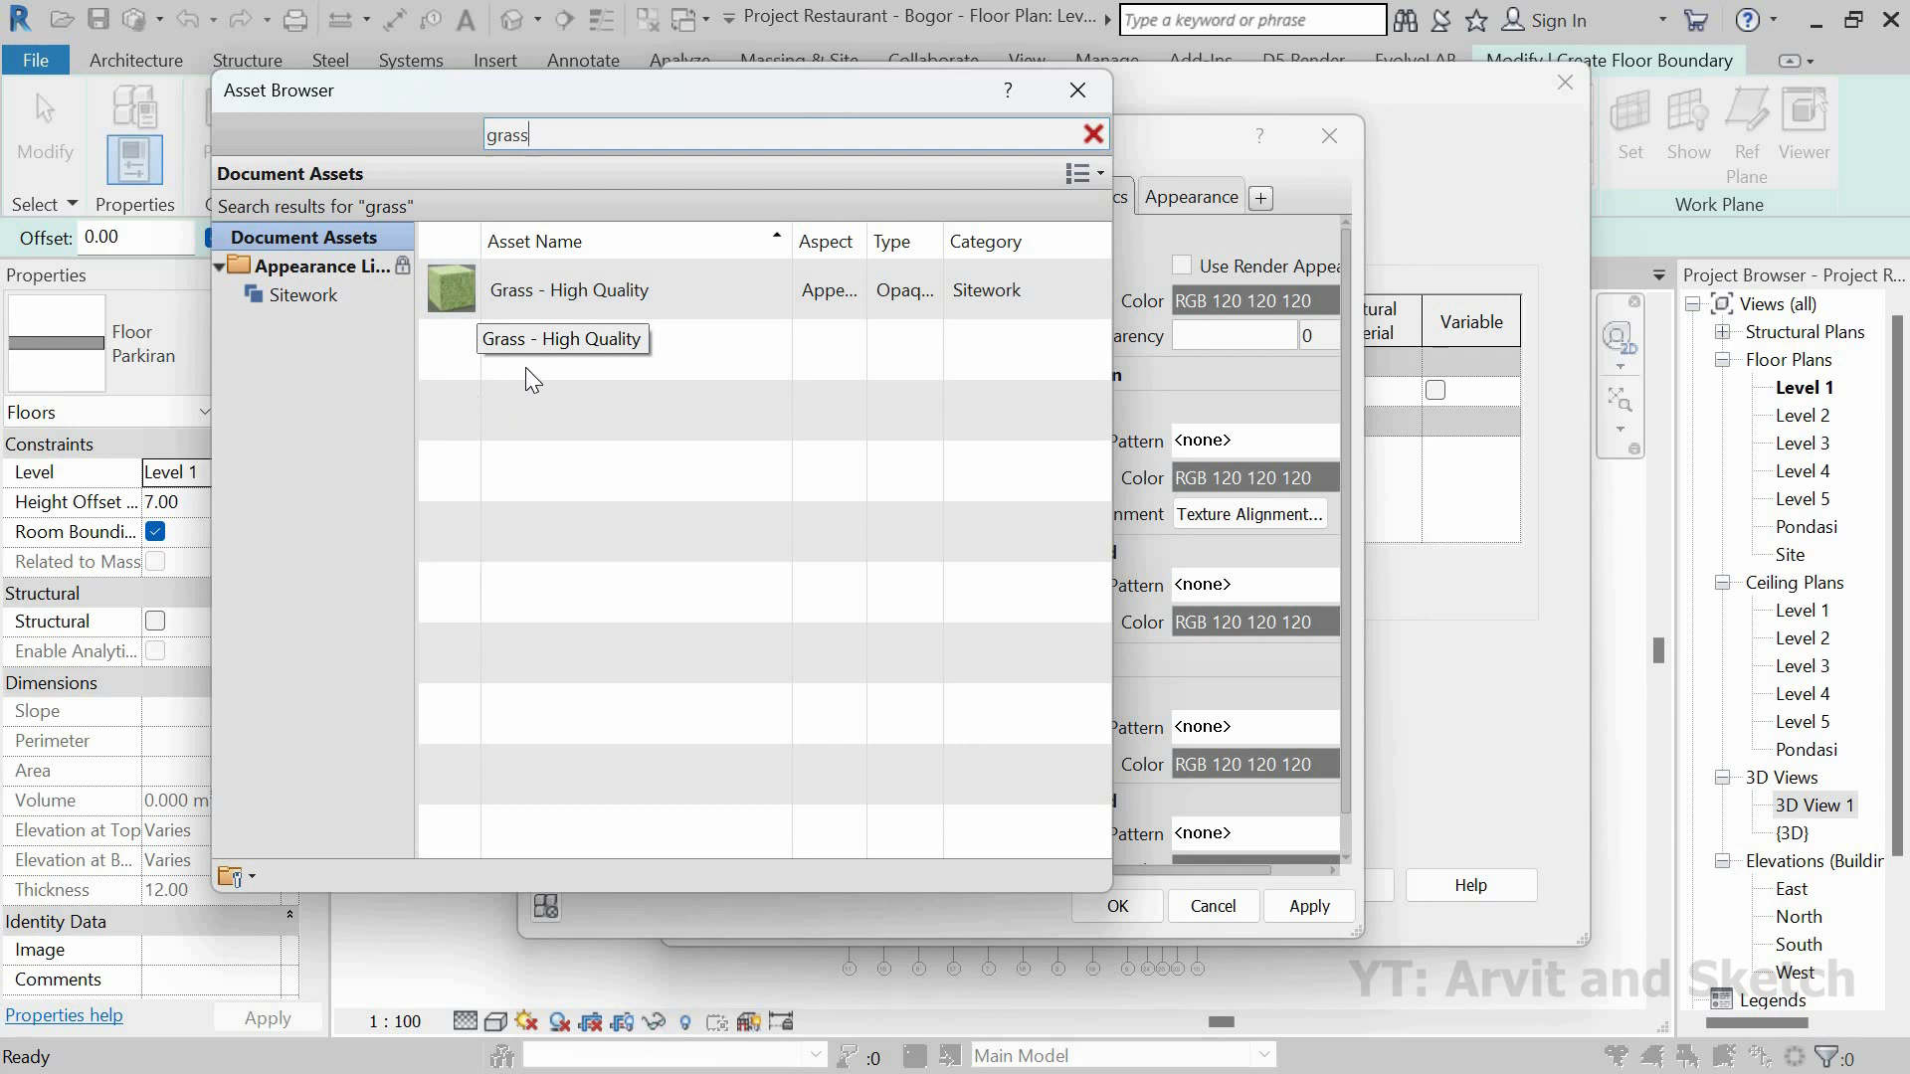
pyautogui.moveTo(583, 282)
pyautogui.click(364, 295)
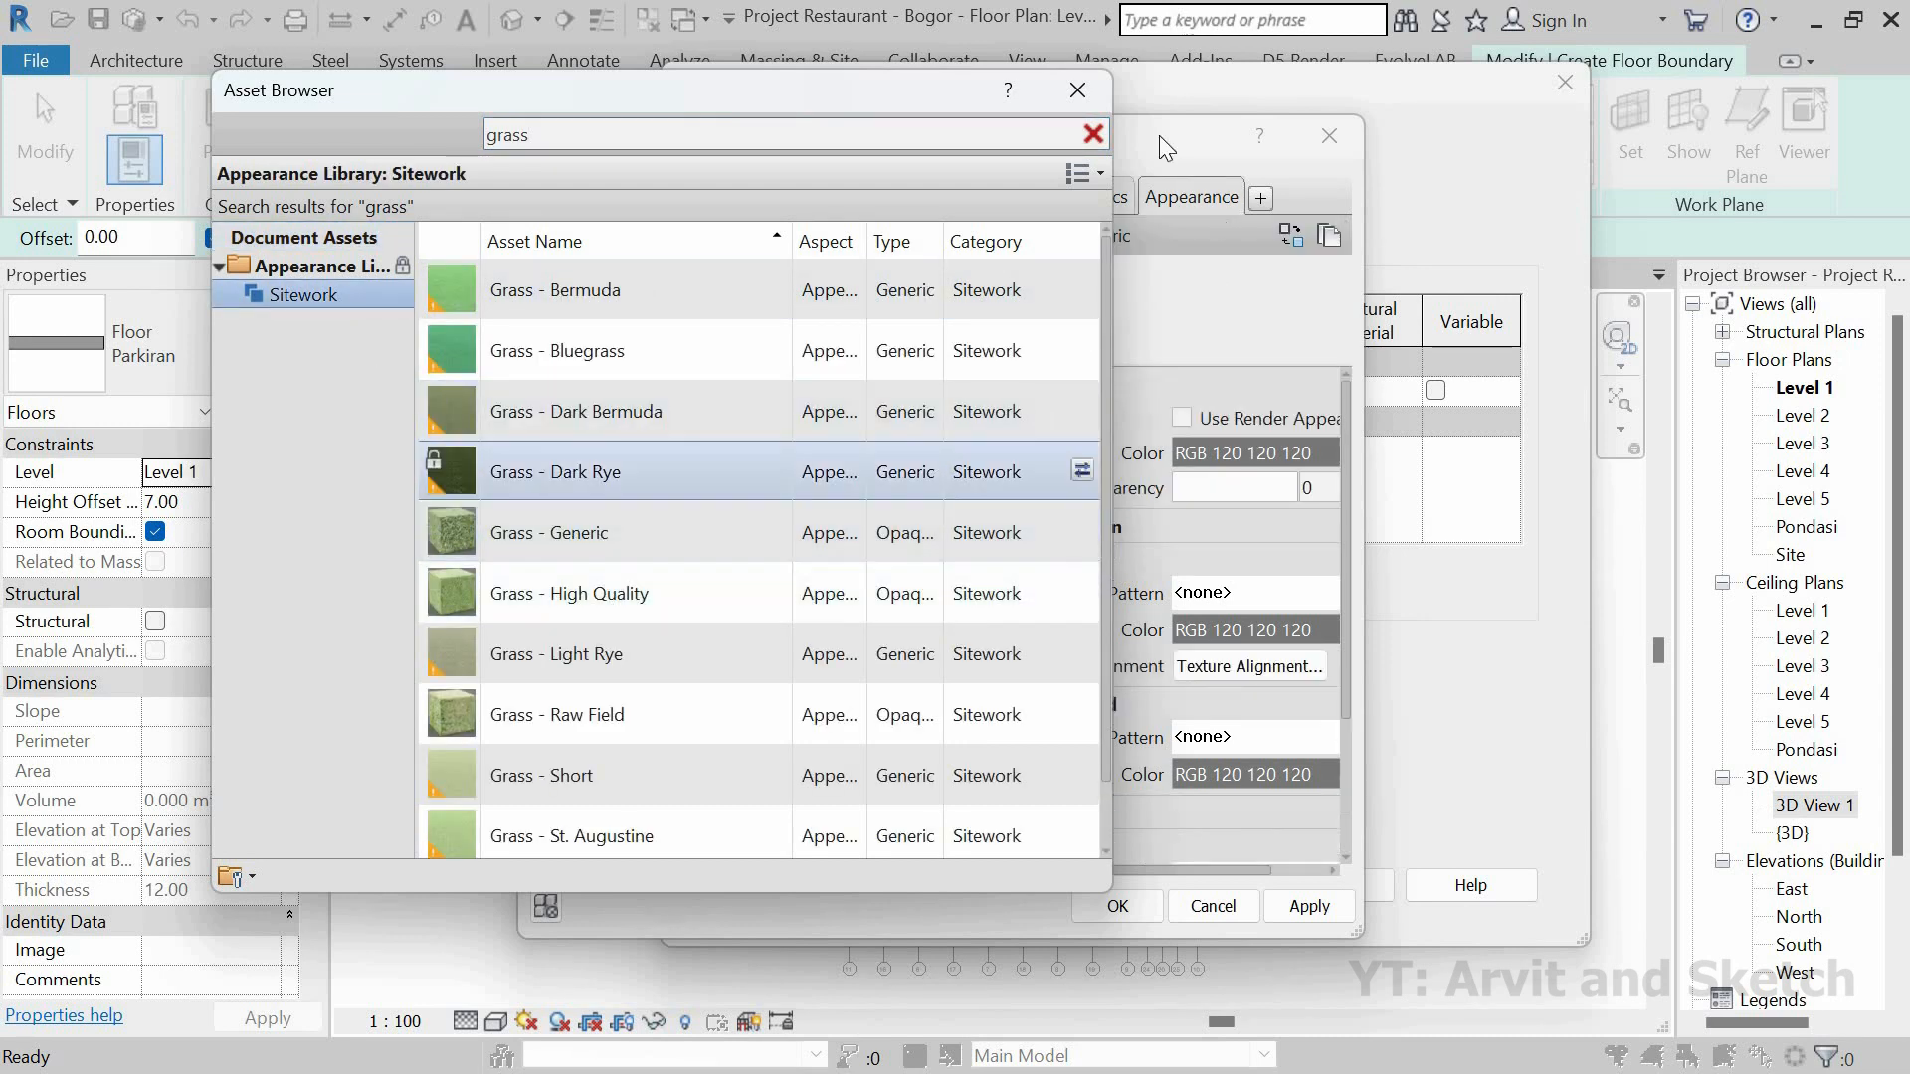
pyautogui.click(1081, 97)
pyautogui.click(1285, 903)
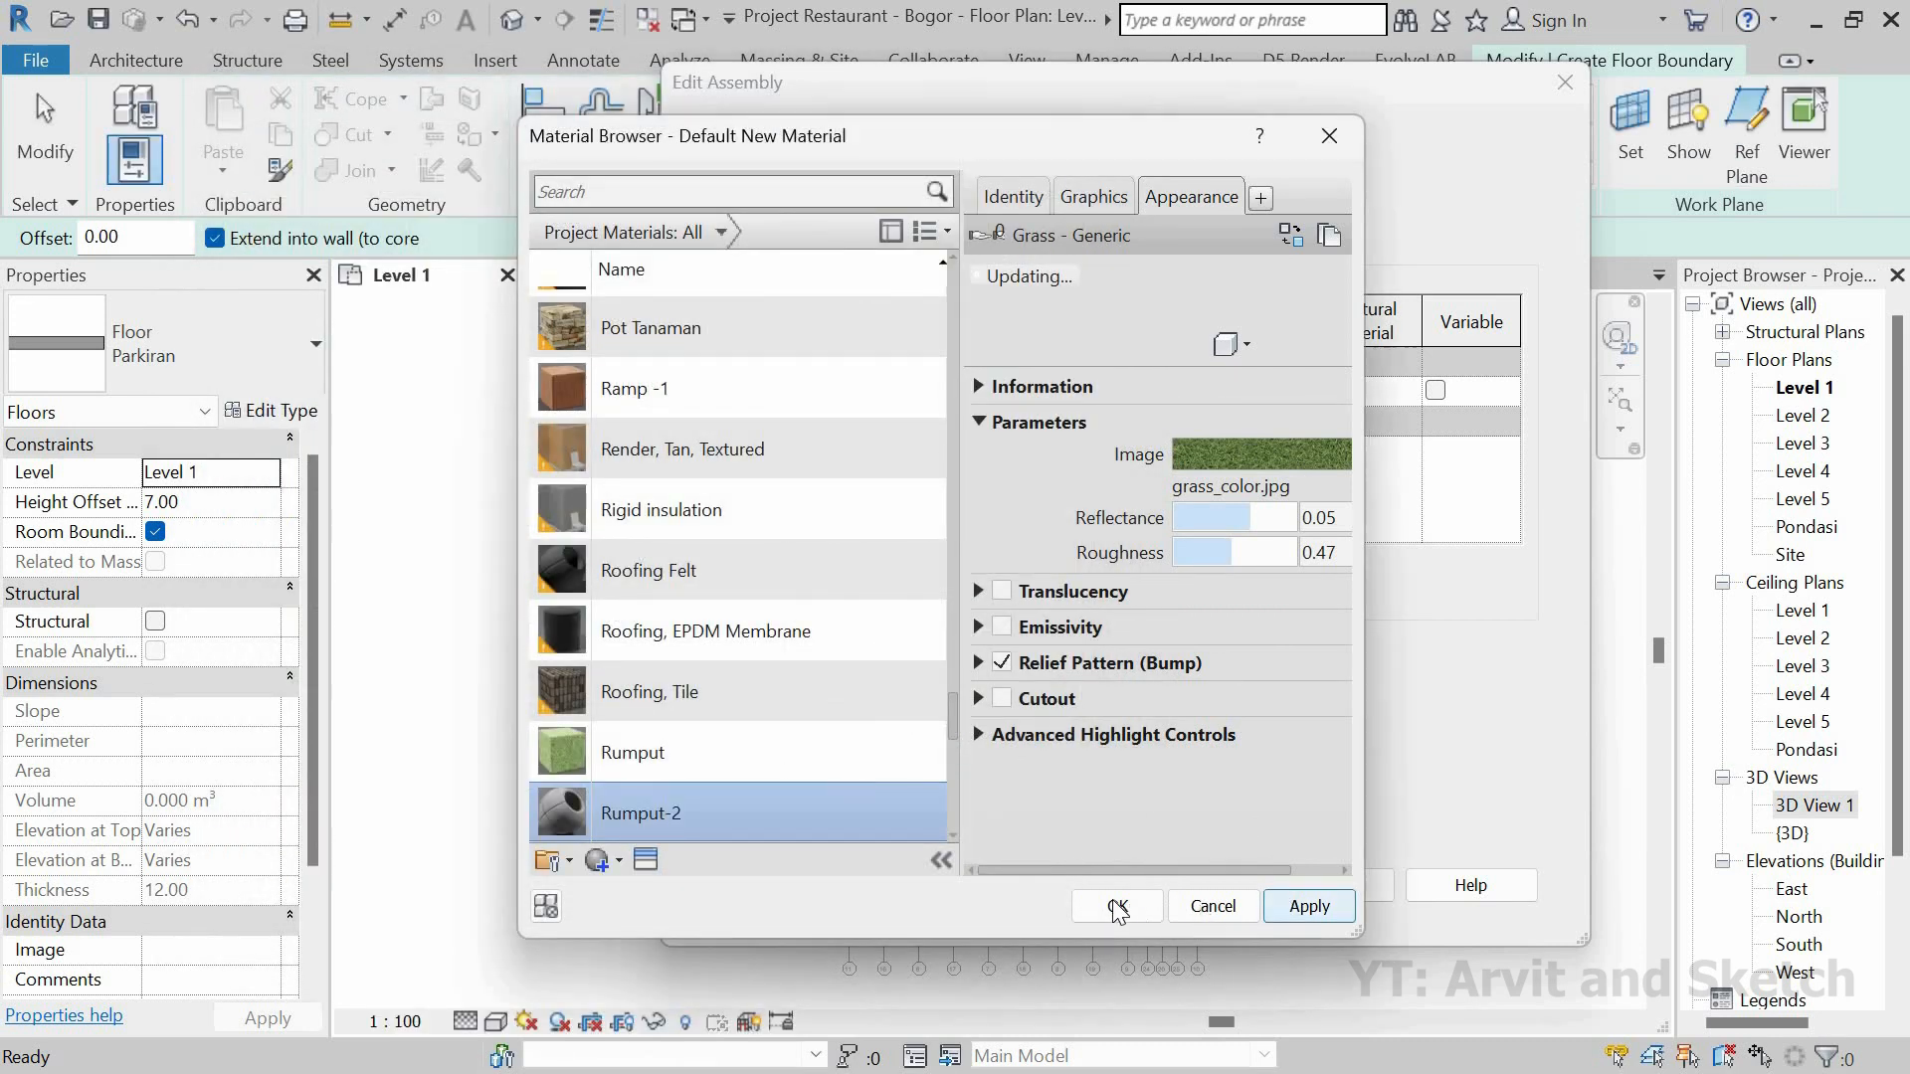
pyautogui.click(1115, 905)
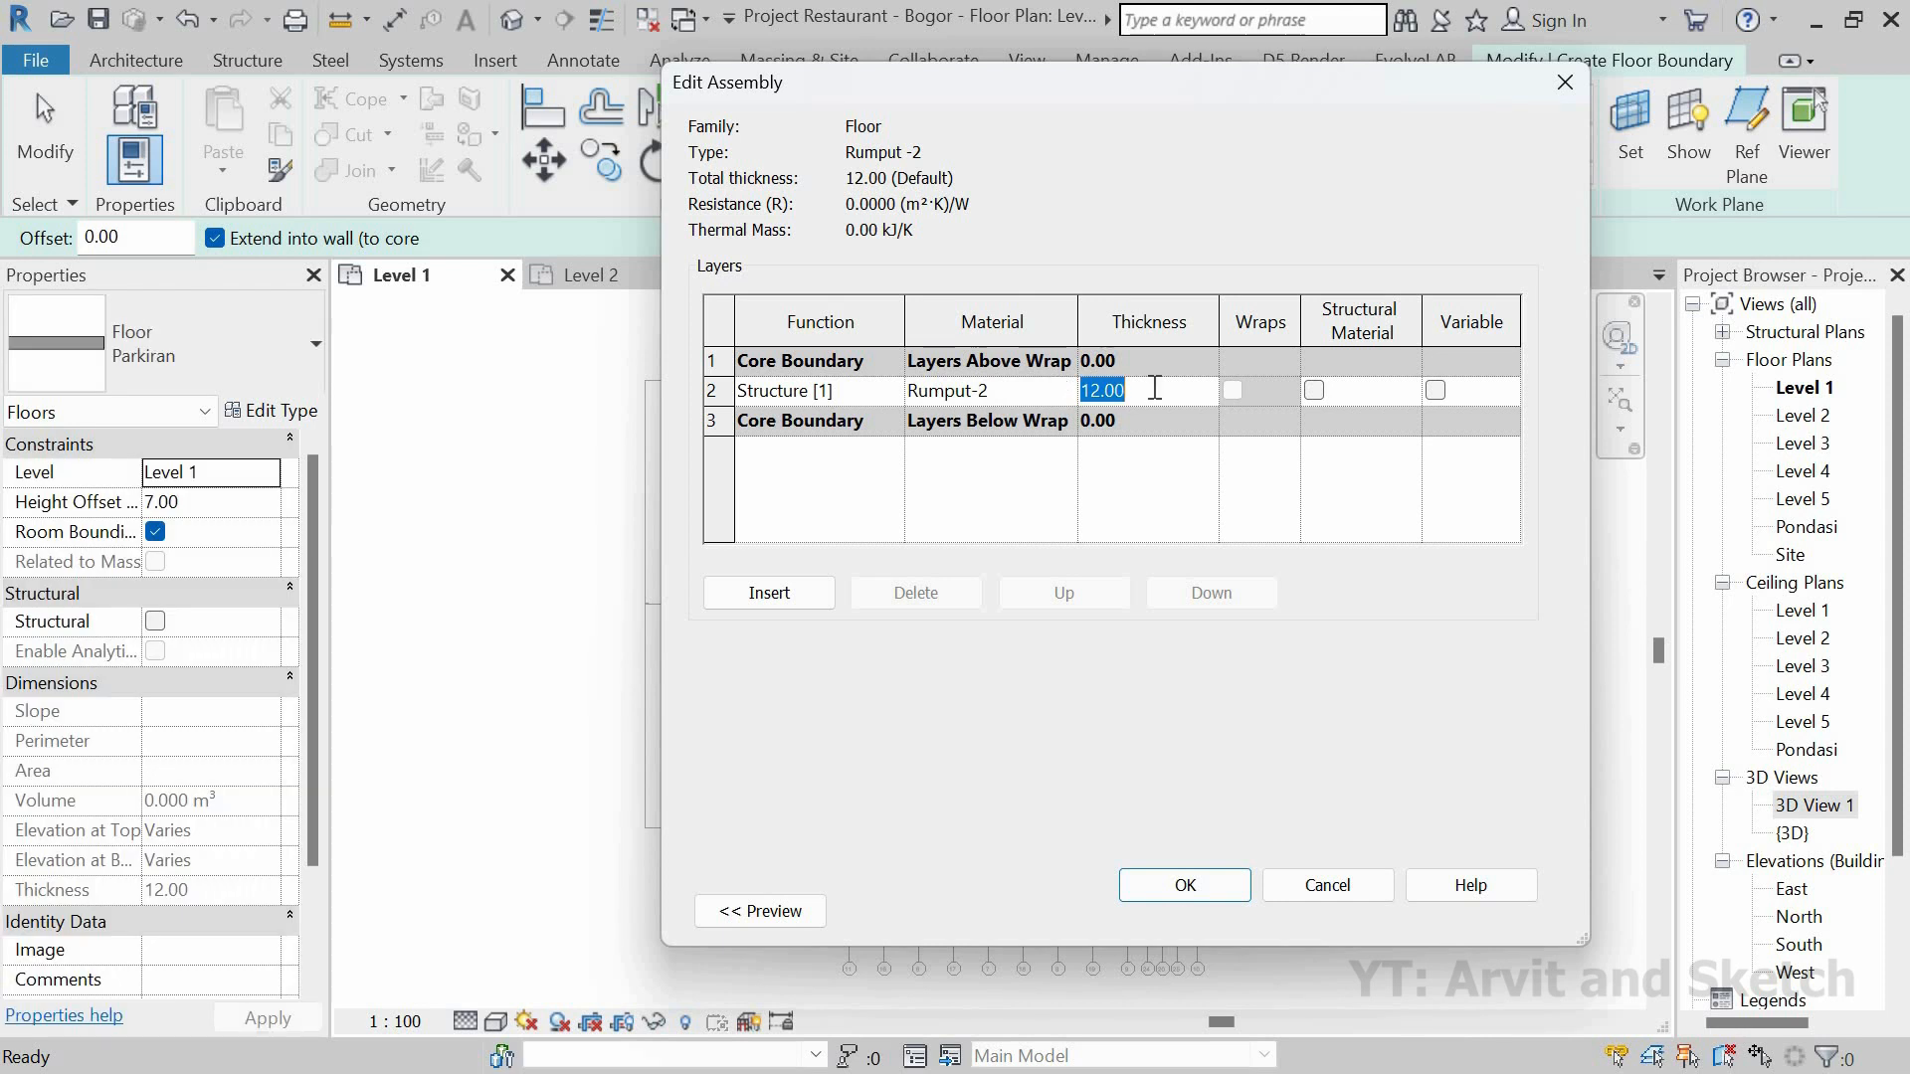
# Step: Set the Rumput-2 layer's function to Finish 1 [4] and insert a new Structure [1] layer below it
pyautogui.click(780, 400)
pyautogui.click(890, 393)
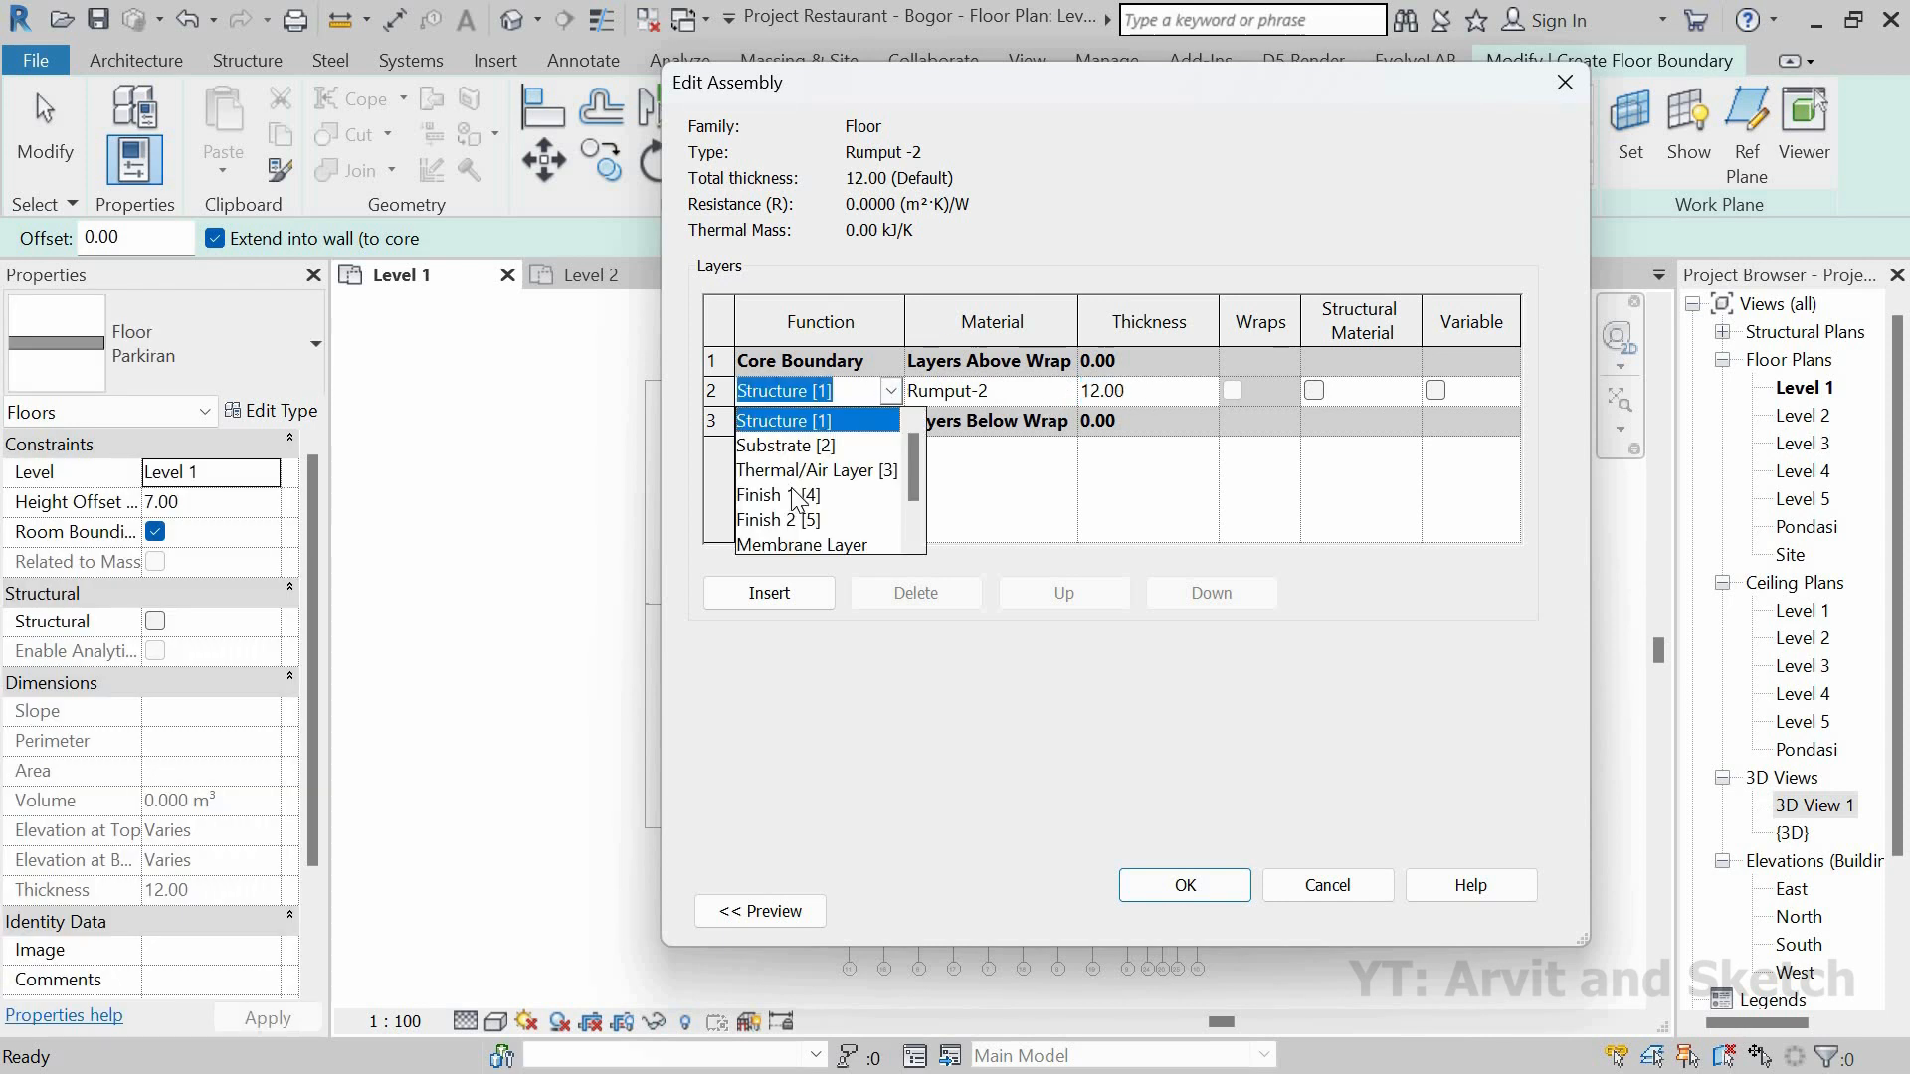
pyautogui.click(799, 495)
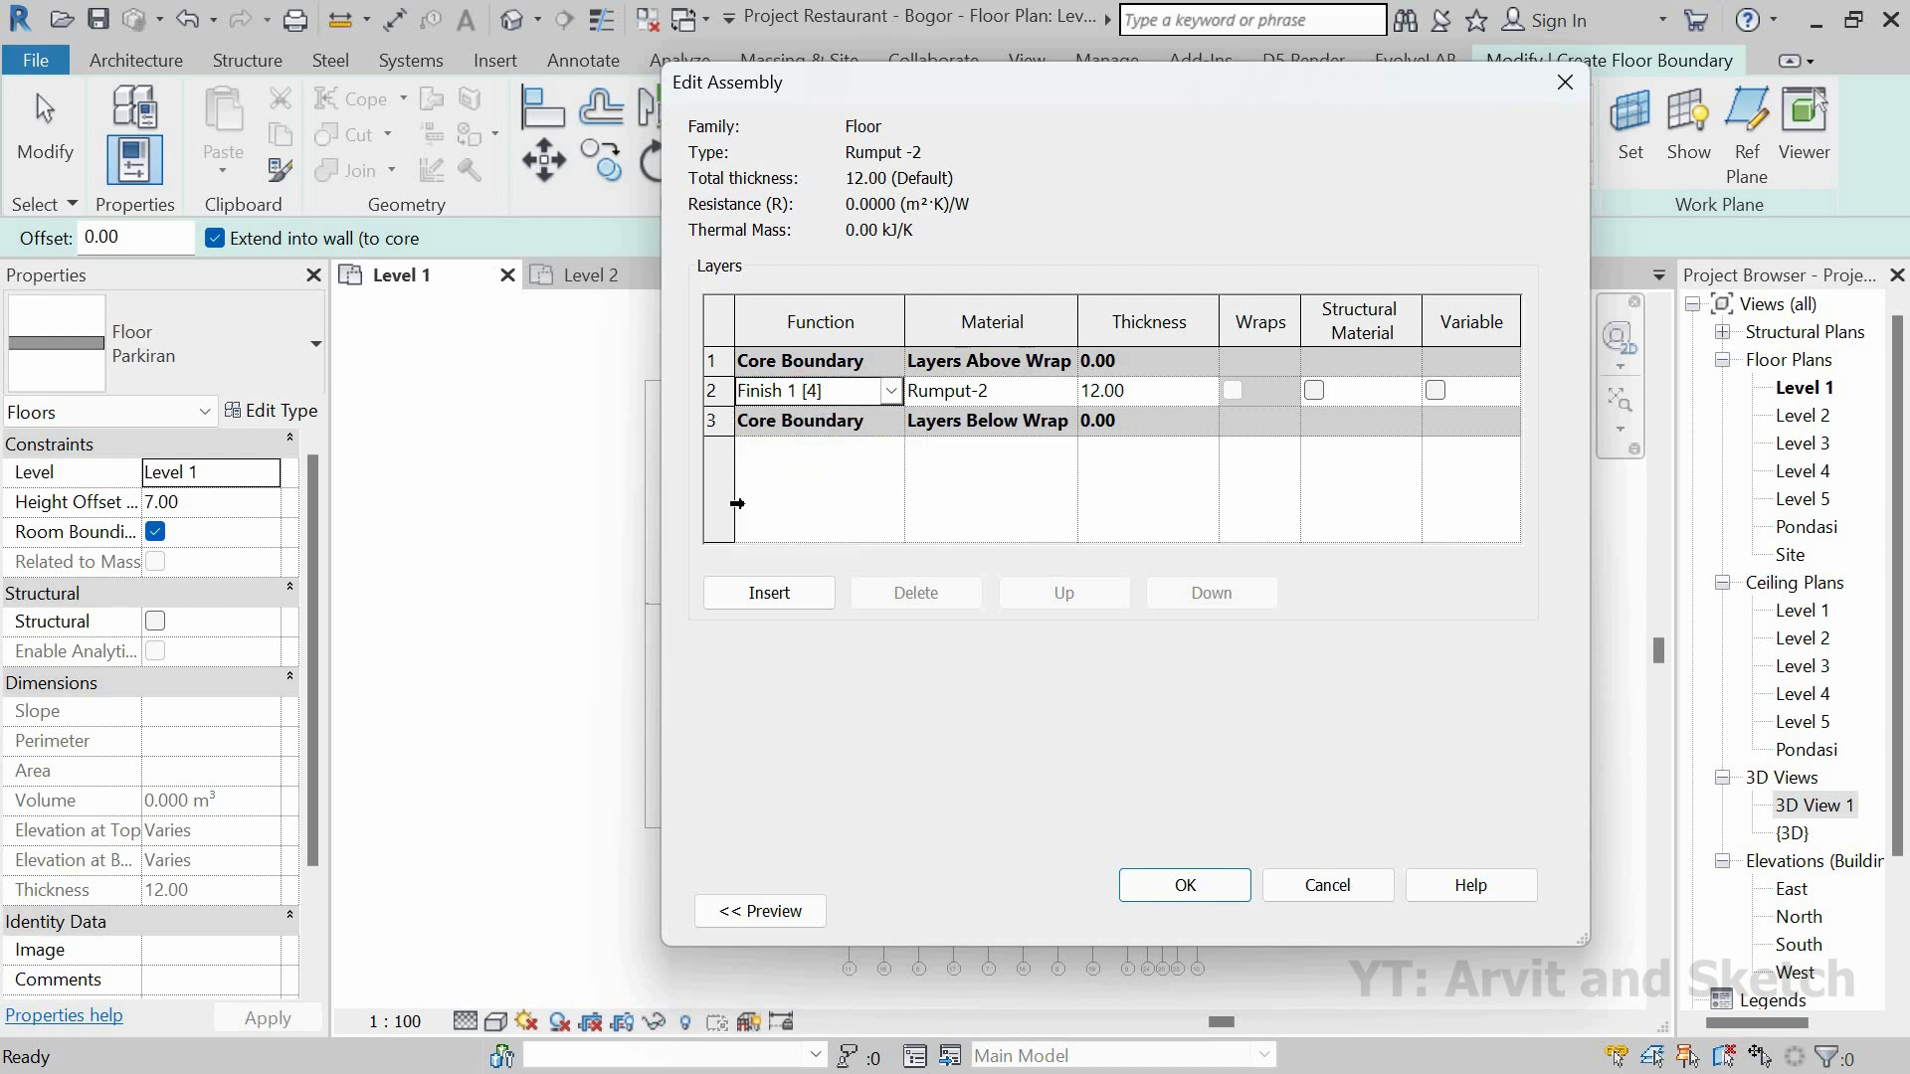
pyautogui.click(784, 595)
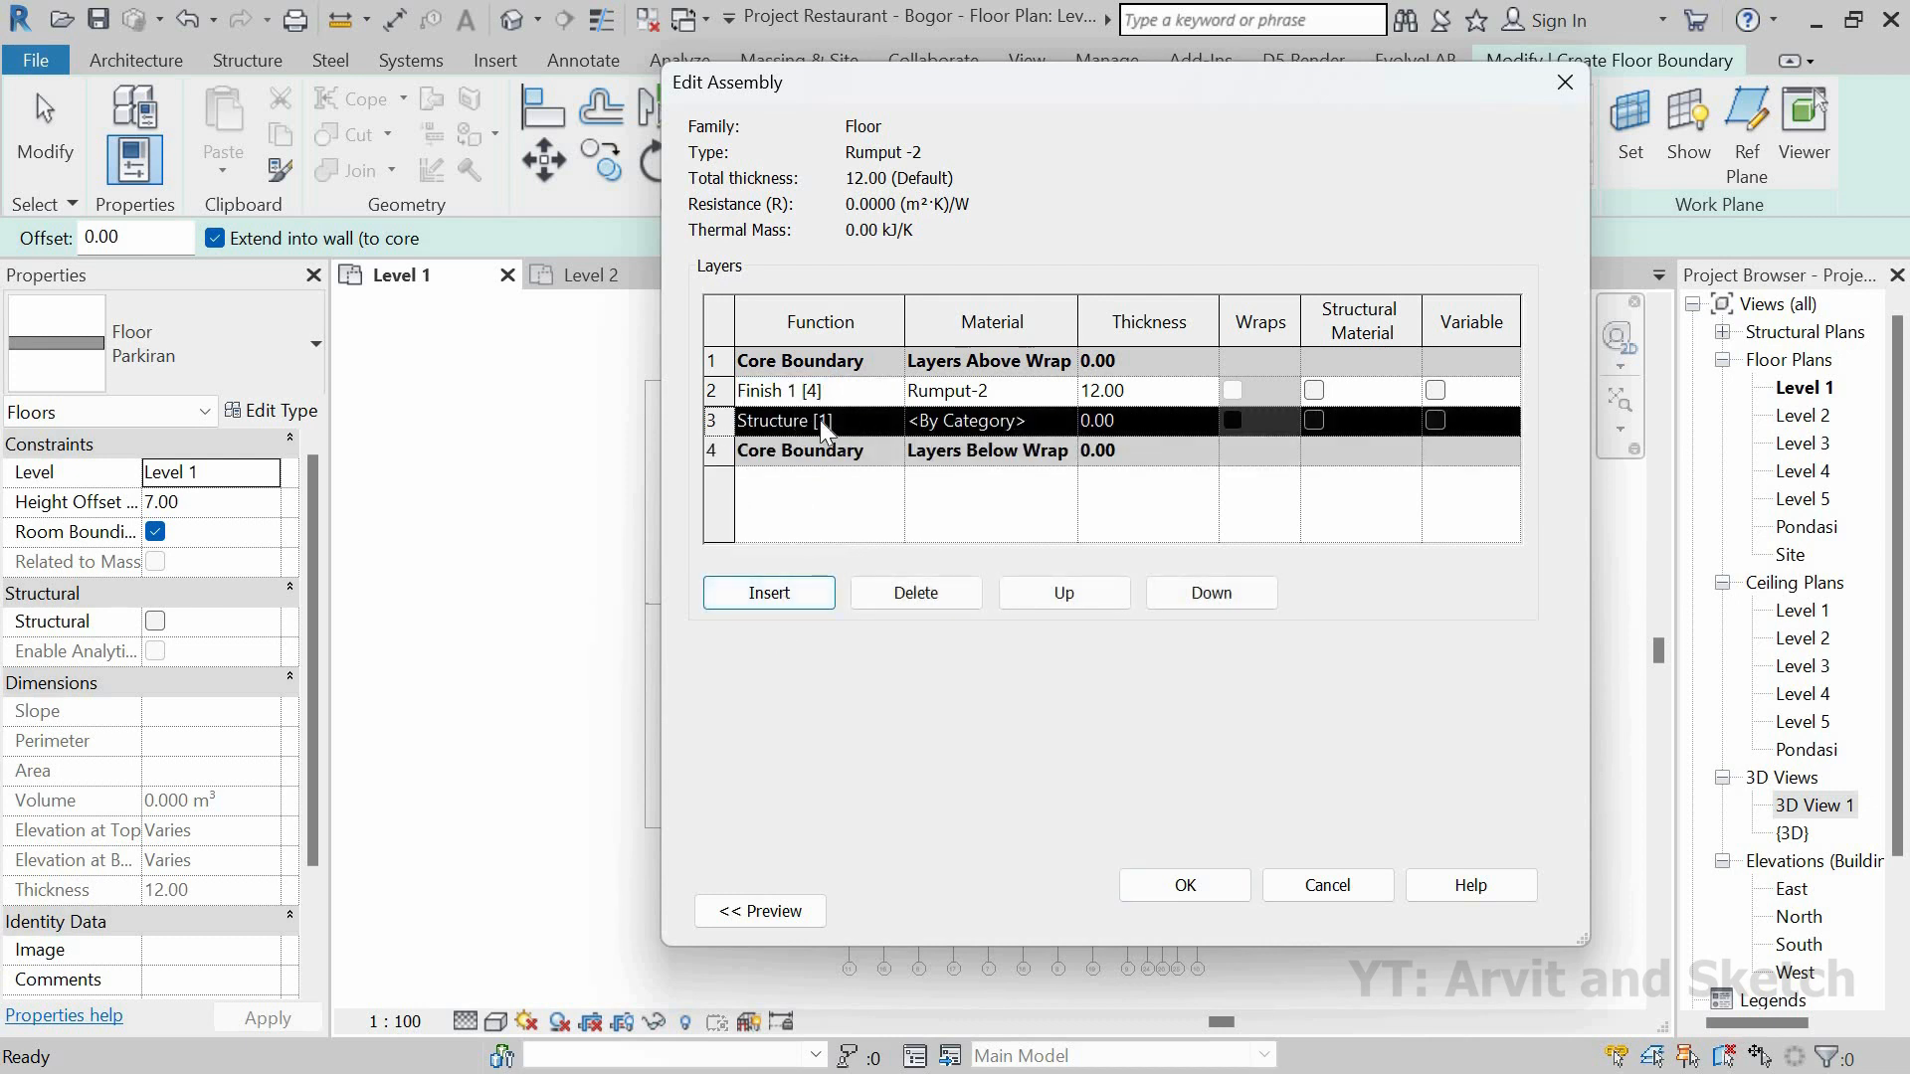
# Step: Create a new material for the added Structure [1] layer and try to name it Tanah -2
pyautogui.click(820, 420)
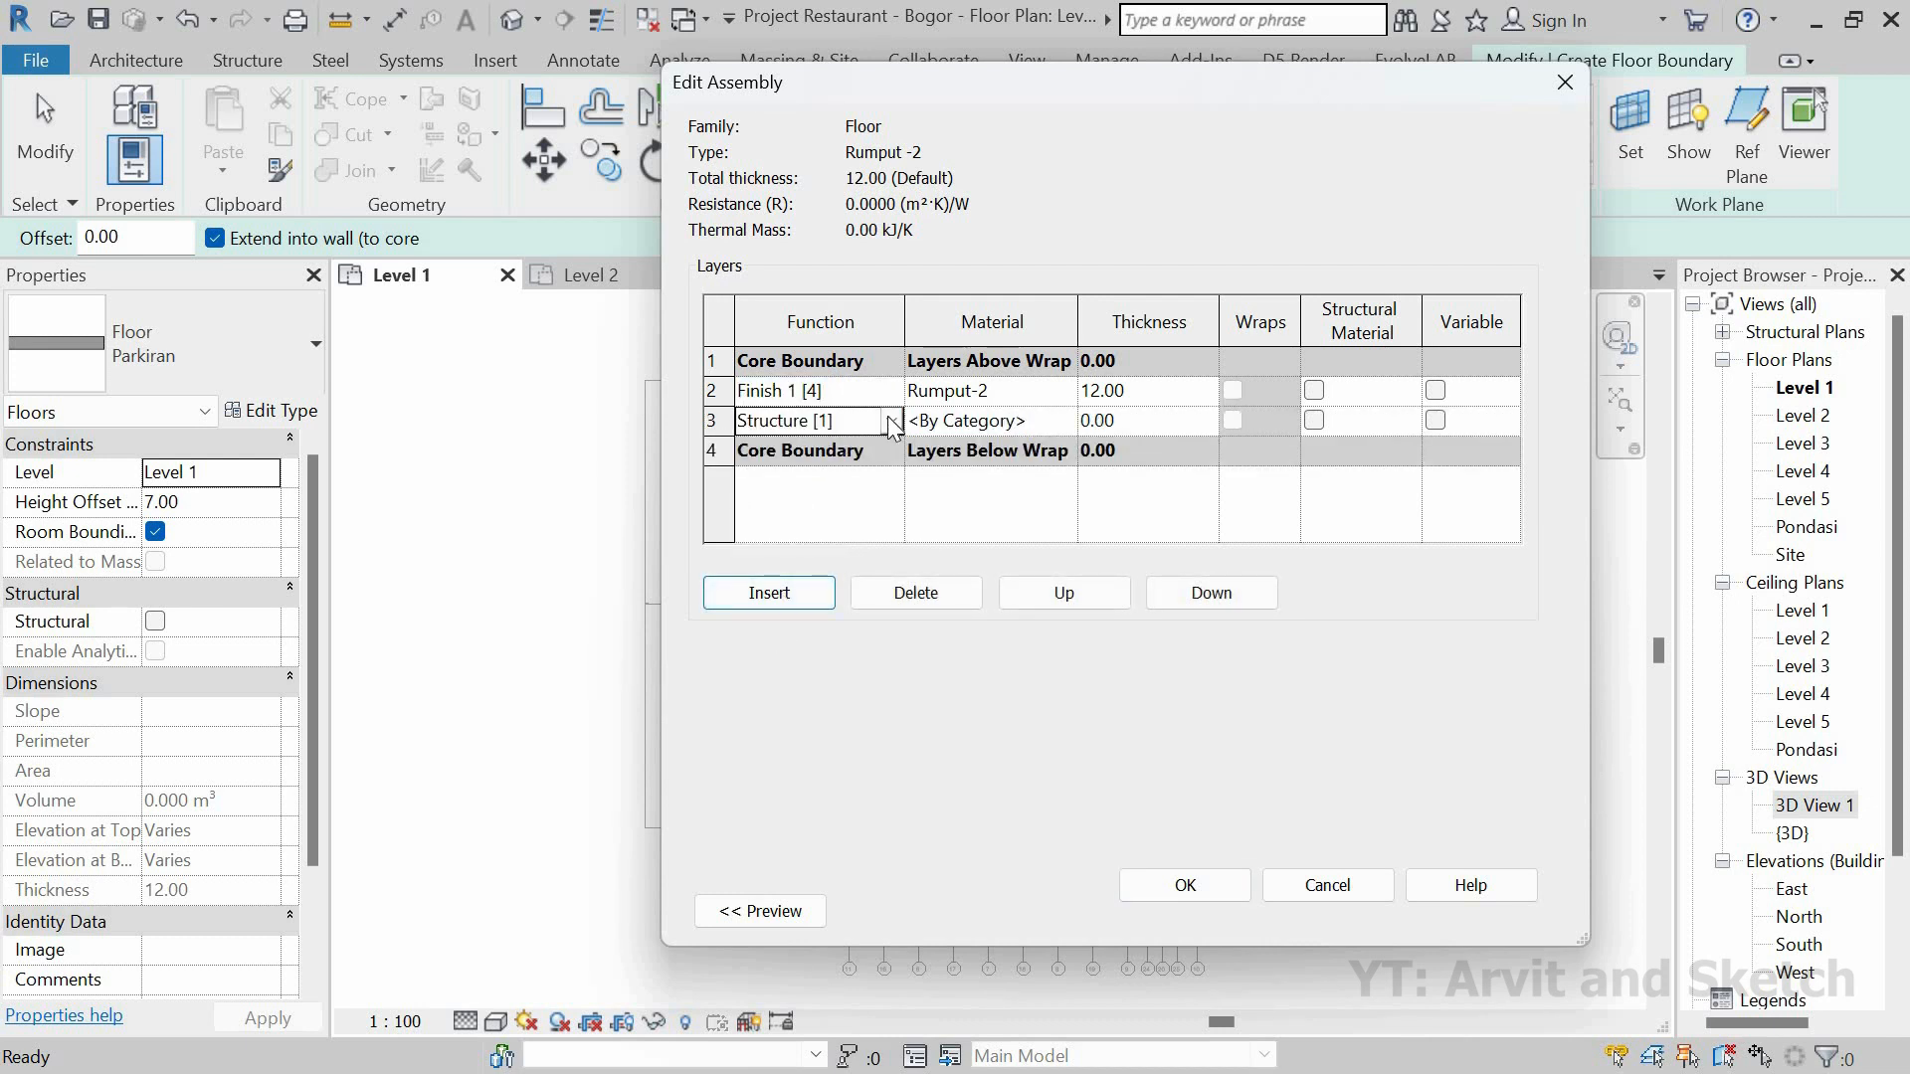
pyautogui.click(1067, 421)
pyautogui.click(1066, 421)
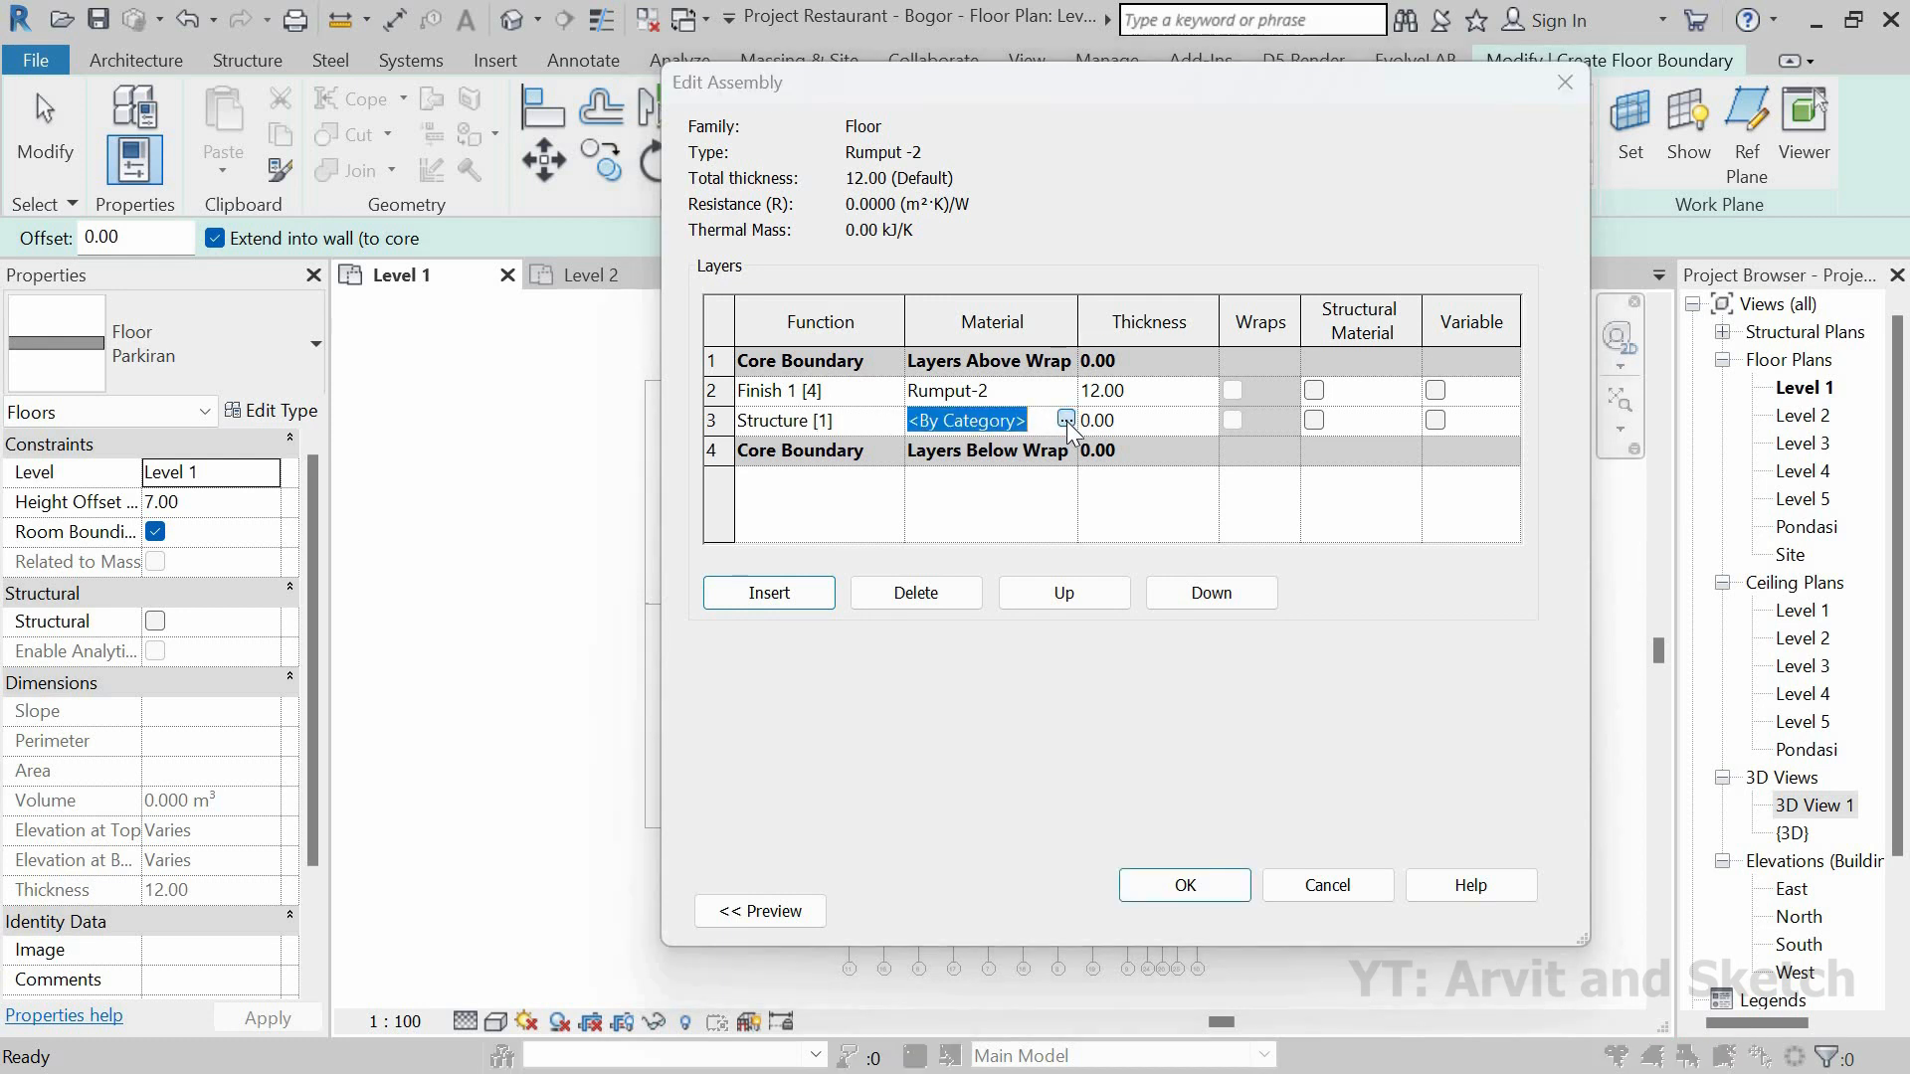
pyautogui.click(601, 863)
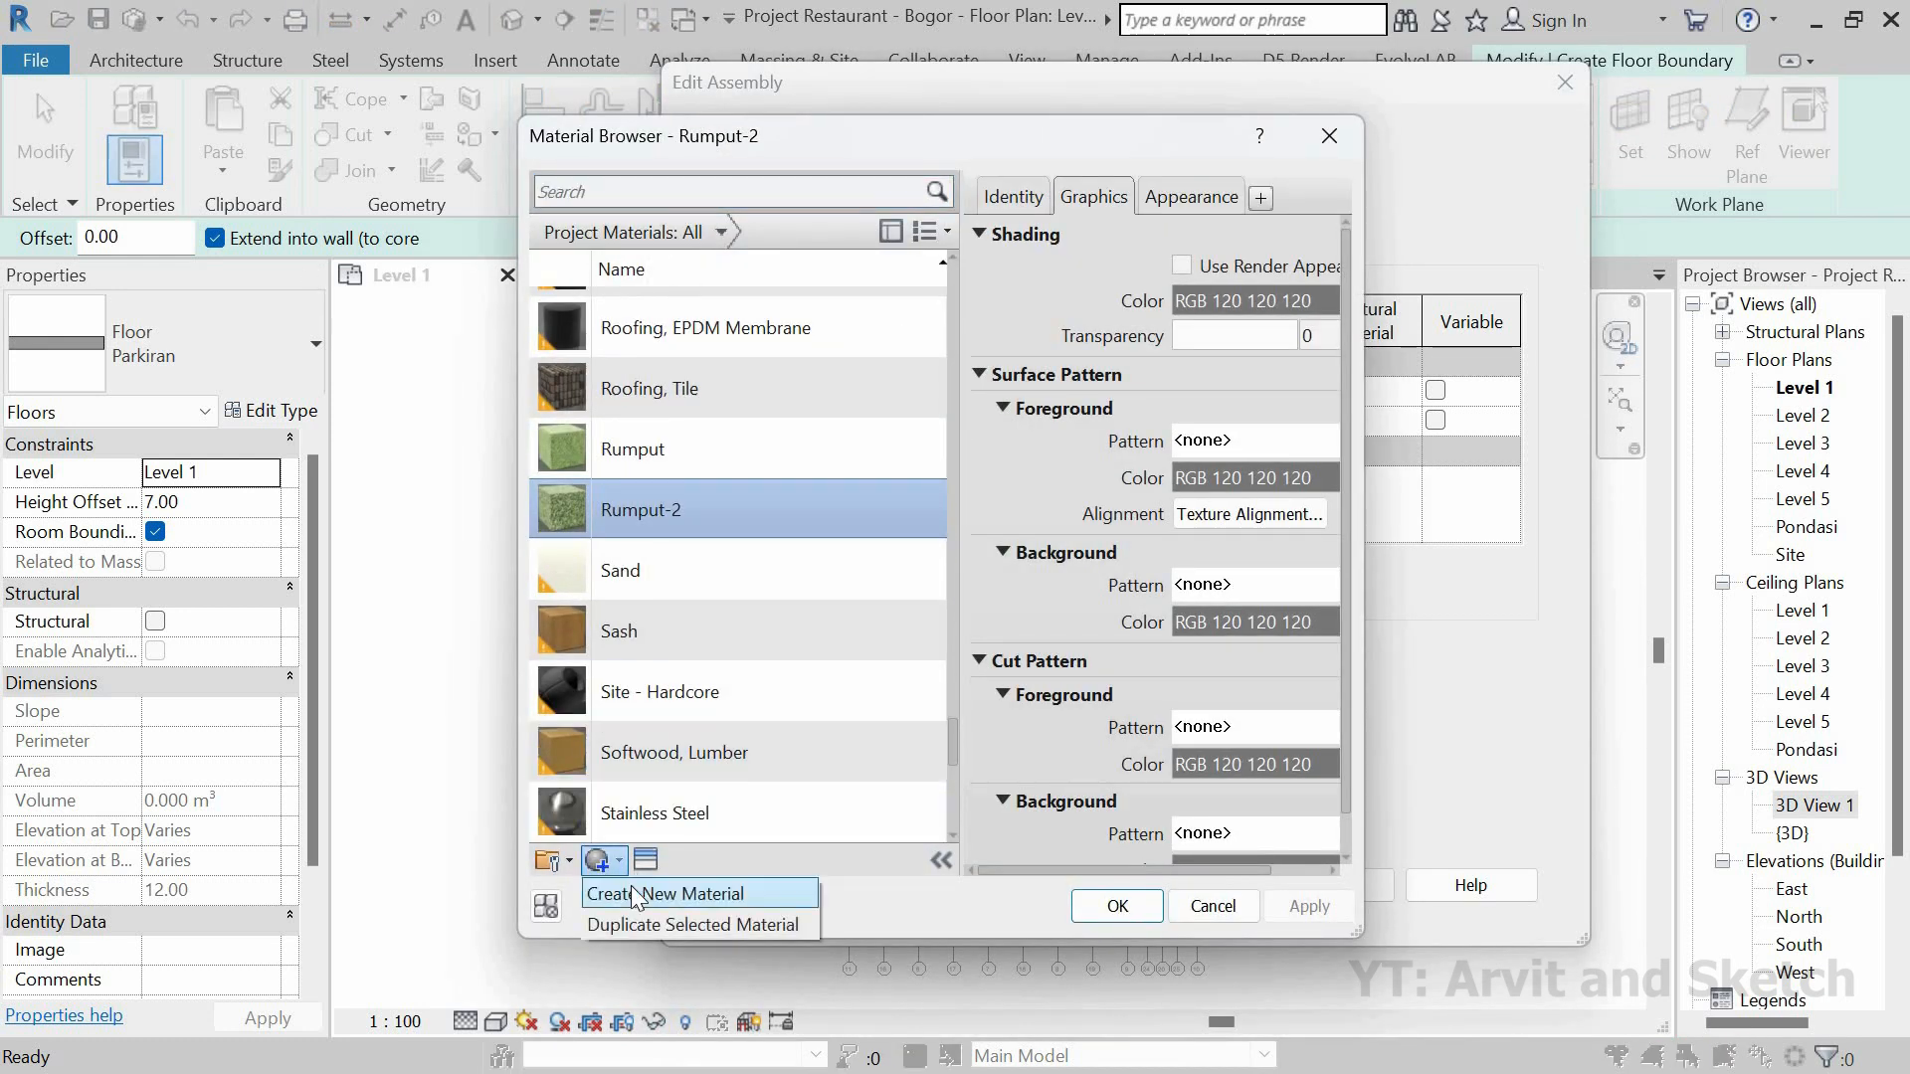
pyautogui.click(642, 888)
pyautogui.rightClick(704, 581)
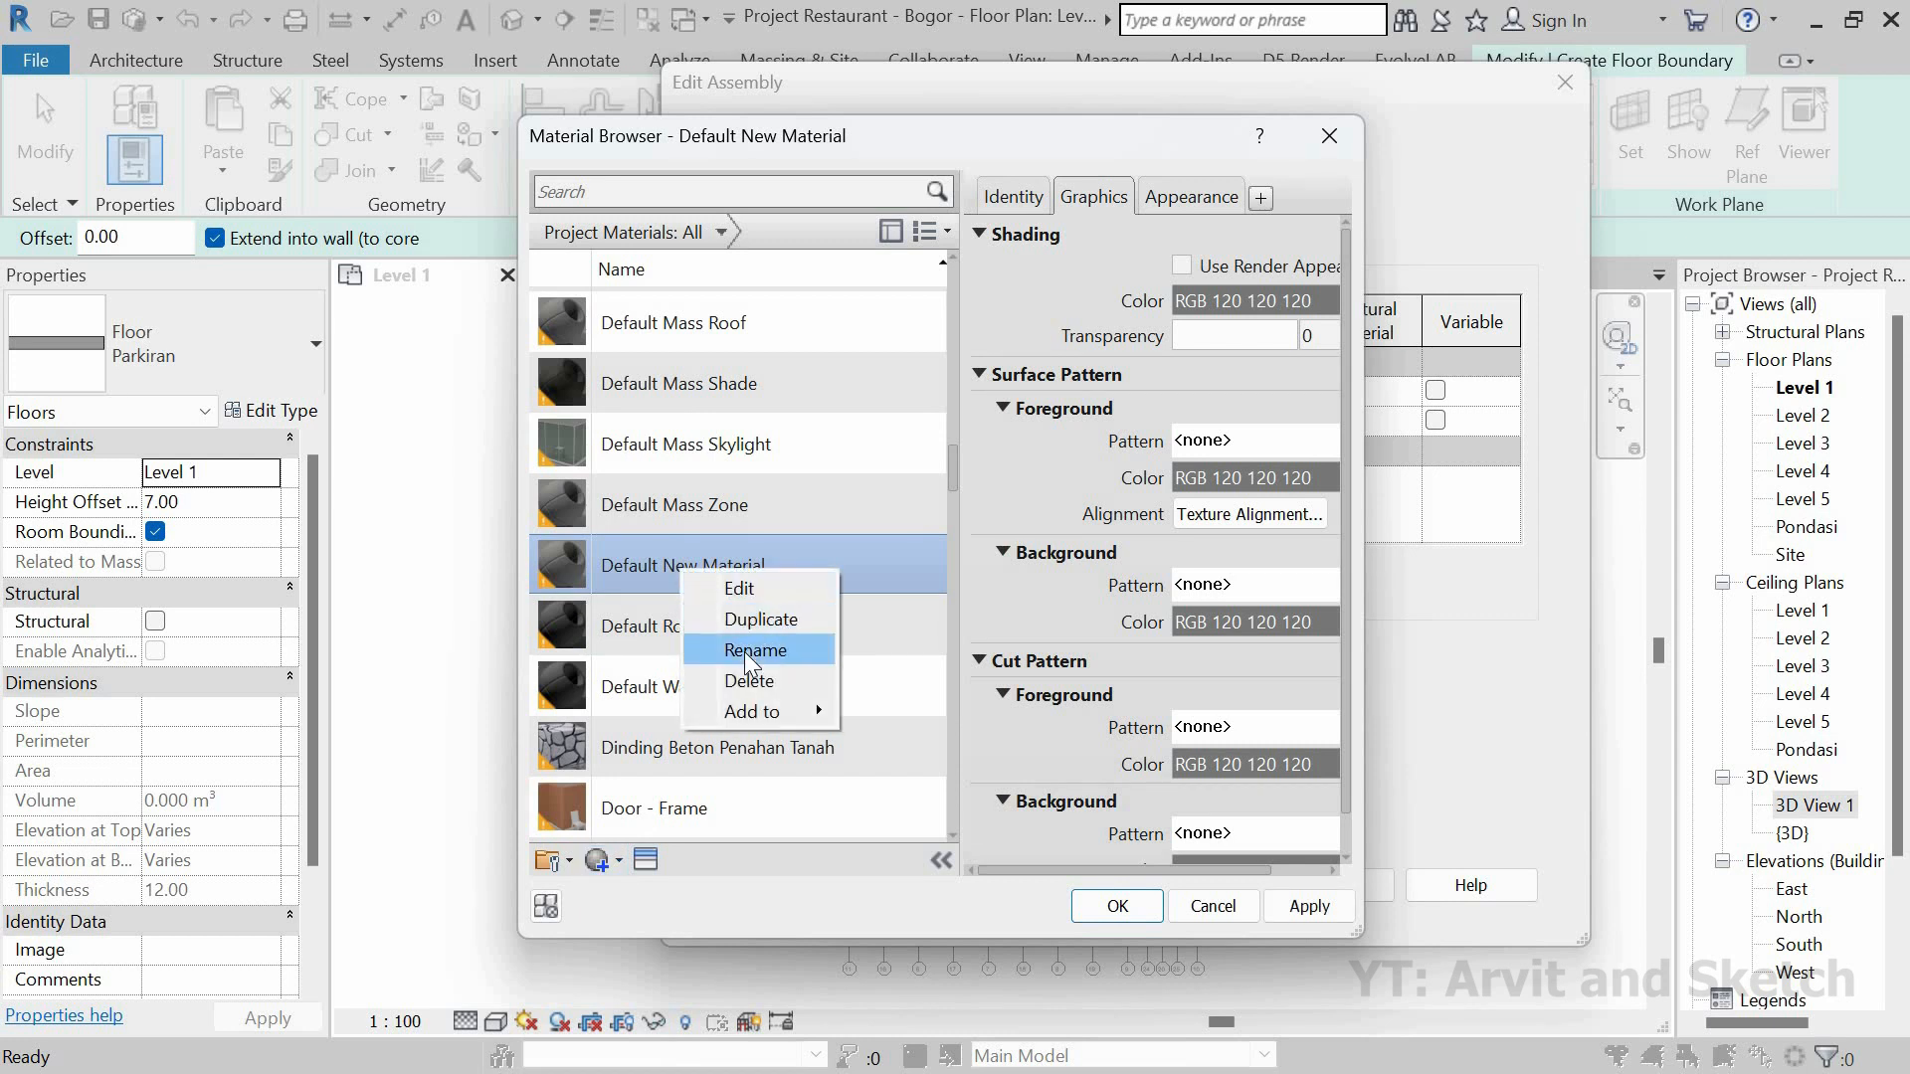
pyautogui.click(744, 653)
pyautogui.write('Tanah -2')
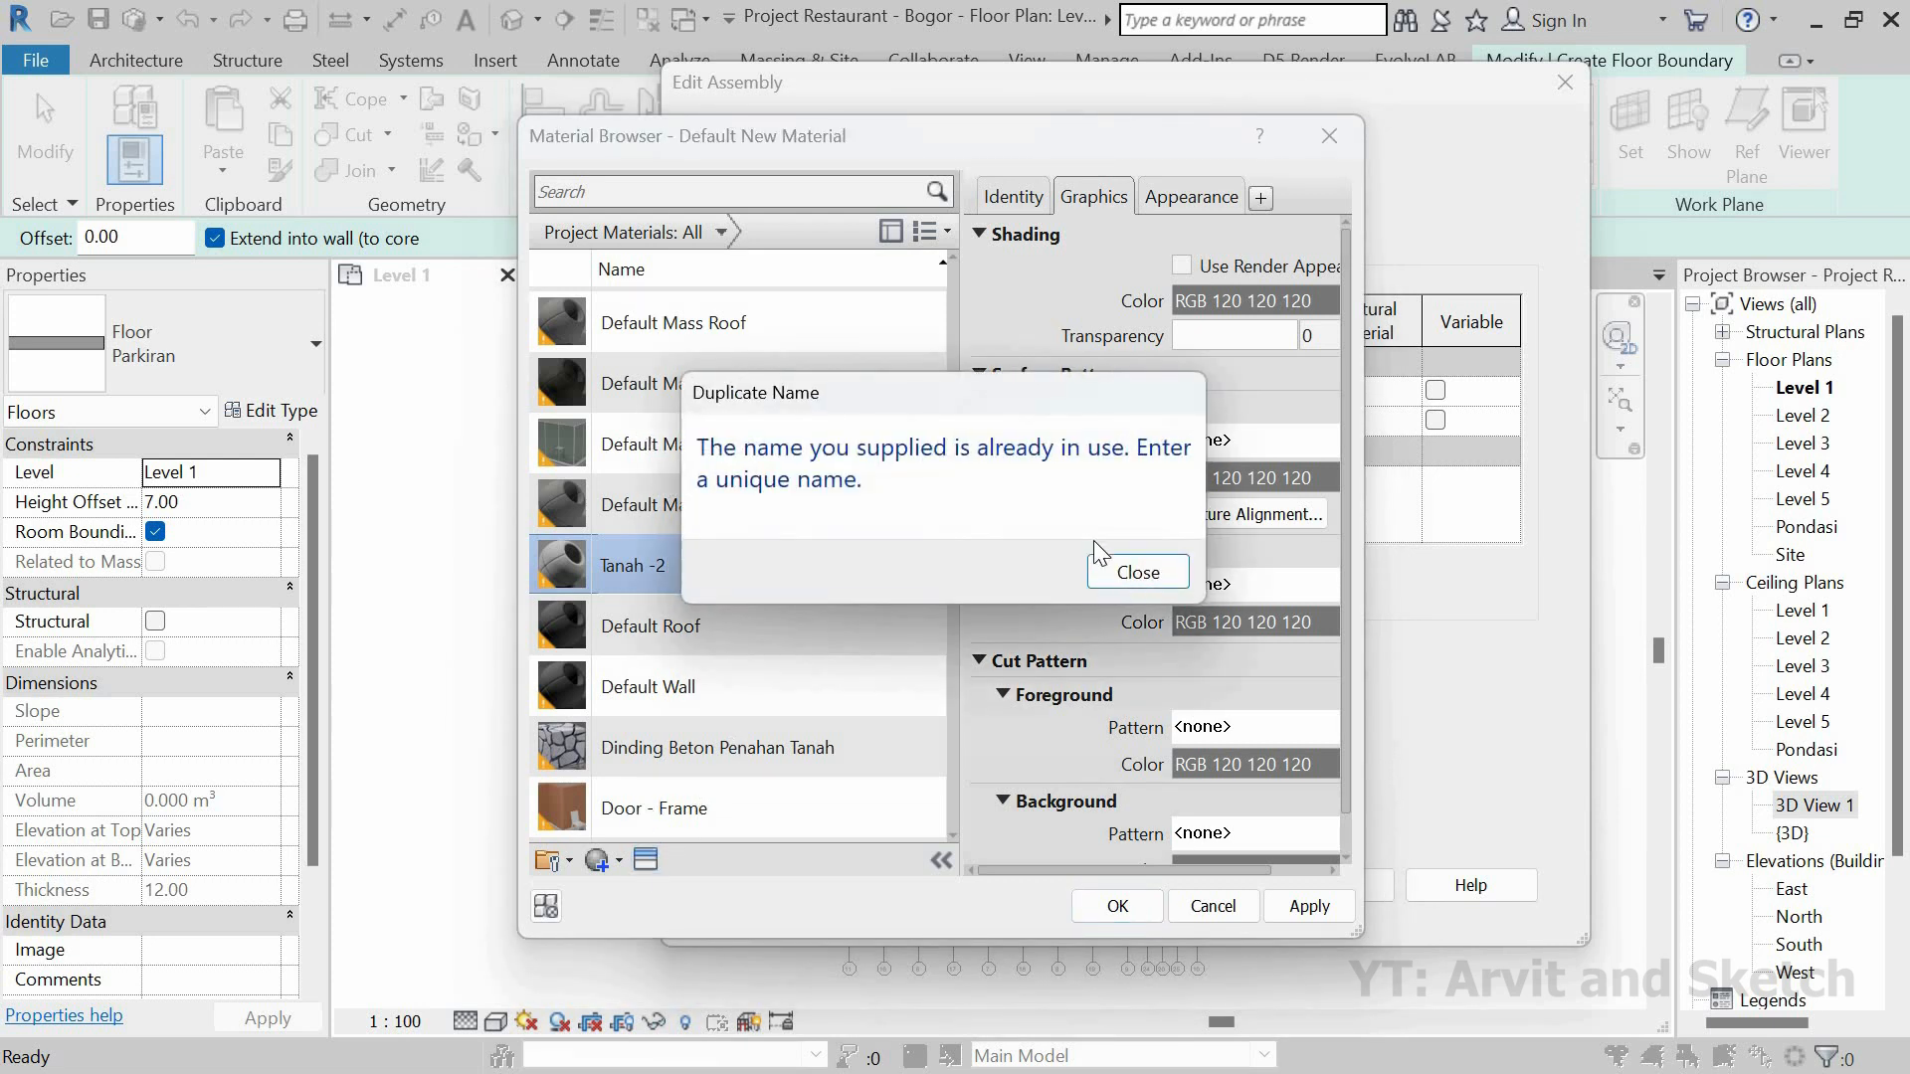
pyautogui.press('Escape')
# Step: Rename the newly created default material as Tanah -3
pyautogui.rightClick(721, 558)
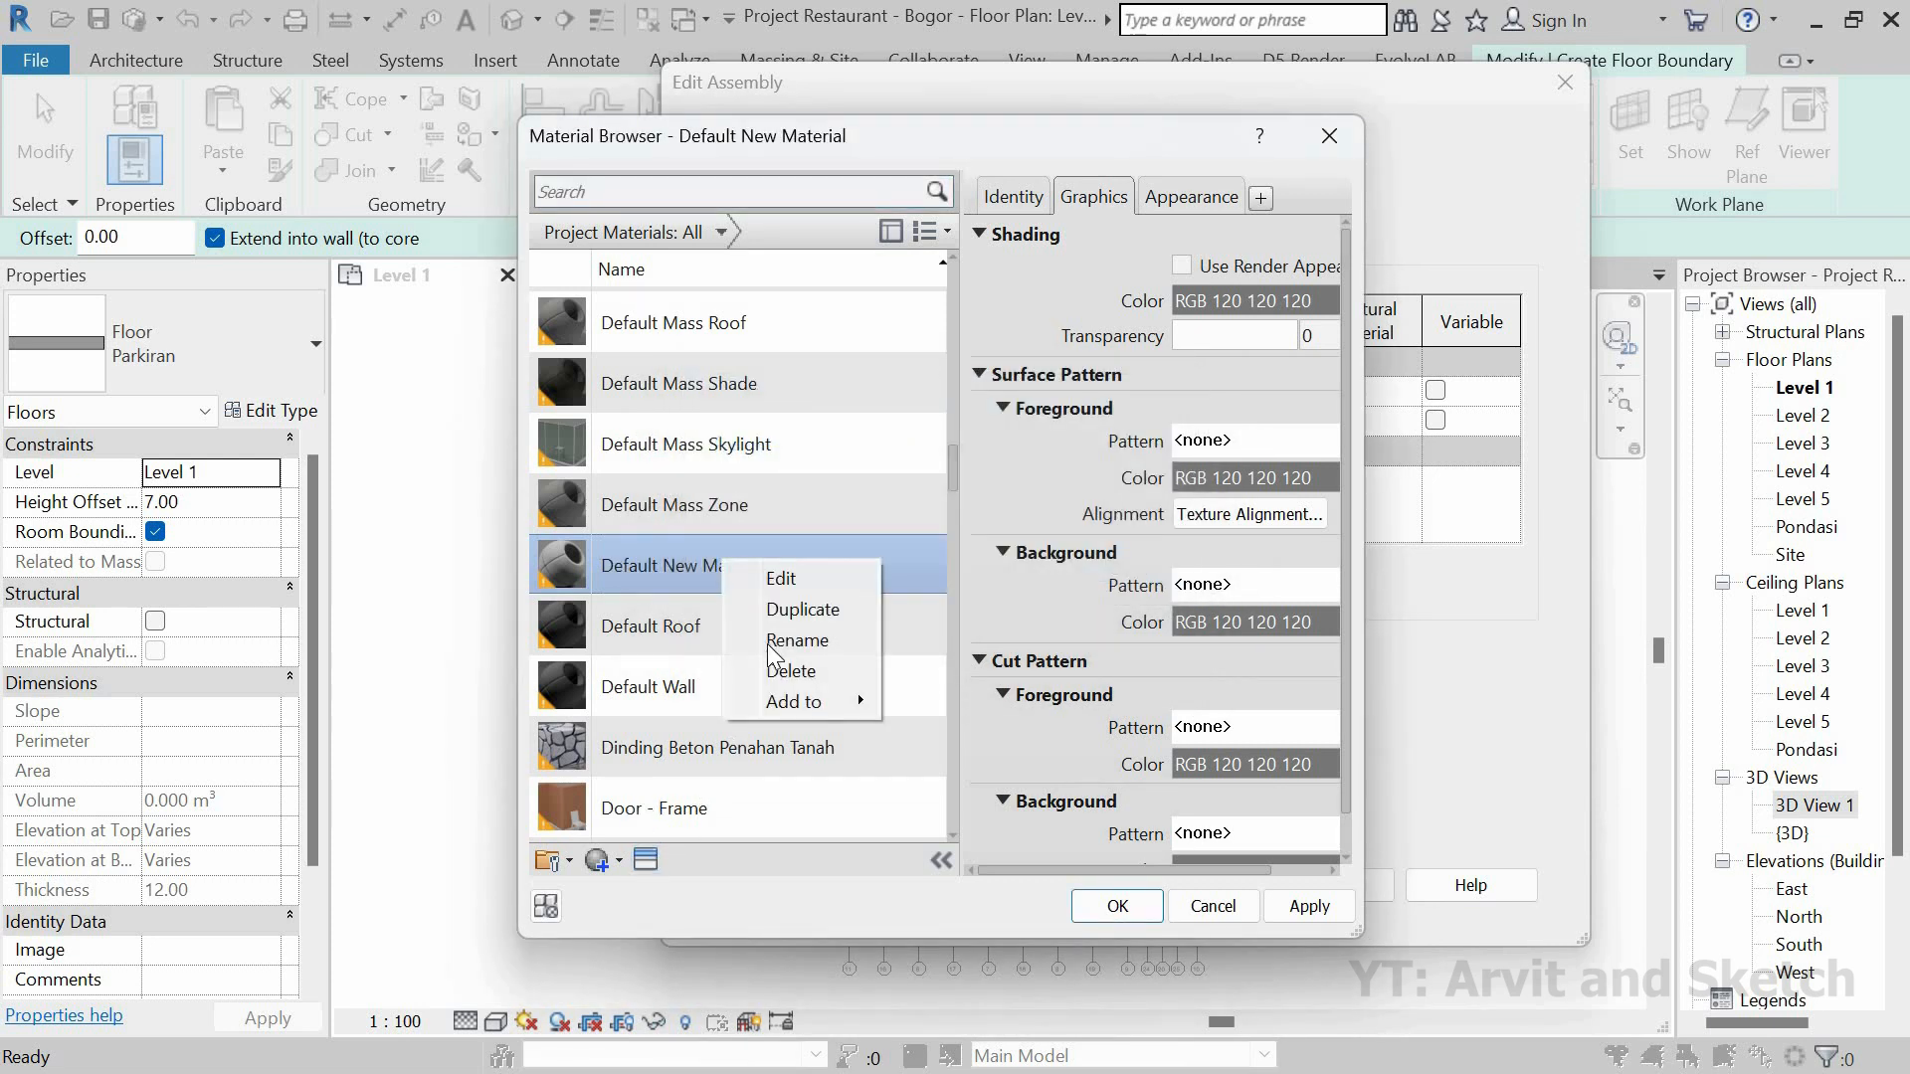
pyautogui.click(744, 641)
pyautogui.write('Ta')
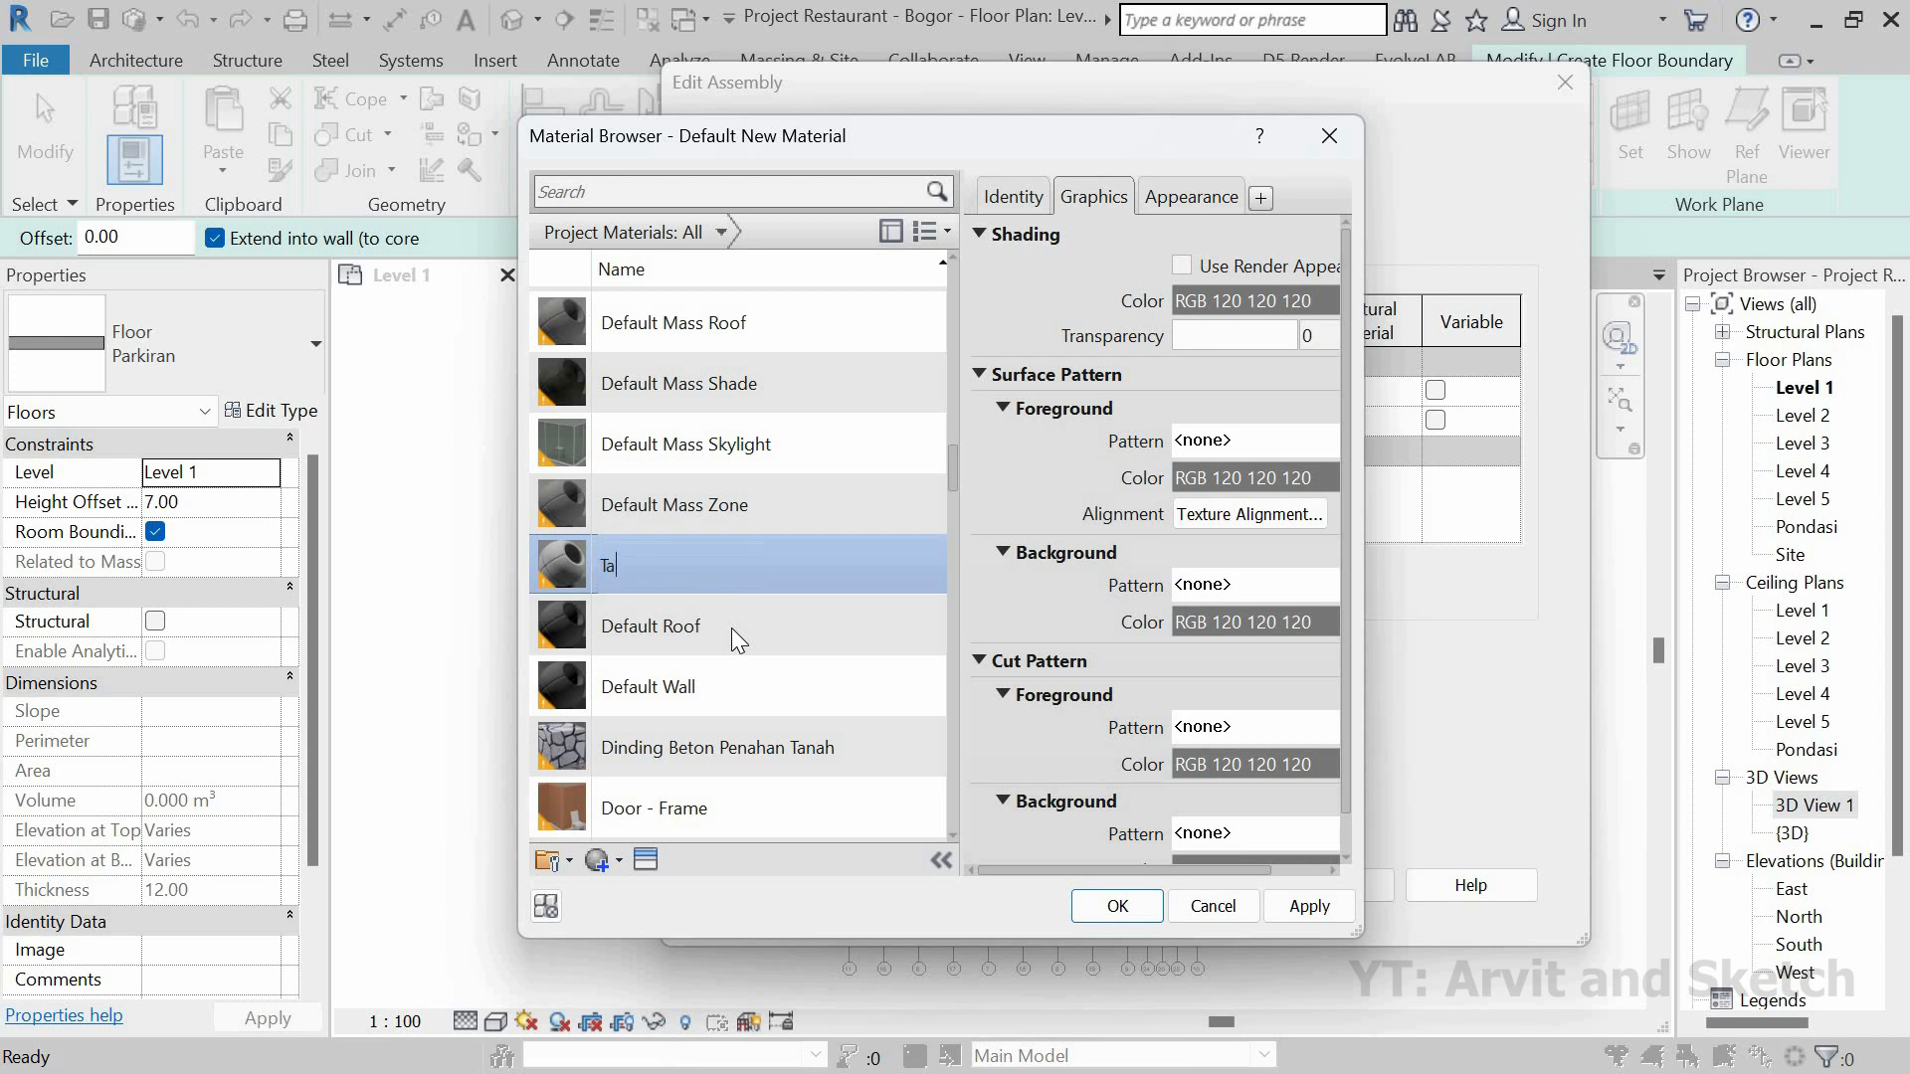
pyautogui.write('nah -3')
# Step: Search the assets for soil, add a thermal asset from the Solid category to Tanah -3, and assign the material to the Structure [1] layer
pyautogui.click(646, 864)
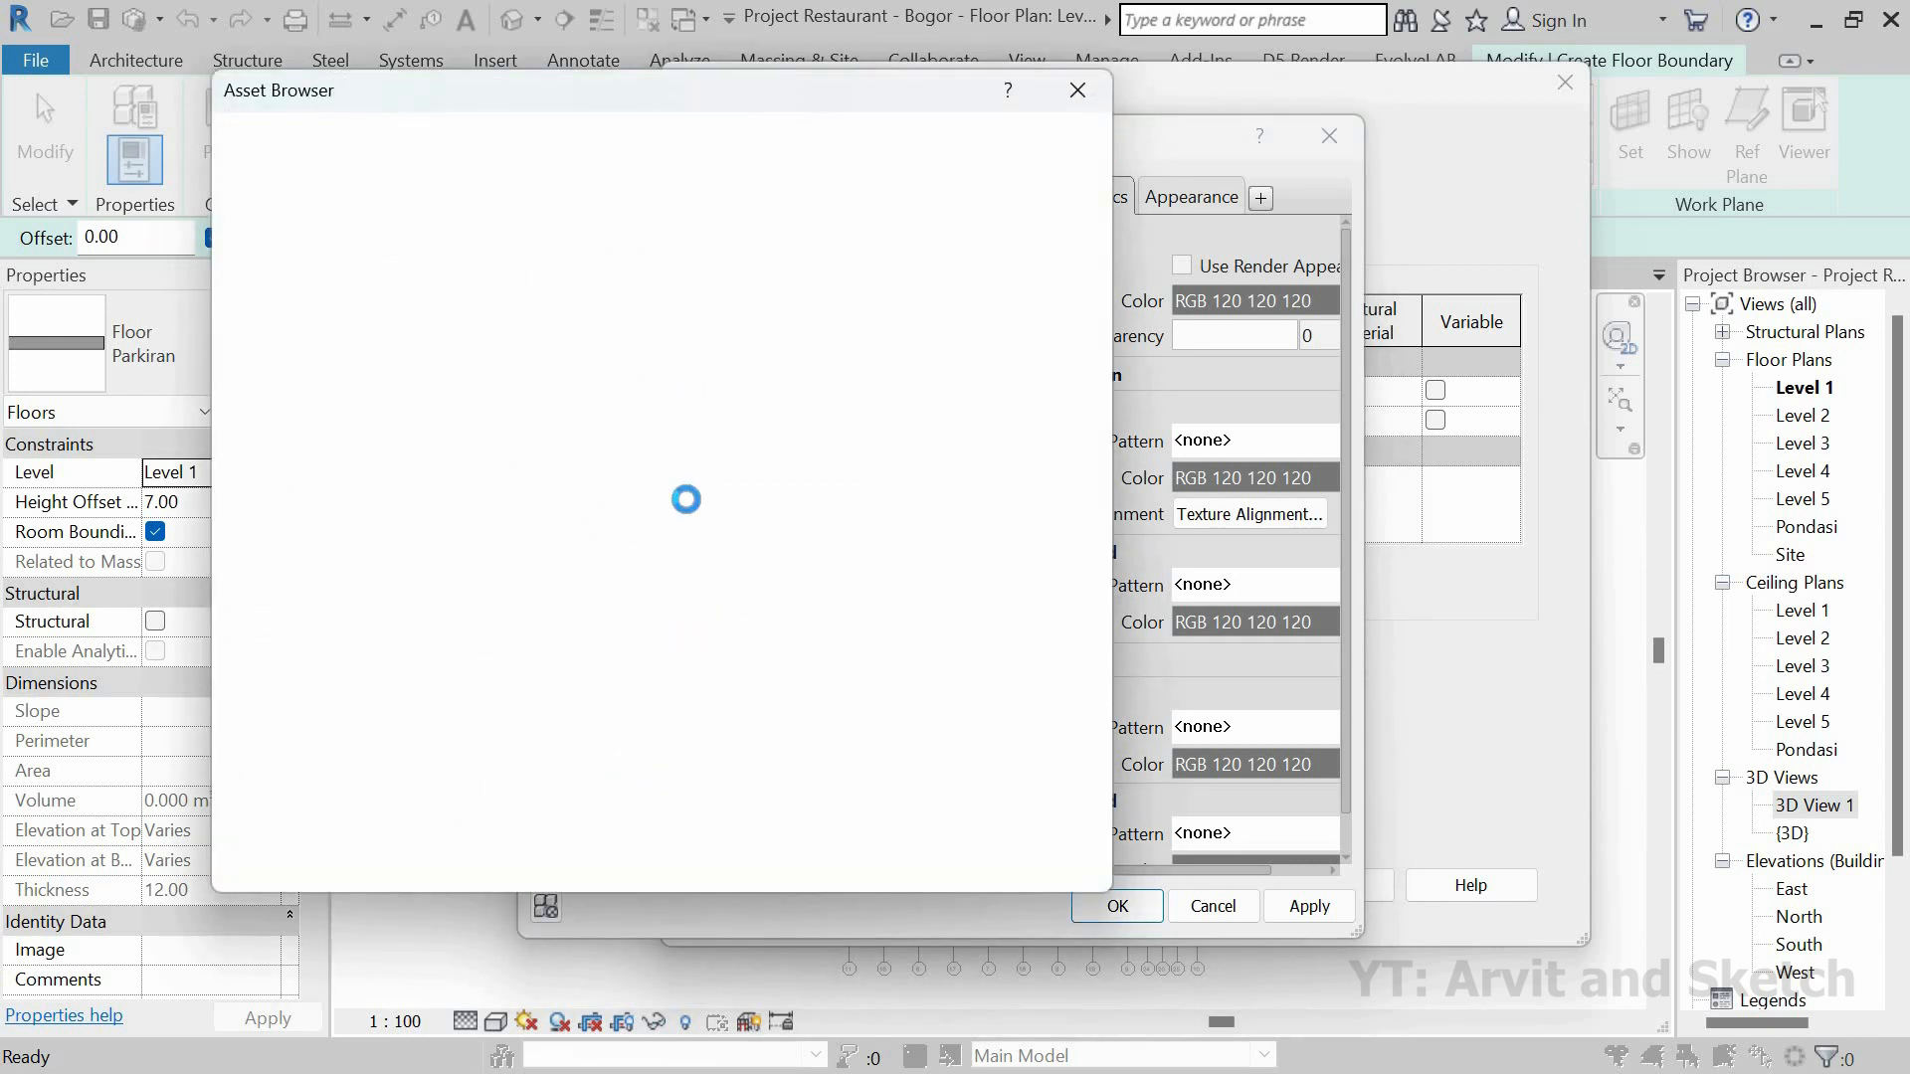
pyautogui.click(588, 136)
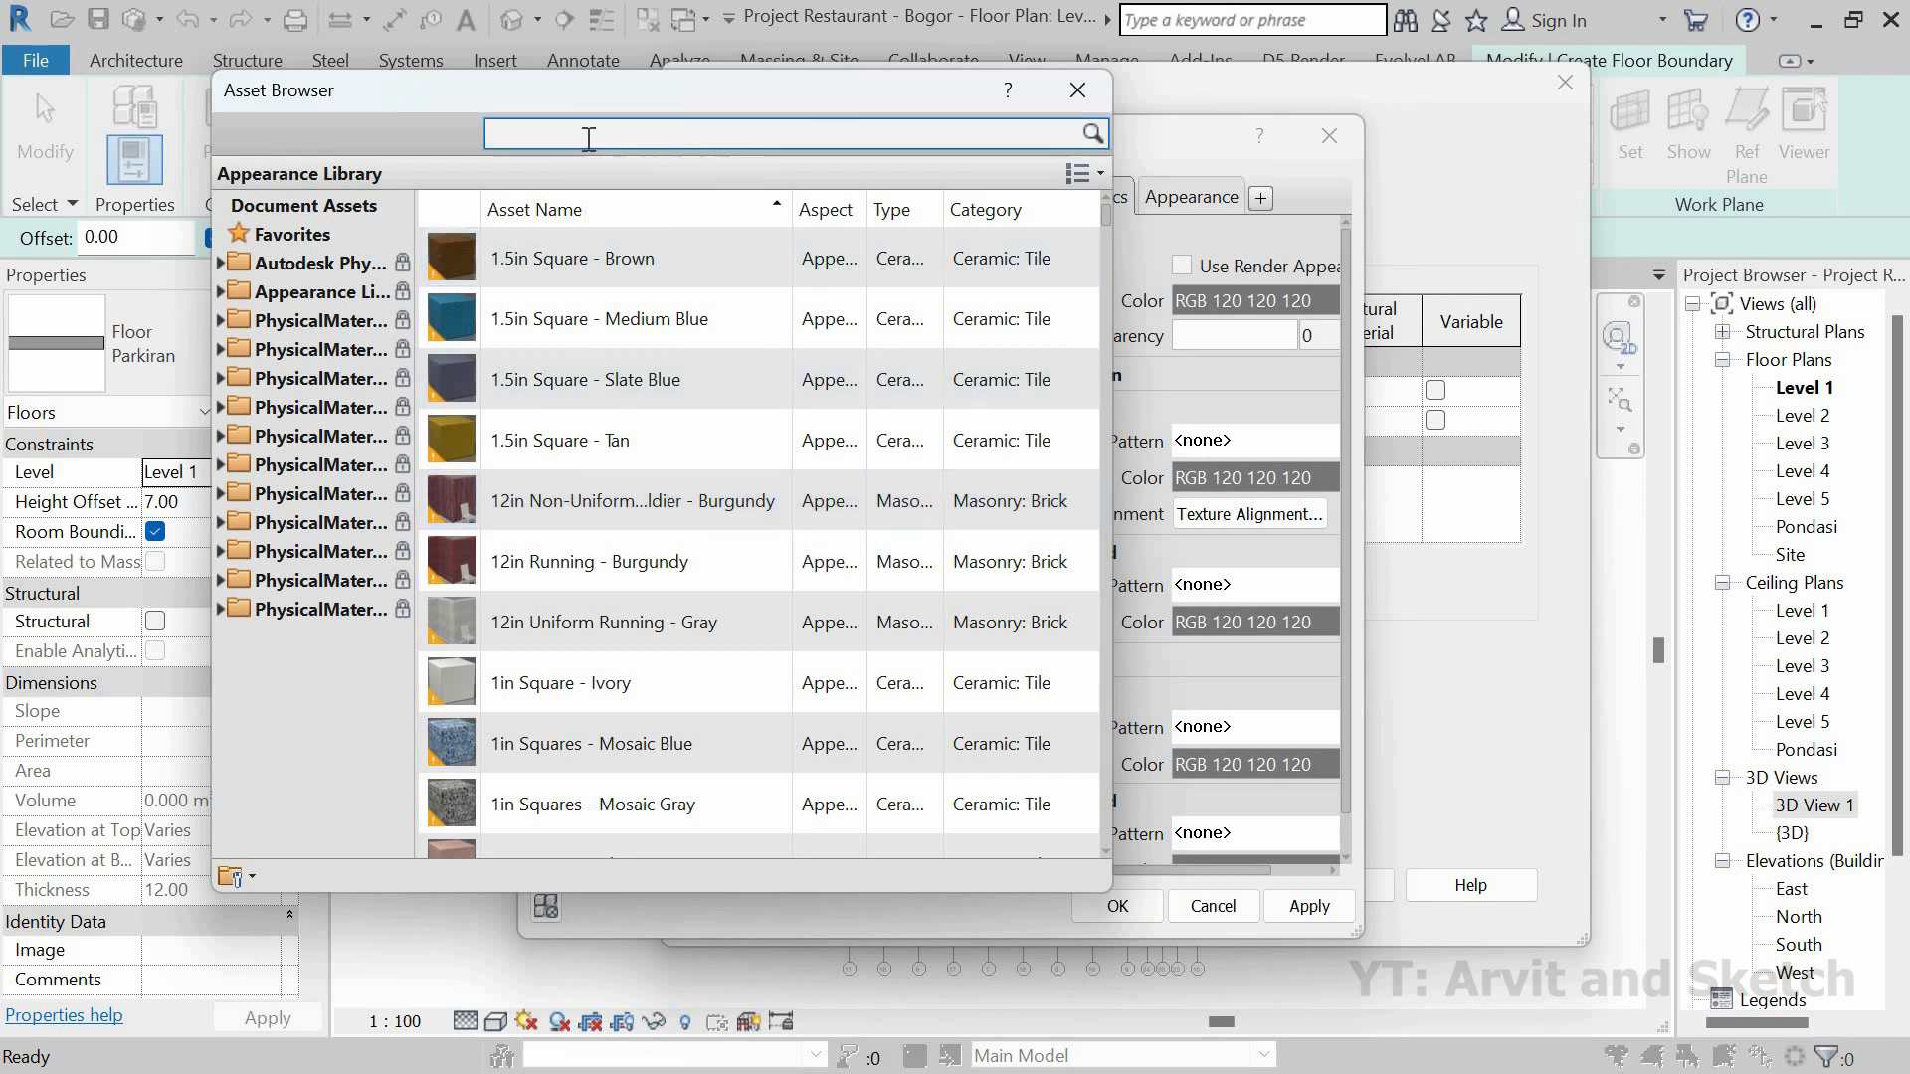
pyautogui.write('soil')
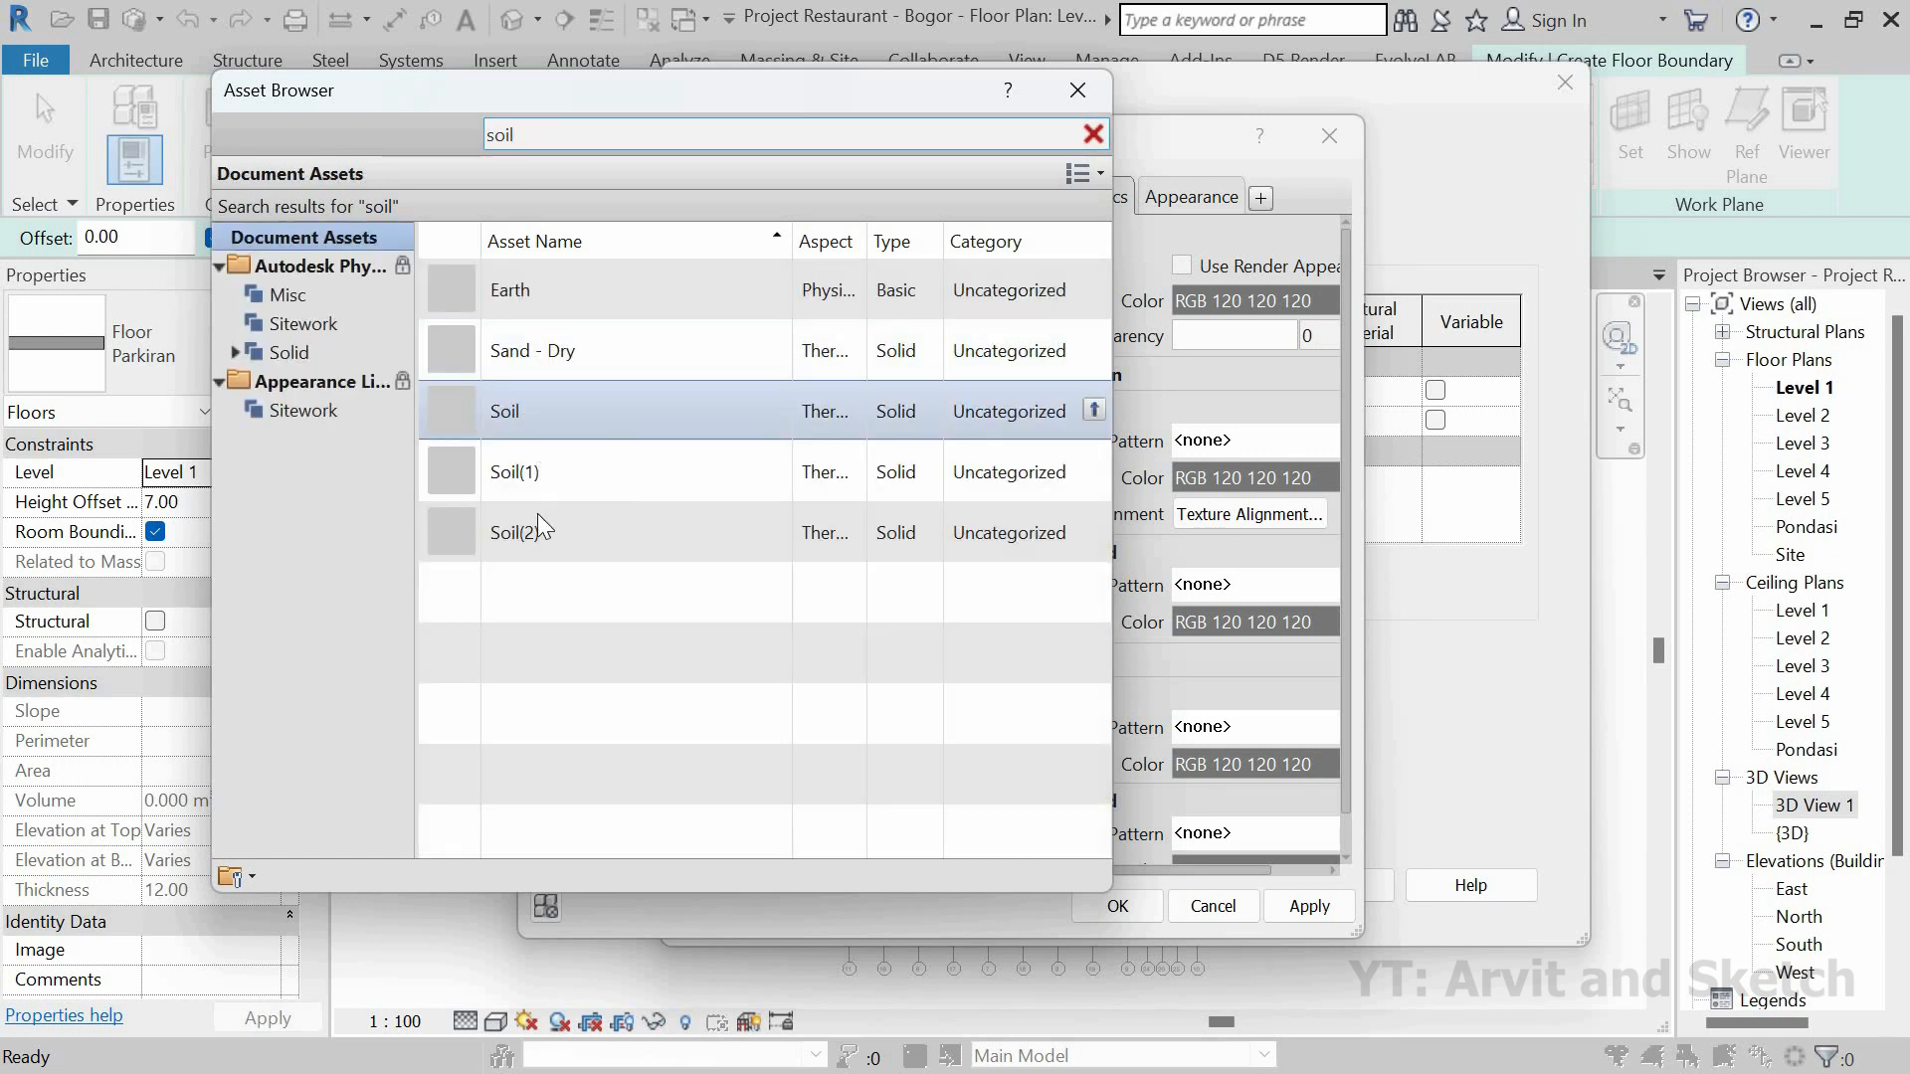
pyautogui.click(306, 409)
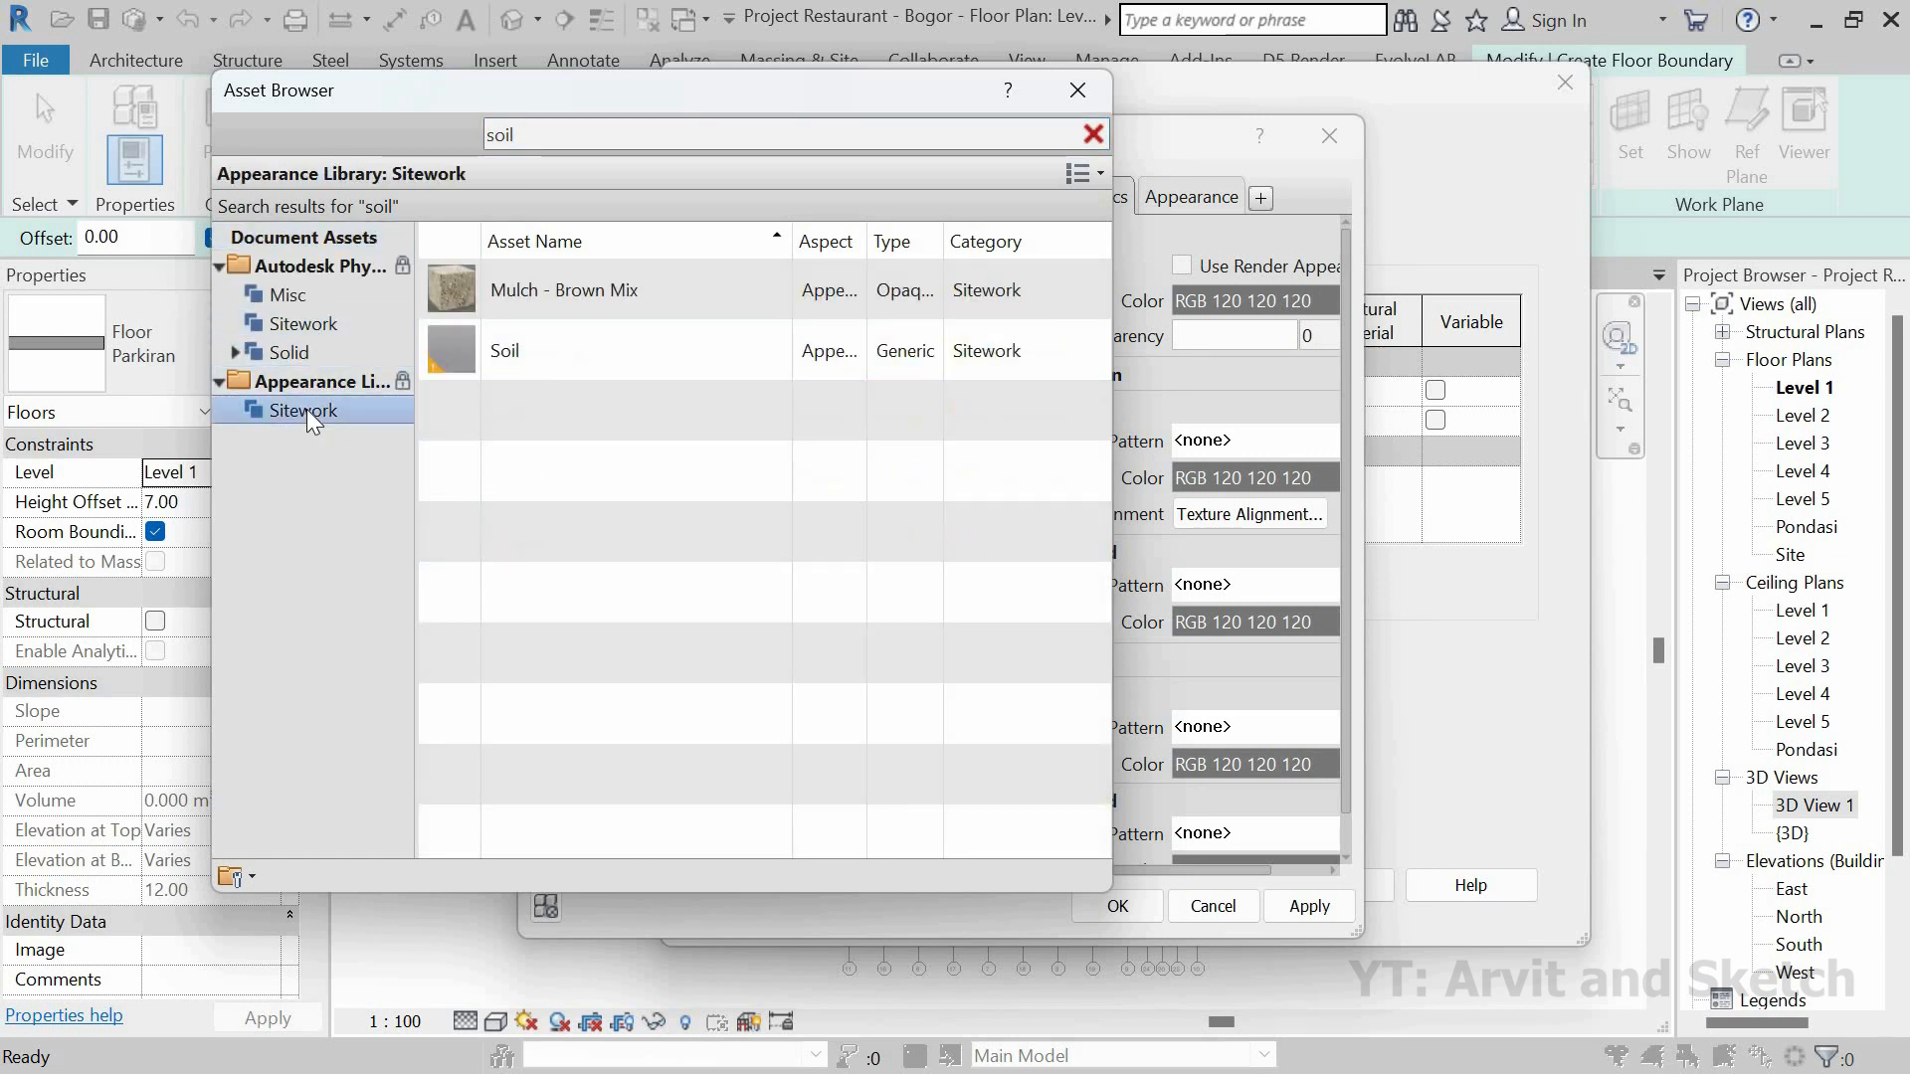
pyautogui.click(278, 354)
pyautogui.click(1093, 134)
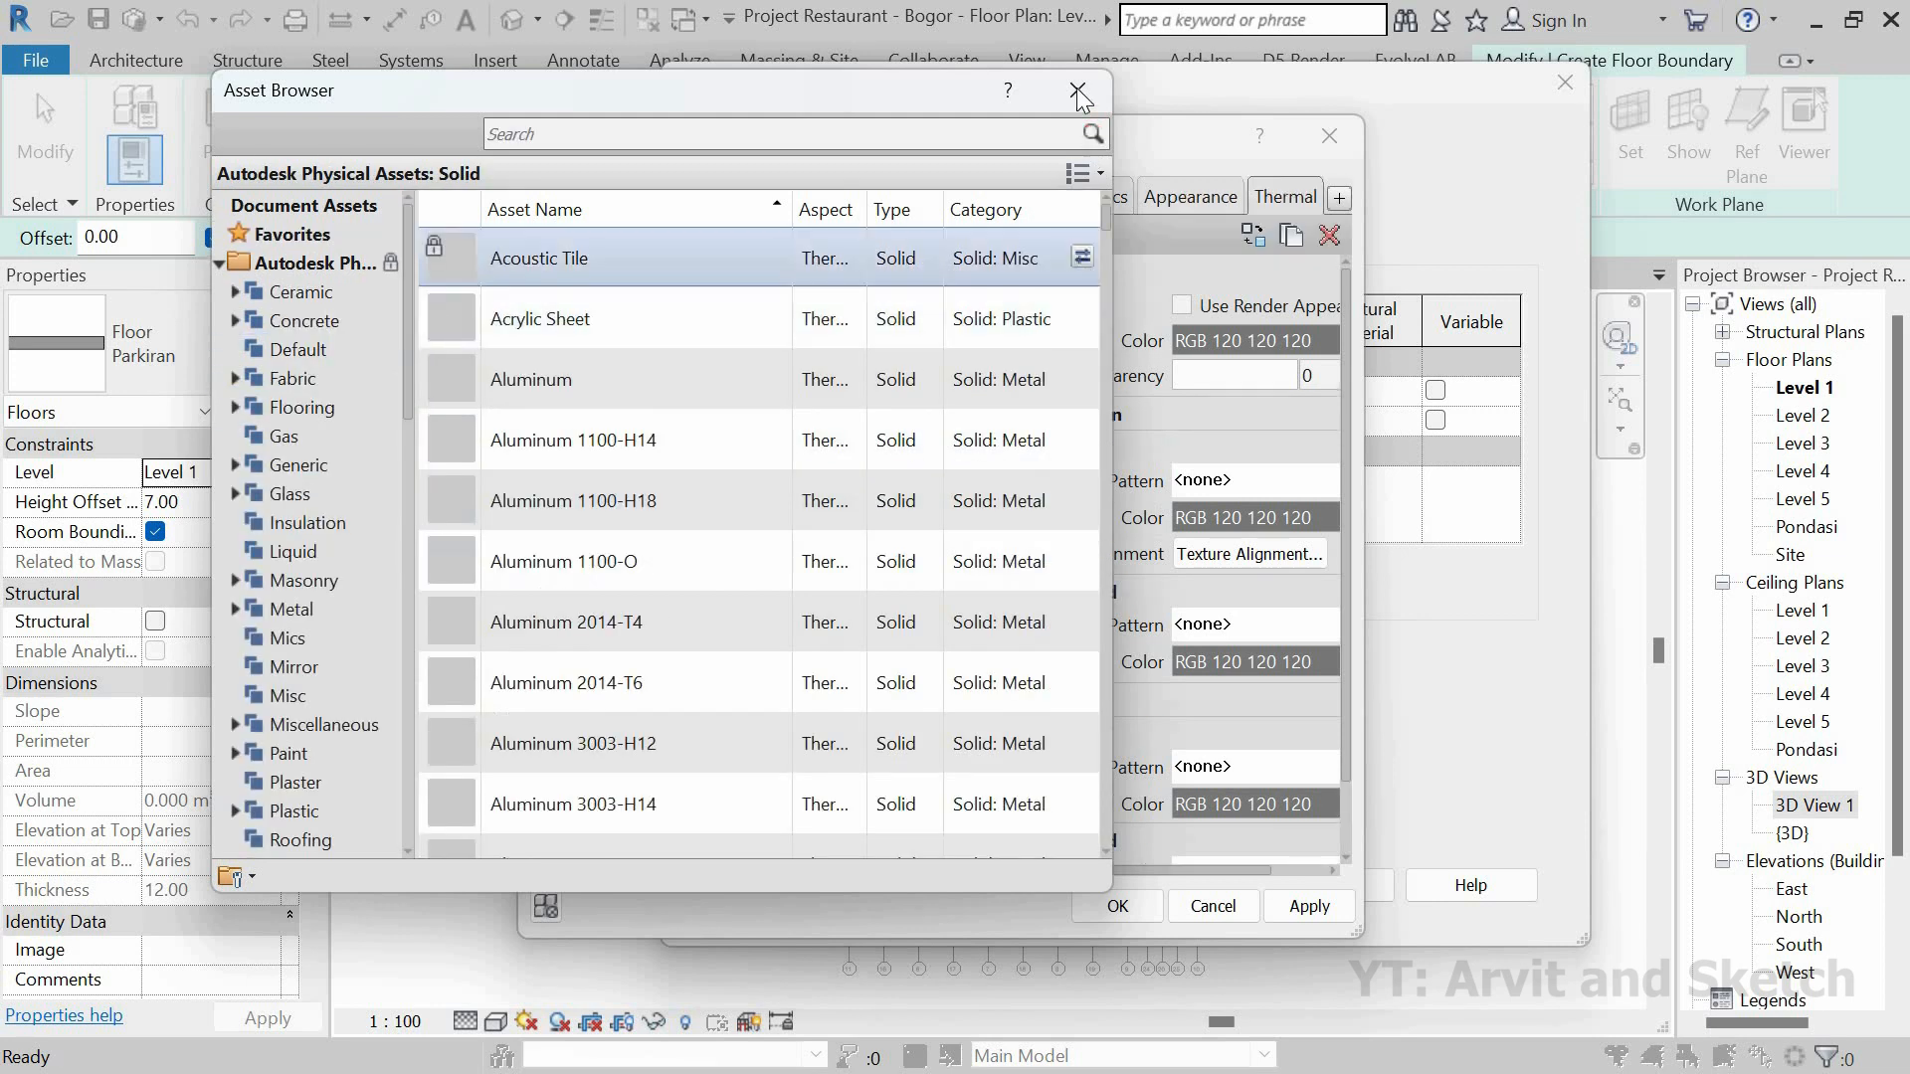
pyautogui.click(1076, 87)
pyautogui.click(1119, 904)
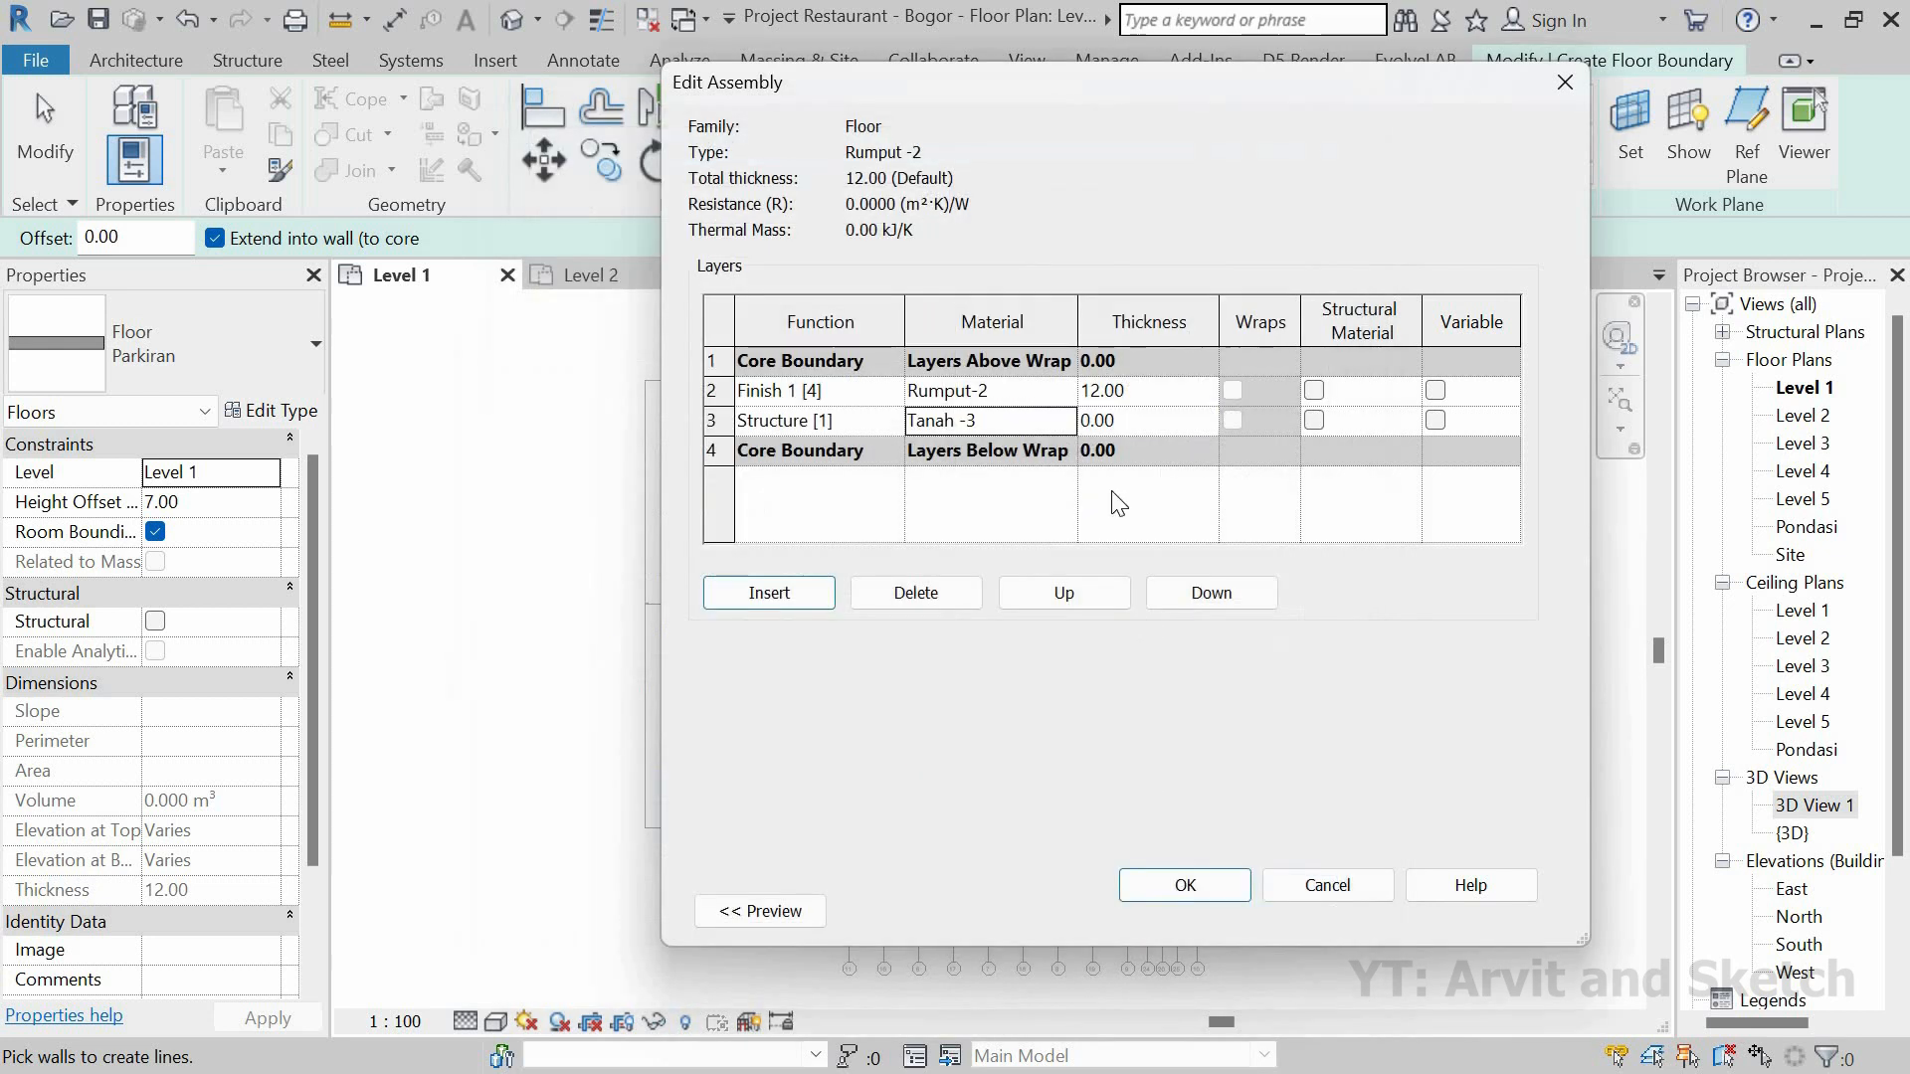
# Step: Set the Rumput -2 floor type's layer thicknesses to 60 for Tanah -3 and 10 for Rumput-2, and accept the type
pyautogui.click(1110, 419)
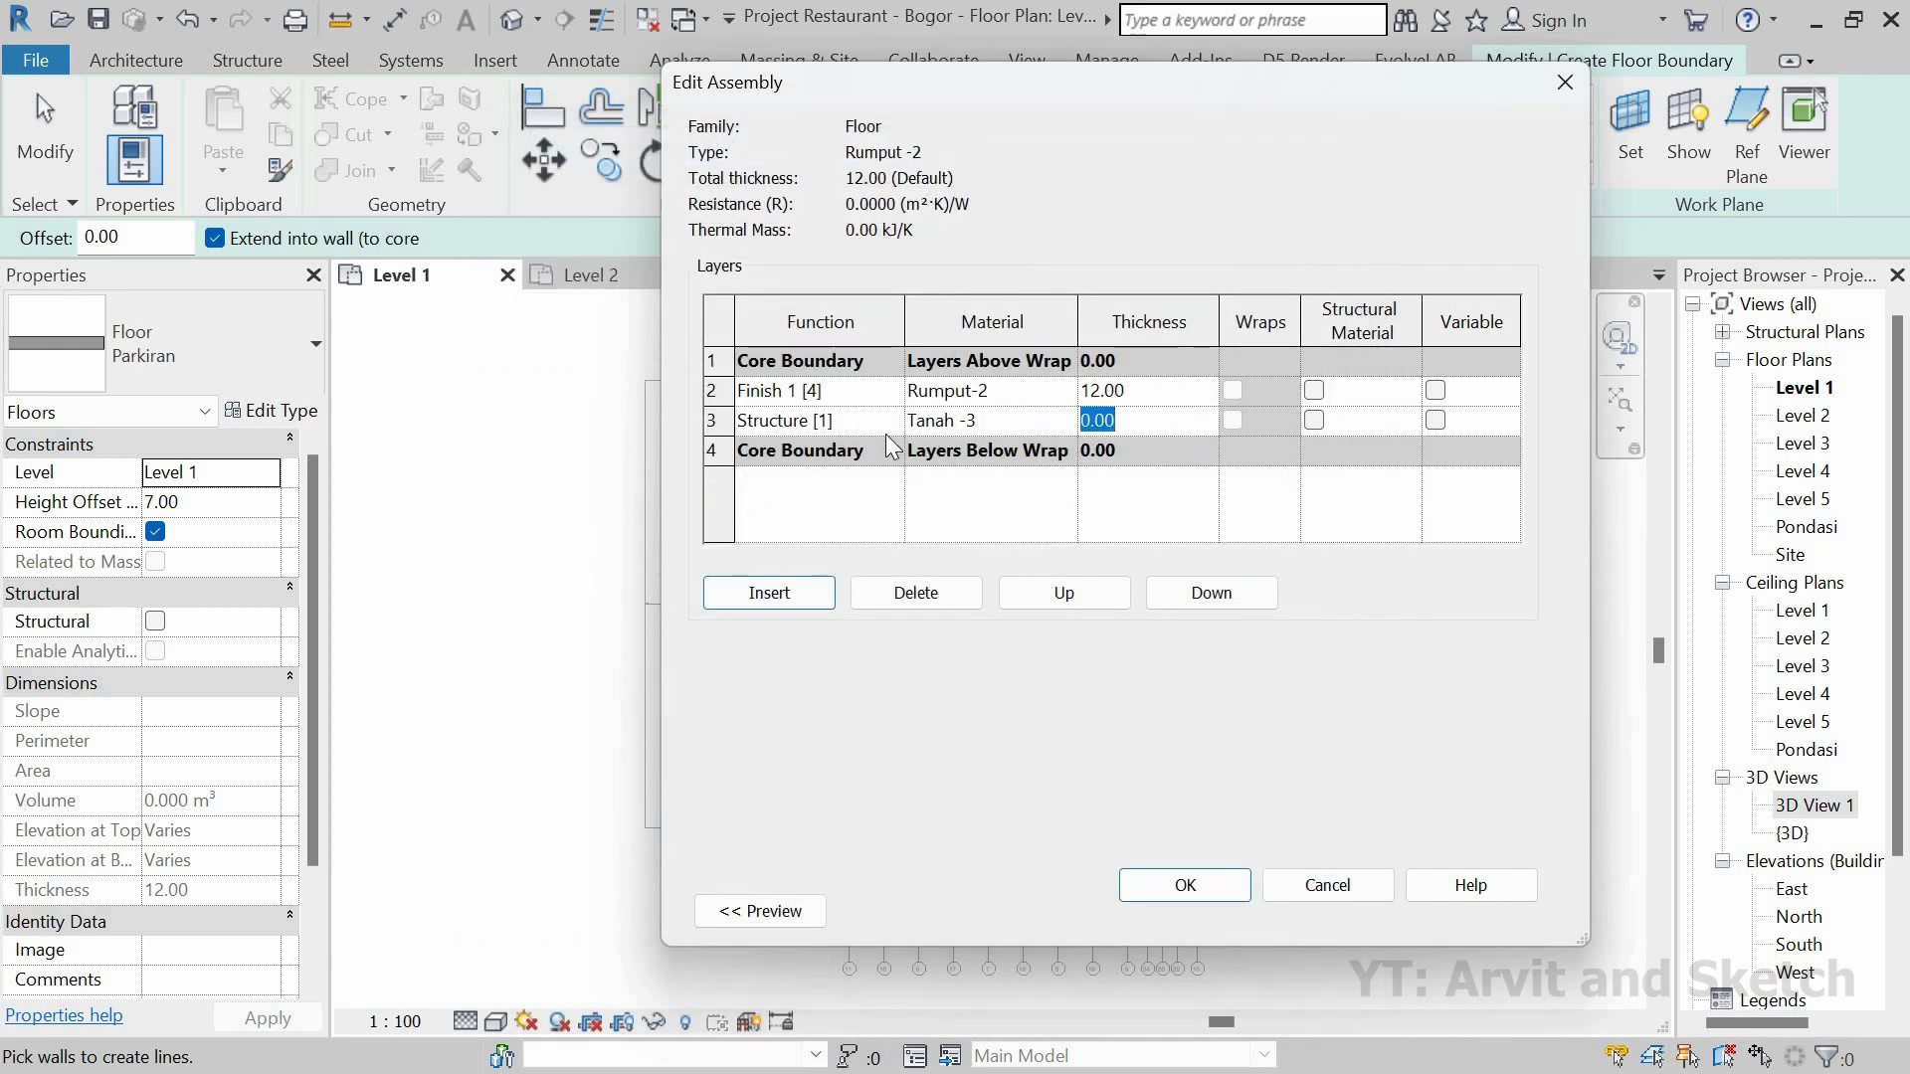
pyautogui.write('60')
pyautogui.click(1145, 390)
pyautogui.write('10')
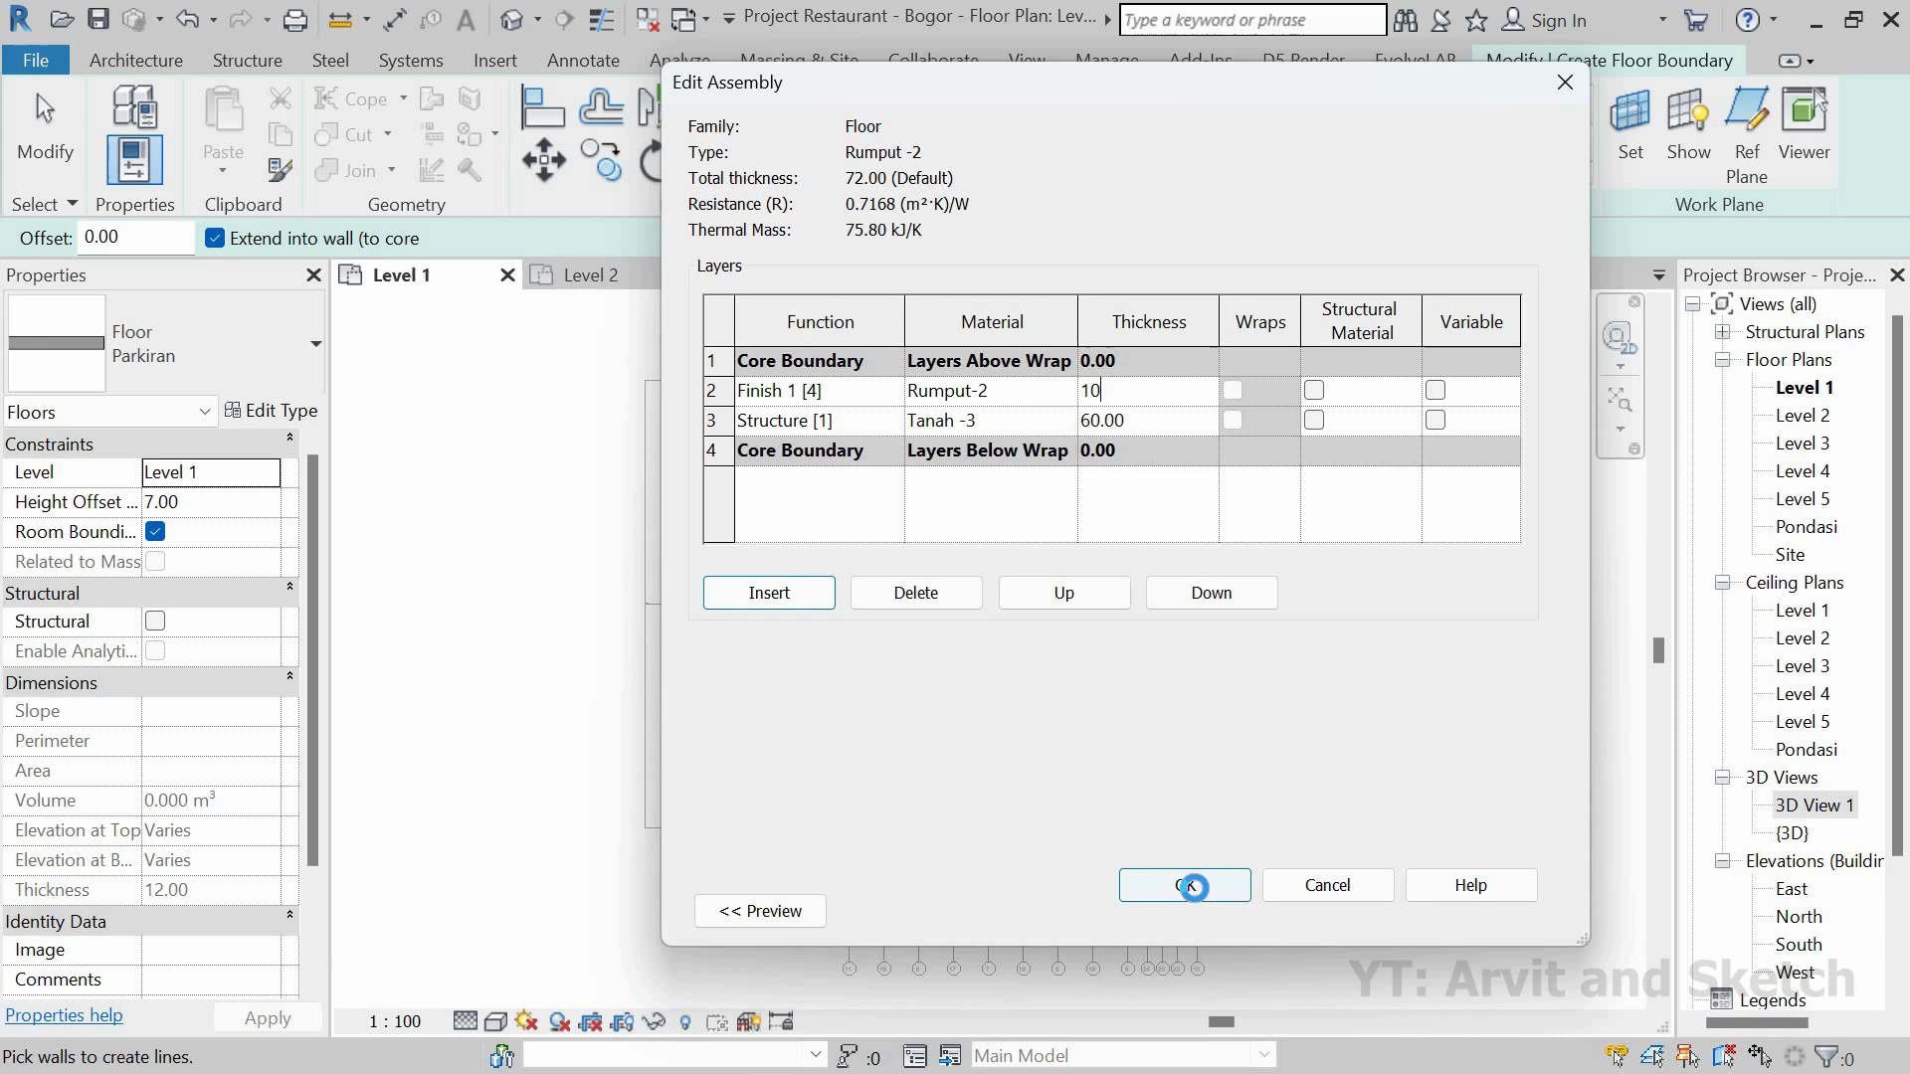
pyautogui.click(1194, 886)
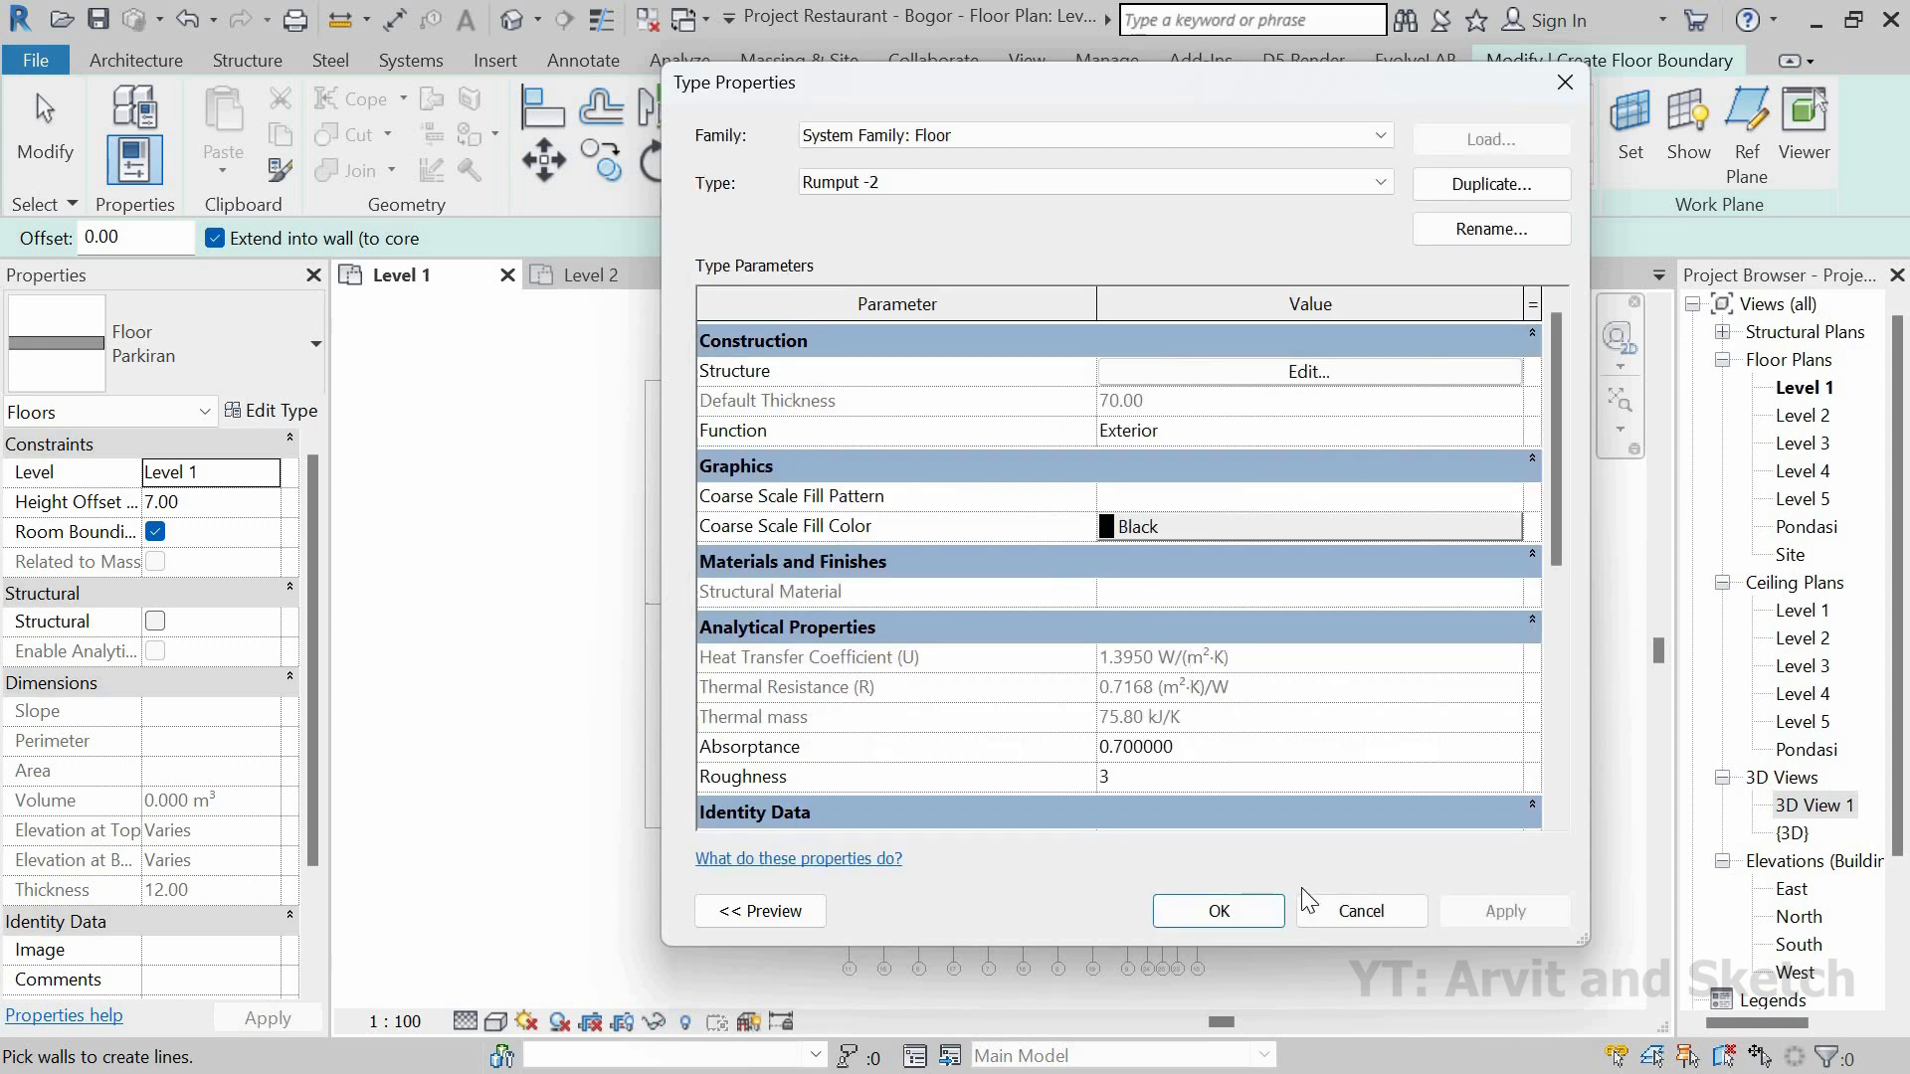
pyautogui.click(1256, 917)
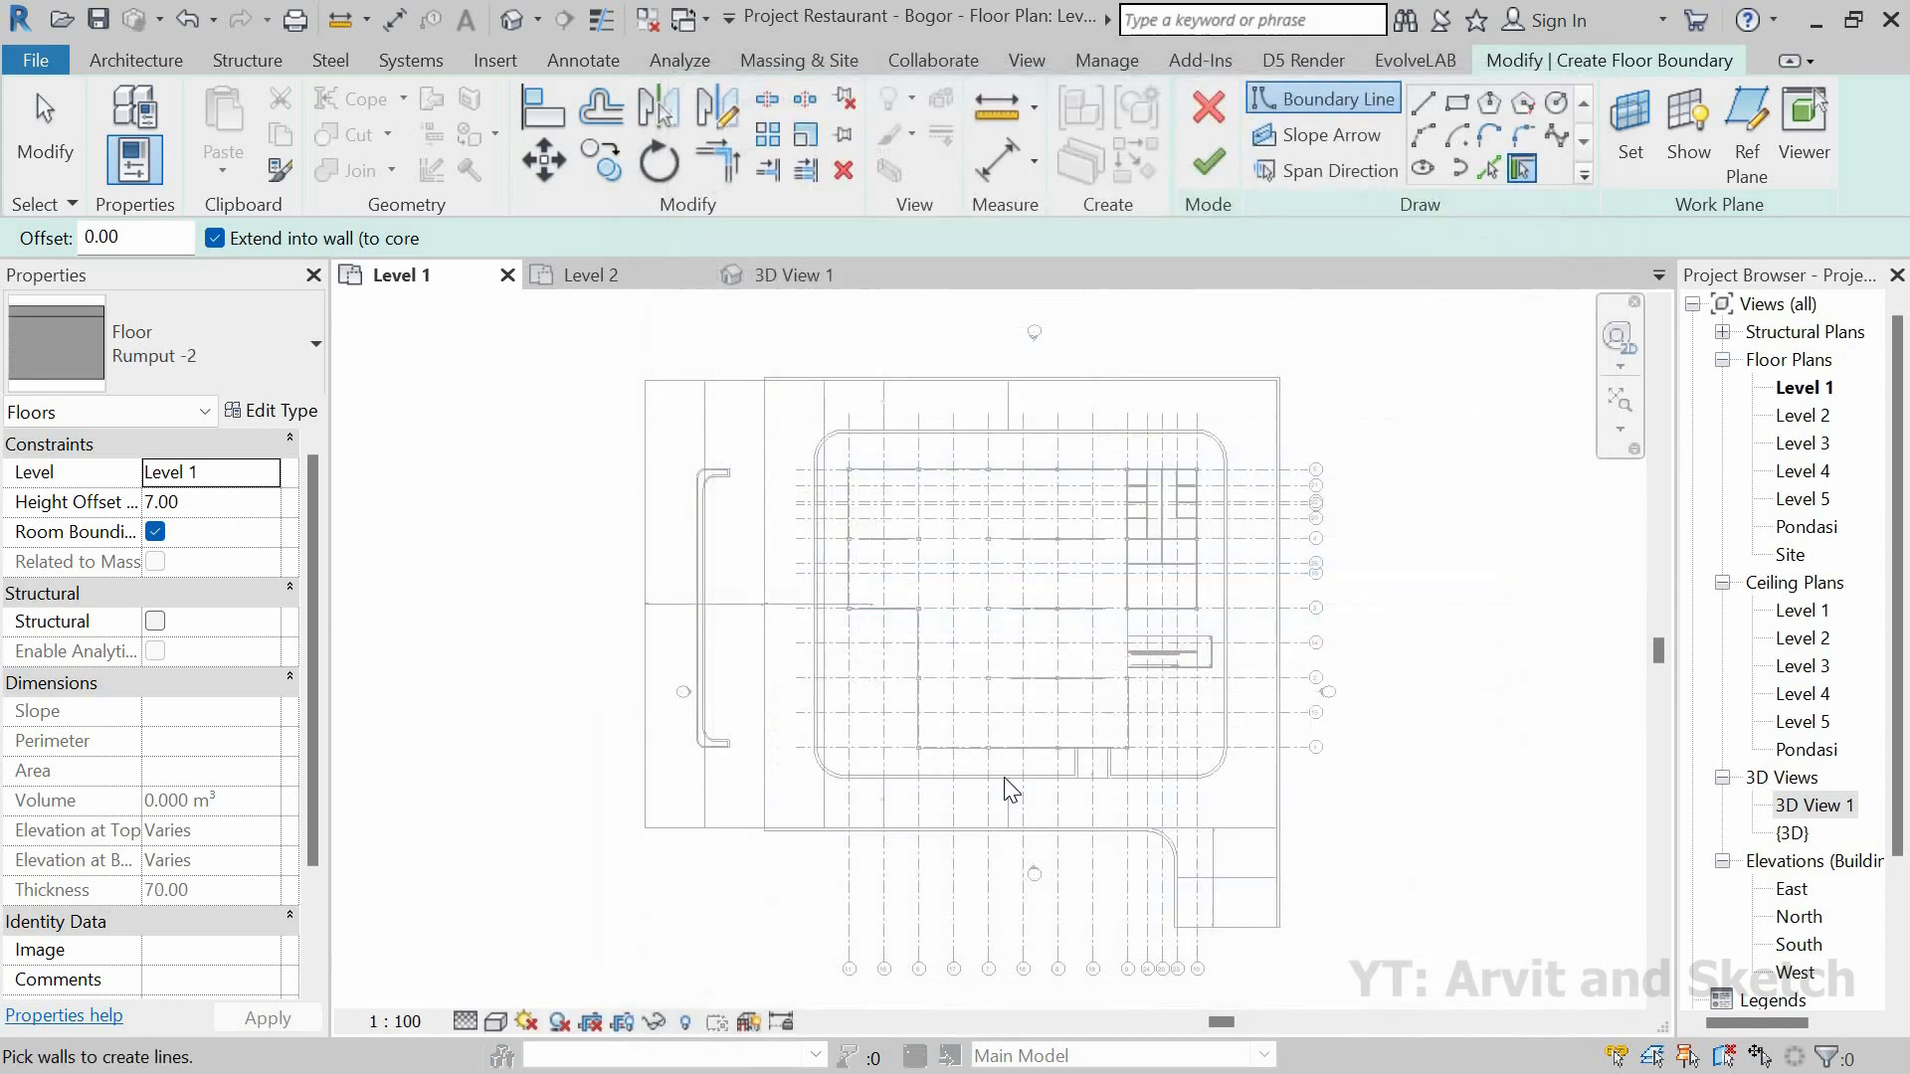
# Step: Set the floor's height offset to -200 and sketch a boundary line along the inner edge of the planter's upper arm
pyautogui.click(225, 500)
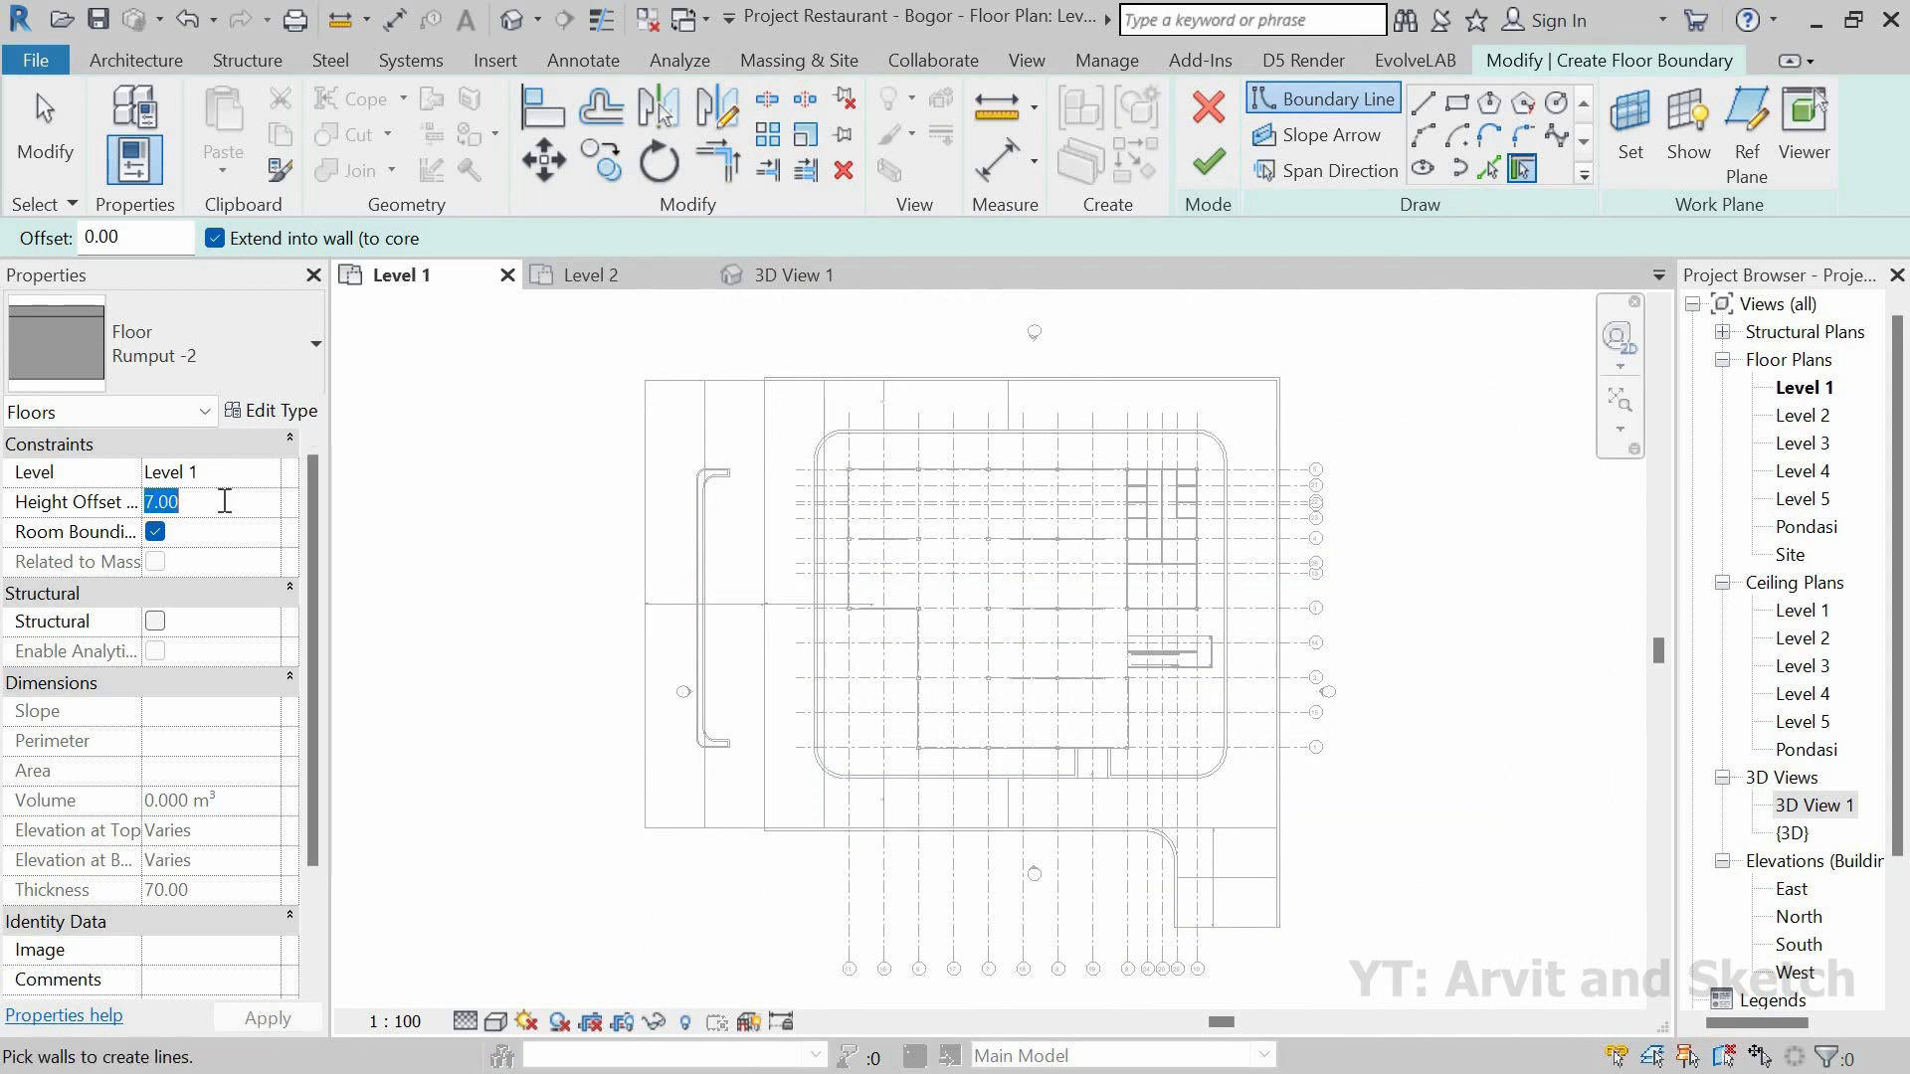
pyautogui.write('-200')
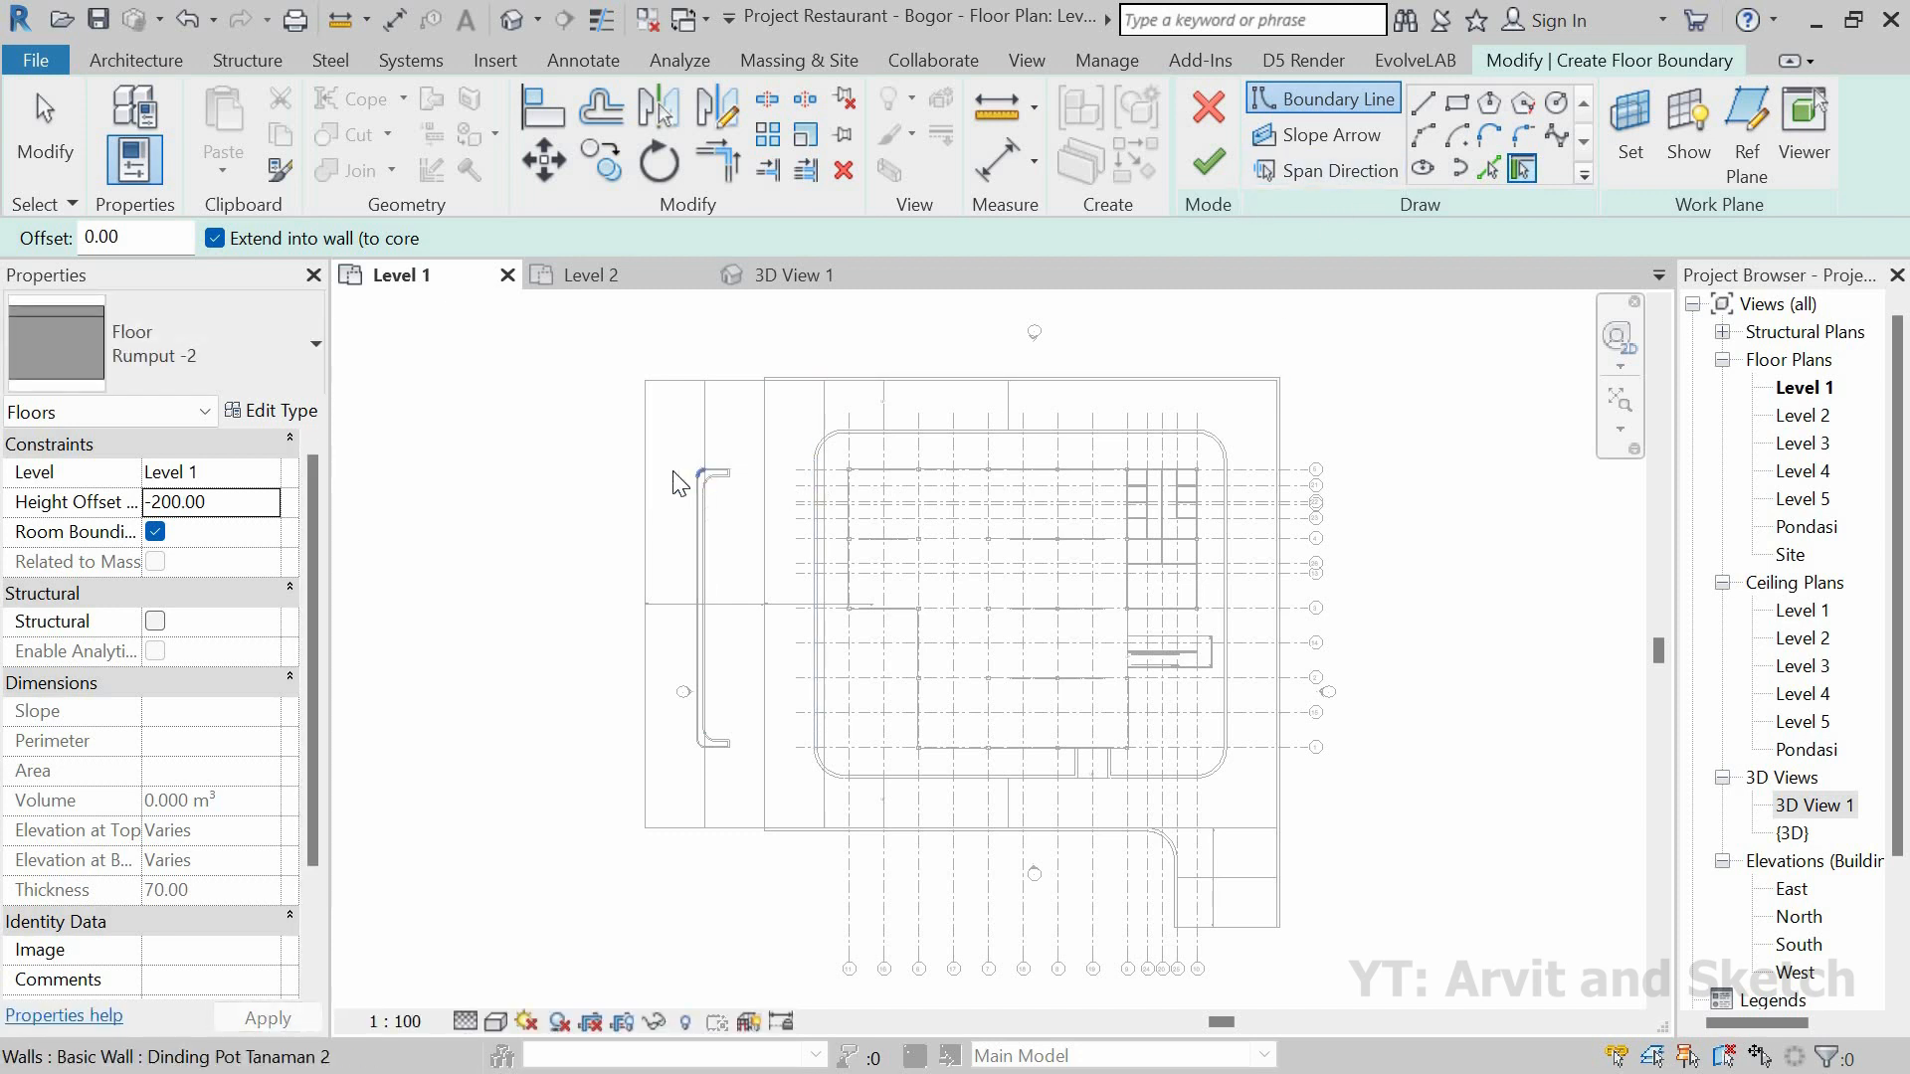
pyautogui.scroll(5, 680, 484)
pyautogui.press('l')
pyautogui.press('i')
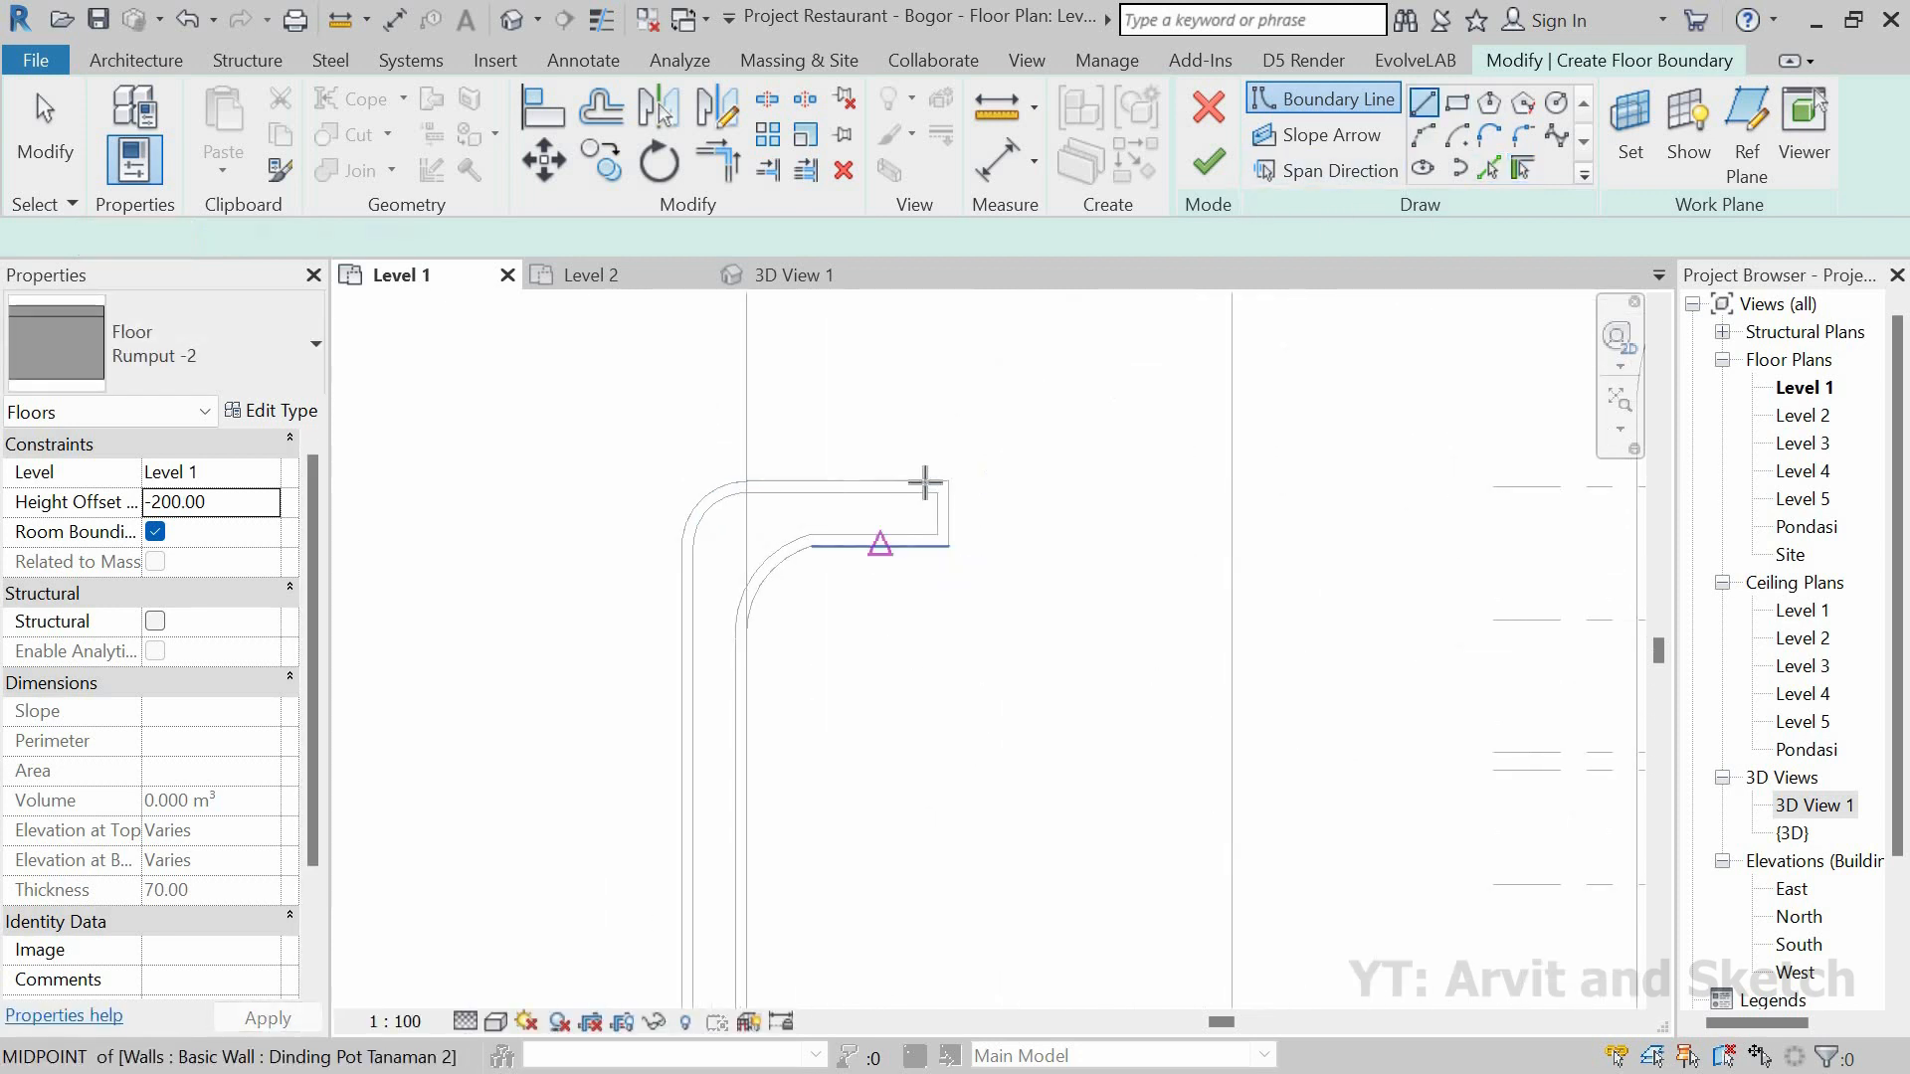
pyautogui.scroll(3, 852, 548)
pyautogui.click(993, 449)
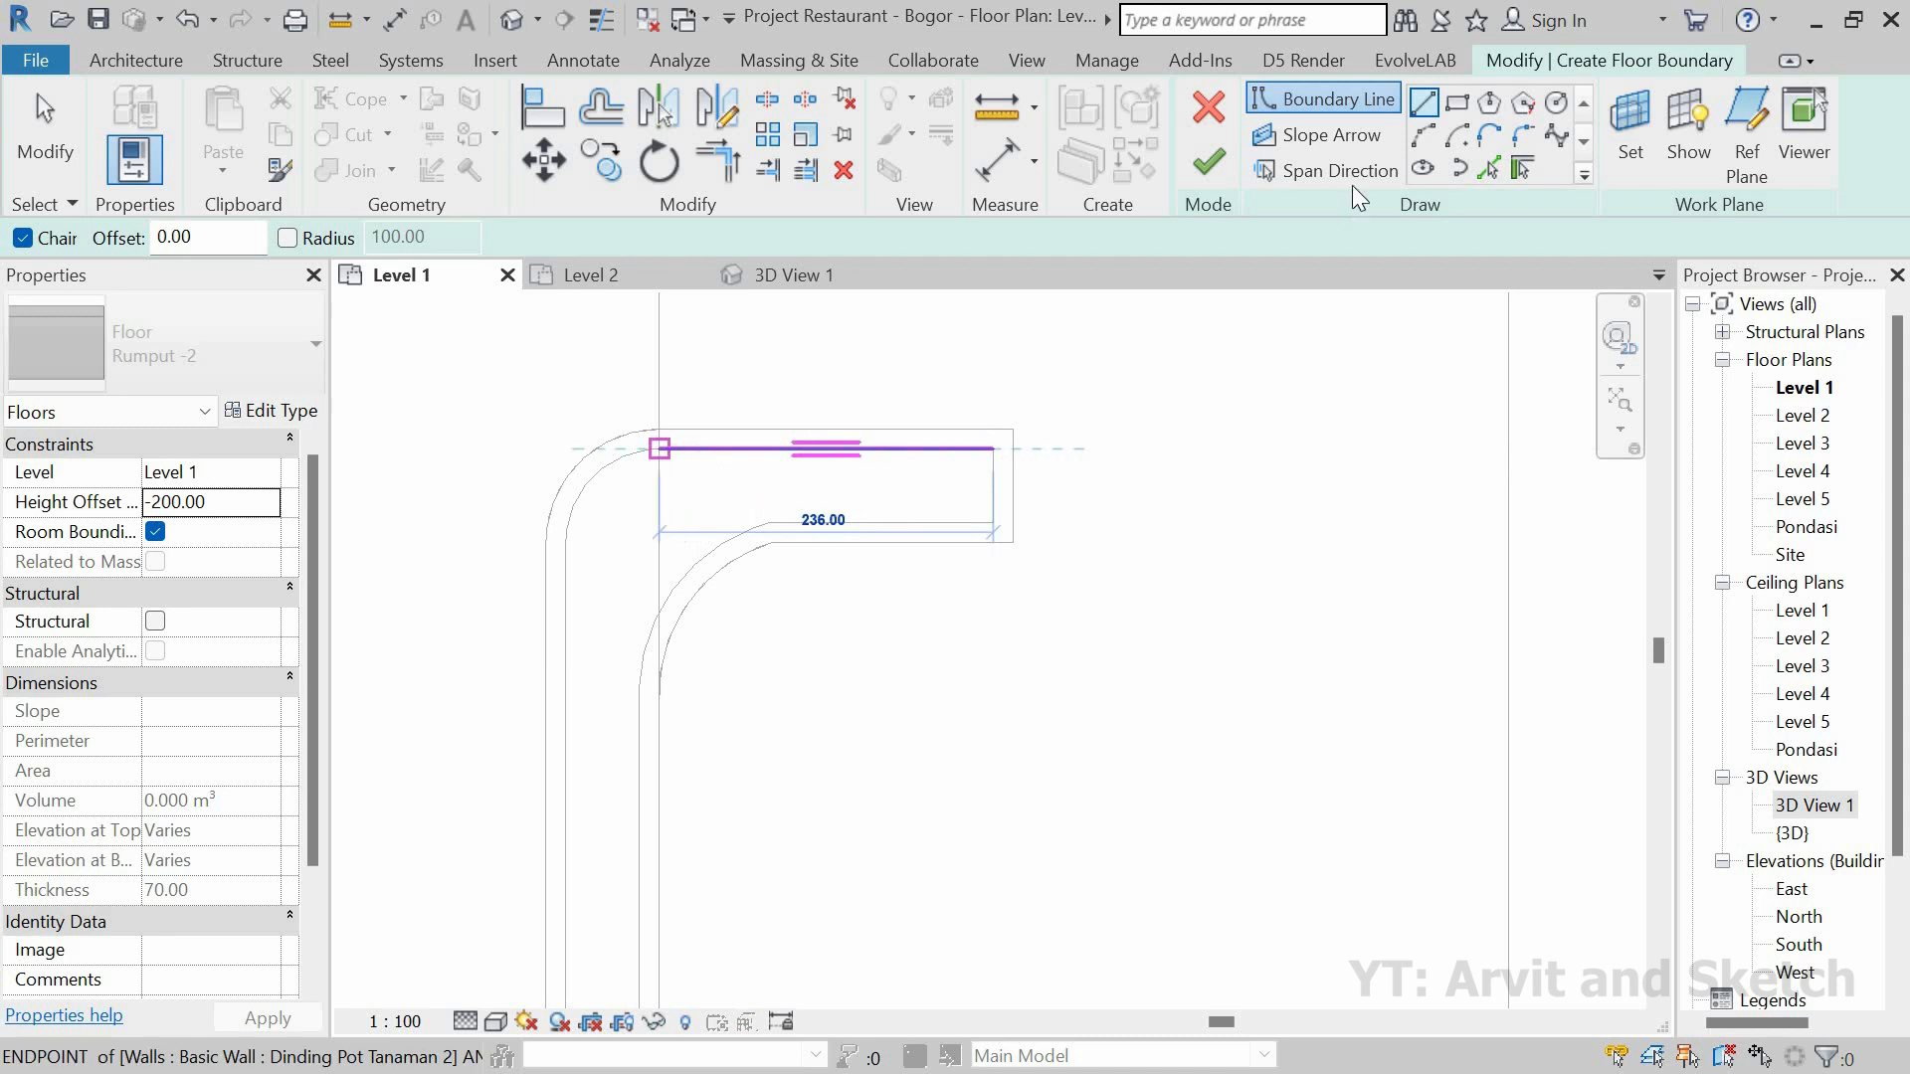
# Step: Add a three-point boundary arc following the inside of the planter's upper outer corner
pyautogui.click(1424, 134)
pyautogui.scroll(2, 751, 504)
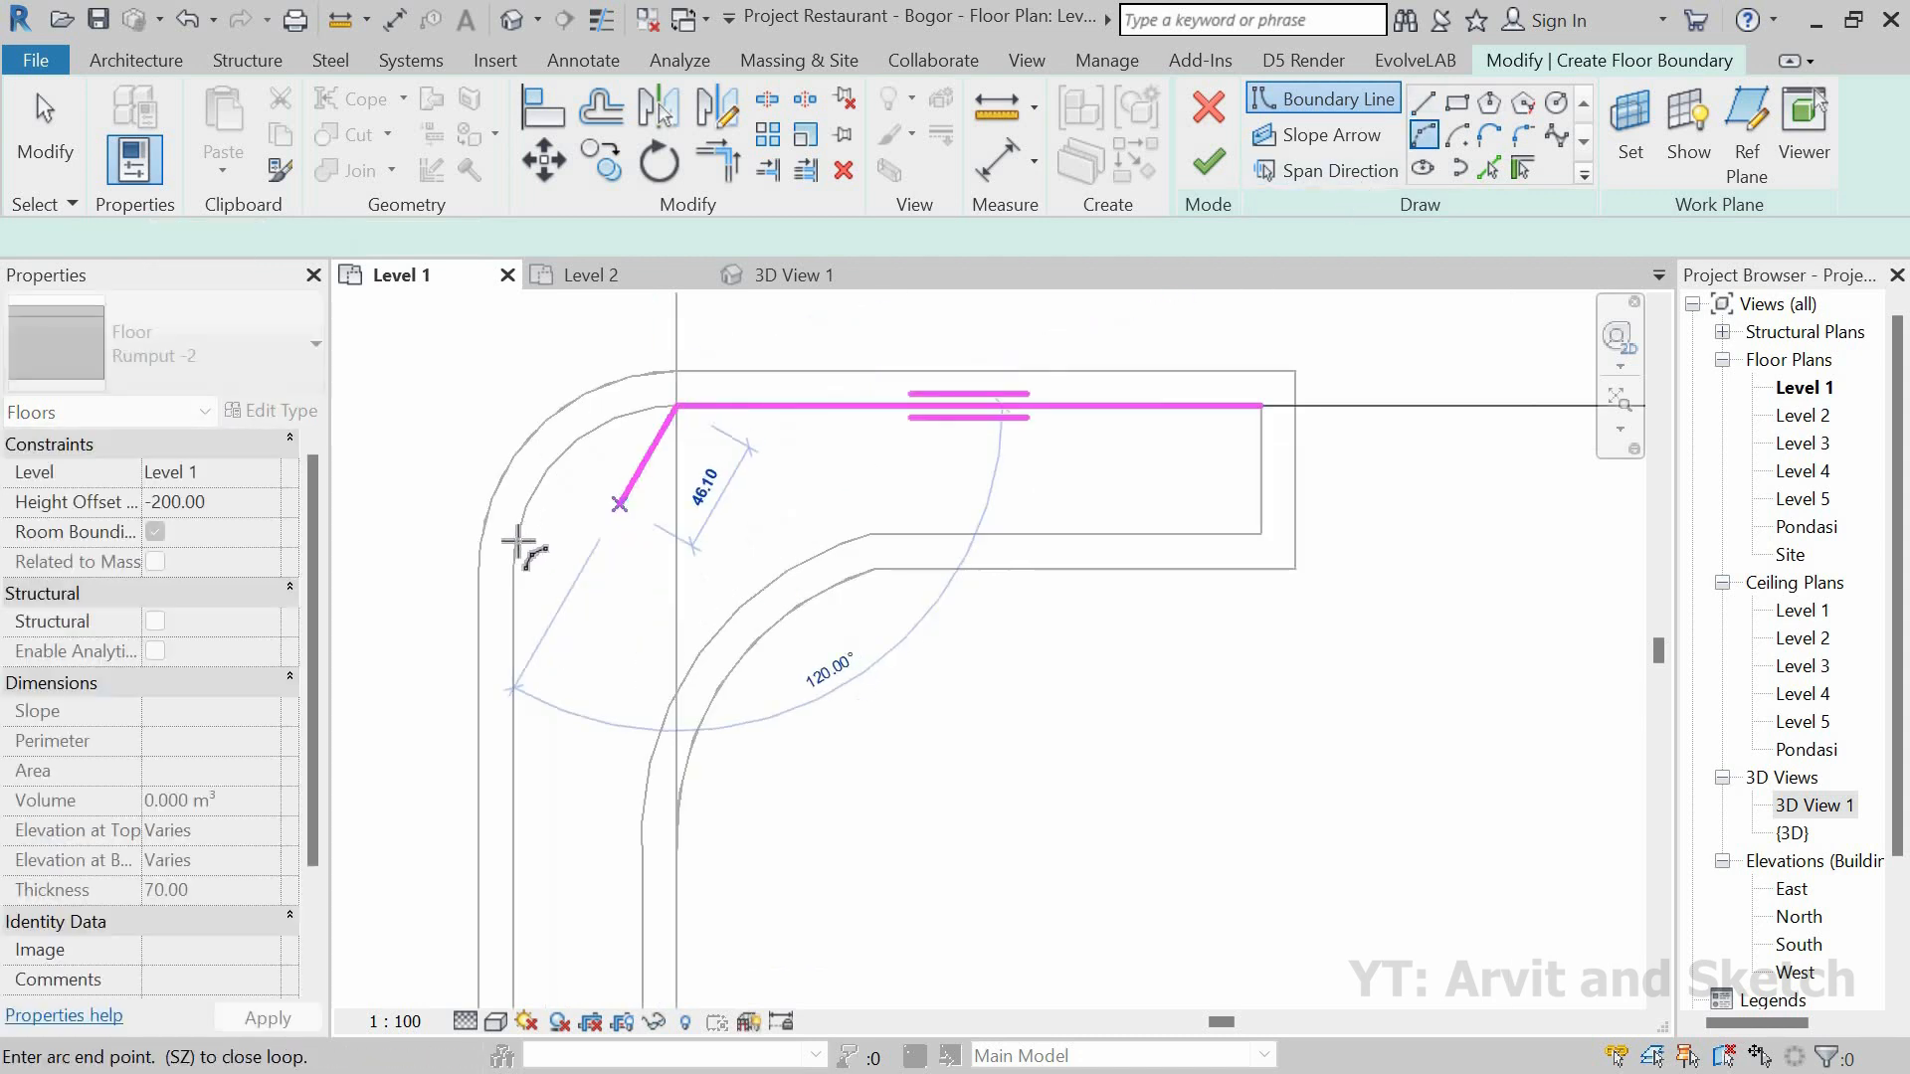
pyautogui.click(515, 562)
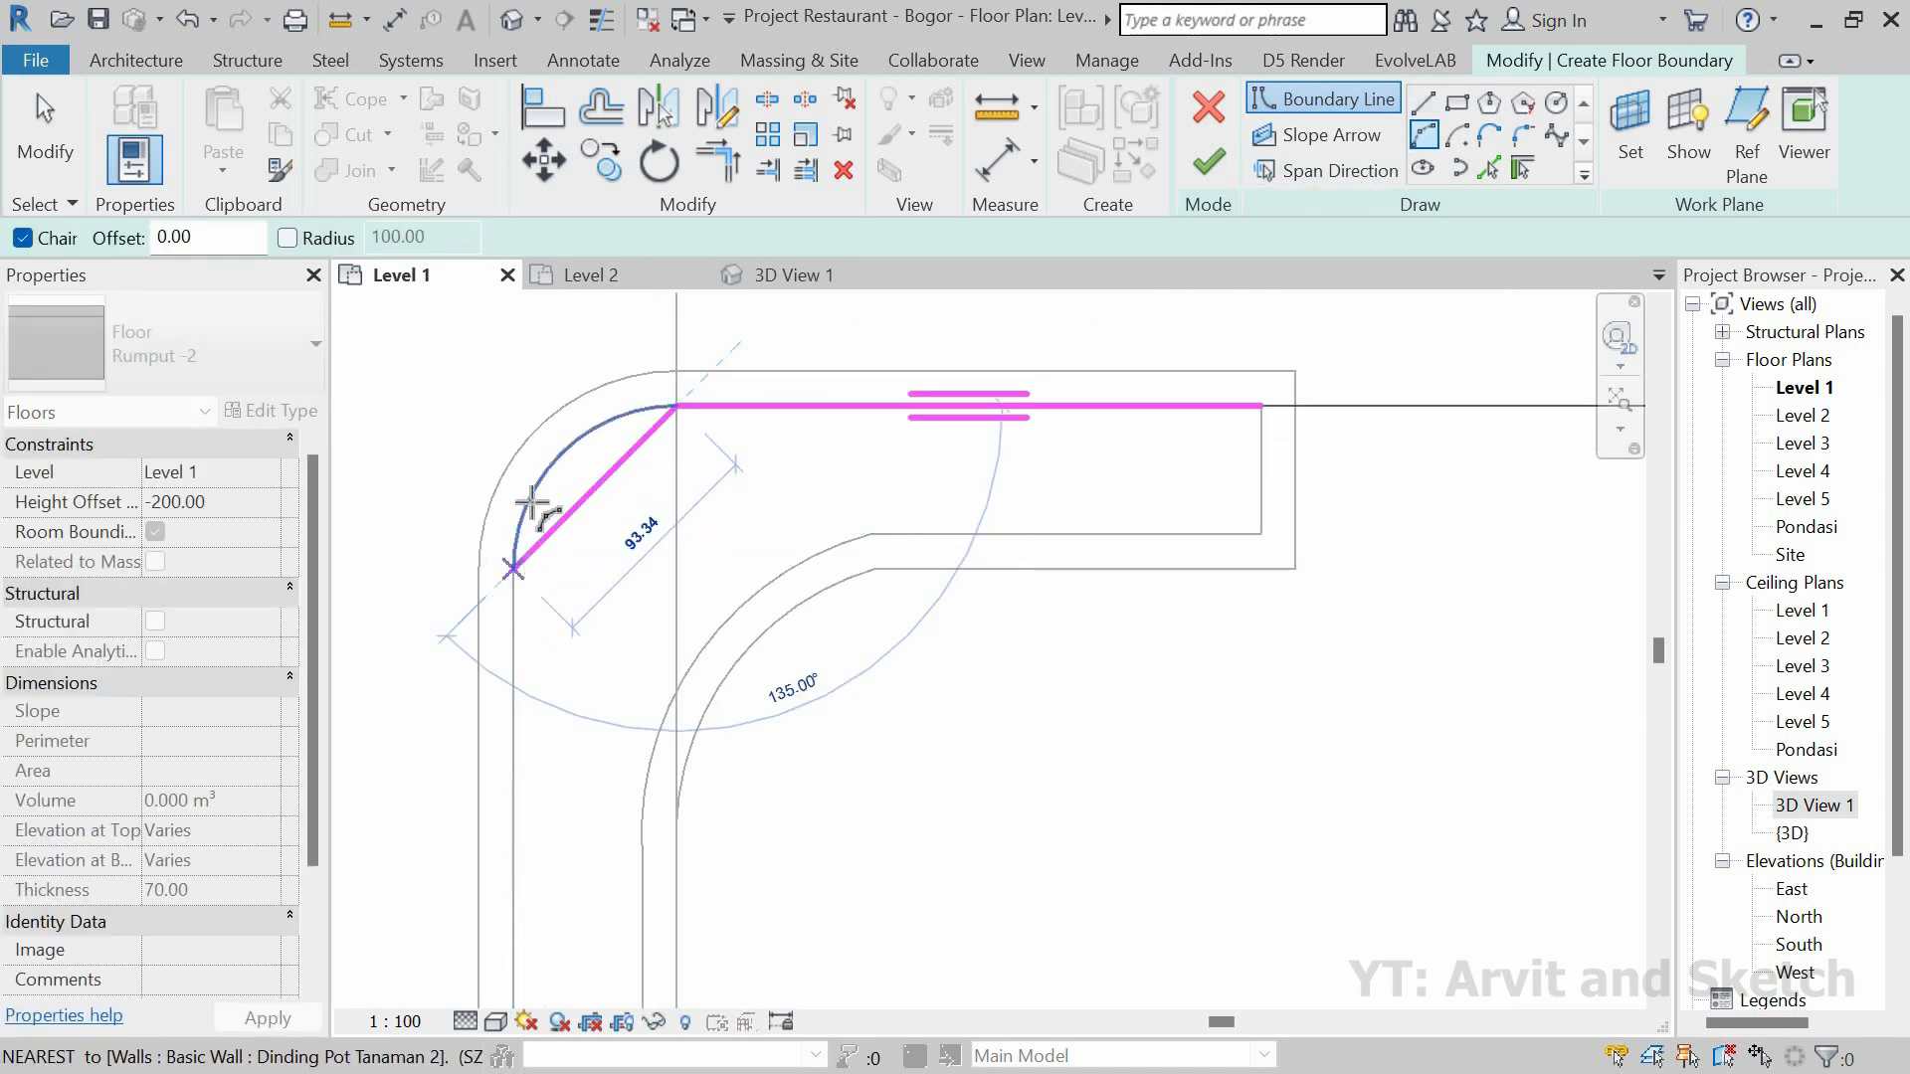
pyautogui.click(562, 456)
pyautogui.moveTo(568, 690)
pyautogui.mouseDown(button='middle')
pyautogui.moveTo(766, 642)
pyautogui.moveTo(797, 611)
pyautogui.mouseUp(button='middle')
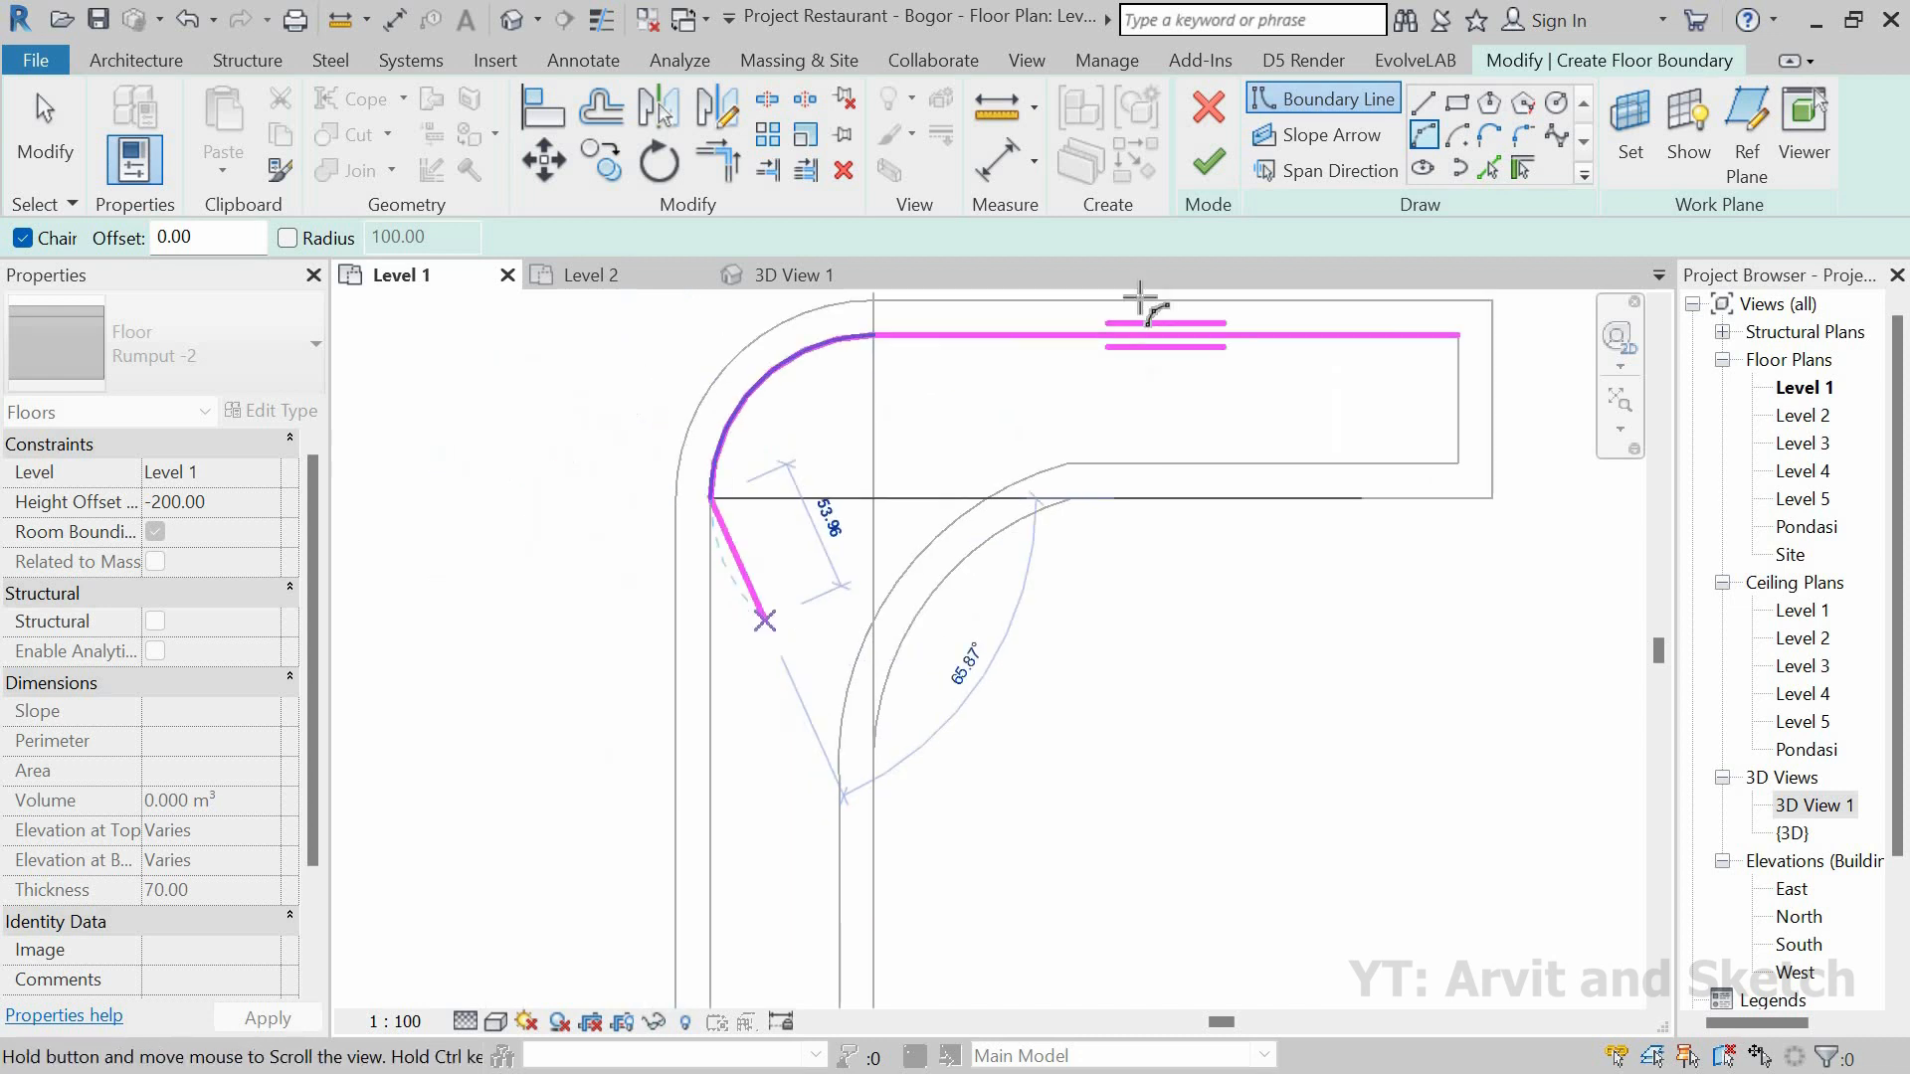
# Step: Sketch a straight boundary line down the planter's long outer side to the start of its lower outer corner
pyautogui.click(1424, 103)
pyautogui.scroll(-5, 776, 448)
pyautogui.scroll(3, 769, 530)
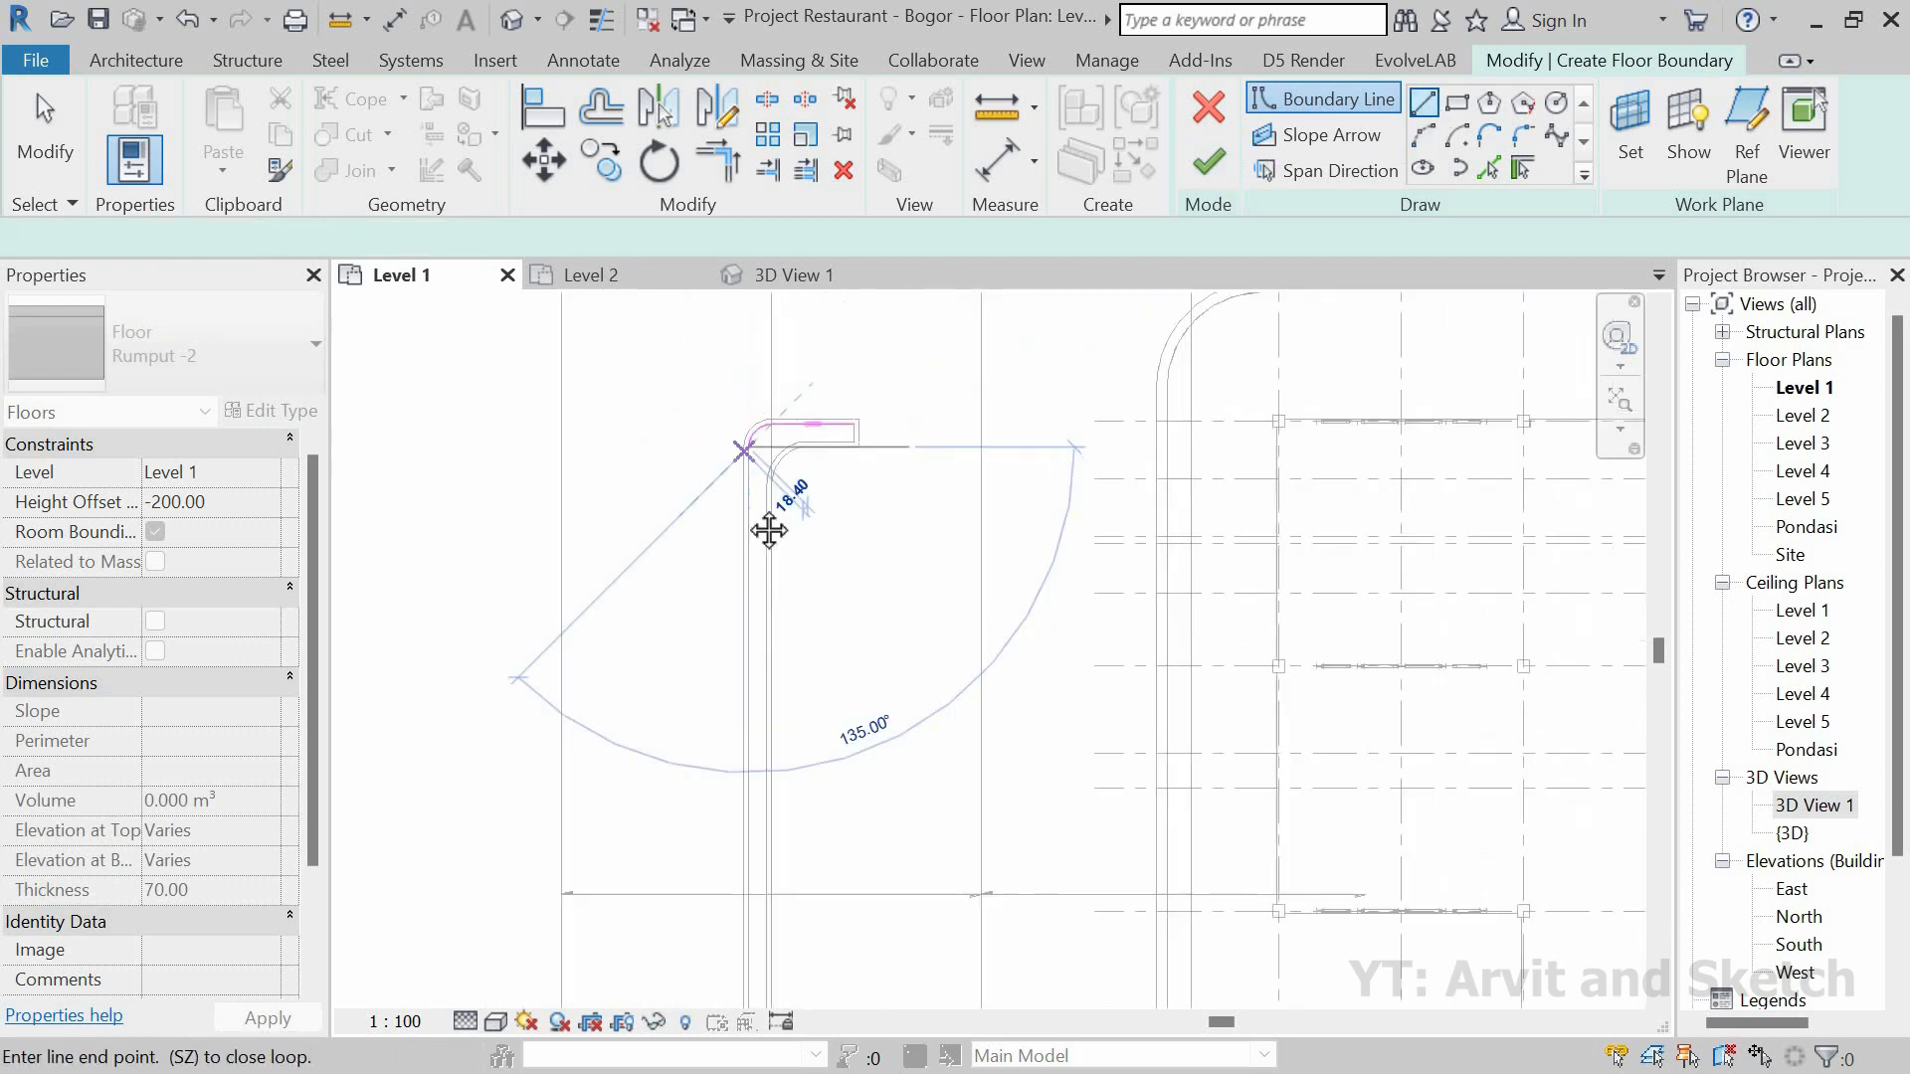
pyautogui.moveTo(770, 530); pyautogui.dragTo(762, 327, button='middle')
pyautogui.moveTo(742, 738); pyautogui.dragTo(704, 402, button='middle')
pyautogui.scroll(2, 704, 597)
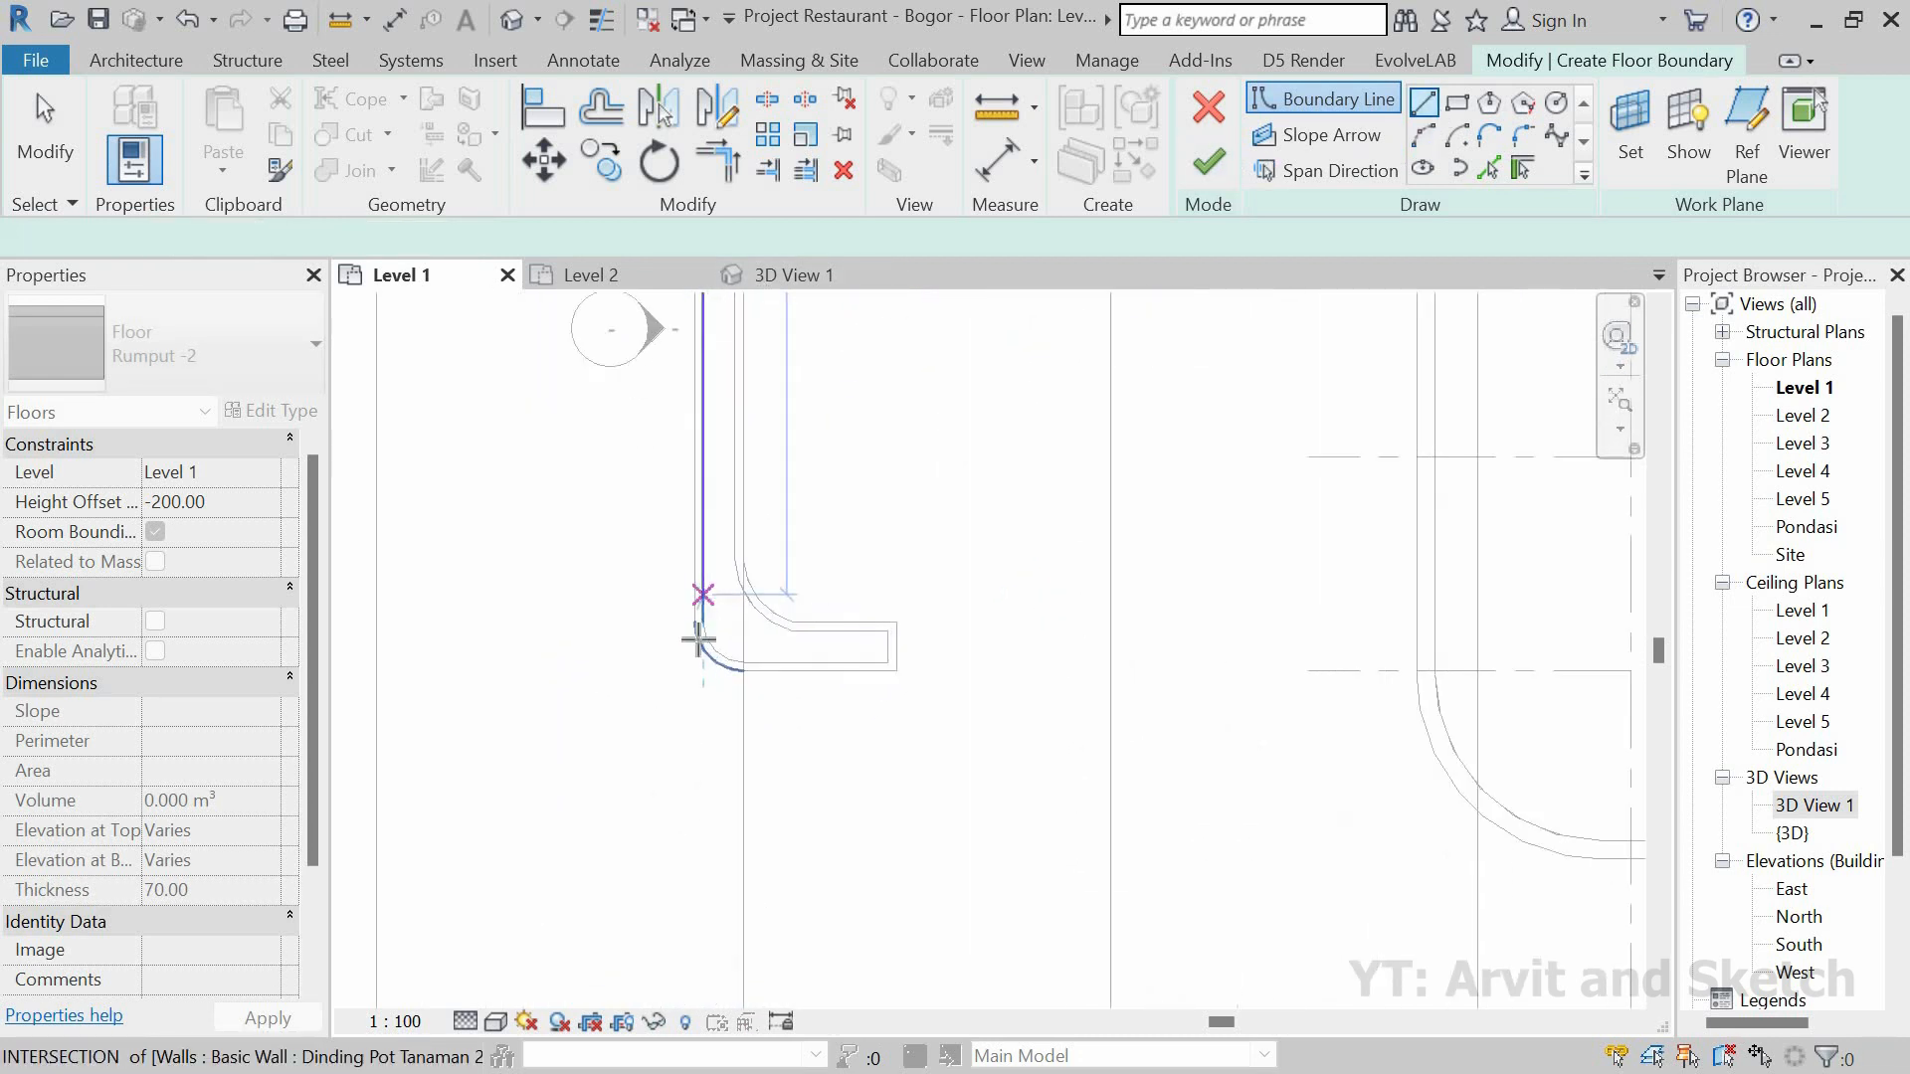
pyautogui.scroll(2, 698, 640)
pyautogui.click(704, 657)
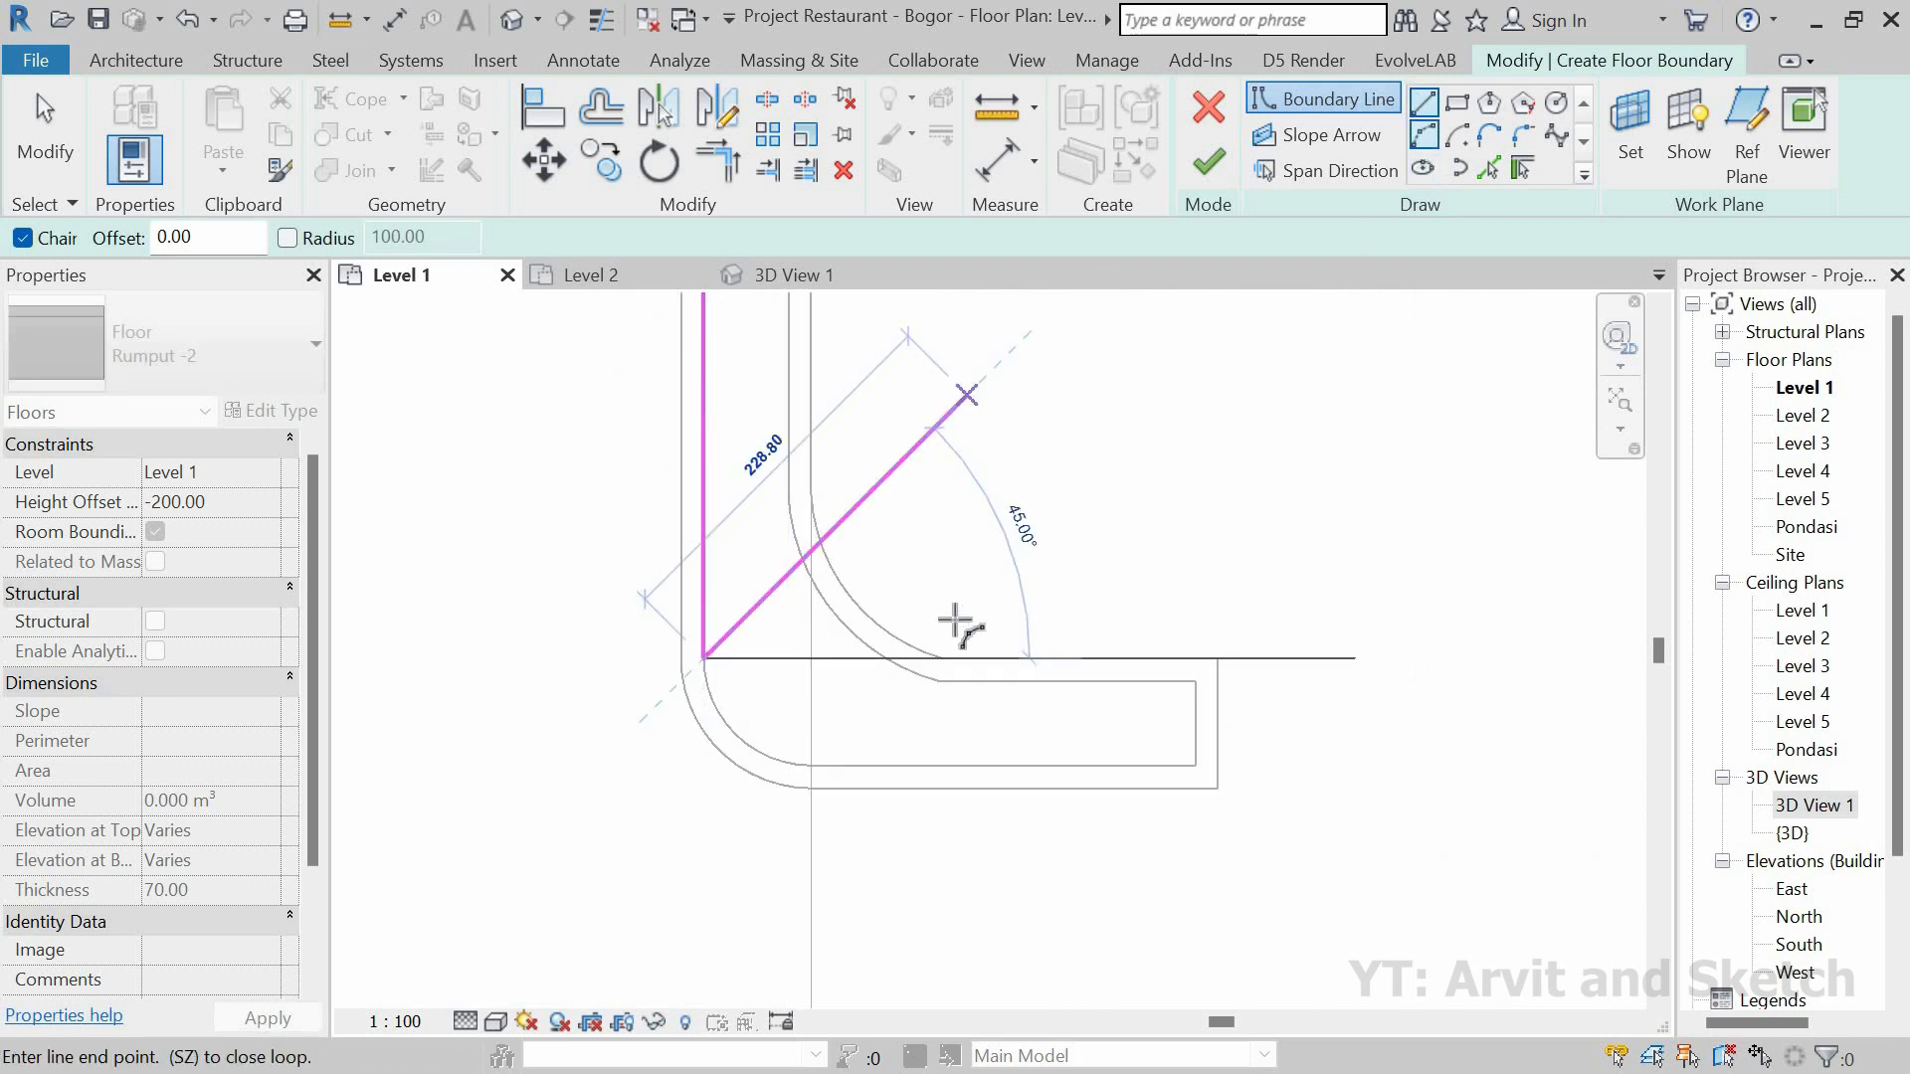
# Step: Continue the boundary with a 66 radius arc at the lower outer corner and straight lines around the lower arm's end
pyautogui.click(810, 766)
pyautogui.click(734, 735)
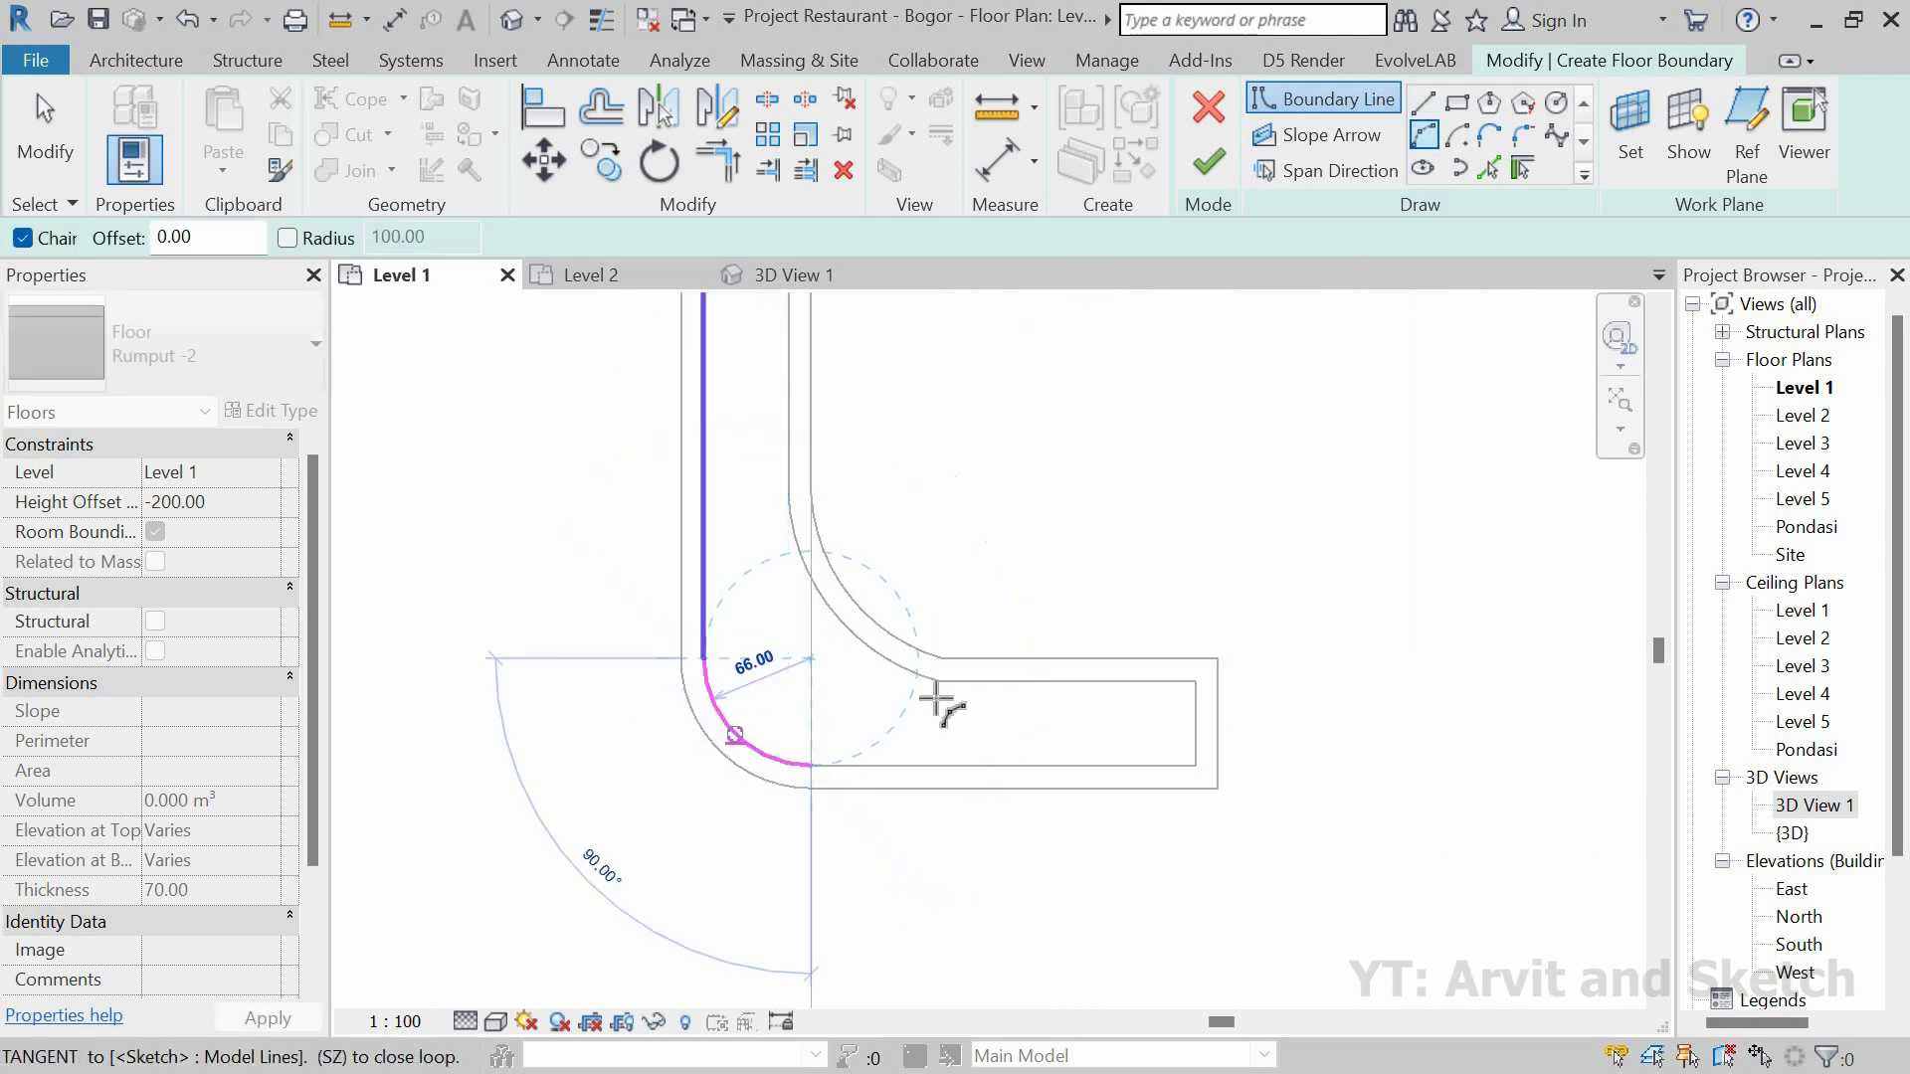
pyautogui.click(1196, 766)
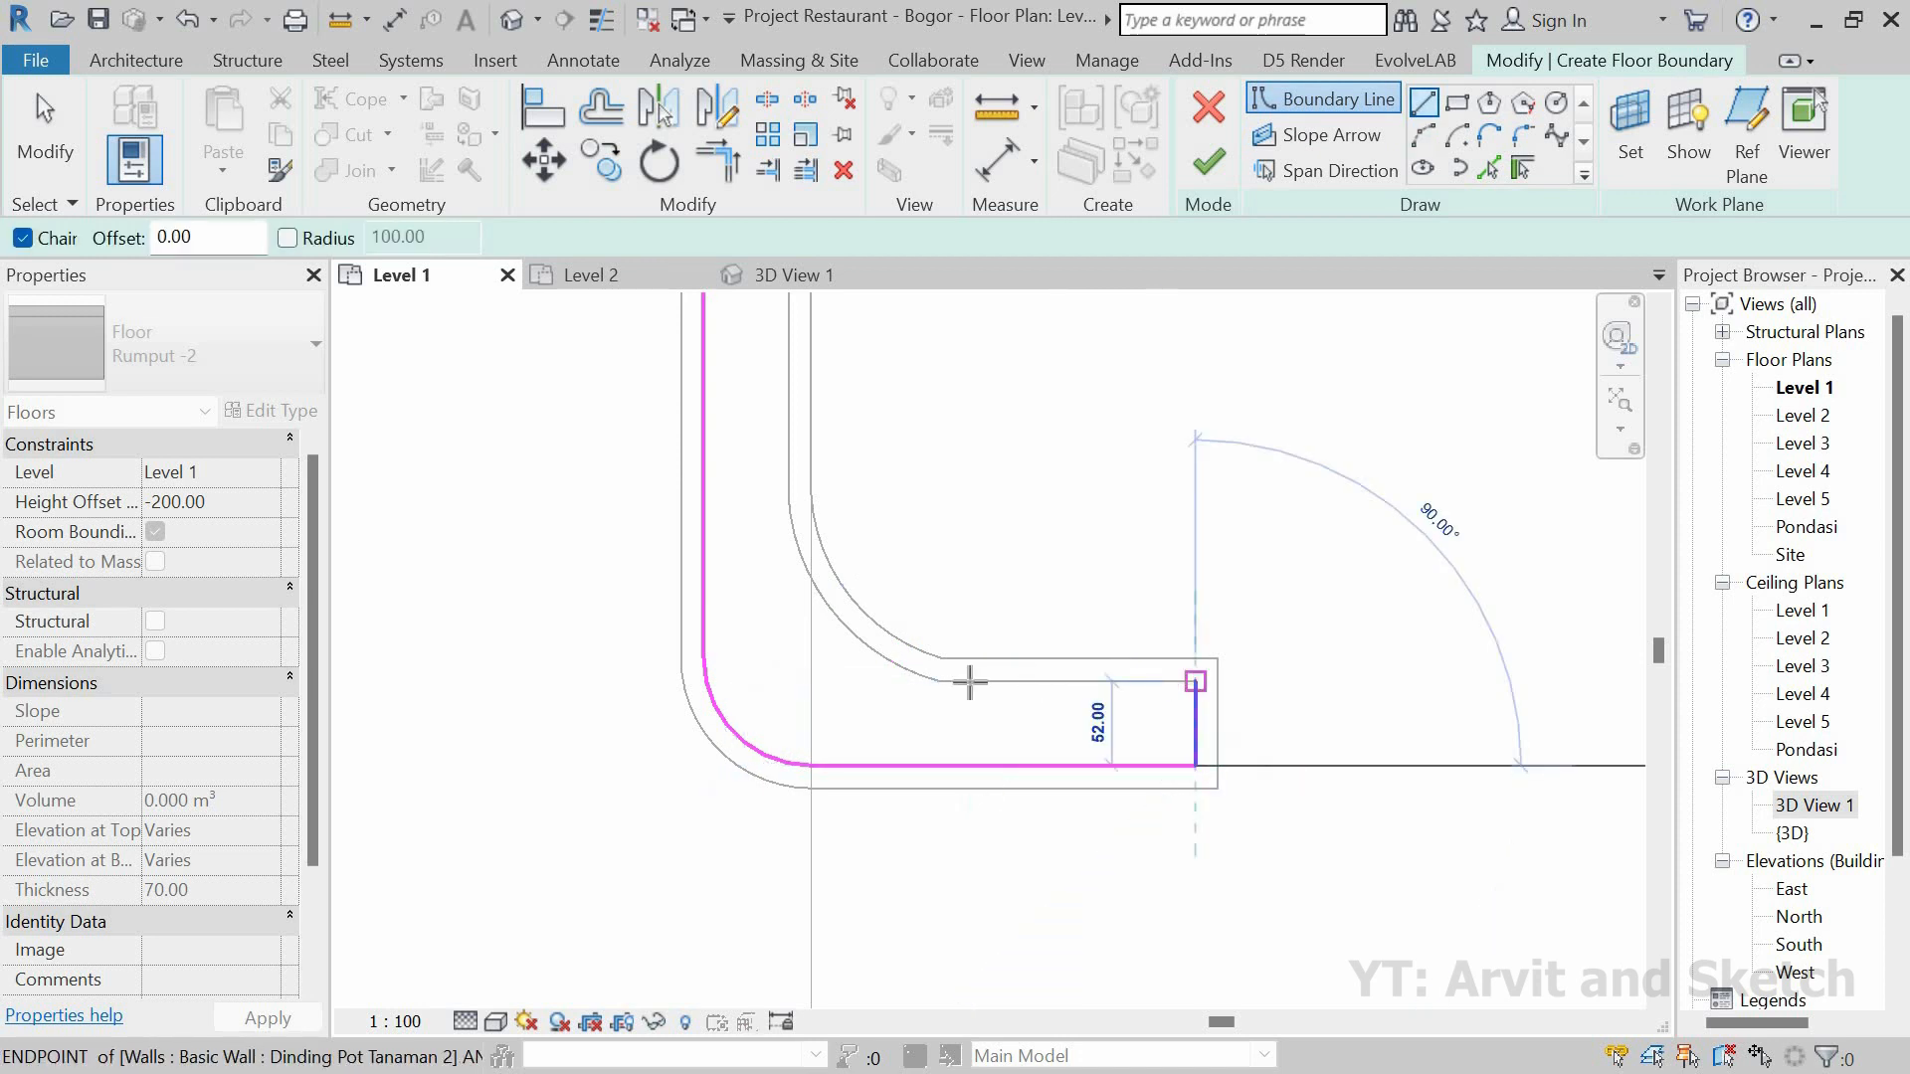
pyautogui.click(1196, 681)
pyautogui.click(938, 681)
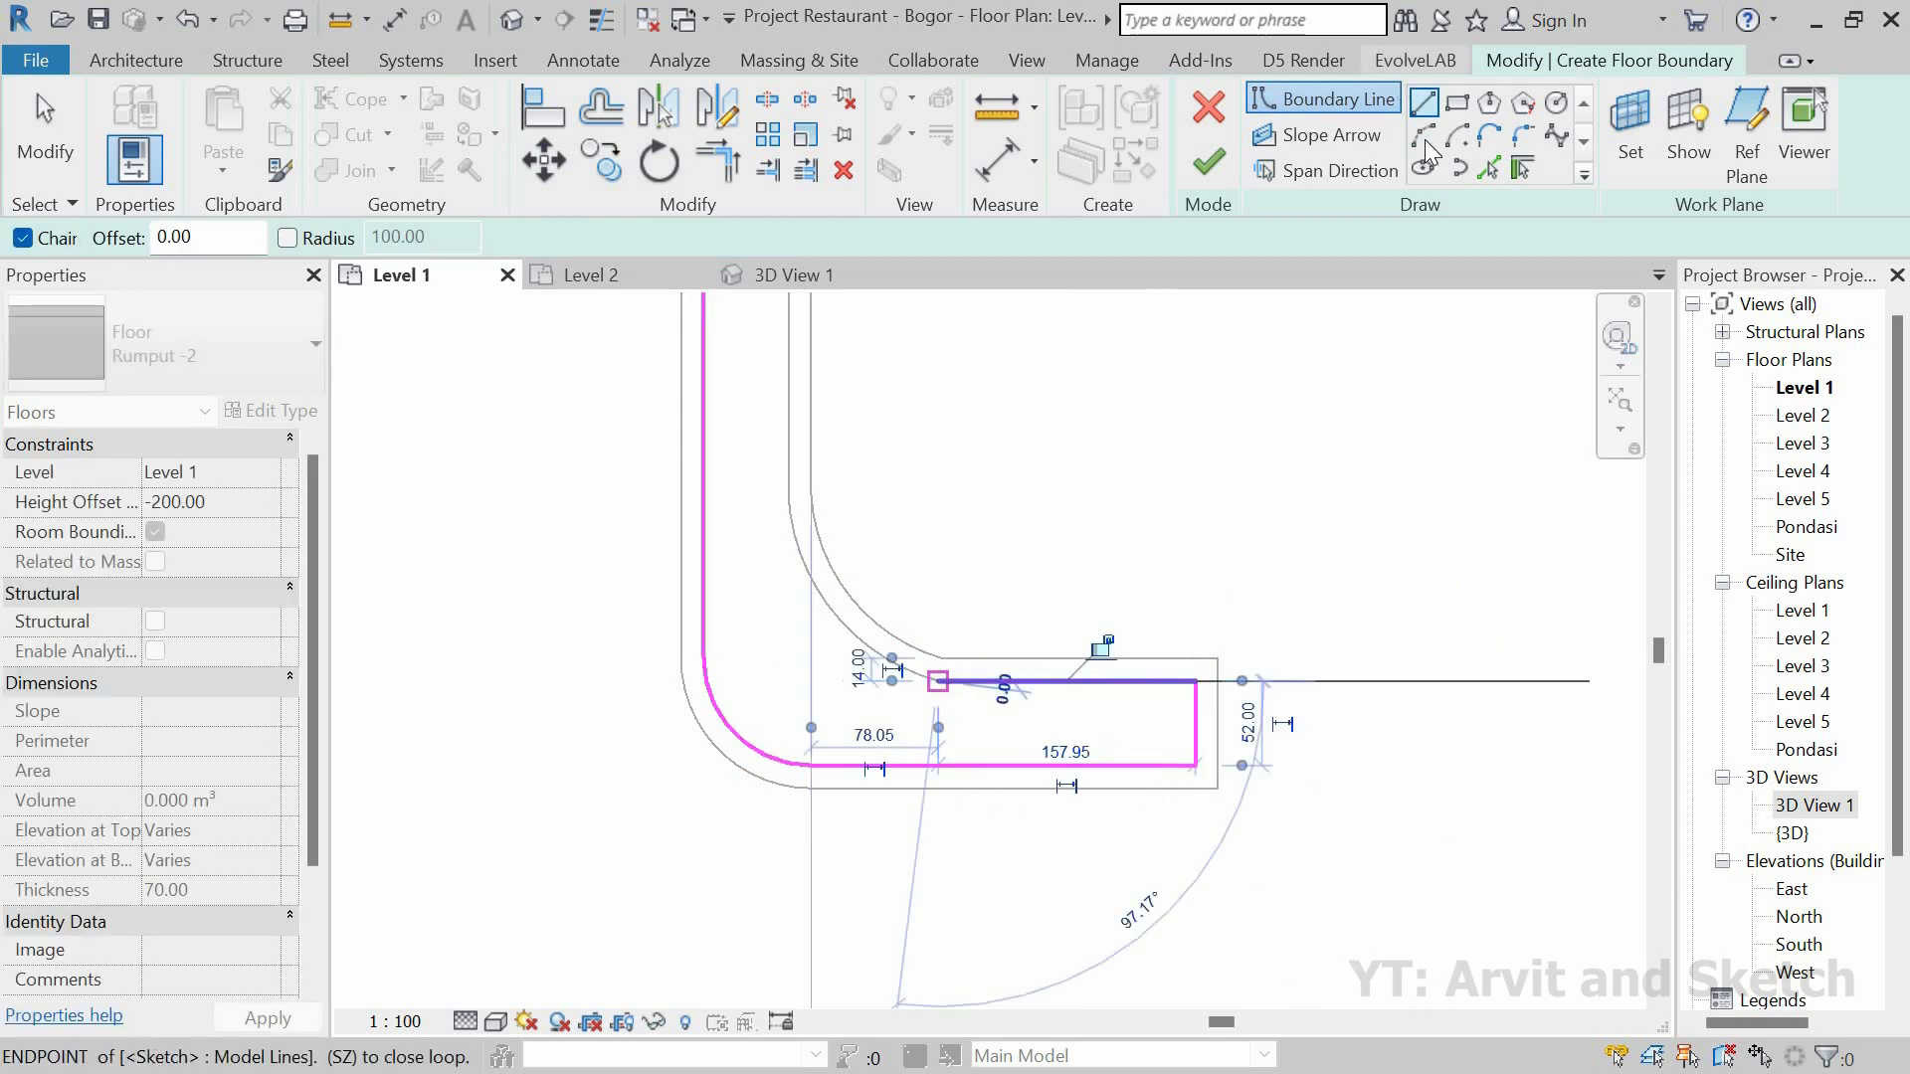
# Step: Add a three-point boundary arc following the planter wall at the lower inner corner
pyautogui.click(789, 497)
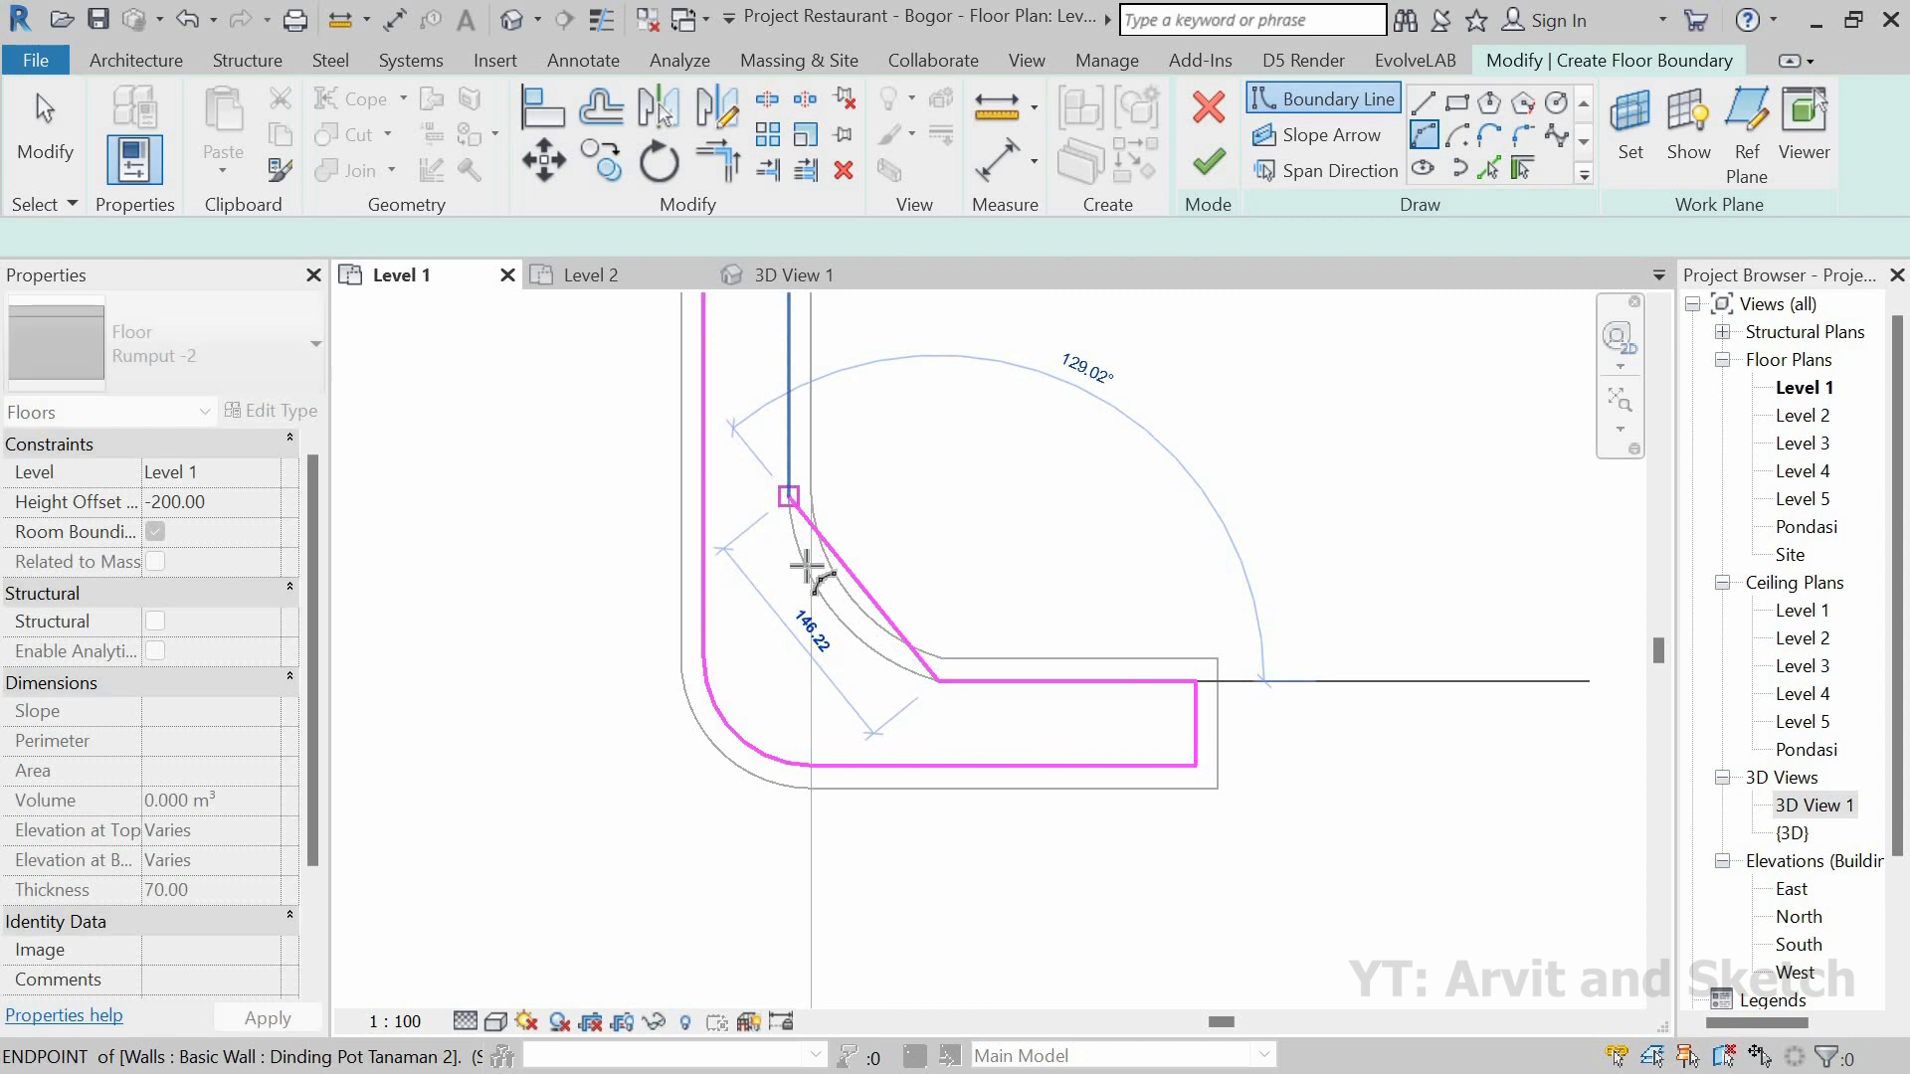
pyautogui.scroll(5, 838, 621)
pyautogui.click(839, 622)
pyautogui.scroll(-4, 882, 648)
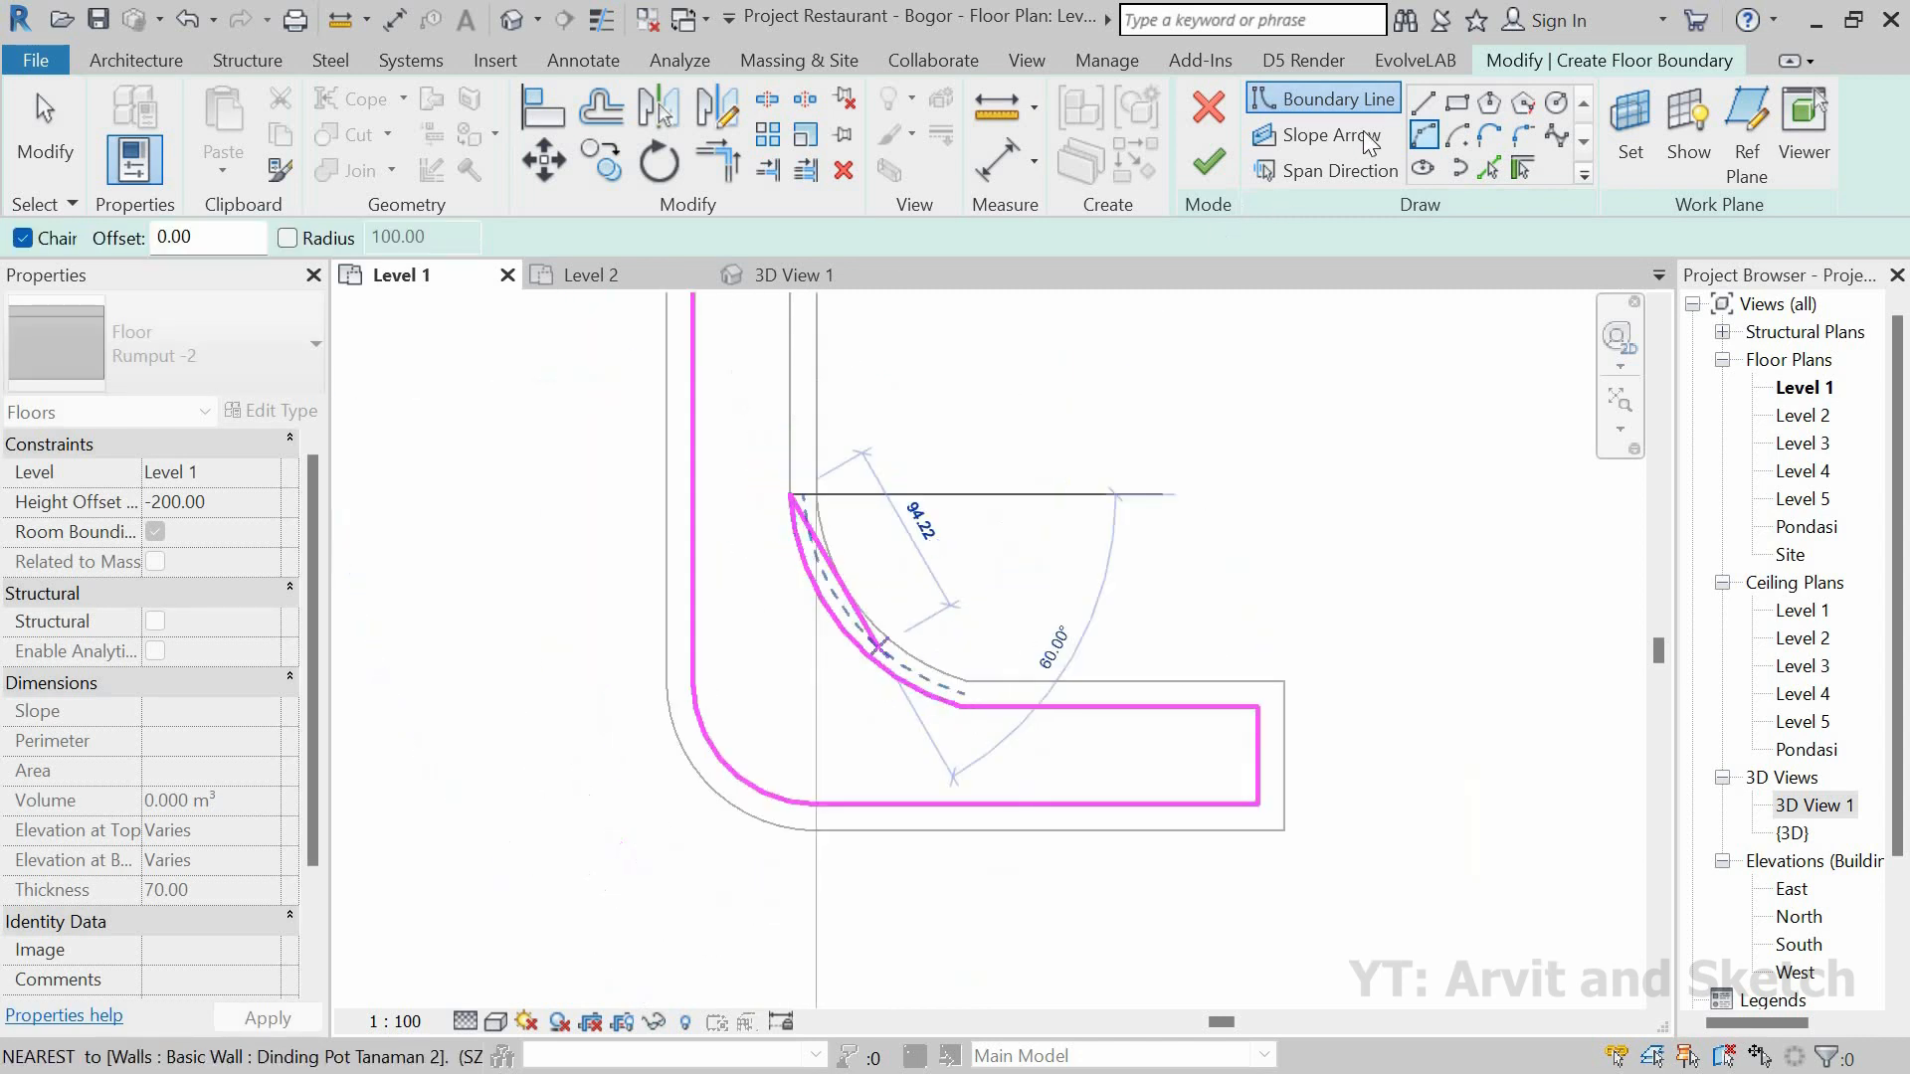
# Step: Sketch the long straight boundary line up the planter's inner side to the start of the upper inner corner
pyautogui.click(1423, 103)
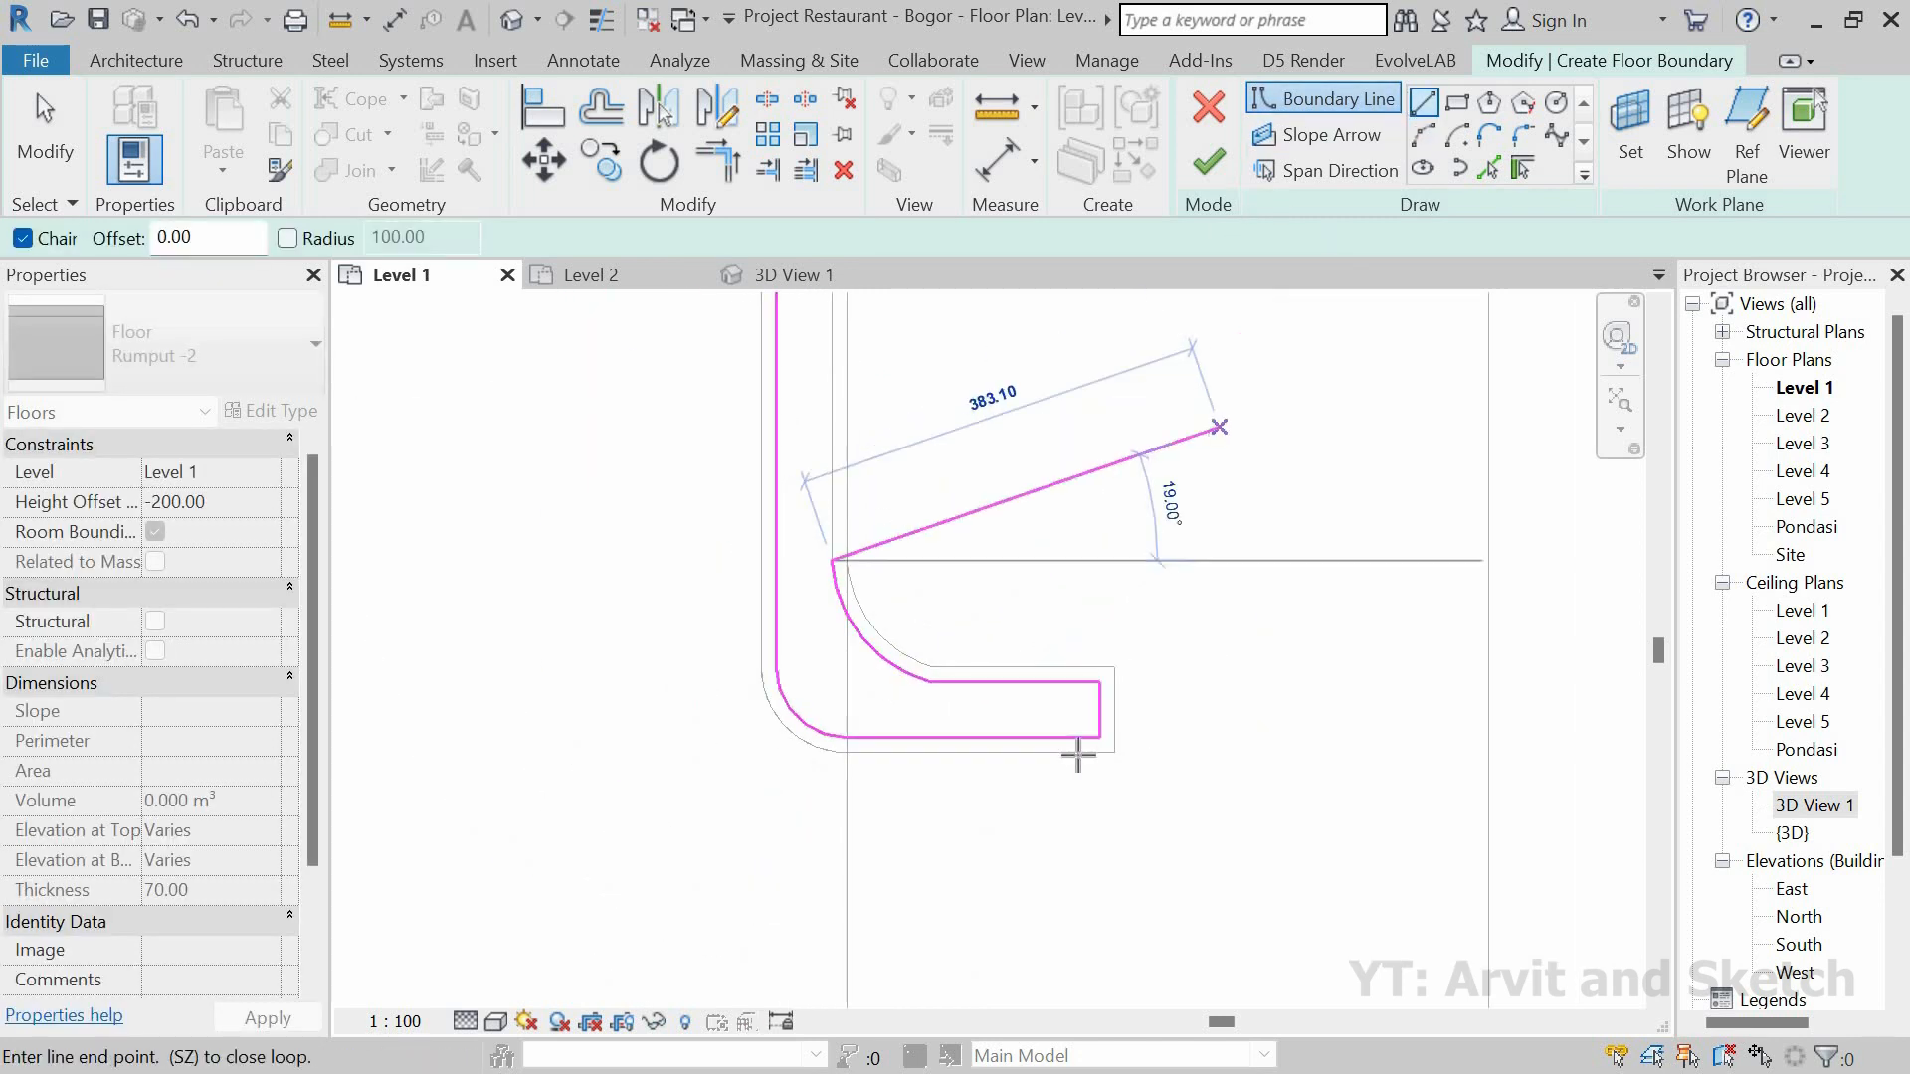
pyautogui.scroll(-3, 1077, 756)
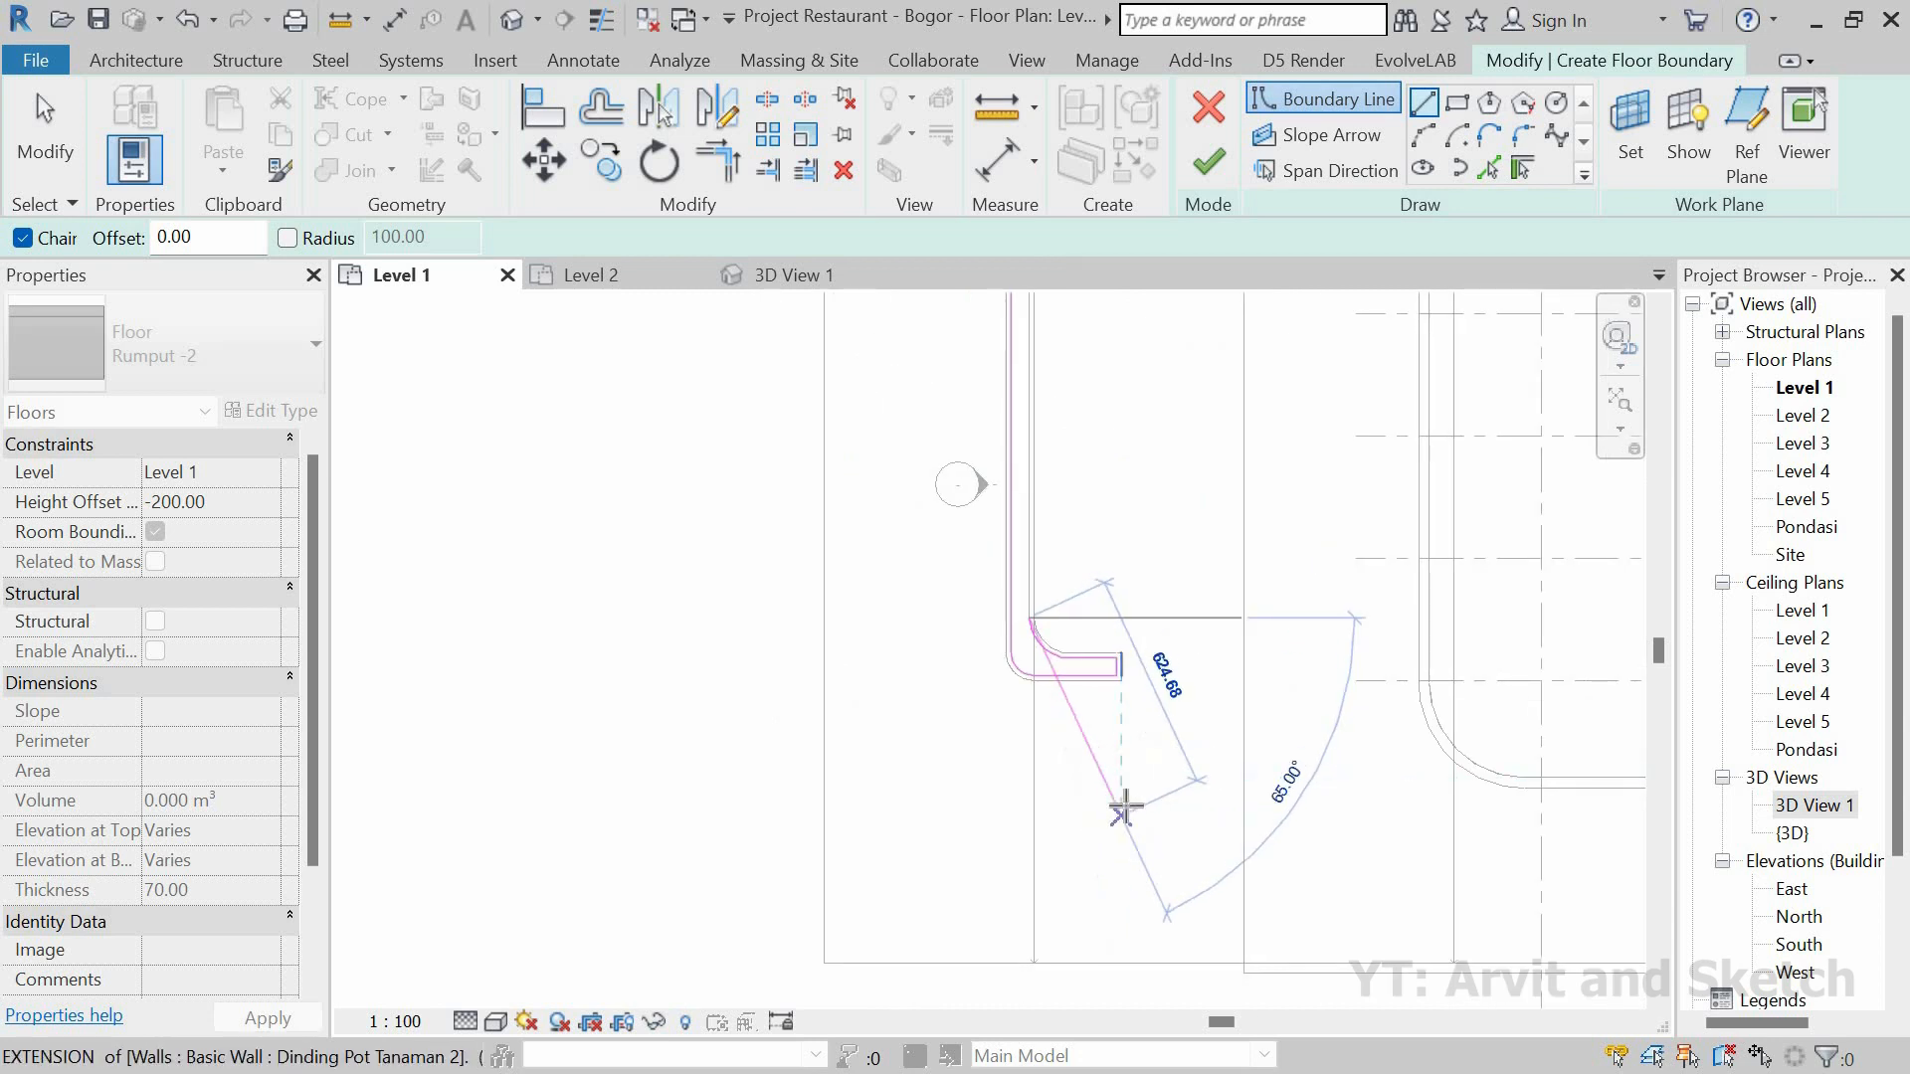
pyautogui.scroll(-4, 1087, 881)
pyautogui.moveTo(1136, 450); pyautogui.dragTo(1121, 832, button='middle')
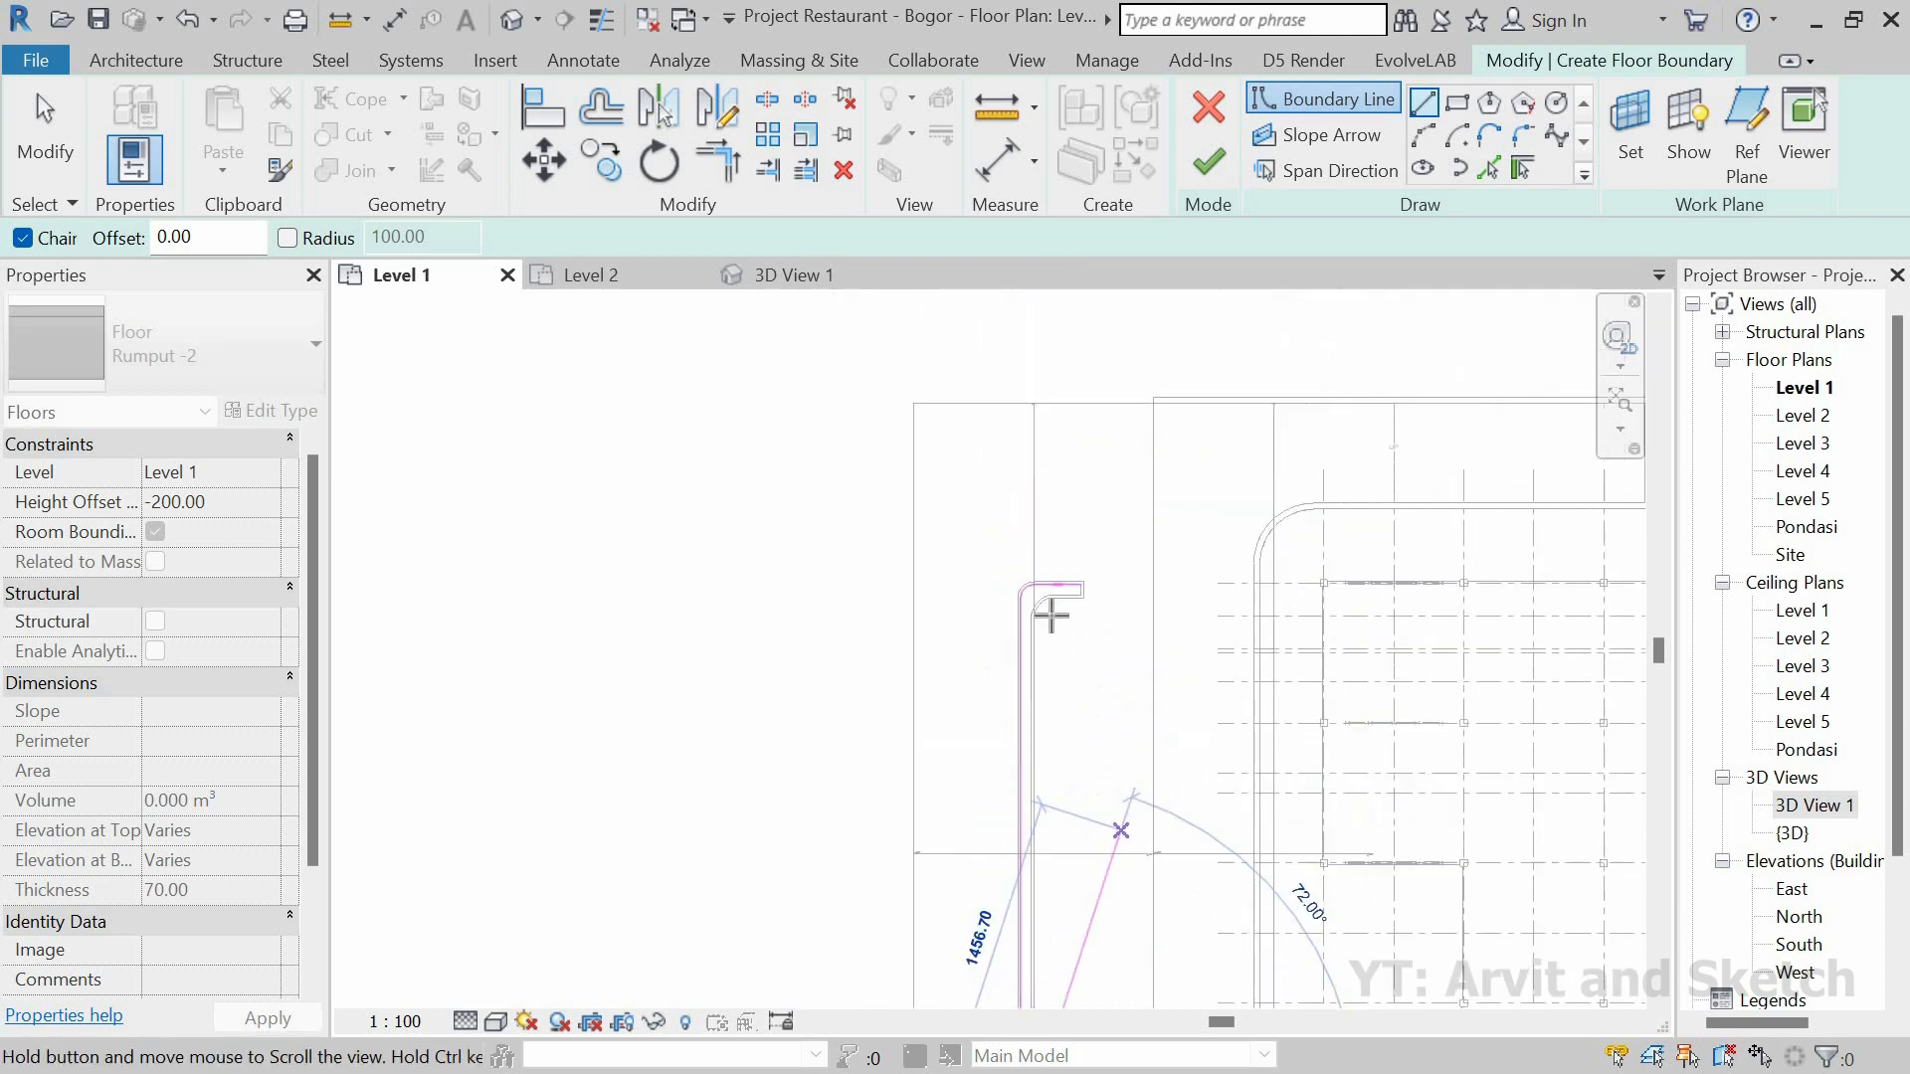
pyautogui.scroll(1, 1060, 564)
pyautogui.scroll(5, 1010, 626)
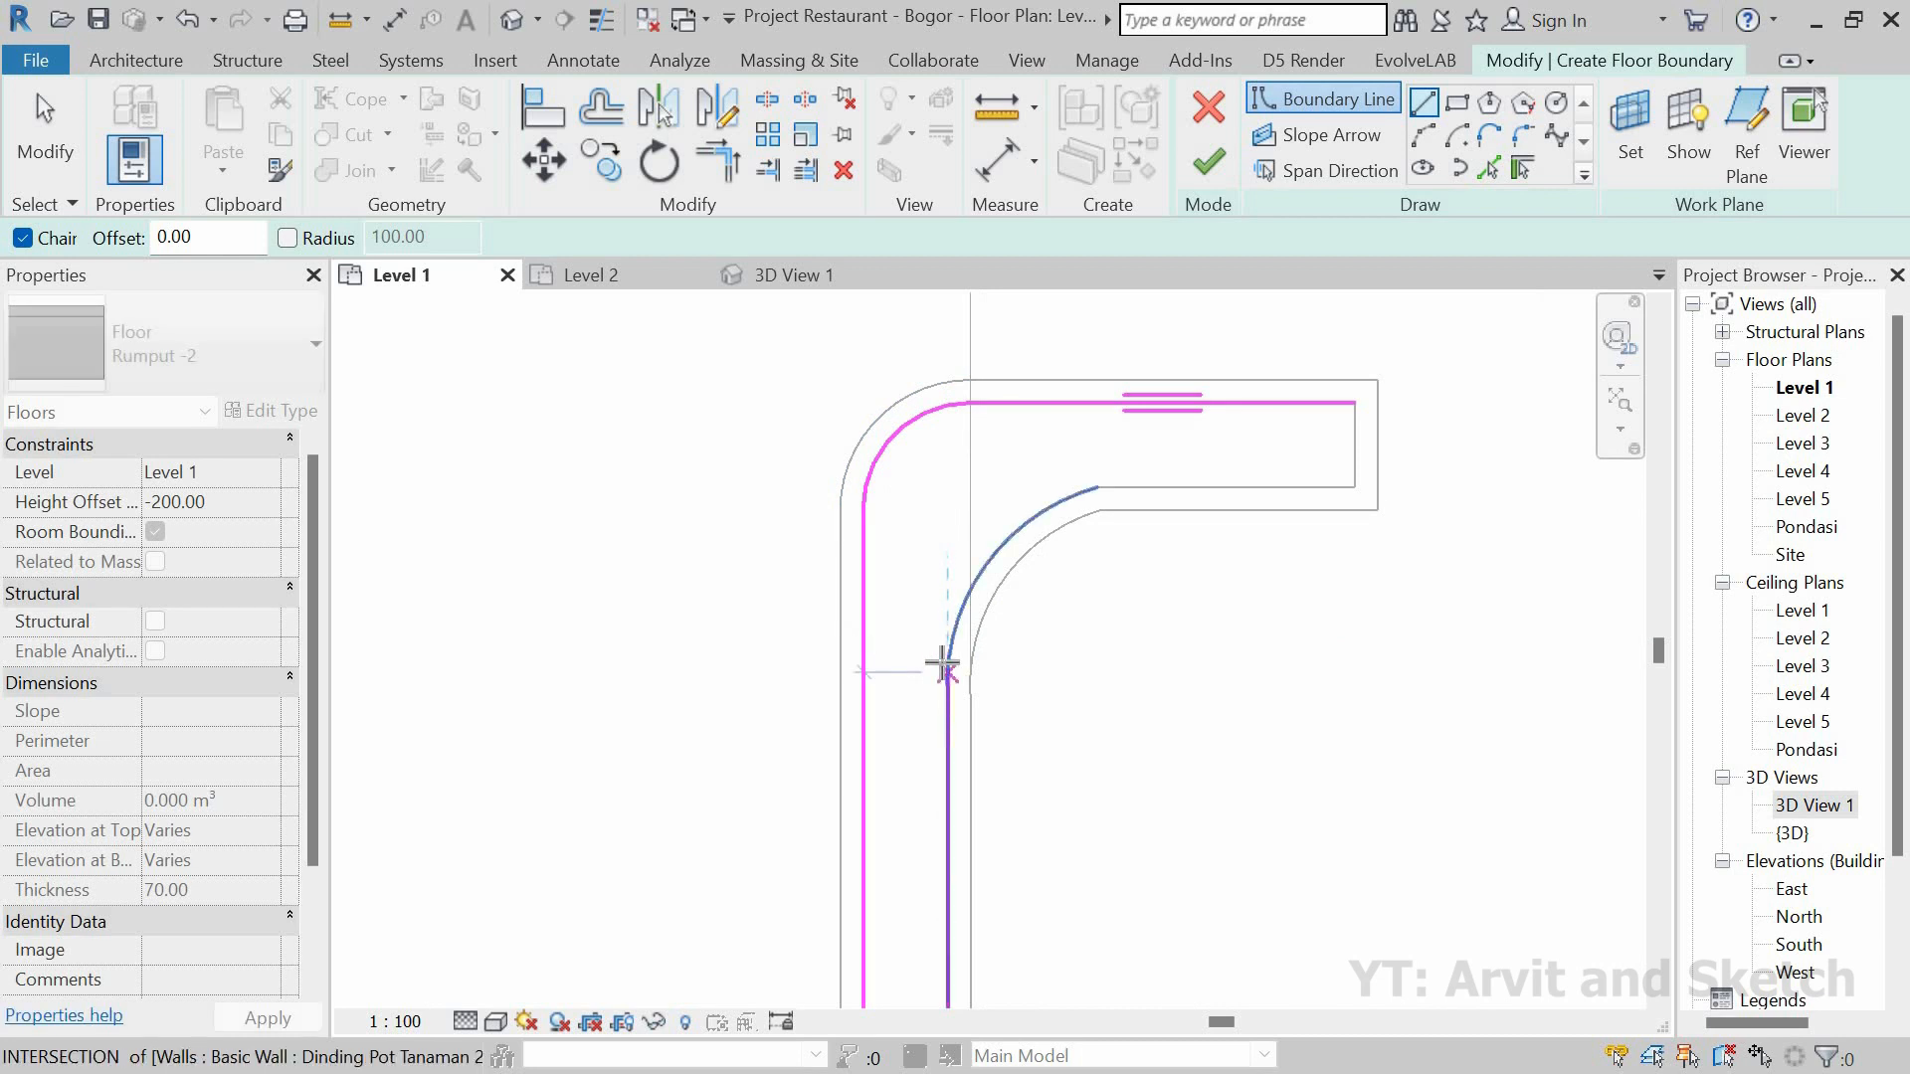
# Step: Close the boundary with an arc at the upper inner corner and lines around the upper arm's end, and finish the floor
pyautogui.click(1426, 139)
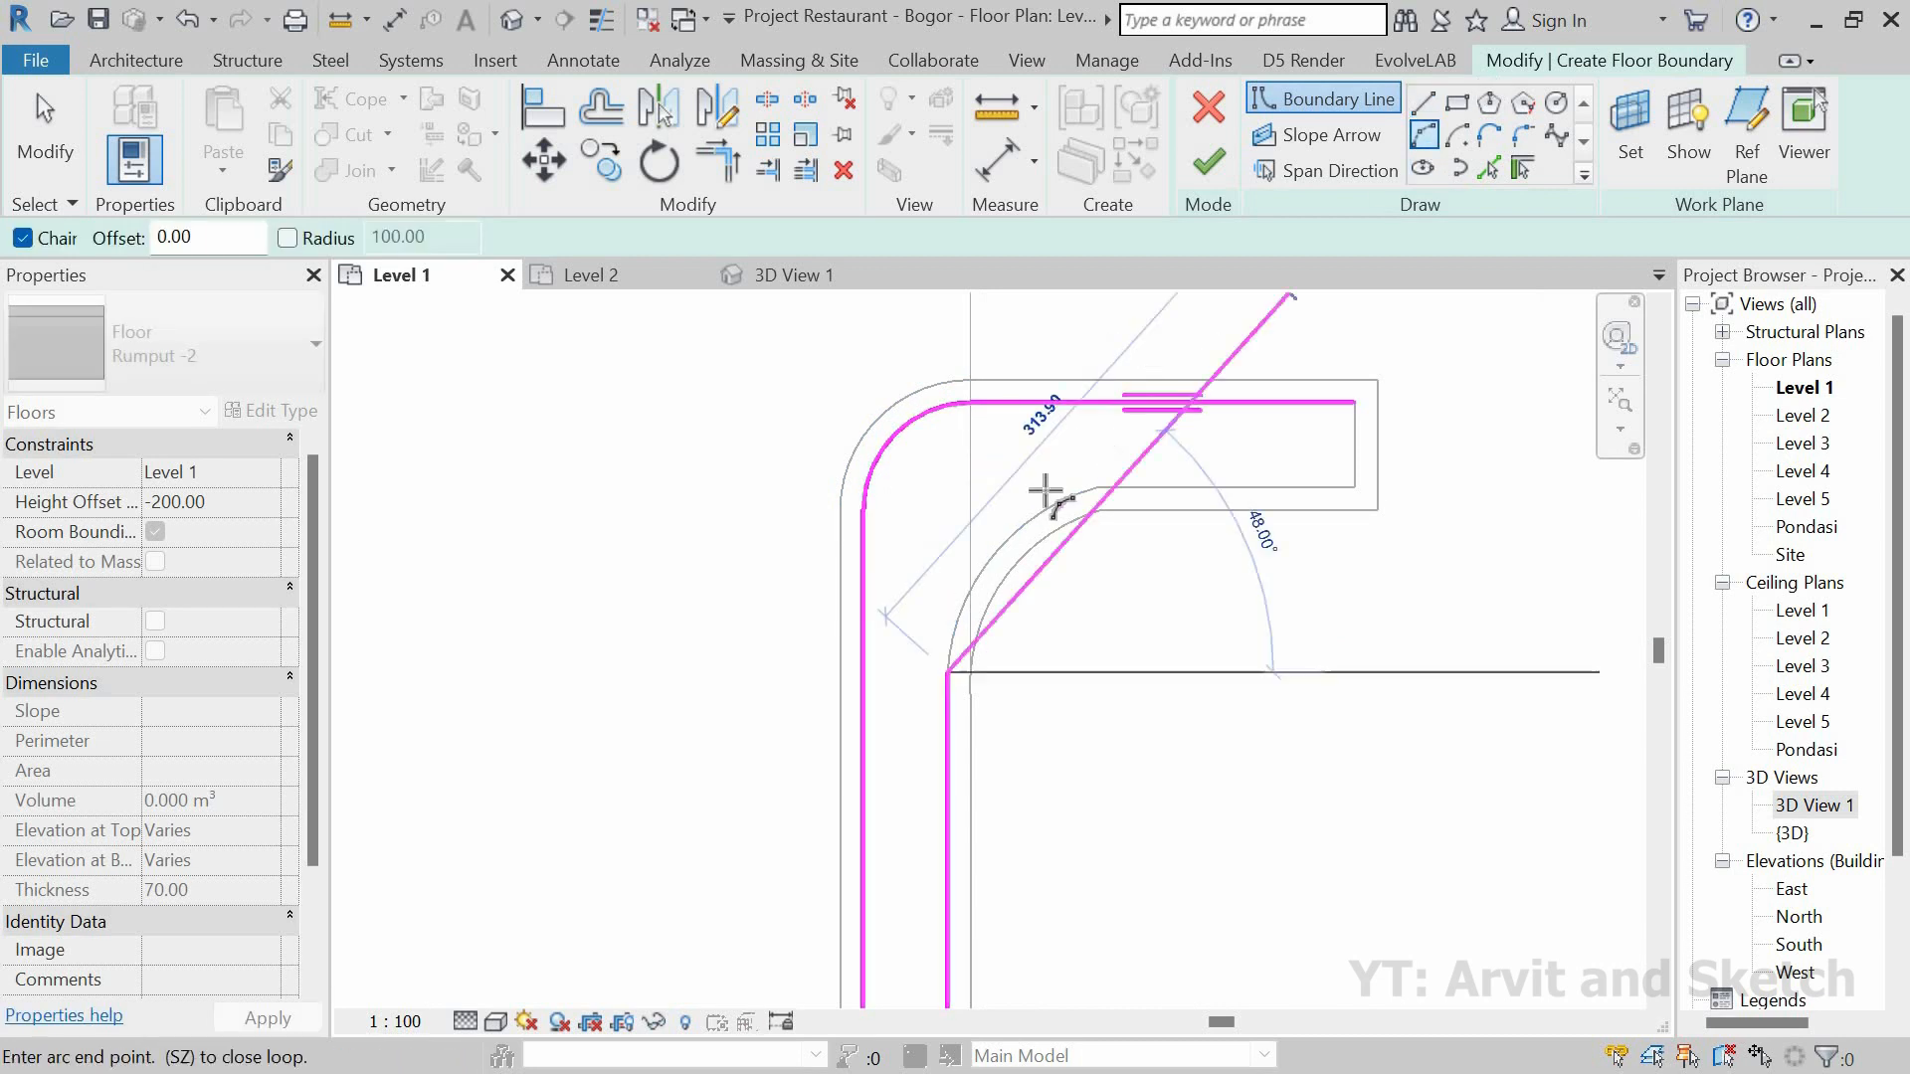
pyautogui.click(1099, 487)
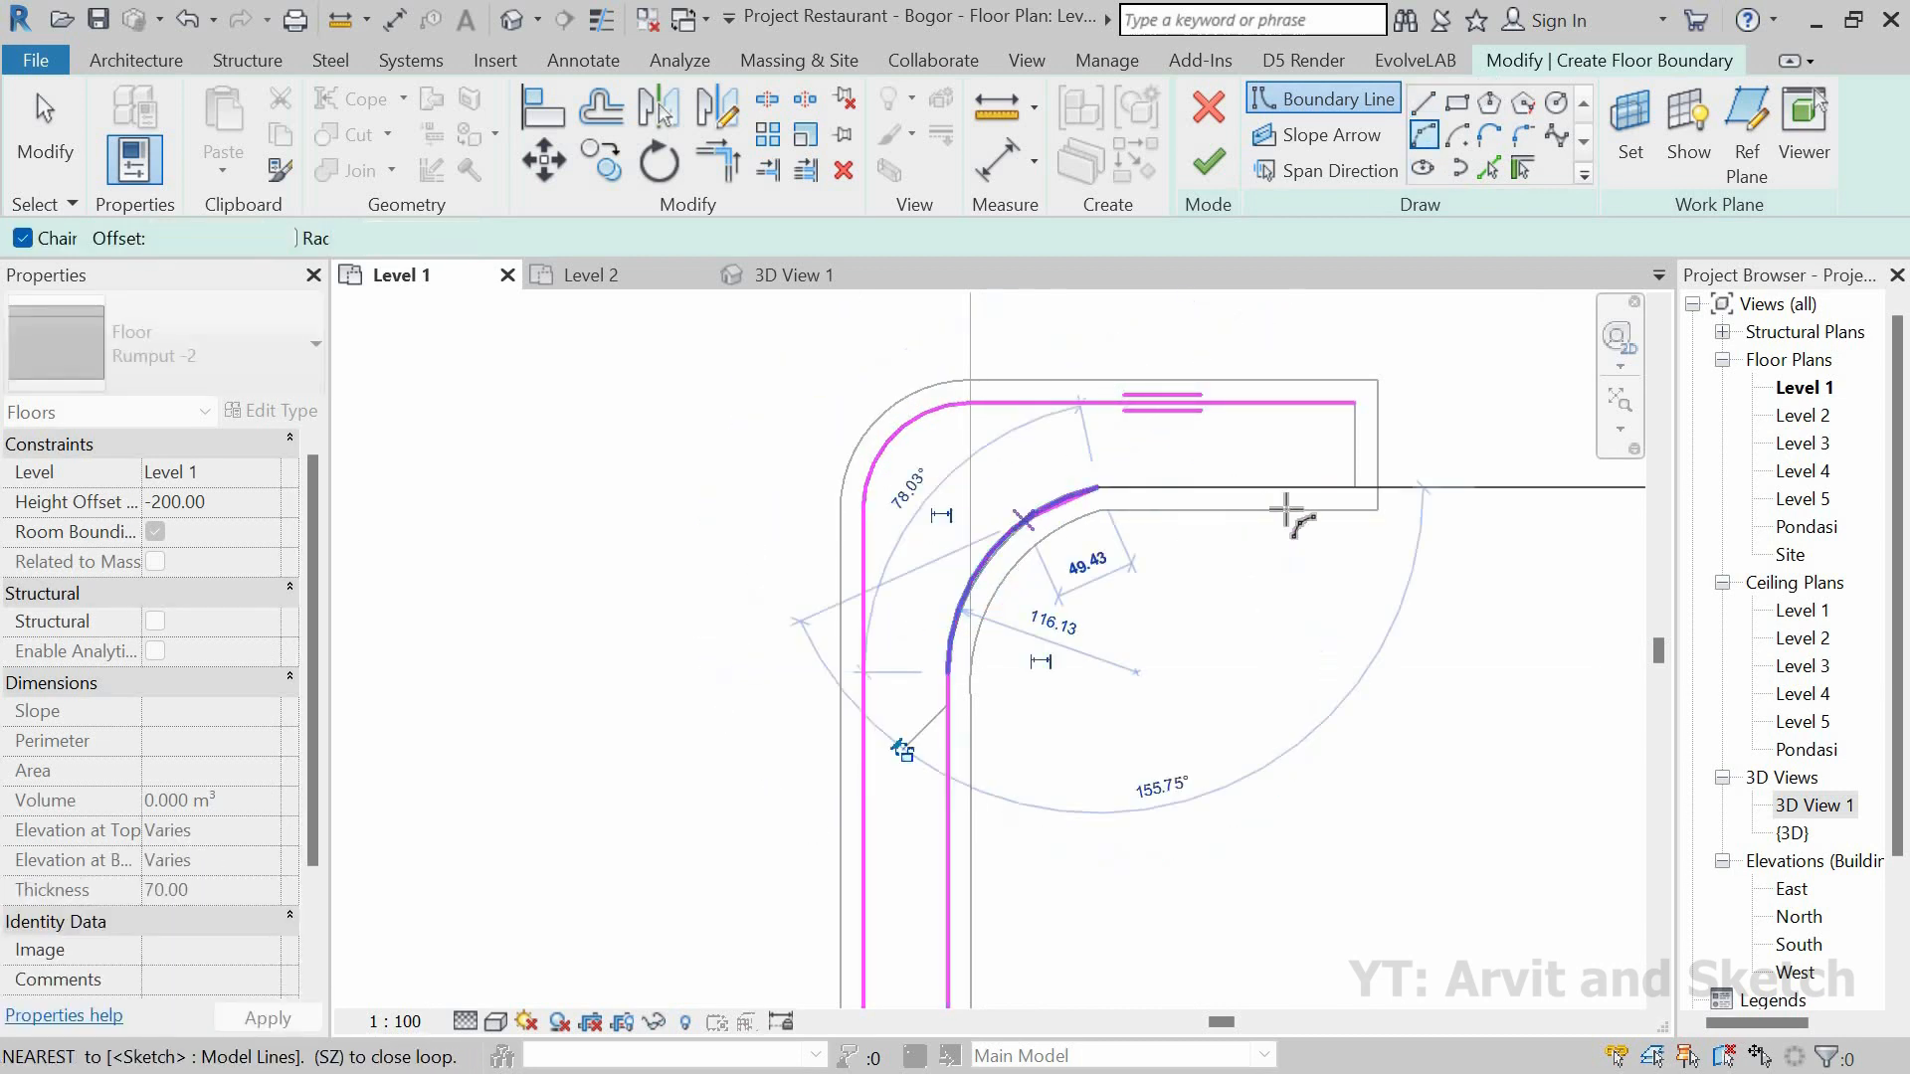
pyautogui.click(1425, 104)
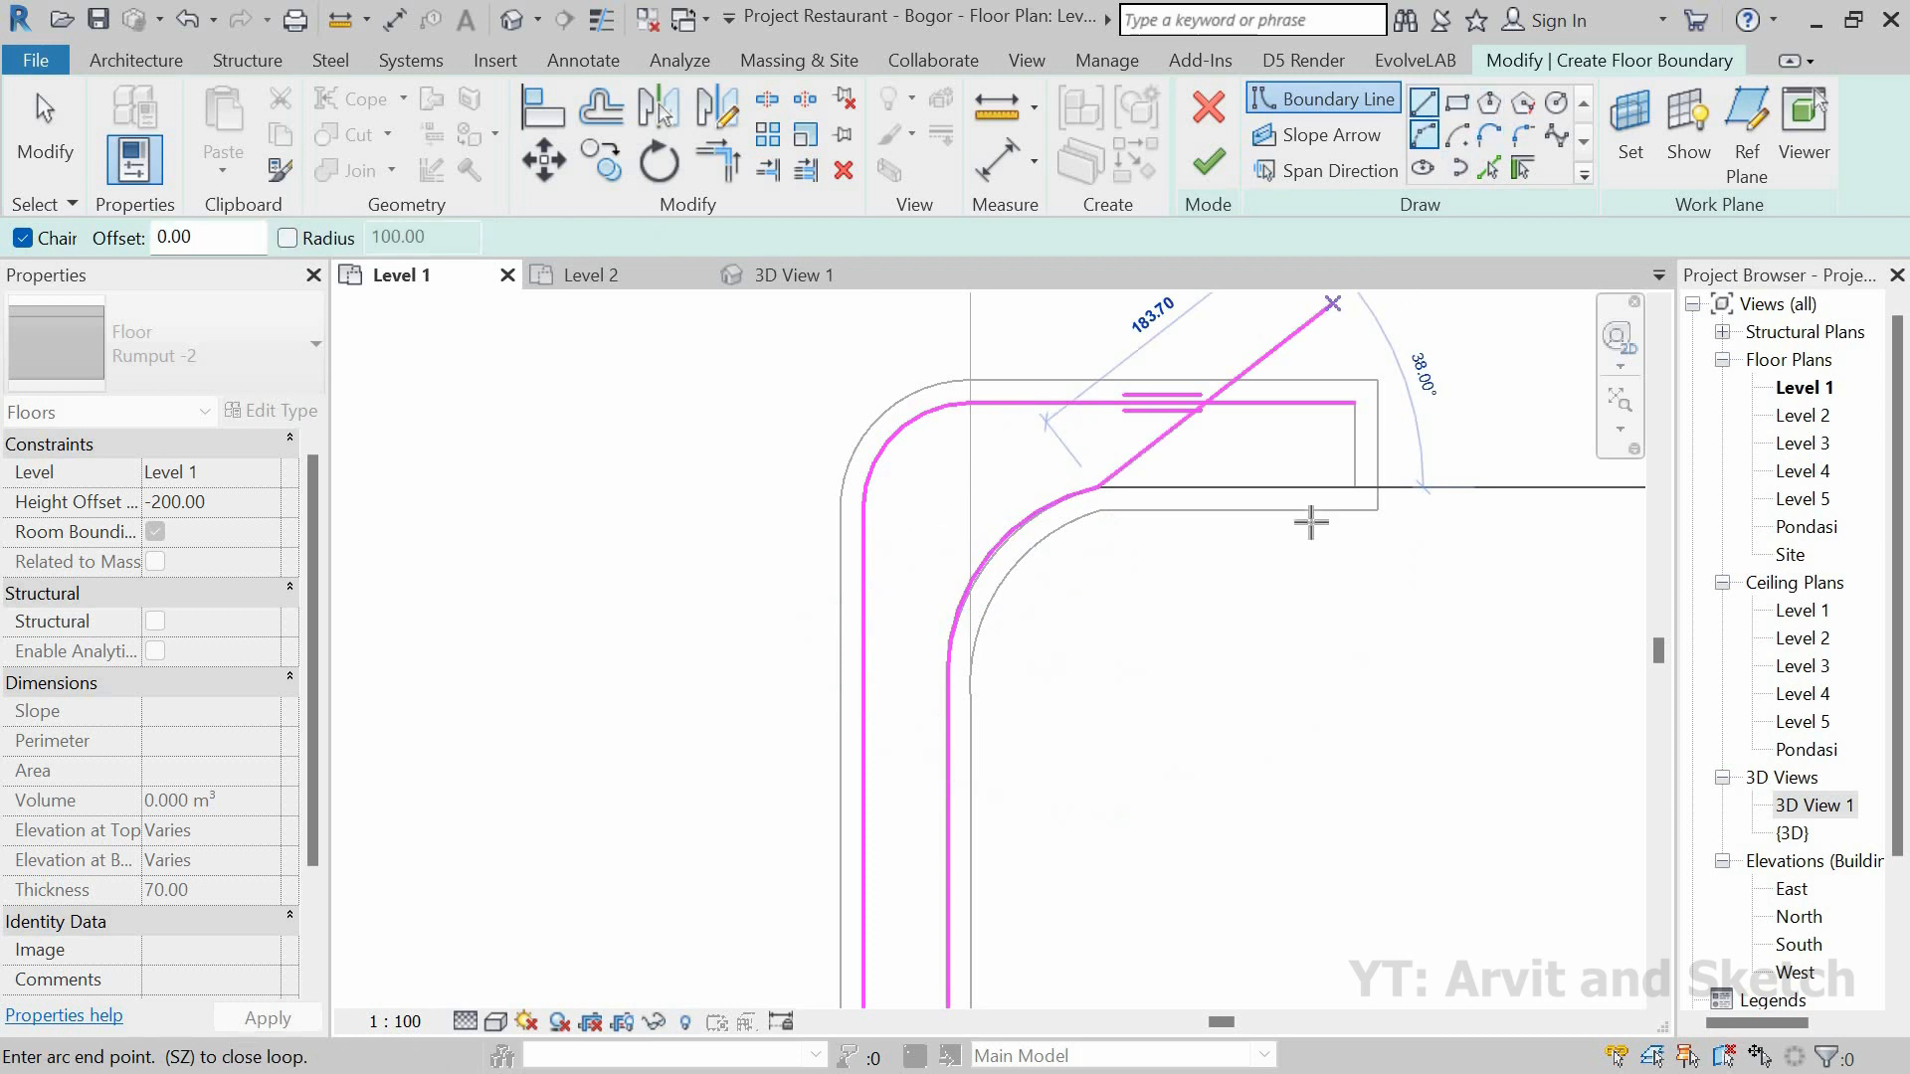
pyautogui.click(1353, 487)
pyautogui.click(1355, 403)
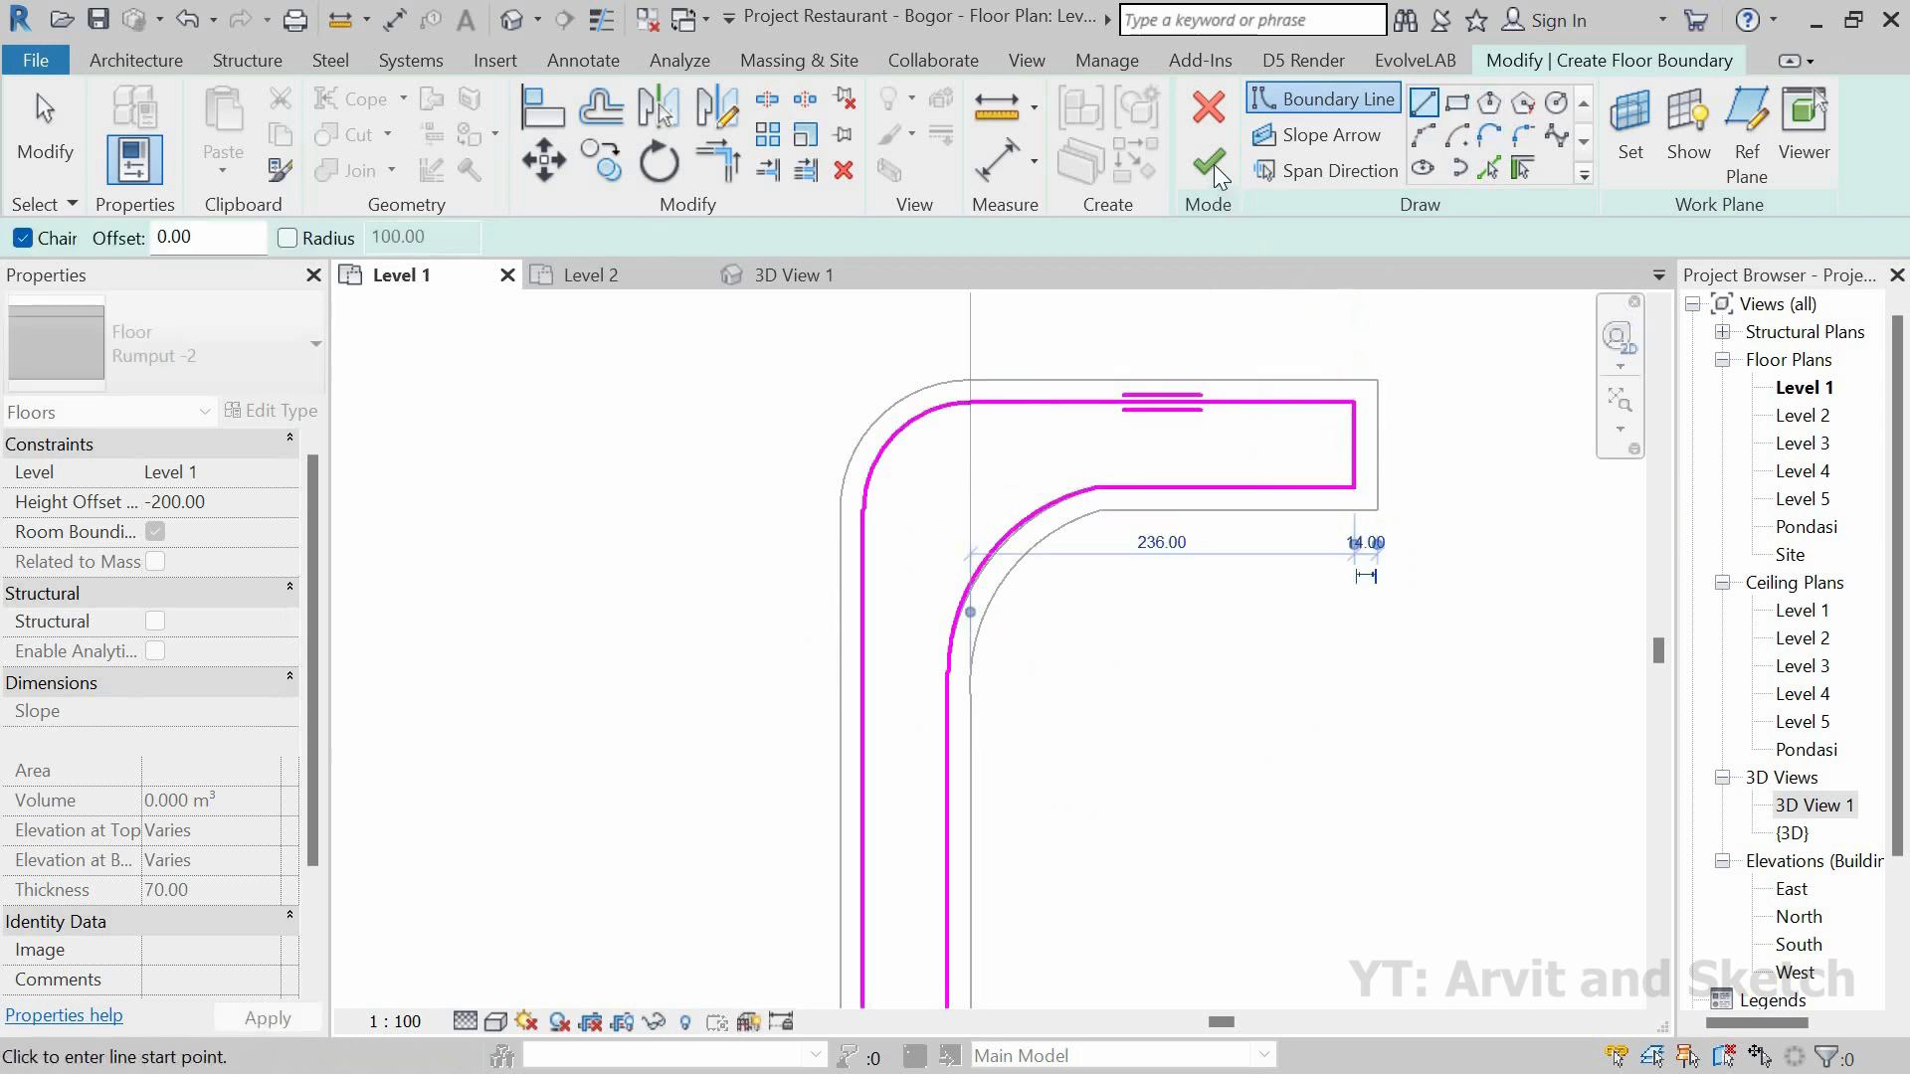
pyautogui.scroll(3, 990, 624)
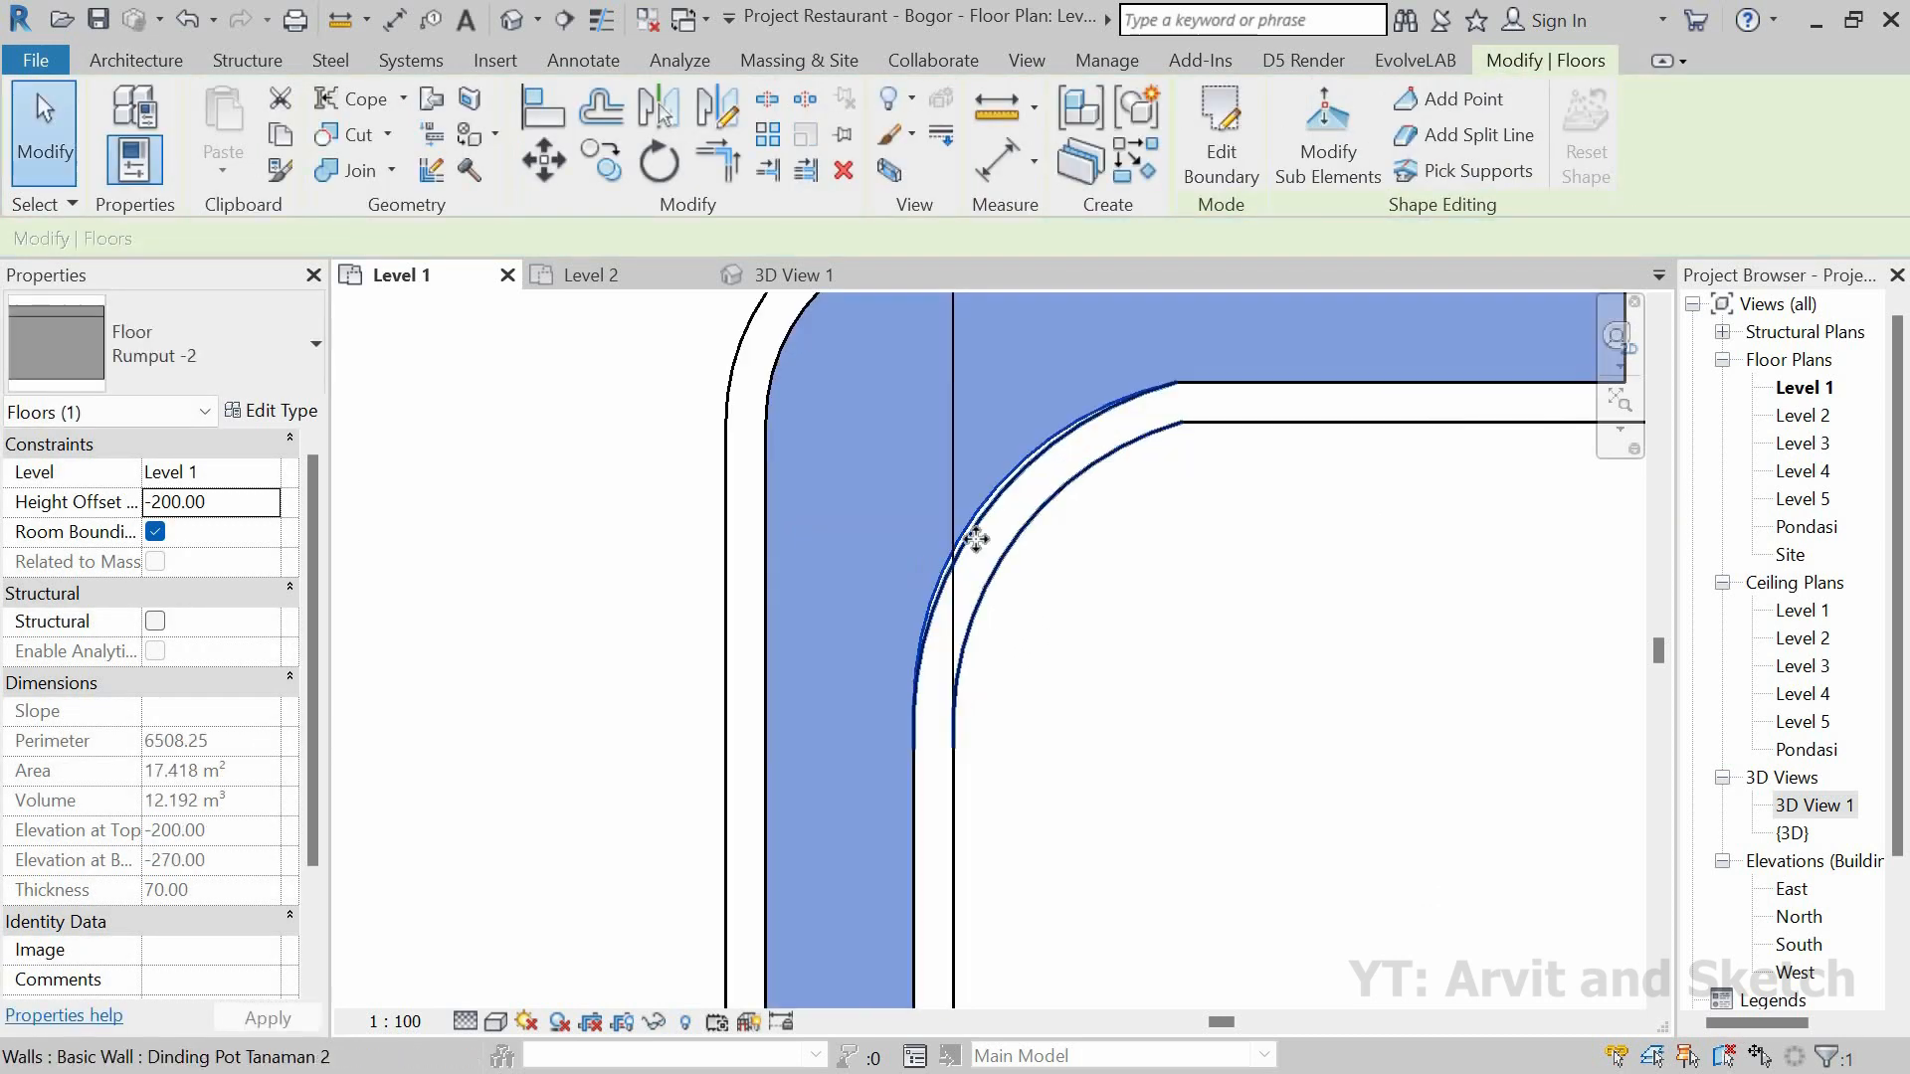
# Step: Edit the grass floor's boundary so its upper inner corner arc lines up with the planter wall, and finish the edit
pyautogui.click(1215, 164)
pyautogui.scroll(2, 995, 462)
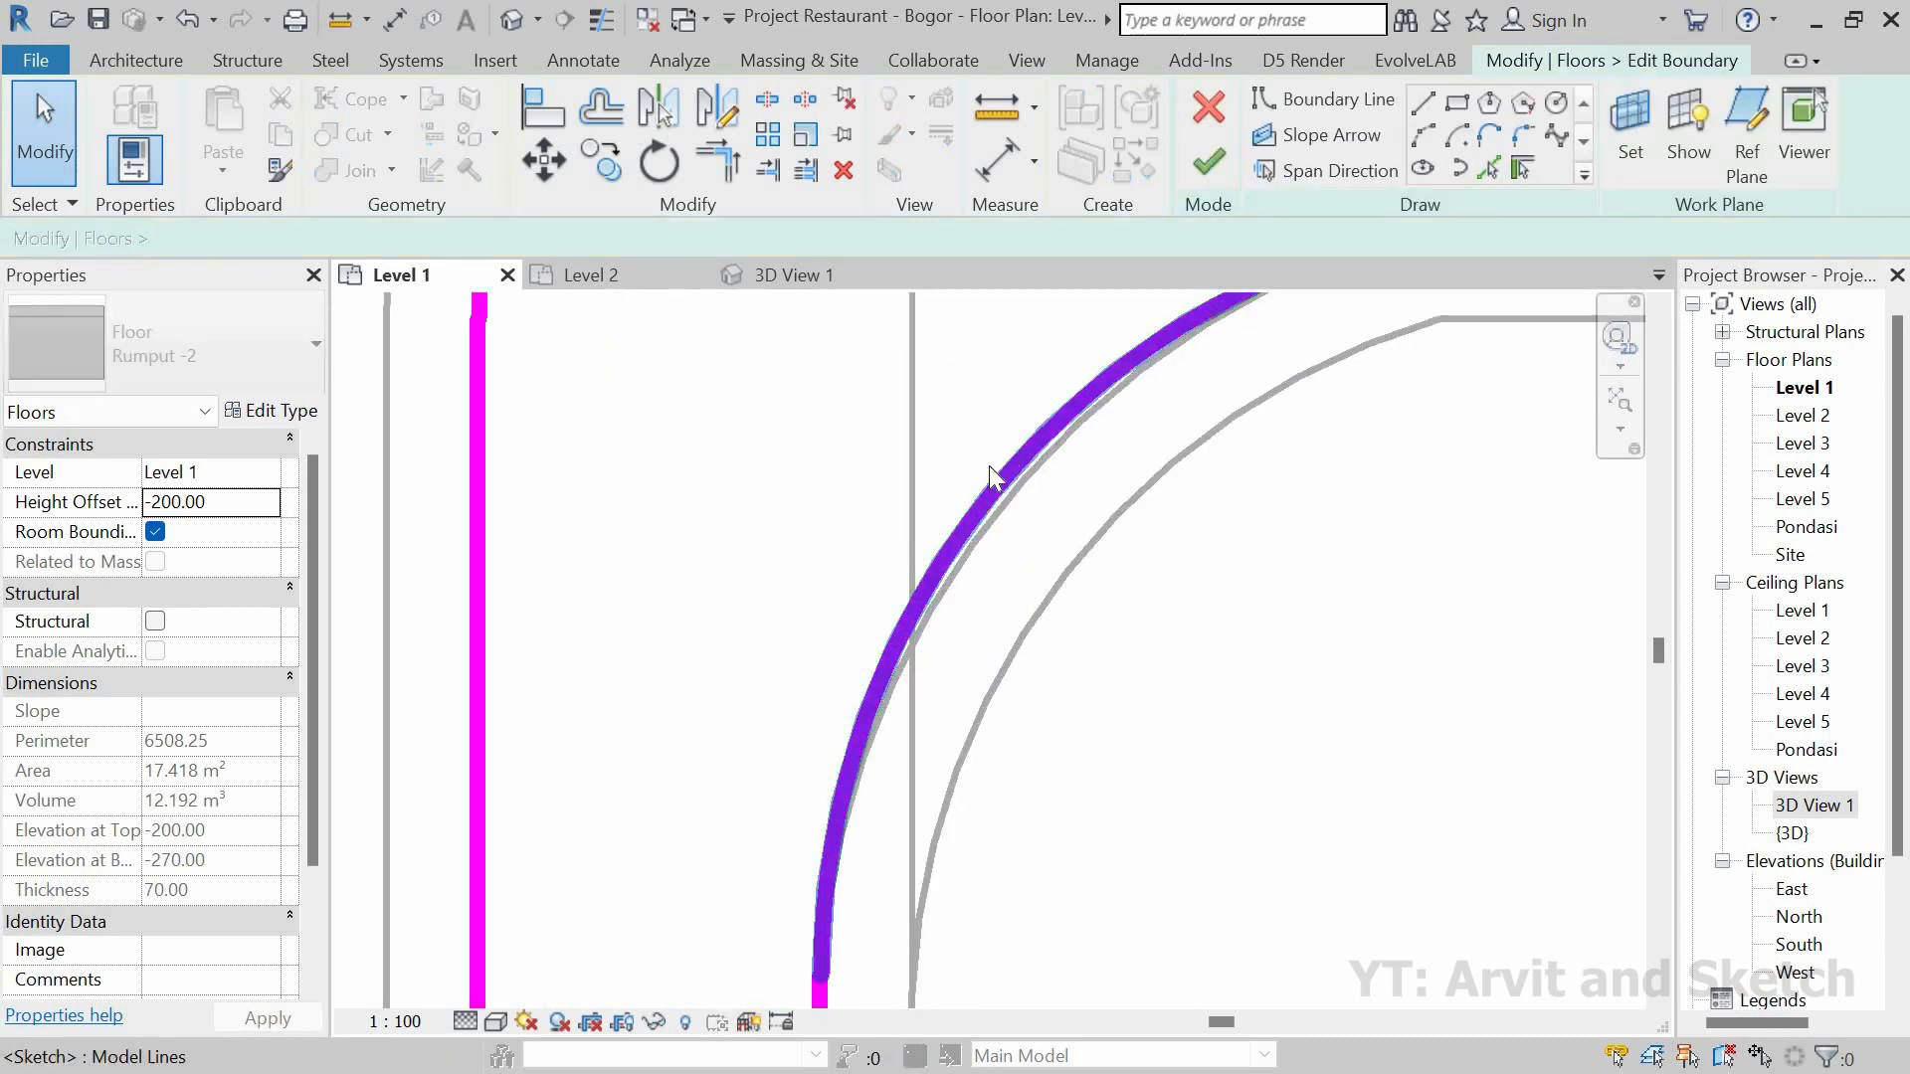
pyautogui.click(987, 473)
pyautogui.scroll(-3, 987, 475)
pyautogui.scroll(3, 995, 463)
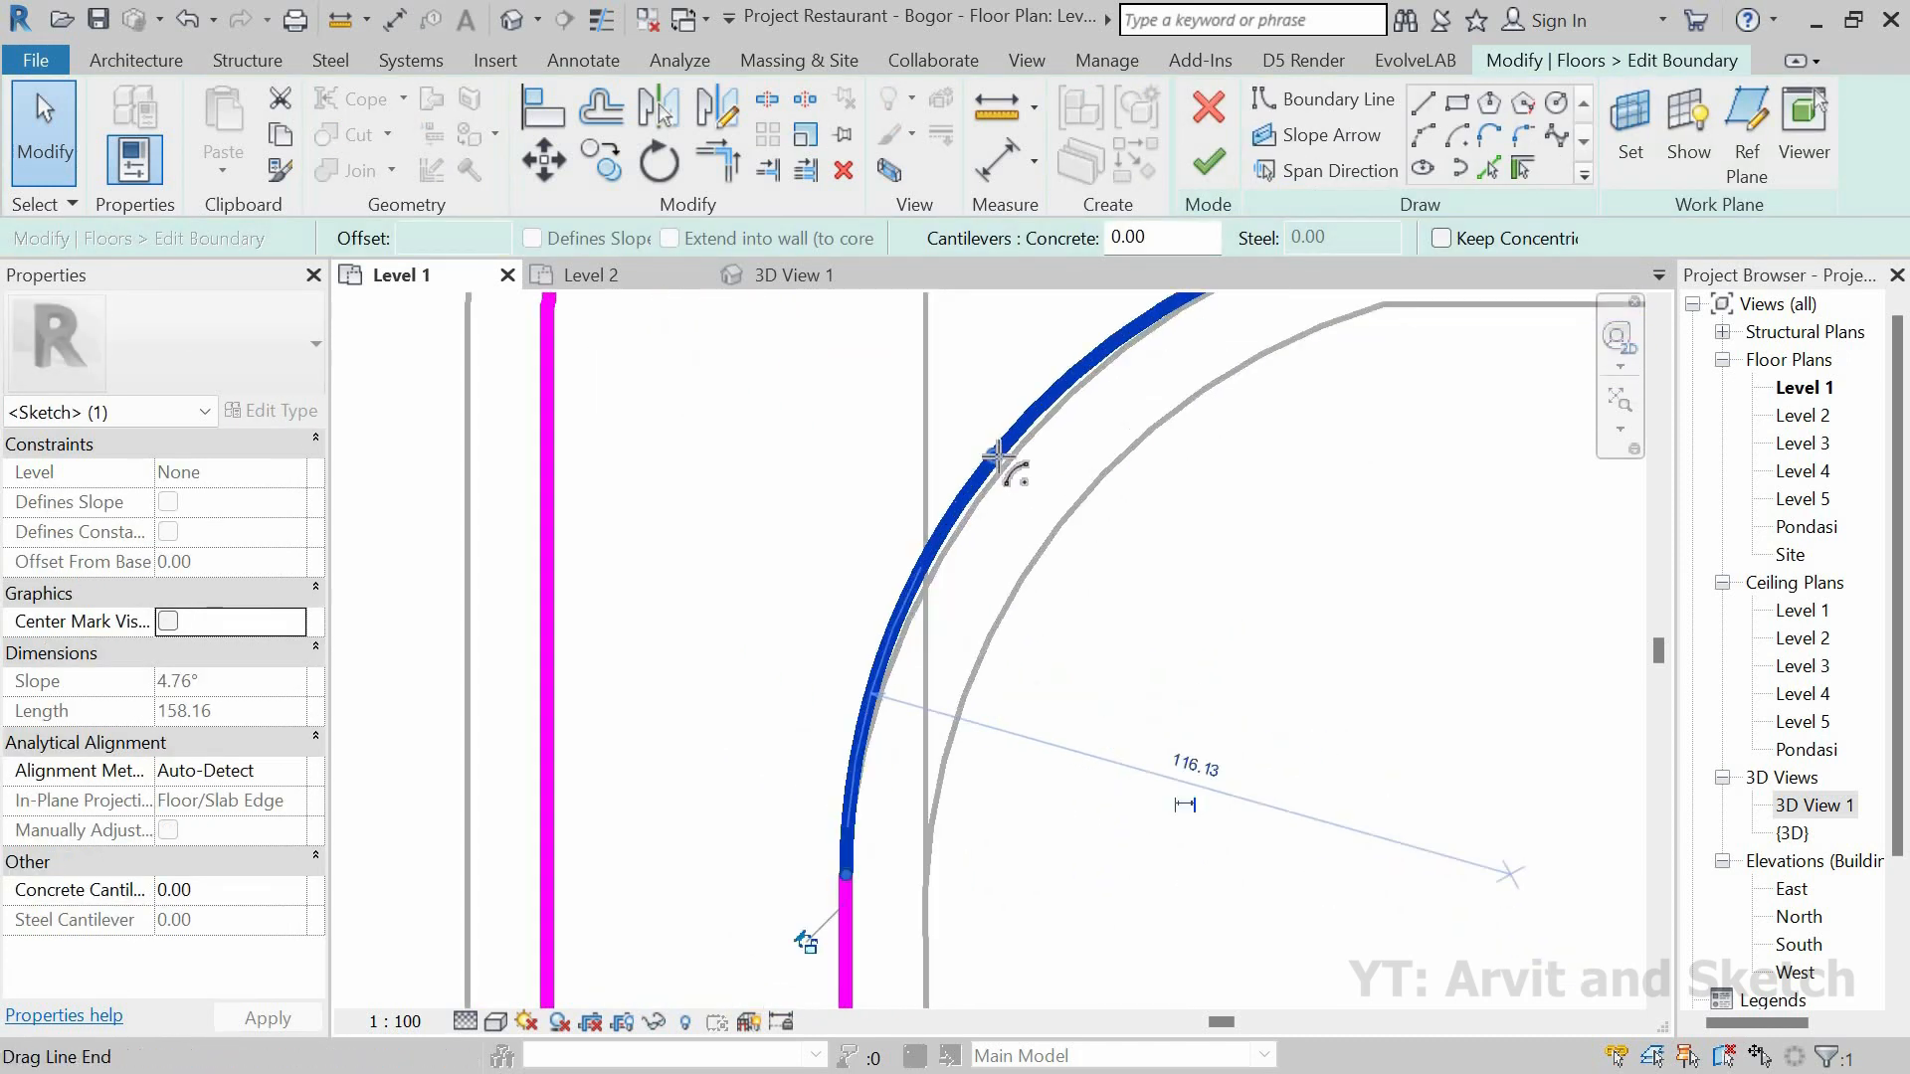
pyautogui.moveTo(998, 457); pyautogui.dragTo(944, 553)
pyautogui.scroll(-3, 896, 701)
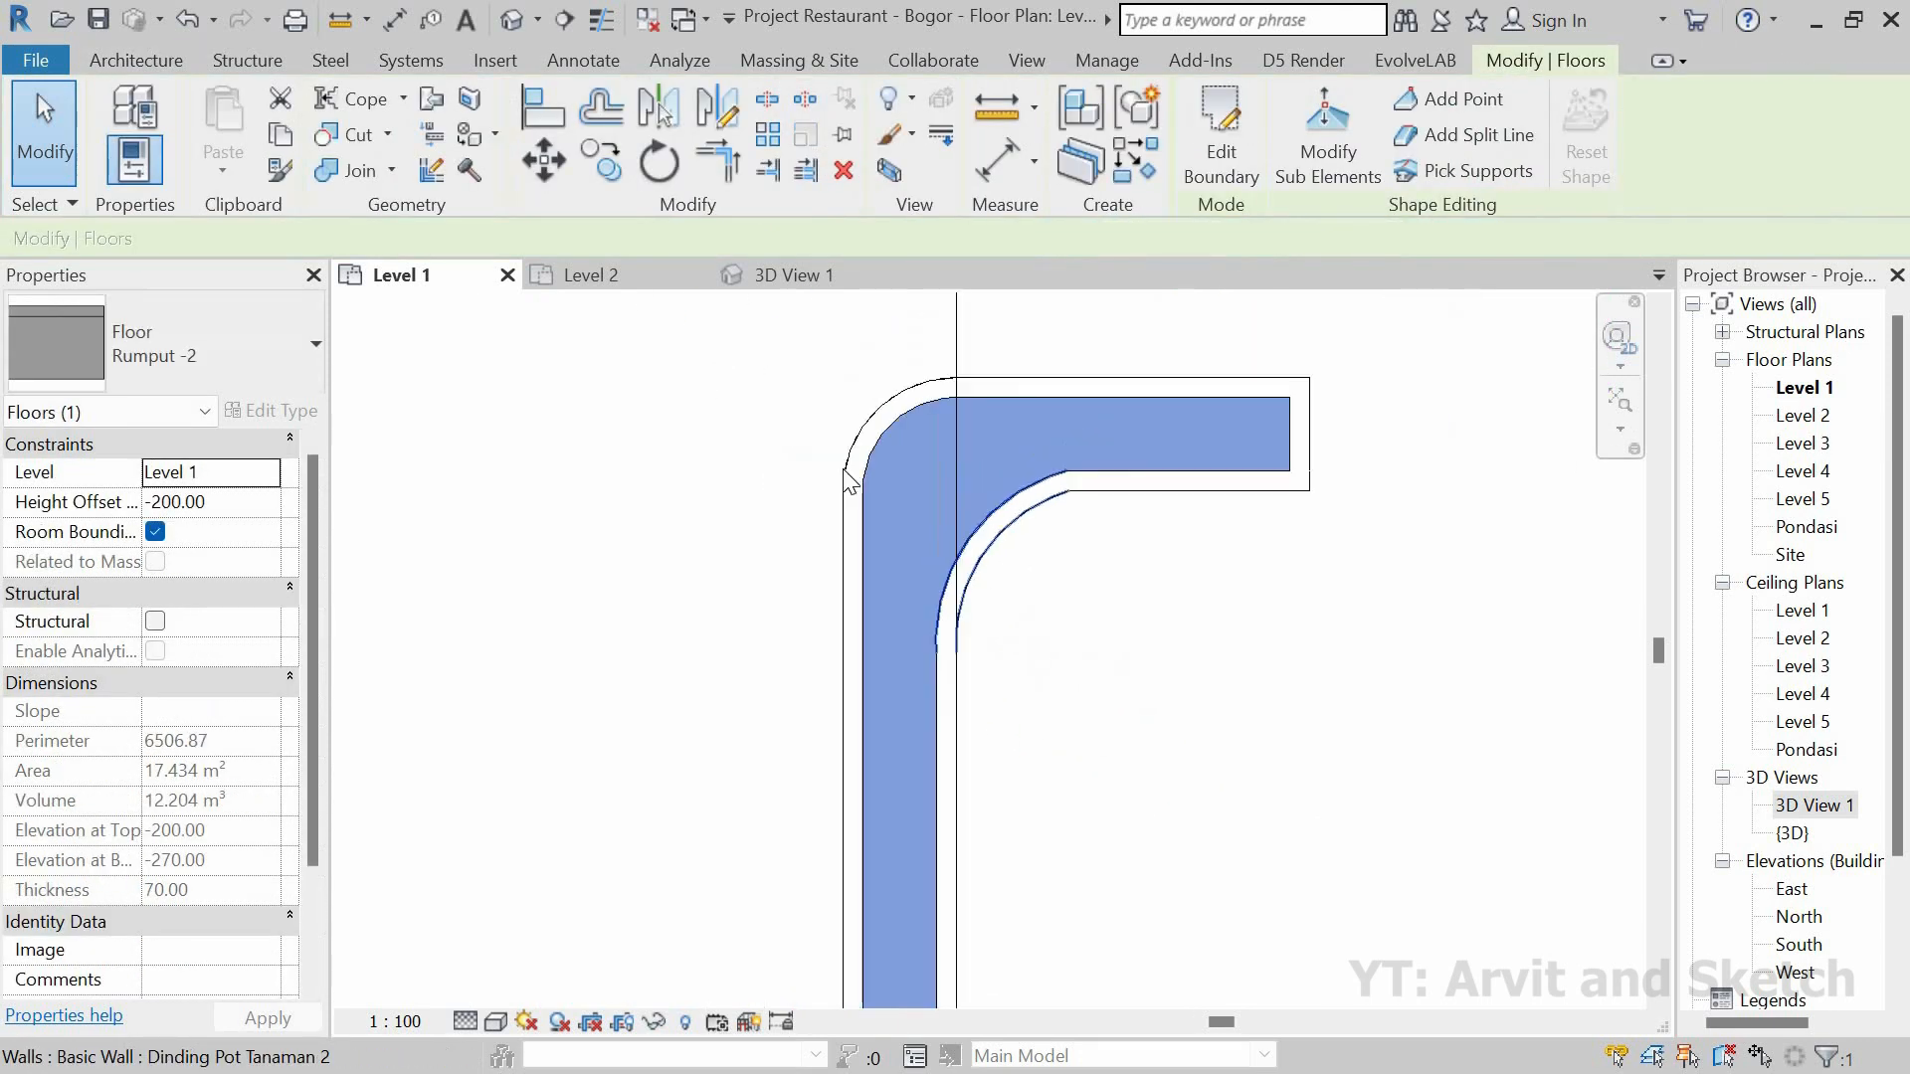
pyautogui.press('Escape')
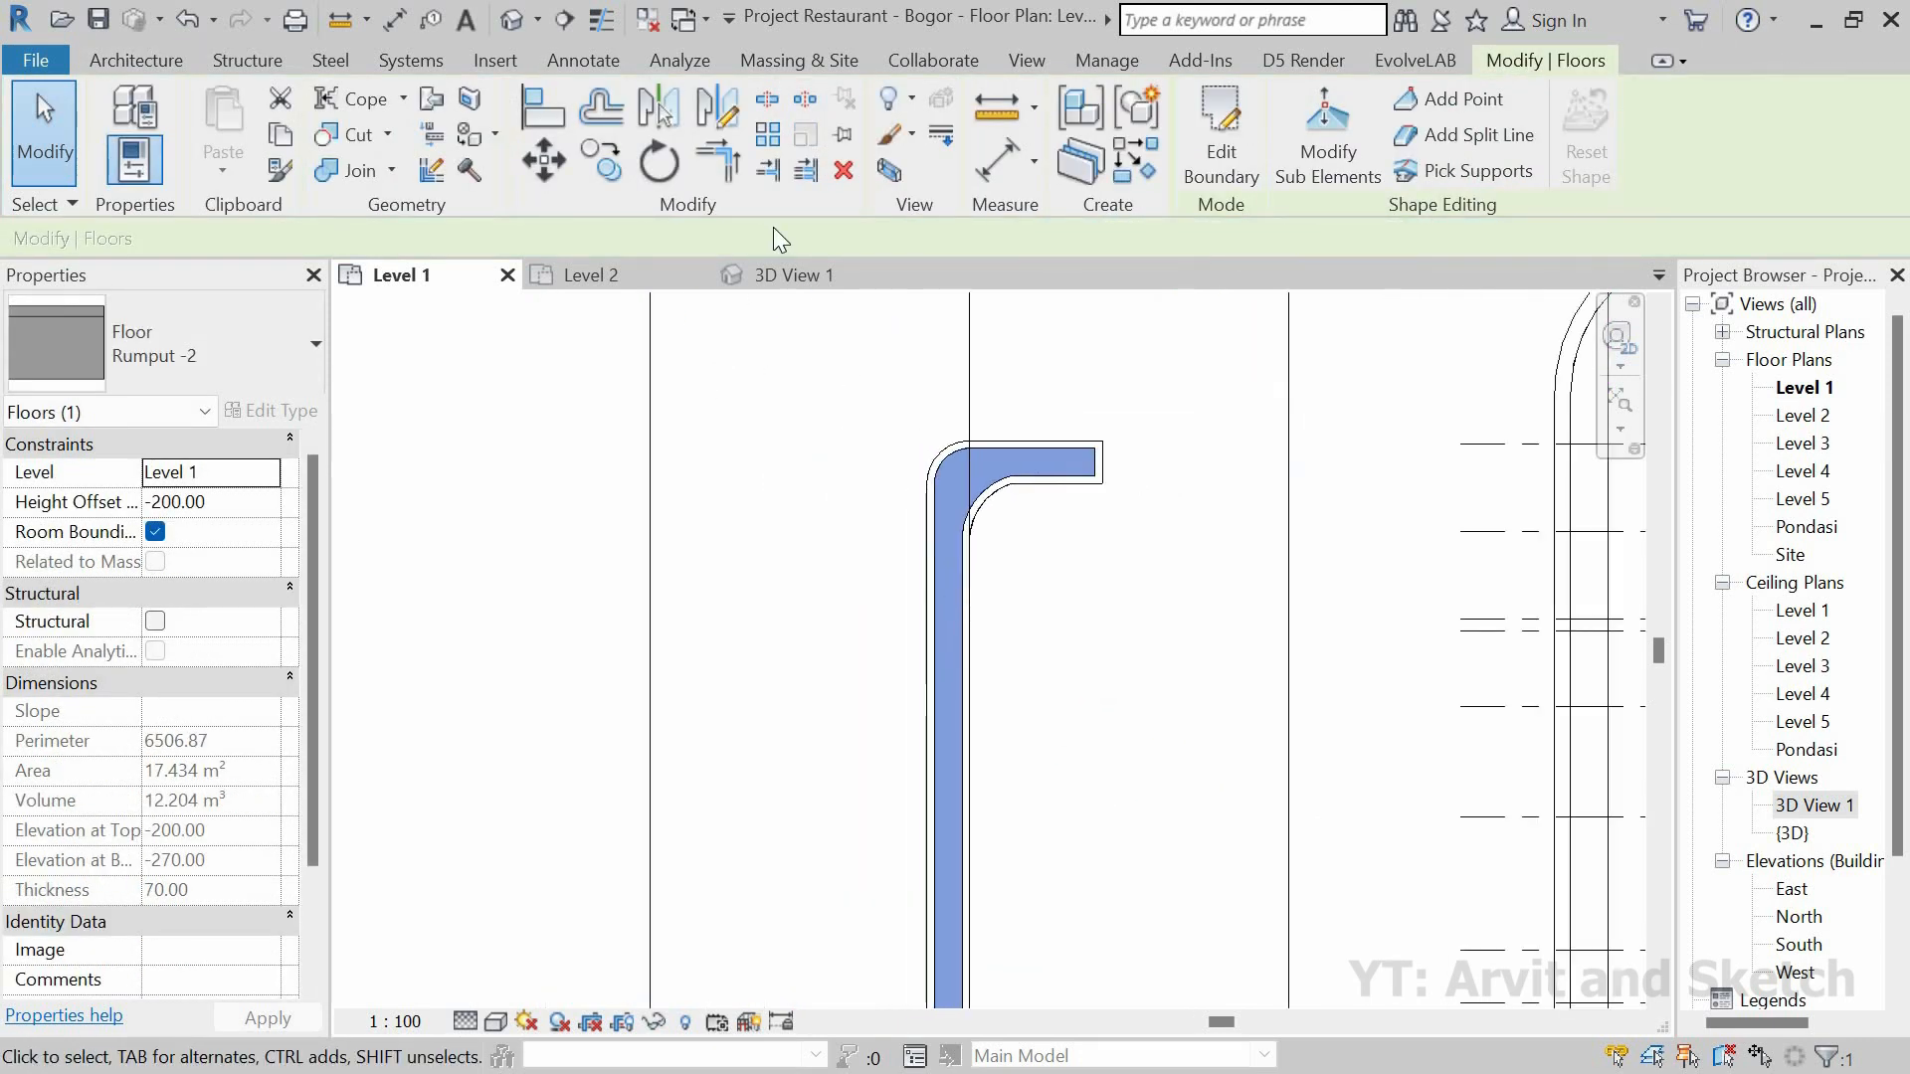
# Step: Examine the grass-filled planter in 3D View 1 from several angles
pyautogui.click(780, 274)
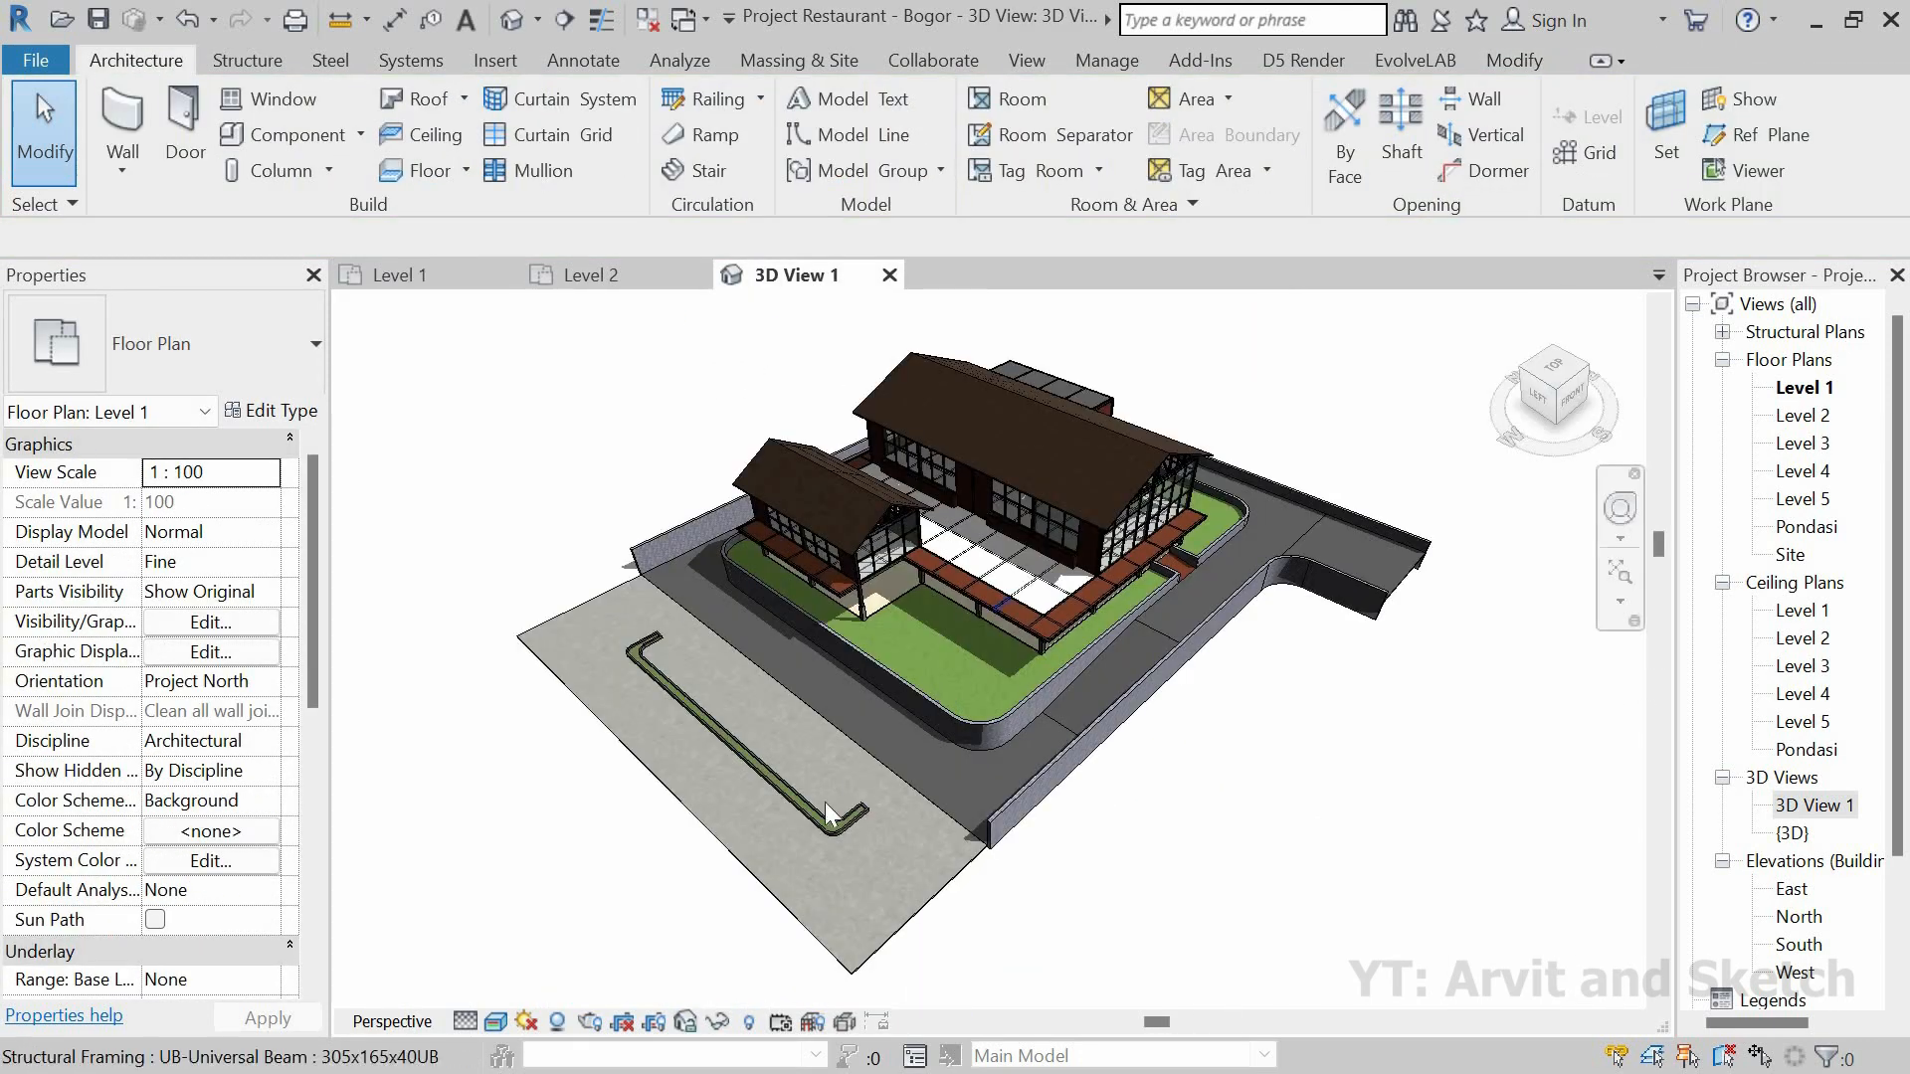
pyautogui.scroll(5, 862, 838)
pyautogui.scroll(5, 870, 827)
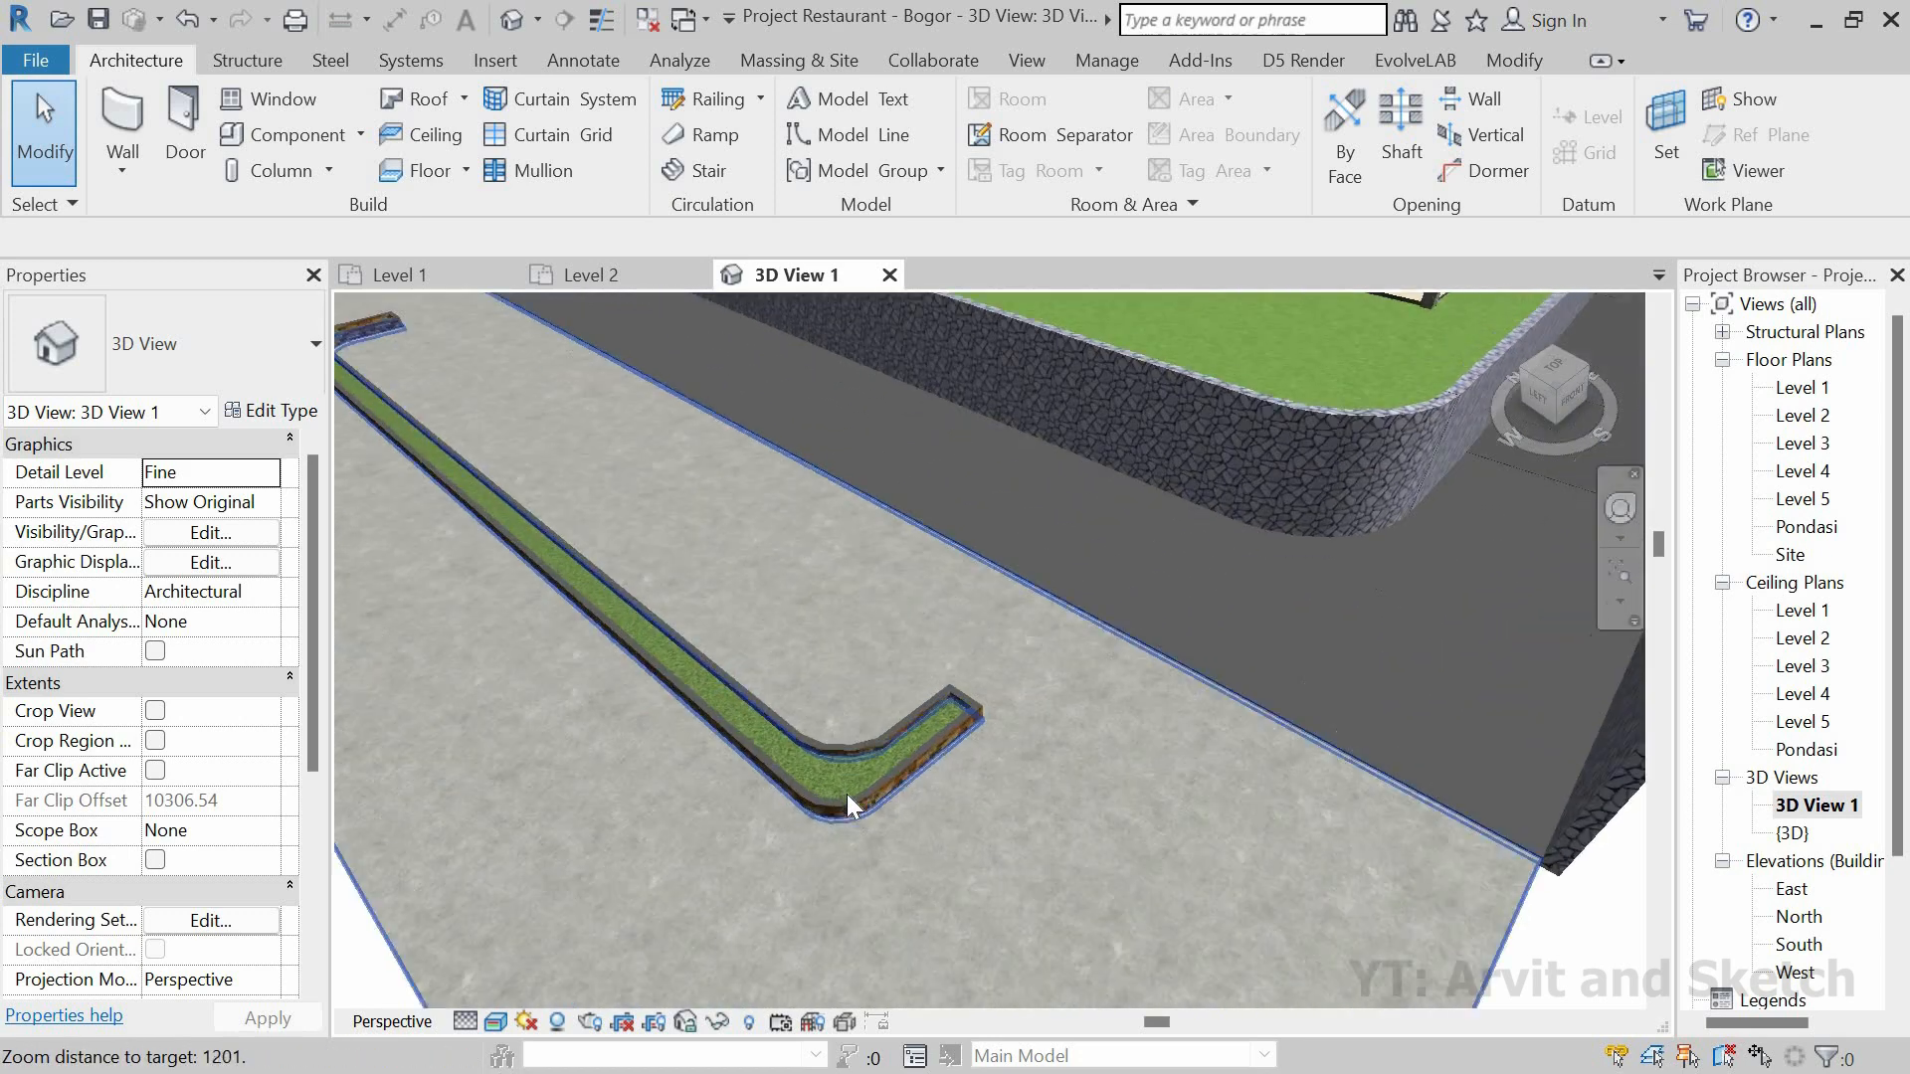
pyautogui.keyDown('shift'); pyautogui.moveTo(948, 758); pyautogui.dragTo(943, 712, button='middle'); pyautogui.keyUp('shift')
pyautogui.scroll(-5, 1090, 683)
pyautogui.keyDown('shift'); pyautogui.moveTo(1086, 686); pyautogui.dragTo(1035, 796, button='middle'); pyautogui.keyUp('shift')
pyautogui.scroll(5, 1001, 642)
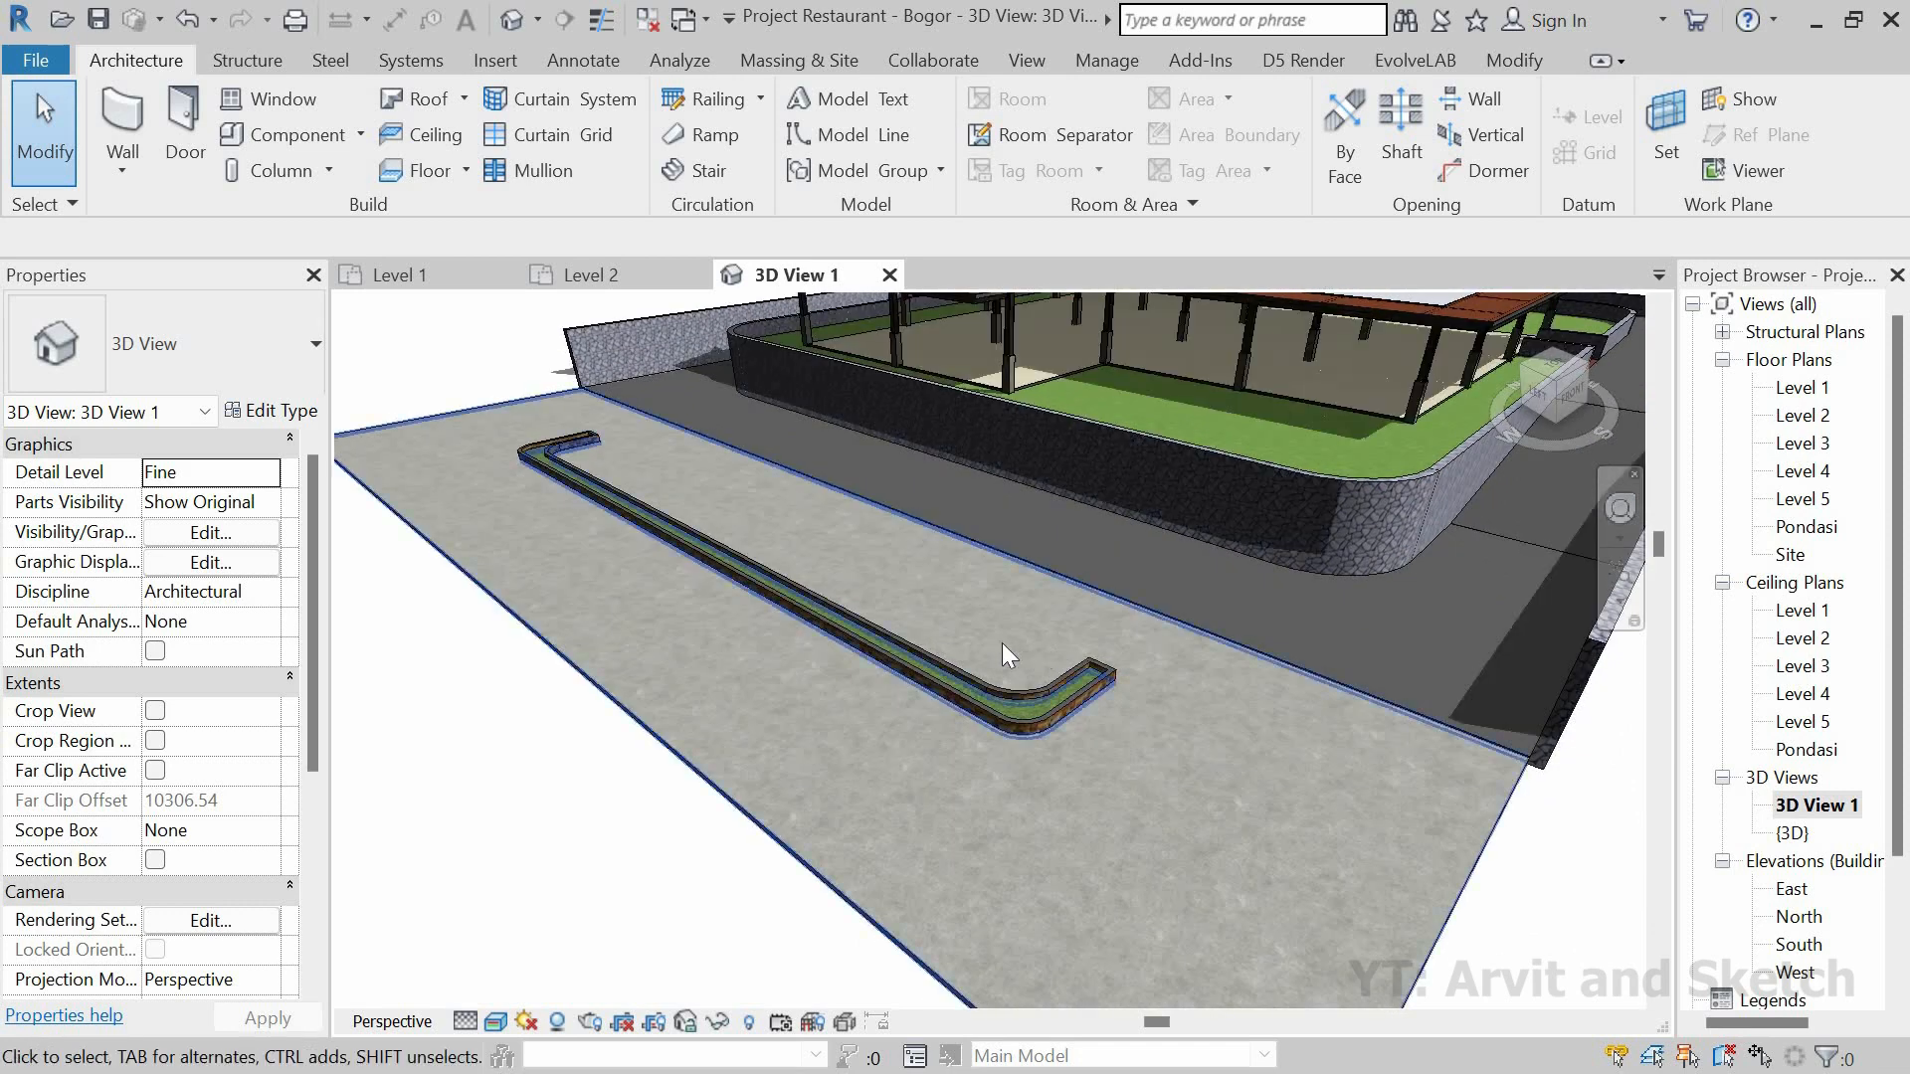
pyautogui.keyDown('shift'); pyautogui.moveTo(957, 733); pyautogui.dragTo(1263, 726, button='middle'); pyautogui.keyUp('shift')
pyautogui.scroll(2, 1024, 656)
pyautogui.scroll(-1, 955, 893)
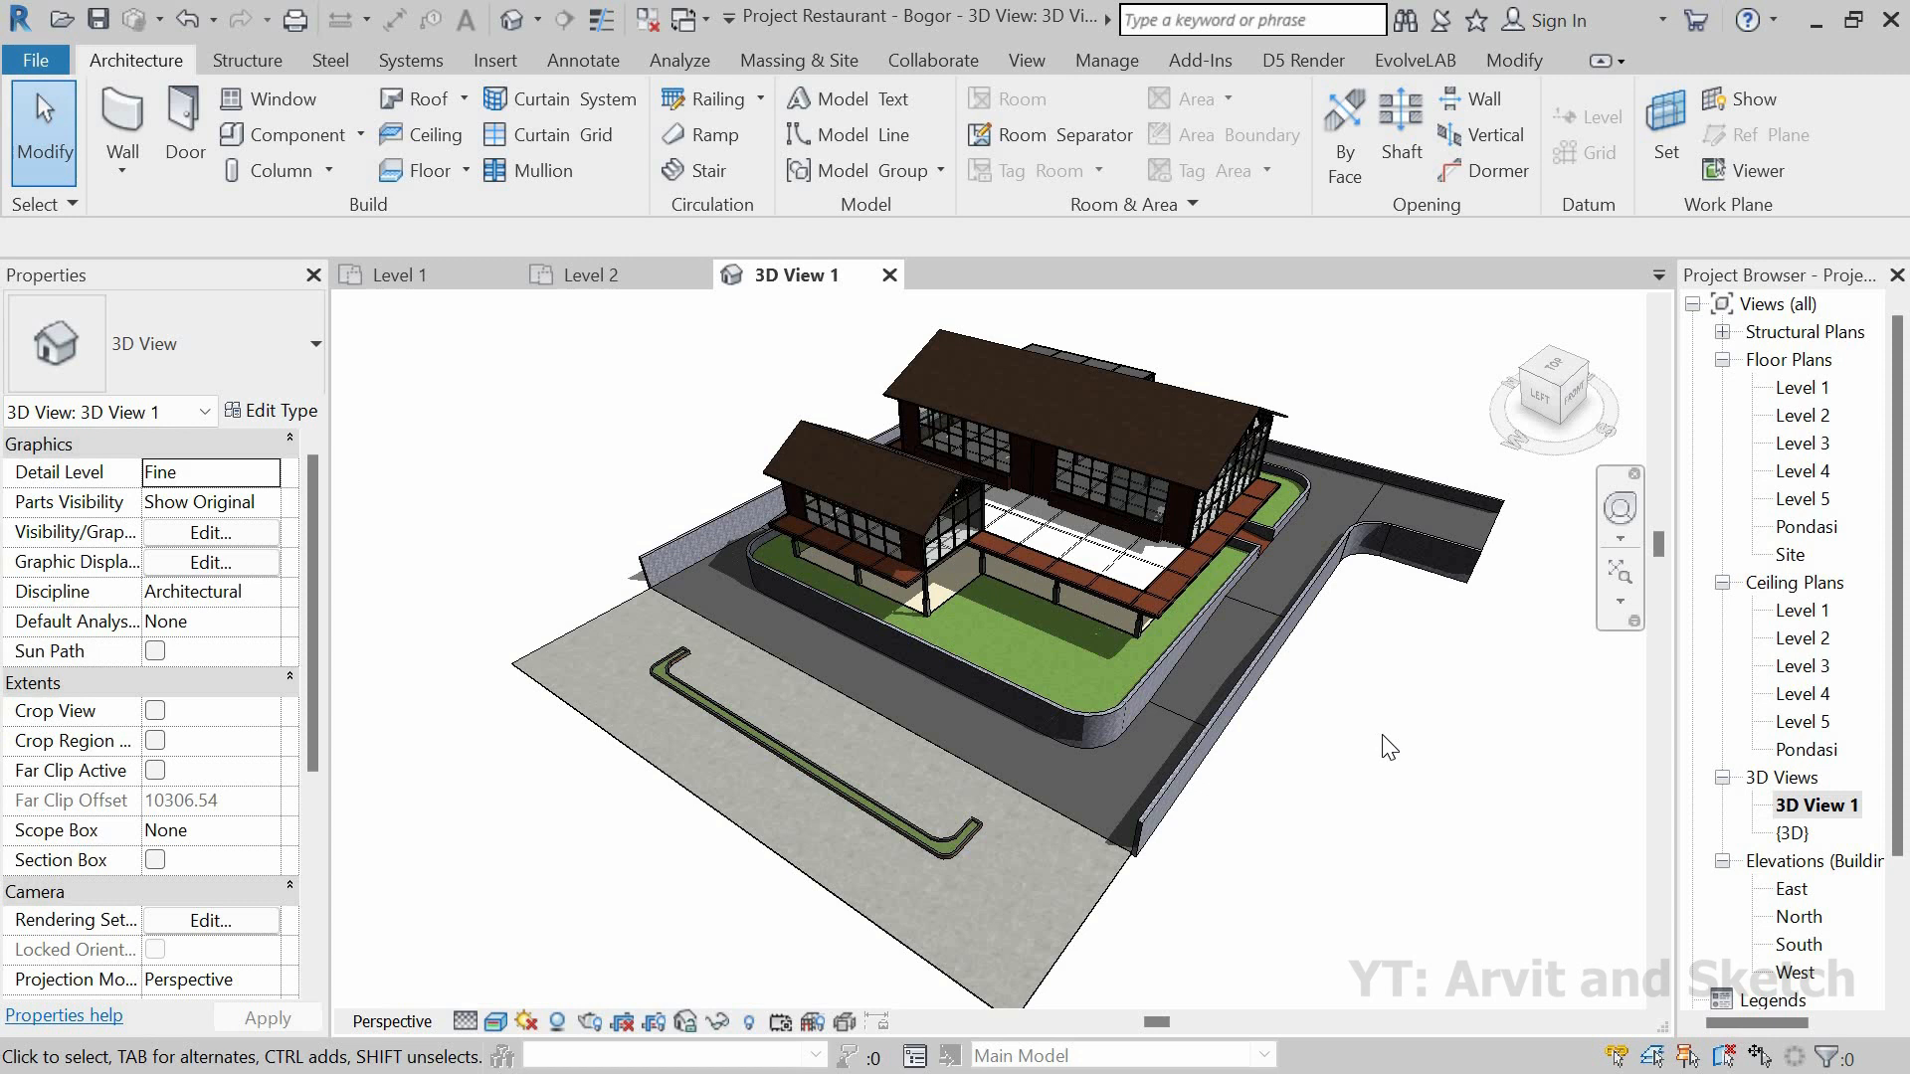
# Step: In the Level 1 plan, extend the lower concrete retaining wall to the parking floor's outer lower corner
pyautogui.click(403, 273)
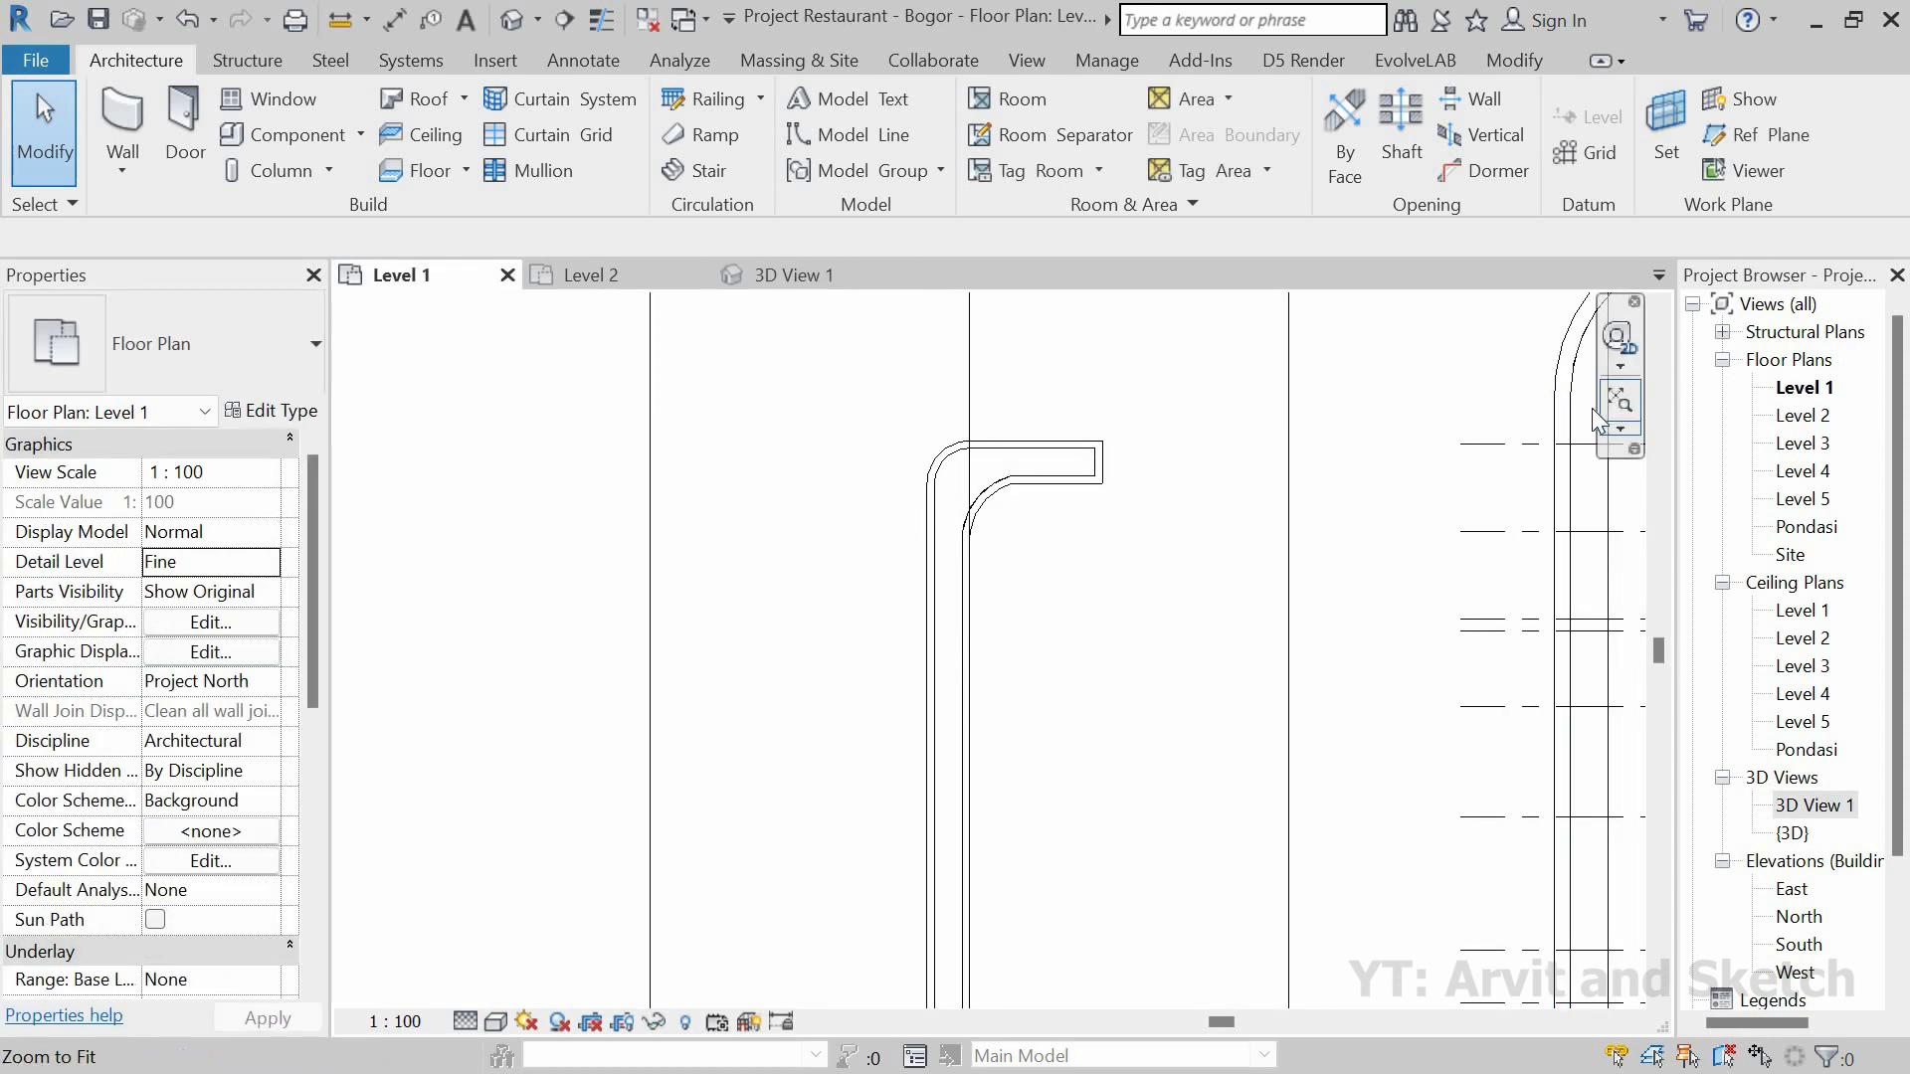
pyautogui.click(1620, 401)
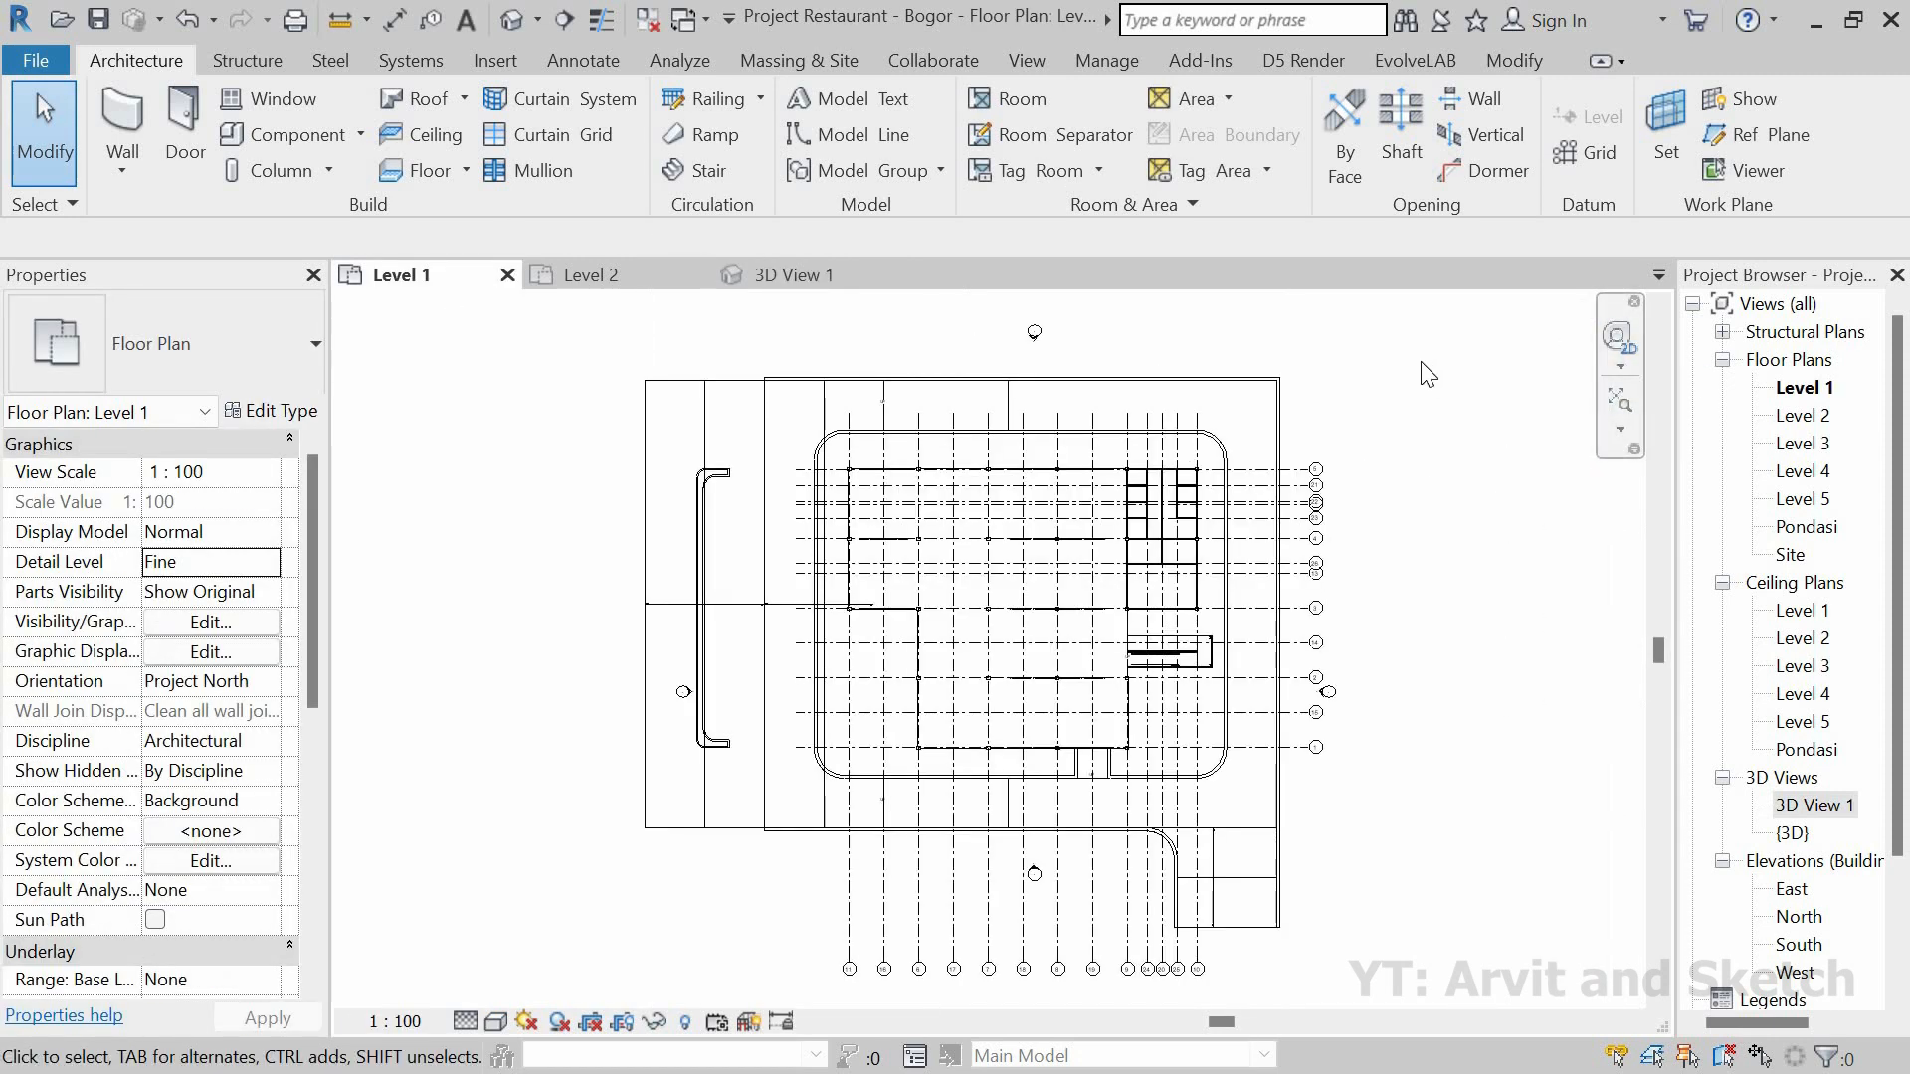
pyautogui.scroll(5, 563, 827)
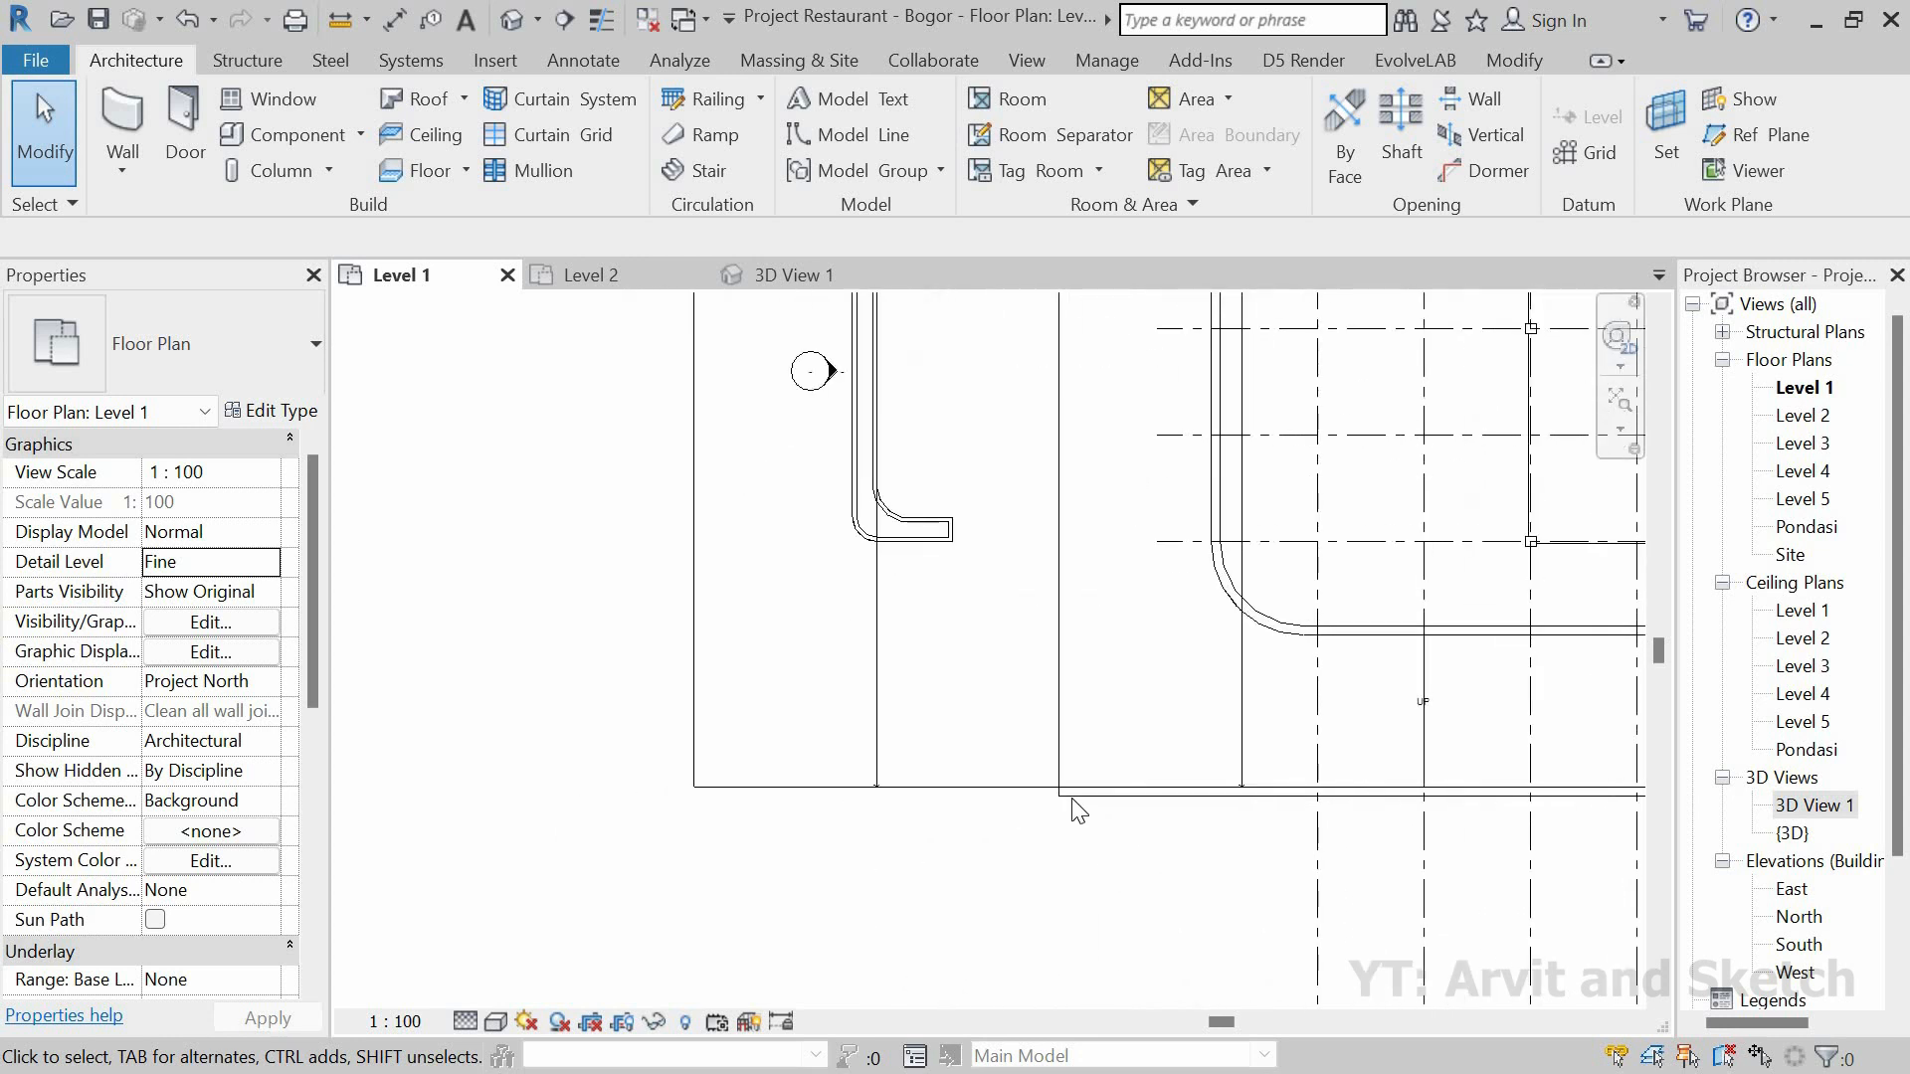
pyautogui.click(1060, 802)
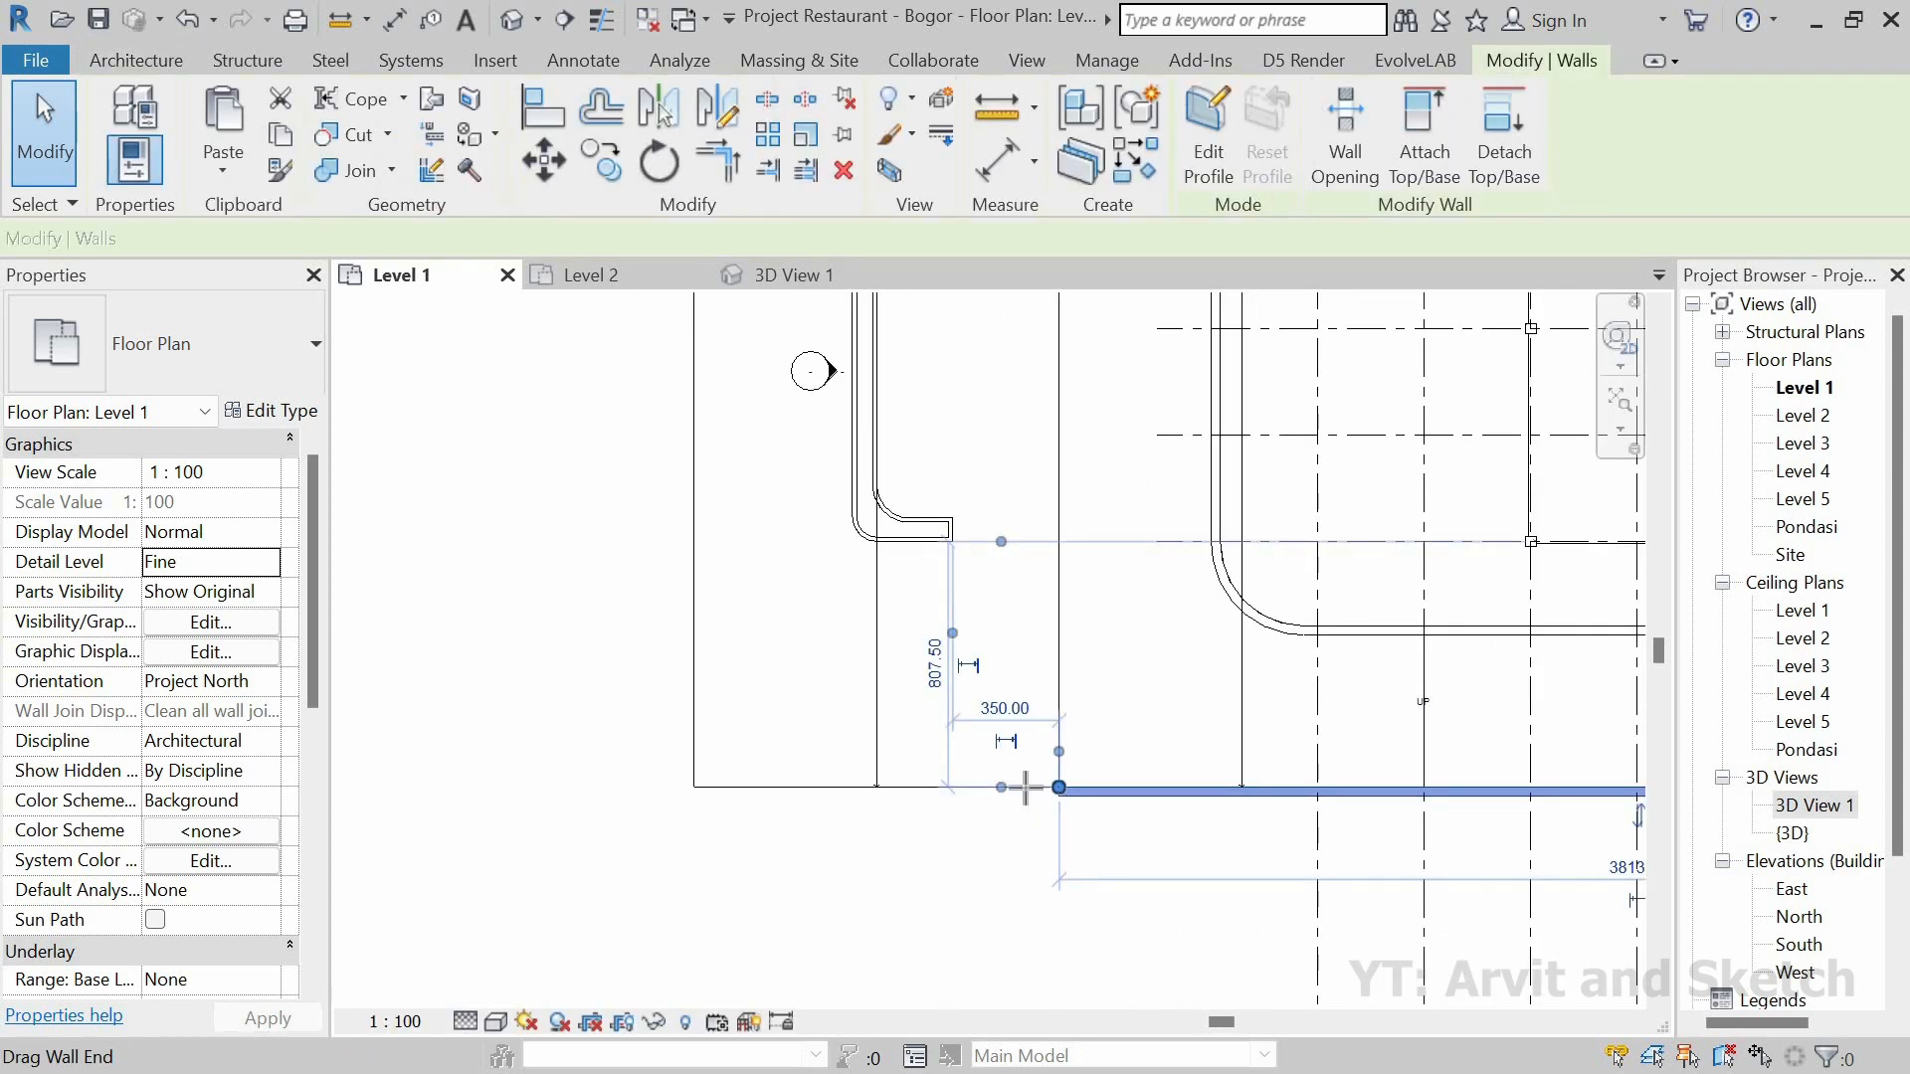
pyautogui.moveTo(699, 793); pyautogui.dragTo(693, 787)
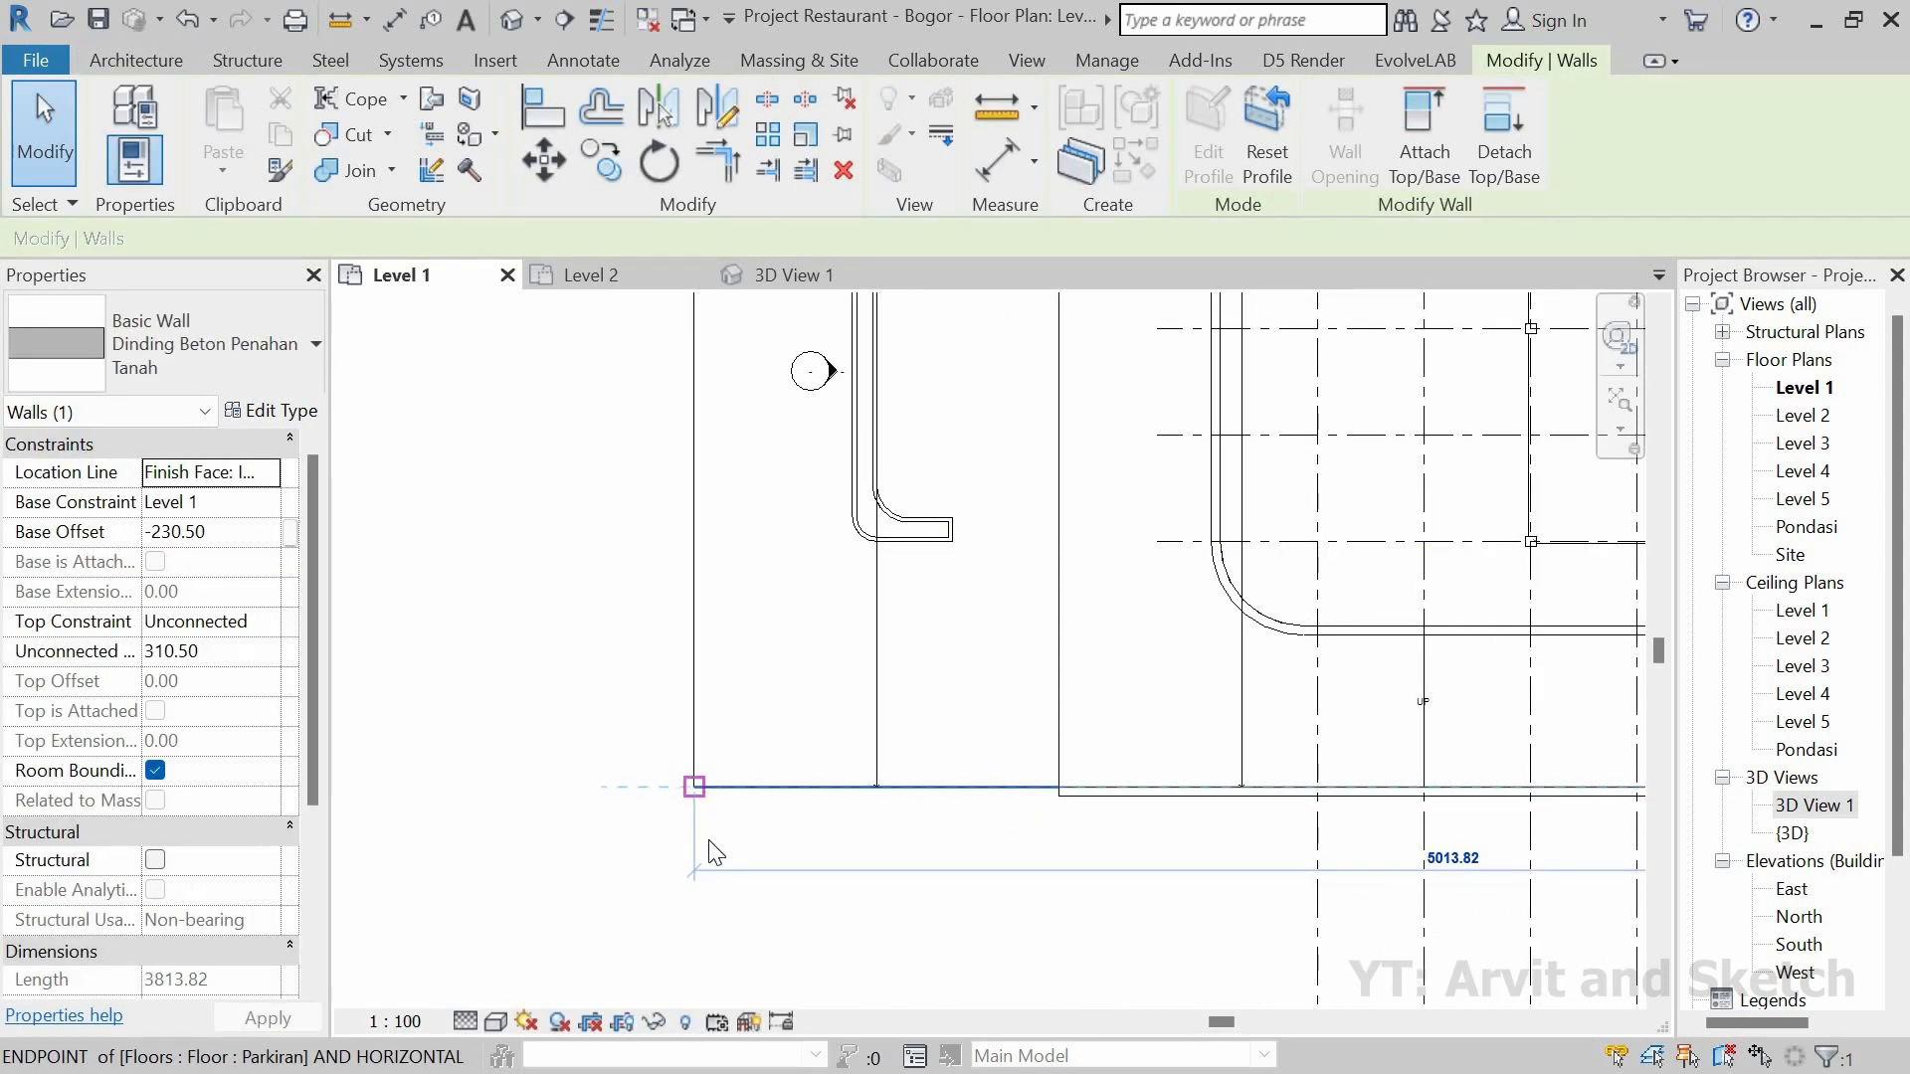
pyautogui.moveTo(717, 854); pyautogui.dragTo(724, 853)
# Step: Extend the upper concrete retaining wall to the parking floor's outer upper corner
pyautogui.scroll(-5, 741, 636)
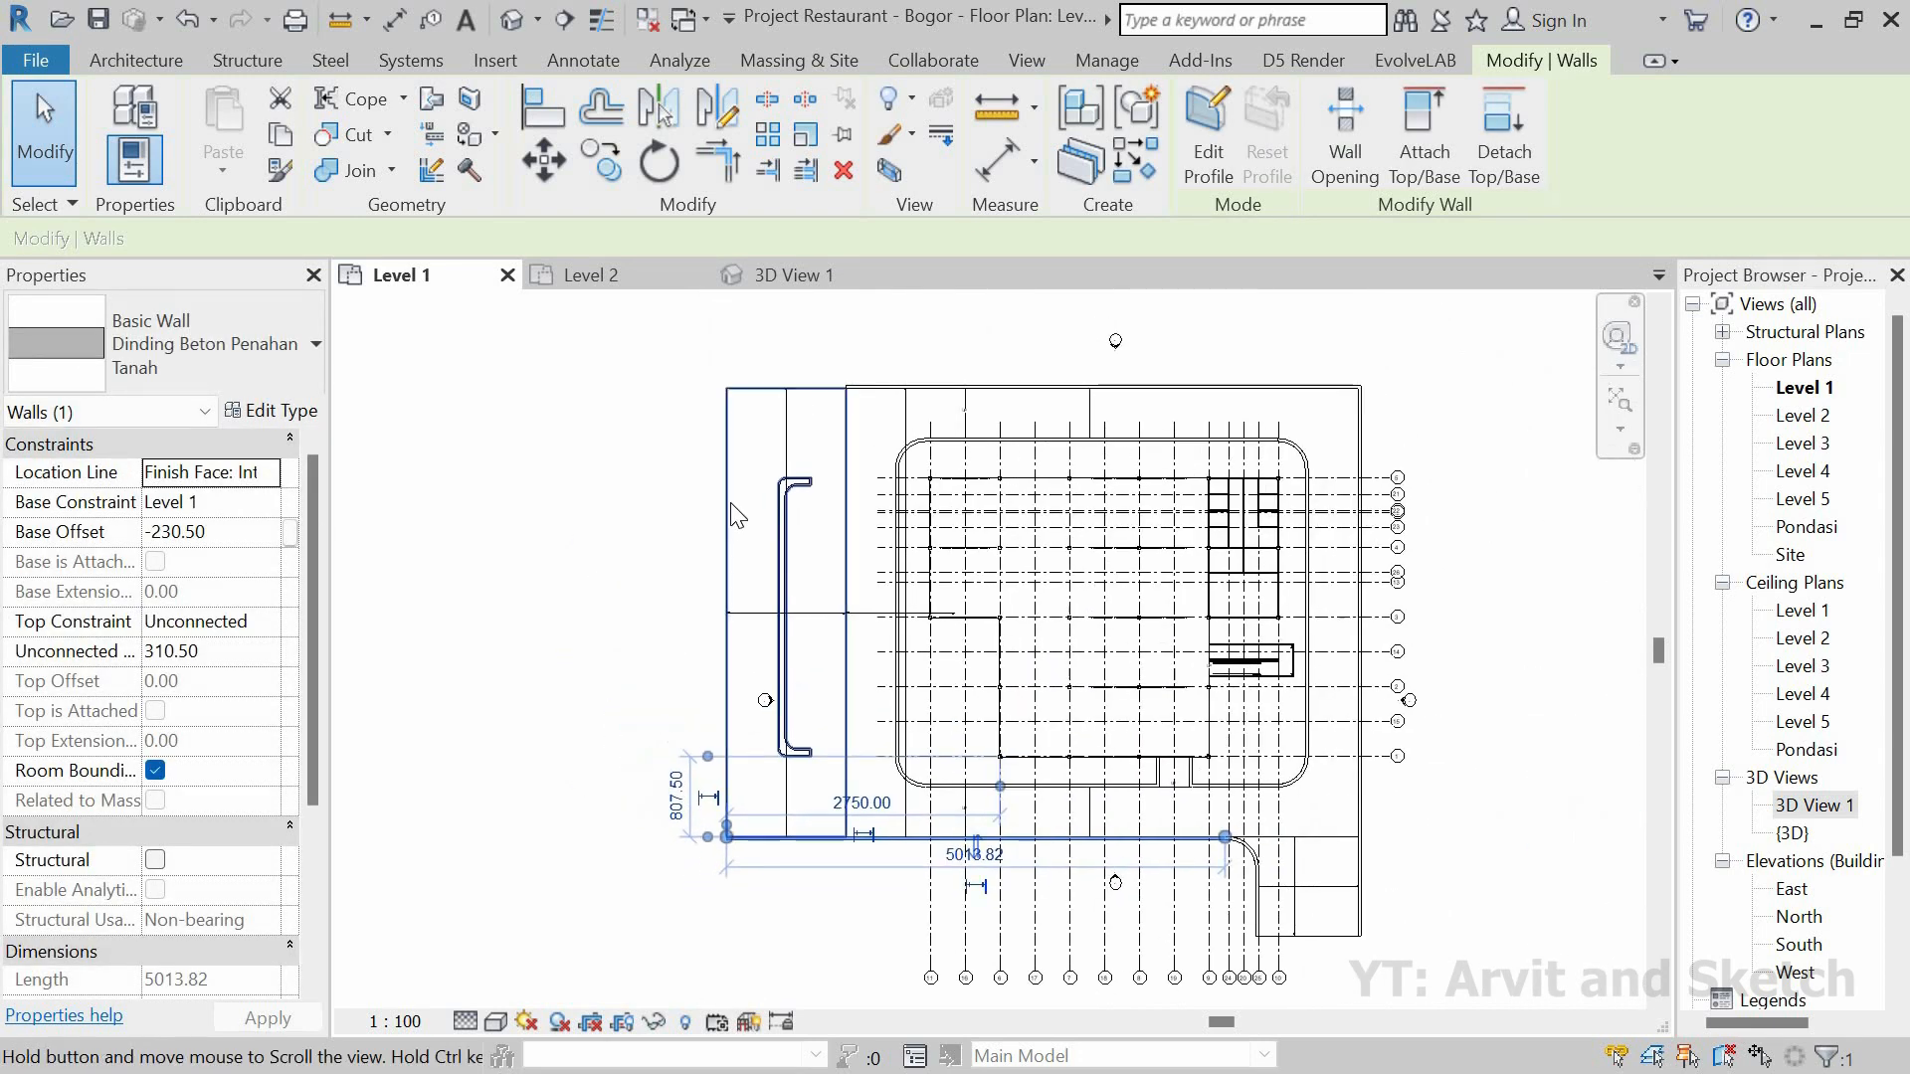
pyautogui.scroll(4, 789, 358)
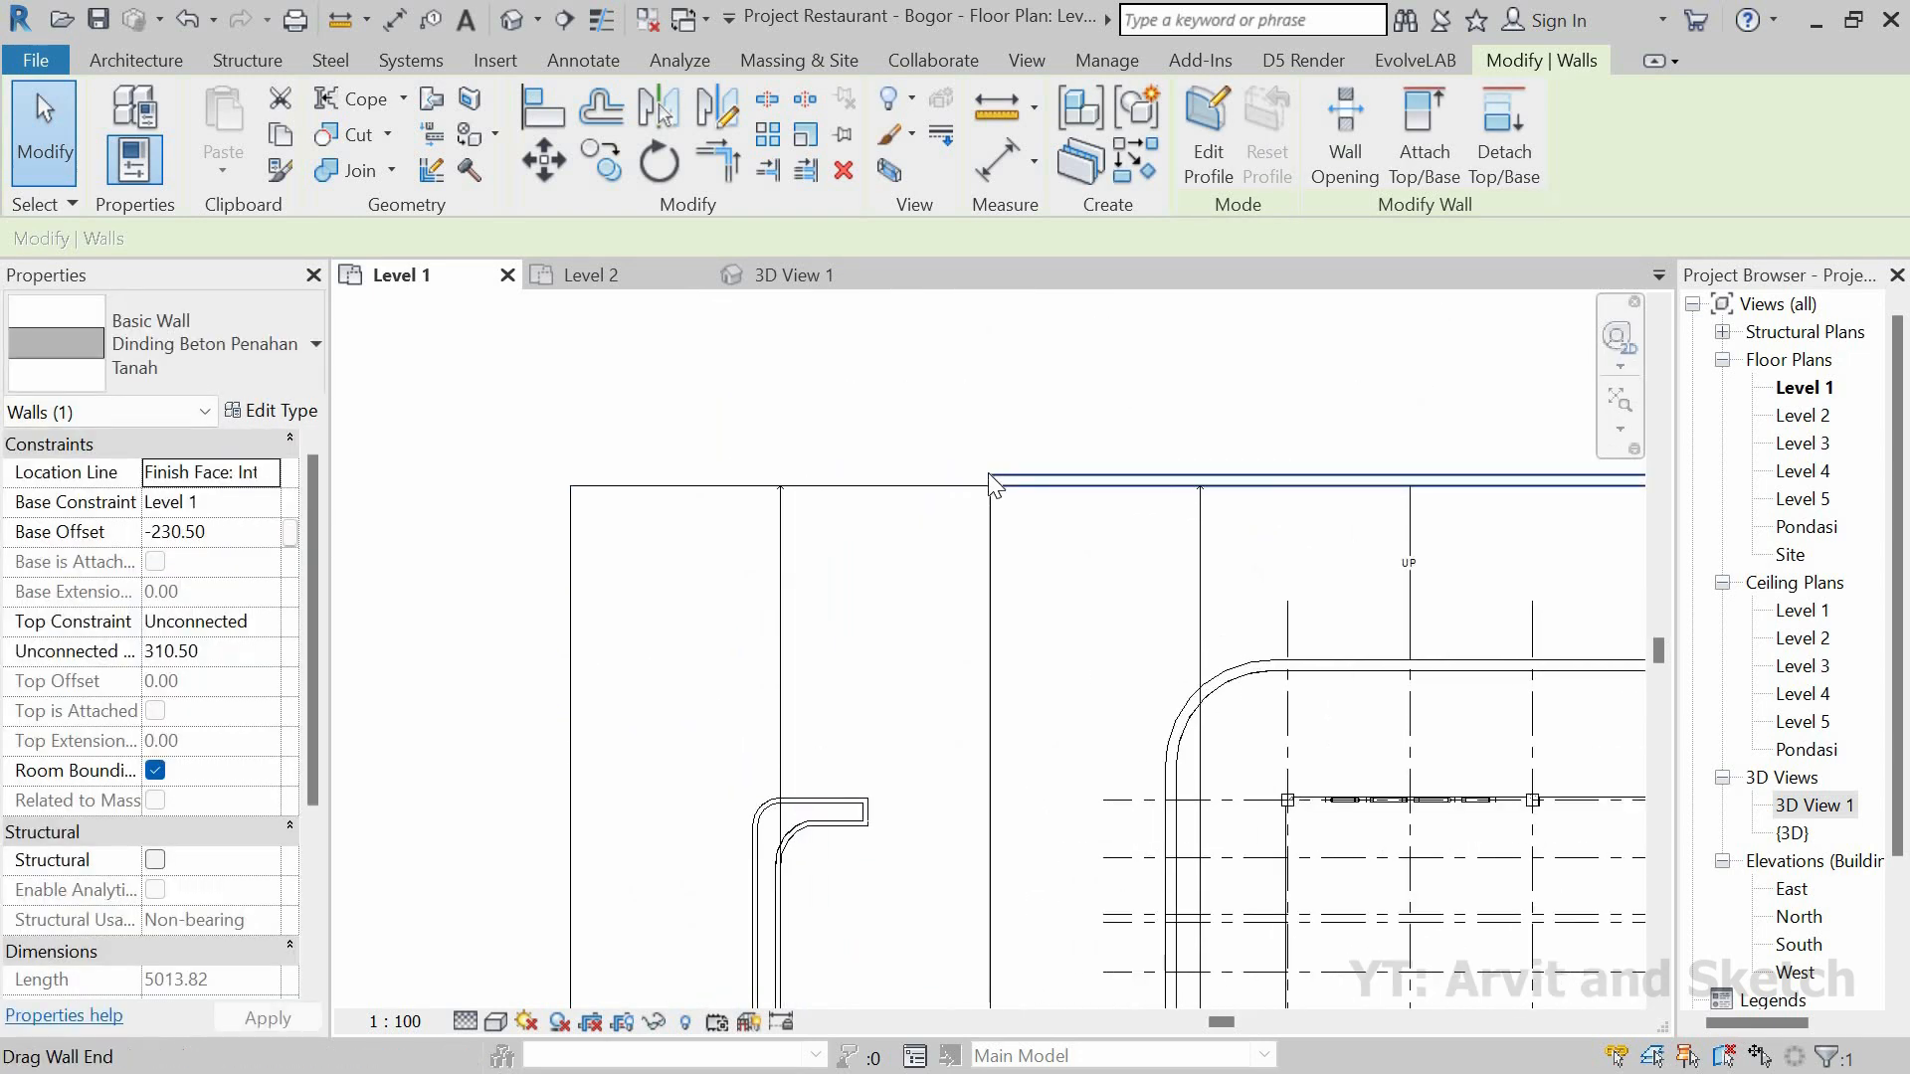
pyautogui.click(992, 482)
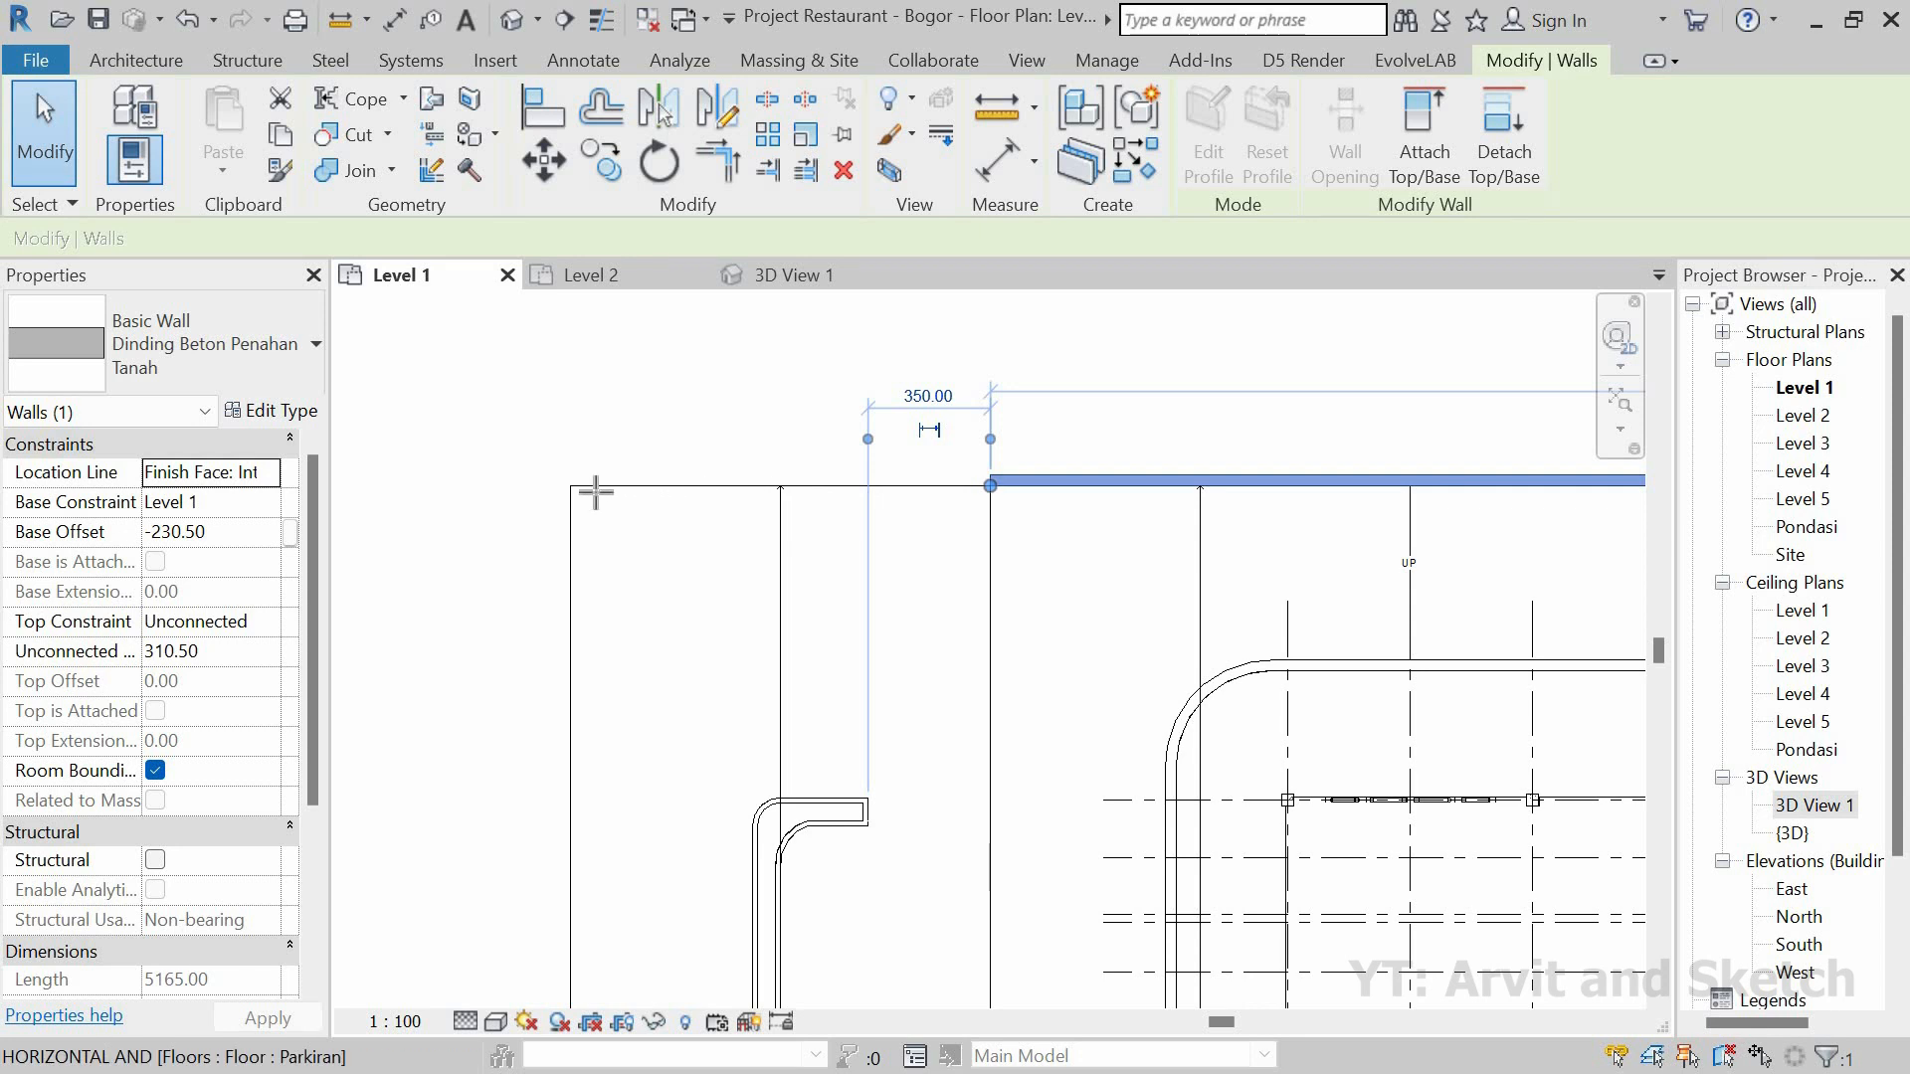
pyautogui.moveTo(596, 492); pyautogui.dragTo(570, 493)
pyautogui.moveTo(734, 443); pyautogui.dragTo(733, 438)
pyautogui.scroll(-3, 597, 557)
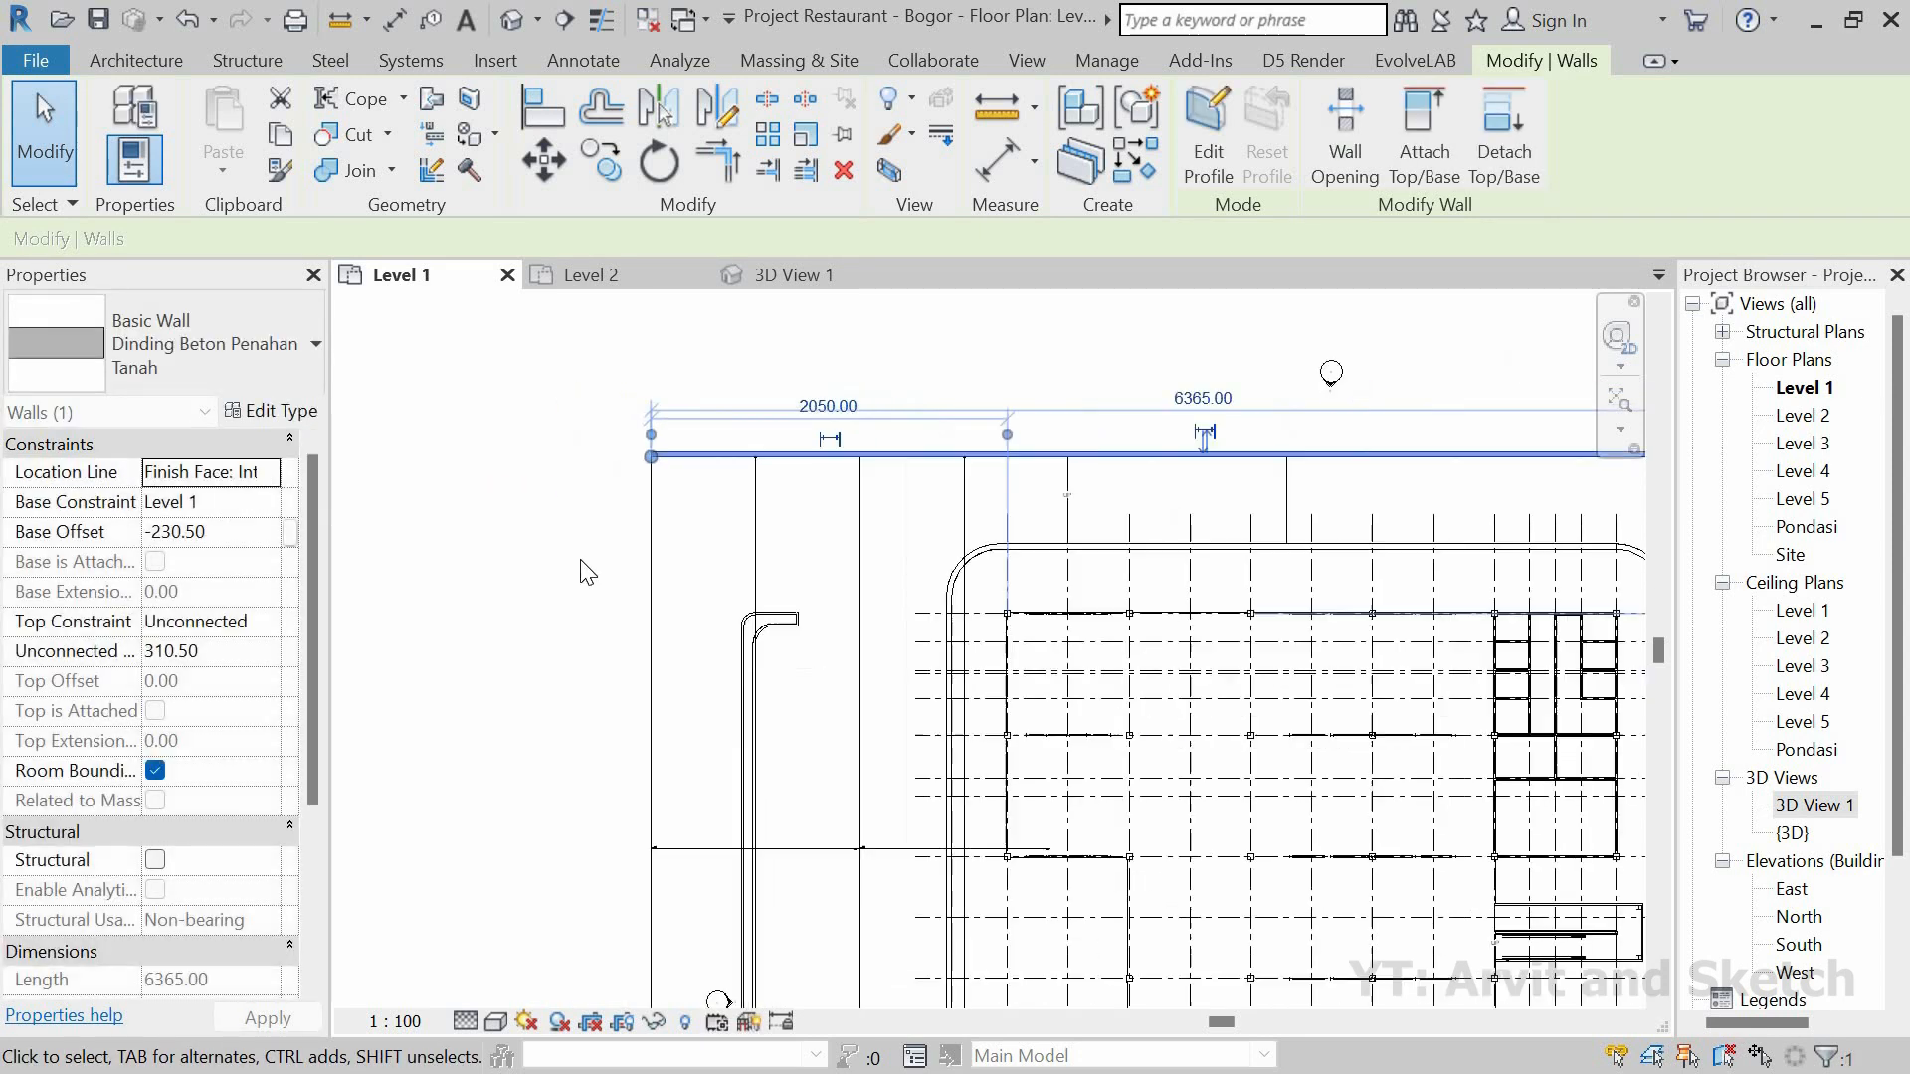
pyautogui.scroll(-3, 671, 473)
pyautogui.scroll(6, 677, 468)
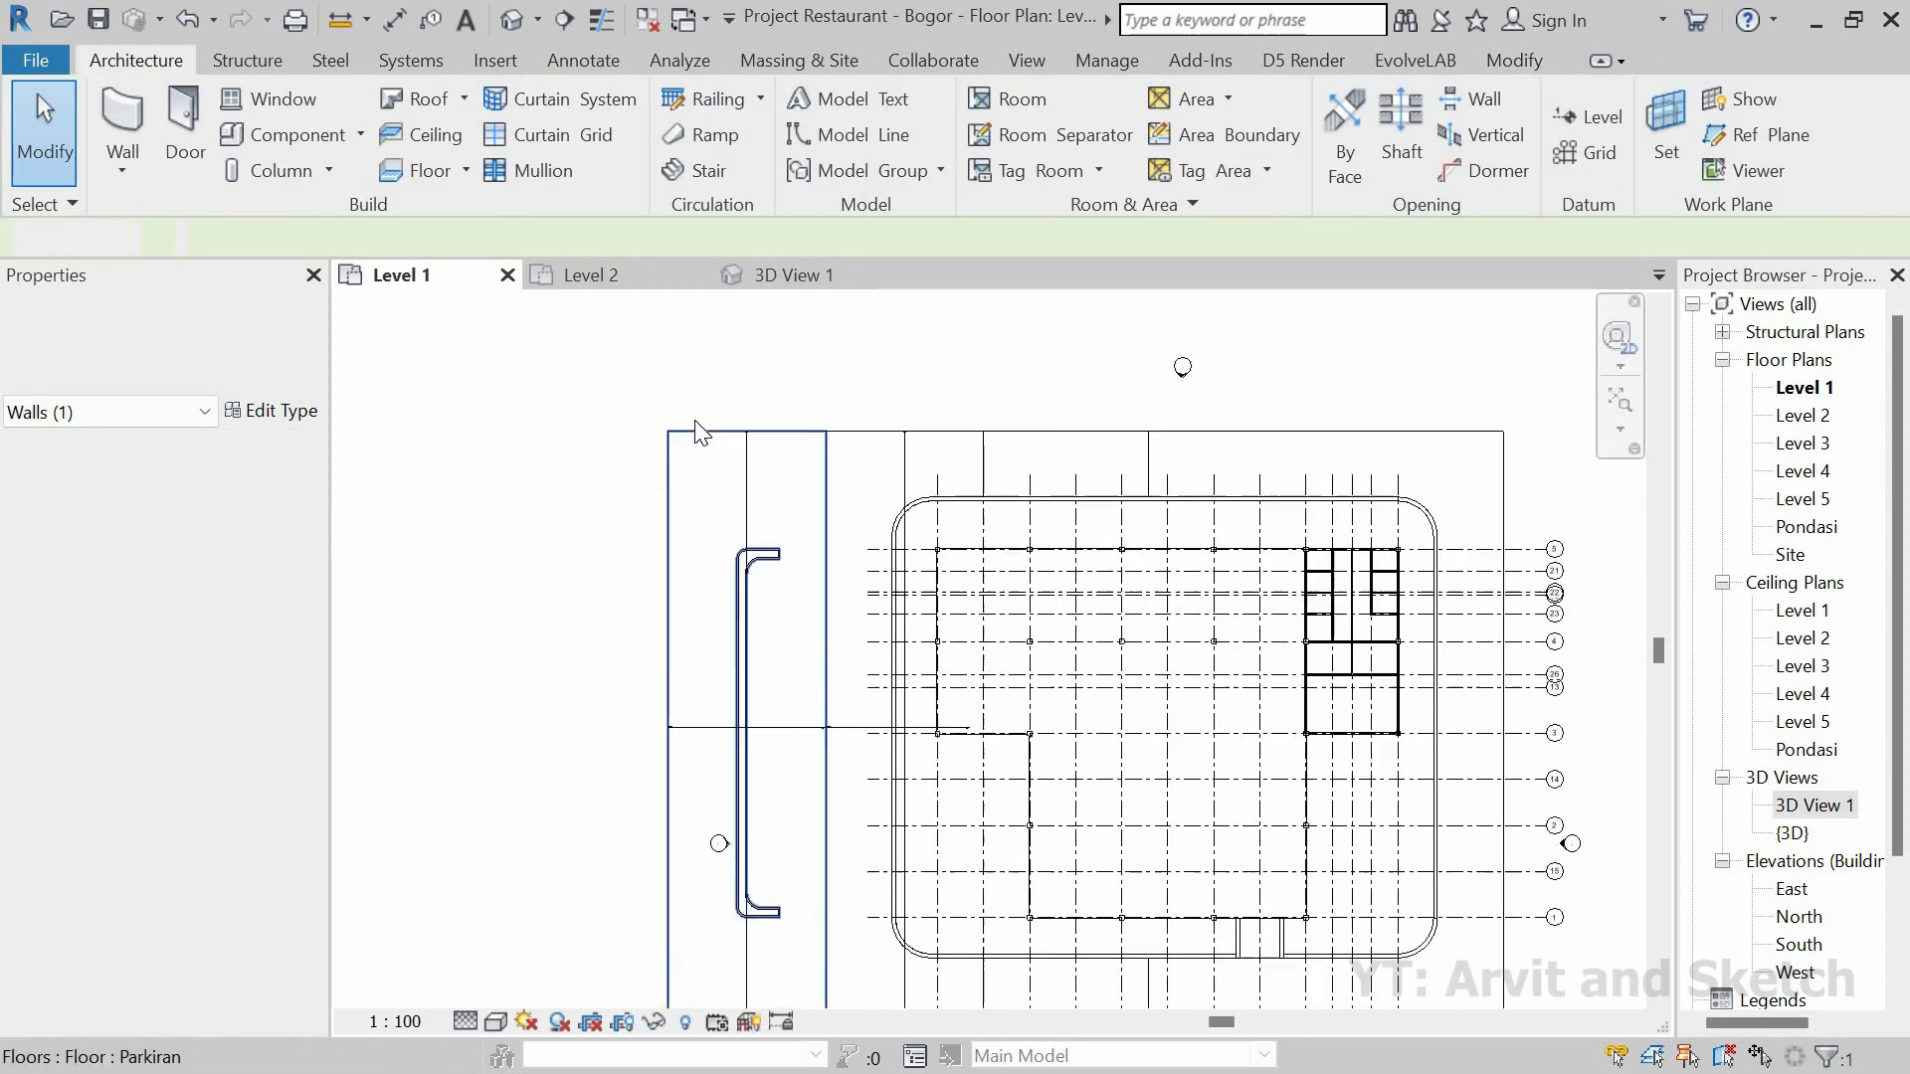
pyautogui.click(696, 401)
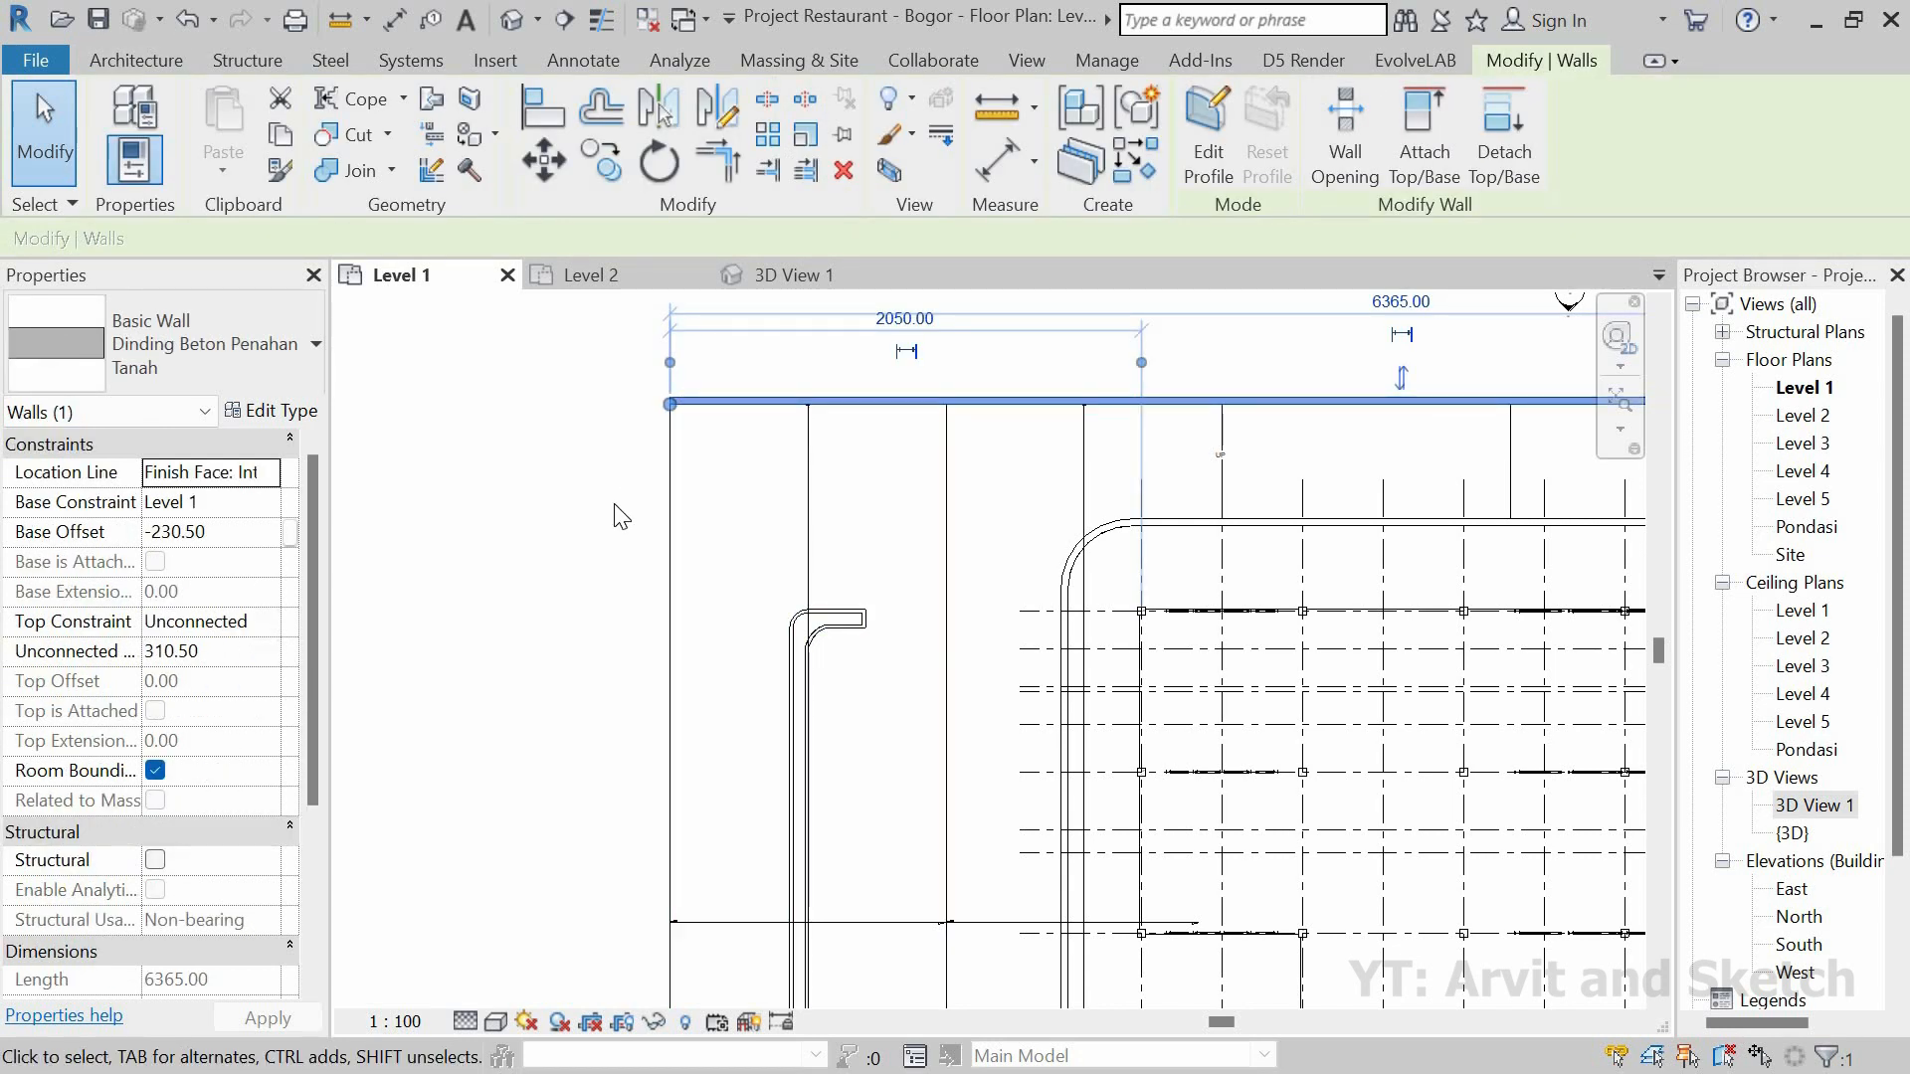
pyautogui.click(495, 428)
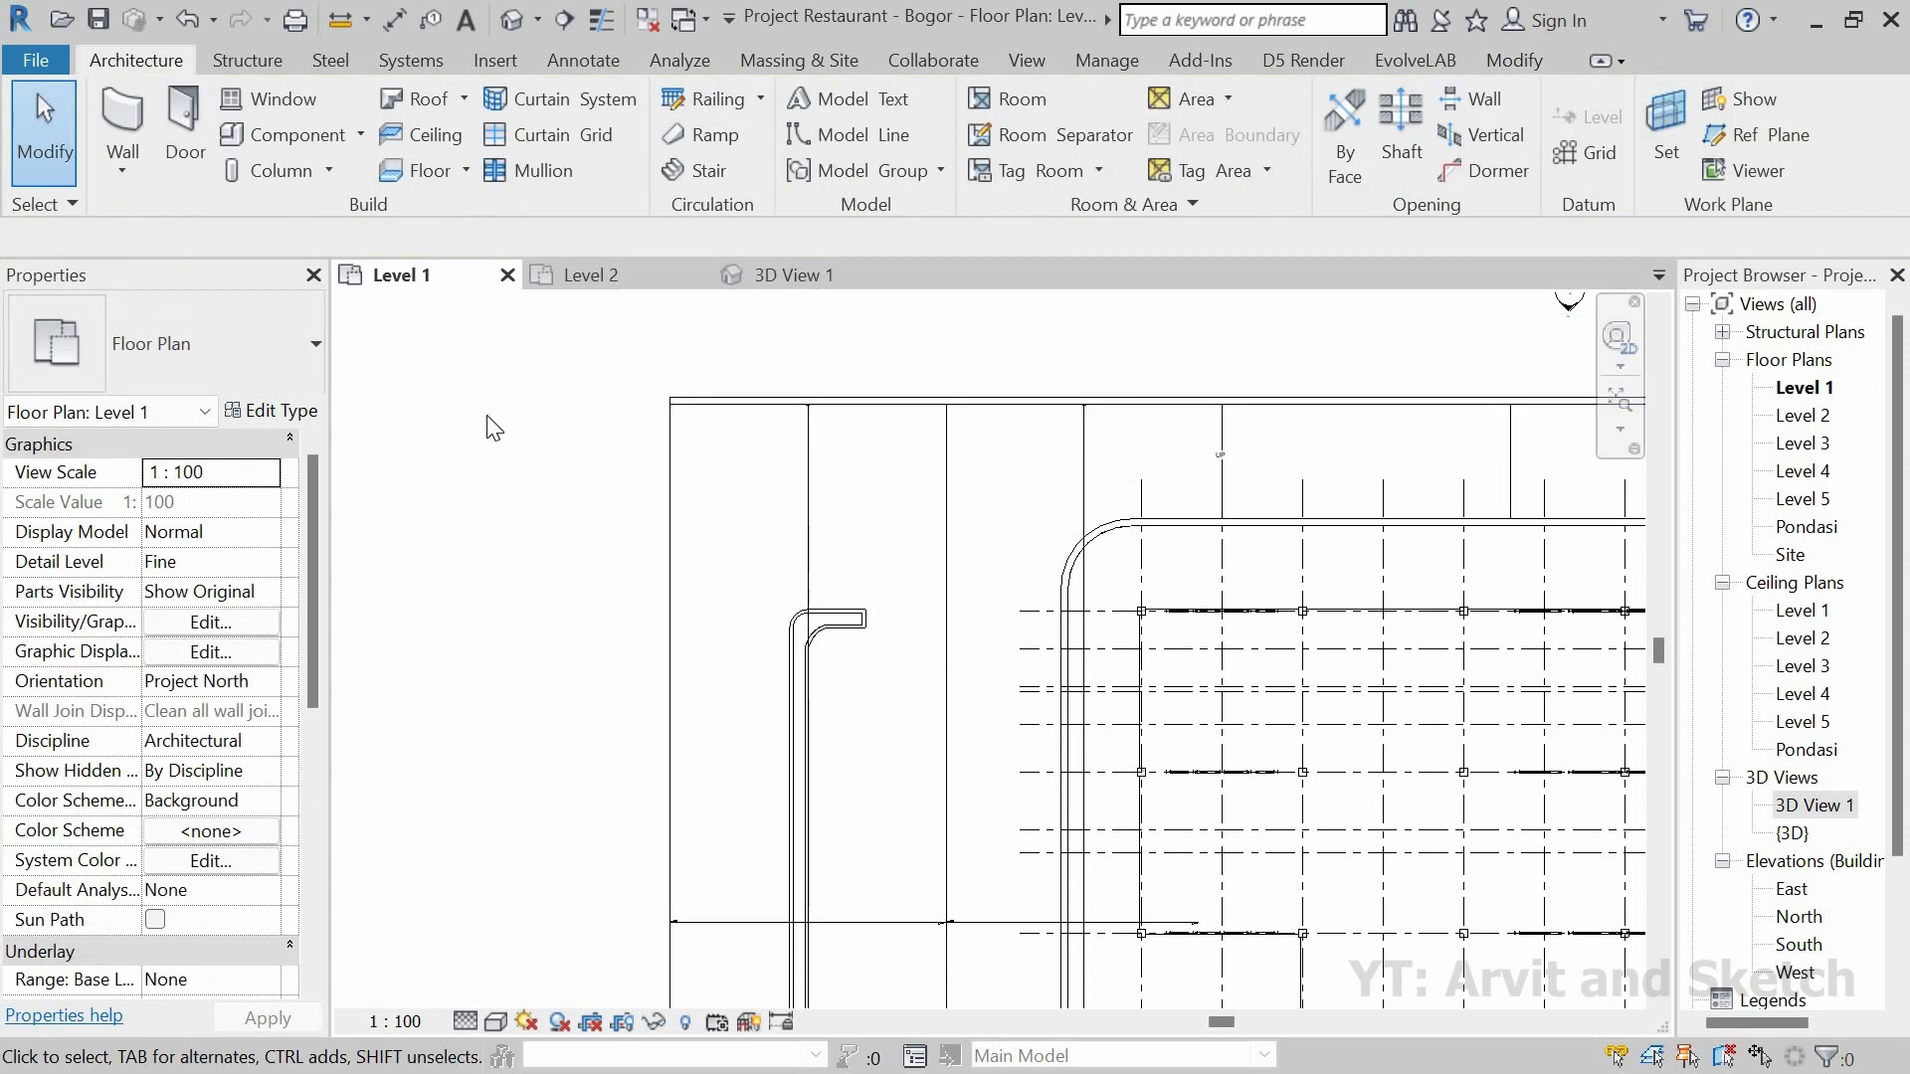
# Step: Set up a new Dinding Beton Penahan Tanah wall with an unconnected height of 310 and the location line at Finish Face: Exterior
pyautogui.press('w')
pyautogui.press('a')
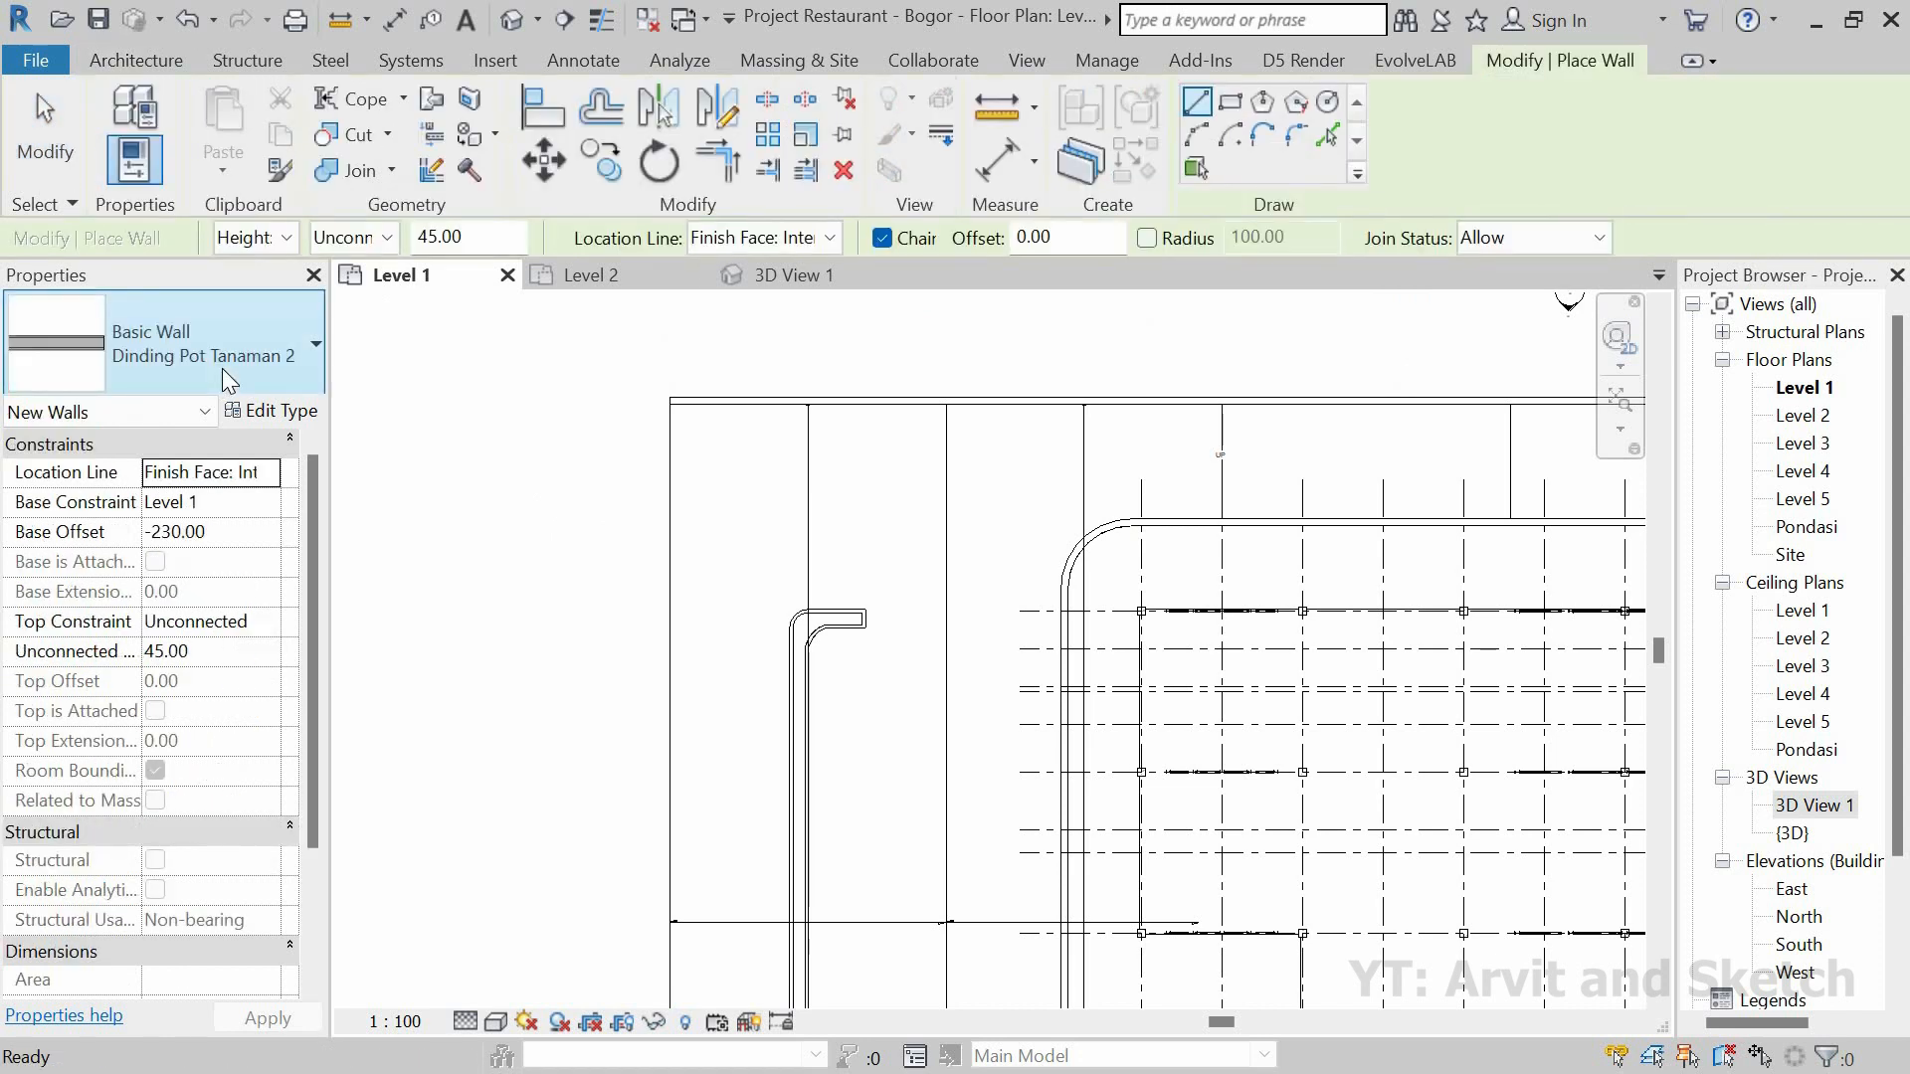
pyautogui.click(224, 370)
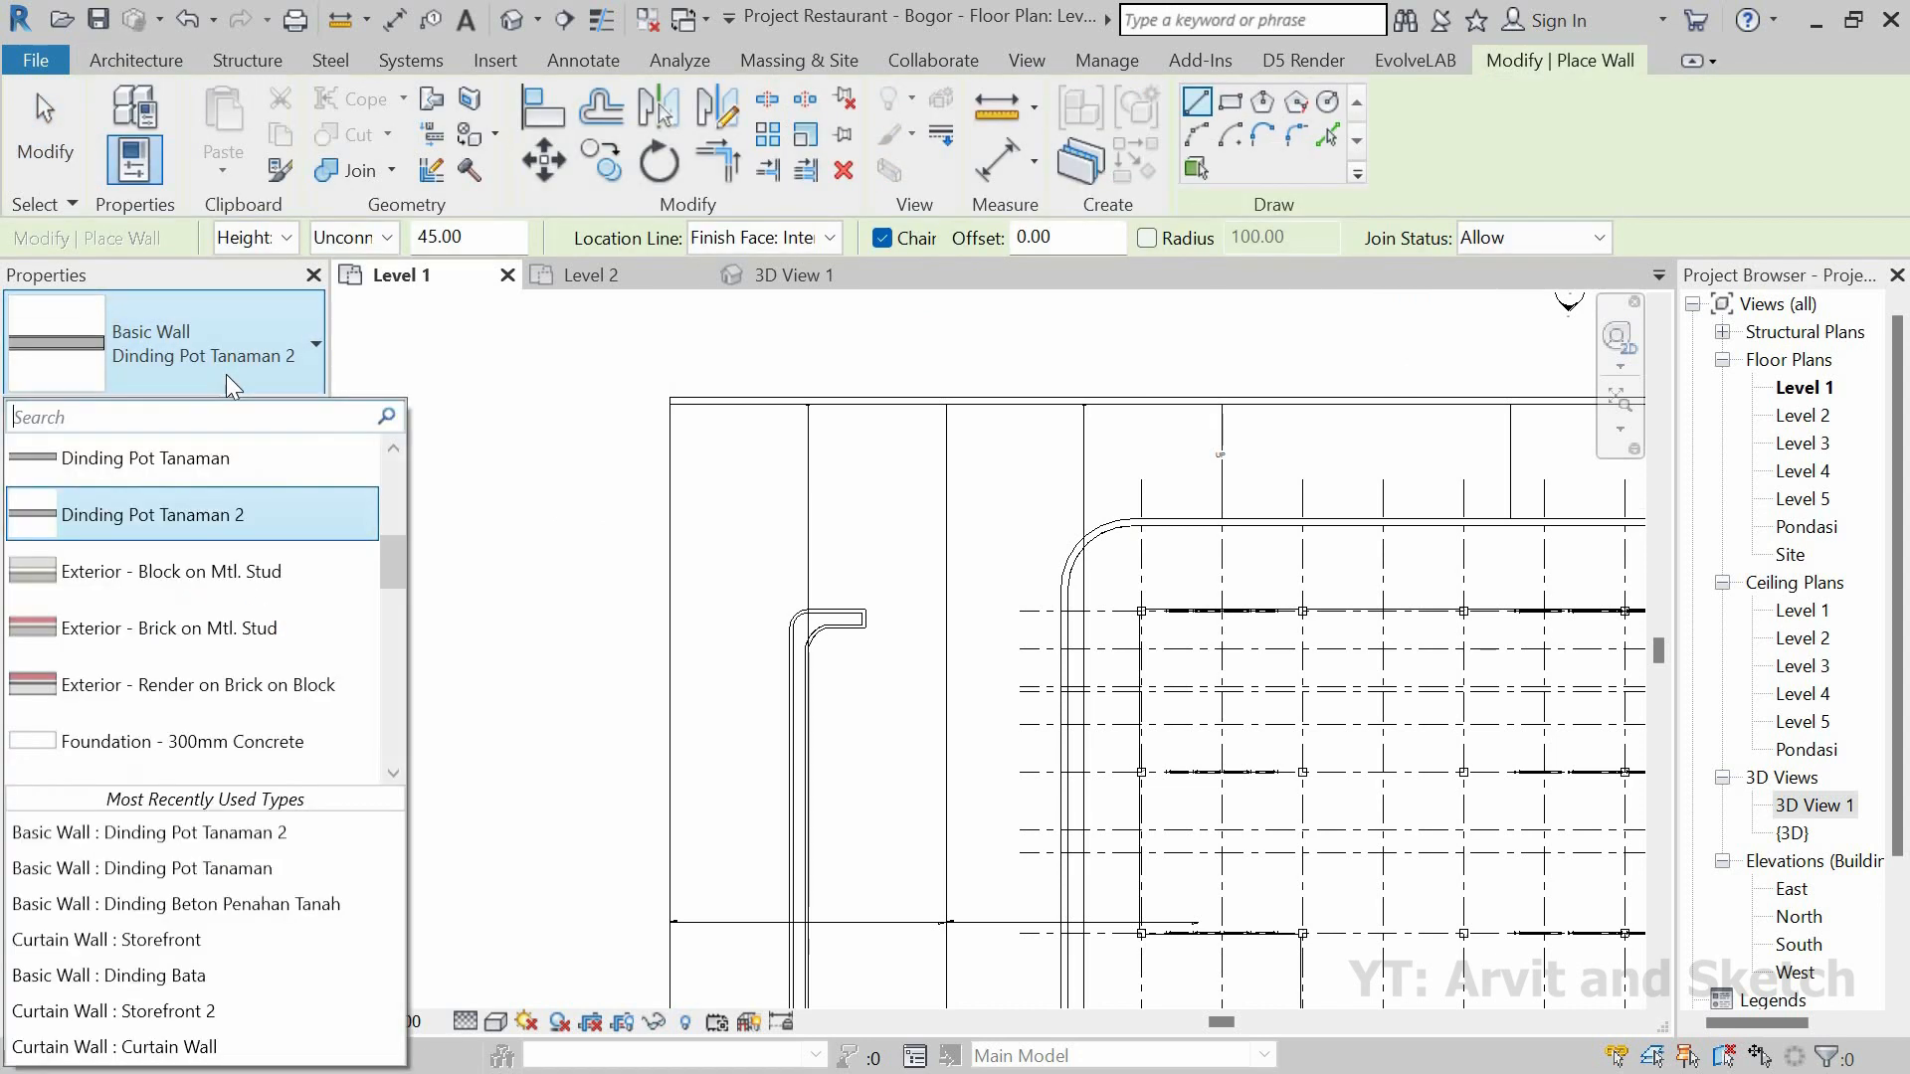
pyautogui.click(288, 904)
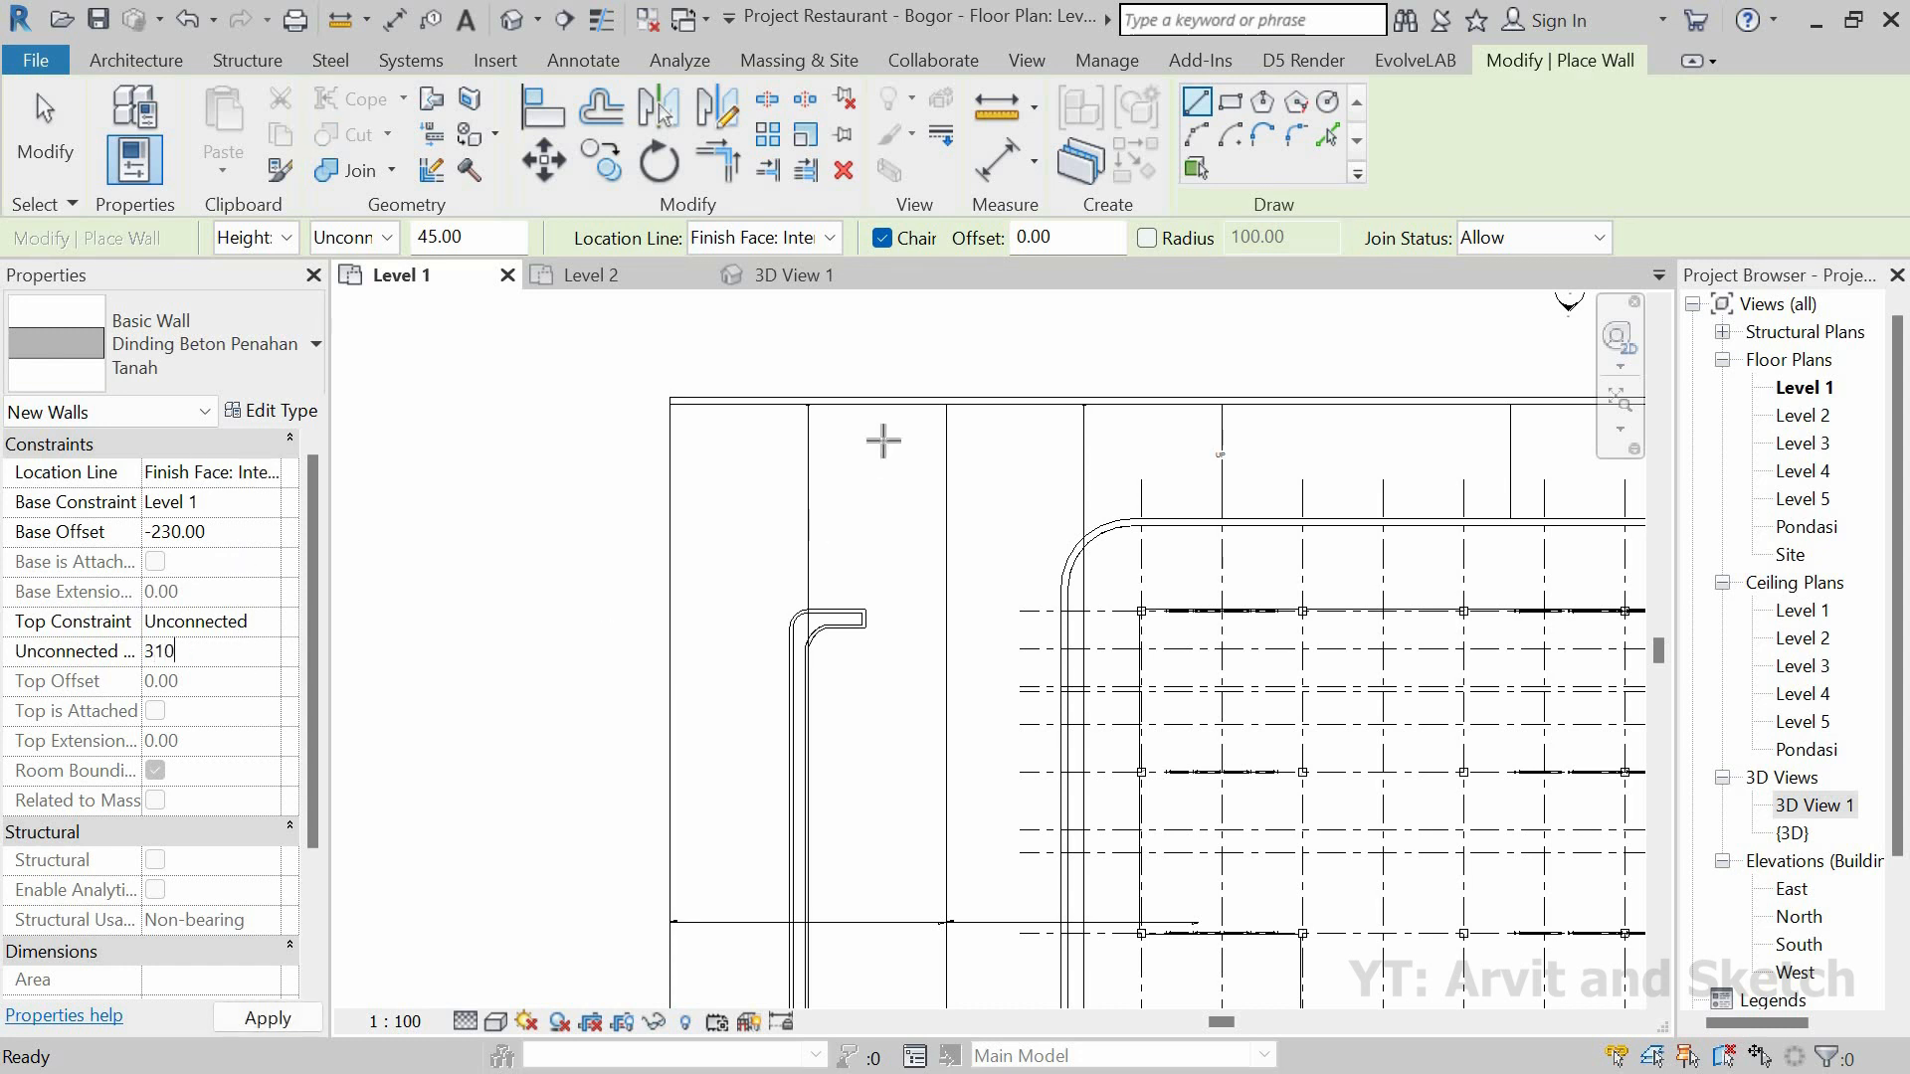
pyautogui.scroll(2, 672, 419)
pyautogui.click(671, 395)
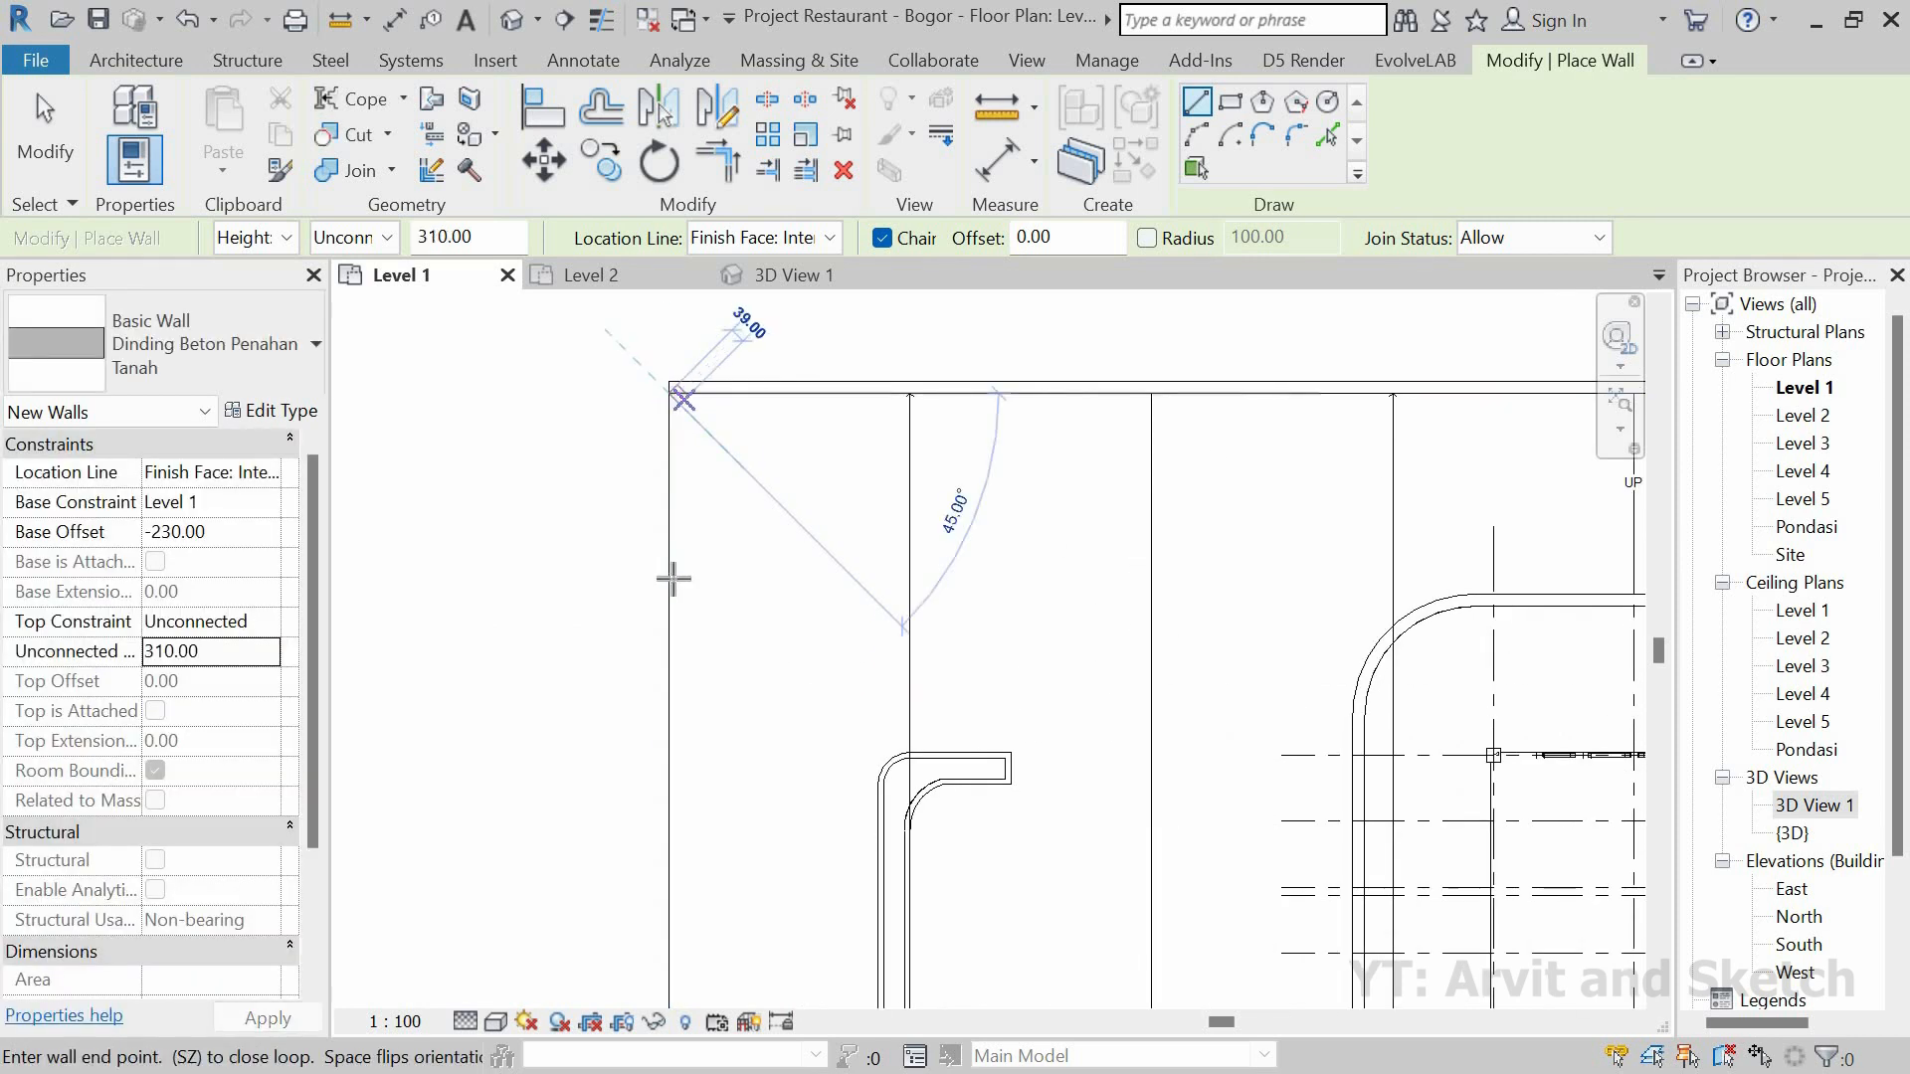
pyautogui.press('Escape')
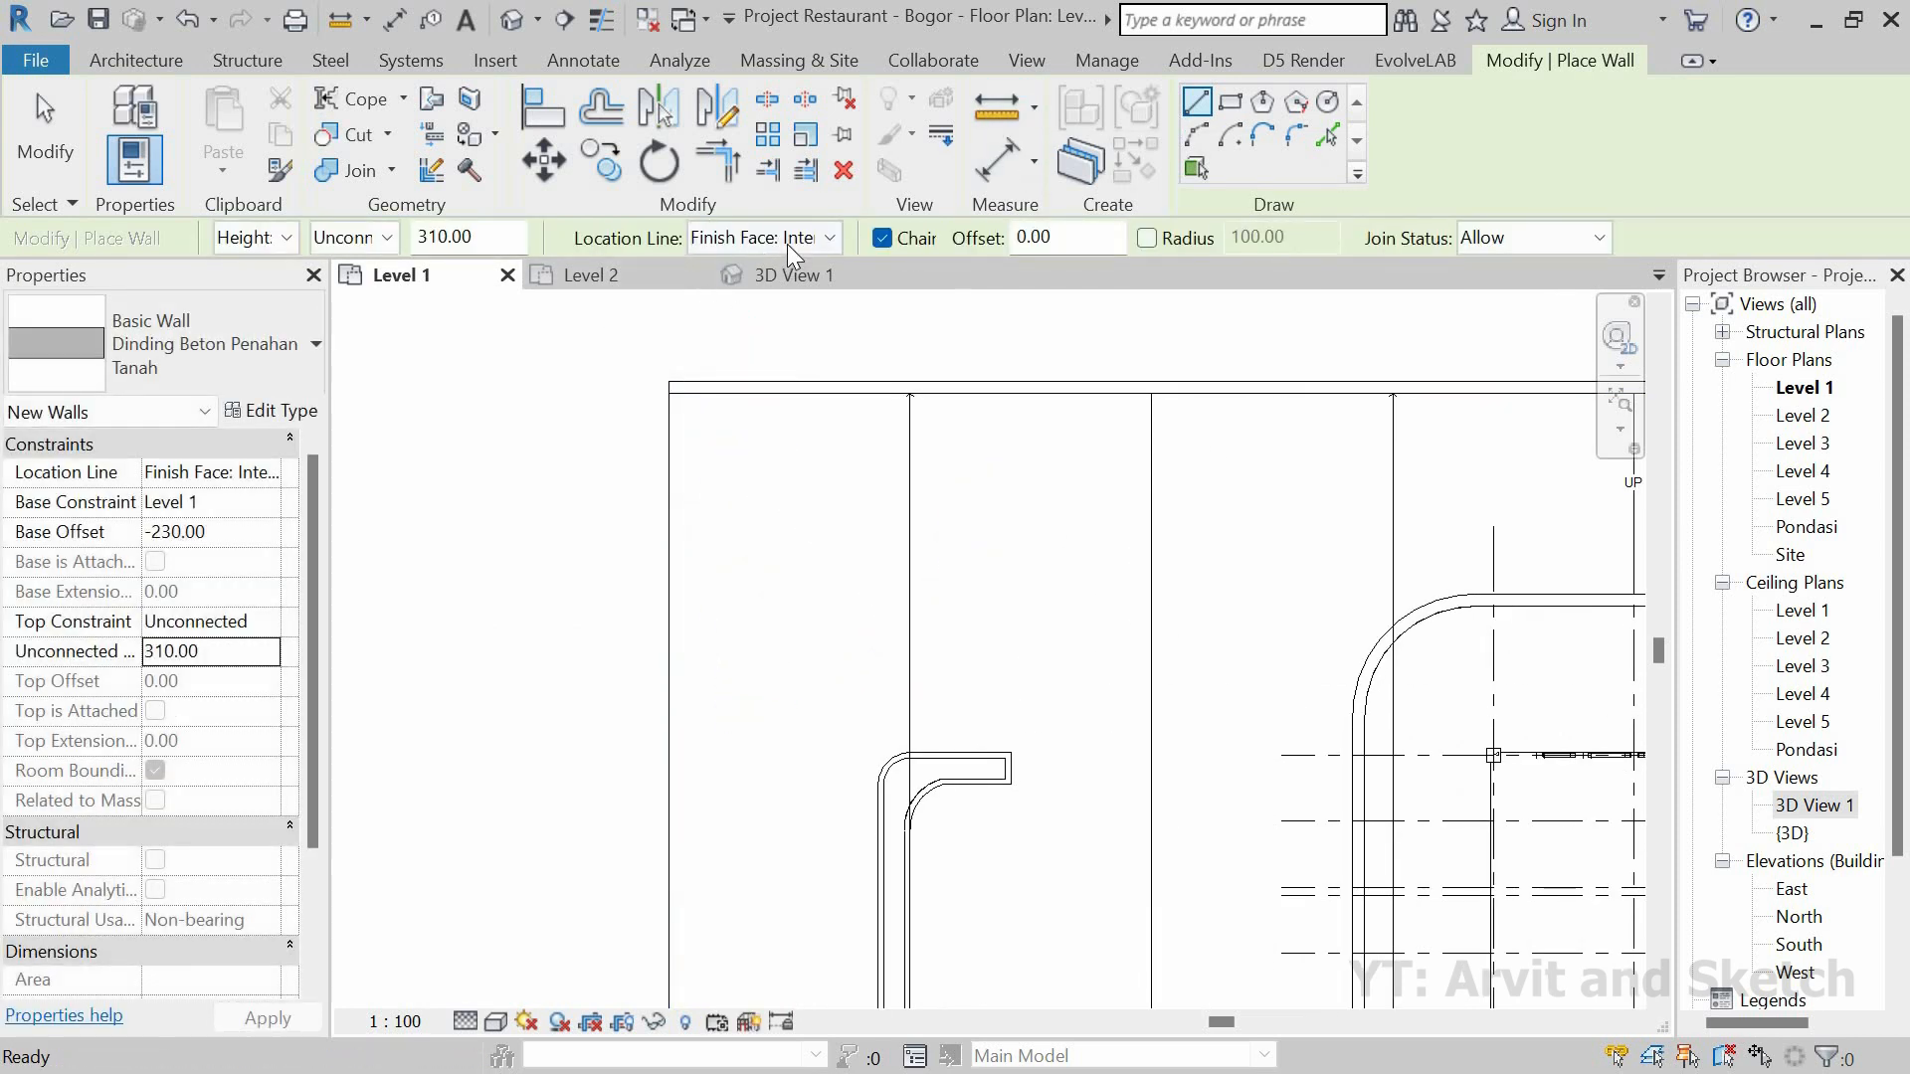
pyautogui.click(771, 314)
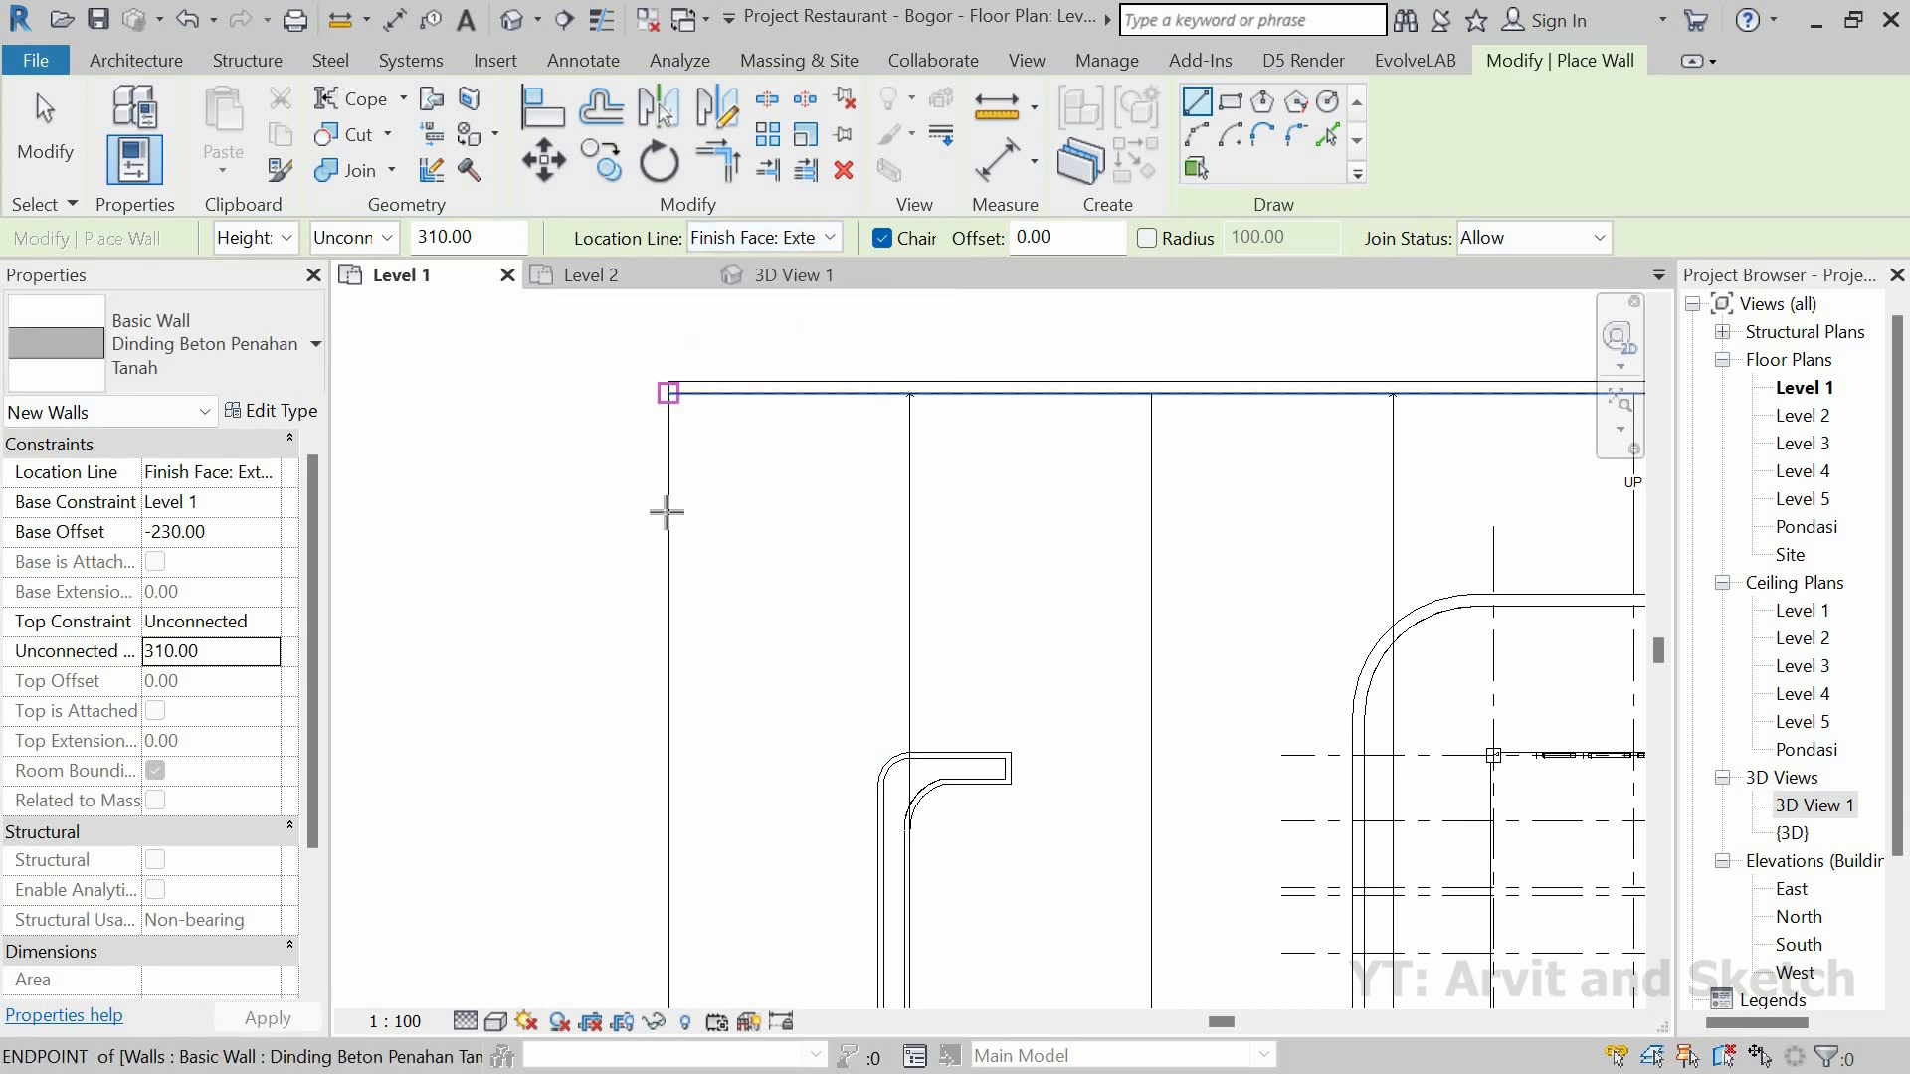
# Step: Draw the retaining wall along the parking floor's outer edge, from the upper outer corner to the lower outer corner
pyautogui.scroll(-5, 717, 537)
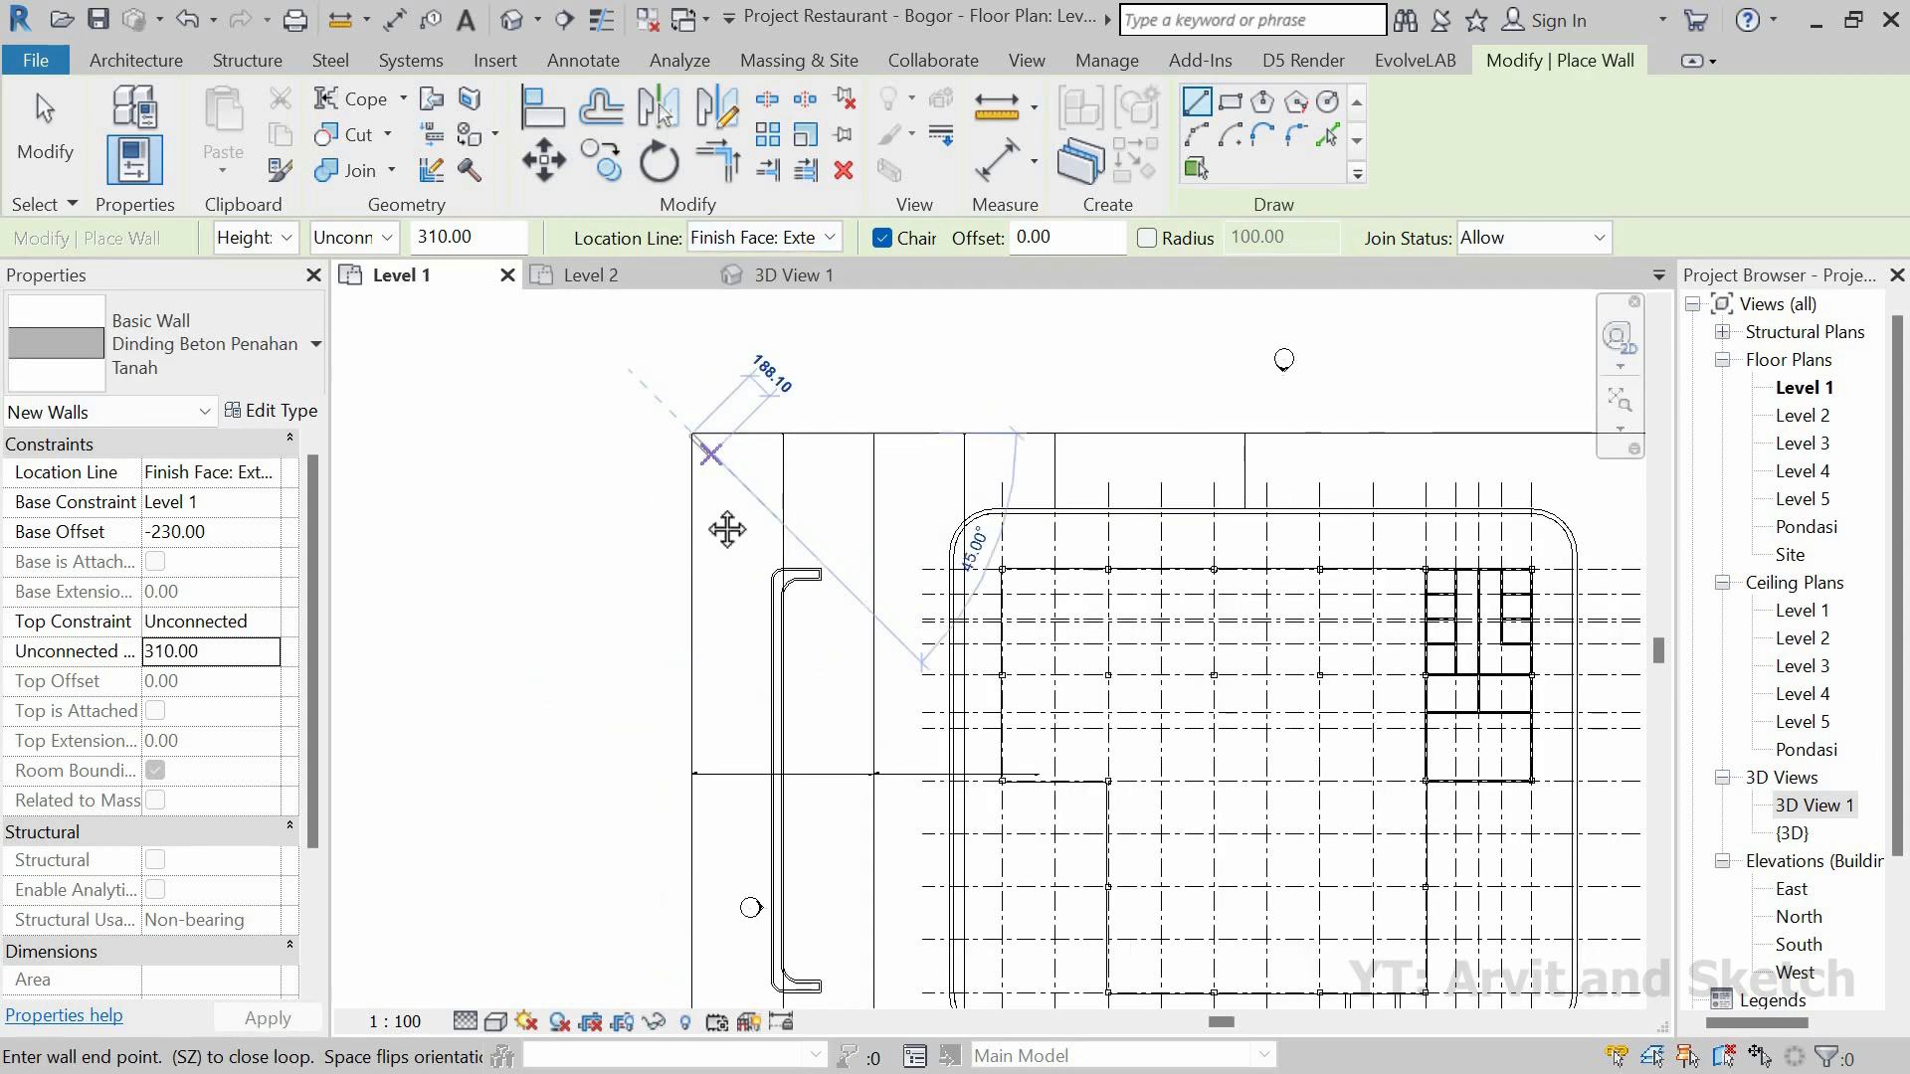
pyautogui.scroll(6, 688, 717)
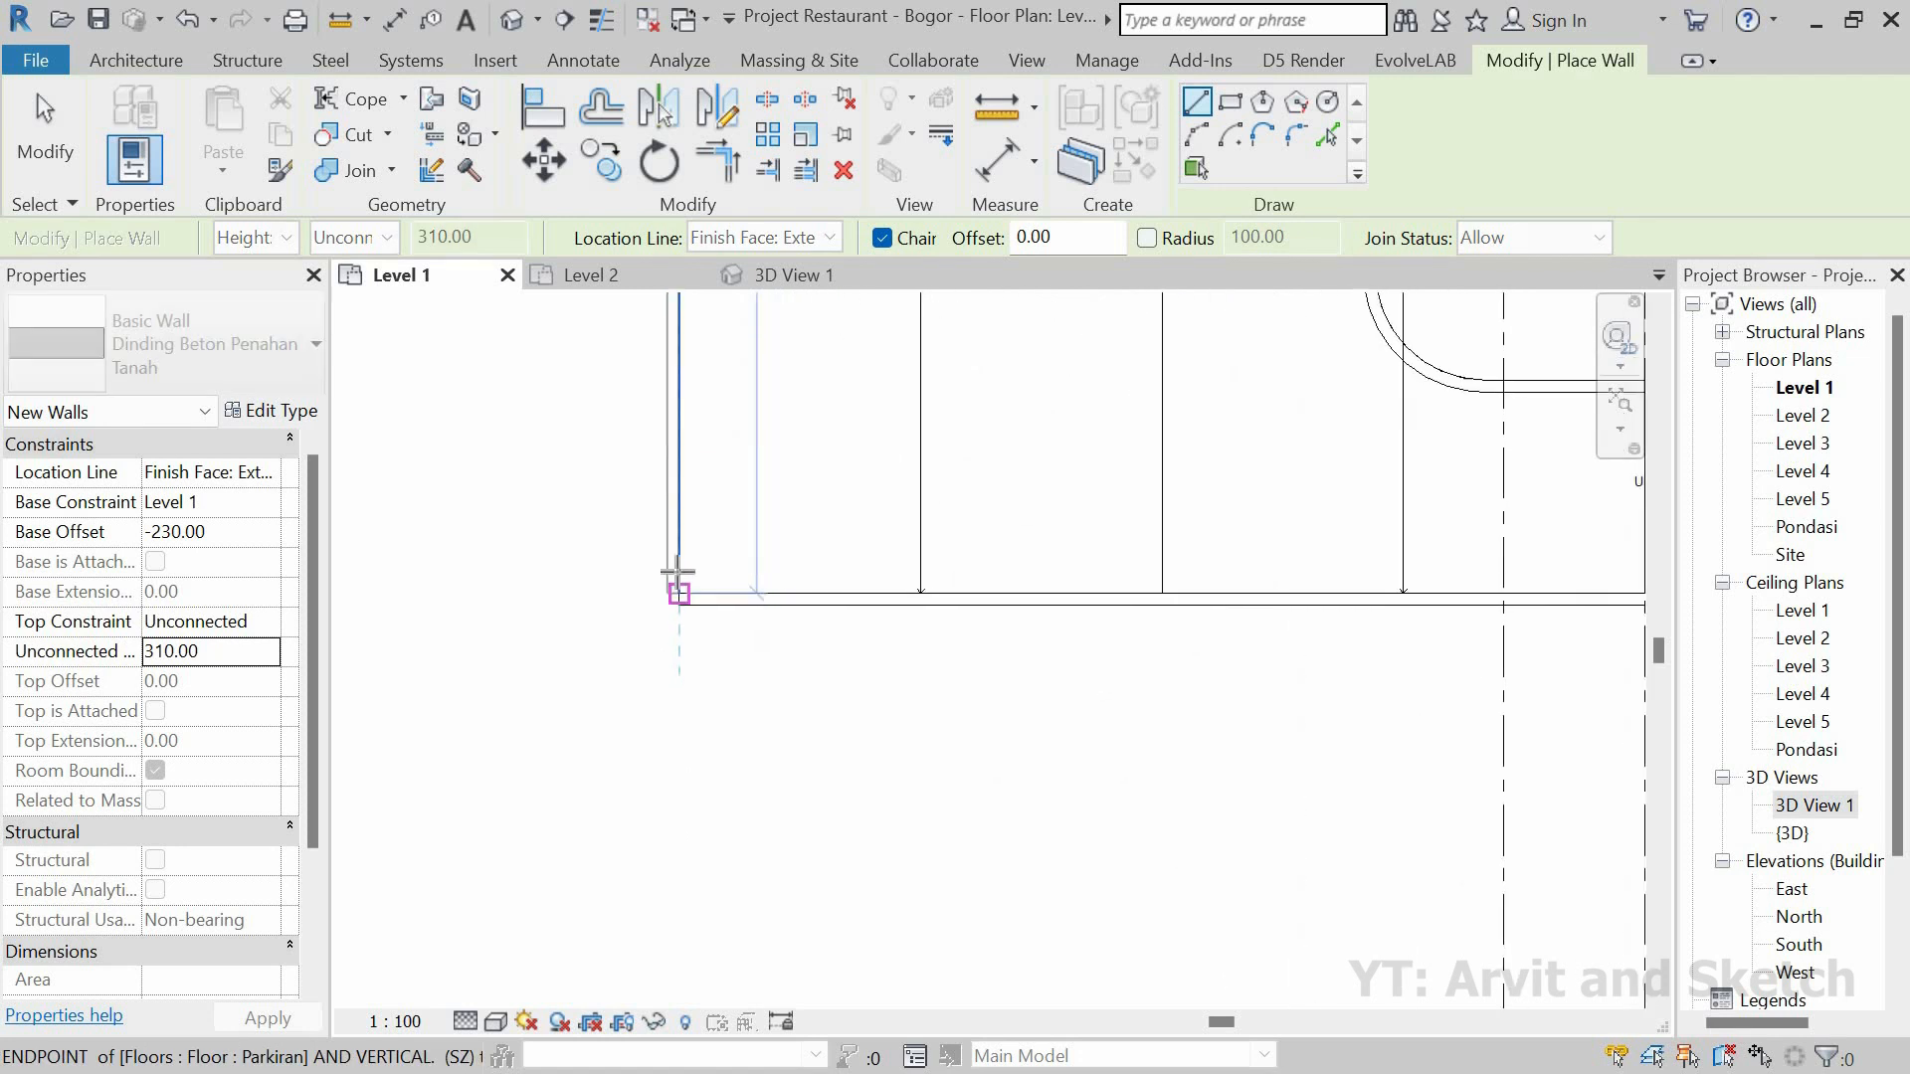
pyautogui.click(670, 595)
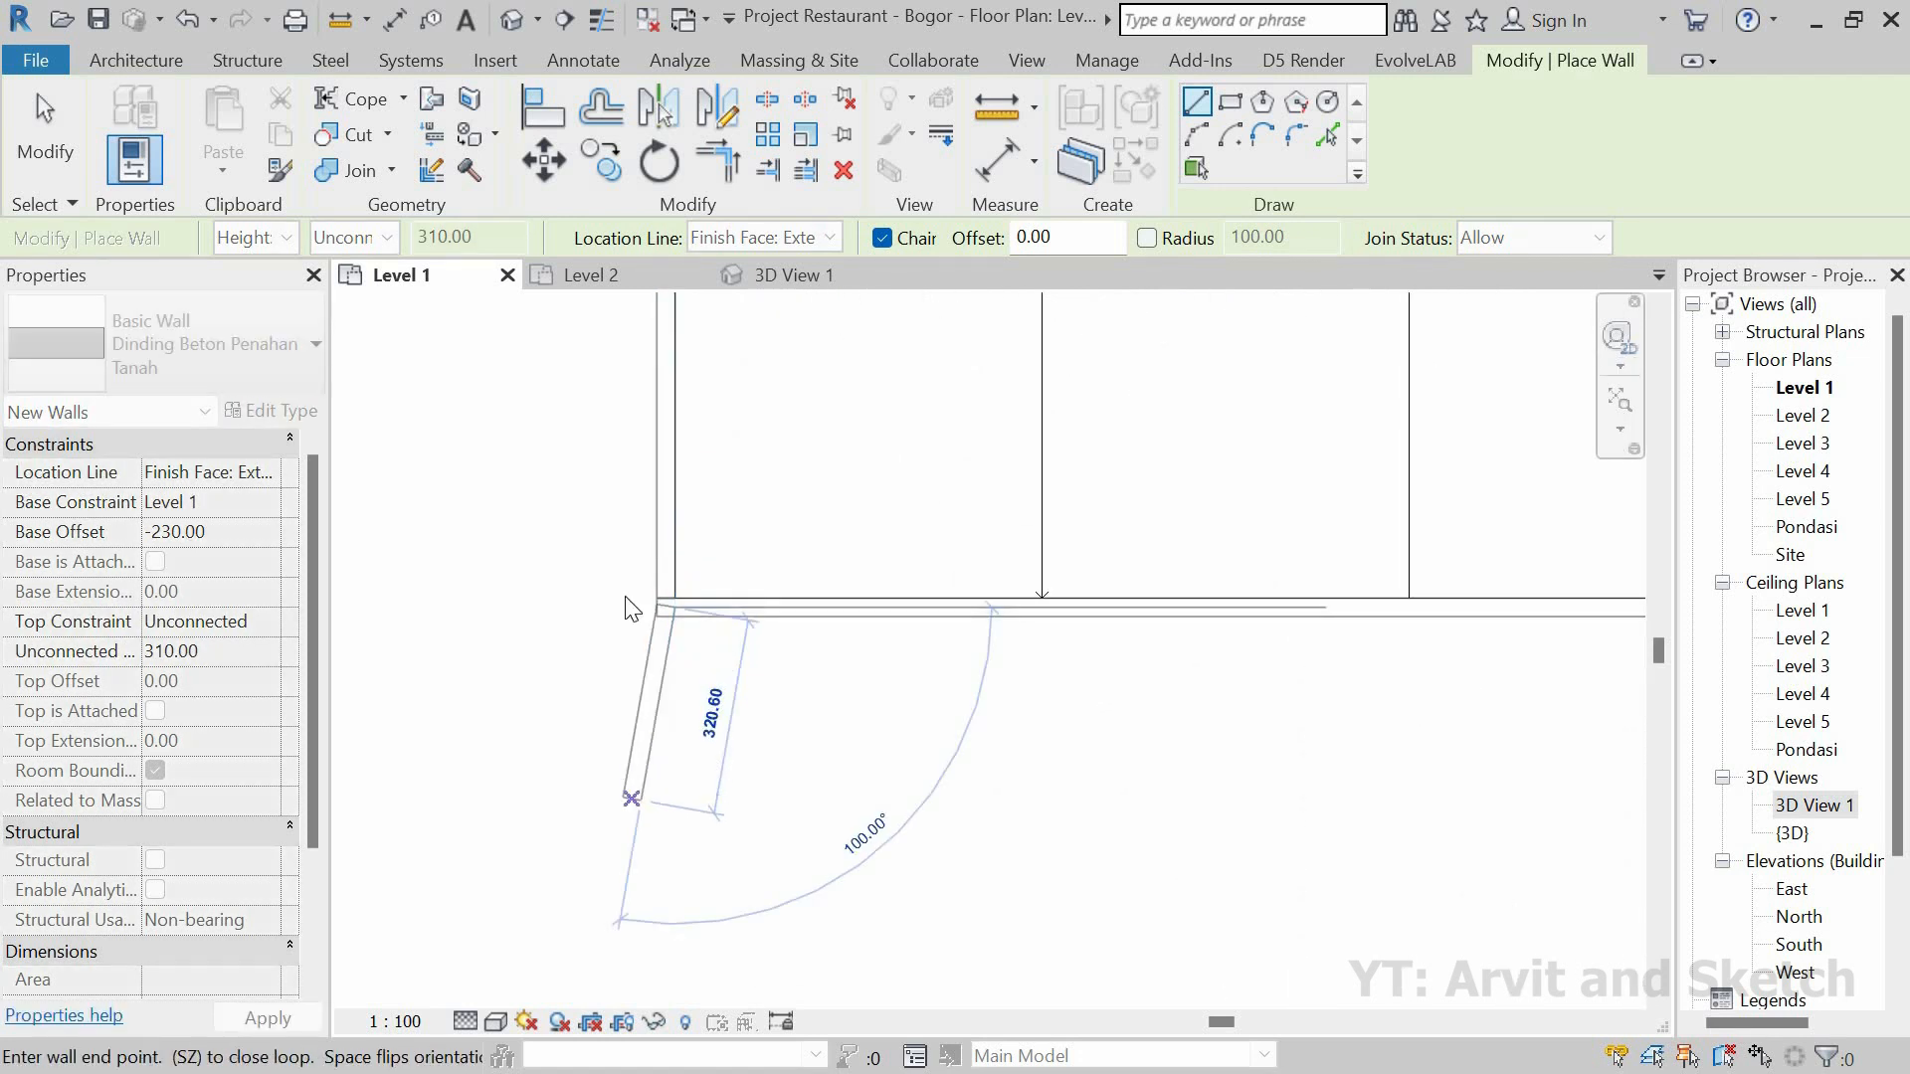
pyautogui.press('Escape')
pyautogui.press('Escape')
# Step: Examine the retaining walls enclosing the parking area in 3D View 1
pyautogui.click(780, 282)
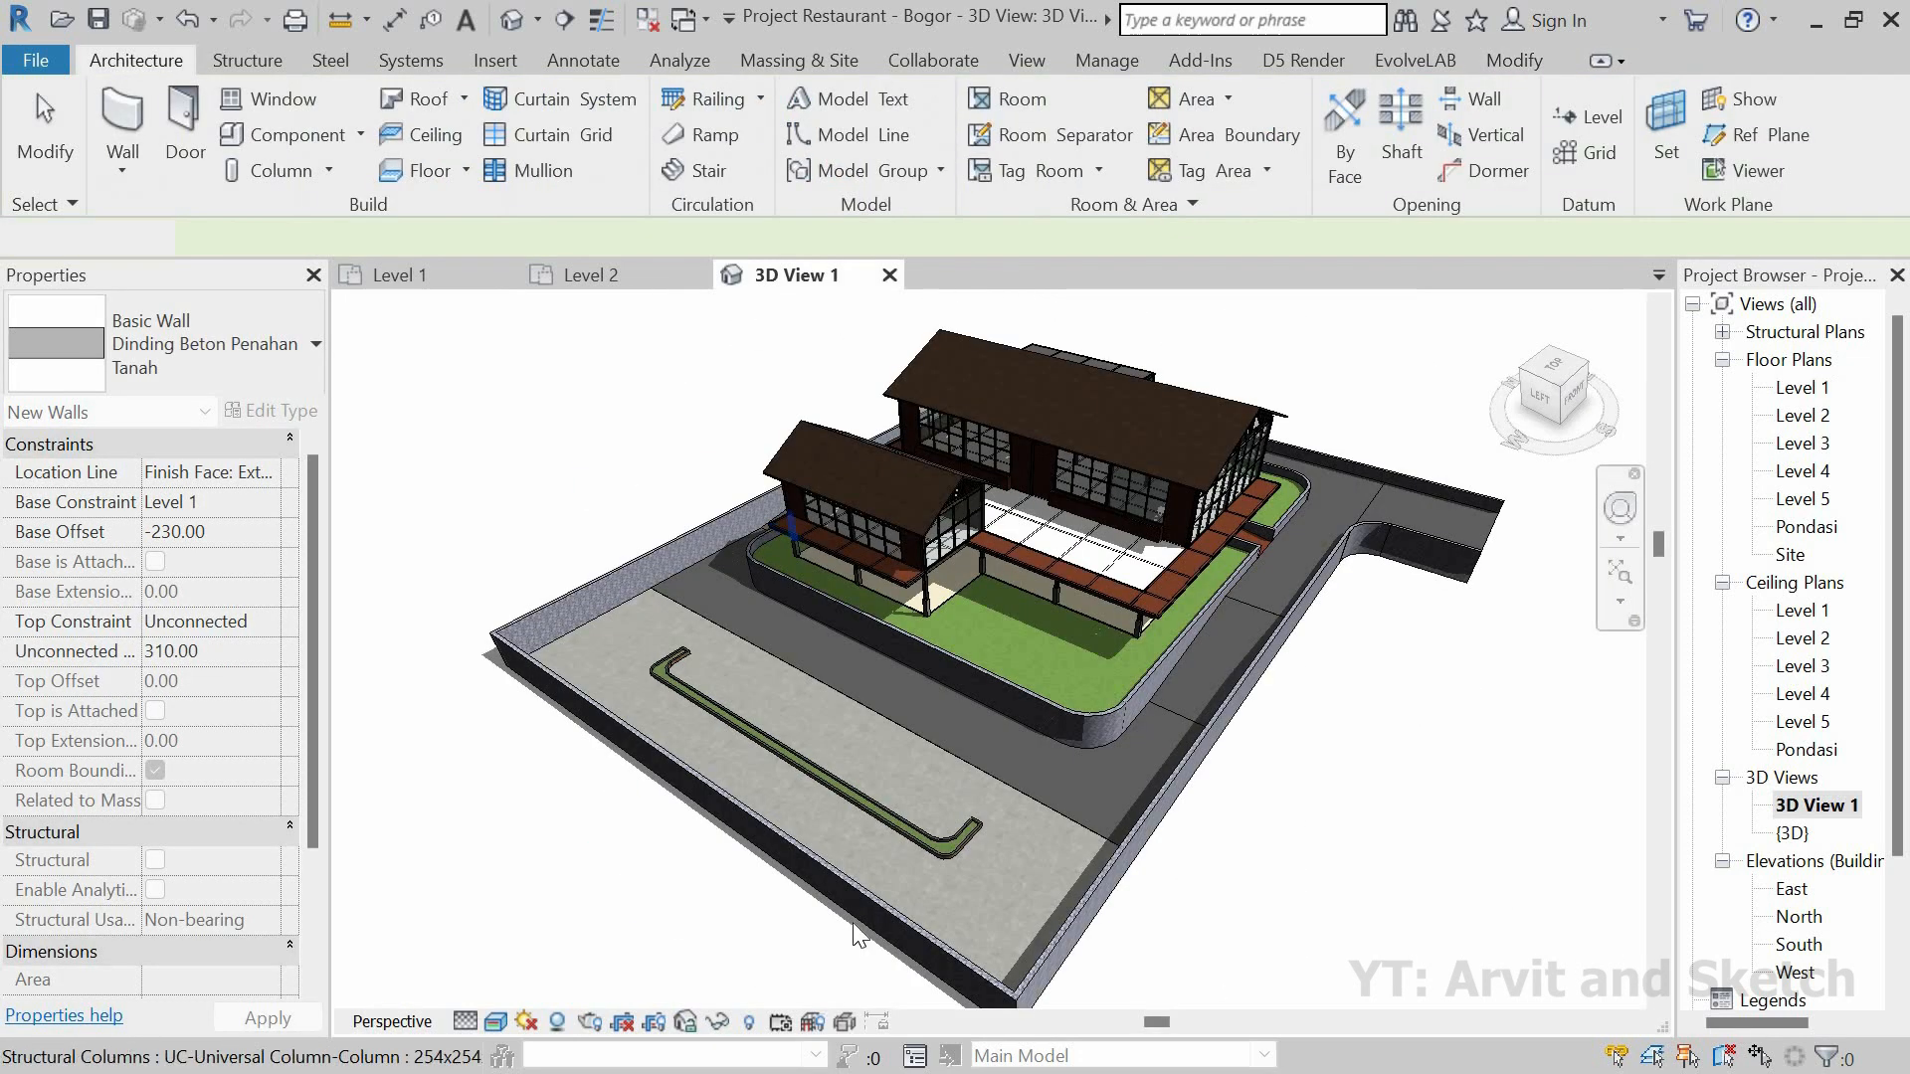
pyautogui.keyDown('shift'); pyautogui.moveTo(847, 818); pyautogui.dragTo(955, 910, button='middle'); pyautogui.keyUp('shift')
pyautogui.scroll(3, 967, 834)
pyautogui.scroll(-3, 959, 593)
pyautogui.moveTo(952, 593)
pyautogui.keyDown('shift'); pyautogui.mouseDown(button='middle')
pyautogui.moveTo(959, 646)
pyautogui.moveTo(952, 617)
pyautogui.mouseUp(button='middle'); pyautogui.keyUp('shift')
pyautogui.moveTo(983, 737)
pyautogui.mouseDown(button='middle')
pyautogui.moveTo(946, 741)
pyautogui.moveTo(983, 822)
pyautogui.moveTo(1154, 786)
pyautogui.moveTo(1206, 797)
pyautogui.mouseUp(button='middle')
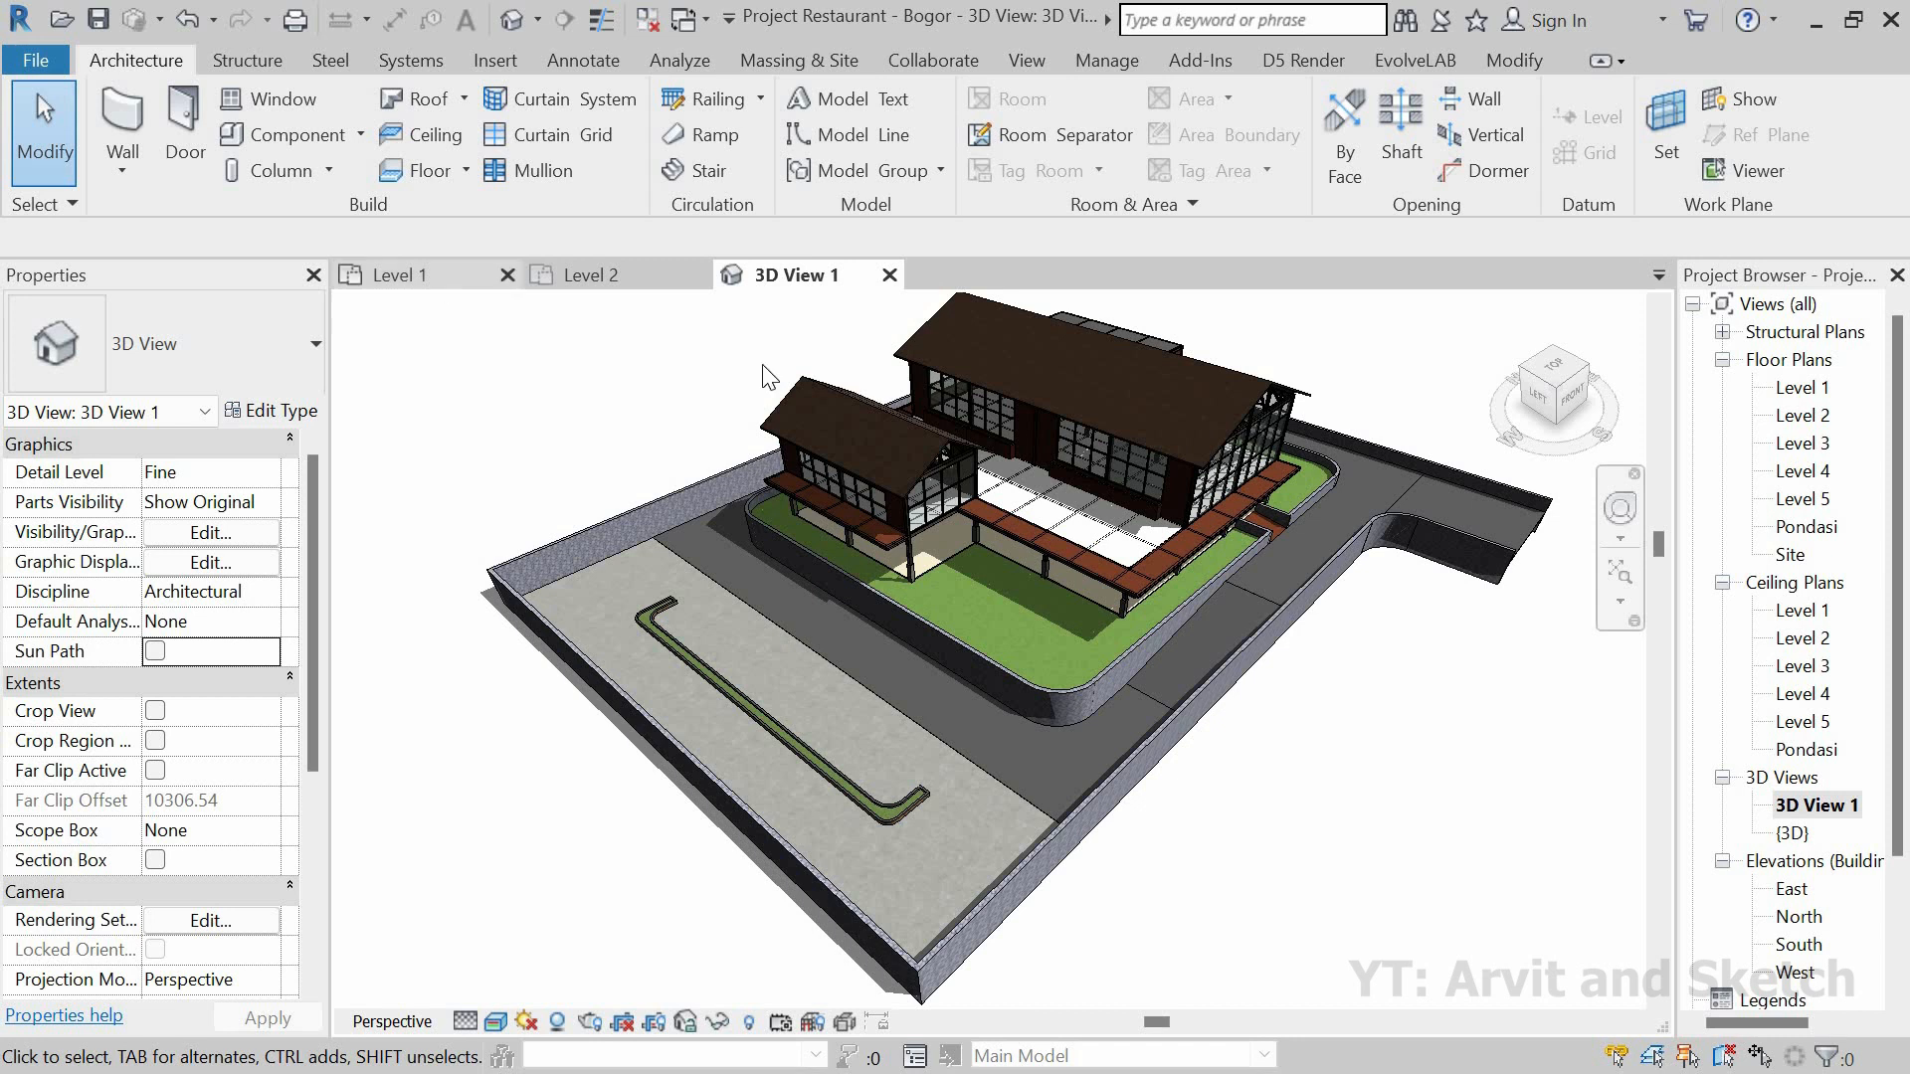
# Step: In the Level 1 plan, set up a Dinding Pot Tanaman wall with base offset -215 and unconnected height 60
pyautogui.click(407, 275)
pyautogui.click(1617, 402)
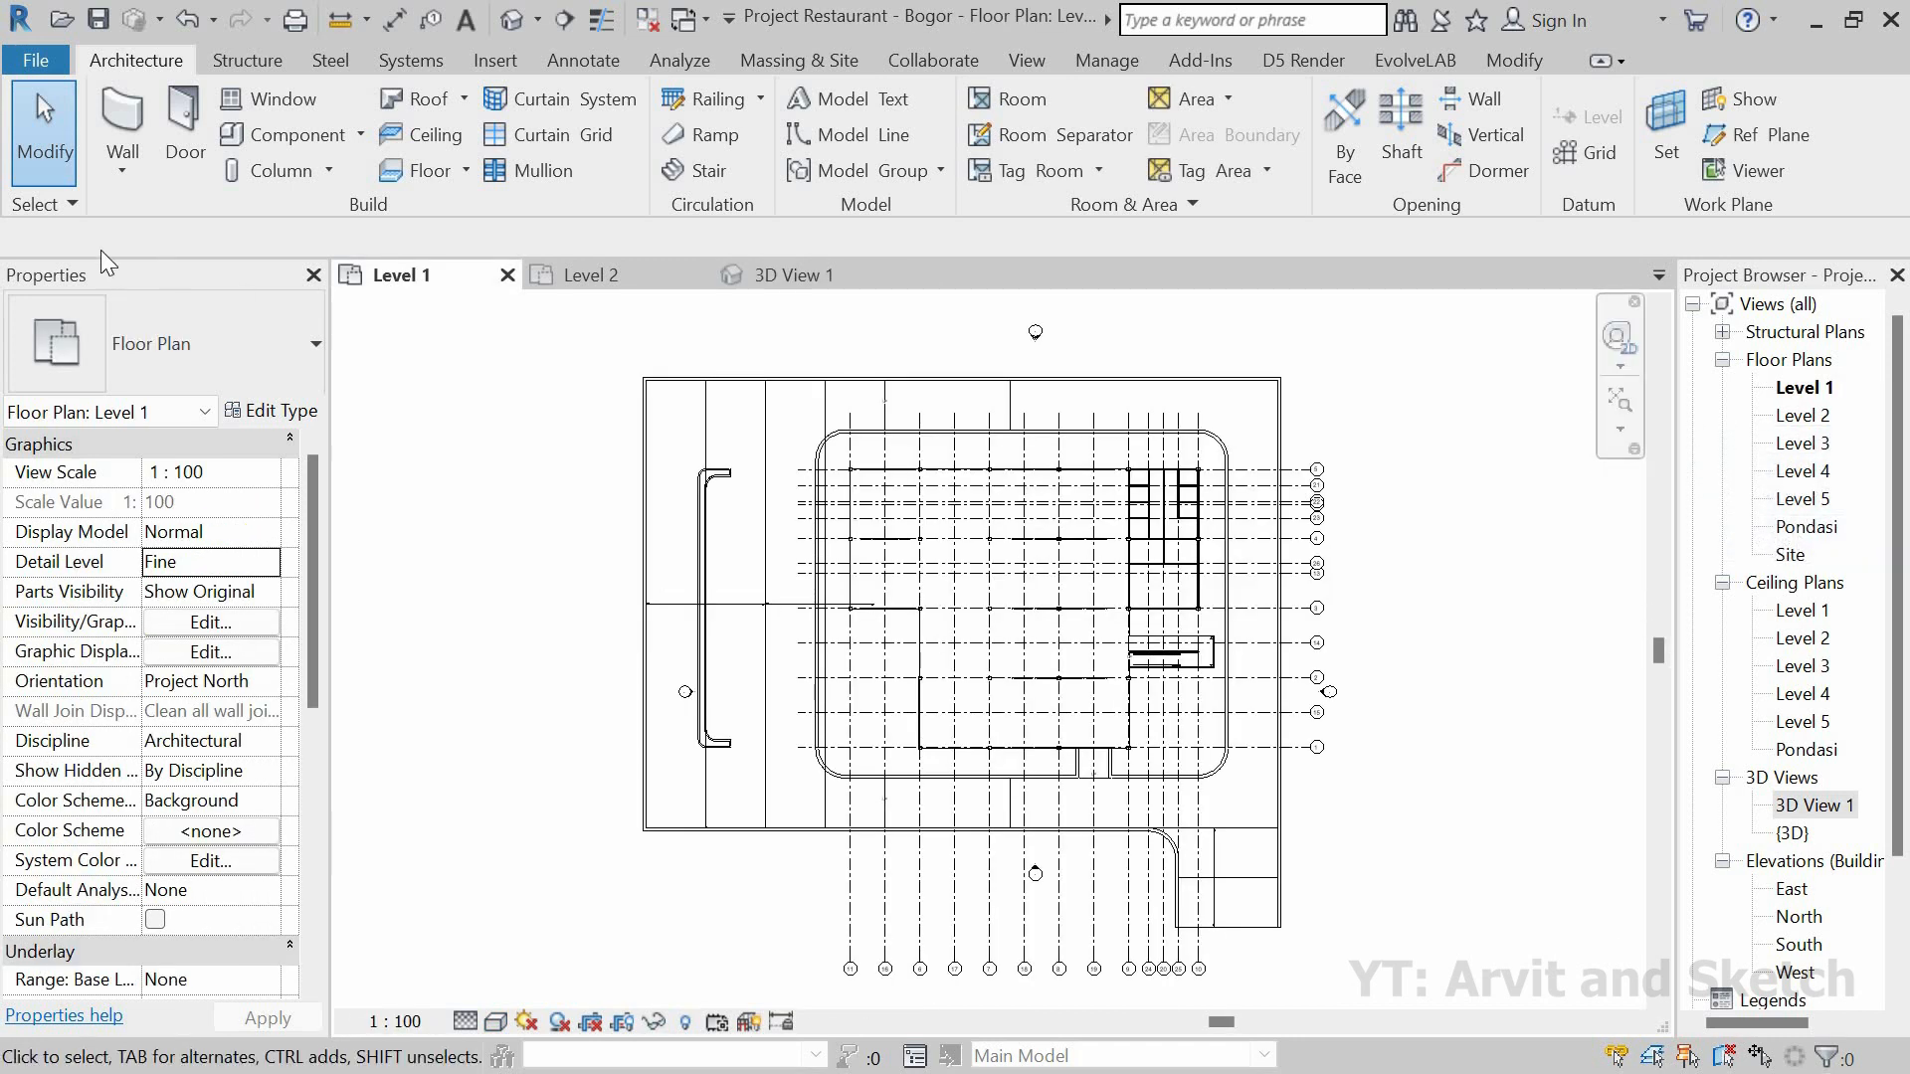
pyautogui.click(128, 116)
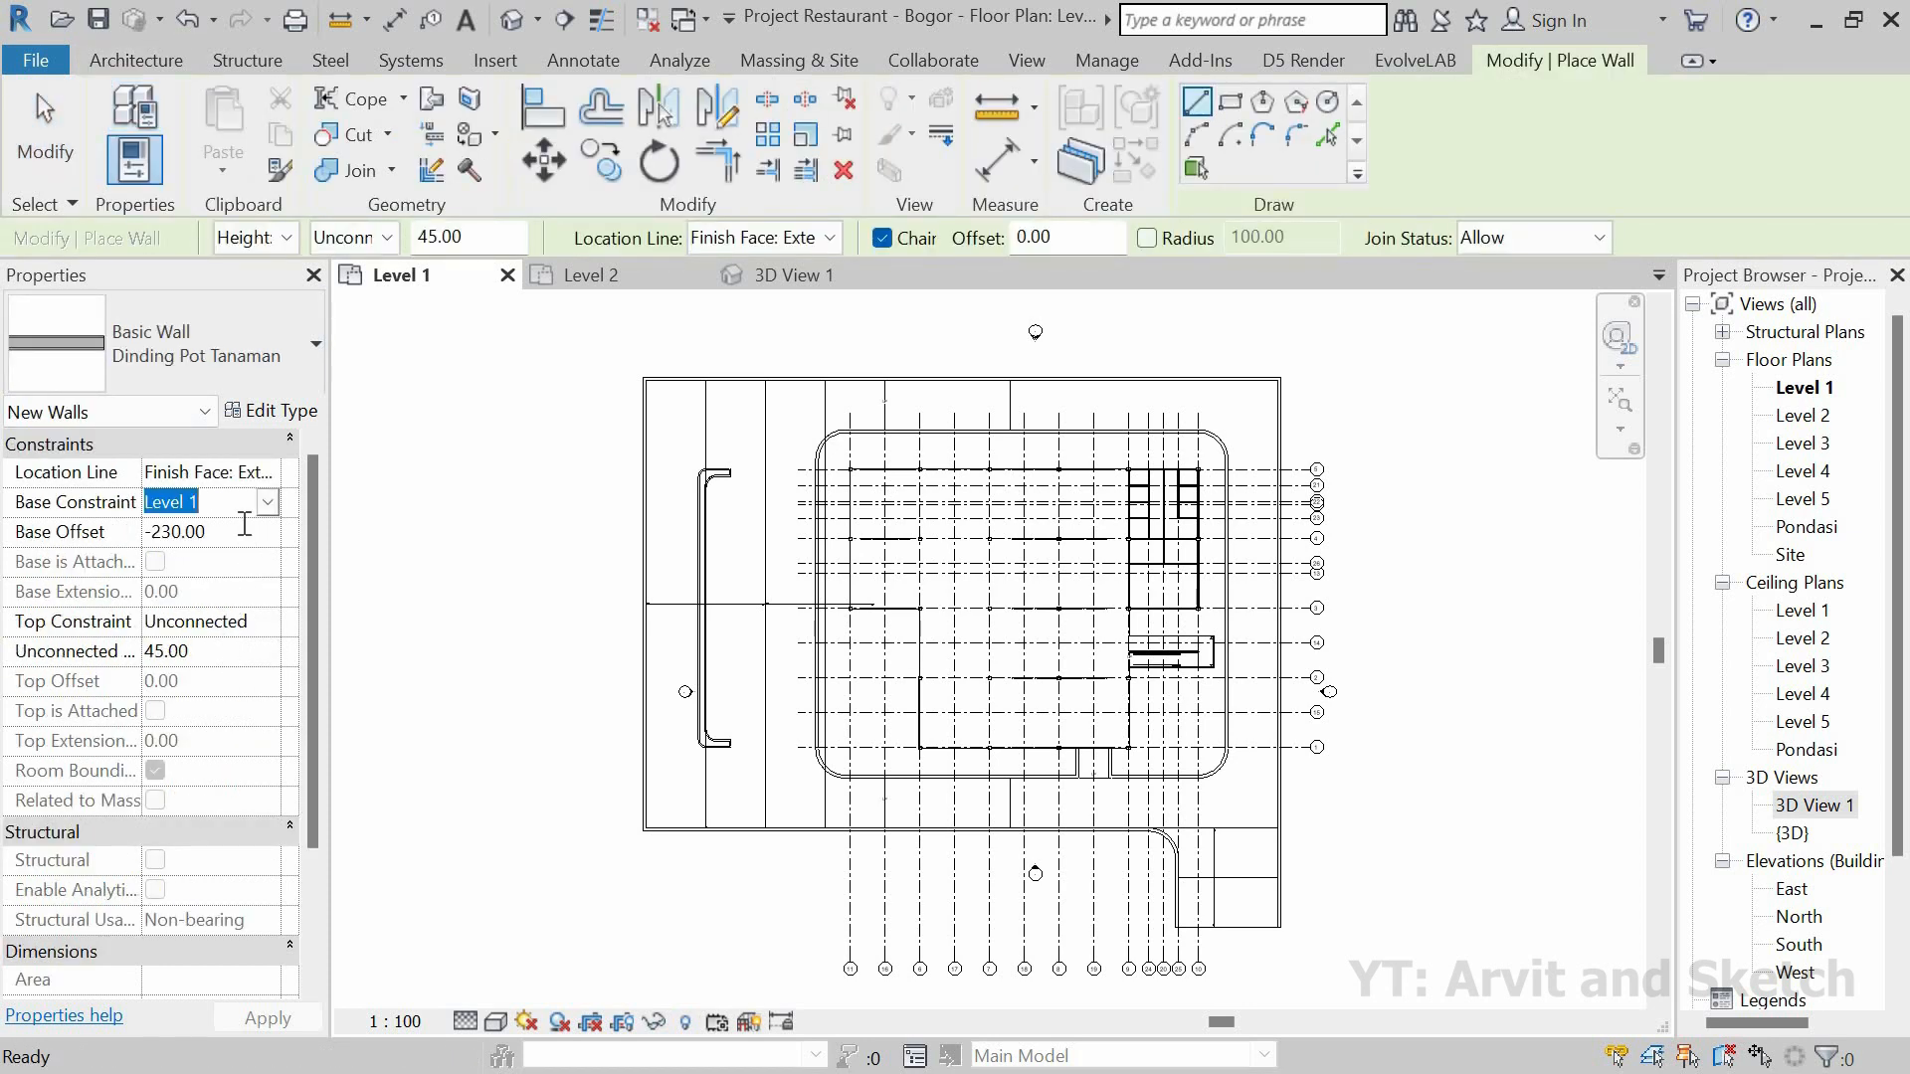
pyautogui.click(251, 354)
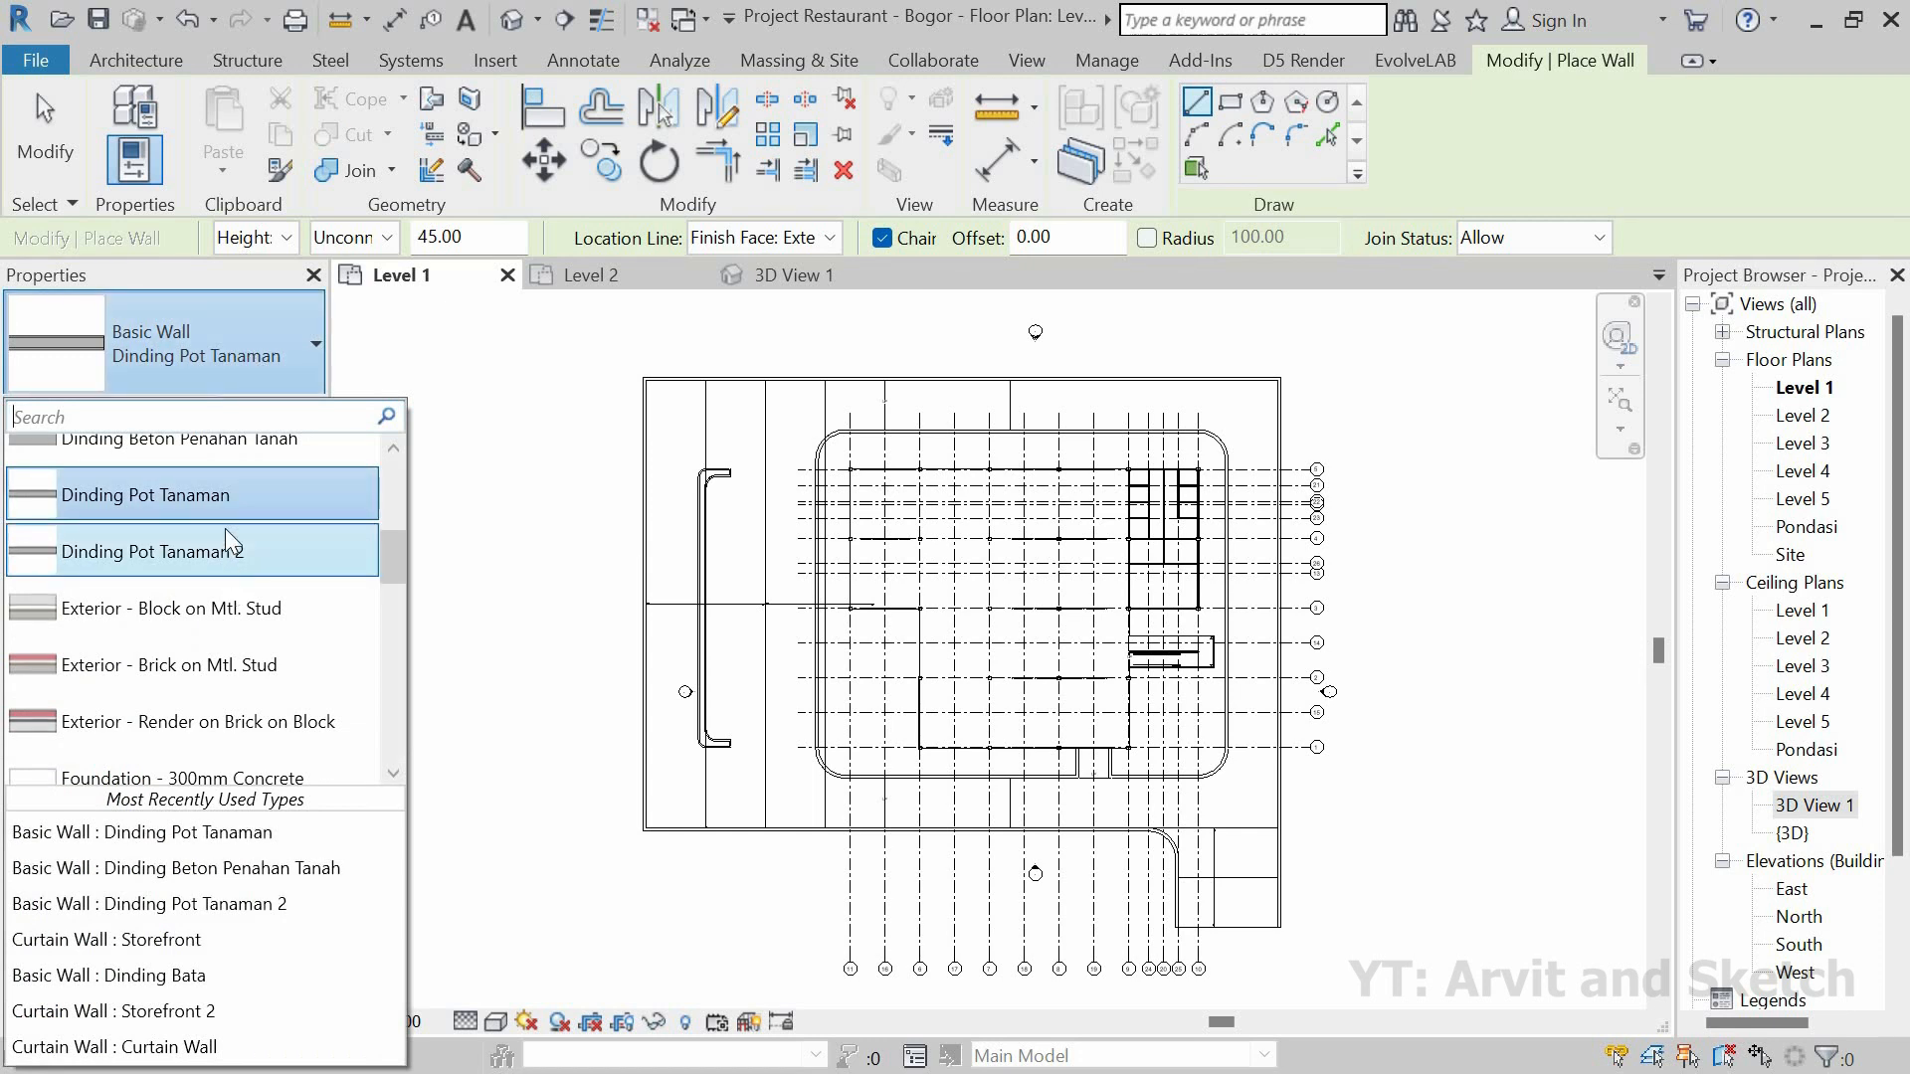
pyautogui.click(222, 487)
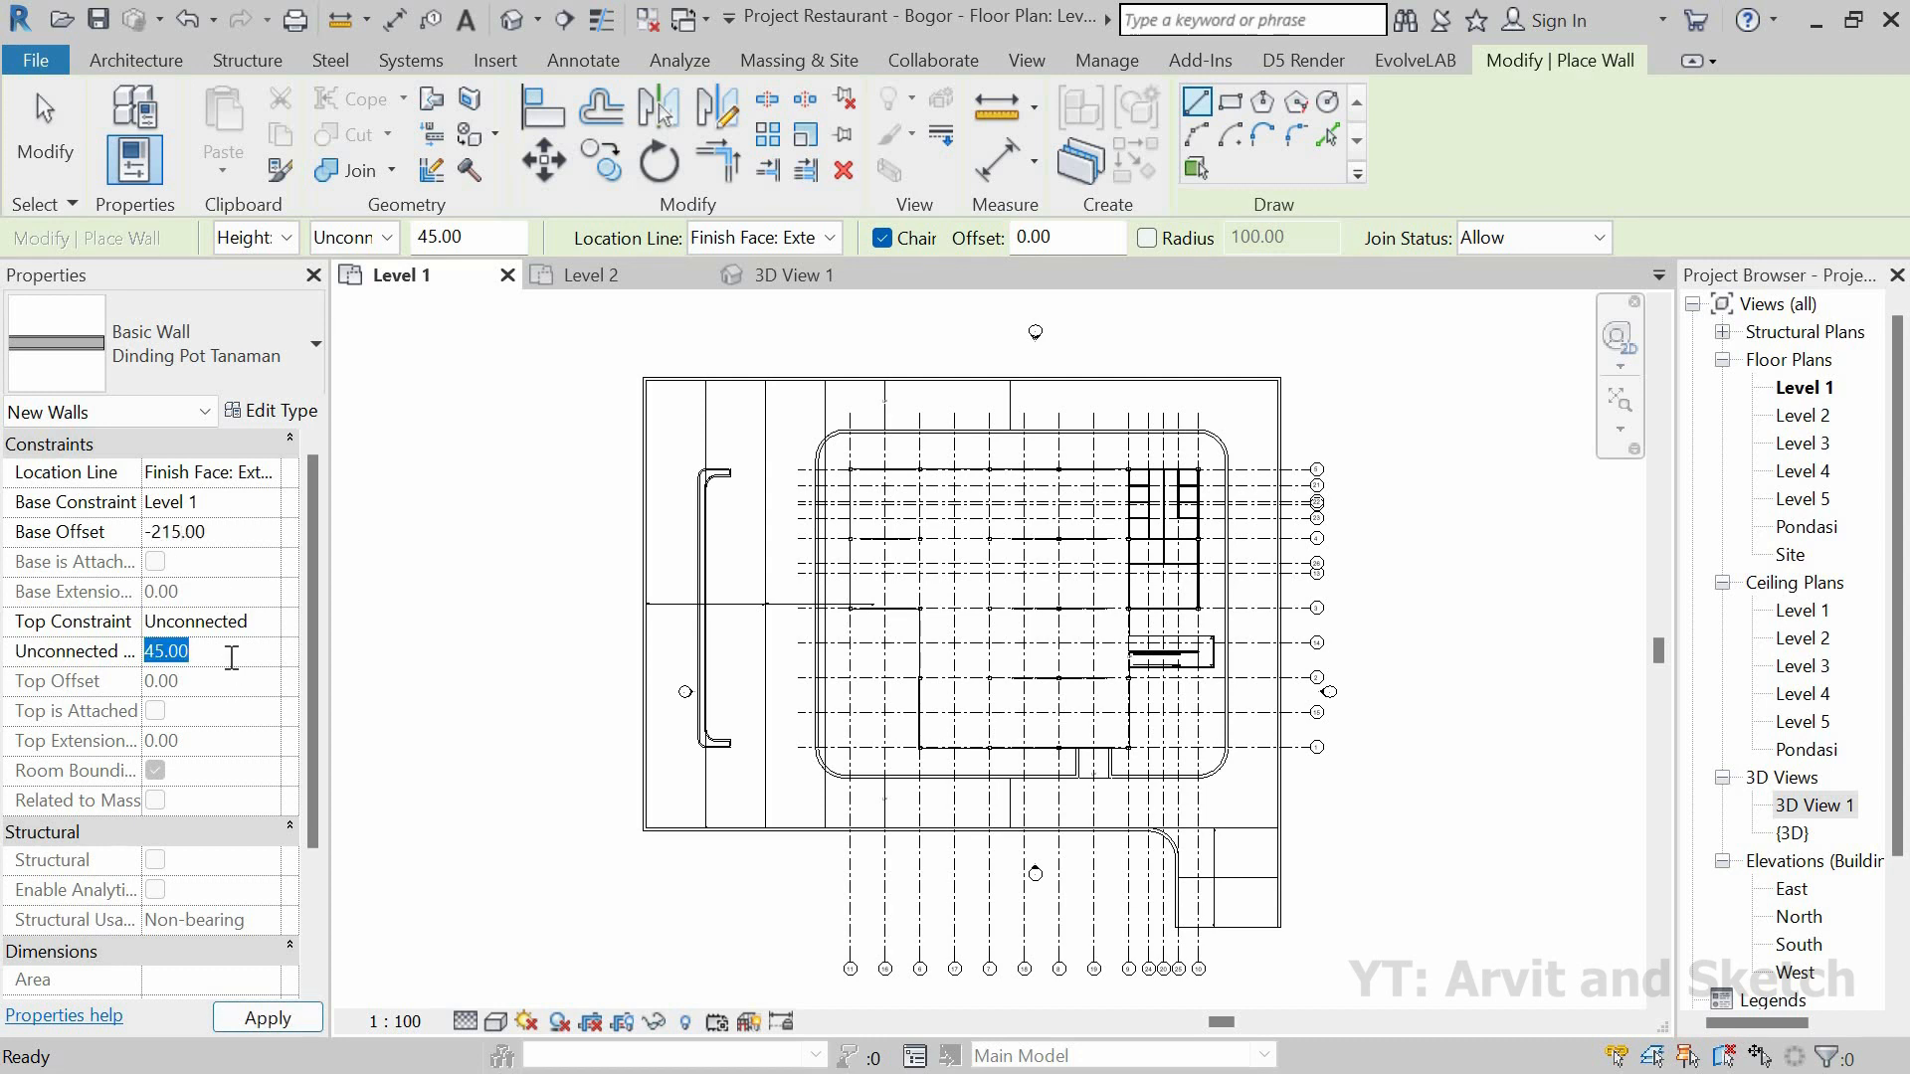
pyautogui.scroll(5, 632, 557)
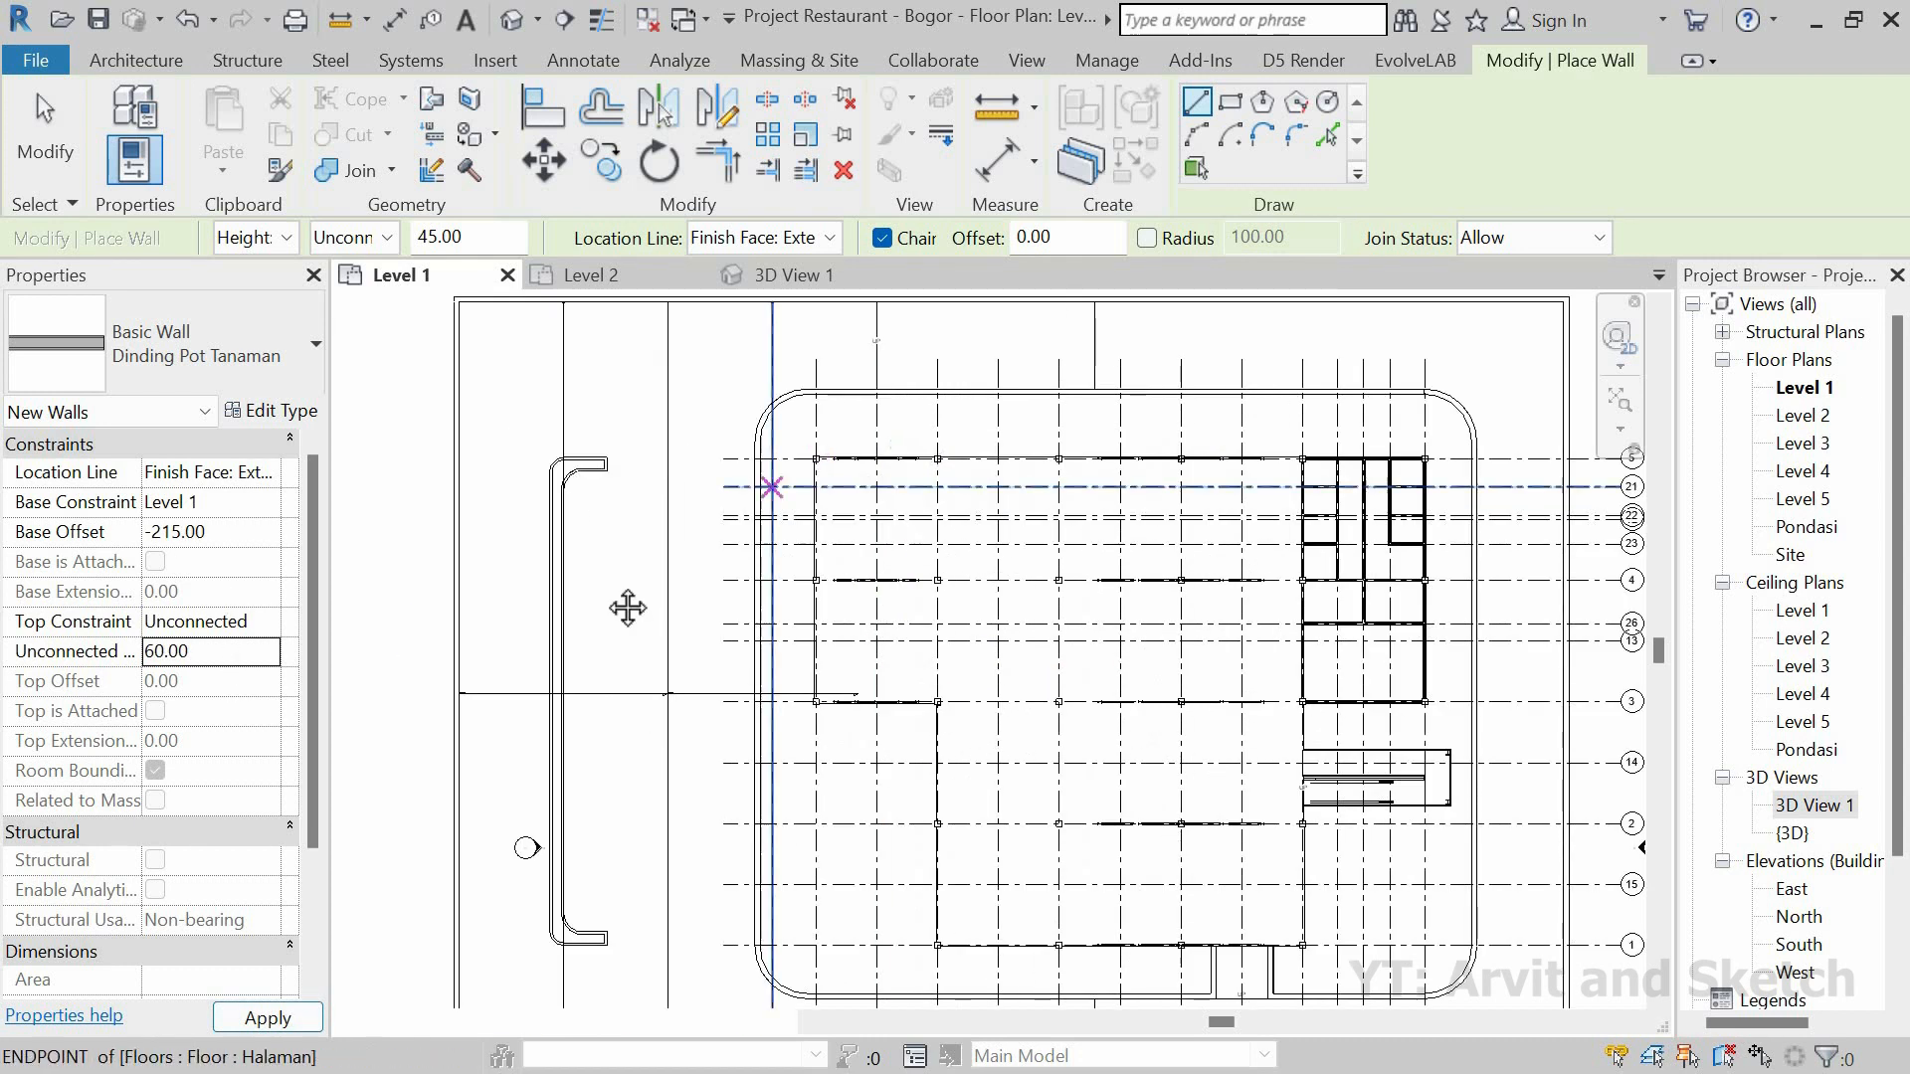
# Step: Draw a planter wall parallel to the outer retaining wall, running from the upper to the lower retaining wall's inner face
pyautogui.scroll(3, 587, 525)
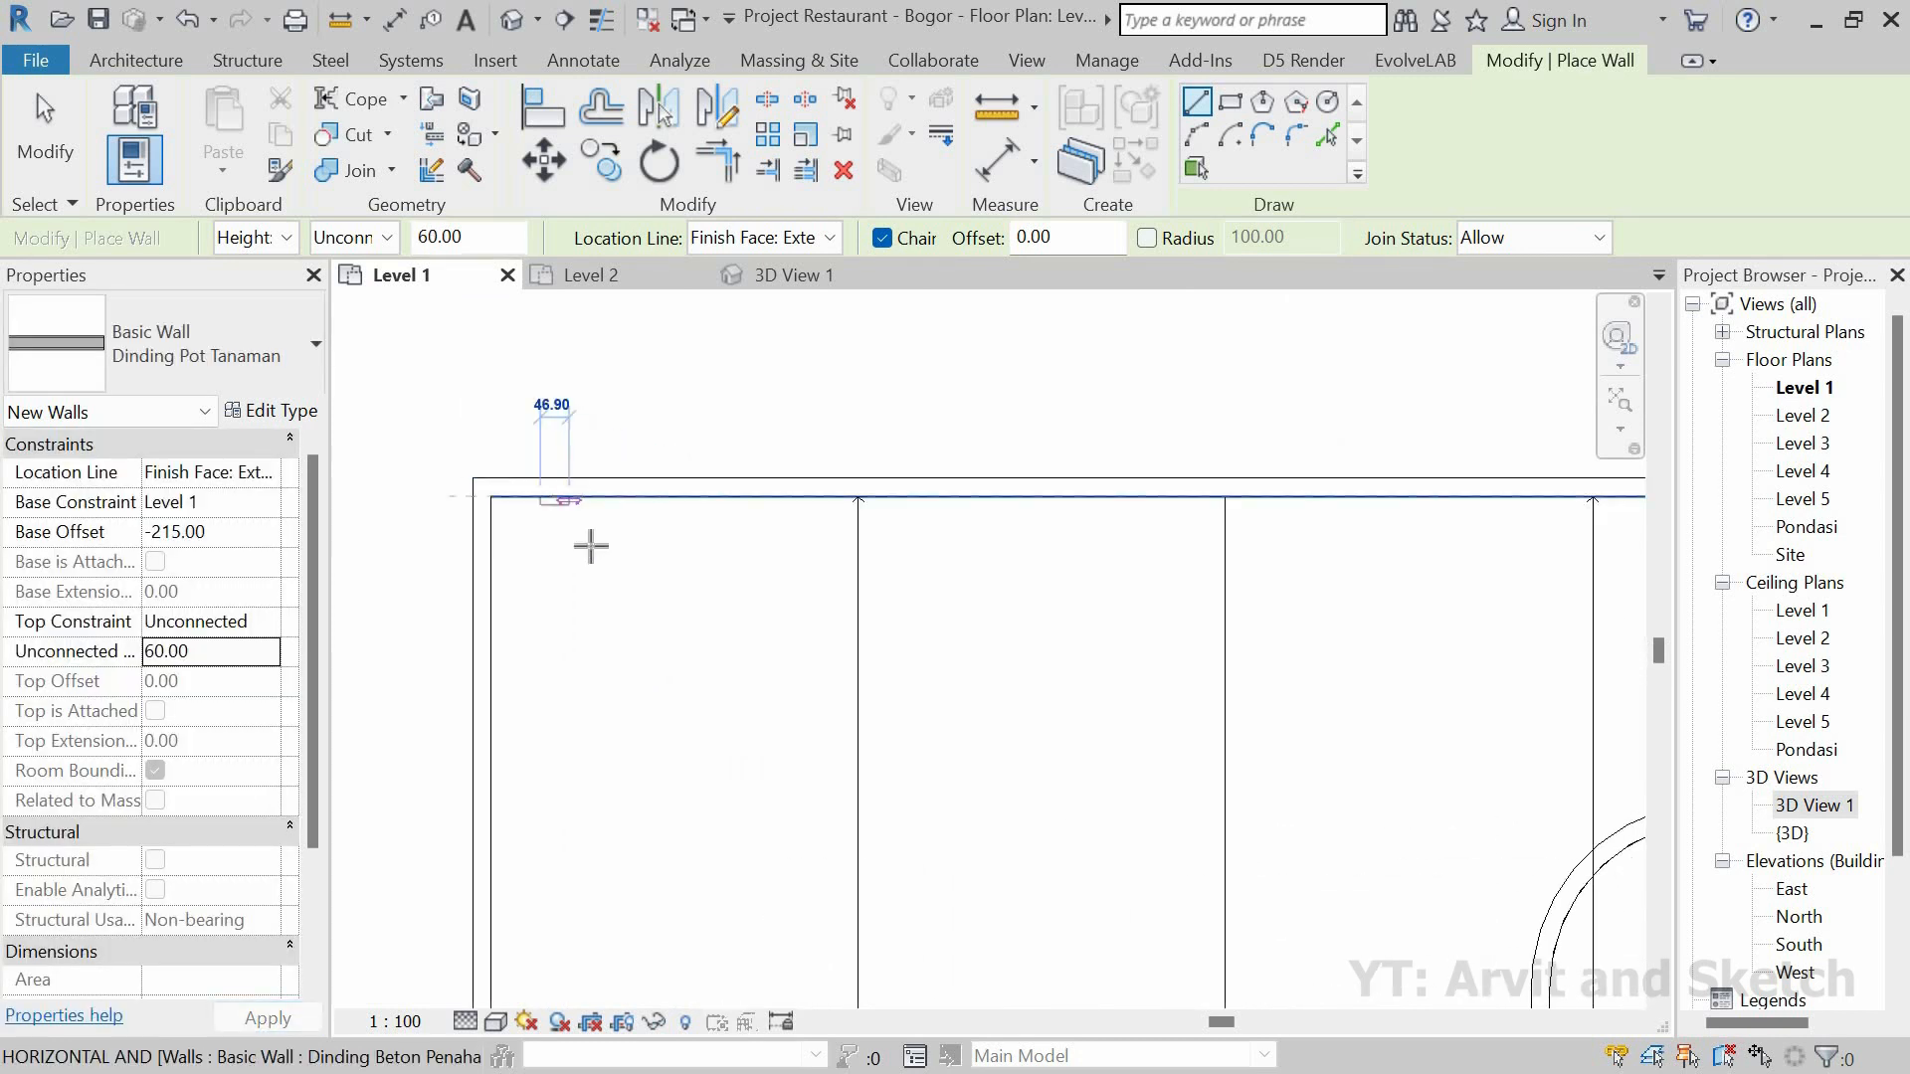
pyautogui.click(576, 597)
pyautogui.scroll(-6, 597, 617)
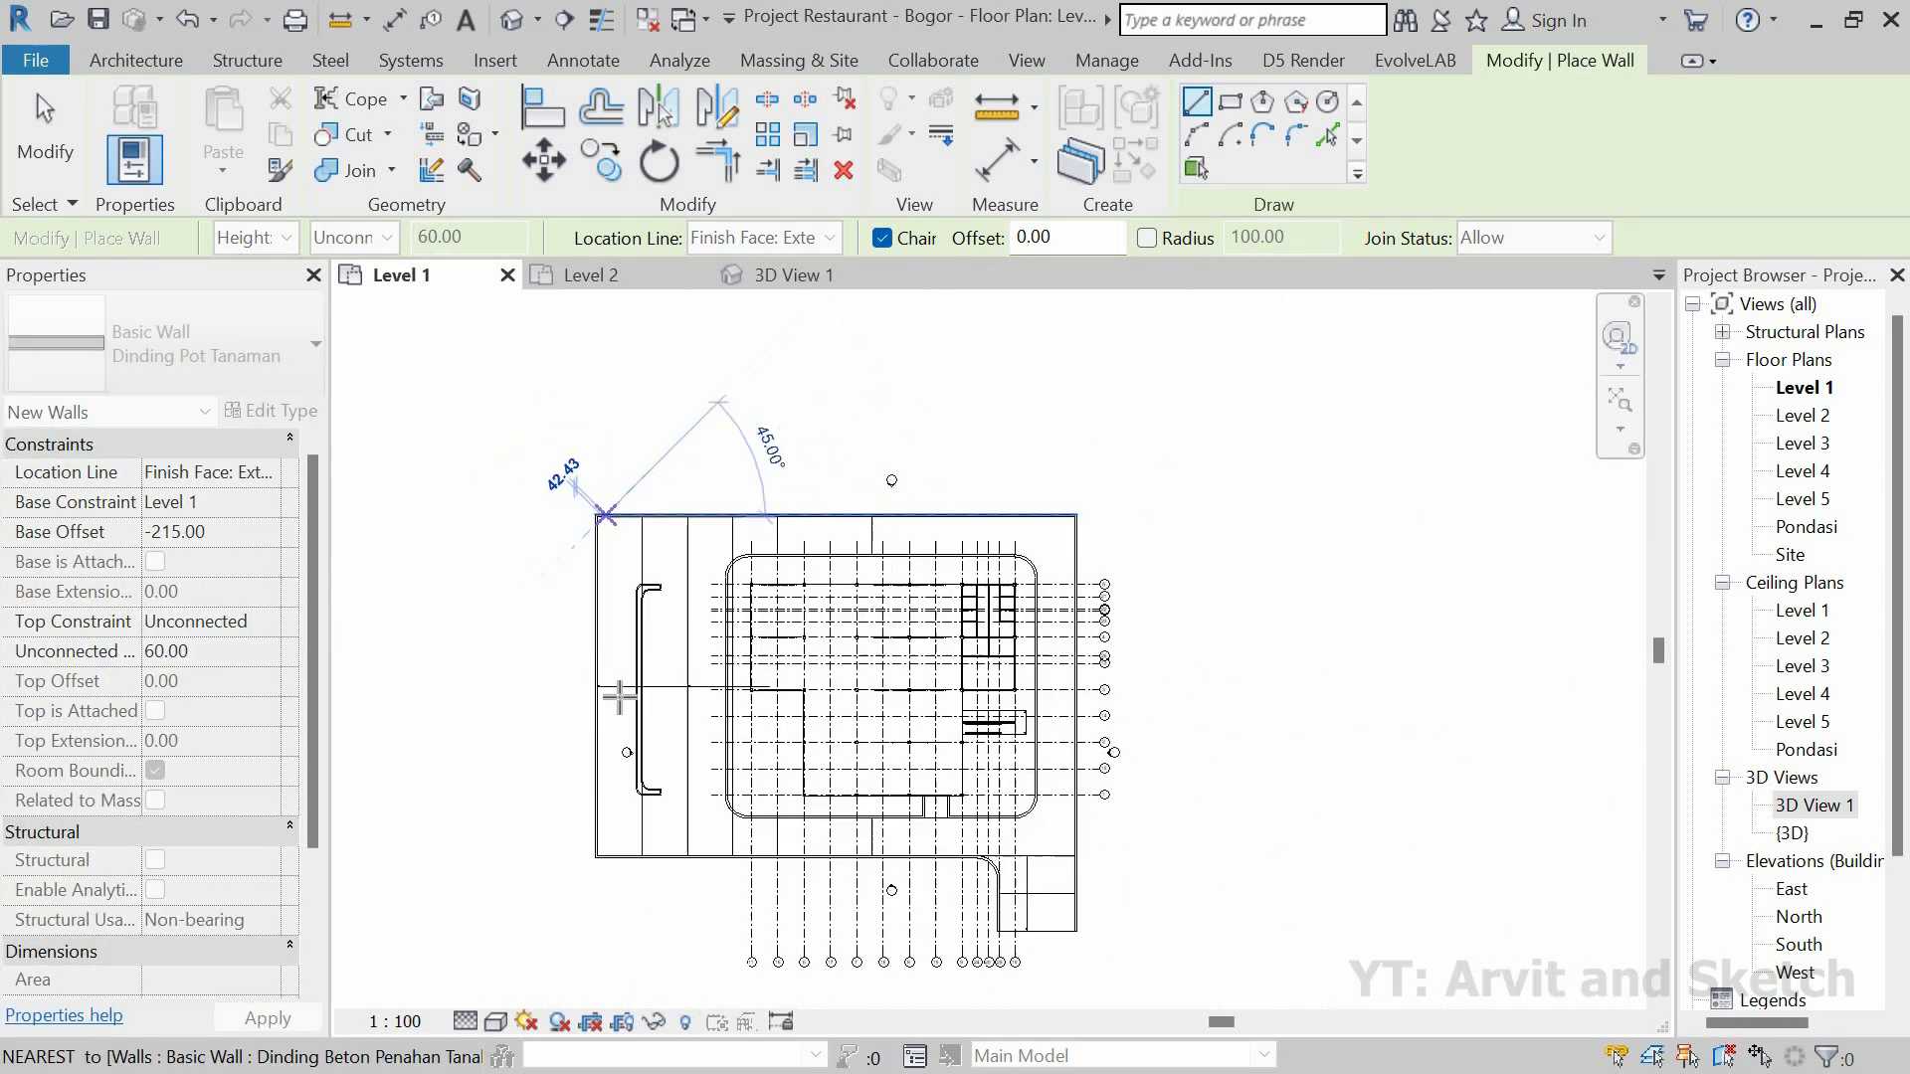
pyautogui.scroll(8, 548, 702)
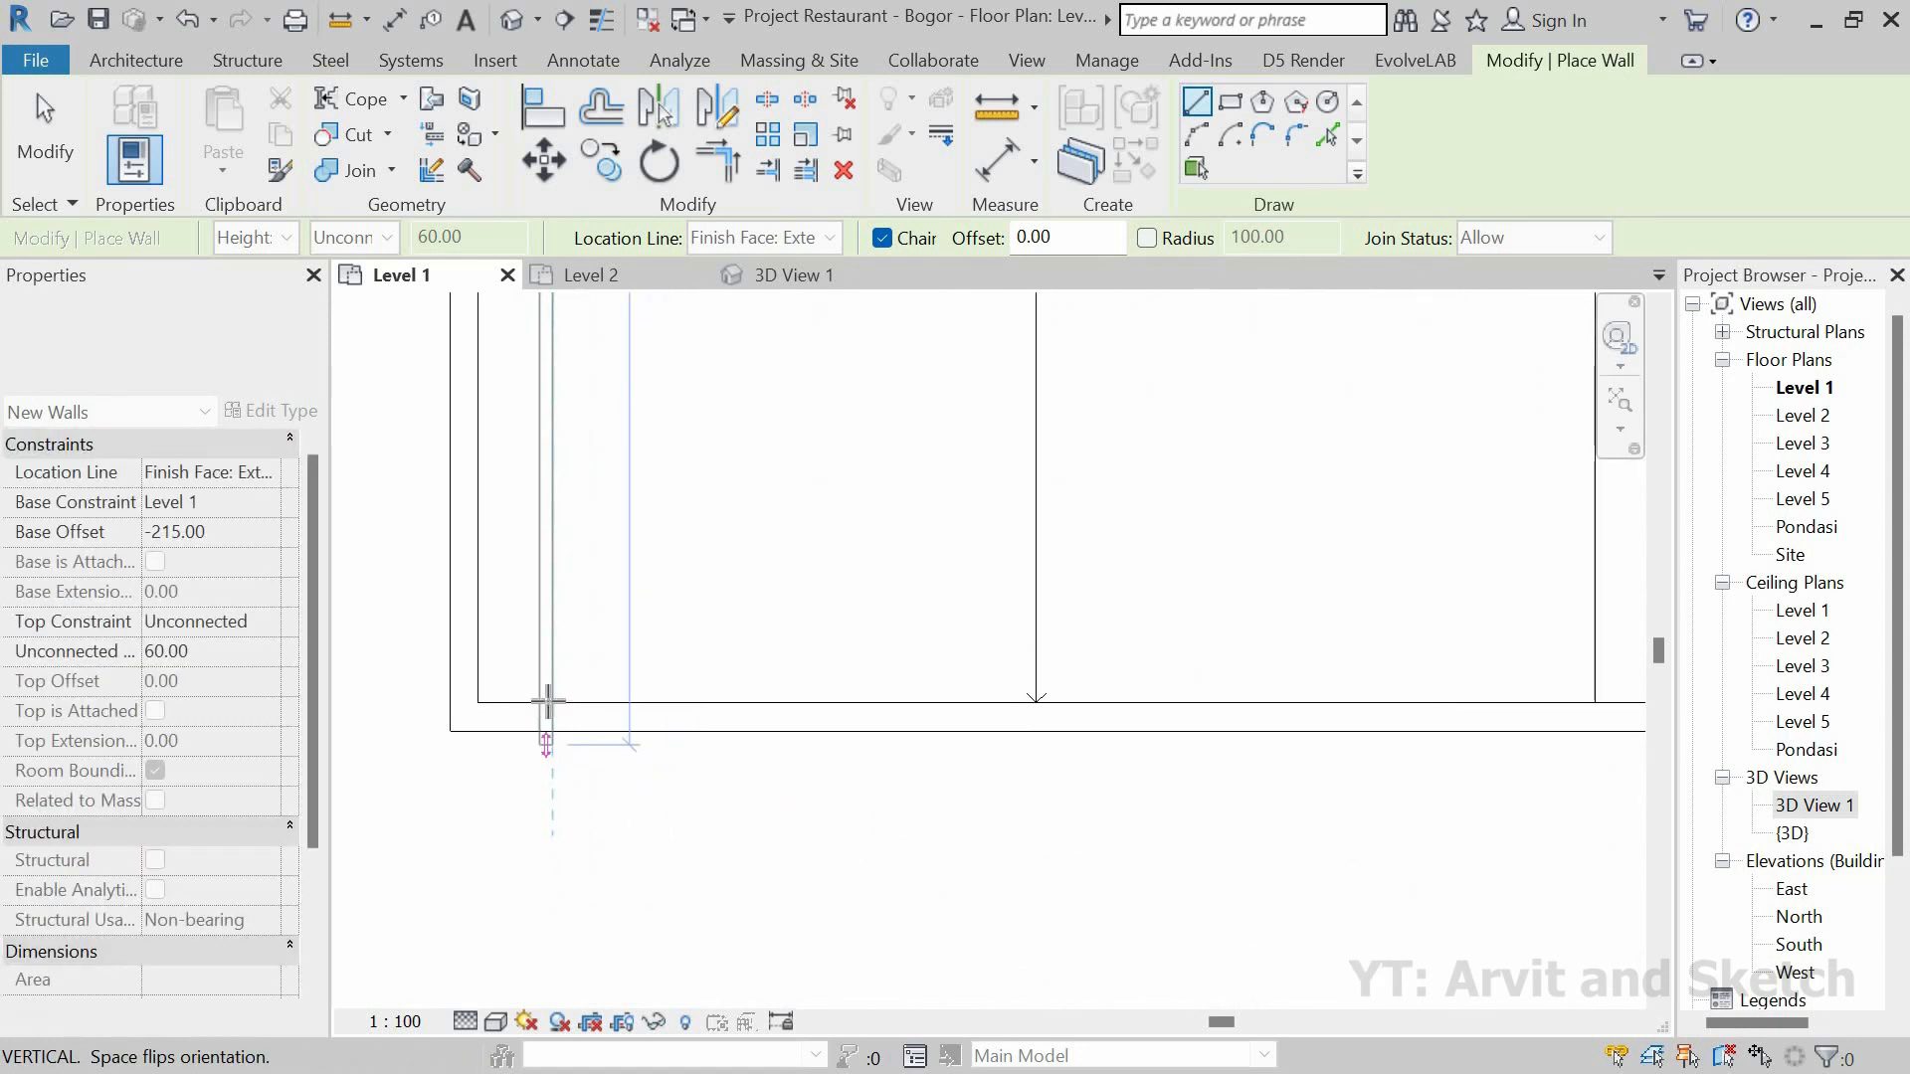
pyautogui.click(551, 706)
pyautogui.press('Escape')
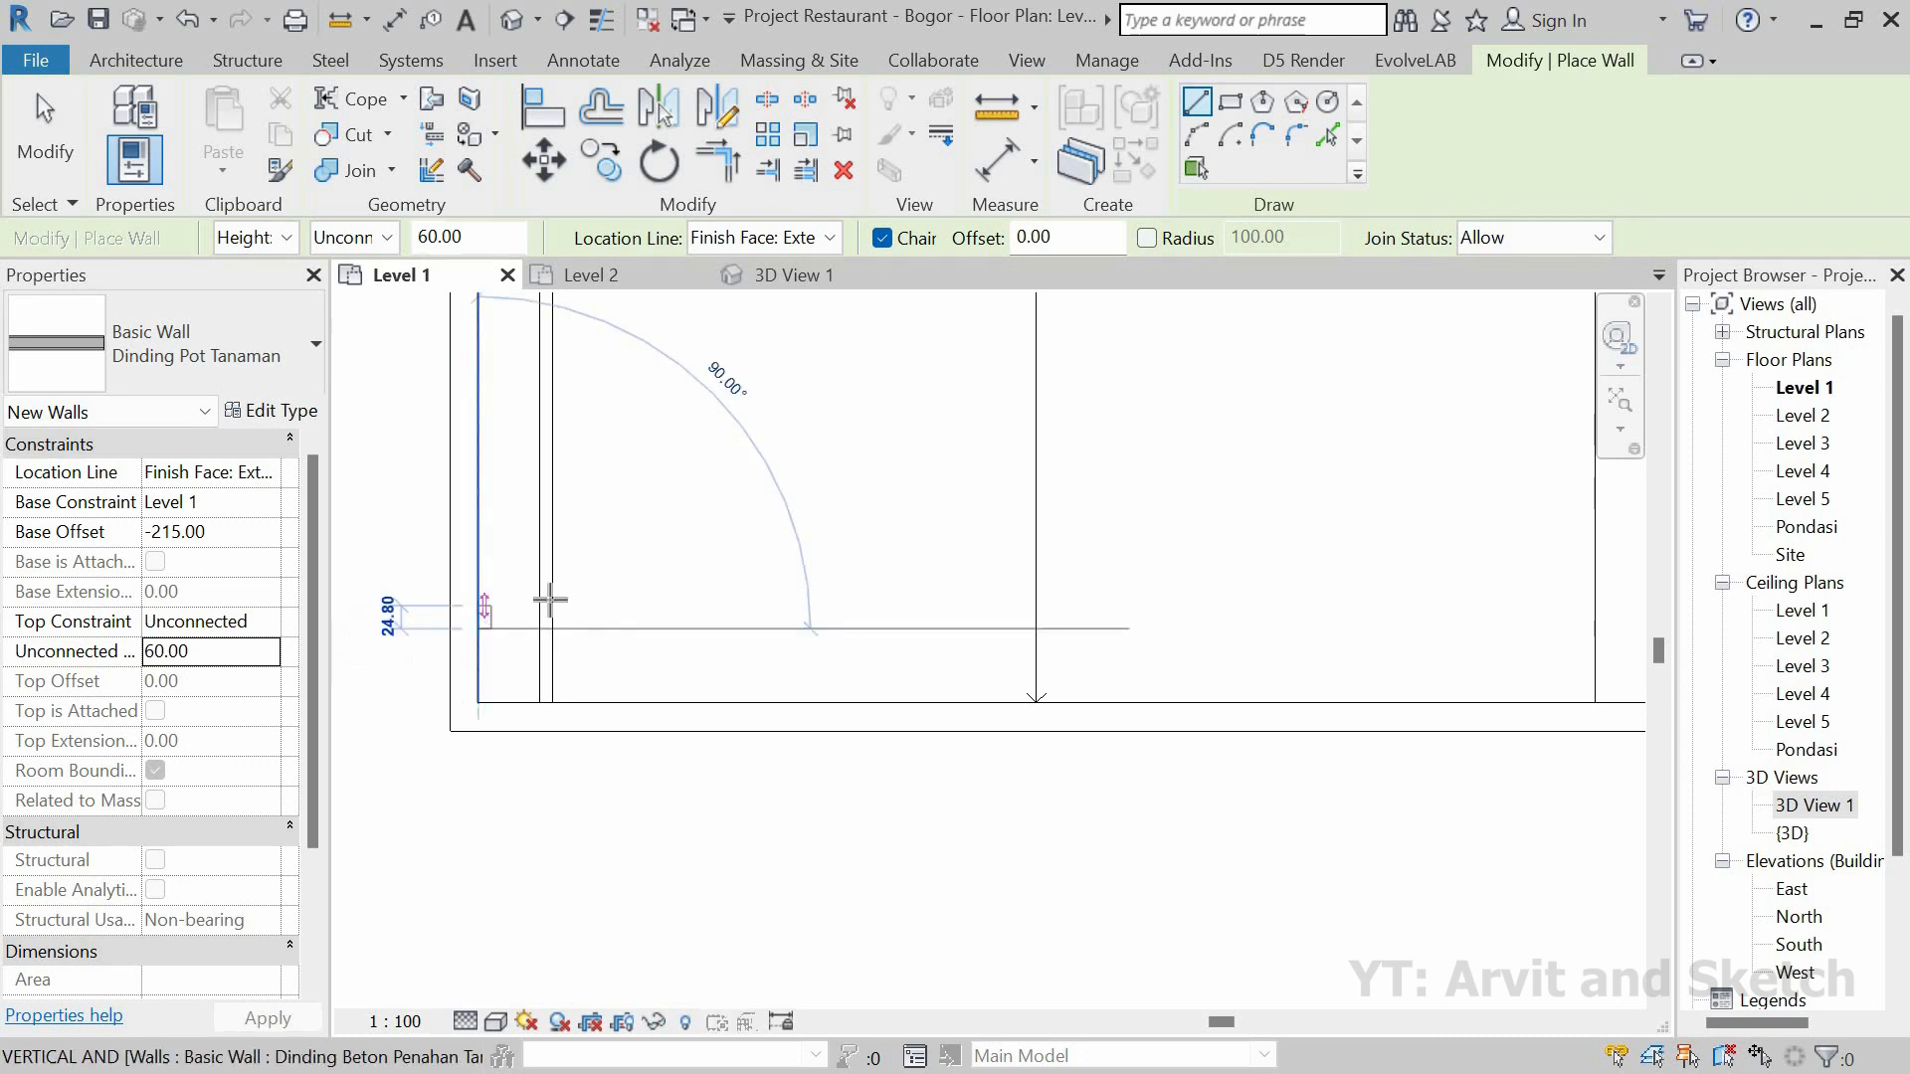
# Step: Draw a planter wall 850 long, set 80 inside the lower retaining wall, and return its end to the retaining wall's inner face
pyautogui.scroll(-2, 794, 622)
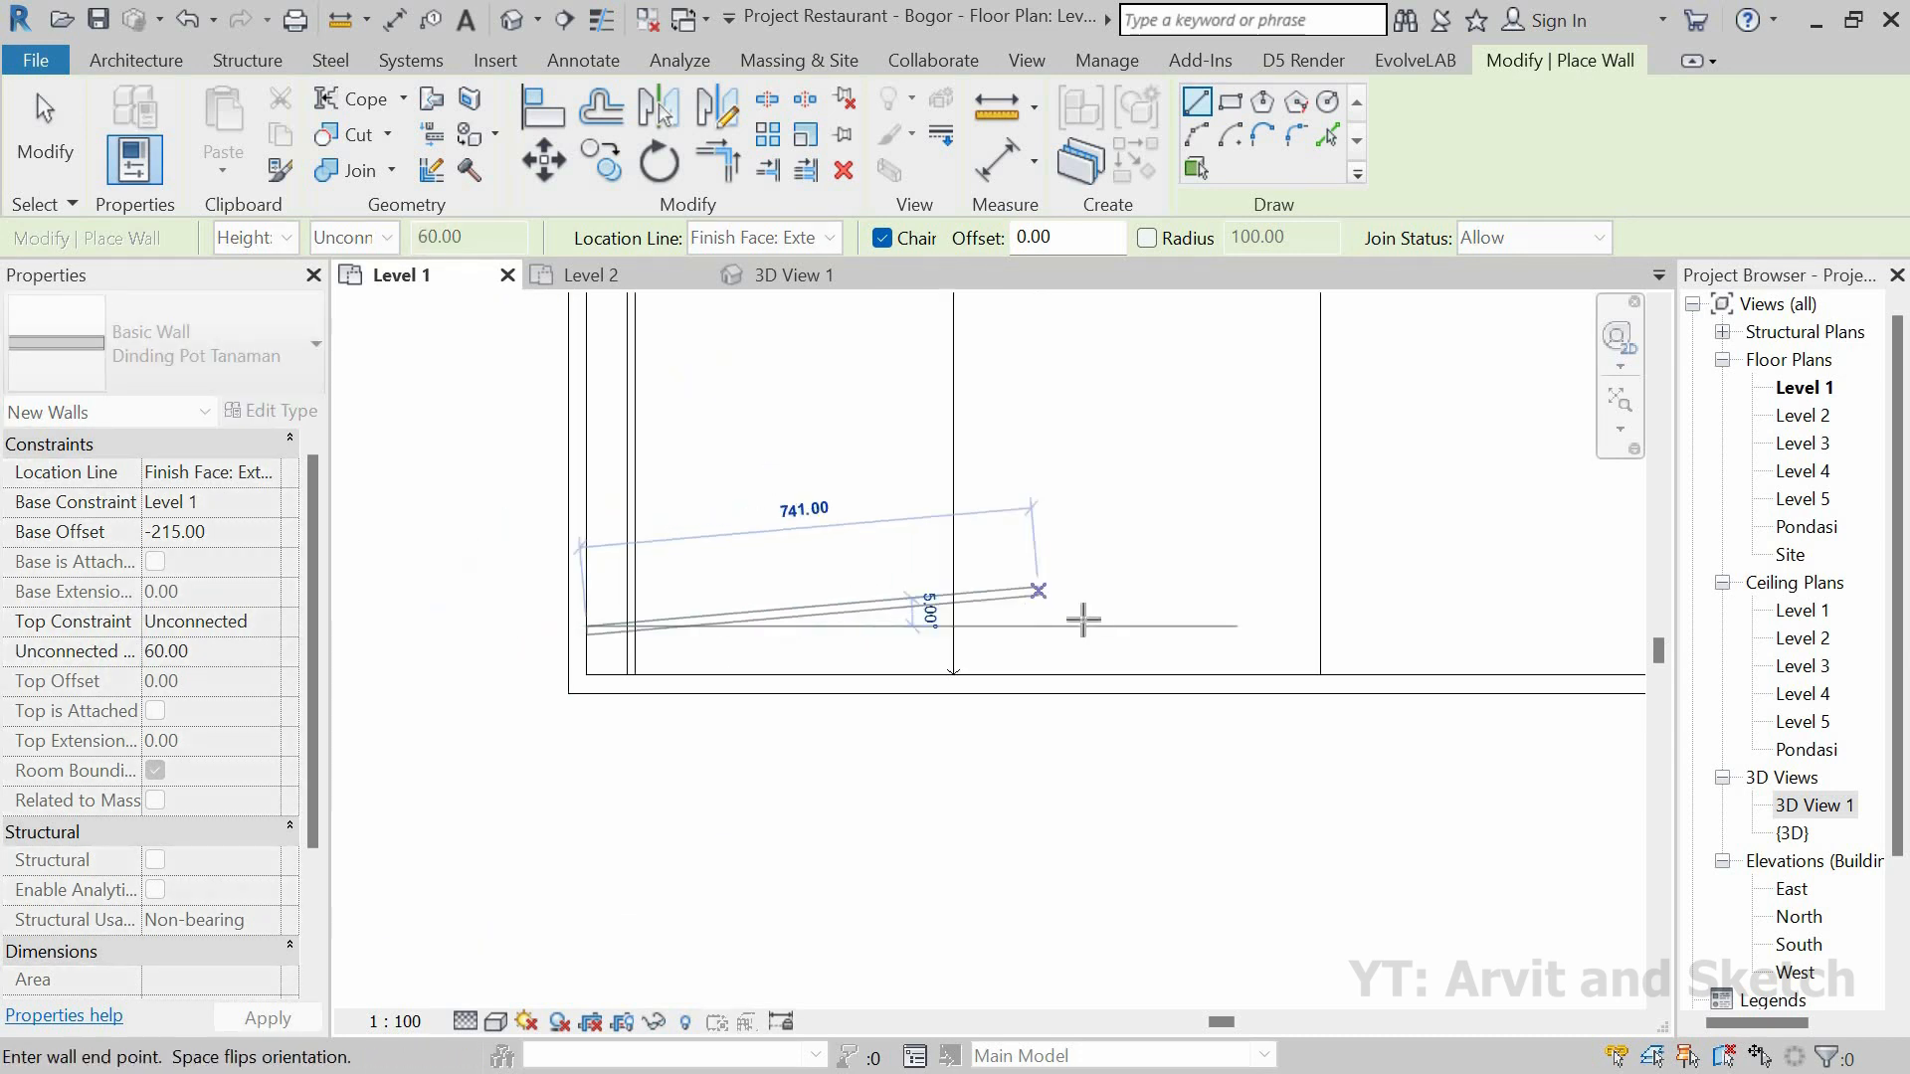
pyautogui.scroll(-2, 1065, 616)
pyautogui.moveTo(1075, 609); pyautogui.dragTo(821, 676, button='middle')
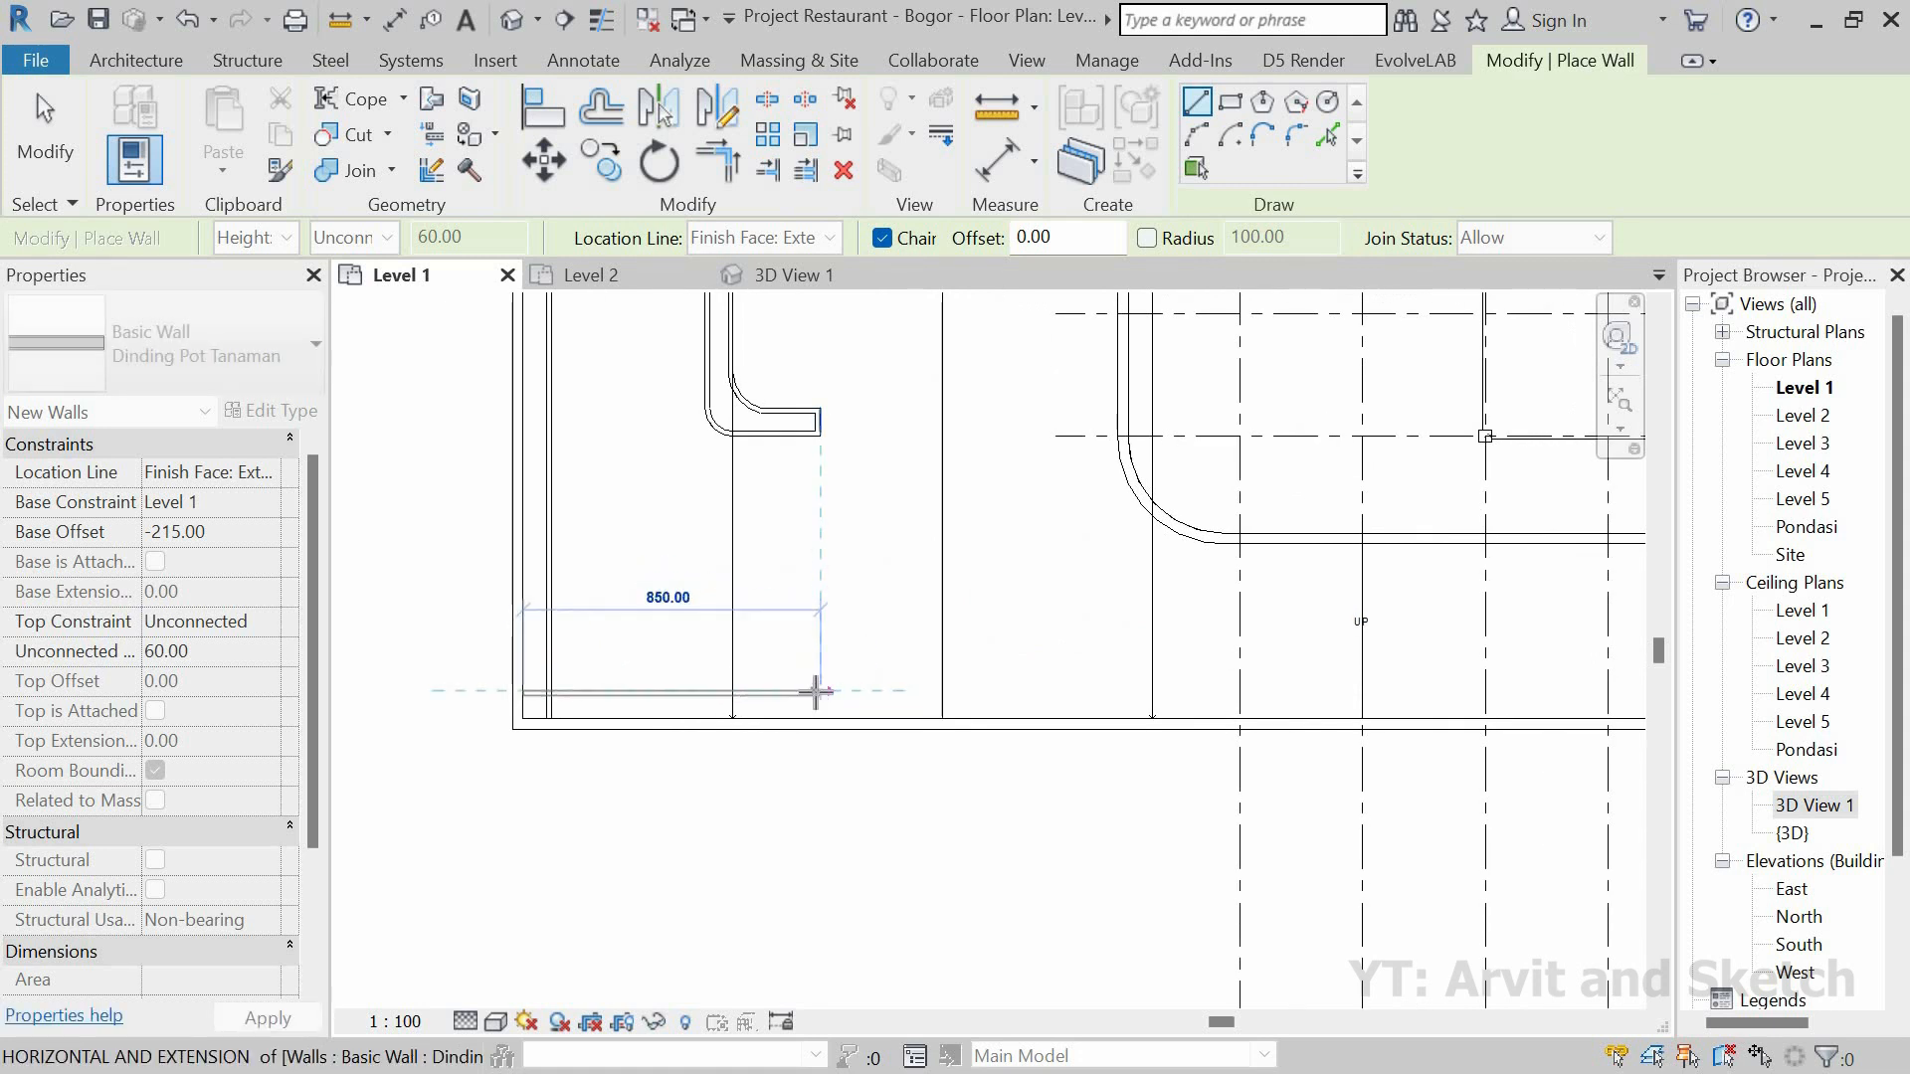
pyautogui.click(816, 700)
pyautogui.scroll(3, 822, 697)
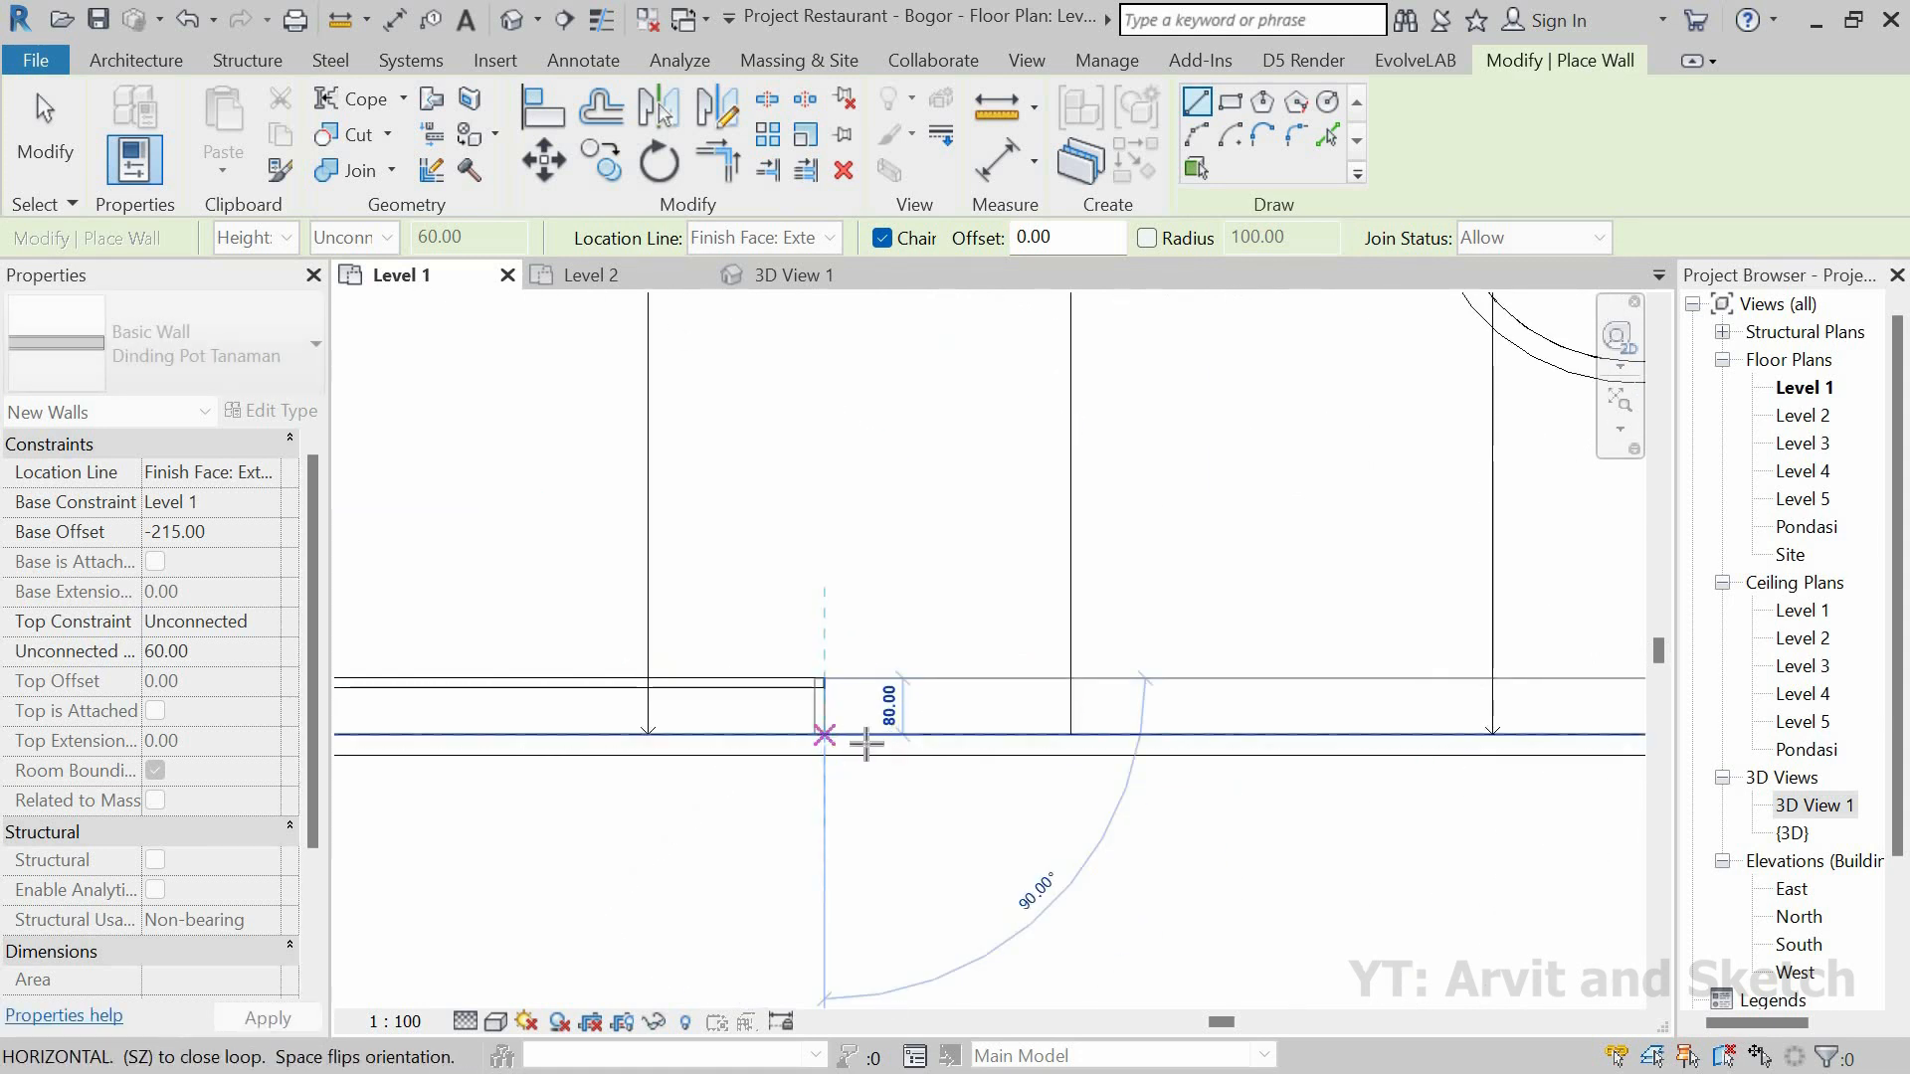
pyautogui.scroll(-3, 867, 745)
pyautogui.moveTo(750, 819)
pyautogui.mouseDown(button='middle')
pyautogui.moveTo(746, 567)
pyautogui.moveTo(733, 802)
pyautogui.mouseUp(button='middle')
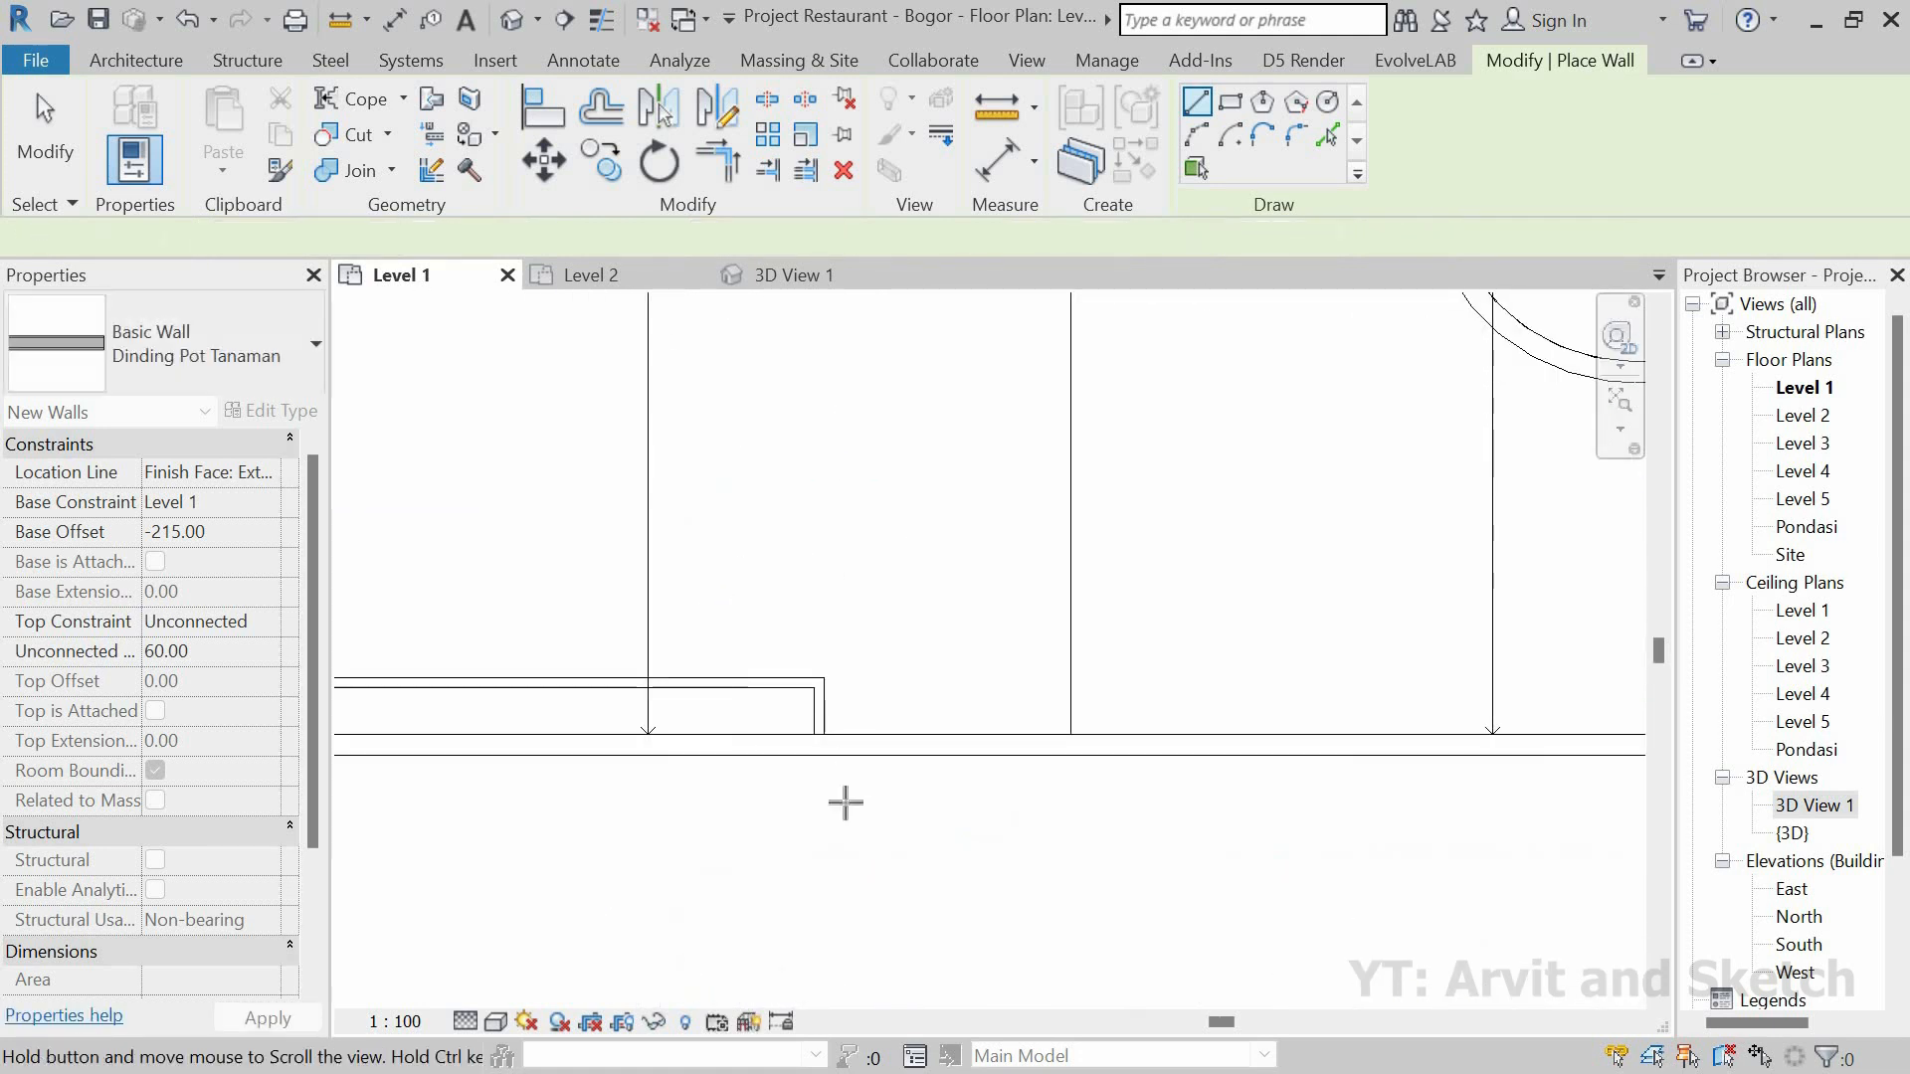
# Step: With Finish Face: Interior as location line, draw the matching planter wall 80 inside the upper retaining wall, returning it level with the freestanding planter's end
pyautogui.scroll(-1, 846, 803)
pyautogui.moveTo(796, 597); pyautogui.dragTo(788, 840, button='middle')
pyautogui.scroll(-3, 714, 557)
pyautogui.moveTo(714, 554); pyautogui.dragTo(766, 711, button='middle')
pyautogui.moveTo(720, 409); pyautogui.dragTo(735, 588, button='middle')
pyautogui.moveTo(730, 528); pyautogui.dragTo(685, 917, button='middle')
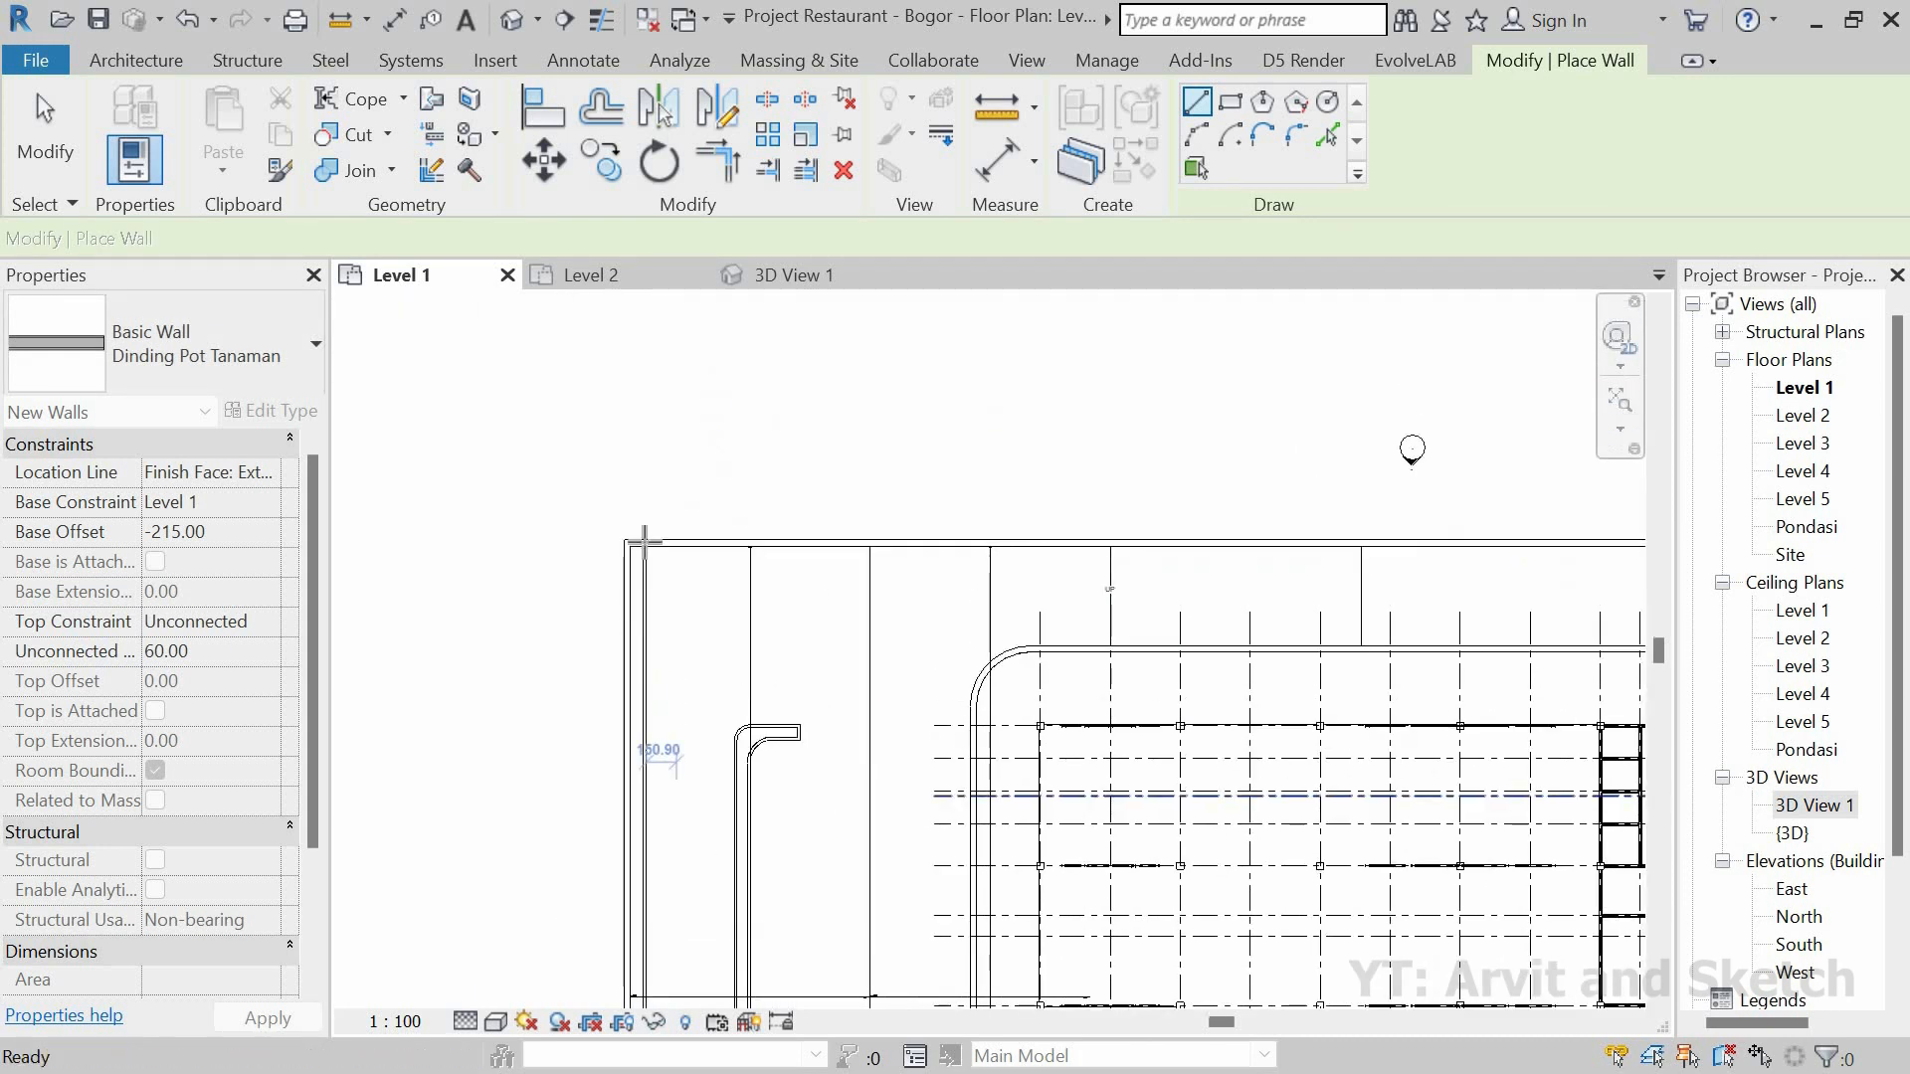
pyautogui.scroll(4, 610, 533)
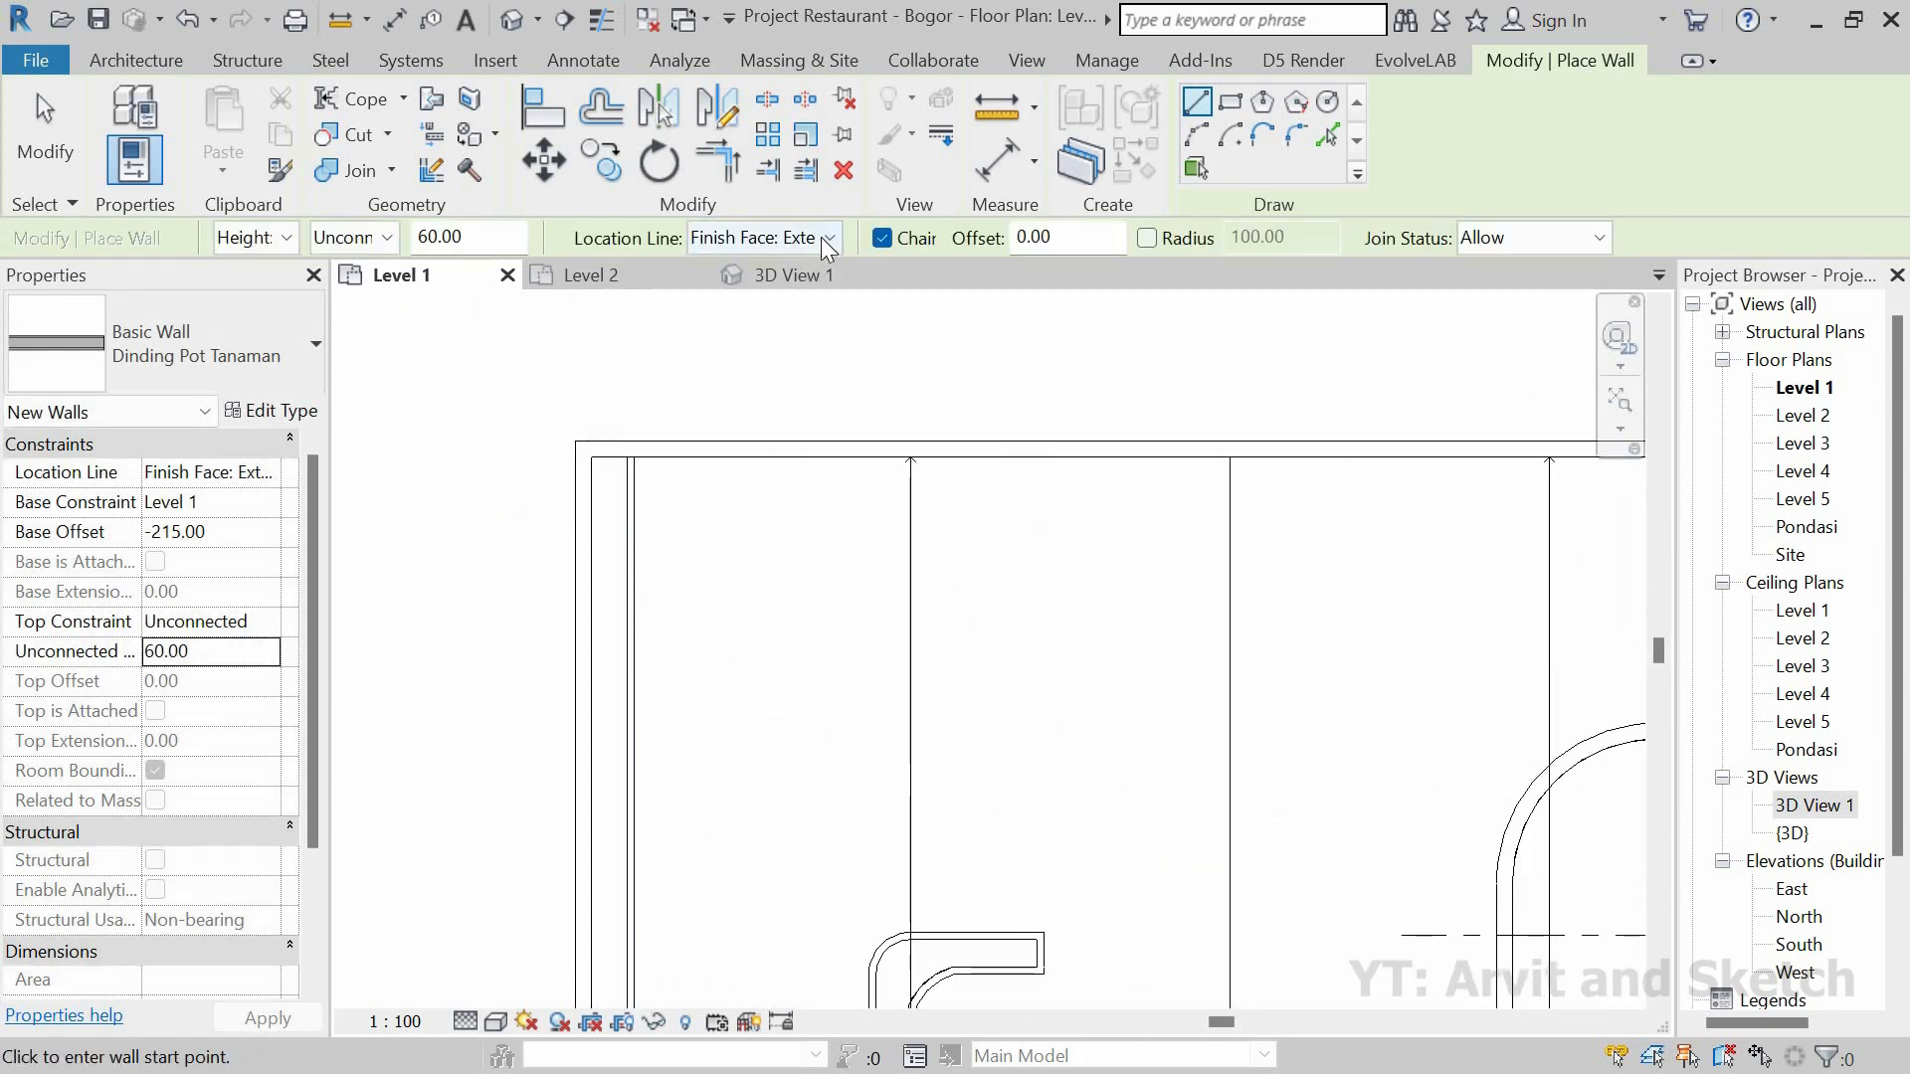
pyautogui.click(826, 239)
pyautogui.click(756, 341)
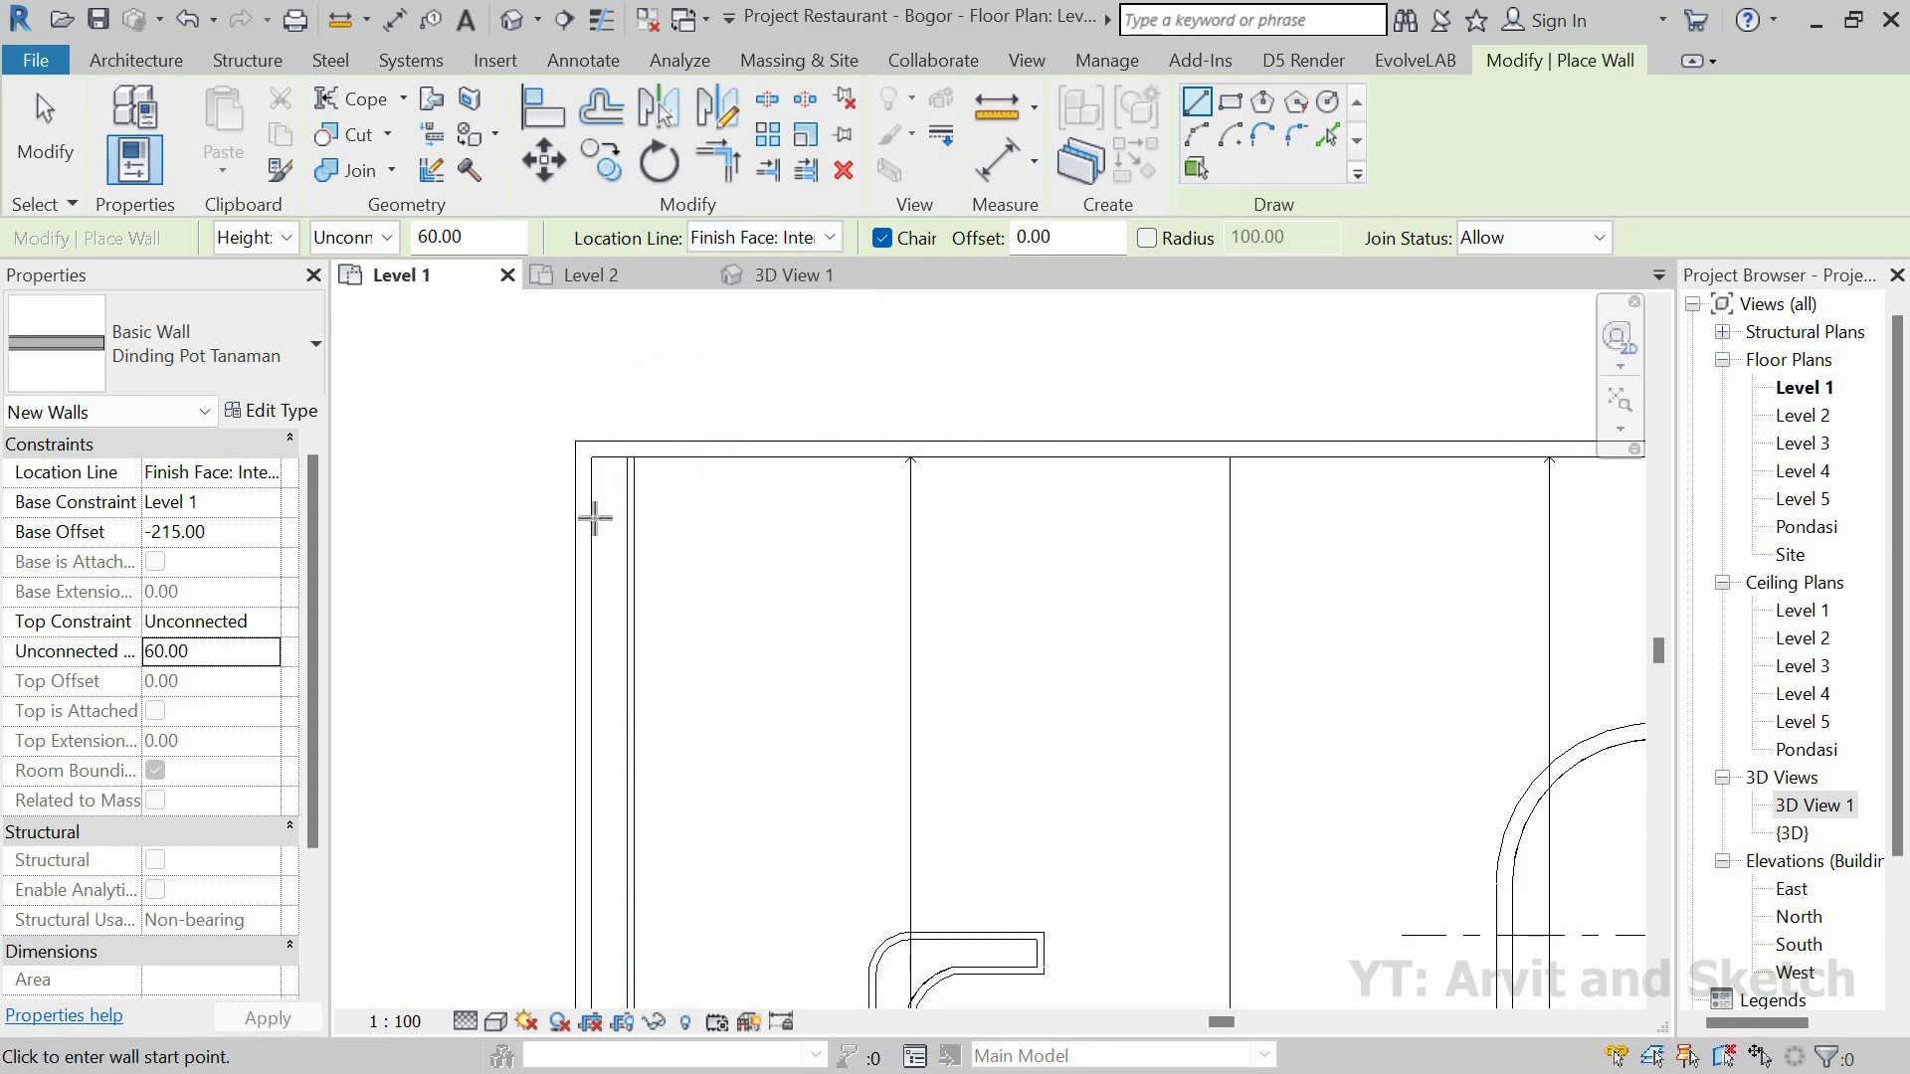
pyautogui.press('Return')
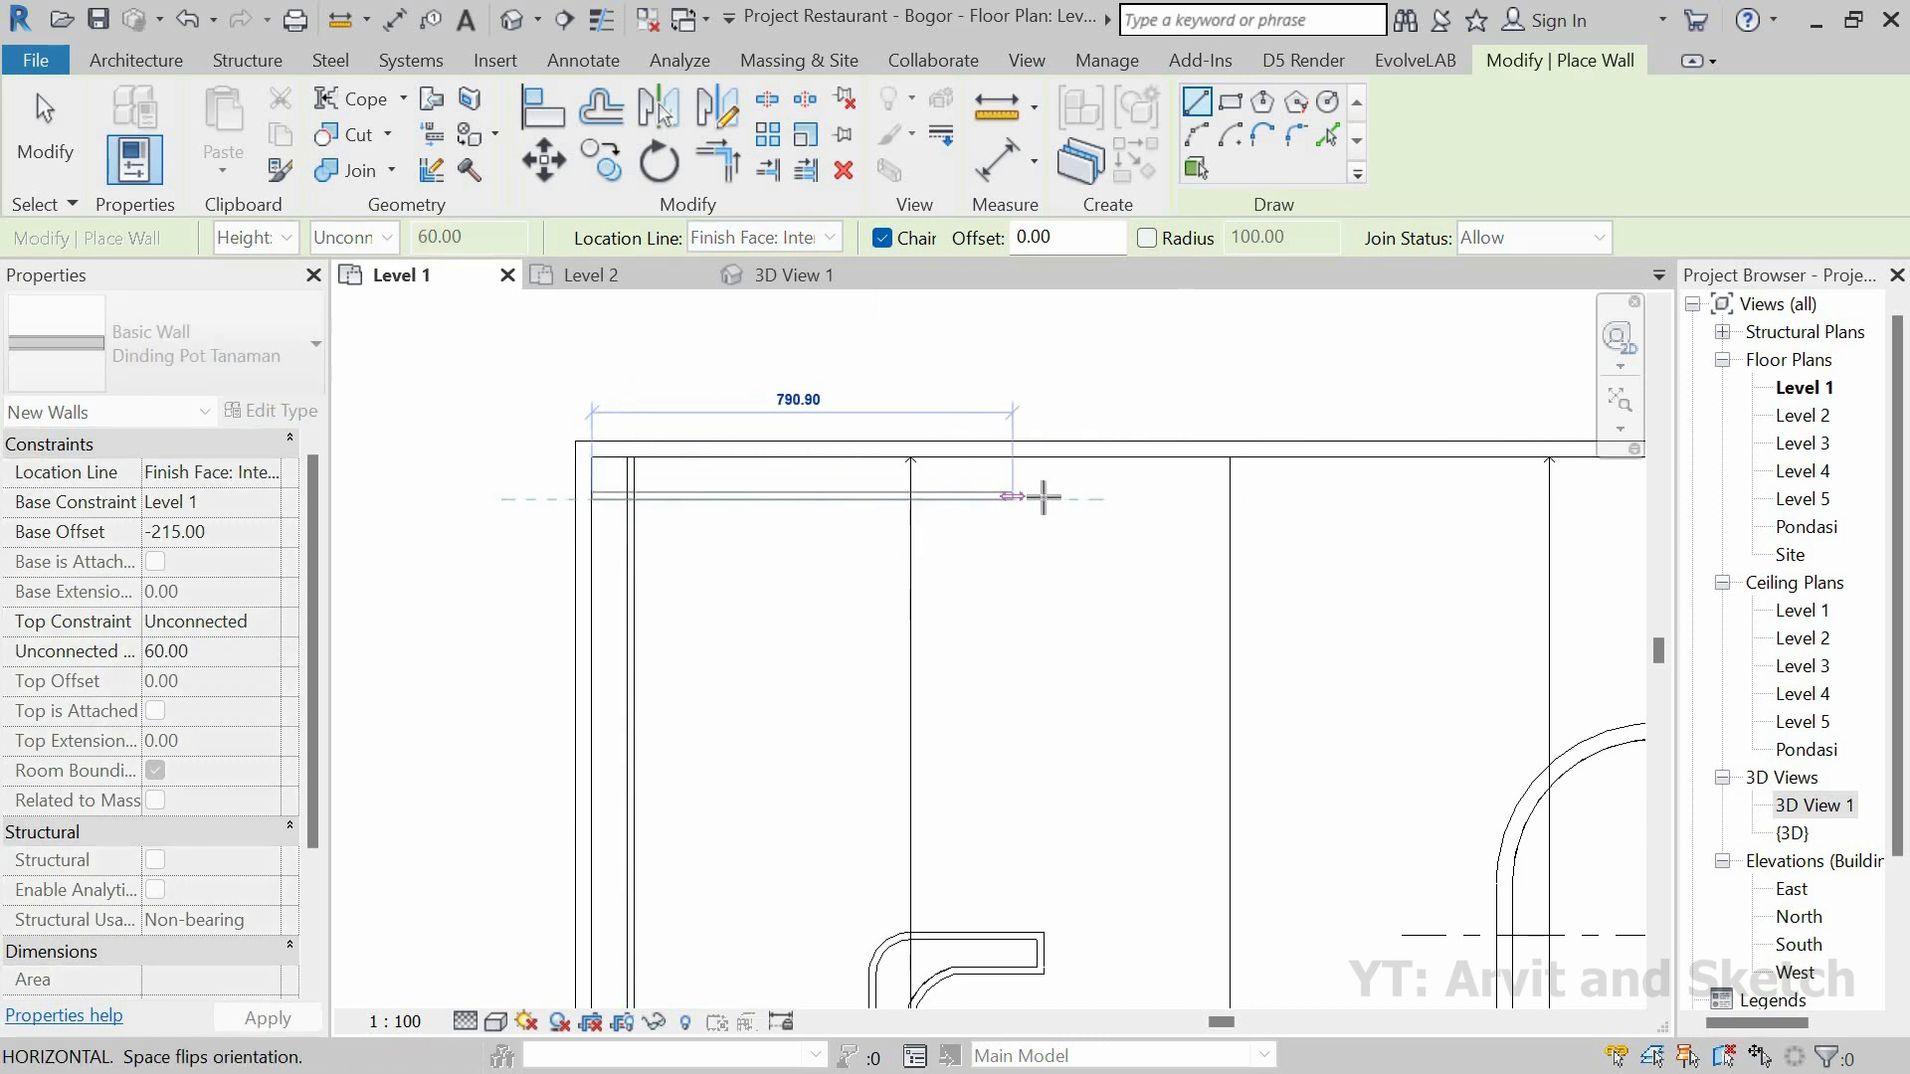
pyautogui.click(1044, 462)
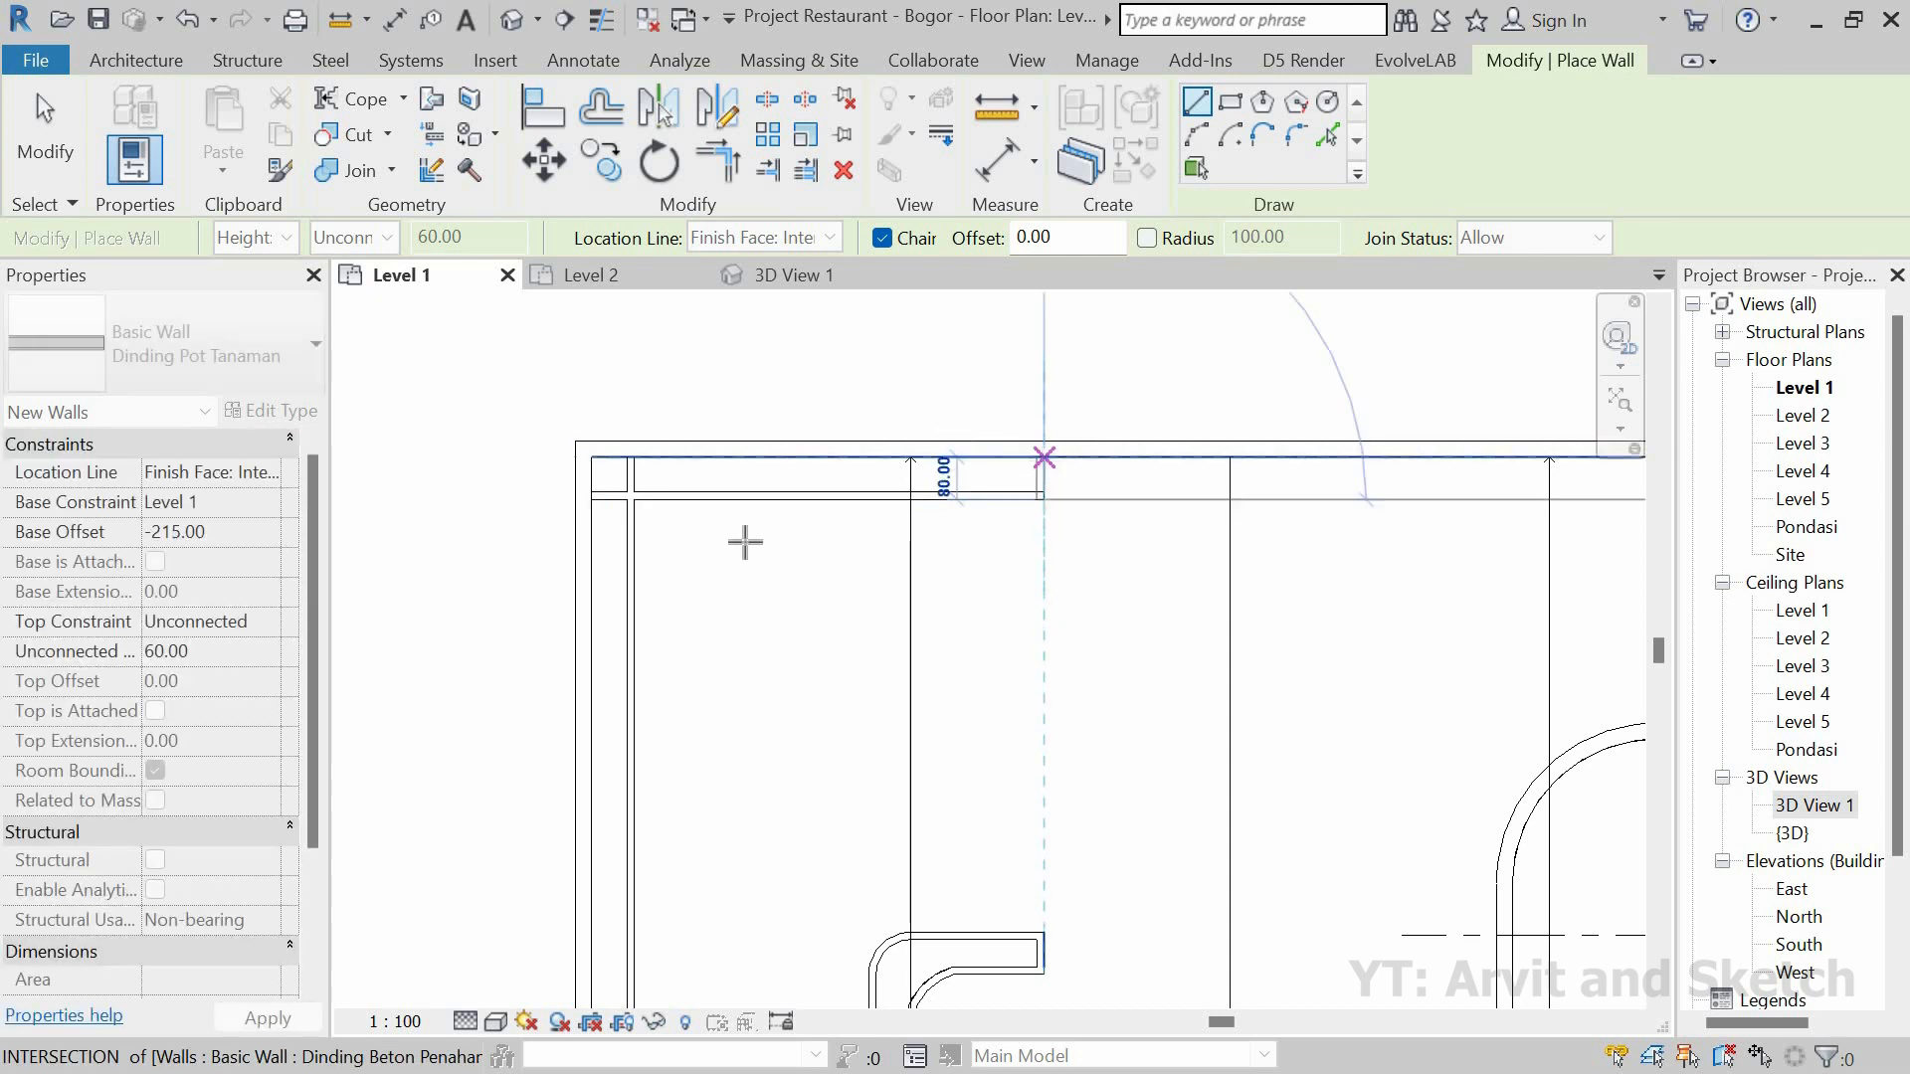
pyautogui.press('Escape')
pyautogui.scroll(2, 631, 469)
pyautogui.press('Escape')
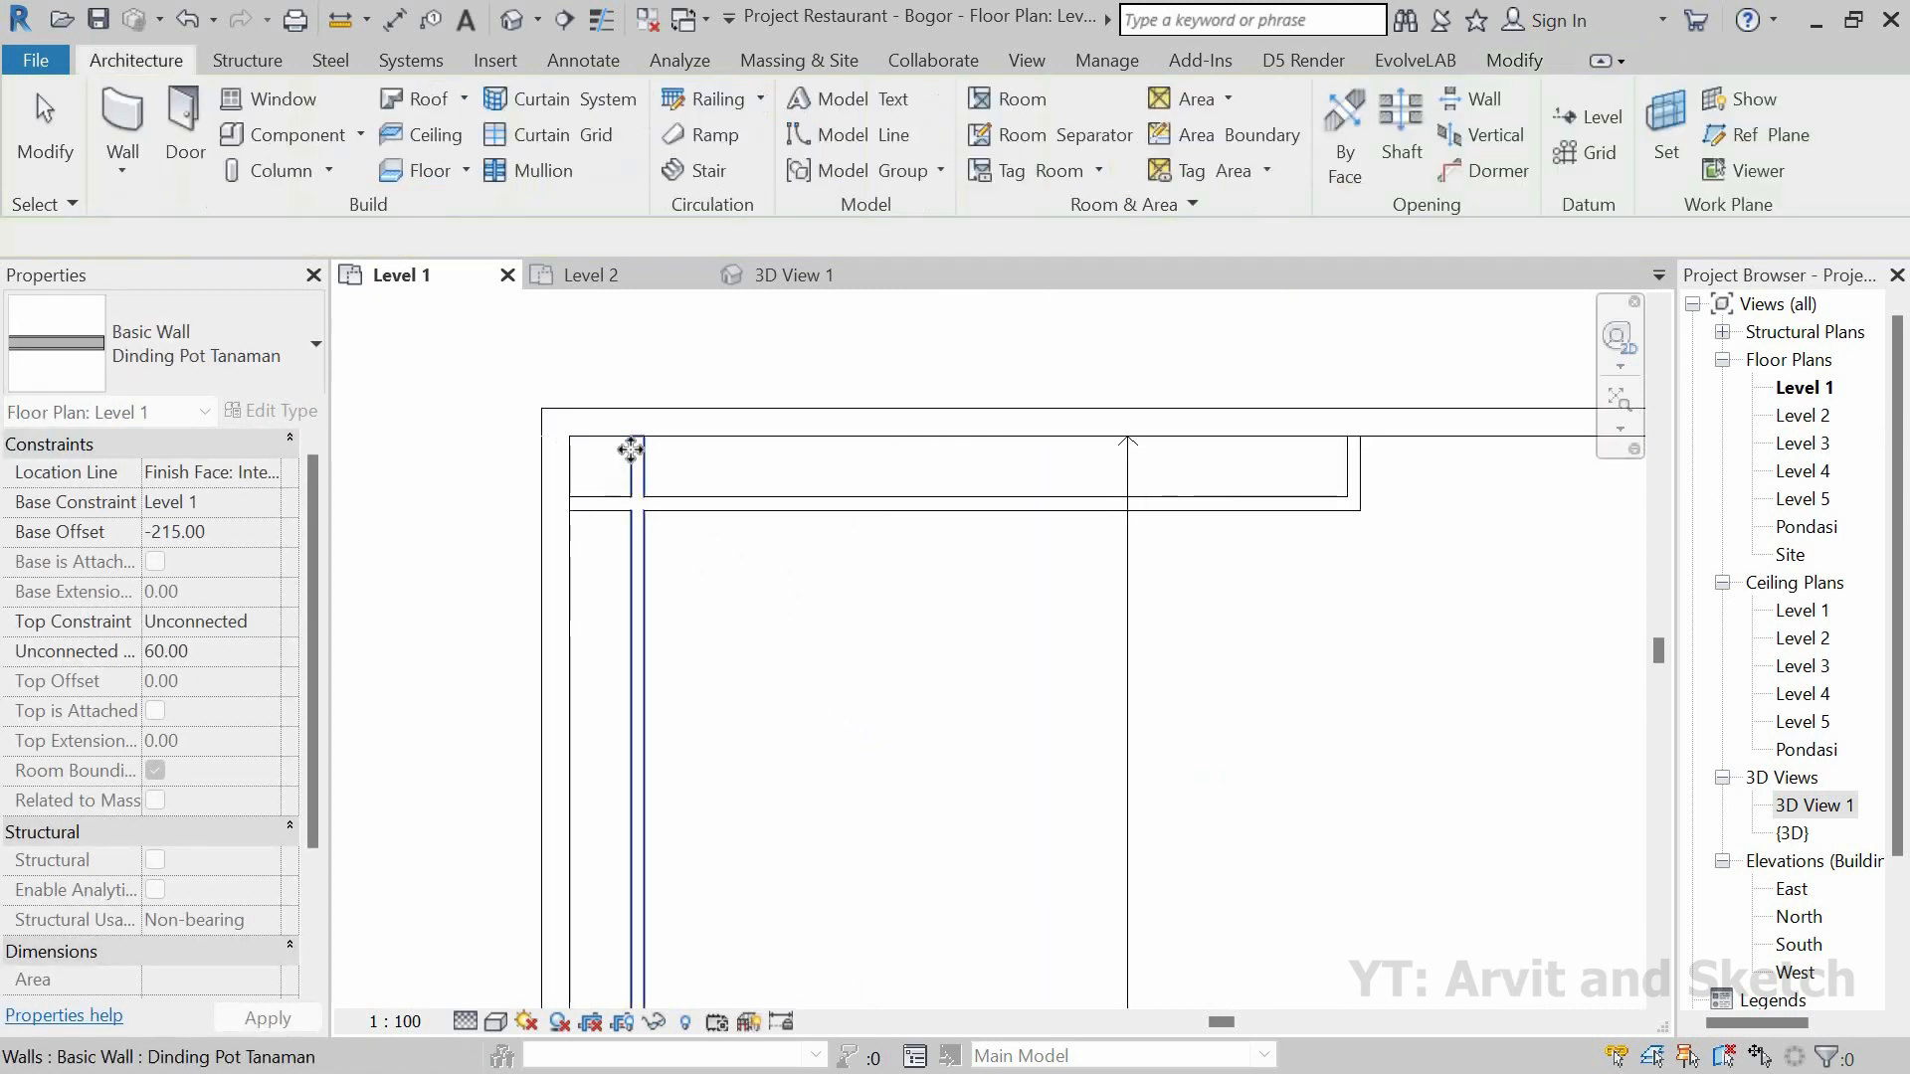
# Step: Shorten the crossing planter walls at the upper outer corner so they meet in a clean L-shaped corner
pyautogui.click(631, 450)
pyautogui.moveTo(642, 422); pyautogui.dragTo(632, 508)
pyautogui.click(572, 503)
# Step: Shorten both crossing planter walls at the lower outer corner so their ends meet in a single L-shaped corner
pyautogui.scroll(-5, 739, 431)
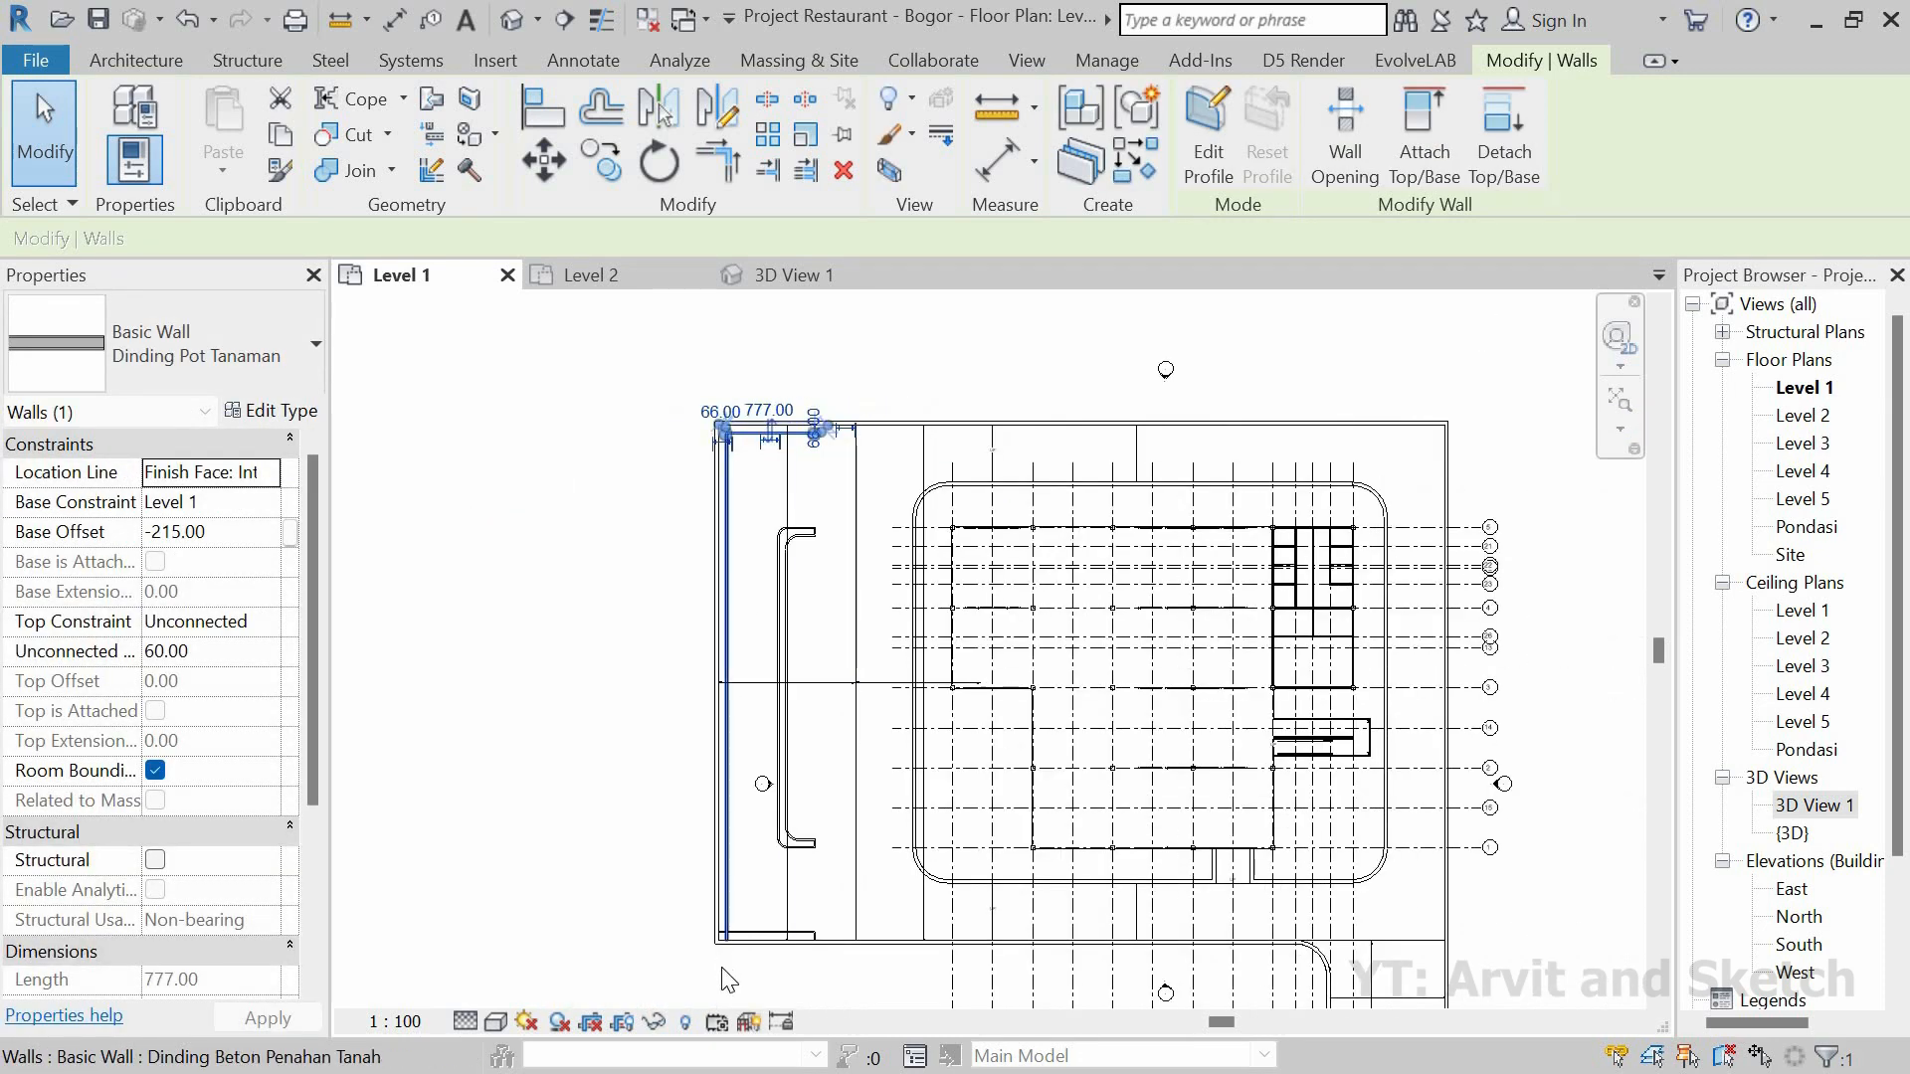
pyautogui.scroll(5, 726, 980)
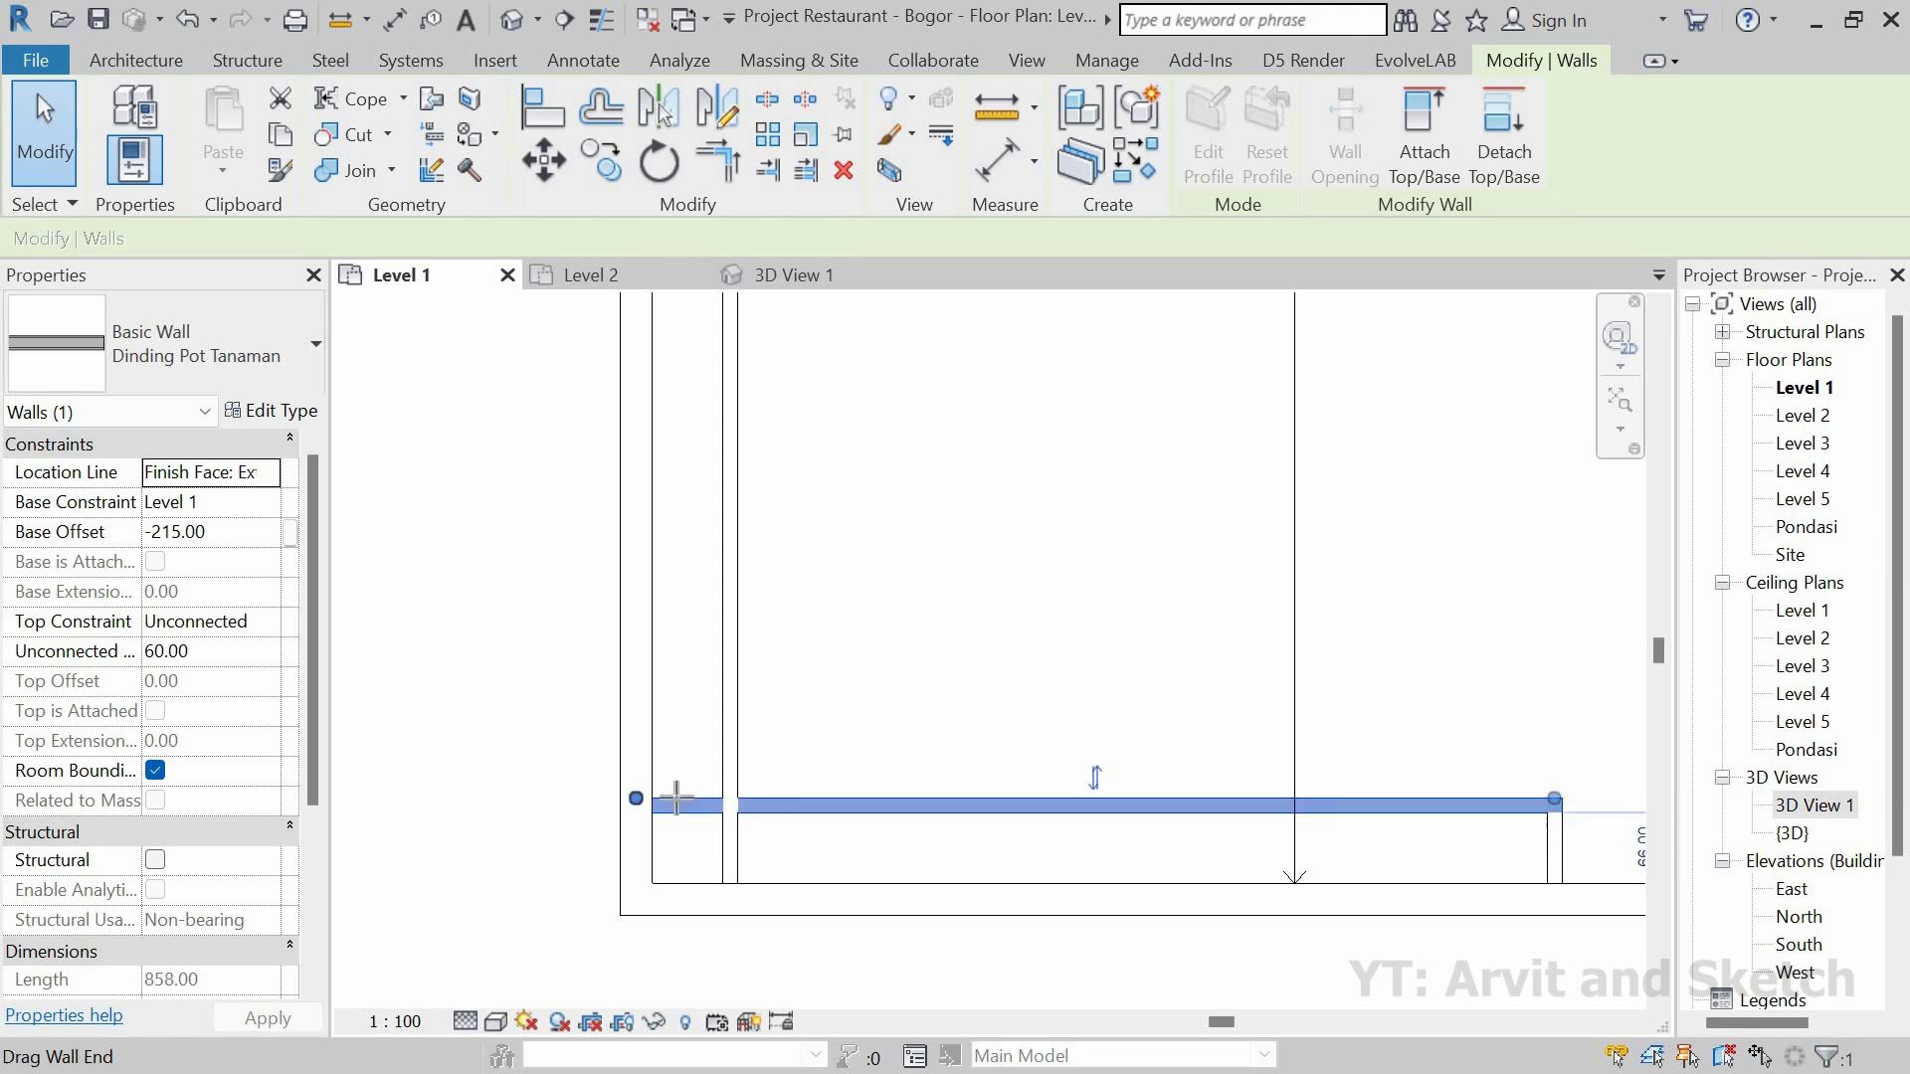
pyautogui.moveTo(734, 798); pyautogui.dragTo(738, 799)
pyautogui.click(738, 881)
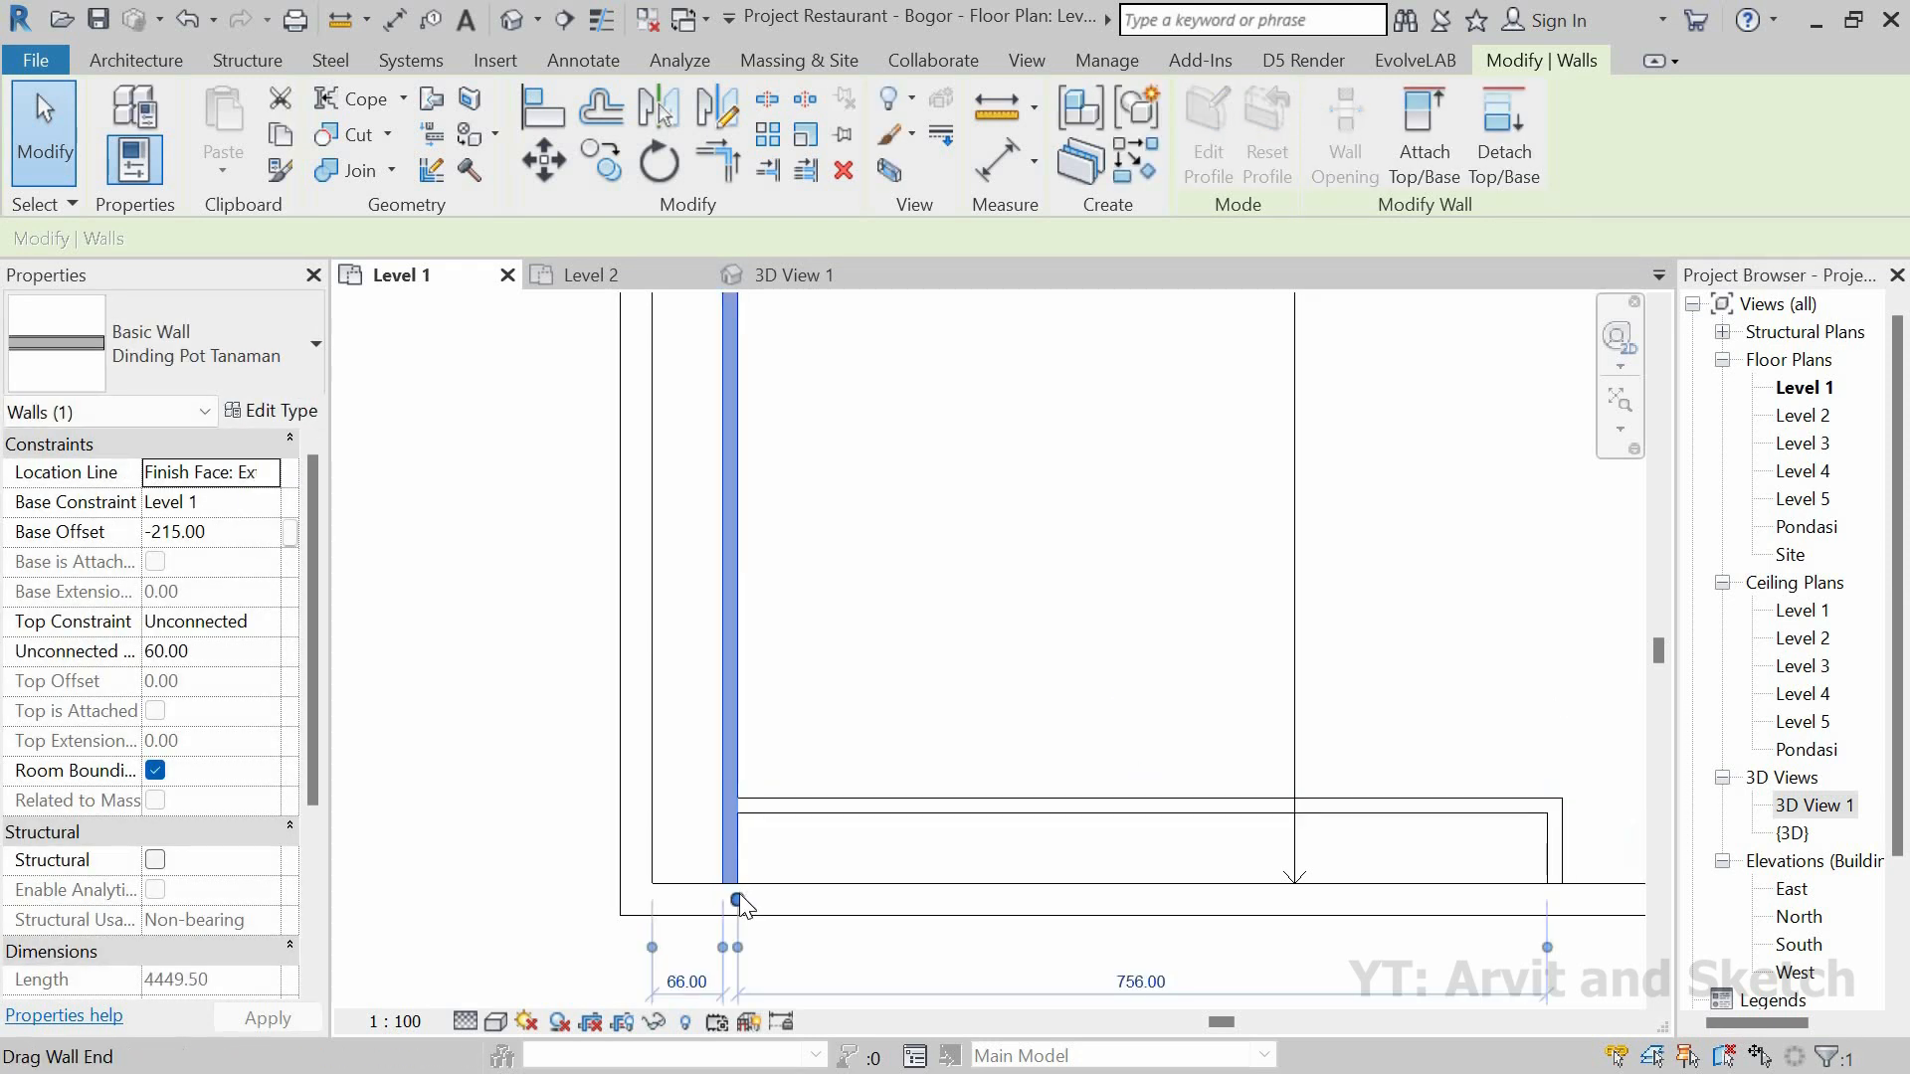
pyautogui.moveTo(738, 898); pyautogui.dragTo(738, 799)
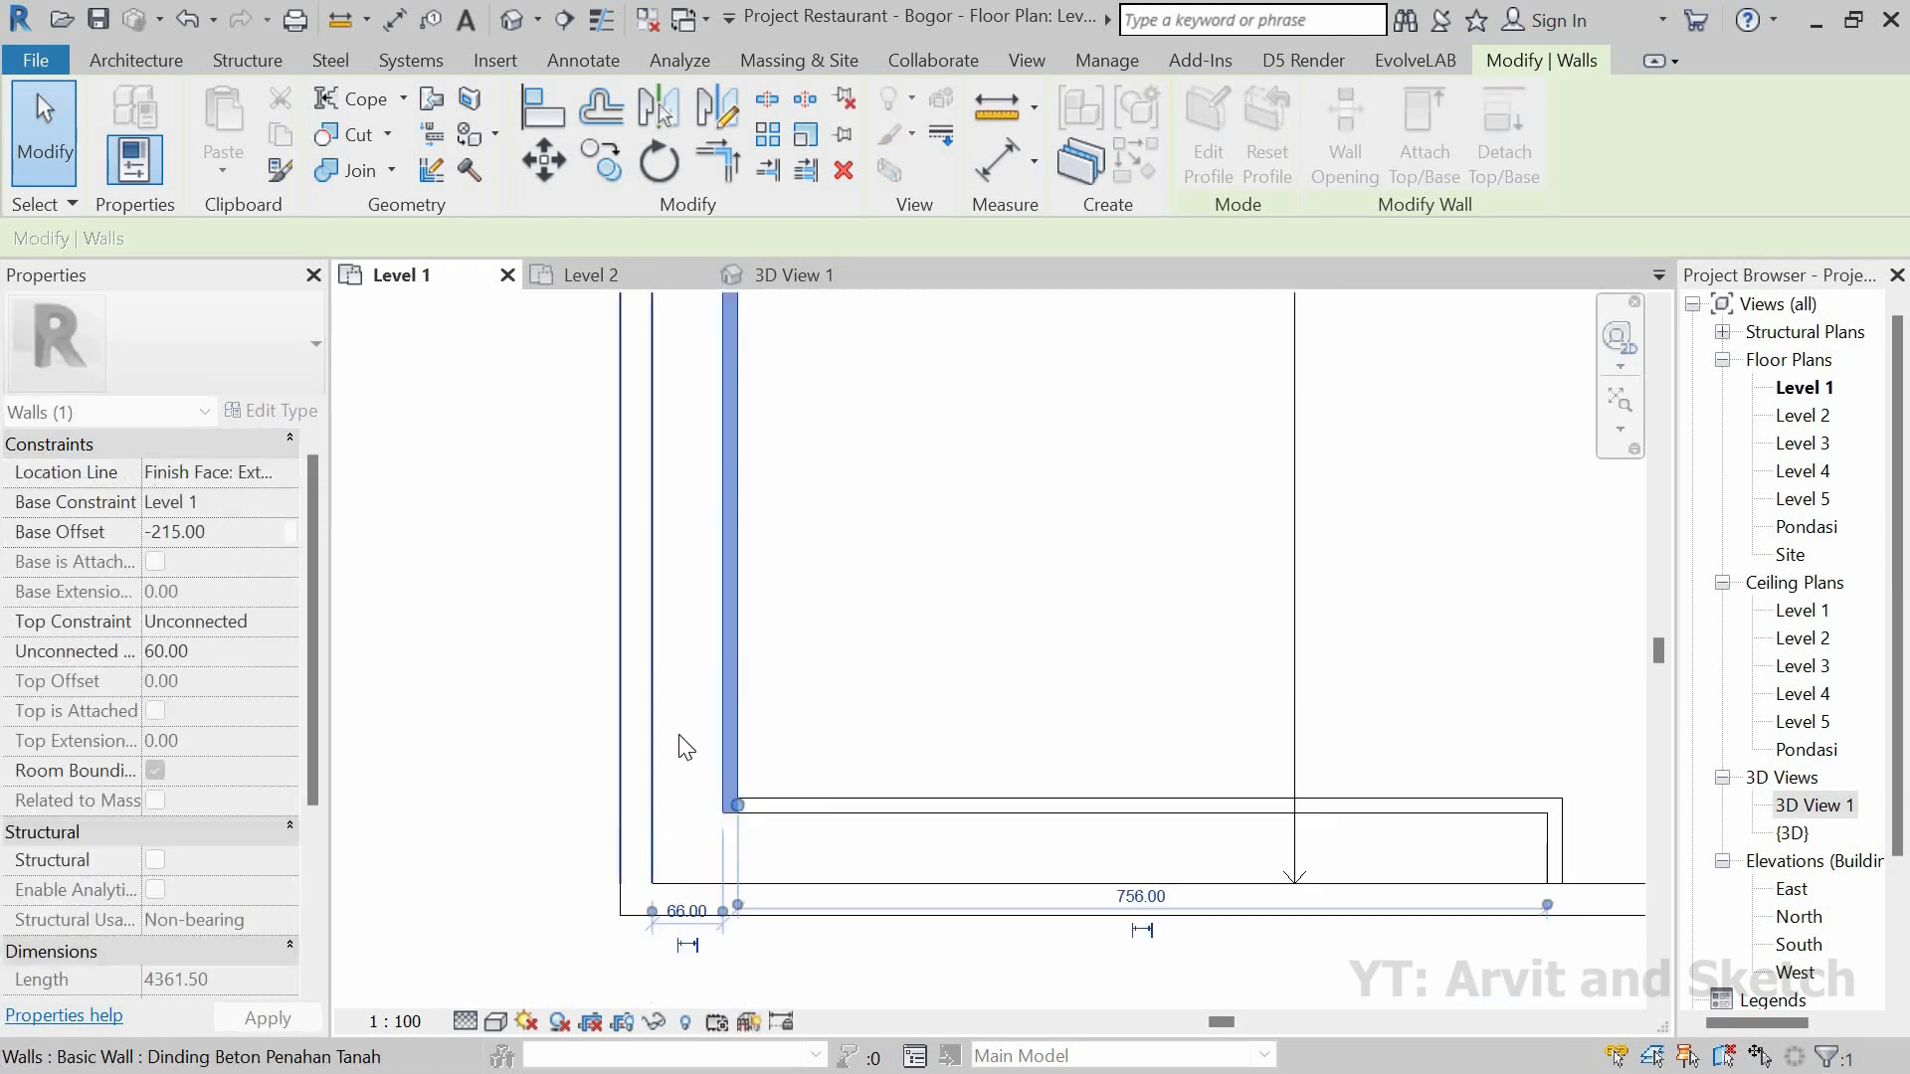
pyautogui.click(675, 699)
pyautogui.scroll(-3, 681, 710)
# Step: In 3D View 1, select all twelve walls of the freestanding planter and set base offset -215 and unconnected height 60
pyautogui.click(776, 276)
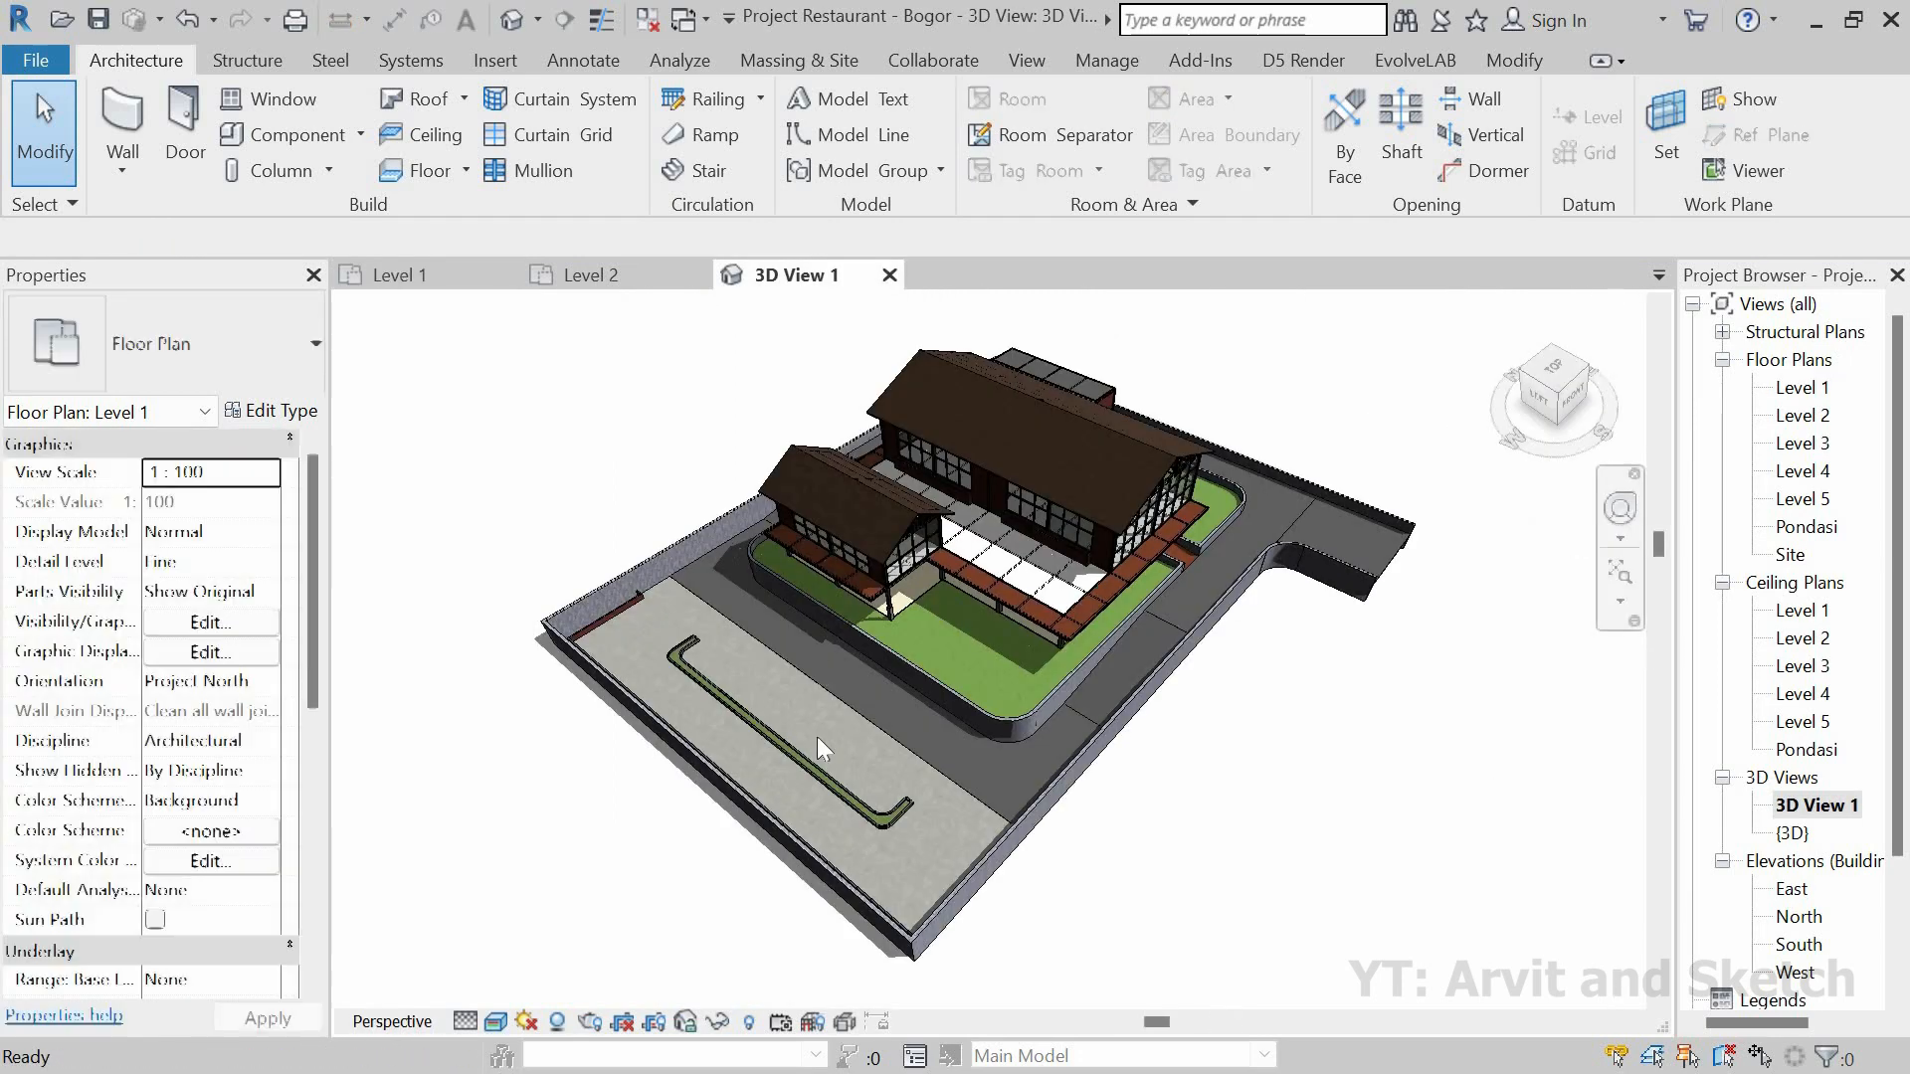
pyautogui.scroll(6, 879, 811)
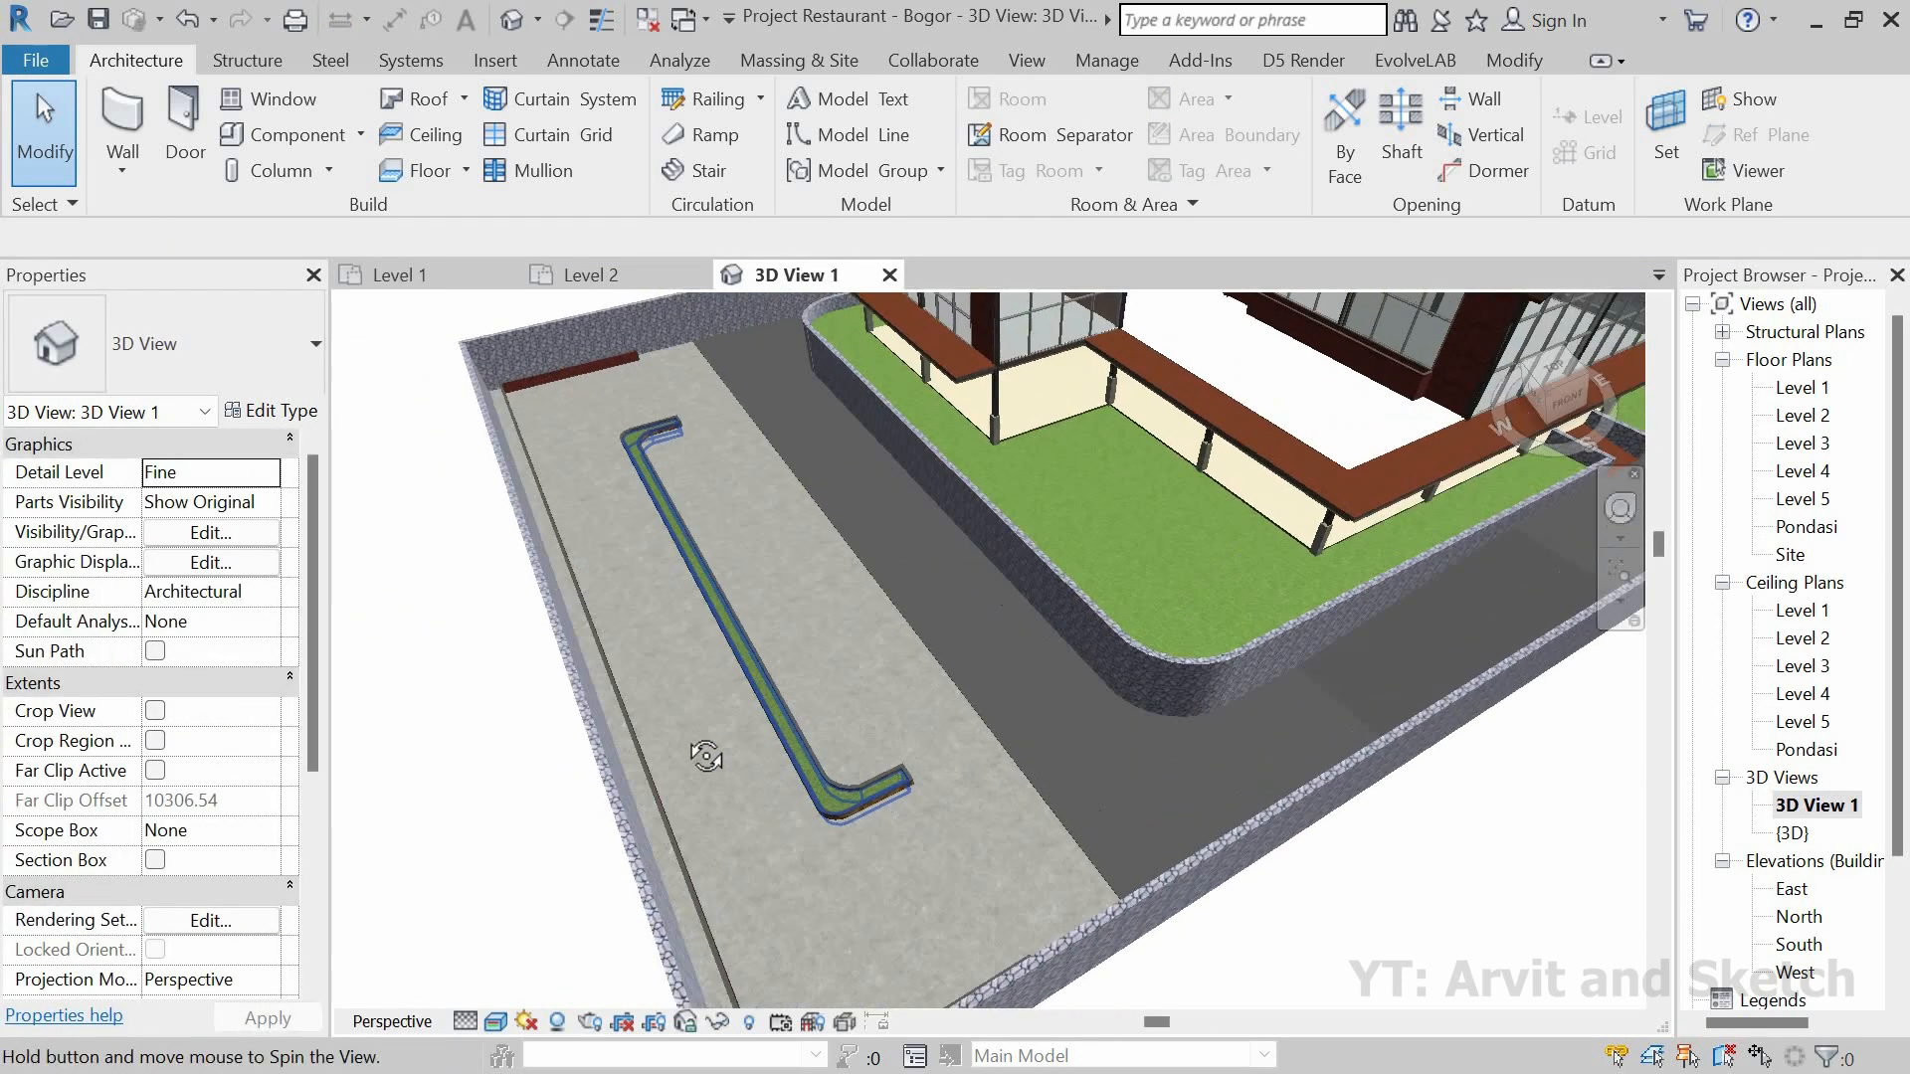
pyautogui.keyDown('shift'); pyautogui.moveTo(935, 771); pyautogui.dragTo(798, 810, button='middle'); pyautogui.keyUp('shift')
pyautogui.scroll(8, 896, 836)
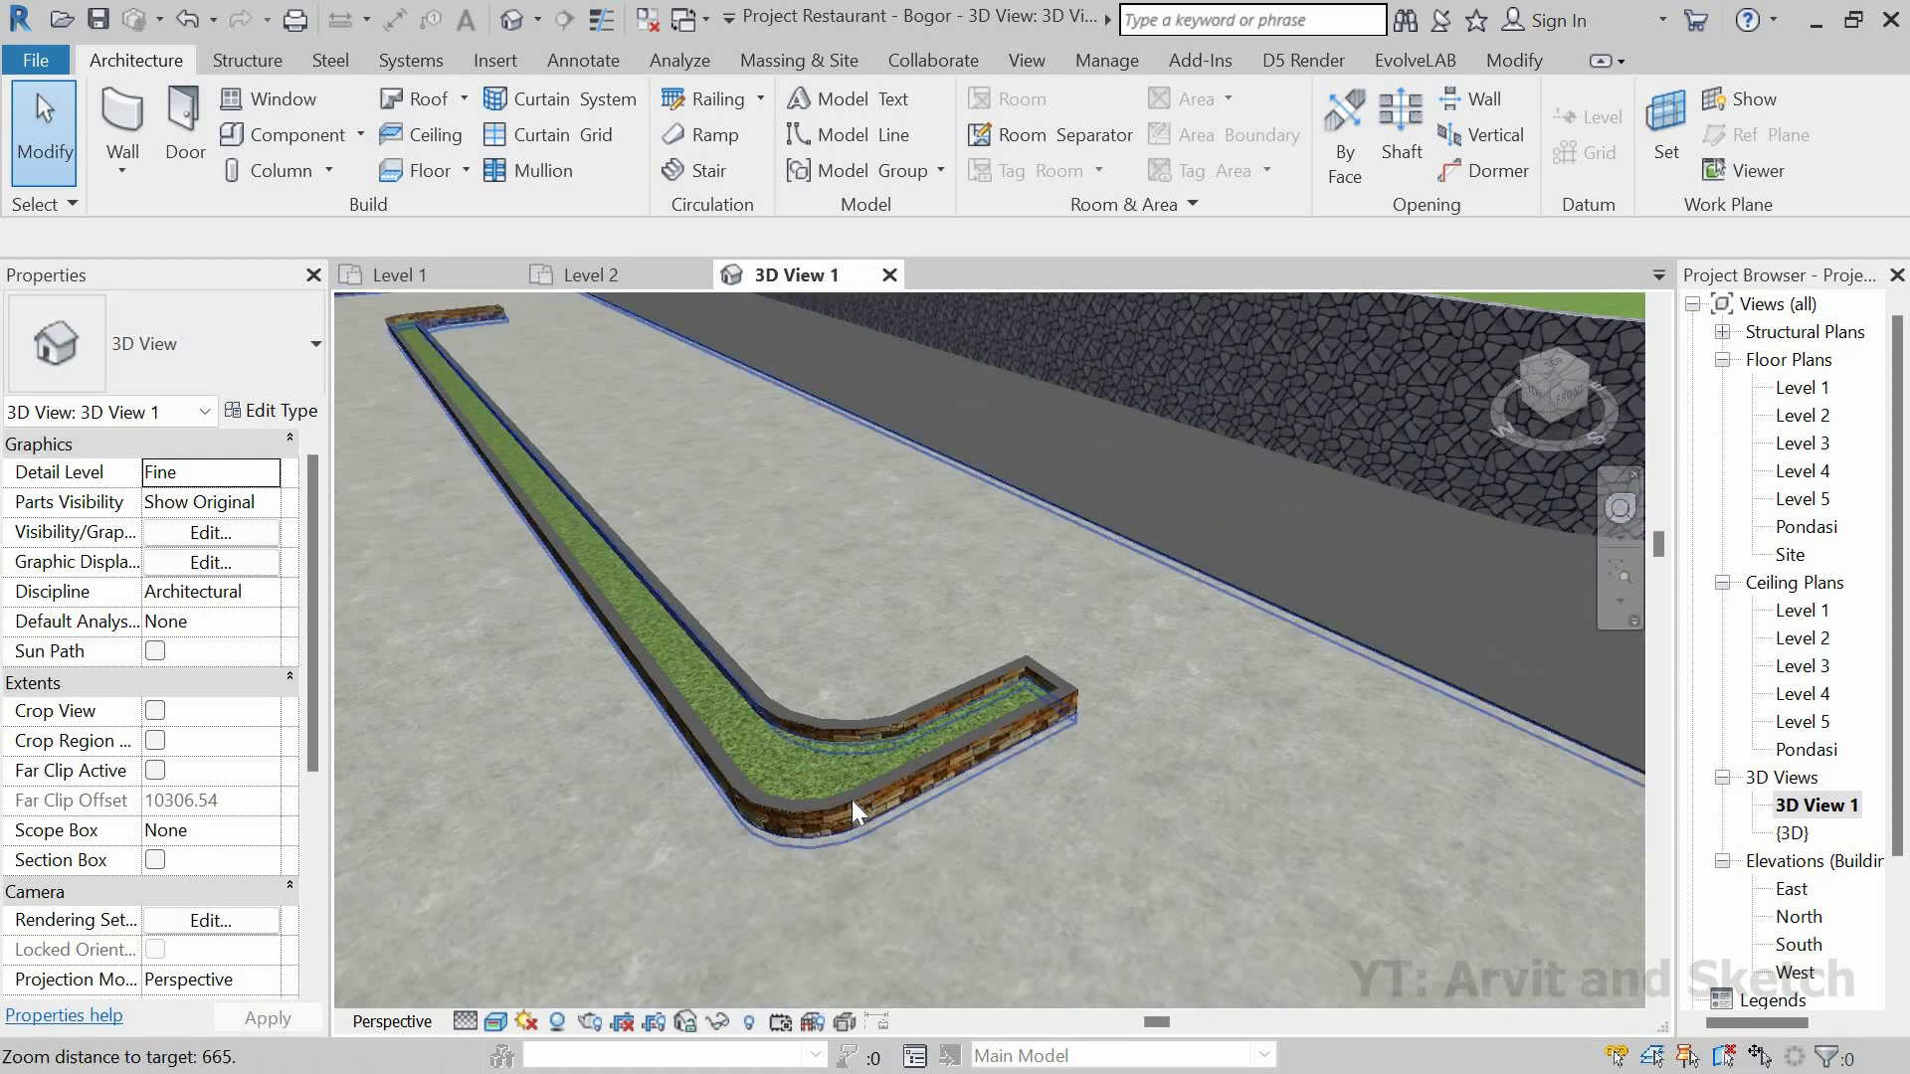
pyautogui.click(917, 772)
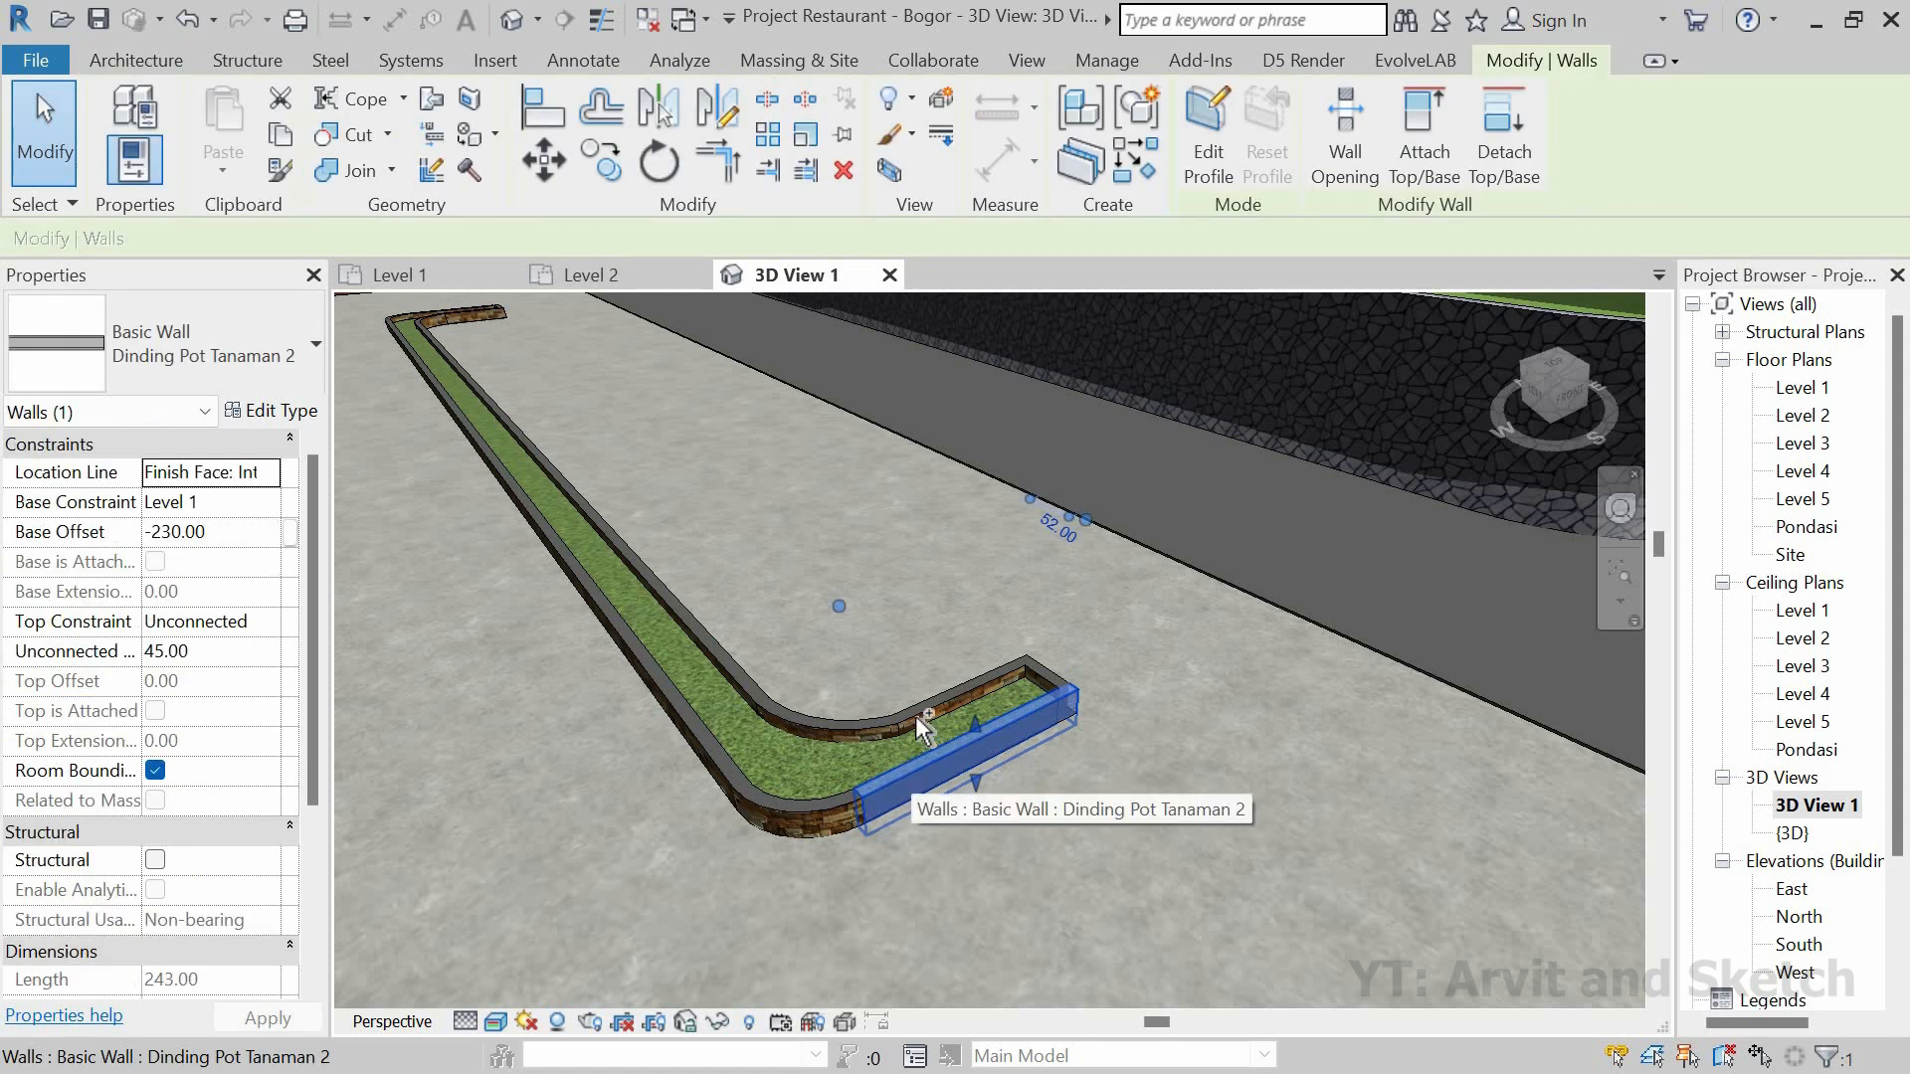
pyautogui.keyDown('ctrl'); pyautogui.click(831, 725); pyautogui.keyUp('ctrl')
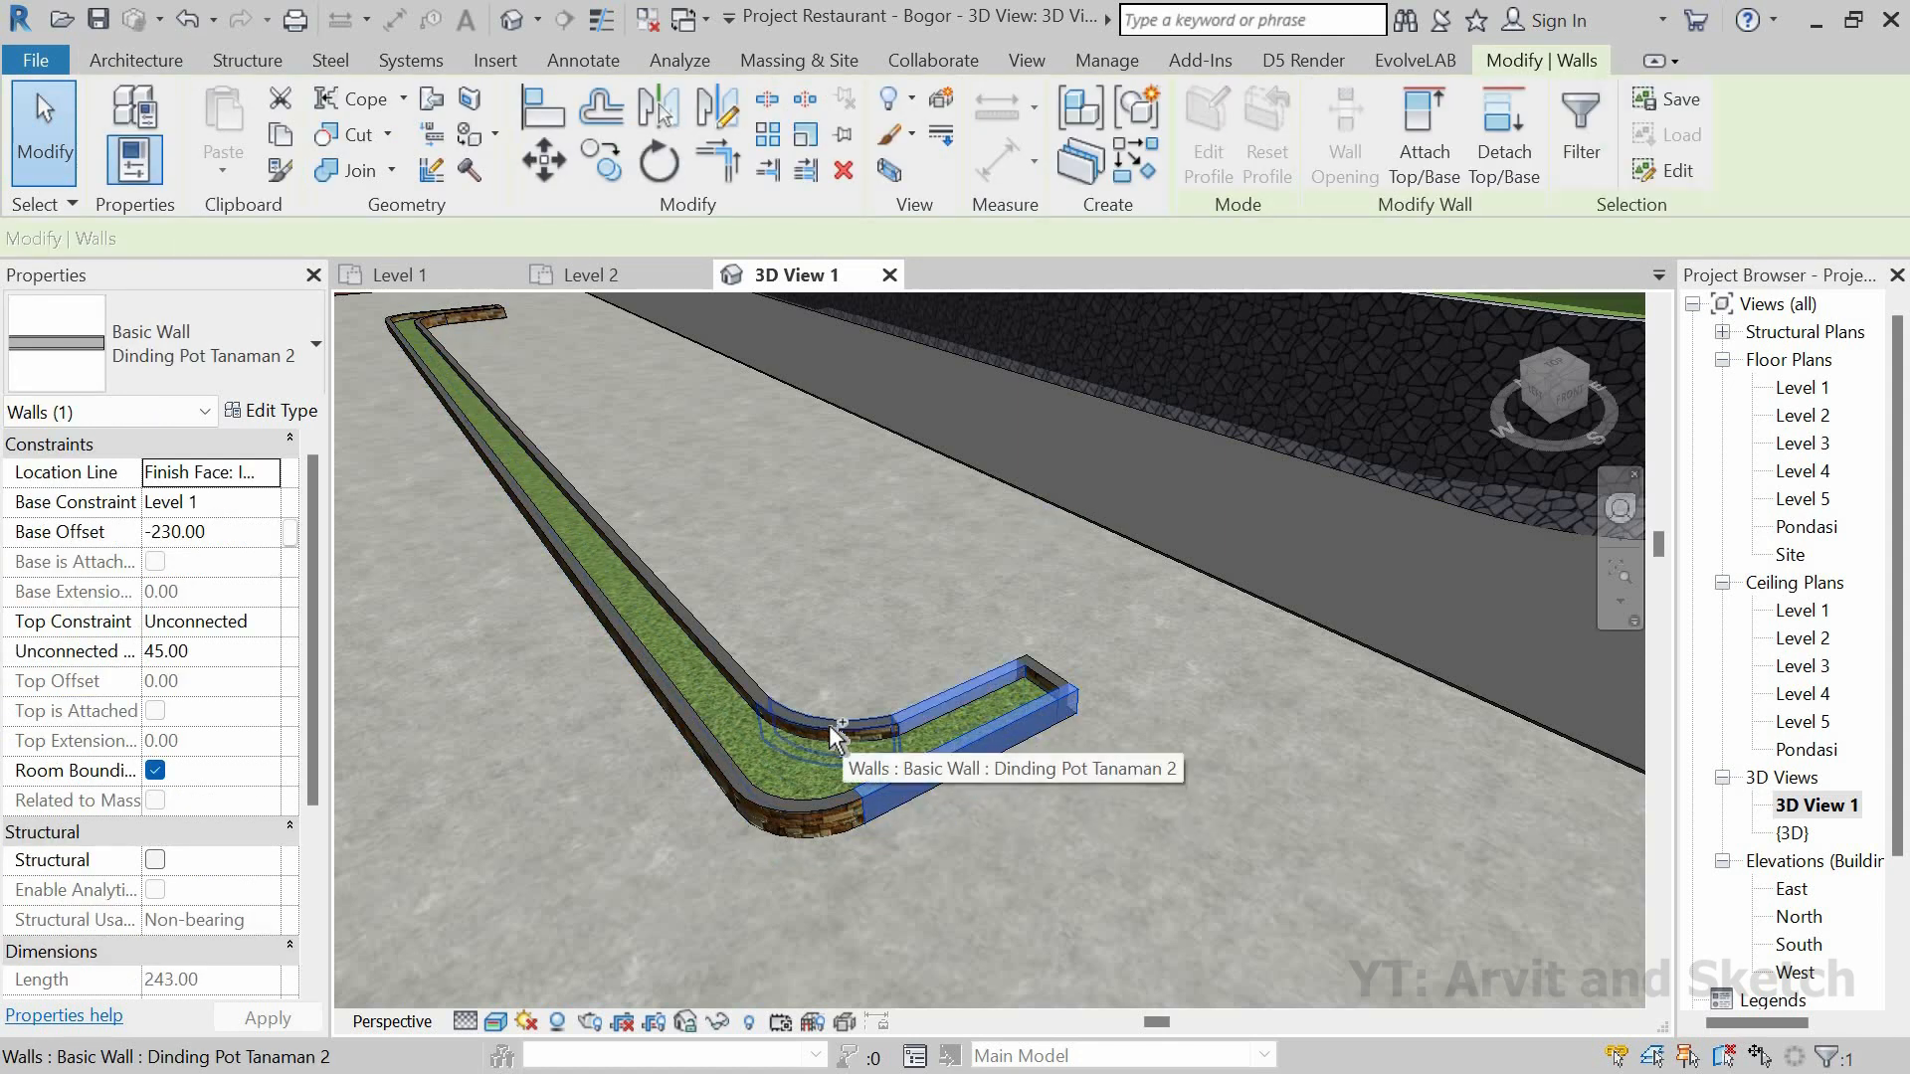
pyautogui.keyDown('ctrl'); pyautogui.click(738, 687); pyautogui.keyUp('ctrl')
pyautogui.keyDown('ctrl'); pyautogui.click(841, 800); pyautogui.keyUp('ctrl')
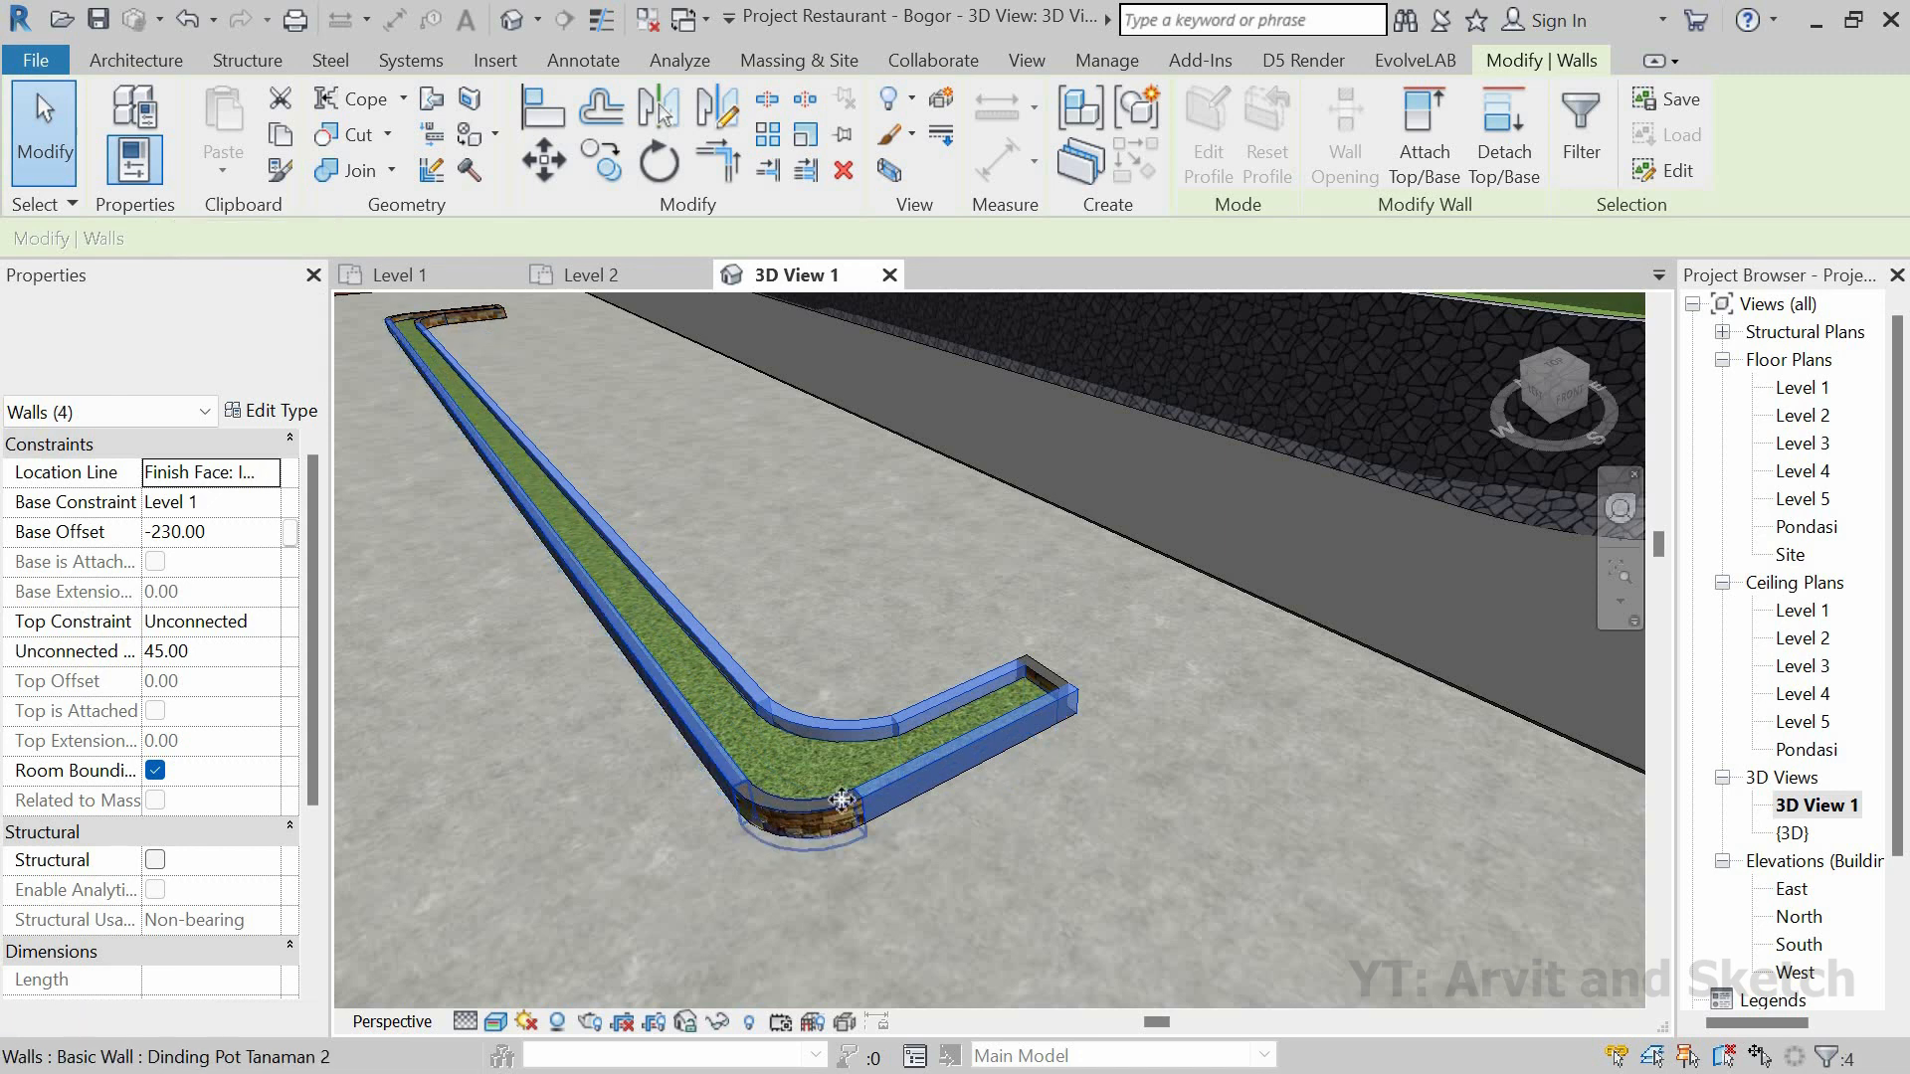
pyautogui.keyDown('ctrl'); pyautogui.click(946, 748); pyautogui.keyUp('ctrl')
pyautogui.keyDown('ctrl'); pyautogui.click(1052, 678); pyautogui.keyUp('ctrl')
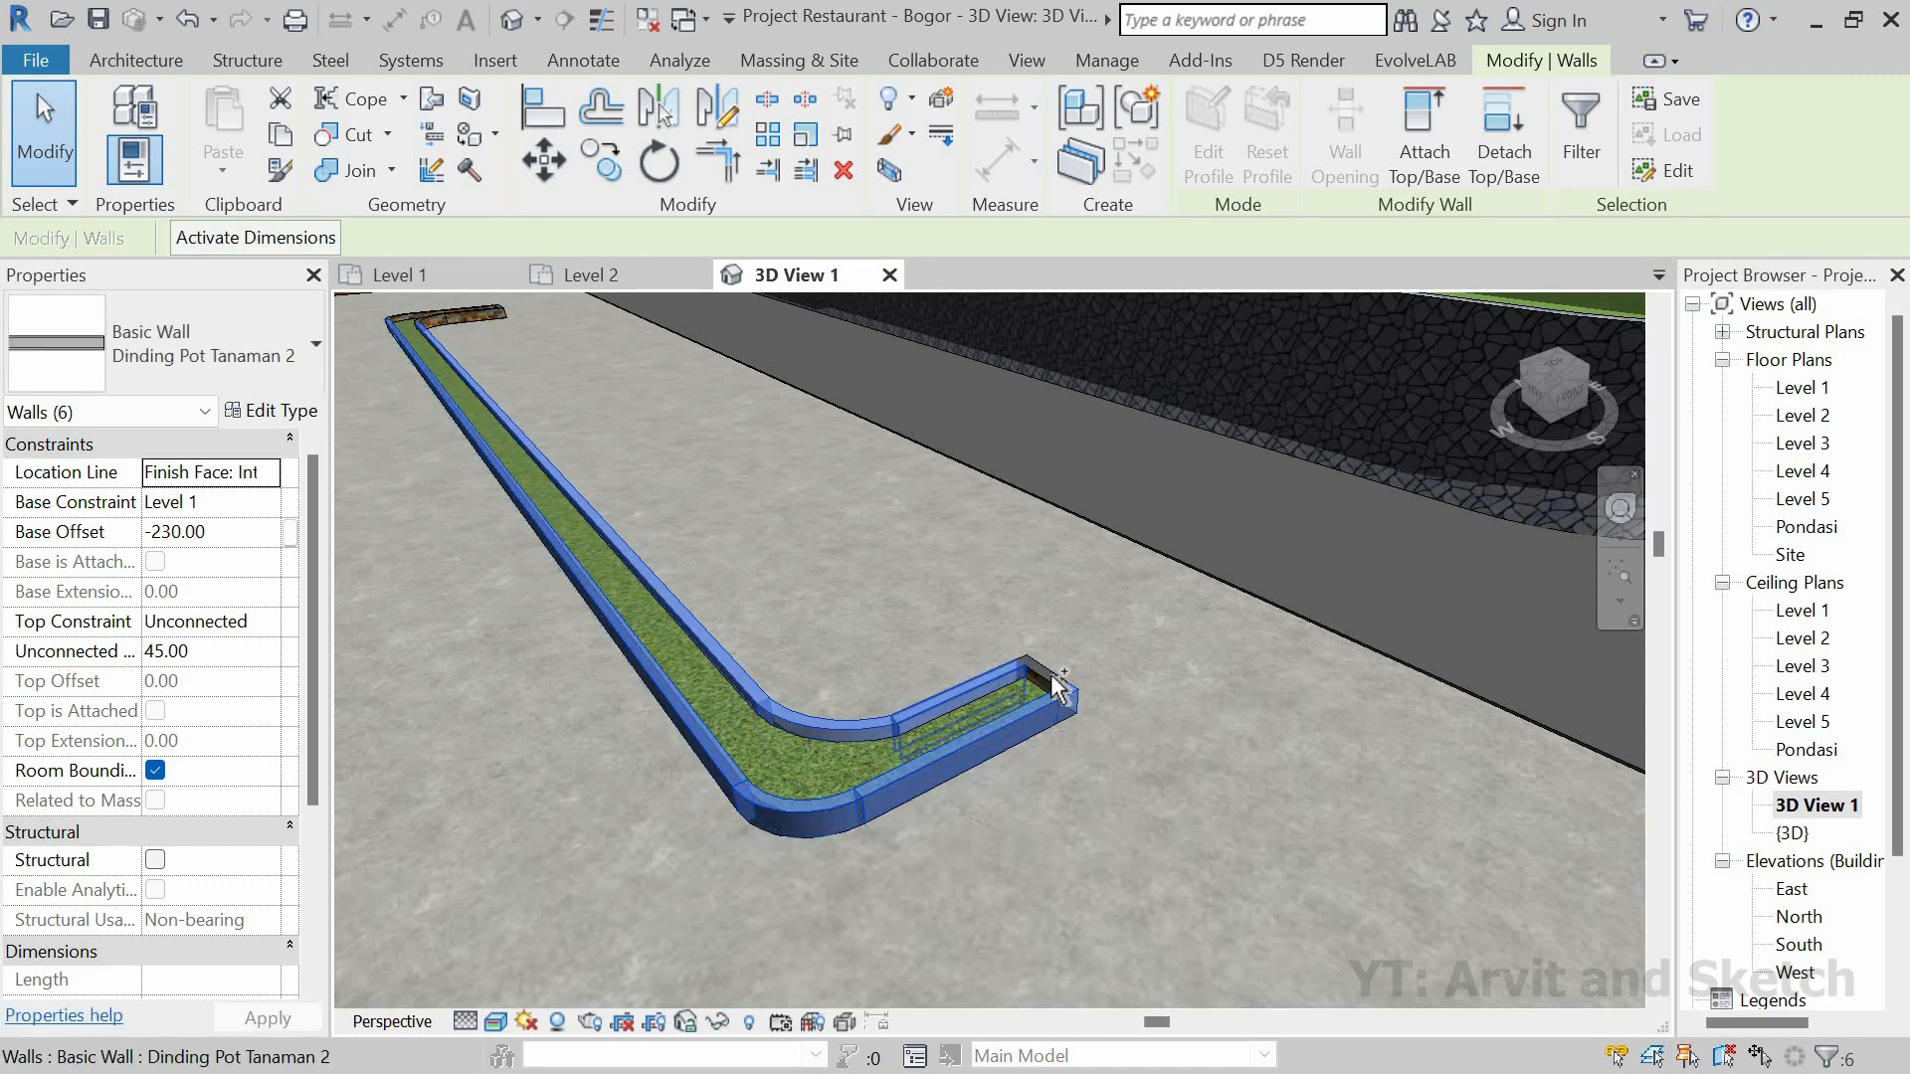
pyautogui.moveTo(839, 762); pyautogui.dragTo(867, 795, button='middle')
pyautogui.scroll(-1, 457, 370)
pyautogui.scroll(5, 451, 362)
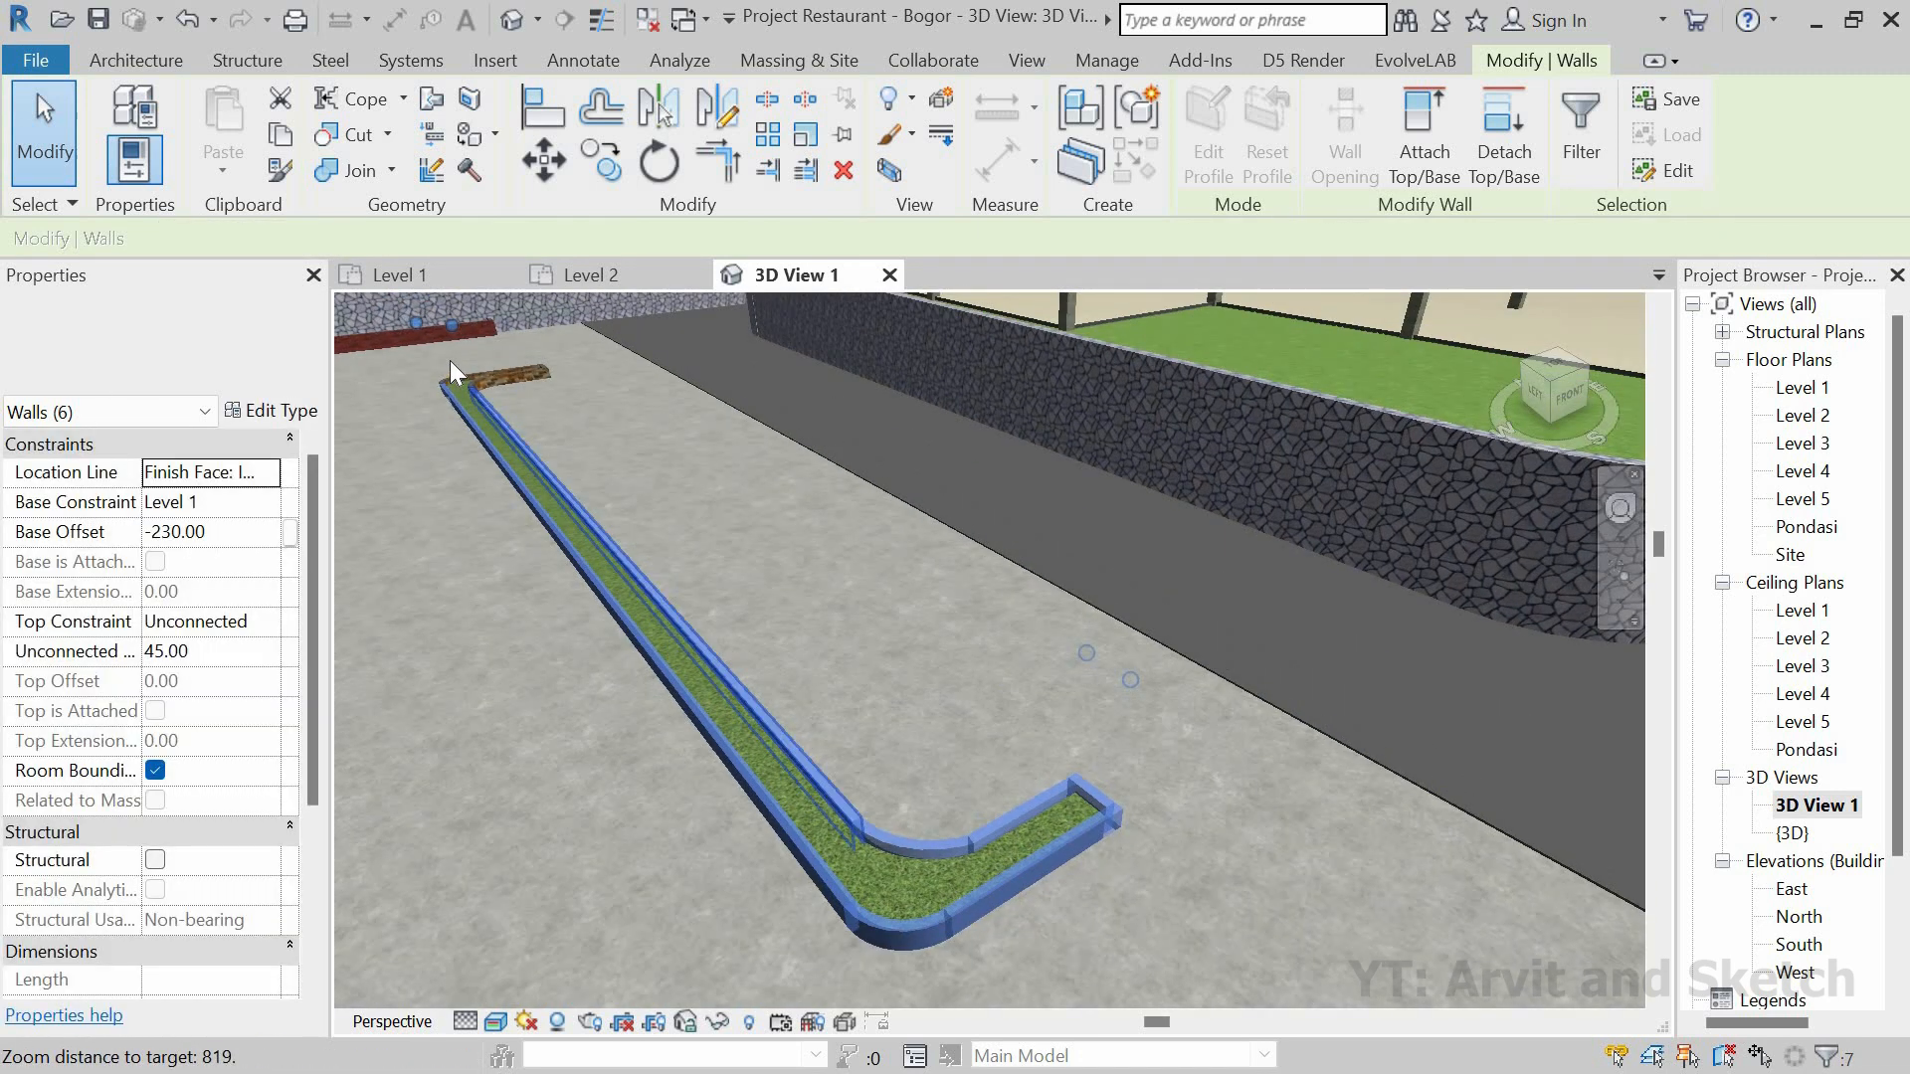
pyautogui.keyDown('ctrl'); pyautogui.click(457, 425); pyautogui.keyUp('ctrl')
pyautogui.keyDown('ctrl'); pyautogui.click(557, 412); pyautogui.keyUp('ctrl')
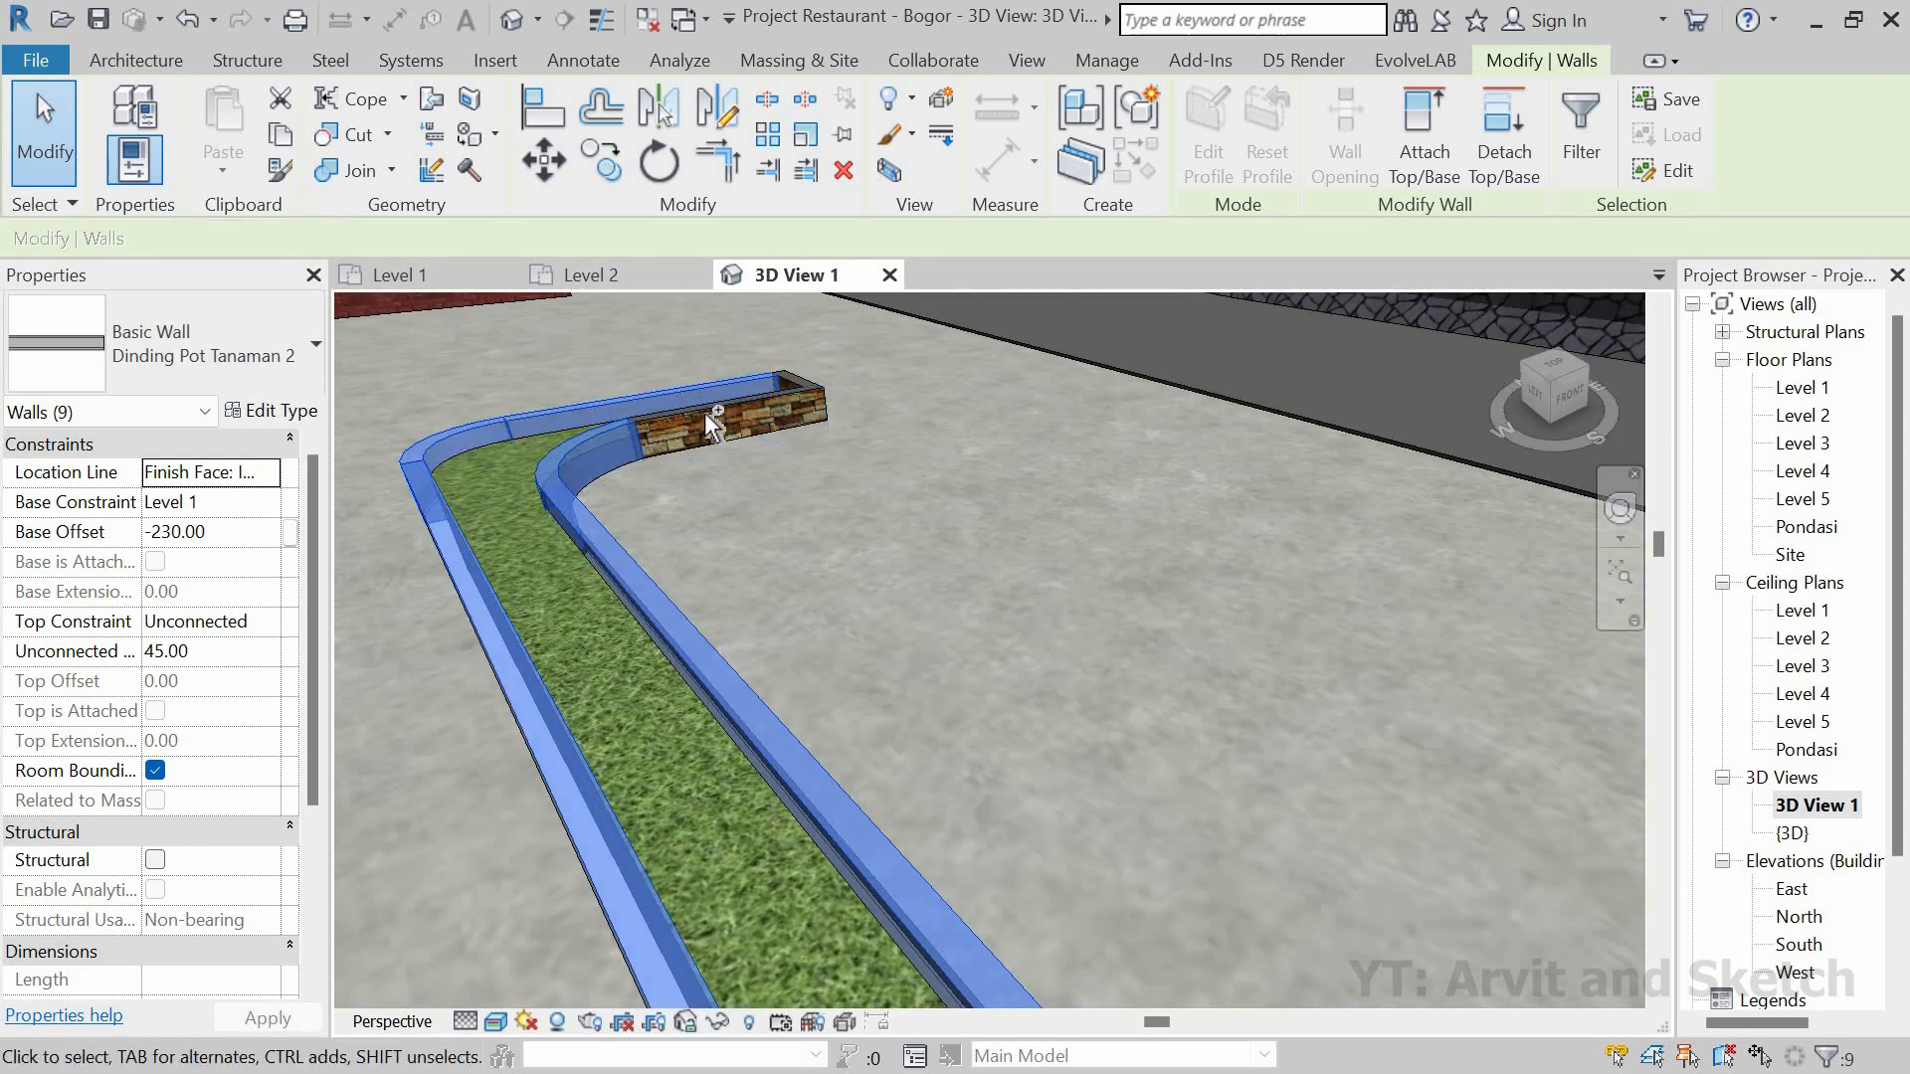
pyautogui.keyDown('ctrl'); pyautogui.click(763, 381); pyautogui.keyUp('ctrl')
pyautogui.scroll(-2, 1035, 804)
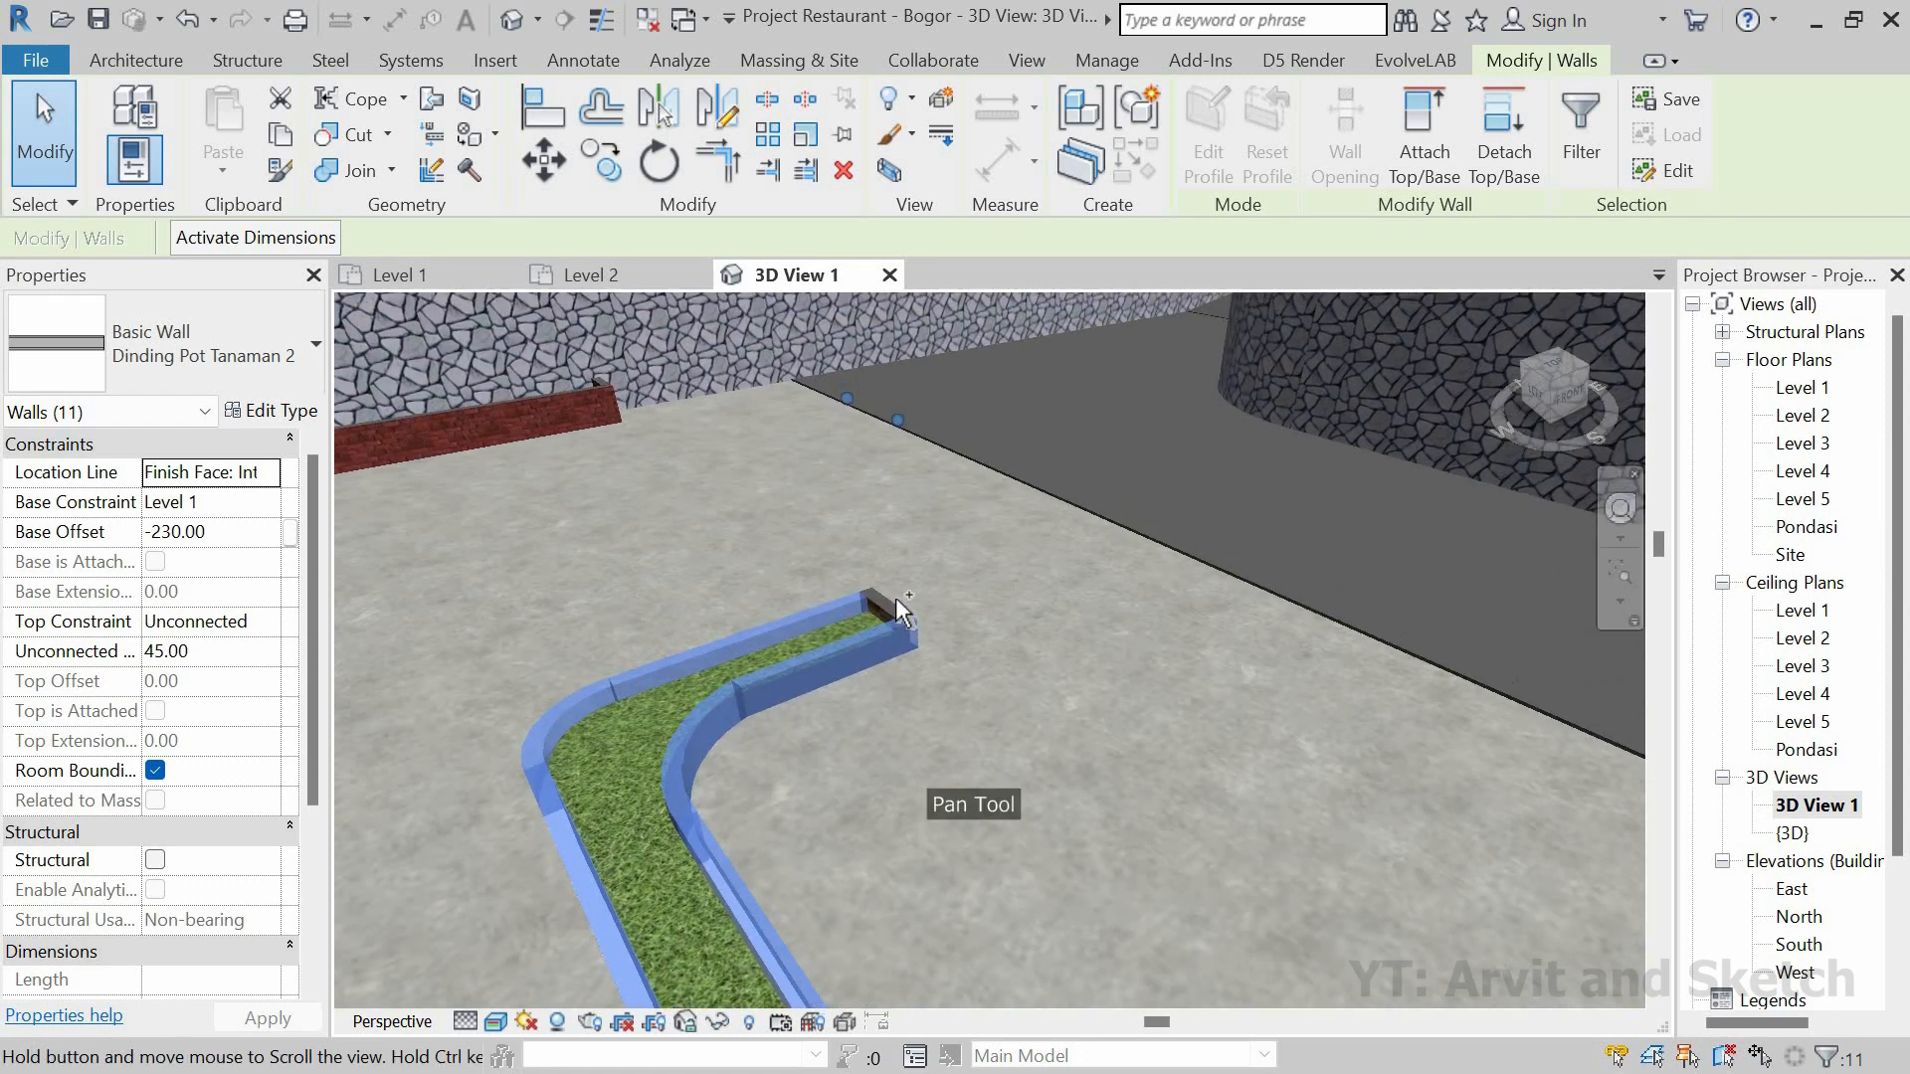
pyautogui.moveTo(916, 639); pyautogui.dragTo(899, 612, button='middle')
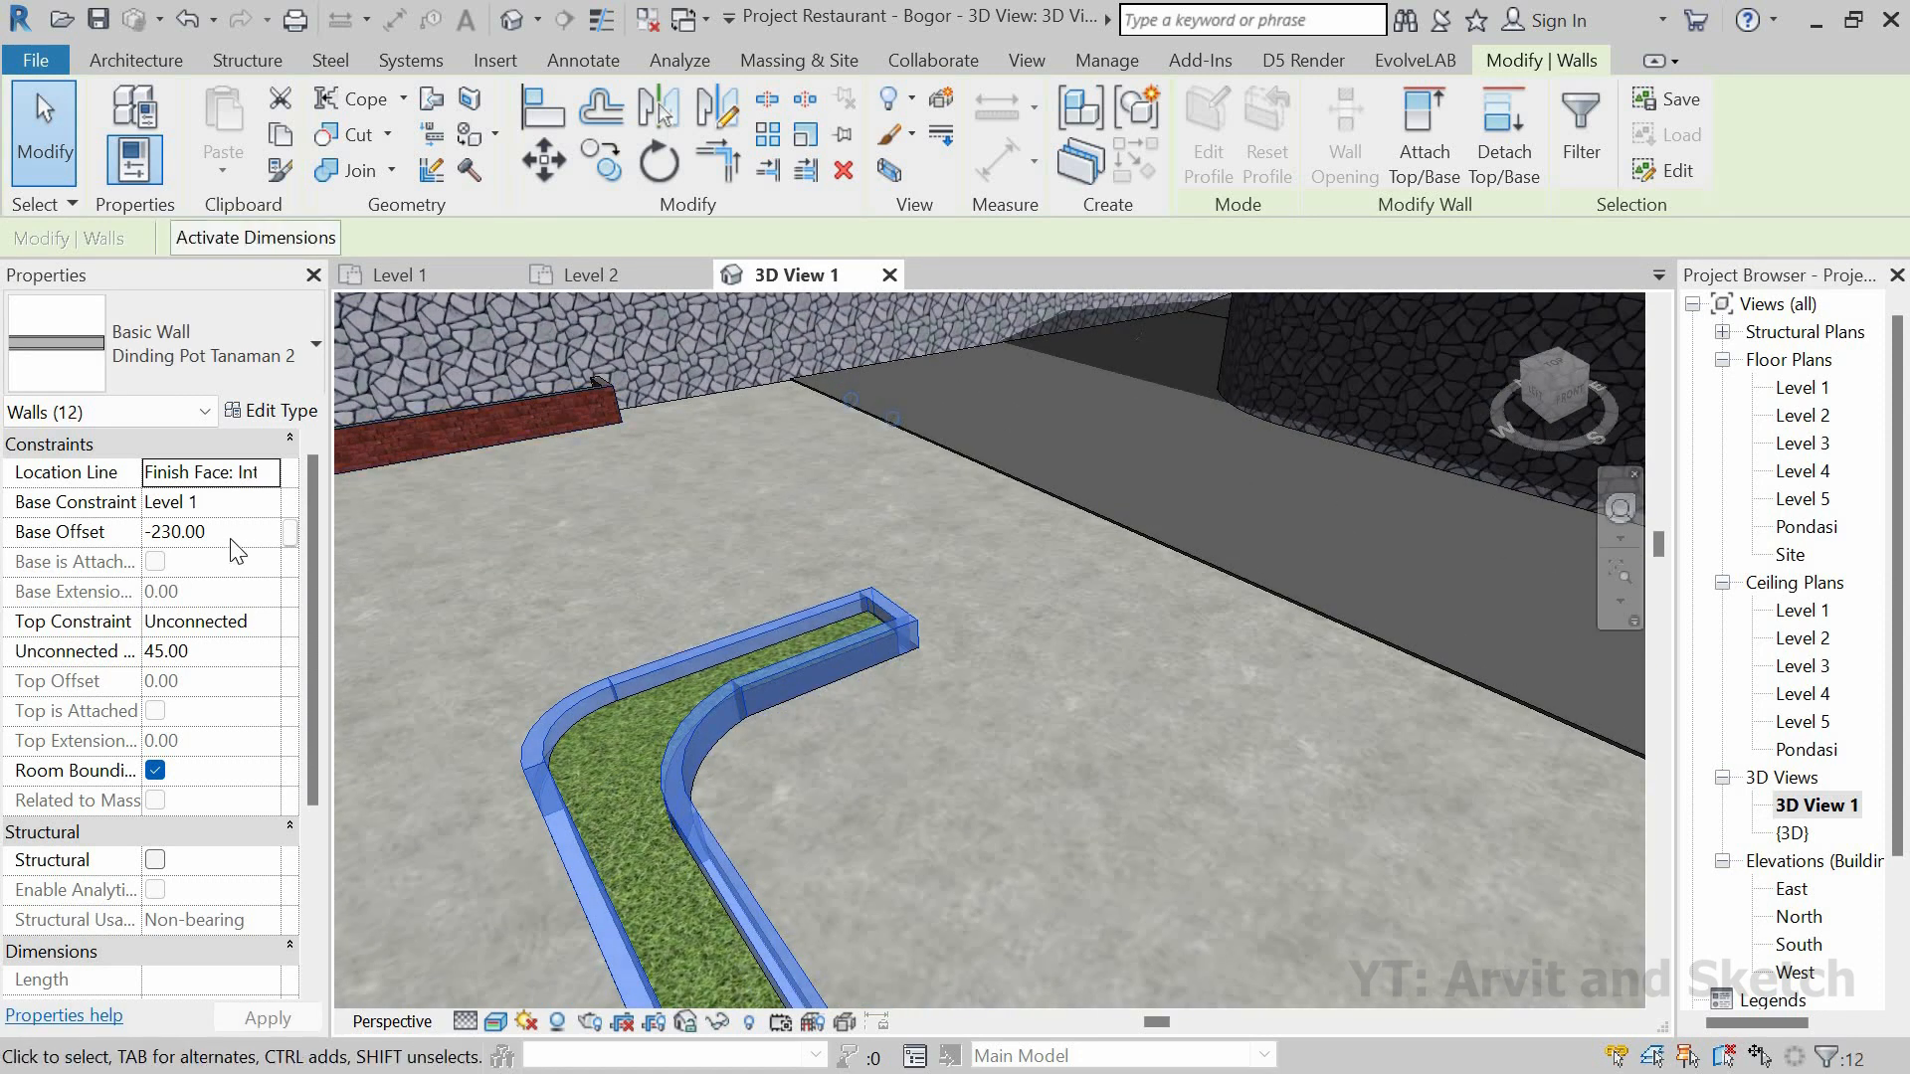
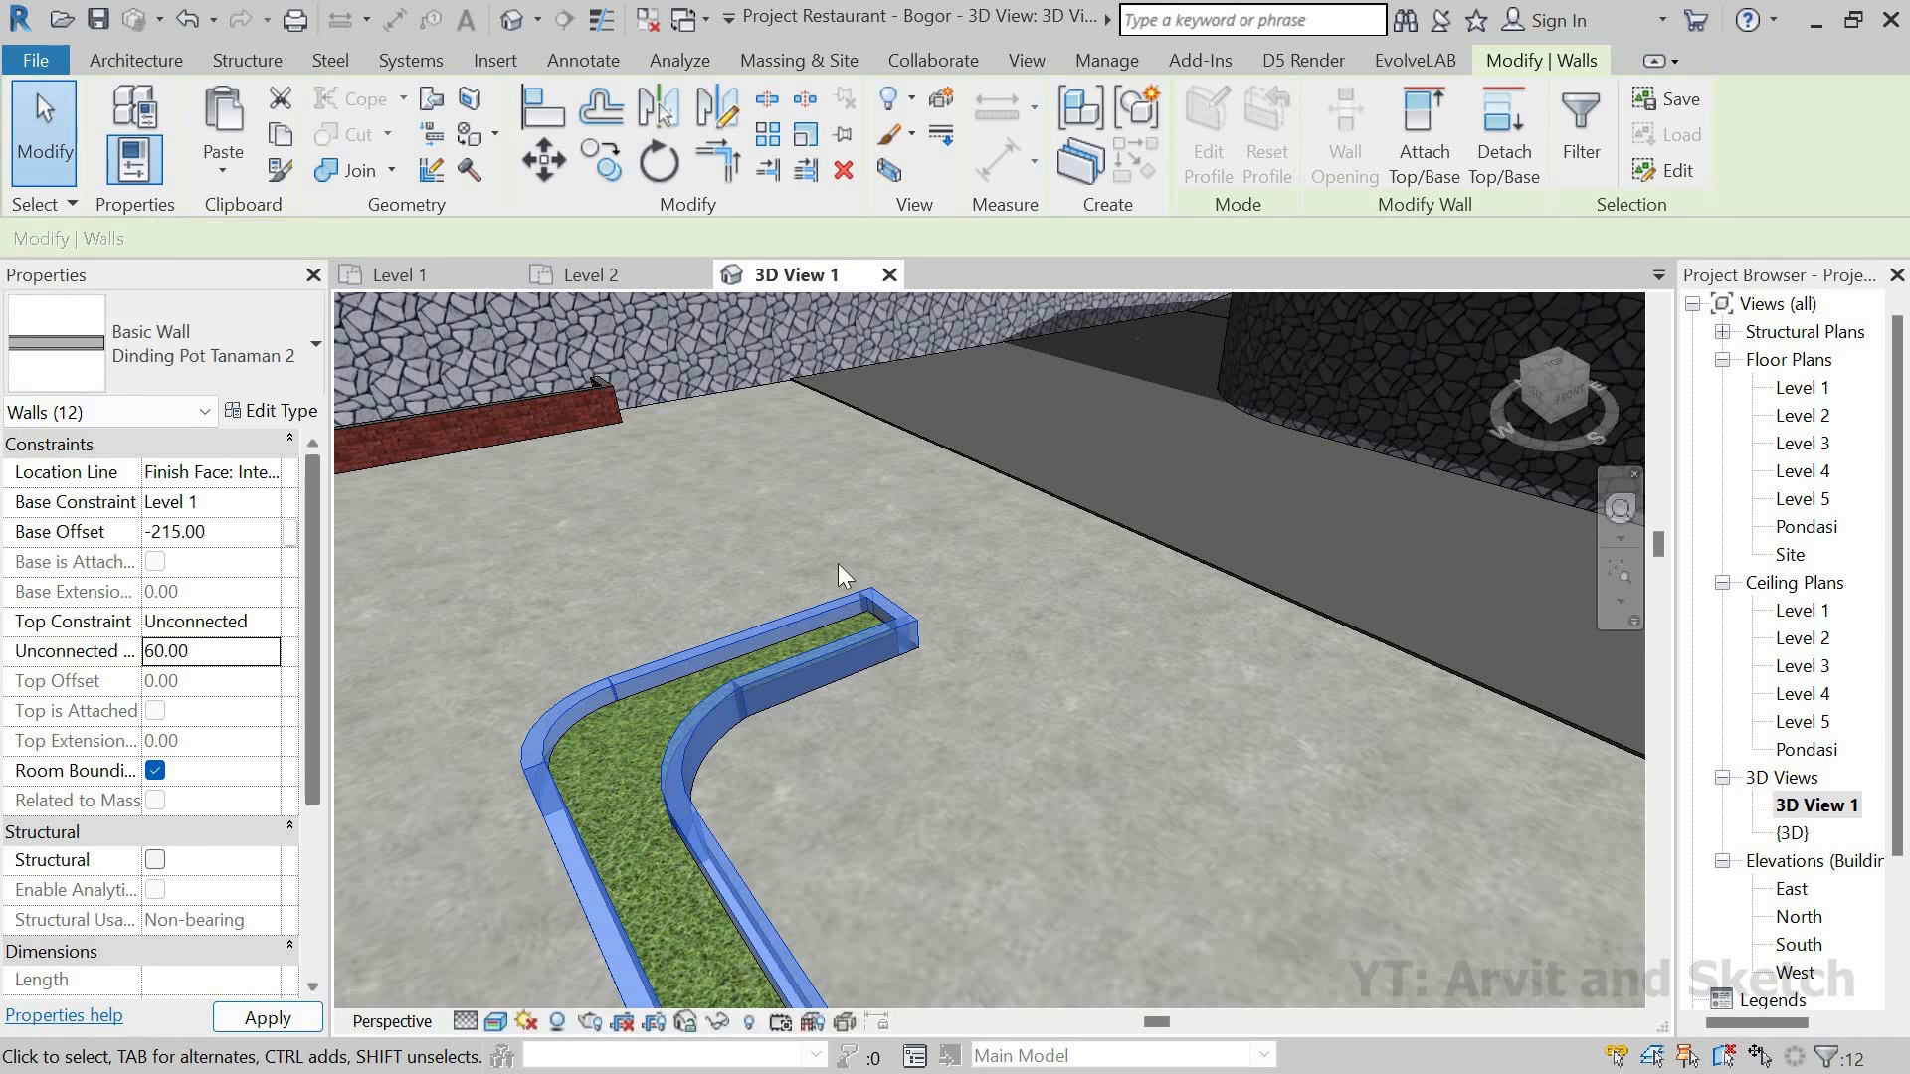
pyautogui.press('w')
pyautogui.press('a')
pyautogui.scroll(-2, 656, 677)
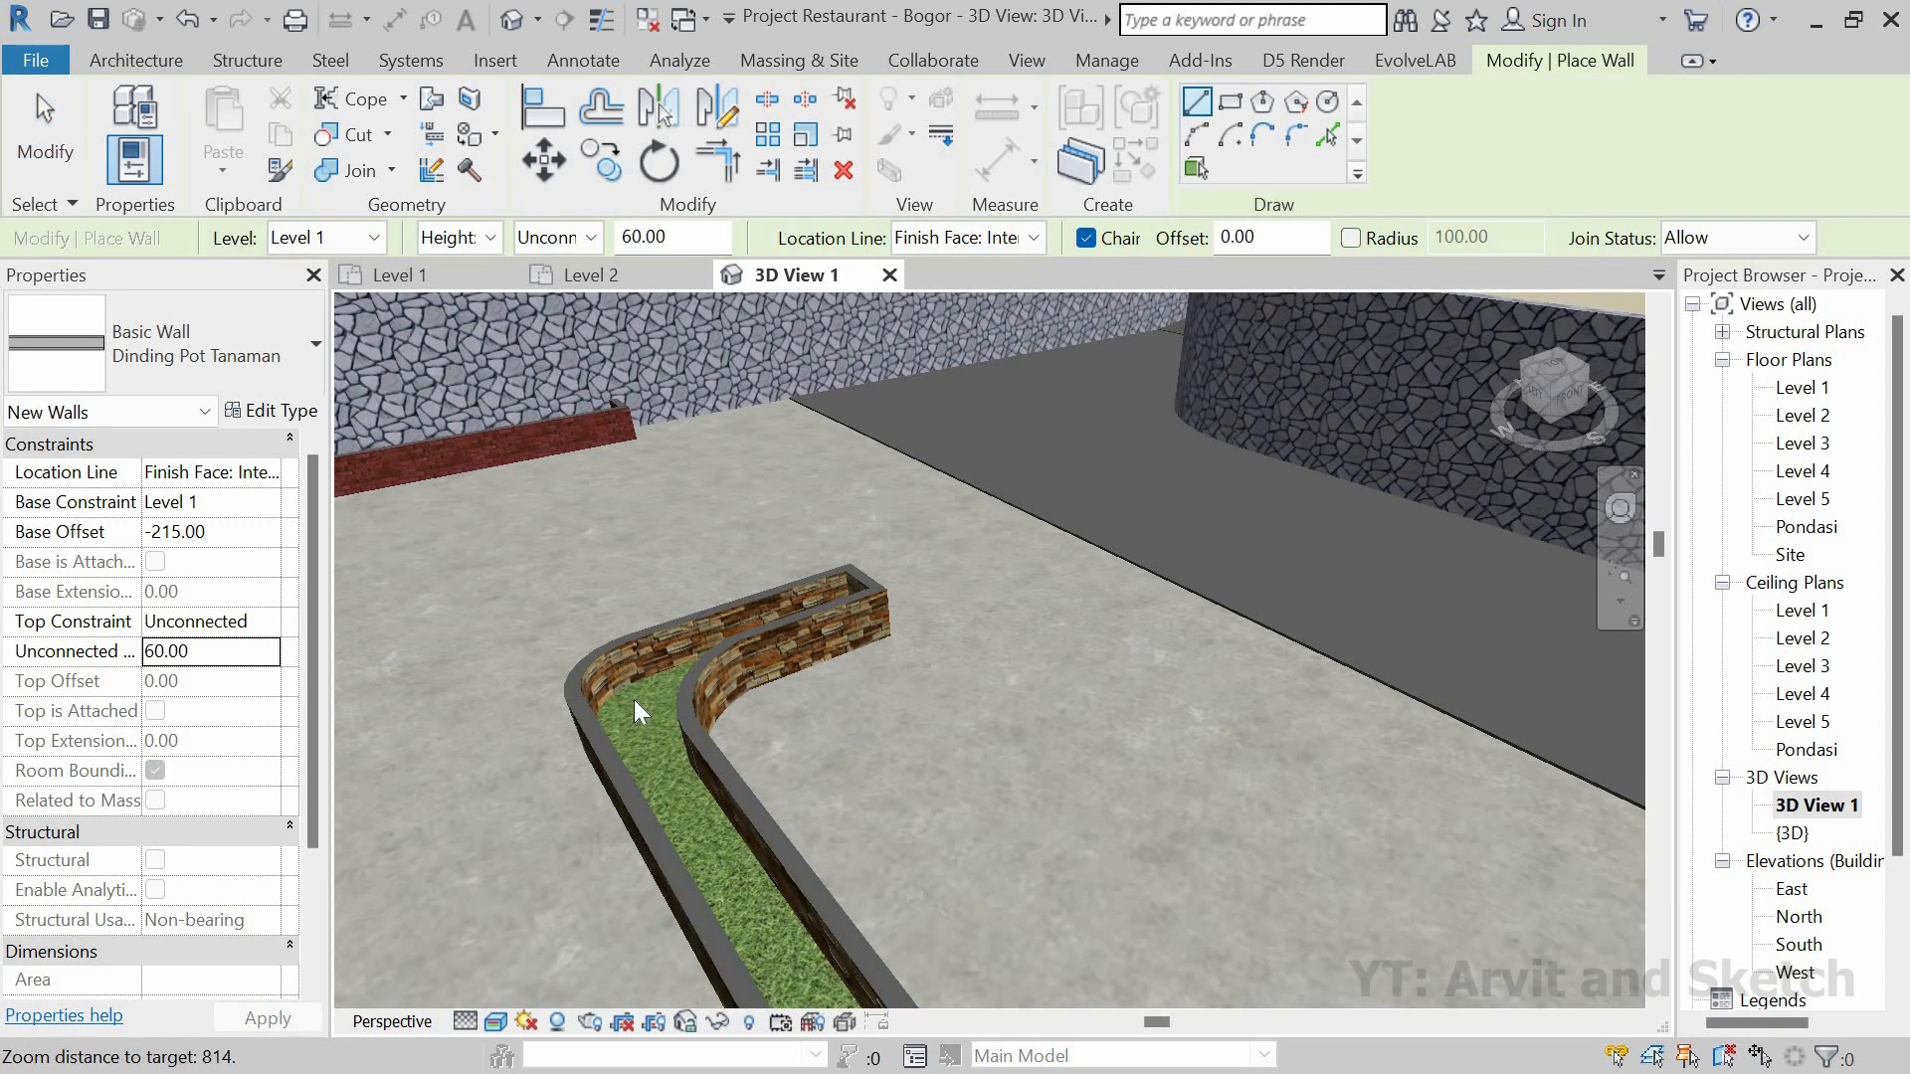
pyautogui.press('Escape')
# Step: Try height offsets of -215, -180 and -190 for the grass floor inside the freestanding planter
pyautogui.click(639, 697)
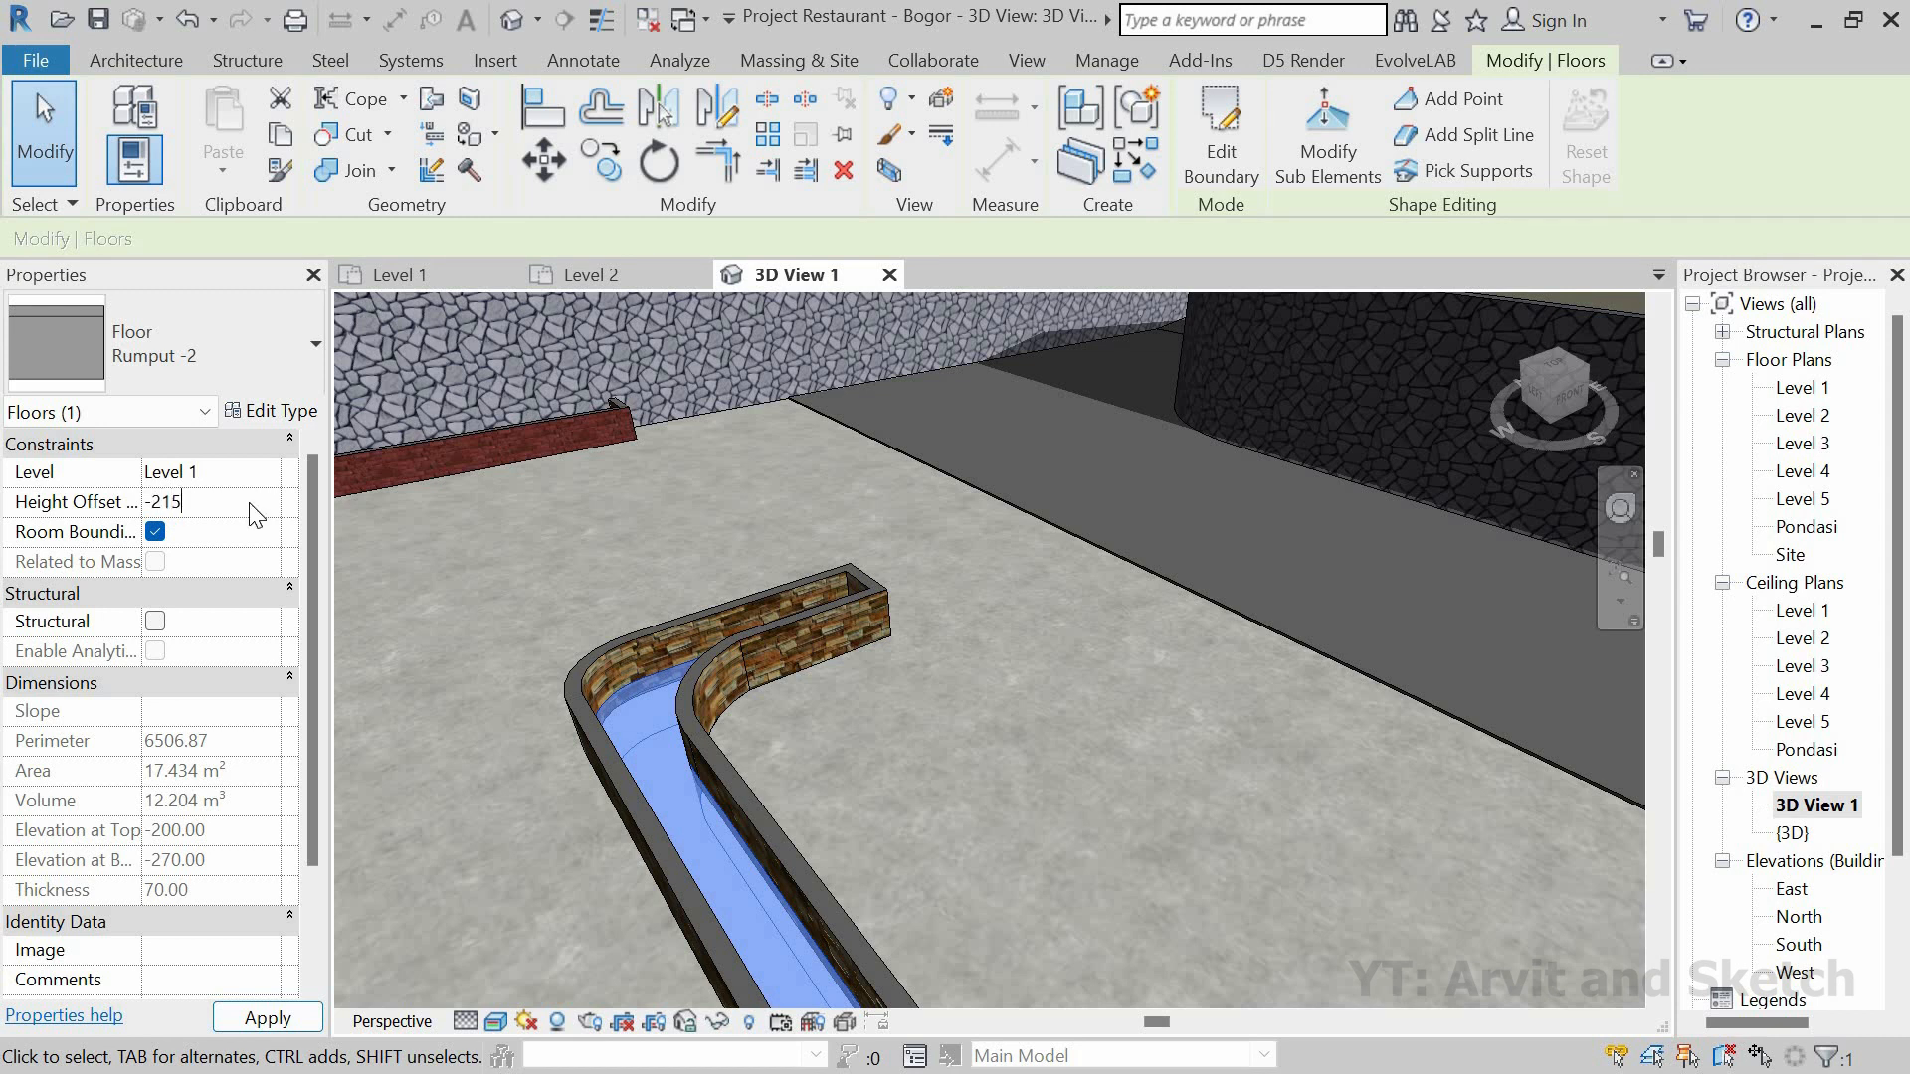
pyautogui.press('Return')
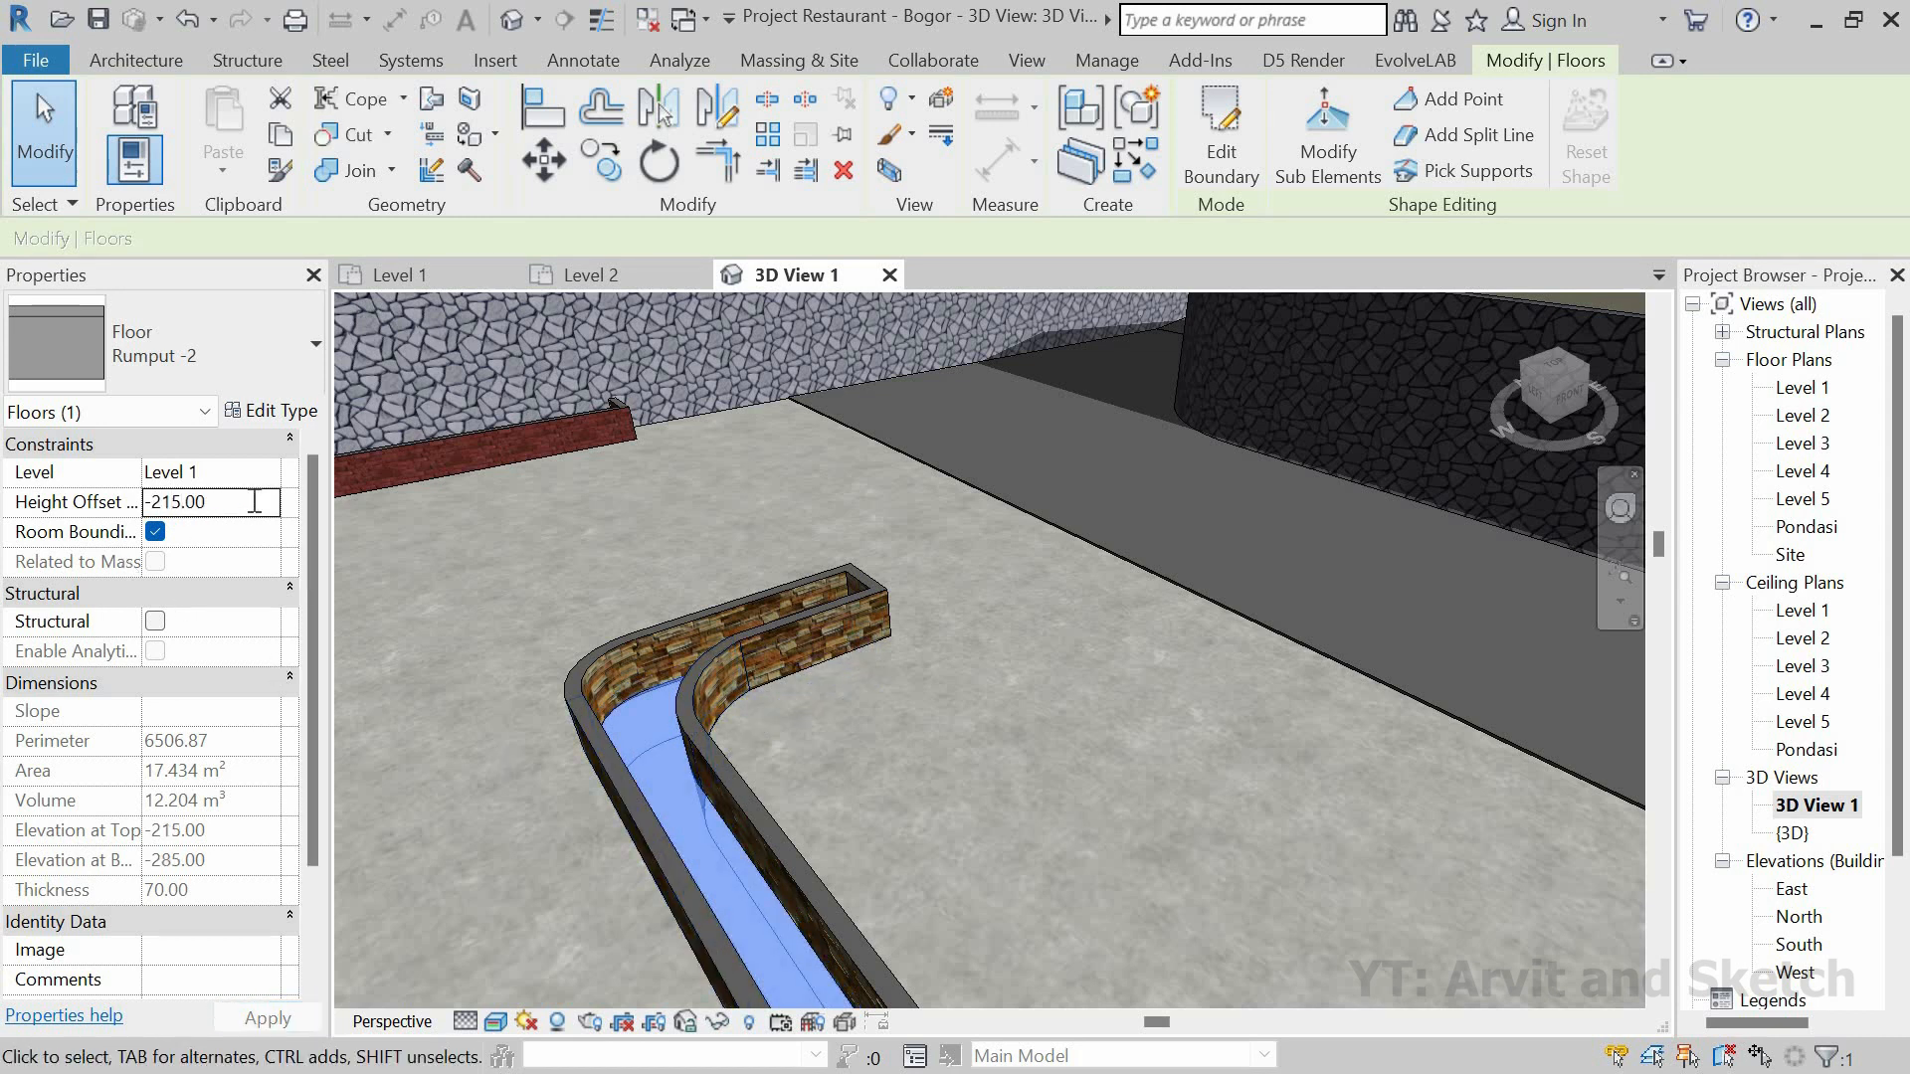
pyautogui.write('-')
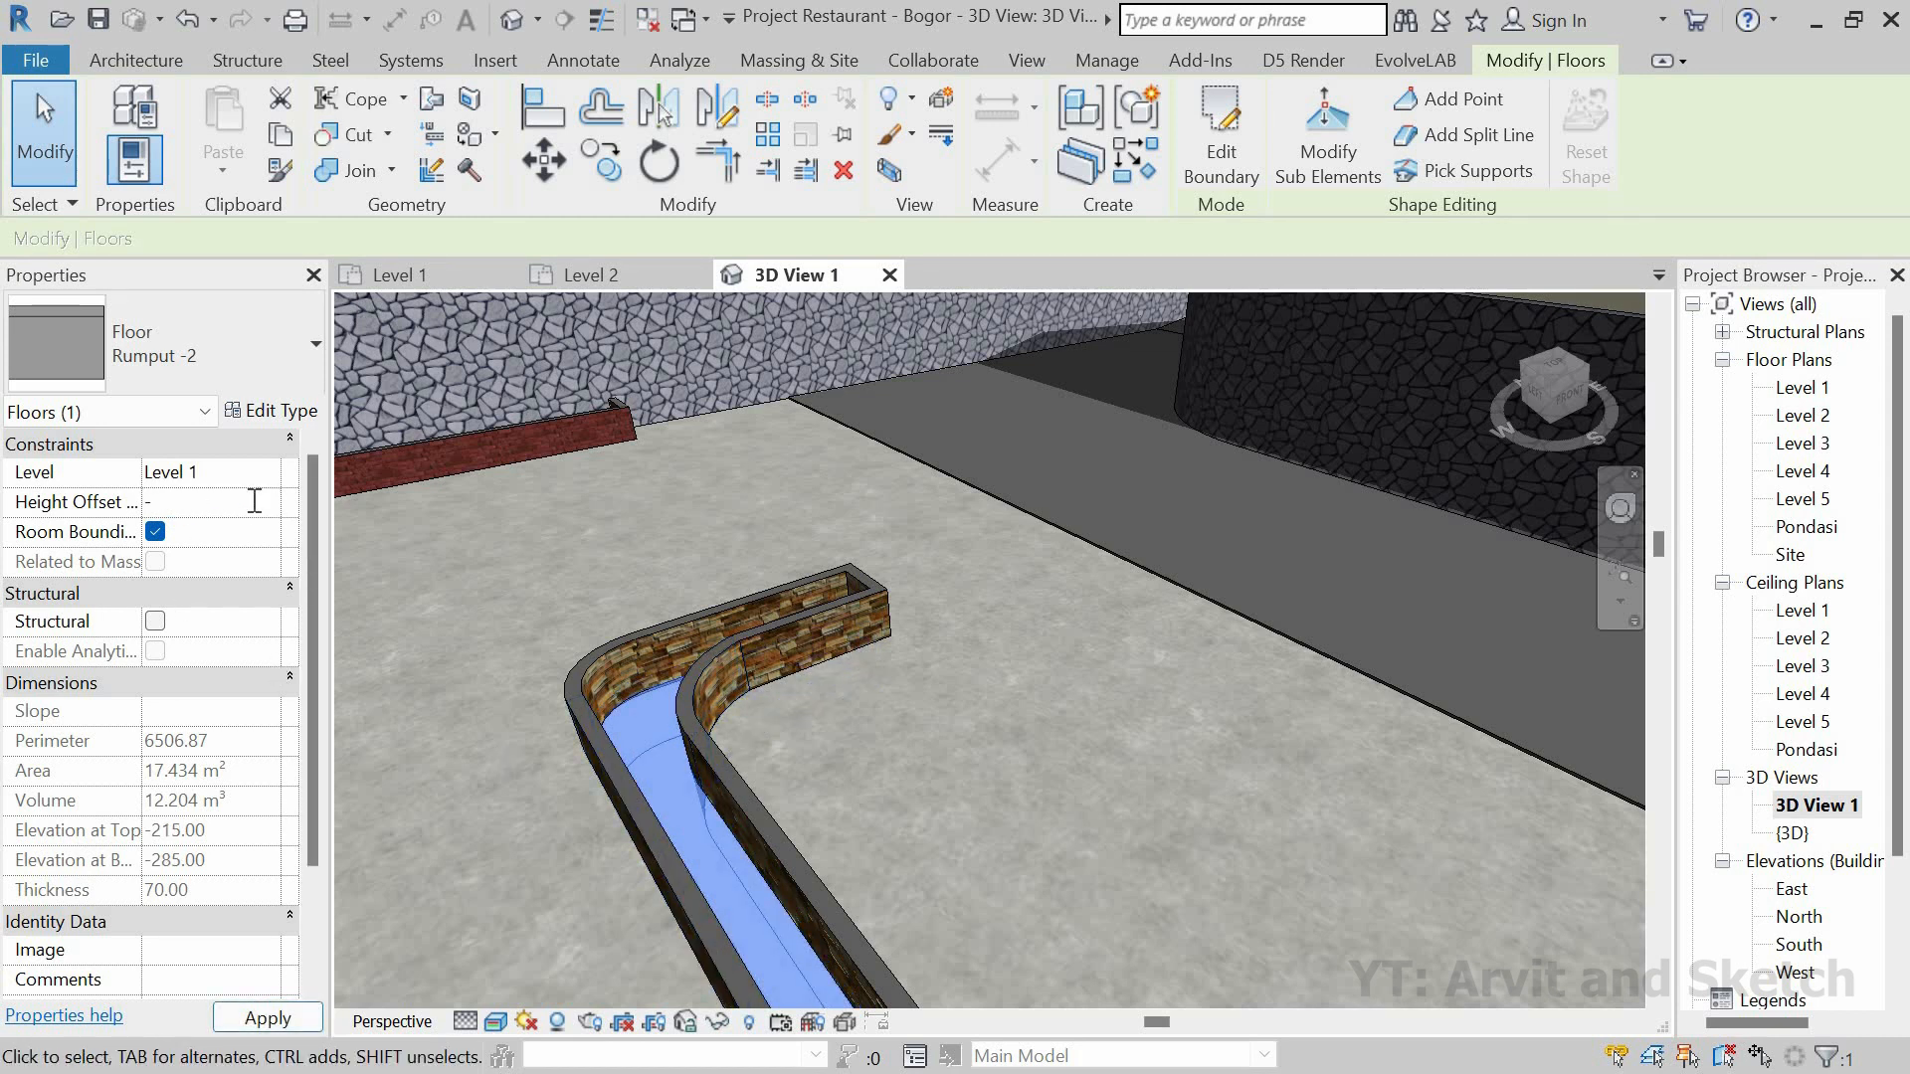
pyautogui.write('180')
pyautogui.press('Return')
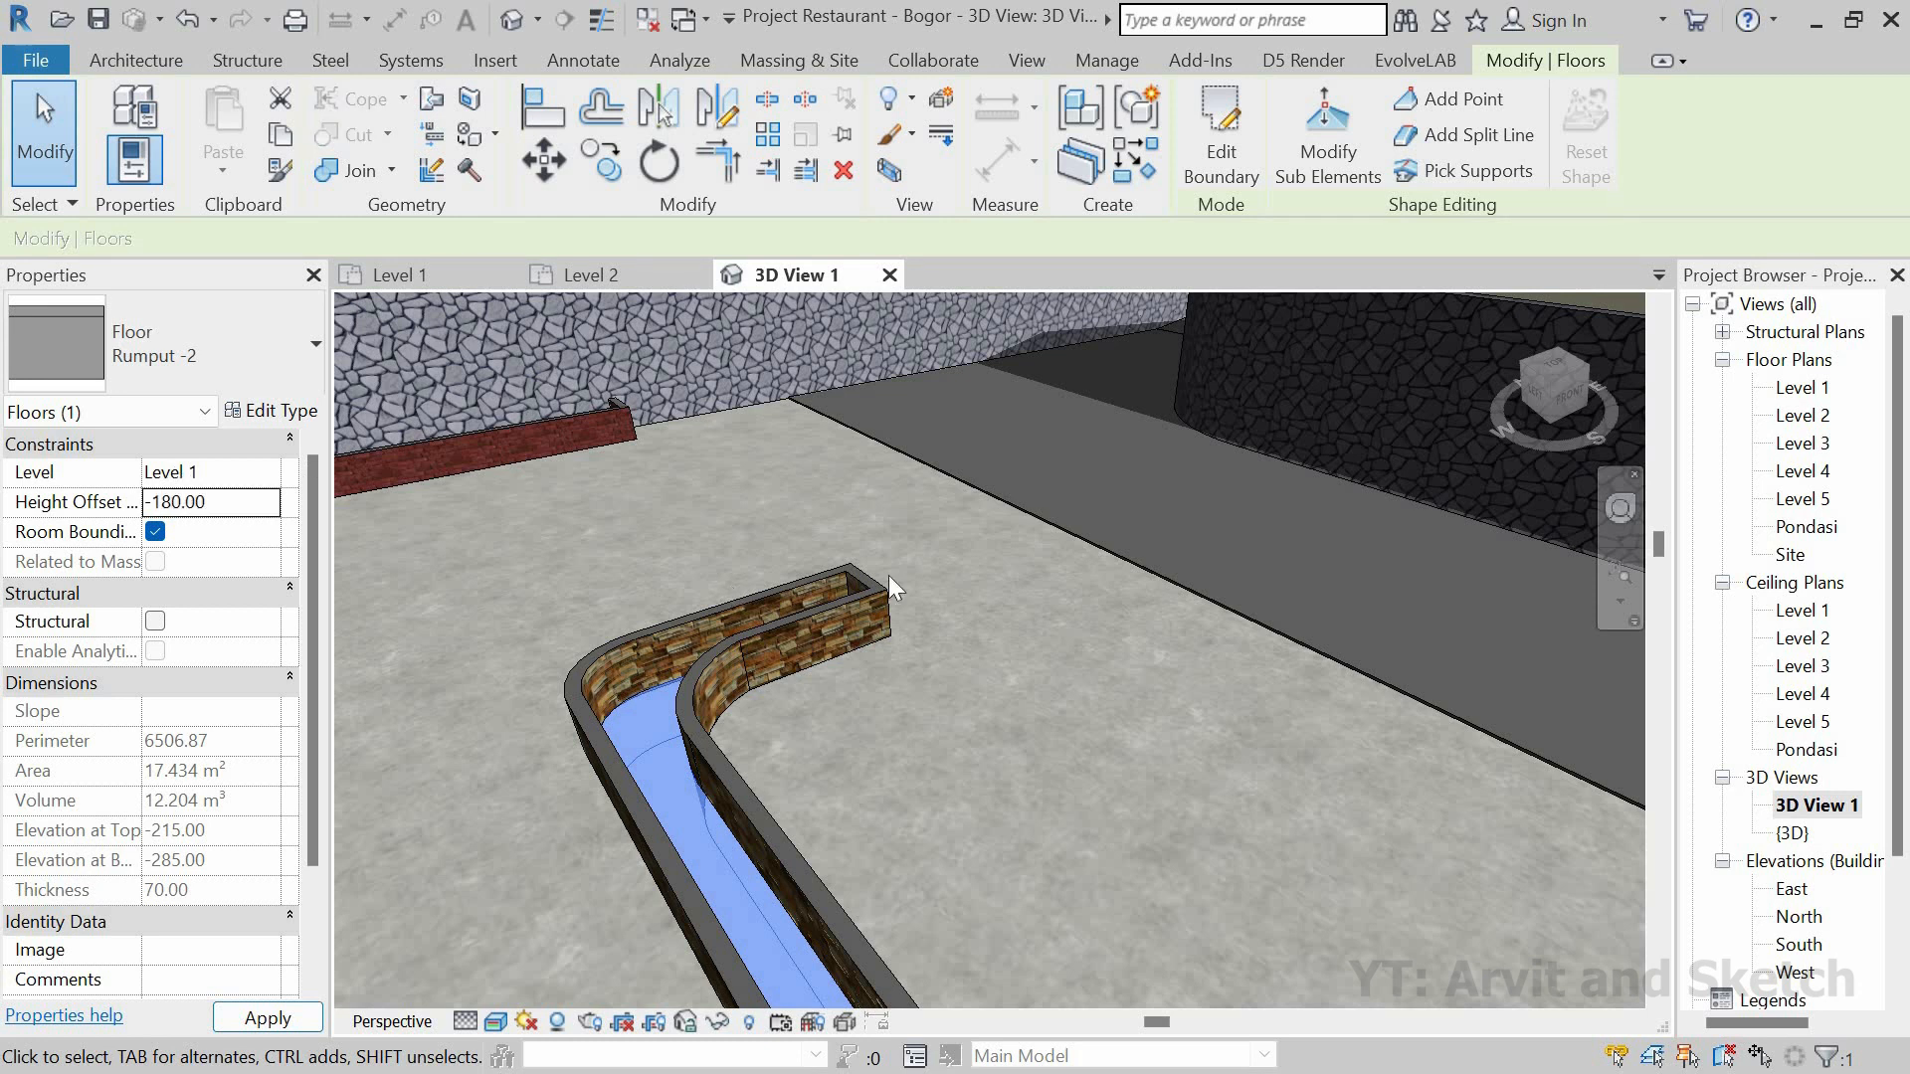
pyautogui.scroll(8, 676, 756)
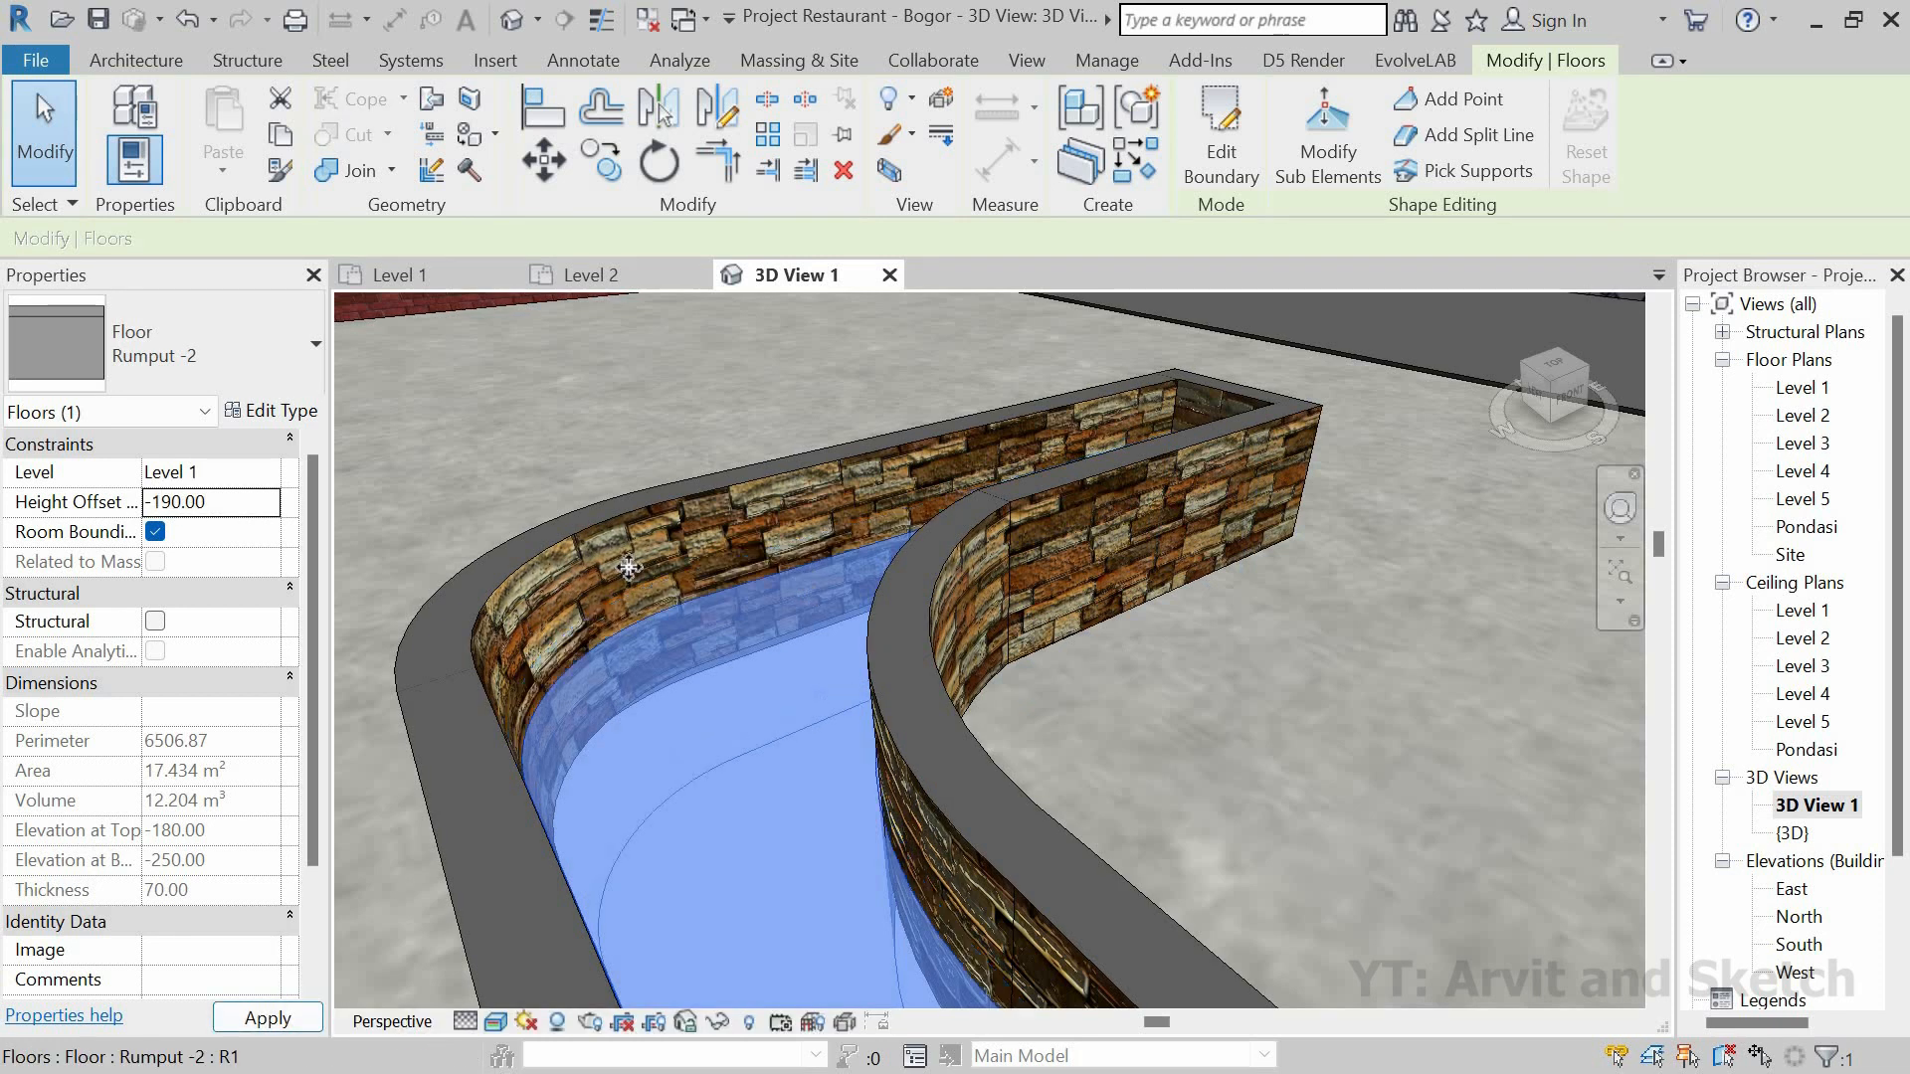
# Step: Set the height offset of the freestanding planter's grass floor to -160
pyautogui.write('1')
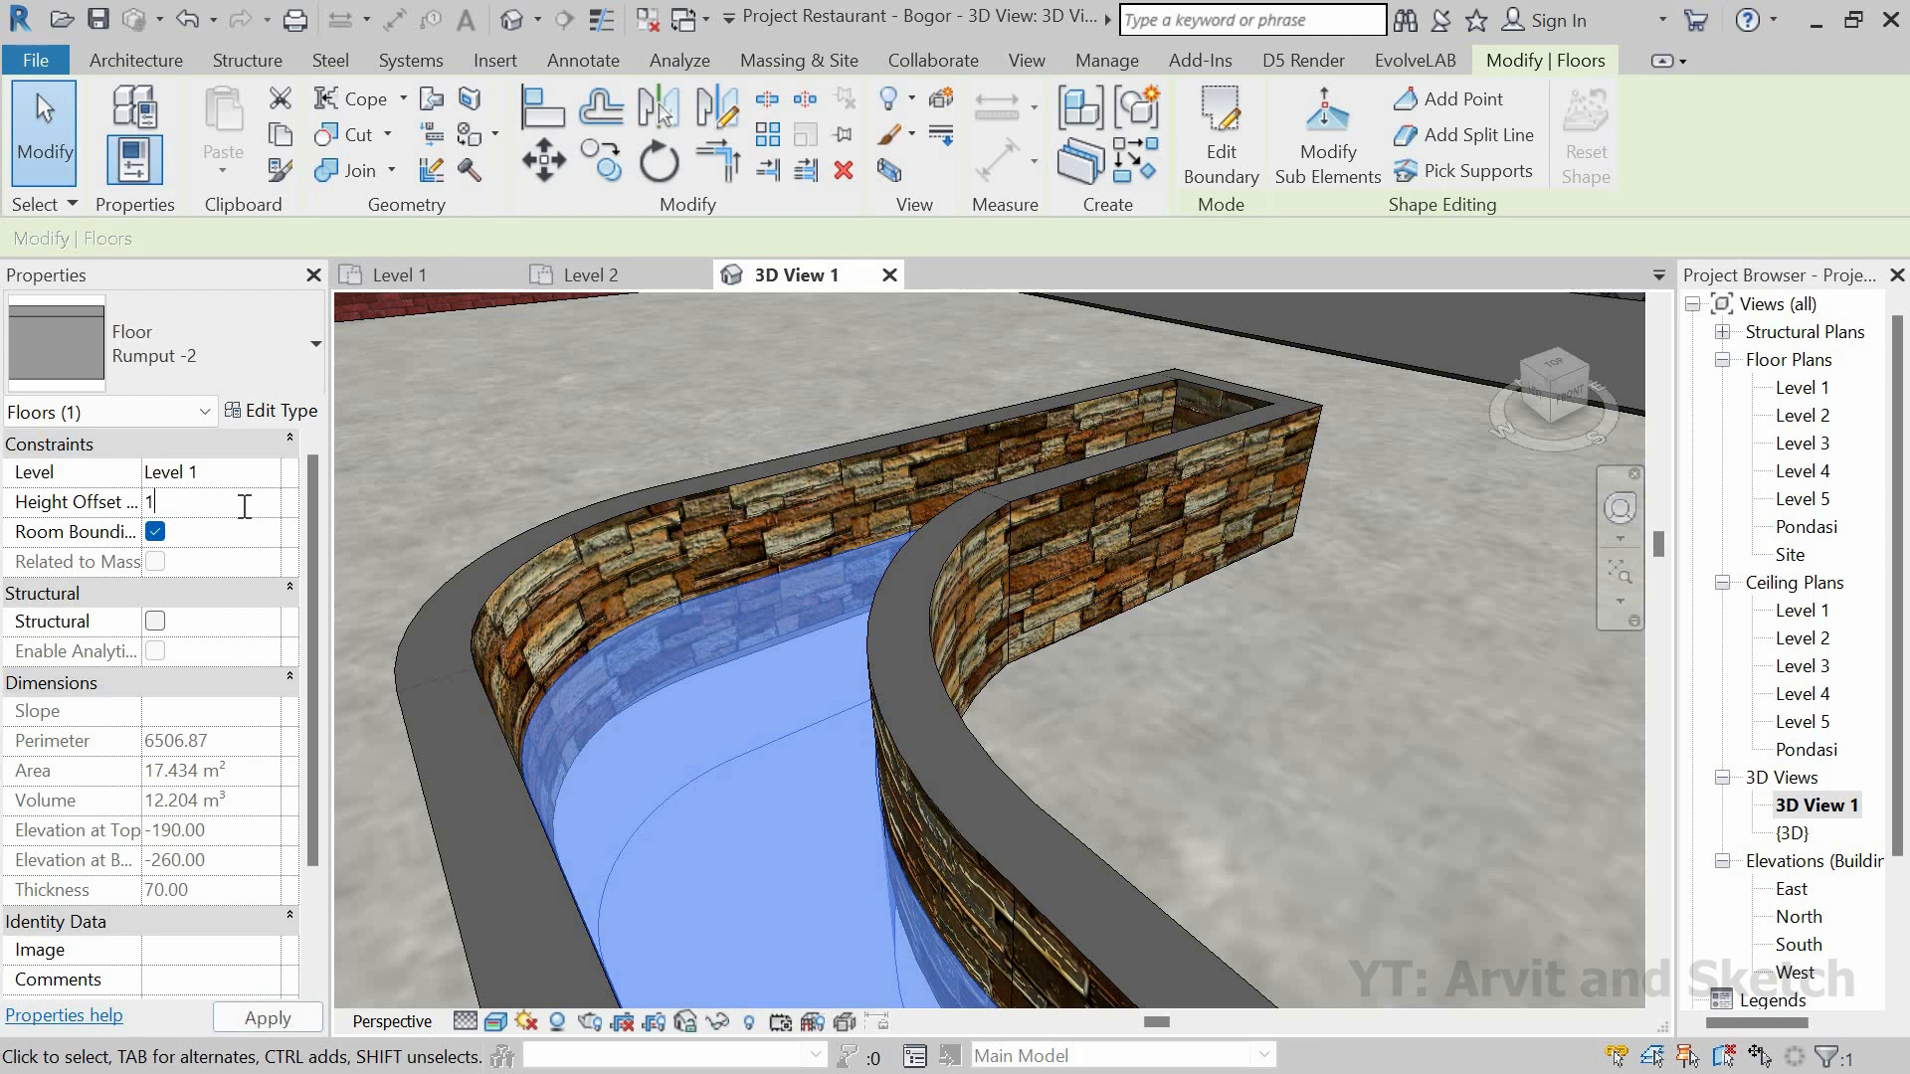
pyautogui.click(147, 502)
pyautogui.write('-160.00')
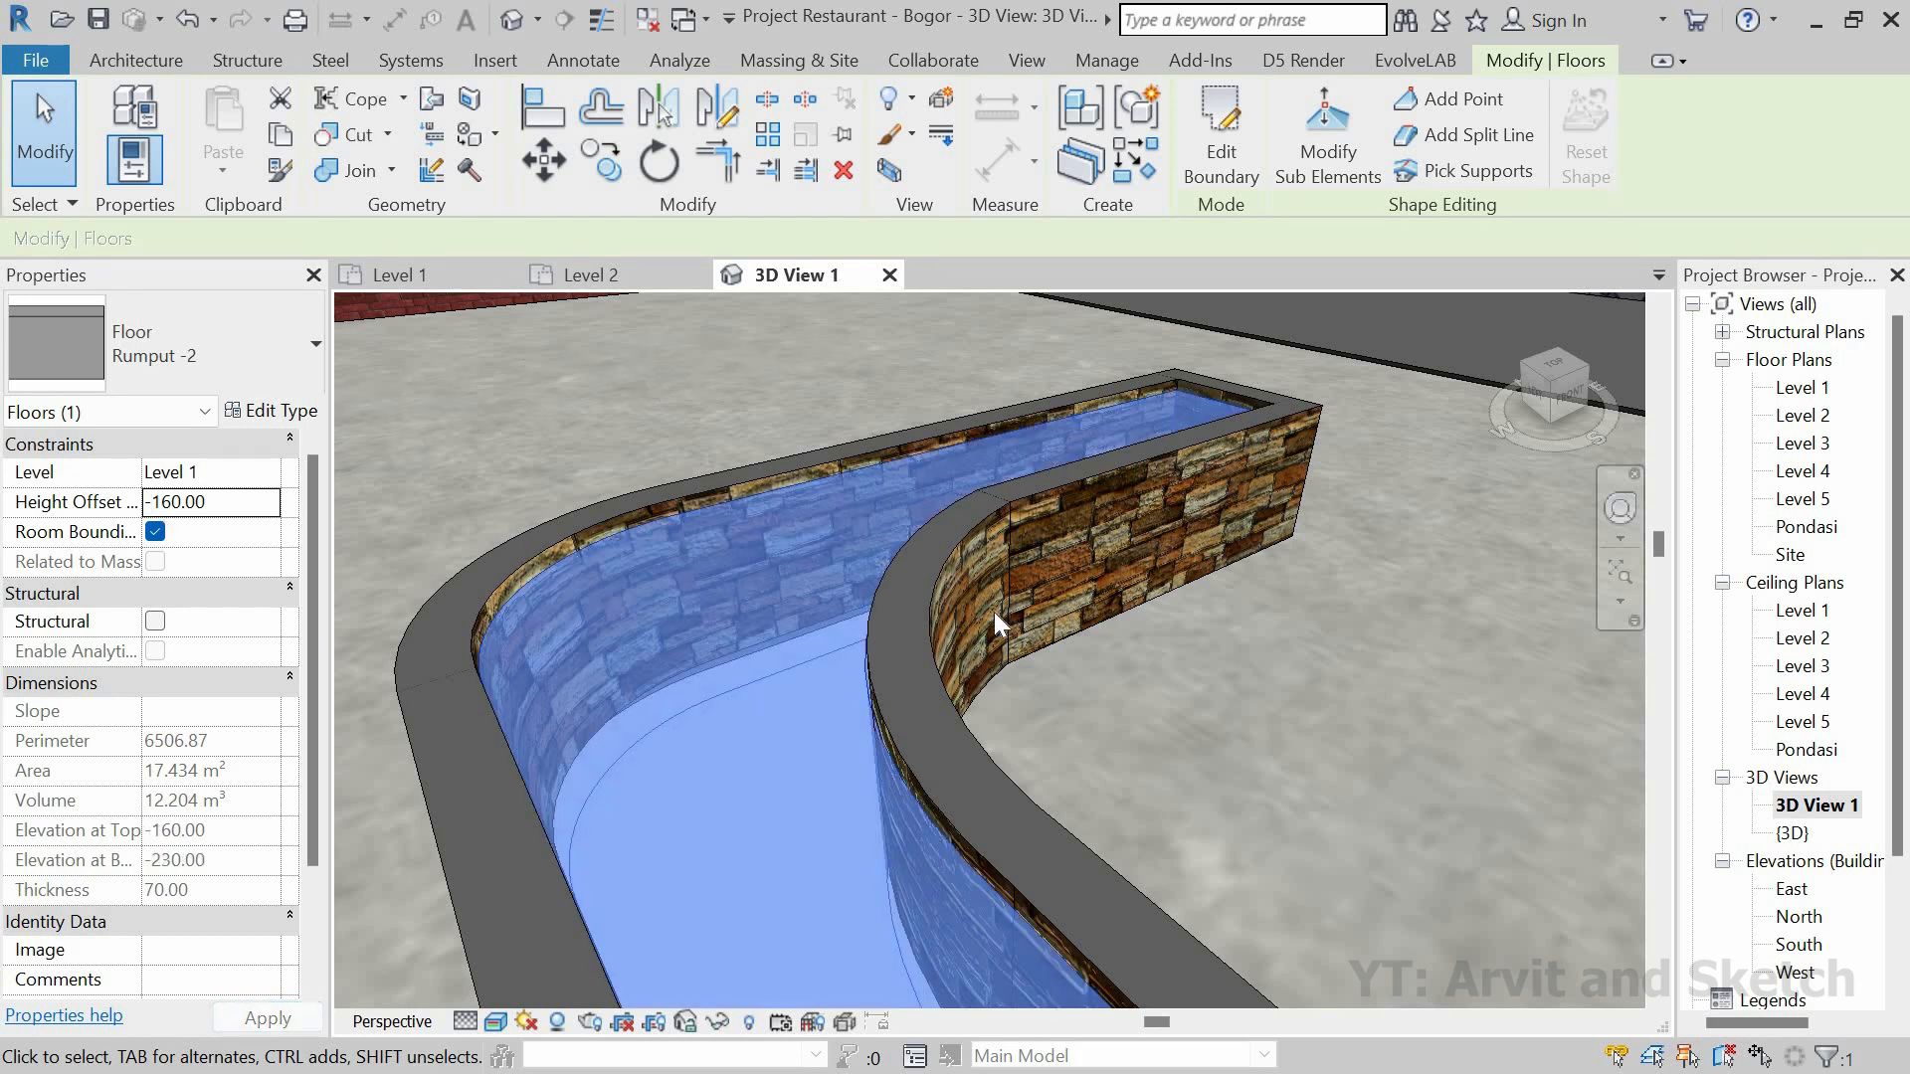
pyautogui.press('Escape')
pyautogui.scroll(-8, 850, 652)
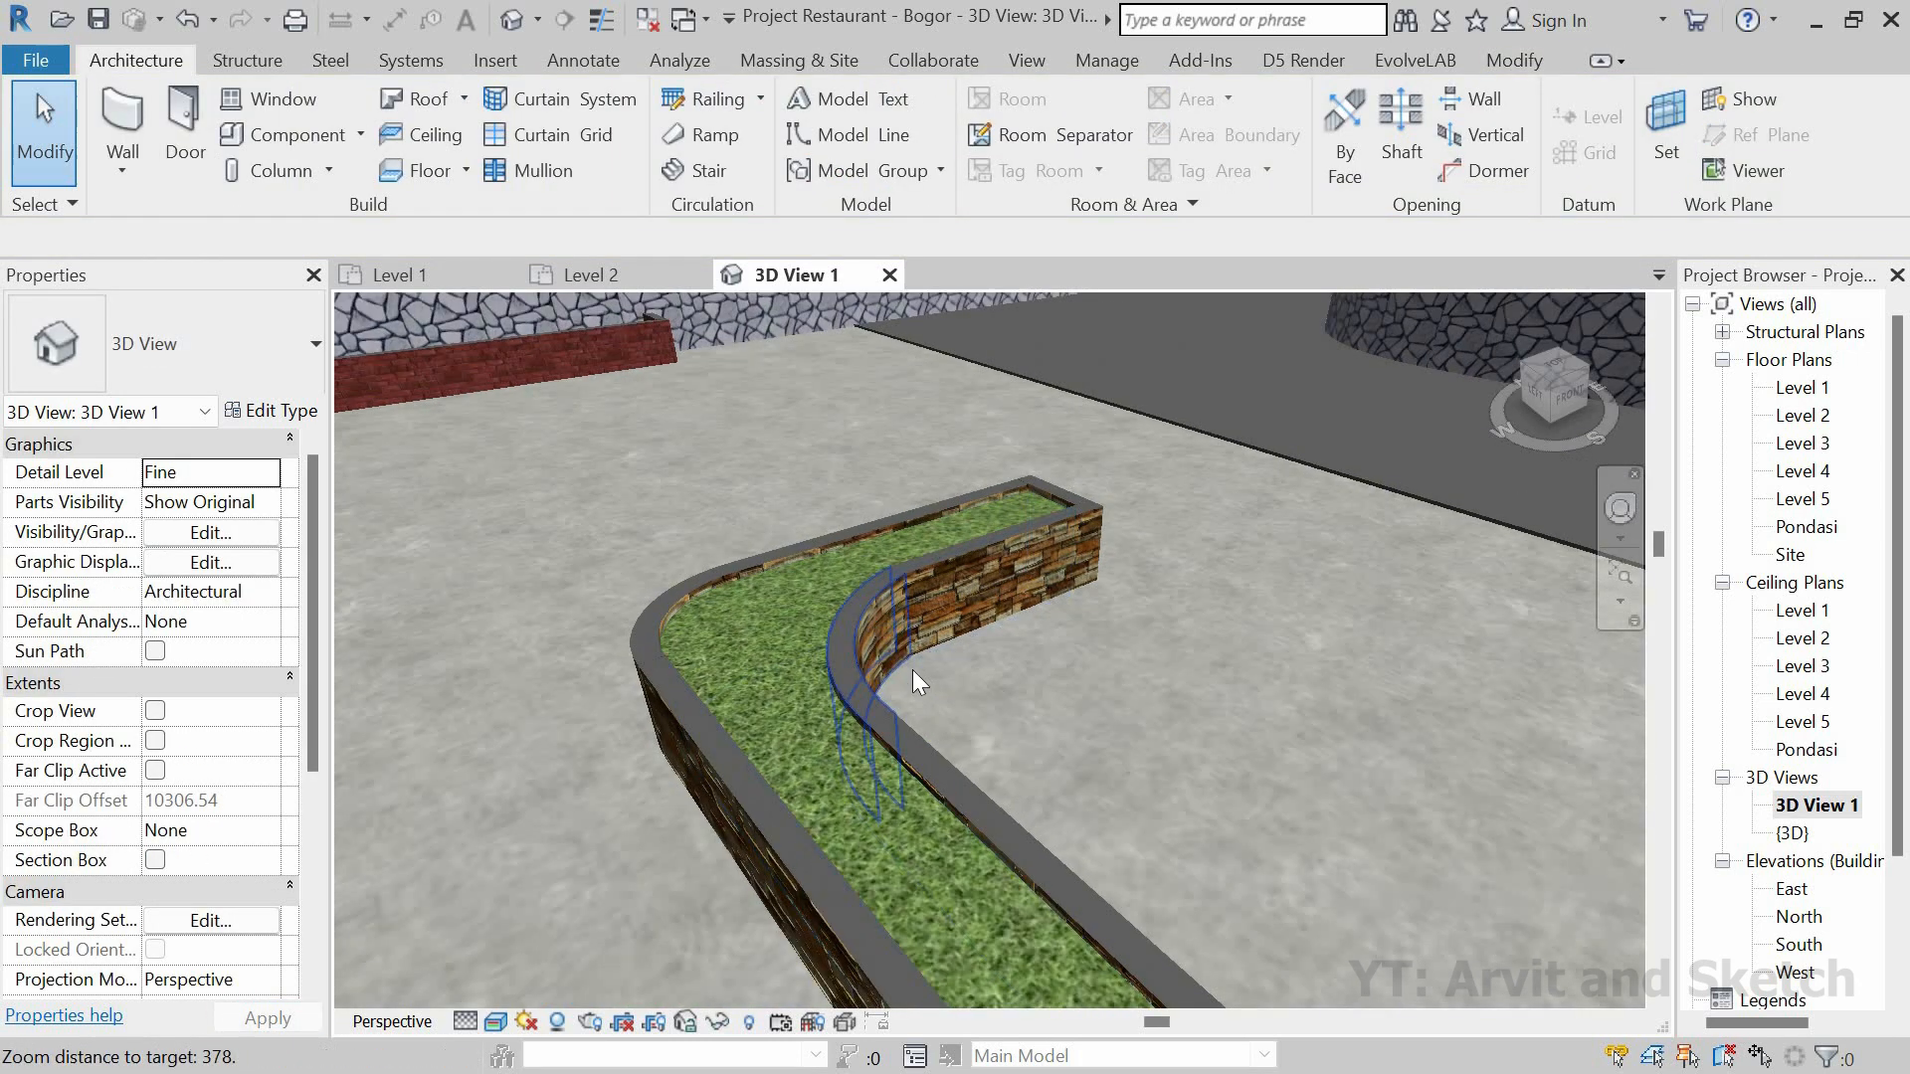
# Step: Check the wall type used for the end wall of the freestanding planter
pyautogui.scroll(-4, 913, 756)
pyautogui.keyDown('shift'); pyautogui.moveTo(802, 792); pyautogui.dragTo(569, 881, button='middle'); pyautogui.keyUp('shift')
pyautogui.scroll(5, 1254, 400)
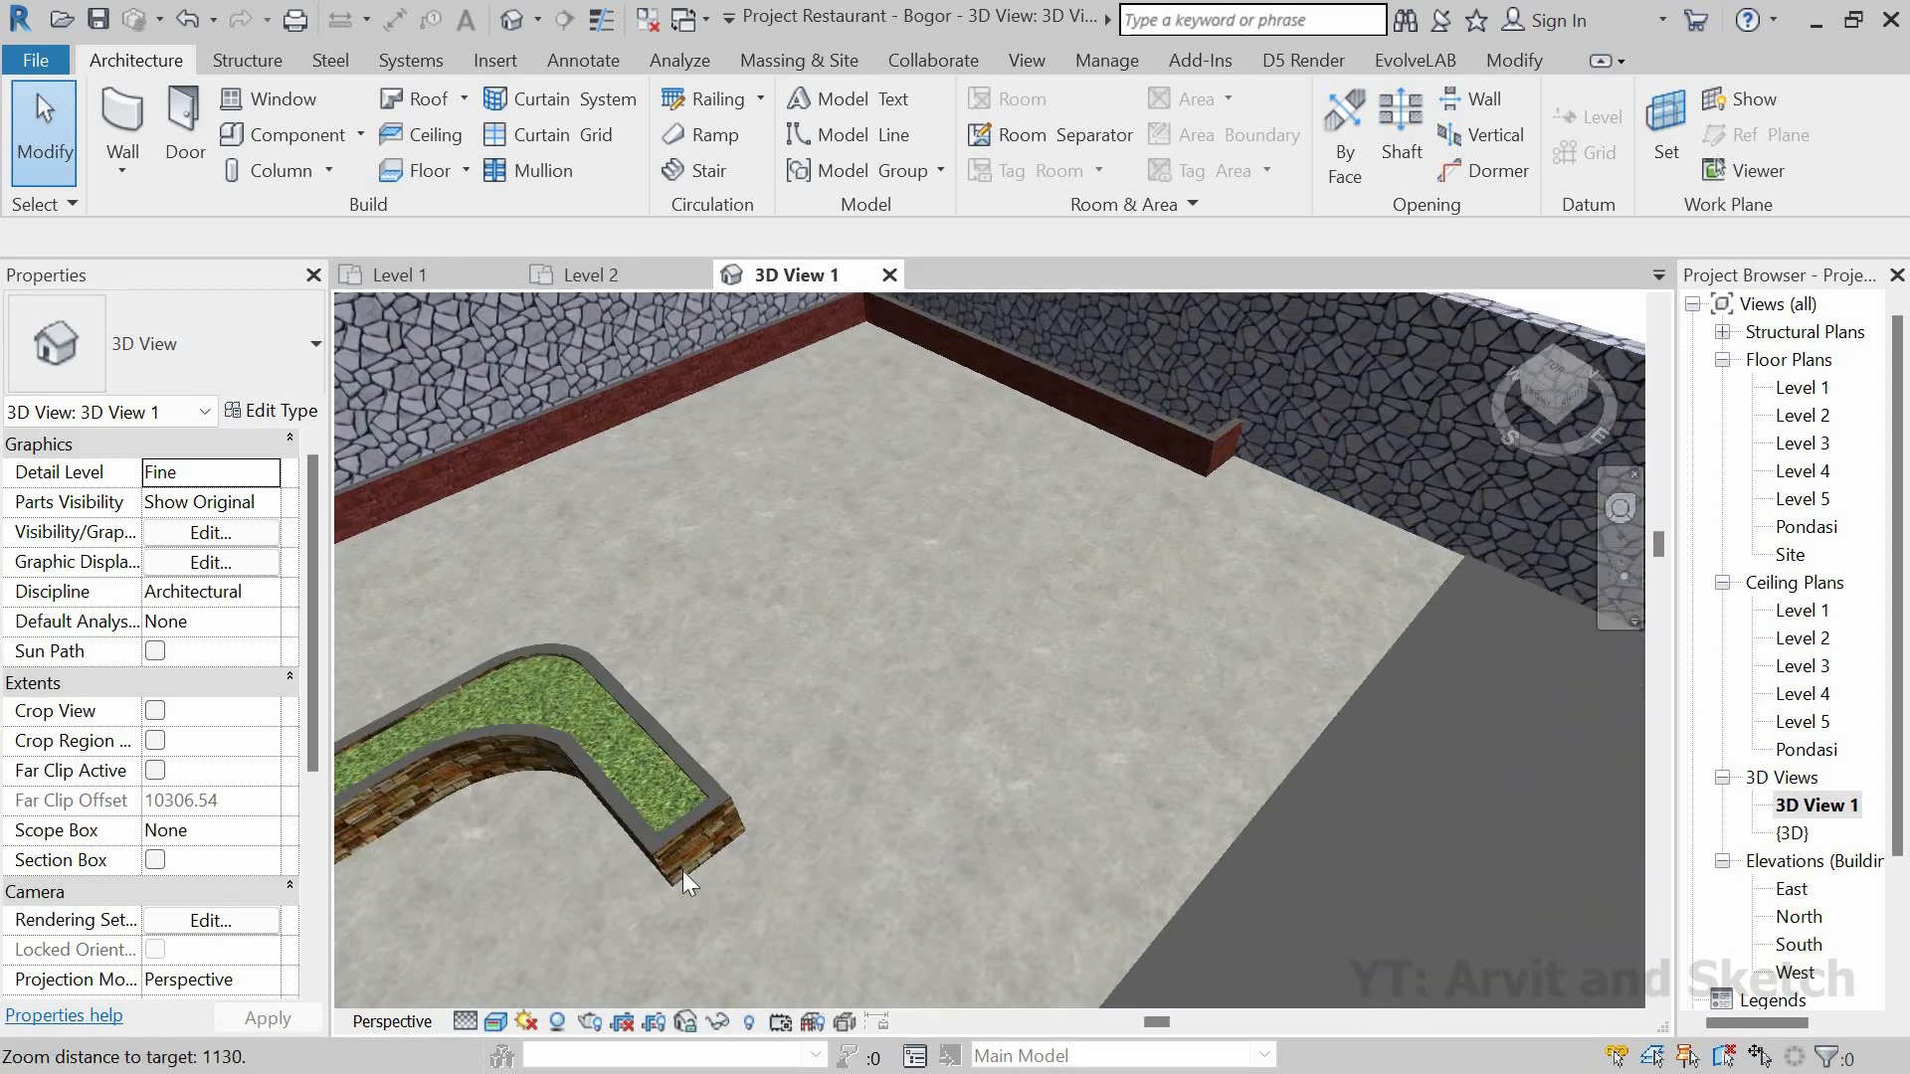
pyautogui.click(637, 886)
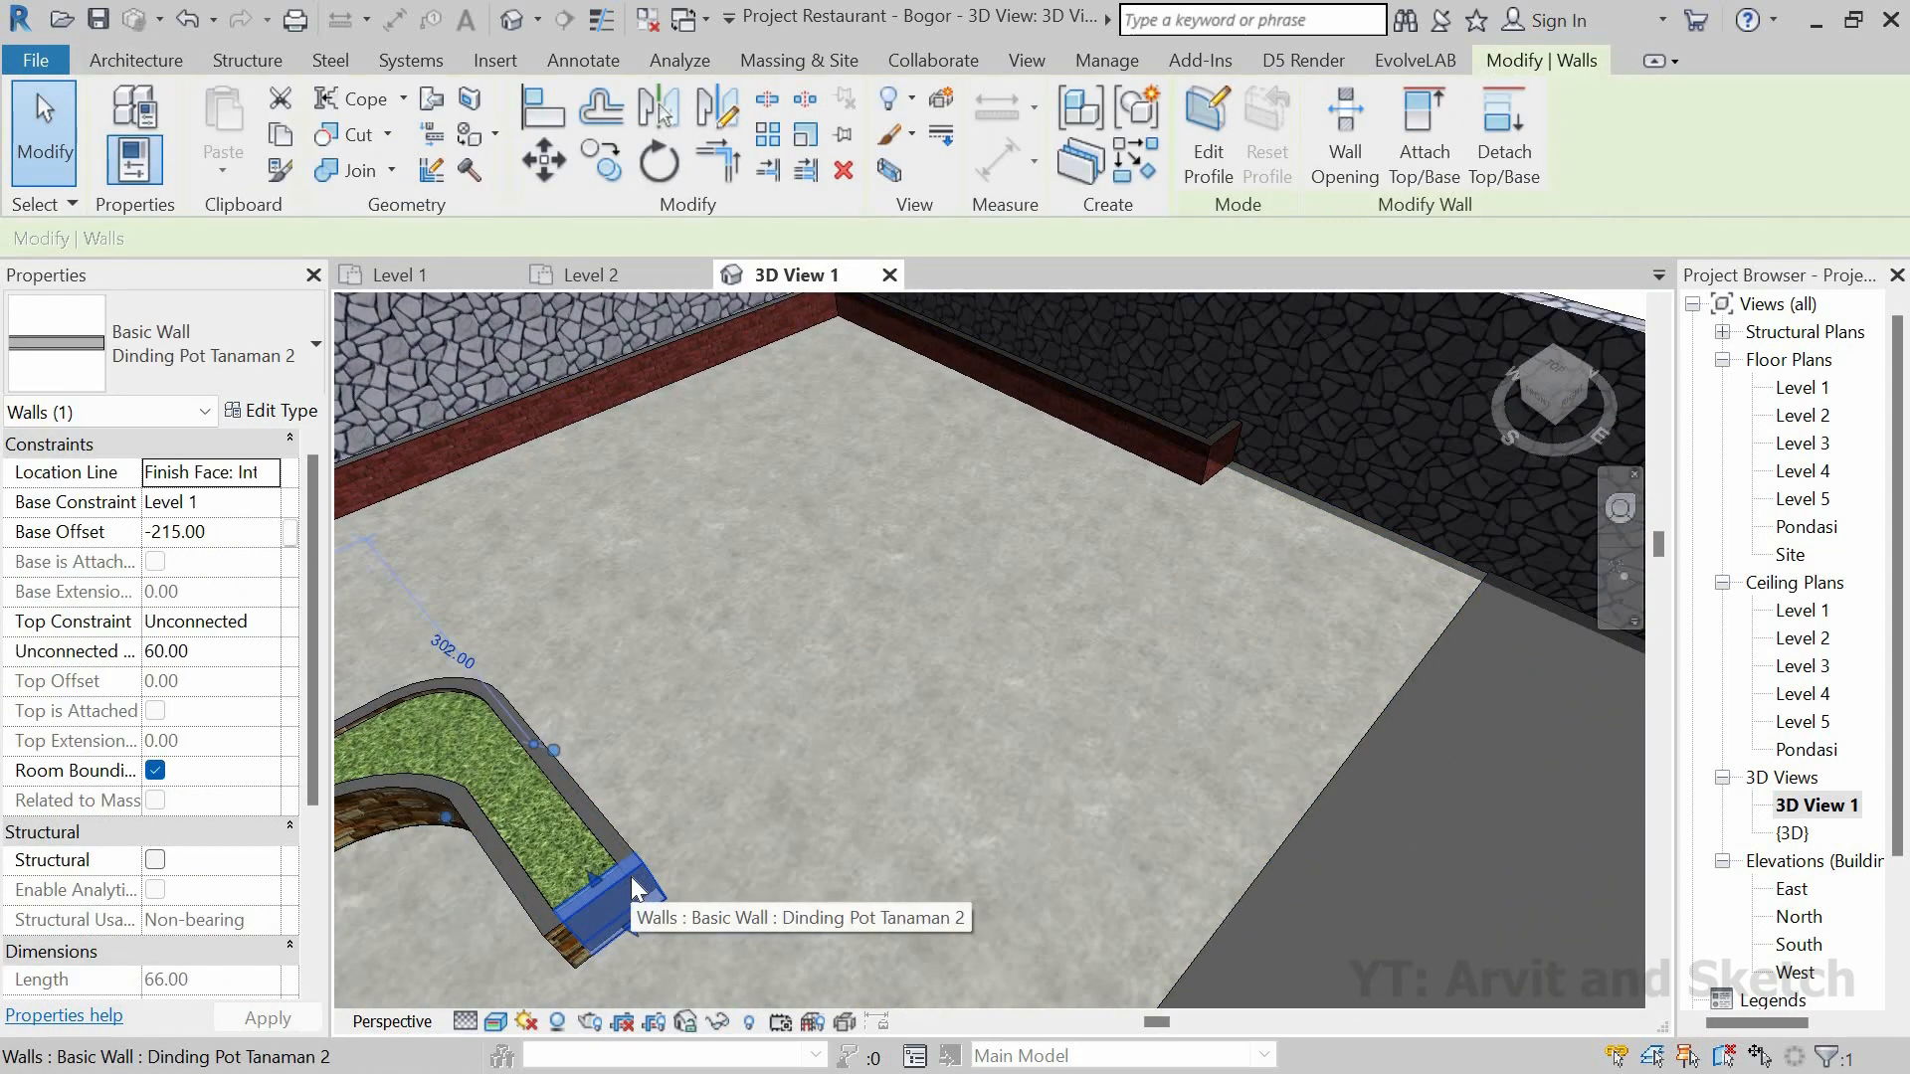
pyautogui.press('Escape')
# Step: Change the four planter walls along the retaining walls to the type Dinding Pot Tanaman 2
pyautogui.click(1220, 439)
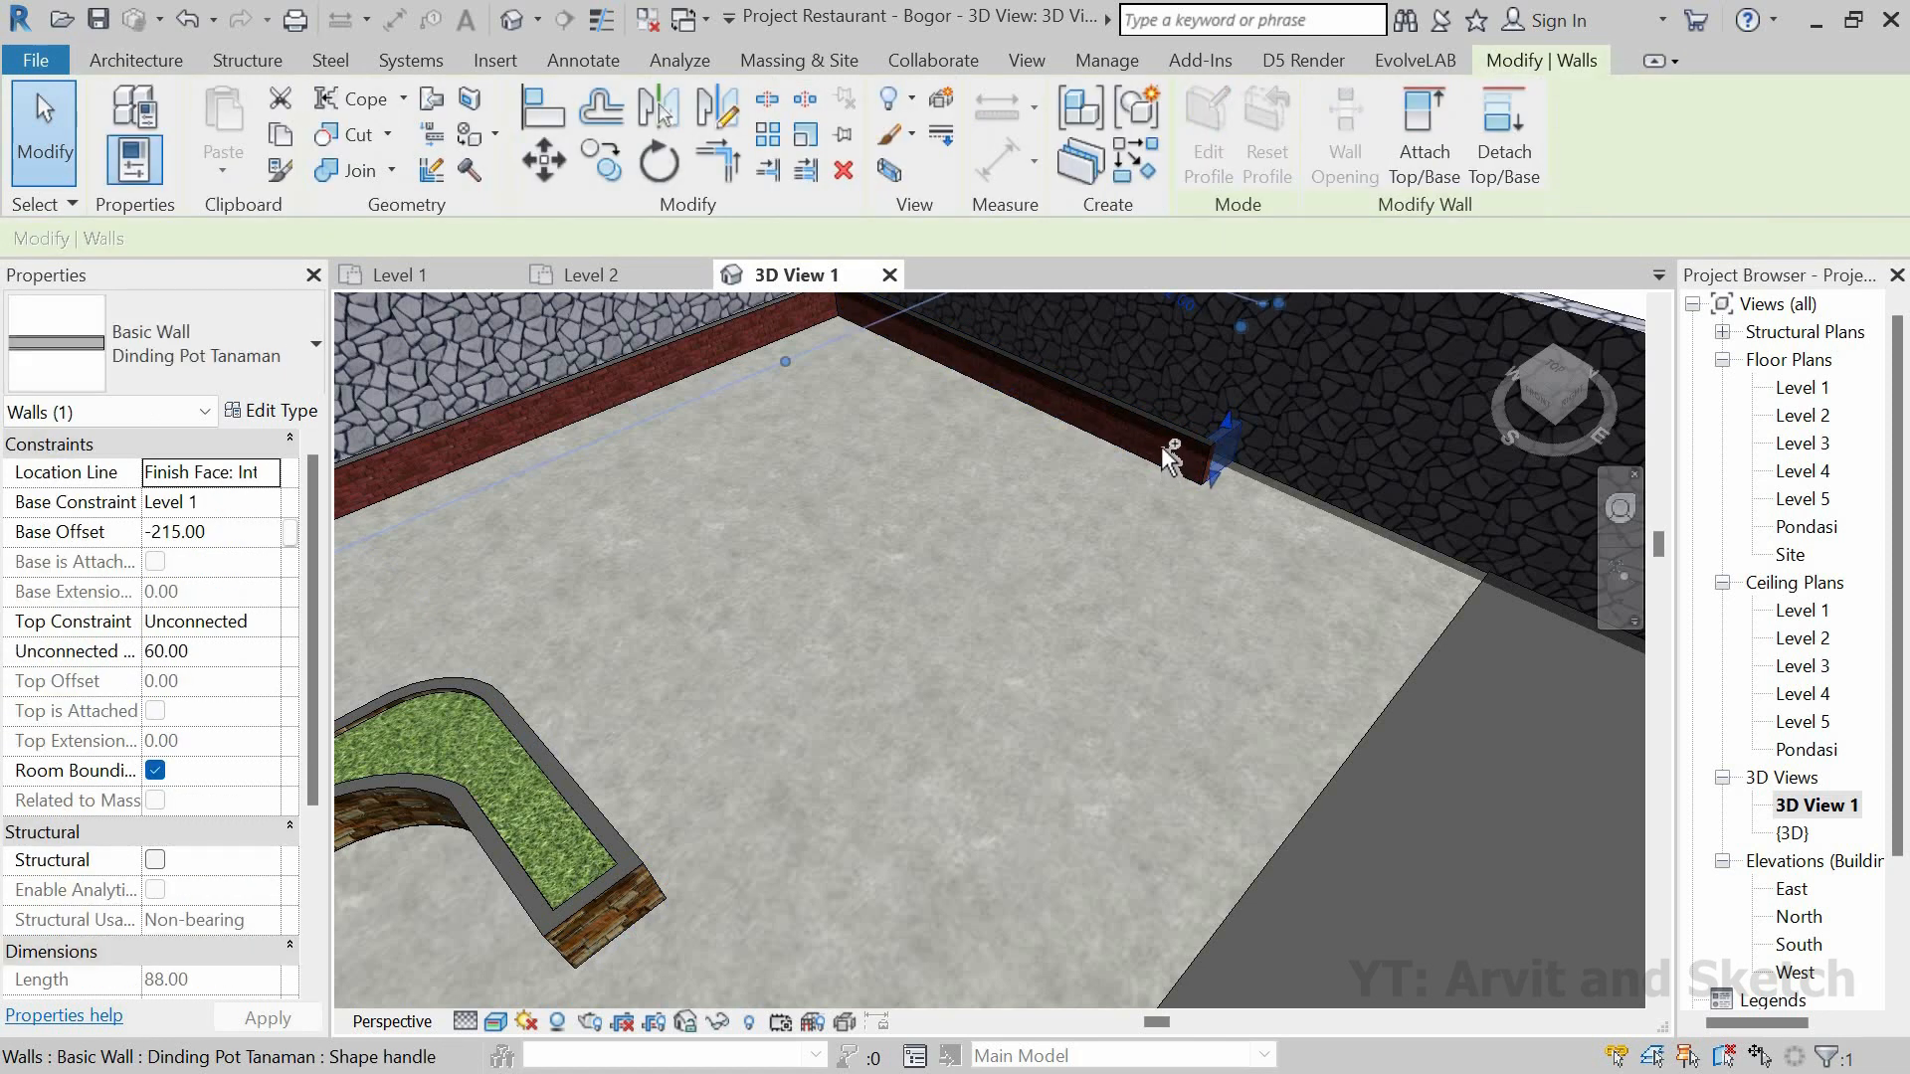
pyautogui.keyDown('ctrl'); pyautogui.click(1164, 428); pyautogui.keyUp('ctrl')
pyautogui.keyDown('ctrl'); pyautogui.click(710, 336); pyautogui.keyUp('ctrl')
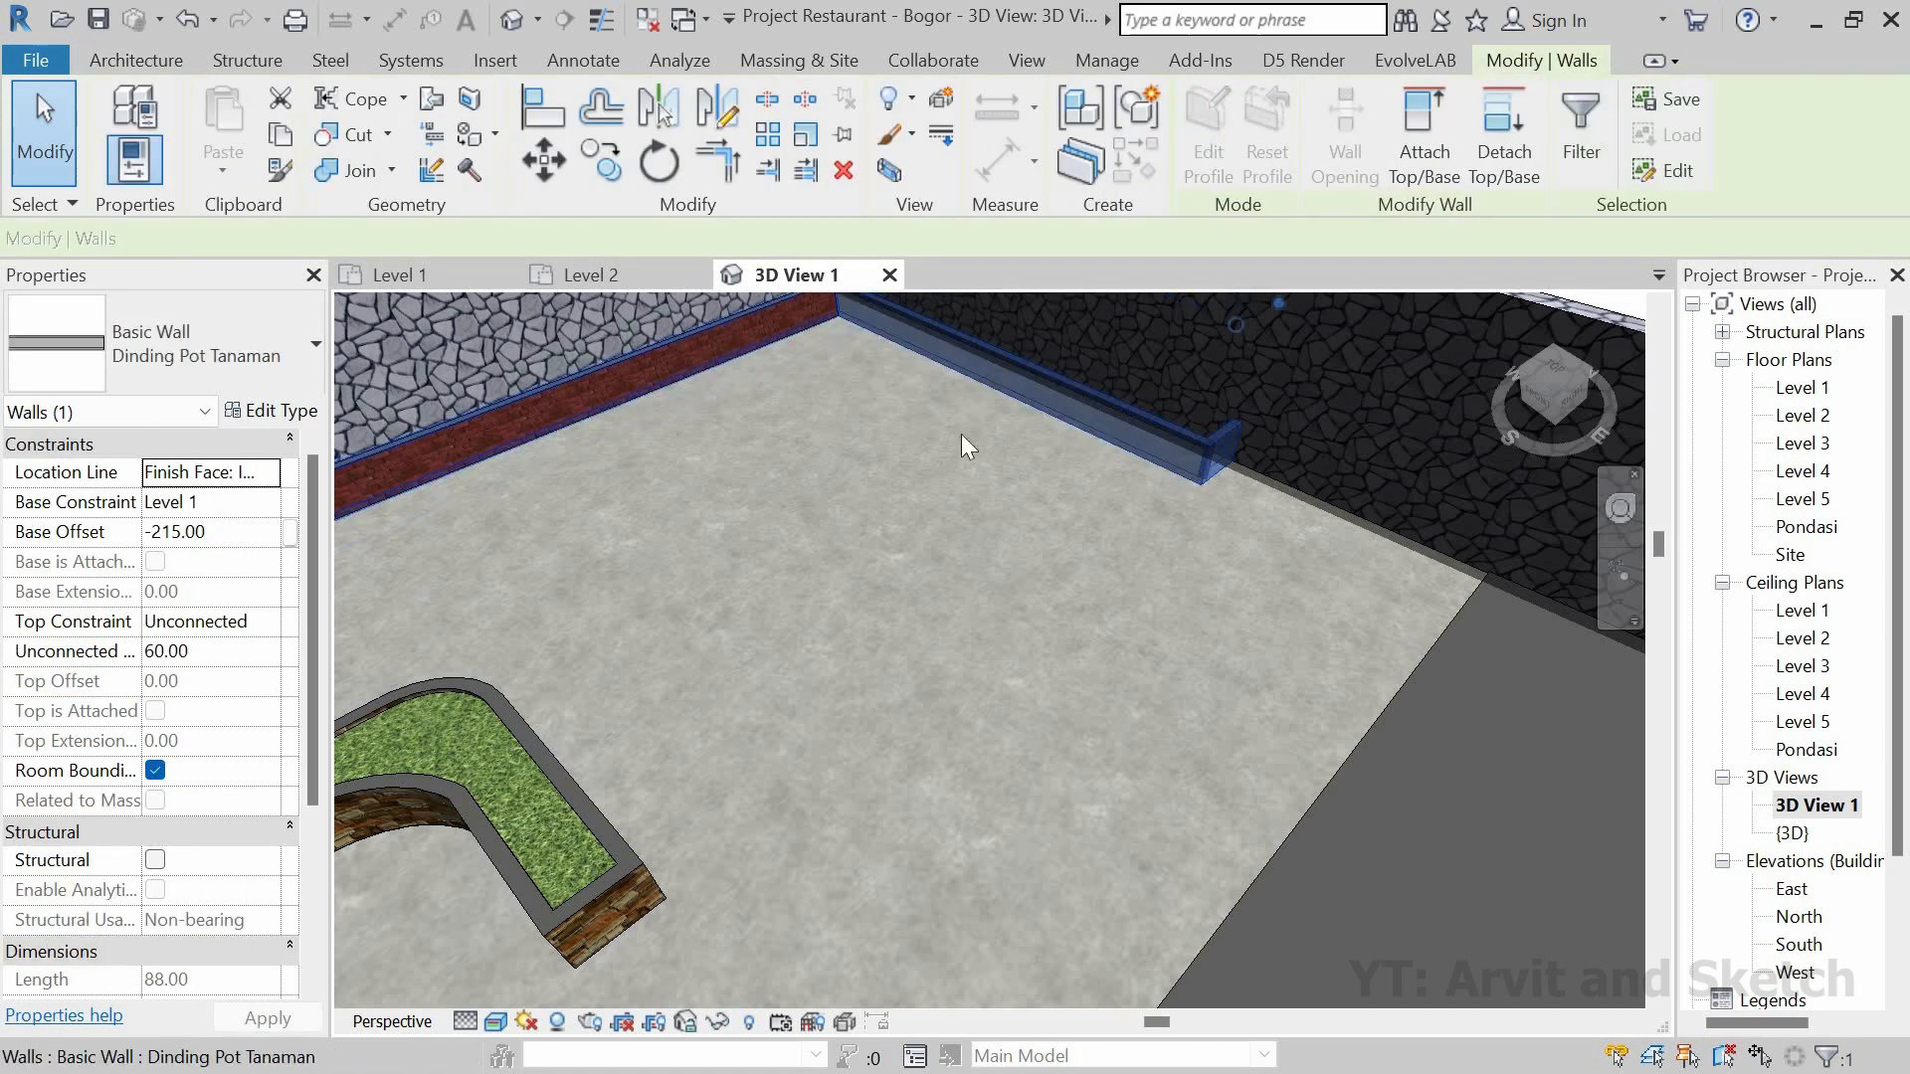
pyautogui.scroll(-5, 1256, 538)
pyautogui.keyDown('shift'); pyautogui.moveTo(1190, 665); pyautogui.dragTo(474, 489, button='middle'); pyautogui.keyUp('shift')
pyautogui.keyDown('ctrl'); pyautogui.click(569, 418); pyautogui.keyUp('ctrl')
pyautogui.click(279, 412)
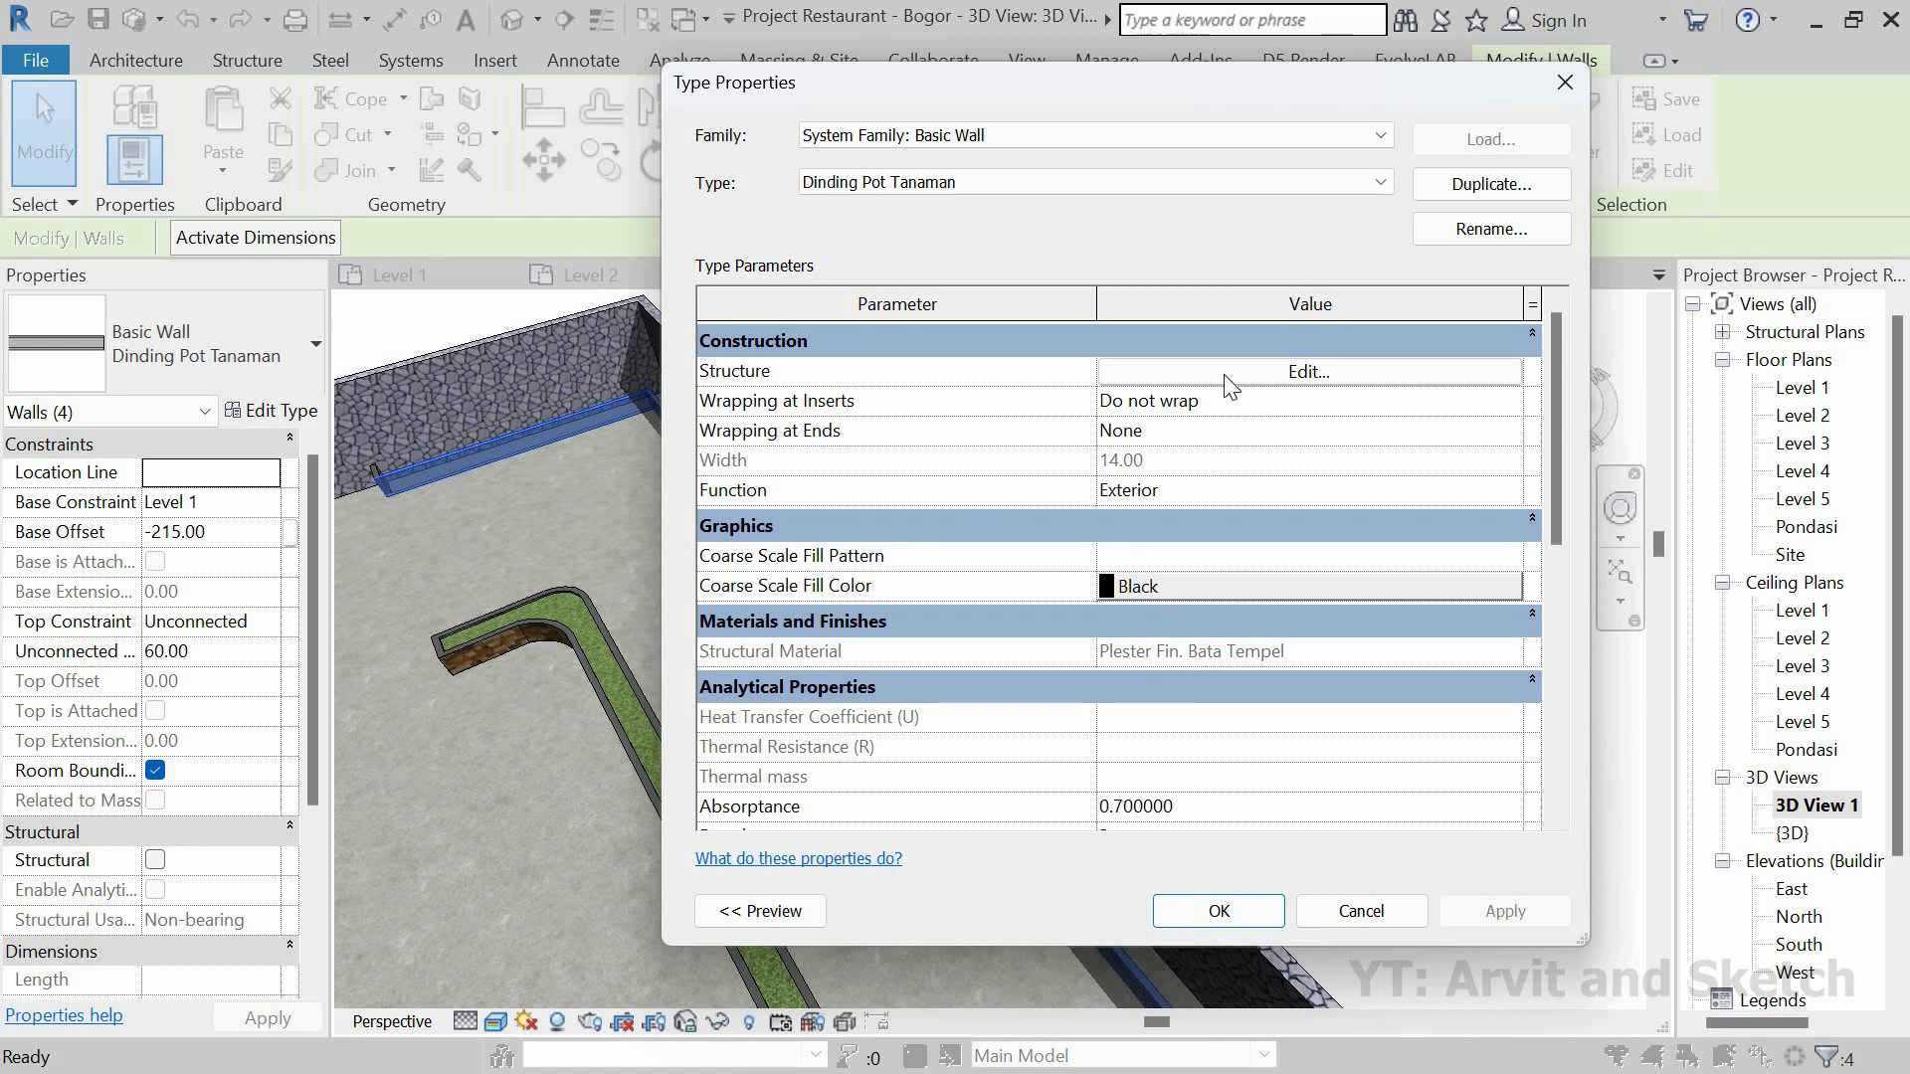
pyautogui.click(1371, 183)
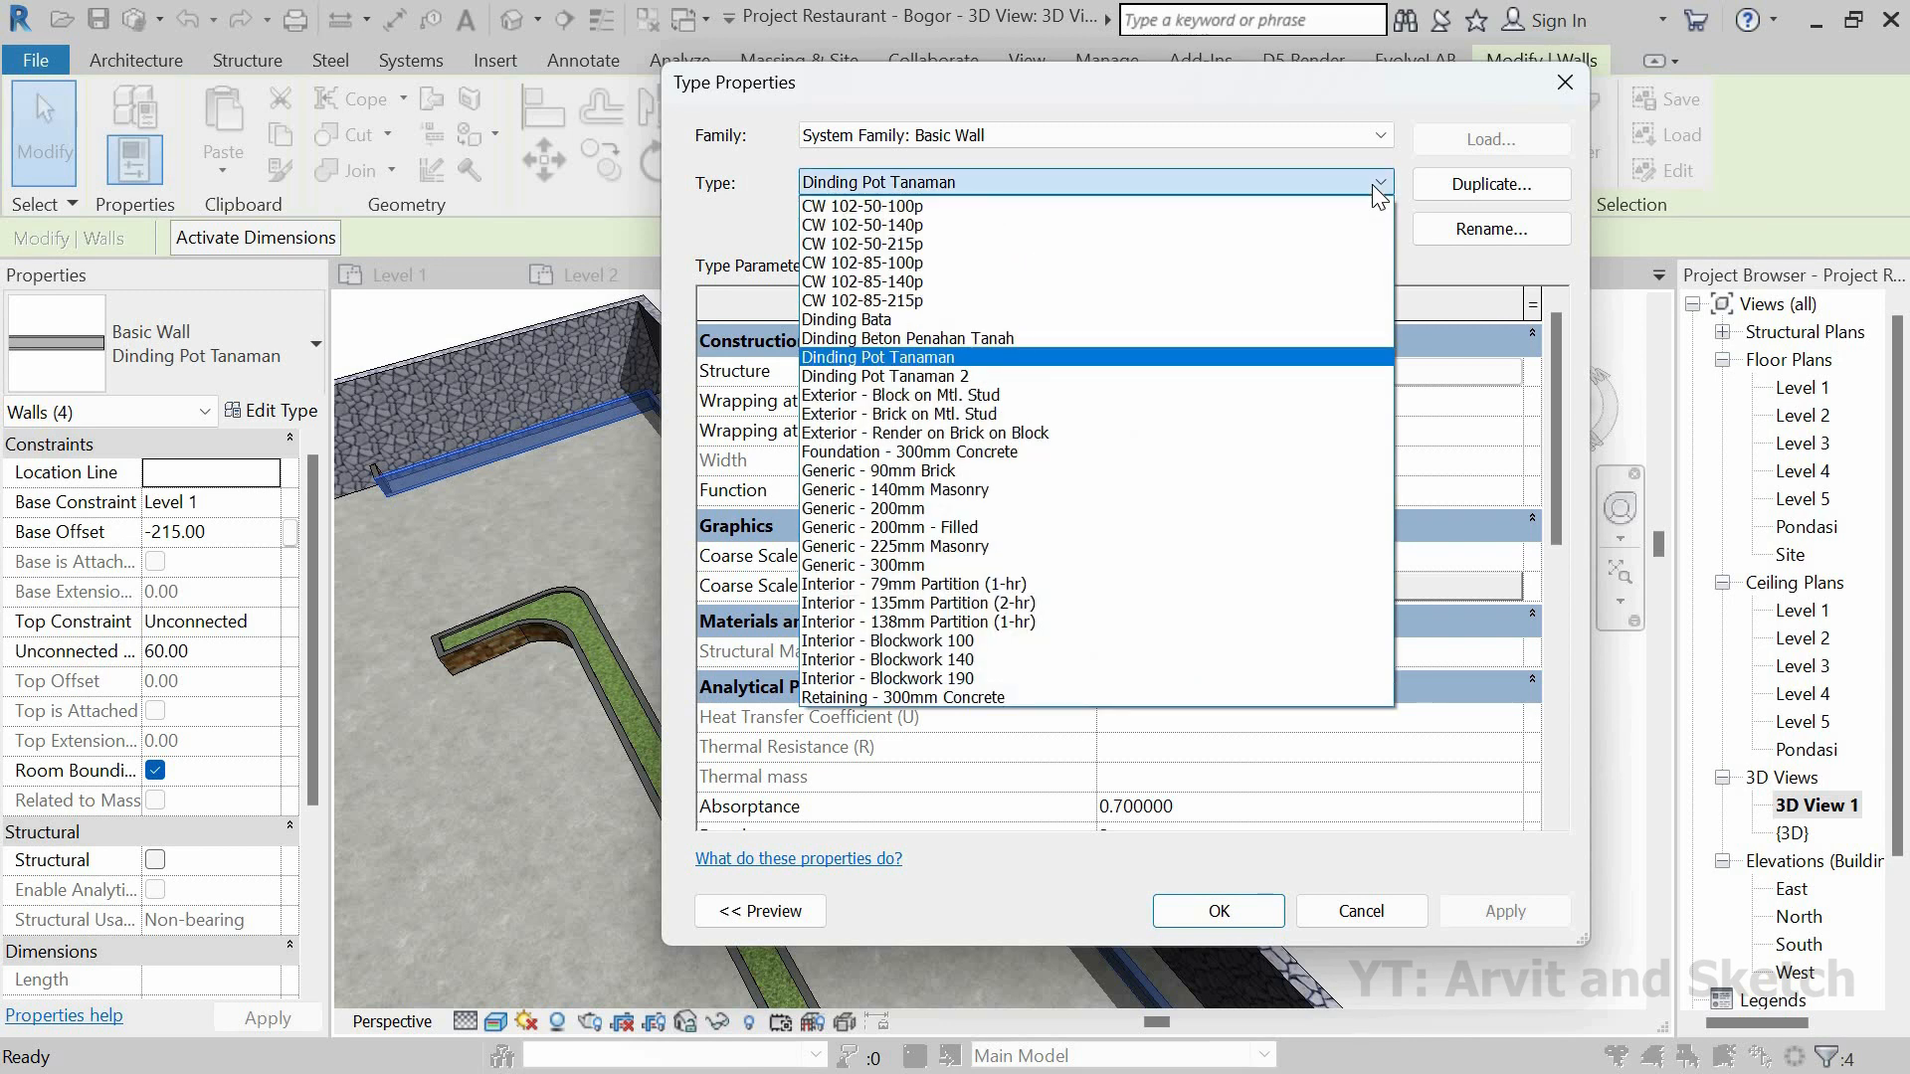
pyautogui.click(955, 376)
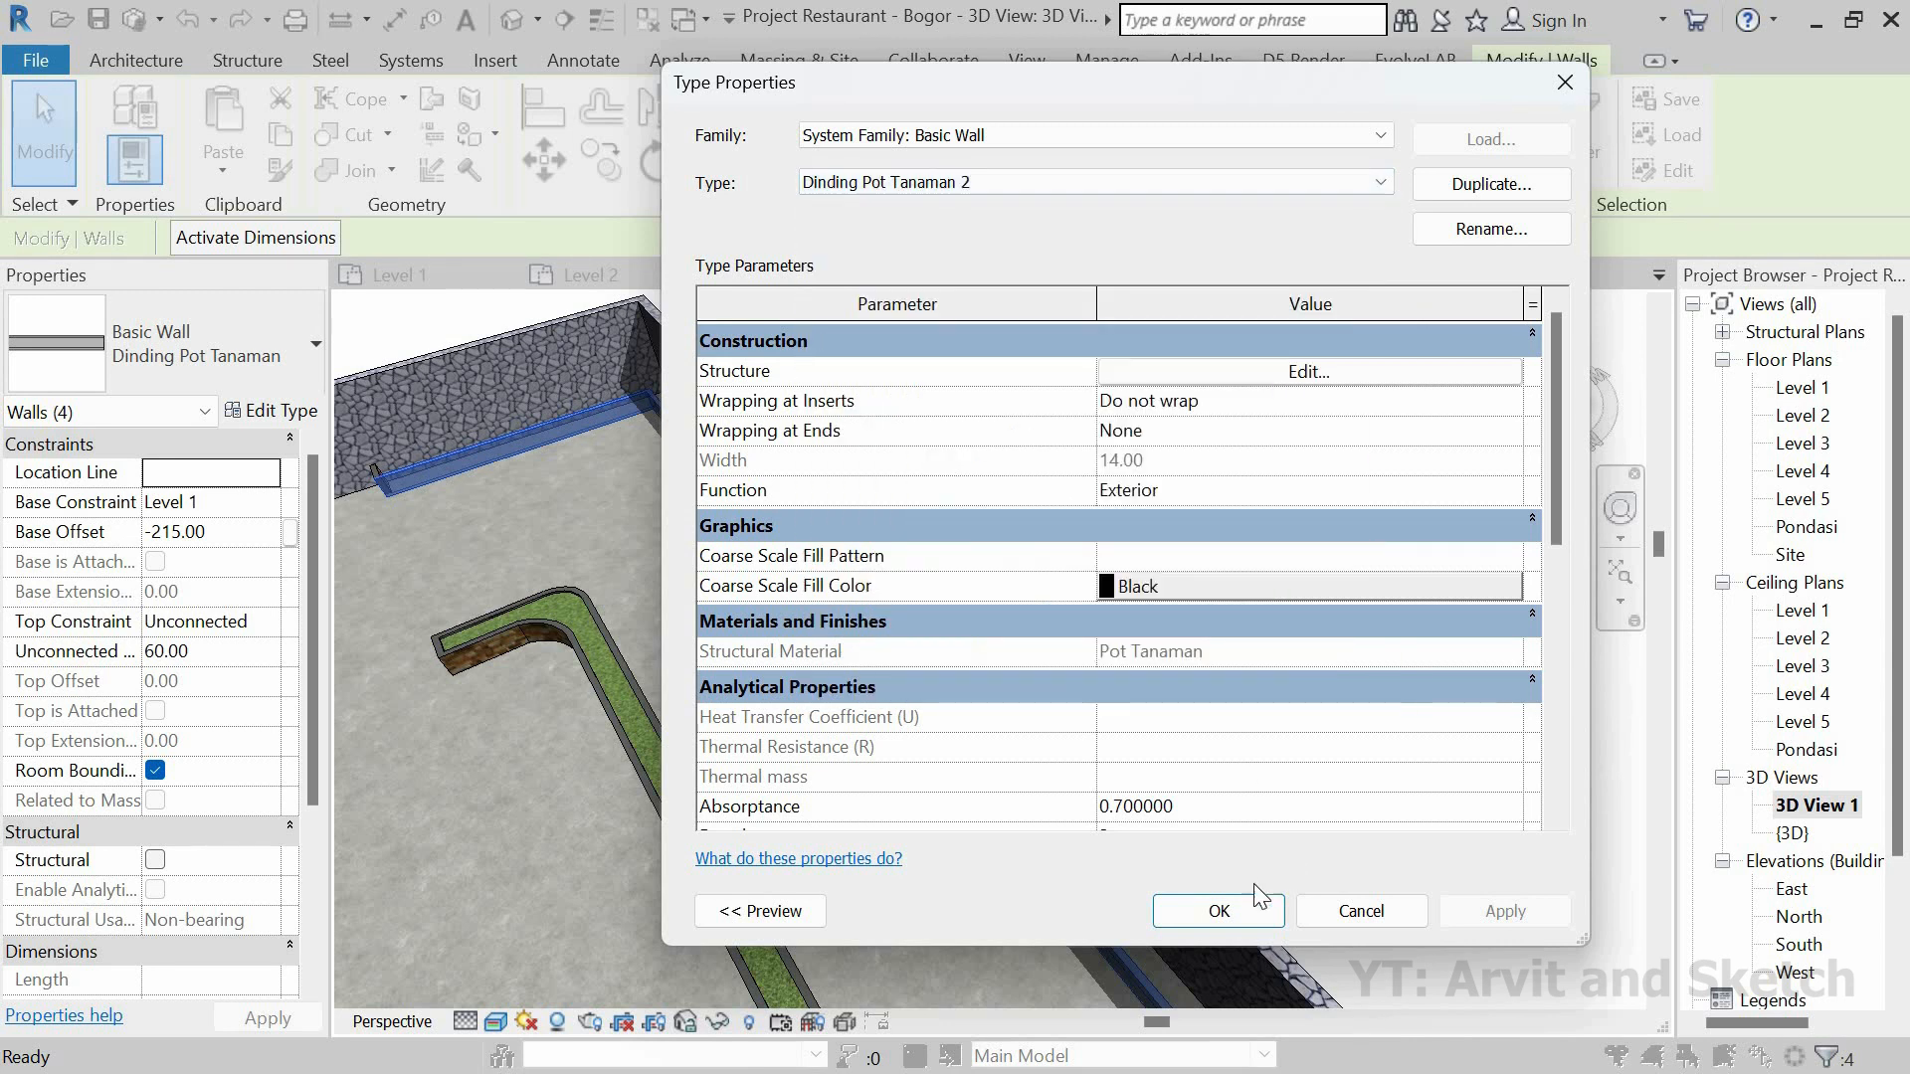
pyautogui.click(1240, 906)
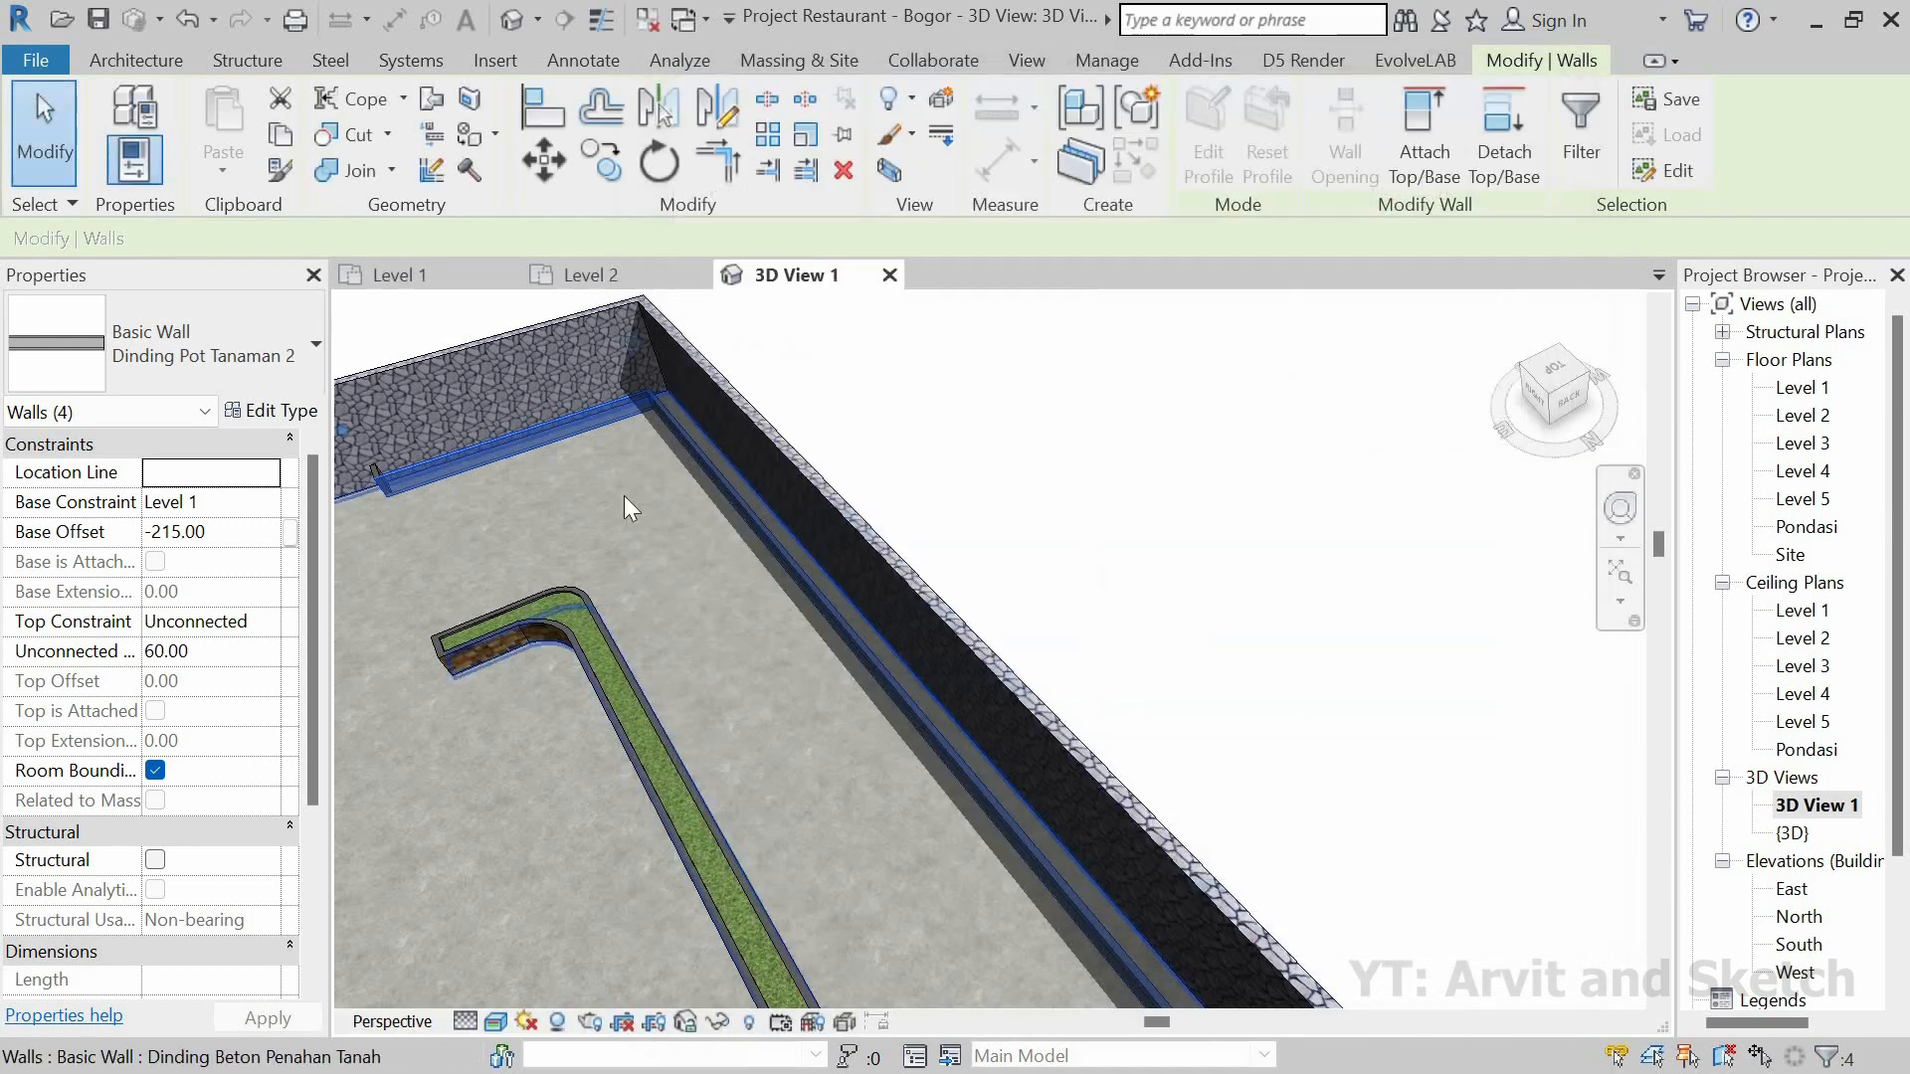
pyautogui.scroll(5, 1155, 435)
pyautogui.click(1125, 431)
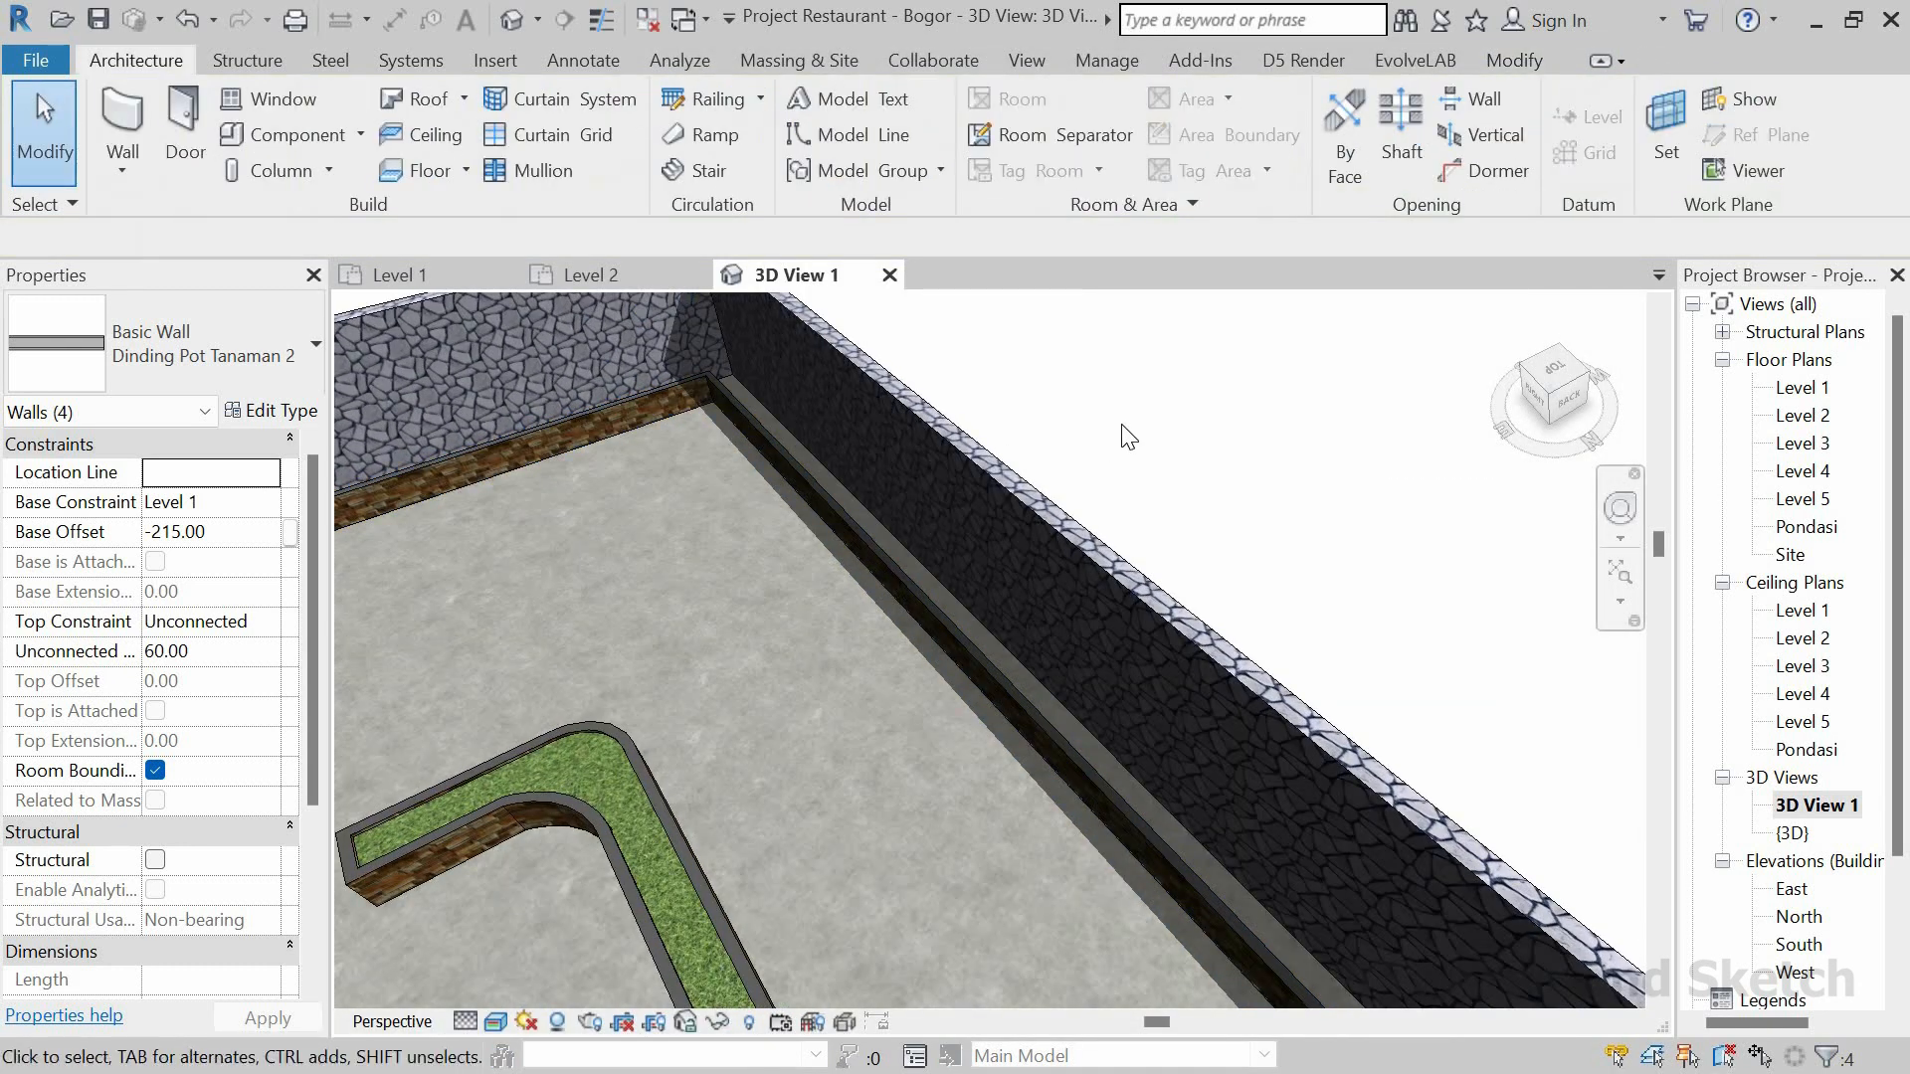
# Step: In the Level 1 floor plan, start a Rumput -2 floor with straight boundary lines and height offset -160
pyautogui.scroll(-4, 951, 420)
pyautogui.moveTo(574, 502); pyautogui.dragTo(897, 760, button='middle')
pyautogui.moveTo(898, 760); pyautogui.dragTo(985, 786, button='middle')
pyautogui.moveTo(985, 786); pyautogui.dragTo(975, 793, button='middle')
pyautogui.click(408, 276)
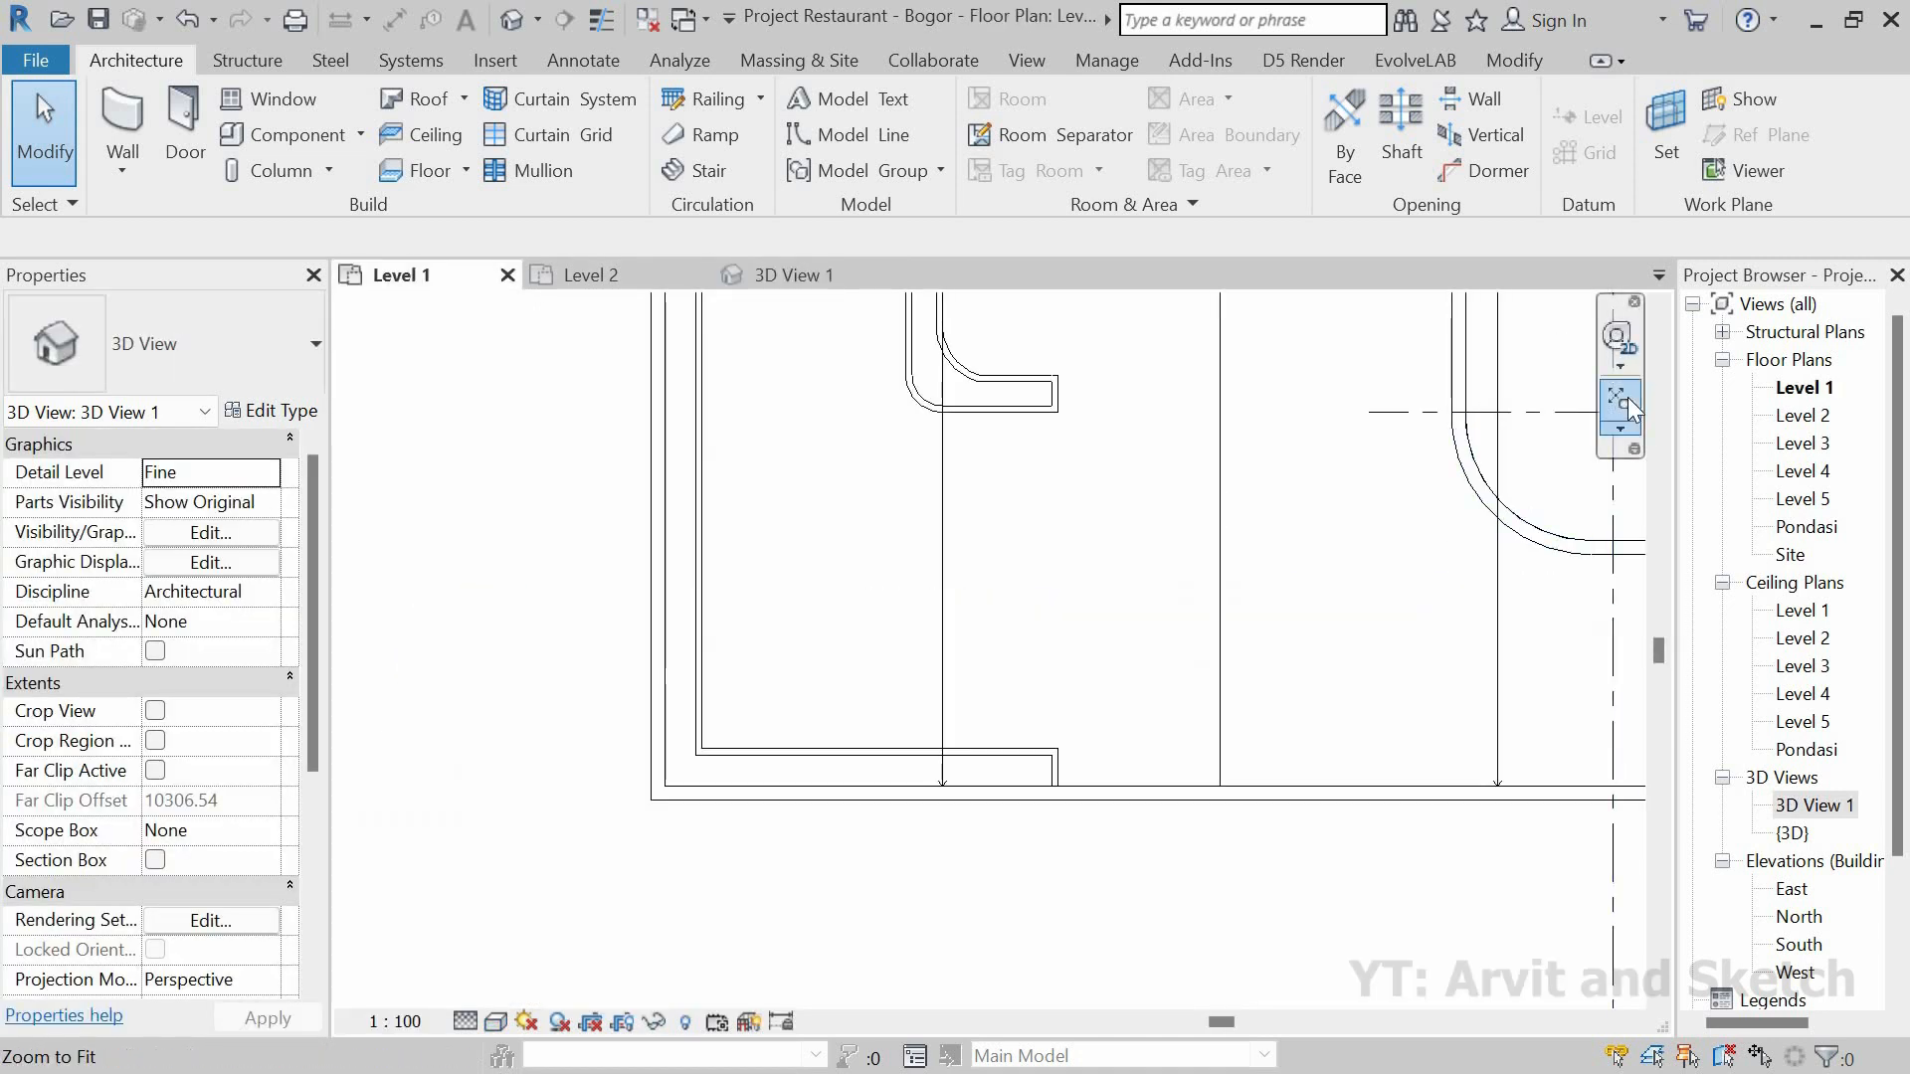
pyautogui.click(1622, 397)
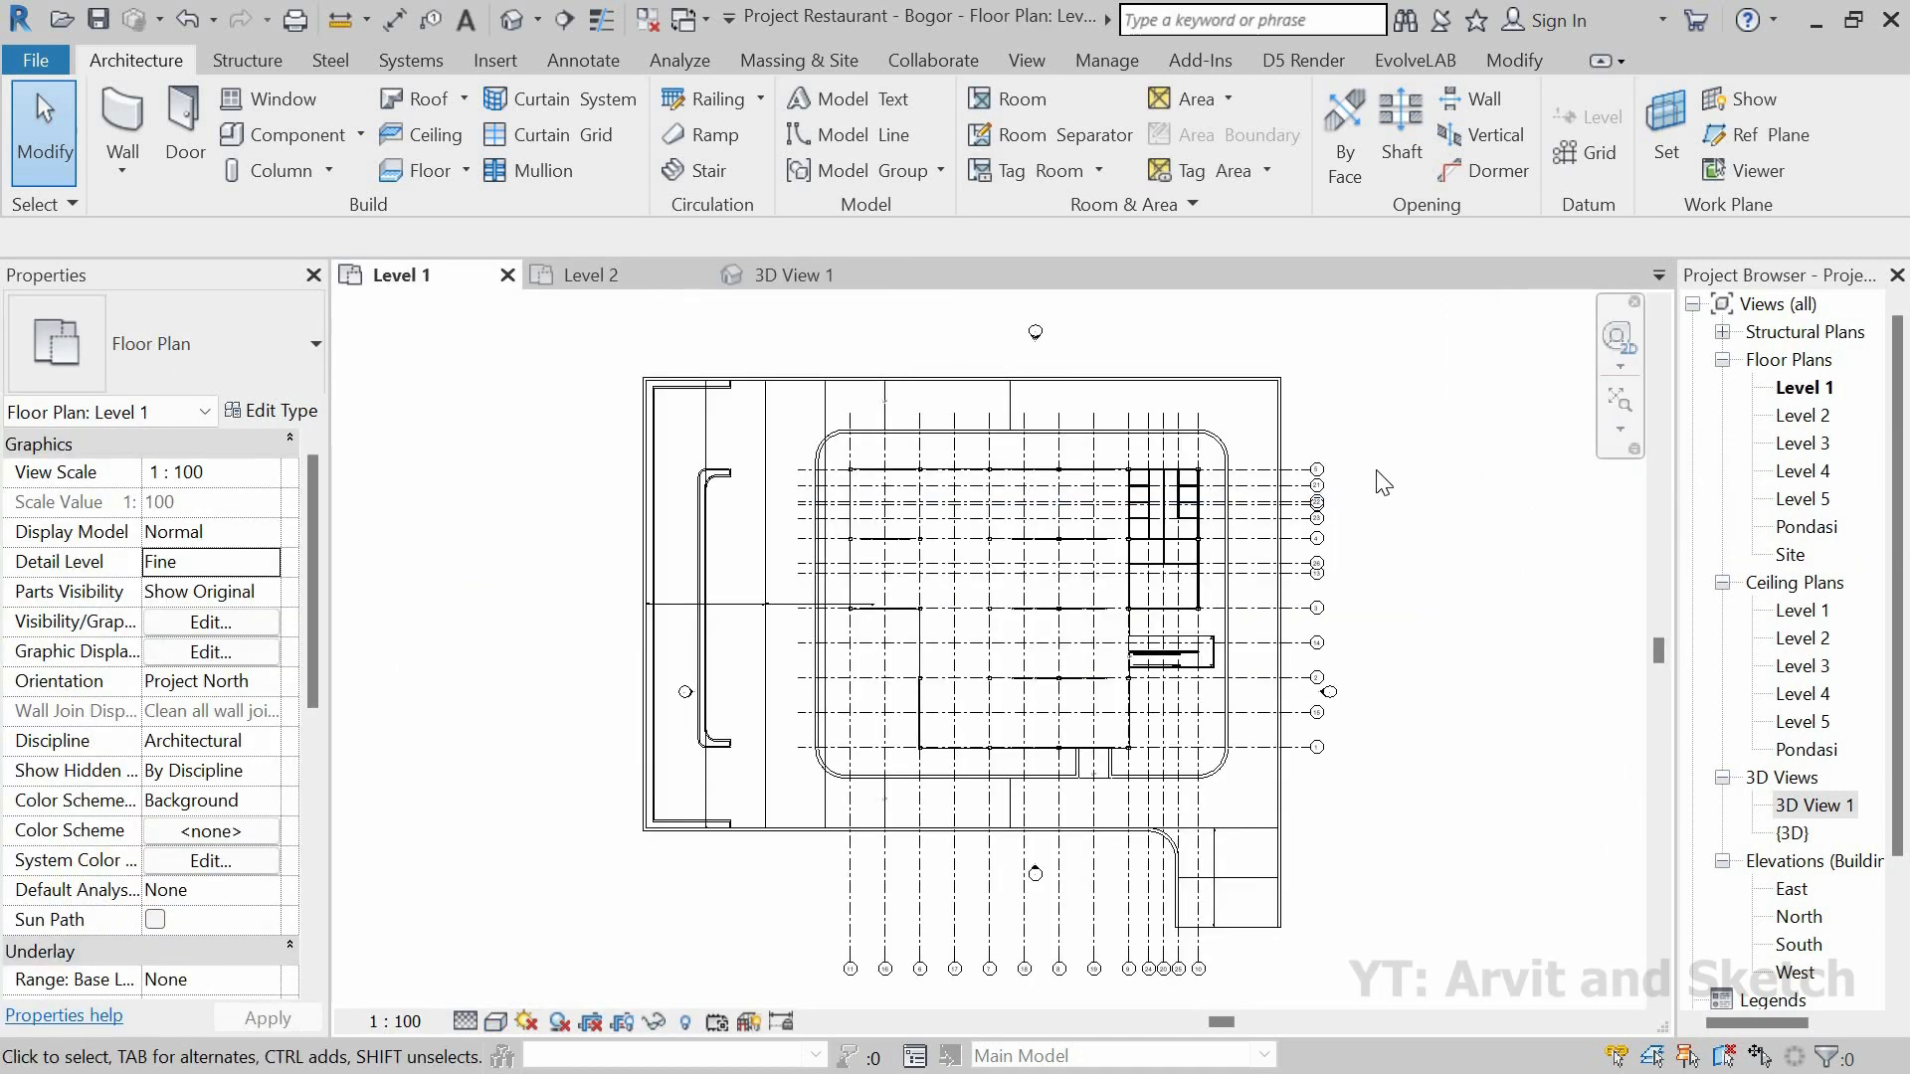
pyautogui.click(432, 171)
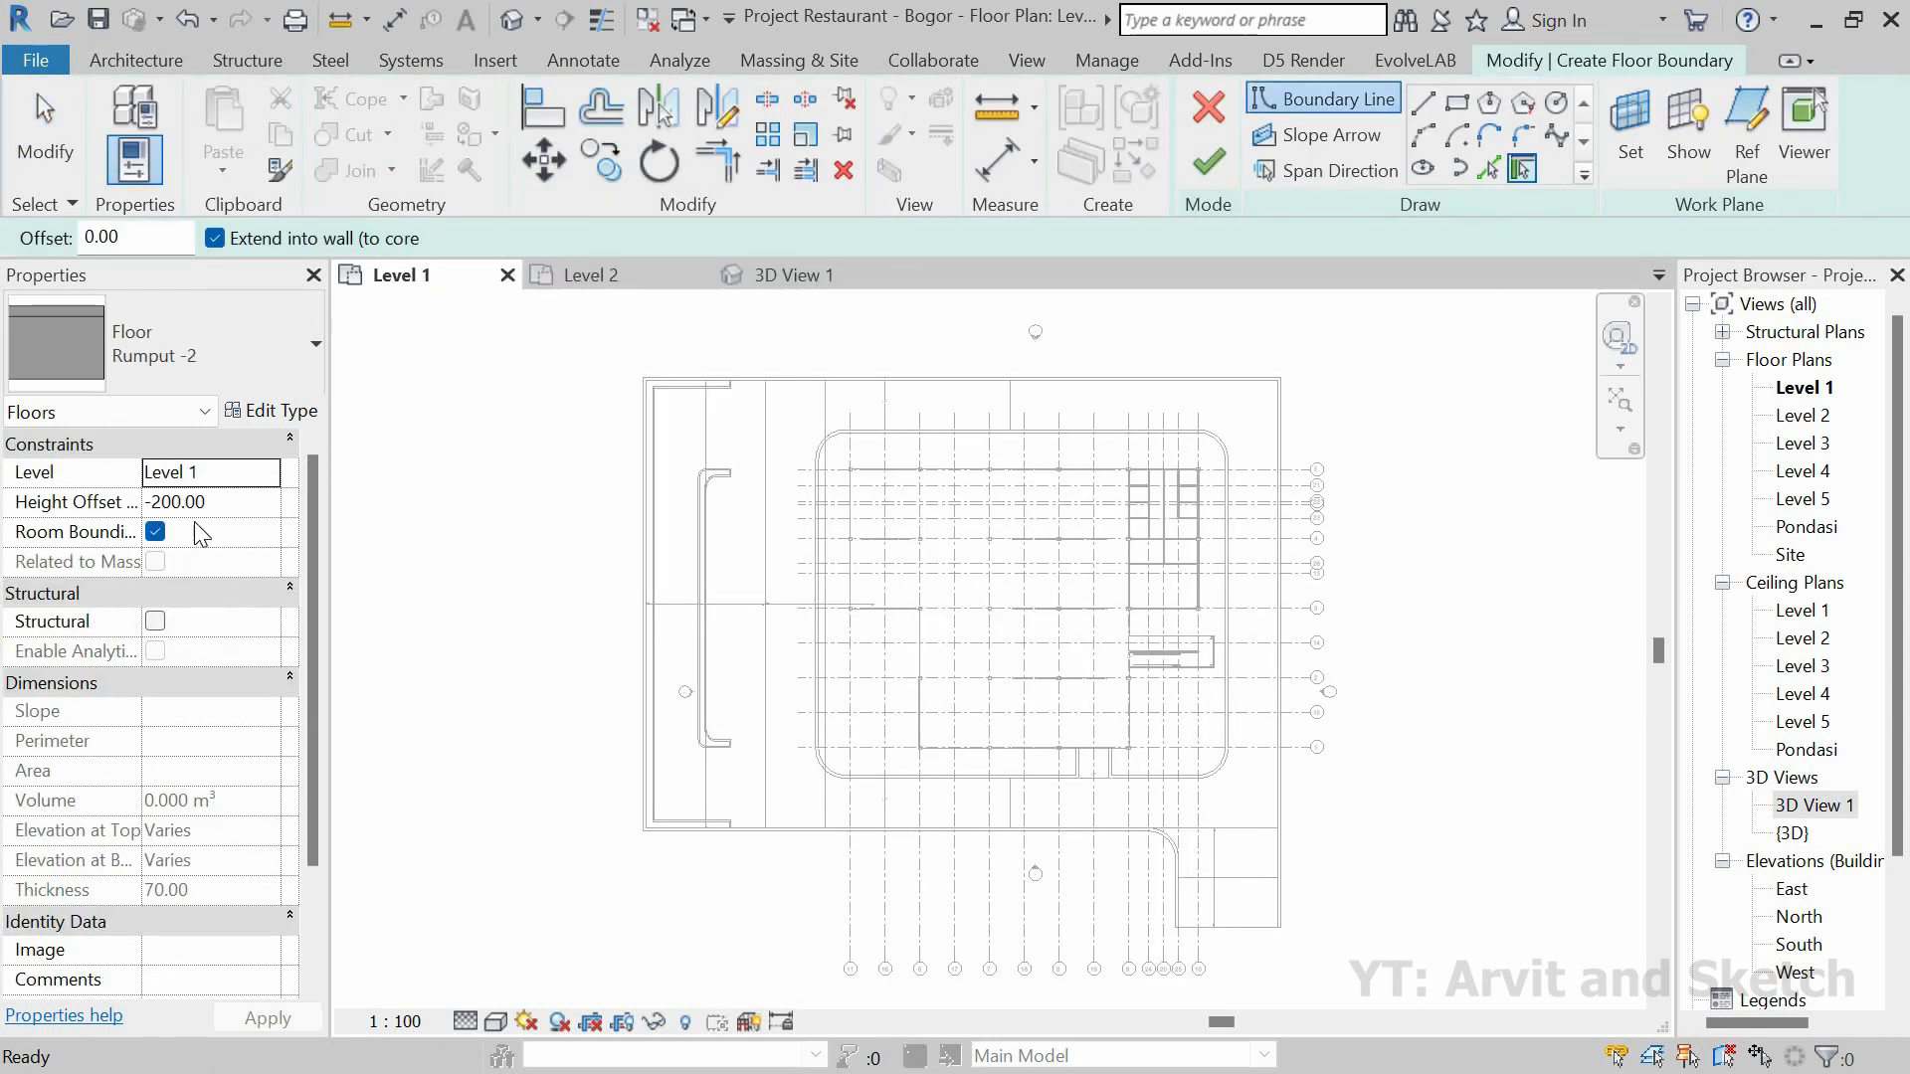
pyautogui.click(229, 505)
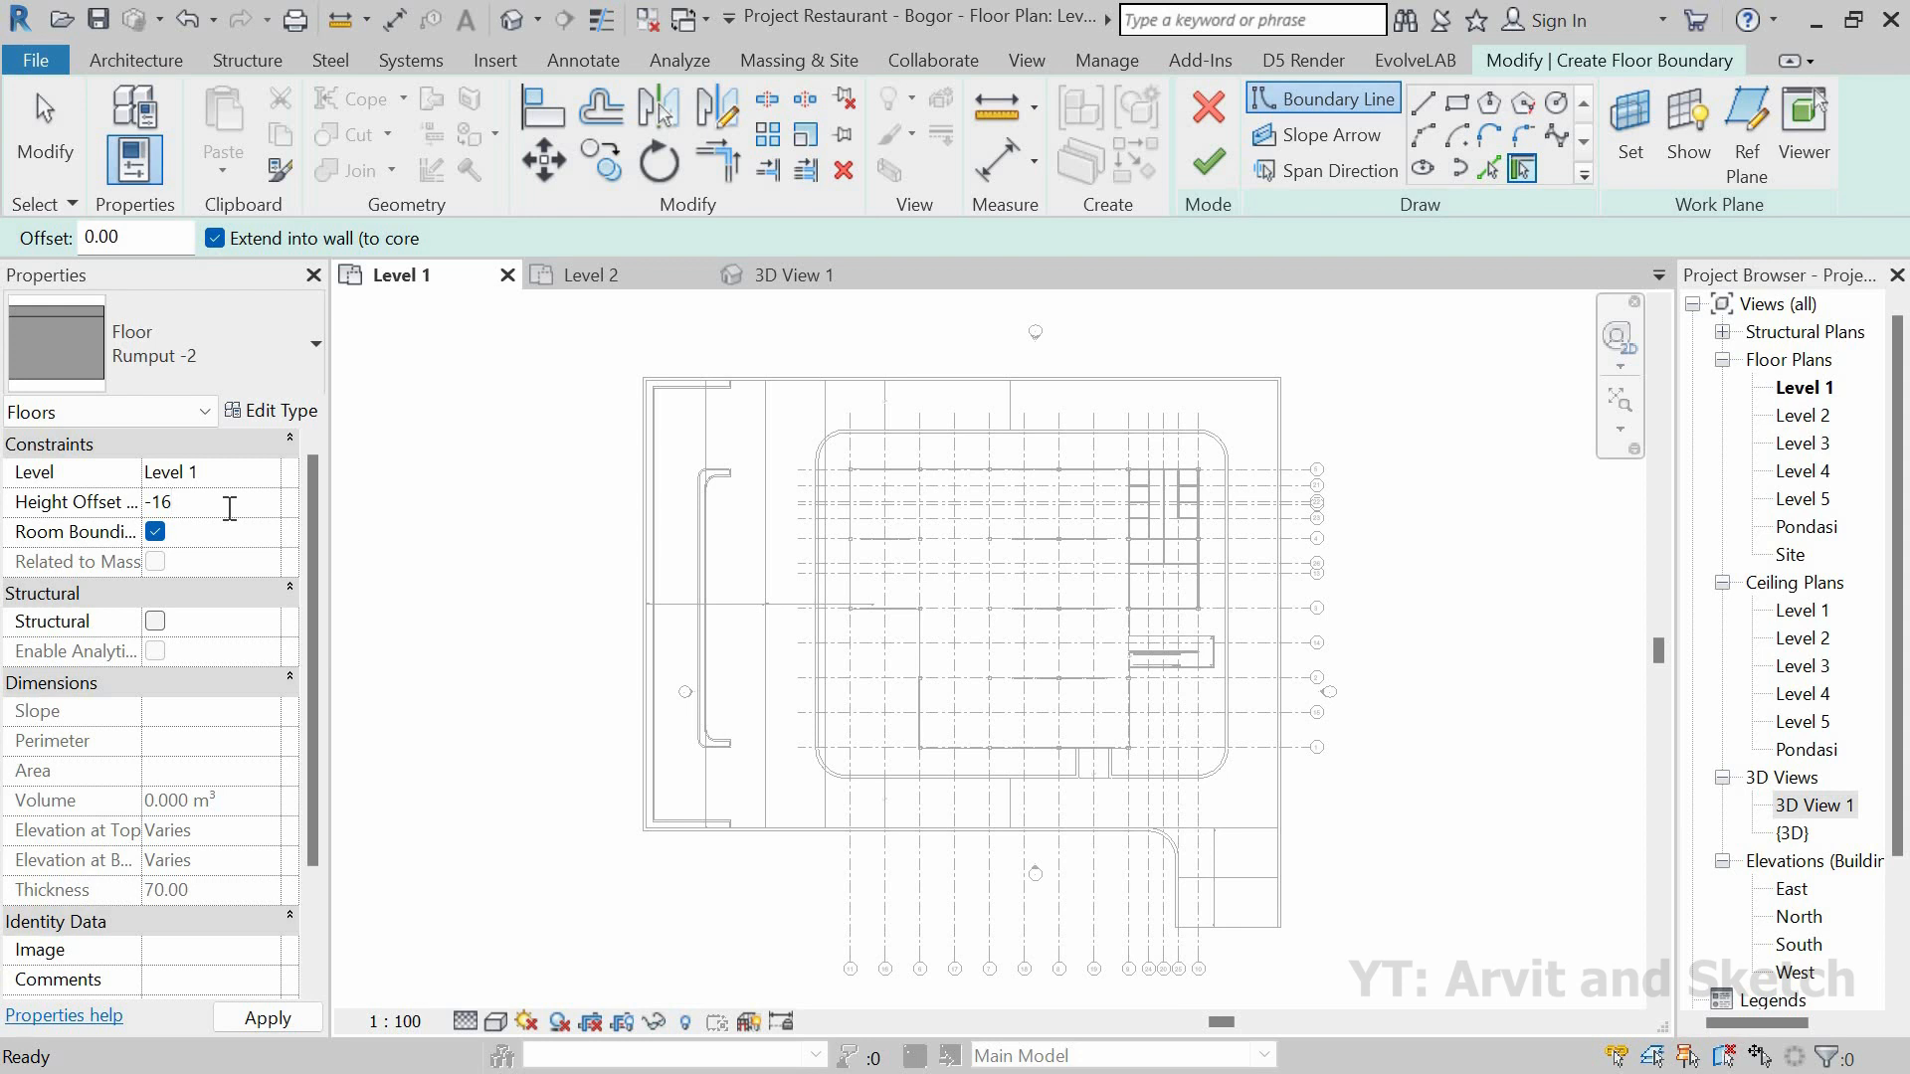
pyautogui.click(1425, 103)
# Step: Sketch the grass floor's outer boundary along the retaining walls' inner faces, 836 across the upper end, ending at the lower planter's end wall
pyautogui.scroll(6, 768, 411)
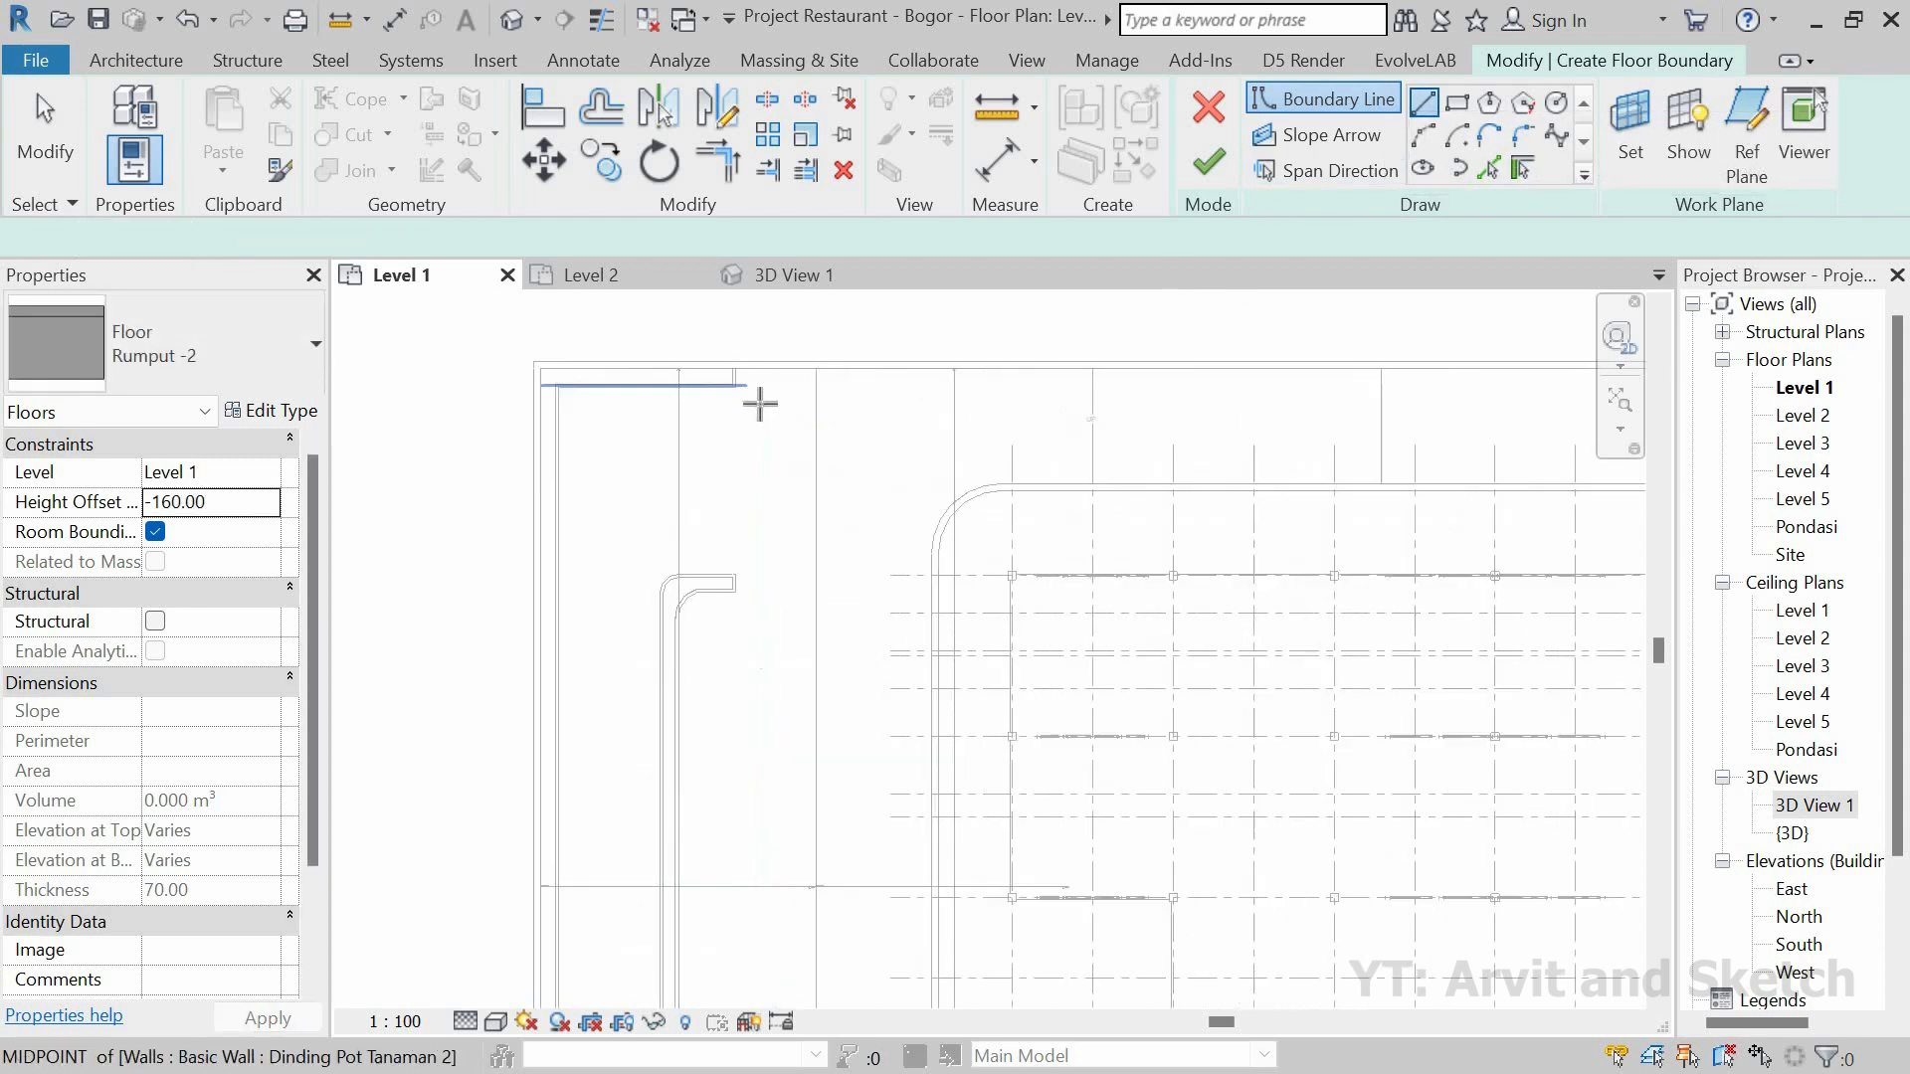
pyautogui.click(855, 368)
pyautogui.scroll(-4, 945, 466)
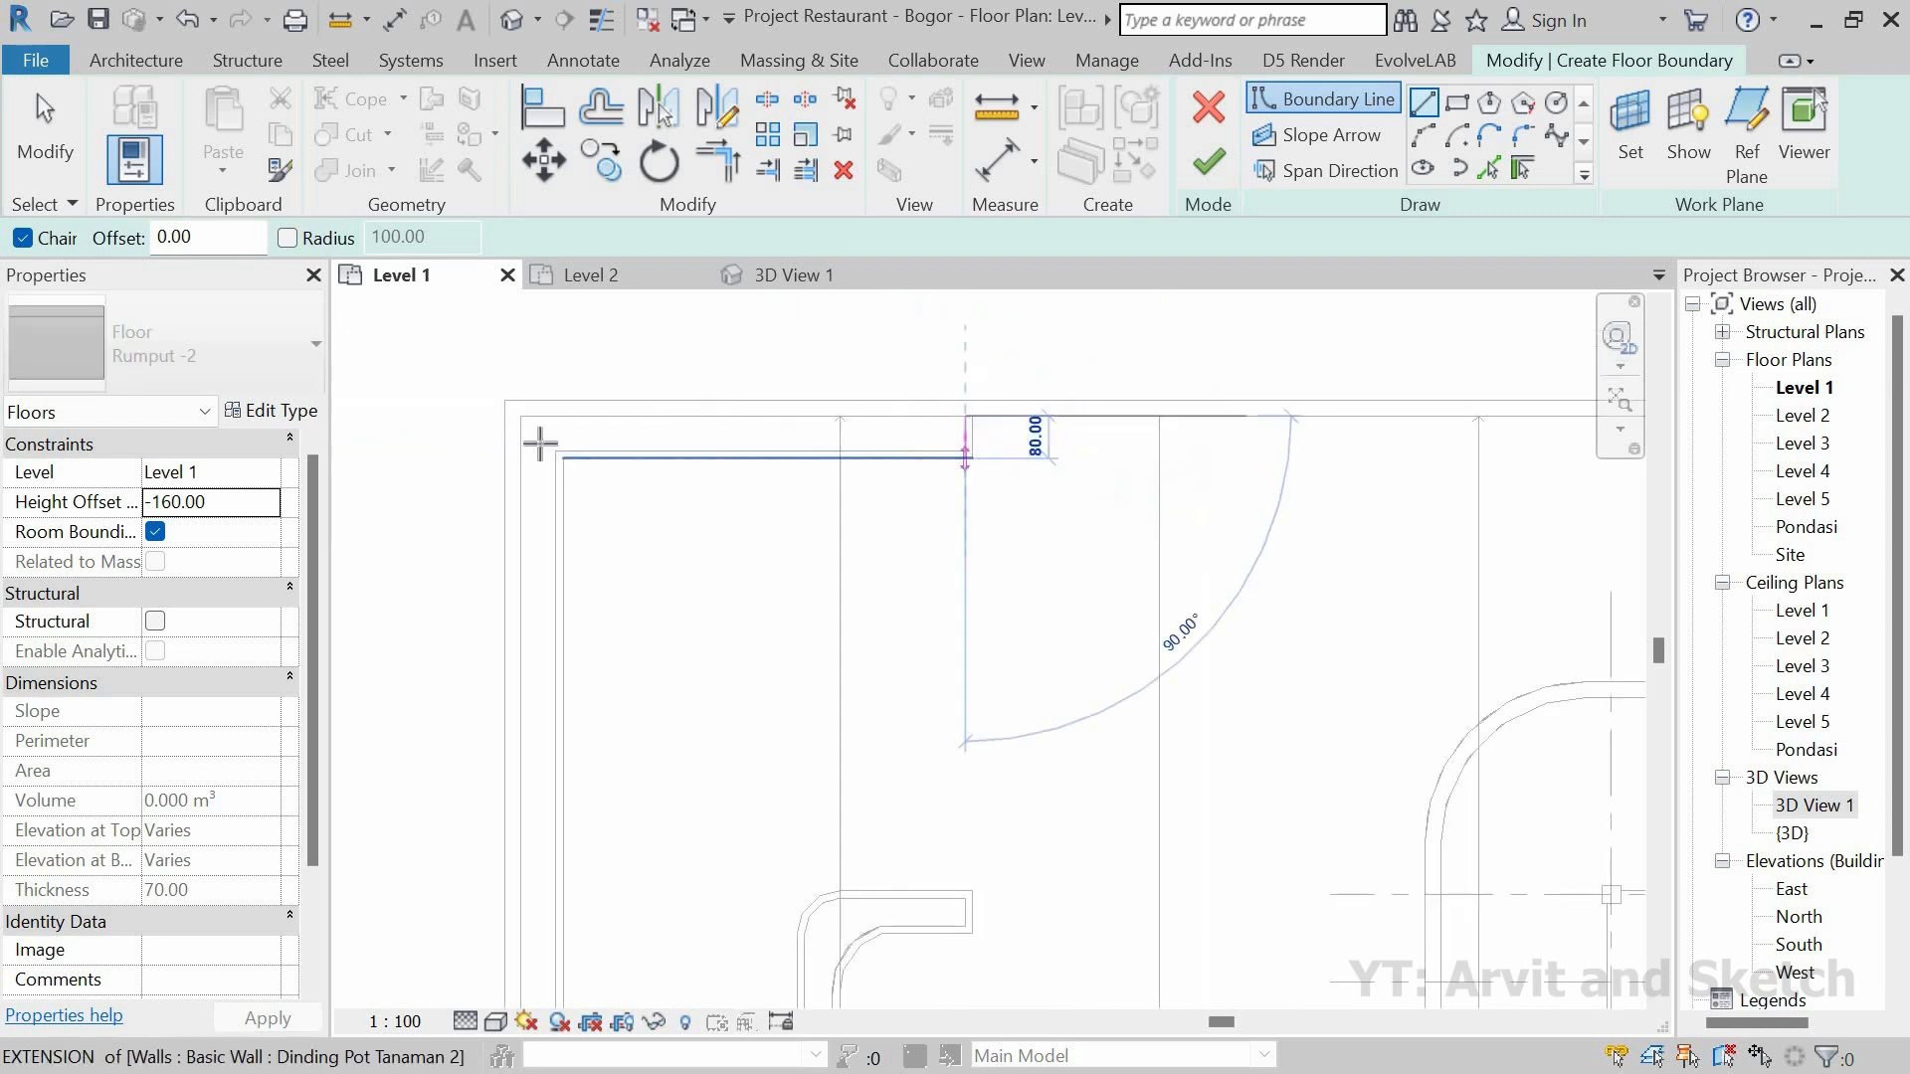
pyautogui.scroll(3, 531, 418)
pyautogui.click(513, 401)
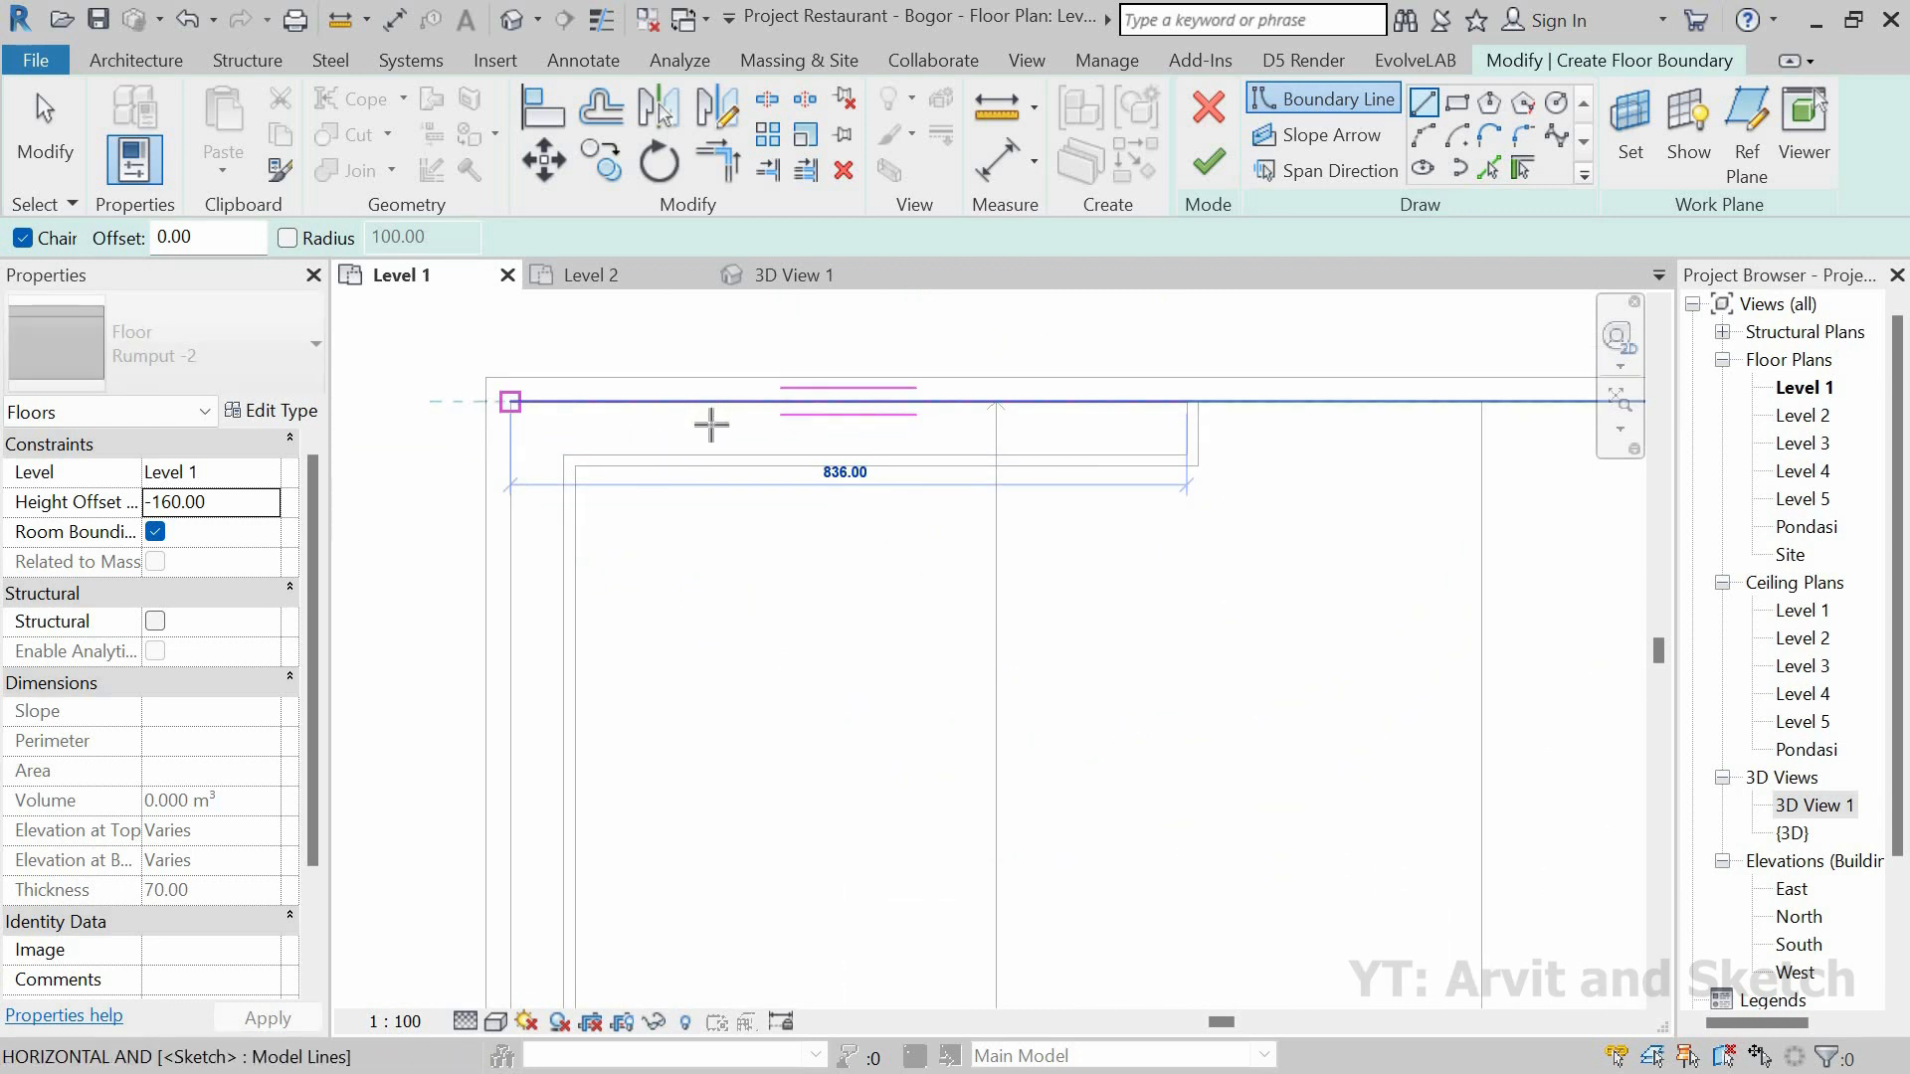
pyautogui.scroll(-4, 712, 425)
pyautogui.scroll(-4, 695, 561)
pyautogui.scroll(4, 682, 657)
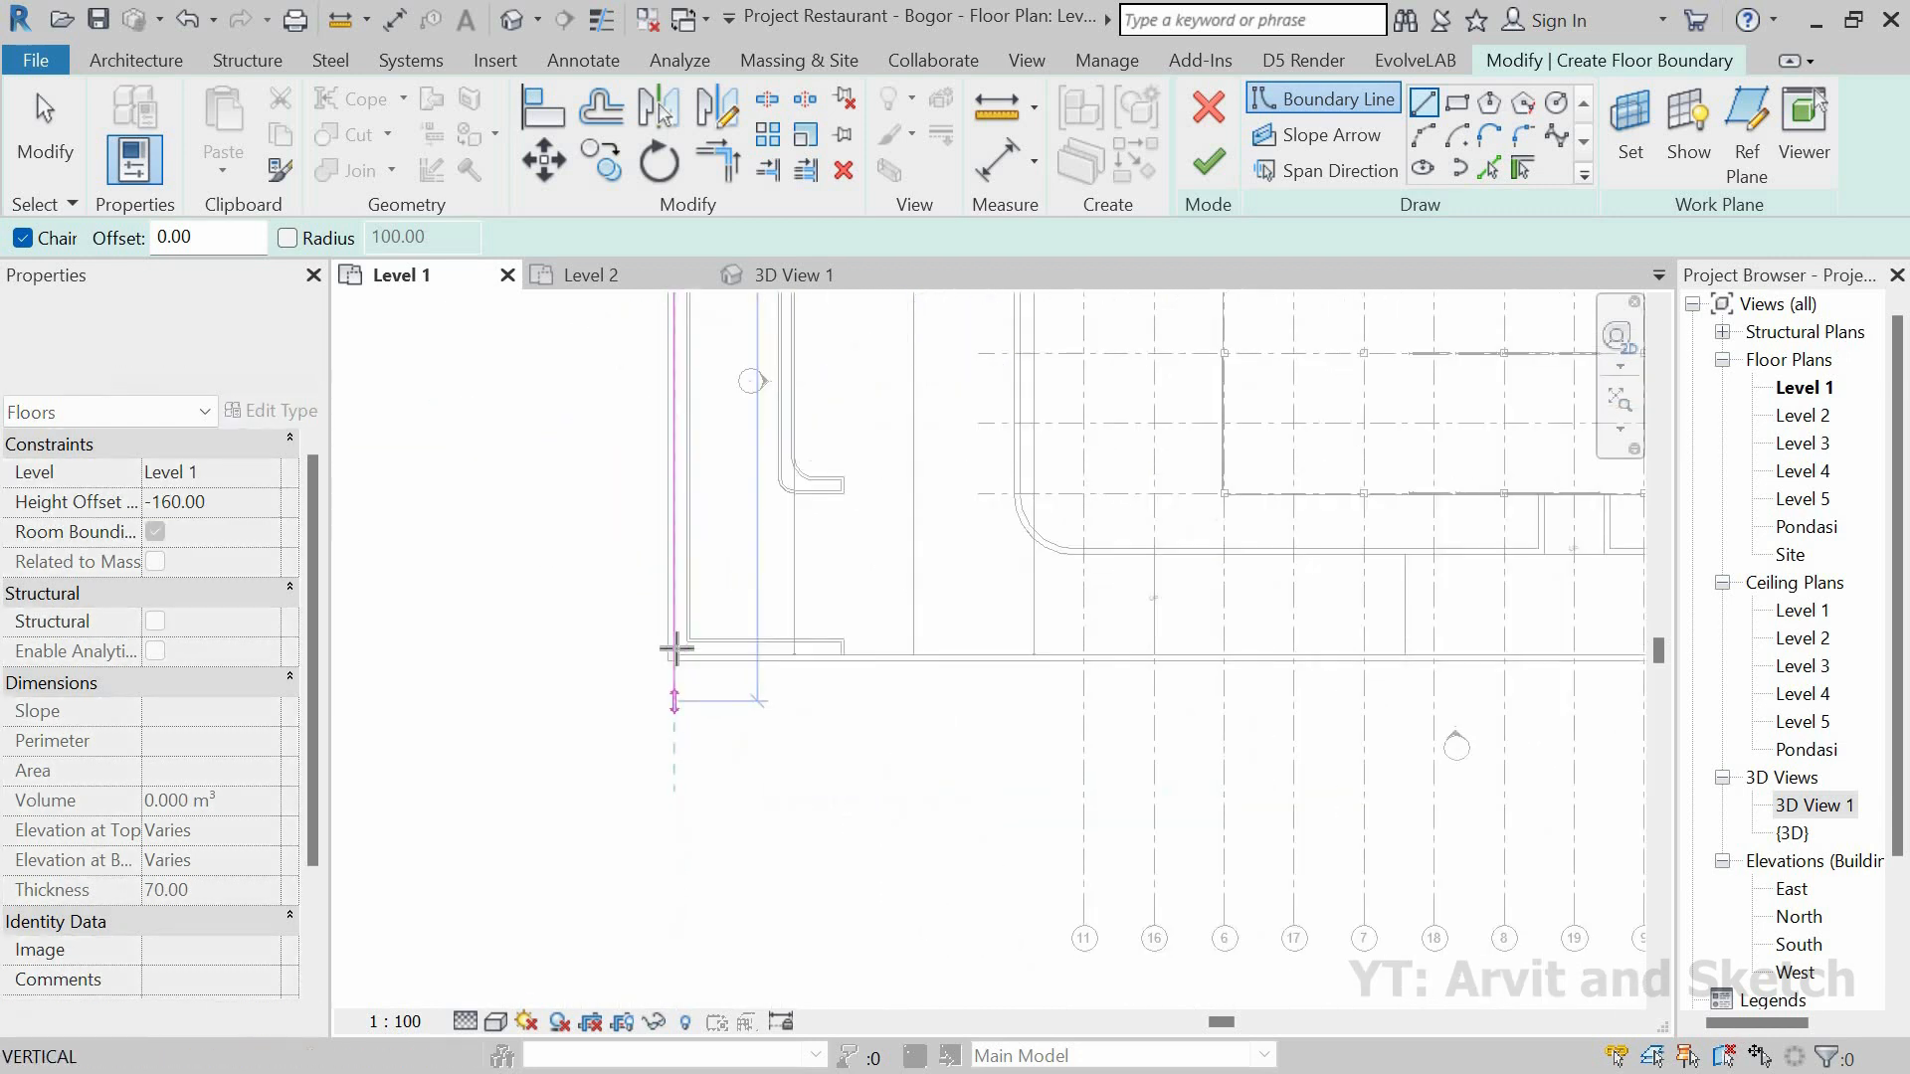
pyautogui.scroll(2, 684, 648)
pyautogui.click(685, 650)
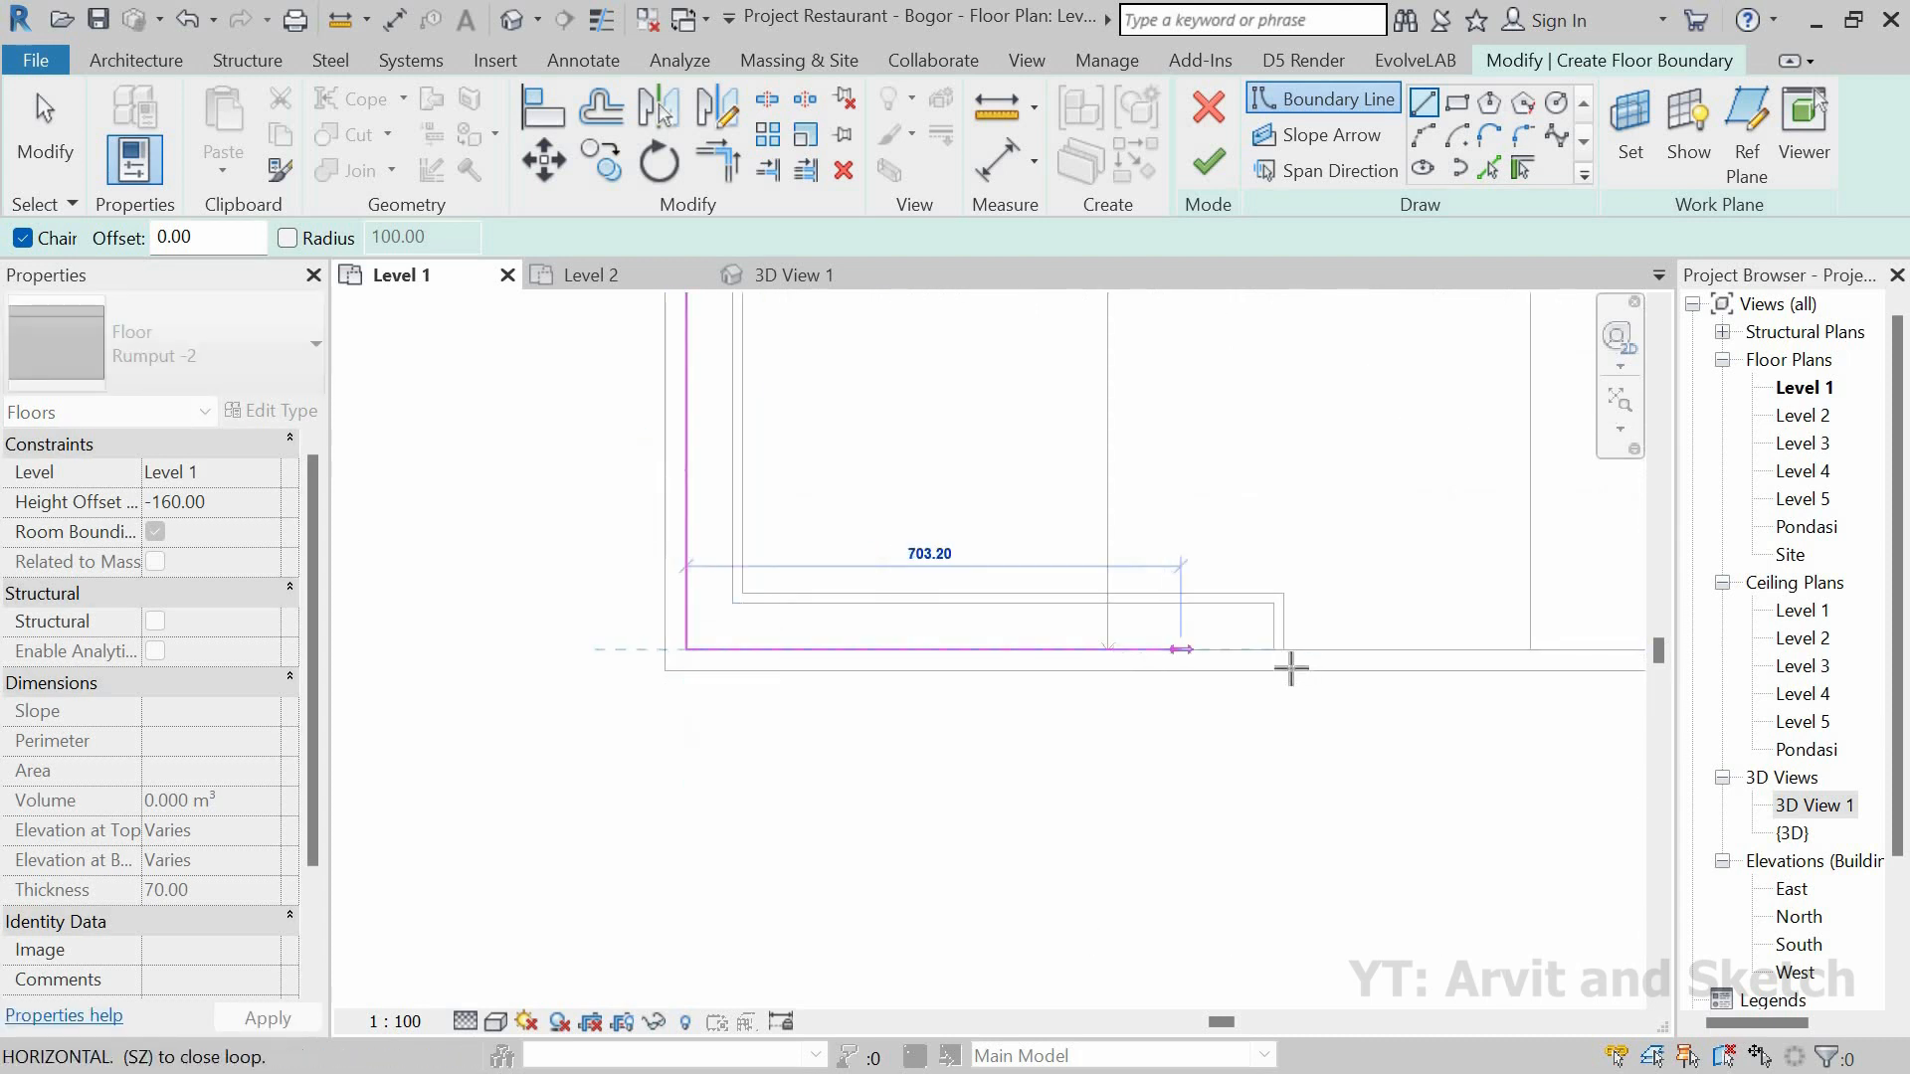
pyautogui.scroll(2, 1231, 640)
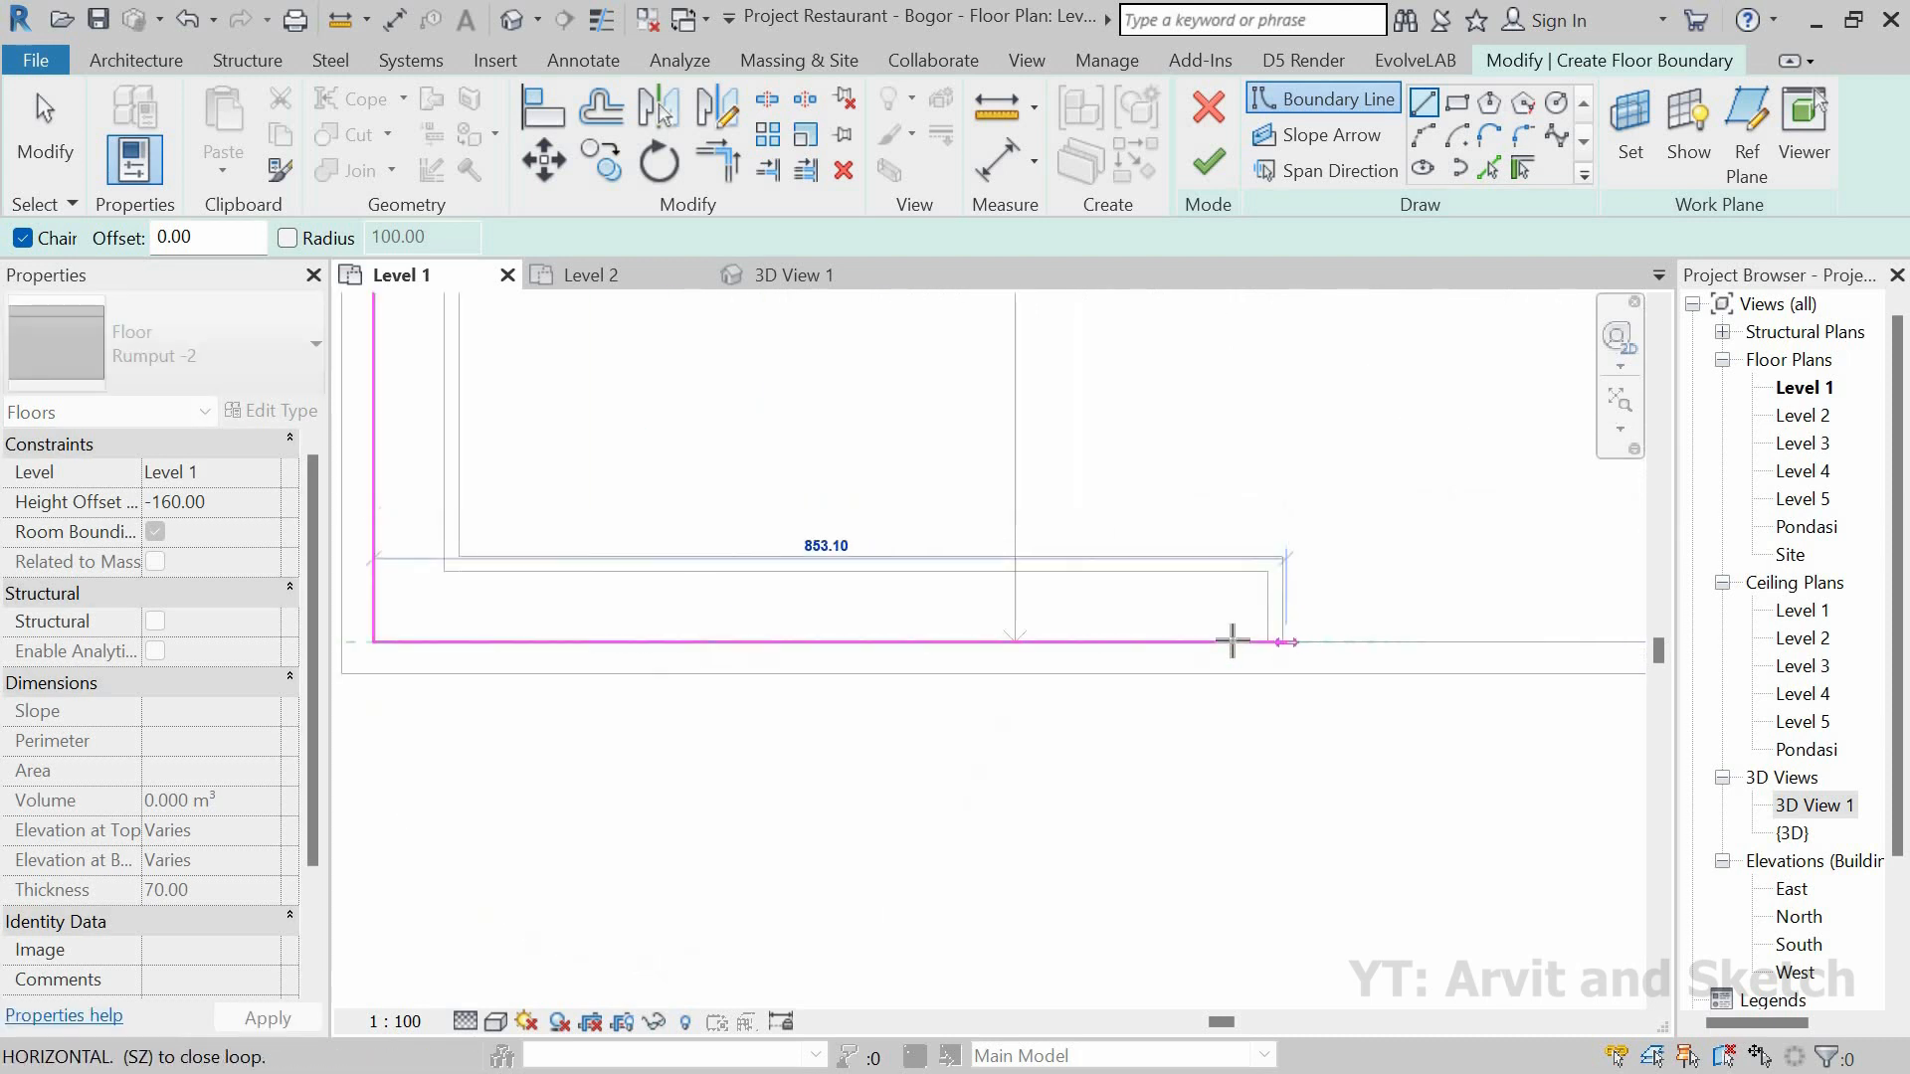
pyautogui.scroll(2, 1277, 651)
pyautogui.click(1288, 652)
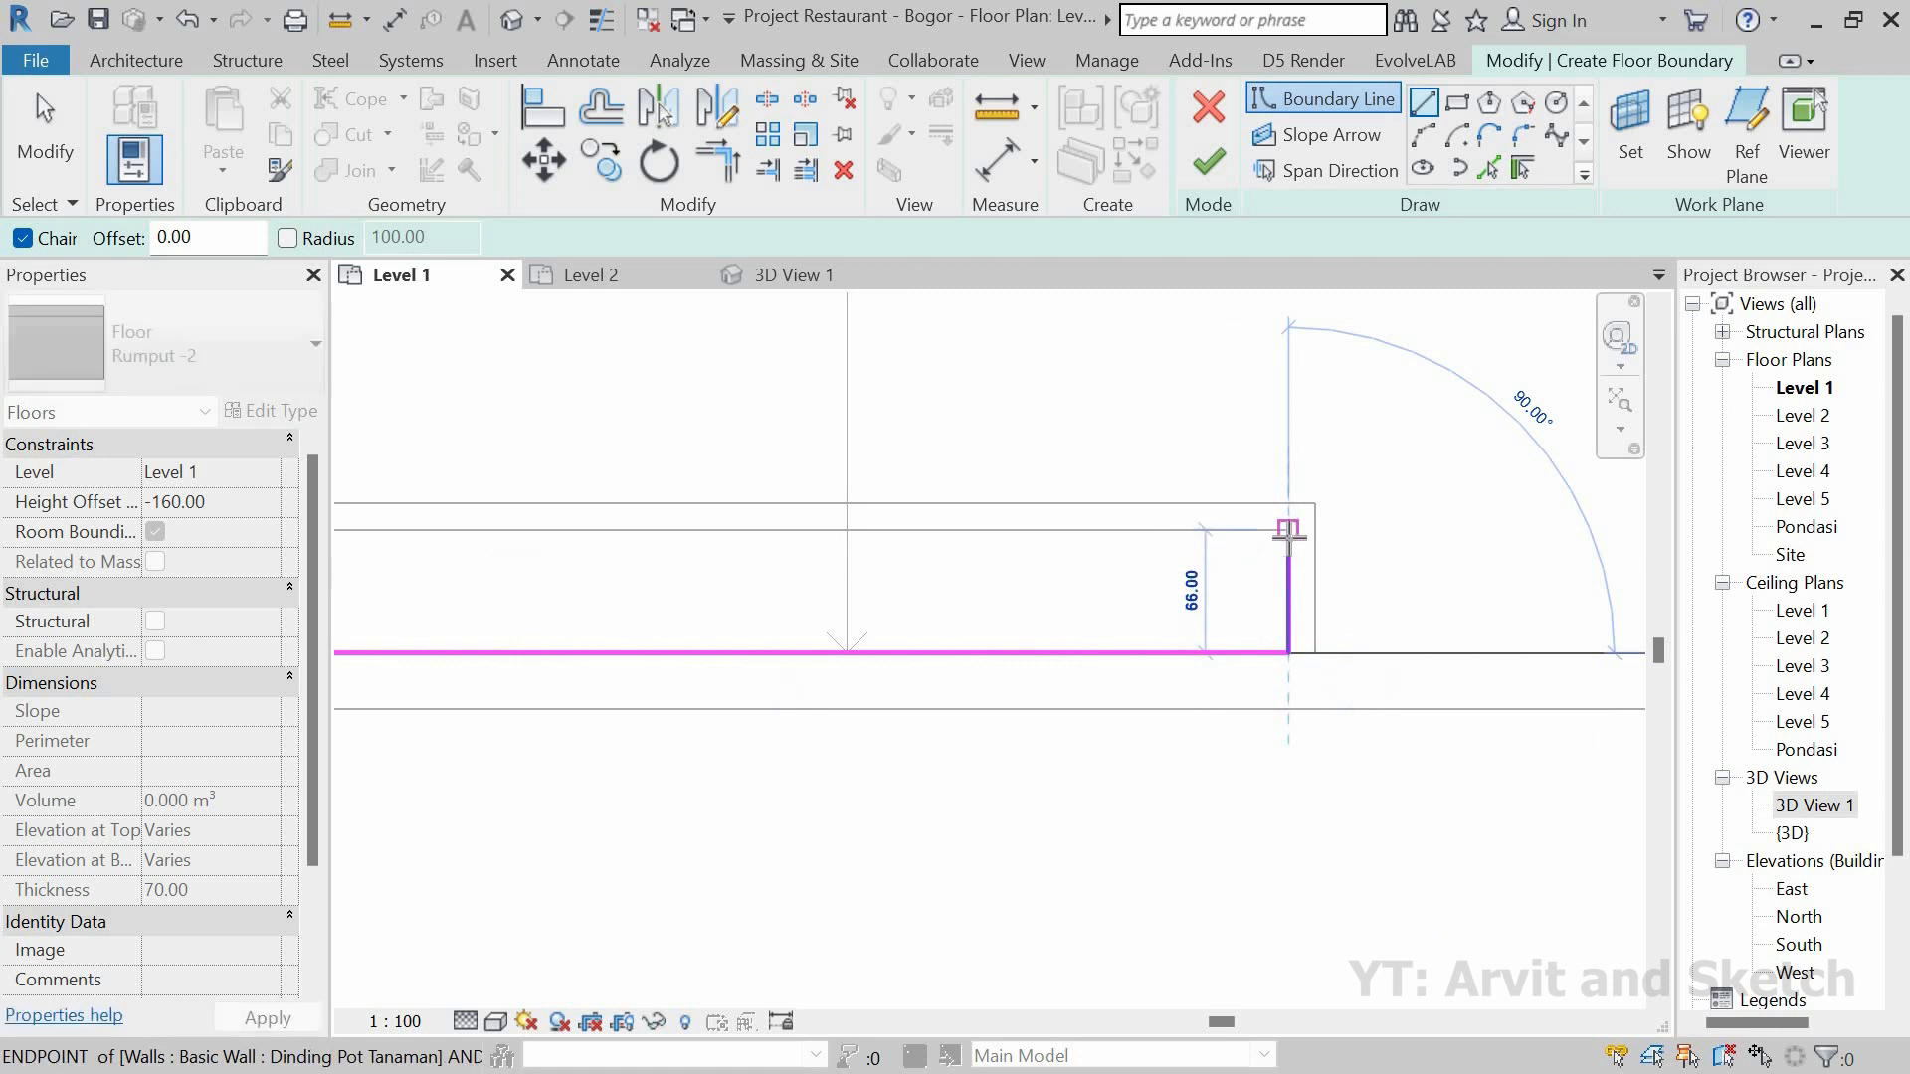
# Step: Close the boundary along the planter walls' soil-side faces, 770 across the upper run, and finish the grass floor
pyautogui.scroll(-3, 1239, 621)
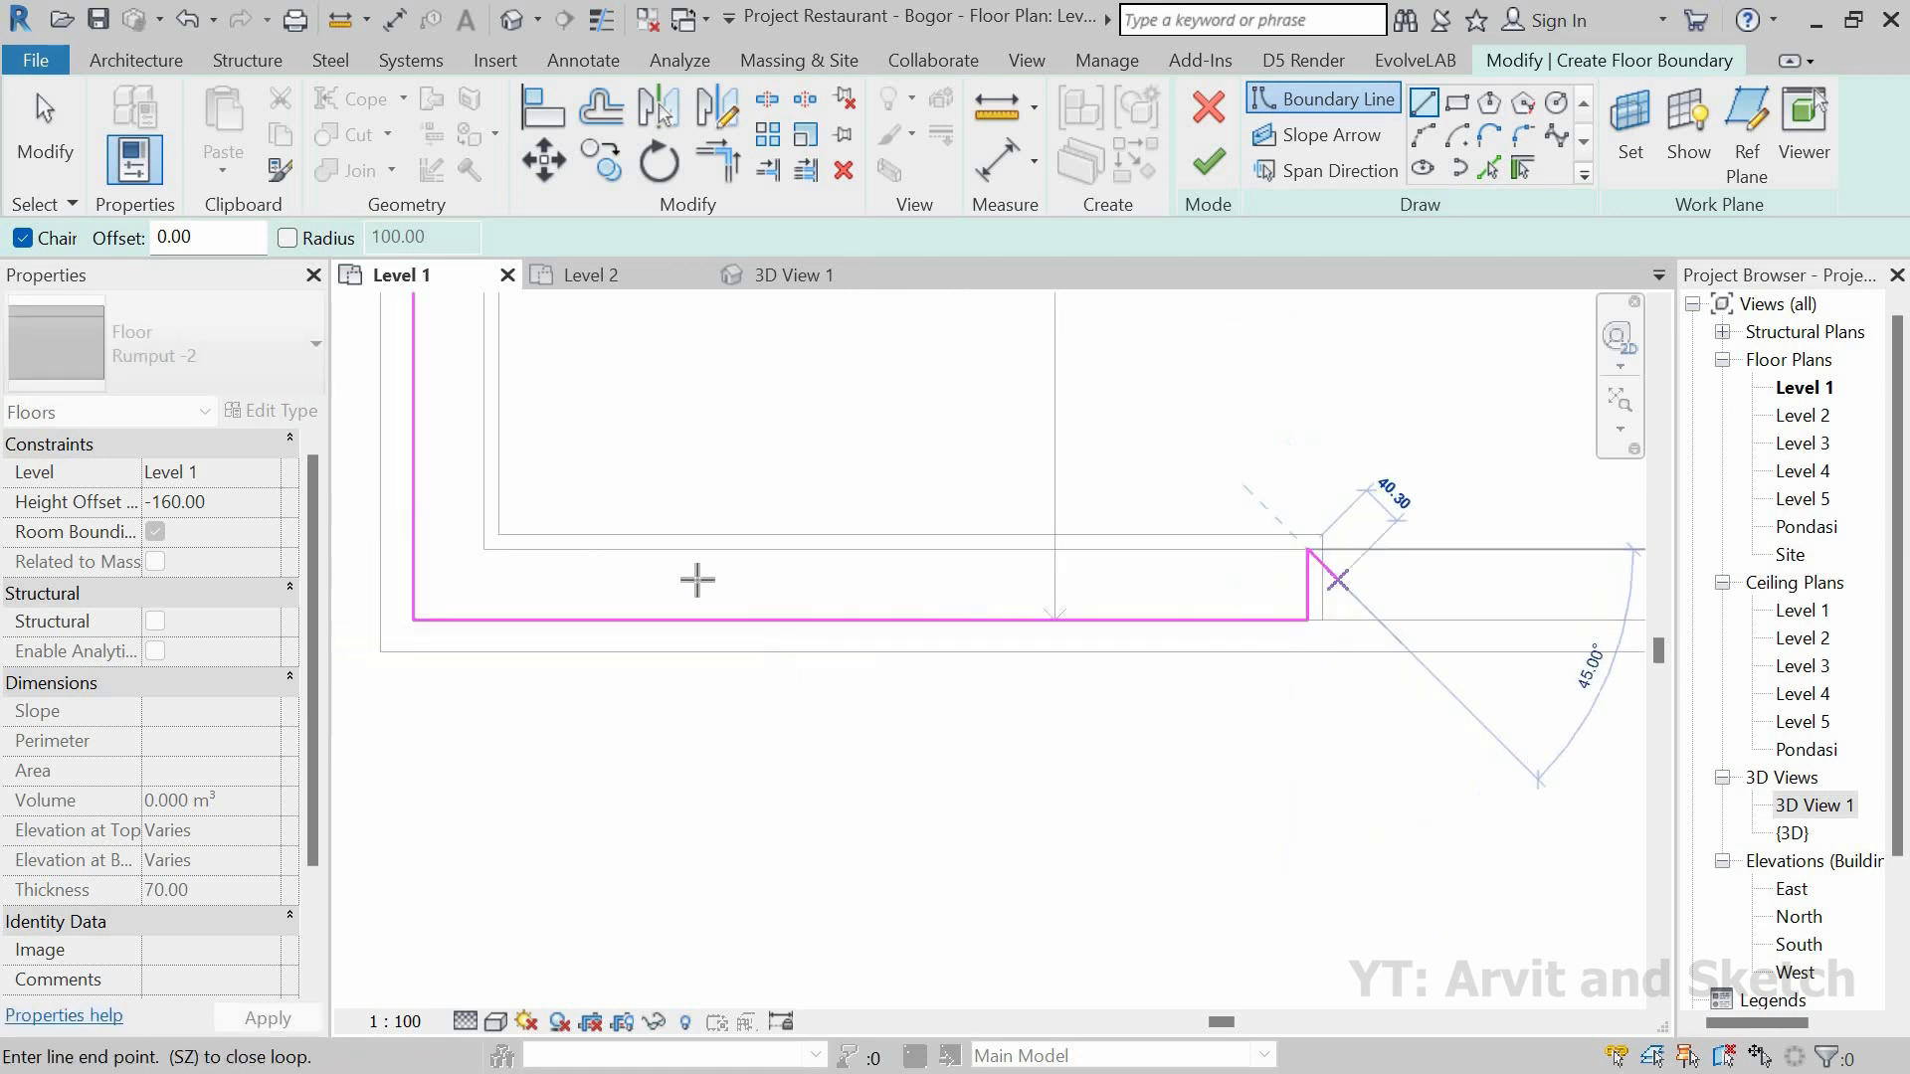
pyautogui.scroll(2, 782, 575)
pyautogui.click(759, 561)
pyautogui.scroll(-5, 780, 681)
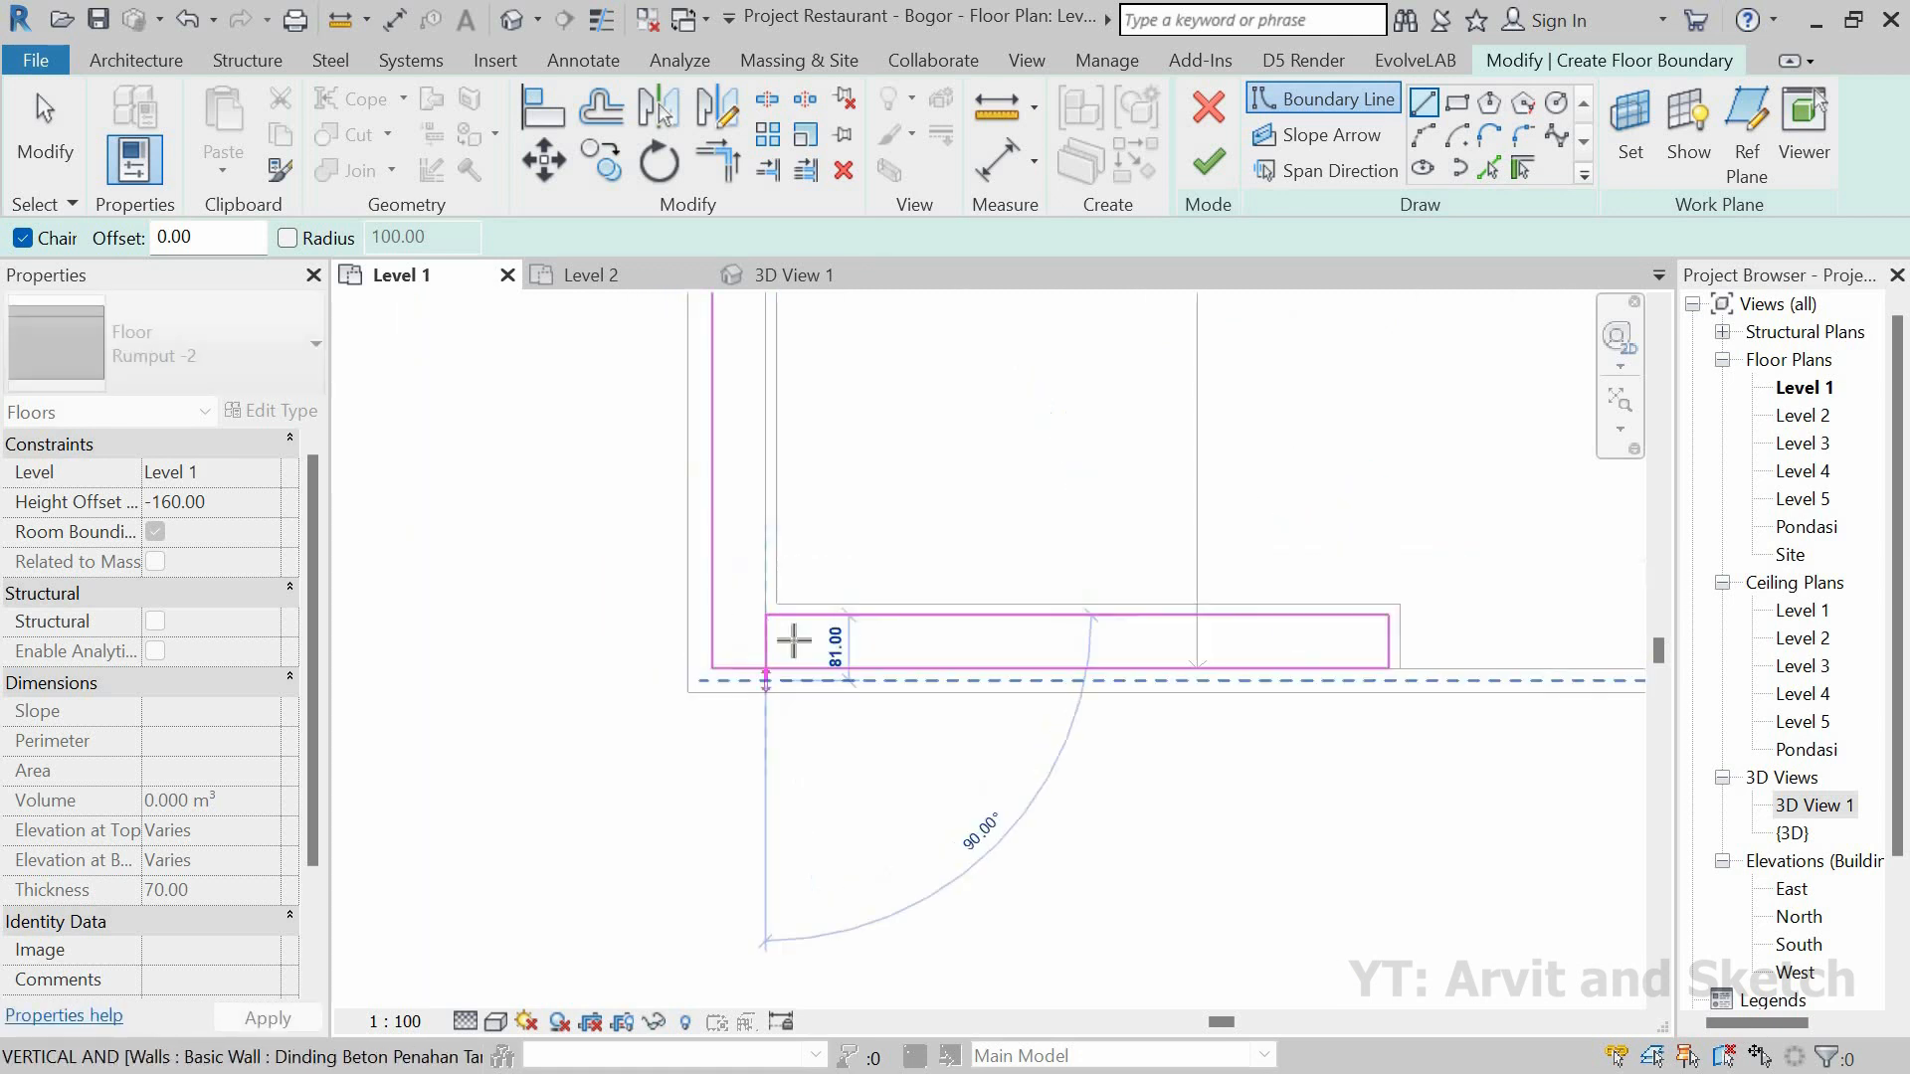
pyautogui.moveTo(841, 475); pyautogui.dragTo(750, 597, button='middle')
pyautogui.scroll(-1, 818, 831)
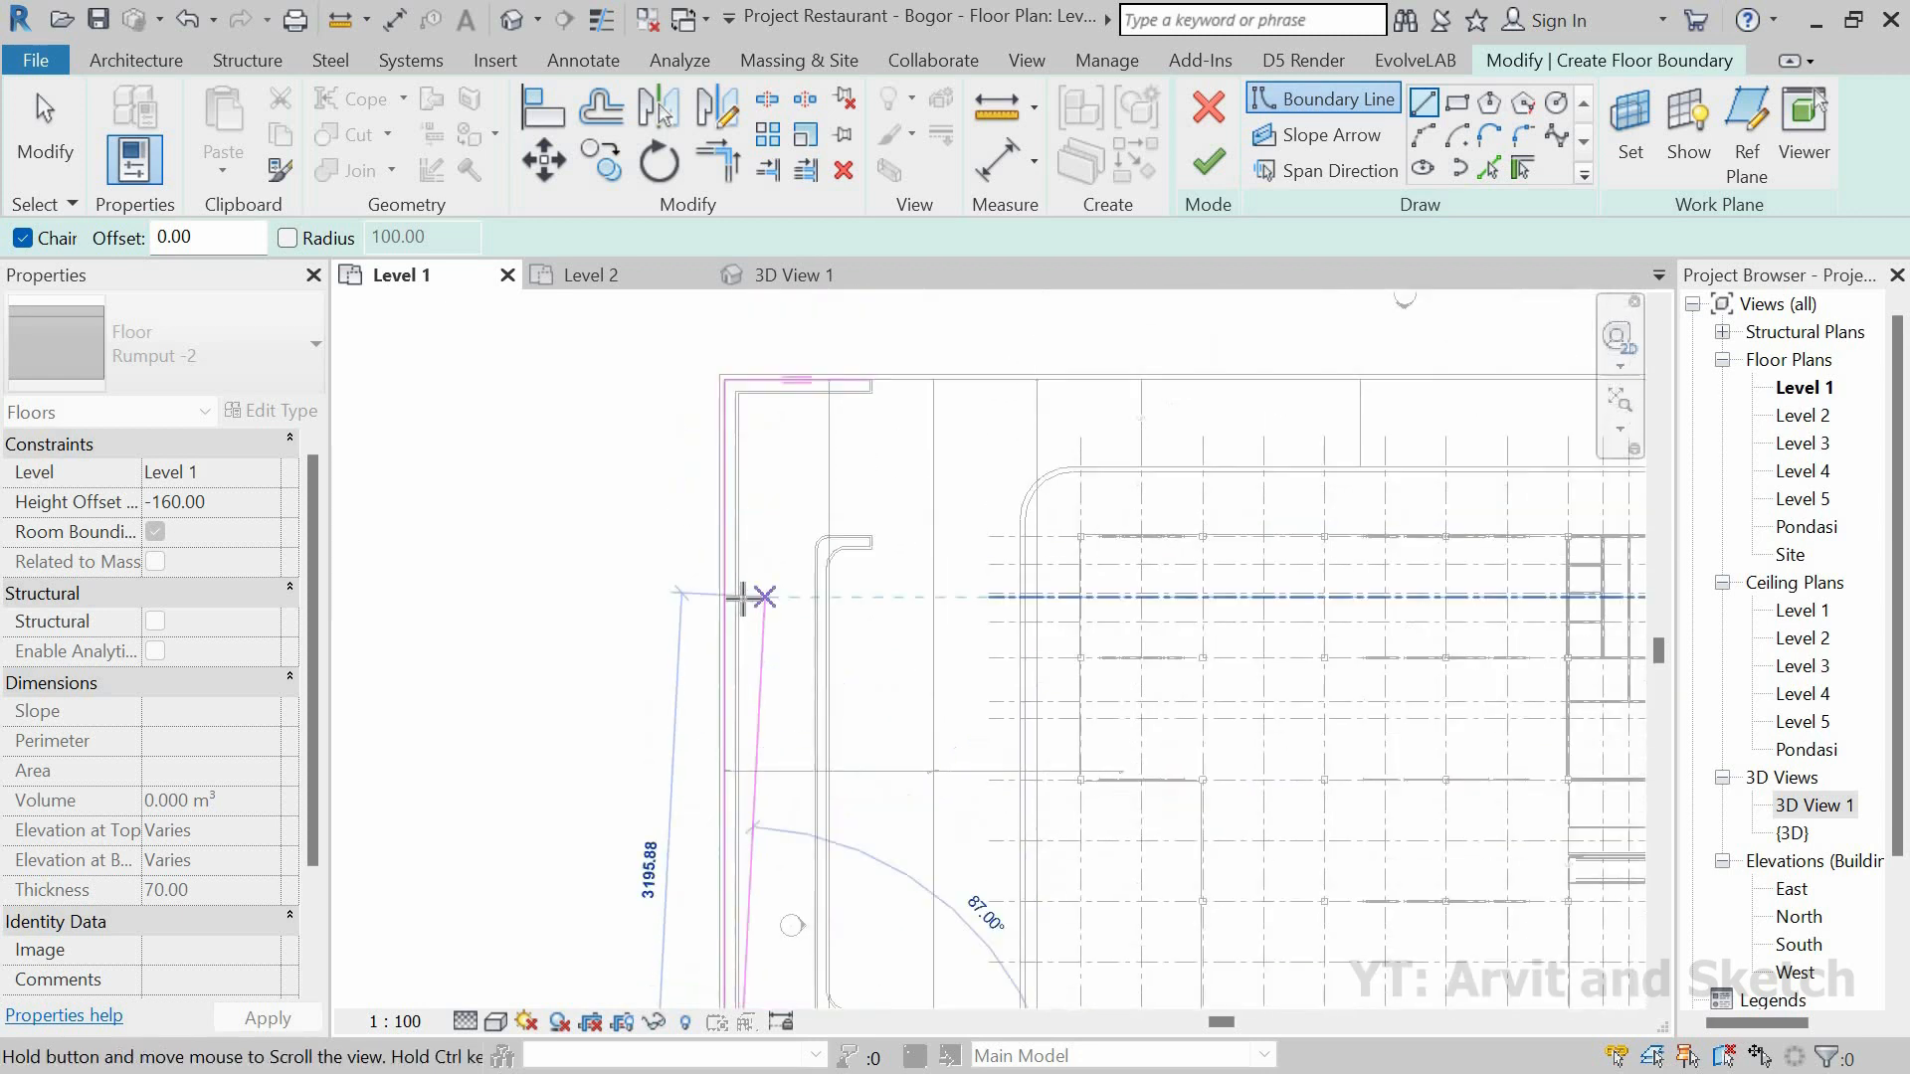
pyautogui.scroll(5, 725, 521)
pyautogui.click(654, 507)
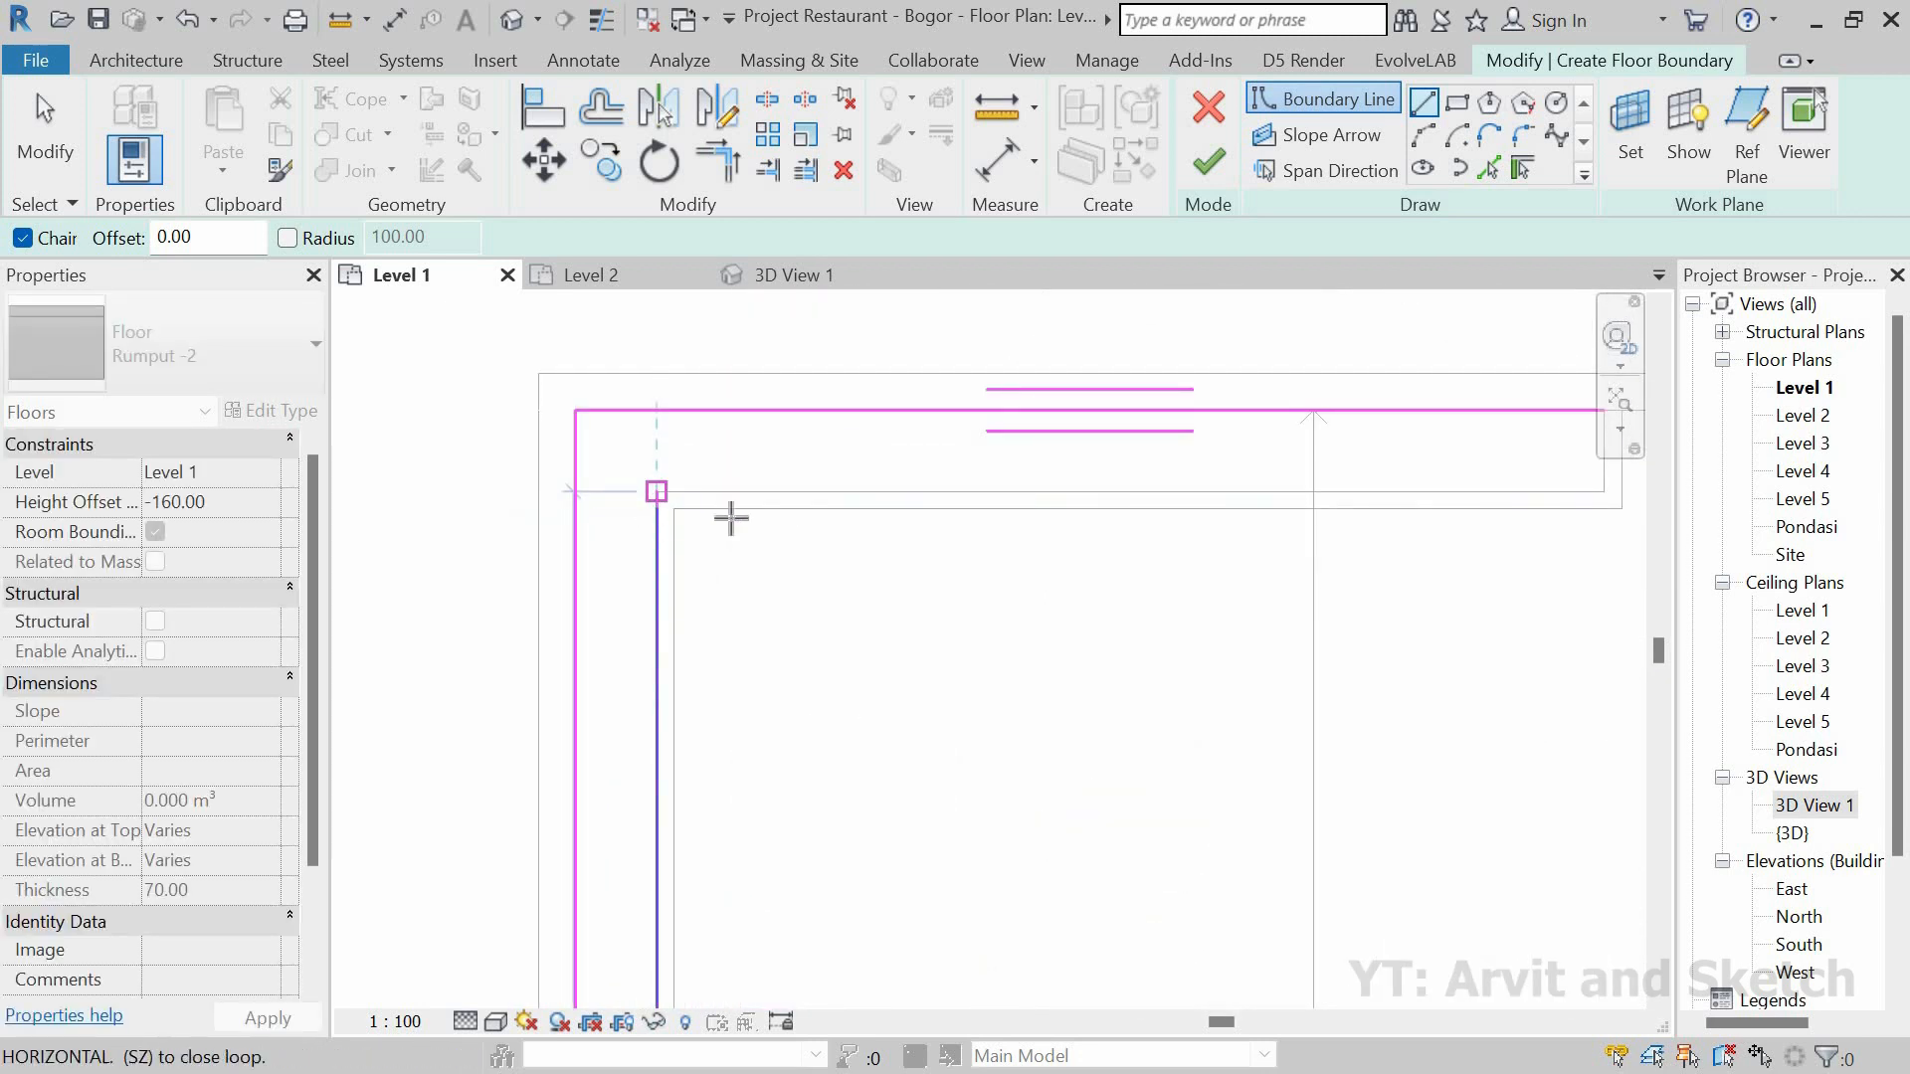
pyautogui.scroll(4, 972, 517)
pyautogui.click(989, 506)
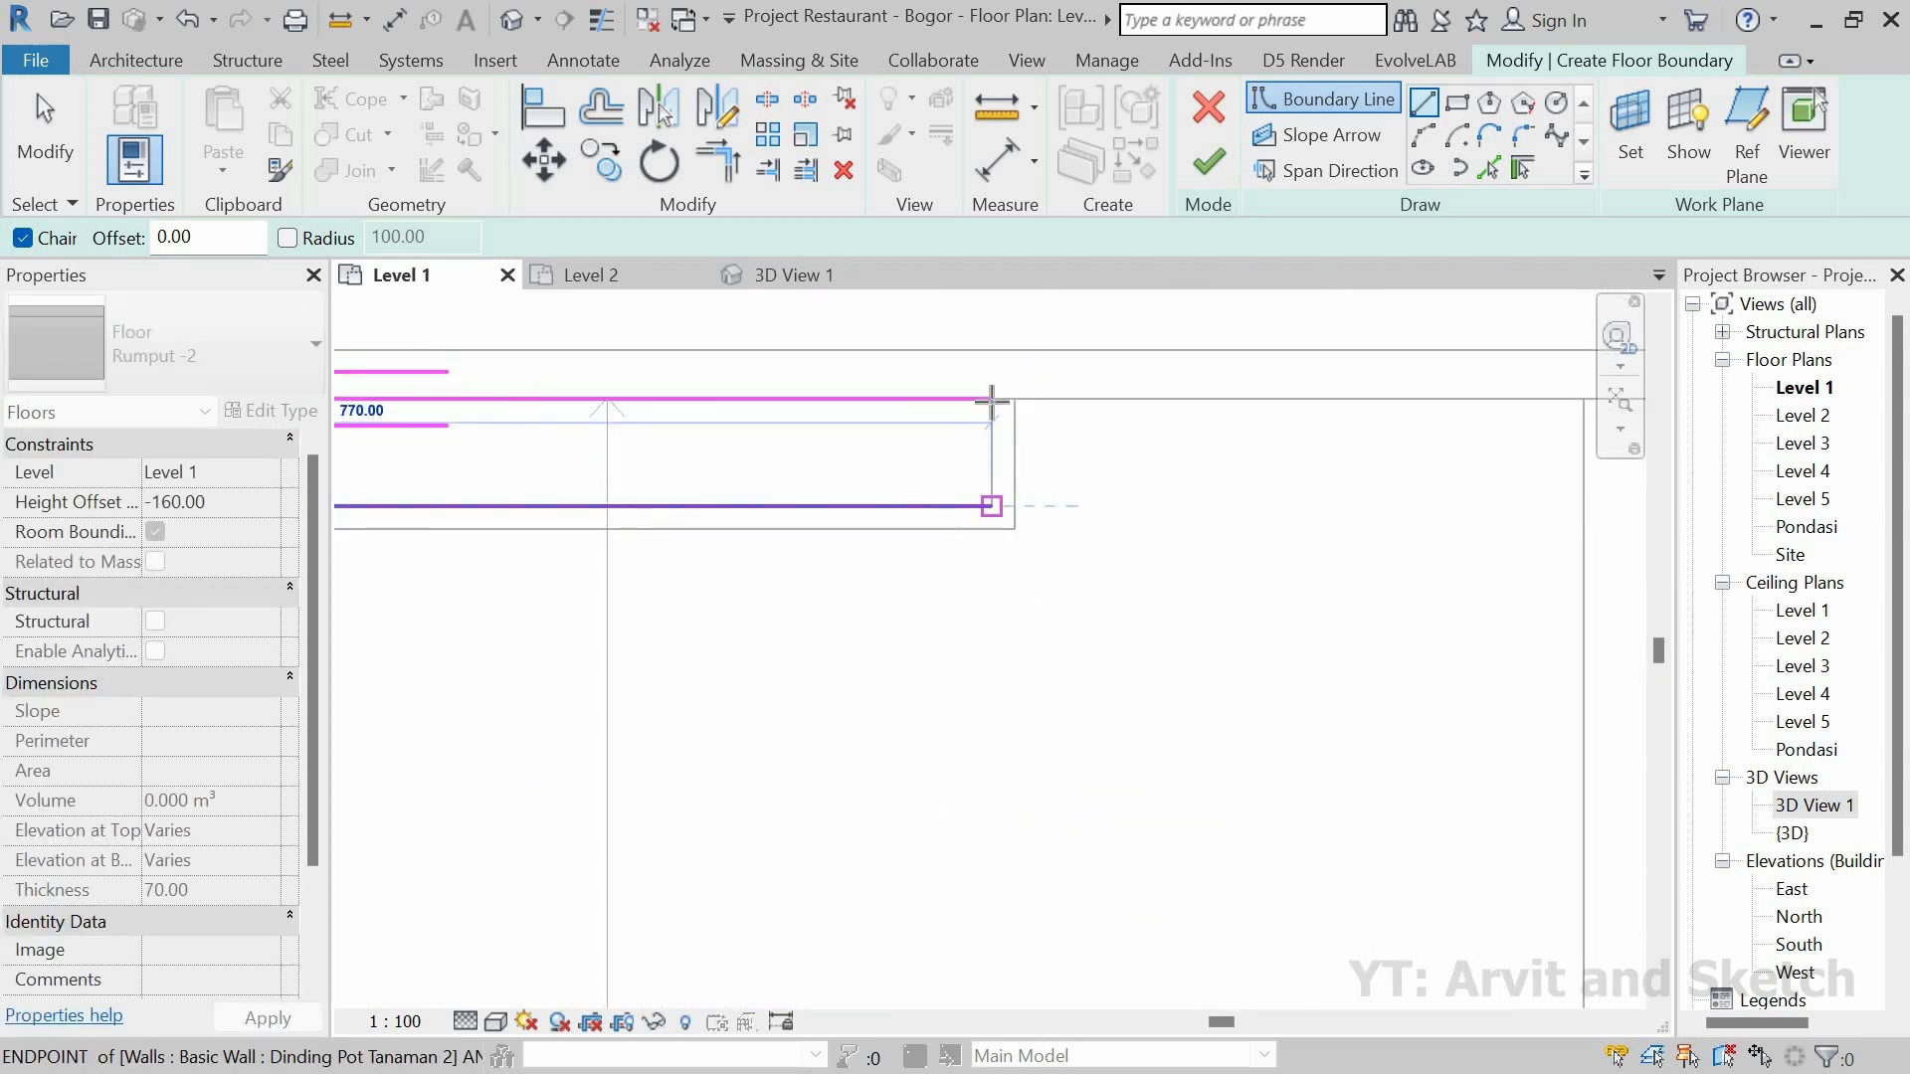
pyautogui.click(991, 399)
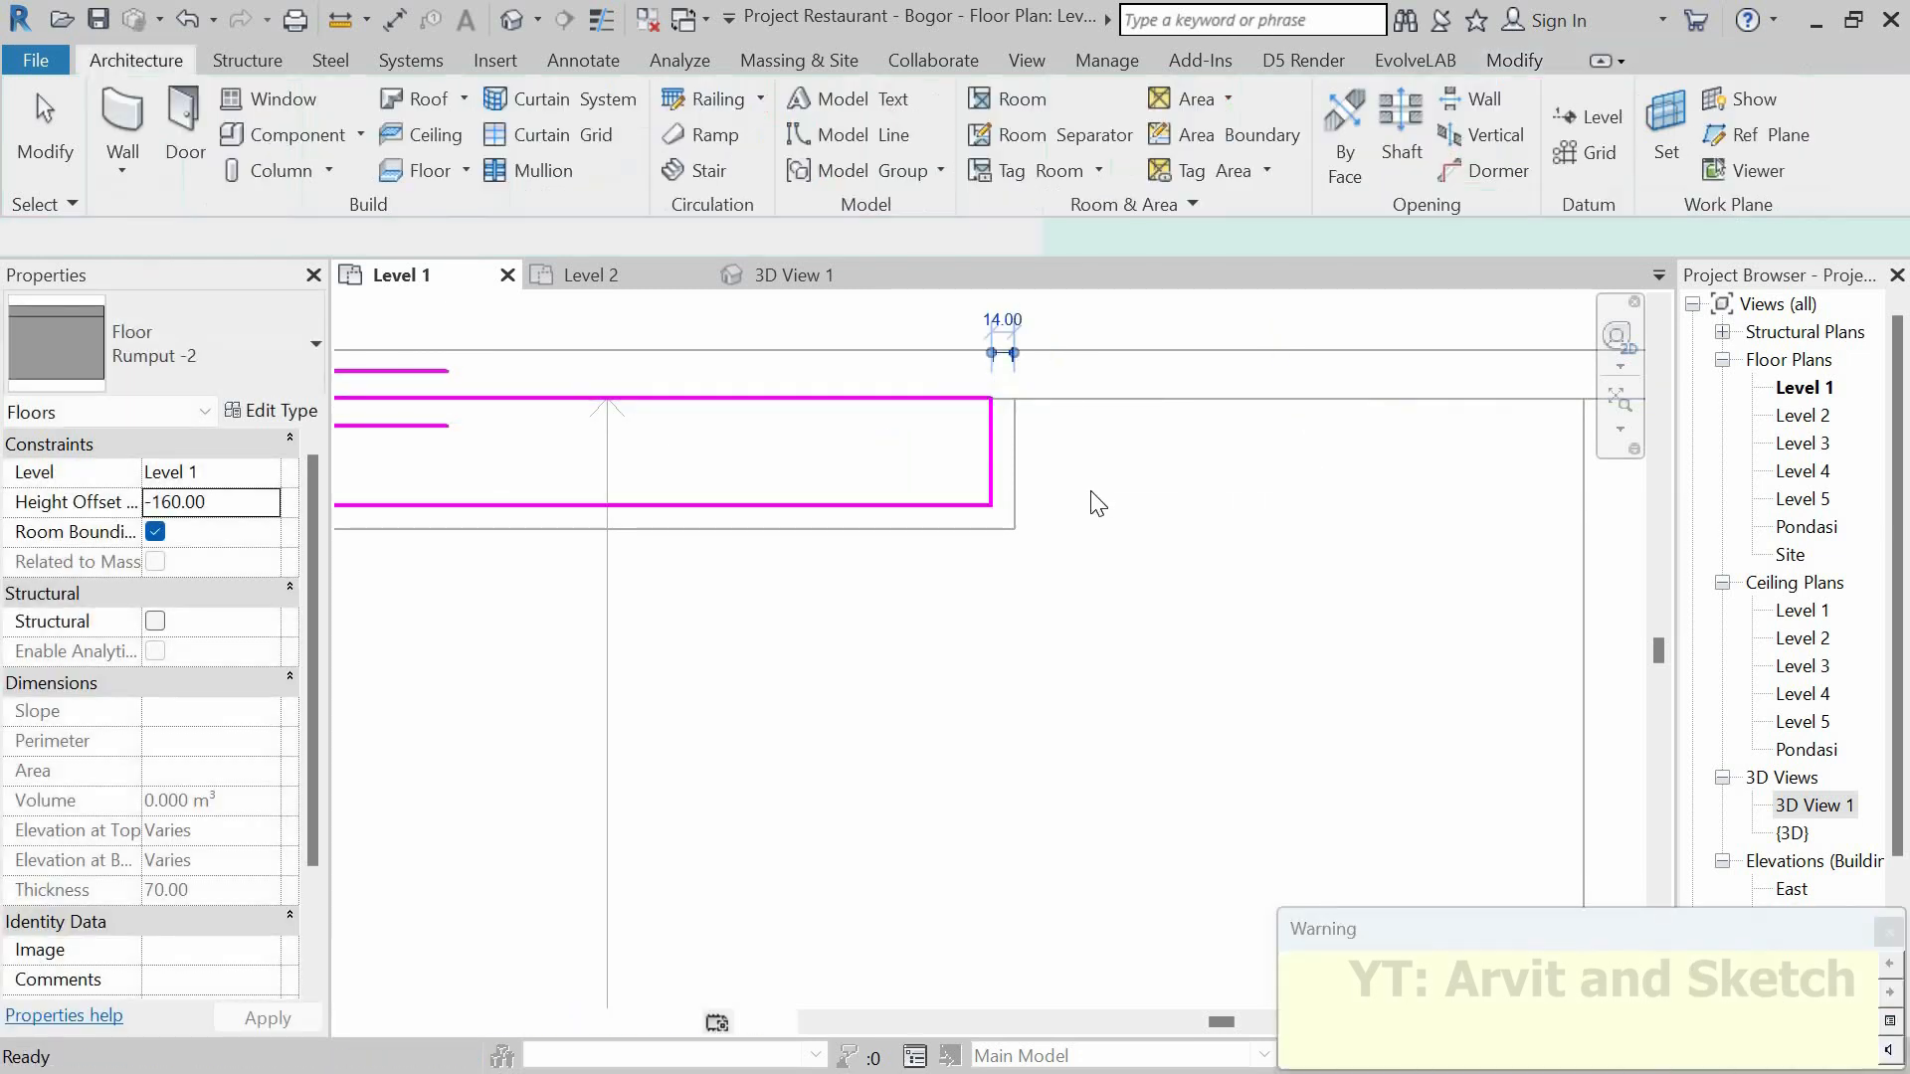
pyautogui.scroll(-3, 843, 462)
pyautogui.scroll(-3, 838, 435)
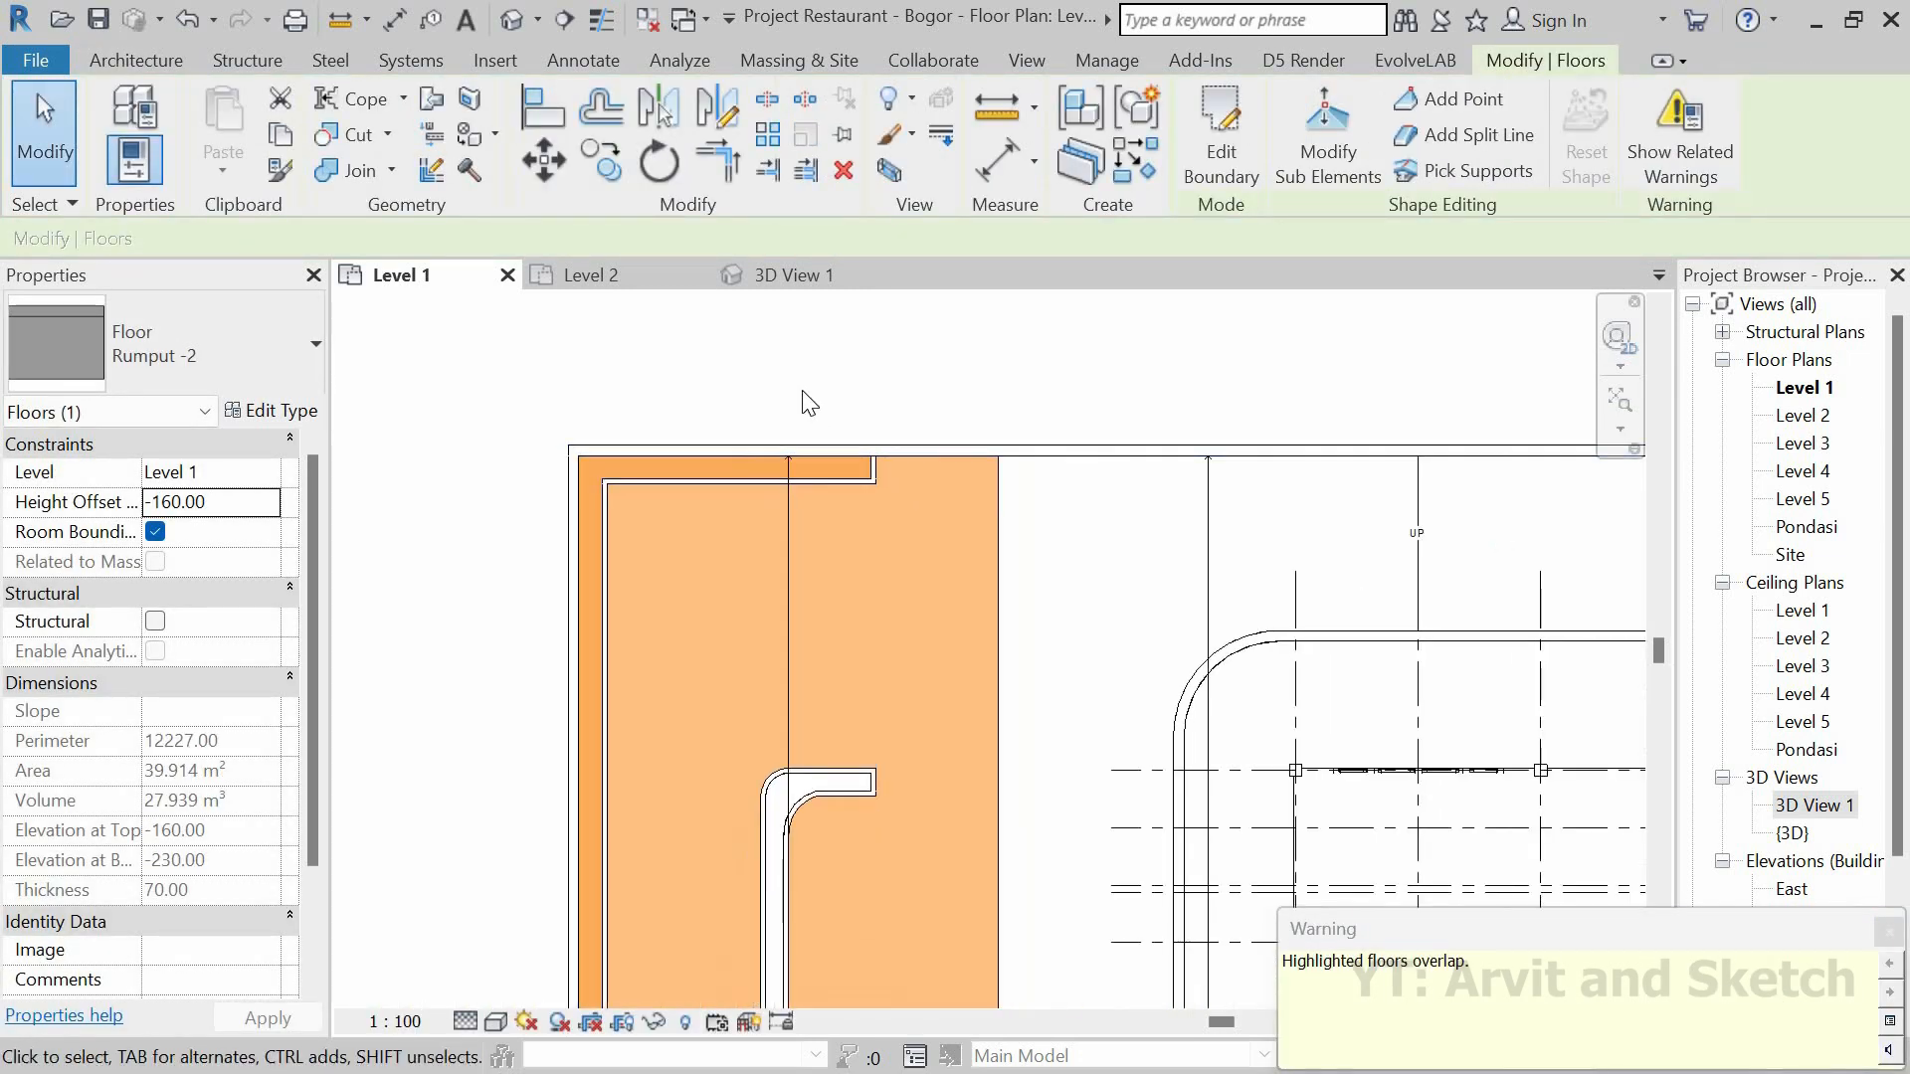
pyautogui.click(816, 306)
# Step: Examine the grass-filled perimeter planter and the freestanding planter from several angles in 3D View 1
pyautogui.click(770, 278)
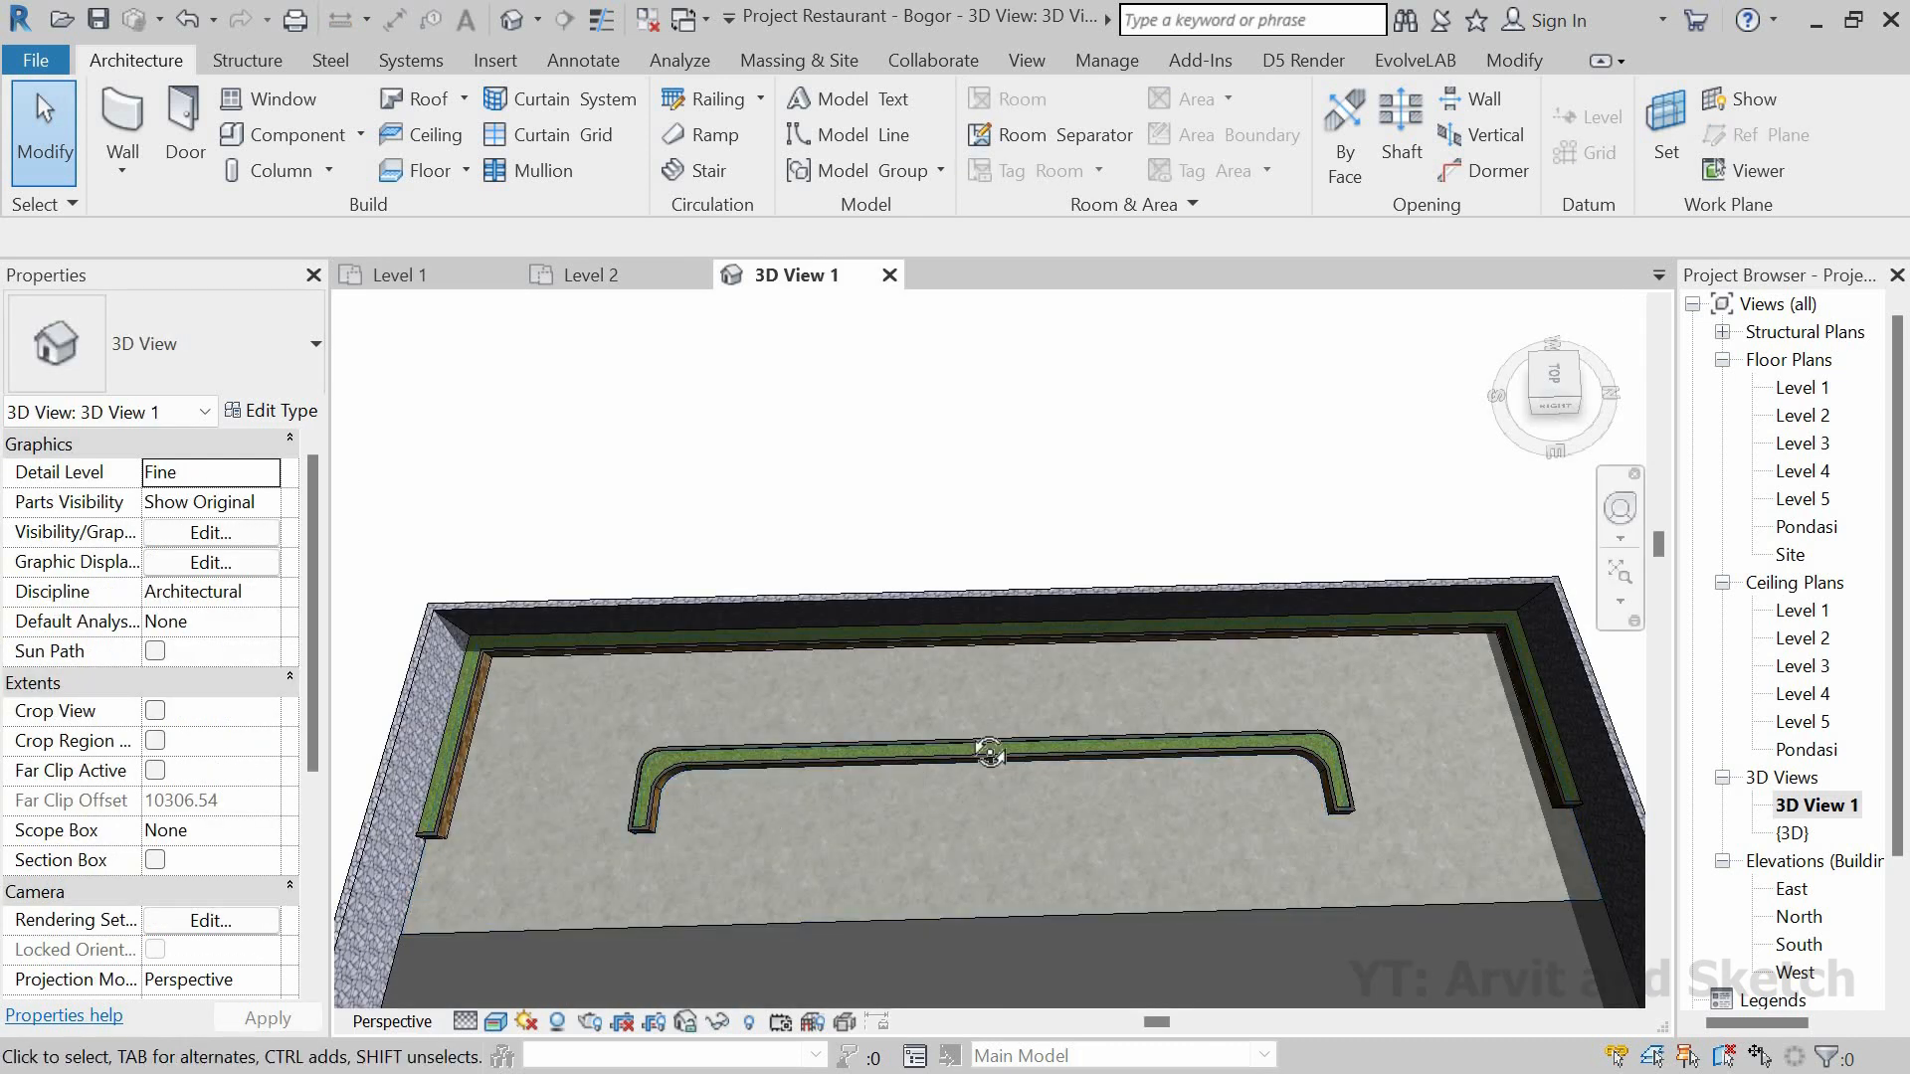
pyautogui.keyDown('shift'); pyautogui.moveTo(990, 753); pyautogui.dragTo(882, 674, button='middle'); pyautogui.keyUp('shift')
pyautogui.scroll(-2, 914, 618)
pyautogui.keyDown('shift'); pyautogui.moveTo(973, 734); pyautogui.dragTo(726, 627, button='middle'); pyautogui.keyUp('shift')
pyautogui.scroll(3, 935, 612)
pyautogui.scroll(2, 738, 645)
pyautogui.scroll(-3, 738, 645)
pyautogui.keyDown('shift'); pyautogui.moveTo(1024, 734); pyautogui.dragTo(1033, 643, button='middle'); pyautogui.keyUp('shift')
# Step: Set the Level 1 floor plan's visual style to Realistic
pyautogui.click(408, 274)
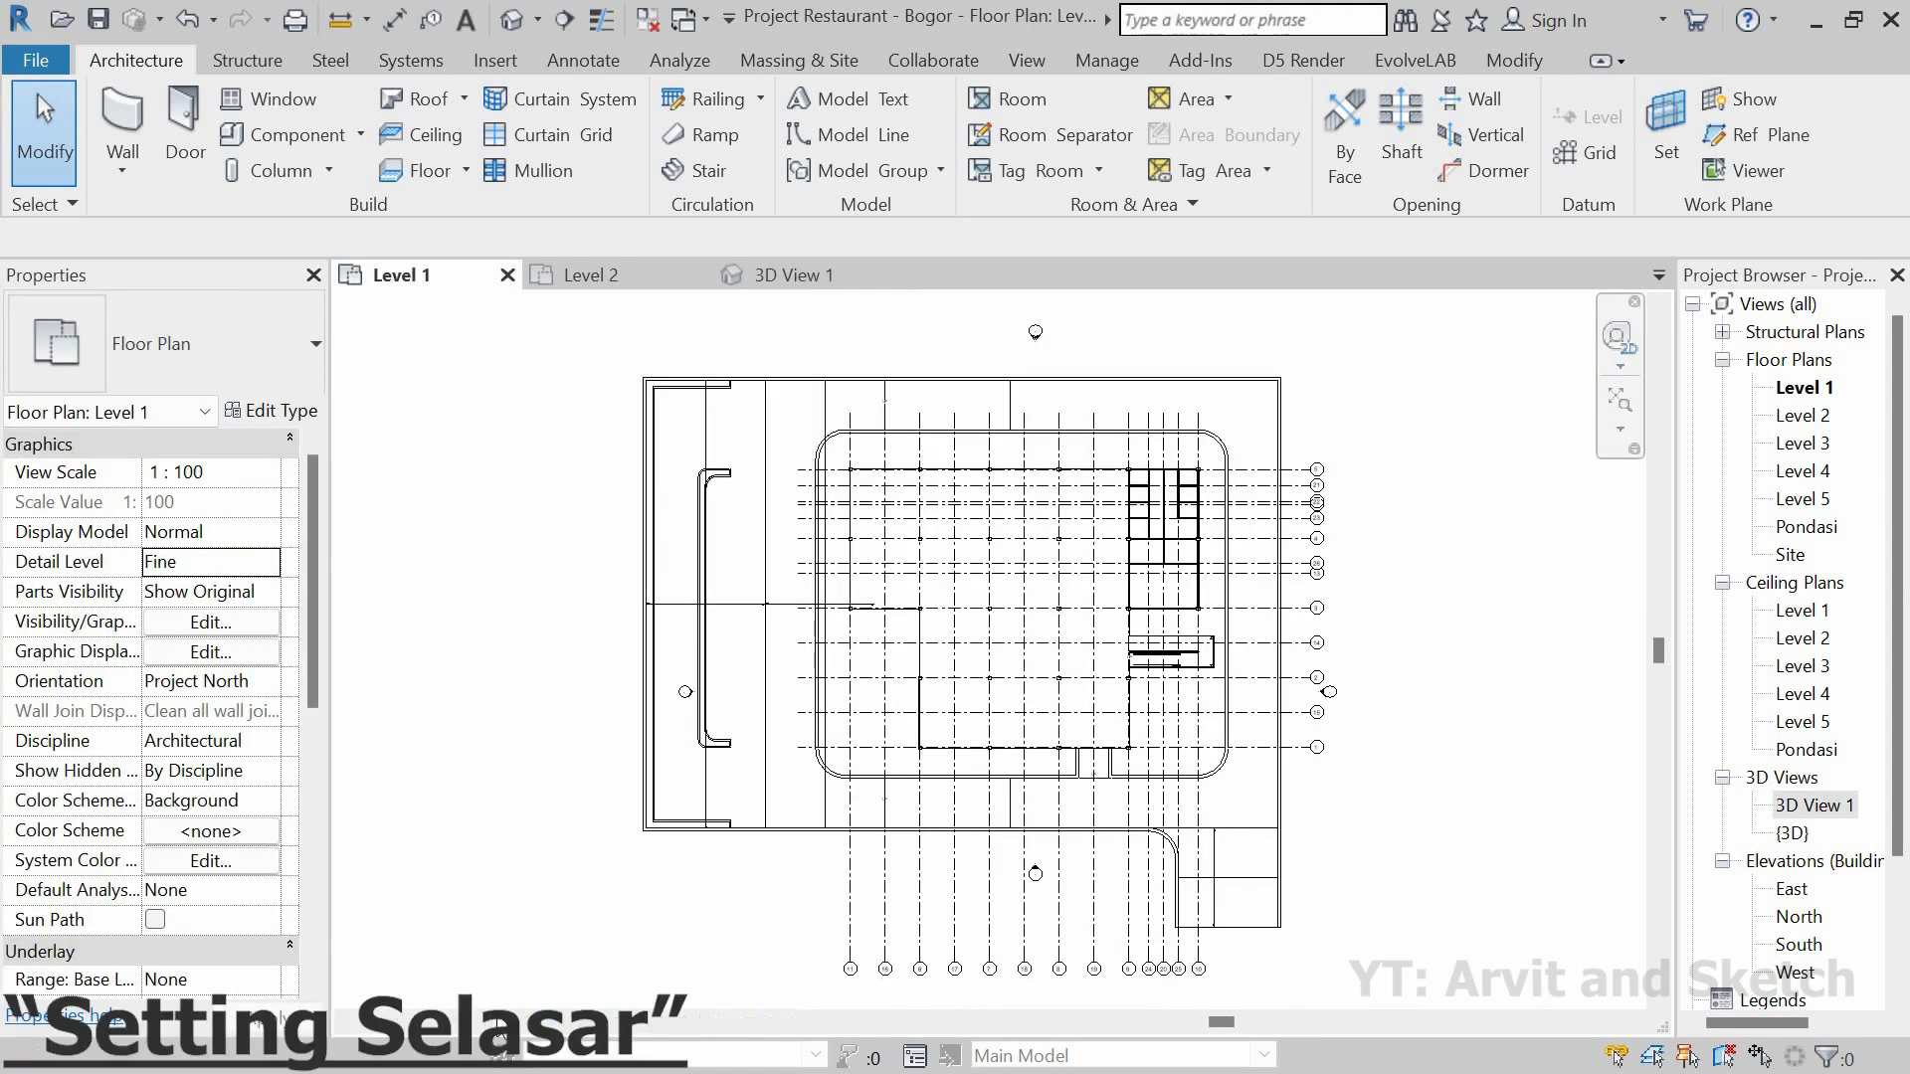
pyautogui.click(496, 1021)
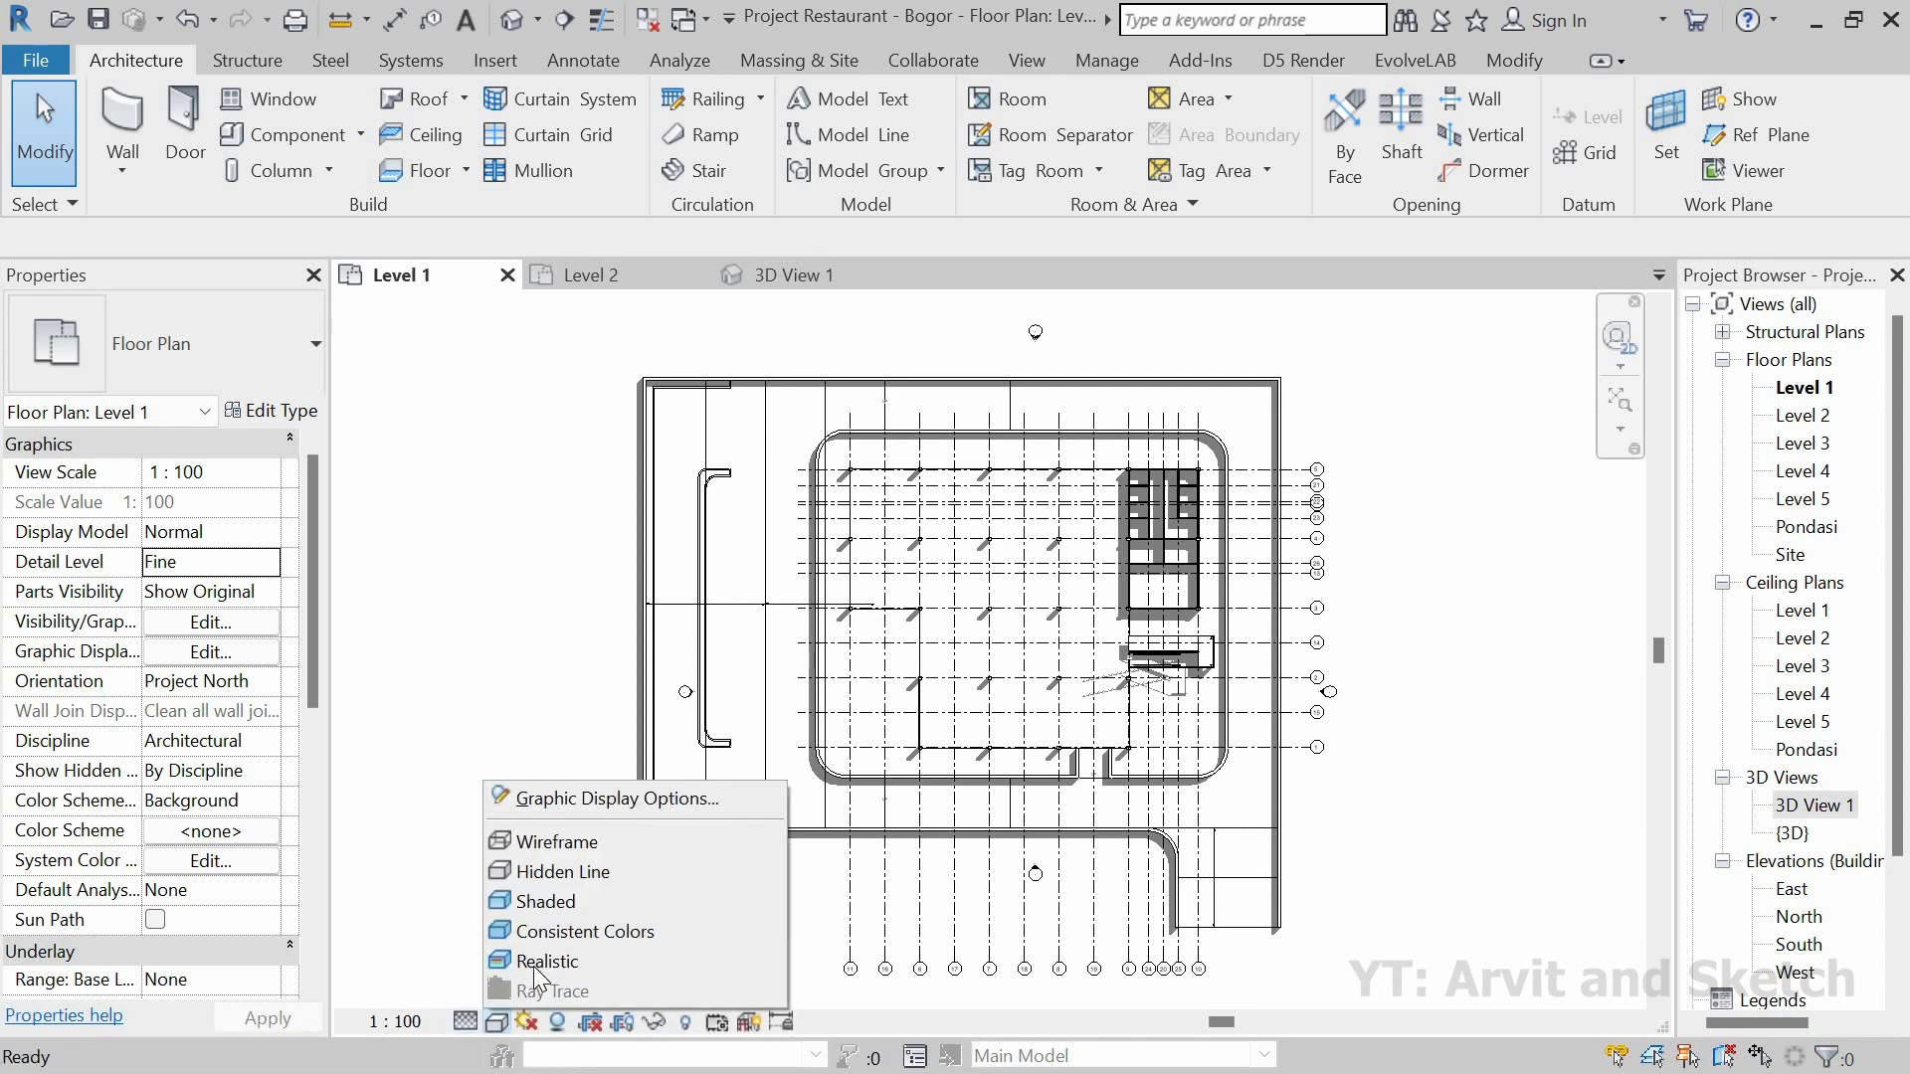
pyautogui.click(533, 961)
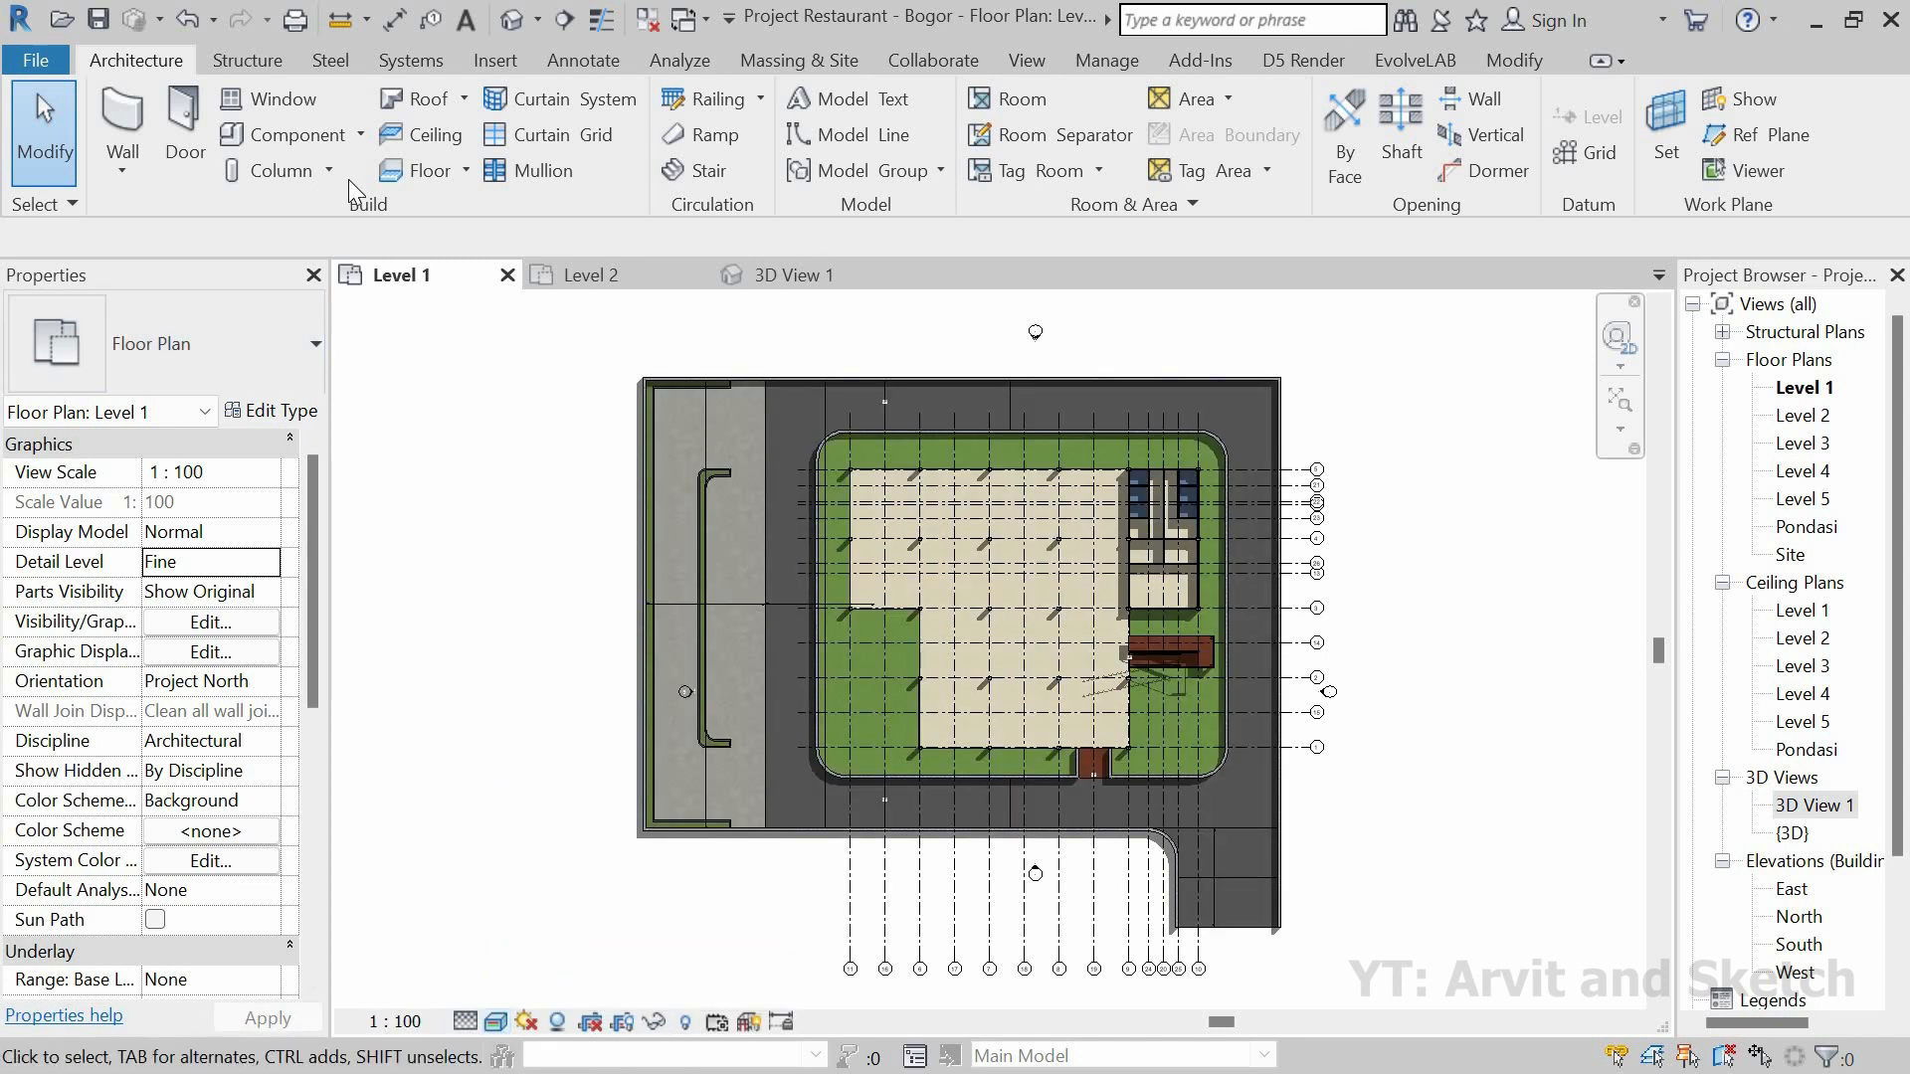
# Step: Start an architectural floor on Level 1 and duplicate the Lantai Ruangan type under the name Selasar
pyautogui.click(463, 169)
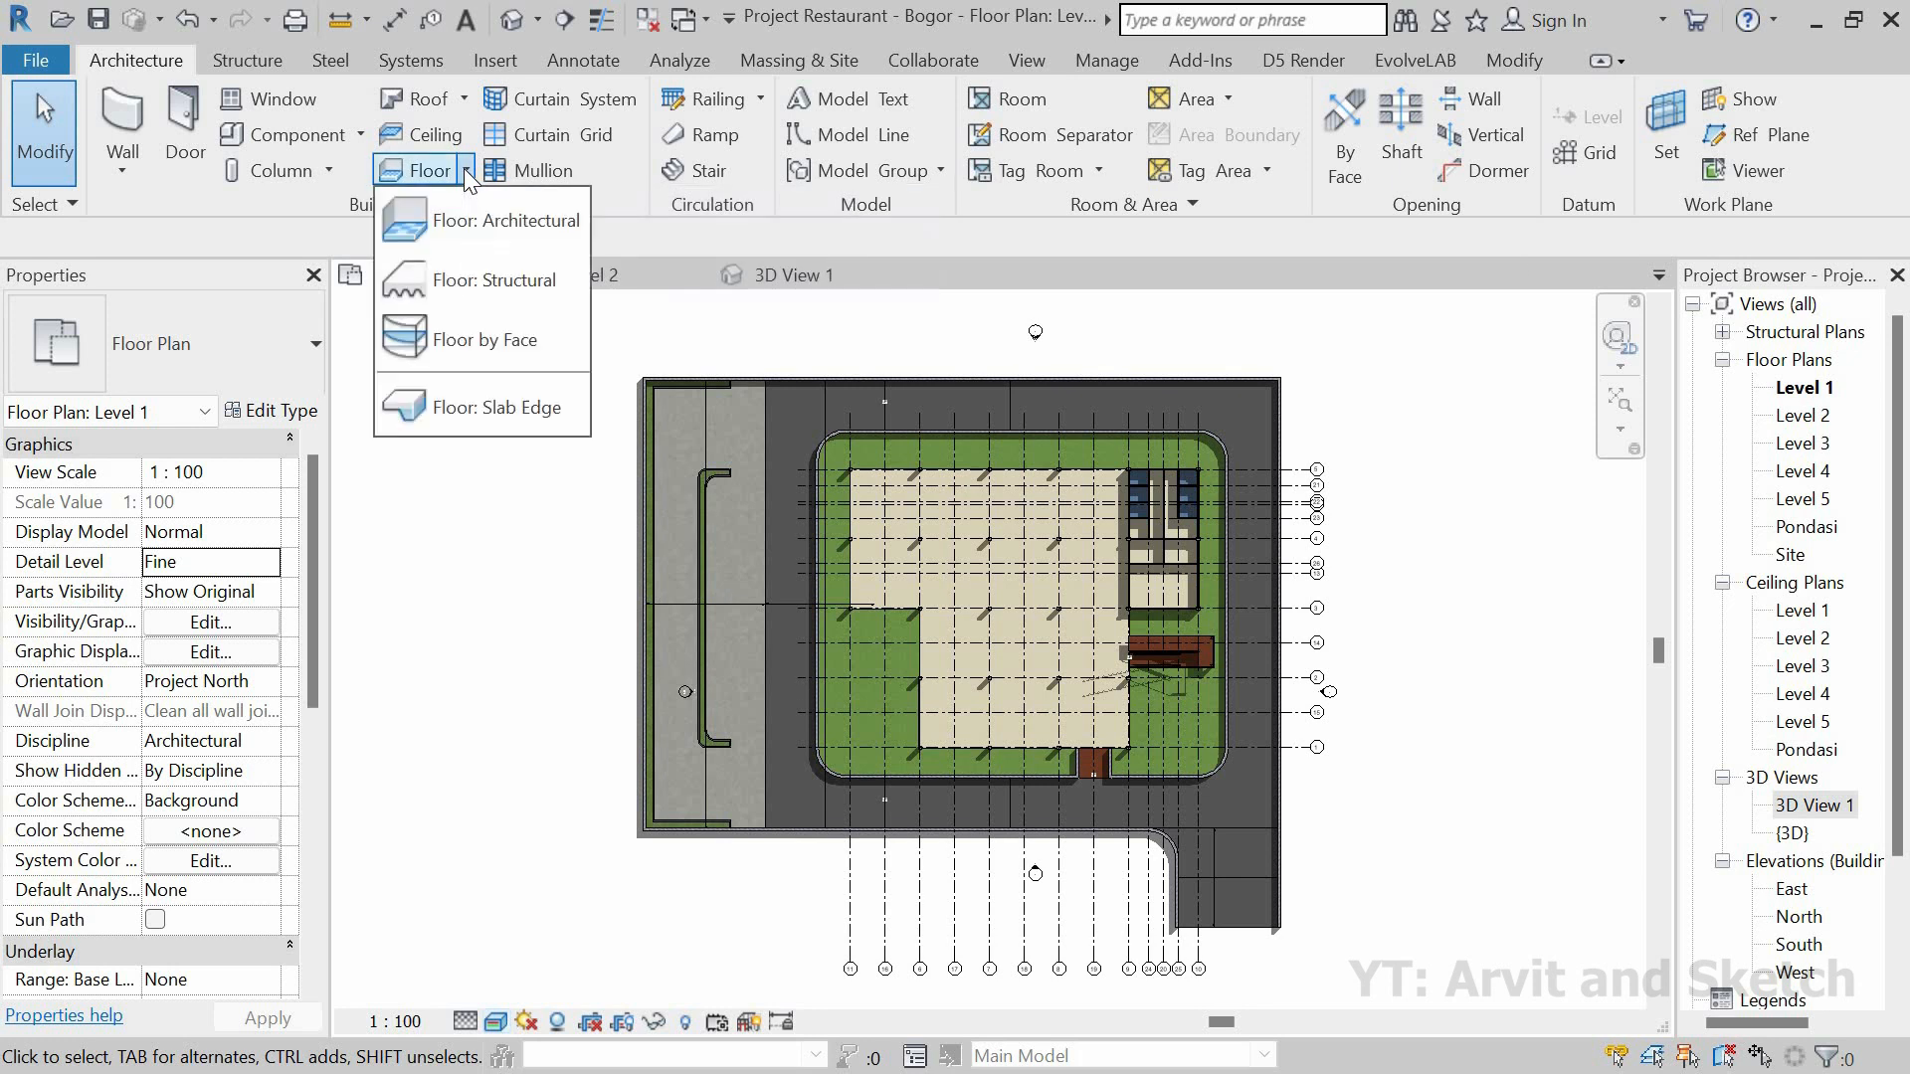
pyautogui.click(476, 231)
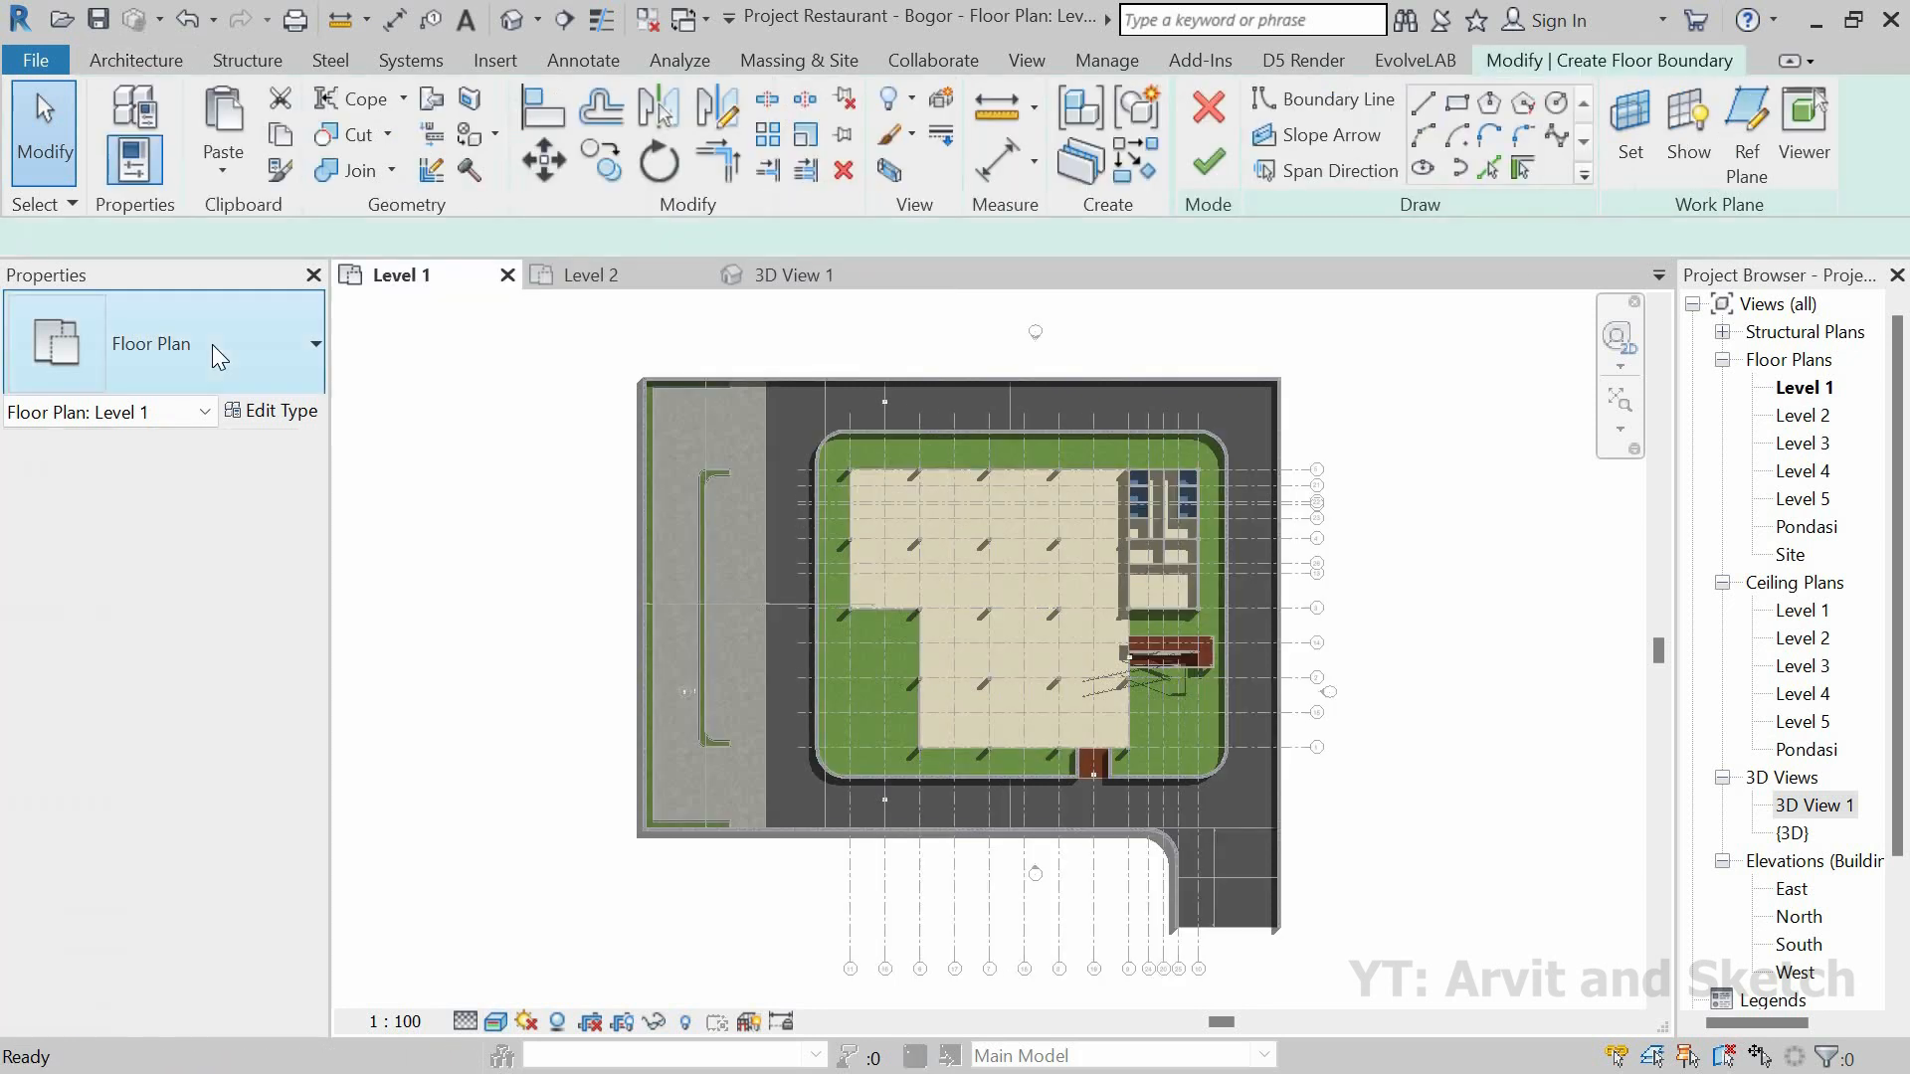
pyautogui.click(212, 344)
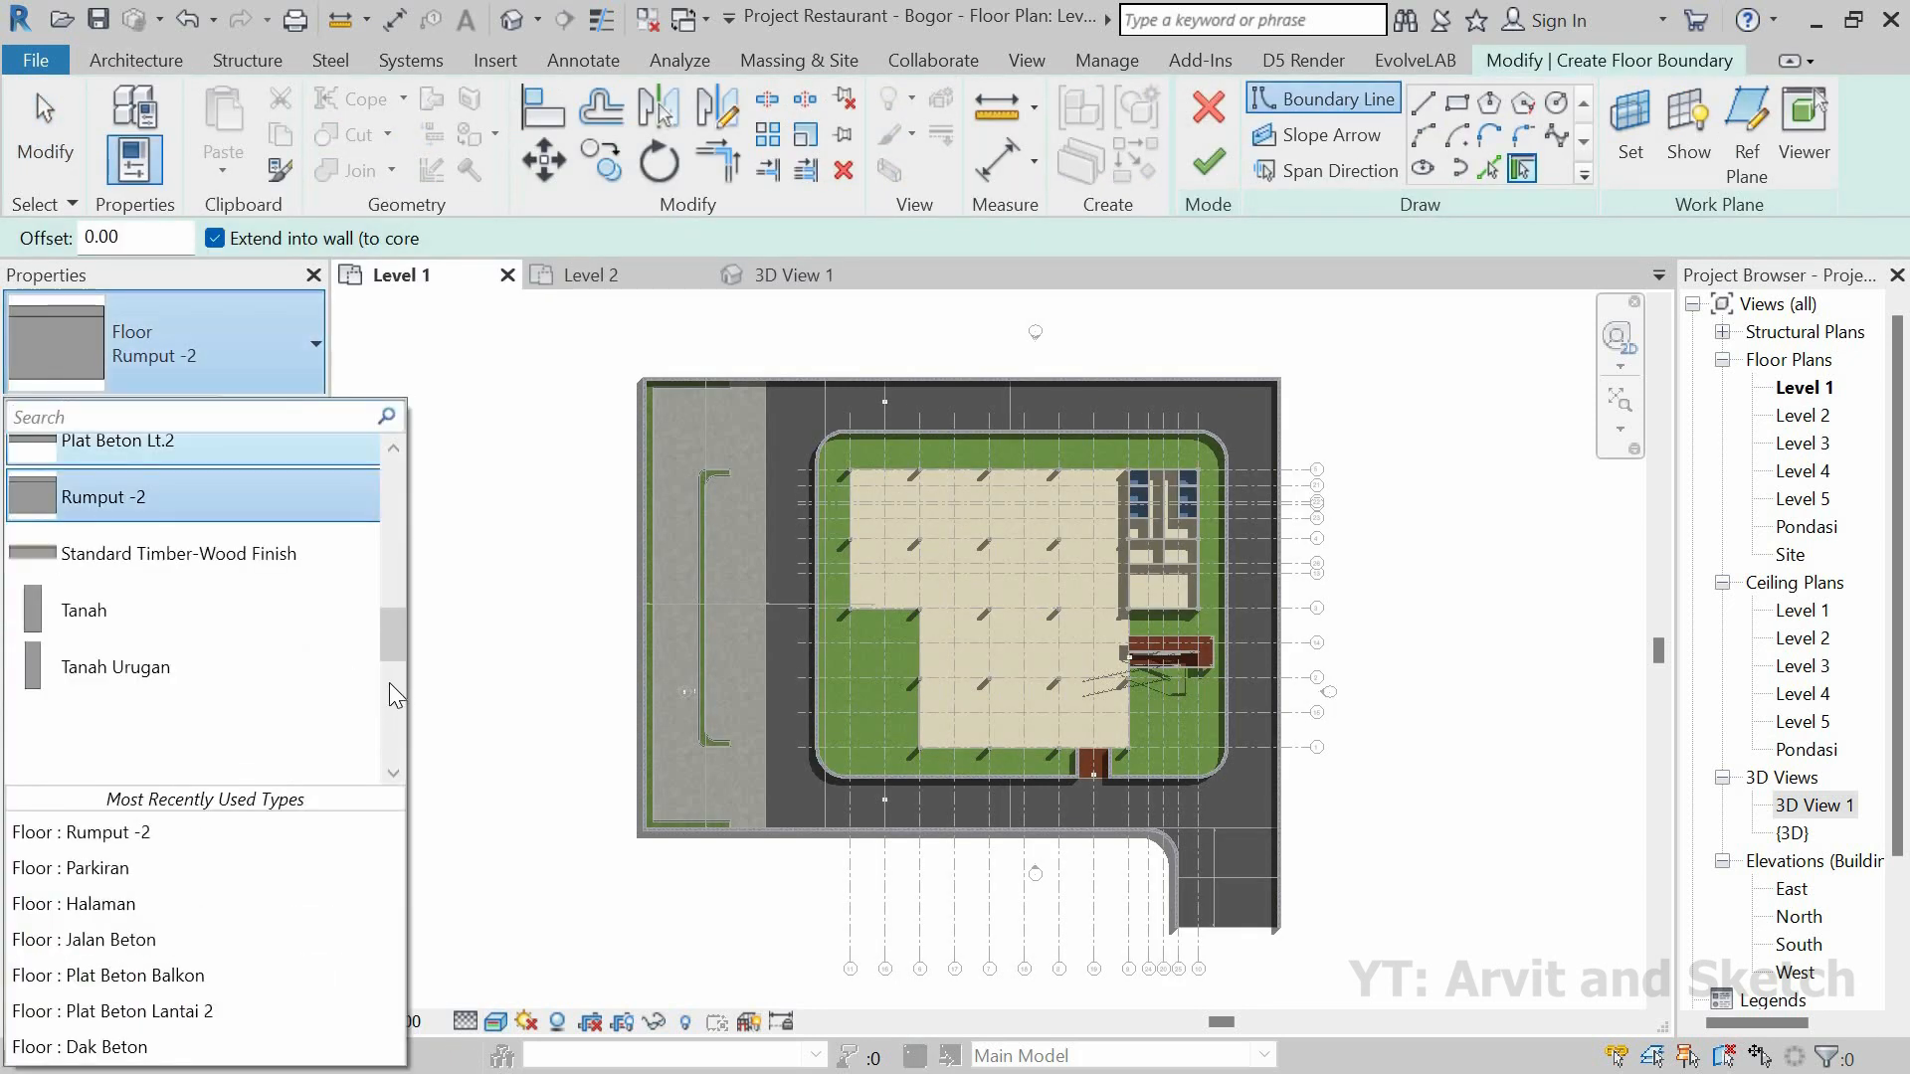
pyautogui.moveTo(396, 589); pyautogui.dragTo(390, 571)
pyautogui.click(152, 581)
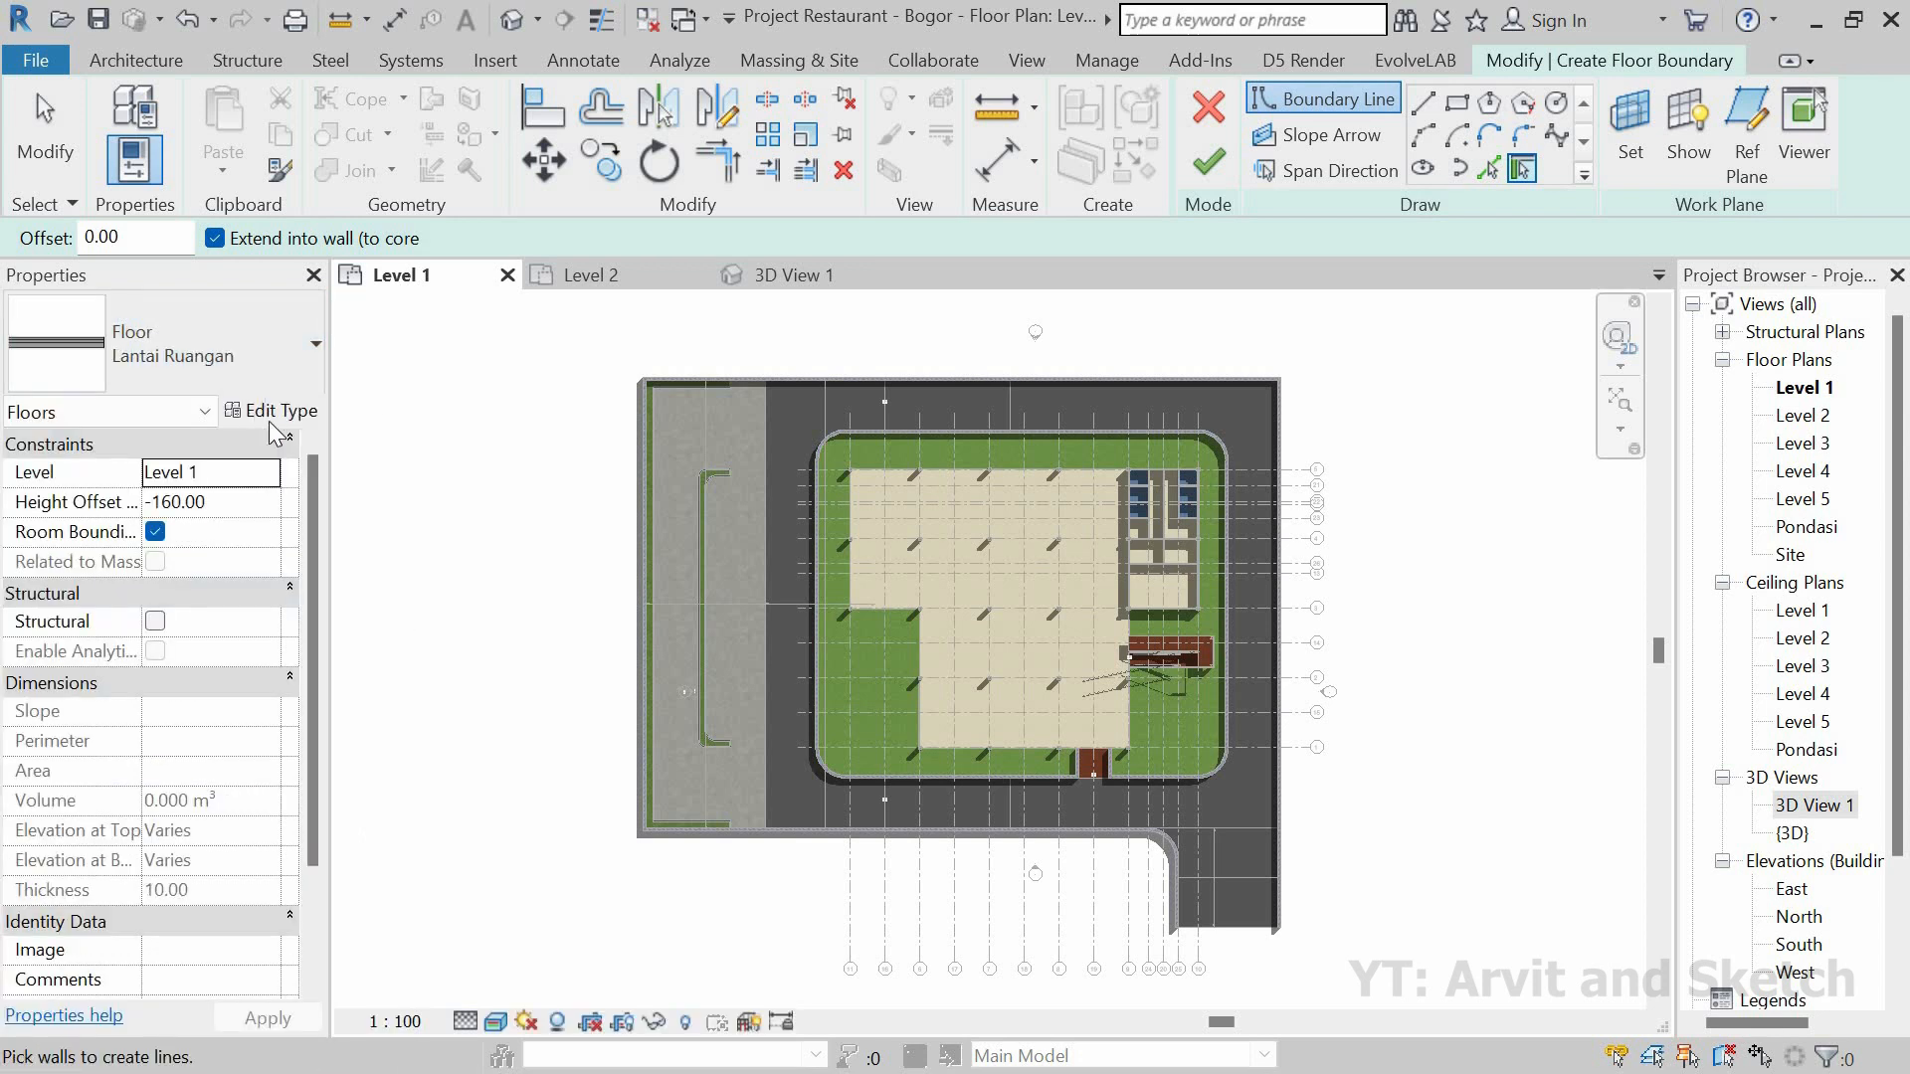
pyautogui.click(271, 410)
pyautogui.click(1473, 189)
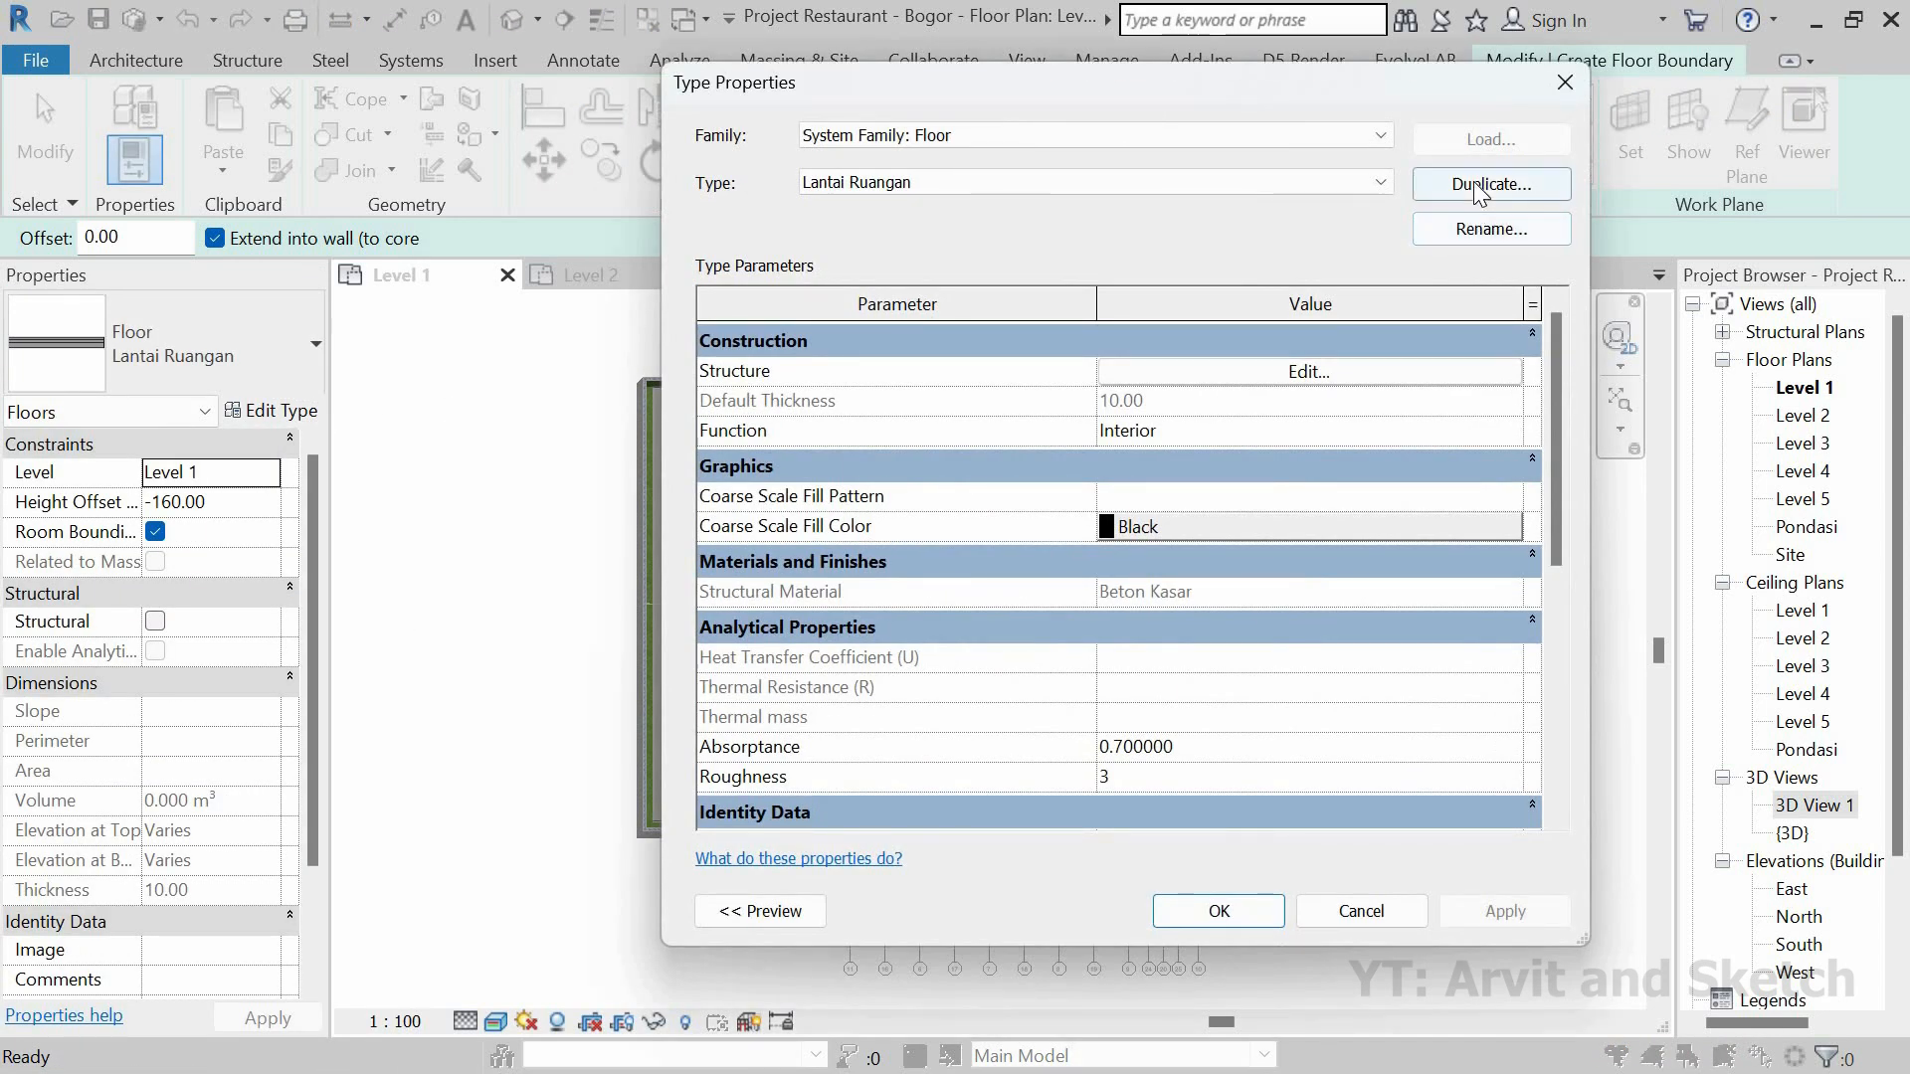
pyautogui.write('Selasar')
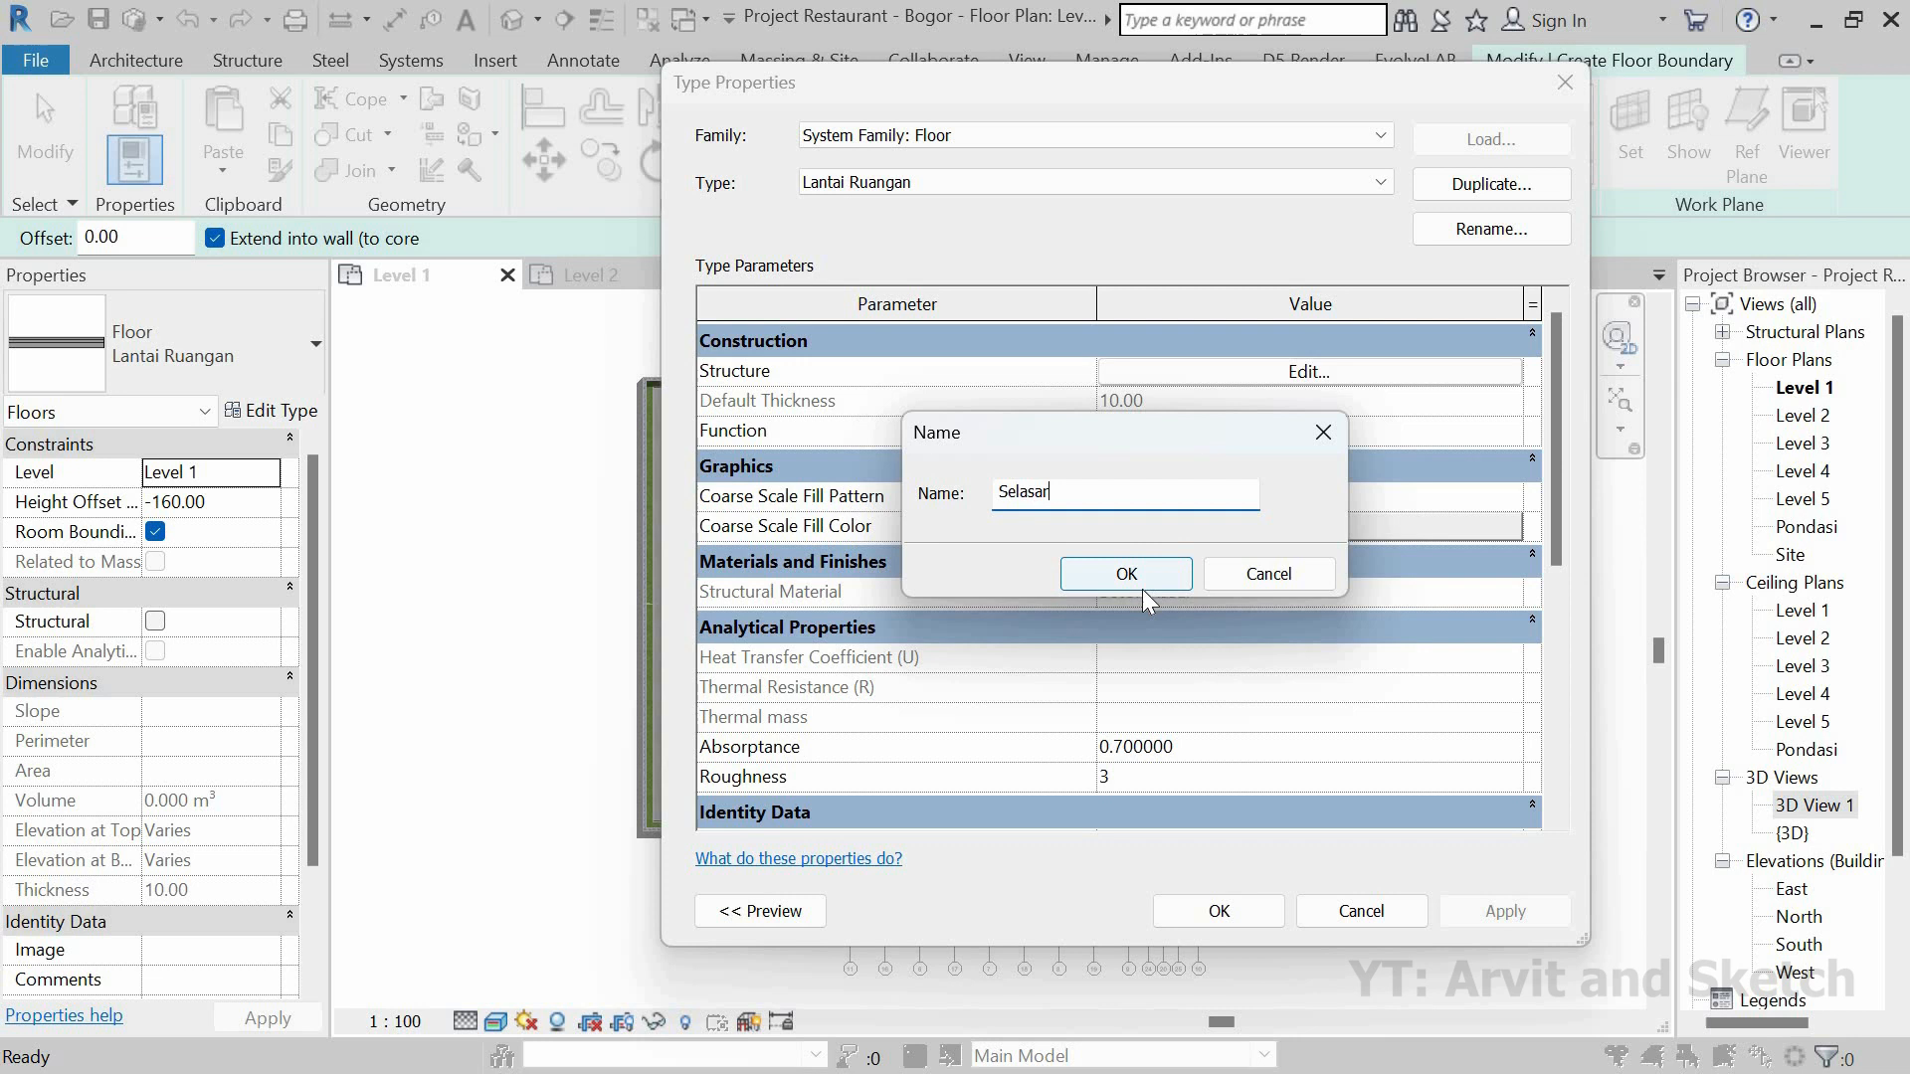
pyautogui.click(1134, 587)
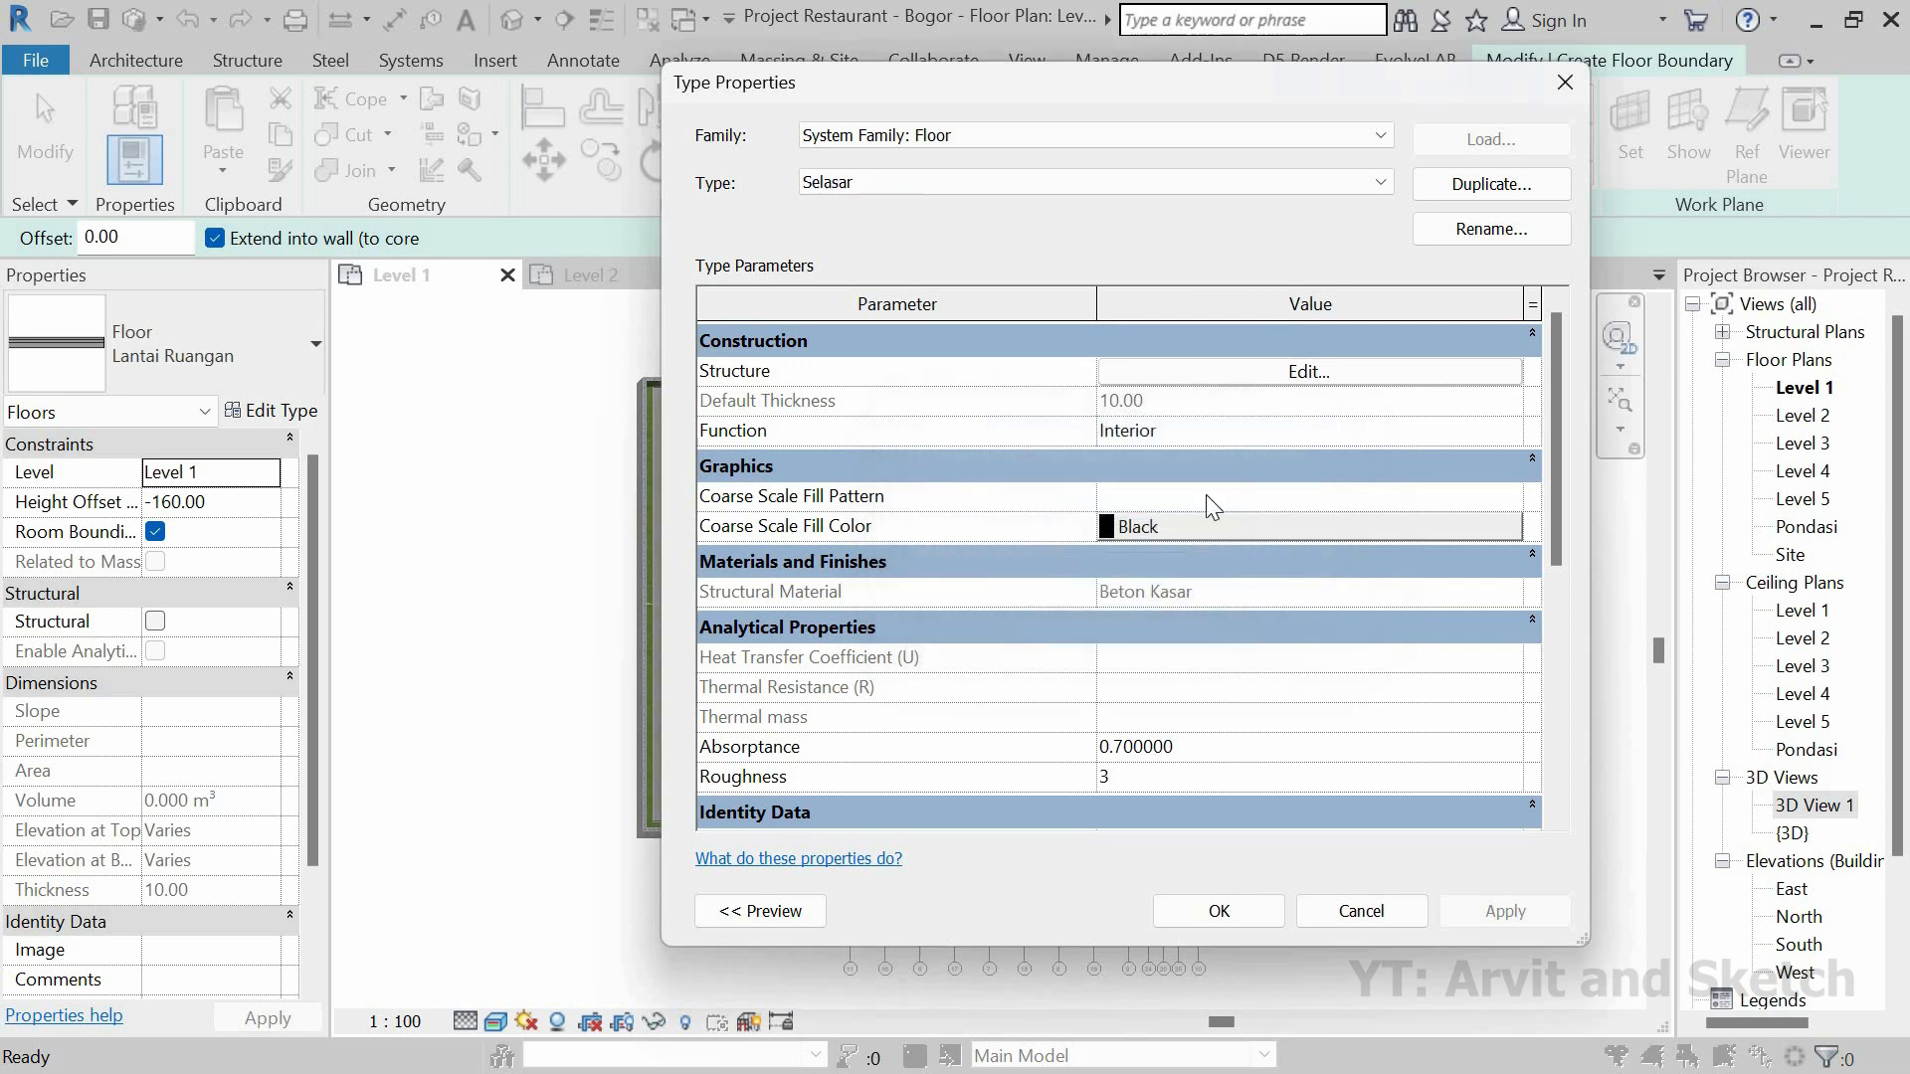
# Step: Delete the 3.00 thick Lantai Kerja layer from the Selasar floor's structure
pyautogui.click(1331, 388)
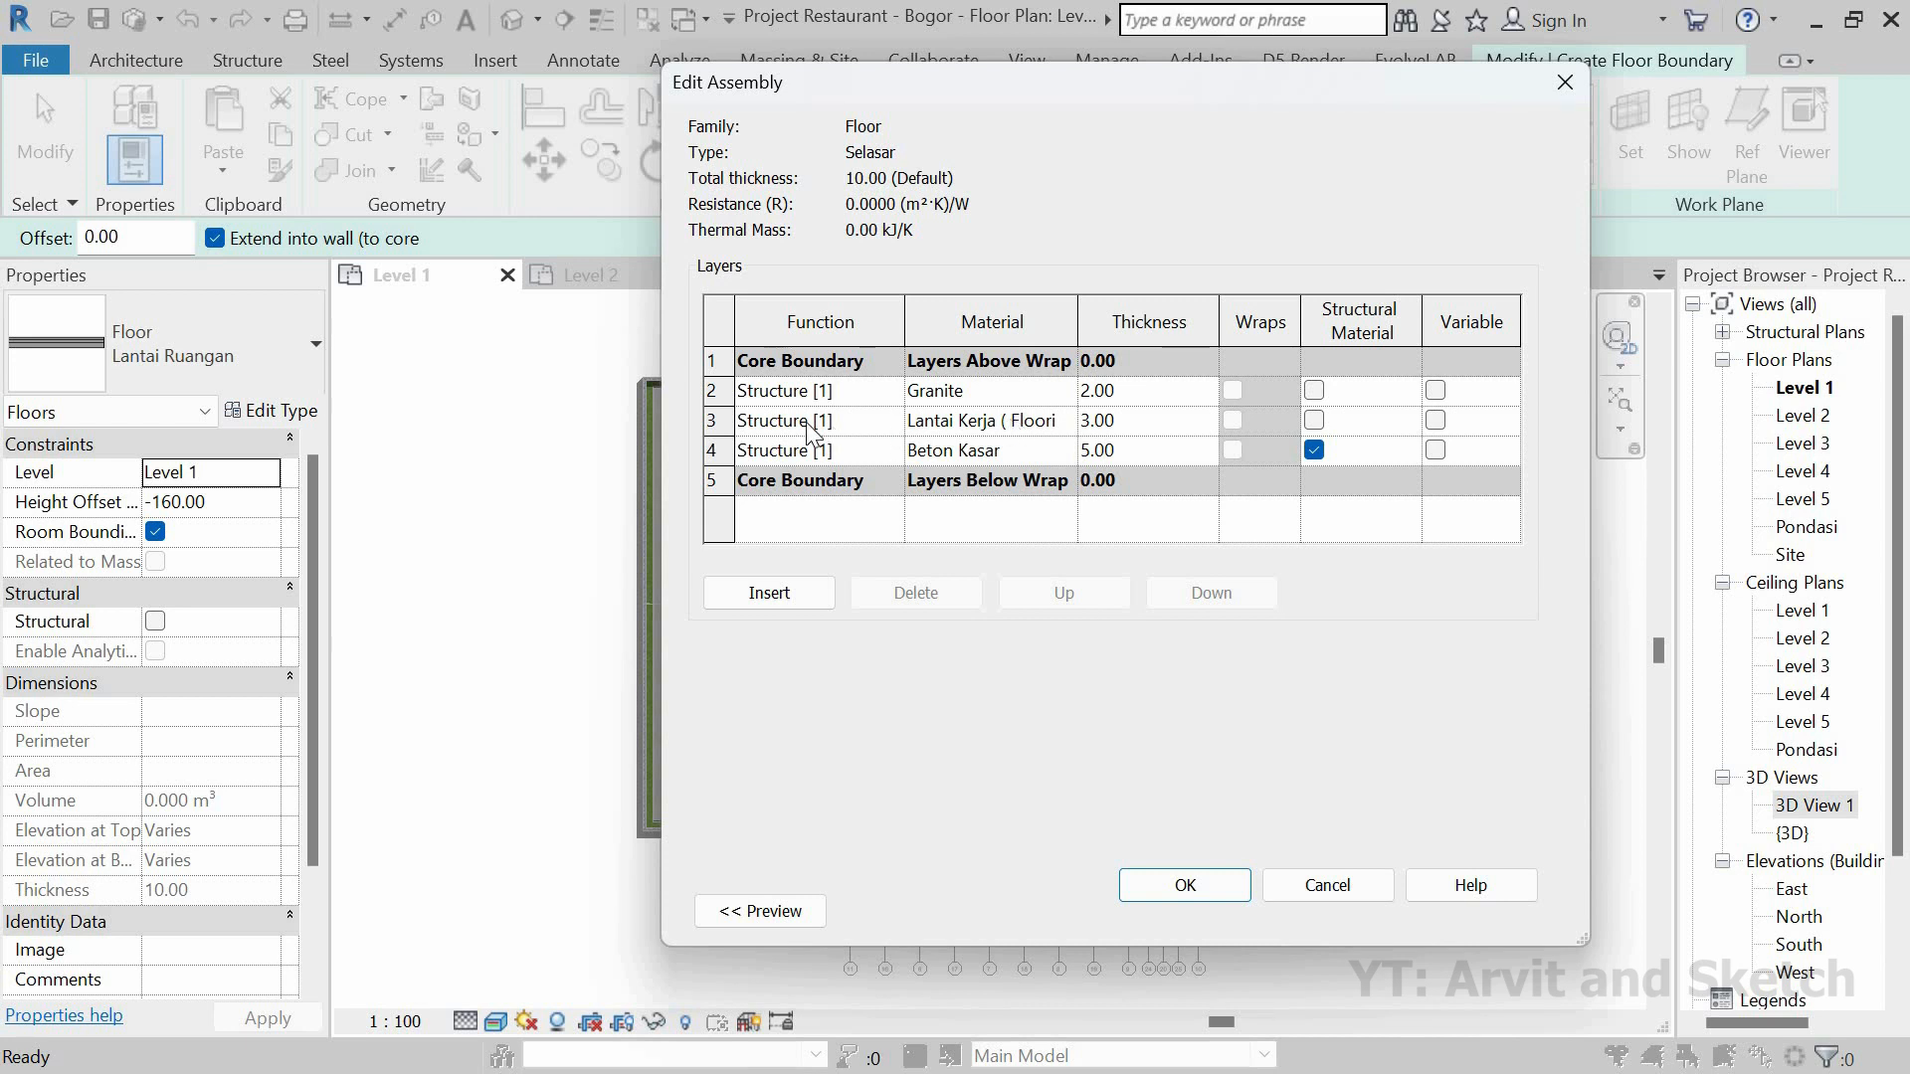
pyautogui.click(719, 419)
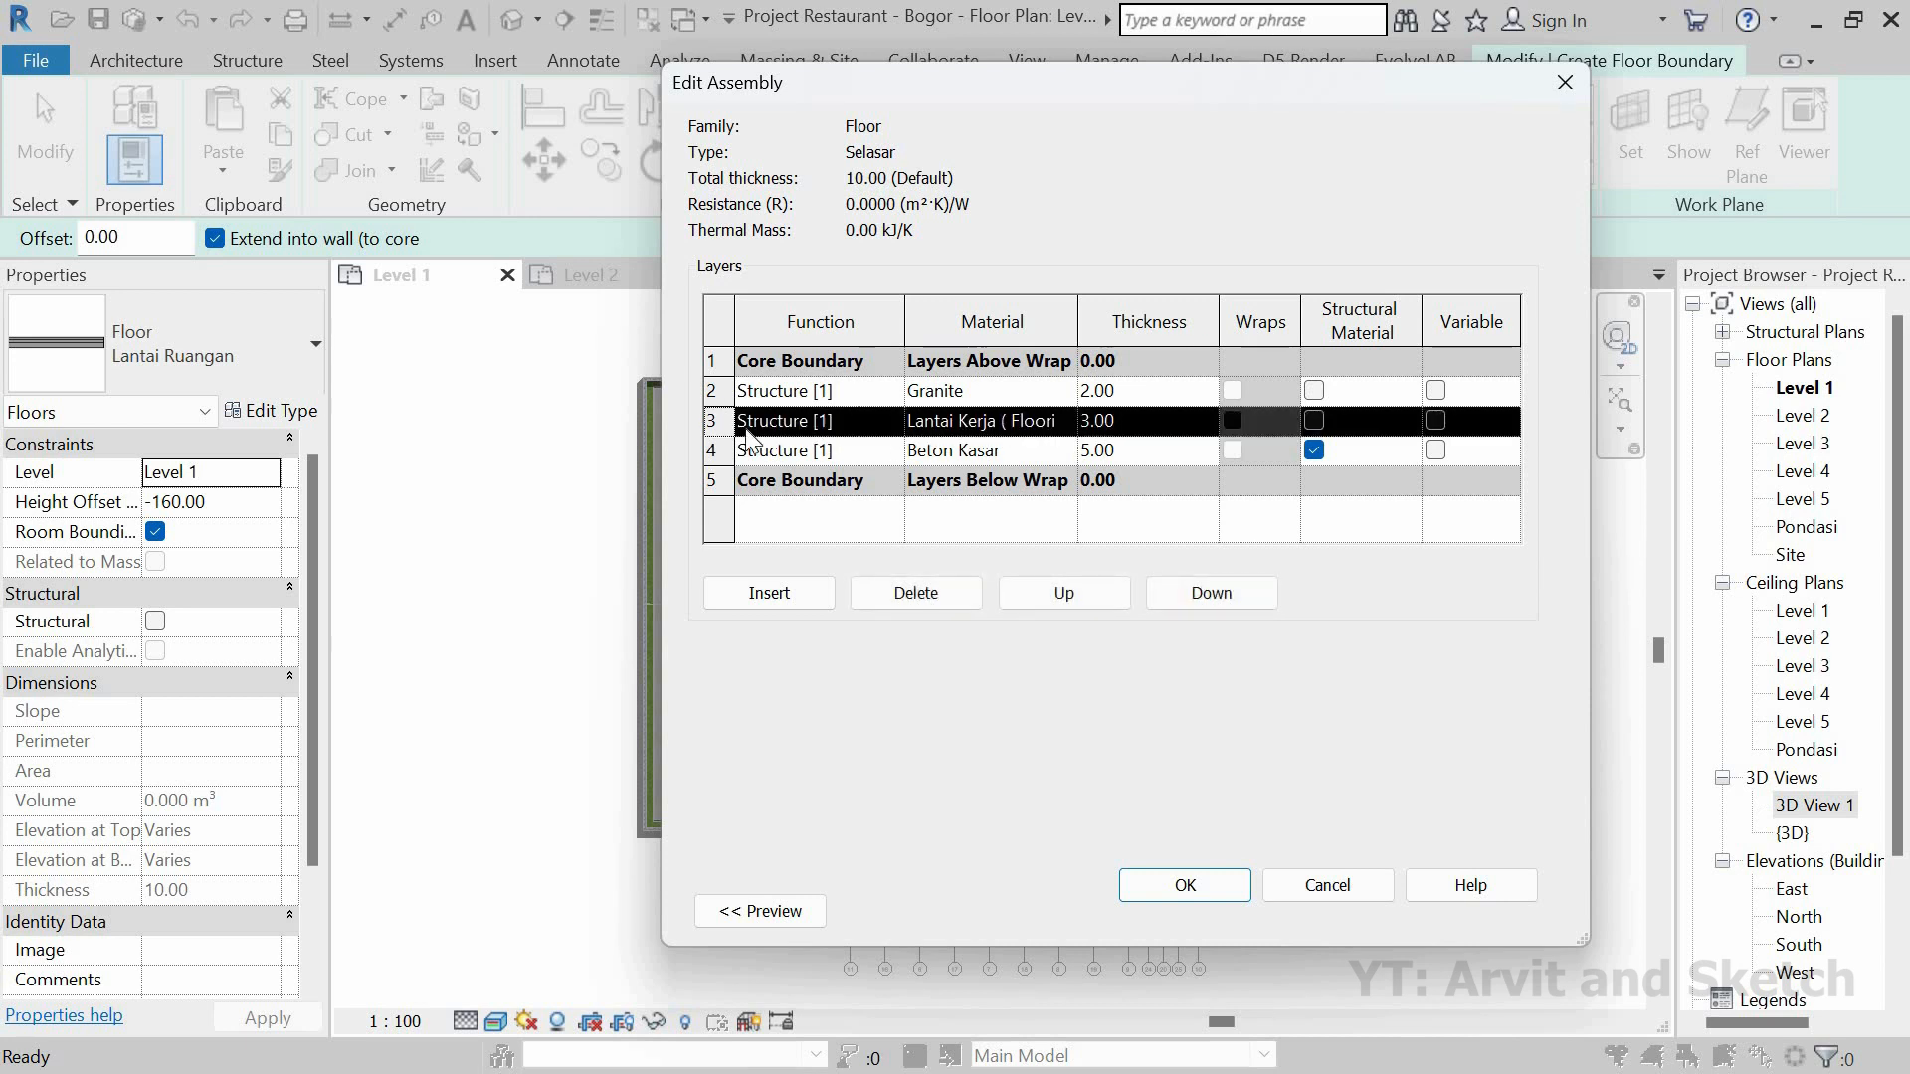
pyautogui.click(921, 594)
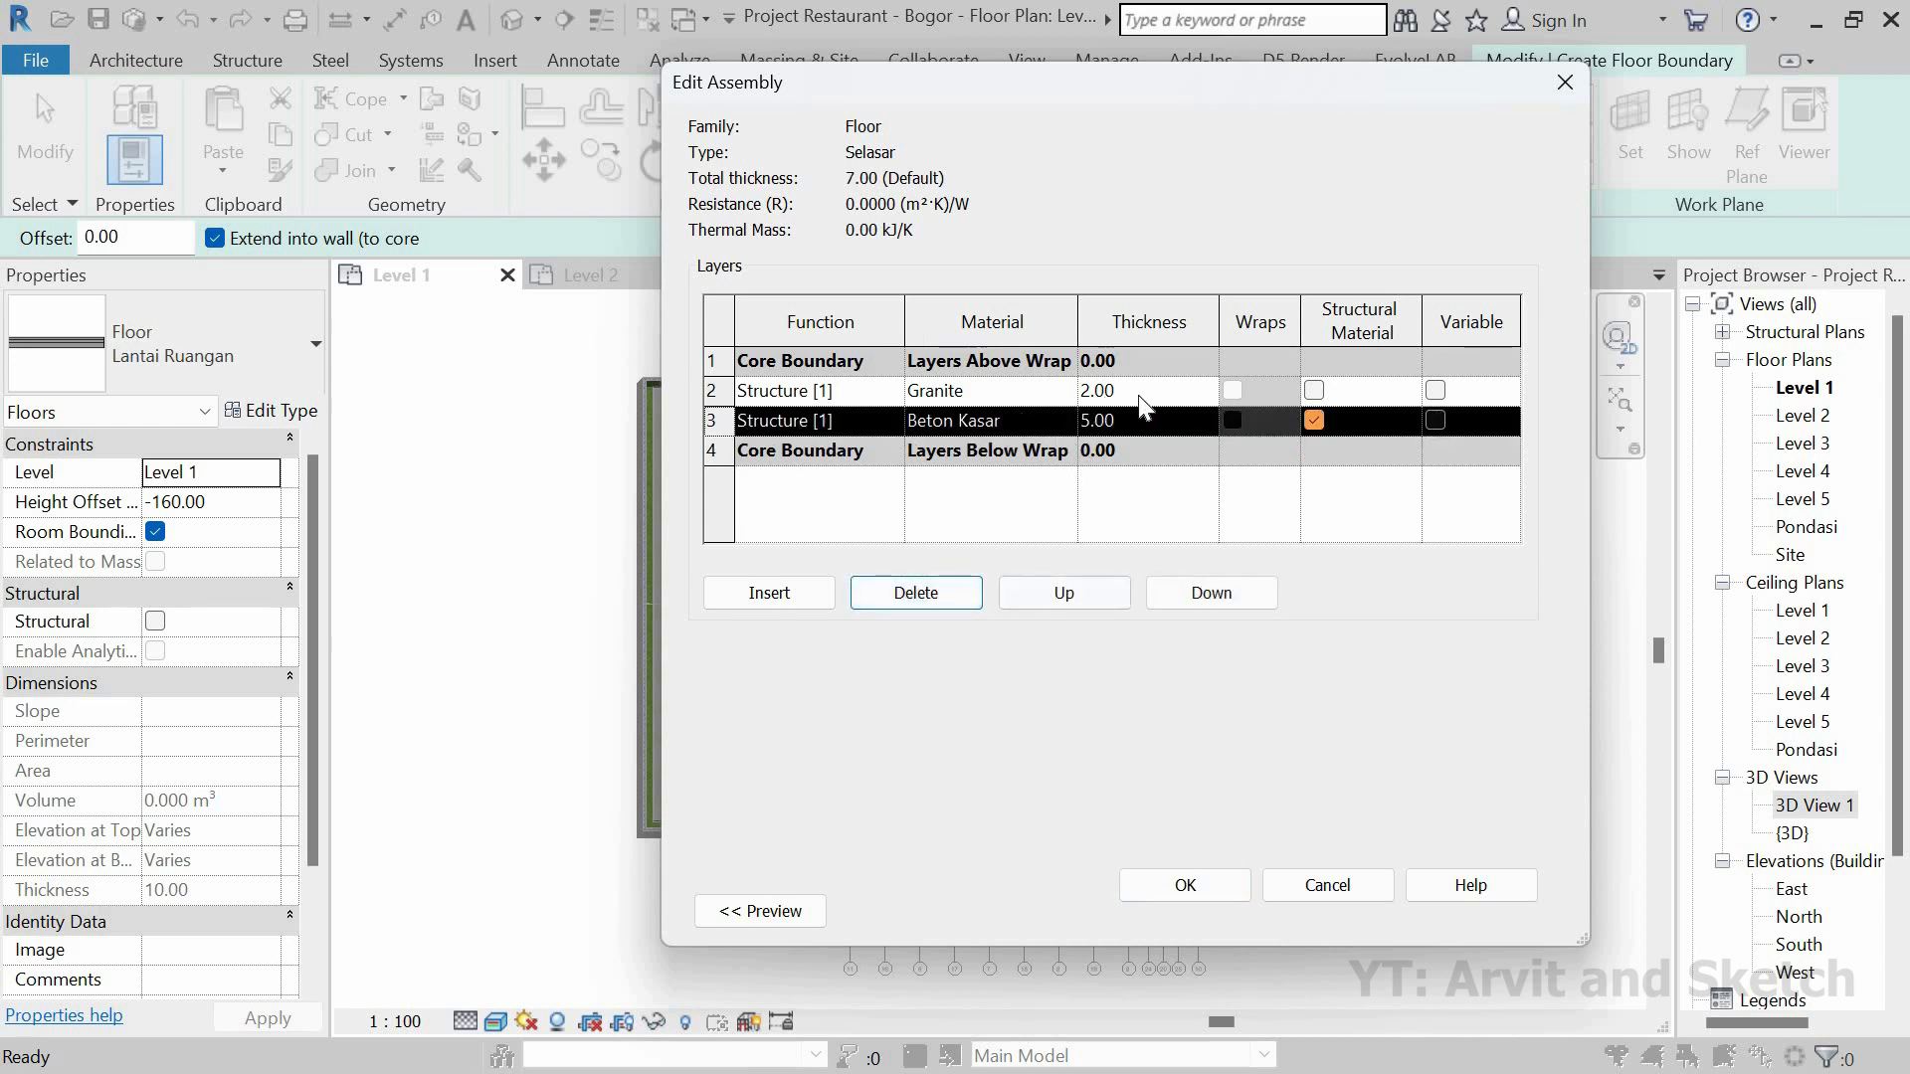
# Step: Create a new material named Granite Selasar for the floor's 2.00 thick Granite layer
pyautogui.click(1004, 392)
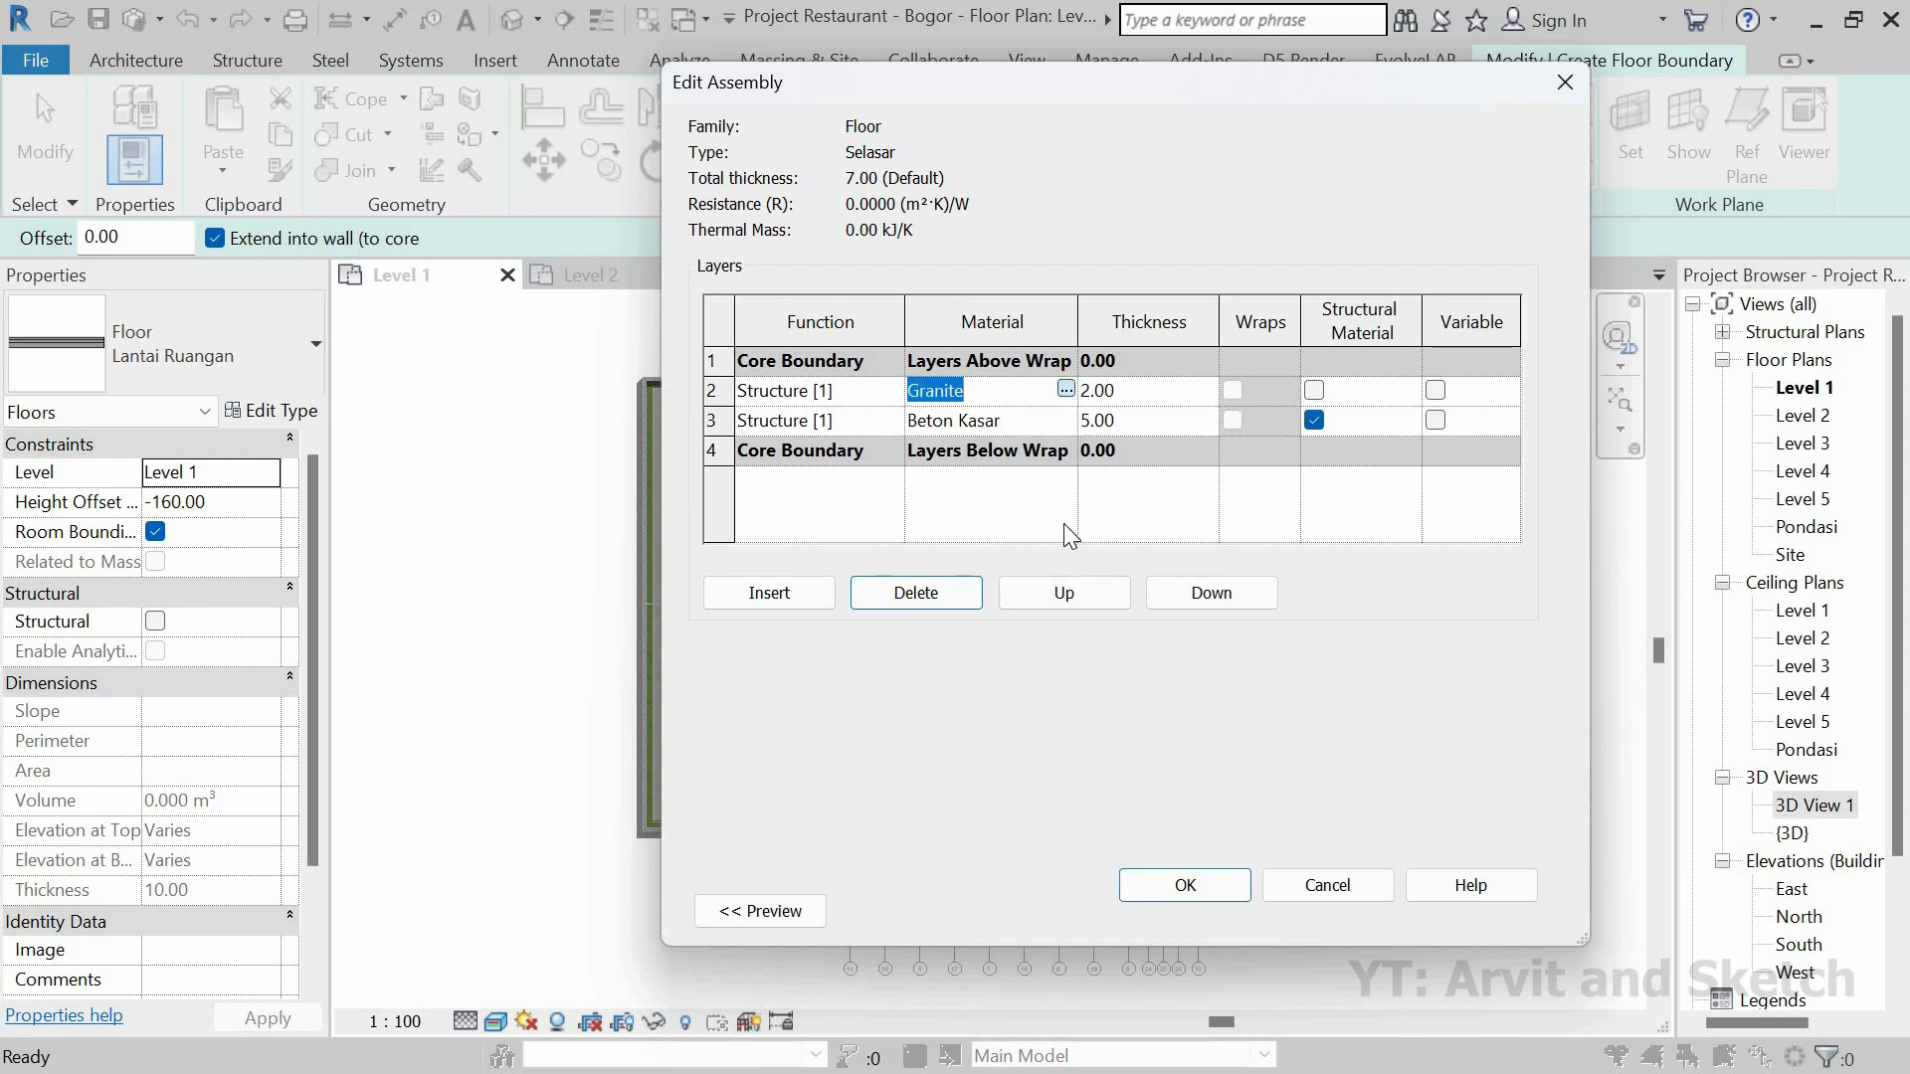
pyautogui.click(1065, 389)
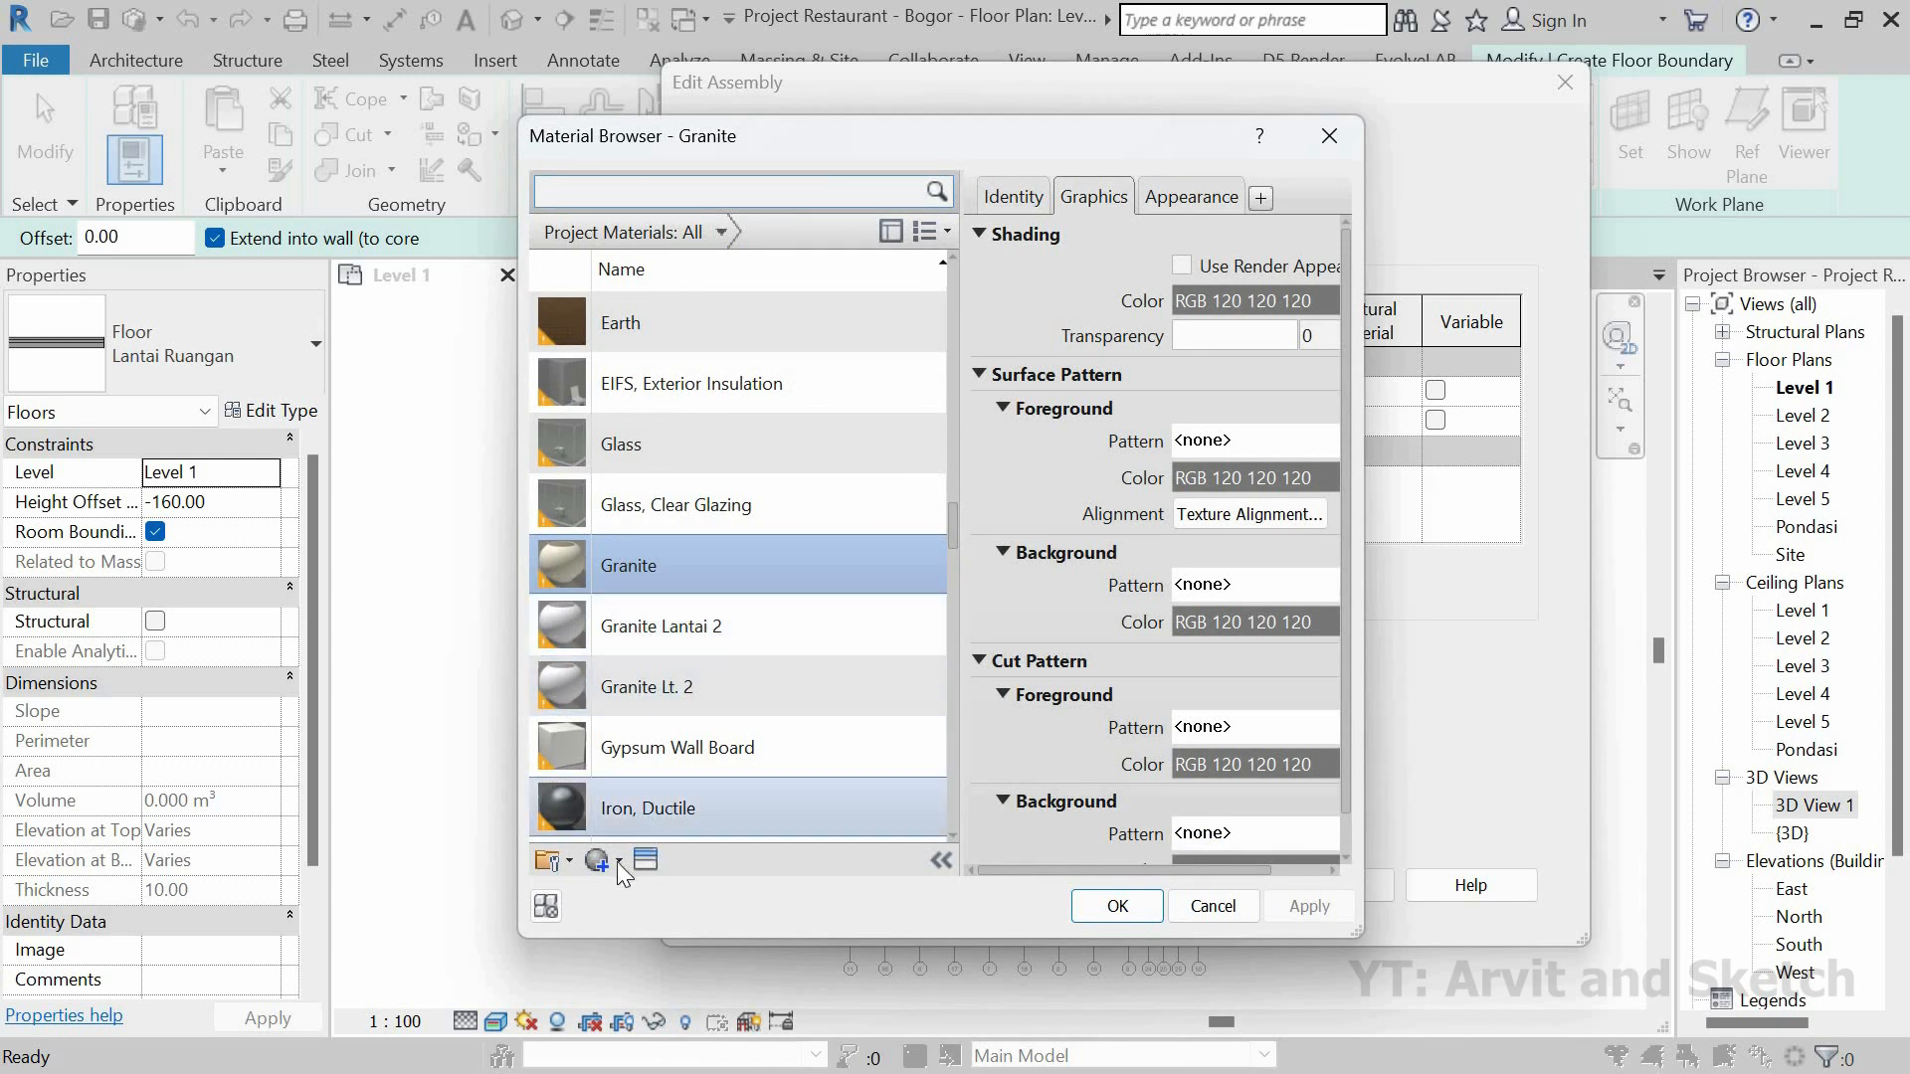
pyautogui.click(619, 861)
pyautogui.click(741, 892)
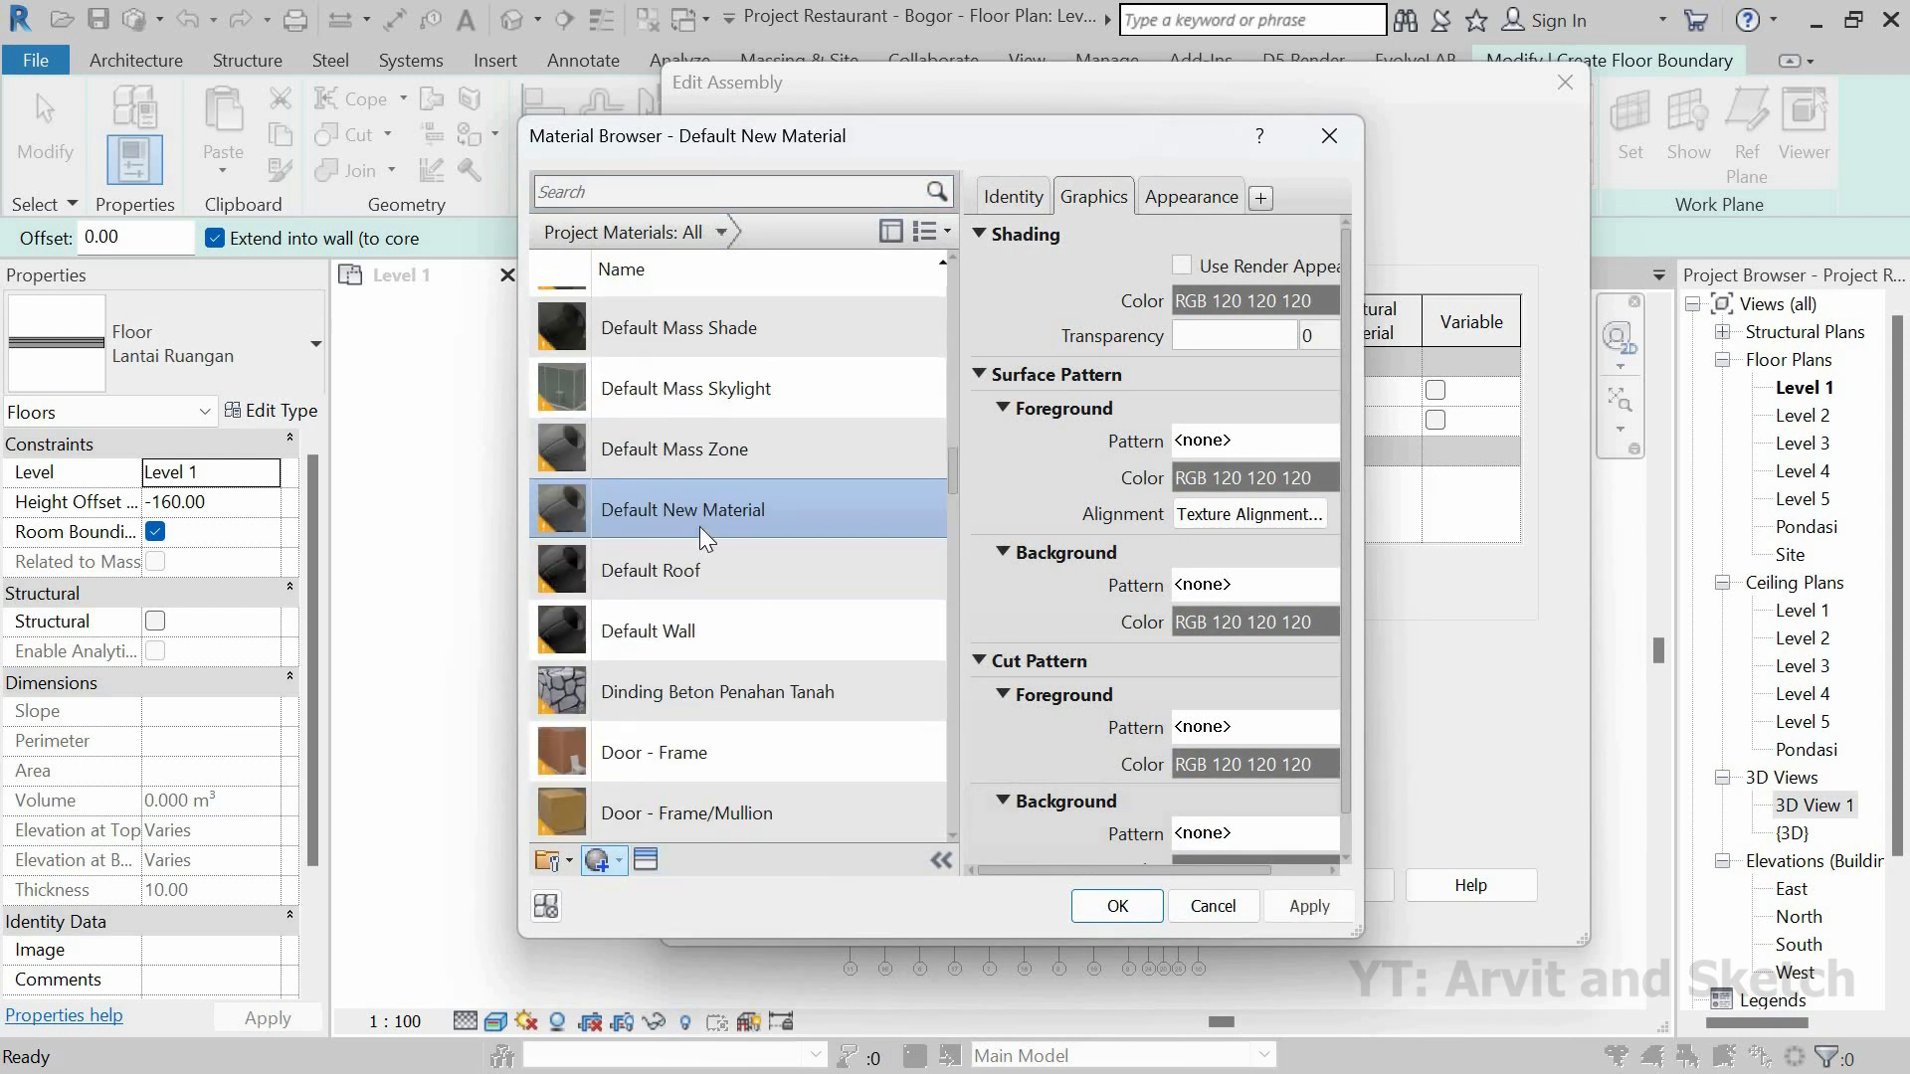
pyautogui.rightClick(714, 507)
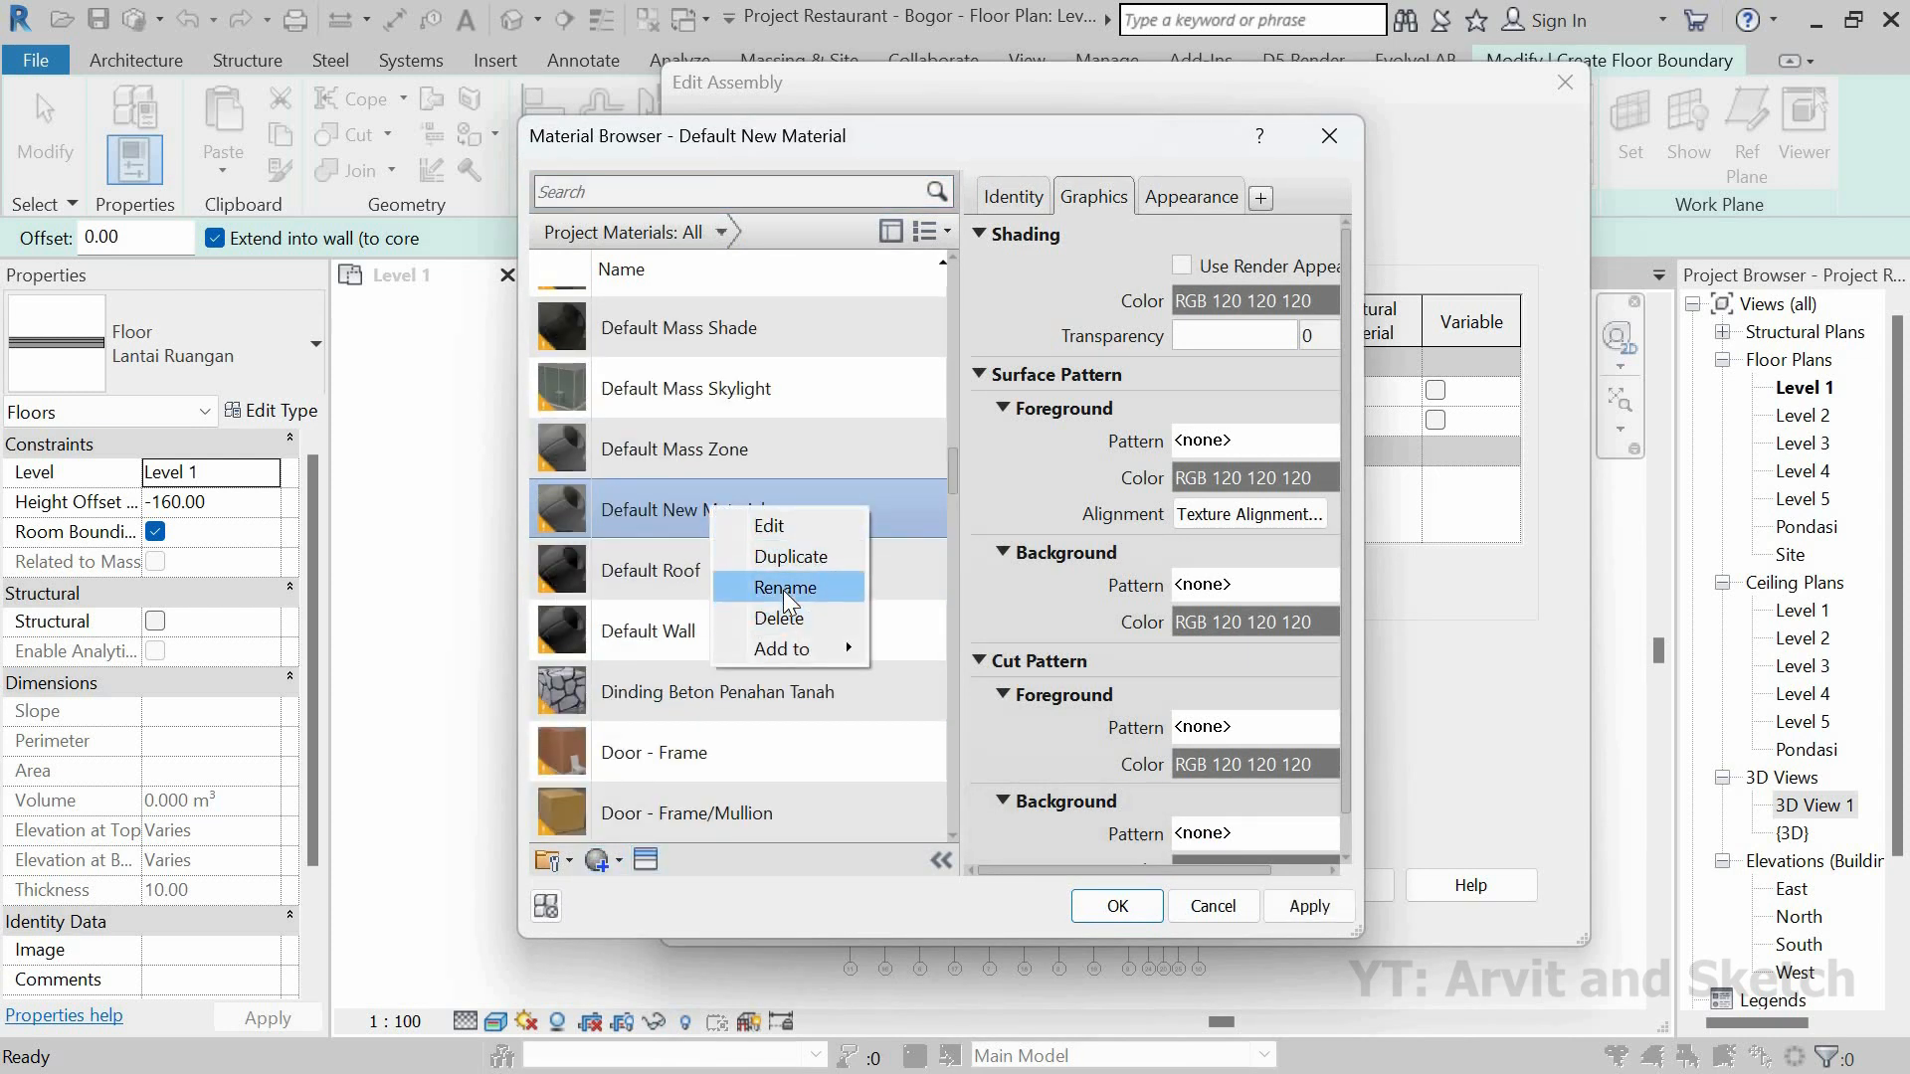
pyautogui.click(784, 588)
pyautogui.write('G')
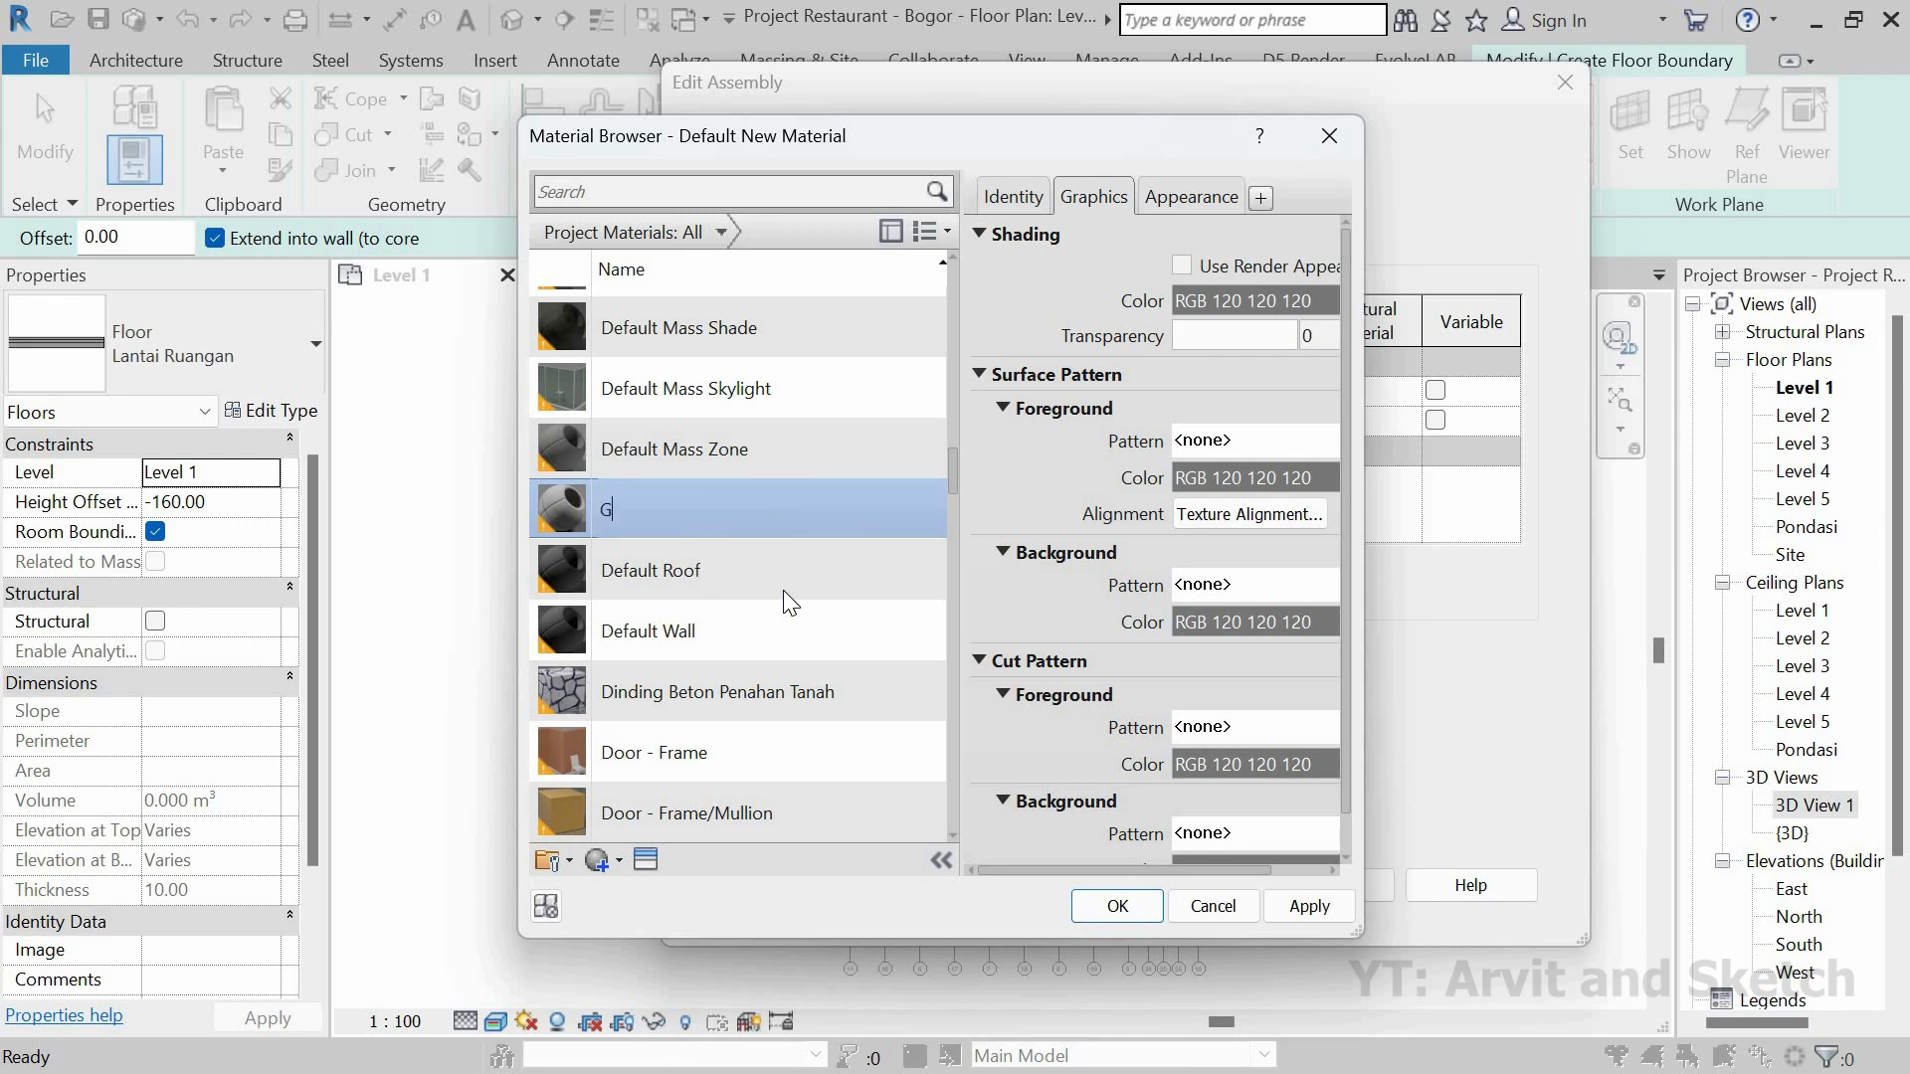
pyautogui.write('ranite Selasar')
# Step: Search the appearance assets for stone and apply Unfinished from the Autodesk Physical Assets Stone category to Granite Selasar
pyautogui.click(646, 864)
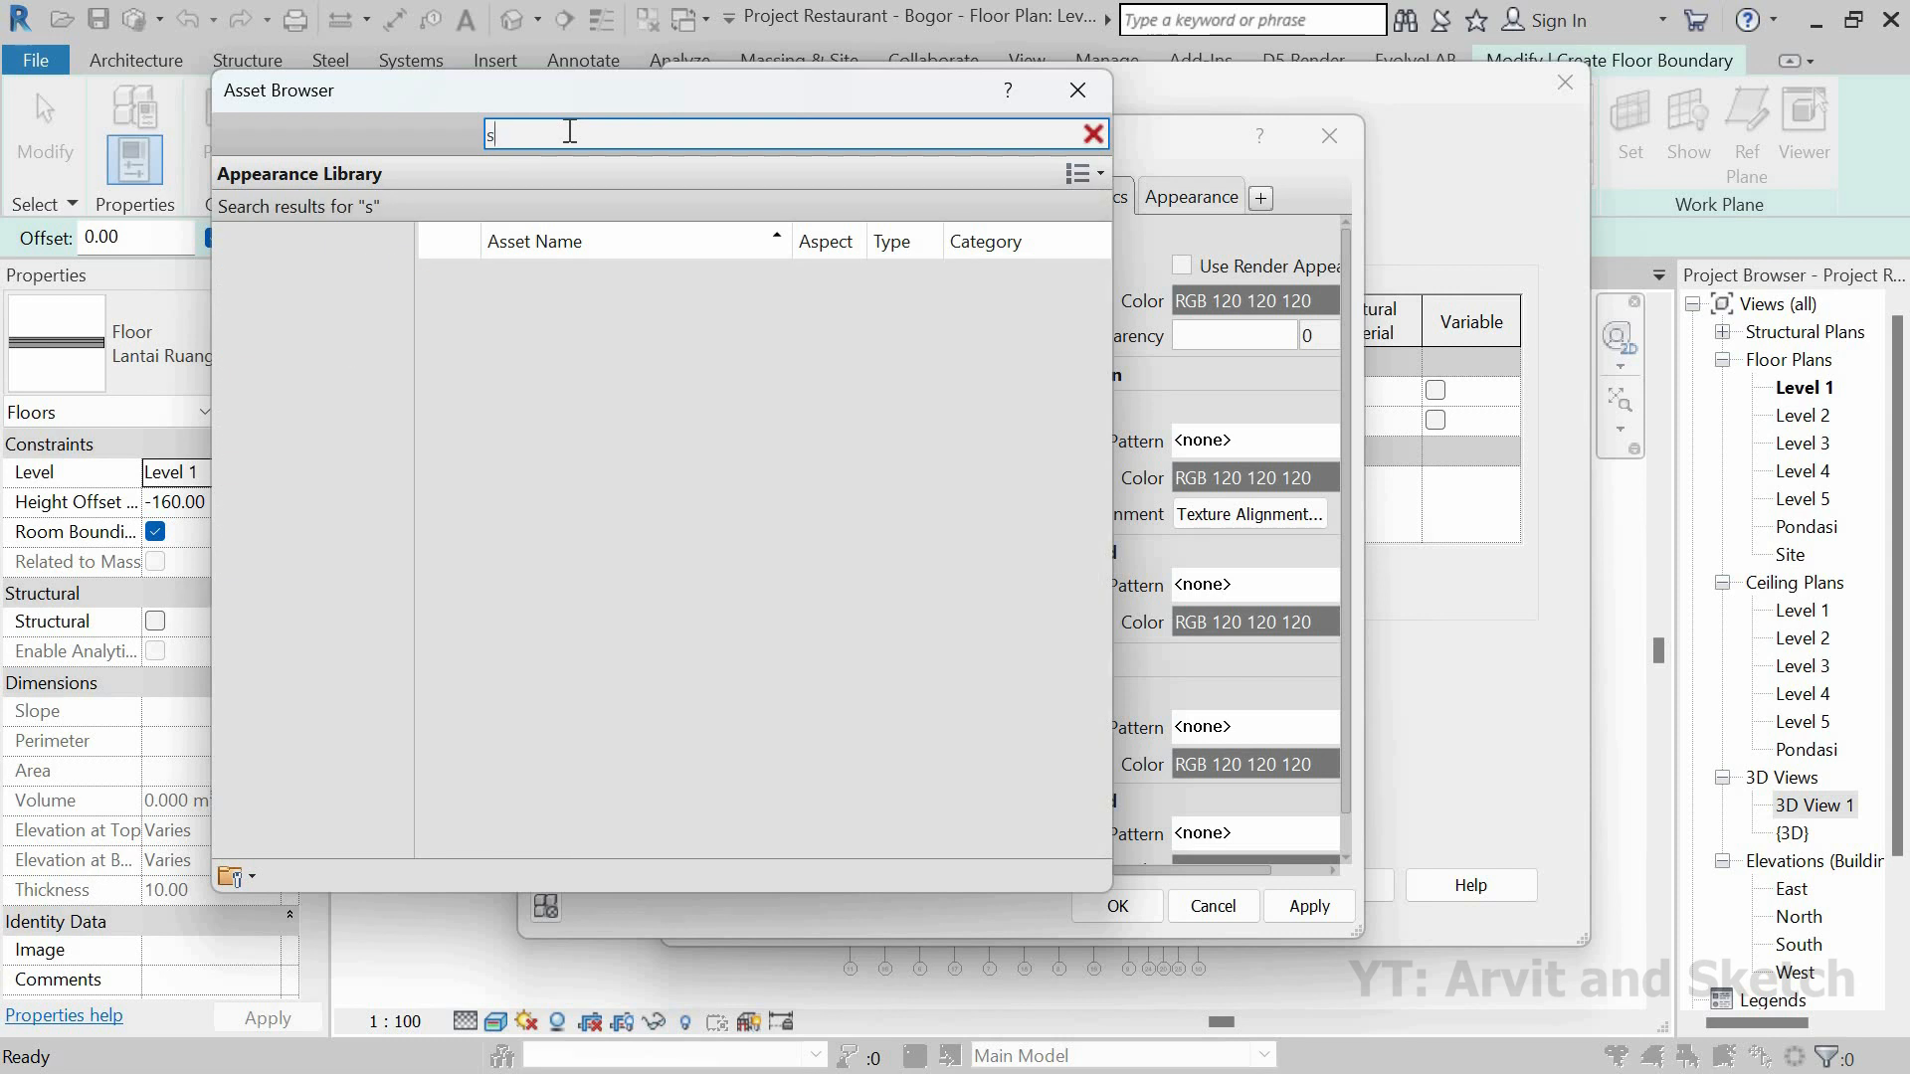
pyautogui.press('BackSpace')
pyautogui.write('s')
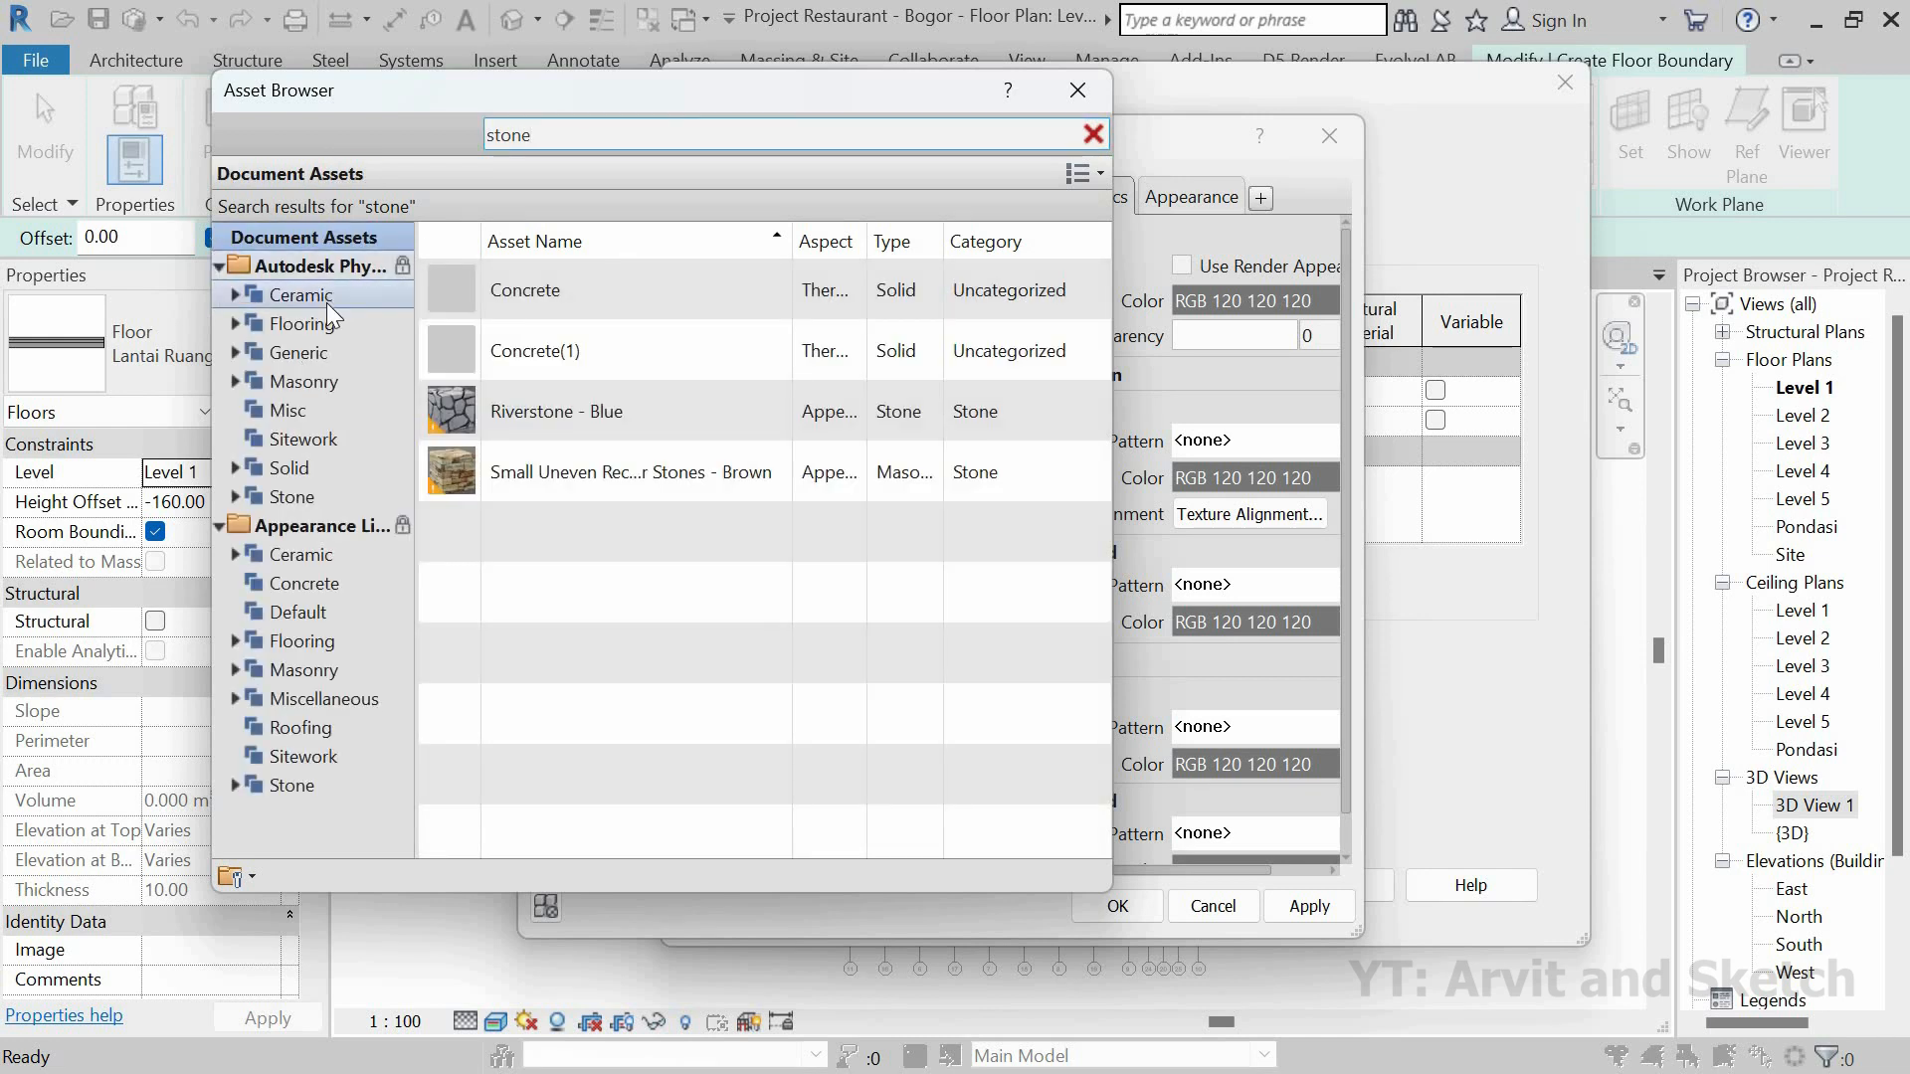
pyautogui.click(297, 462)
pyautogui.click(295, 493)
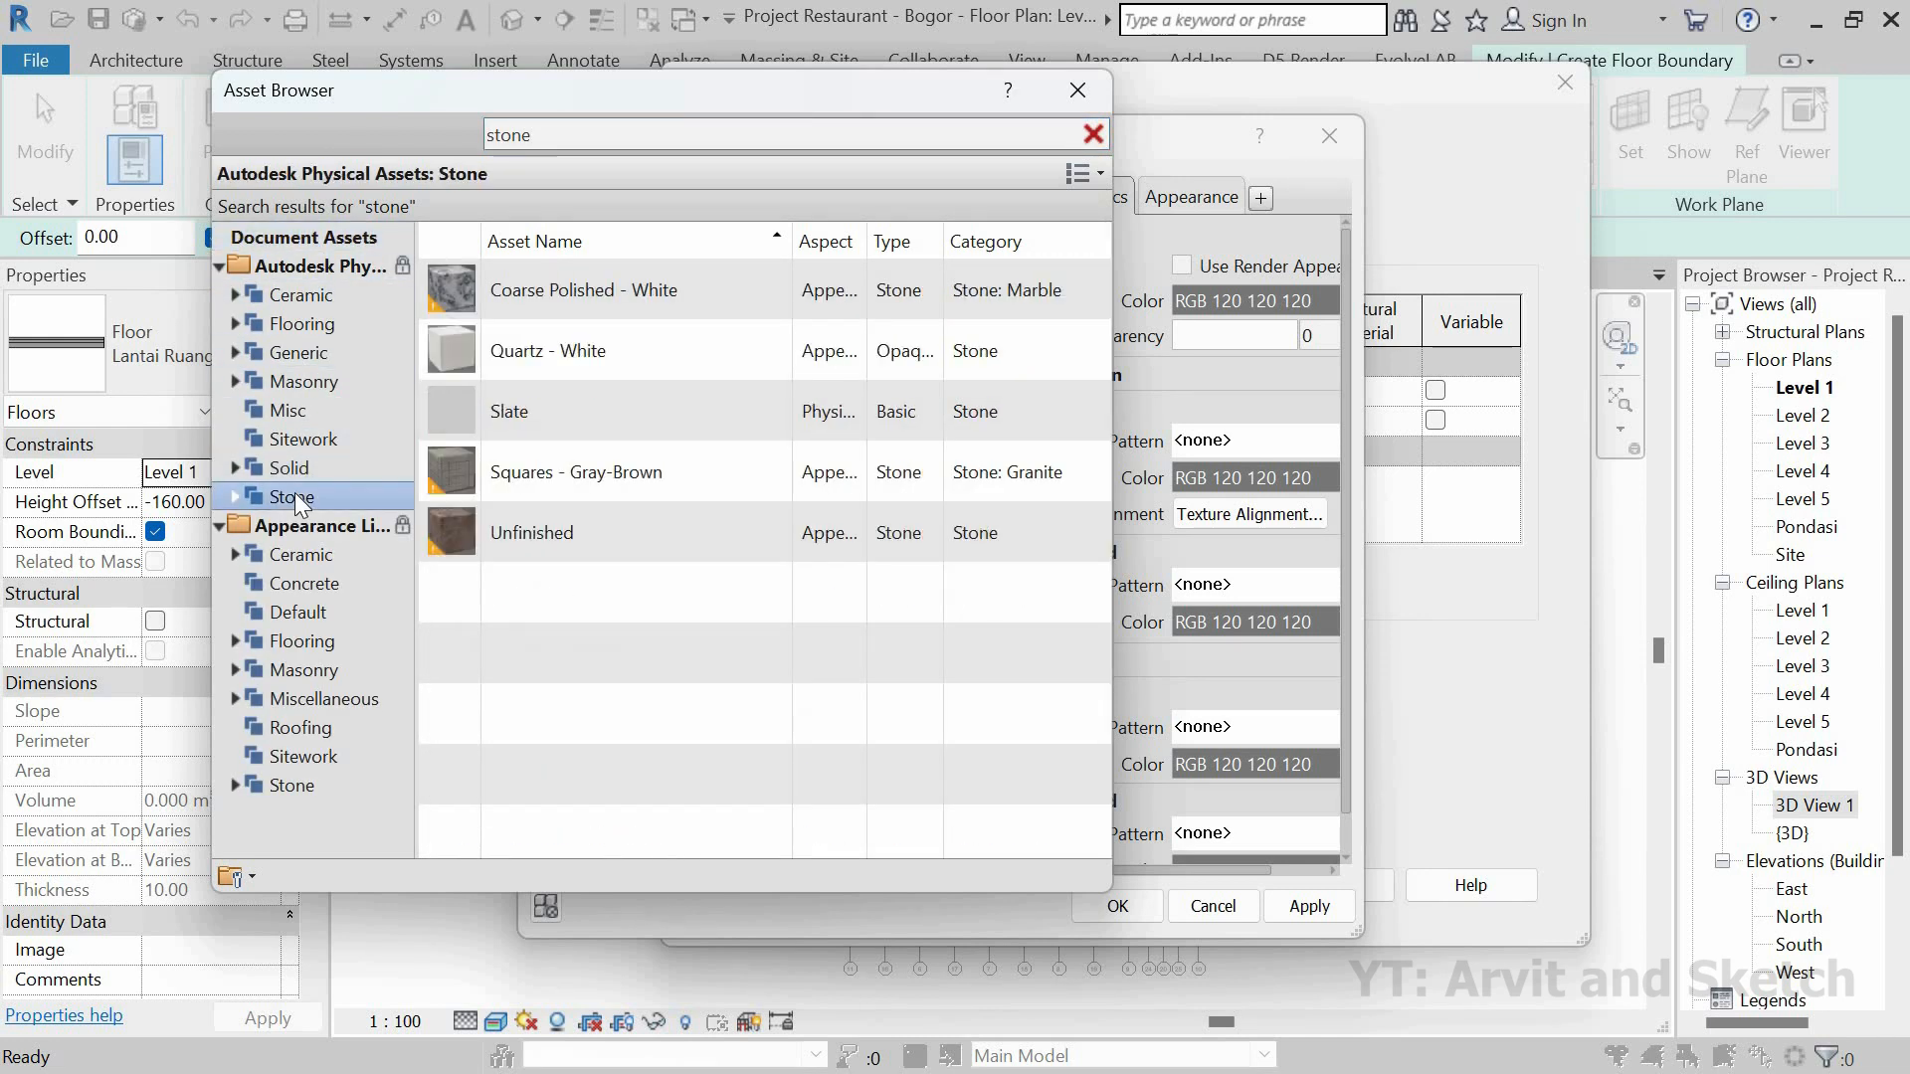
pyautogui.doubleClick(533, 537)
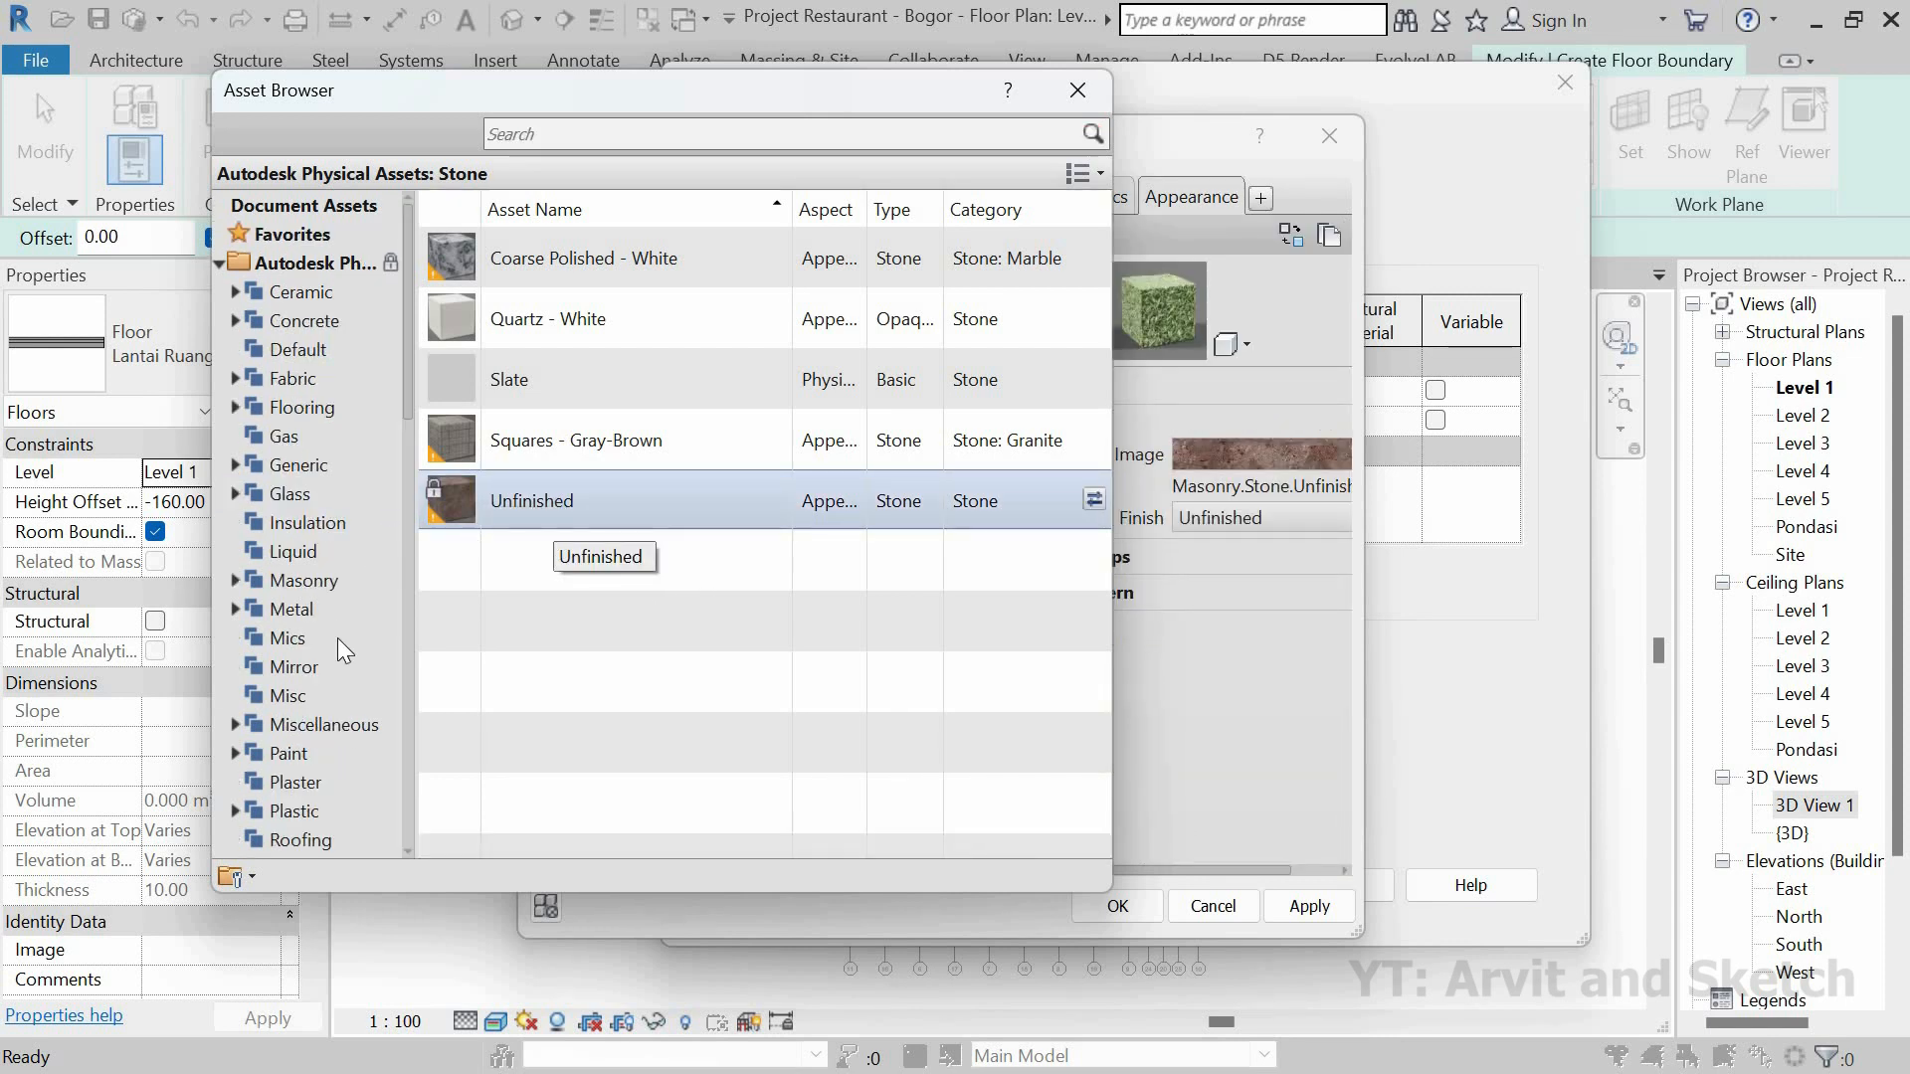
# Step: Apply the Exposed Aggregate asset from the Appearance Library's Stone category to Granite Selasar and accept the Selasar floor structure
pyautogui.click(338, 638)
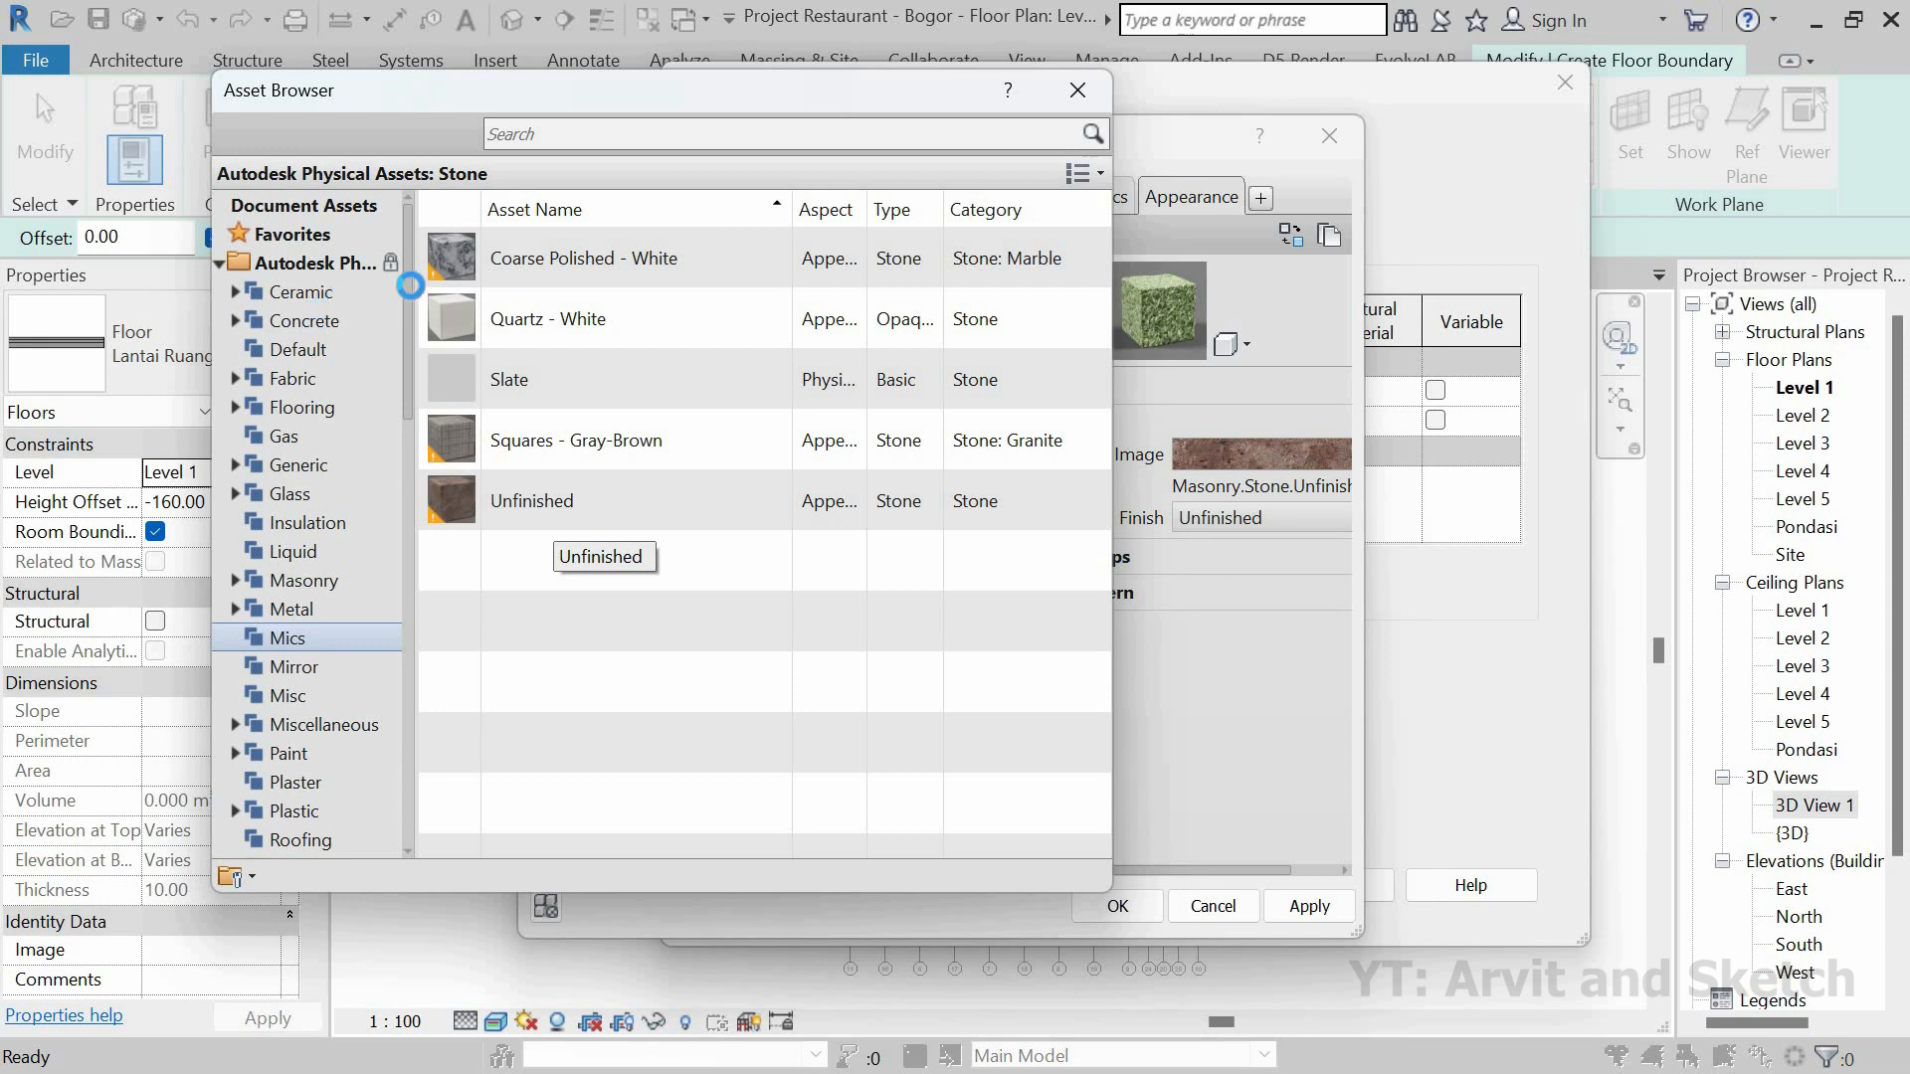
pyautogui.scroll(-4, 313, 570)
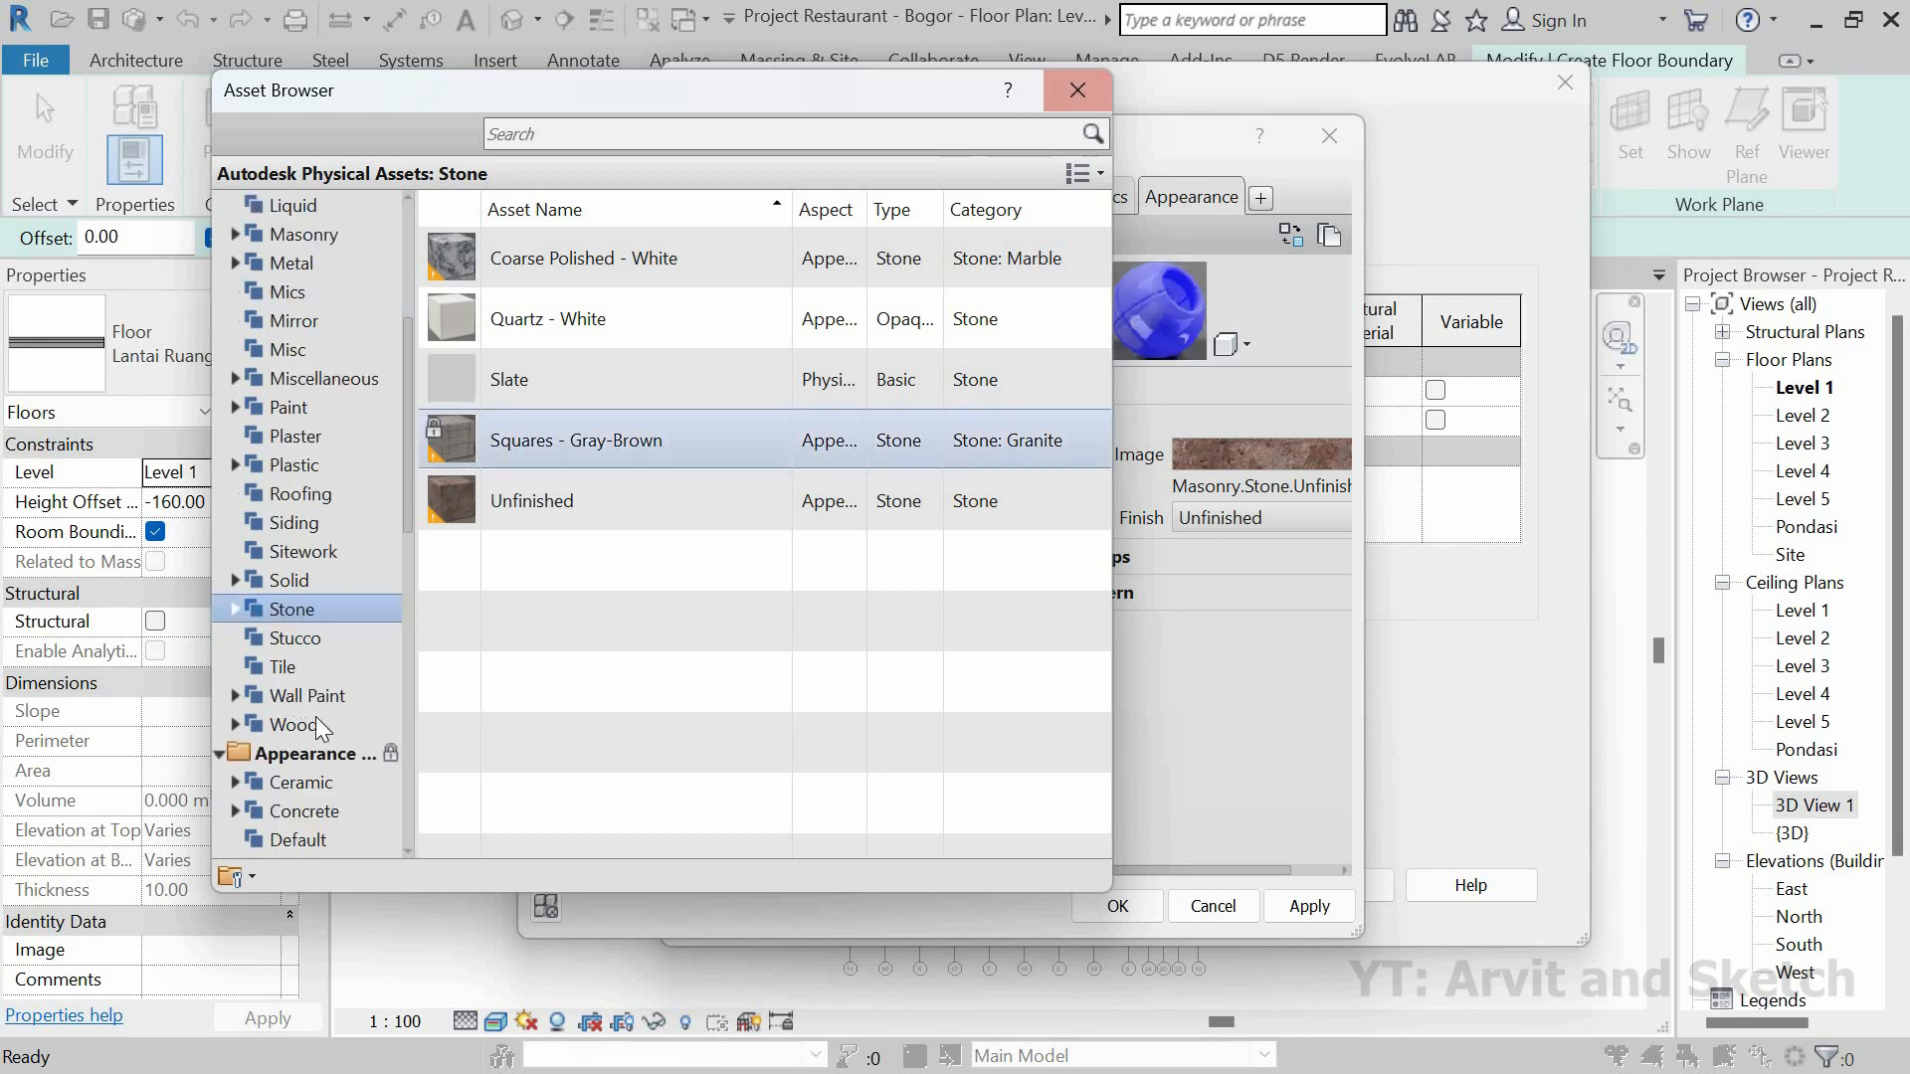
pyautogui.scroll(-11, 350, 750)
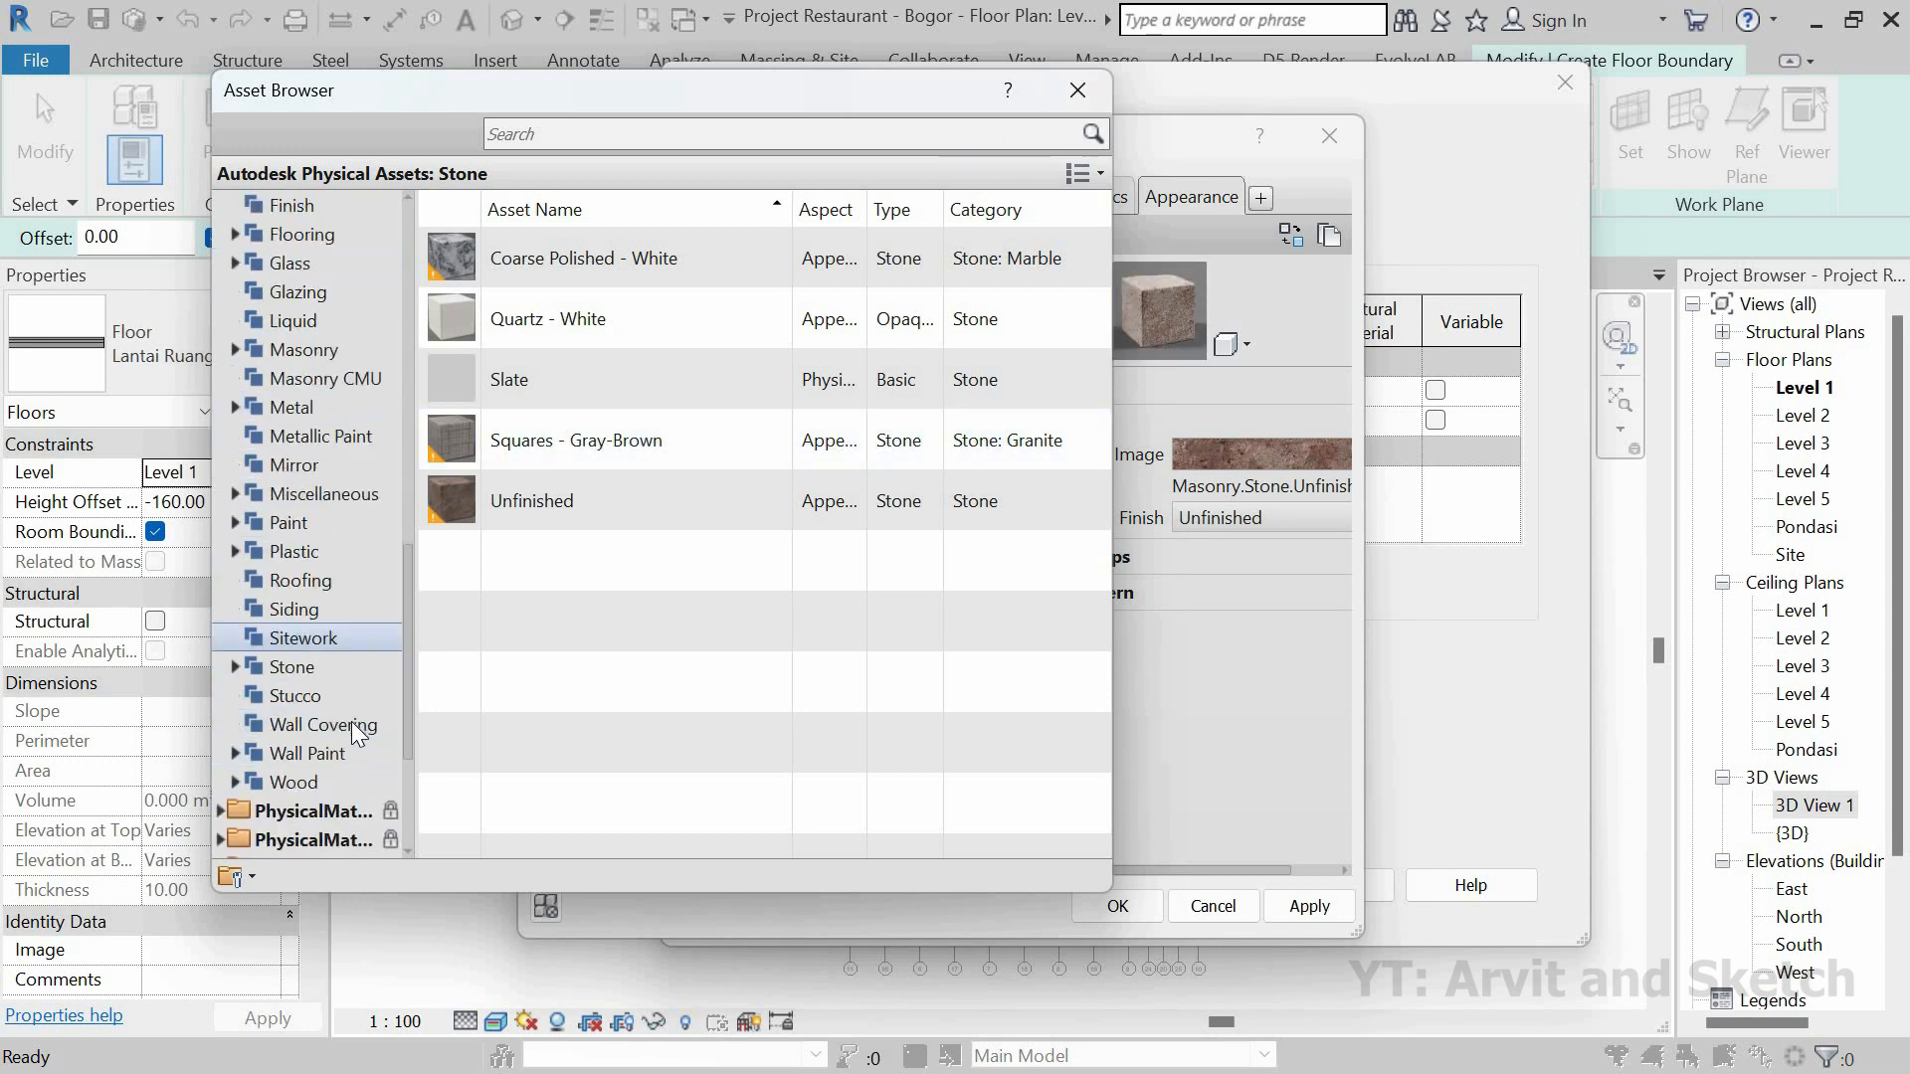
pyautogui.scroll(4, 353, 616)
pyautogui.click(596, 139)
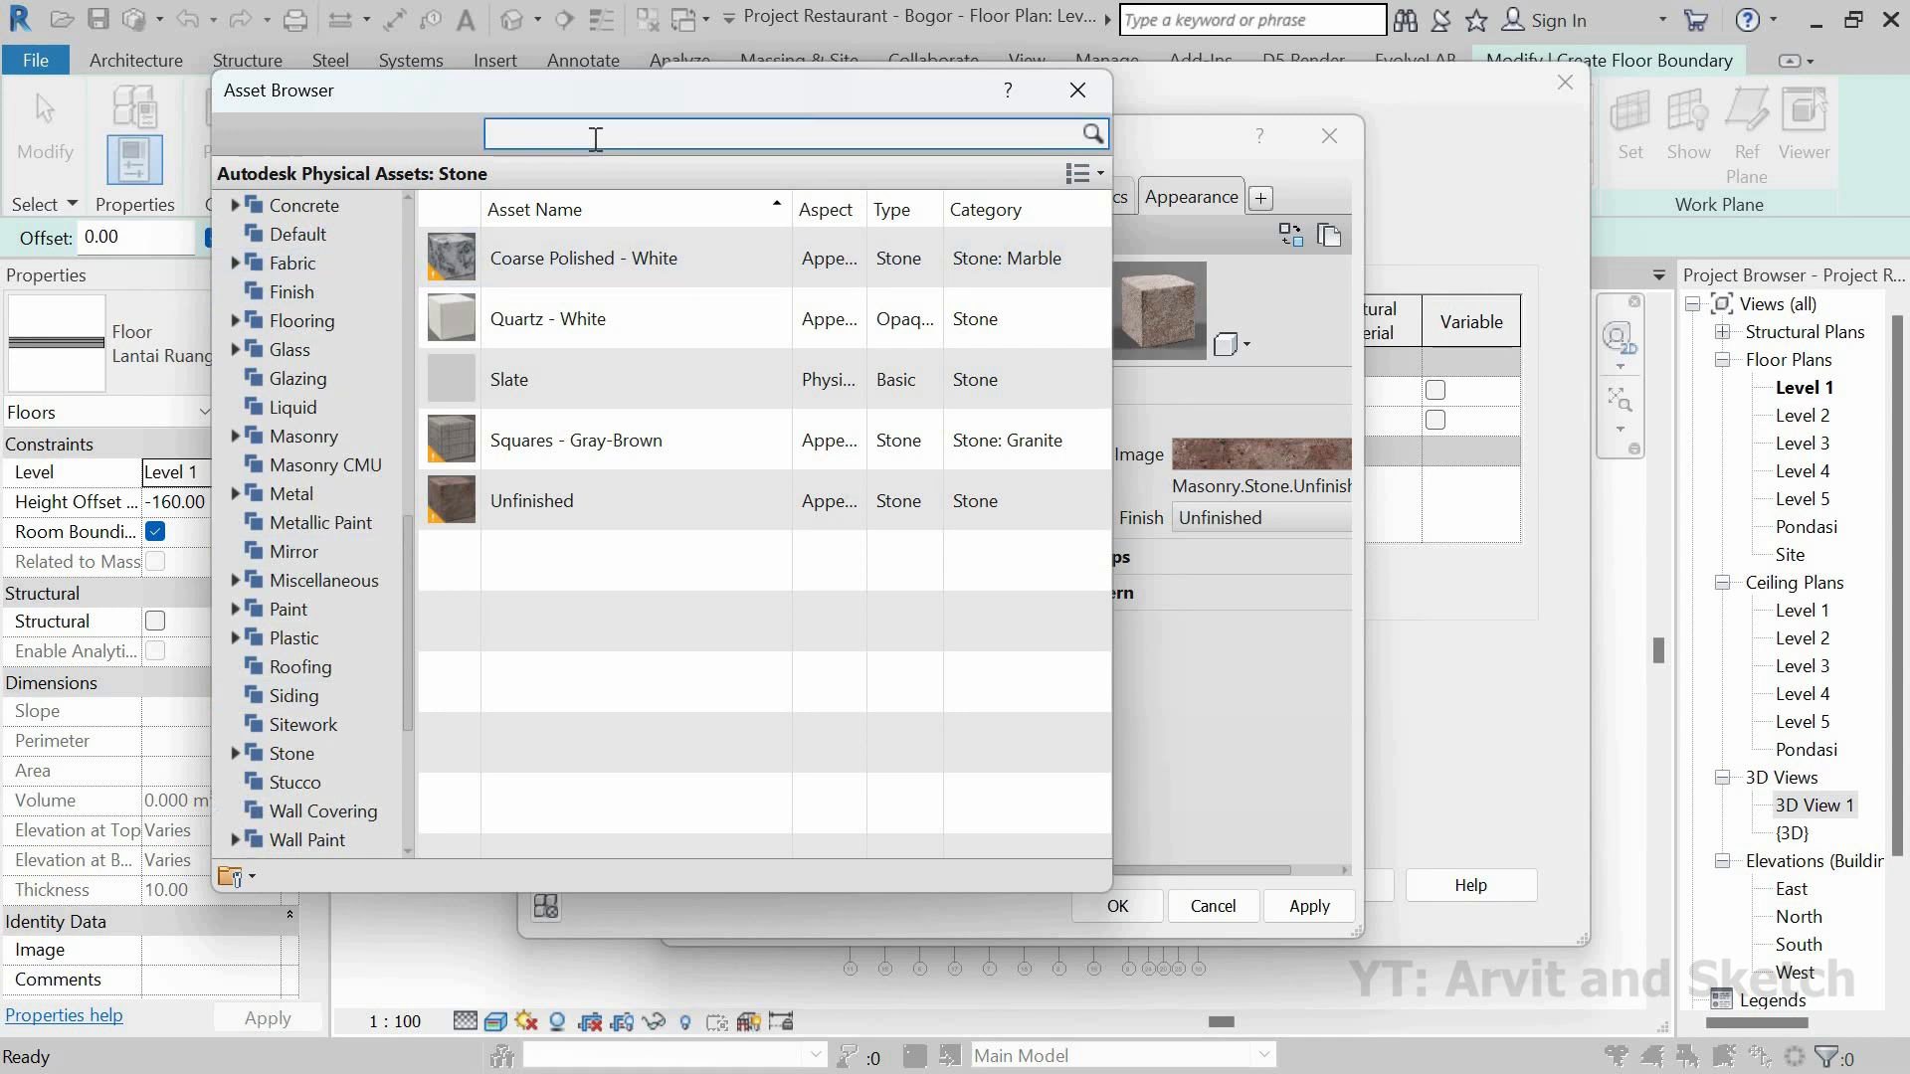
pyautogui.press('Return')
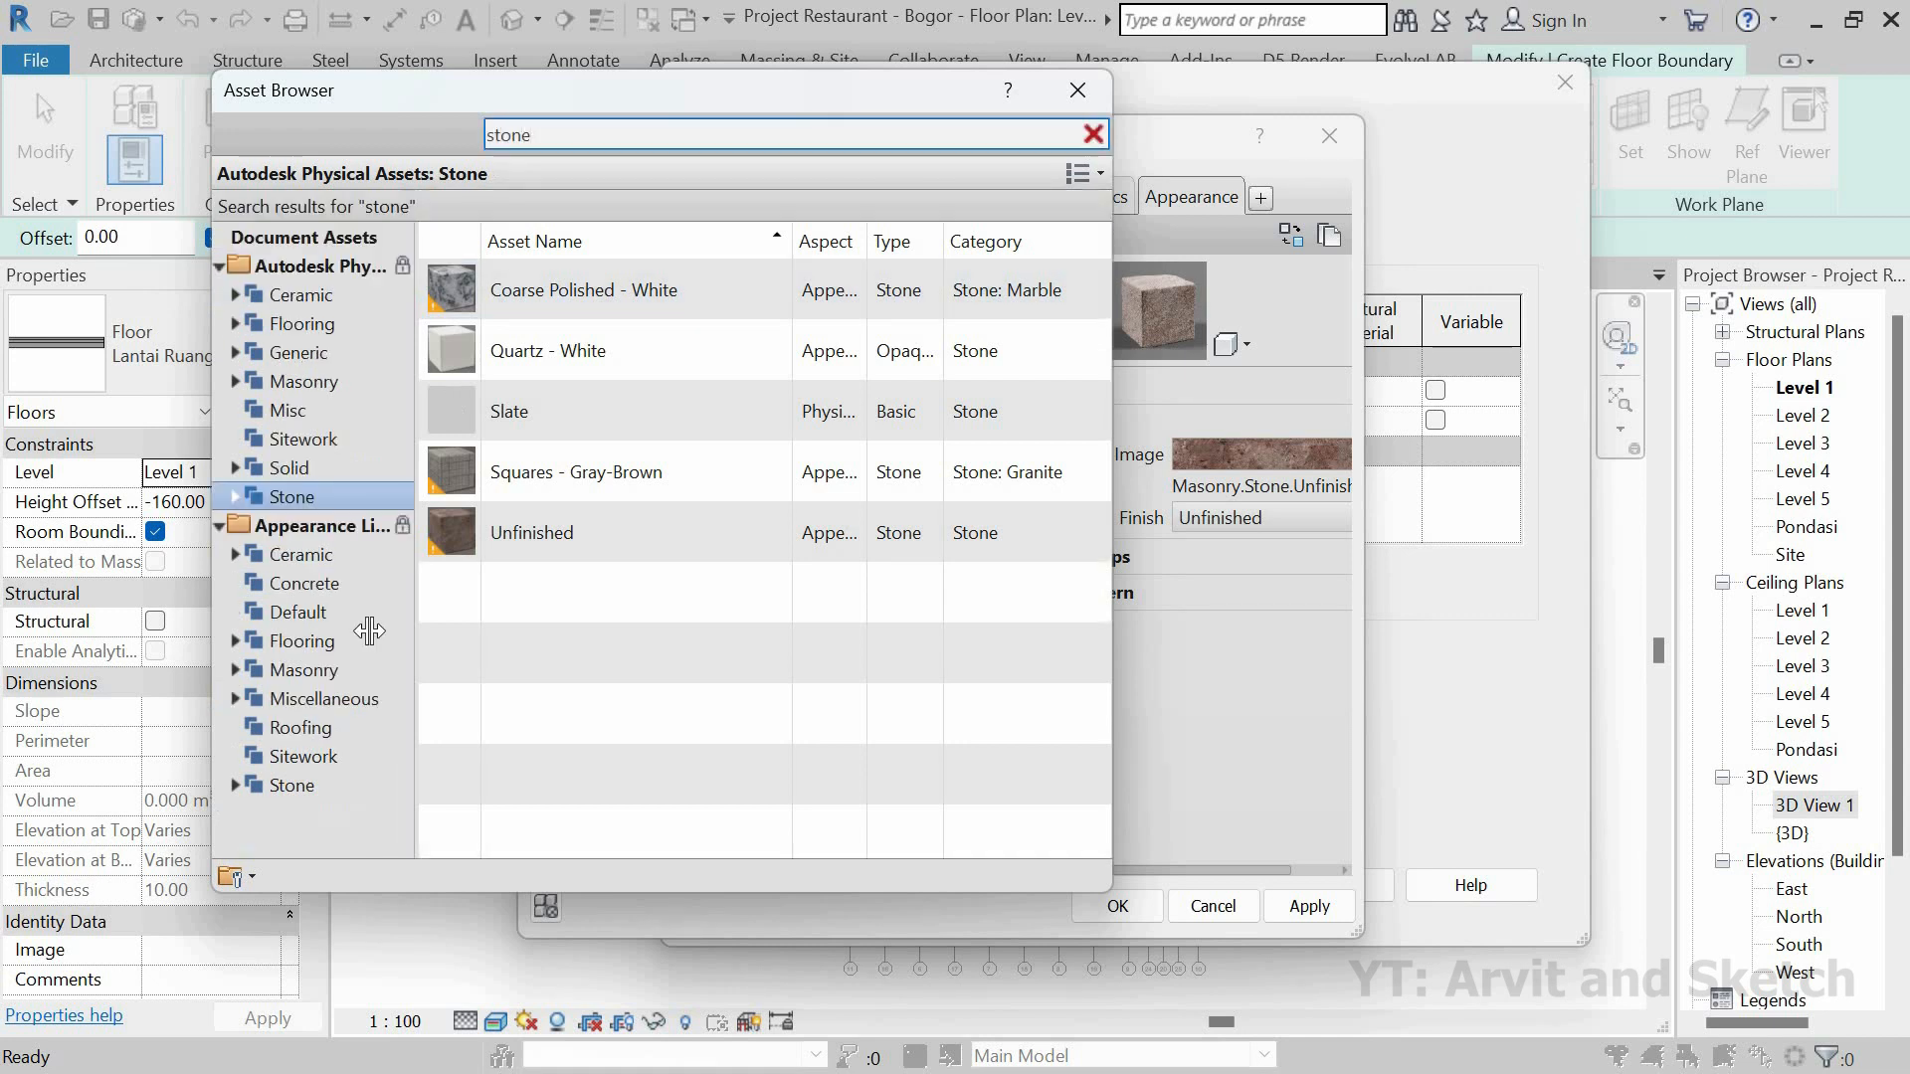
pyautogui.click(298, 781)
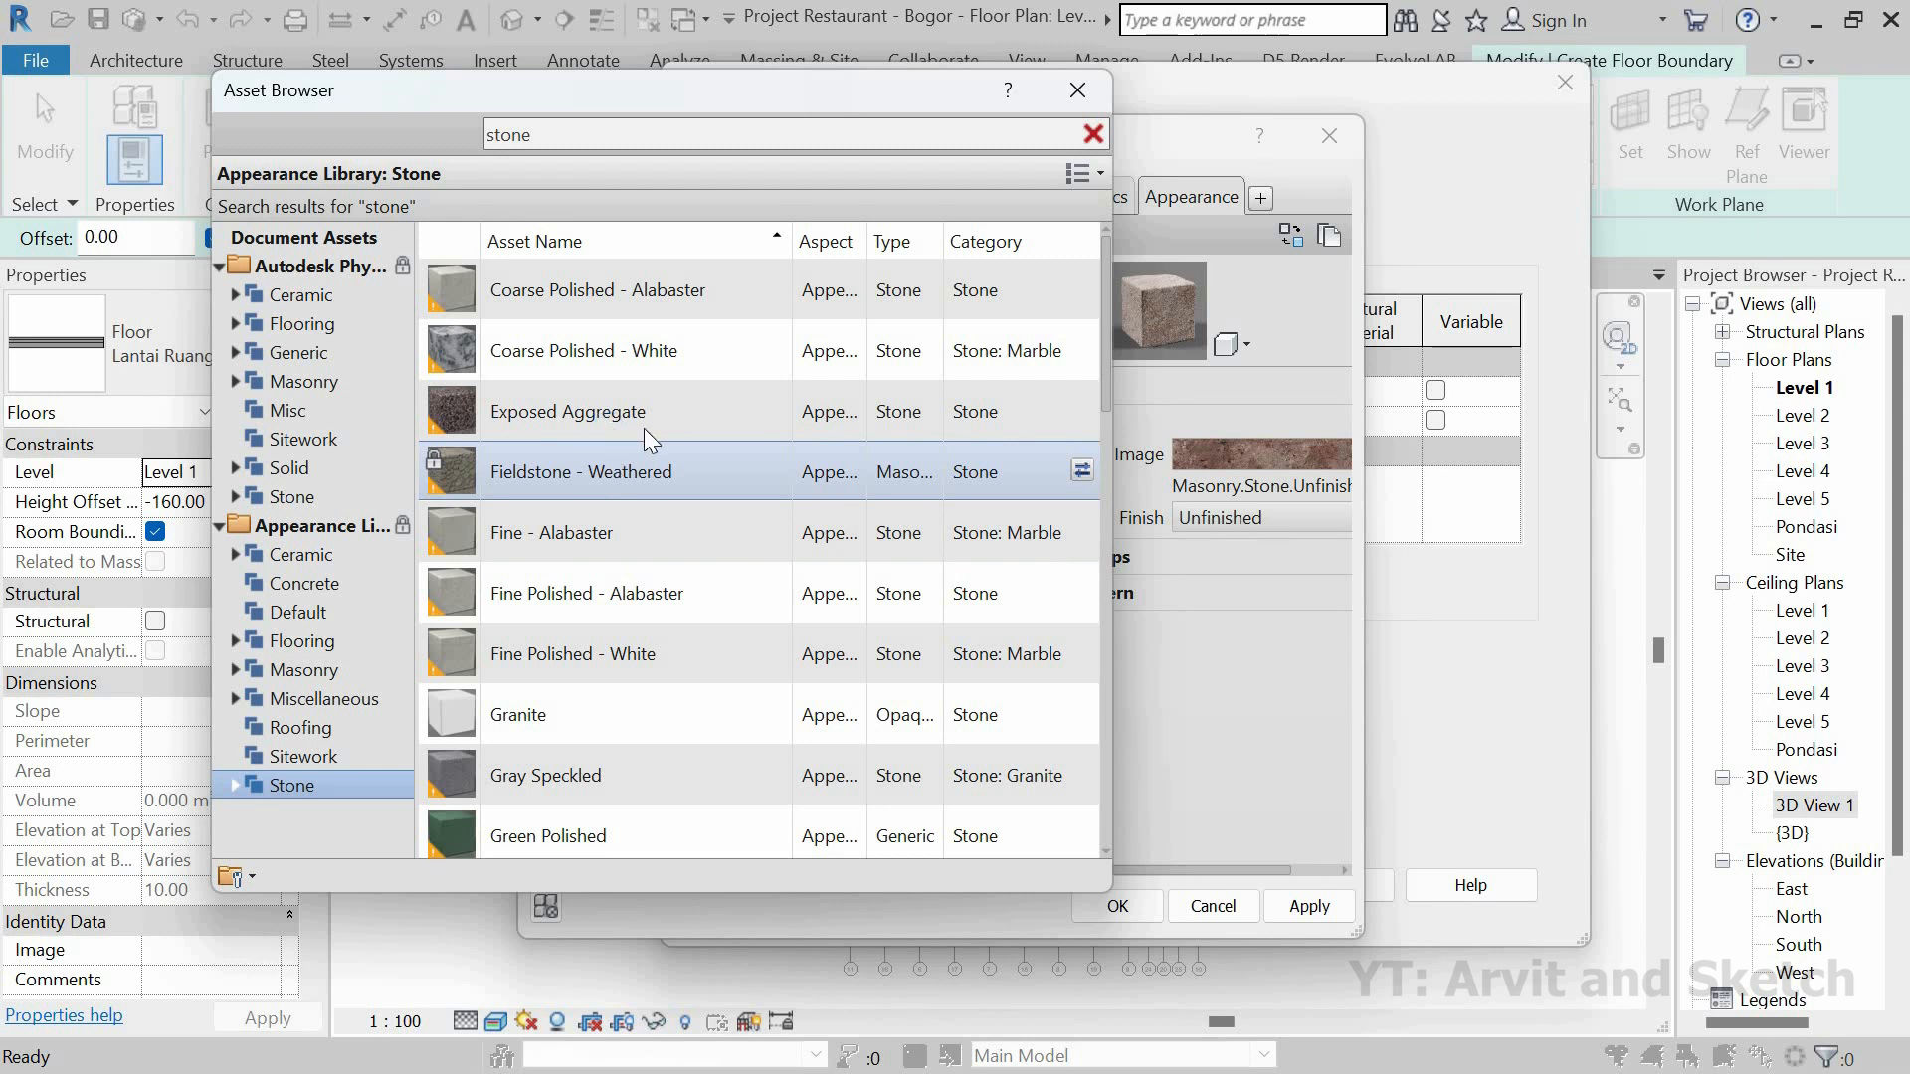
pyautogui.doubleClick(637, 420)
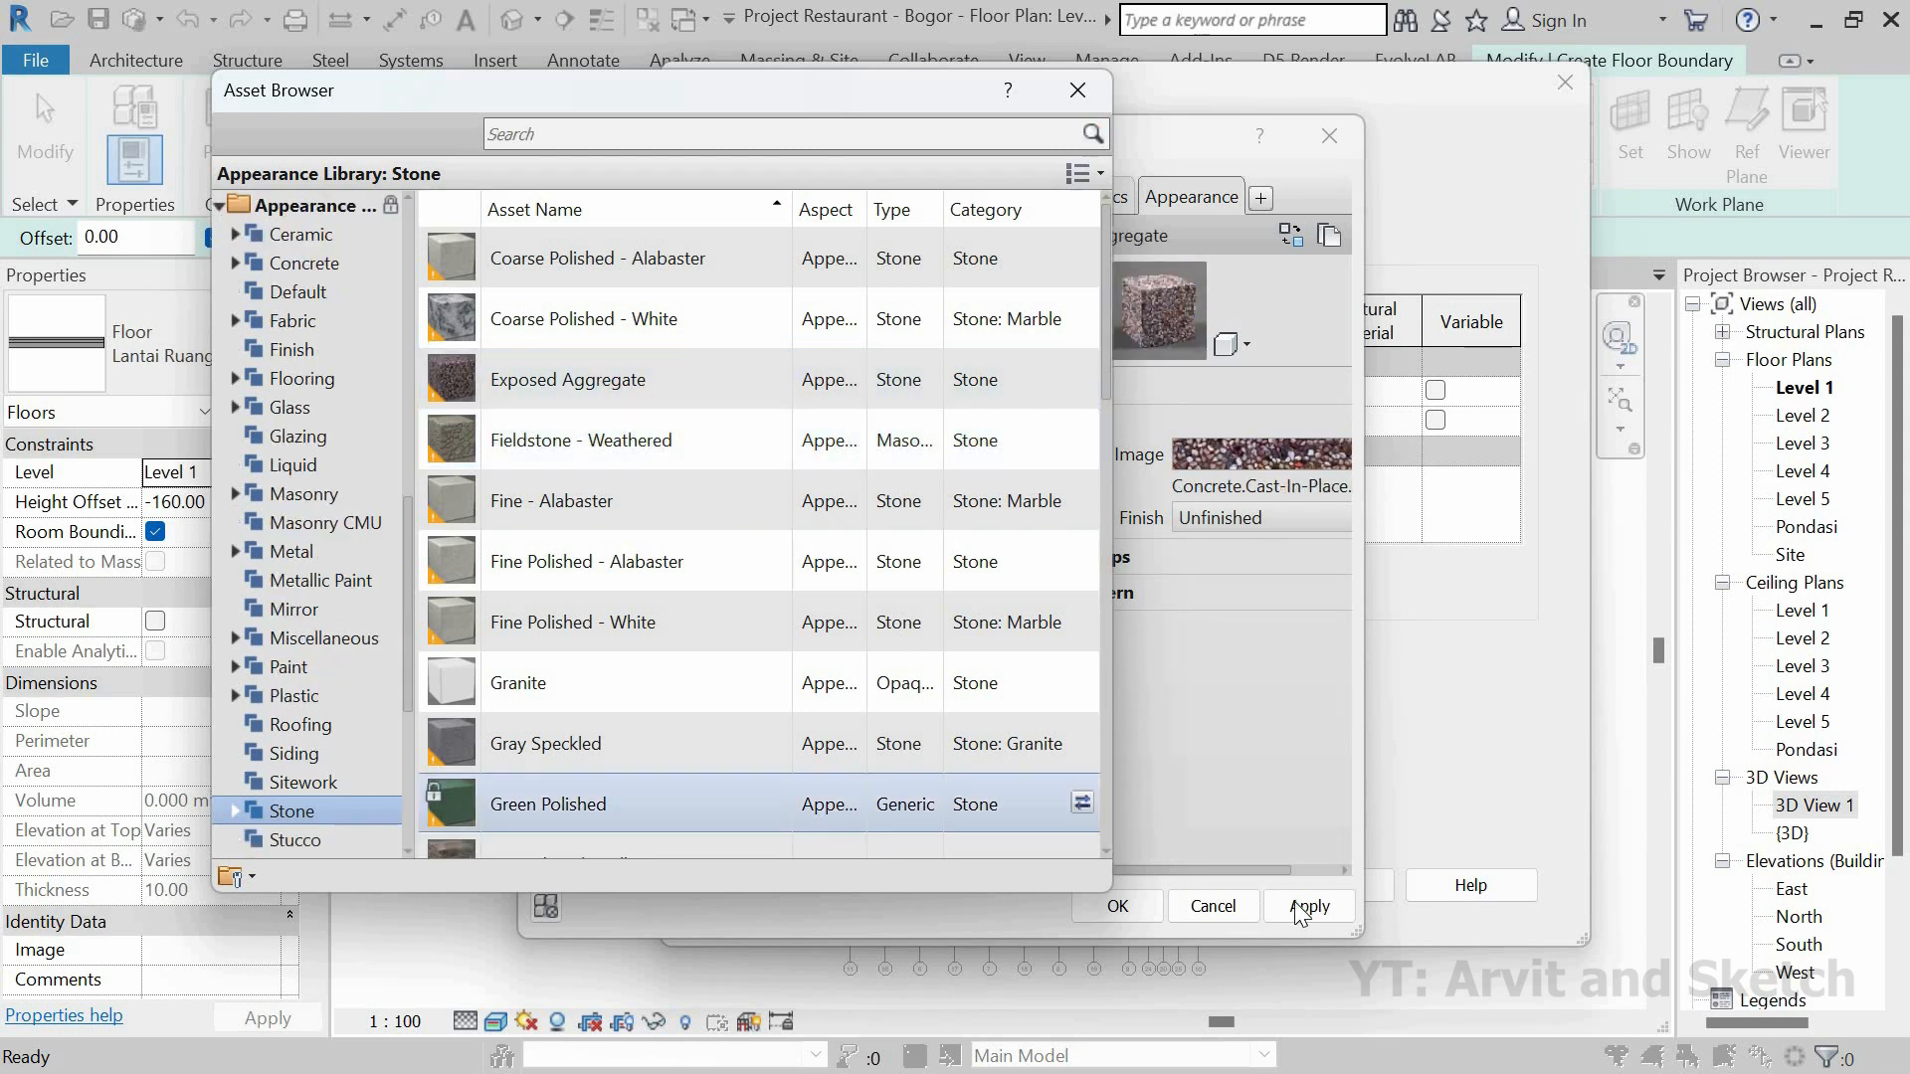
pyautogui.click(1119, 905)
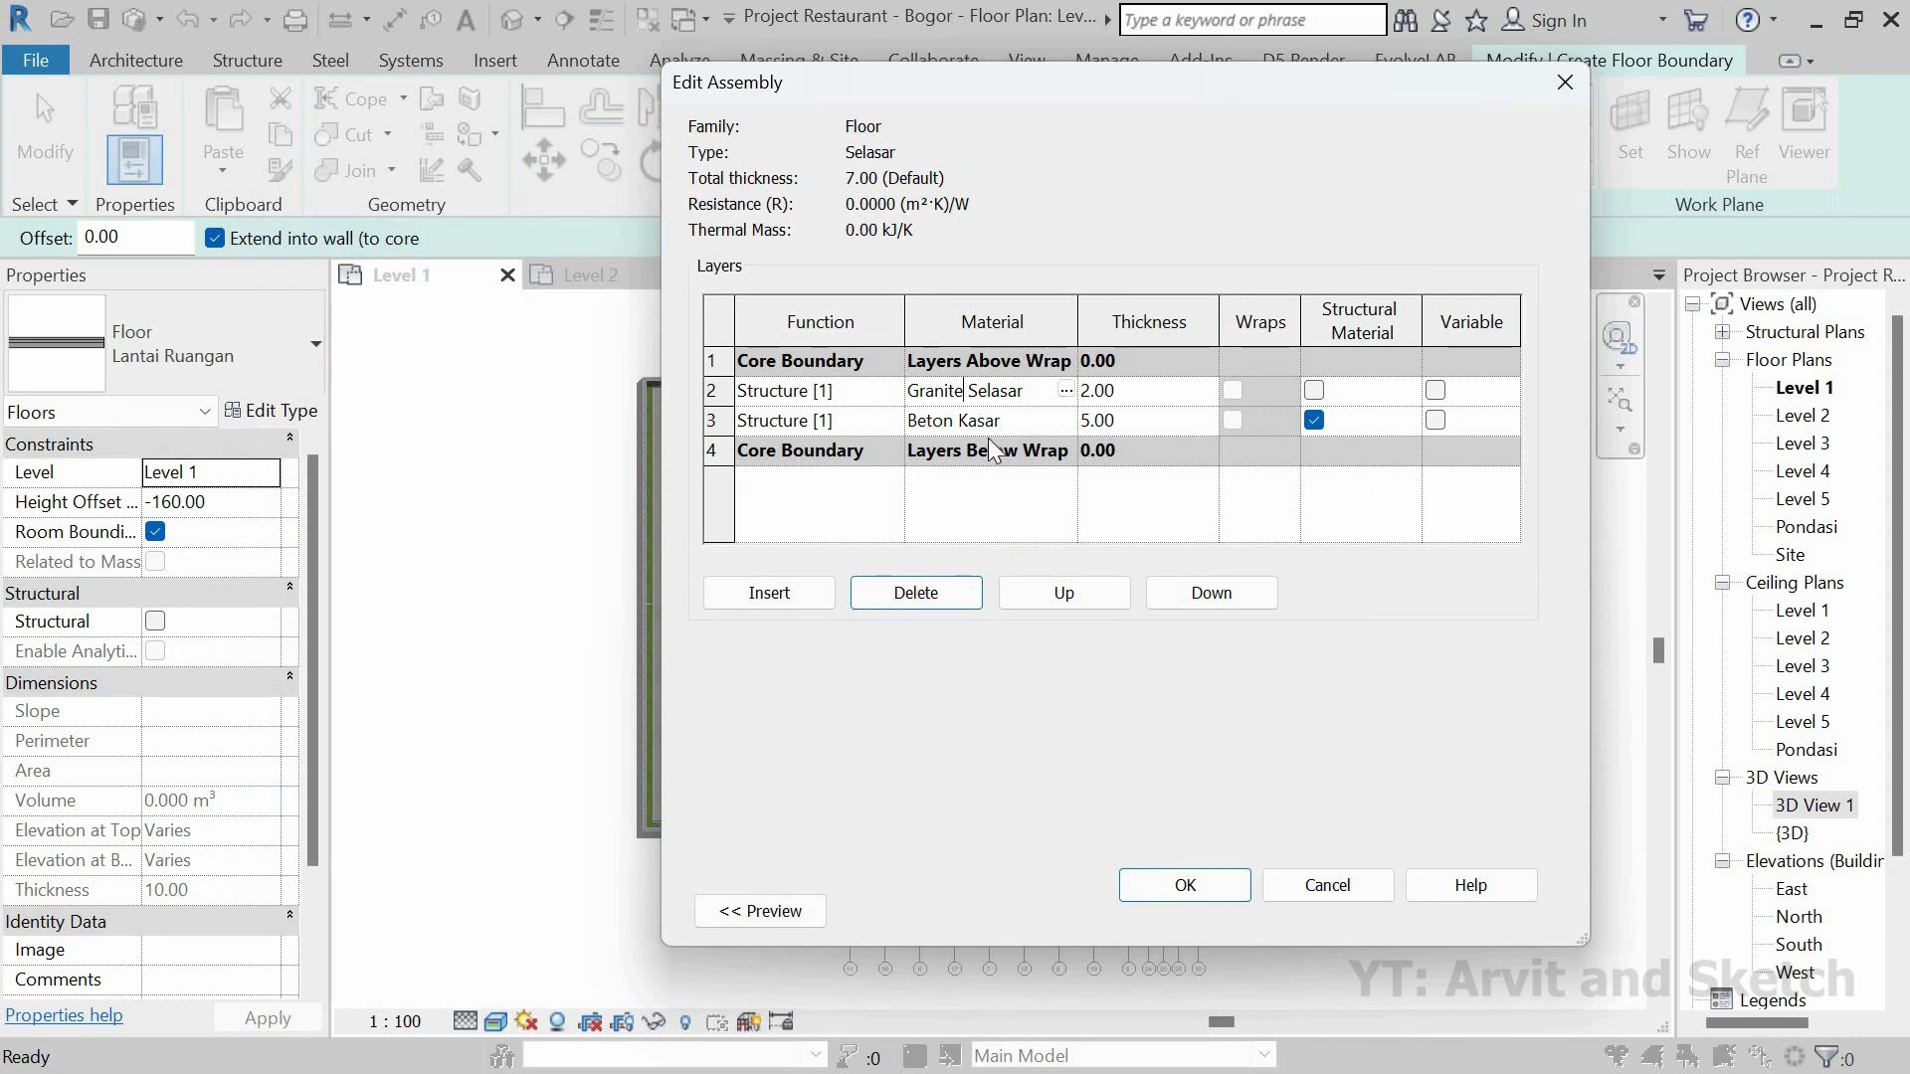
pyautogui.click(1204, 884)
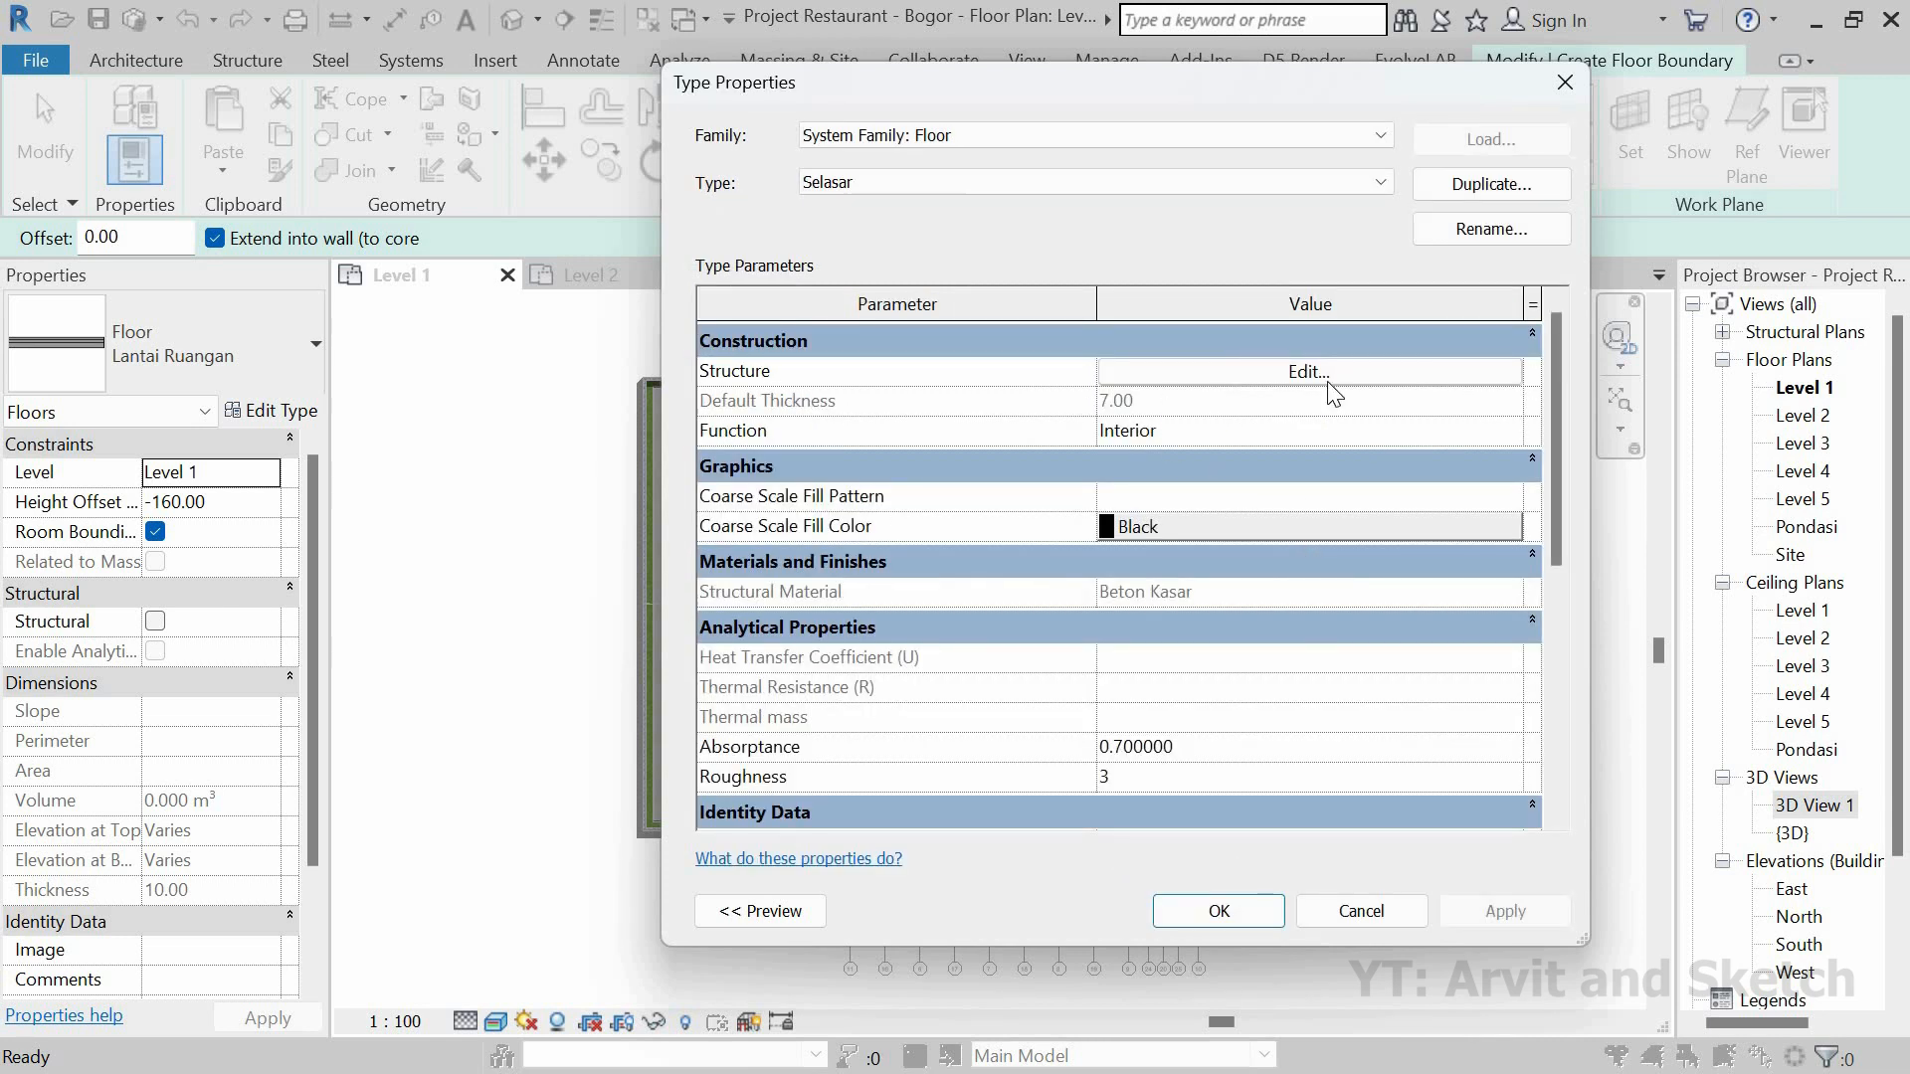
pyautogui.click(1238, 911)
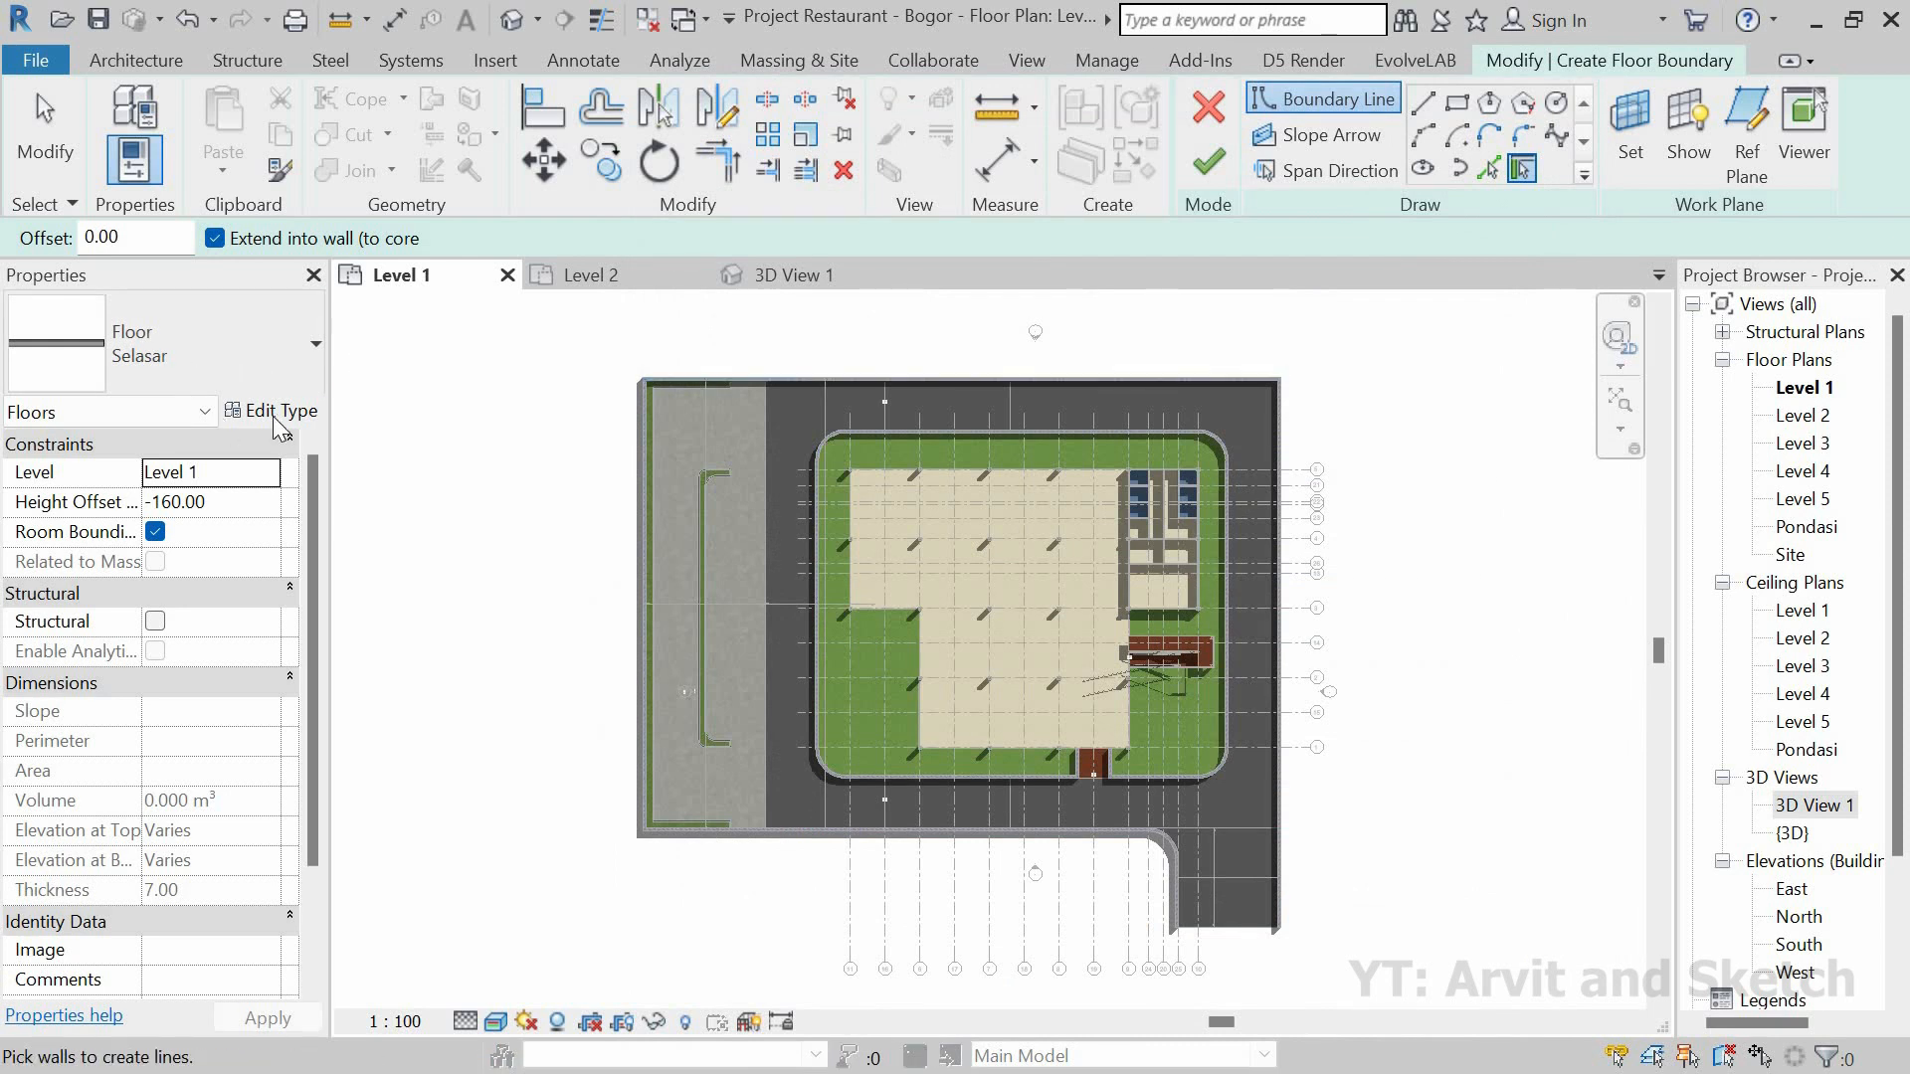
# Step: Set the Selasar floor type's function to Exterior and the floor's height offset from Level 1 to 5.00
pyautogui.click(277, 416)
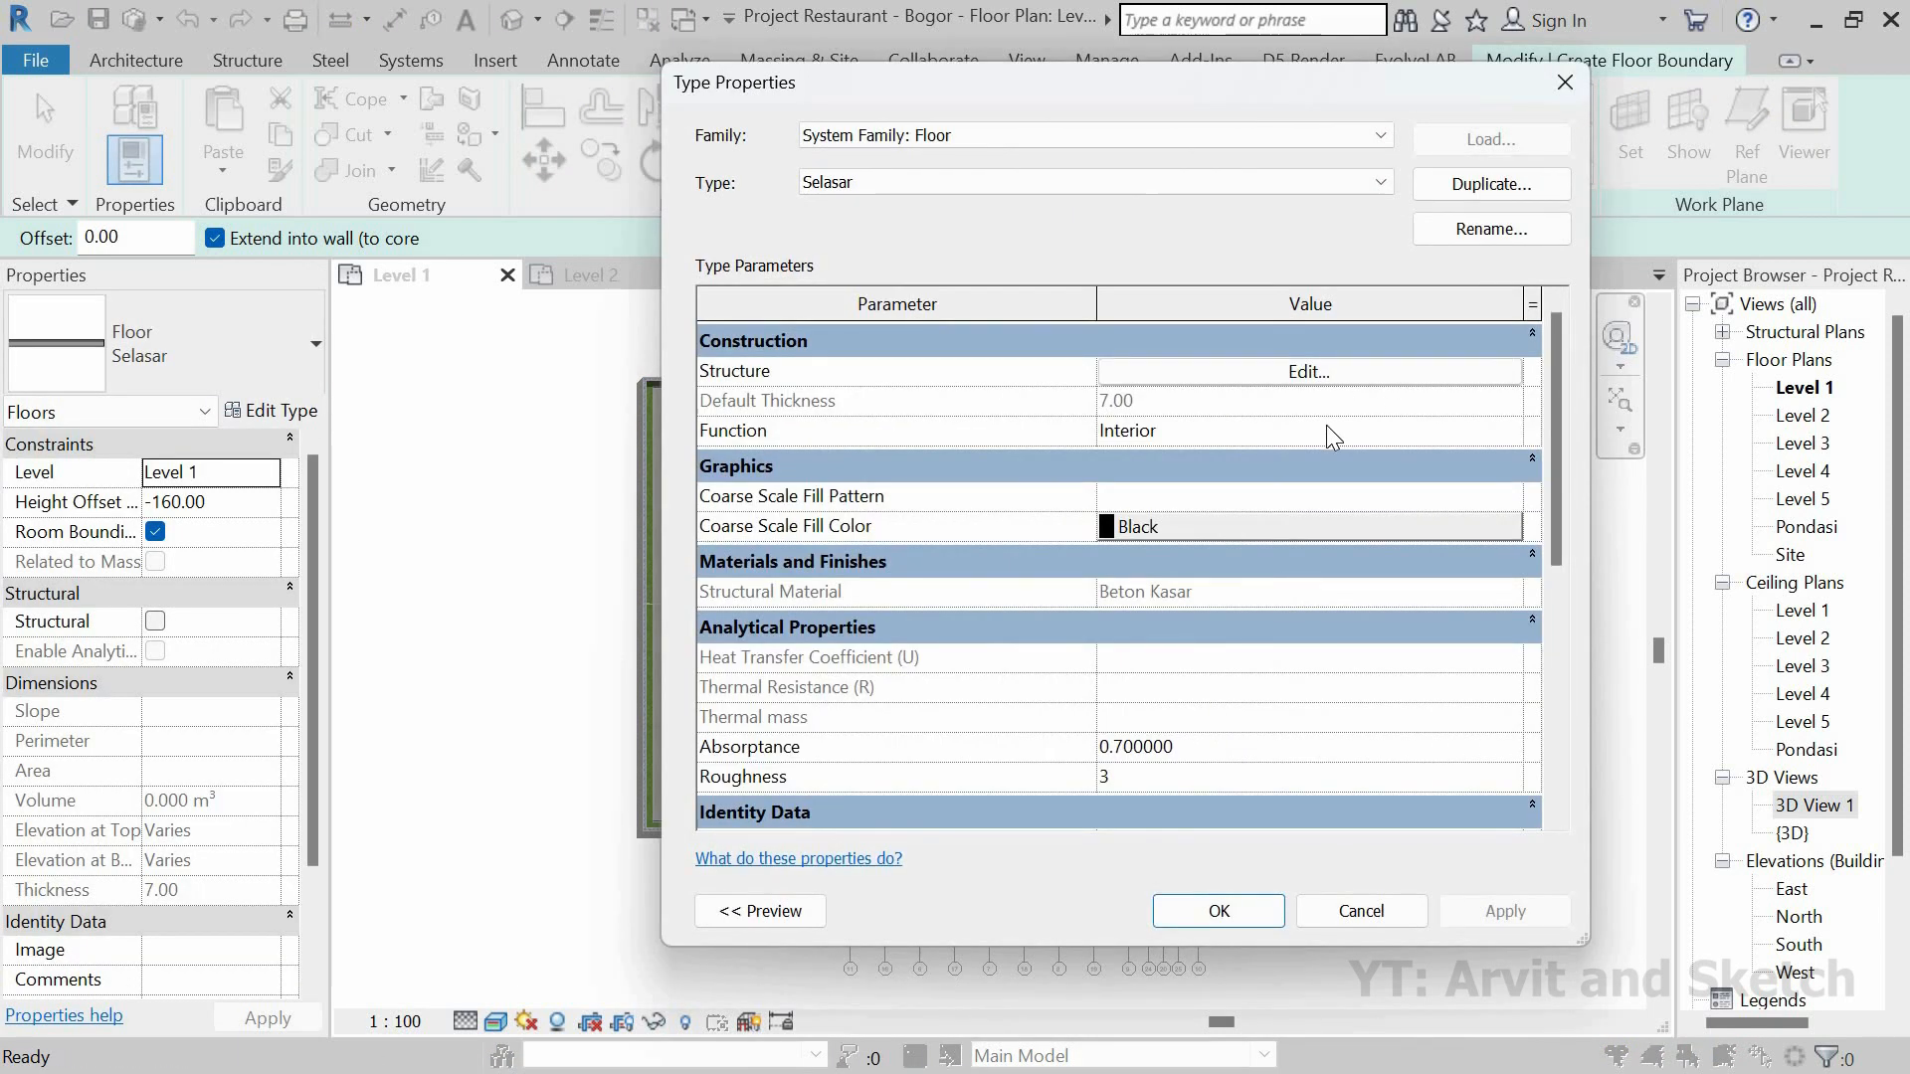
pyautogui.click(1327, 434)
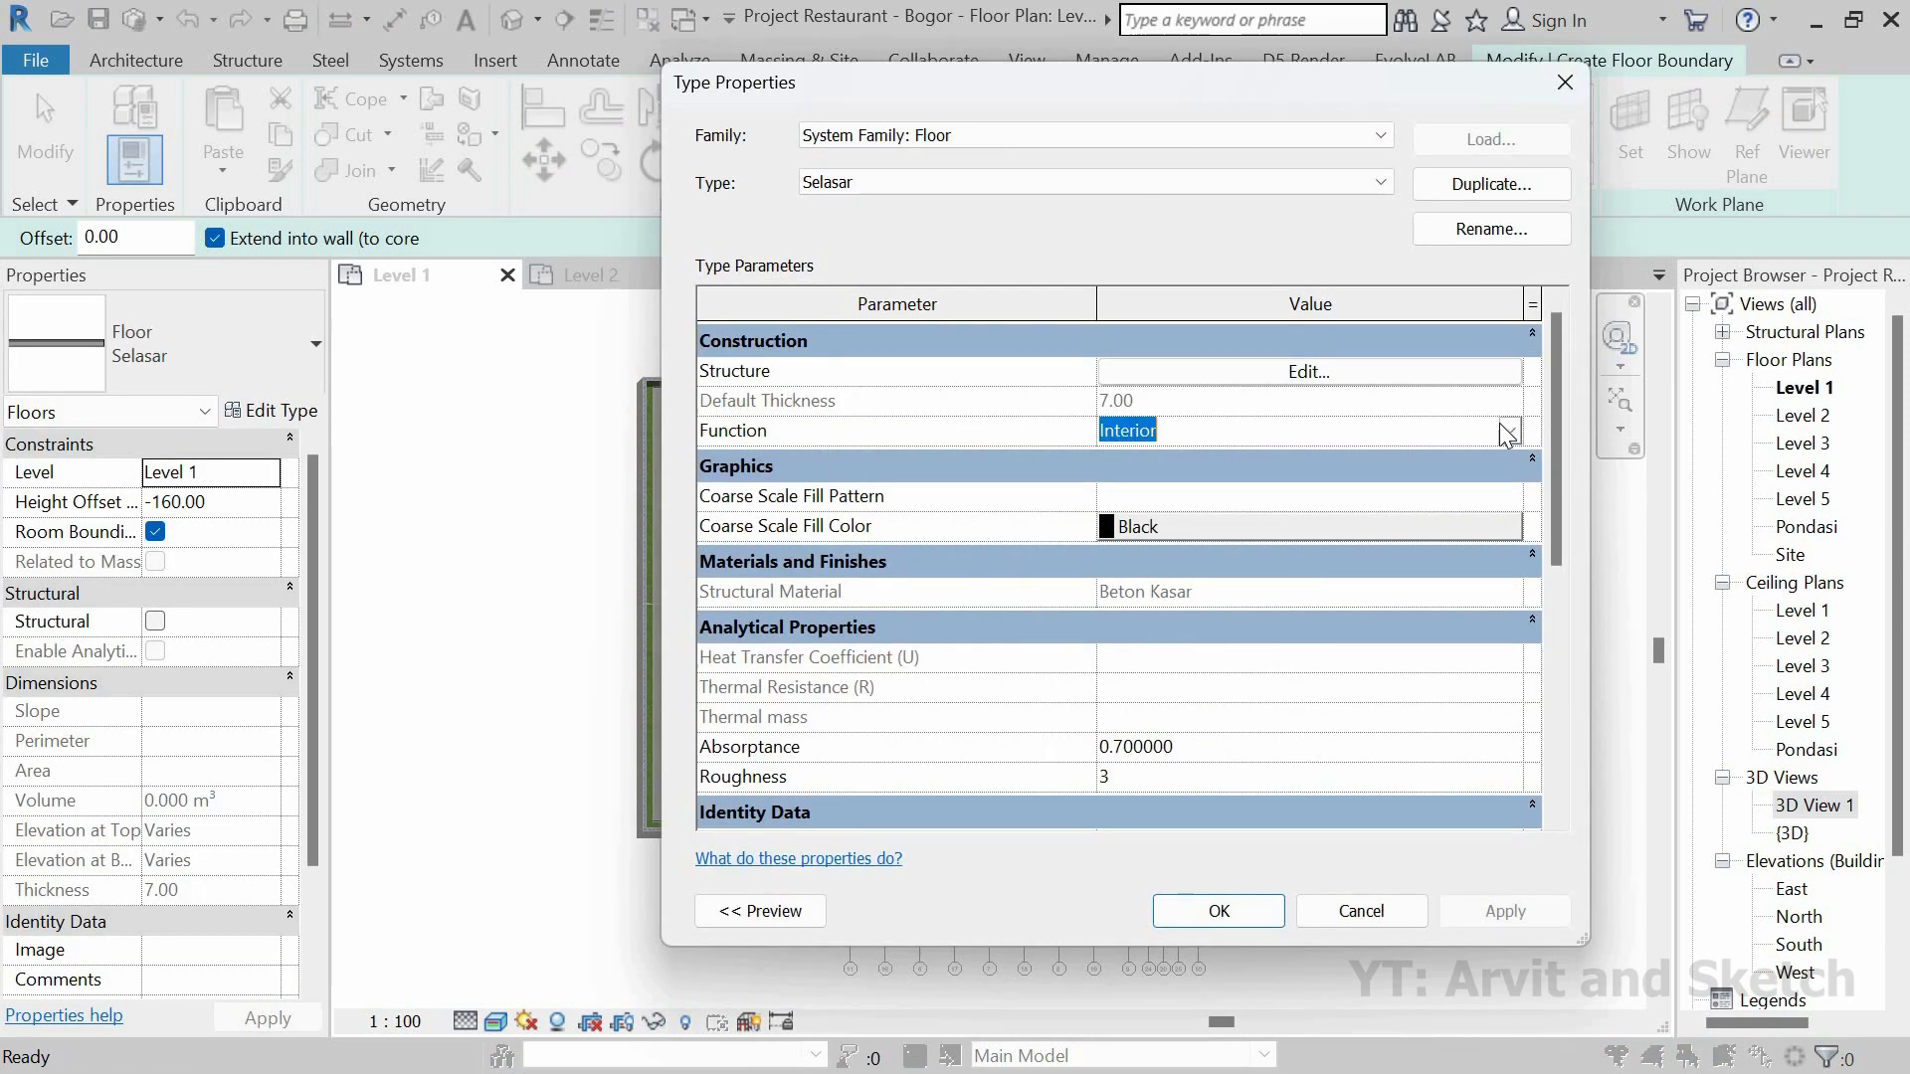
pyautogui.click(1305, 427)
pyautogui.click(1204, 486)
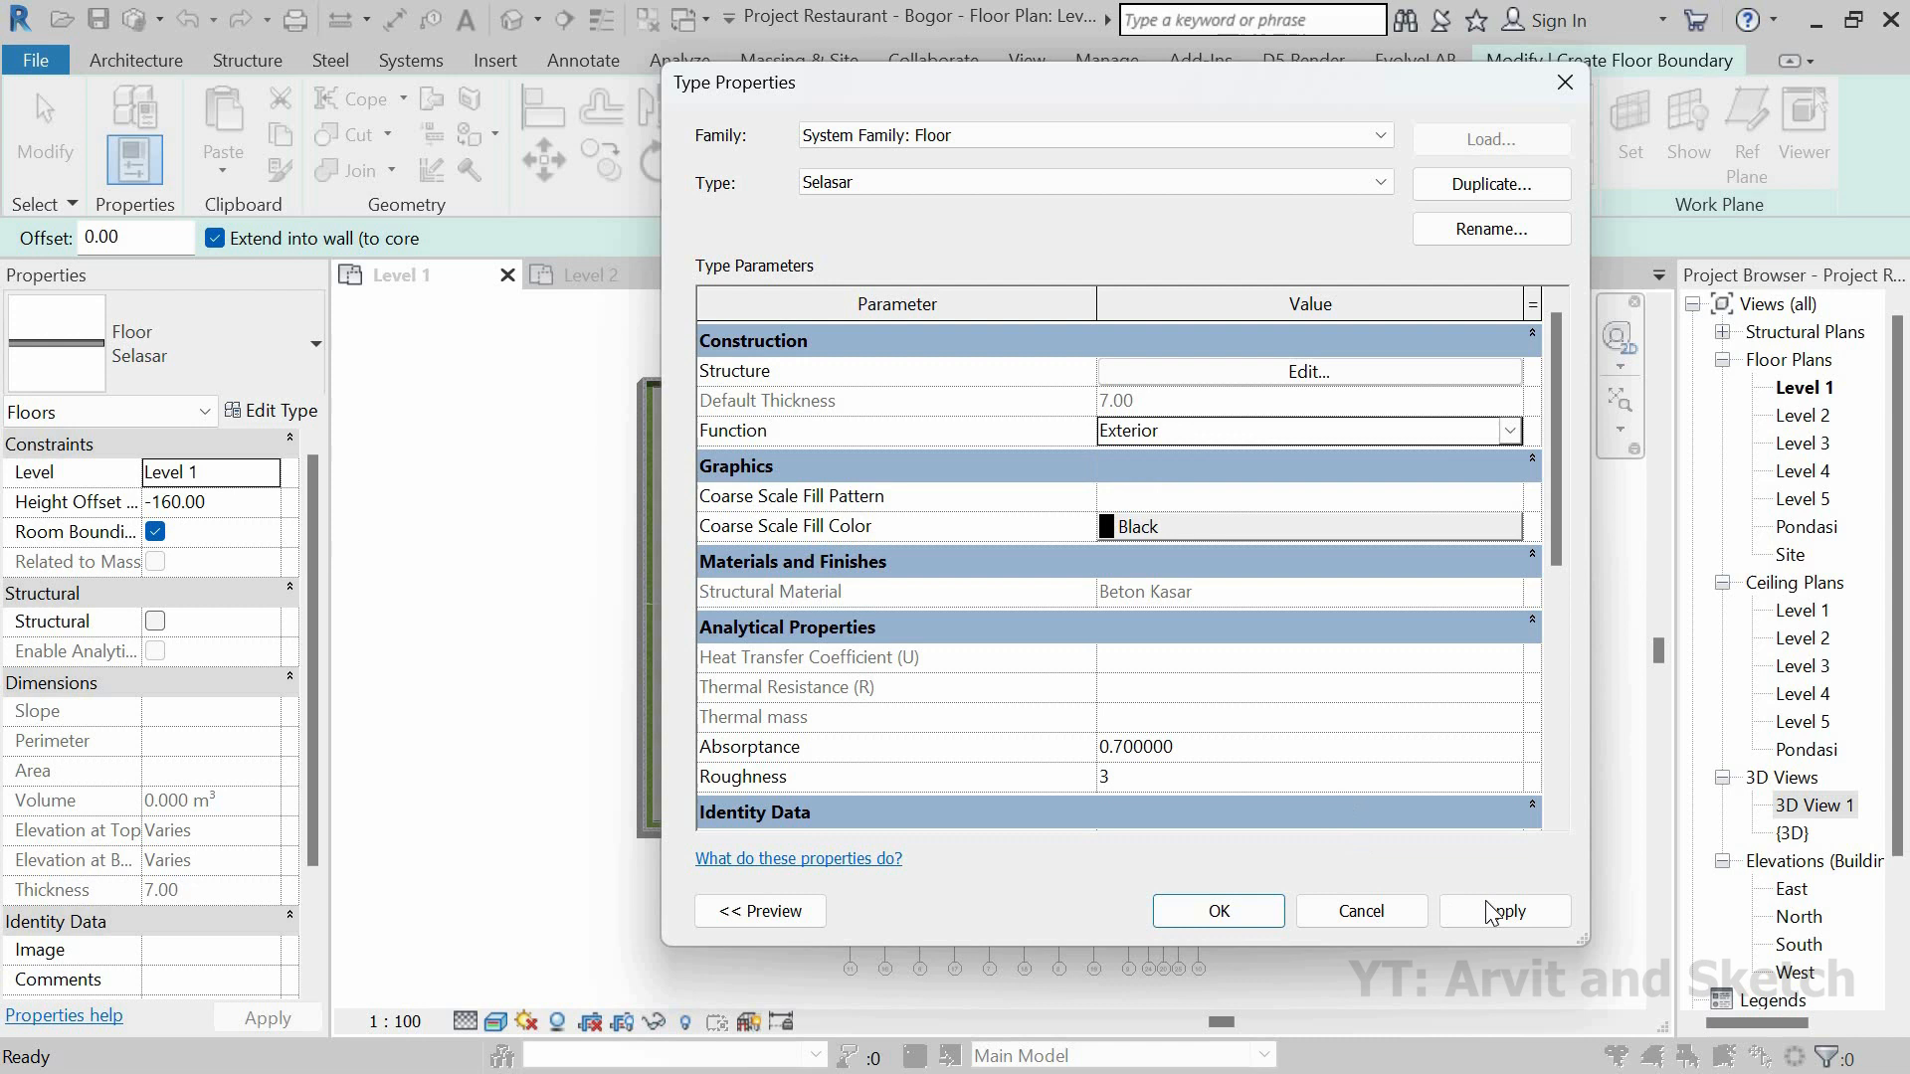
pyautogui.click(1224, 912)
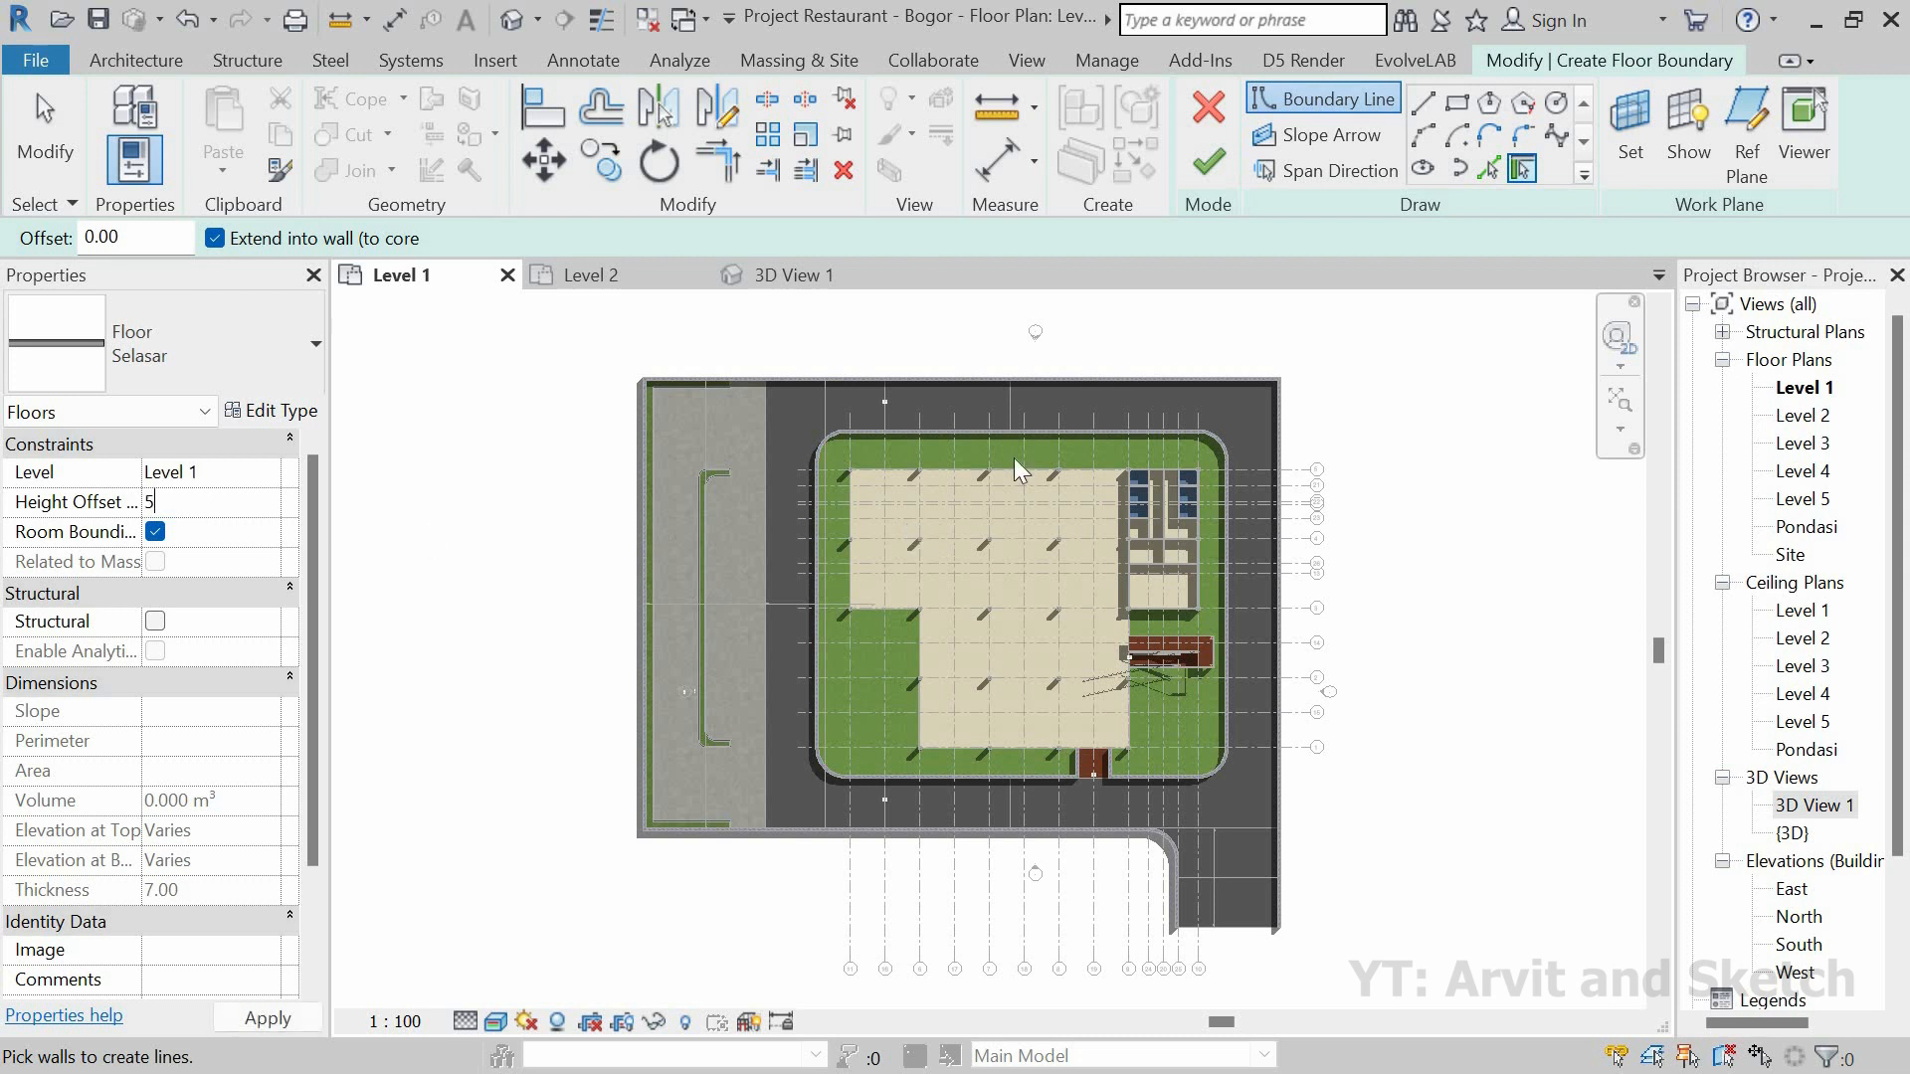
# Step: Start the Selasar boundary with a straight 120 long line going up from the outer corner of the toilet block's upper-right column
pyautogui.scroll(4, 1044, 418)
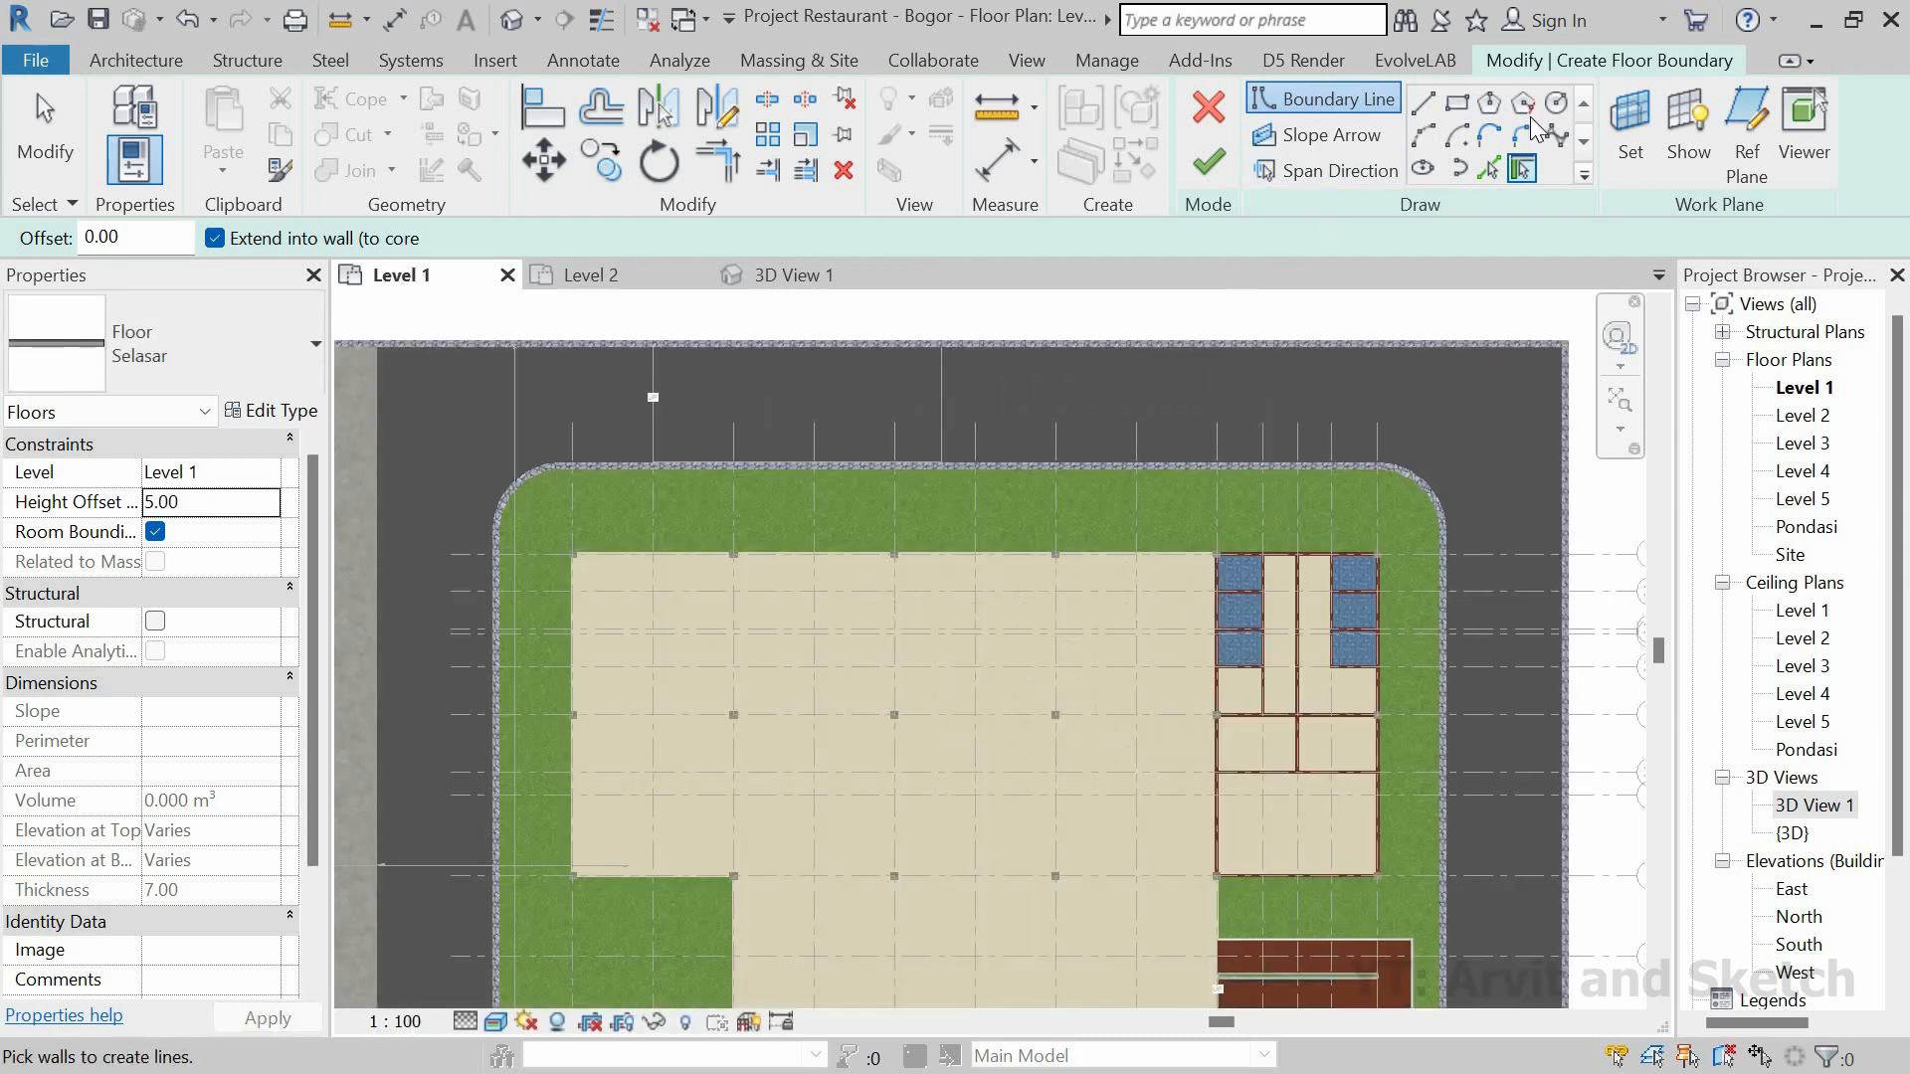
pyautogui.click(1424, 103)
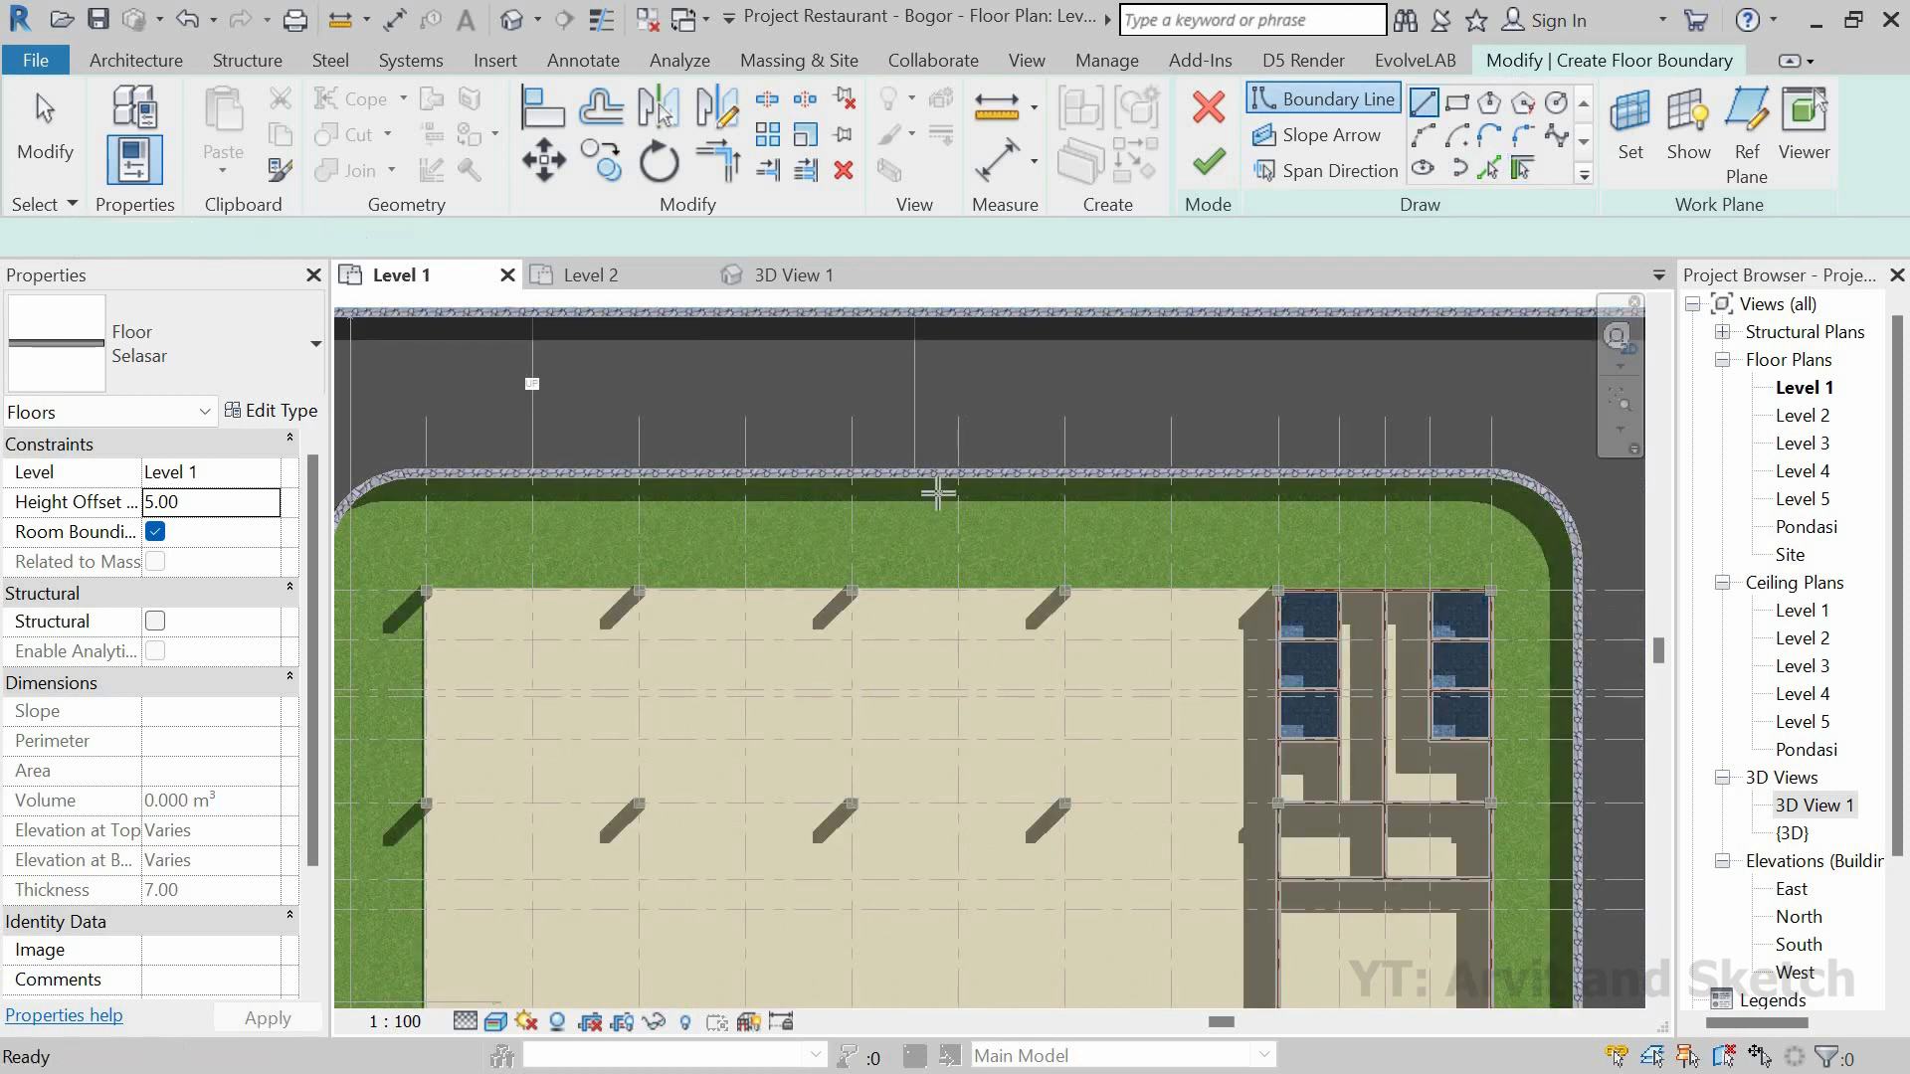
pyautogui.scroll(5, 1492, 597)
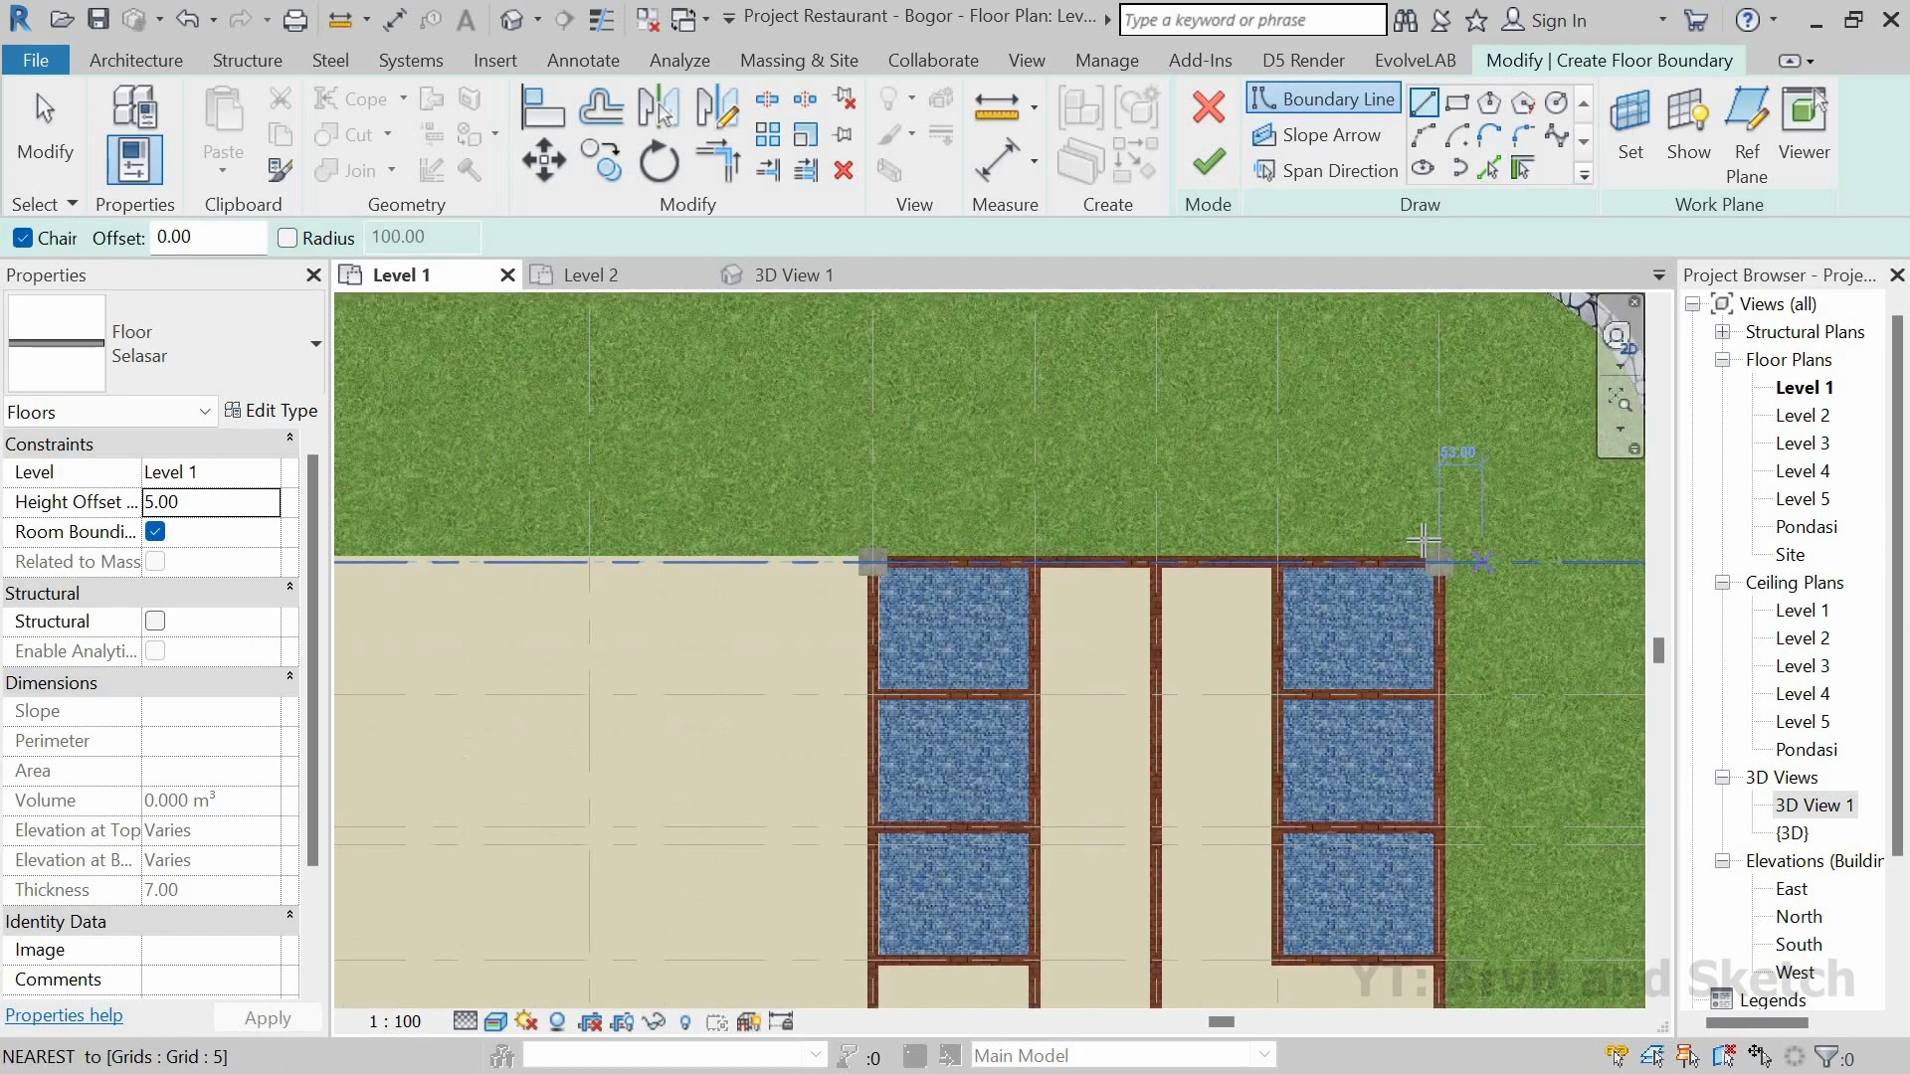
pyautogui.scroll(3, 1423, 542)
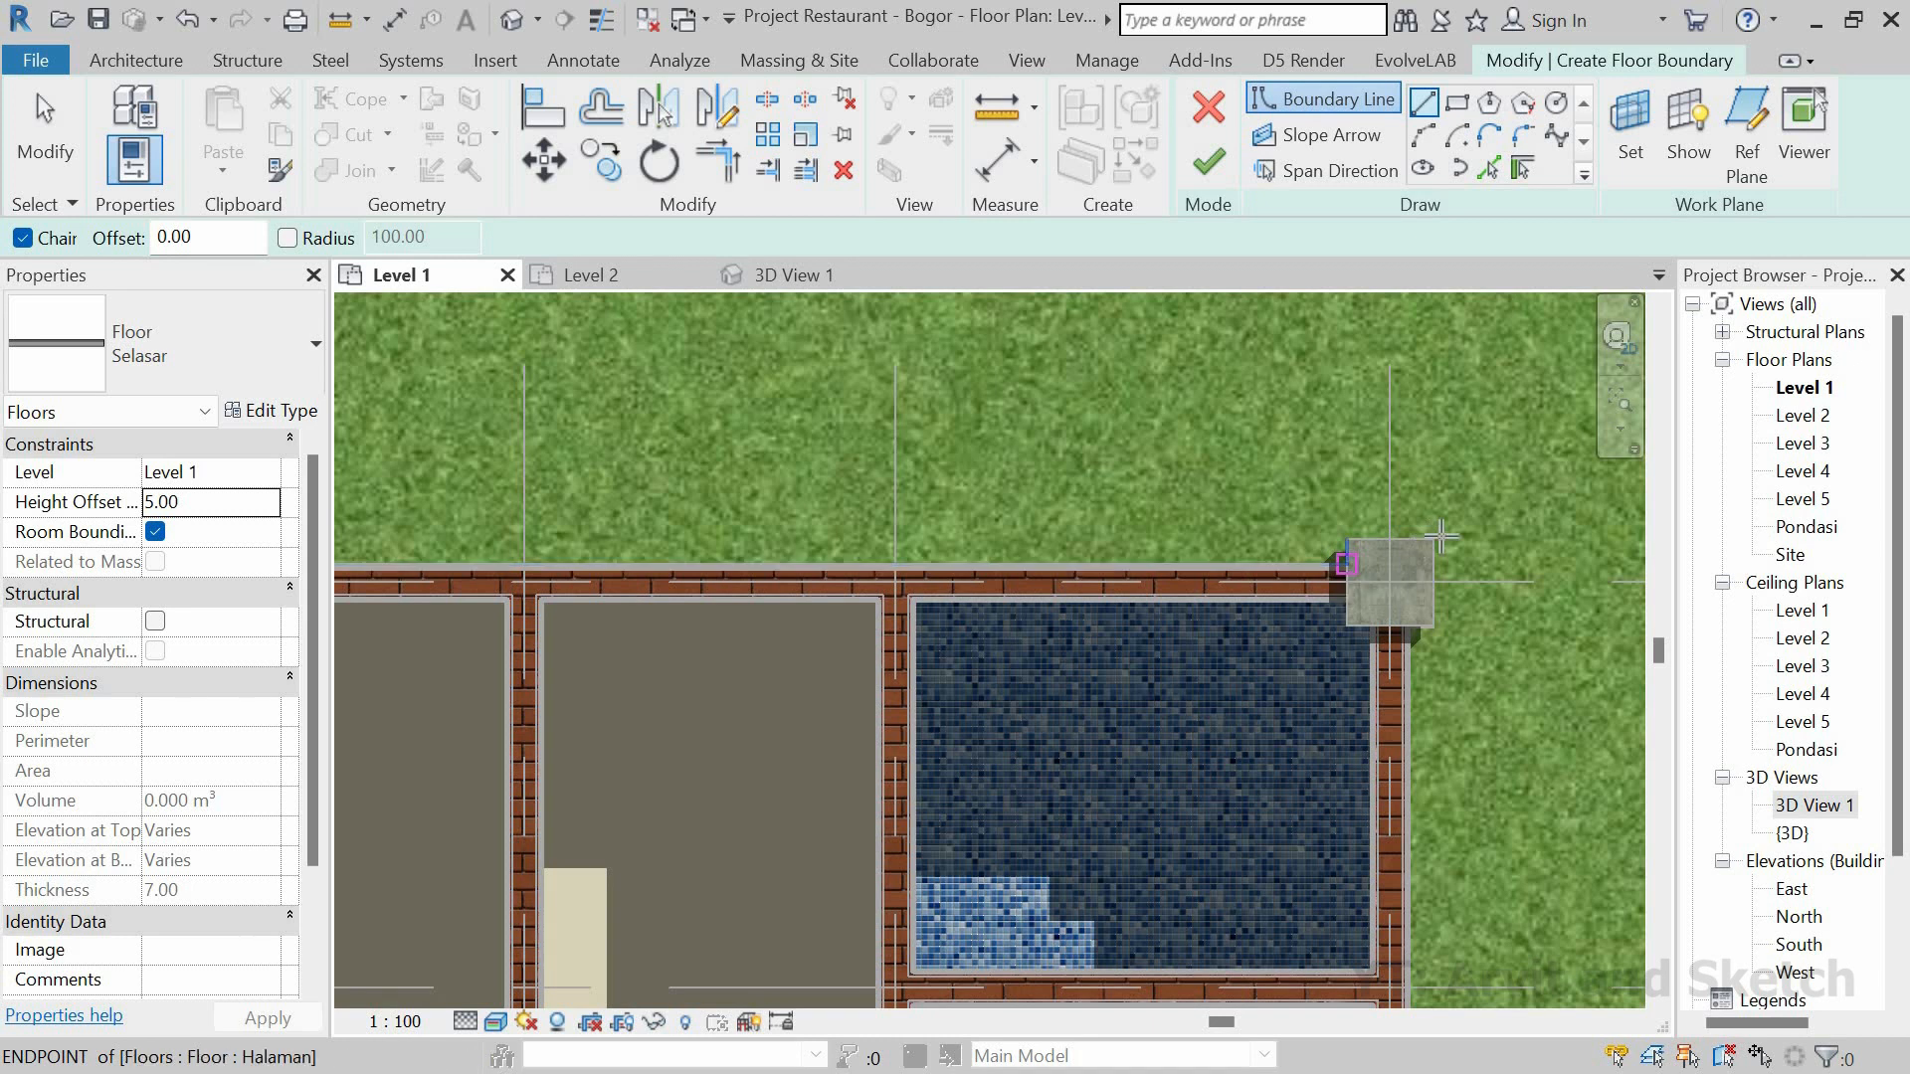
pyautogui.click(1426, 536)
pyautogui.scroll(-5, 1428, 517)
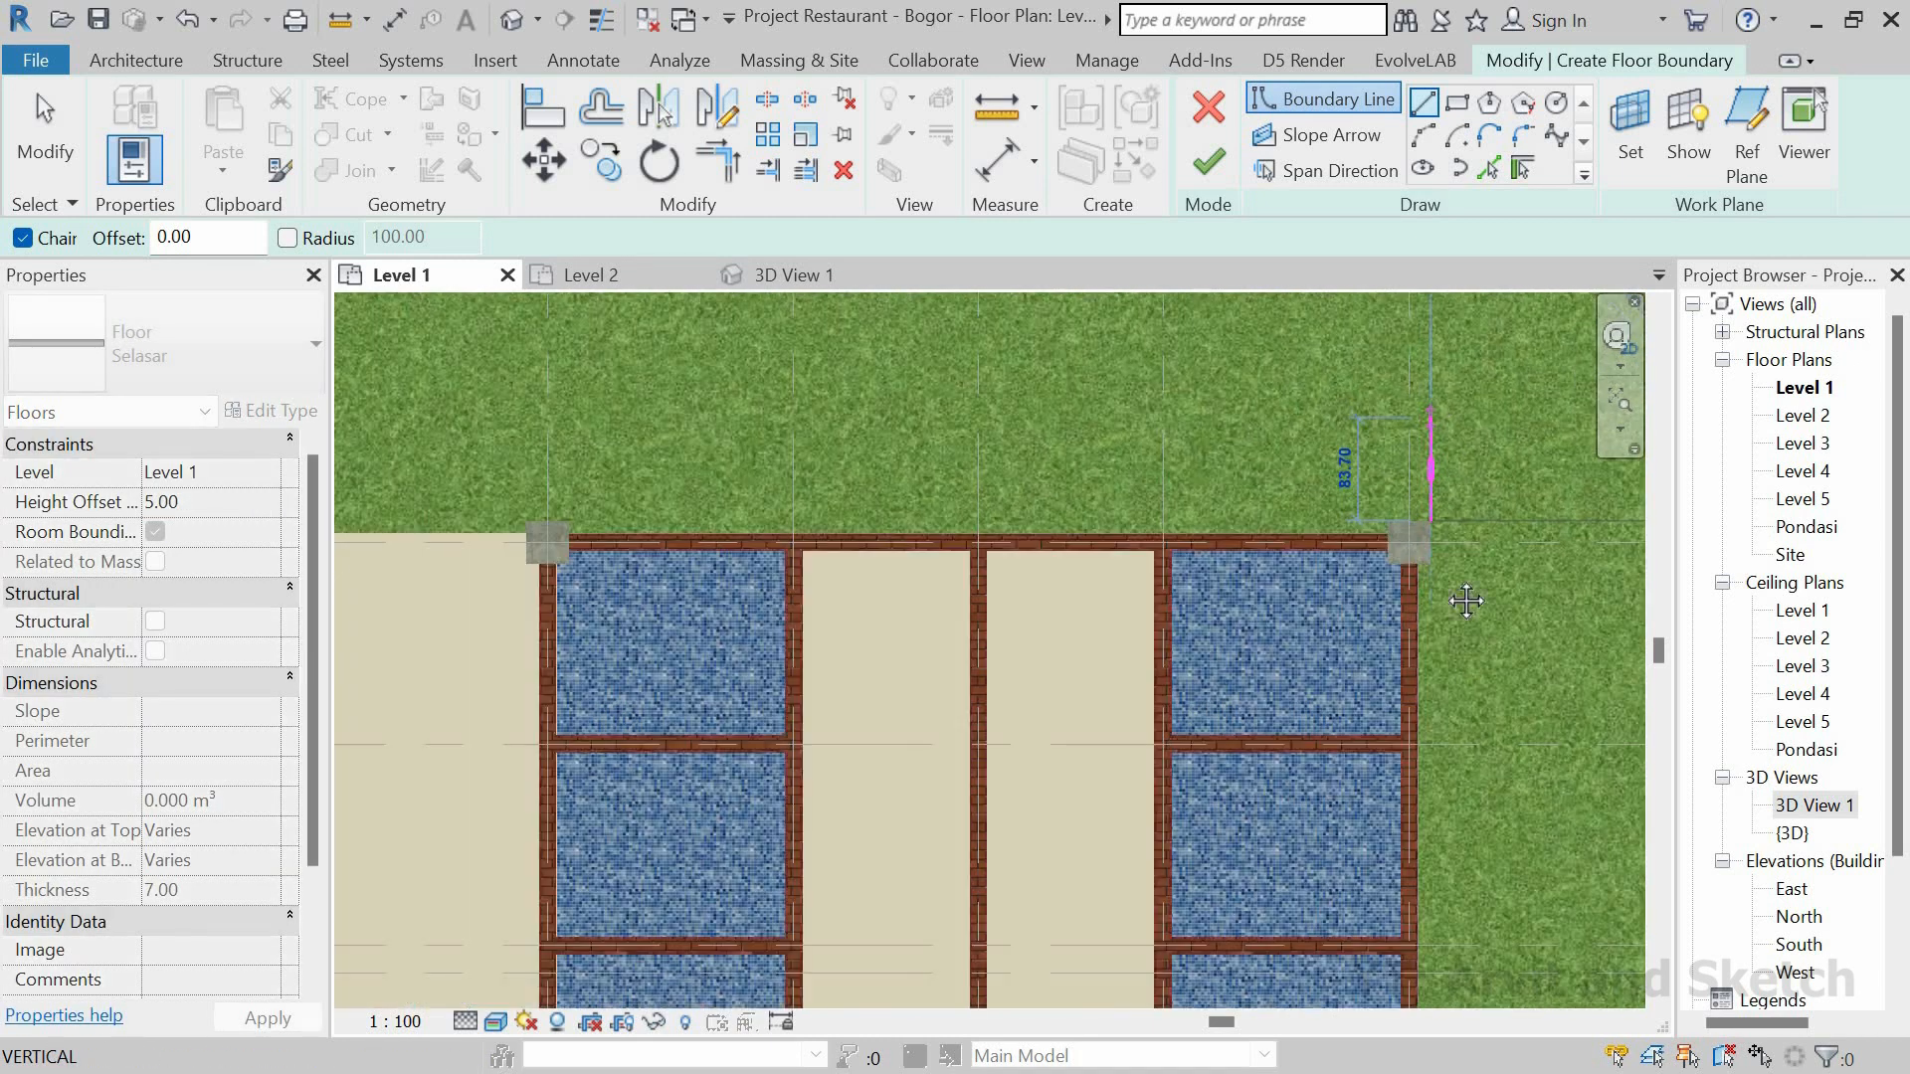
pyautogui.moveTo(1437, 356); pyautogui.dragTo(1442, 467, button='middle')
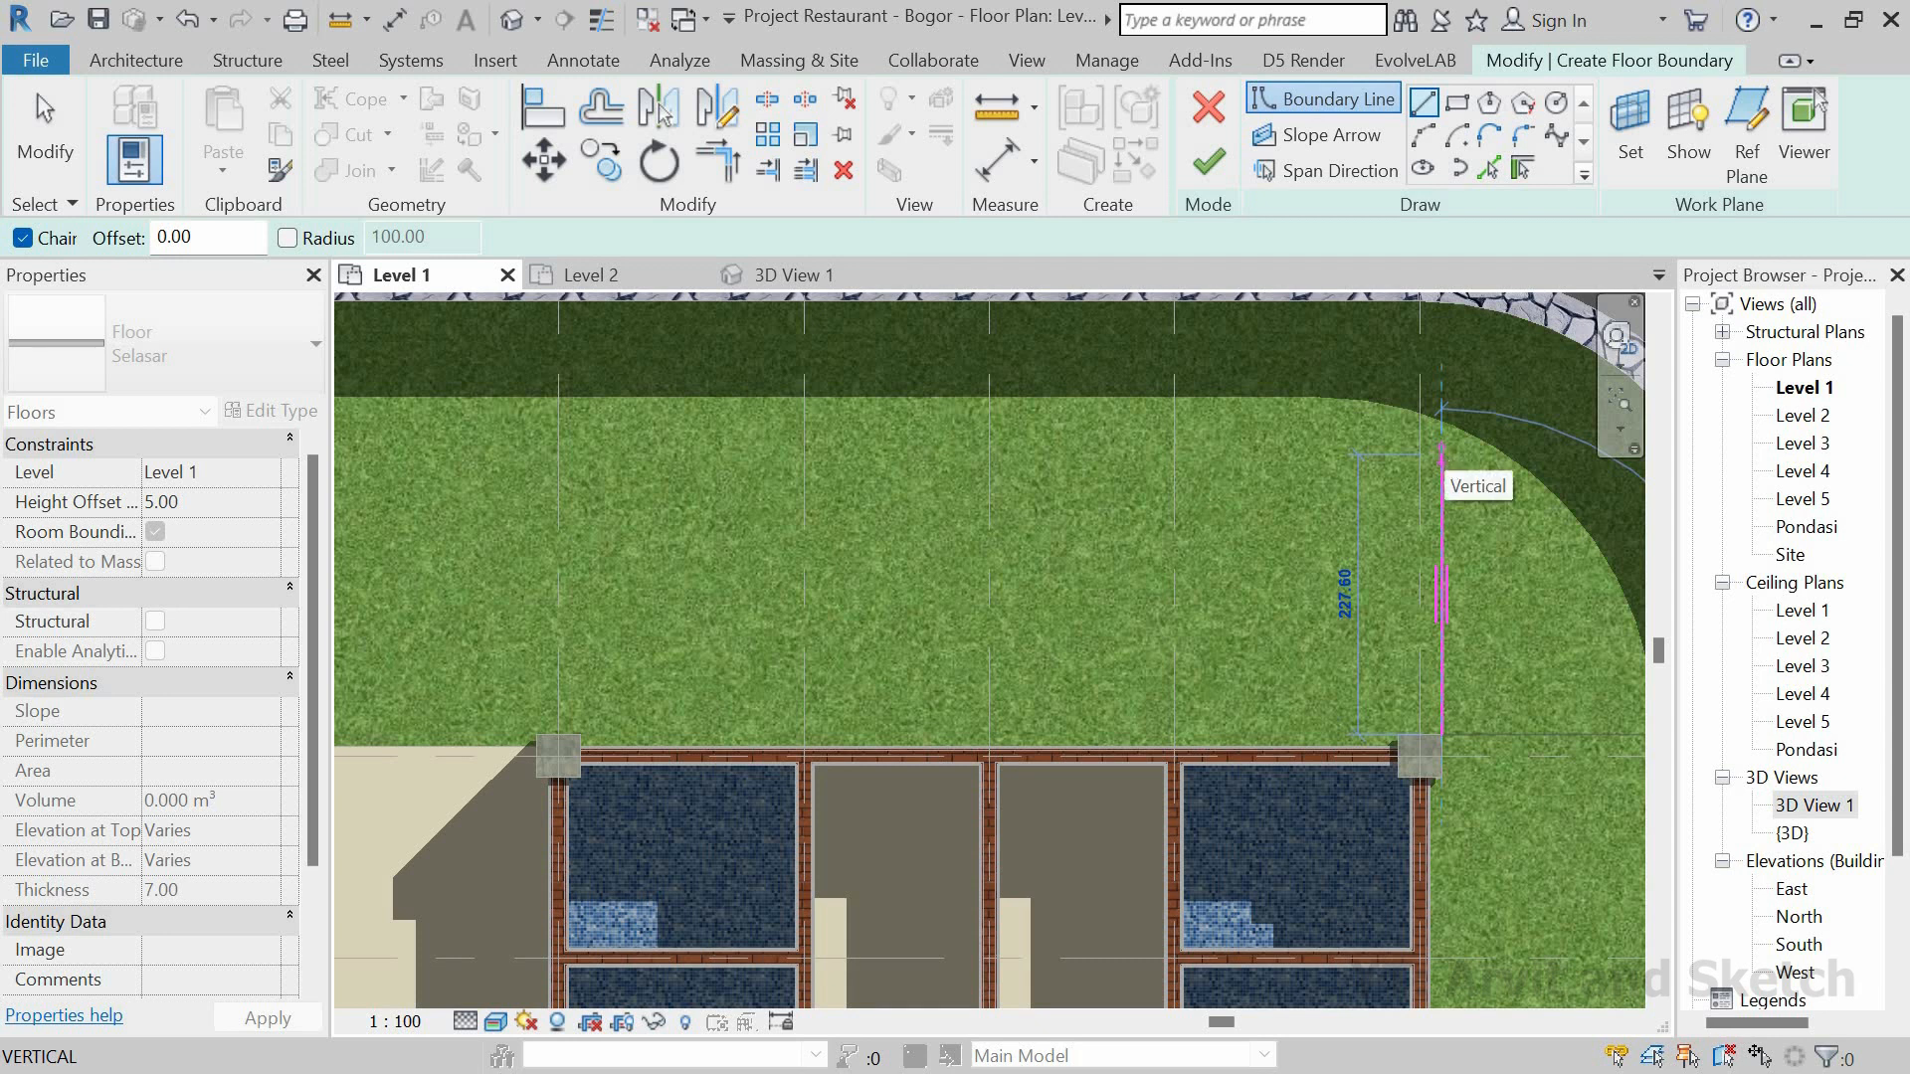
pyautogui.write('120')
pyautogui.press('Return')
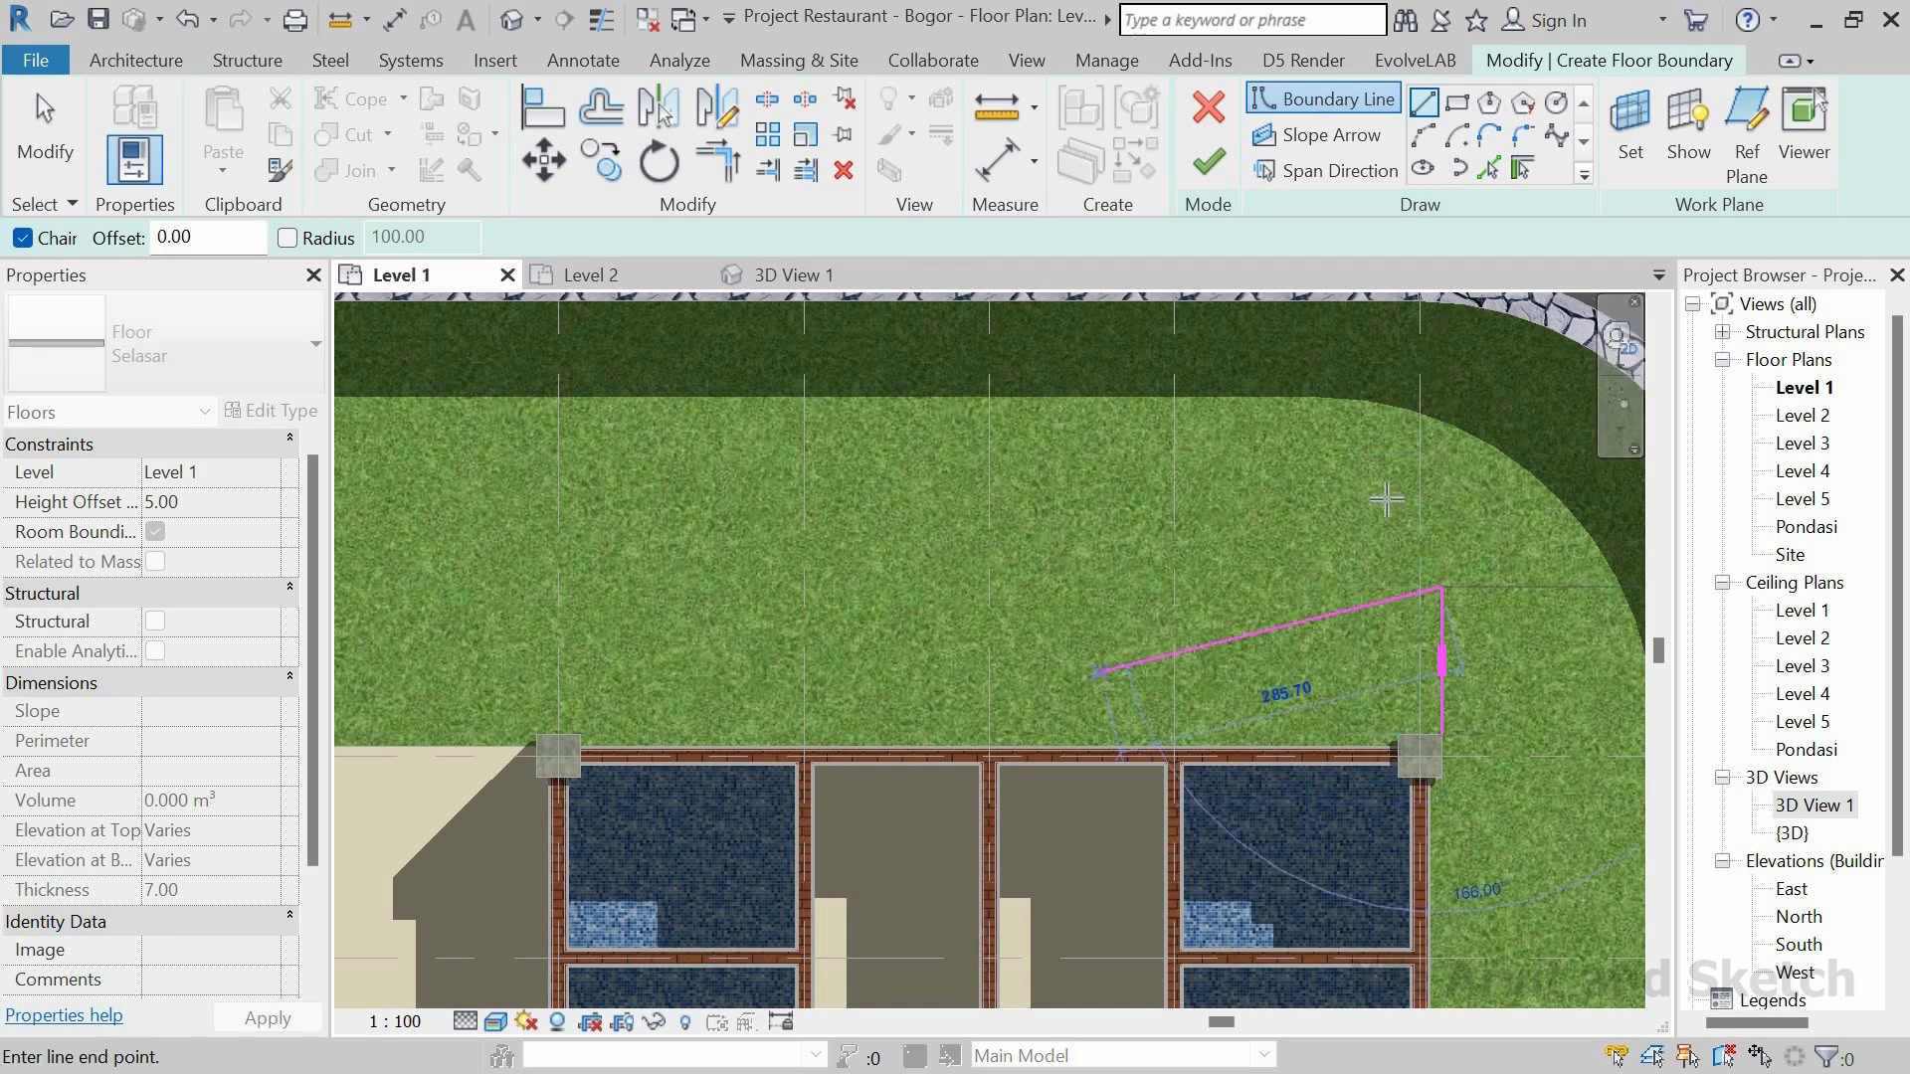
# Step: Run the boundary parallel to the building to the grid line one column beyond the toilet block, and down around that column's corner
pyautogui.scroll(-3, 1389, 497)
pyautogui.moveTo(908, 528); pyautogui.dragTo(1269, 485, button='middle')
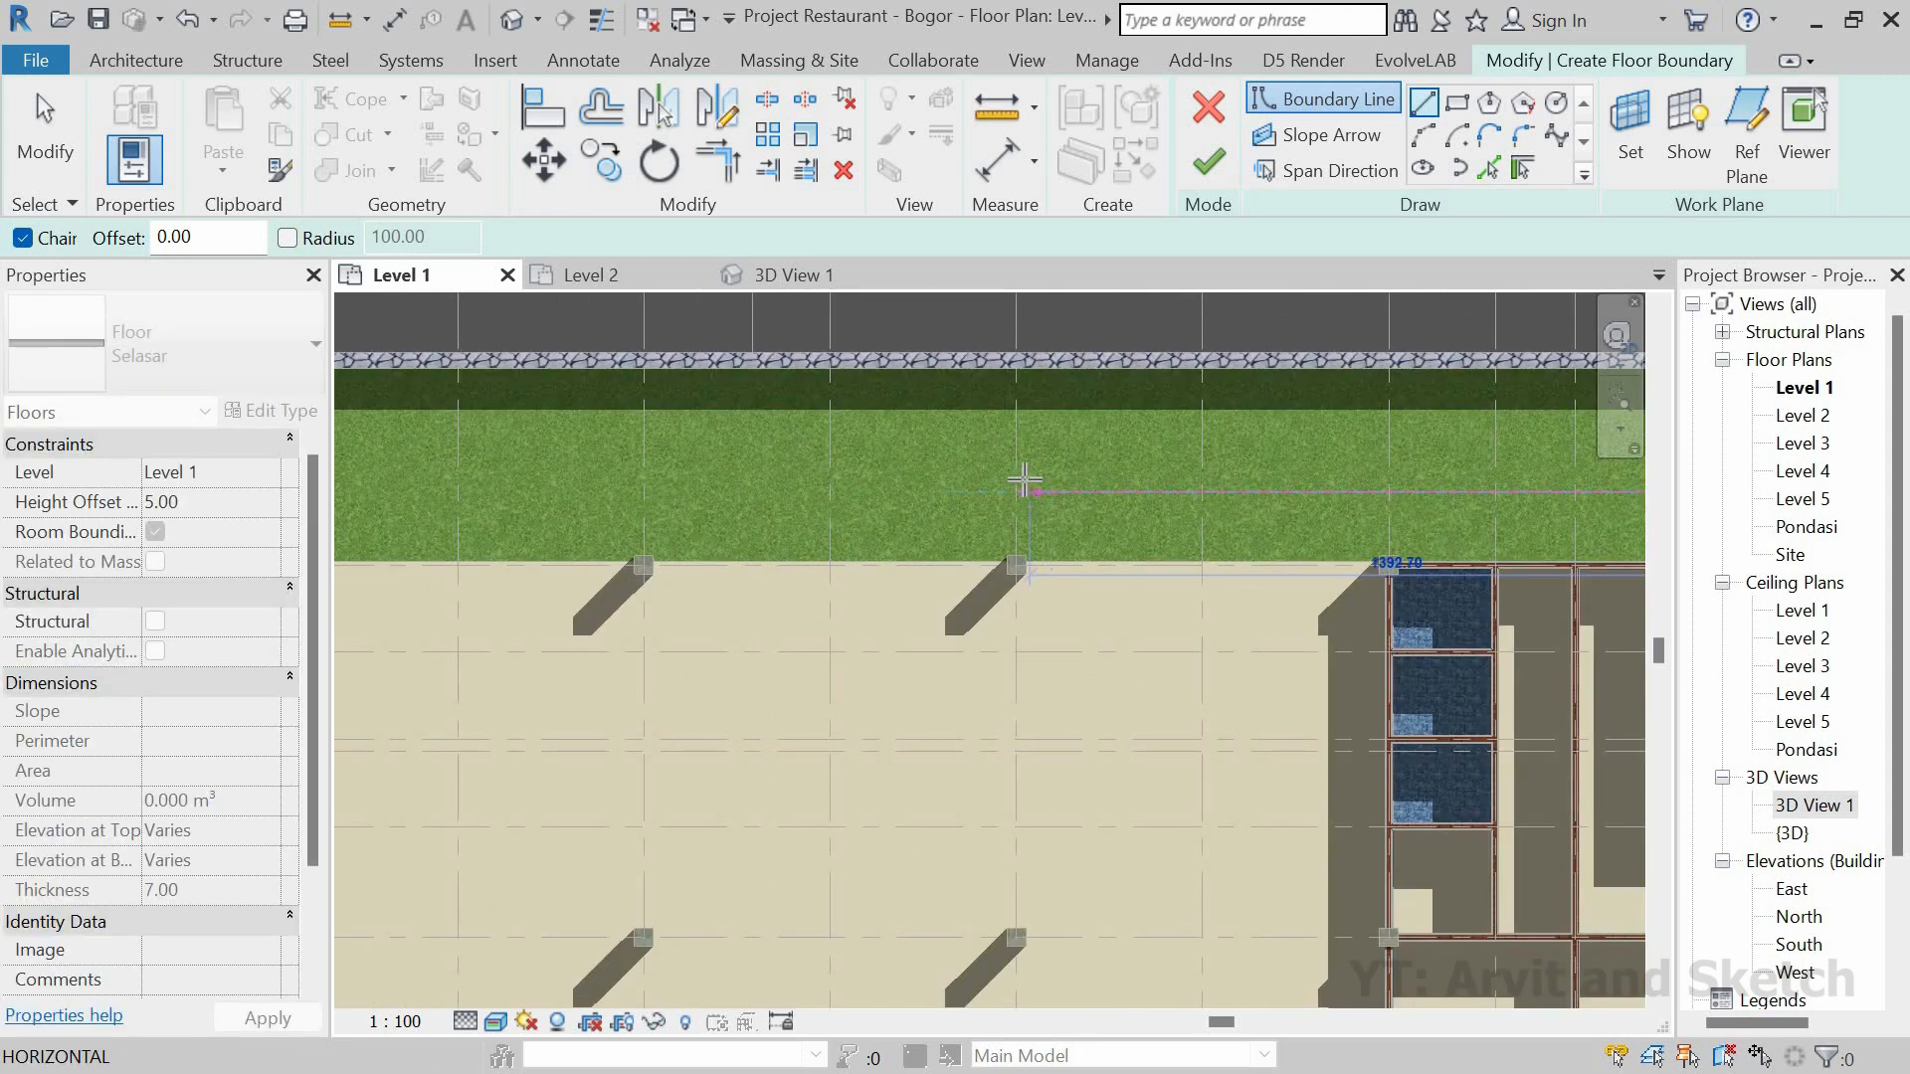
pyautogui.scroll(4, 1025, 482)
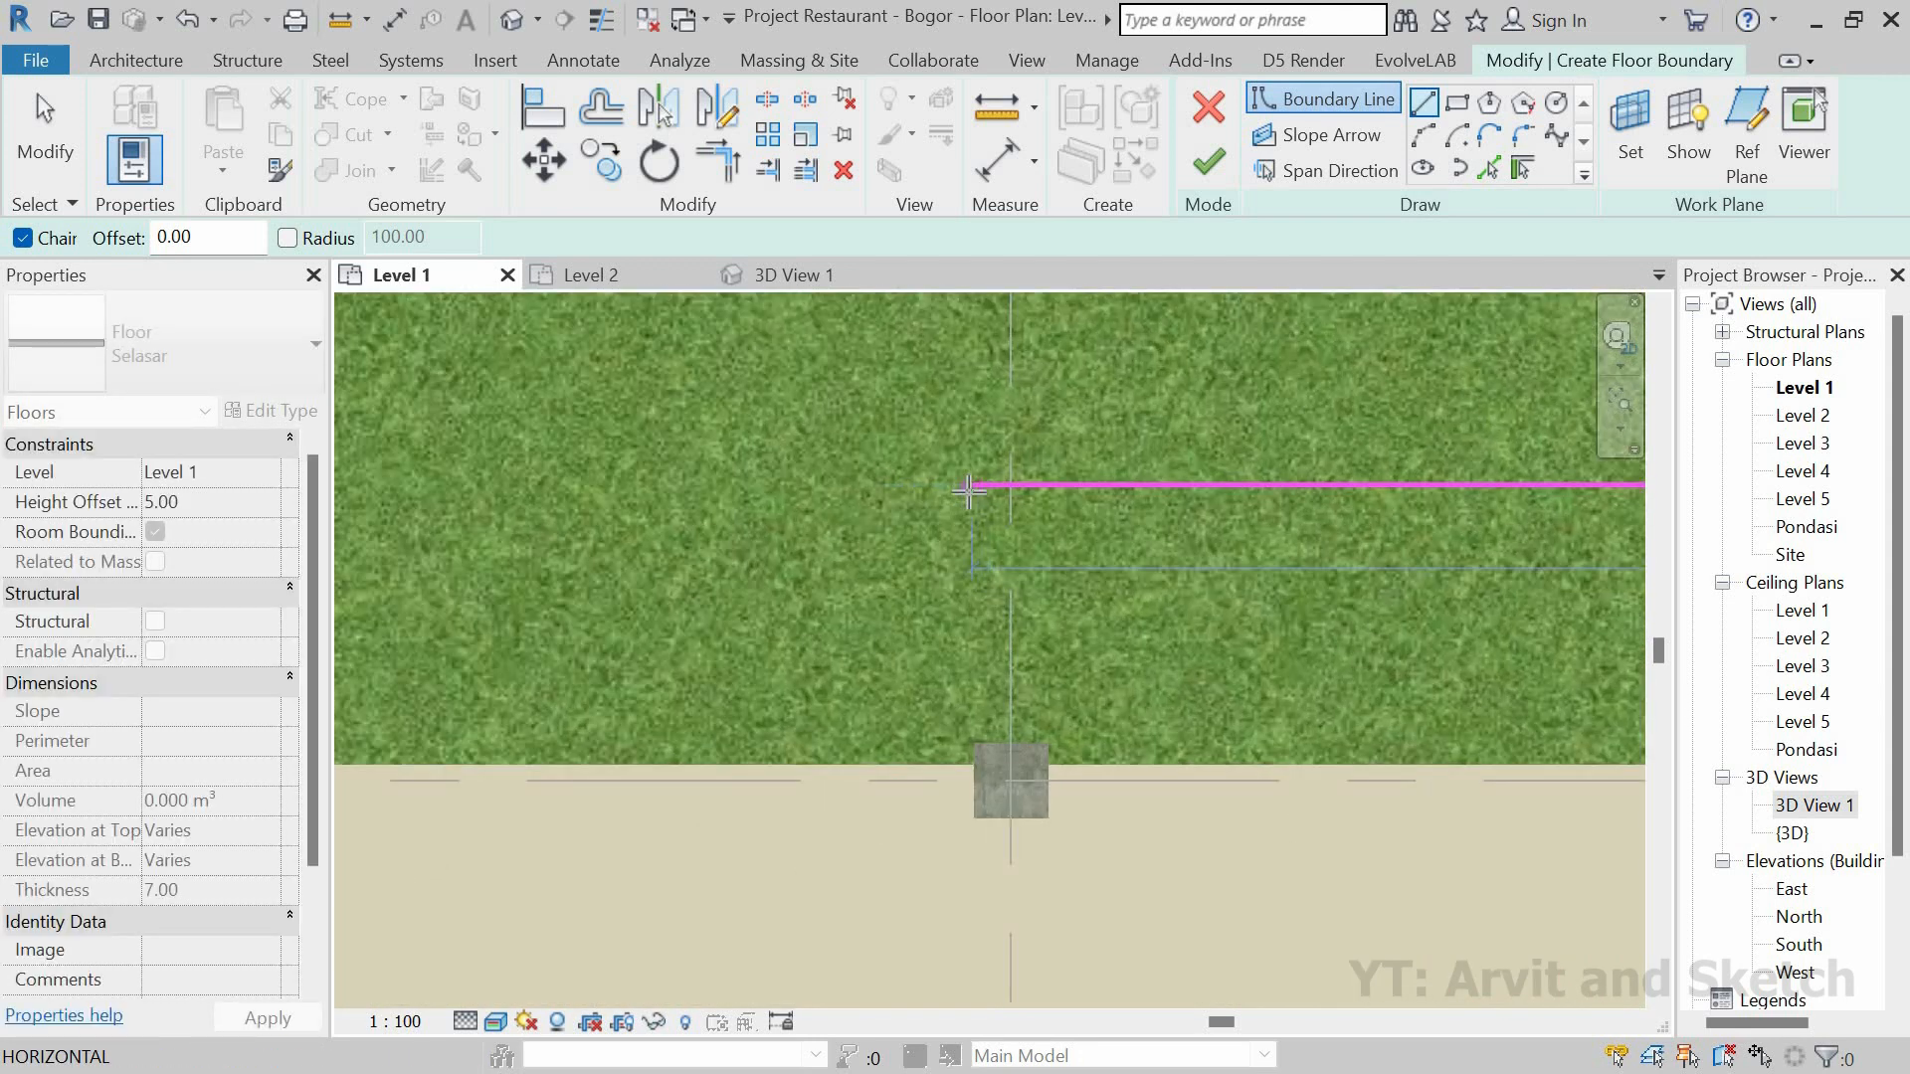
pyautogui.click(1040, 683)
pyautogui.click(1013, 743)
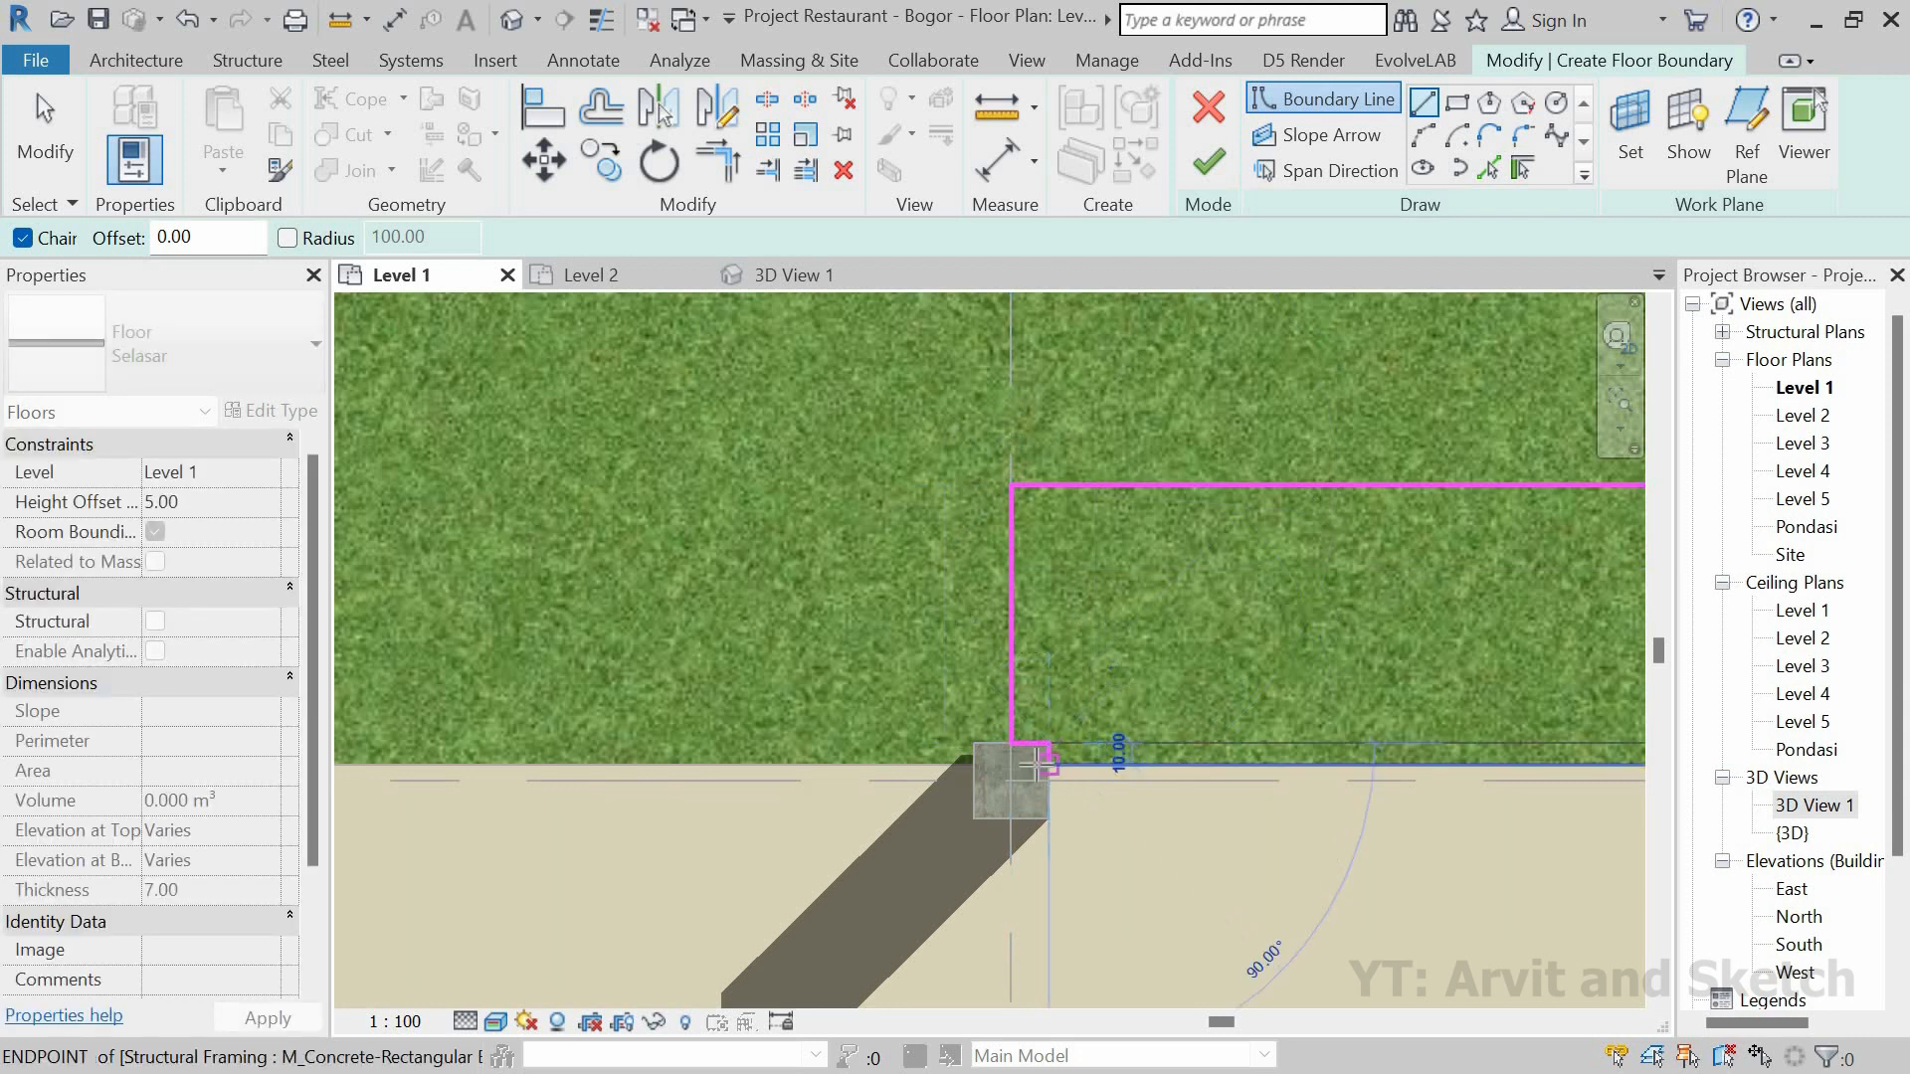
# Step: Continue the boundary back along the building's upper edge and around the outer face of the toilet block's upper-left column
pyautogui.scroll(-5, 737, 683)
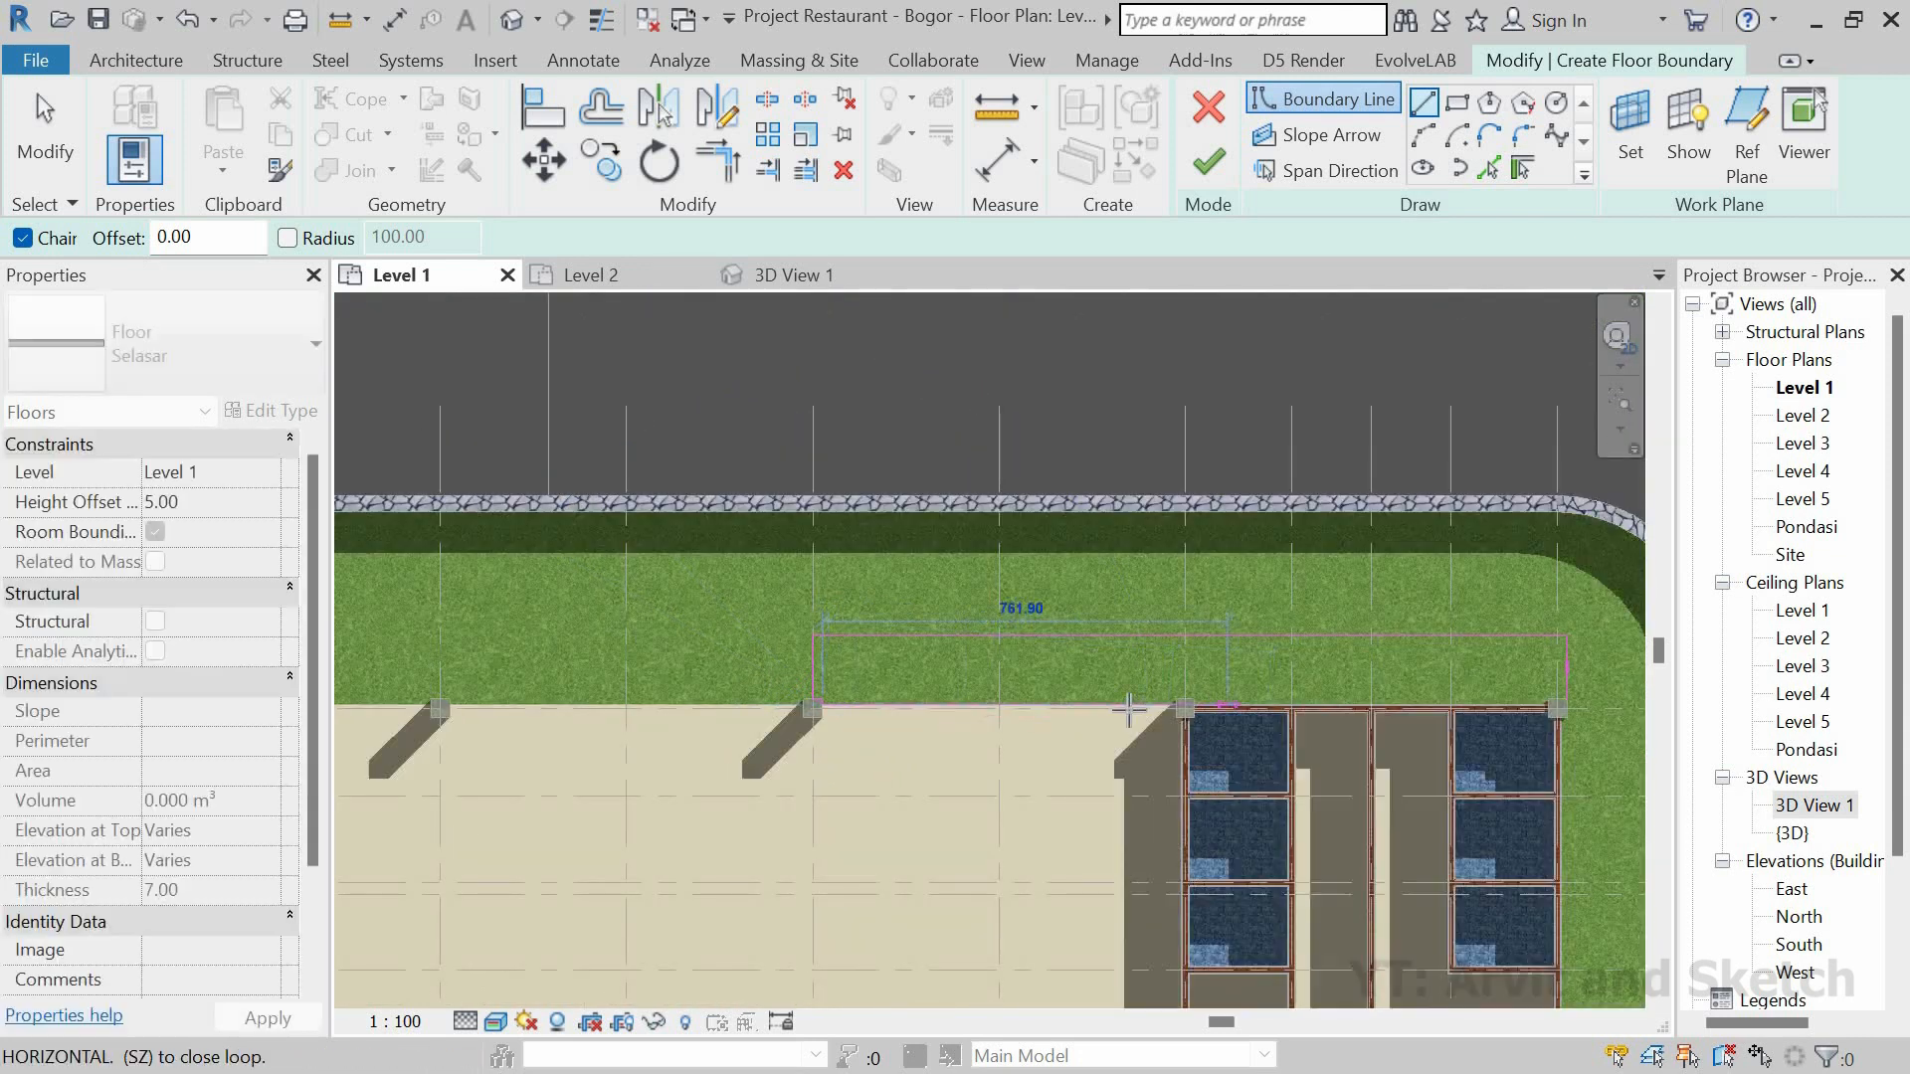
pyautogui.scroll(5, 1193, 711)
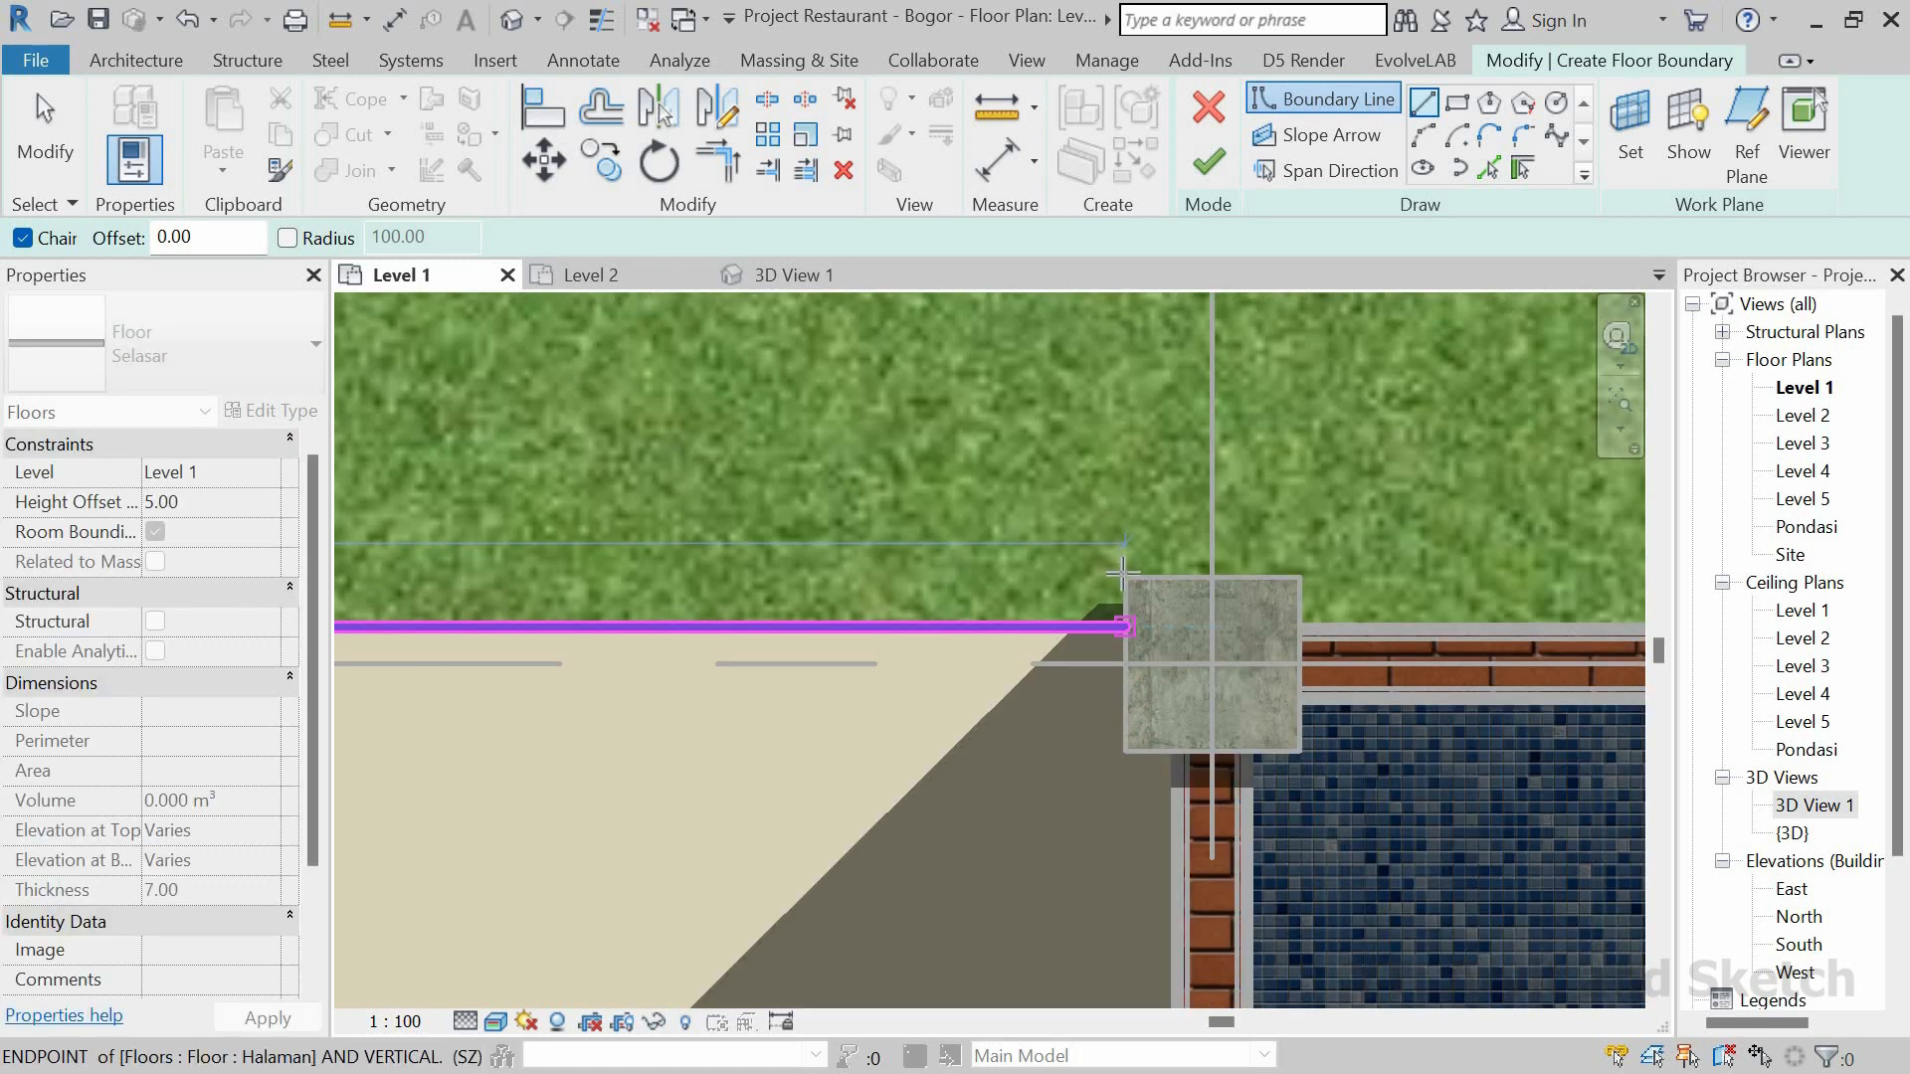
pyautogui.click(1123, 576)
pyautogui.click(1303, 623)
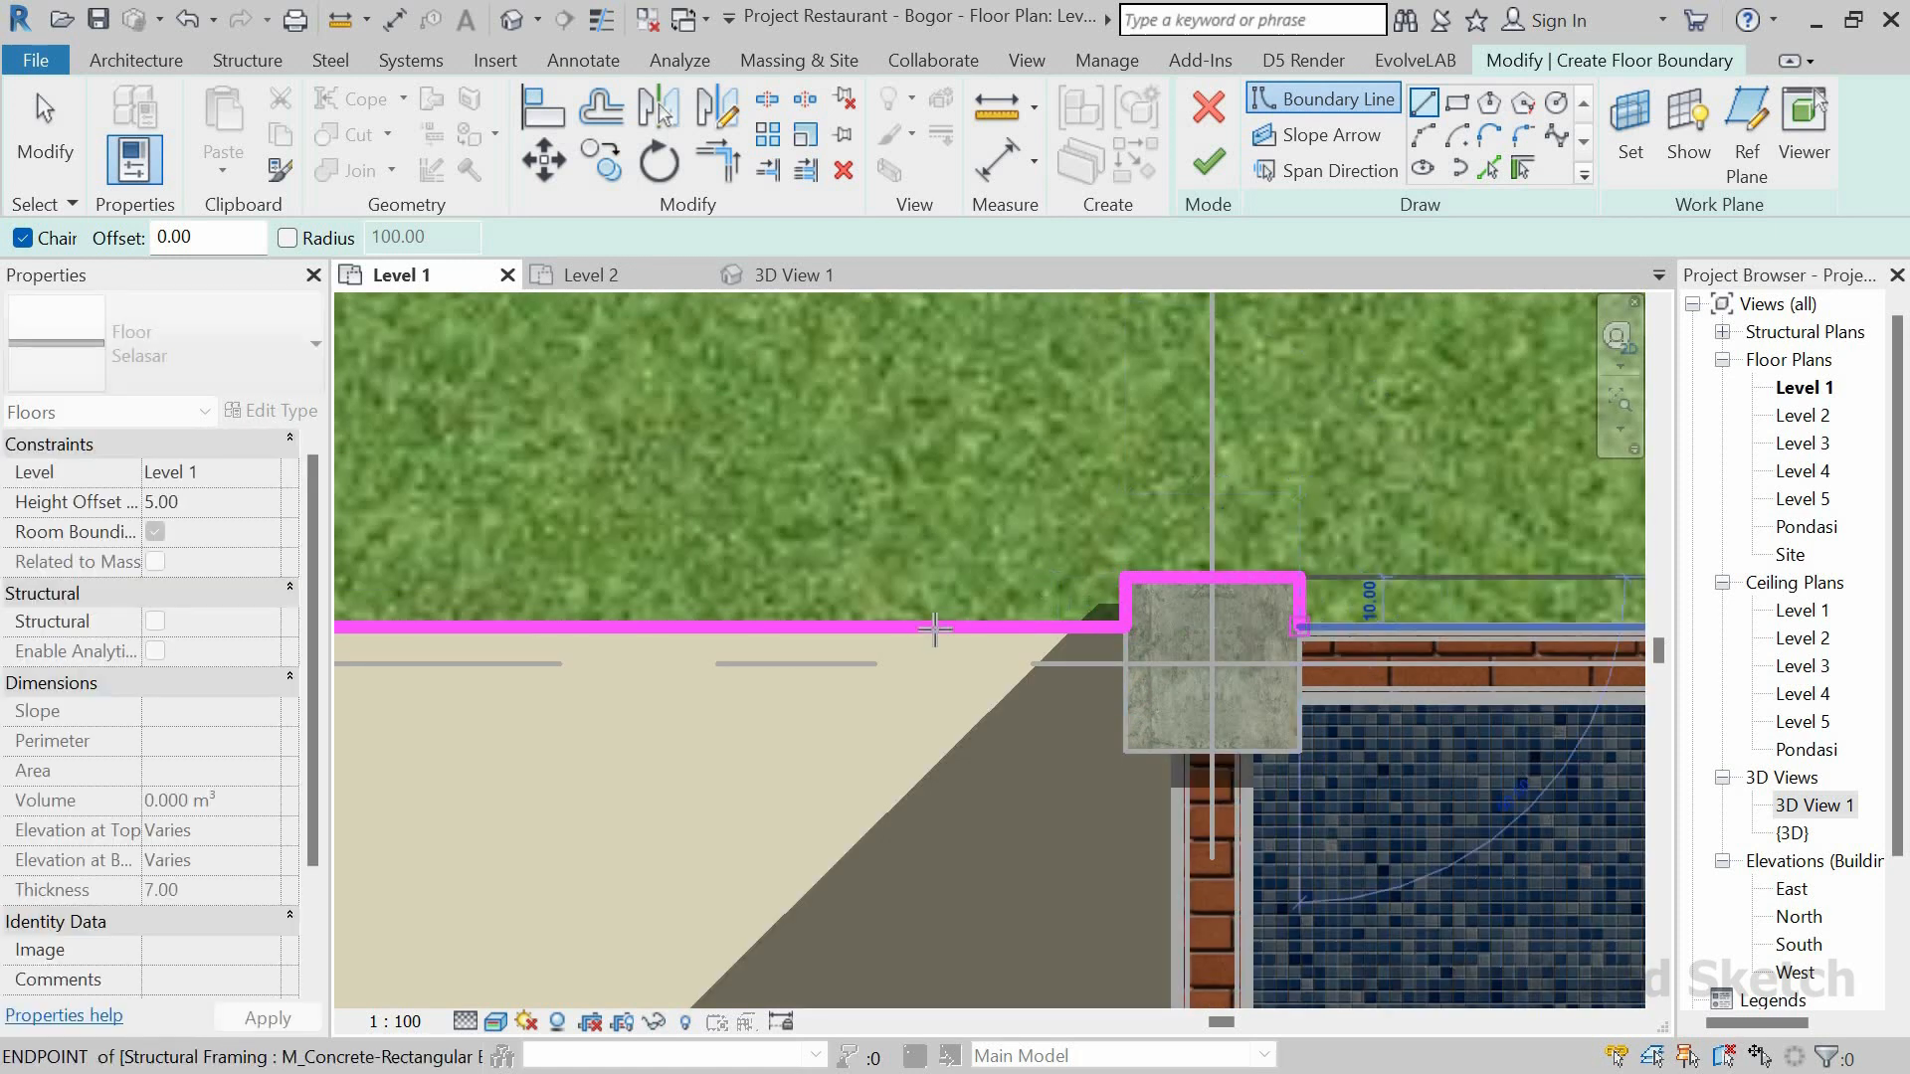
# Step: Close the boundary loop along the toilet block's upper wall and over the upper-right corner column to the starting point
pyautogui.scroll(-6, 924, 631)
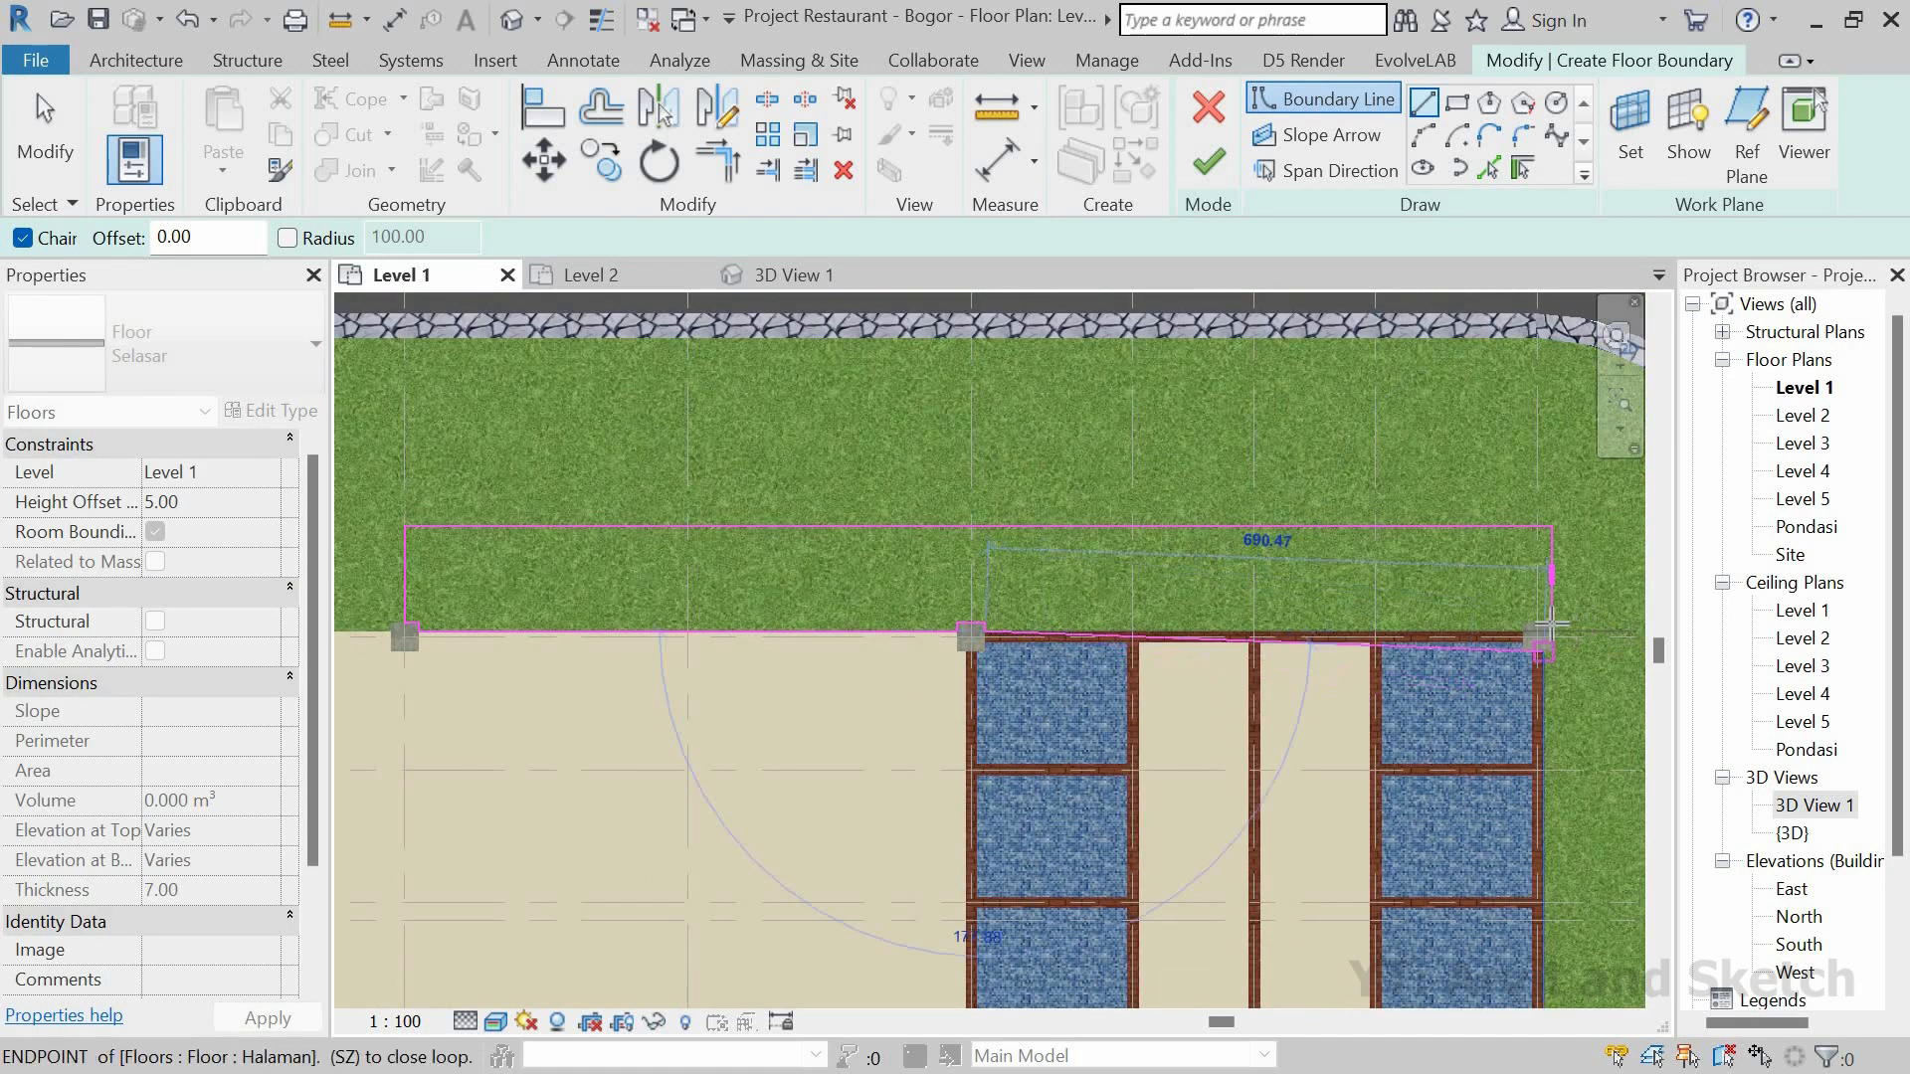
pyautogui.scroll(2, 926, 637)
pyautogui.scroll(3, 1291, 619)
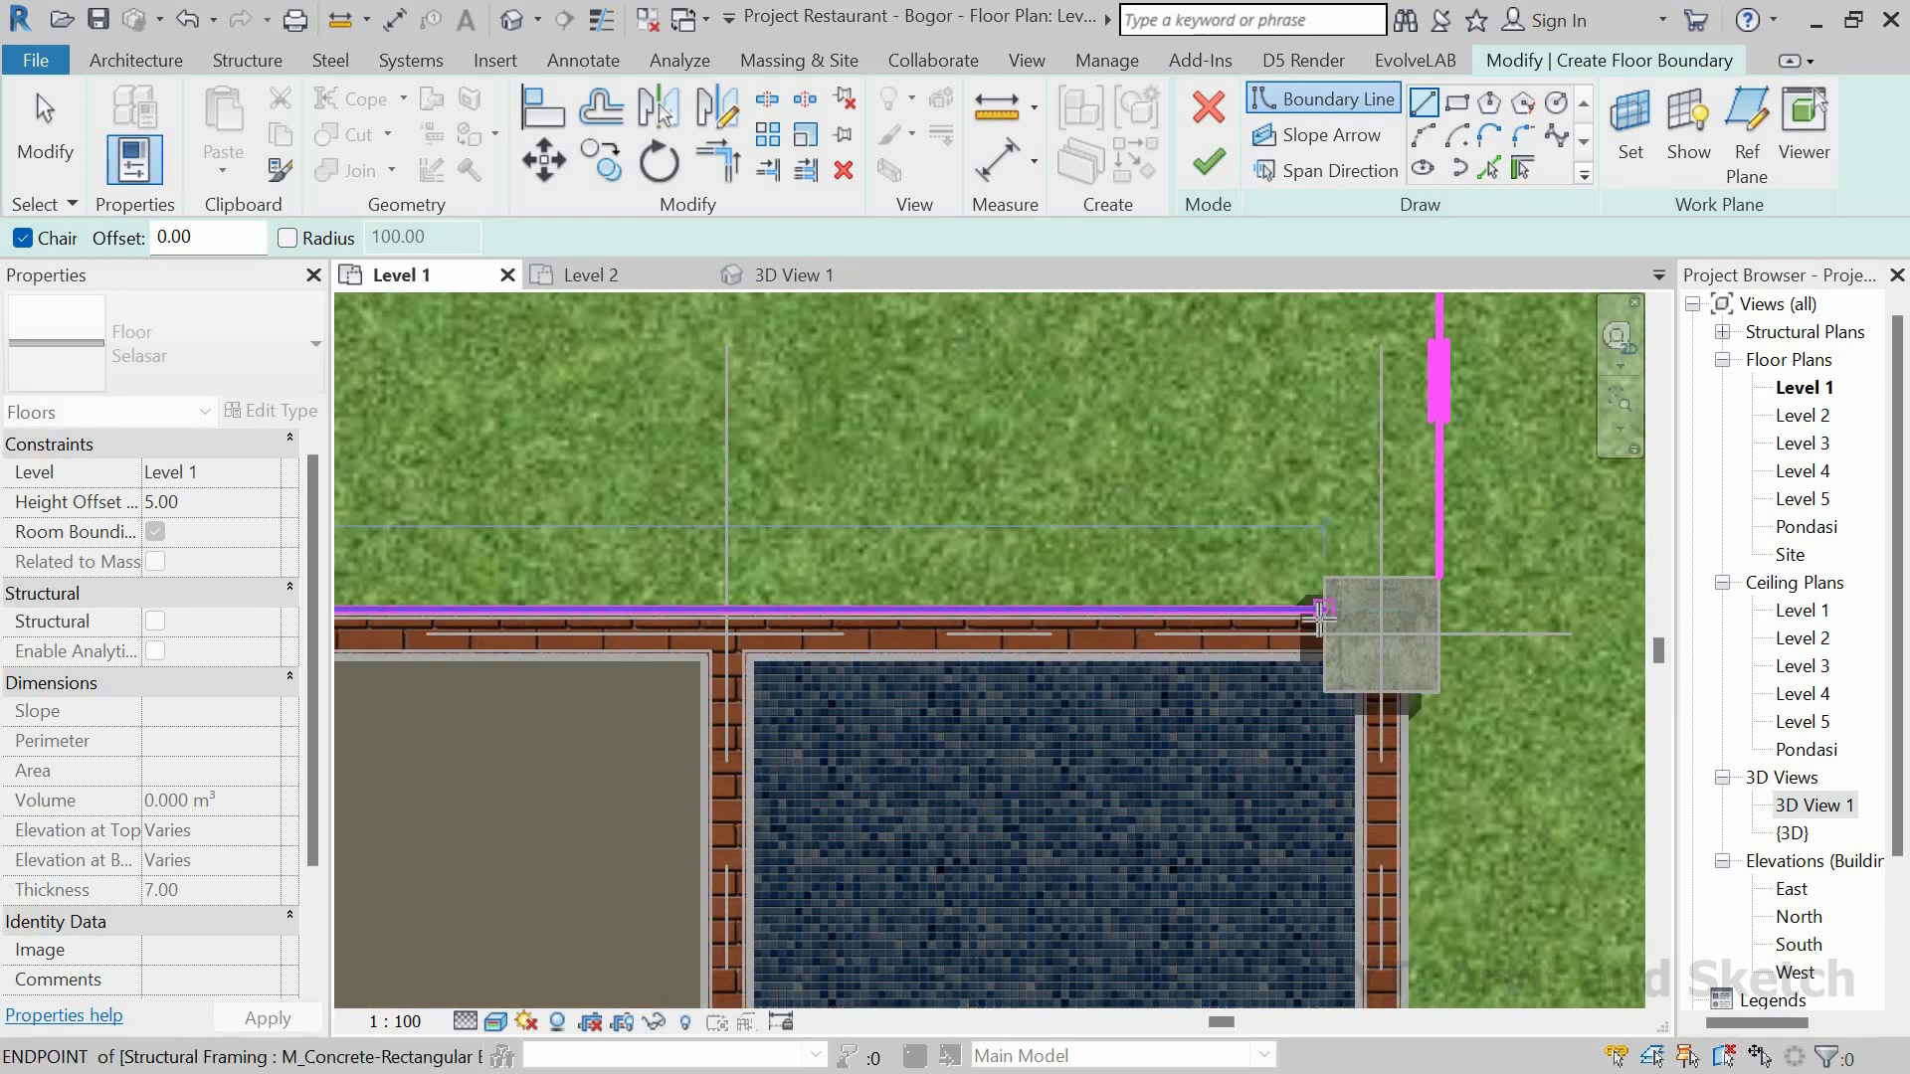
pyautogui.scroll(2, 1323, 597)
pyautogui.click(1324, 577)
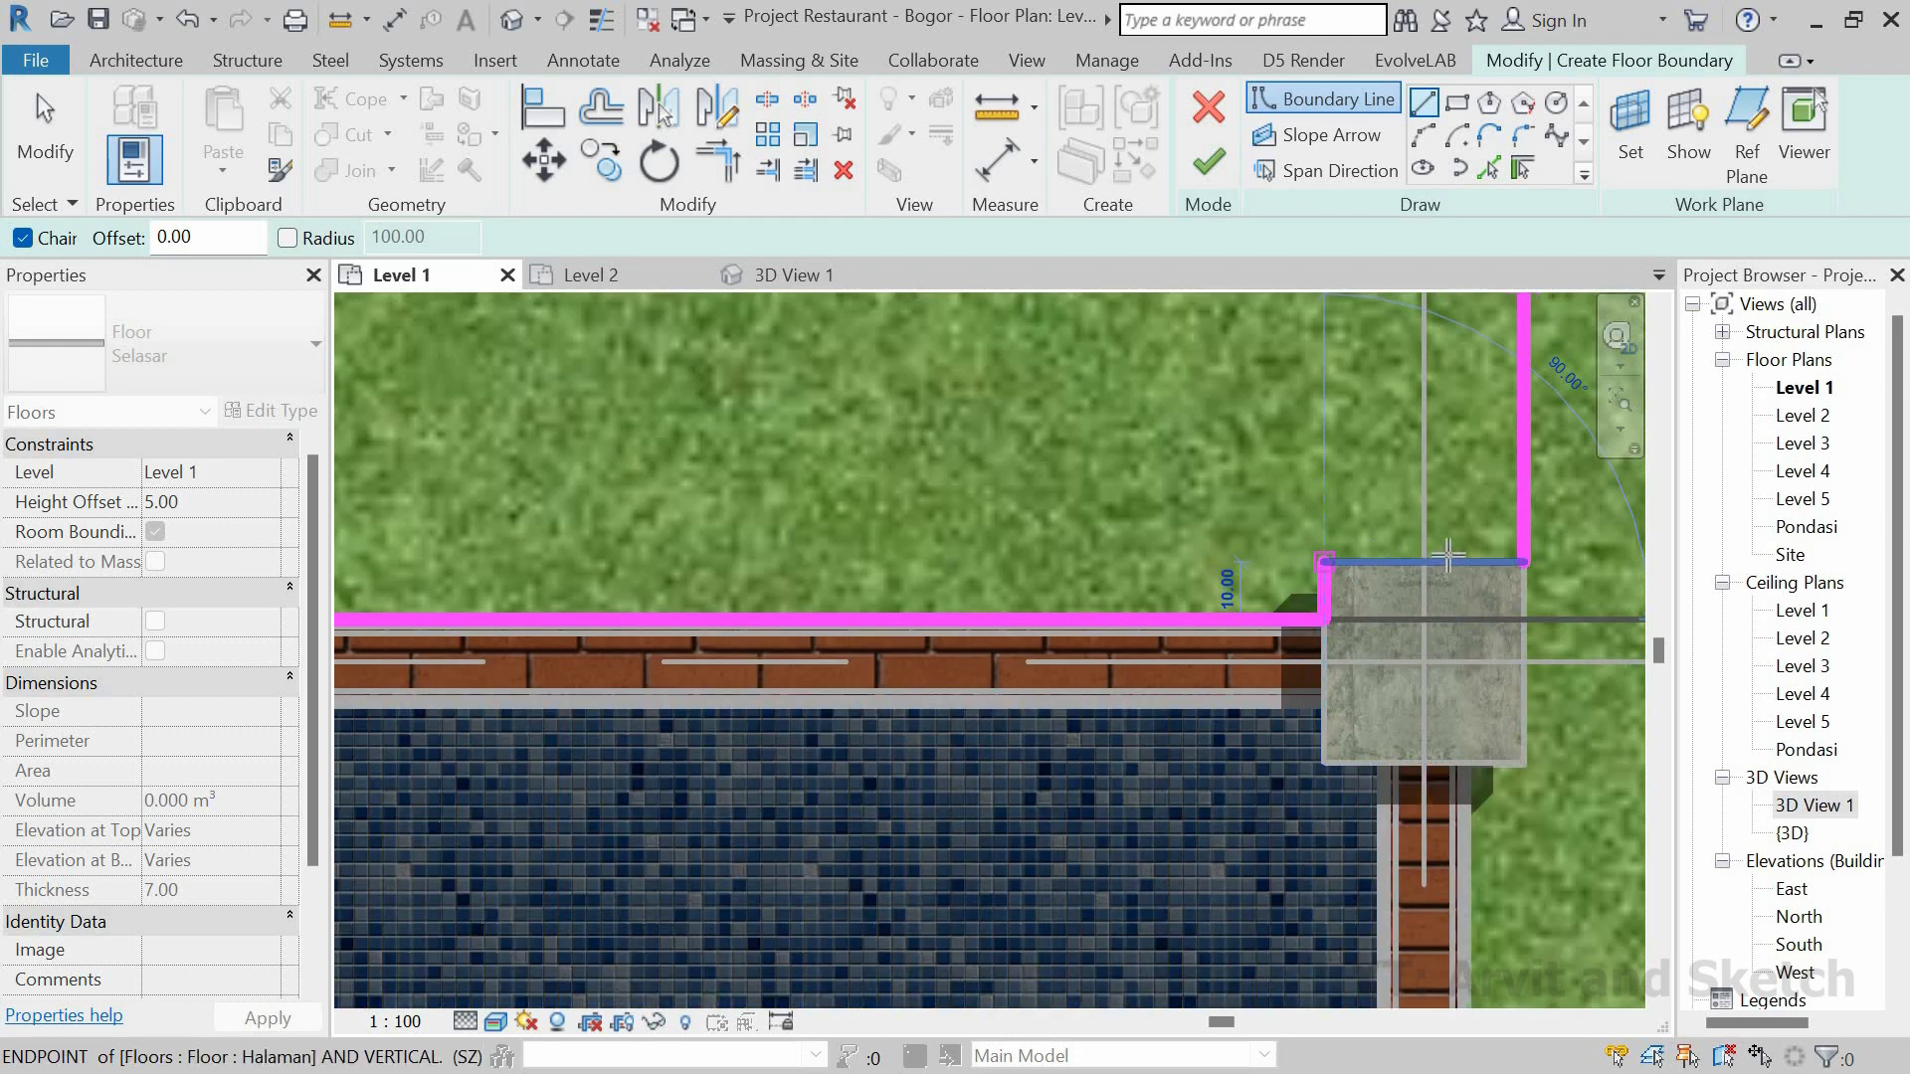
pyautogui.click(1532, 560)
pyautogui.scroll(-4, 1127, 609)
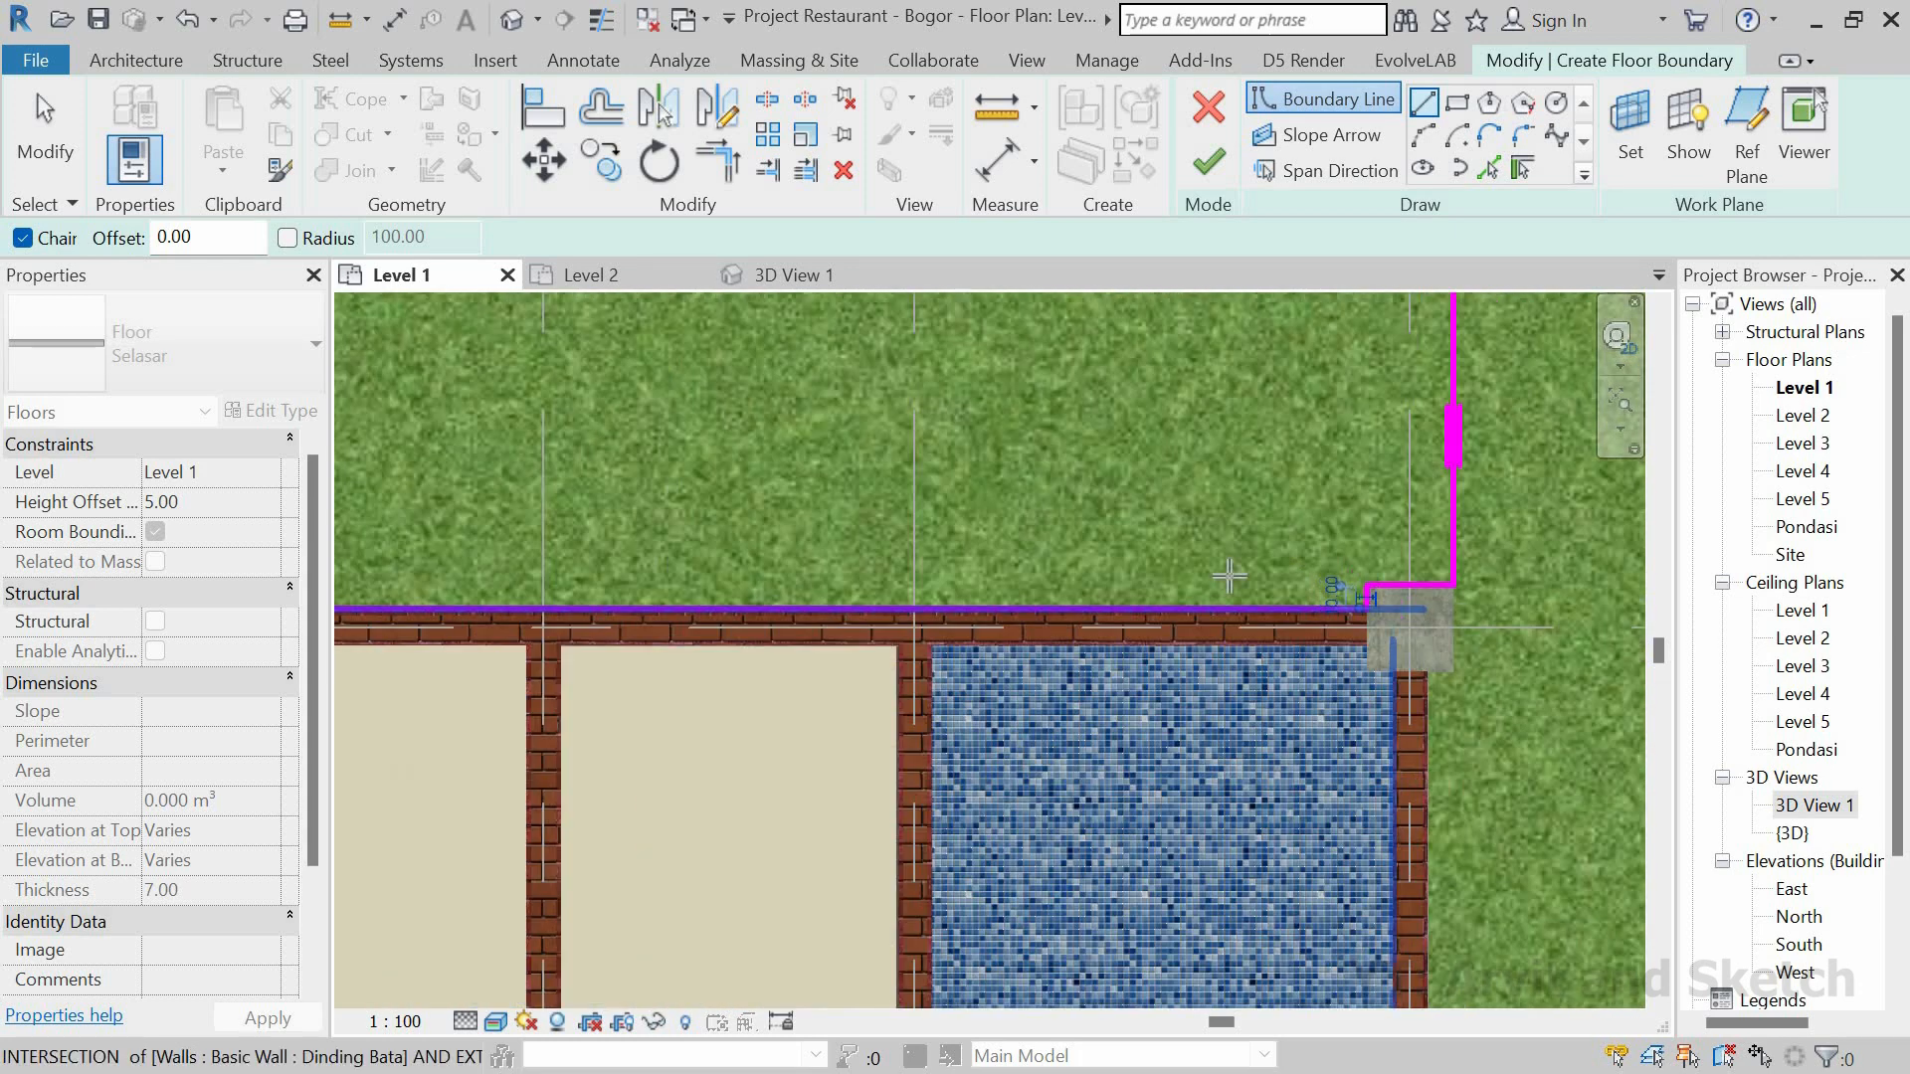
# Step: Move the boundary's short left end line to the column's outer face and finish the Selasar floor
pyautogui.scroll(-3, 1462, 623)
pyautogui.moveTo(1127, 609); pyautogui.dragTo(1373, 654, button='middle')
pyautogui.scroll(4, 963, 629)
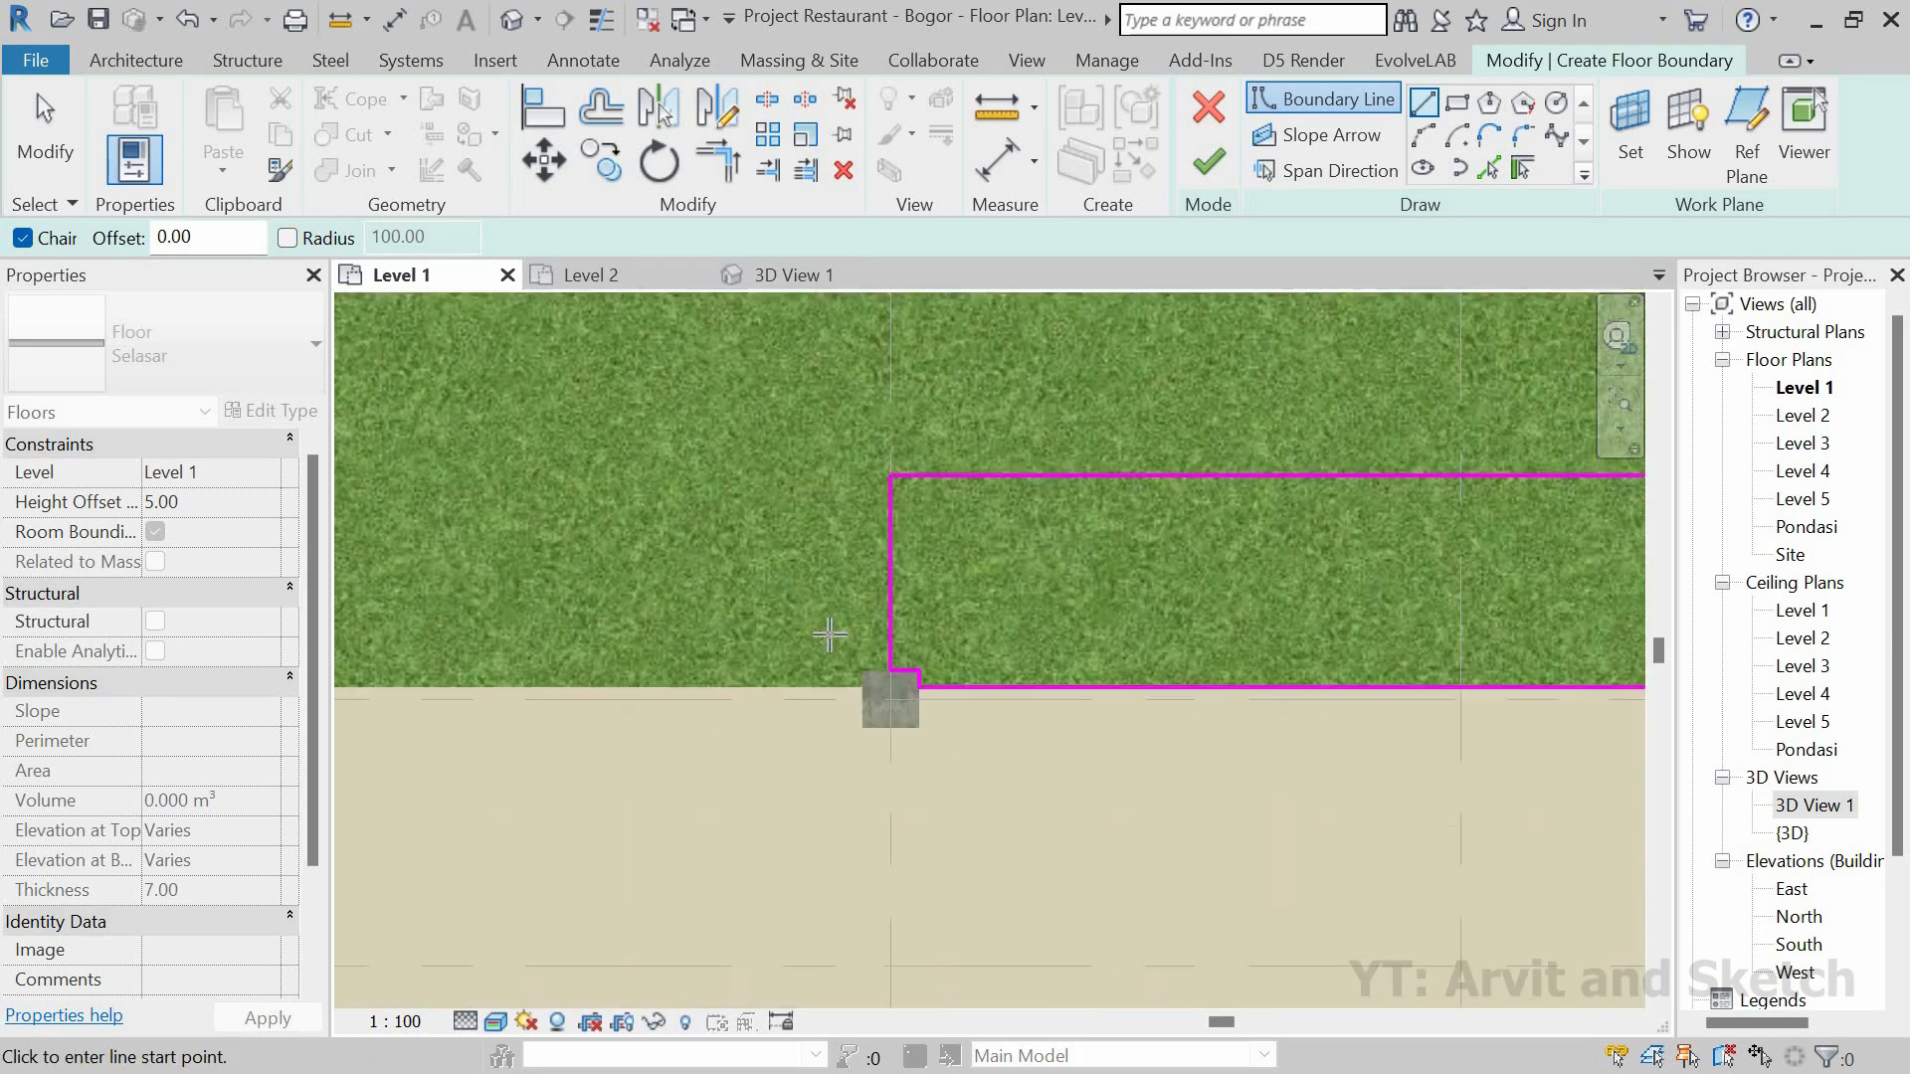
pyautogui.press('Escape')
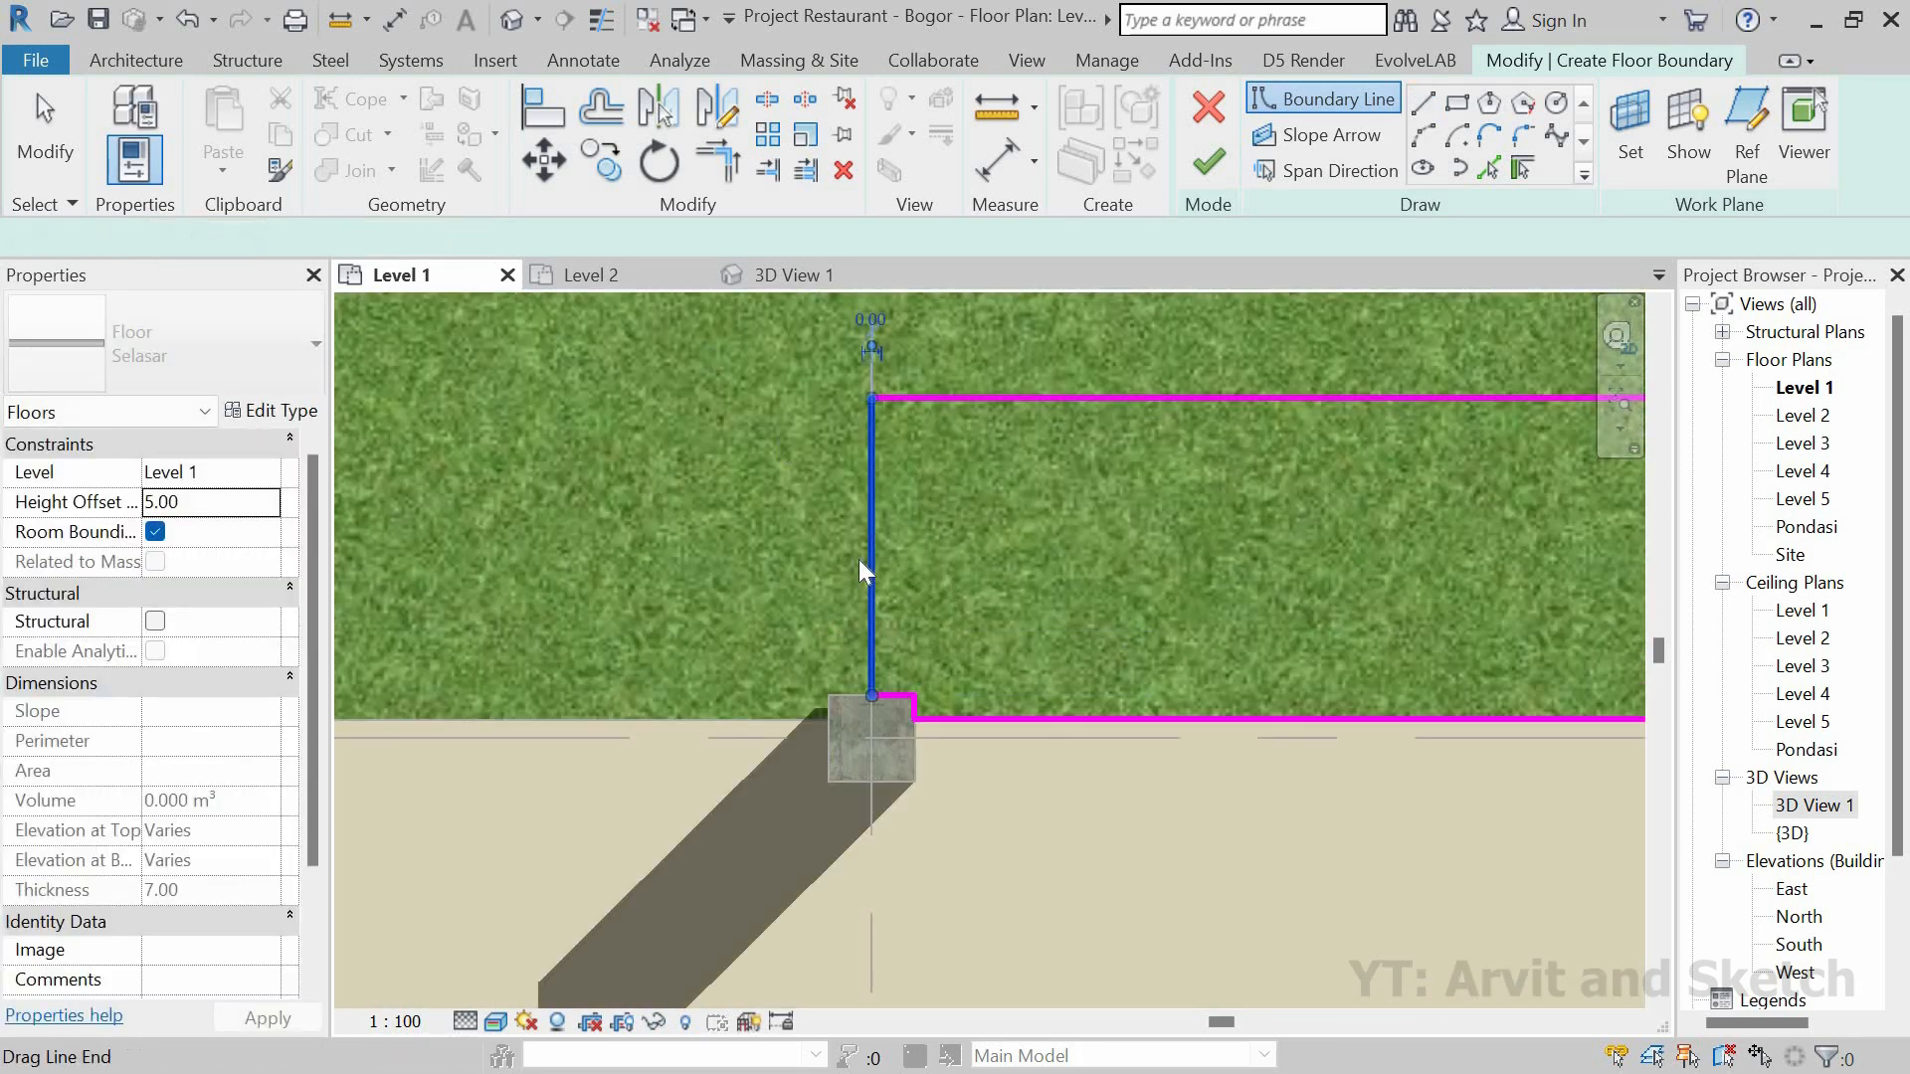
pyautogui.click(872, 687)
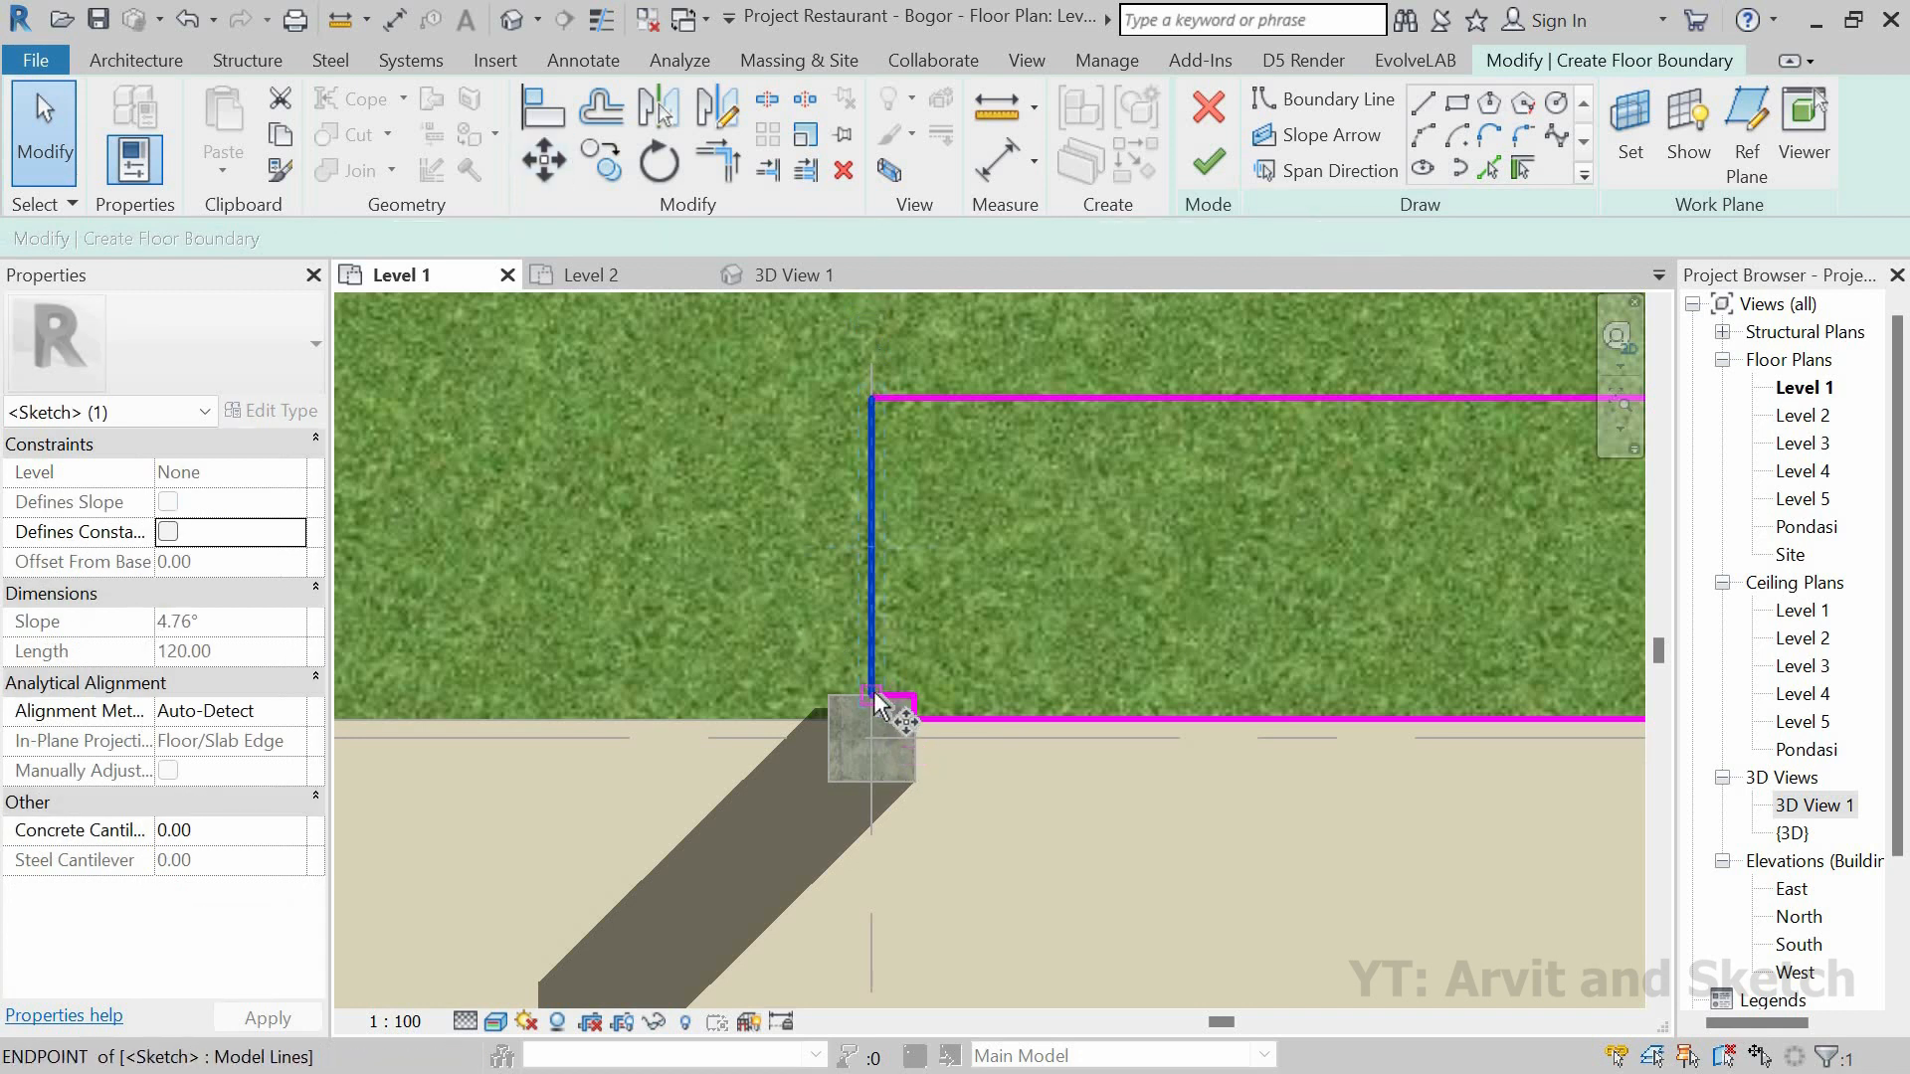
pyautogui.moveTo(876, 702); pyautogui.dragTo(840, 699)
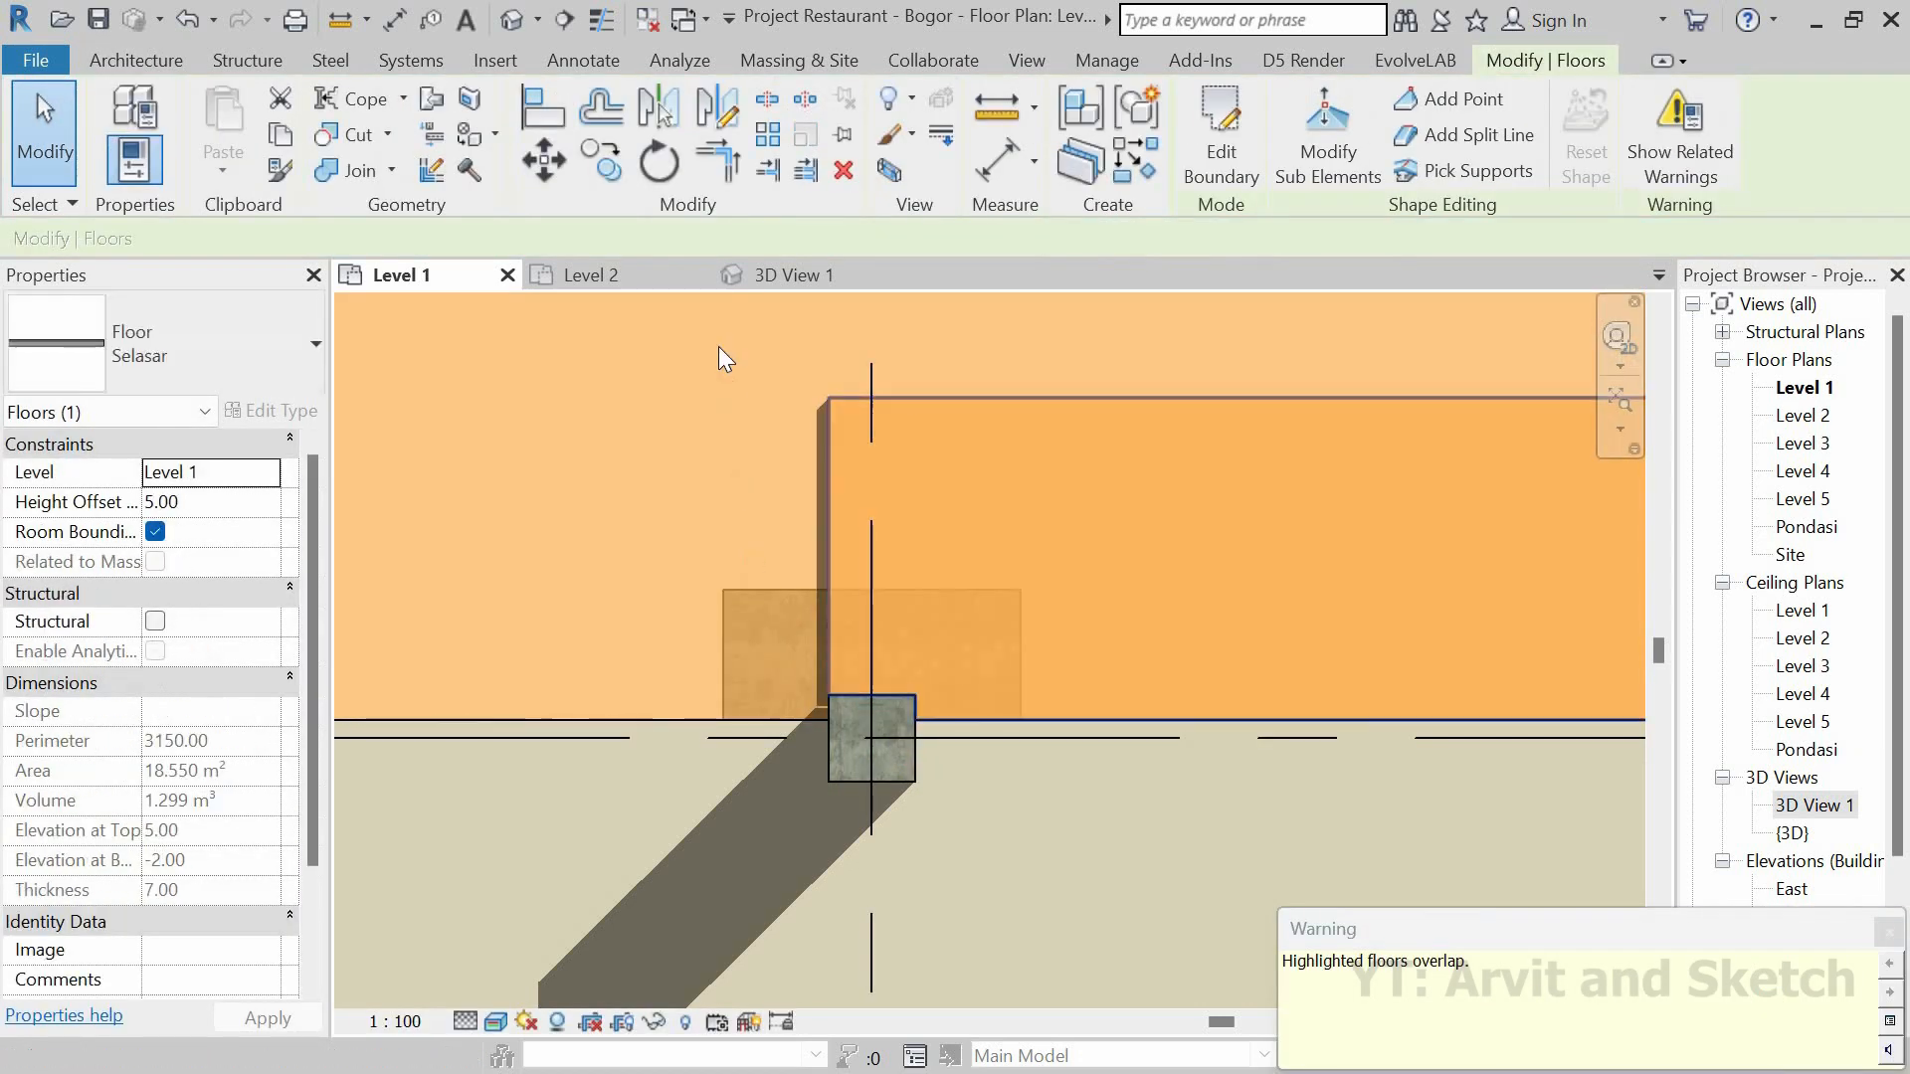
pyautogui.click(718, 347)
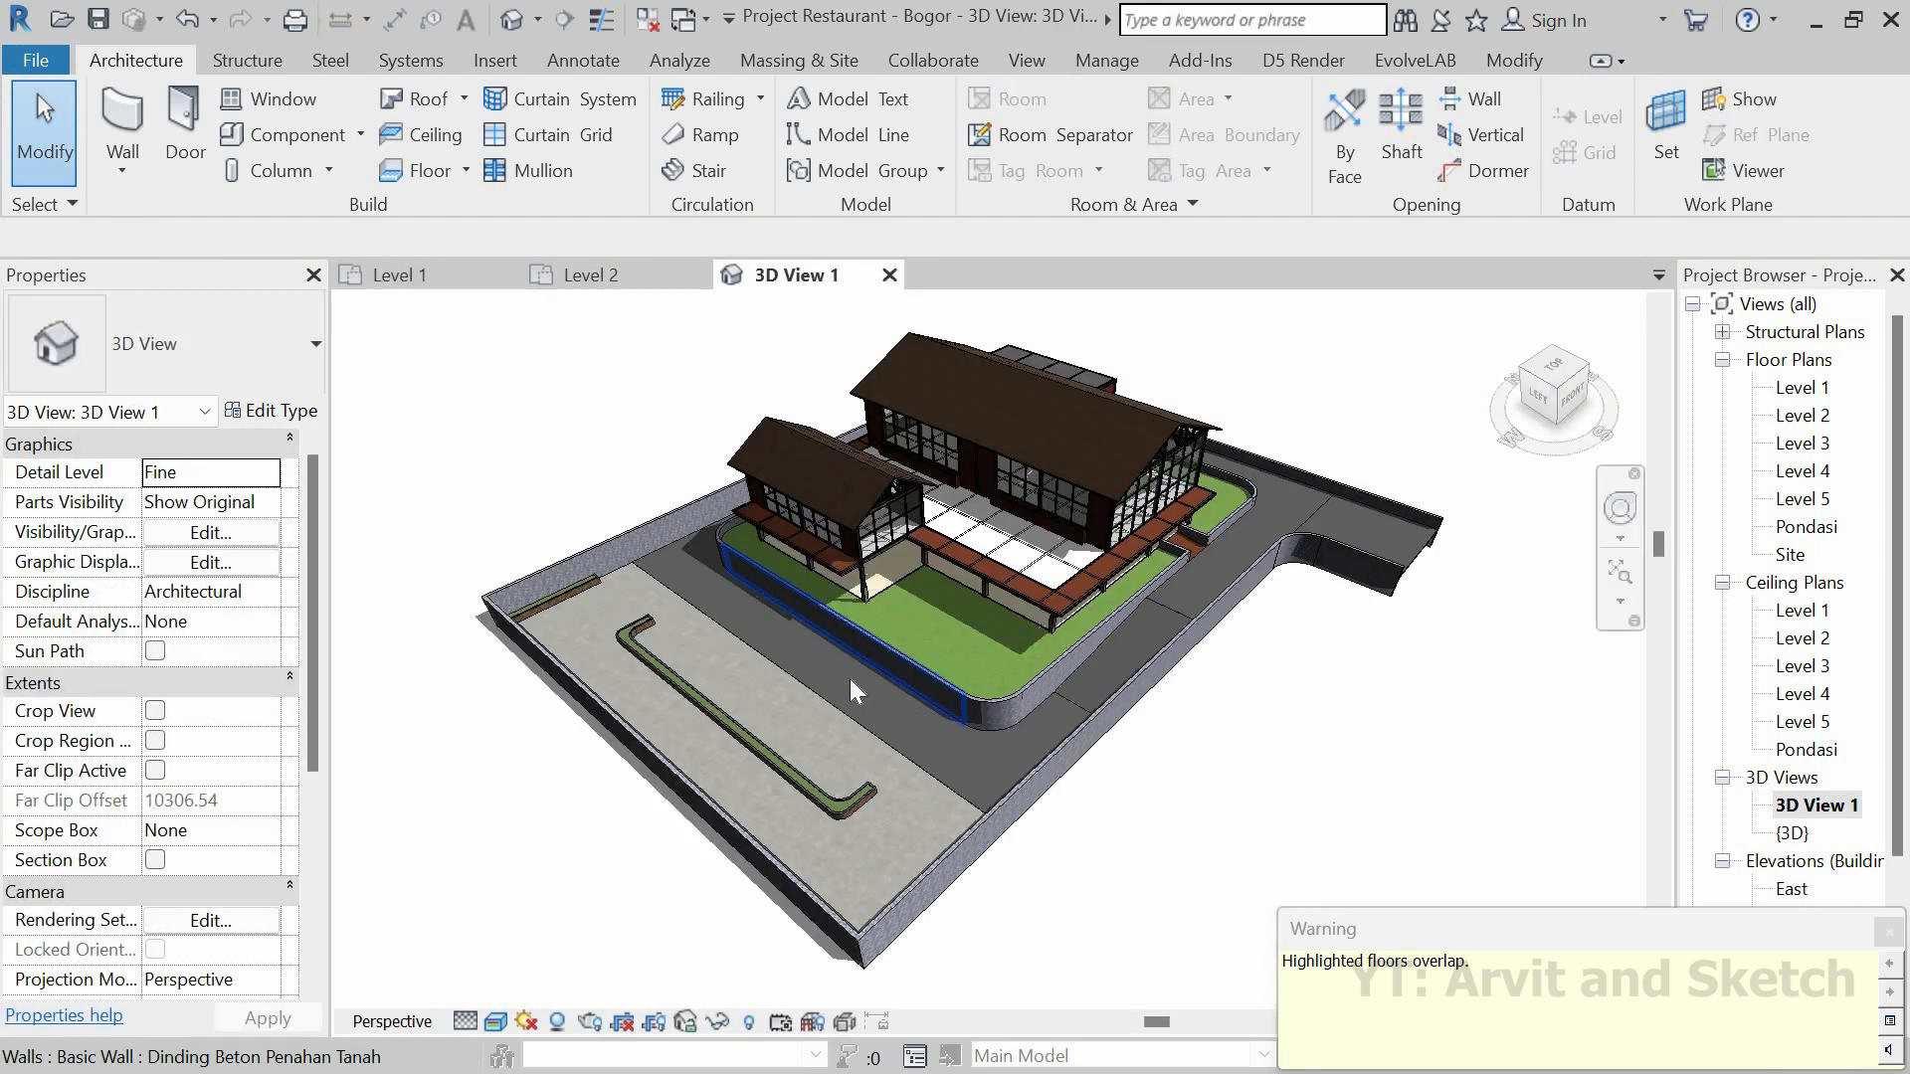
# Step: Examine the Selasar floor beside the toilet block and the whole site from several angles in 3D
pyautogui.keyDown('shift'); pyautogui.moveTo(873, 734); pyautogui.dragTo(444, 815, button='middle'); pyautogui.keyUp('shift')
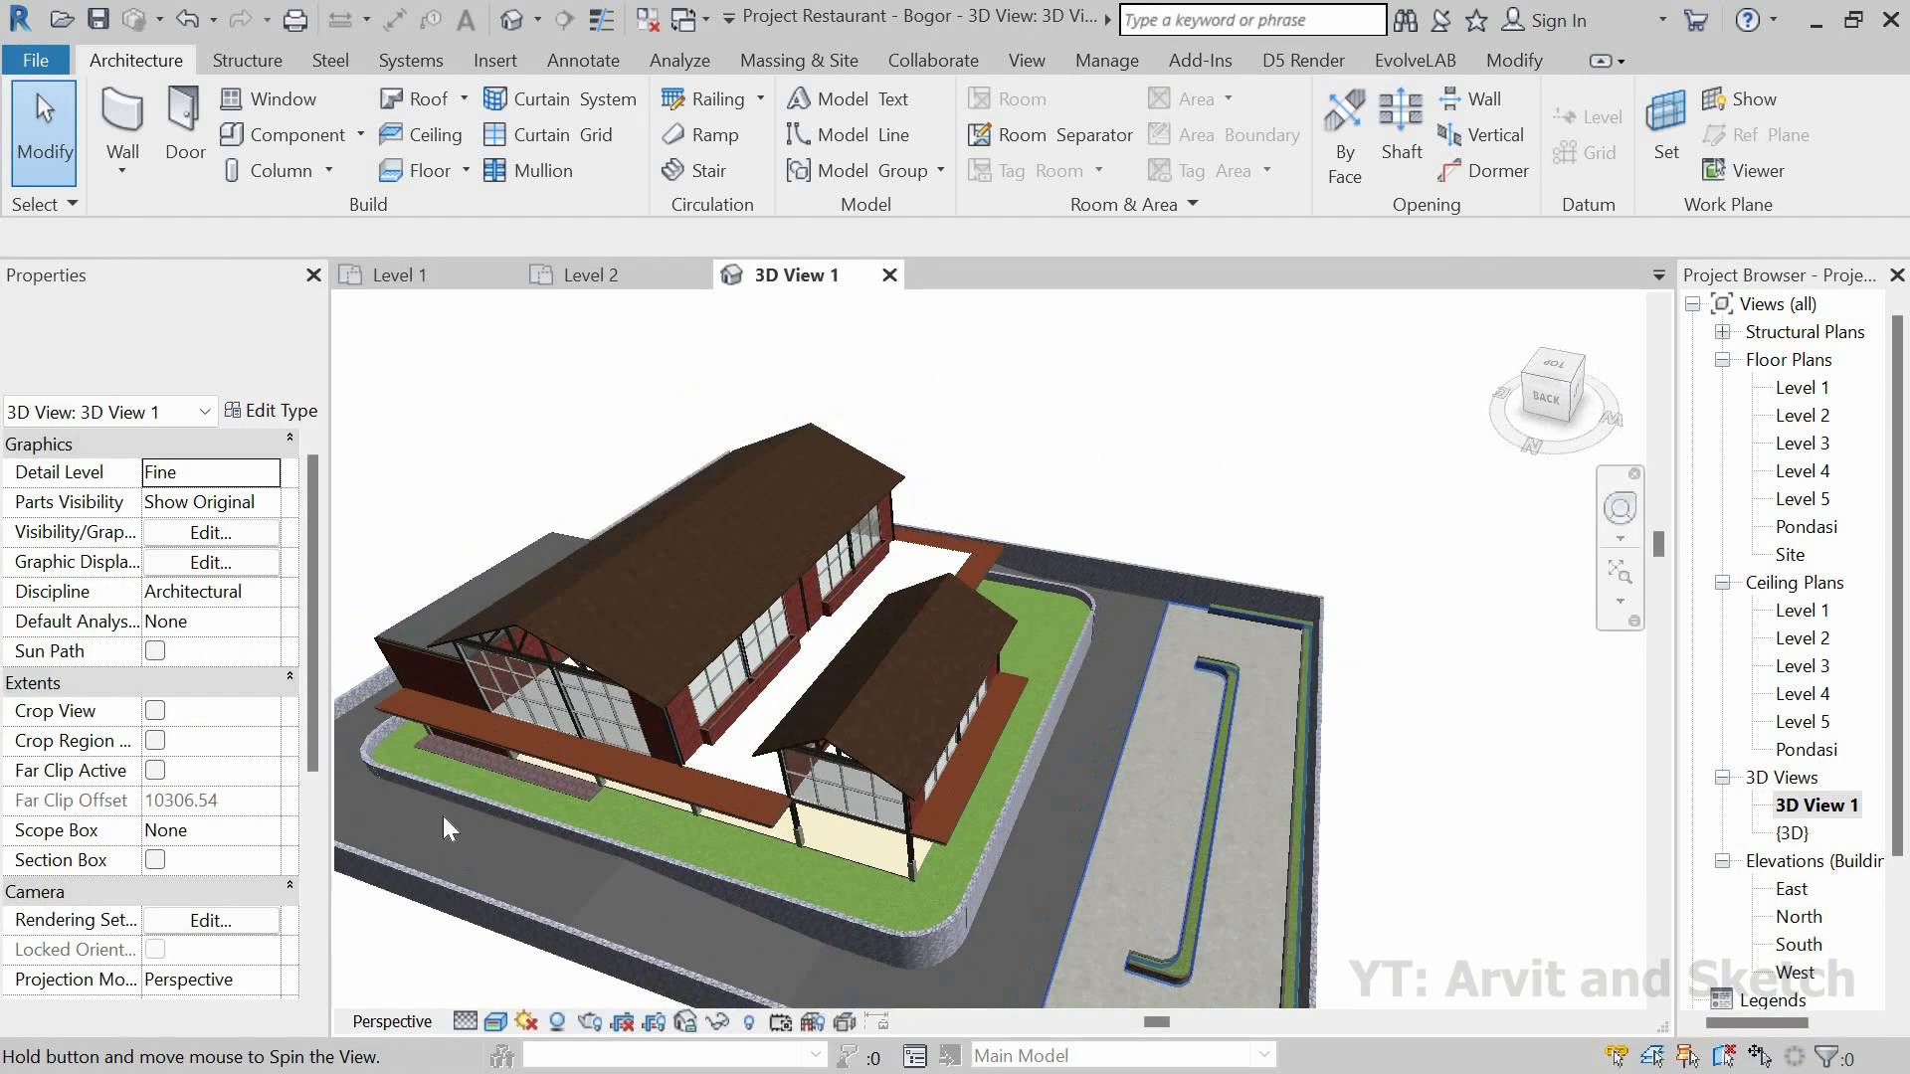
pyautogui.scroll(-1, 378, 778)
pyautogui.scroll(2, 653, 774)
pyautogui.scroll(1, 732, 792)
pyautogui.scroll(1, 905, 848)
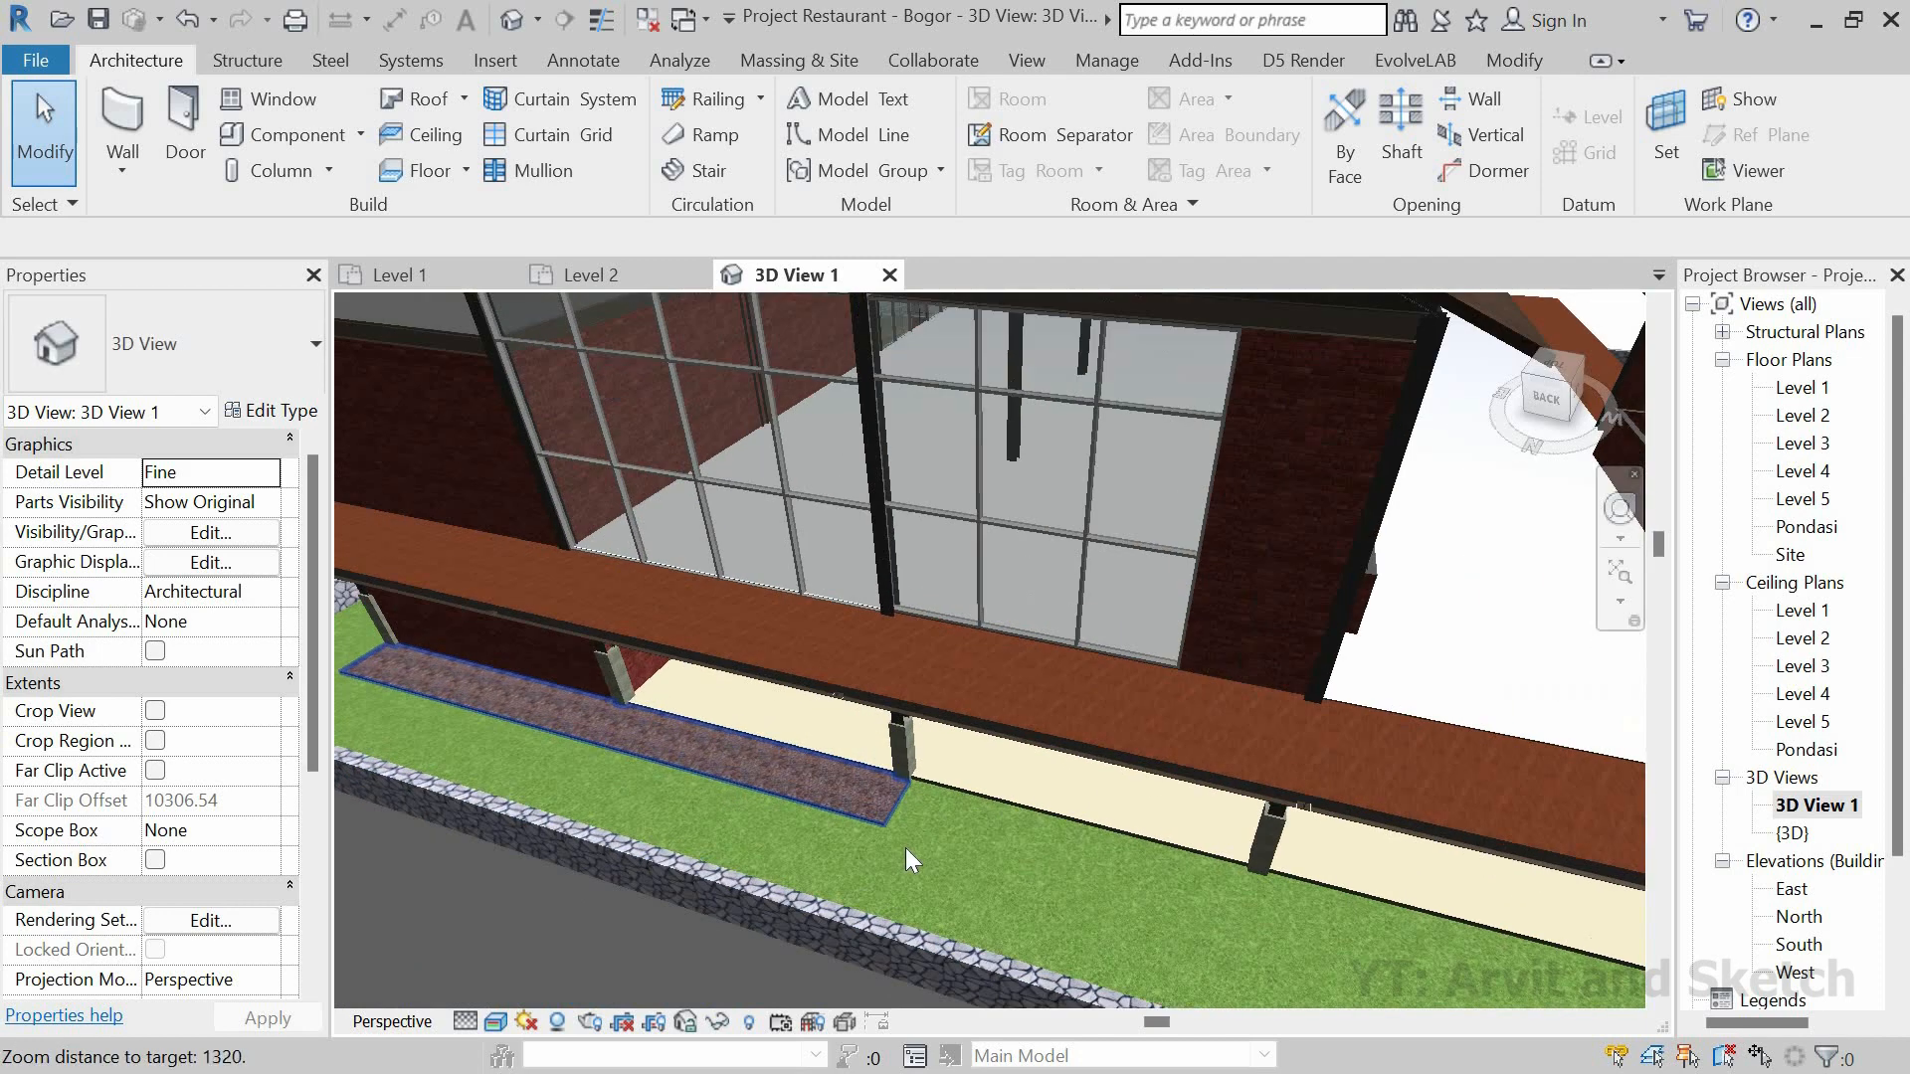
pyautogui.scroll(2, 1023, 814)
pyautogui.keyDown('shift'); pyautogui.moveTo(995, 778); pyautogui.dragTo(892, 764, button='middle'); pyautogui.keyUp('shift')
pyautogui.scroll(-4, 762, 798)
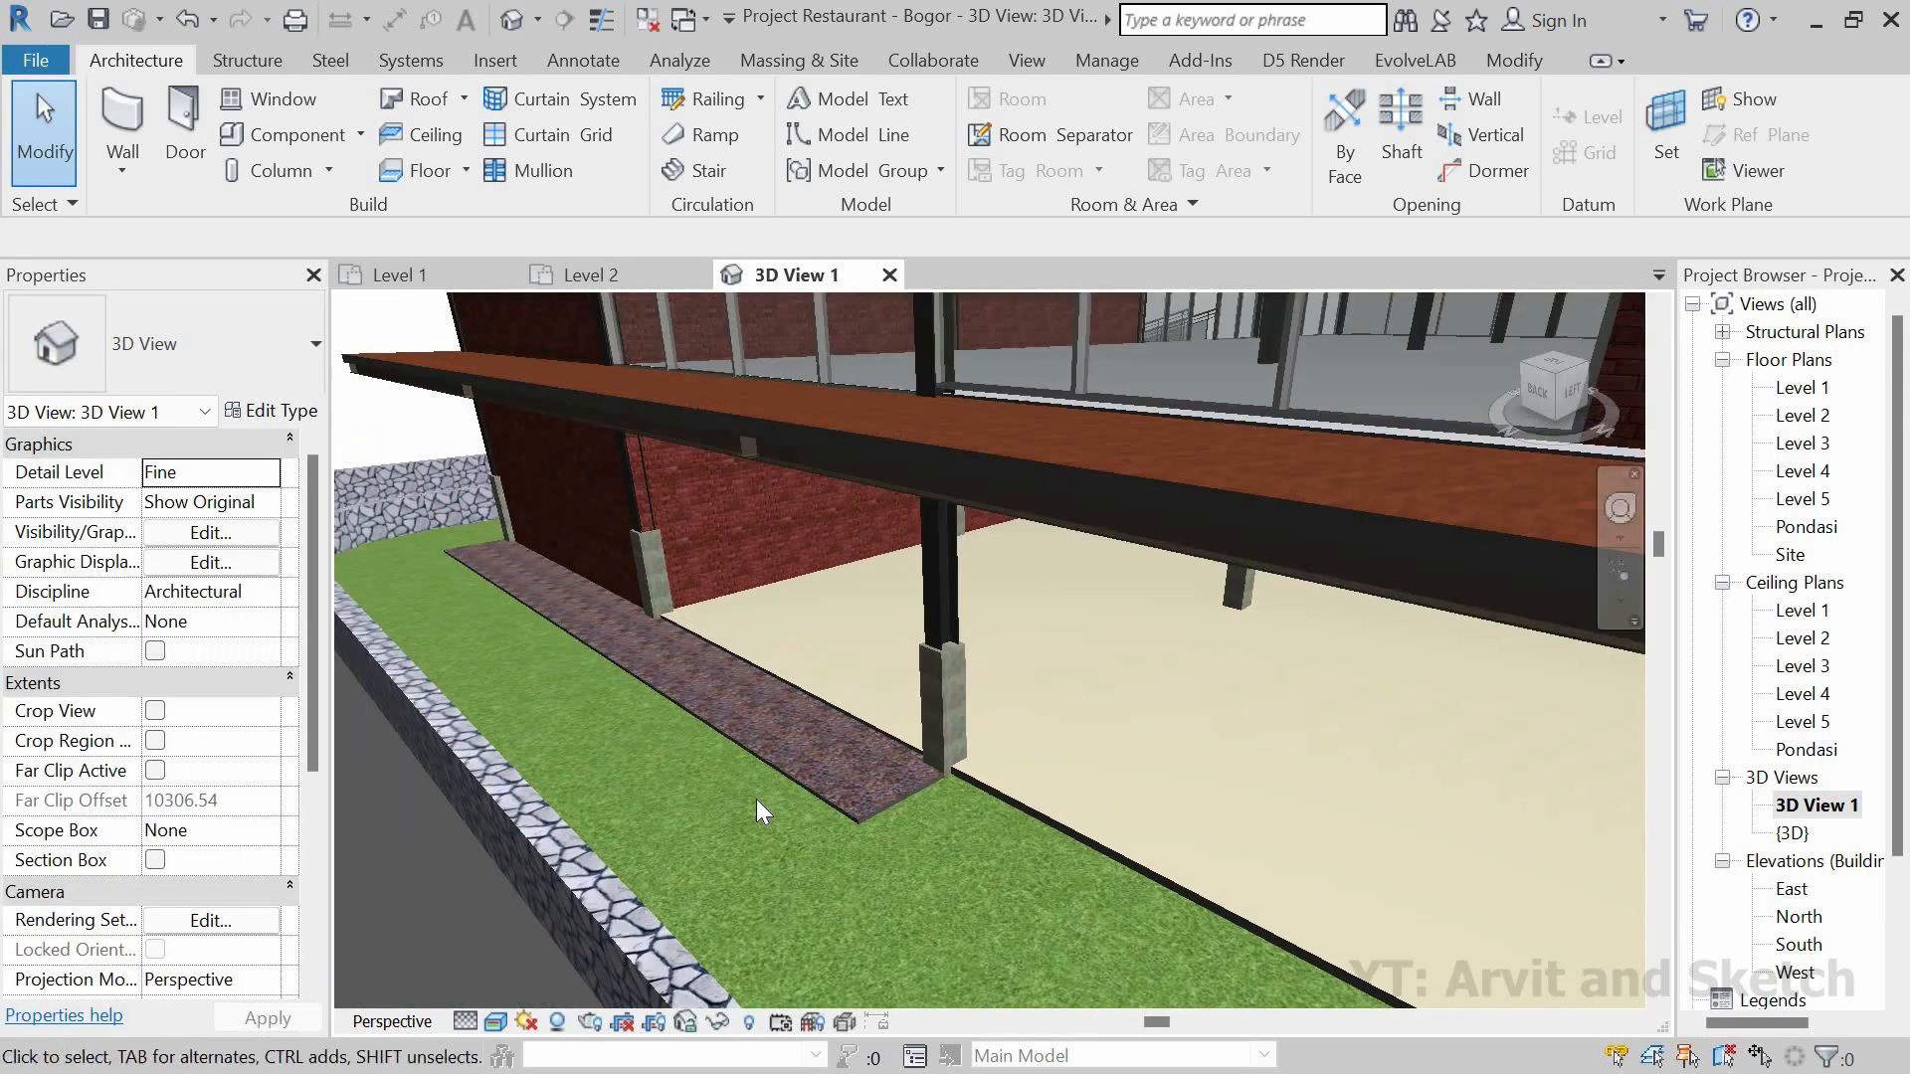
pyautogui.scroll(-6, 754, 798)
pyautogui.keyDown('shift'); pyautogui.moveTo(796, 876); pyautogui.dragTo(831, 910, button='middle'); pyautogui.keyUp('shift')
pyautogui.scroll(-8, 830, 911)
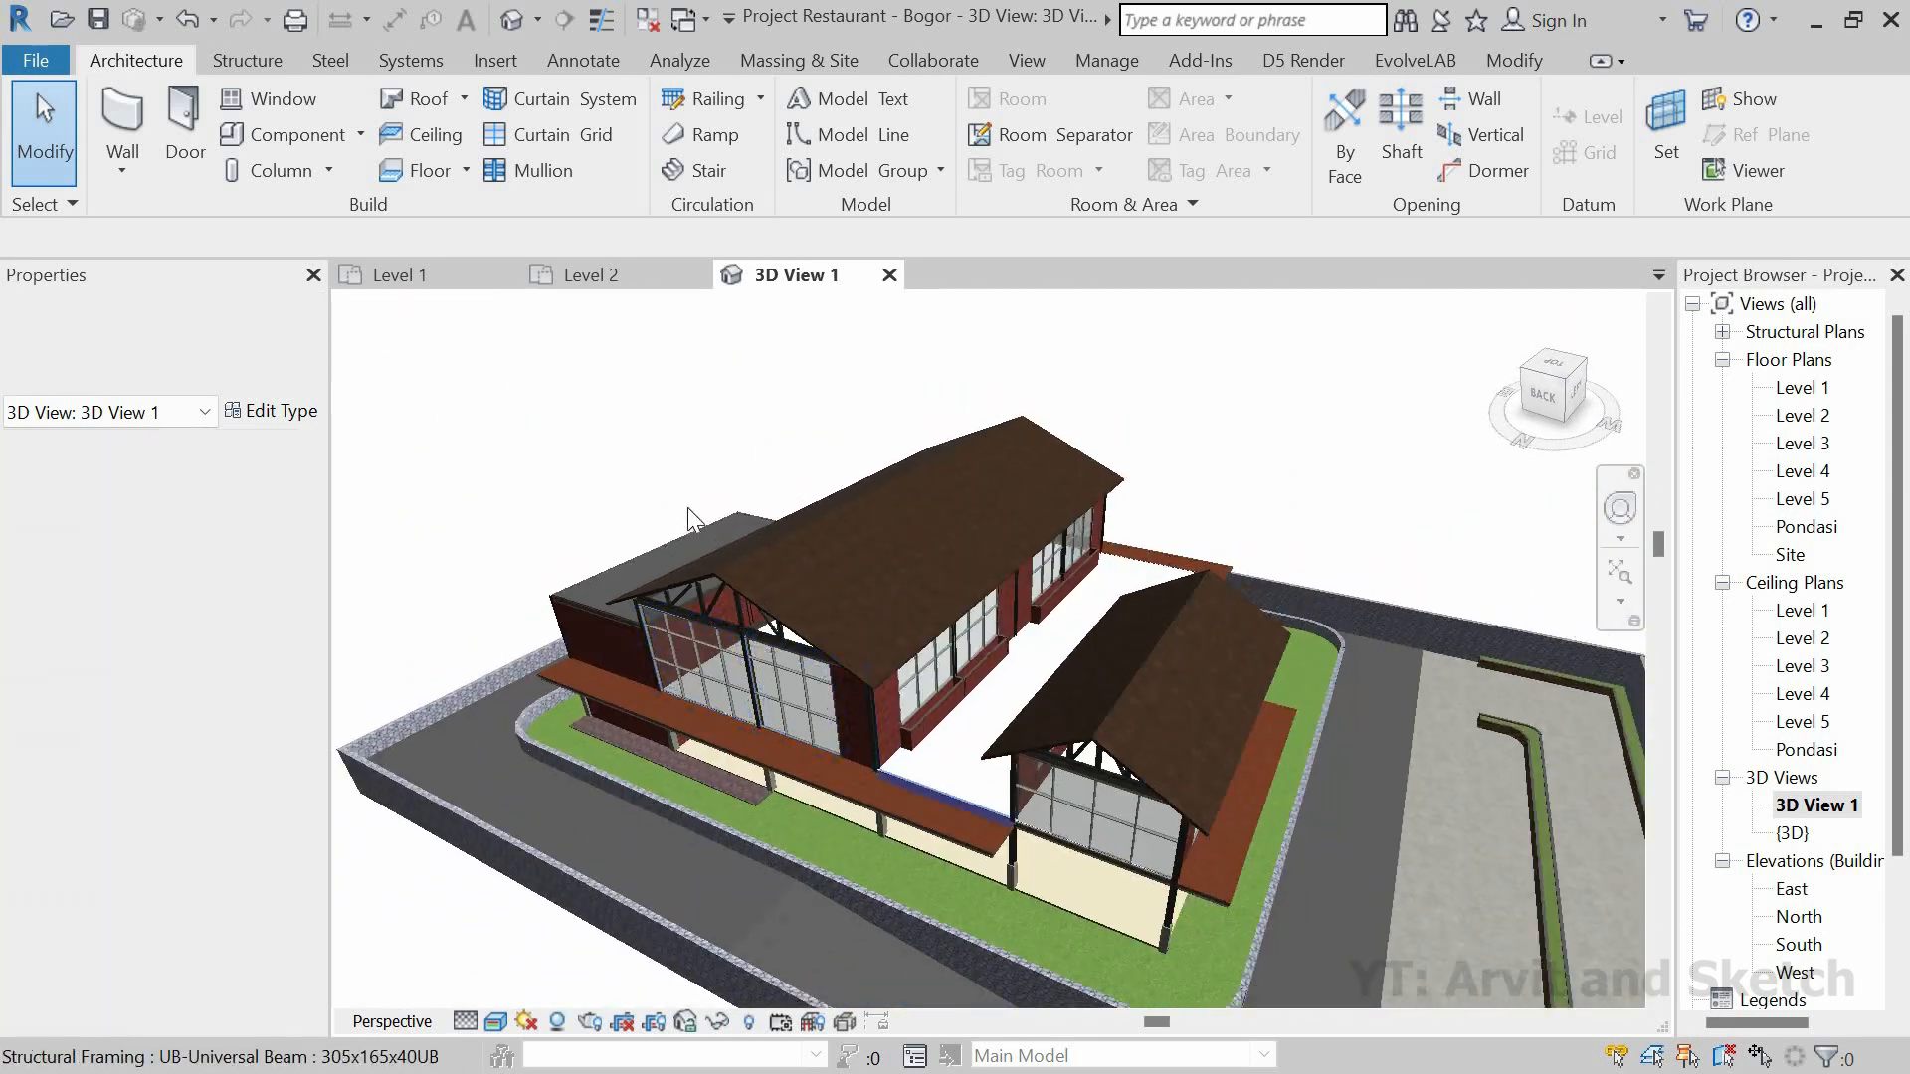
pyautogui.keyDown('shift'); pyautogui.moveTo(844, 693); pyautogui.dragTo(928, 707, button='middle'); pyautogui.keyUp('shift')
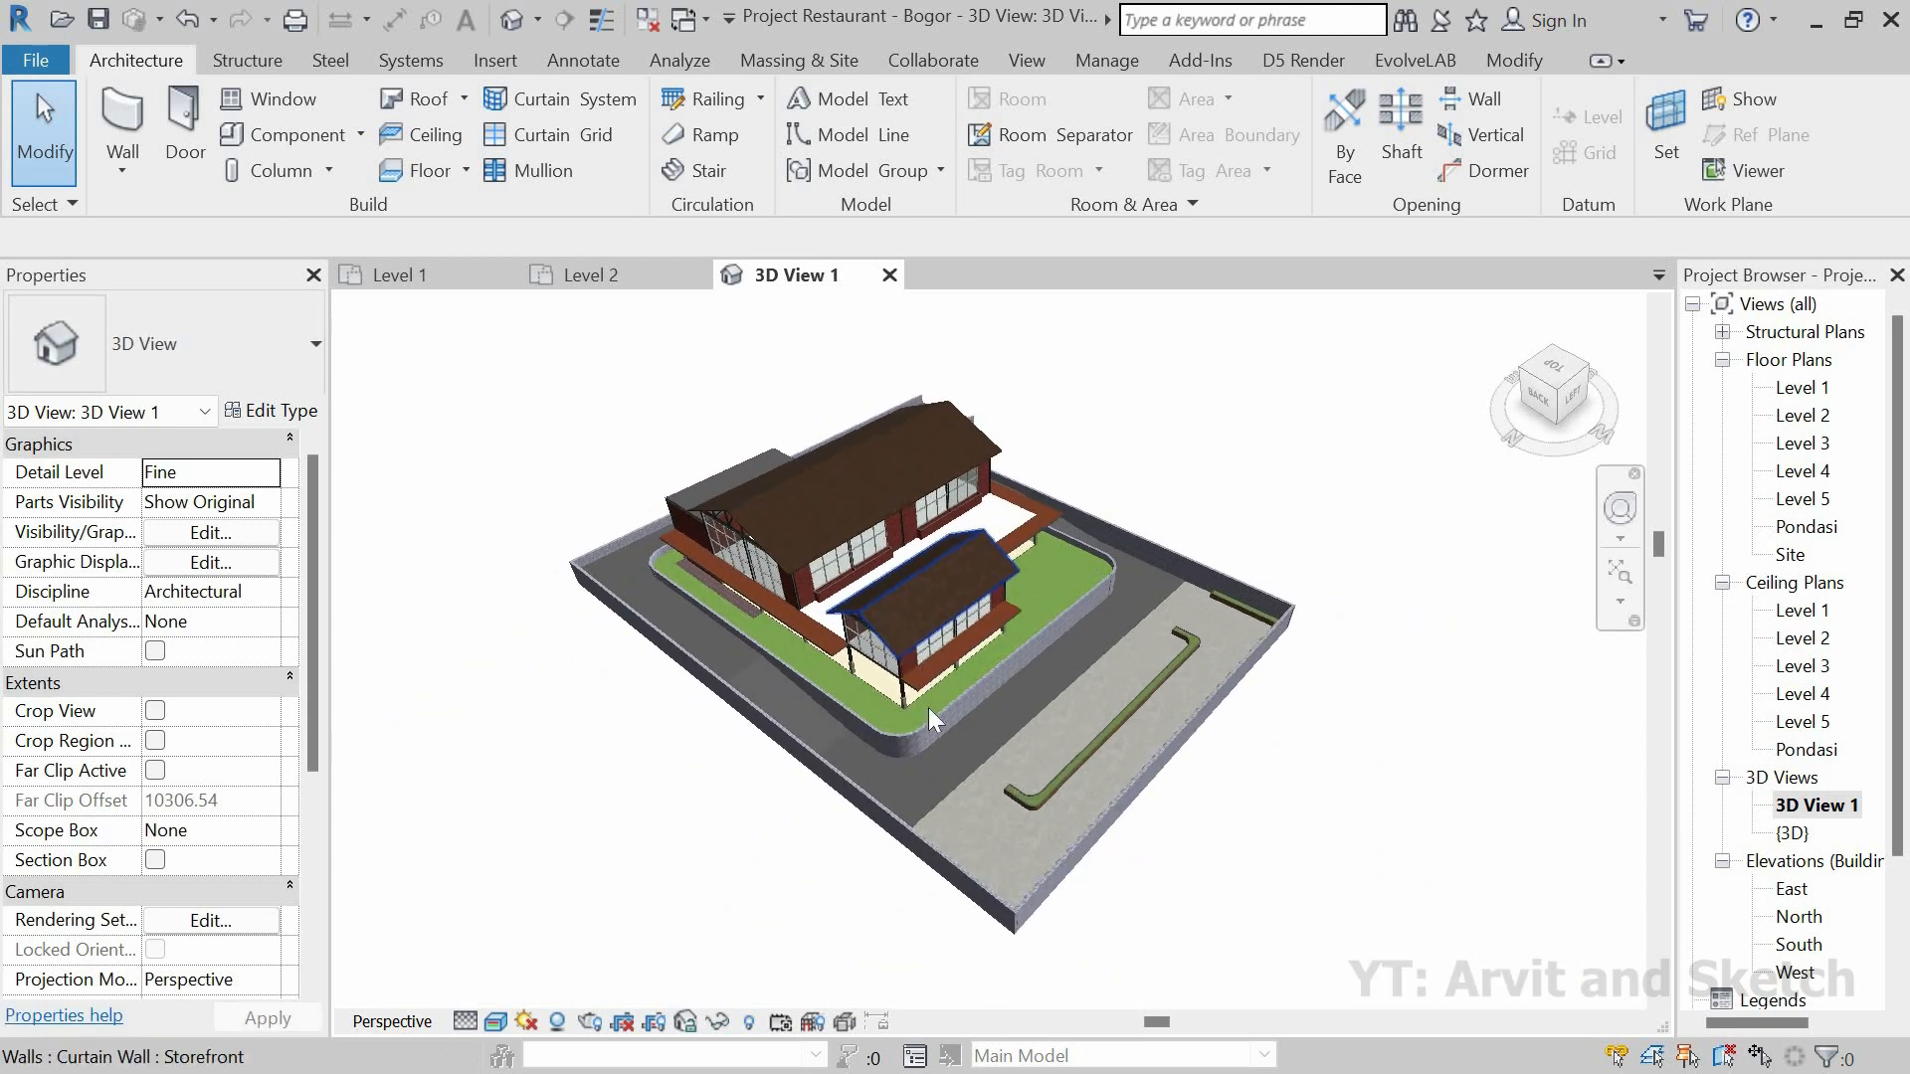
# Step: In the Level 1 plan, set up a door of type M_Single-Flush 0762 x 2134mm with a sill height of 5.00
pyautogui.click(442, 279)
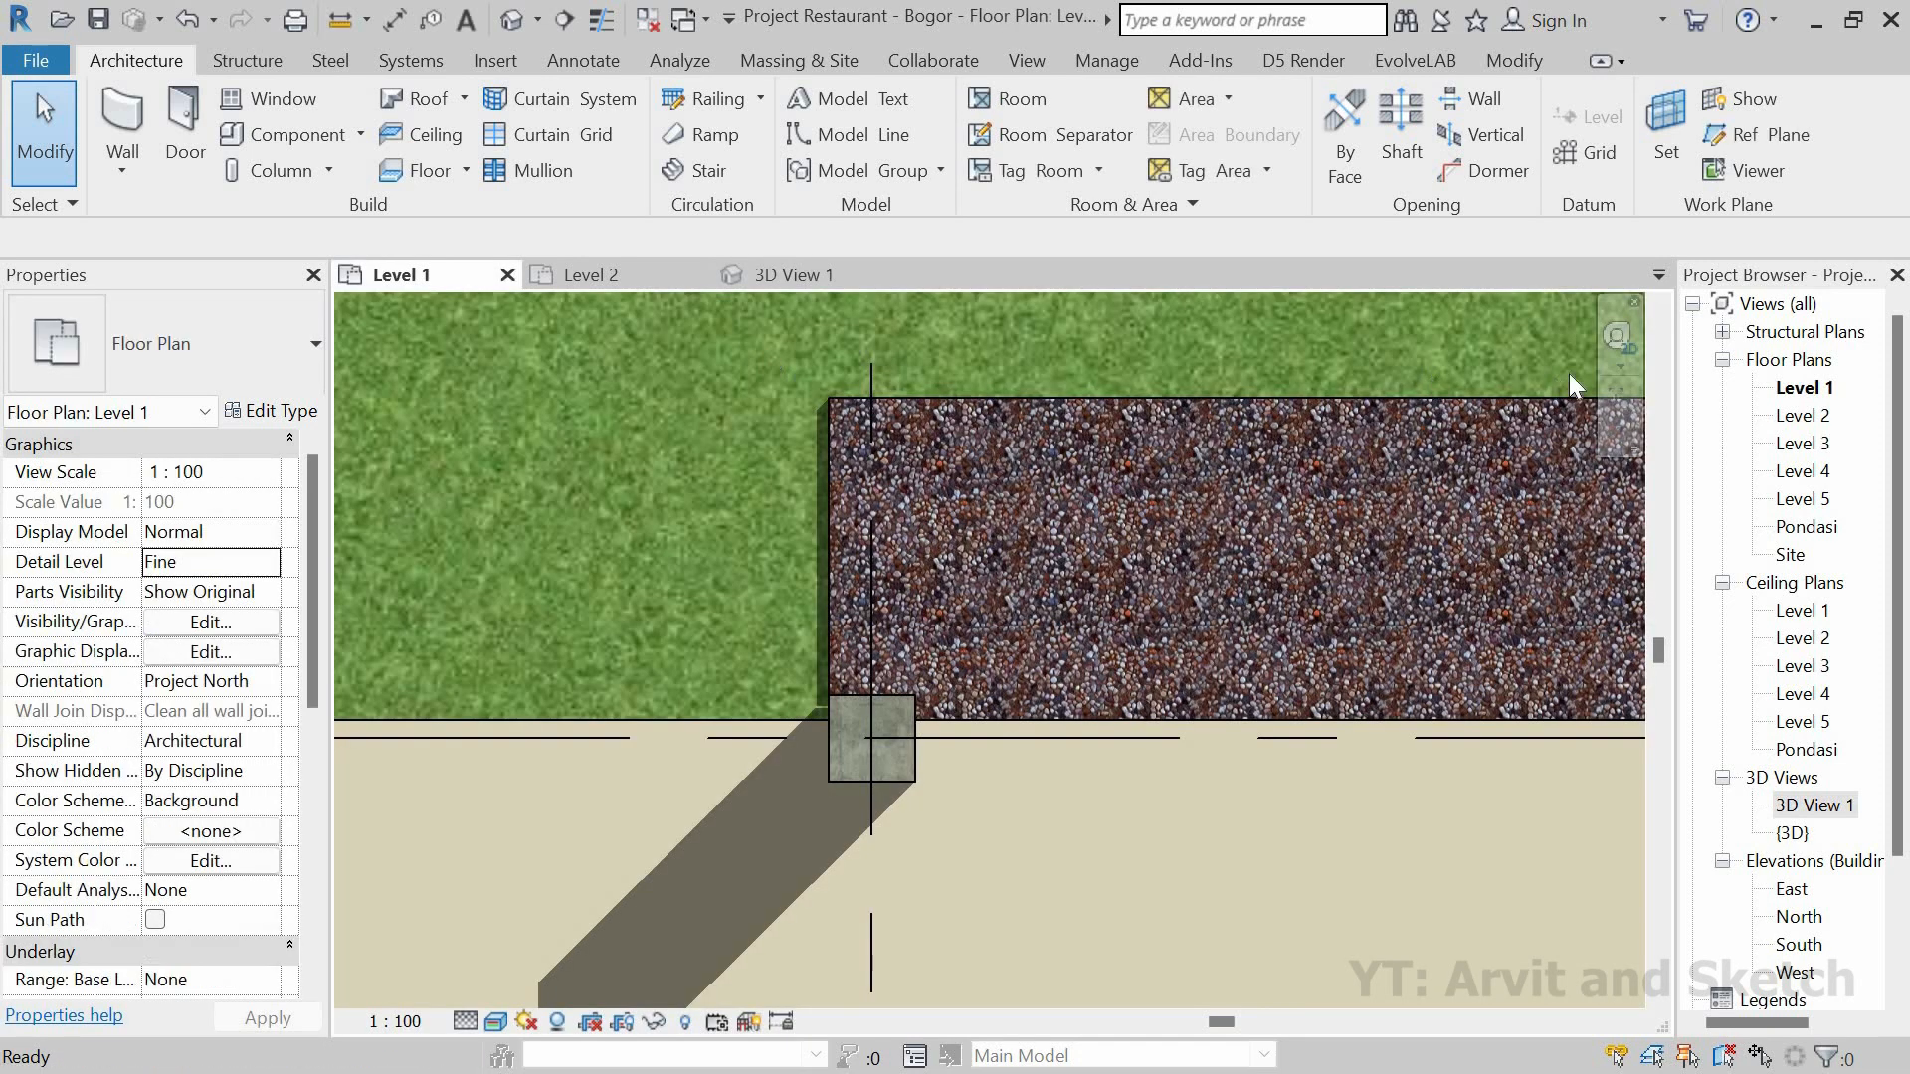
pyautogui.click(1630, 398)
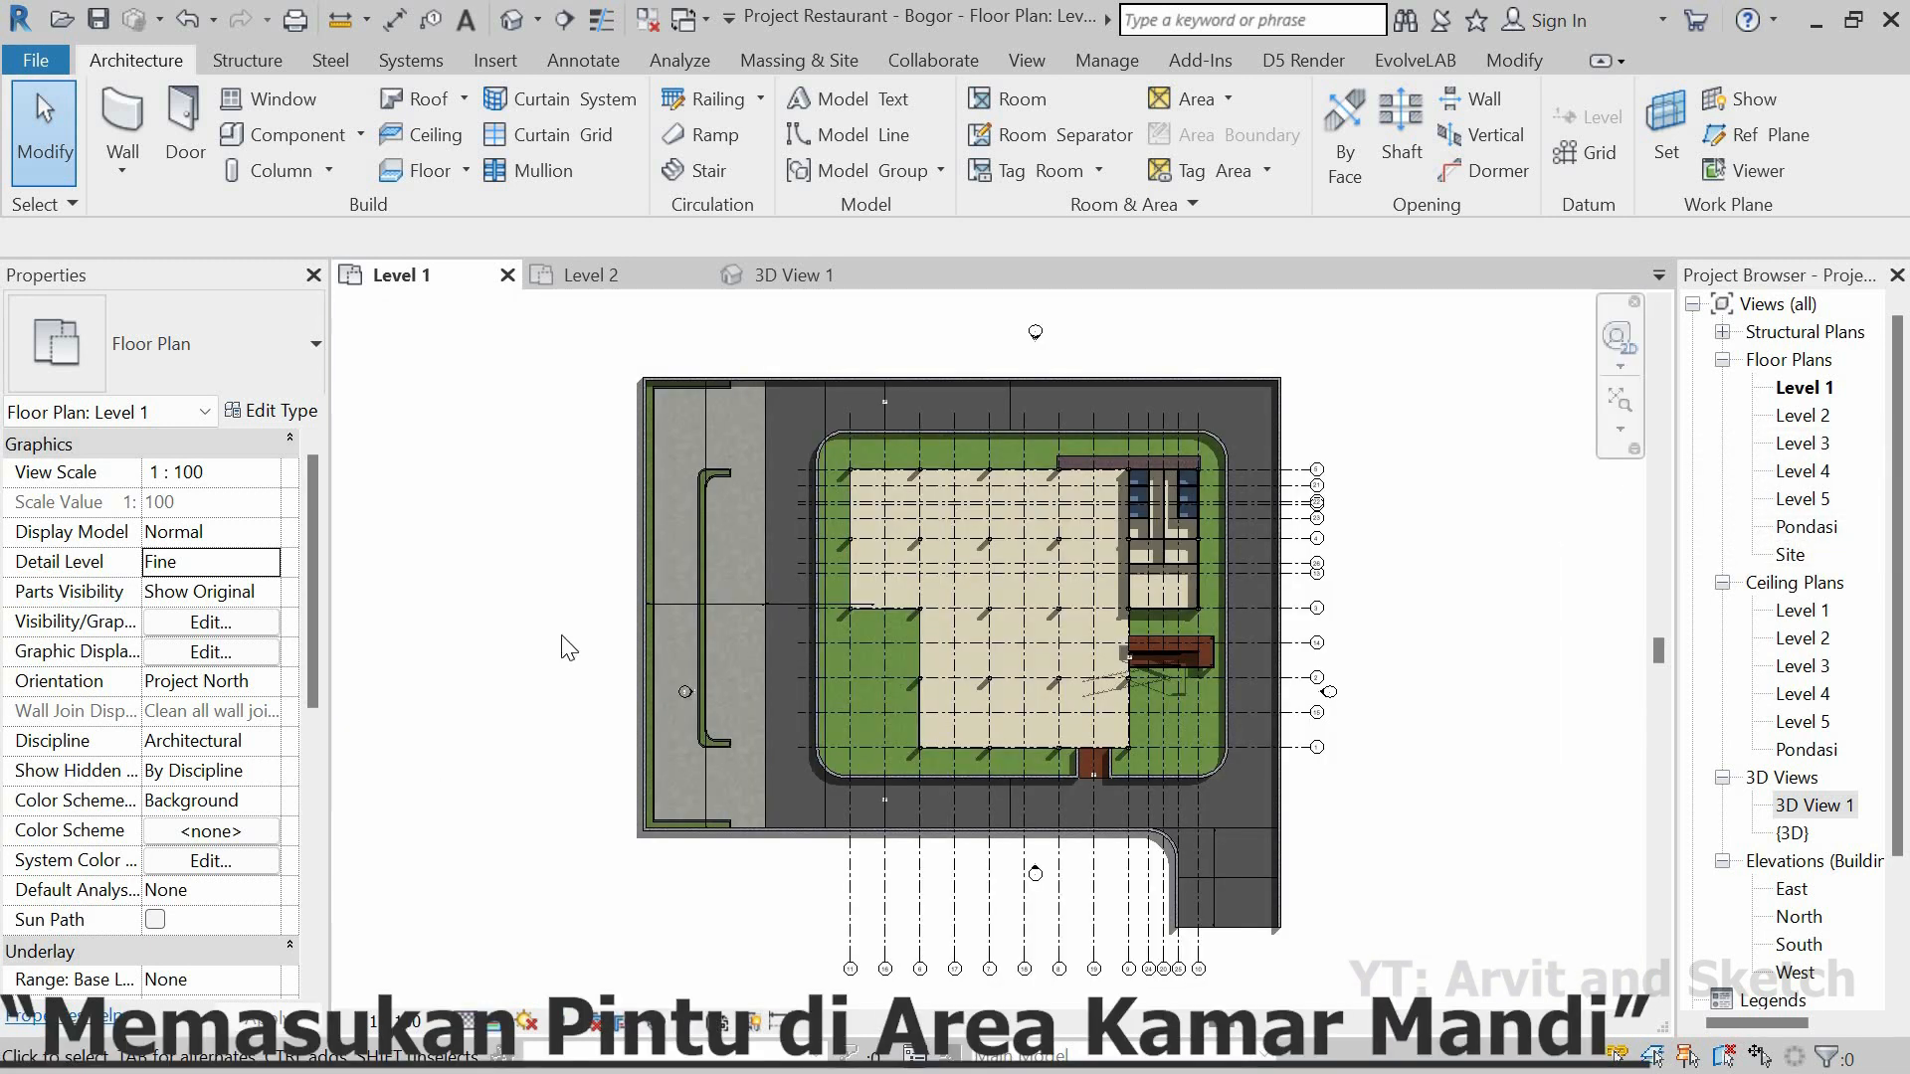
pyautogui.click(181, 118)
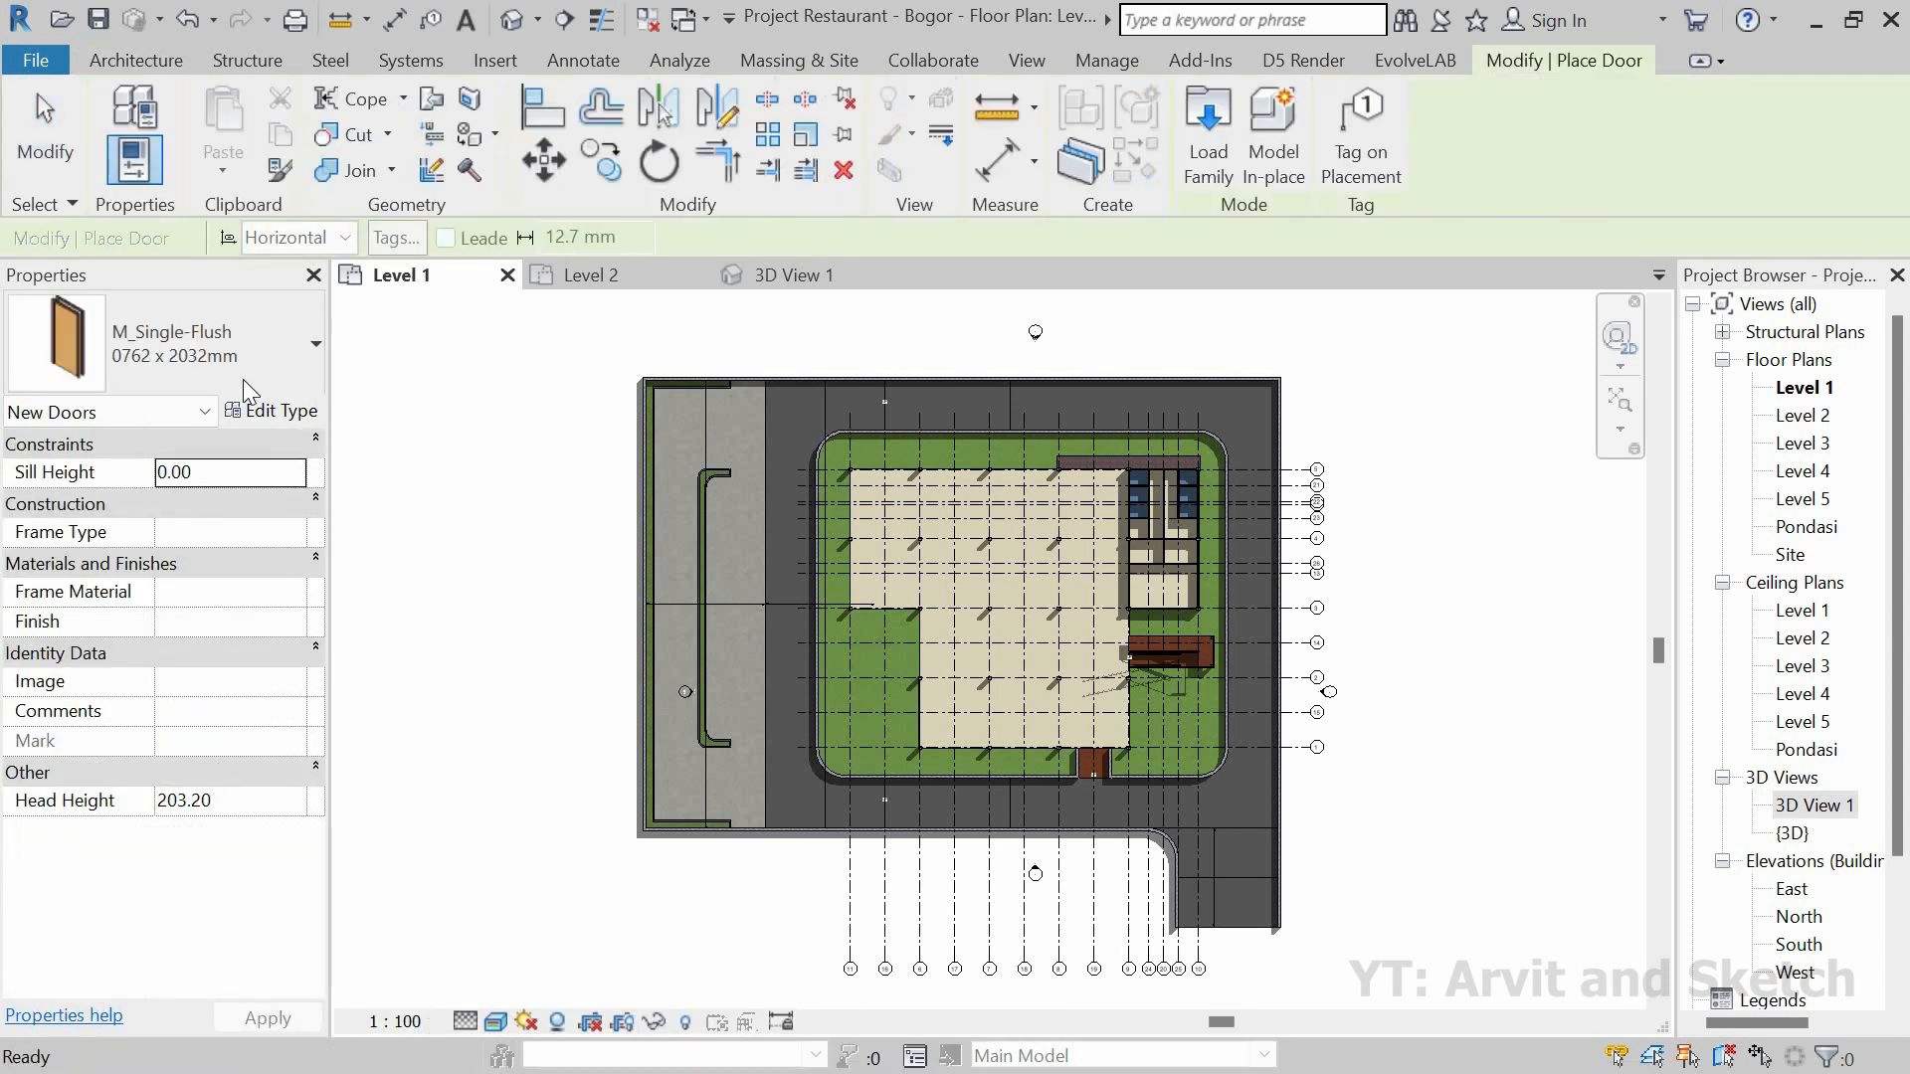
pyautogui.click(242, 376)
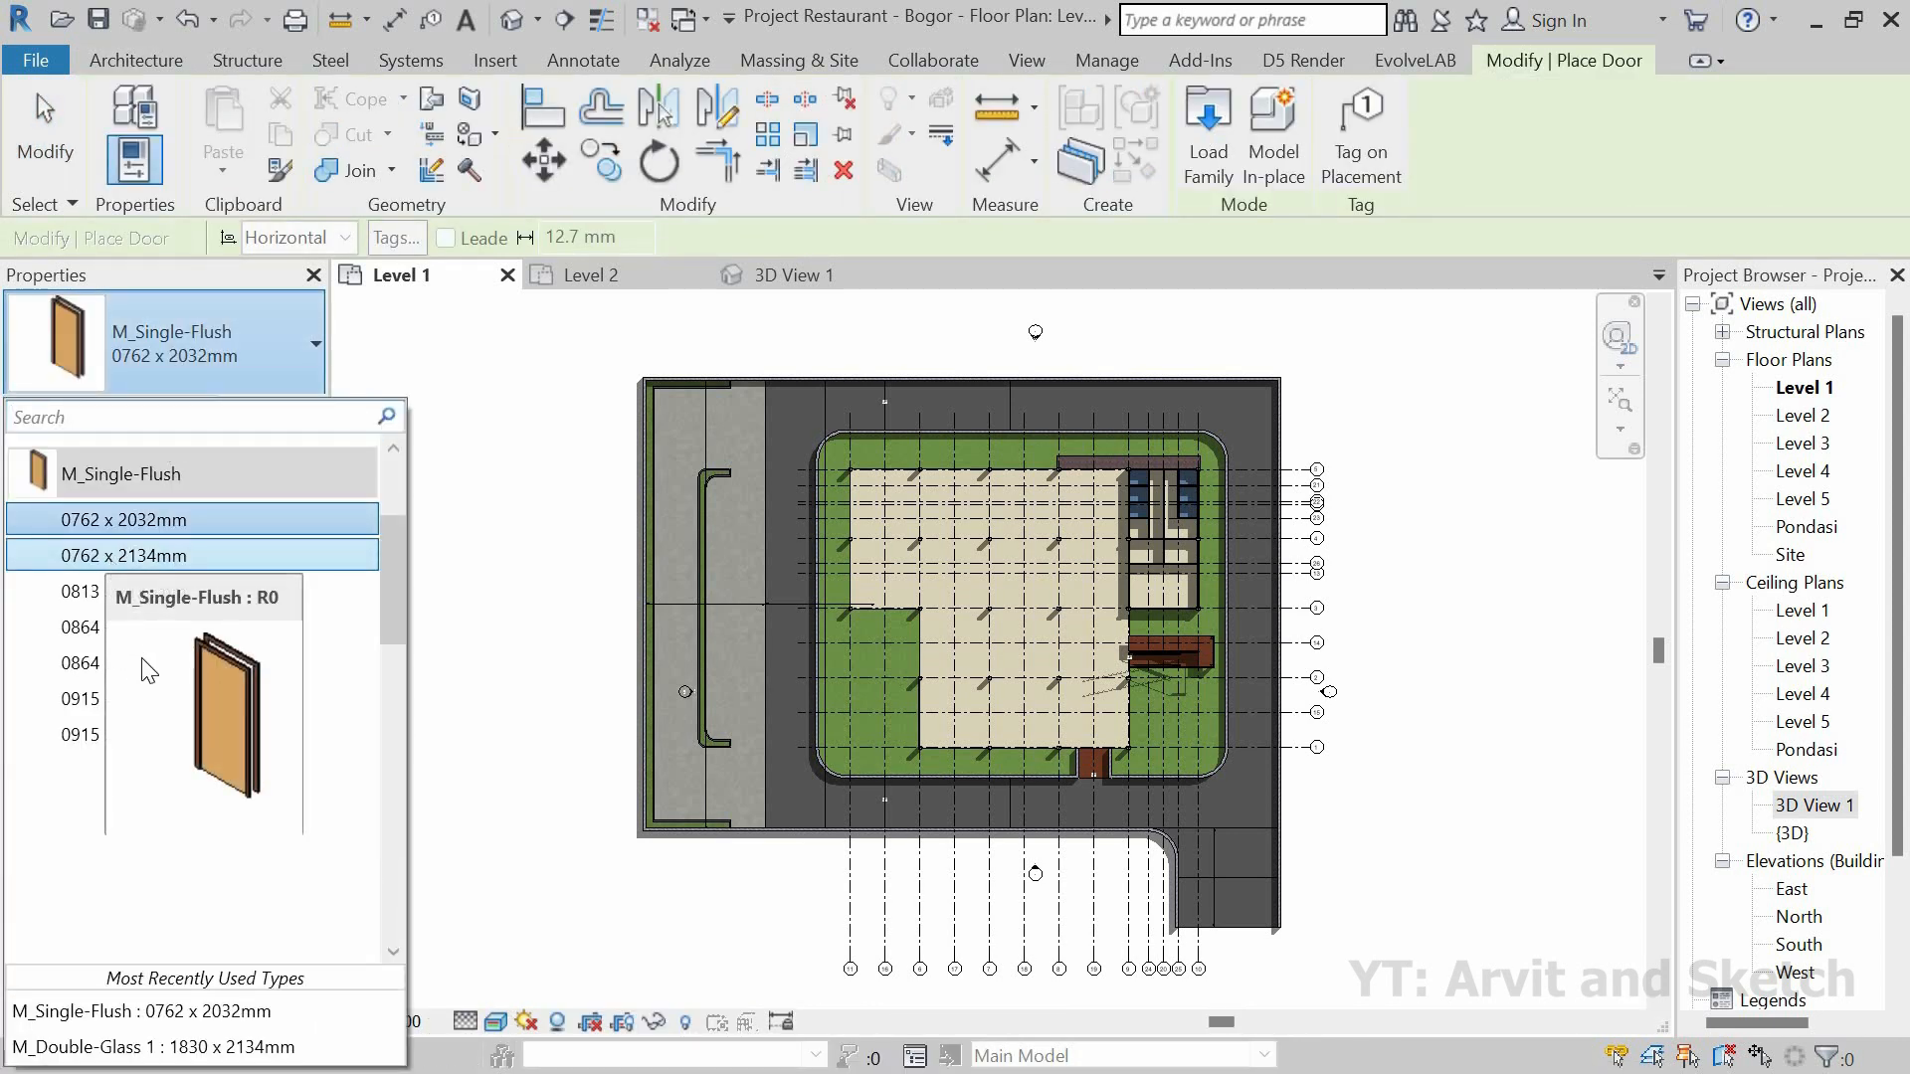
pyautogui.click(110, 559)
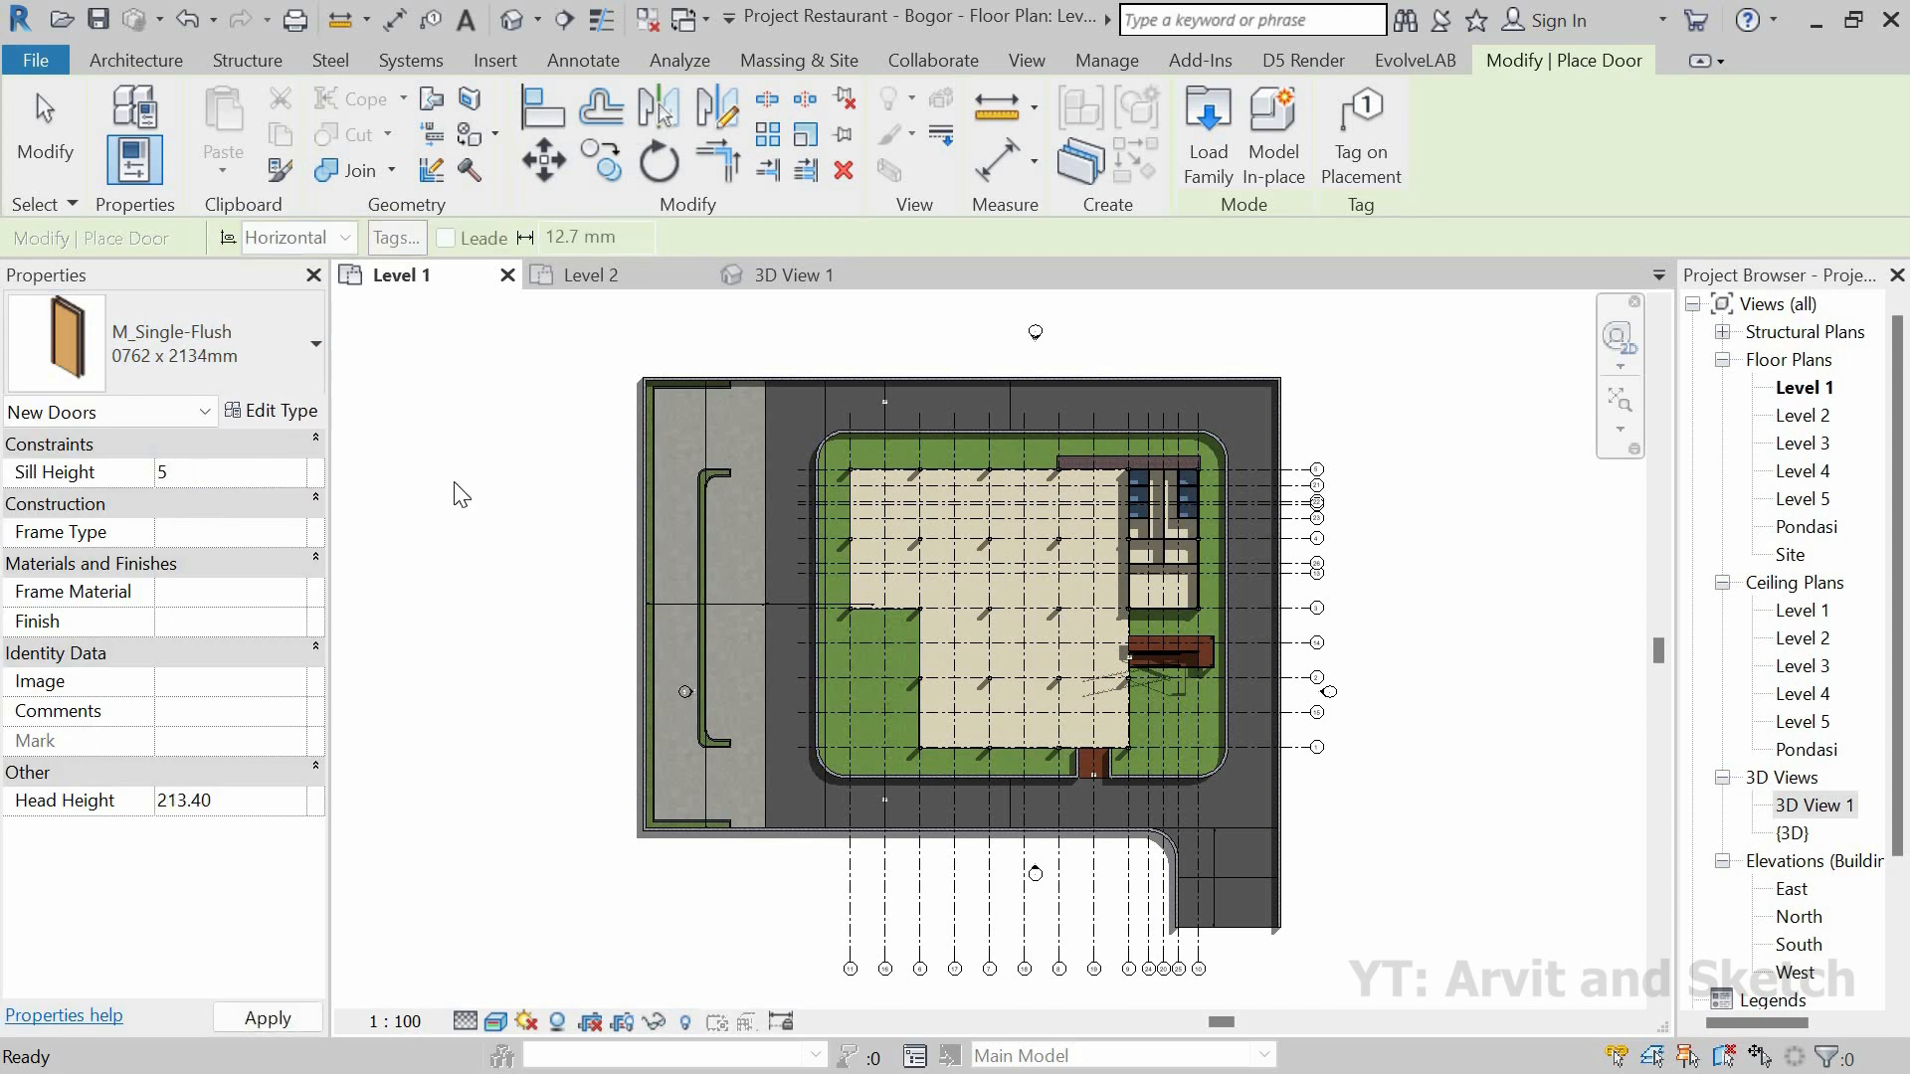
# Step: Place the door in the toilet block's upper wall at the left aisle, swinging inward
pyautogui.scroll(5, 1145, 468)
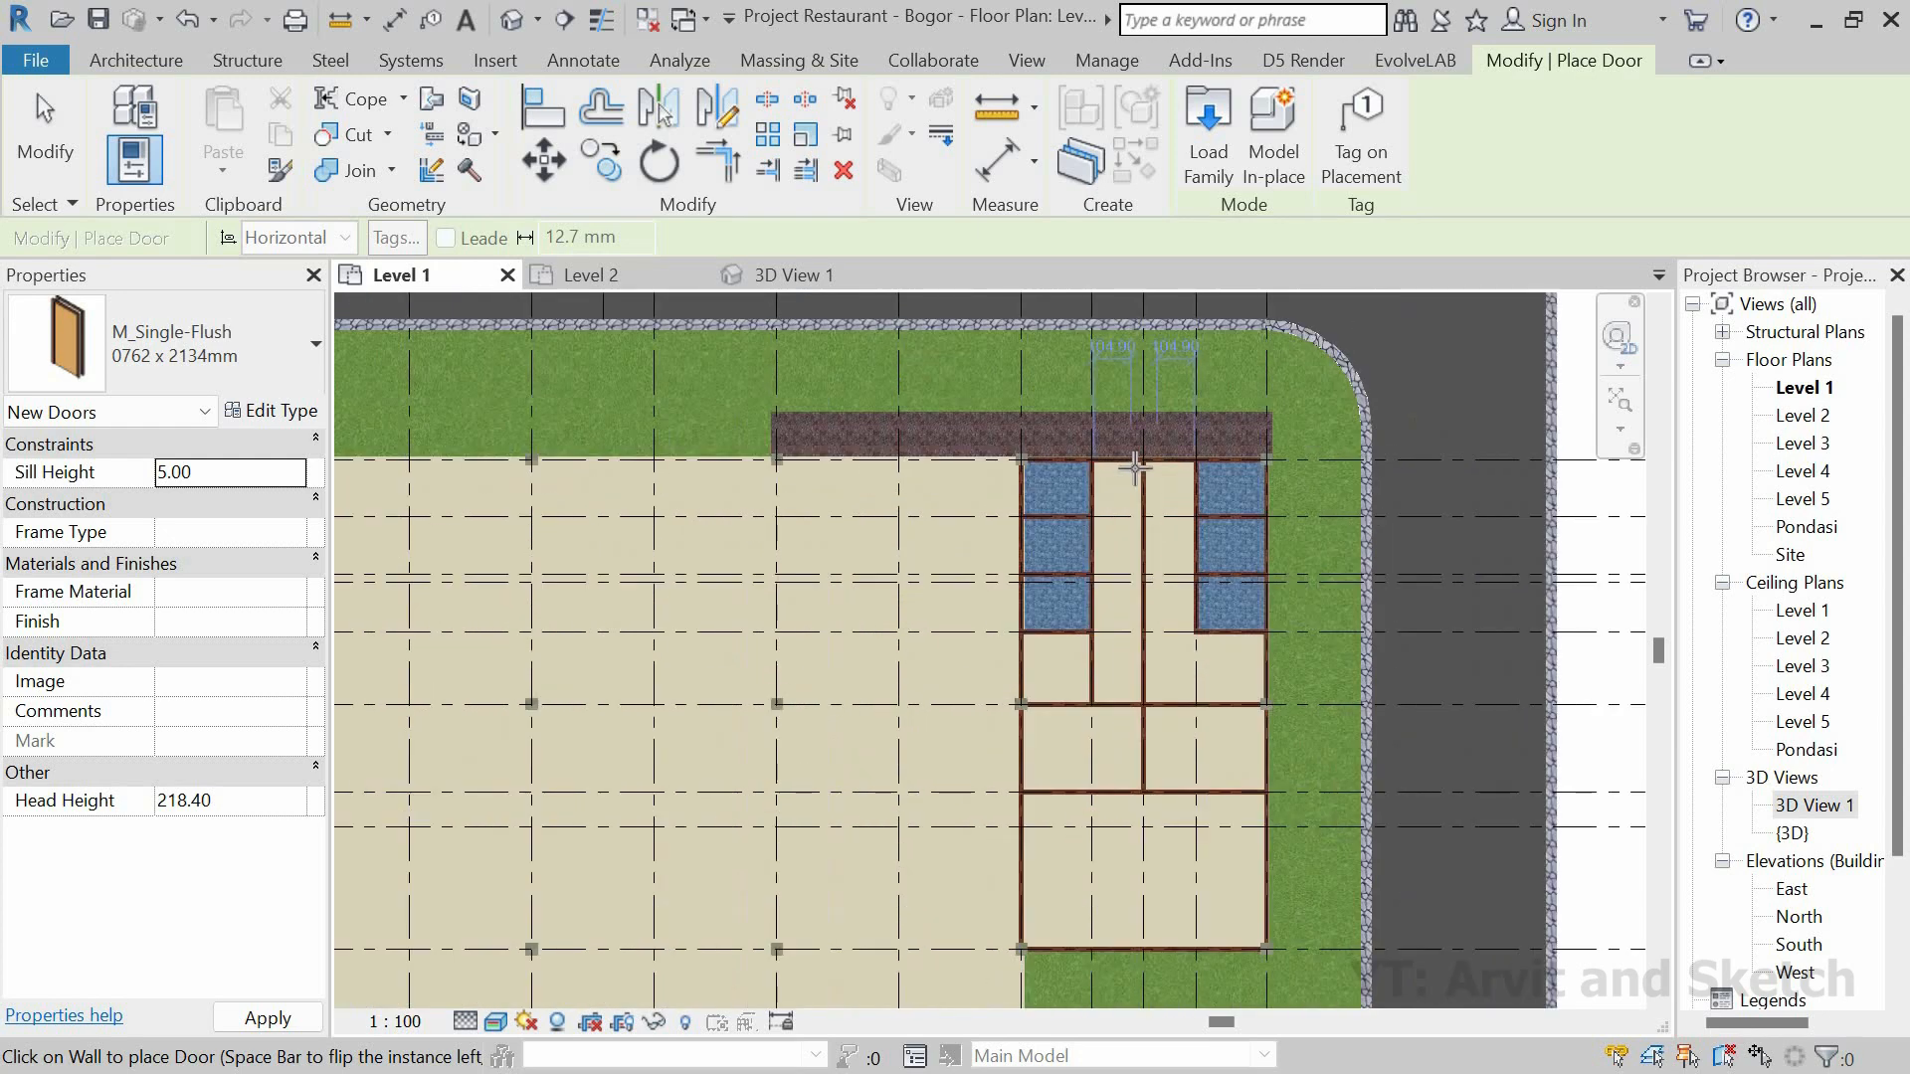
pyautogui.scroll(4, 1135, 468)
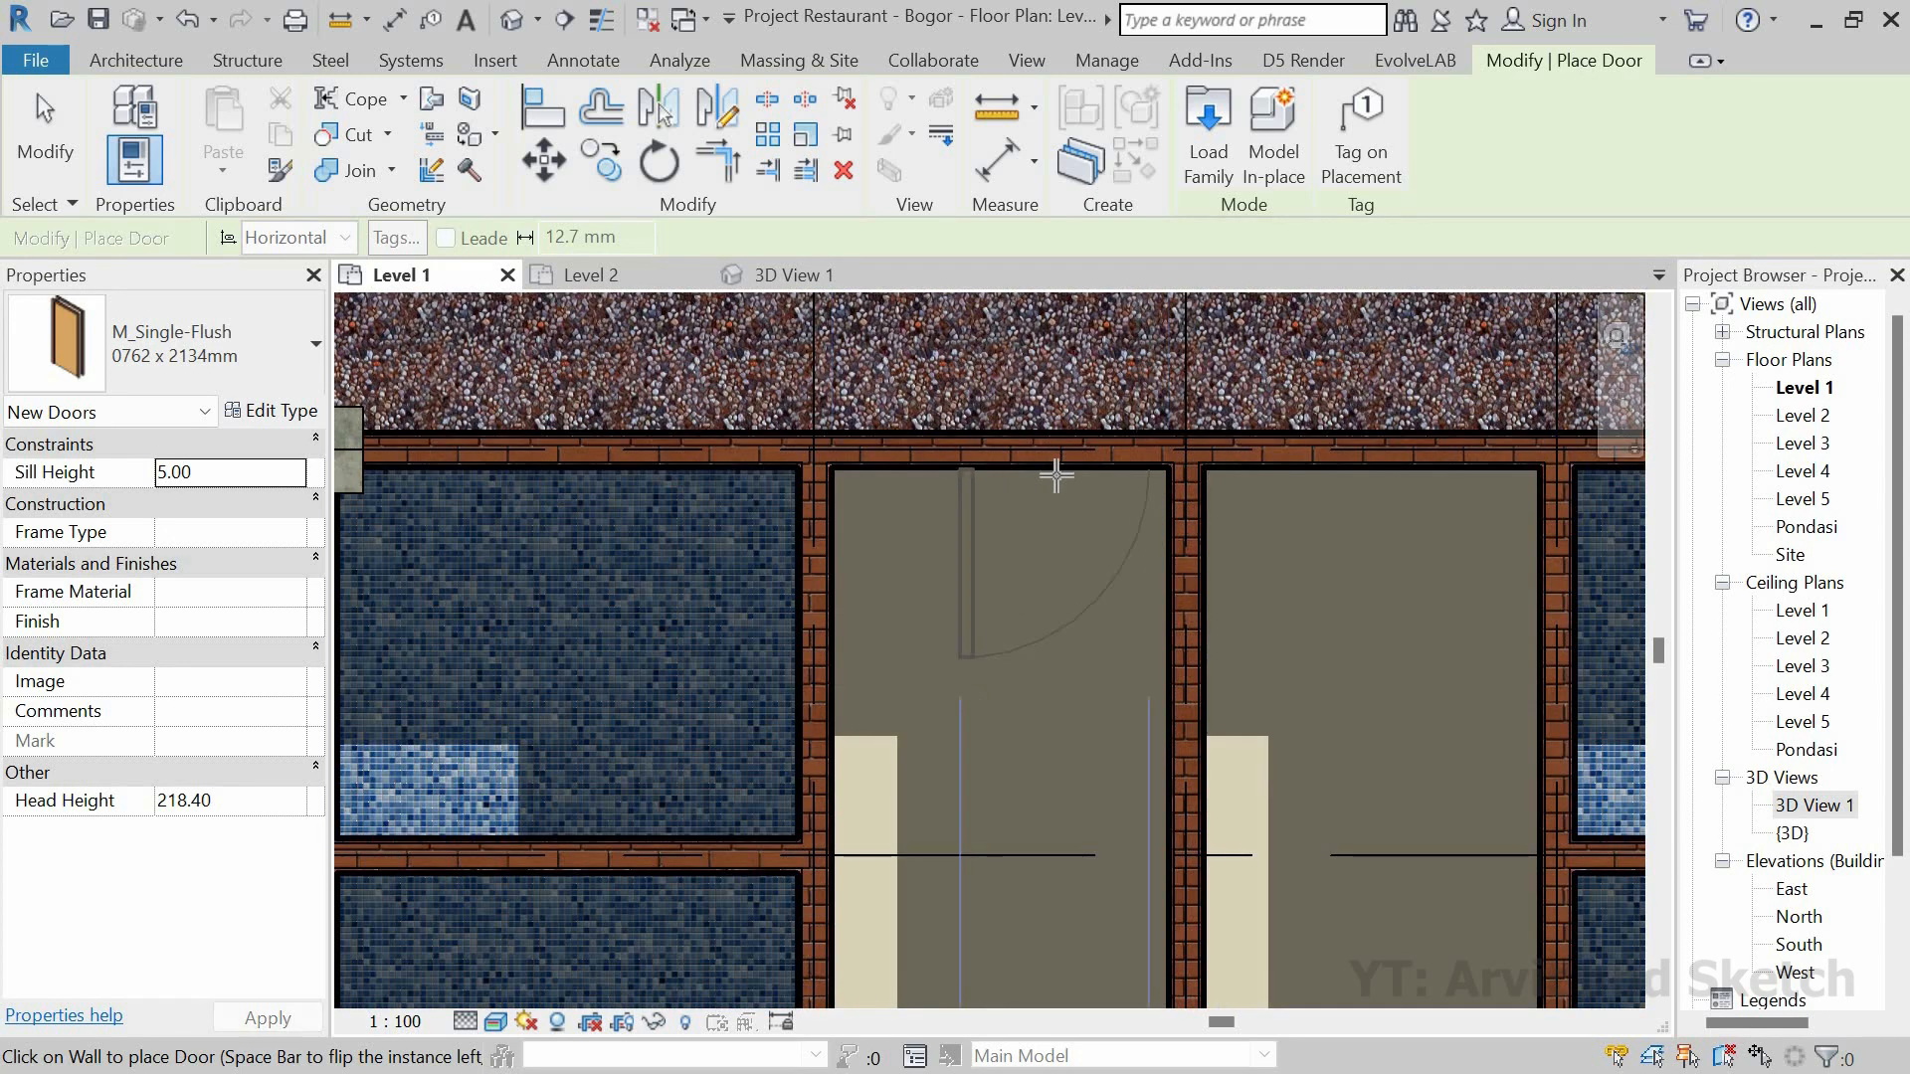
pyautogui.click(1094, 567)
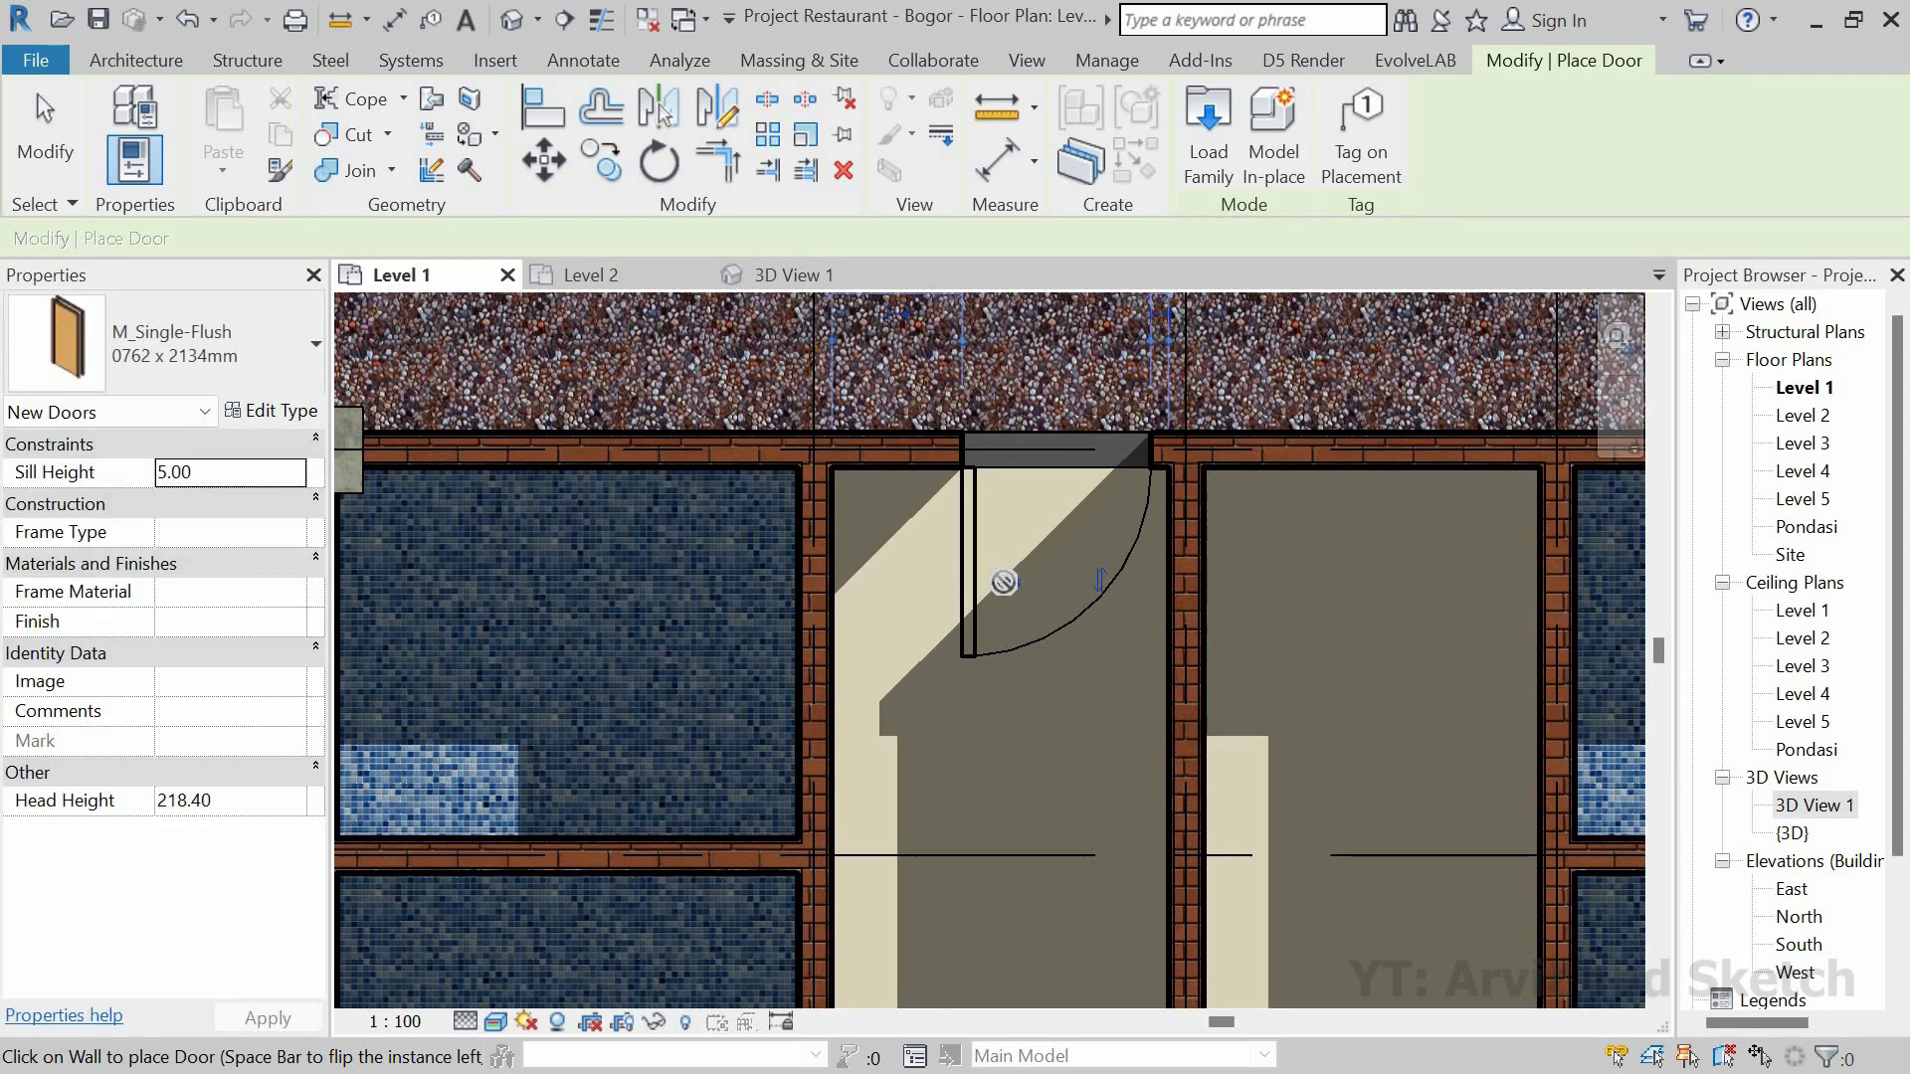
# Step: Flip the left aisle's entrance door to hinge beside the middle wall and set it 15 from that wall
pyautogui.moveTo(1162, 343); pyautogui.dragTo(1117, 517, button='middle')
pyautogui.scroll(4, 1116, 519)
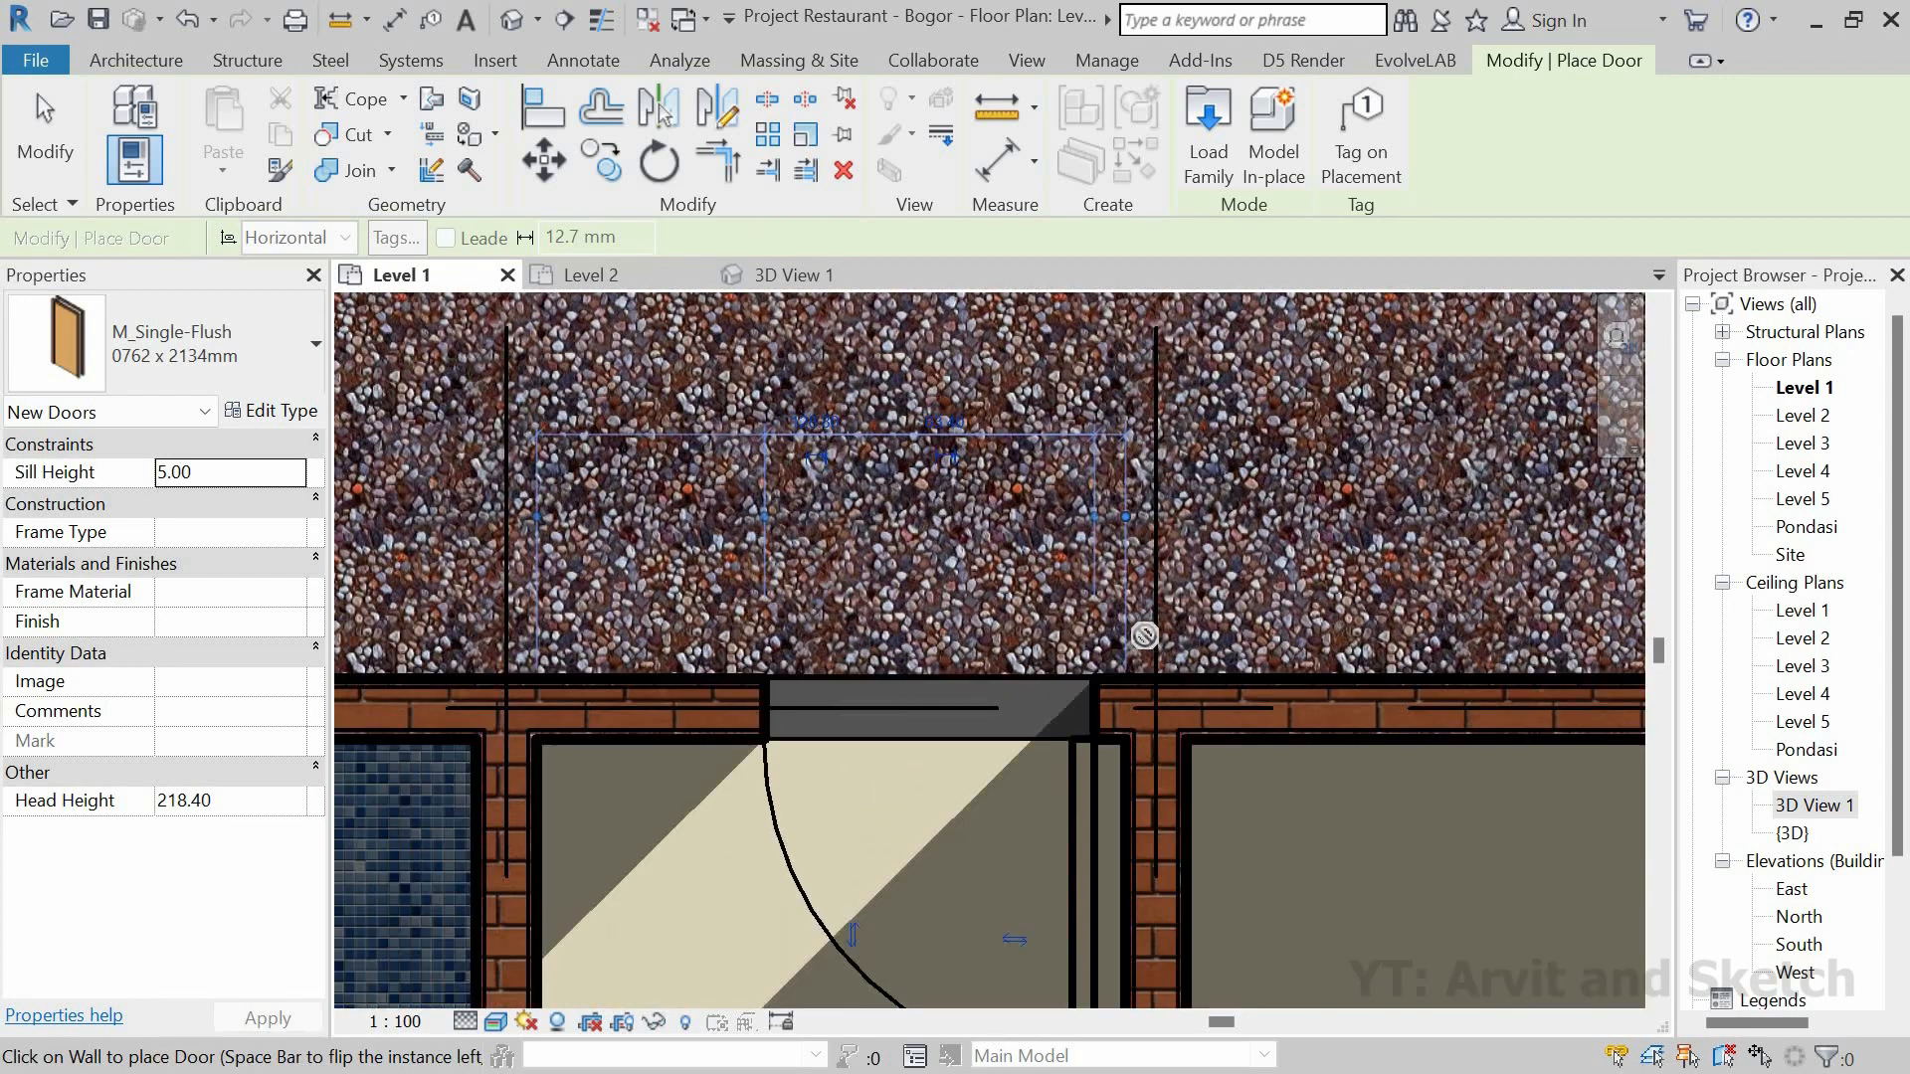
pyautogui.press('Escape')
pyautogui.press('Escape')
pyautogui.click(1113, 760)
pyautogui.scroll(3, 1117, 527)
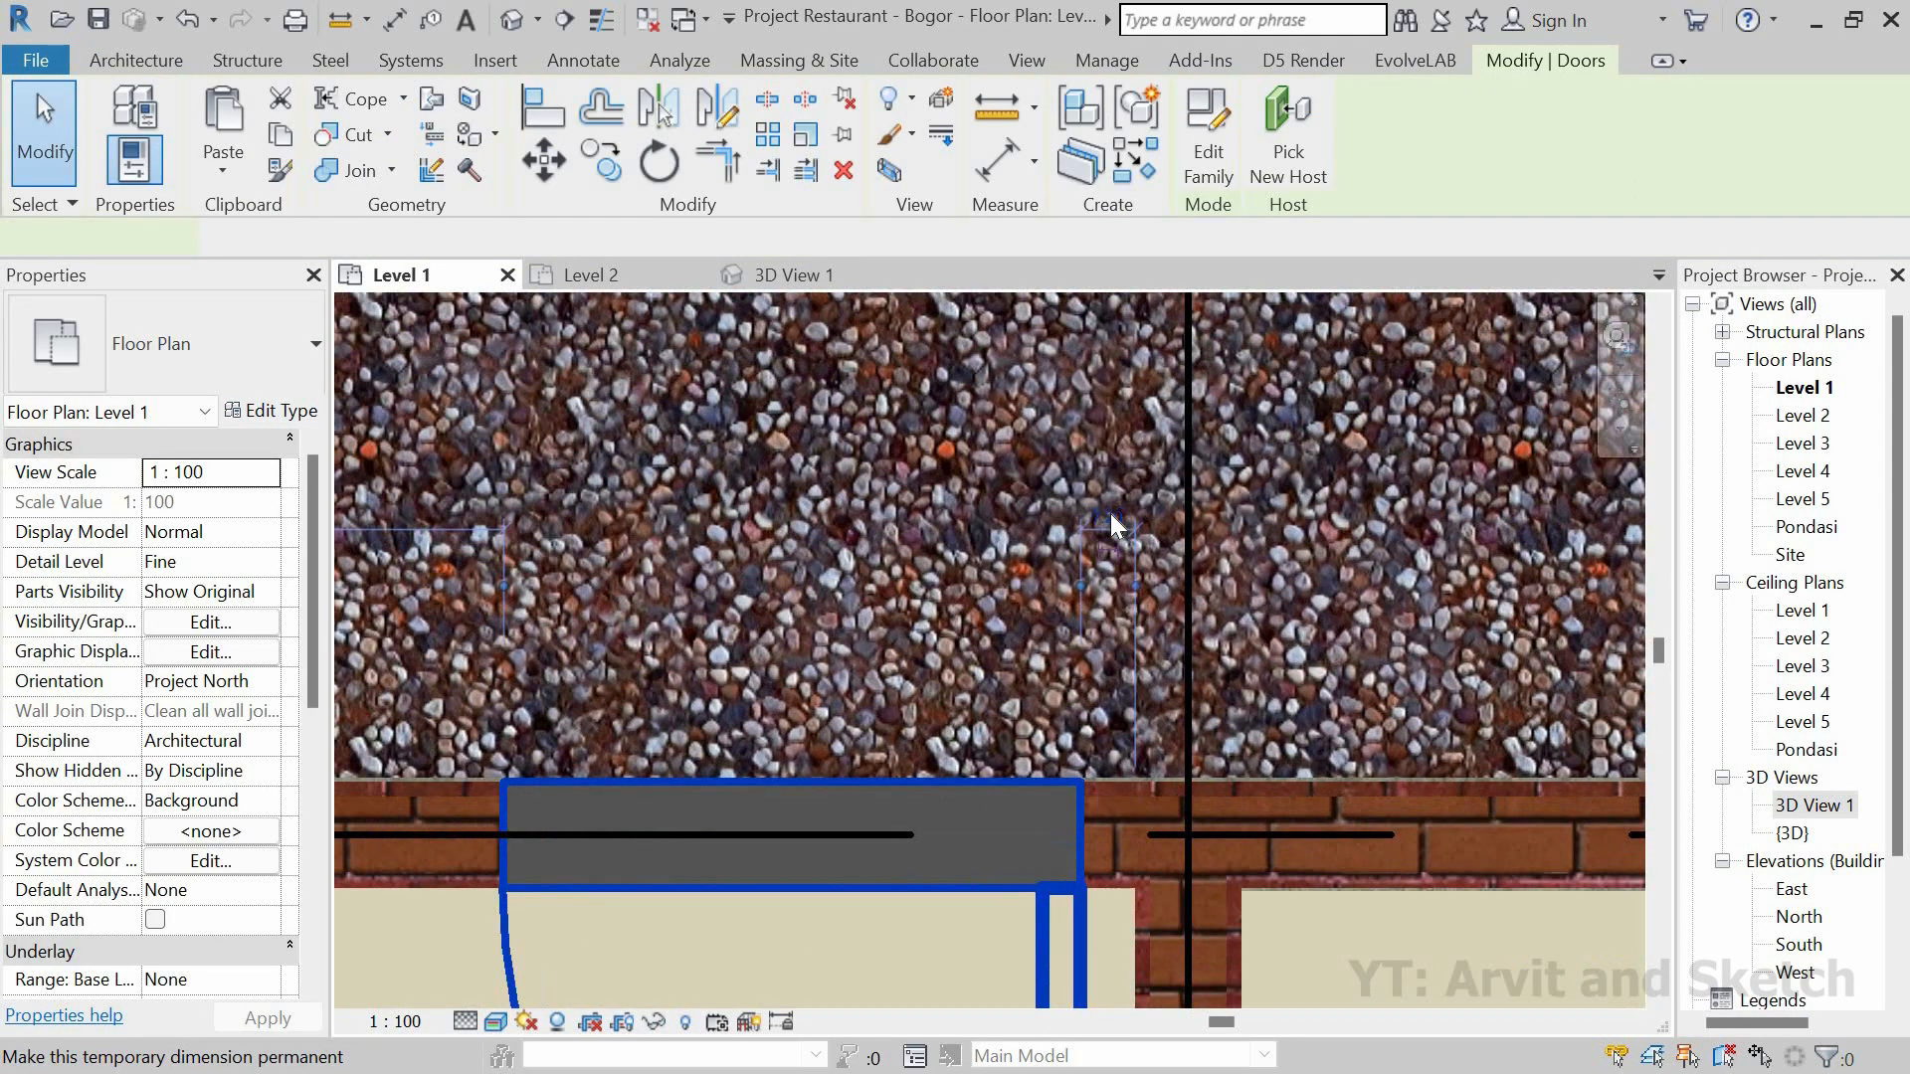
pyautogui.click(1104, 515)
pyautogui.write('1')
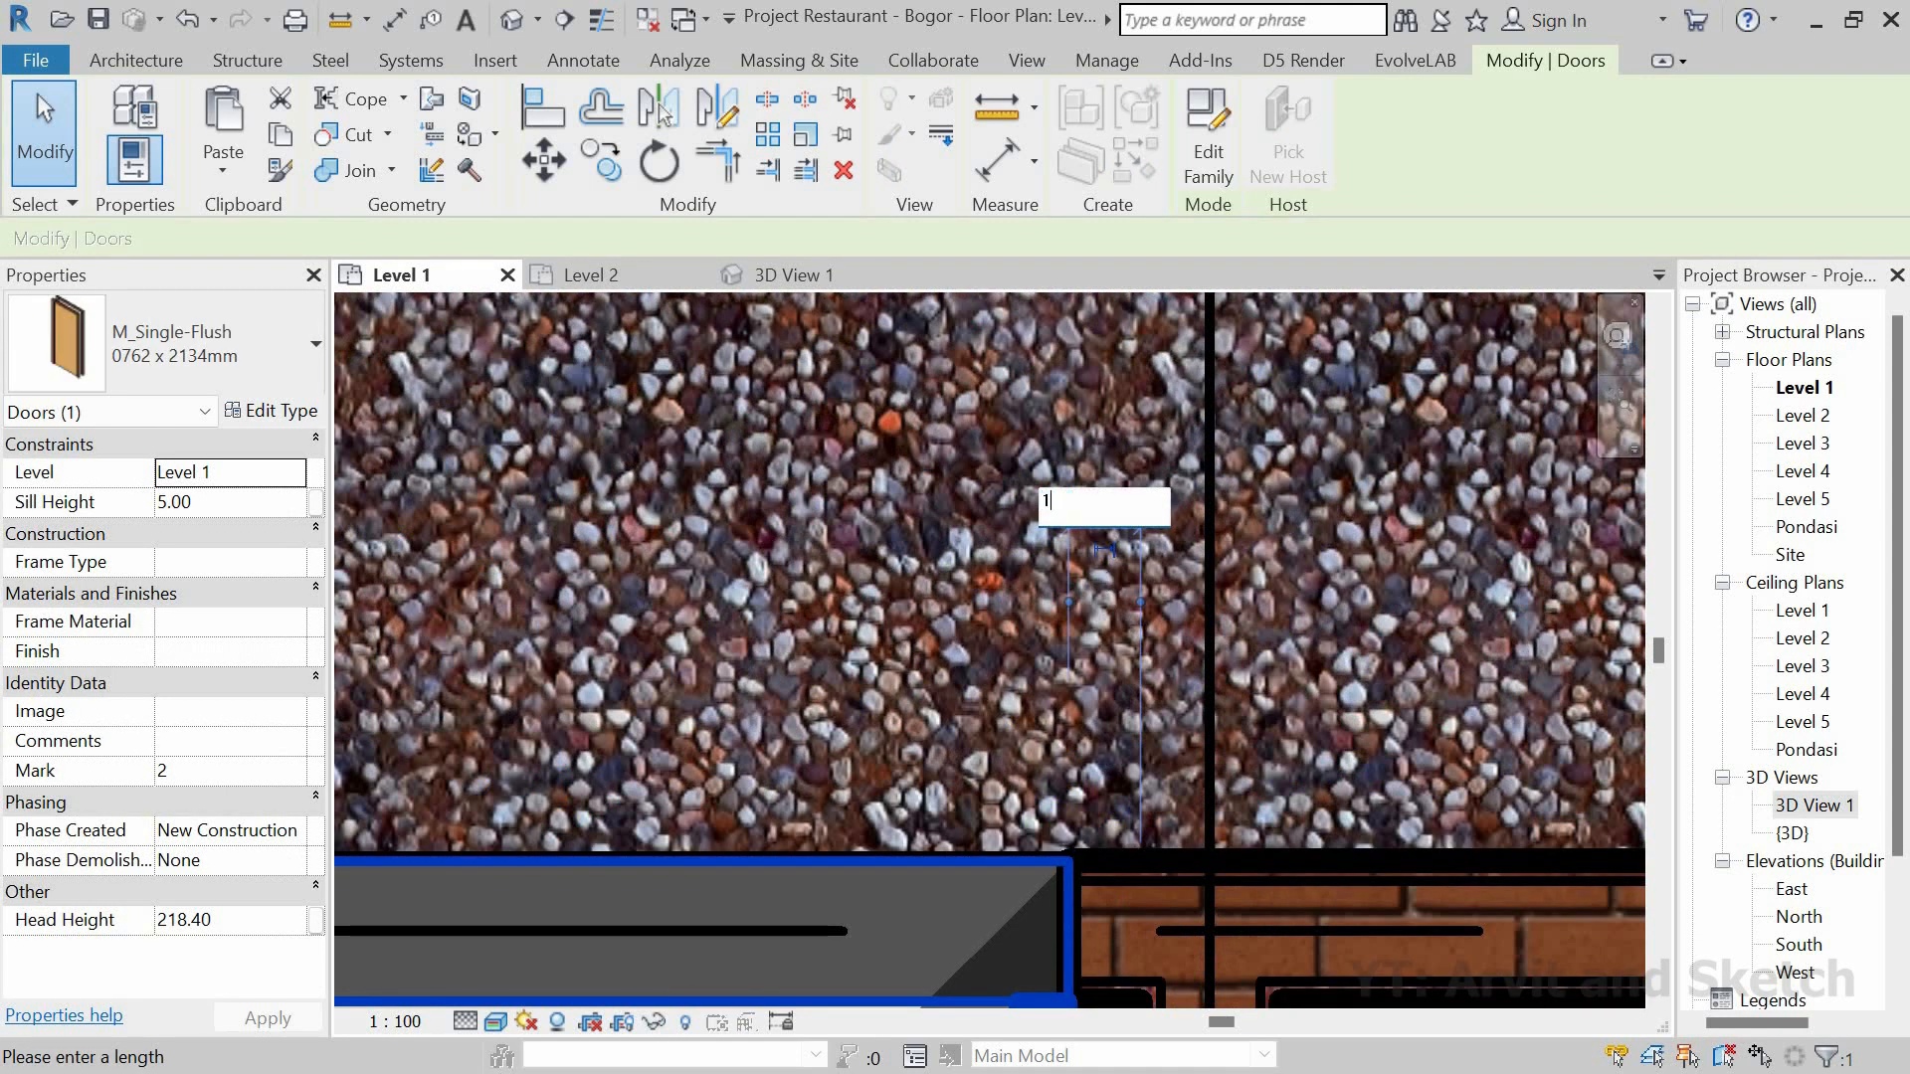
pyautogui.write('5')
pyautogui.press('Return')
pyautogui.scroll(-5, 1006, 508)
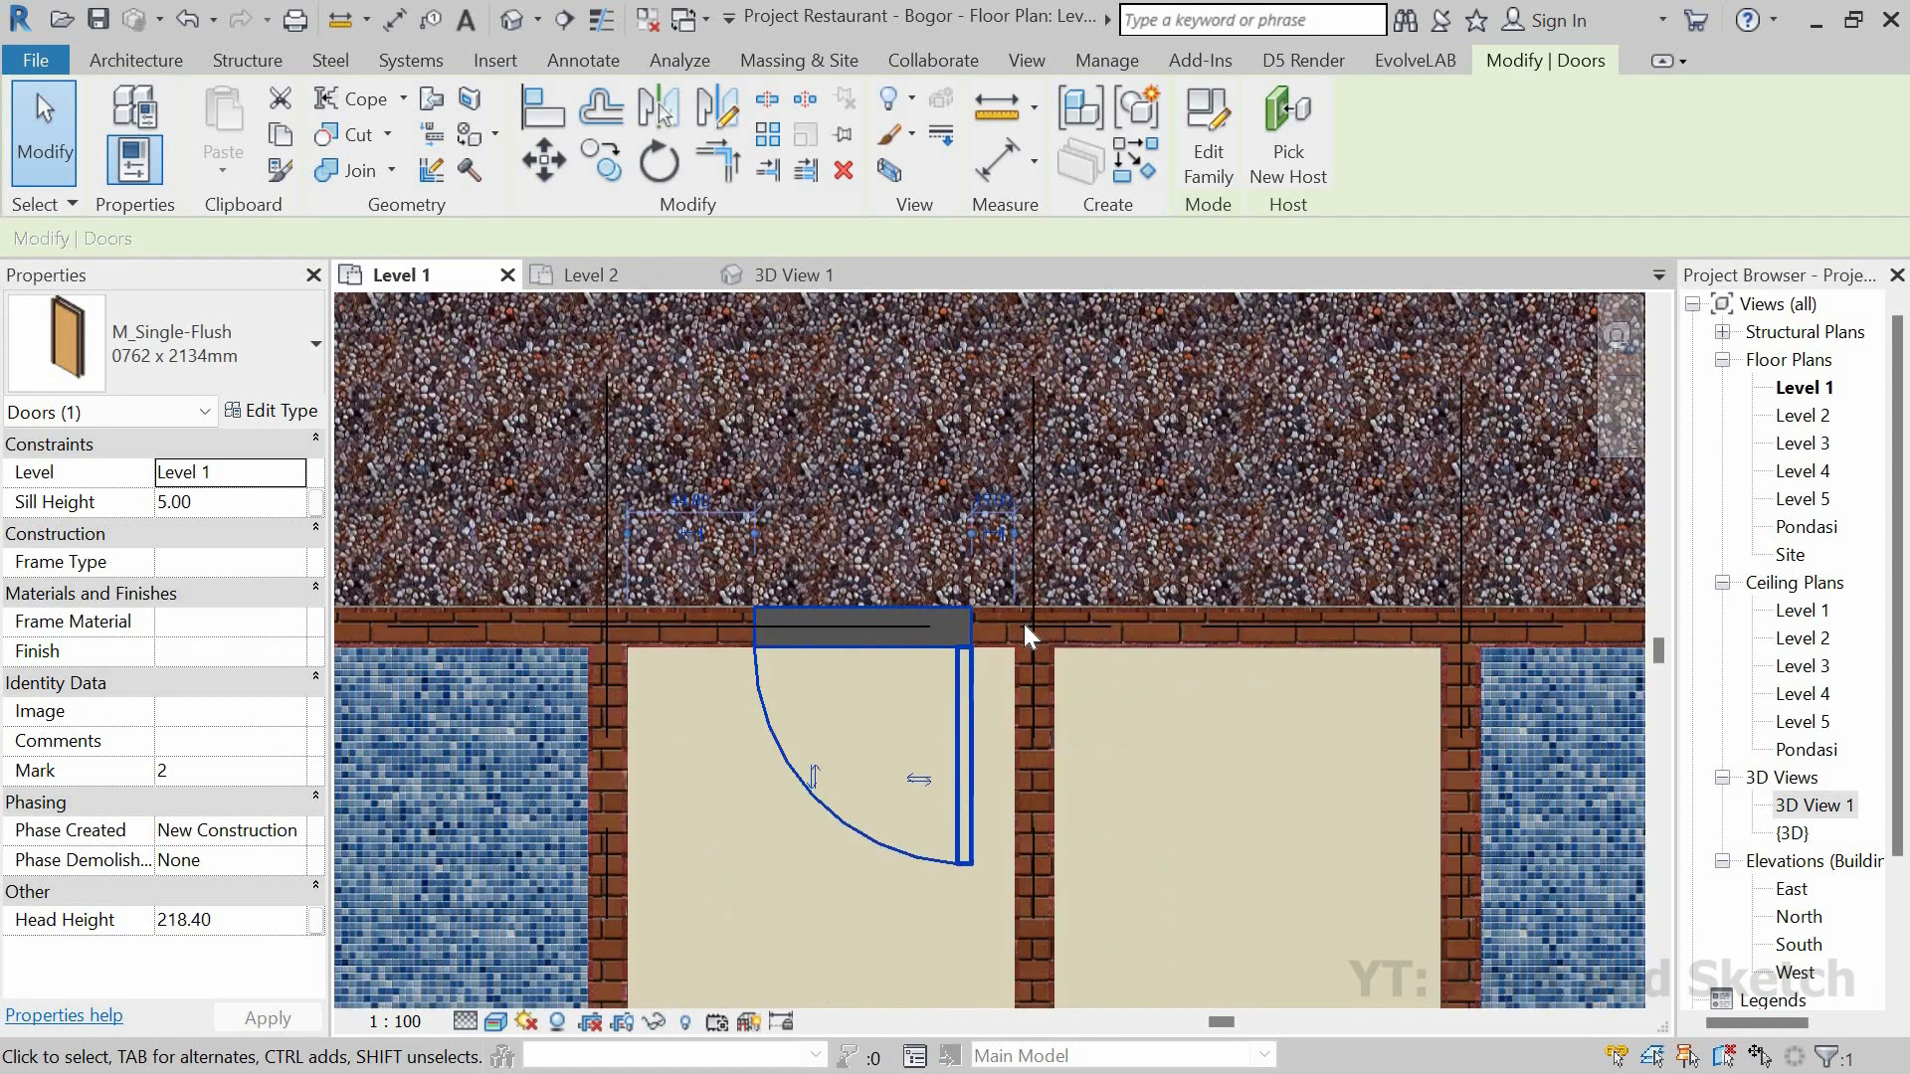
# Step: Mirror the left aisle's entrance door about the middle wall's grid line into the right aisle
pyautogui.scroll(3, 1102, 625)
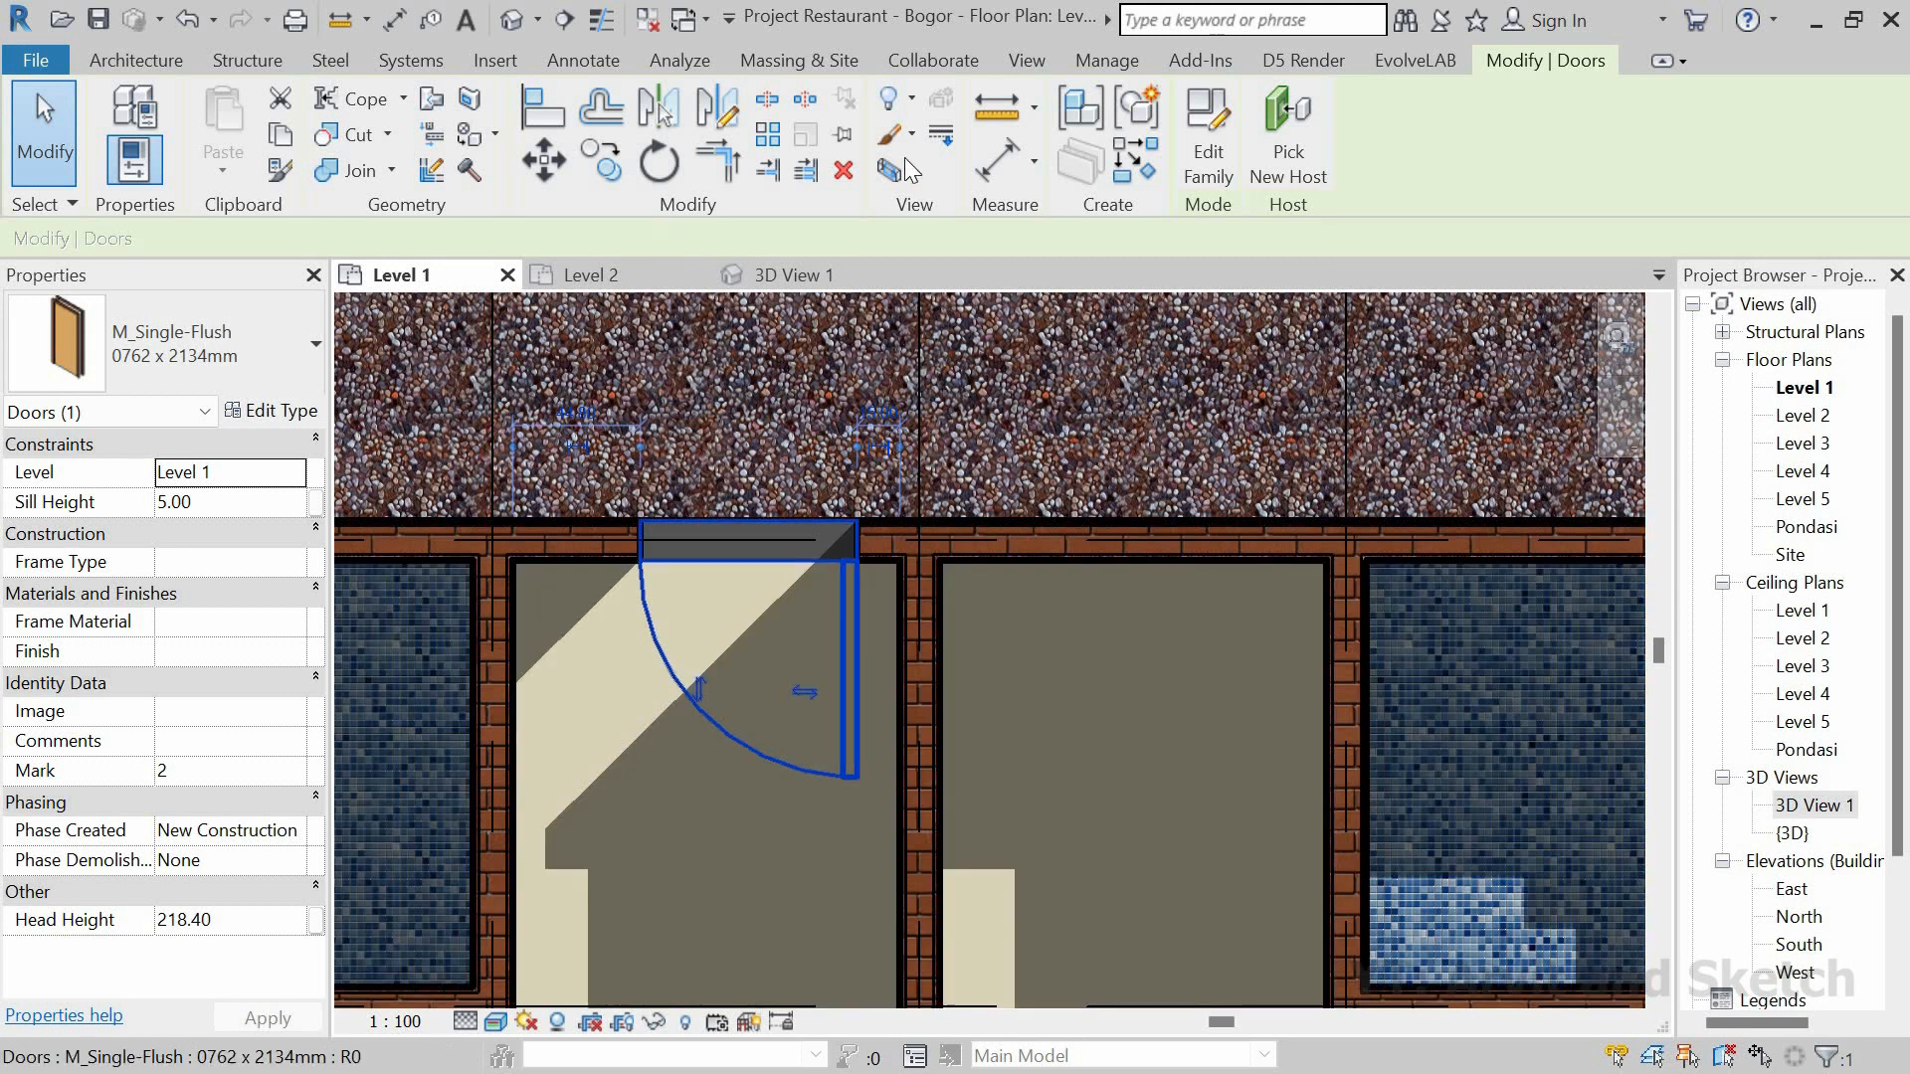
pyautogui.click(917, 523)
pyautogui.click(916, 475)
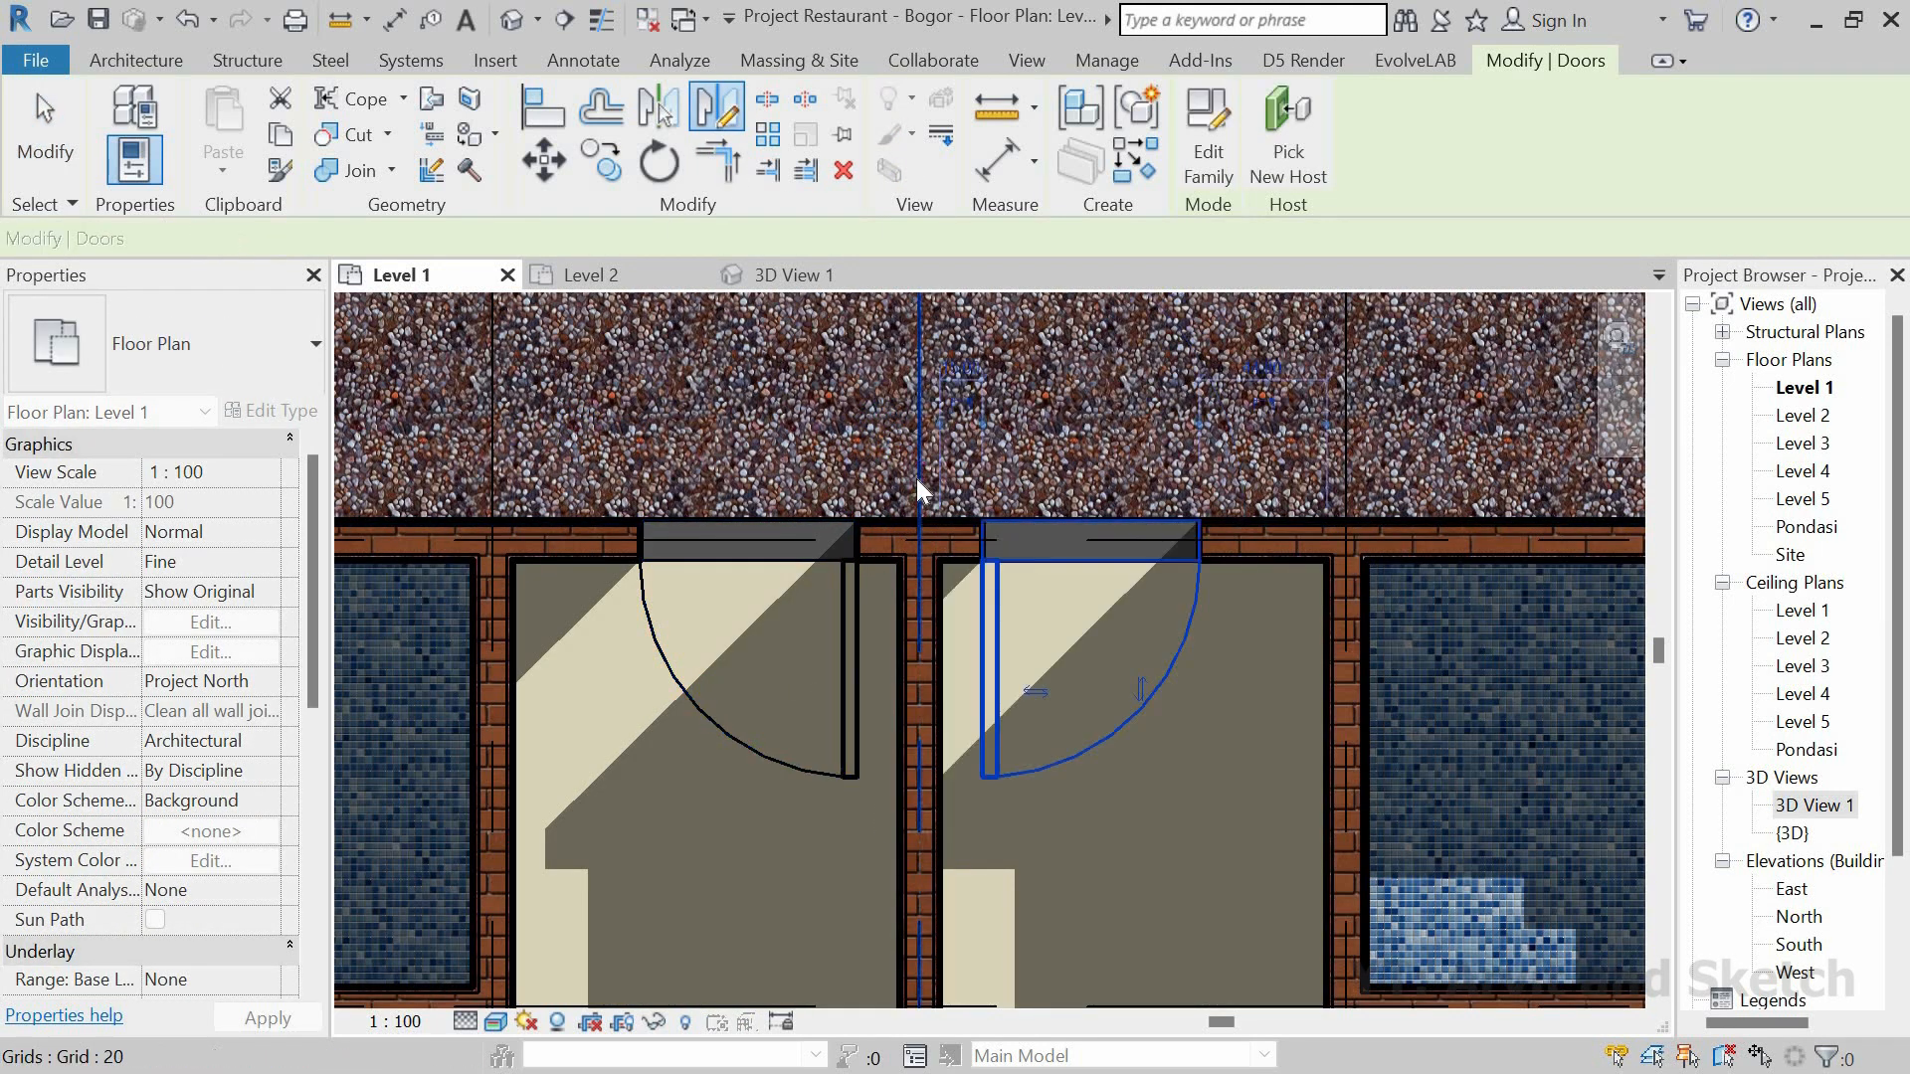
pyautogui.scroll(-3, 916, 479)
pyautogui.click(883, 700)
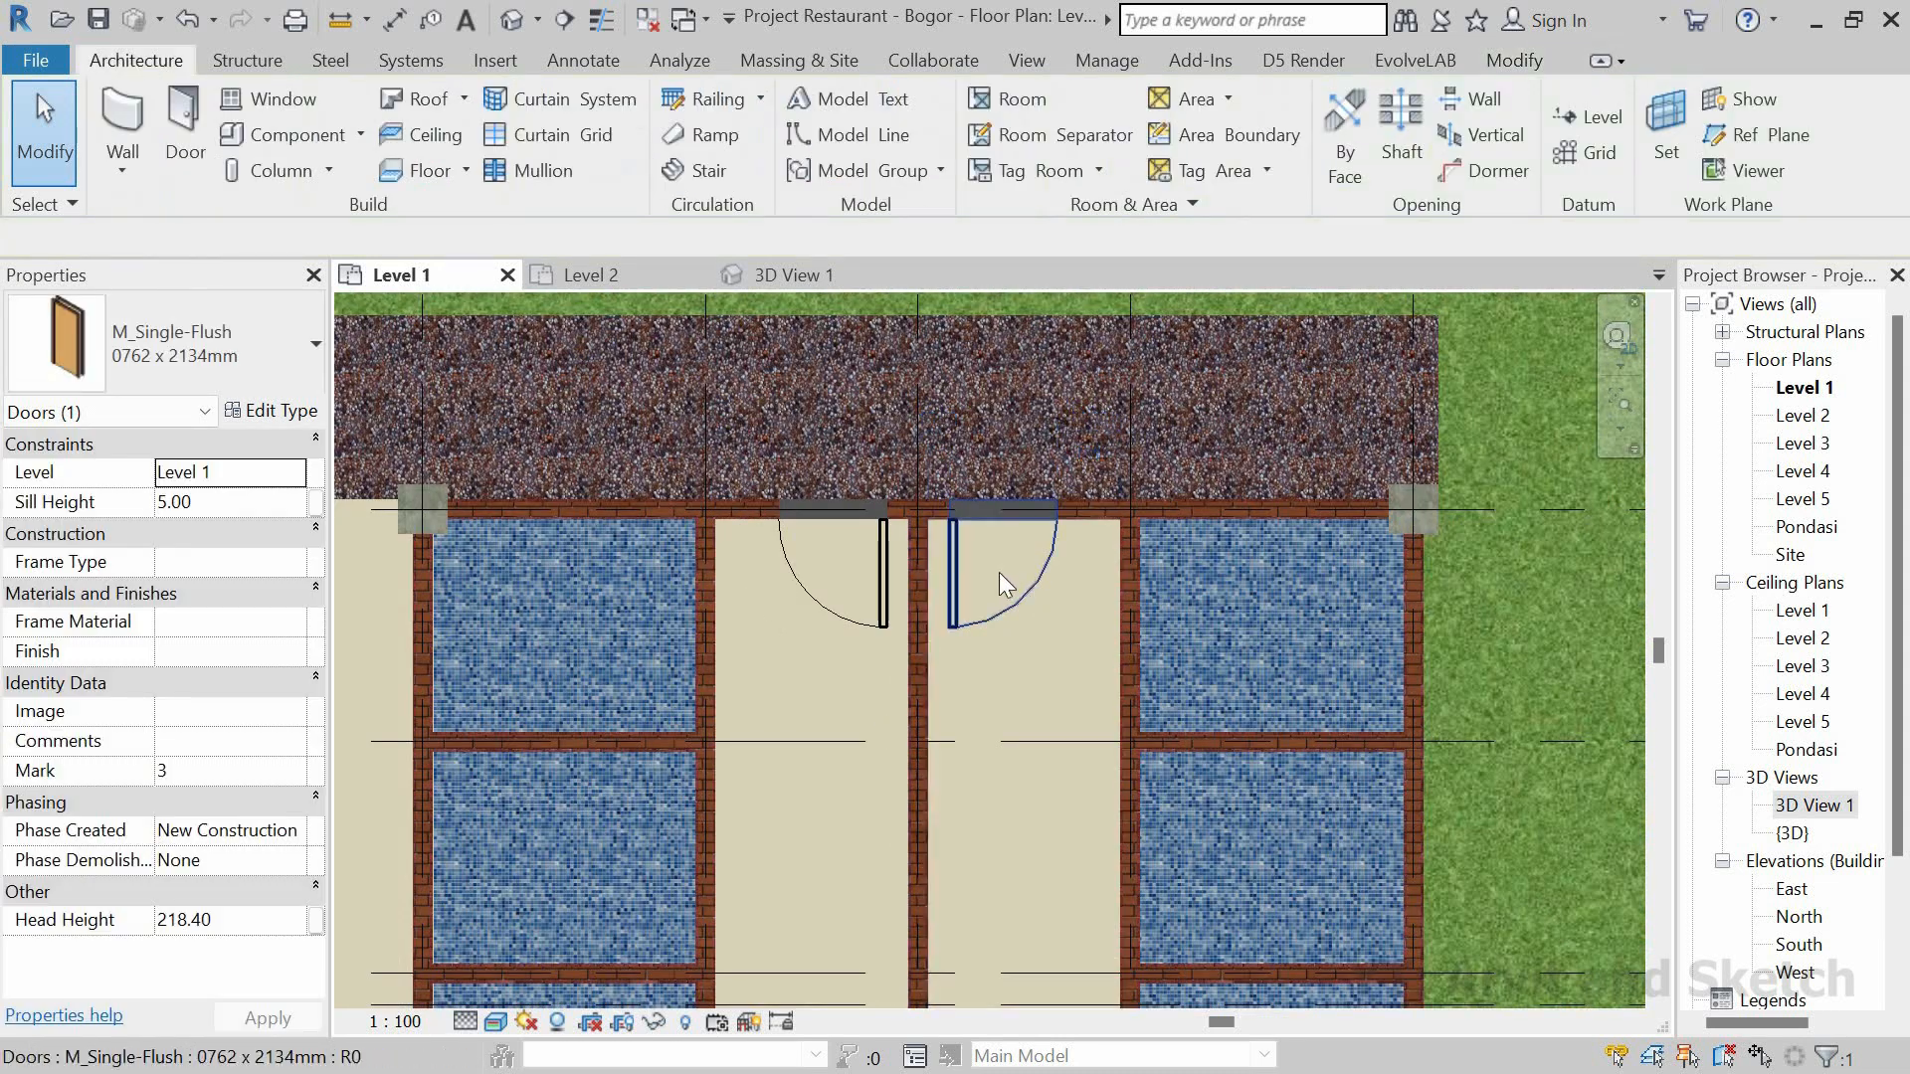
# Step: Place a door in the right wall of the room below the left toilet stalls, 15 from its upper wall
pyautogui.scroll(-2, 1007, 555)
pyautogui.moveTo(1022, 572); pyautogui.dragTo(1036, 400, button='middle')
pyautogui.moveTo(990, 739); pyautogui.dragTo(1028, 654, button='middle')
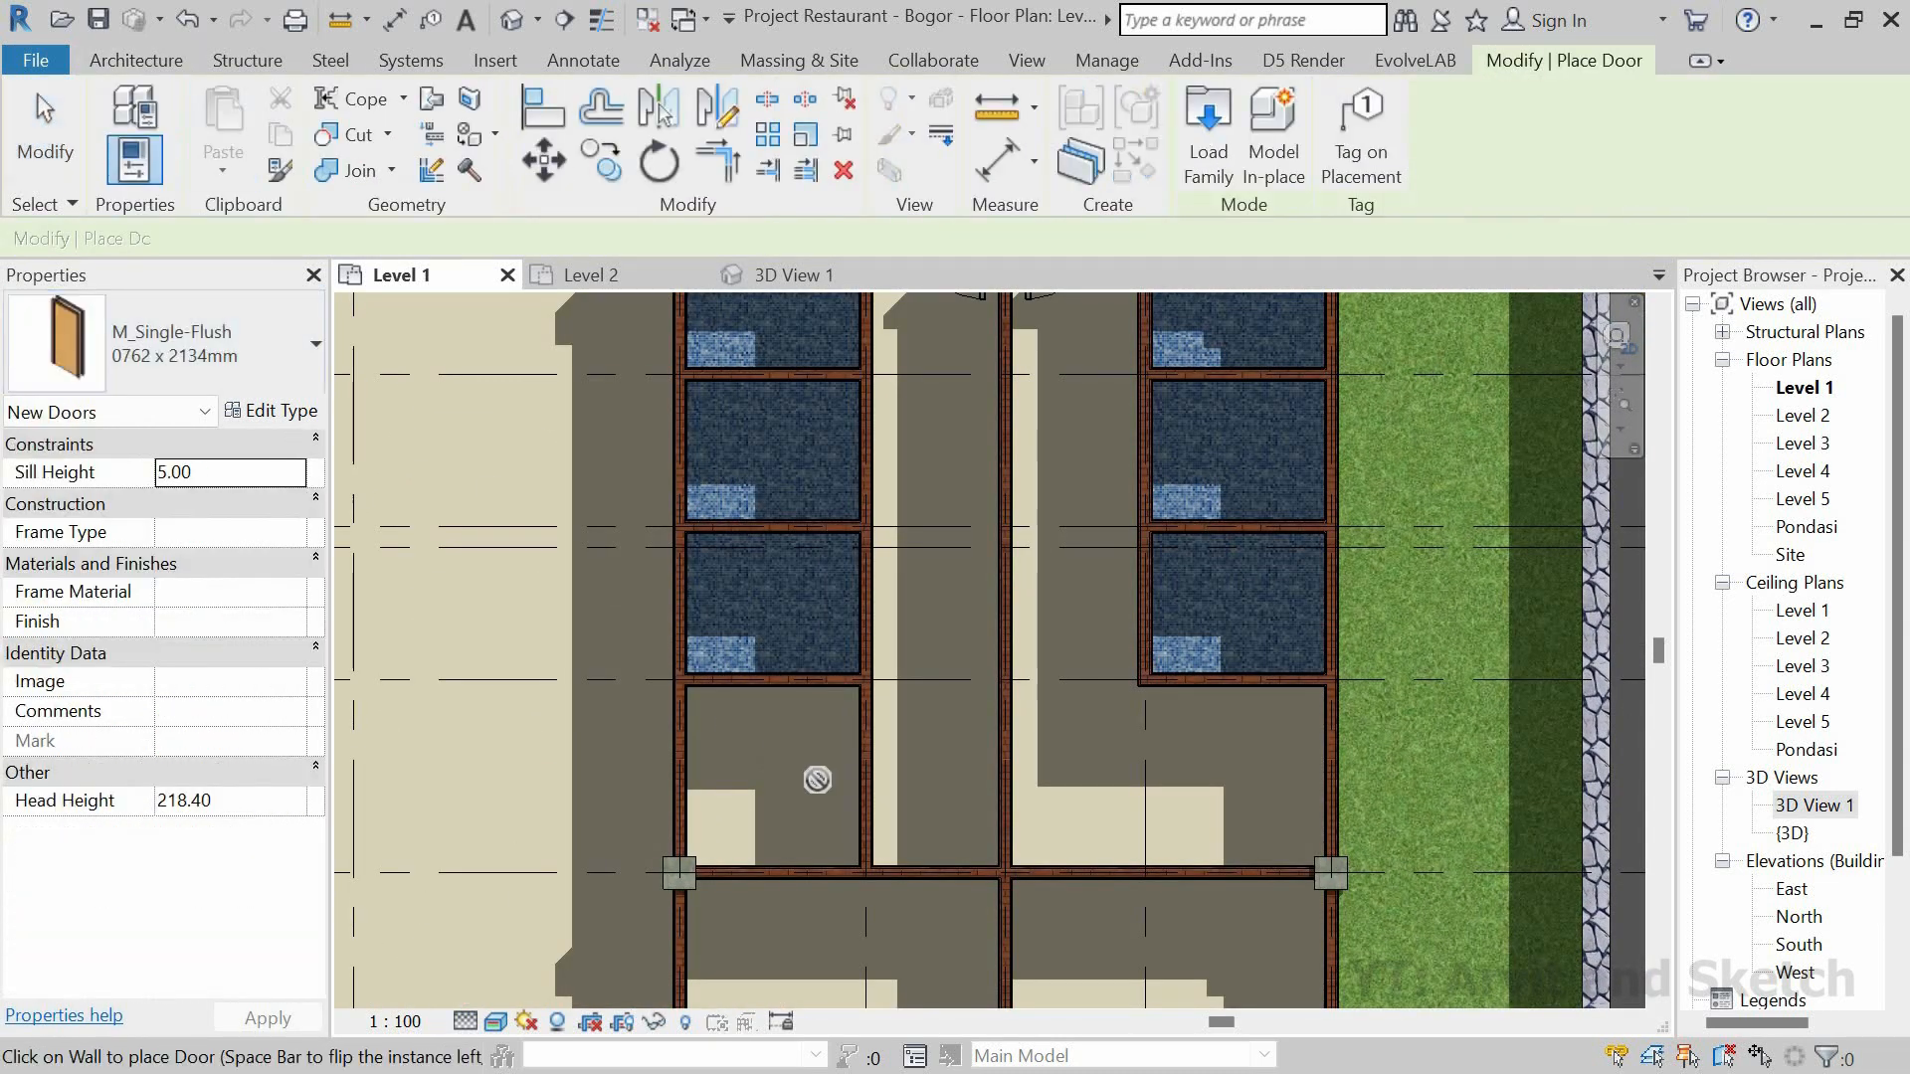
pyautogui.scroll(4, 861, 763)
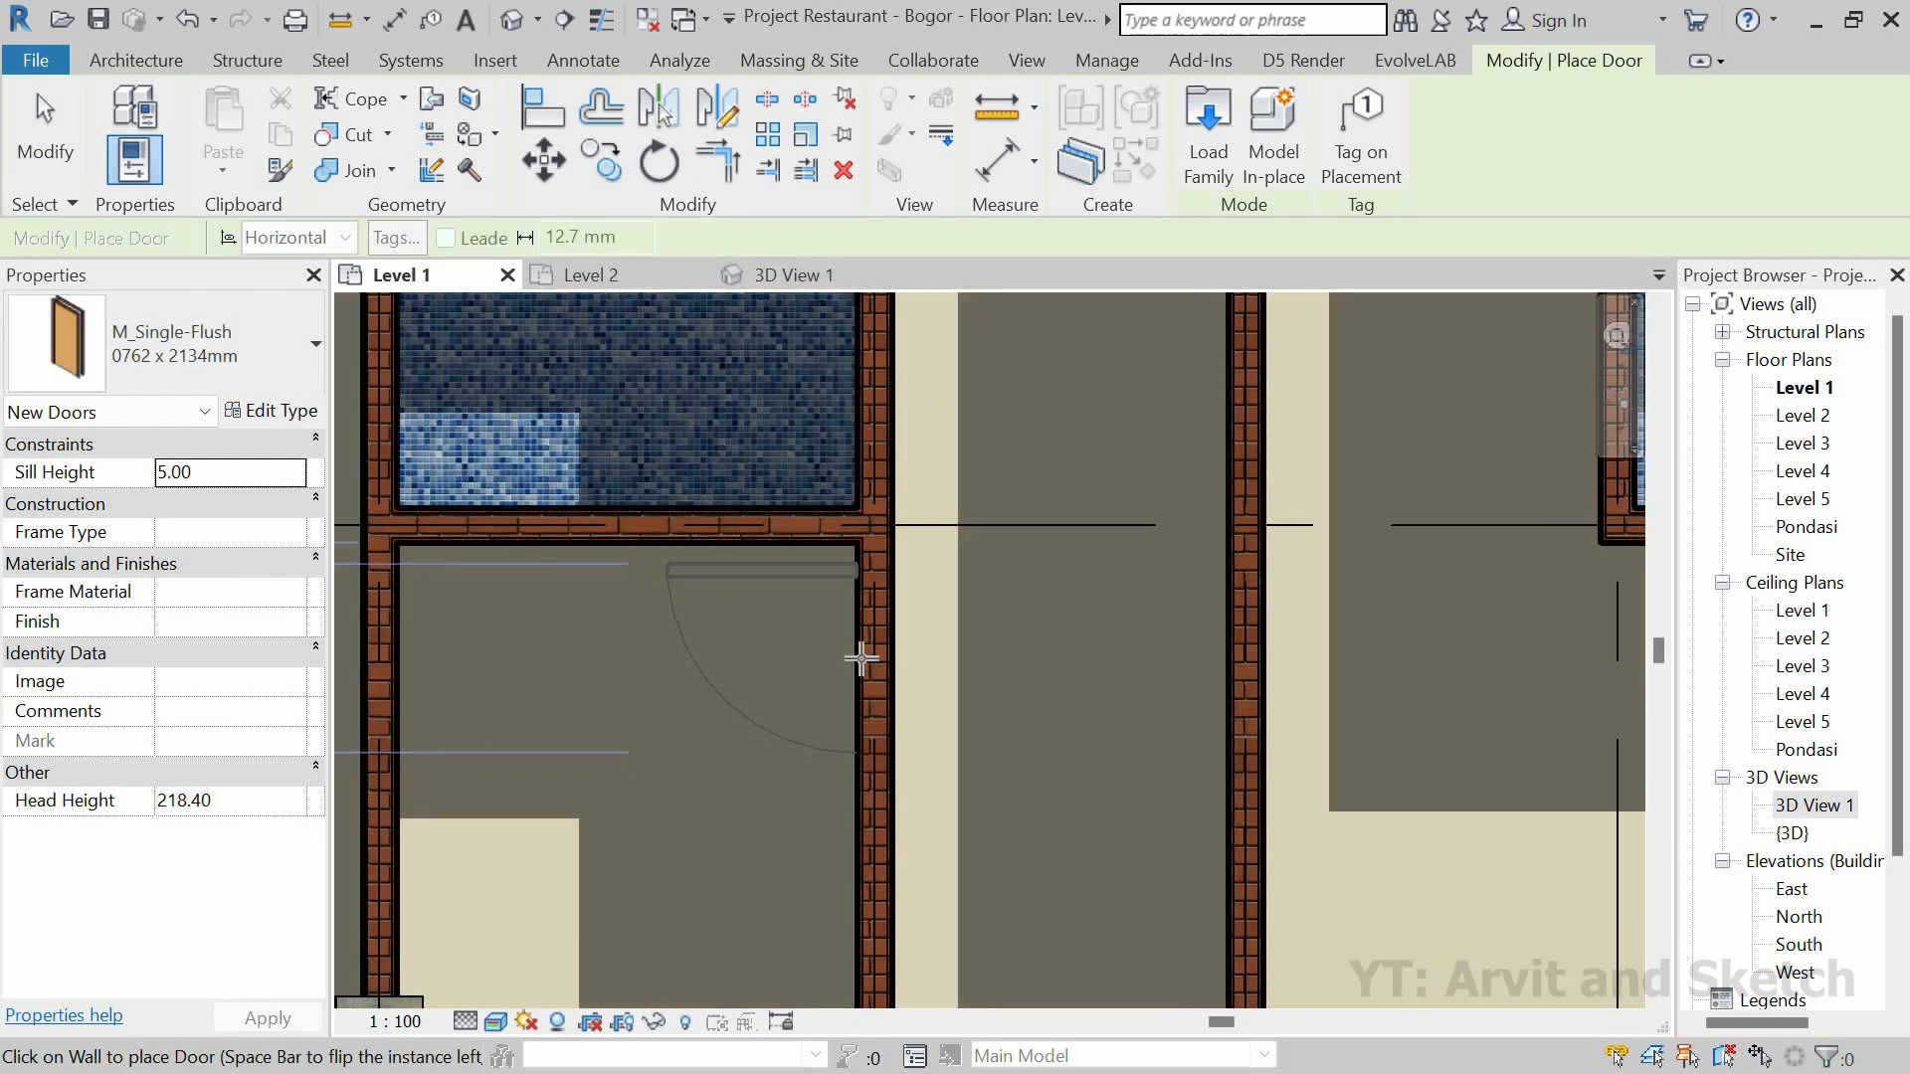
pyautogui.click(1017, 553)
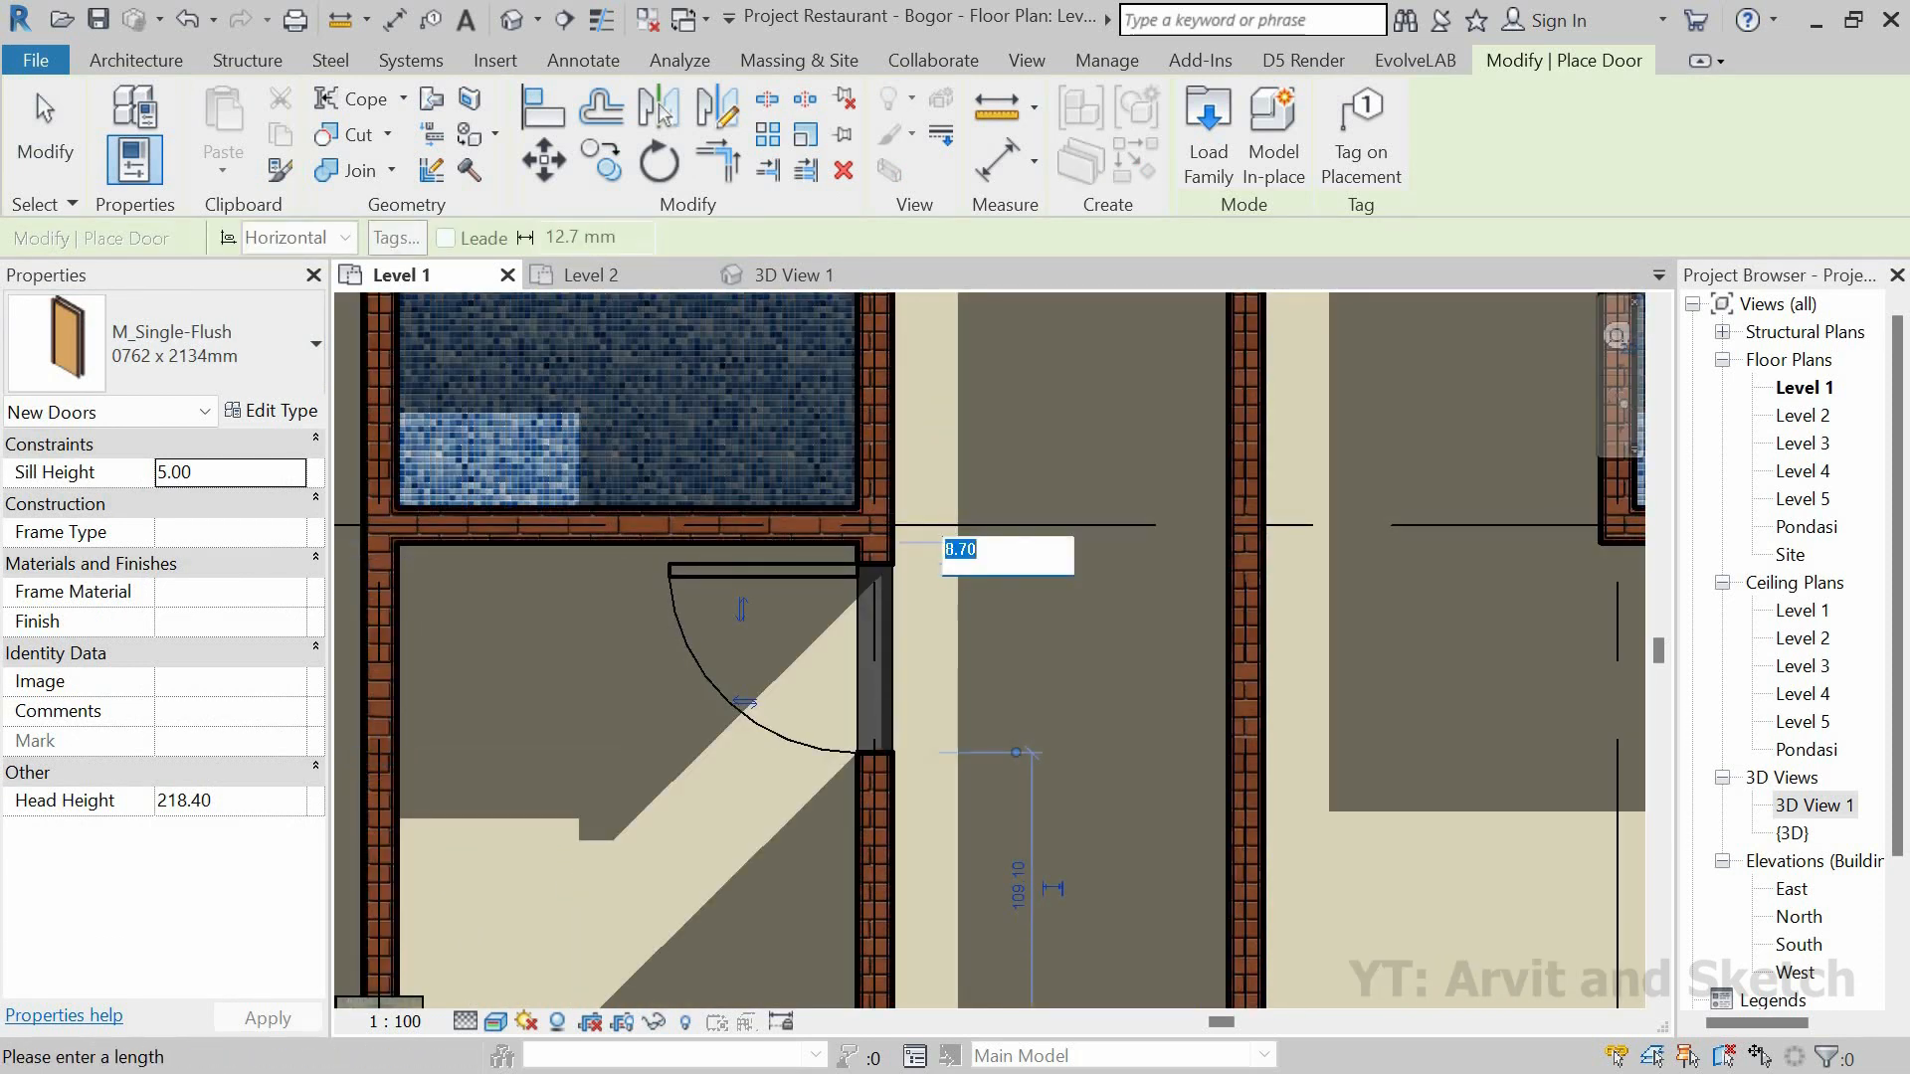
pyautogui.press('Return')
pyautogui.scroll(-3, 968, 637)
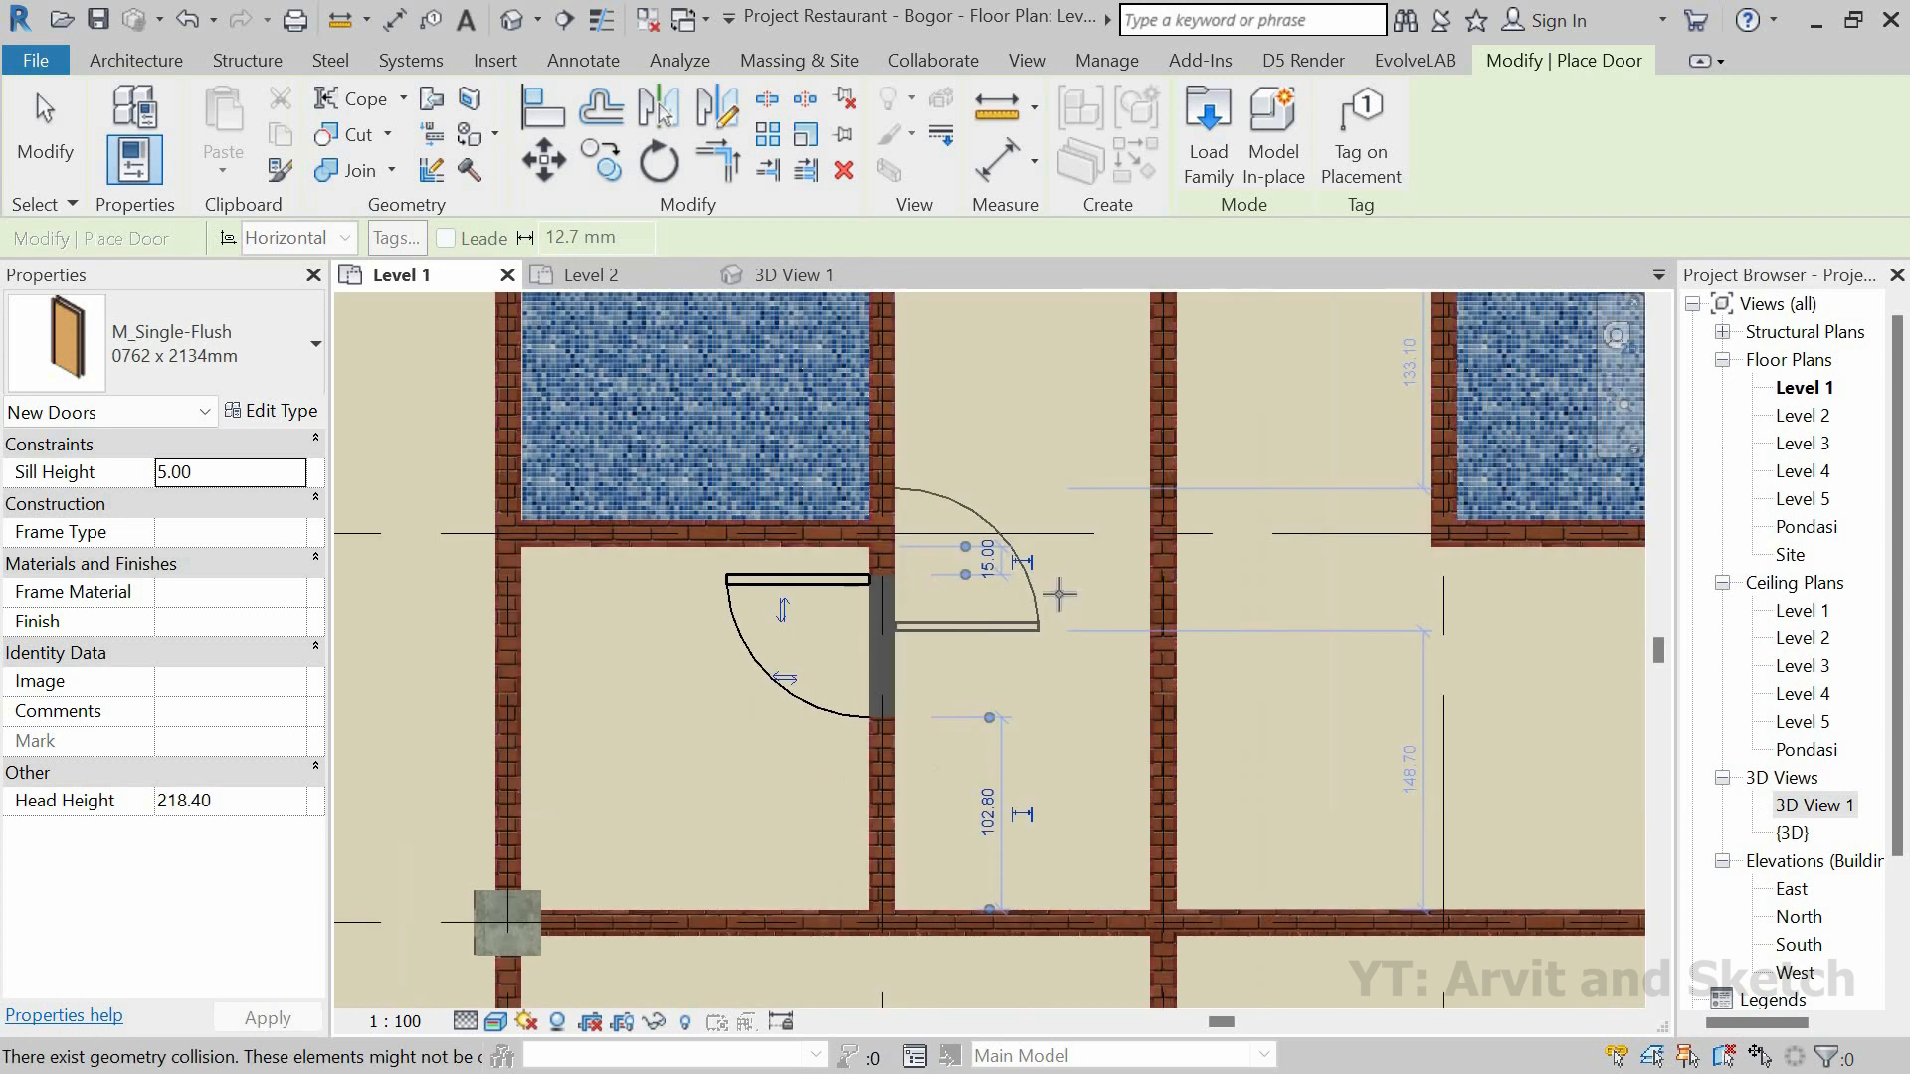
# Step: Place a door in the right wall of the uppermost left toilet stall, swinging inward with its hinge at the lower end
pyautogui.scroll(2, 1031, 843)
pyautogui.moveTo(1031, 843); pyautogui.dragTo(1023, 905, button='middle')
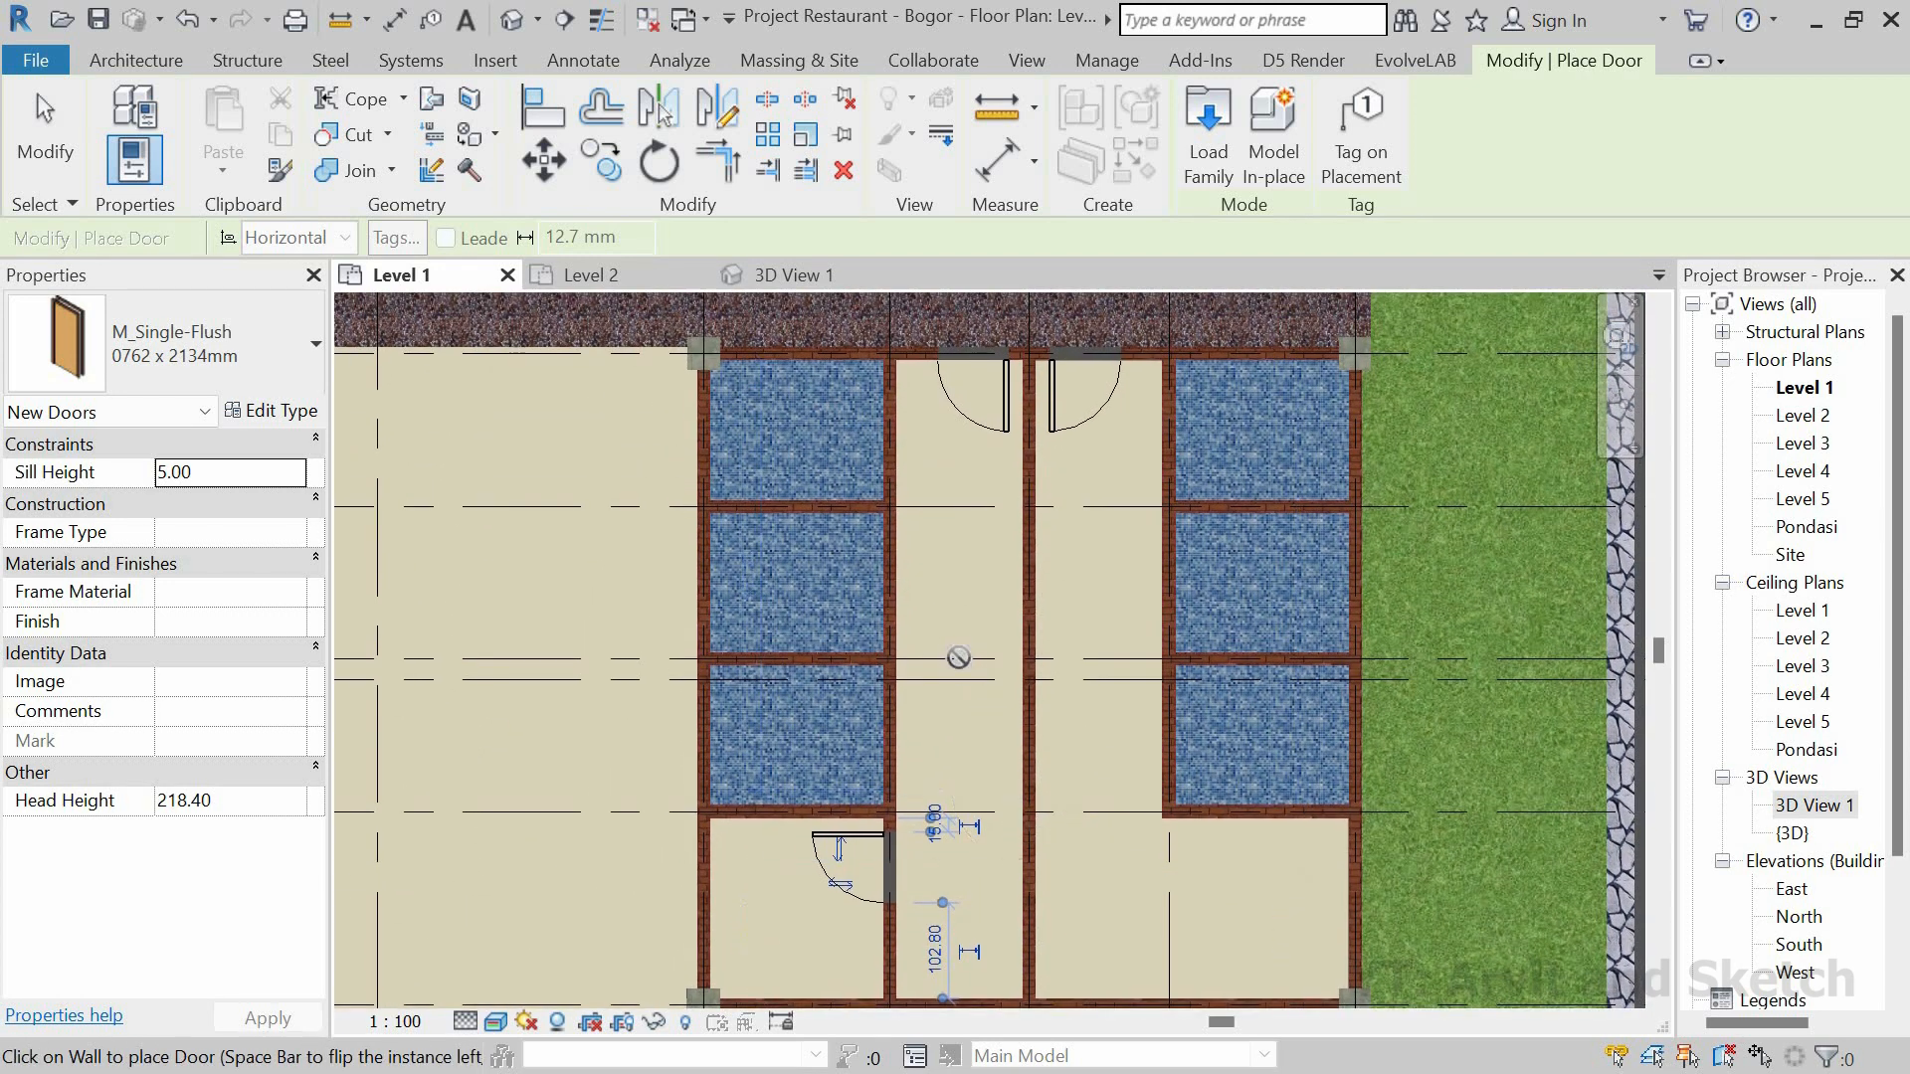
pyautogui.scroll(4, 875, 378)
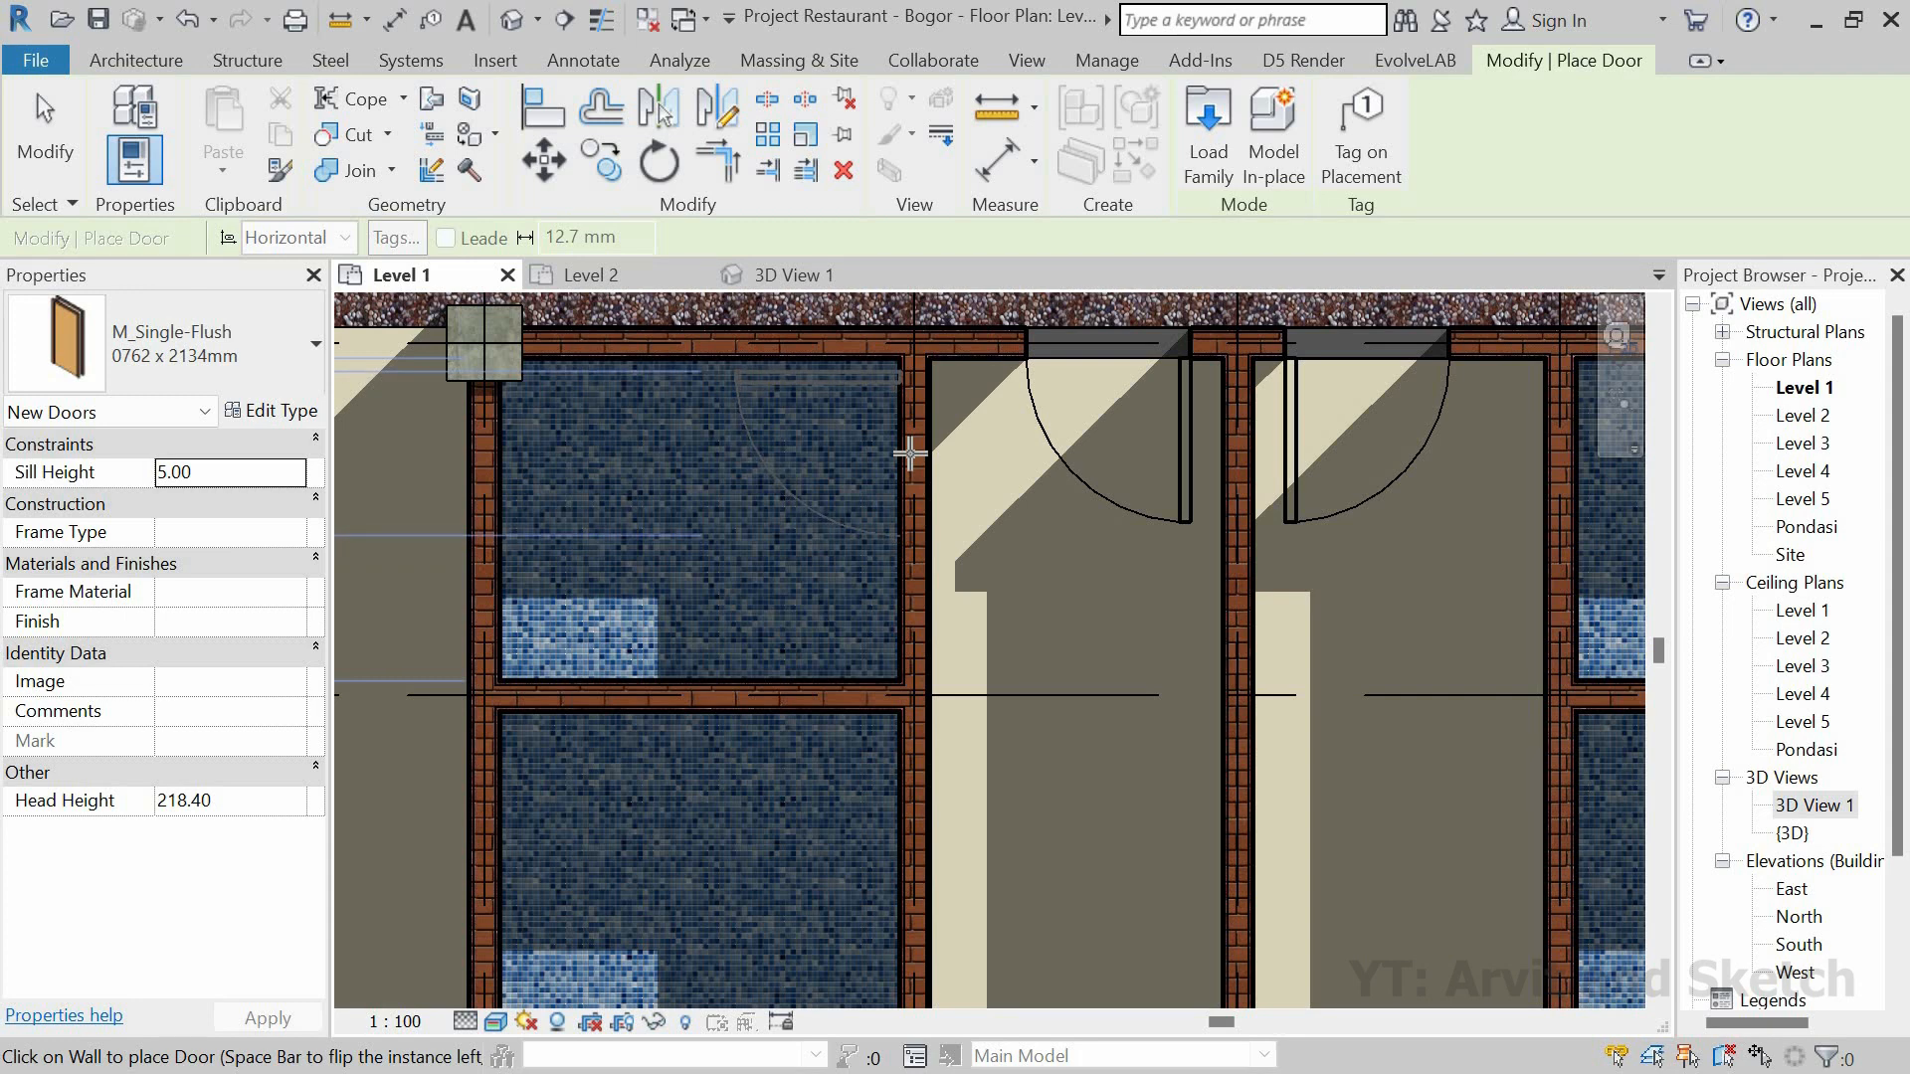
pyautogui.scroll(-3, 909, 454)
pyautogui.scroll(2, 910, 453)
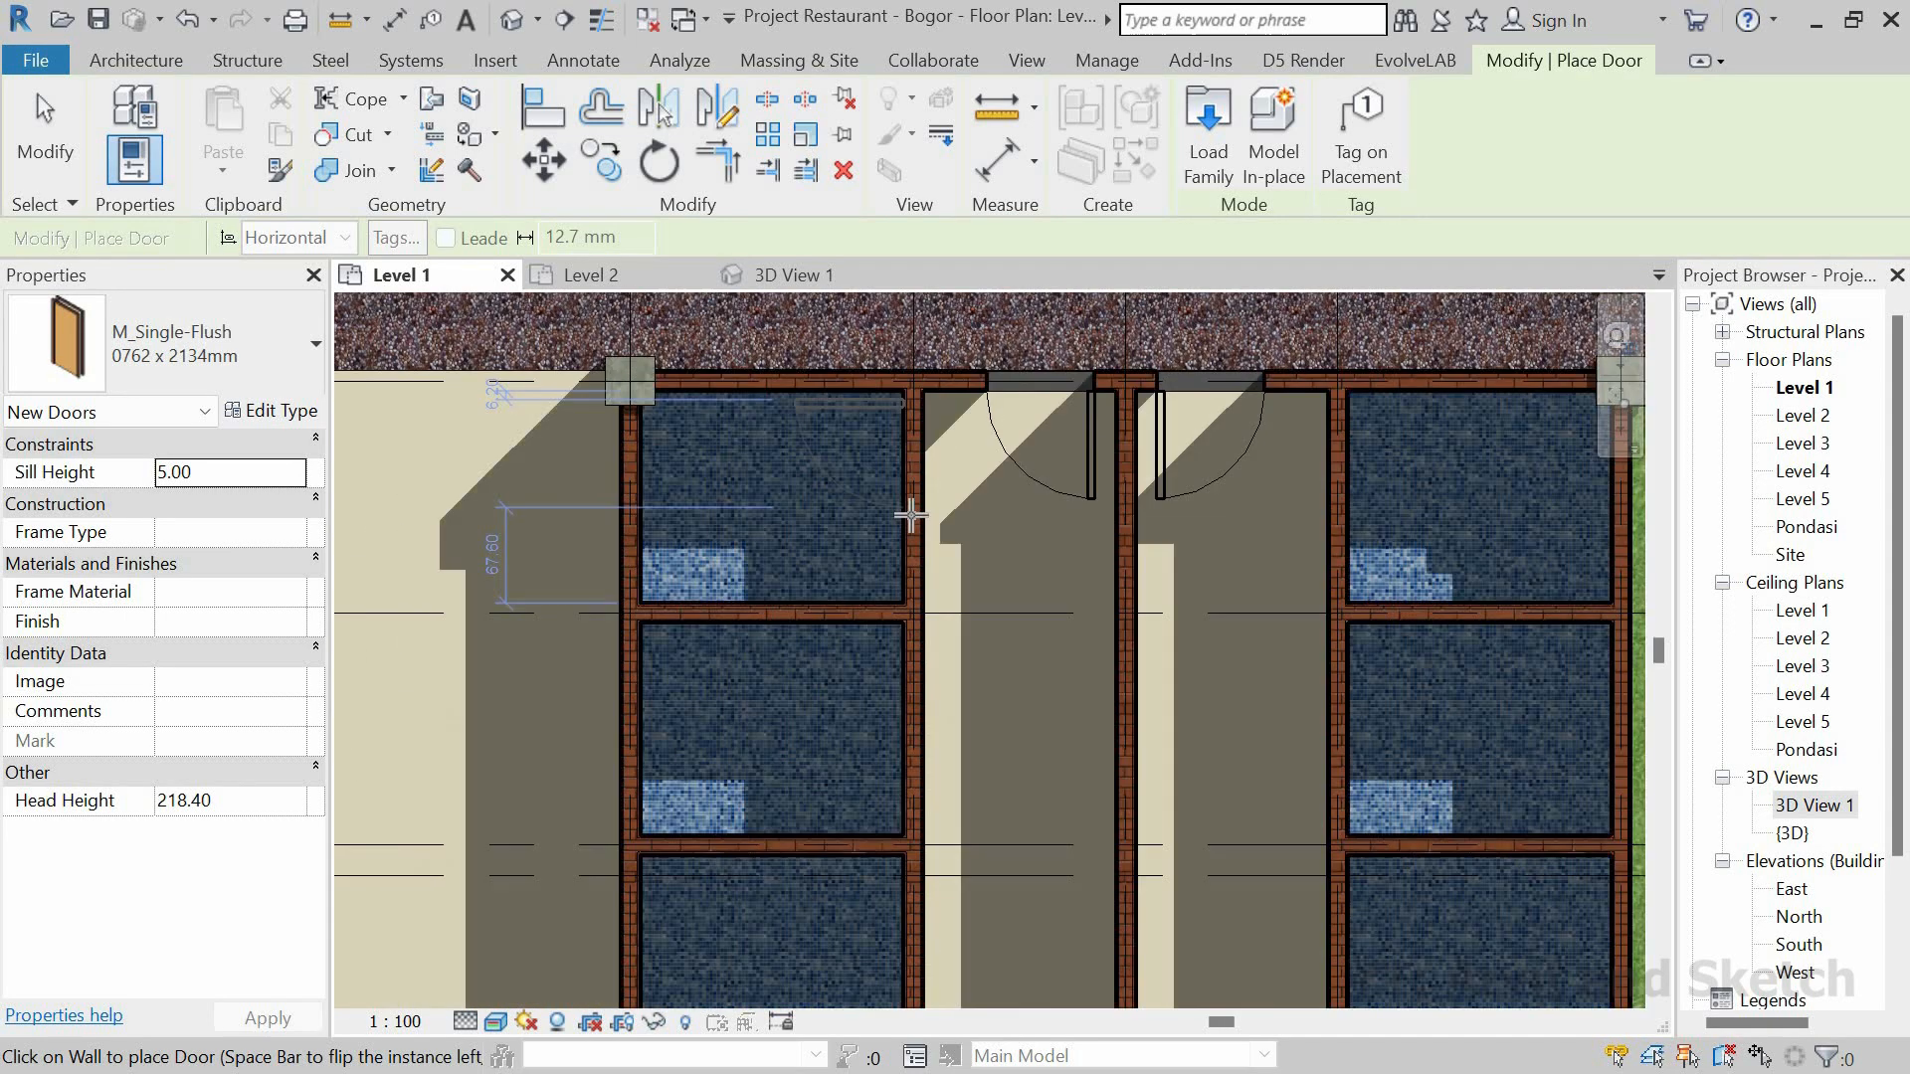
pyautogui.moveTo(937, 444); pyautogui.dragTo(913, 421, button='middle')
pyautogui.scroll(2, 895, 439)
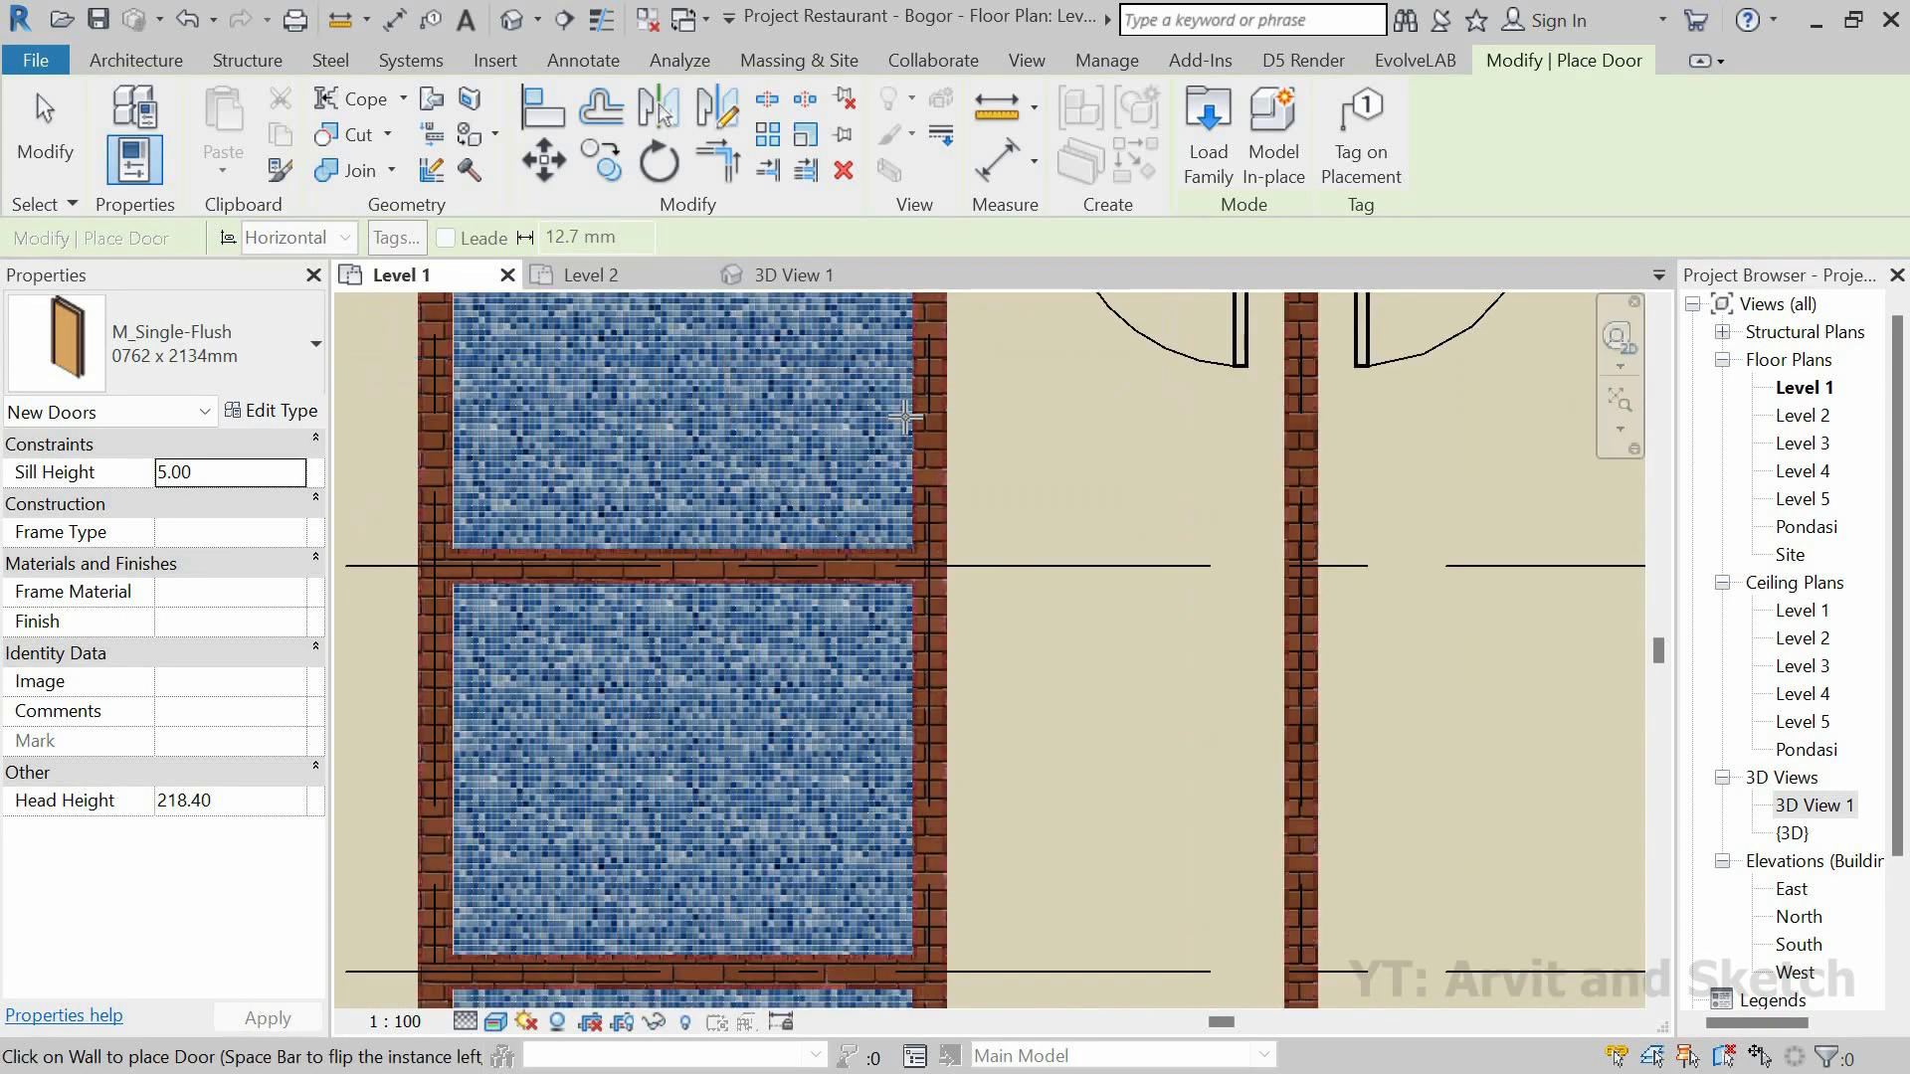
pyautogui.click(890, 419)
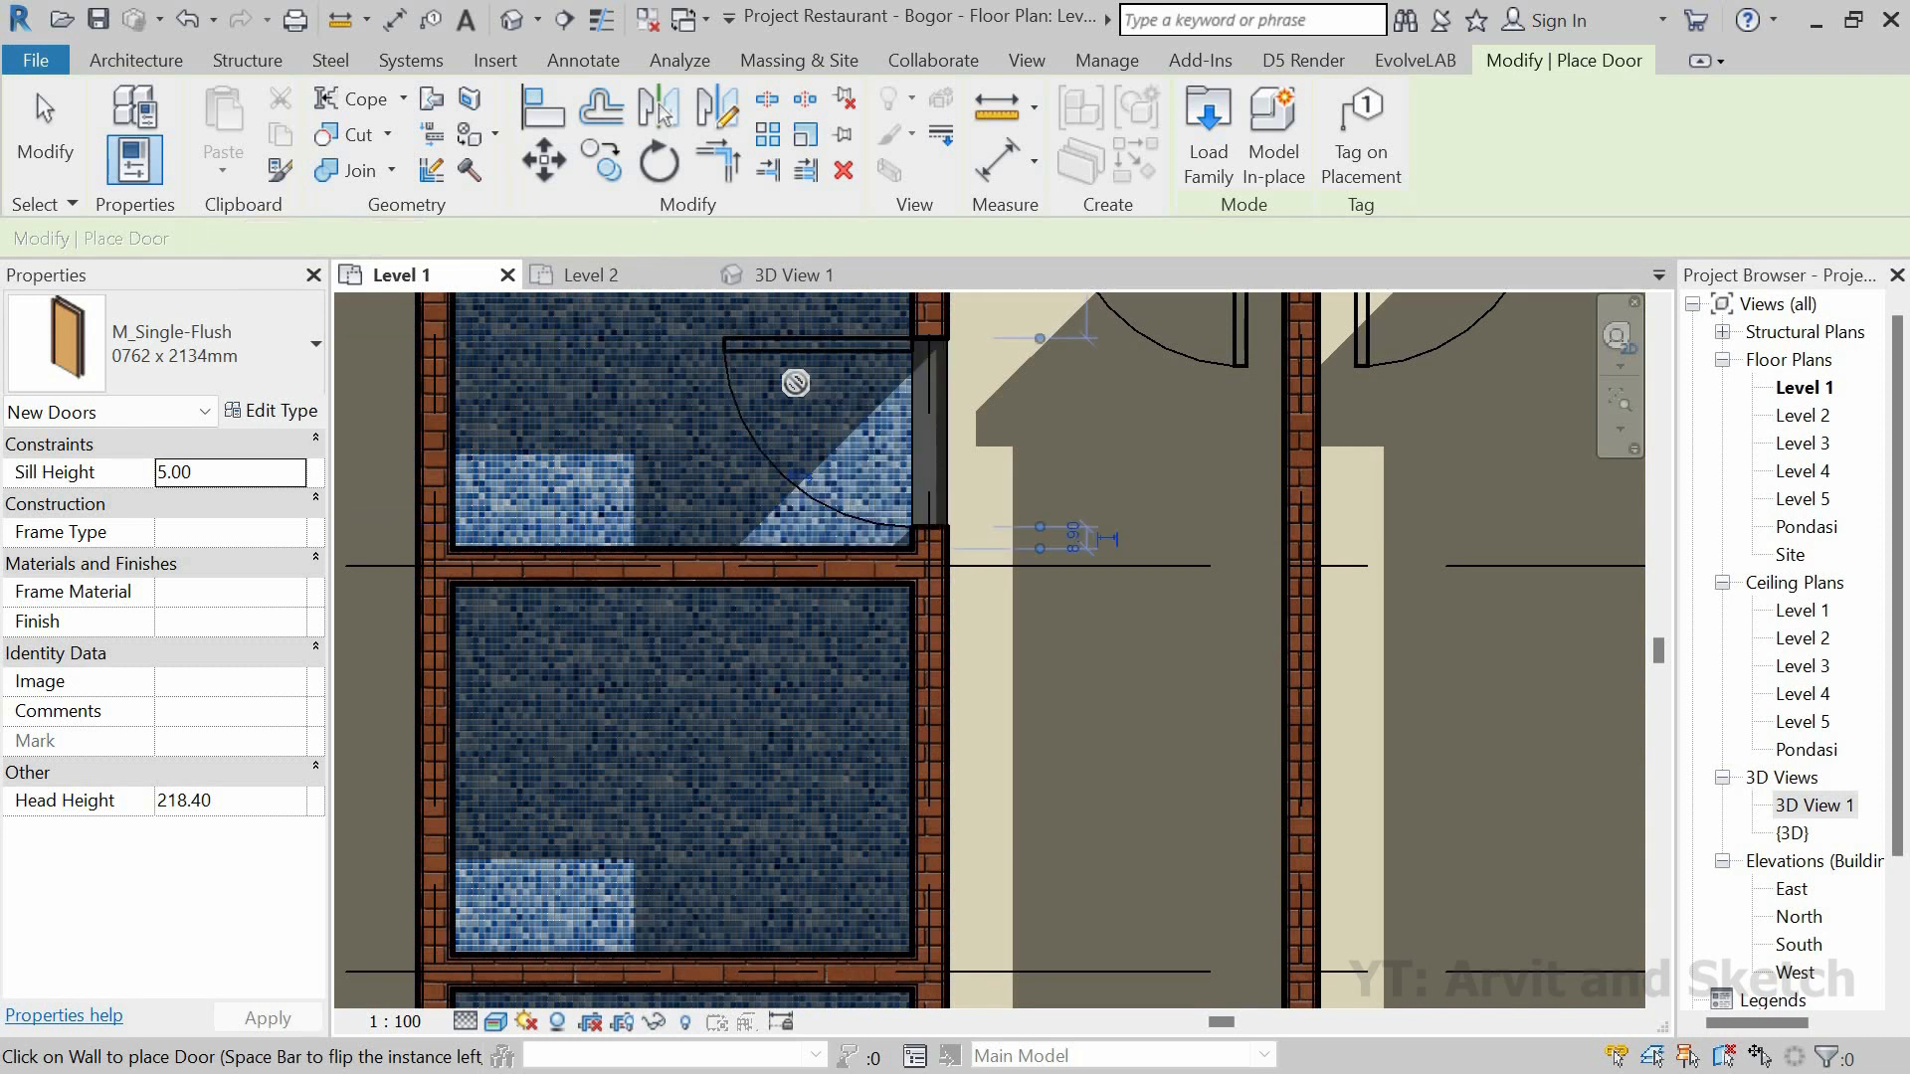
pyautogui.press('space')
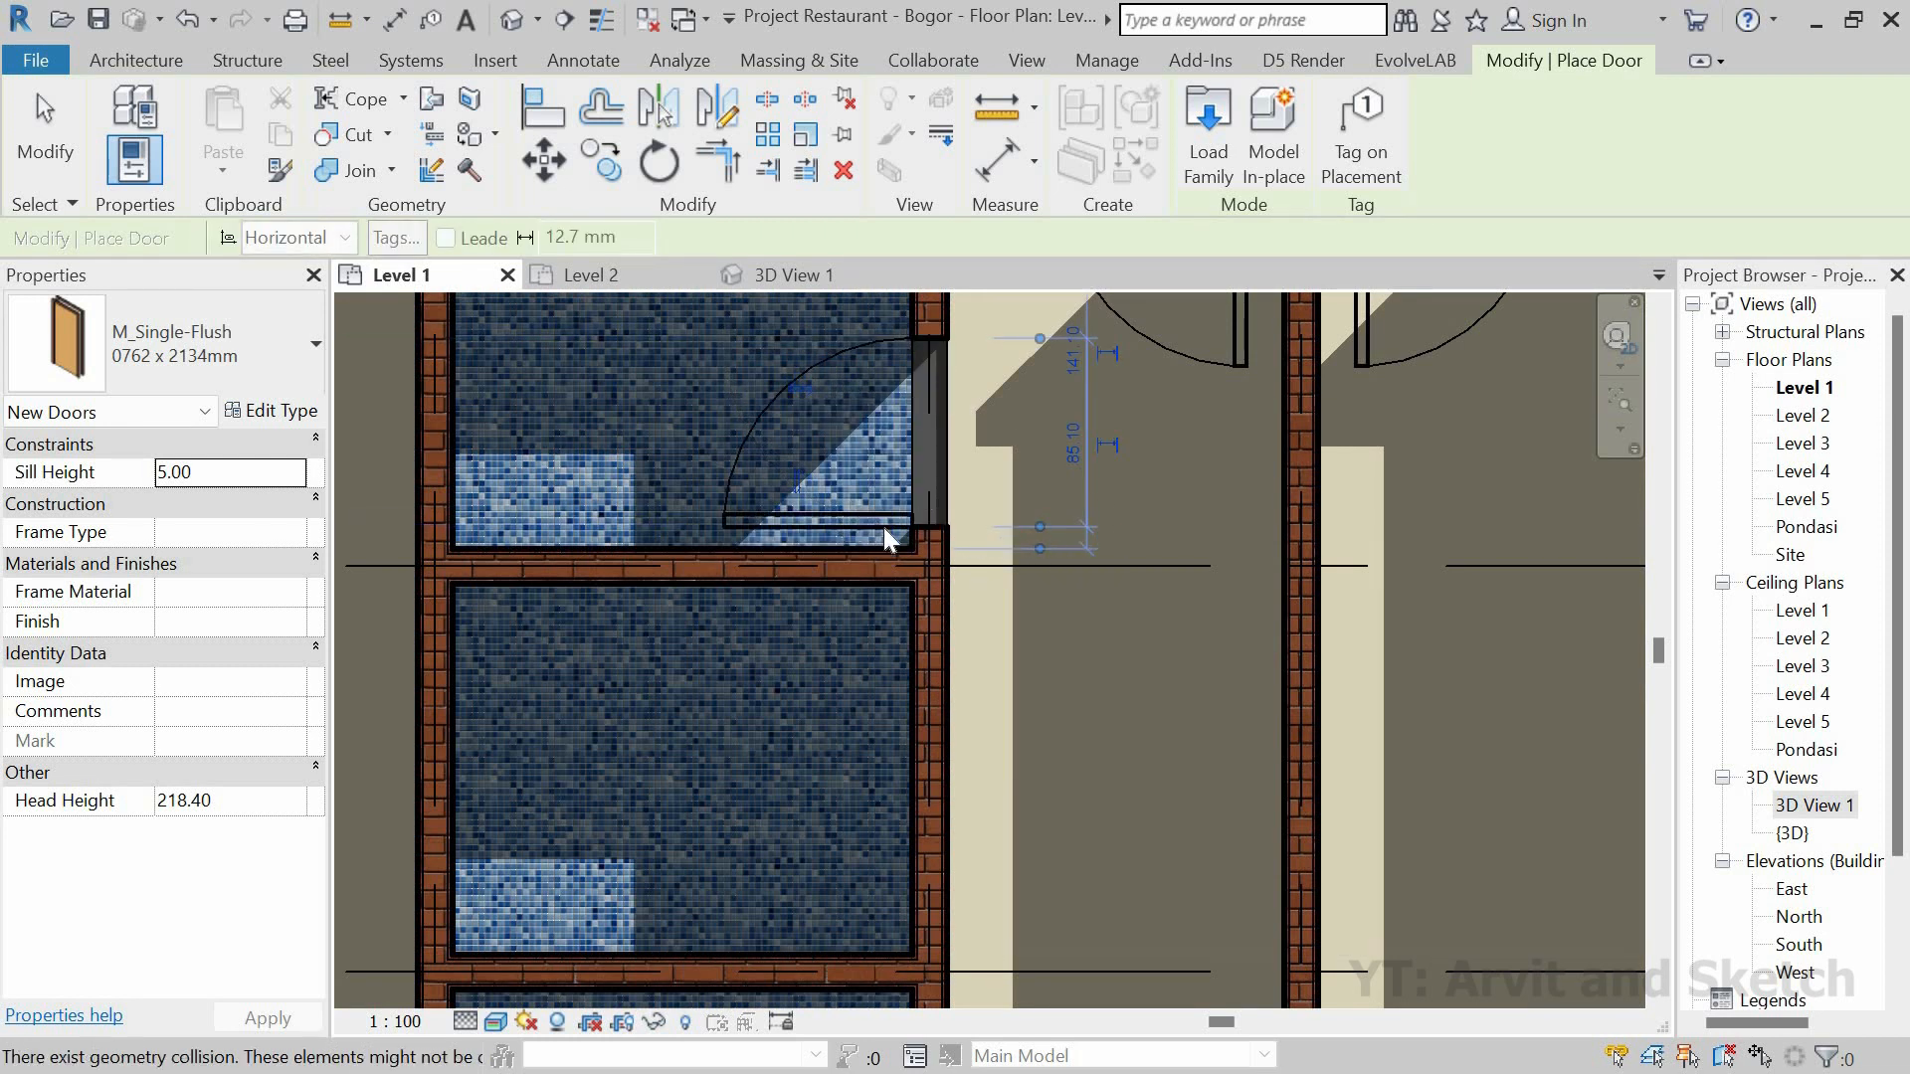
# Step: Set the uppermost left stall's door 15 from the stall's lower wall
pyautogui.press('Escape')
pyautogui.click(1071, 537)
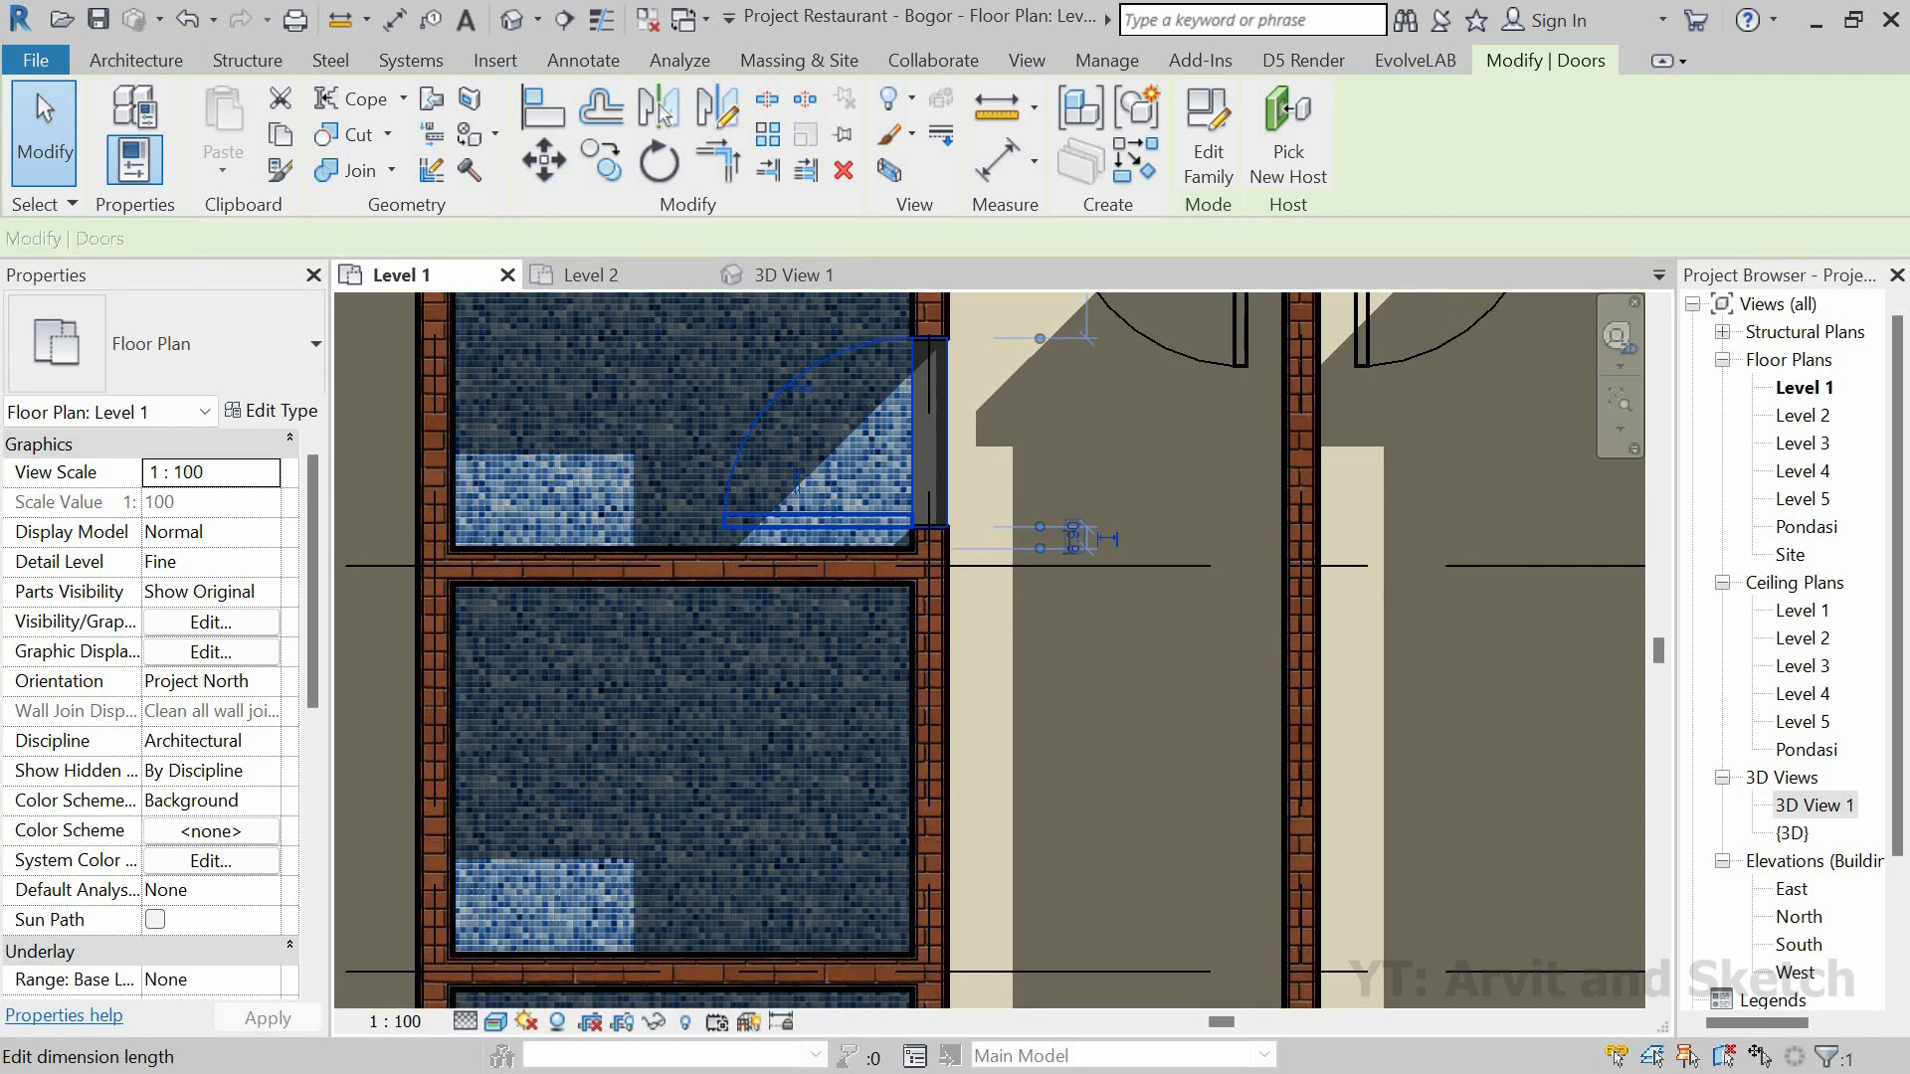
pyautogui.press('Return')
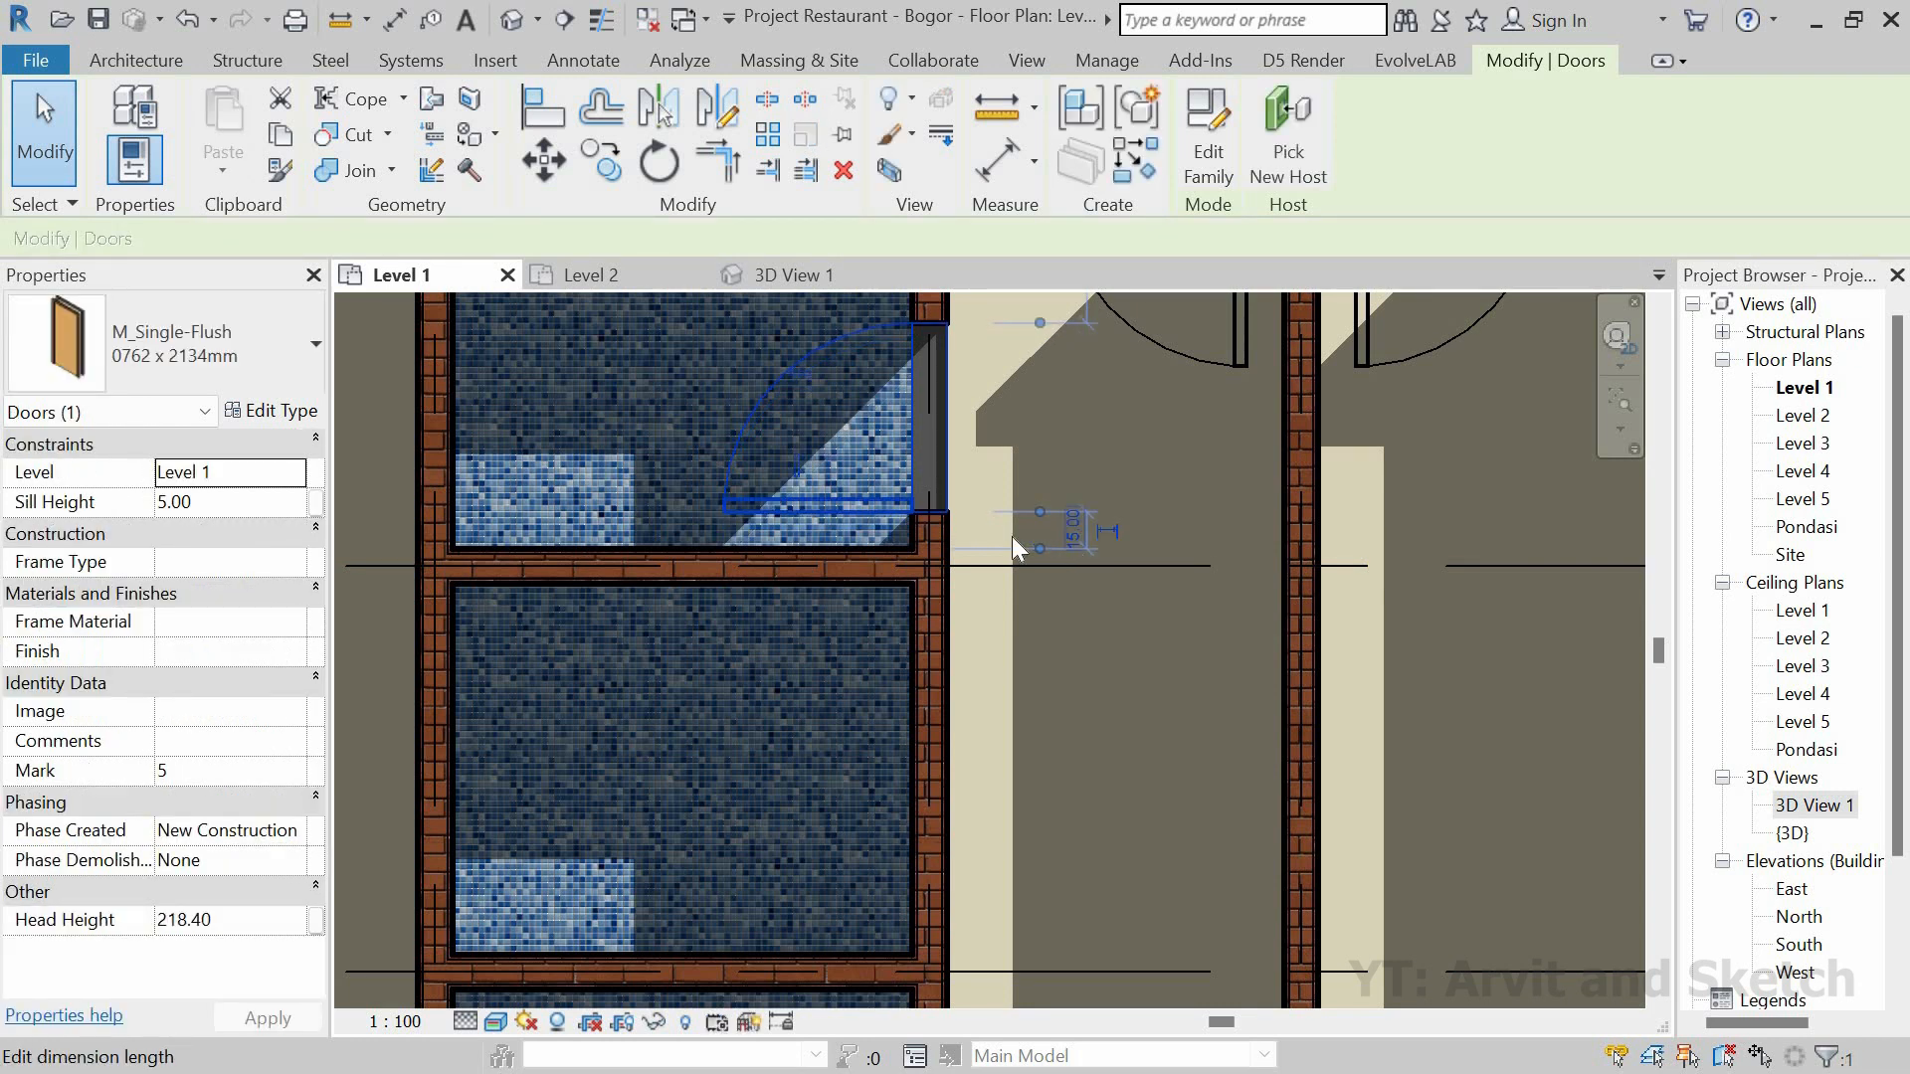
pyautogui.press('Escape')
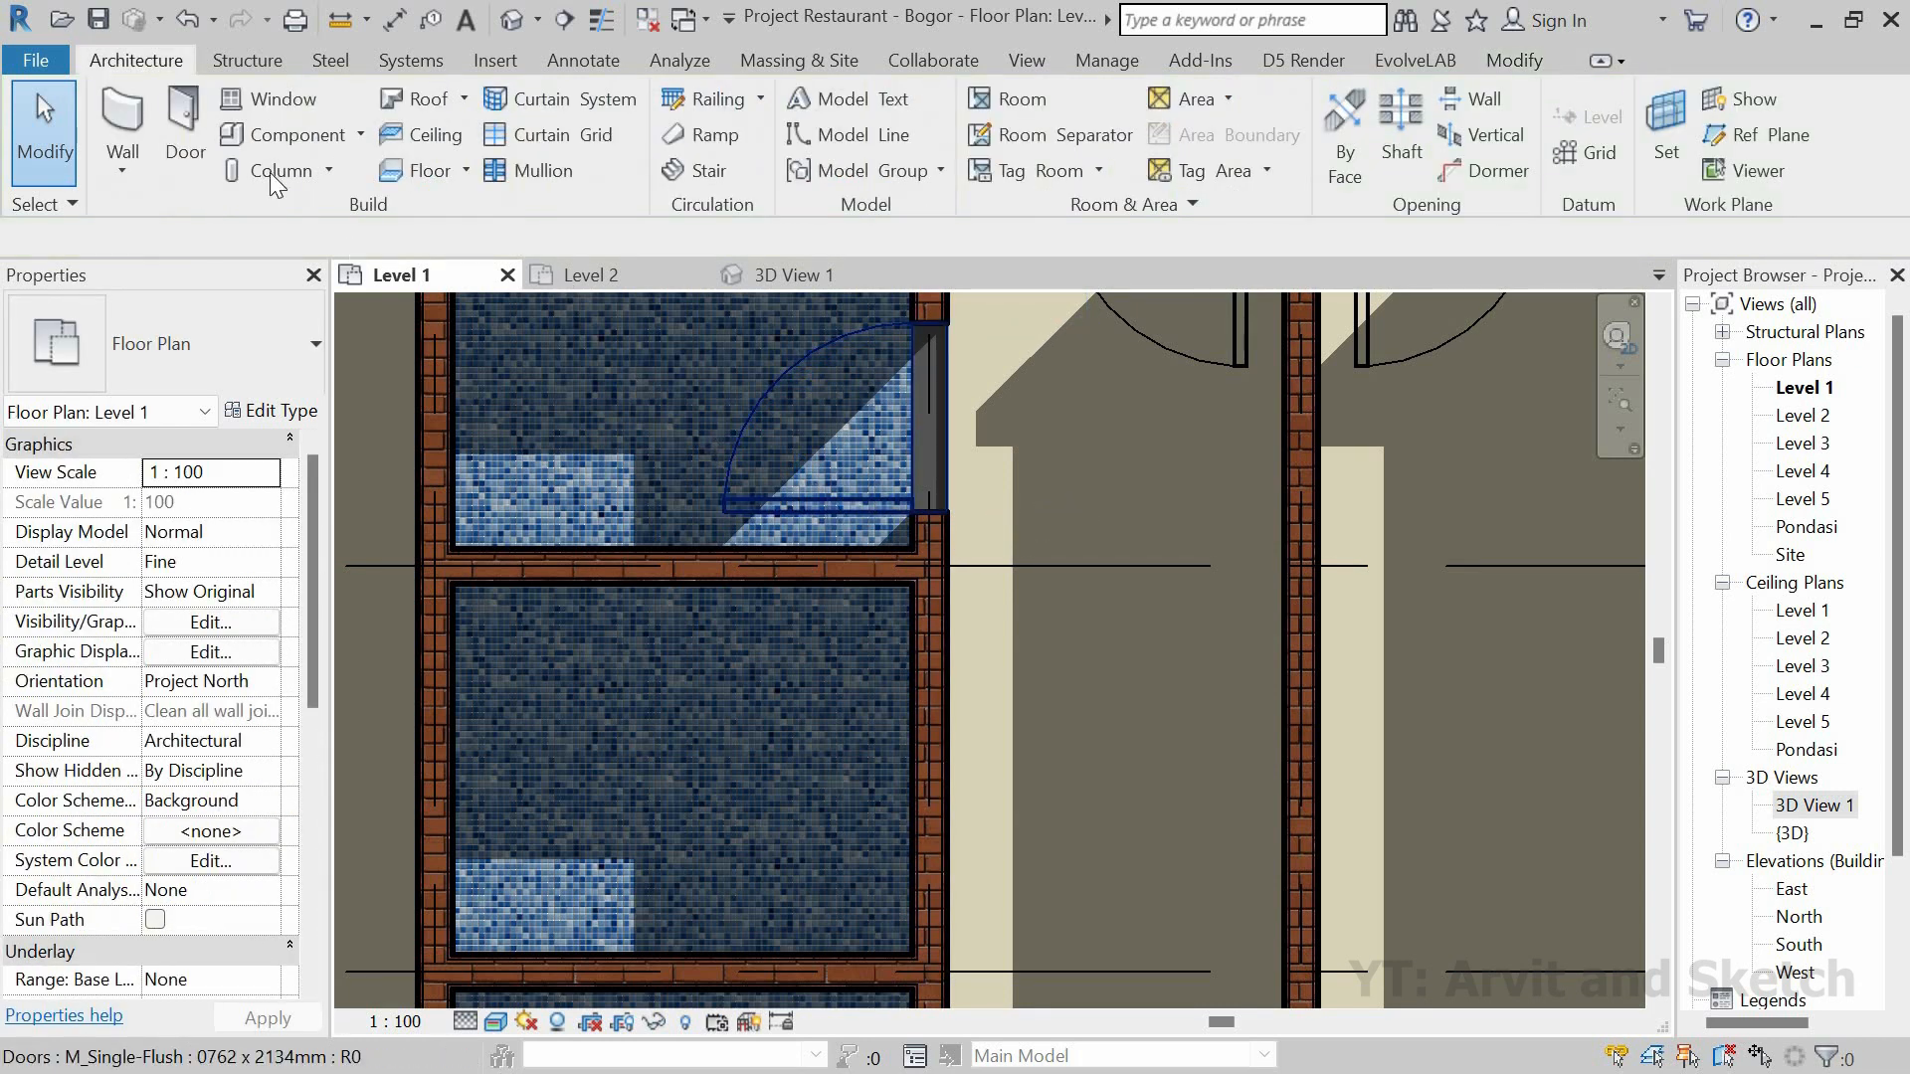
# Step: Place inward-swinging doors hinged at the lower end in the right walls of the middle and lowest left toilet stalls
pyautogui.click(183, 125)
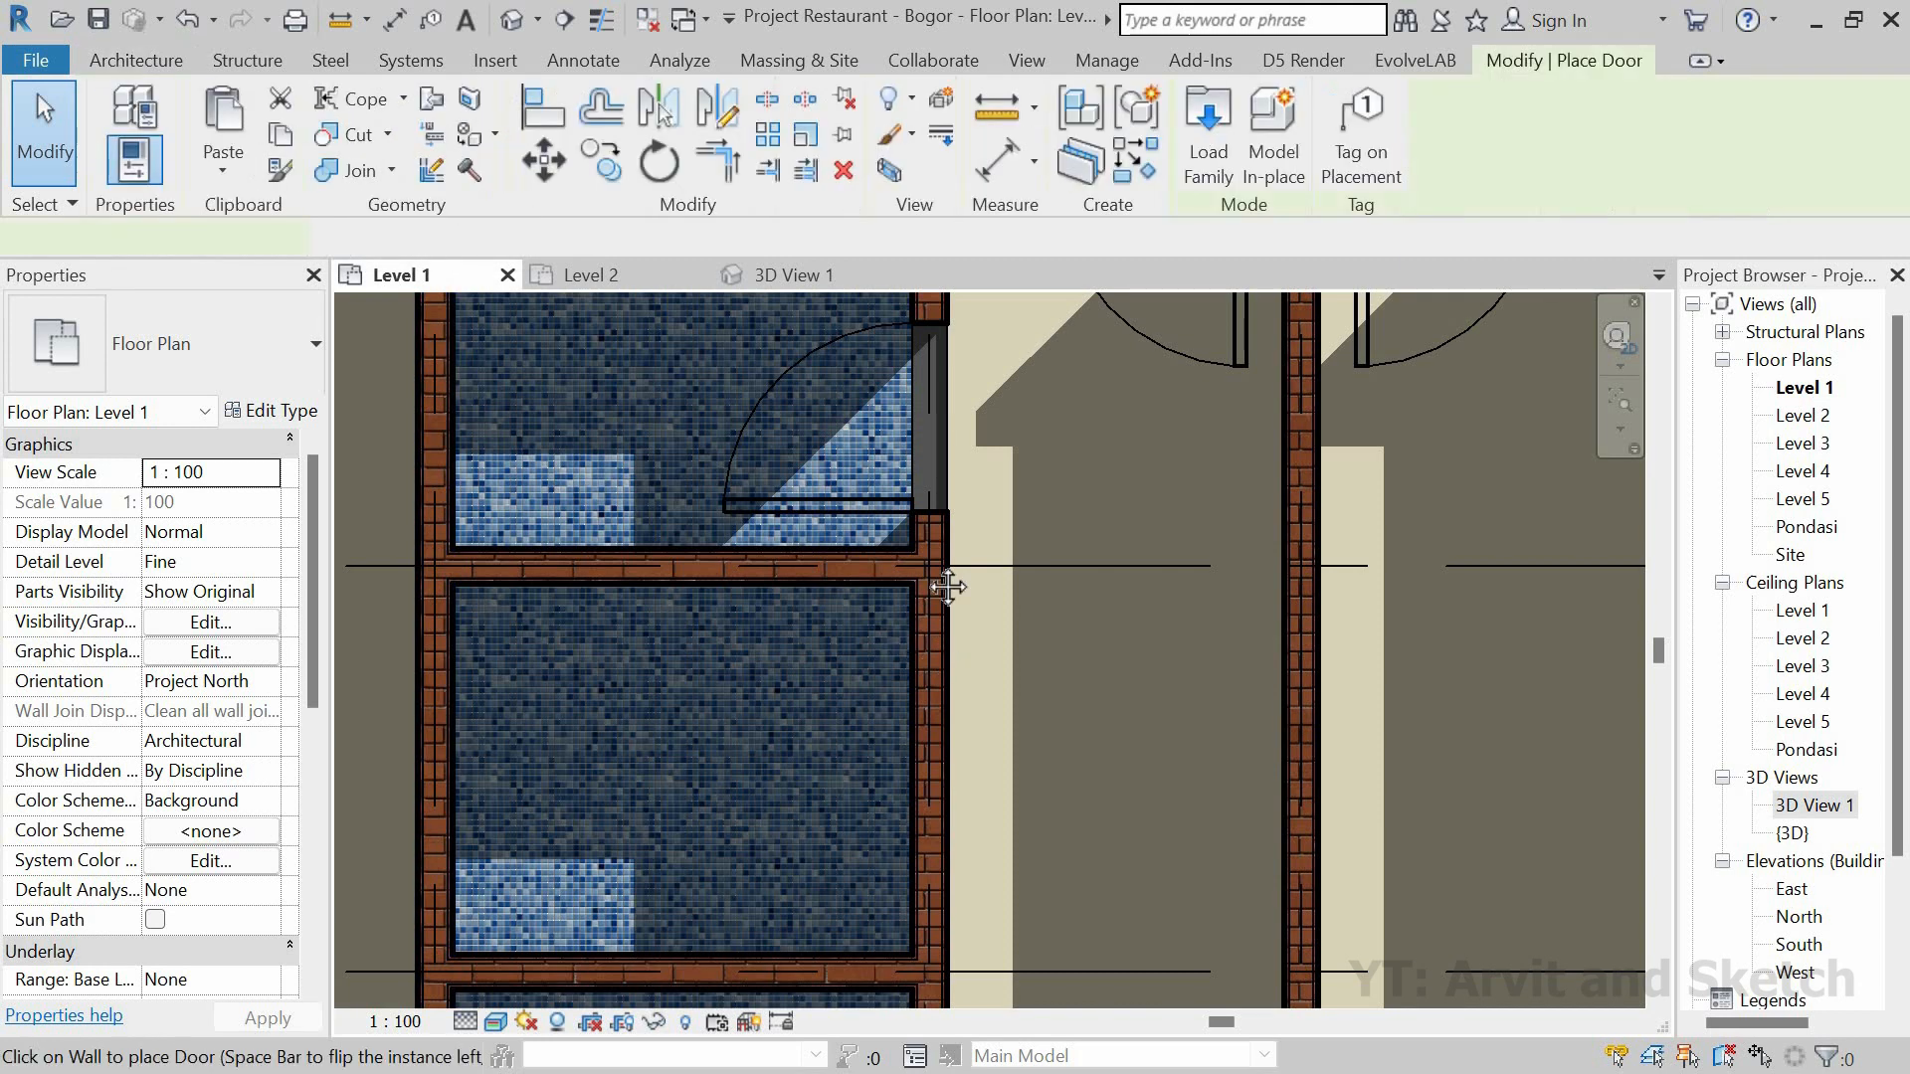
pyautogui.scroll(3, 929, 567)
pyautogui.click(952, 627)
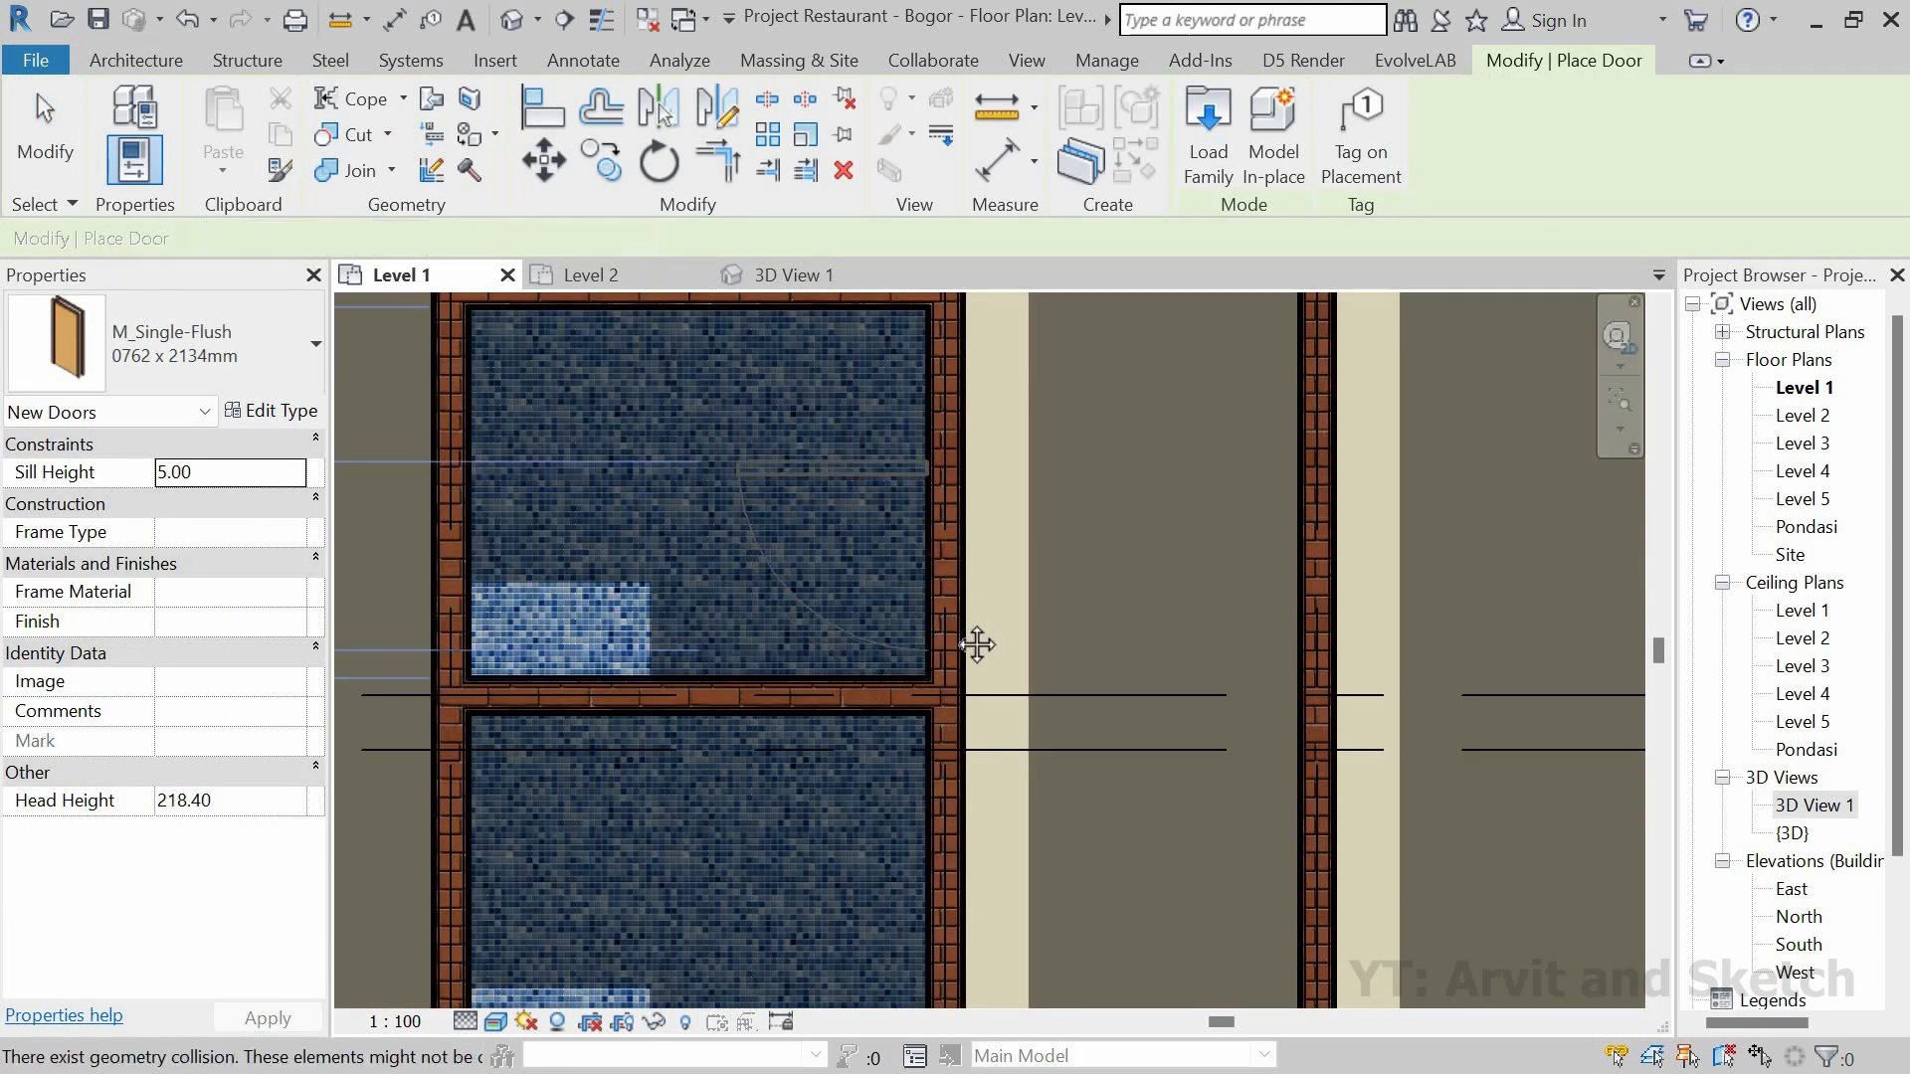
pyautogui.moveTo(811, 511); pyautogui.dragTo(813, 446, button='middle')
pyautogui.press('space')
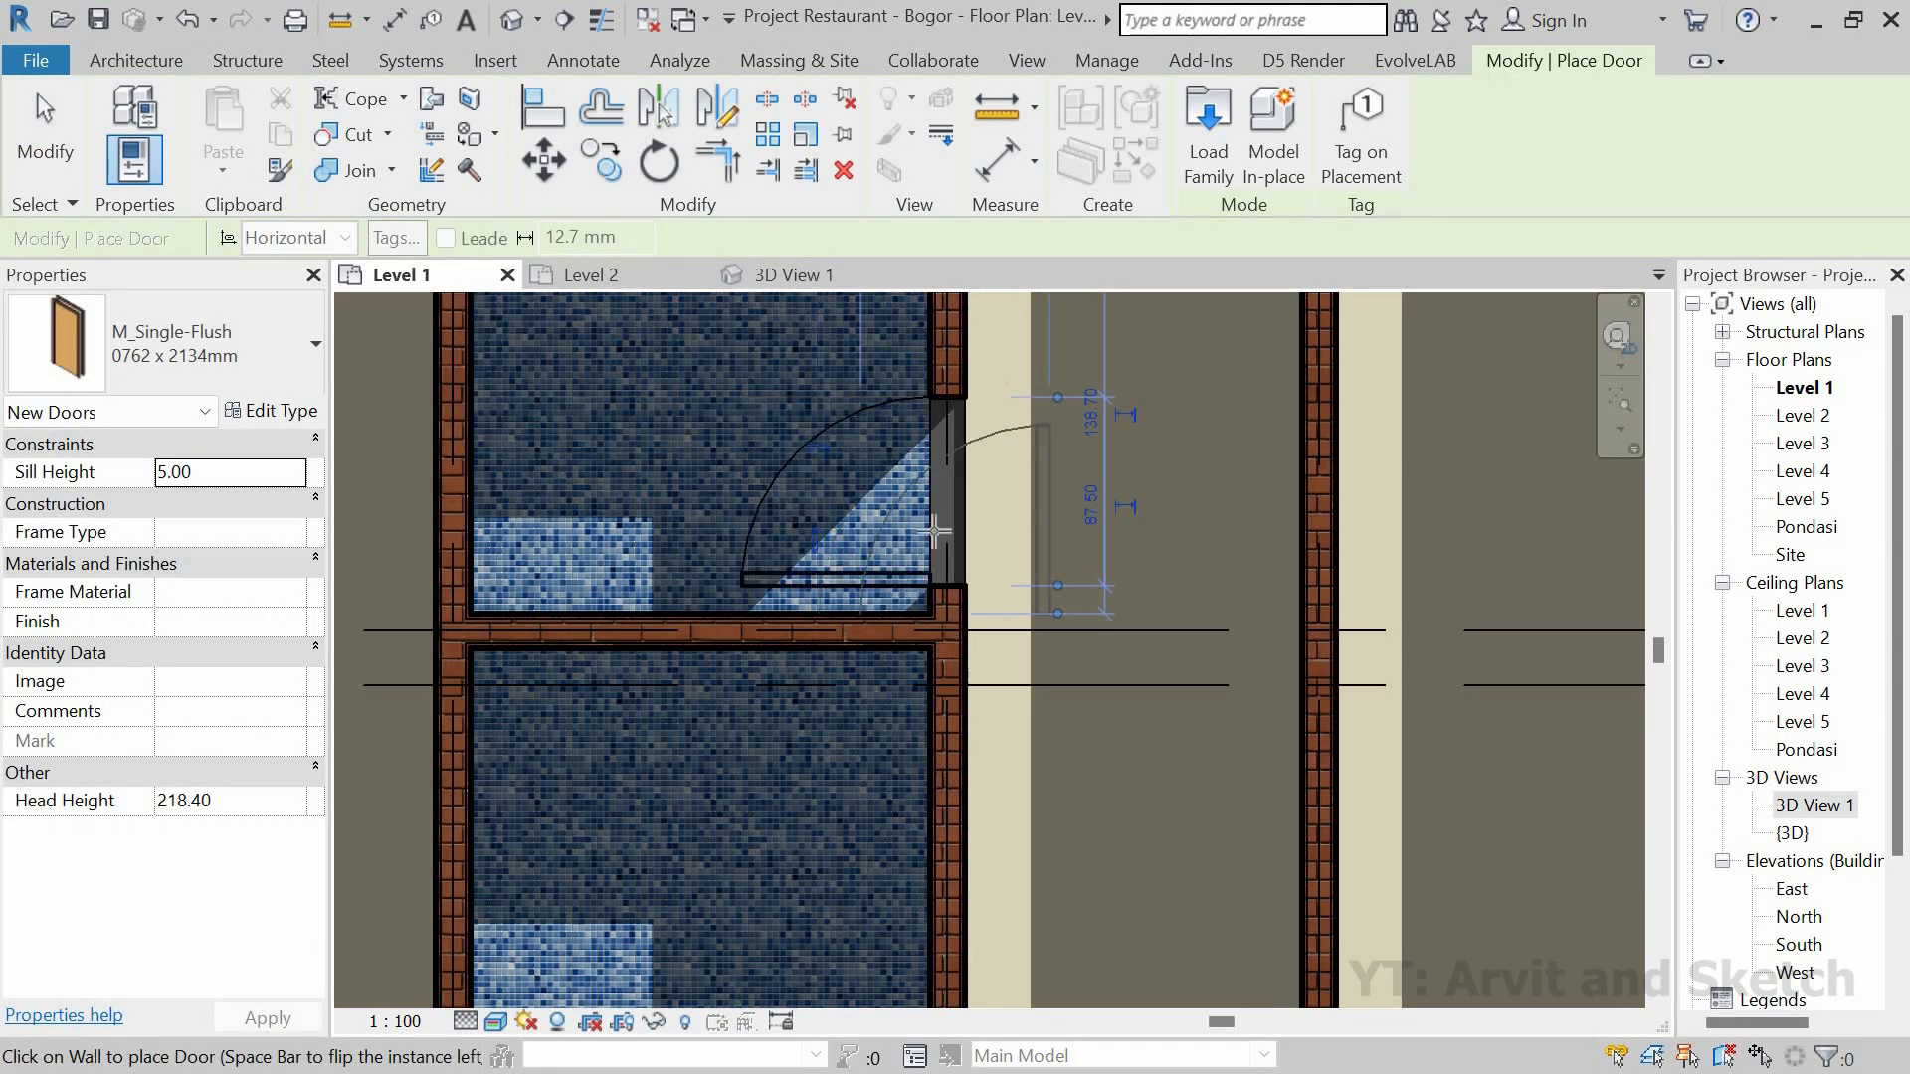
pyautogui.moveTo(943, 887); pyautogui.dragTo(933, 631, button='middle')
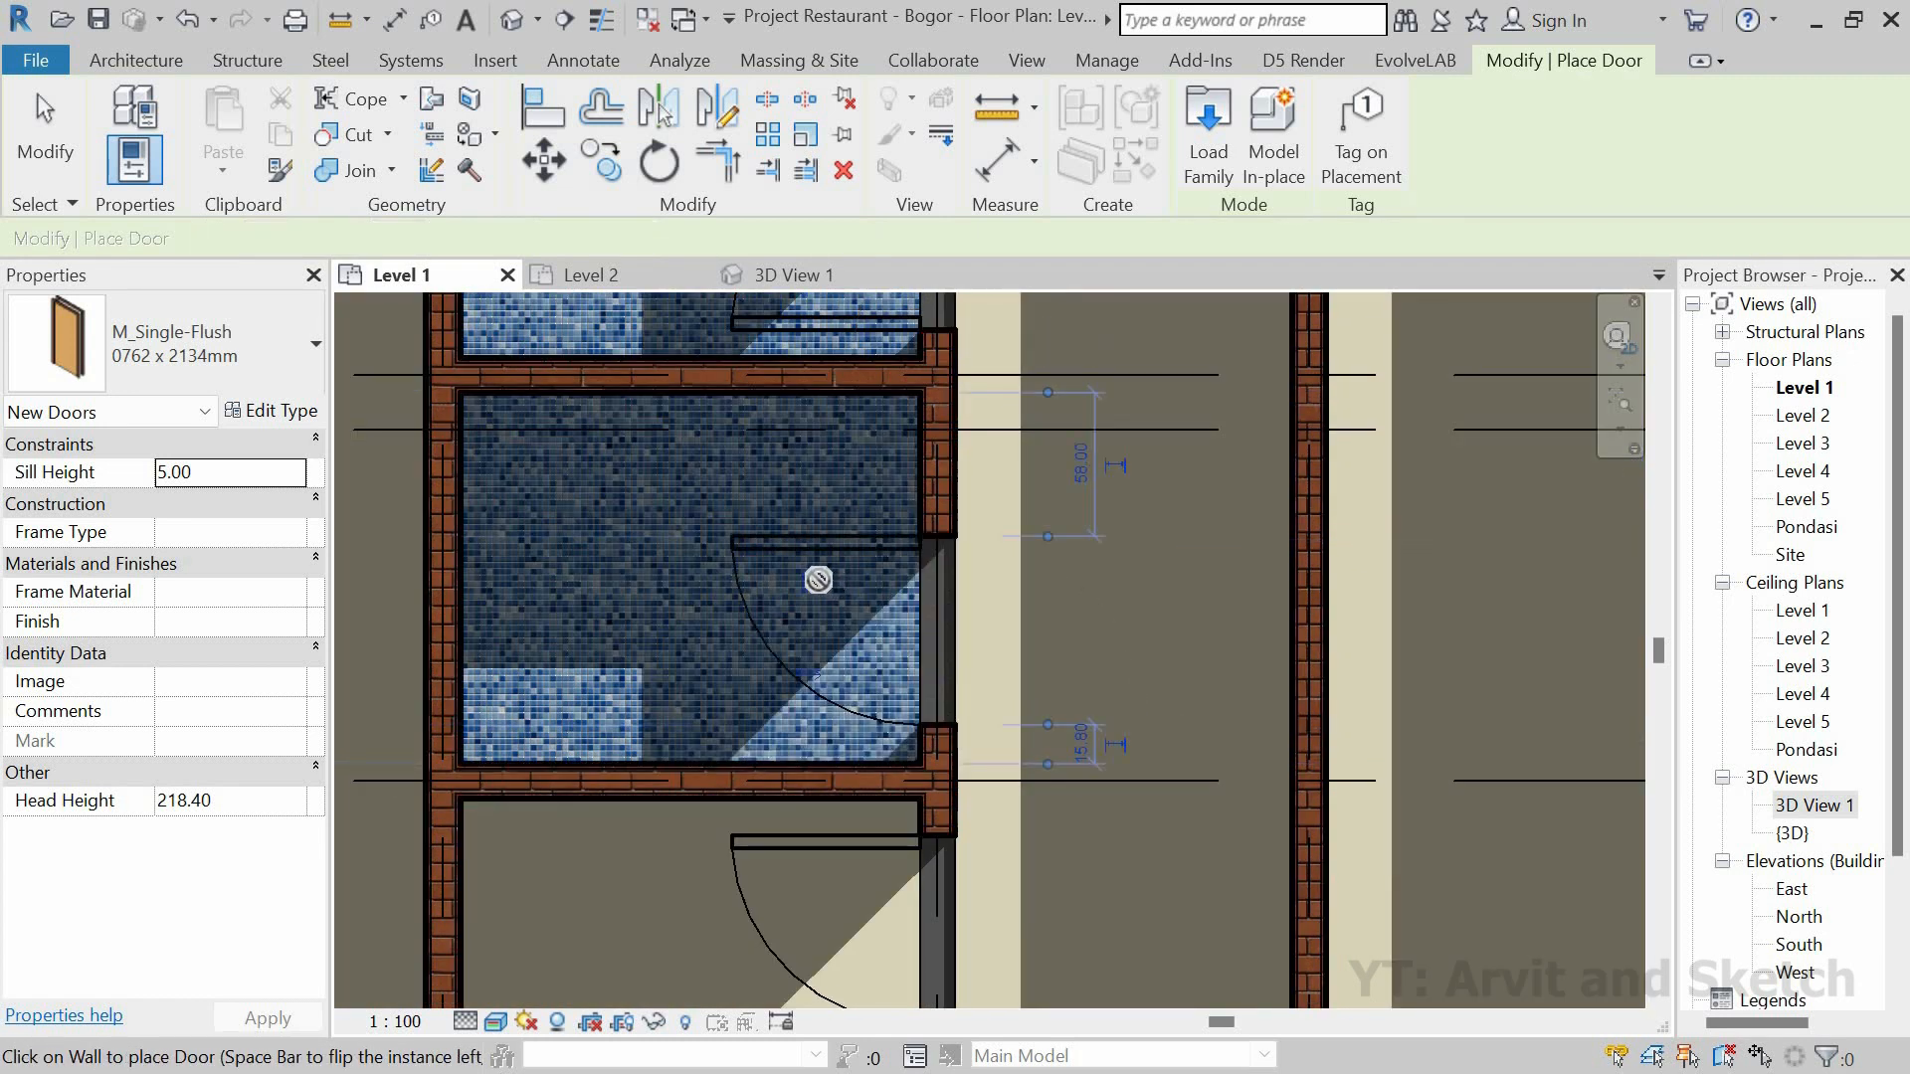
pyautogui.press('Escape')
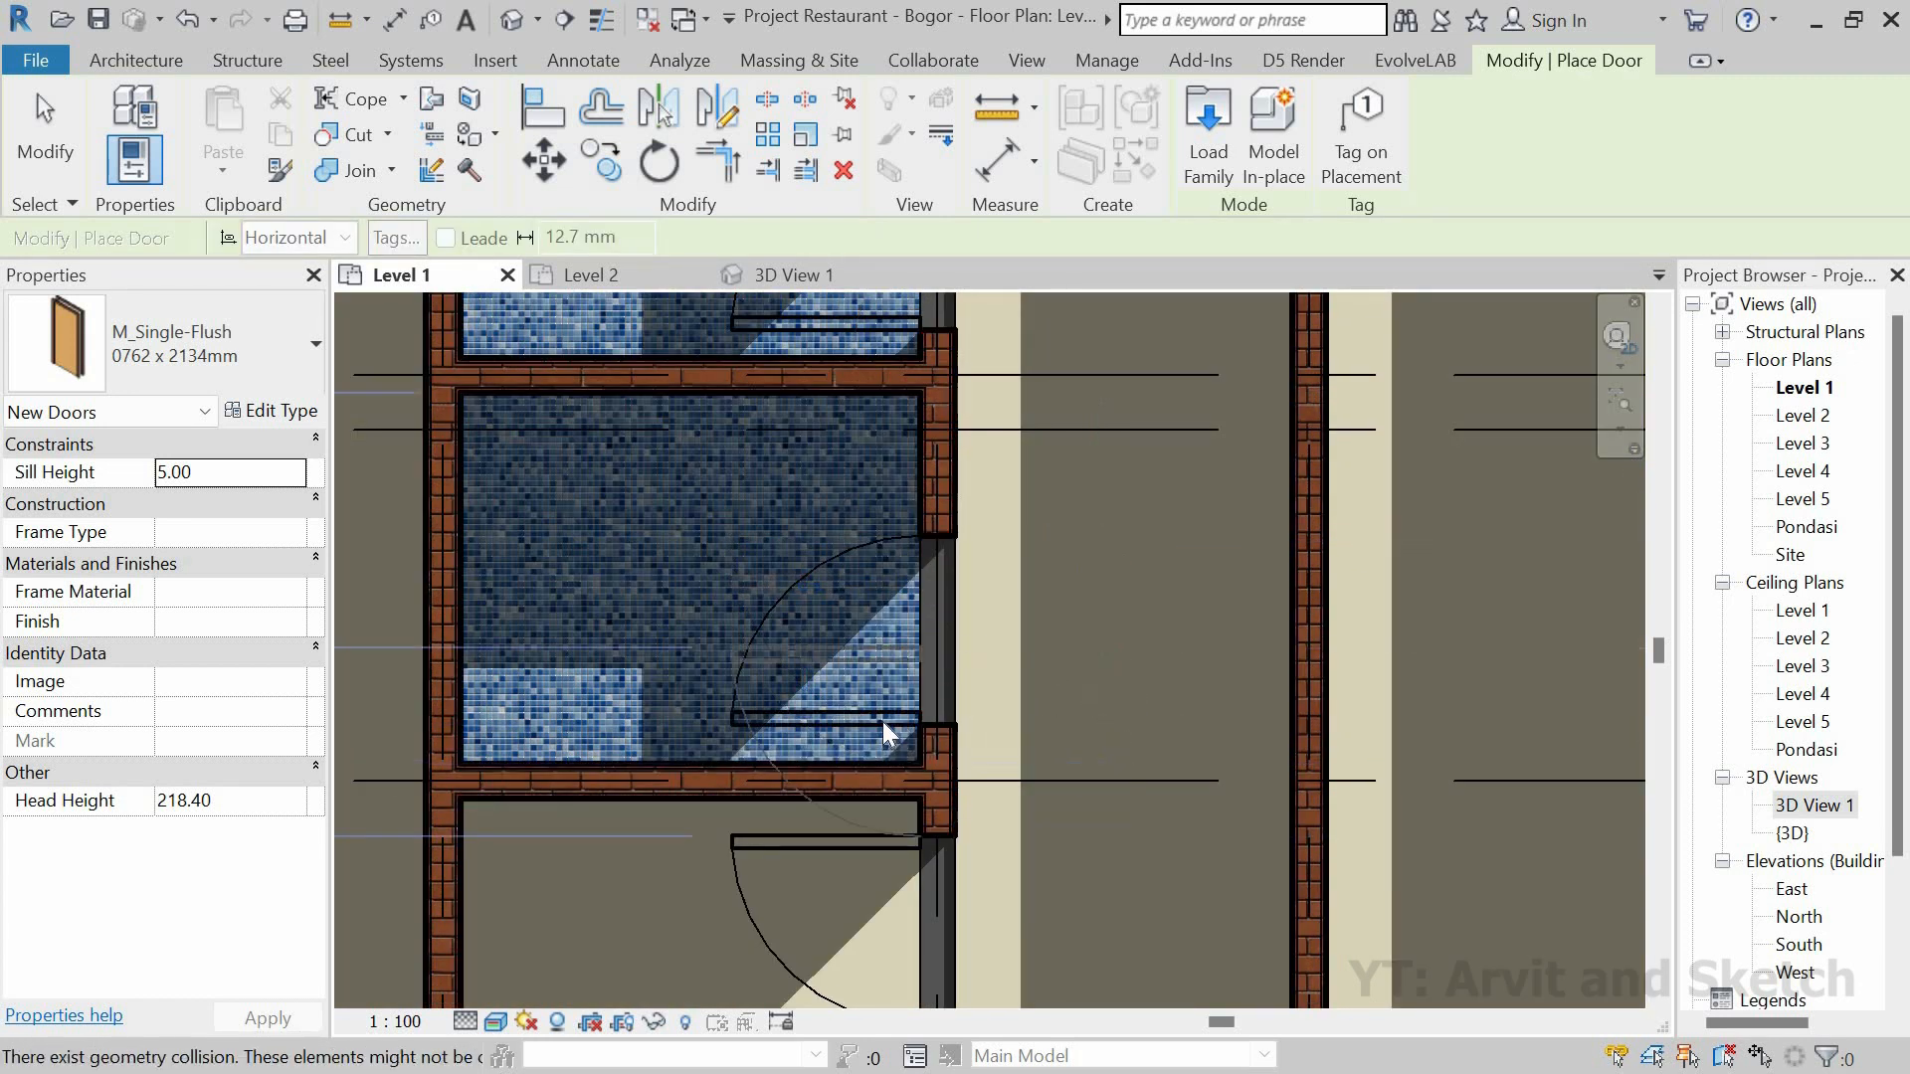
# Step: Set the doors of the lowest and middle left stalls 15 from their stalls' lower walls
pyautogui.click(882, 720)
pyautogui.click(1082, 744)
pyautogui.write('15')
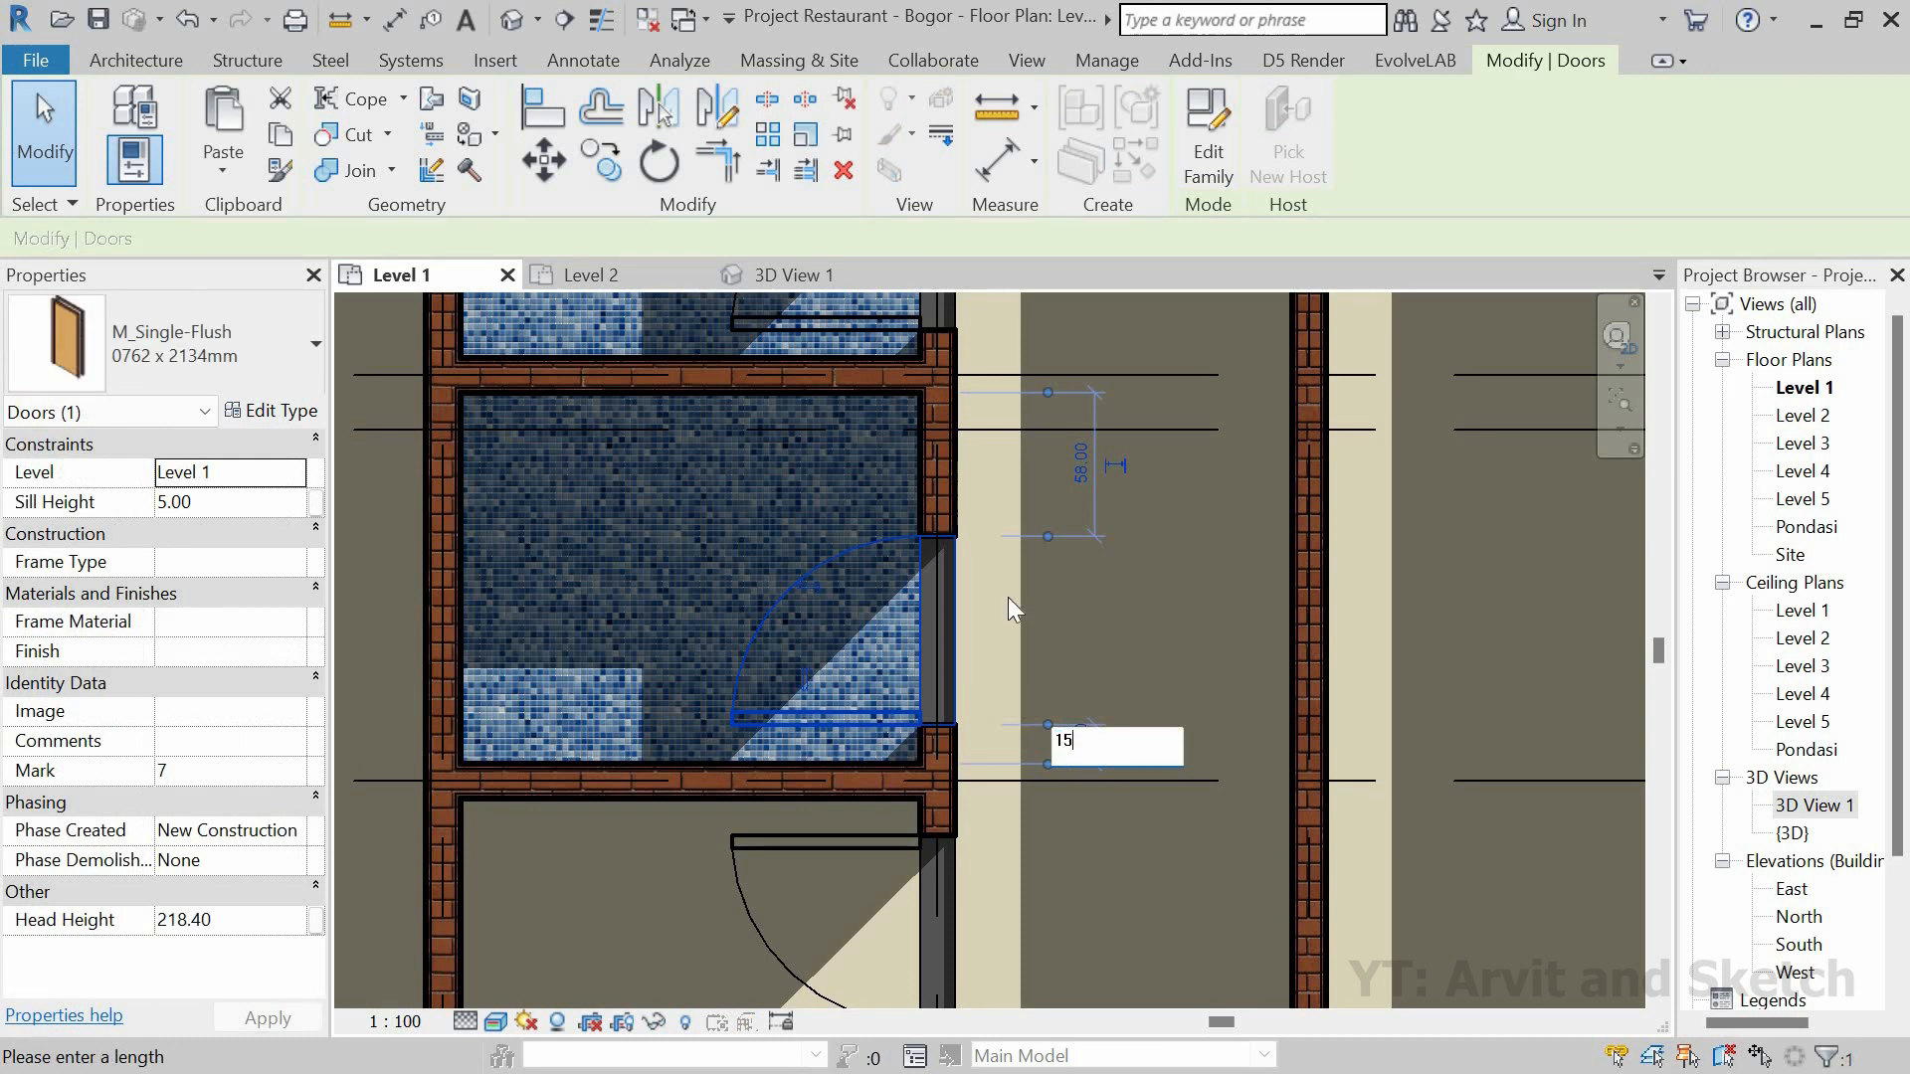
pyautogui.press('Return')
pyautogui.moveTo(875, 337); pyautogui.dragTo(909, 653, button='middle')
pyautogui.click(910, 652)
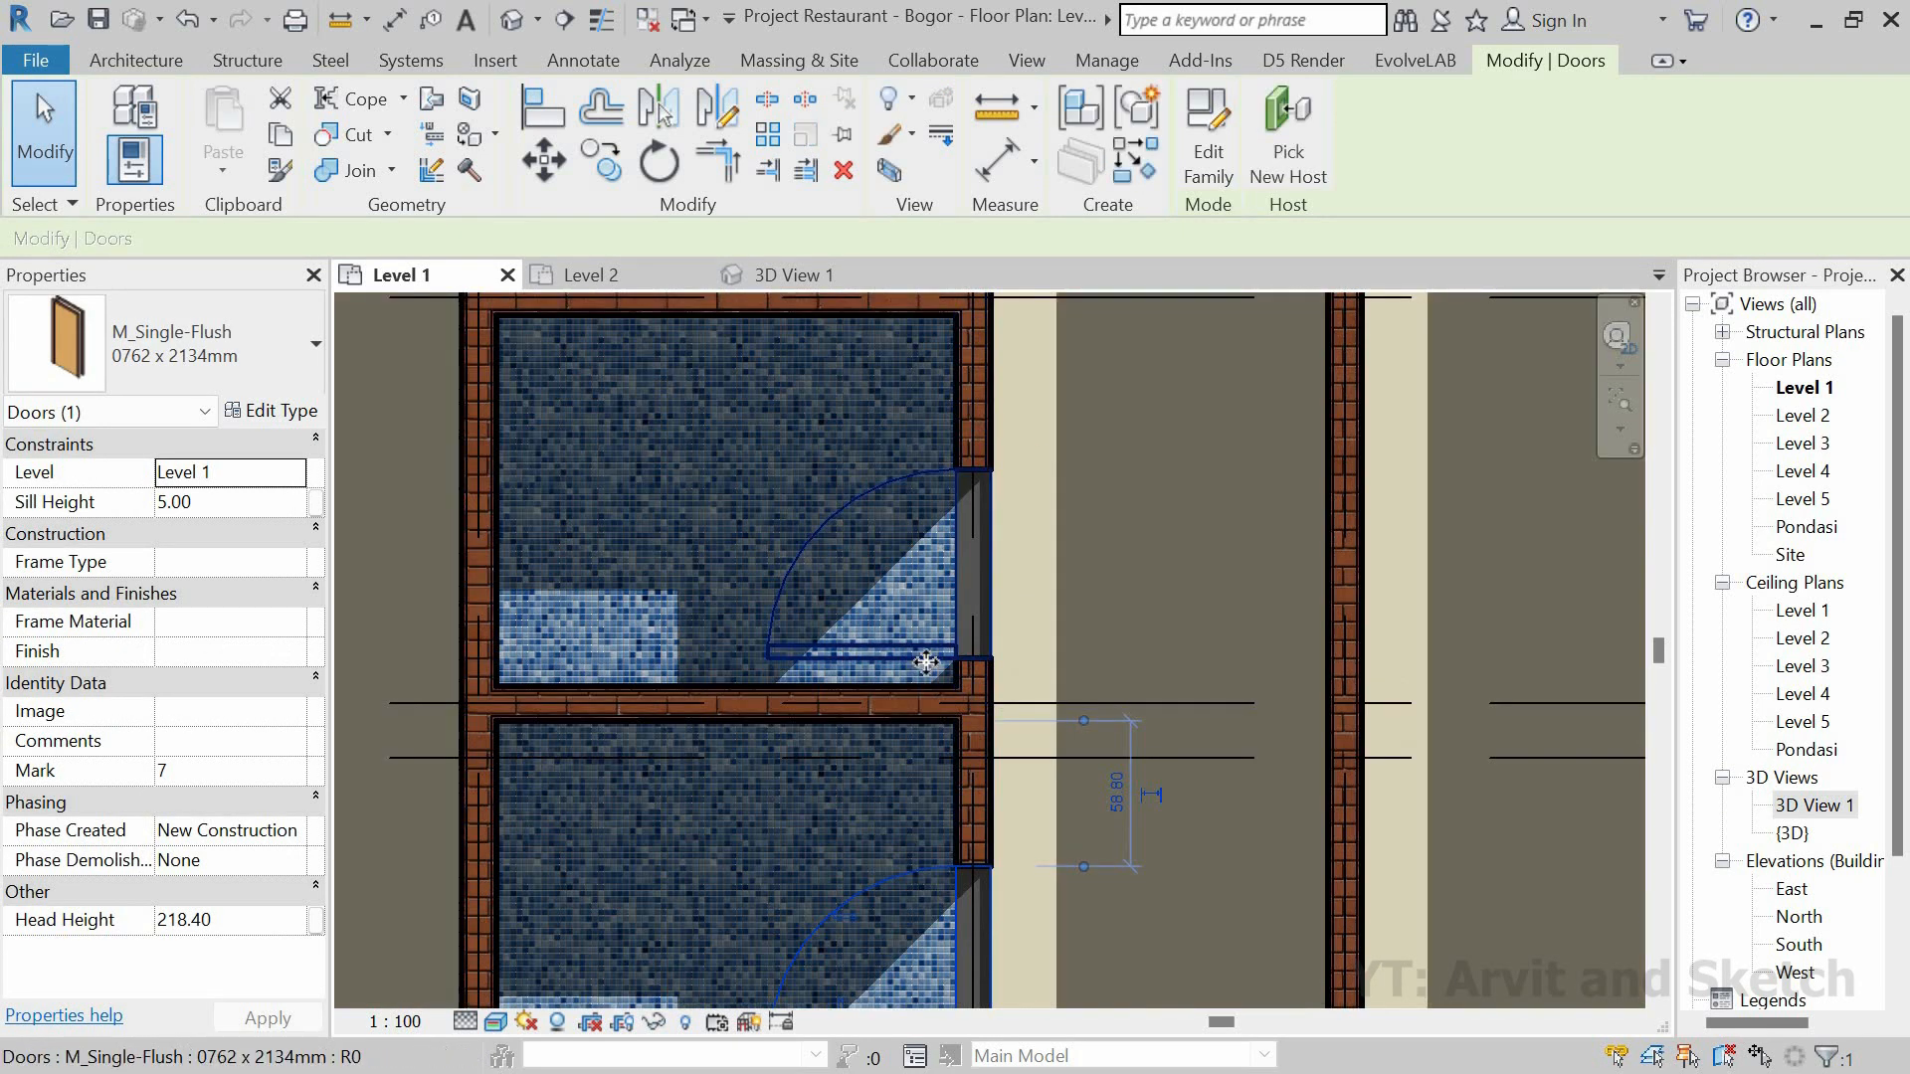
pyautogui.click(1115, 668)
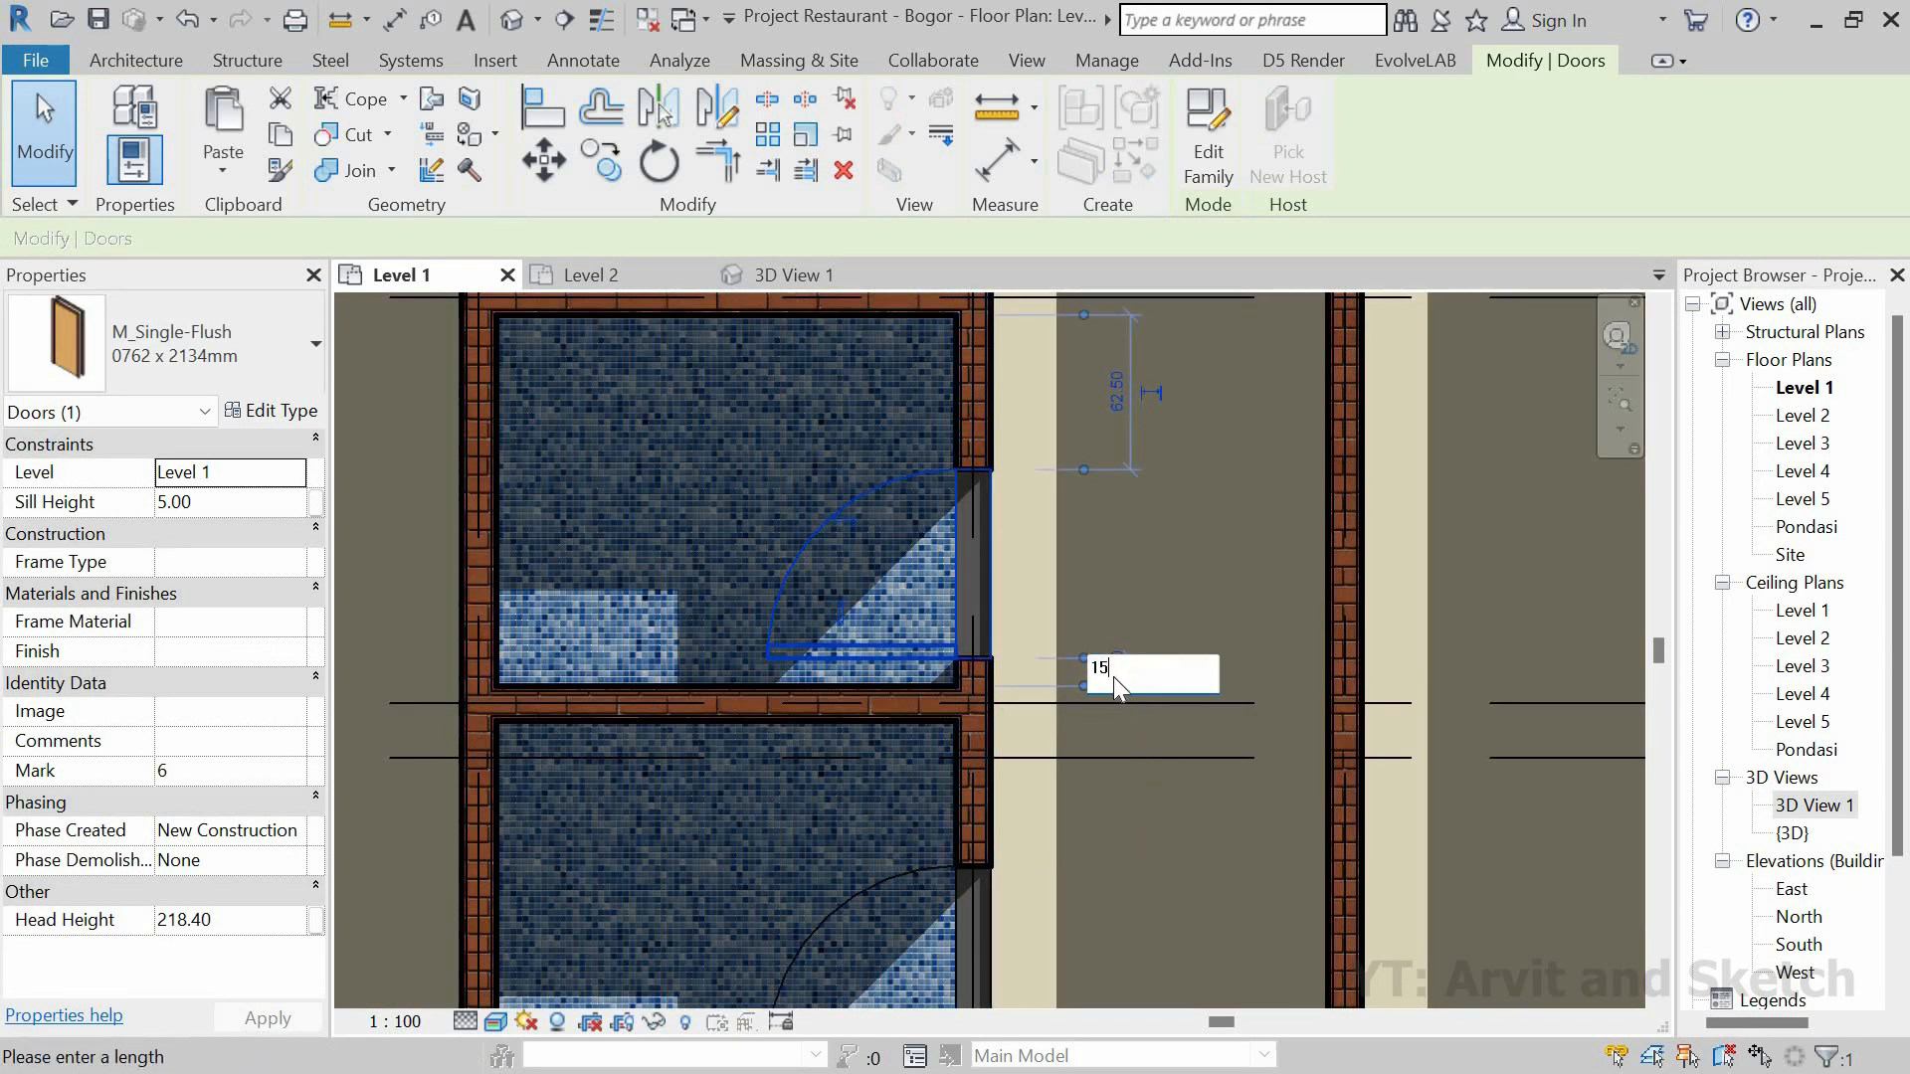
pyautogui.write('15')
pyautogui.press('Return')
pyautogui.scroll(-3, 983, 774)
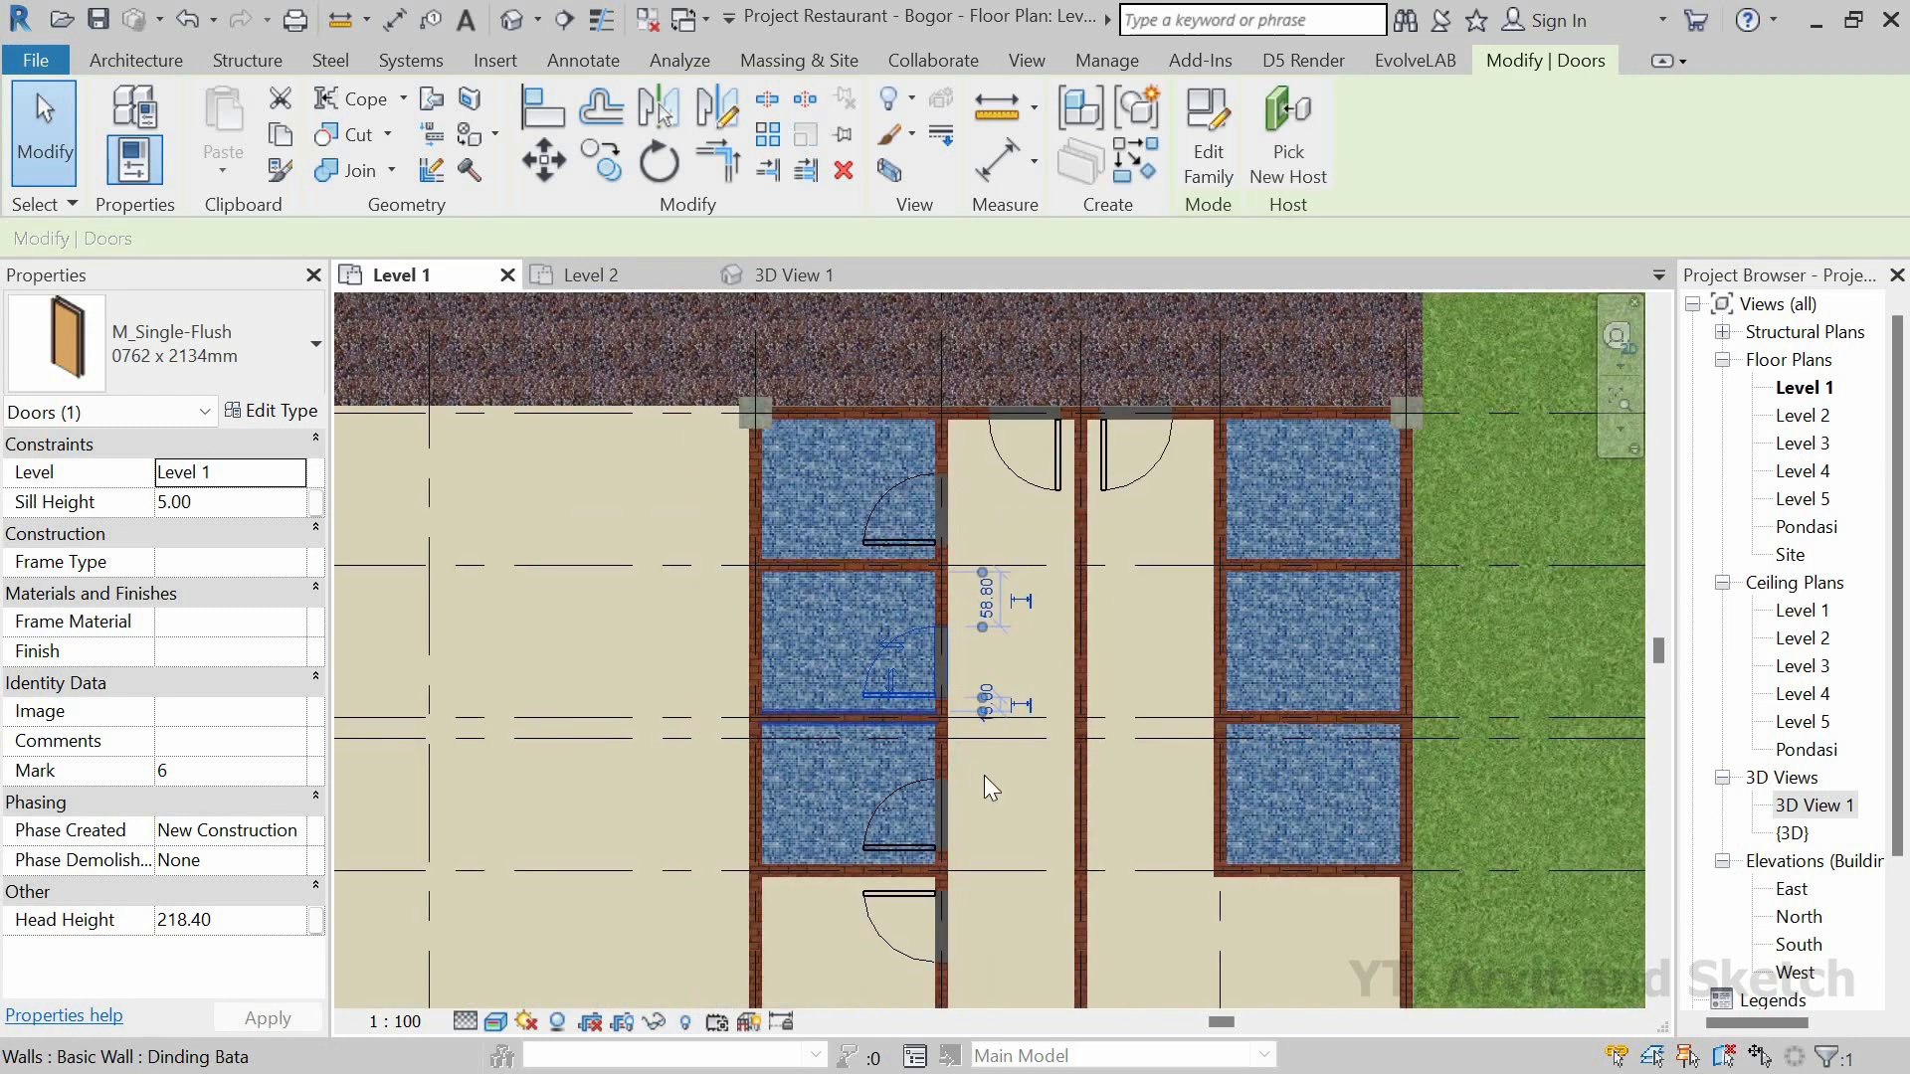
pyautogui.scroll(-2, 983, 774)
pyautogui.click(1194, 700)
pyautogui.scroll(1, 1197, 699)
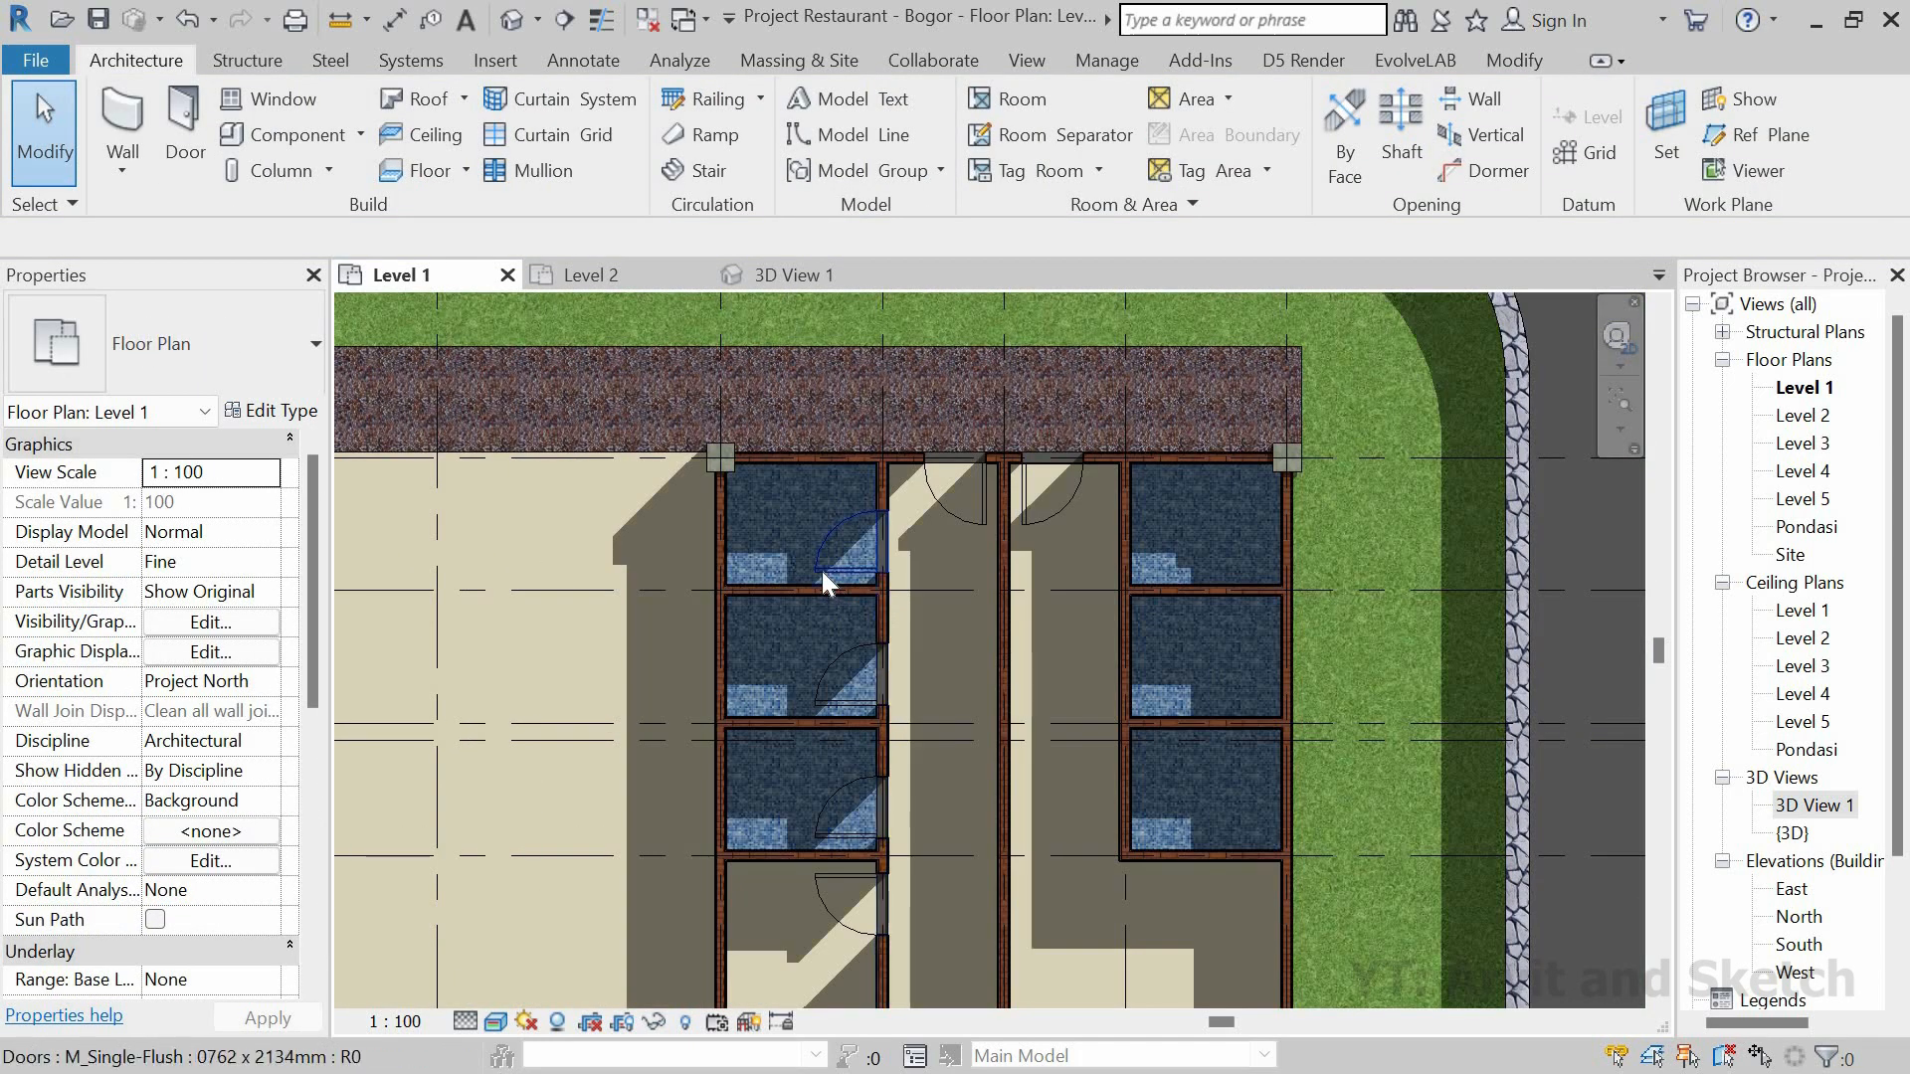
pyautogui.click(824, 577)
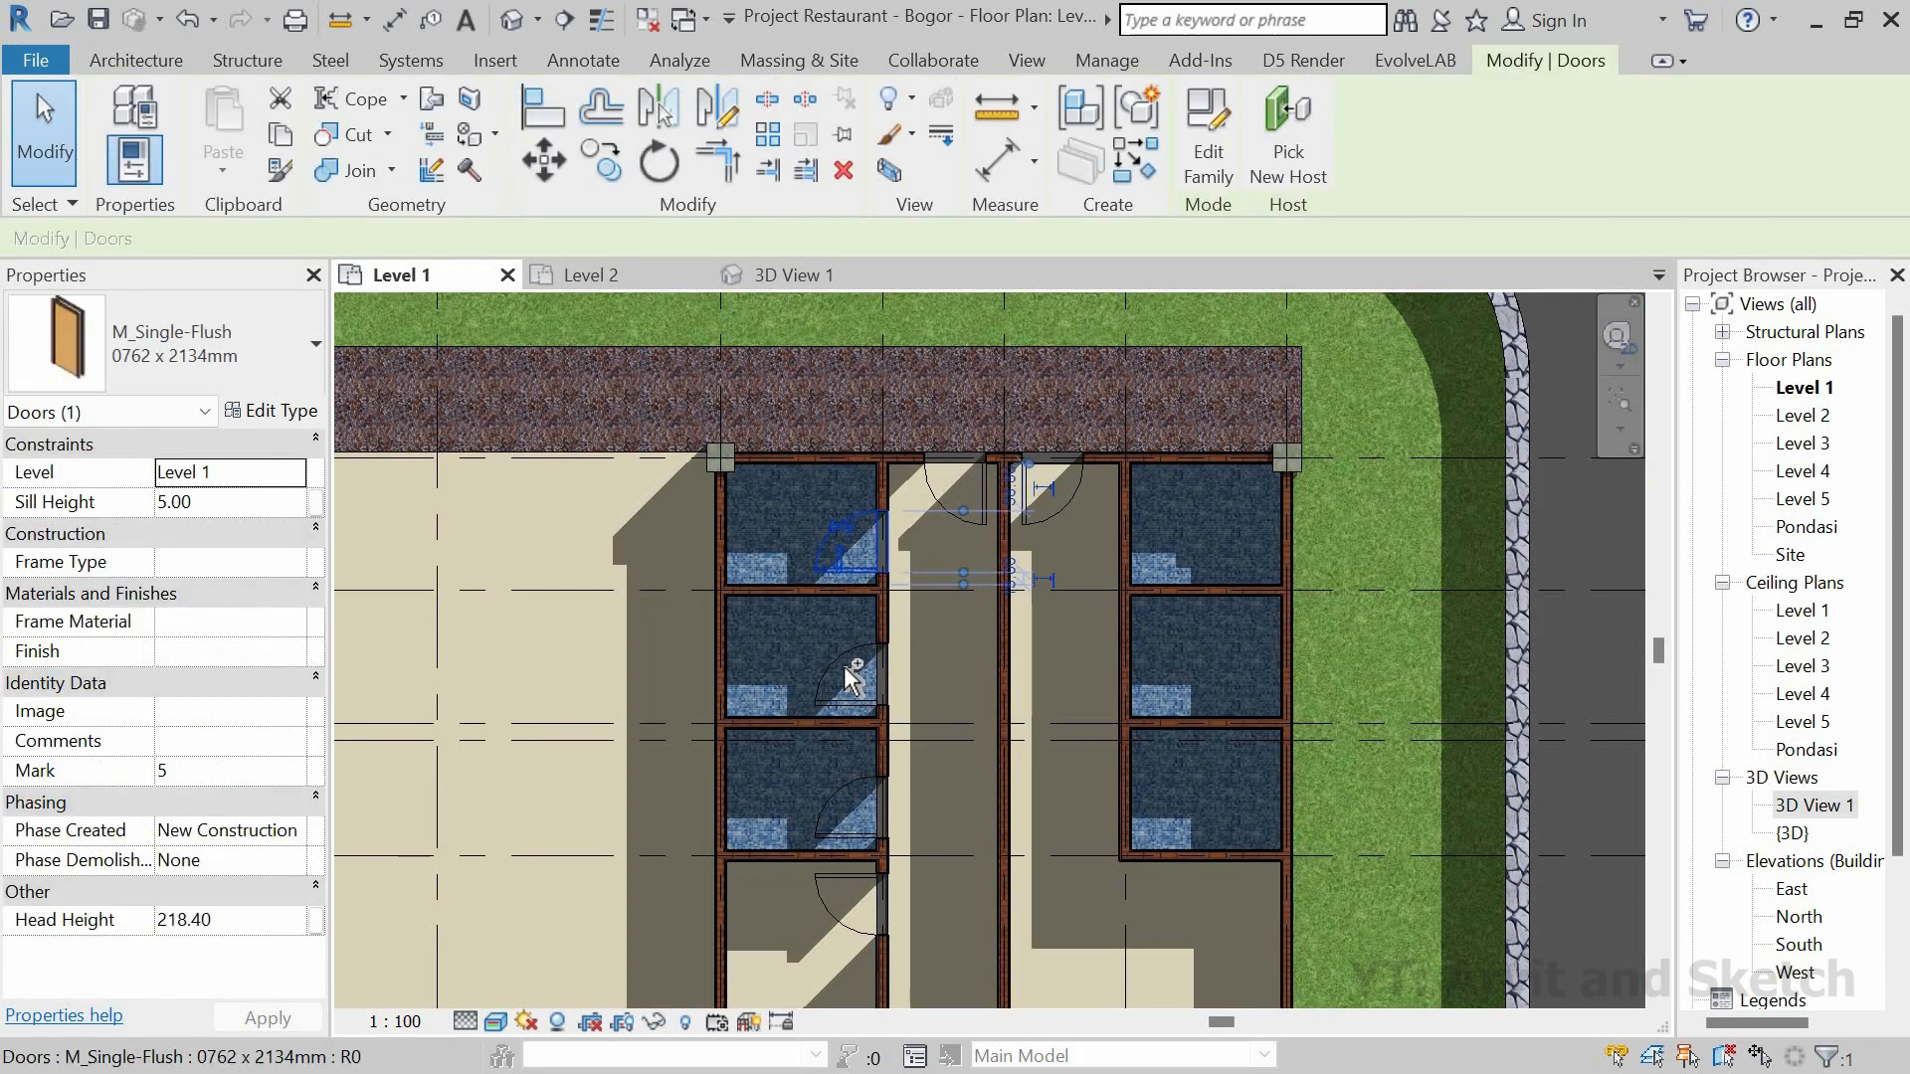
pyautogui.keyDown('ctrl'); pyautogui.click(832, 801); pyautogui.keyUp('ctrl')
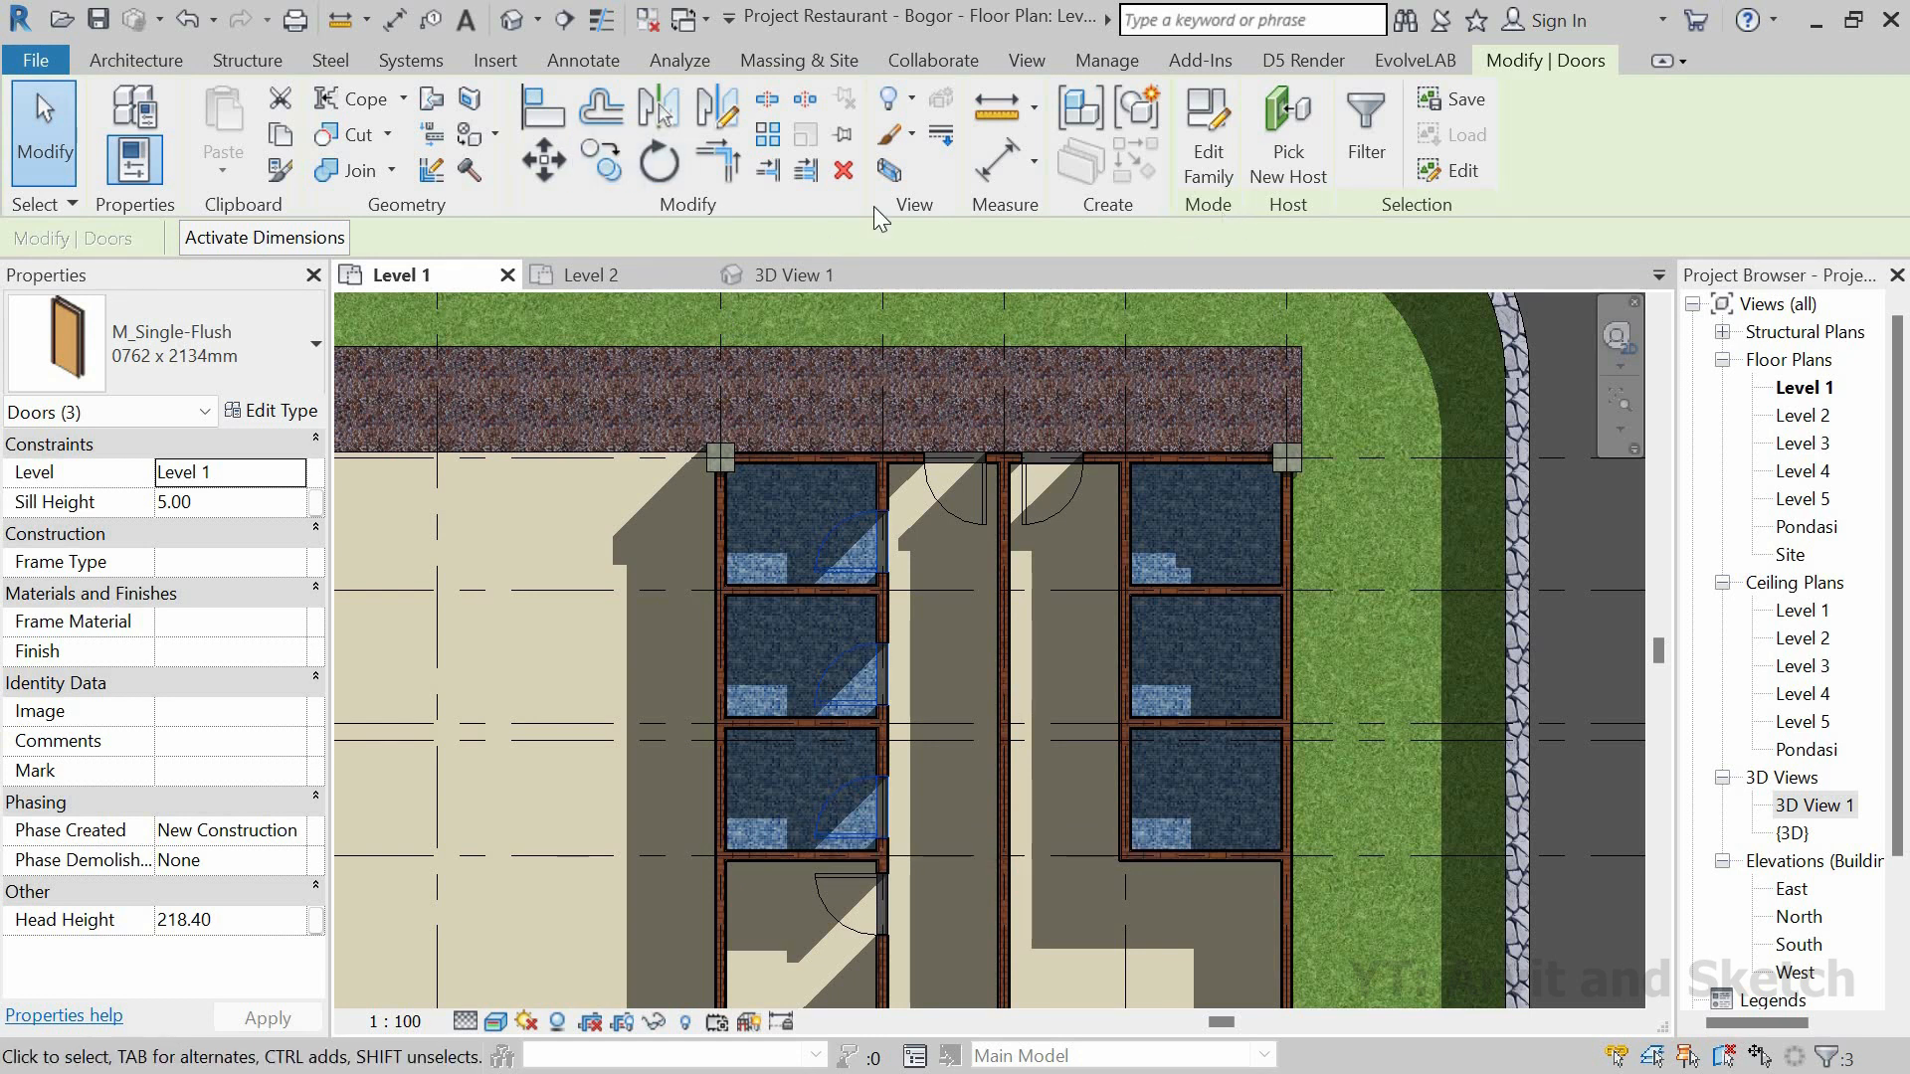
pyautogui.click(159, 61)
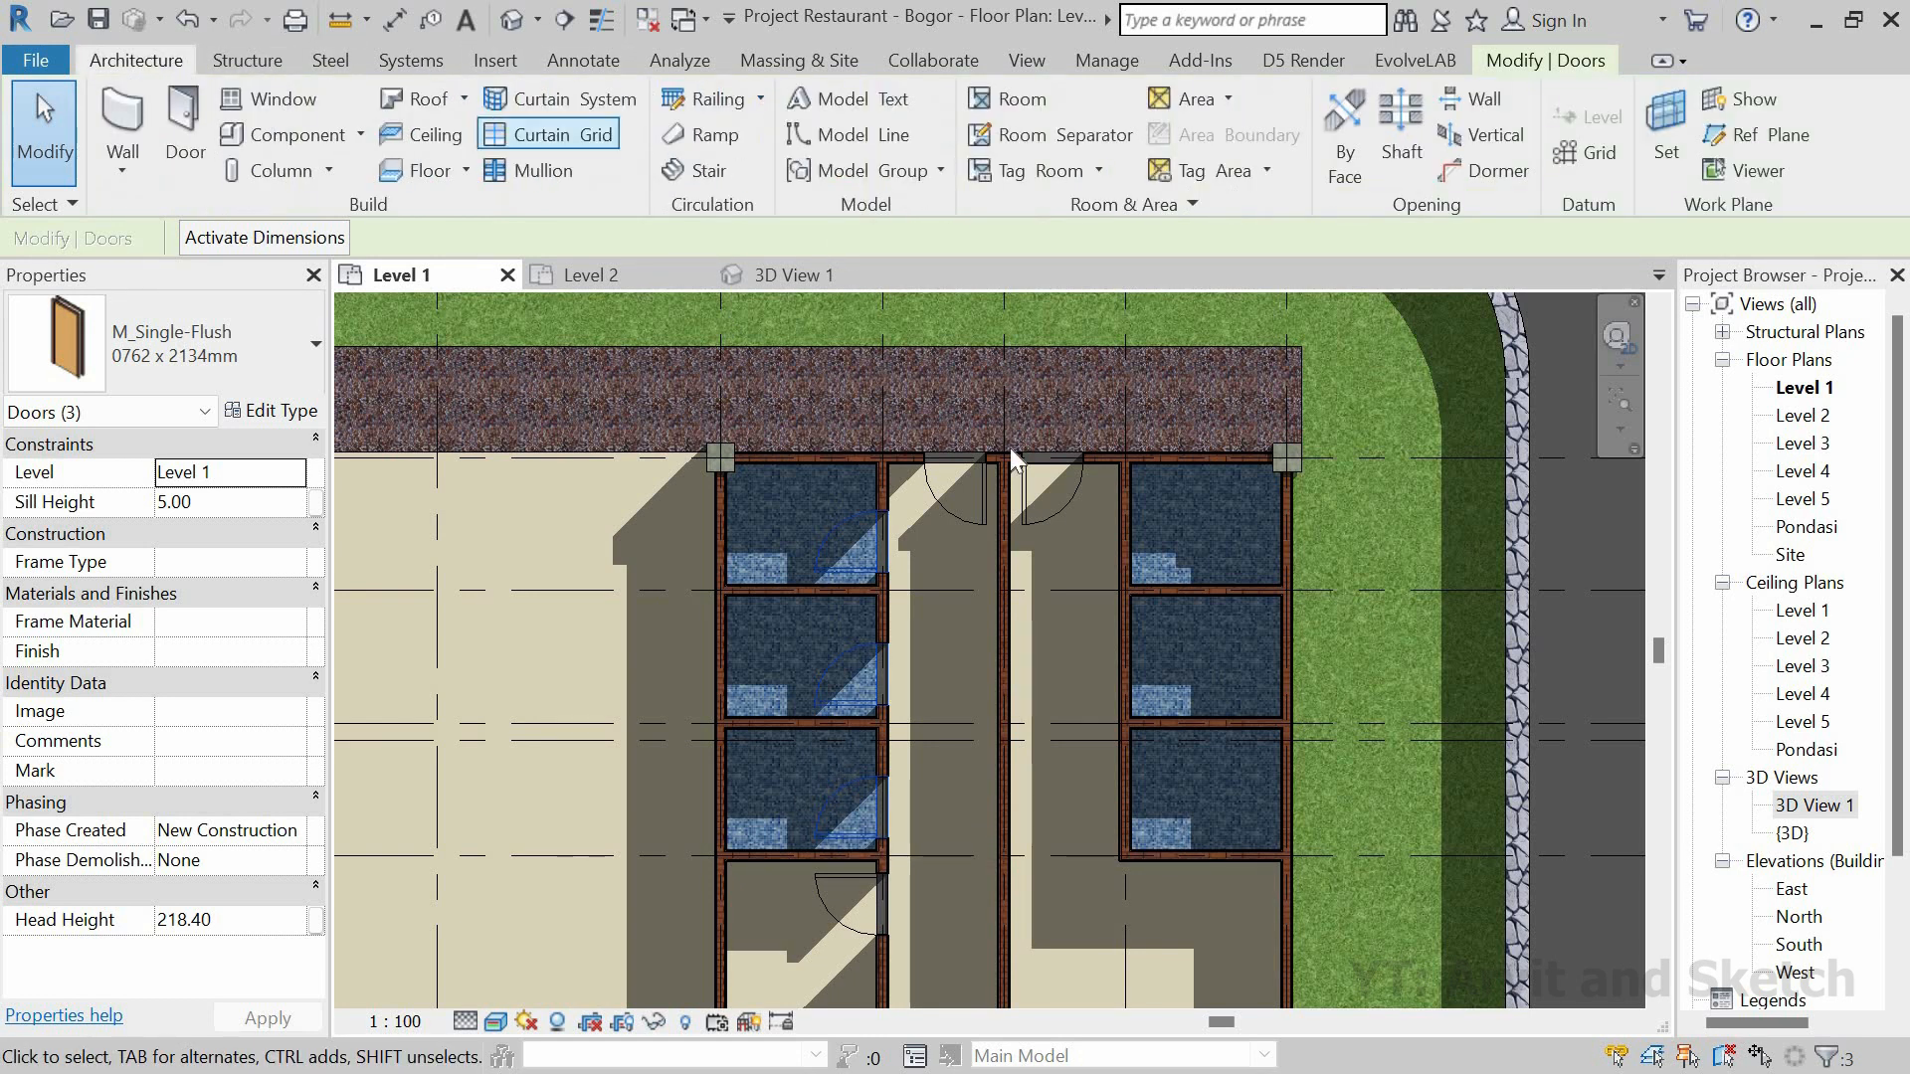
pyautogui.scroll(1, 884, 732)
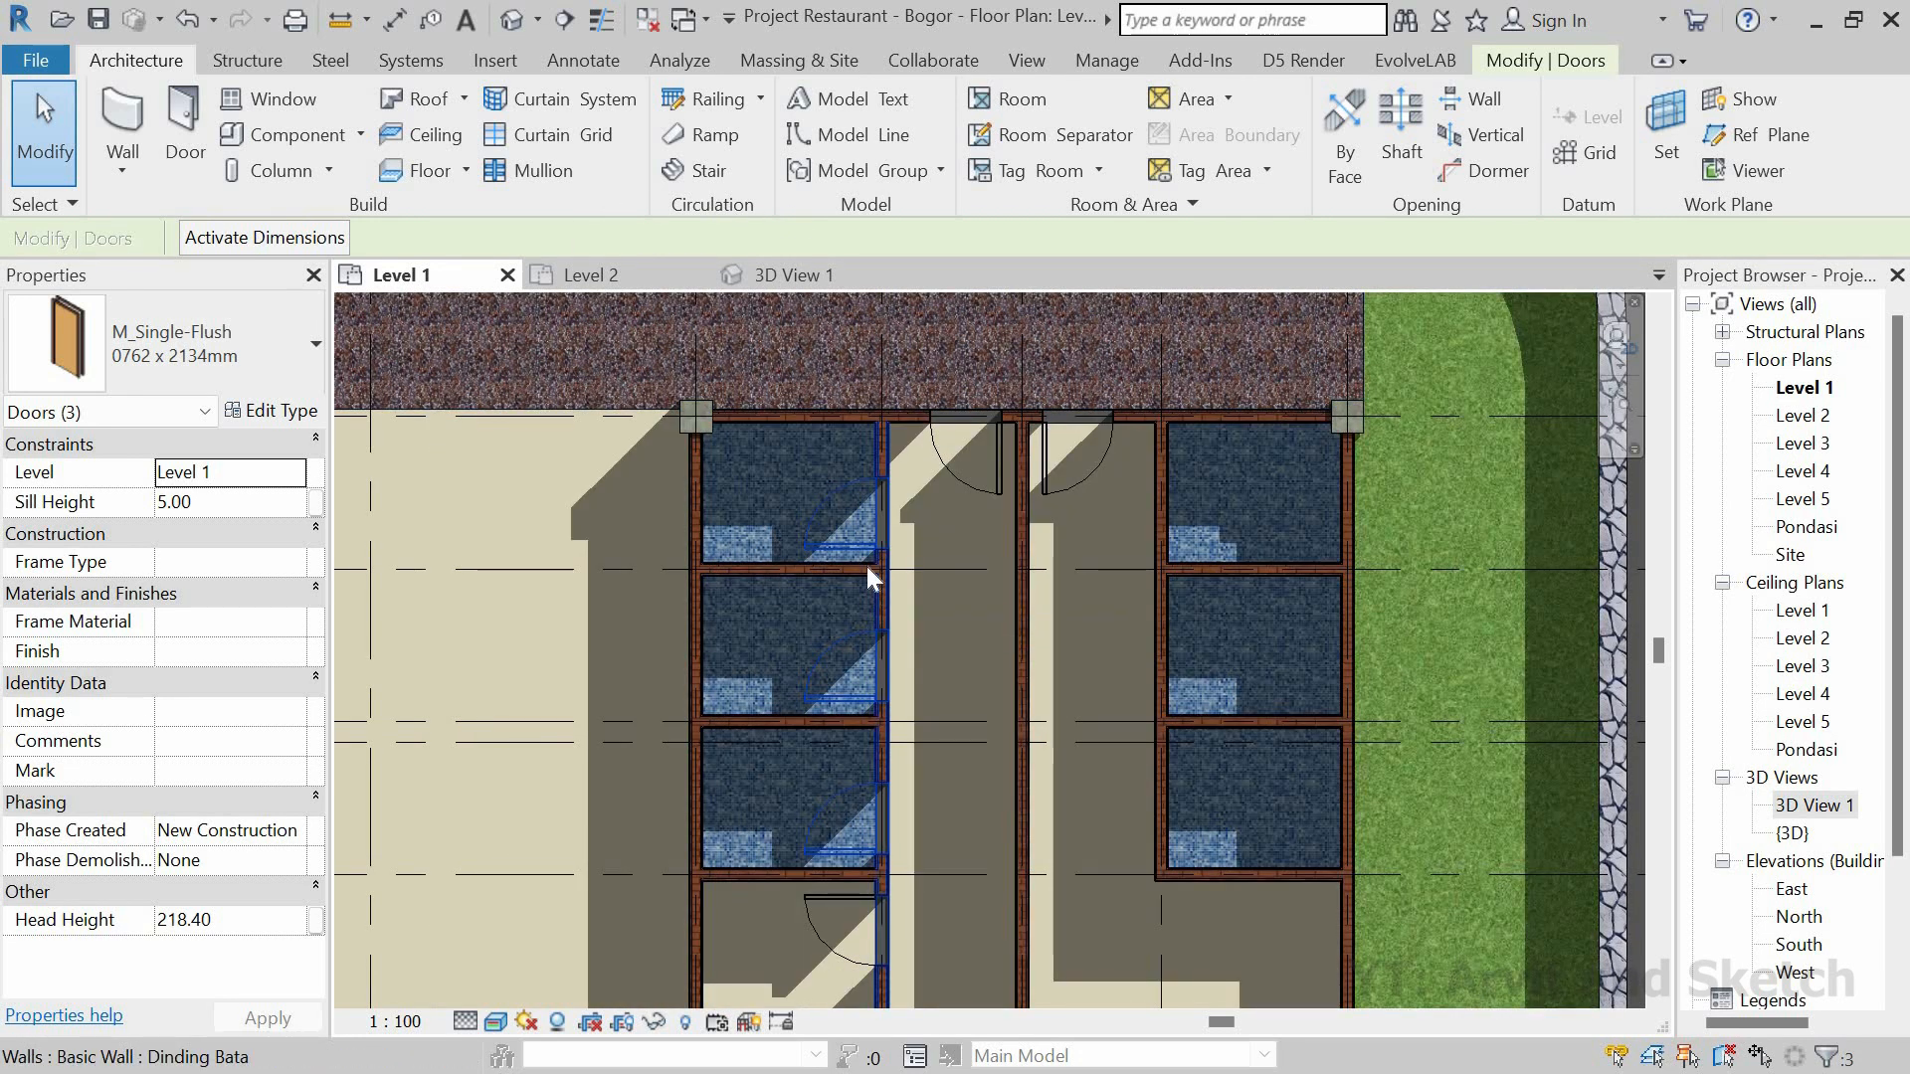
pyautogui.press('Escape')
# Step: Mirror the three left toilet stall doors to the right stalls about the vertical grid line through the wall between the two aisles
pyautogui.click(836, 553)
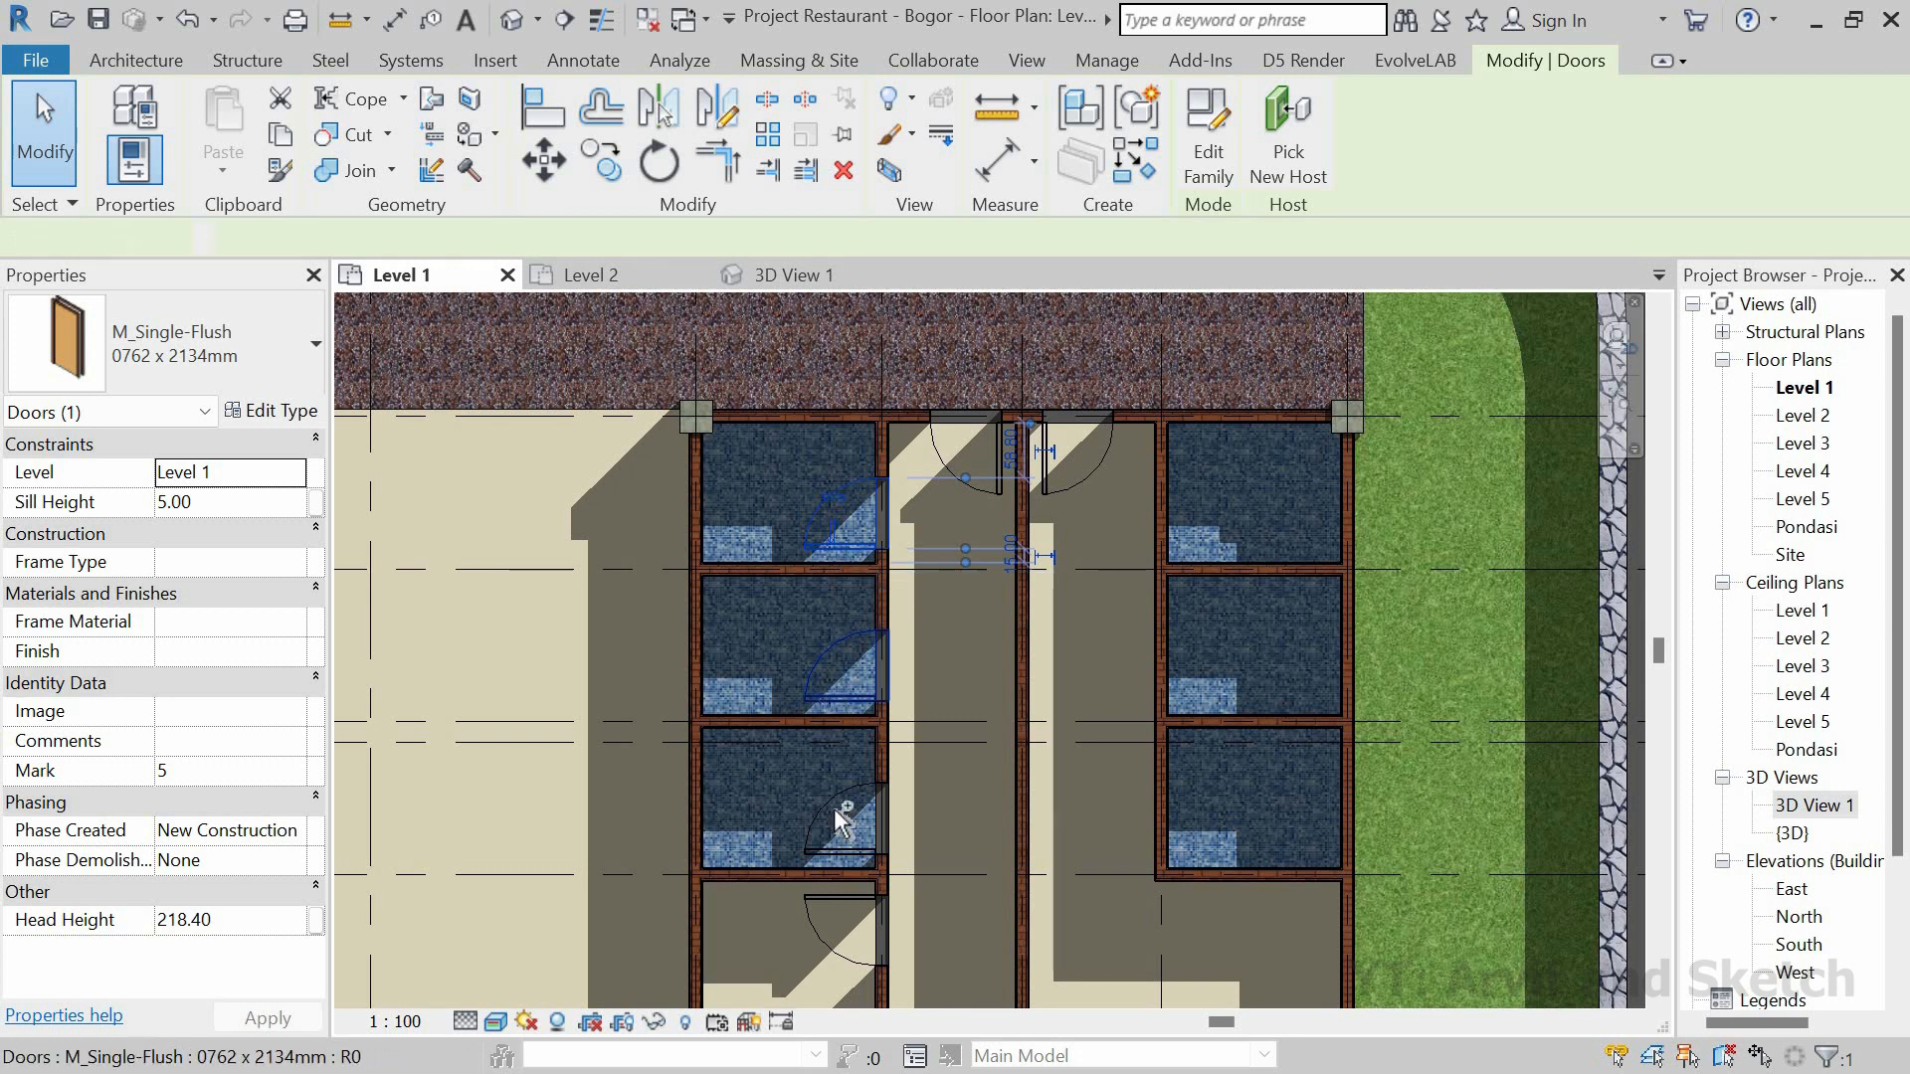
pyautogui.keyDown('ctrl'); pyautogui.click(839, 852); pyautogui.keyUp('ctrl')
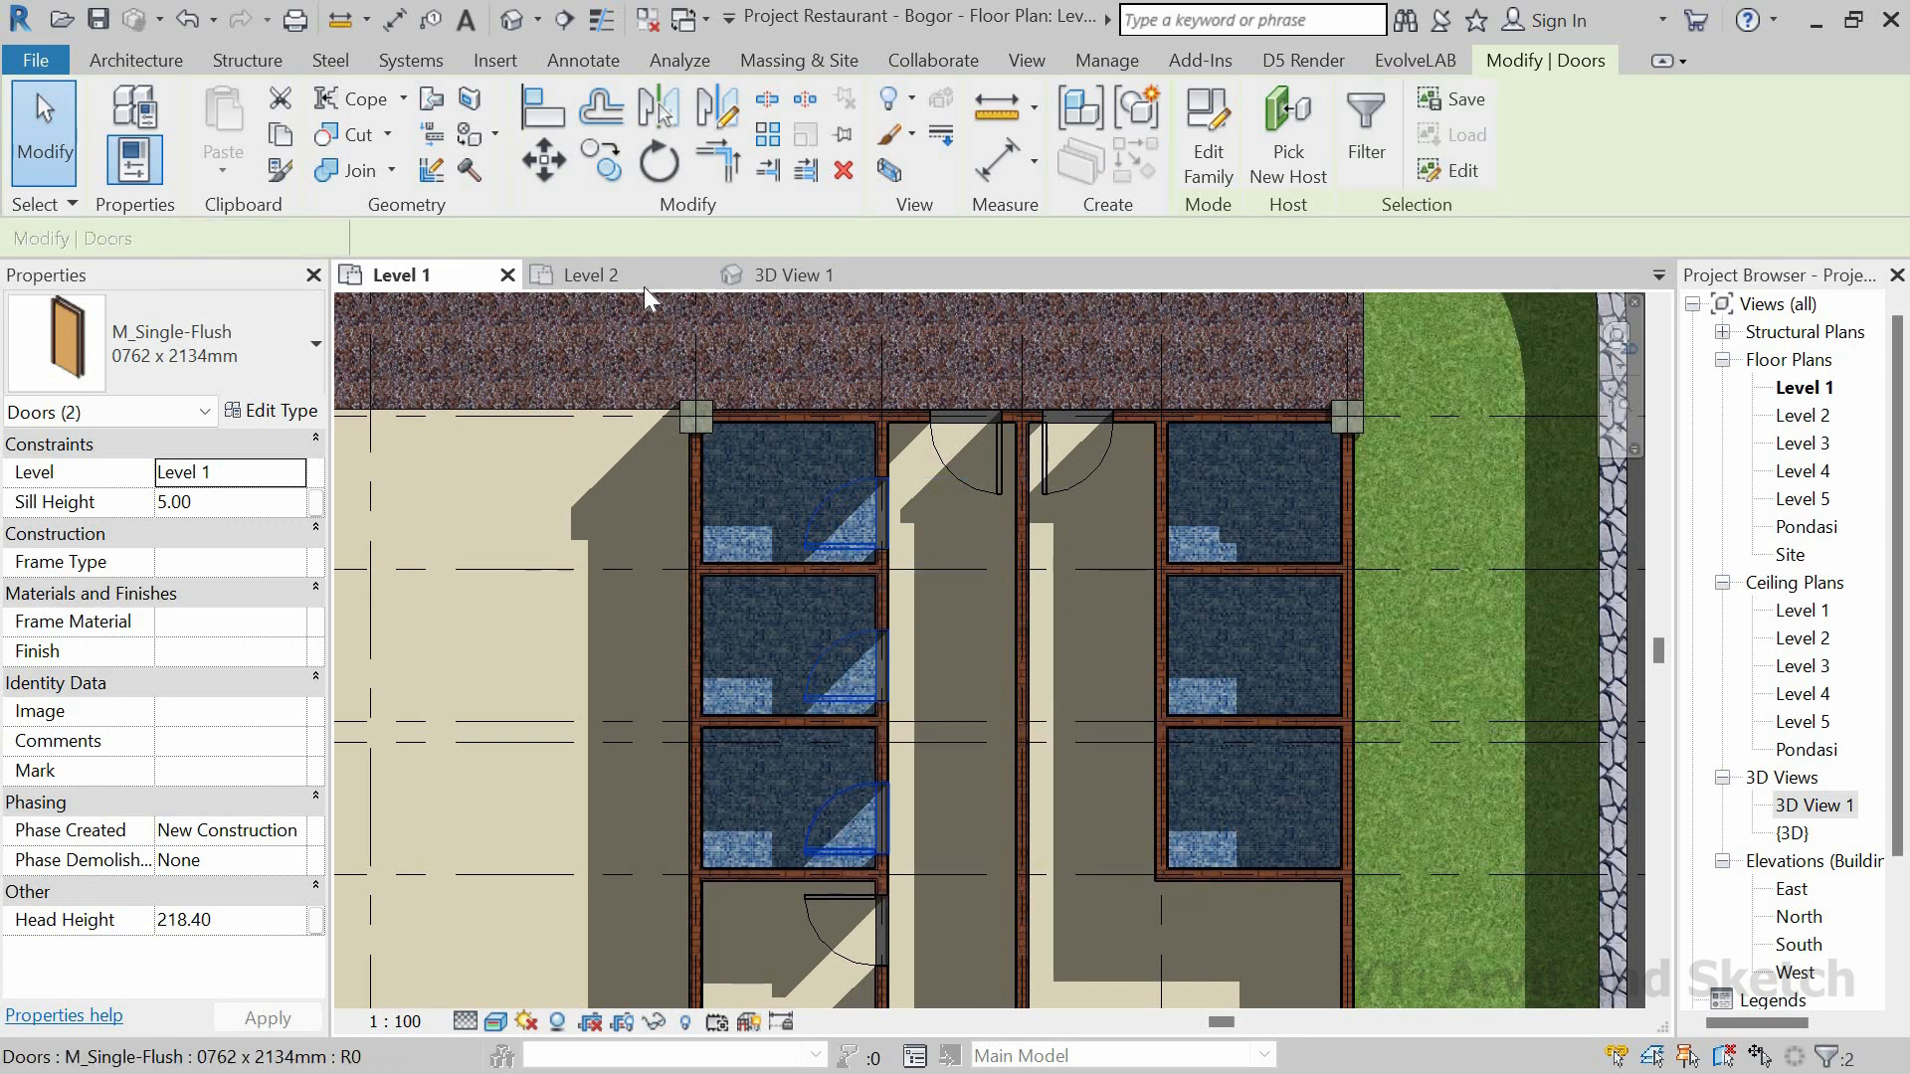
pyautogui.click(716, 109)
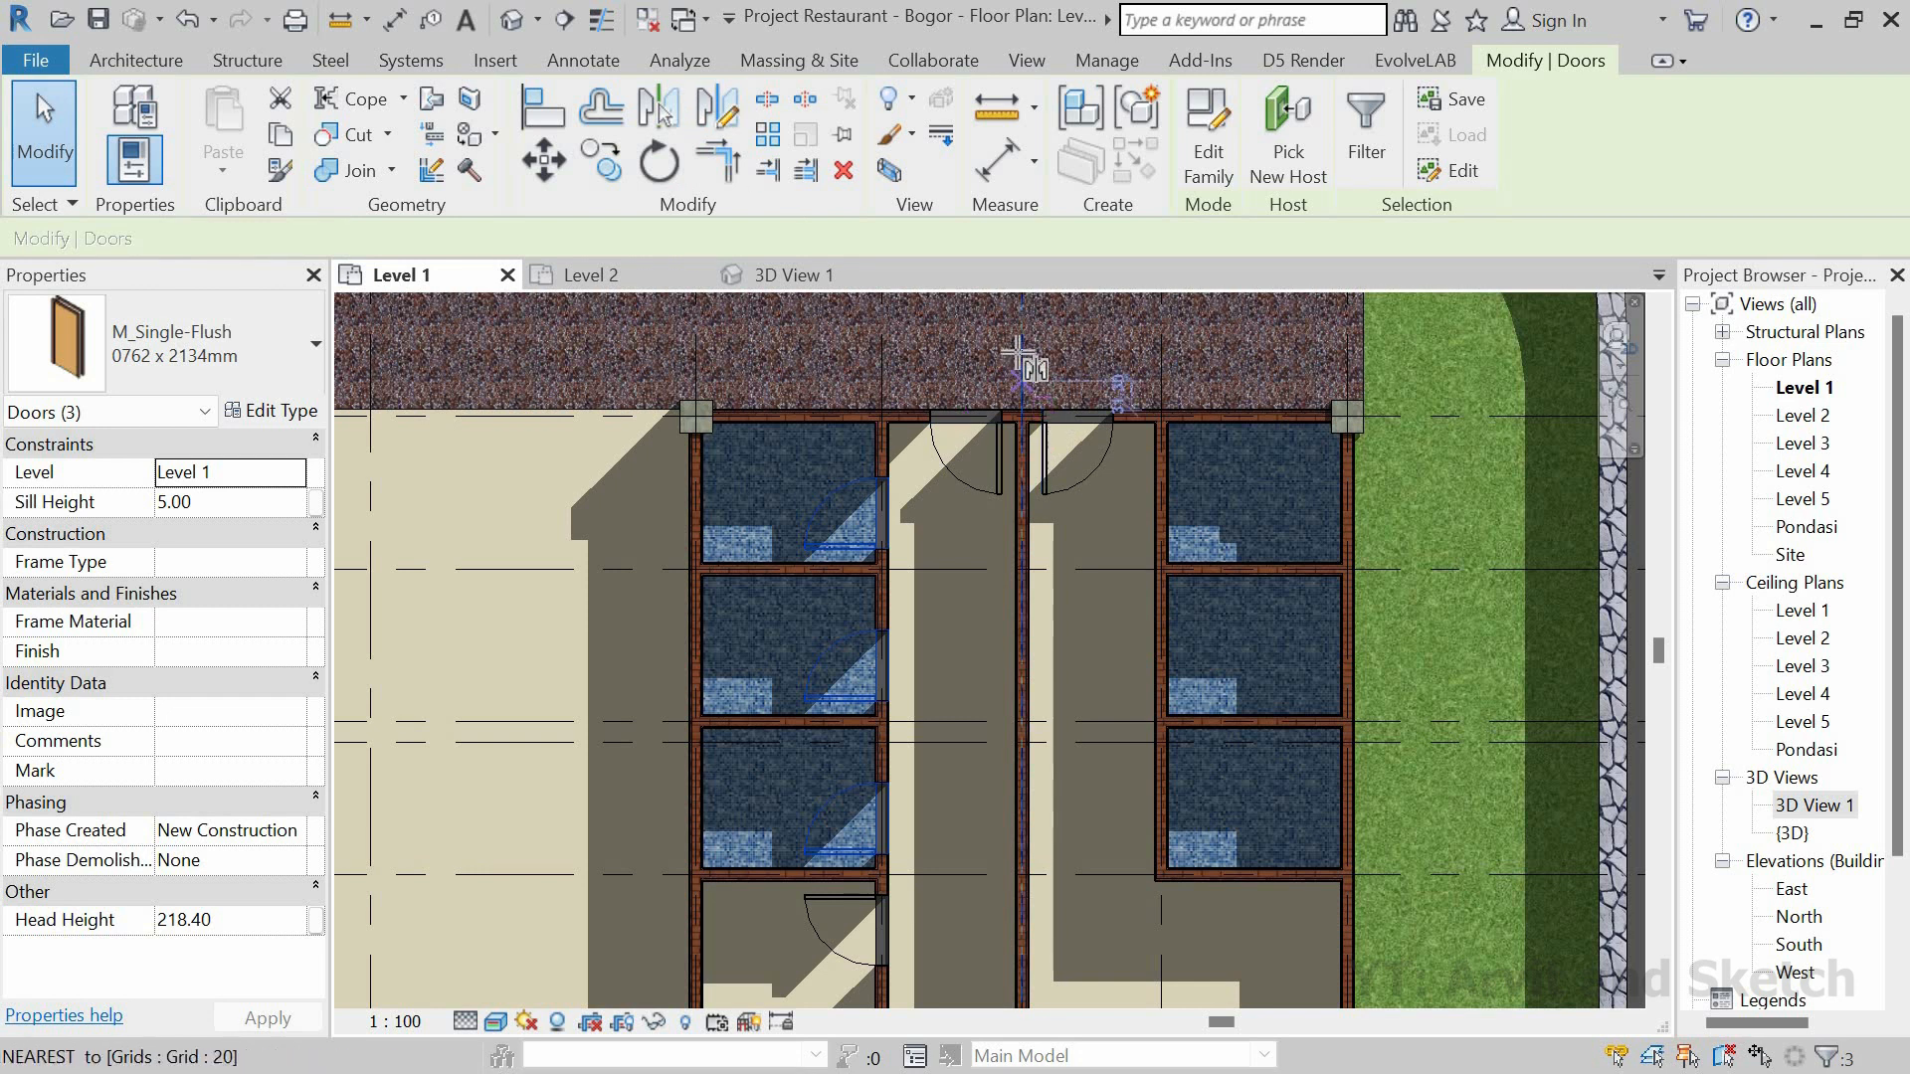
pyautogui.click(1021, 383)
pyautogui.click(1018, 392)
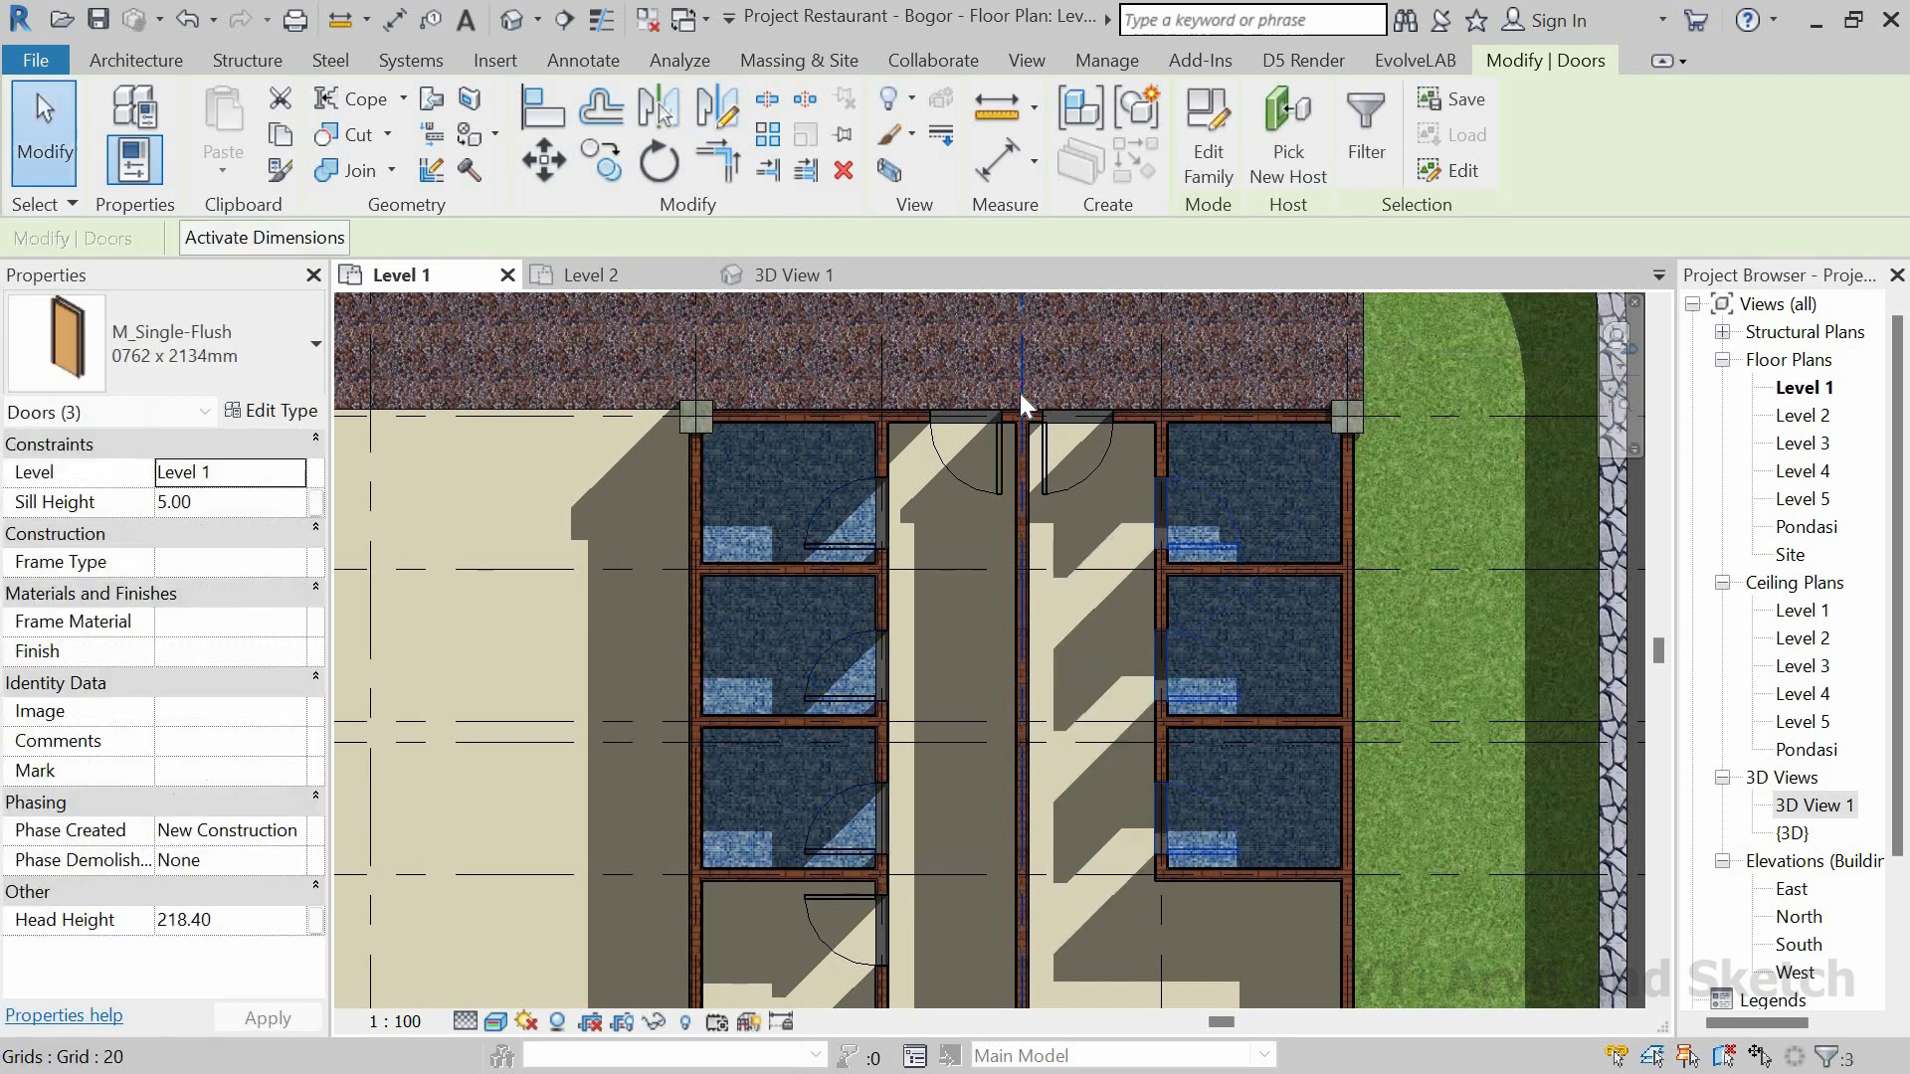
pyautogui.press('Escape')
pyautogui.scroll(-2, 915, 540)
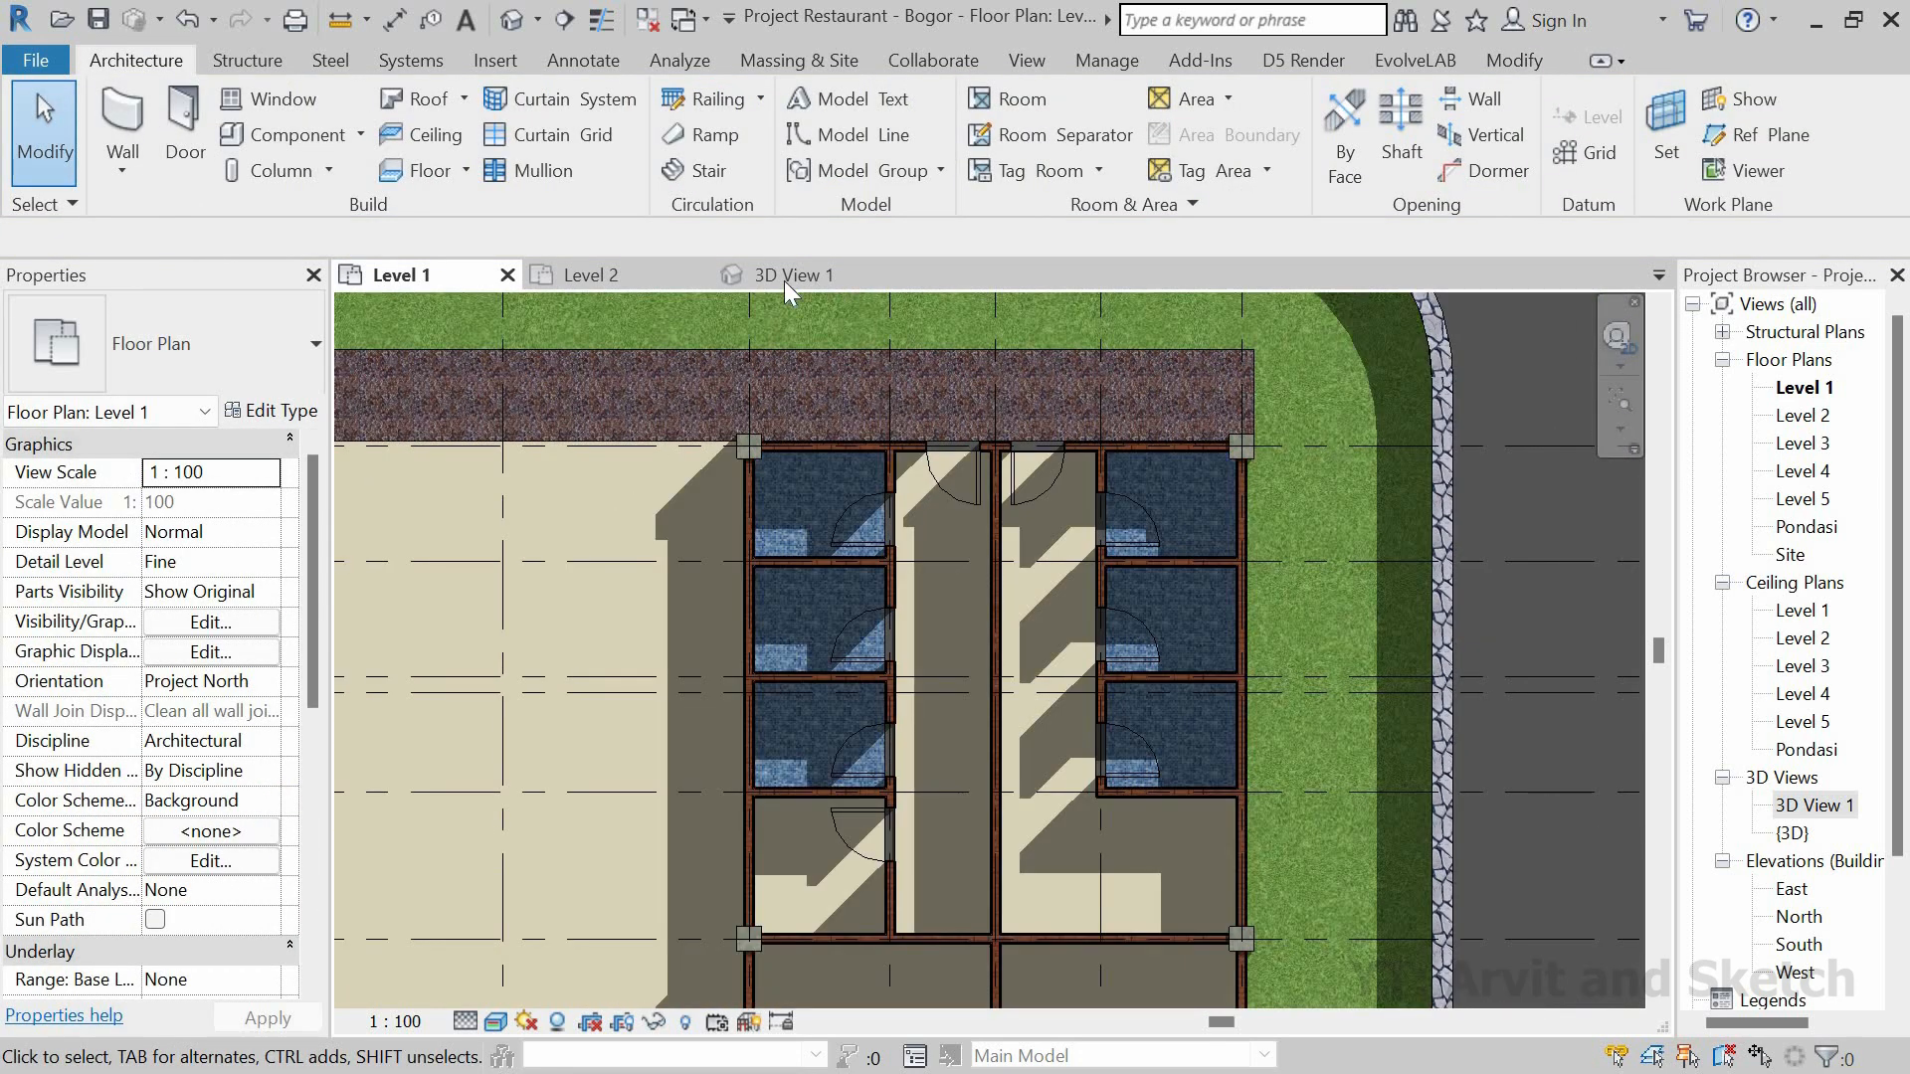
# Step: Examine the toilet entrances and stall doors in 3D View 1, inside the aisle and from outside the building
pyautogui.click(790, 276)
pyautogui.scroll(4, 647, 533)
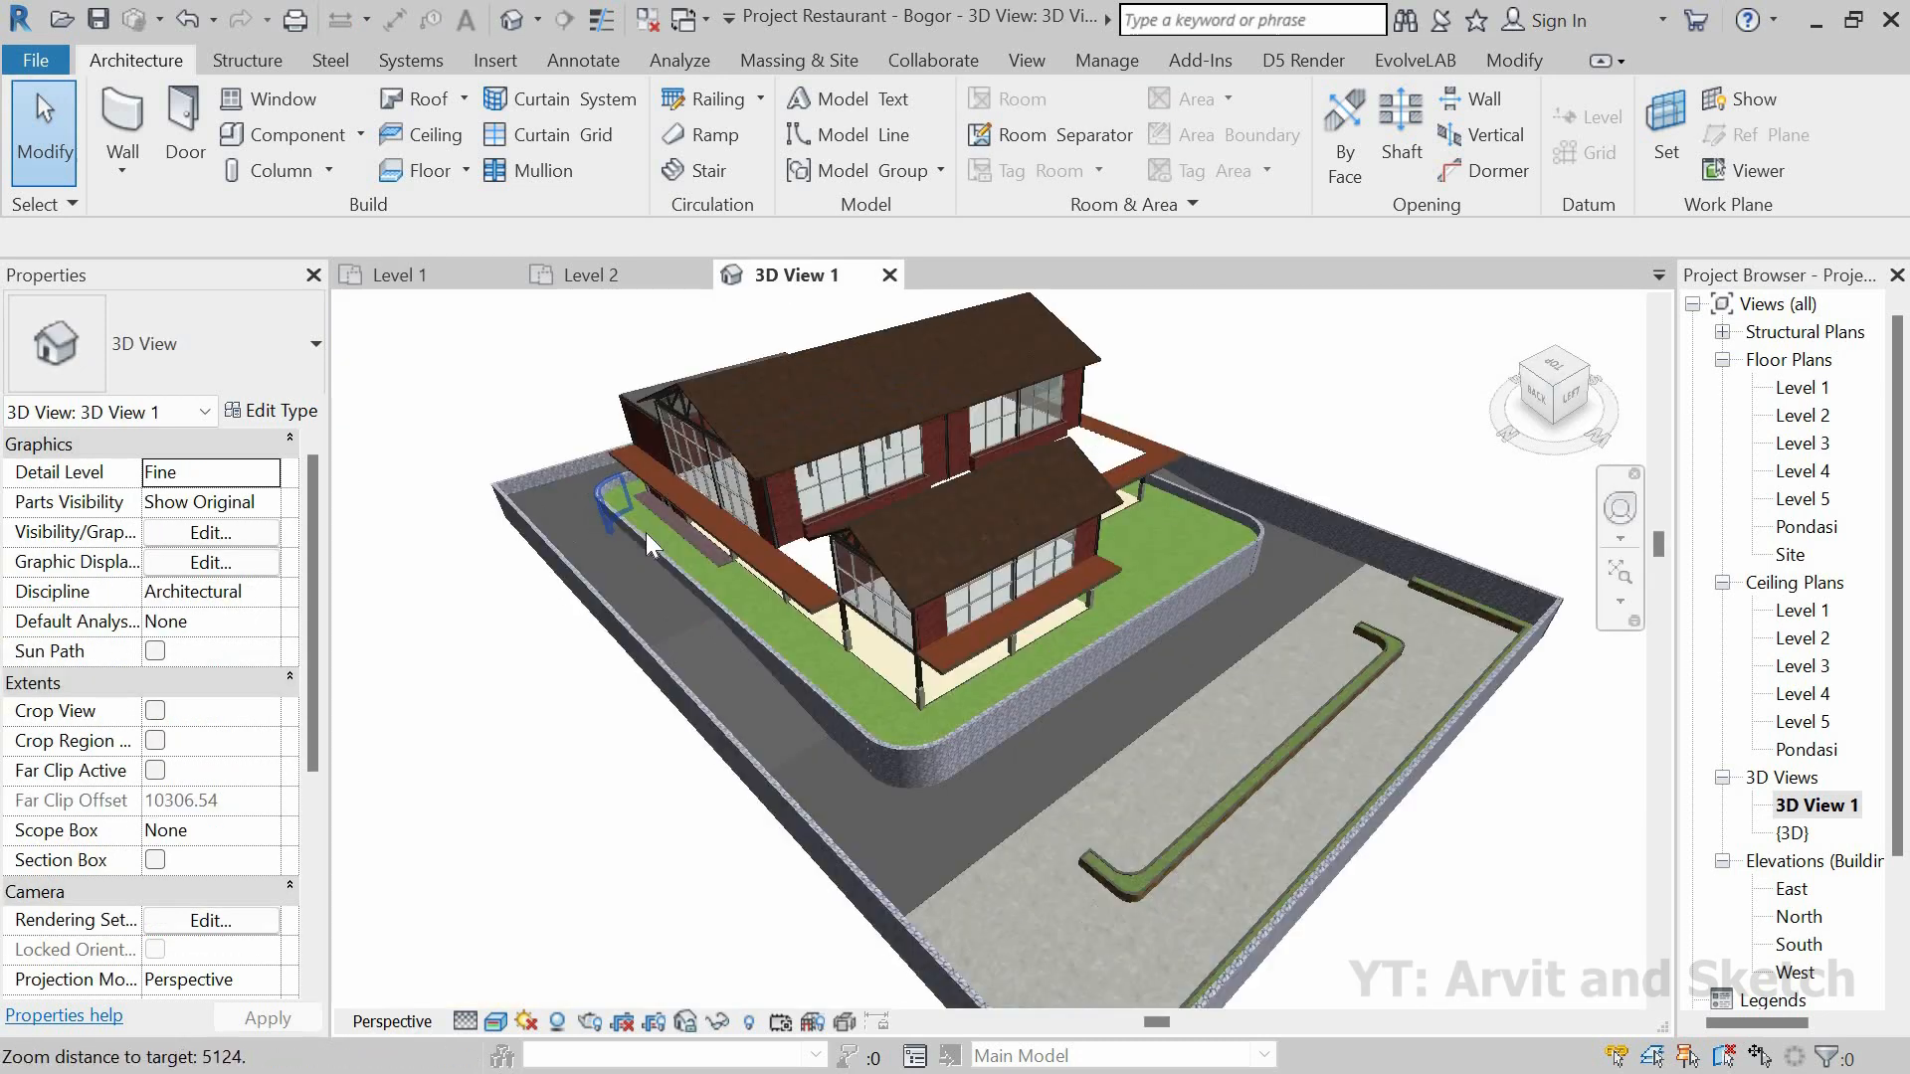
pyautogui.scroll(8, 641, 440)
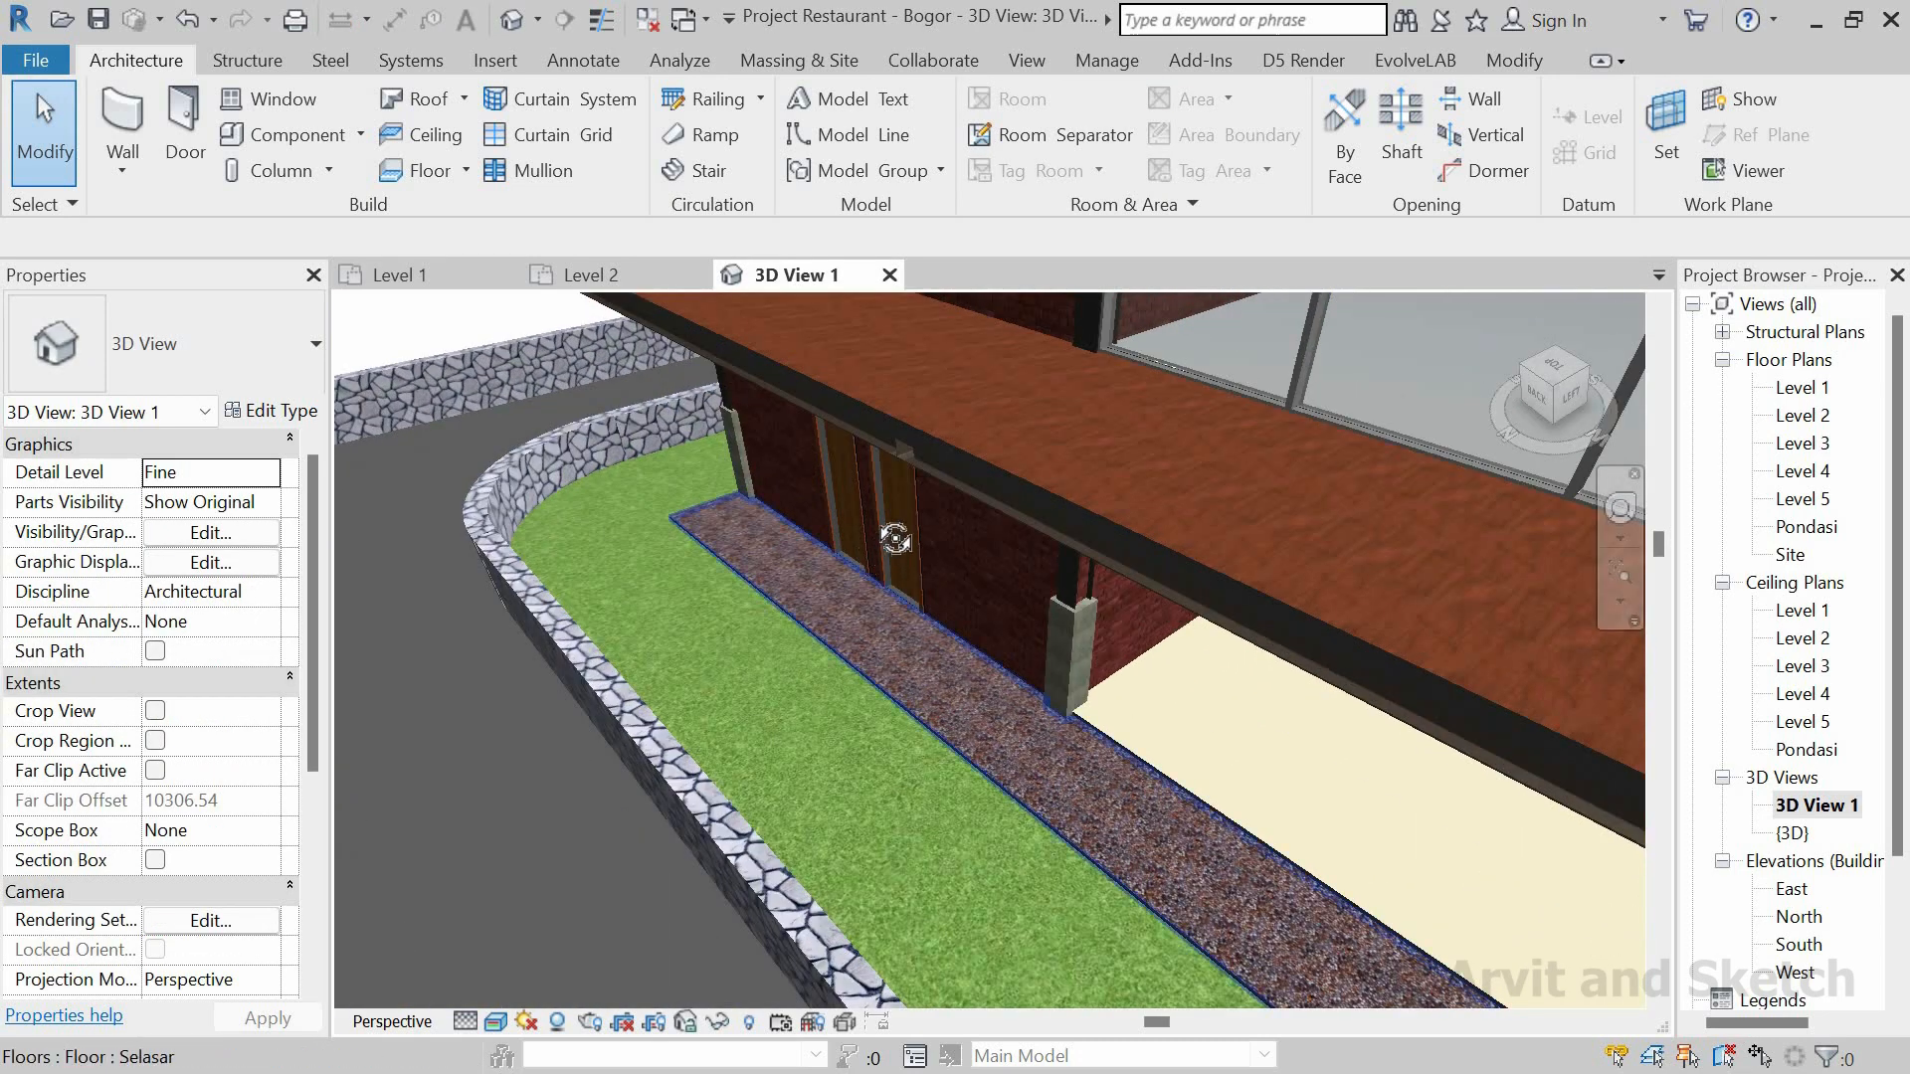
pyautogui.scroll(3, 977, 355)
pyautogui.scroll(5, 997, 428)
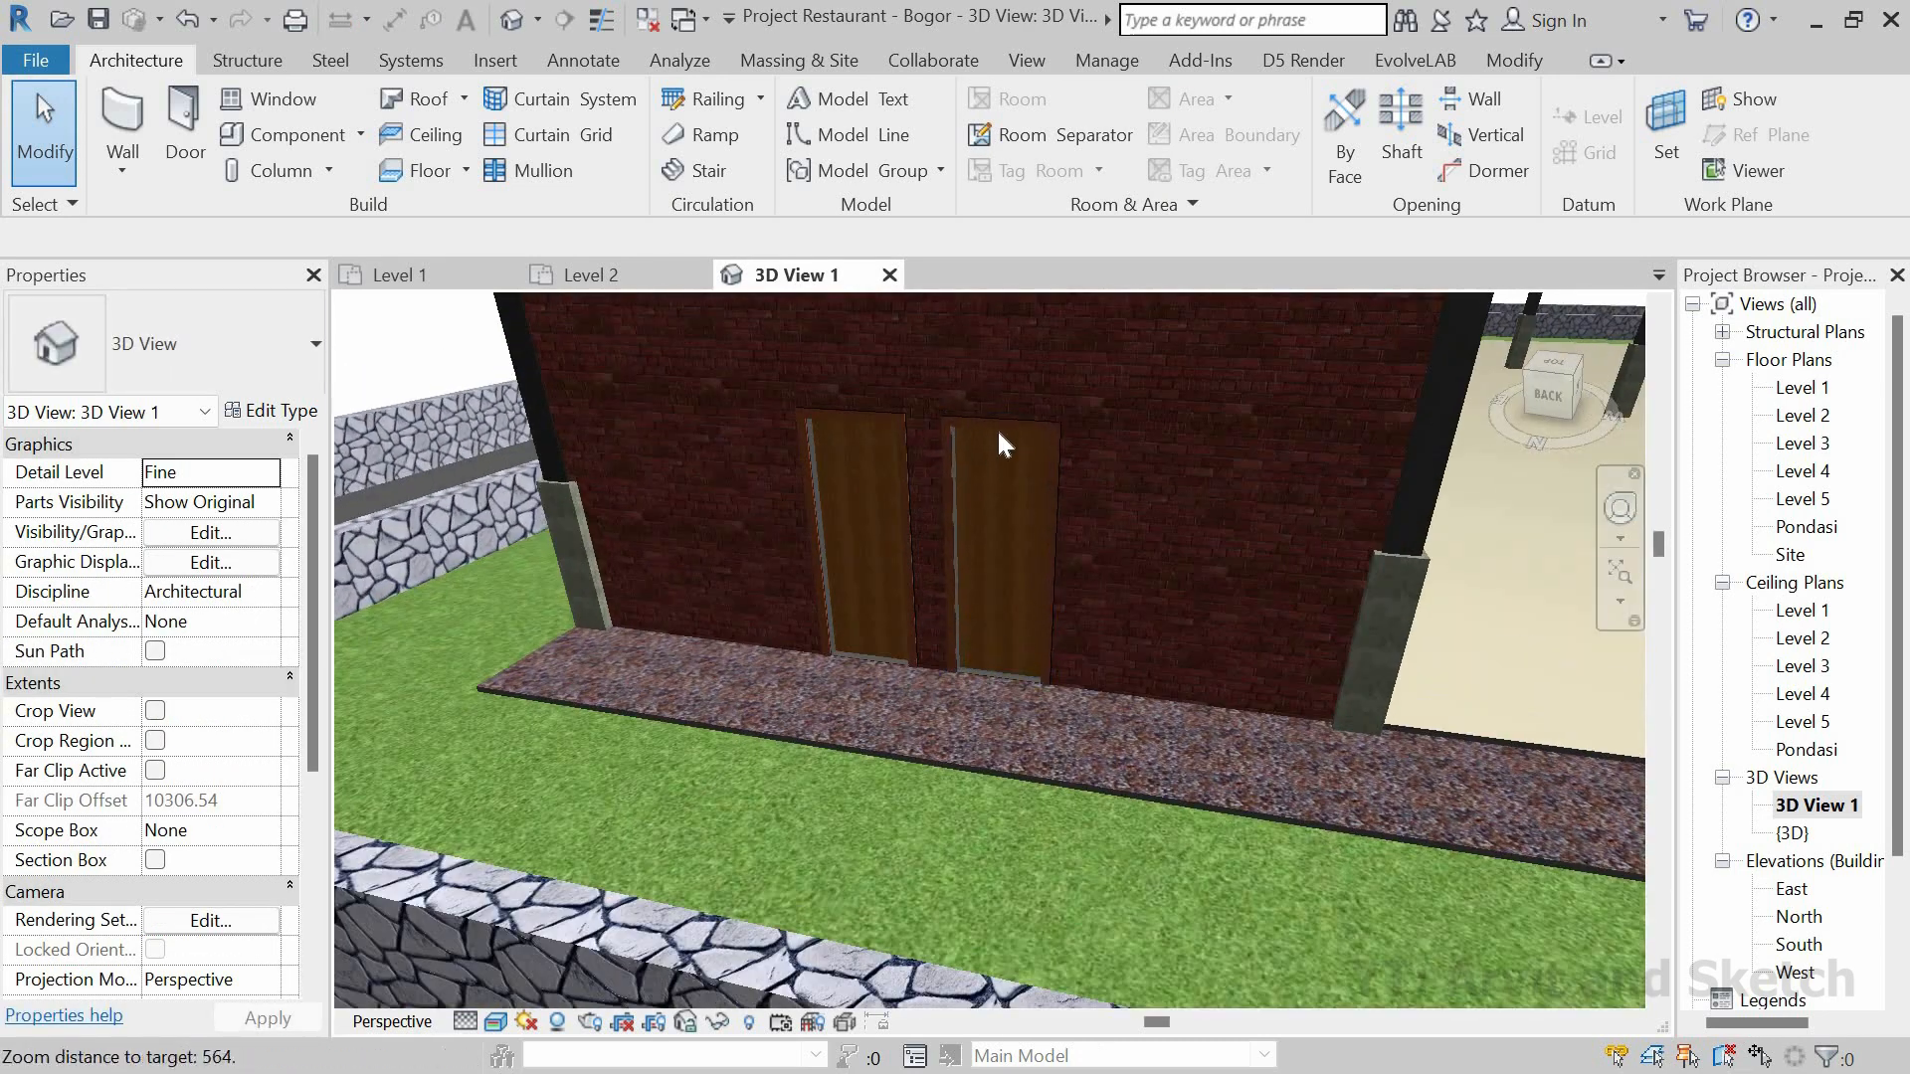
pyautogui.scroll(5, 1064, 487)
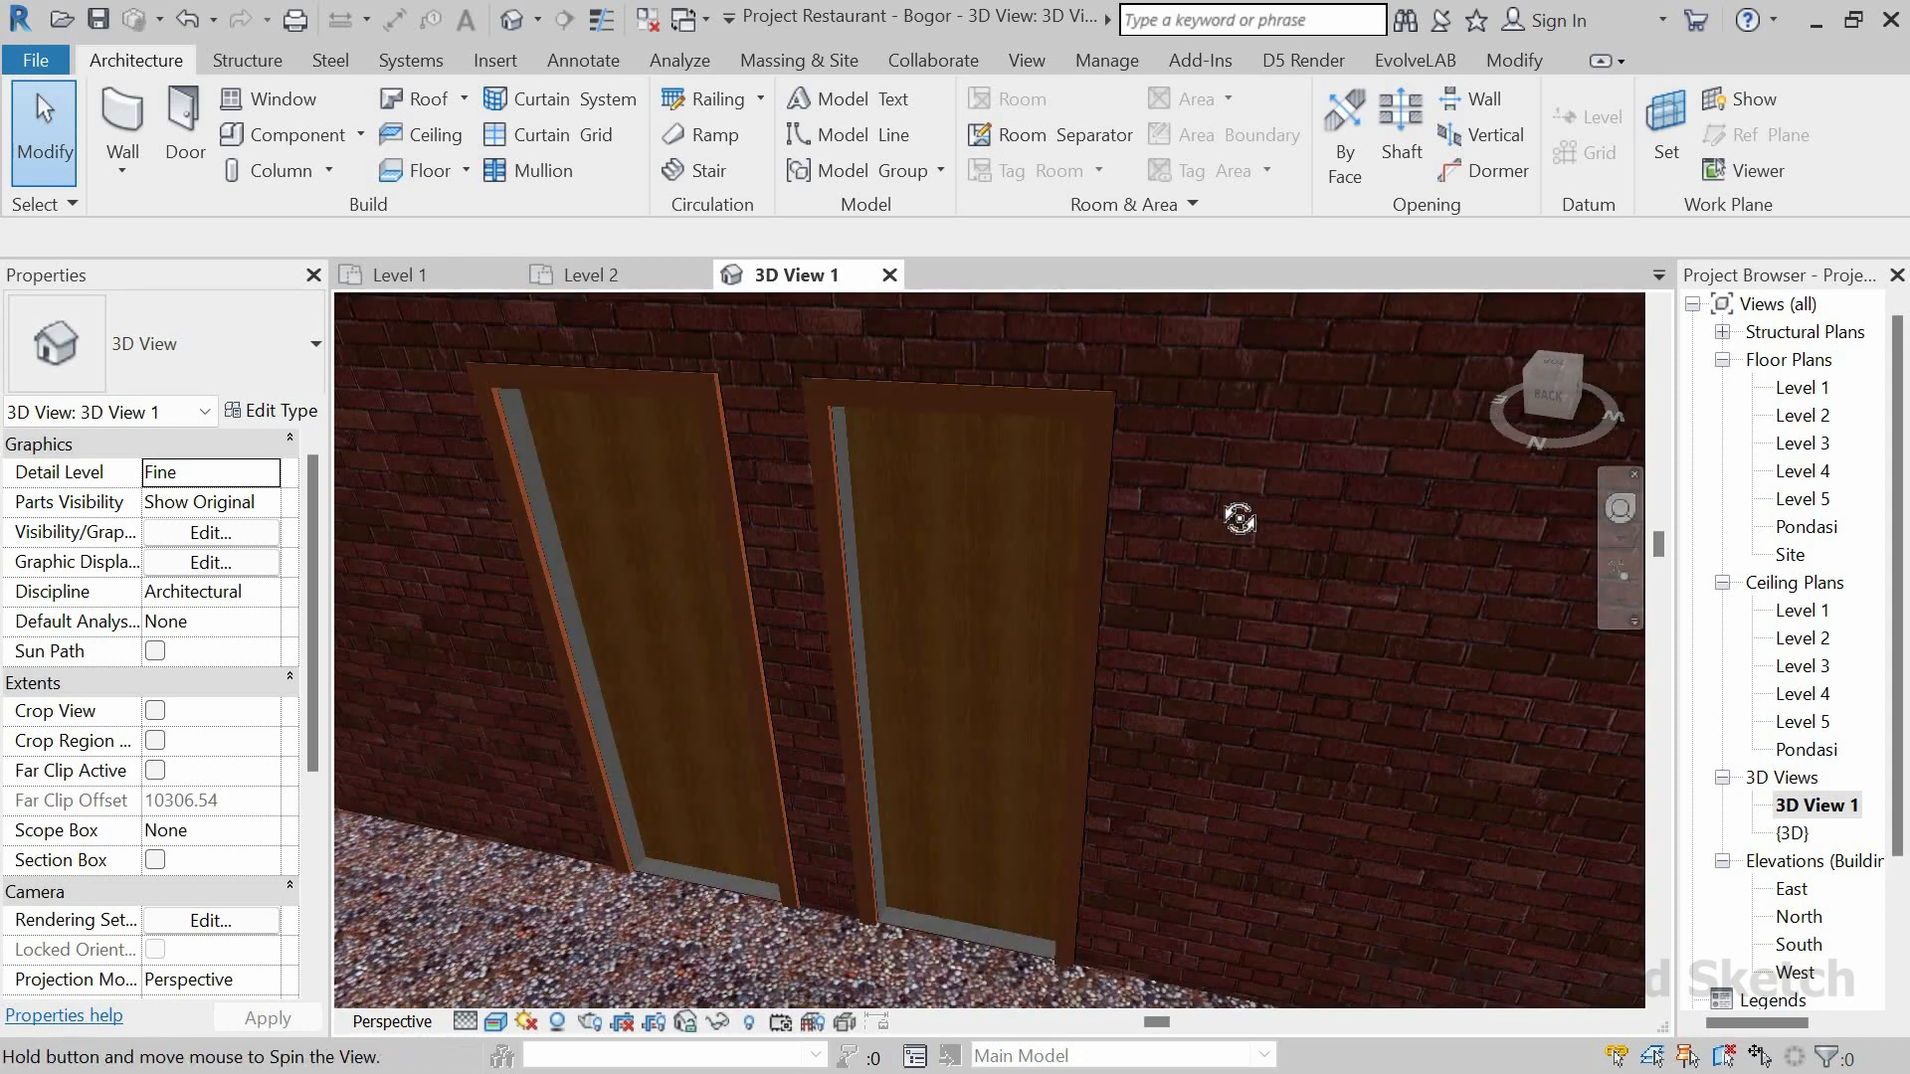
pyautogui.scroll(3, 985, 528)
pyautogui.scroll(6, 756, 502)
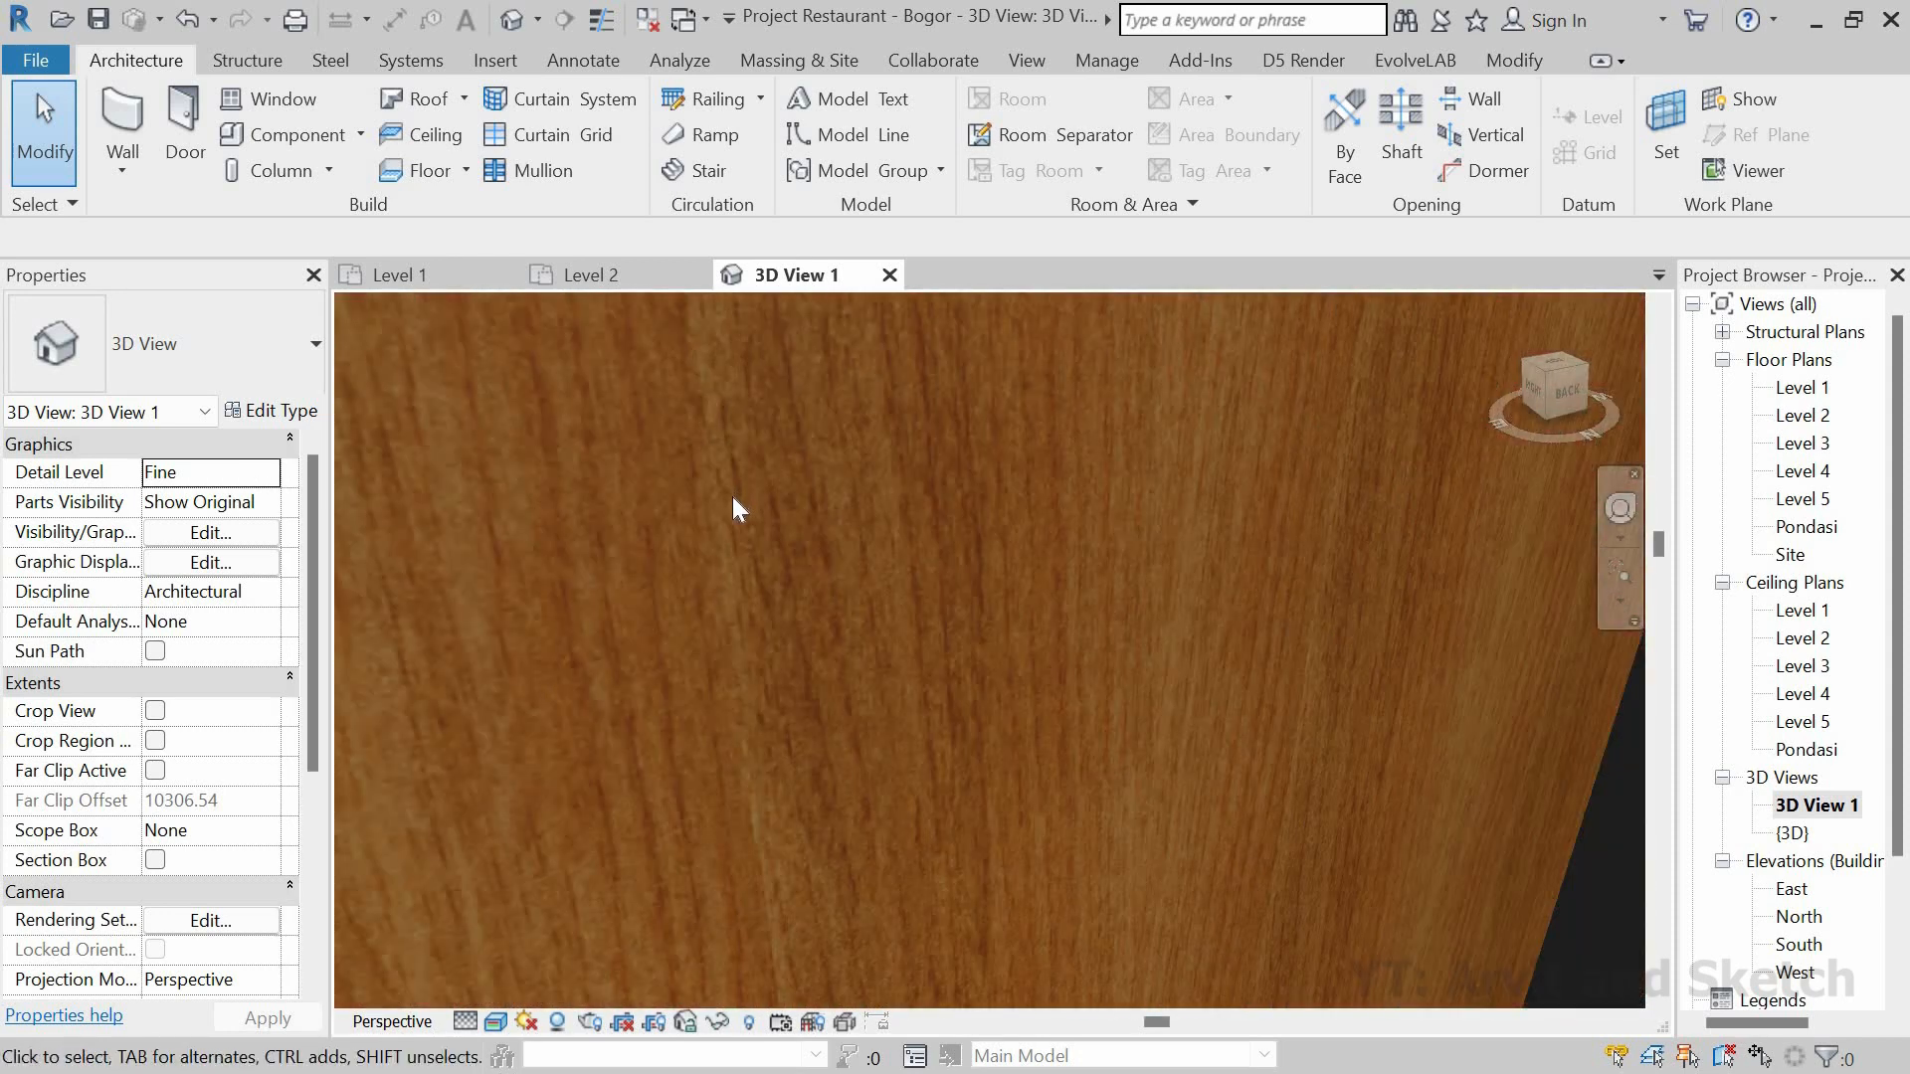
pyautogui.keyDown('shift'); pyautogui.moveTo(737, 512); pyautogui.dragTo(842, 589, button='middle'); pyautogui.keyUp('shift')
pyautogui.scroll(-1, 885, 605)
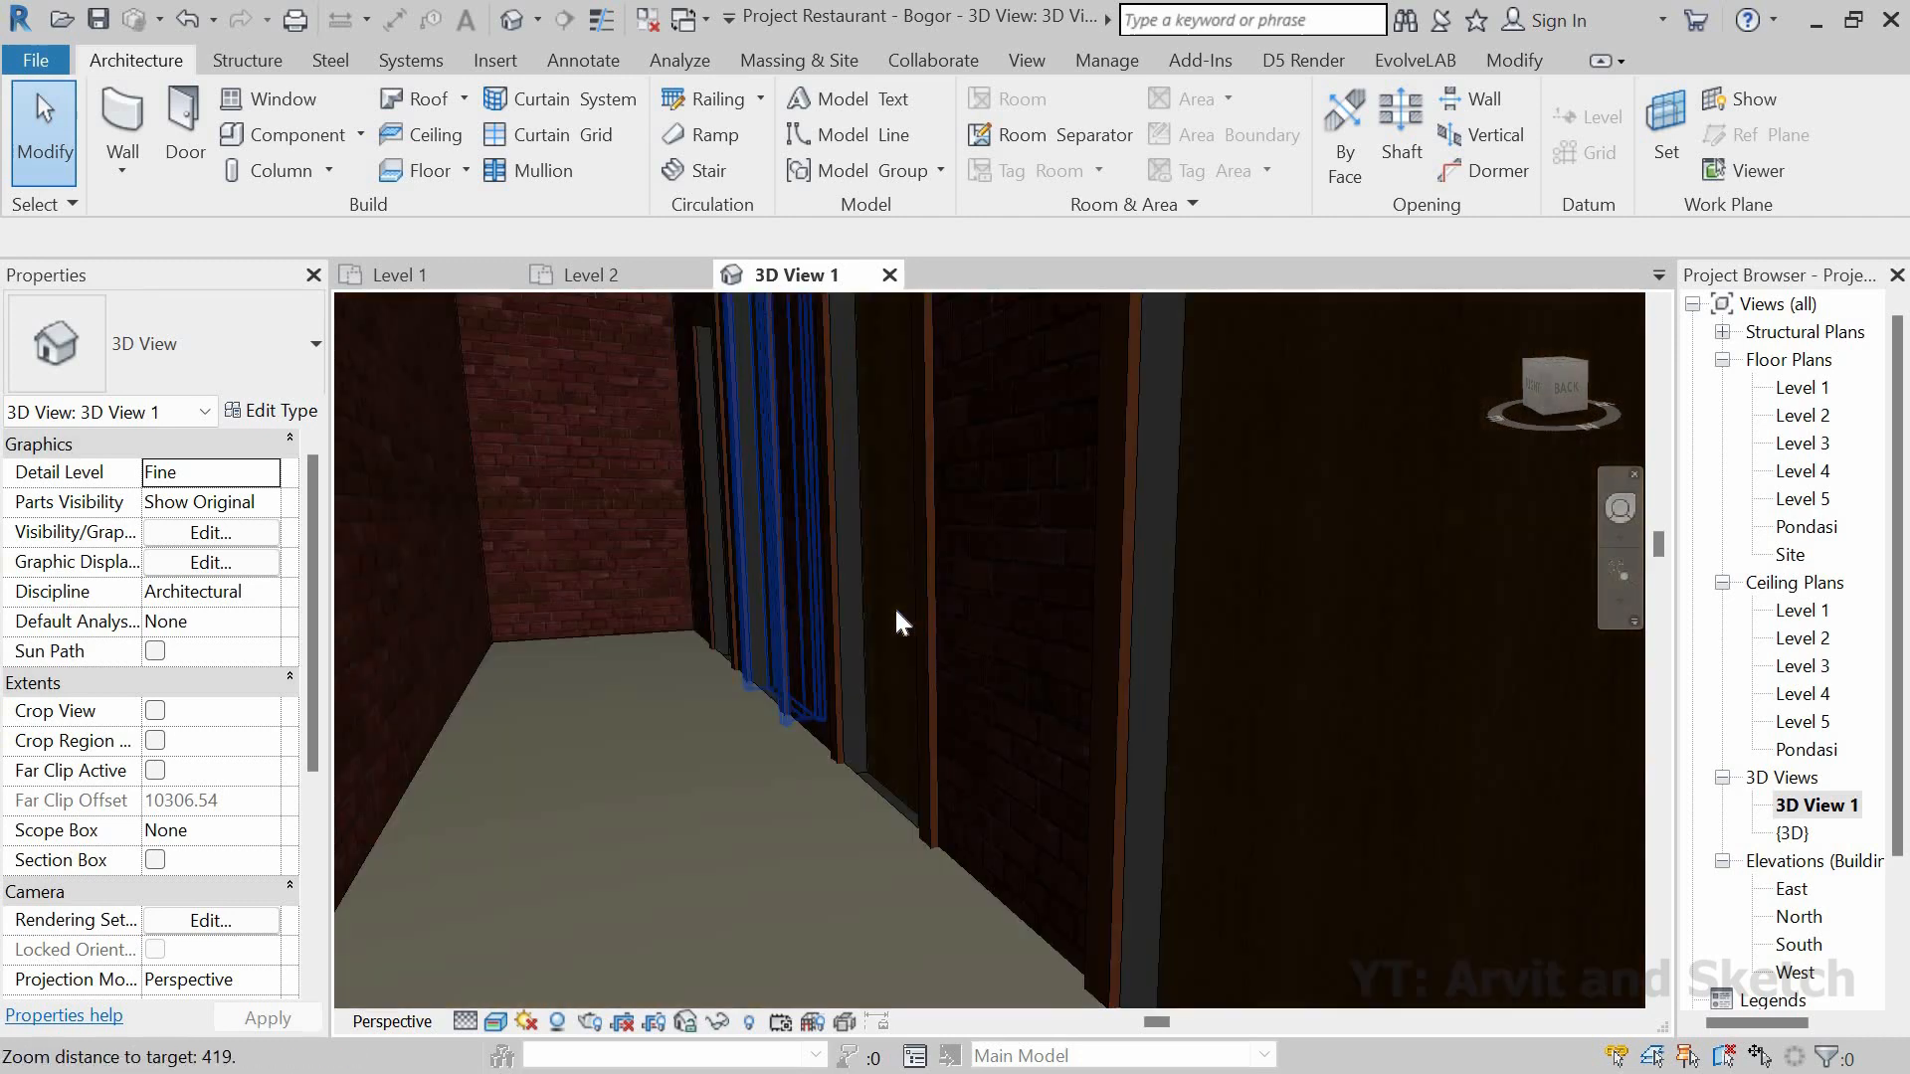
pyautogui.keyDown('shift'); pyautogui.moveTo(913, 687); pyautogui.dragTo(822, 719, button='middle'); pyautogui.keyUp('shift')
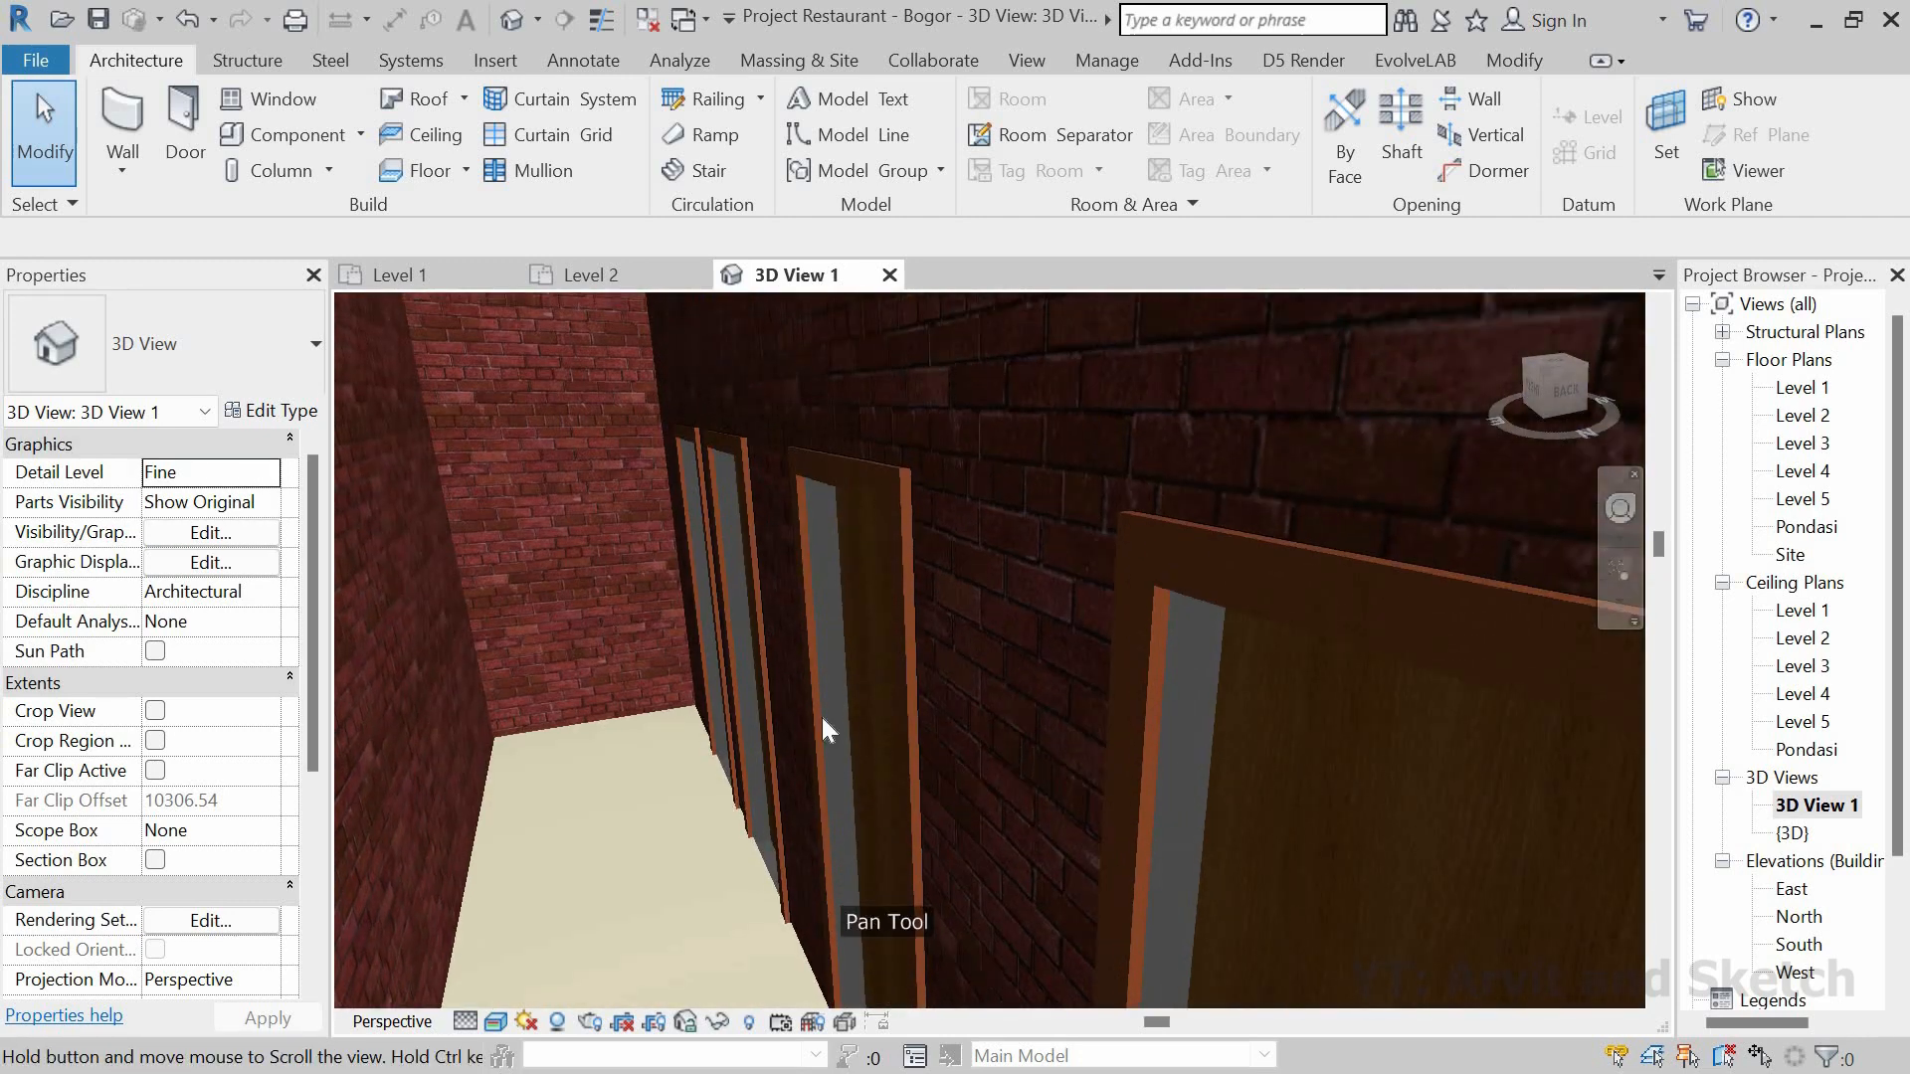
pyautogui.scroll(-6, 808, 585)
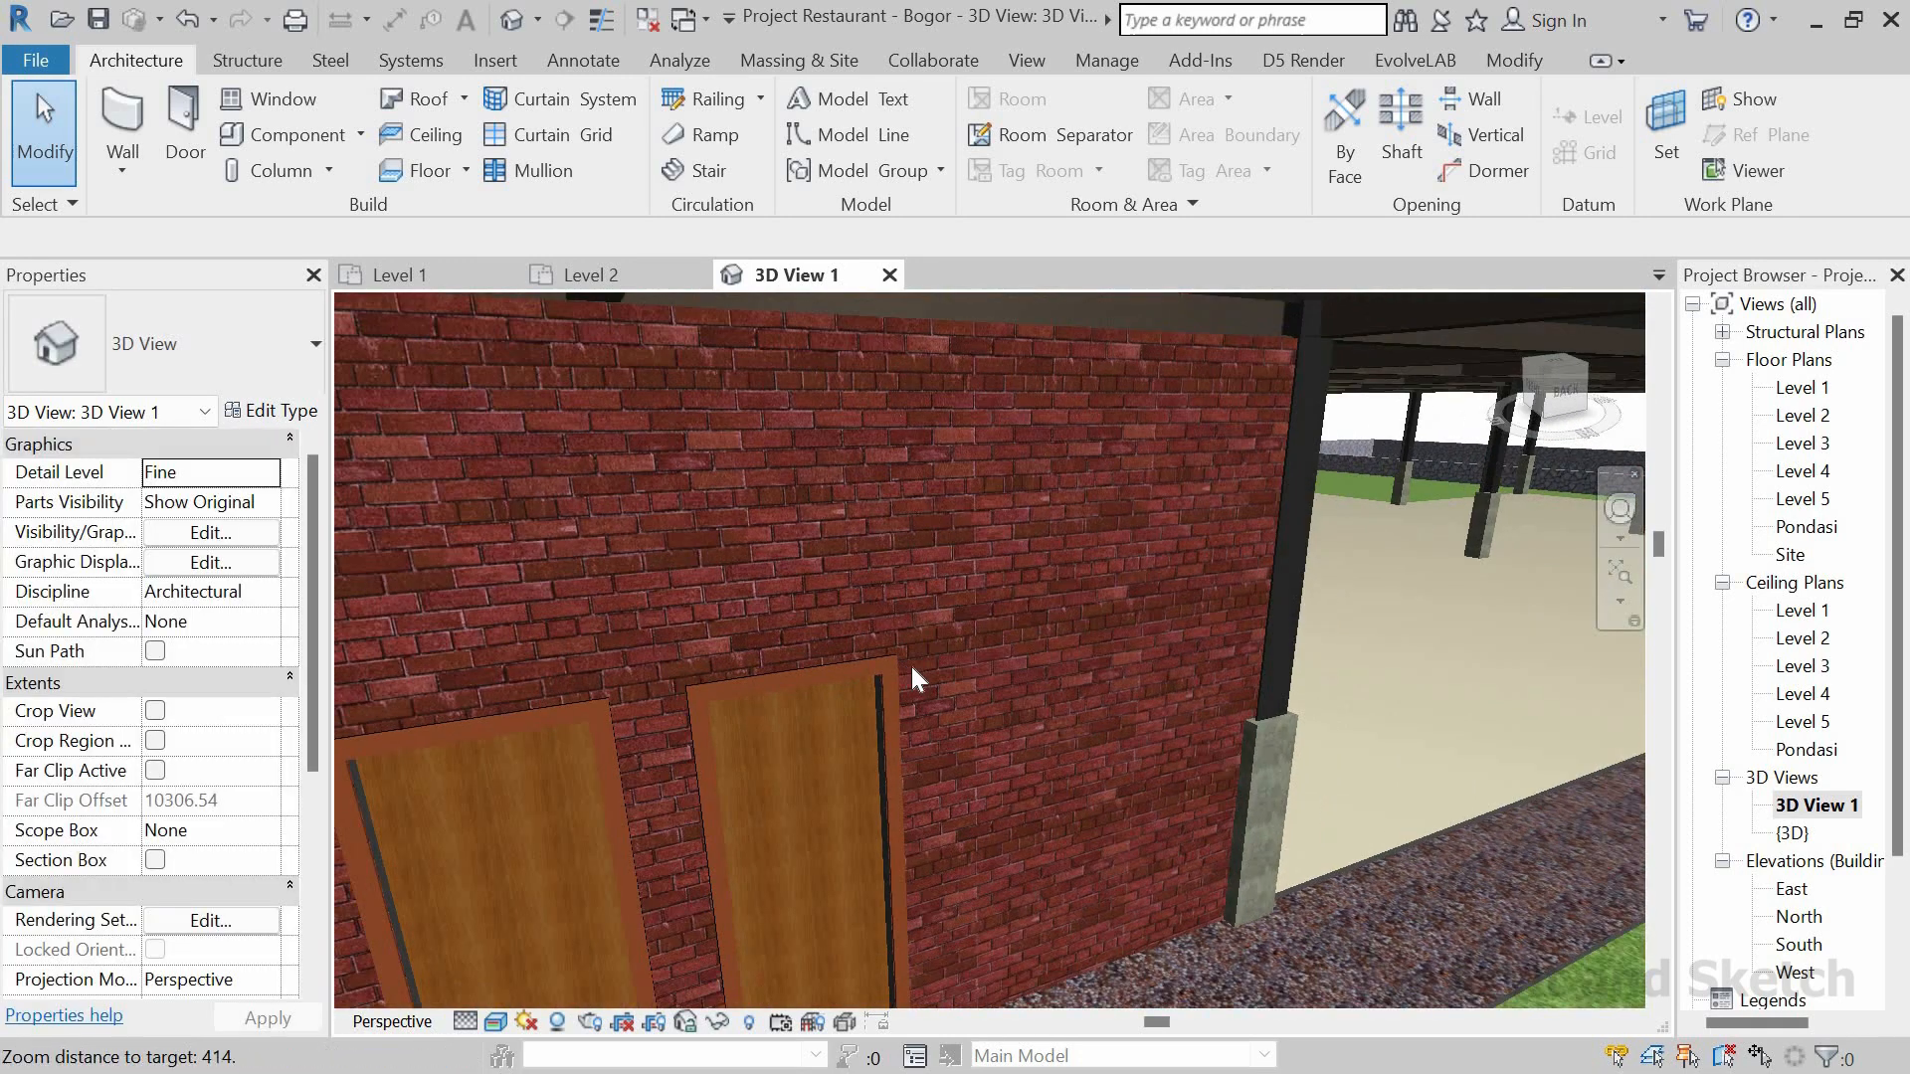
pyautogui.scroll(-10, 1008, 687)
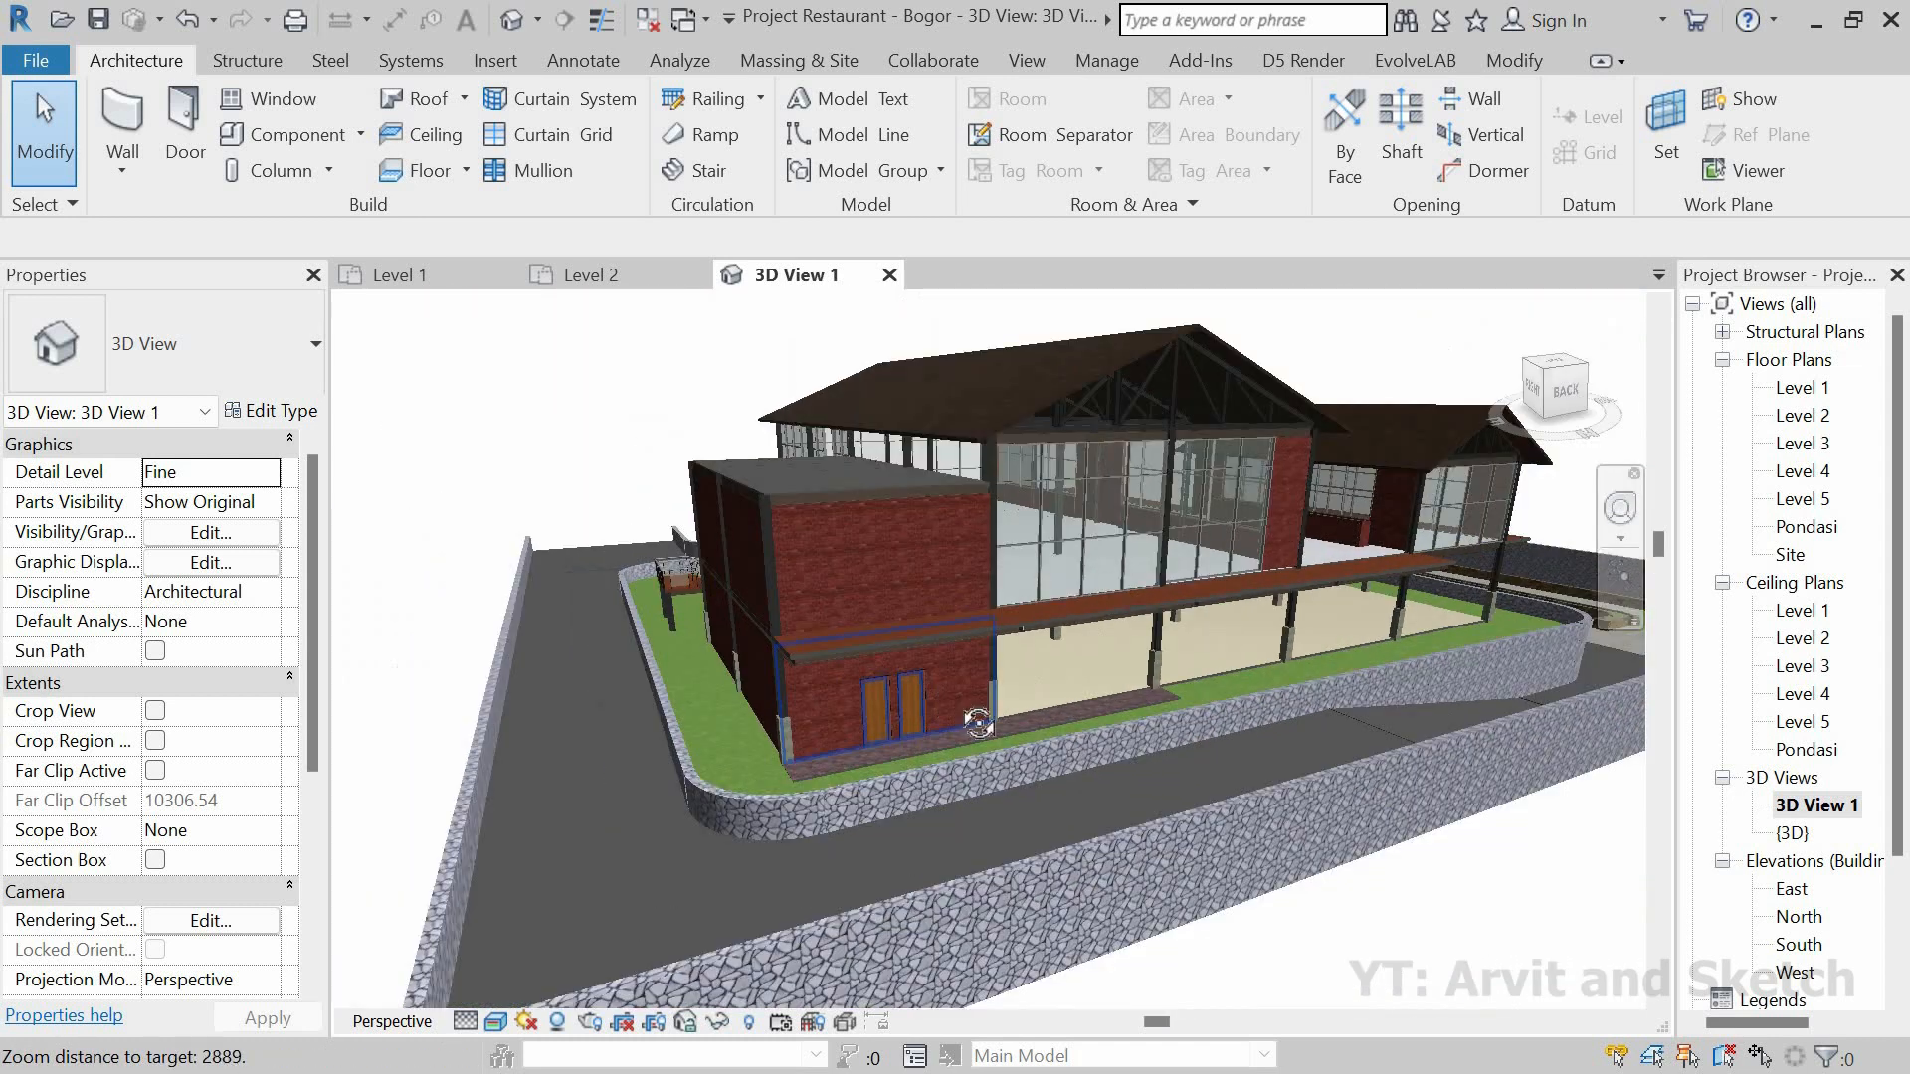
pyautogui.keyDown('shift'); pyautogui.moveTo(999, 736); pyautogui.dragTo(1156, 716, button='middle'); pyautogui.keyUp('shift')
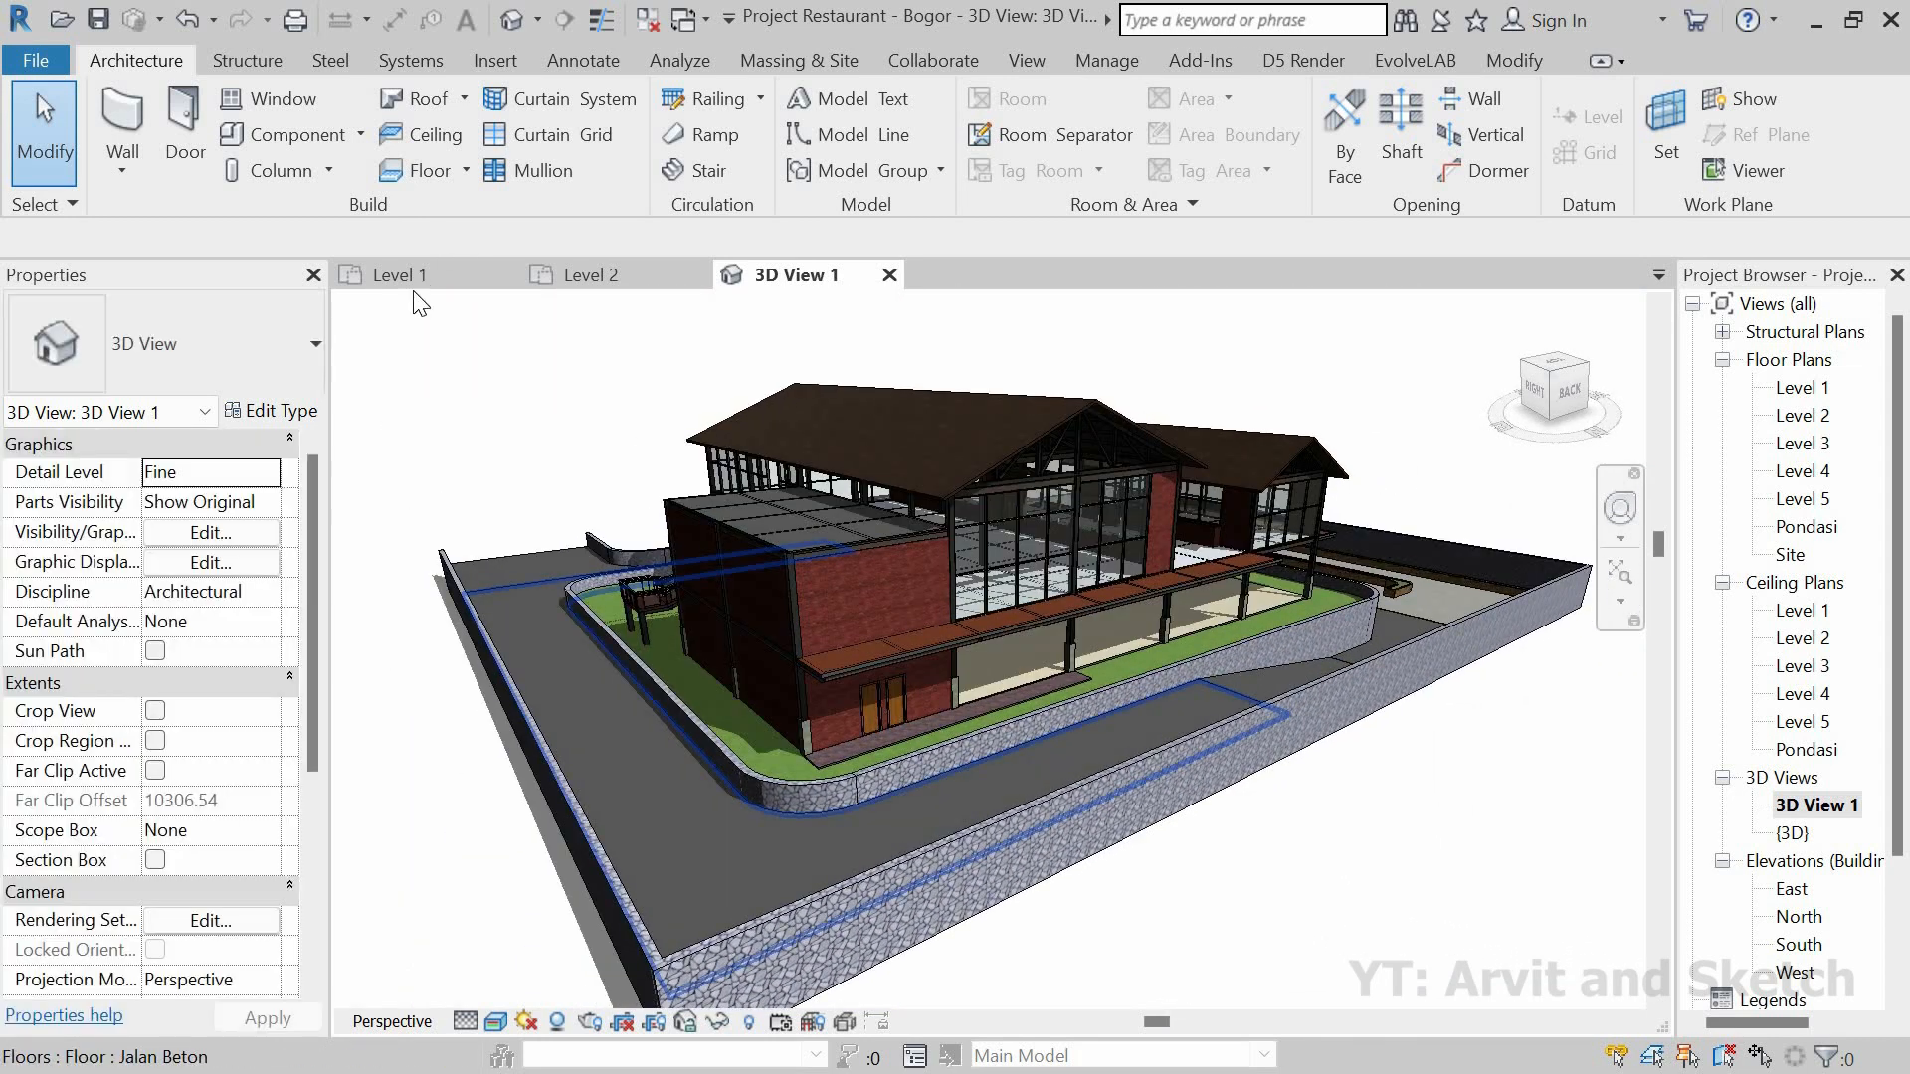
# Step: On the Level 1 plan, duplicate the M_Single-Flush 0915 x 2032mm door type as "Pintu Dapur 100x220"
pyautogui.click(418, 277)
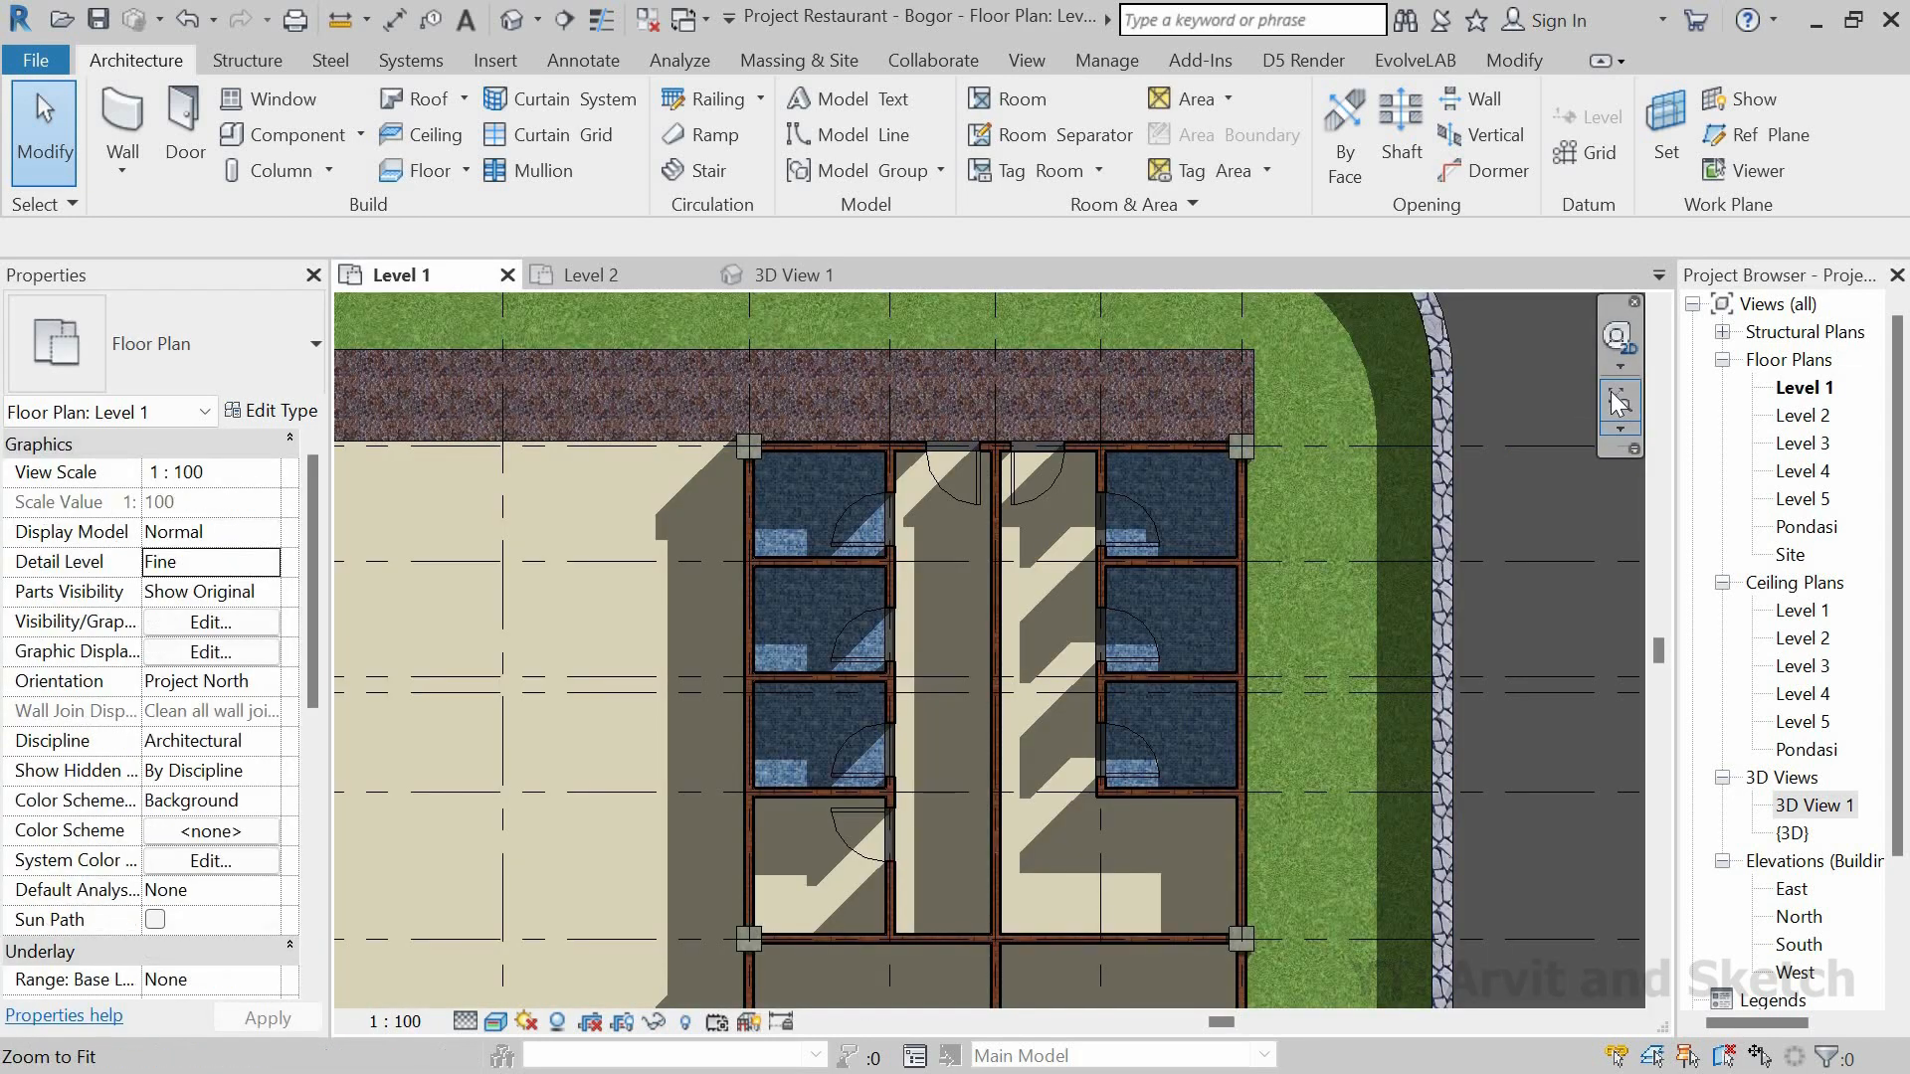
pyautogui.click(1616, 400)
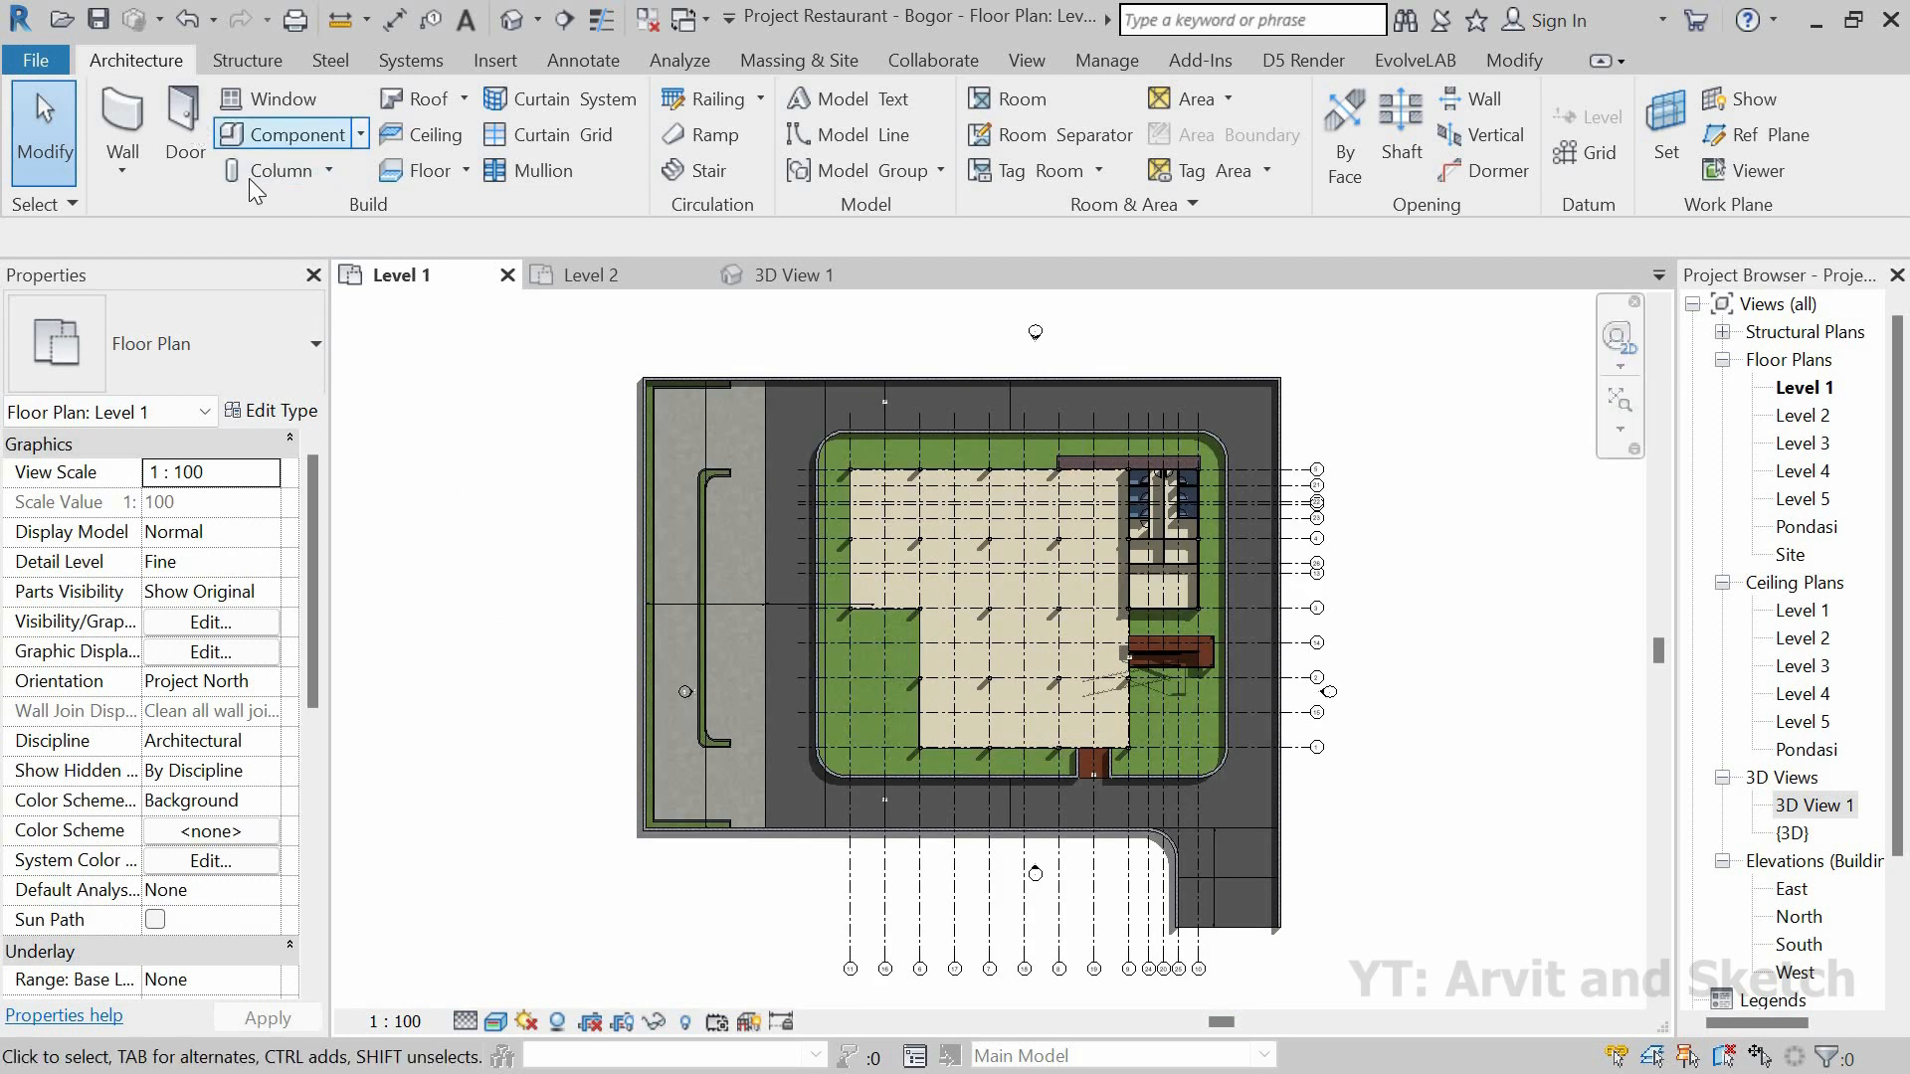
pyautogui.press('d')
pyautogui.press('r')
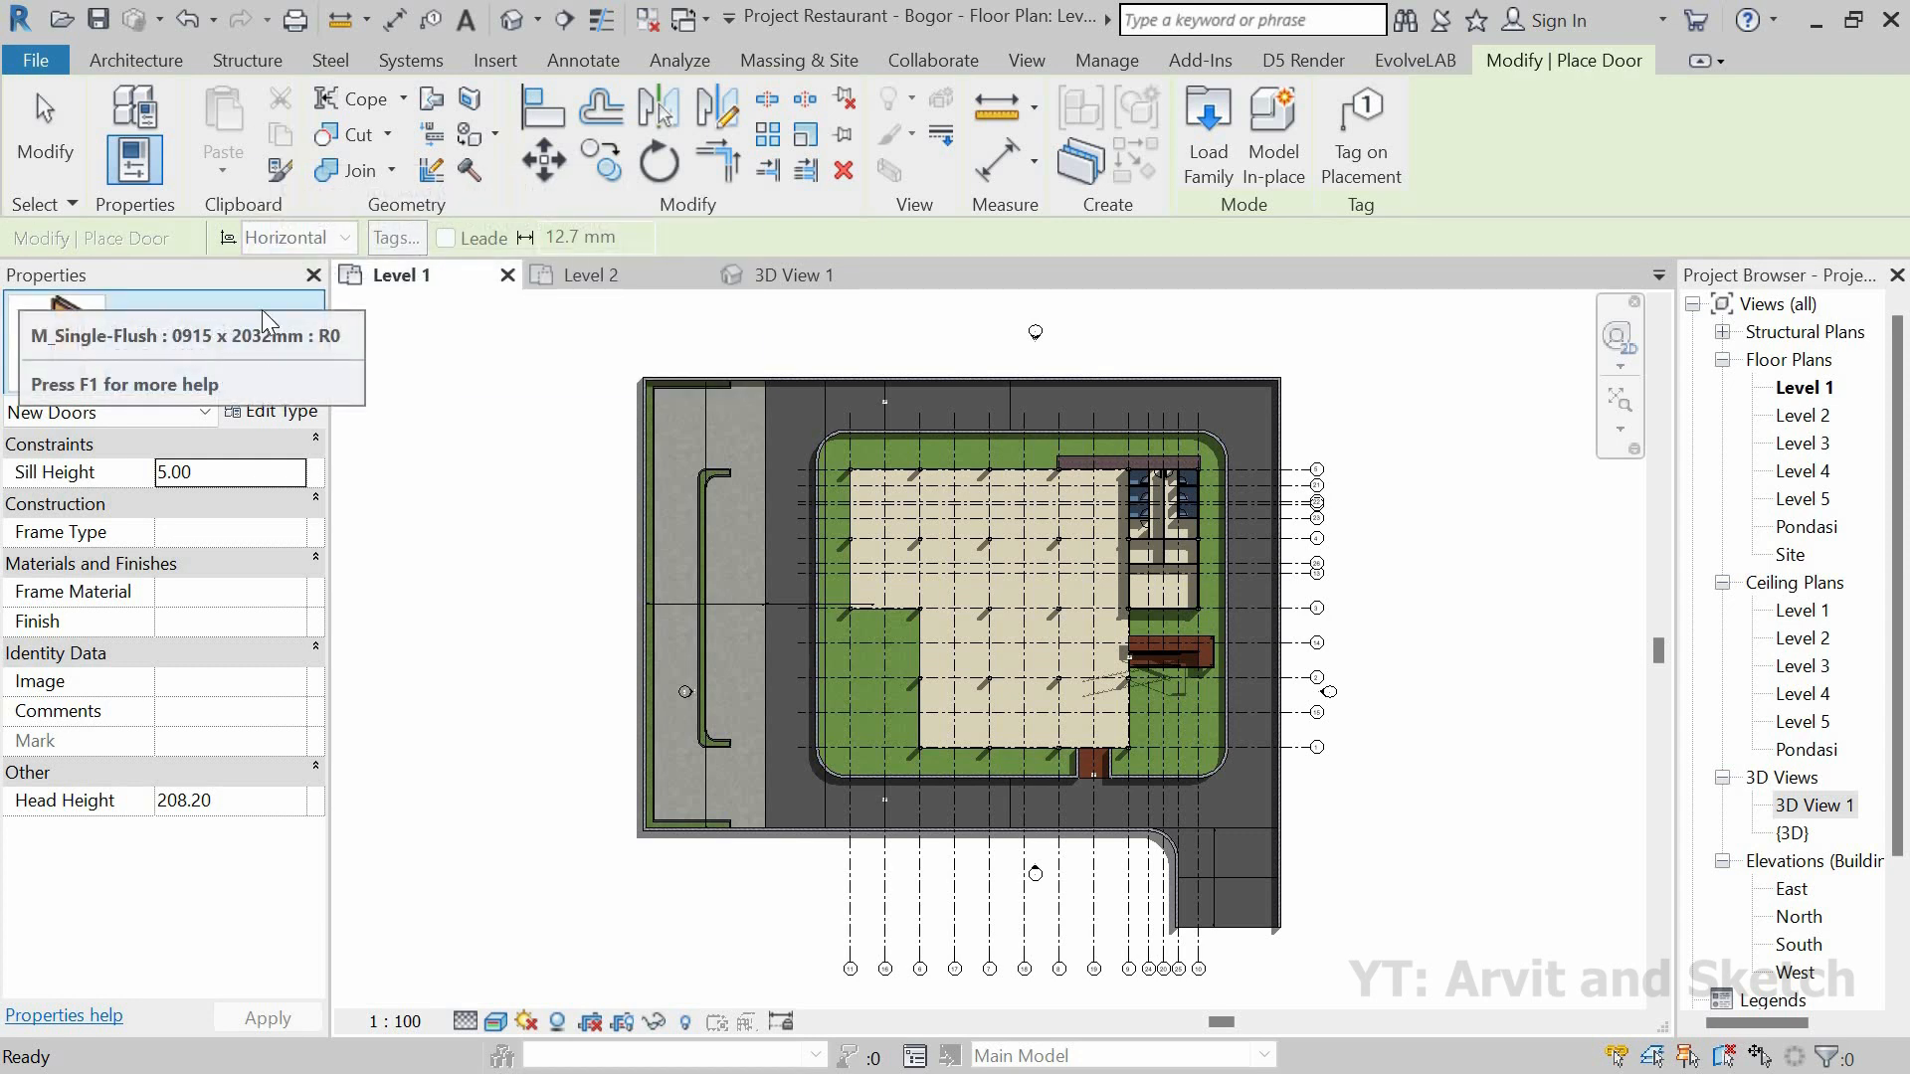
pyautogui.click(286, 358)
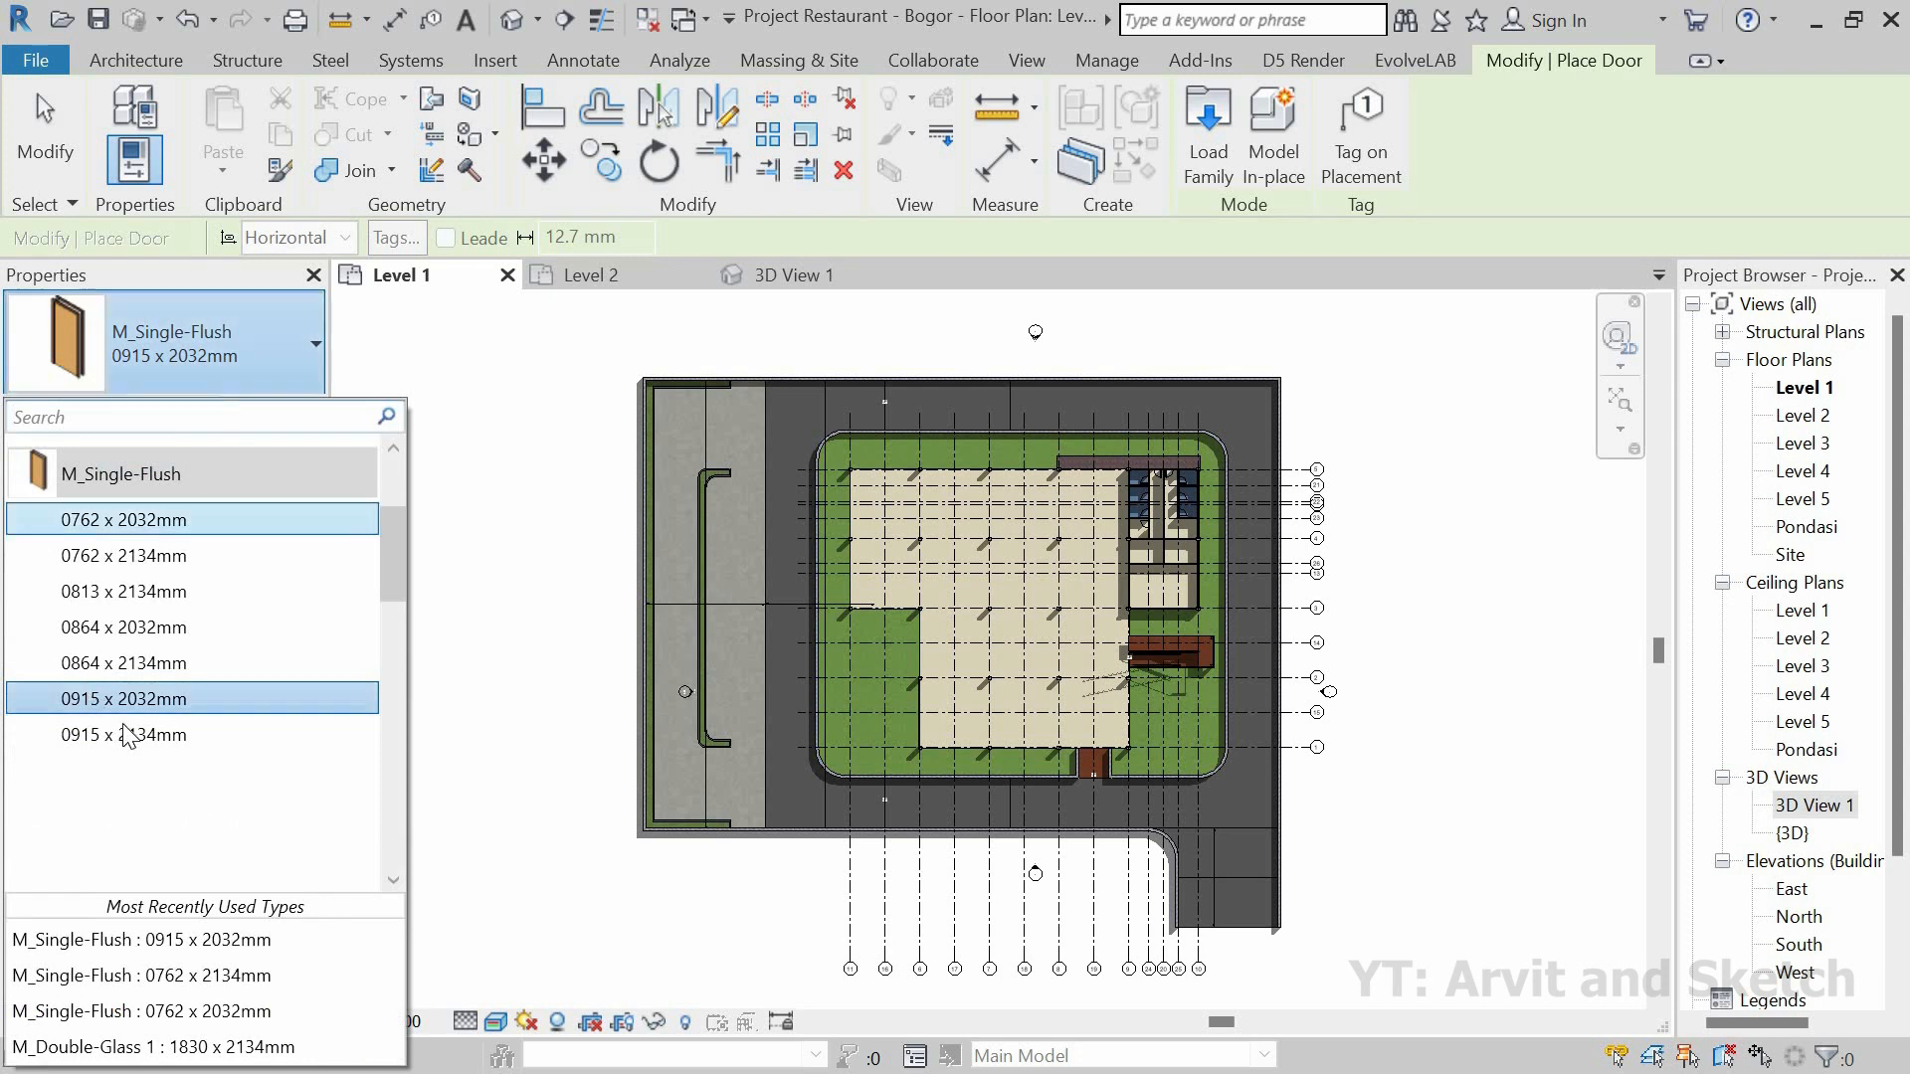
pyautogui.click(271, 411)
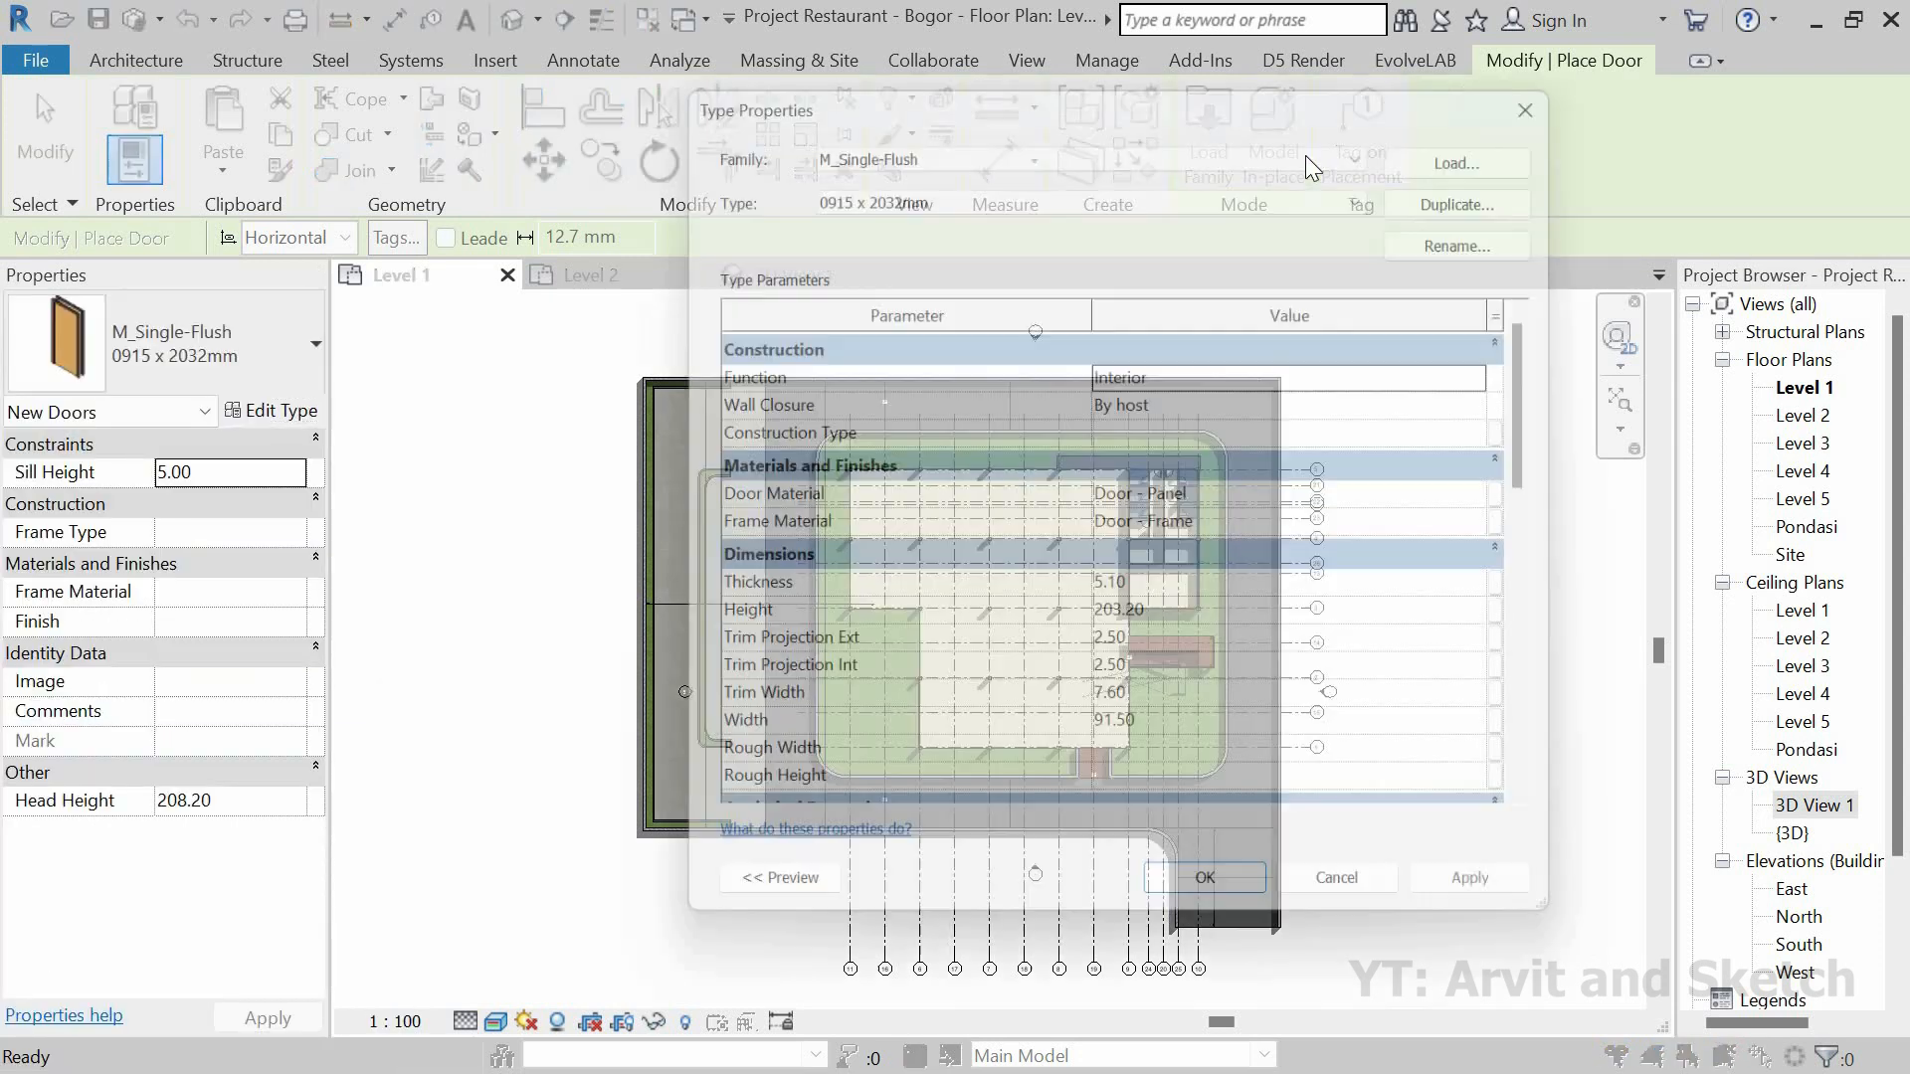
pyautogui.click(1489, 184)
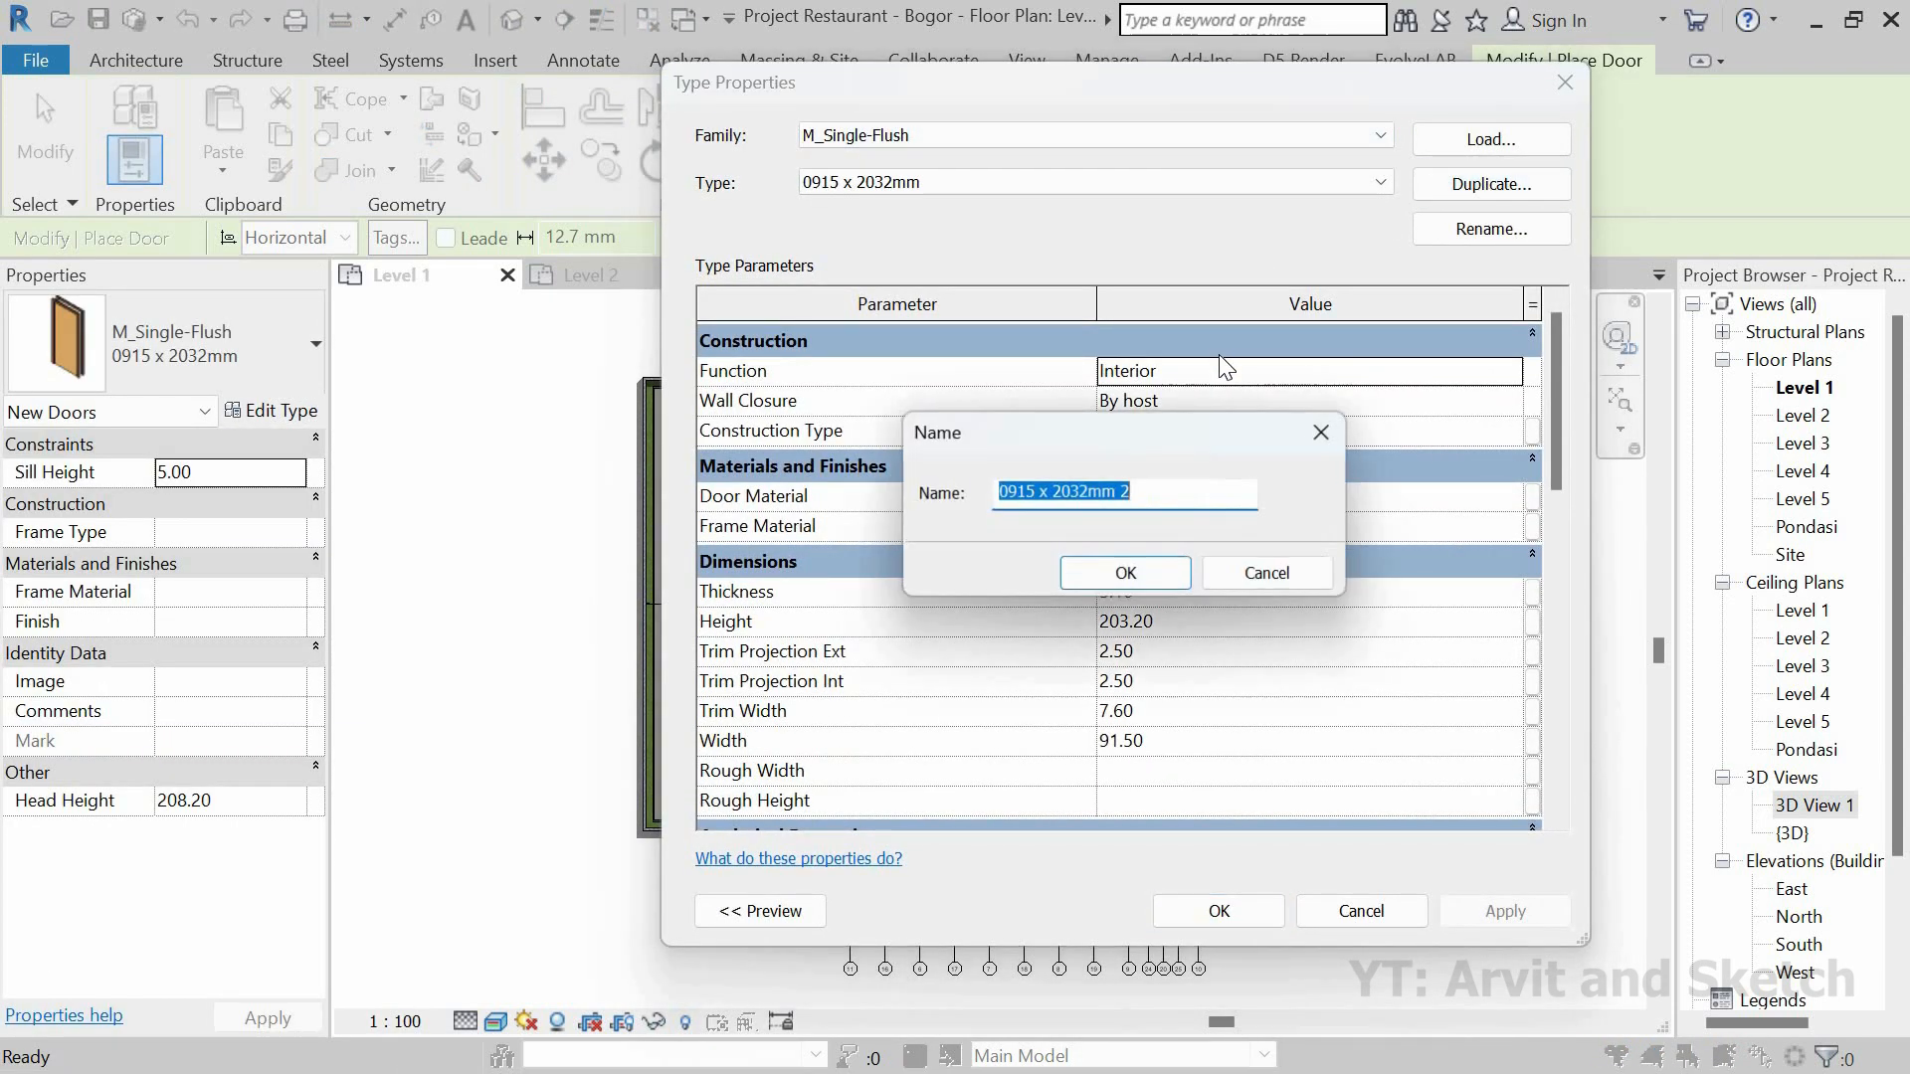
pyautogui.write('Pintu Dapur 100x220')
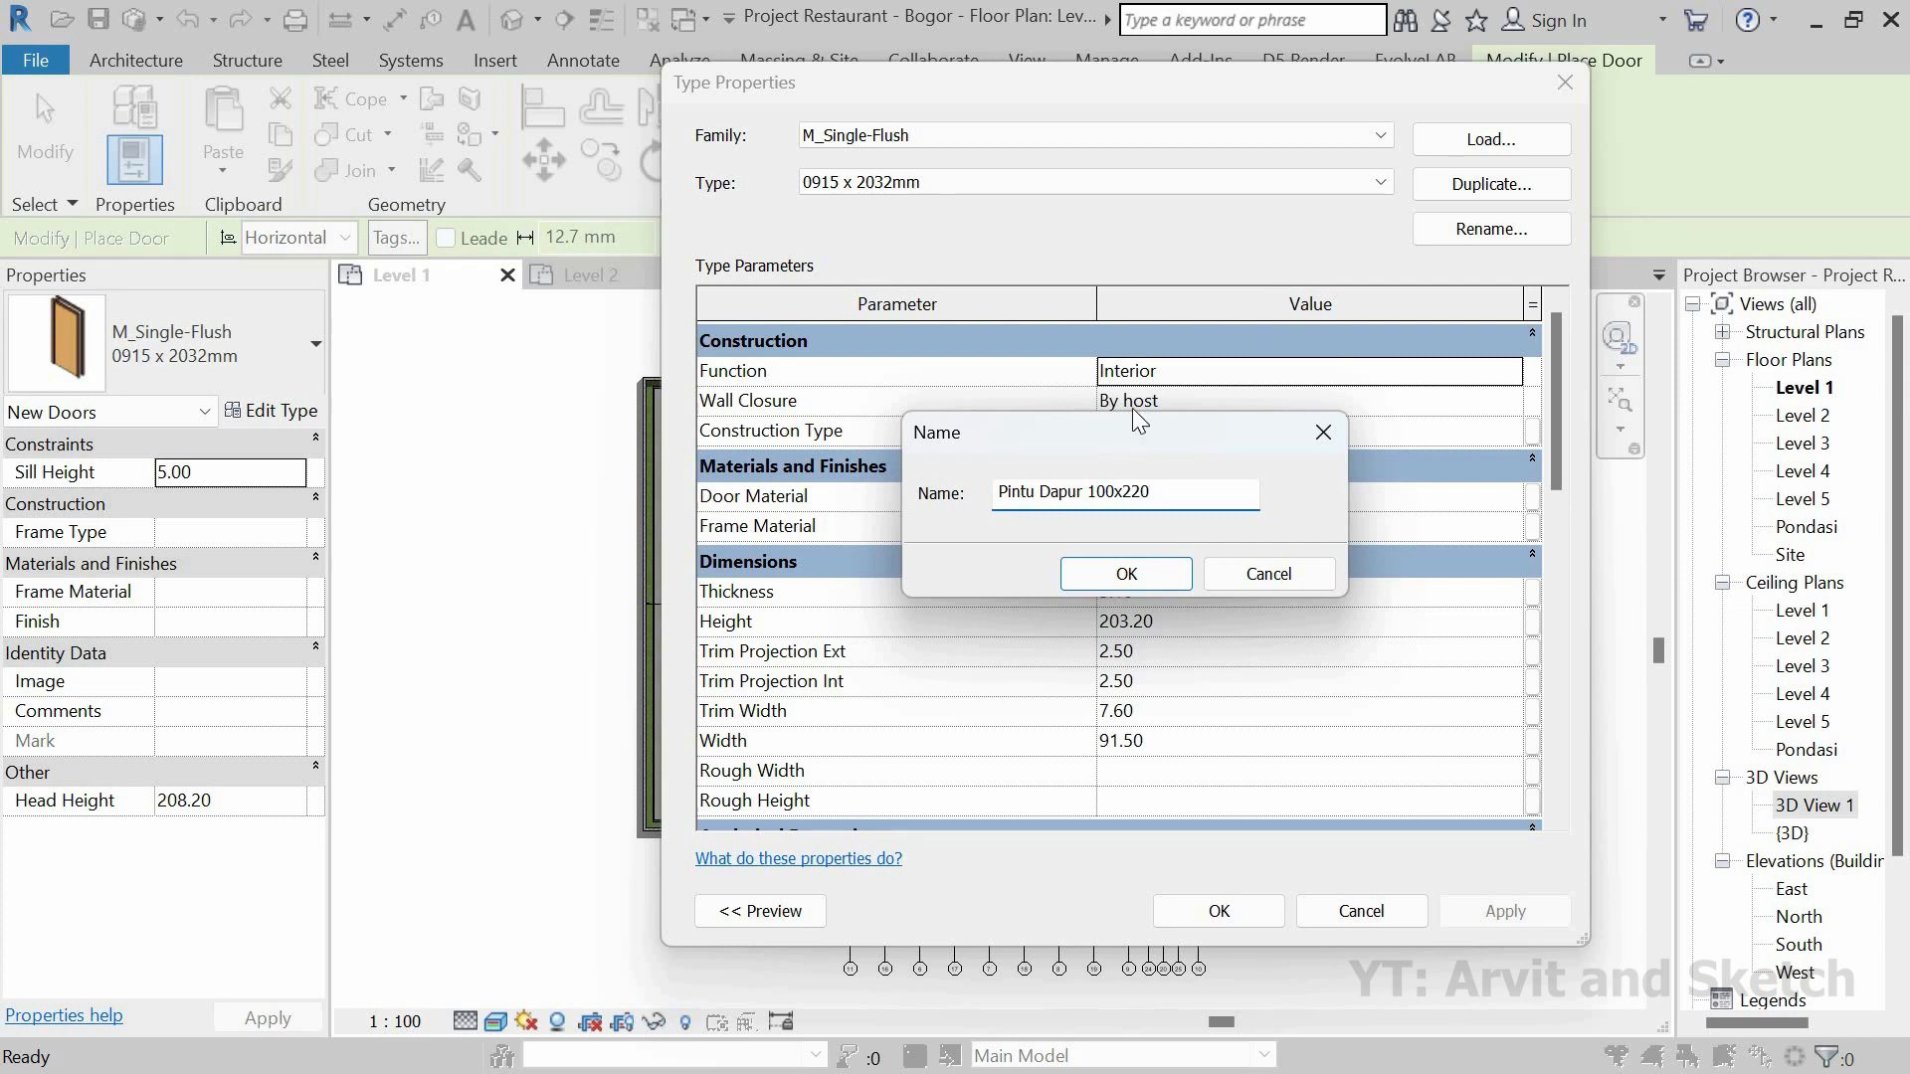
pyautogui.click(1182, 575)
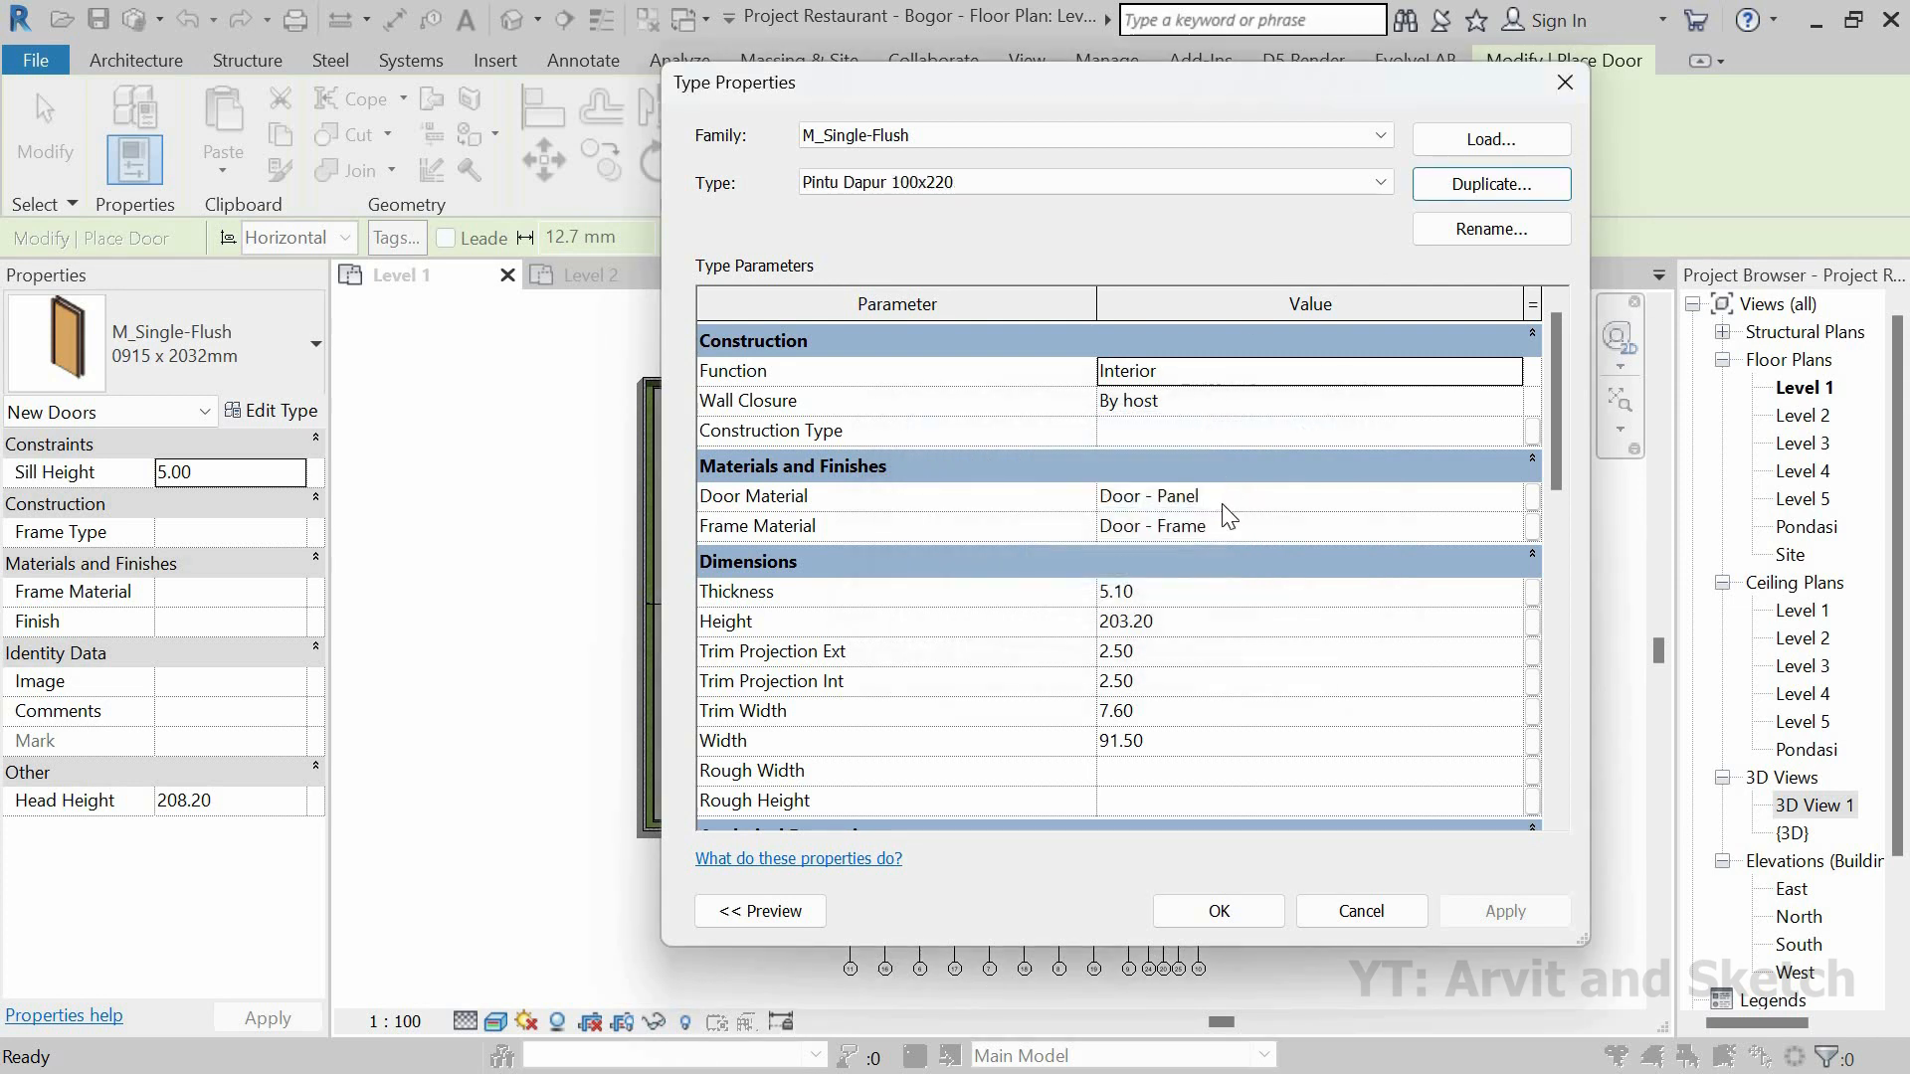
# Step: Set the new kitchen door type's height to 220 and its width to 100
pyautogui.click(1202, 630)
pyautogui.write('220')
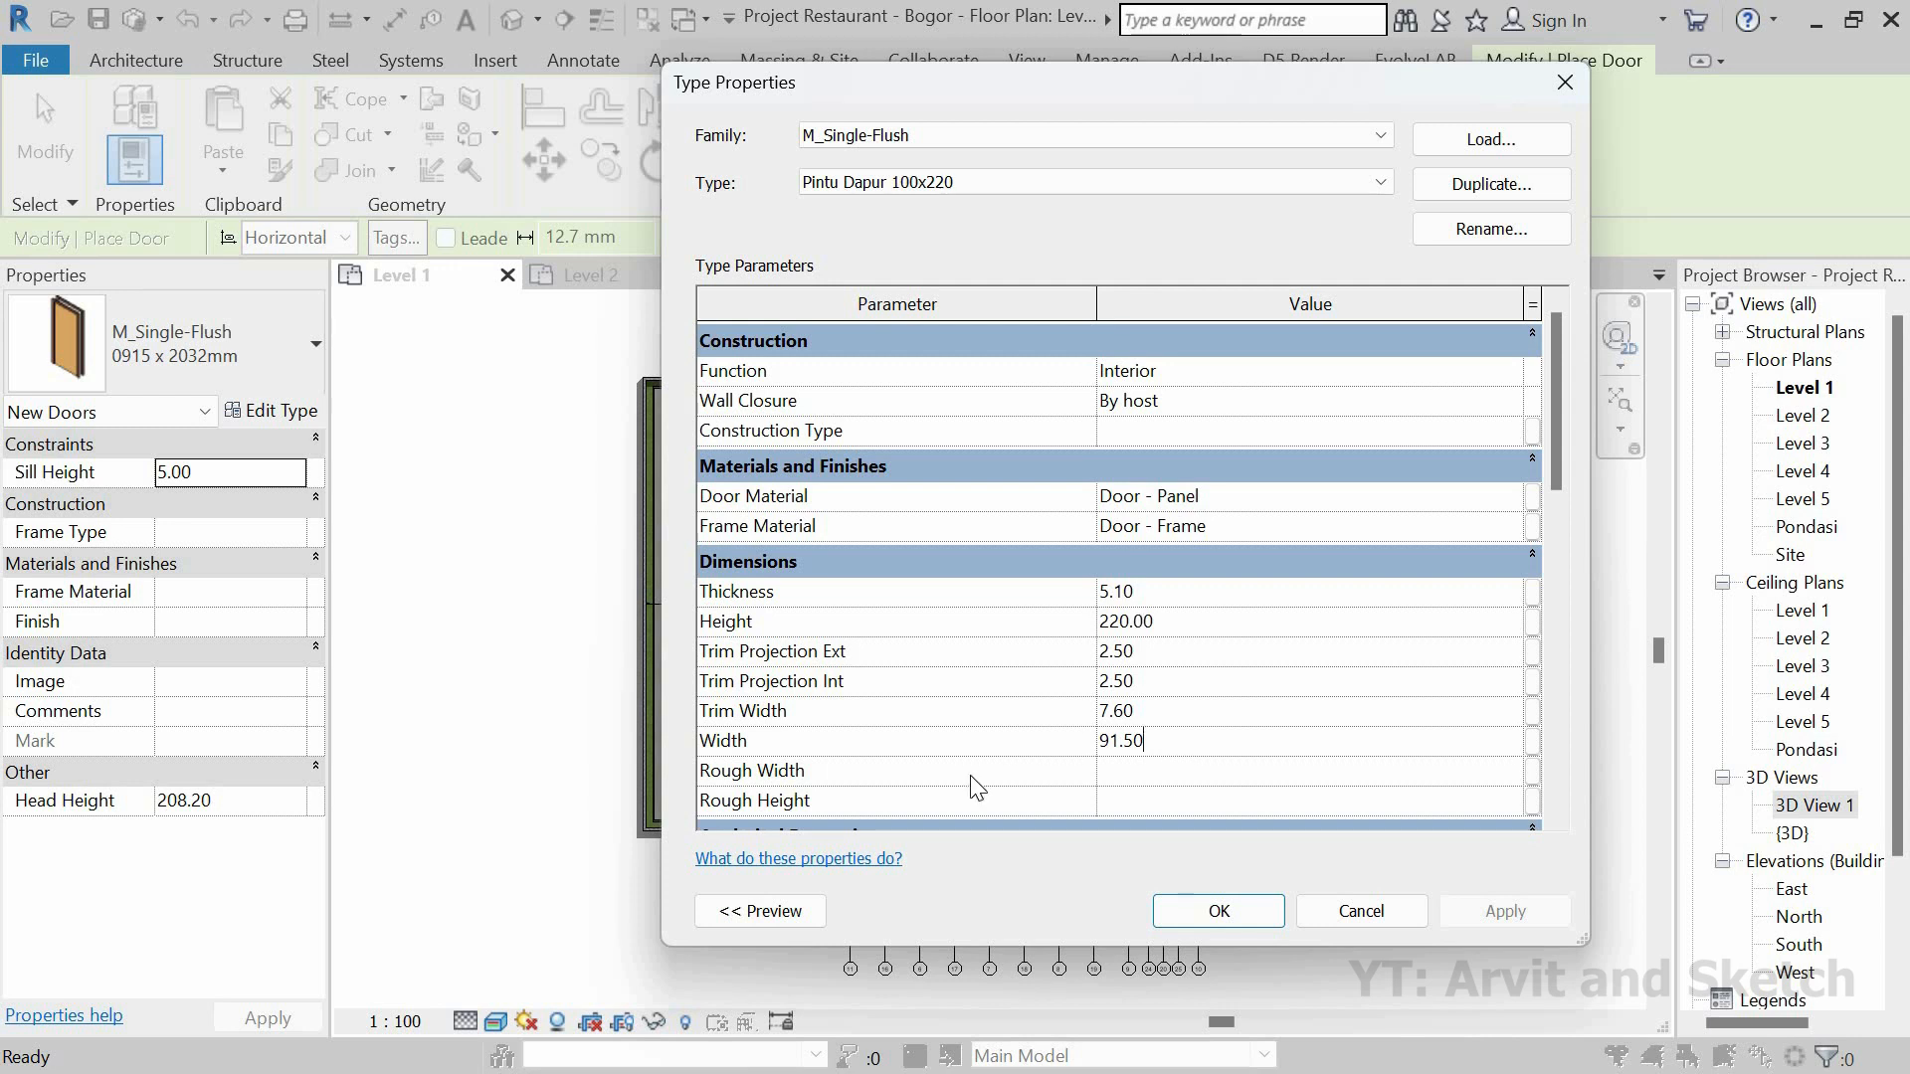
pyautogui.hotkey('ctrl', 'a')
pyautogui.write('1')
pyautogui.click(1206, 913)
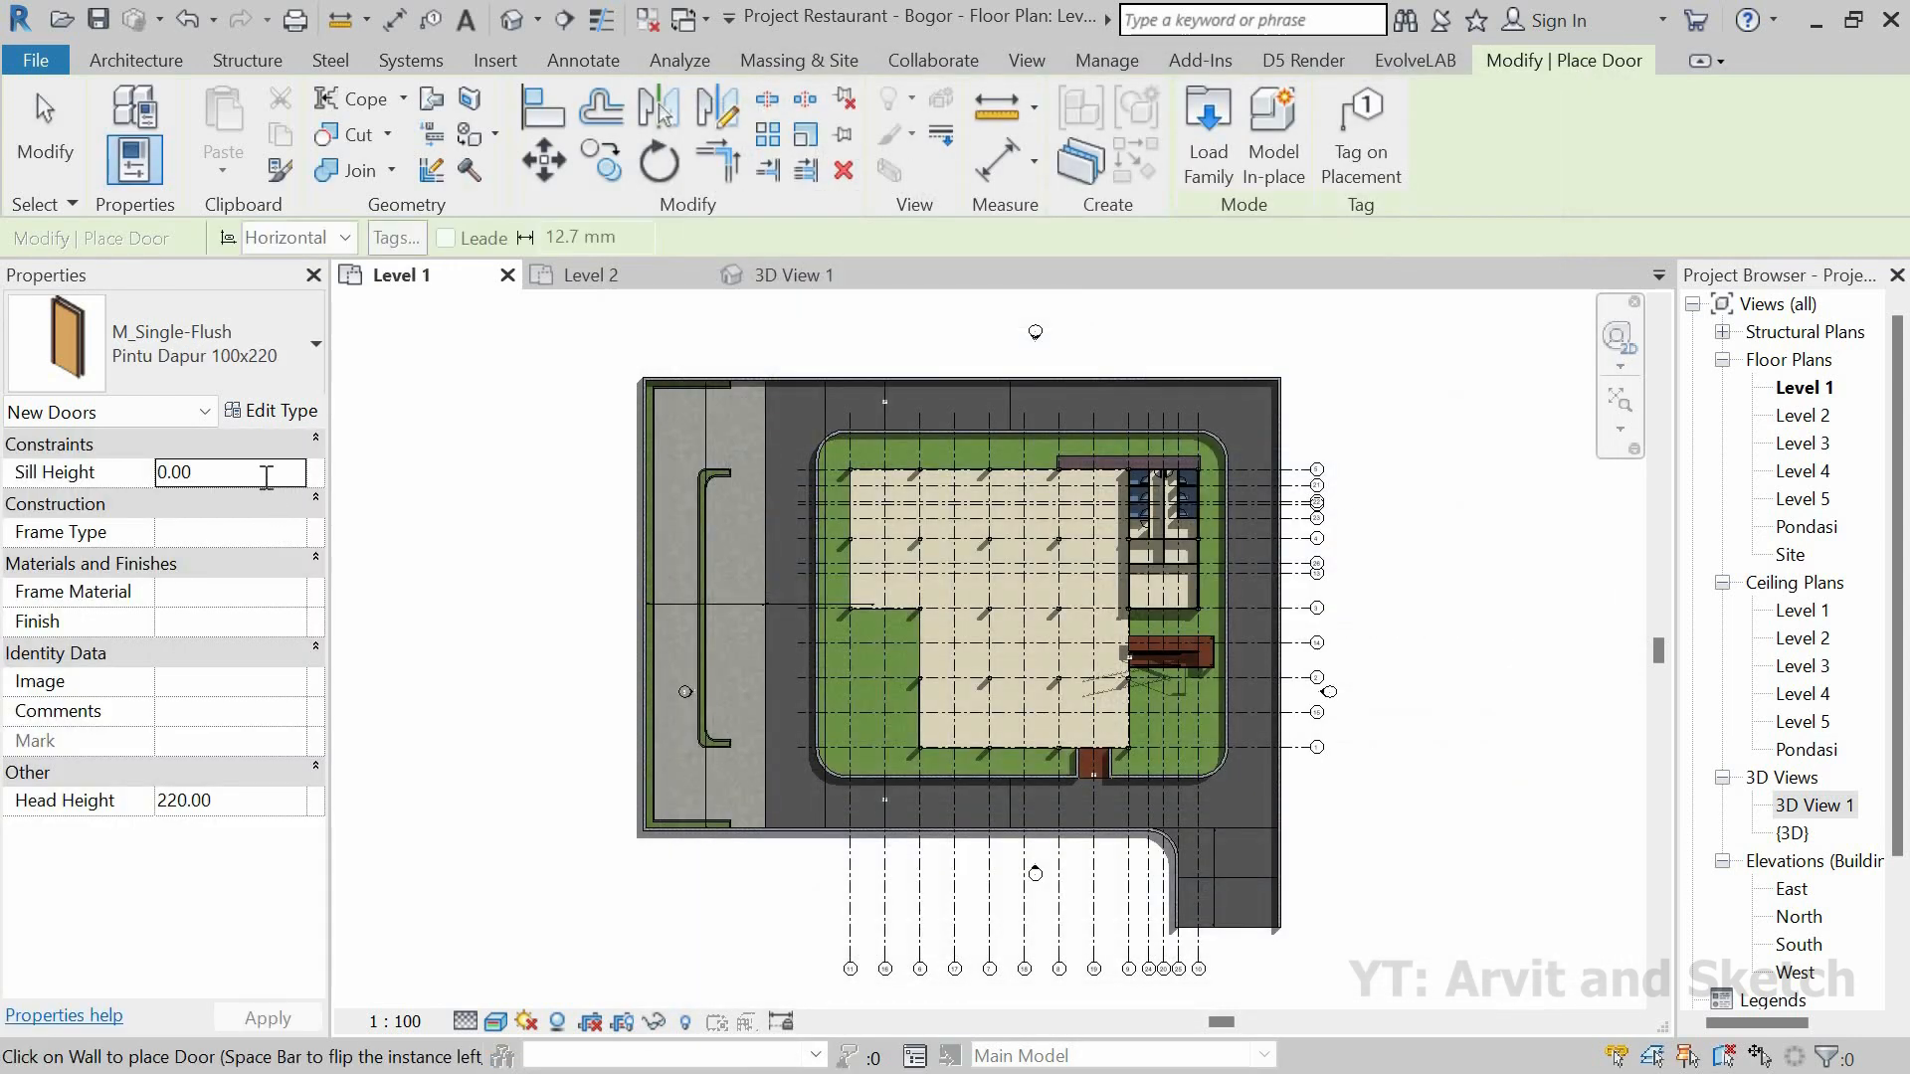
# Step: Place the kitchen door with a sill height of 5 in the left wall of the block's lowest room, swinging inward and hinged at its upper end
pyautogui.doubleClick(267, 478)
pyautogui.write('5')
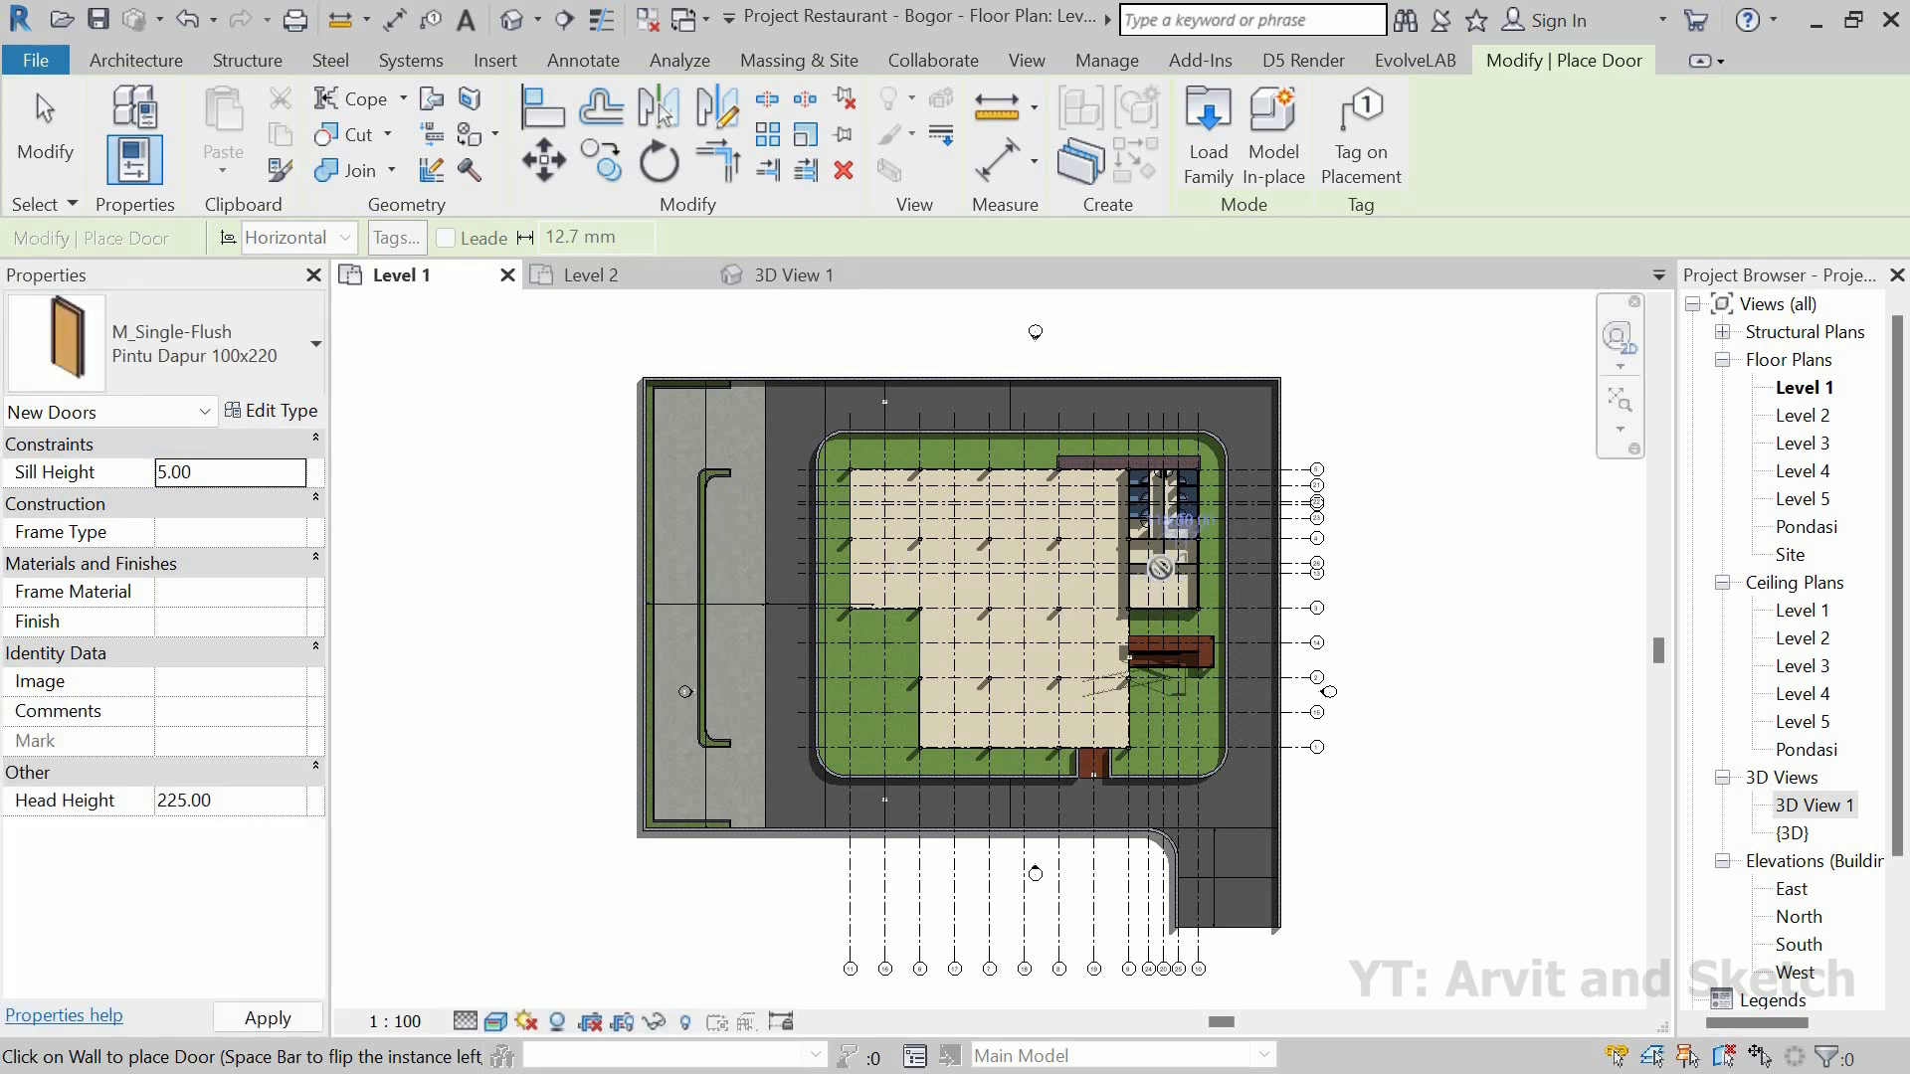
pyautogui.scroll(8, 1160, 568)
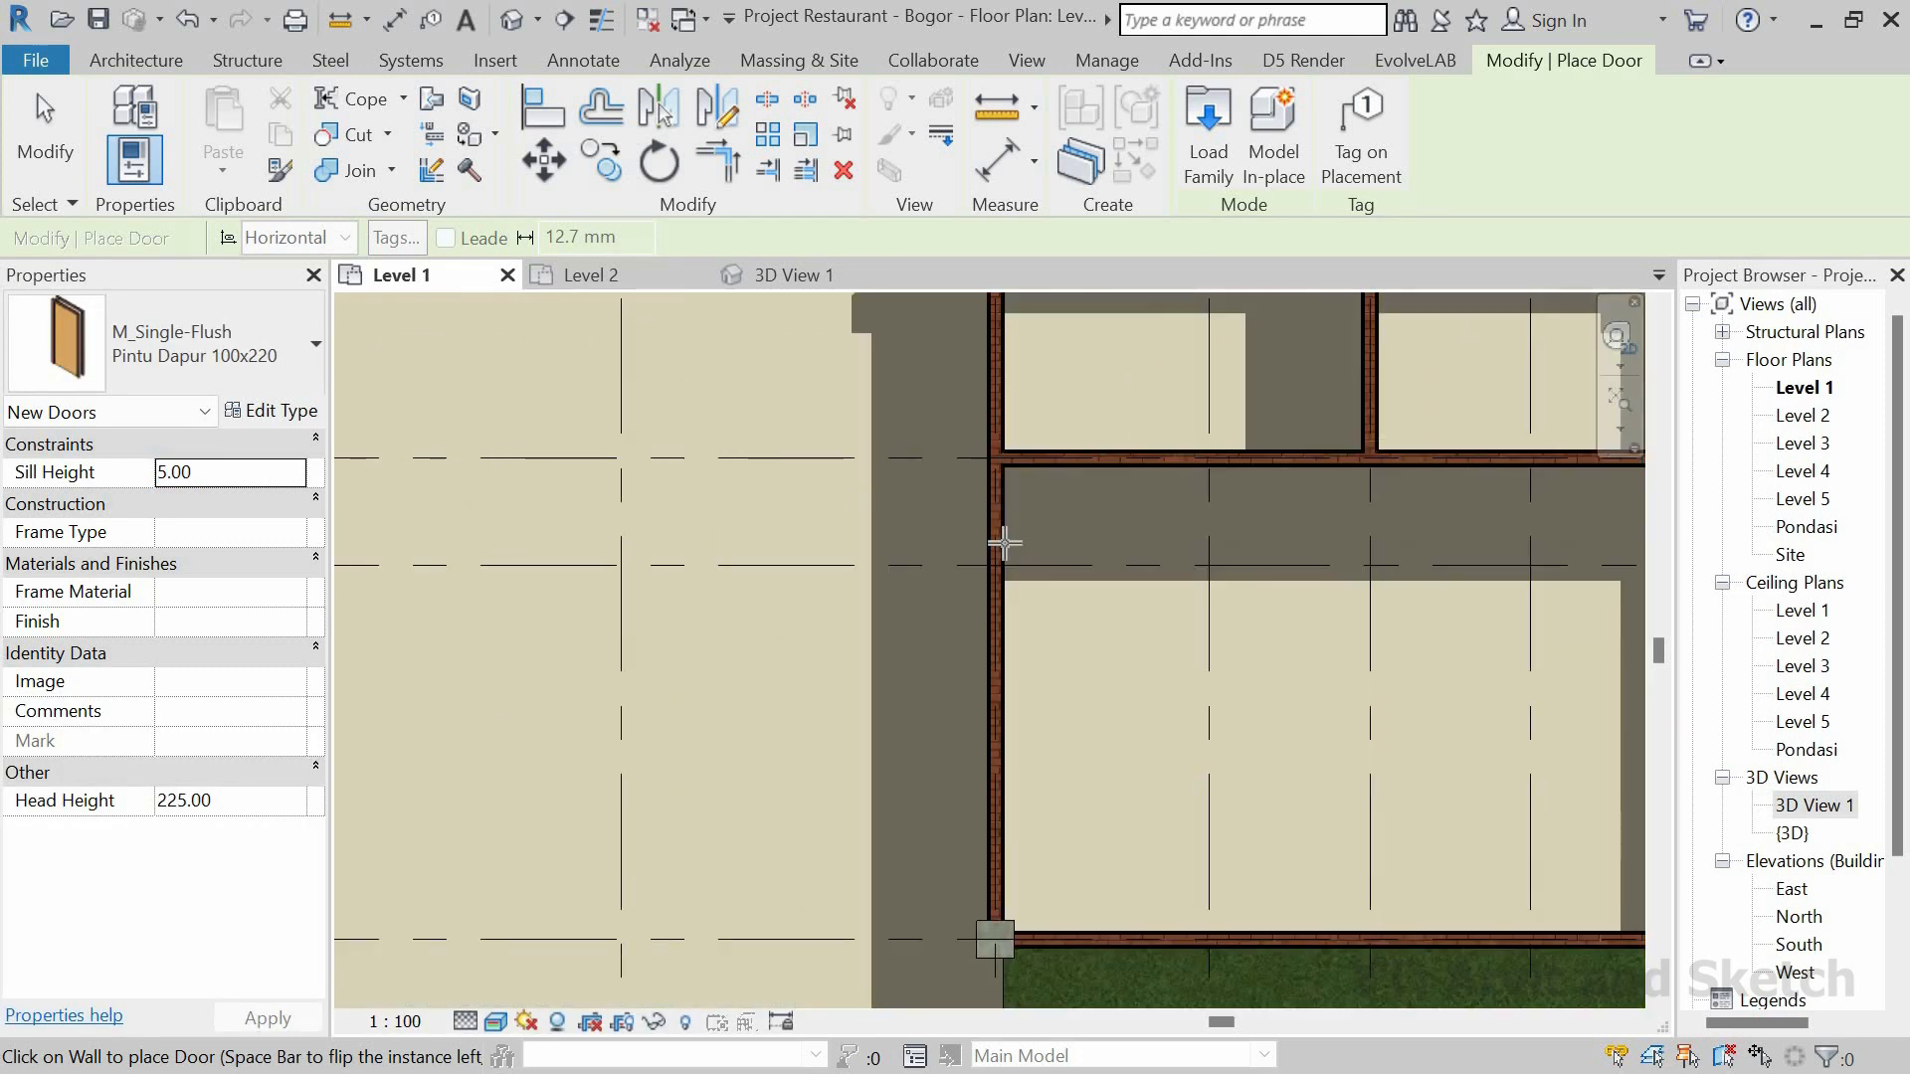
pyautogui.click(1057, 546)
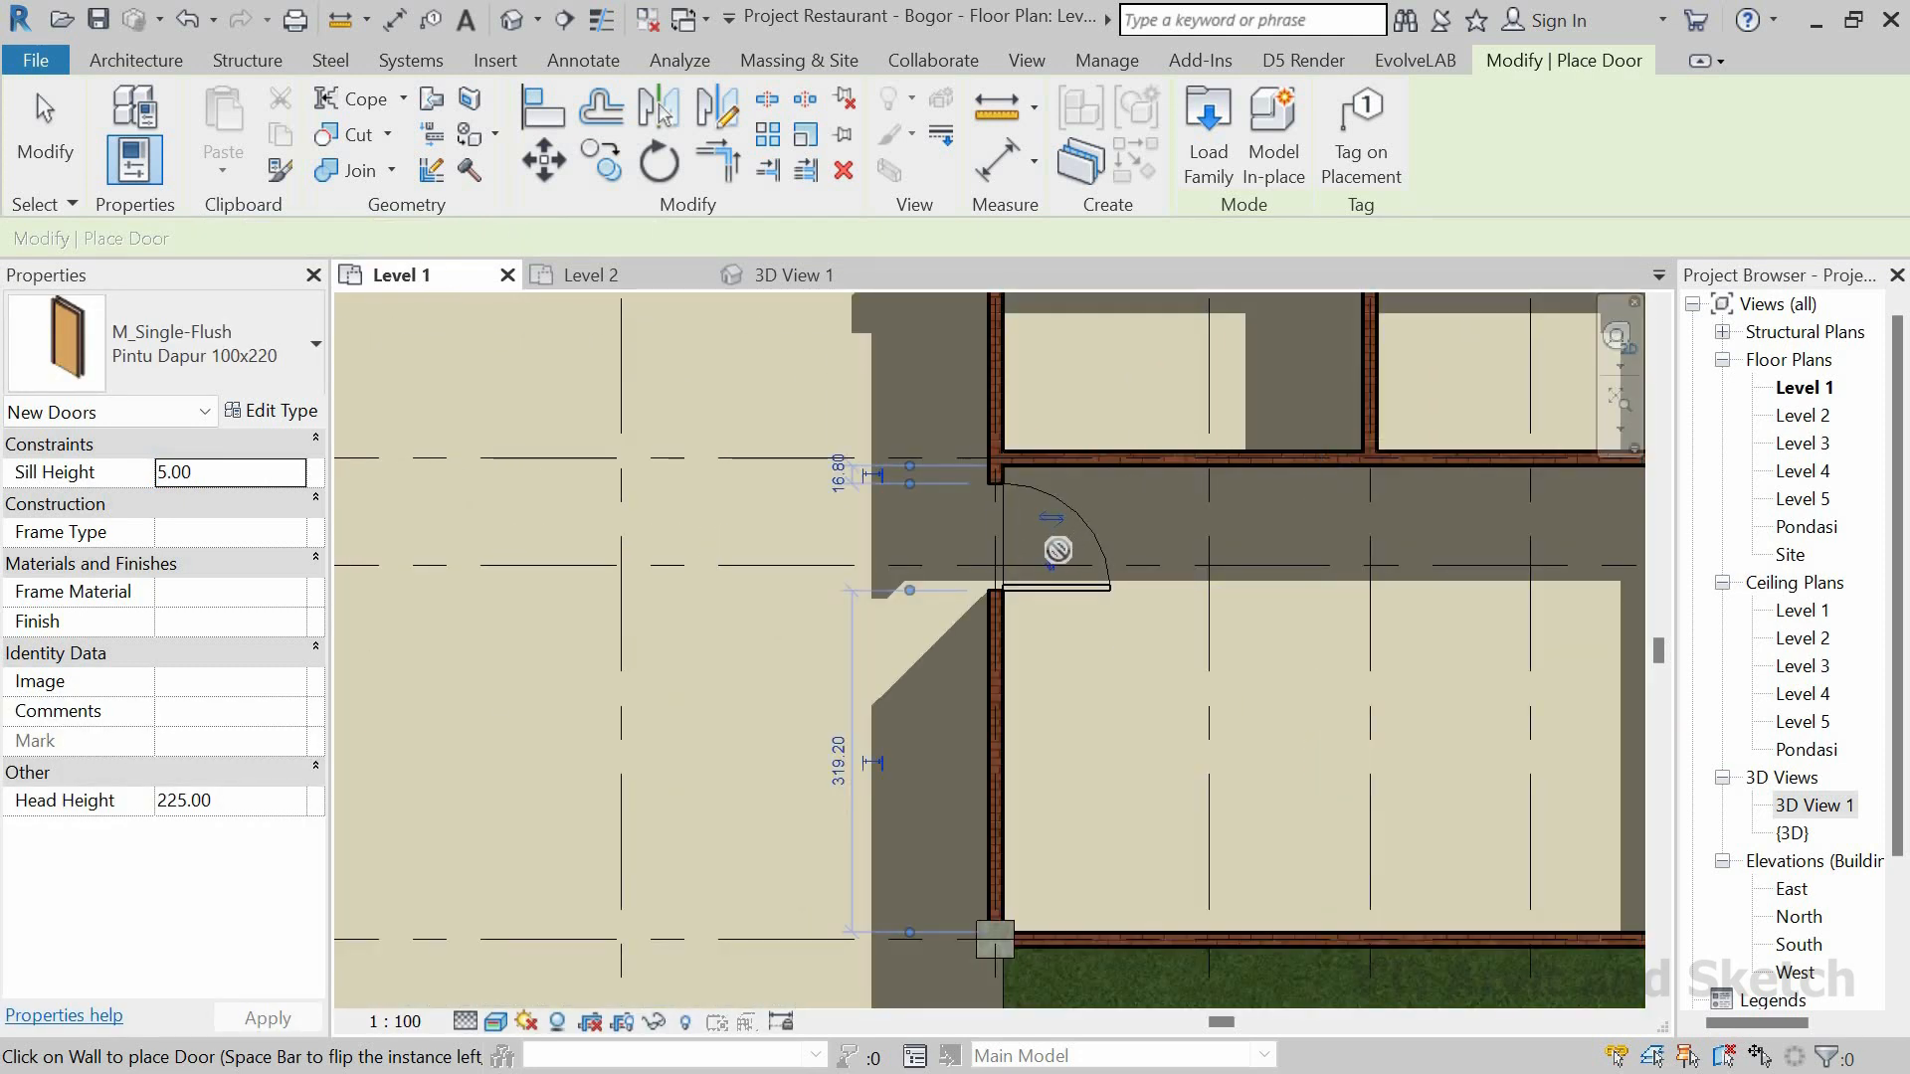
pyautogui.press('space')
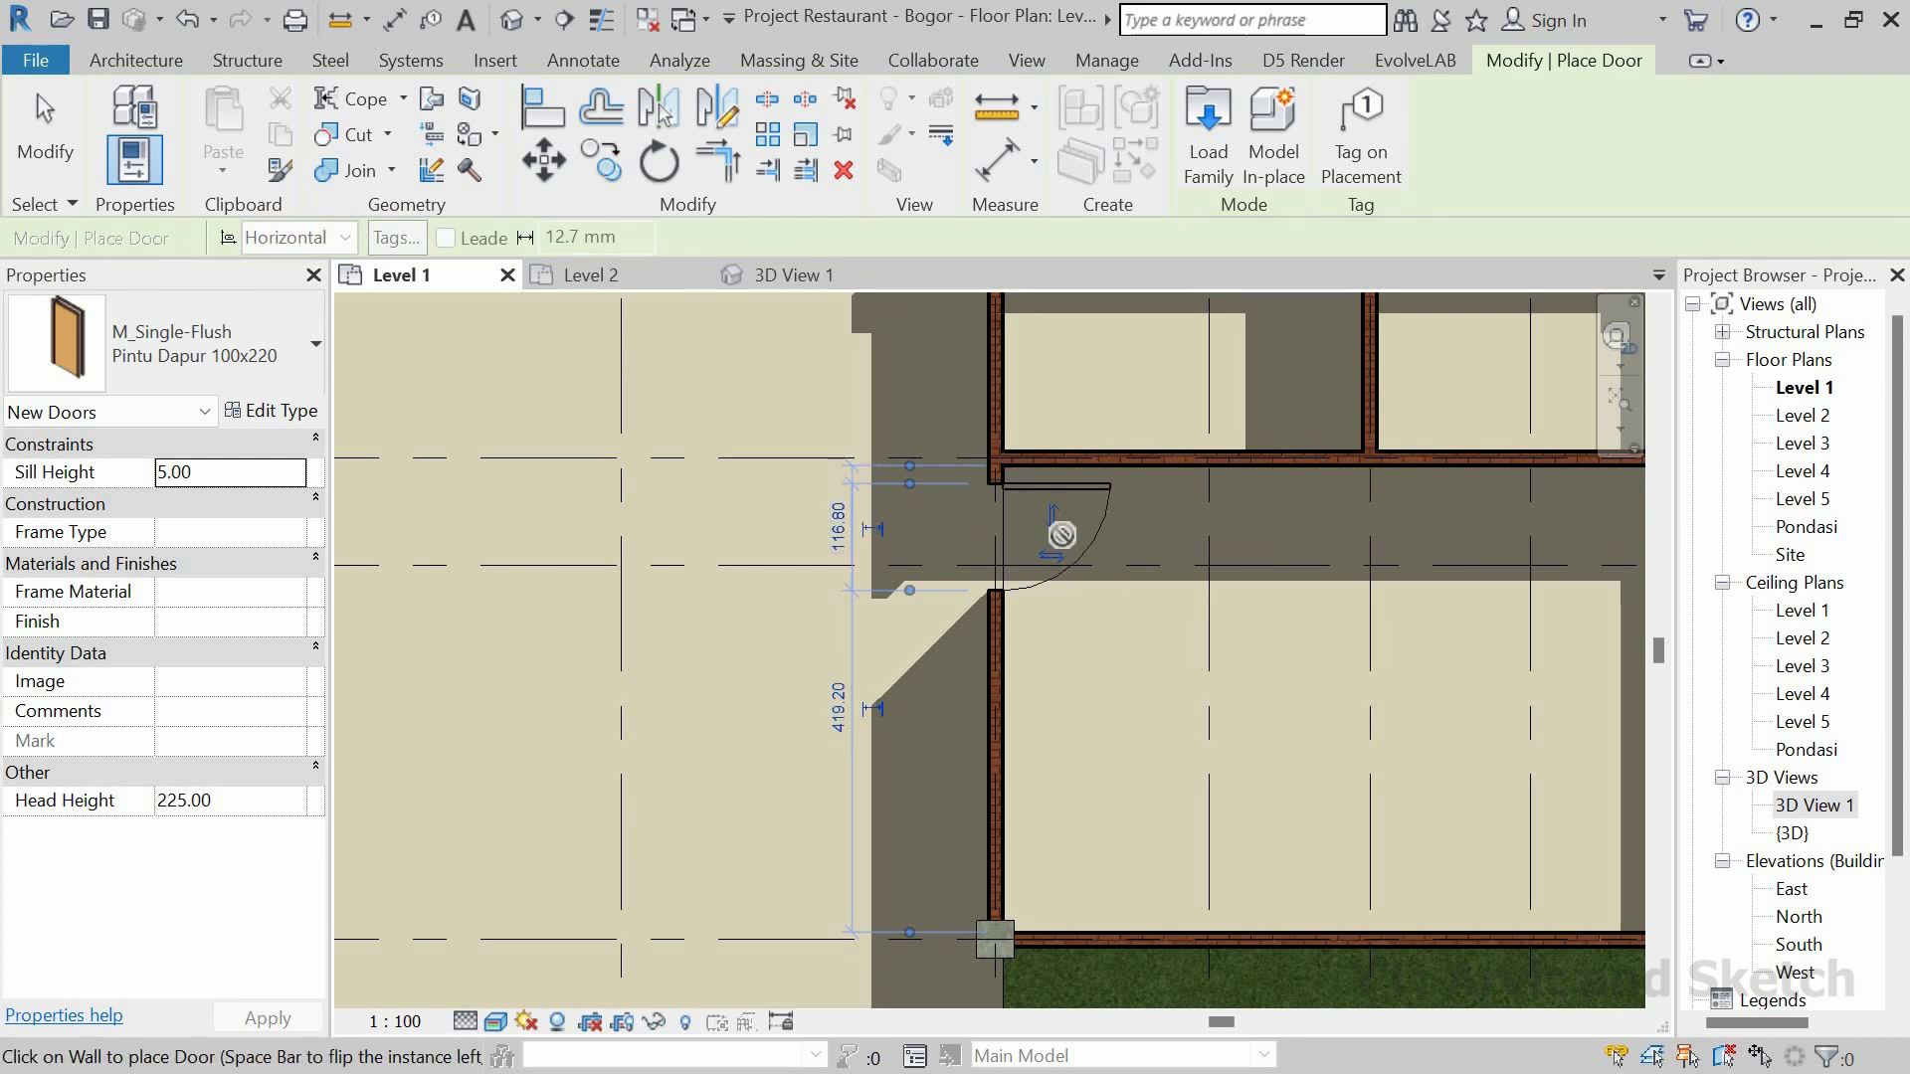
pyautogui.press('space')
pyautogui.press('space')
pyautogui.scroll(3, 1084, 517)
pyautogui.press('Escape')
# Step: Set the kitchen door 15 from the lowest room's upper wall
pyautogui.click(913, 503)
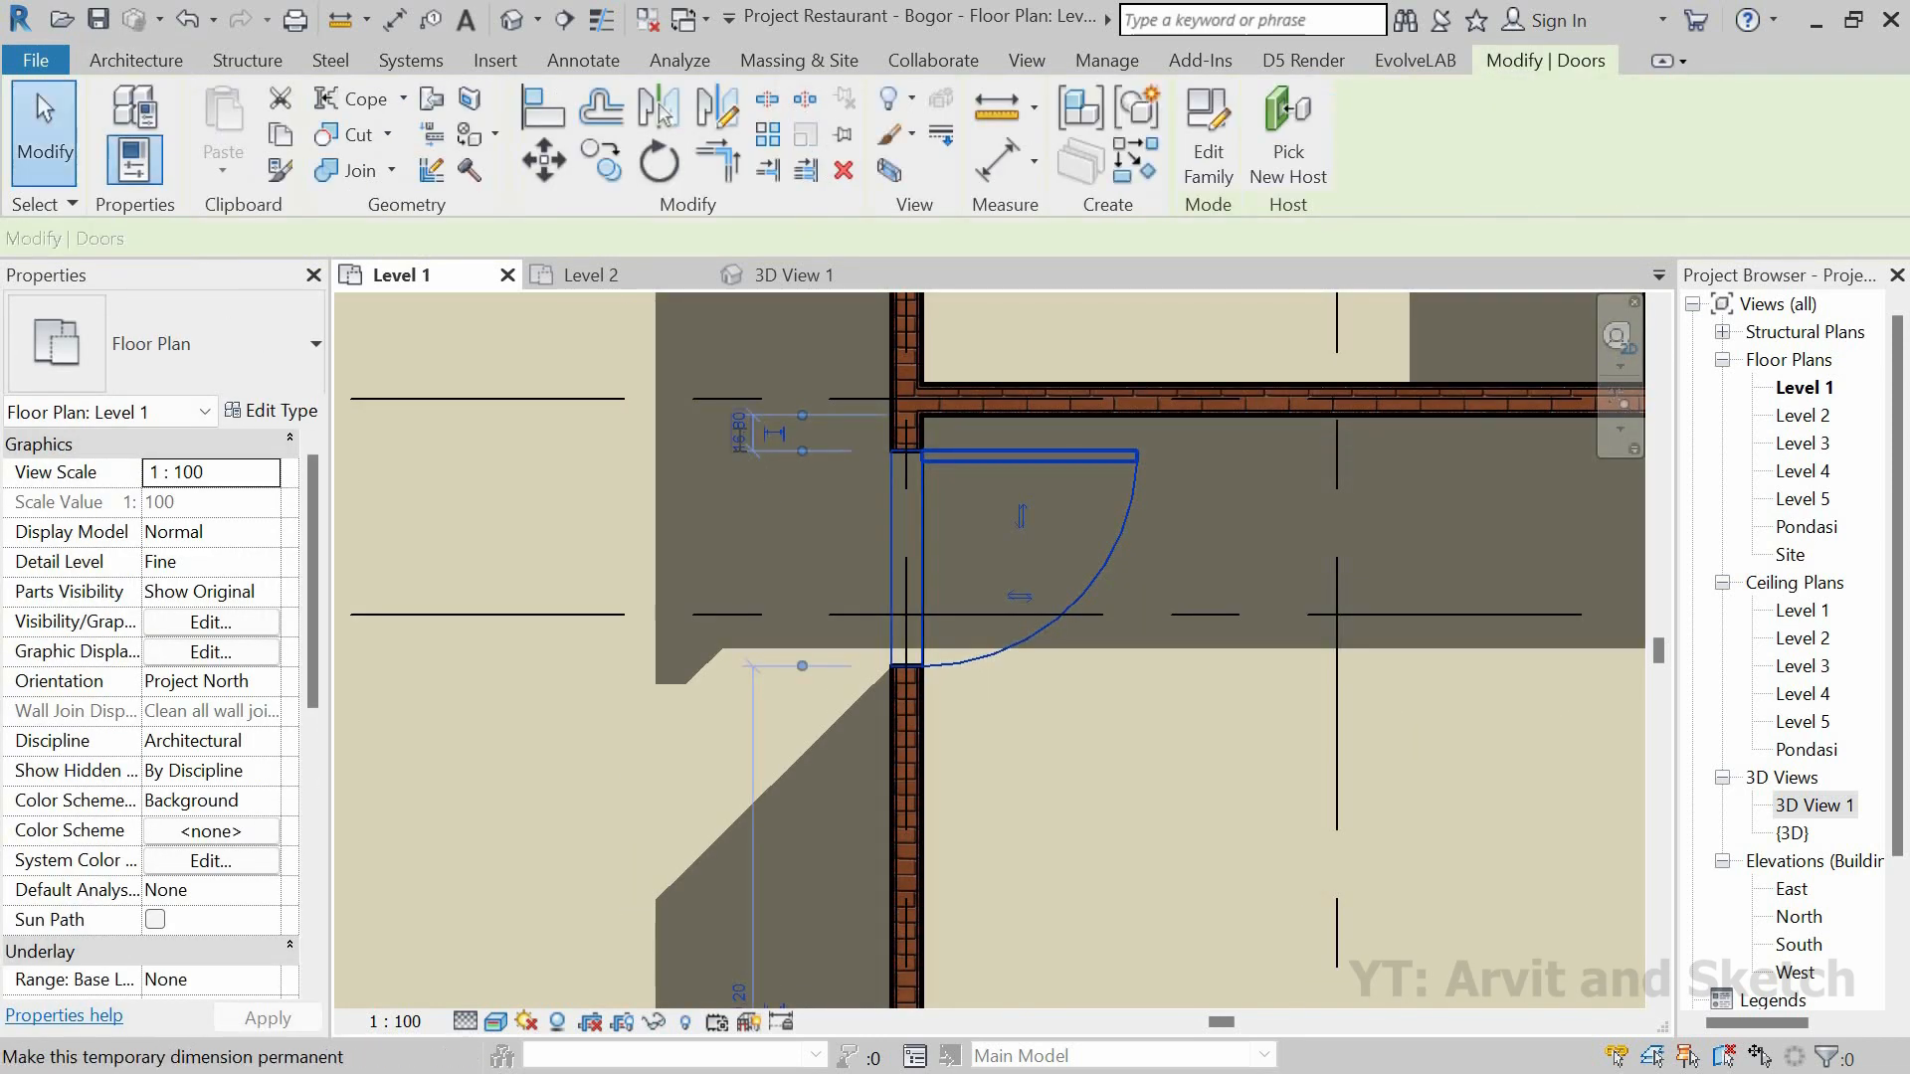
pyautogui.click(738, 433)
pyautogui.write('15')
pyautogui.press('Return')
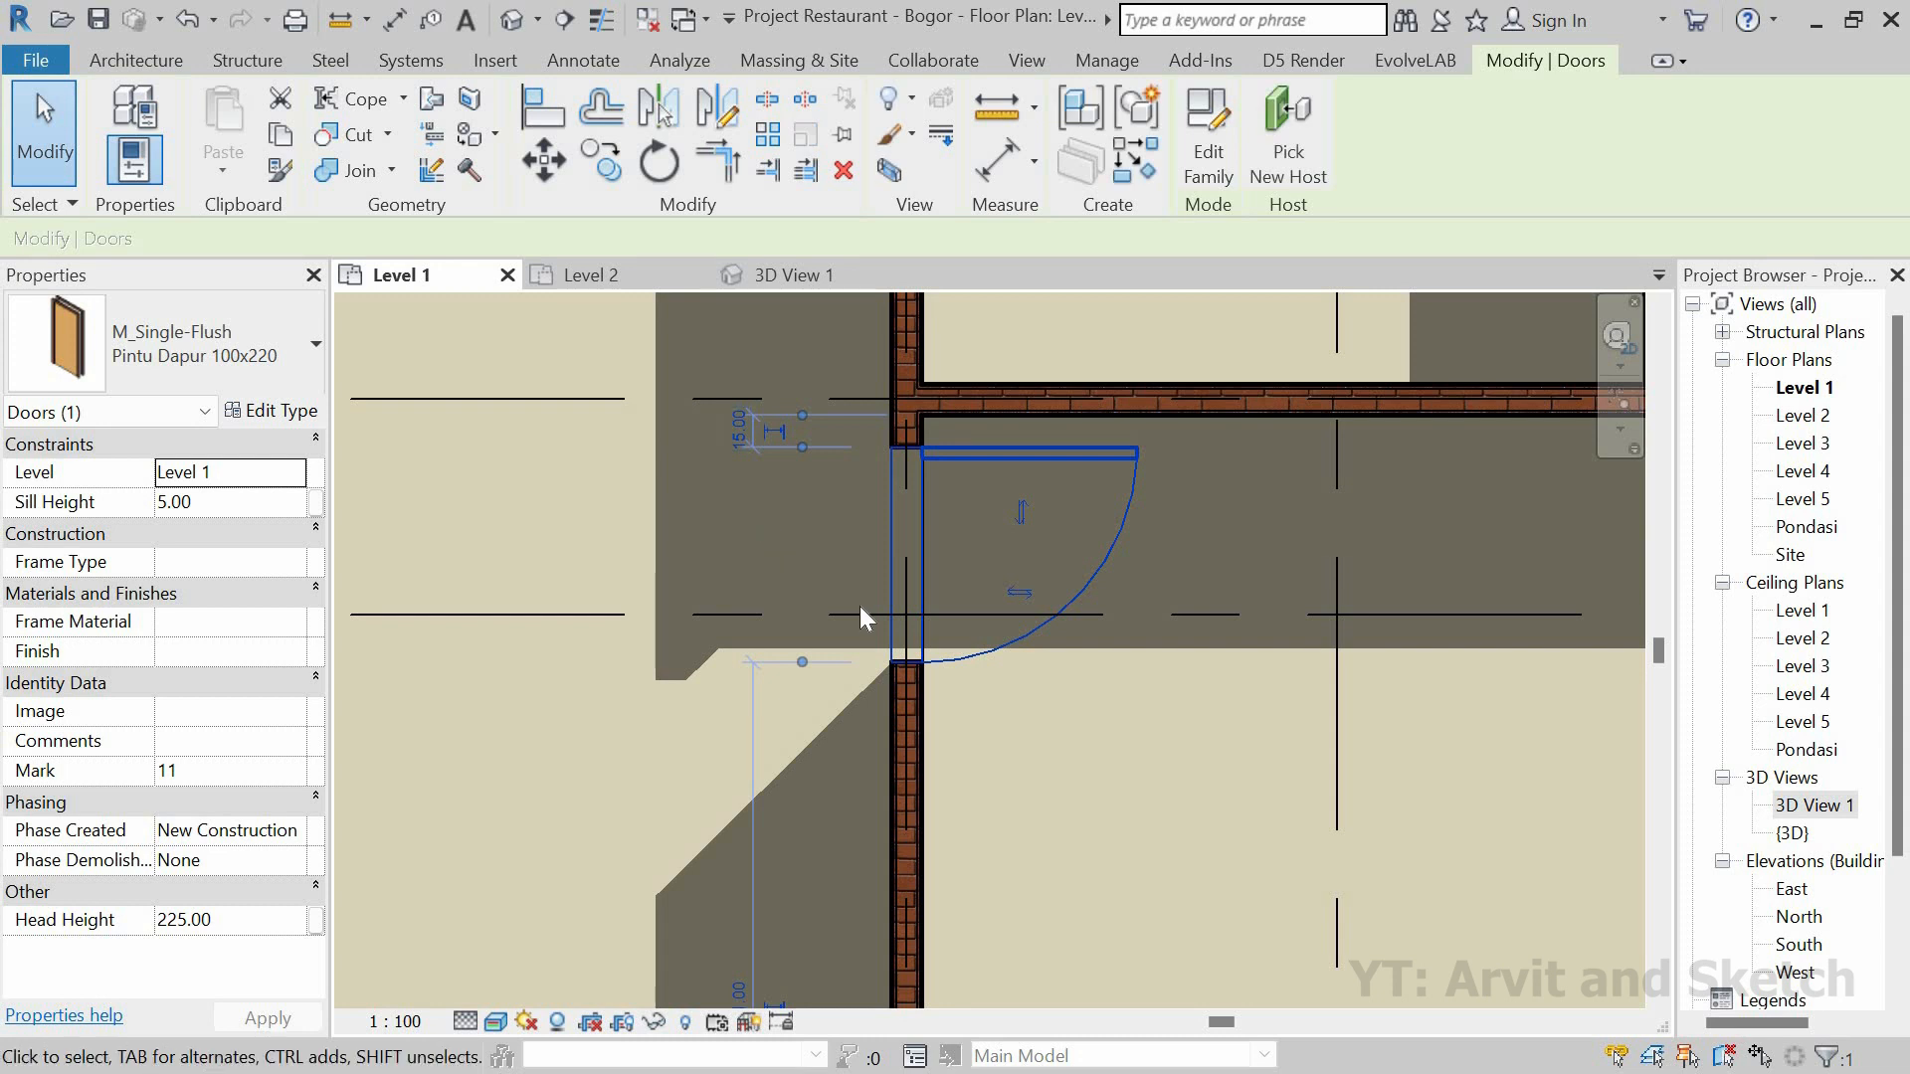
# Step: Place a Pintu Dapur 100x220 door in the lowest room's upper wall, opening into the left room above, 15 from the dividing wall
pyautogui.scroll(-5, 995, 657)
pyautogui.moveTo(977, 645); pyautogui.dragTo(962, 669, button='middle')
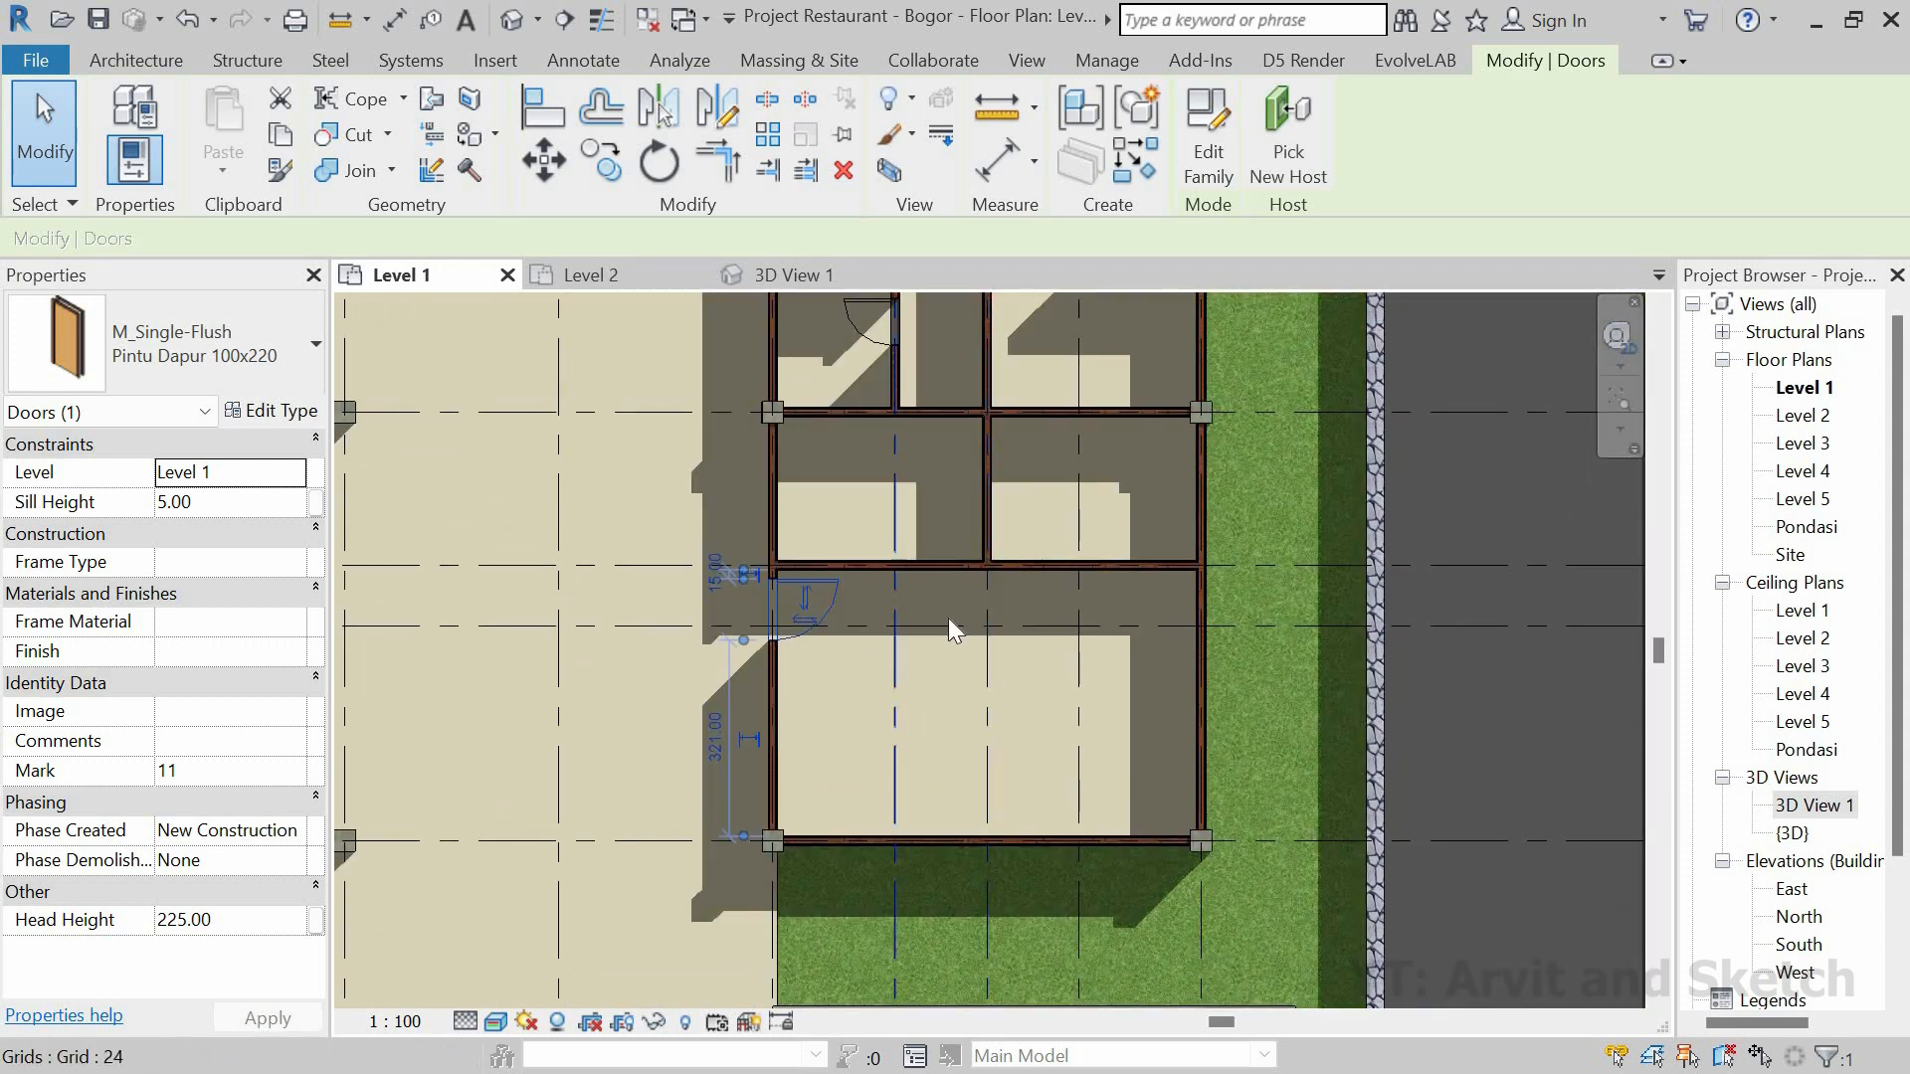
pyautogui.scroll(1, 947, 619)
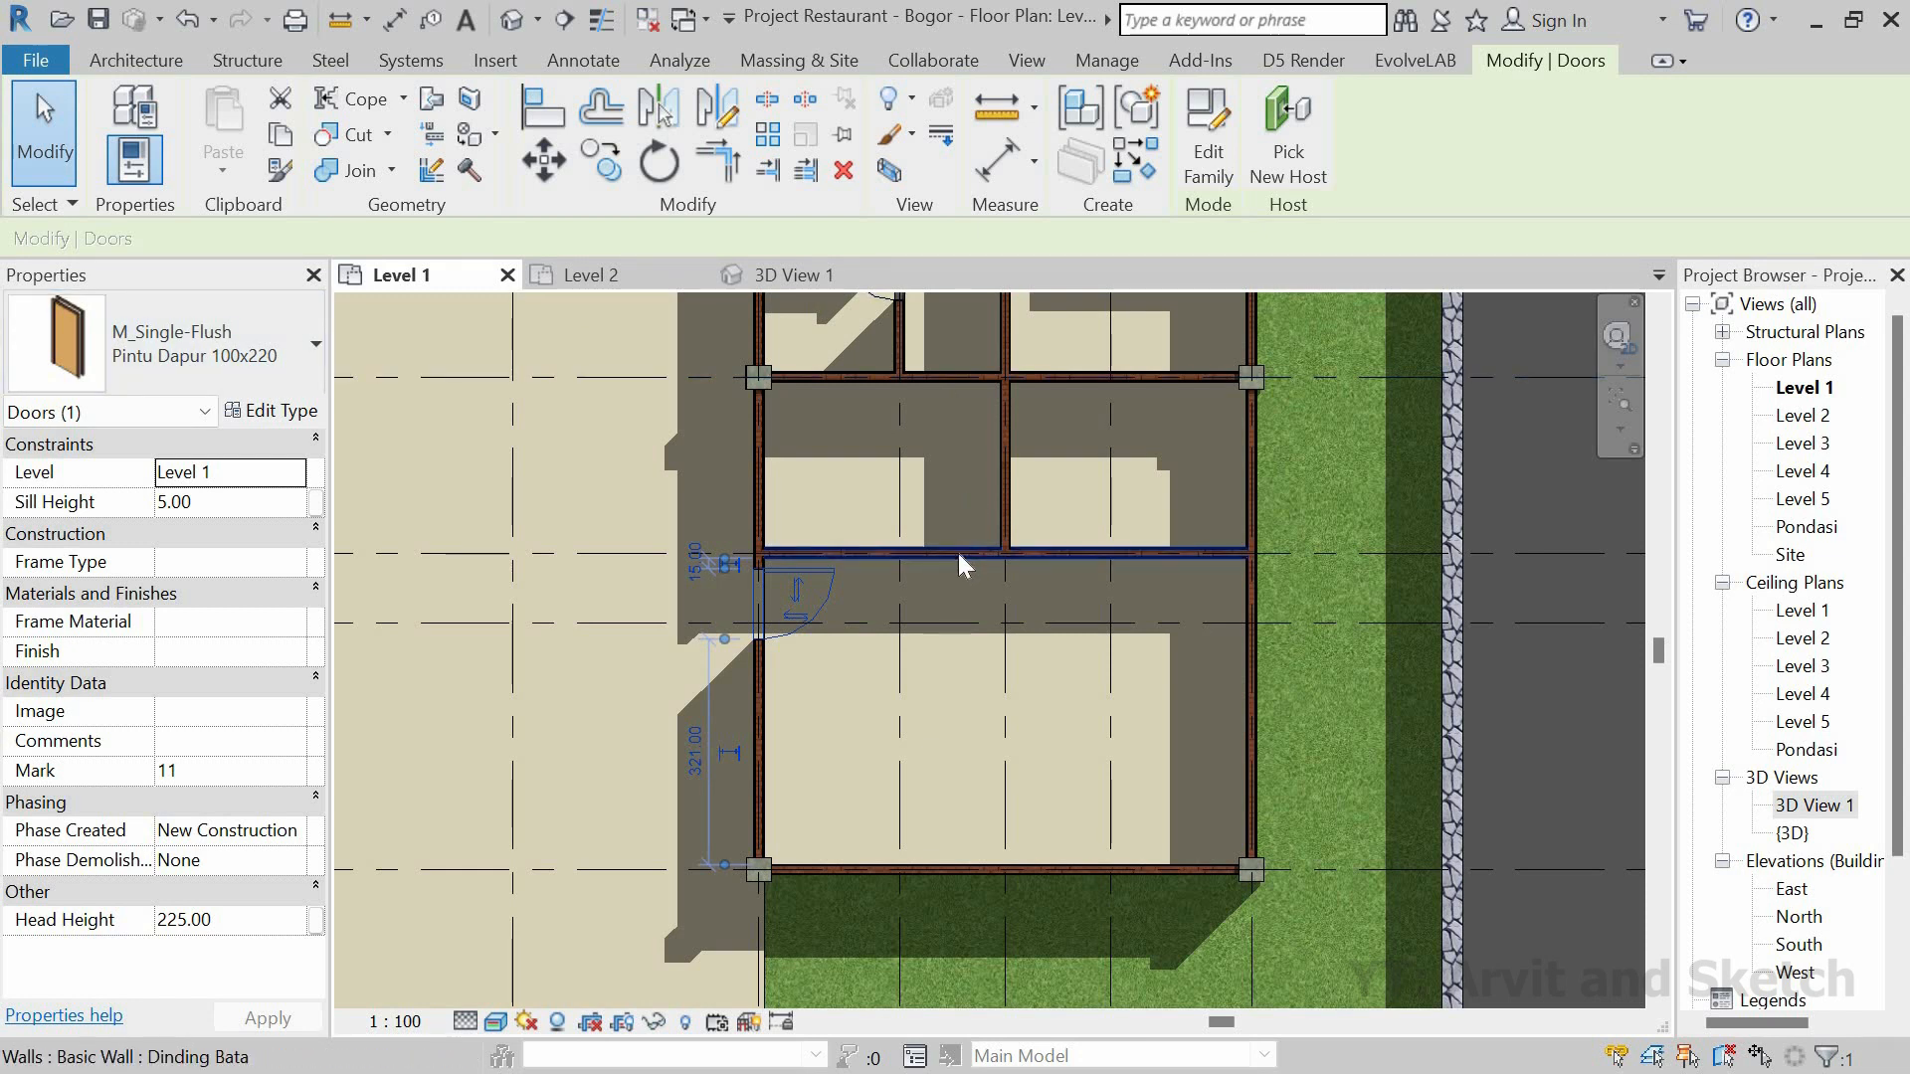
pyautogui.press('Escape')
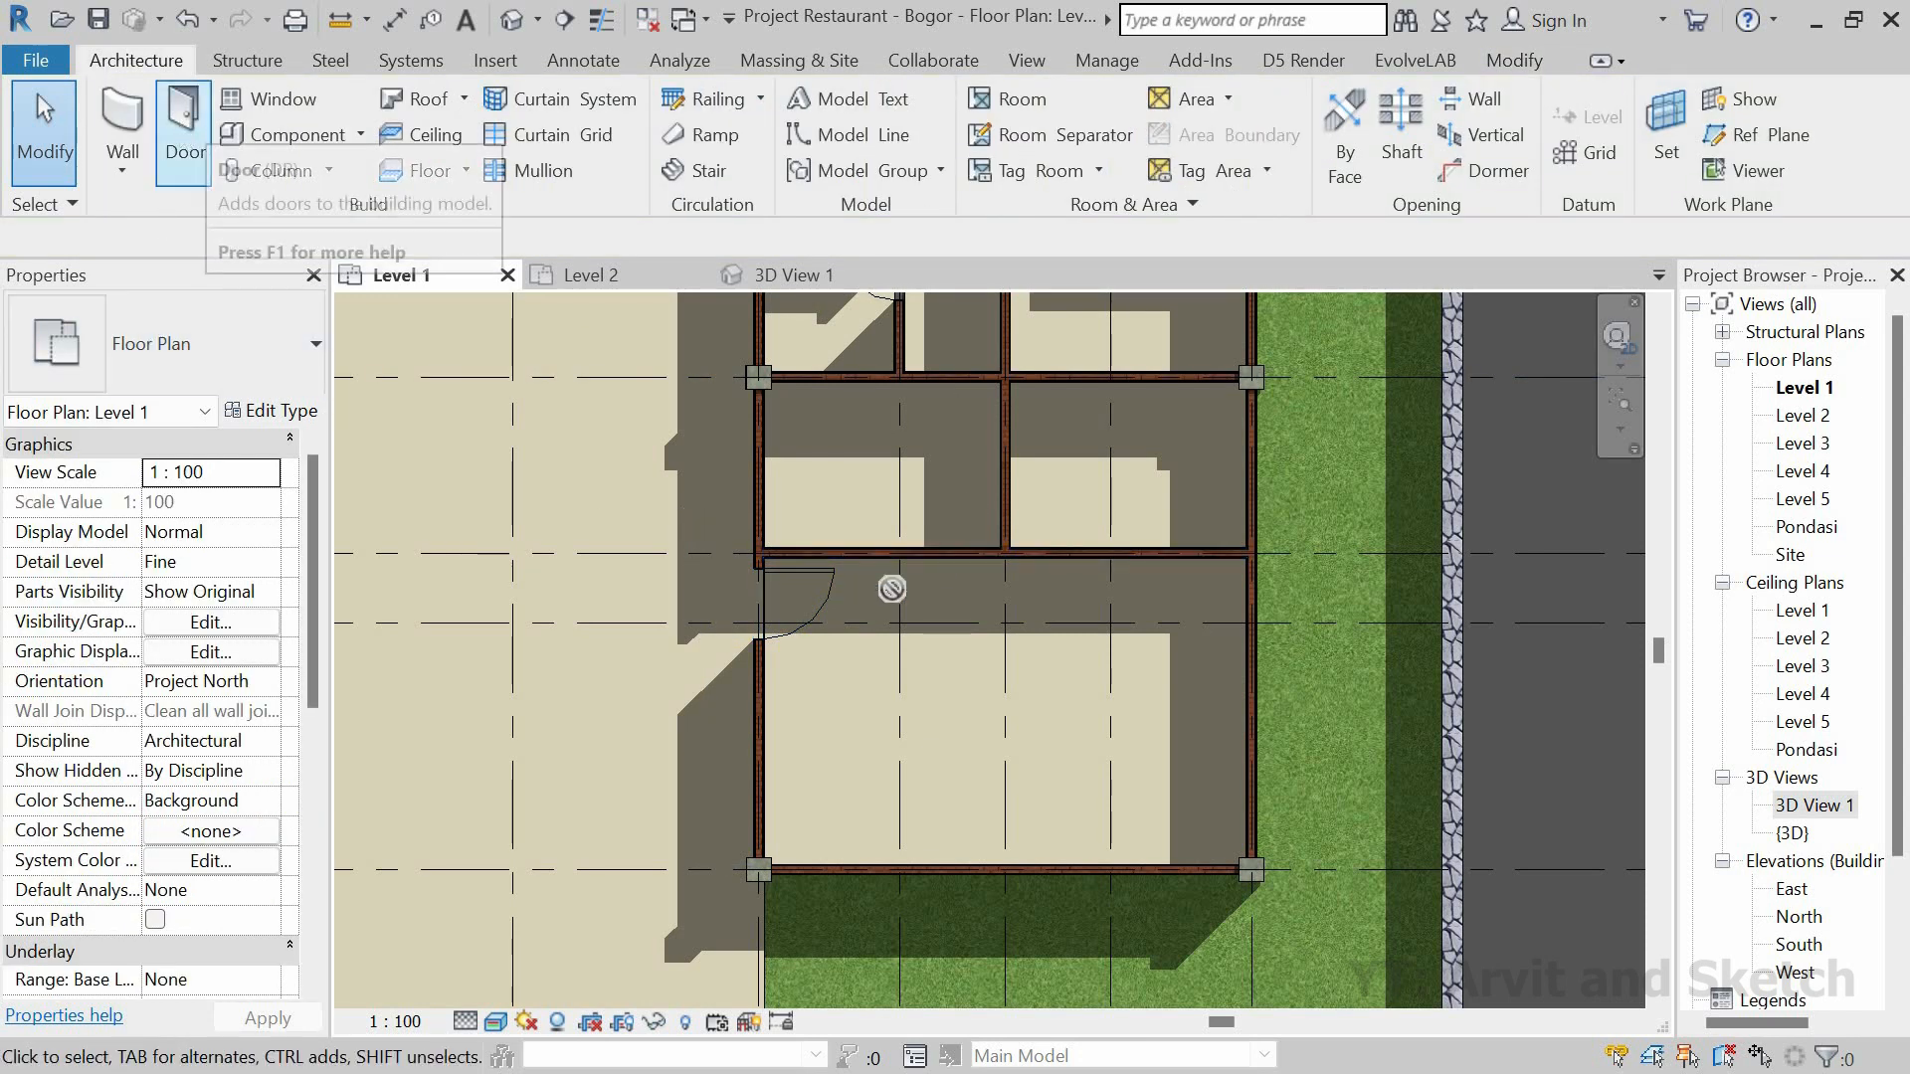
pyautogui.click(189, 157)
pyautogui.scroll(2, 945, 547)
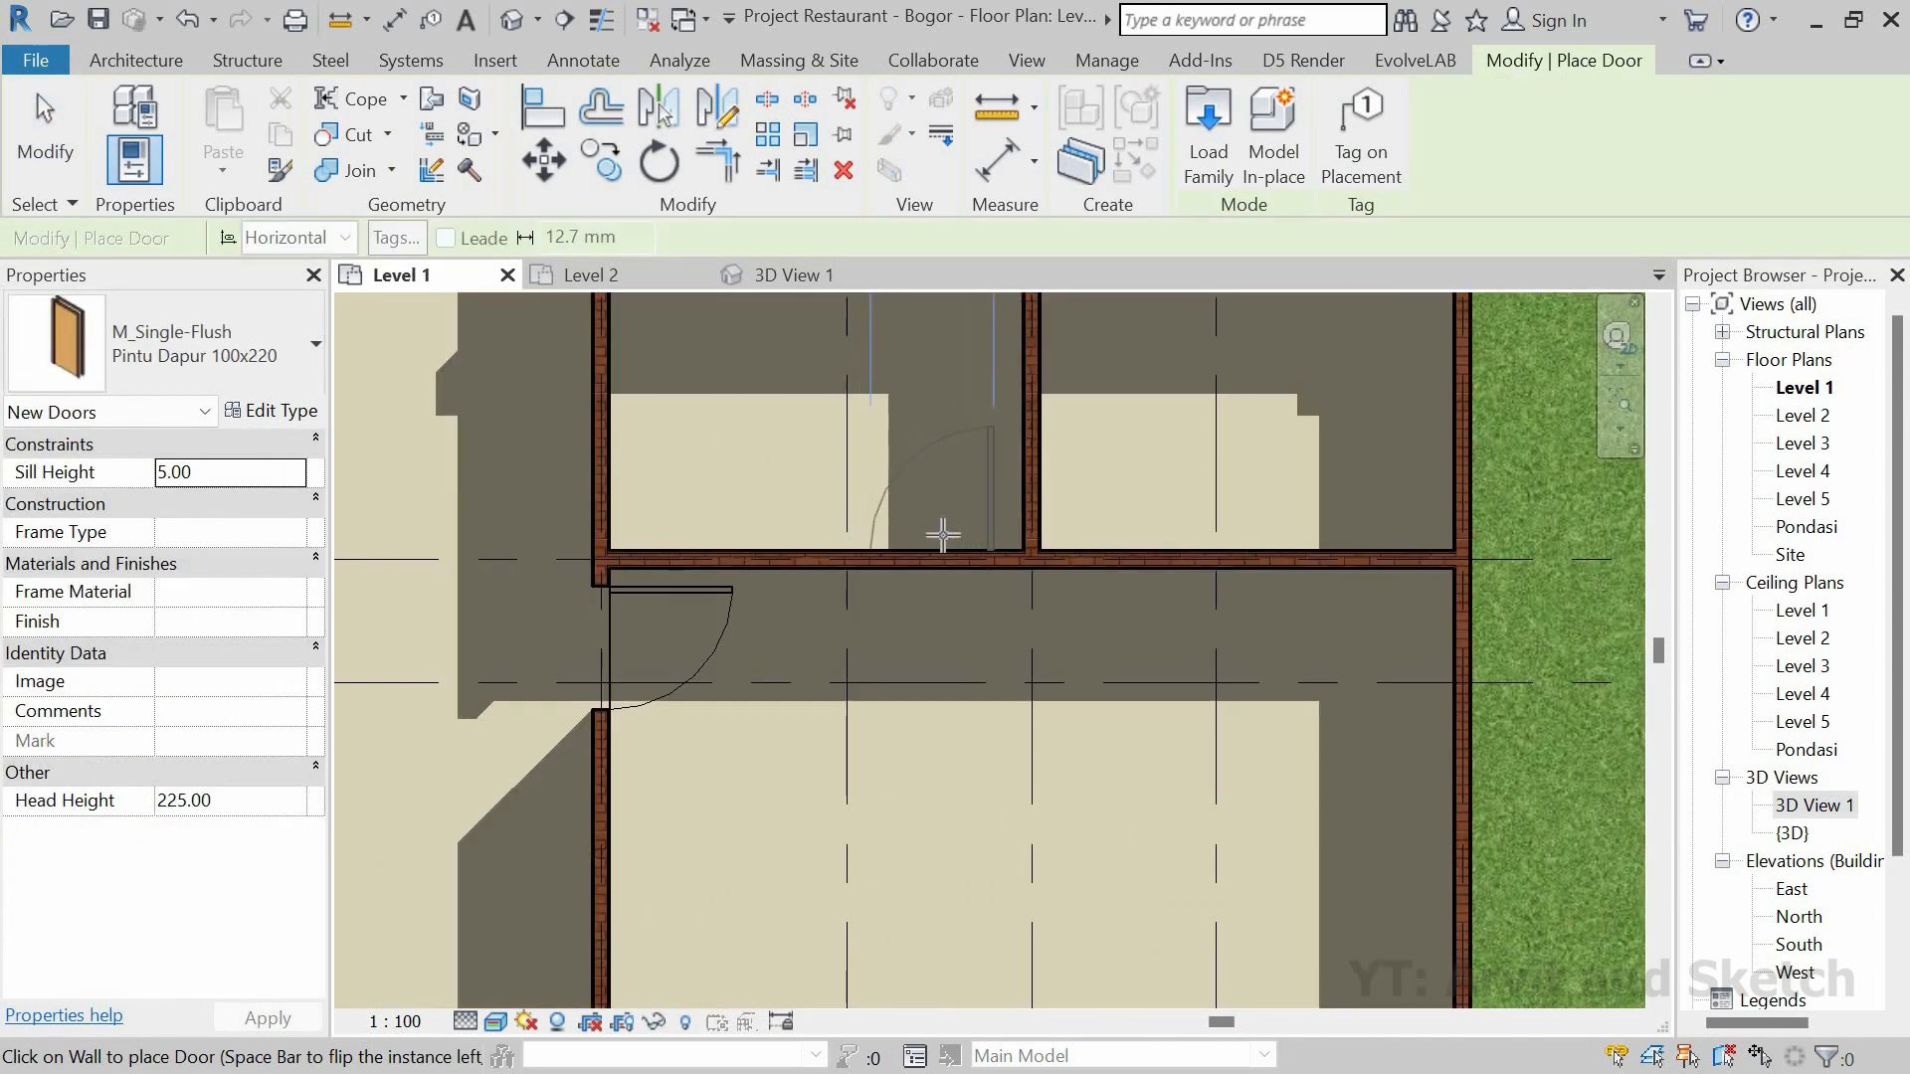
pyautogui.moveTo(953, 543); pyautogui.dragTo(970, 629, button='middle')
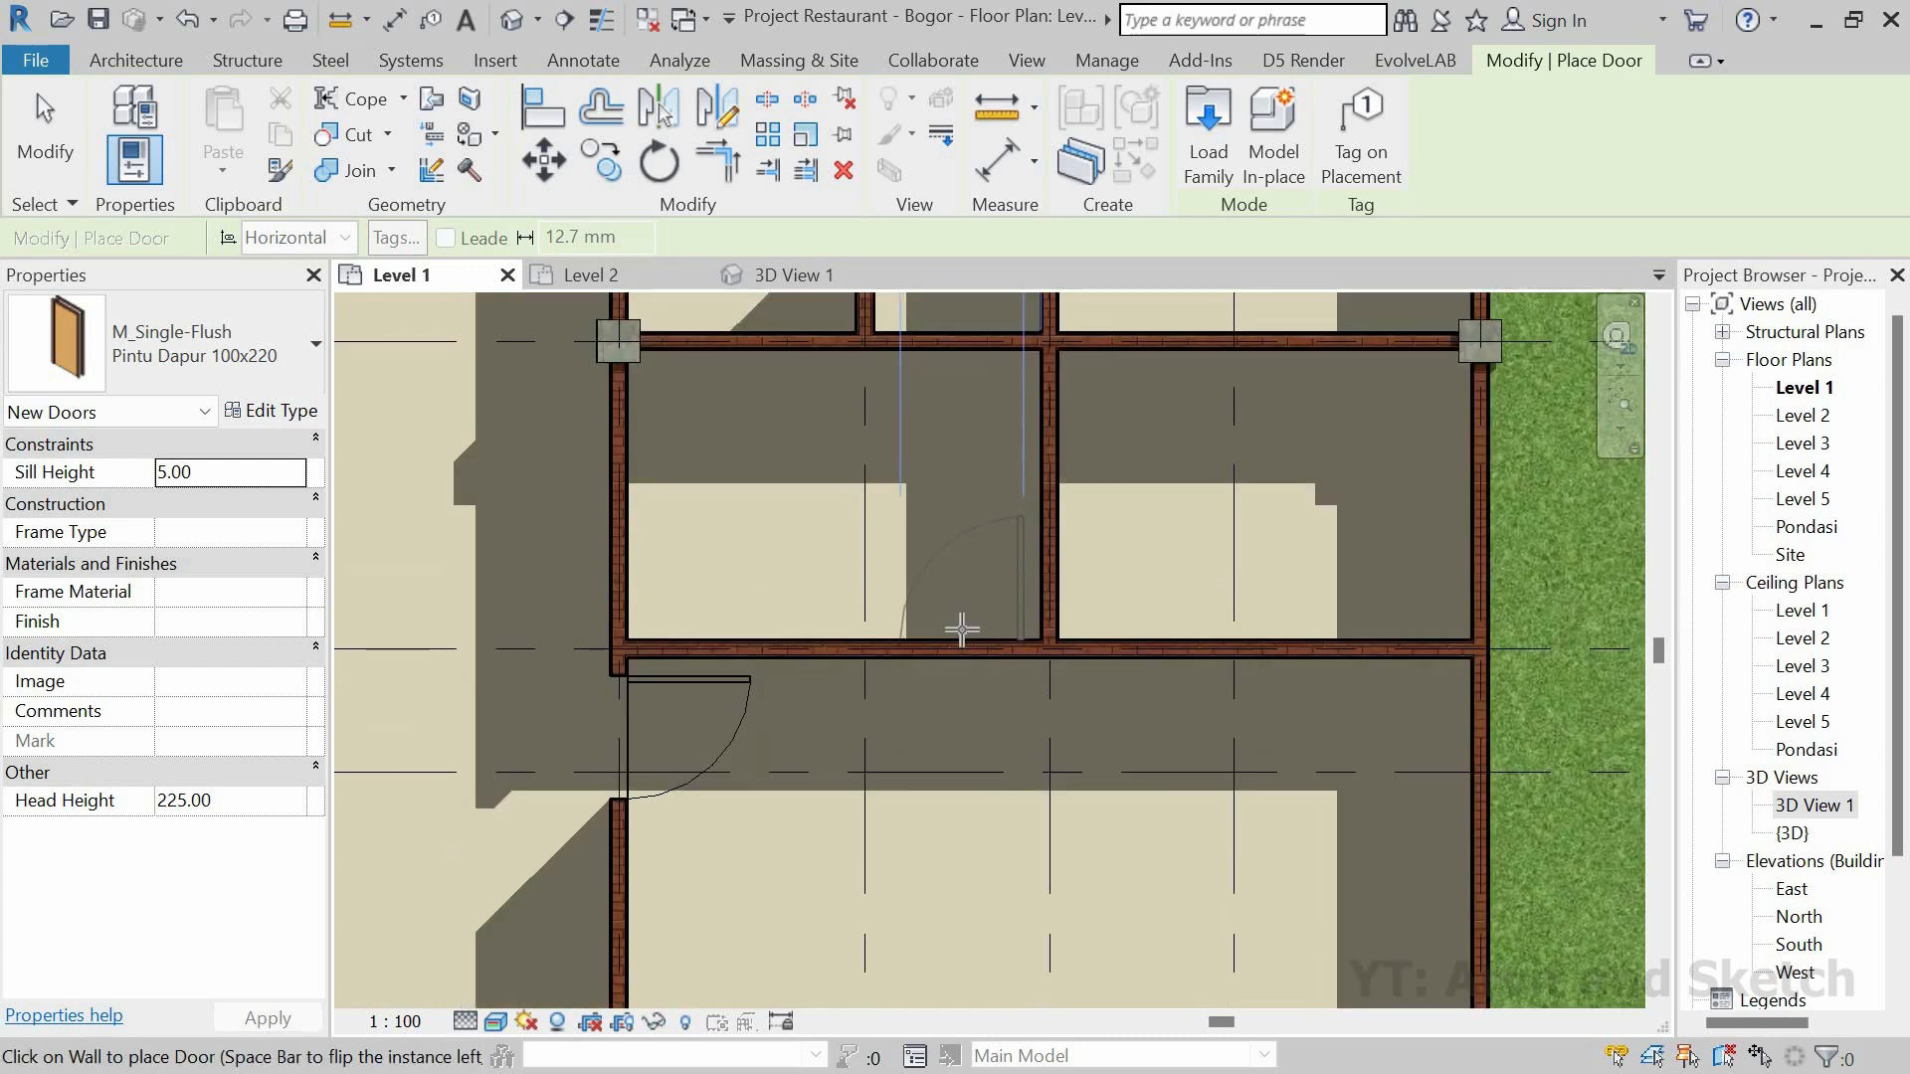
pyautogui.click(961, 644)
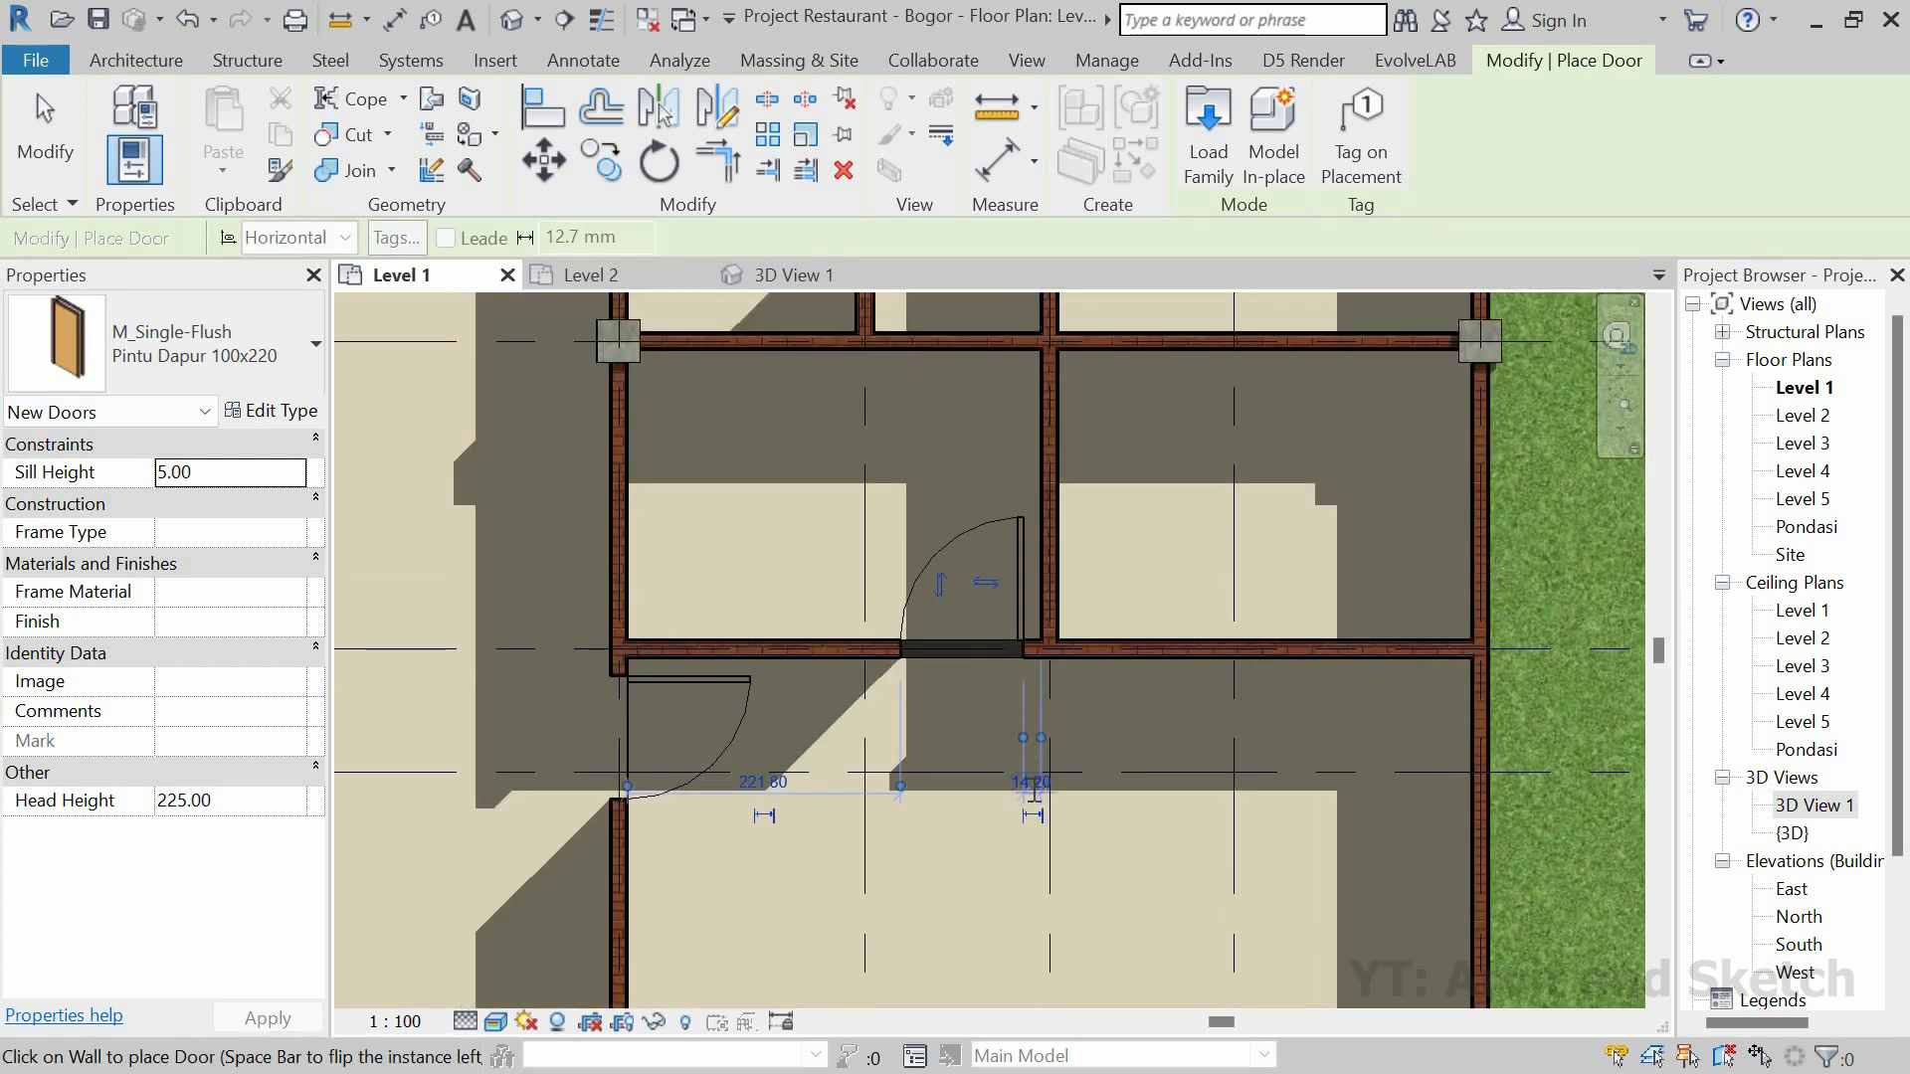
pyautogui.click(1033, 784)
pyautogui.write('15')
pyautogui.press('Return')
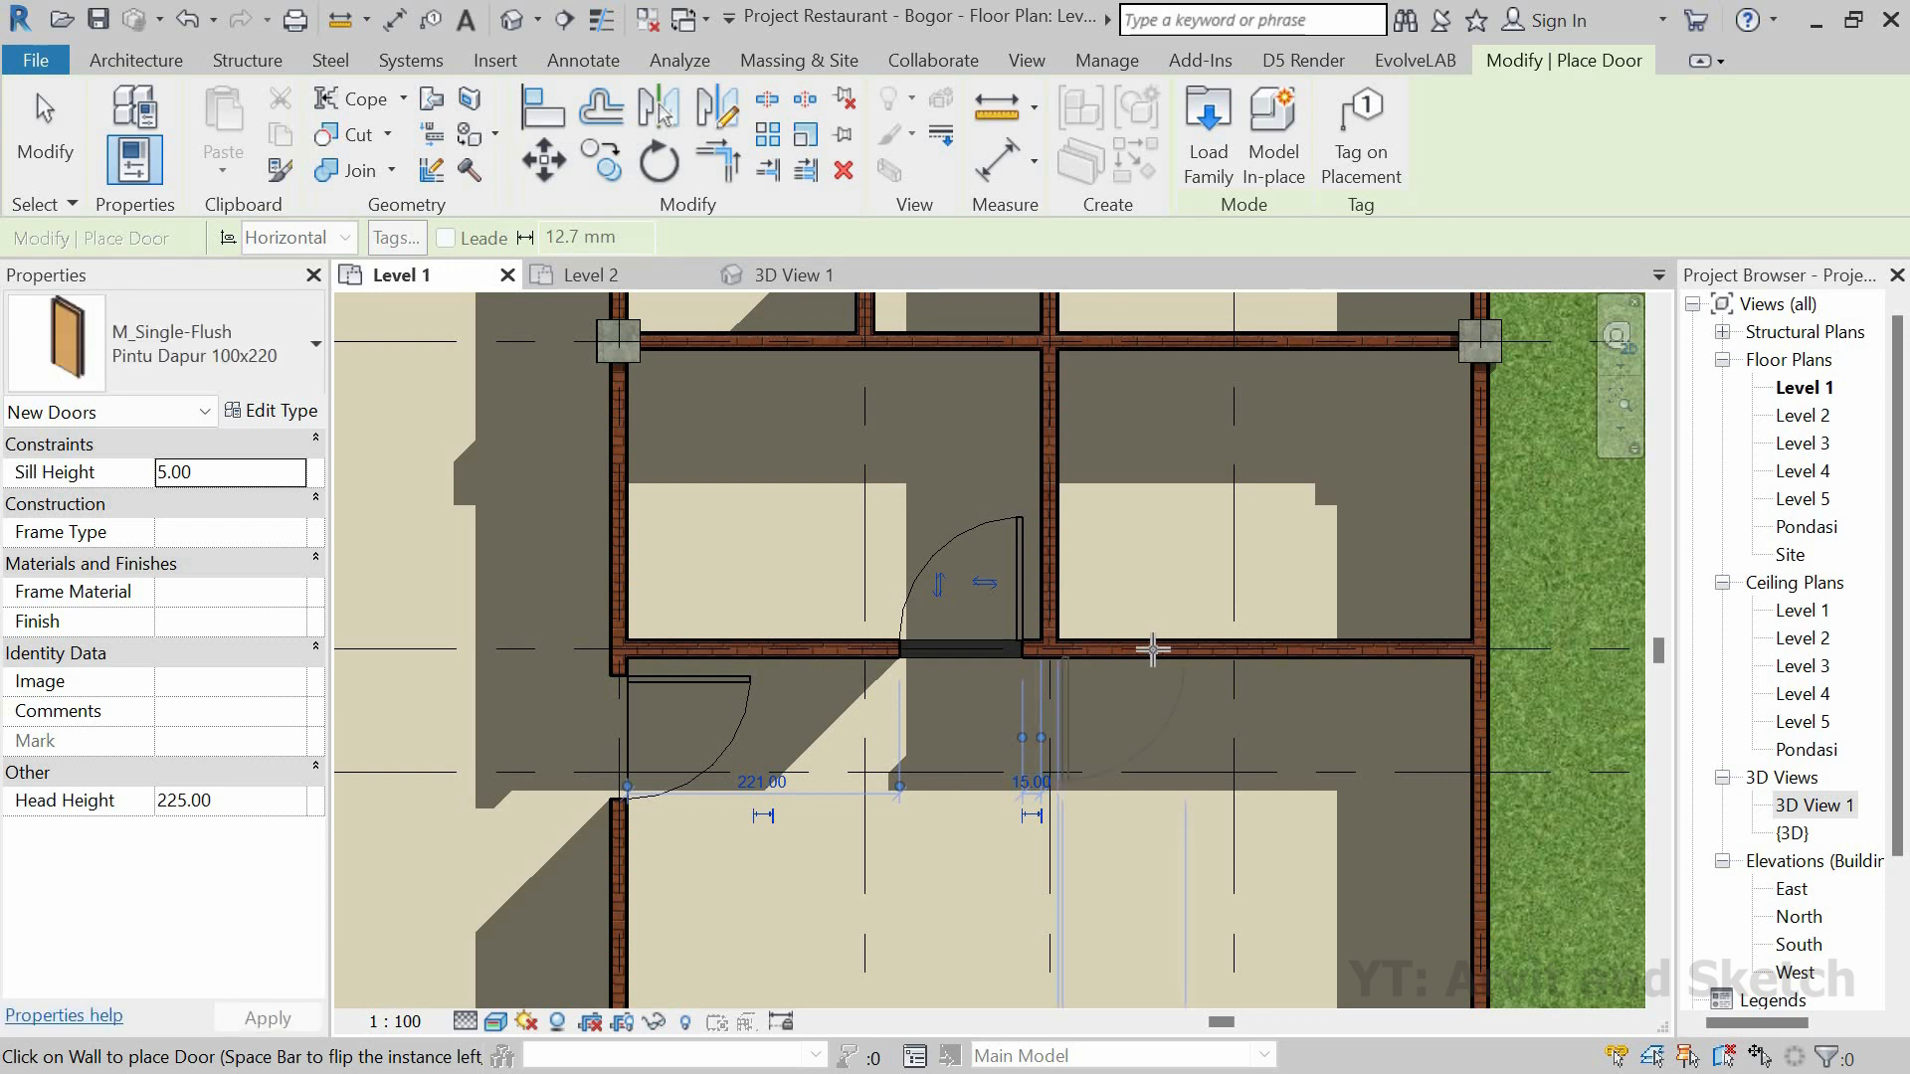
# Step: Place another kitchen door in the same wall, opening into the right room, hinged beside the dividing wall and 15 from it
pyautogui.click(1165, 644)
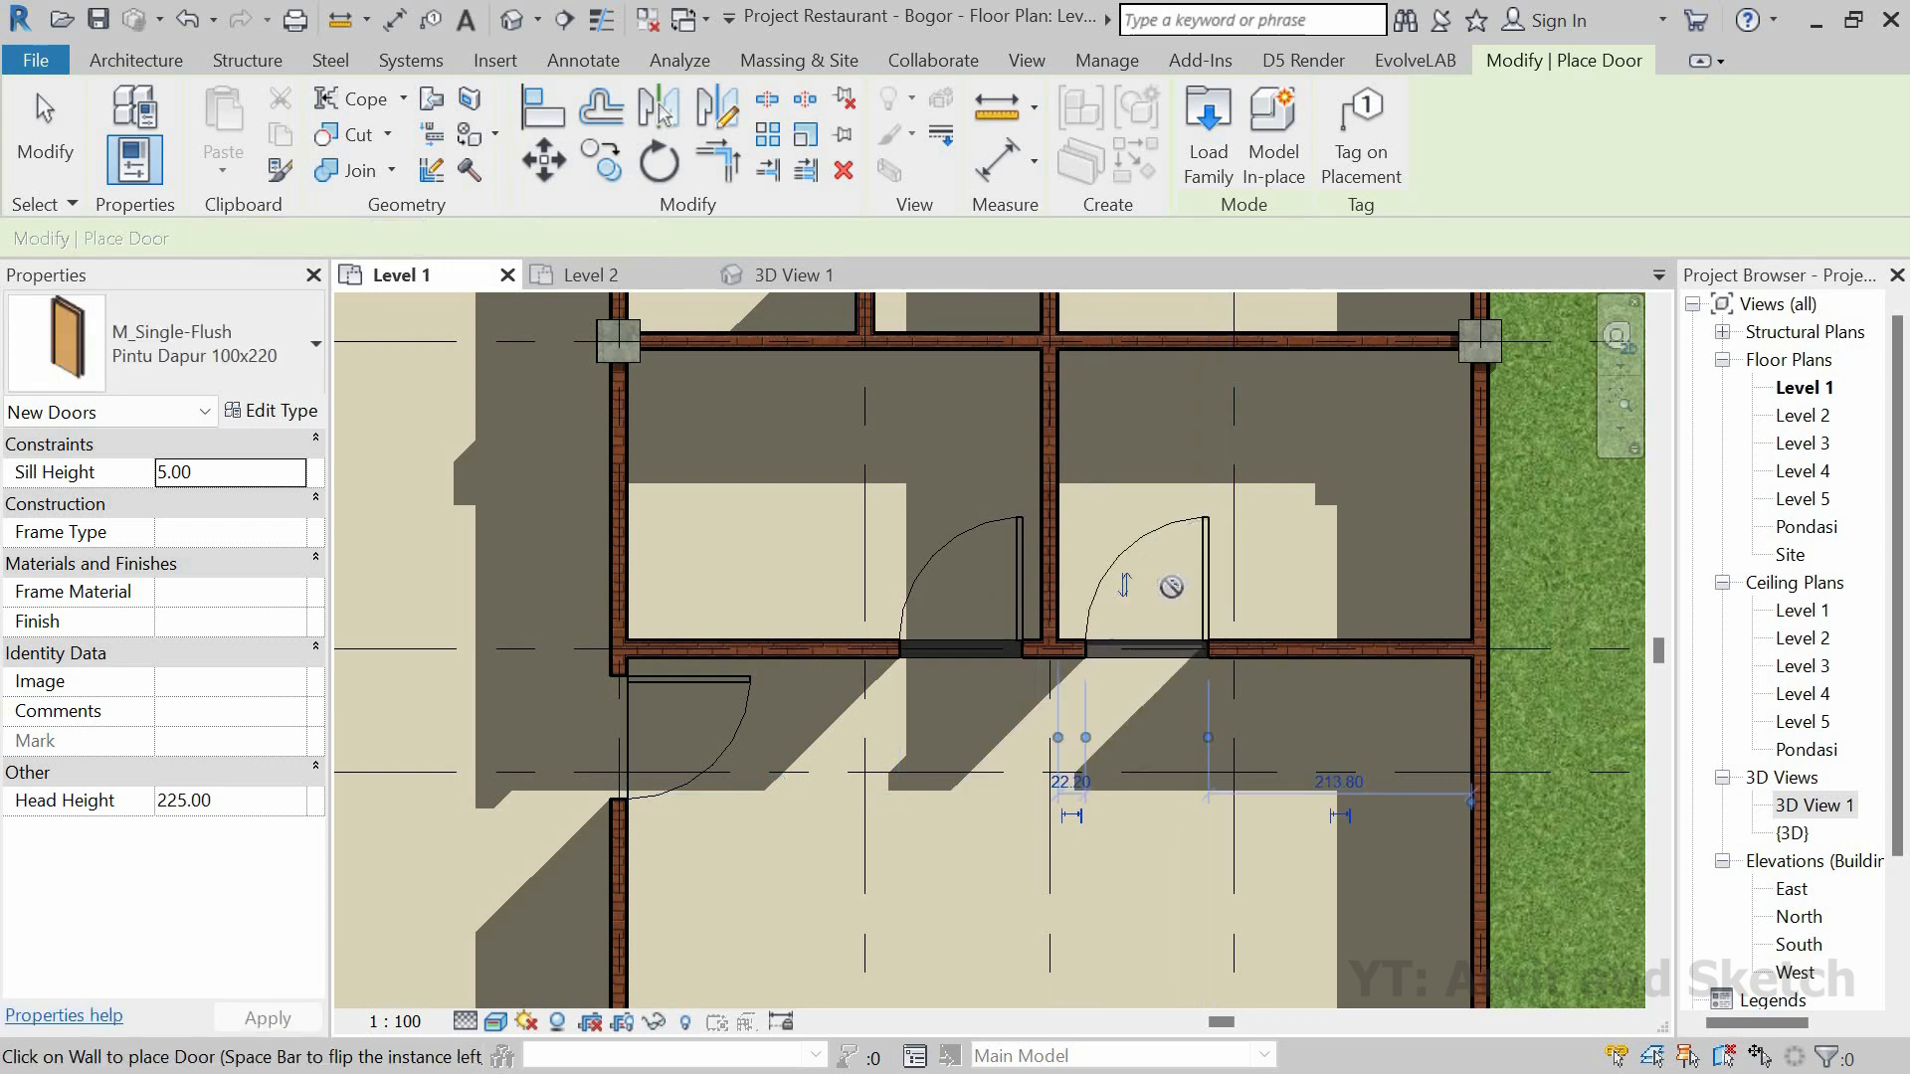
pyautogui.press('Escape')
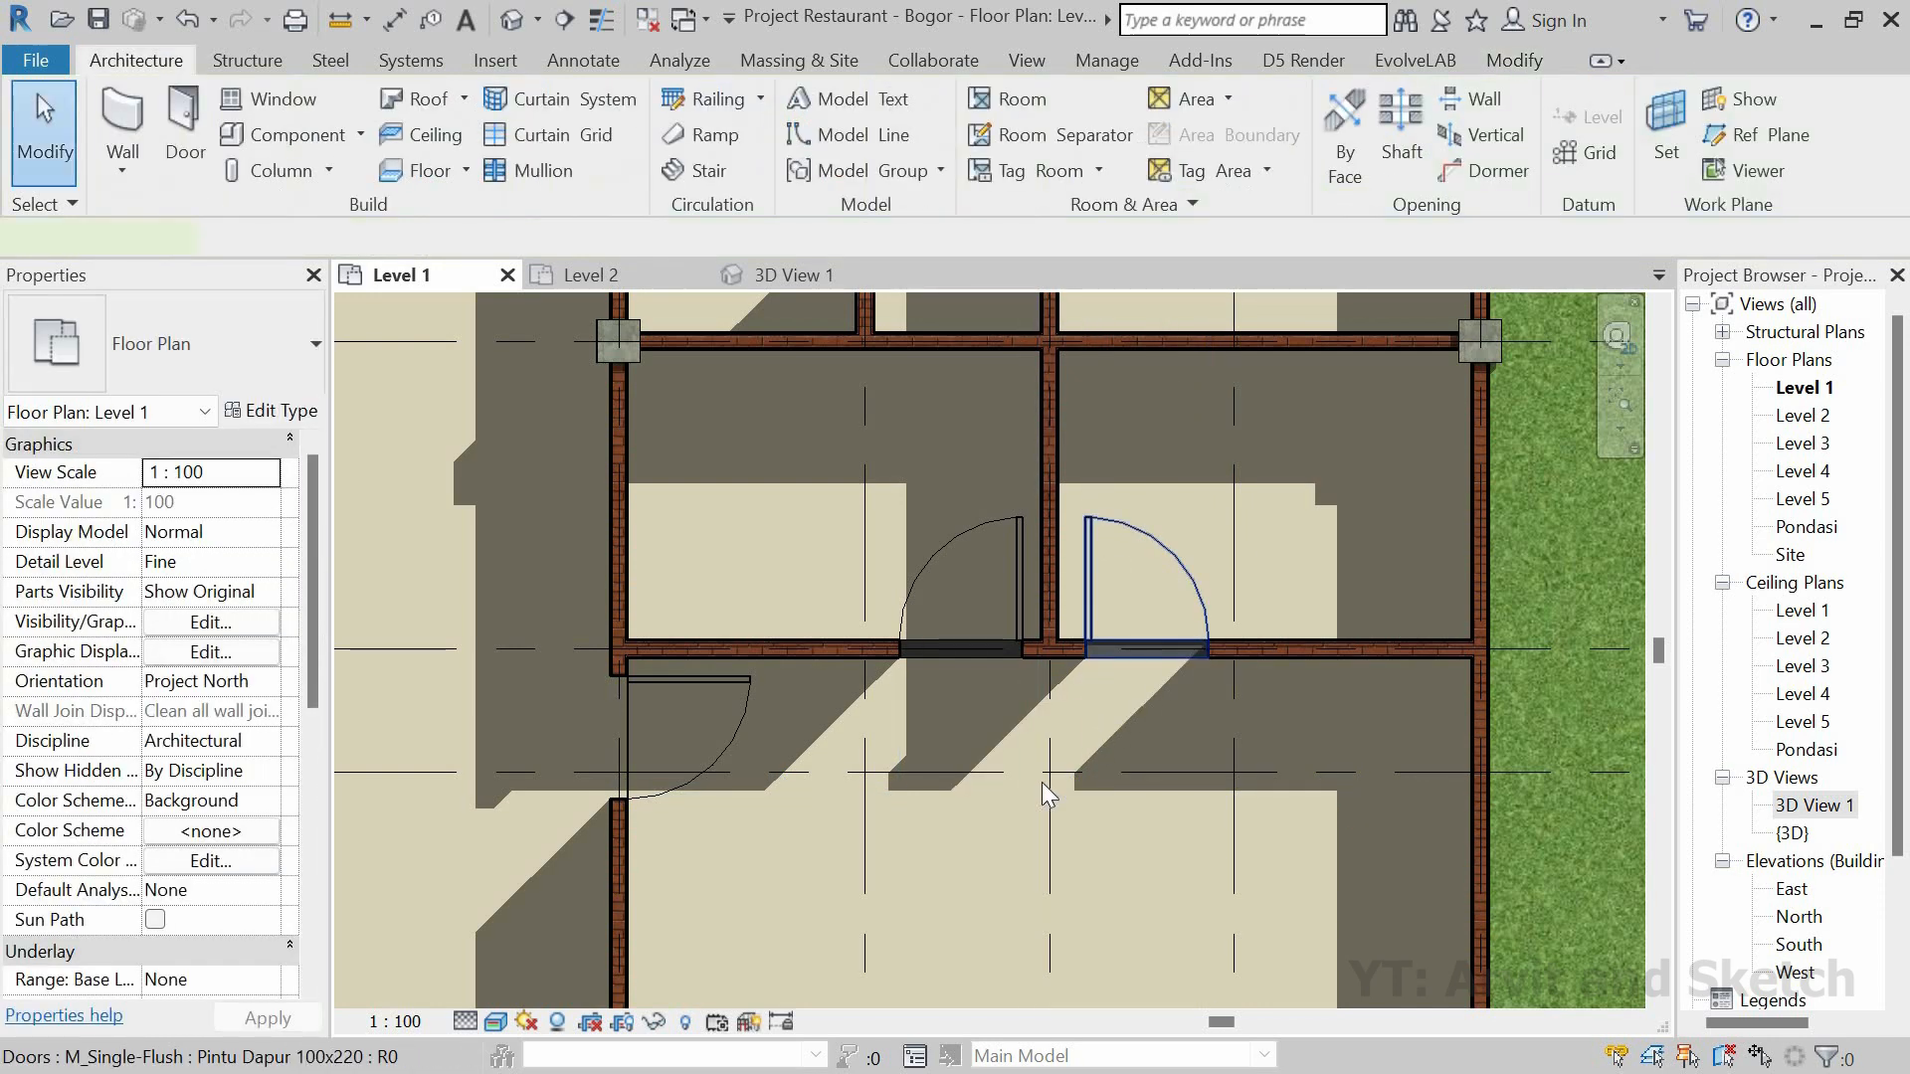
pyautogui.click(1057, 782)
pyautogui.write('15')
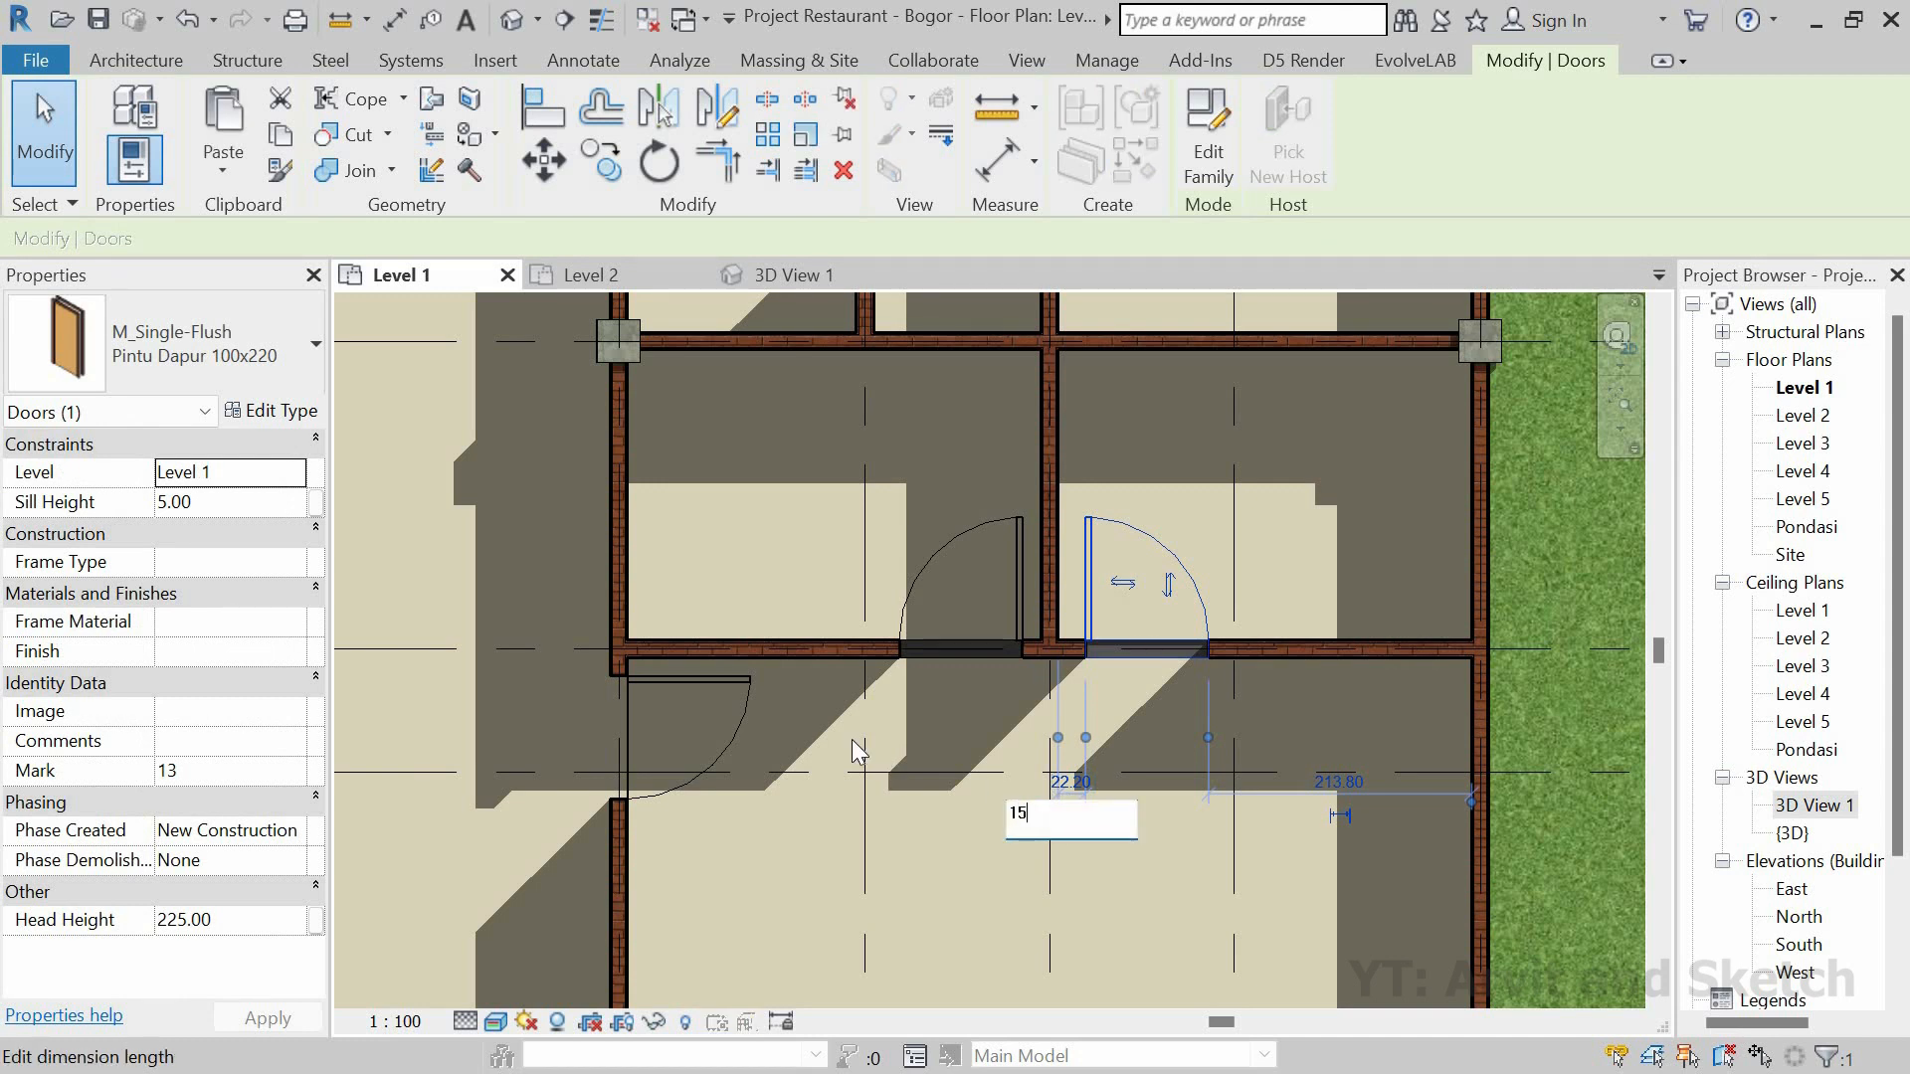
pyautogui.press('Return')
pyautogui.click(857, 674)
pyautogui.scroll(-5, 997, 561)
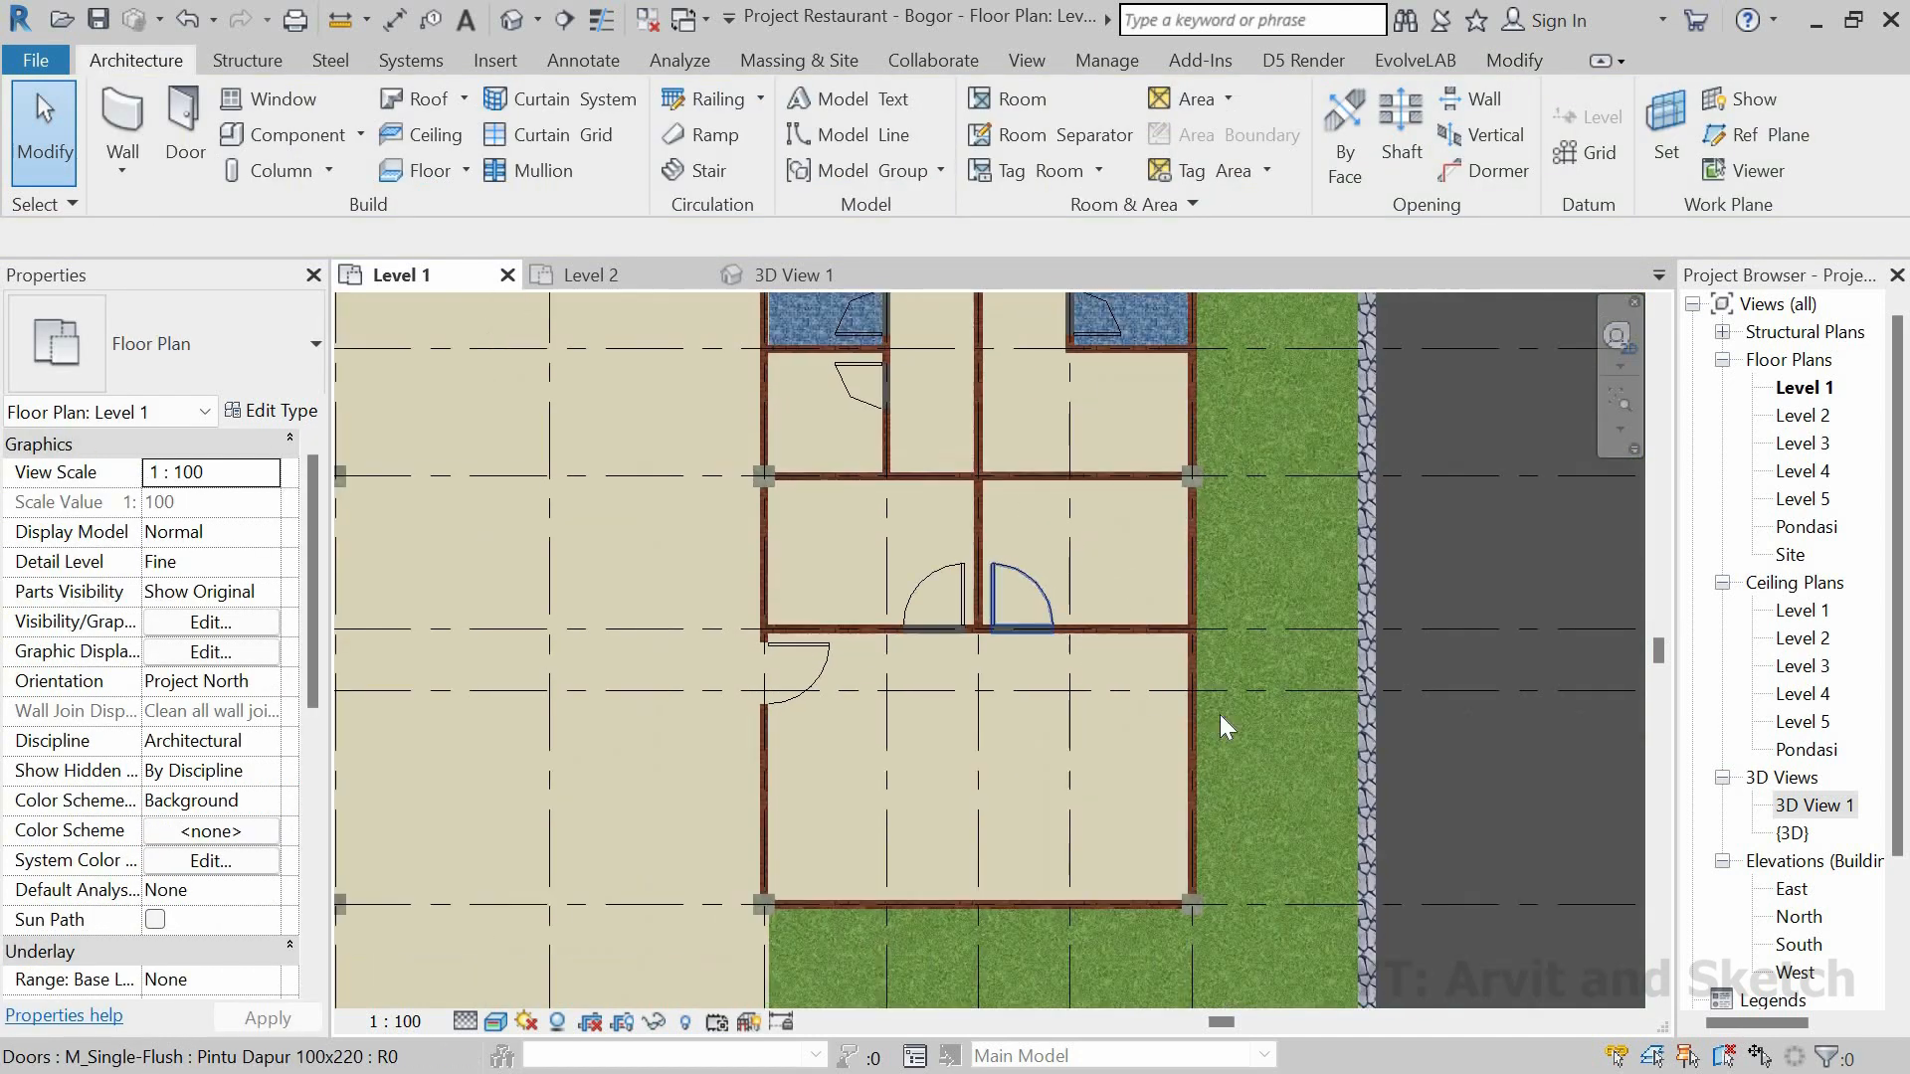
# Step: Start a new wall from the Dinding Bata type and duplicate that type as "Dinding Pembatas Area Kasir"
pyautogui.scroll(-3, 1244, 571)
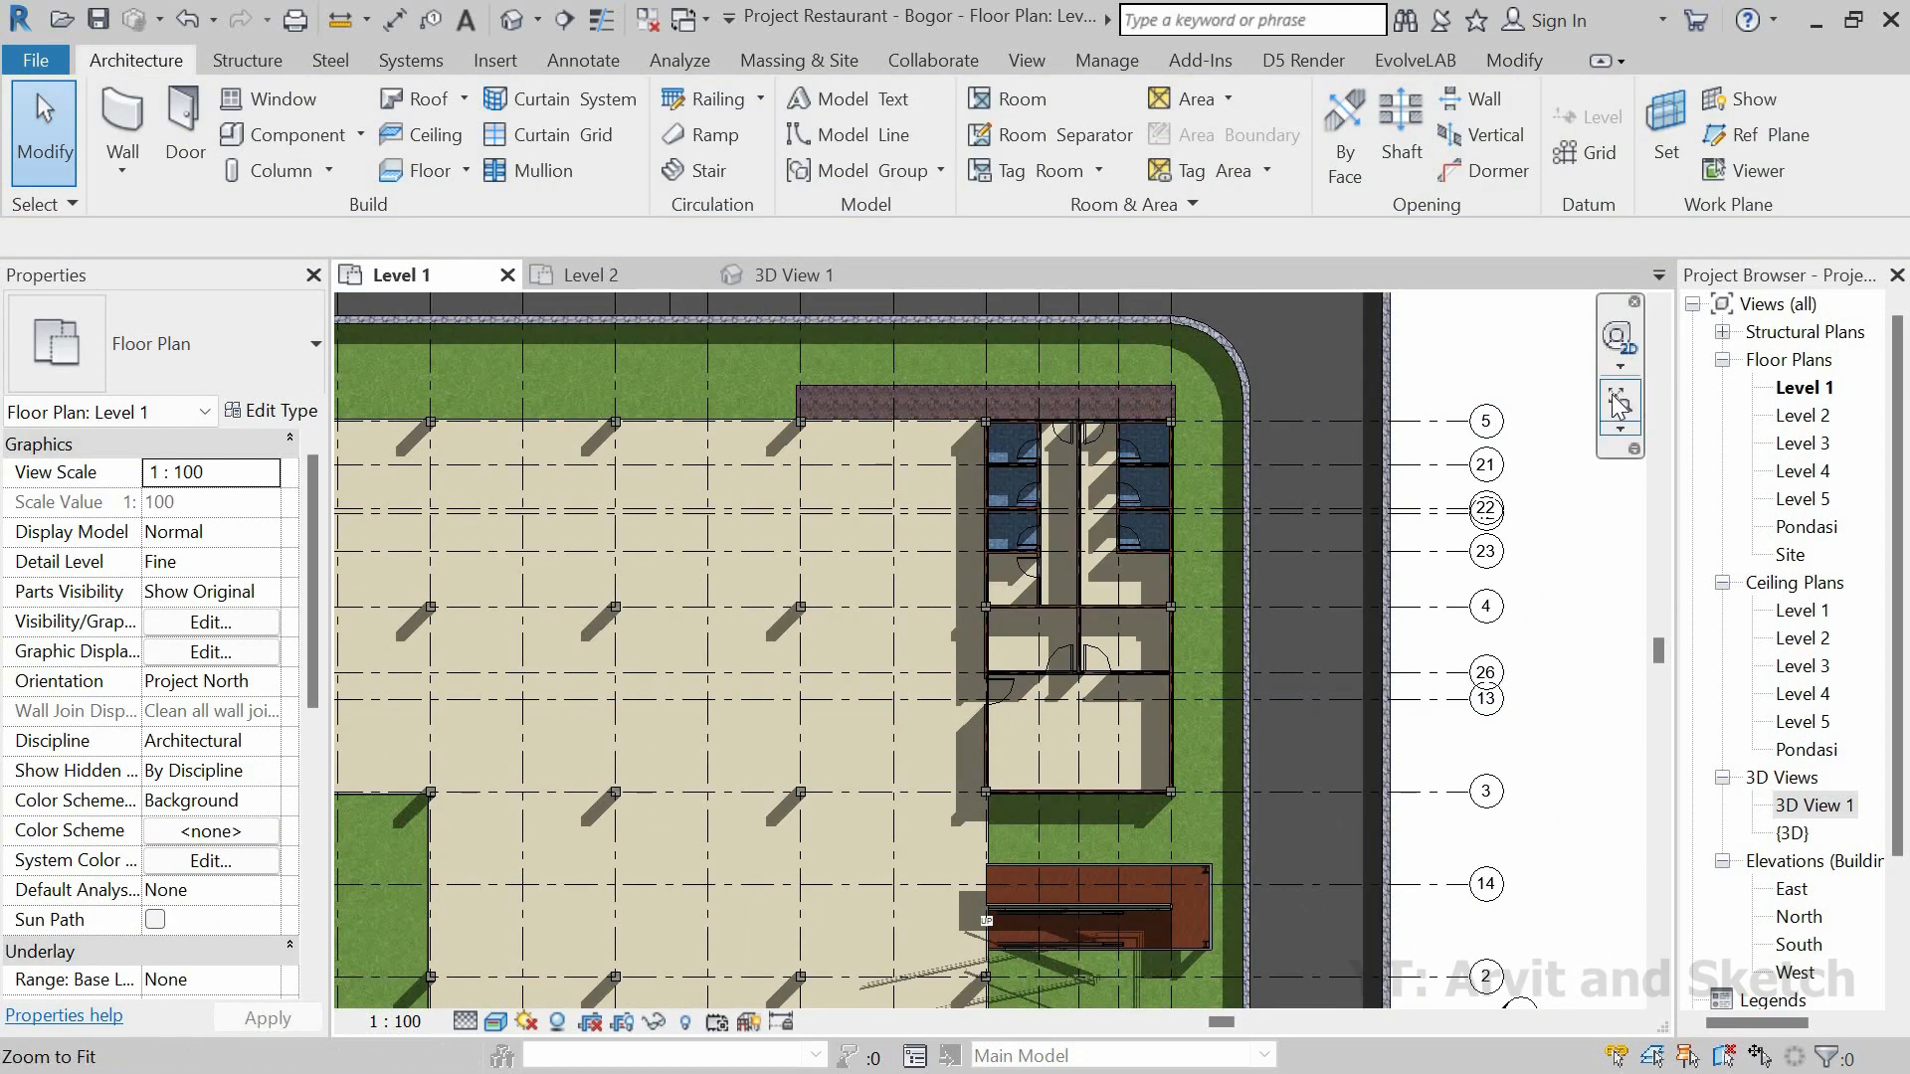
pyautogui.click(1617, 402)
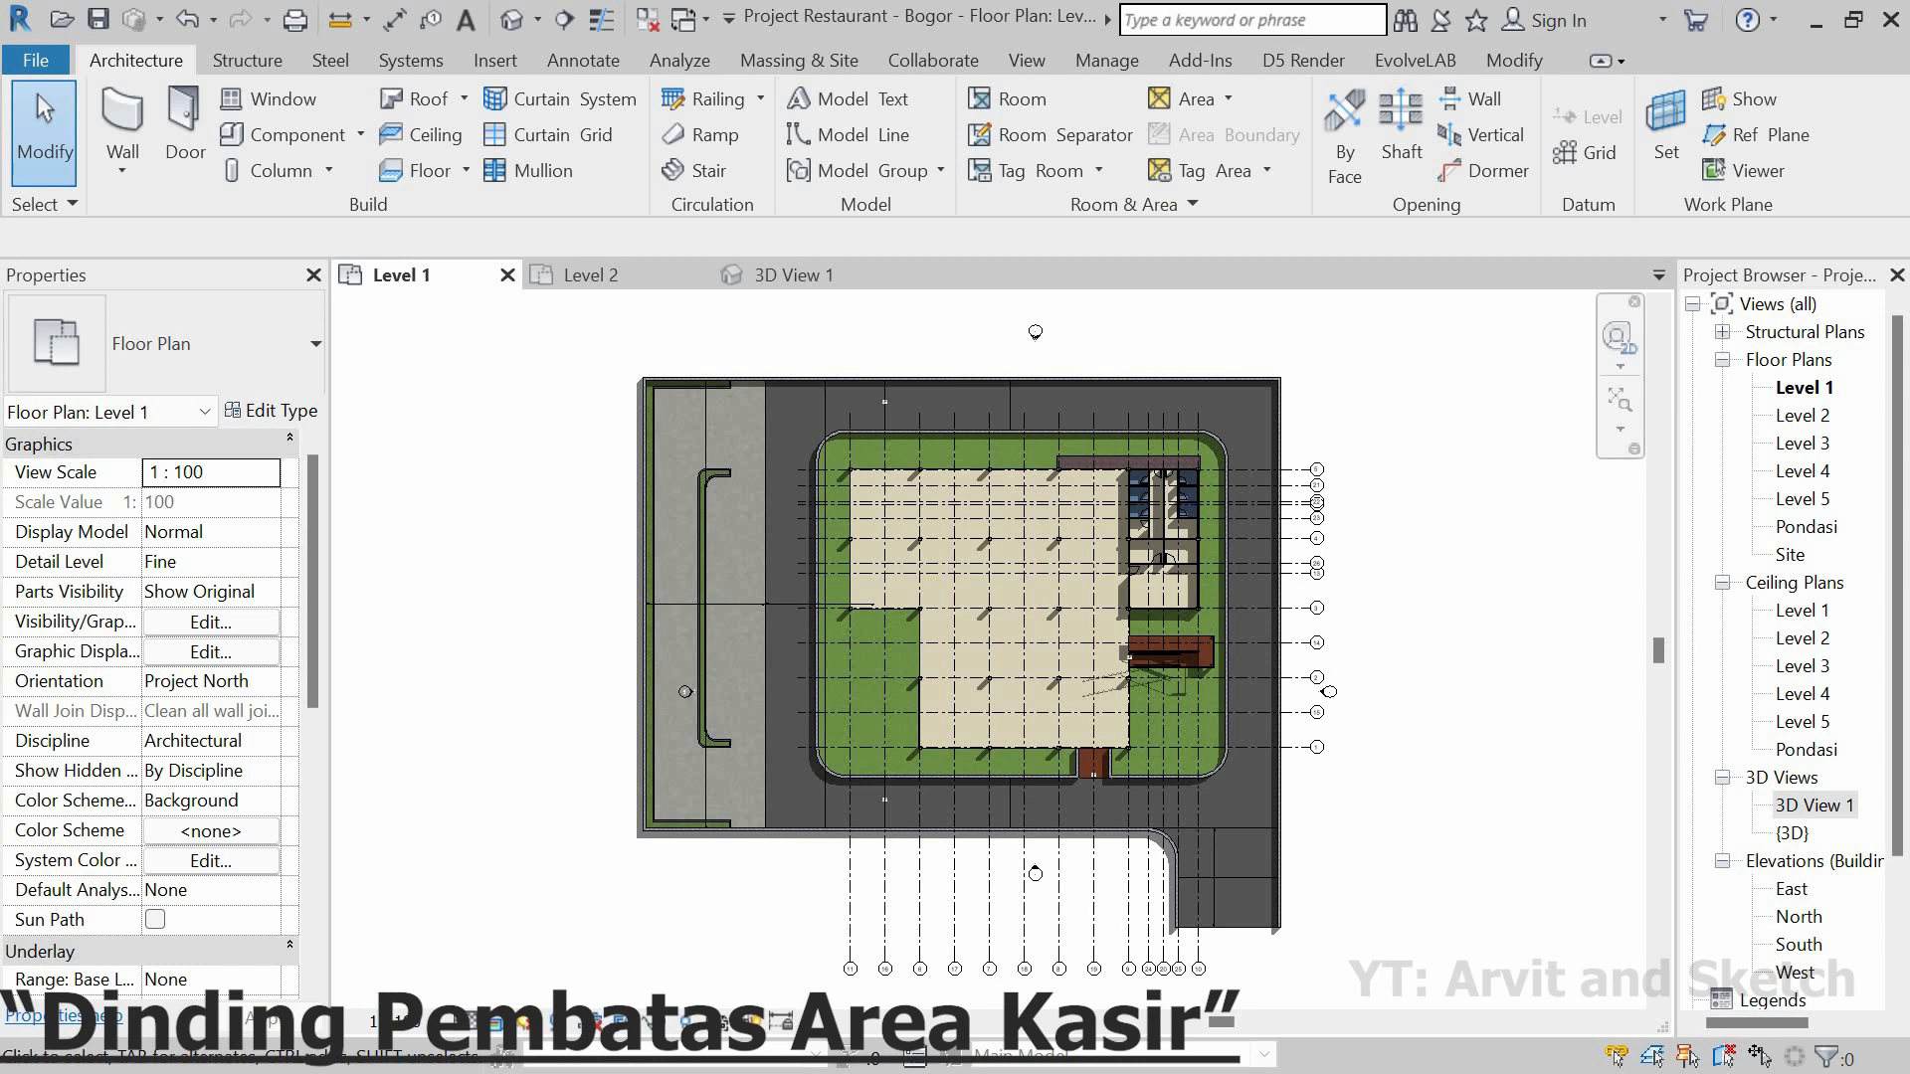
pyautogui.click(133, 110)
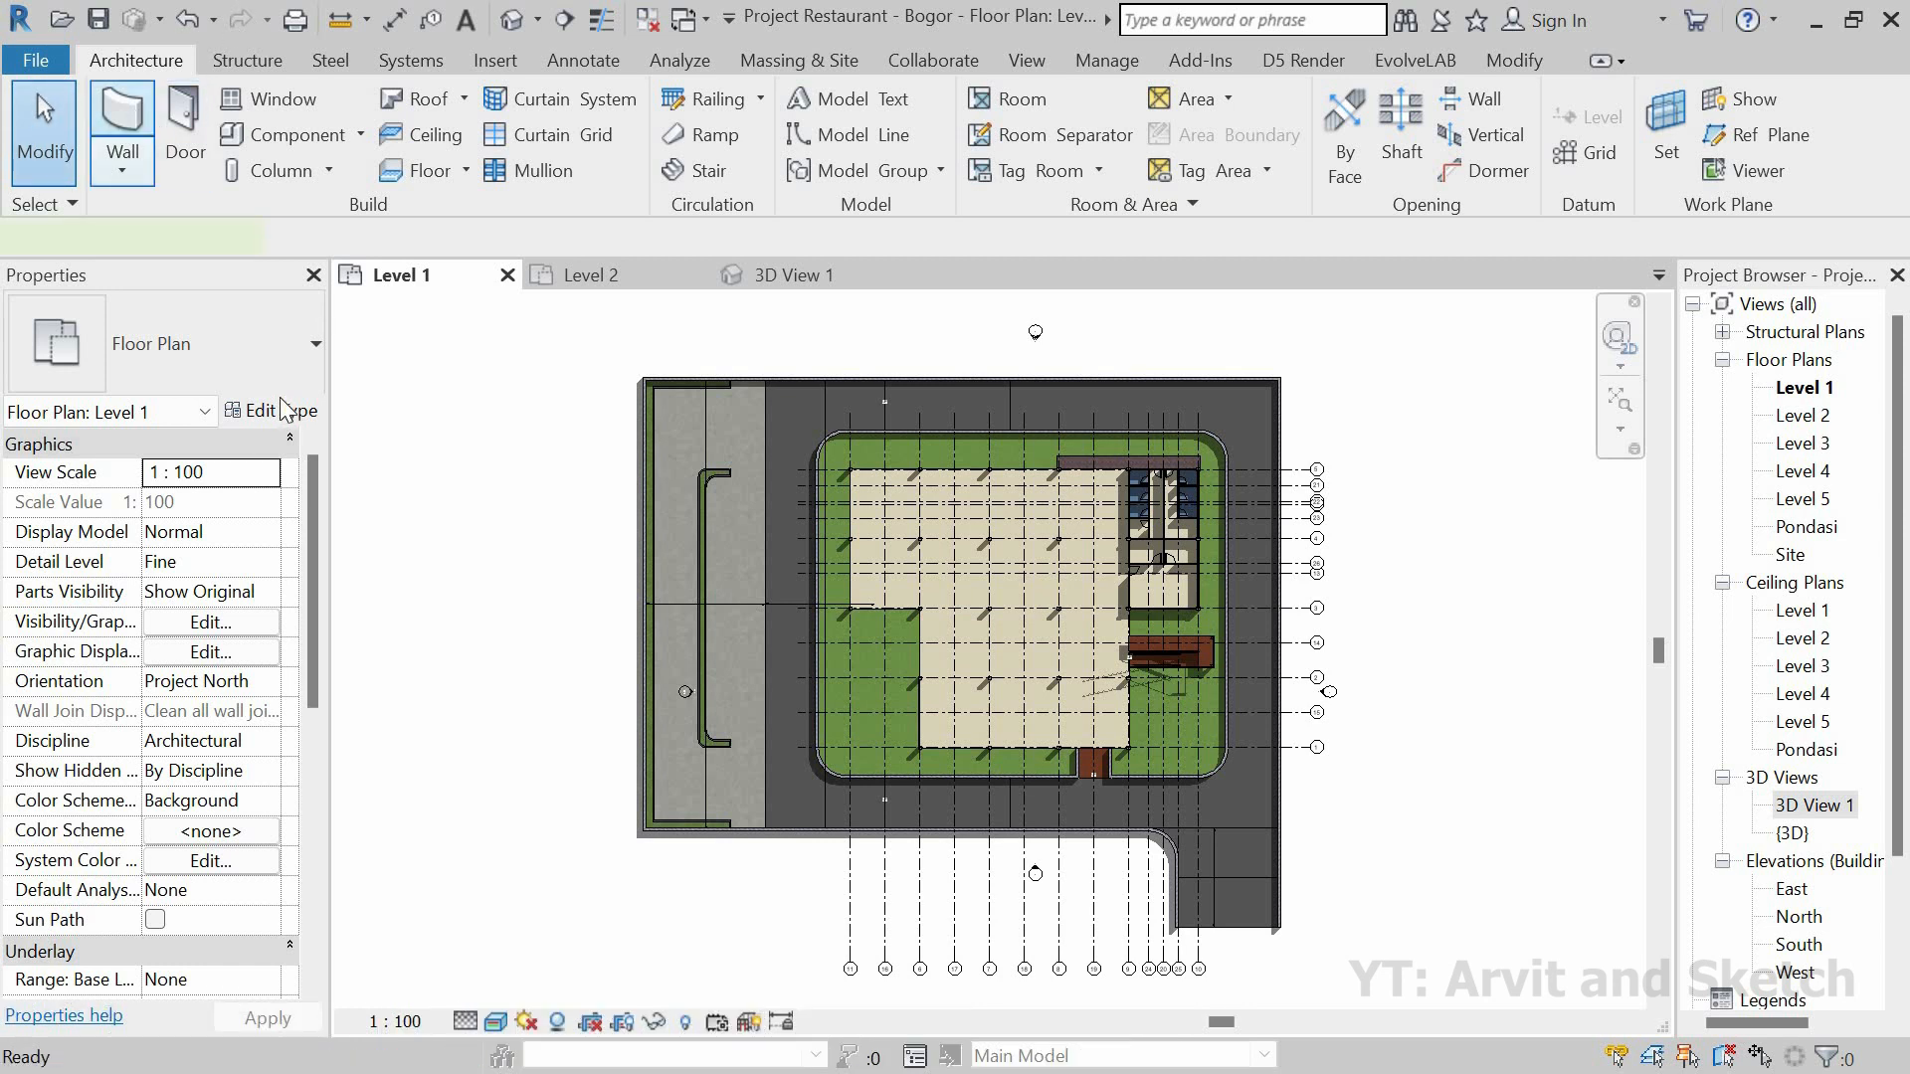
pyautogui.click(259, 350)
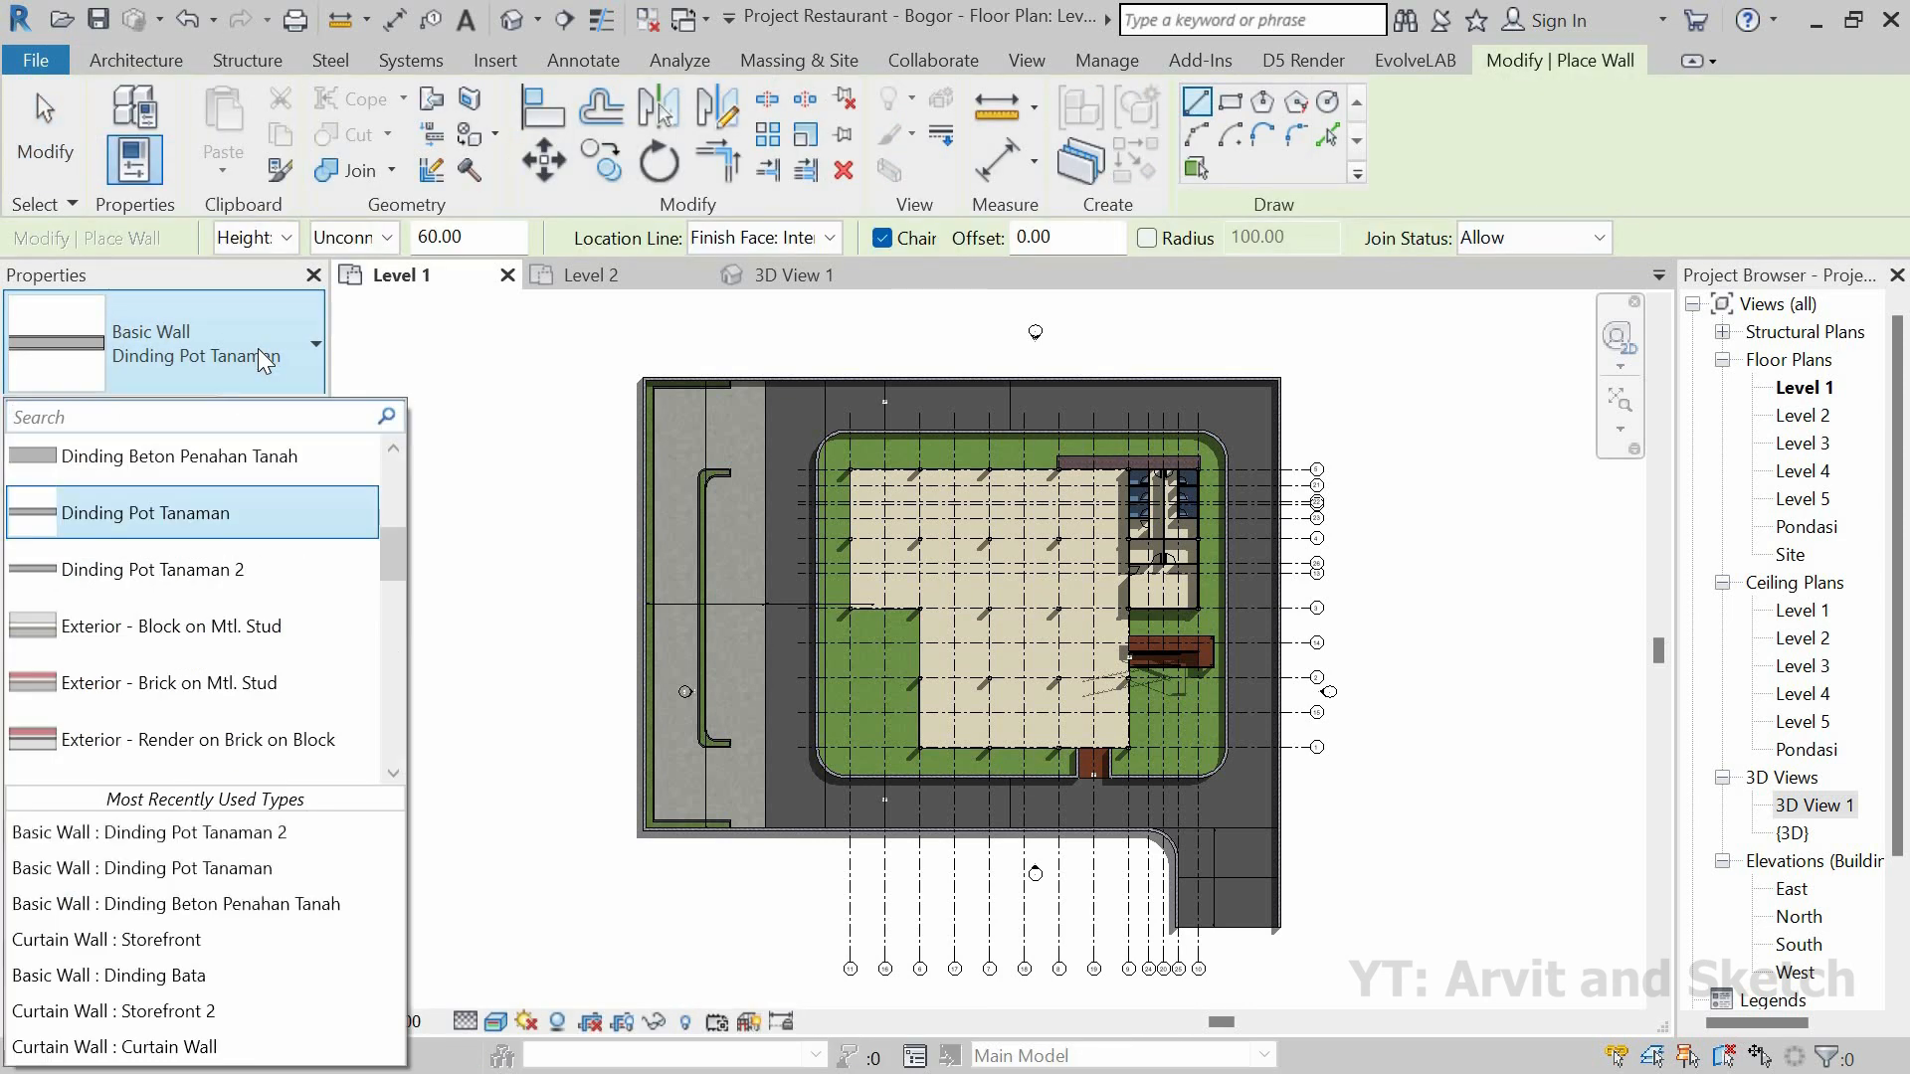
pyautogui.moveTo(393, 554); pyautogui.dragTo(393, 502)
pyautogui.click(291, 664)
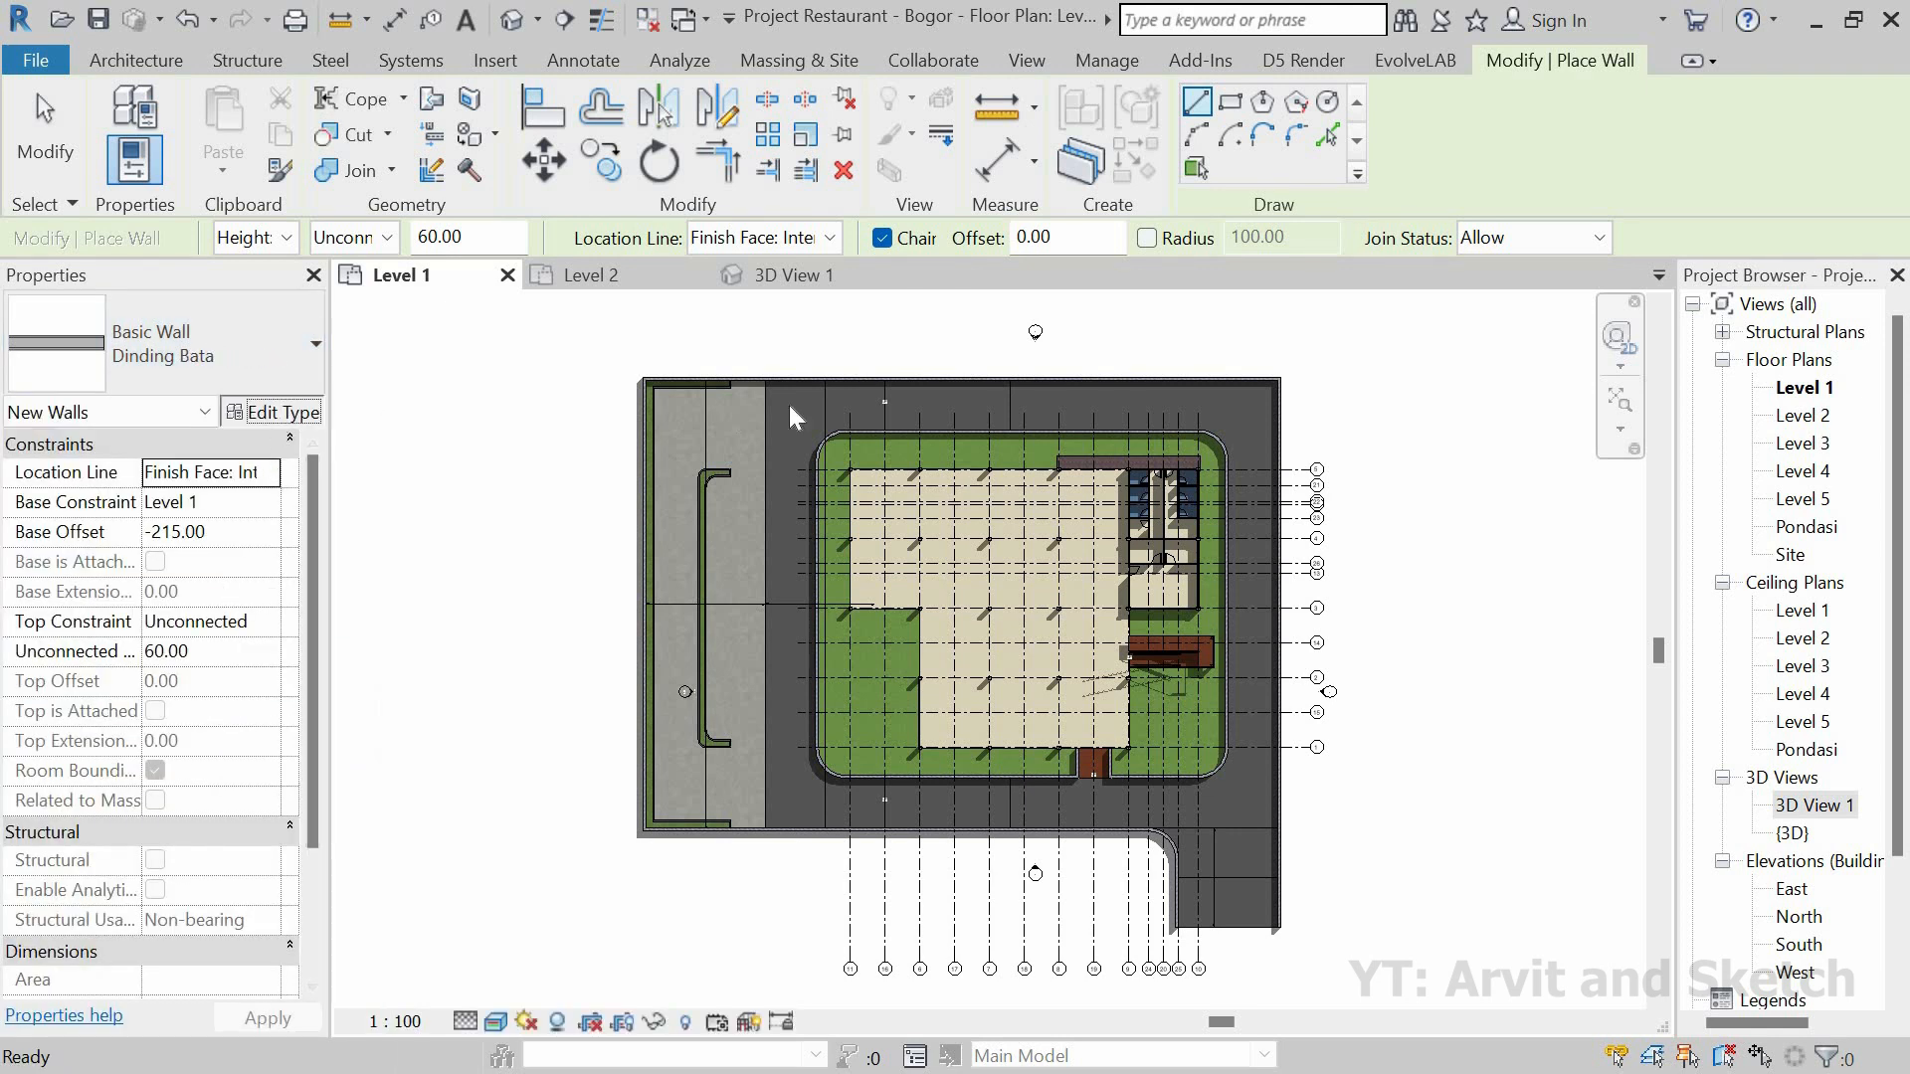
pyautogui.click(273, 412)
pyautogui.click(1447, 183)
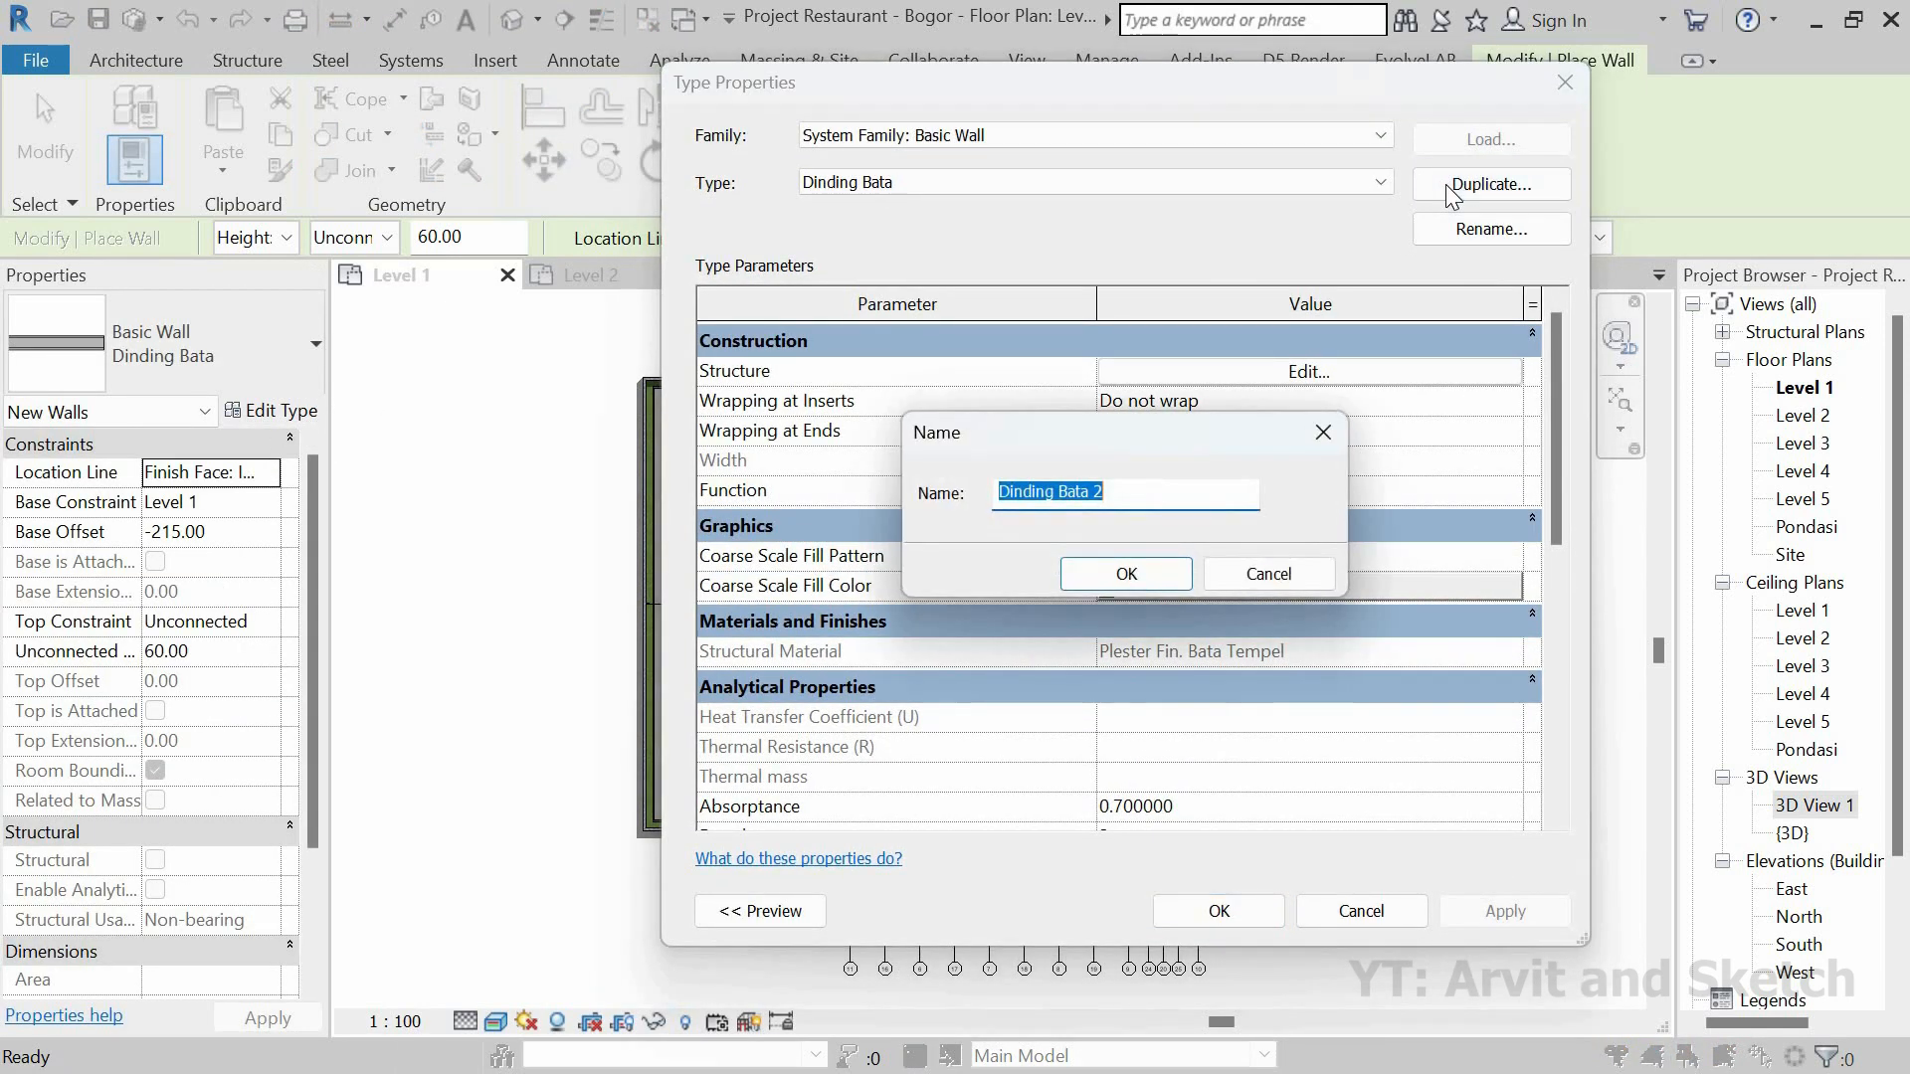
pyautogui.write('D')
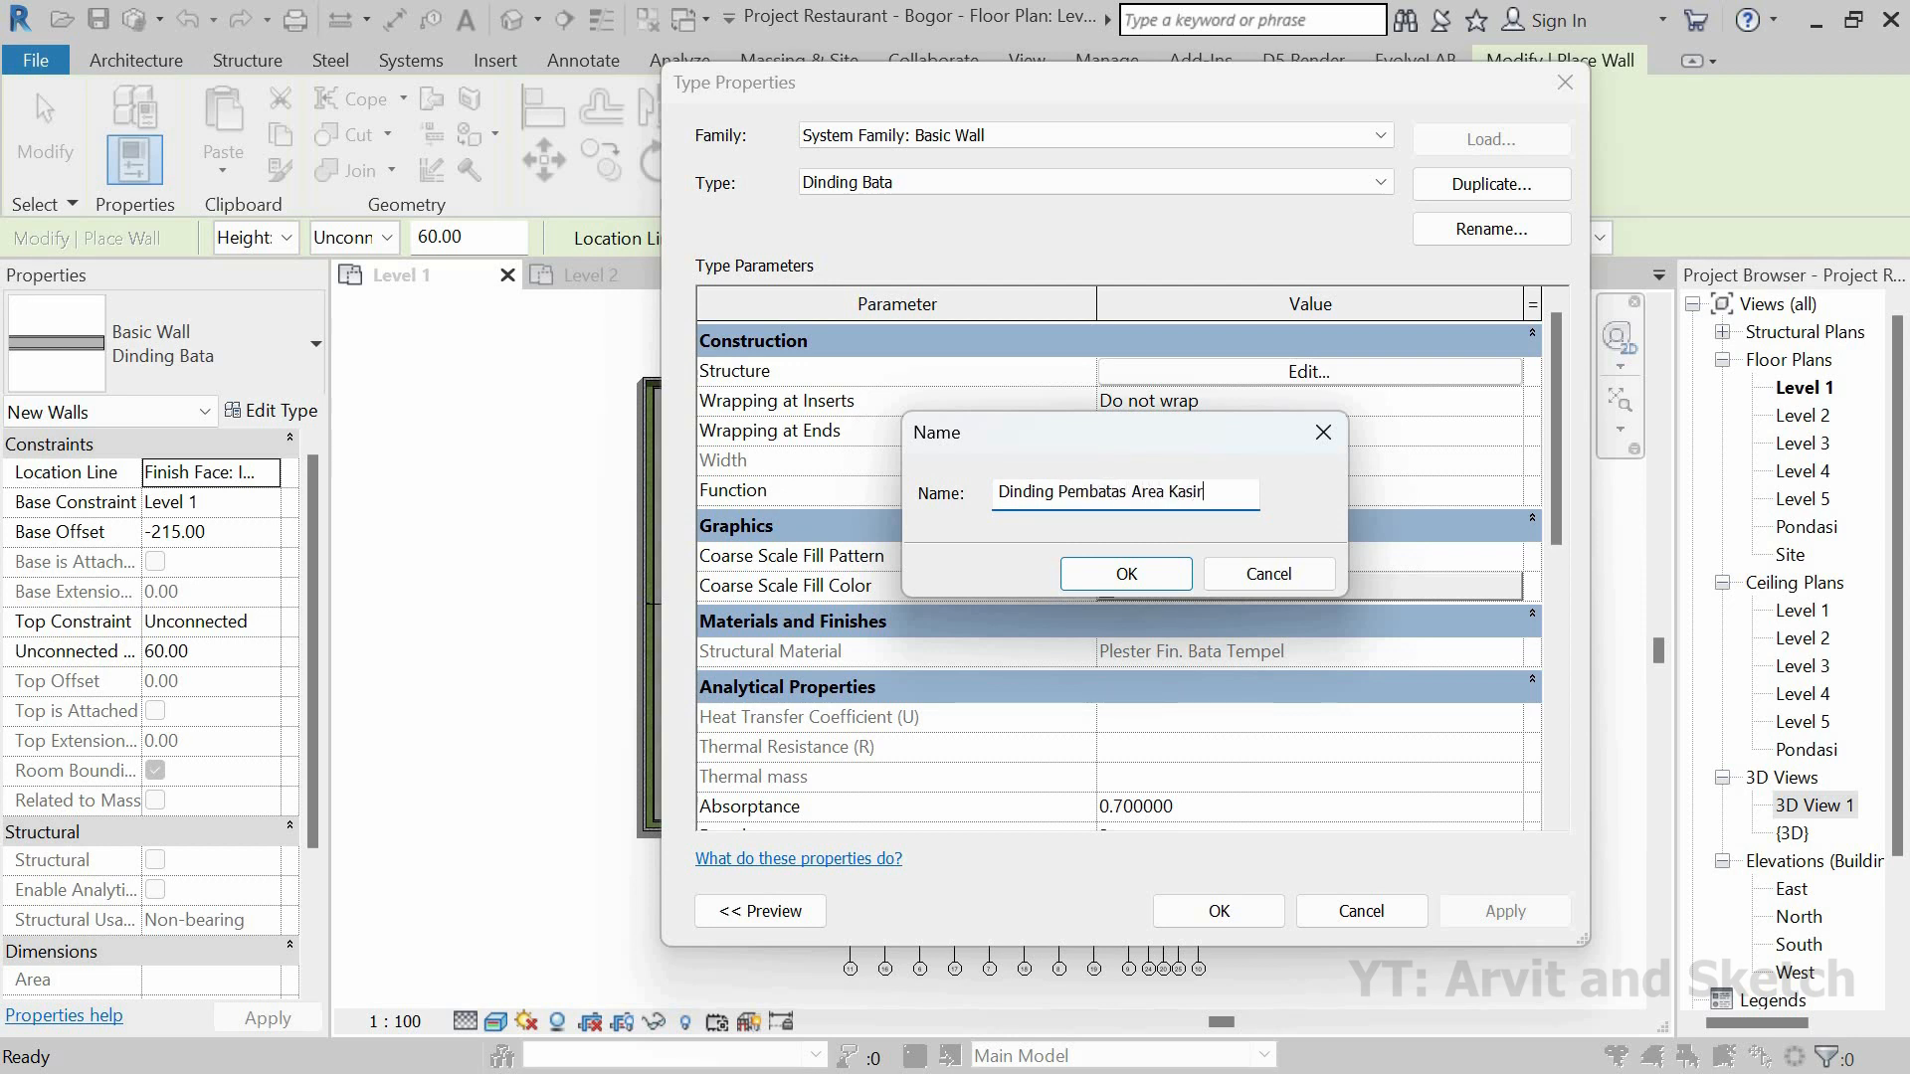
pyautogui.click(1134, 575)
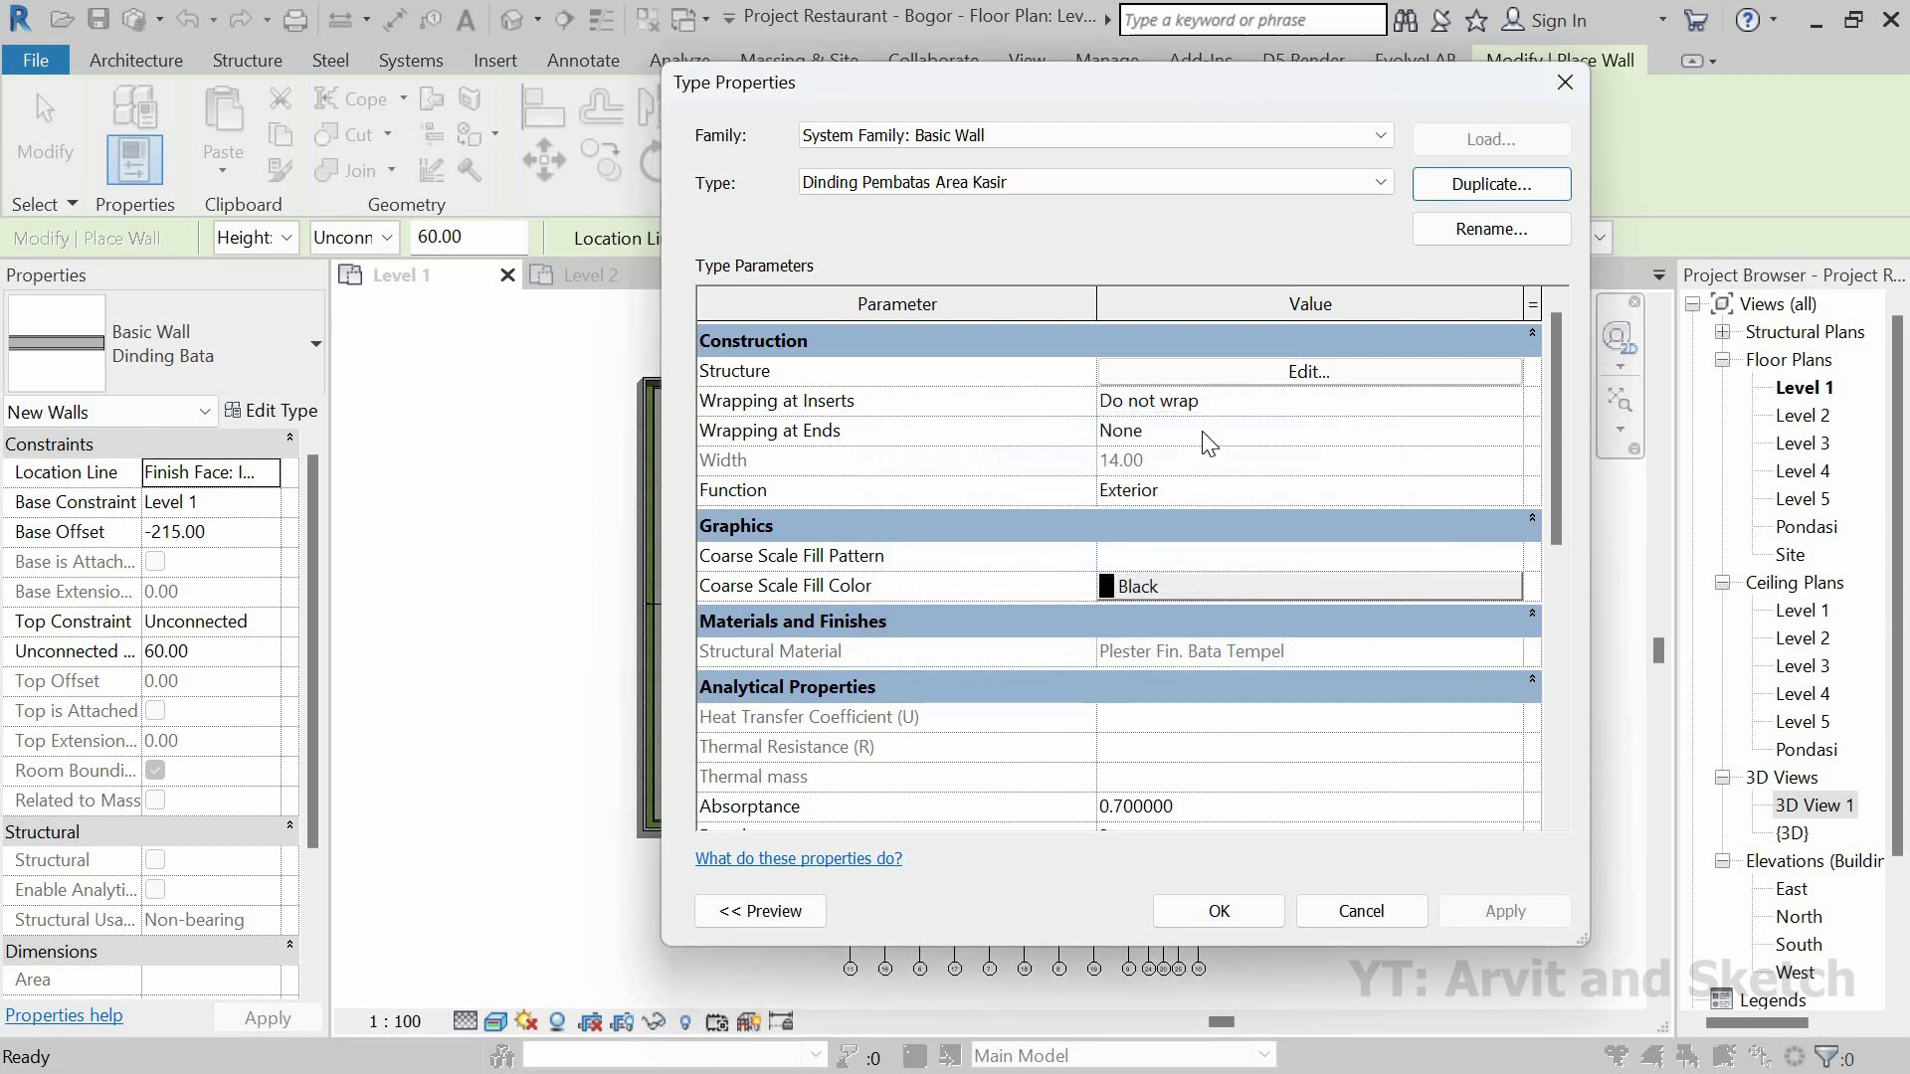
# Step: In the new wall type's structure, create a material named "Dinding Pembatas Area Kasir" for the exterior-side Finish 1 layer
pyautogui.click(1353, 378)
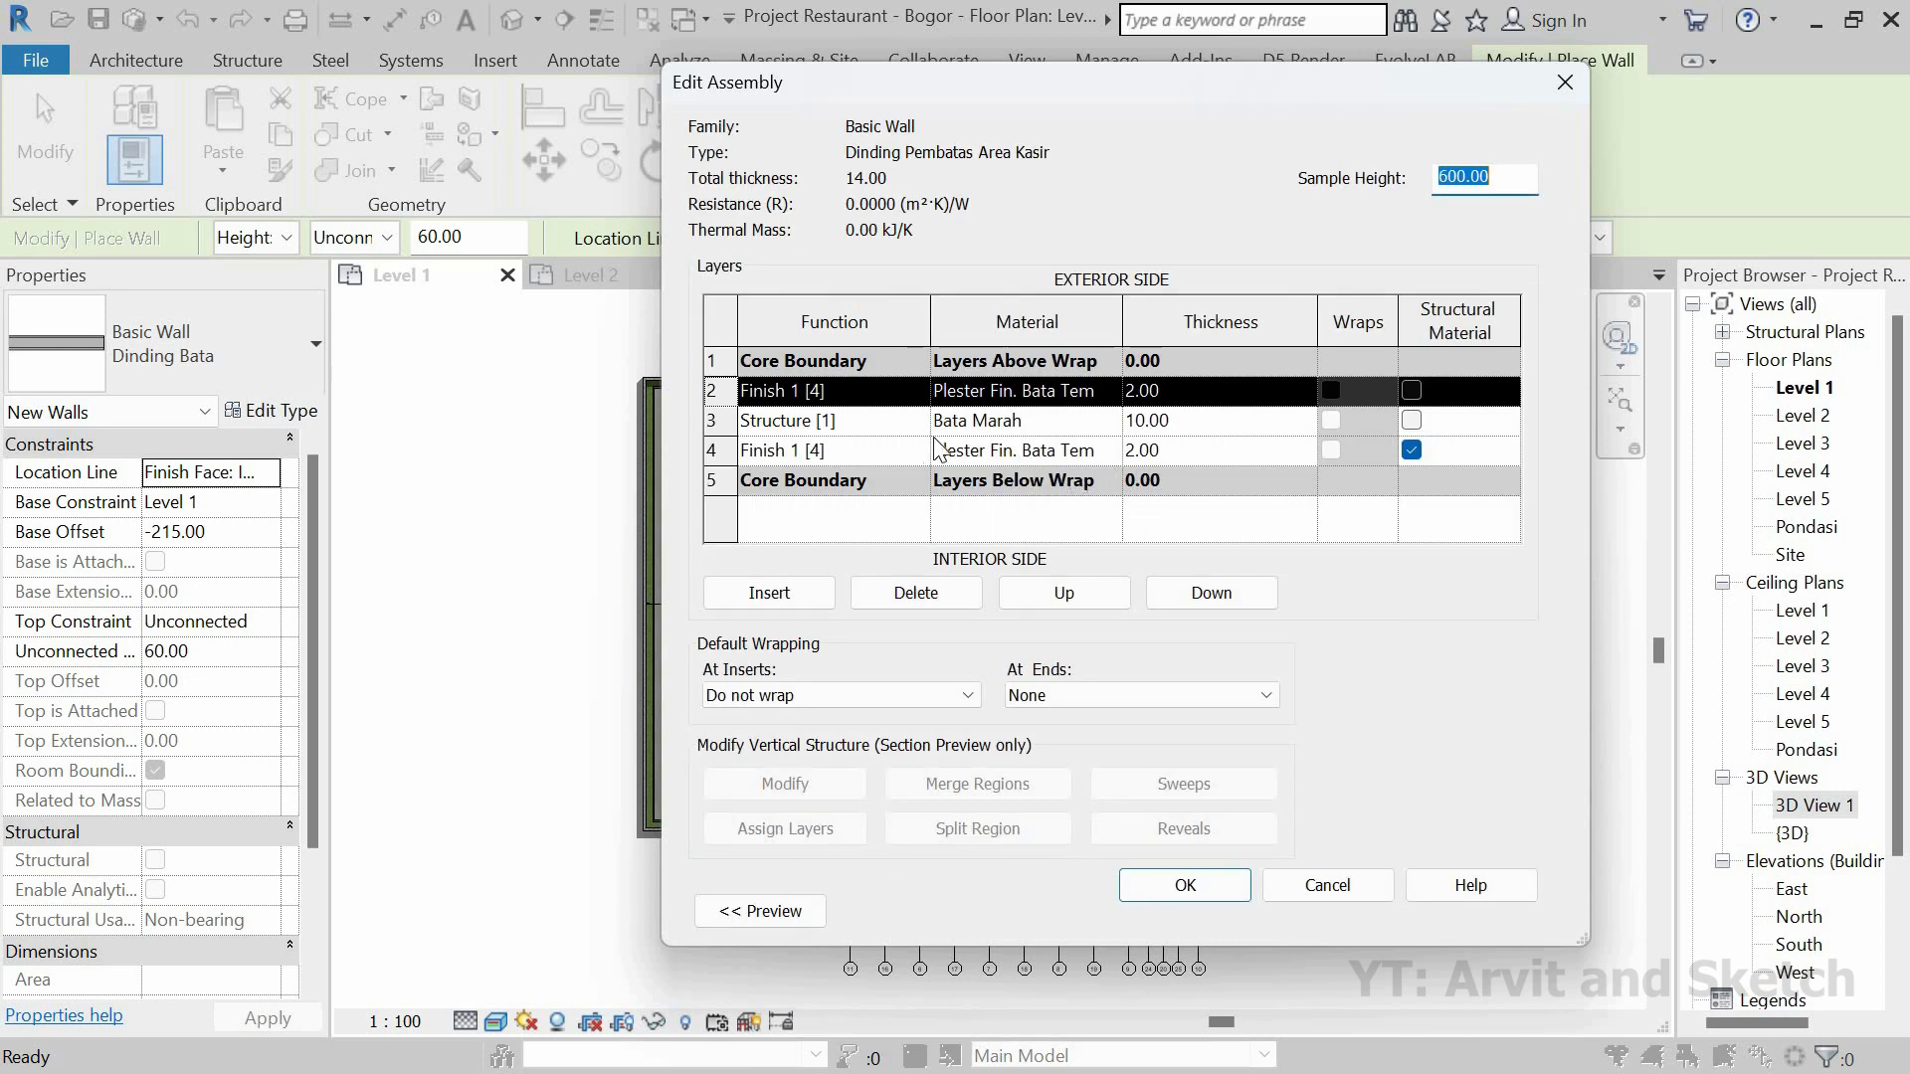
pyautogui.click(1067, 399)
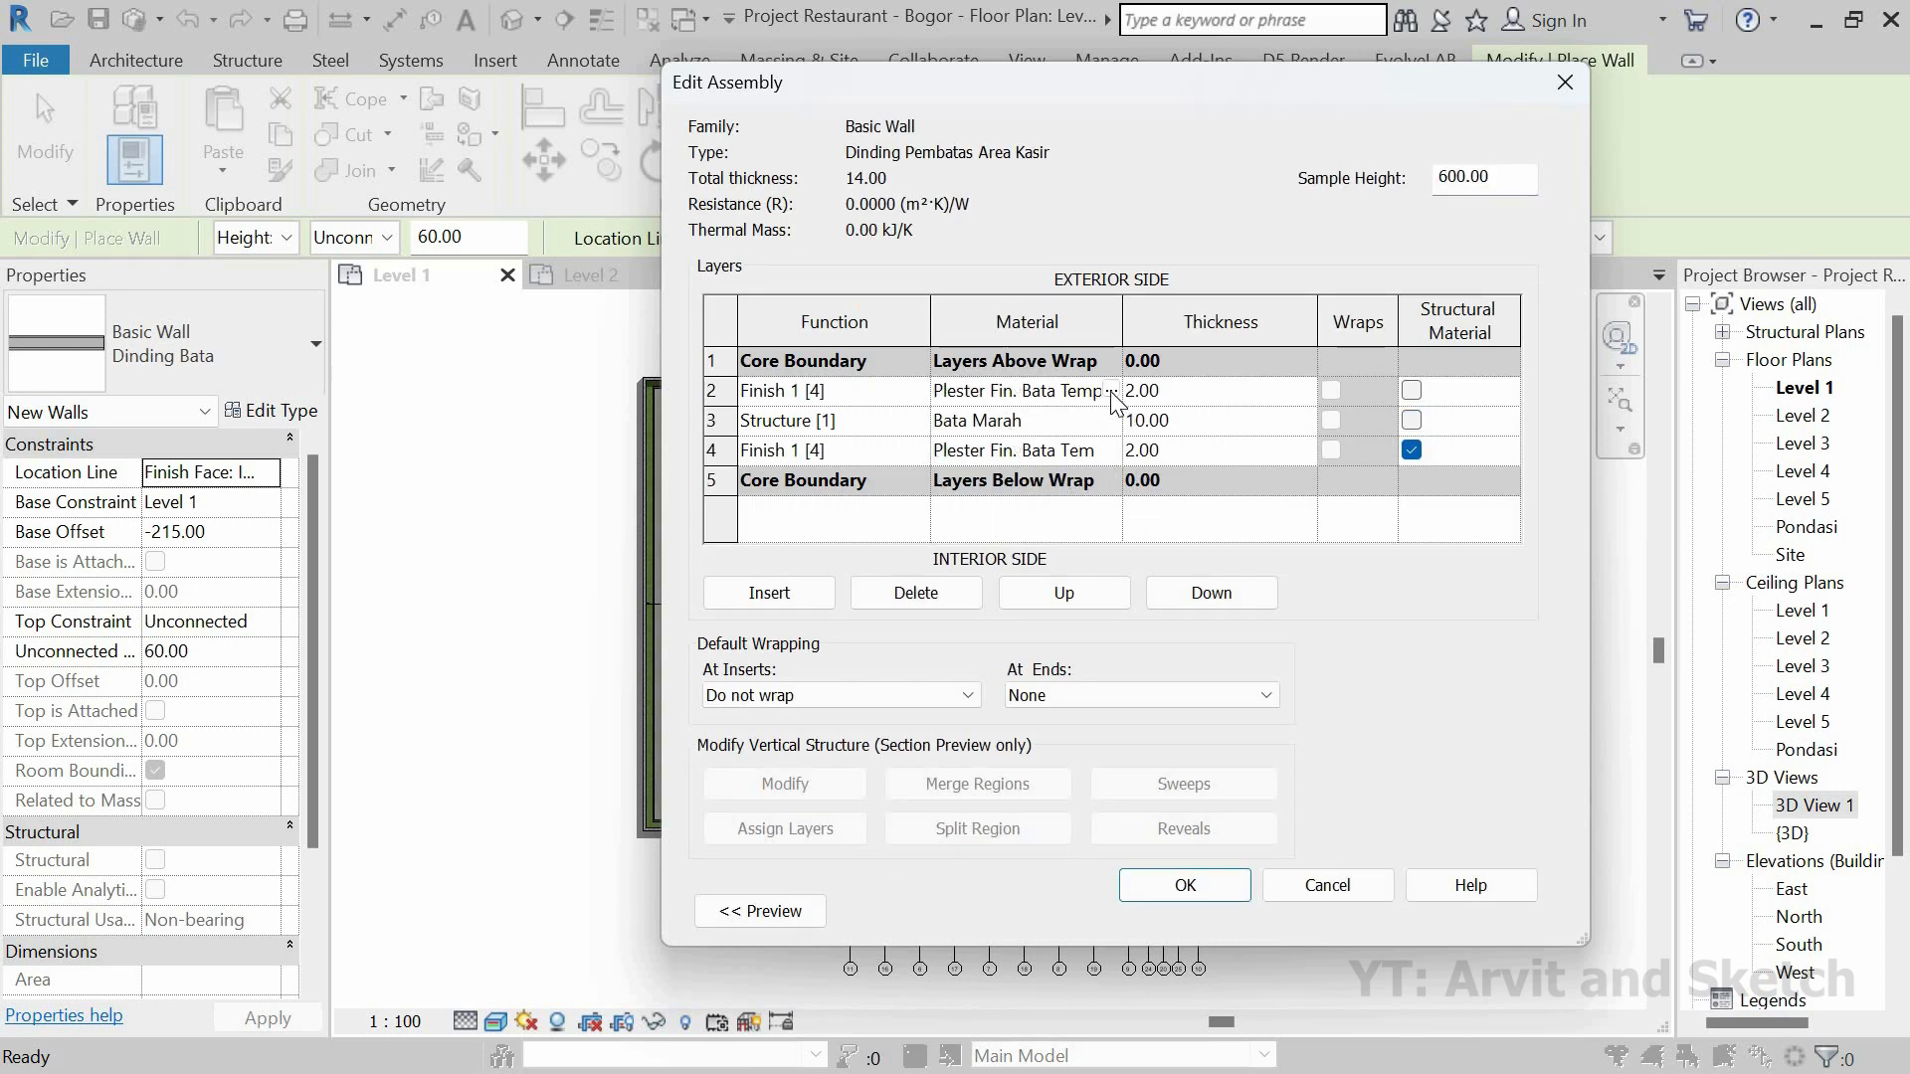
pyautogui.click(1108, 391)
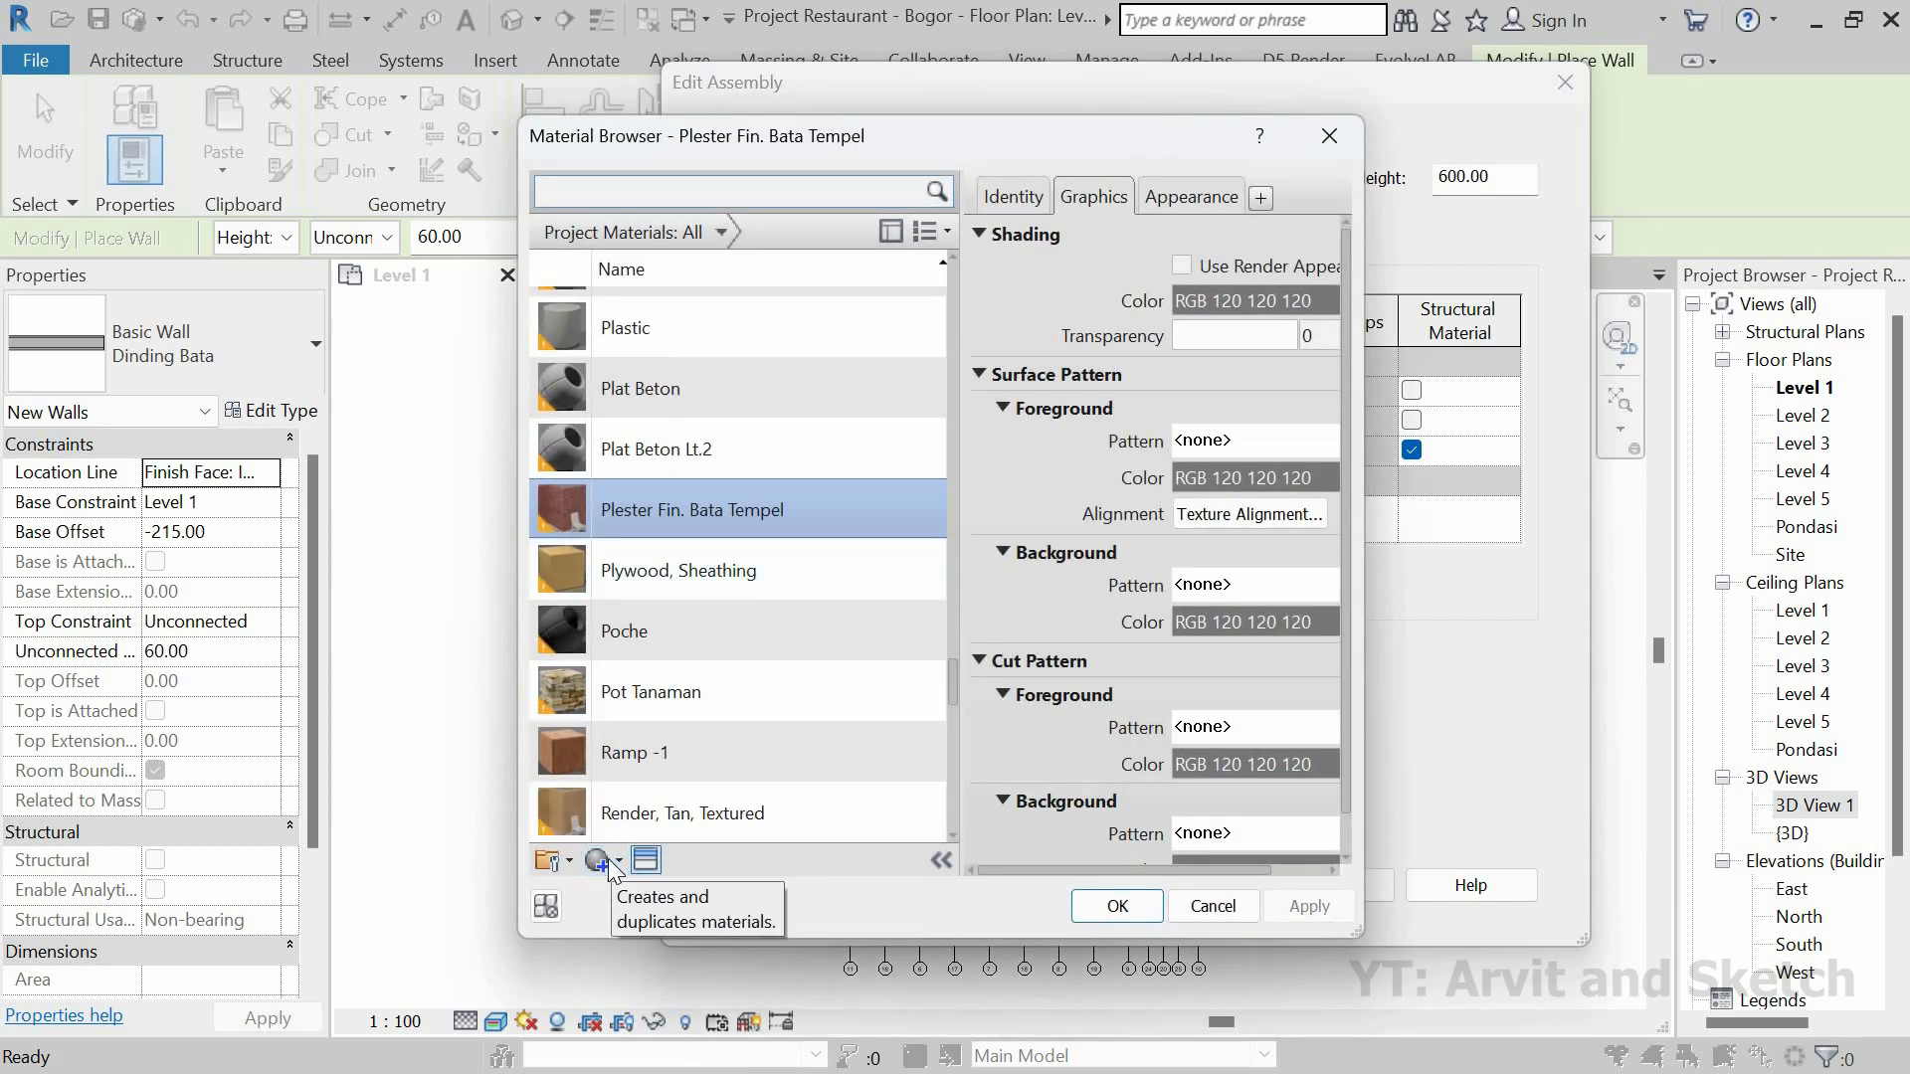
pyautogui.click(607, 858)
pyautogui.click(636, 891)
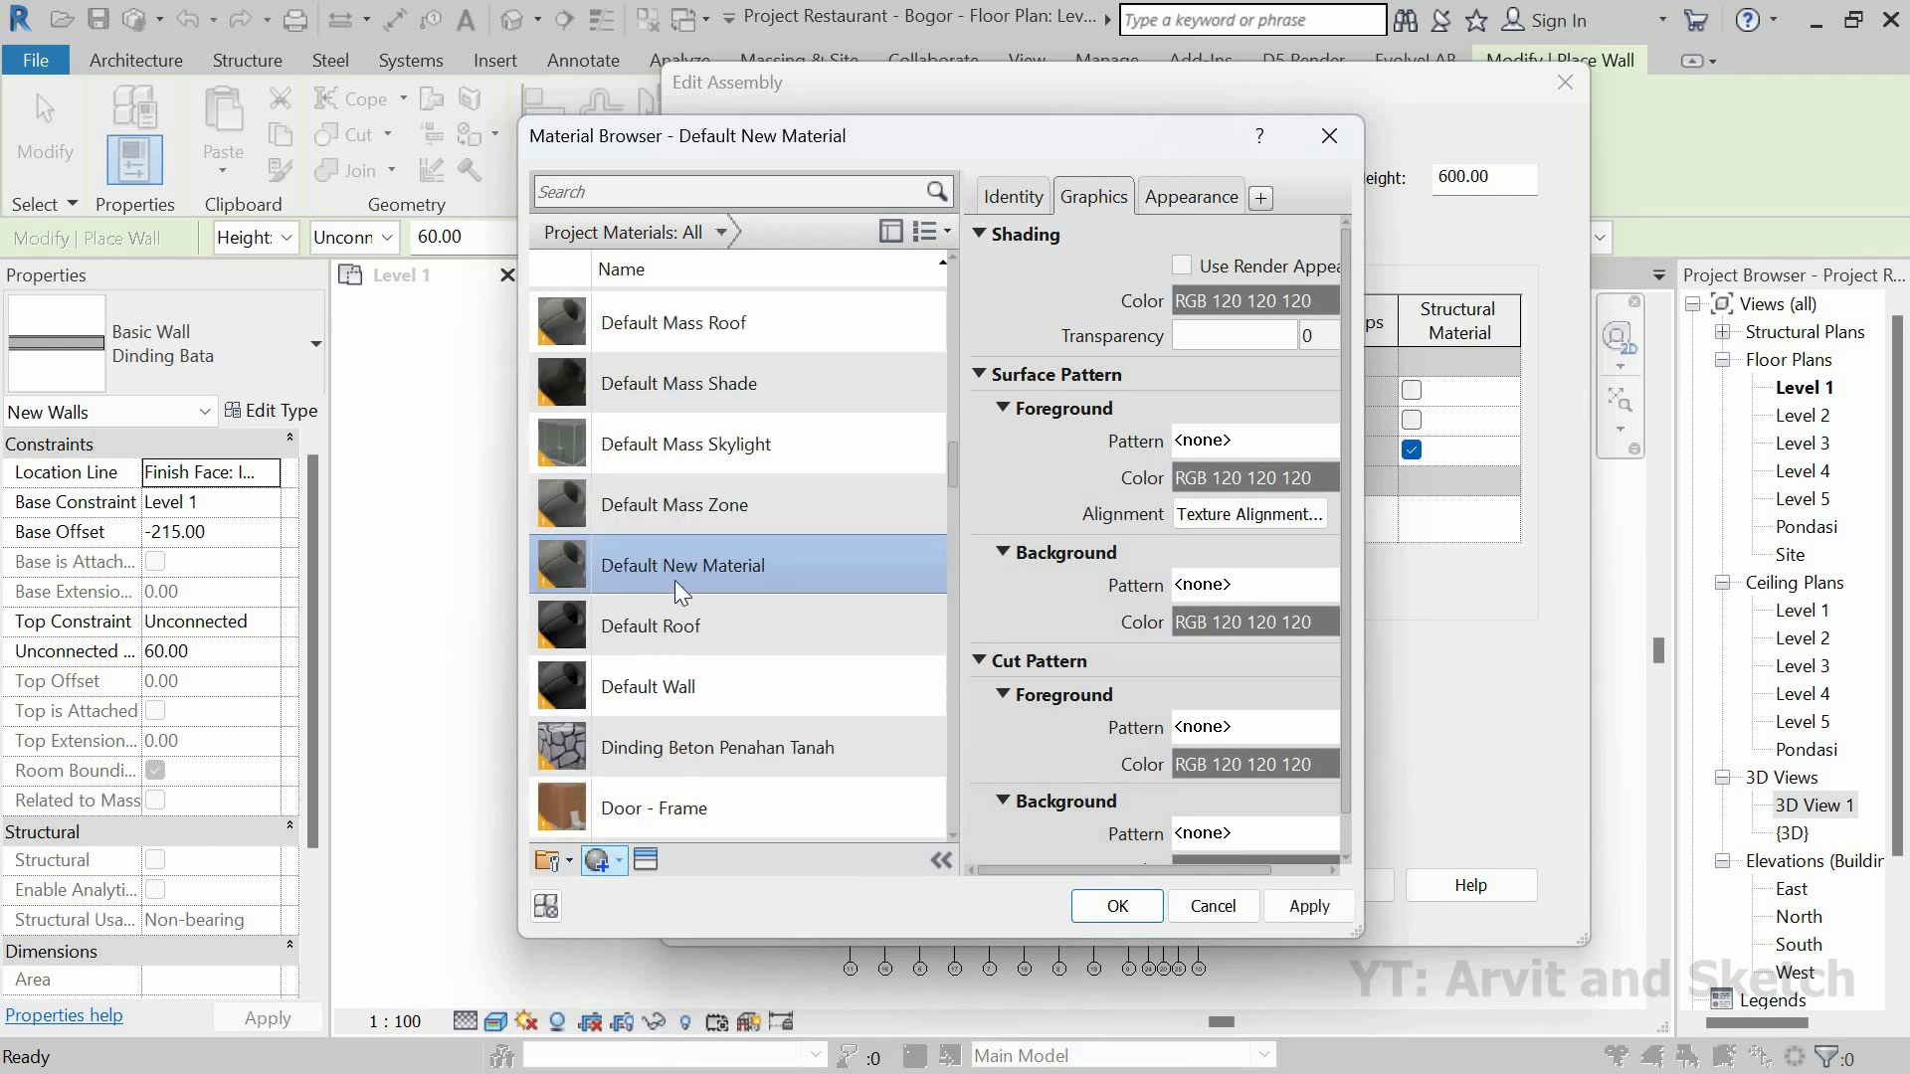
pyautogui.scroll(-1, 721, 498)
pyautogui.rightClick(724, 500)
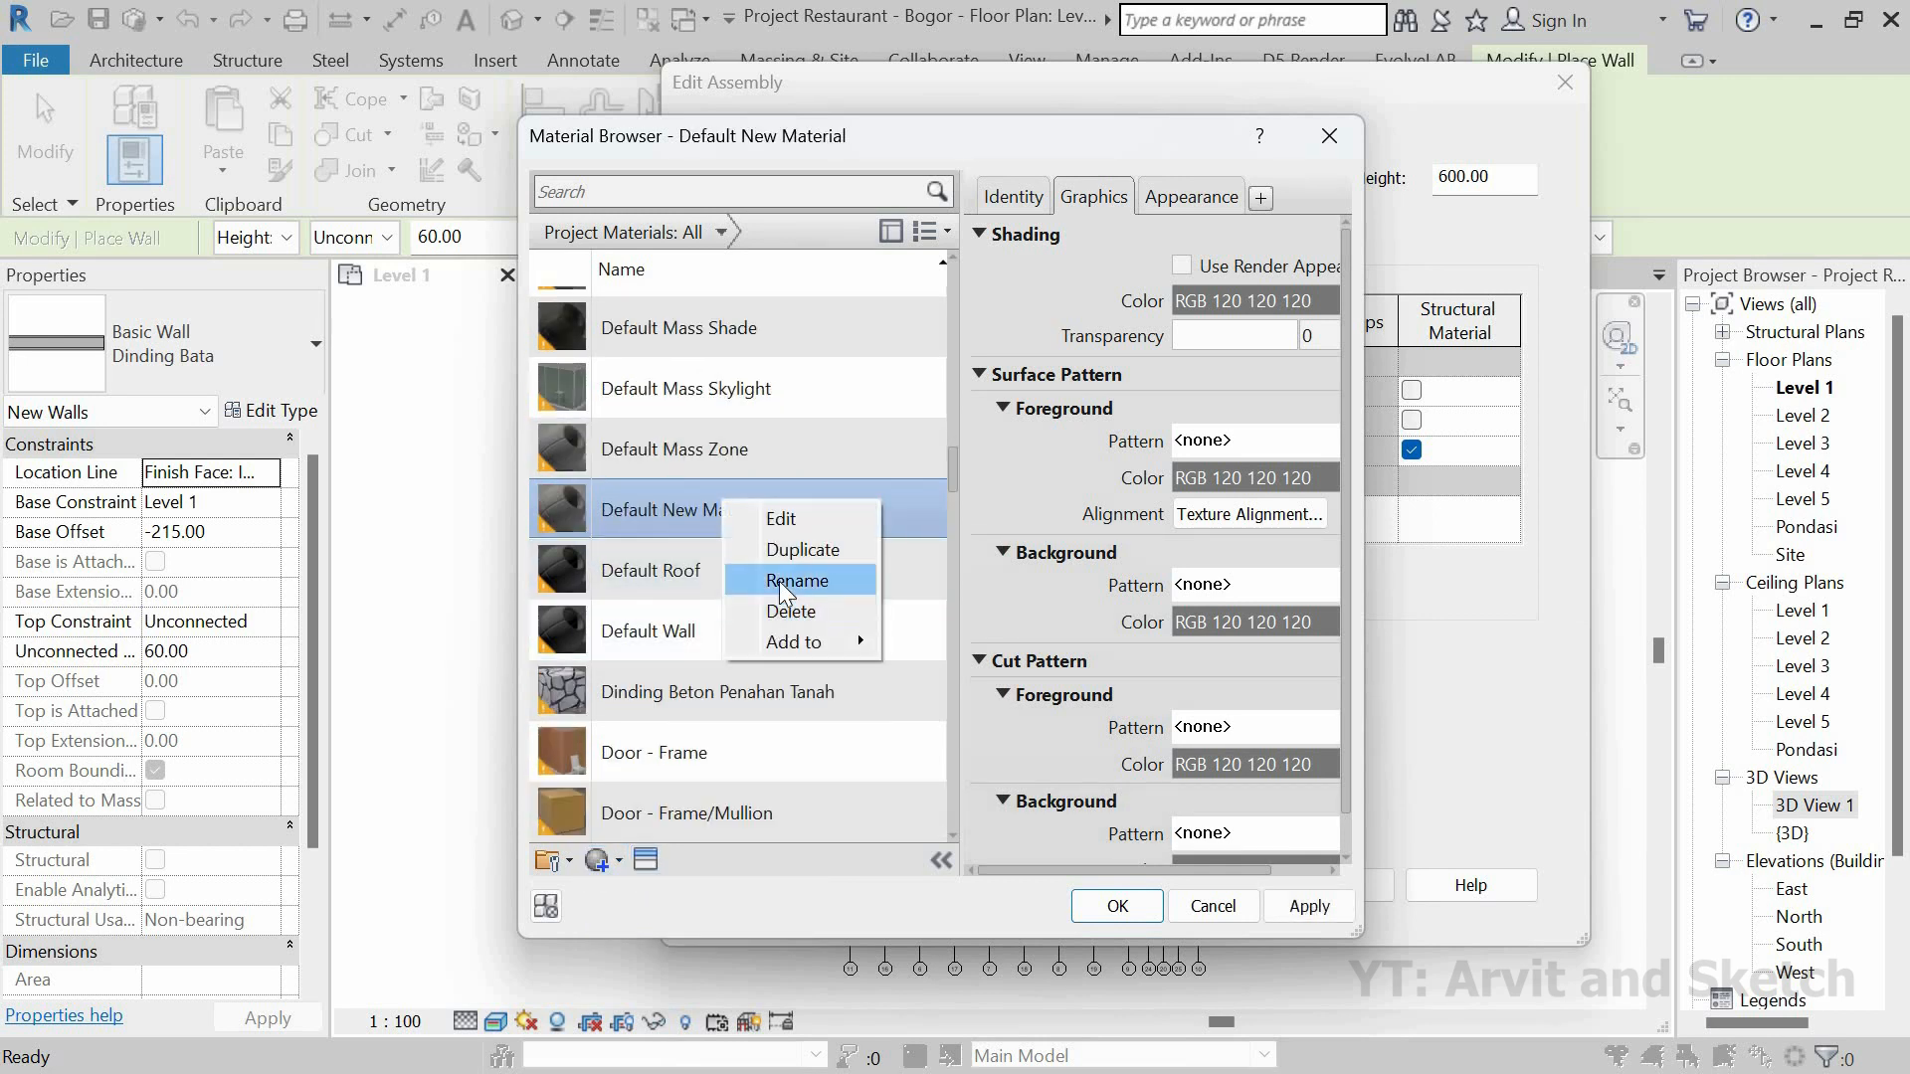
pyautogui.click(779, 581)
pyautogui.write('Dindin')
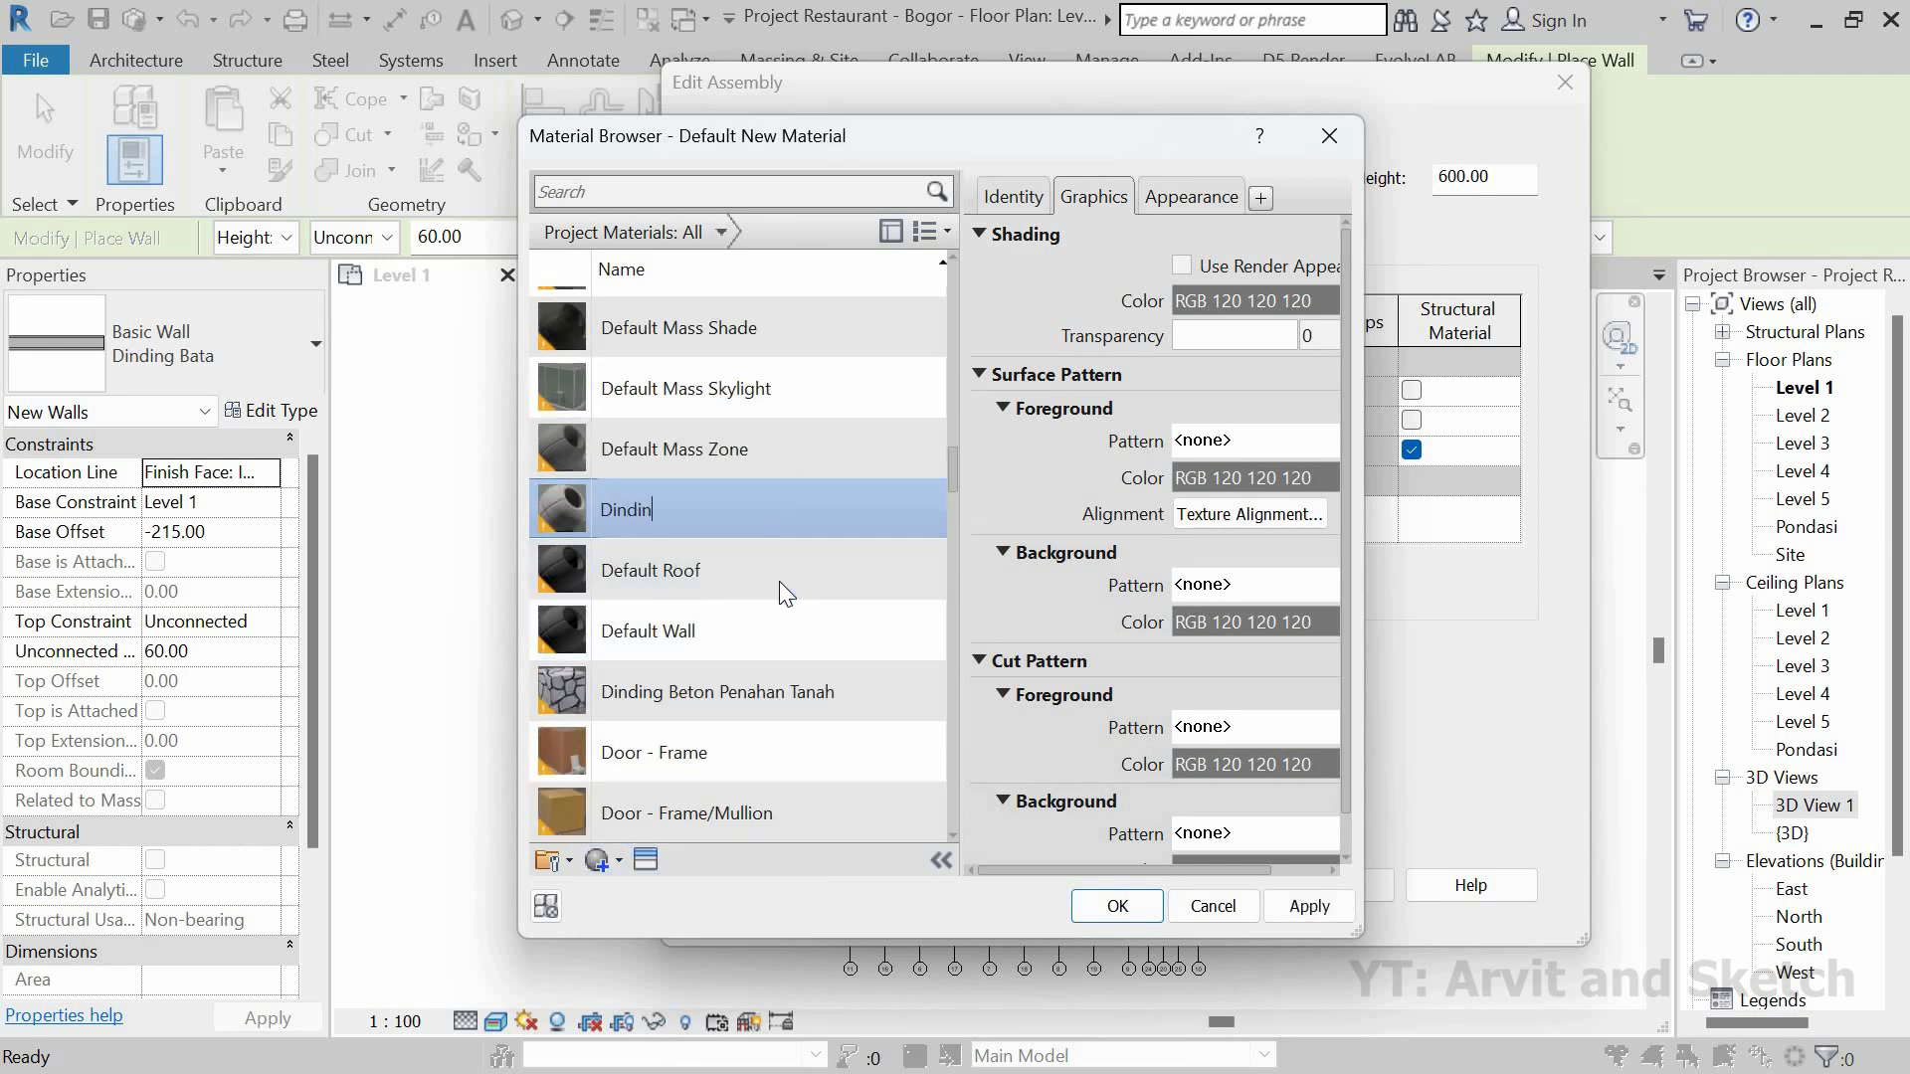
pyautogui.write('g Pembatas Area Kasir')
# Step: Give the new material the masonry brick appearance "Uniform Running - Orange" and assign the material to the exterior-side finish layer
pyautogui.click(647, 862)
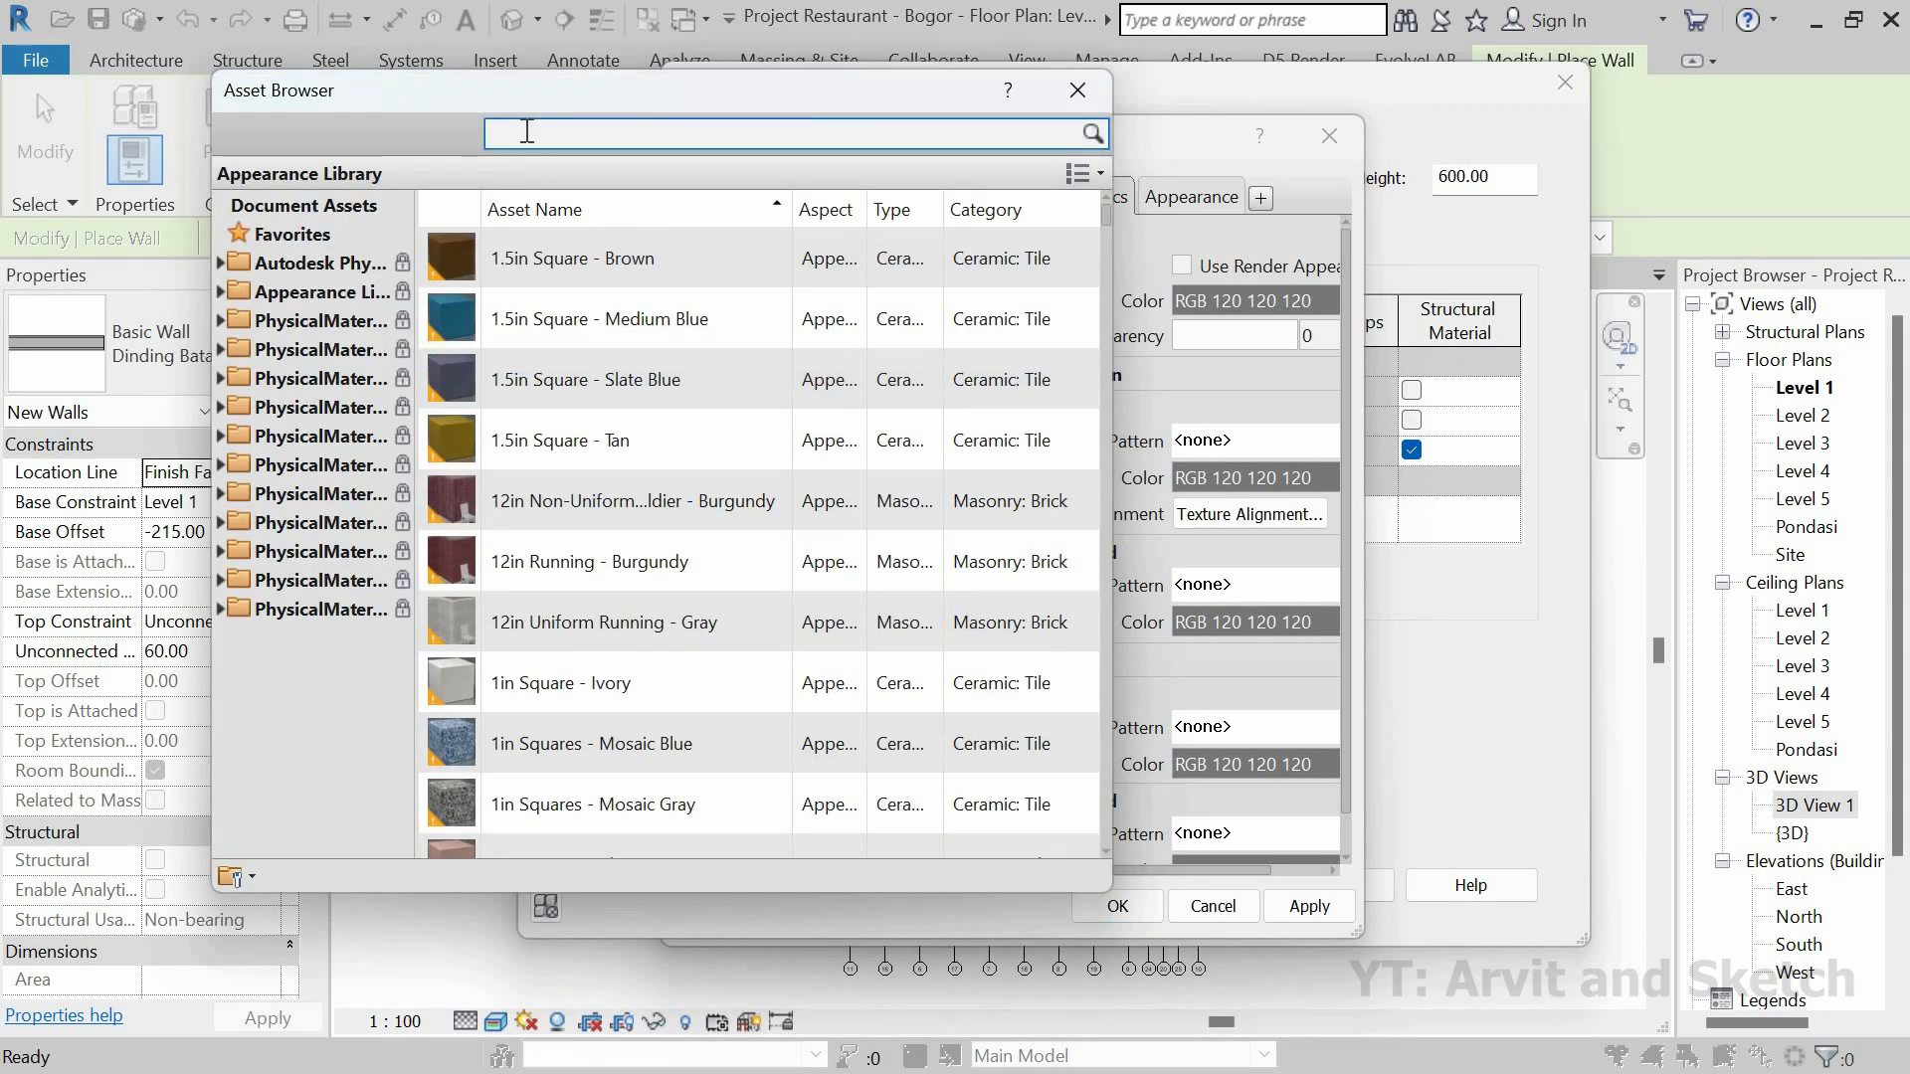
pyautogui.click(528, 131)
pyautogui.write('Brick')
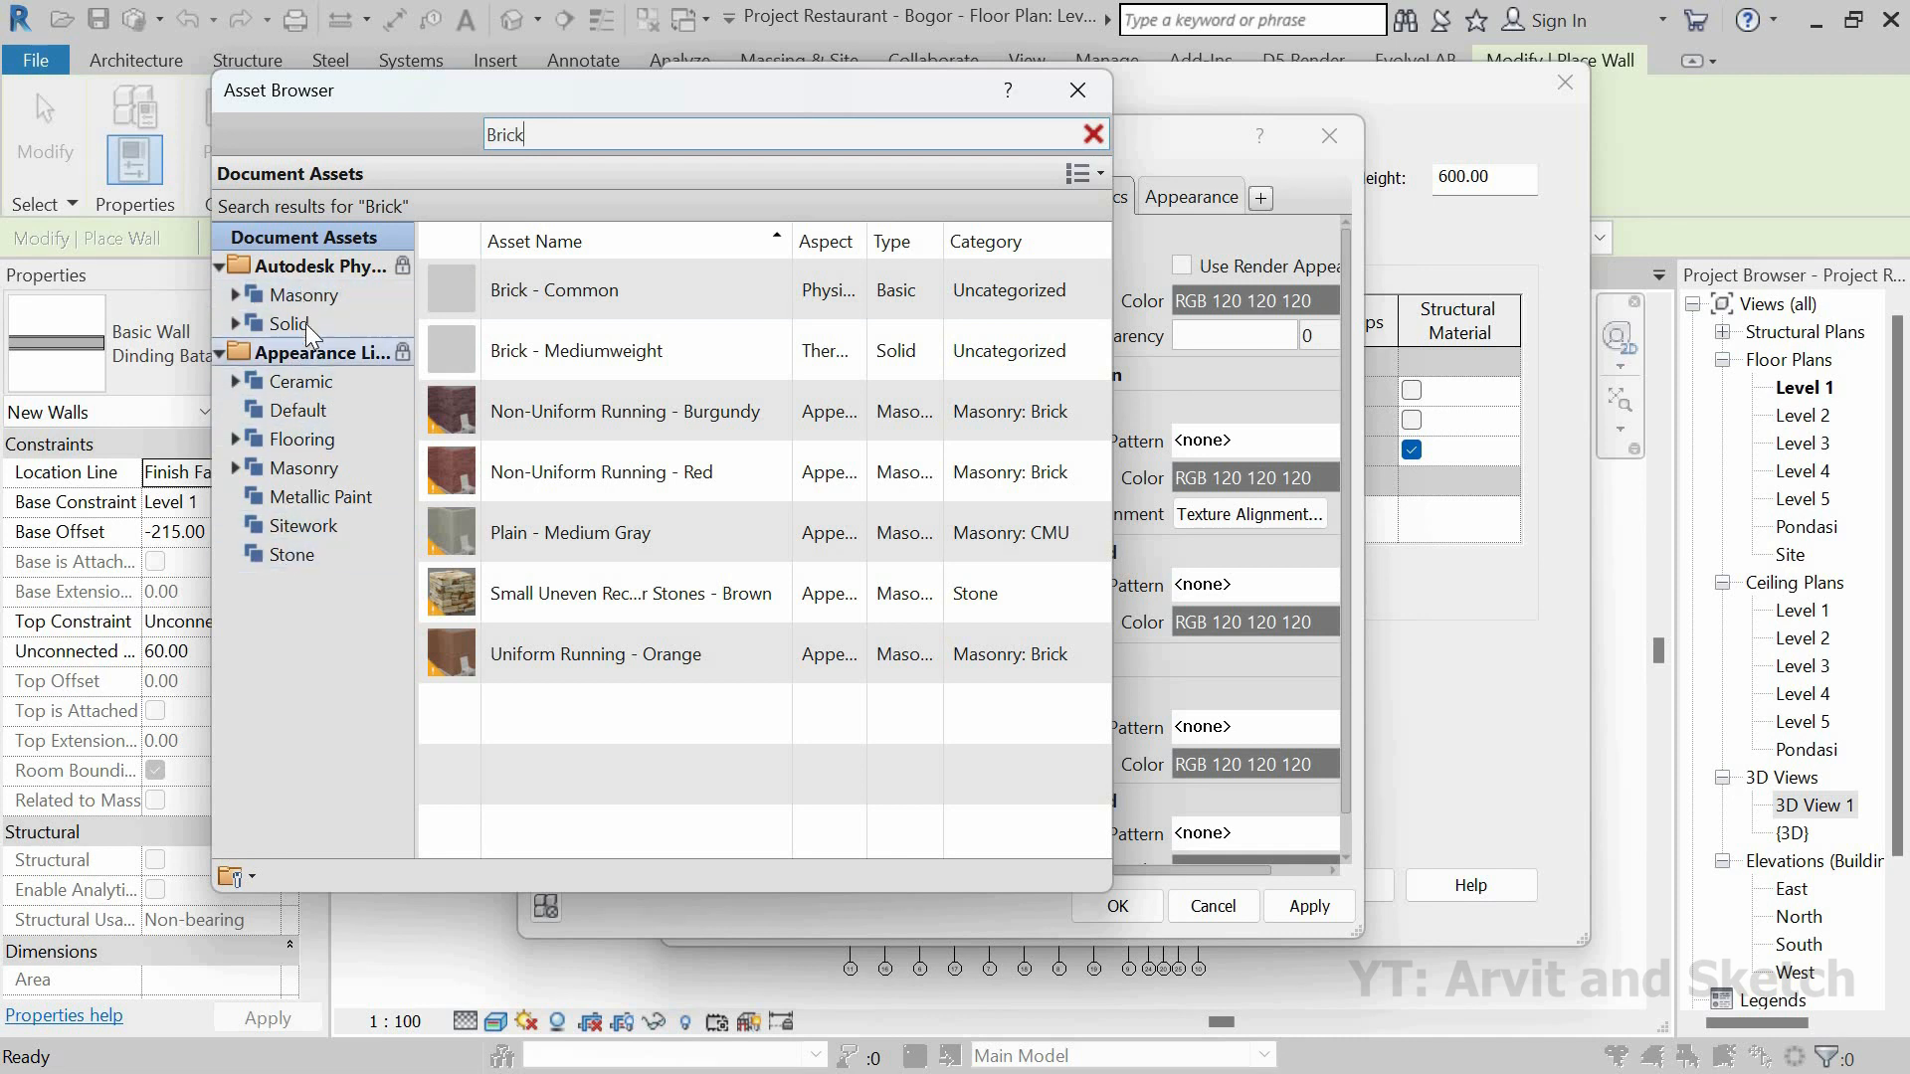
pyautogui.click(301, 295)
pyautogui.scroll(-3, 601, 493)
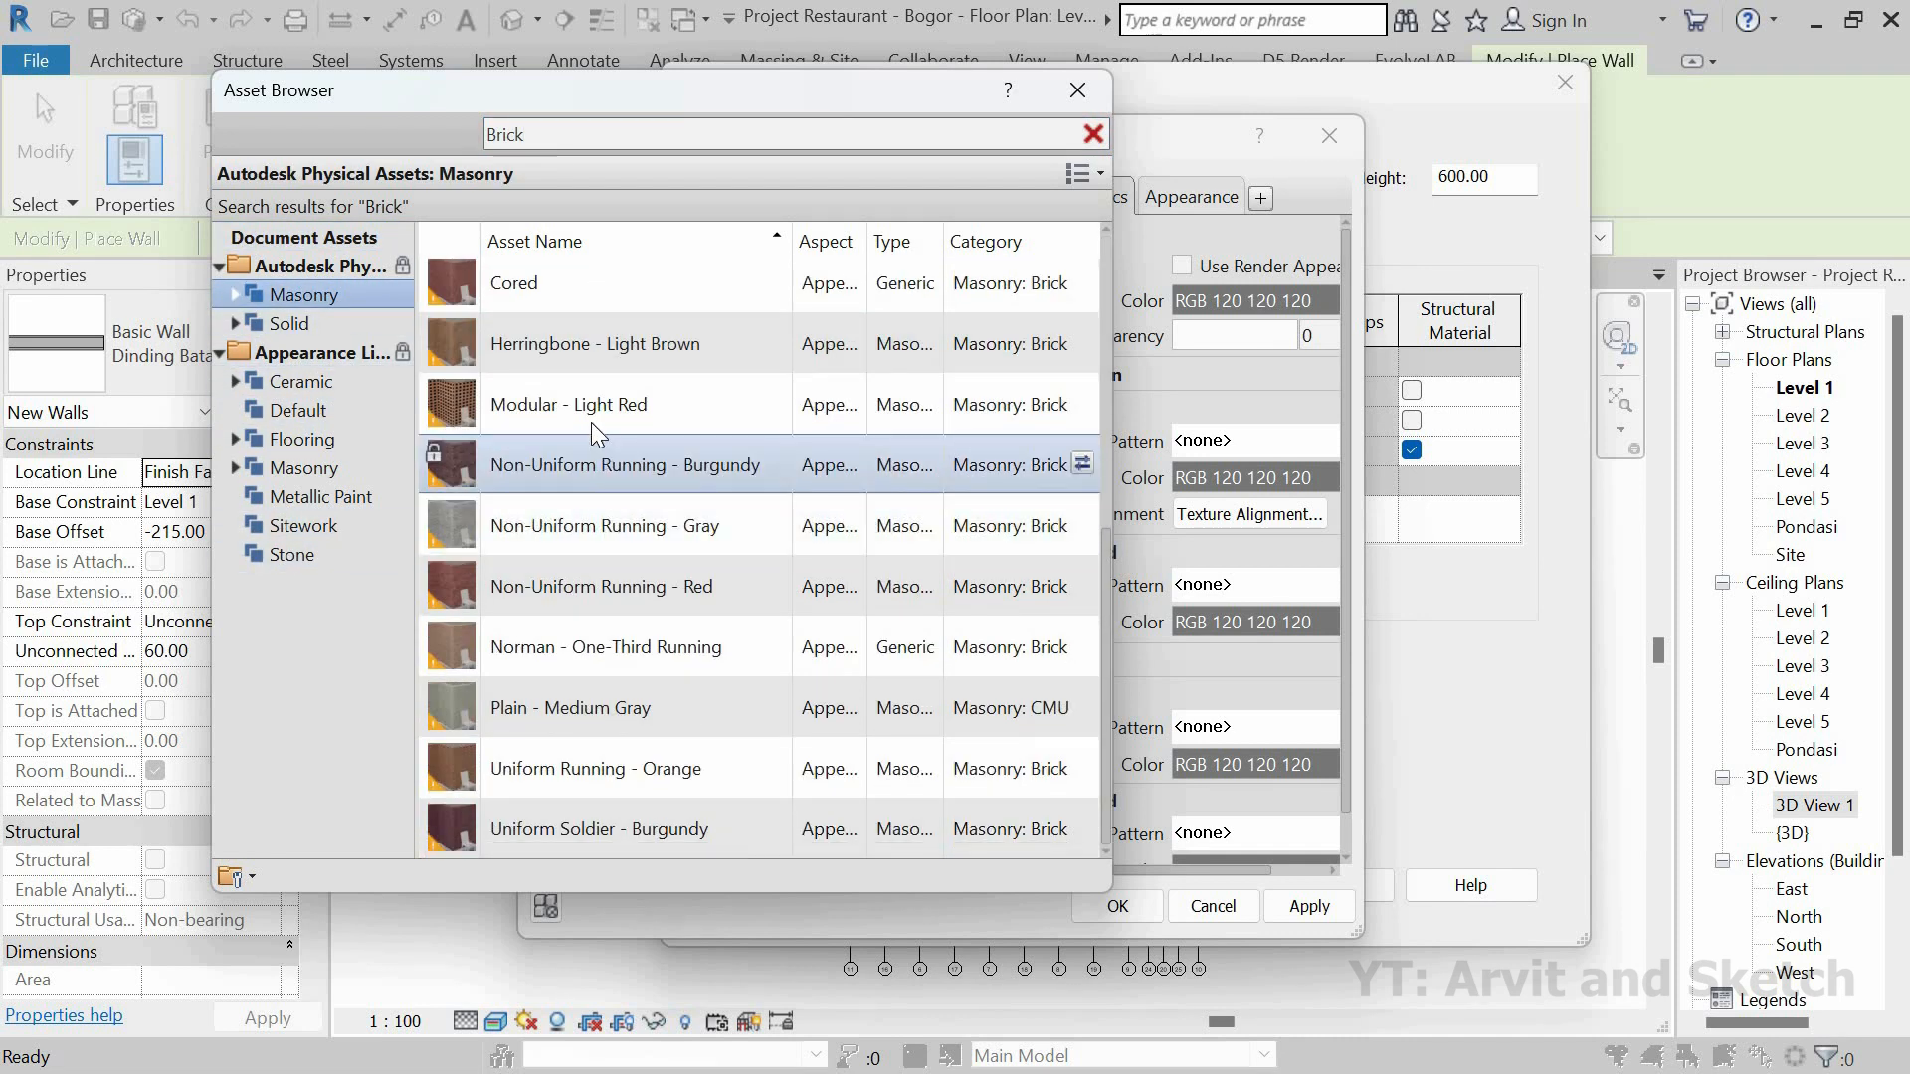
pyautogui.scroll(3, 609, 788)
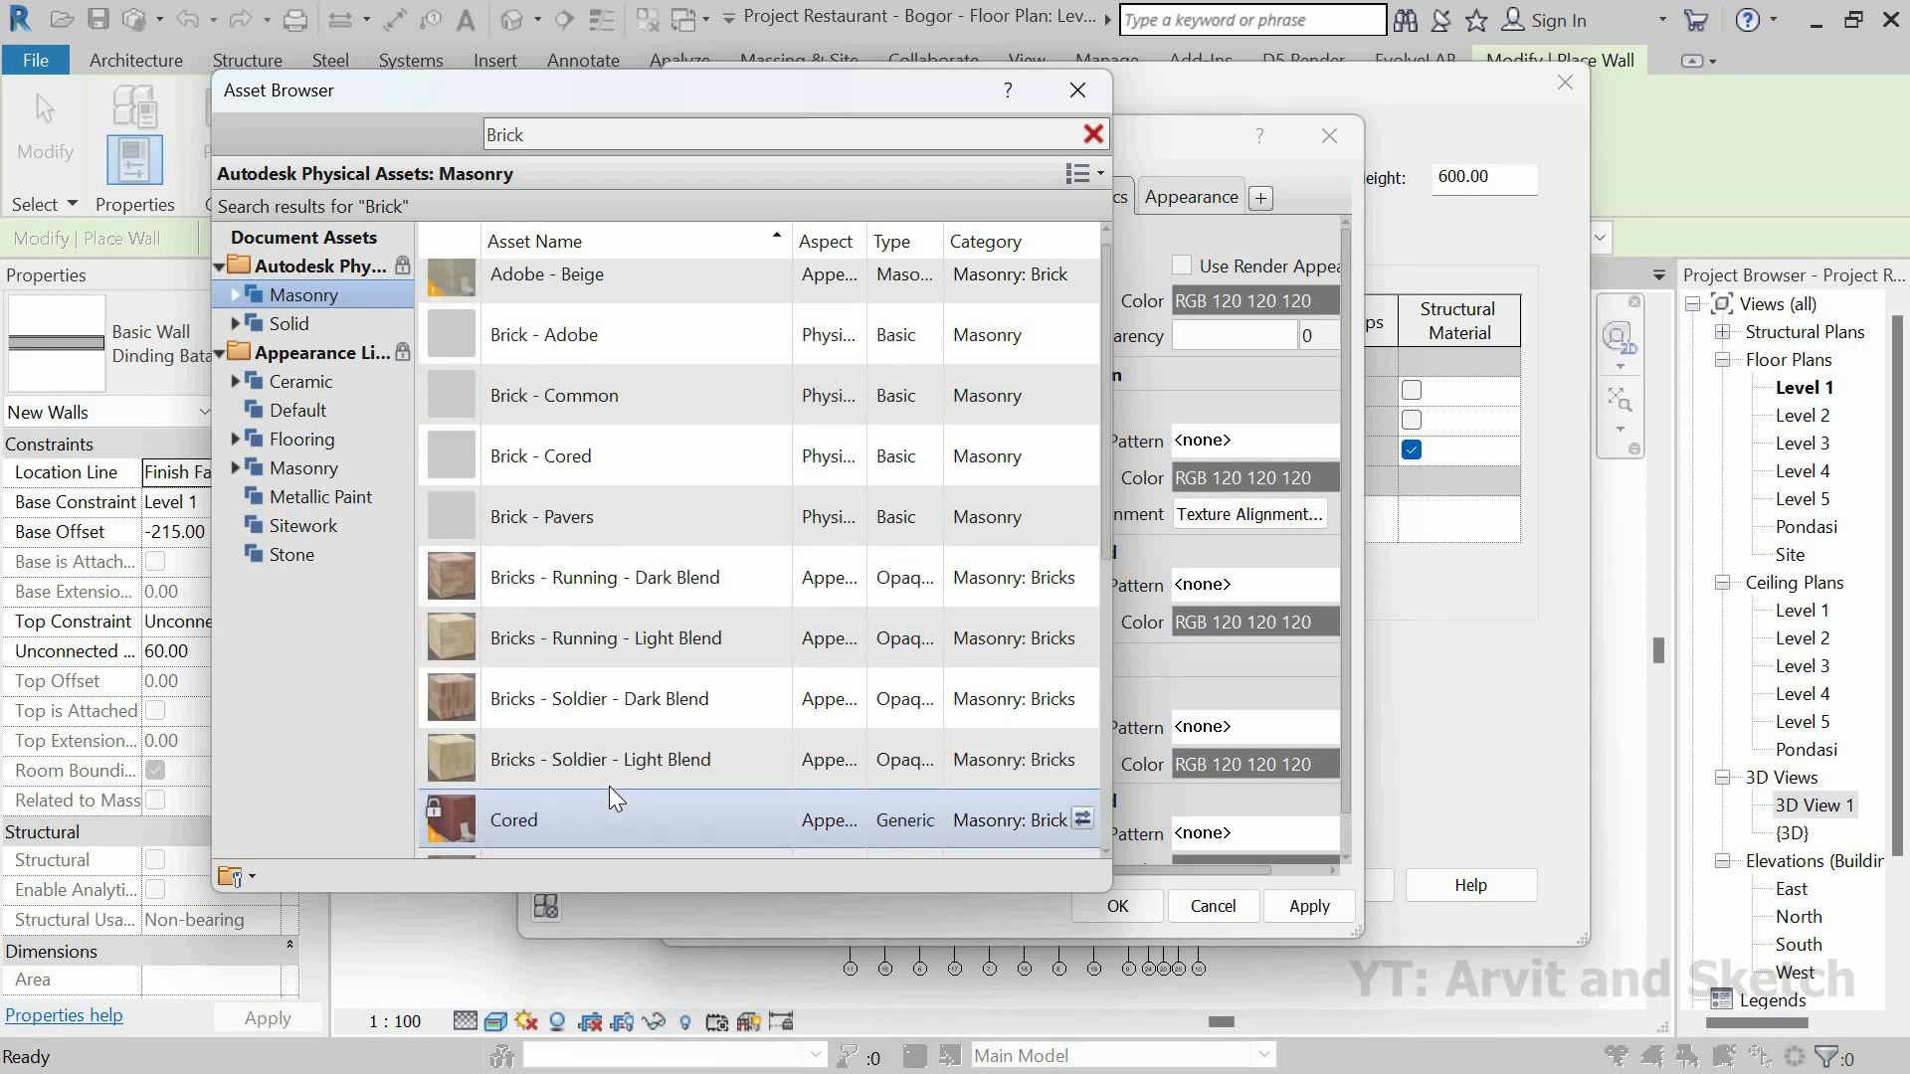
pyautogui.scroll(-3, 604, 758)
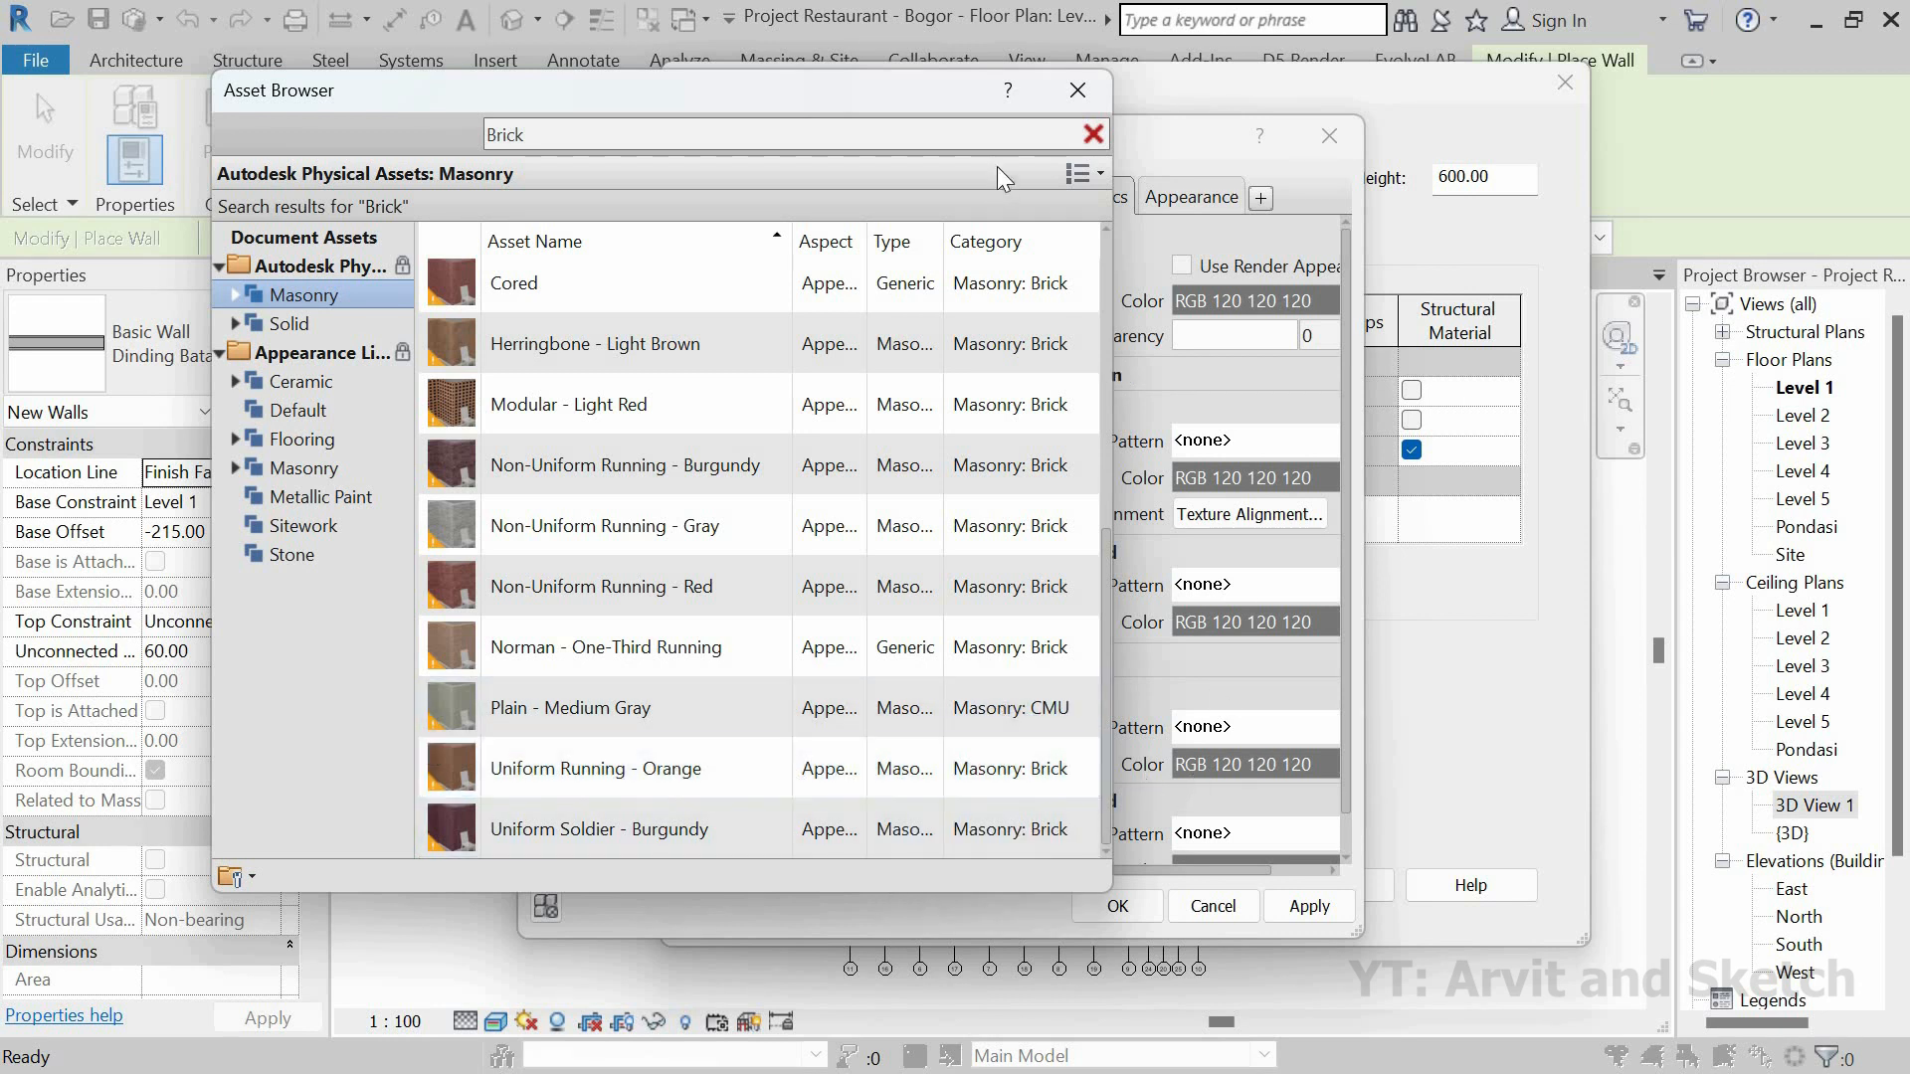
pyautogui.moveTo(943, 100); pyautogui.dragTo(1017, 96)
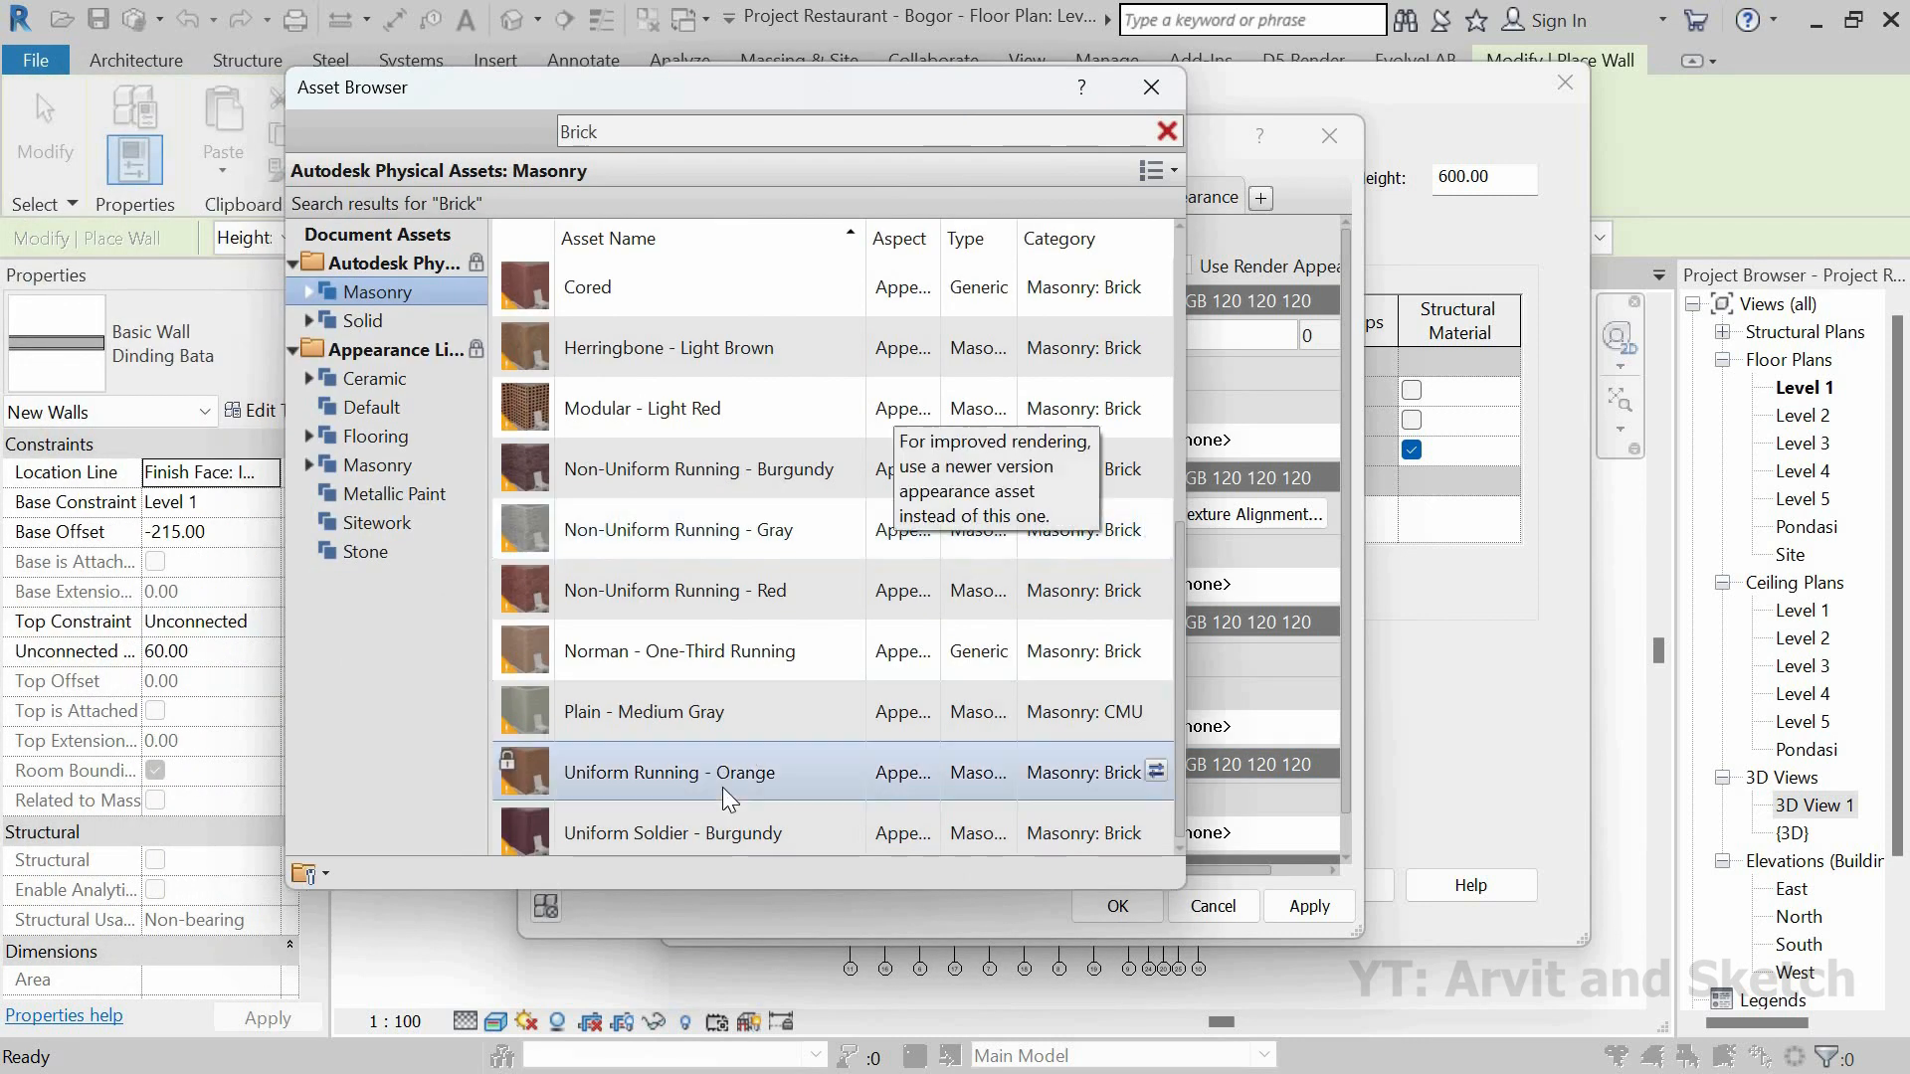
pyautogui.doubleClick(725, 786)
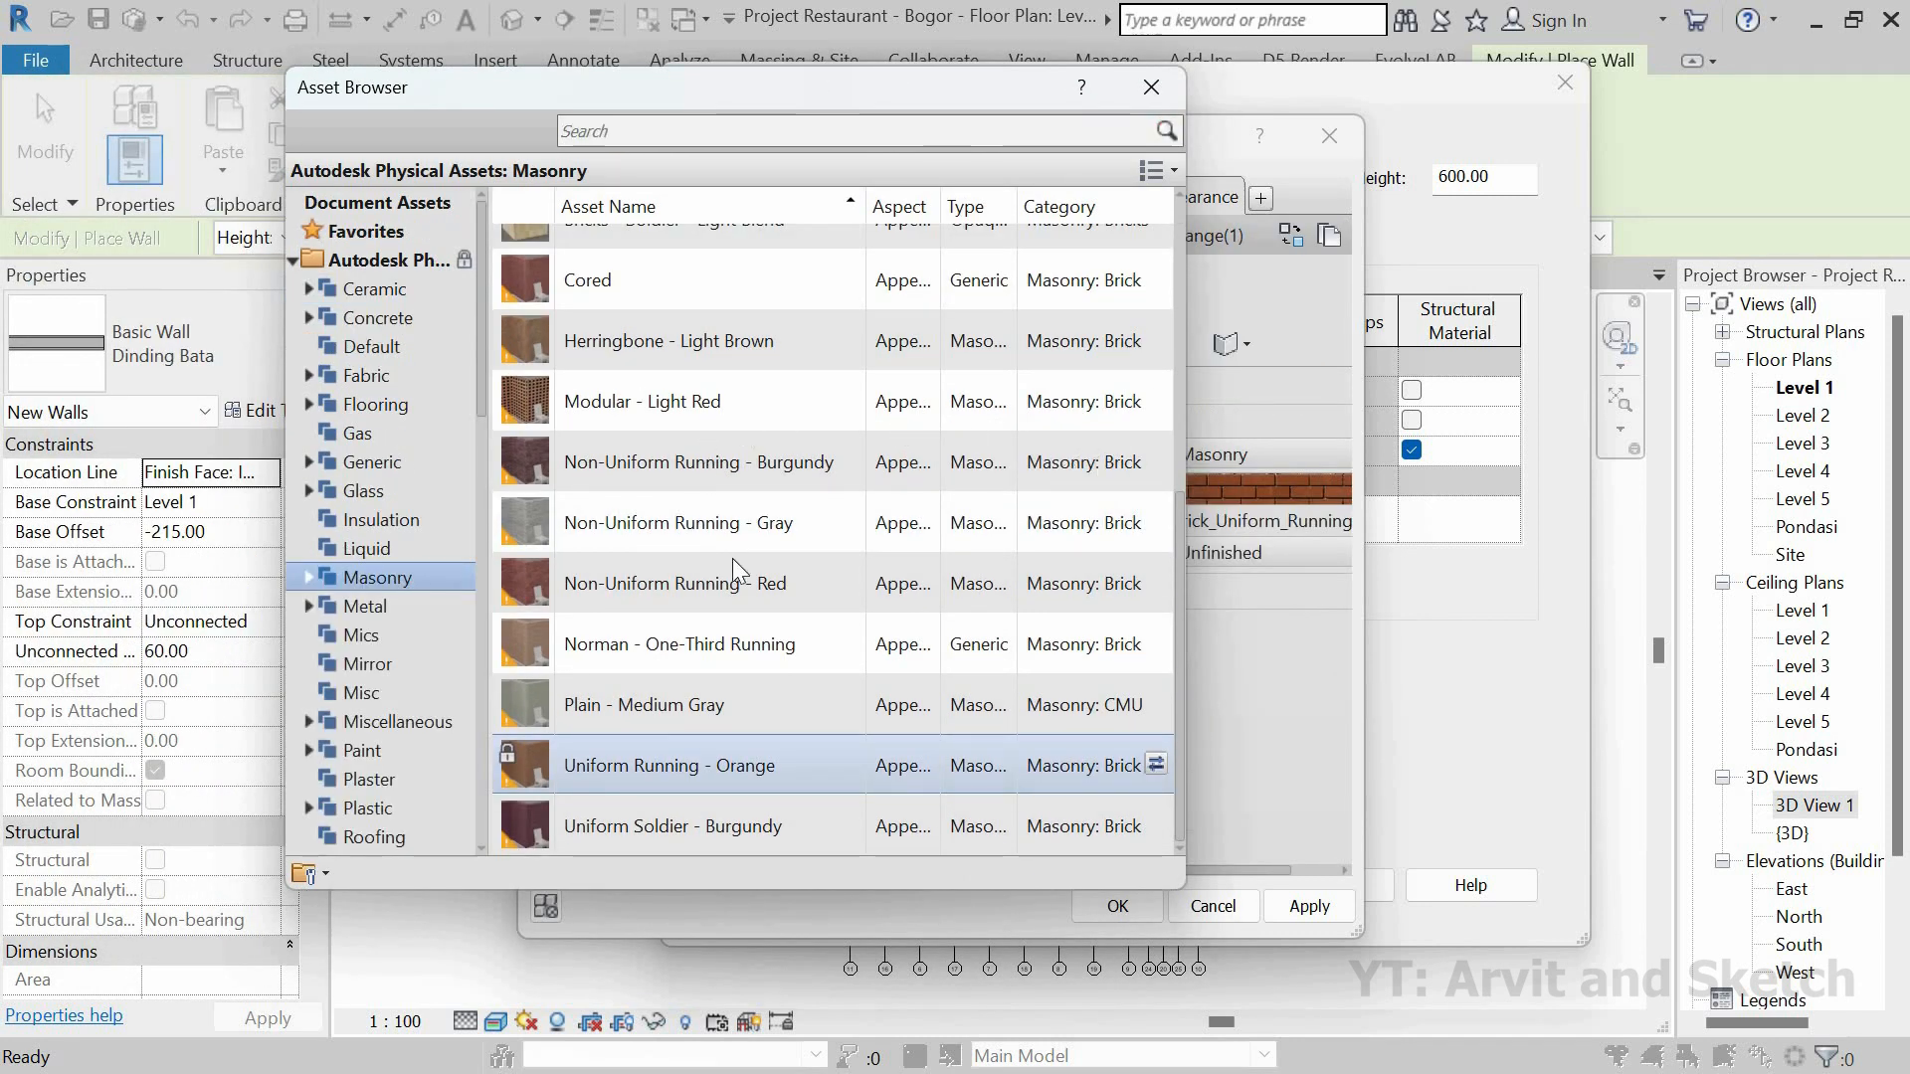
pyautogui.click(1303, 906)
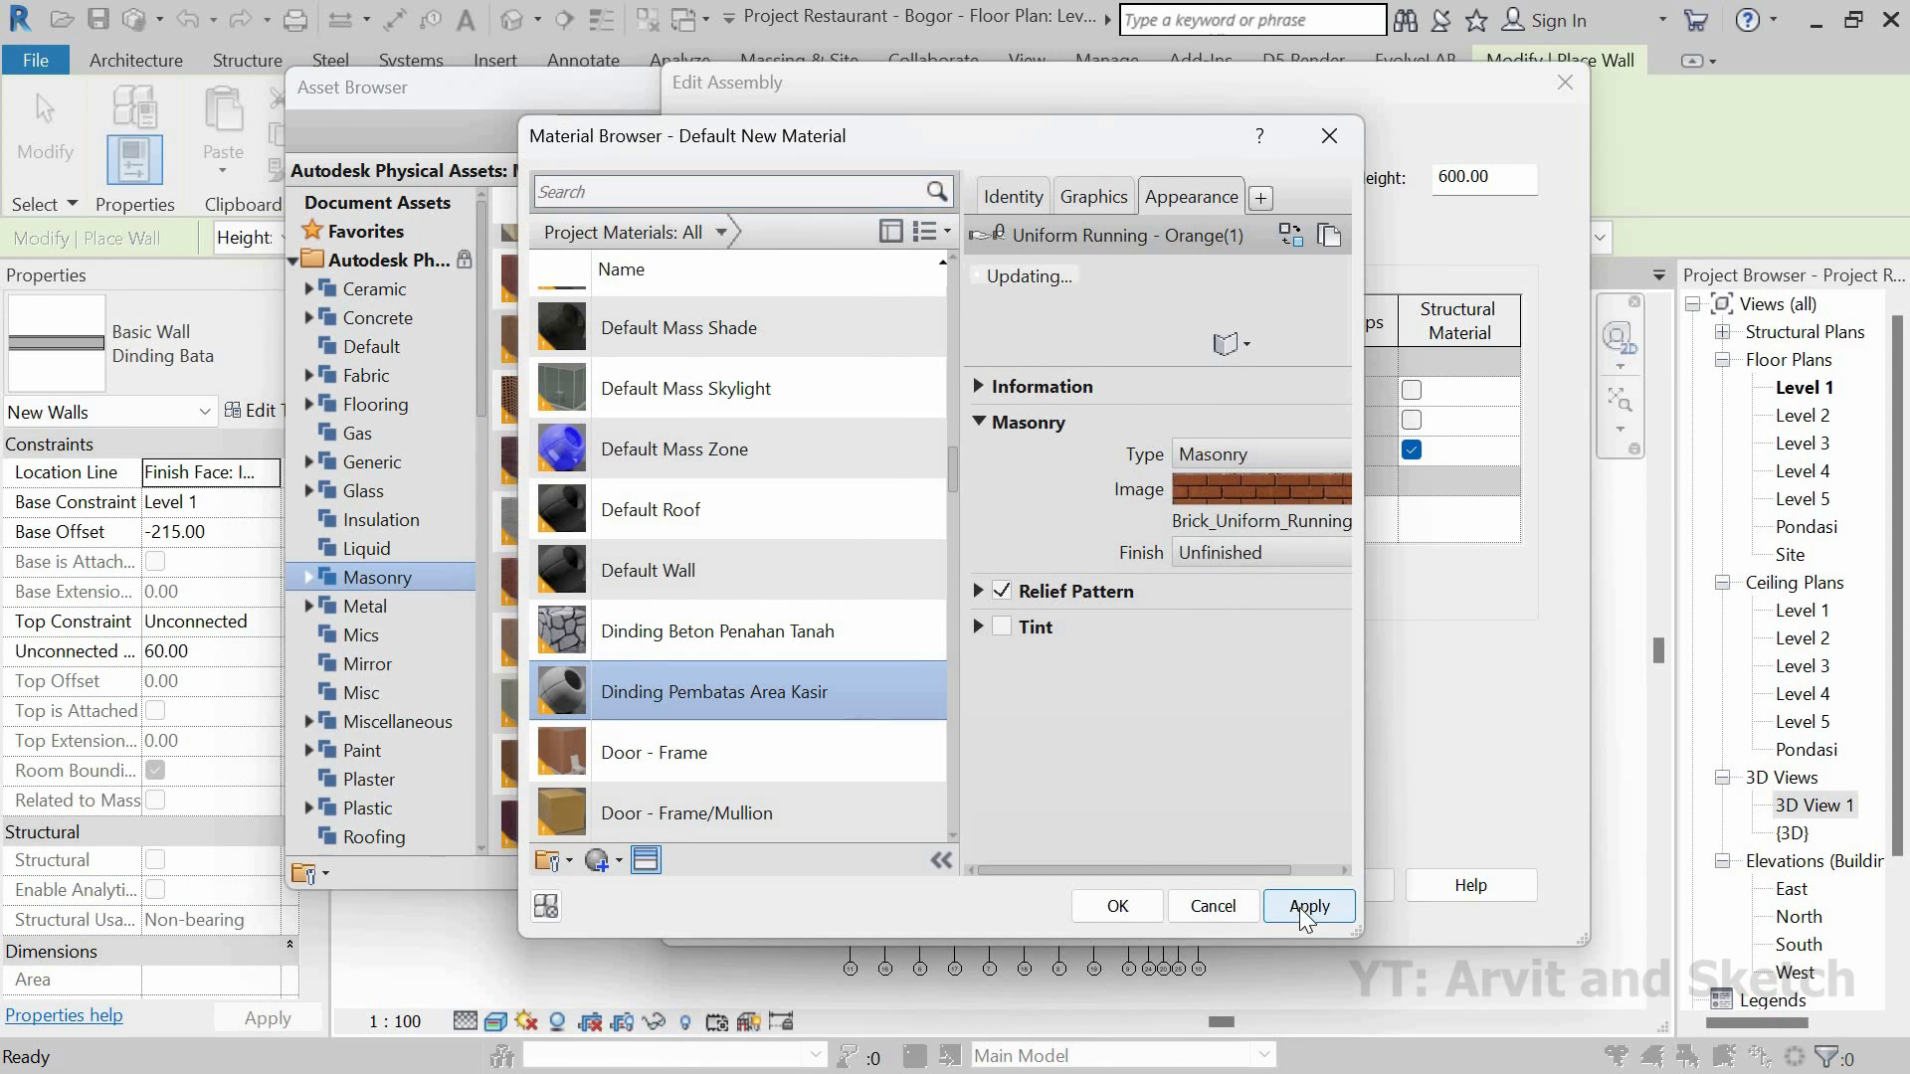
pyautogui.click(1118, 905)
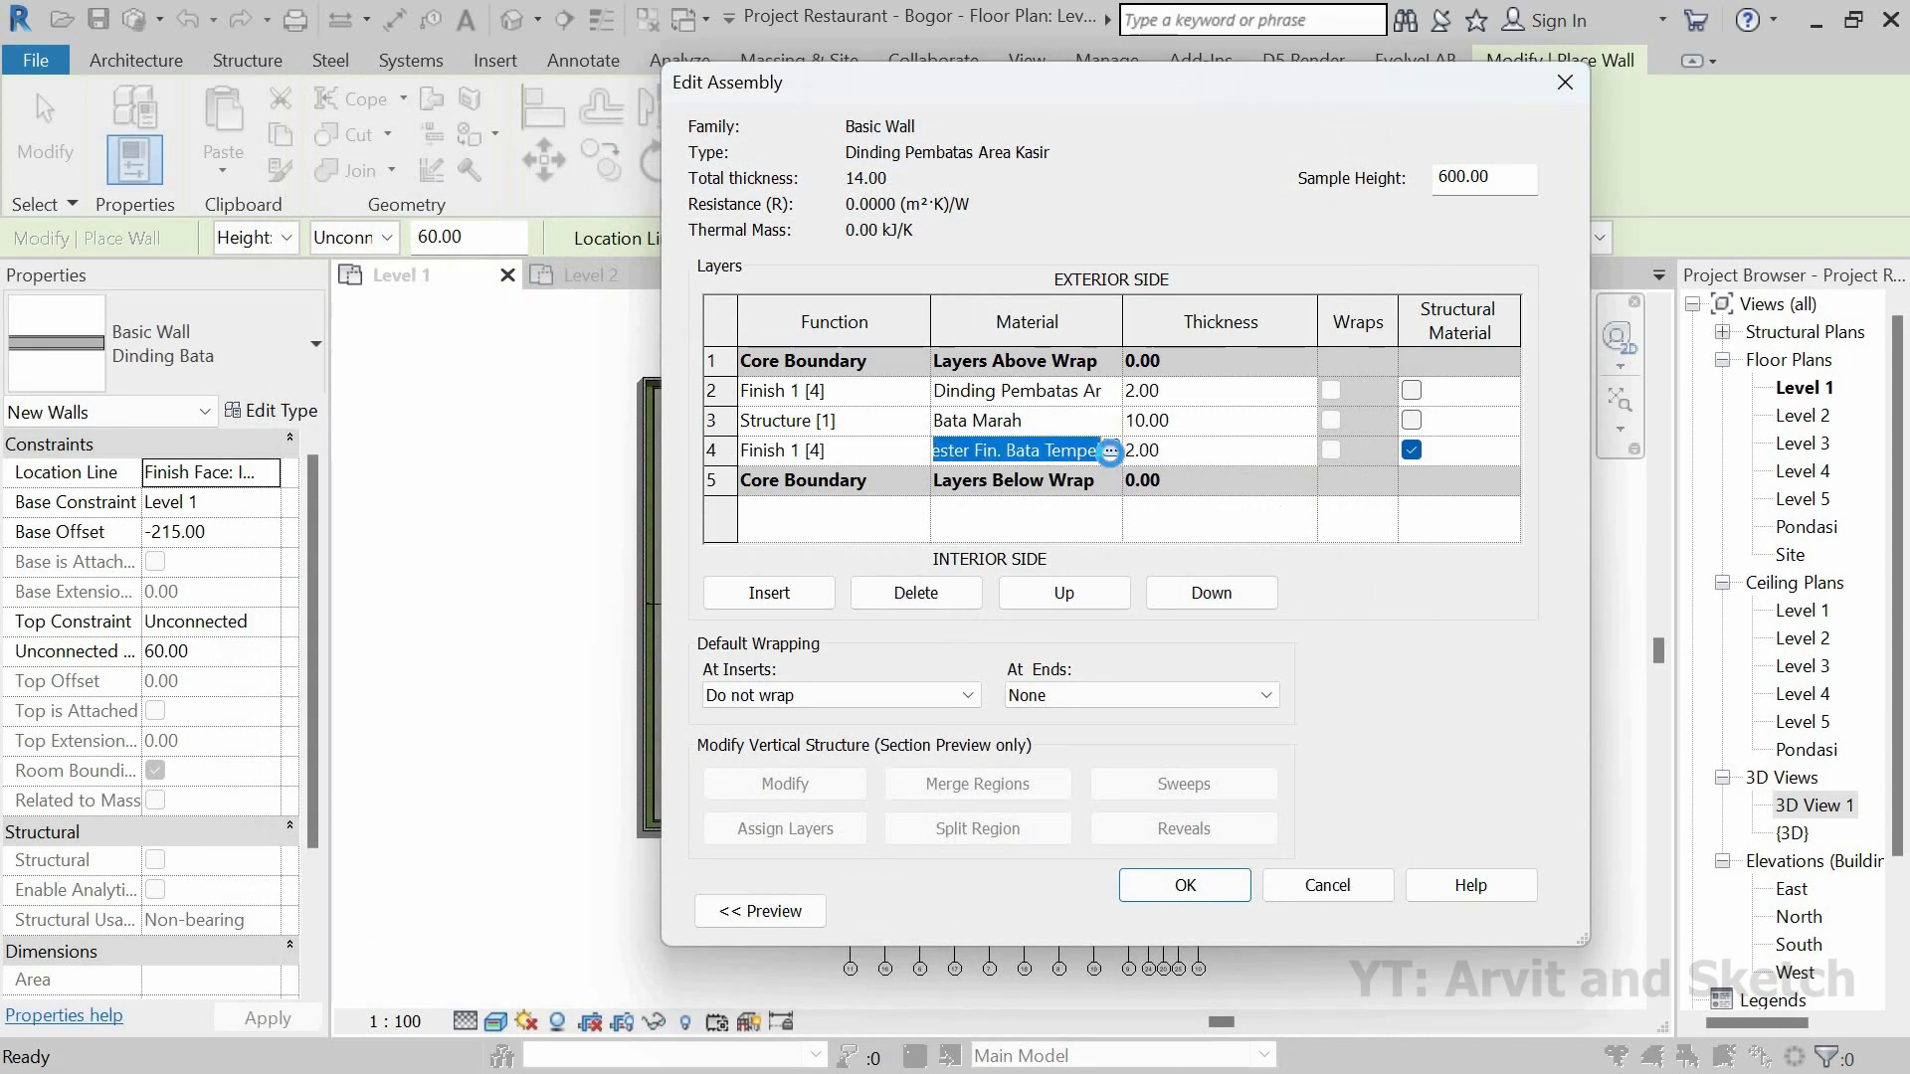
# Step: Assign the "Dinding Pembatas Area Kasir" material to the interior-side Finish 1 layer and accept the new wall type
pyautogui.click(1110, 452)
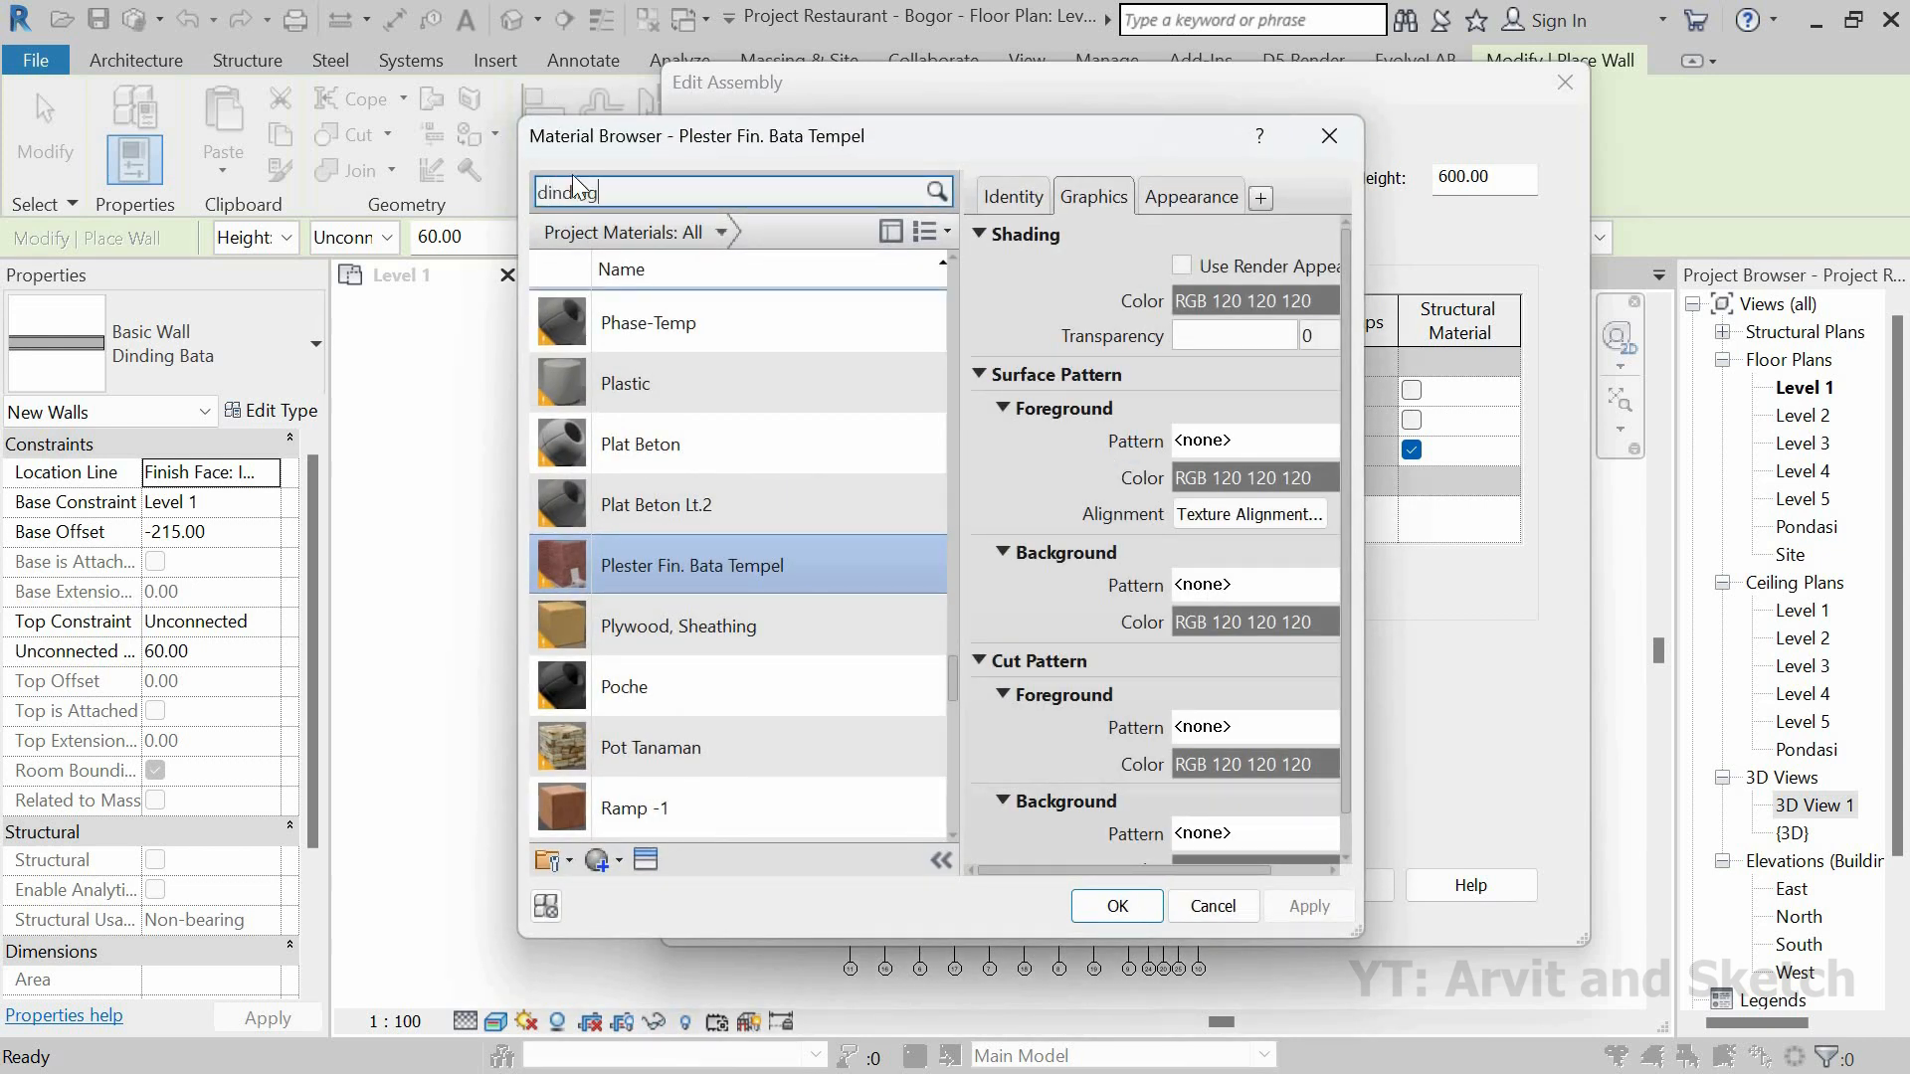
pyautogui.doubleClick(737, 418)
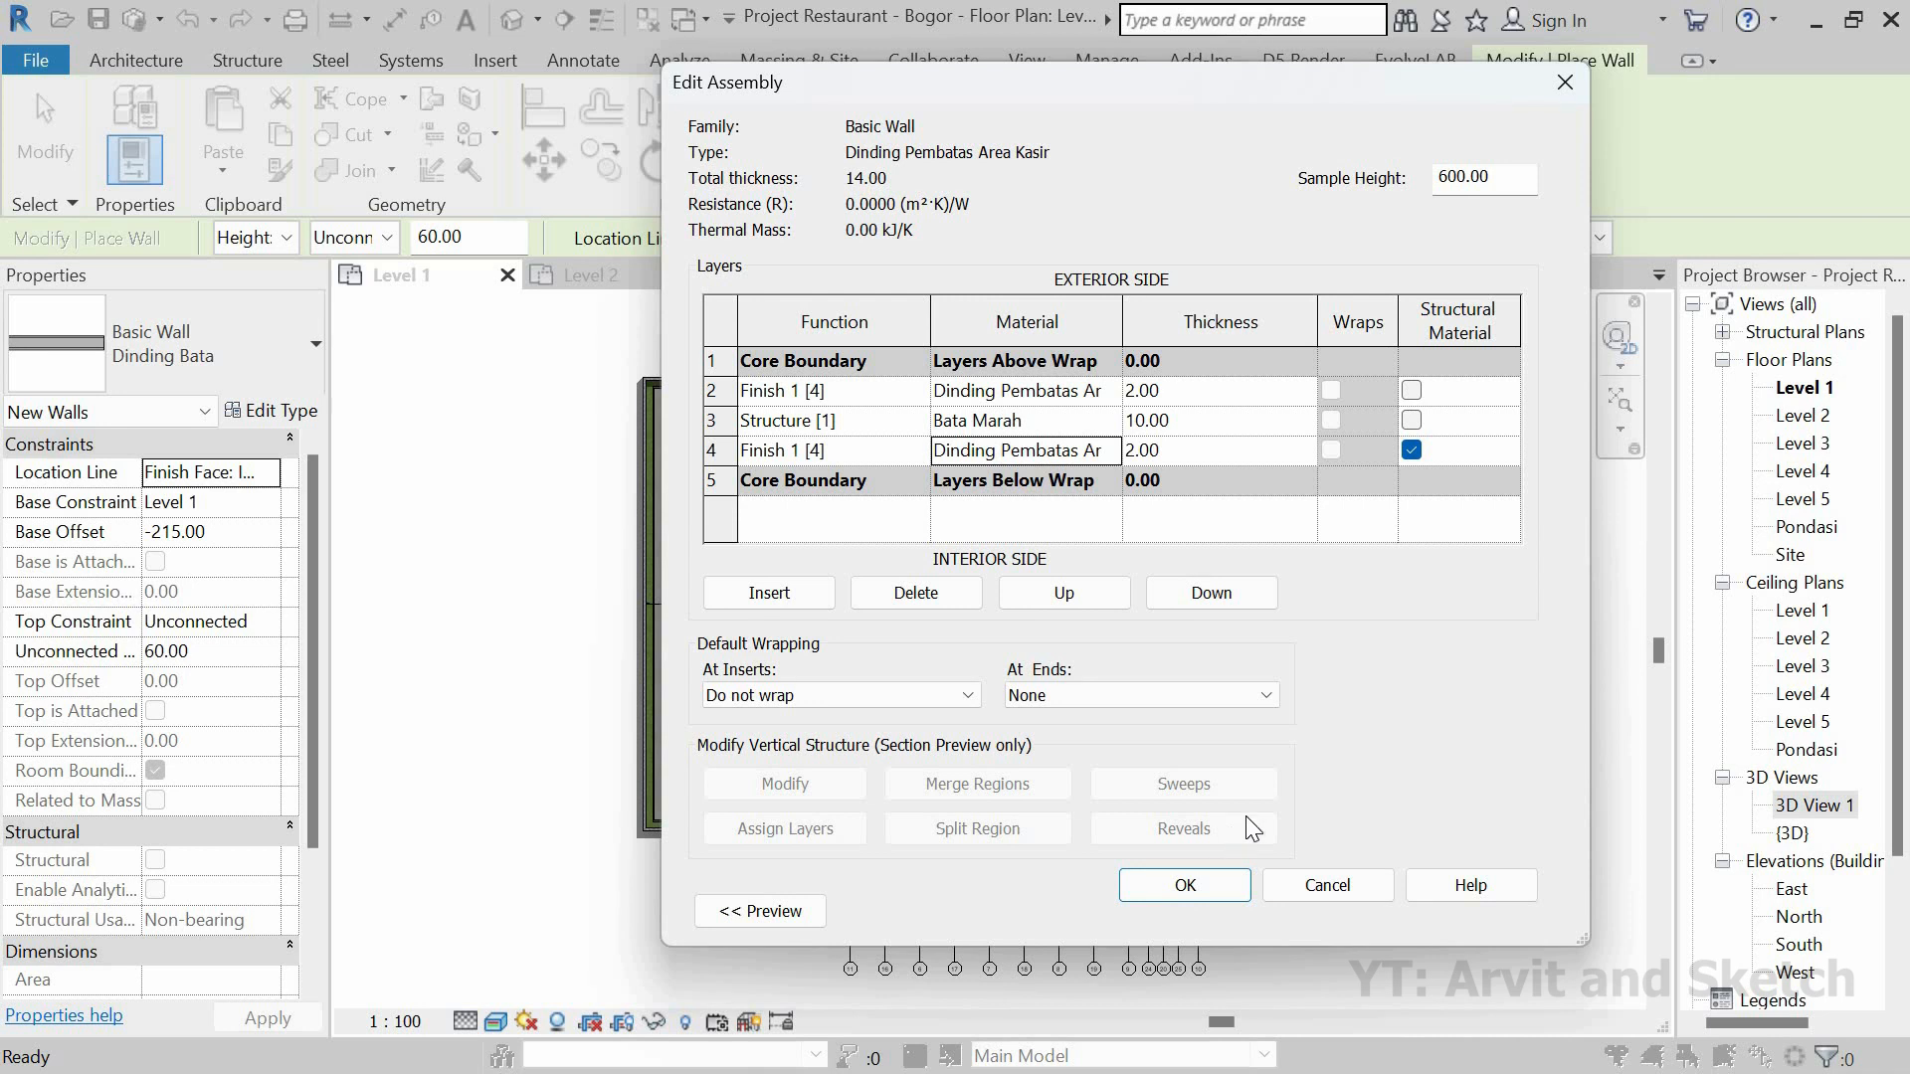
pyautogui.click(1134, 887)
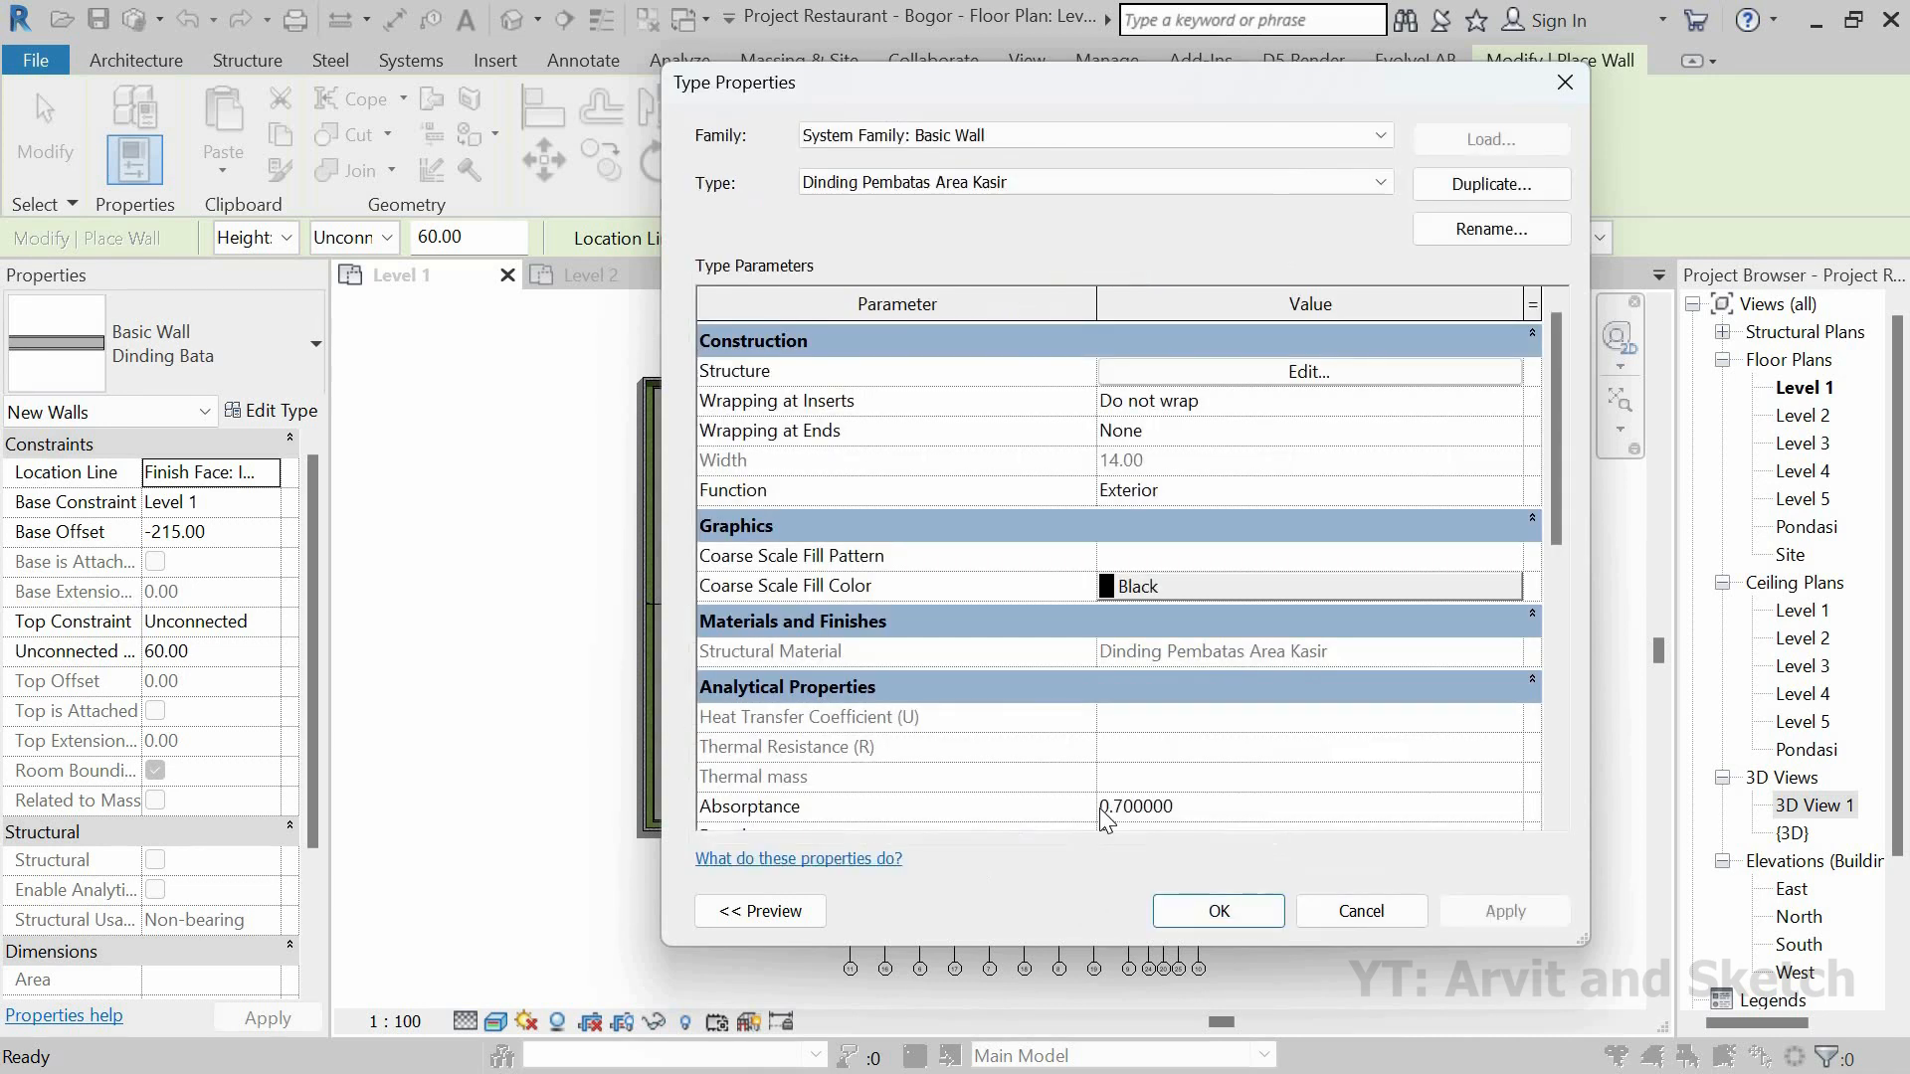
pyautogui.click(1256, 910)
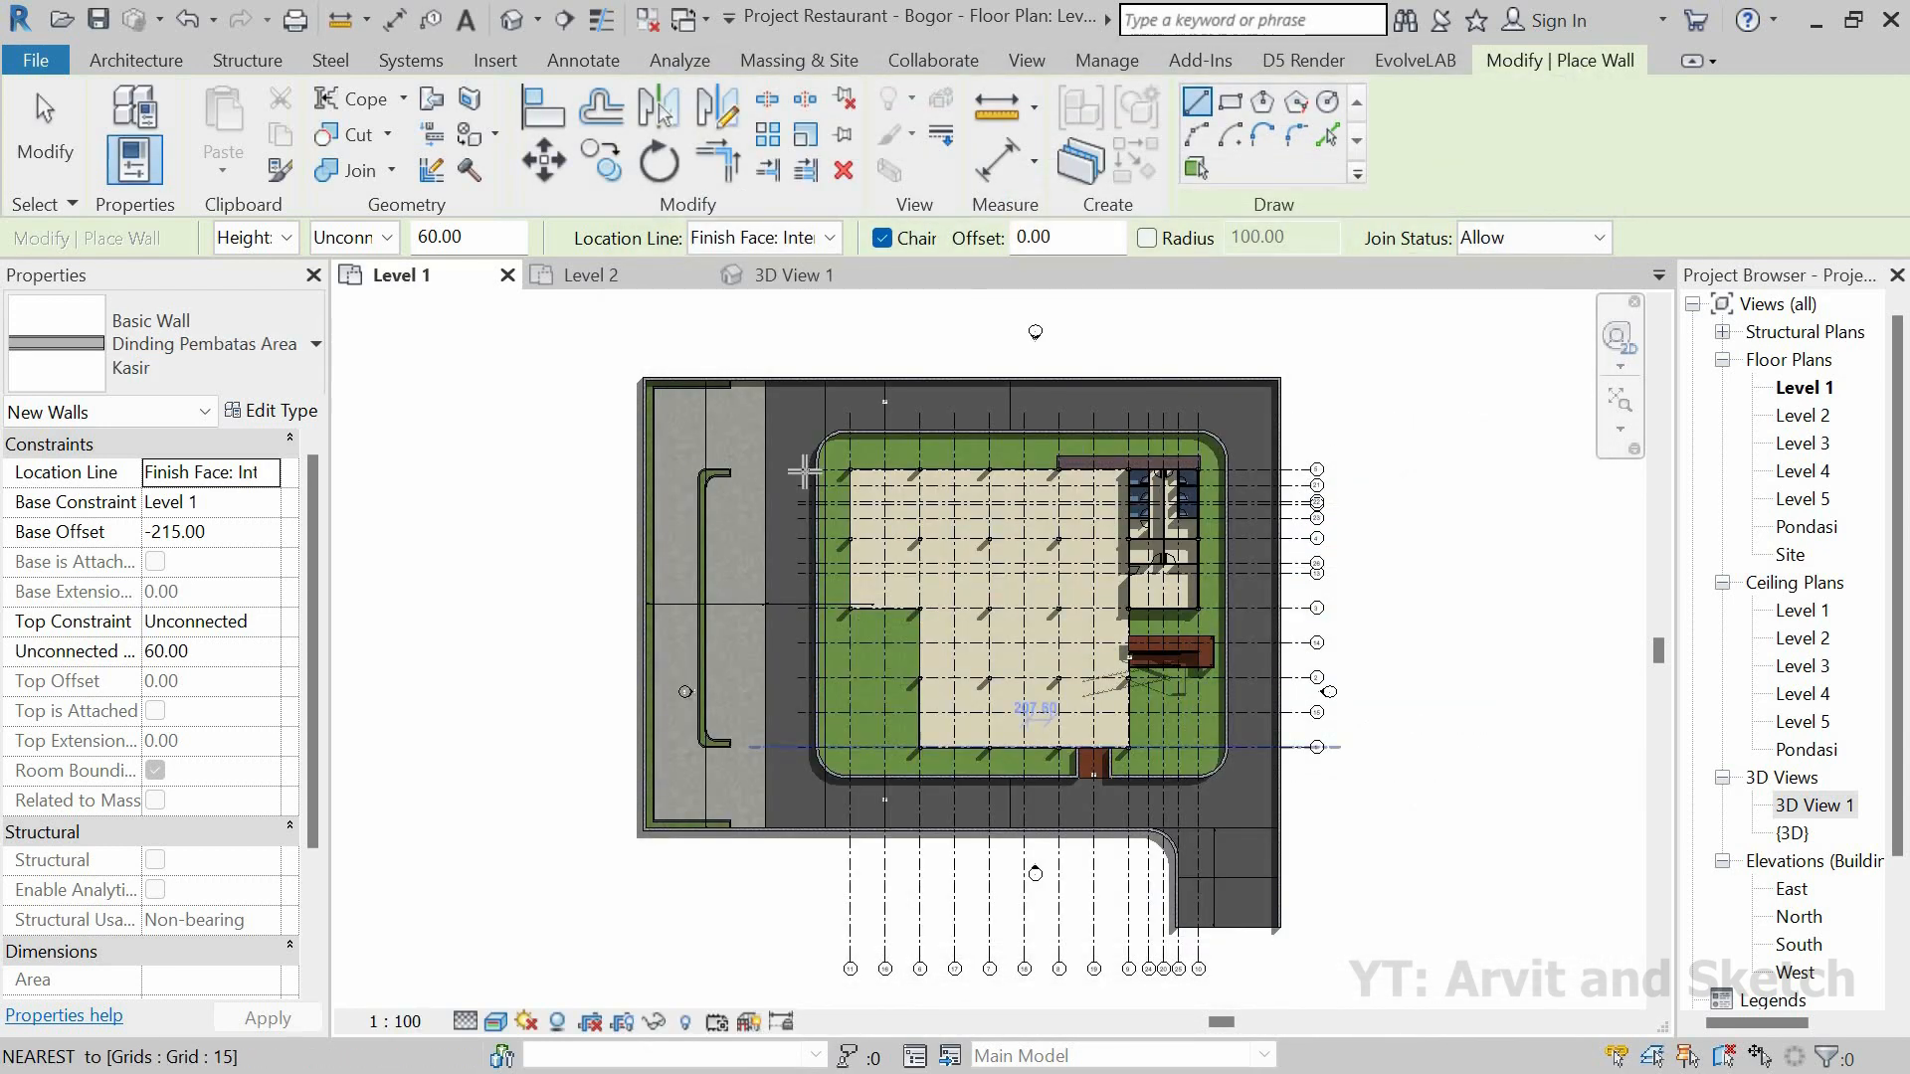
# Step: Set the new wall's base offset to 5 and its location line to Wall Centerline
pyautogui.scroll(3, 804, 472)
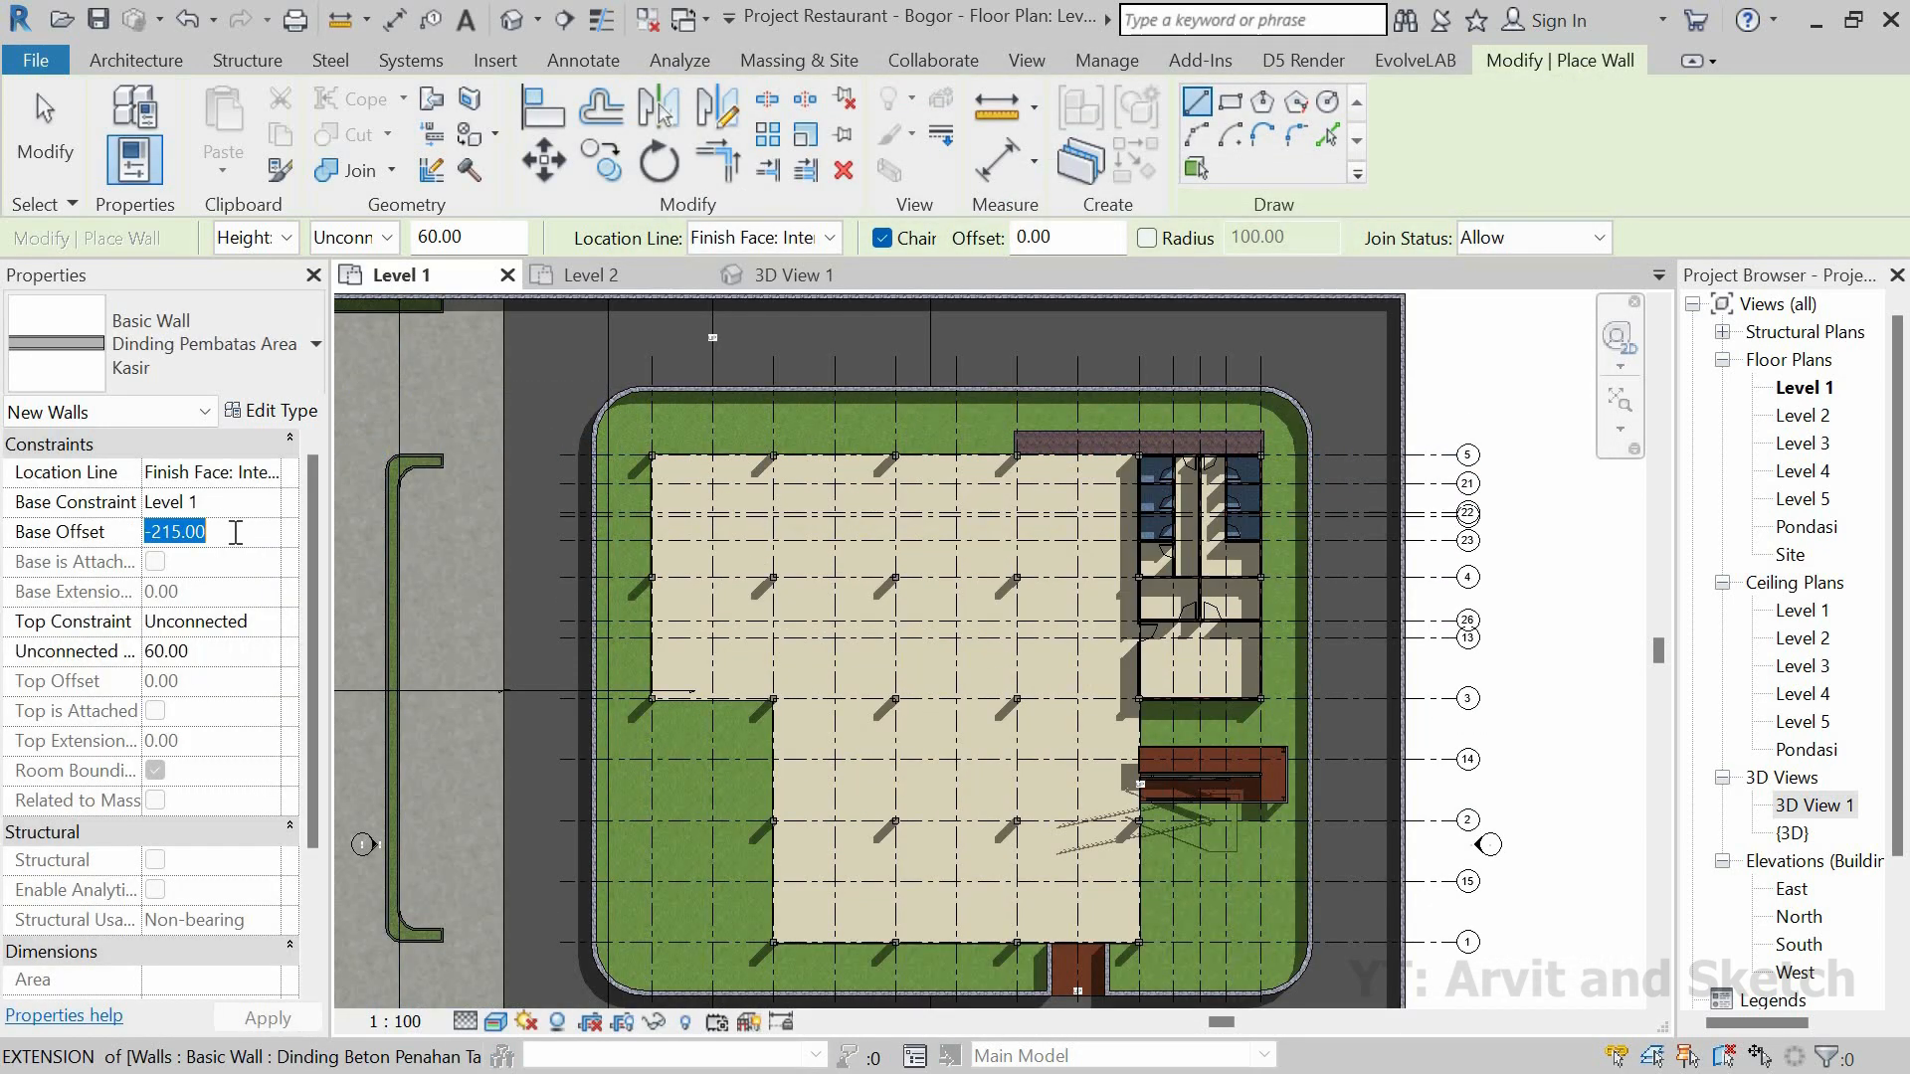
pyautogui.write('5')
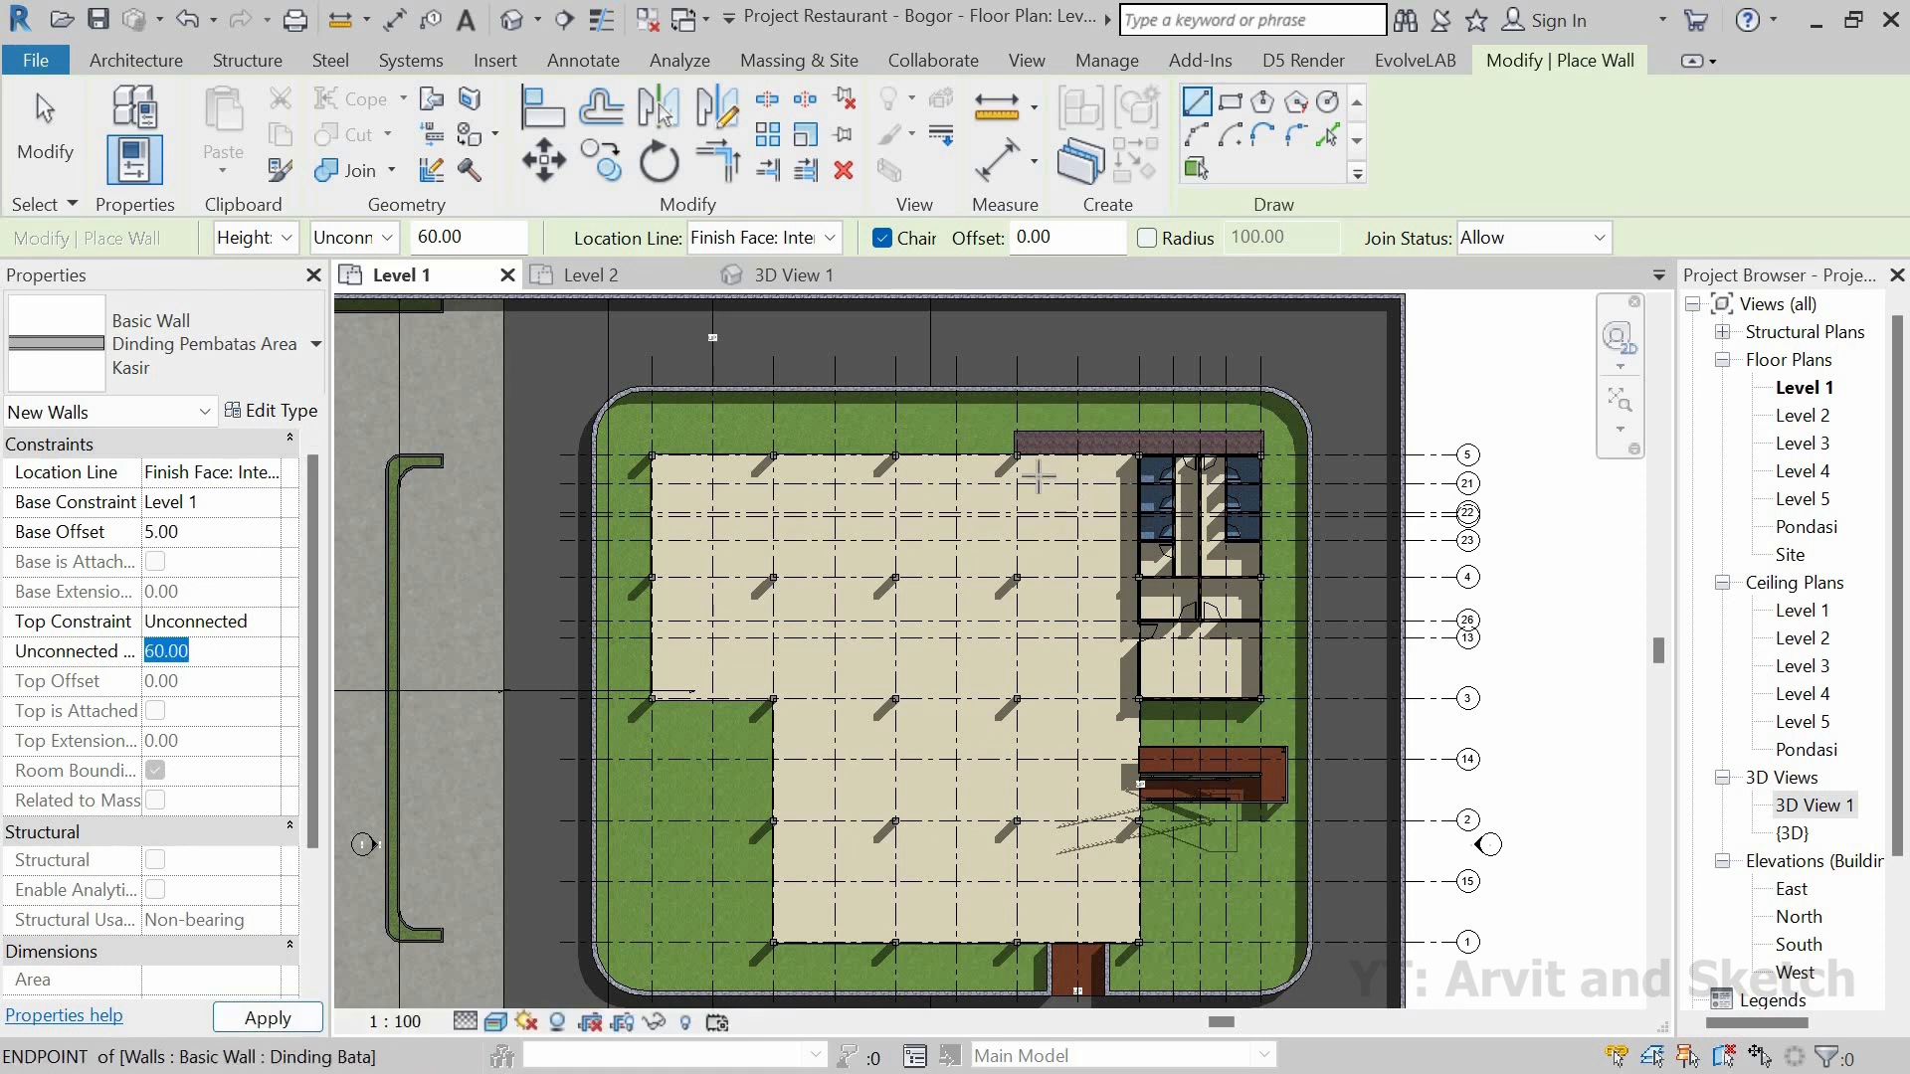
pyautogui.scroll(5, 1056, 474)
pyautogui.scroll(2, 895, 433)
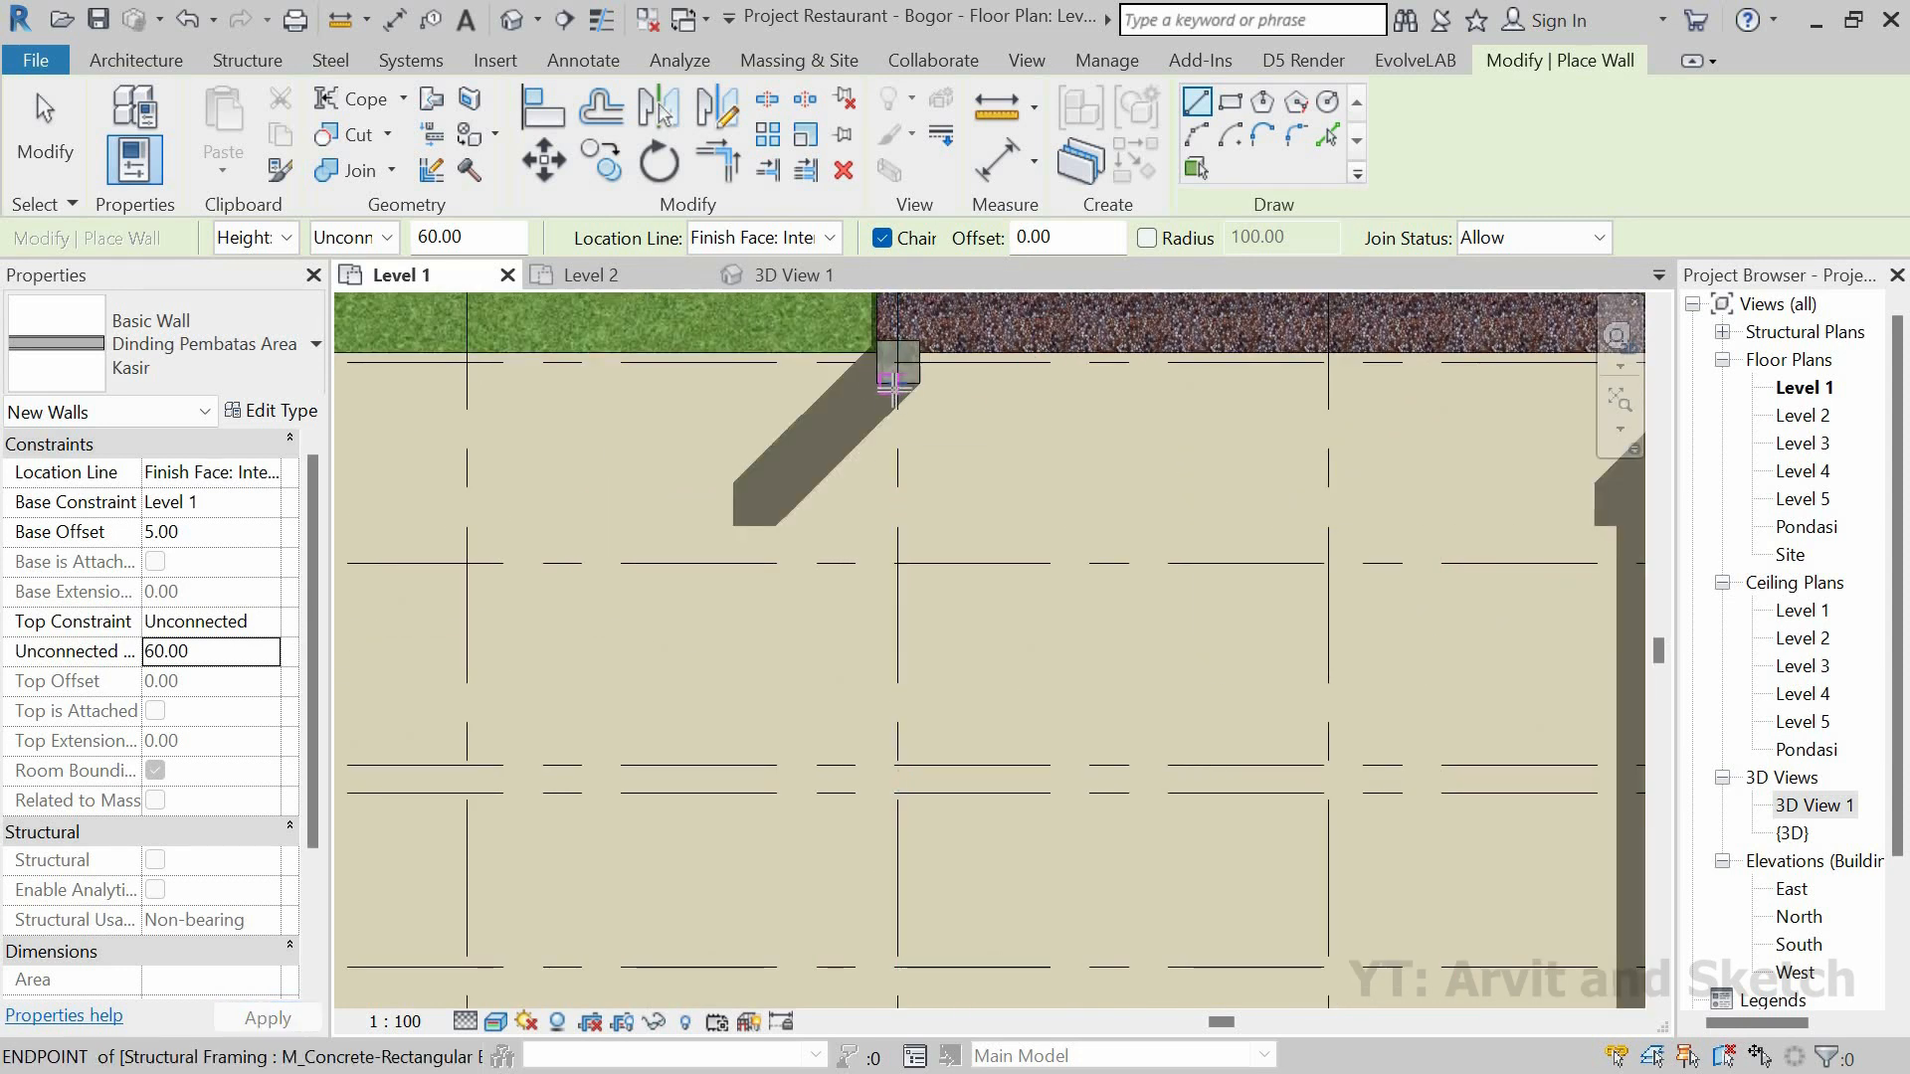
pyautogui.click(828, 237)
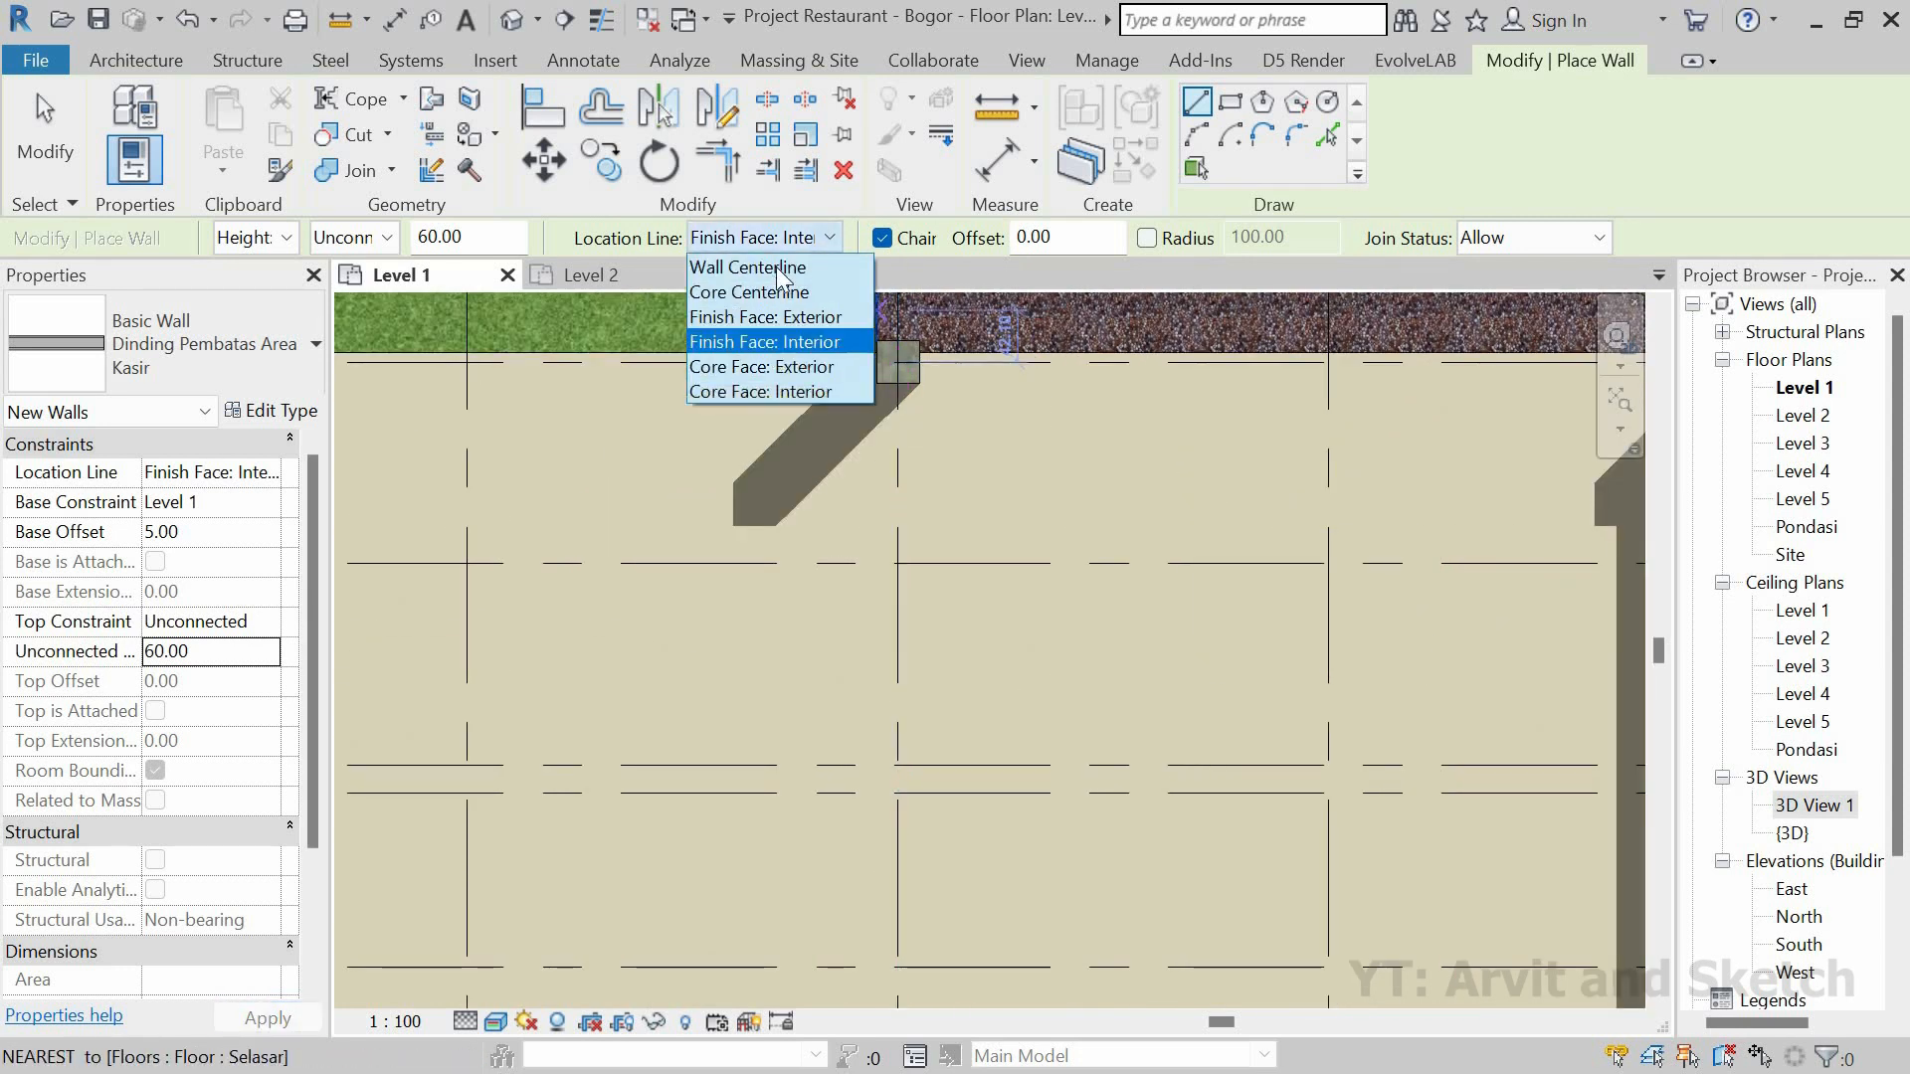
pyautogui.click(776, 267)
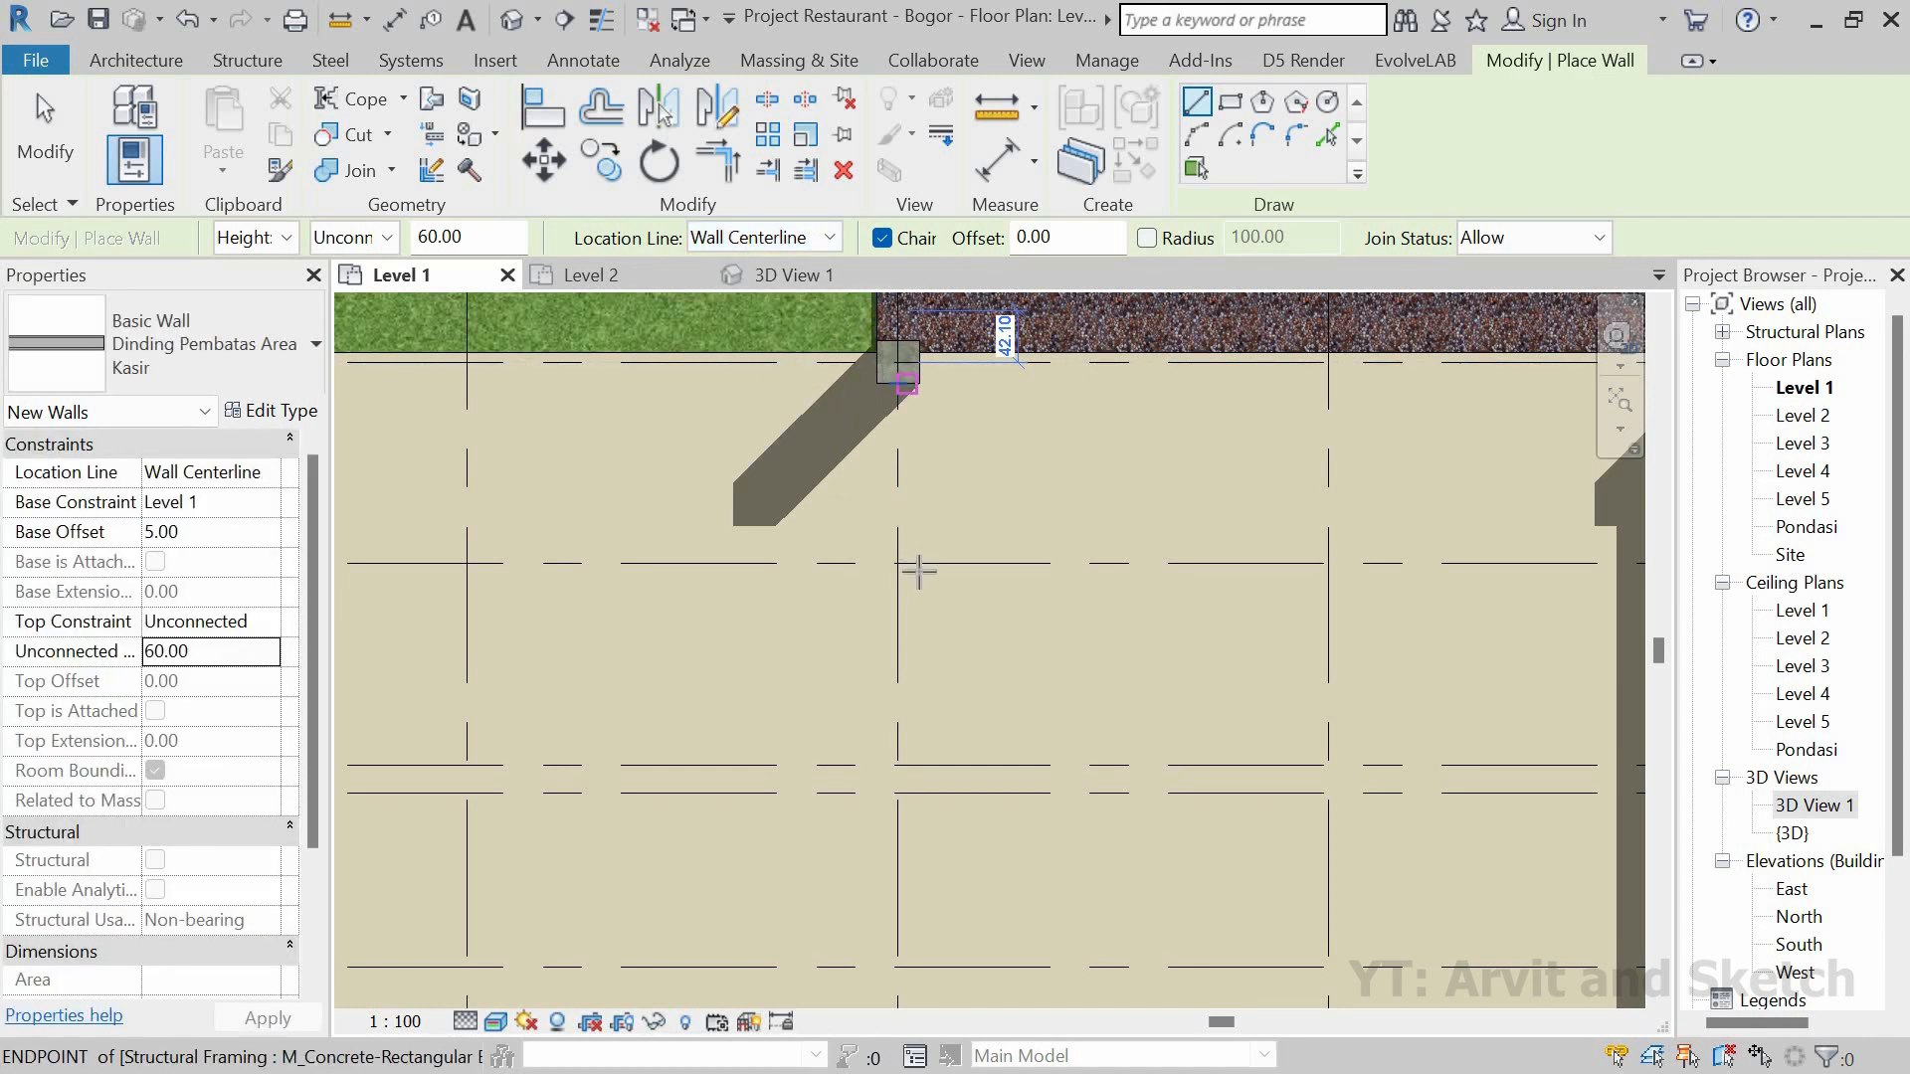
# Step: Draw the first cashier partition wall along grid 8, from the column at grid 5 to the column at grid 4
pyautogui.click(899, 366)
pyautogui.scroll(-2, 899, 463)
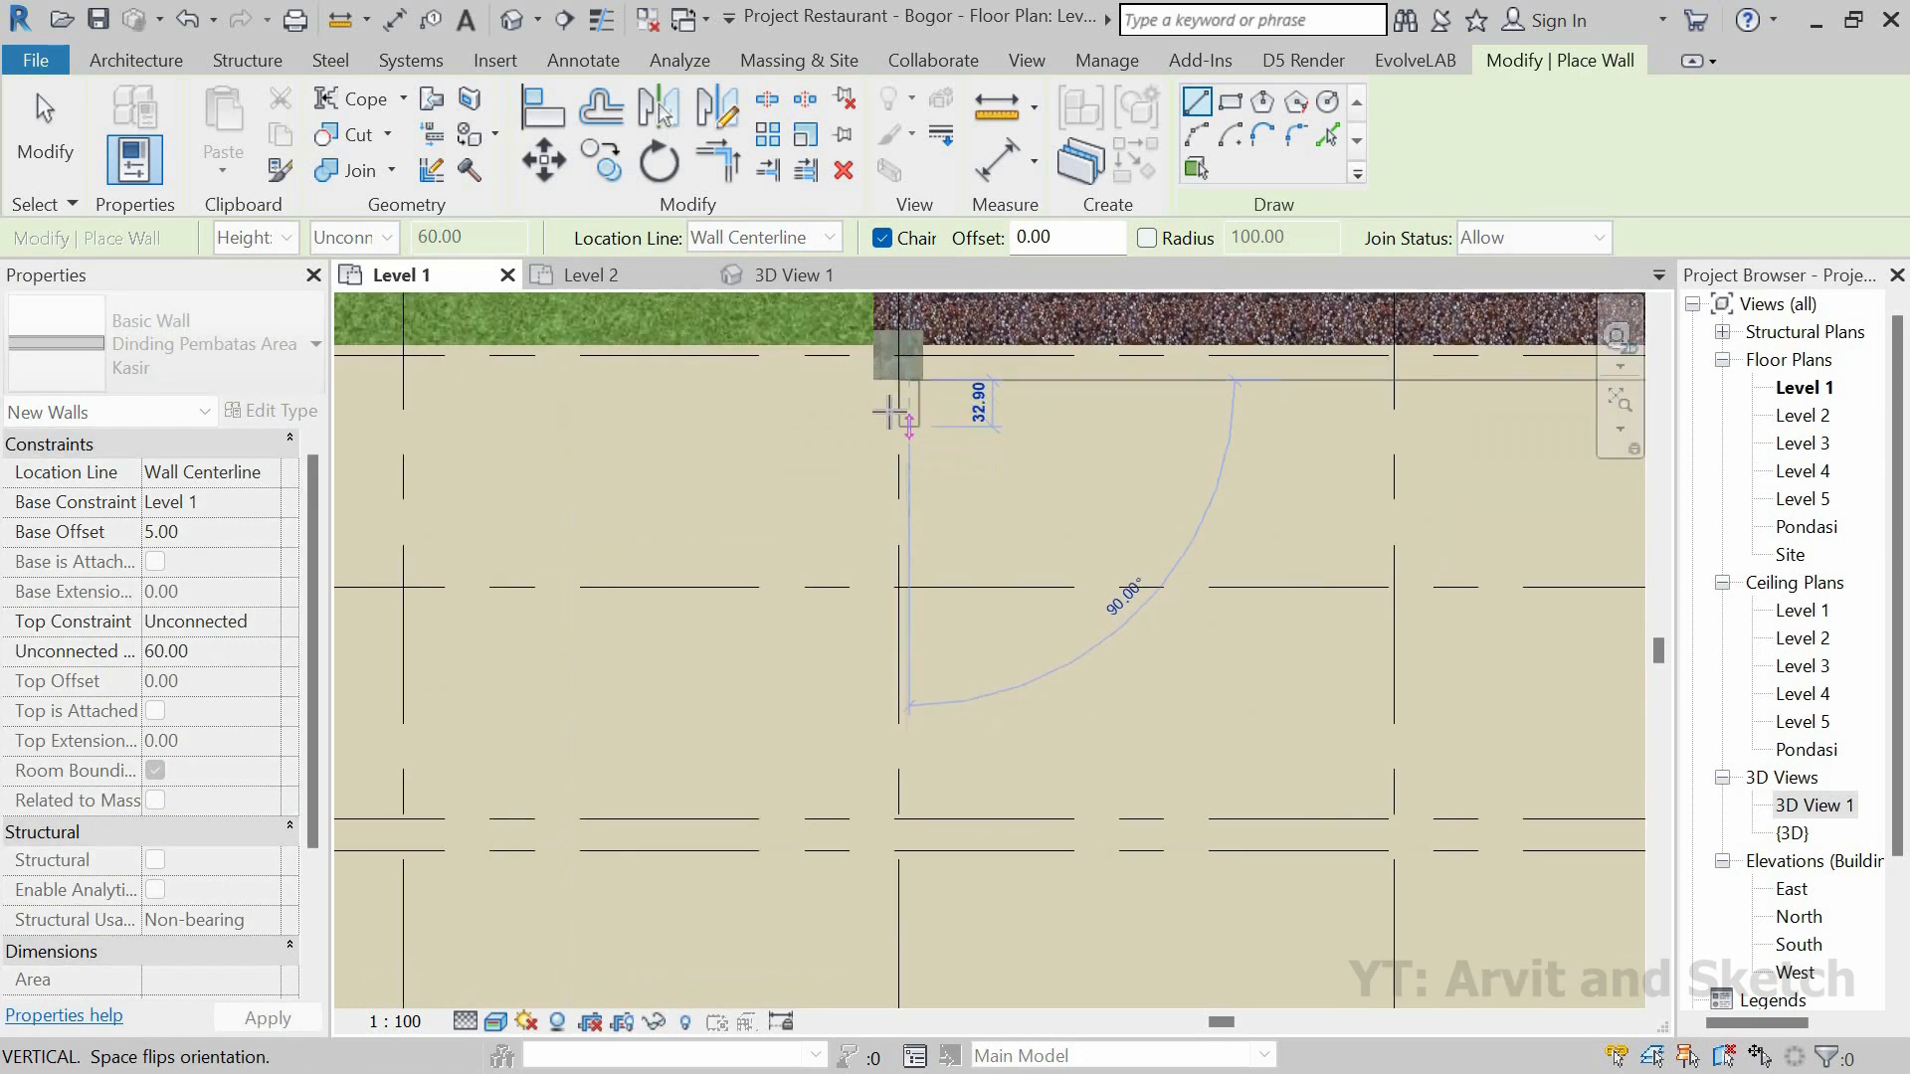
pyautogui.scroll(4, 896, 428)
pyautogui.scroll(-4, 913, 435)
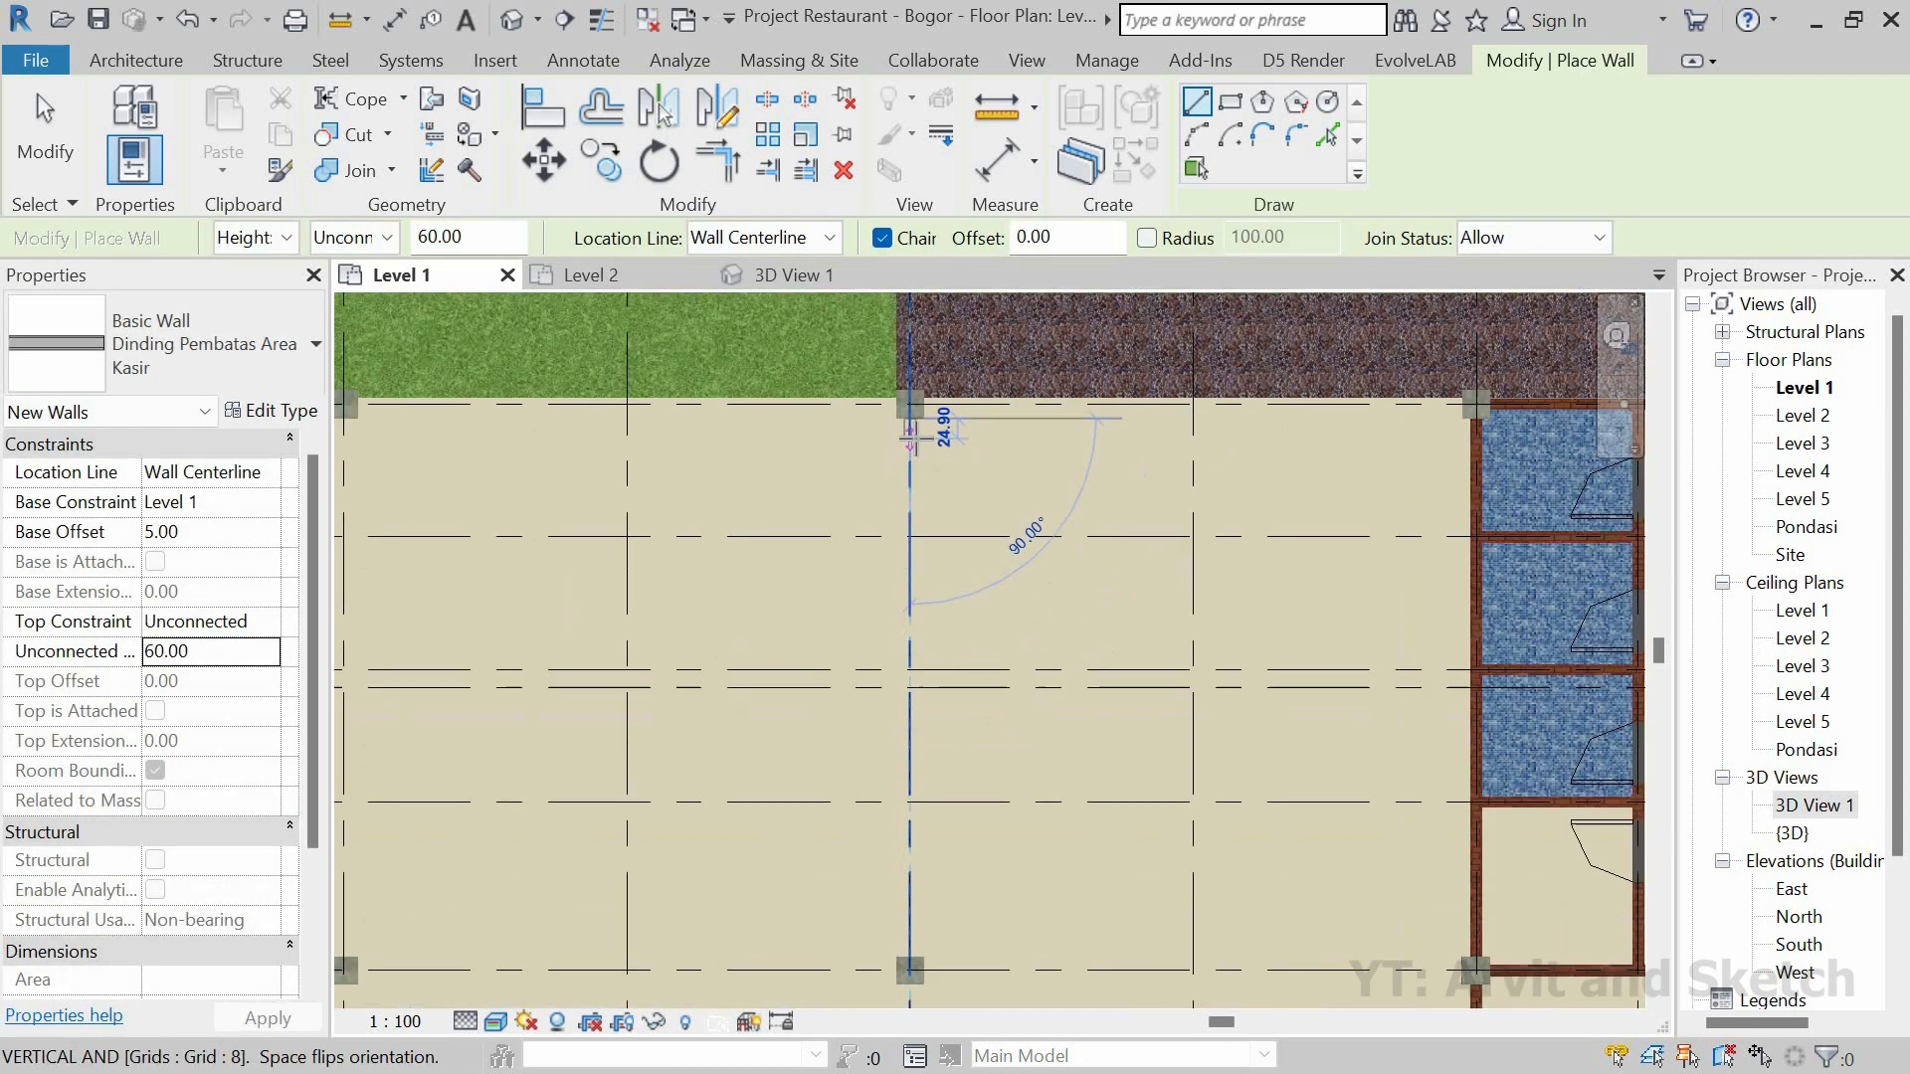
pyautogui.moveTo(916, 683); pyautogui.dragTo(873, 558, button='middle')
pyautogui.scroll(4, 875, 537)
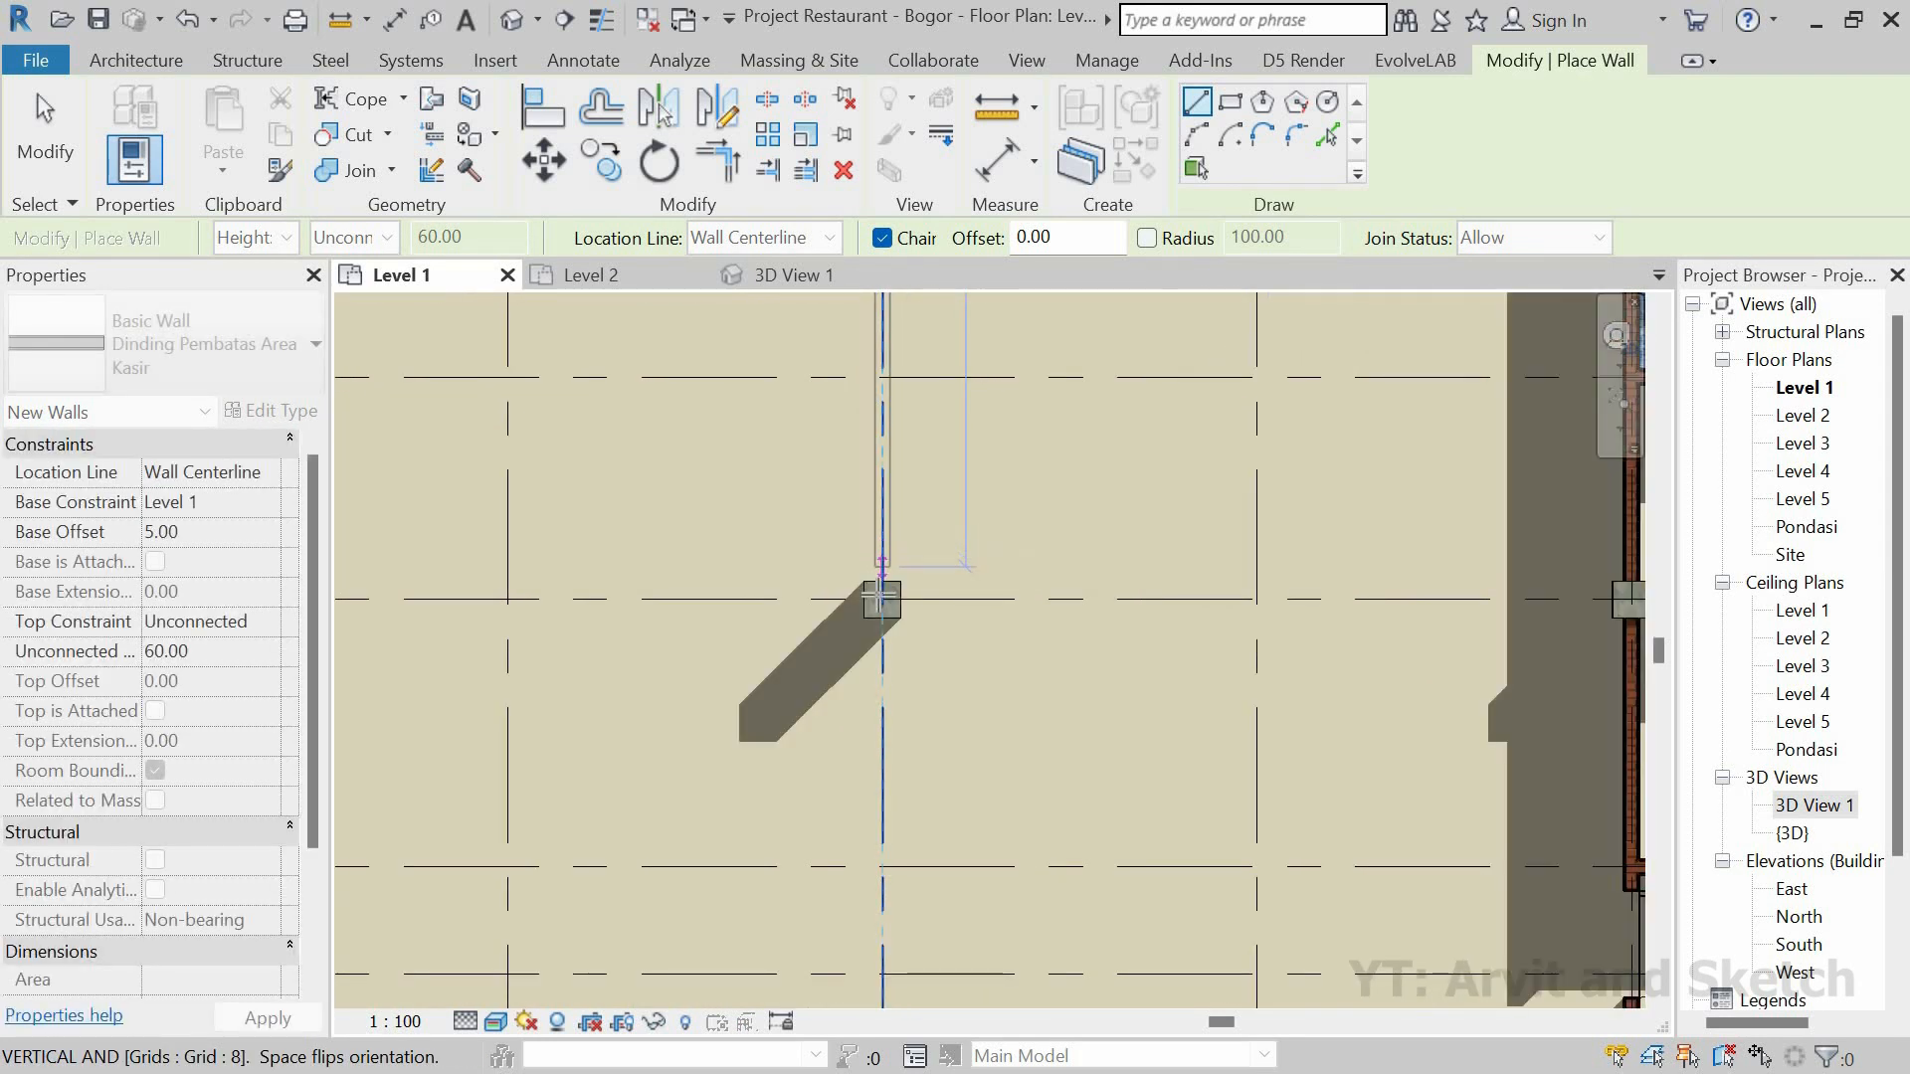
pyautogui.click(881, 599)
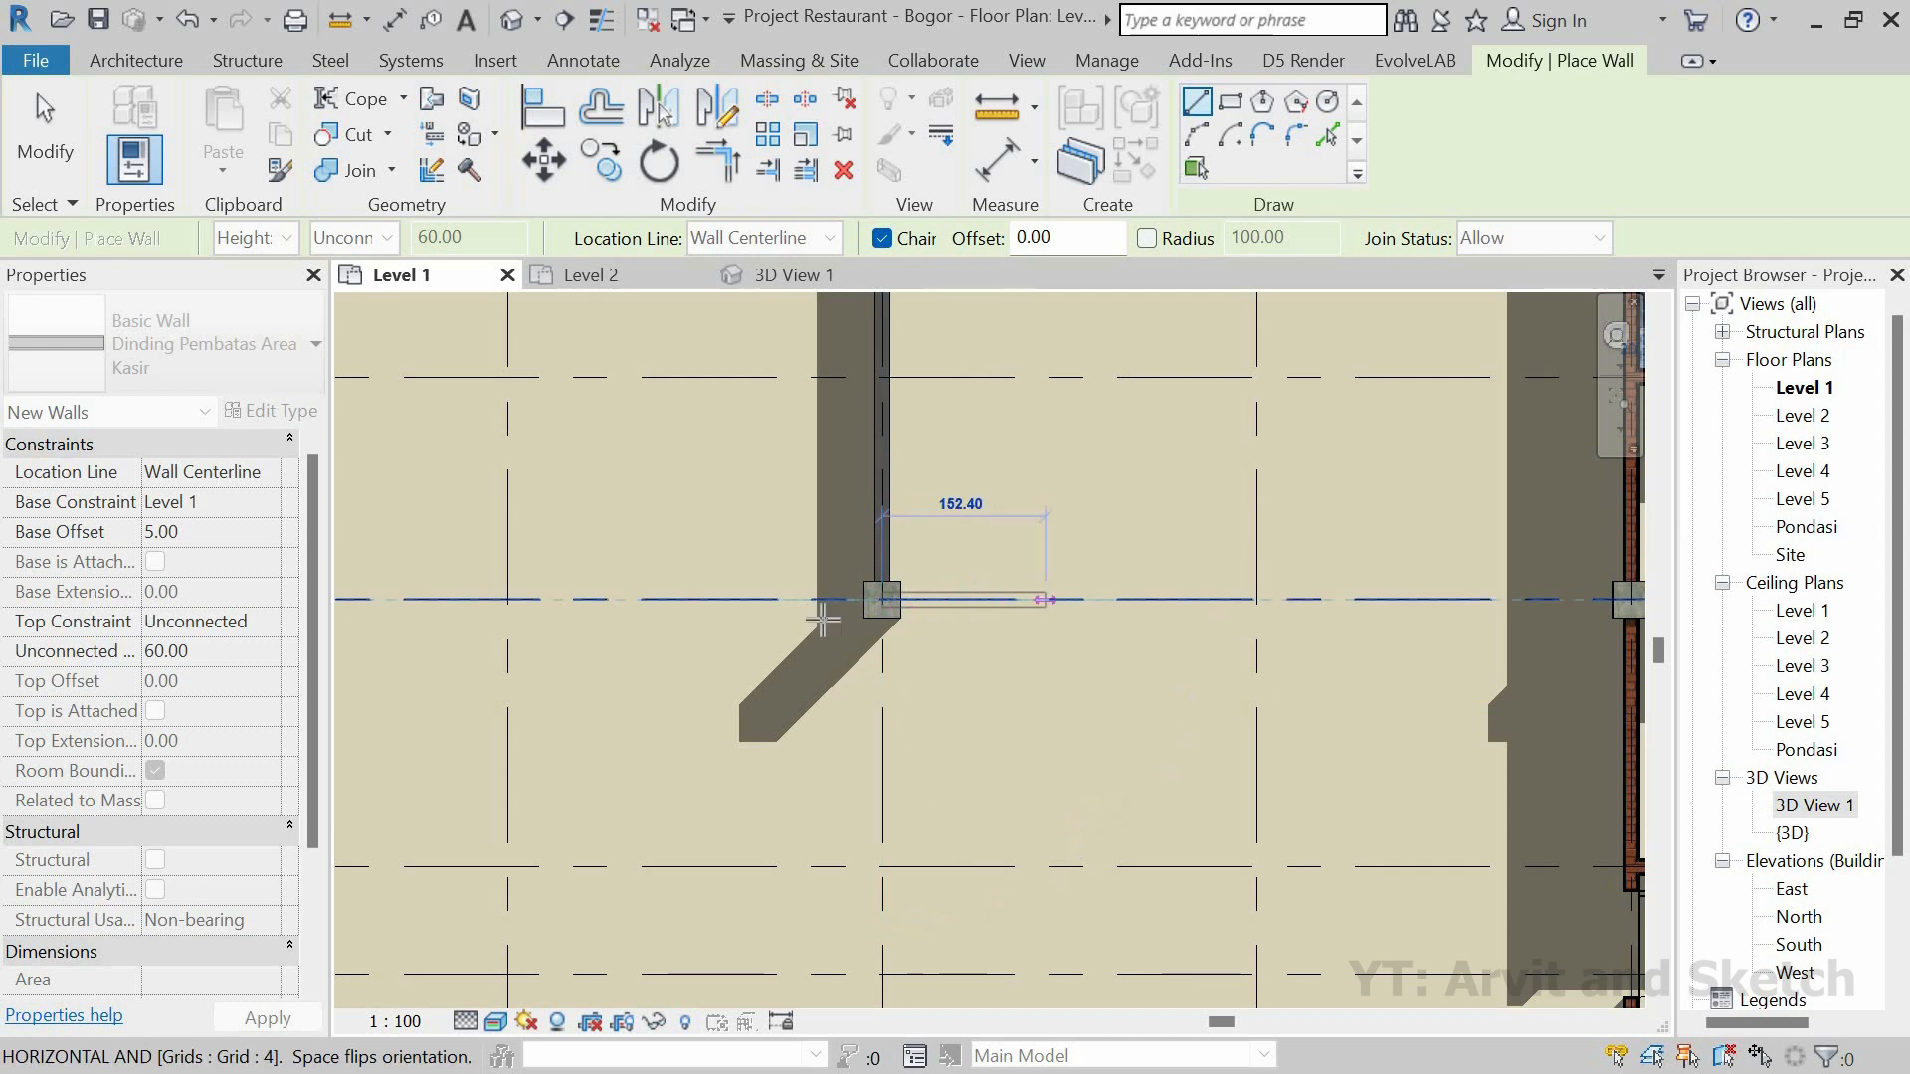
# Step: Continue the partition wall along grid 4 from the grid 8 column to the column at the toilet block
pyautogui.scroll(-4, 995, 627)
pyautogui.scroll(5, 1102, 642)
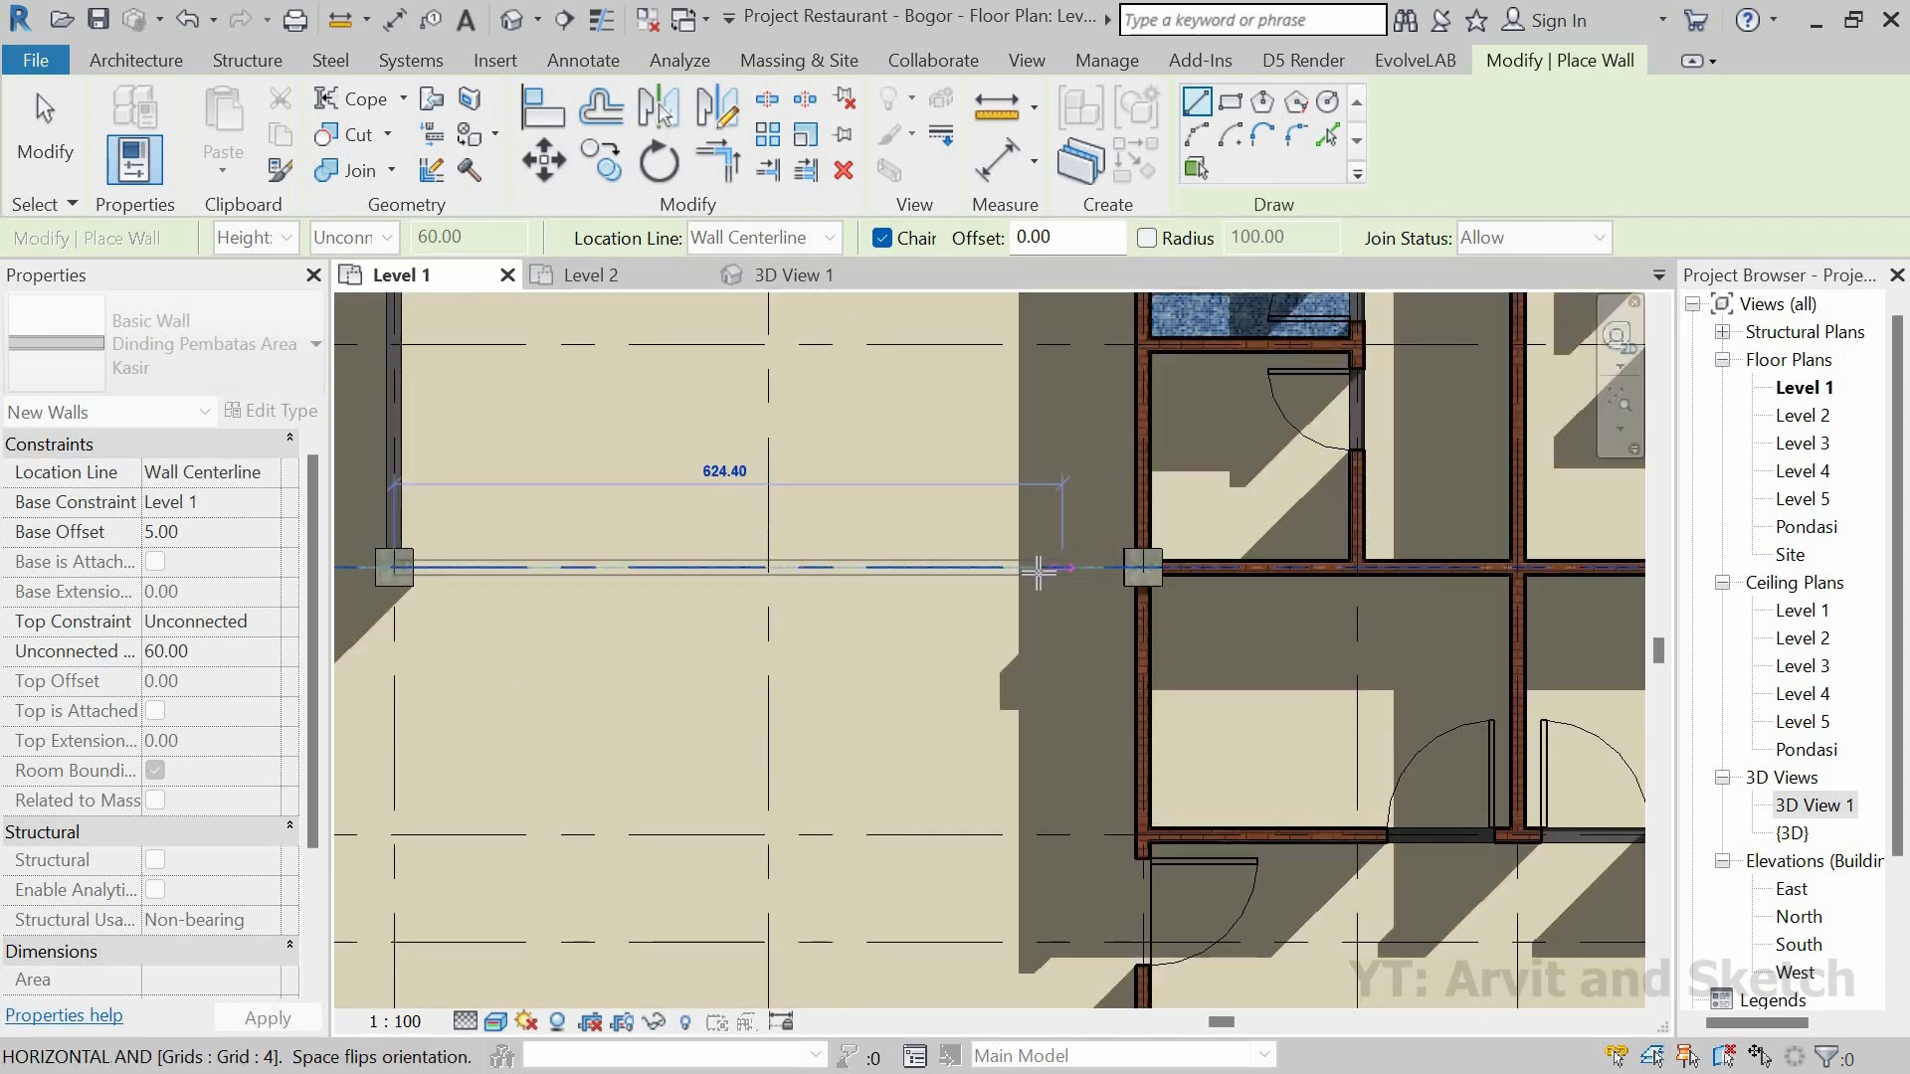
pyautogui.click(1101, 568)
pyautogui.press('Escape')
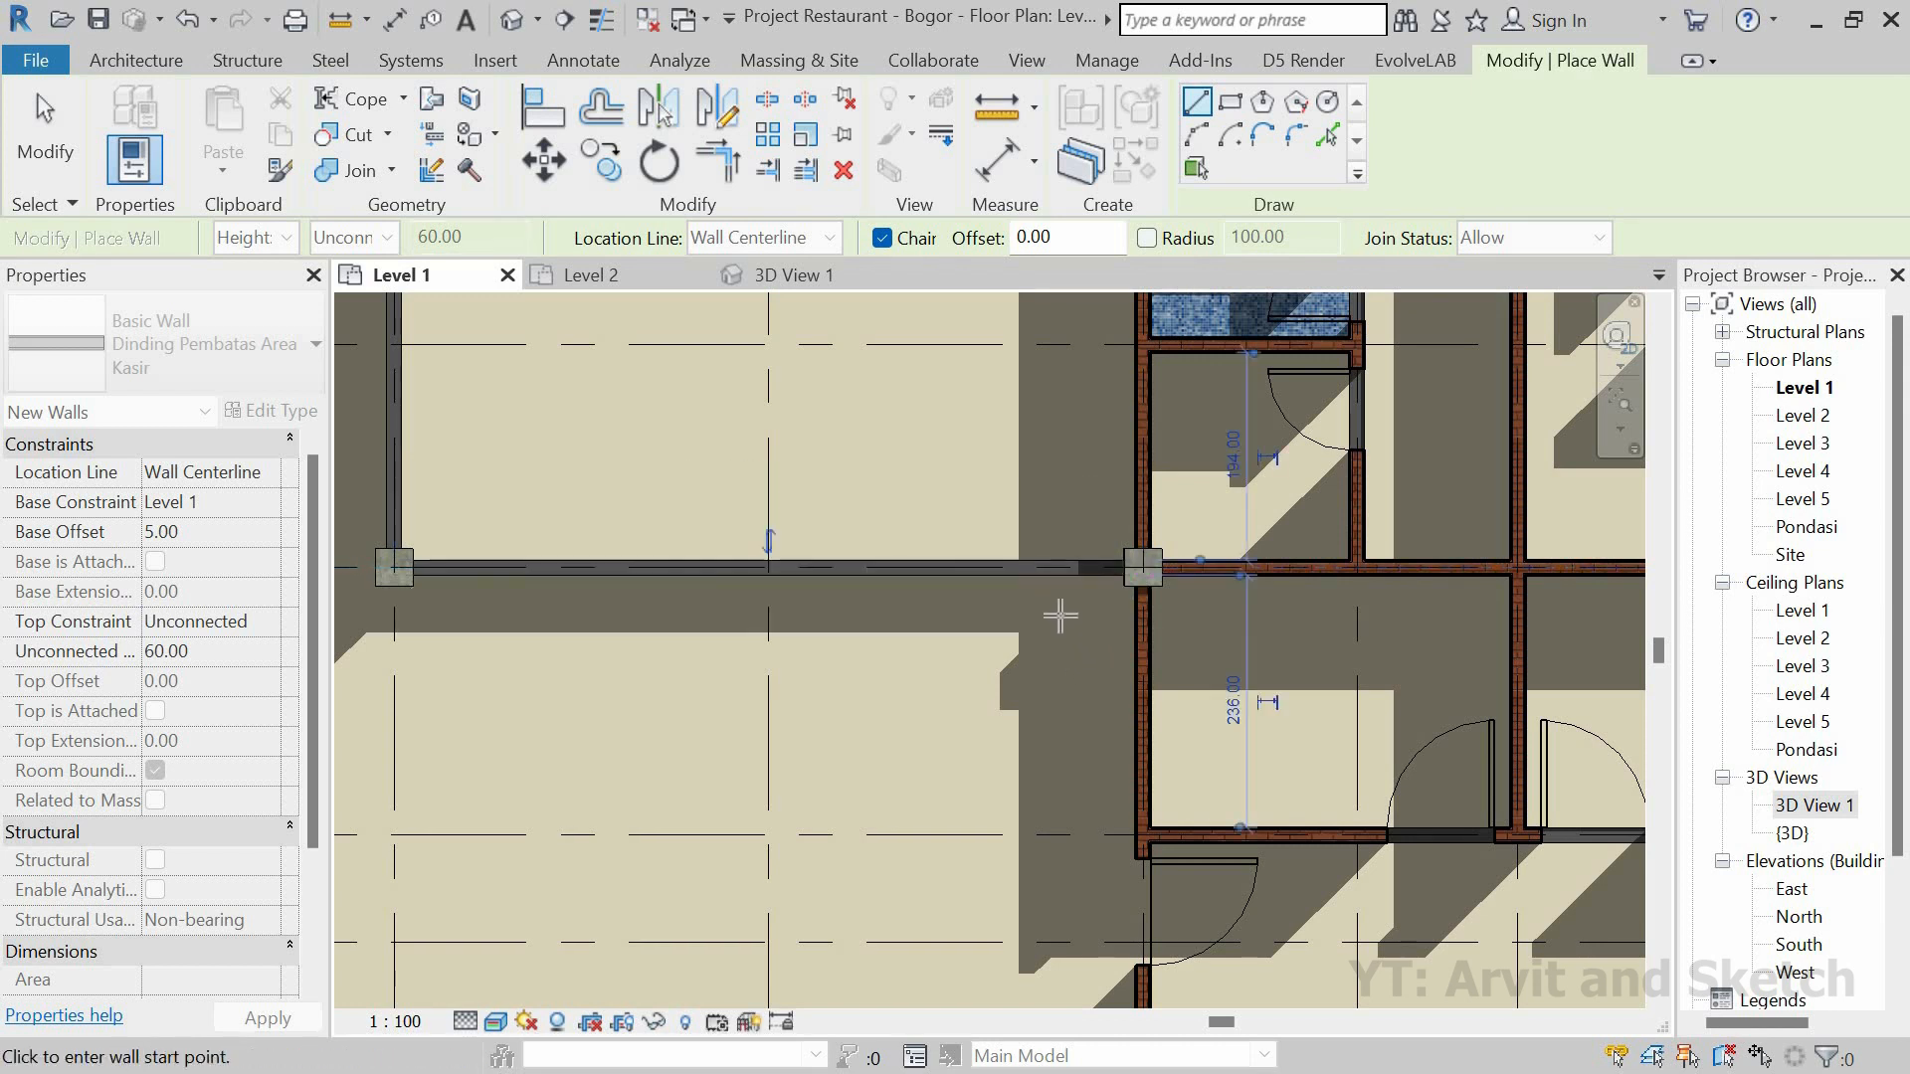
pyautogui.press('Escape')
# Step: Shorten the grid 4 partition wall from its toilet-block end and set its length to 550
pyautogui.click(1140, 570)
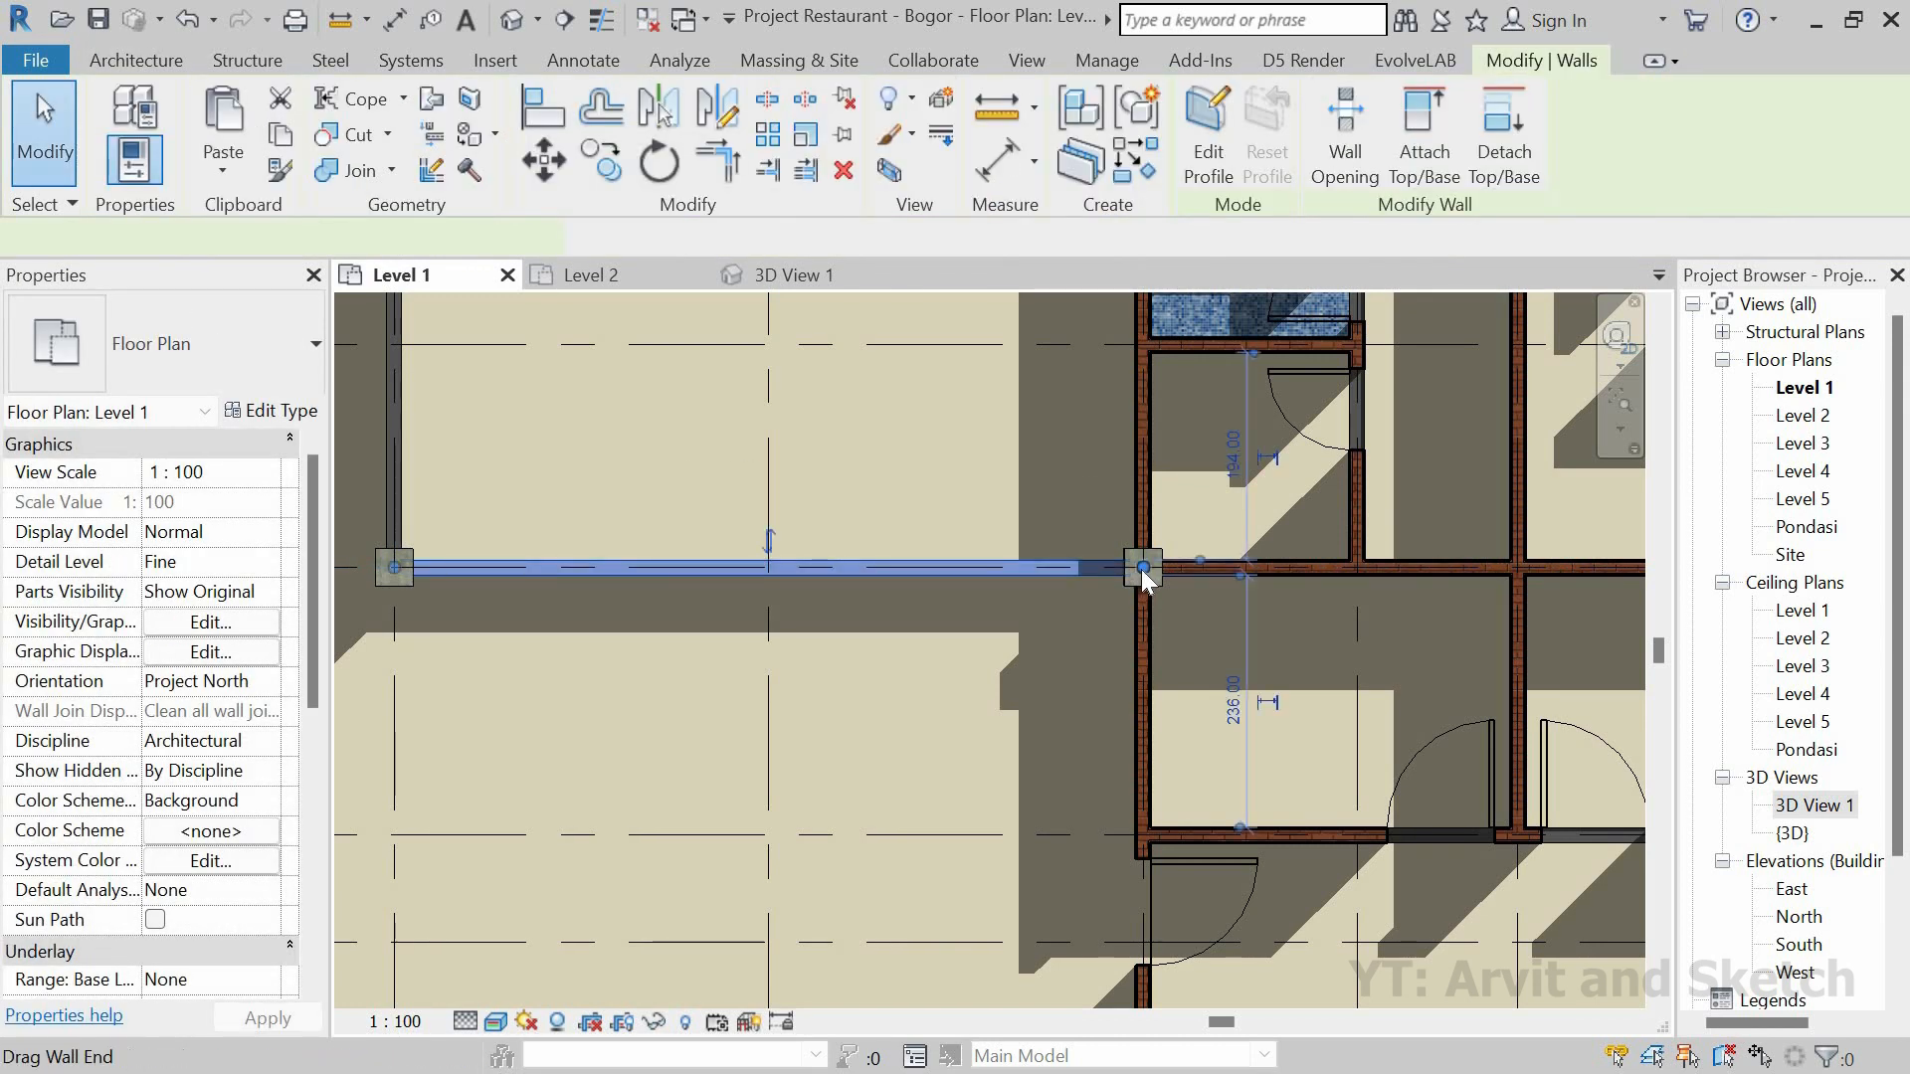
pyautogui.moveTo(1143, 569); pyautogui.dragTo(973, 565)
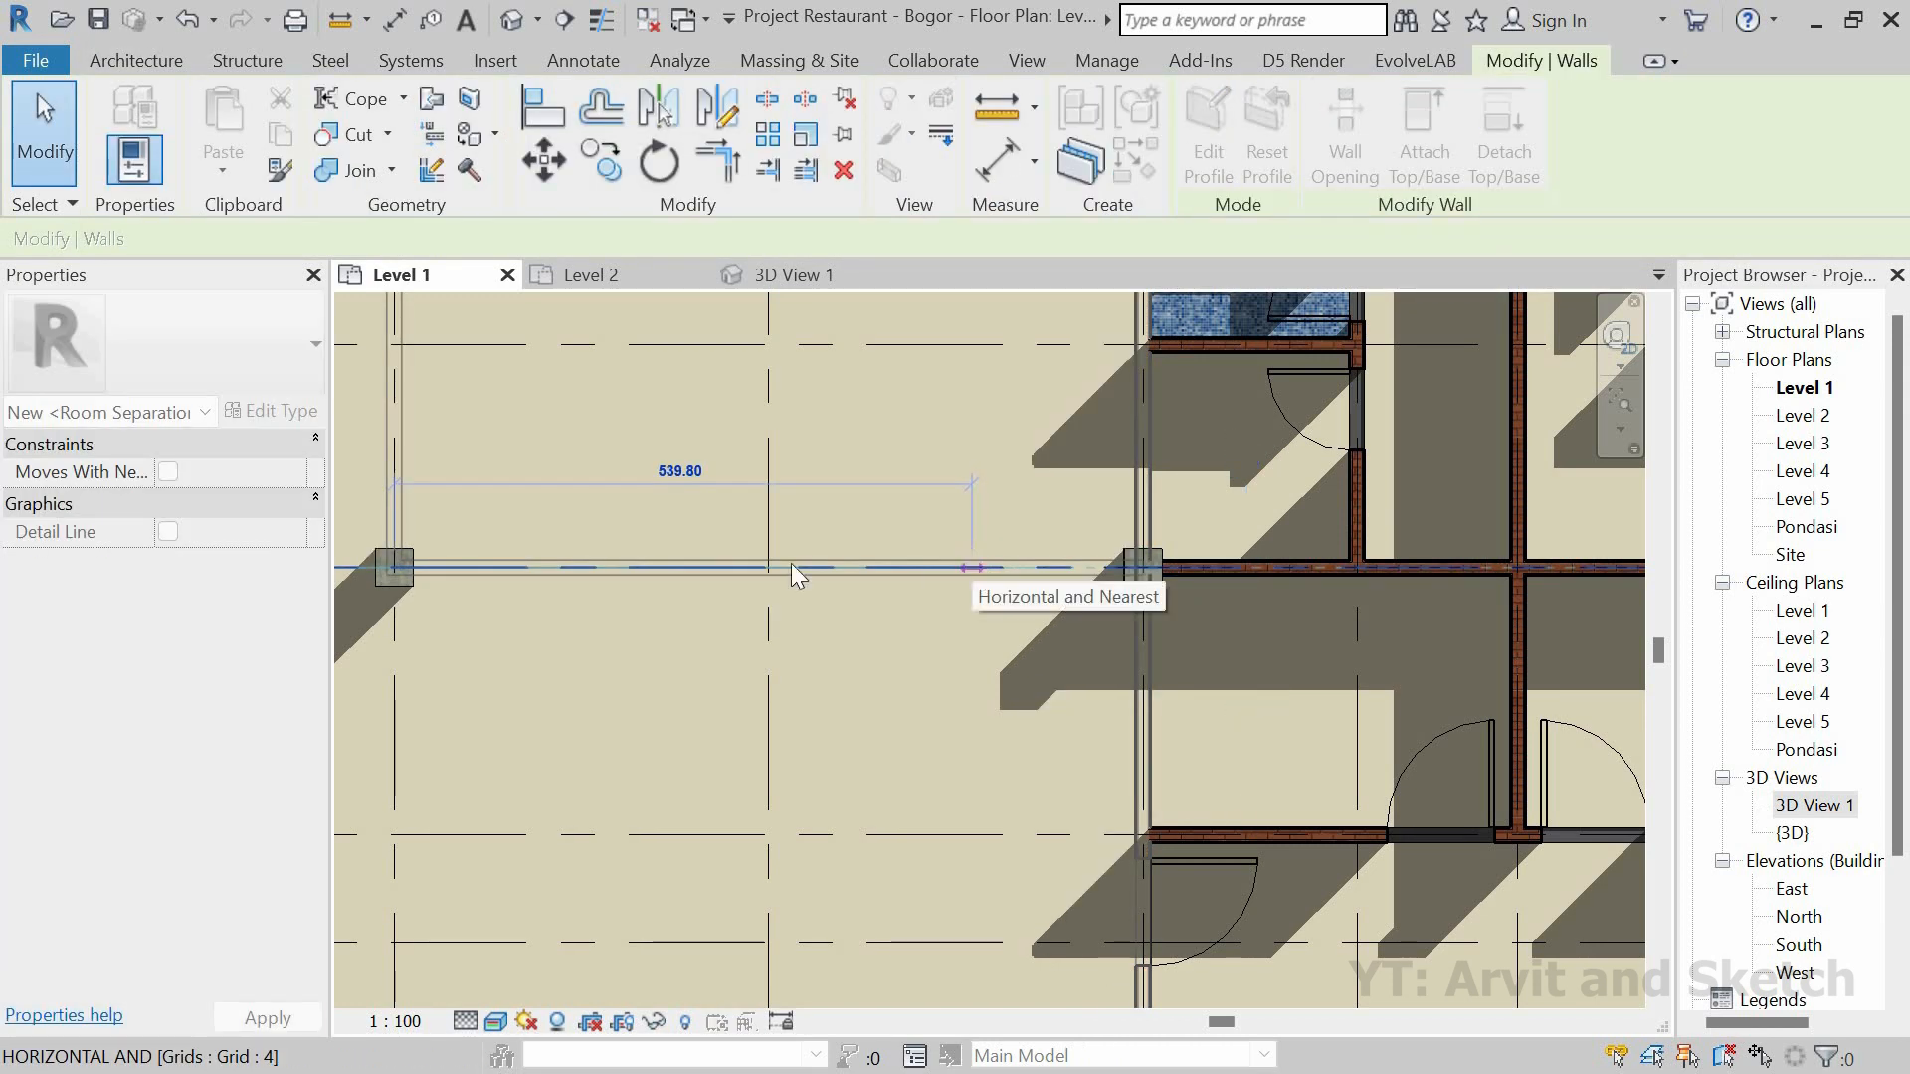
pyautogui.click(681, 460)
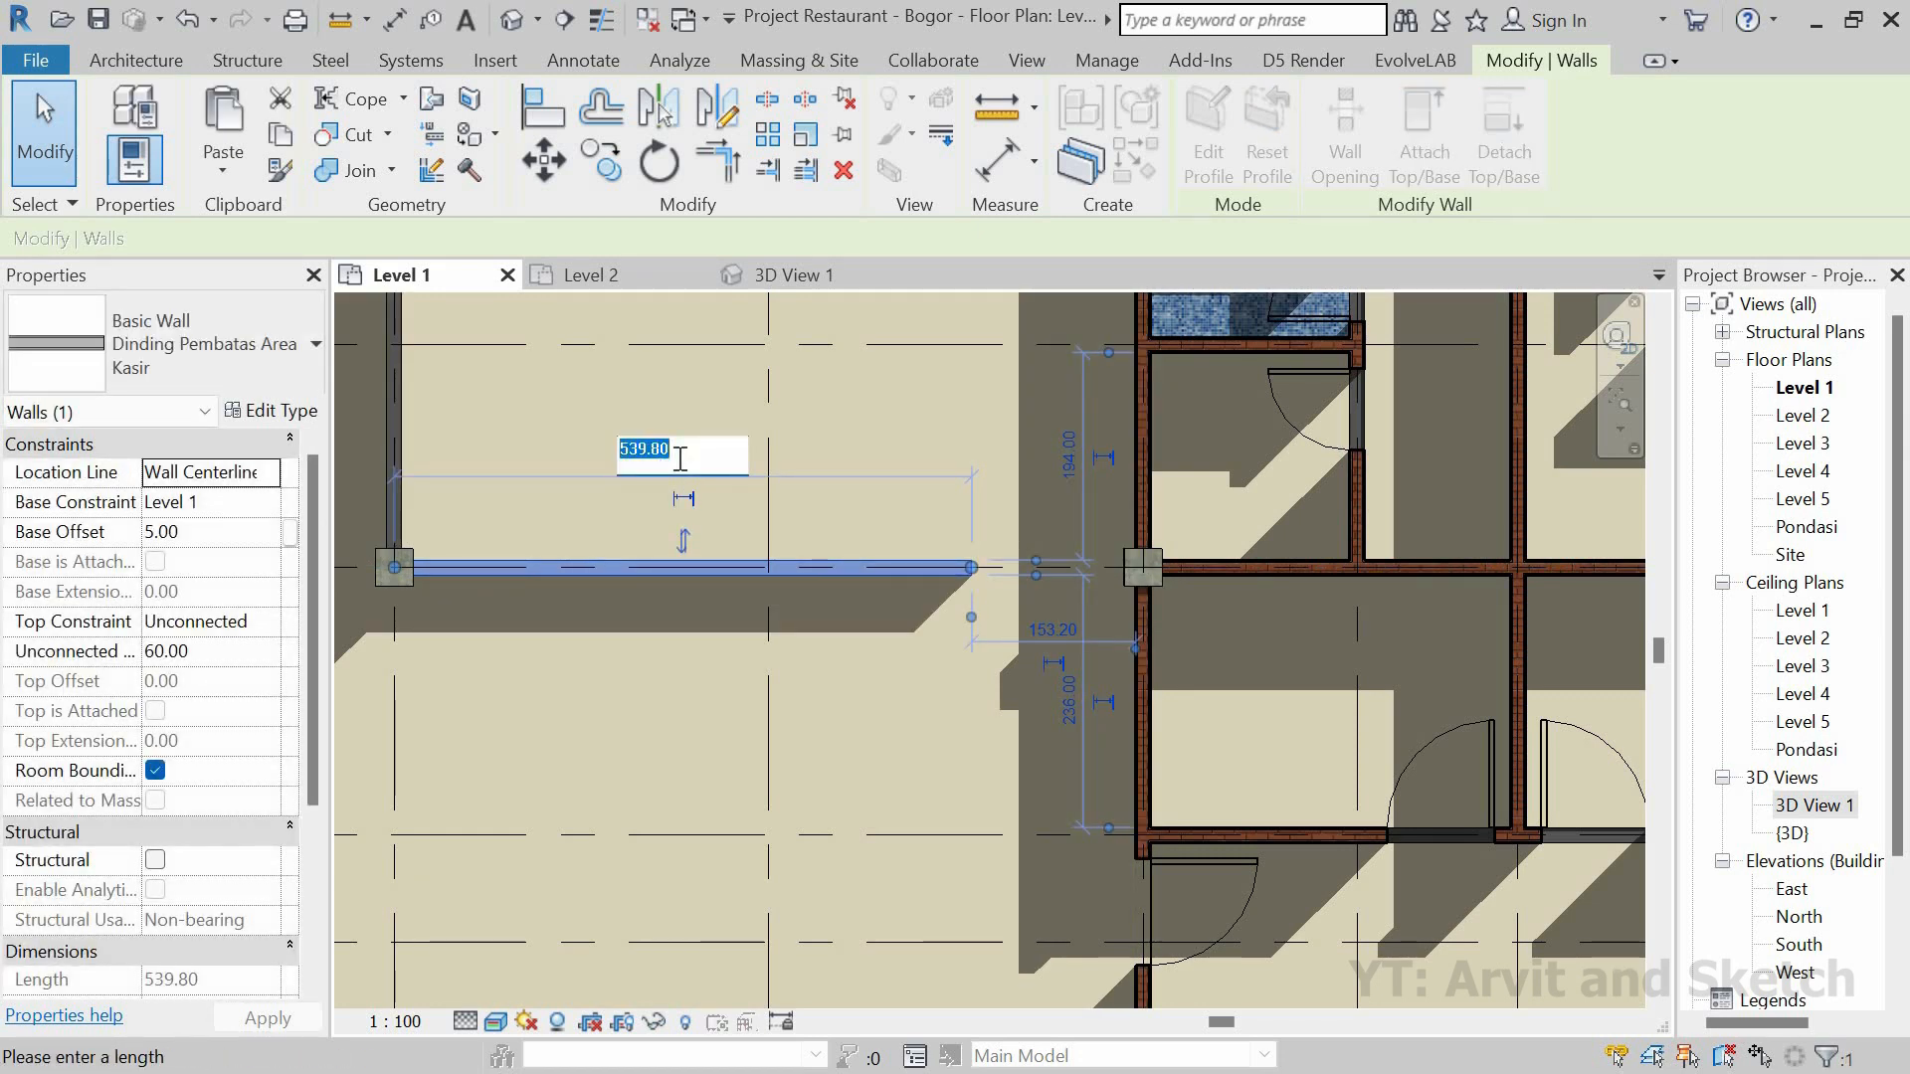
pyautogui.press('Return')
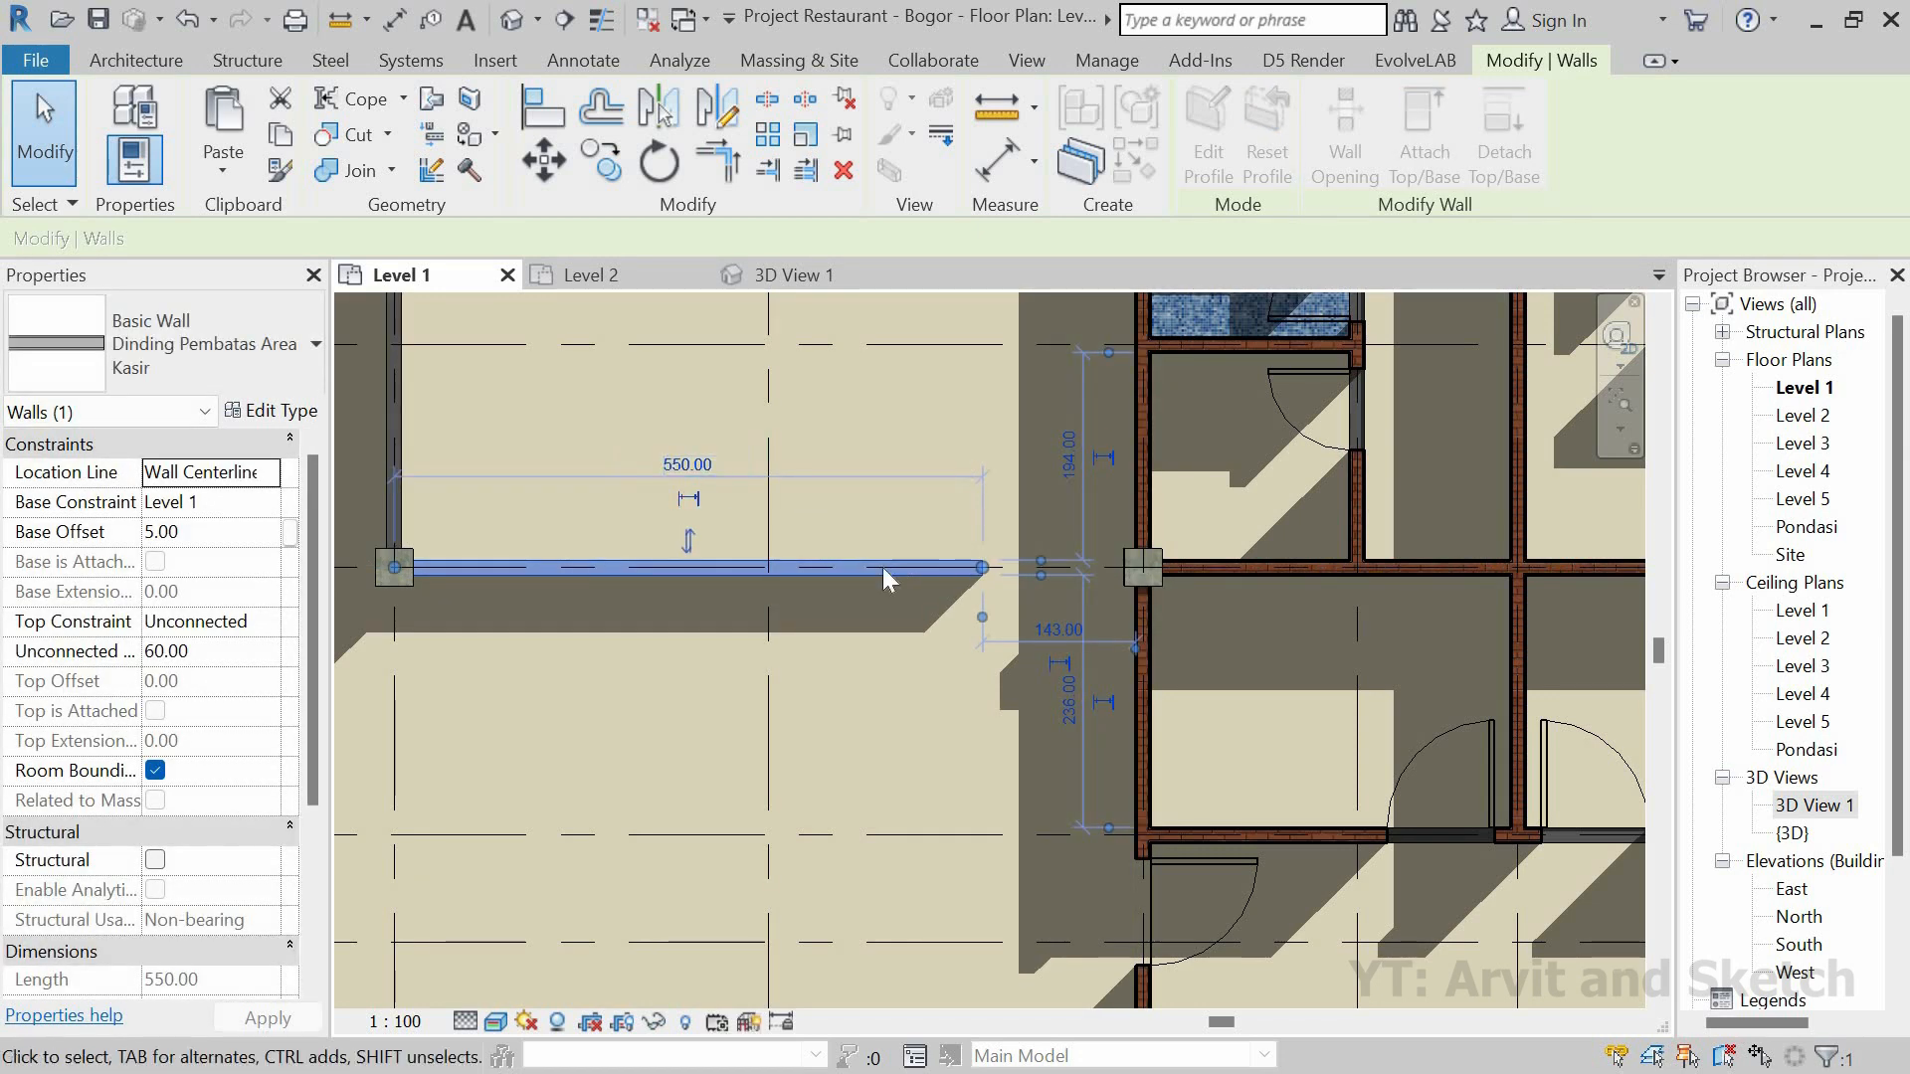
pyautogui.click(872, 815)
pyautogui.scroll(-3, 872, 815)
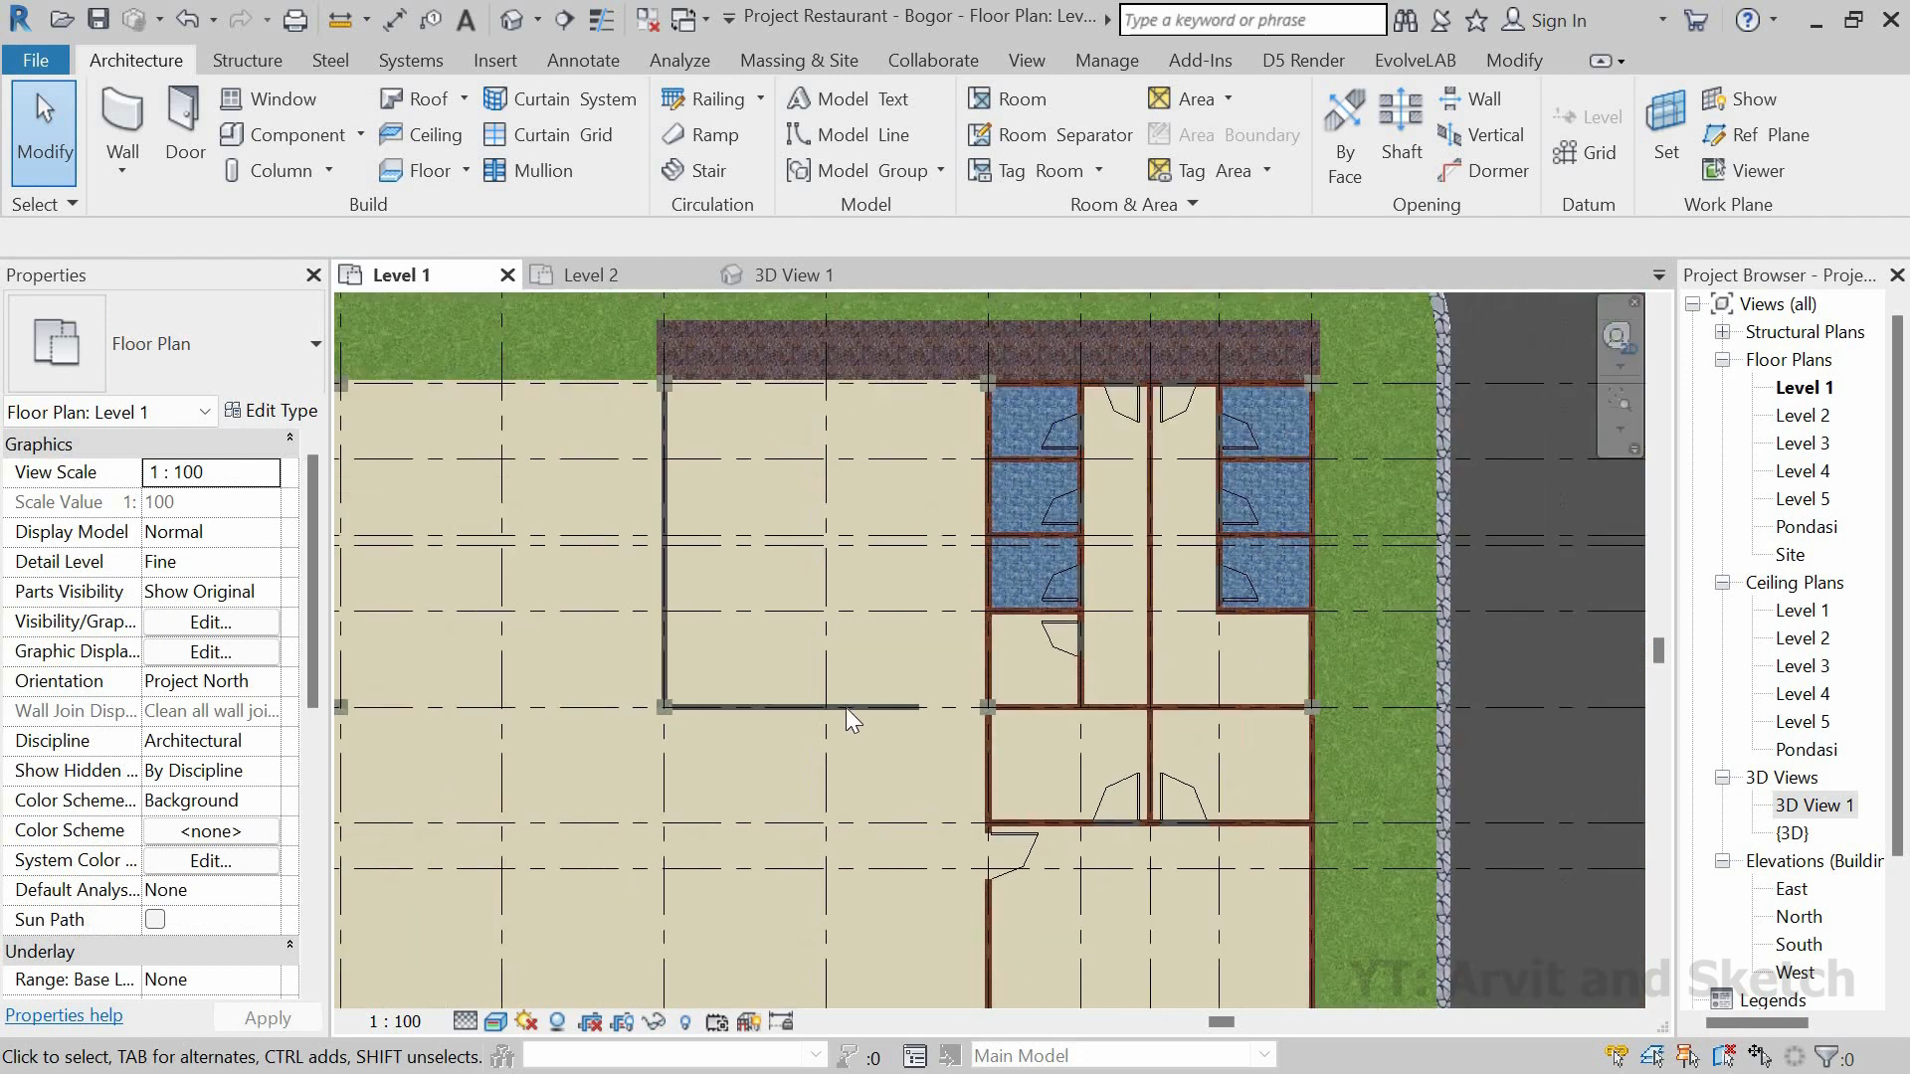
# Step: Examine the cashier partition walls in 3D View 1, and return to the Level 1 floor plan
pyautogui.click(767, 282)
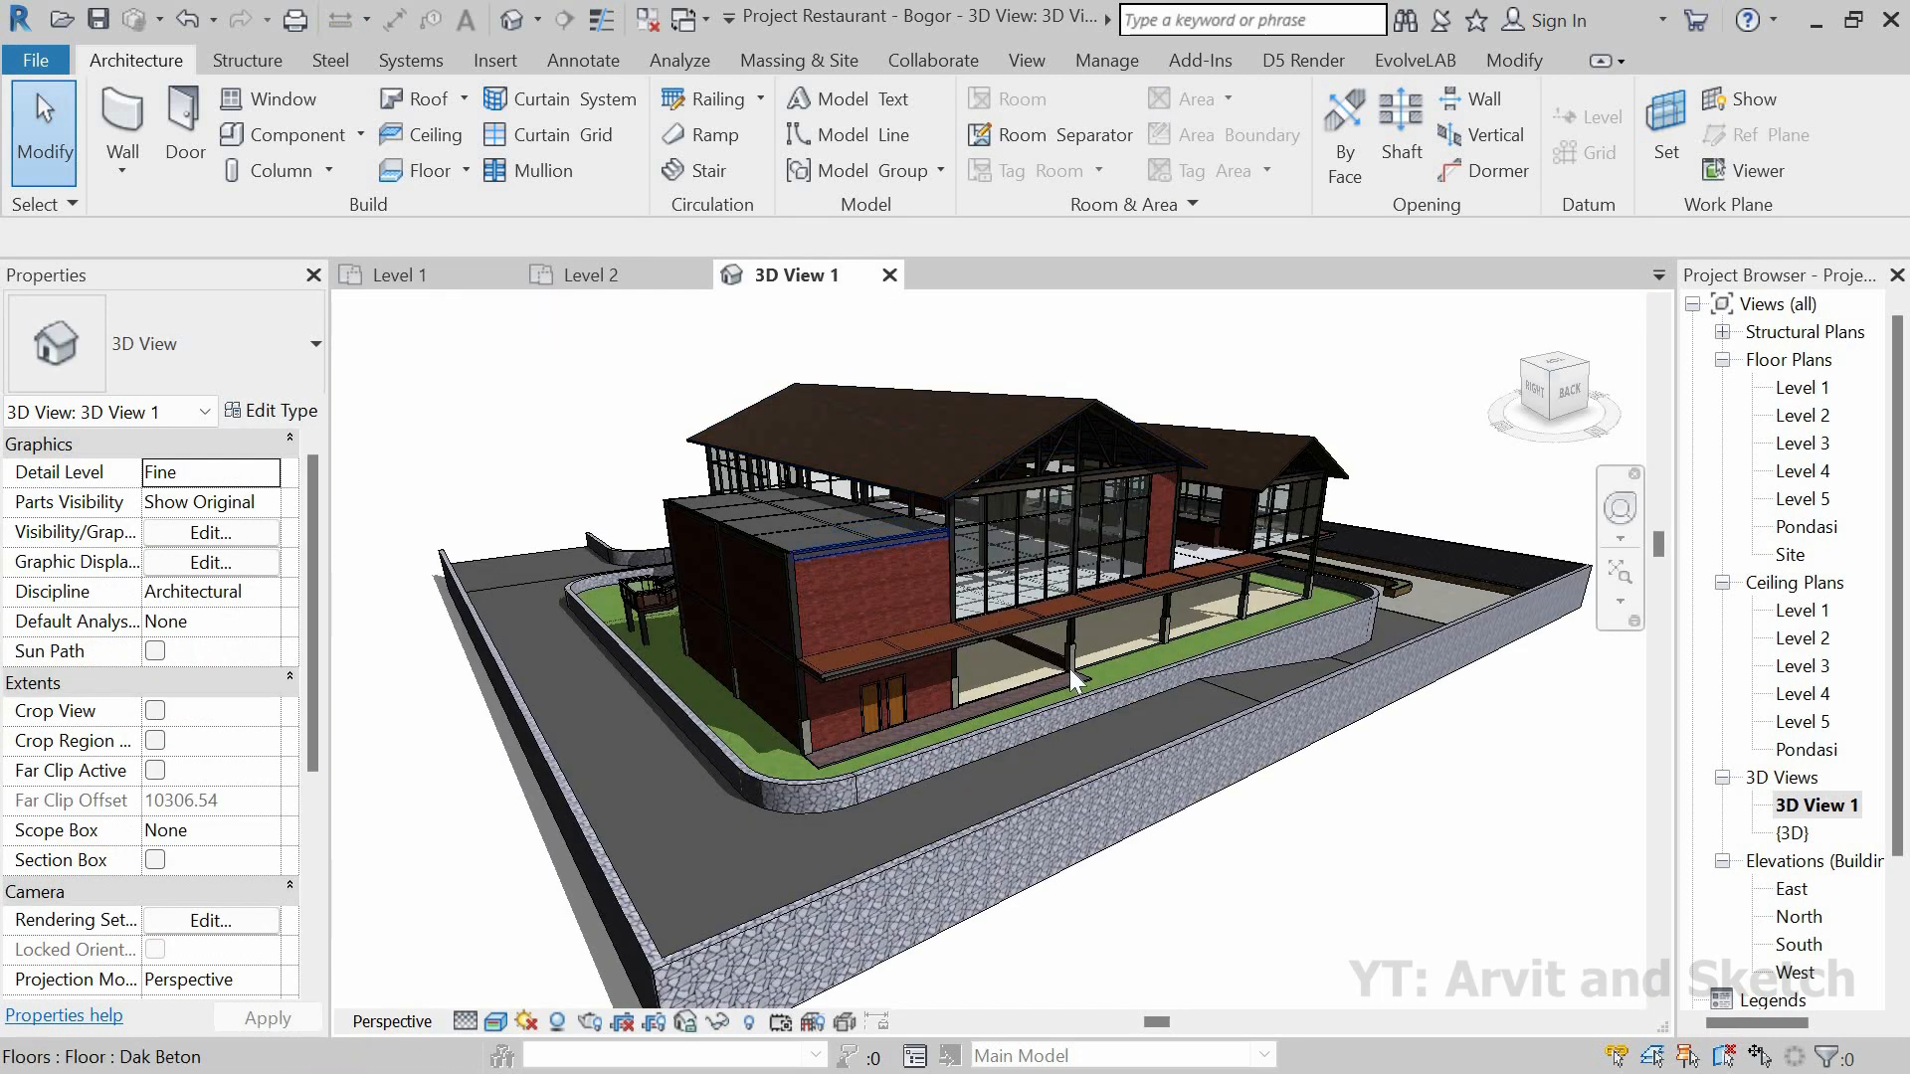
pyautogui.keyDown('shift'); pyautogui.moveTo(1084, 704); pyautogui.dragTo(1218, 705, button='middle'); pyautogui.keyUp('shift')
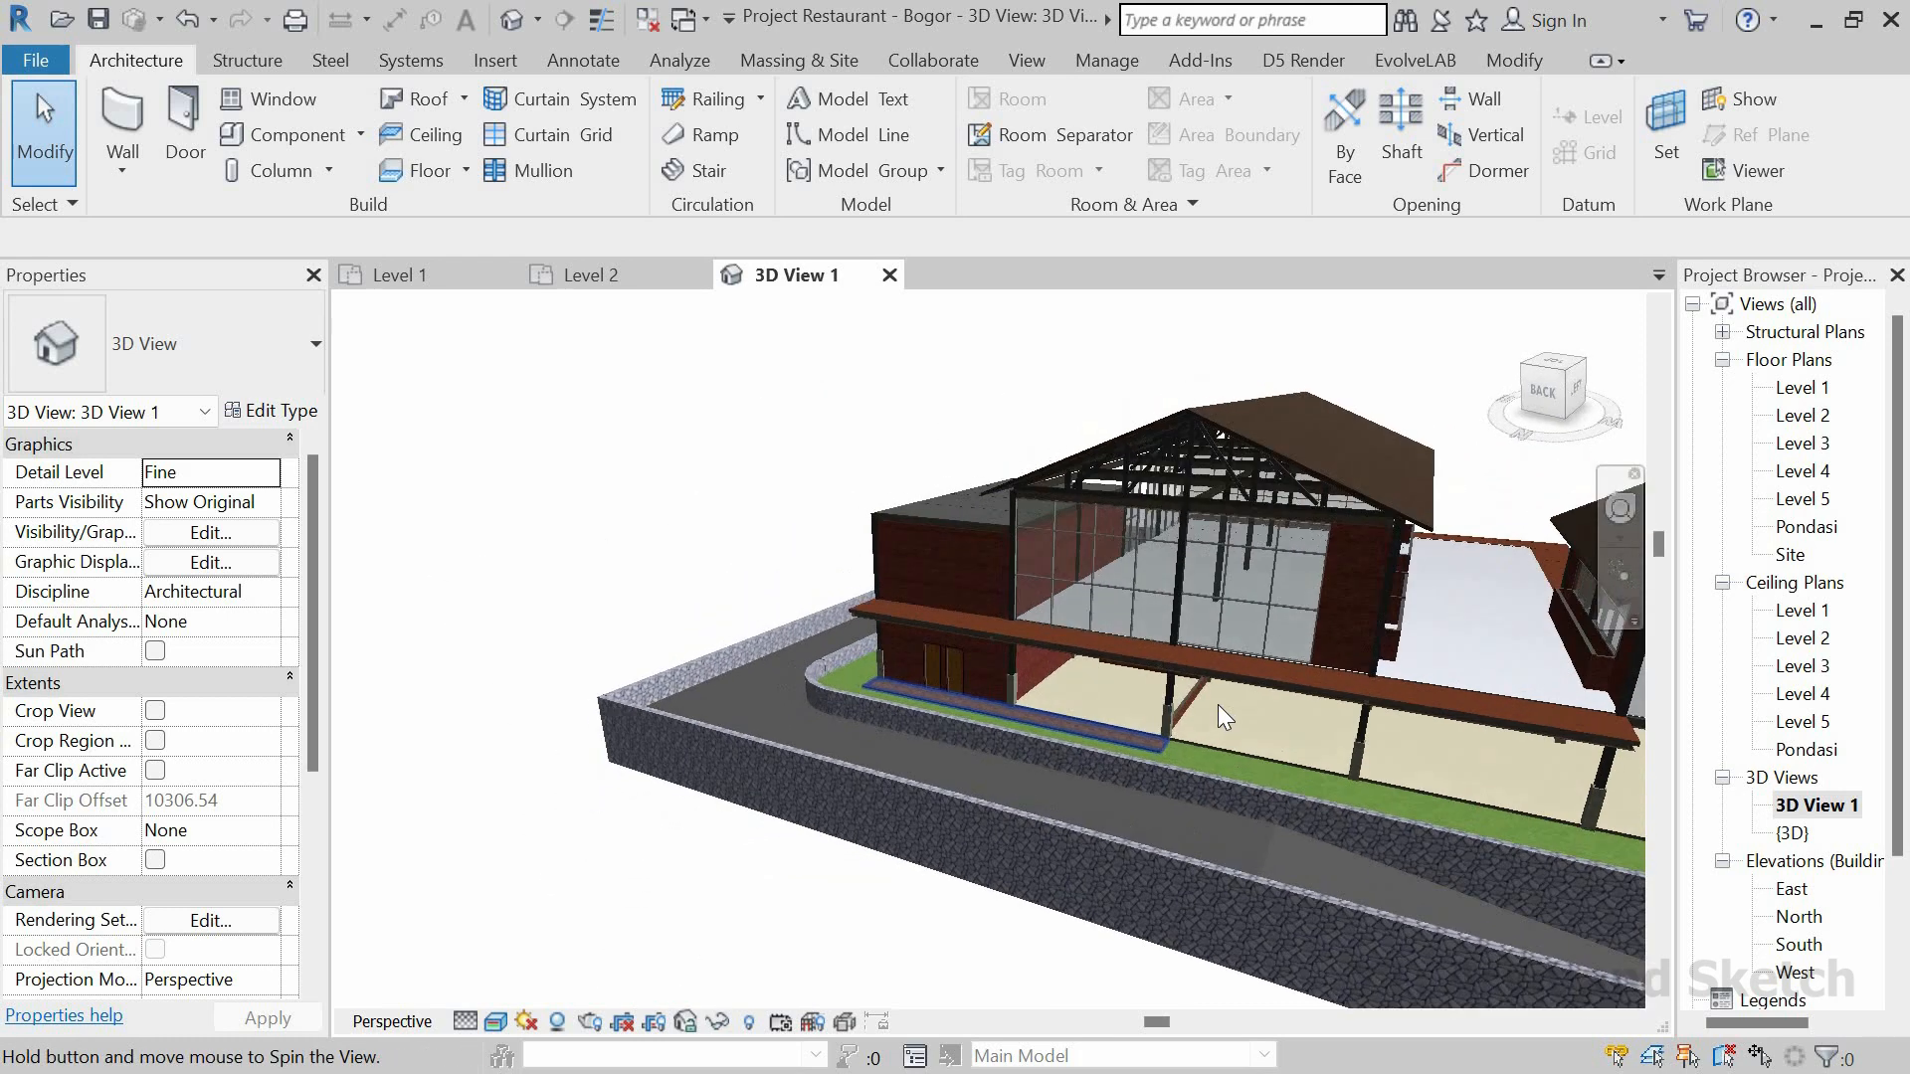
pyautogui.scroll(3, 1192, 689)
pyautogui.scroll(3, 1184, 672)
pyautogui.keyDown('shift'); pyautogui.moveTo(1096, 654); pyautogui.dragTo(1076, 663, button='middle'); pyautogui.keyUp('shift')
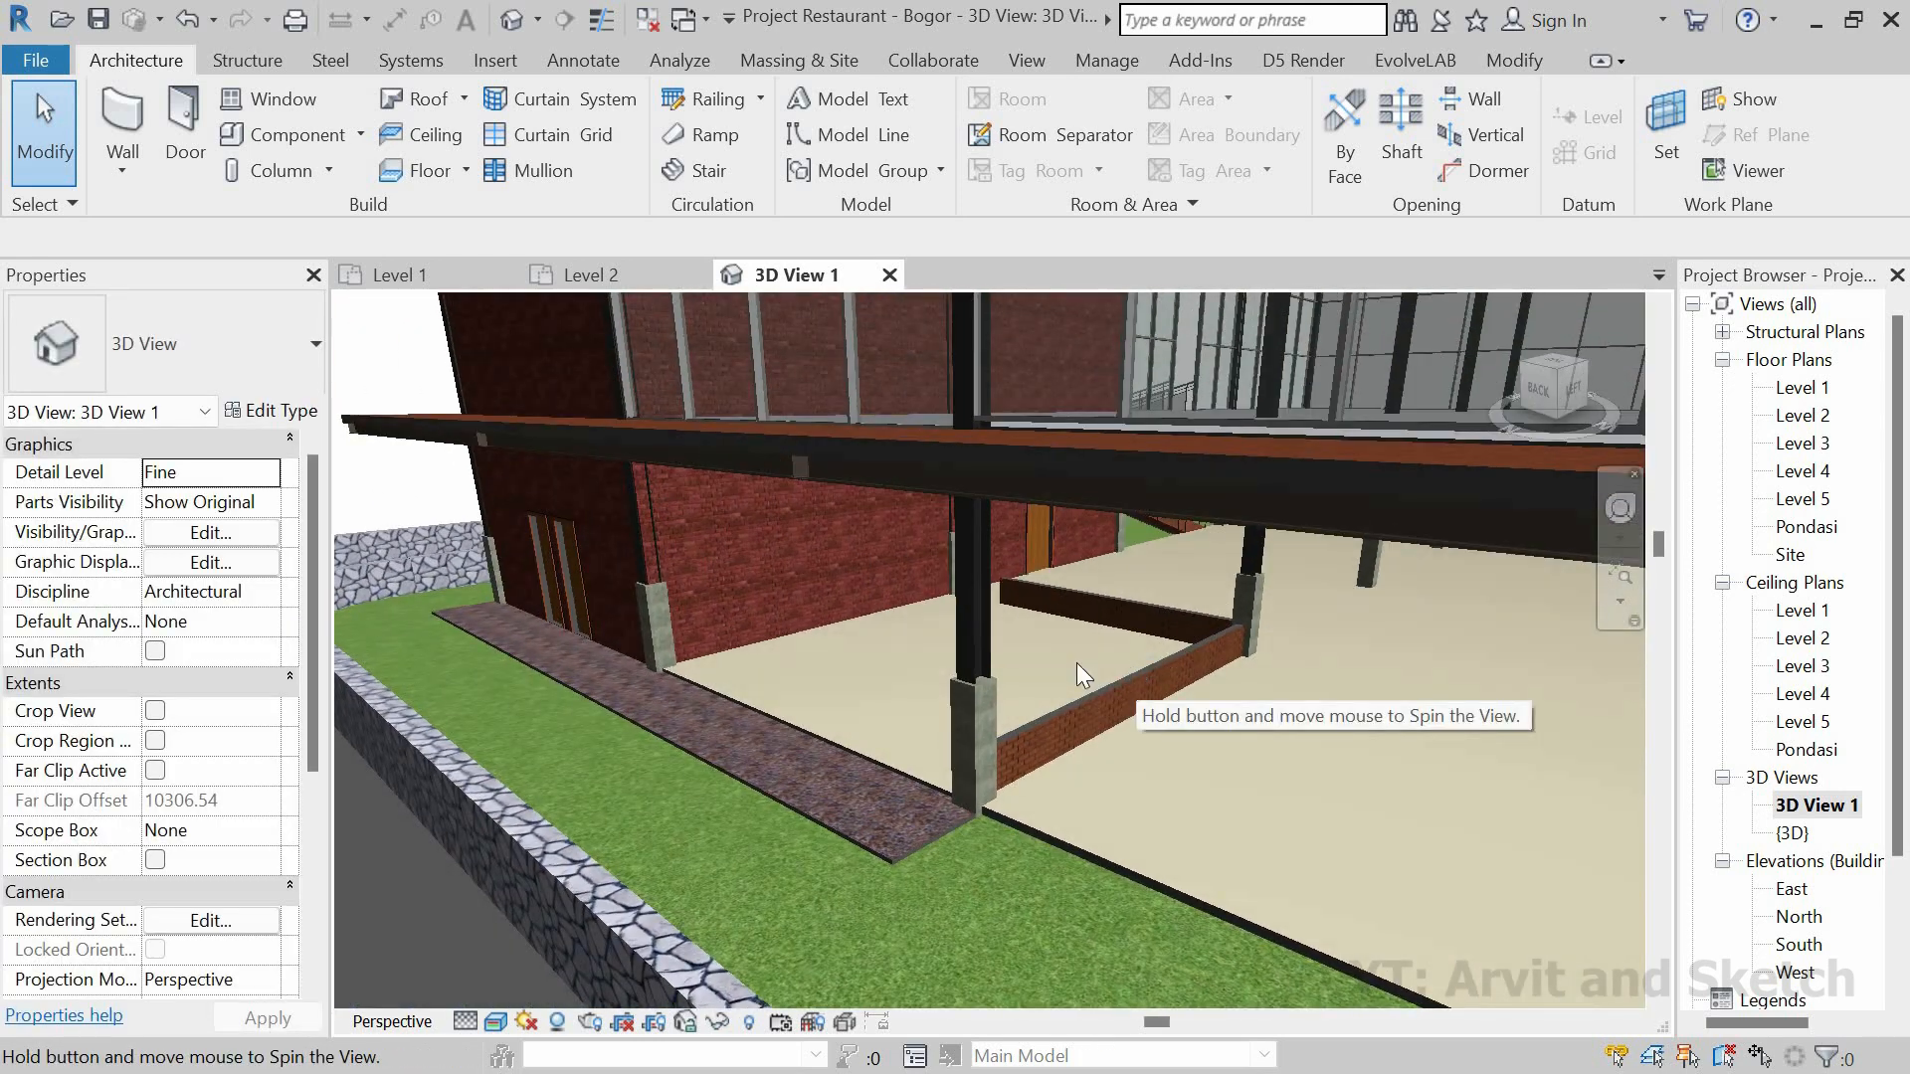
pyautogui.click(396, 275)
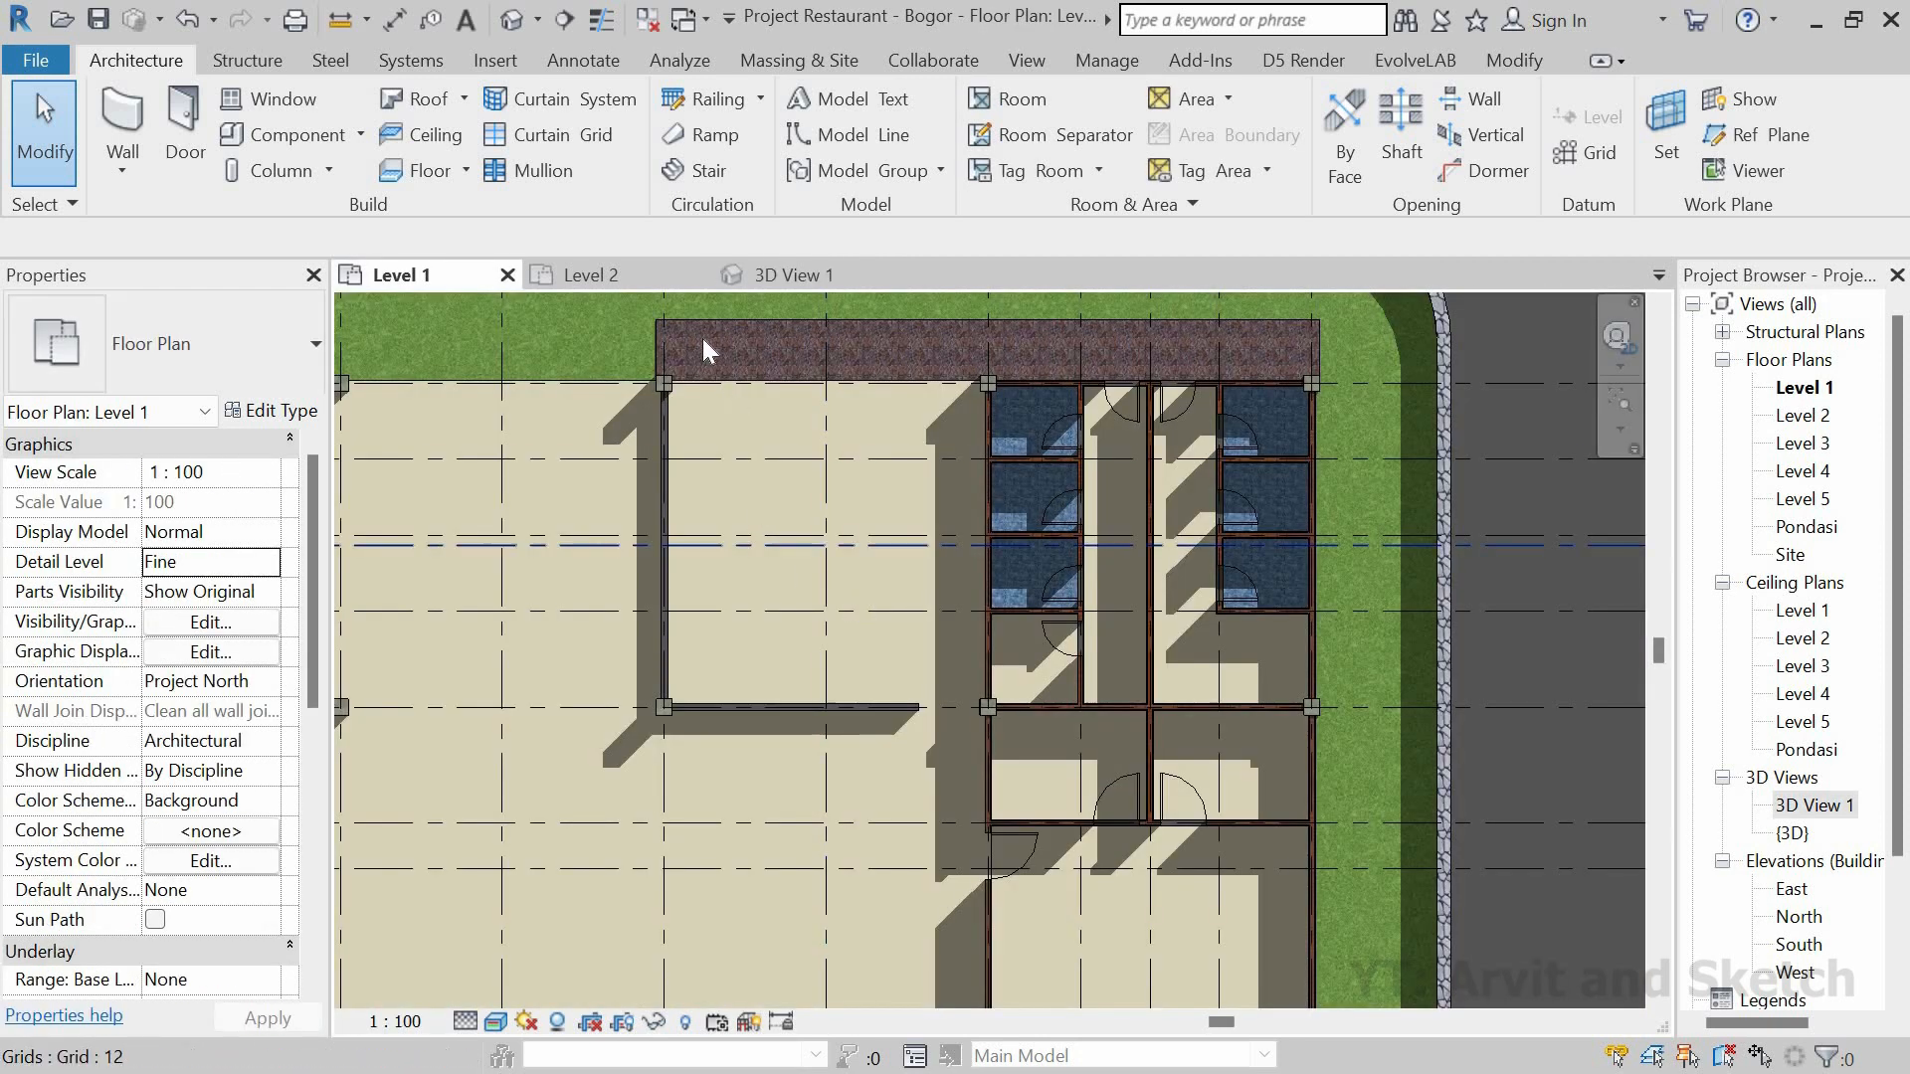
# Step: Draw another cashier partition wall along grid 5, from the grid 8 column to the column at the toilet block
pyautogui.scroll(5, 677, 378)
pyautogui.scroll(-3, 689, 457)
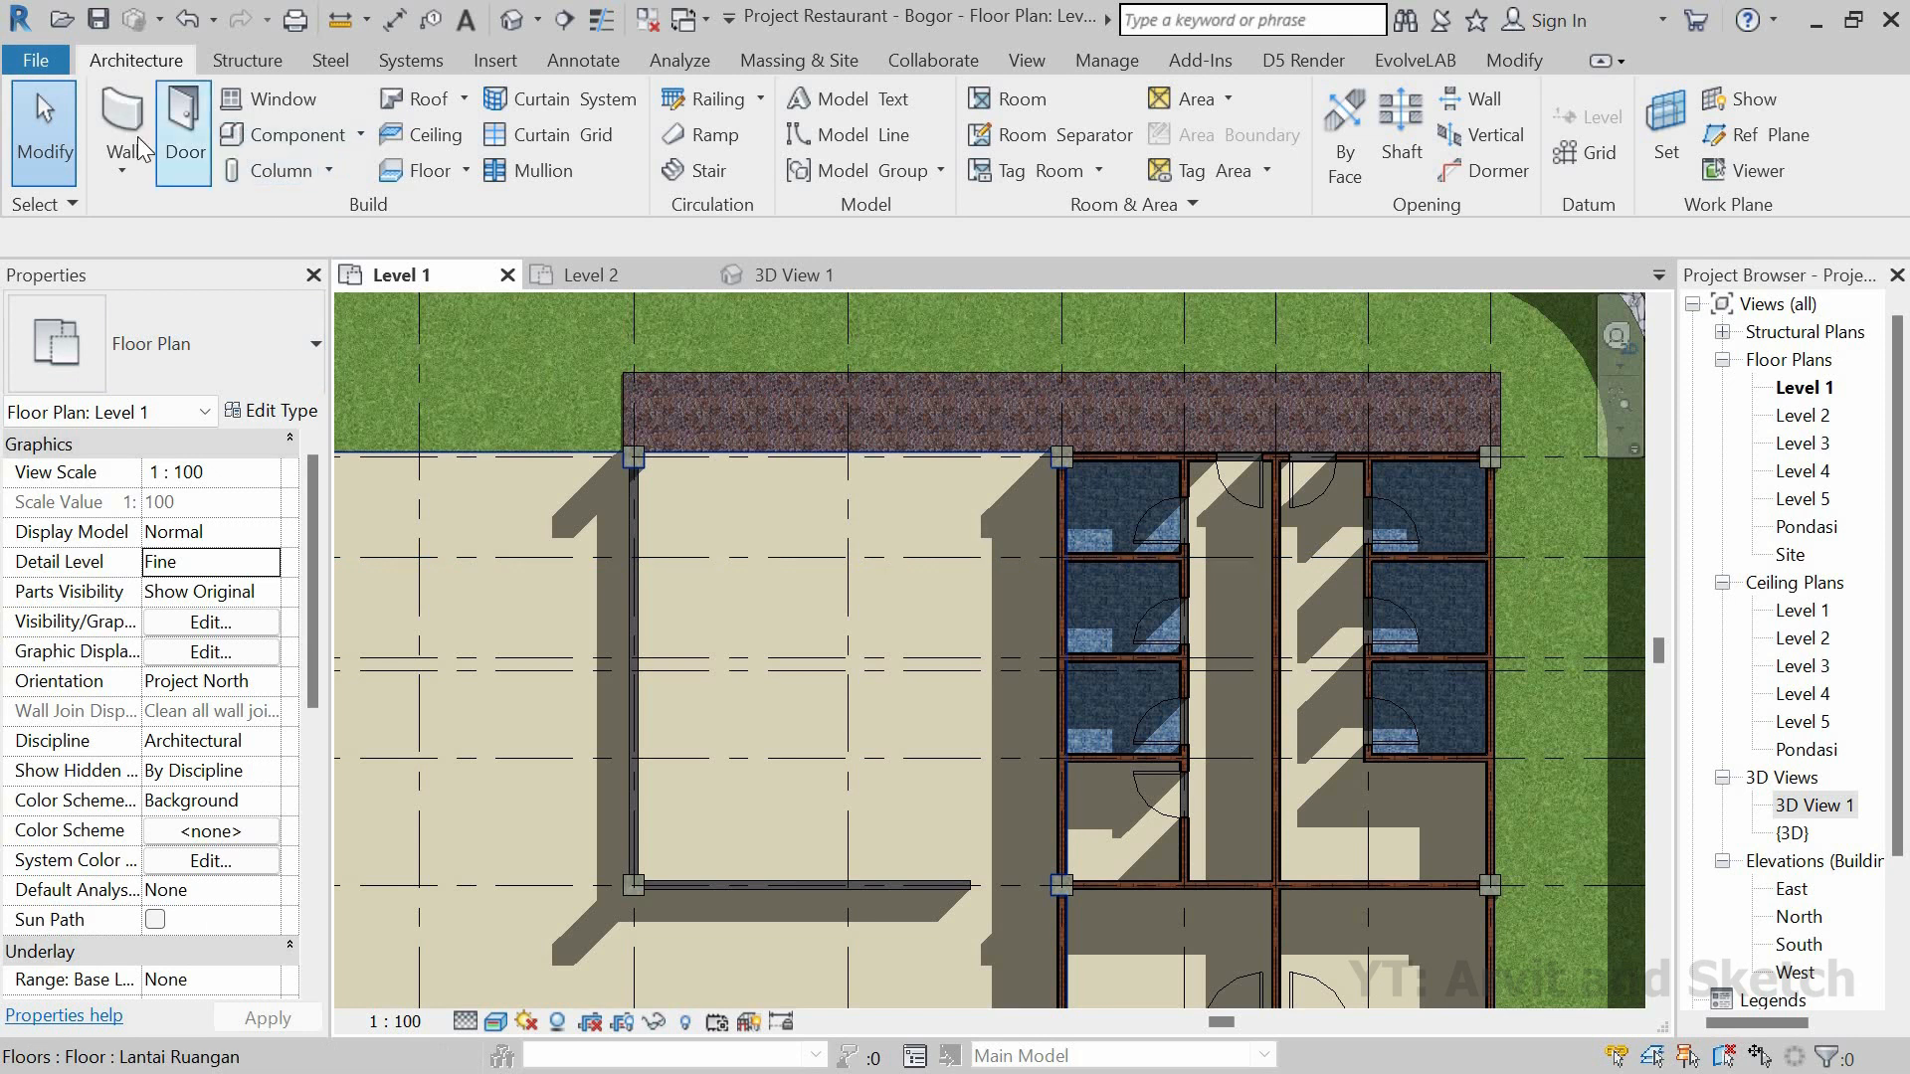
pyautogui.press('w')
pyautogui.press('a')
pyautogui.scroll(4, 642, 456)
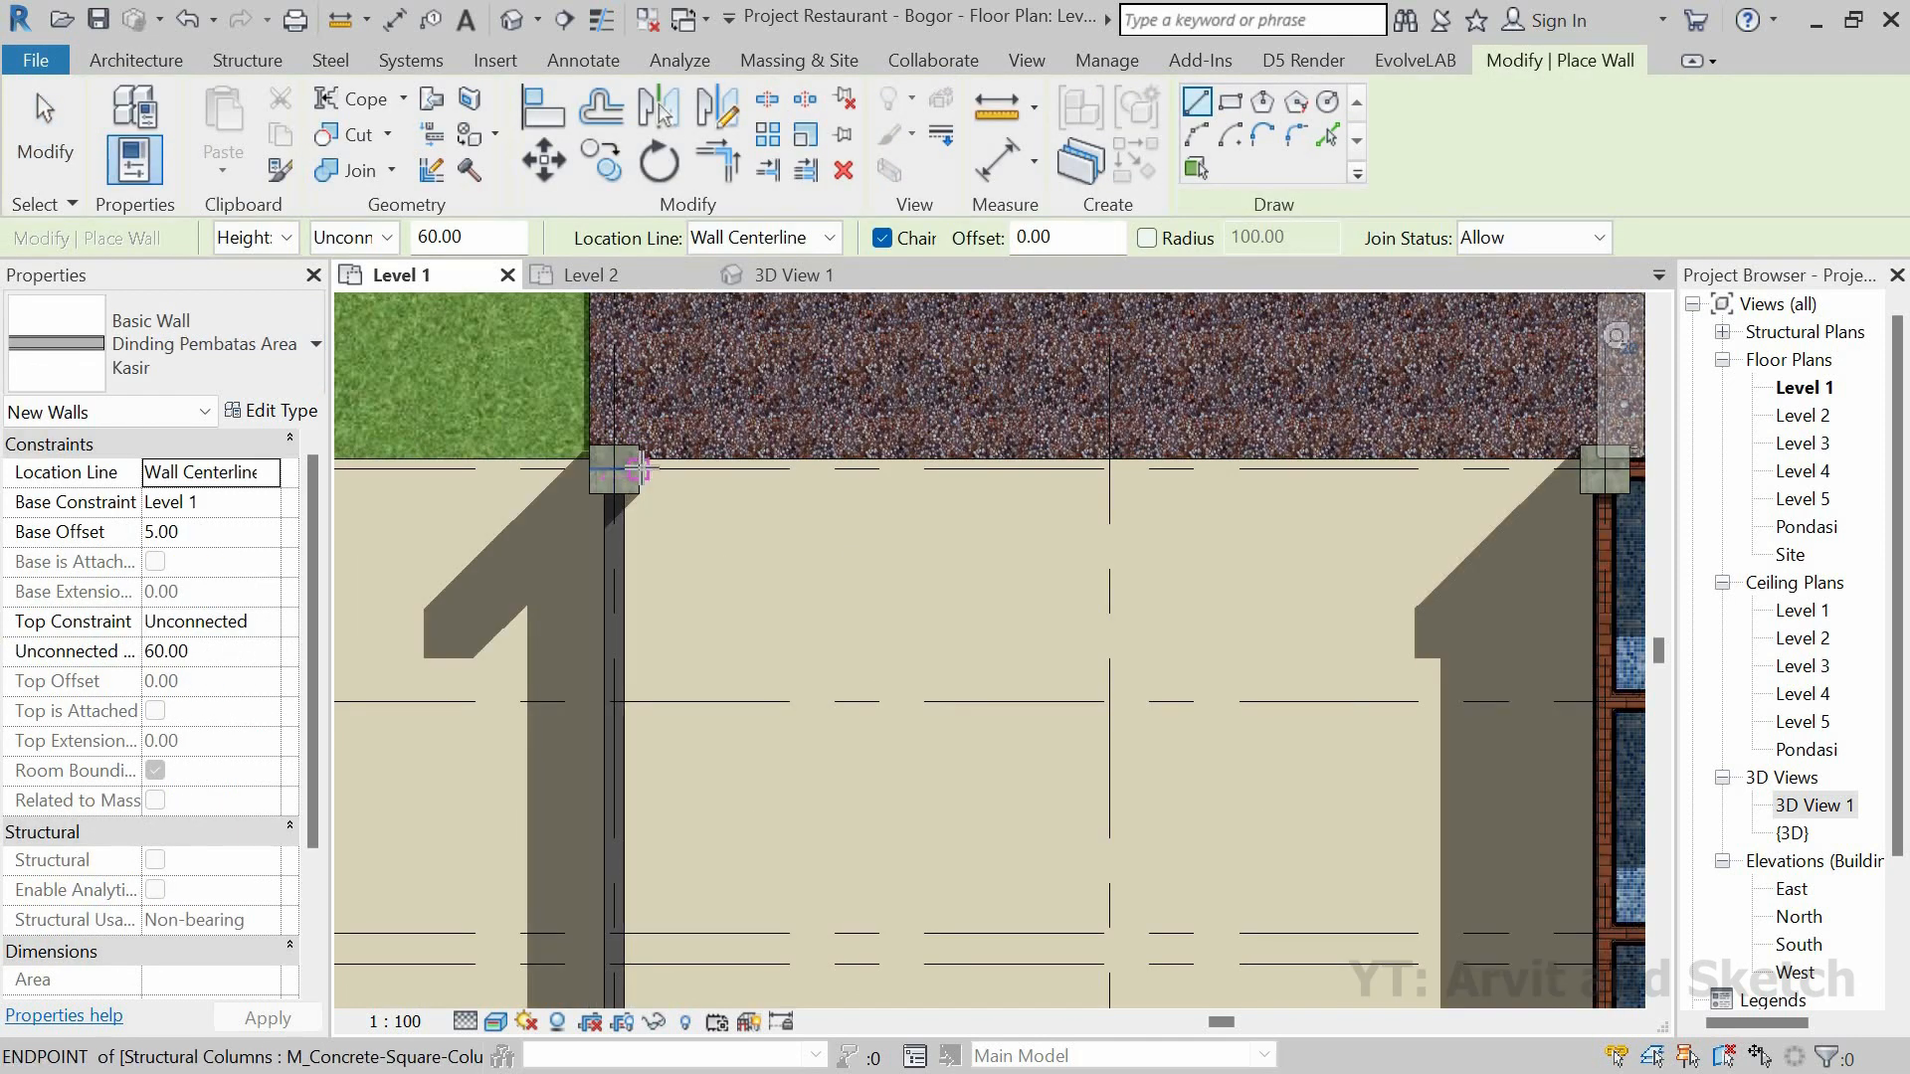
pyautogui.scroll(5, 617, 465)
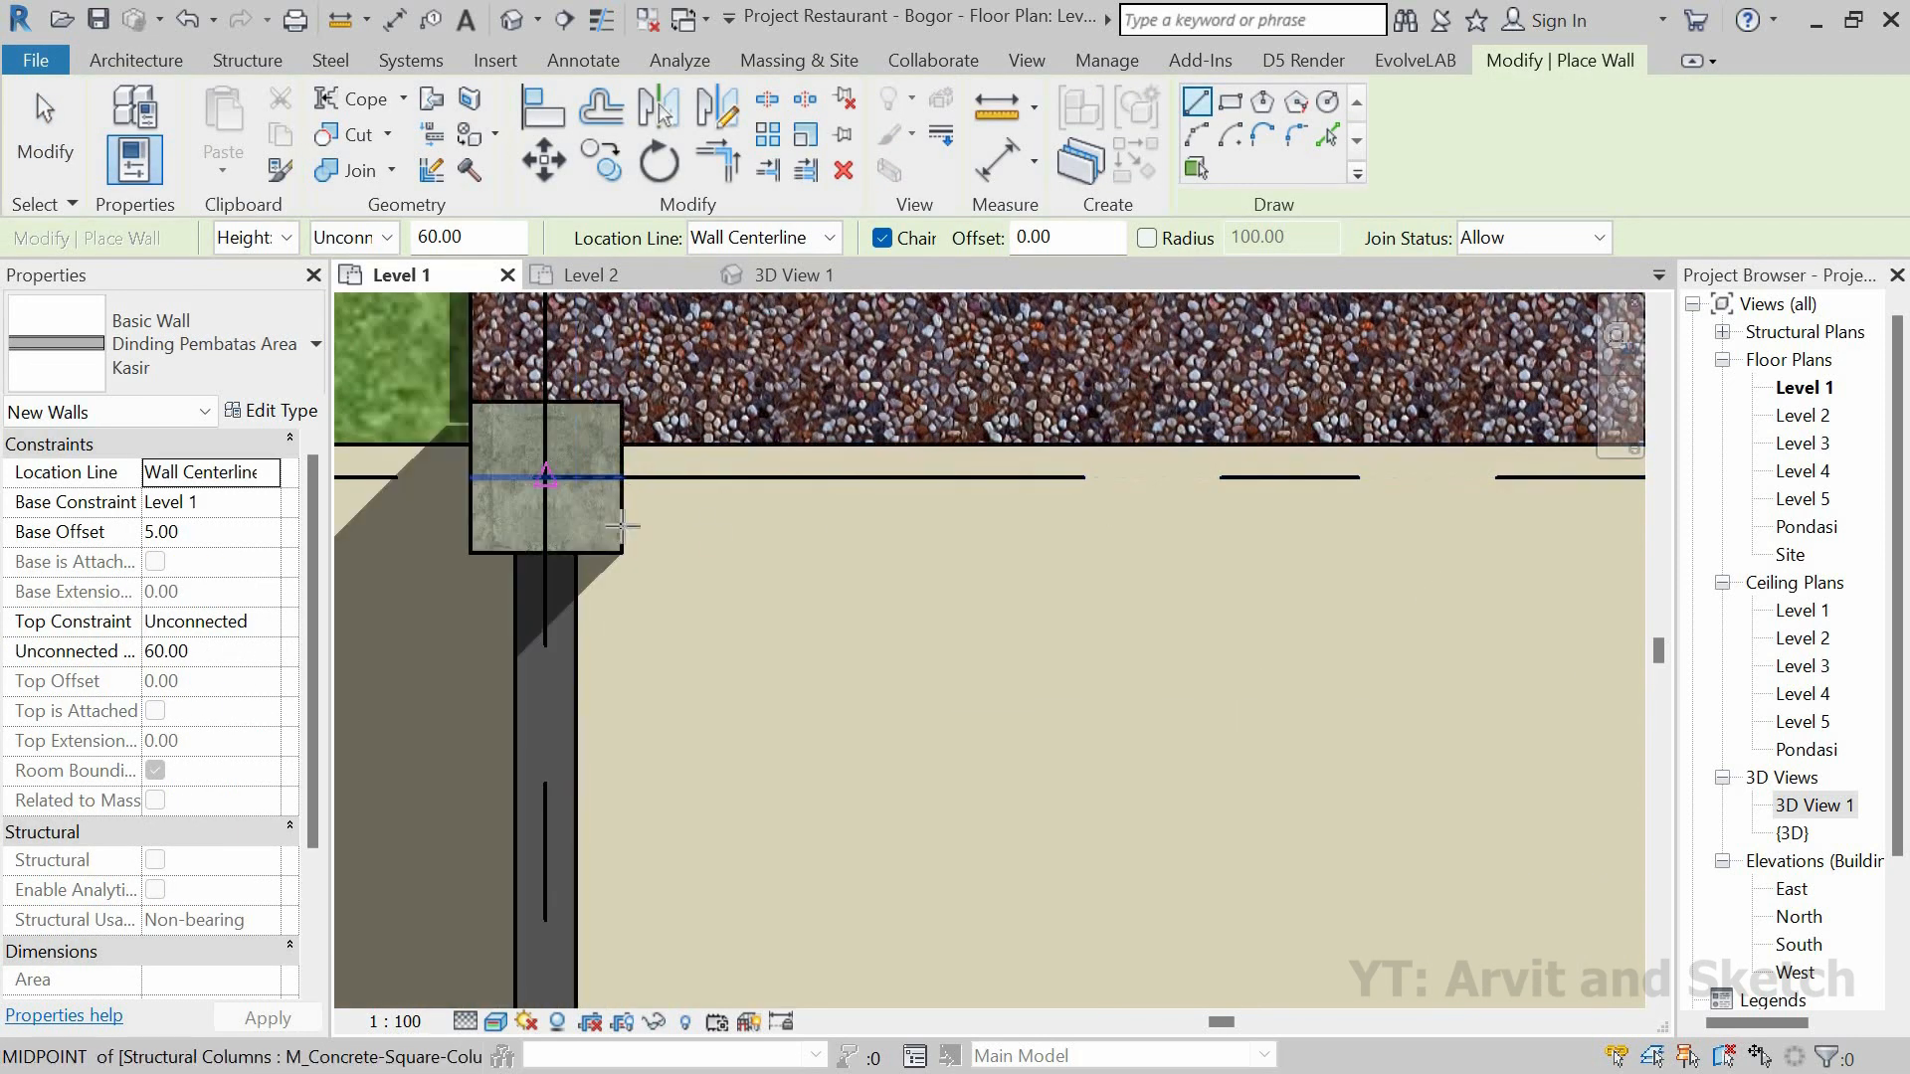
pyautogui.click(614, 470)
pyautogui.scroll(-5, 654, 502)
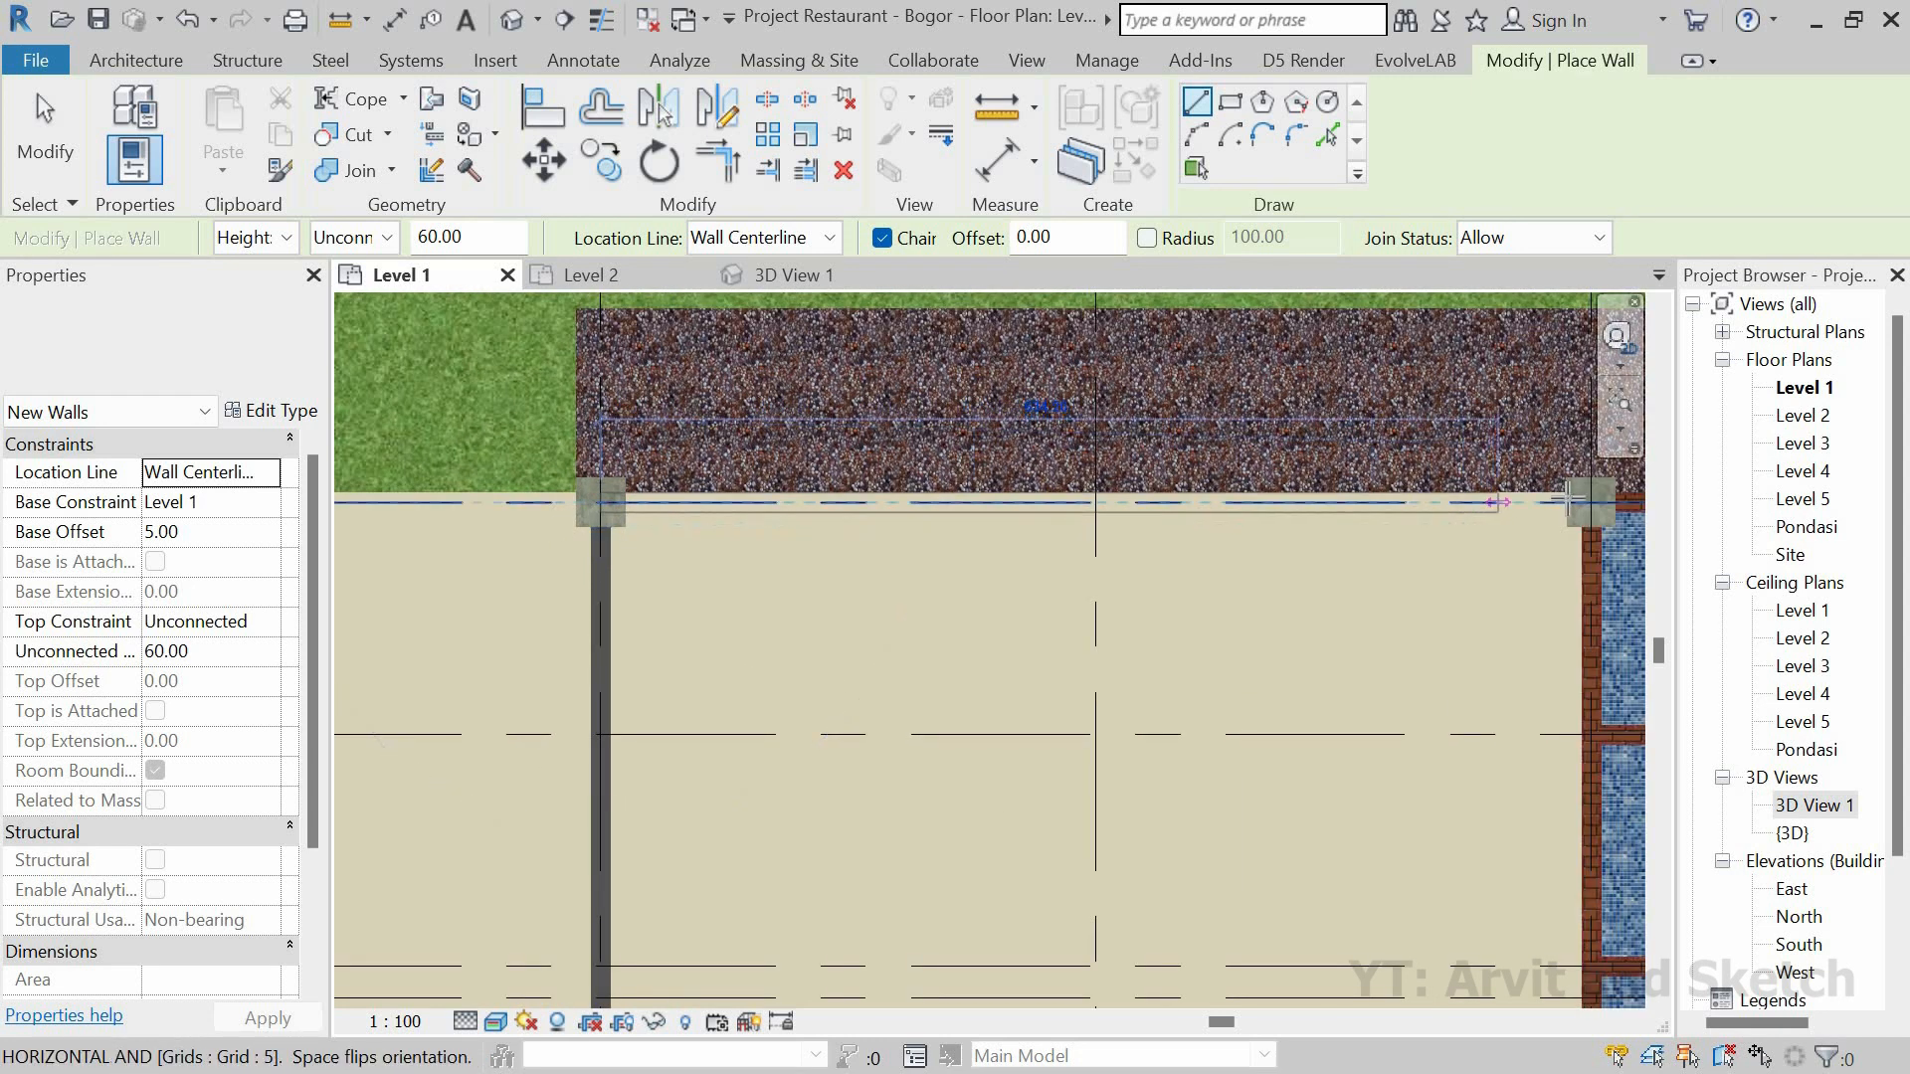
pyautogui.click(1568, 500)
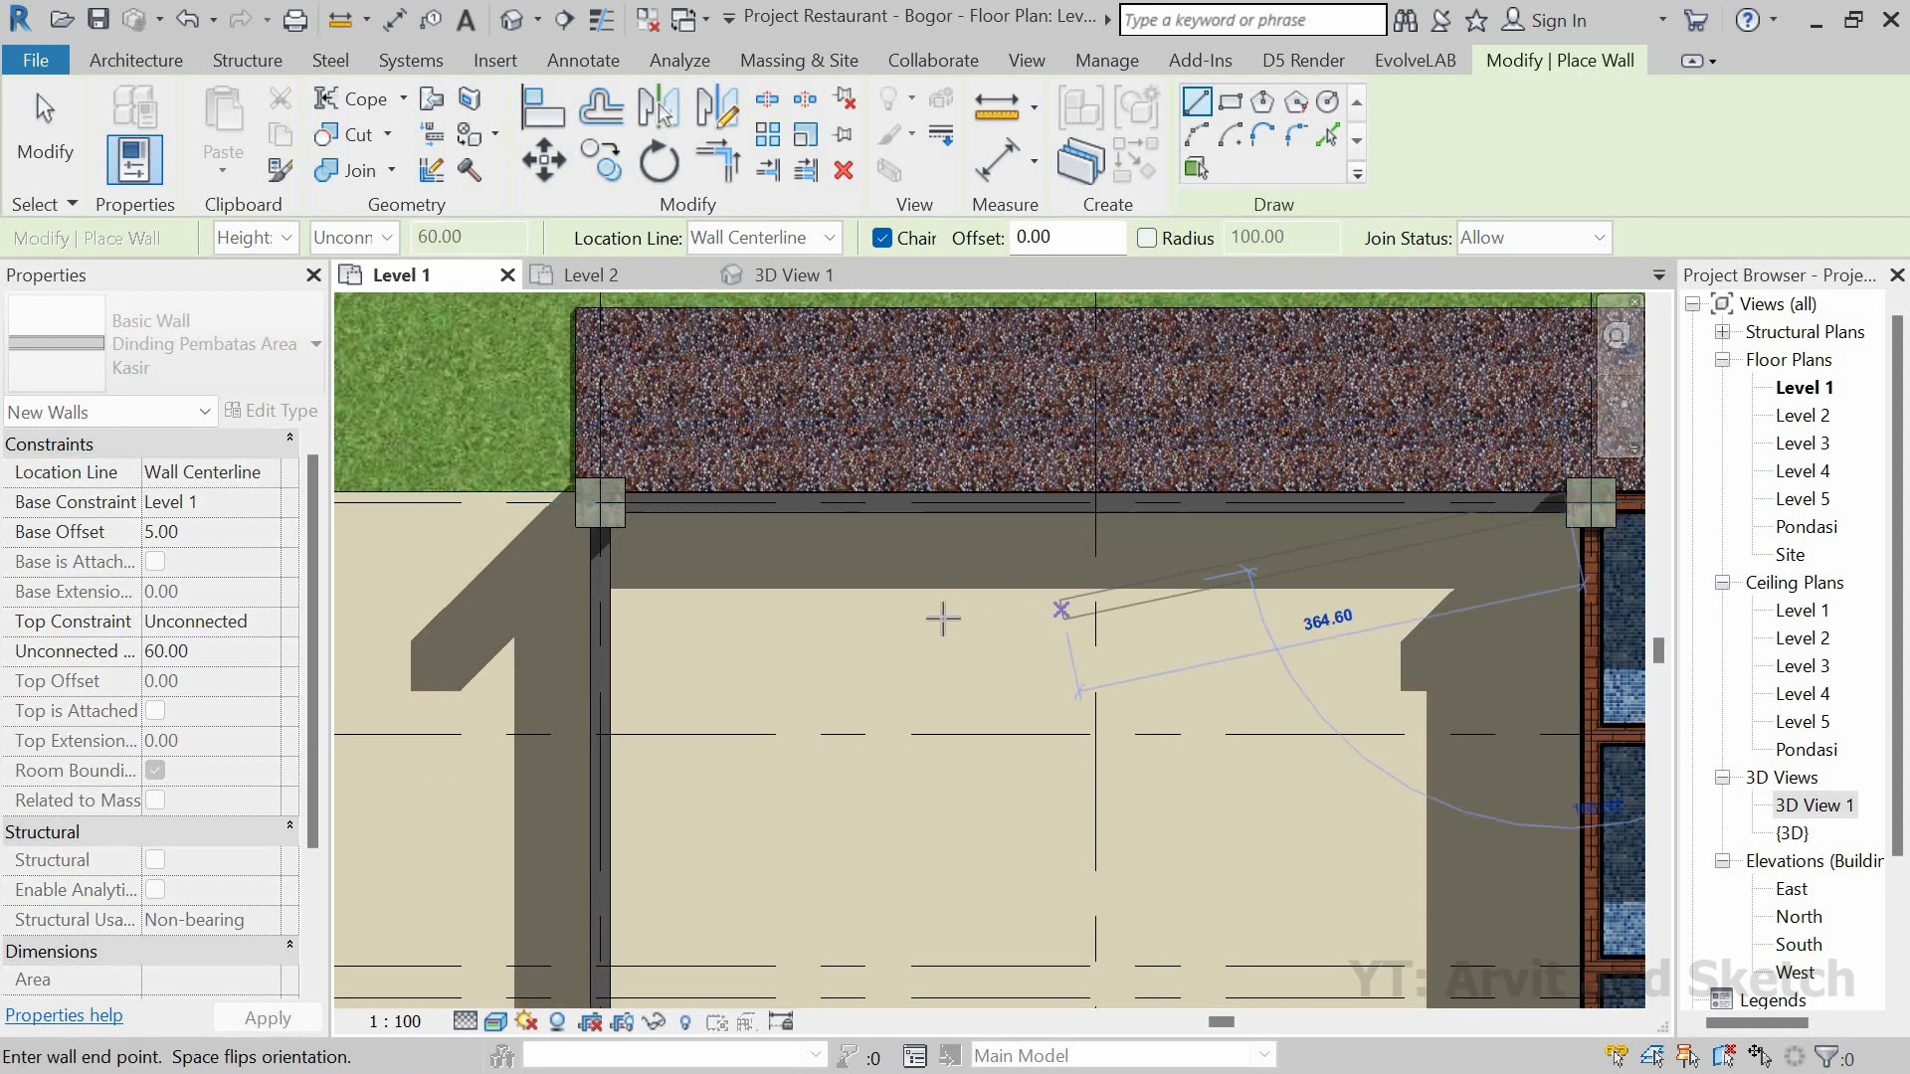
pyautogui.press('Escape')
pyautogui.press('Escape')
pyautogui.scroll(-4, 809, 492)
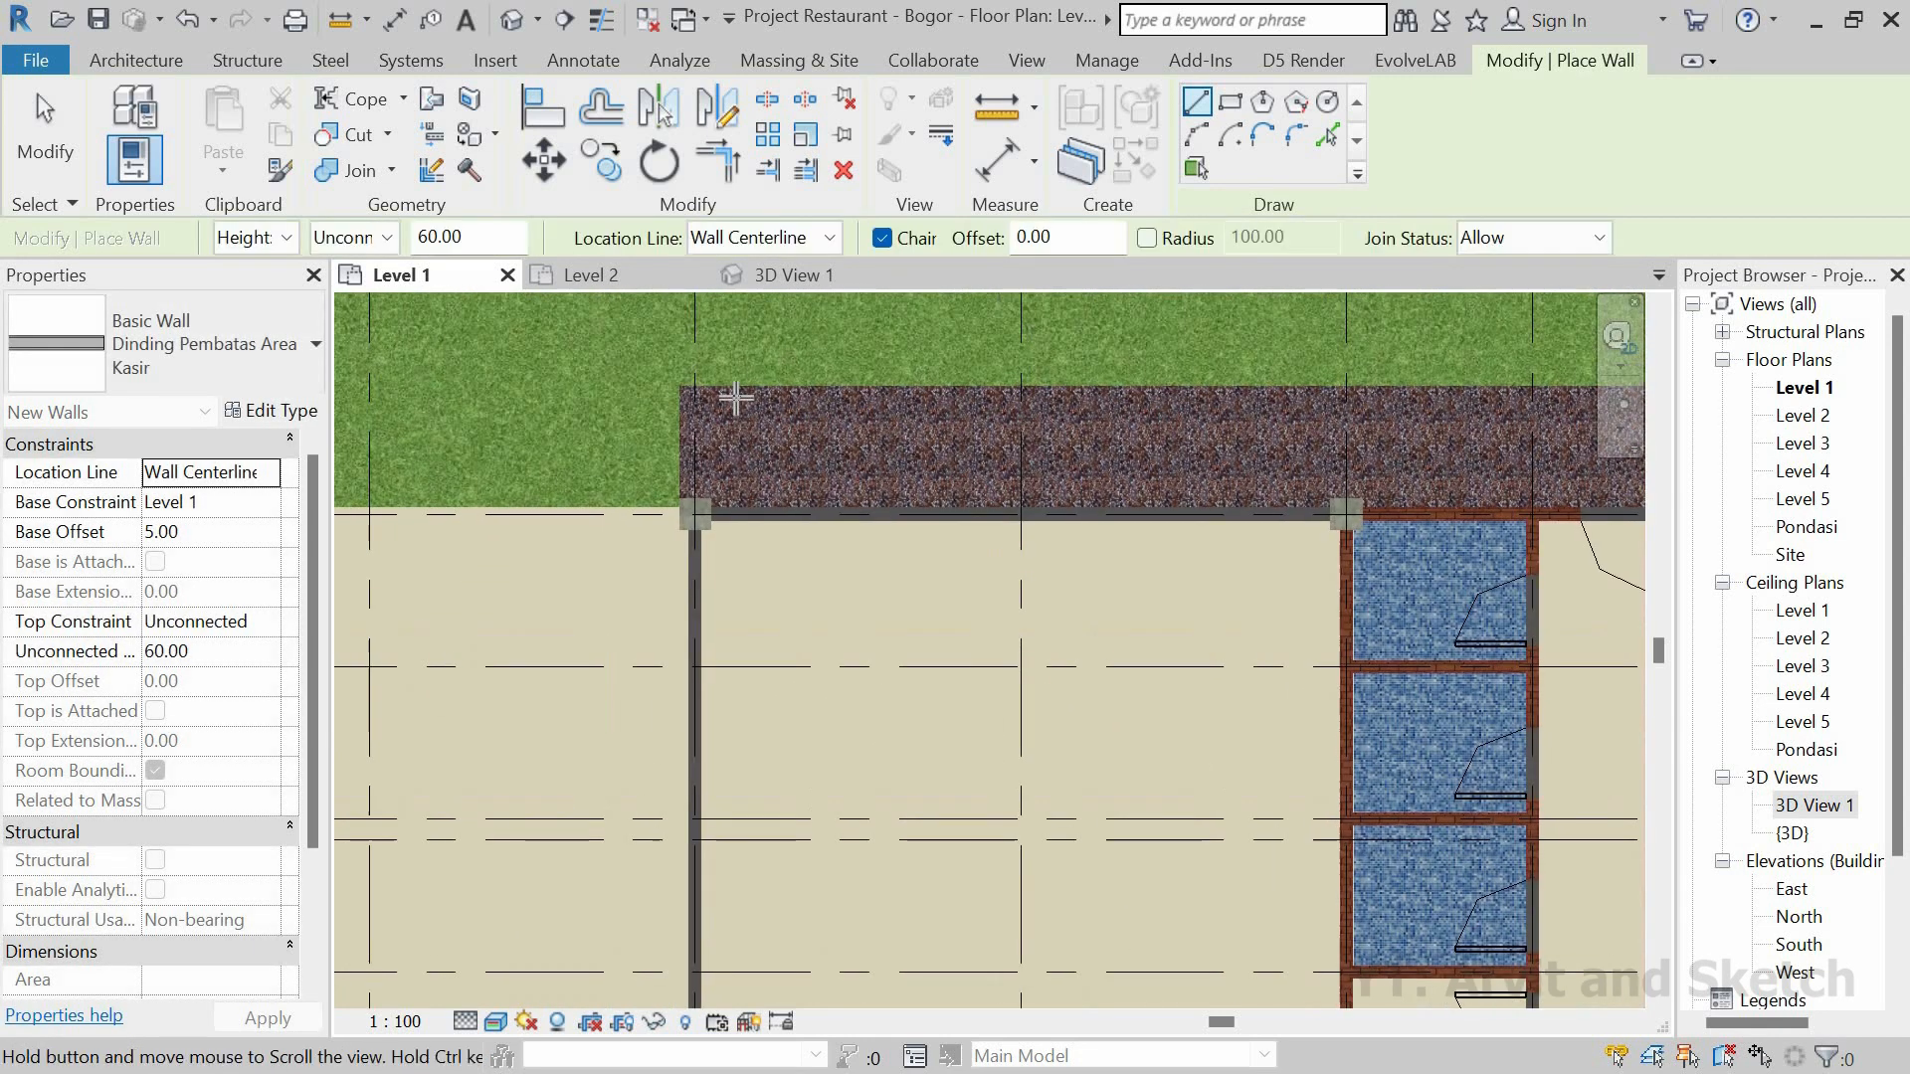
pyautogui.scroll(4, 683, 372)
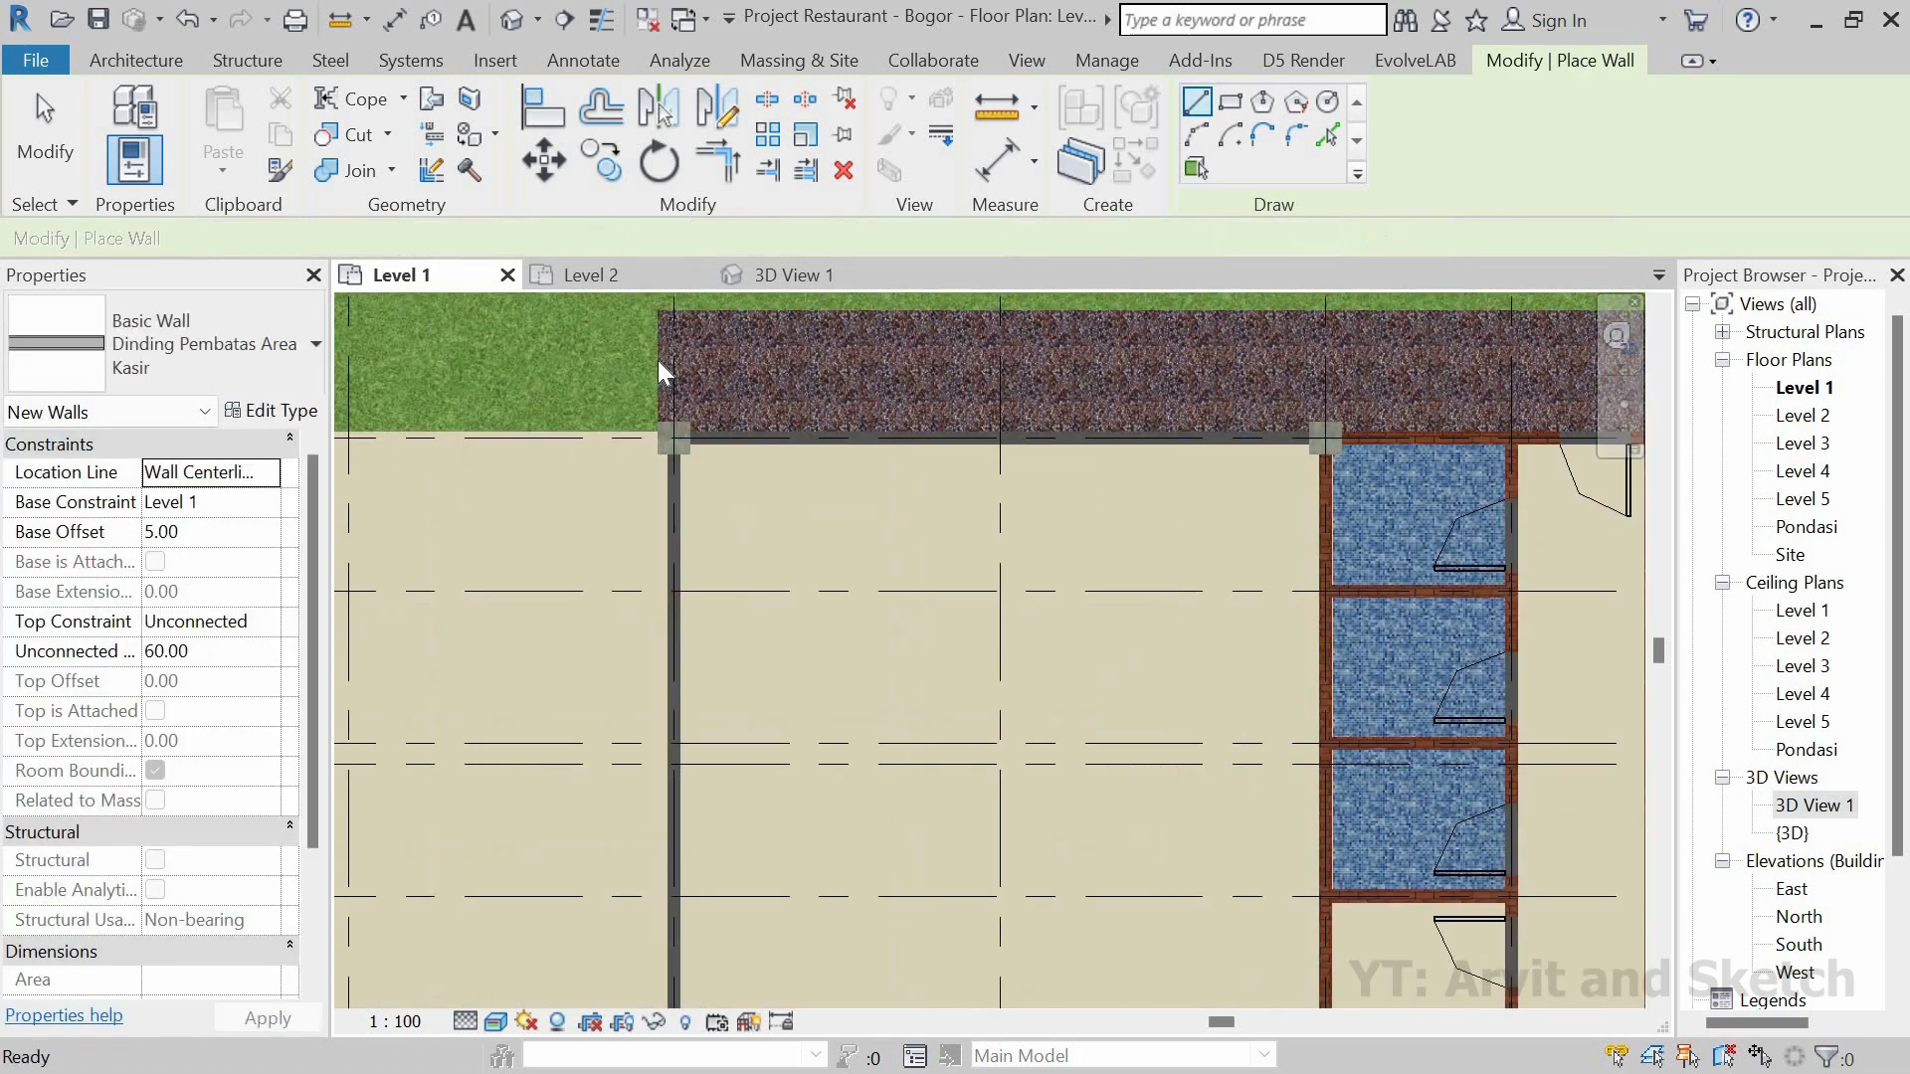
pyautogui.press('Escape')
# Step: Edit the Selasar floor's boundary and move its short west edge 332.5 outward onto grid 18
pyautogui.click(822, 431)
pyautogui.moveTo(1104, 610); pyautogui.dragTo(1353, 756, button='middle')
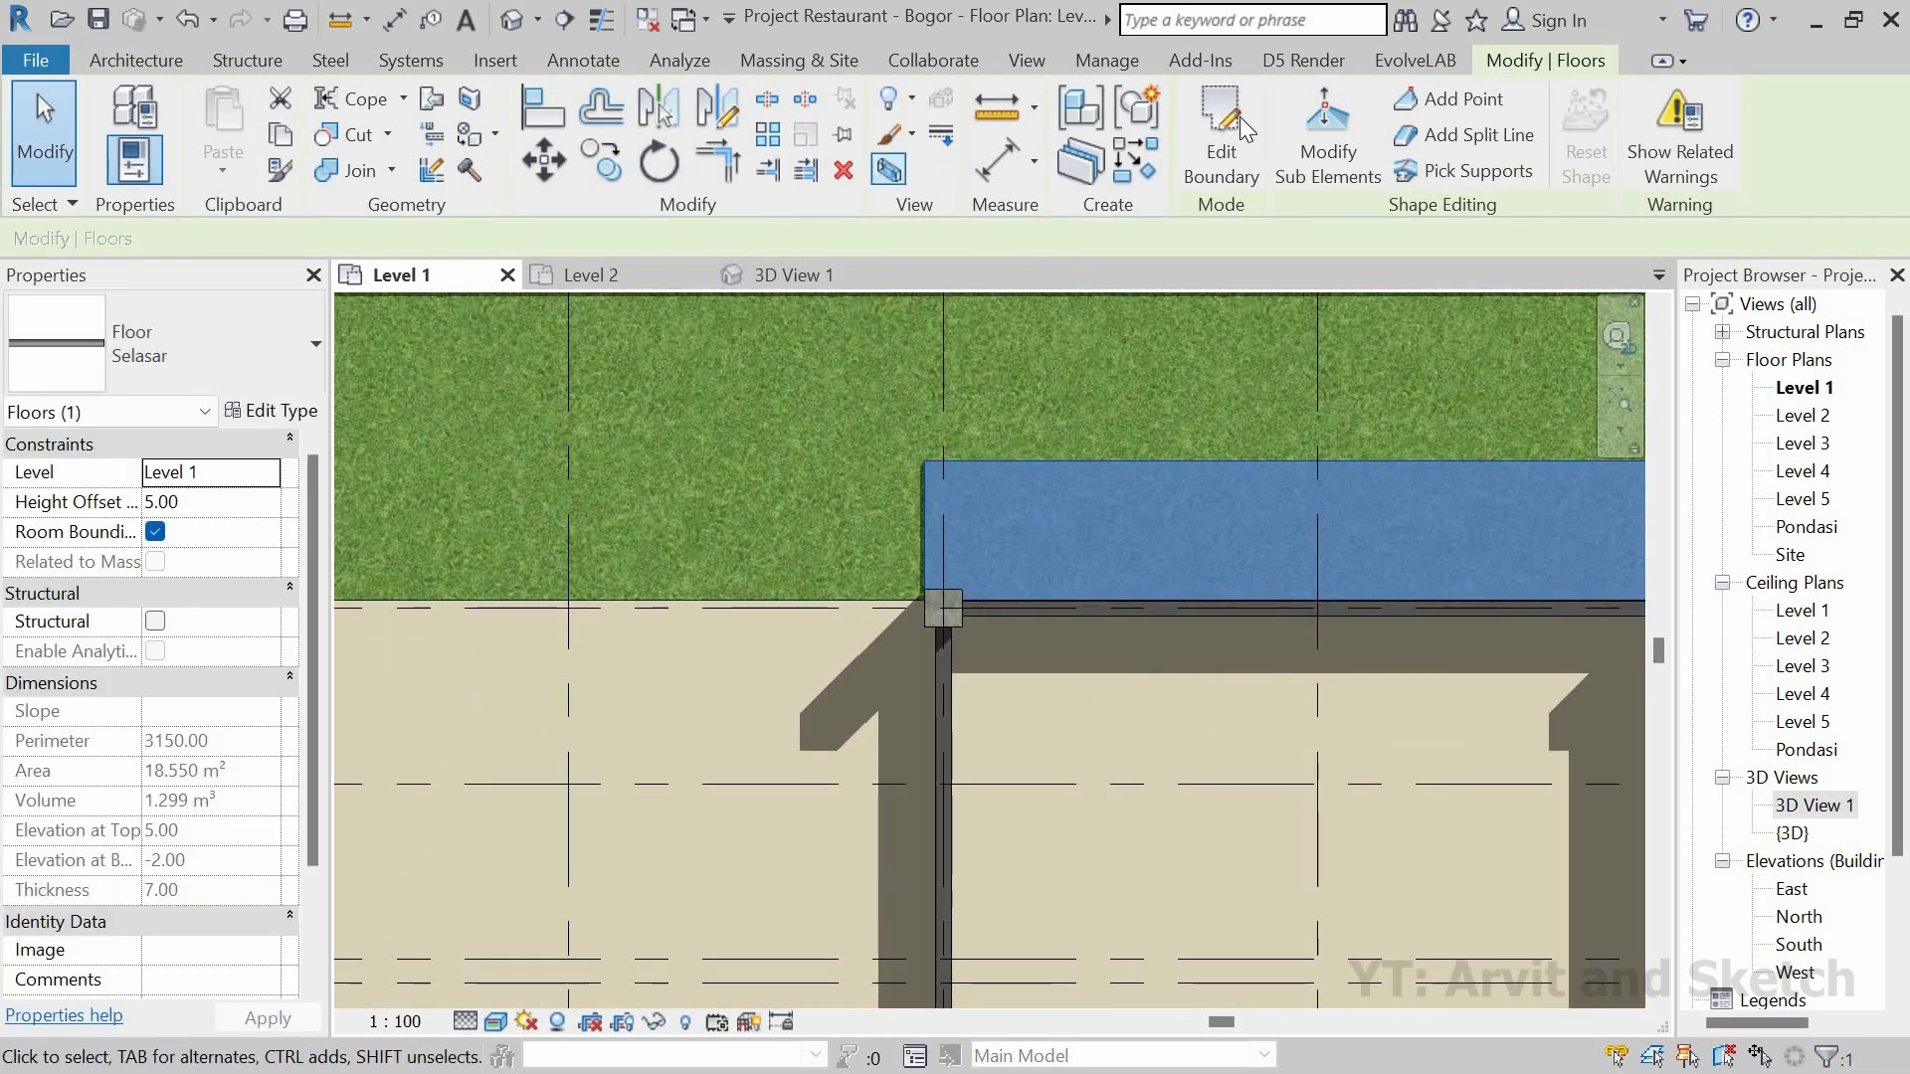
pyautogui.click(1226, 130)
pyautogui.click(545, 162)
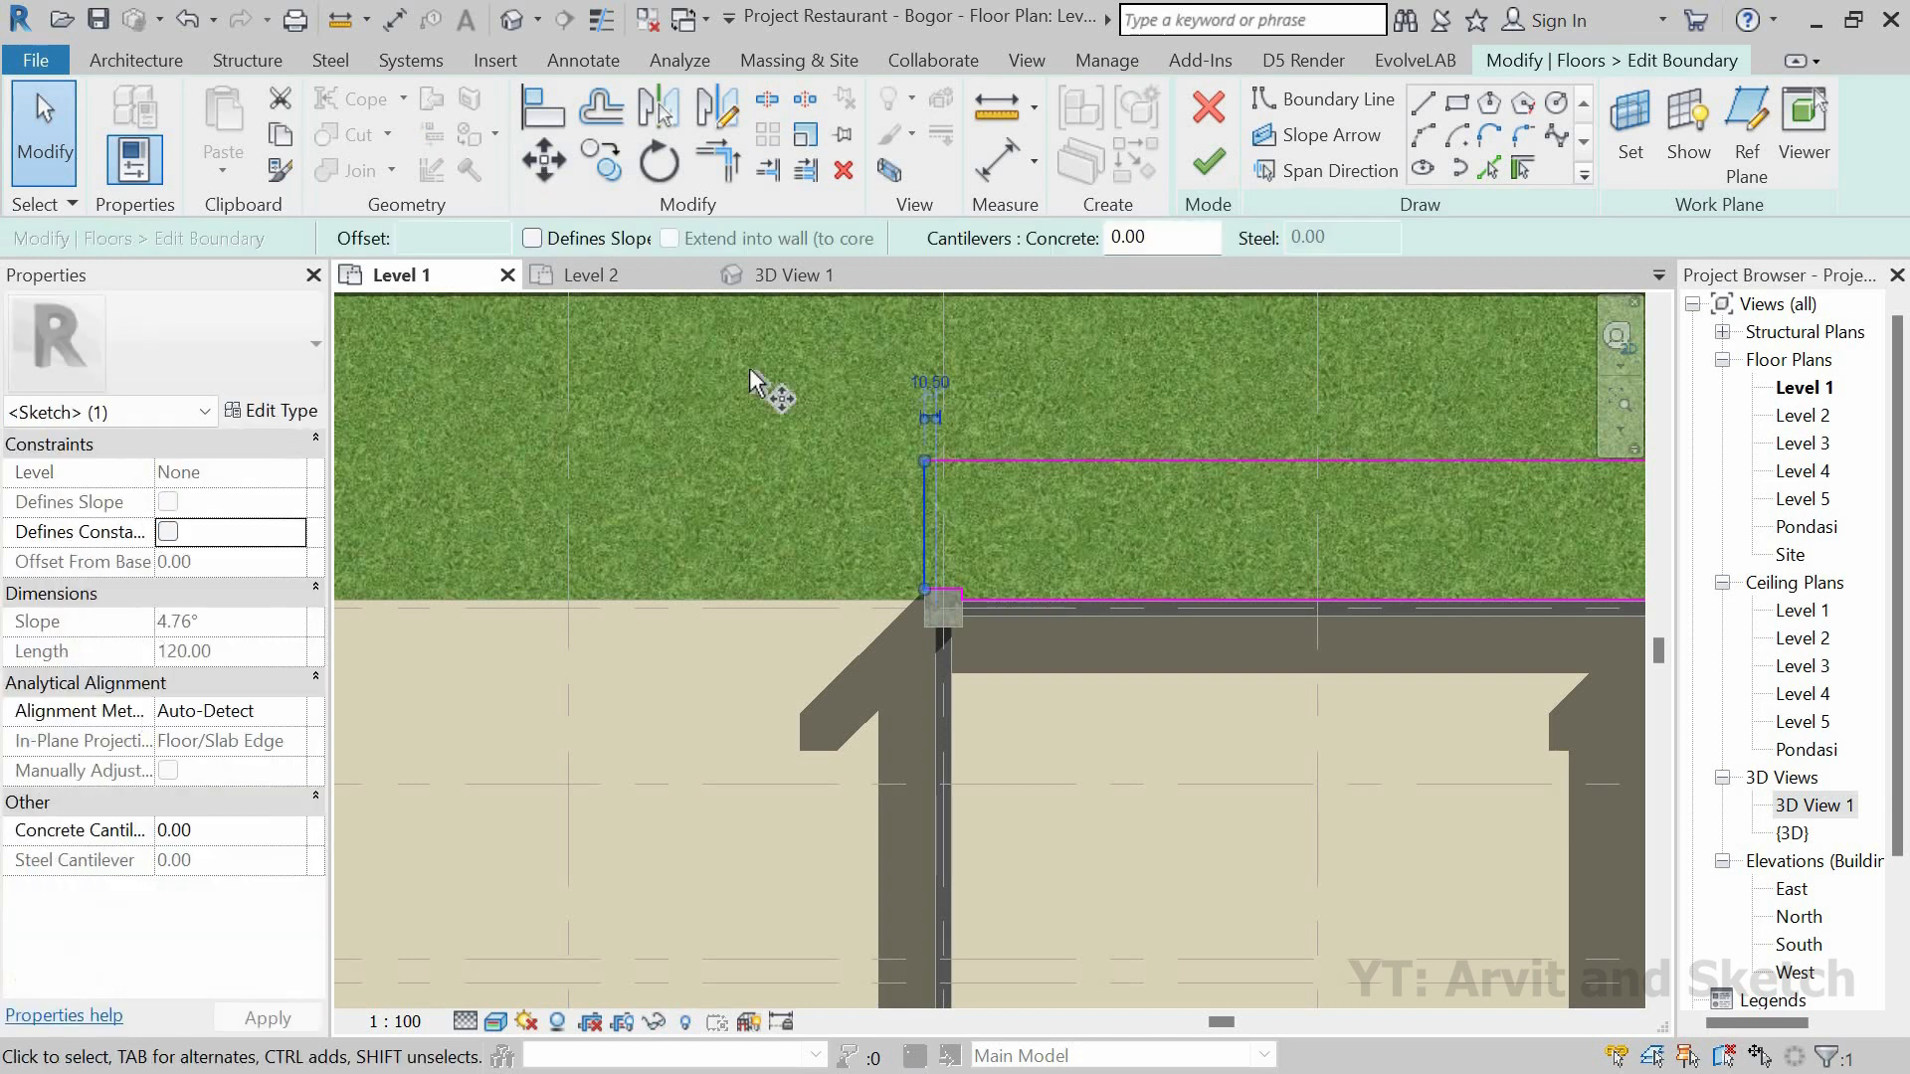
pyautogui.click(927, 462)
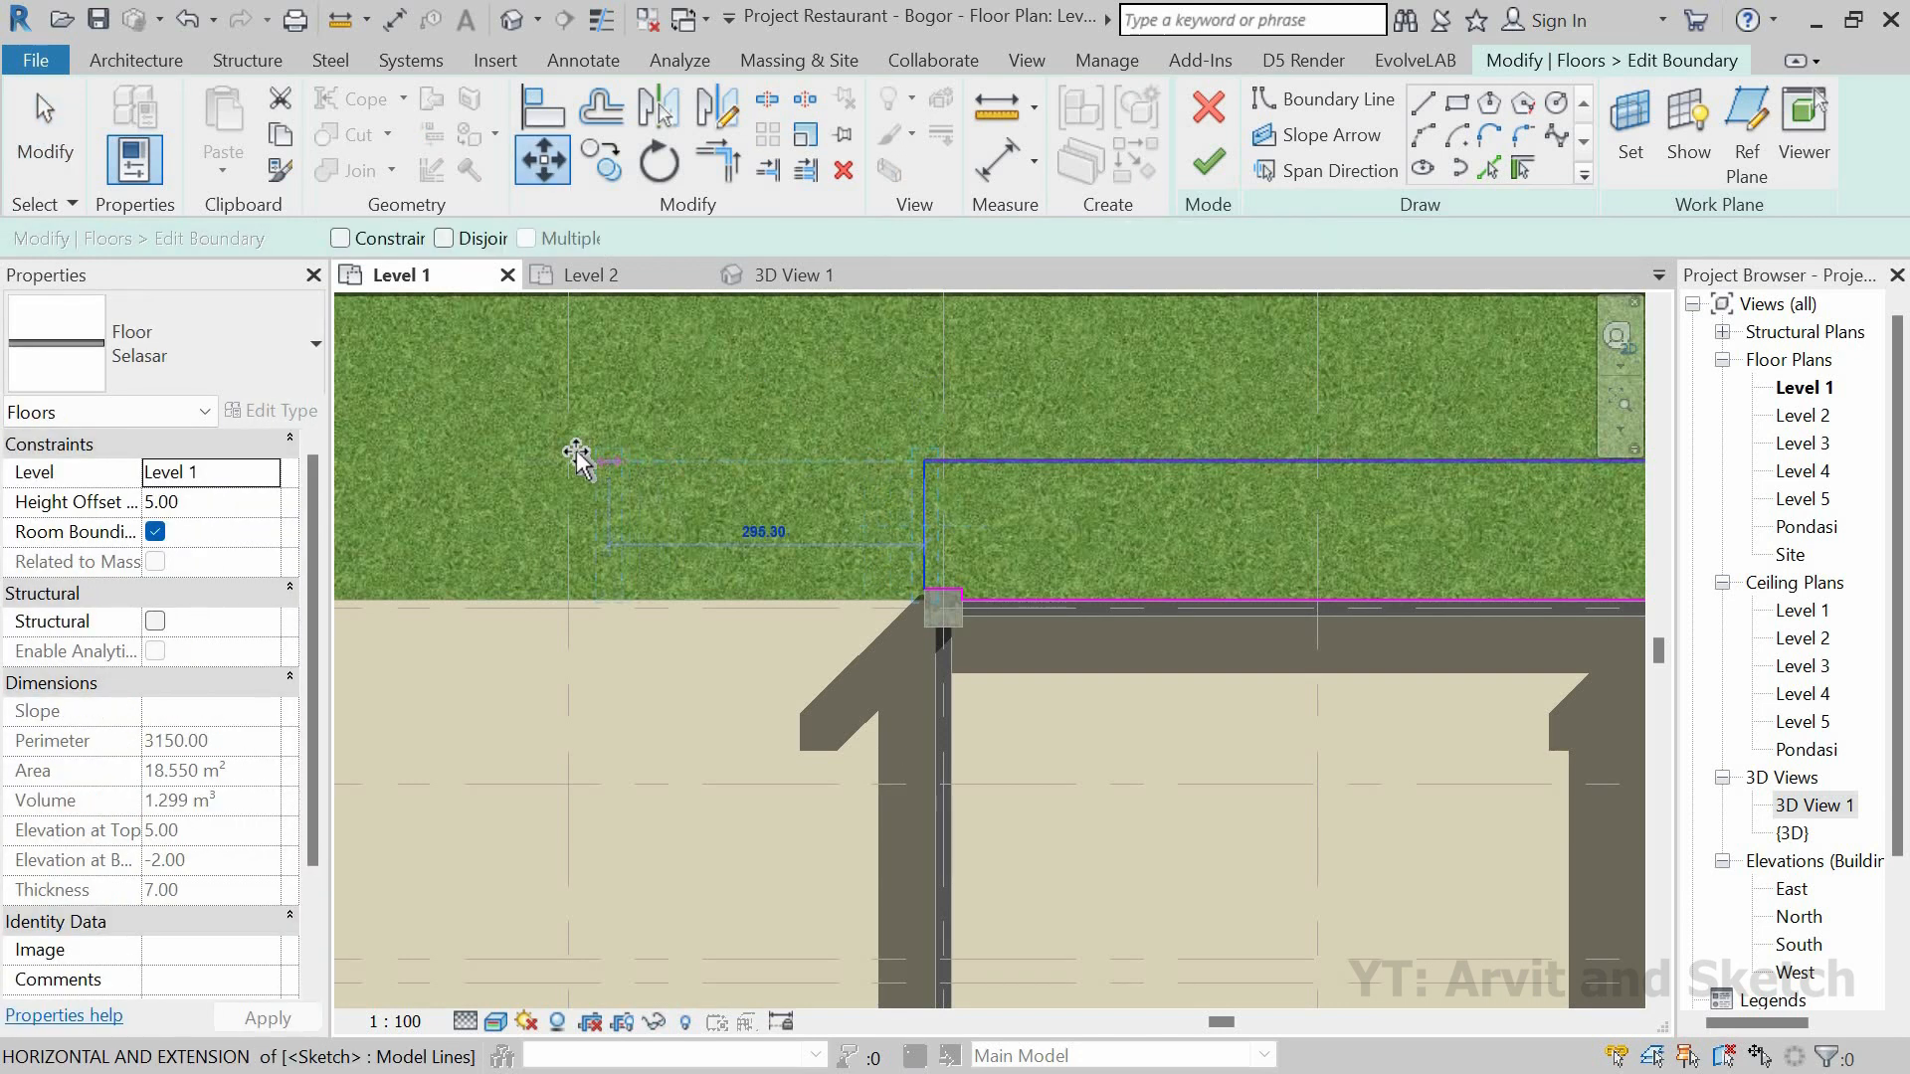
pyautogui.click(569, 460)
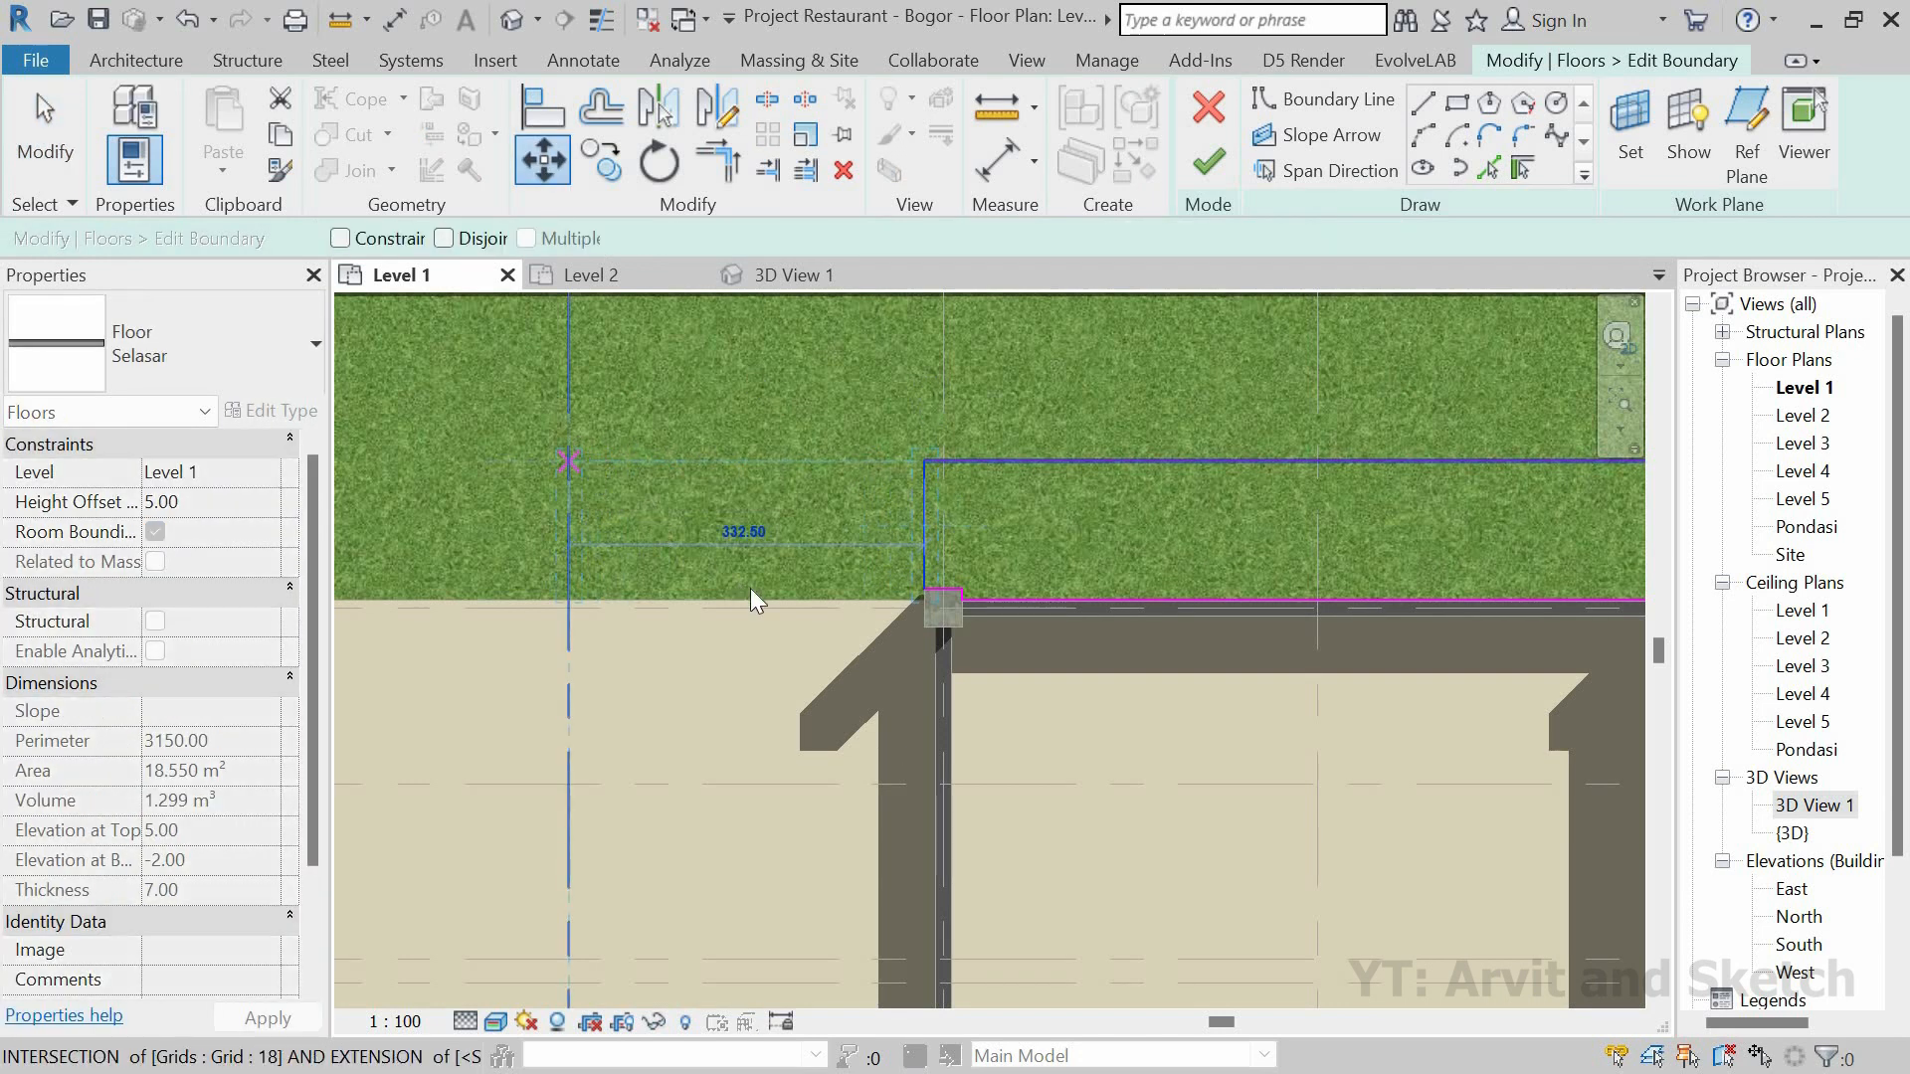
# Step: Shorten the Selasar boundary line that crosses the column's north face so its east end stops at the column's west face
pyautogui.click(915, 607)
pyautogui.scroll(5, 911, 601)
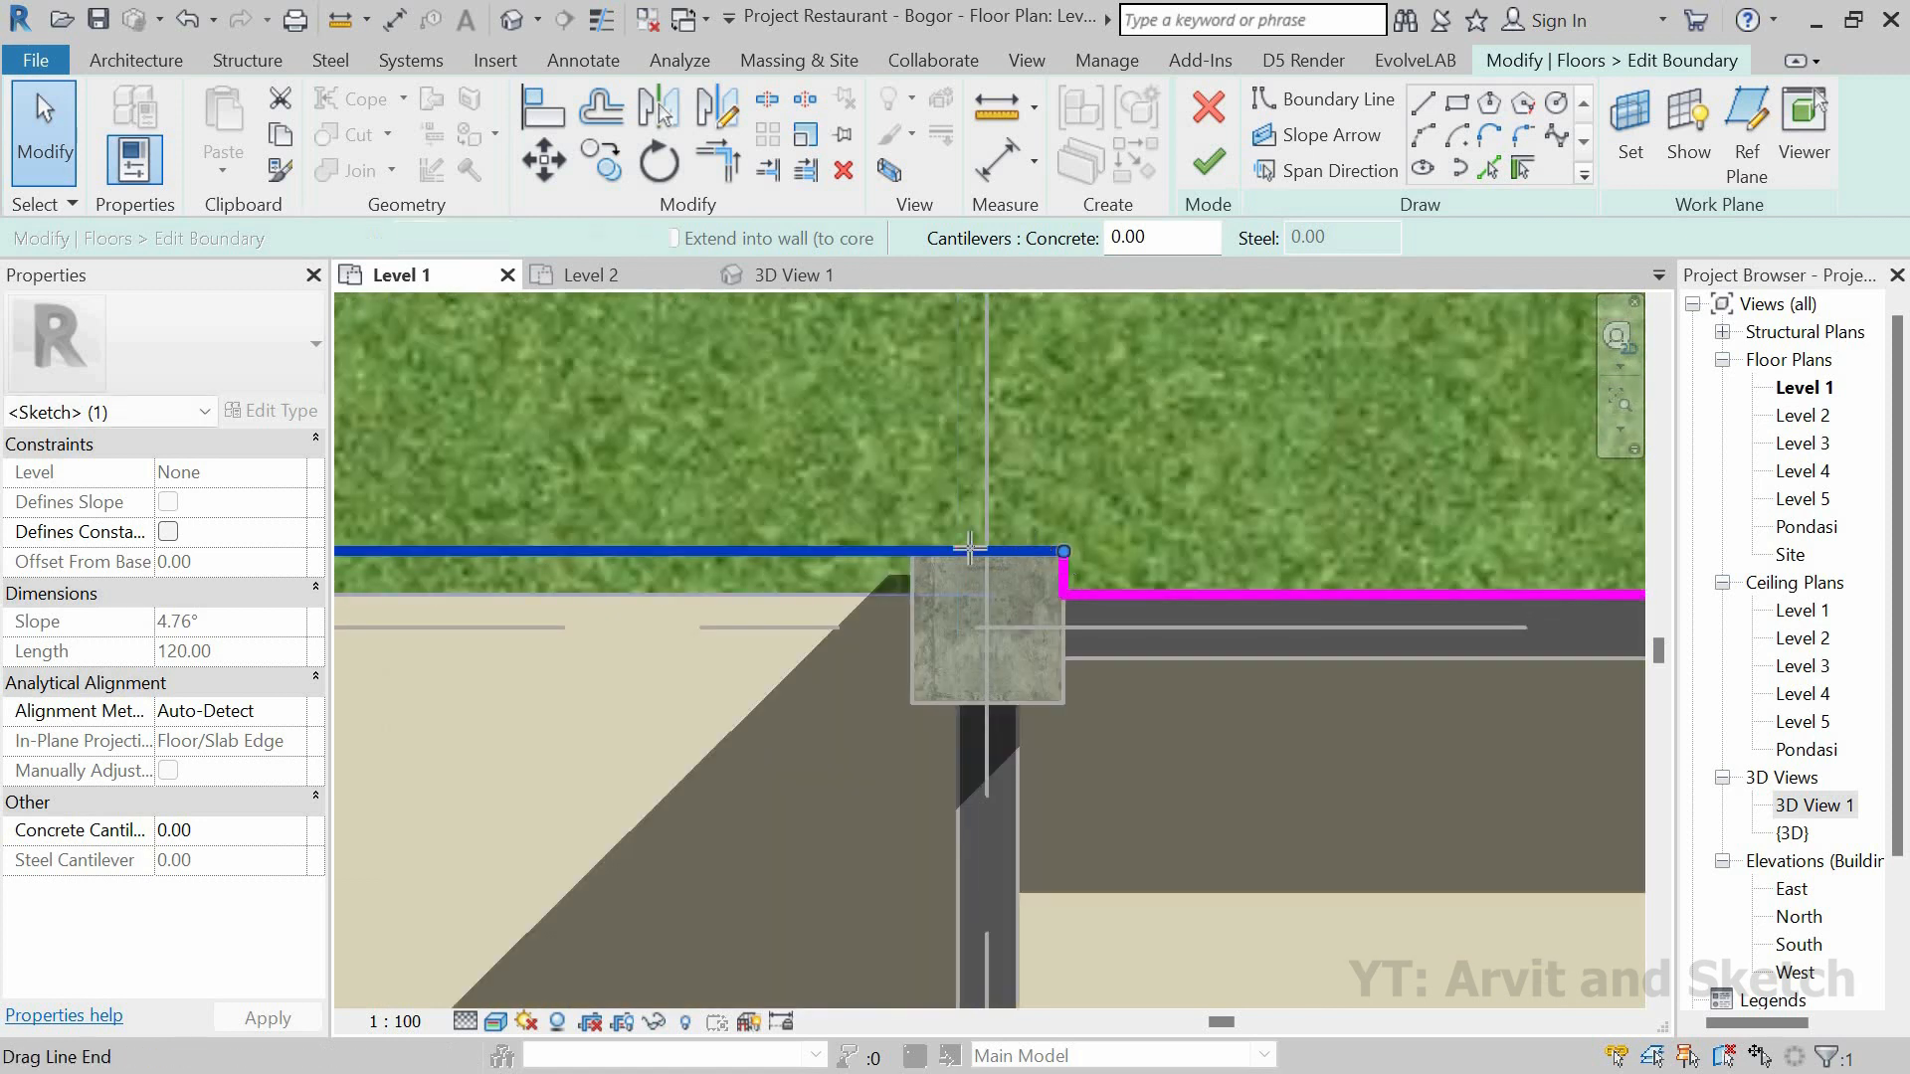
pyautogui.moveTo(970, 547); pyautogui.dragTo(911, 552)
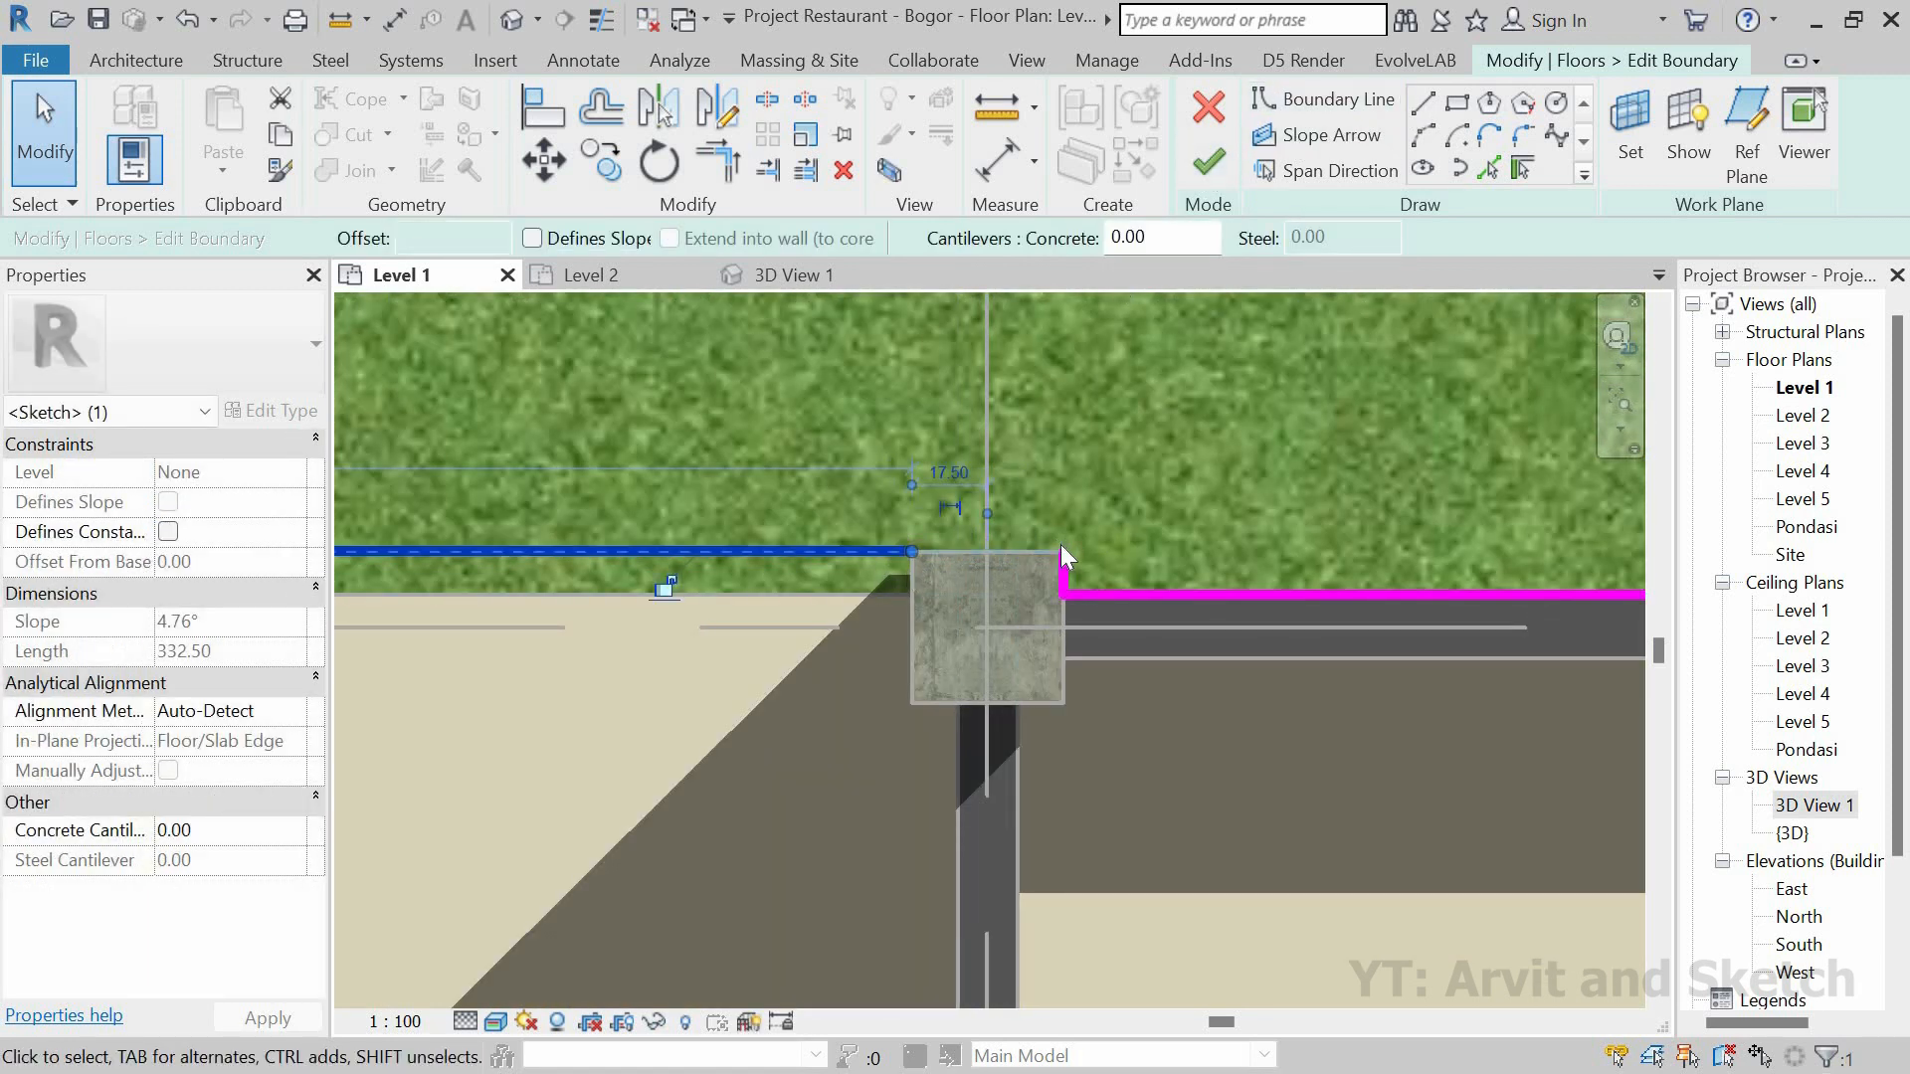
pyautogui.click(1424, 102)
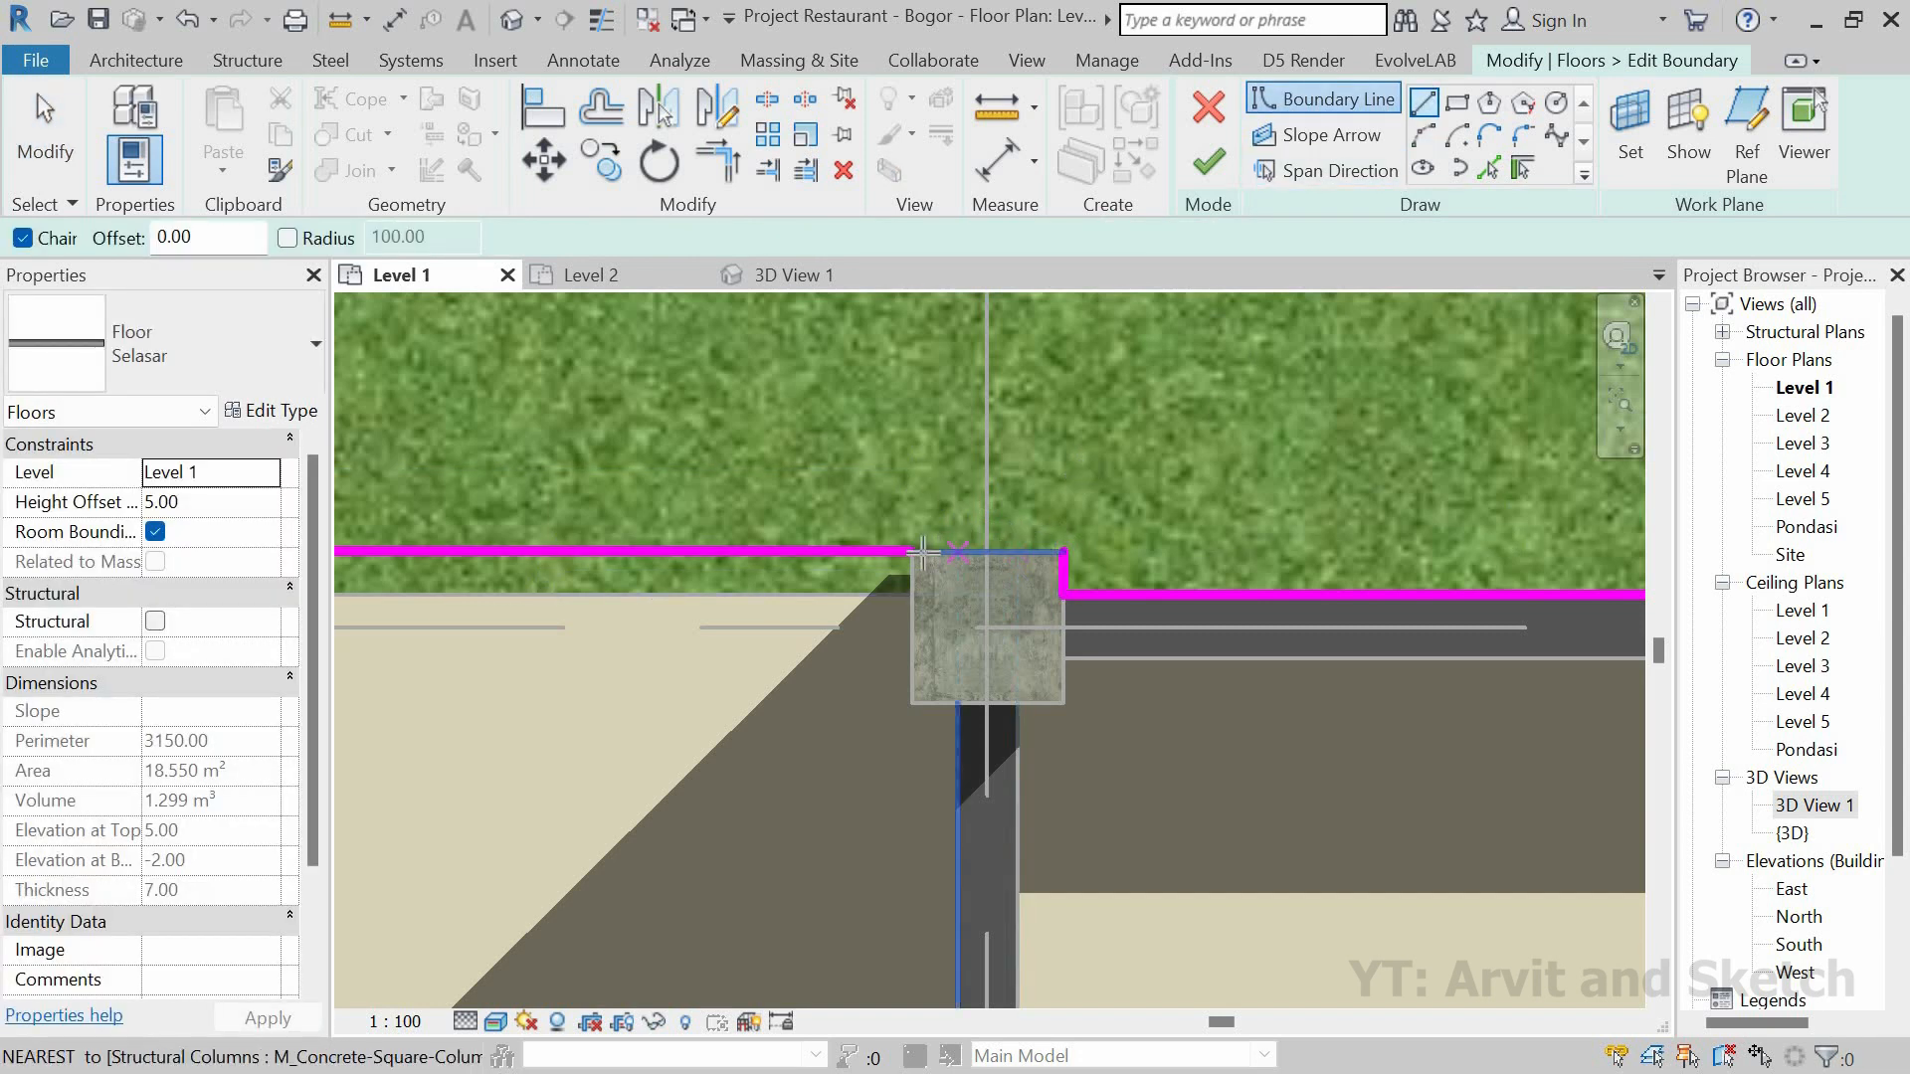
pyautogui.press('Escape')
pyautogui.press('Escape')
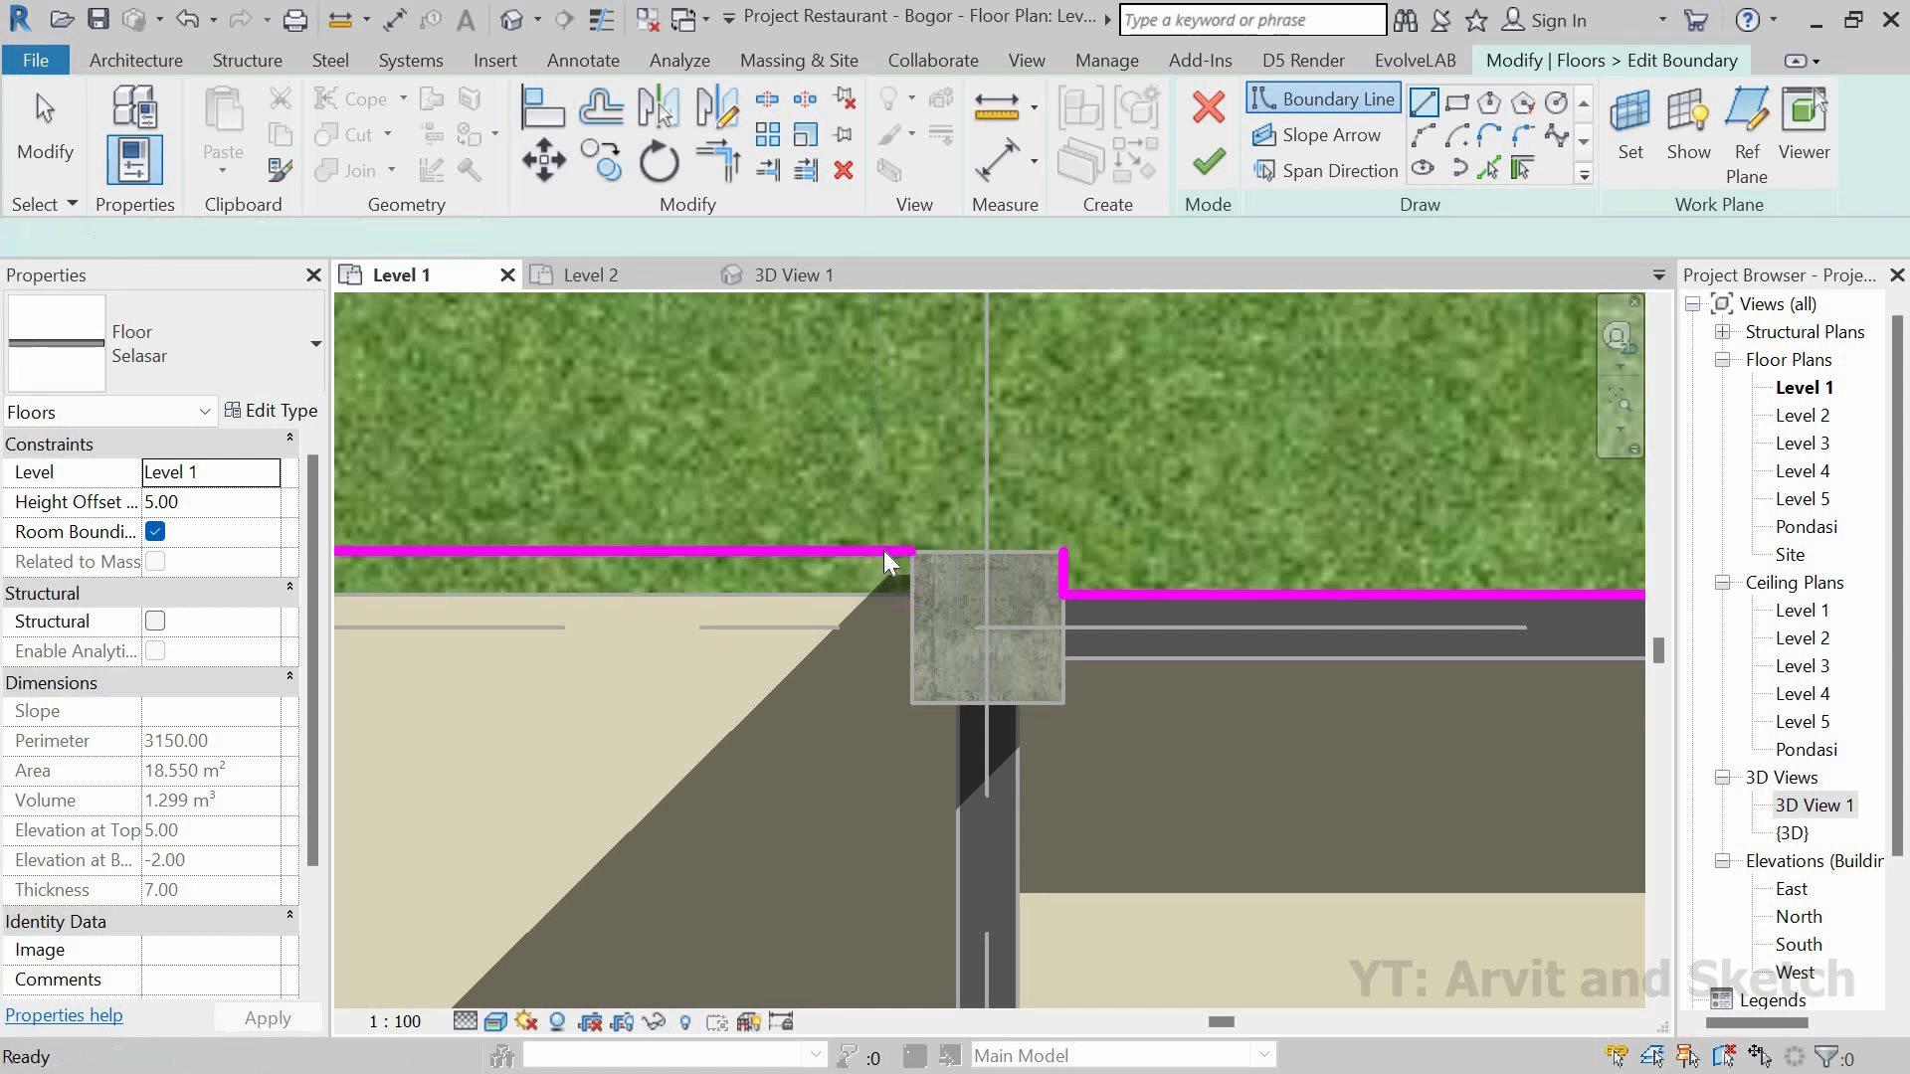
# Step: Move the shortened Selasar boundary line south so it lines up with the boundary line on the column's other side
pyautogui.click(883, 551)
pyautogui.press('m')
pyautogui.press('v')
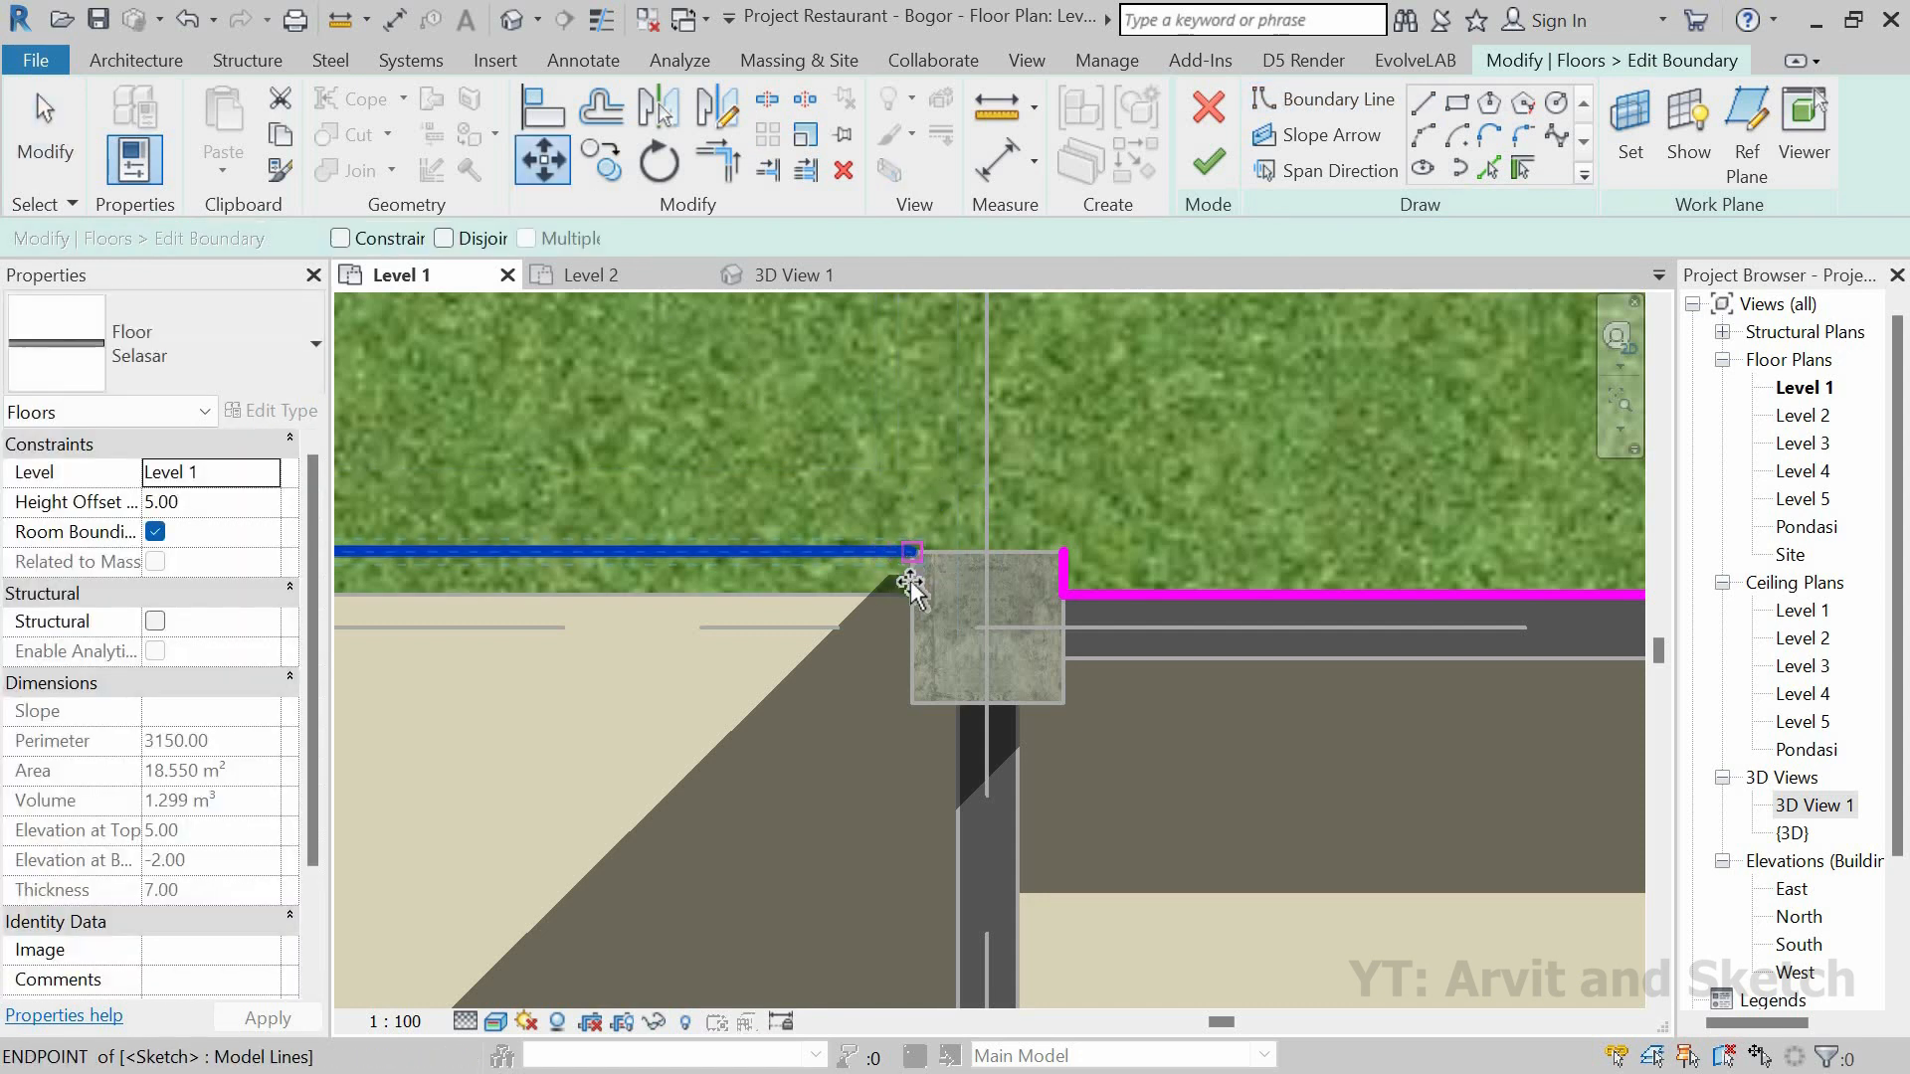
pyautogui.click(911, 551)
pyautogui.click(912, 595)
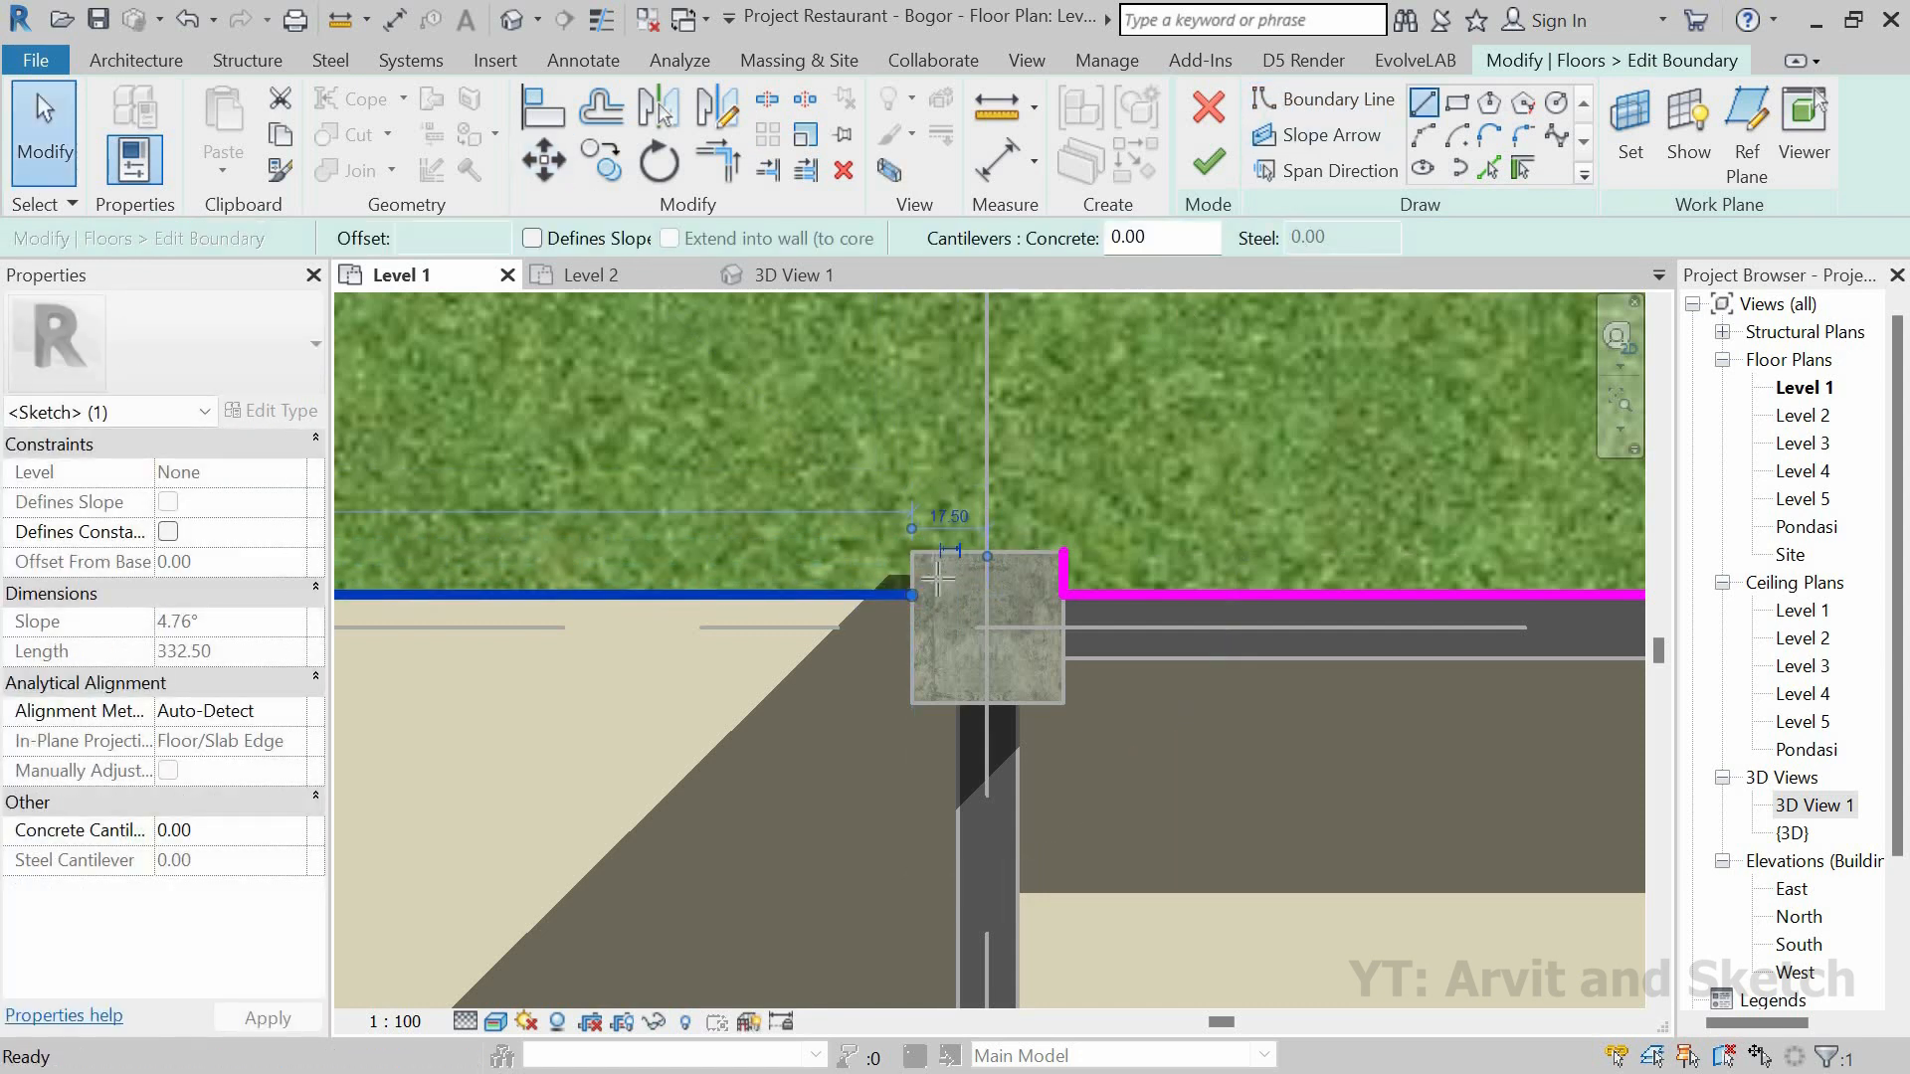
# Step: Close the Selasar boundary with lines along the column's west and north faces, and finish the floor edit
pyautogui.click(912, 595)
pyautogui.click(911, 551)
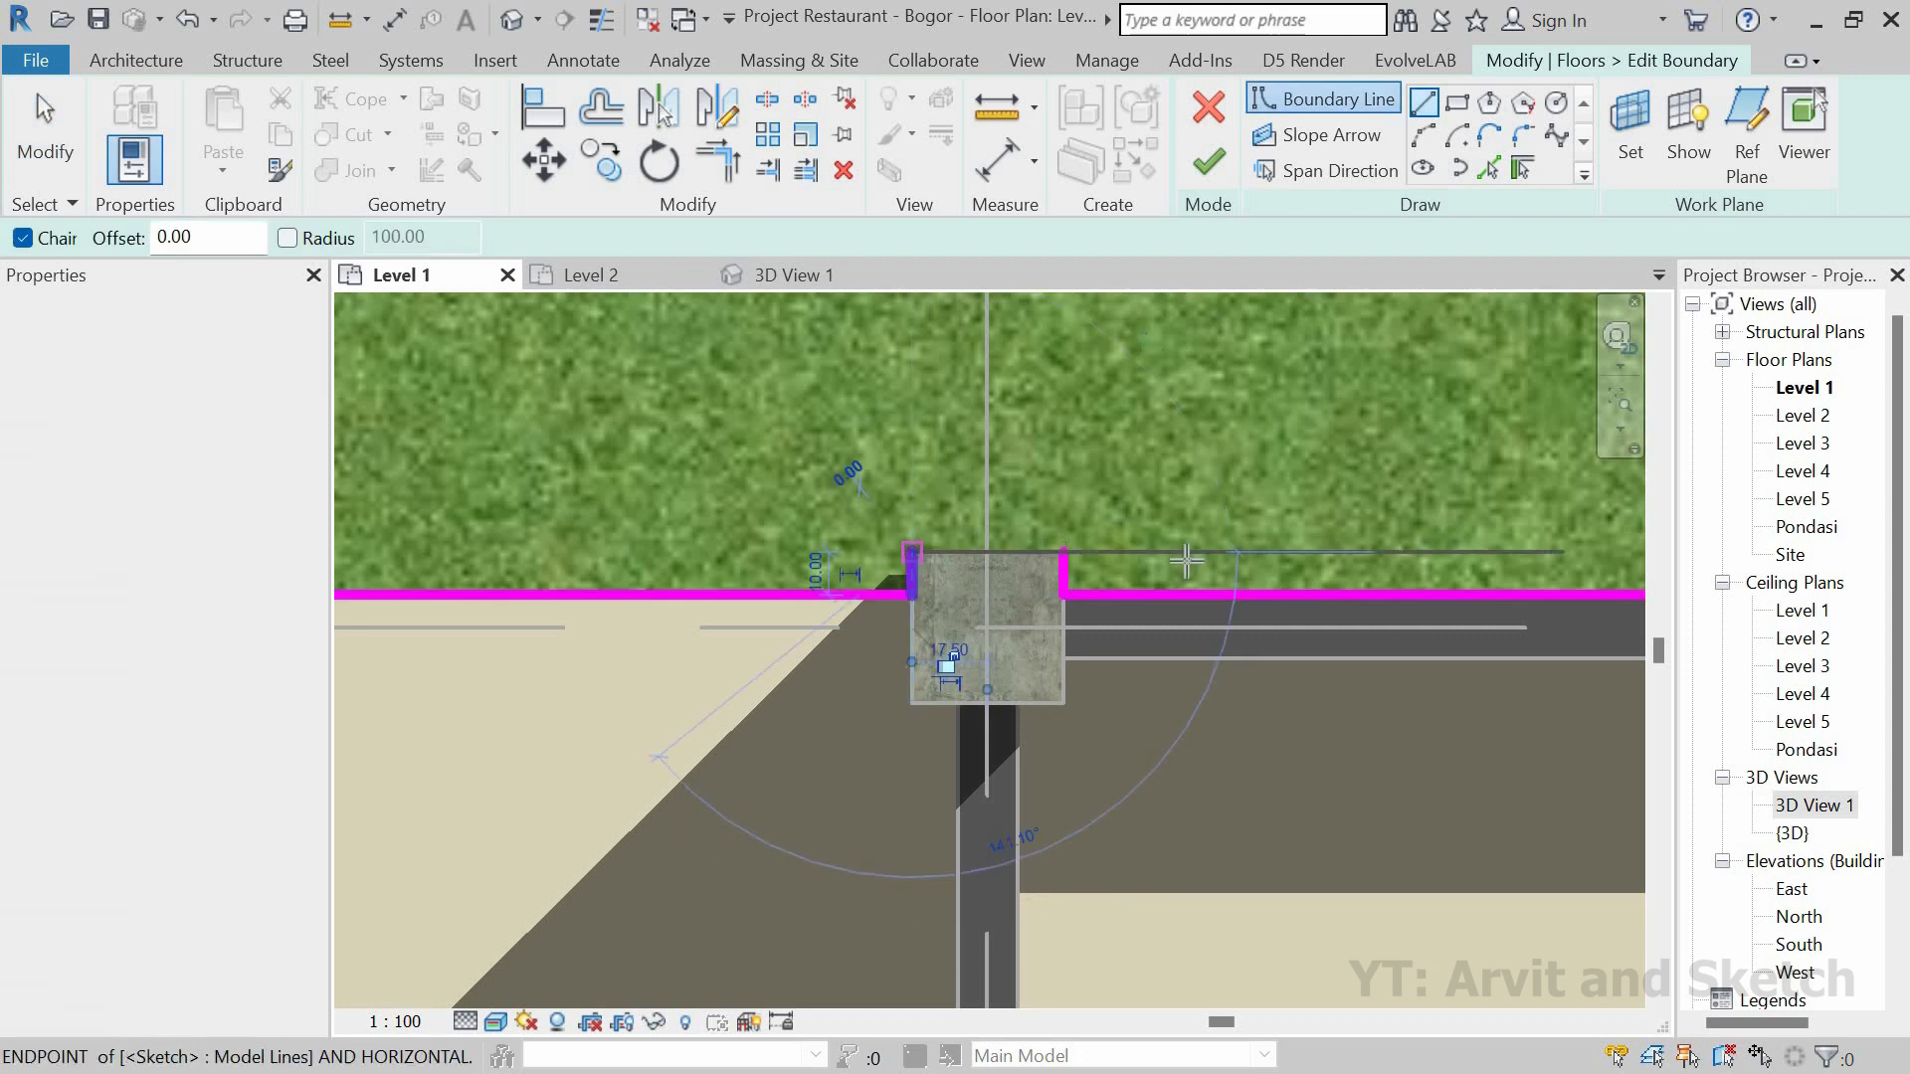
pyautogui.click(1064, 551)
pyautogui.scroll(-5, 1230, 571)
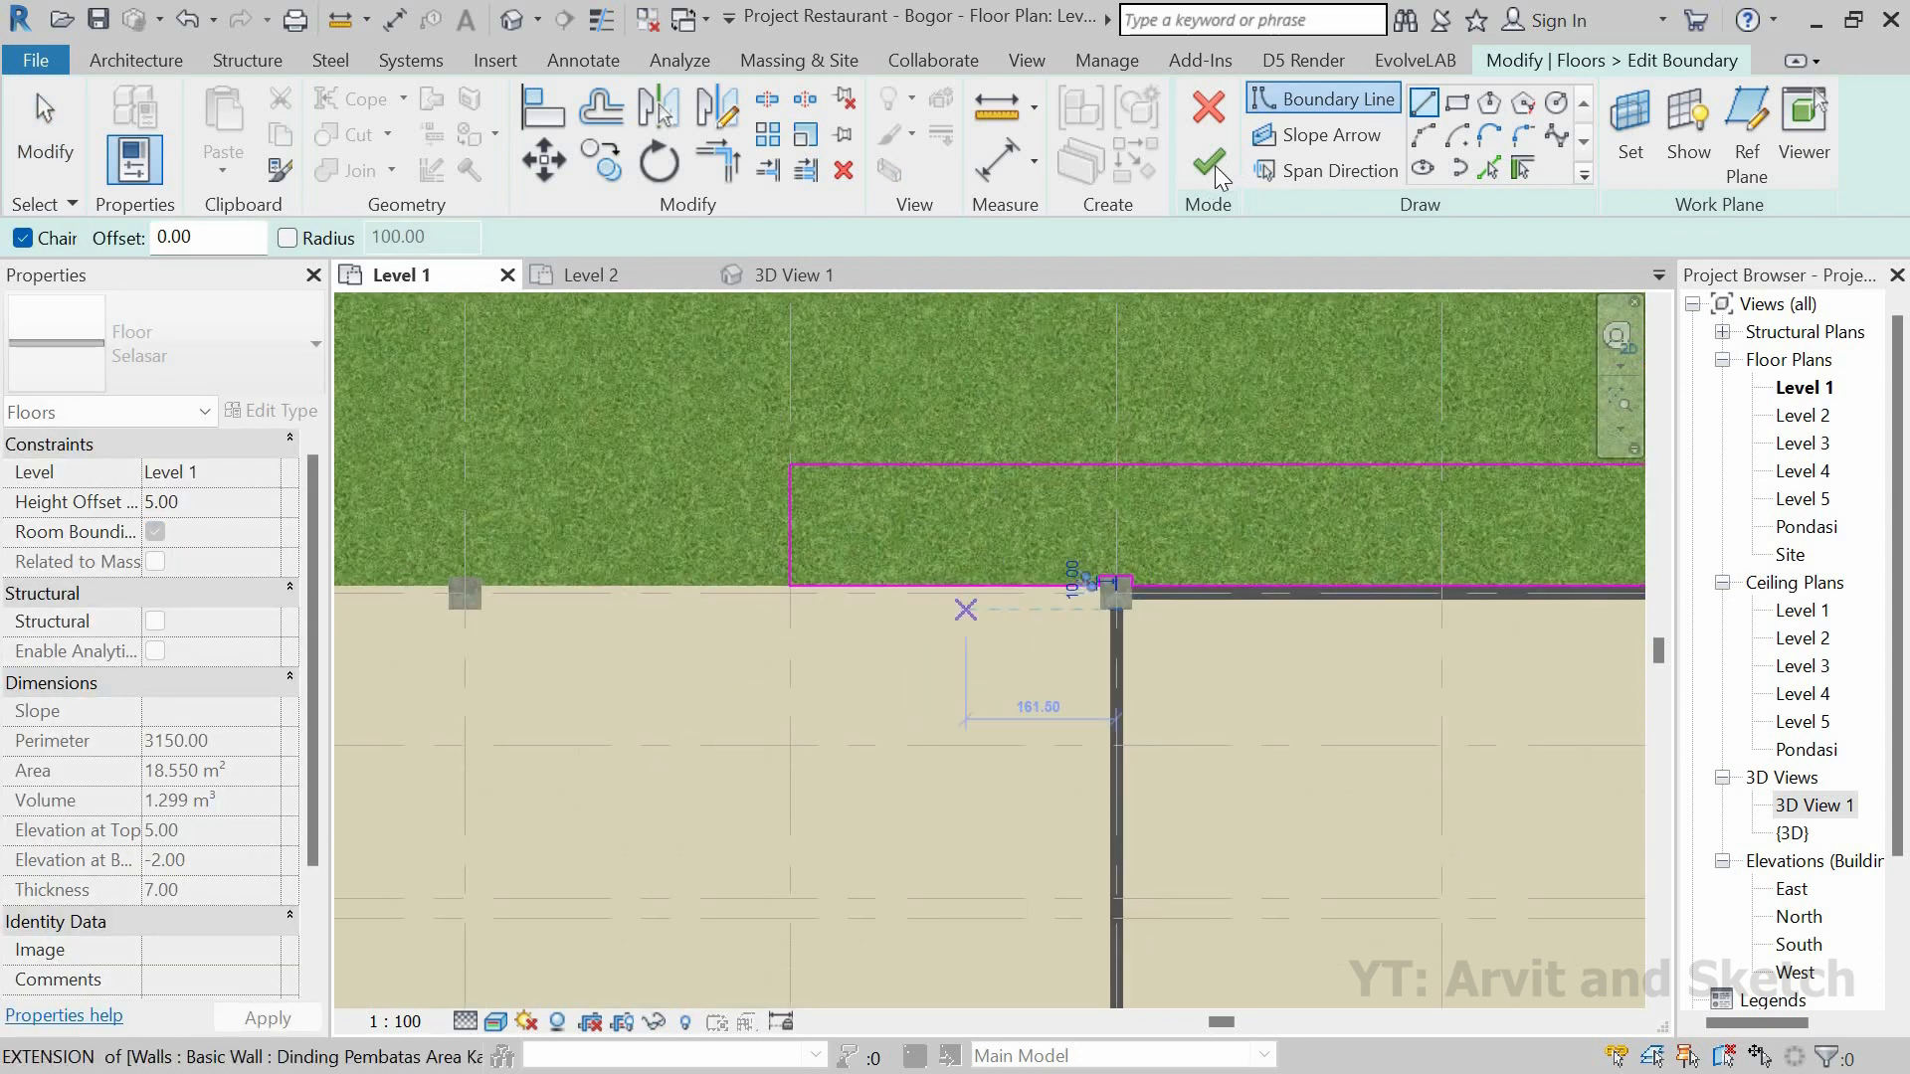
pyautogui.click(1210, 164)
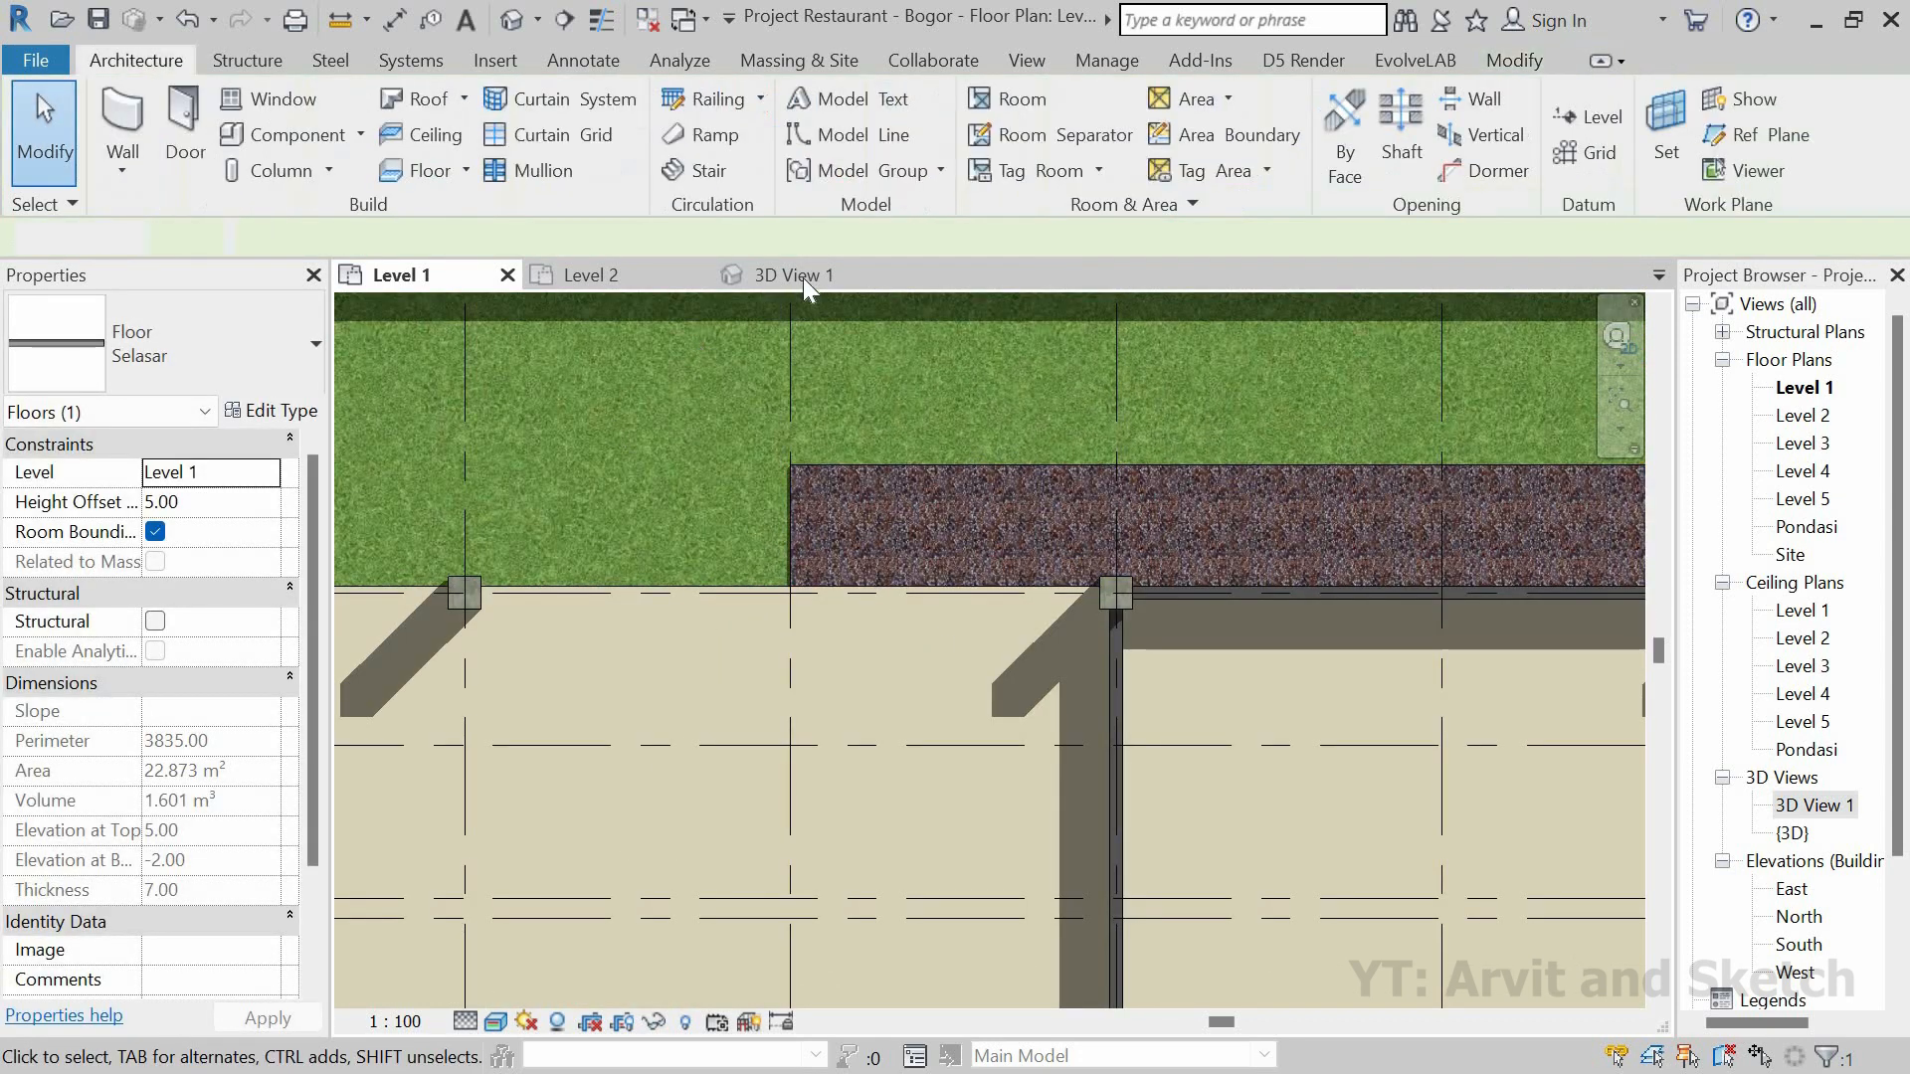
# Step: In 3D View 1, set the unconnected height of the three cashier partition walls to 75
pyautogui.click(803, 278)
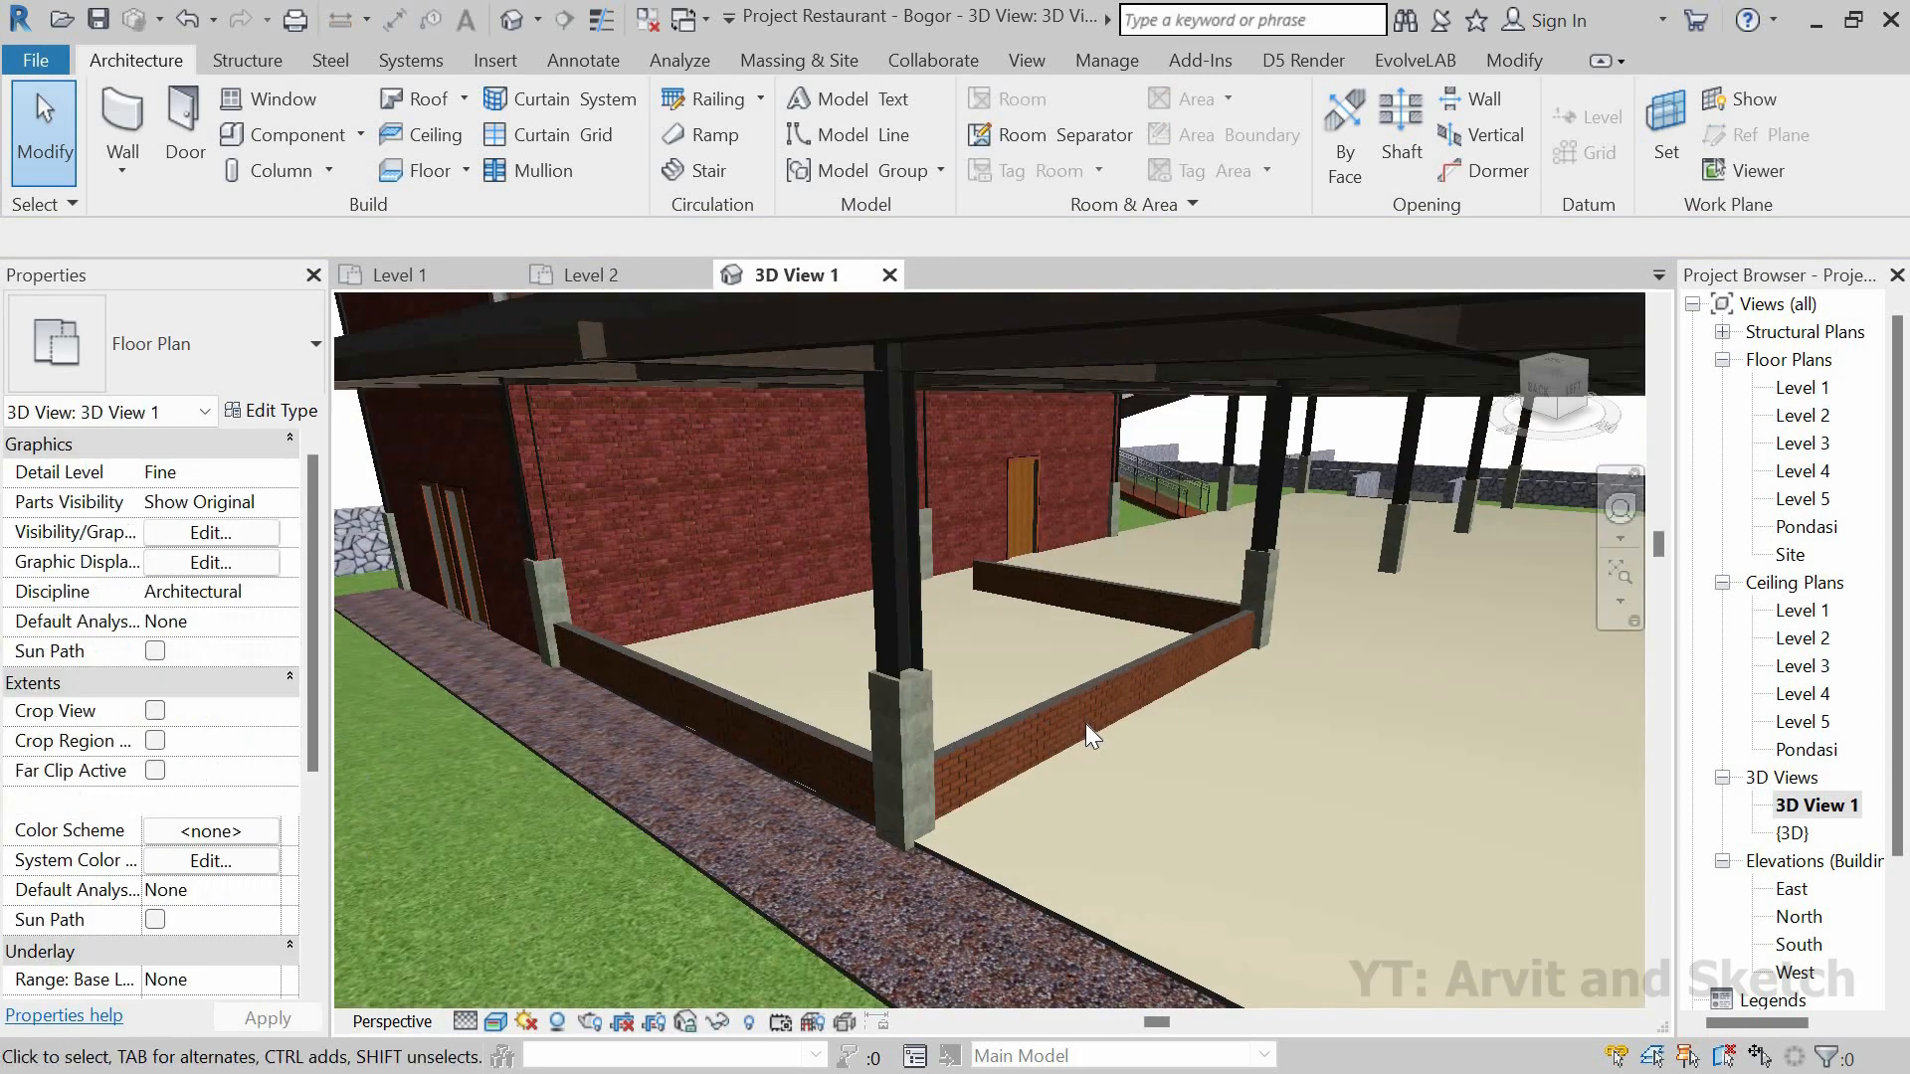
pyautogui.scroll(3, 1085, 728)
pyautogui.keyDown('shift'); pyautogui.moveTo(1077, 762); pyautogui.dragTo(1056, 760, button='middle'); pyautogui.keyUp('shift')
pyautogui.scroll(1, 826, 748)
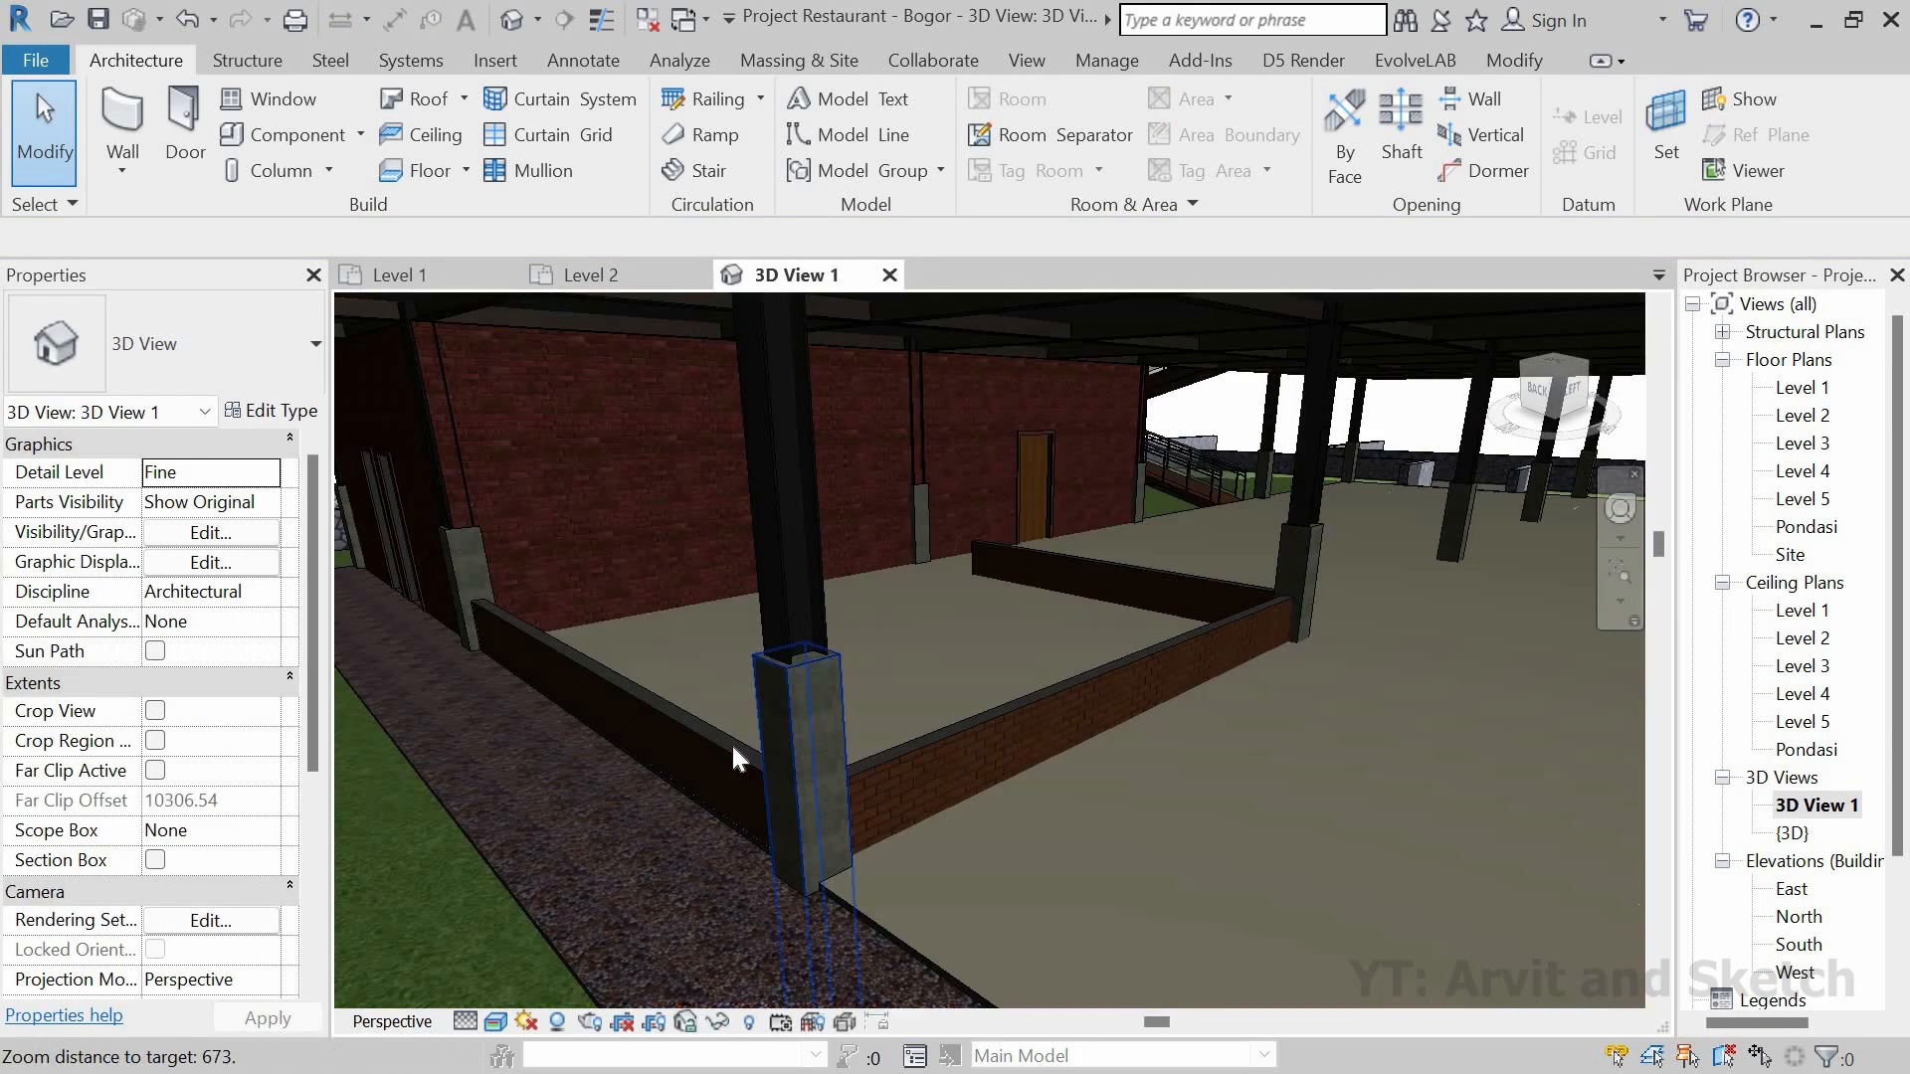
pyautogui.click(732, 743)
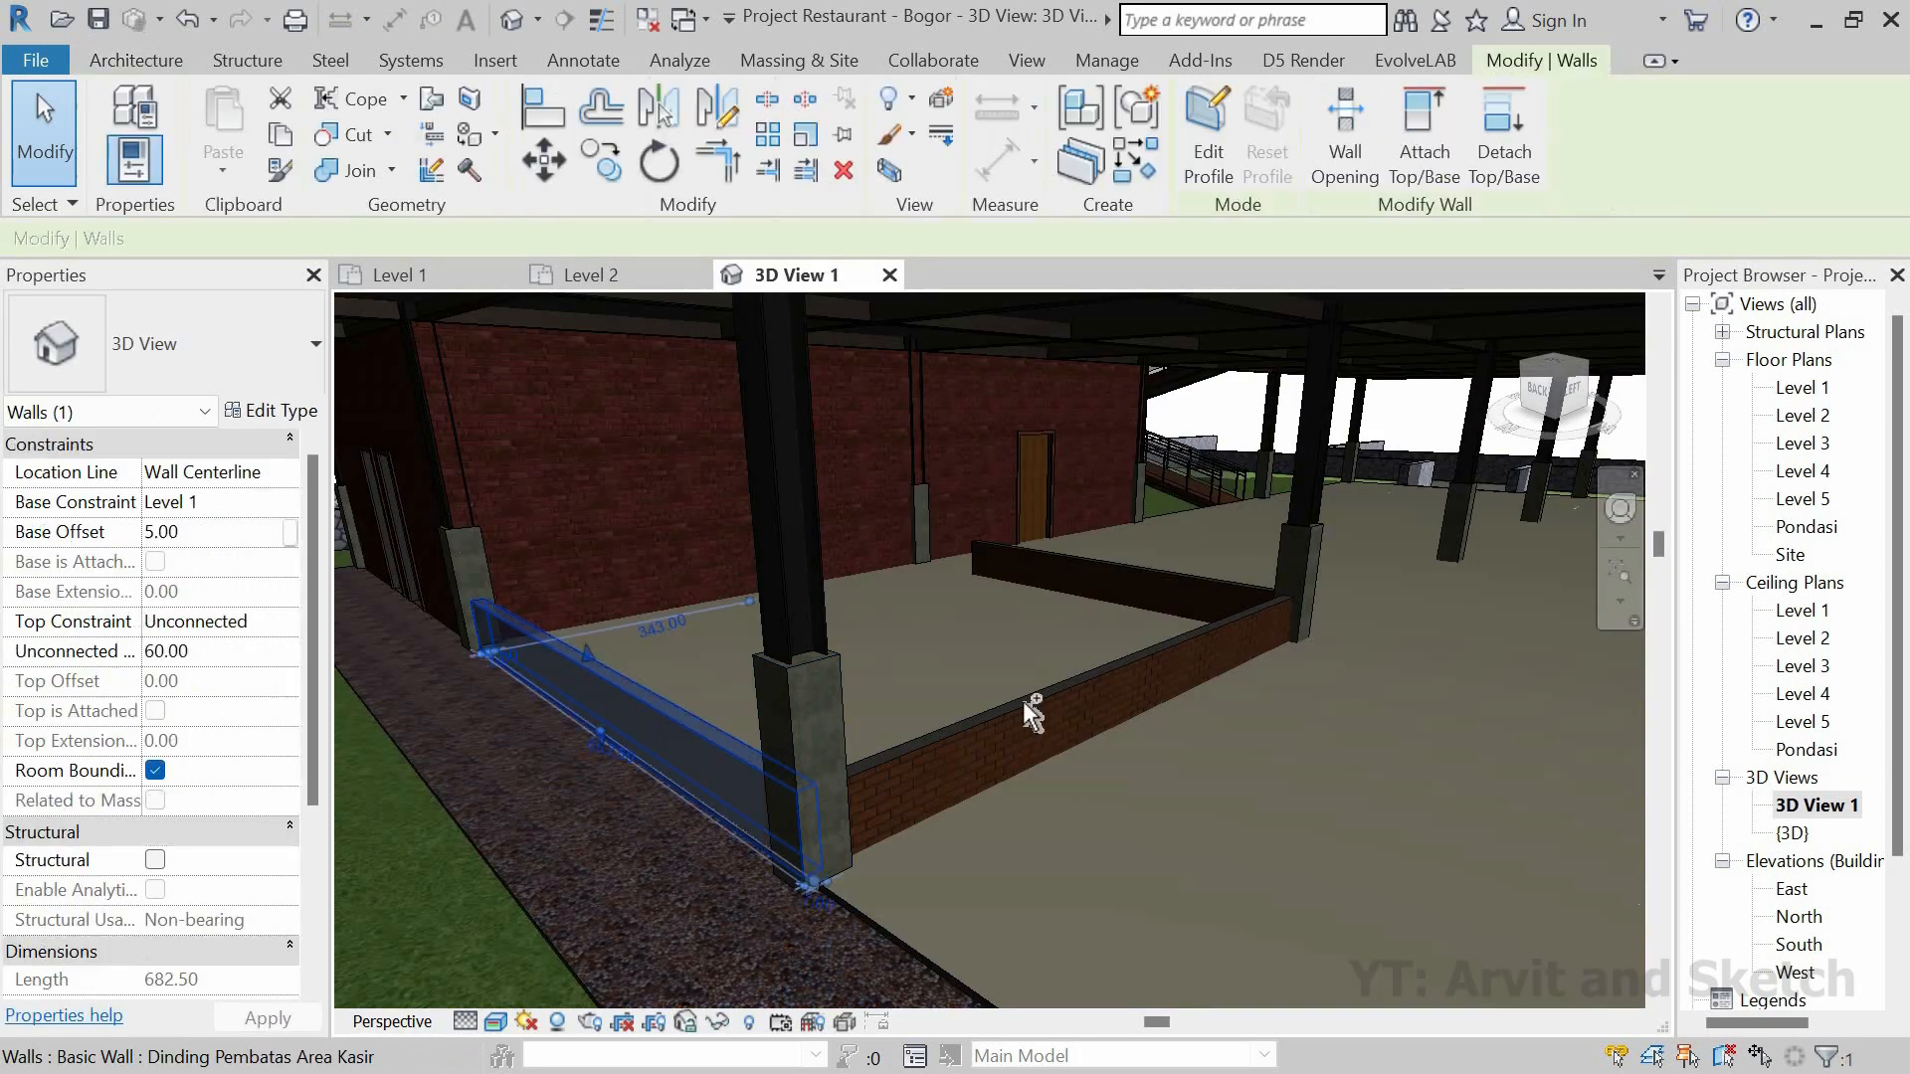
pyautogui.keyDown('ctrl'); pyautogui.click(1099, 648); pyautogui.keyUp('ctrl')
pyautogui.keyDown('ctrl'); pyautogui.click(1160, 568); pyautogui.keyUp('ctrl')
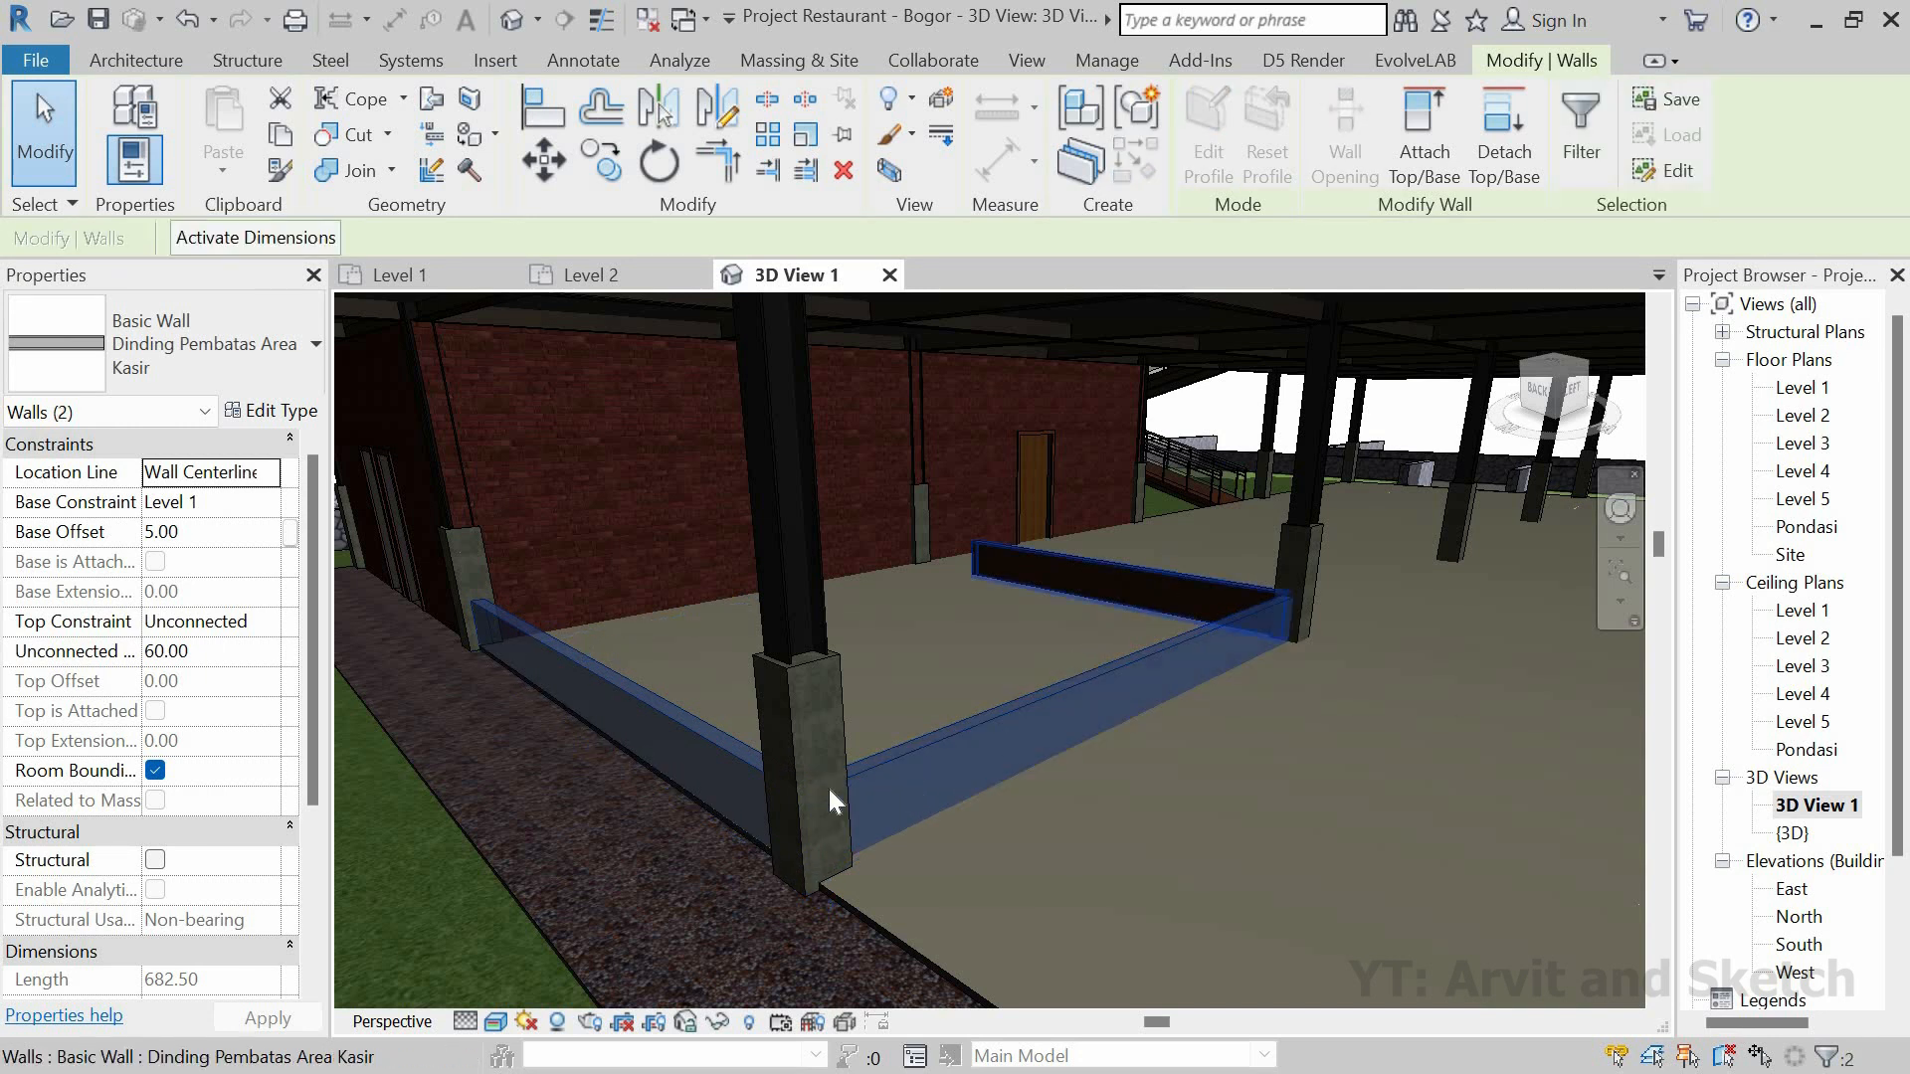
pyautogui.click(231, 658)
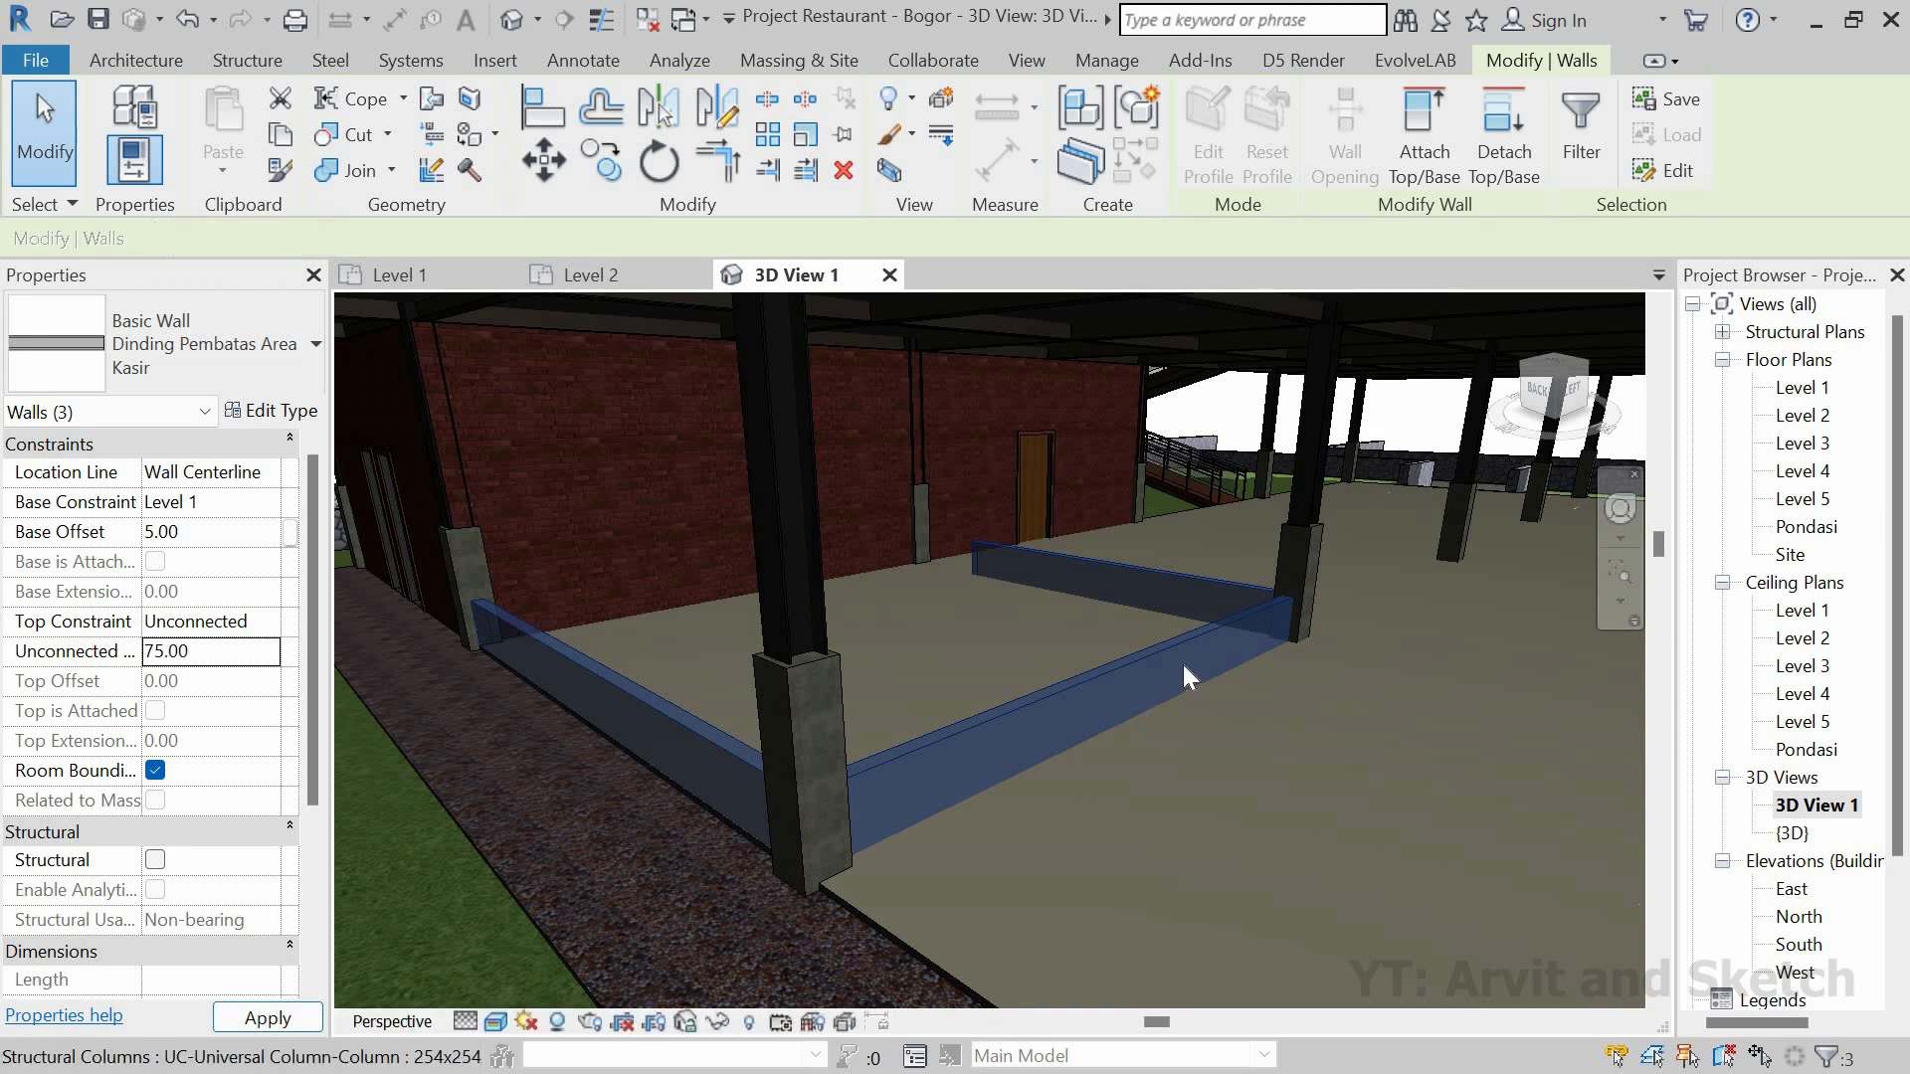
pyautogui.press('Escape')
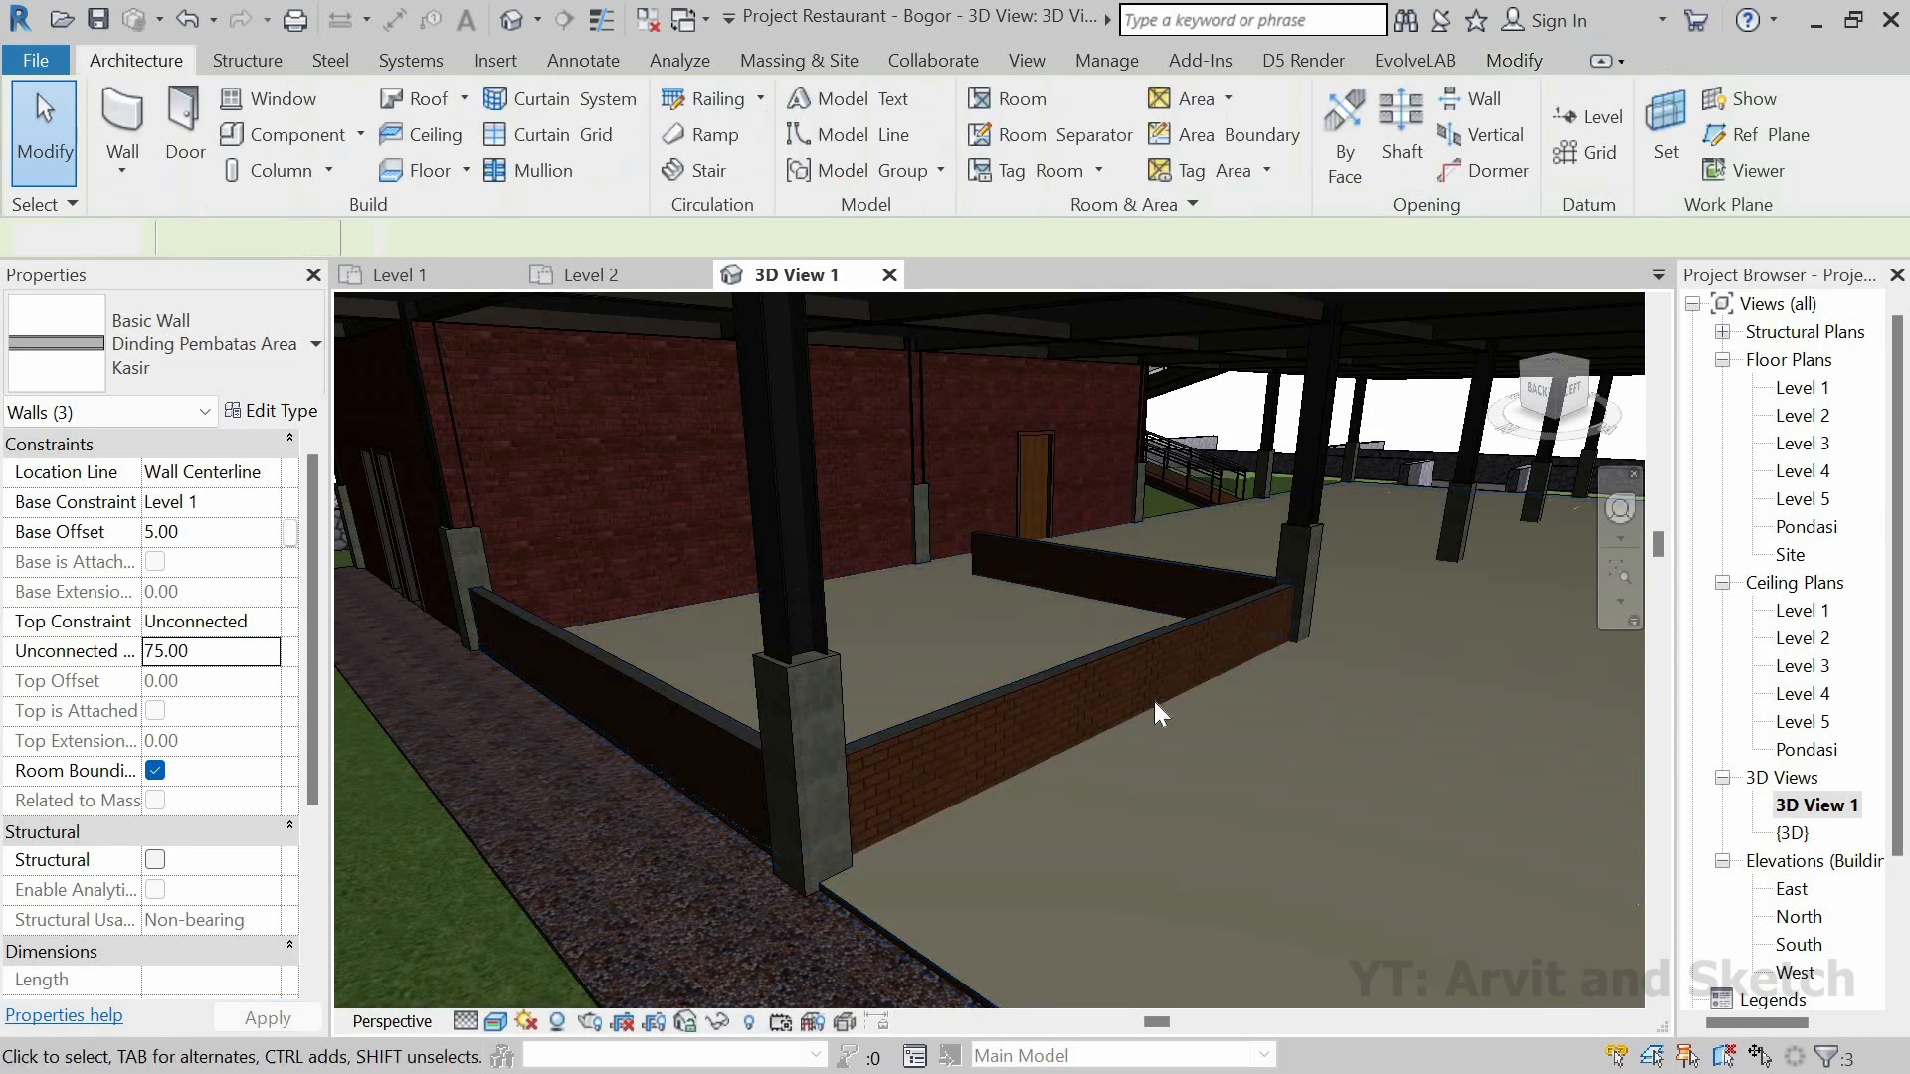
pyautogui.keyDown('shift'); pyautogui.moveTo(1078, 712); pyautogui.dragTo(981, 702, button='middle'); pyautogui.keyUp('shift')
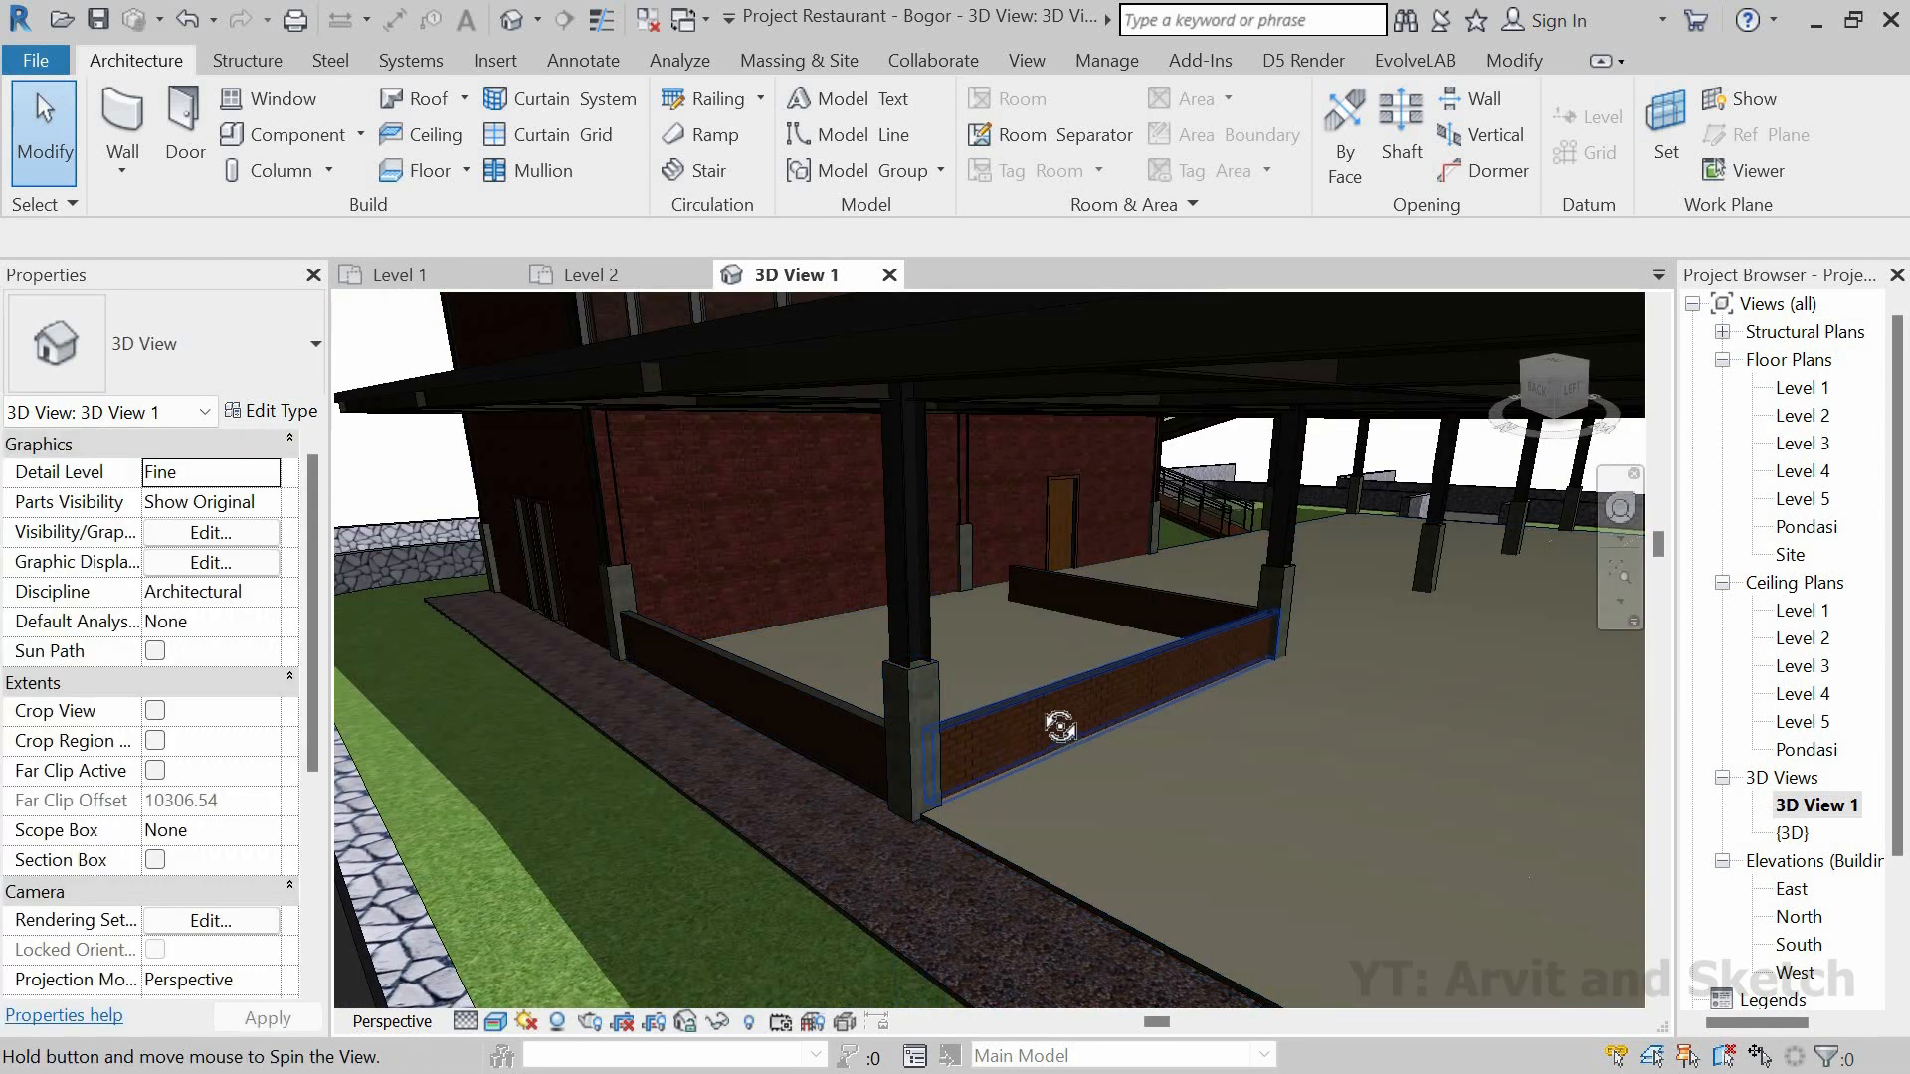
pyautogui.keyDown('shift'); pyautogui.moveTo(1061, 726); pyautogui.dragTo(1041, 687, button='middle'); pyautogui.keyUp('shift')
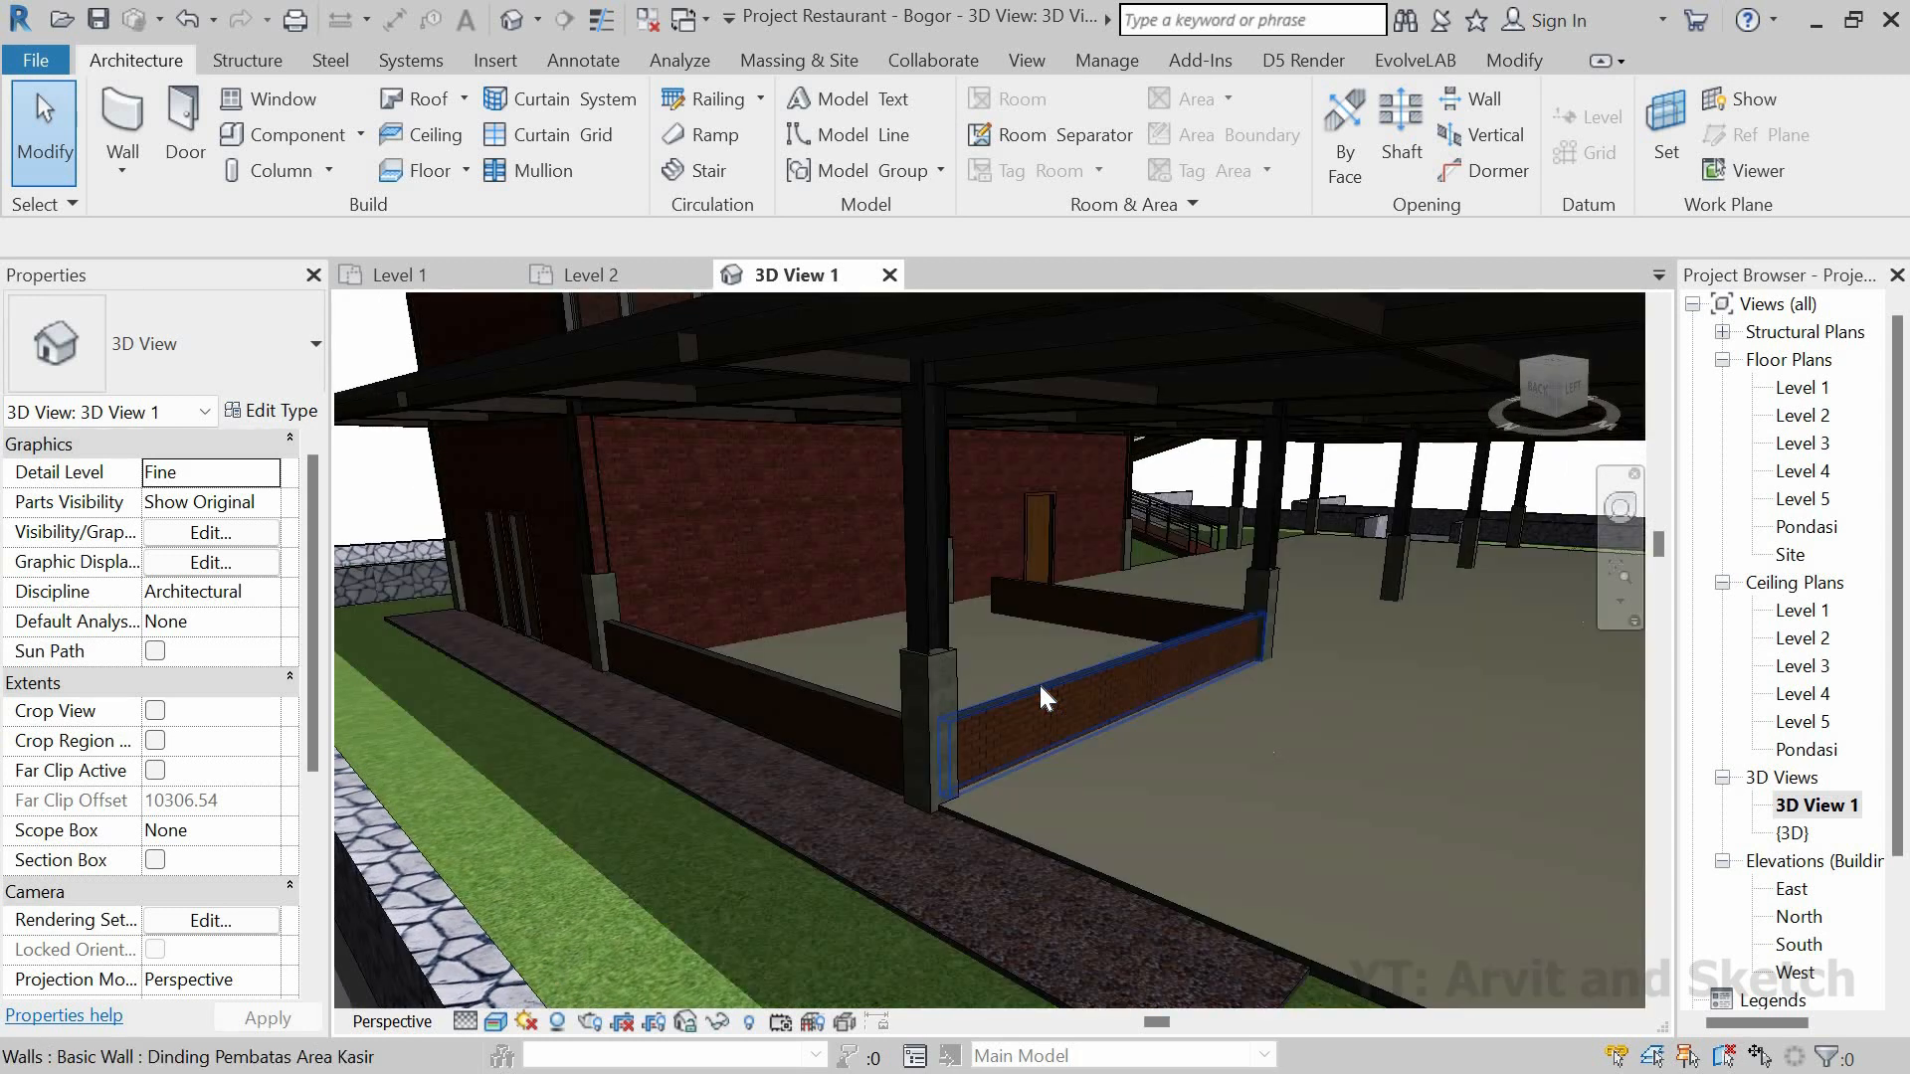
# Step: On Level 1, draw a 350-long Dinding Pembatas Area Kasir wall along grid 8, from the column beside the south entrance north to grid 15
pyautogui.click(410, 278)
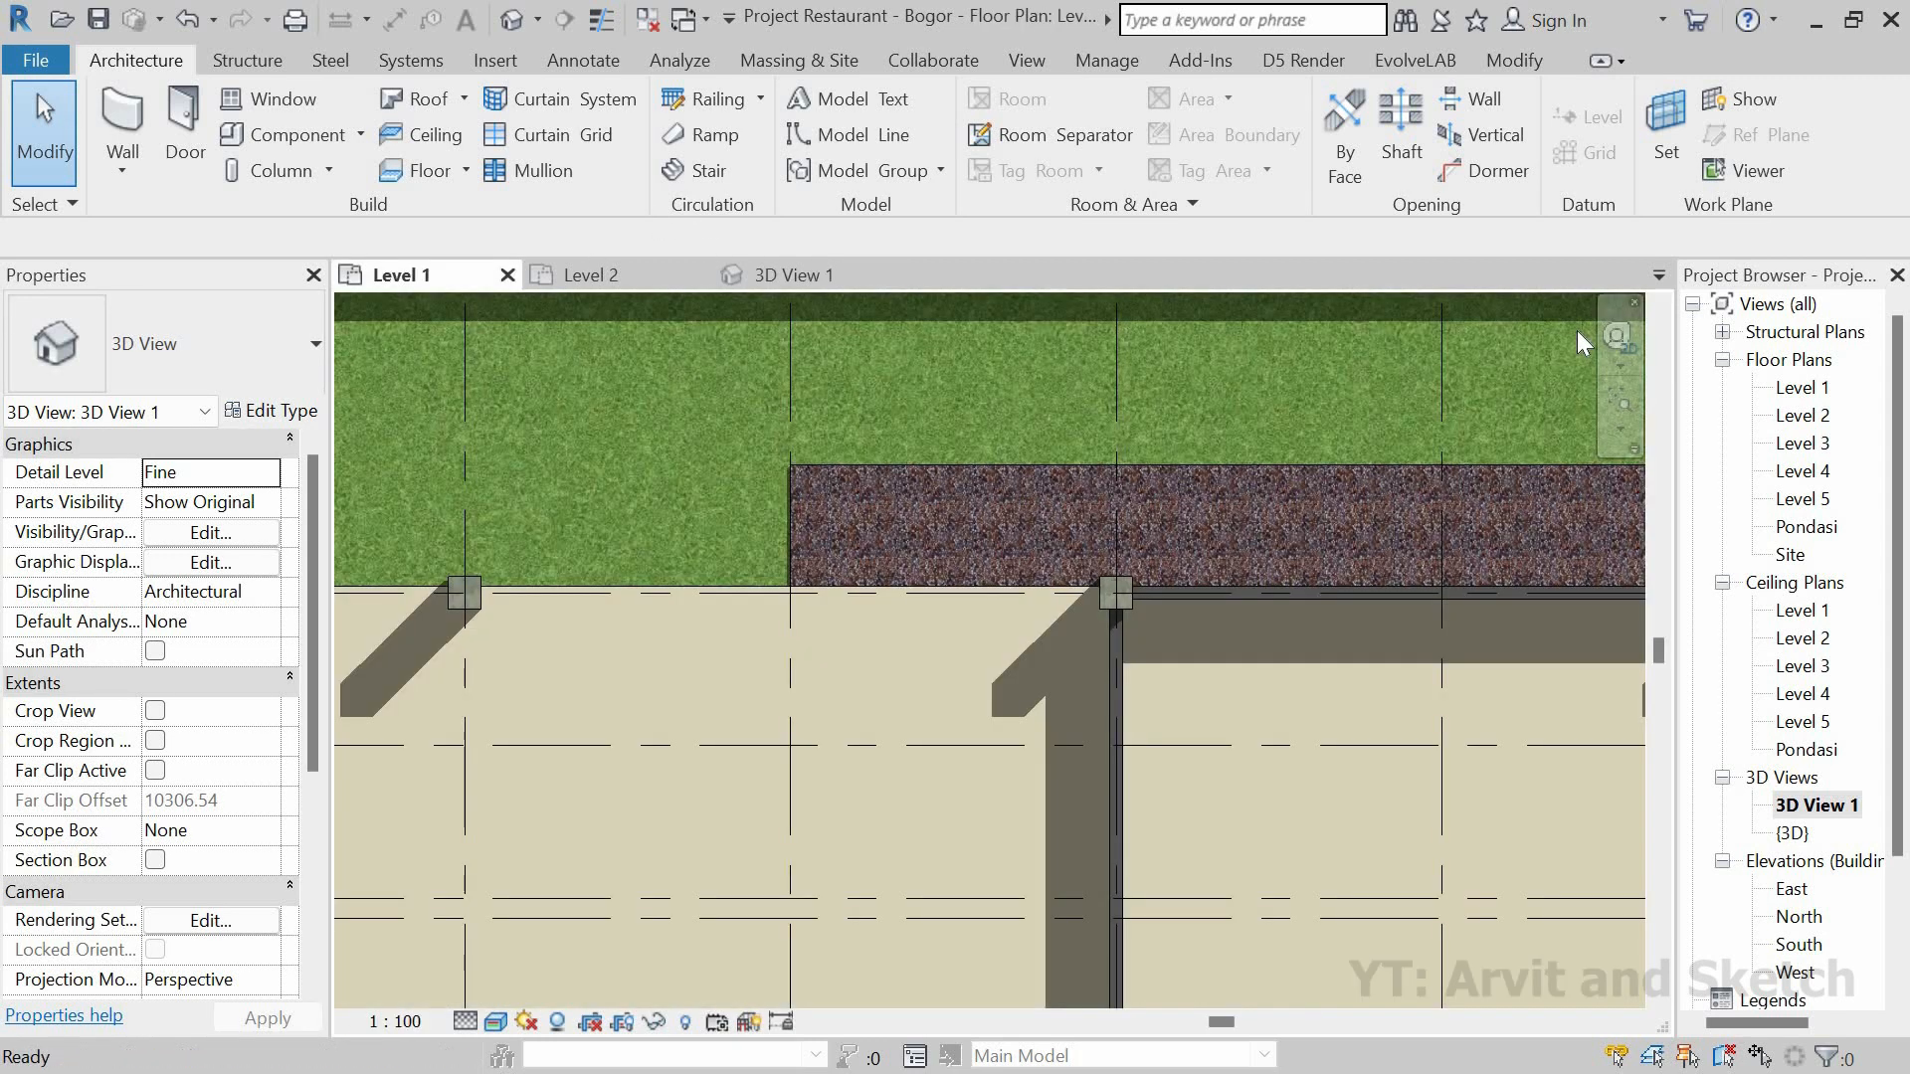
pyautogui.click(1622, 400)
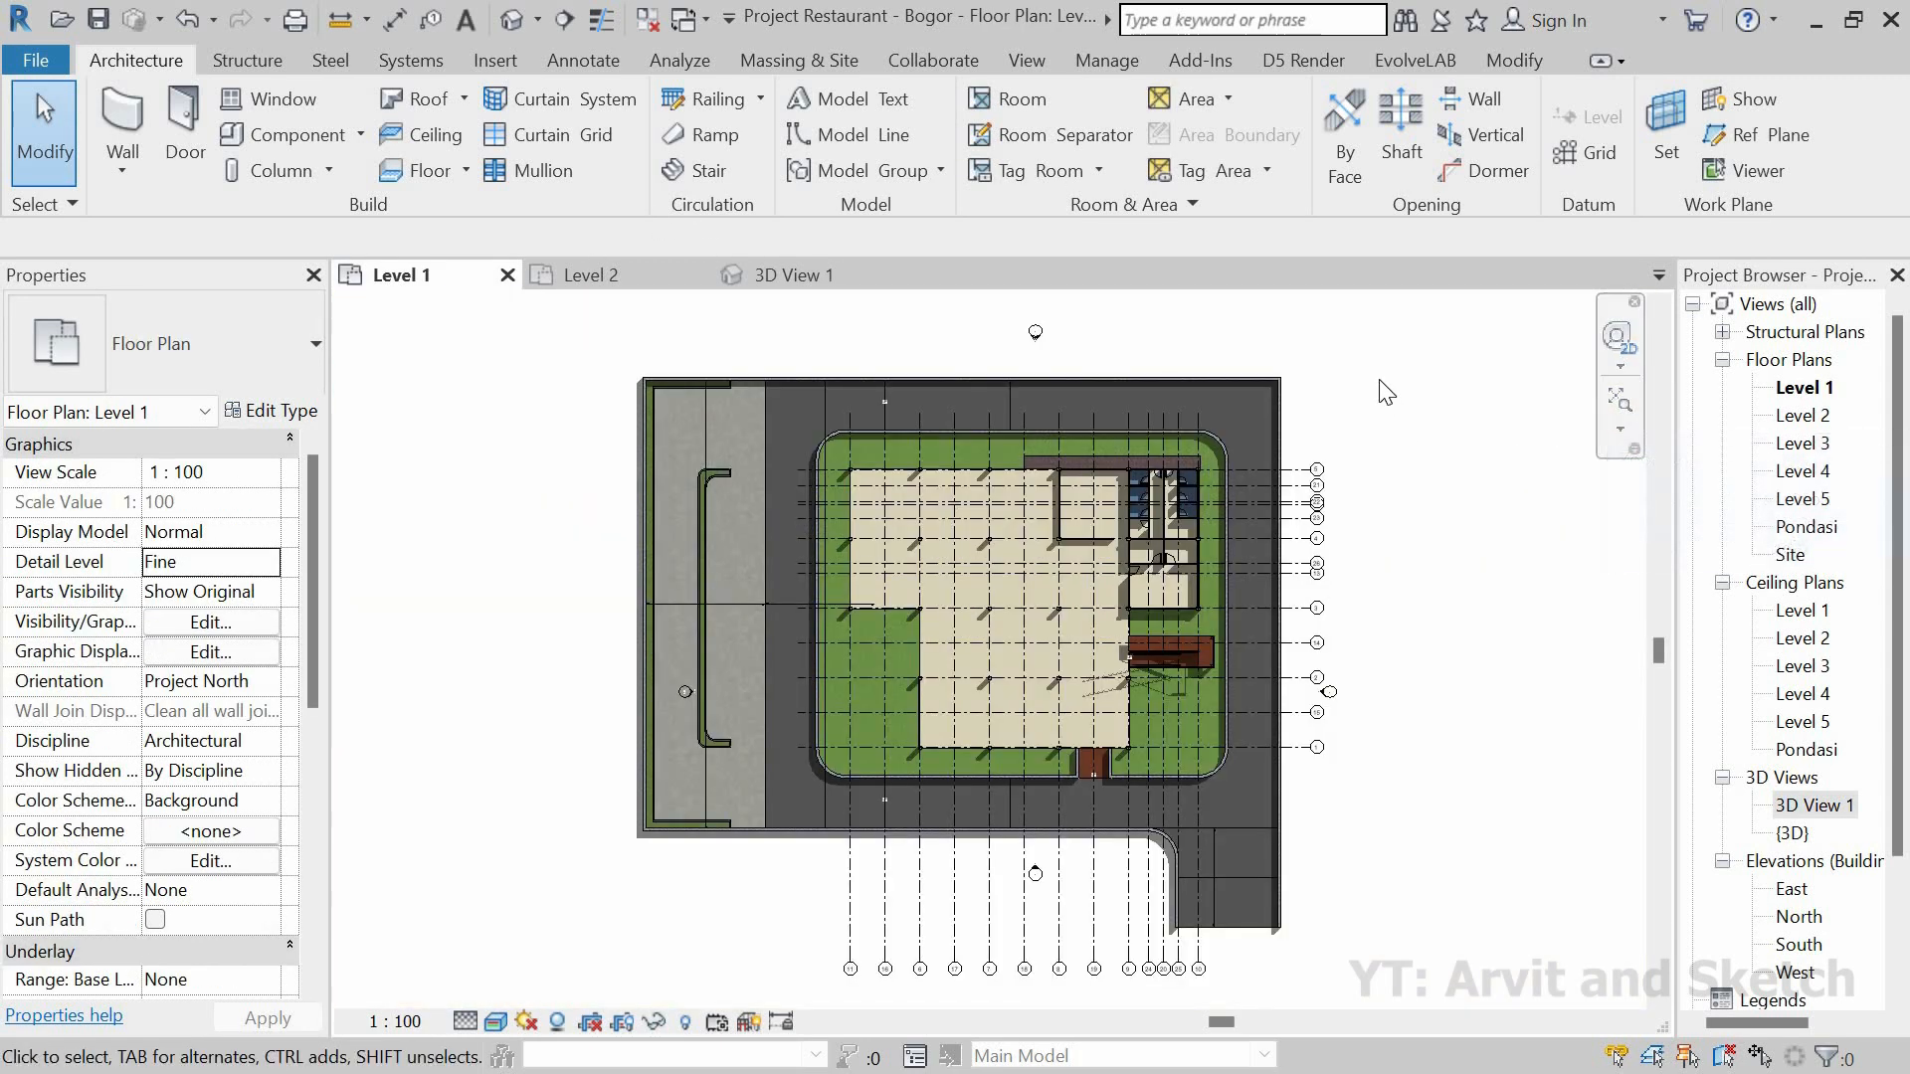
pyautogui.press('w')
pyautogui.press('a')
pyautogui.scroll(5, 1070, 743)
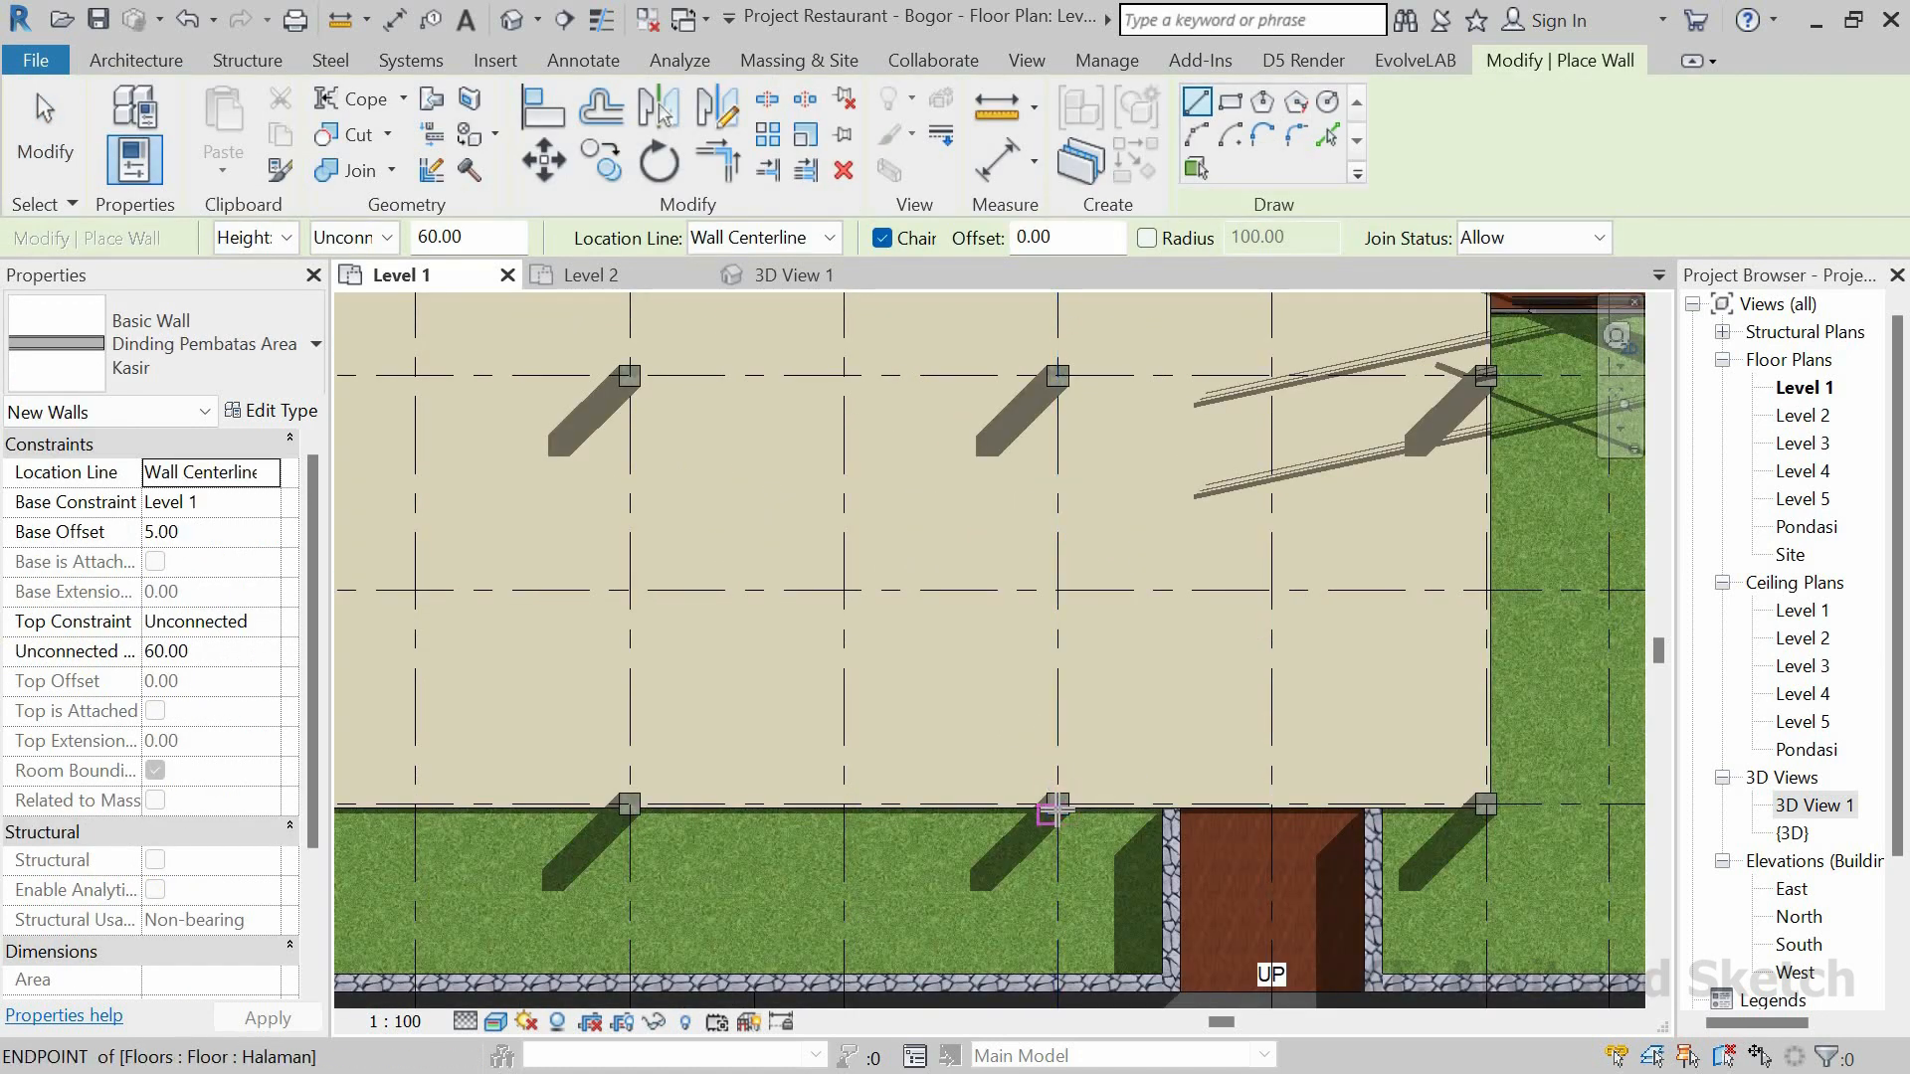
pyautogui.scroll(3, 1057, 805)
pyautogui.click(1059, 800)
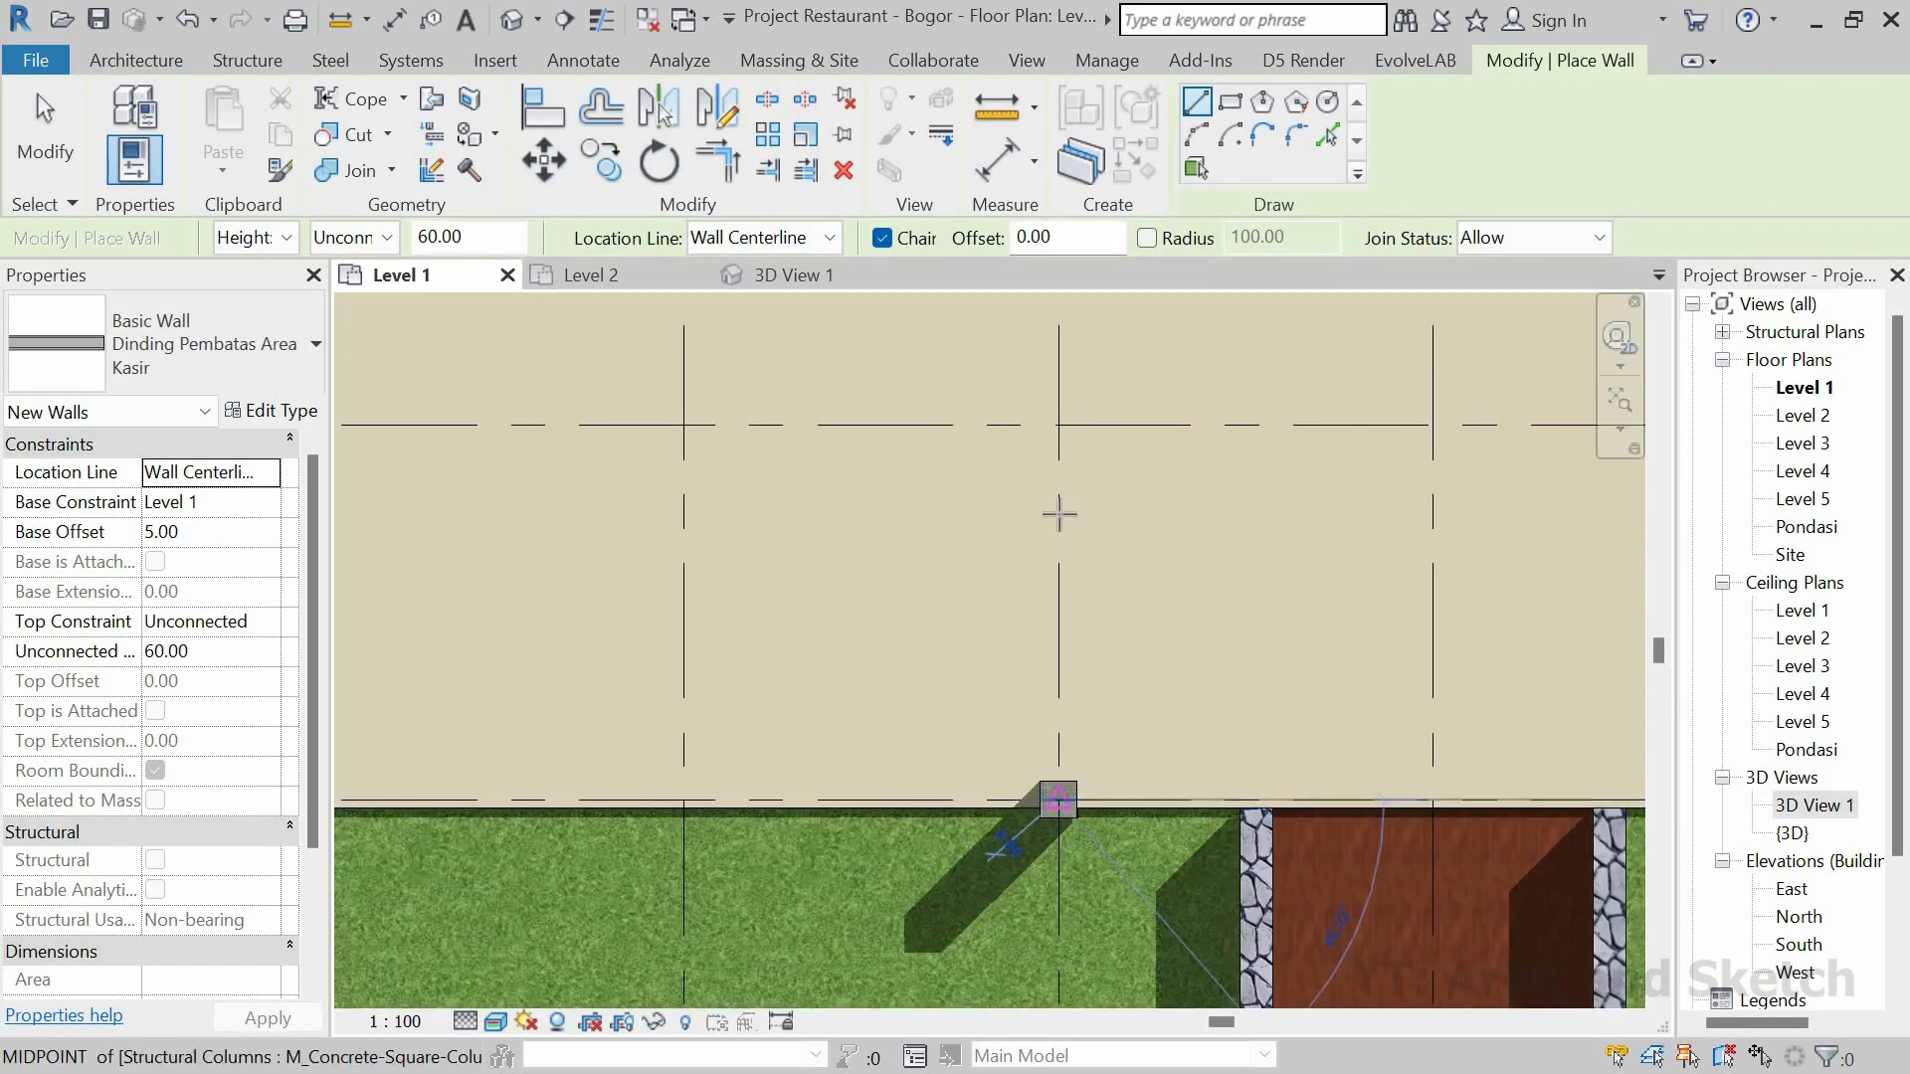
pyautogui.moveTo(1058, 511); pyautogui.dragTo(1125, 655, button='middle')
pyautogui.scroll(-1, 1125, 653)
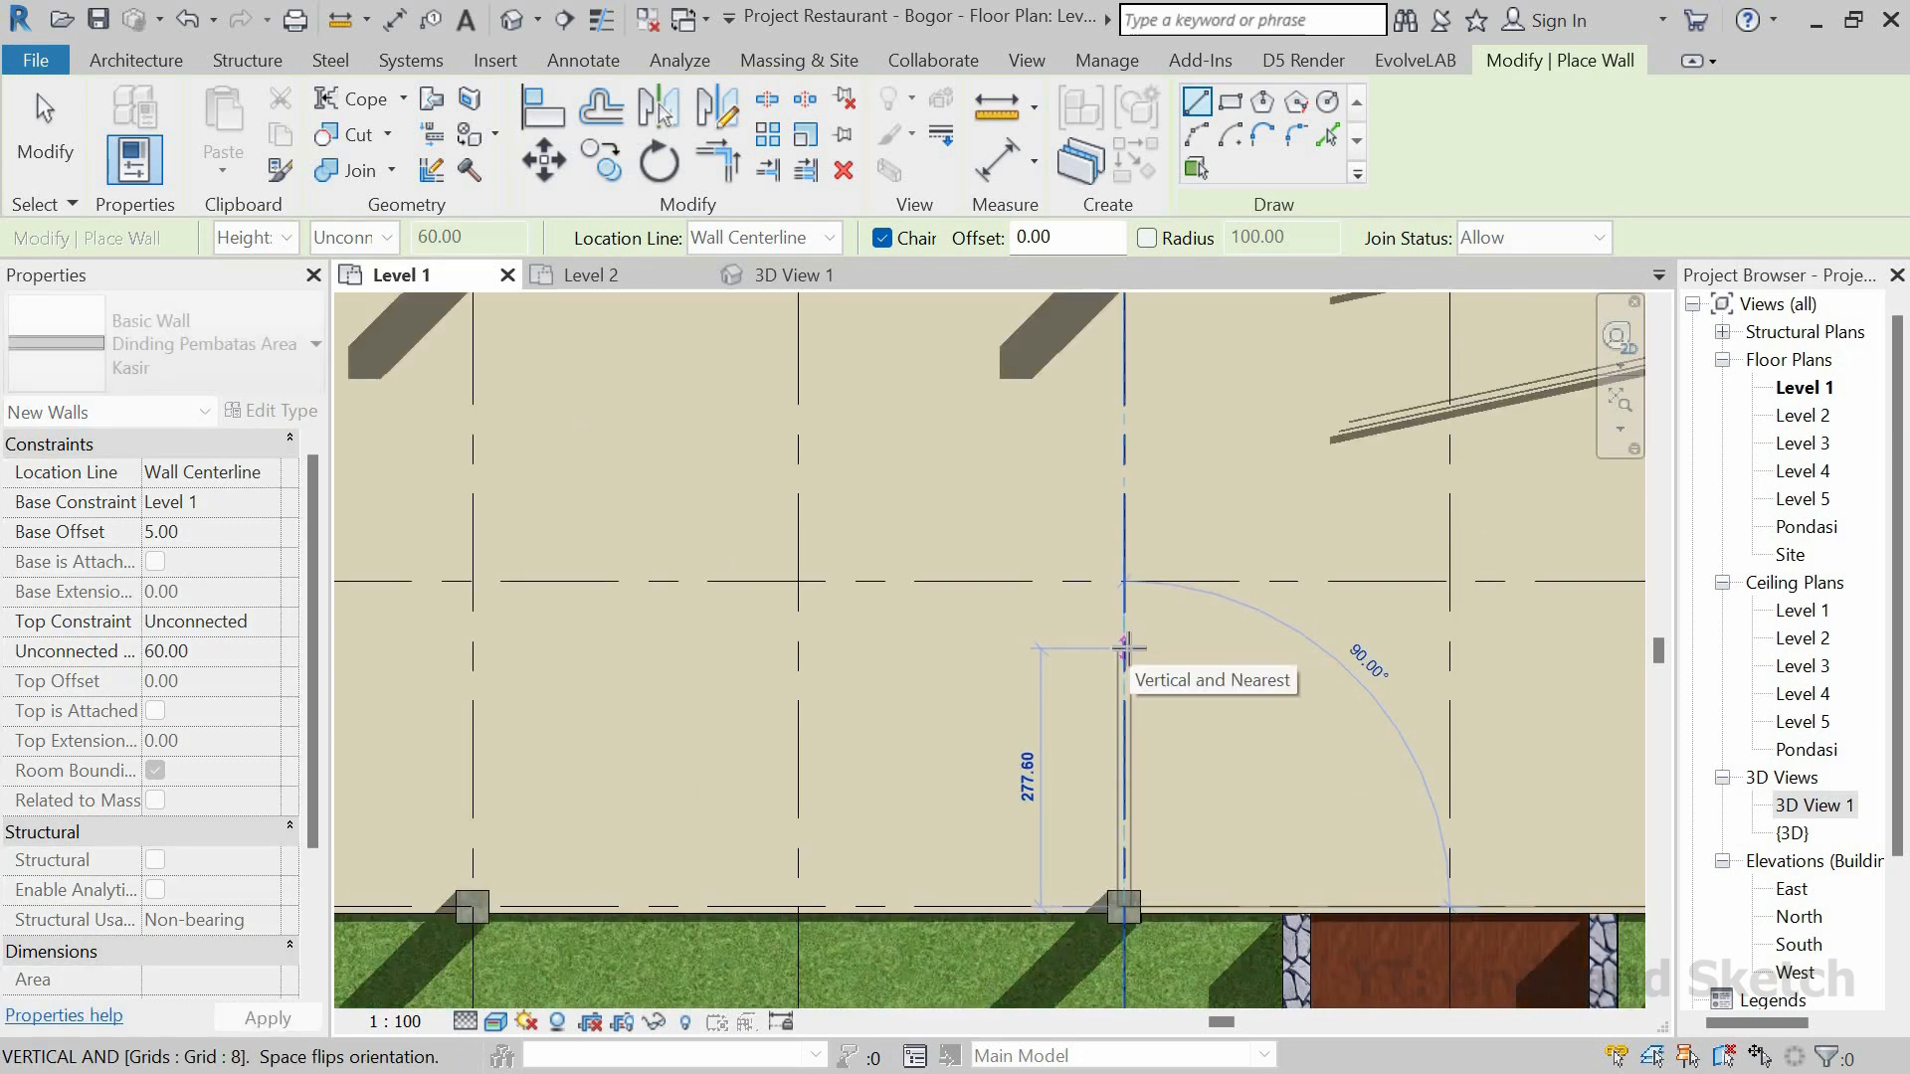
pyautogui.click(1125, 580)
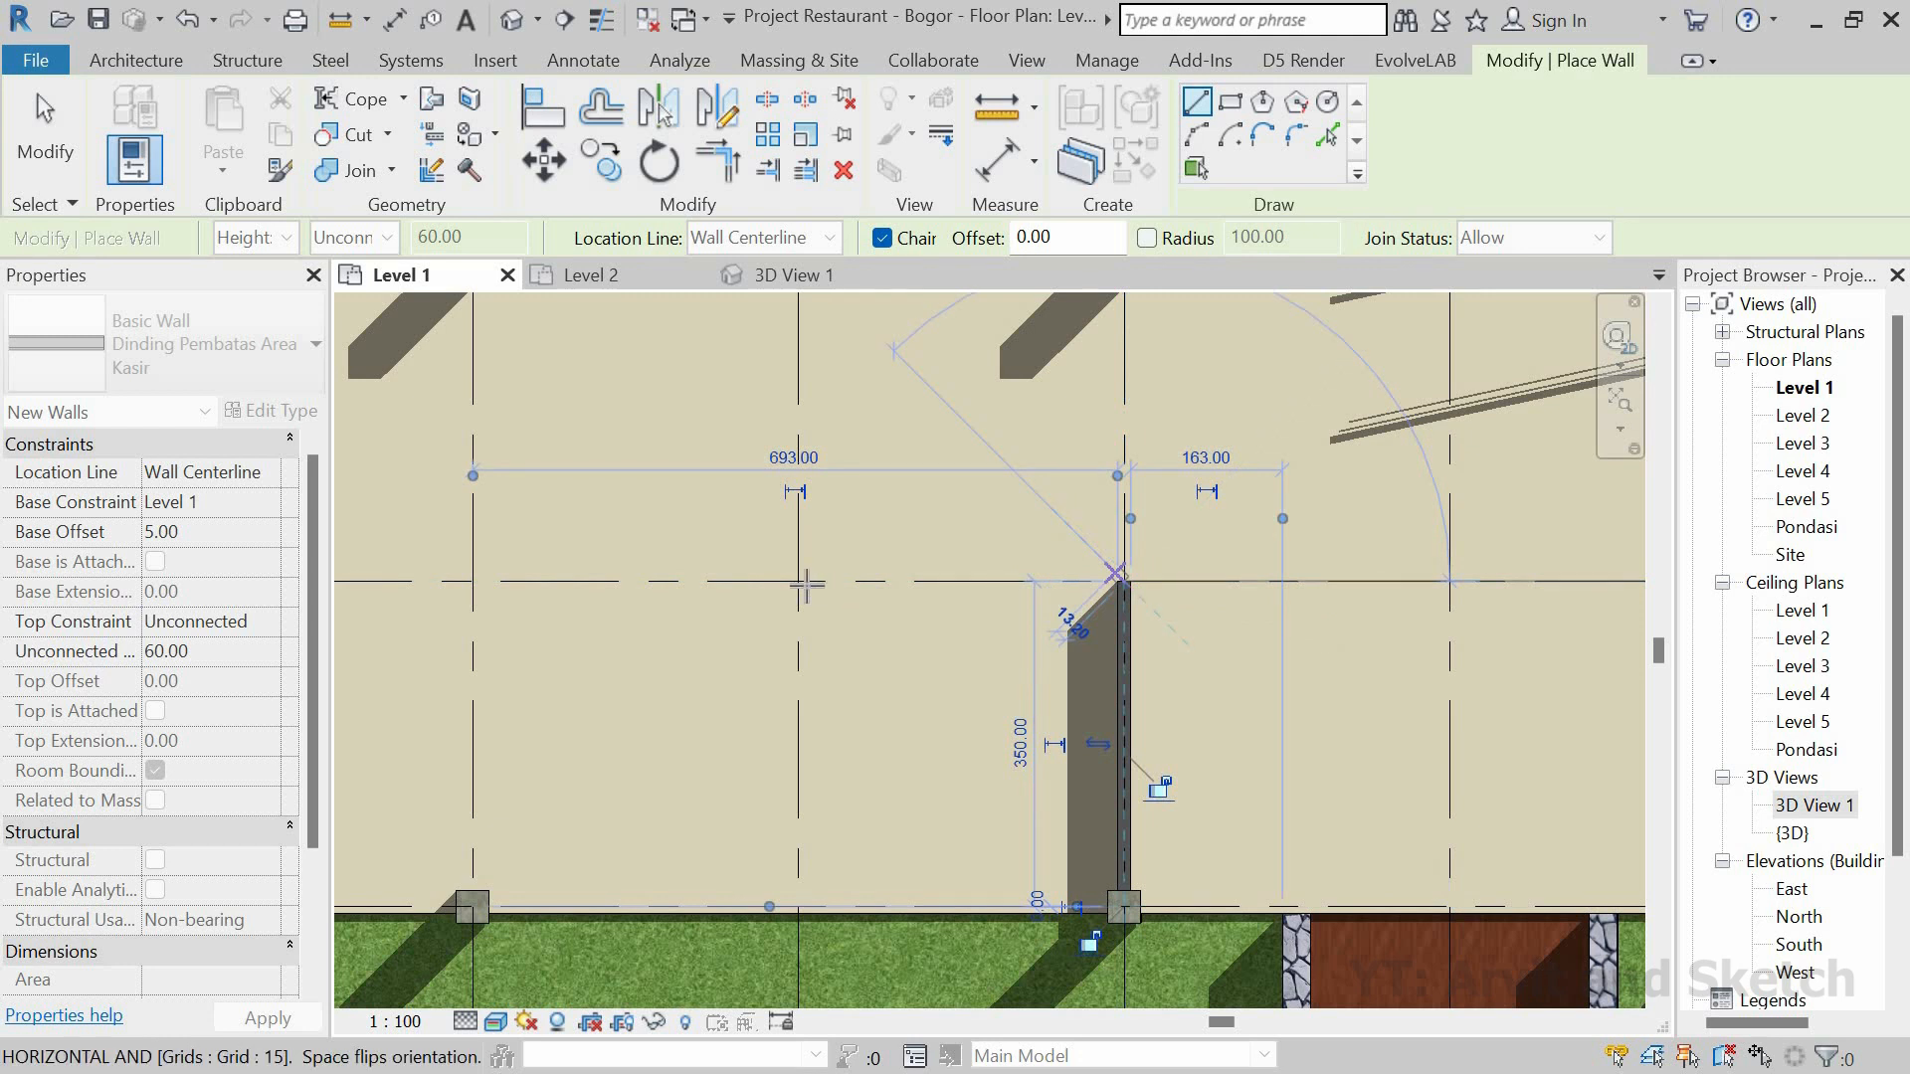
# Step: Continue the wall west along grid 15 to the next grid line, south to the building edge, and back east to the column
pyautogui.click(797, 580)
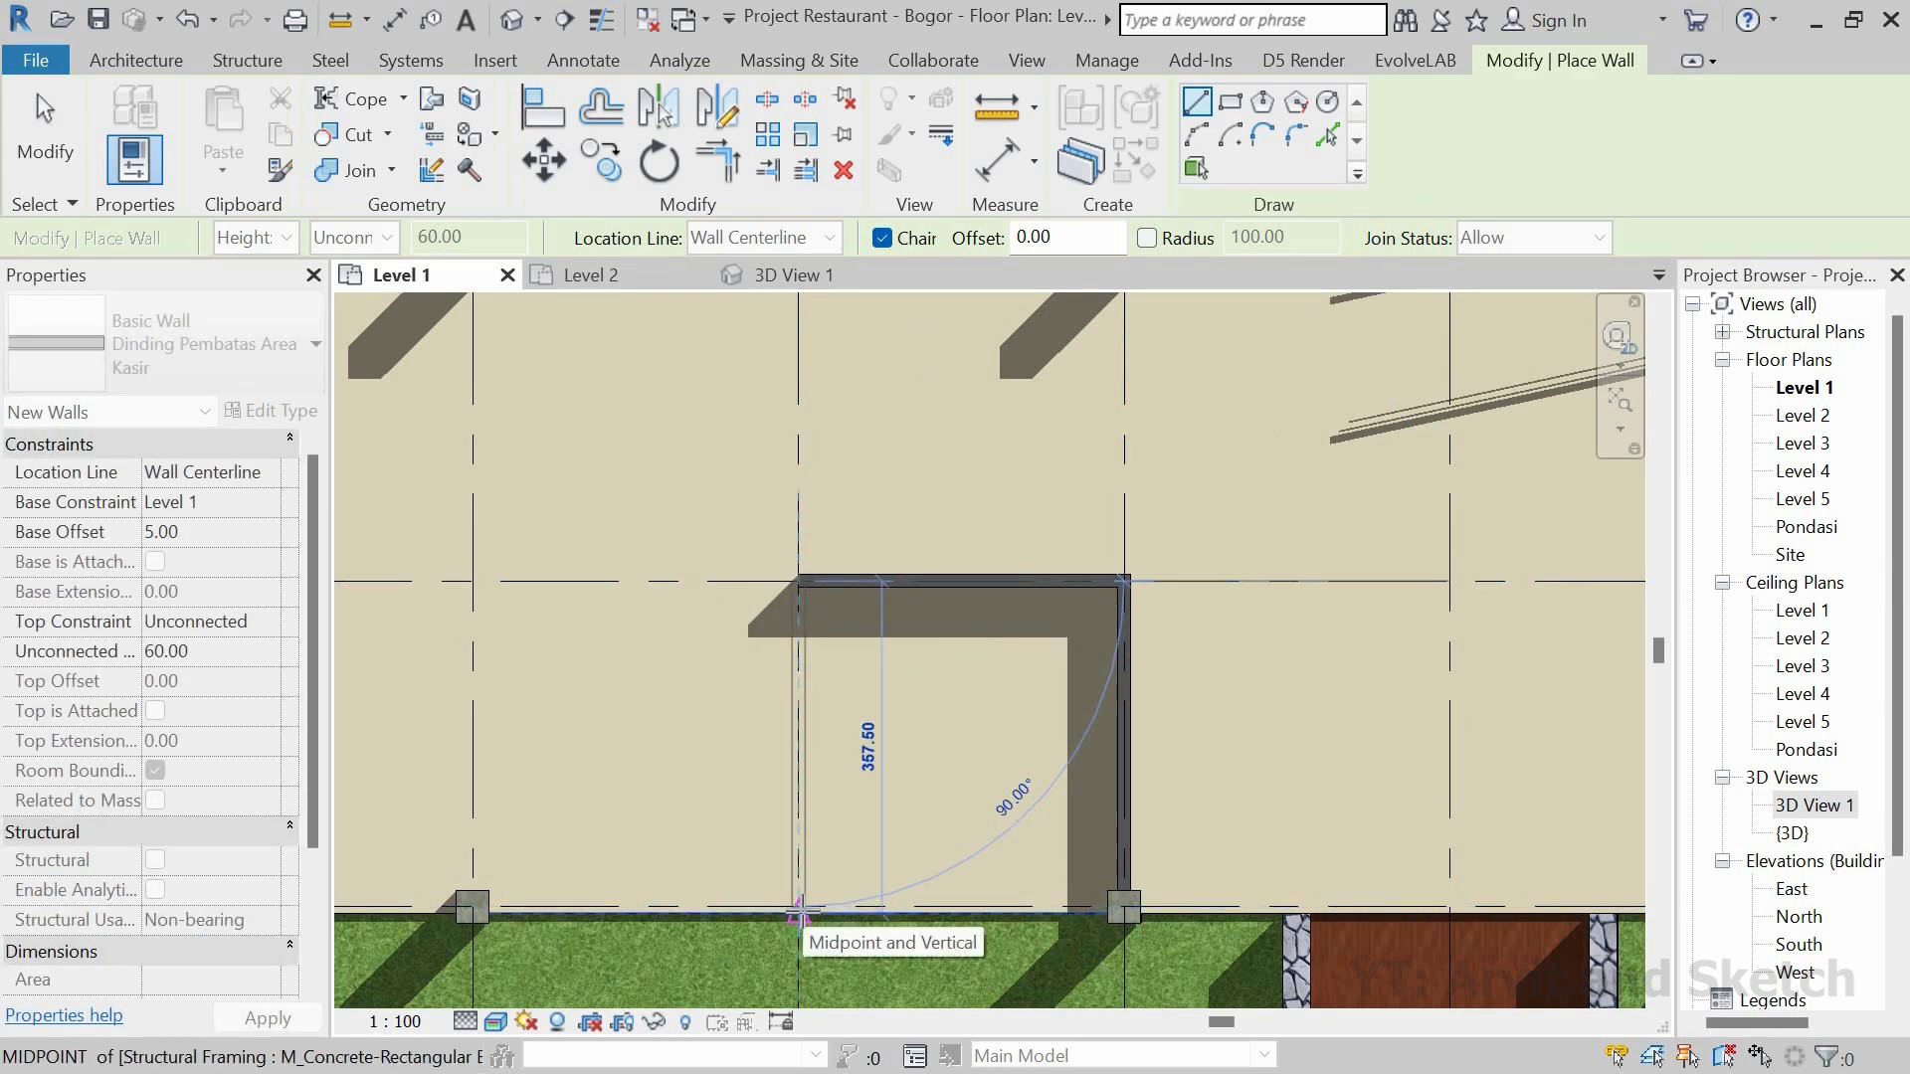
pyautogui.click(909, 911)
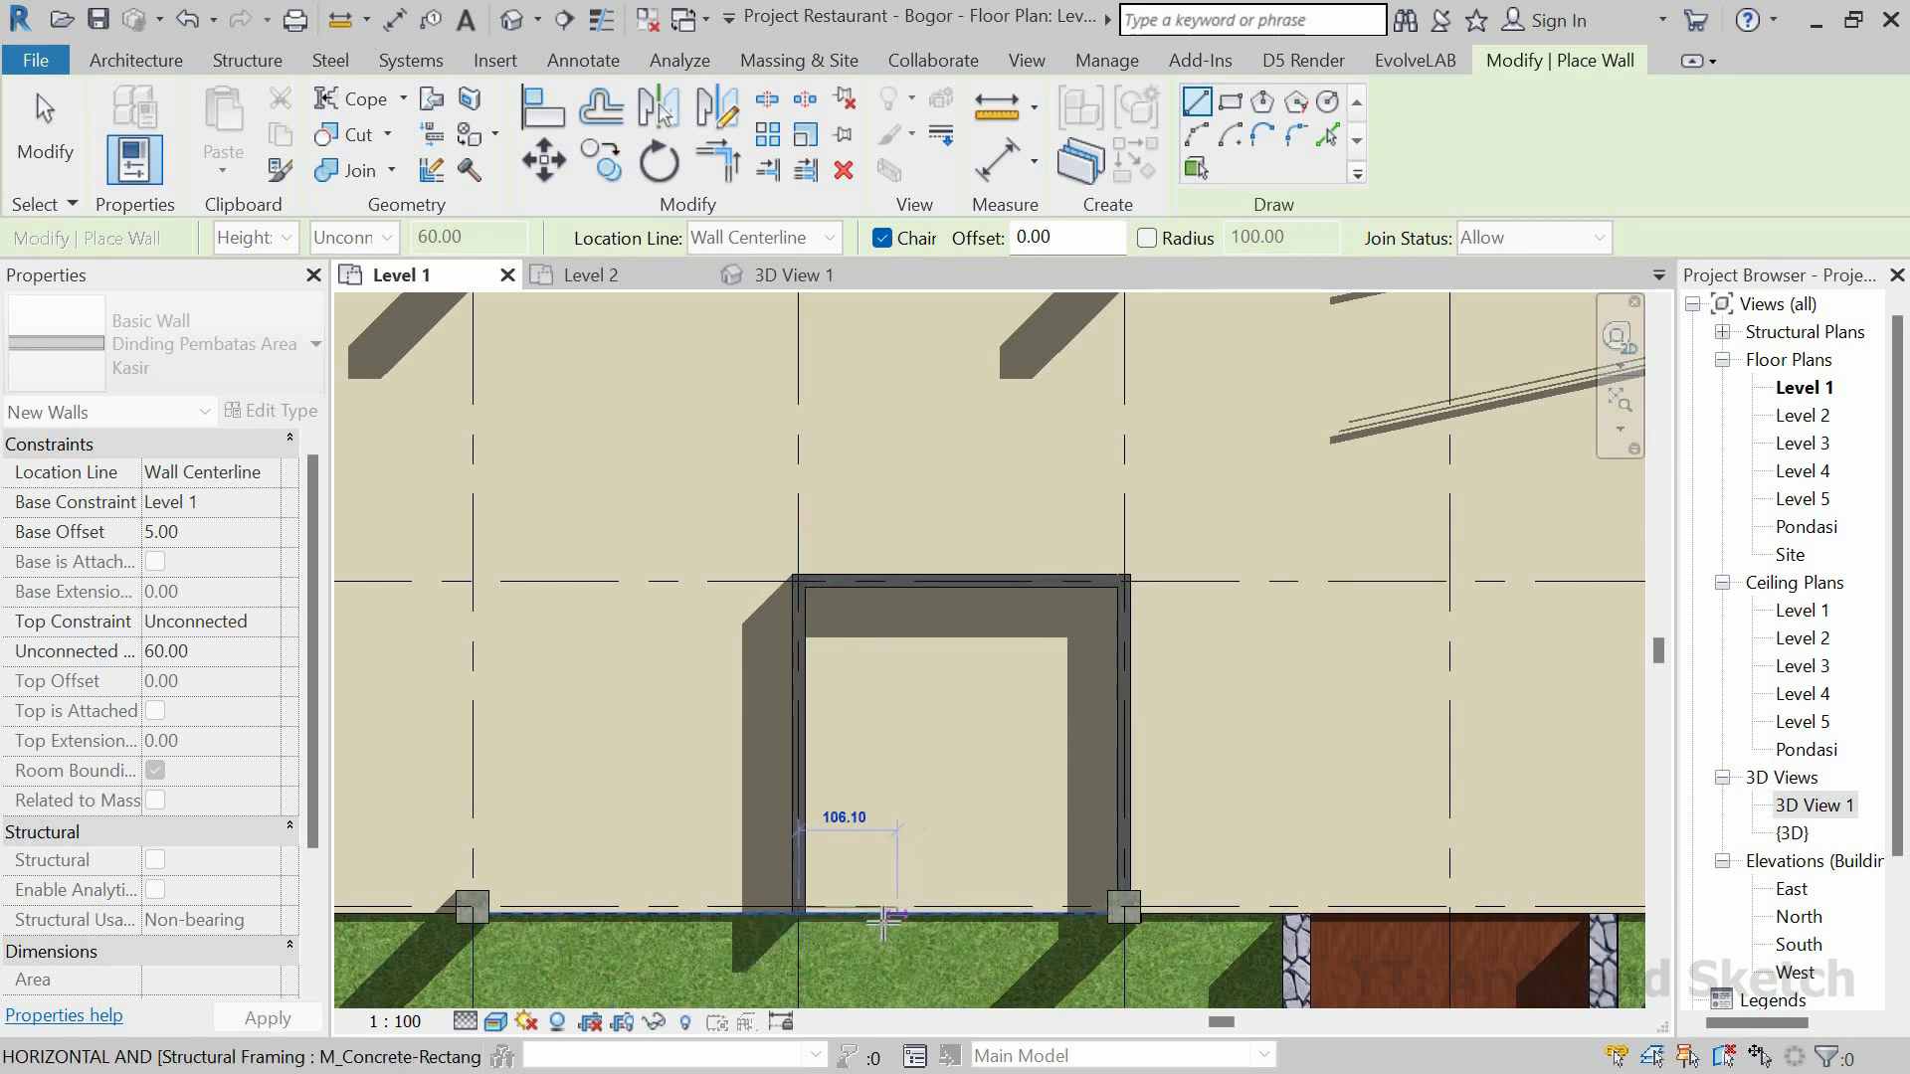
pyautogui.scroll(4, 882, 923)
pyautogui.click(1529, 885)
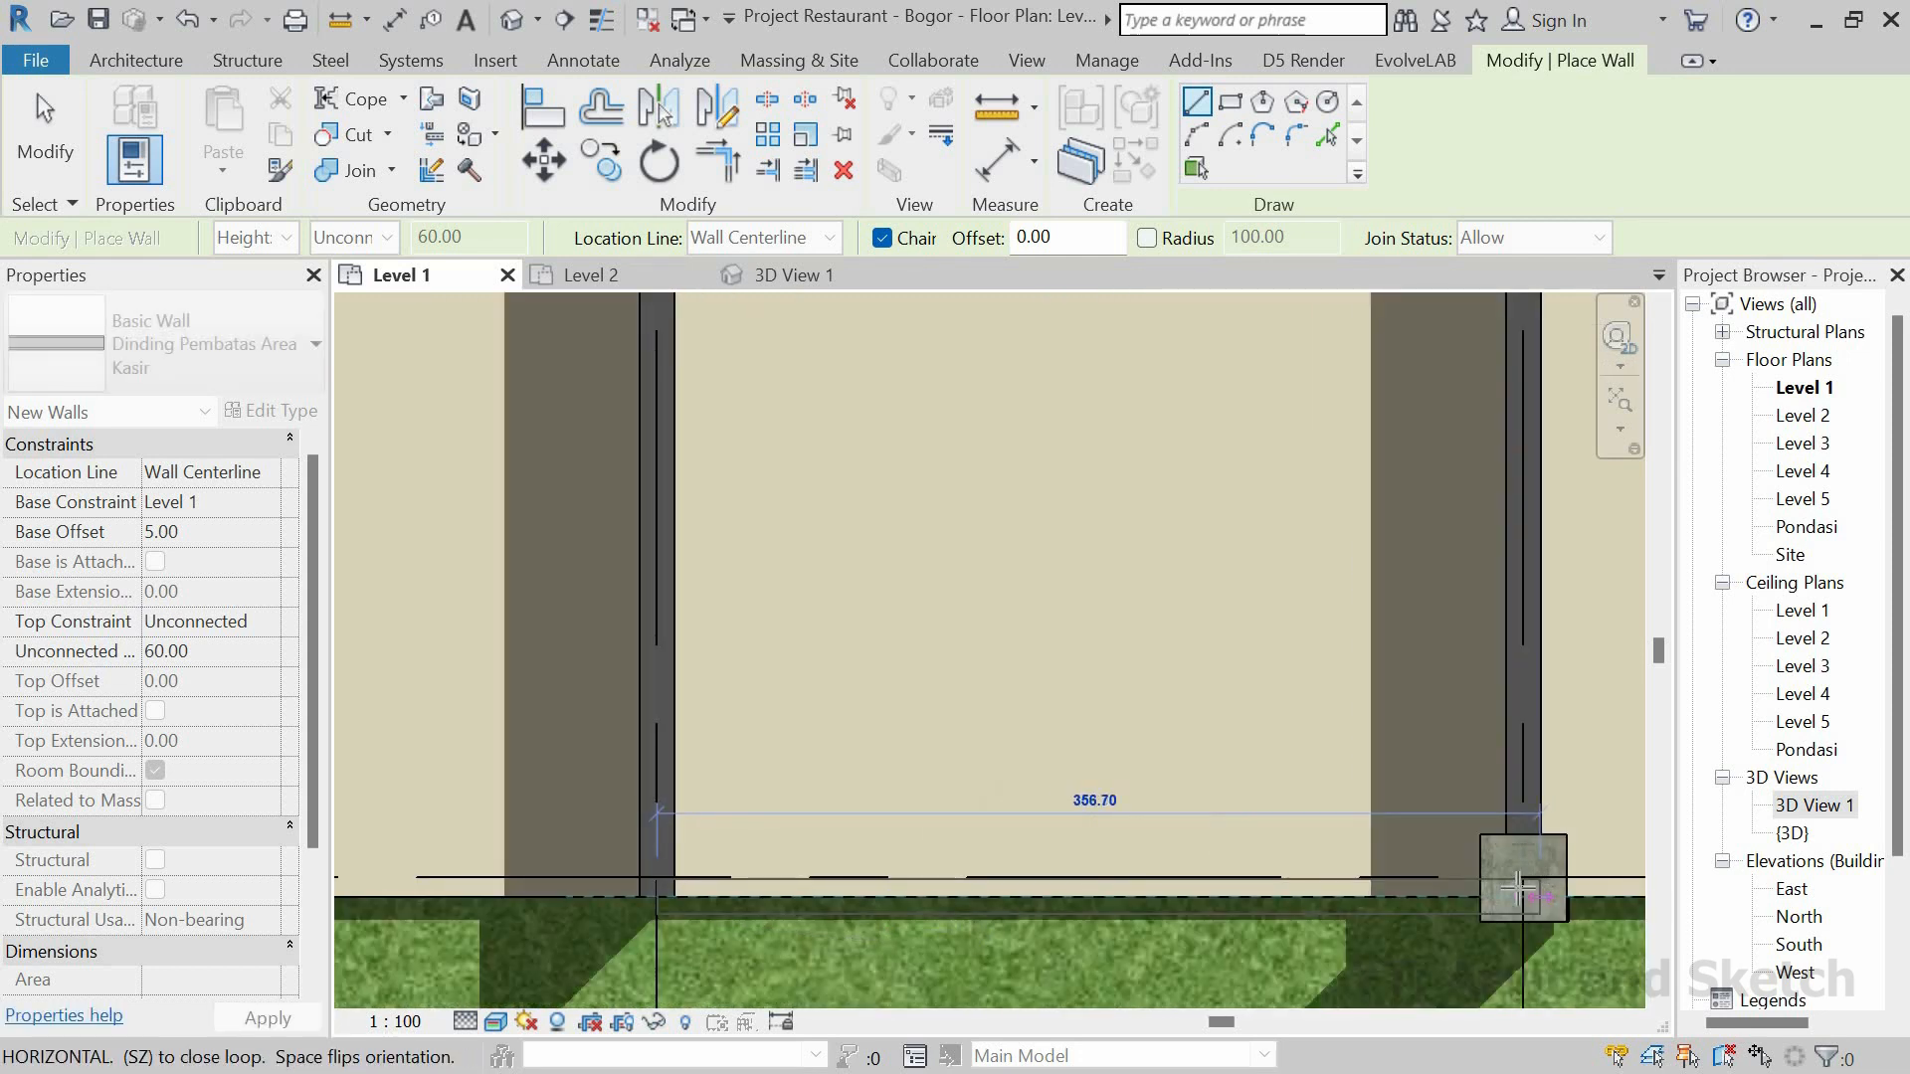
pyautogui.press('Escape')
pyautogui.press('Escape')
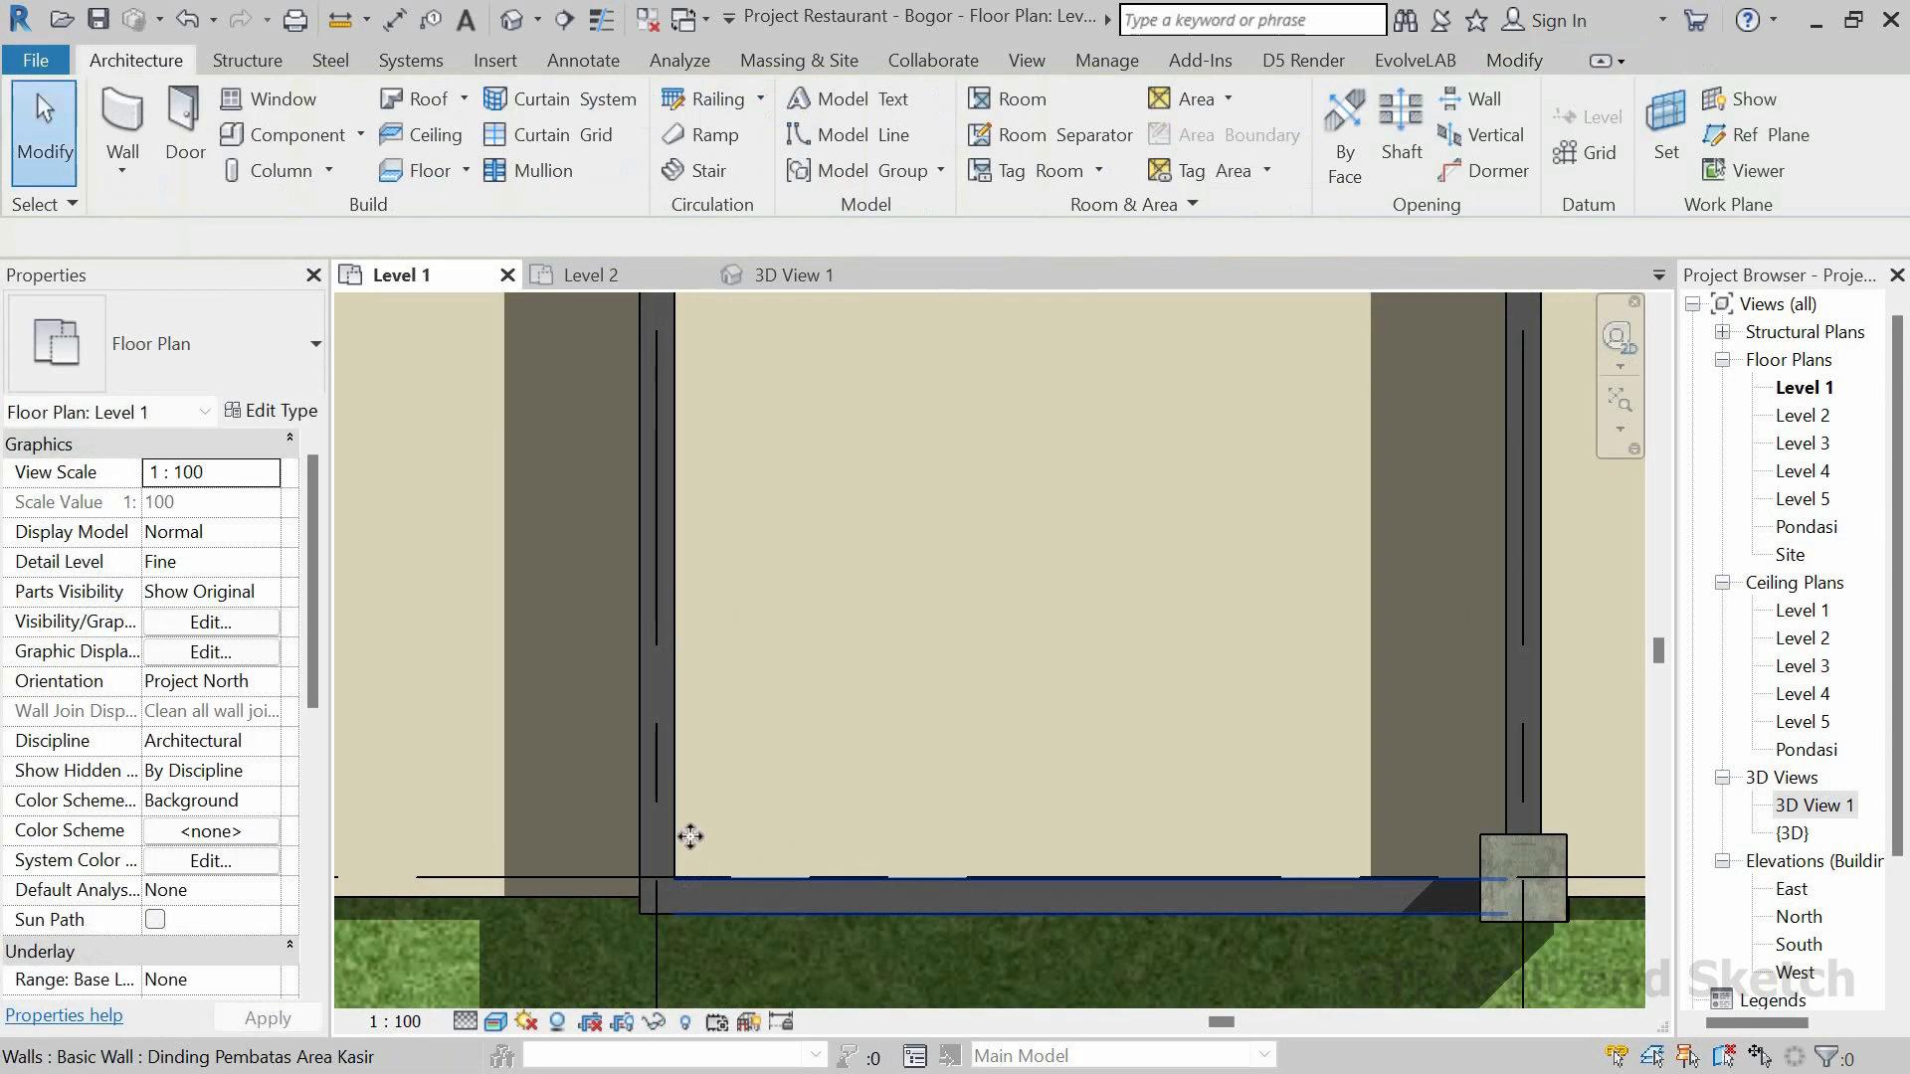
# Step: Move the south wall of the new enclosure north so its centreline sits on the column grid line
pyautogui.click(696, 895)
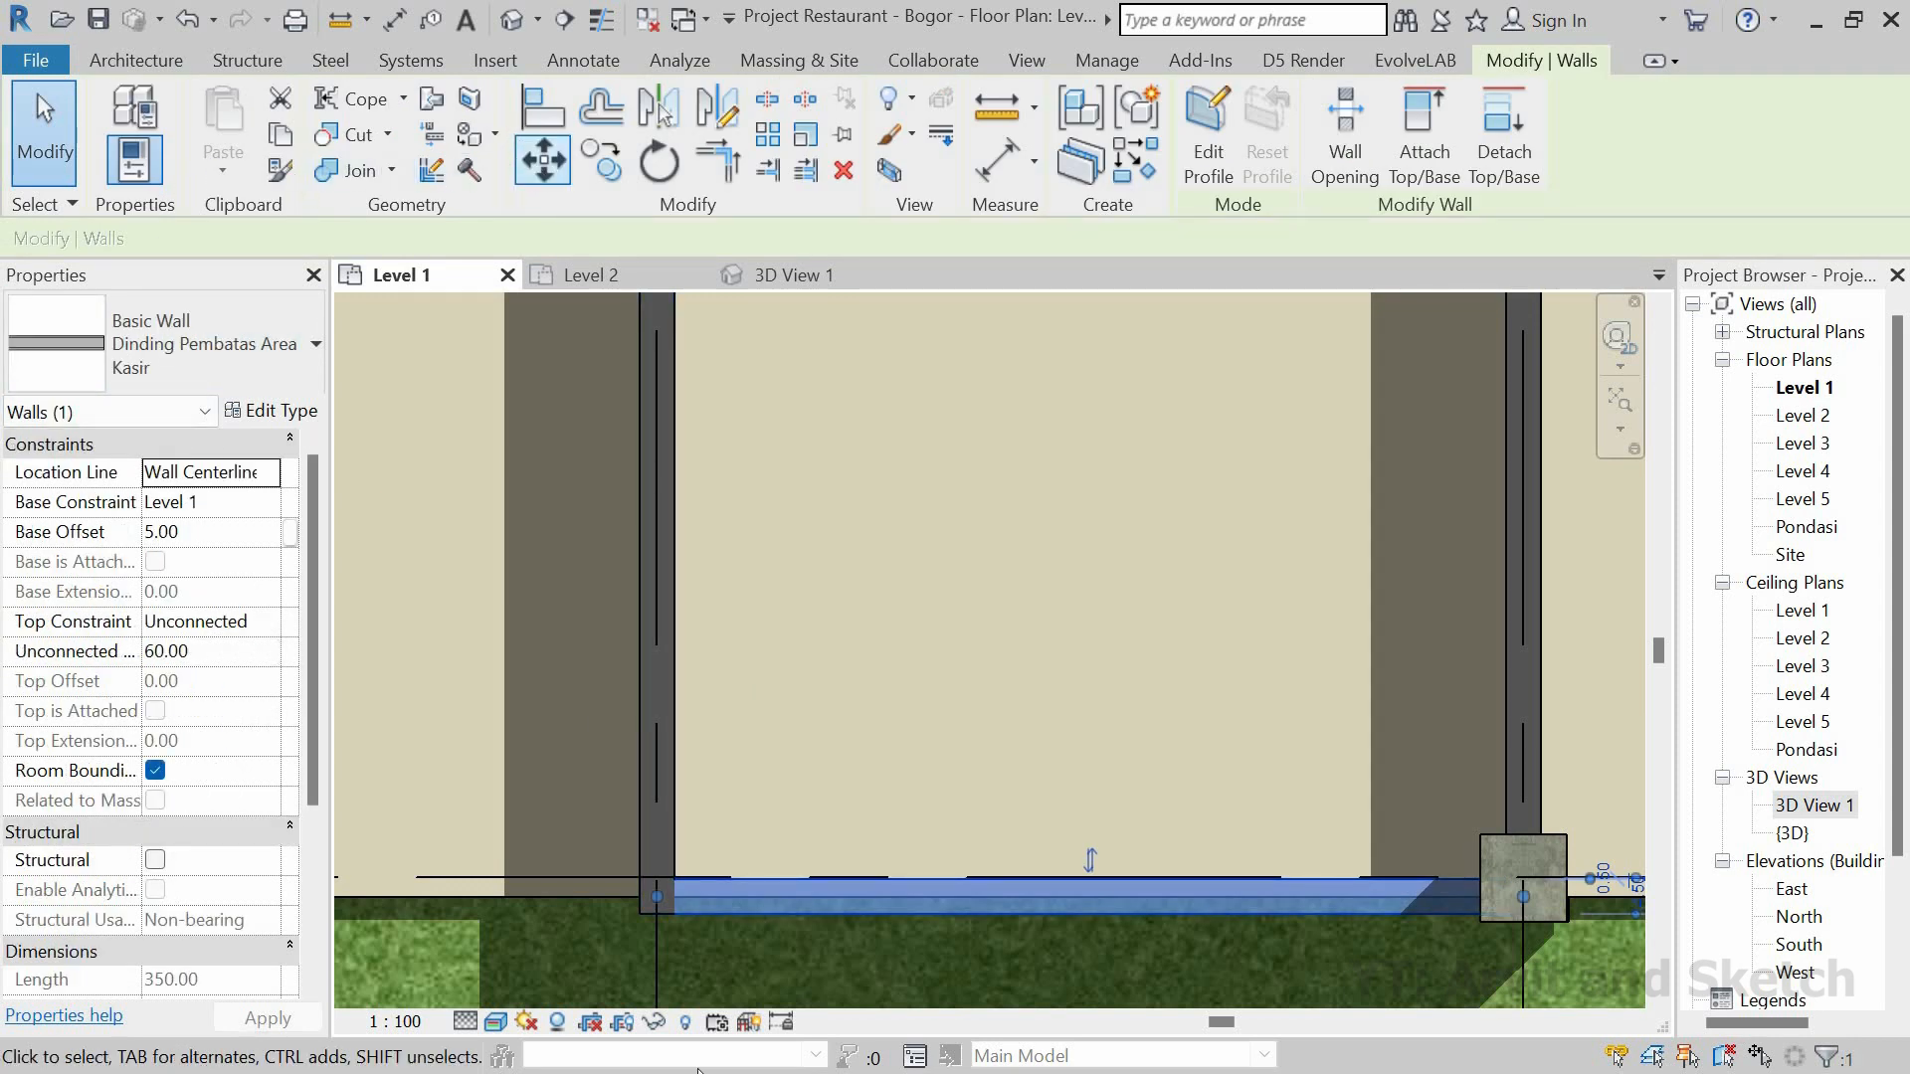
pyautogui.click(543, 159)
pyautogui.scroll(2, 668, 941)
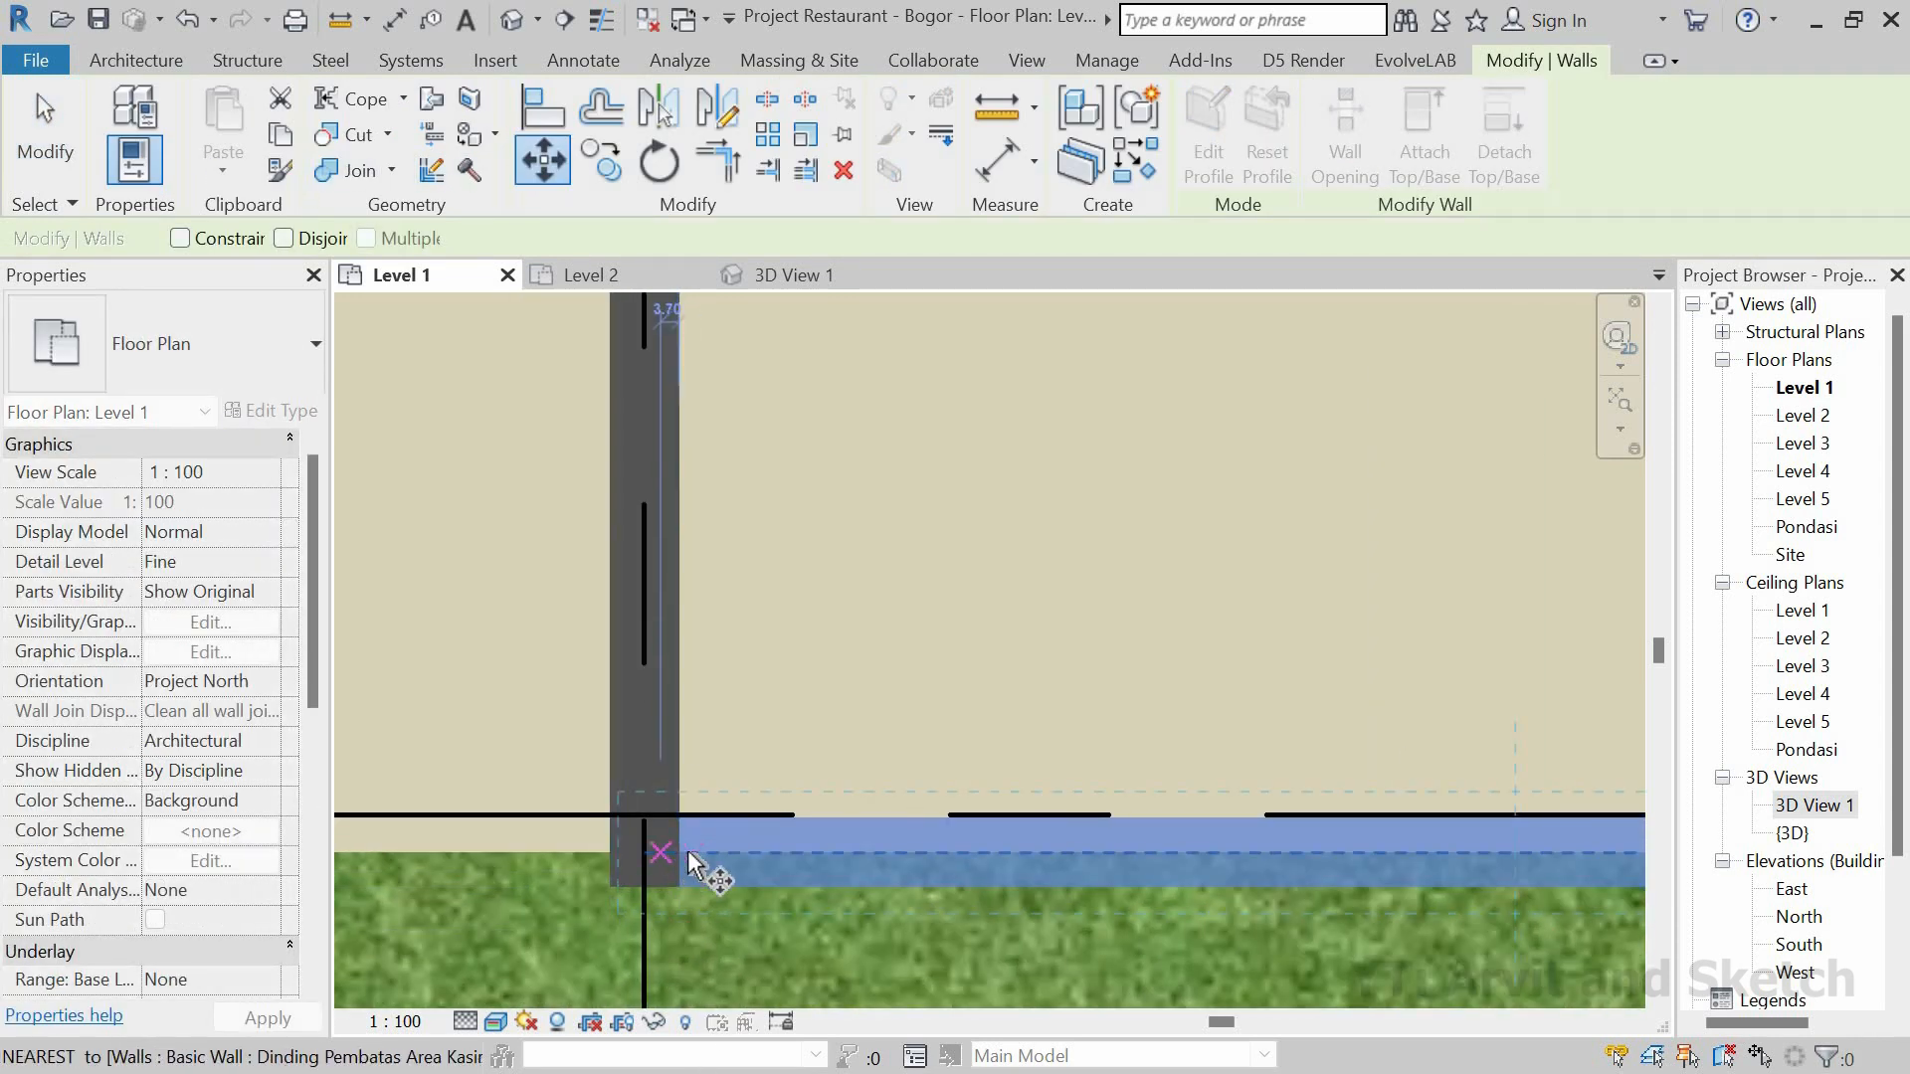
pyautogui.click(681, 854)
pyautogui.click(680, 818)
pyautogui.scroll(-4, 818, 804)
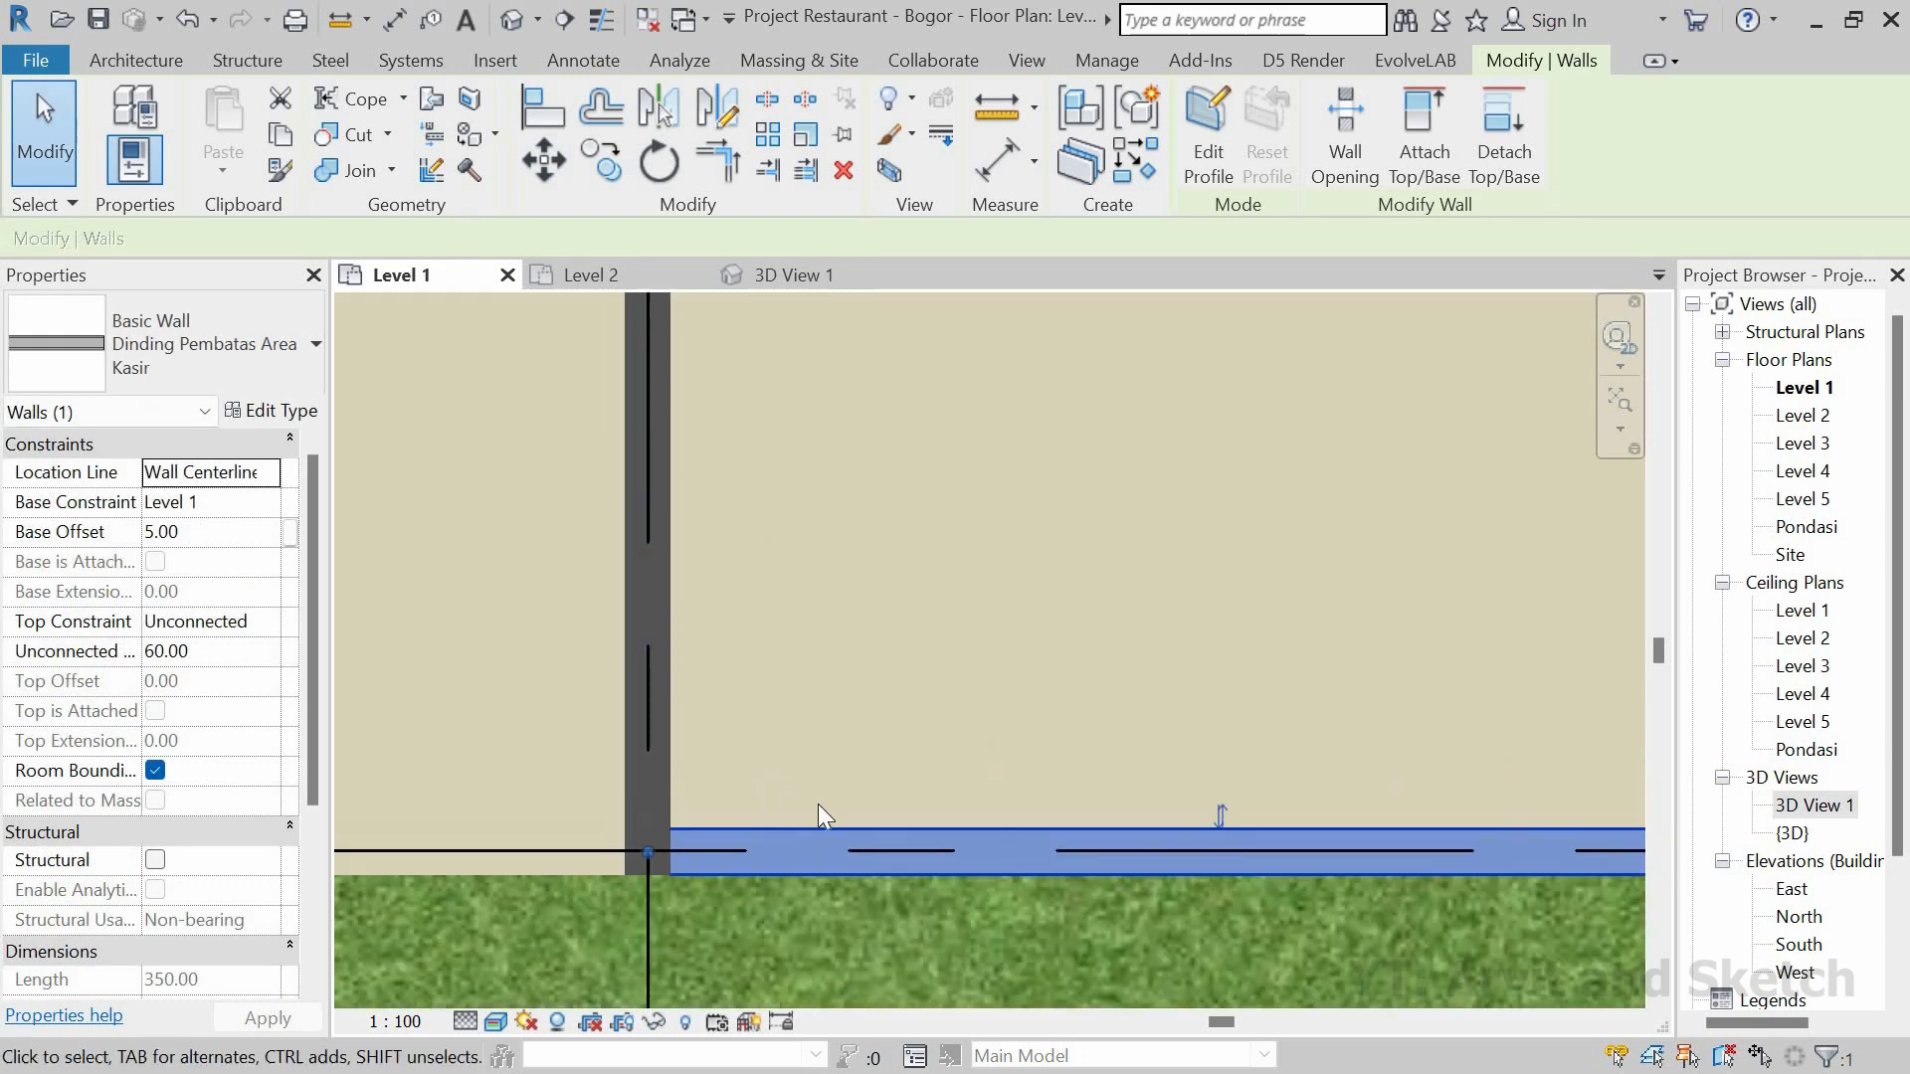
pyautogui.press('Escape')
pyautogui.scroll(-2, 820, 696)
pyautogui.scroll(-1, 826, 796)
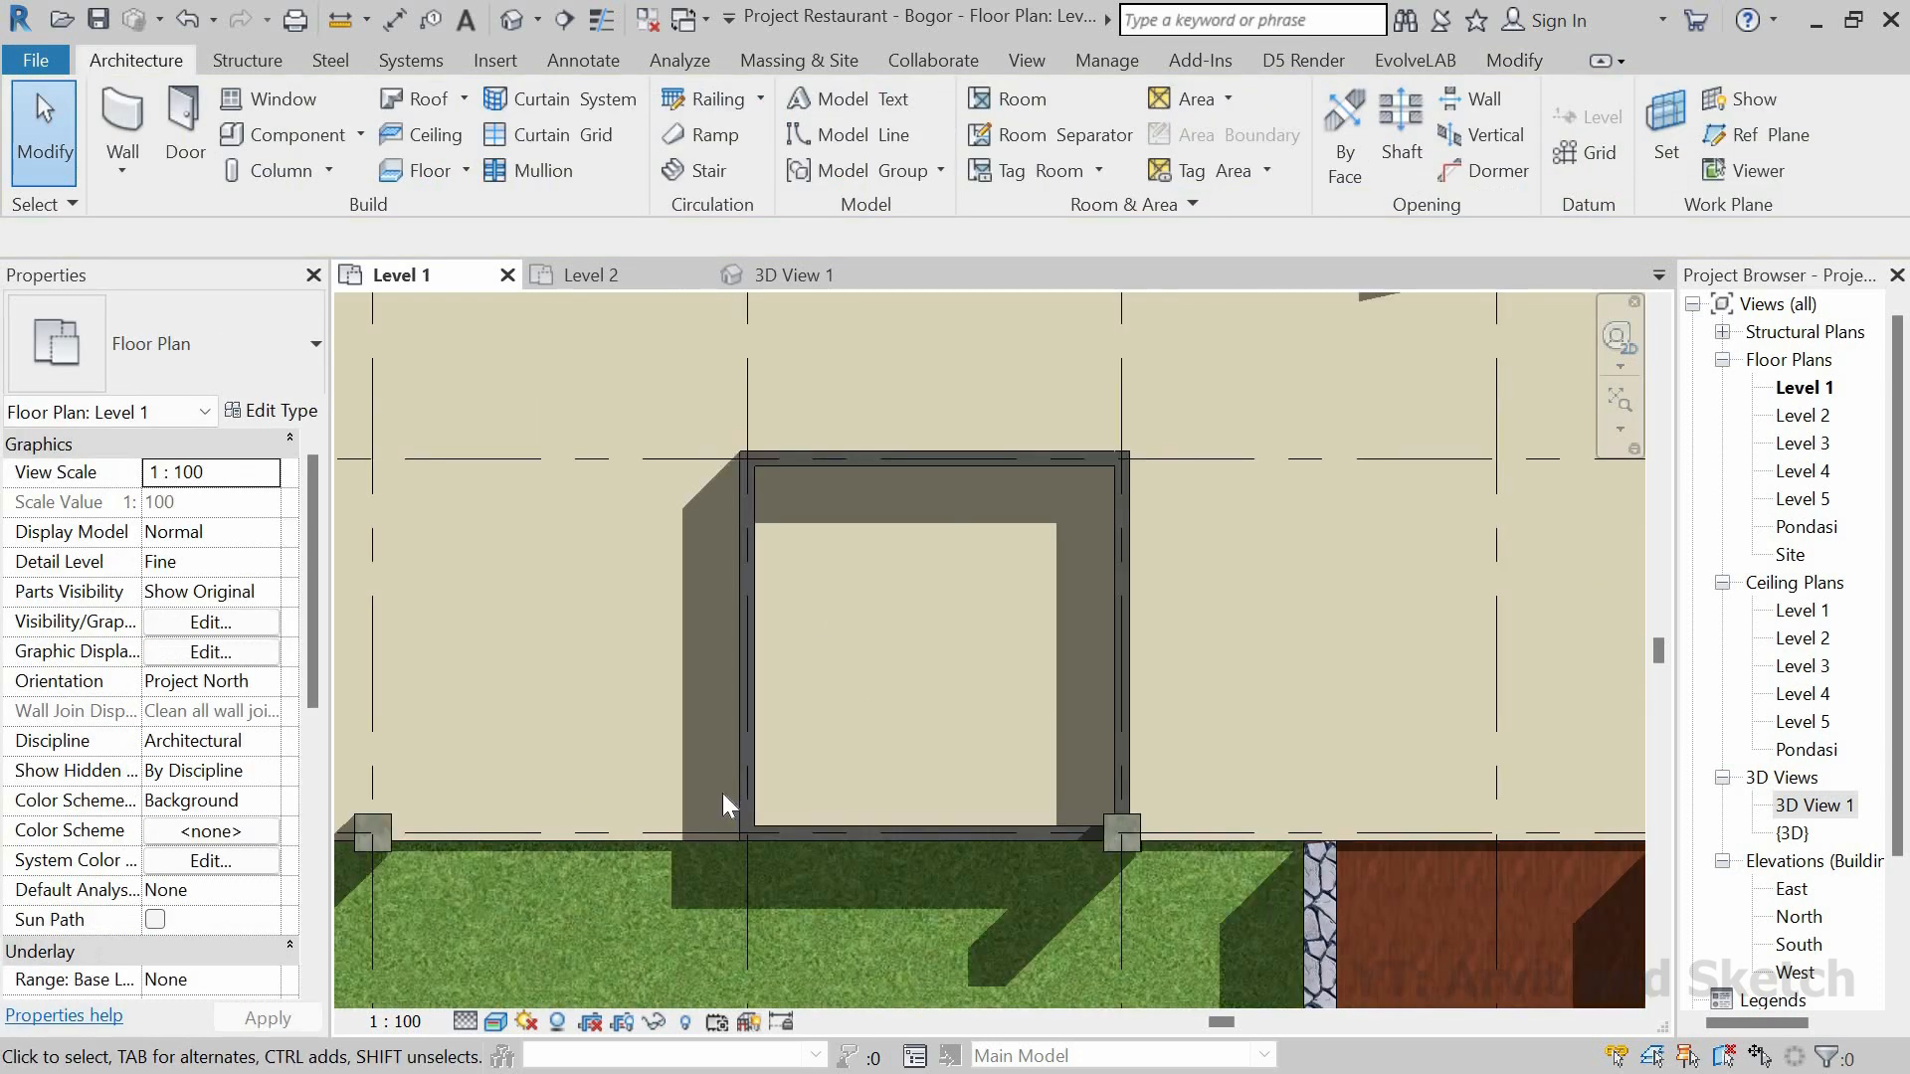
# Step: Shorten the new enclosure's west wall from its north end and set its length to 260
pyautogui.scroll(1, 724, 785)
pyautogui.moveTo(729, 766); pyautogui.dragTo(717, 478, button='middle')
pyautogui.click(718, 478)
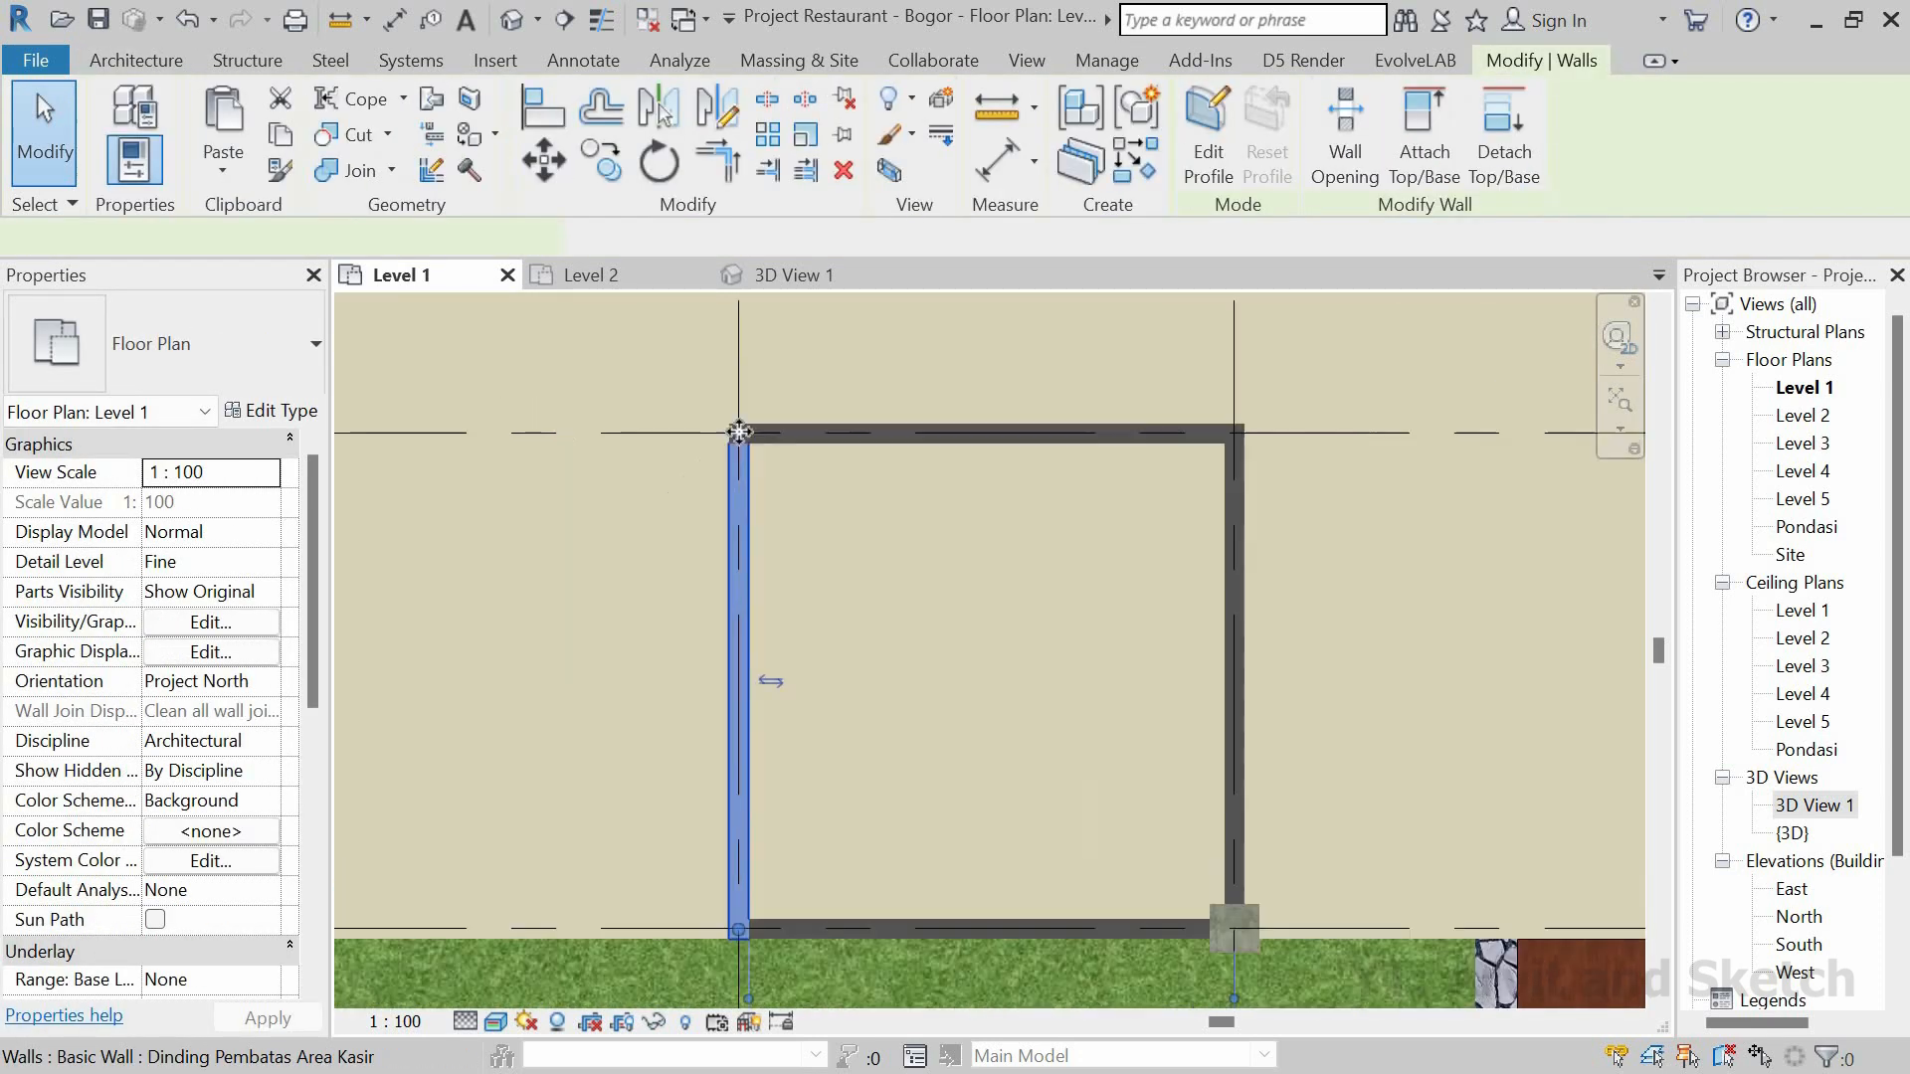
pyautogui.scroll(3, 755, 400)
pyautogui.moveTo(755, 399); pyautogui.dragTo(755, 565)
pyautogui.click(842, 913)
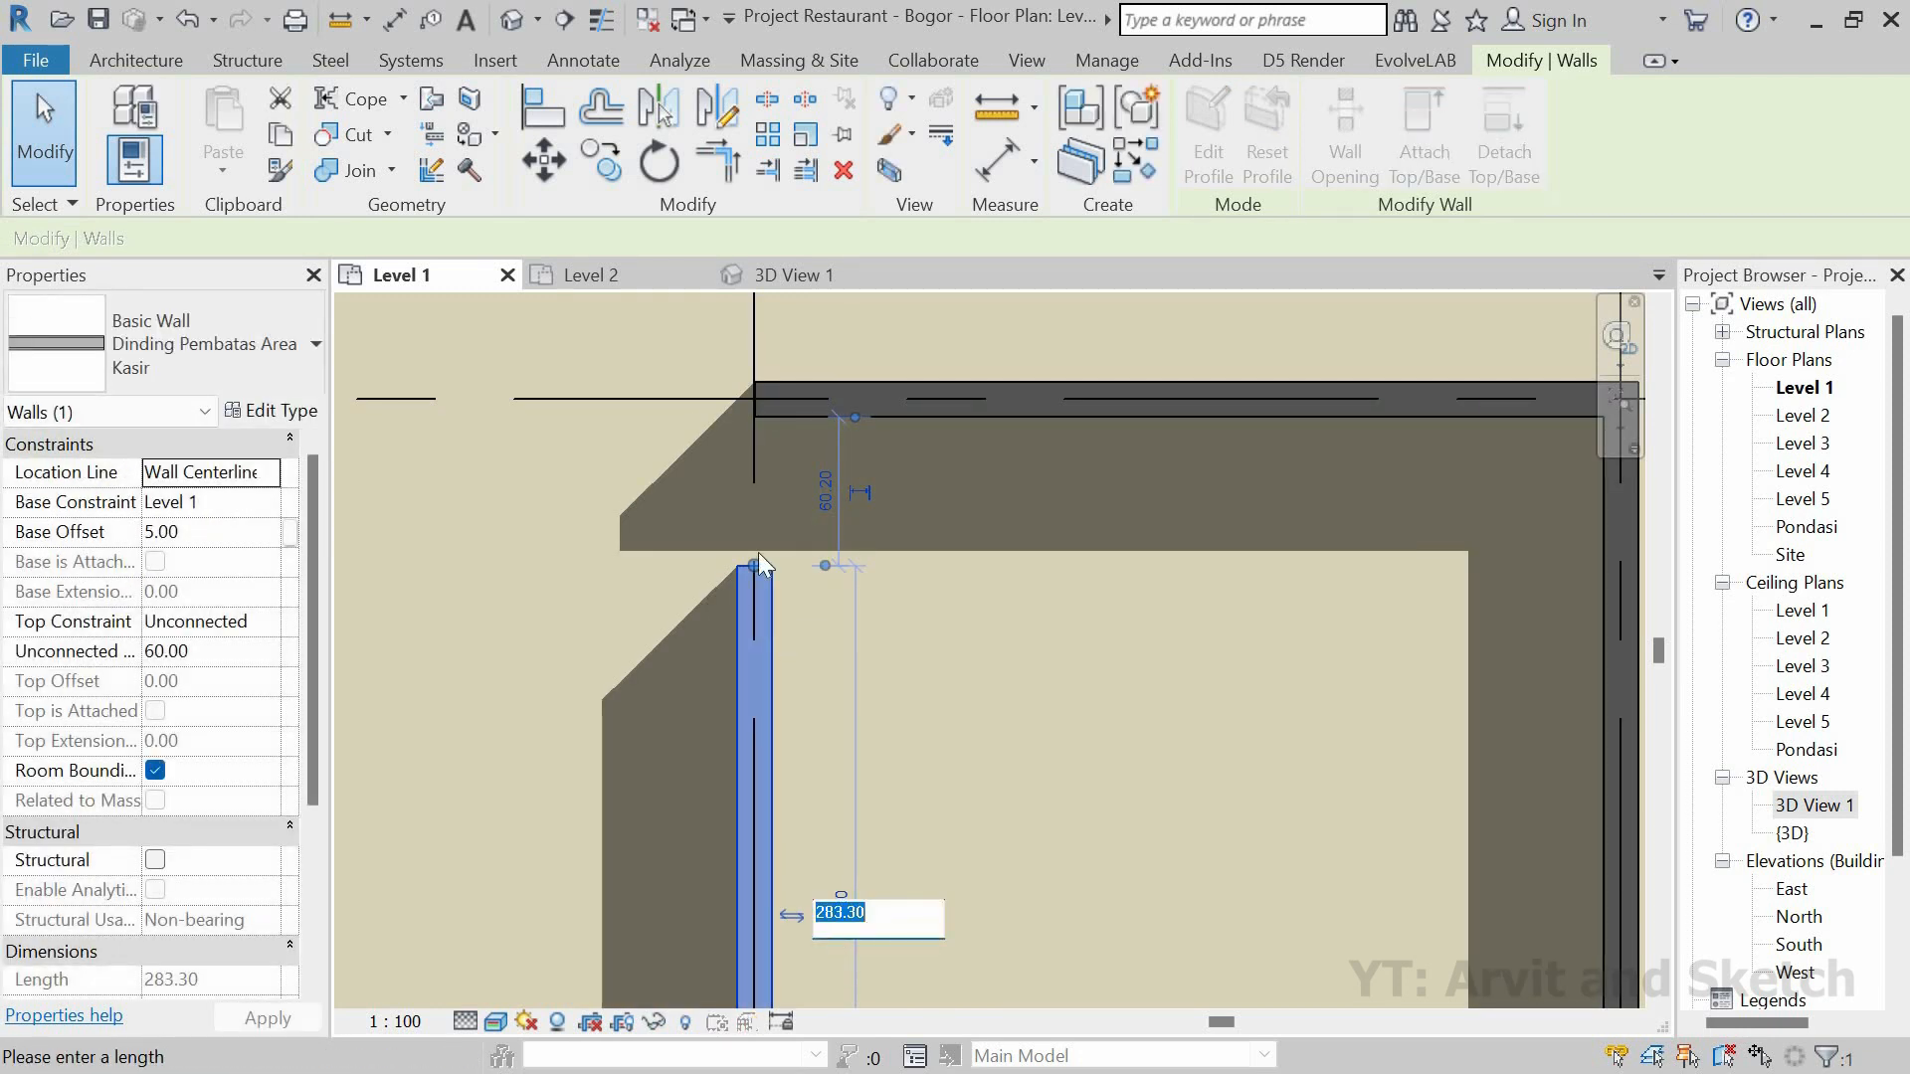
pyautogui.scroll(-2, 759, 552)
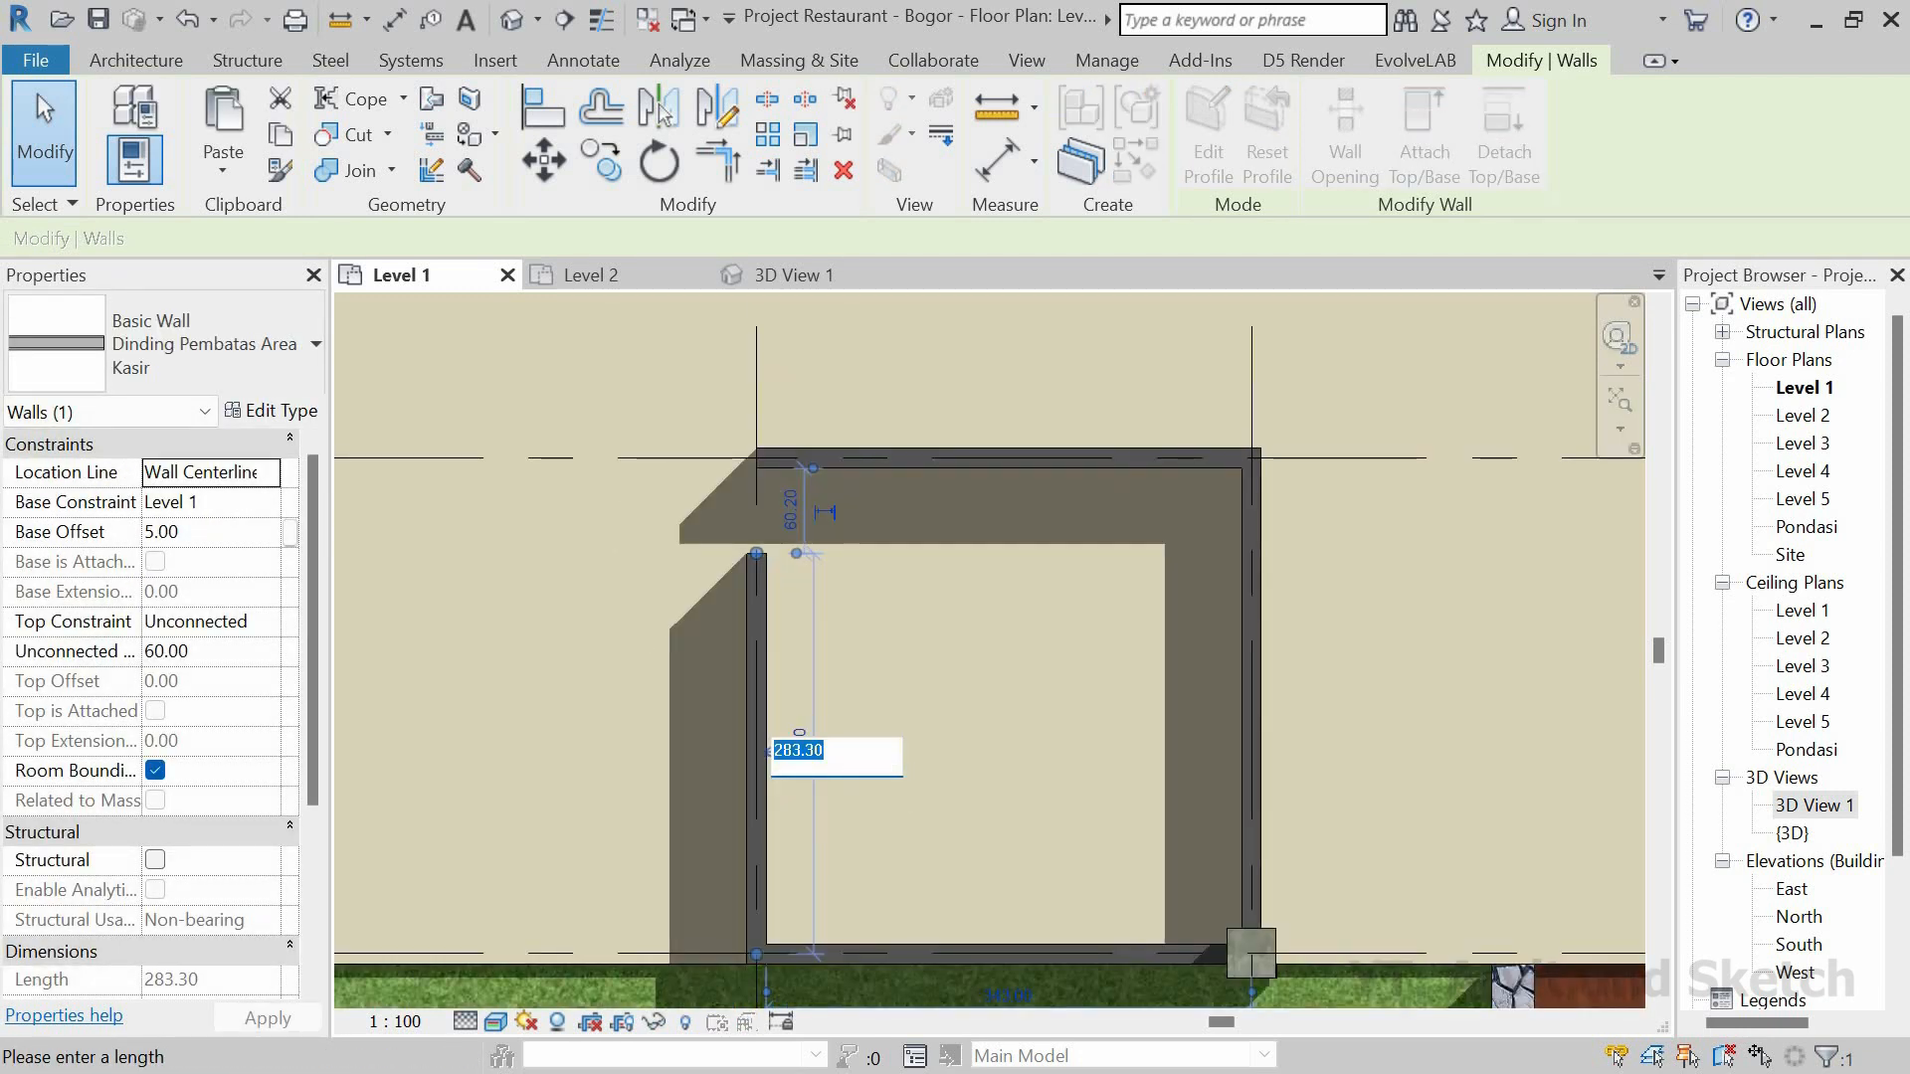
pyautogui.write('260')
pyautogui.press('Return')
pyautogui.press('Escape')
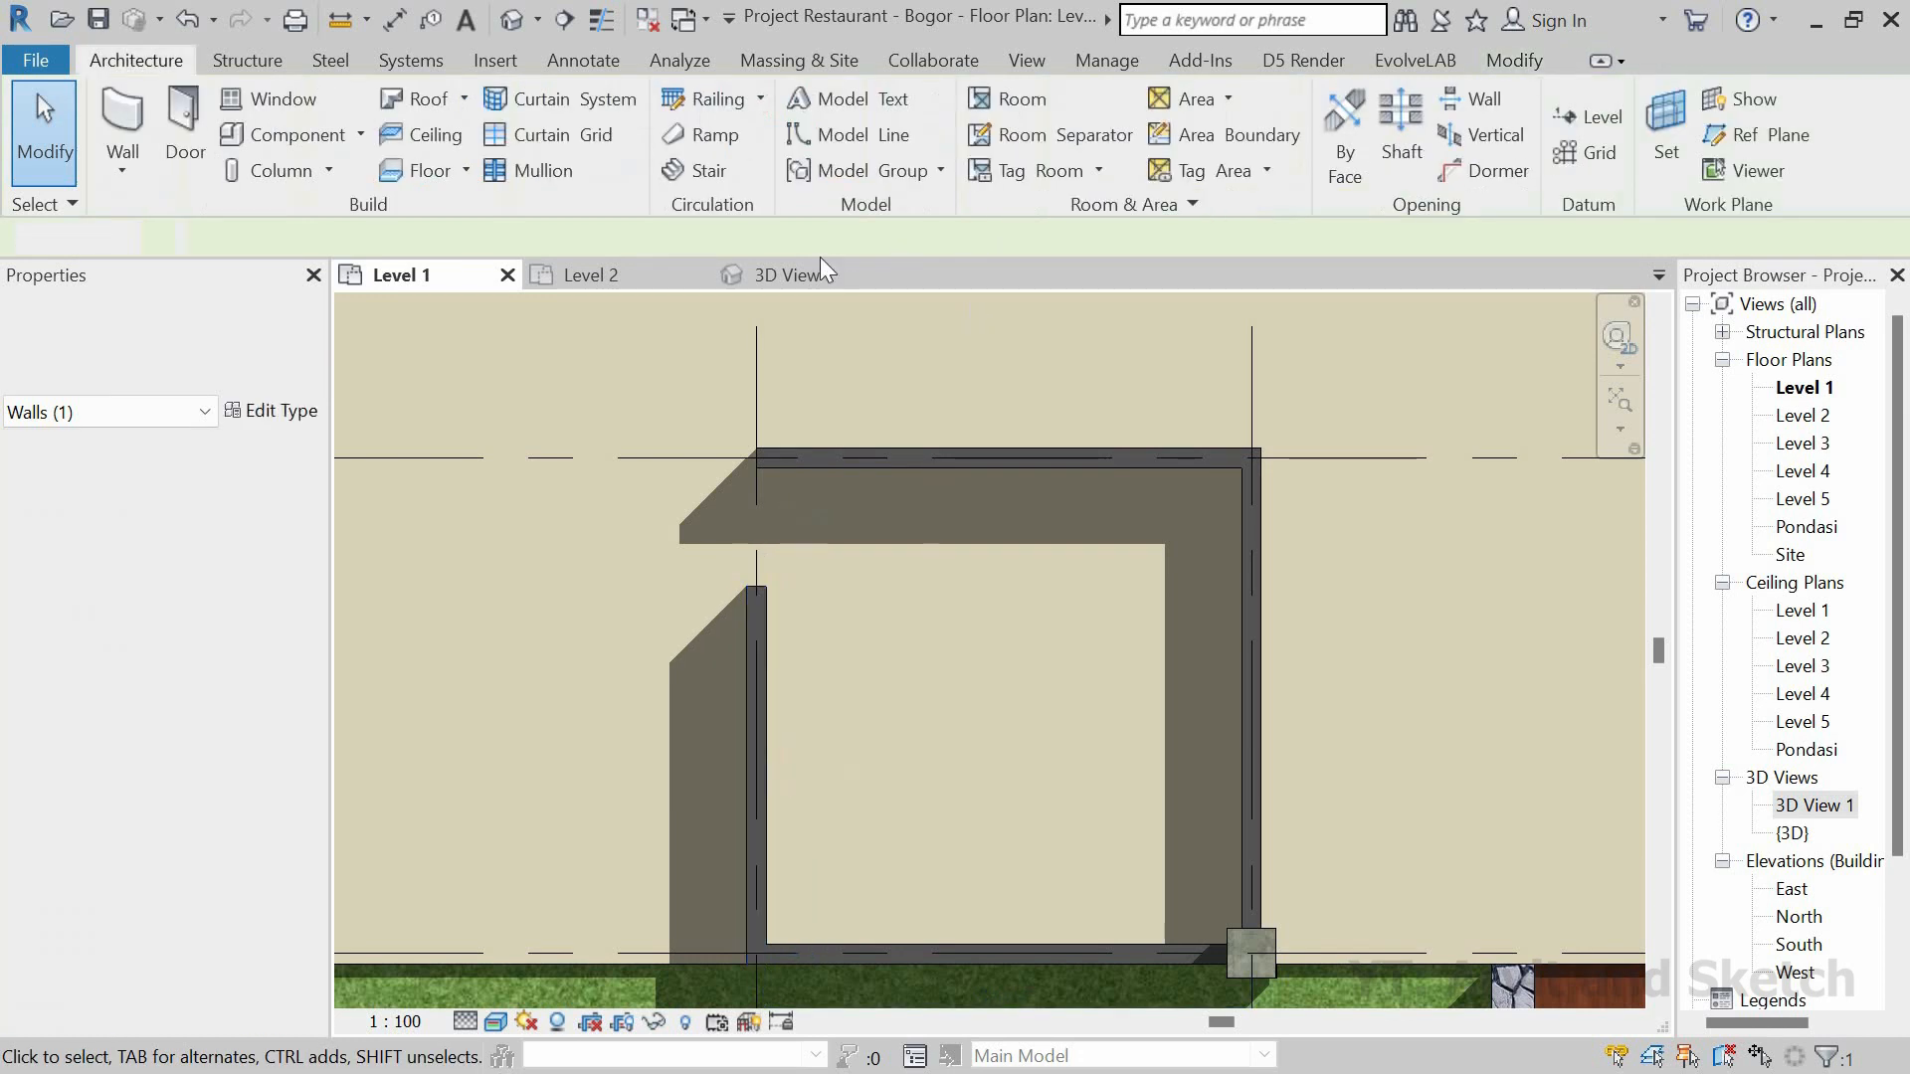
# Step: Examine the cashier partitions, the new low-walled enclosure near the south entrance and the overall building in 3D View 1
pyautogui.click(791, 272)
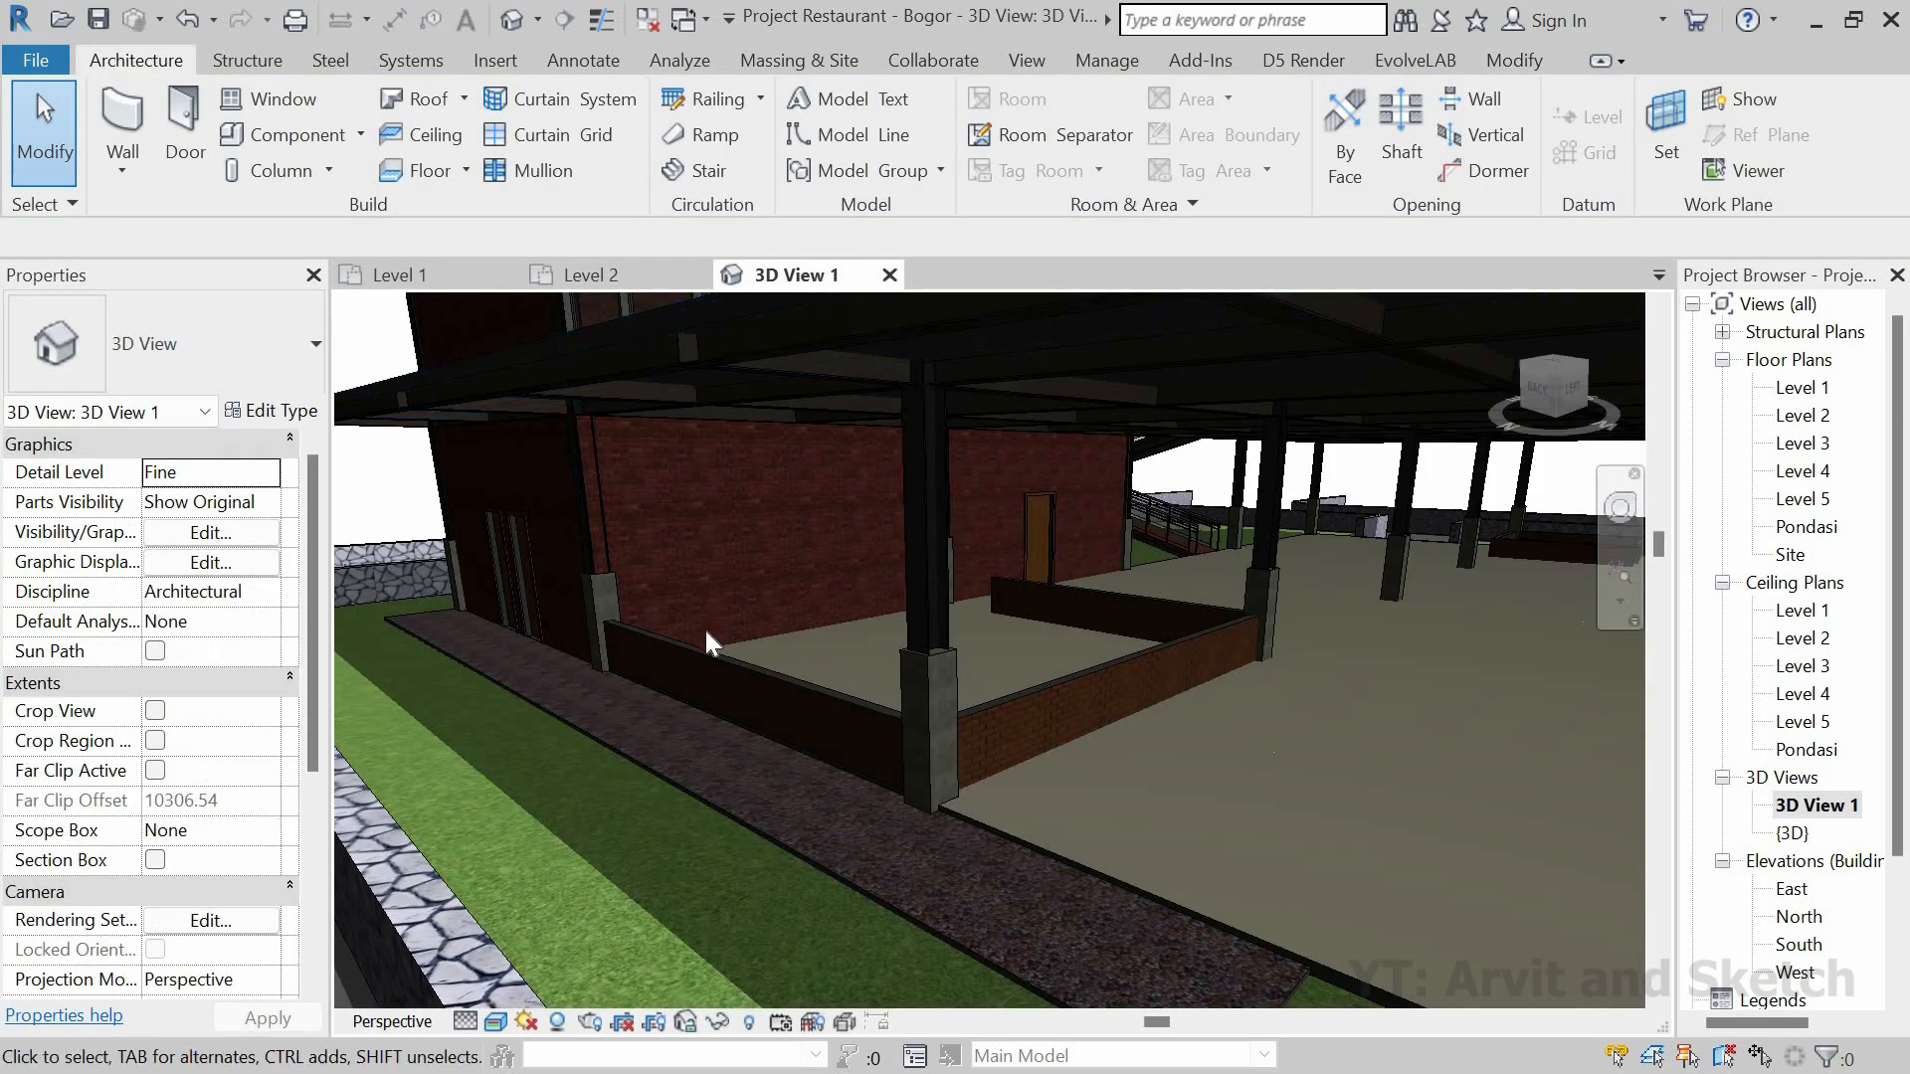
pyautogui.scroll(-6, 707, 631)
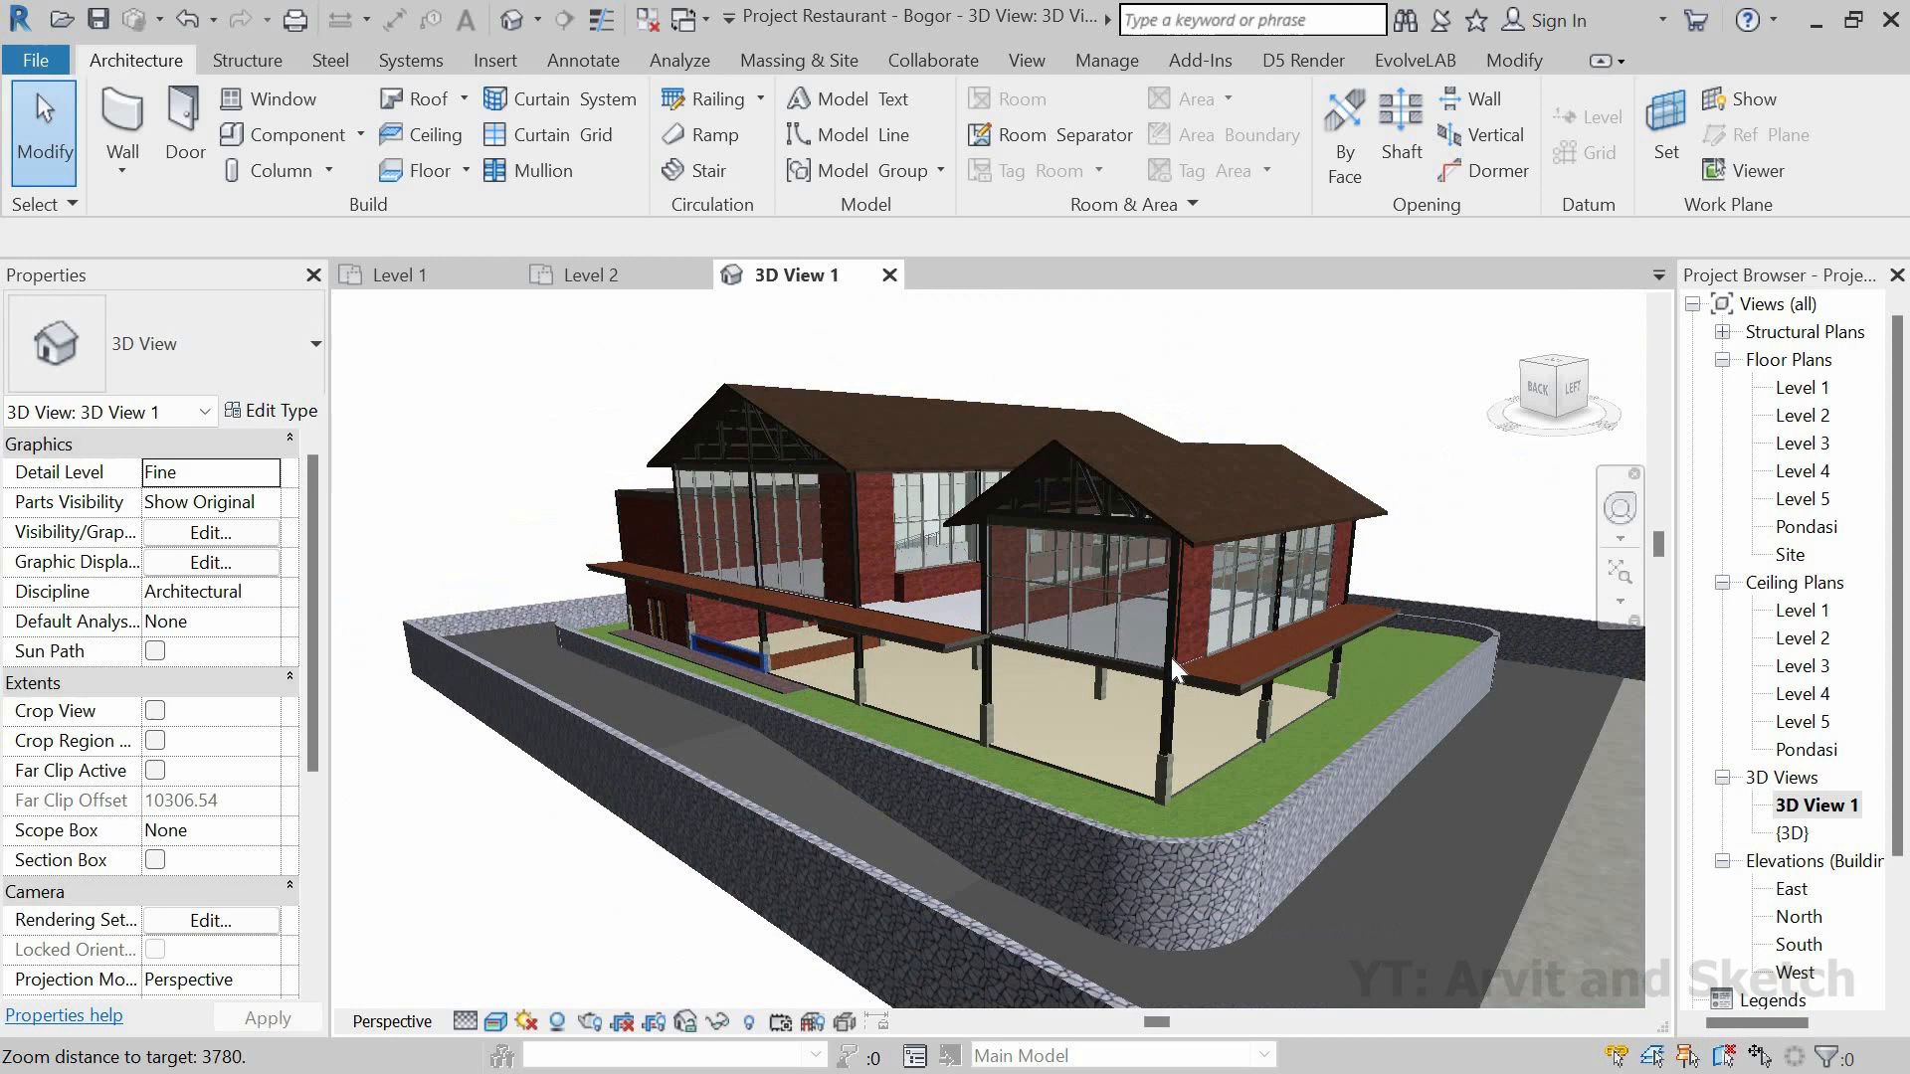
pyautogui.keyDown('shift'); pyautogui.moveTo(1172, 659); pyautogui.dragTo(1269, 677, button='middle'); pyautogui.keyUp('shift')
pyautogui.scroll(10, 1260, 679)
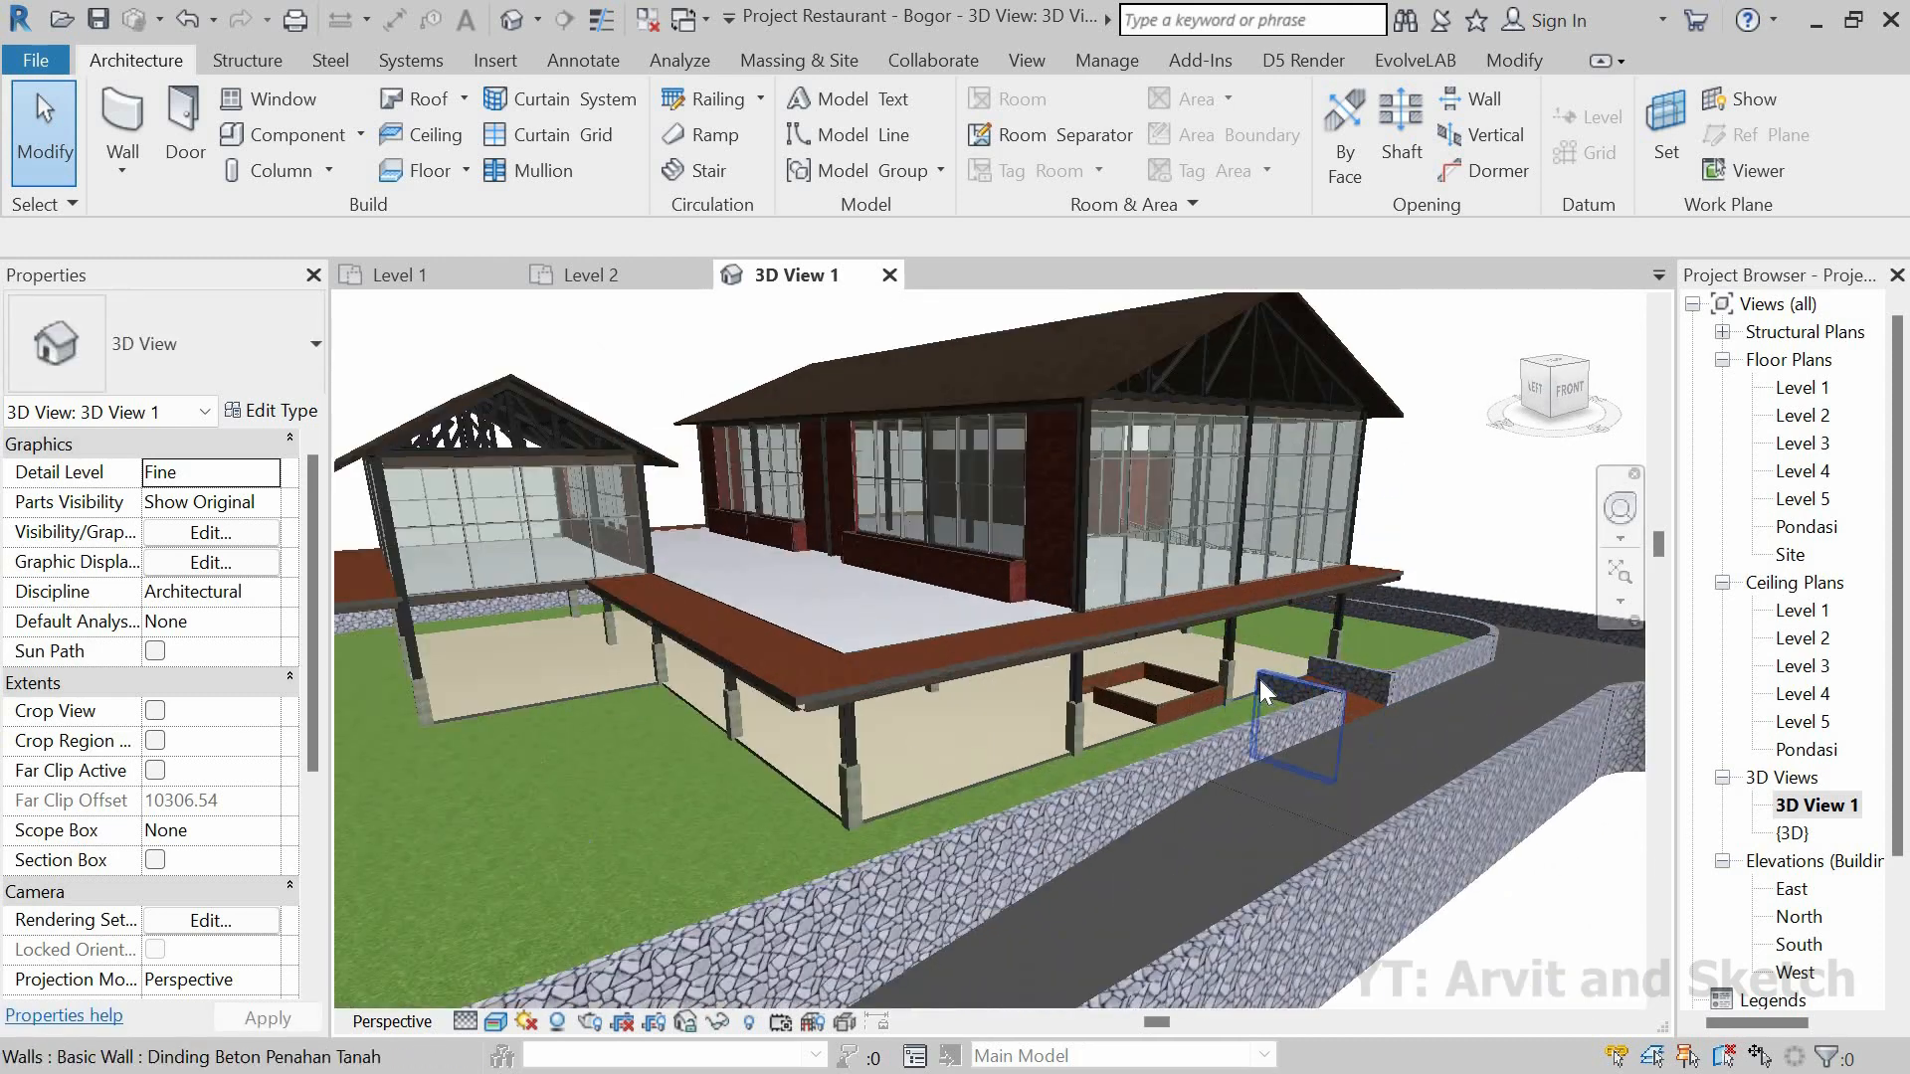
pyautogui.keyDown('shift'); pyautogui.moveTo(1199, 741); pyautogui.dragTo(1017, 767, button='middle'); pyautogui.keyUp('shift')
pyautogui.scroll(8, 1035, 744)
pyautogui.scroll(-2, 1069, 768)
pyautogui.scroll(-8, 1018, 757)
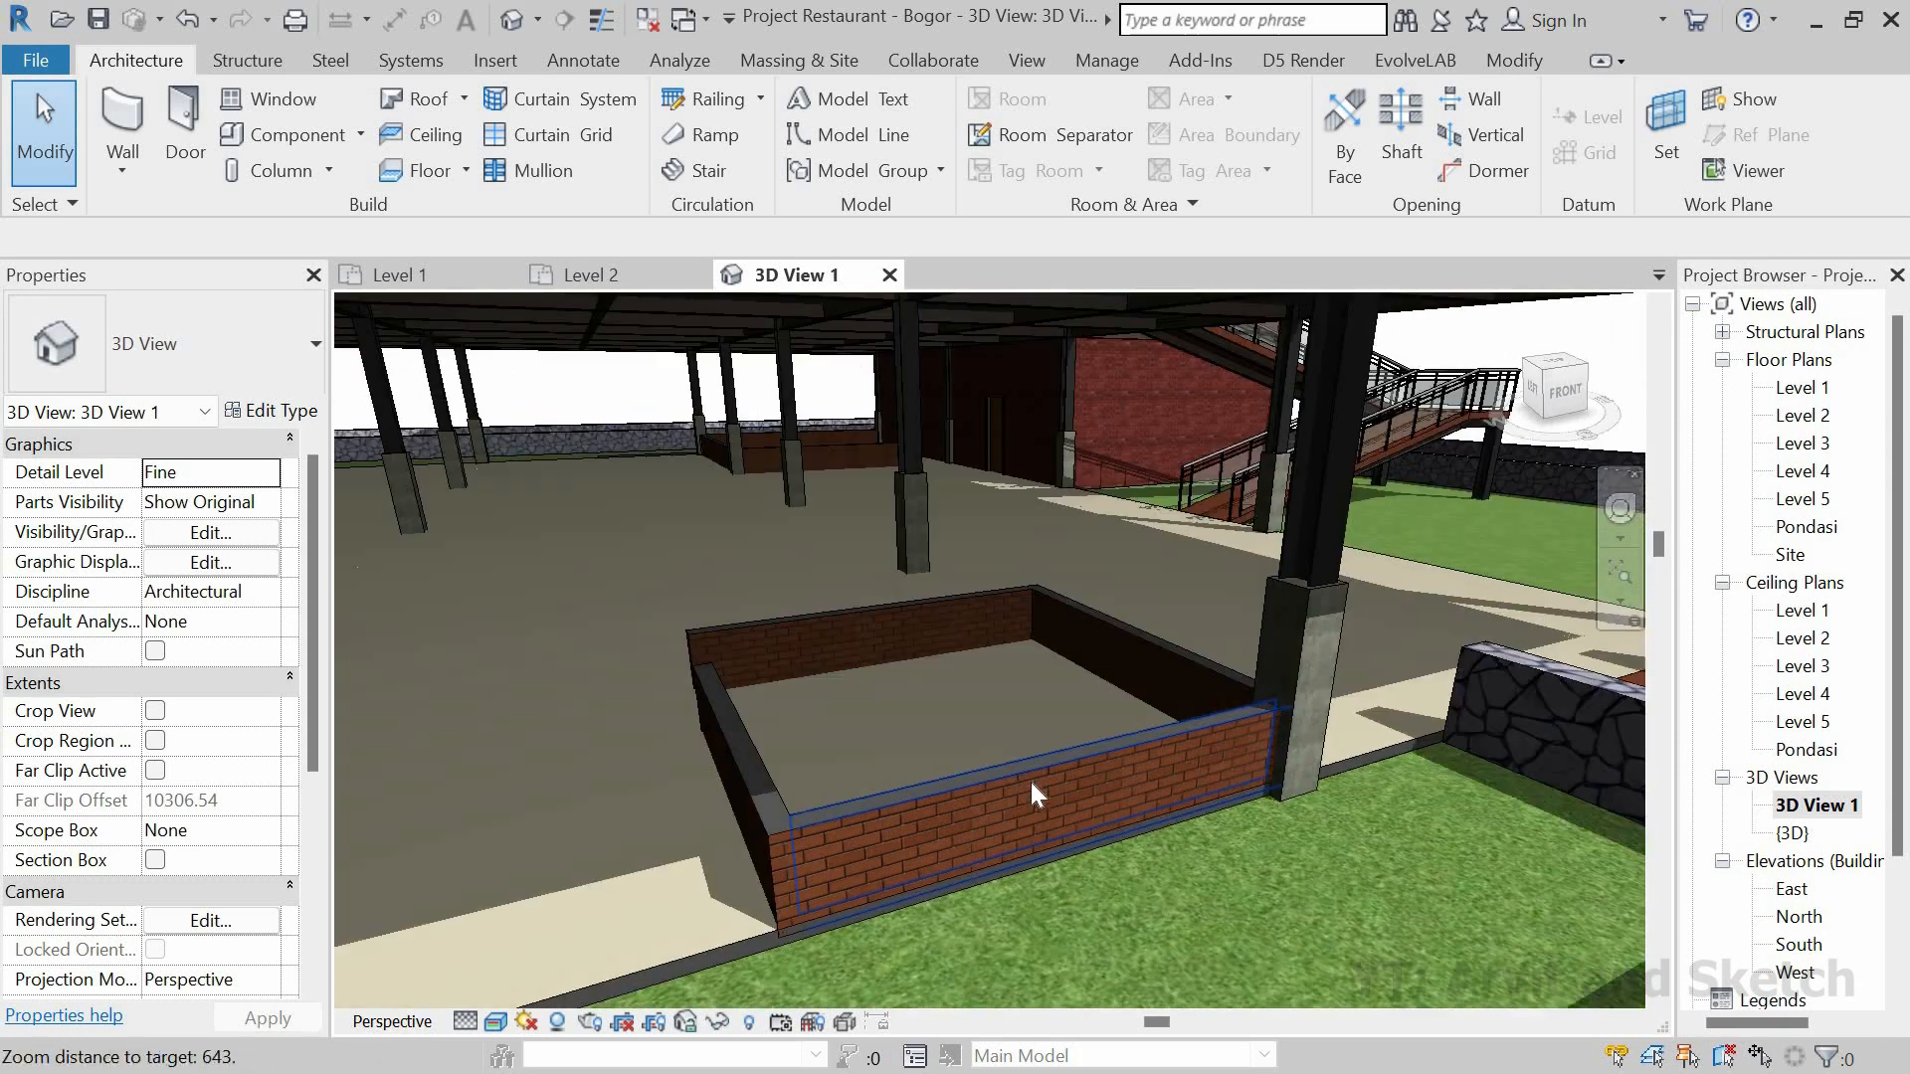
pyautogui.scroll(-4, 1268, 543)
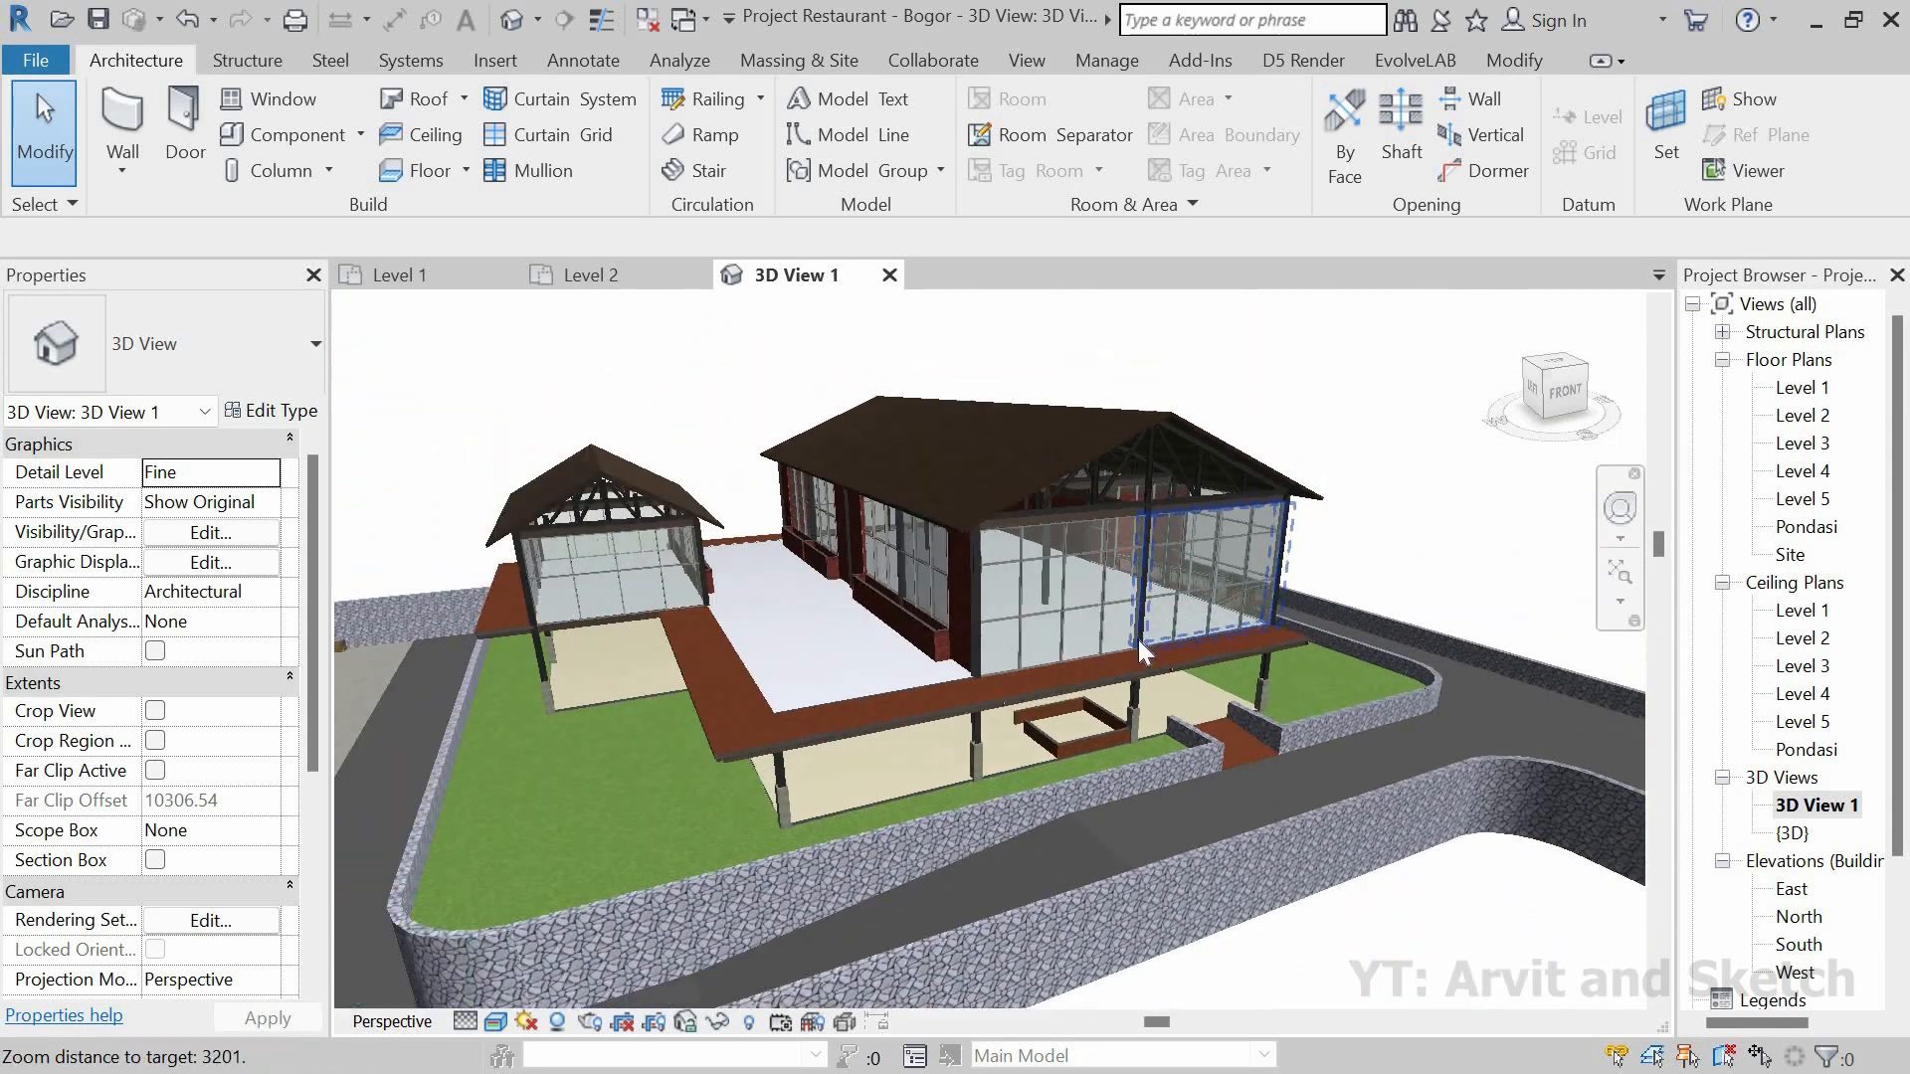
pyautogui.keyDown('shift'); pyautogui.moveTo(1289, 652); pyautogui.dragTo(1160, 645, button='middle'); pyautogui.keyUp('shift')
pyautogui.scroll(-2, 1160, 645)
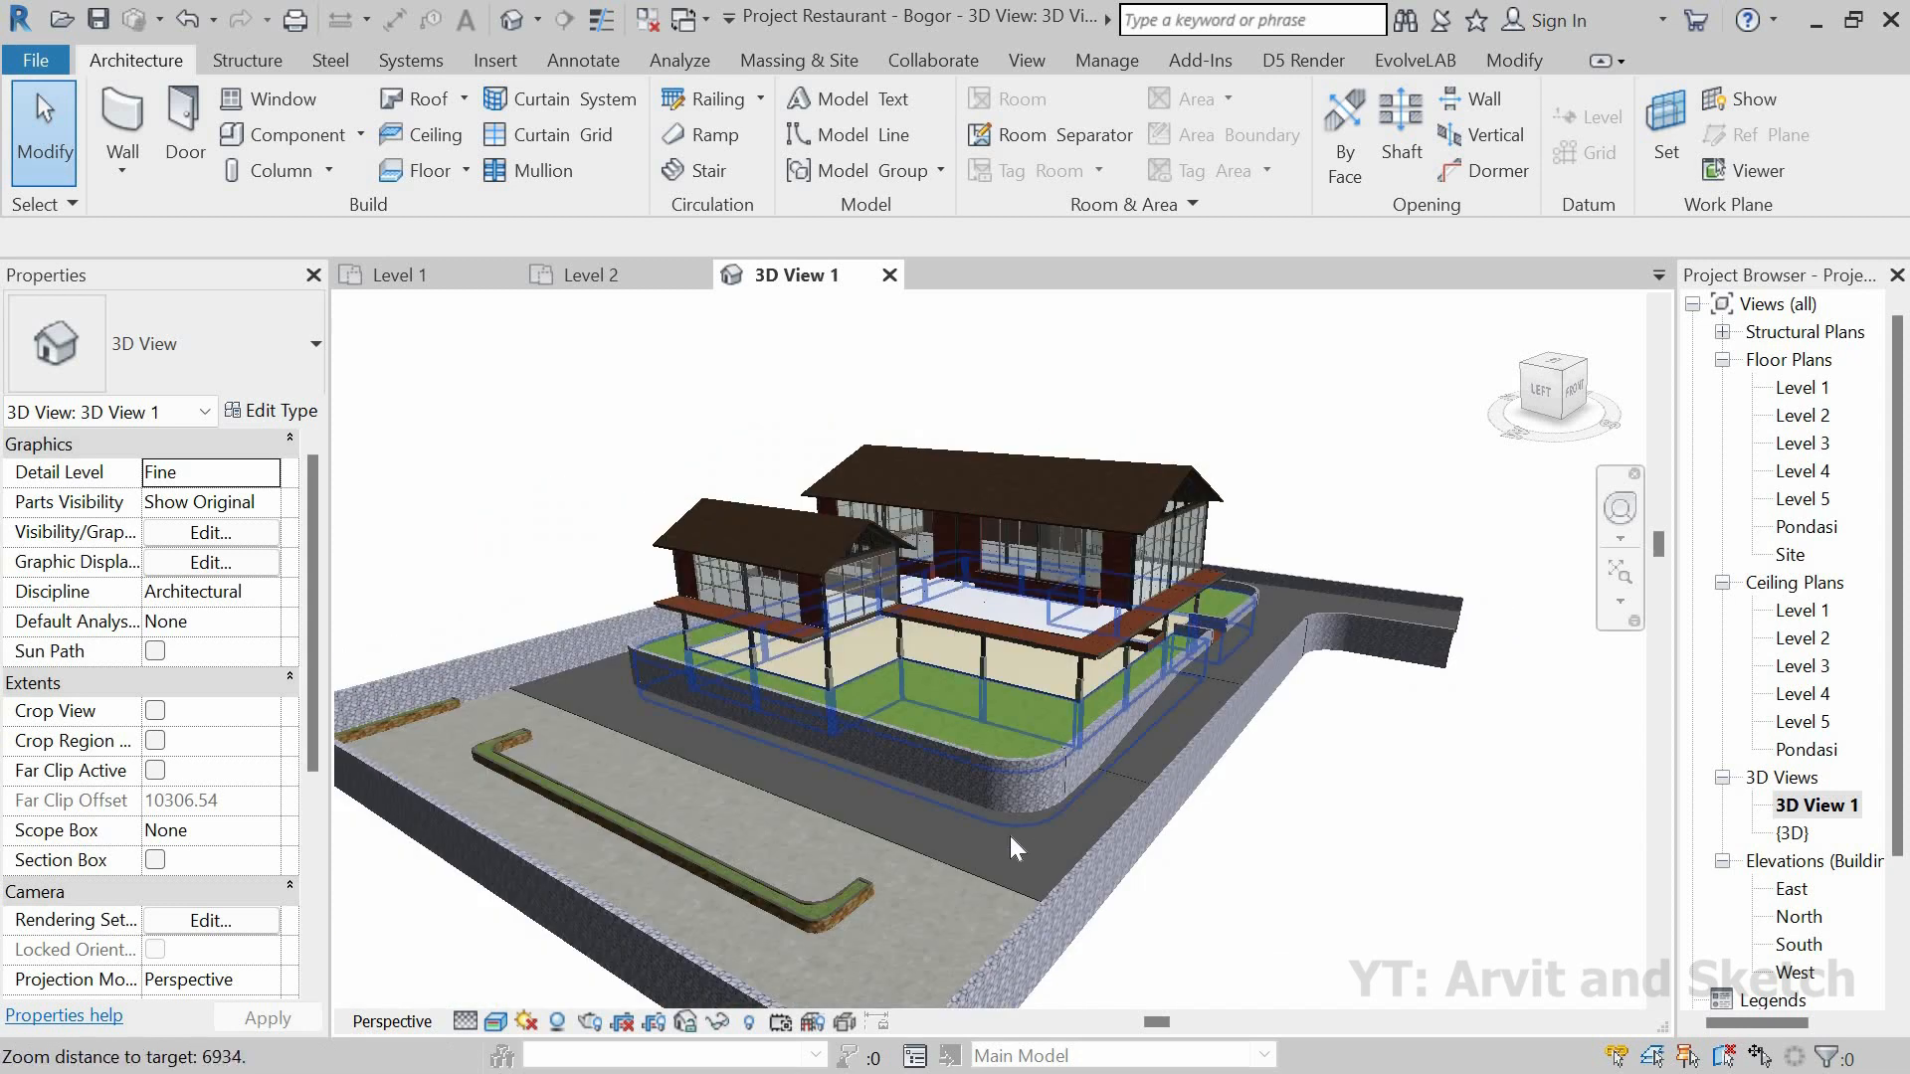
pyautogui.keyDown('shift'); pyautogui.moveTo(1011, 836); pyautogui.dragTo(1082, 636, button='middle'); pyautogui.keyUp('shift')
pyautogui.scroll(2, 1058, 796)
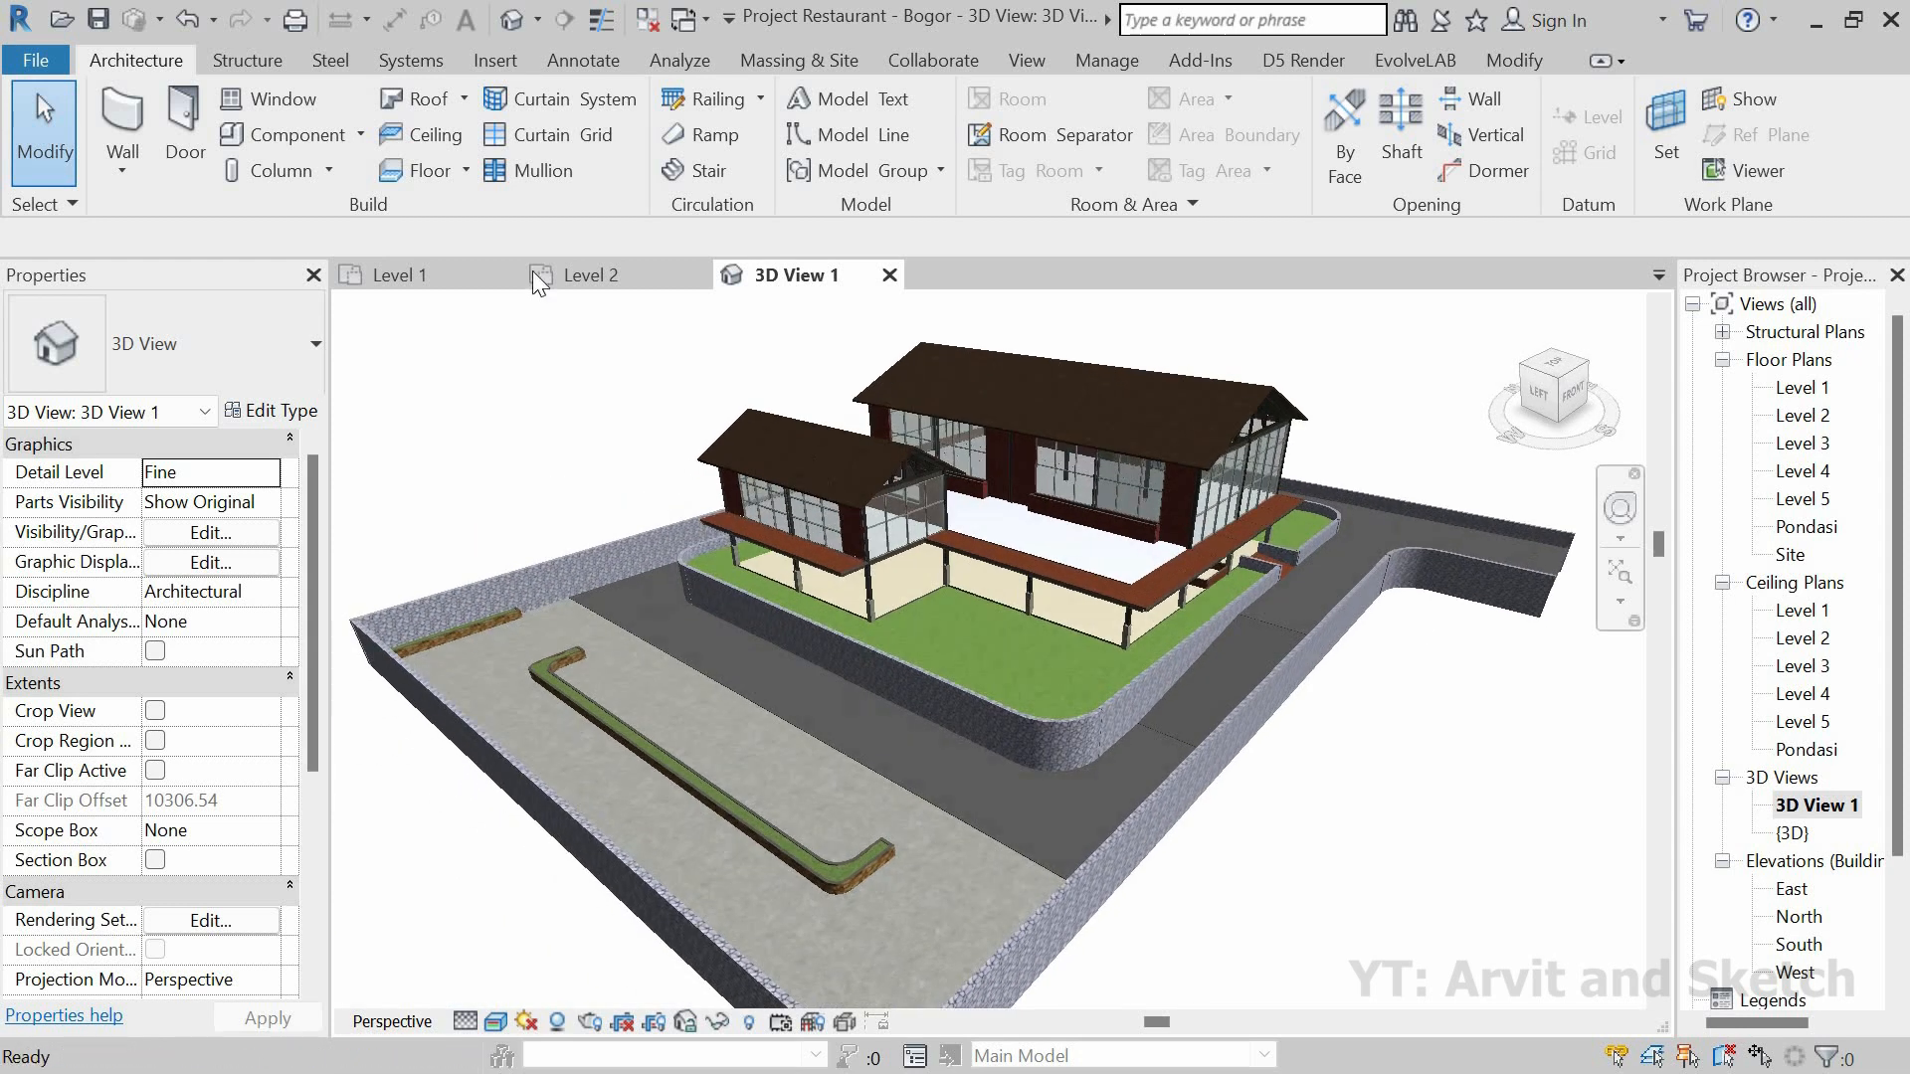
# Step: Start a floor on Level 1 and duplicate the Selasar floor type as "Toppoing Meja Kasir dan Receptionist"
pyautogui.click(428, 275)
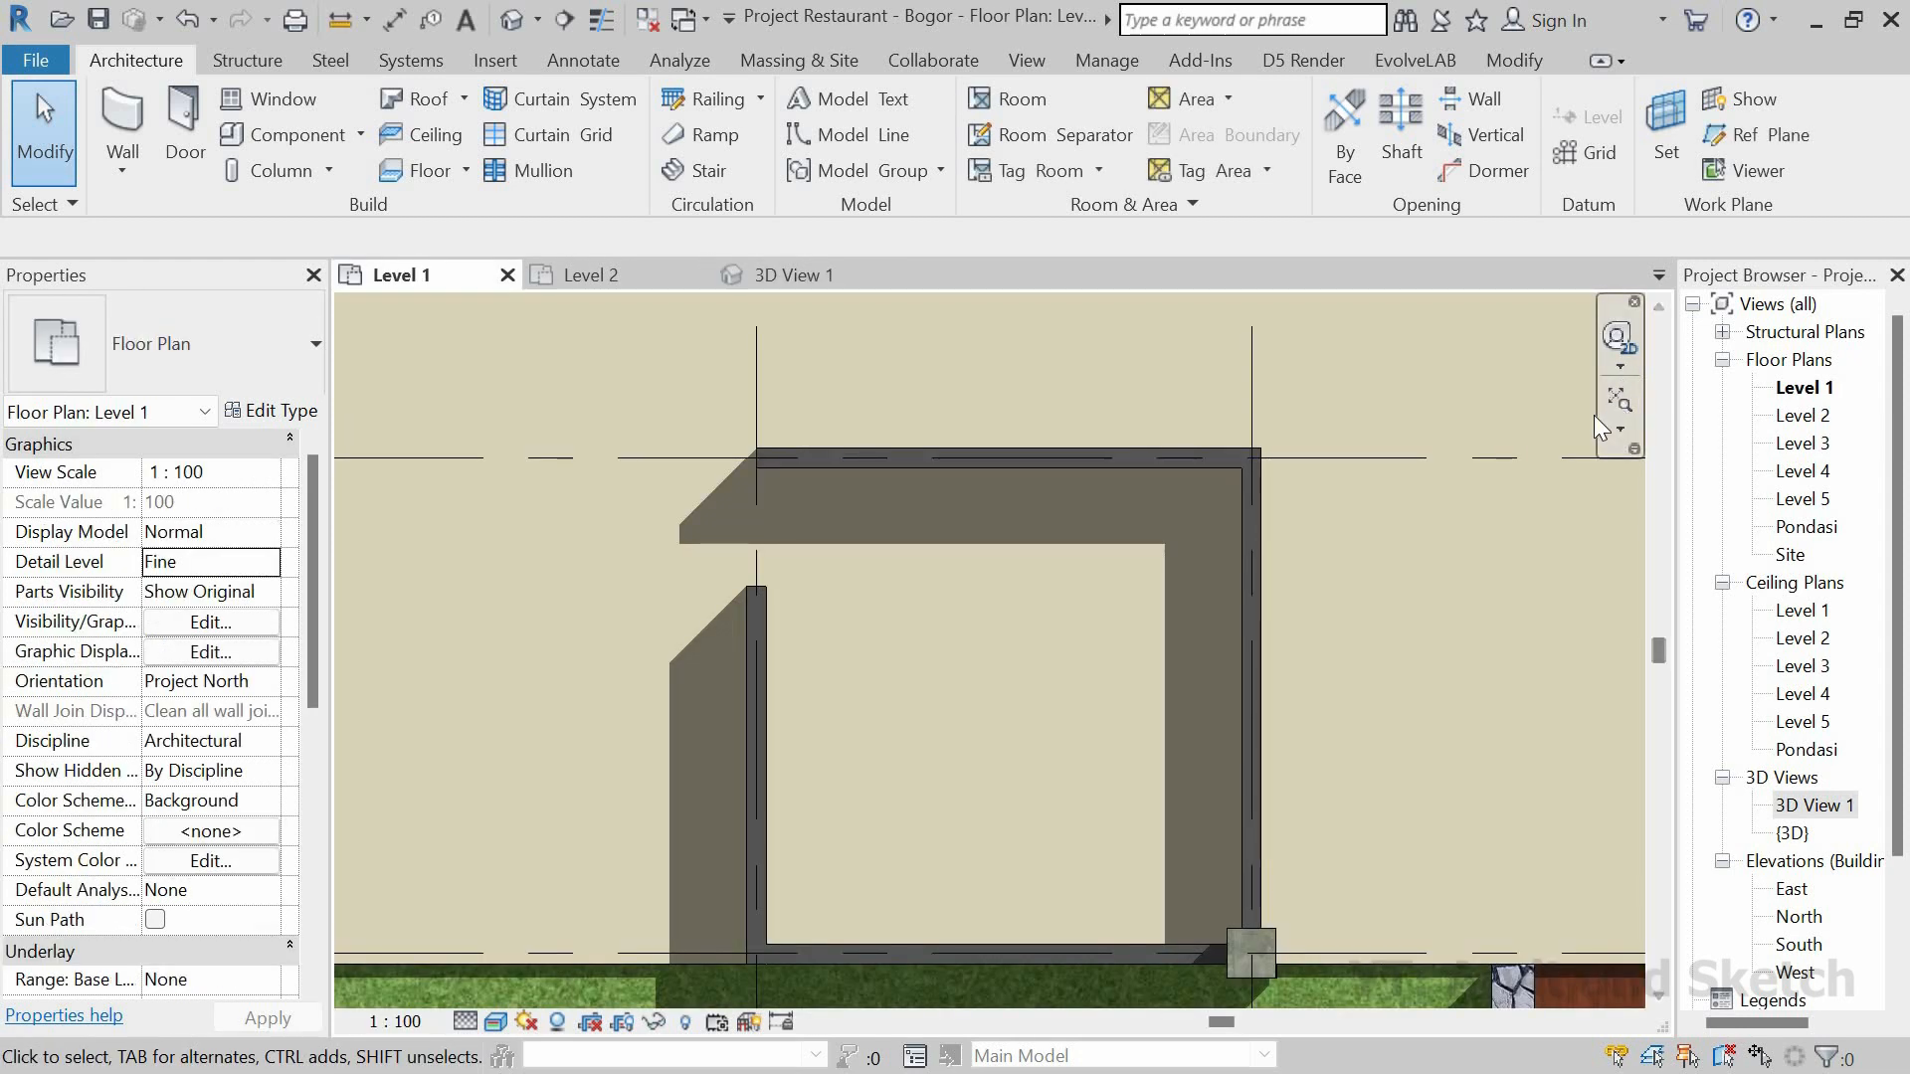
pyautogui.click(1618, 402)
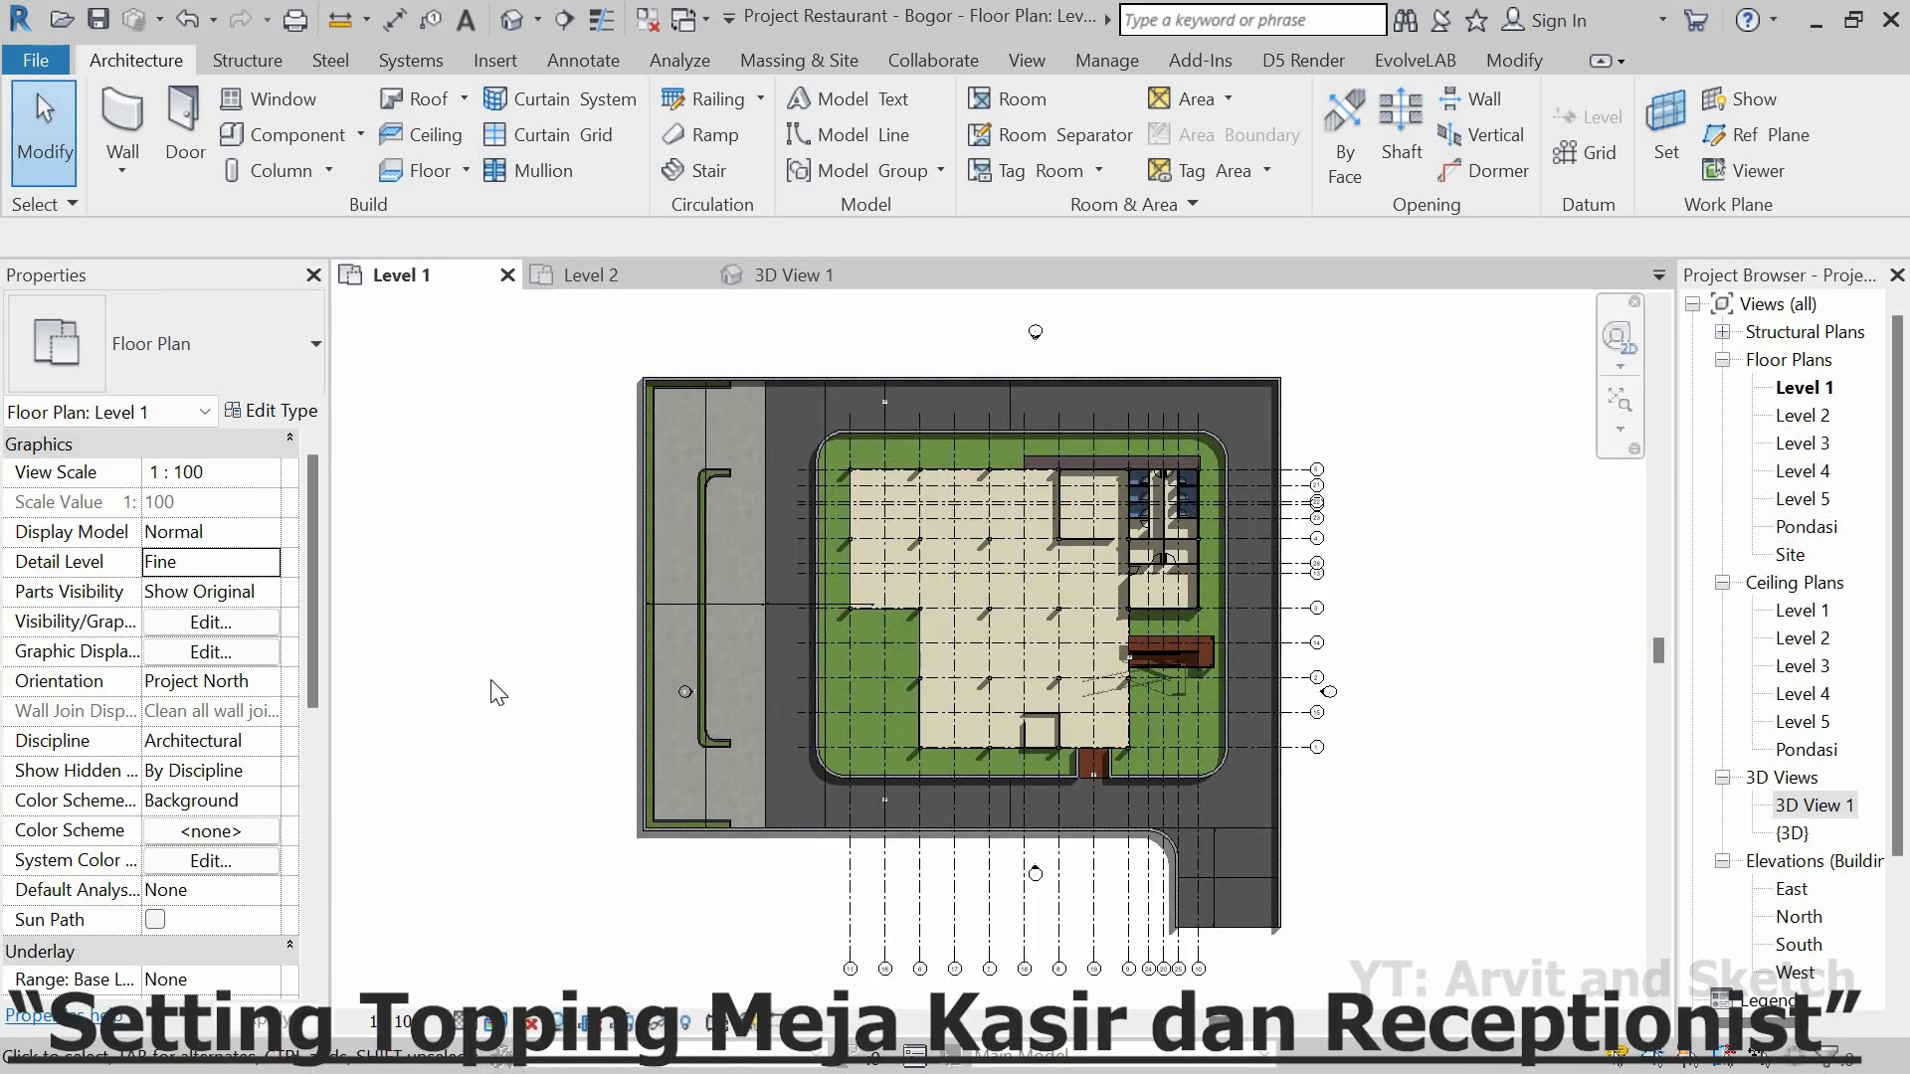
pyautogui.click(412, 171)
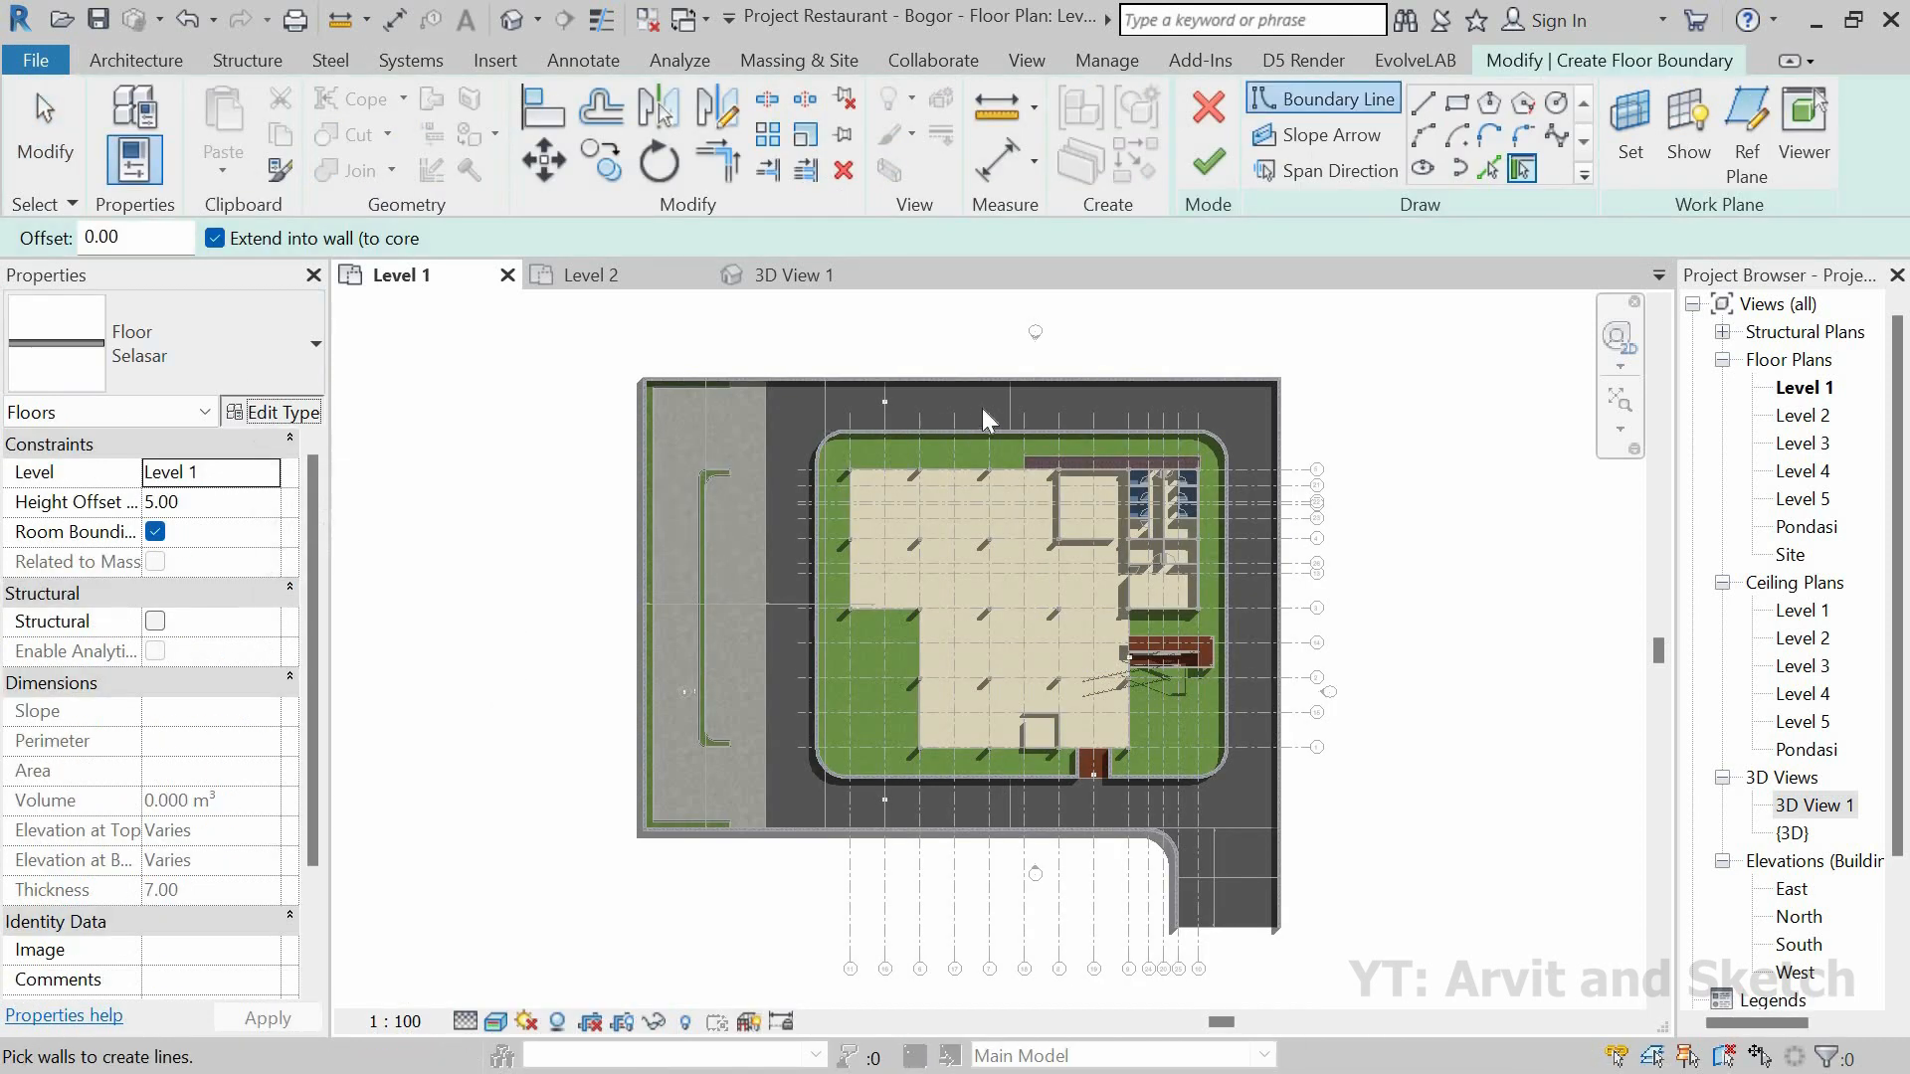
pyautogui.click(135, 159)
pyautogui.click(1520, 189)
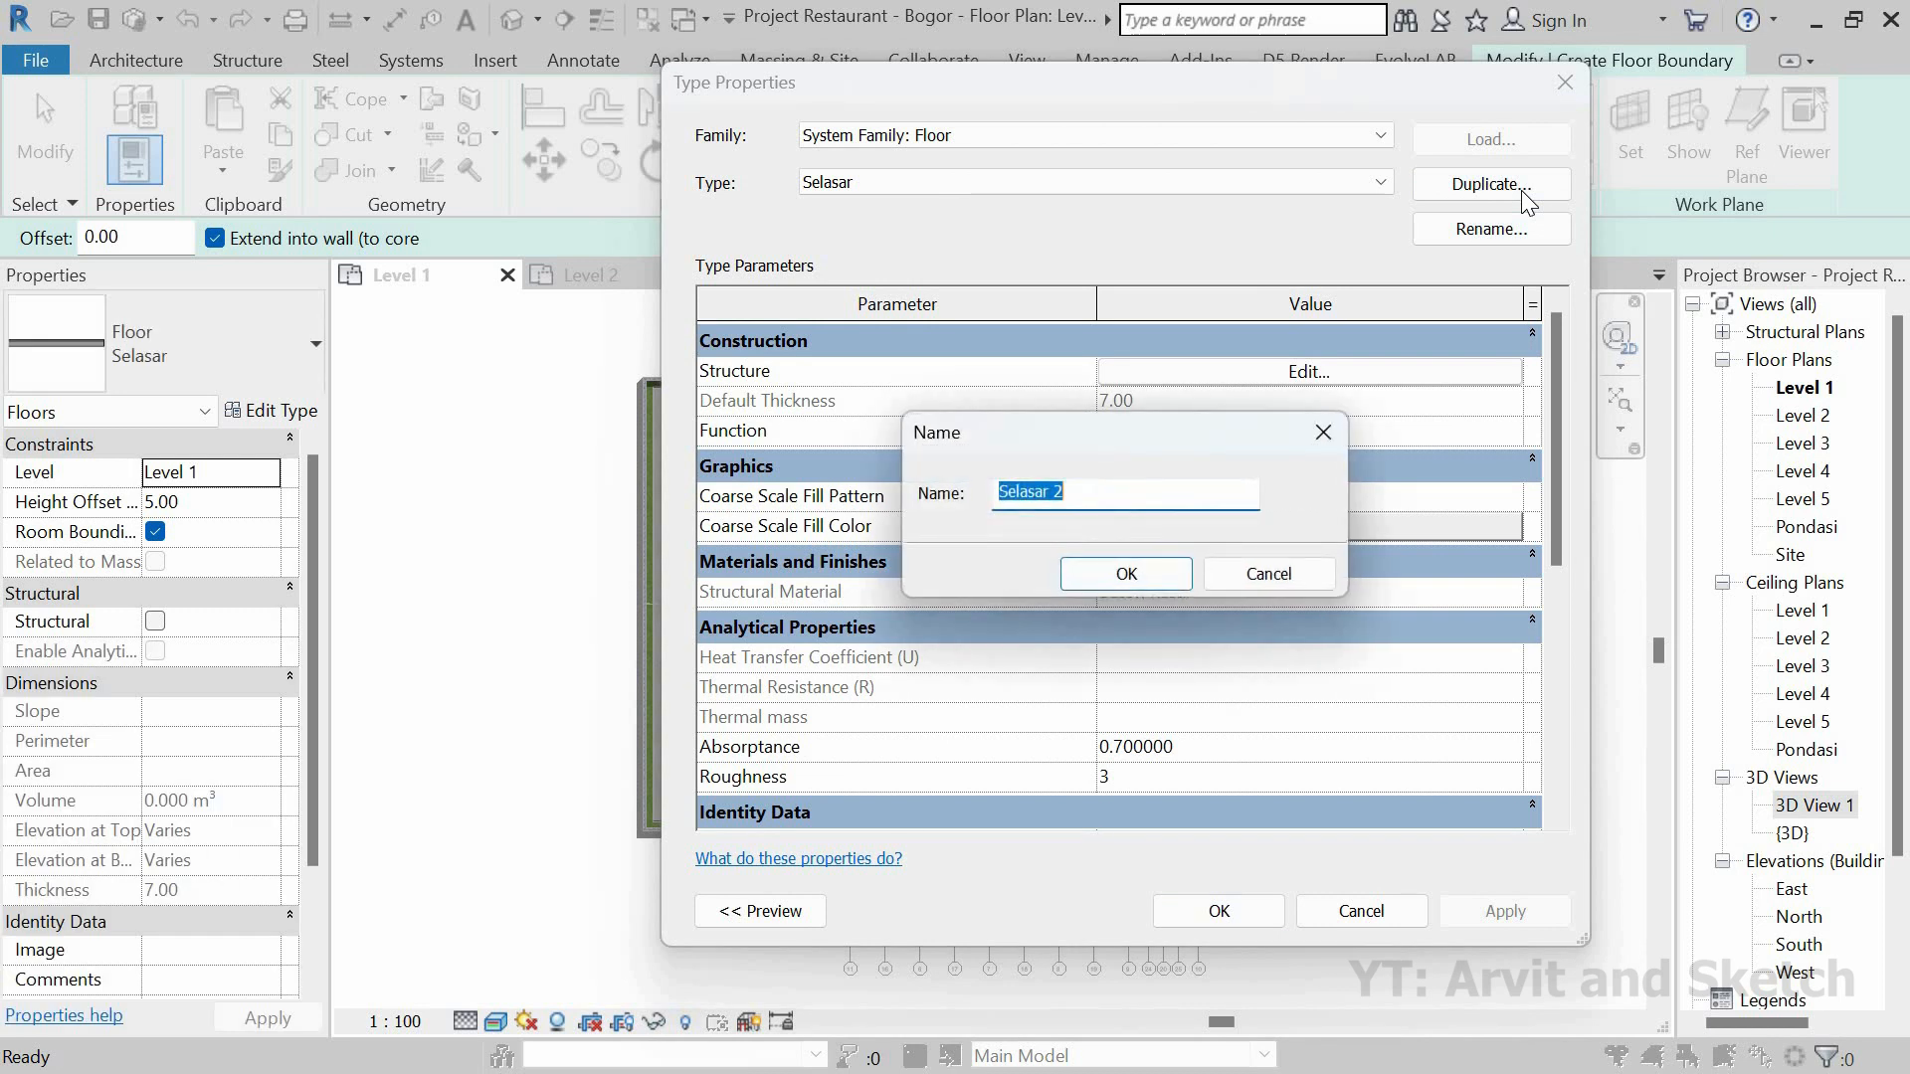
pyautogui.write('Toppoing Meja Kas')
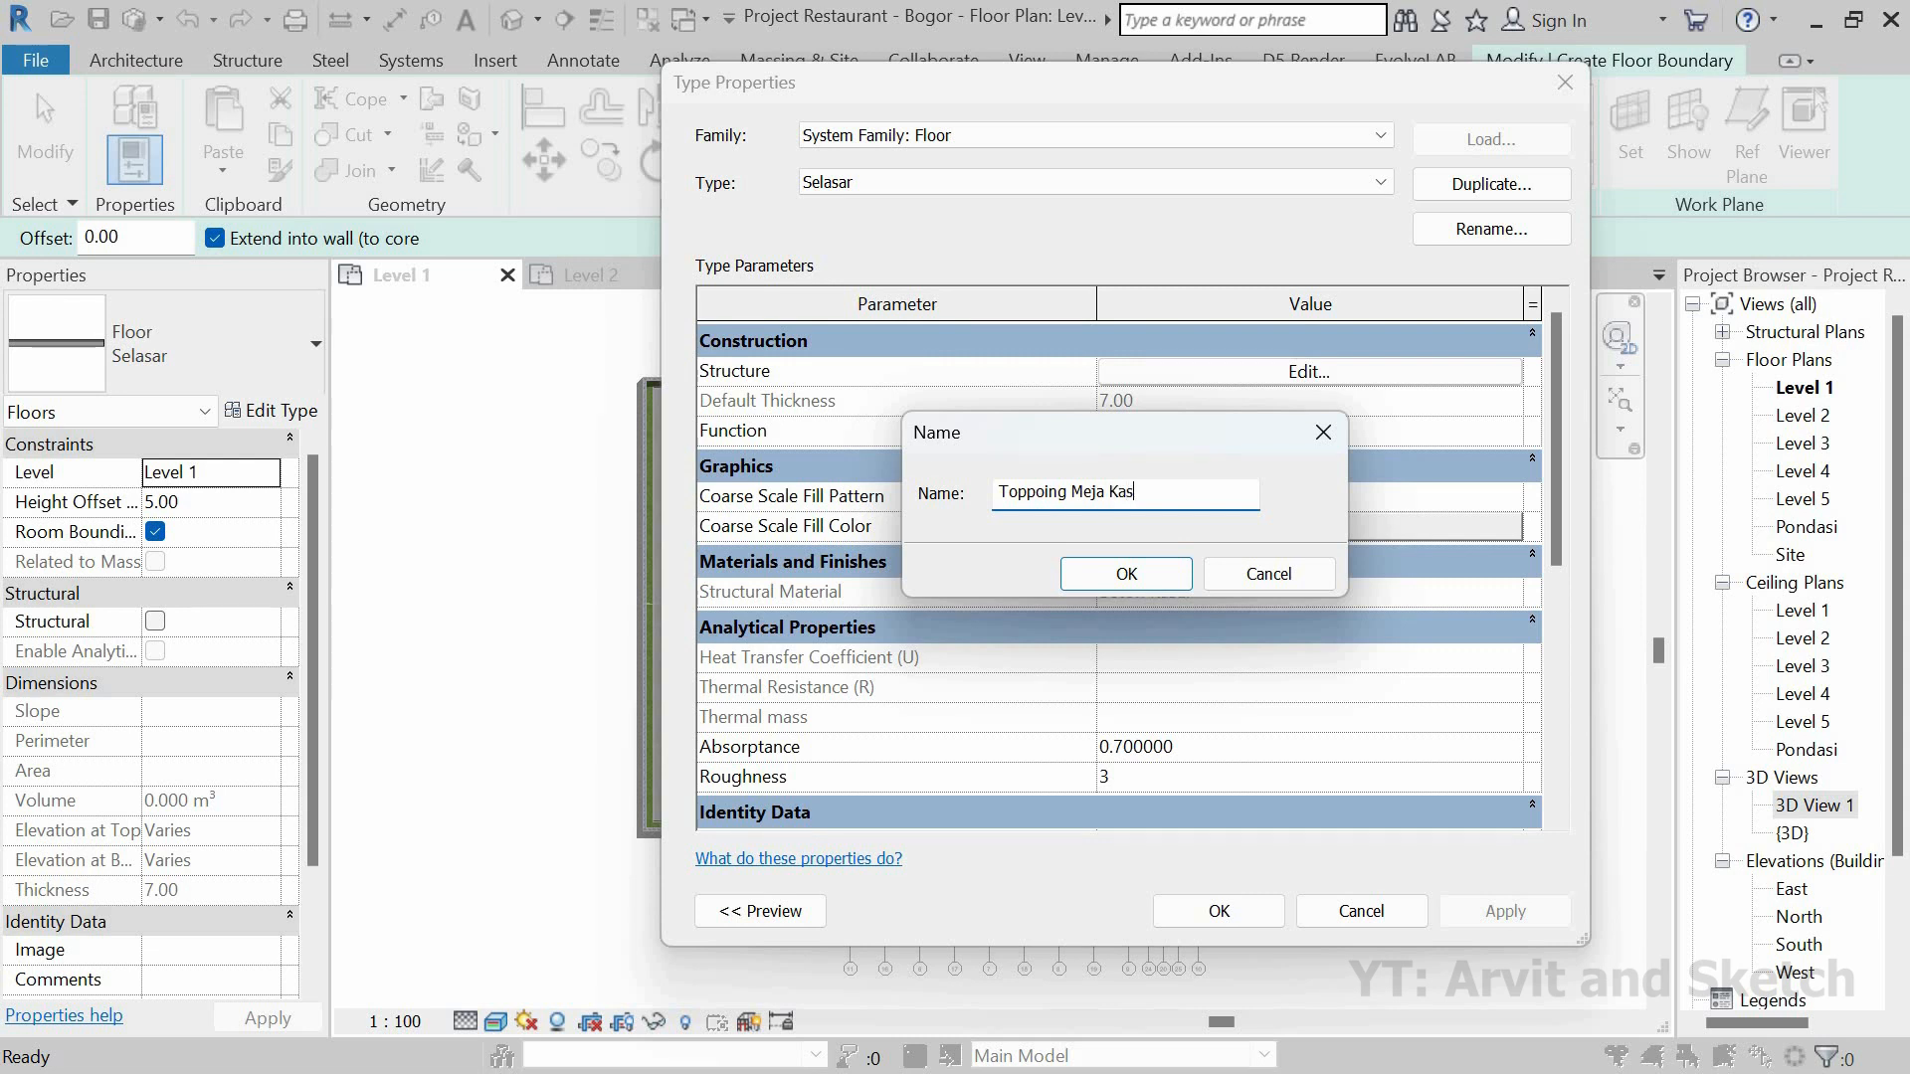
pyautogui.write('dan Resepsion')
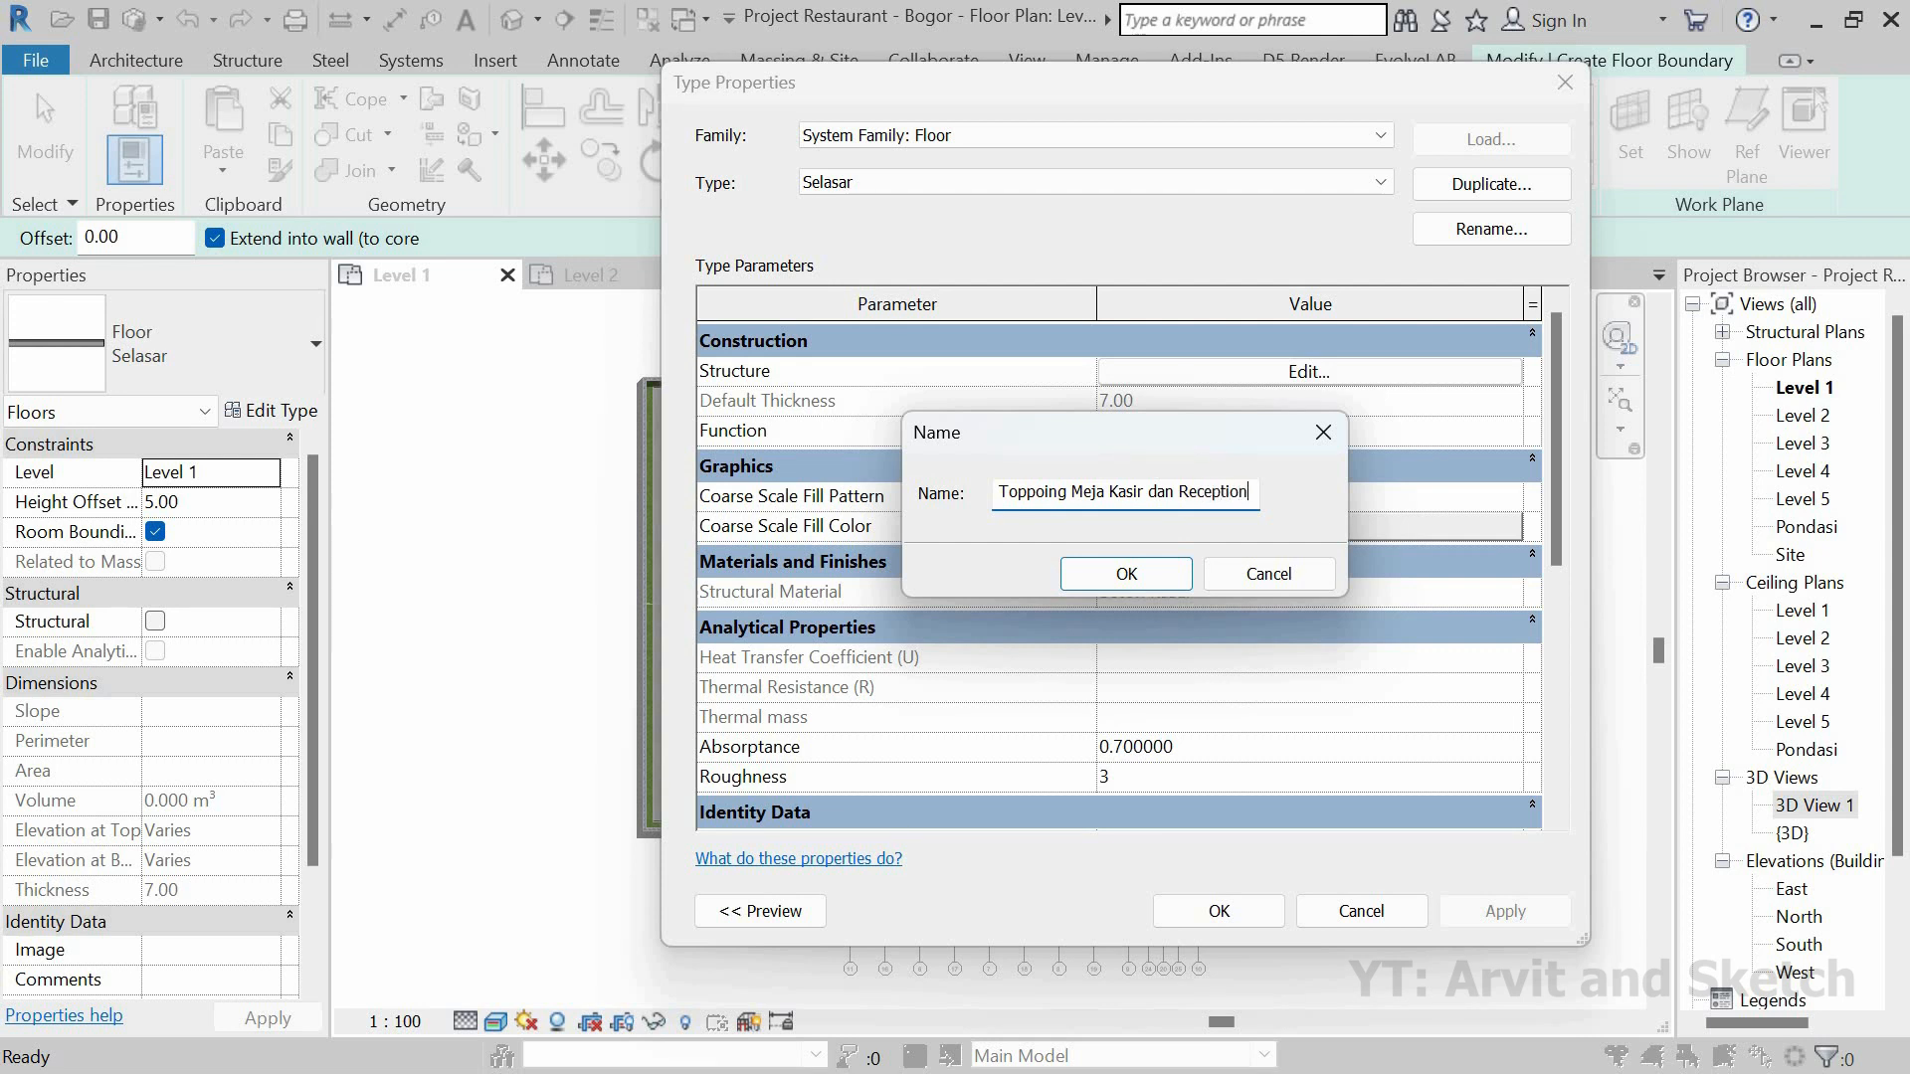
pyautogui.write('st')
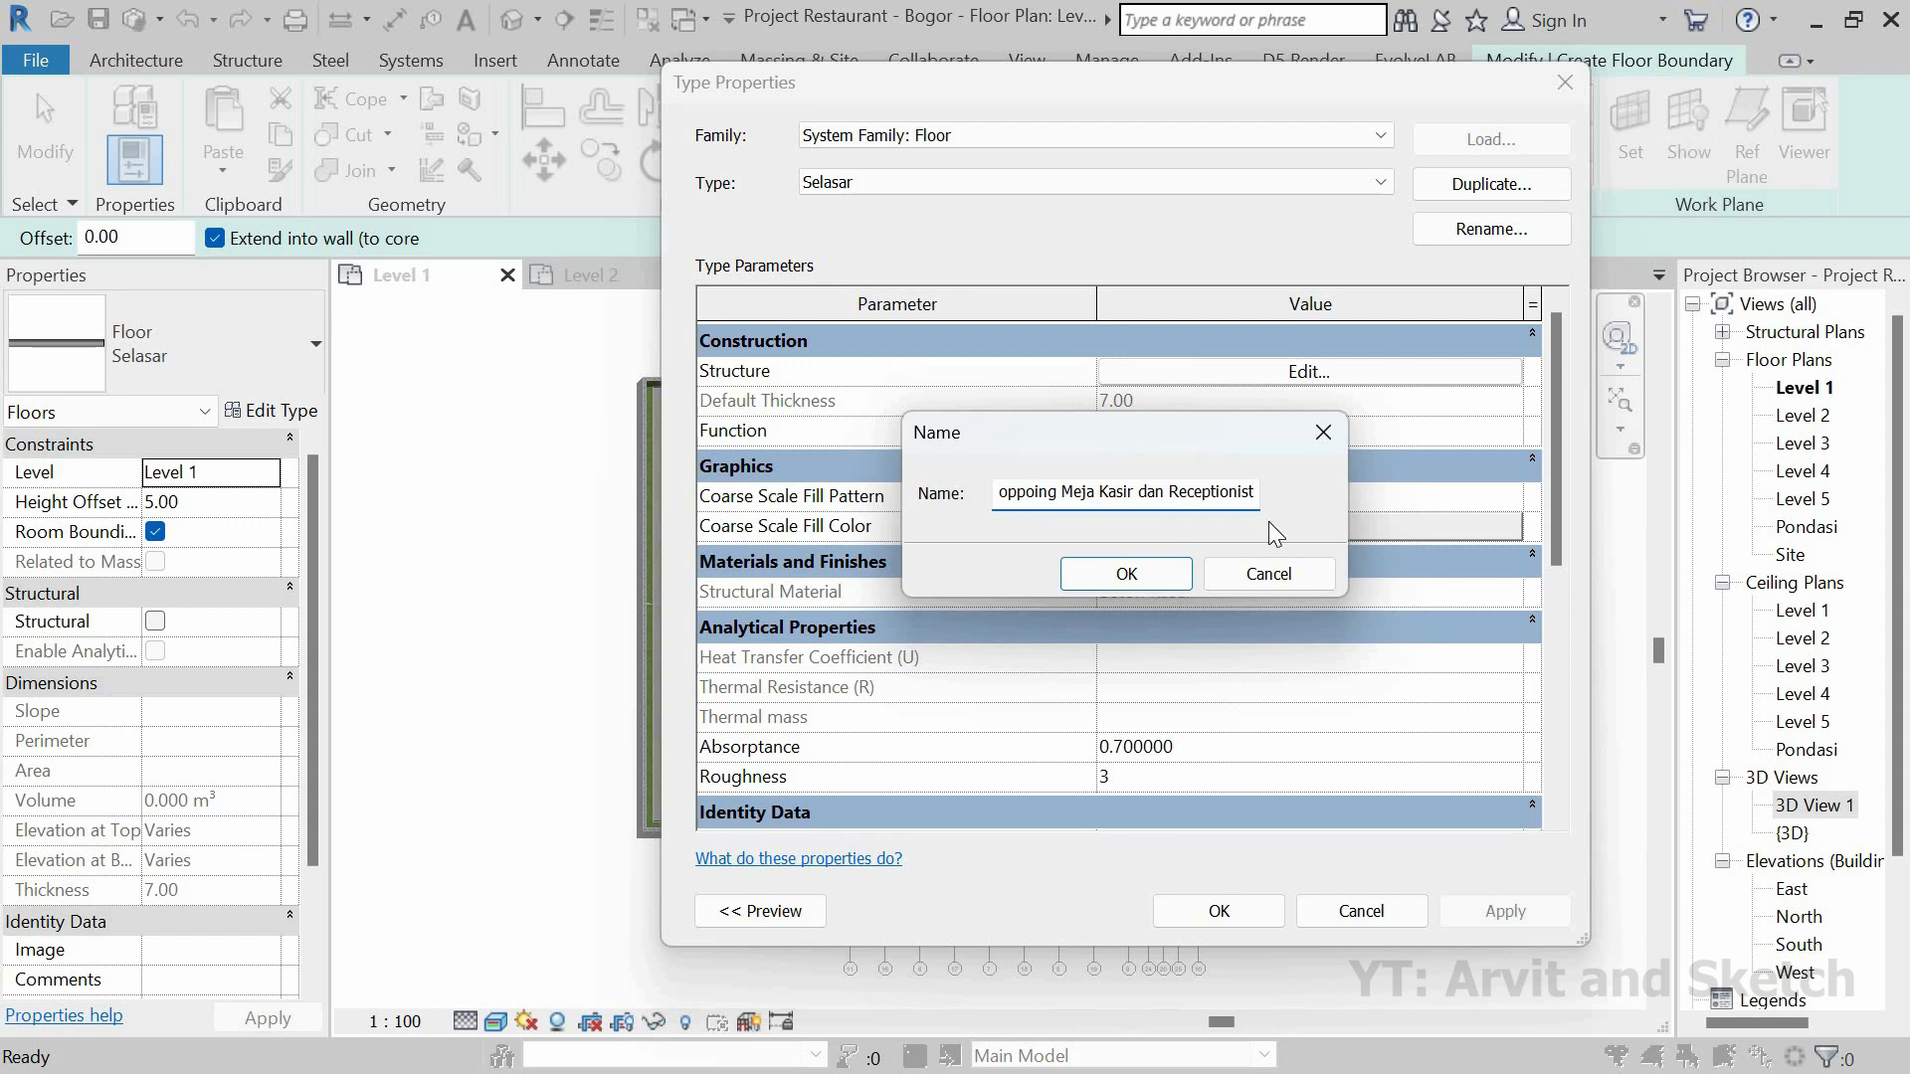
pyautogui.click(1154, 572)
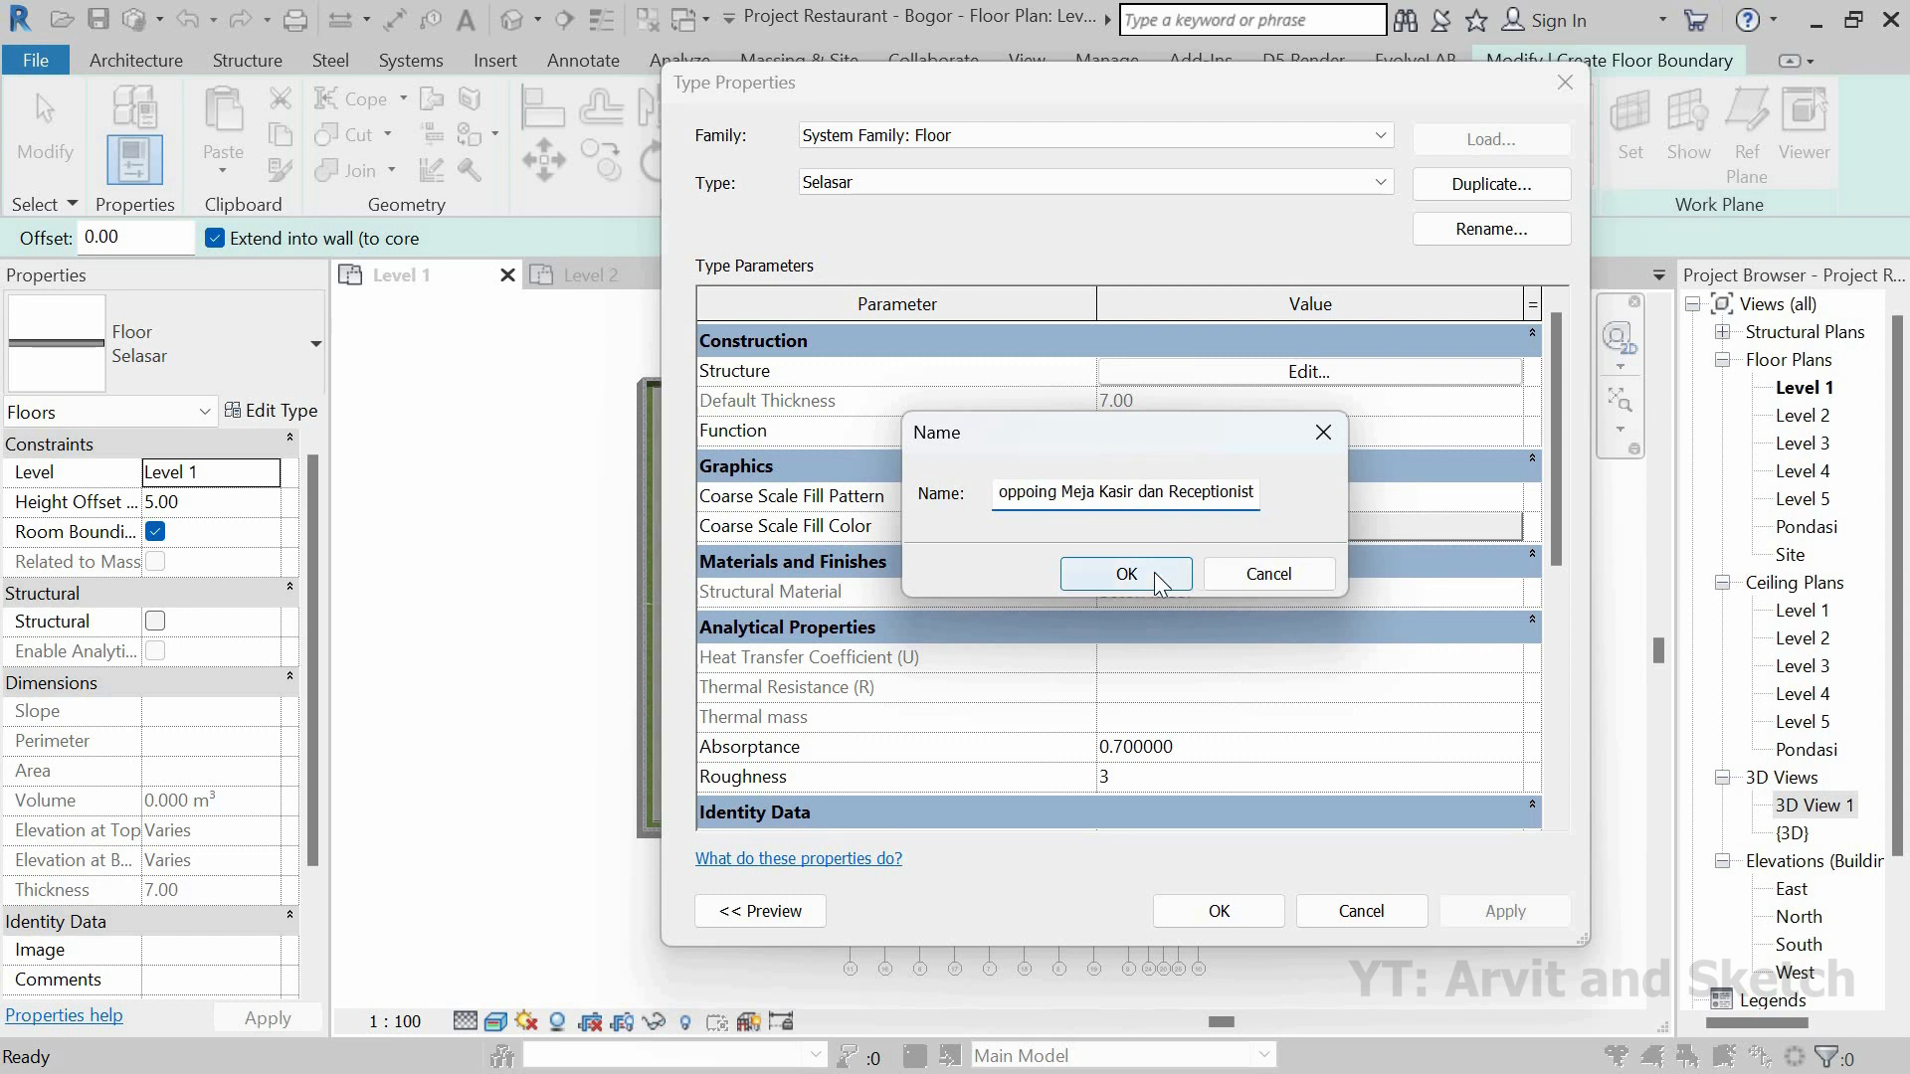
# Step: Delete the Beton Kasar structure layer from the Toppoing Meja Kasir dan Receptionist floor assembly
pyautogui.click(1310, 371)
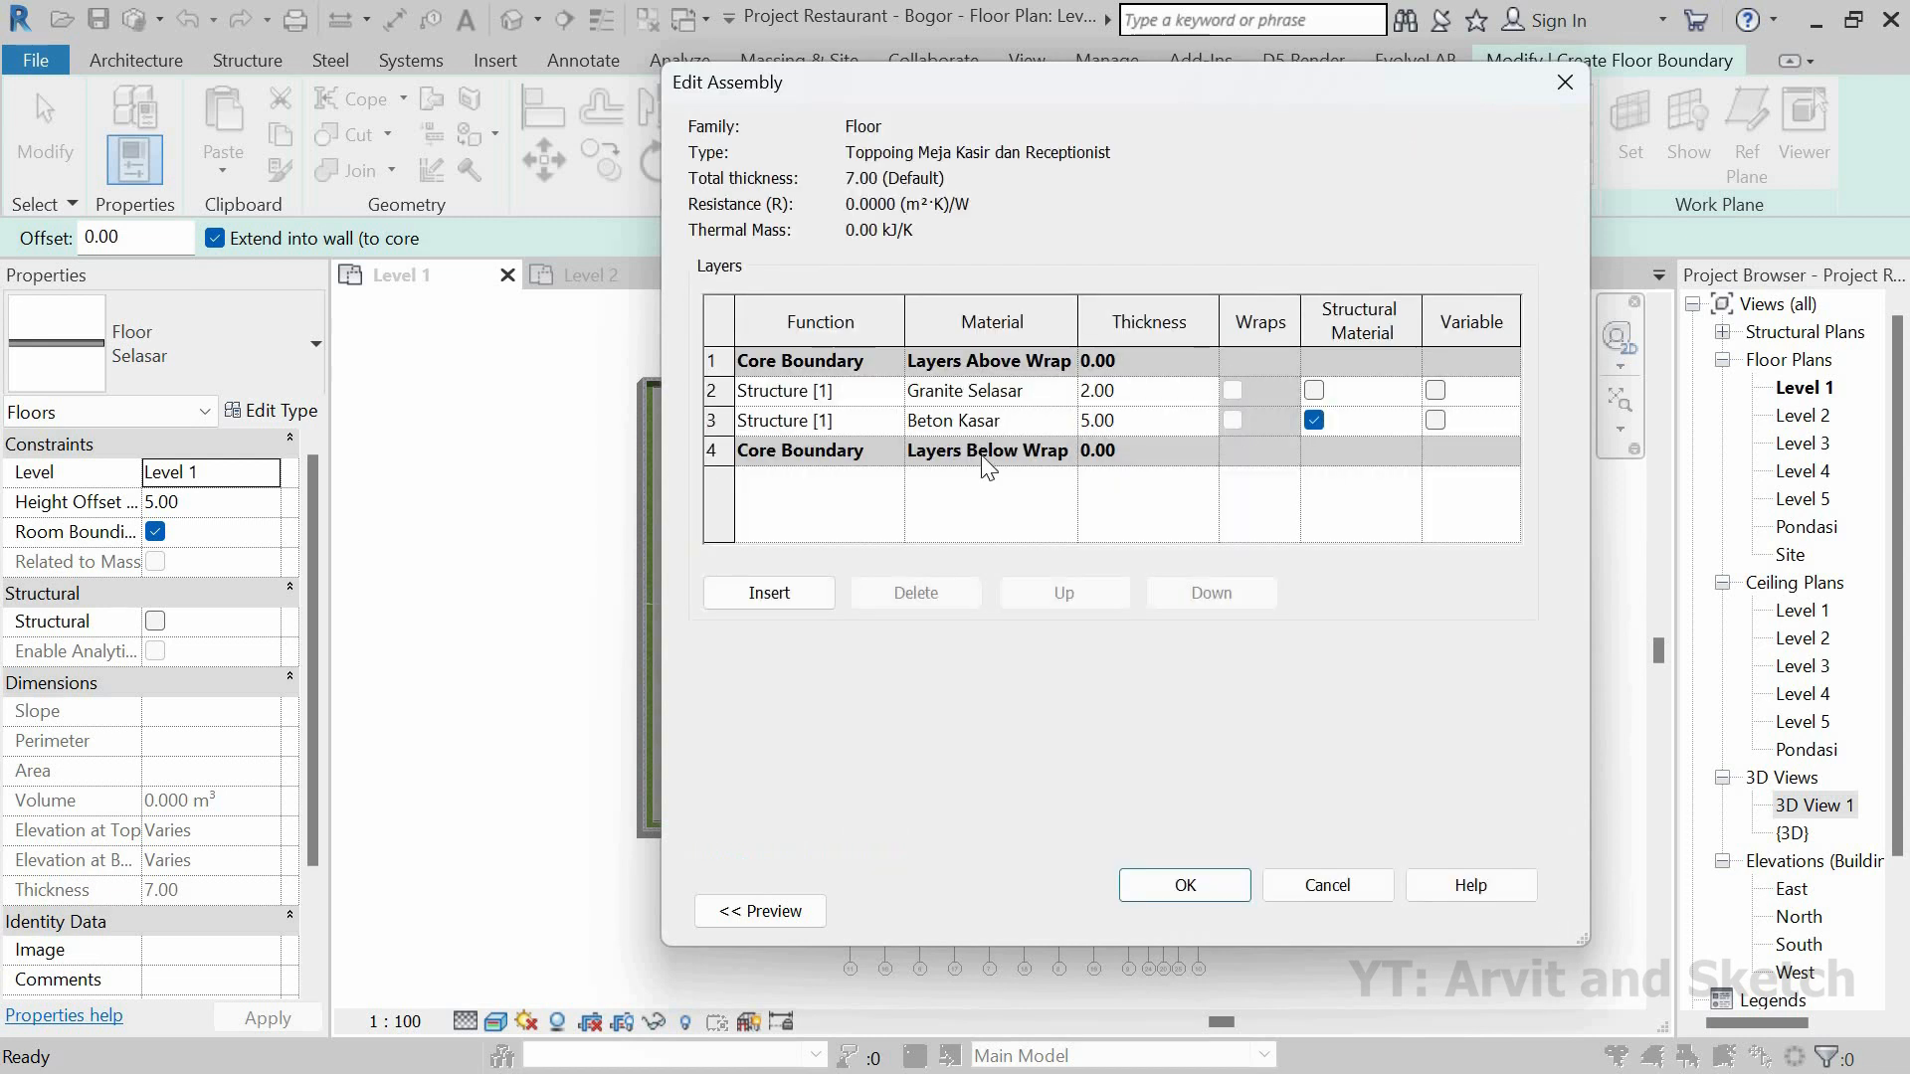
pyautogui.click(983, 416)
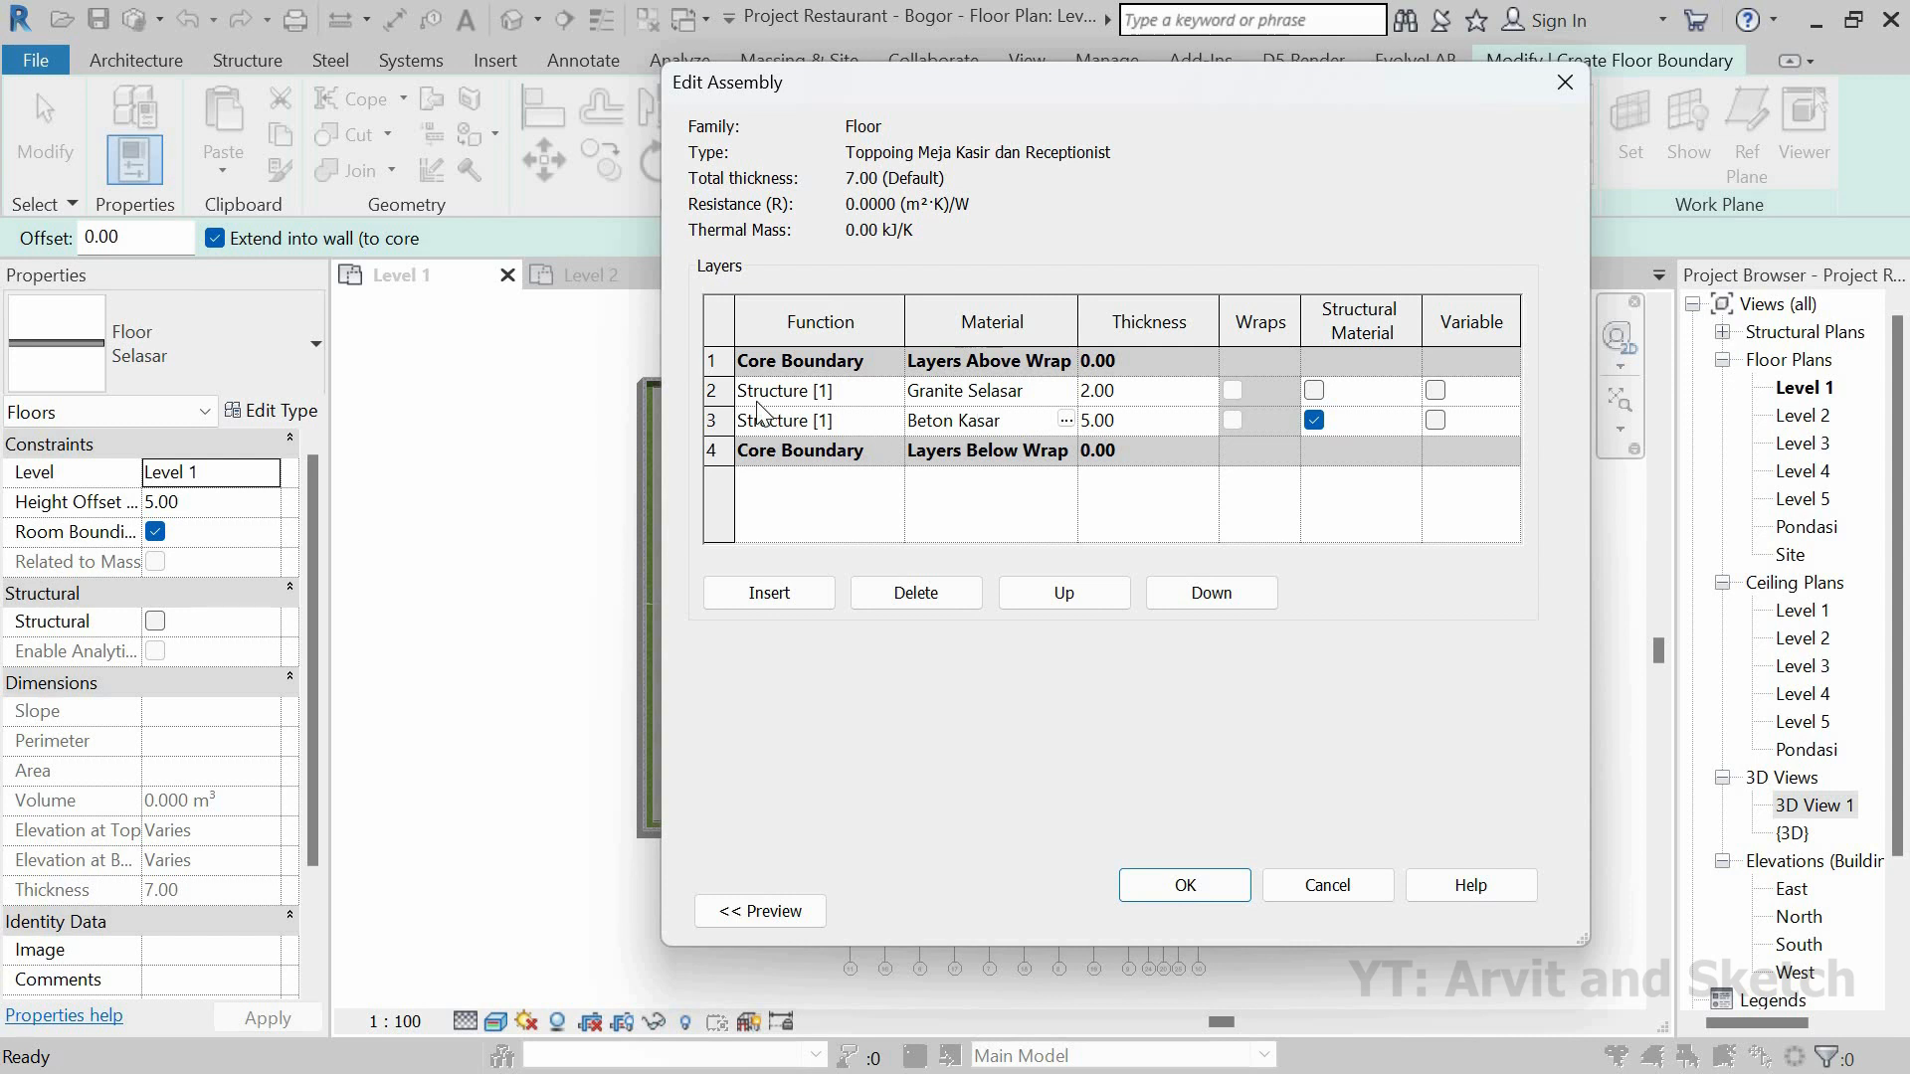
pyautogui.click(714, 418)
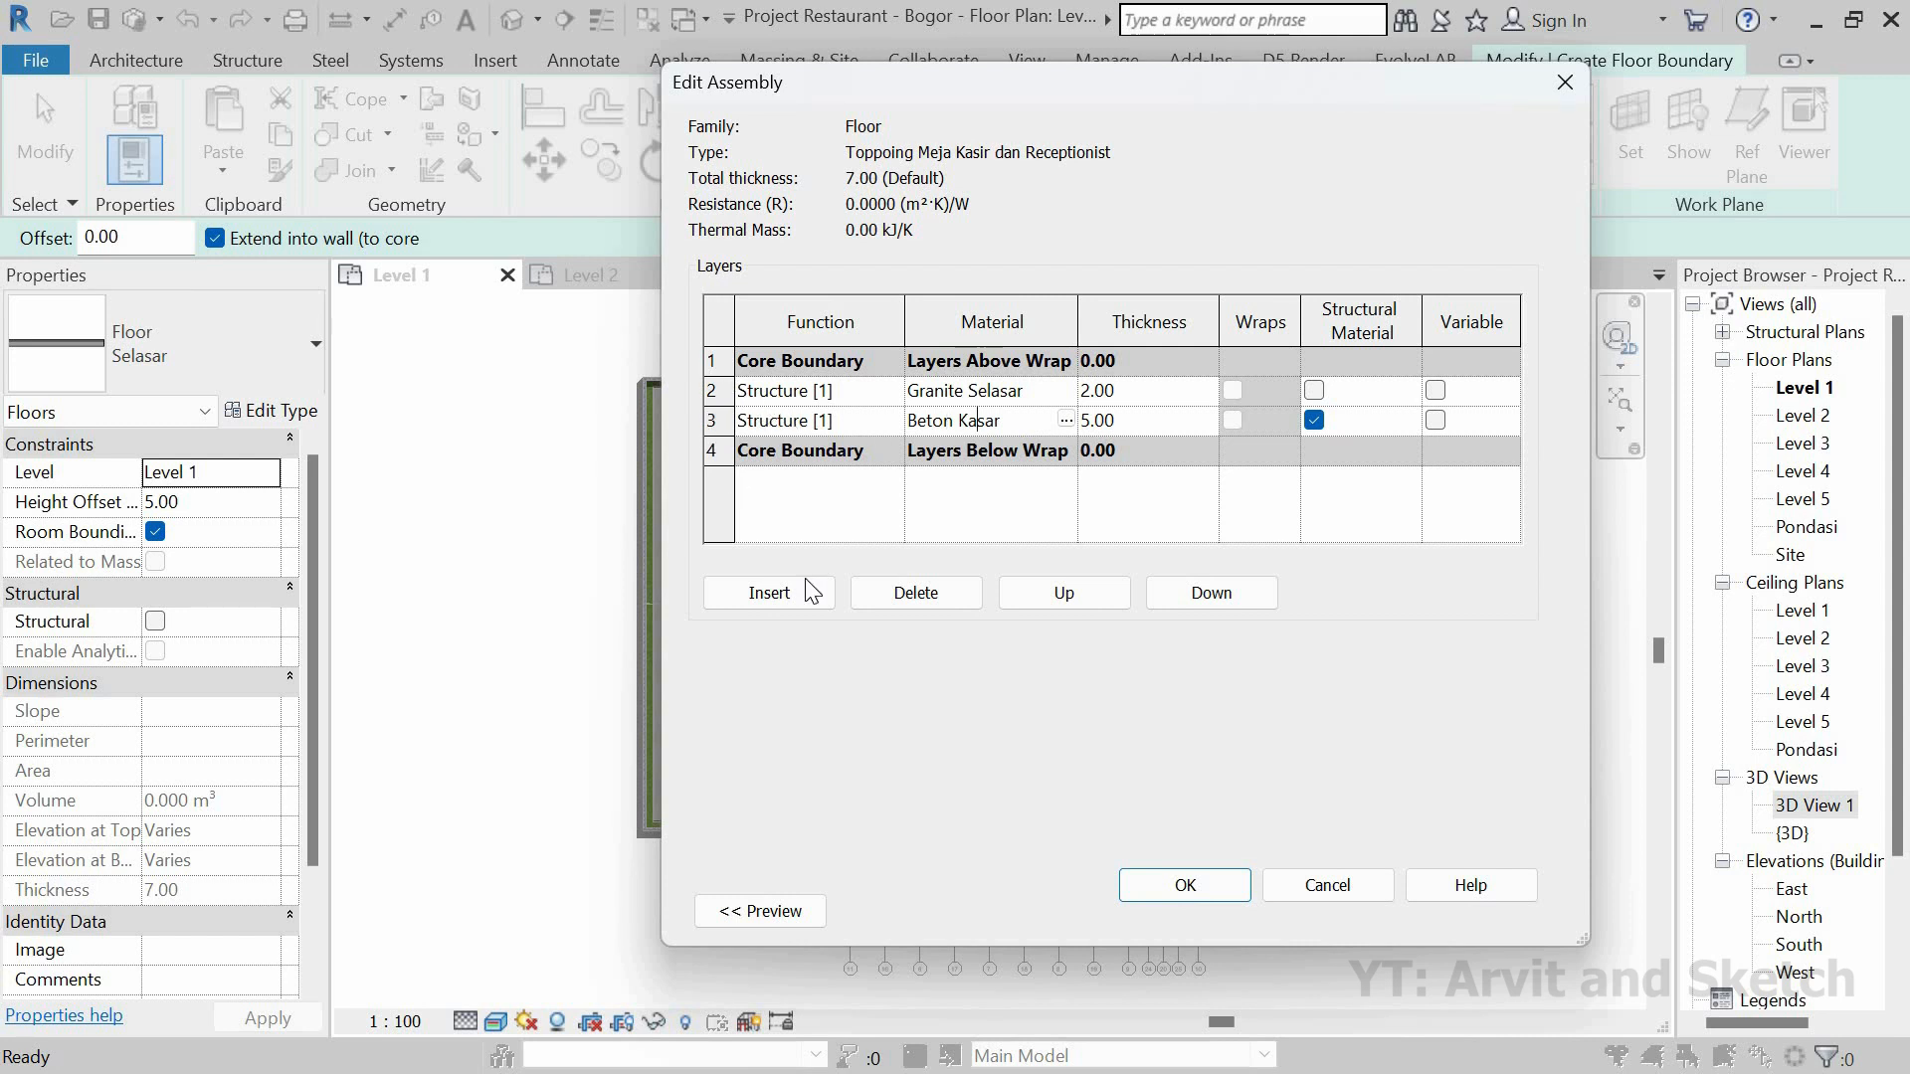
pyautogui.click(898, 594)
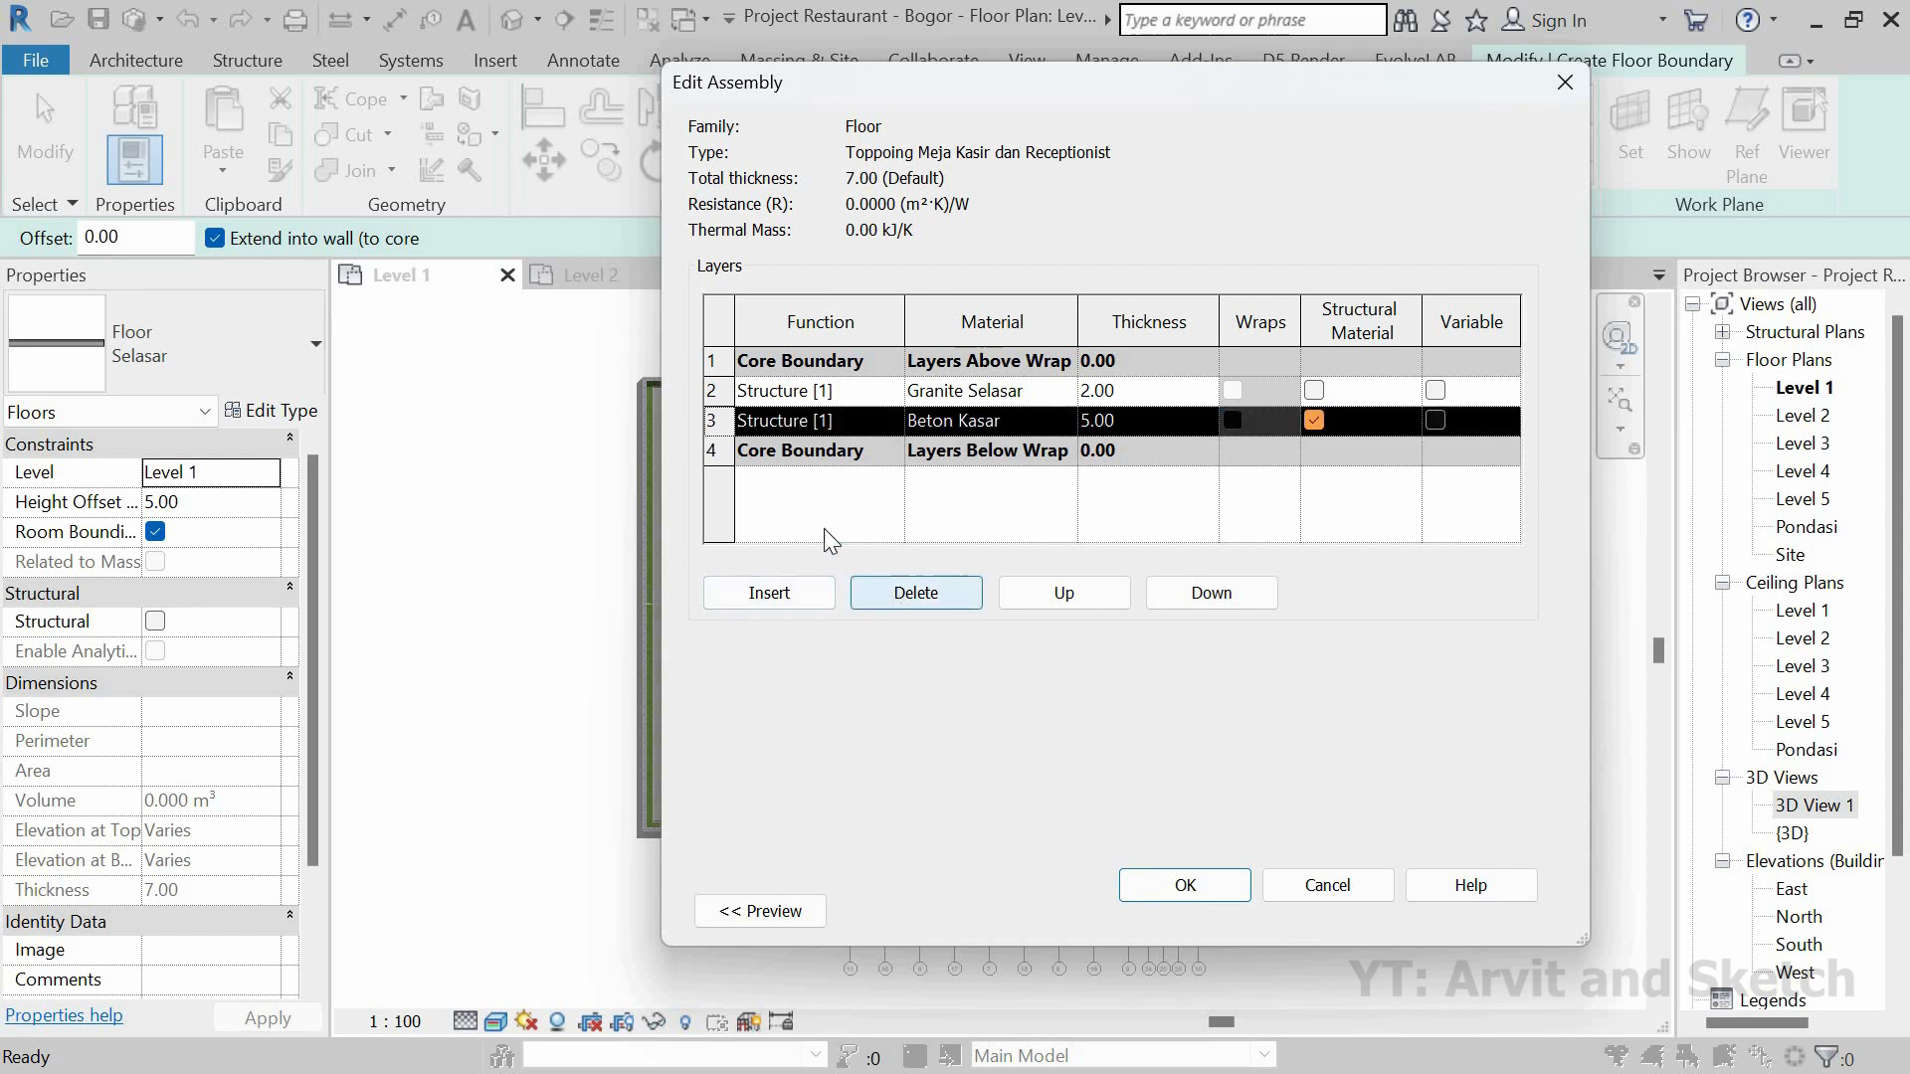
# Step: Open the function choices for the Granite Selasar layer in the floor assembly
pyautogui.click(852, 394)
pyautogui.click(889, 392)
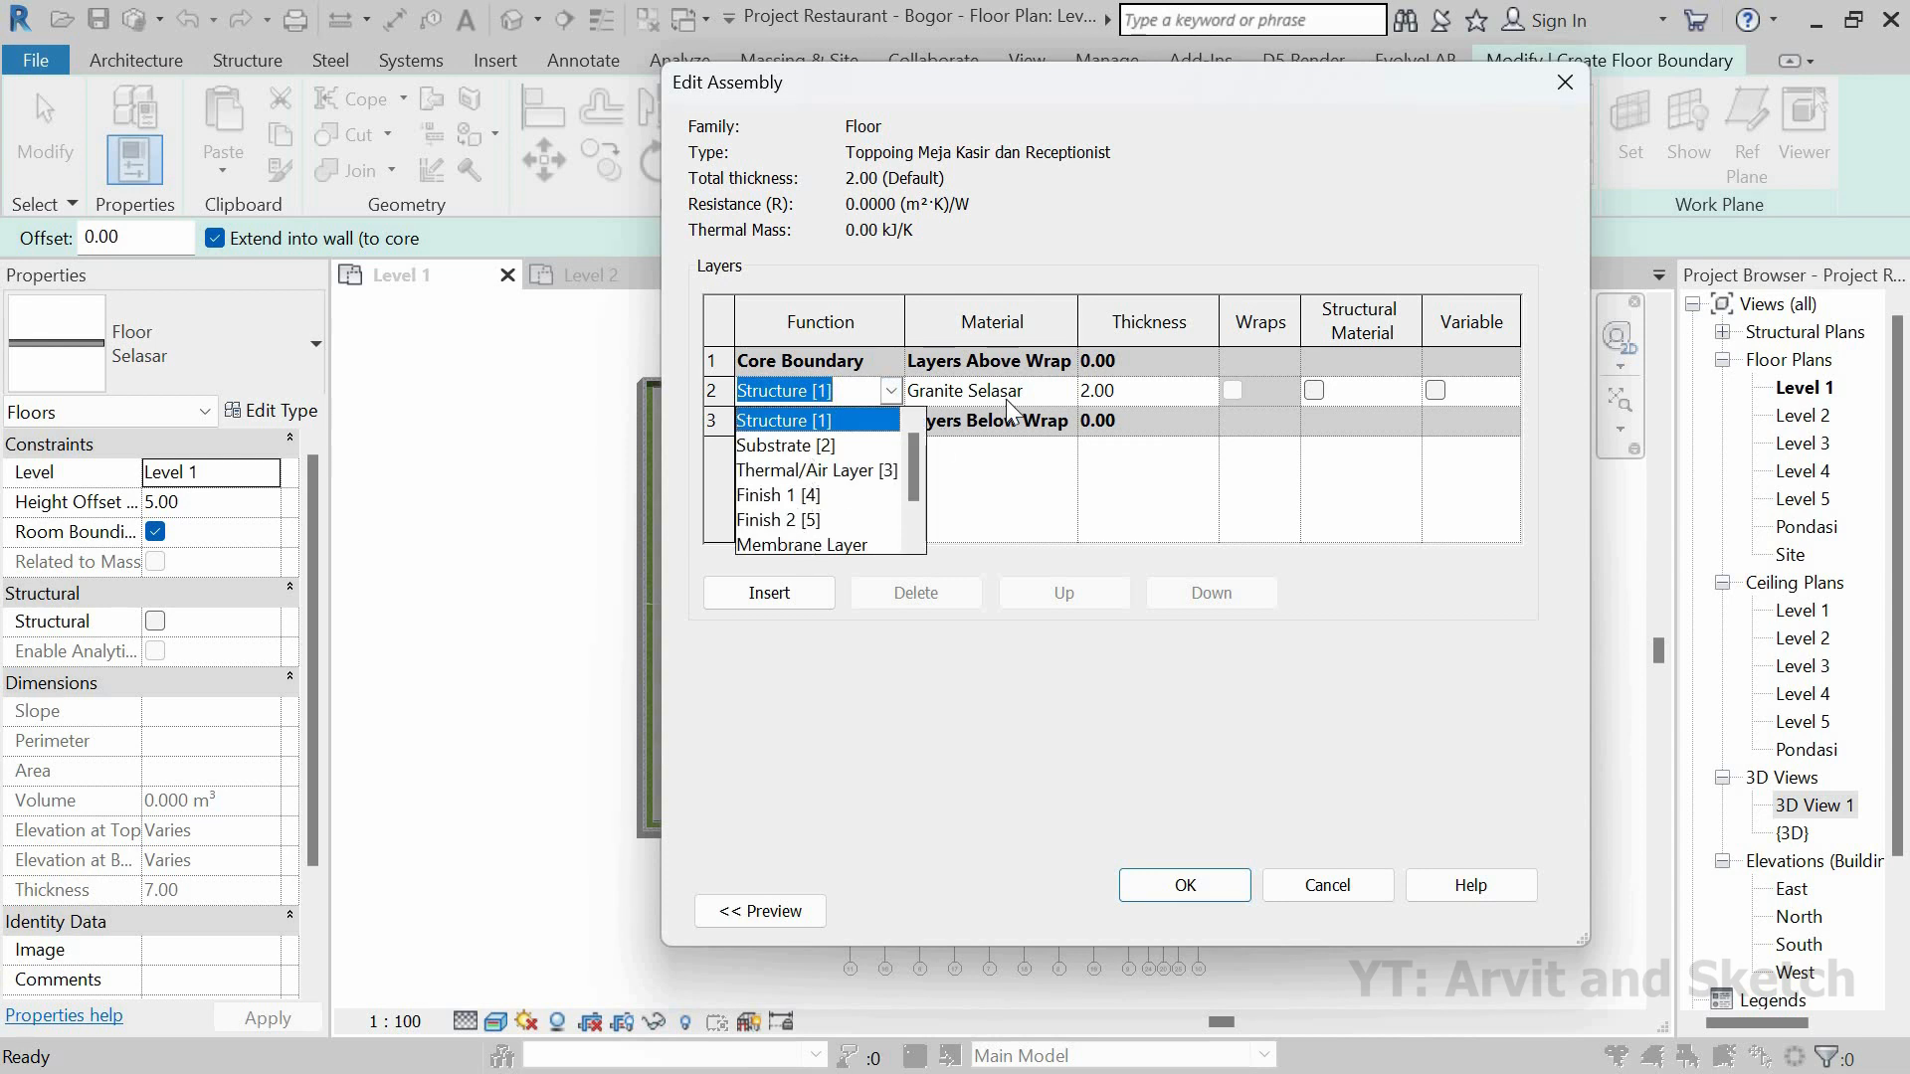
# Step: Set the floor layer's function to Finish 1 [4] and try to enter Topping Meja directly as its material
pyautogui.click(808, 495)
pyautogui.click(1001, 390)
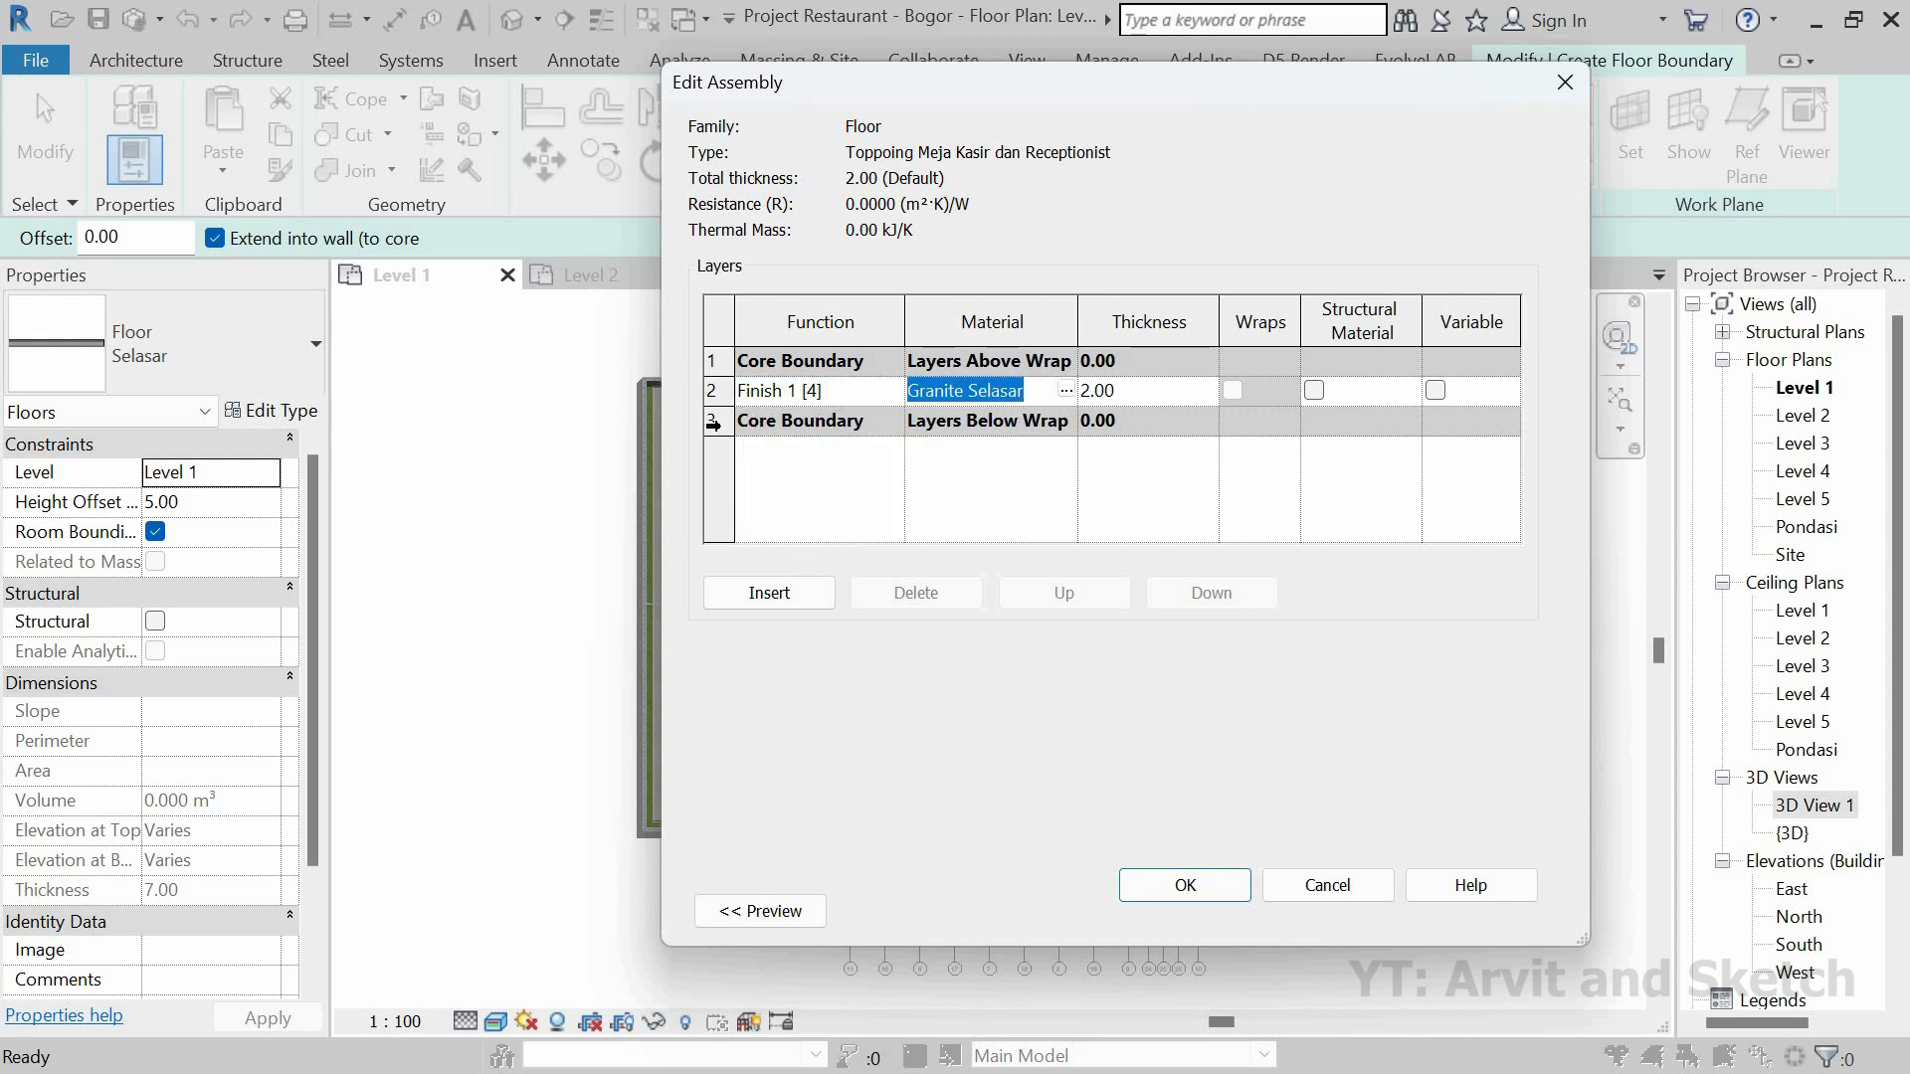
pyautogui.write('Top')
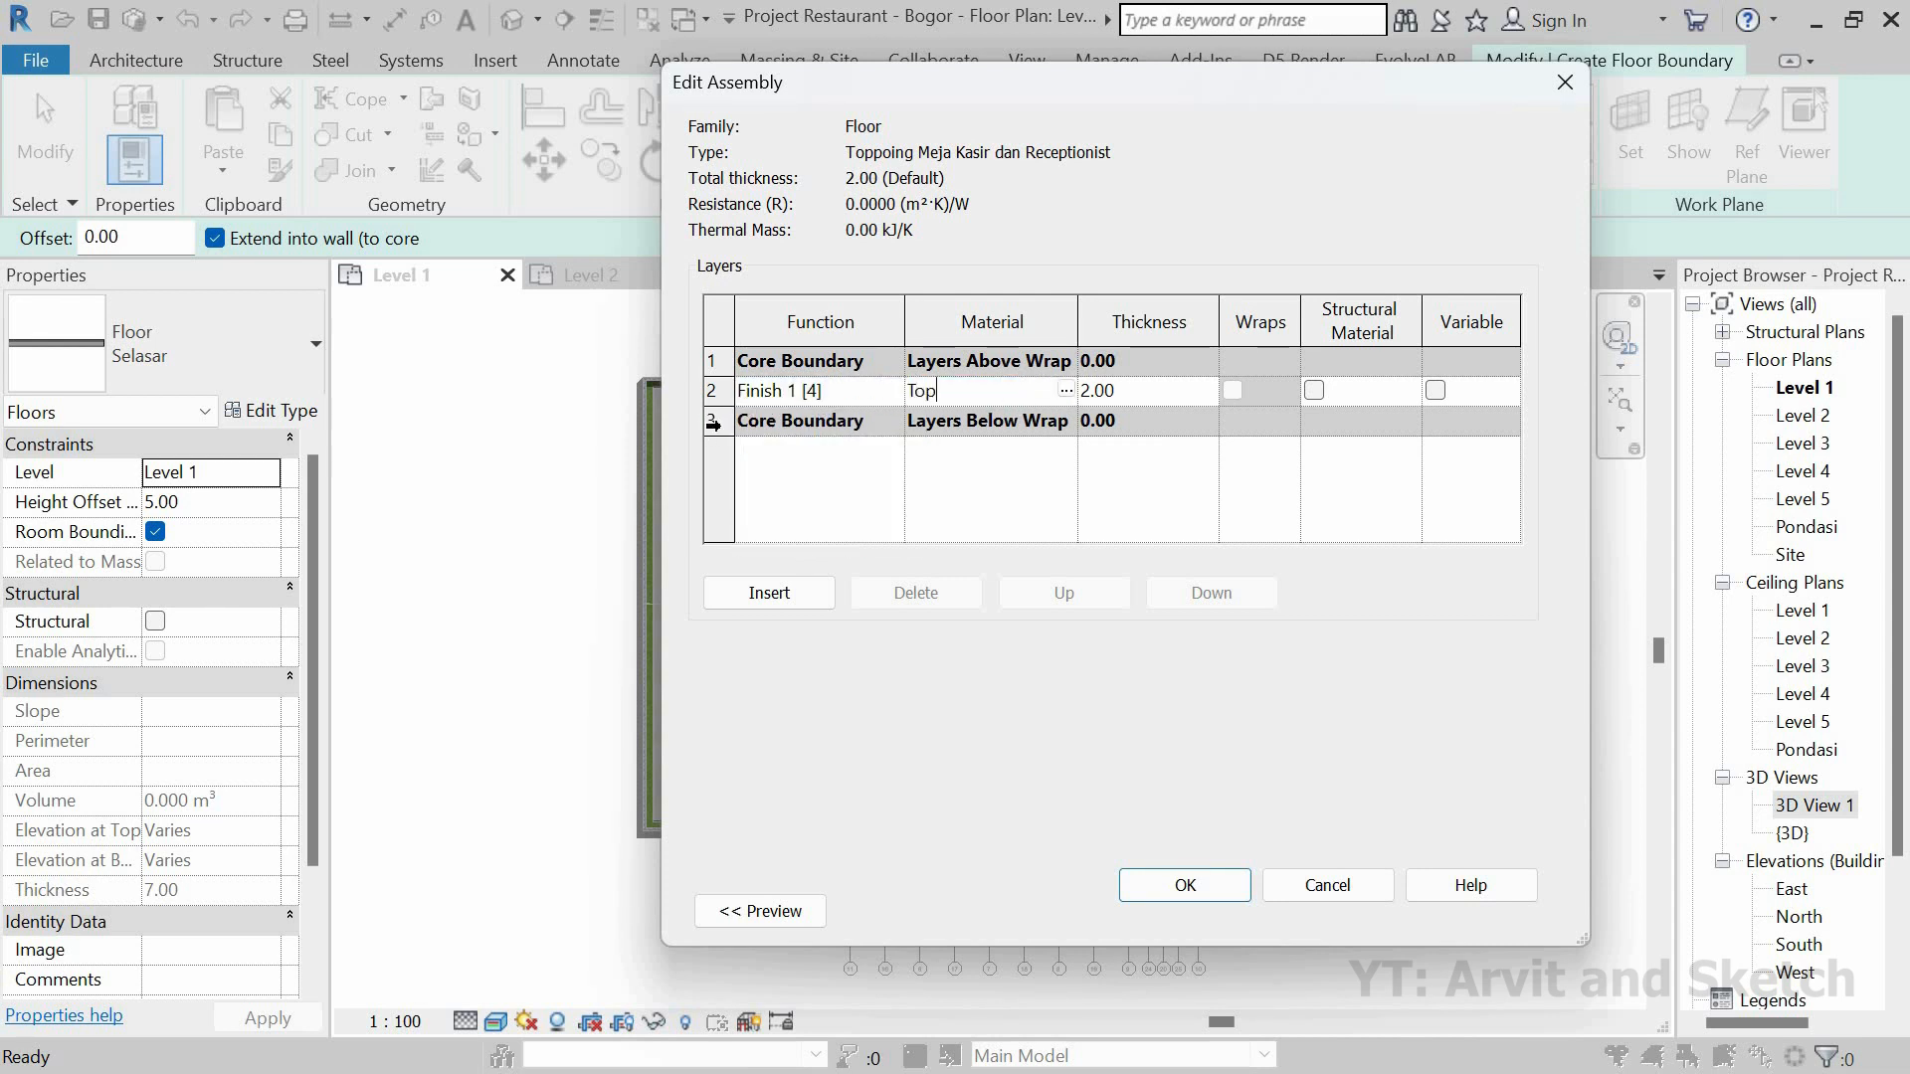
pyautogui.write('ping Meja')
pyautogui.click(1138, 396)
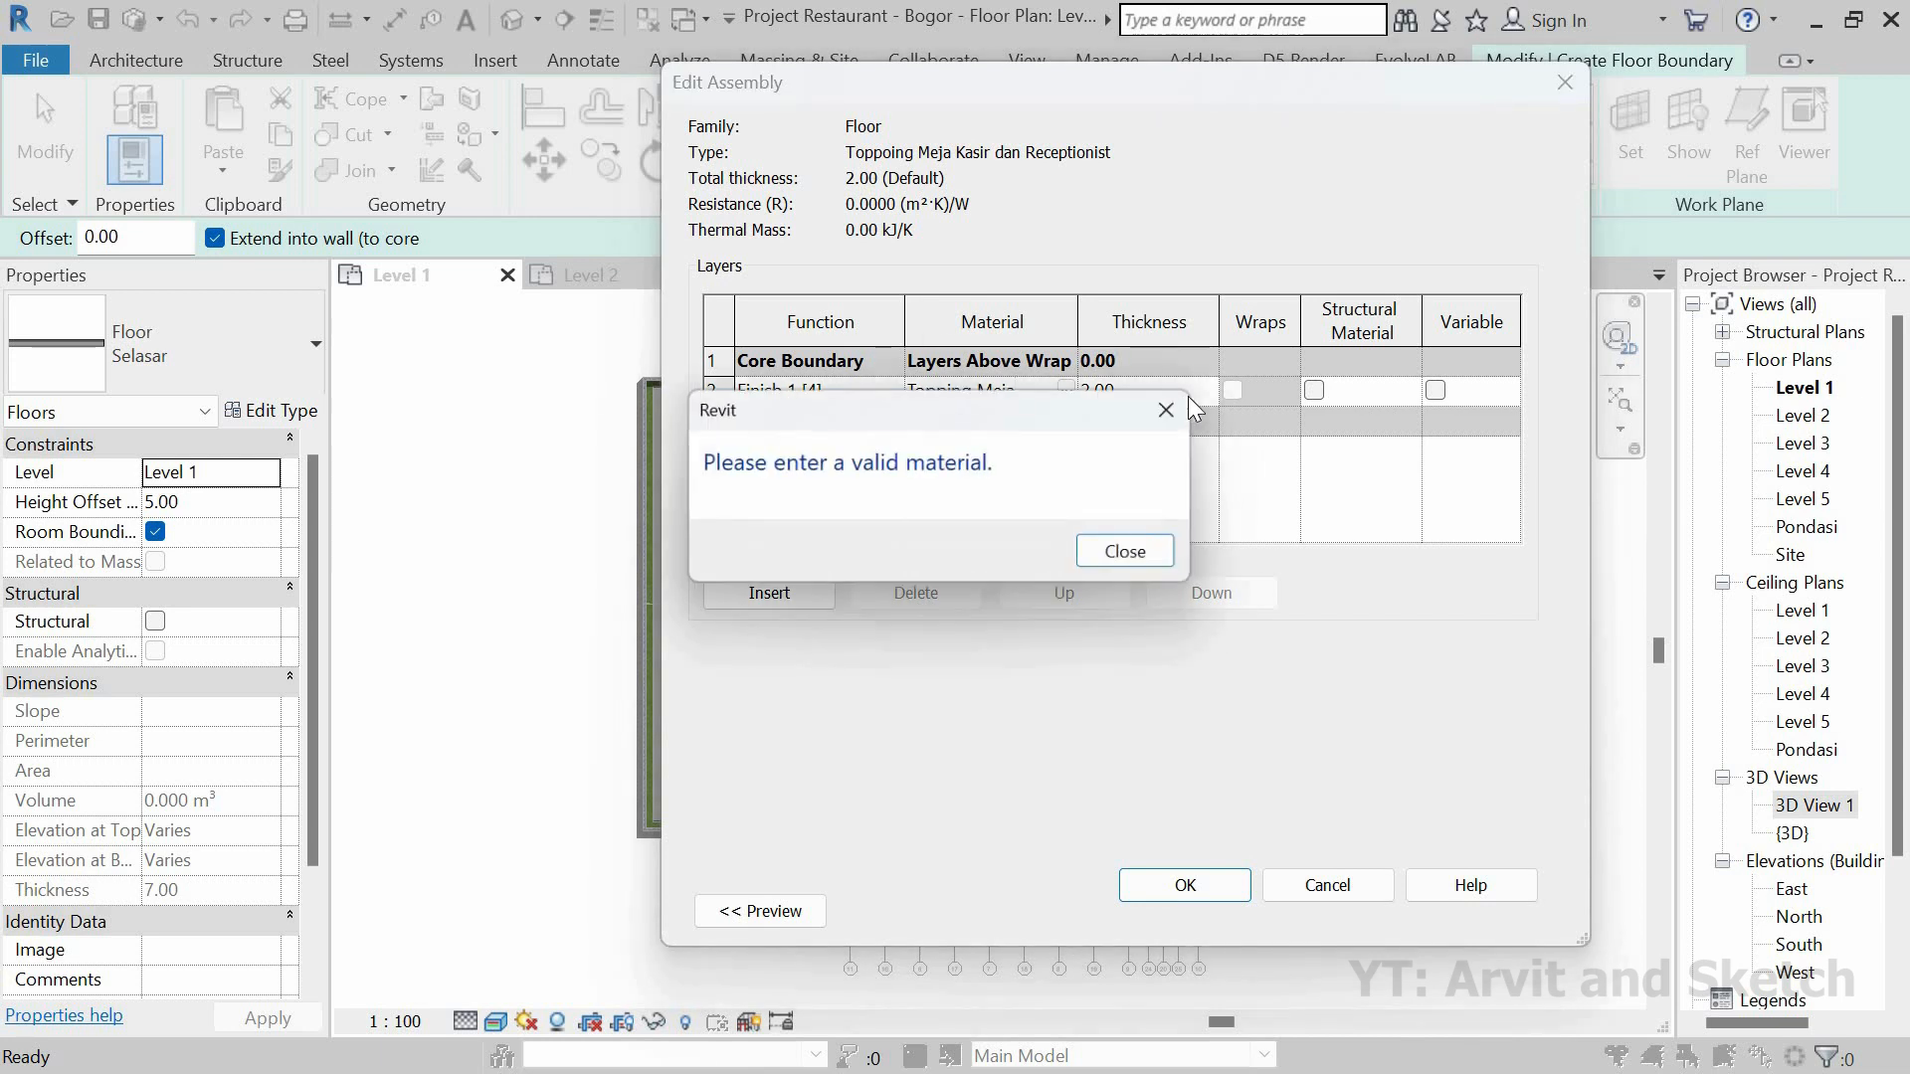
pyautogui.click(1196, 398)
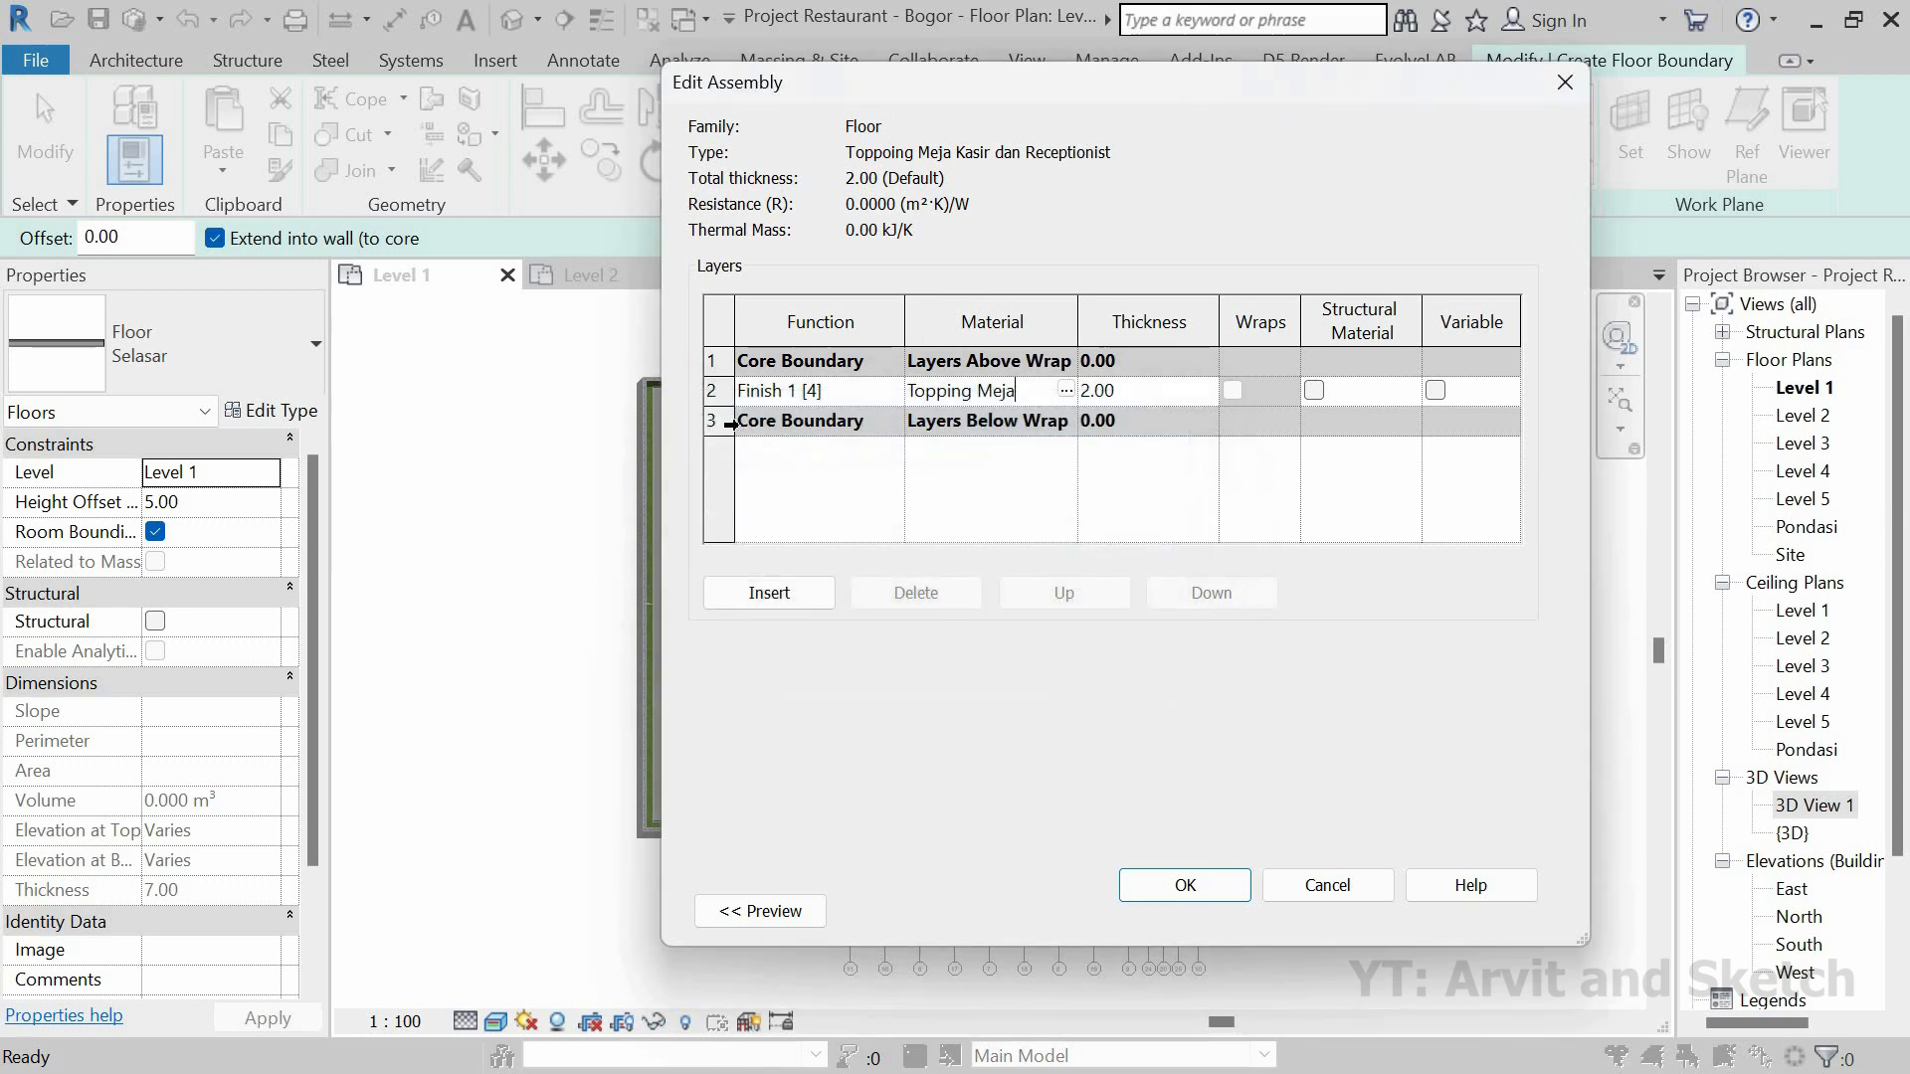
# Step: Create a new material for the finish layer and name it Topping Meja
pyautogui.click(1064, 389)
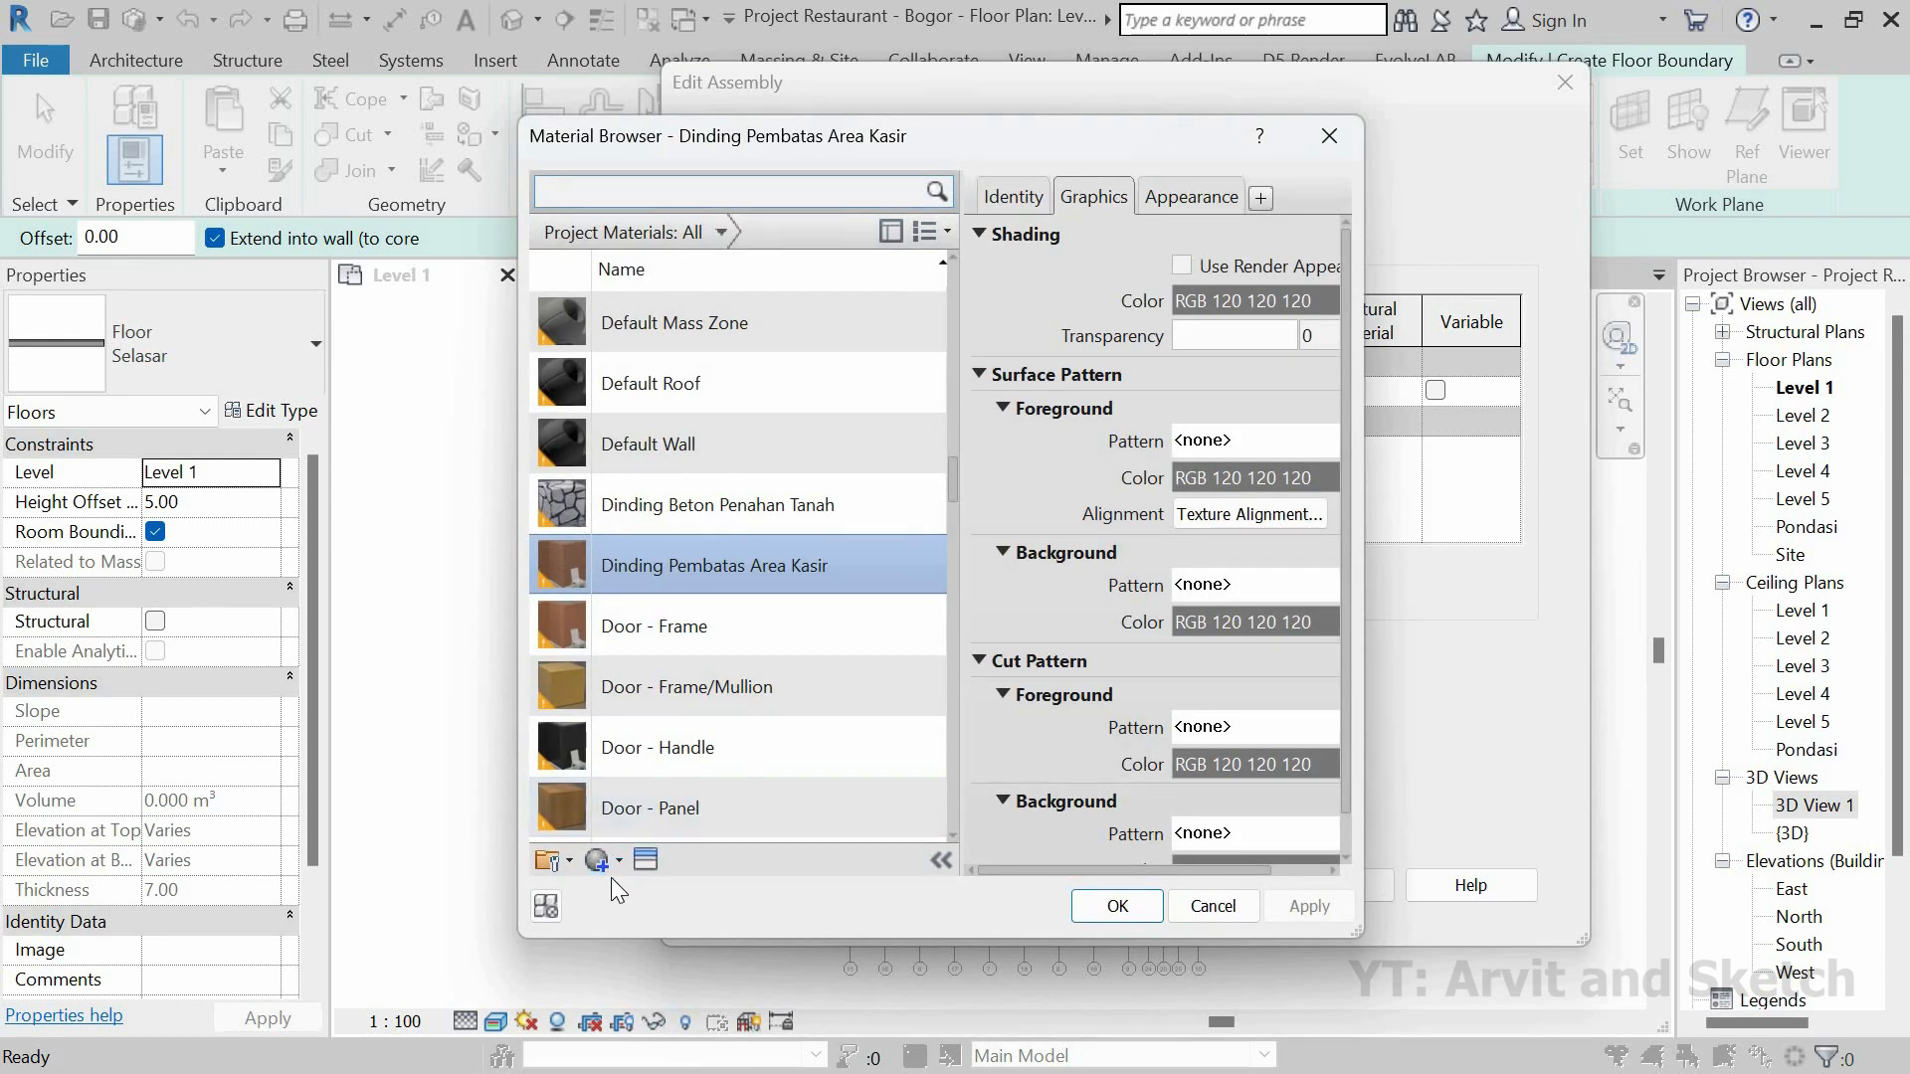
pyautogui.click(609, 864)
pyautogui.click(652, 892)
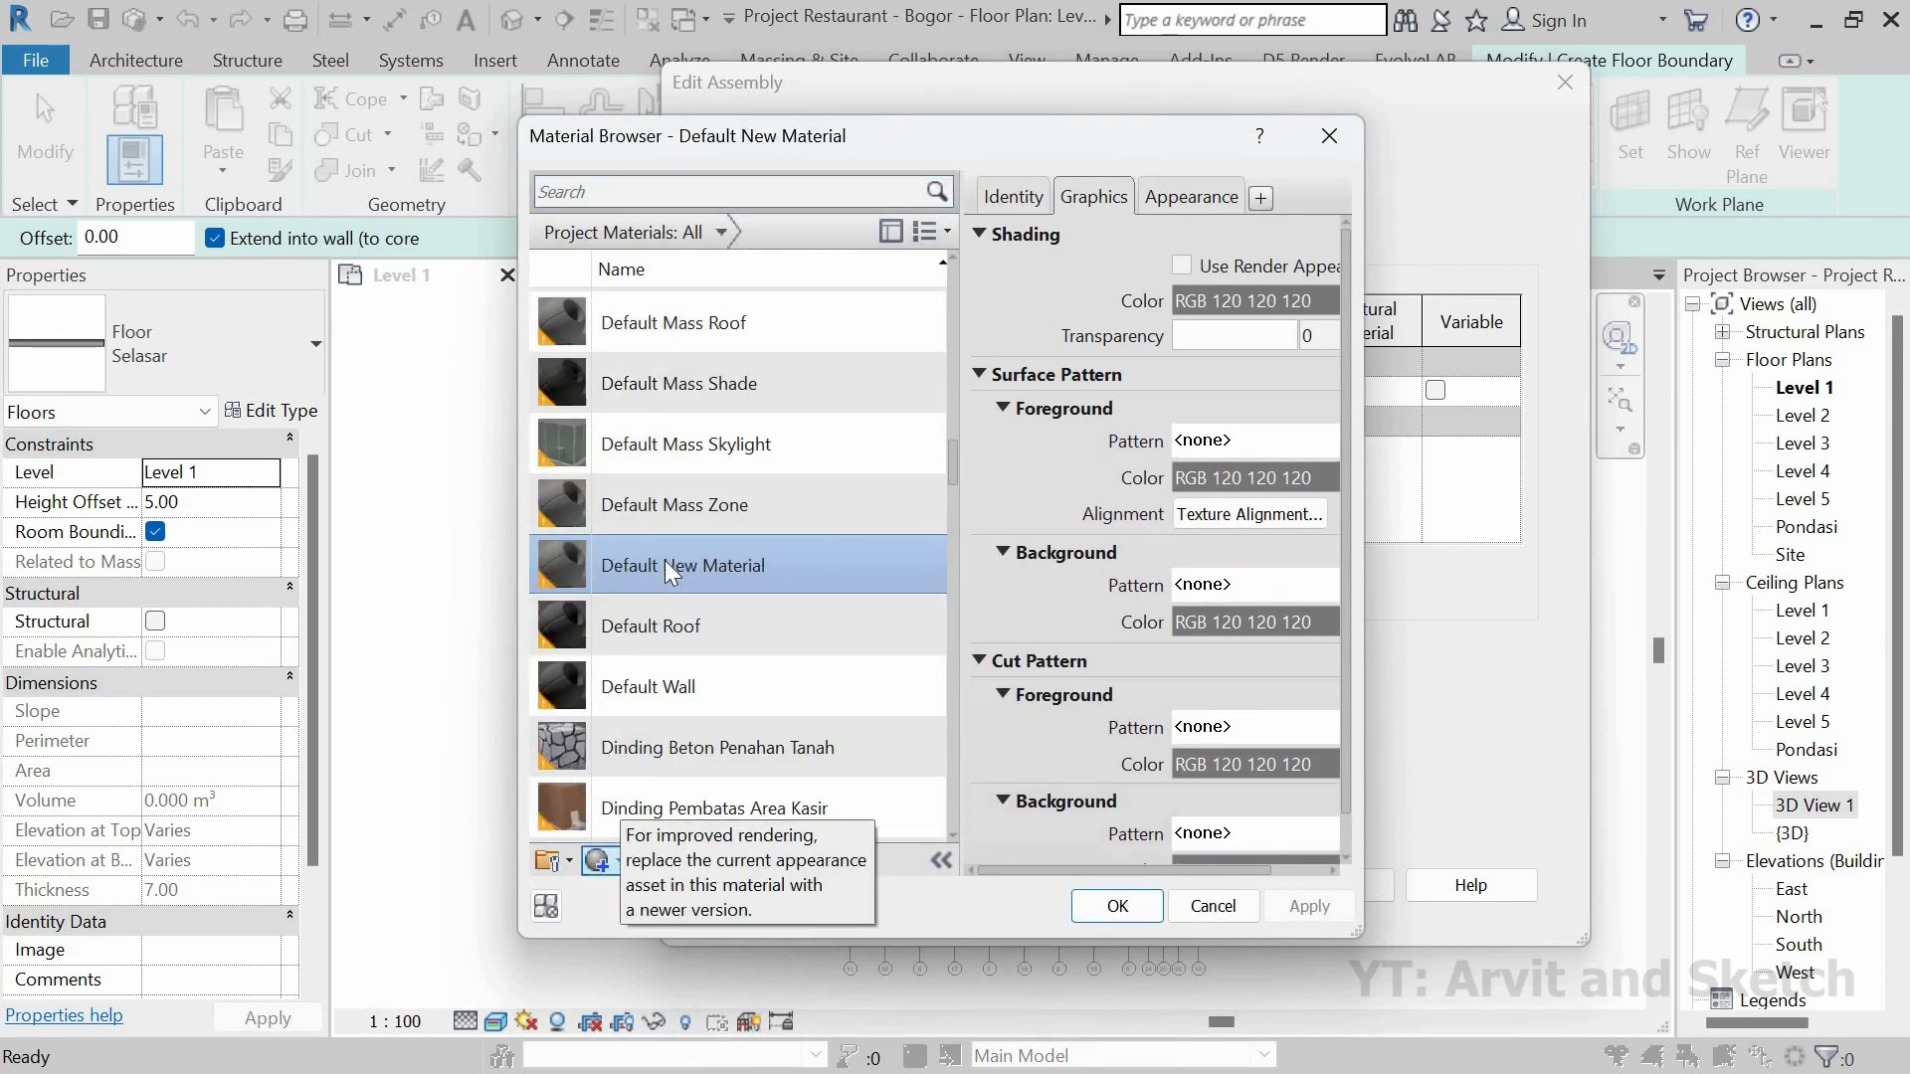
pyautogui.rightClick(664, 562)
pyautogui.click(737, 644)
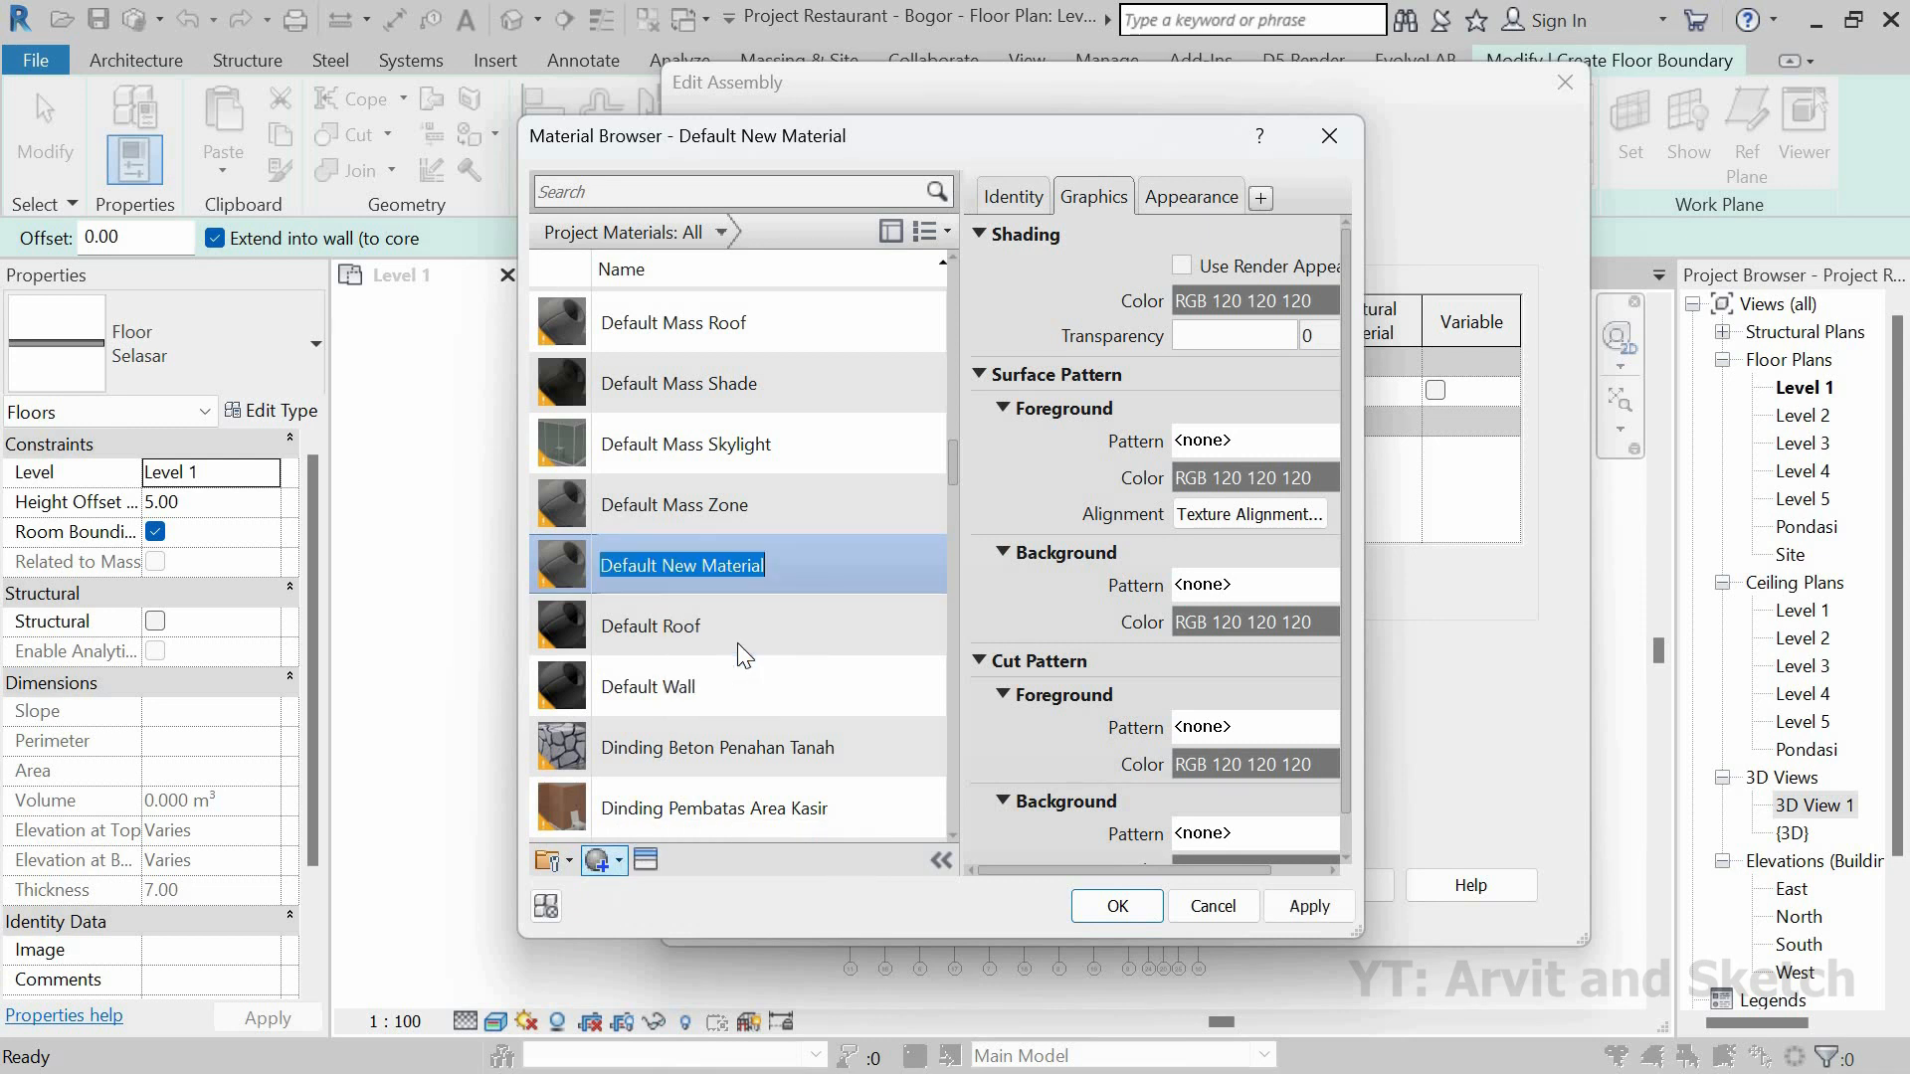
pyautogui.write('Topping ')
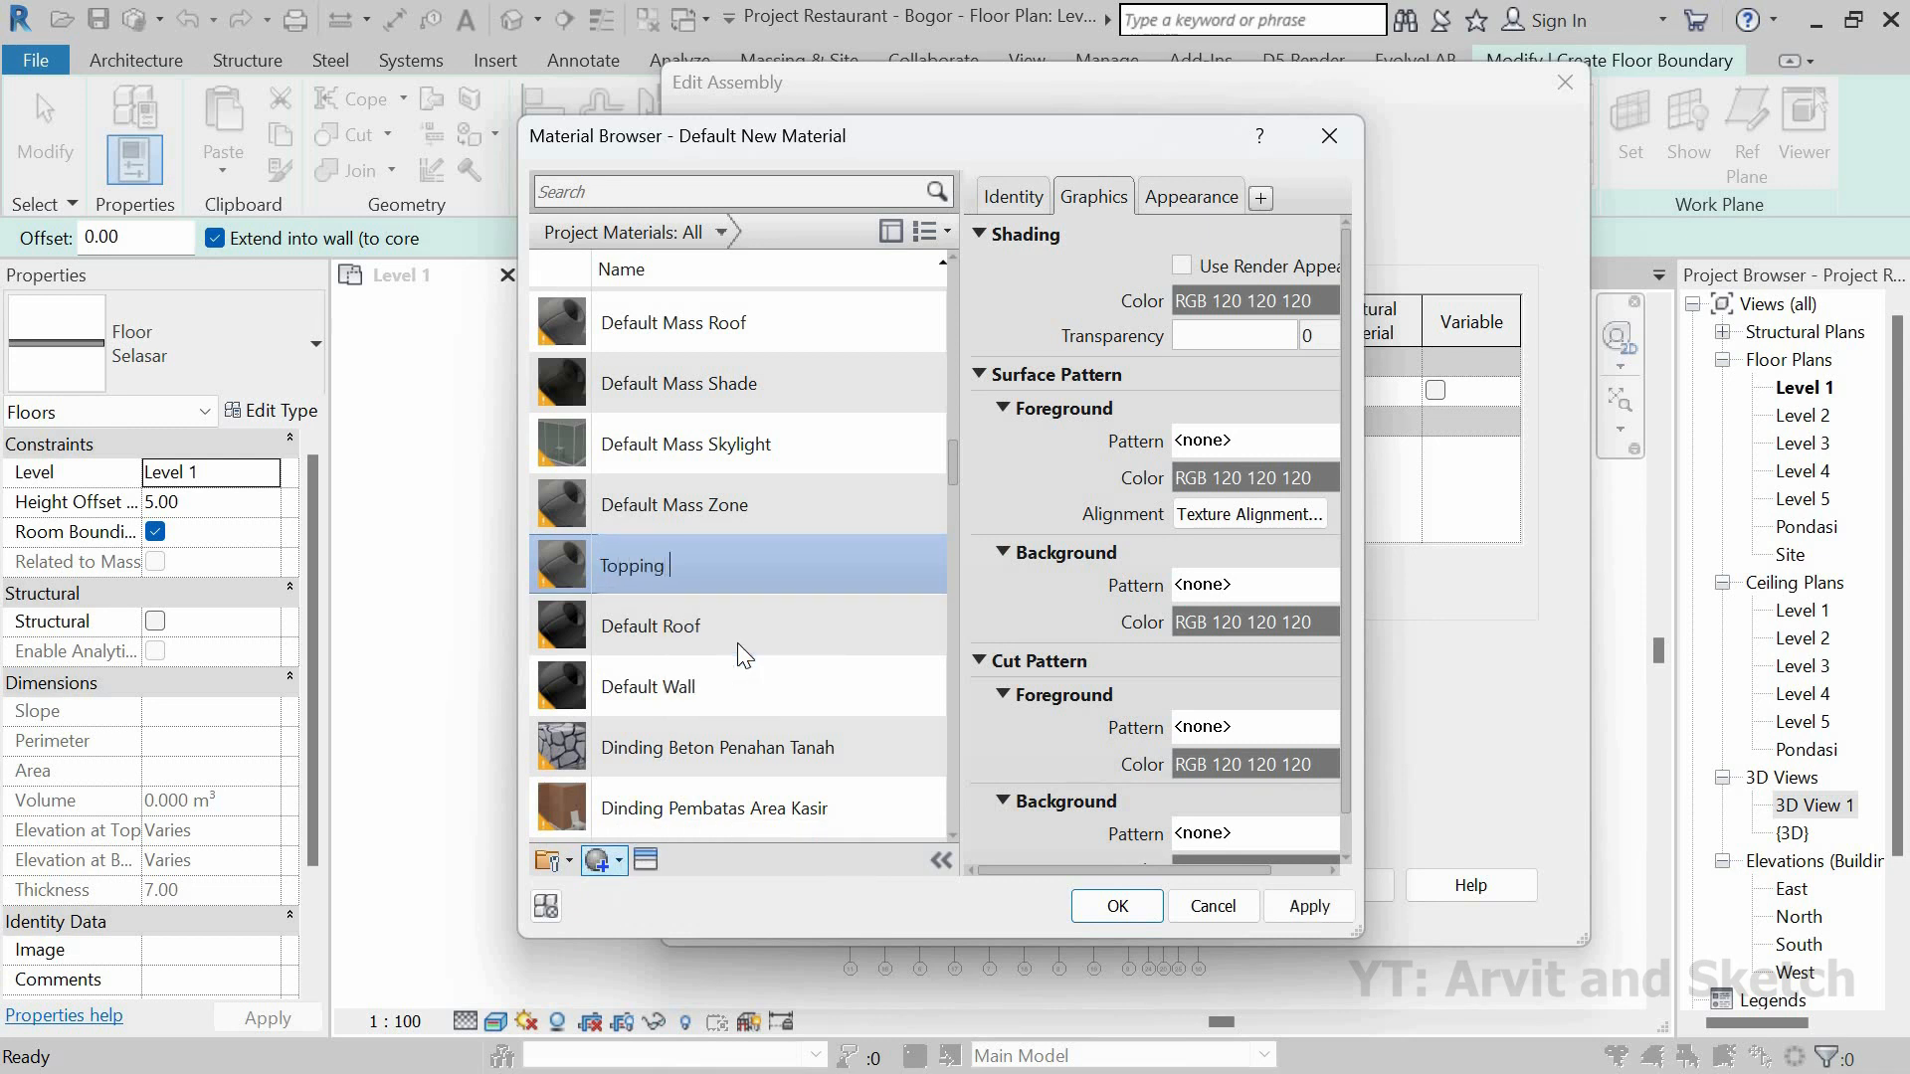
pyautogui.write('Meja')
# Step: Search the asset library for wood and show the Wood category of the Appearance Library
pyautogui.click(624, 853)
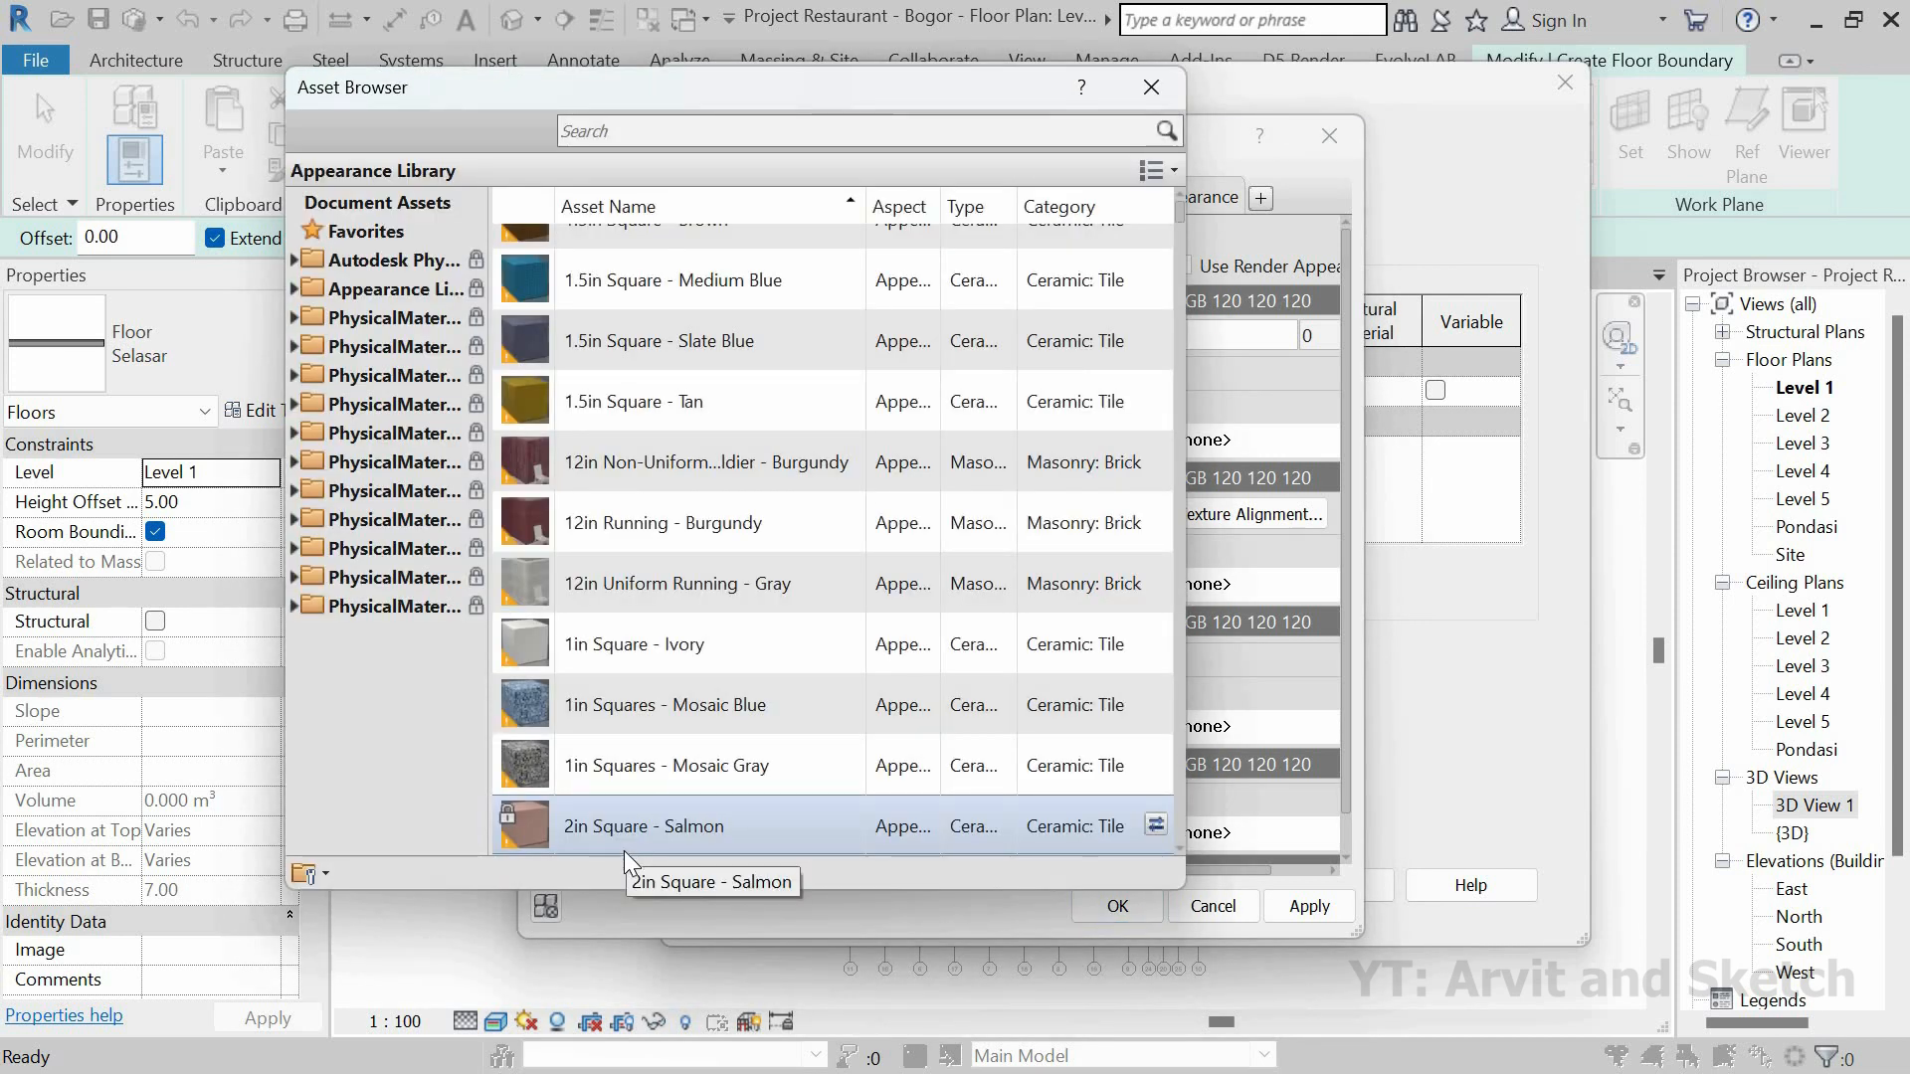
pyautogui.click(635, 130)
pyautogui.write('wood')
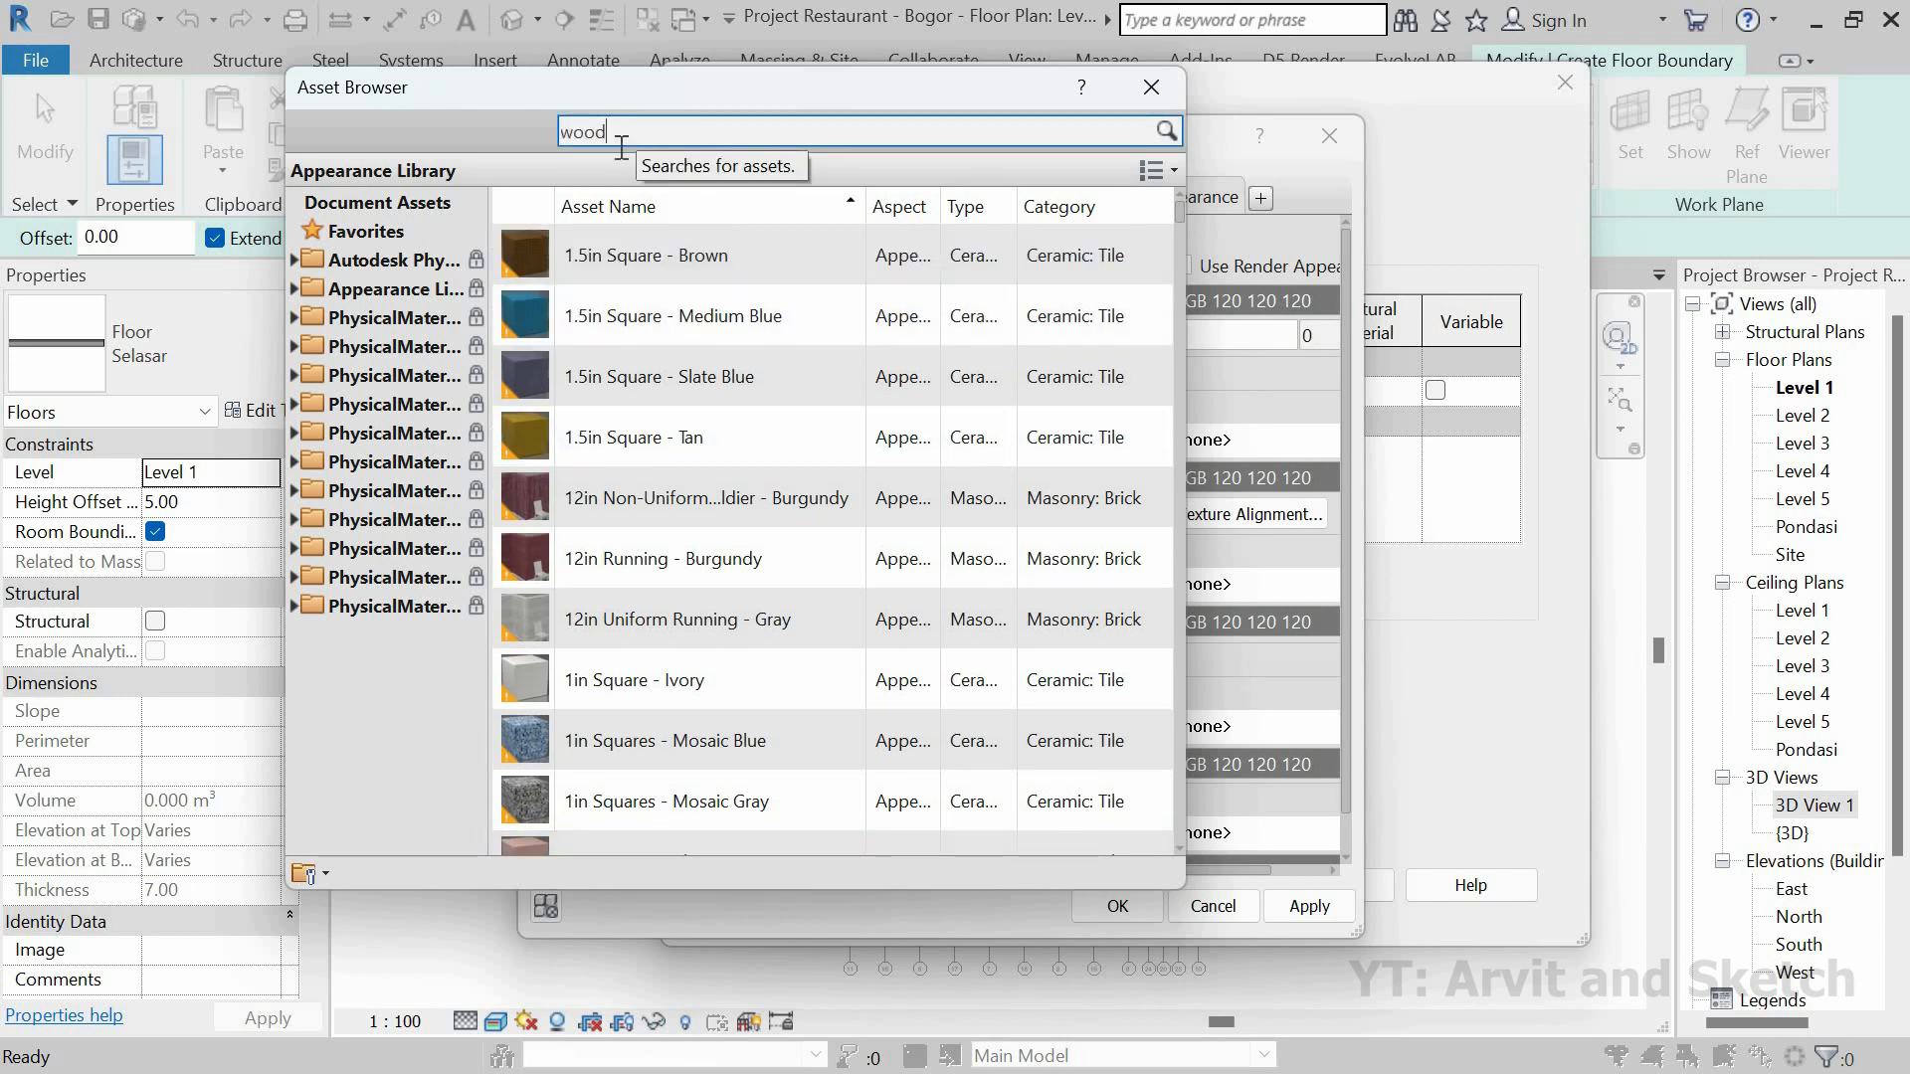
pyautogui.press('Return')
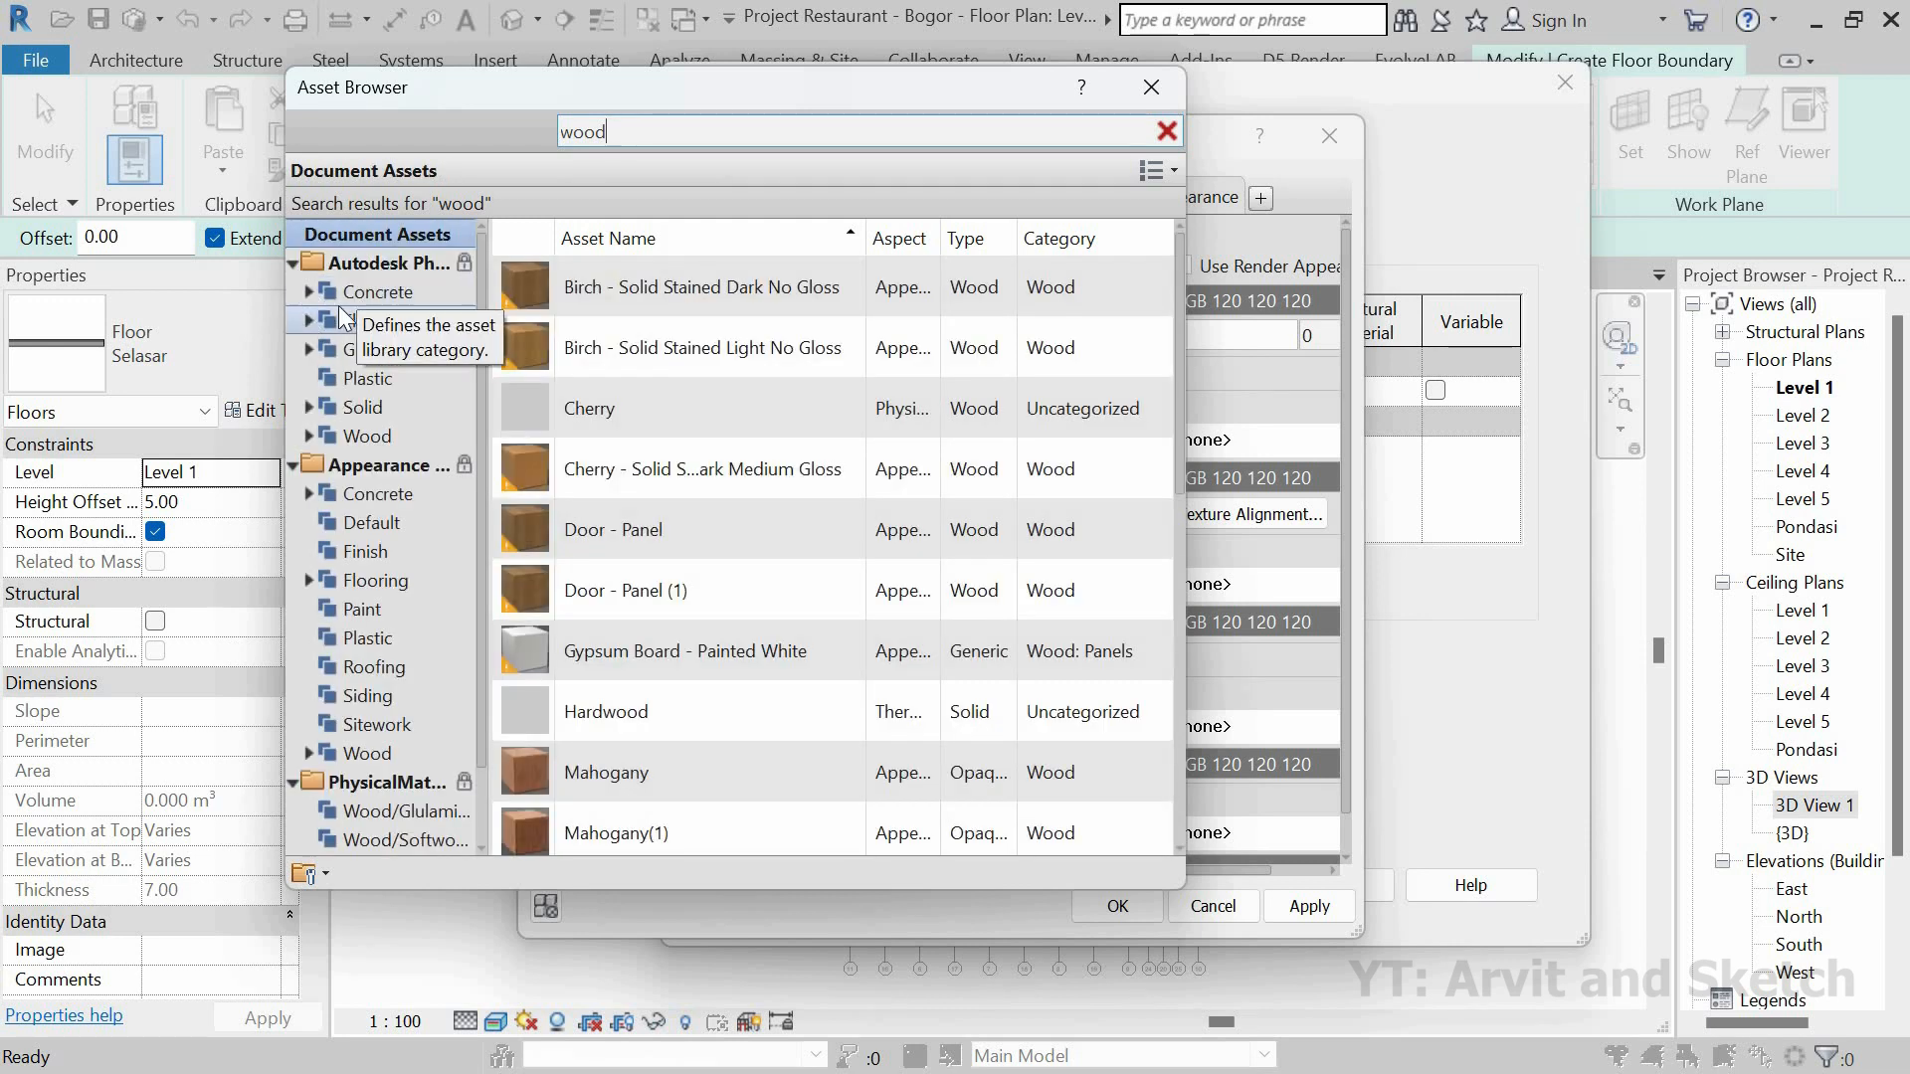
pyautogui.click(363, 753)
pyautogui.scroll(-3, 713, 589)
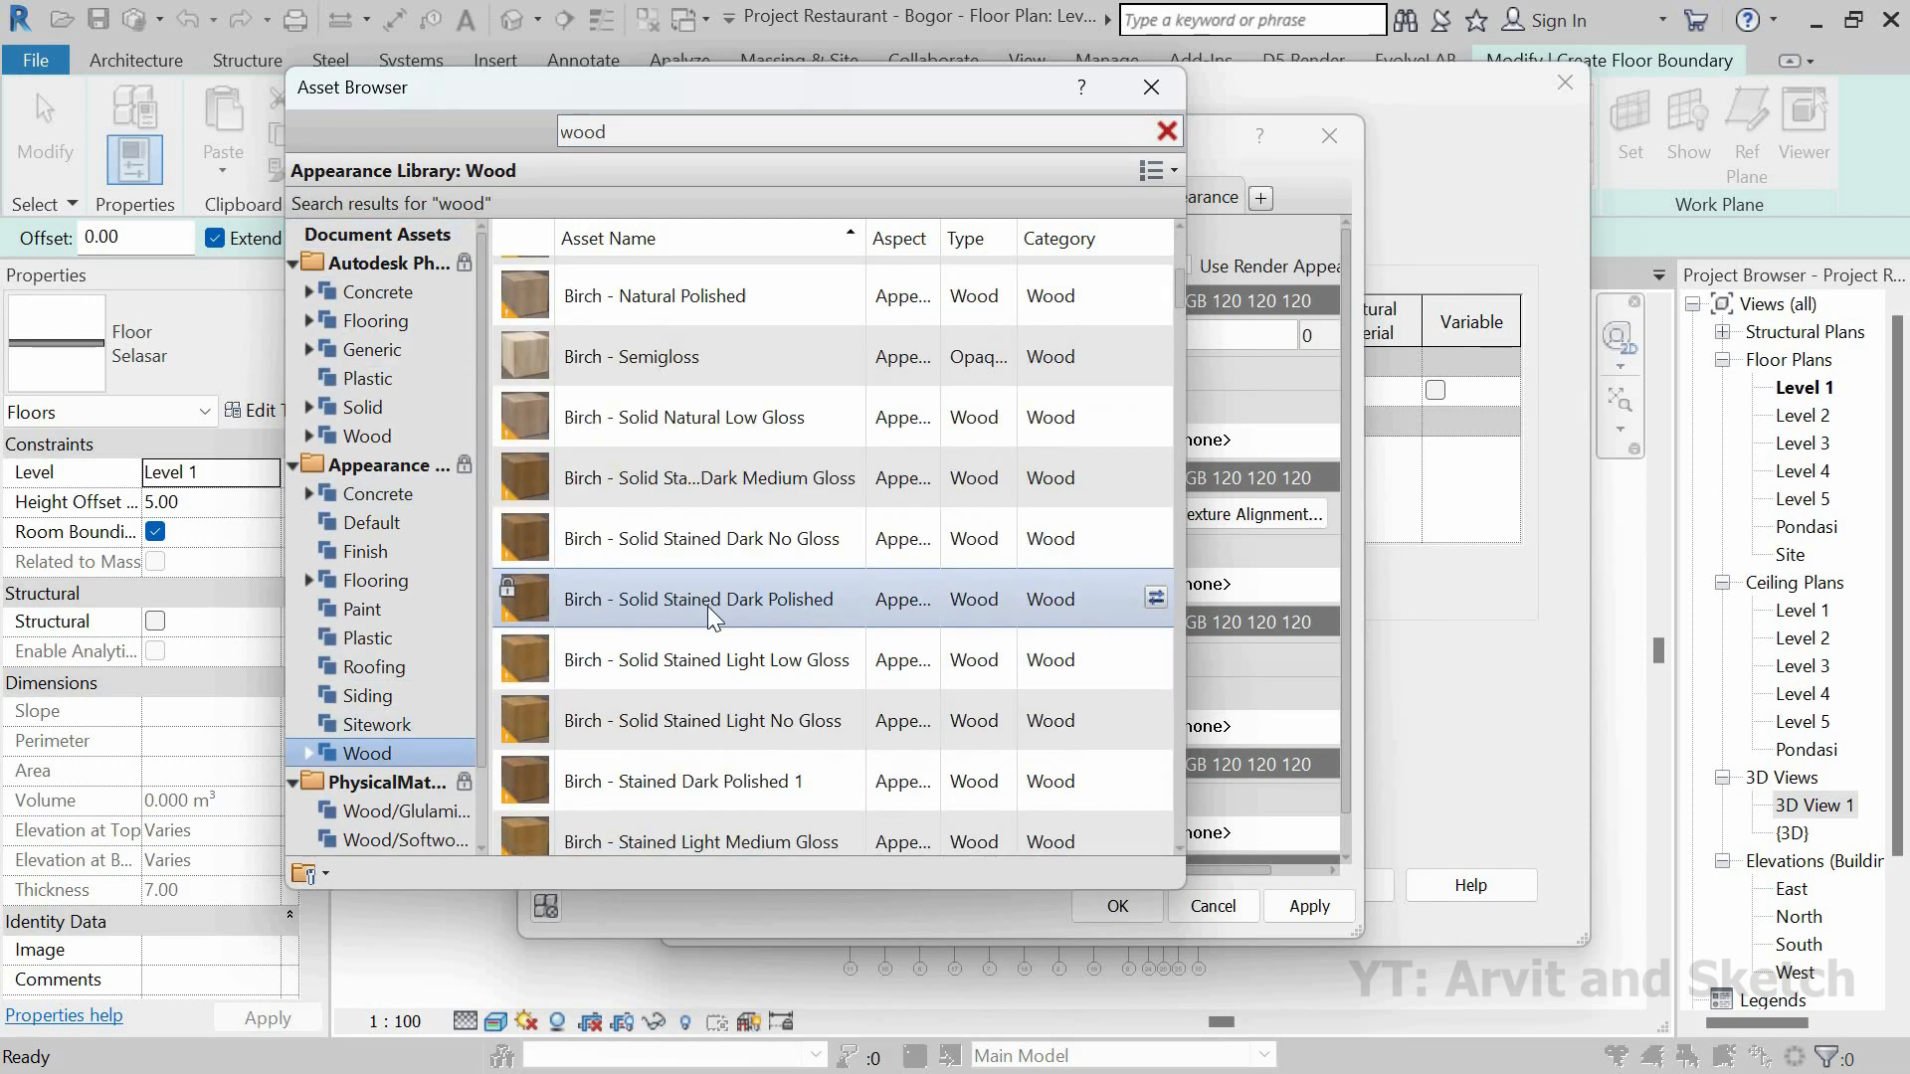
# Step: Try the Birch - Solid Natural Low Gloss and Cherry appearances on the Topping Meja material
pyautogui.doubleClick(665, 422)
pyautogui.scroll(-3, 840, 713)
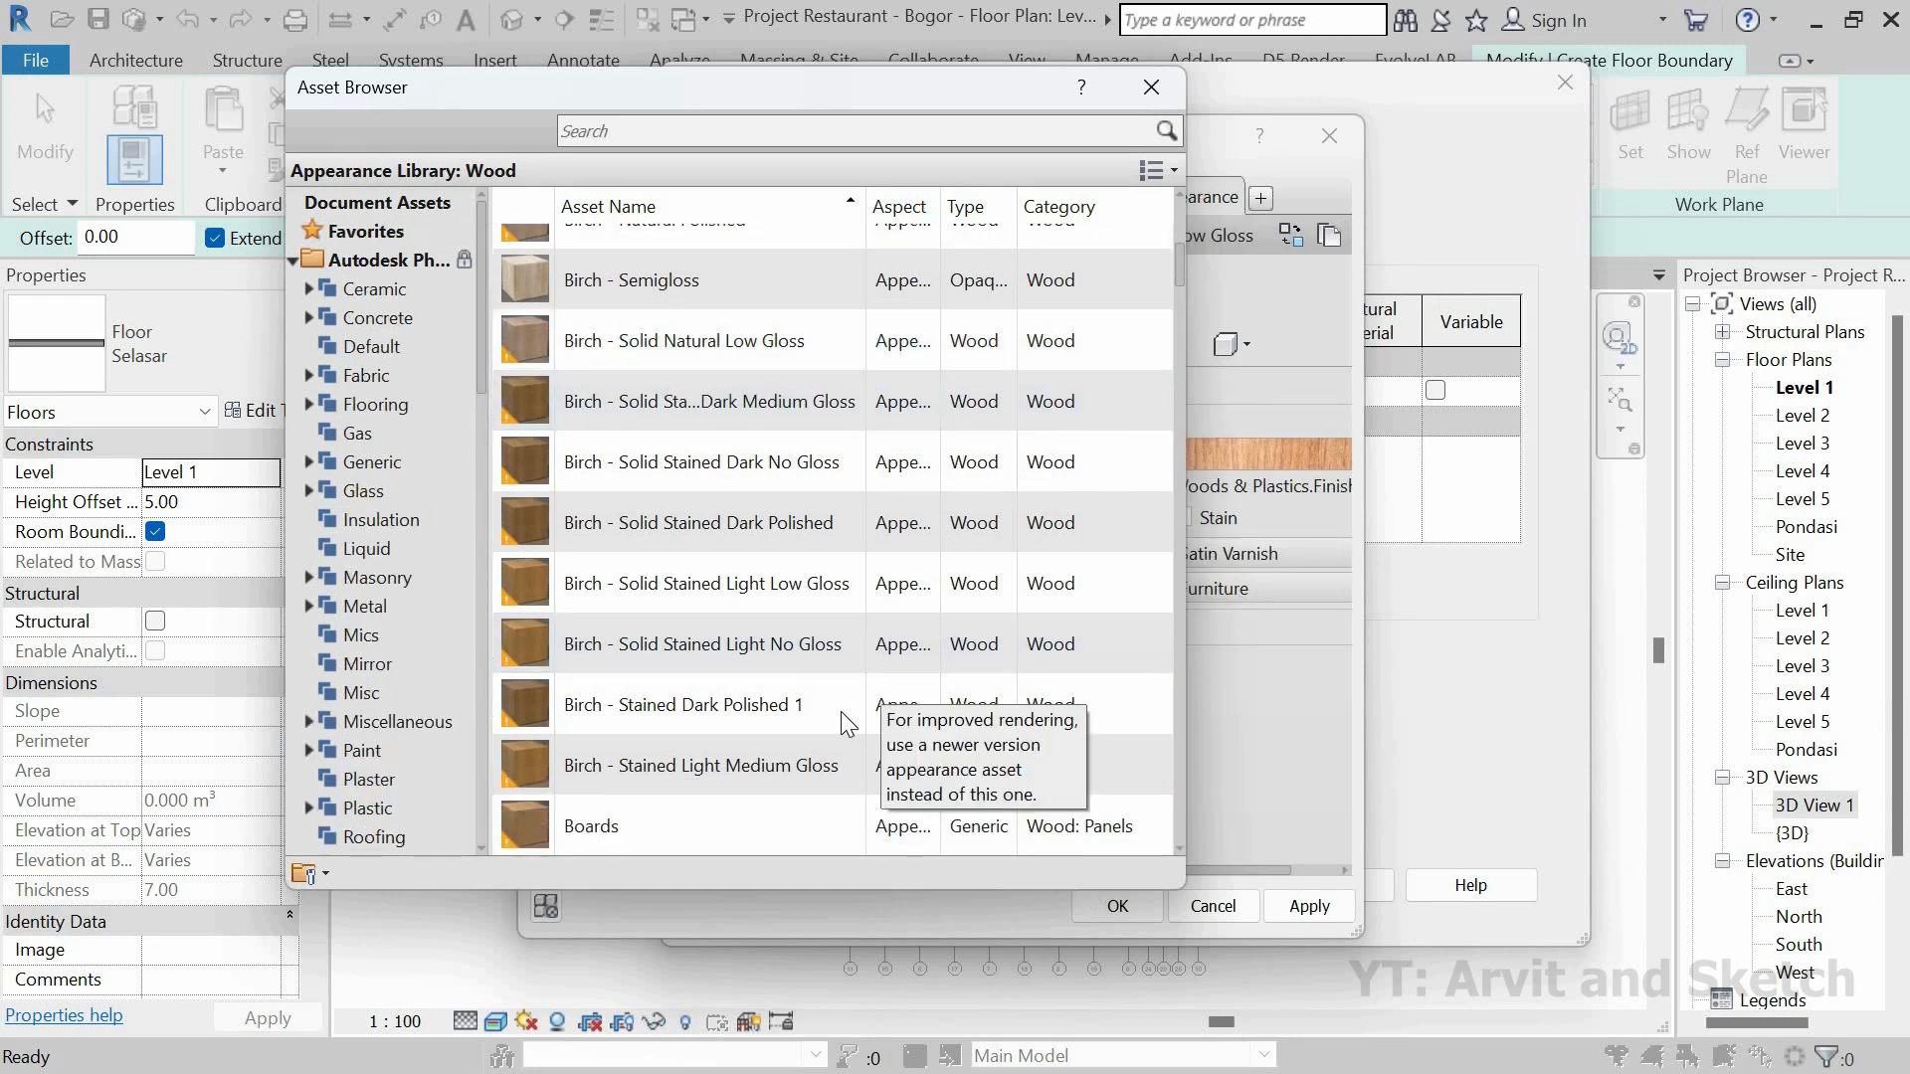
pyautogui.doubleClick(788, 756)
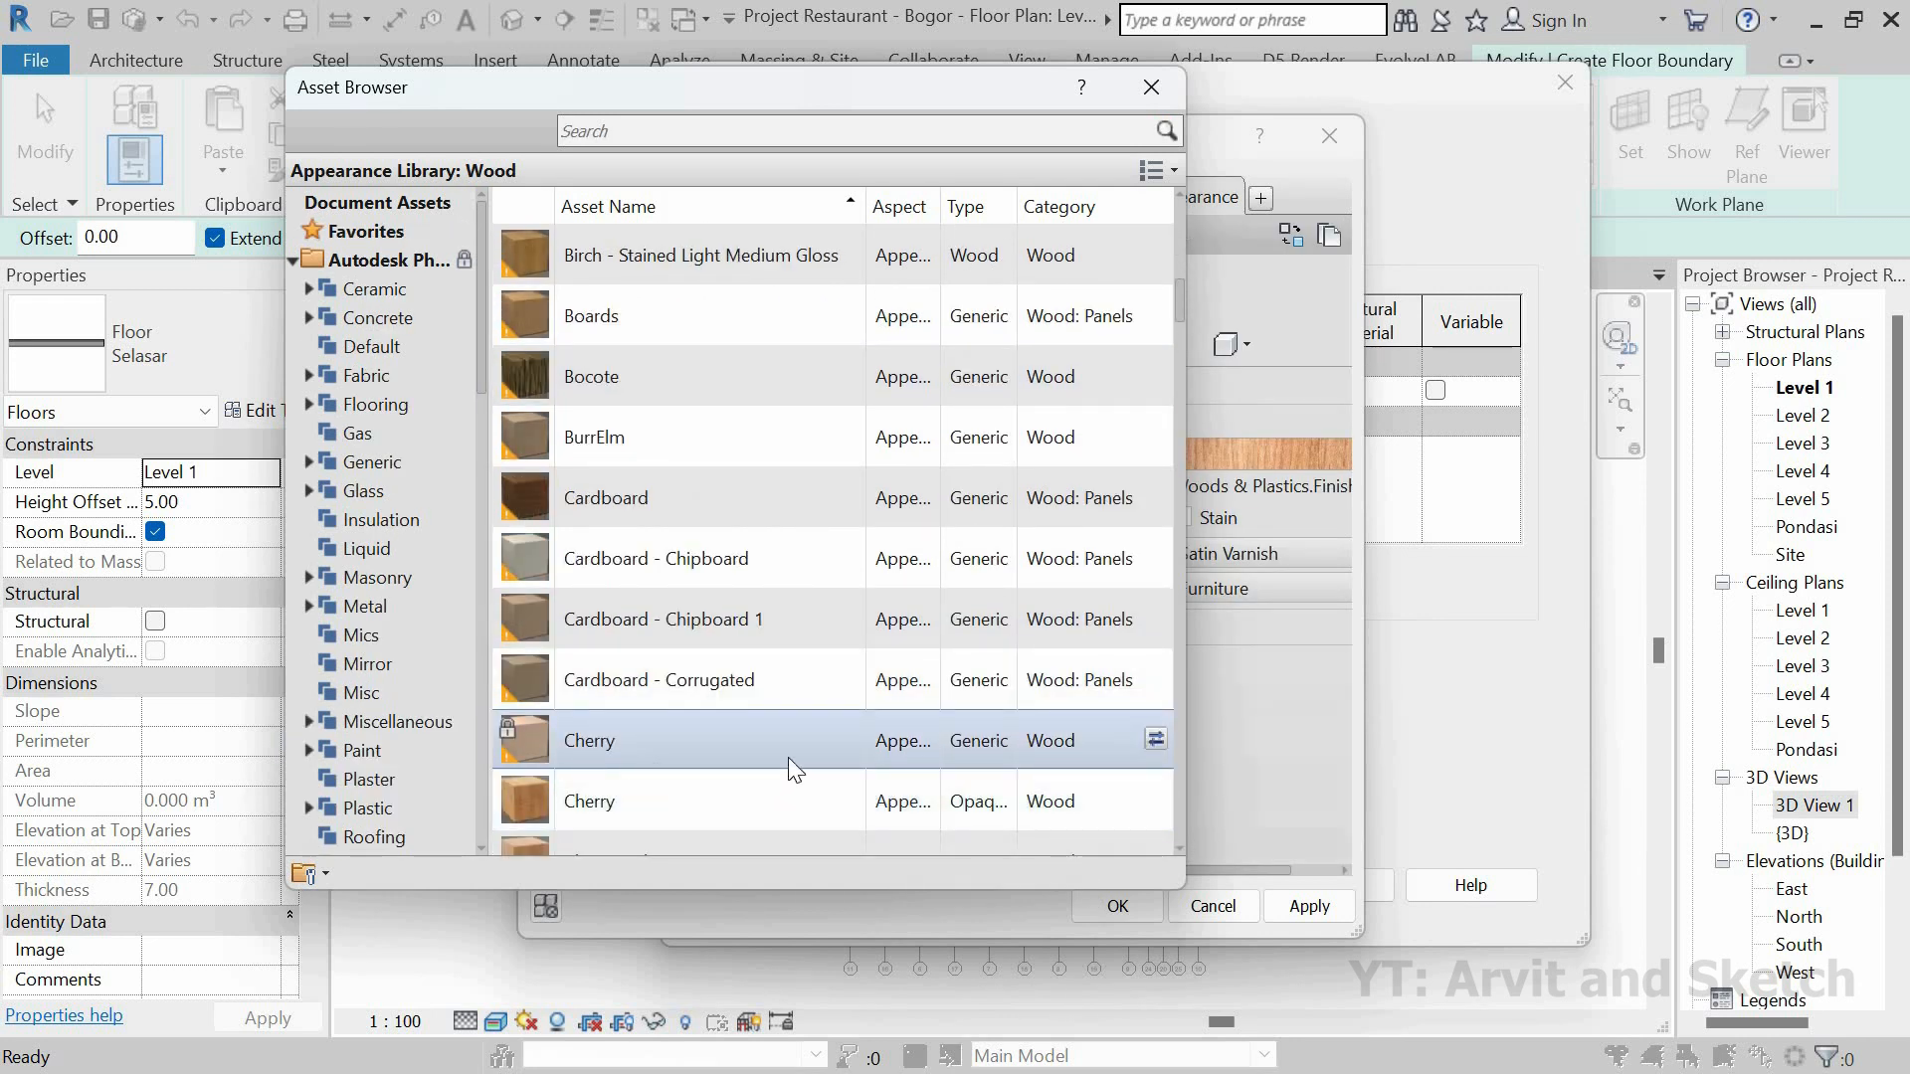
# Step: Apply the Maple - Glossy appearance to the Topping Meja material and assign the material to the finish layer
pyautogui.scroll(-3, 638, 810)
pyautogui.scroll(-3, 639, 810)
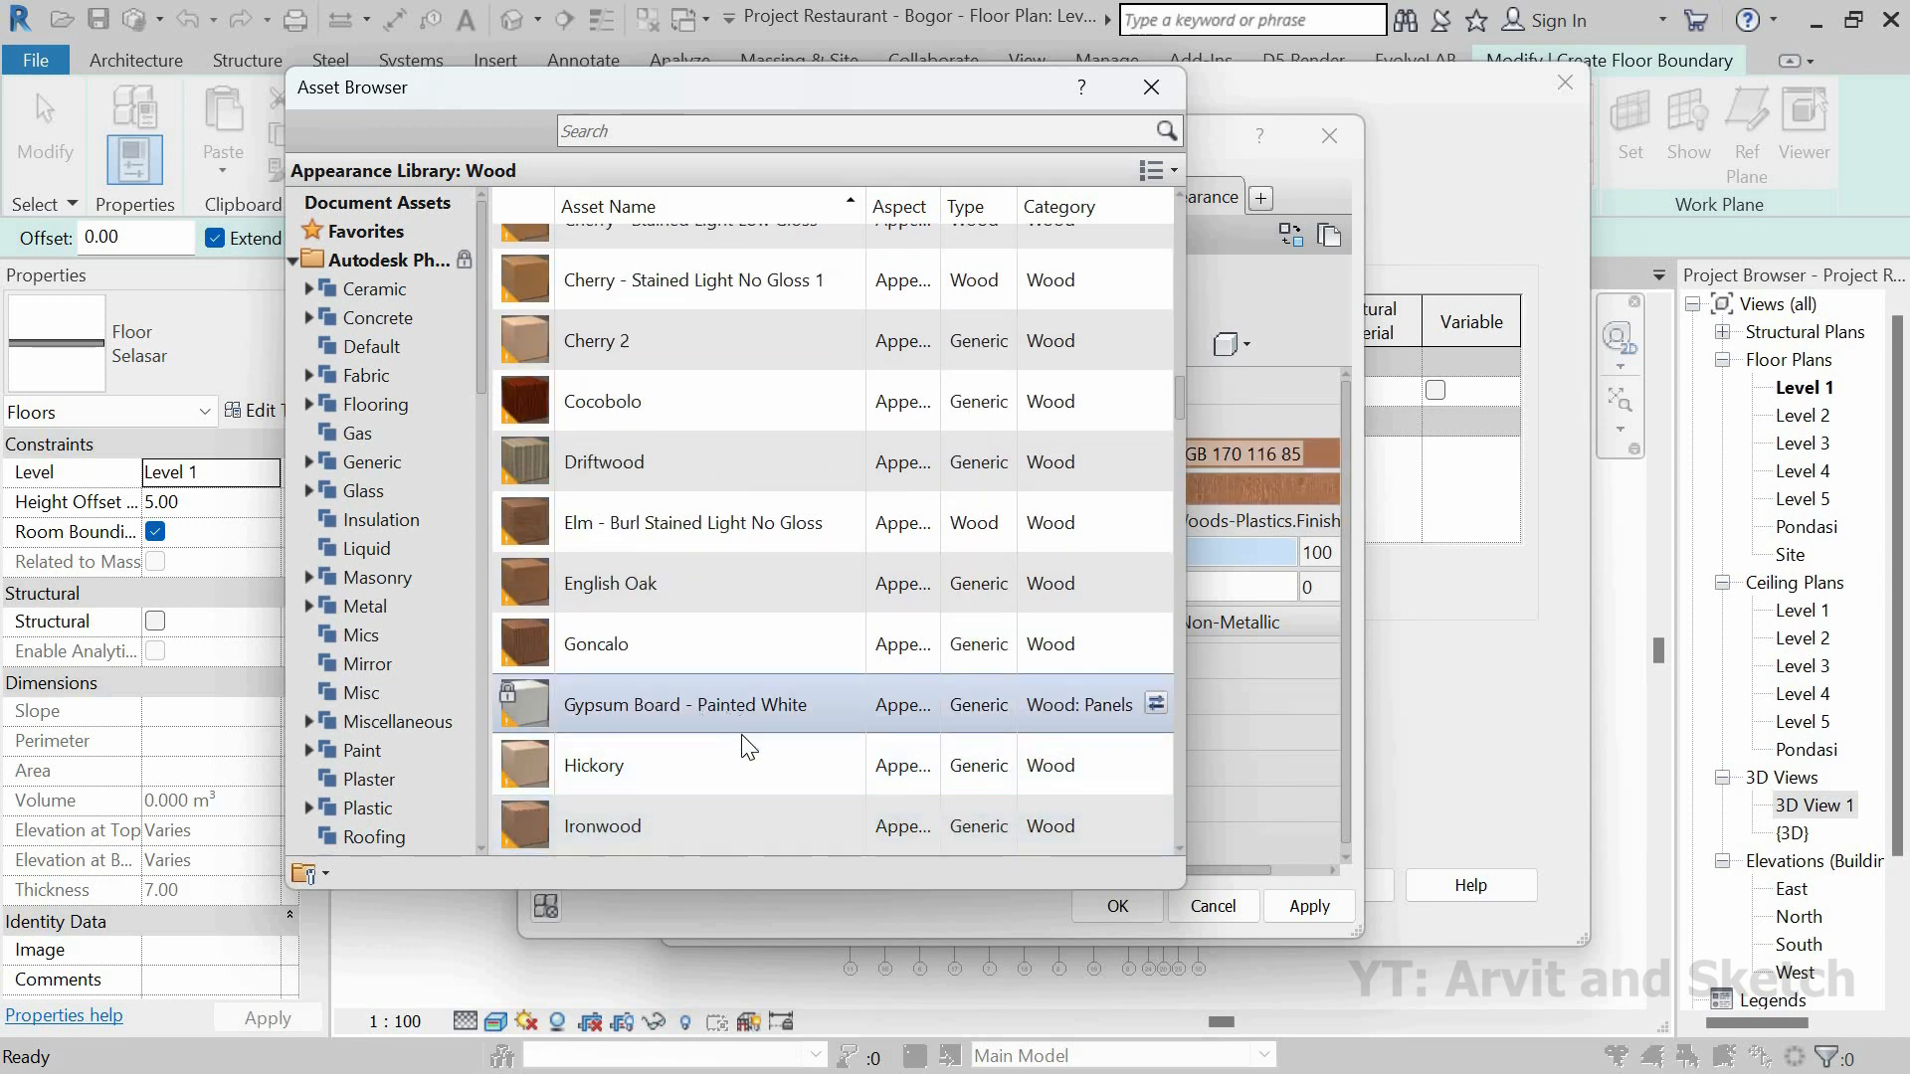
pyautogui.scroll(-6, 743, 734)
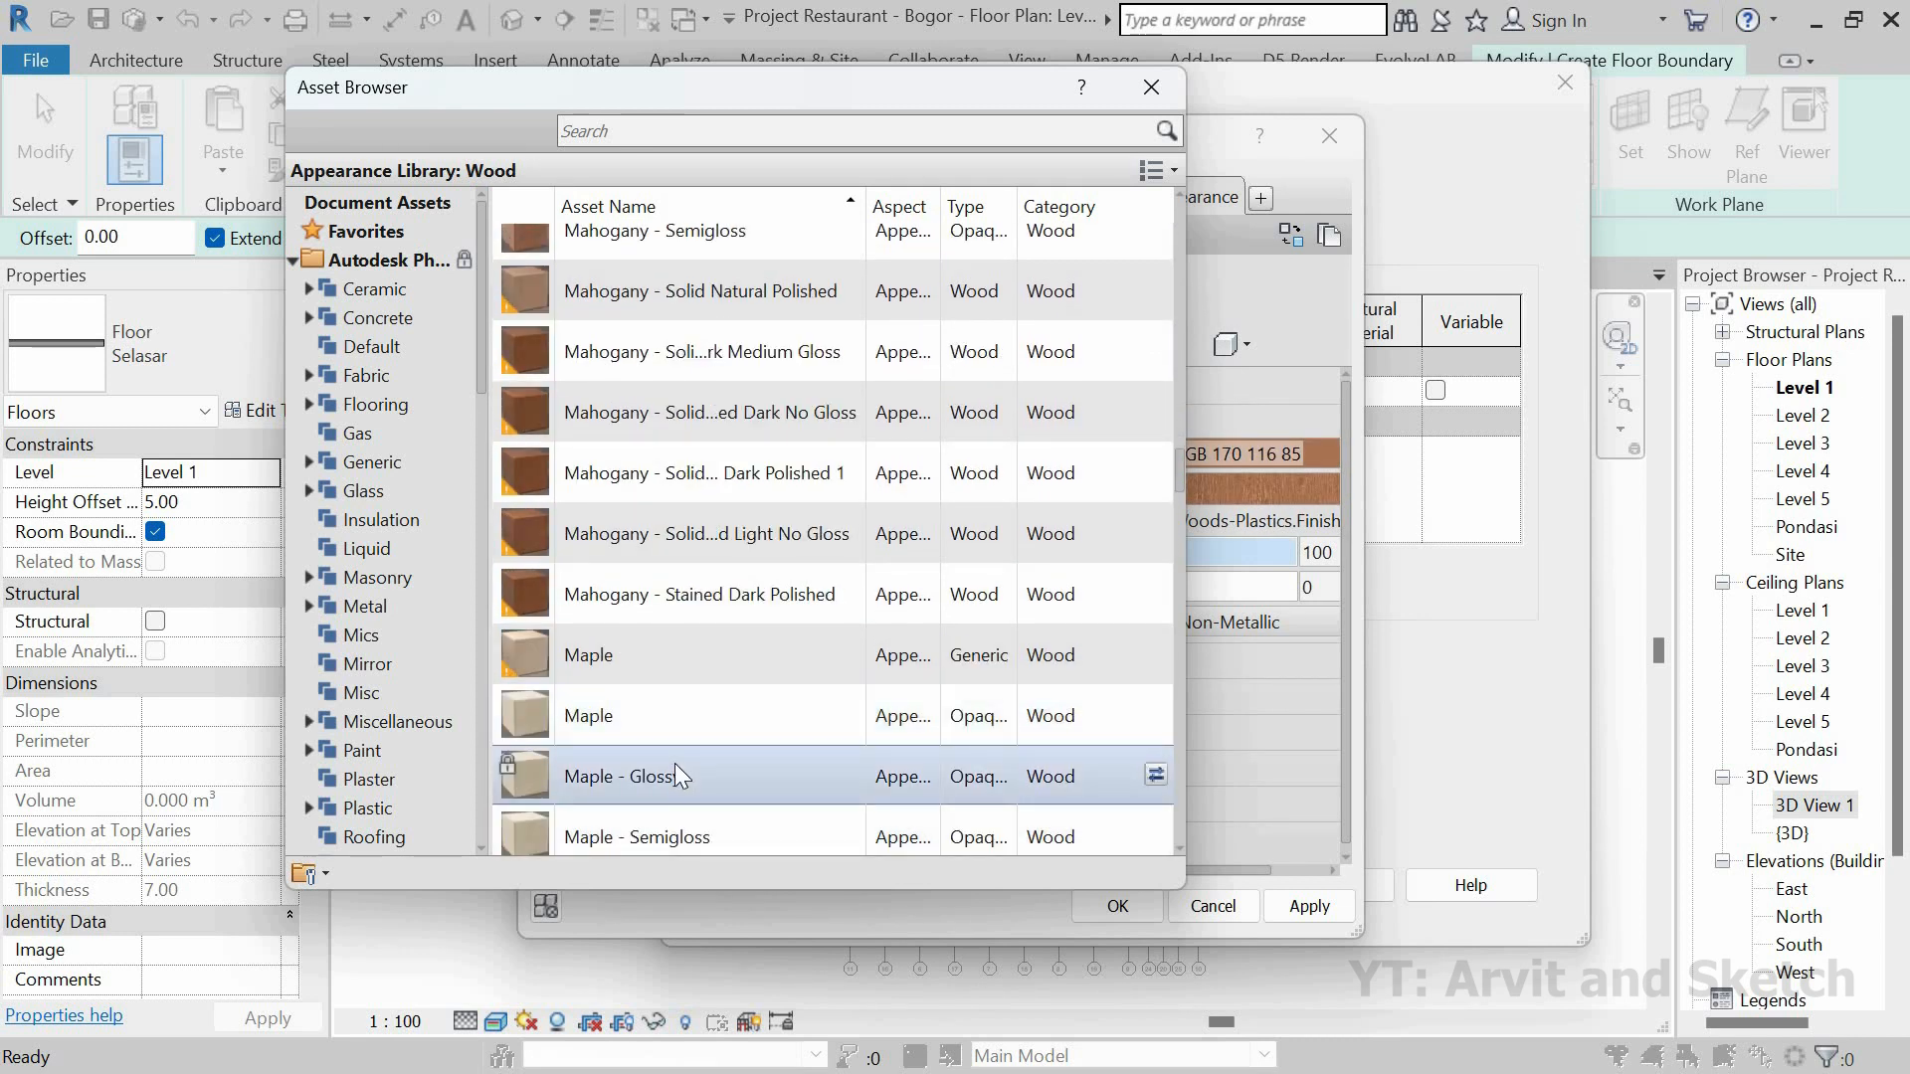
pyautogui.click(1155, 775)
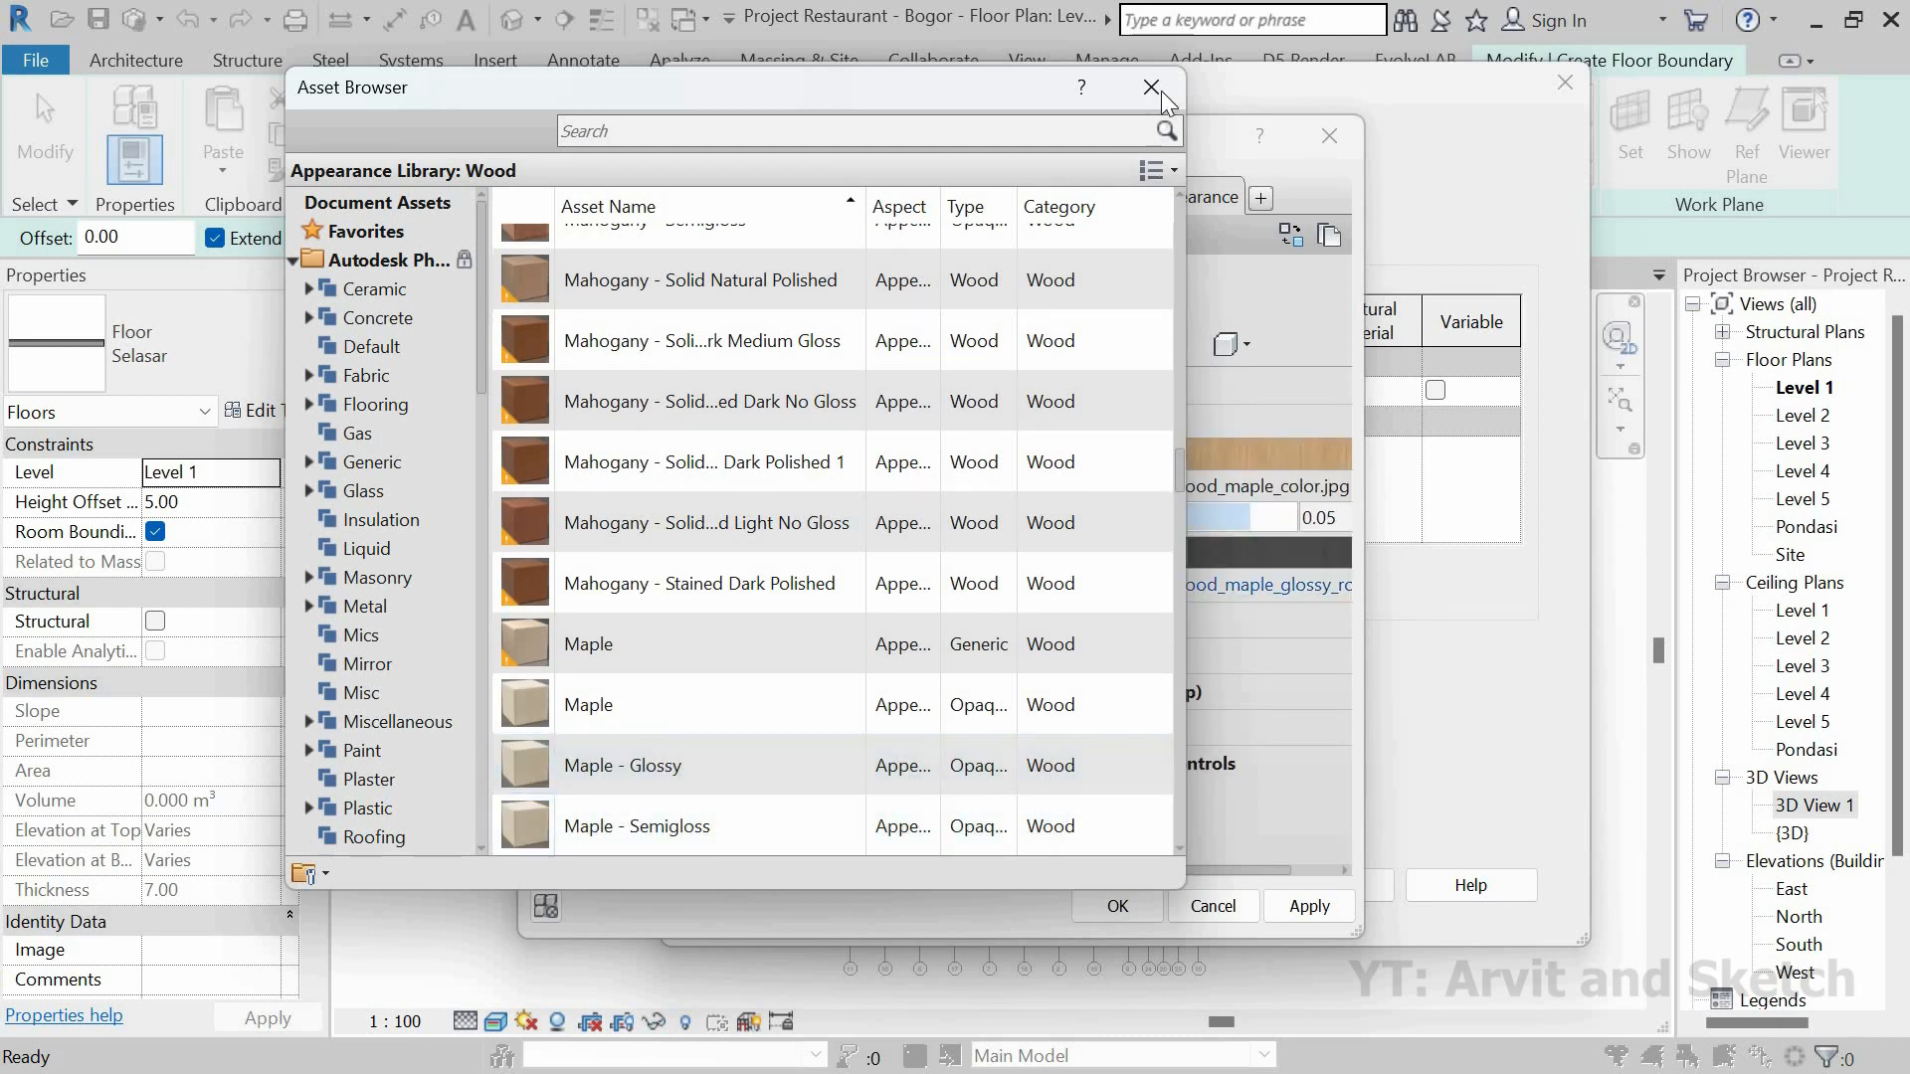
pyautogui.click(1151, 86)
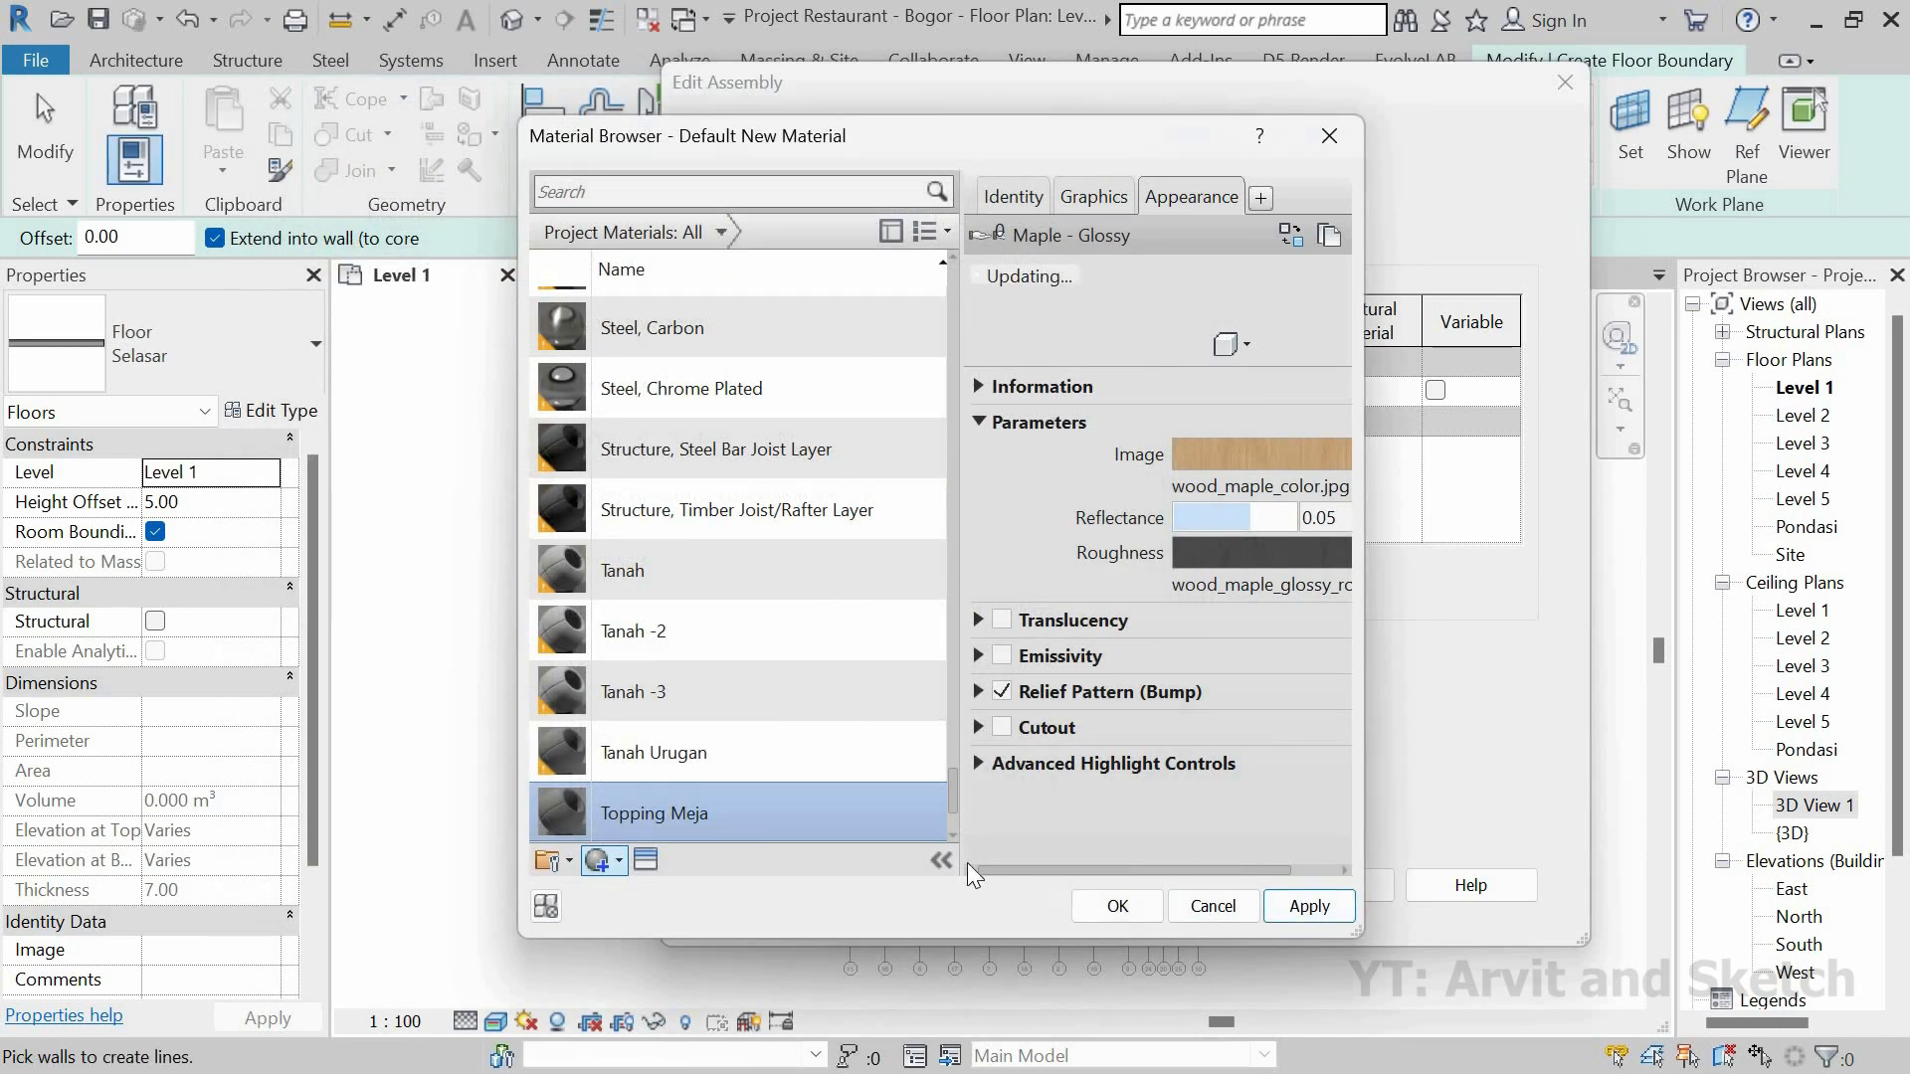
pyautogui.click(1118, 905)
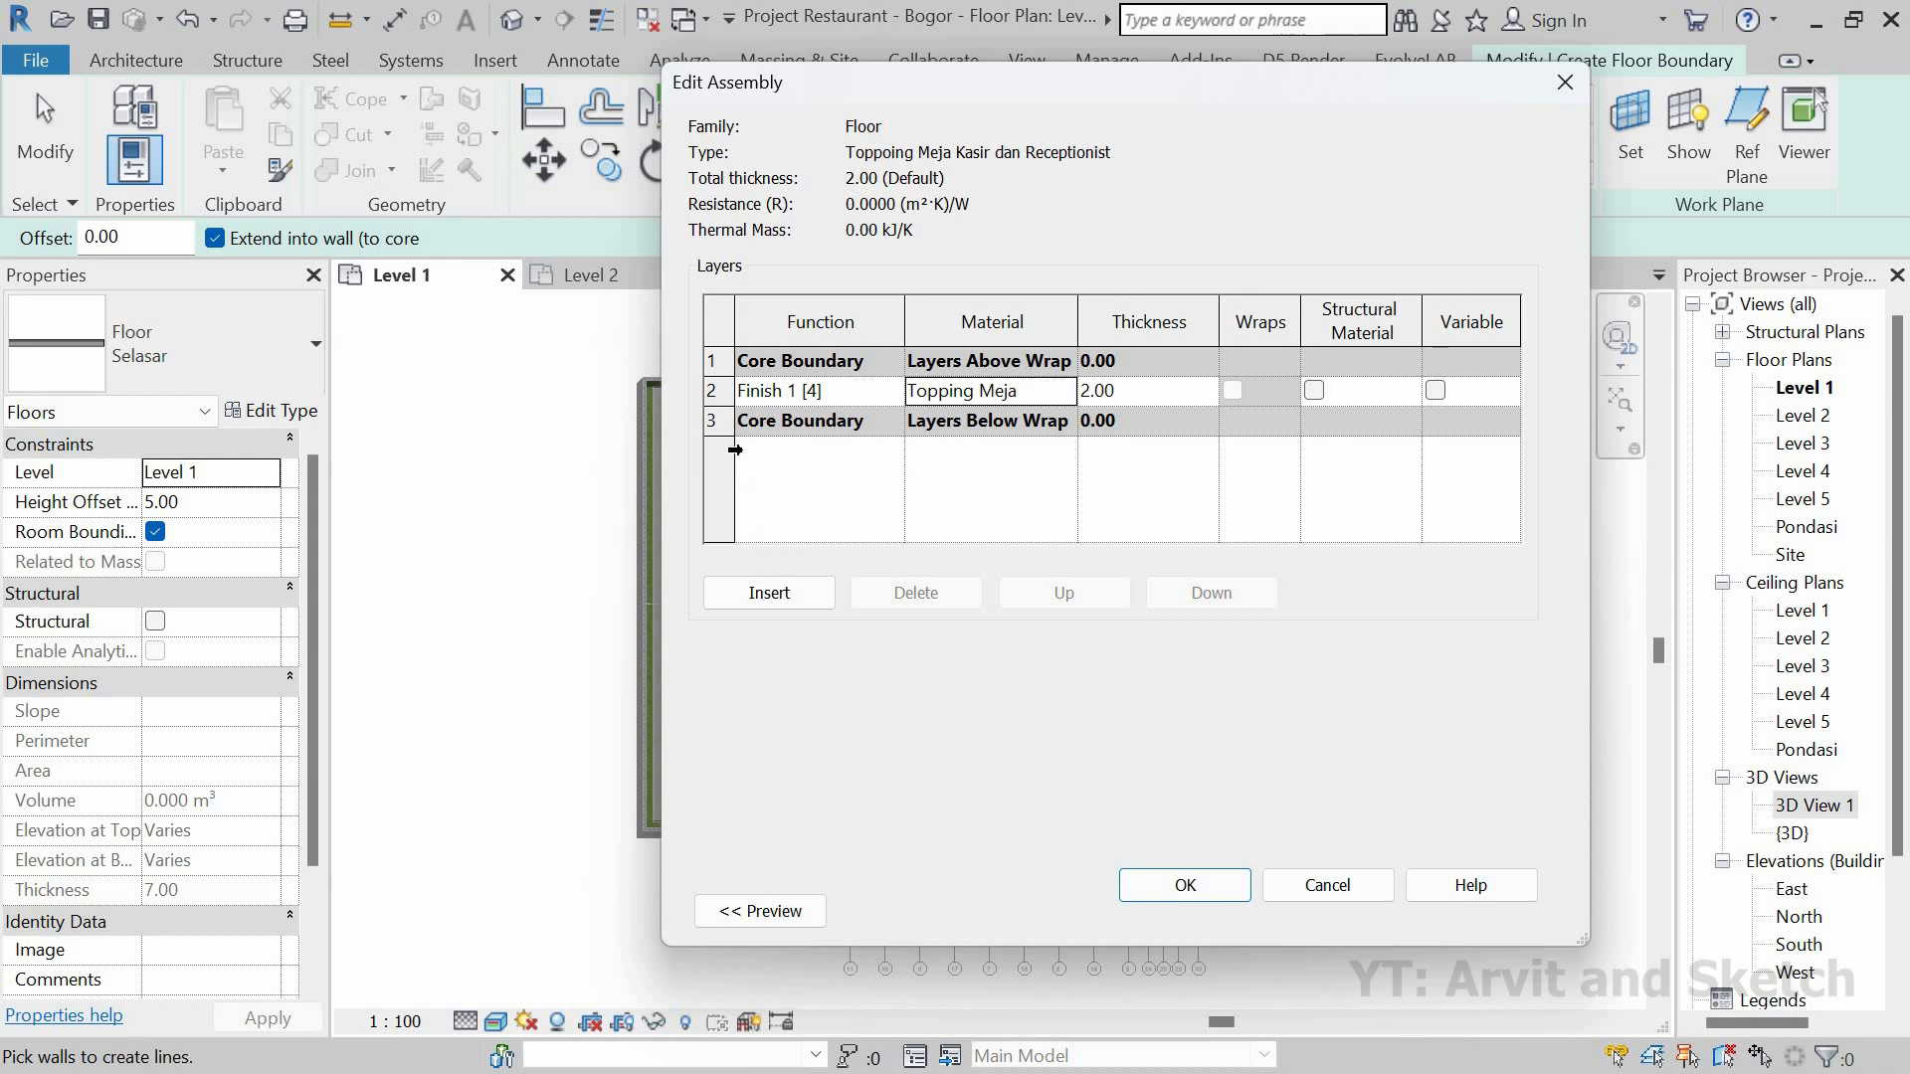
# Step: Insert a new structure layer beneath the Topping Meja layer, above the lower core boundary
pyautogui.click(721, 399)
pyautogui.click(721, 426)
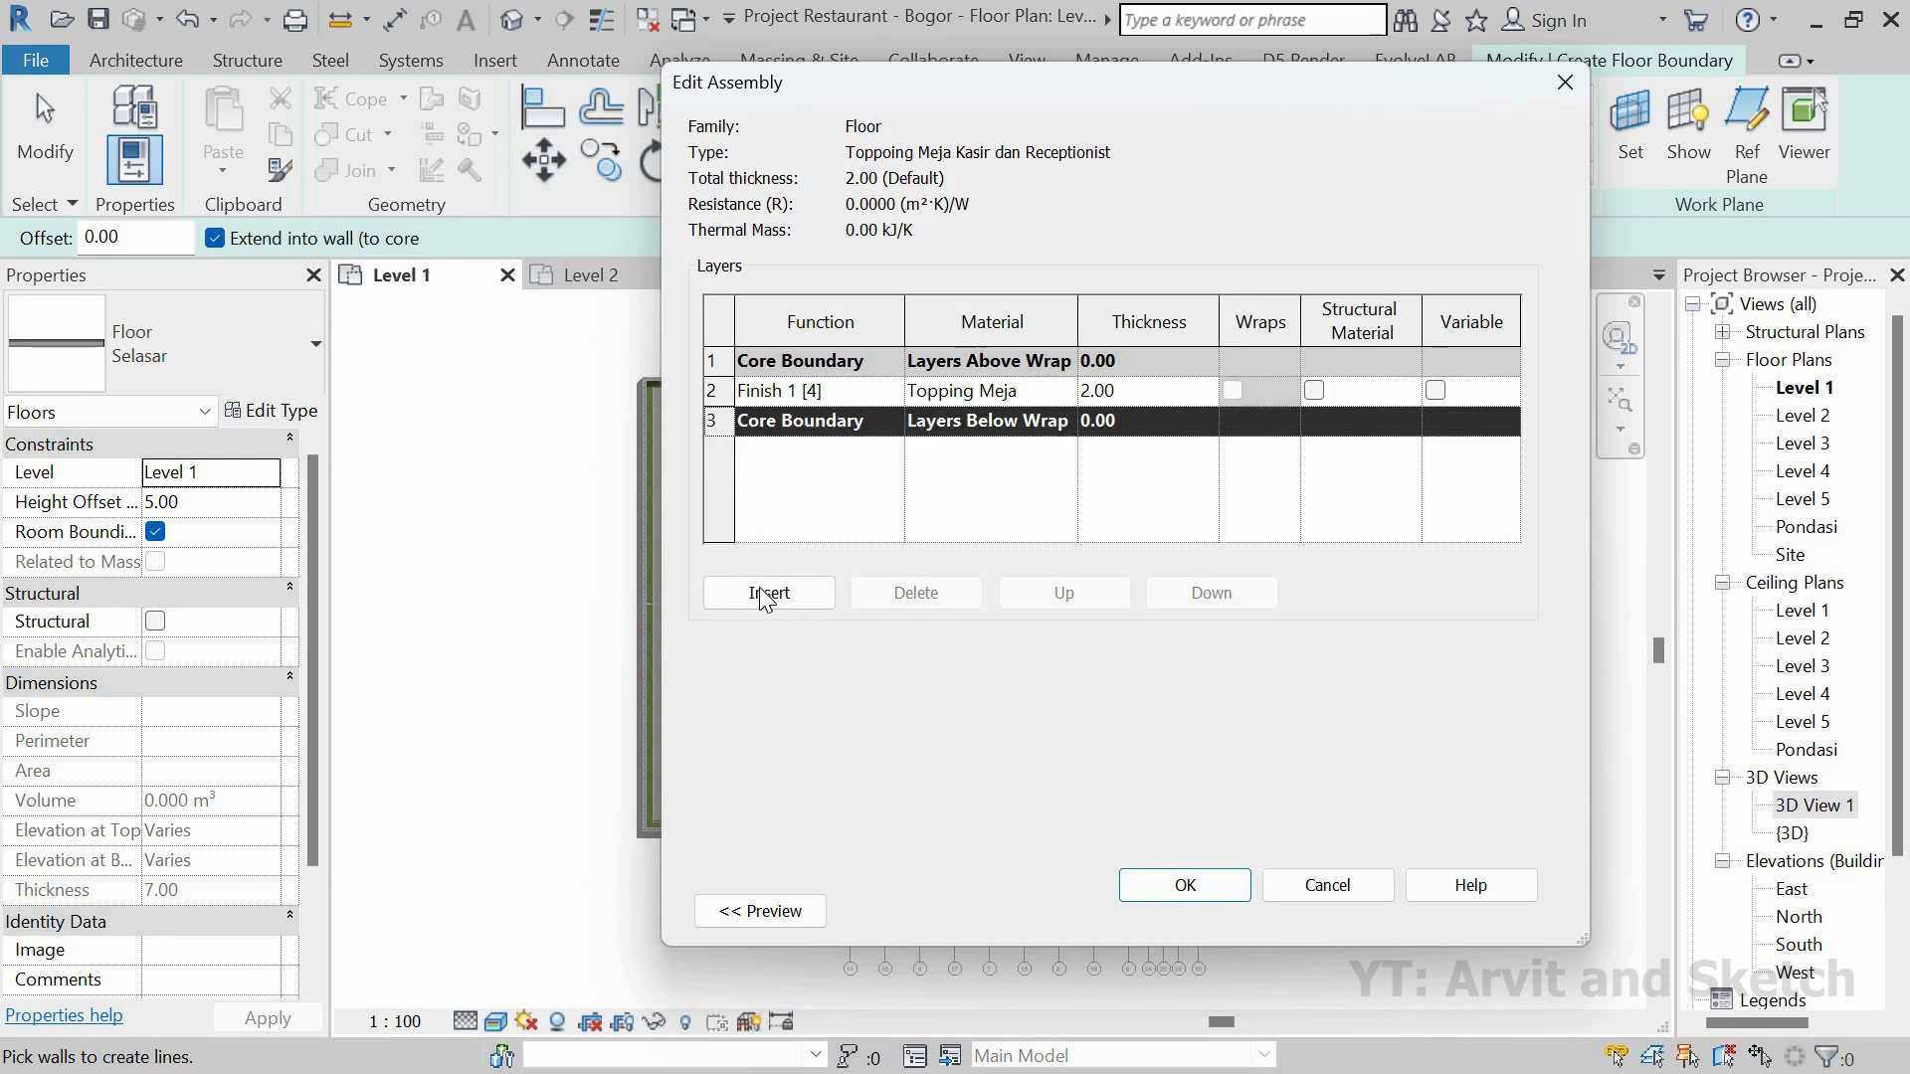
pyautogui.click(769, 592)
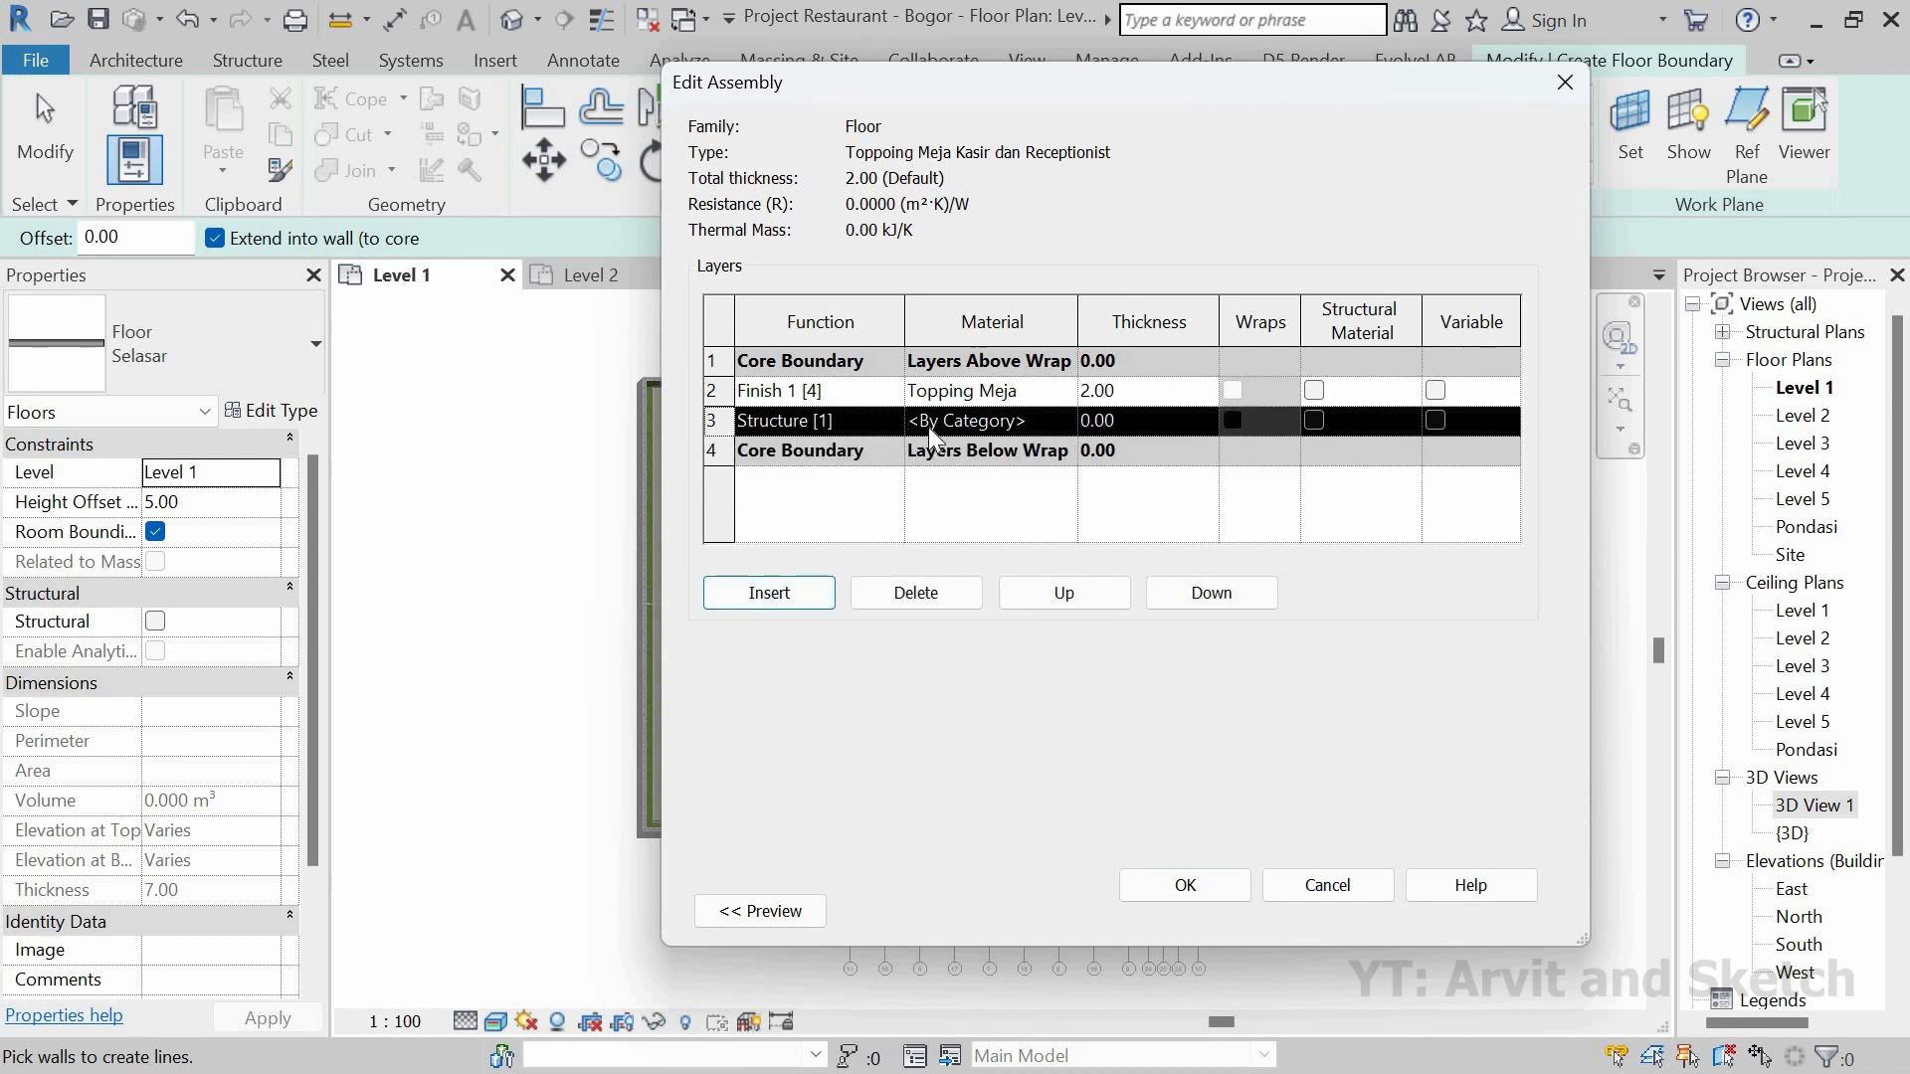
# Step: Create a new material for the inserted structure layer and name it Beton Meja
pyautogui.click(1066, 419)
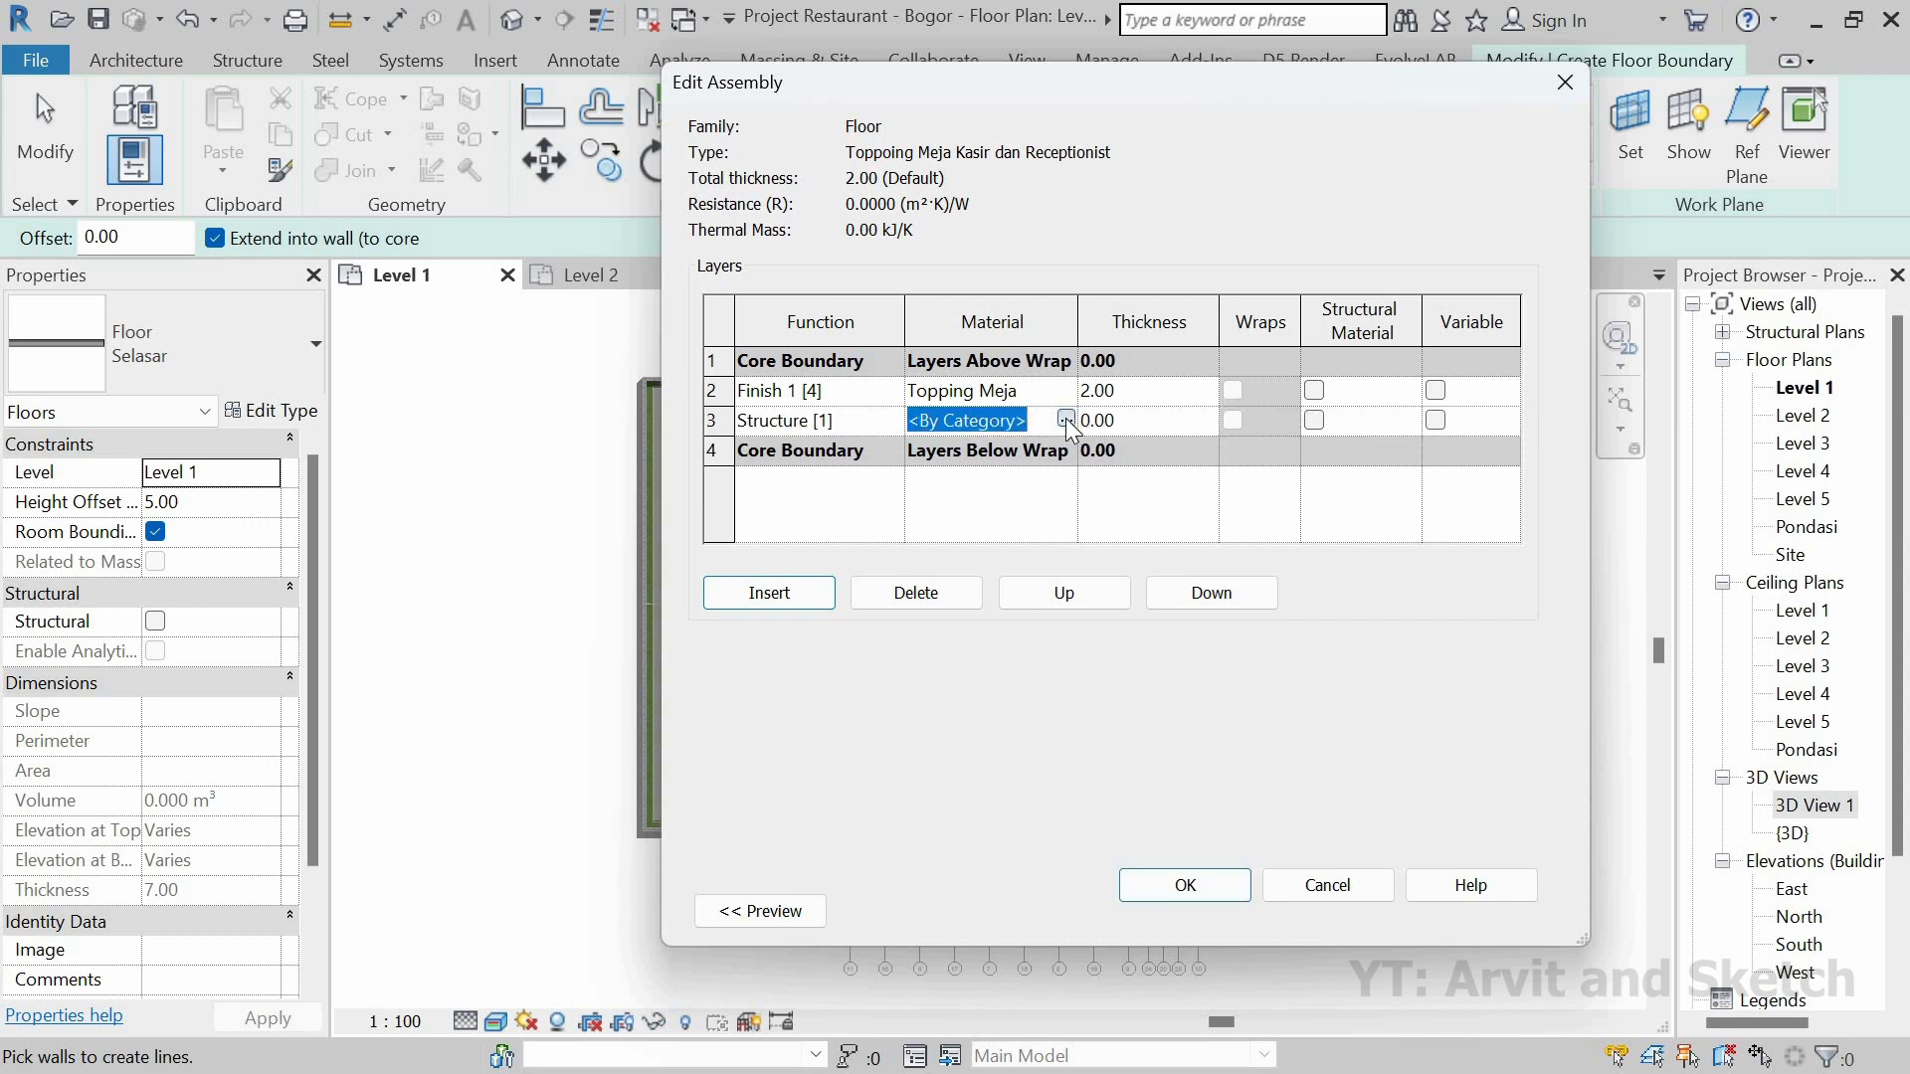
pyautogui.click(1066, 419)
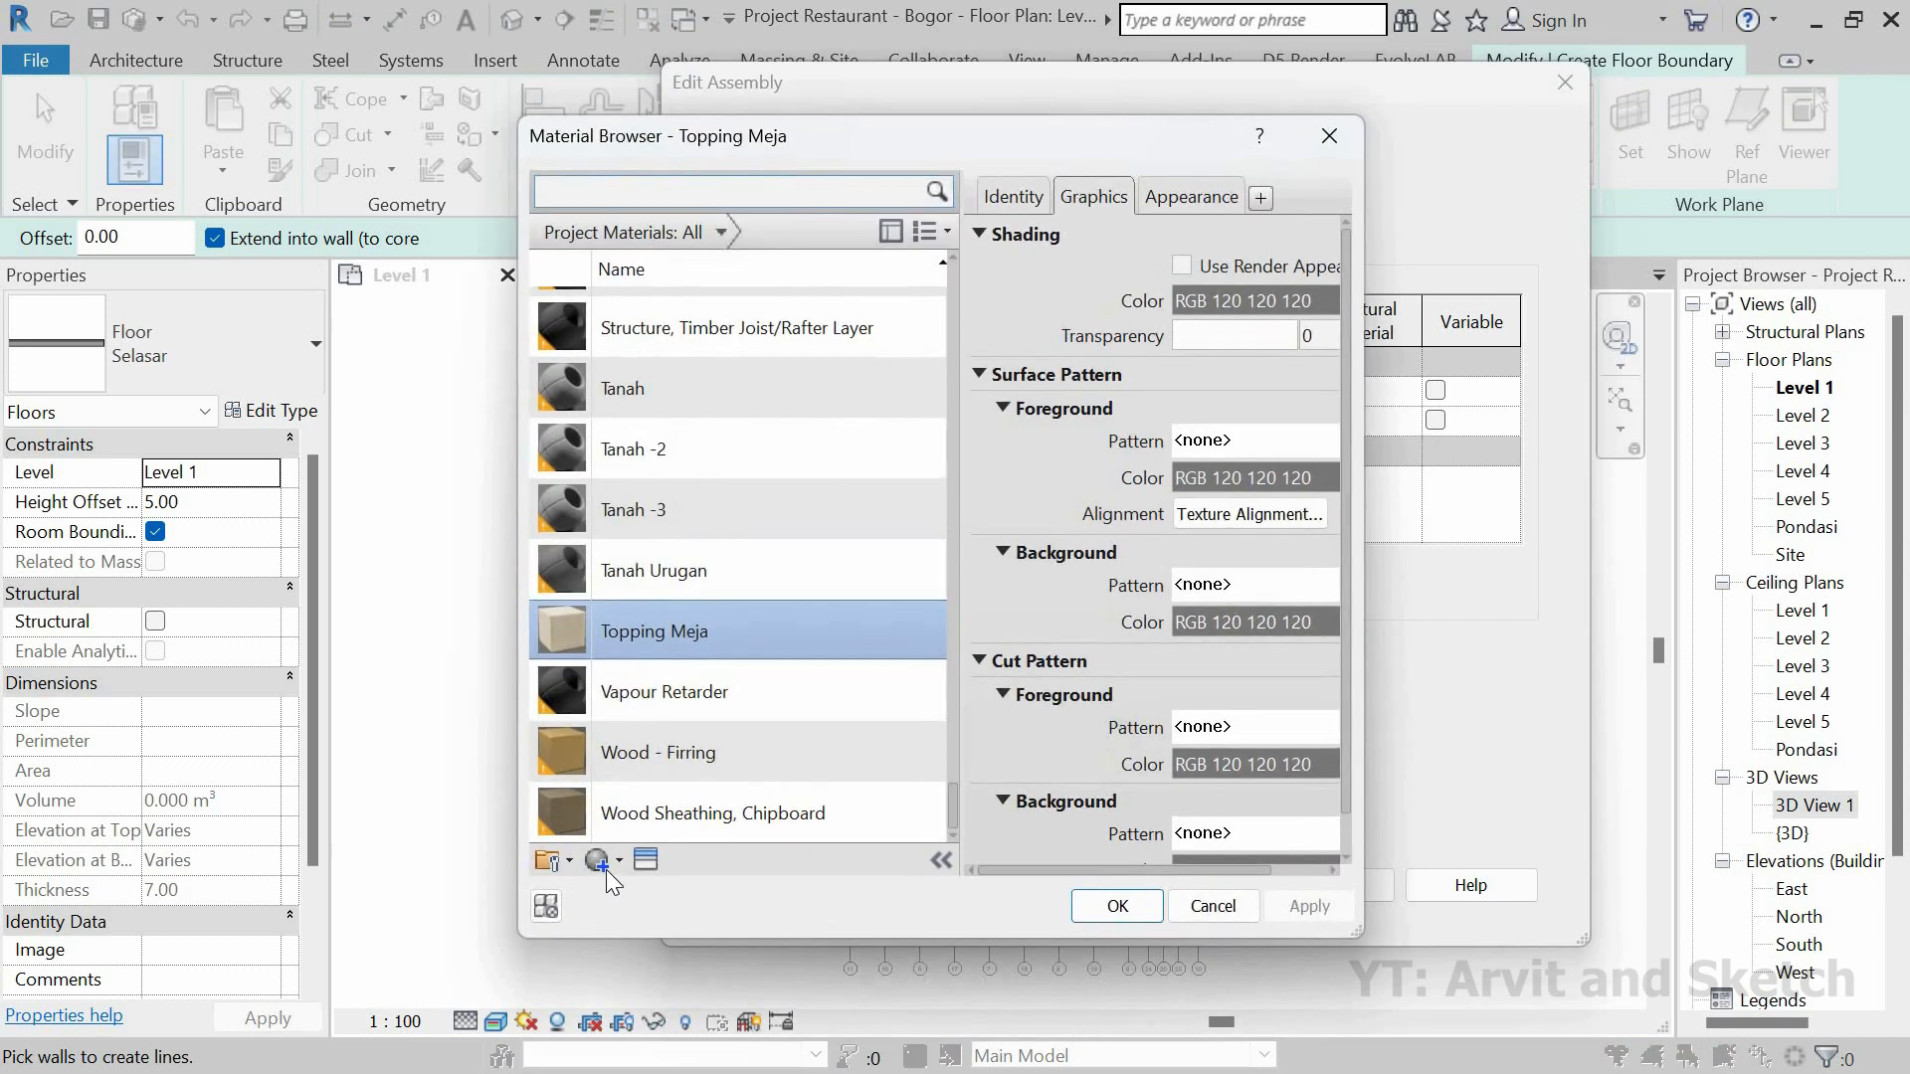
pyautogui.click(604, 859)
pyautogui.click(647, 893)
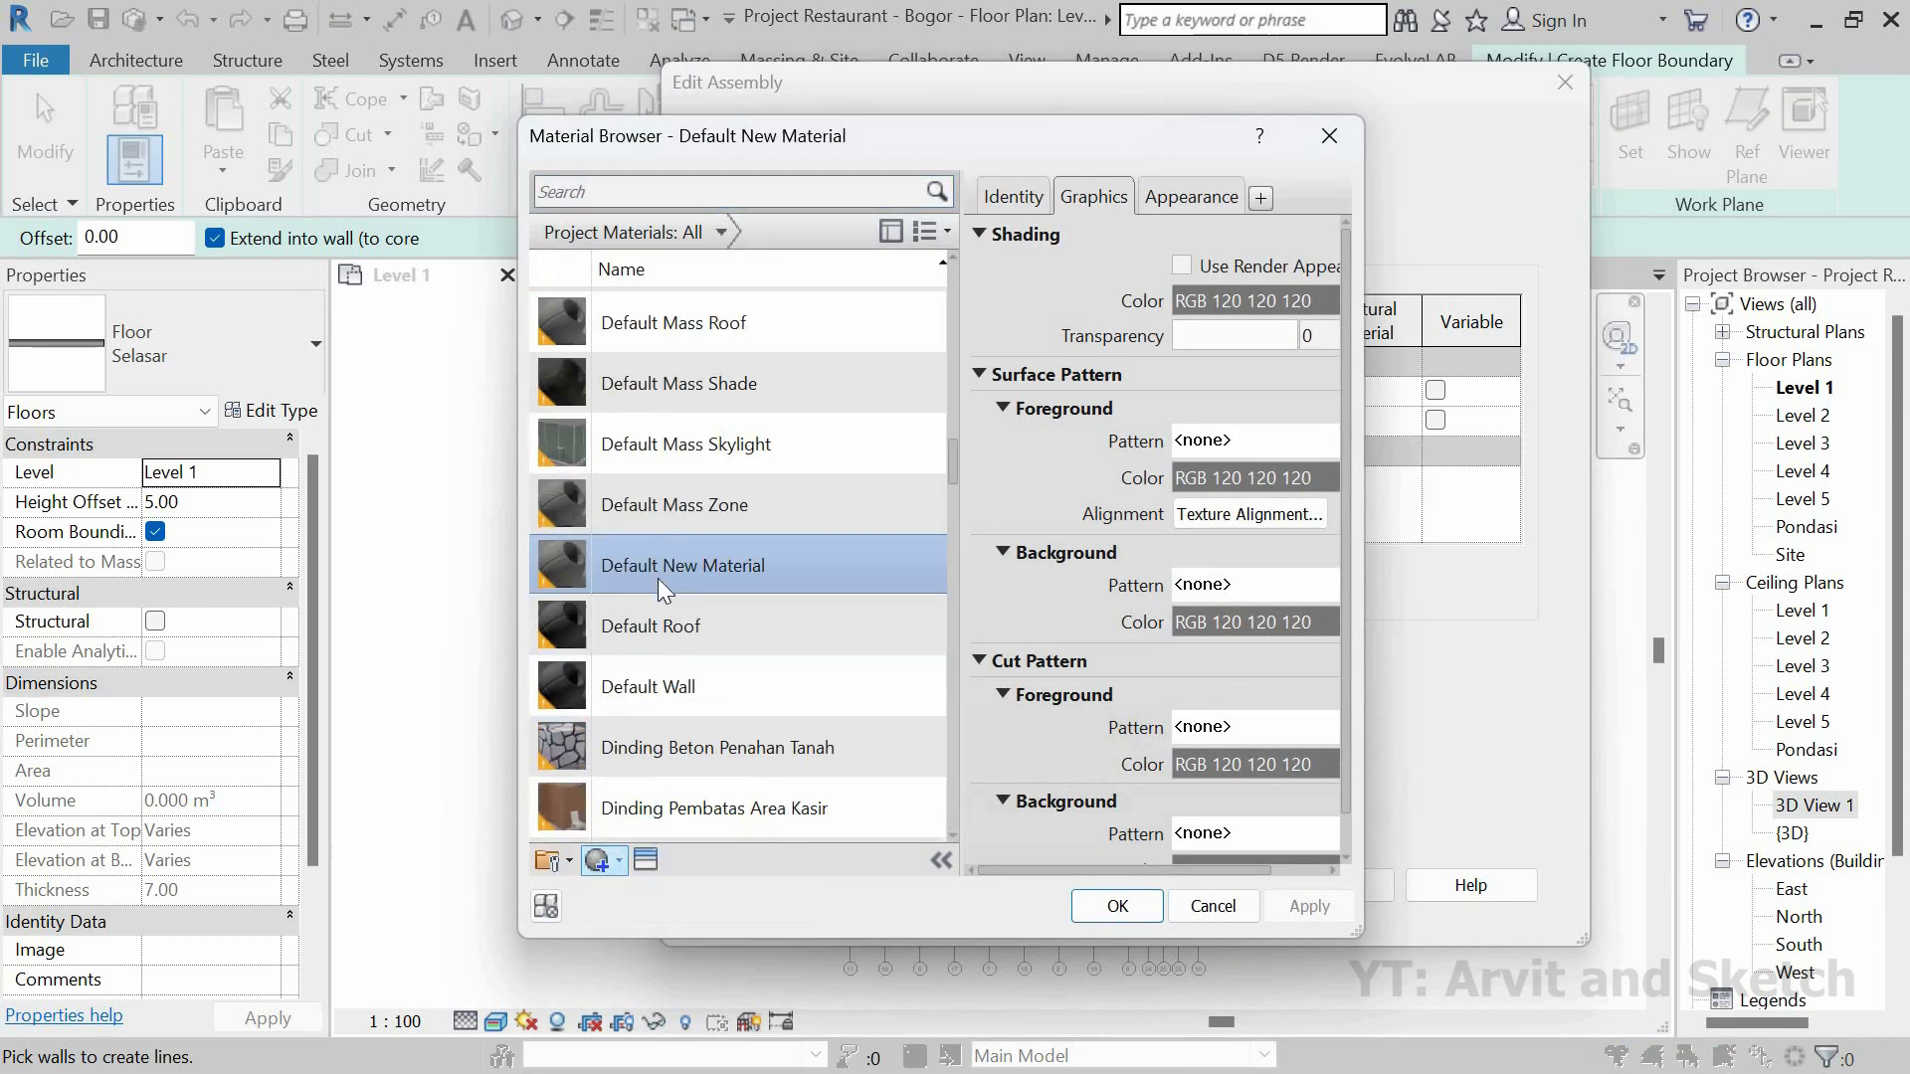
pyautogui.rightClick(659, 570)
pyautogui.click(708, 654)
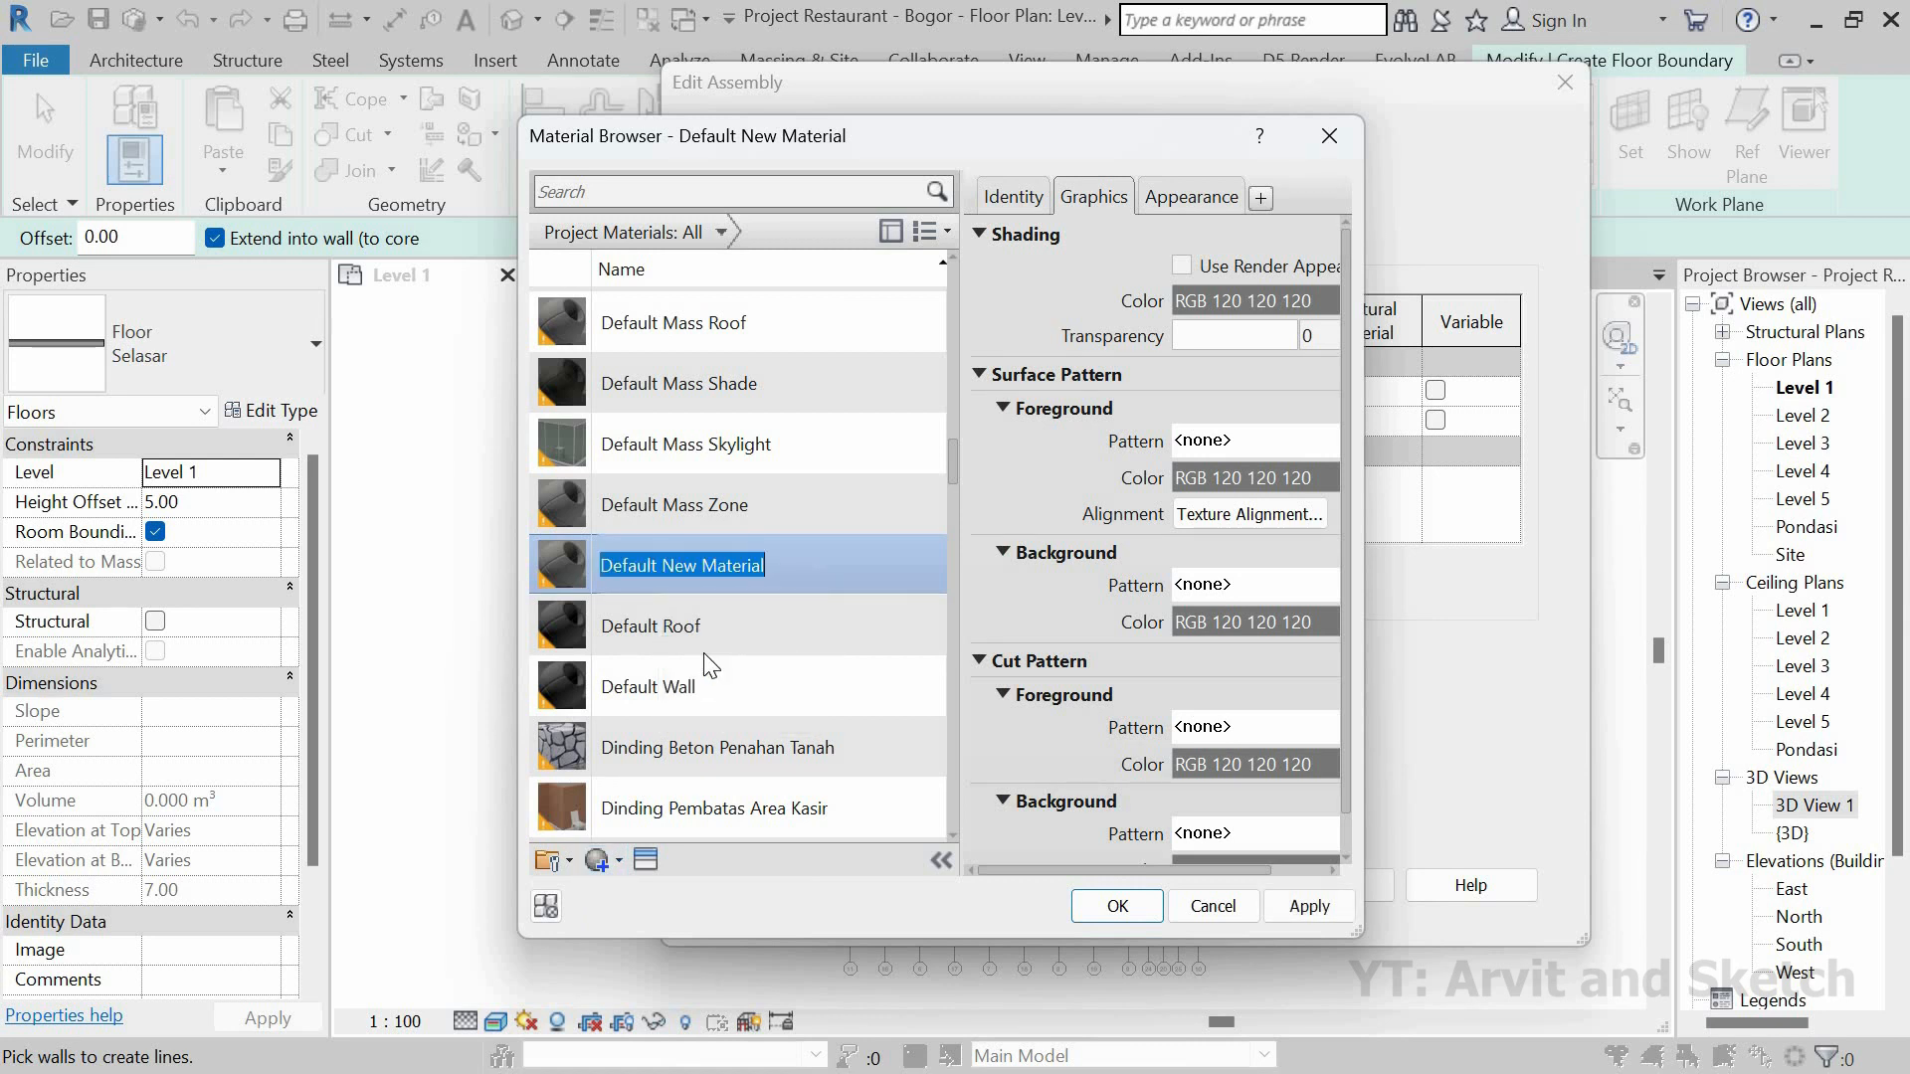
pyautogui.write('Be')
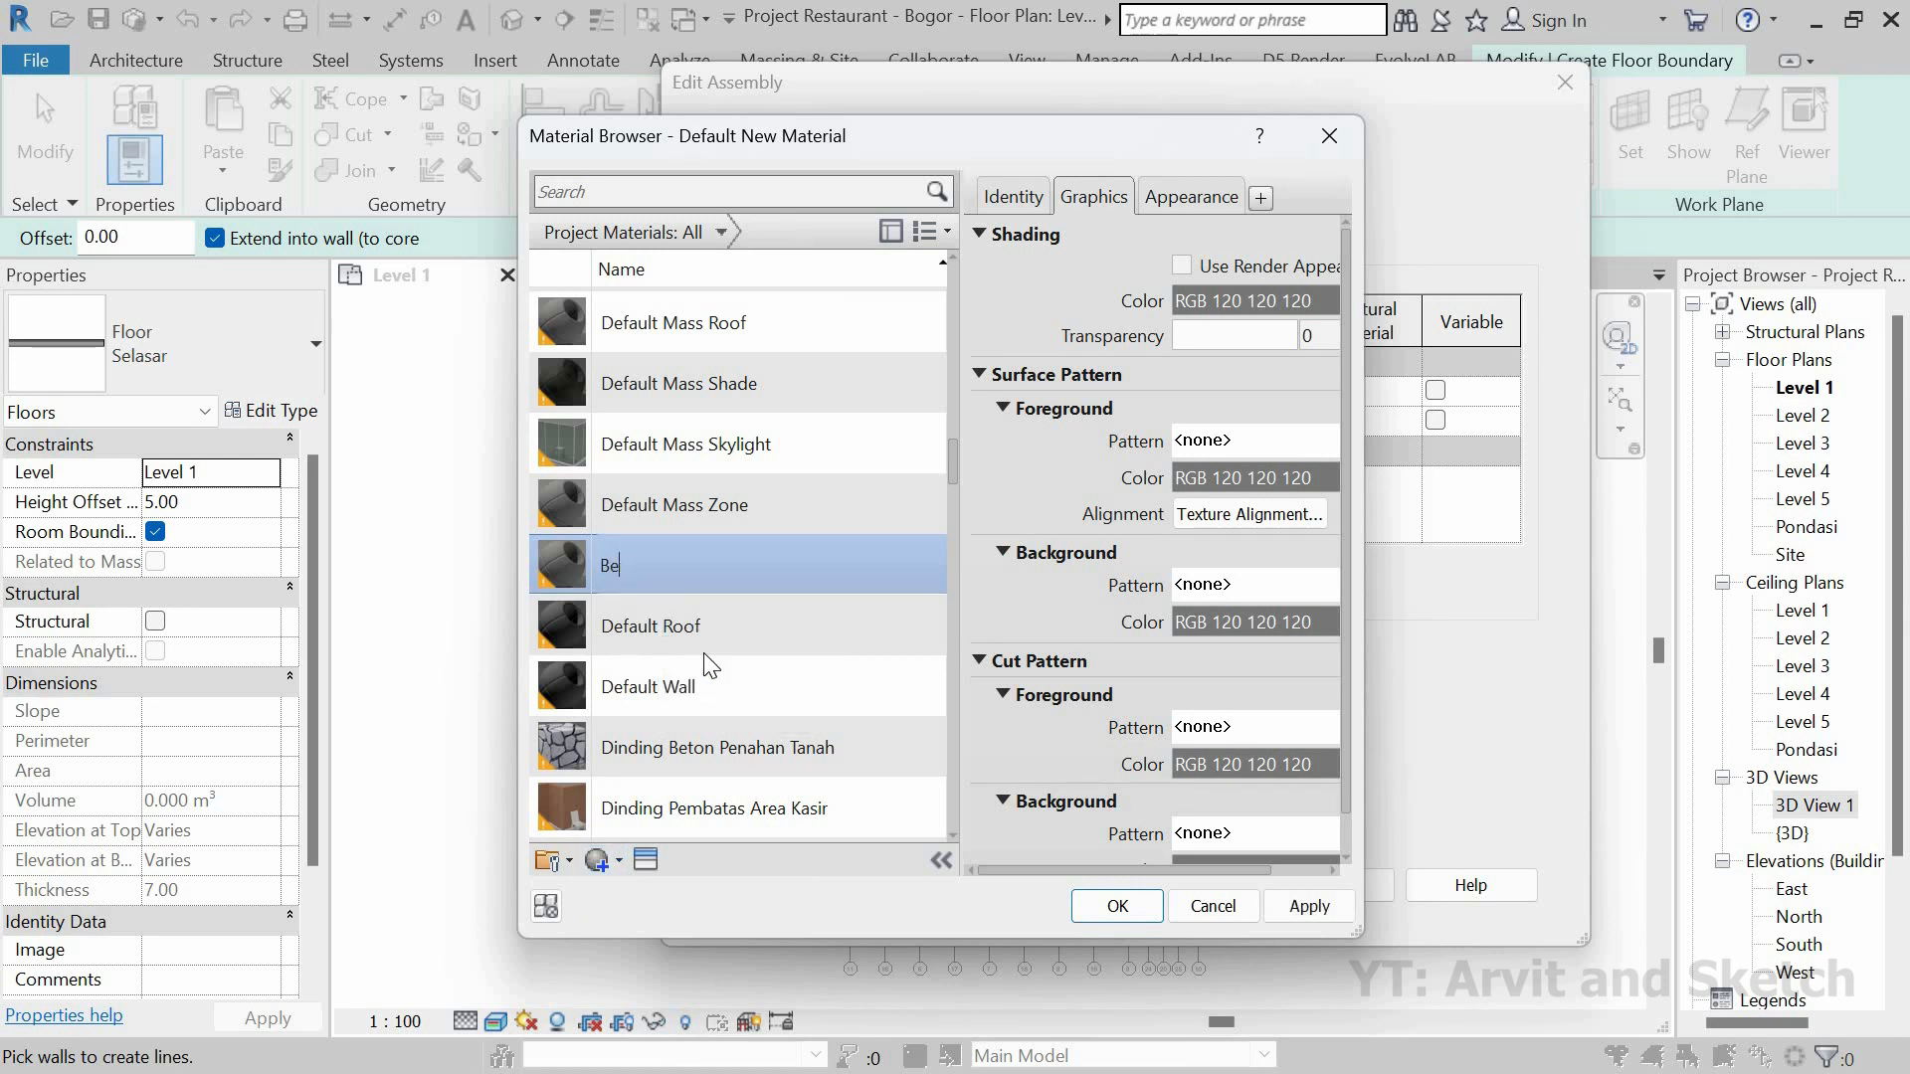
pyautogui.write('rton Meja')
# Step: Search the assets for concrete, add the C20/25 physical asset to Beton Meja, and assign the material to the structure layer
pyautogui.click(651, 862)
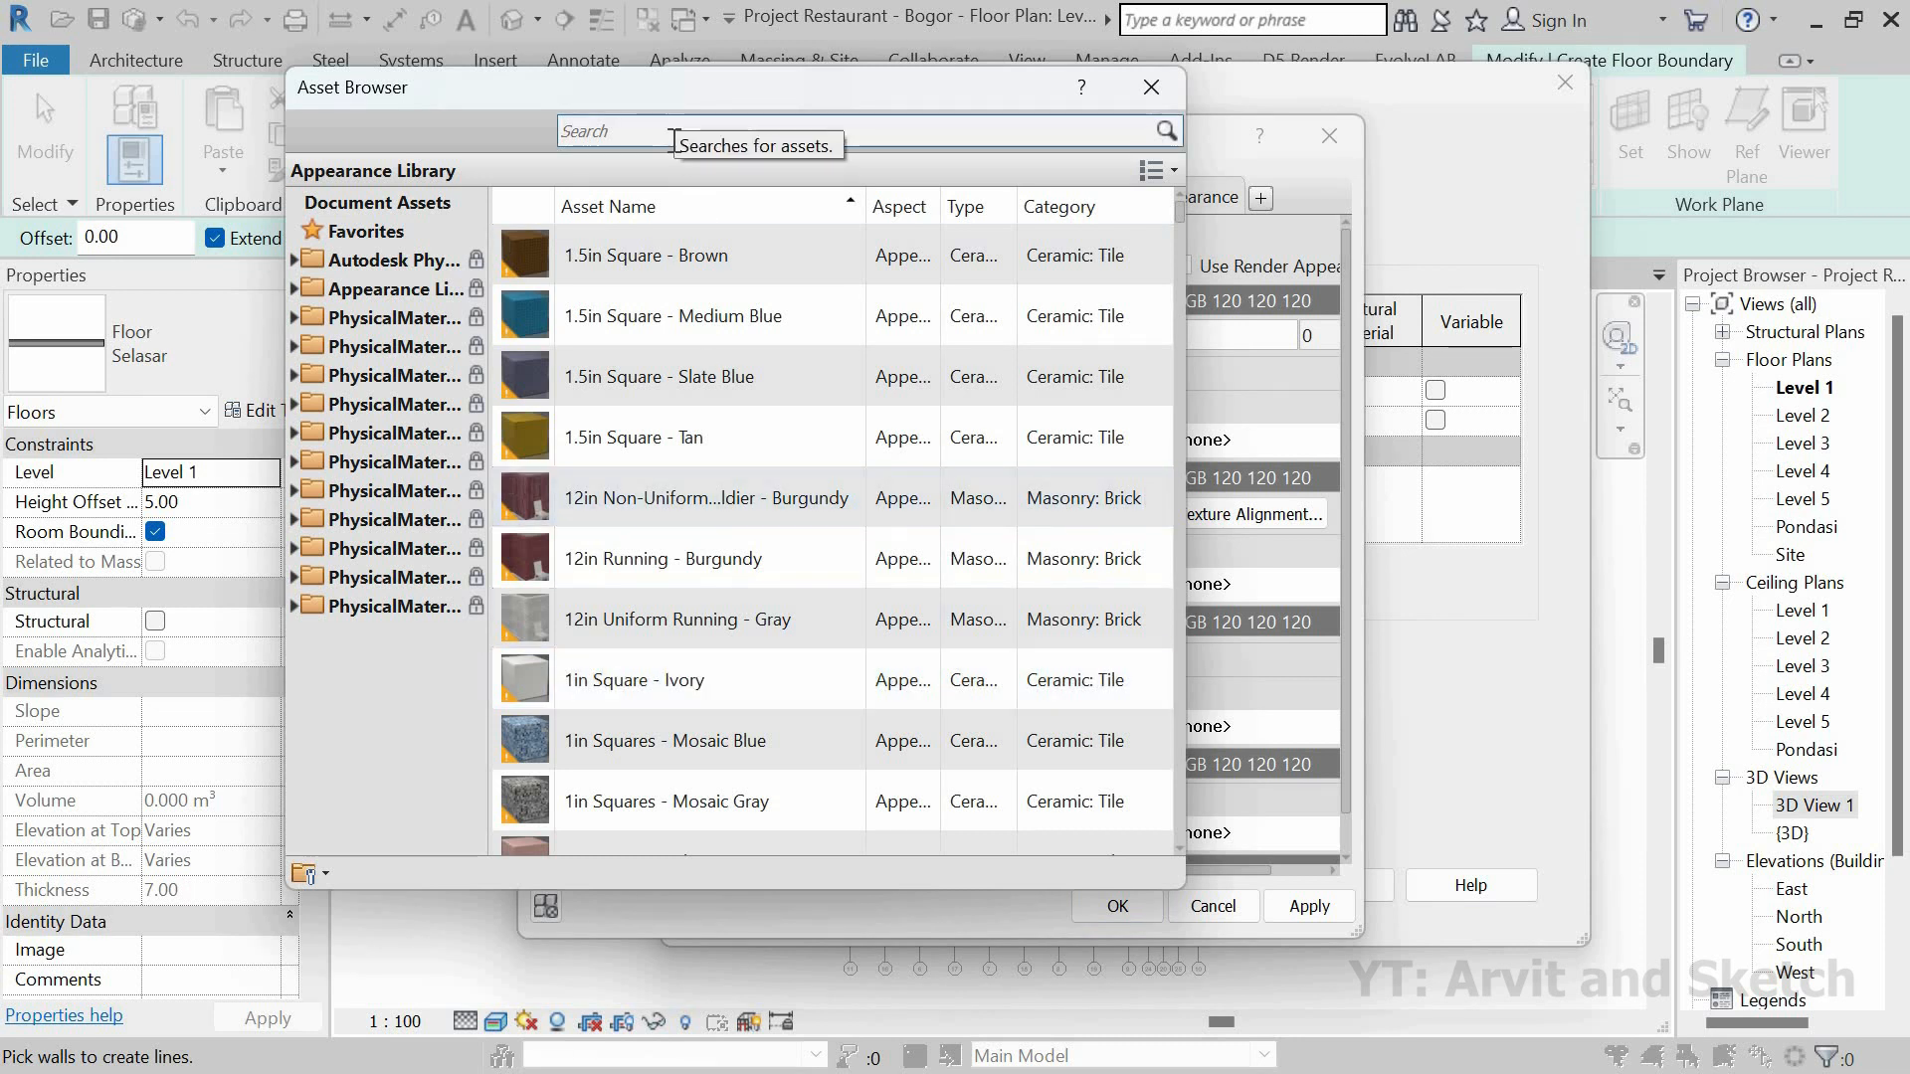
pyautogui.click(675, 134)
pyautogui.write('concrete')
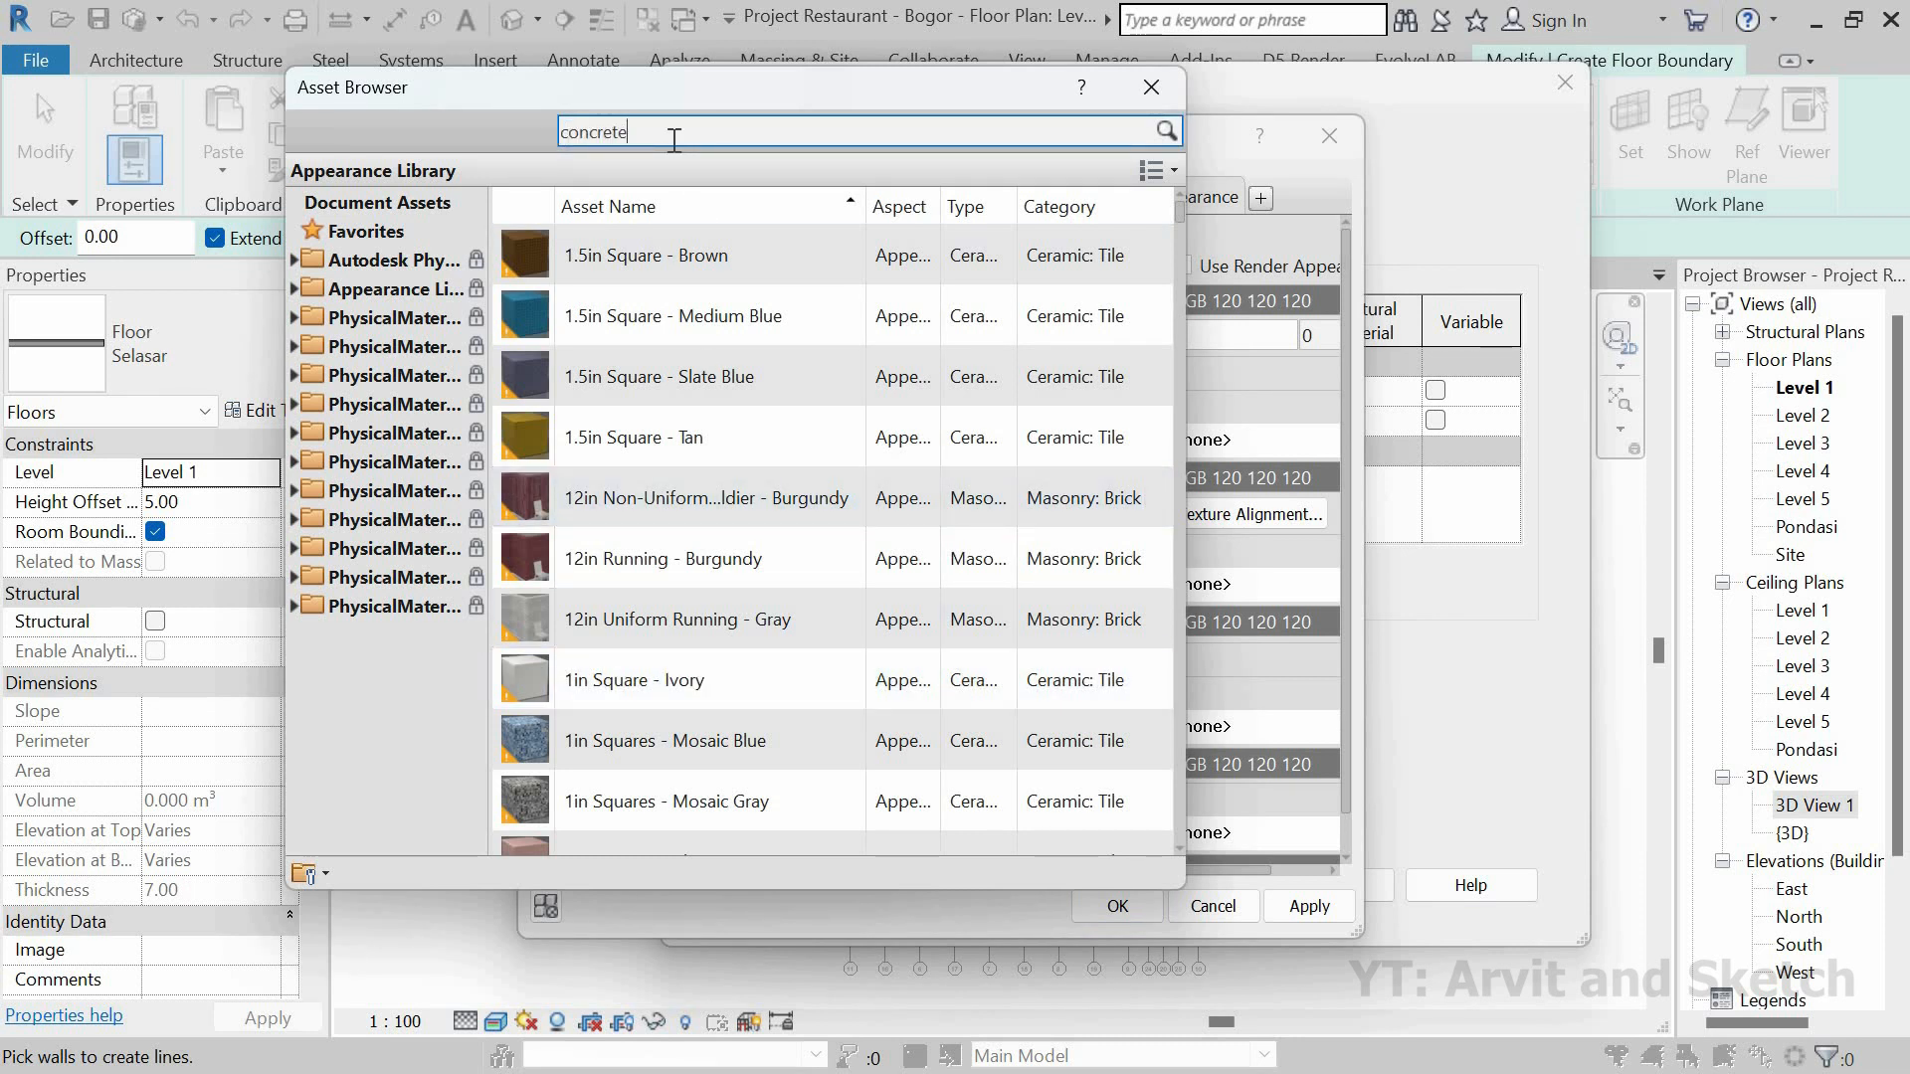
pyautogui.press('Return')
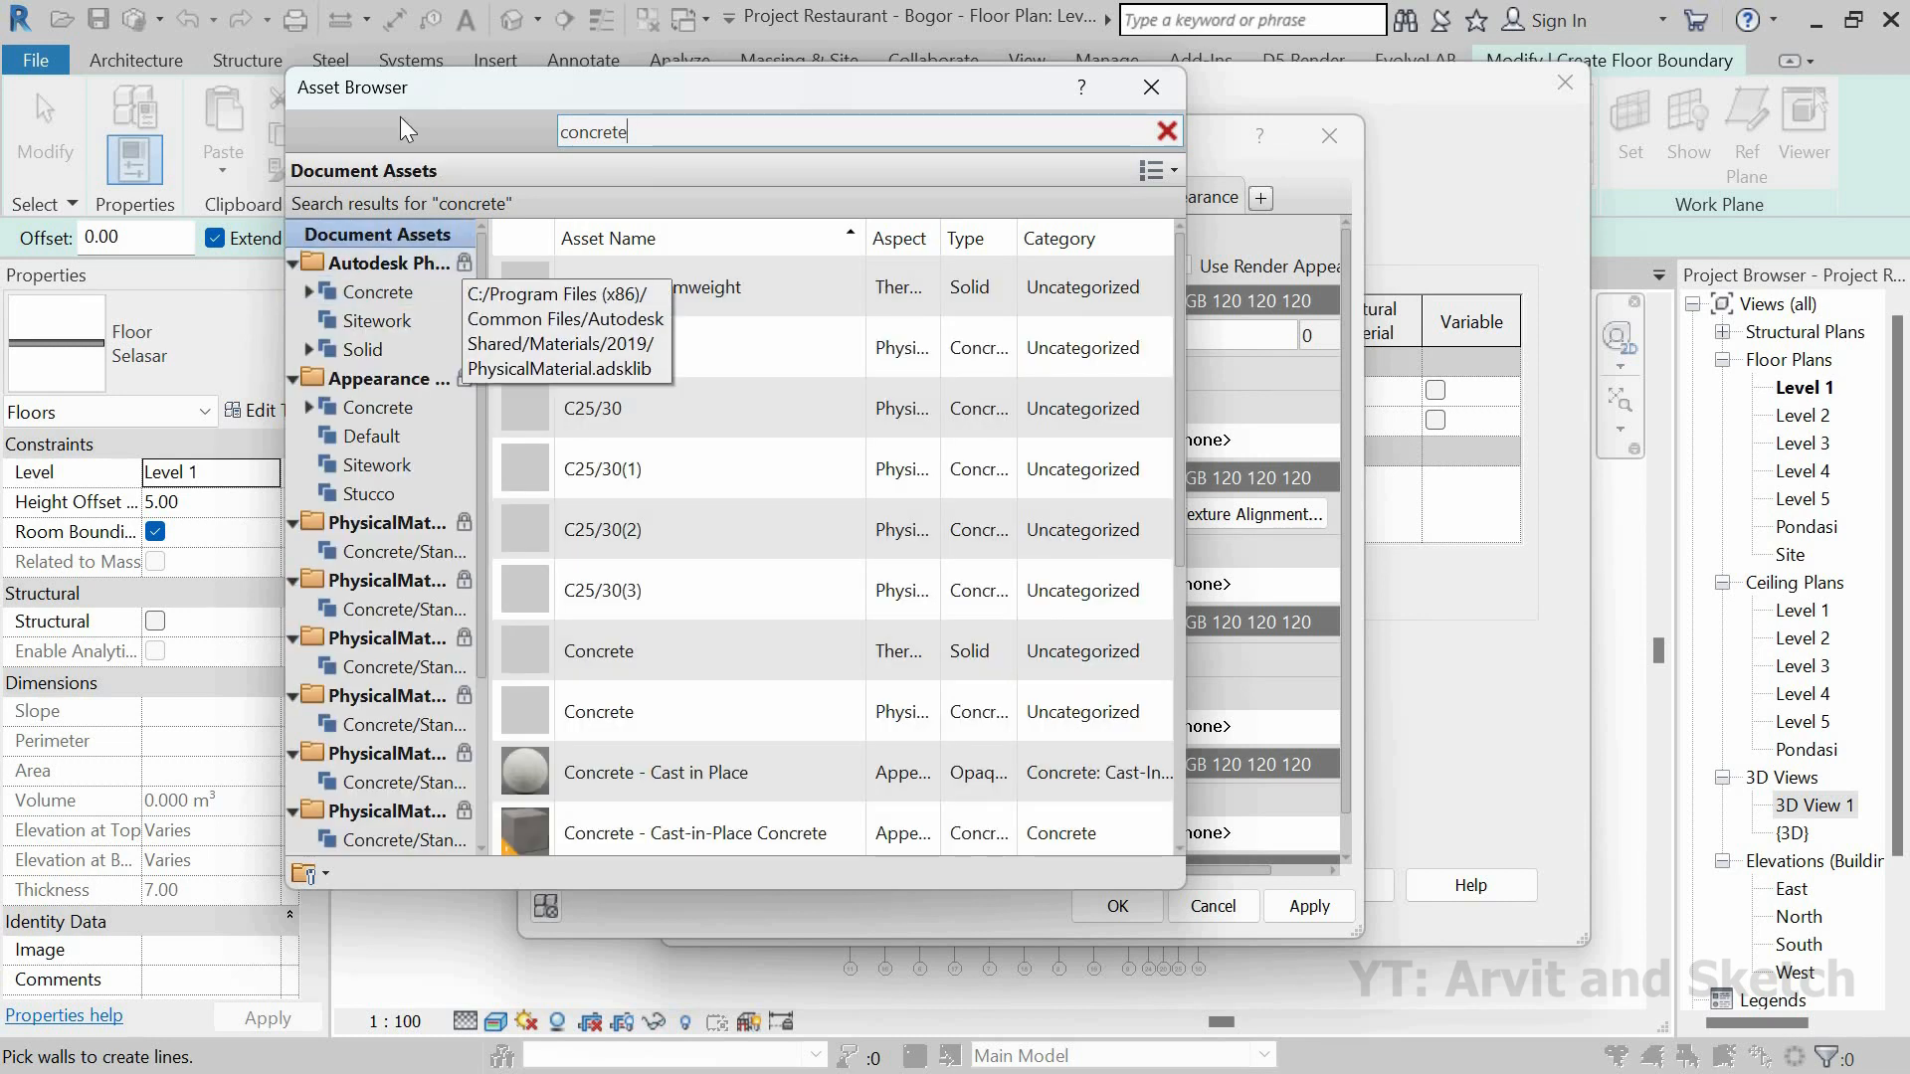
pyautogui.click(408, 291)
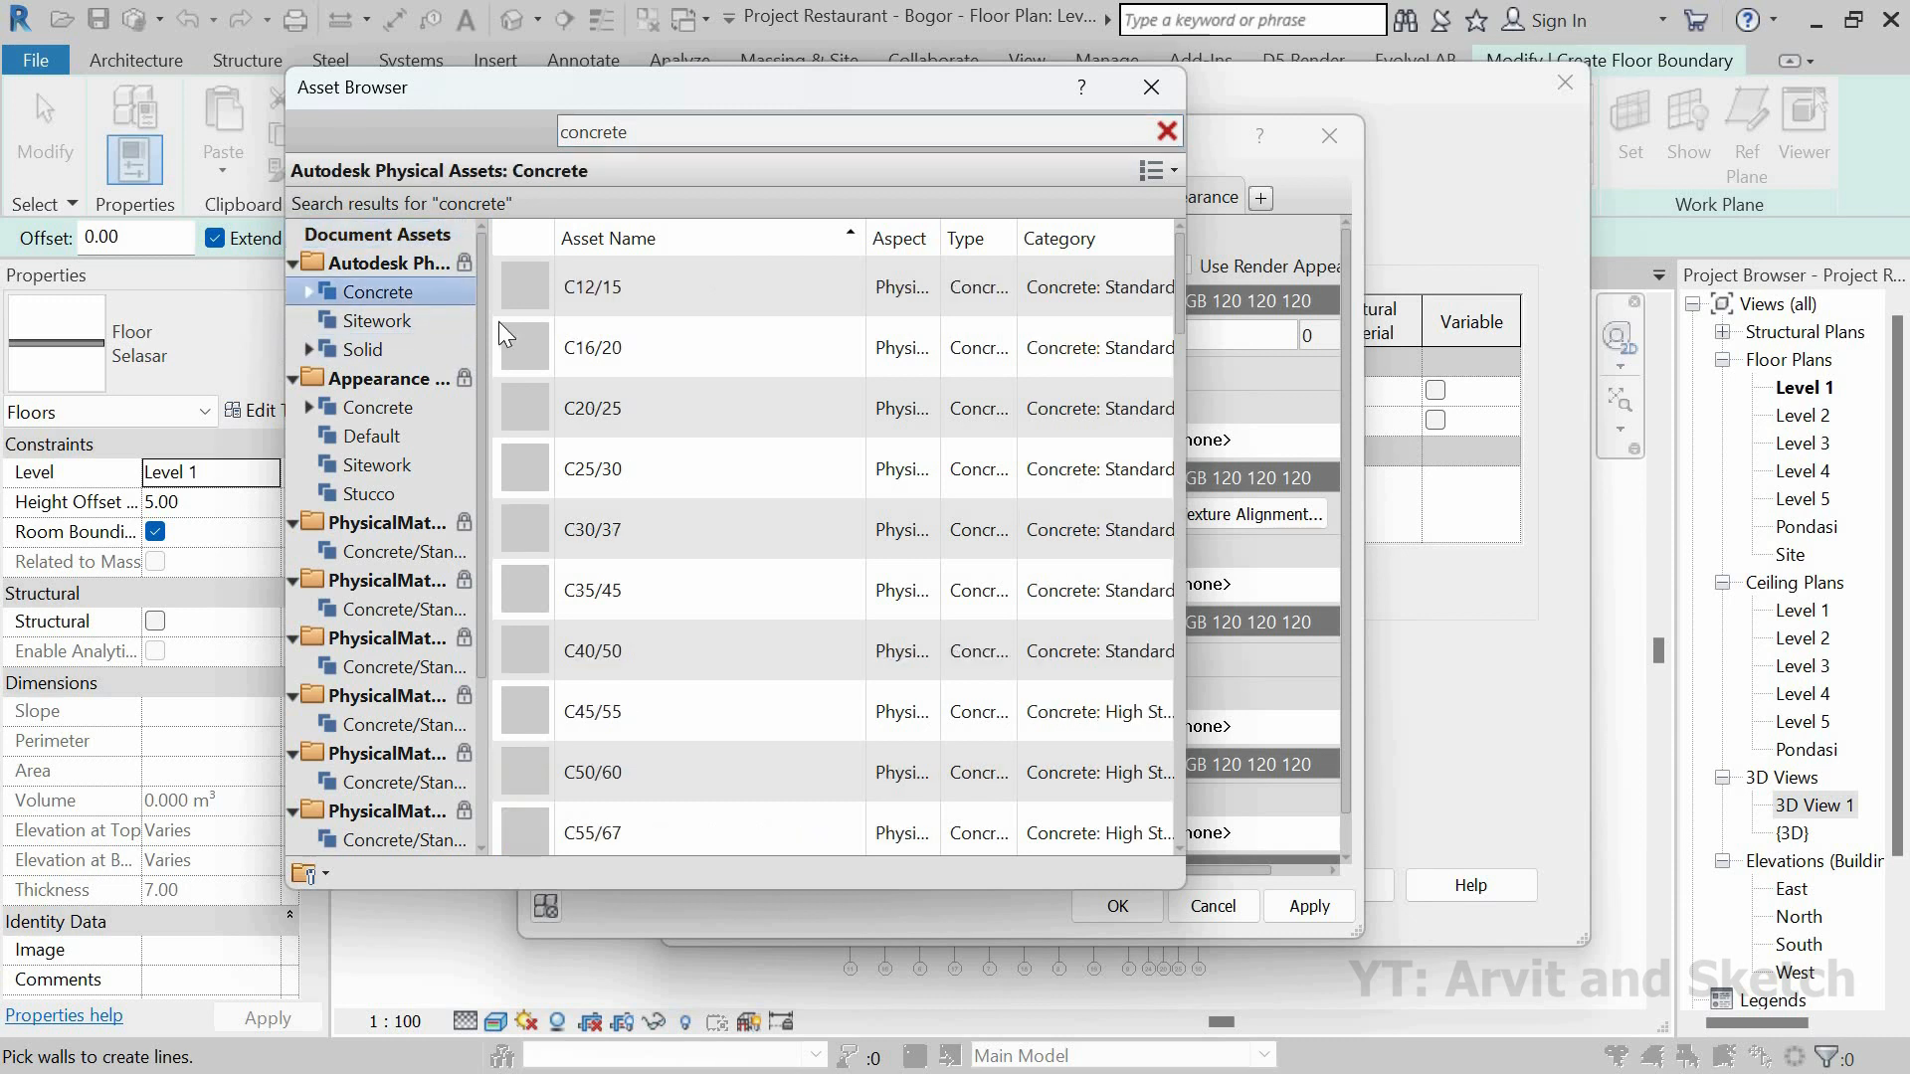
pyautogui.doubleClick(549, 410)
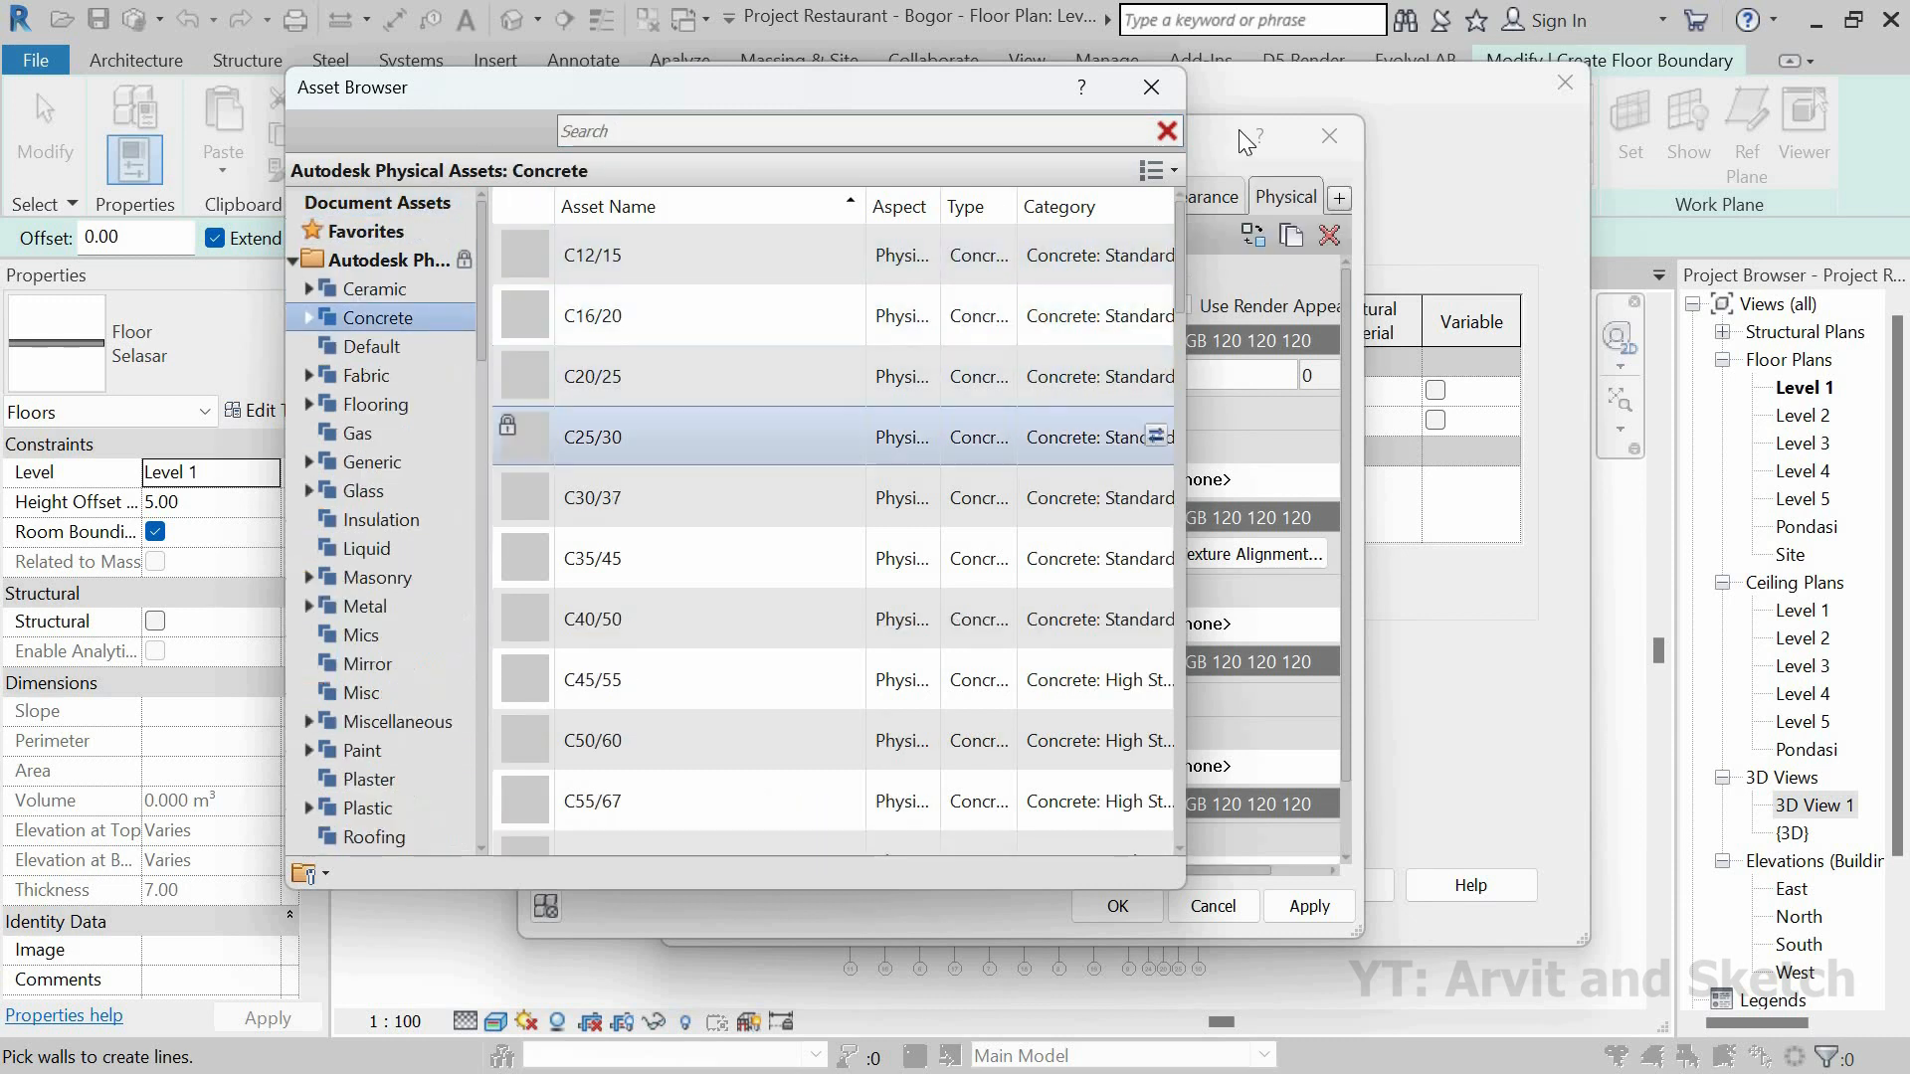
pyautogui.click(1151, 87)
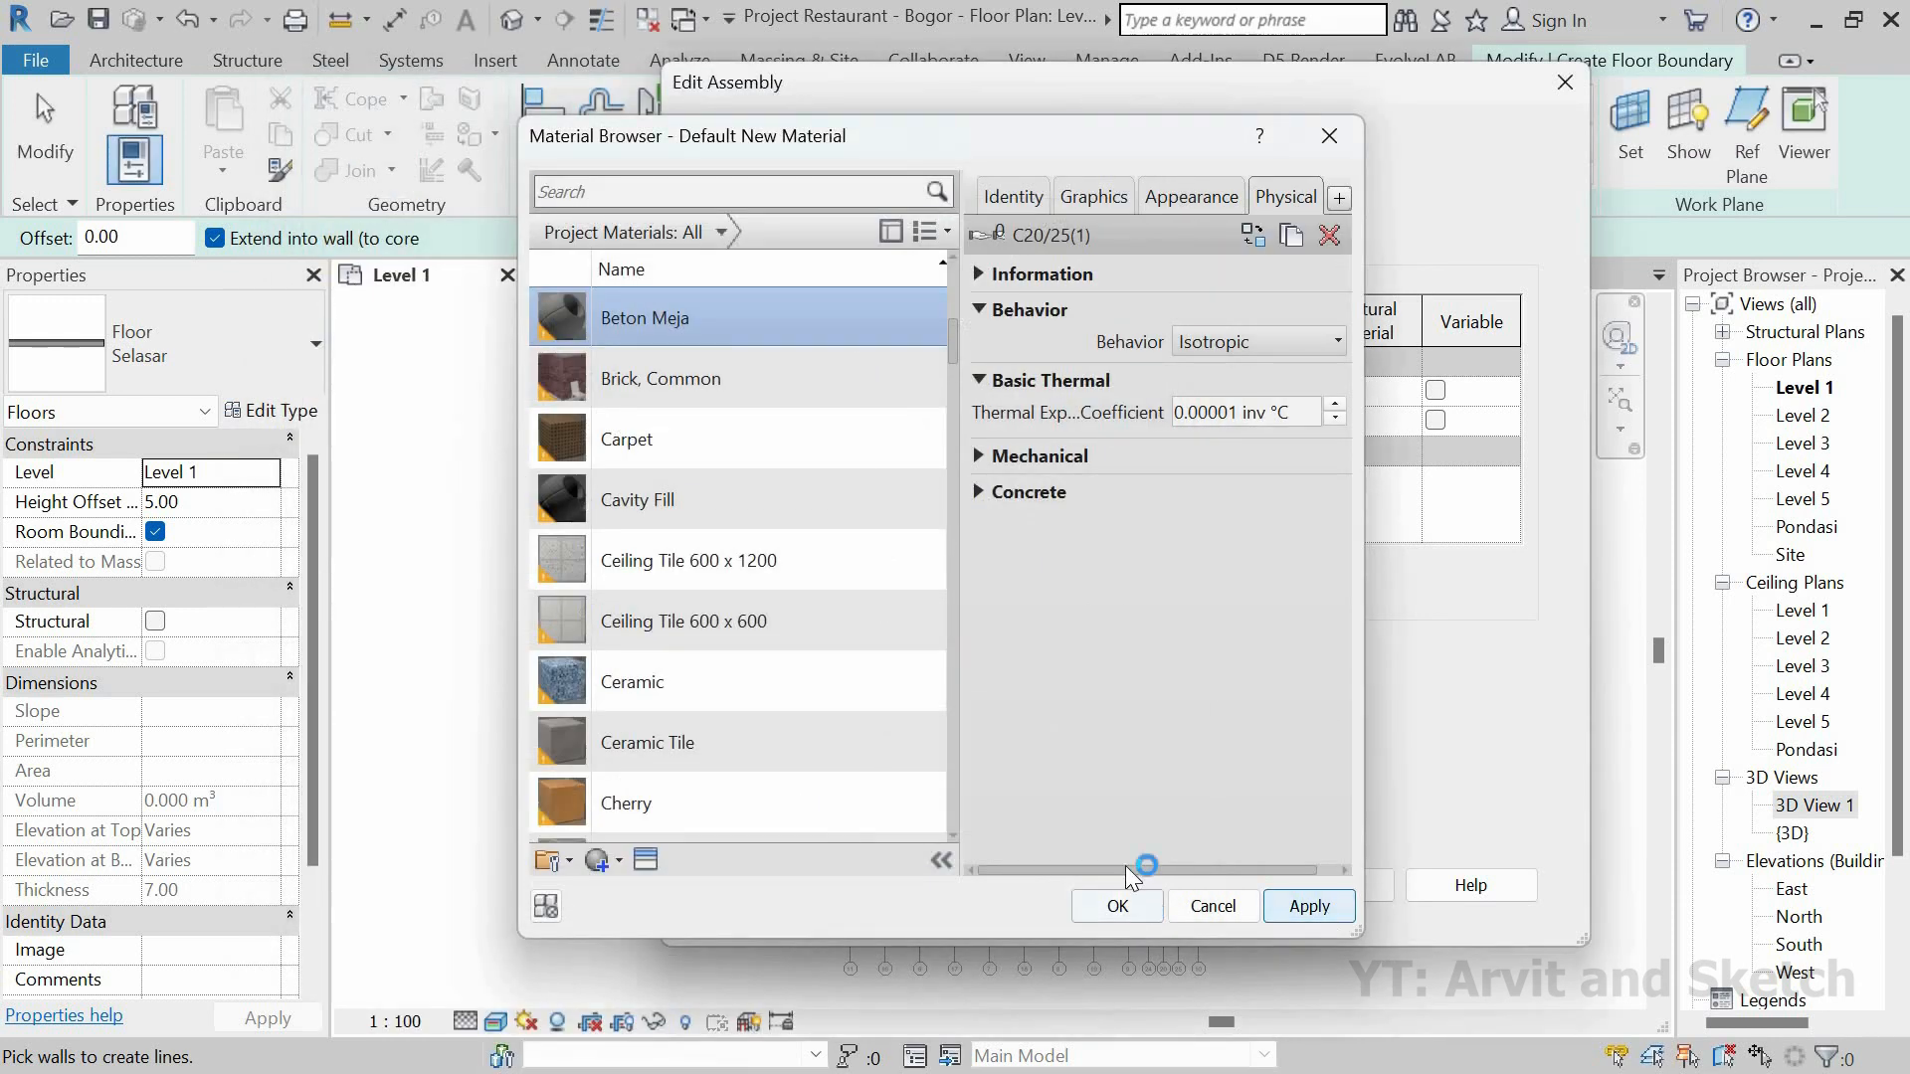
pyautogui.click(1117, 906)
# Step: Set the Beton Meja layer's thickness to 10 and accept the floor assembly and type properties
pyautogui.click(1151, 422)
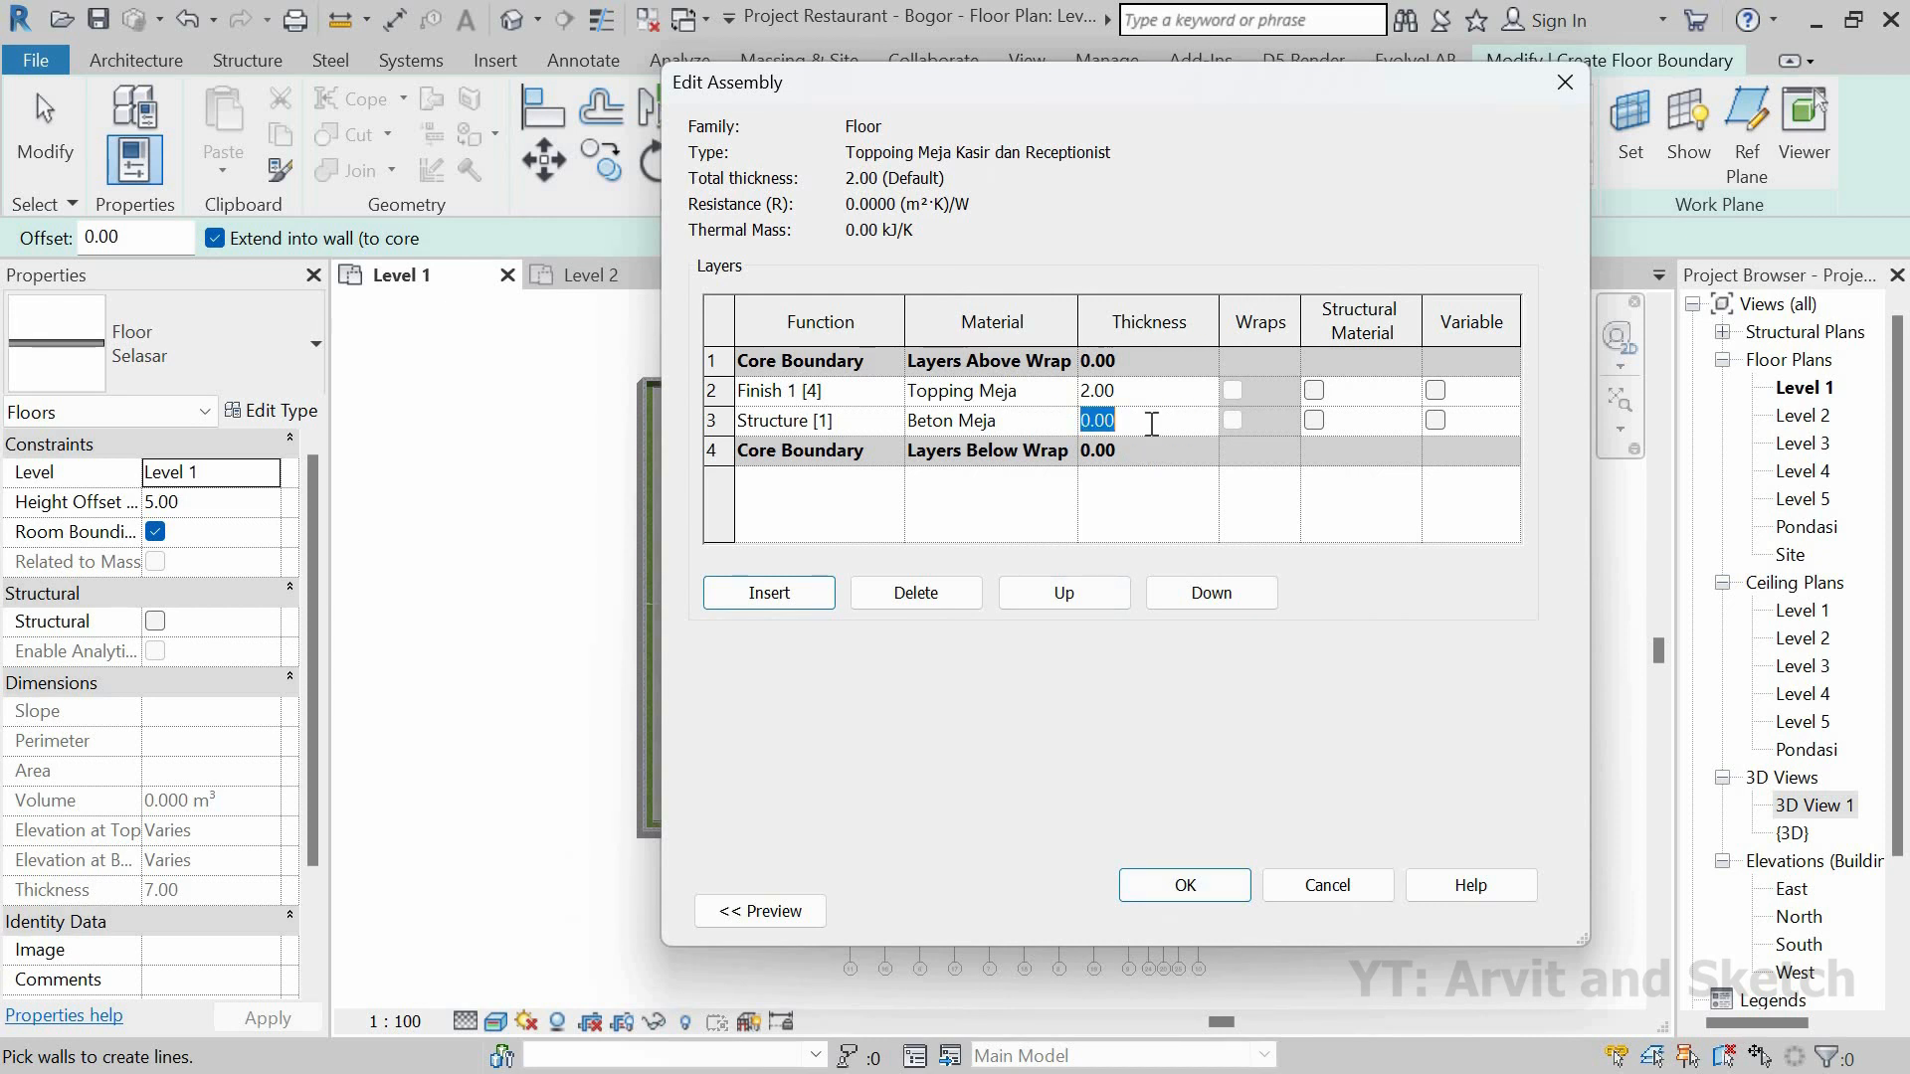
pyautogui.write('10')
pyautogui.click(1164, 889)
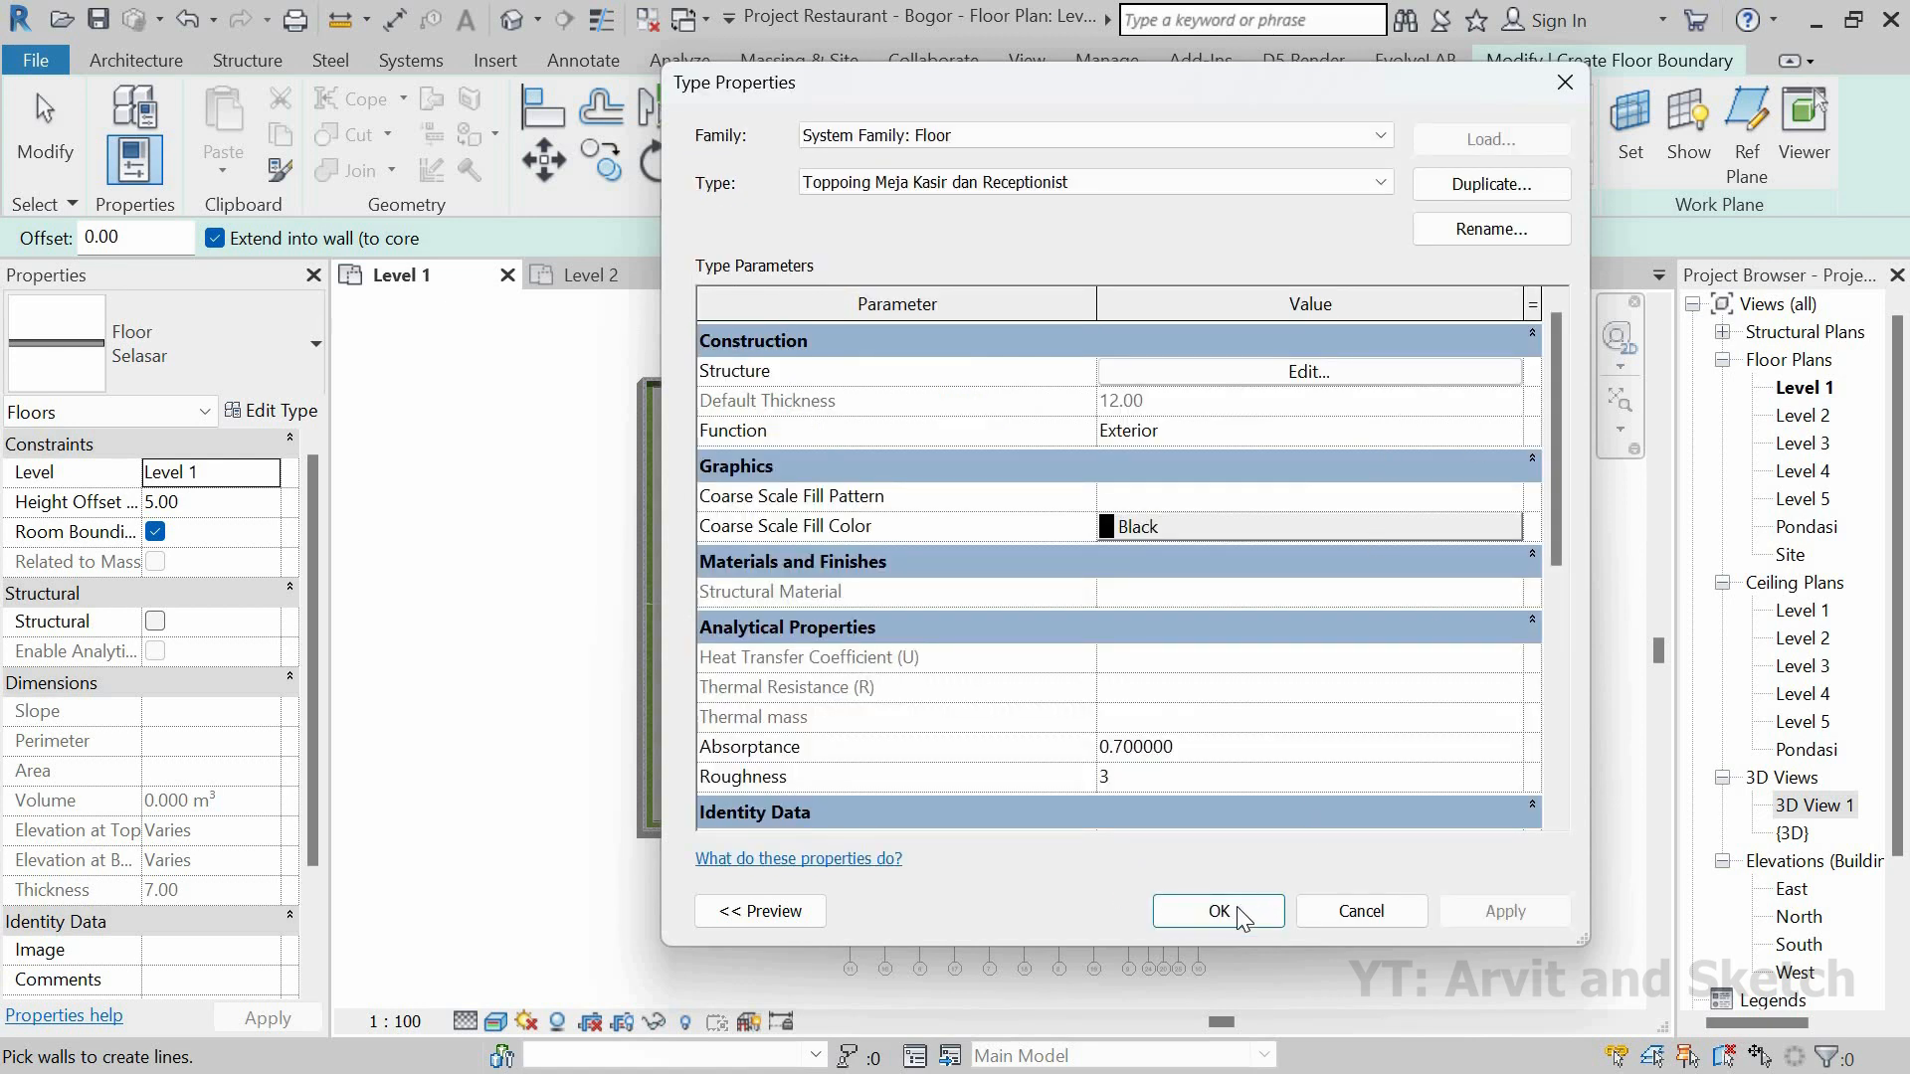
pyautogui.click(1233, 912)
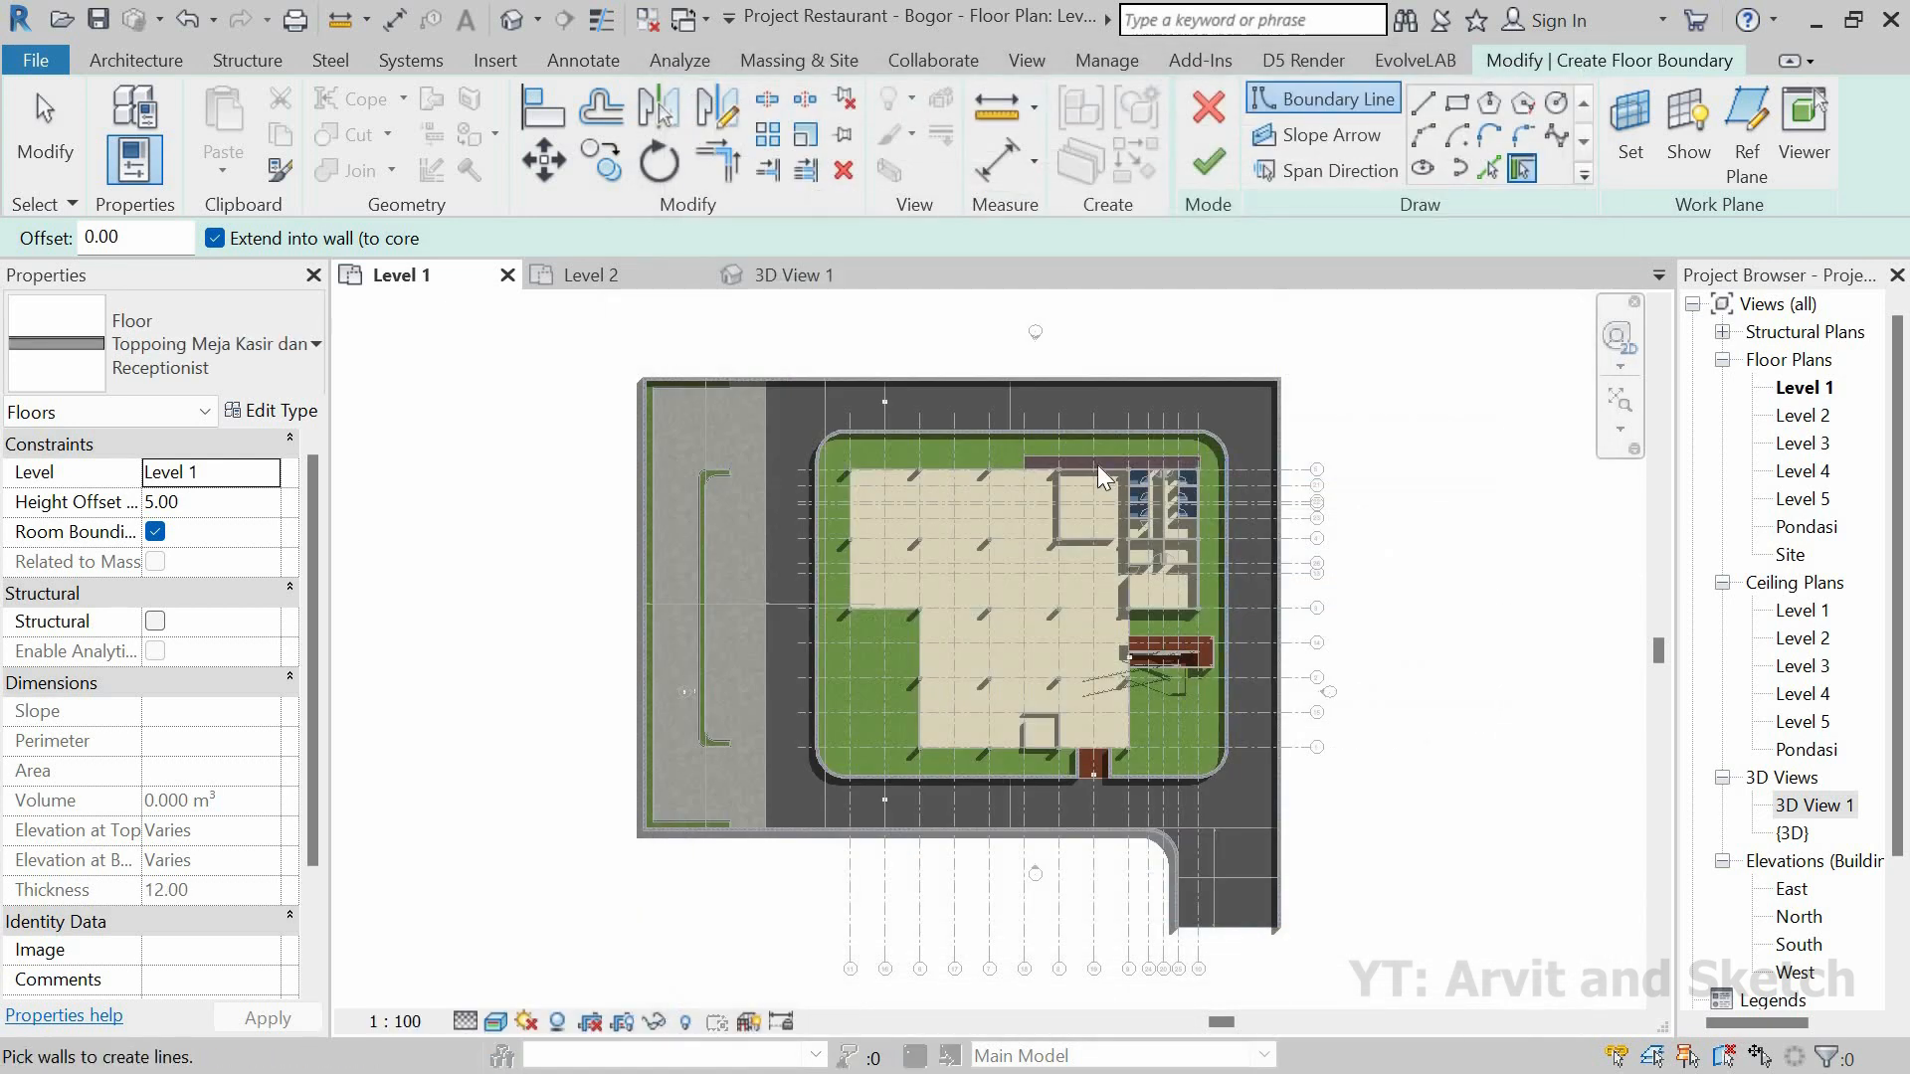
# Step: Set the floor's height offset to 75 and draw a boundary line about 80 long upward from the free end of the lower wall
pyautogui.scroll(3, 1166, 453)
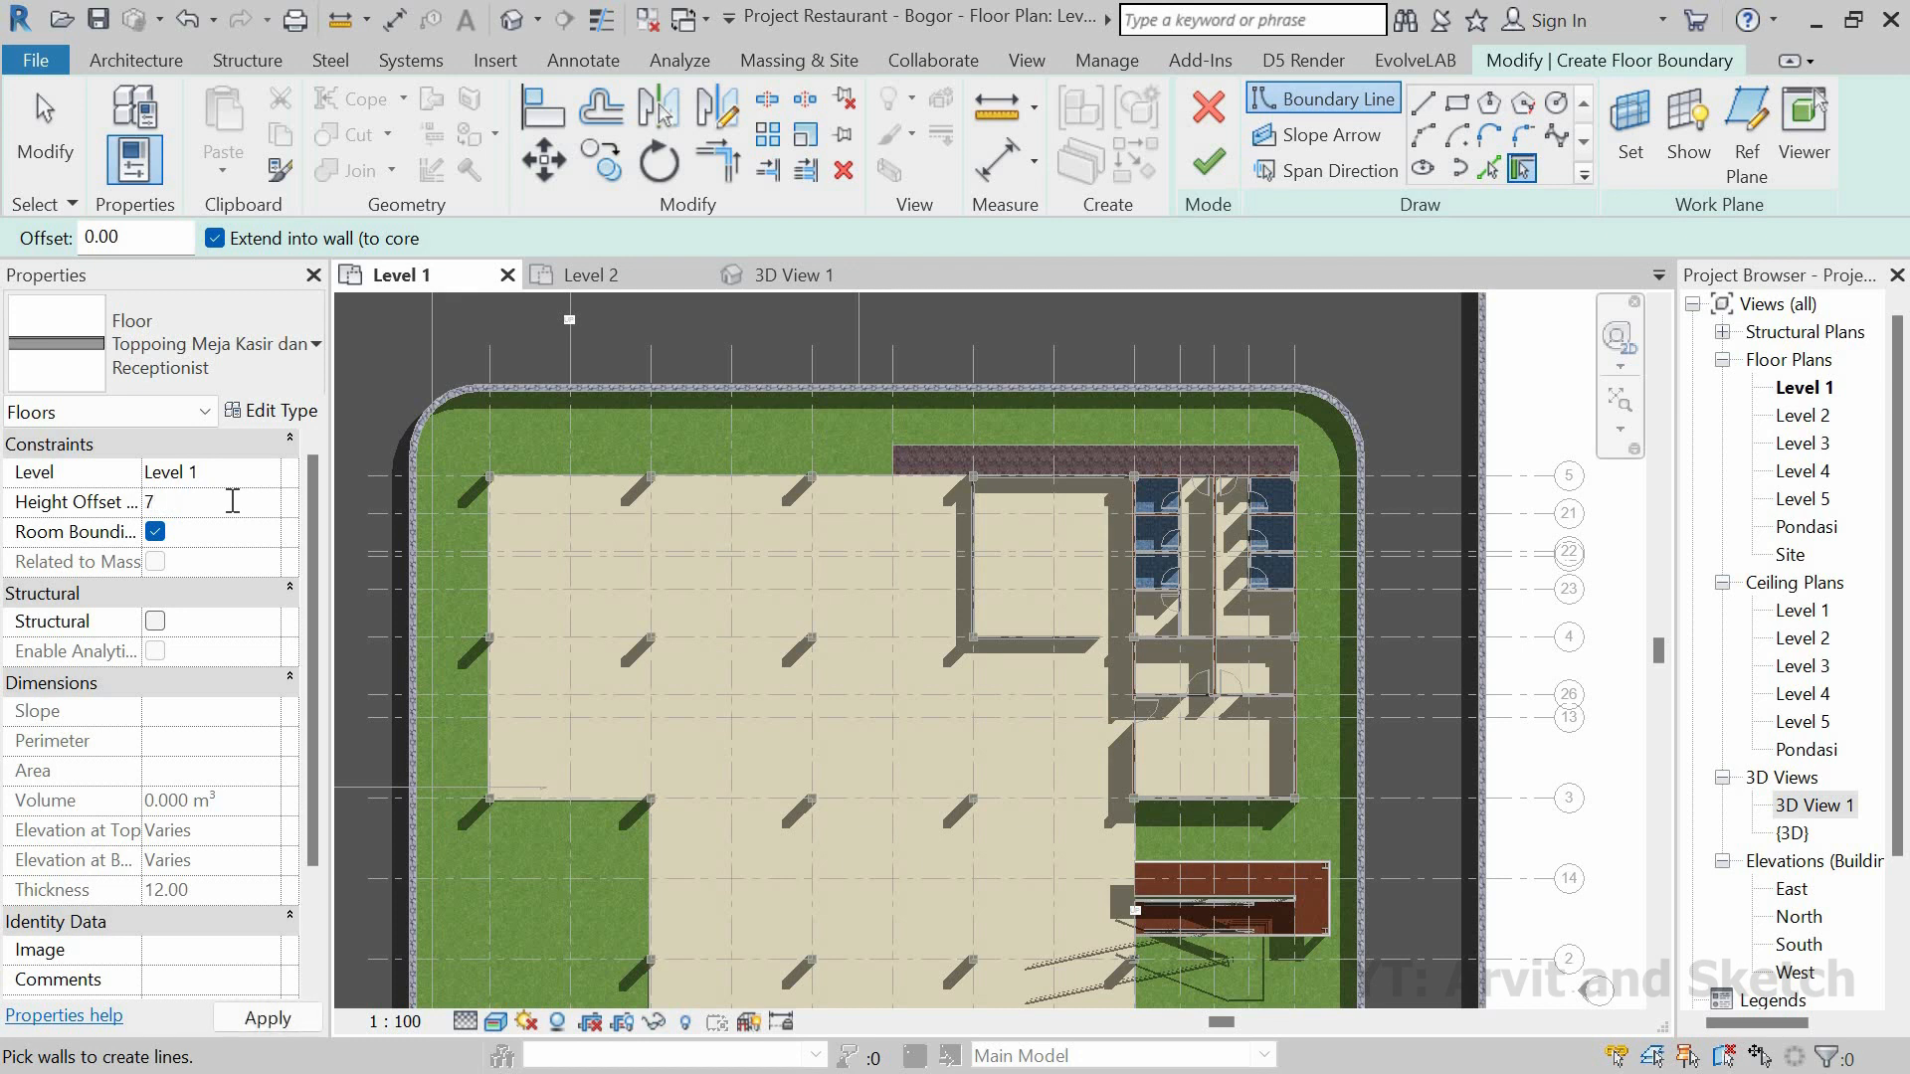
pyautogui.click(1424, 104)
pyautogui.scroll(6, 1121, 669)
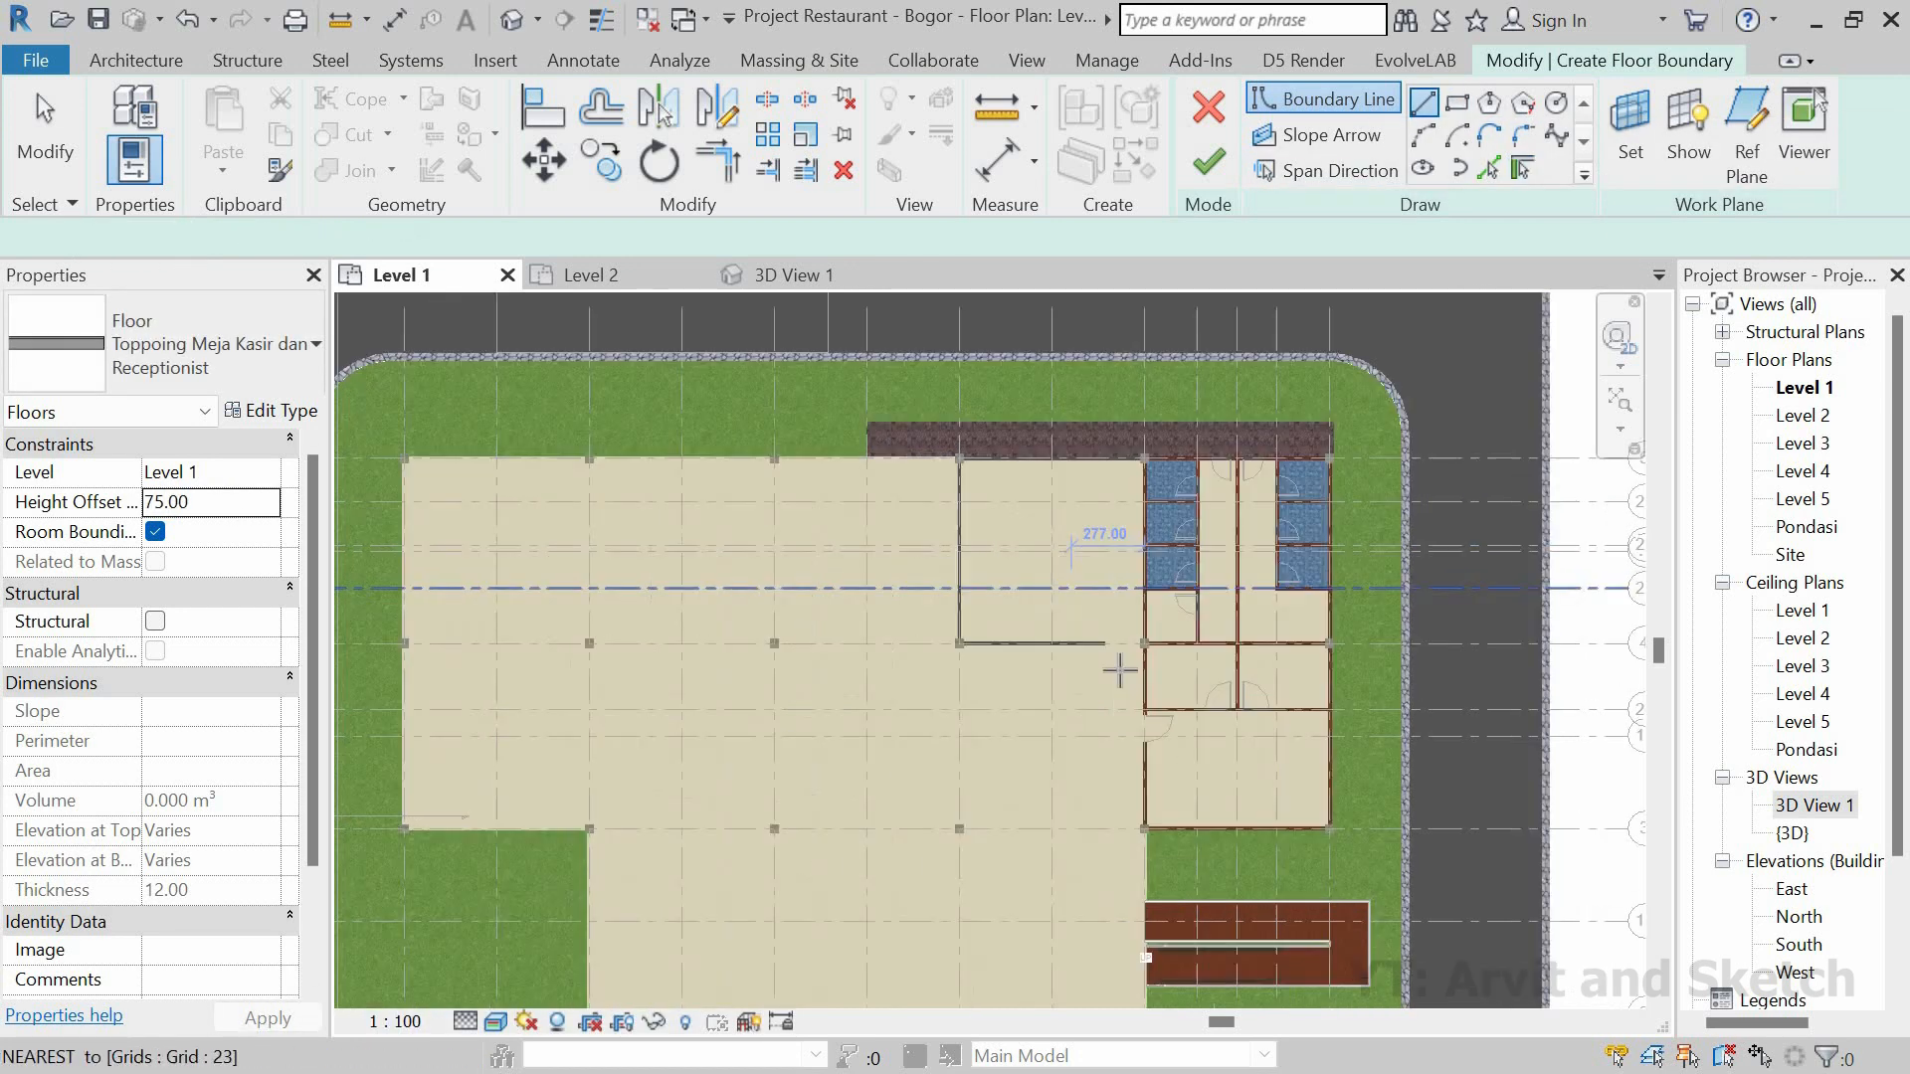
pyautogui.click(1304, 701)
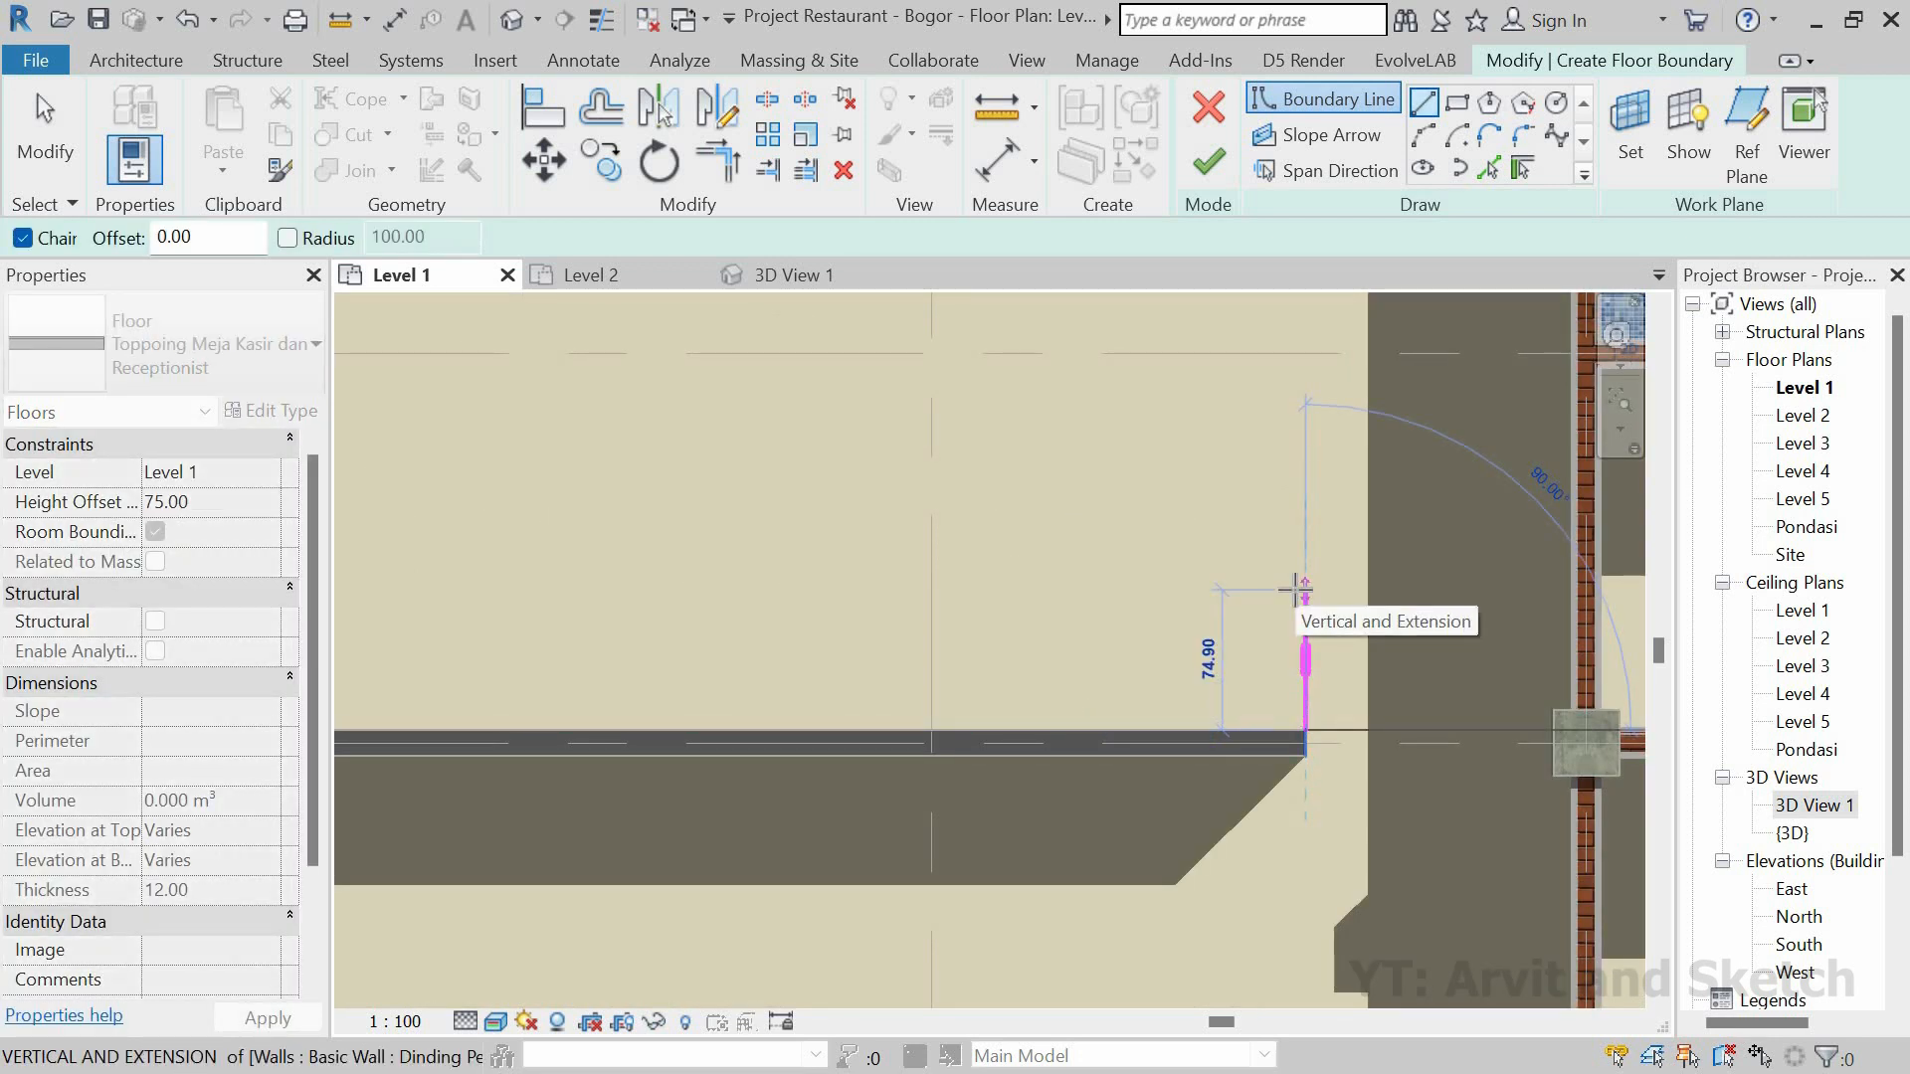
pyautogui.write('90')
pyautogui.press('Return')
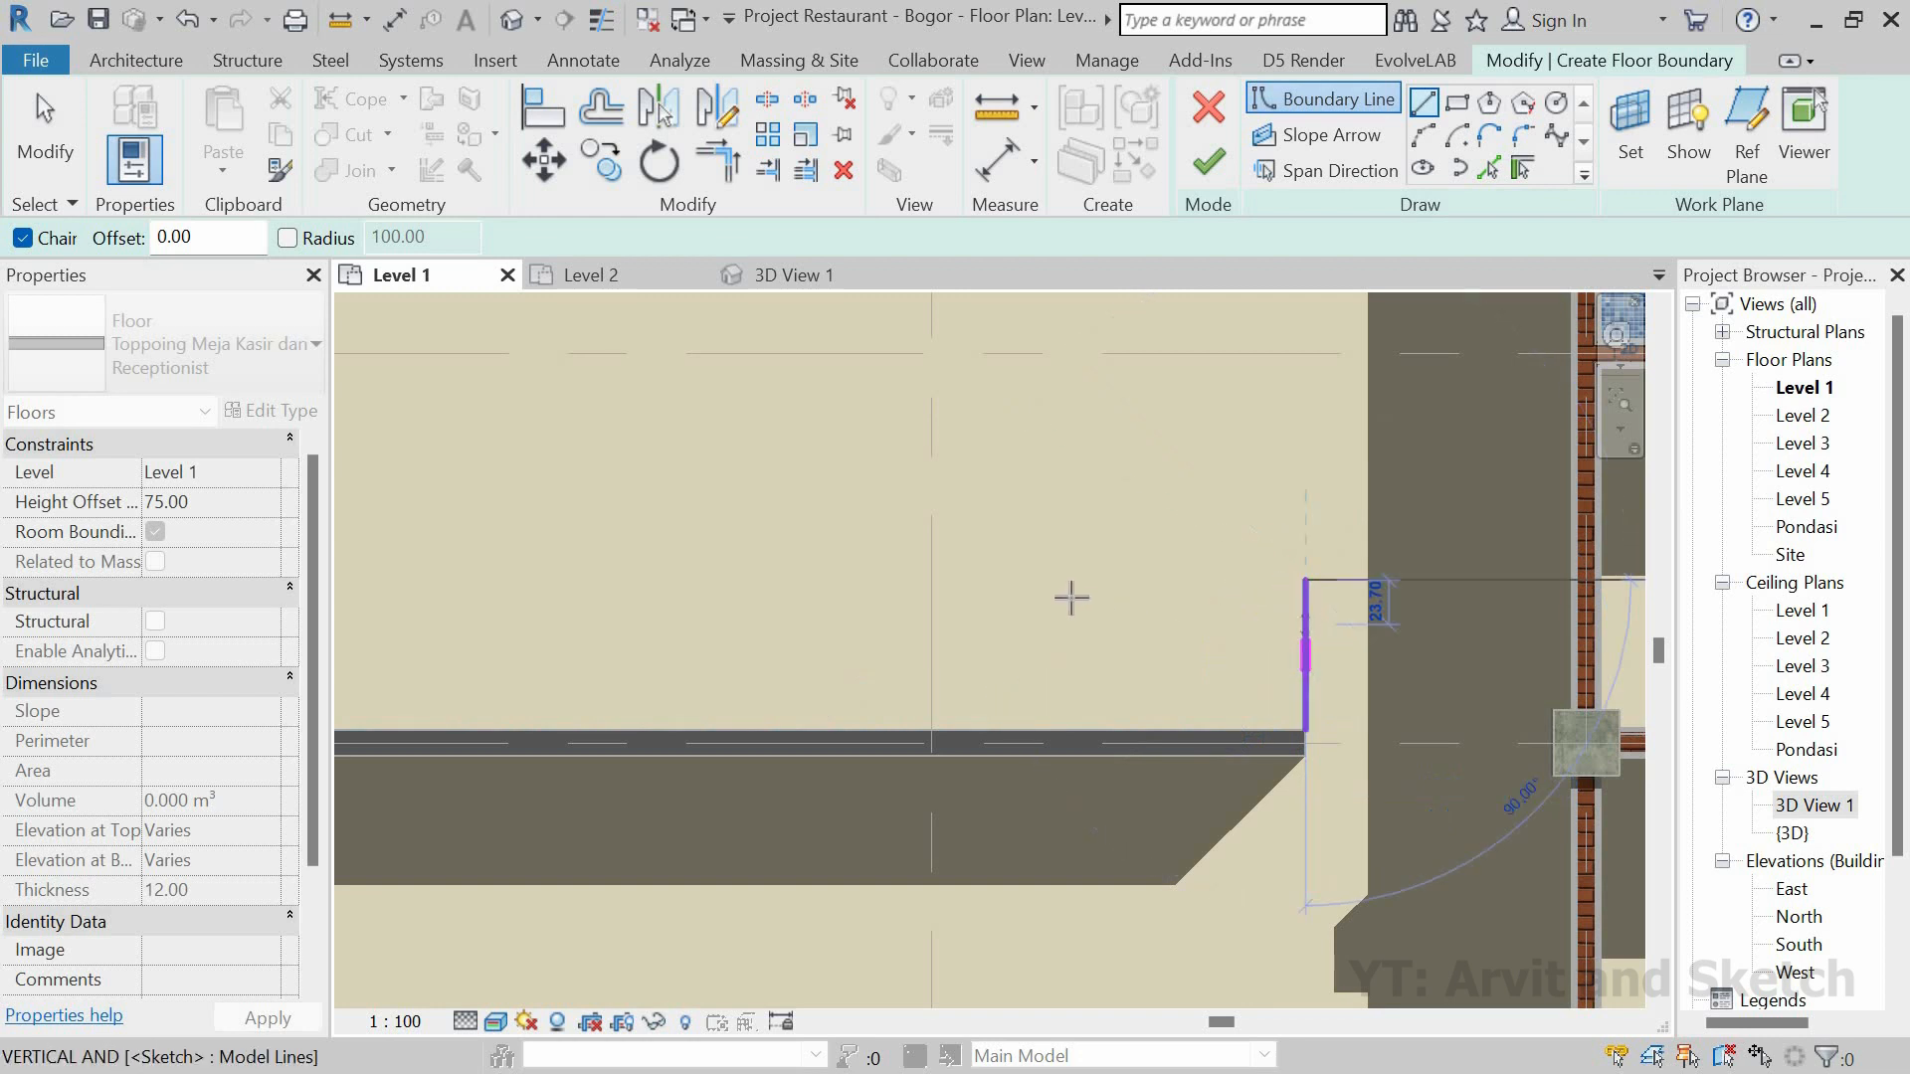
# Step: Continue the inner boundary parallel to the lower wall, then up alongside the left wall to just below the upper wall
pyautogui.scroll(-3, 1074, 597)
pyautogui.scroll(2, 877, 597)
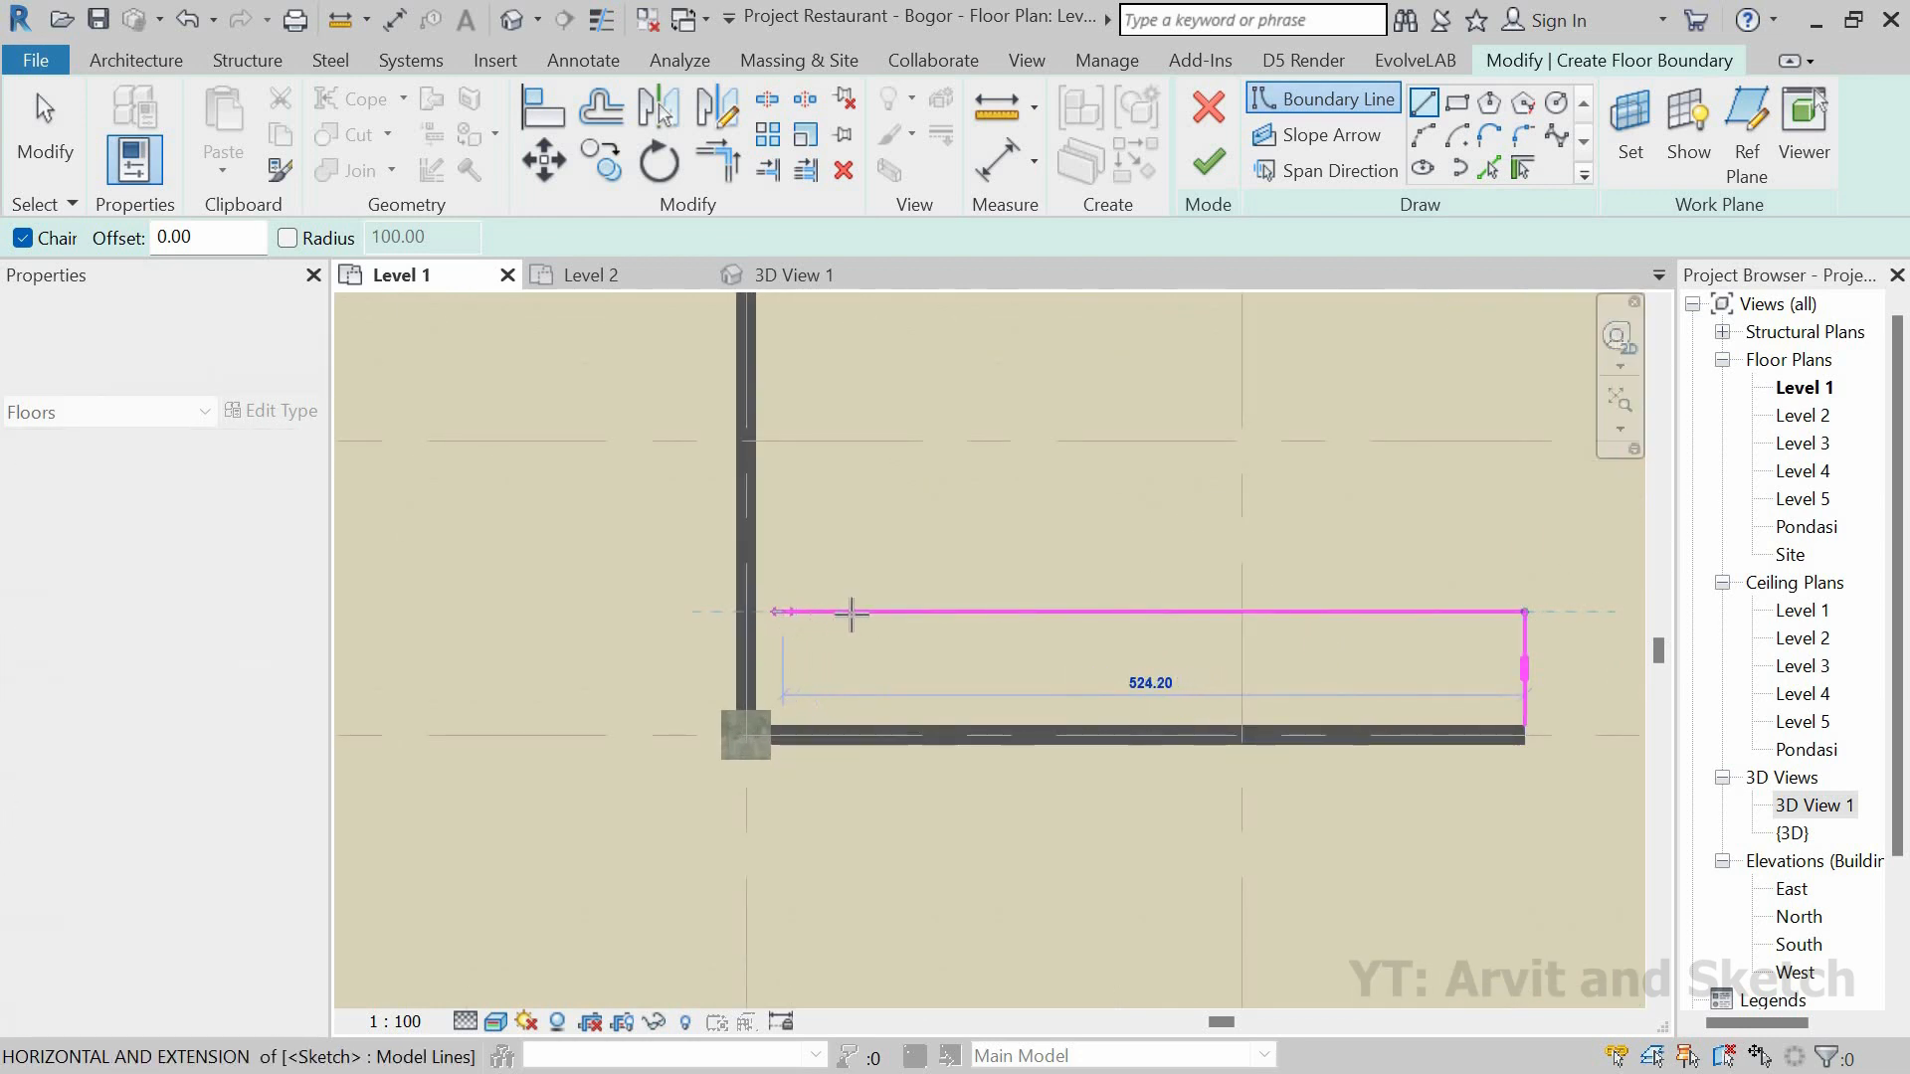
pyautogui.click(852, 610)
pyautogui.scroll(-1, 871, 543)
pyautogui.moveTo(881, 496); pyautogui.dragTo(808, 938, button='middle')
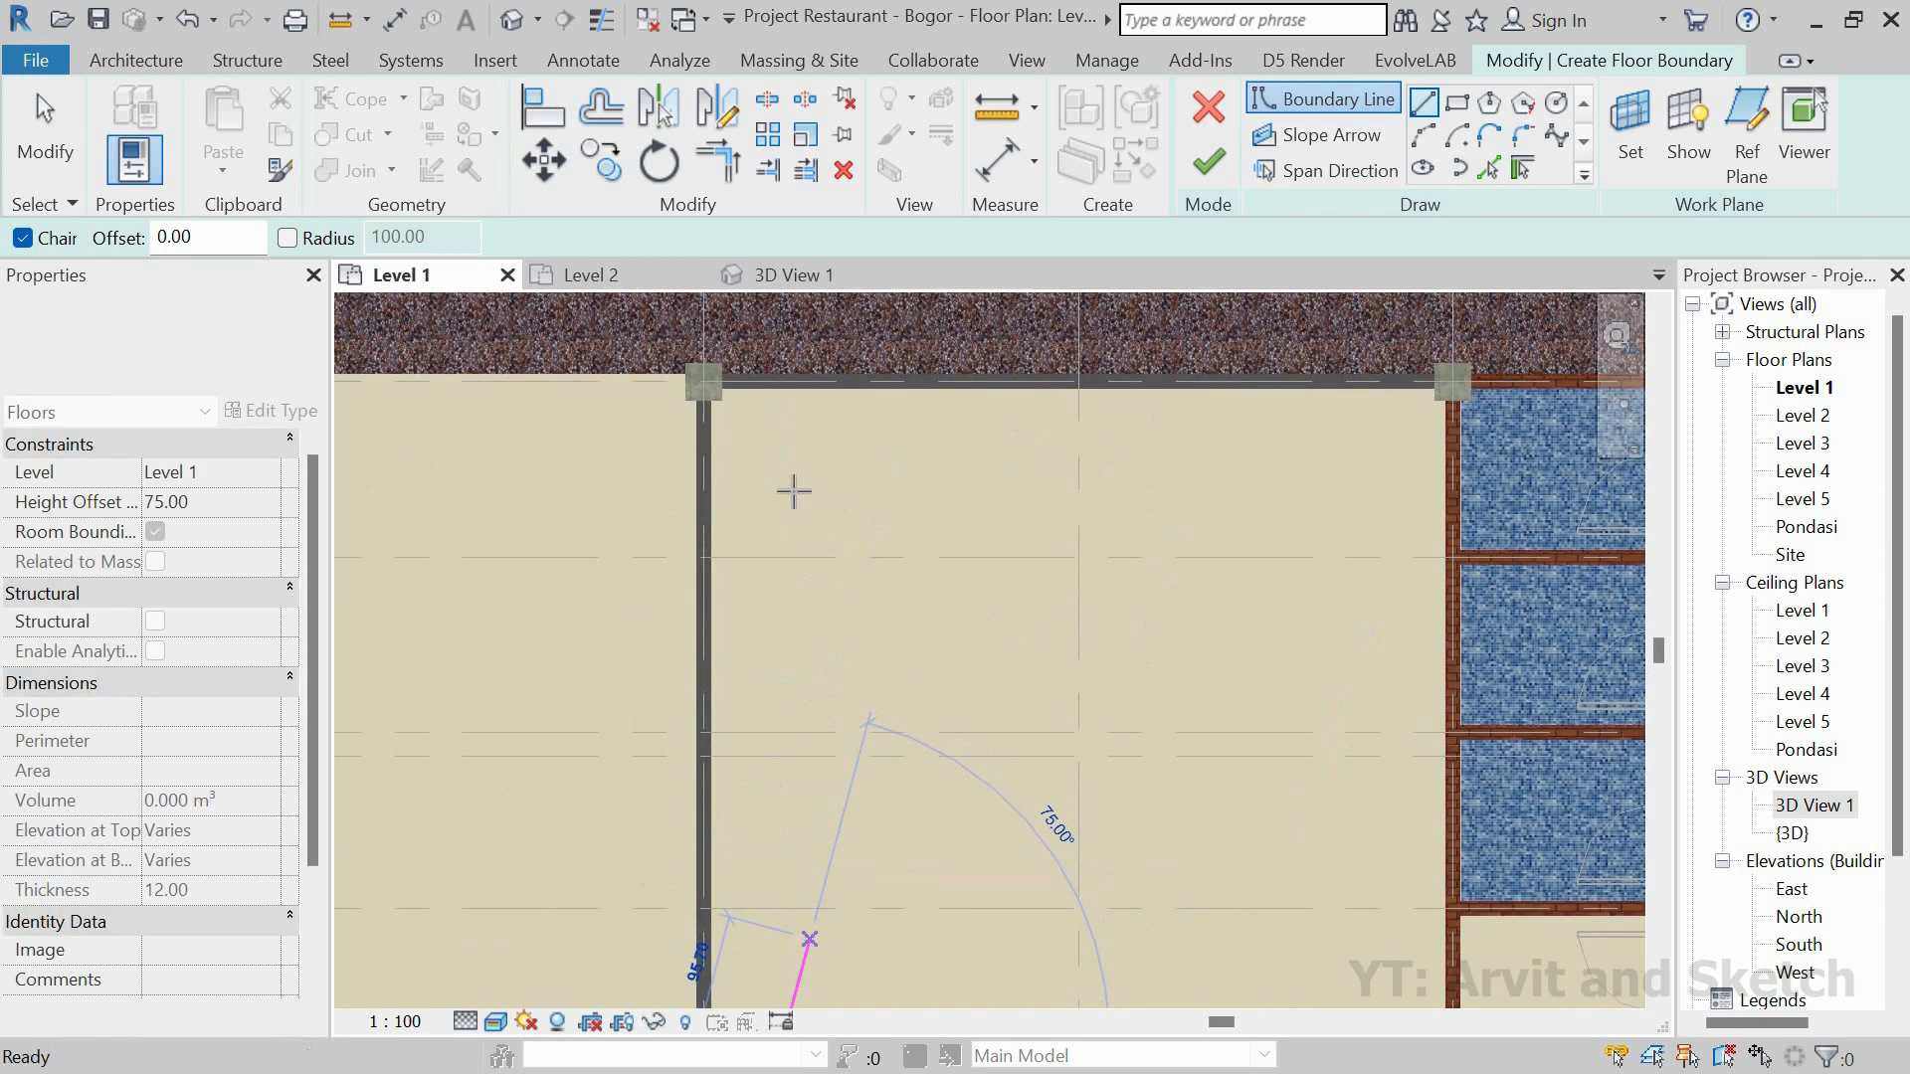
pyautogui.click(789, 472)
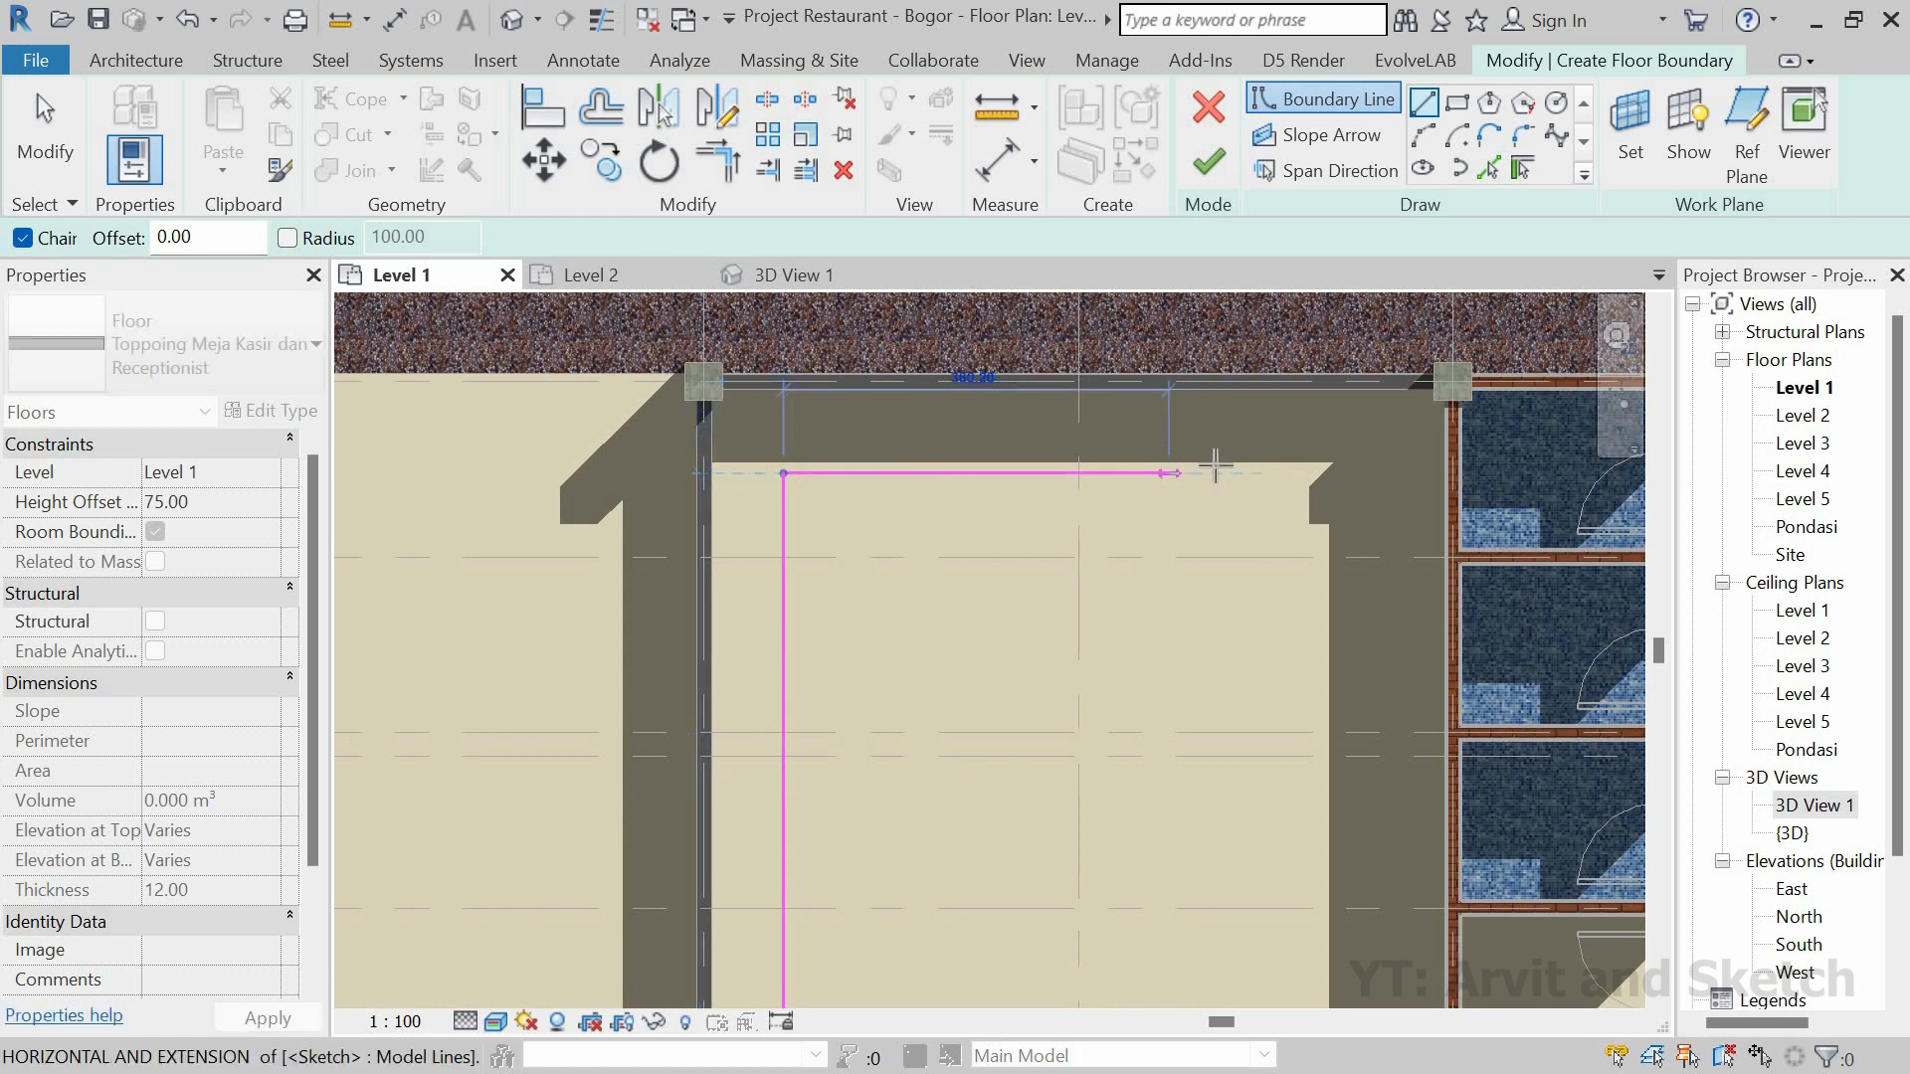
# Step: Draw the inner boundary line horizontally below the upper wall across to the brick toilet wall
pyautogui.scroll(-2, 1215, 461)
pyautogui.scroll(2, 1299, 470)
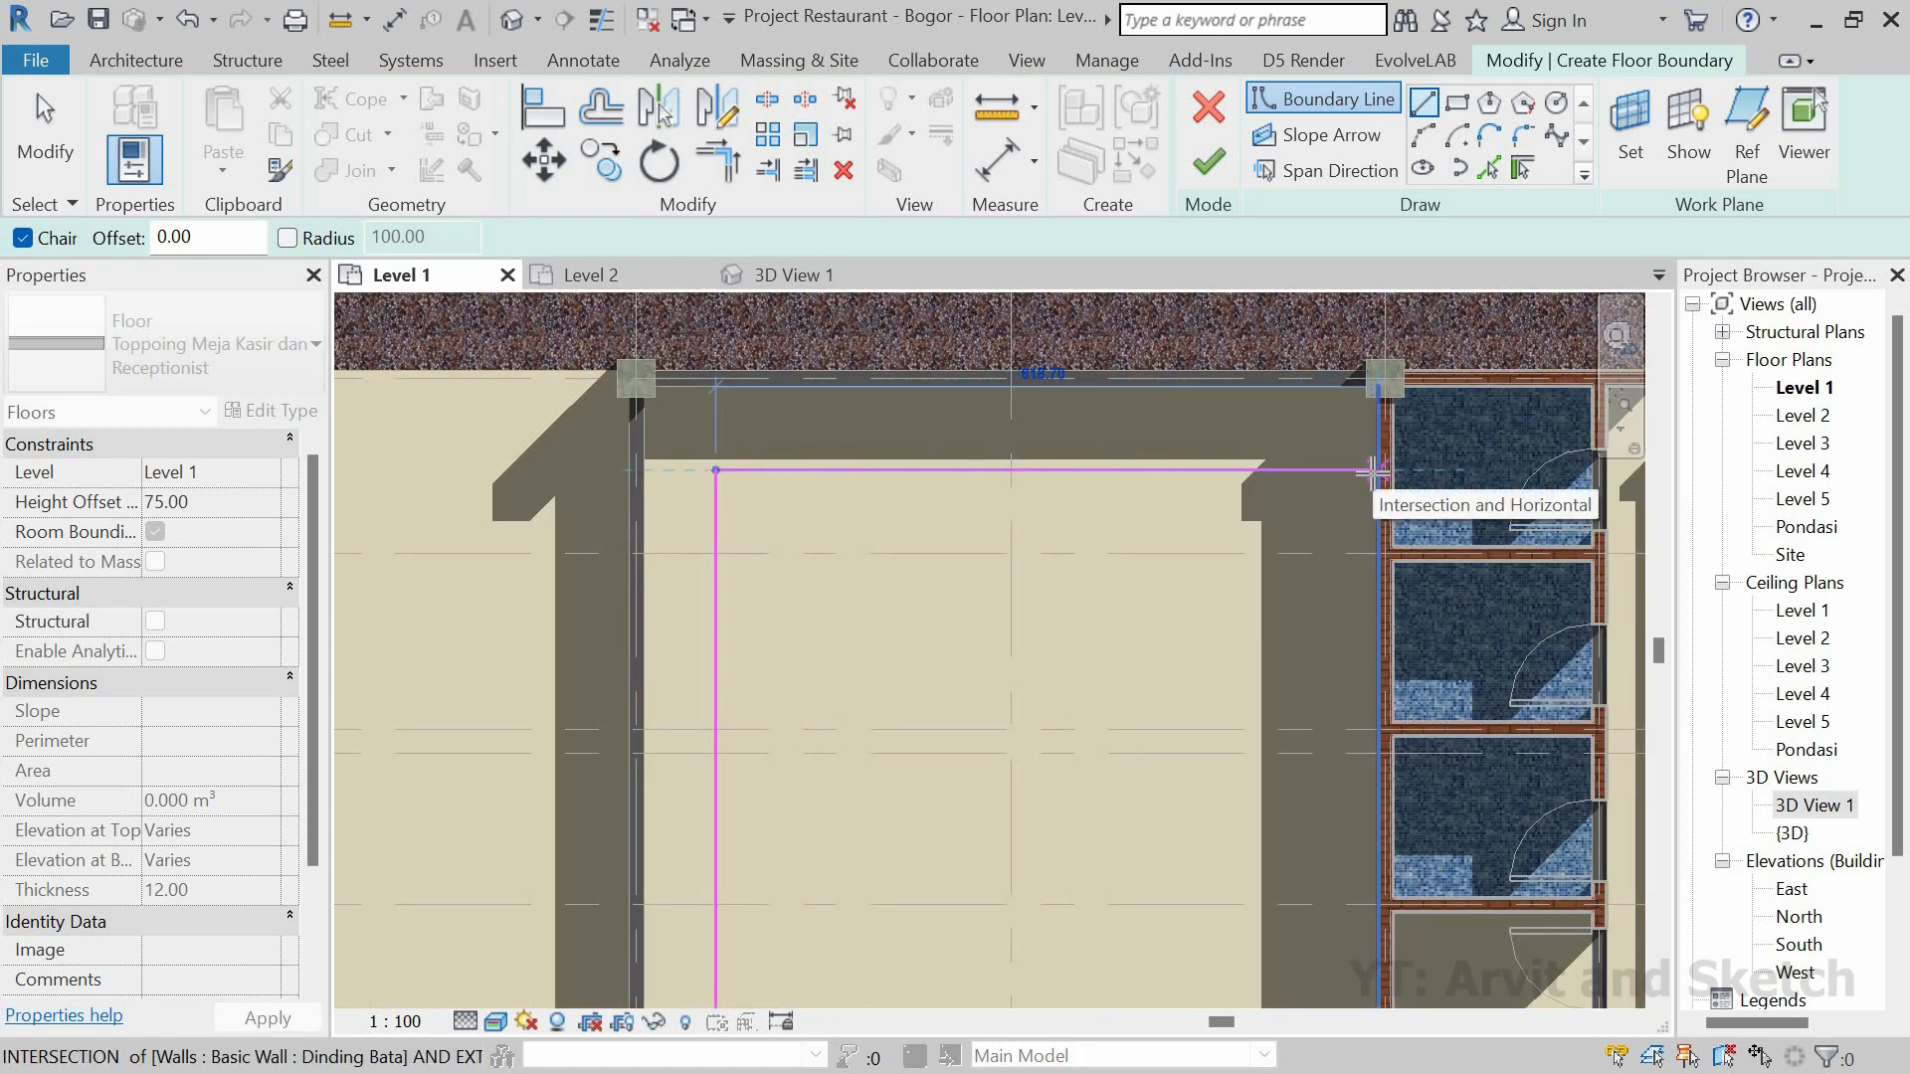
pyautogui.scroll(-2, 1293, 481)
pyautogui.scroll(3, 1323, 477)
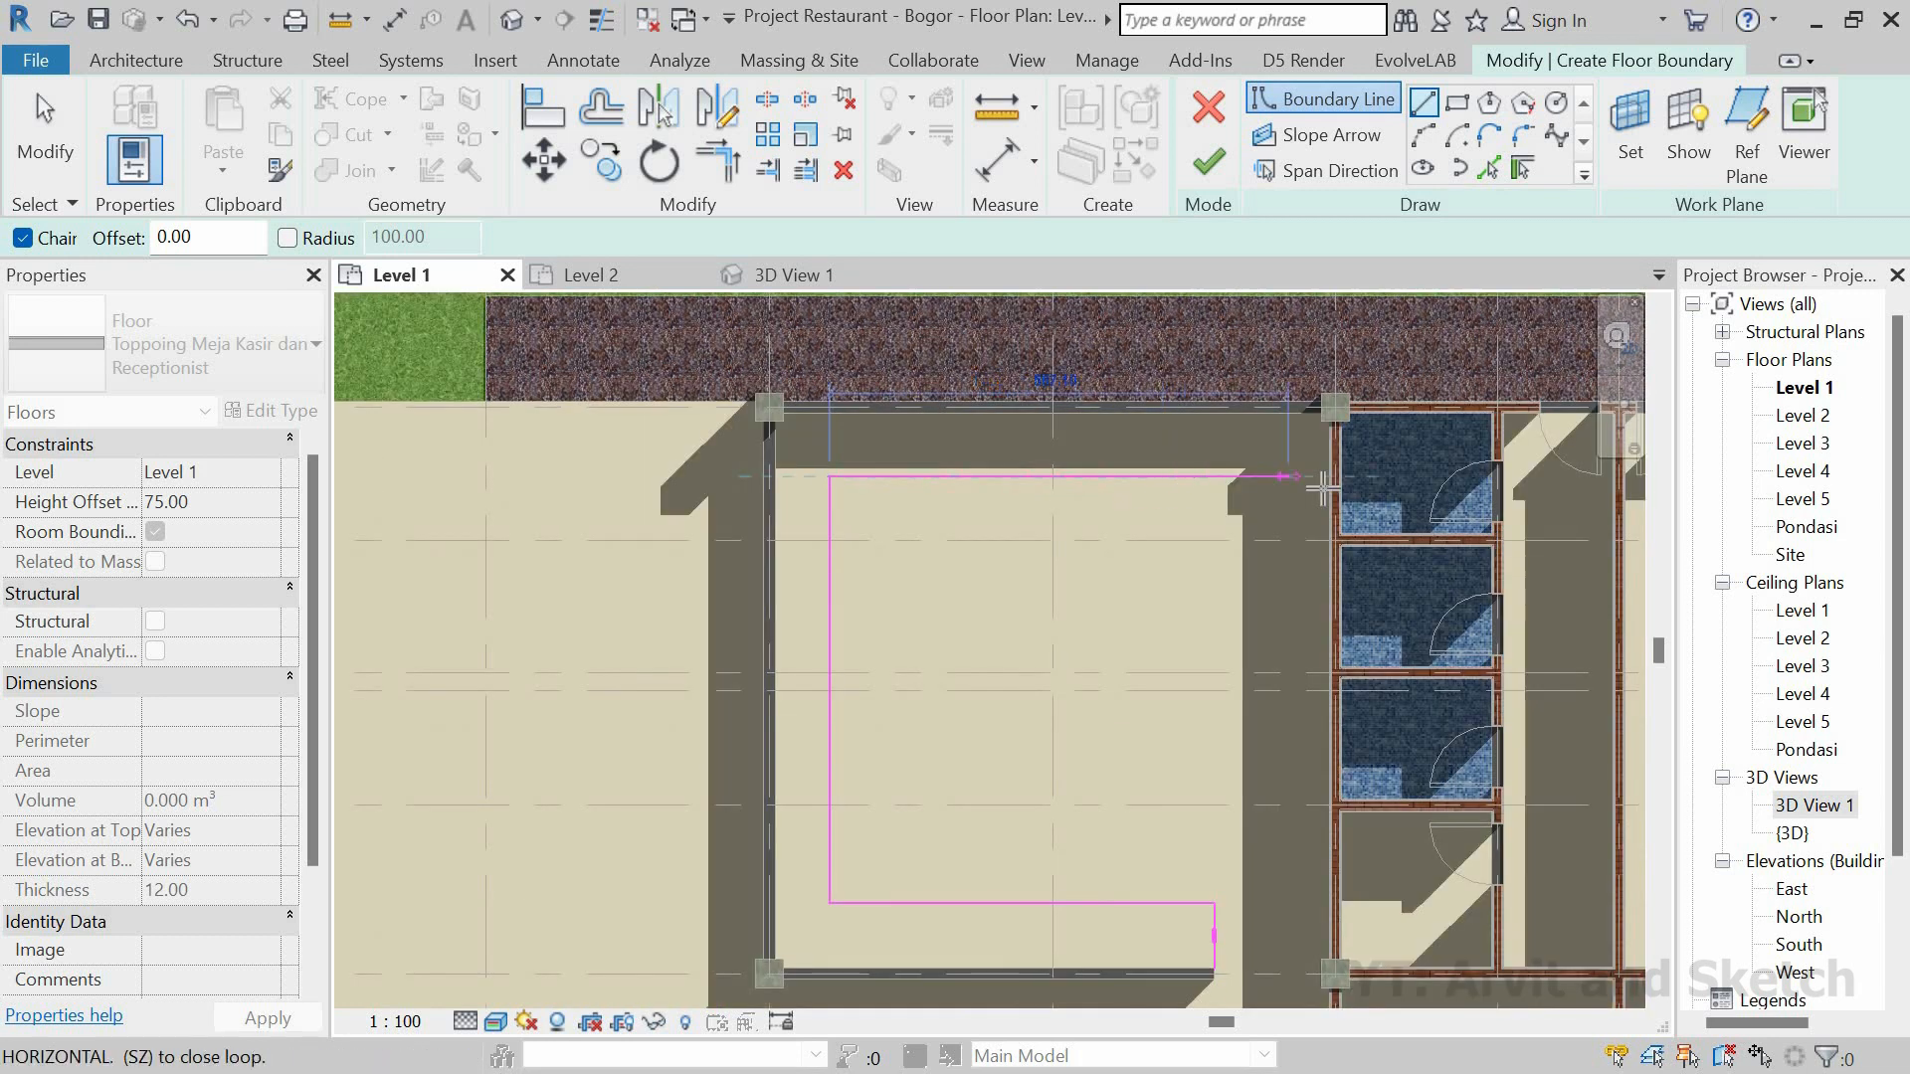
pyautogui.click(1328, 478)
# Step: Continue the boundary up the brick wall's face and around the inner corner of the room's upper-right column
pyautogui.scroll(2, 1332, 426)
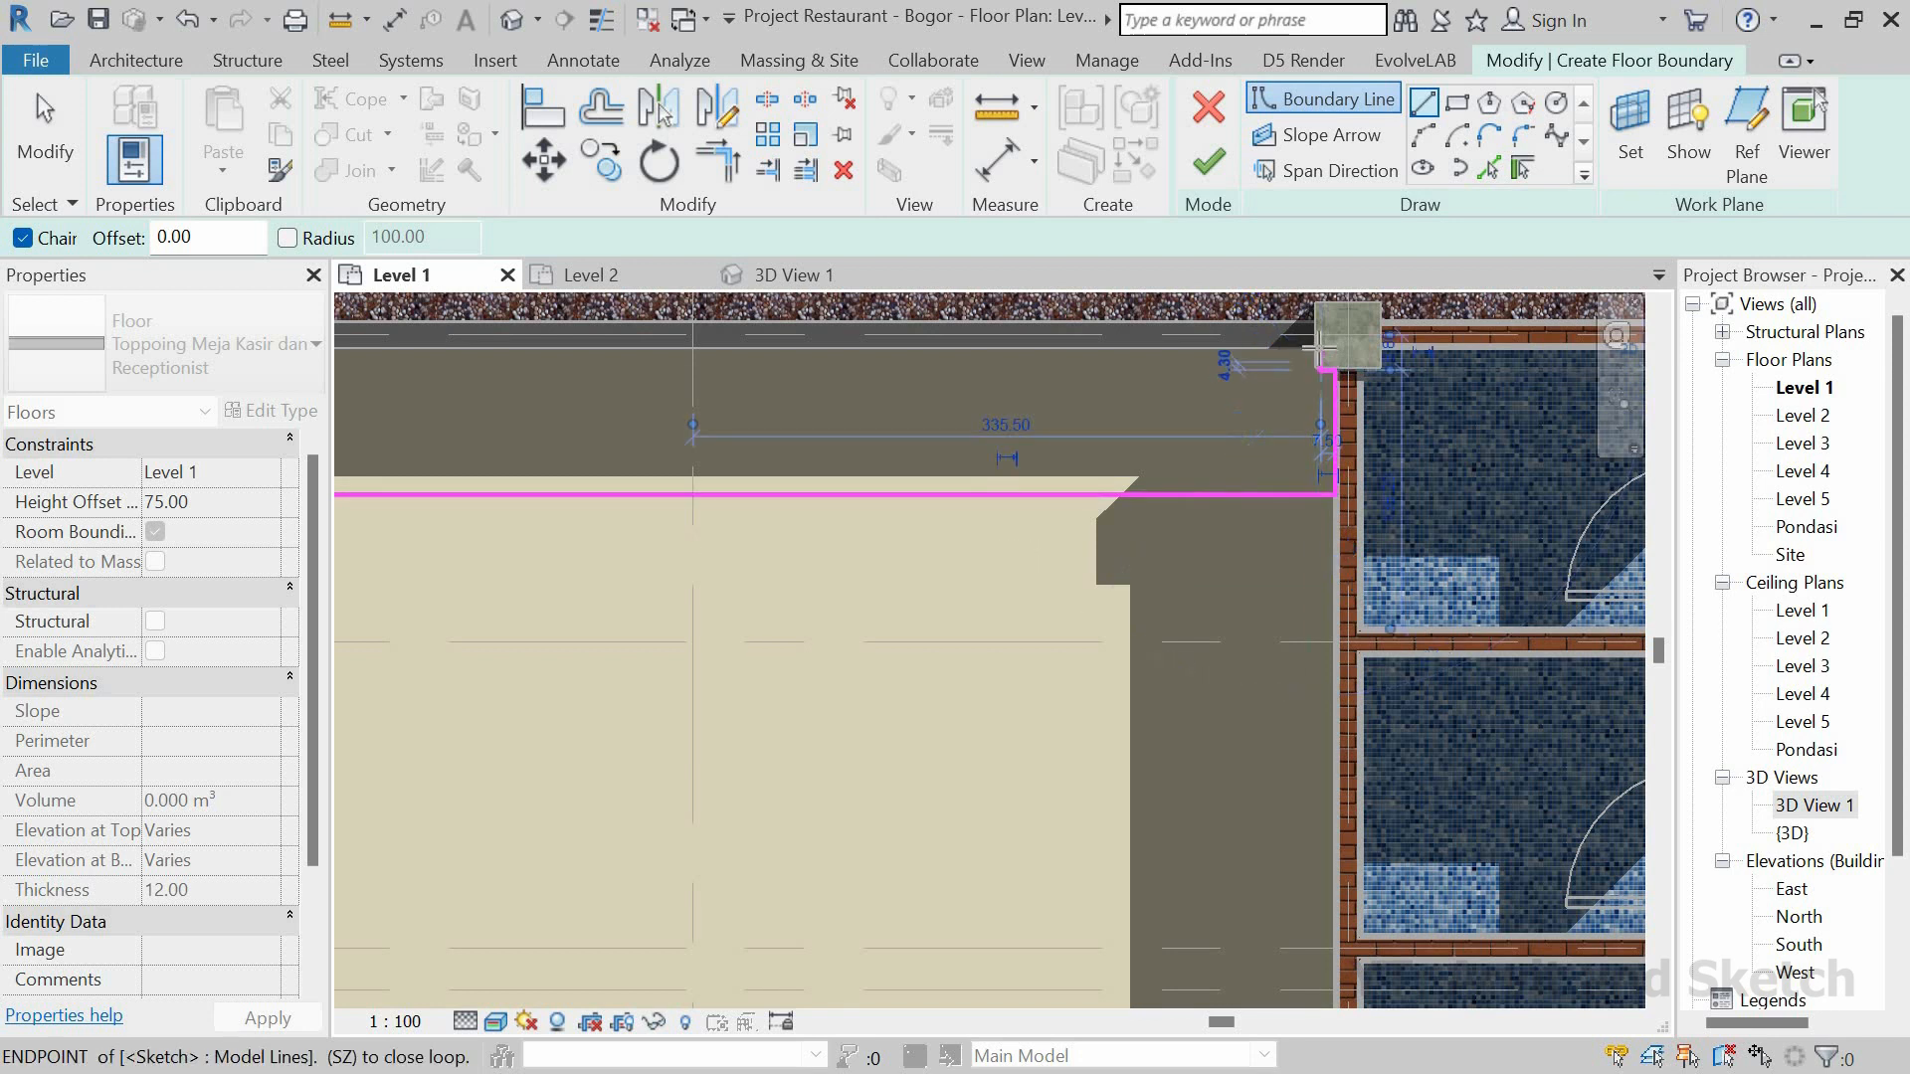
pyautogui.scroll(3, 1294, 360)
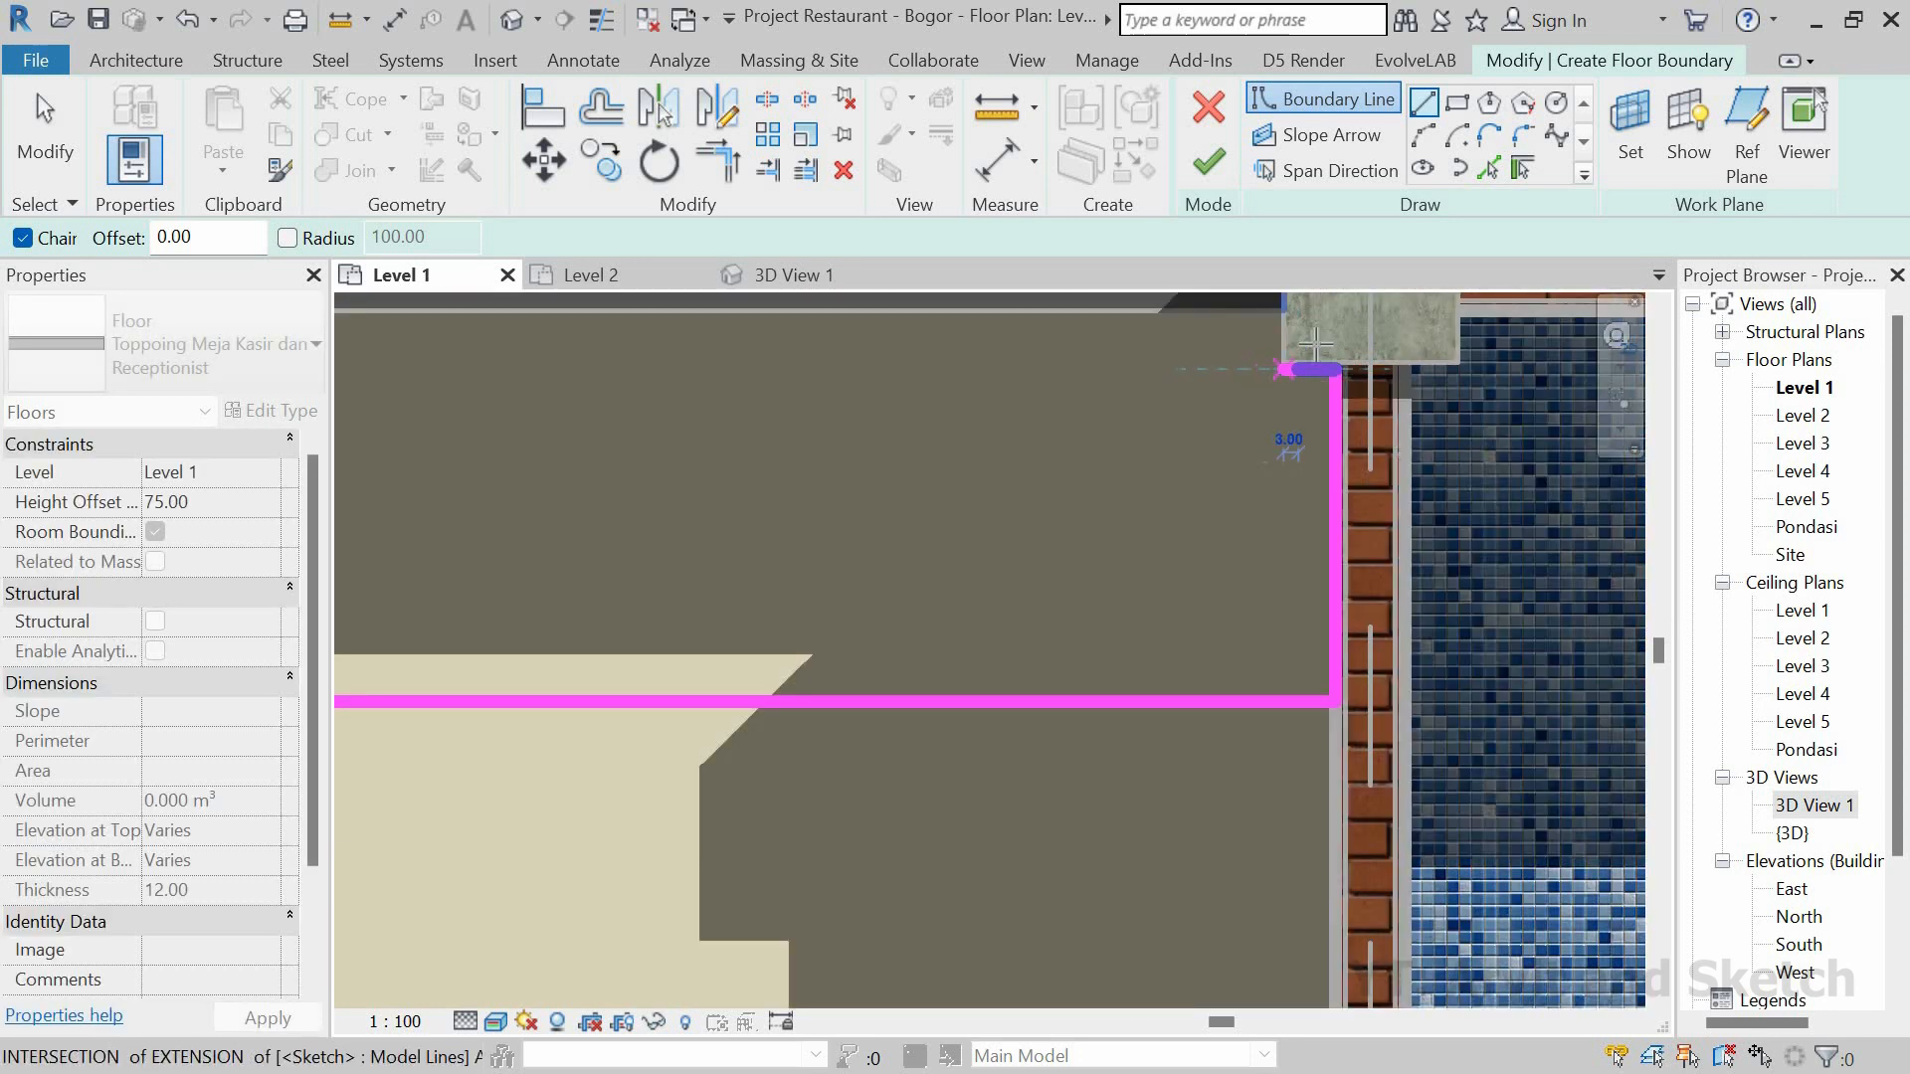
pyautogui.scroll(4, 1316, 345)
pyautogui.click(1228, 421)
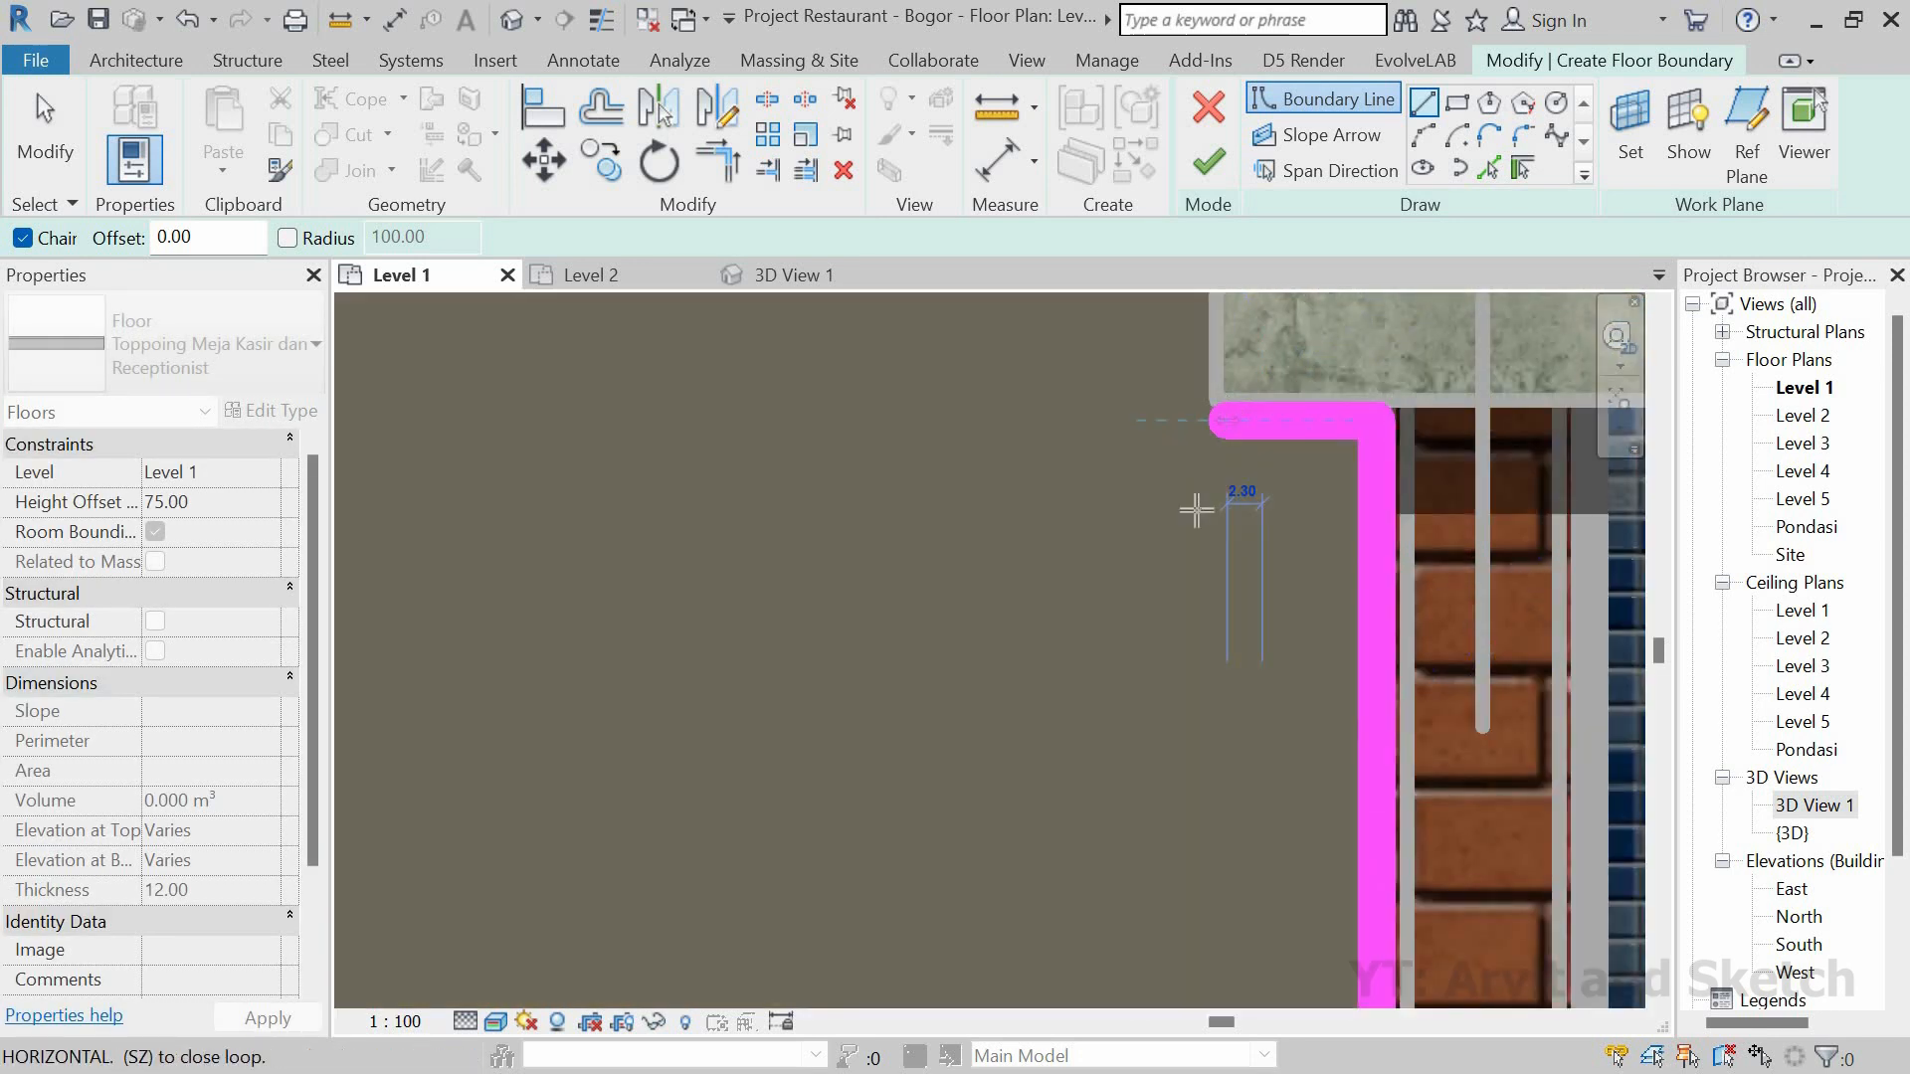
pyautogui.scroll(-3, 1285, 500)
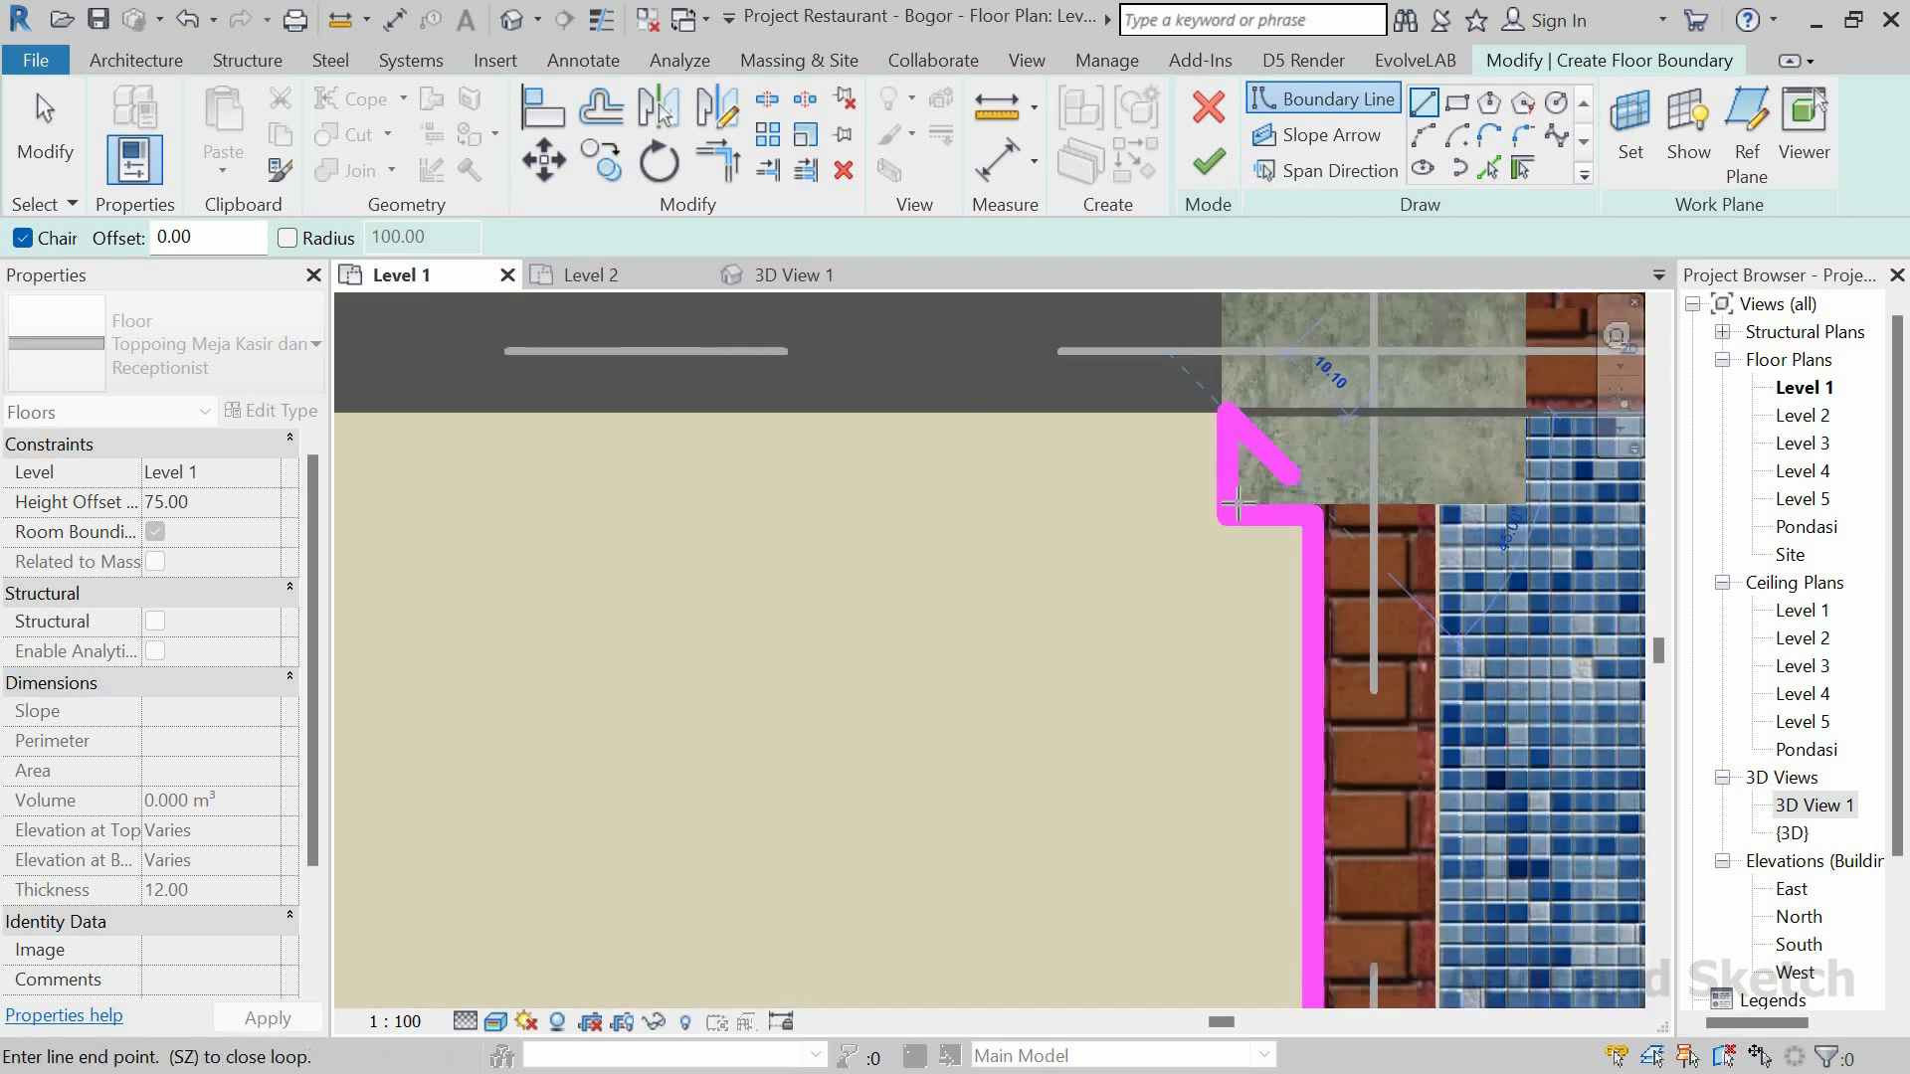
# Step: Draw the boundary along the upper wall's inner face and around the inner corner of the room's upper-left column
pyautogui.scroll(-5, 1239, 503)
pyautogui.moveTo(827, 516); pyautogui.dragTo(1353, 549, button='middle')
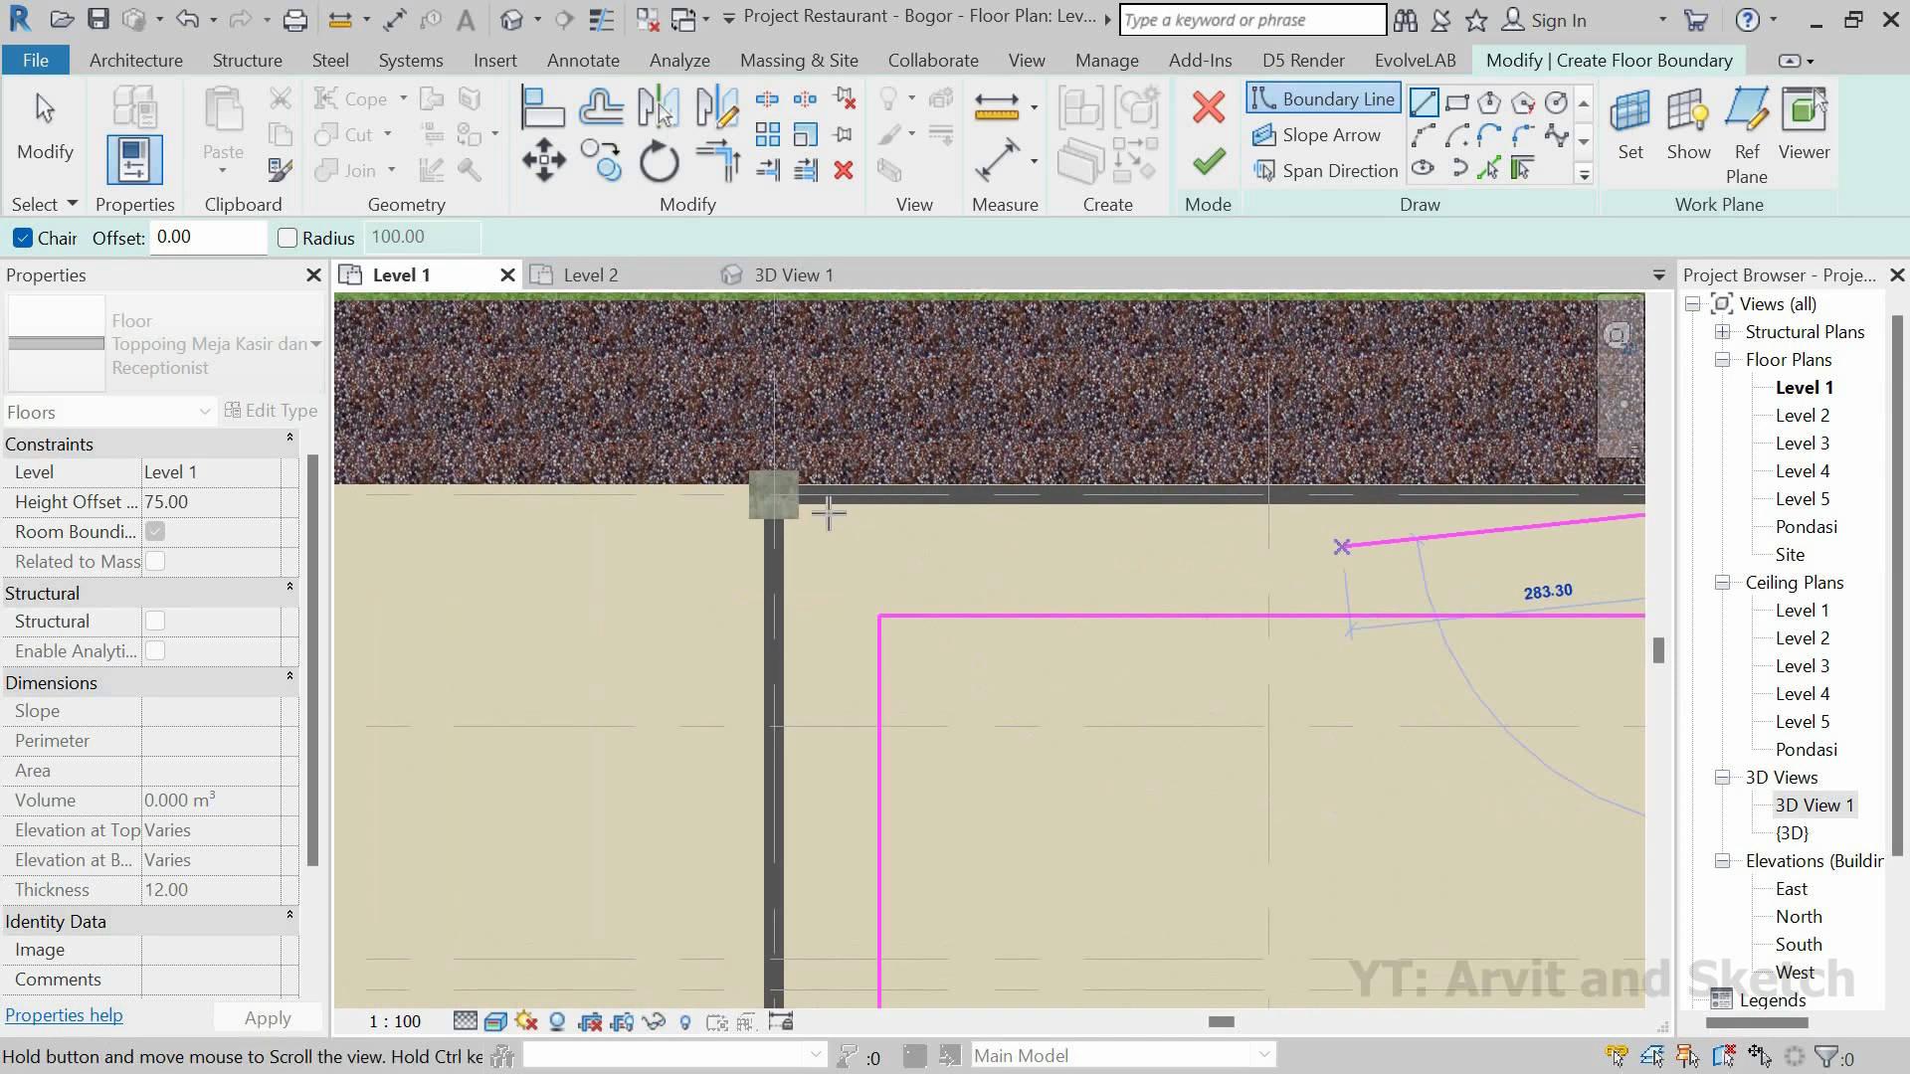
pyautogui.scroll(2, 848, 535)
pyautogui.scroll(2, 771, 474)
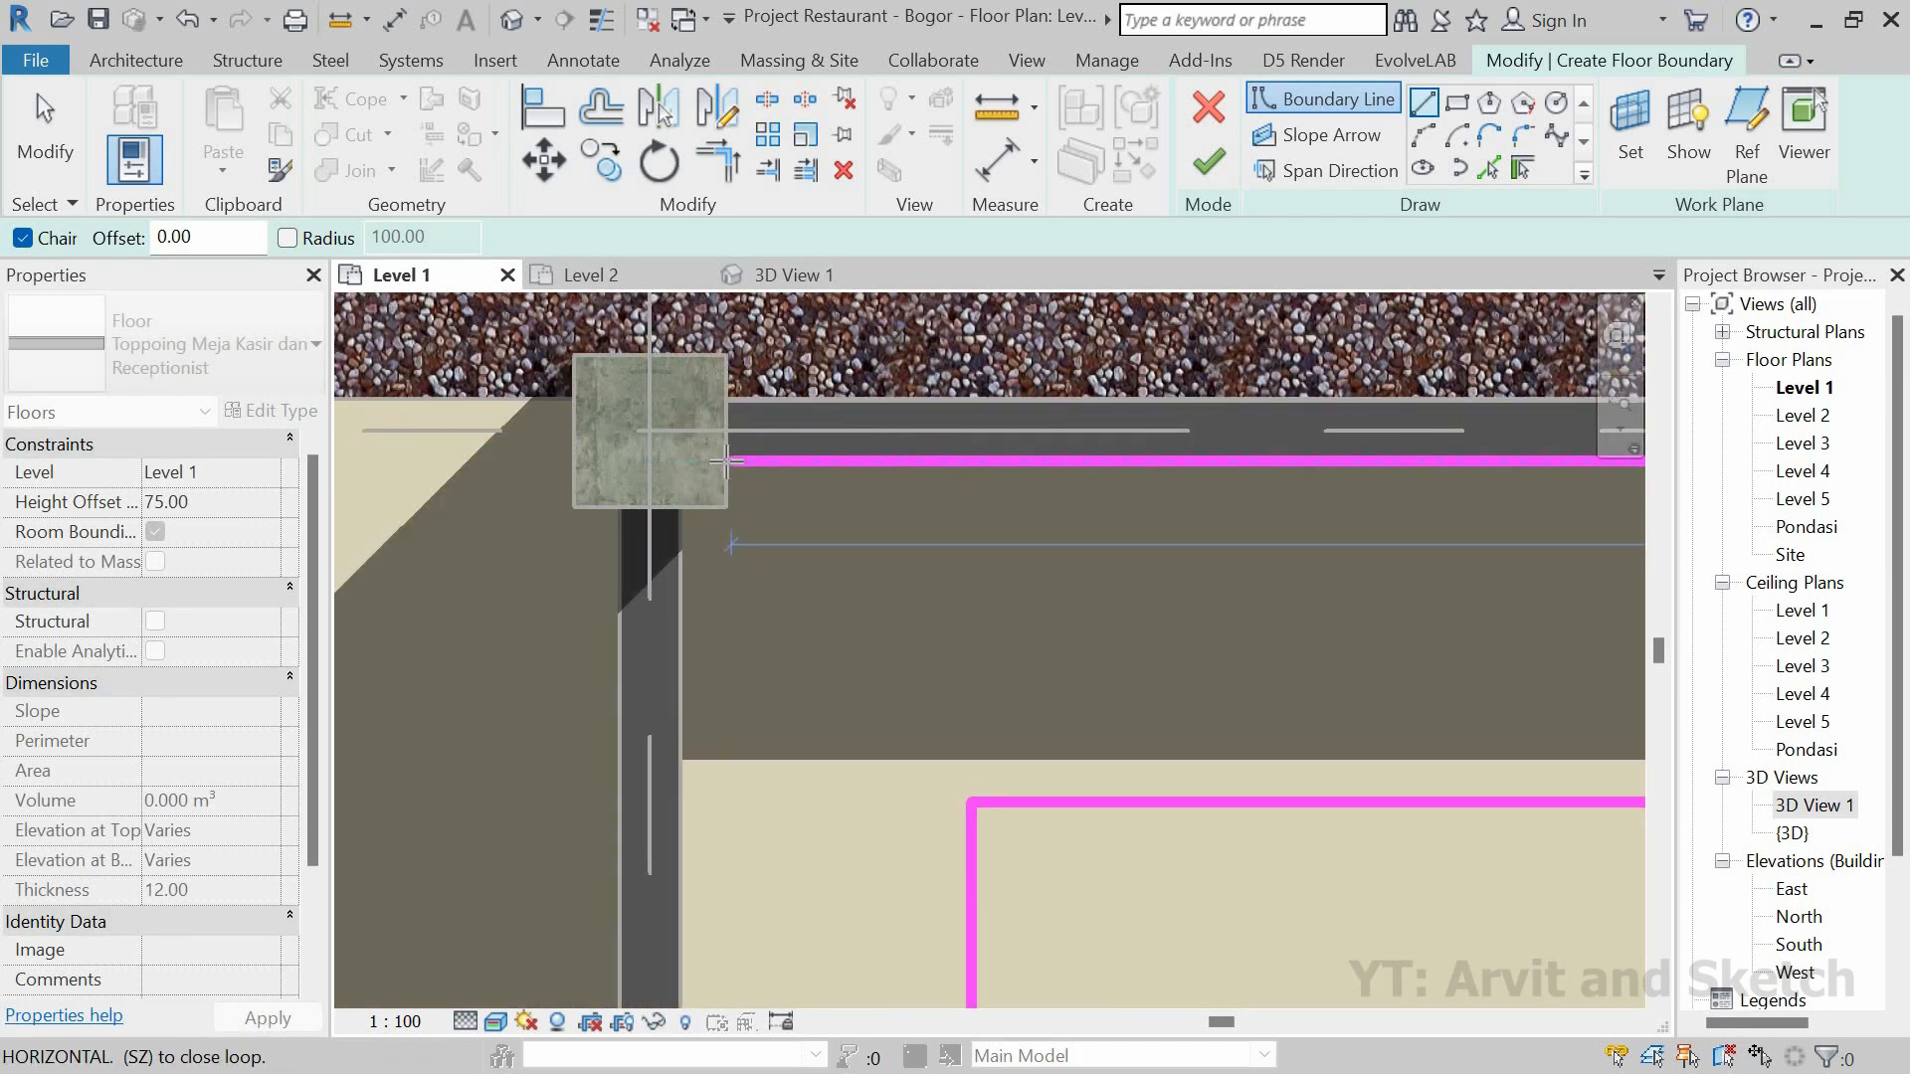
pyautogui.scroll(4, 726, 459)
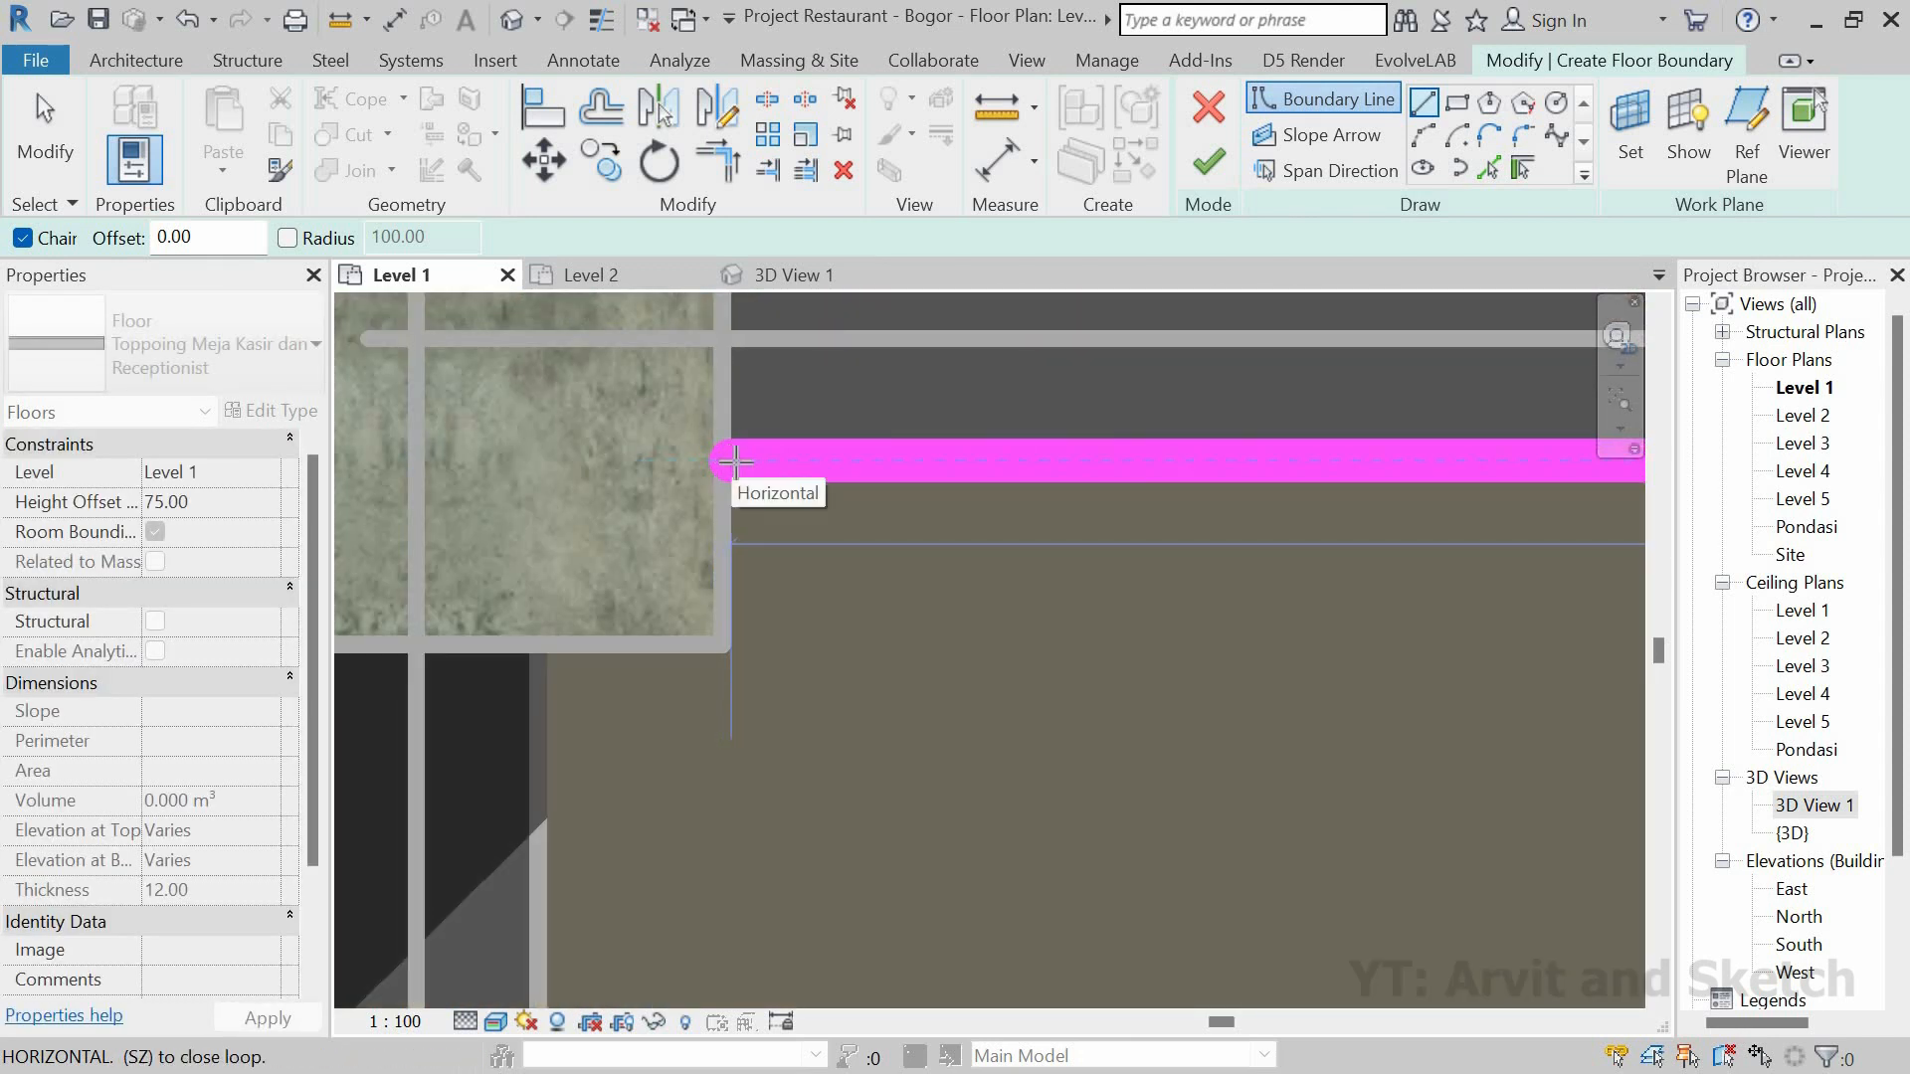
pyautogui.click(722, 636)
pyautogui.scroll(-3, 925, 568)
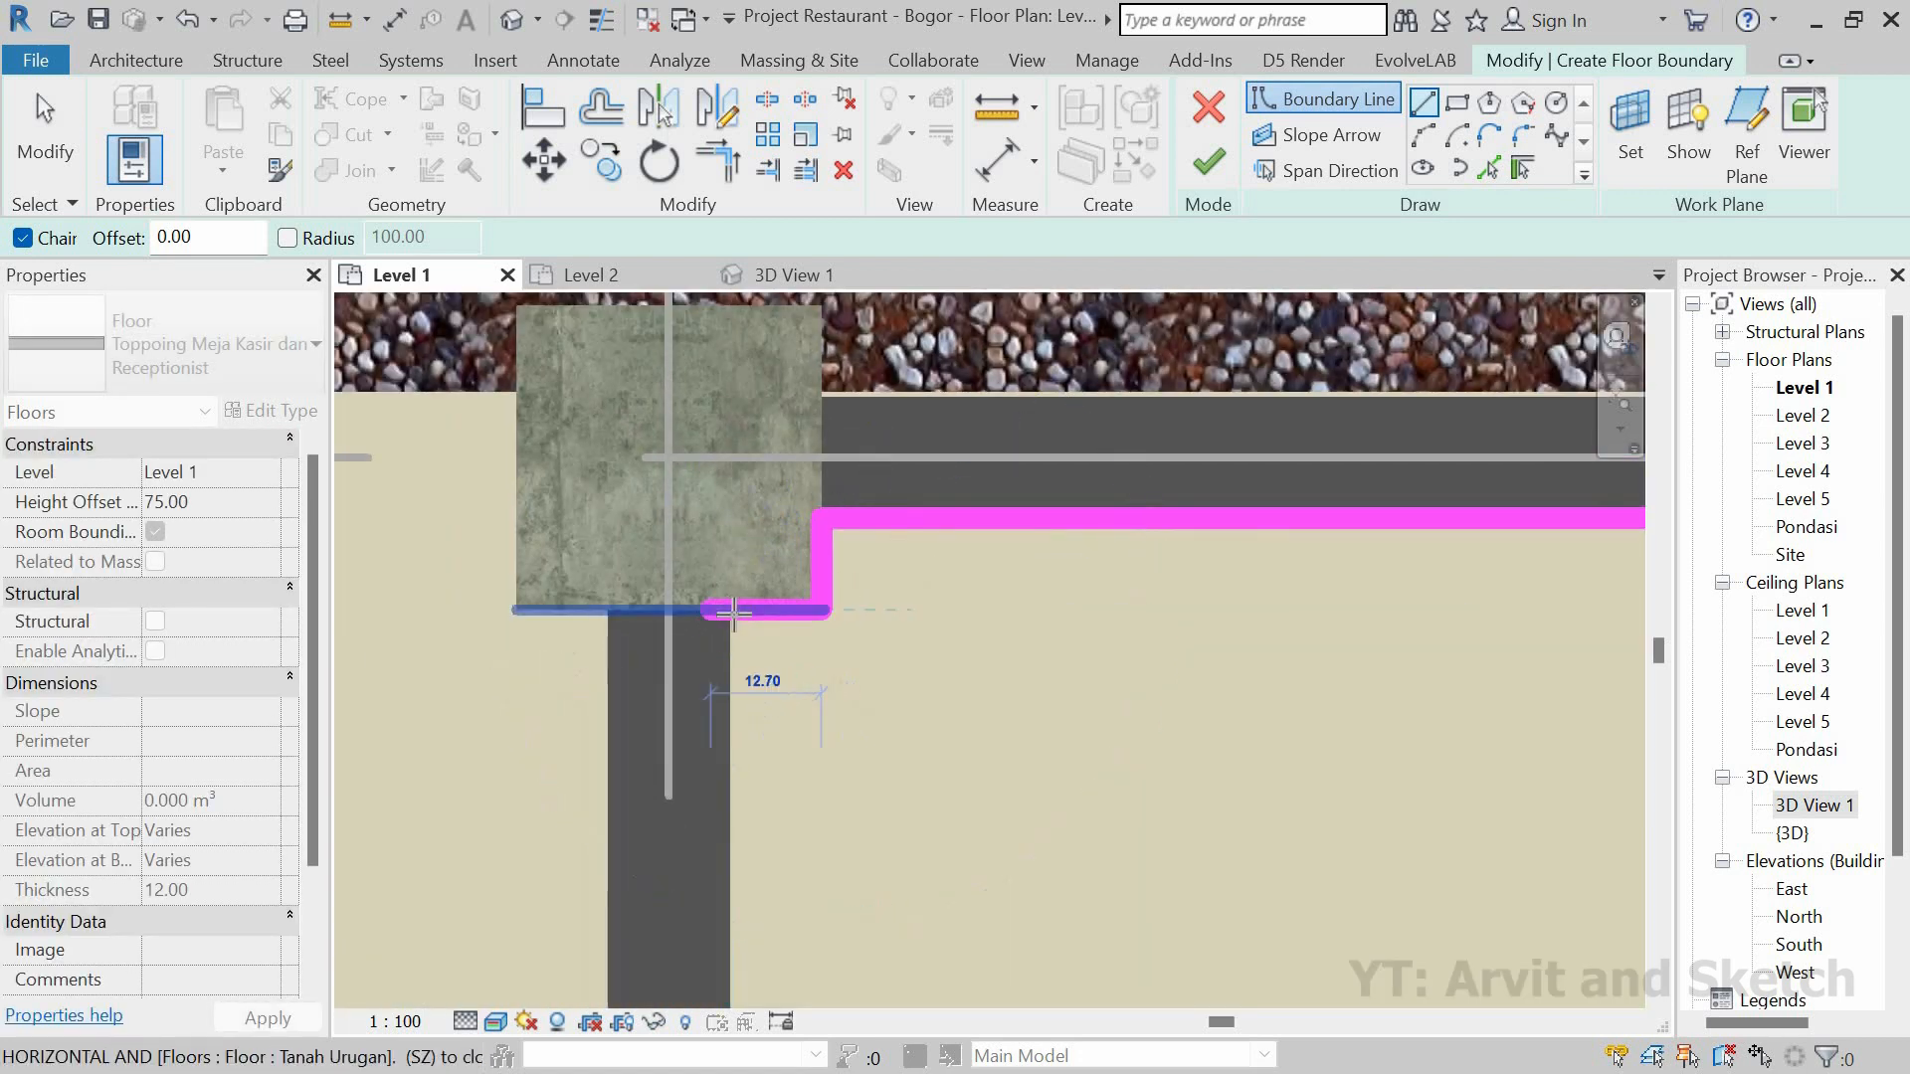
pyautogui.scroll(-5, 772, 512)
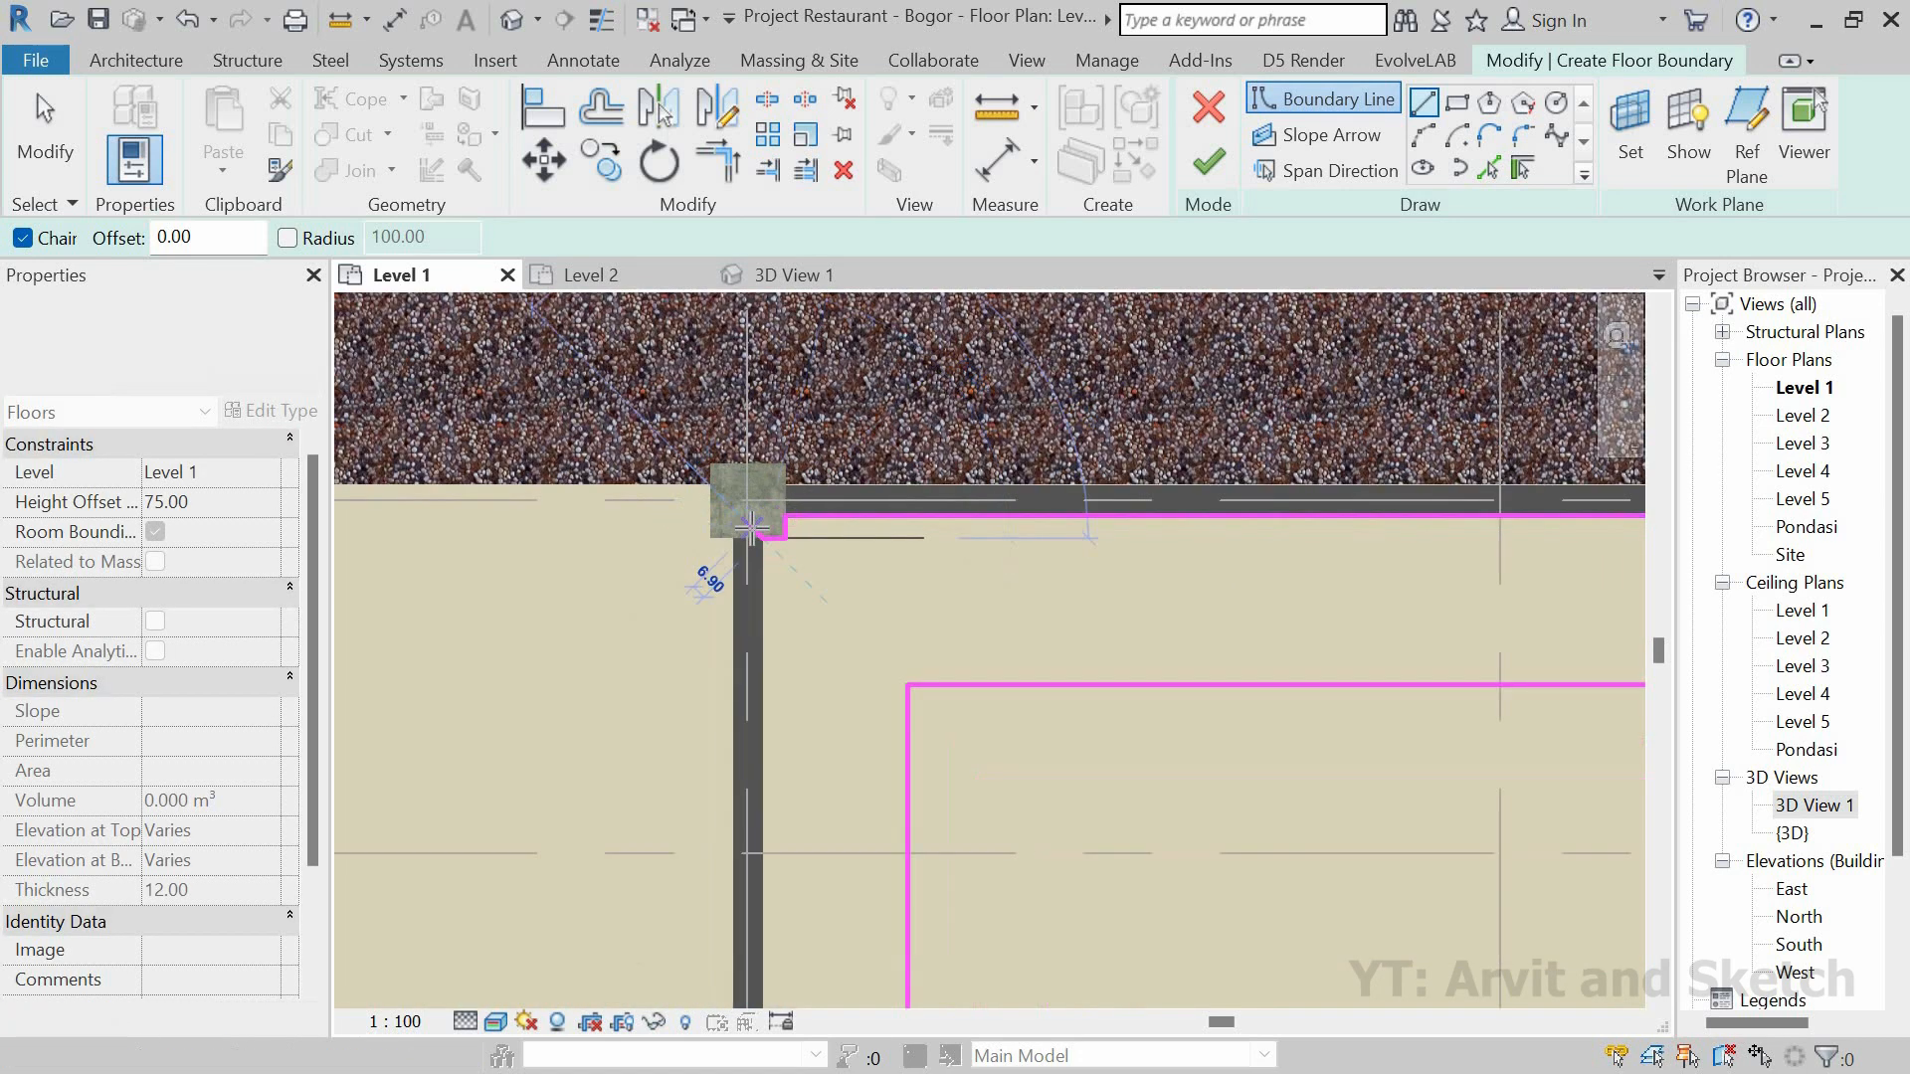
# Step: Run the boundary down the left wall and around the lower-left column, closing the loop along the lower wall
pyautogui.scroll(-5, 831, 488)
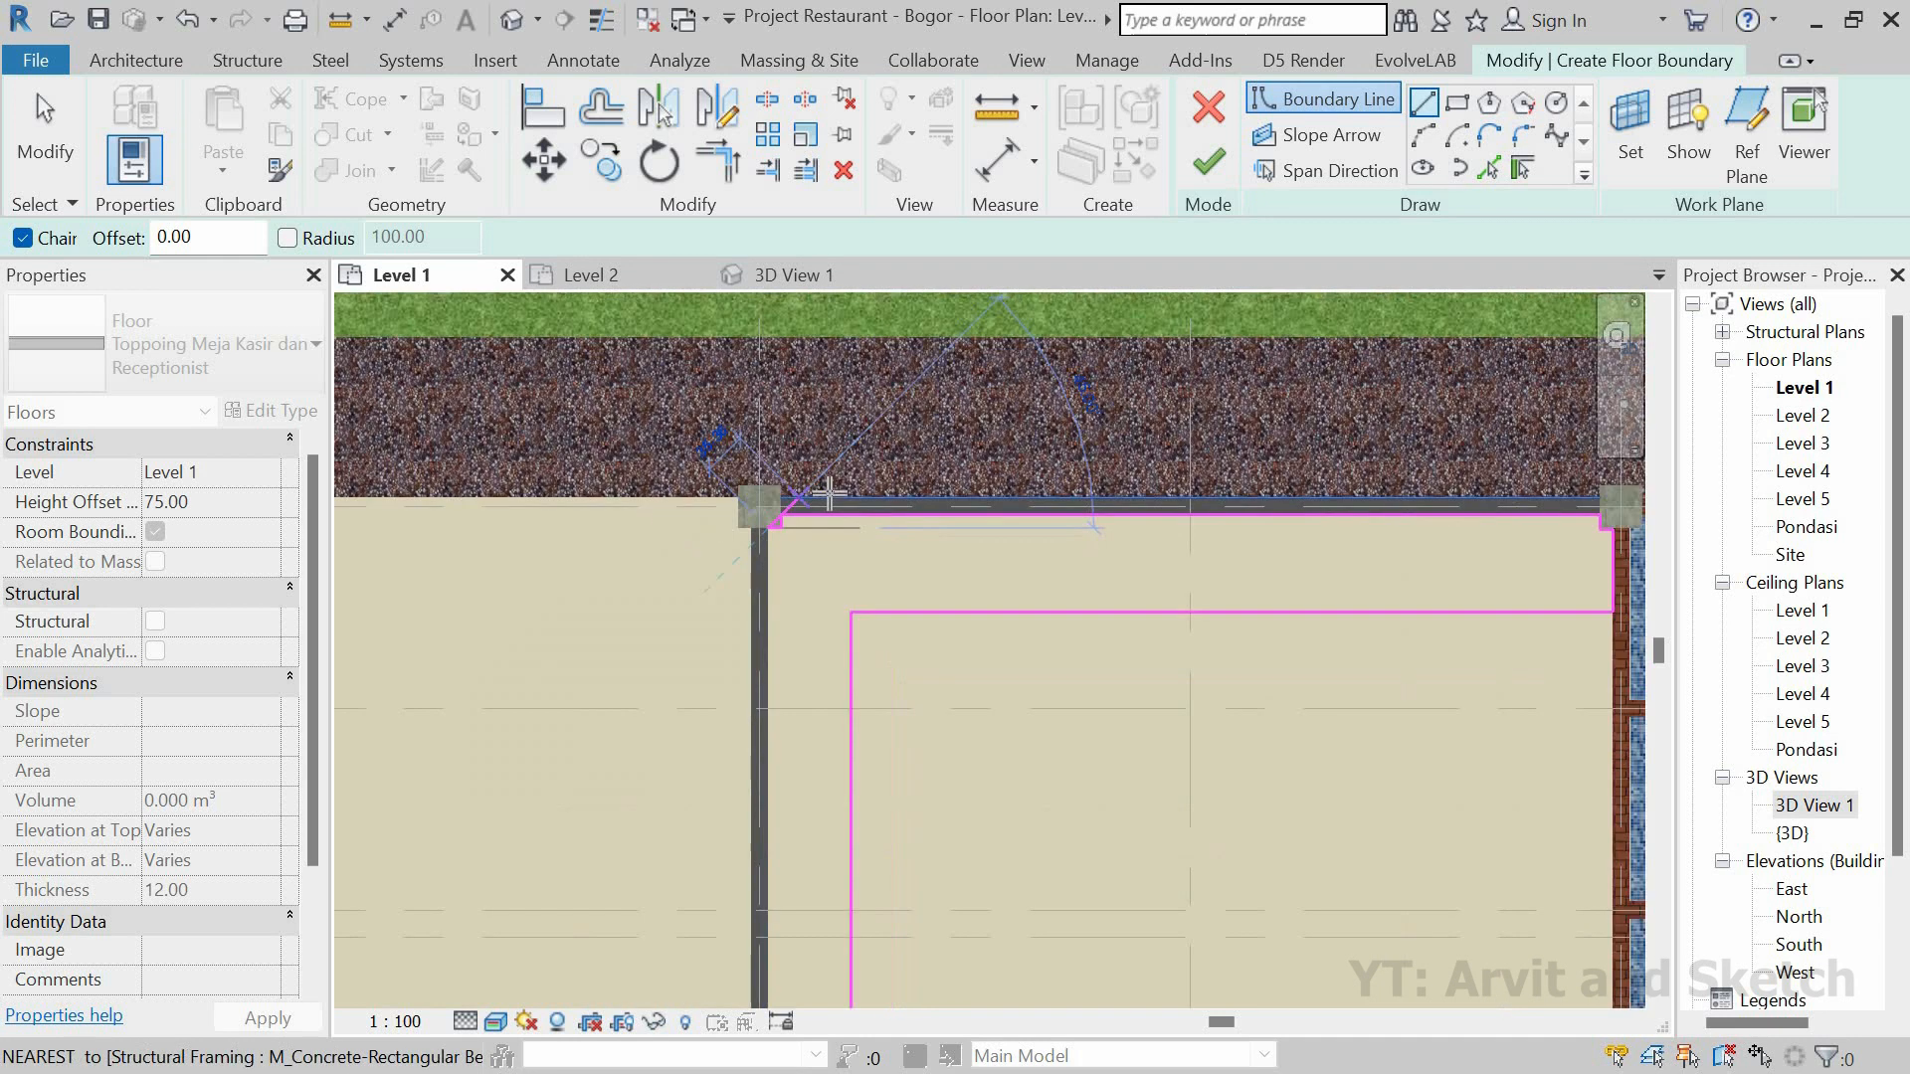
pyautogui.scroll(5, 777, 786)
pyautogui.scroll(5, 777, 786)
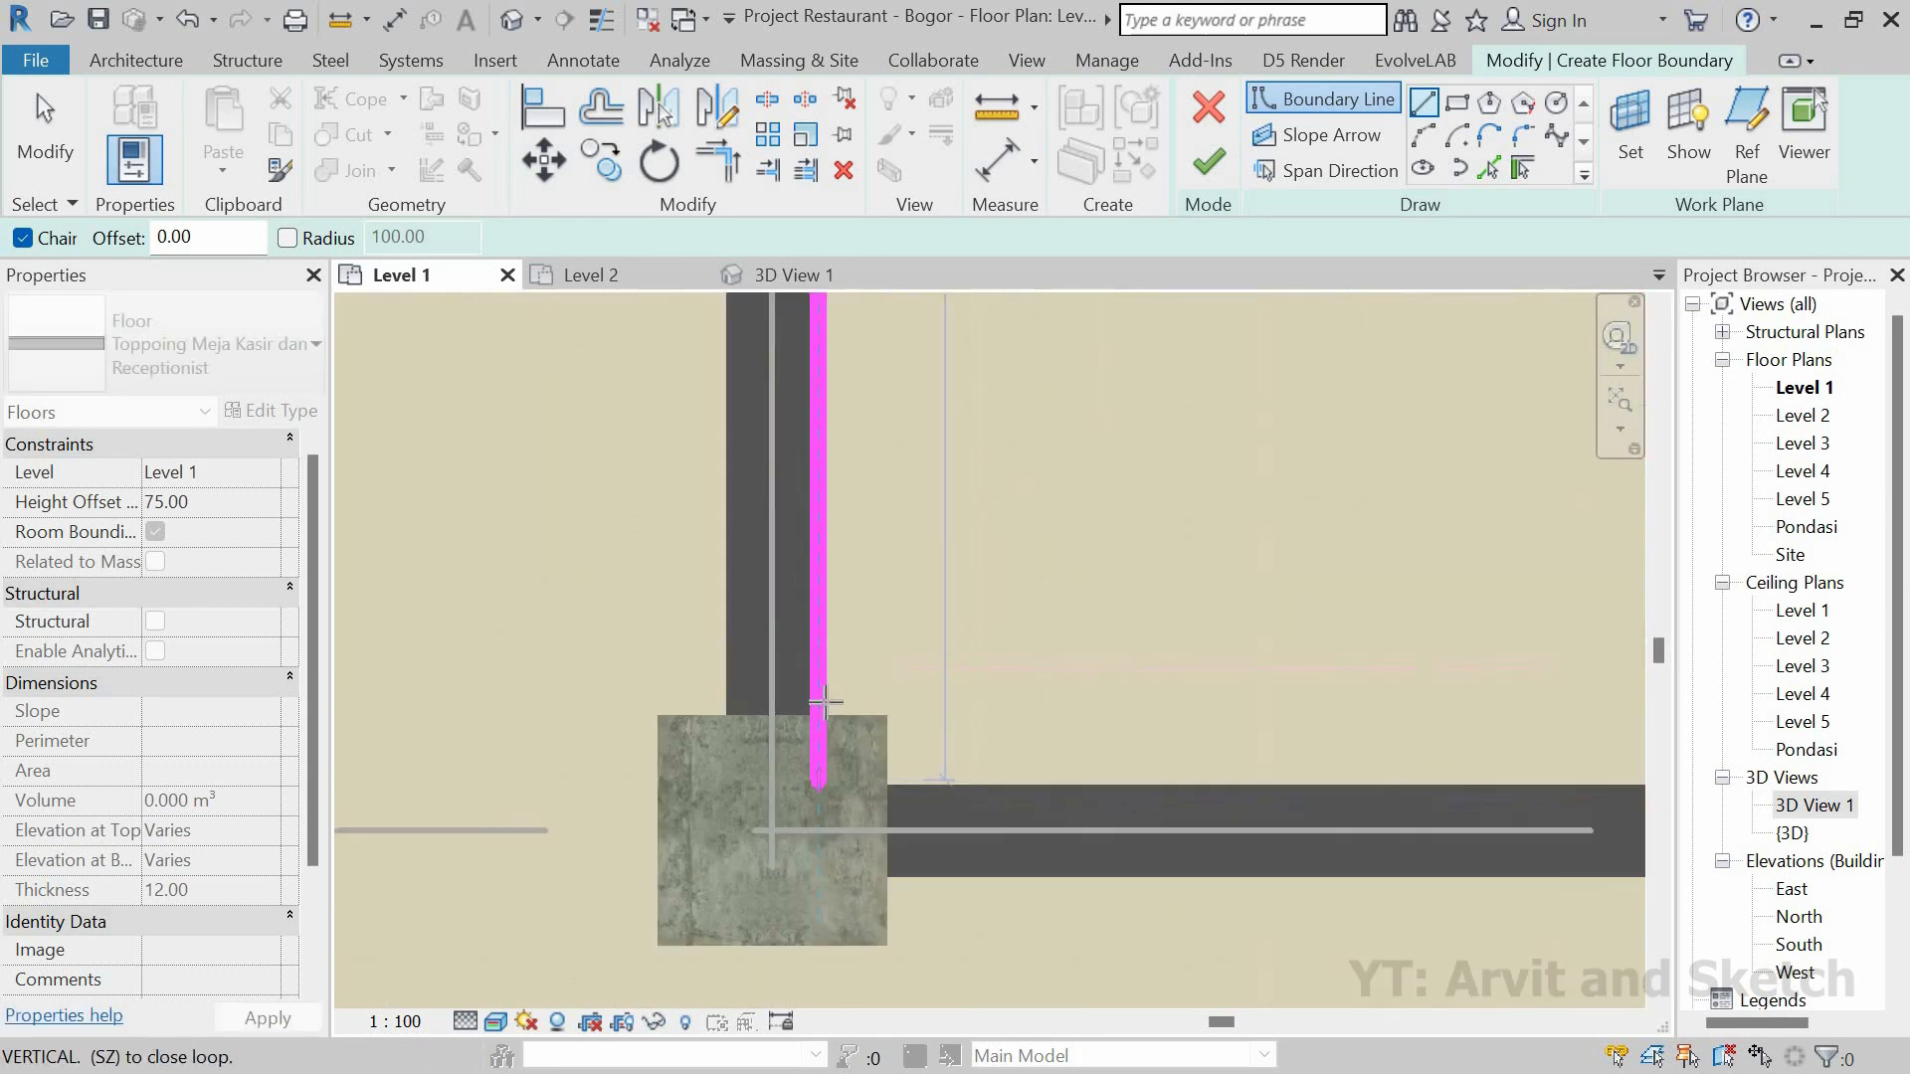
pyautogui.click(891, 787)
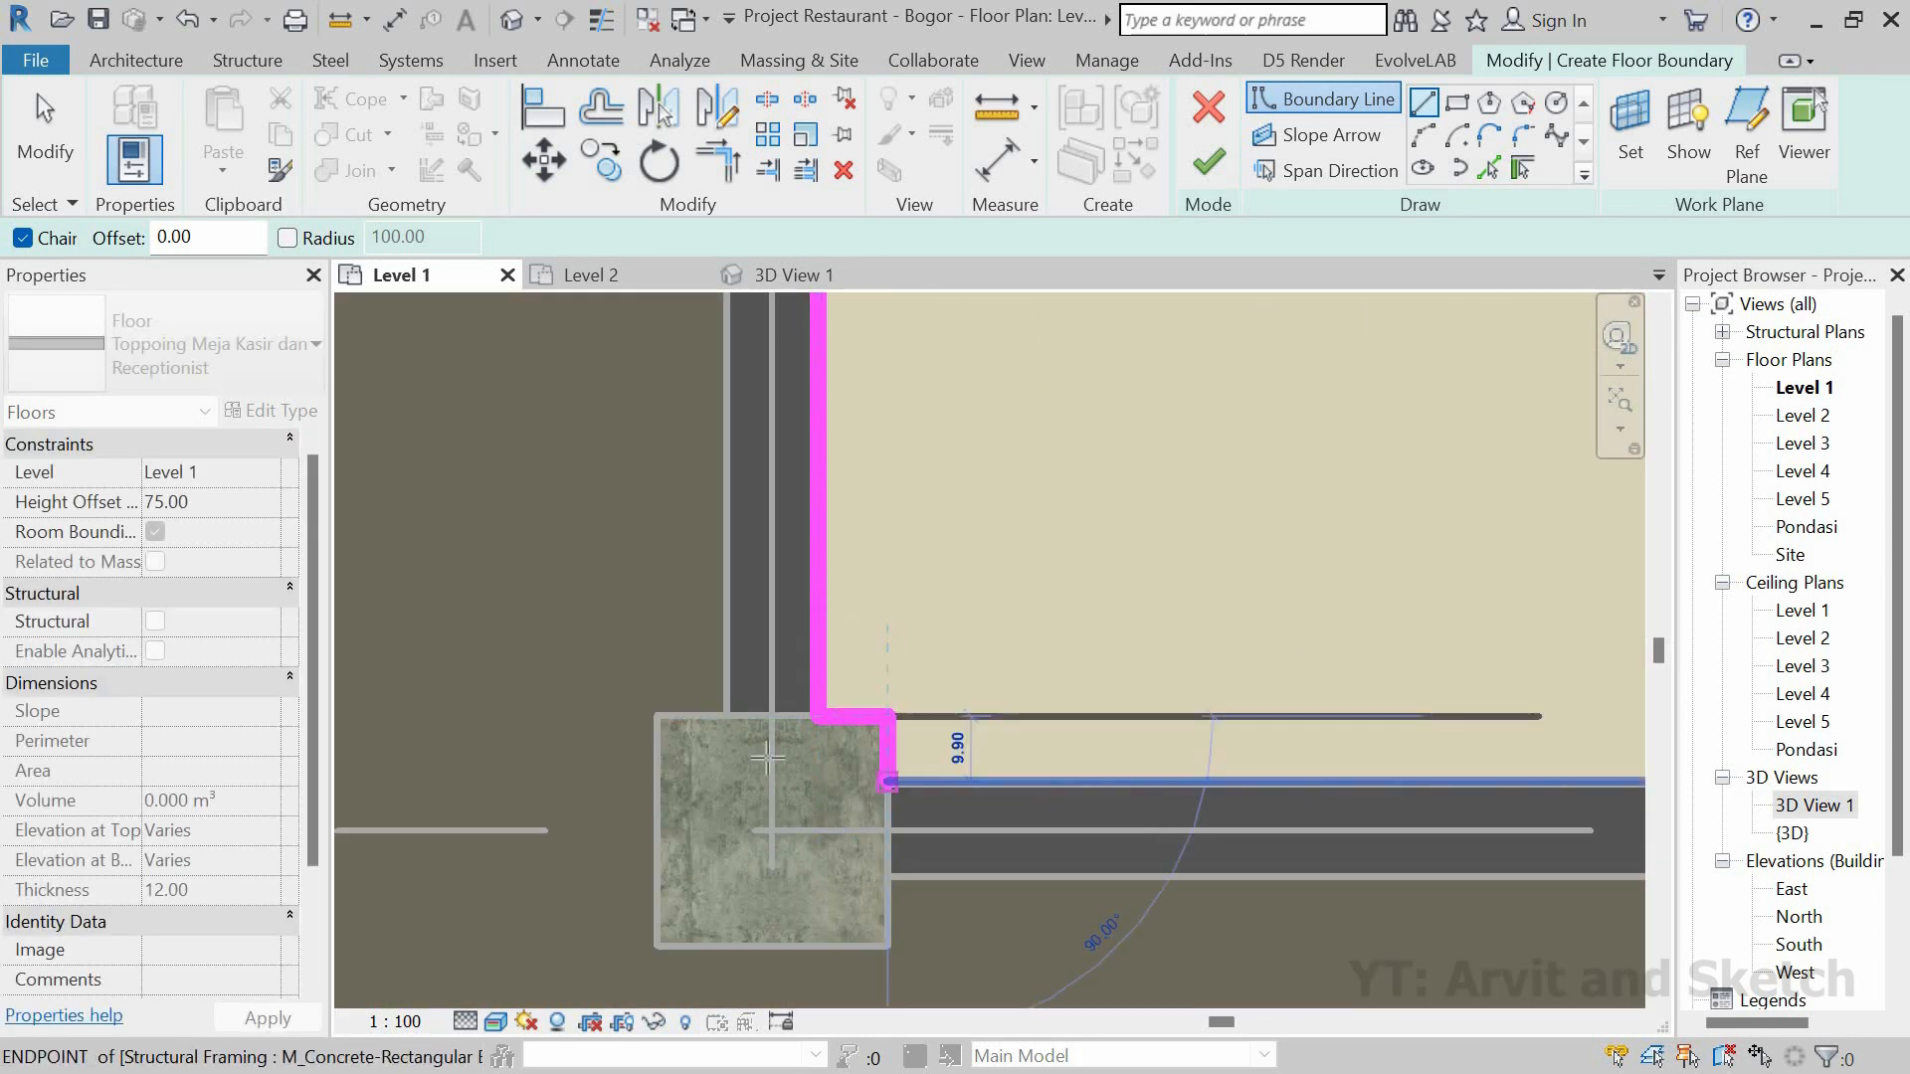
pyautogui.scroll(-6, 772, 741)
pyautogui.scroll(5, 1309, 736)
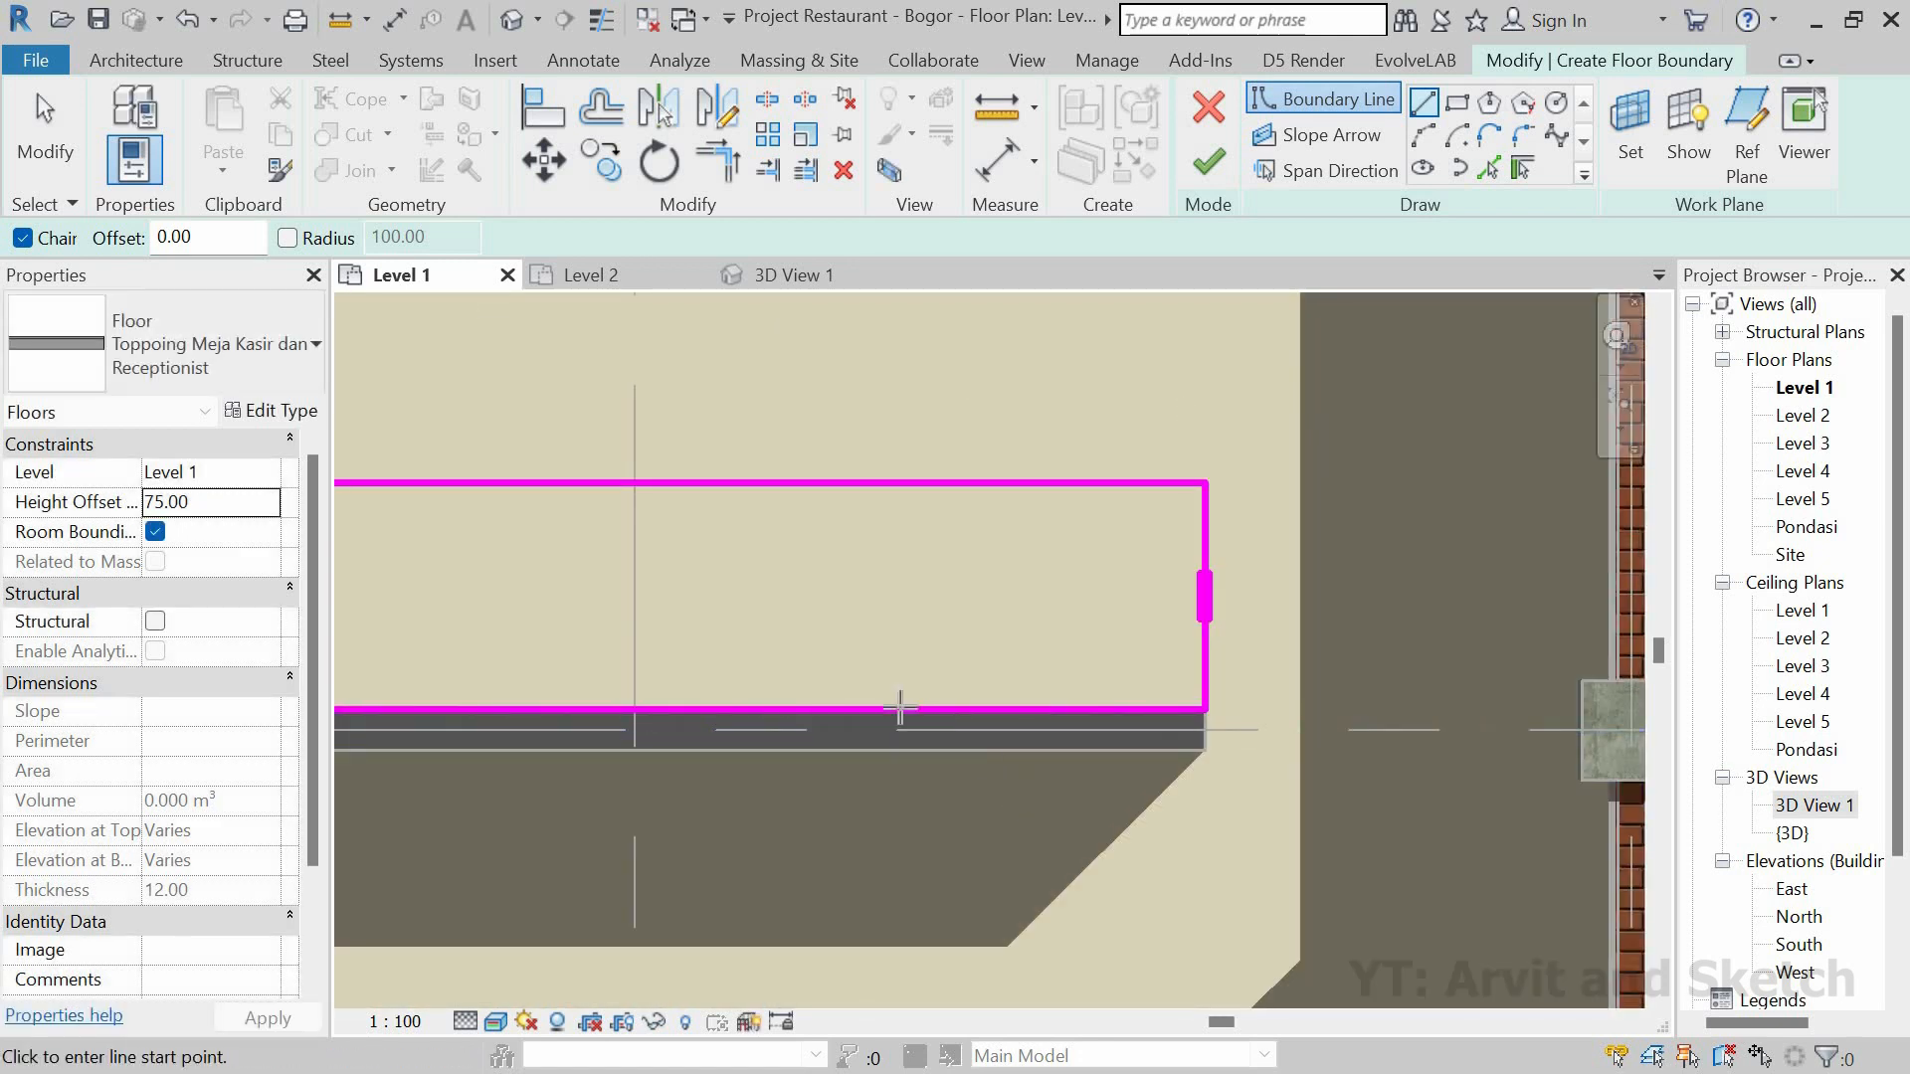
pyautogui.scroll(-4, 900, 707)
pyautogui.moveTo(793, 716); pyautogui.dragTo(1051, 853, button='middle')
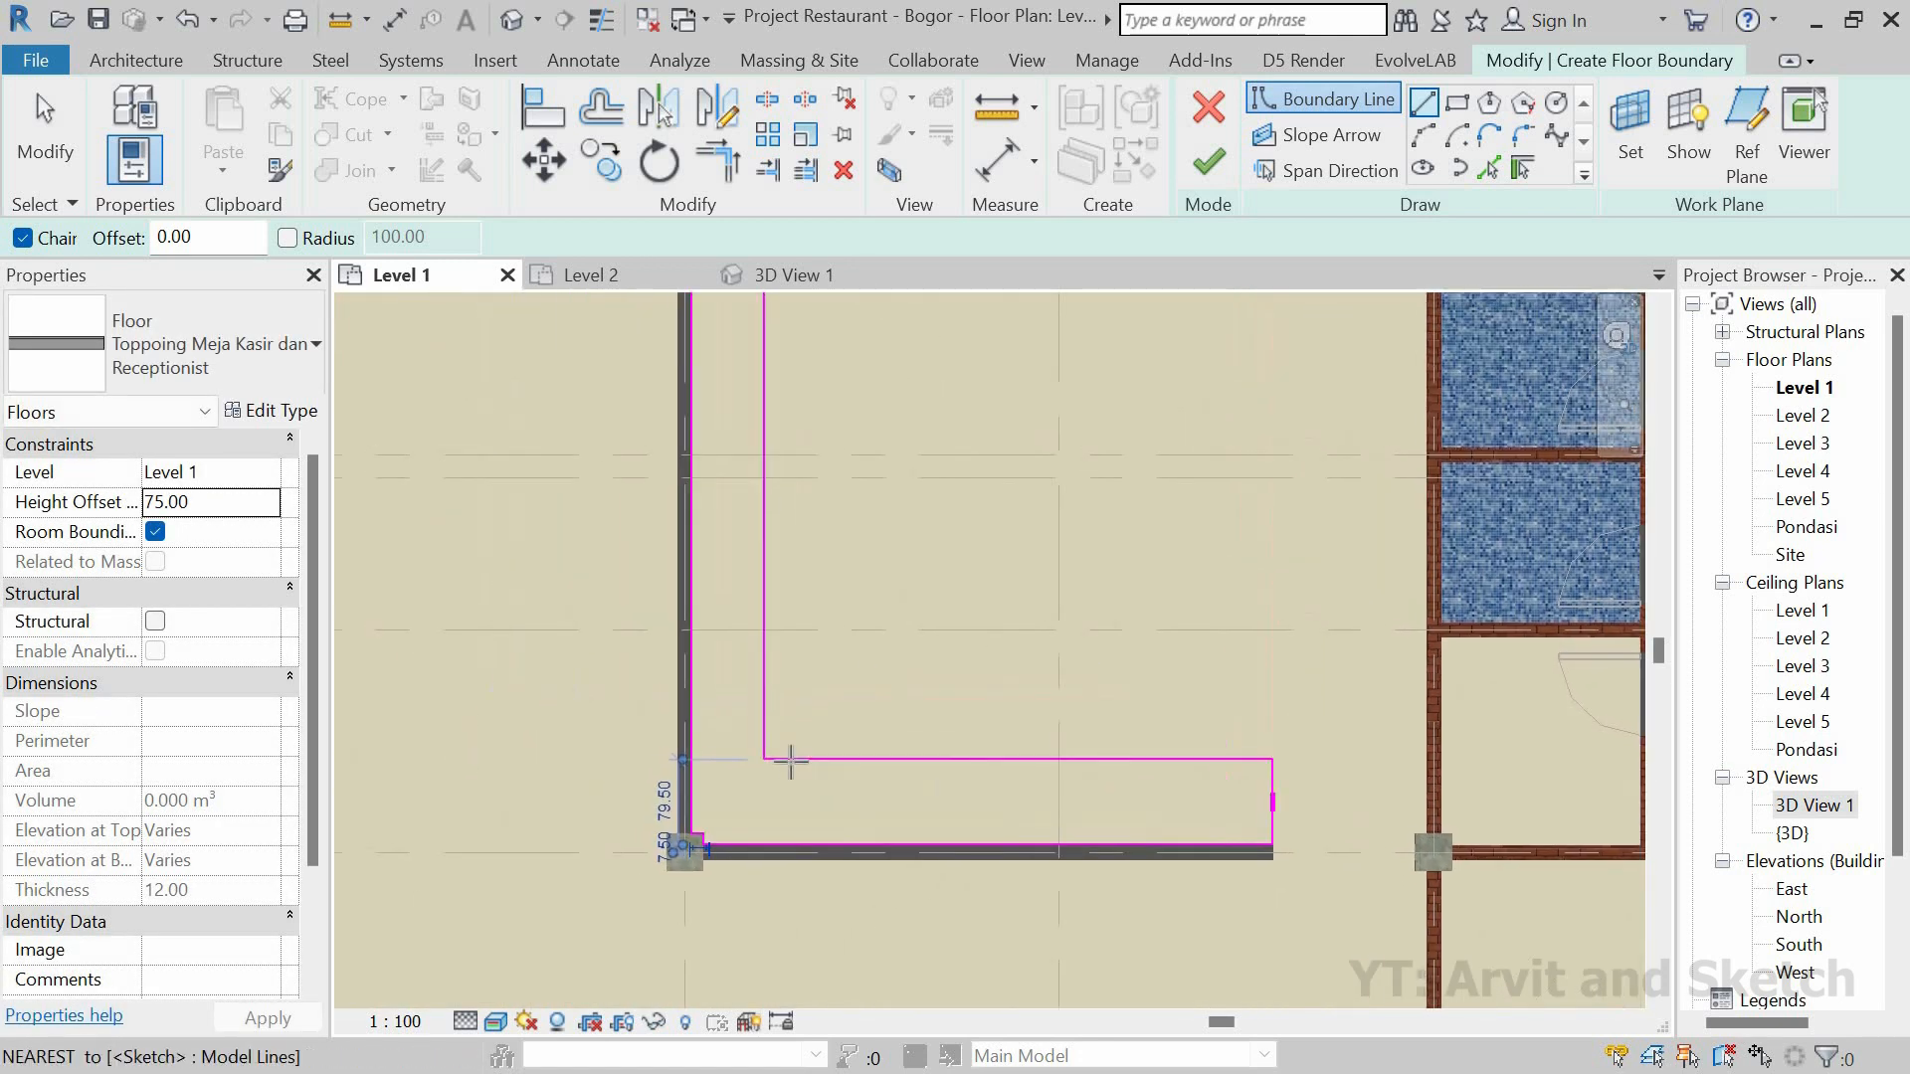
pyautogui.press('Escape')
pyautogui.press('Escape')
# Step: Set the inner vertical boundary line's distance from the lower-left column face to 80
pyautogui.click(766, 703)
pyautogui.scroll(3, 790, 741)
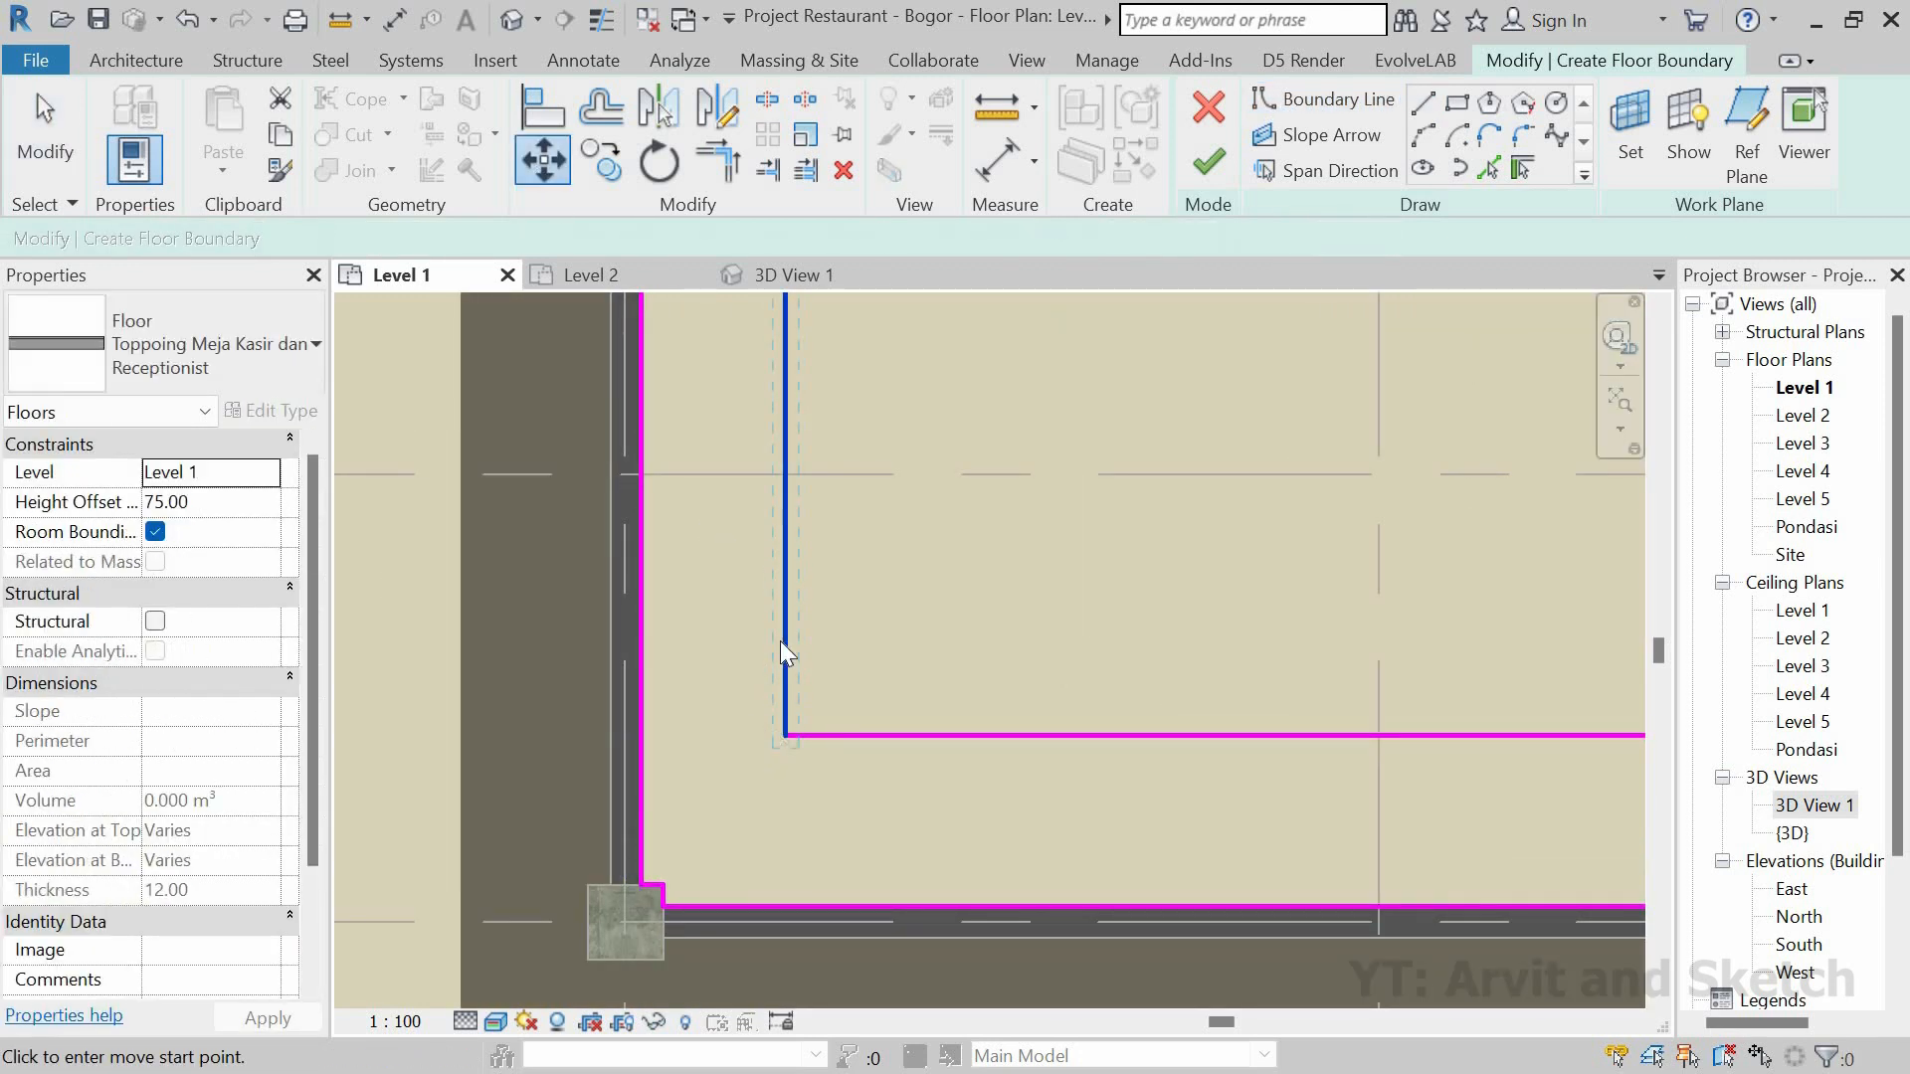
pyautogui.press('Escape')
pyautogui.press('Escape')
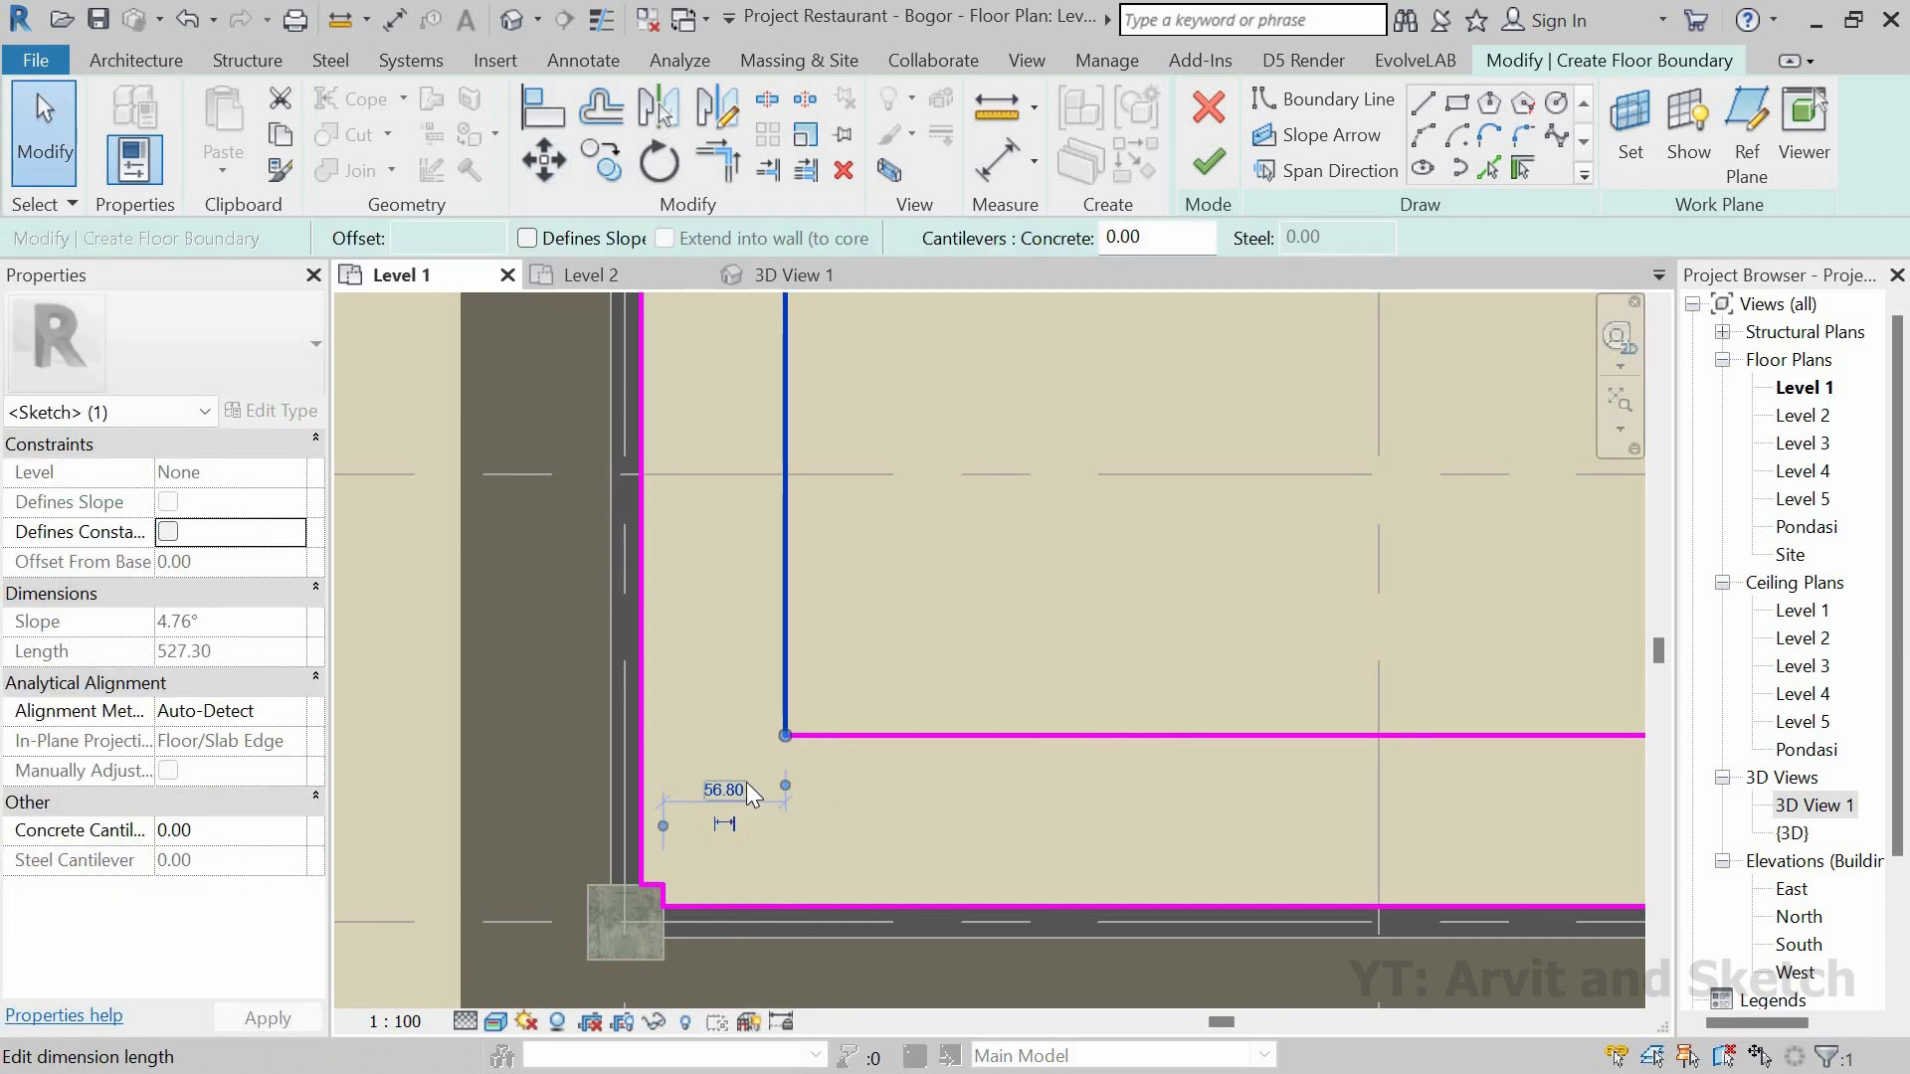
pyautogui.scroll(1, 744, 792)
pyautogui.click(725, 790)
pyautogui.write('80')
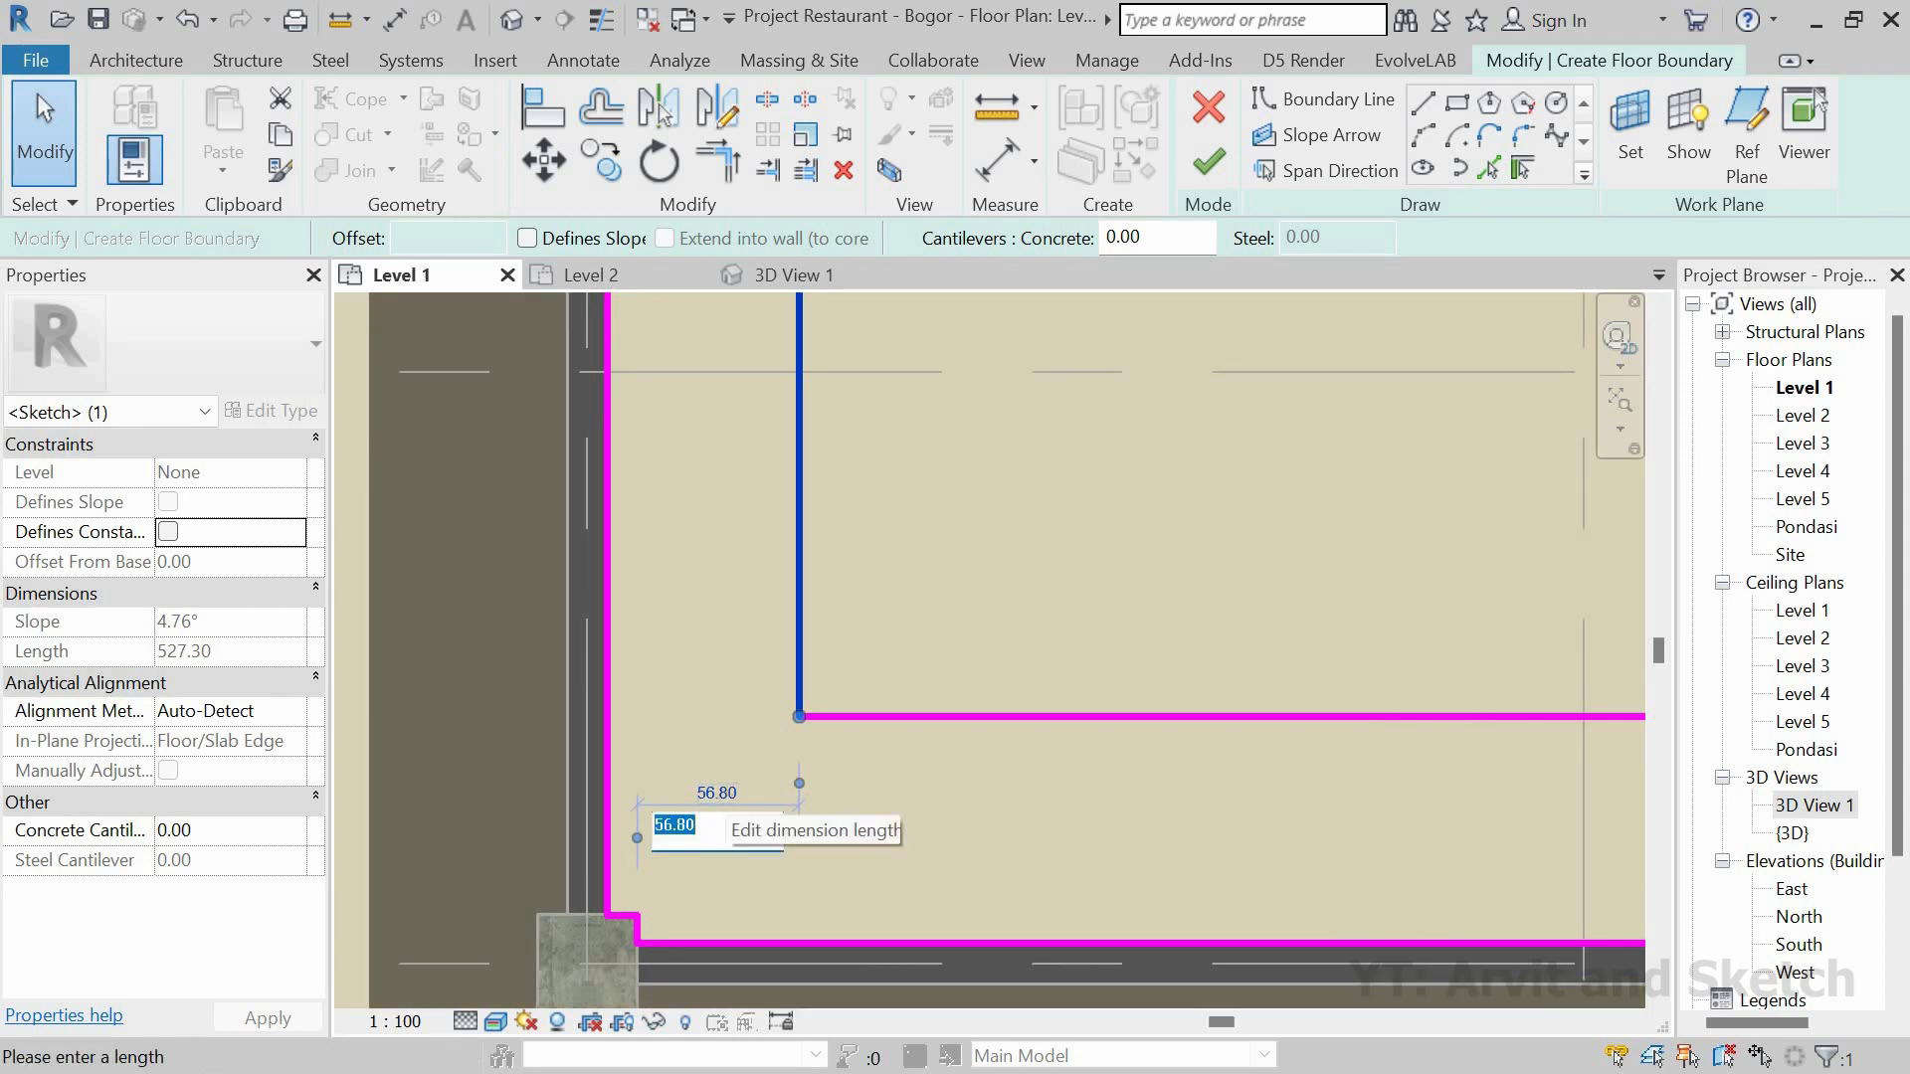
pyautogui.press('Return')
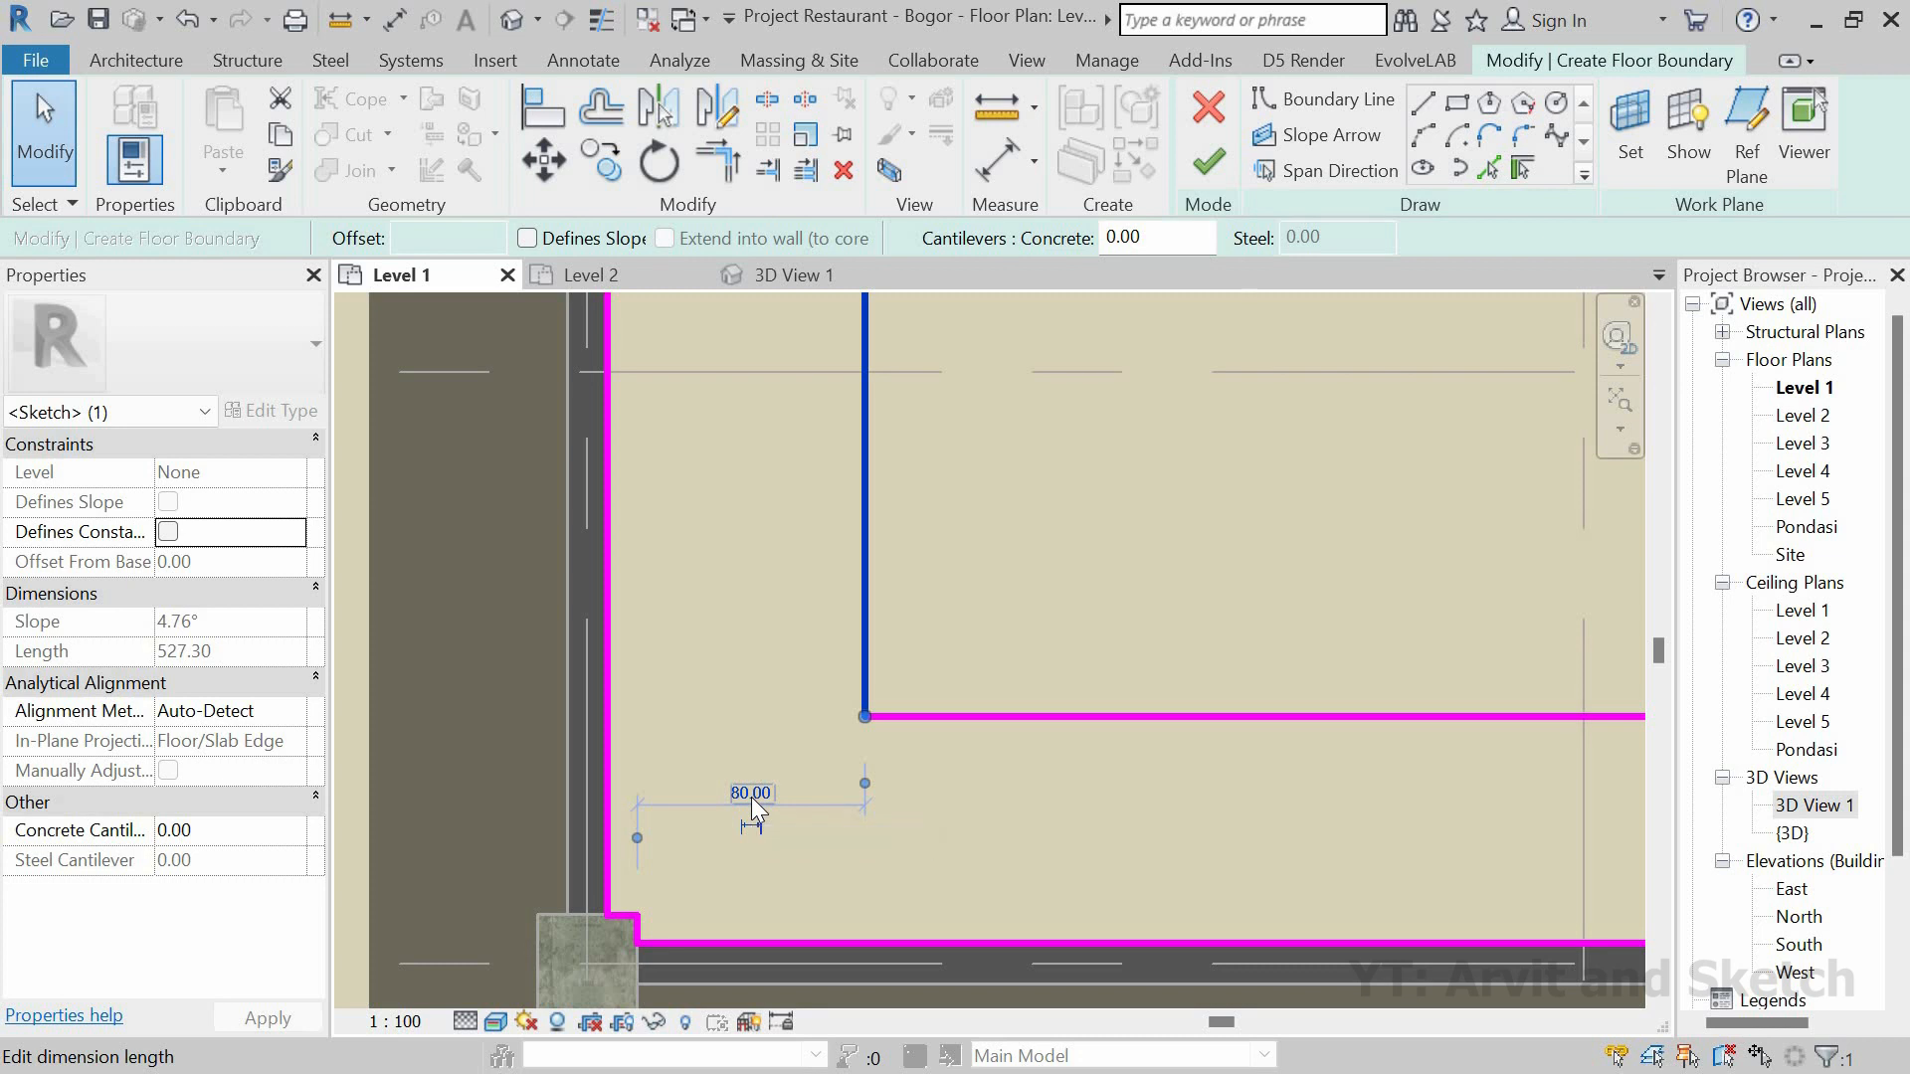
# Step: Change the inner vertical boundary line's distance from the lower-left column face to 75
pyautogui.click(751, 800)
pyautogui.write('75')
pyautogui.press('Return')
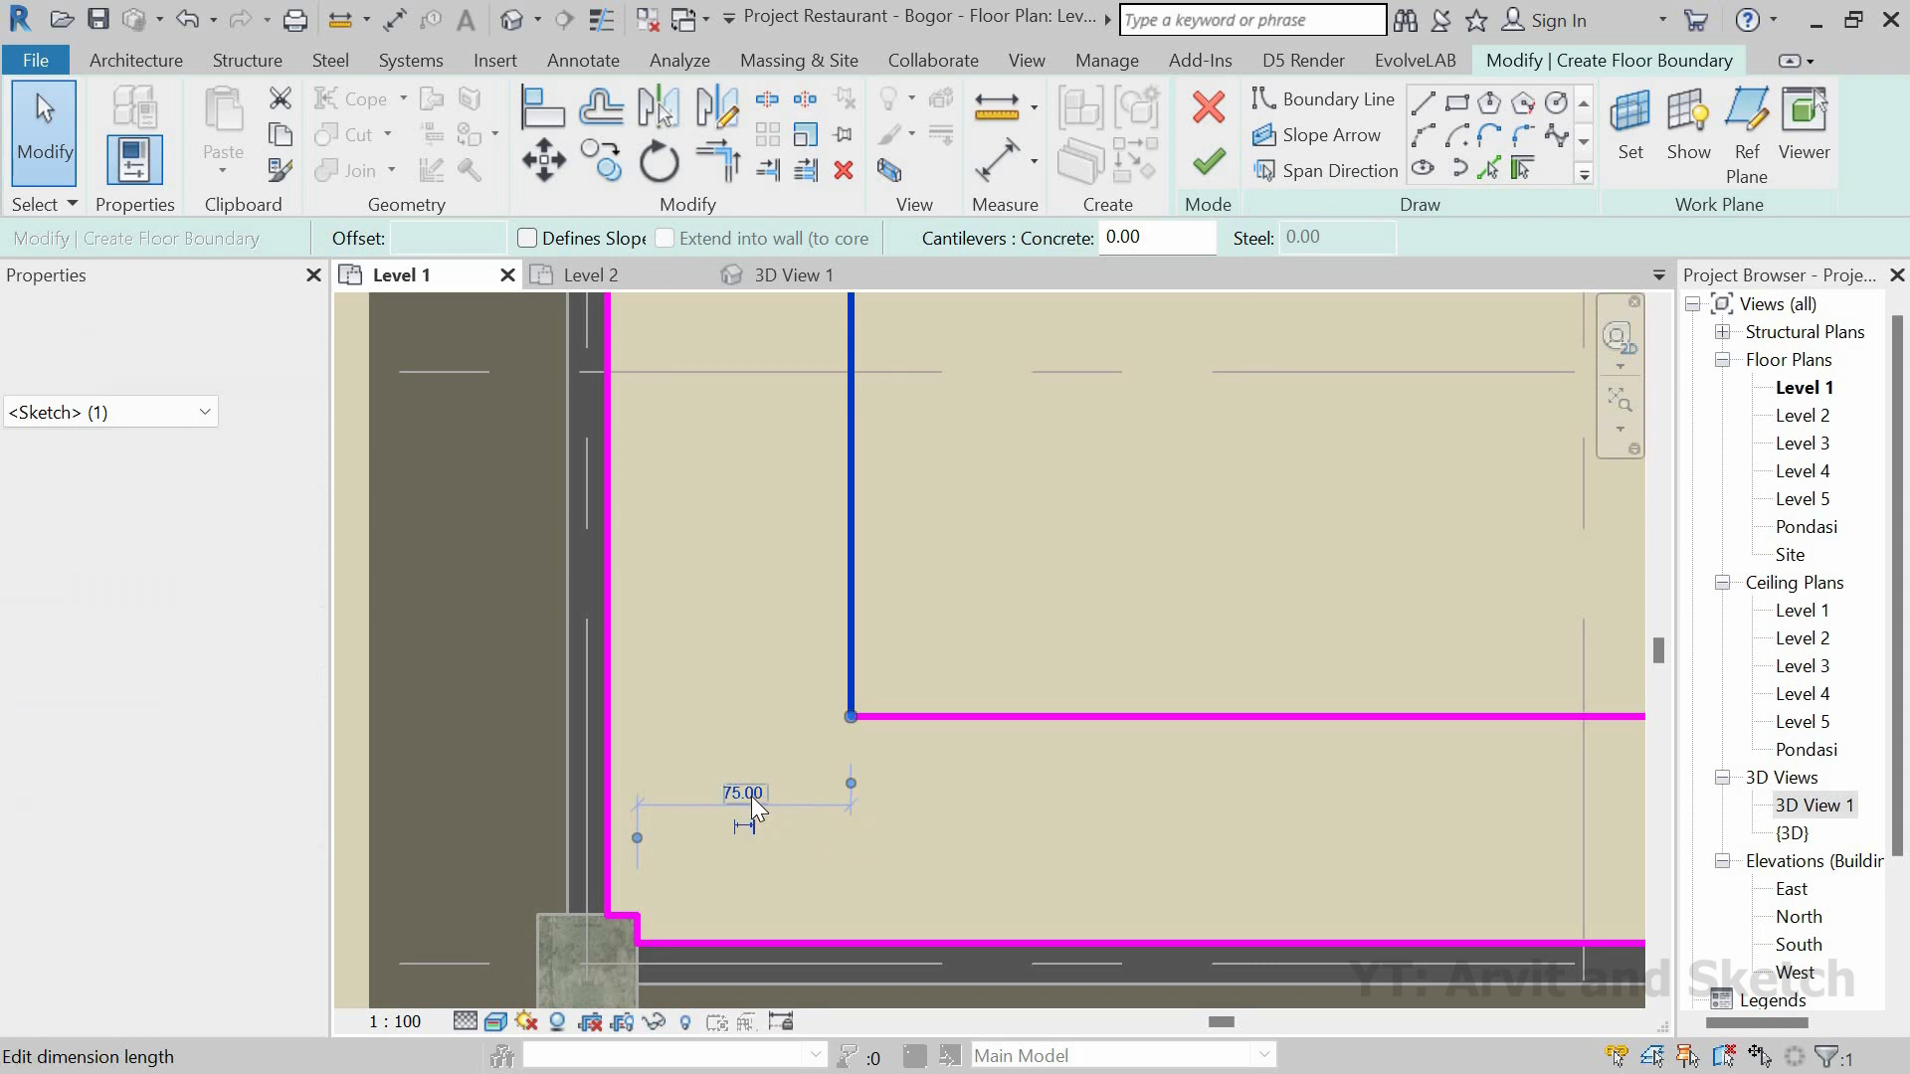
# Step: Set the upper inner horizontal boundary line's distance from the upper-left column face to 75
pyautogui.scroll(-3, 858, 670)
pyautogui.scroll(-3, 785, 766)
pyautogui.scroll(4, 791, 721)
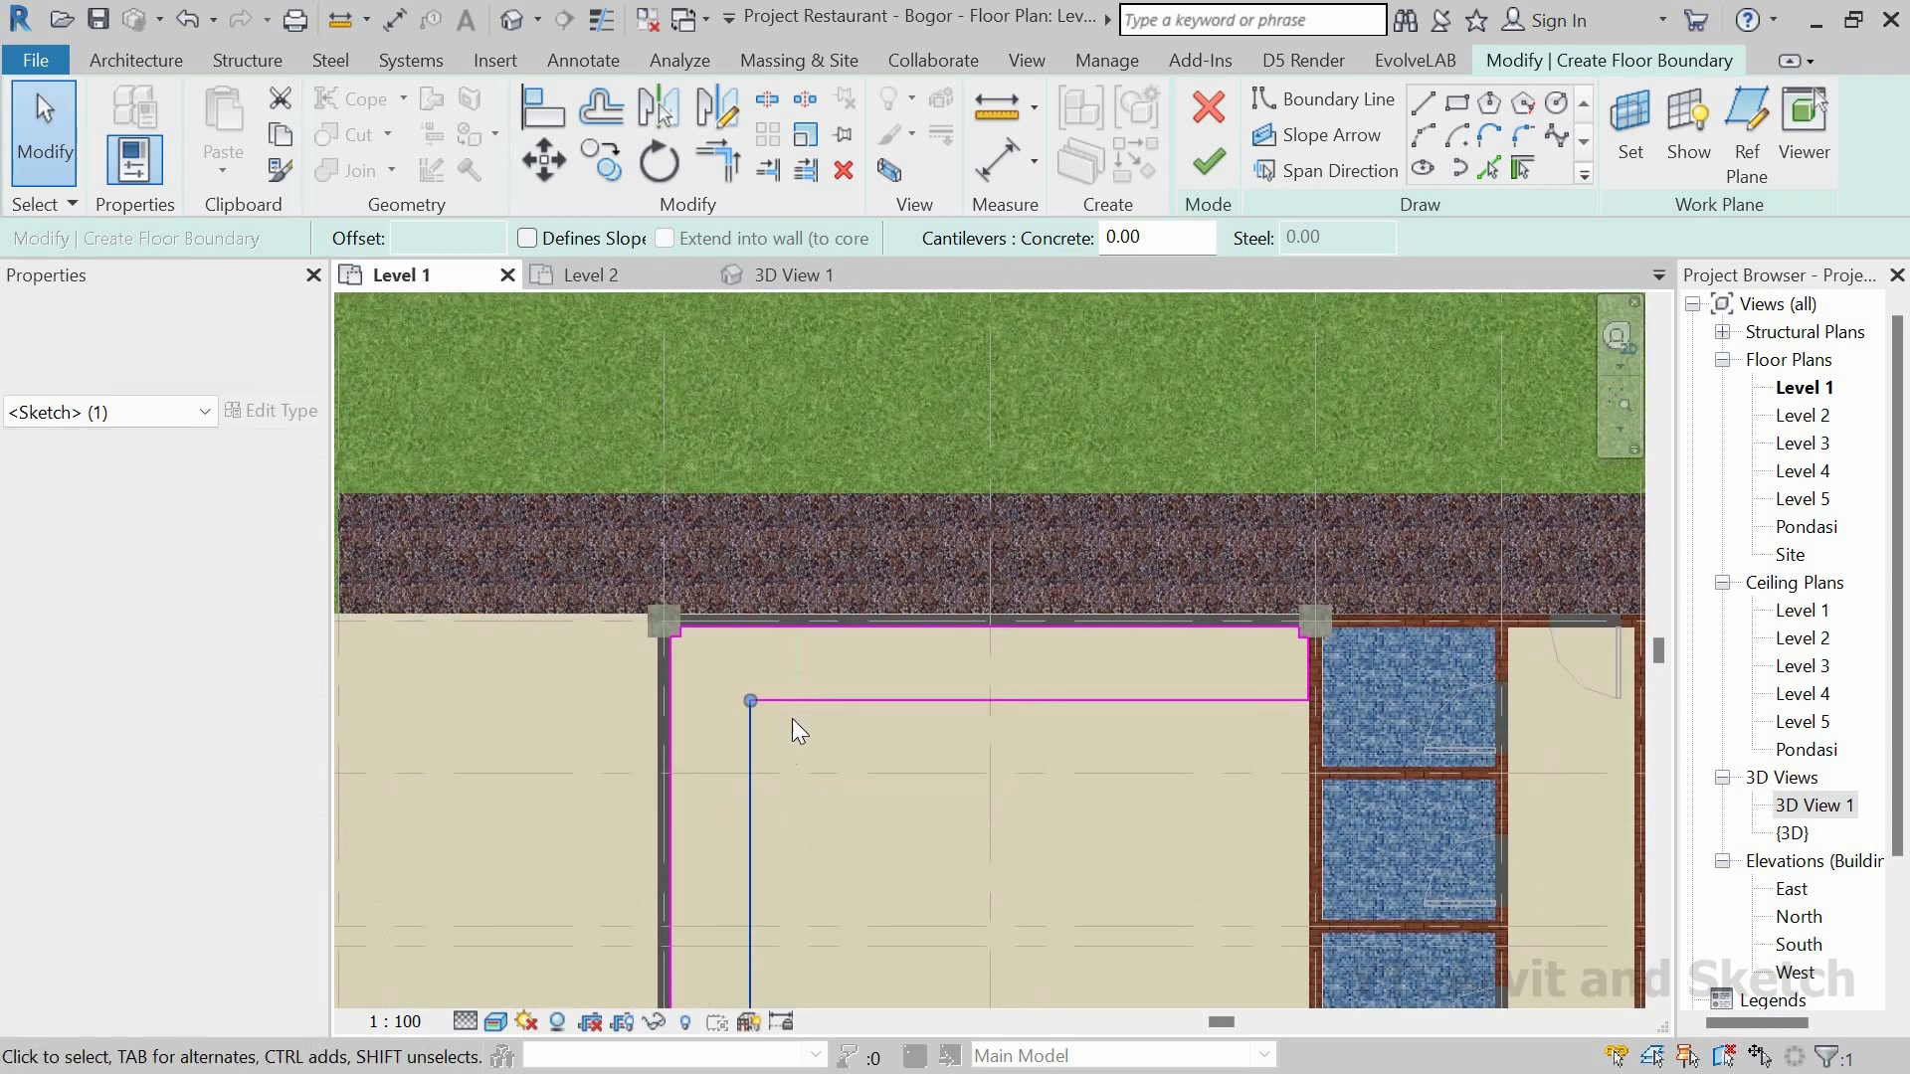
pyautogui.click(839, 657)
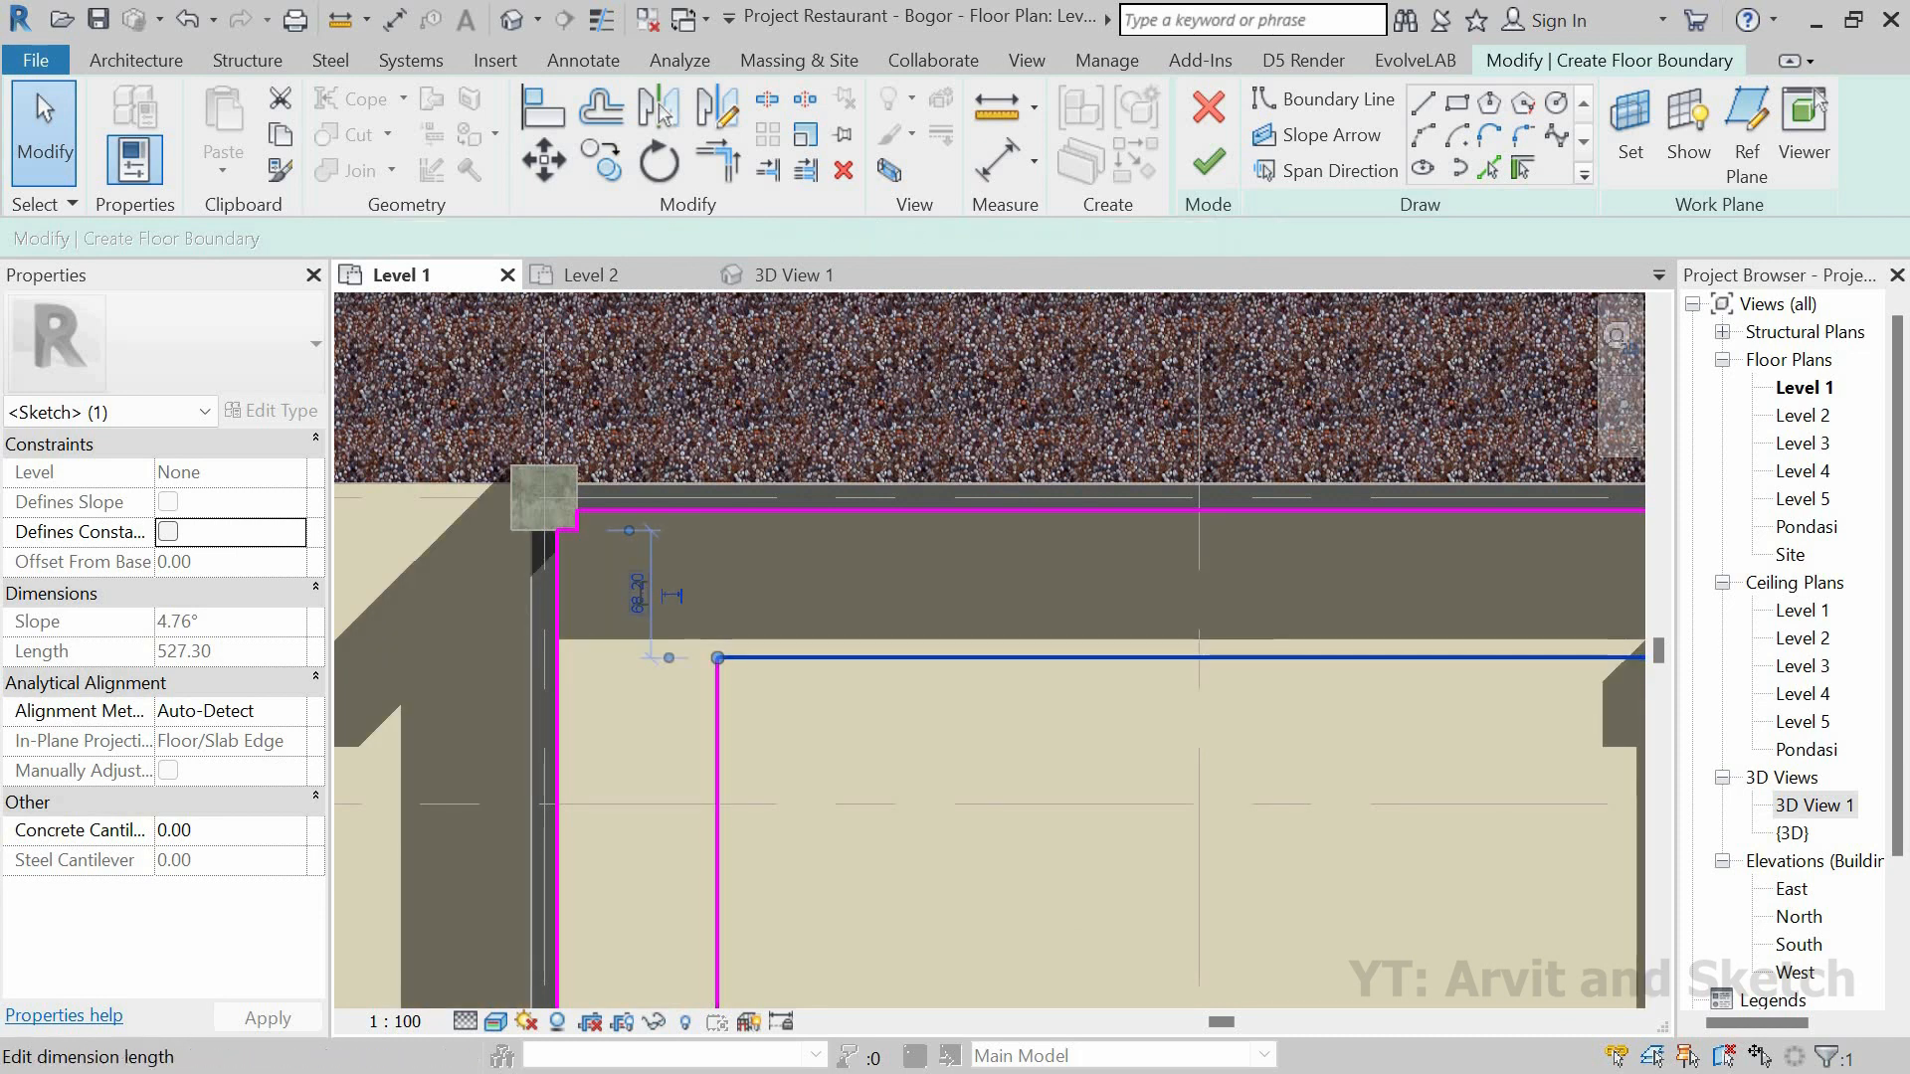
pyautogui.click(637, 593)
pyautogui.write('75')
pyautogui.press('Return')
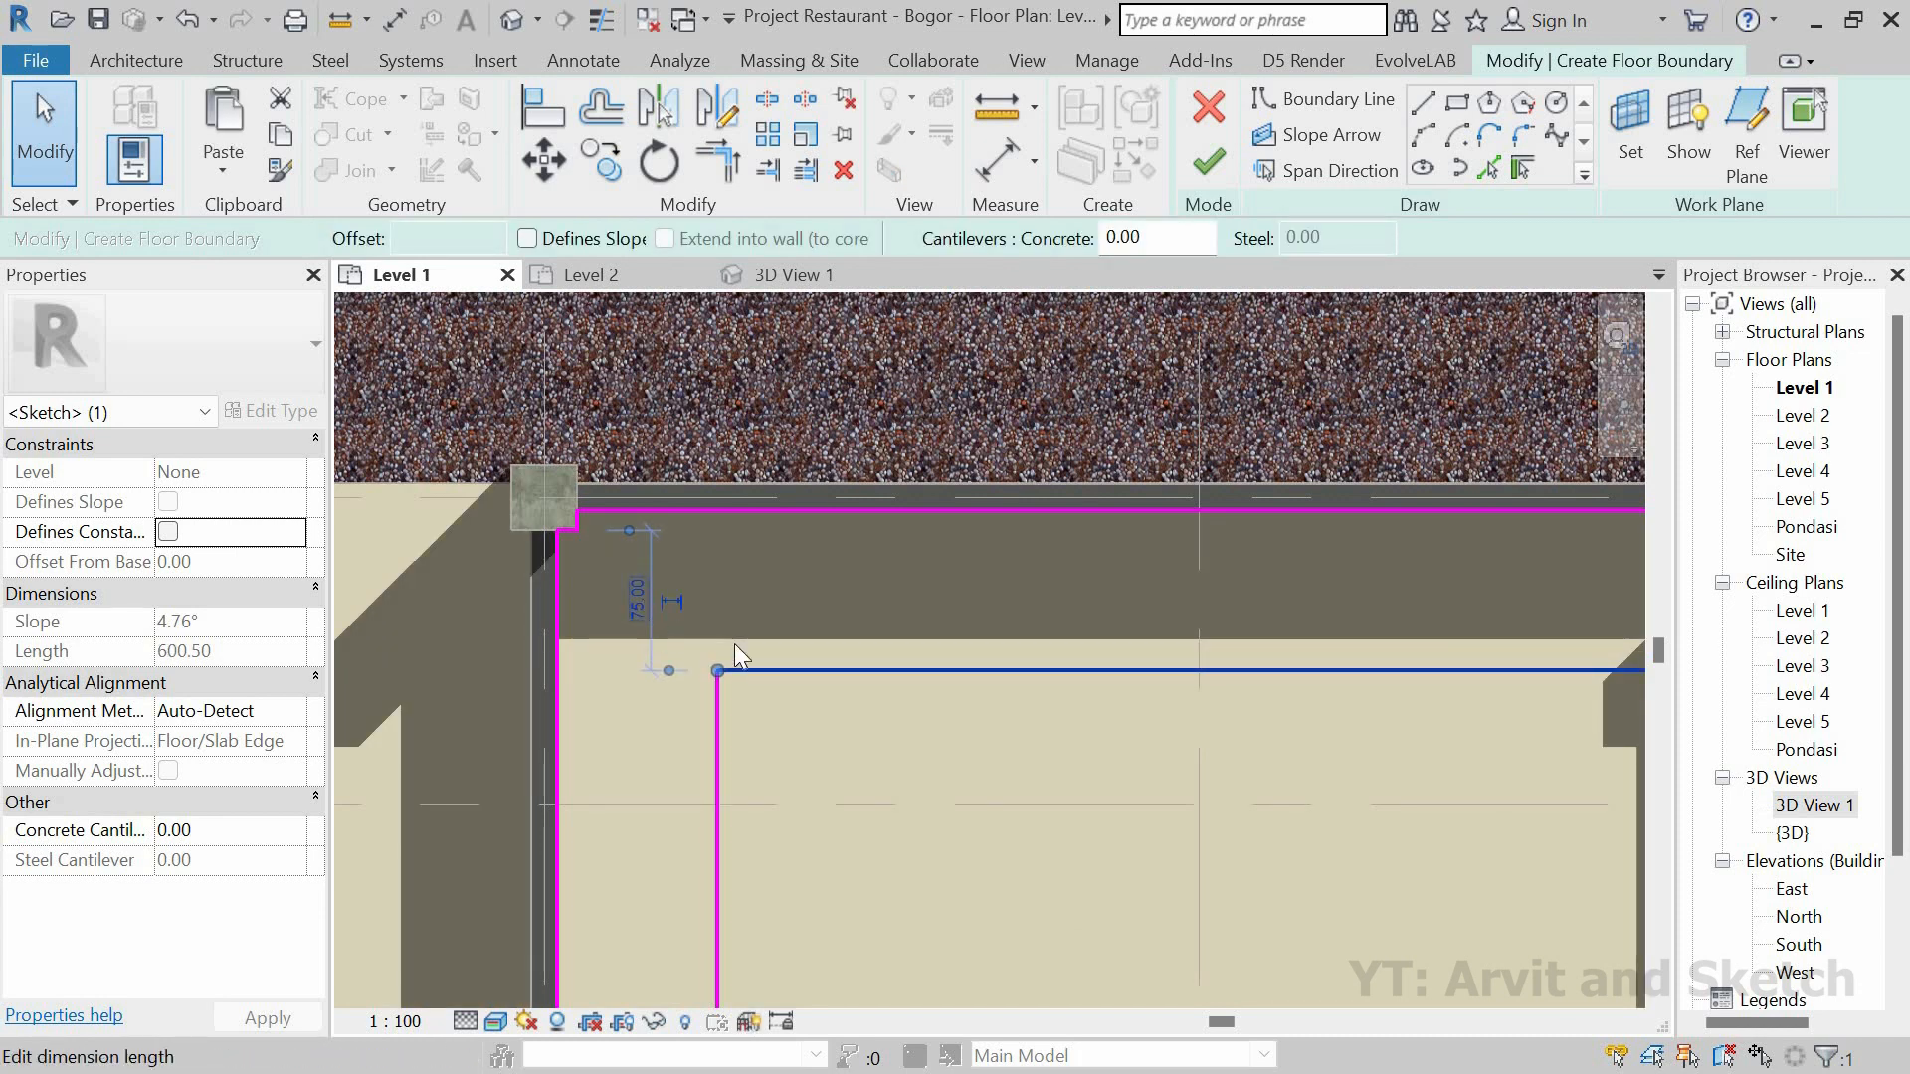
# Step: Delete the short horizontal boundary segment beneath the upper-right column and extend the brick-wall boundary line's end to the column face
pyautogui.scroll(-3, 734, 643)
pyautogui.scroll(5, 1159, 572)
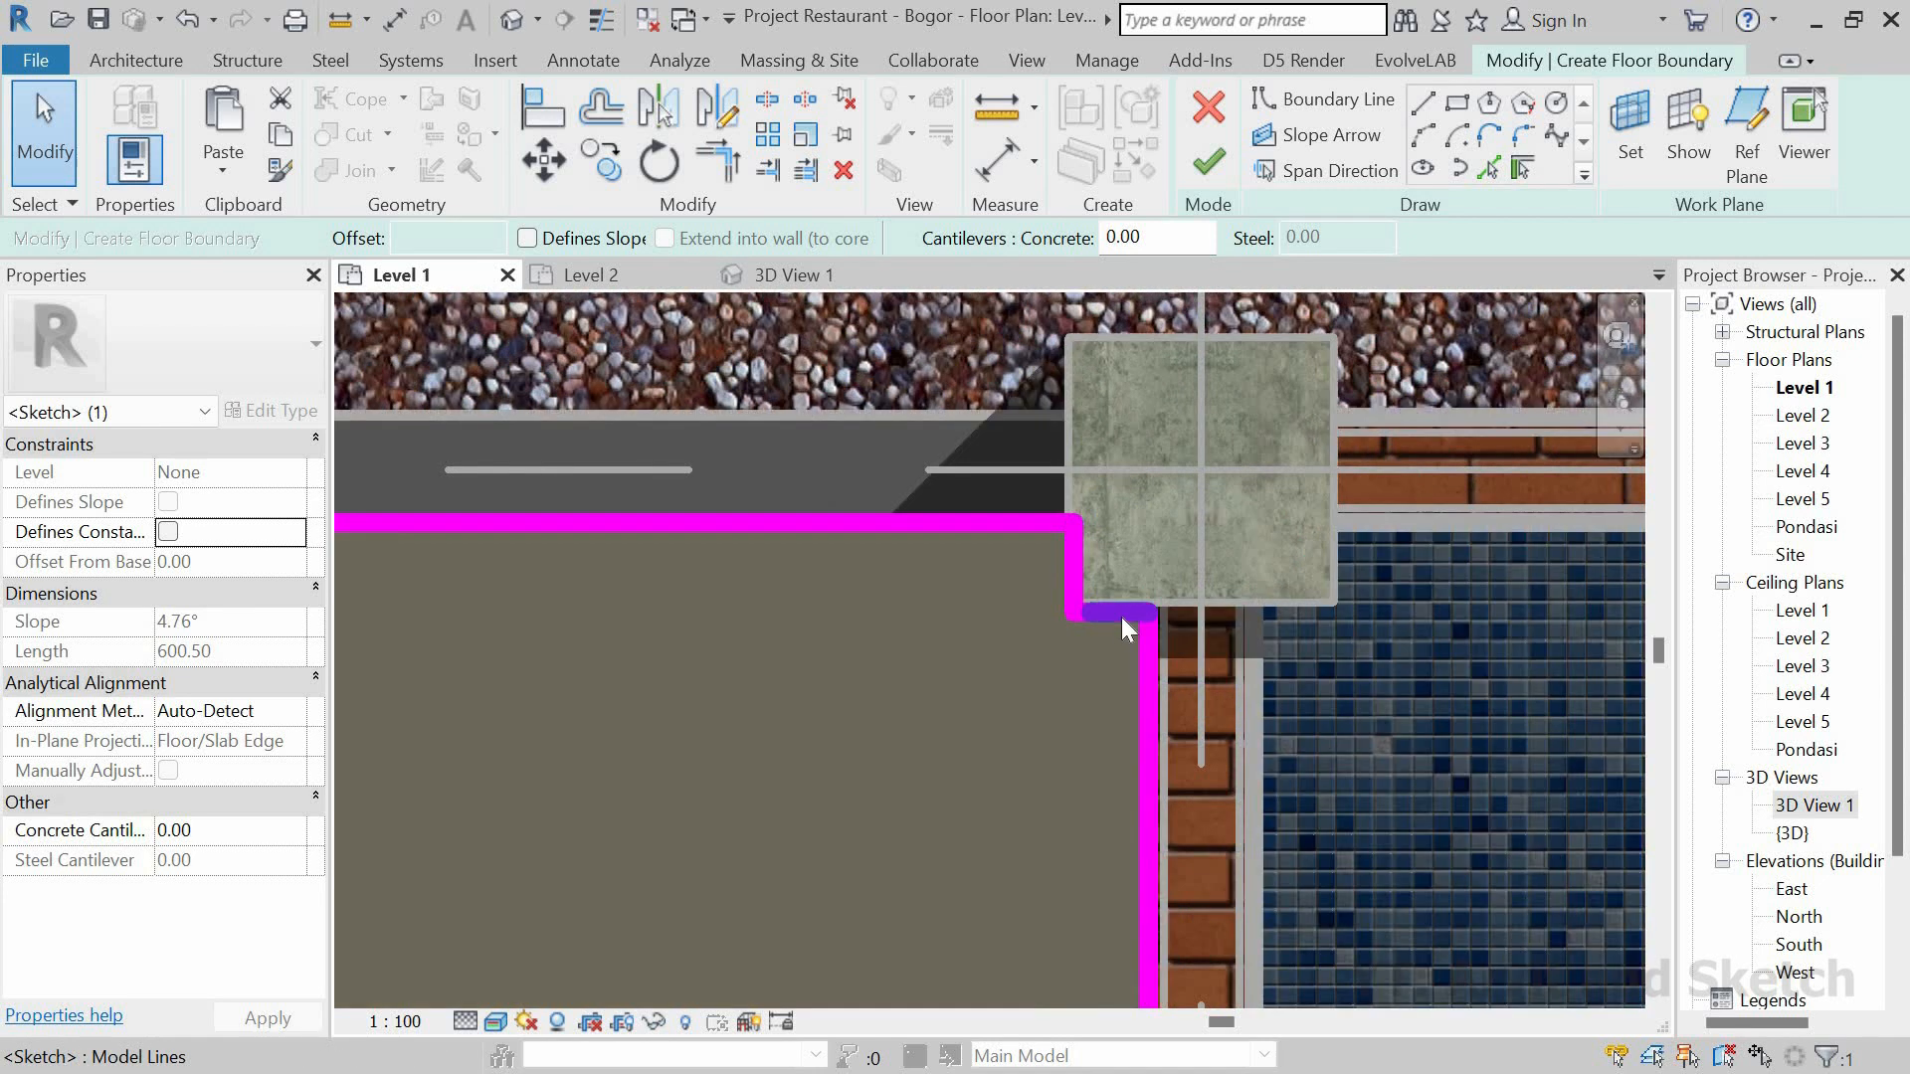
pyautogui.click(1120, 617)
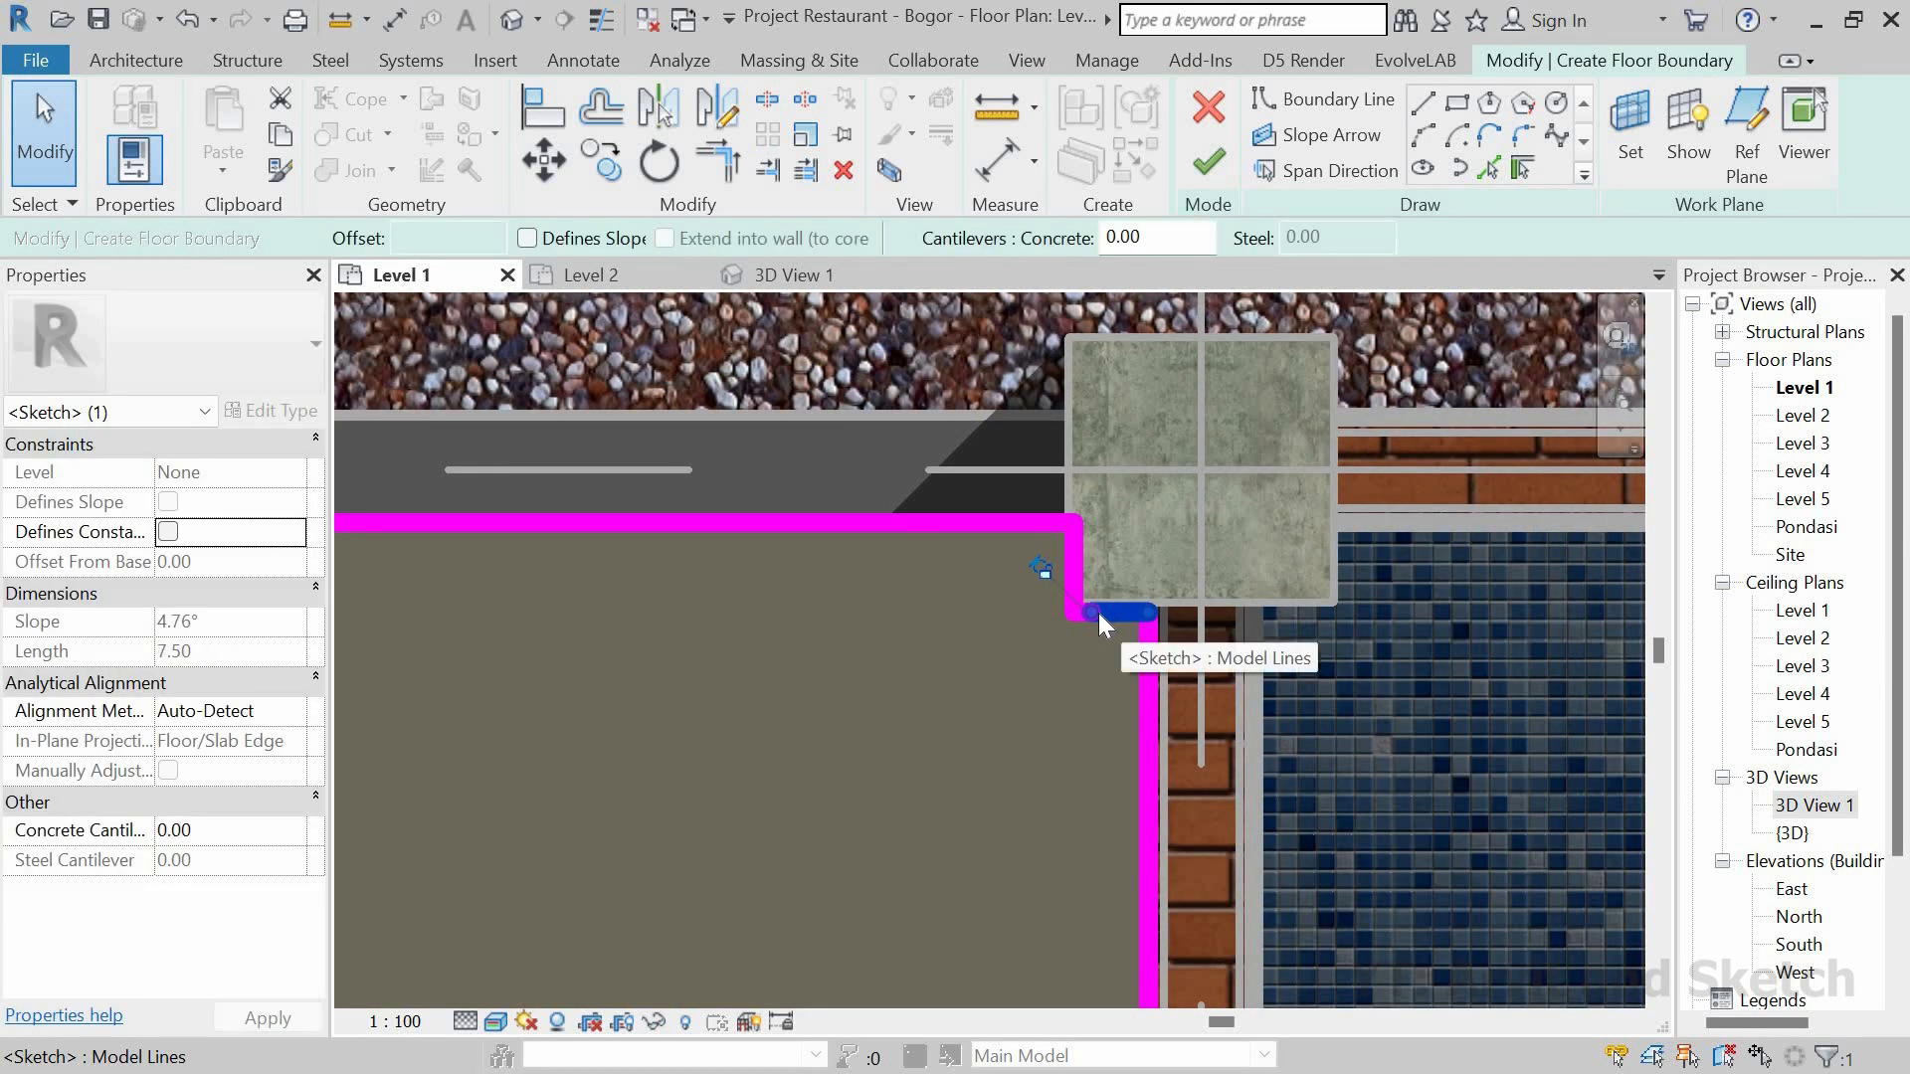
pyautogui.press('Delete')
pyautogui.scroll(3, 1108, 600)
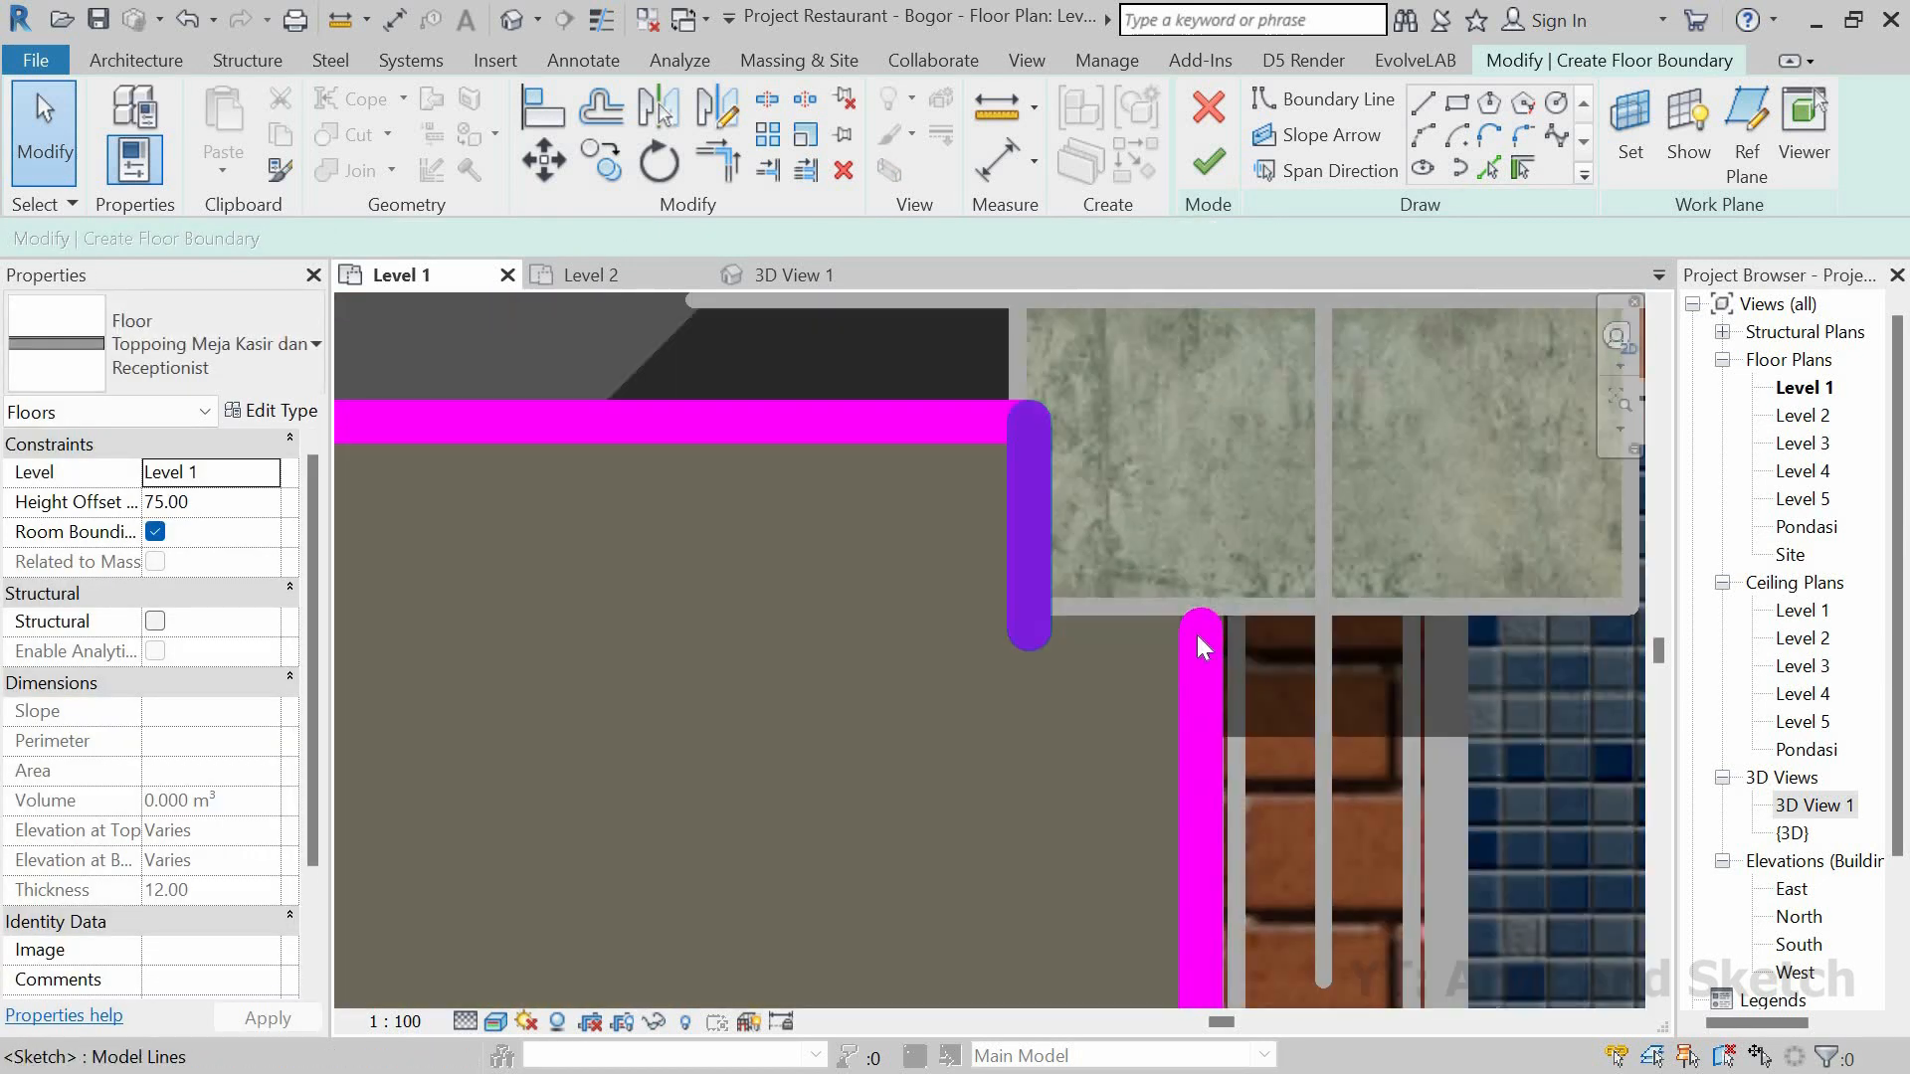
pyautogui.click(1198, 637)
pyautogui.moveTo(1200, 626); pyautogui.dragTo(1204, 606)
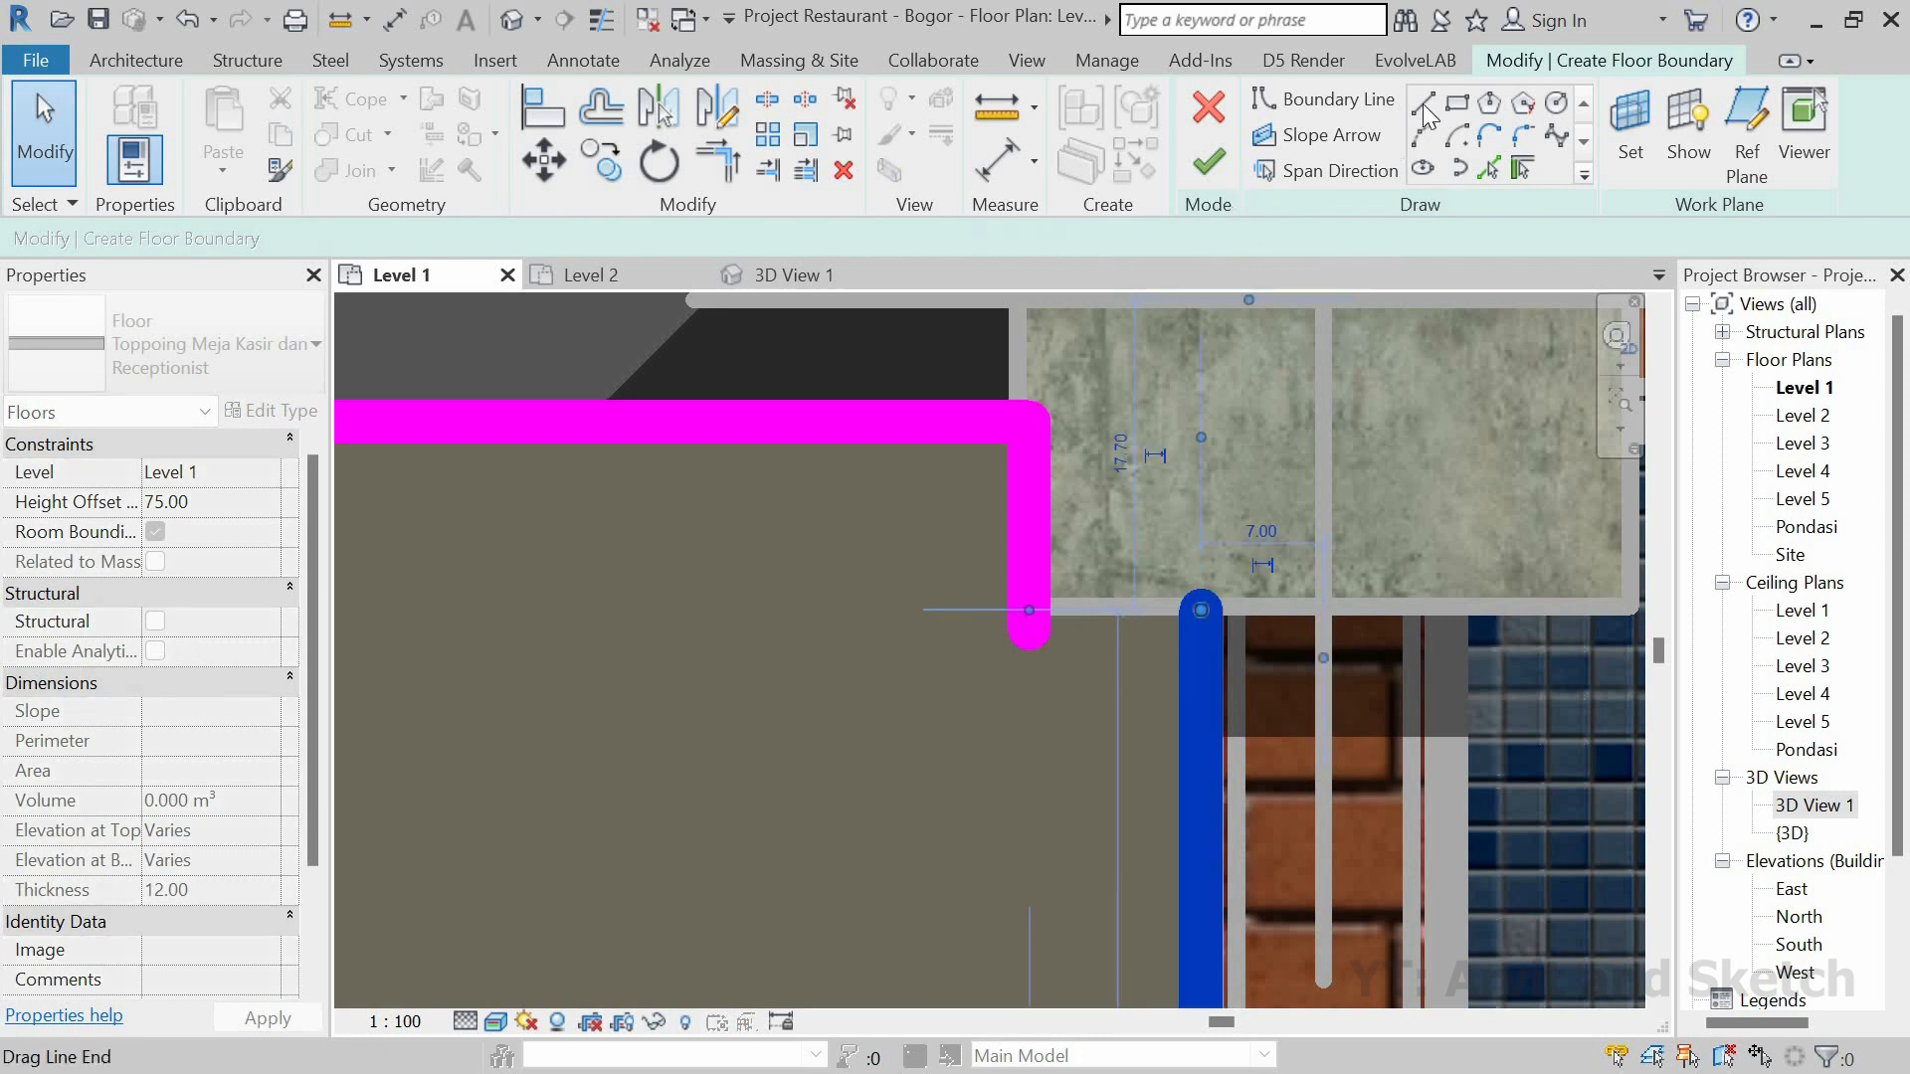
# Step: Close the boundary with a line along the upper-right column's lower face and finish the table-topping floor sketch
pyautogui.press('l')
pyautogui.press('i')
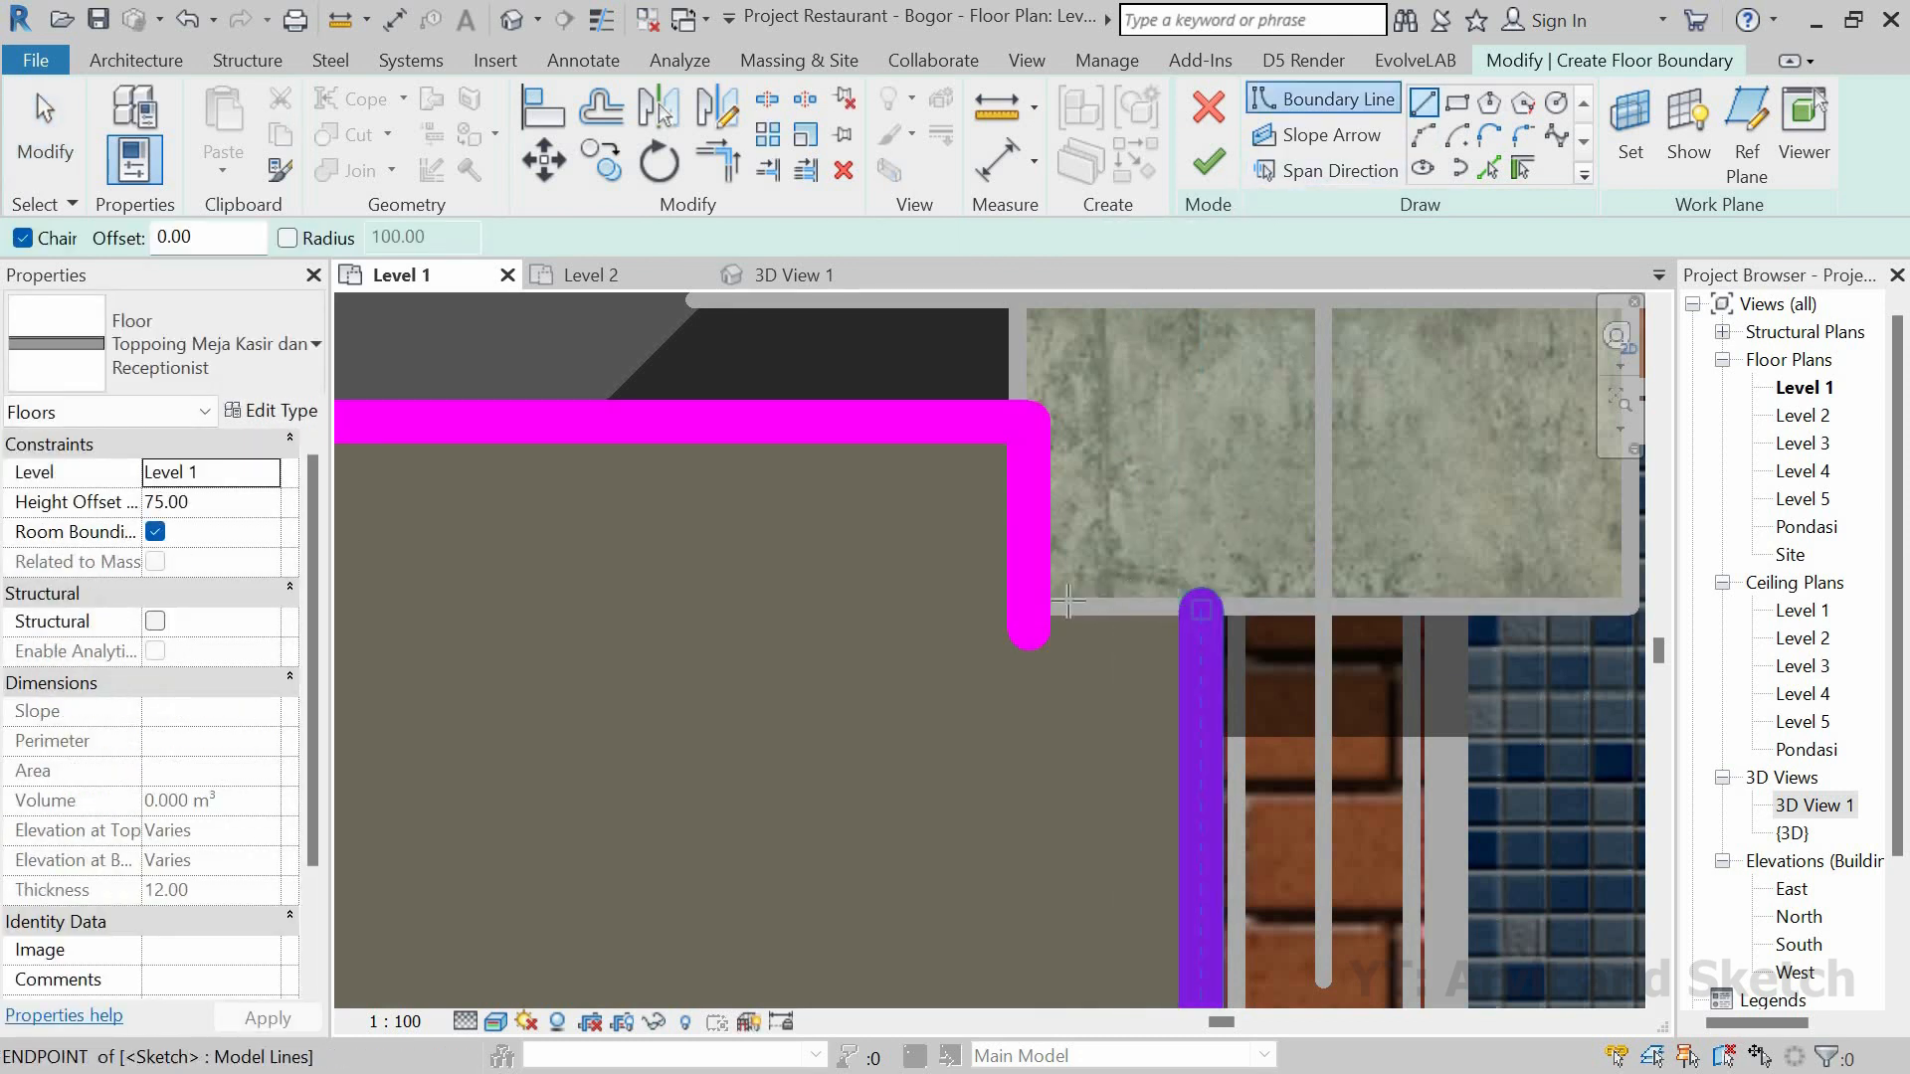
pyautogui.click(1201, 608)
pyautogui.click(1029, 609)
pyautogui.press('Escape')
pyautogui.press('Escape')
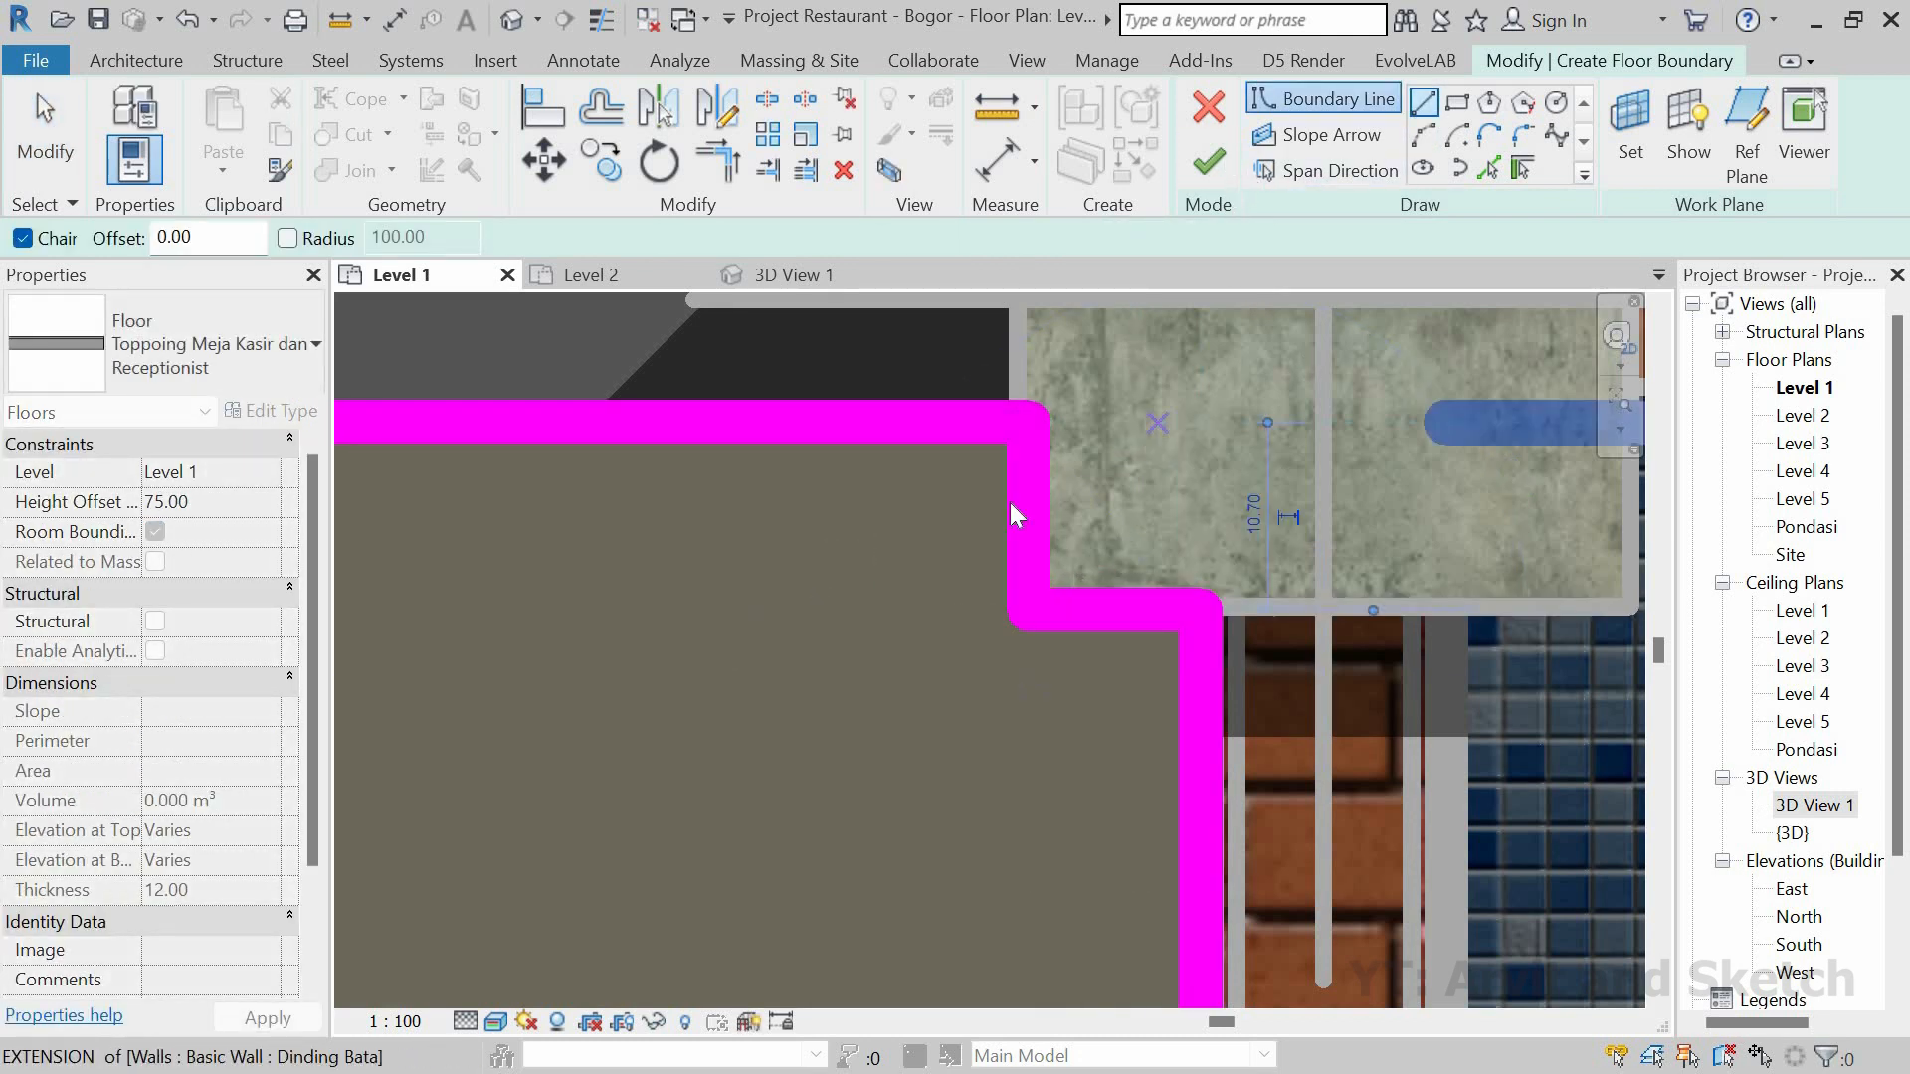
pyautogui.press('f')
pyautogui.press('f')
pyautogui.scroll(-6, 1066, 490)
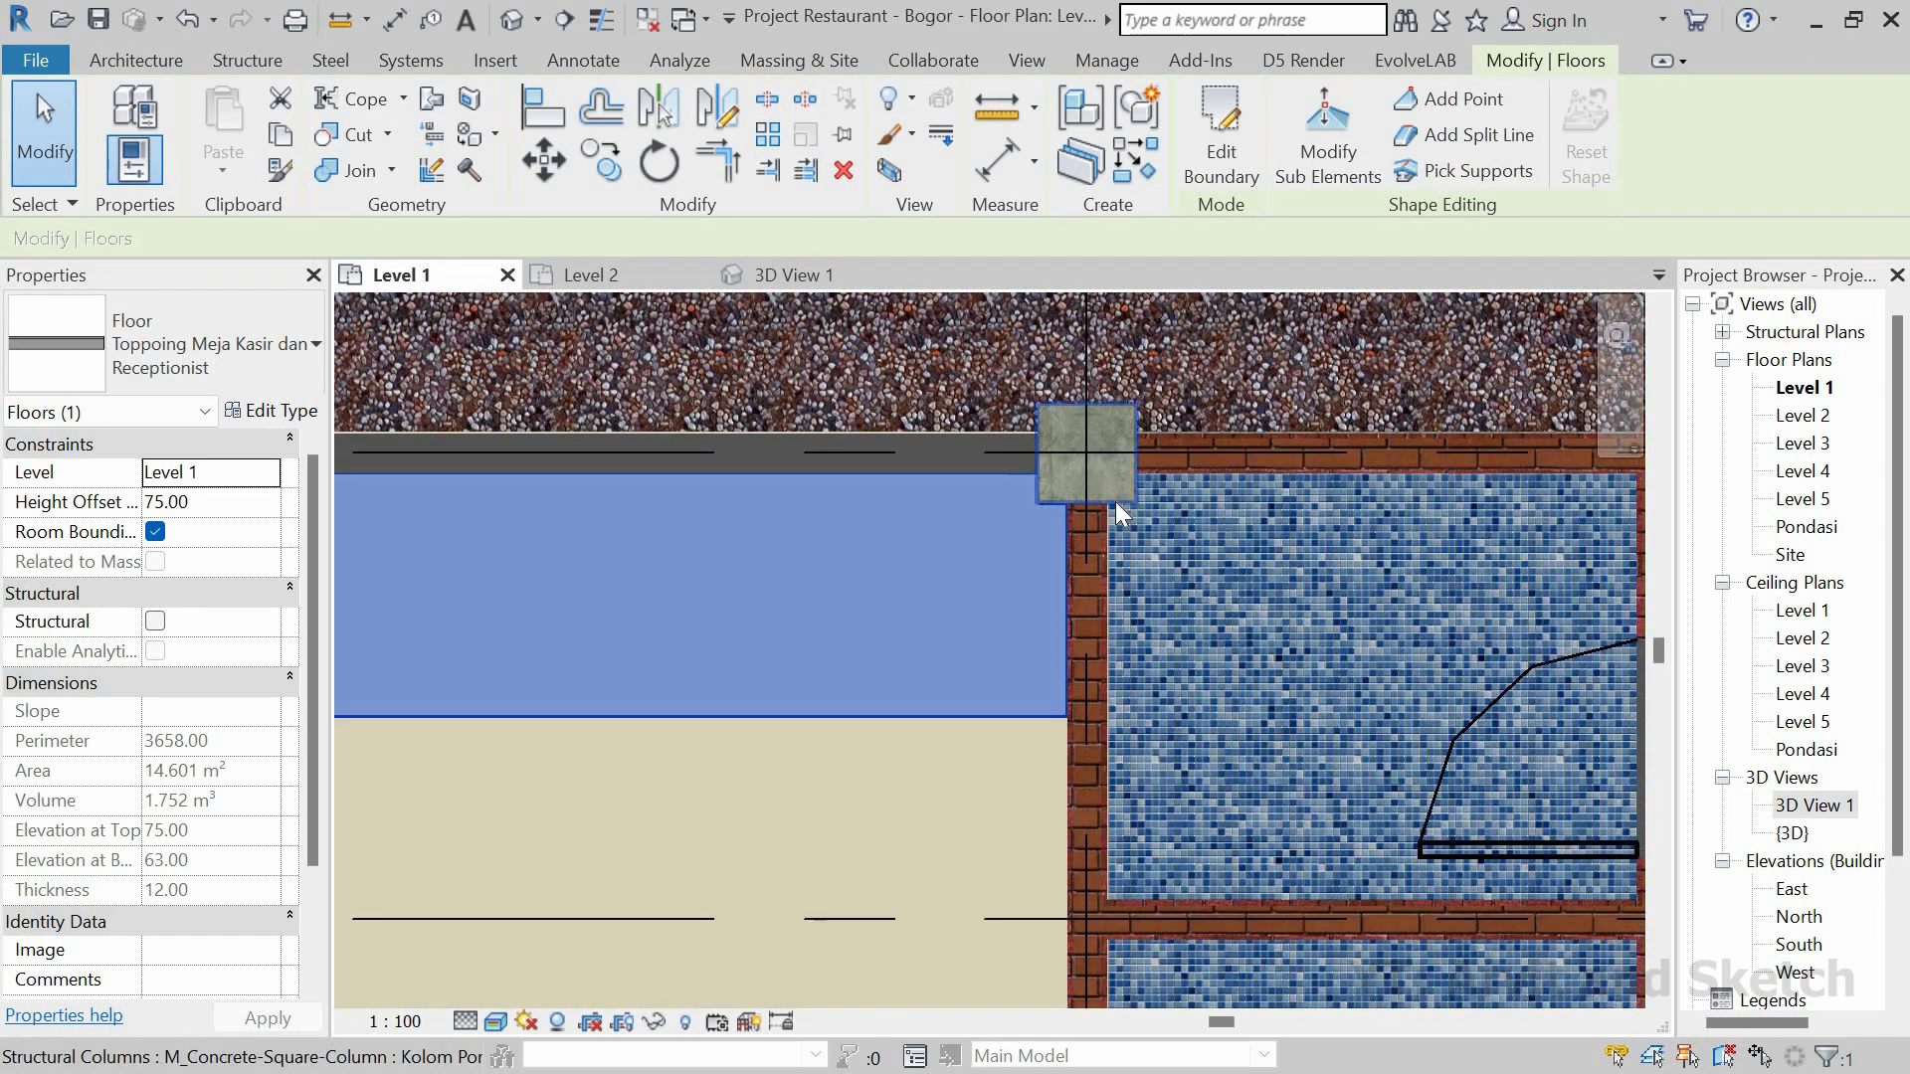
pyautogui.scroll(-6, 1114, 501)
pyautogui.press('Escape')
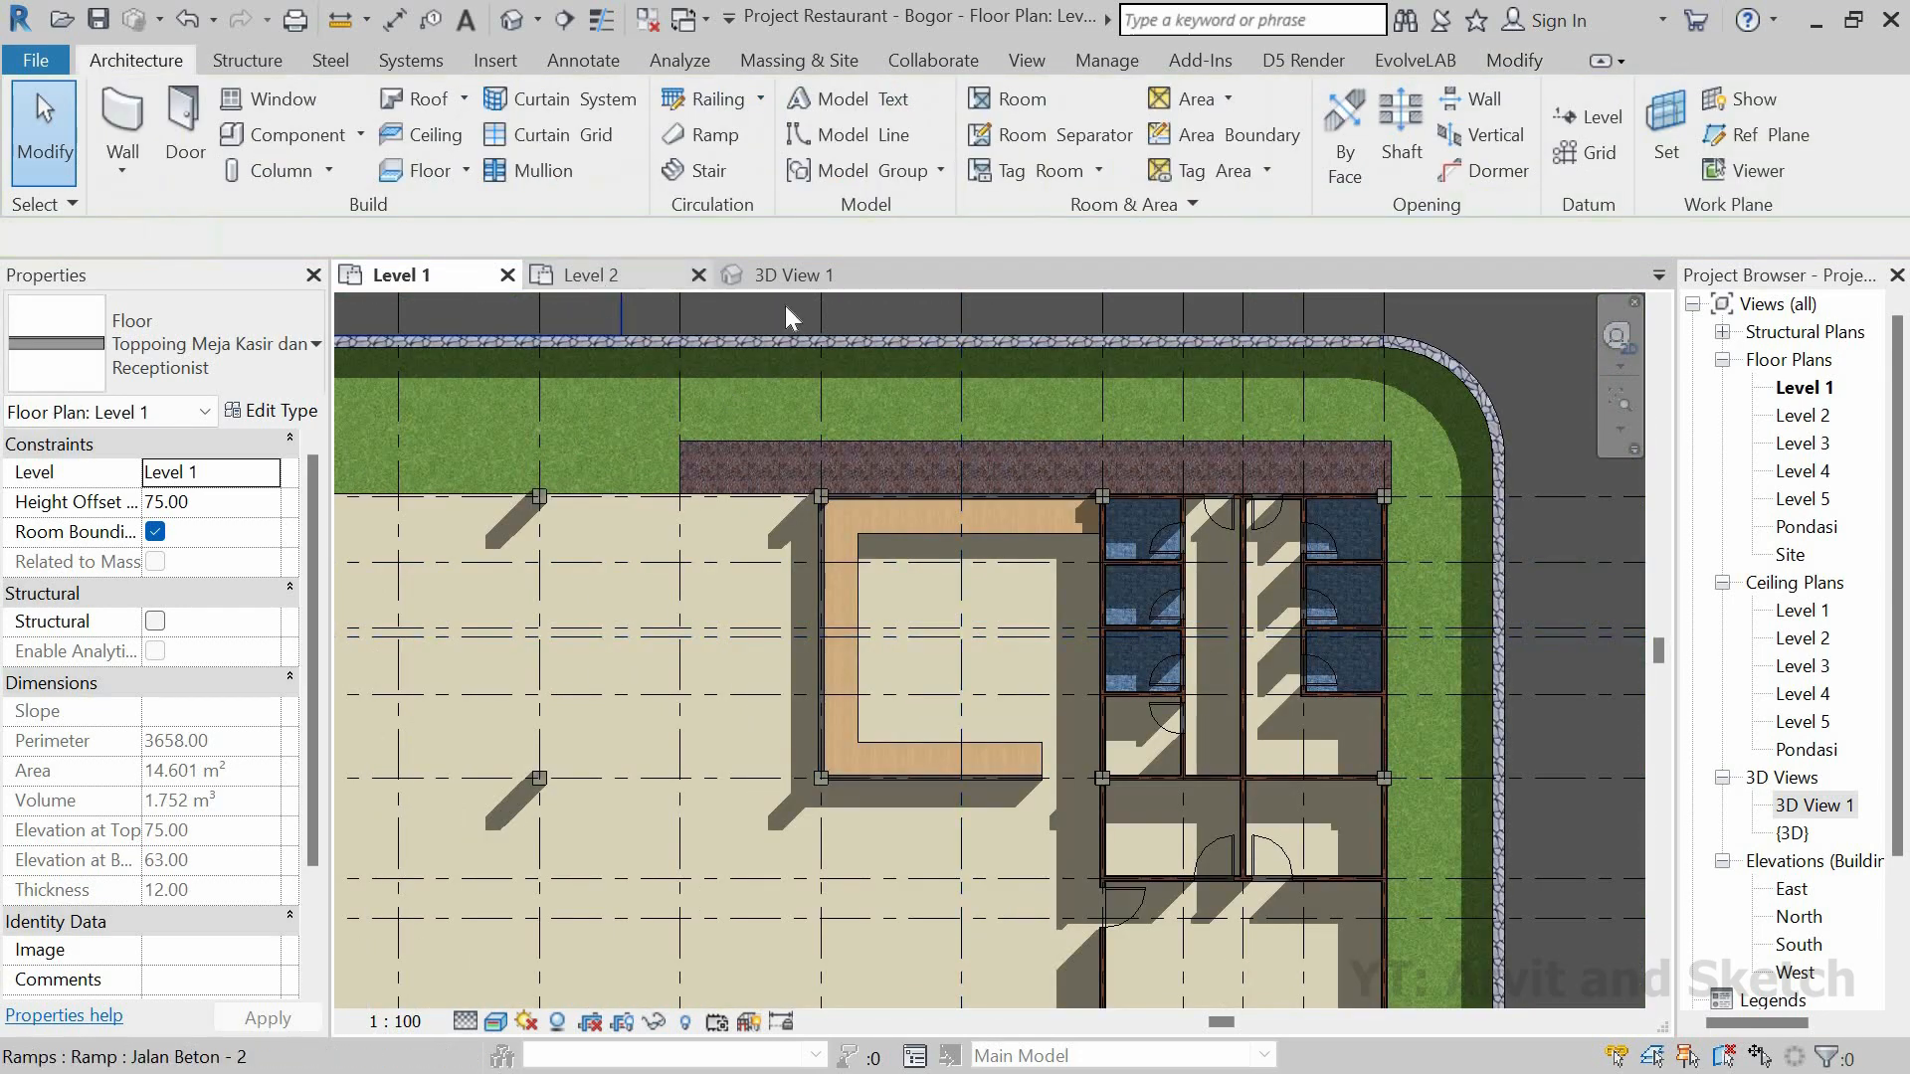
# Step: Examine the finished table topping around the cashier and receptionist area in the 3D view
pyautogui.click(778, 271)
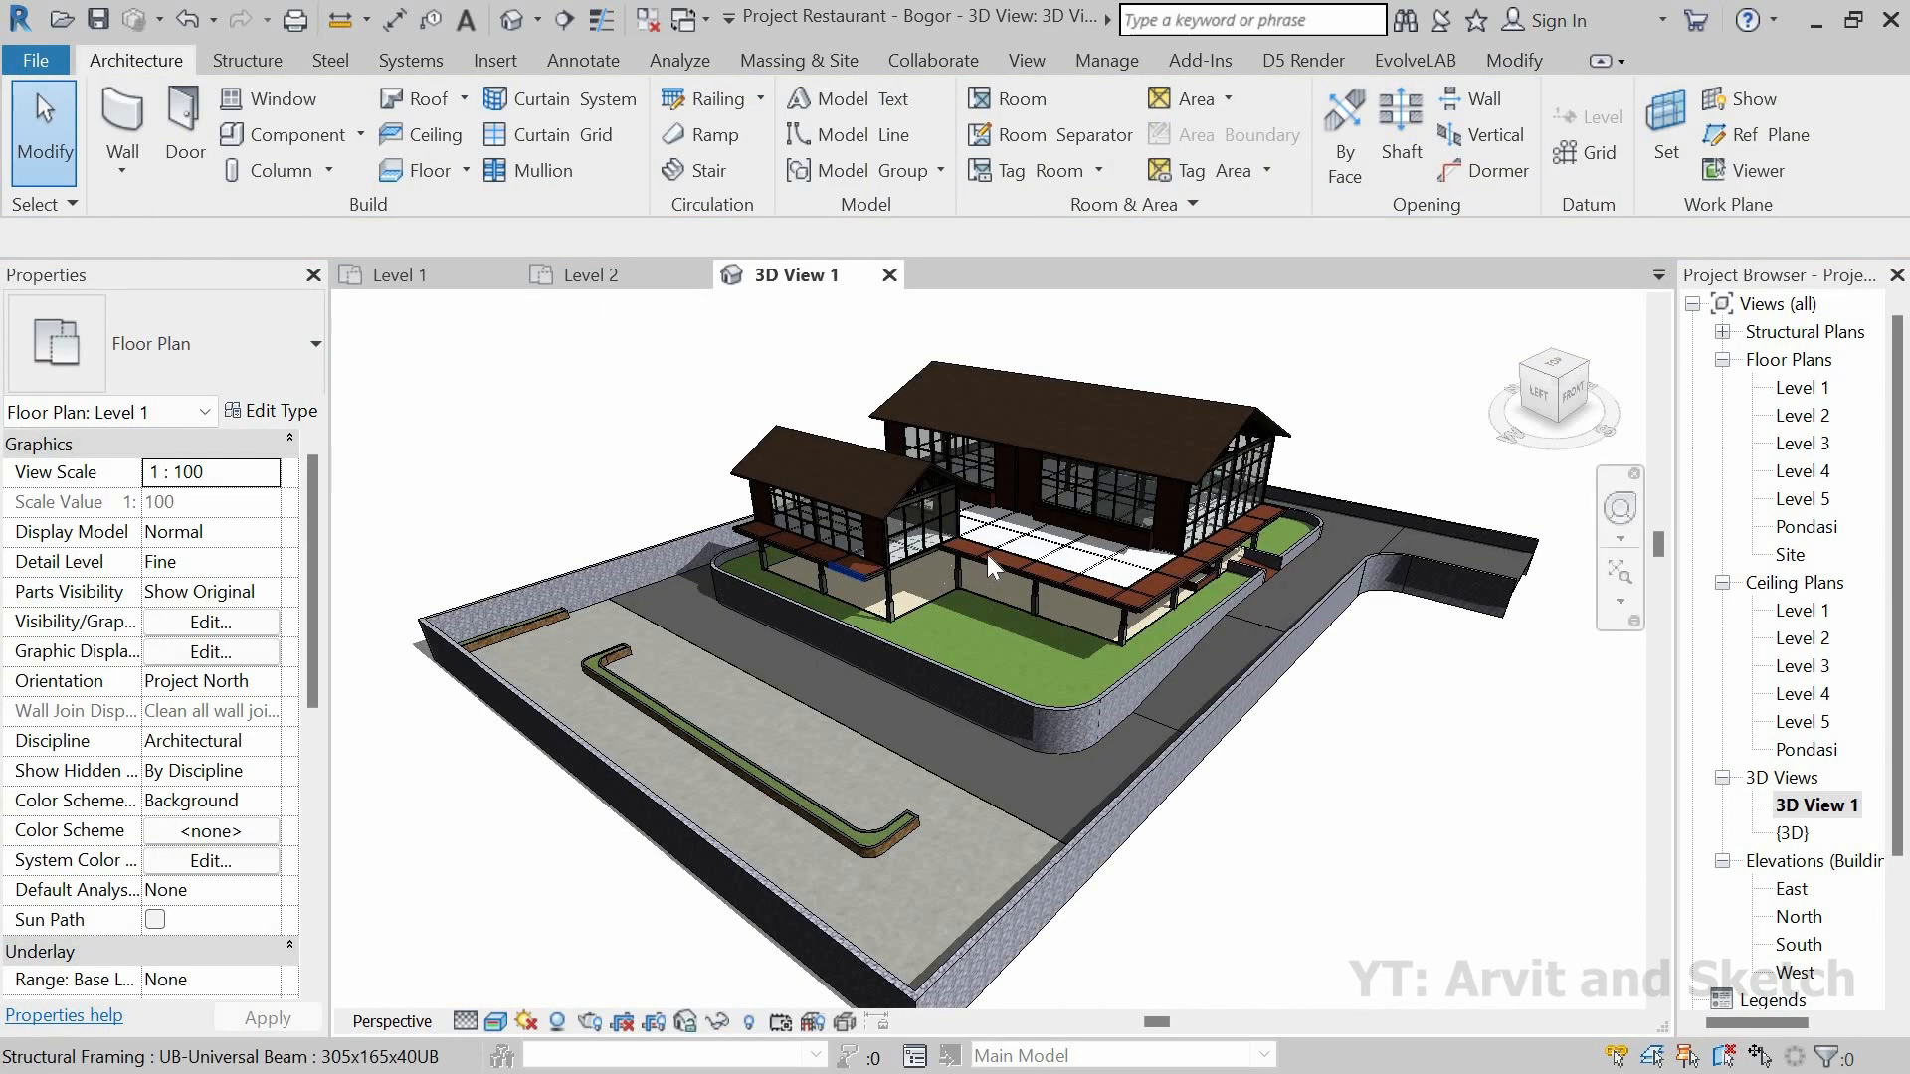
pyautogui.scroll(8, 983, 587)
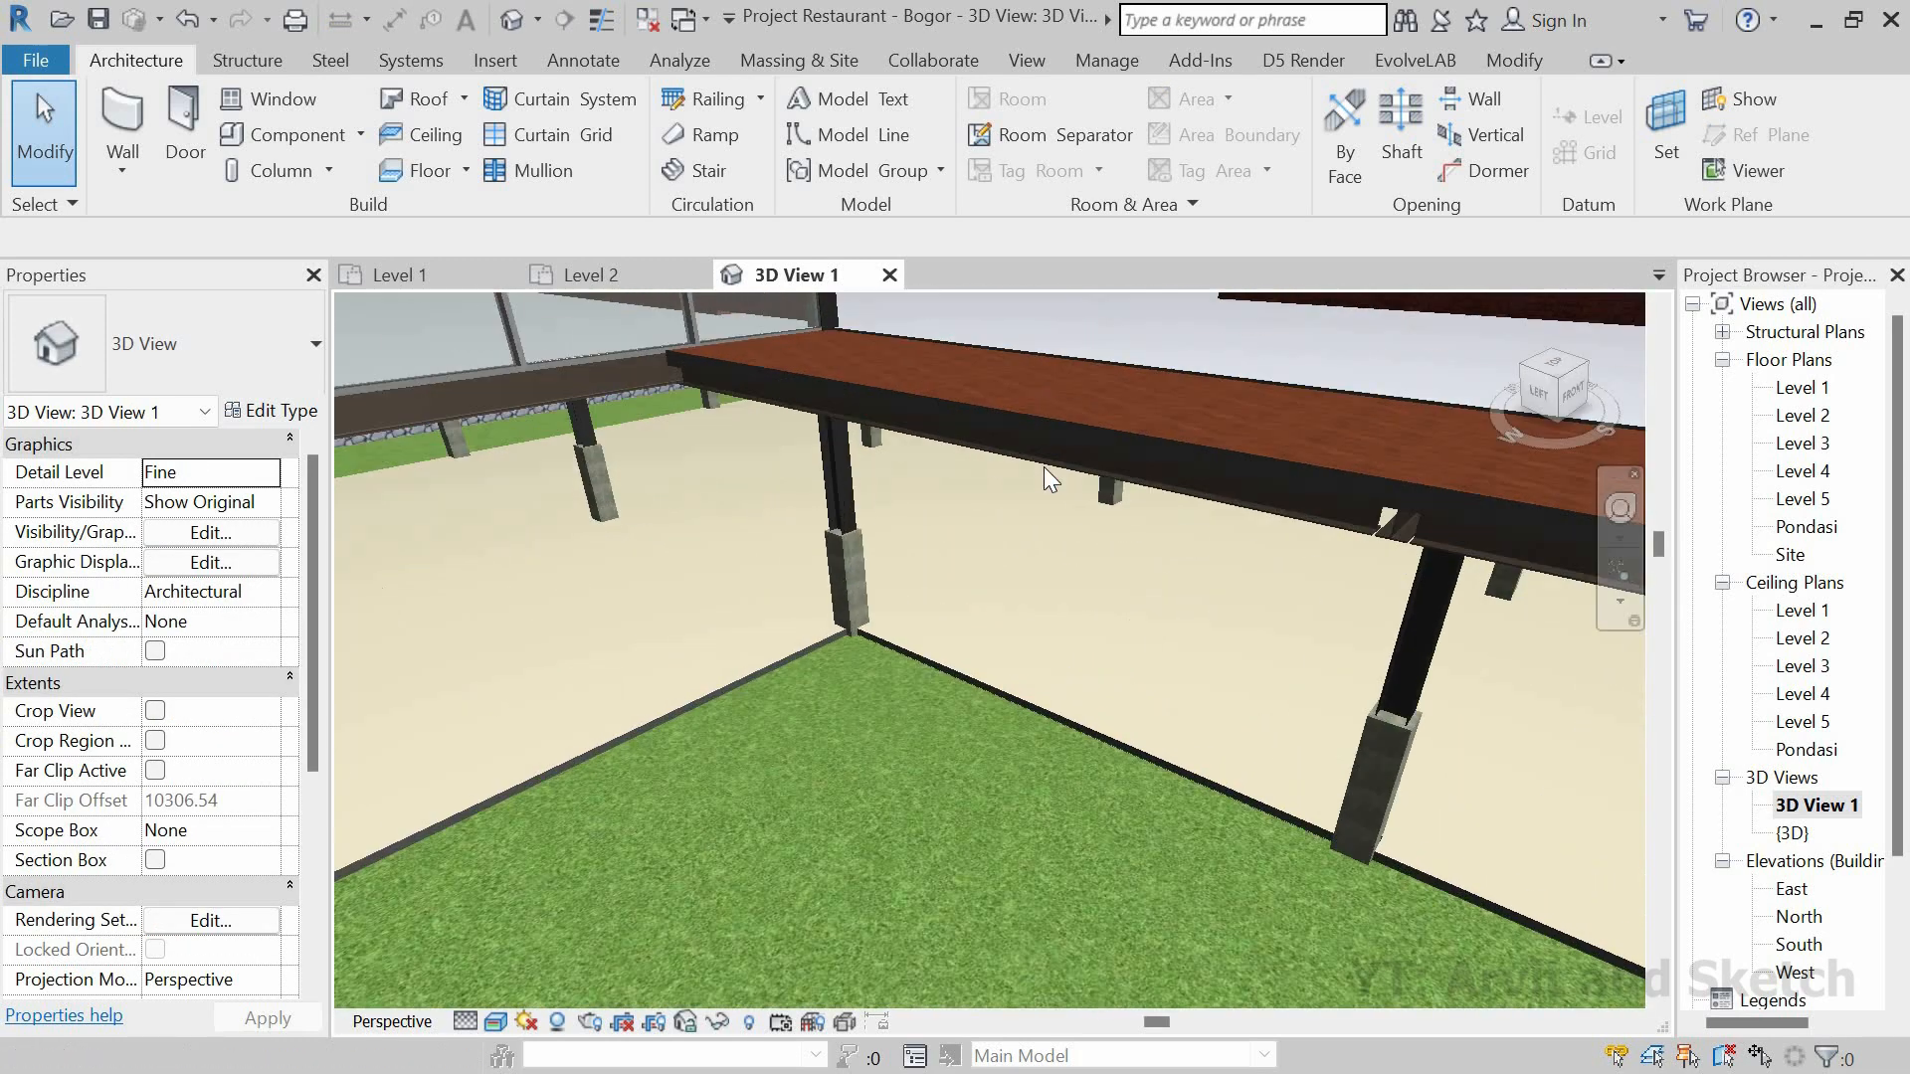
pyautogui.scroll(4, 1043, 477)
pyautogui.scroll(4, 994, 339)
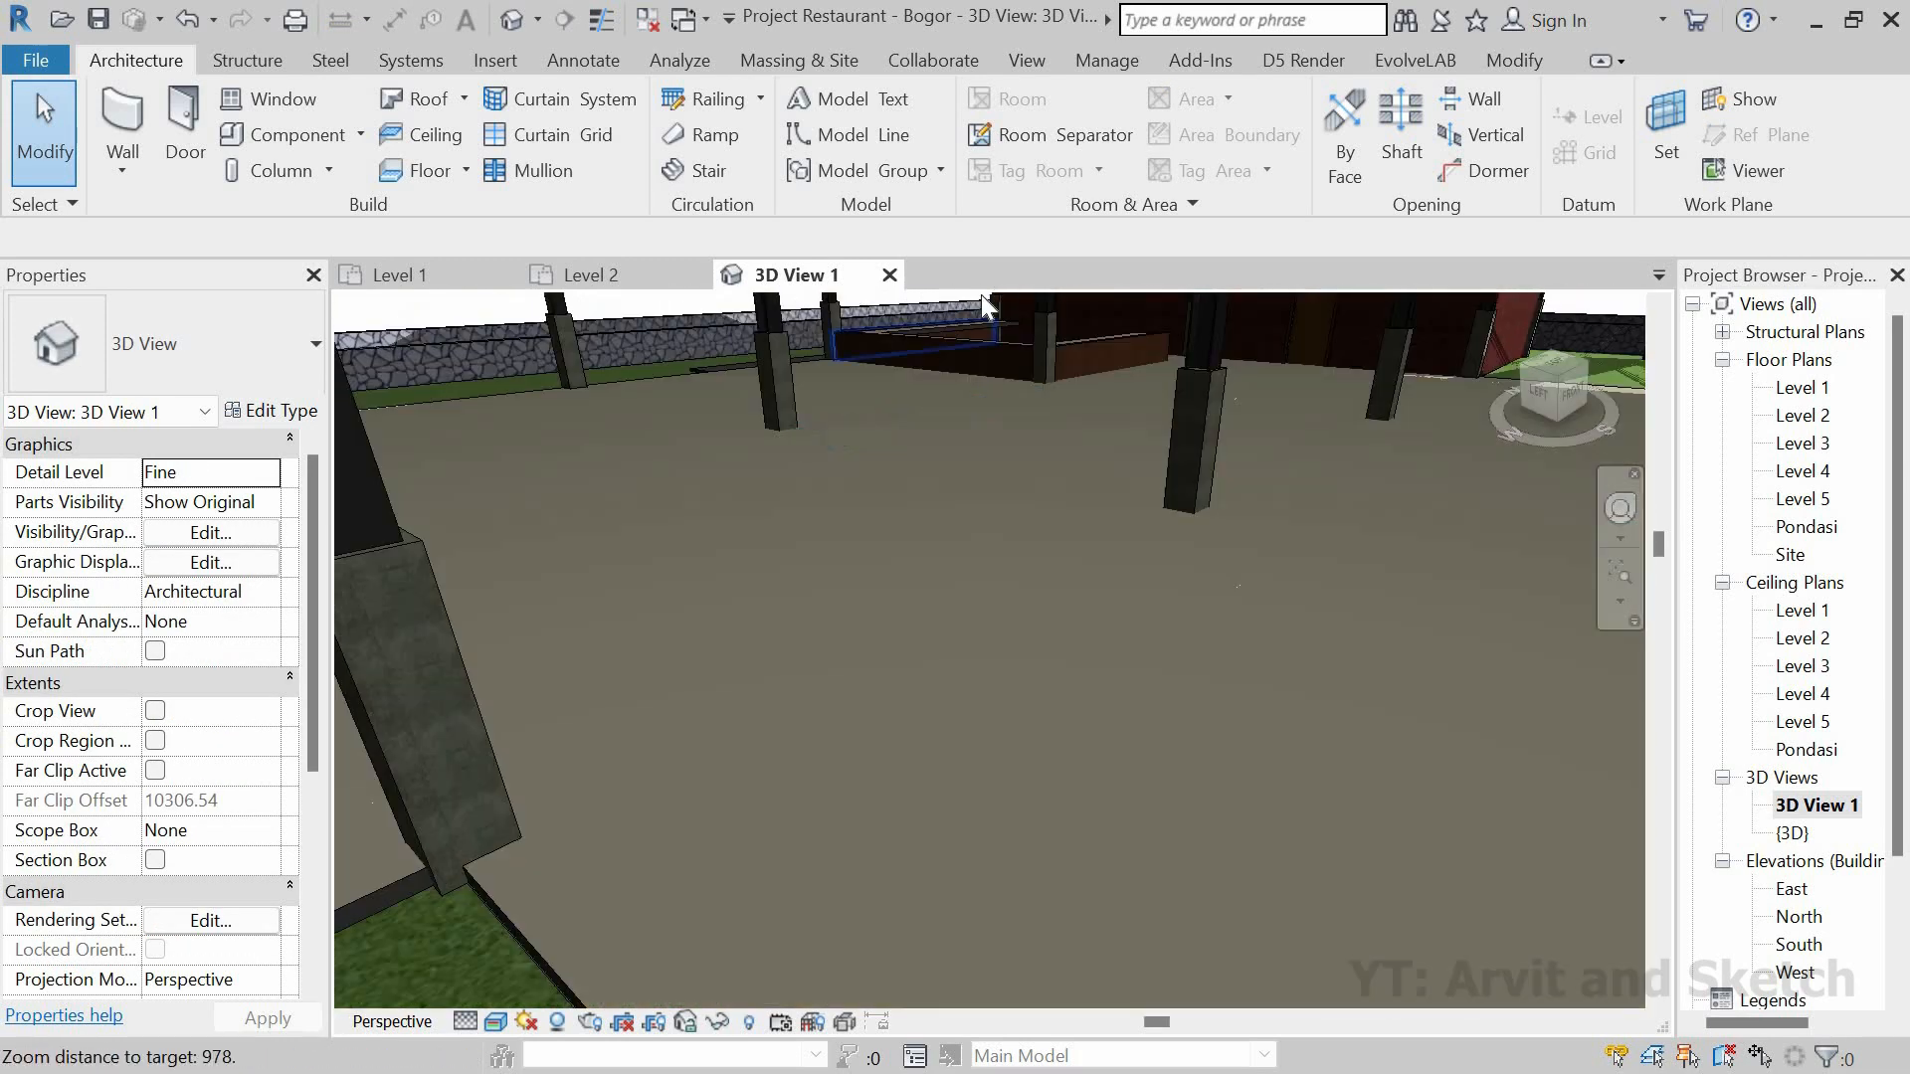
pyautogui.scroll(-3, 931, 325)
pyautogui.keyDown('shift'); pyautogui.moveTo(931, 324); pyautogui.dragTo(1005, 687, button='middle'); pyautogui.keyUp('shift')
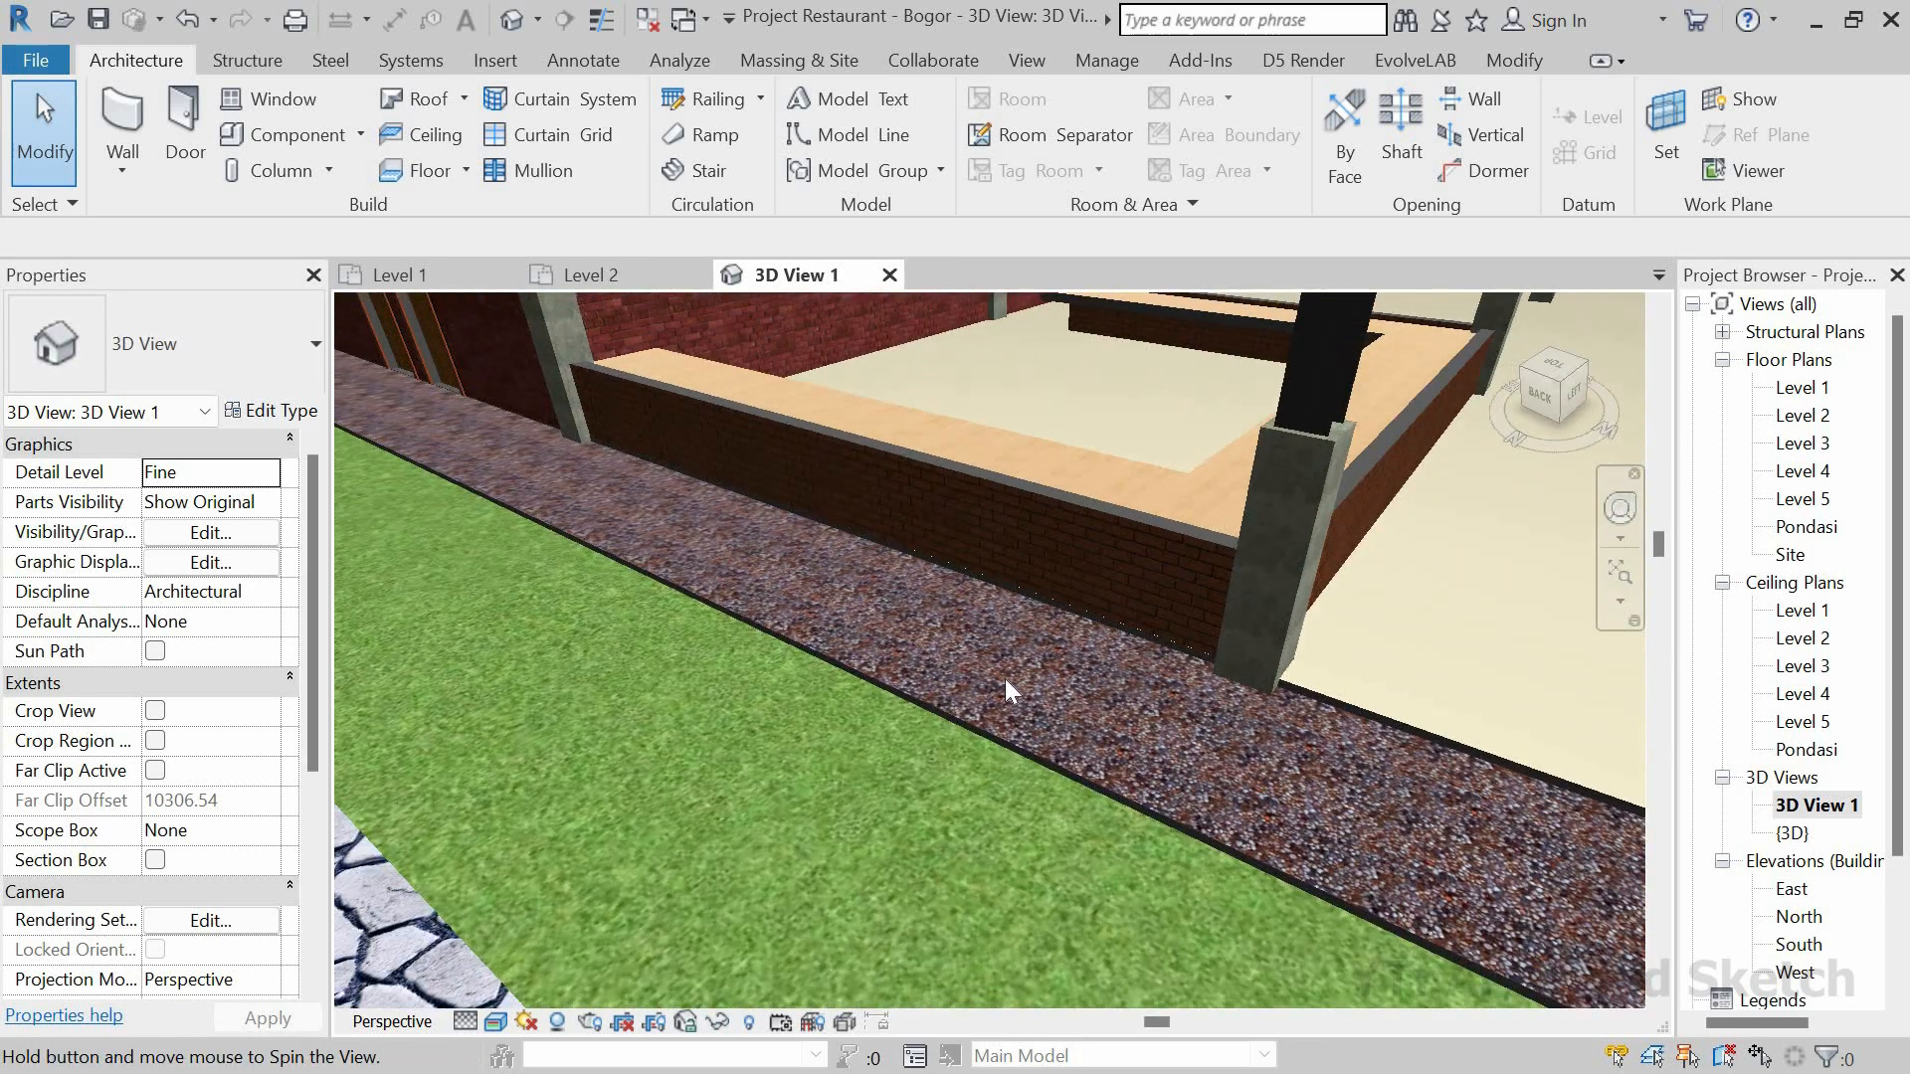
pyautogui.scroll(-5, 1005, 686)
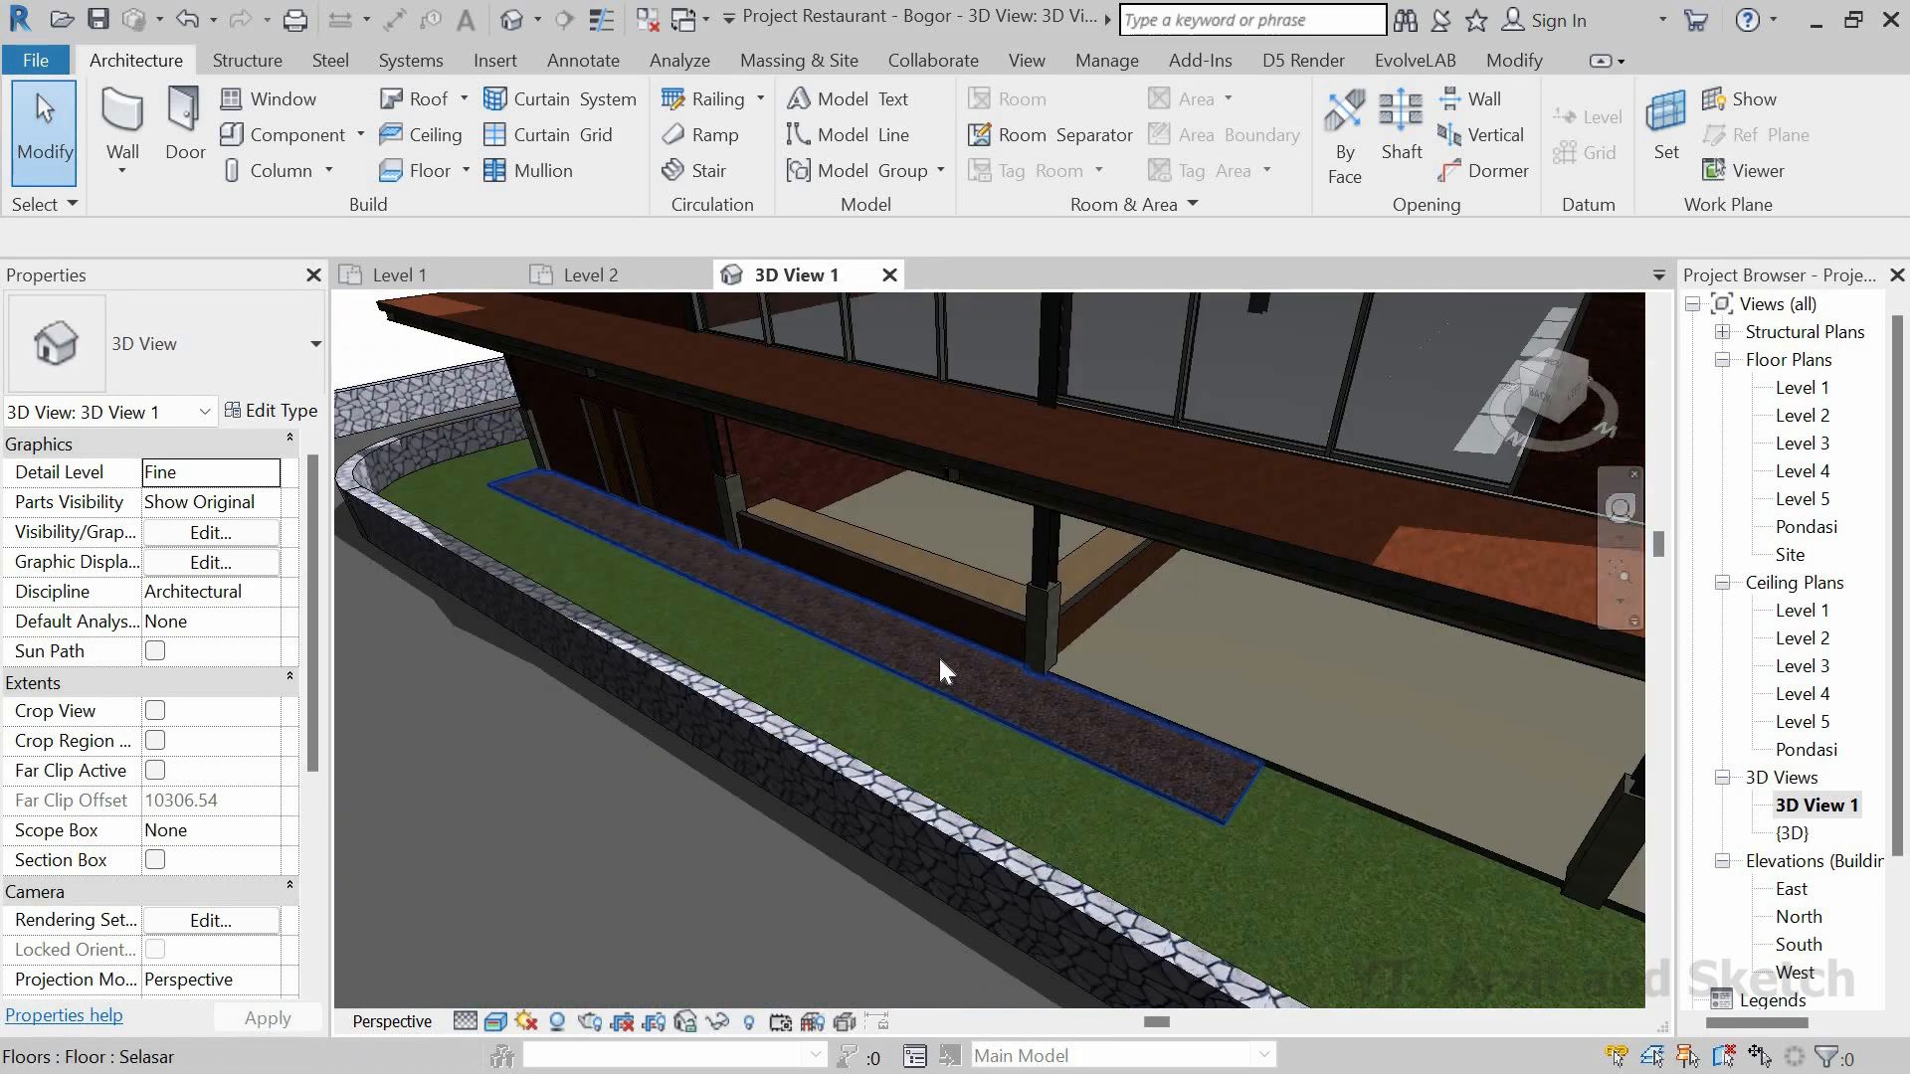
pyautogui.scroll(-4, 822, 433)
# Step: For a new wall on Level 1, duplicate the type Dinding Pembatas Area Kasir as Dinding Pembatas Area Kasir 2 with the same layers
pyautogui.click(410, 277)
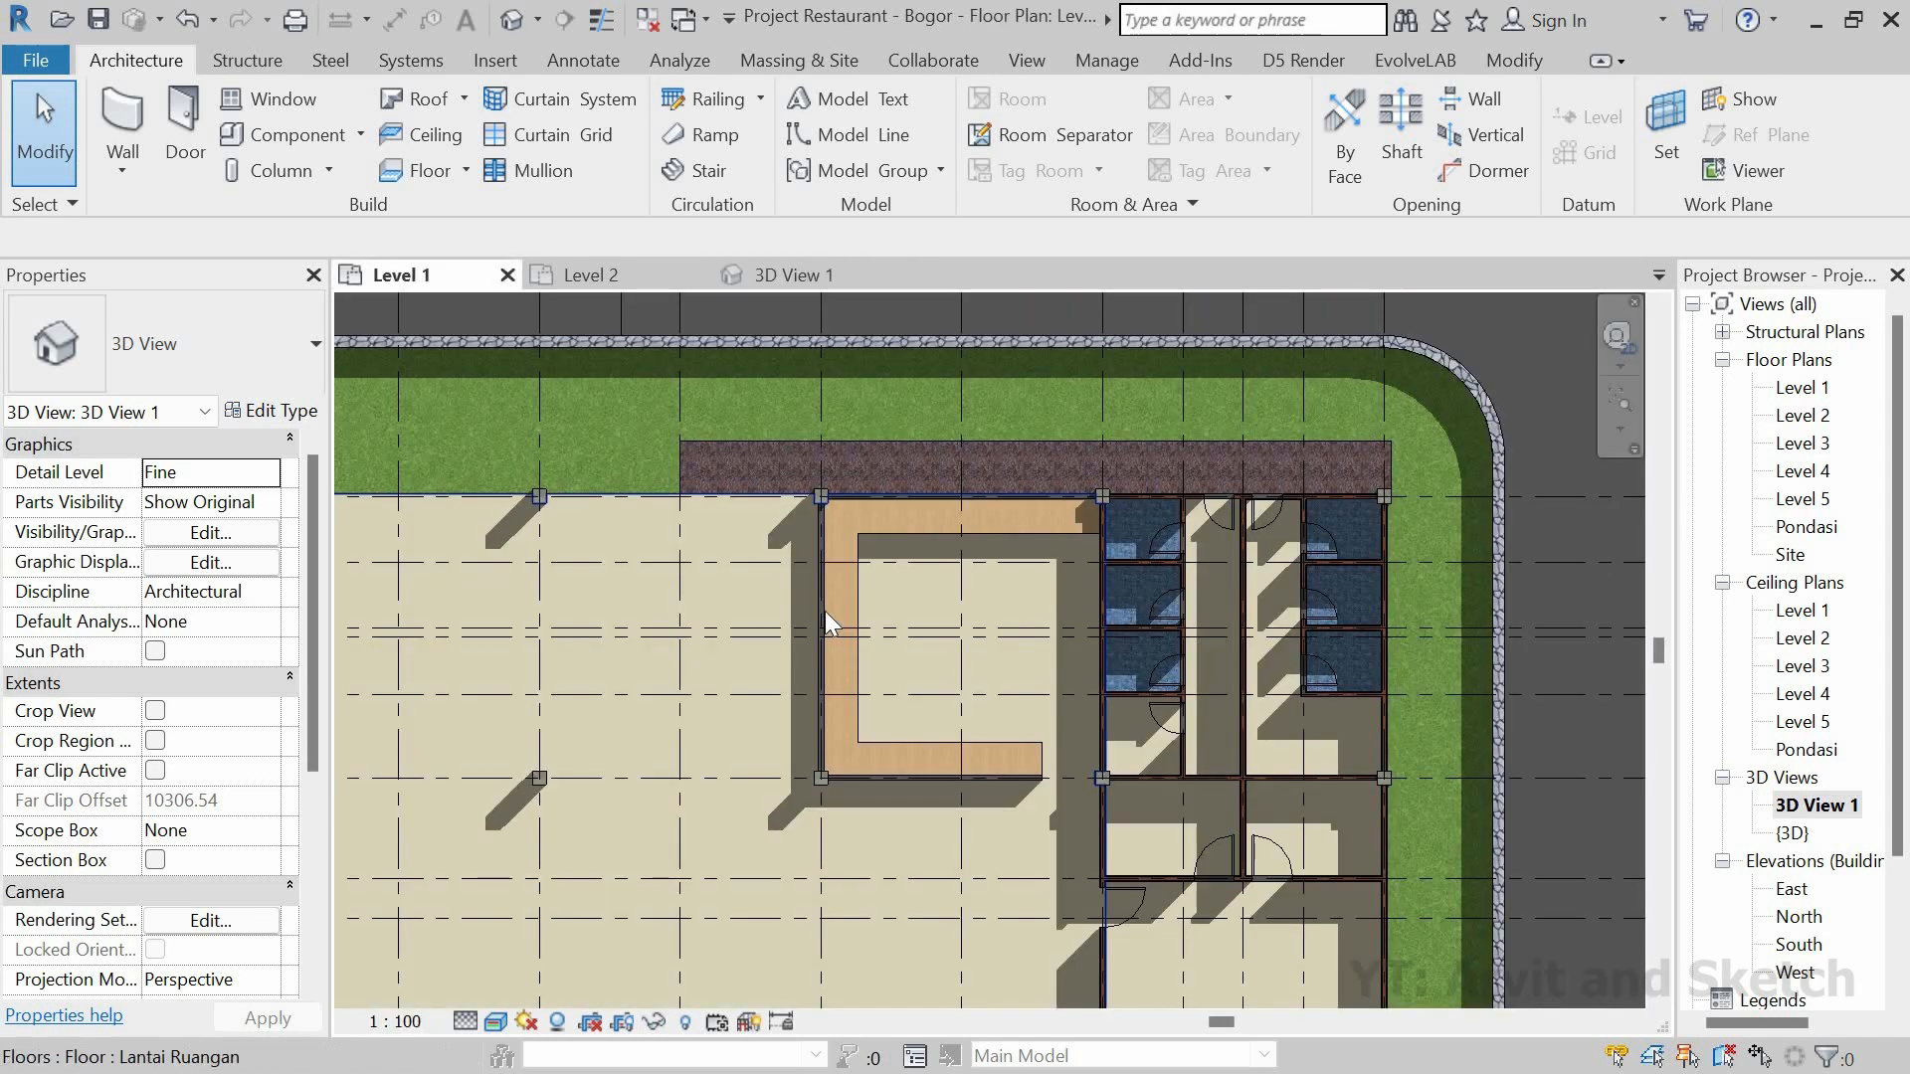
pyautogui.scroll(-2, 1184, 427)
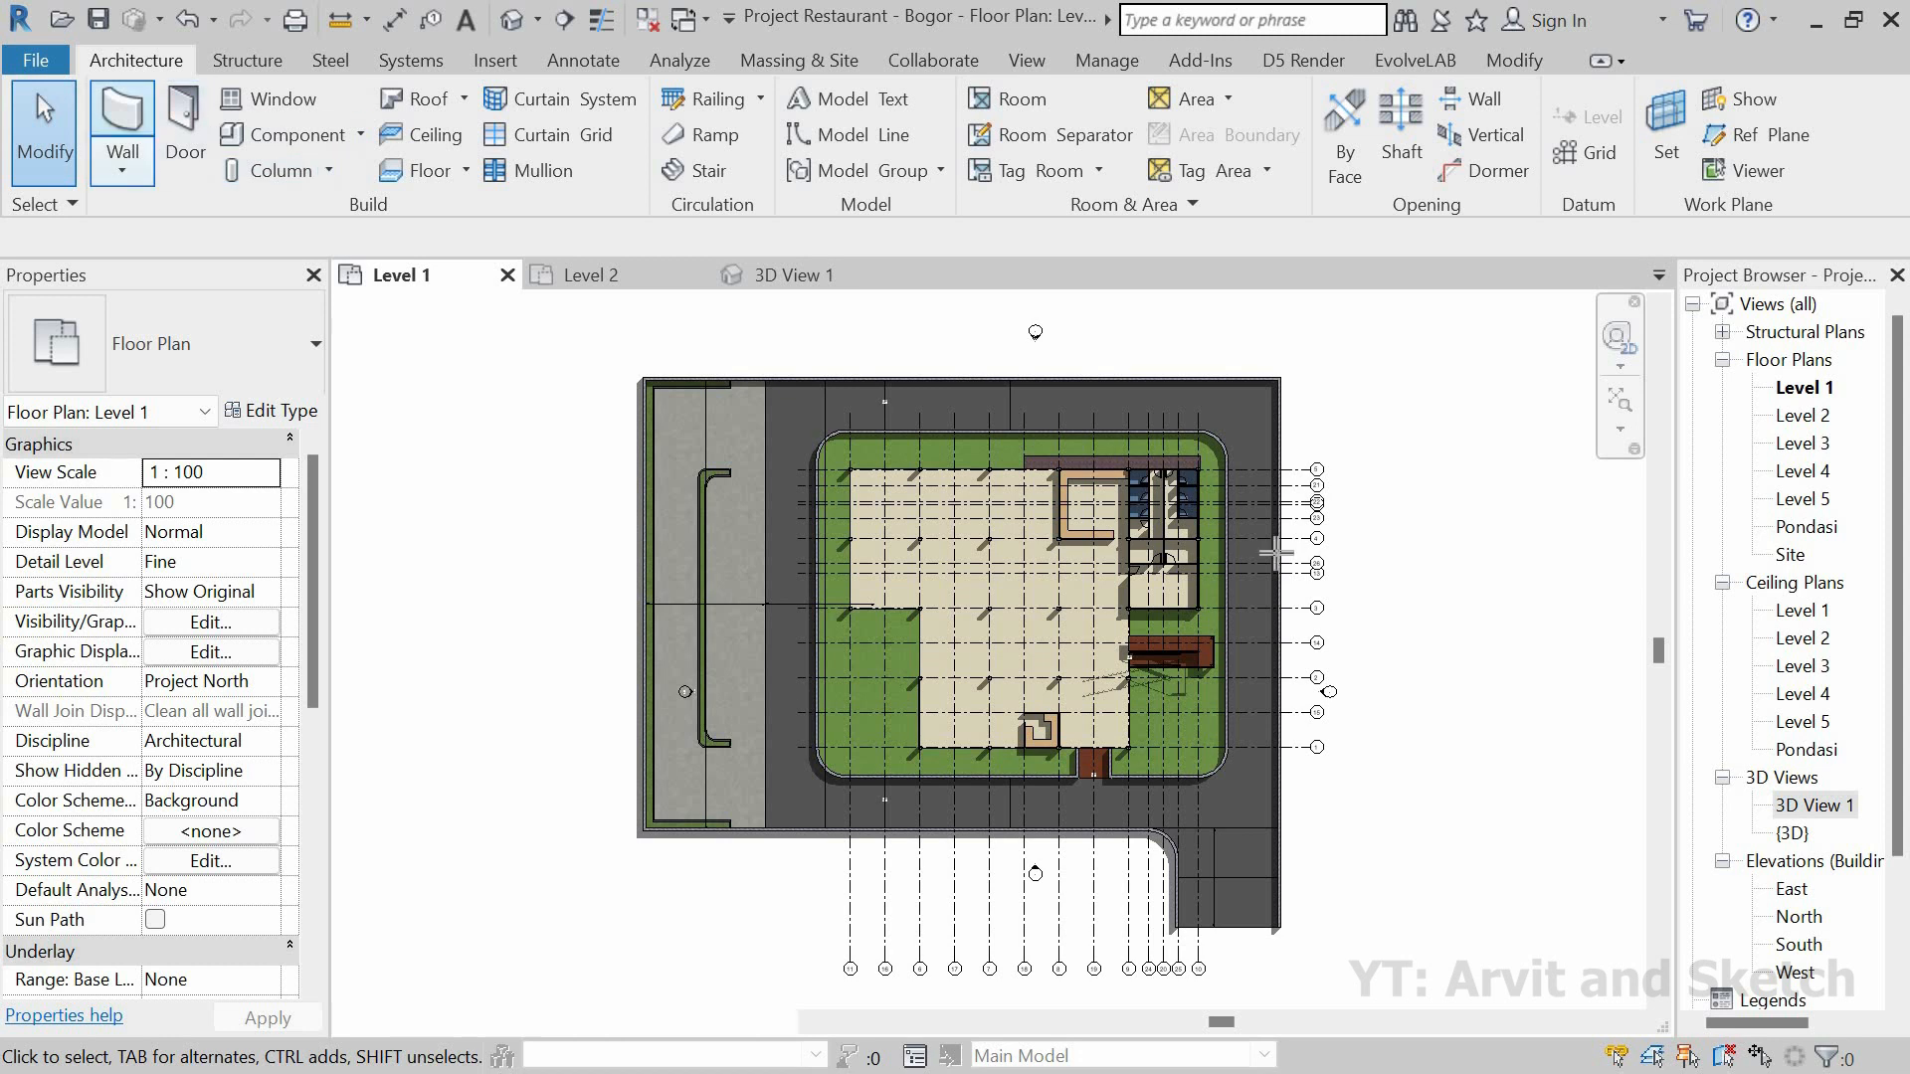
pyautogui.click(123, 125)
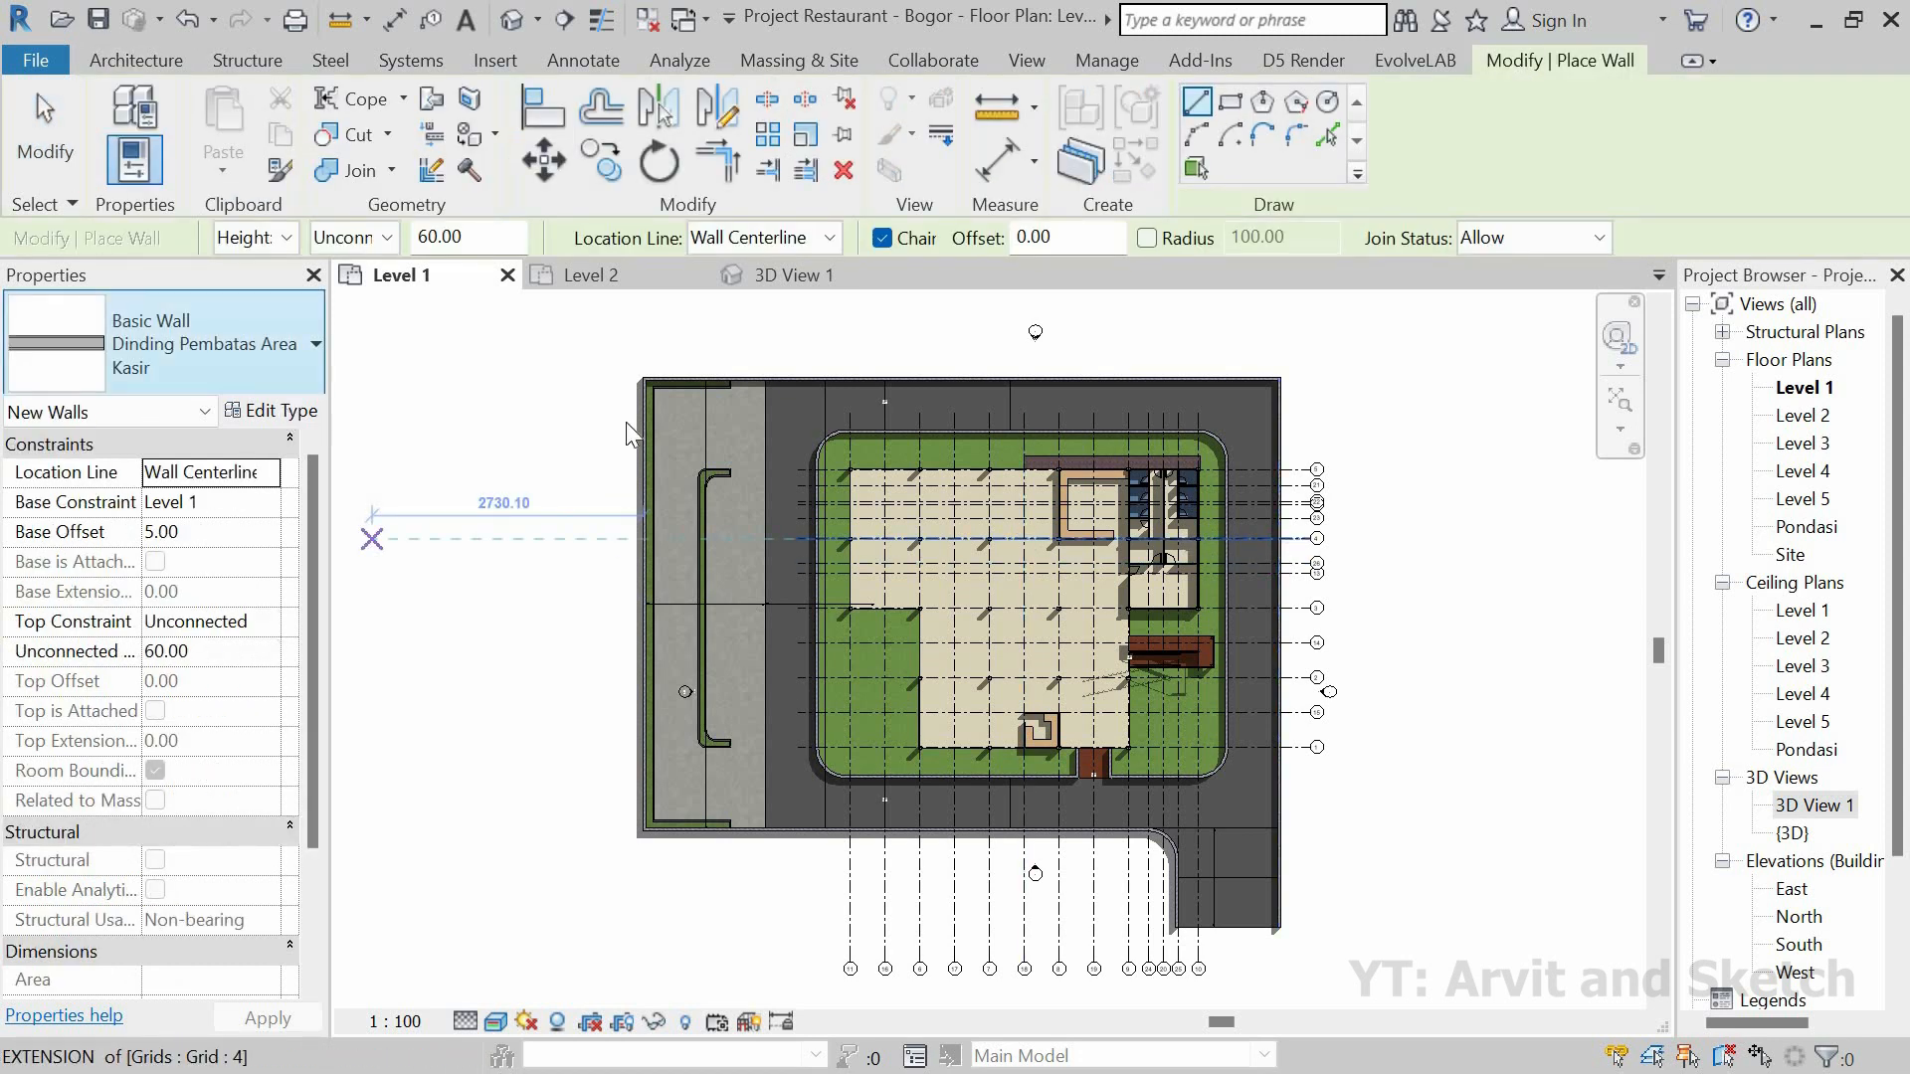
pyautogui.click(287, 411)
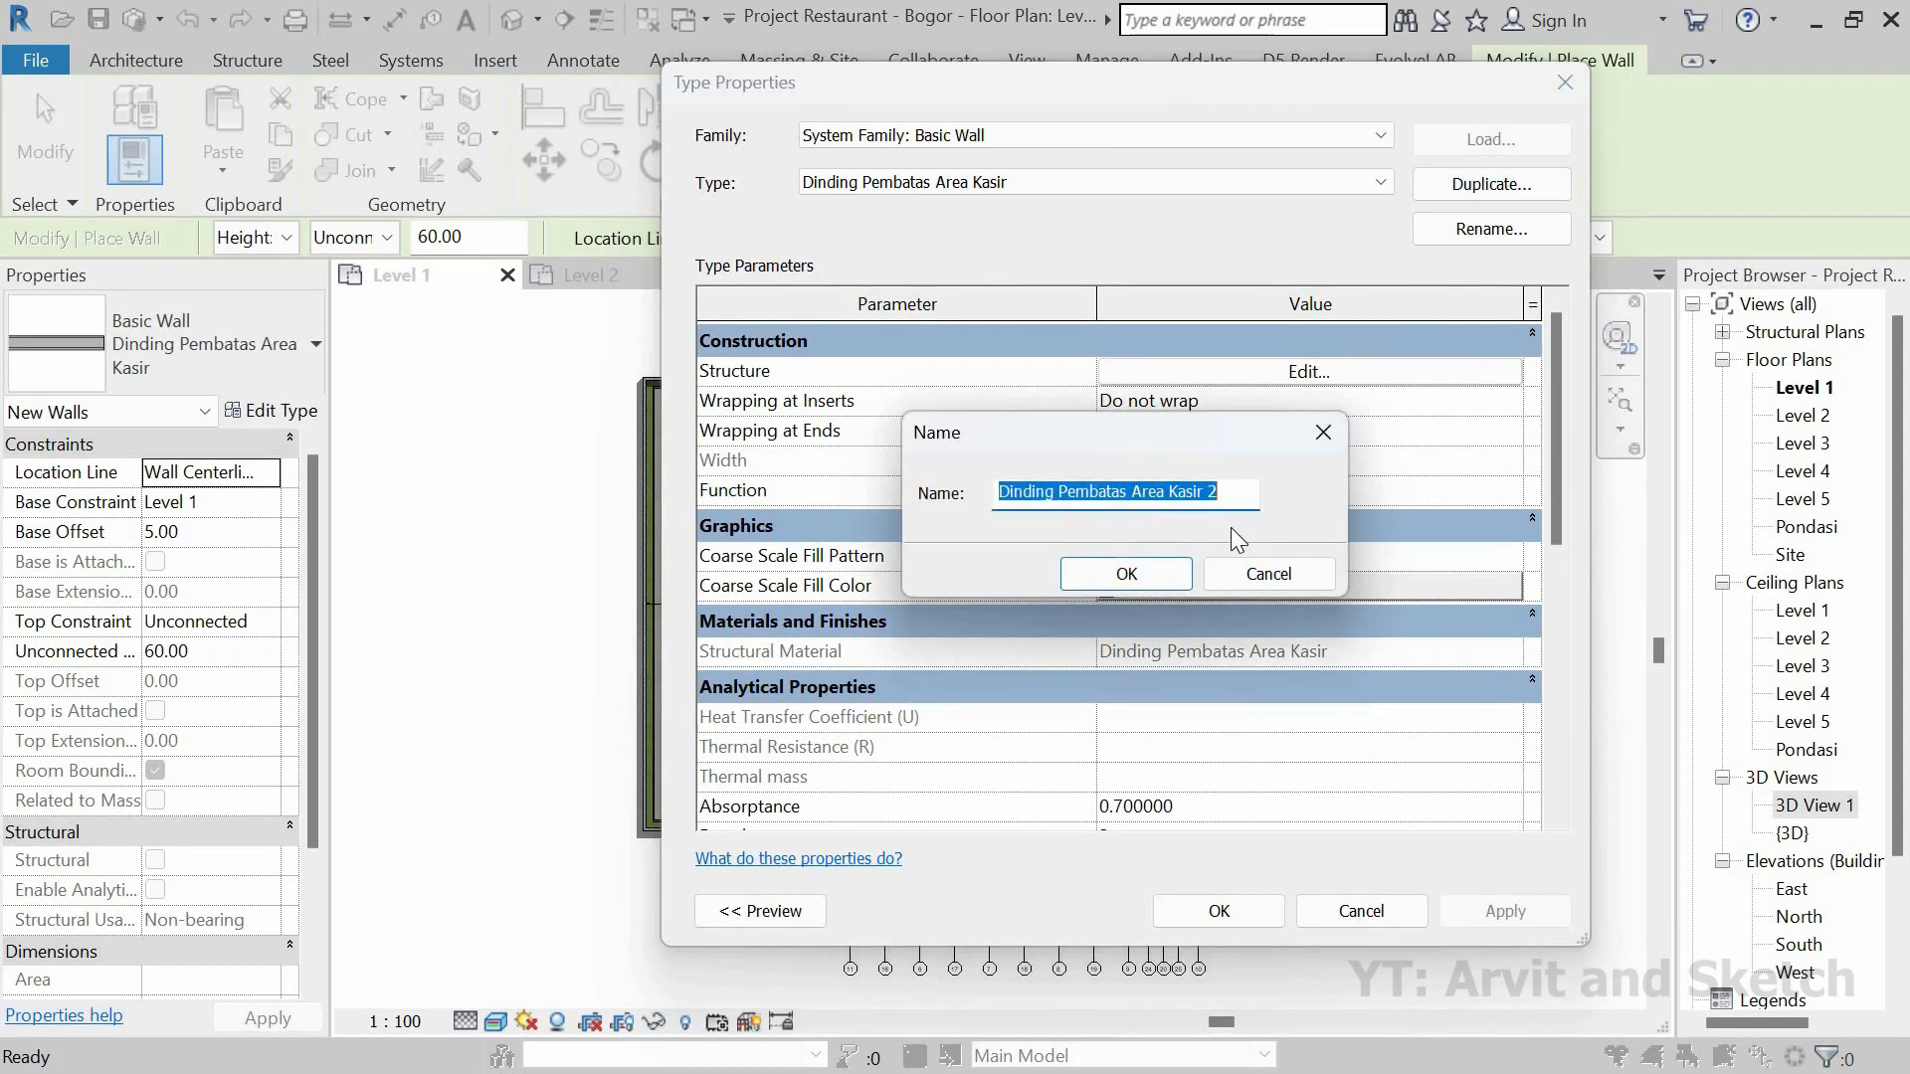
pyautogui.click(1177, 572)
pyautogui.click(1343, 372)
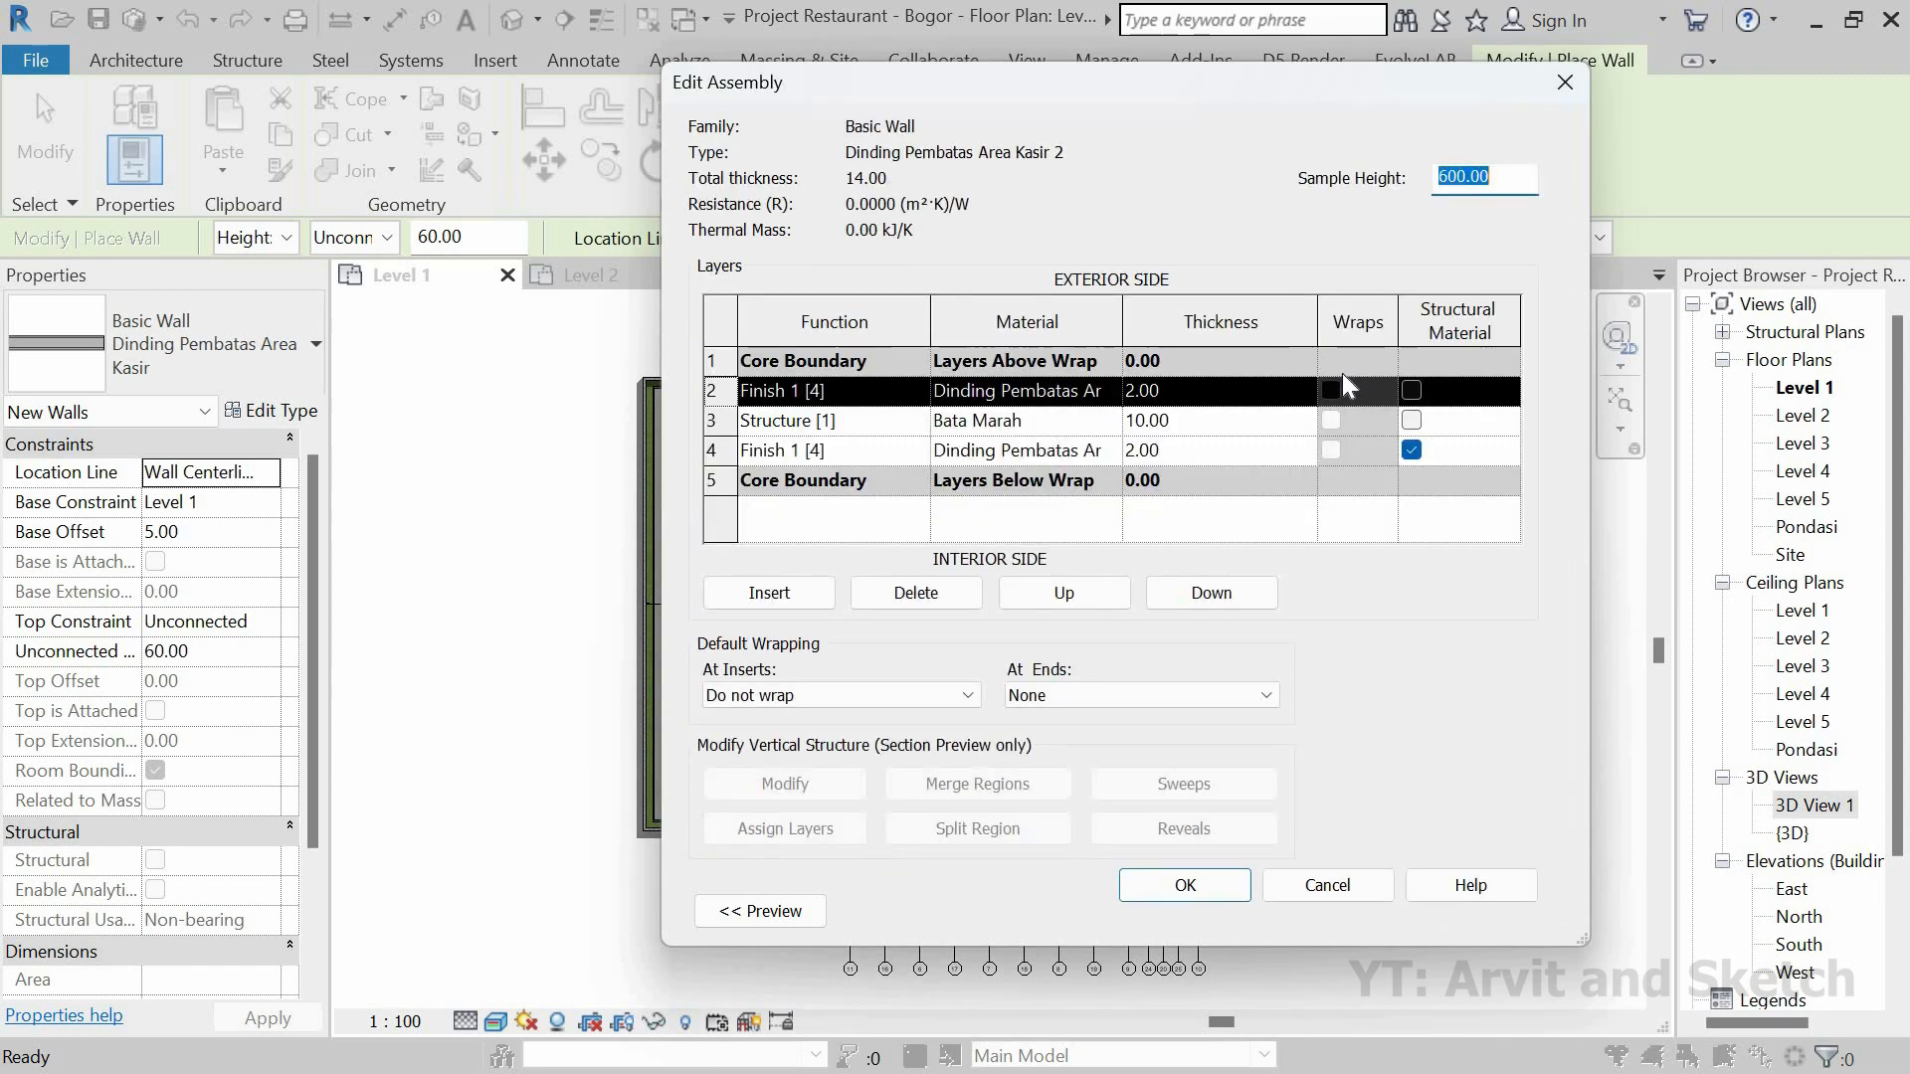
pyautogui.click(1216, 879)
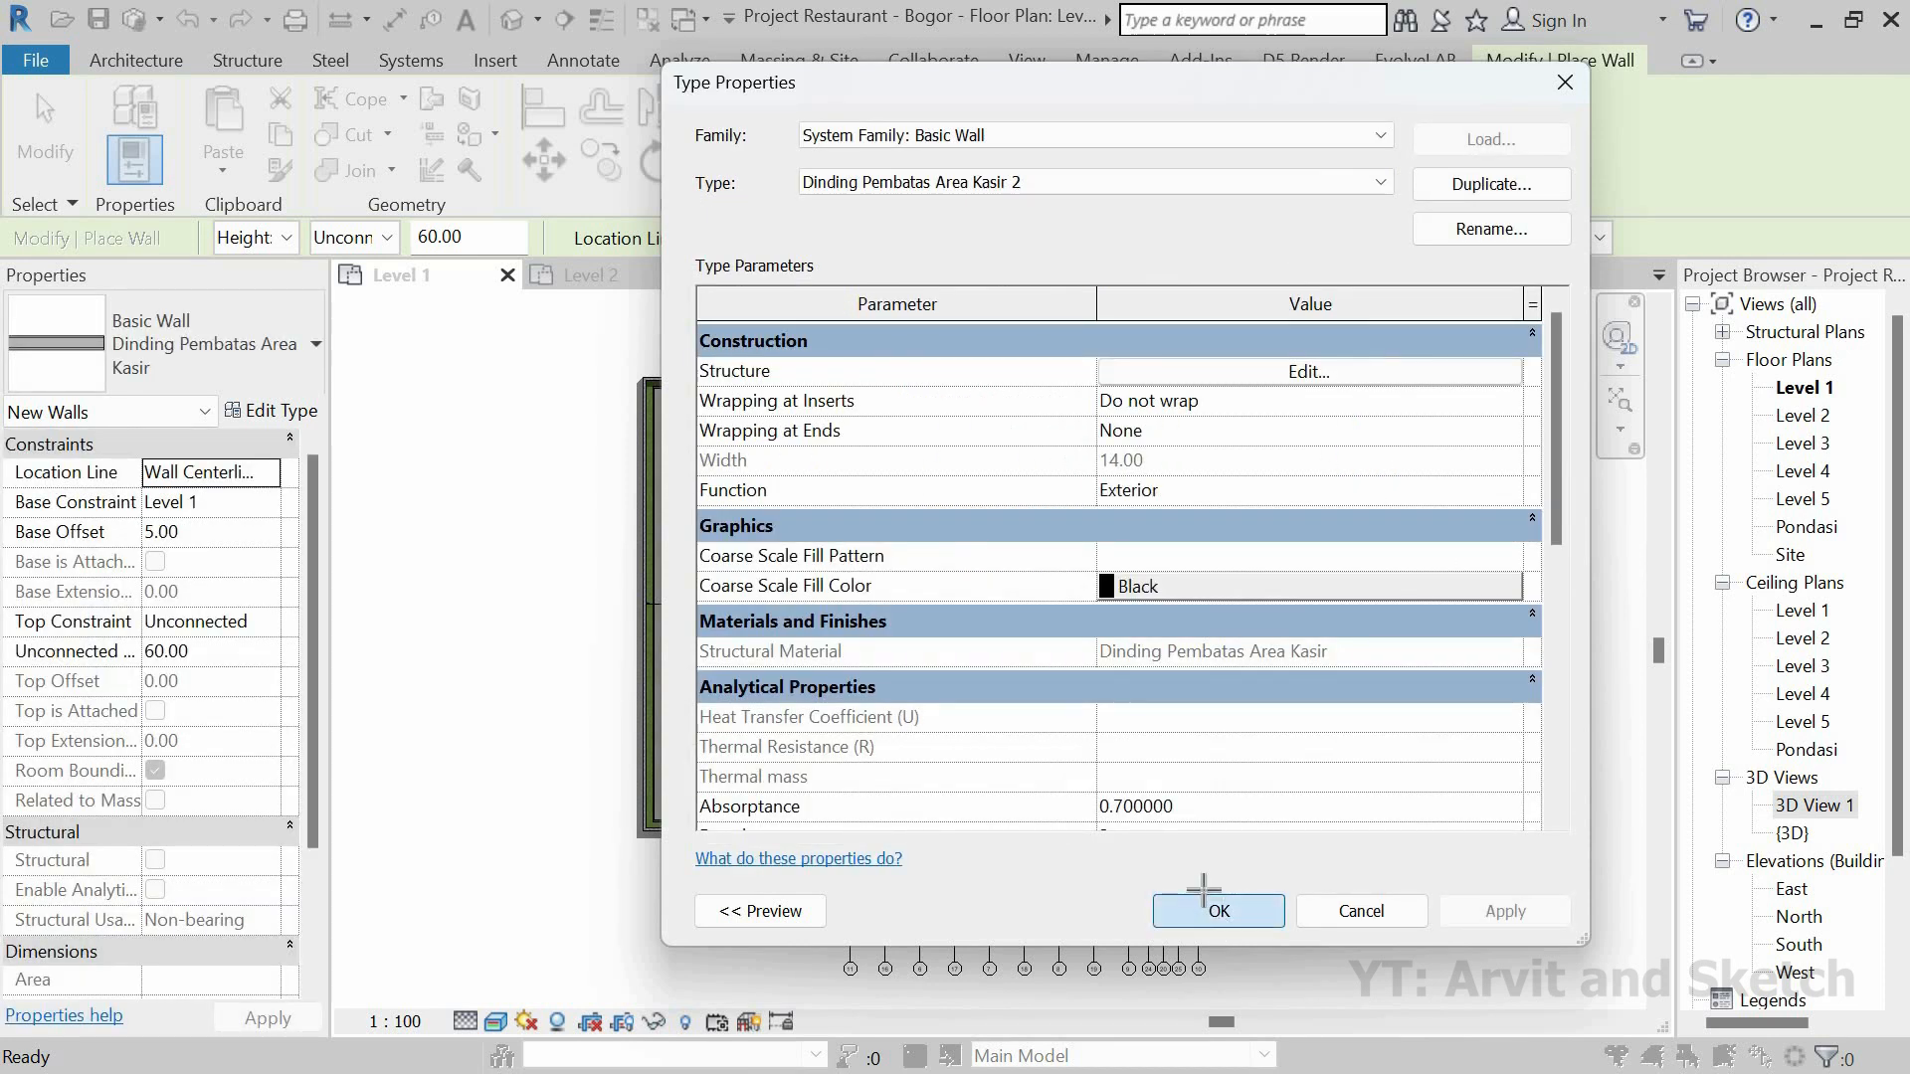
pyautogui.click(1206, 908)
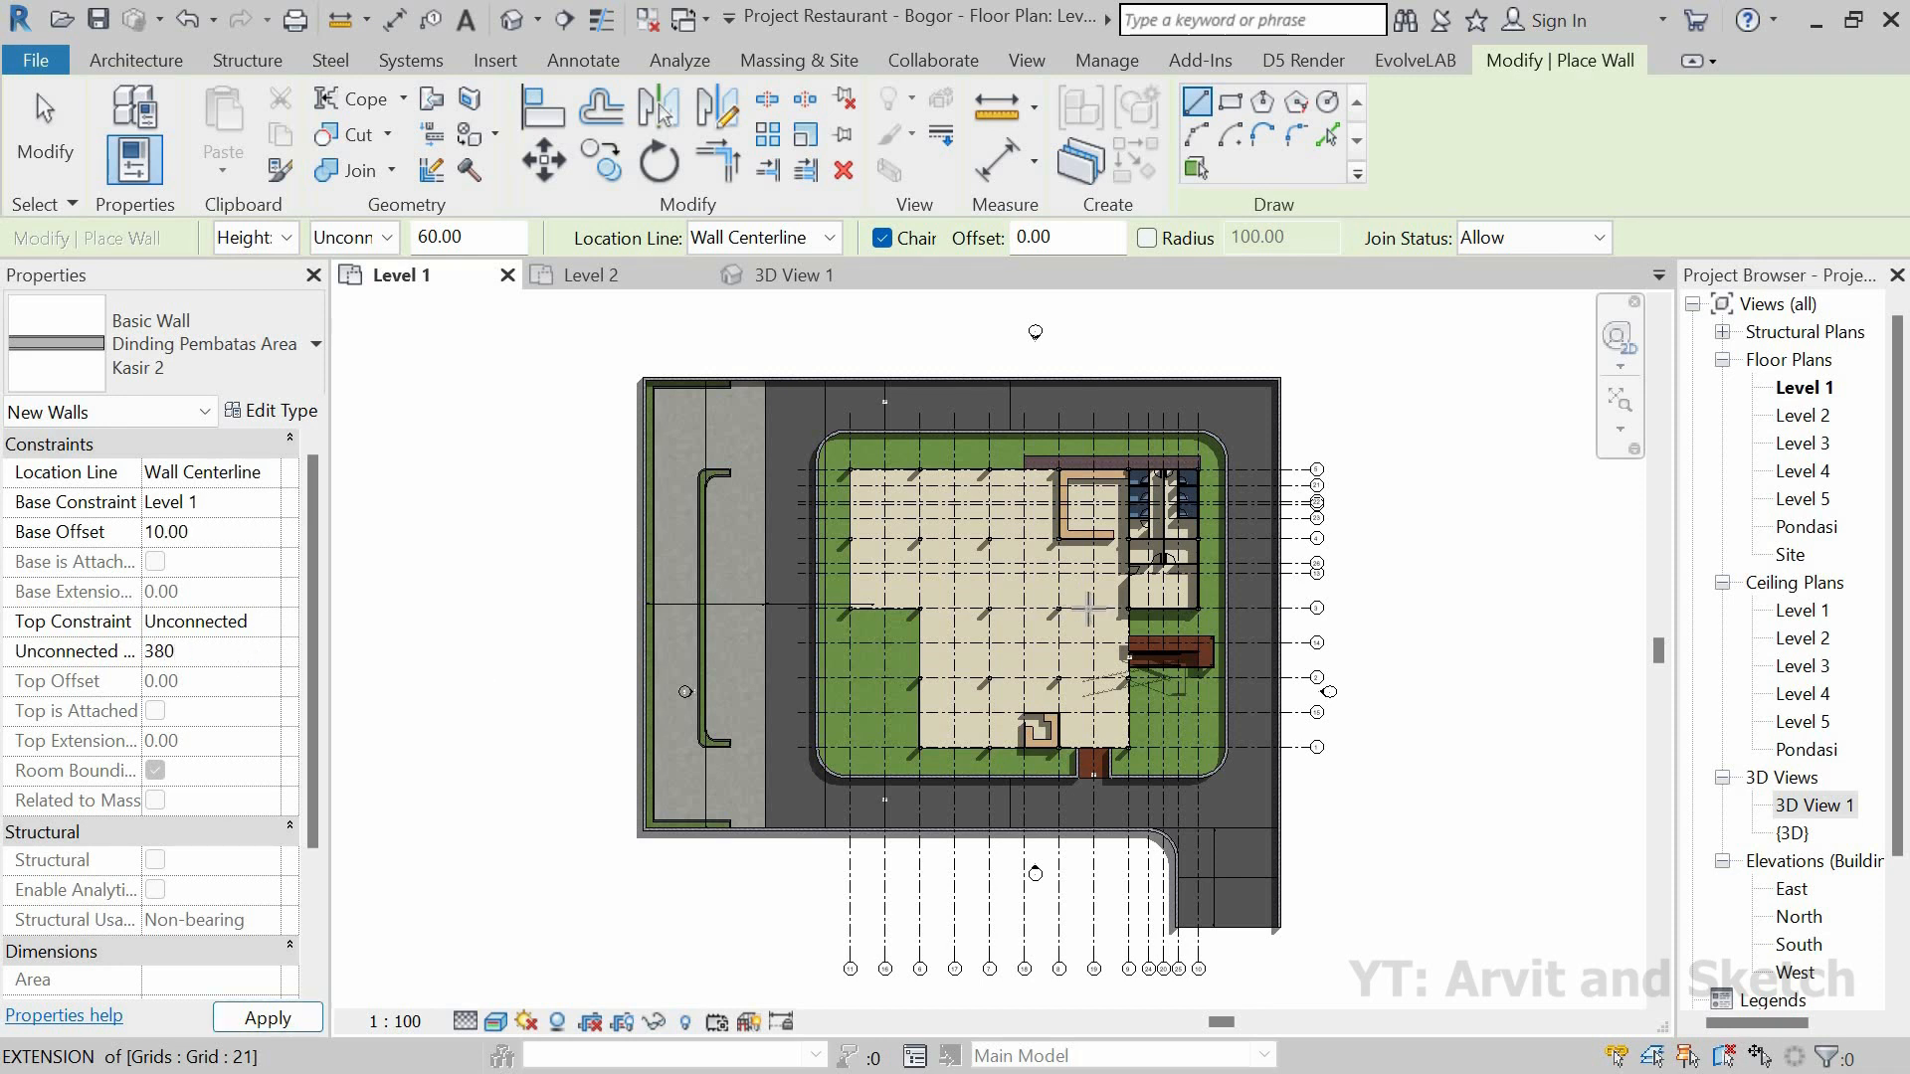
# Step: With base offset 10 and unconnected height 380, draw a vertical wall 142 long on the grid line through the middle of the counter area
pyautogui.scroll(5, 1089, 609)
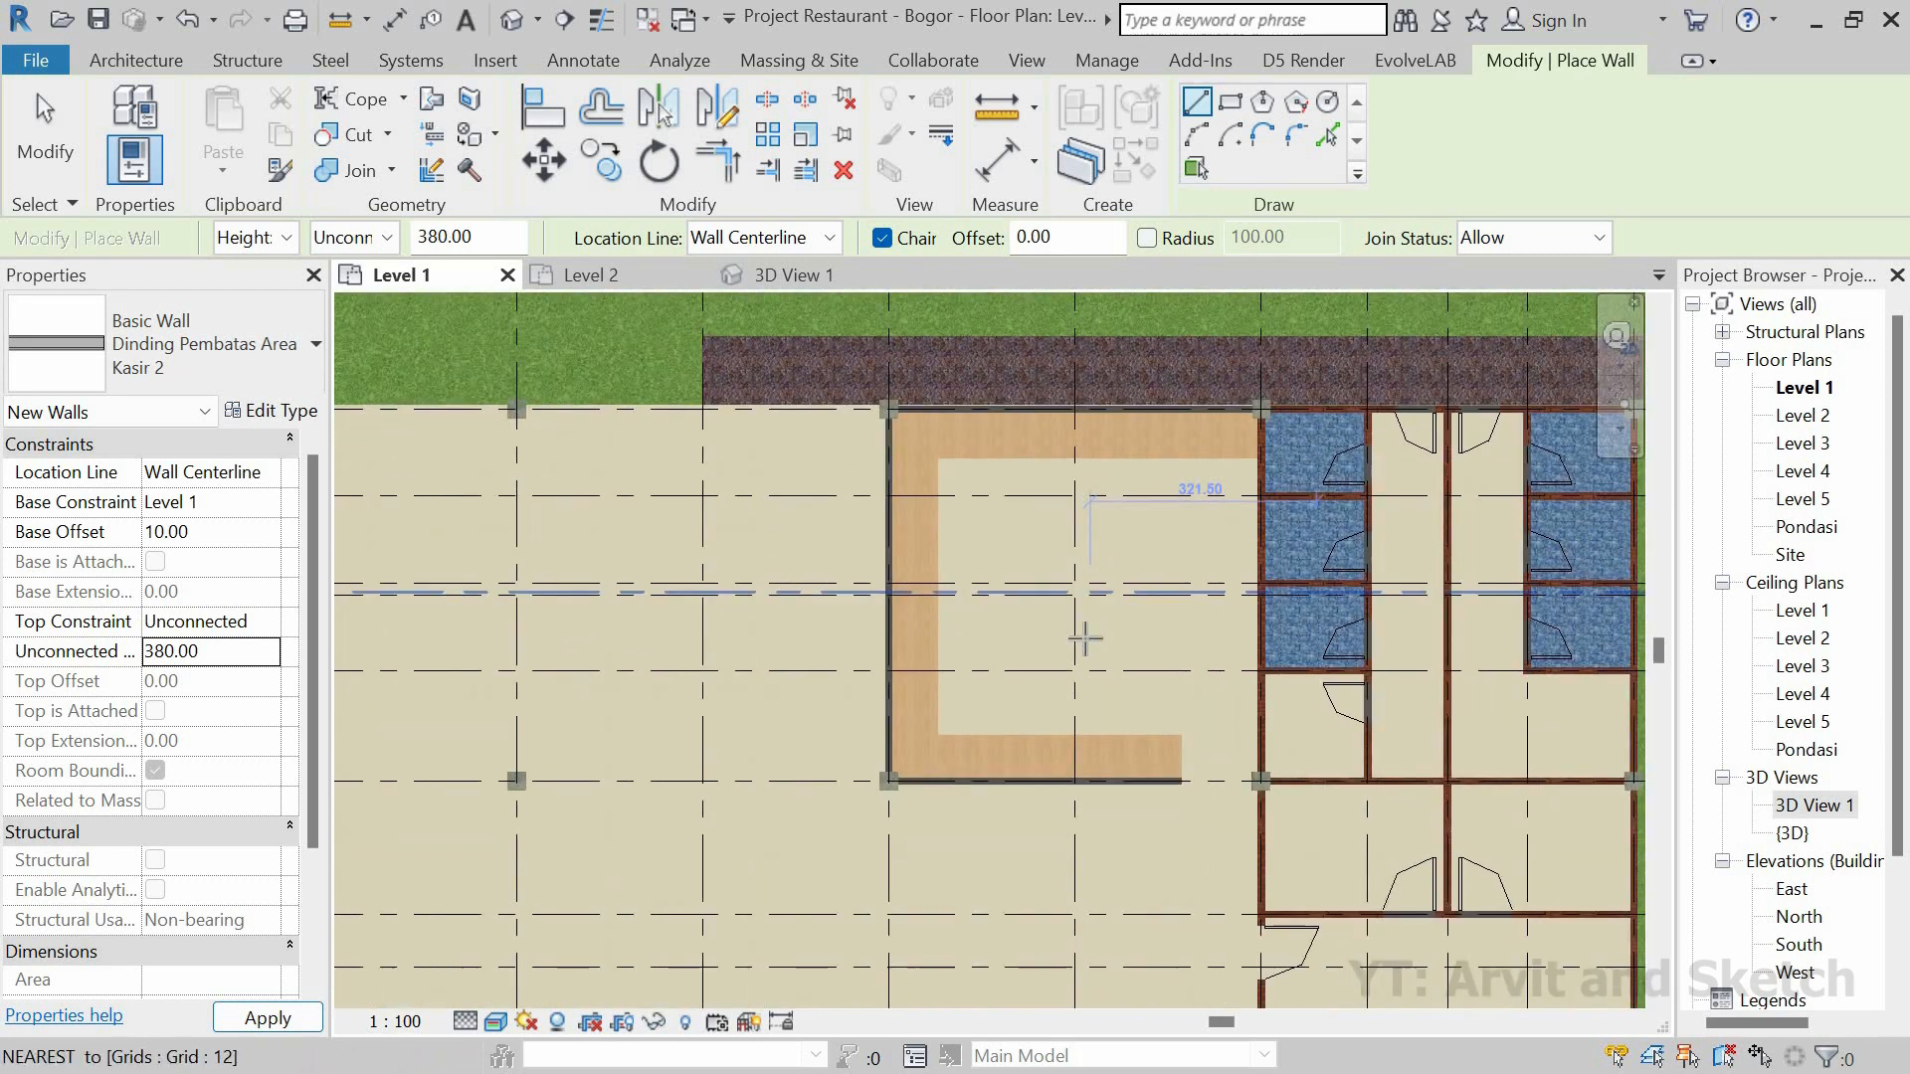
pyautogui.scroll(2, 1084, 639)
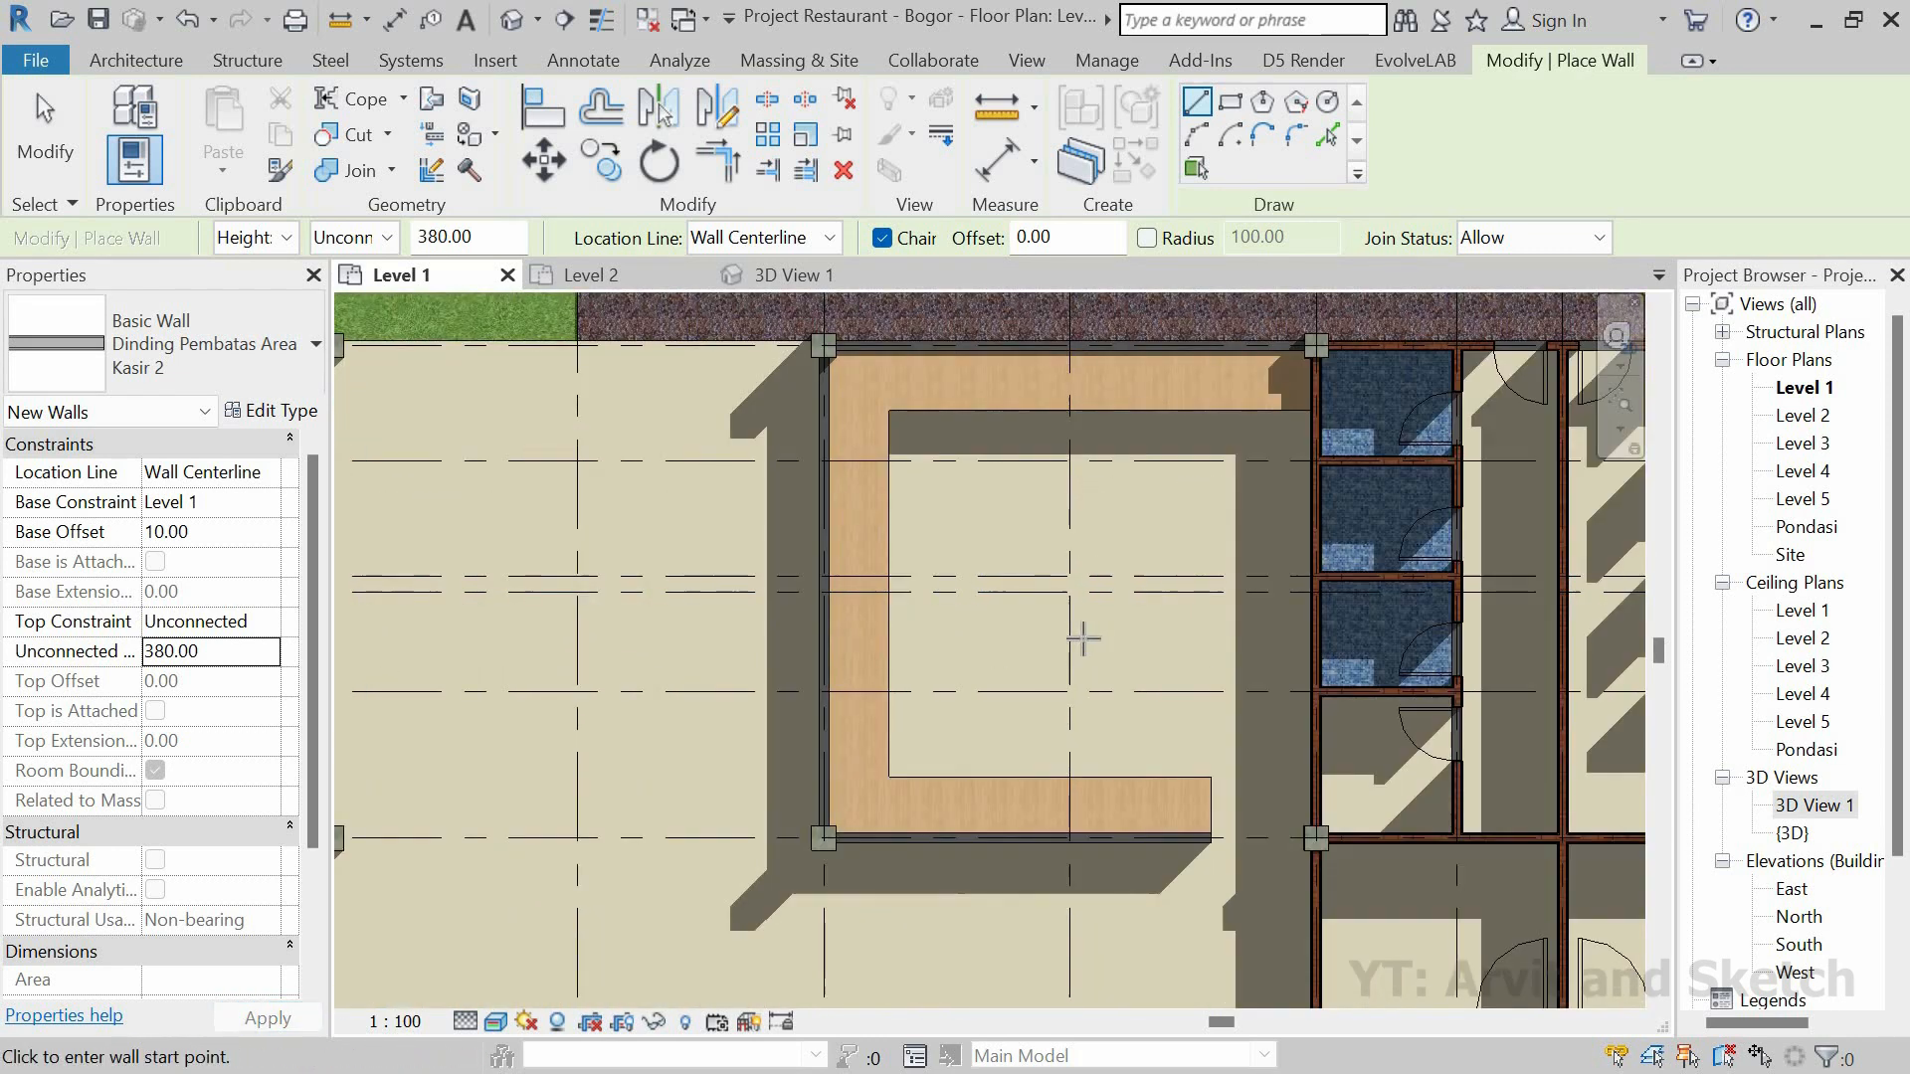
pyautogui.click(1070, 691)
pyautogui.scroll(2, 1104, 610)
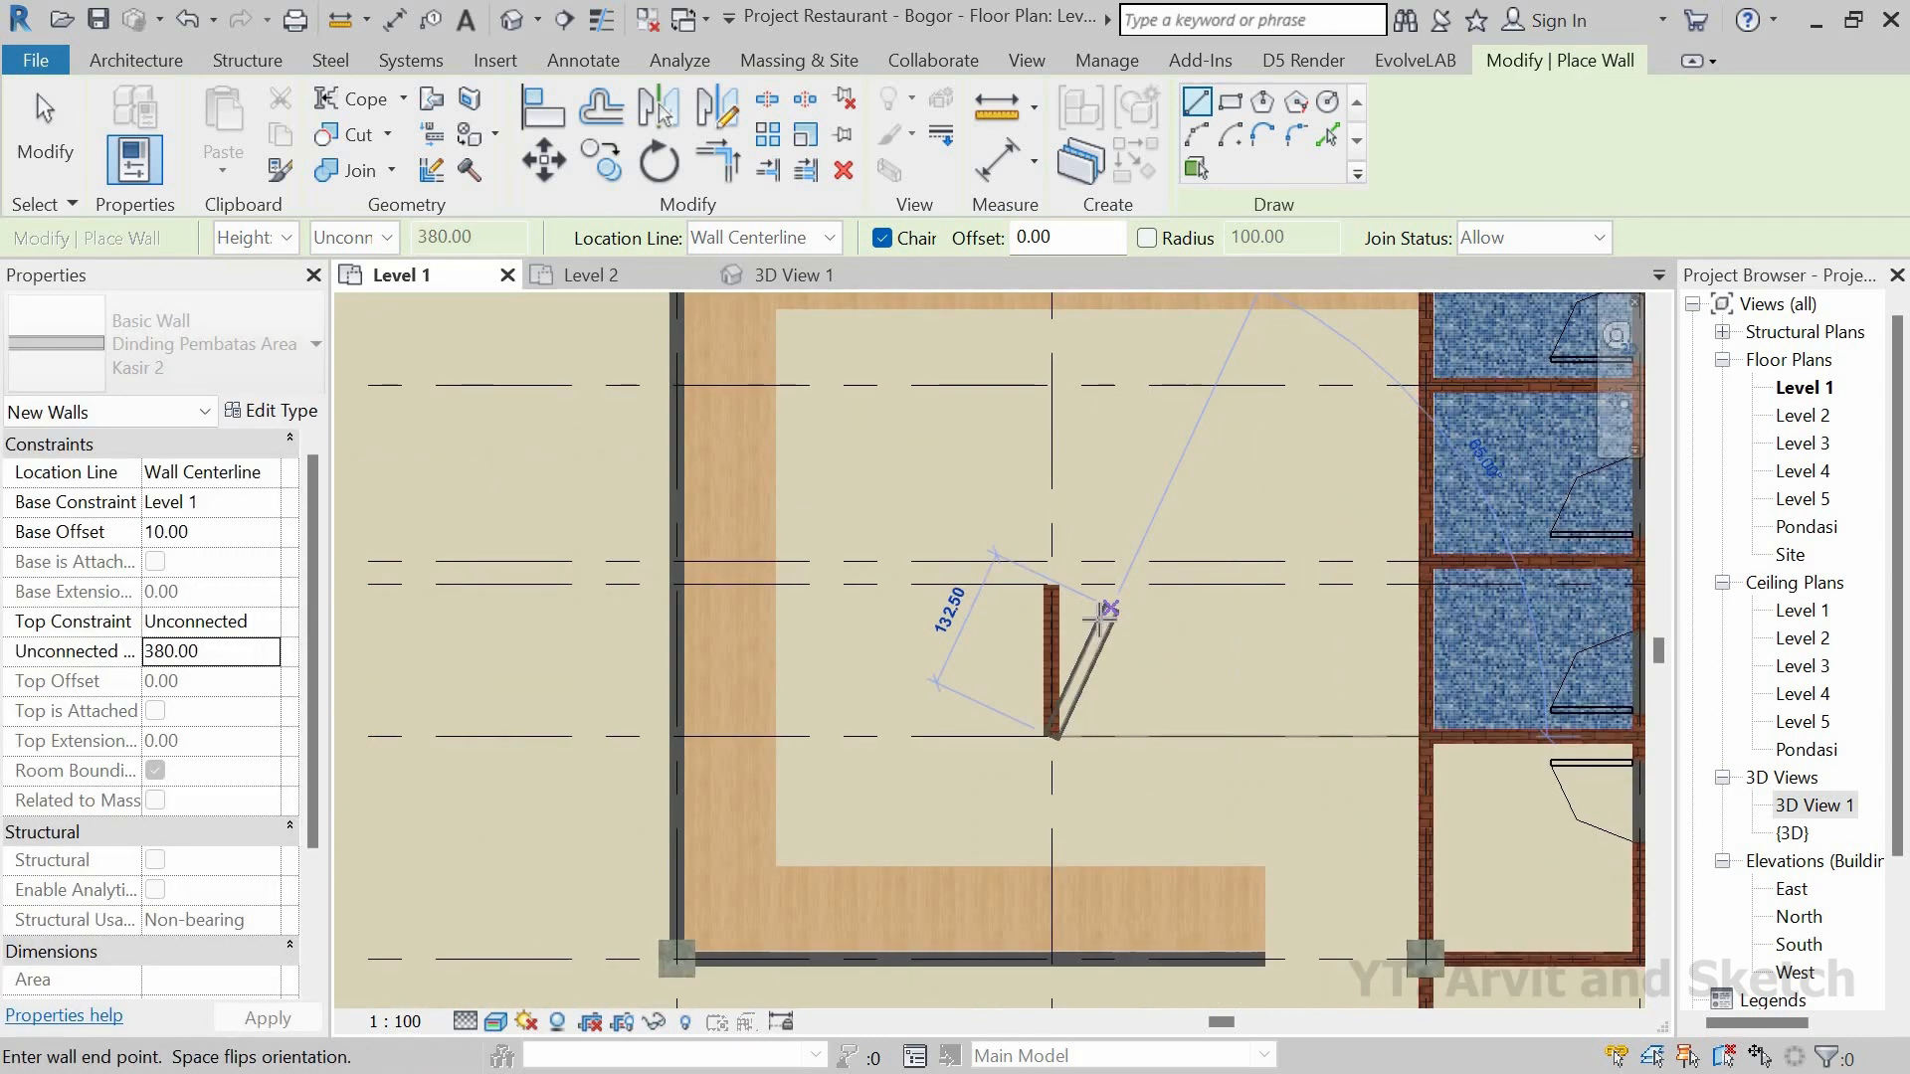
pyautogui.press('Escape')
pyautogui.press('Escape')
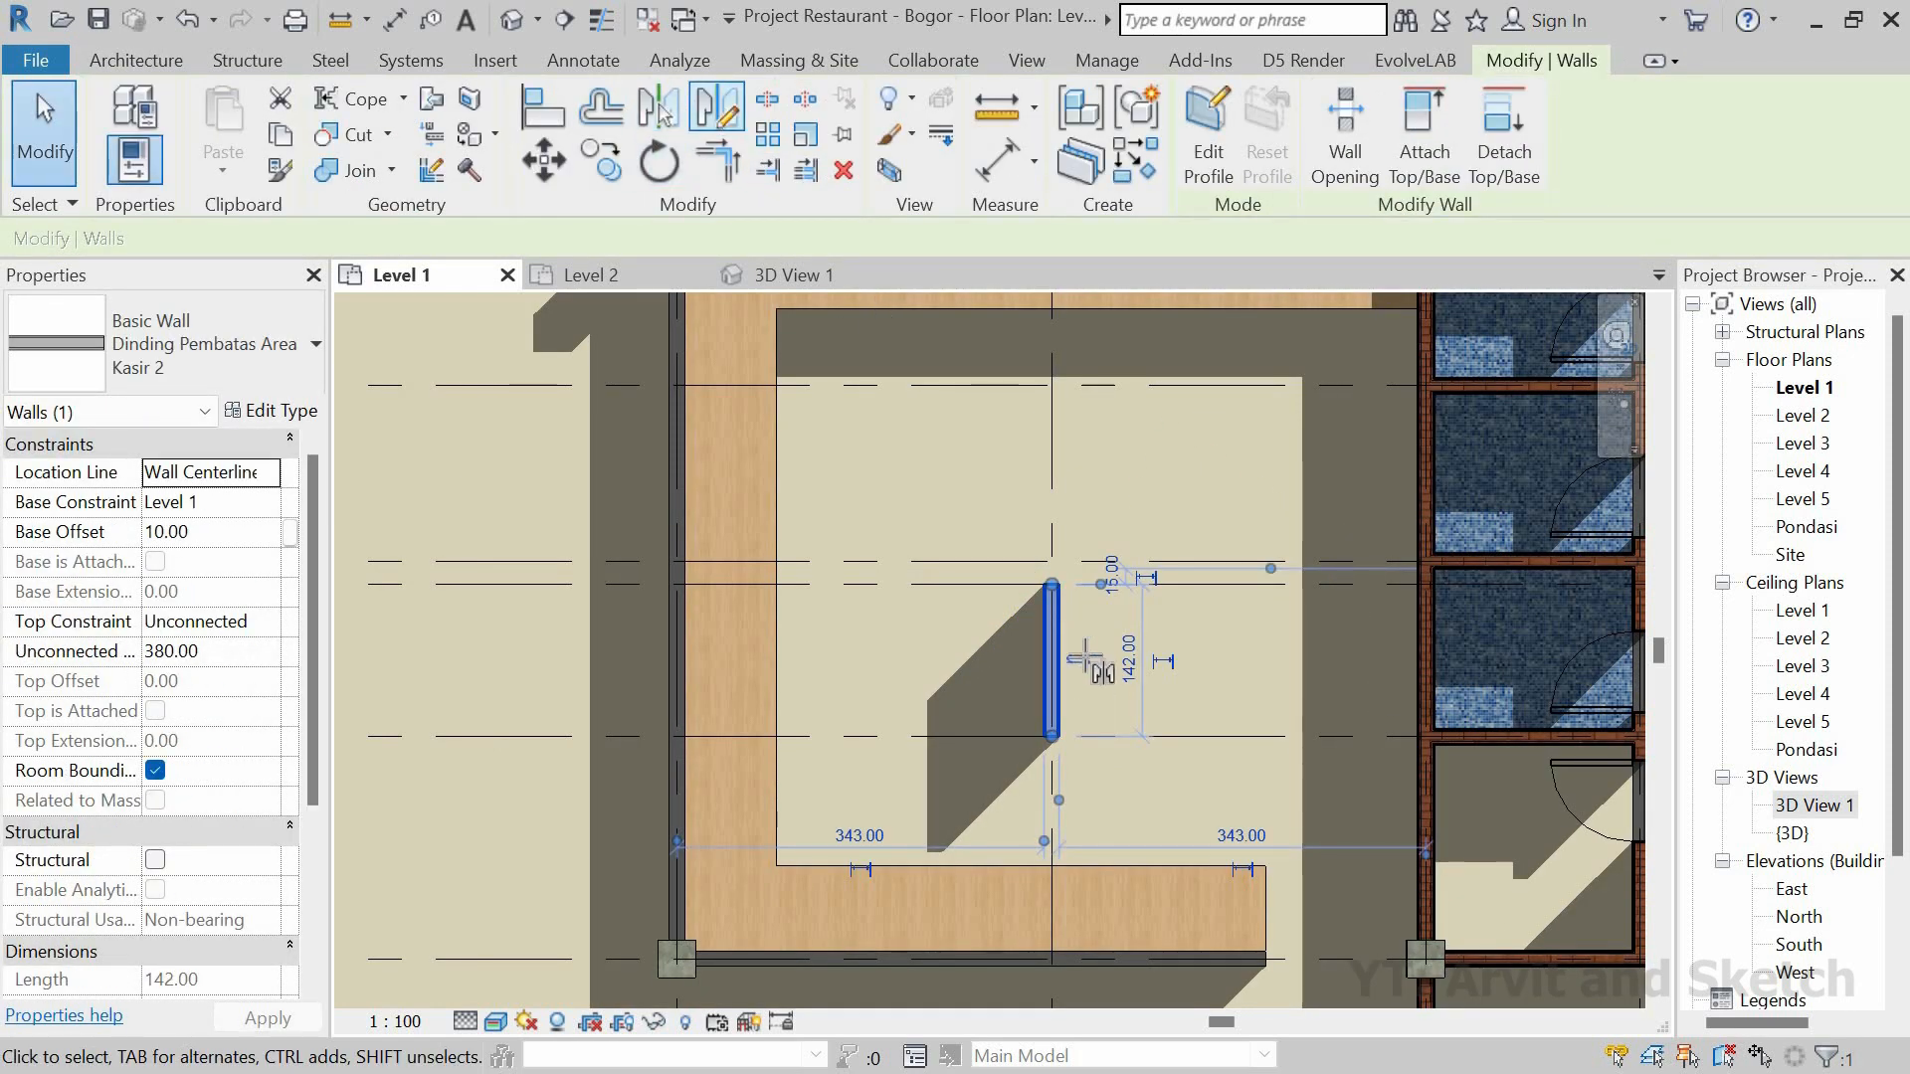
# Step: Mirror the new wall about a horizontal axis through its upper end
pyautogui.press('d')
pyautogui.press('m')
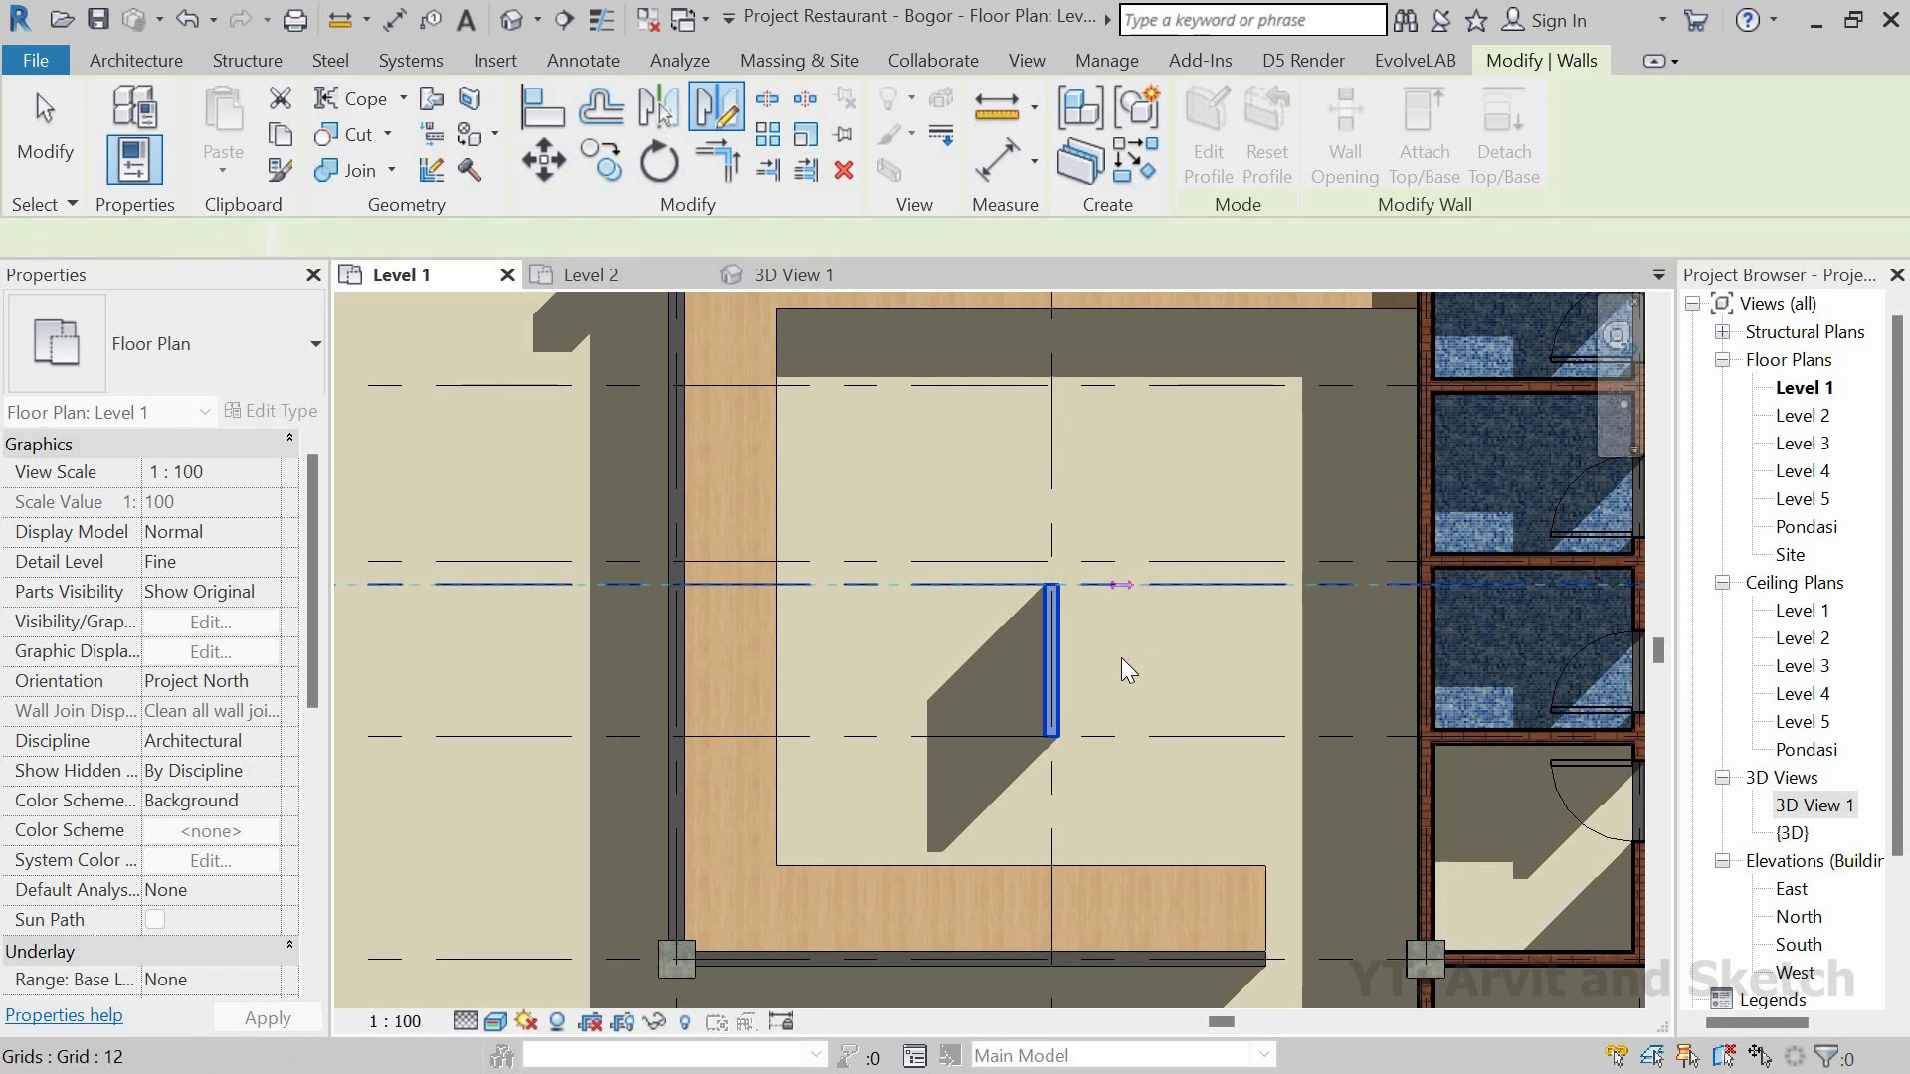
pyautogui.click(1120, 658)
pyautogui.press('Escape')
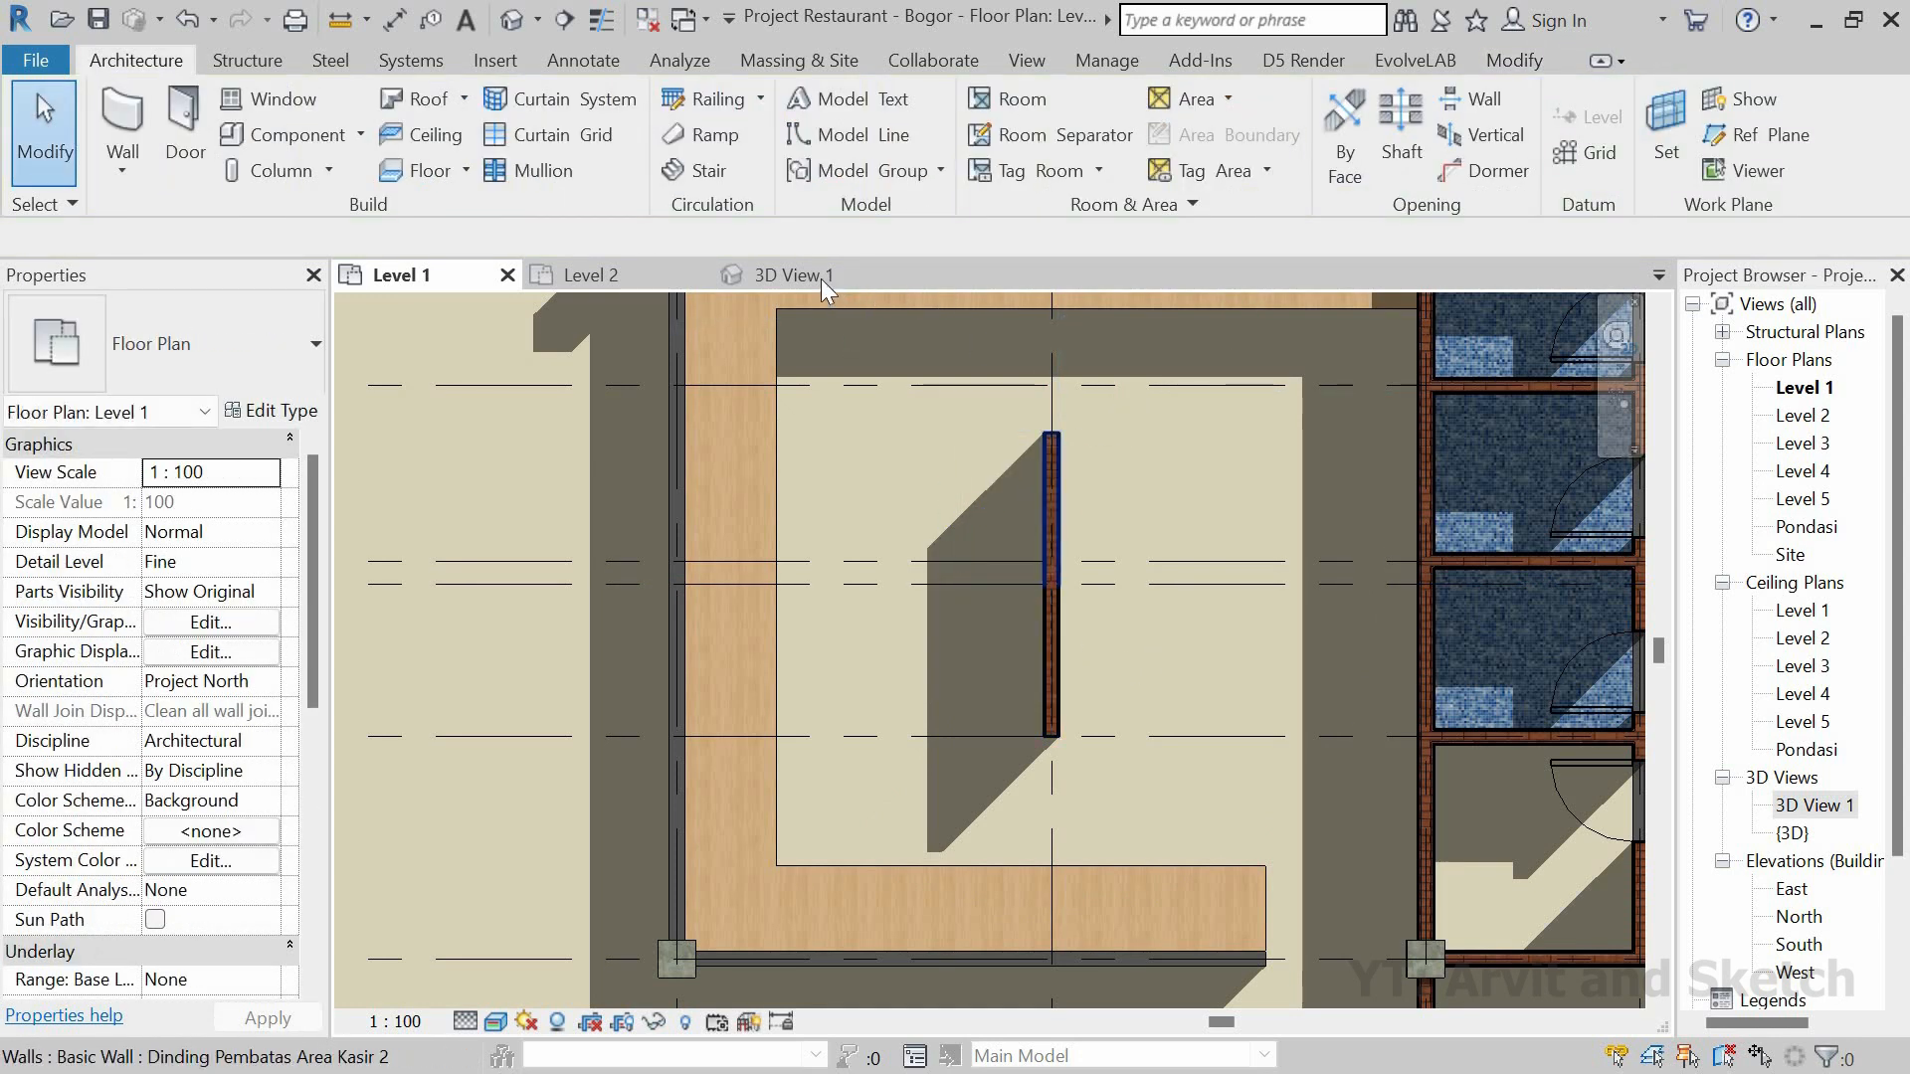
# Step: In the 3D view, lower the tops of both wall halves in the cashier area to the beam underside, a height of about 361
pyautogui.click(820, 276)
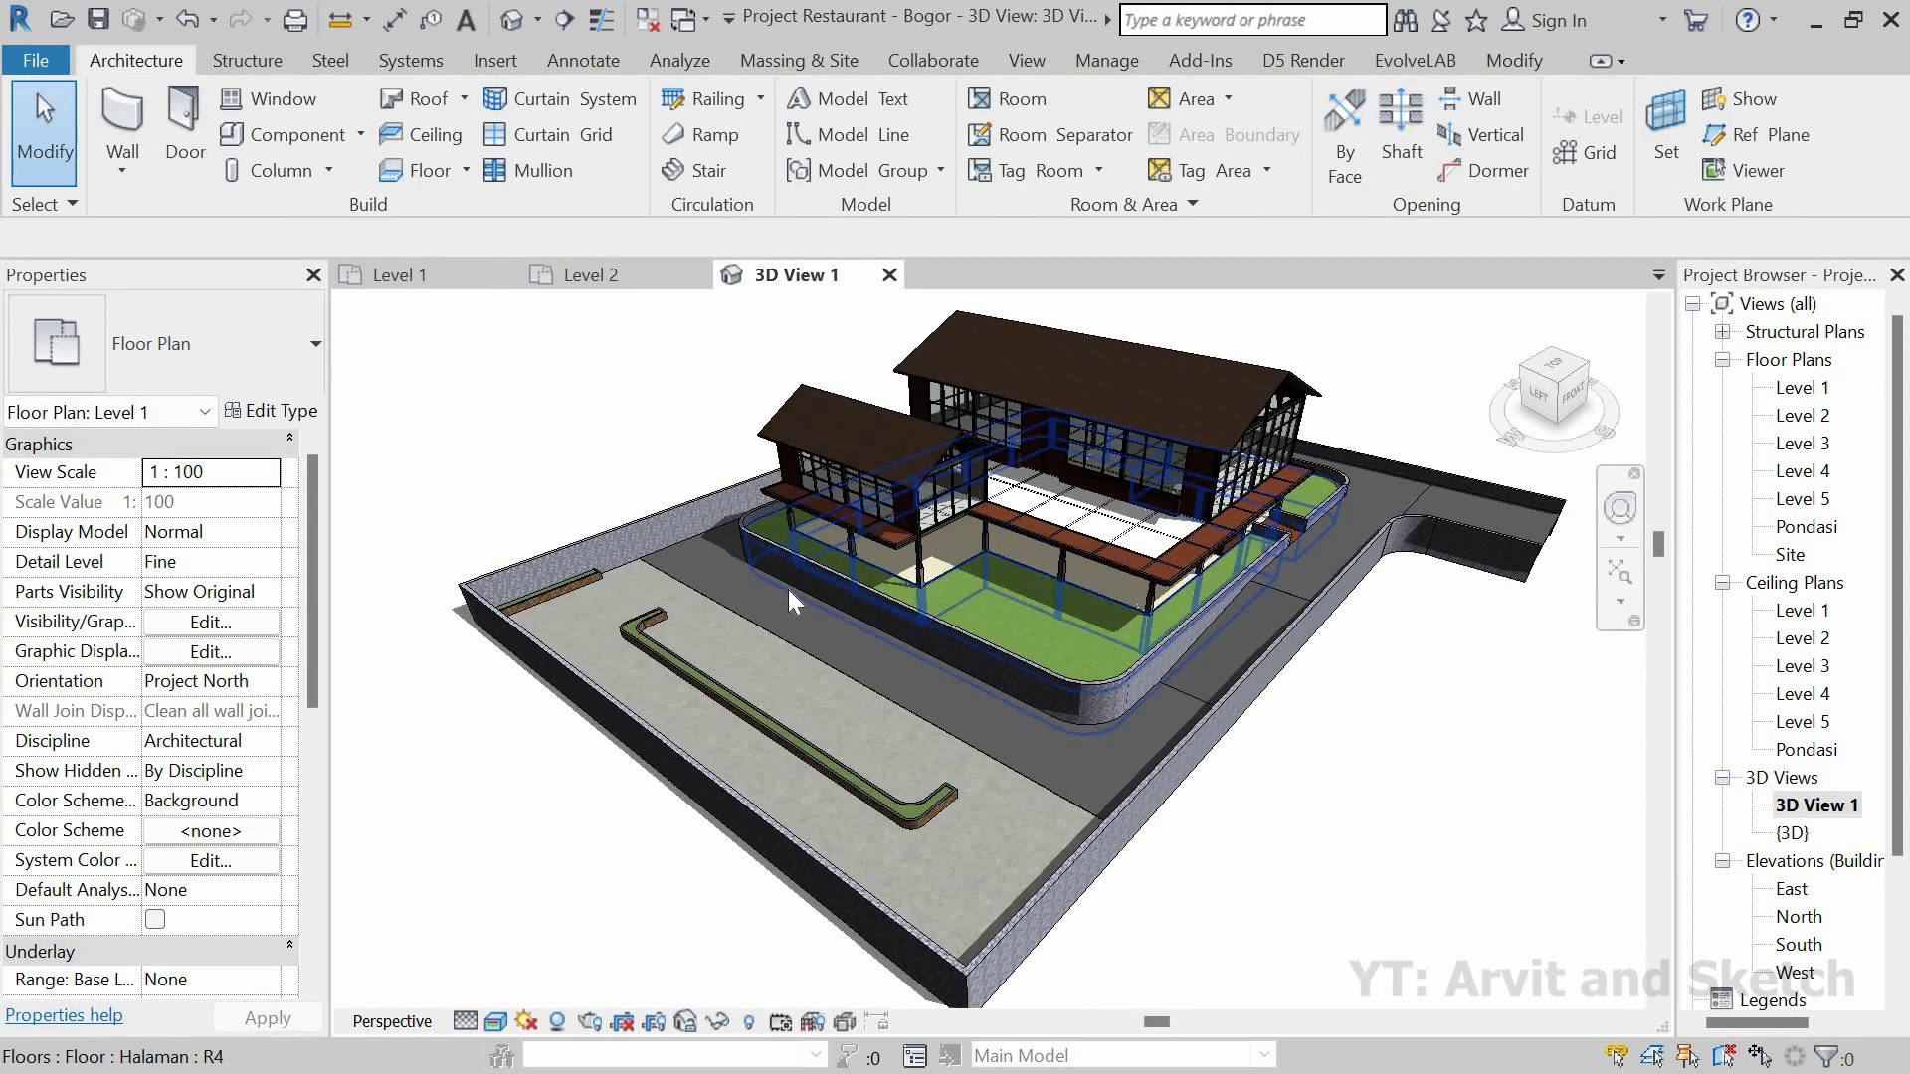
pyautogui.keyDown('shift'); pyautogui.moveTo(788, 589); pyautogui.dragTo(946, 438, button='middle'); pyautogui.keyUp('shift')
pyautogui.scroll(10, 703, 653)
pyautogui.scroll(2, 782, 606)
pyautogui.scroll(3, 785, 436)
pyautogui.scroll(5, 785, 436)
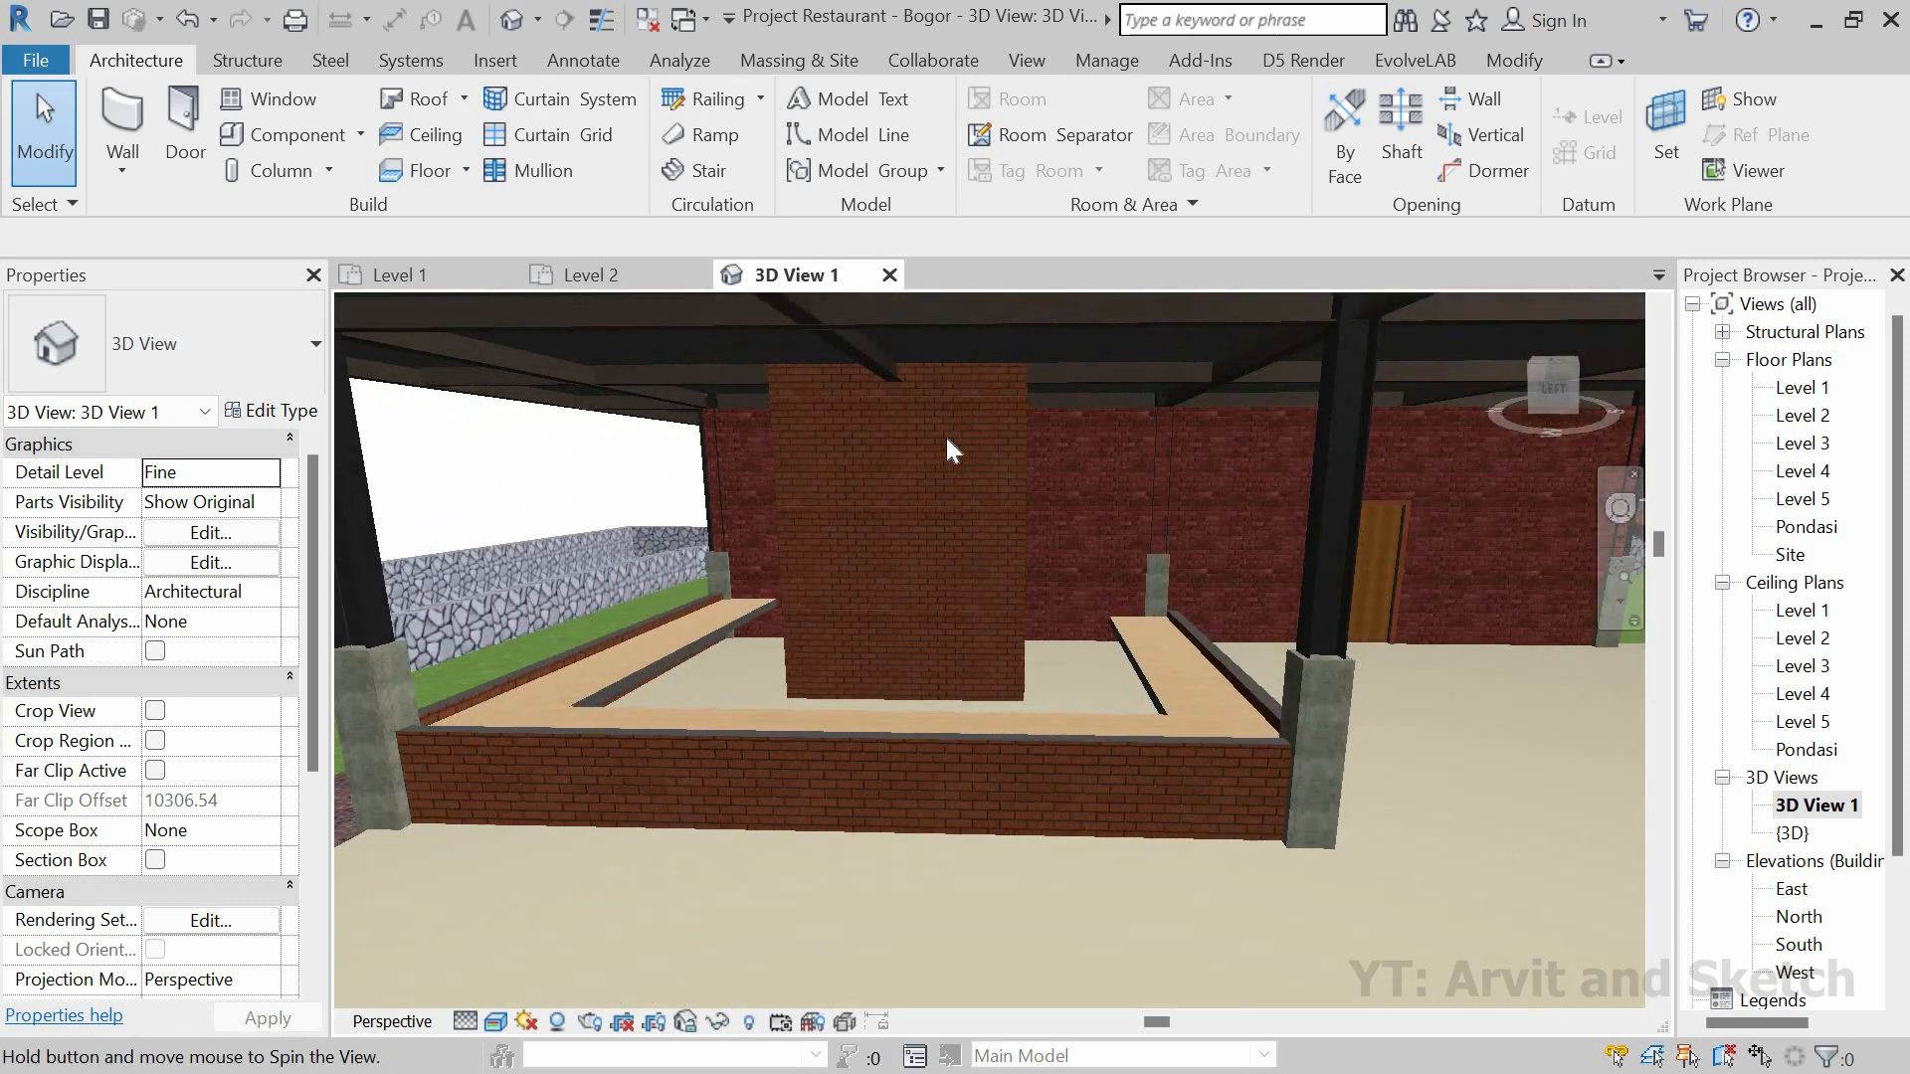
pyautogui.scroll(5, 987, 432)
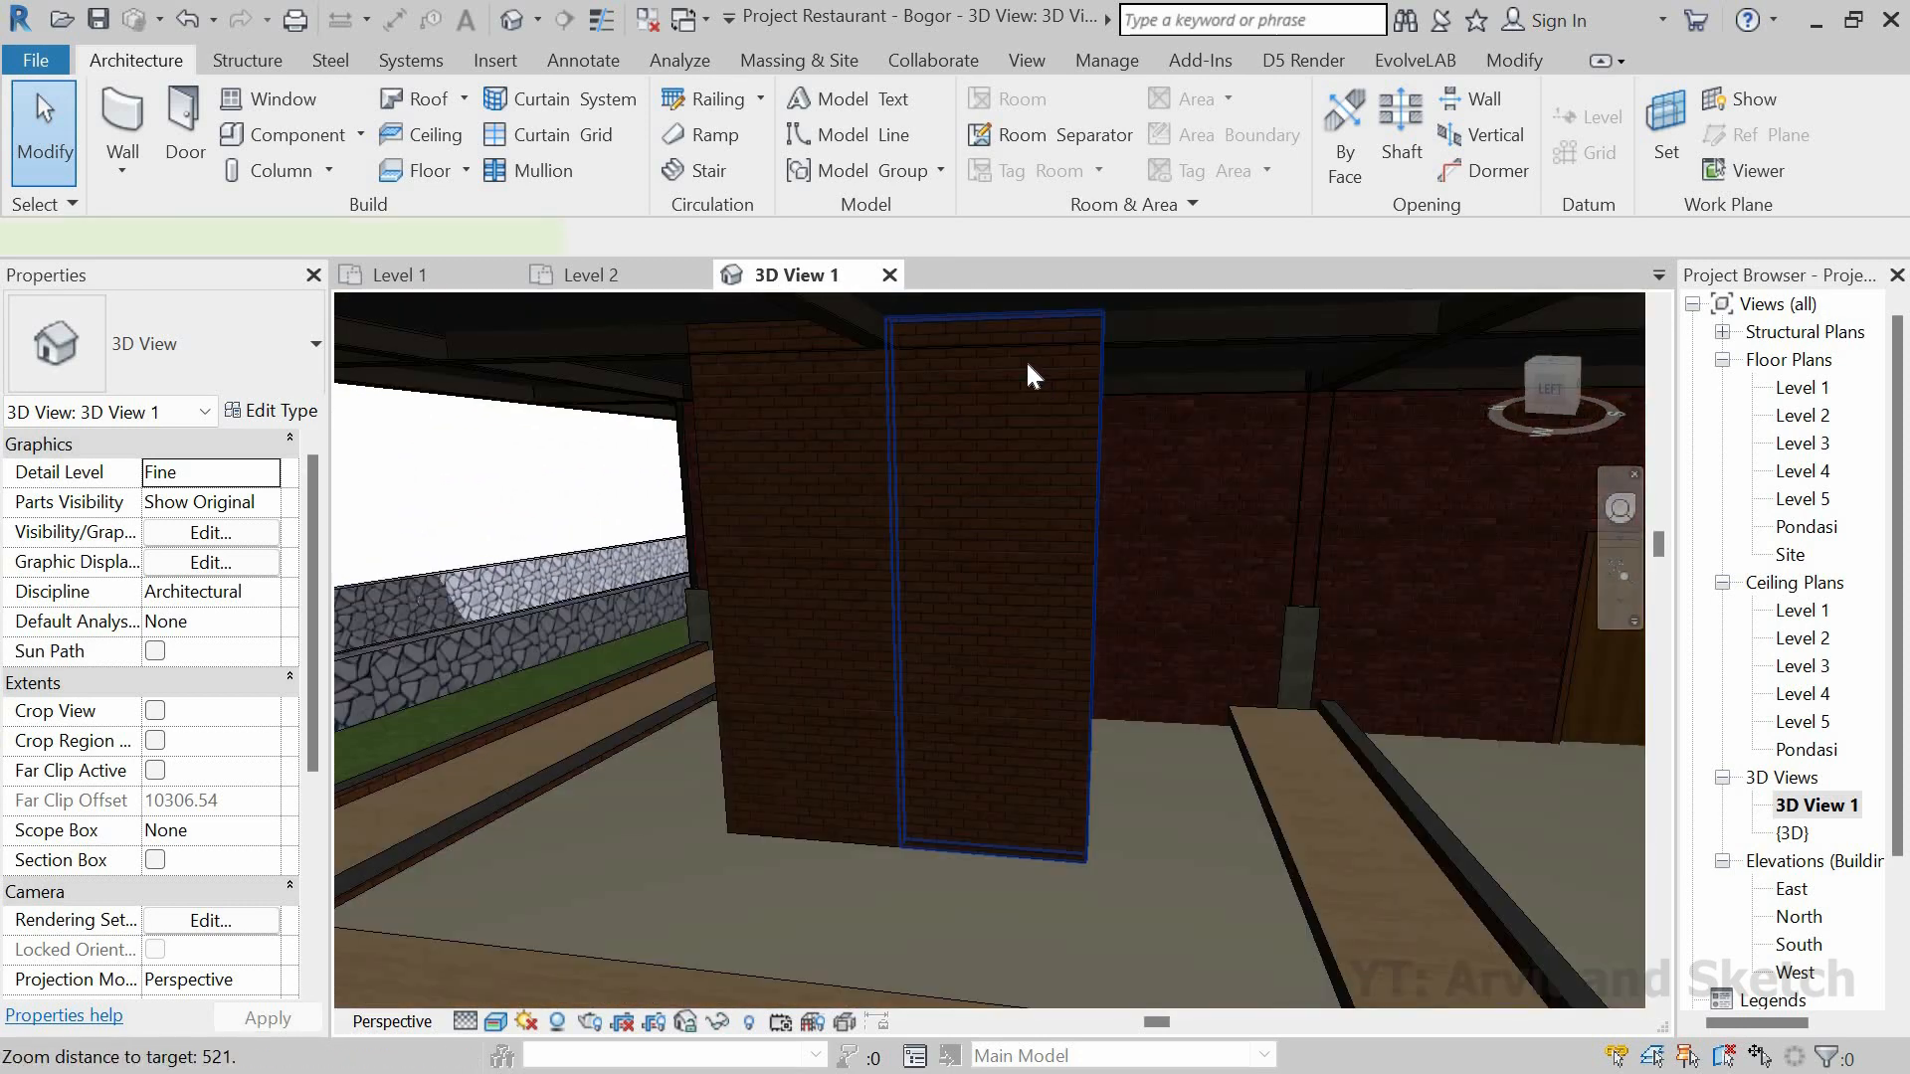
pyautogui.click(1028, 366)
pyautogui.keyDown('shift'); pyautogui.moveTo(1030, 440); pyautogui.dragTo(993, 317, button='middle'); pyautogui.keyUp('shift')
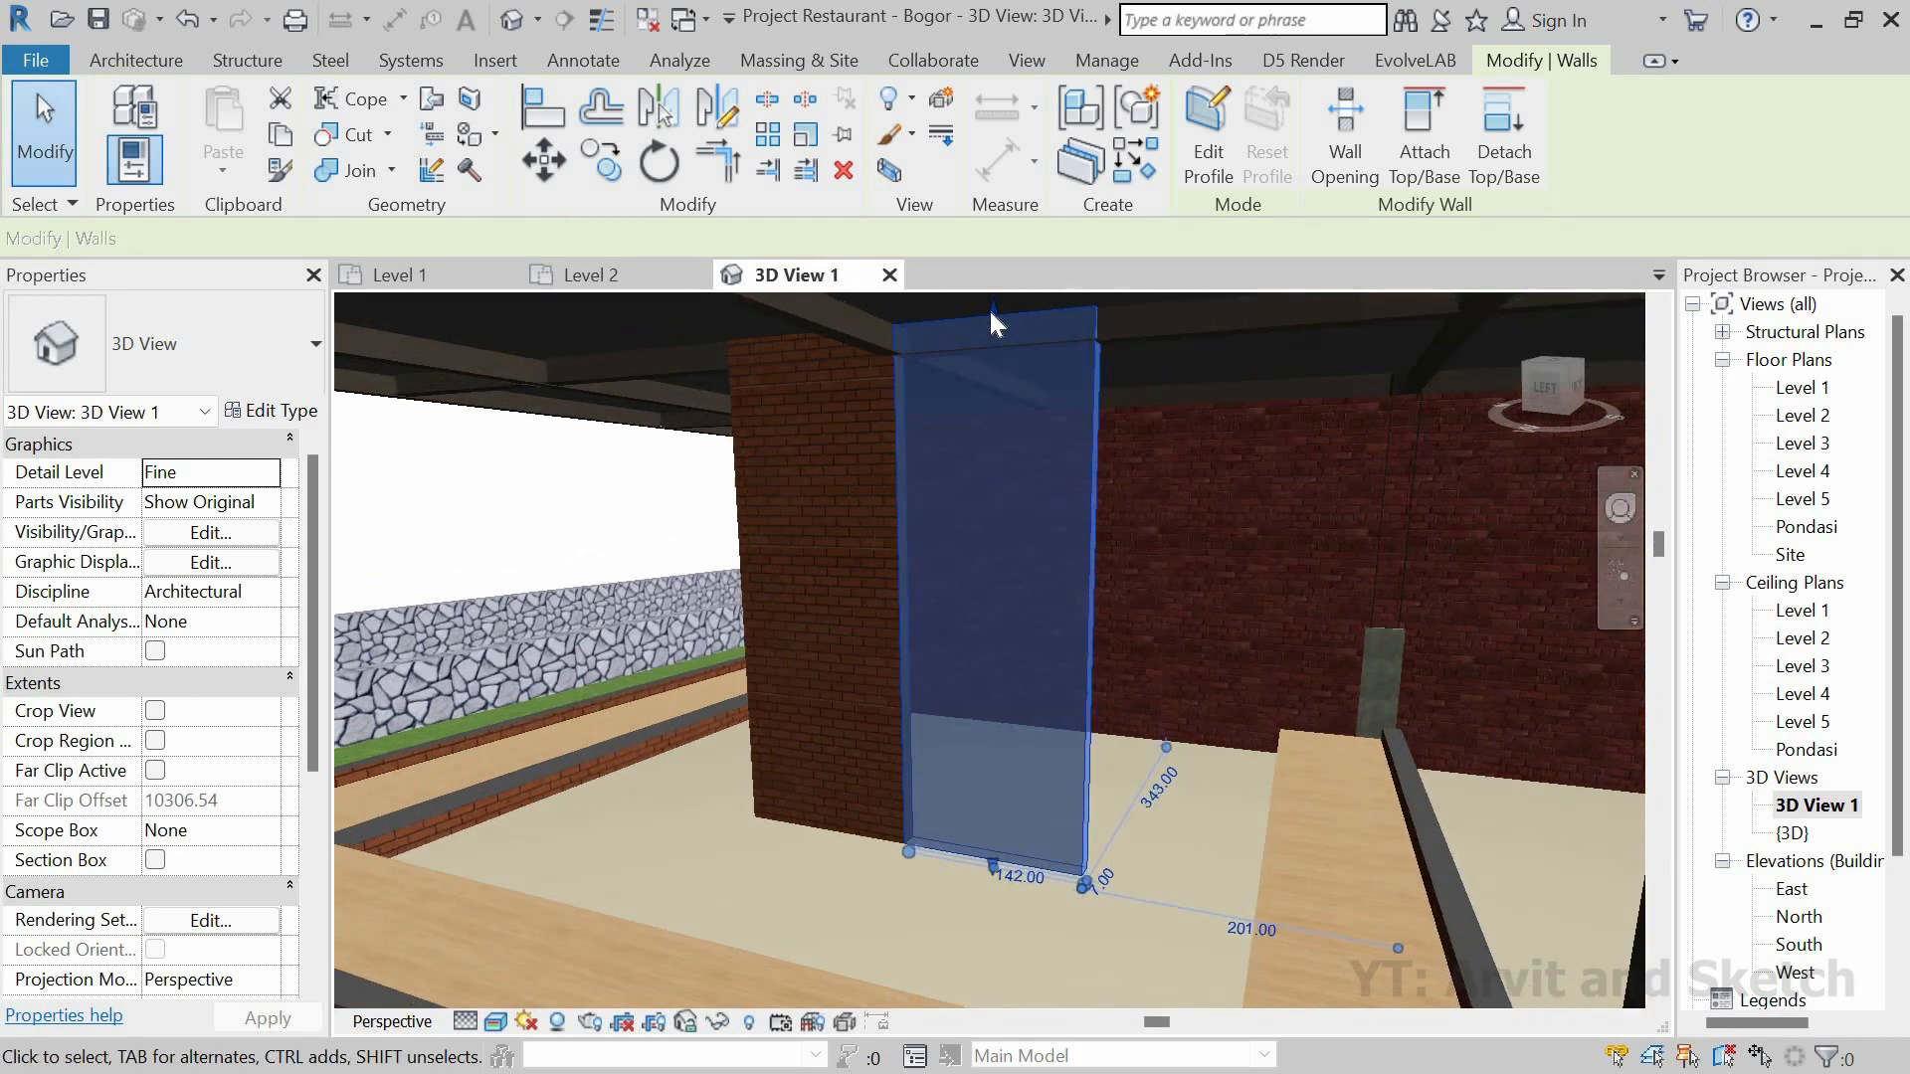
pyautogui.moveTo(993, 317); pyautogui.dragTo(992, 353)
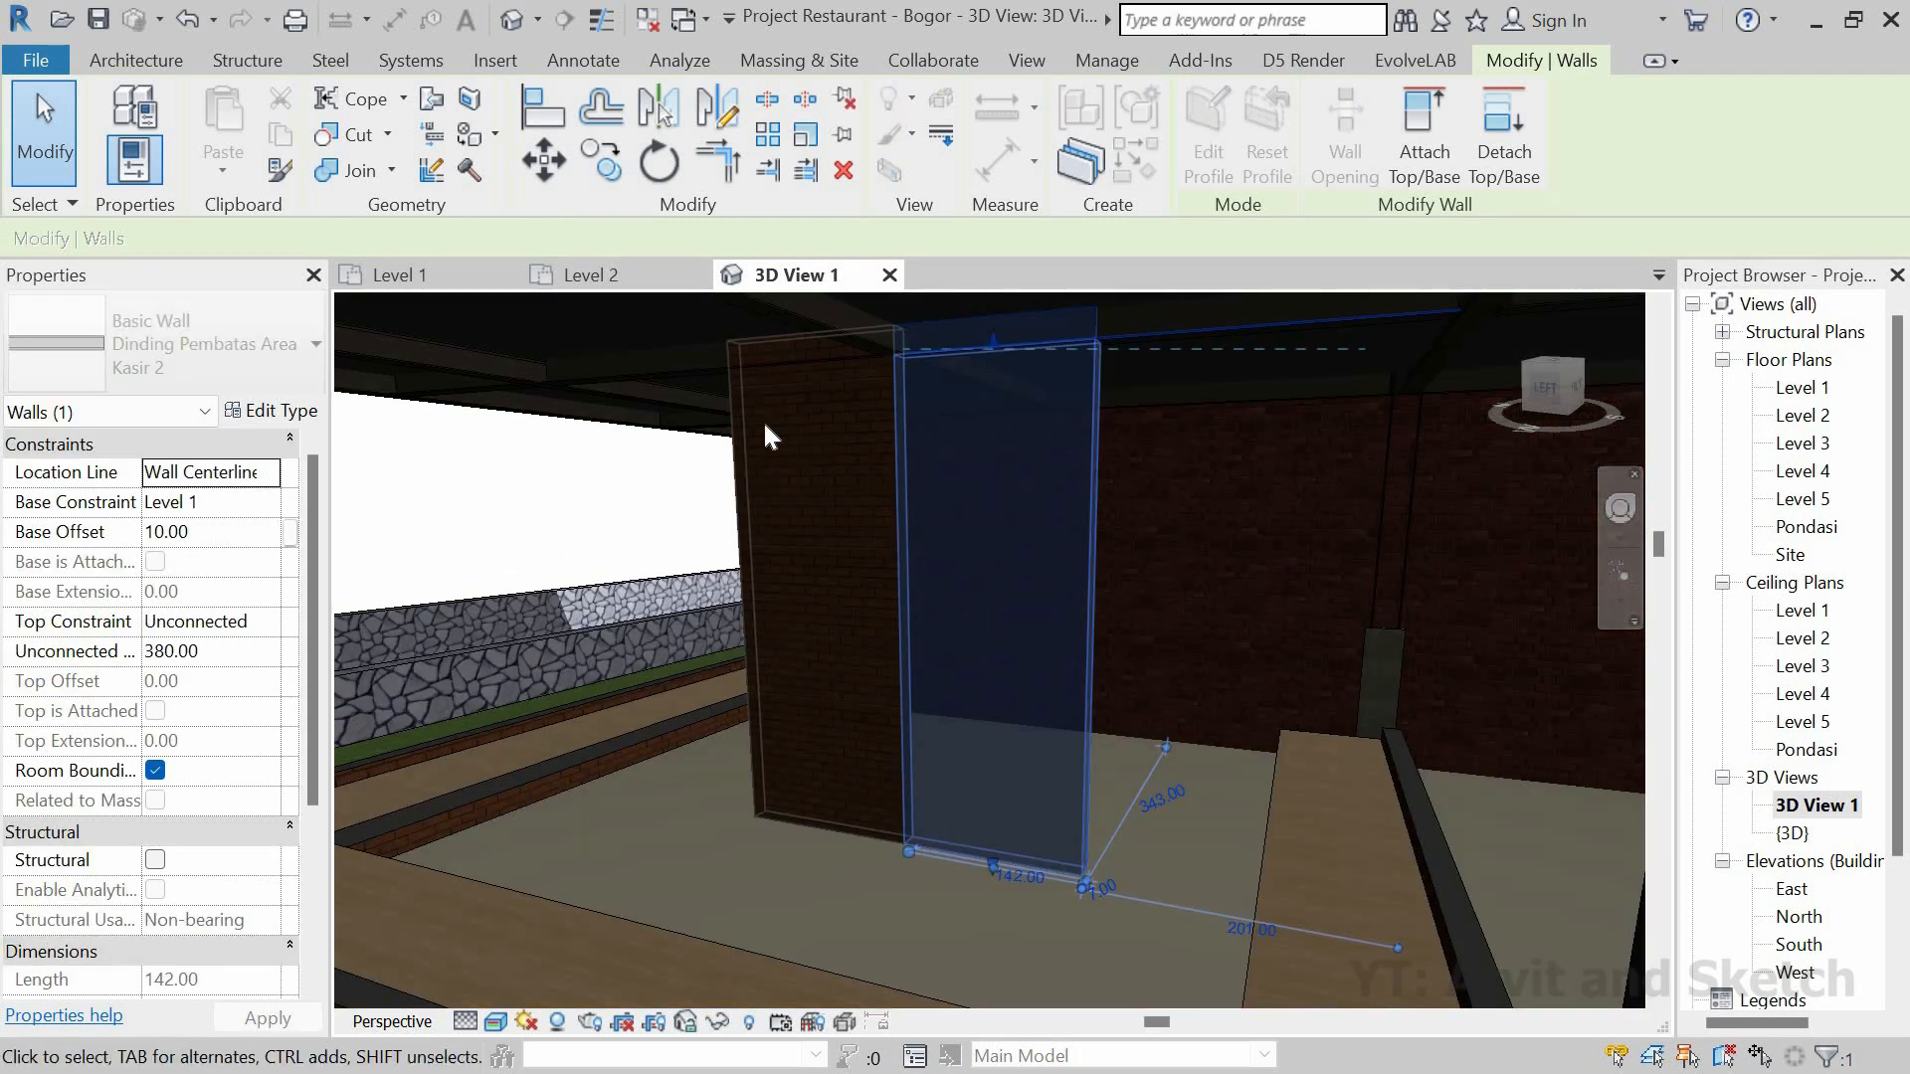
pyautogui.click(732, 511)
pyautogui.click(814, 328)
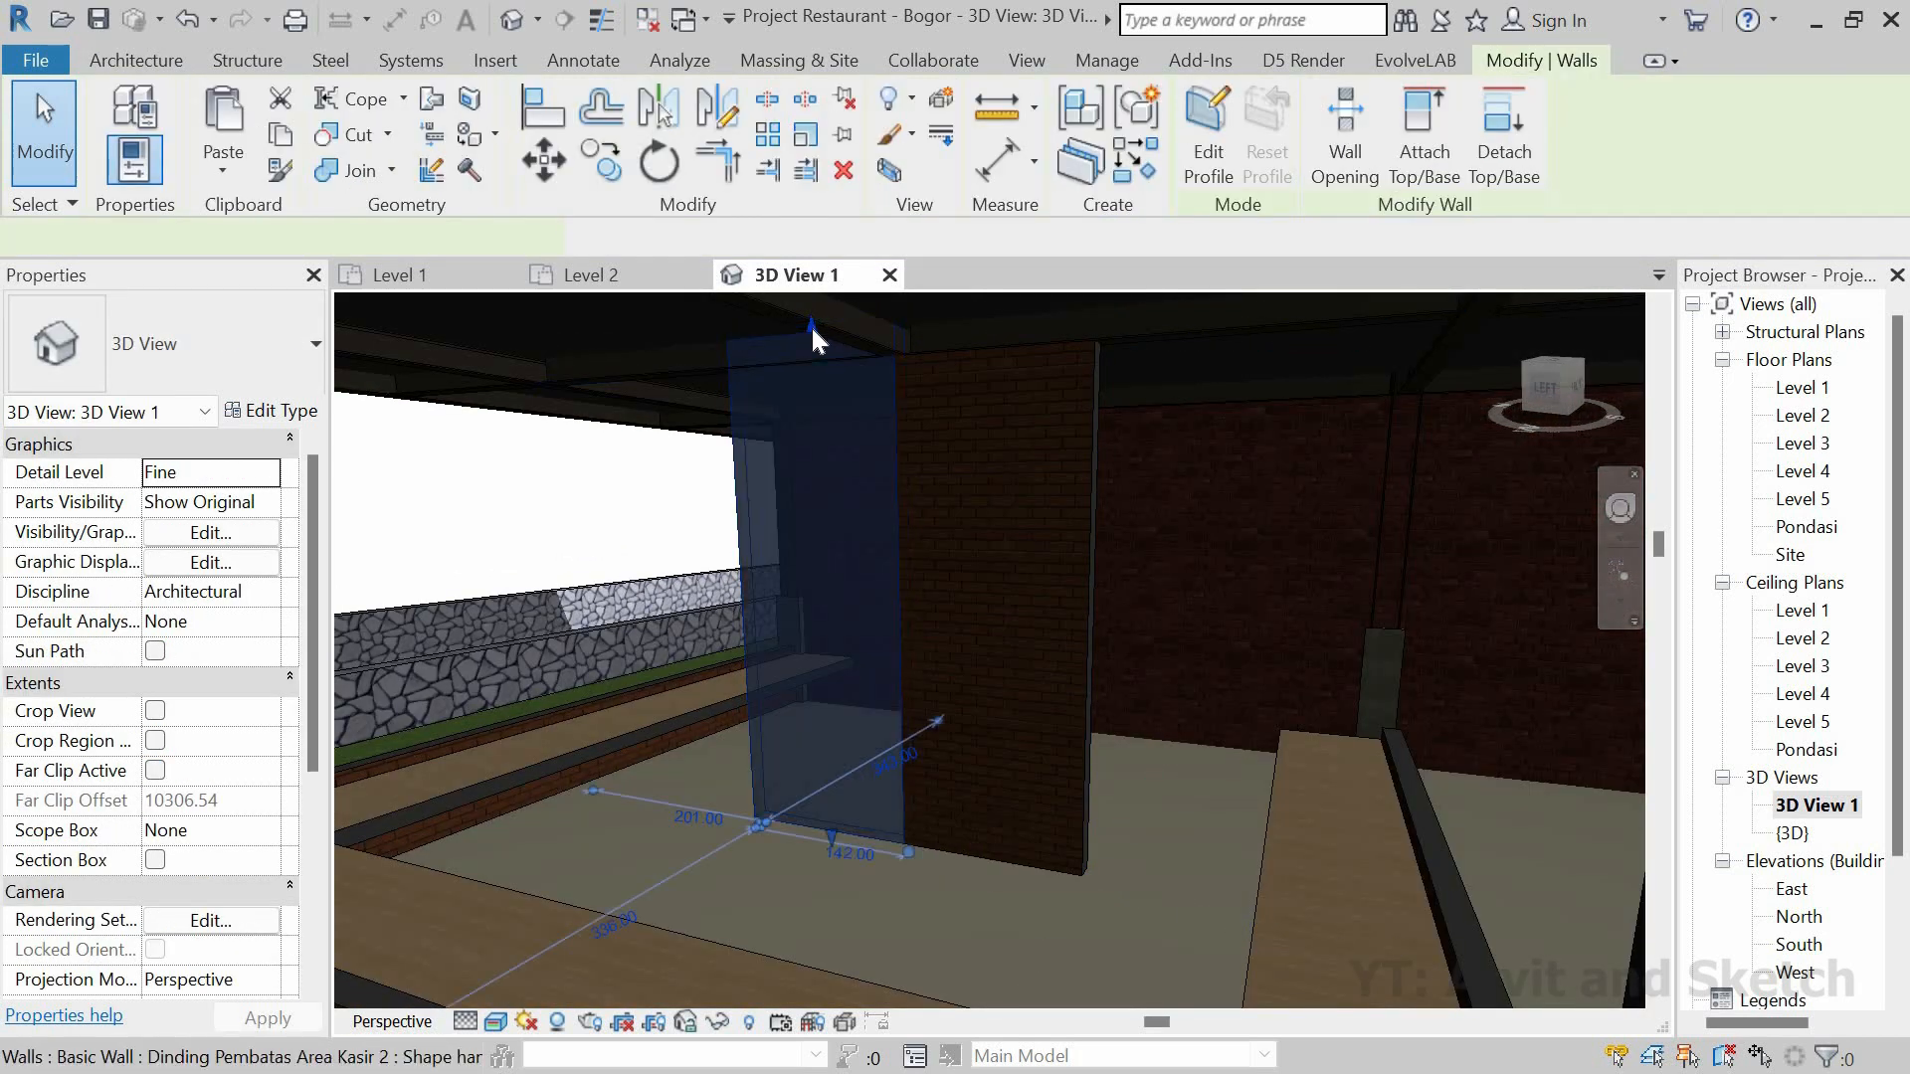
pyautogui.press('Escape')
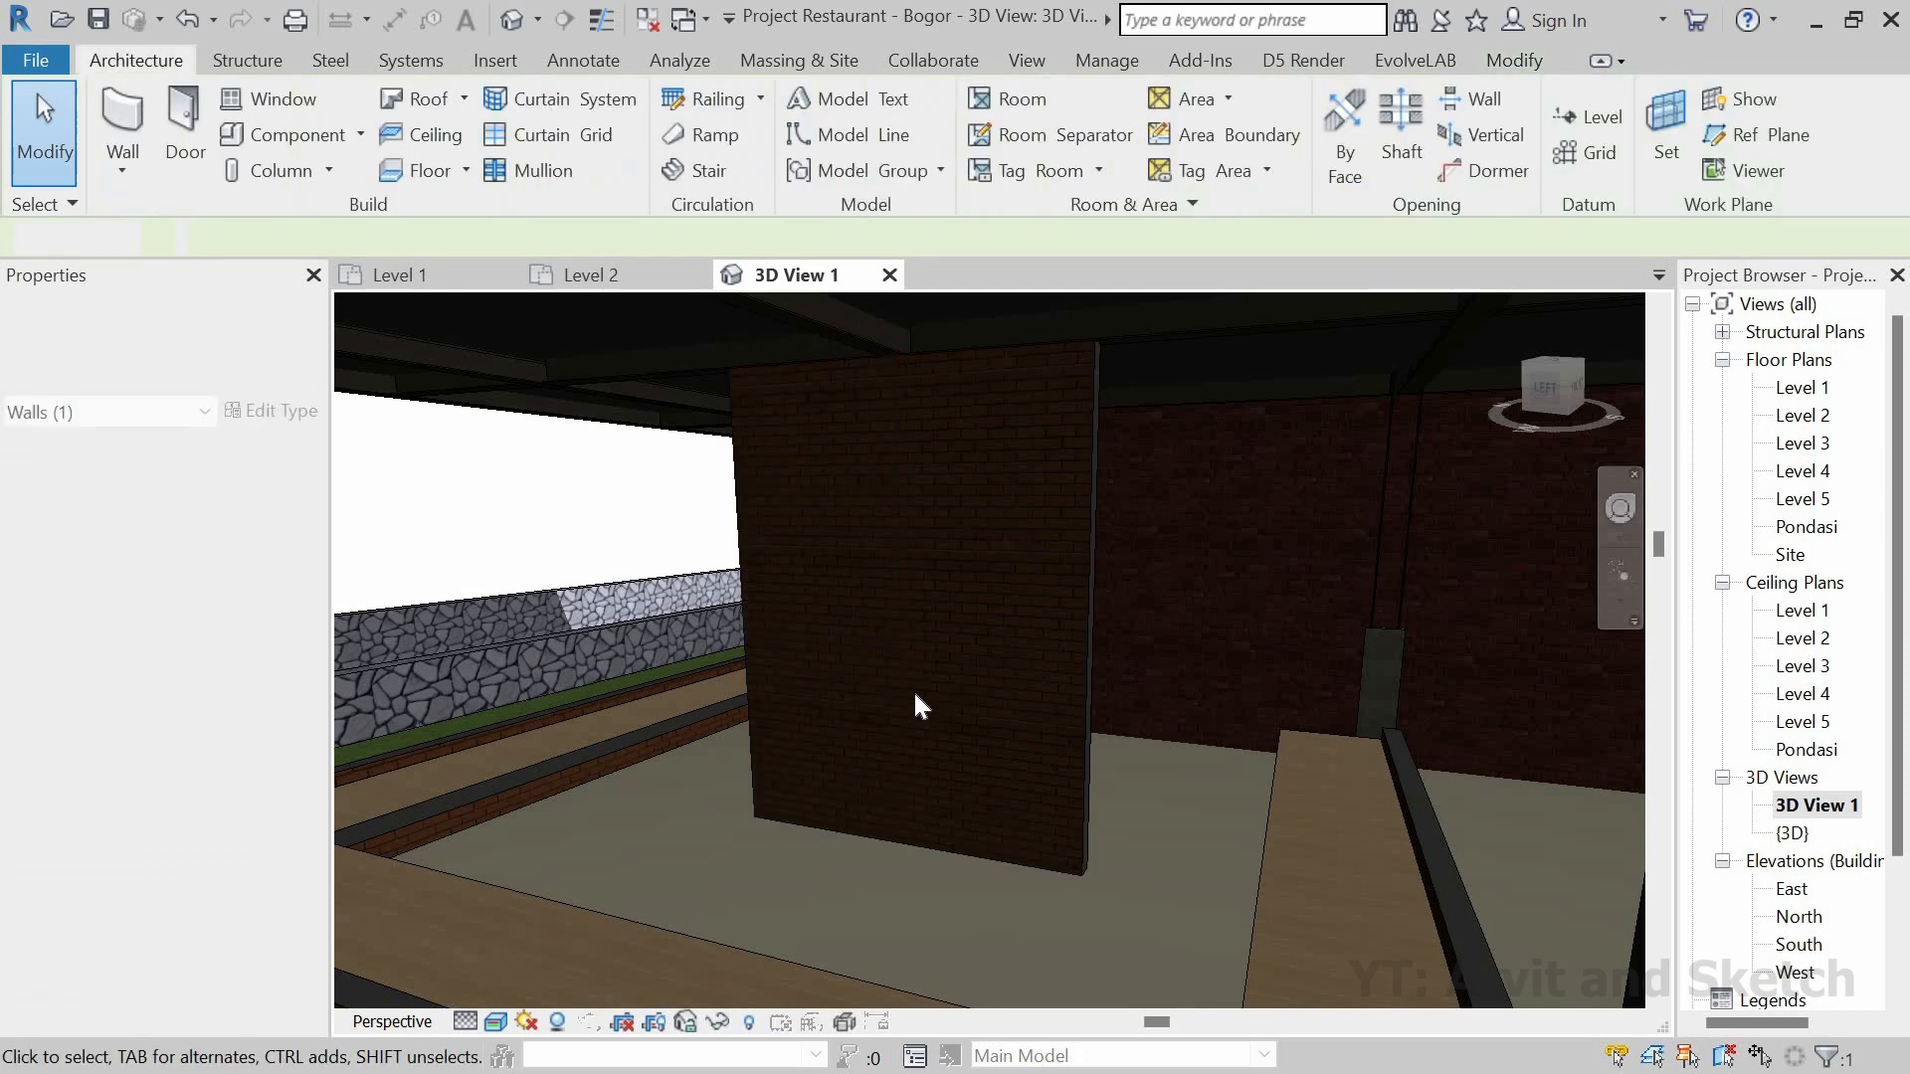
# Step: On Level 1, draw a horizontal return wall 105 long from the partition's upper end, with unconnected height 360 and location line Finish Face: Exterior
pyautogui.keyDown('shift'); pyautogui.moveTo(1045, 674); pyautogui.dragTo(940, 731, button='middle'); pyautogui.keyUp('shift')
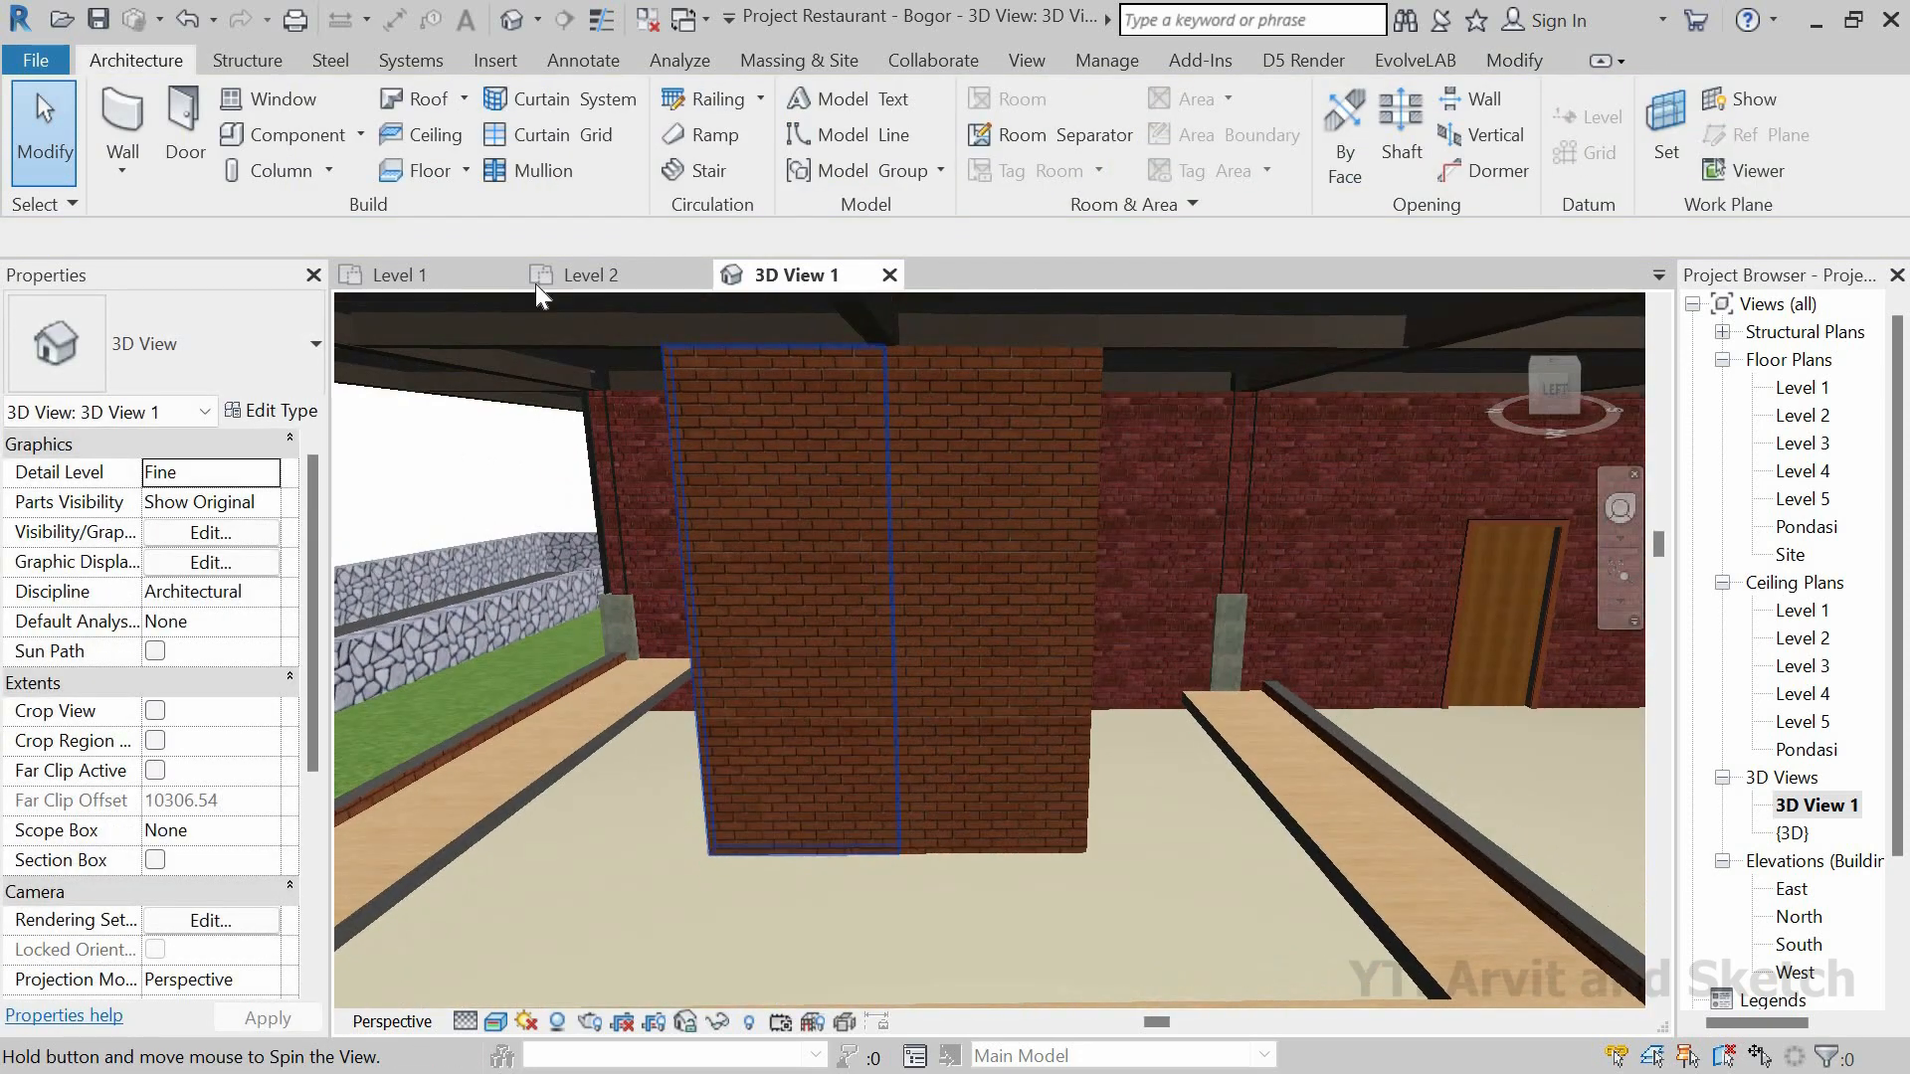
pyautogui.click(695, 630)
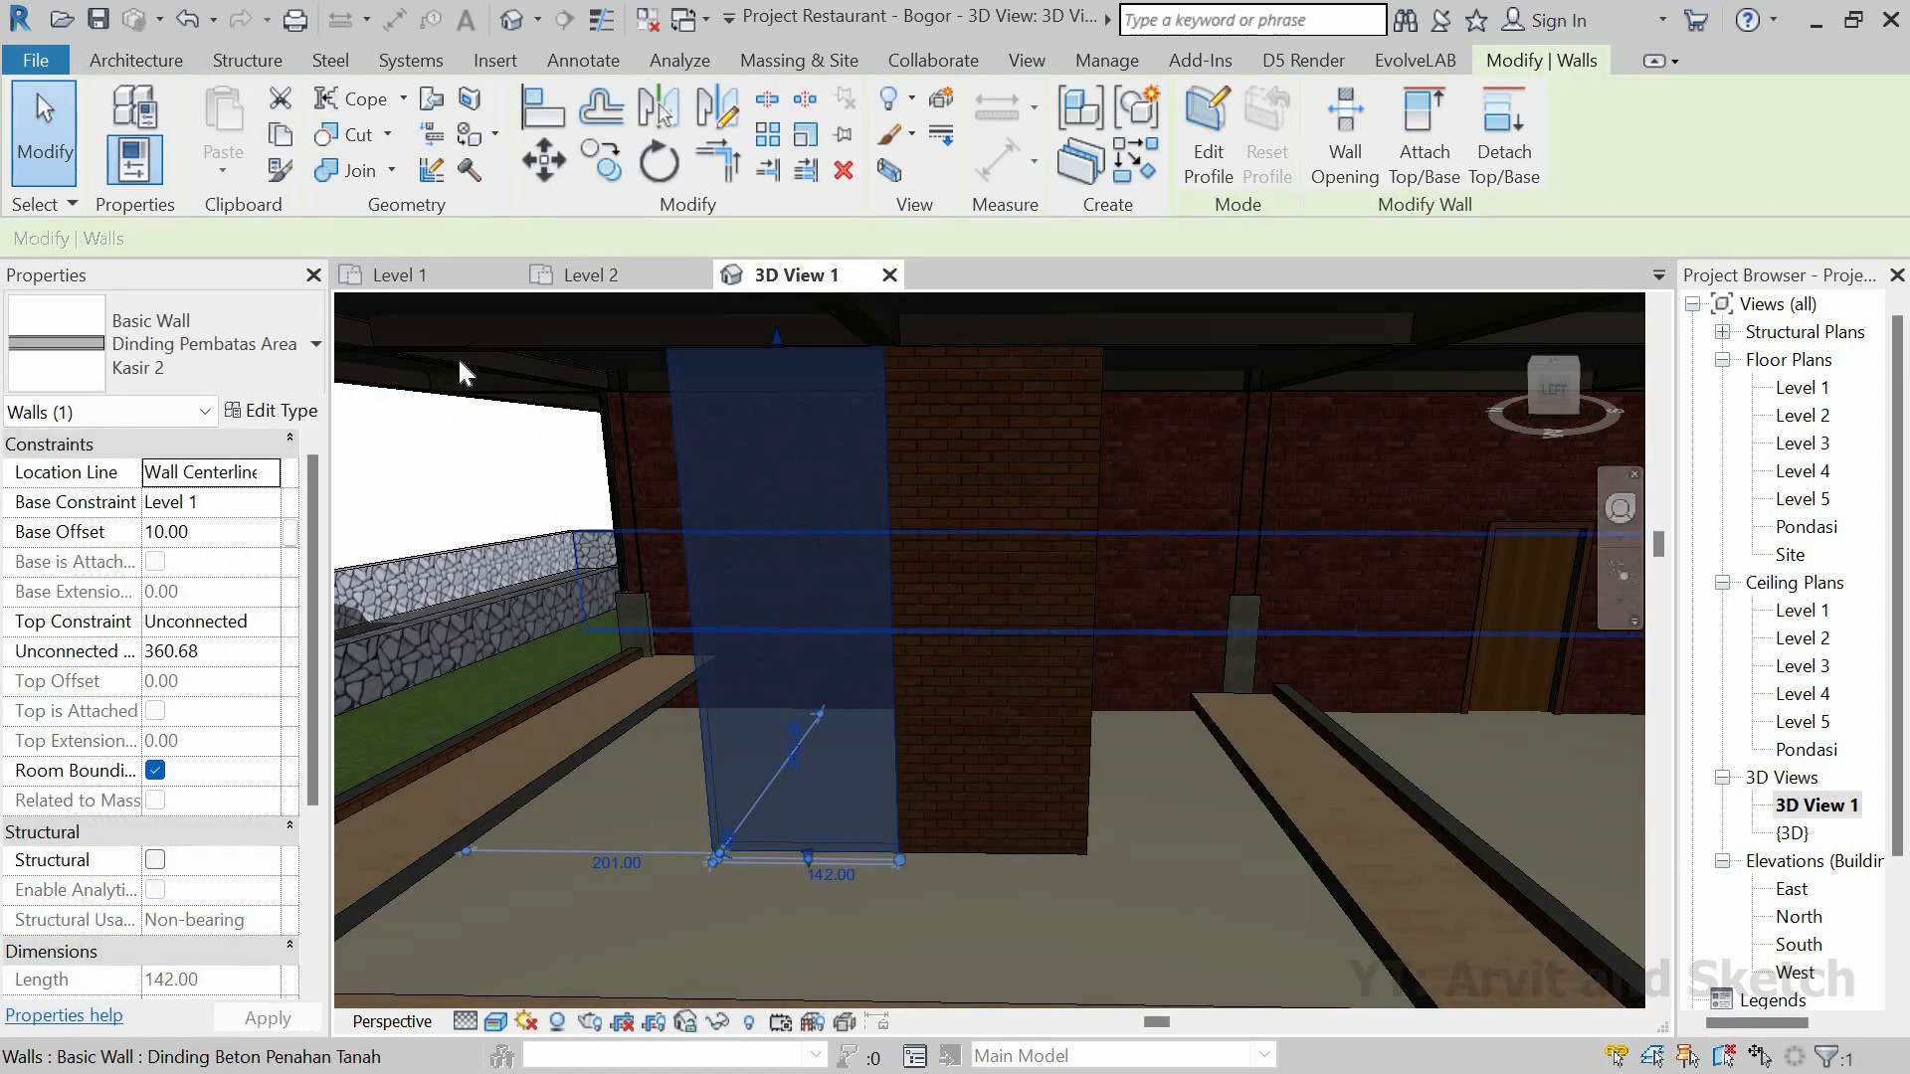
pyautogui.click(428, 274)
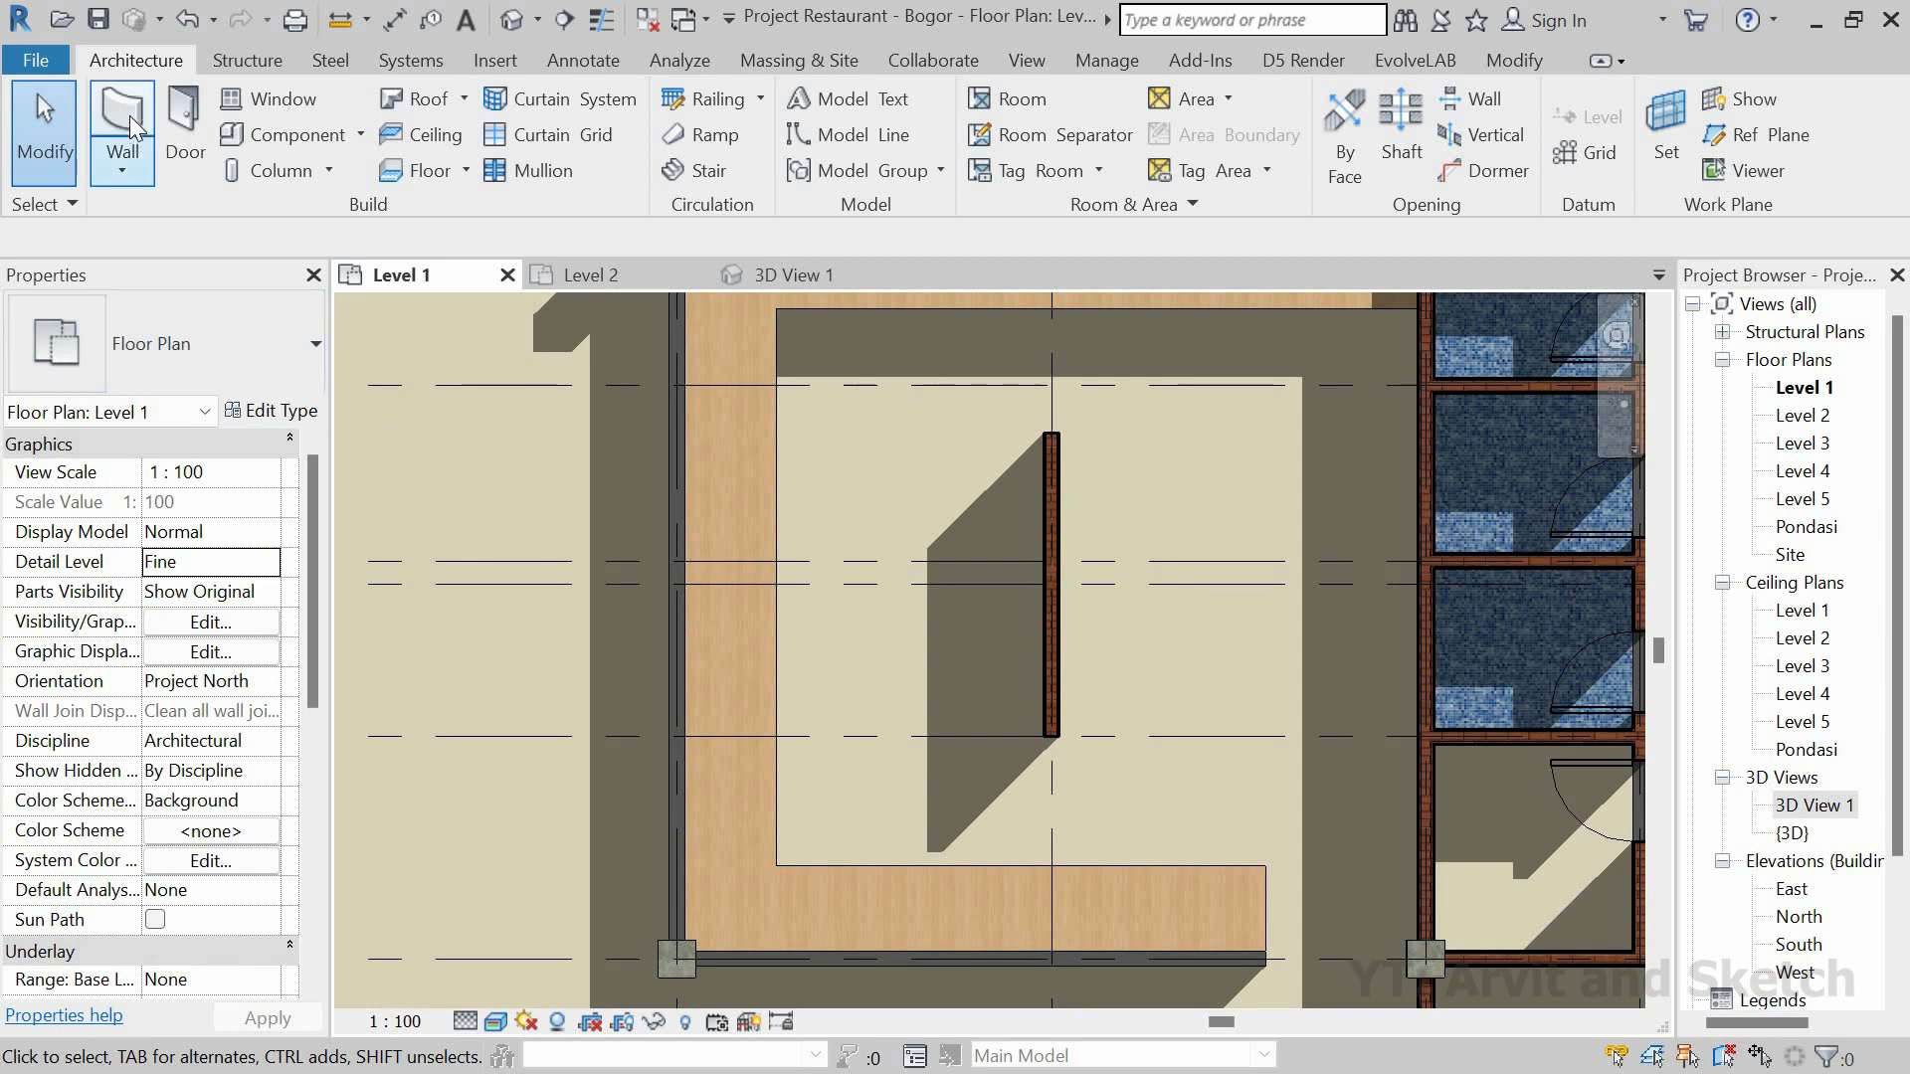
pyautogui.press('w')
pyautogui.press('a')
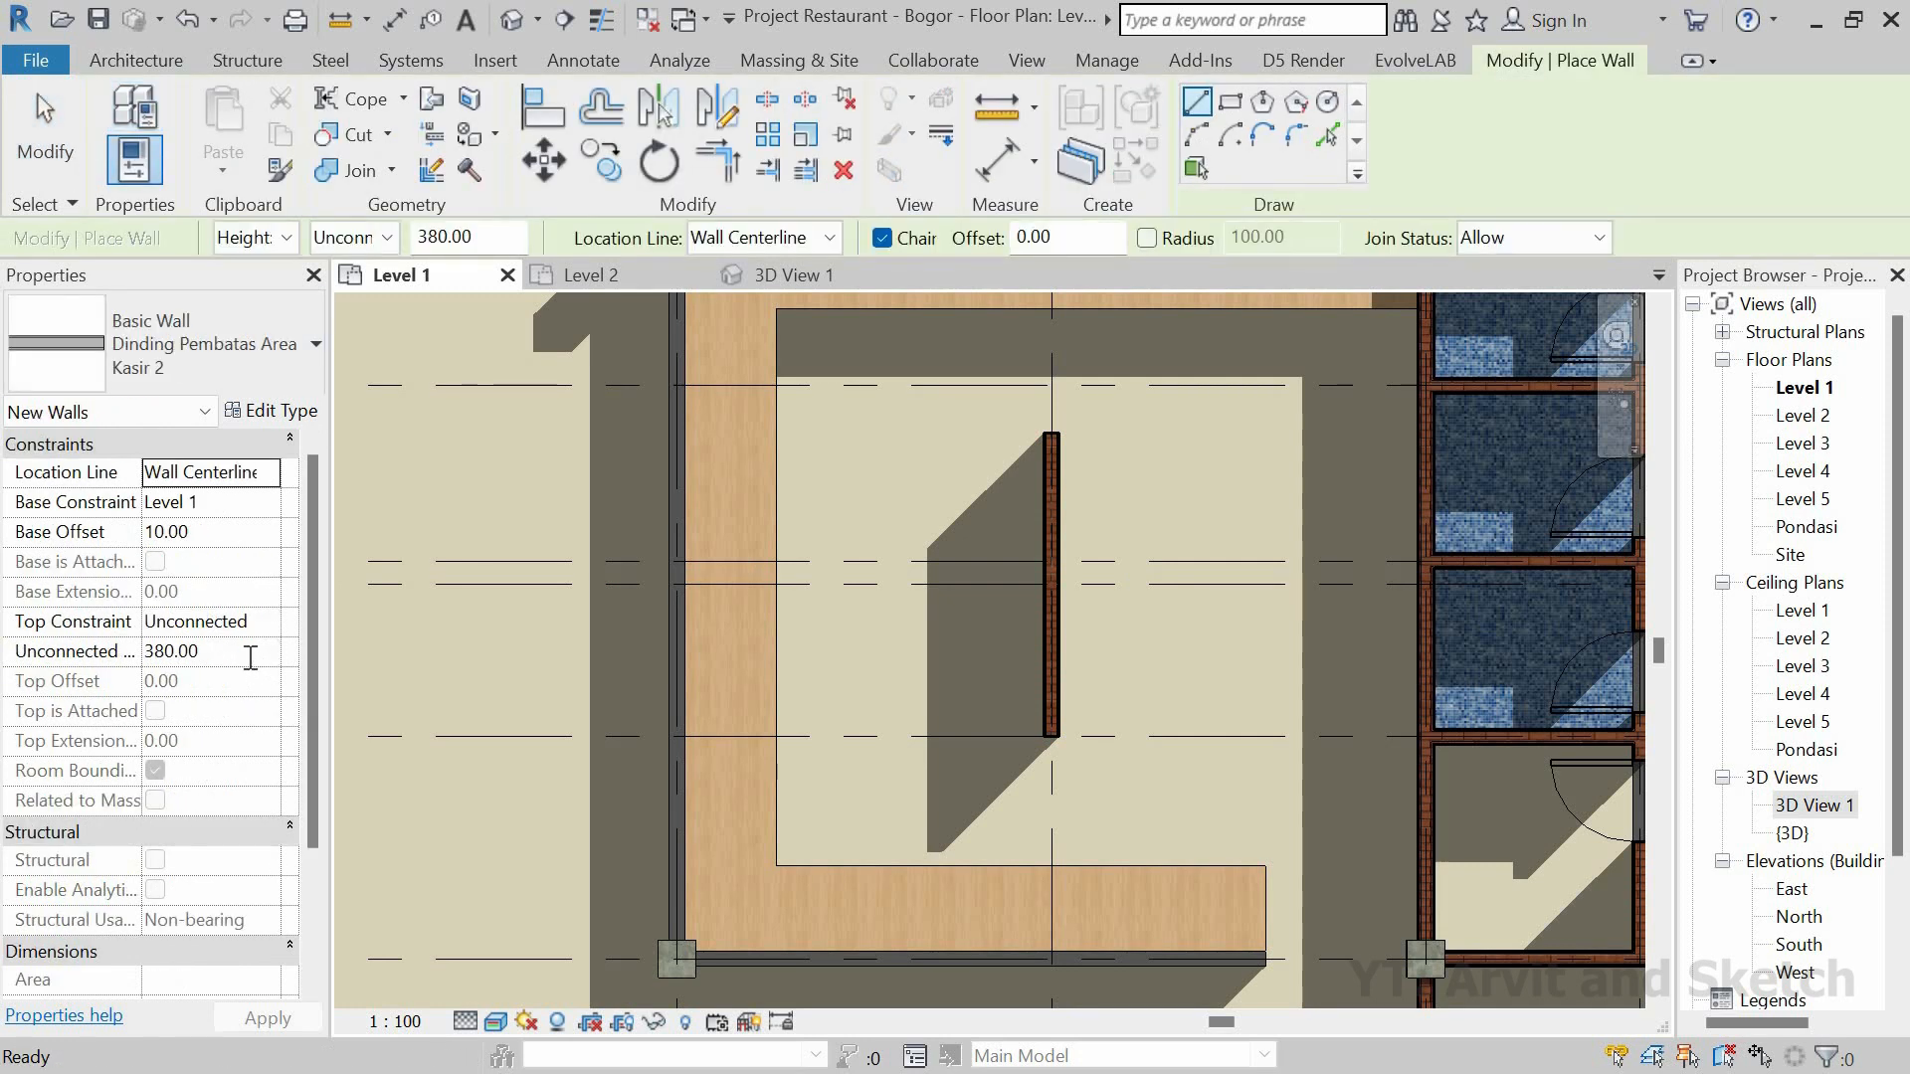
pyautogui.write('36')
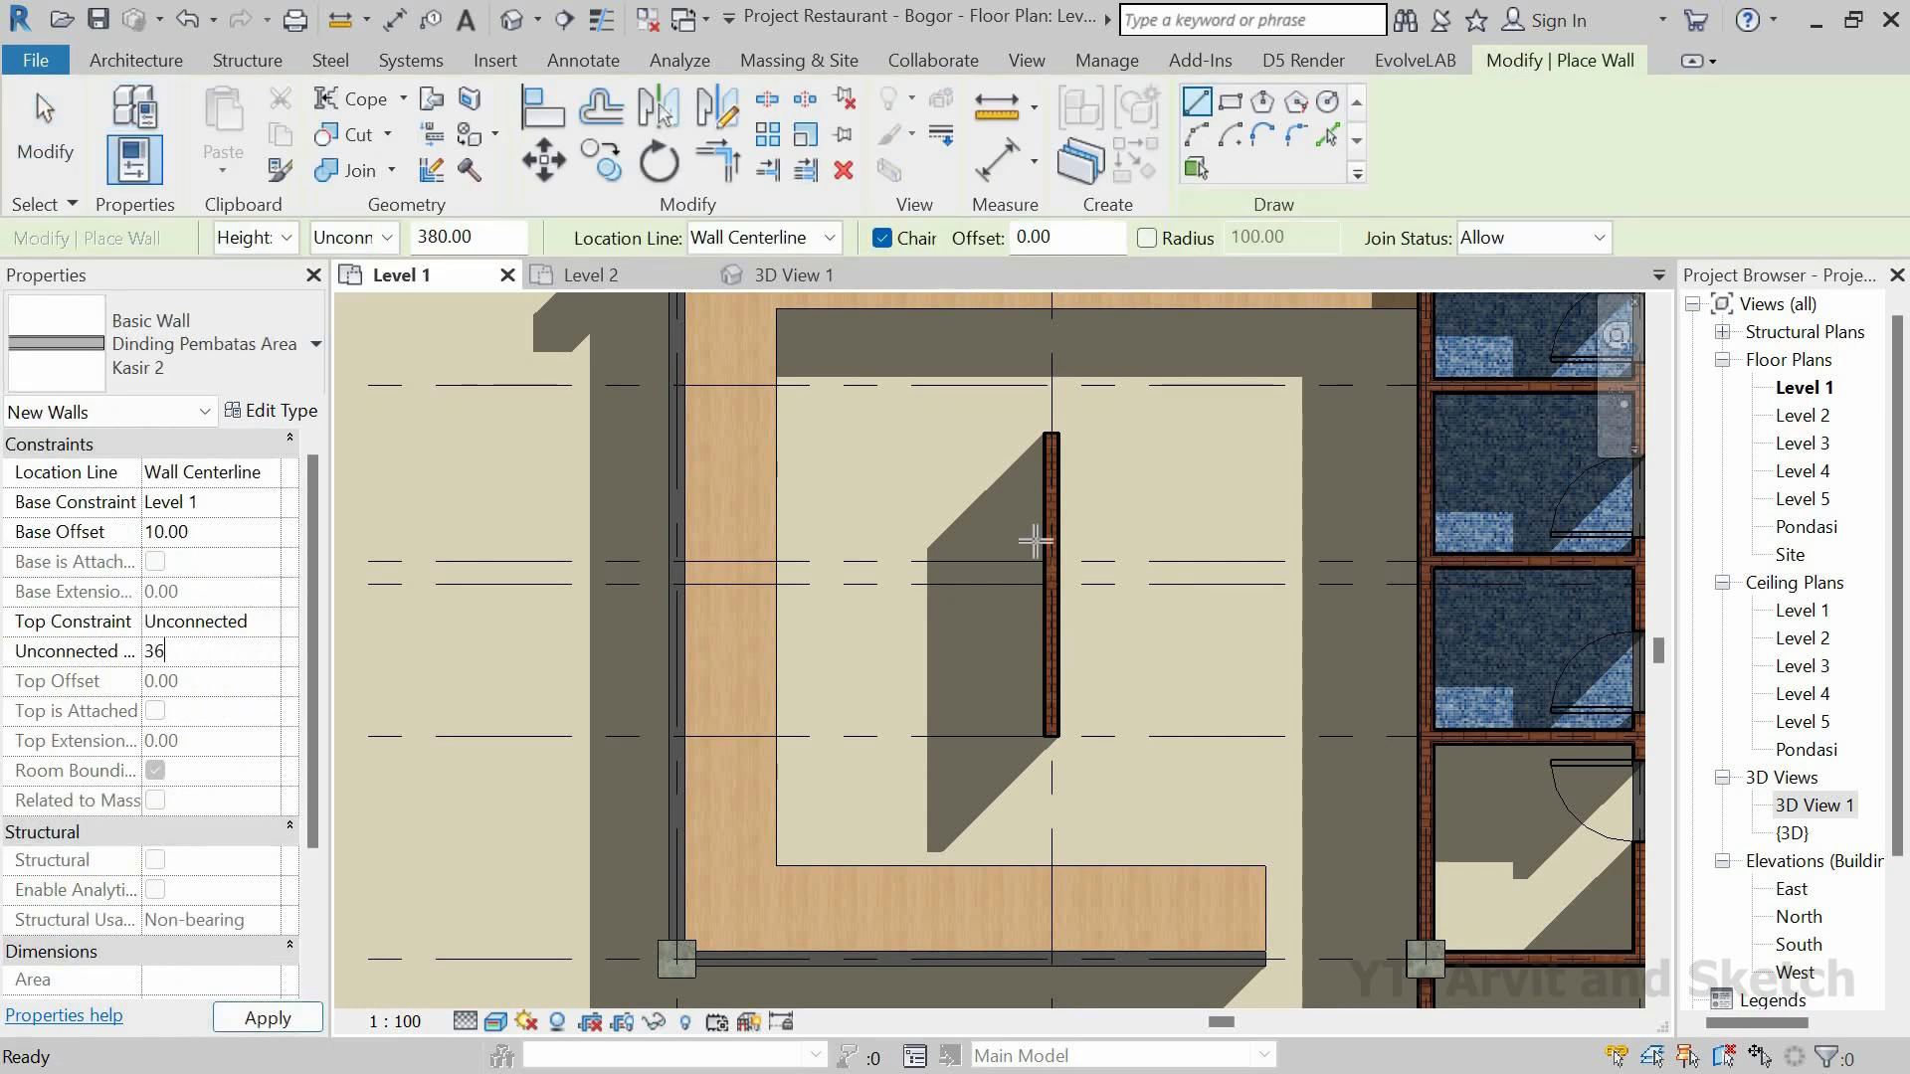
pyautogui.write('0')
pyautogui.press('Return')
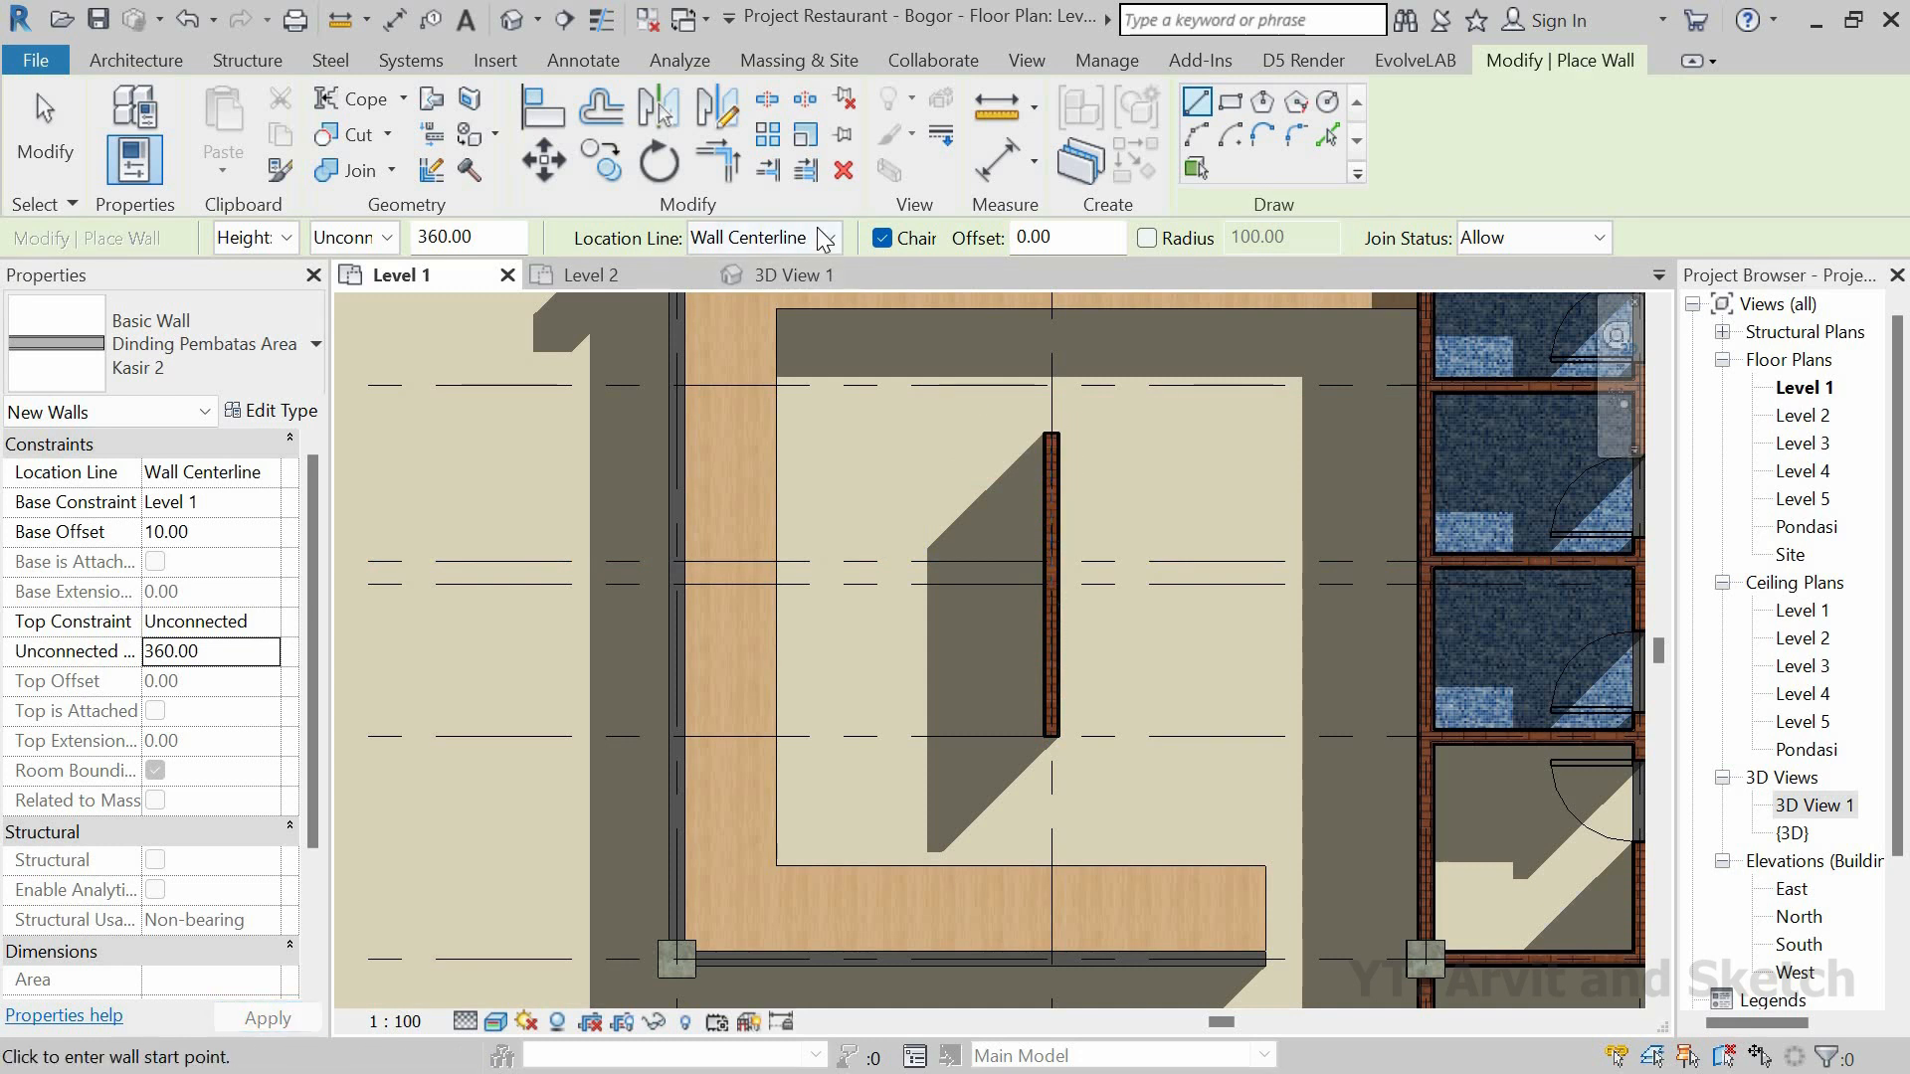
pyautogui.click(825, 239)
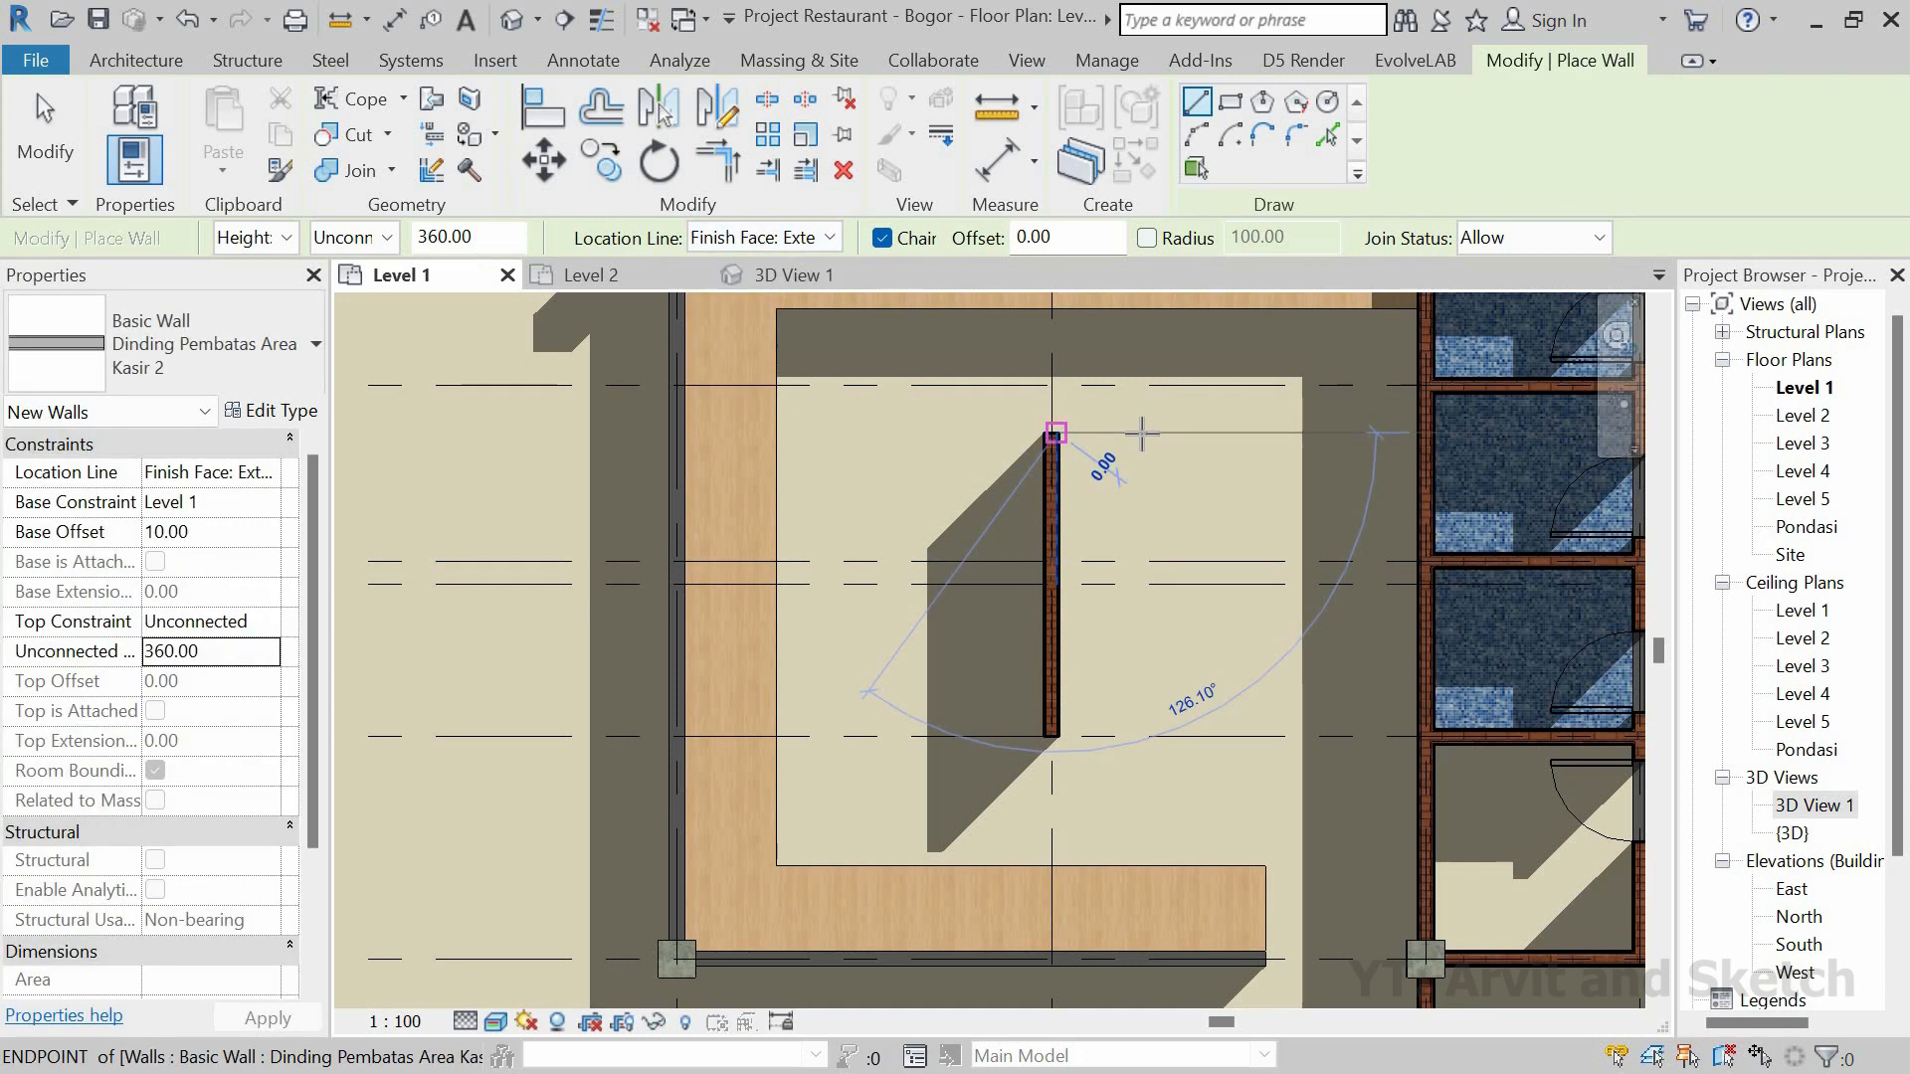
pyautogui.click(1051, 435)
pyautogui.scroll(1, 1146, 439)
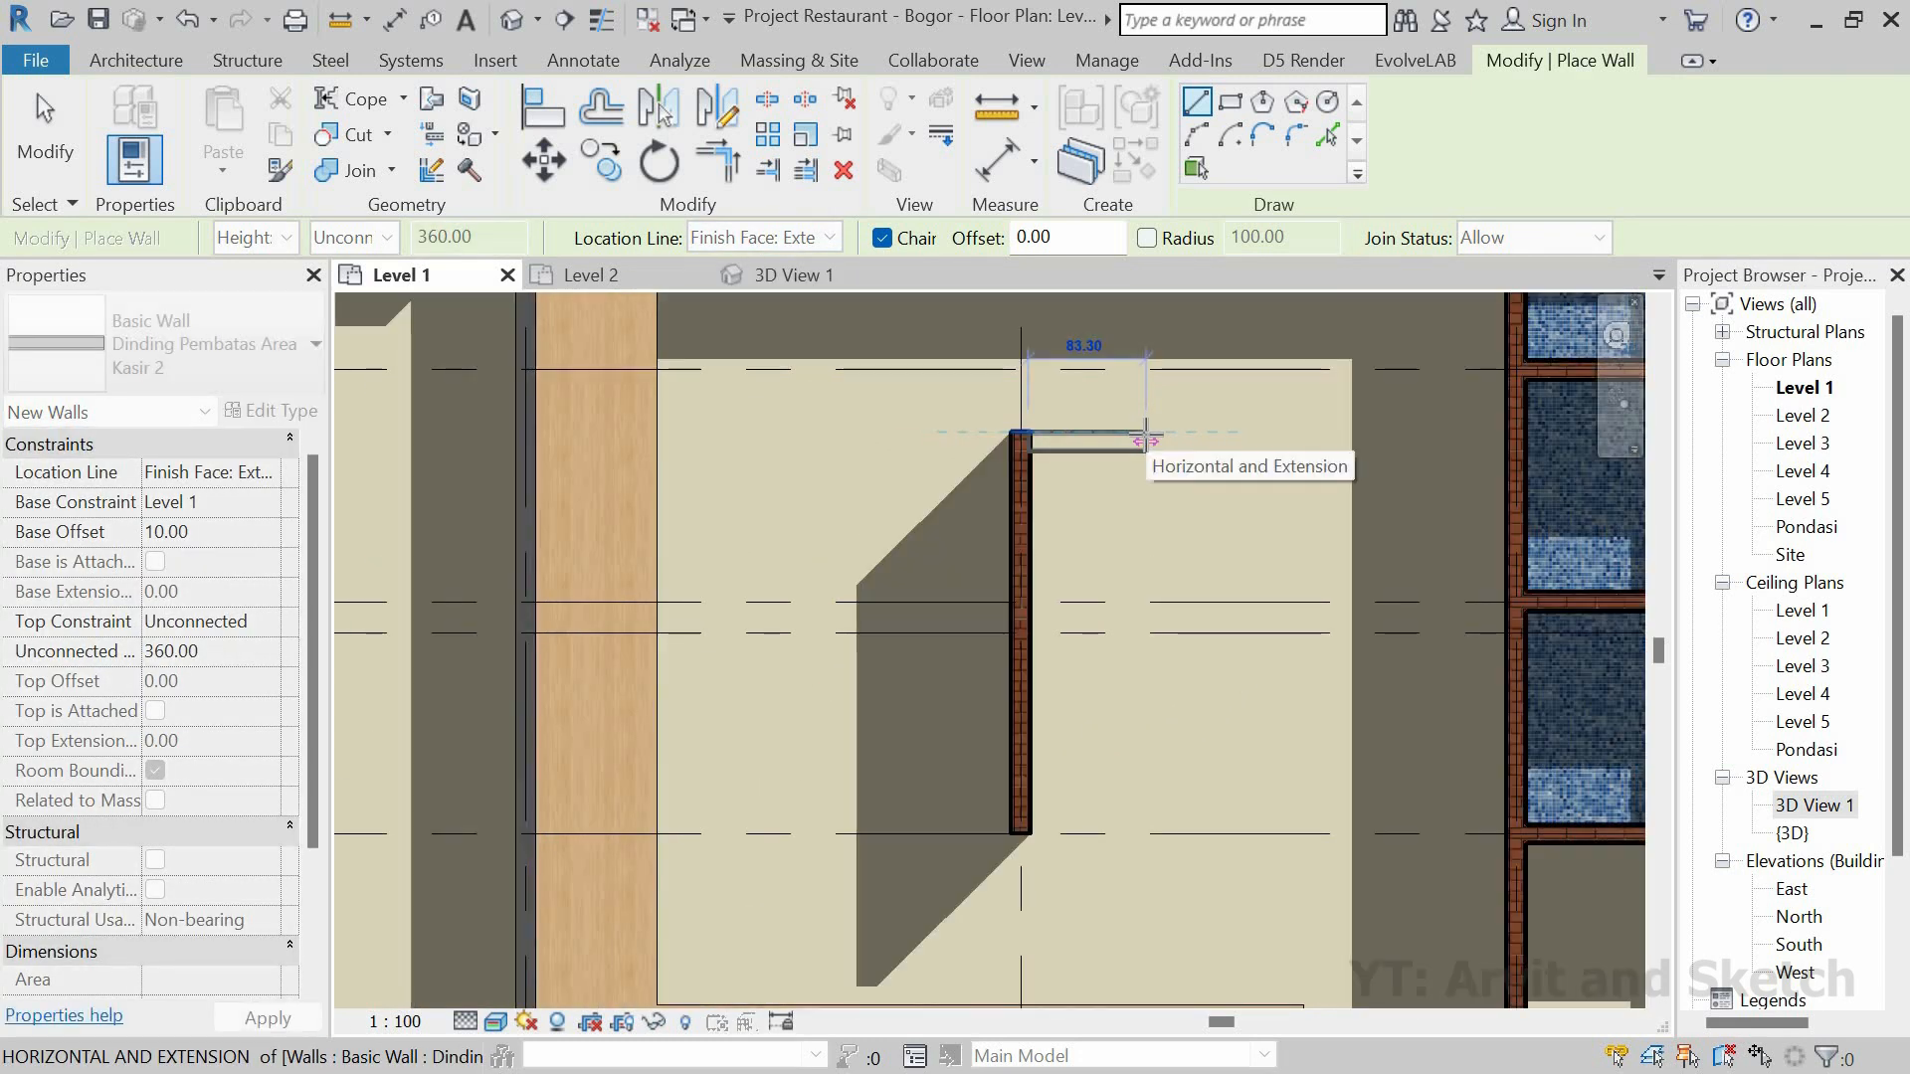
pyautogui.write('105')
pyautogui.press('Return')
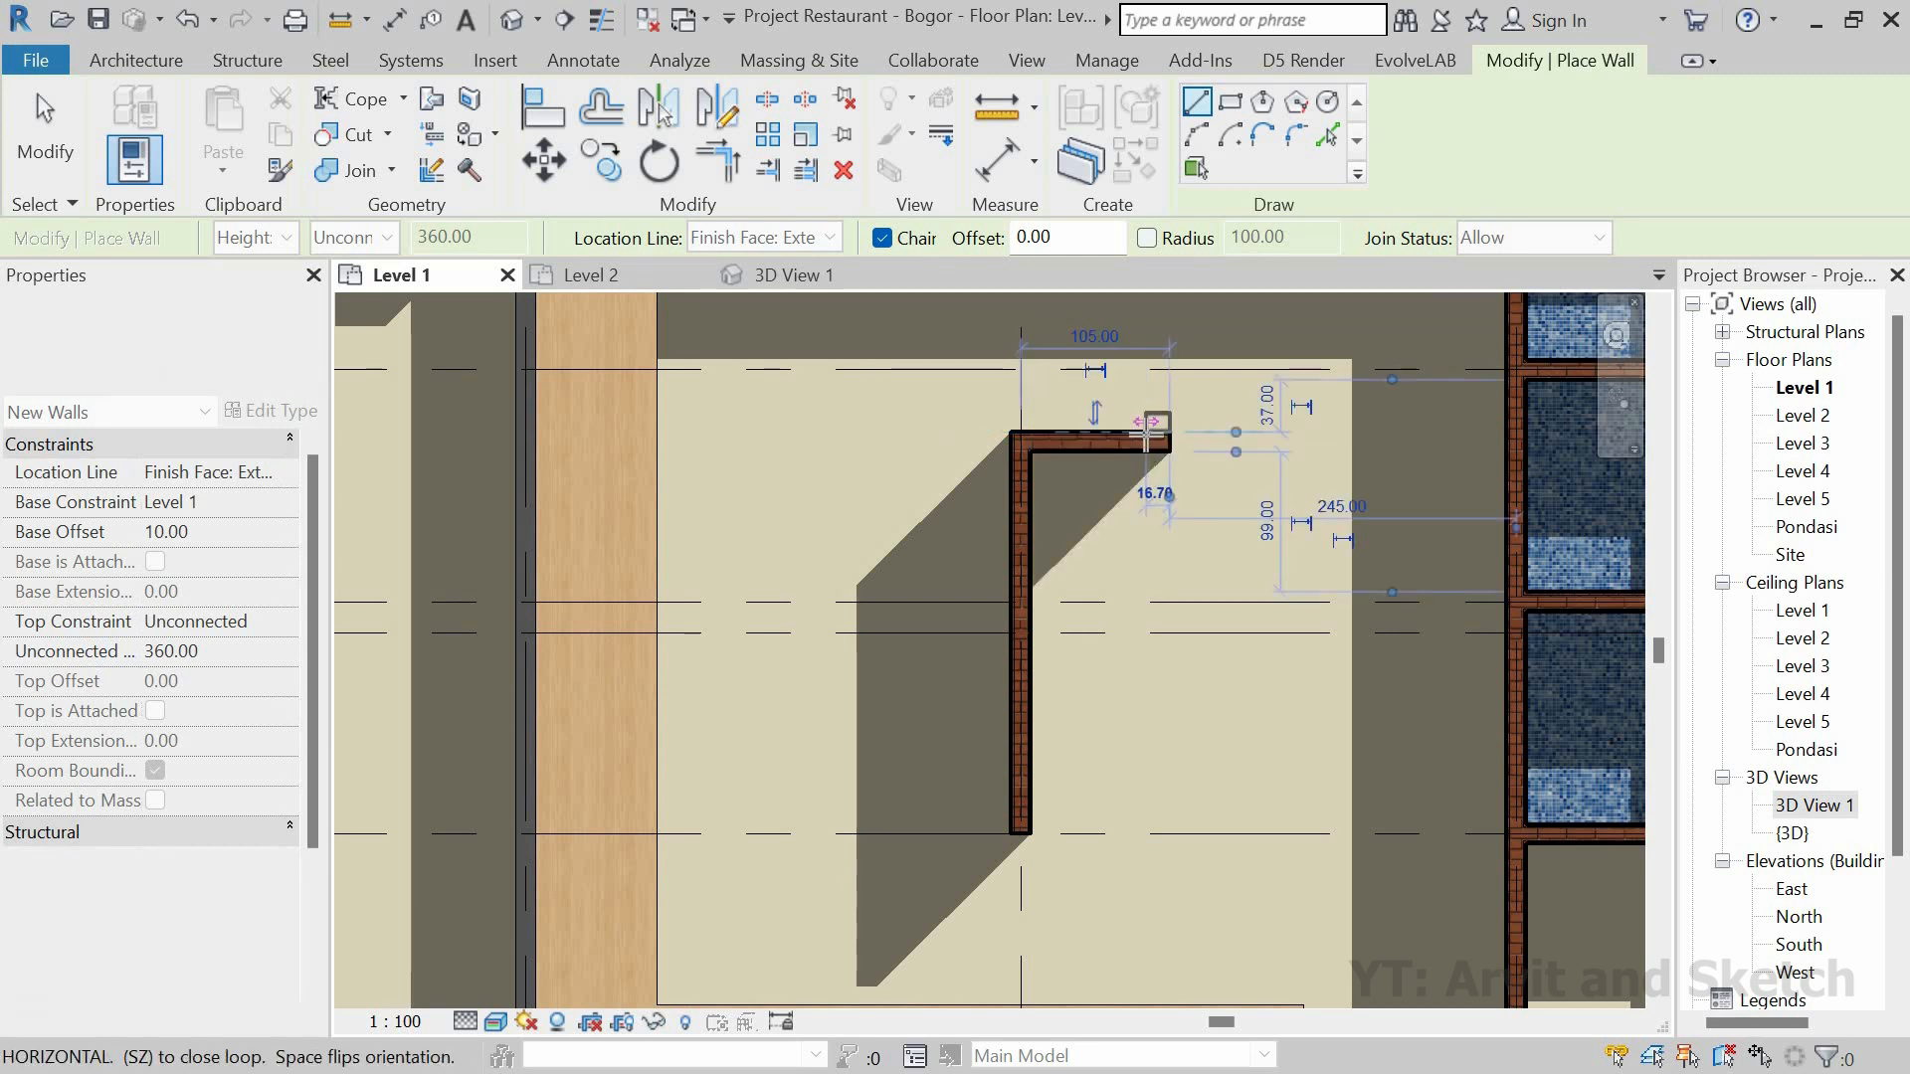
pyautogui.press('Escape')
# Step: Draw a matching 105 return wall from the partition's lower end using location line Finish Face: Interior, and inspect the walls in 3D
pyautogui.click(830, 237)
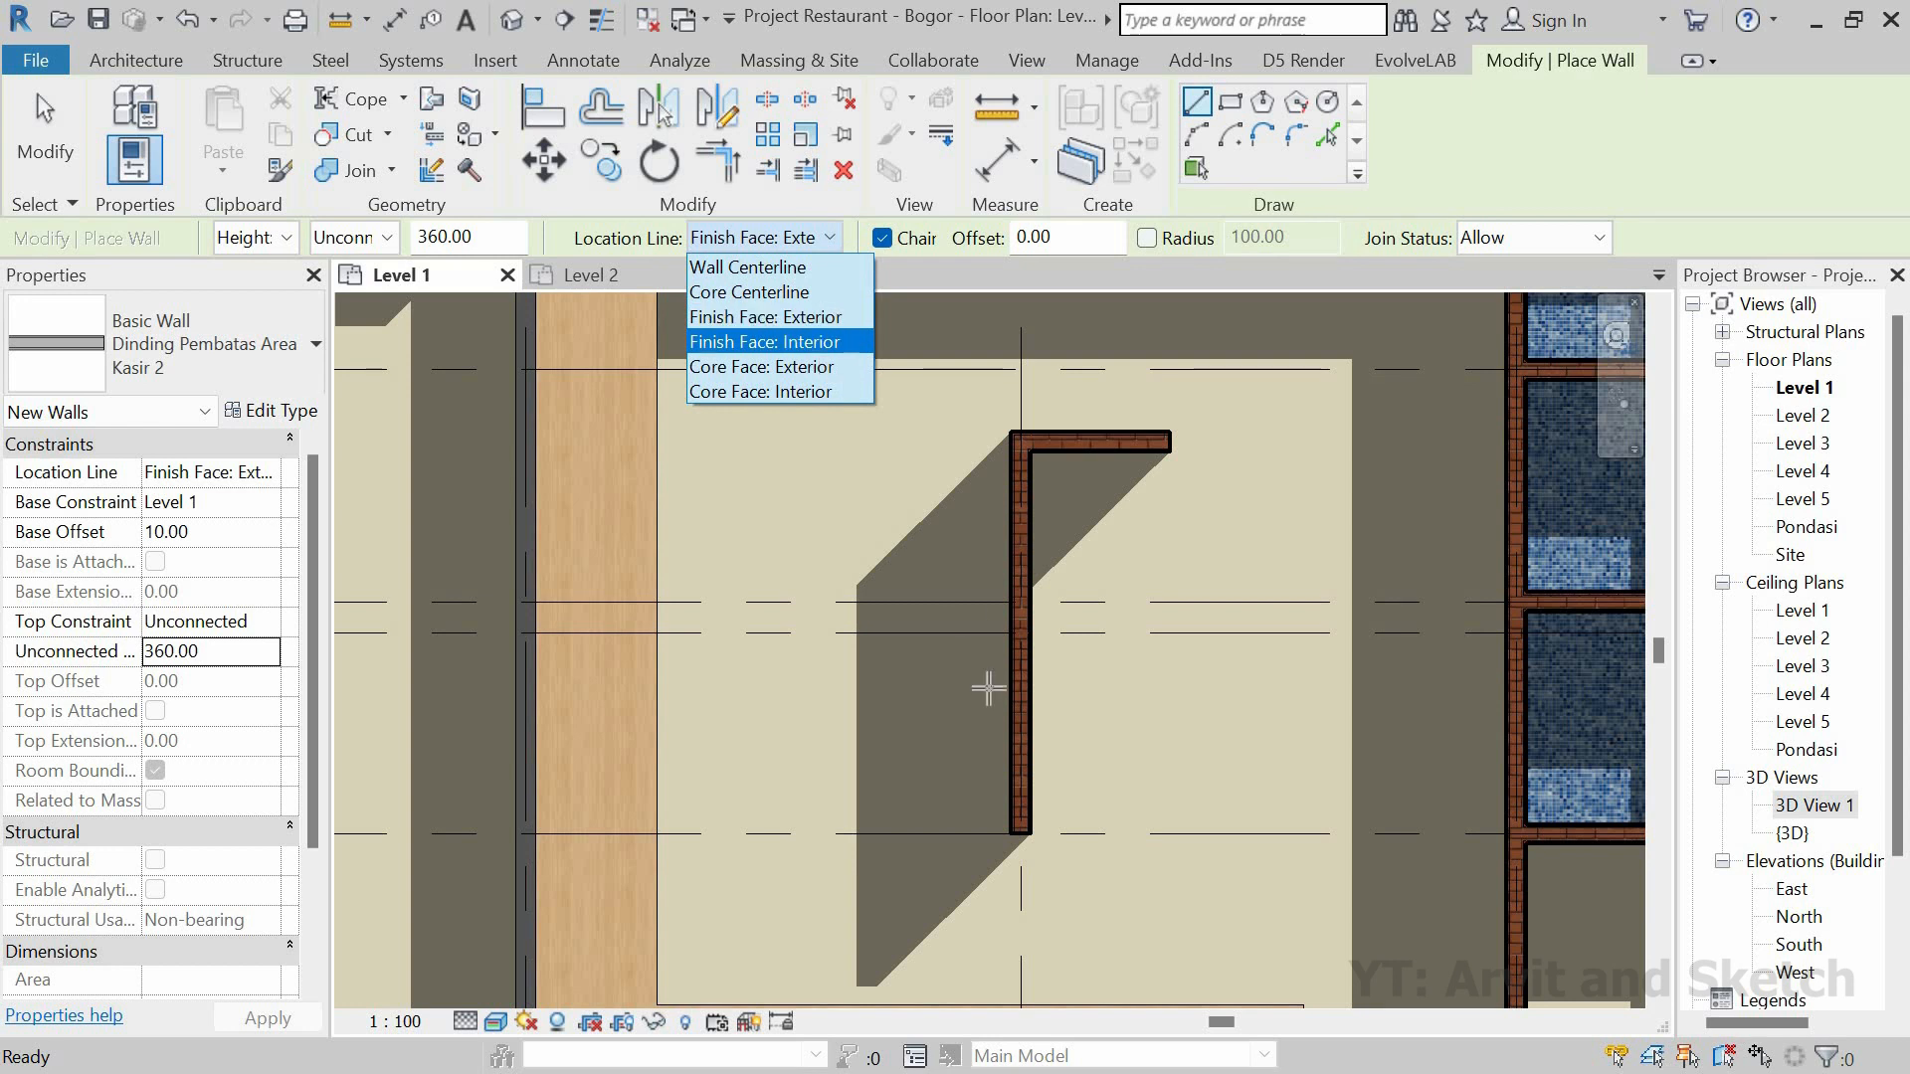
pyautogui.click(819, 344)
pyautogui.click(1028, 834)
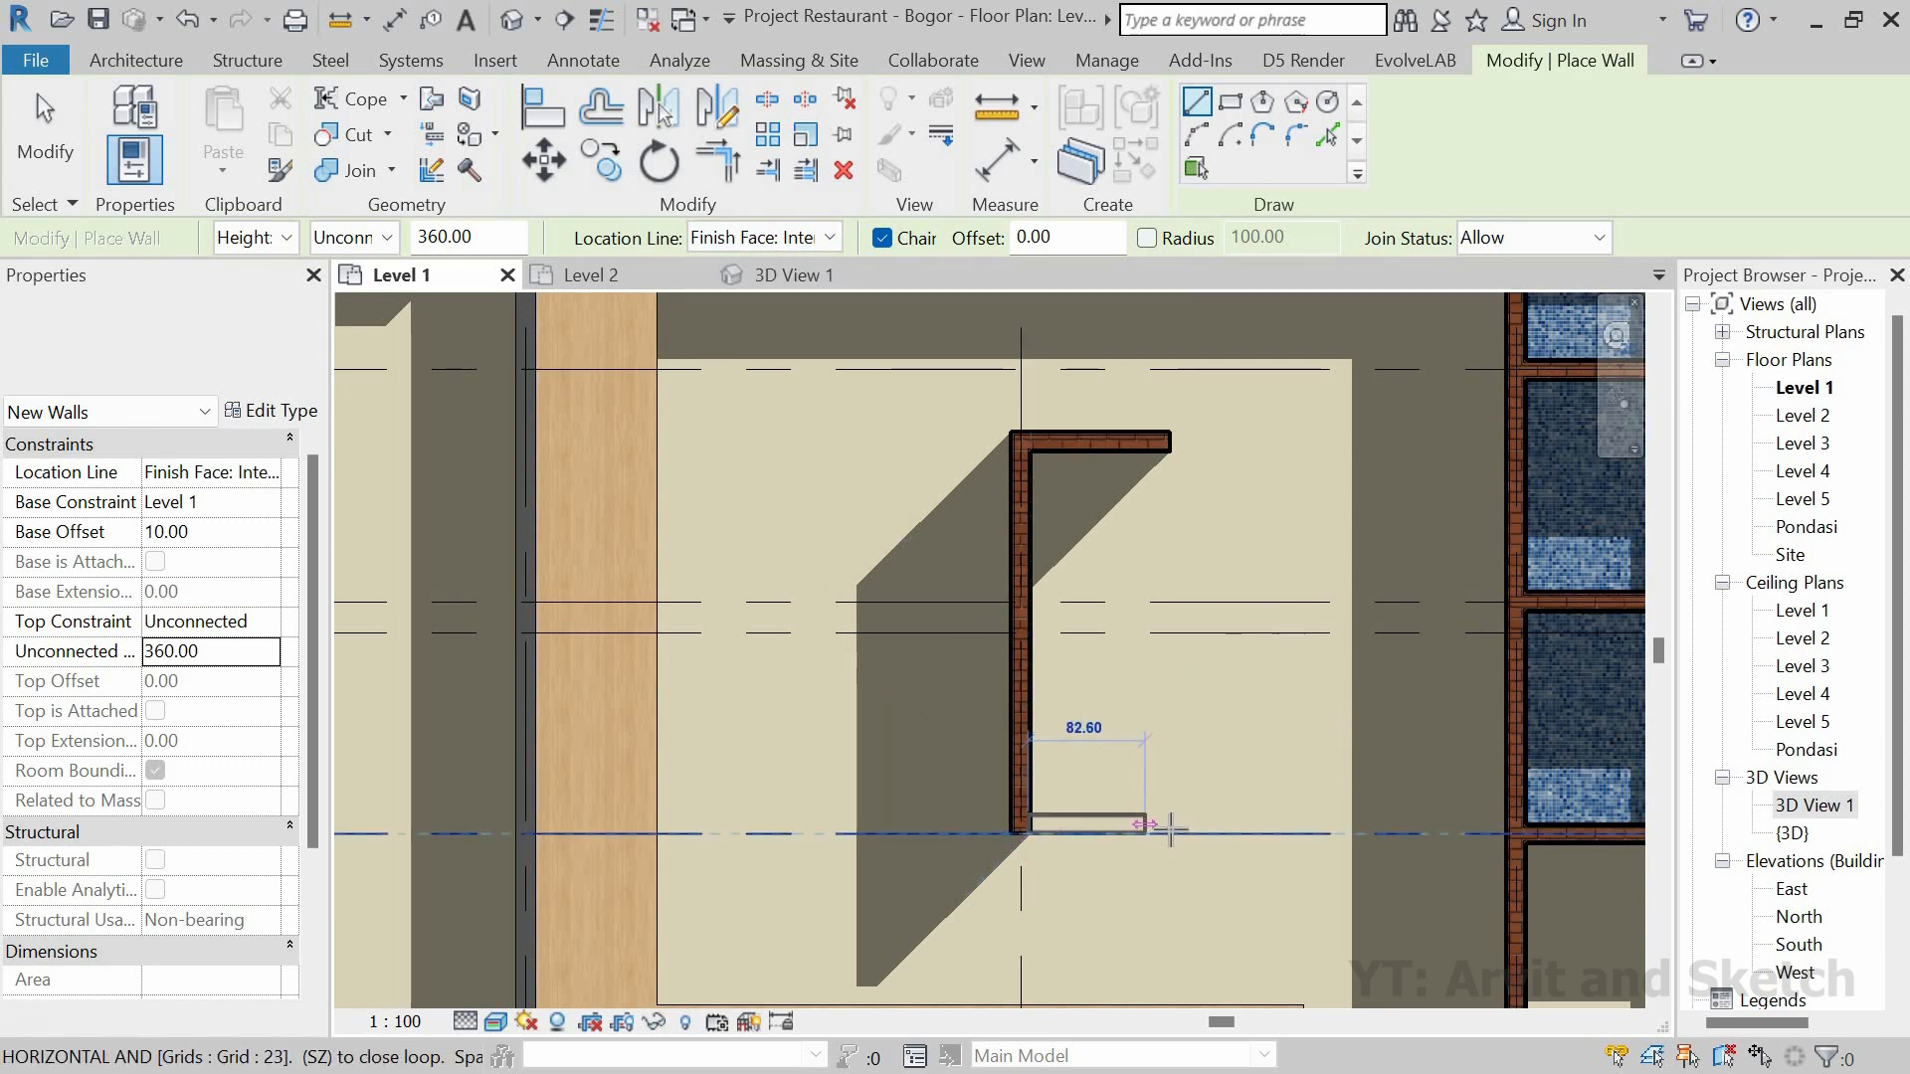
pyautogui.write('105')
pyautogui.press('Return')
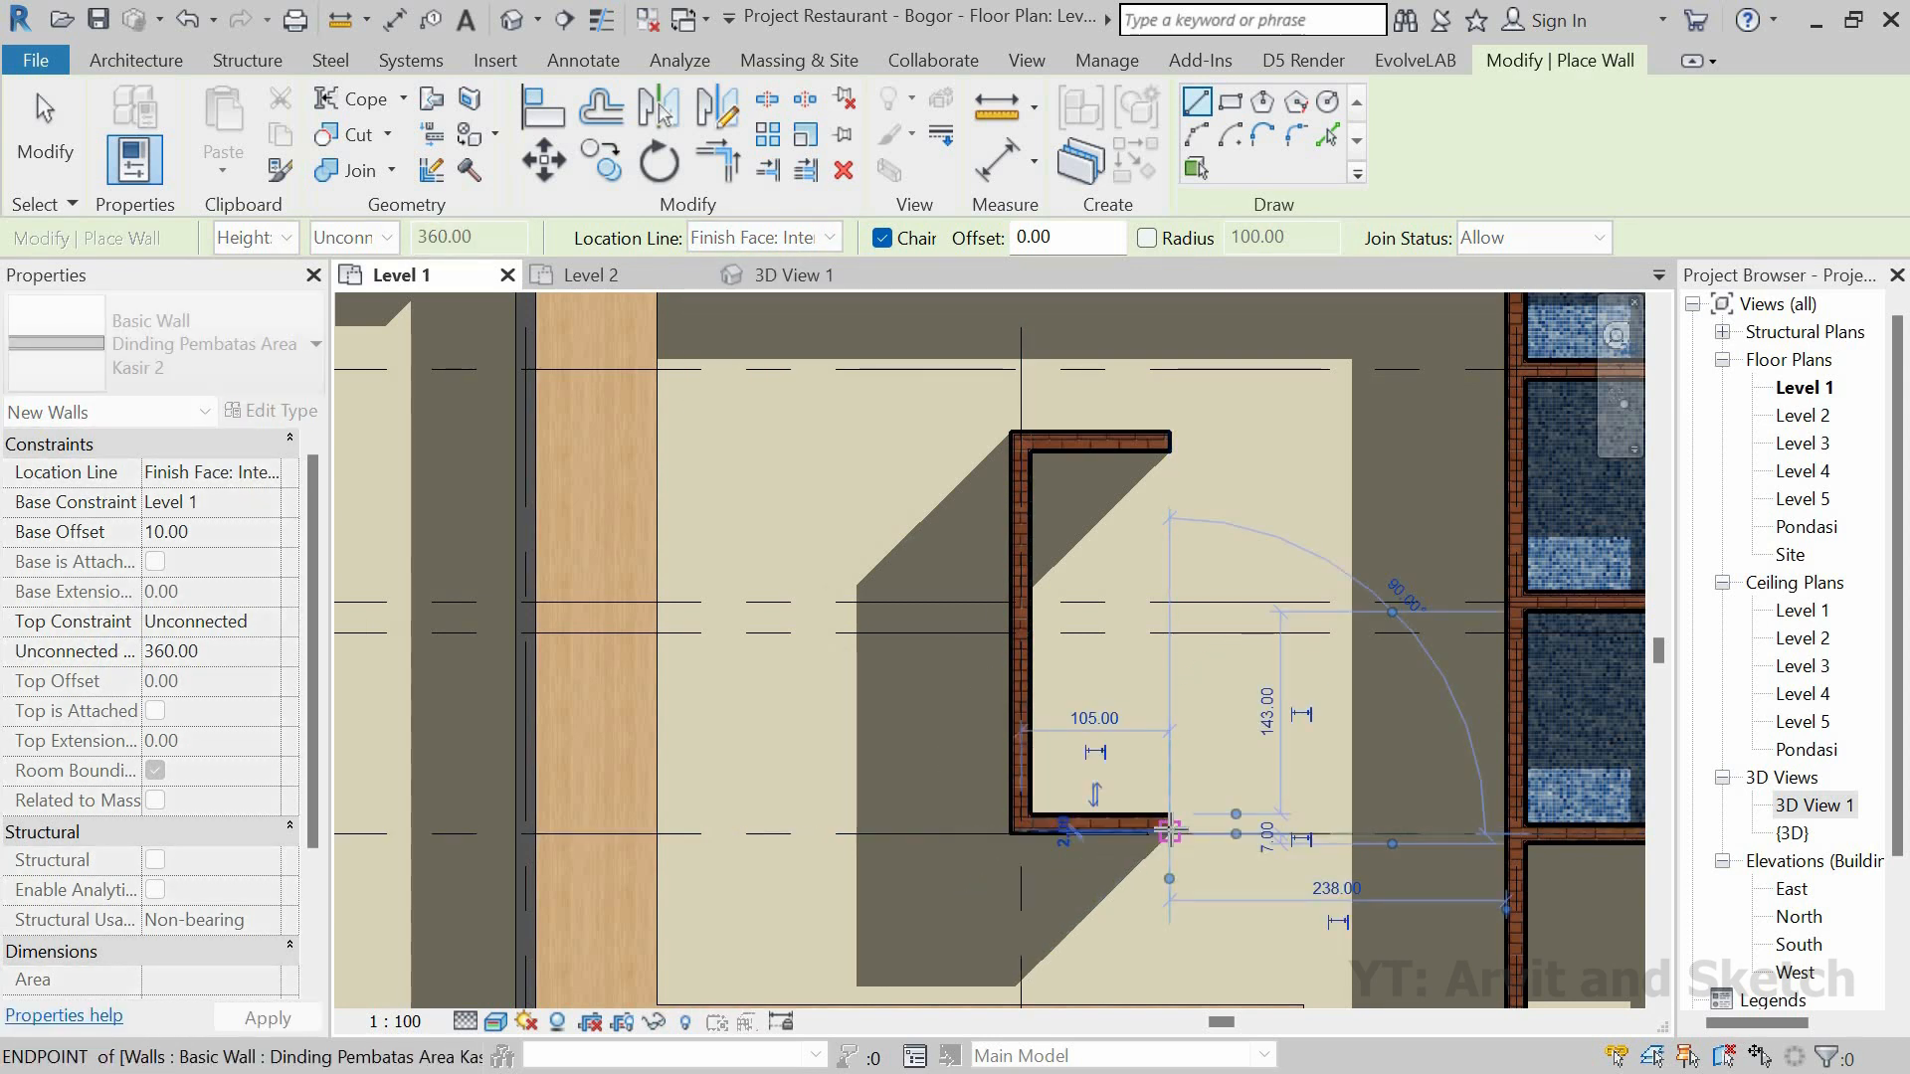
pyautogui.press('Escape')
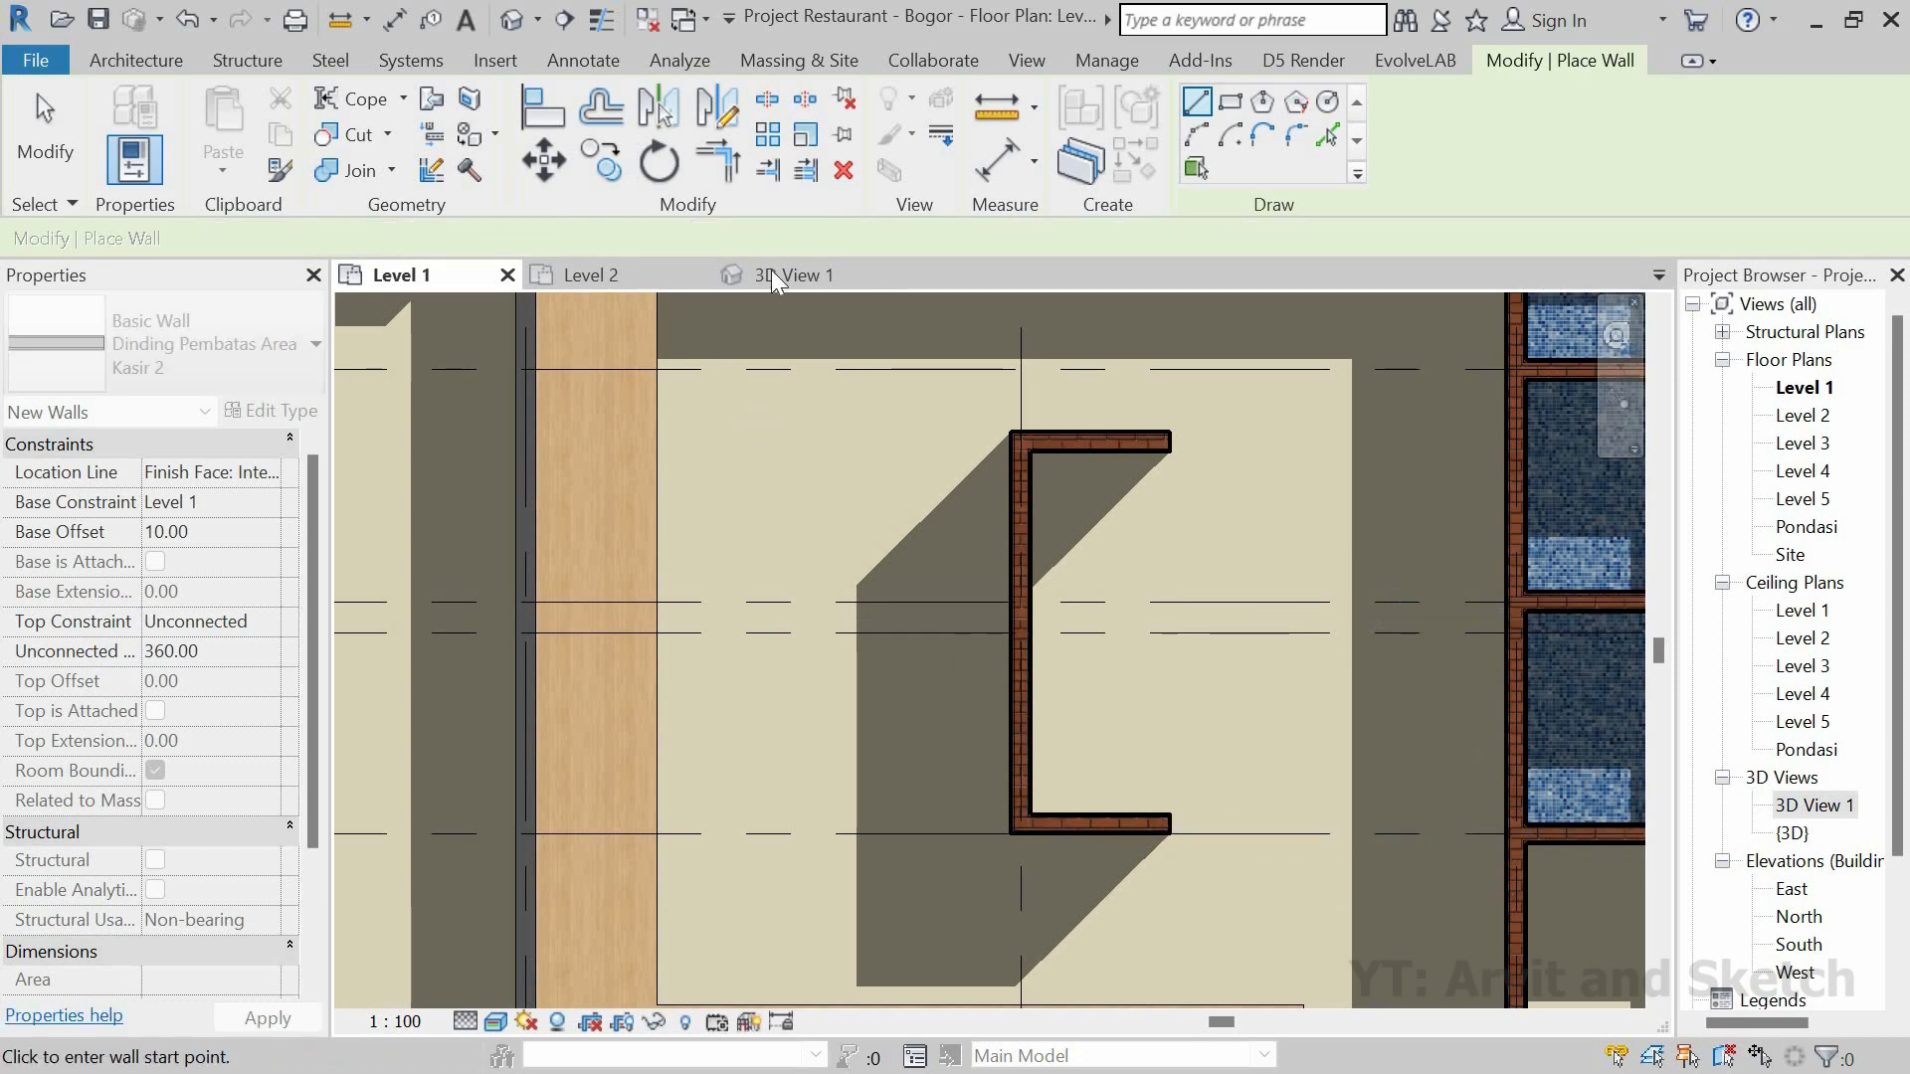
pyautogui.click(772, 273)
pyautogui.keyDown('shift'); pyautogui.moveTo(1124, 772); pyautogui.dragTo(895, 498, button='middle'); pyautogui.keyUp('shift')
# Step: For a new wall on Level 1, duplicate the curtain wall type Storefront as Storefront 3 and set its horizontal grid spacing to 250
pyautogui.click(396, 276)
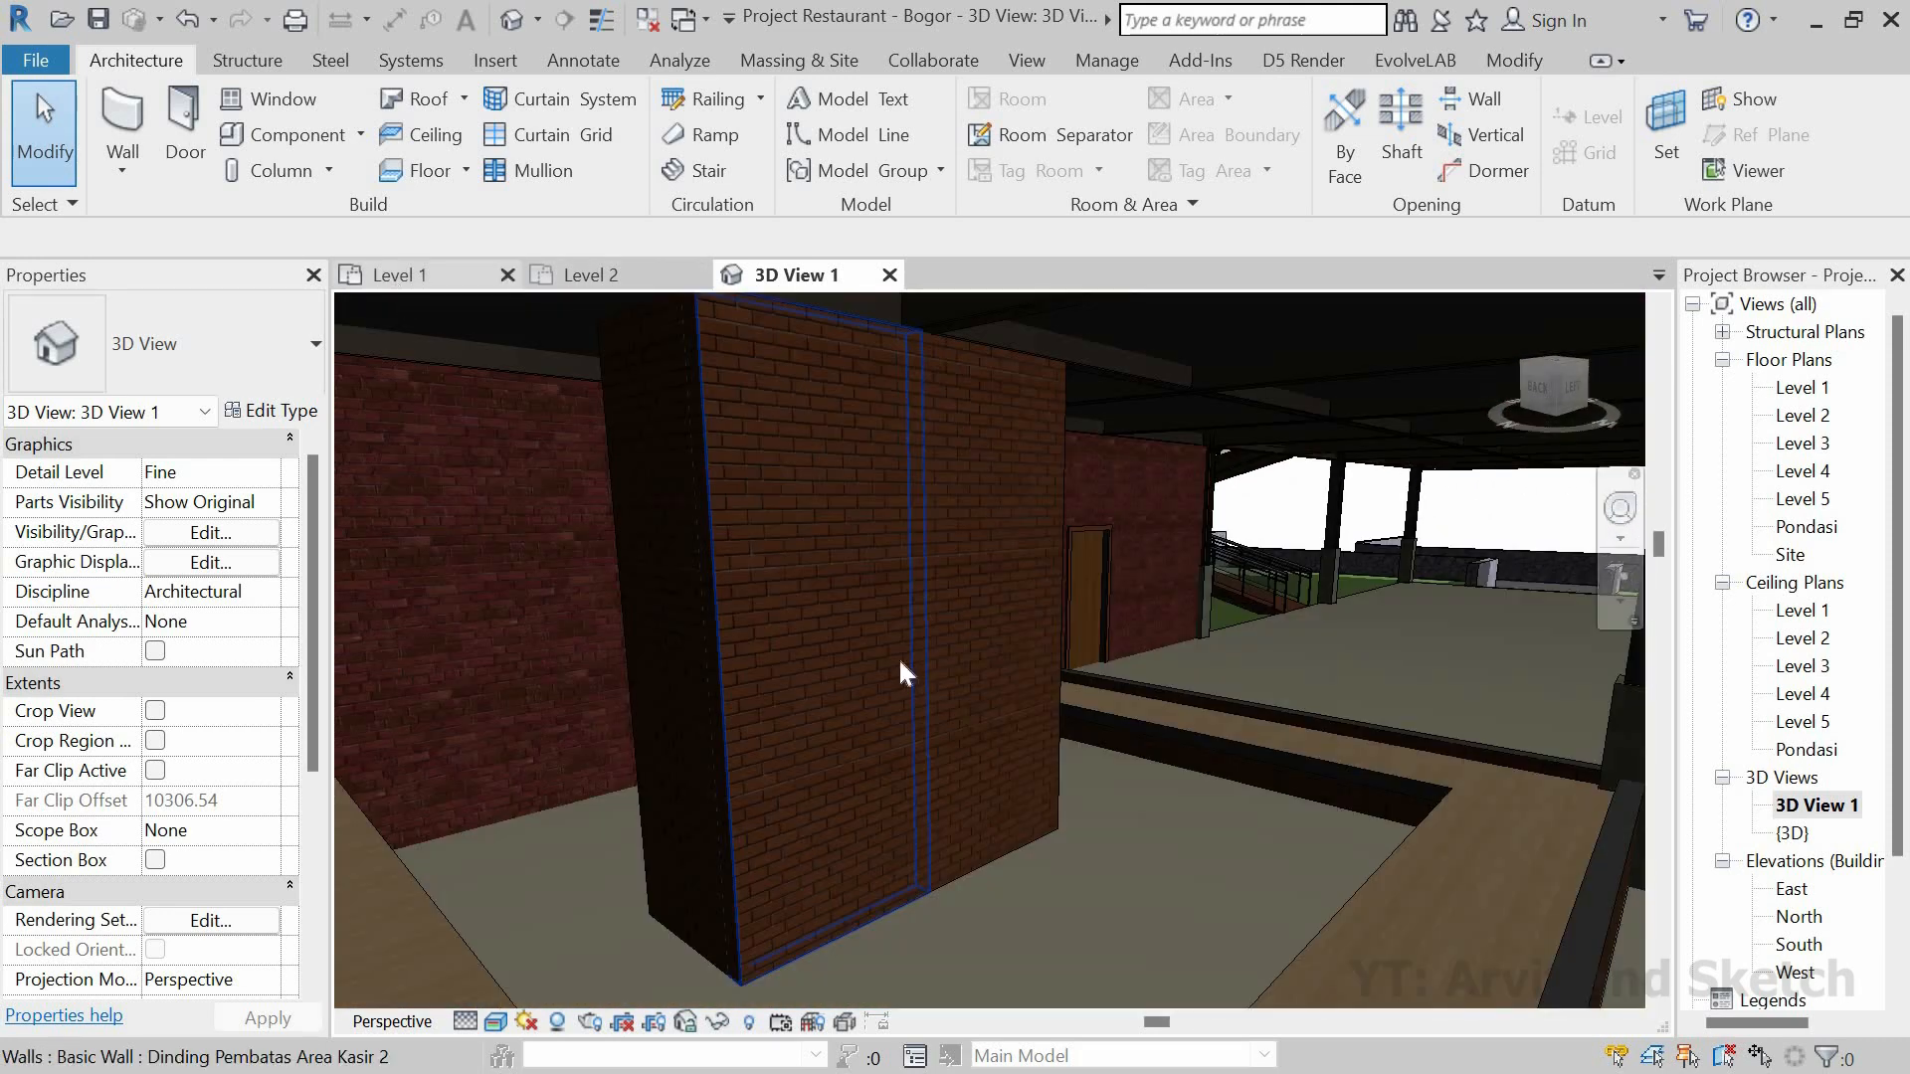
pyautogui.scroll(-5, 987, 582)
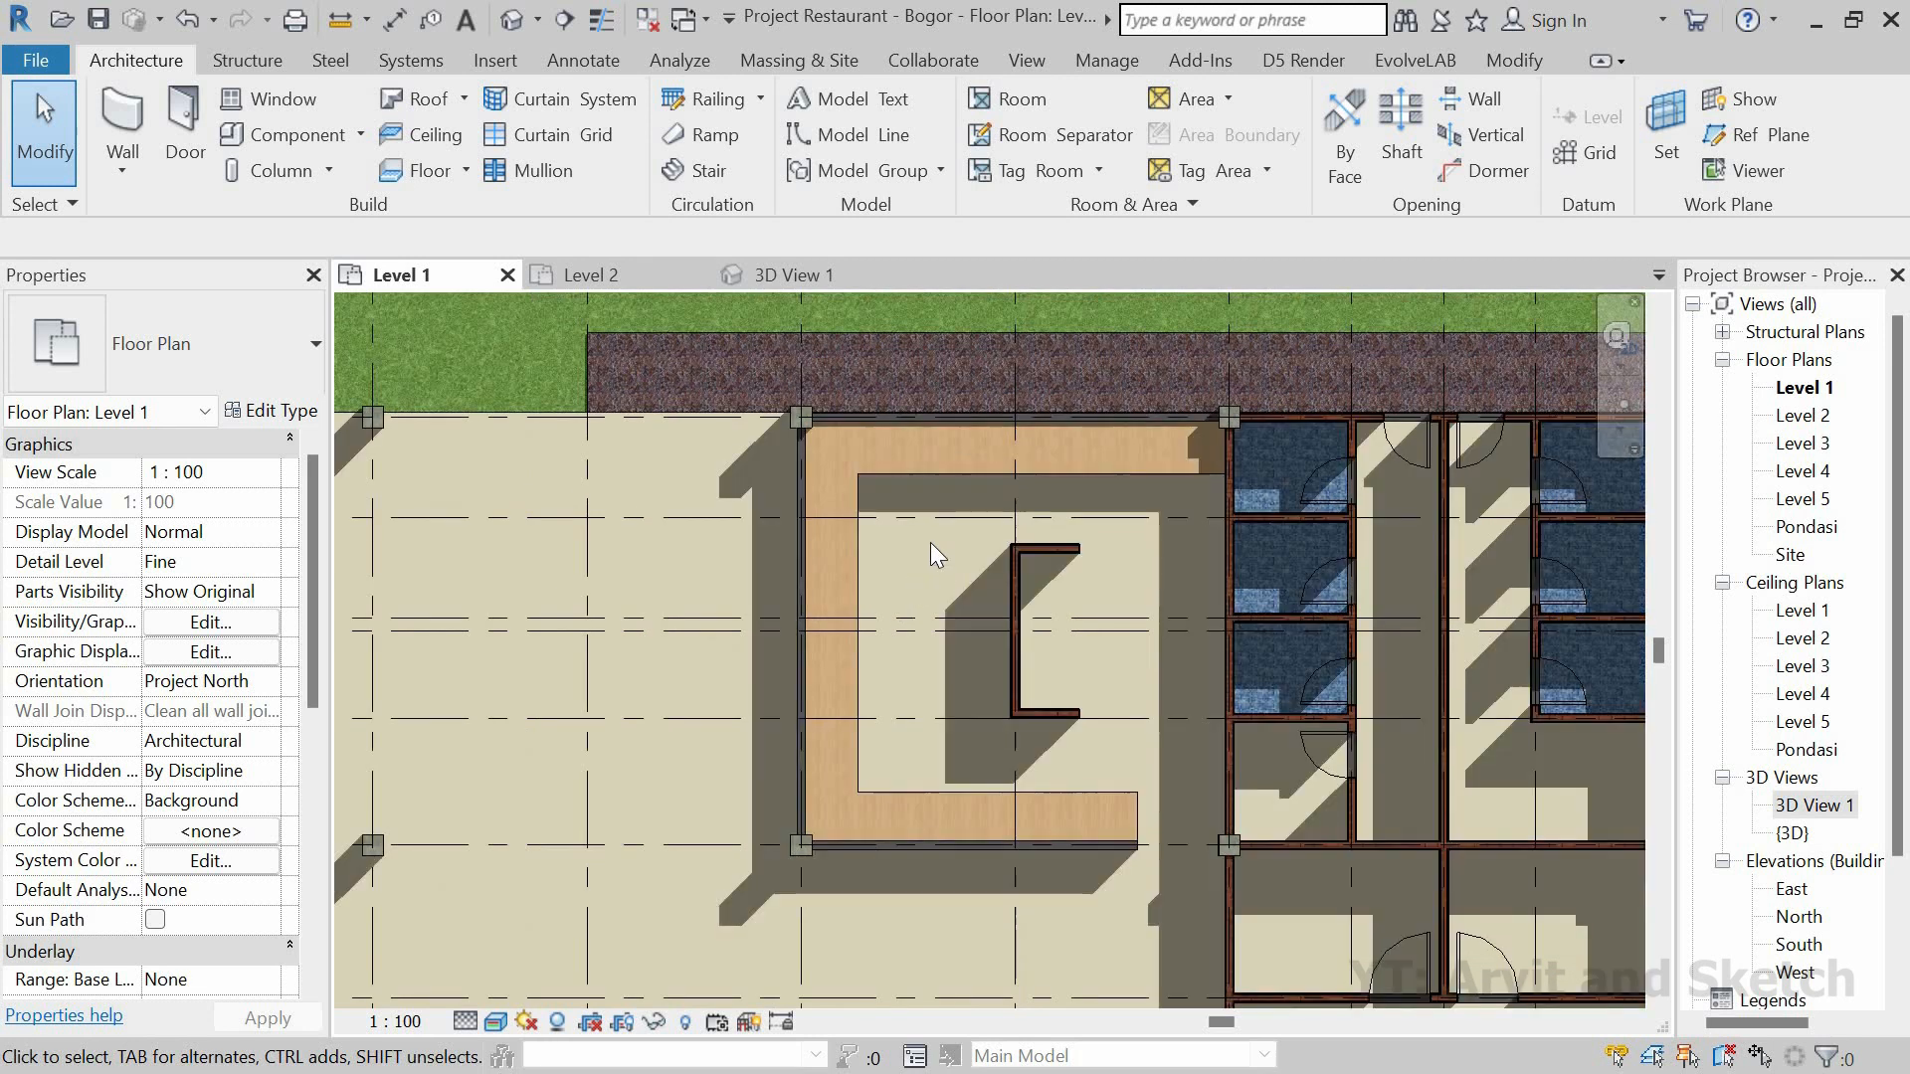
pyautogui.click(1621, 396)
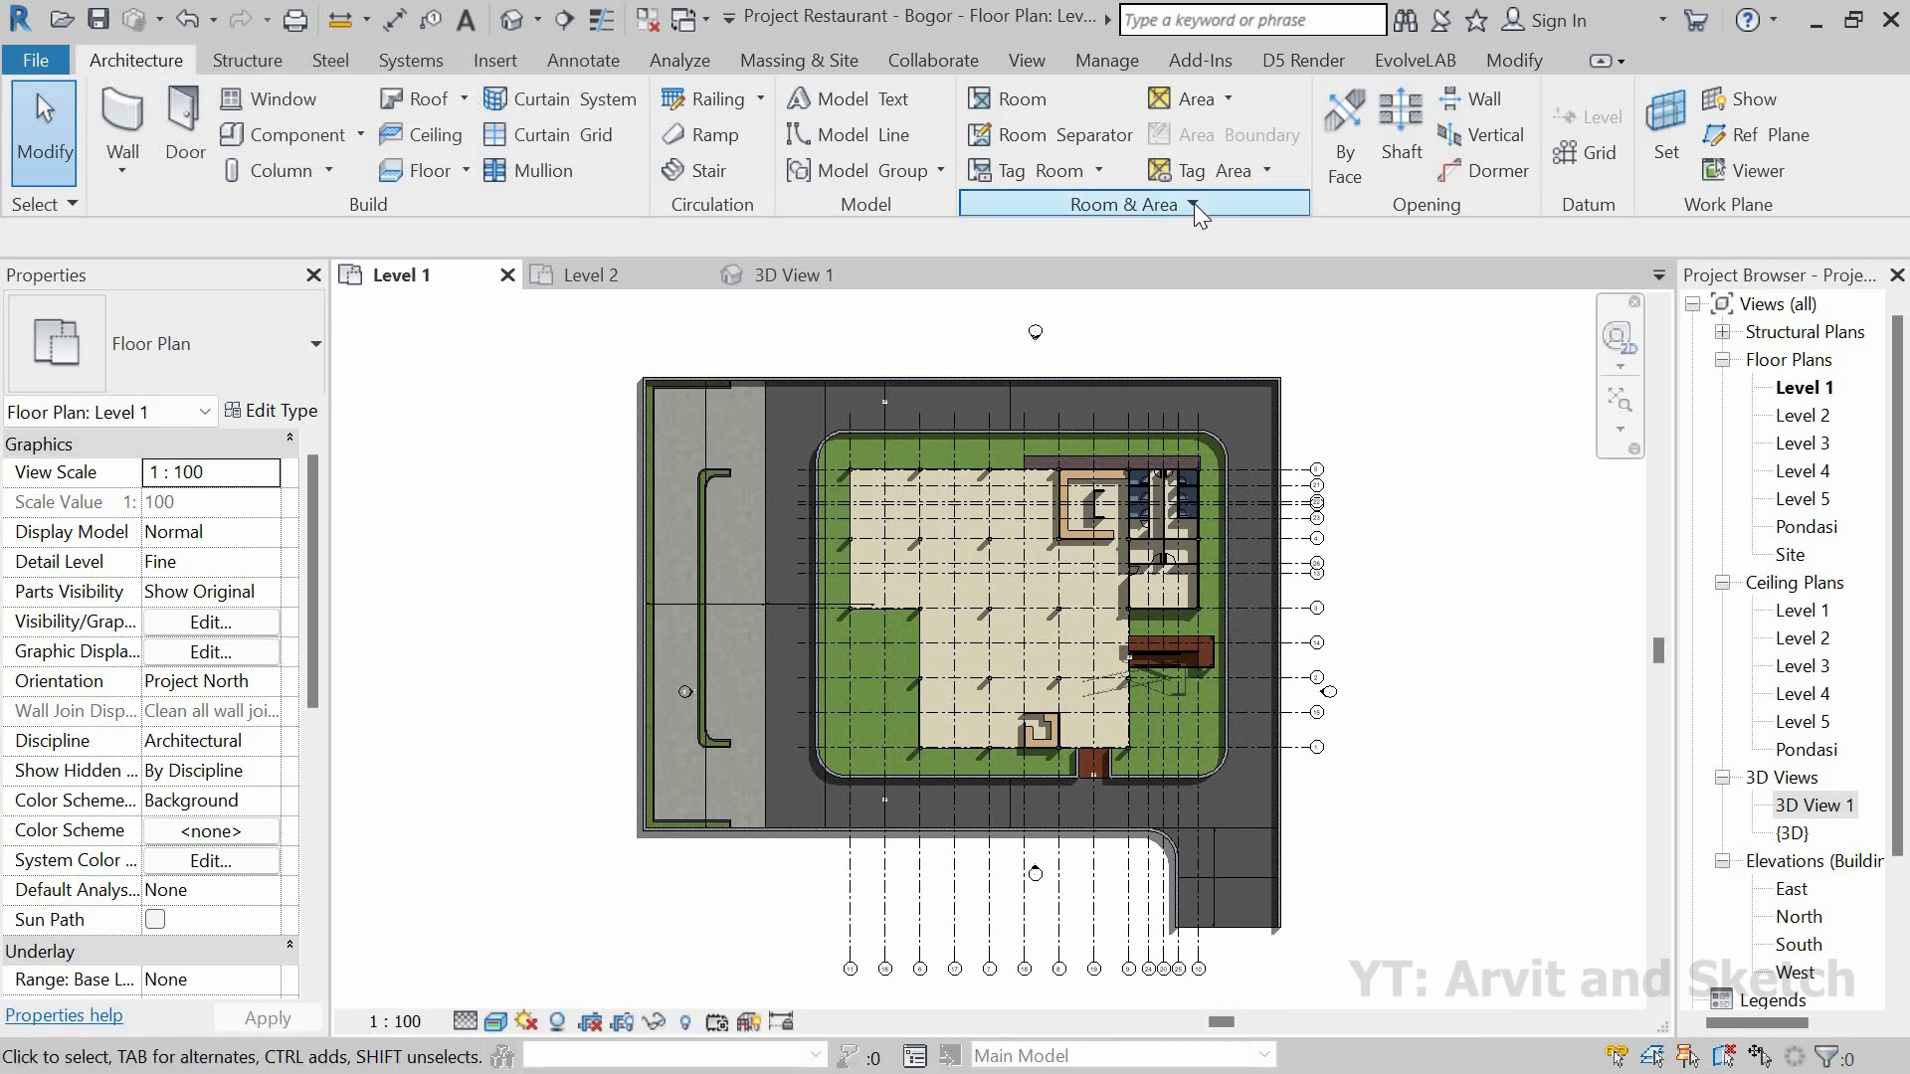
pyautogui.click(118, 179)
pyautogui.click(199, 223)
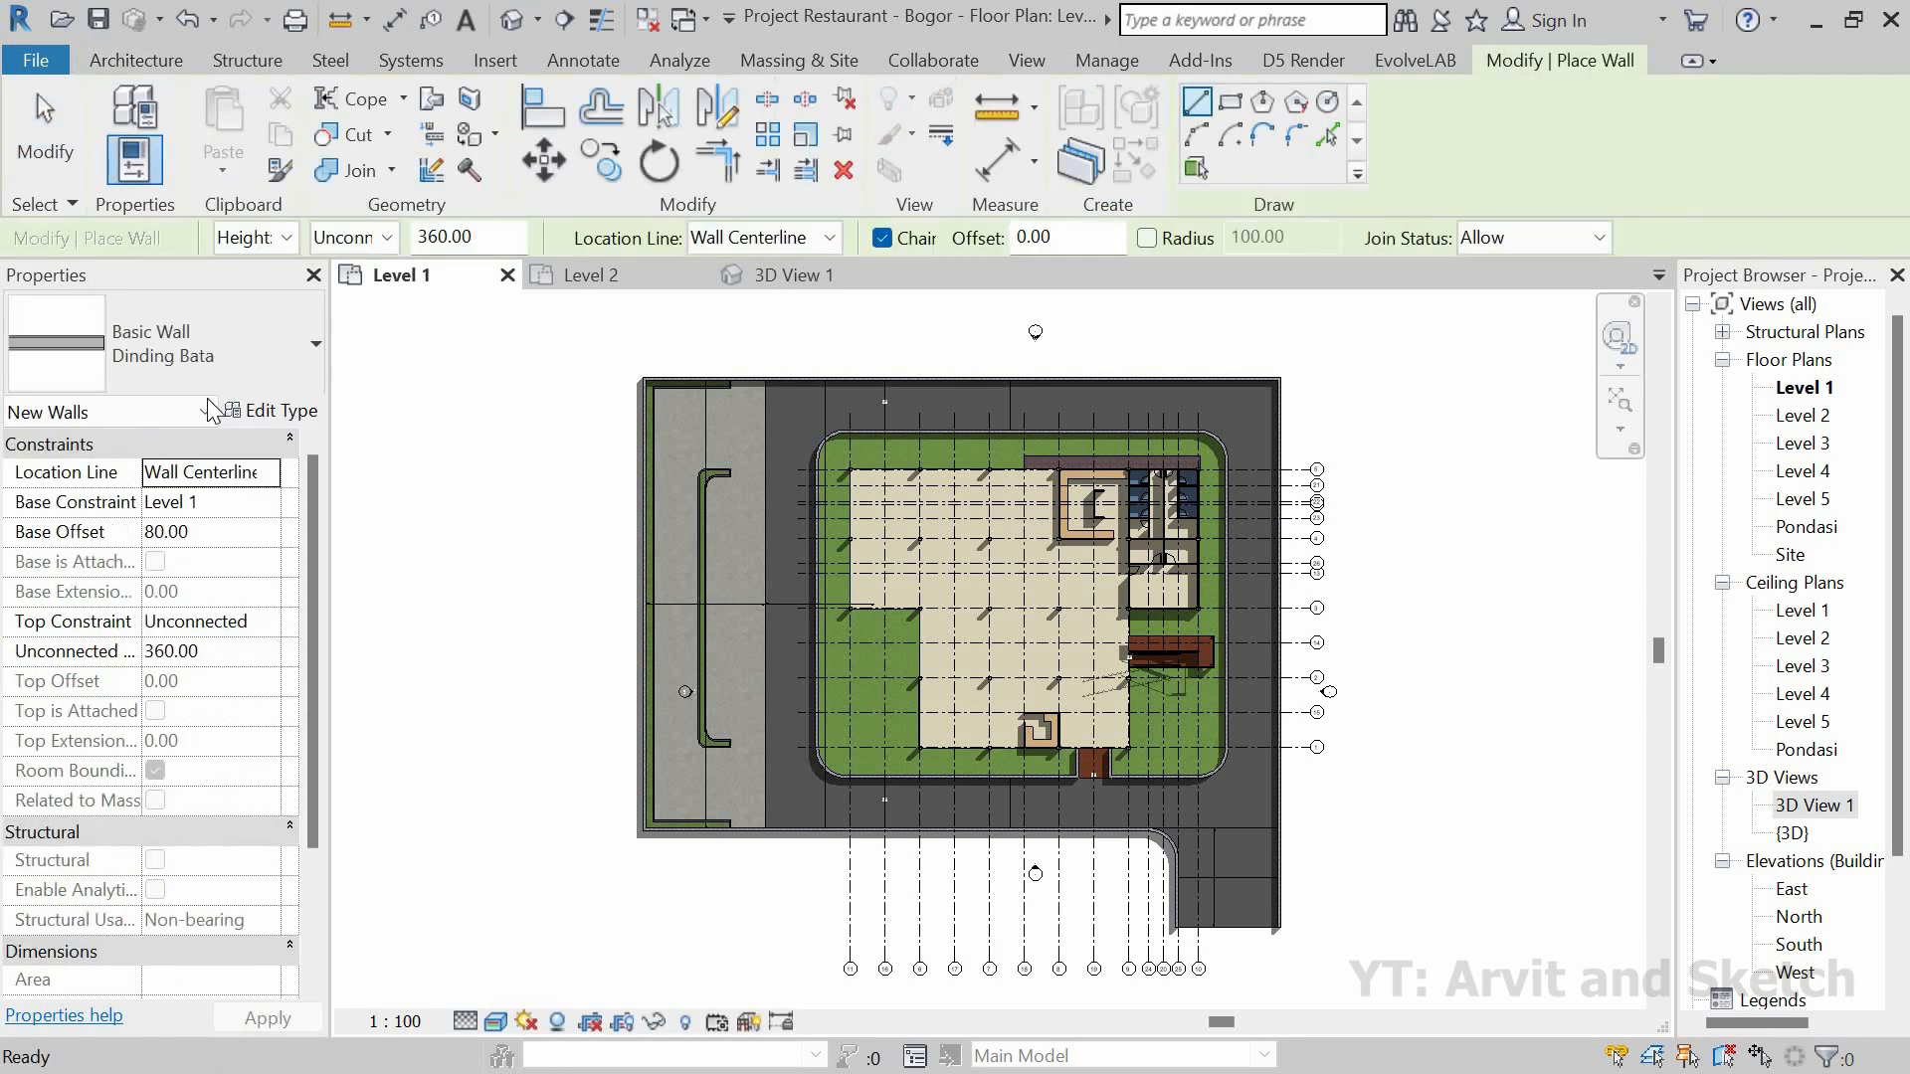
pyautogui.click(229, 383)
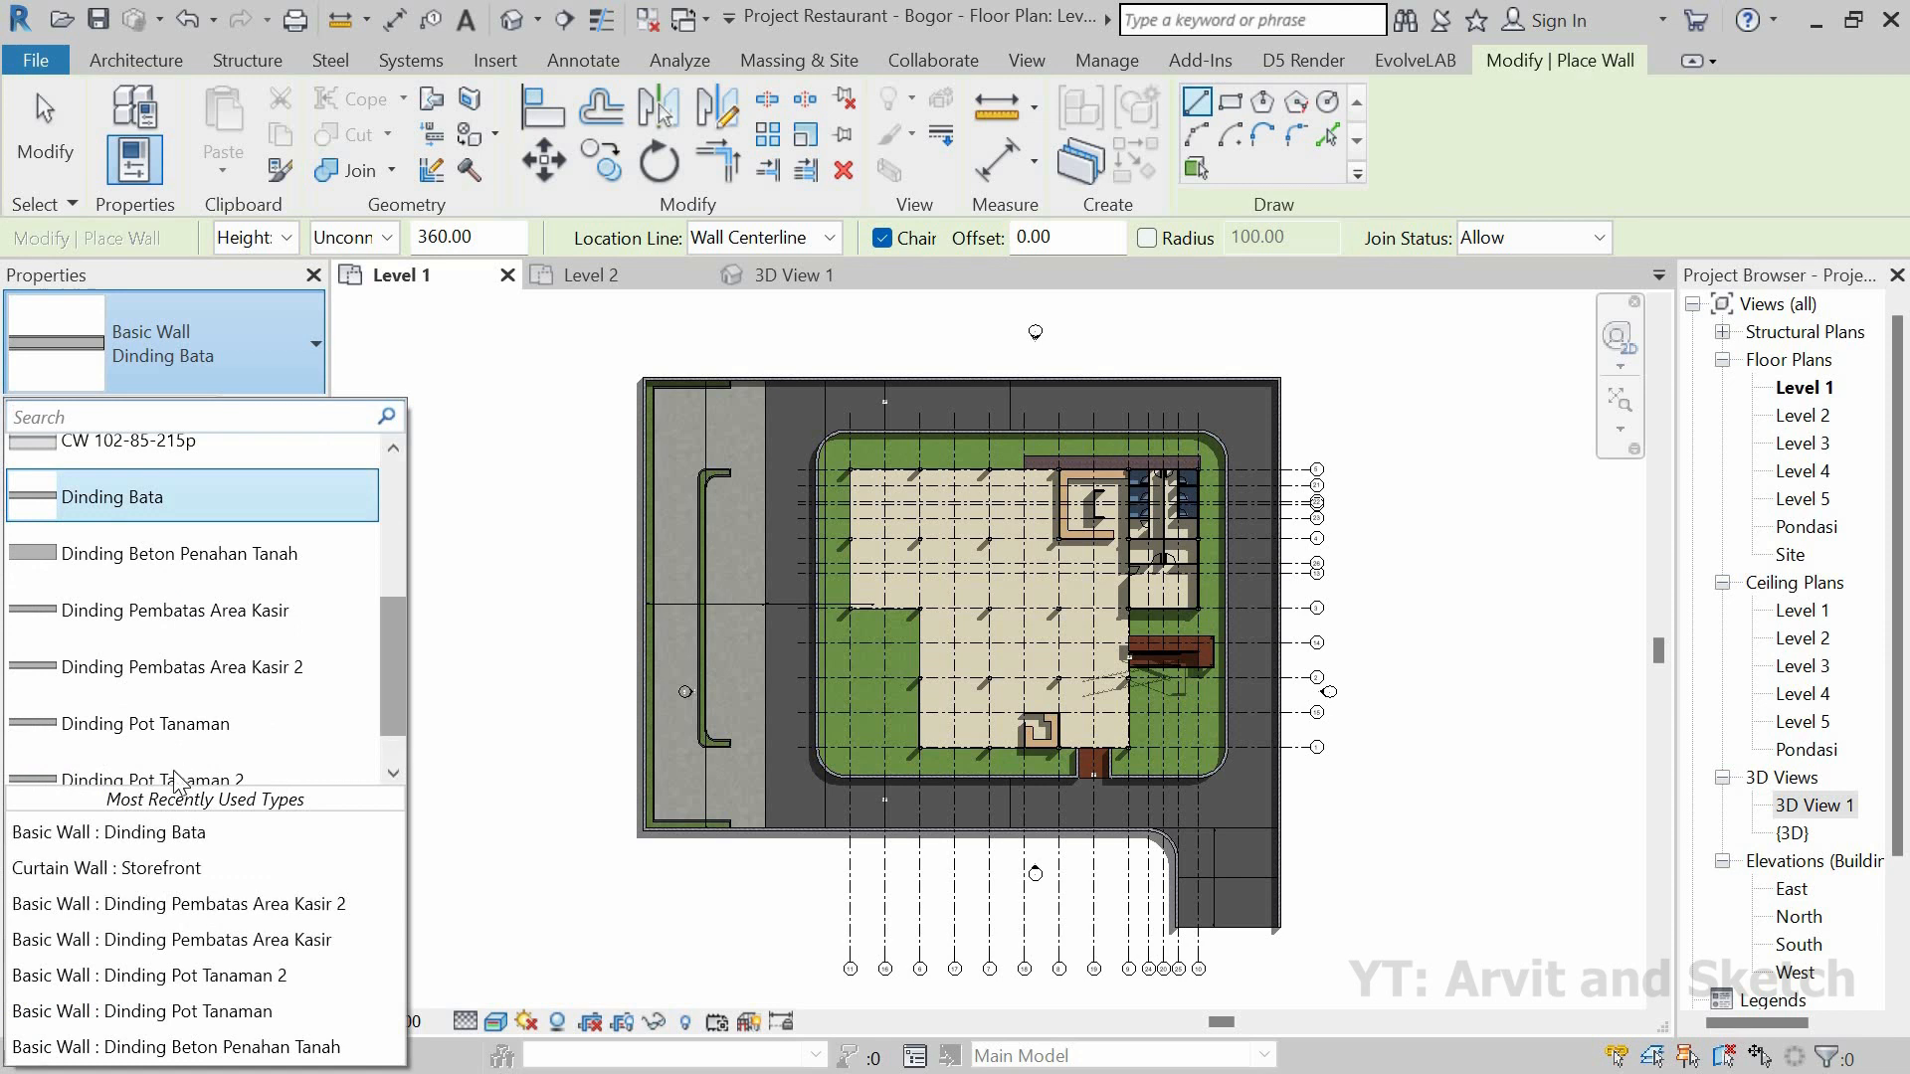
pyautogui.scroll(-1, 175, 779)
pyautogui.moveTo(394, 687); pyautogui.dragTo(378, 822)
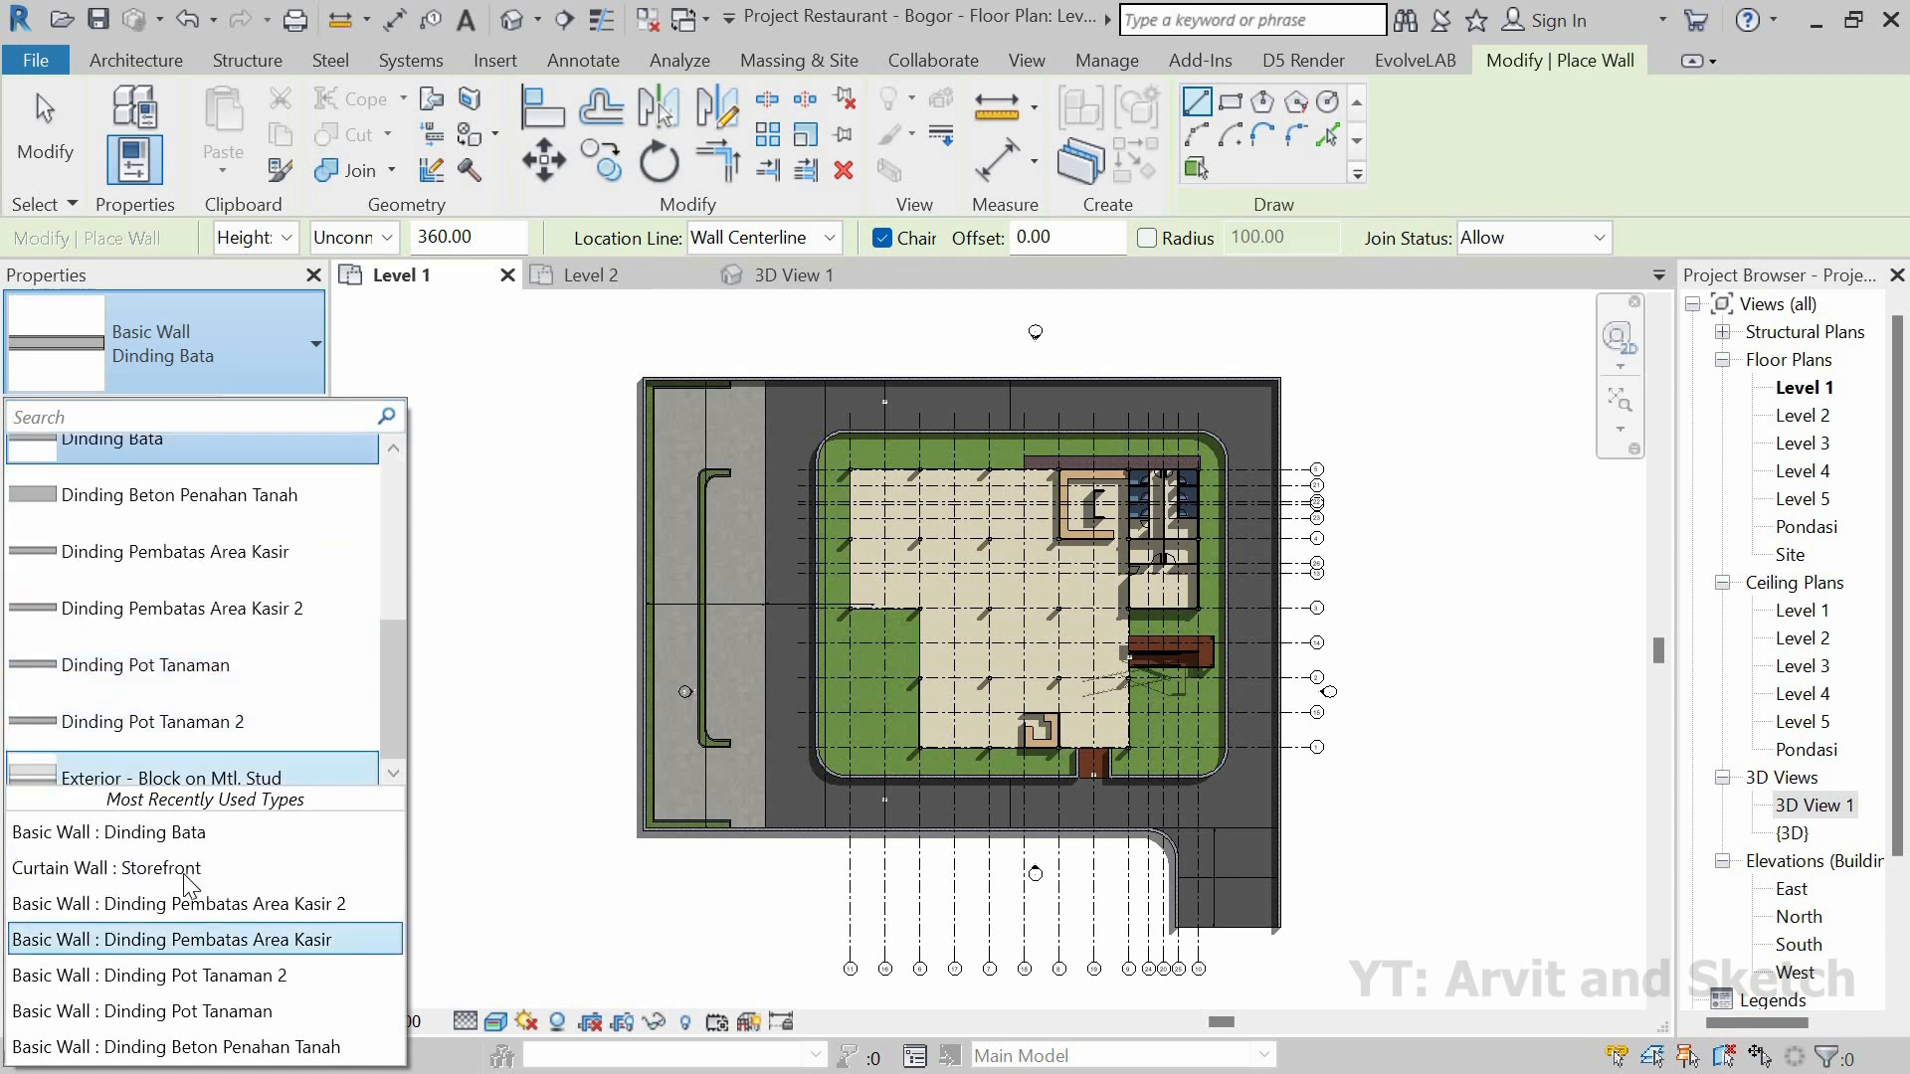
pyautogui.click(237, 869)
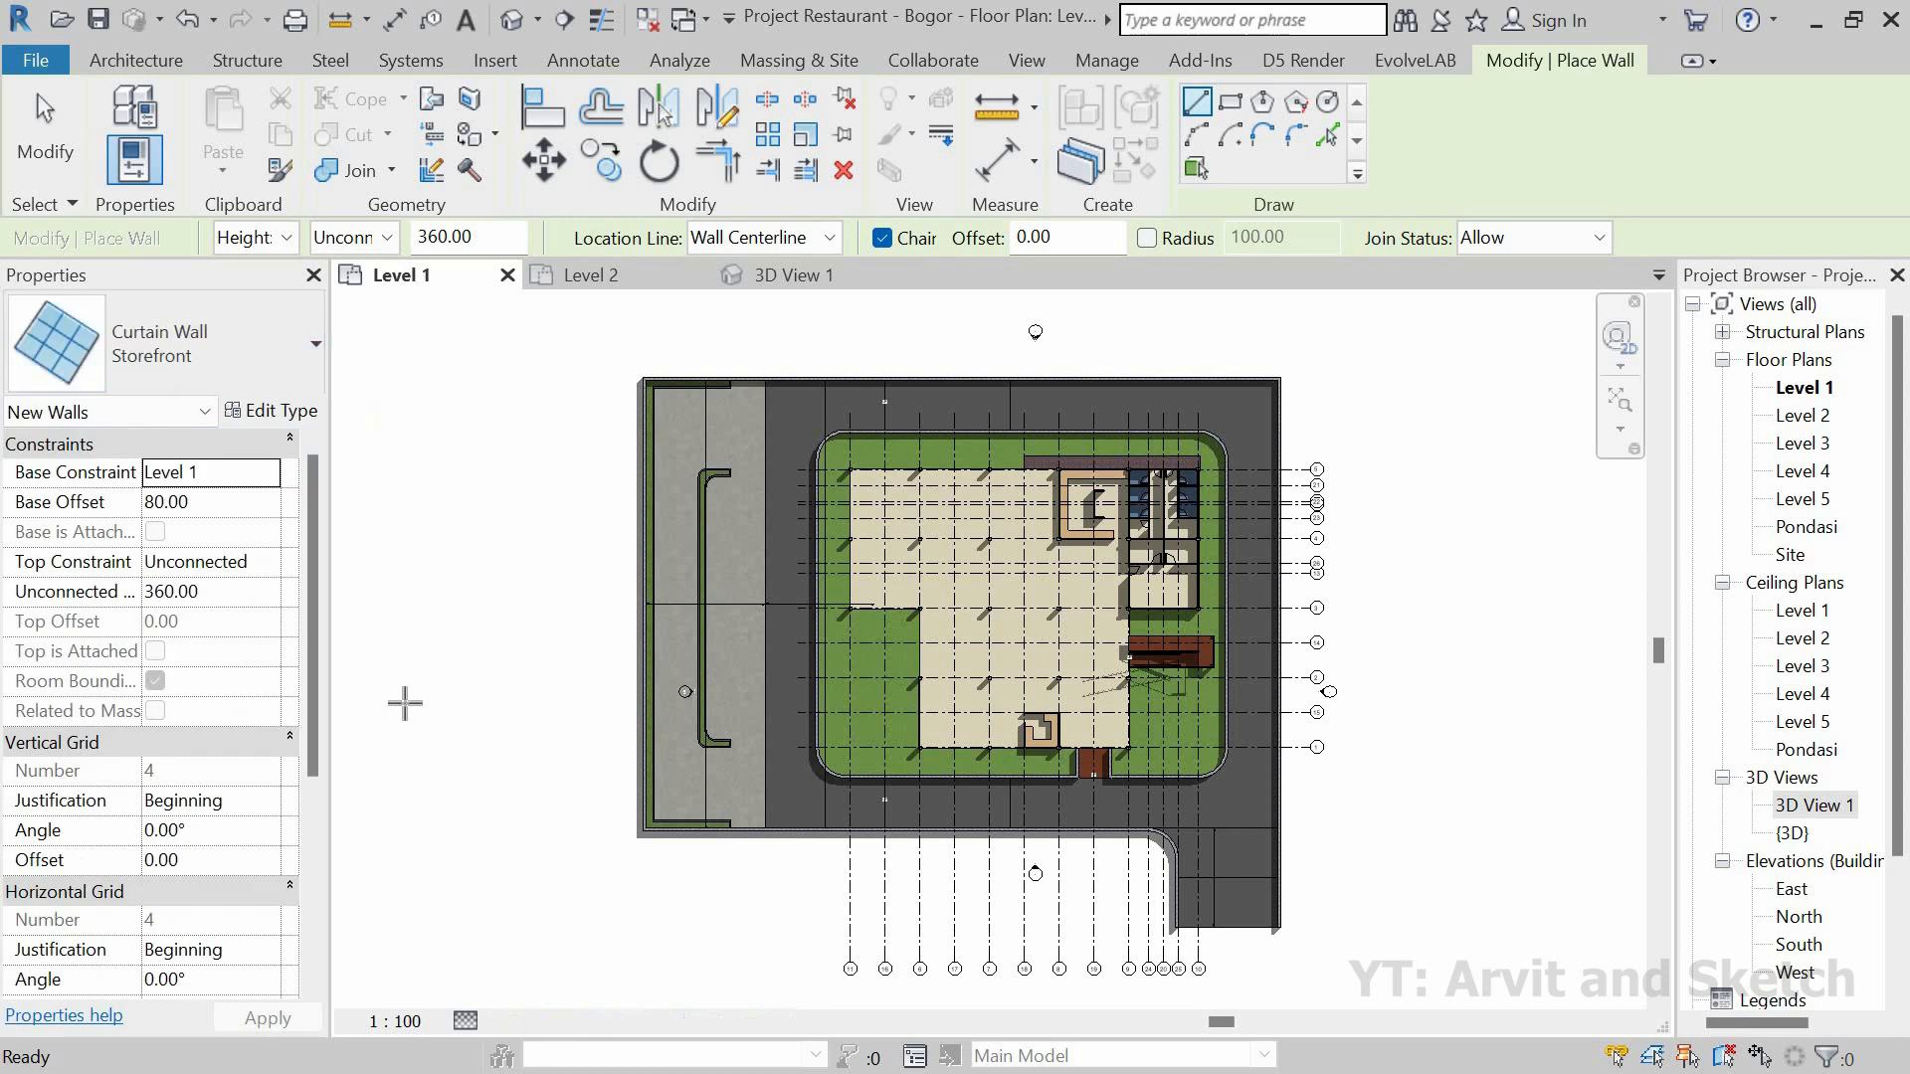
pyautogui.click(270, 411)
pyautogui.click(1473, 185)
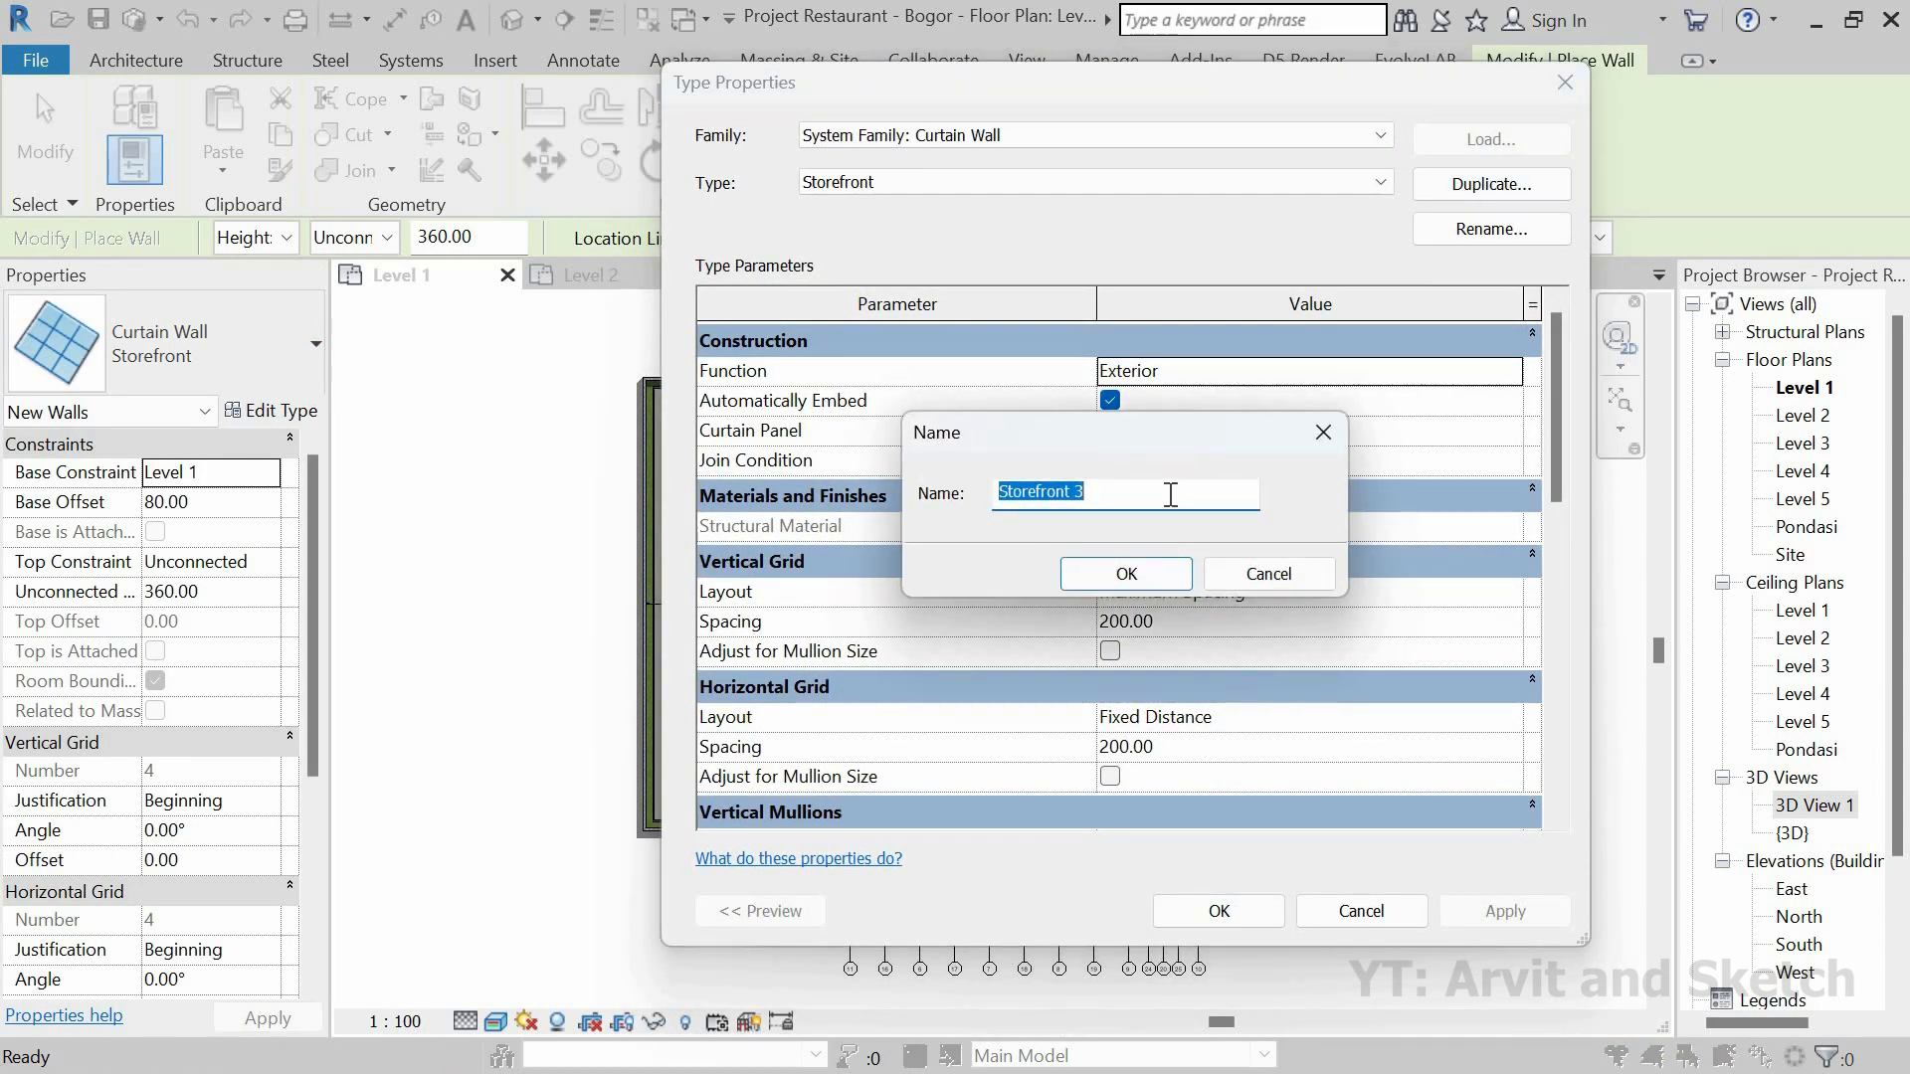
pyautogui.click(1141, 571)
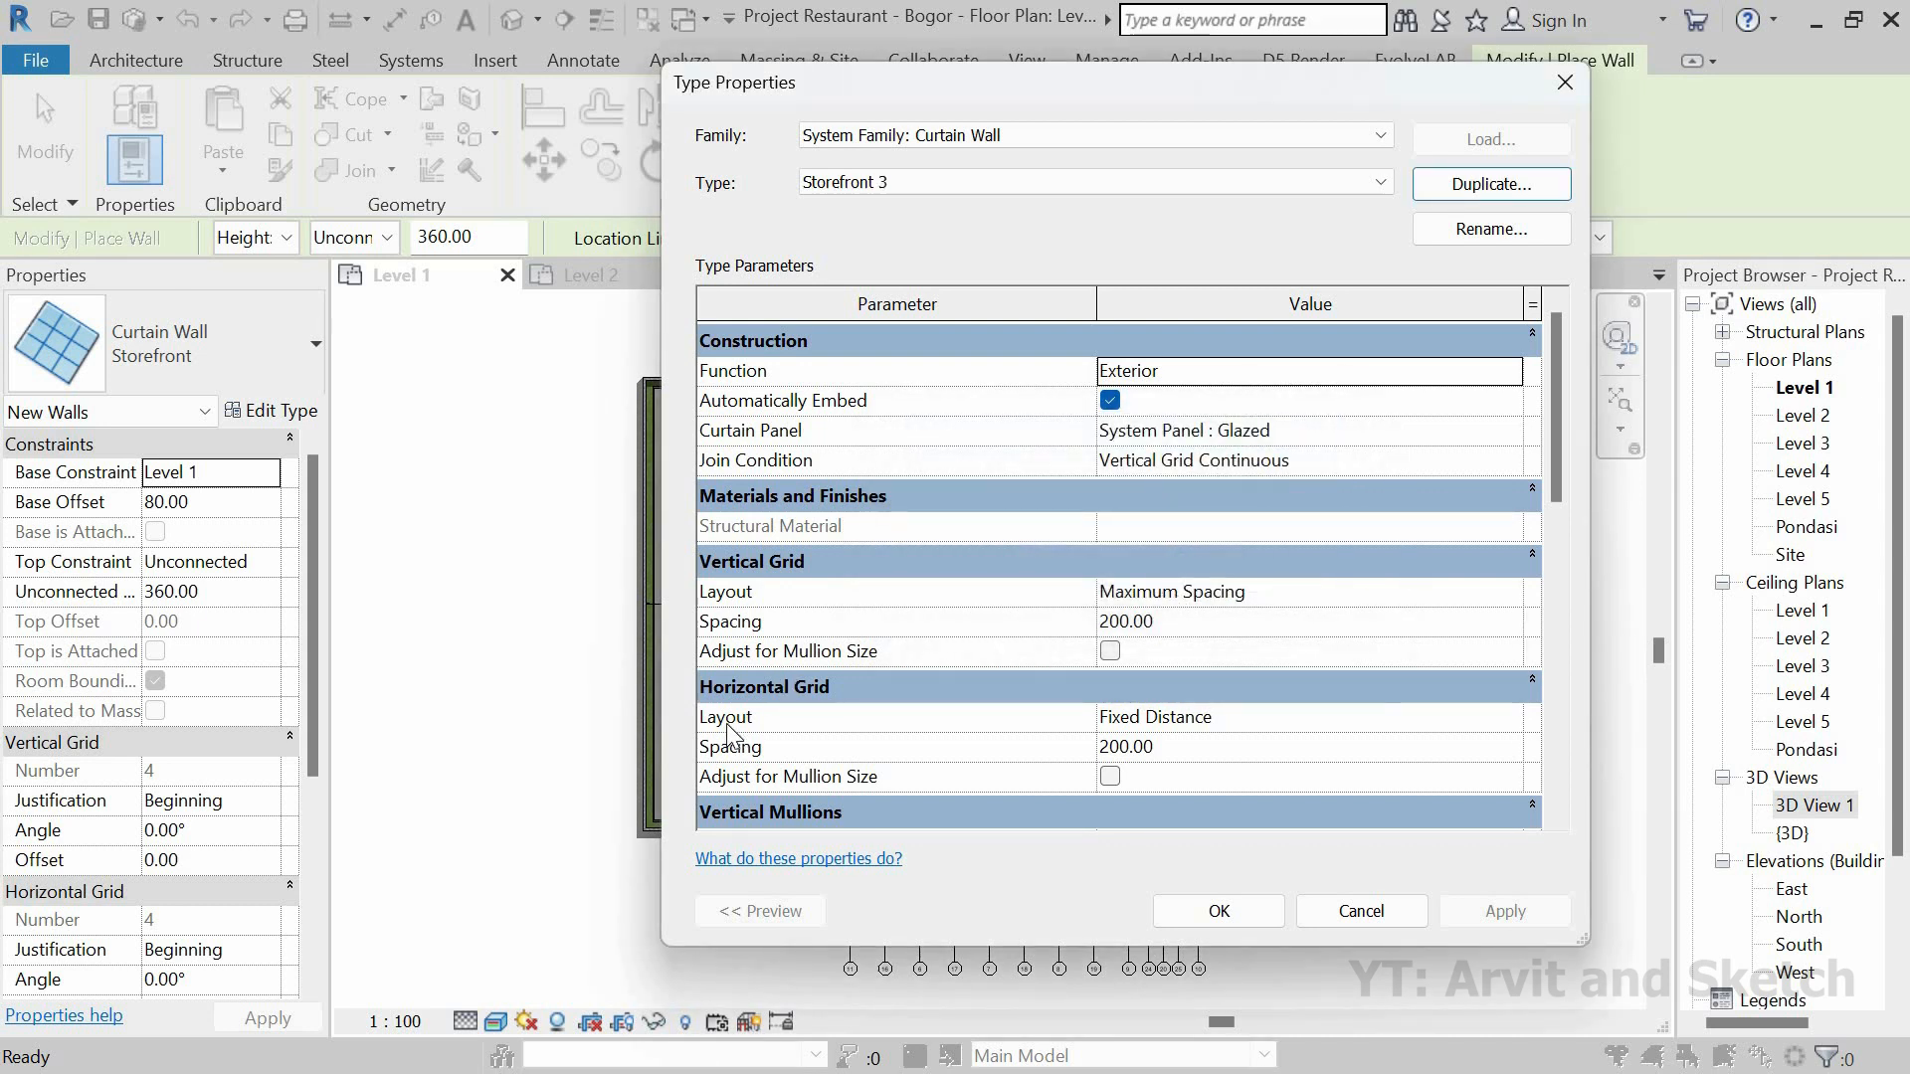
pyautogui.click(1186, 751)
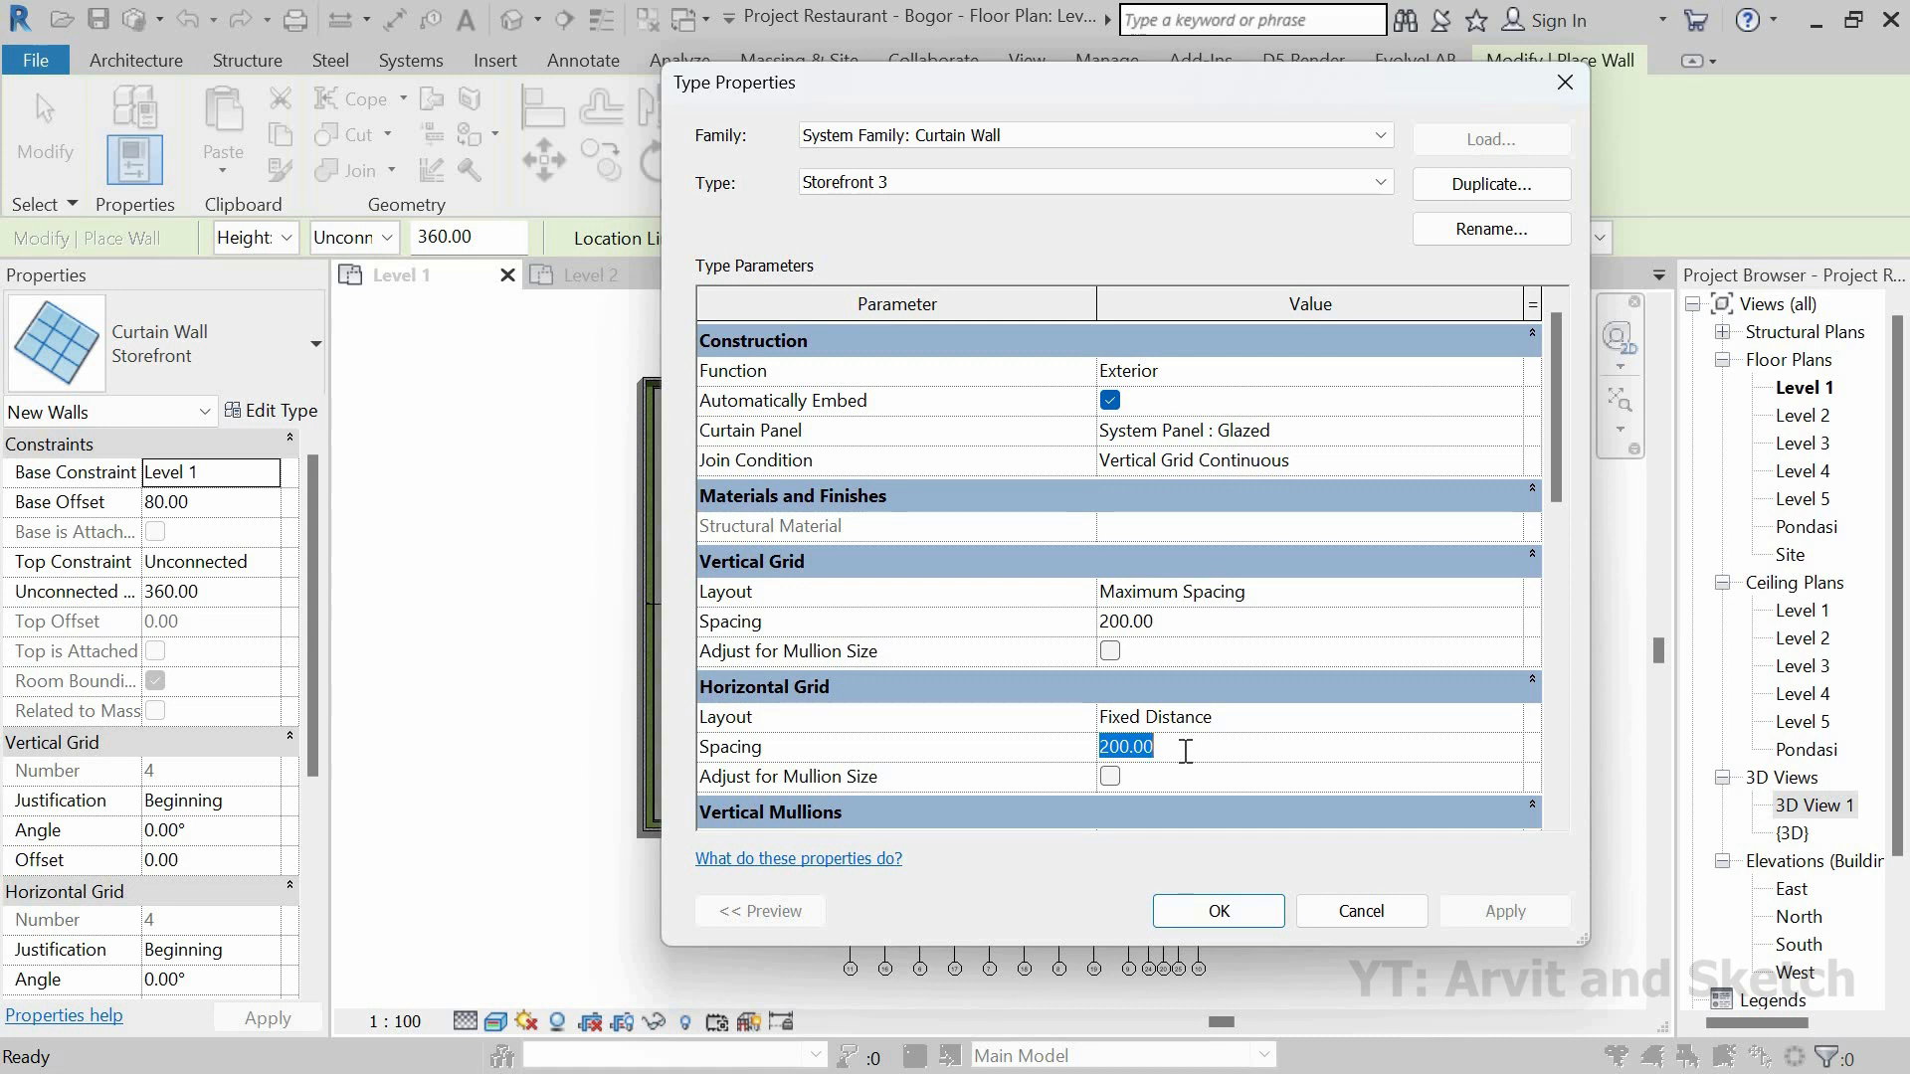
pyautogui.click(1216, 910)
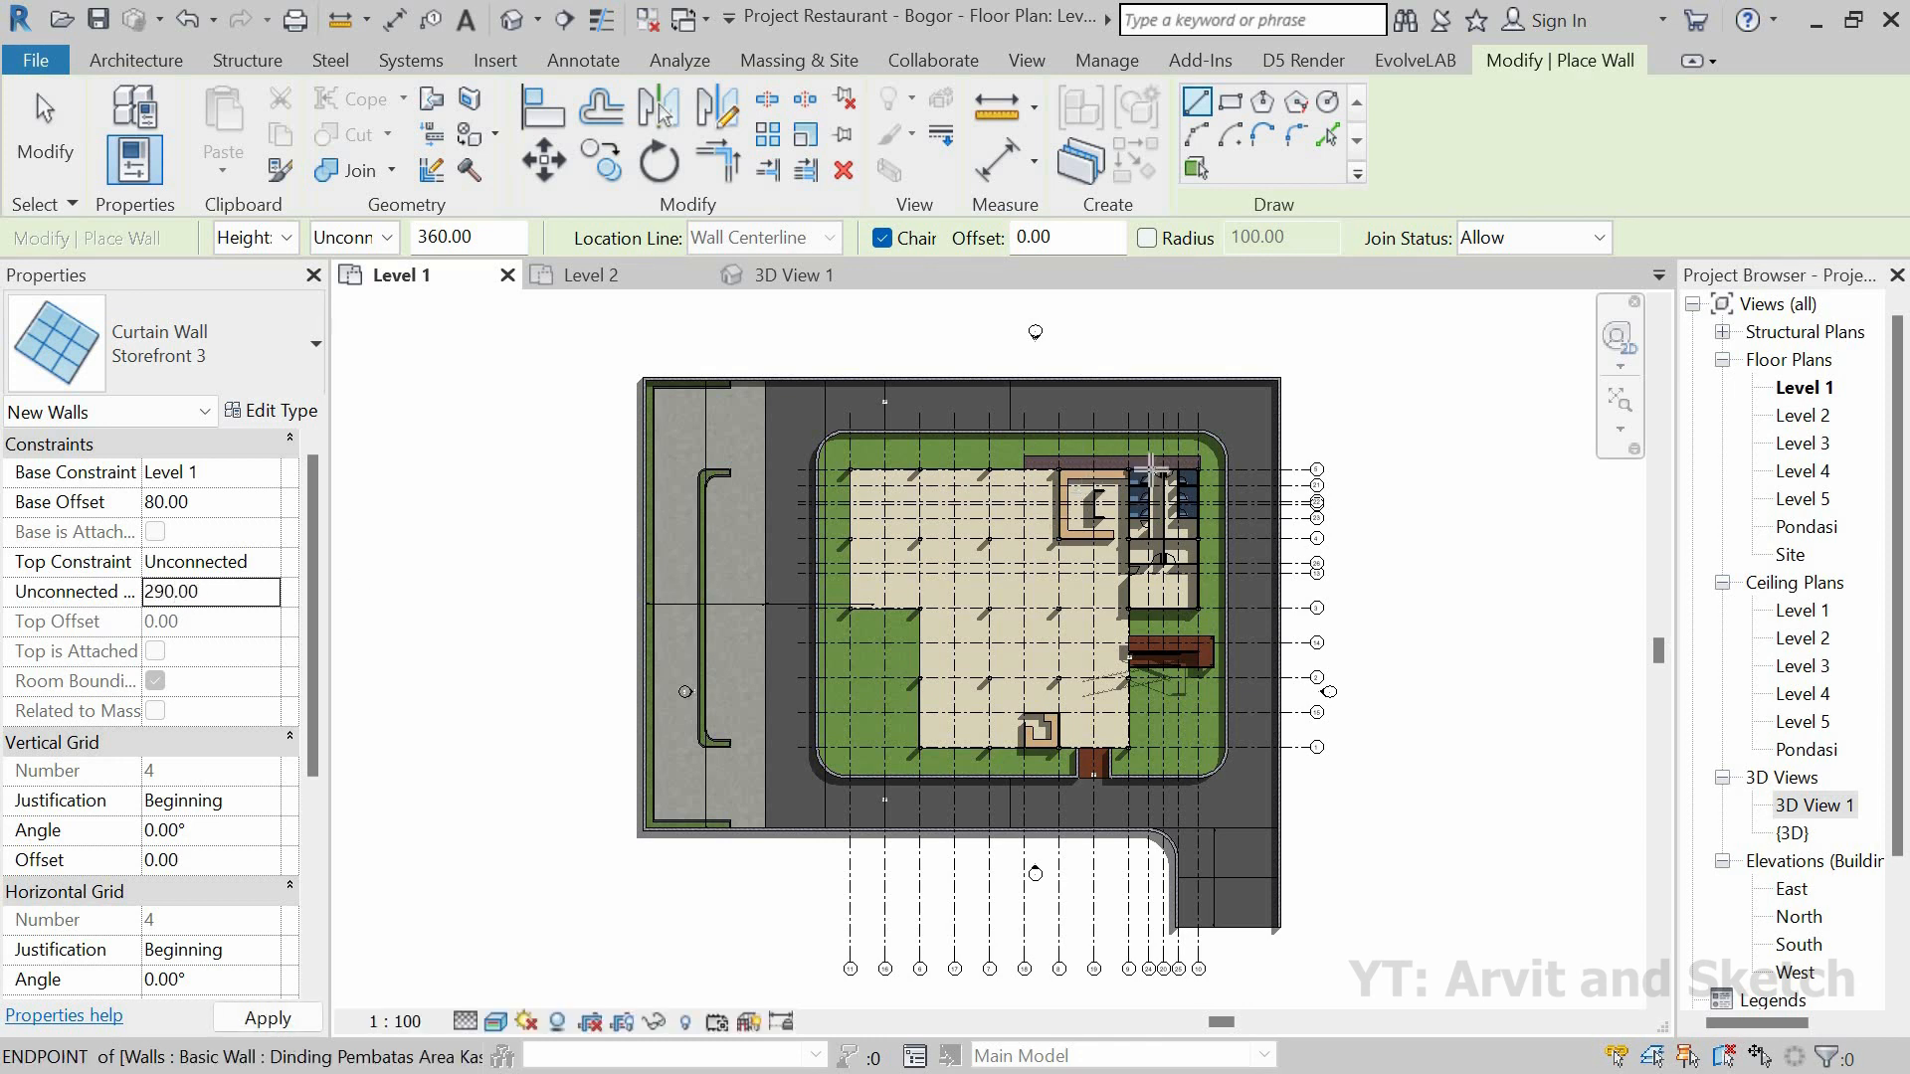
# Step: With base offset 80 and unconnected height 290, draw the Storefront 3 wall between the two columns along the counter's upper wall; check it in 3D
pyautogui.scroll(6, 1087, 487)
pyautogui.scroll(3, 863, 497)
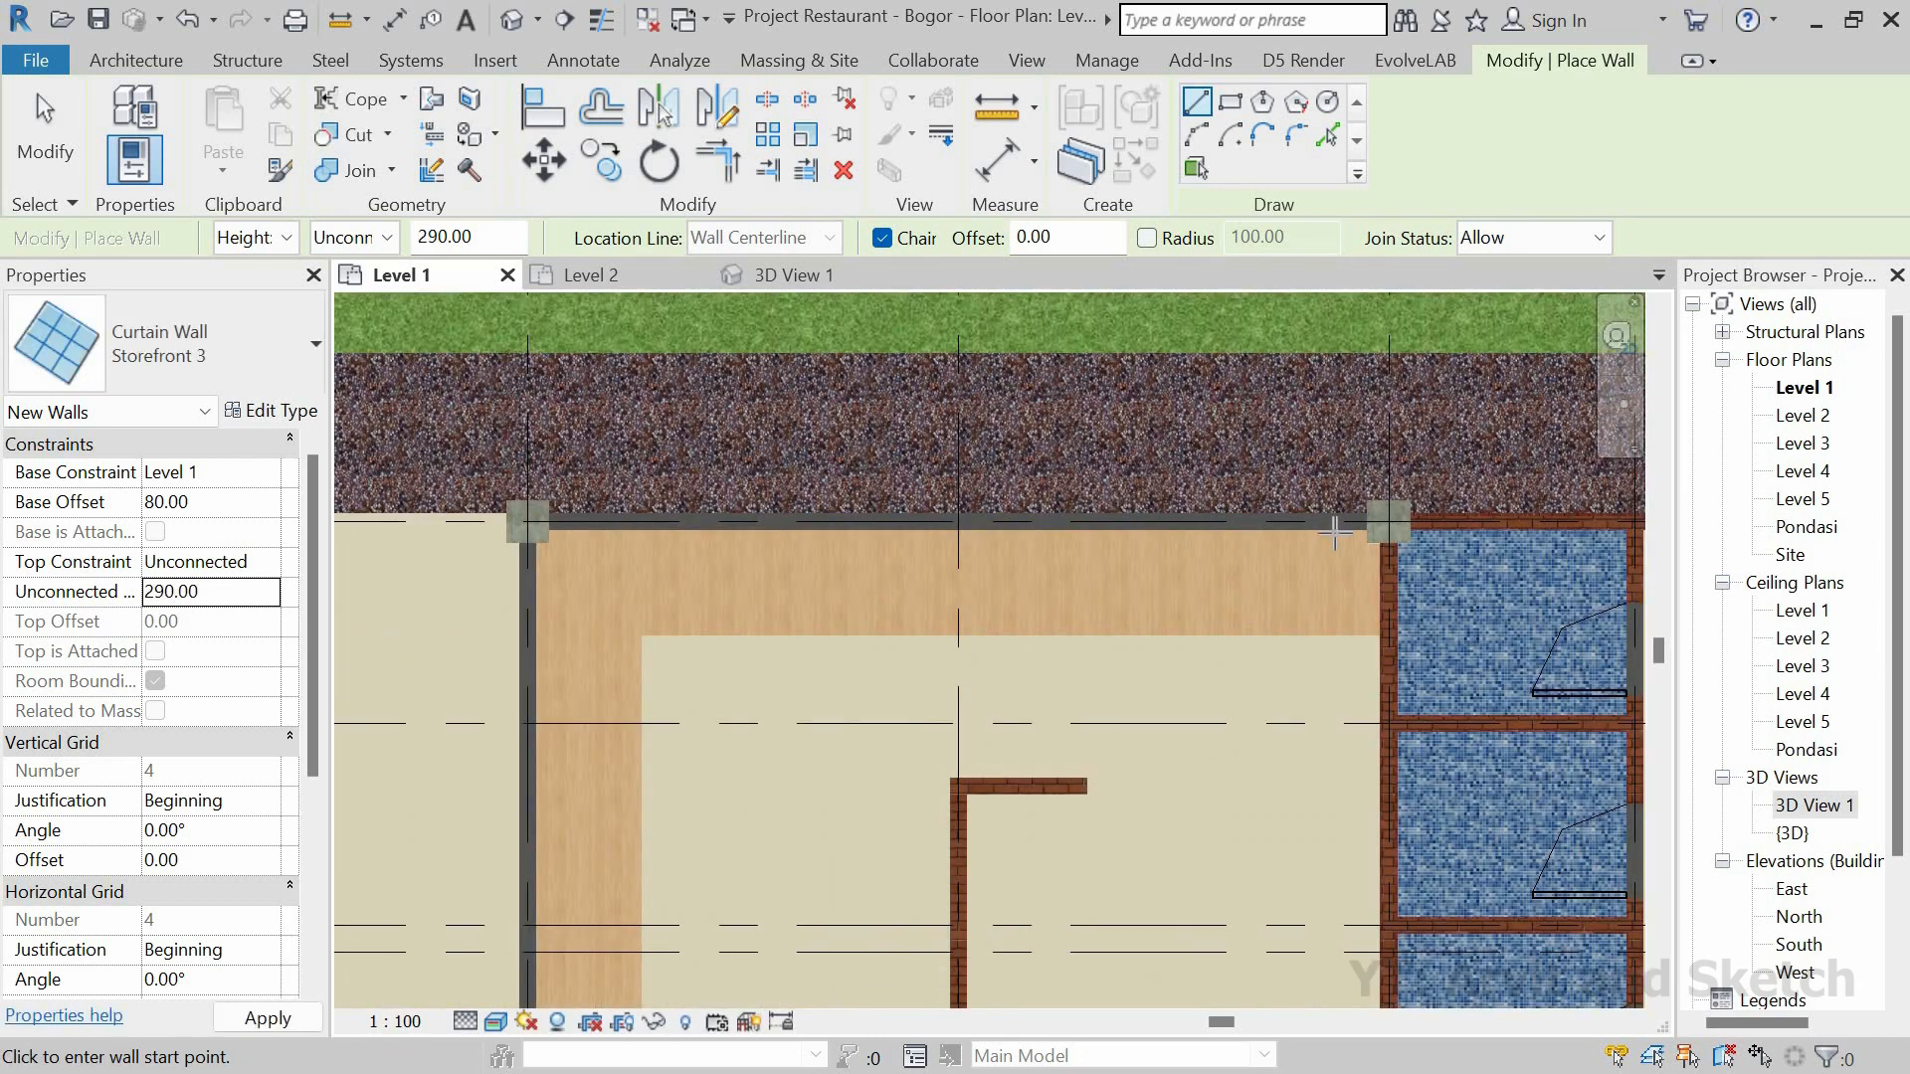
pyautogui.click(527, 522)
pyautogui.press('Escape')
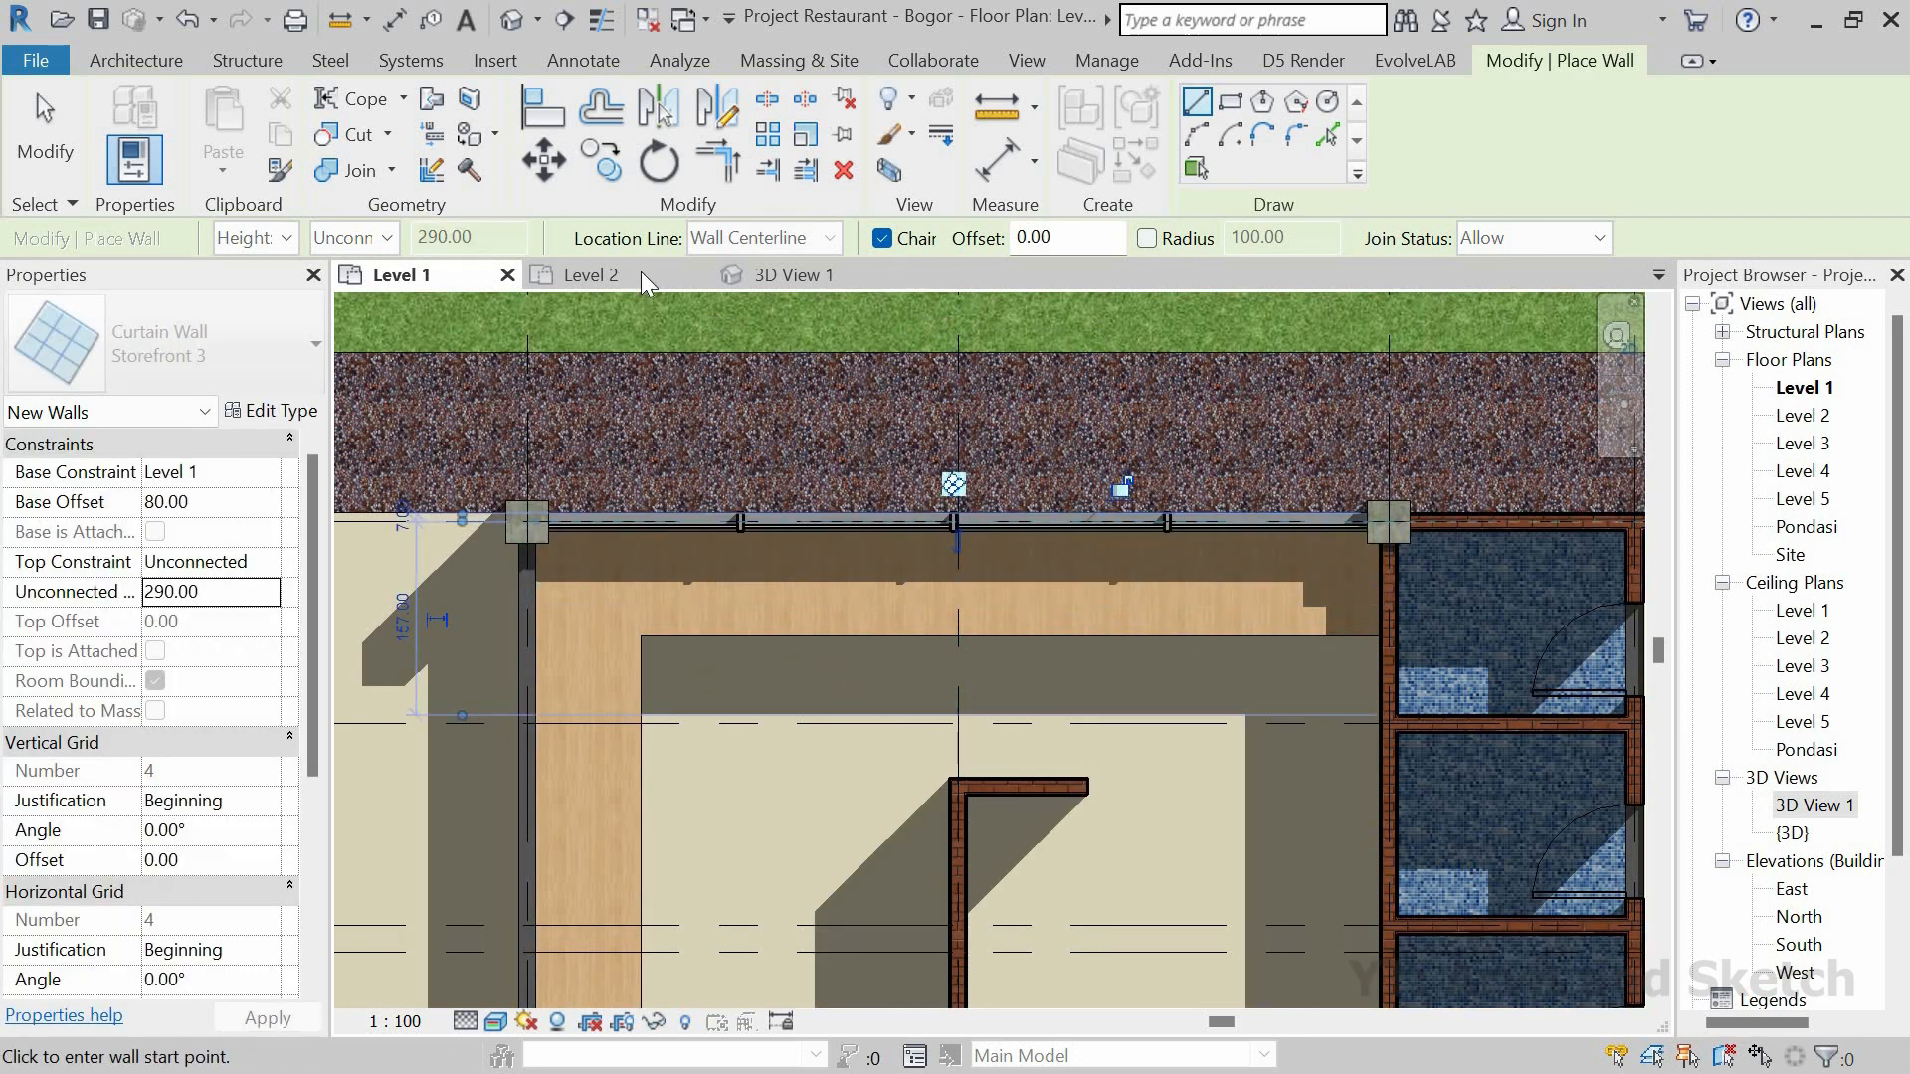
pyautogui.click(758, 271)
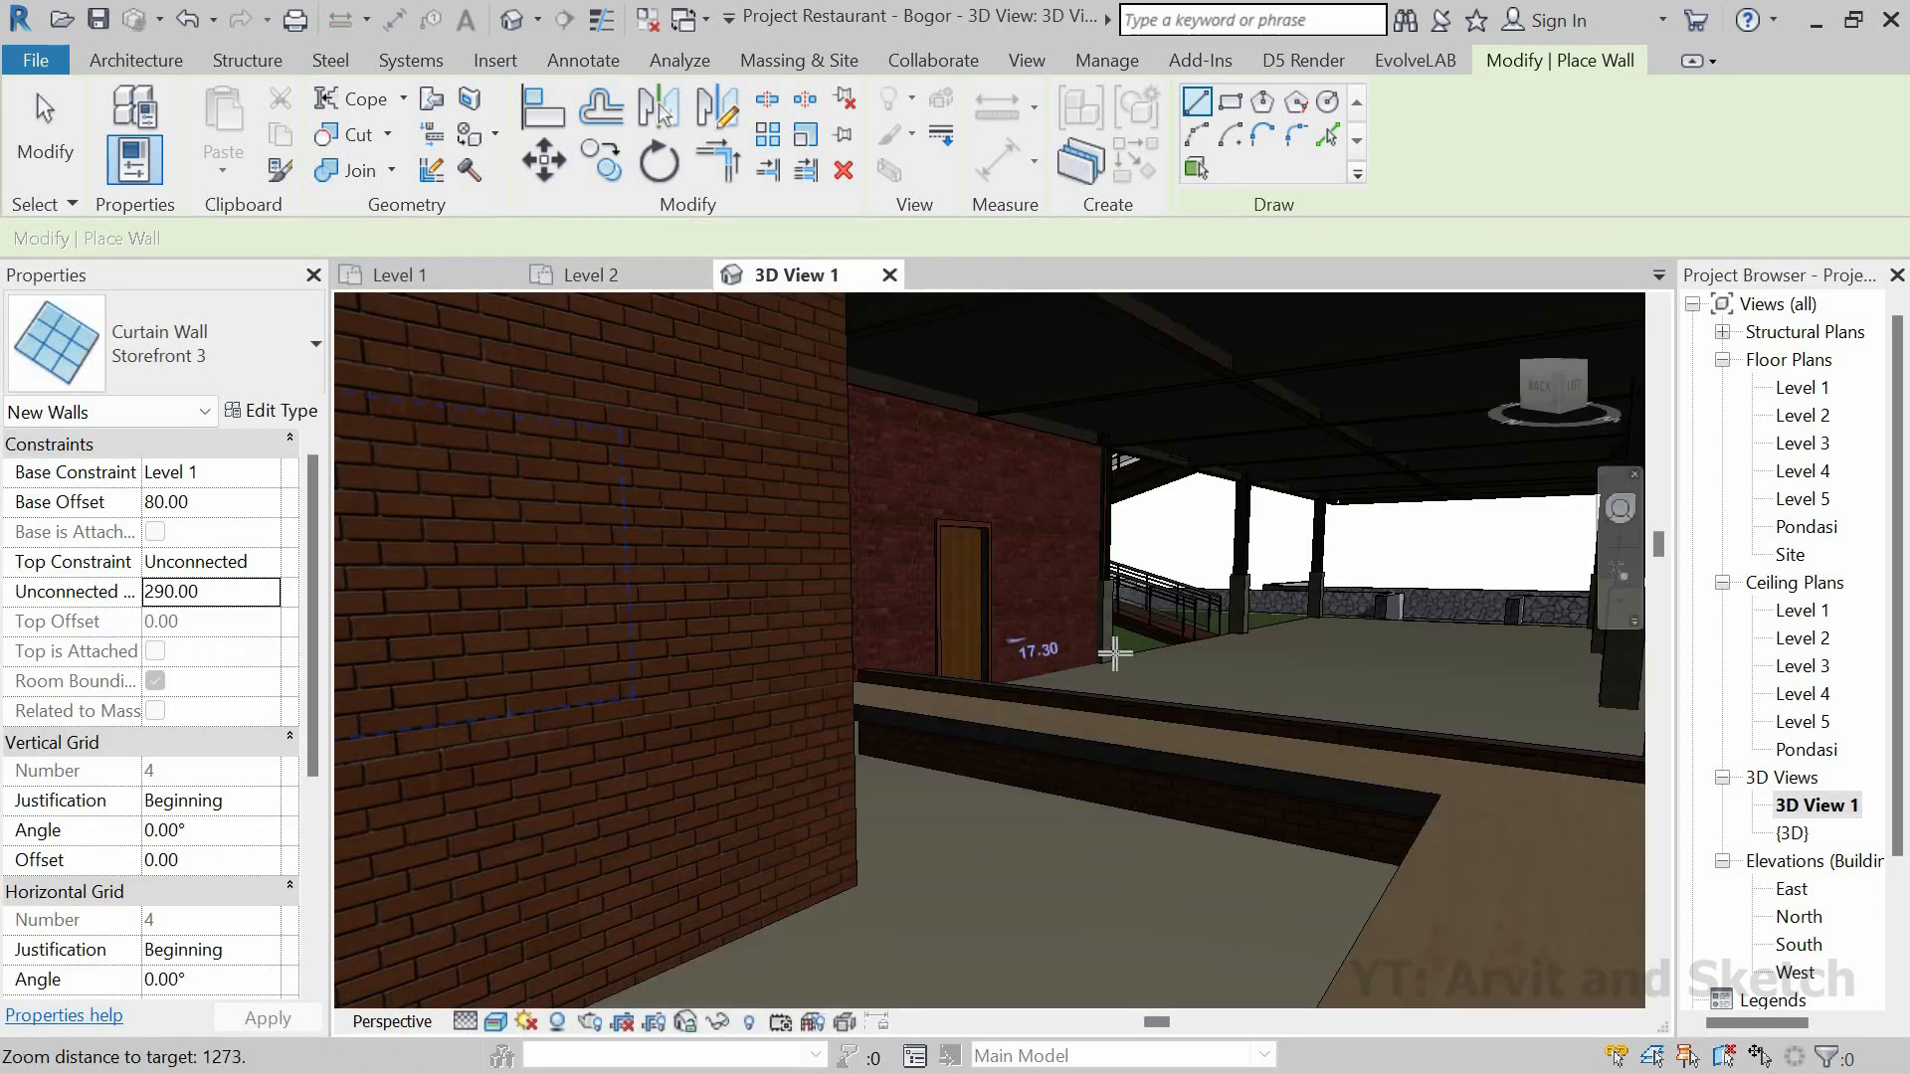
pyautogui.scroll(-4, 1114, 654)
pyautogui.scroll(5, 1144, 677)
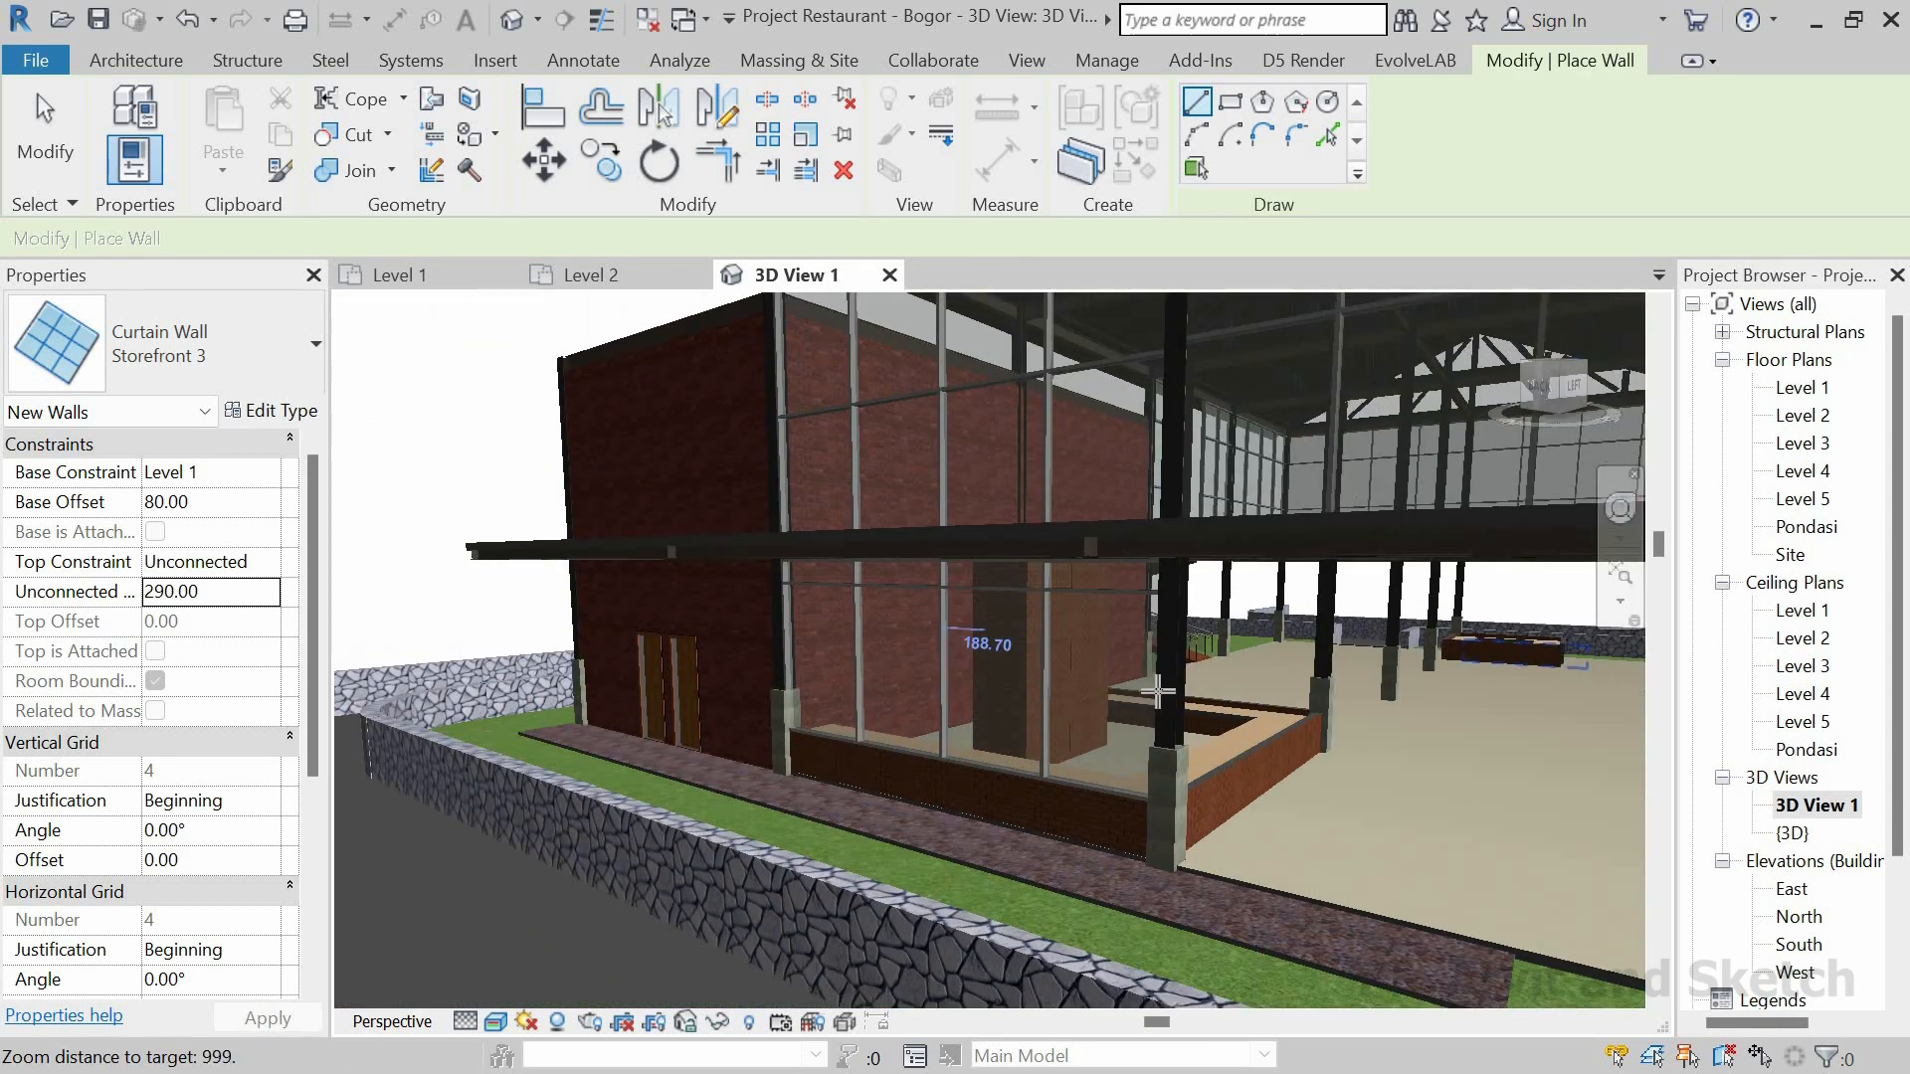
pyautogui.scroll(5, 1157, 693)
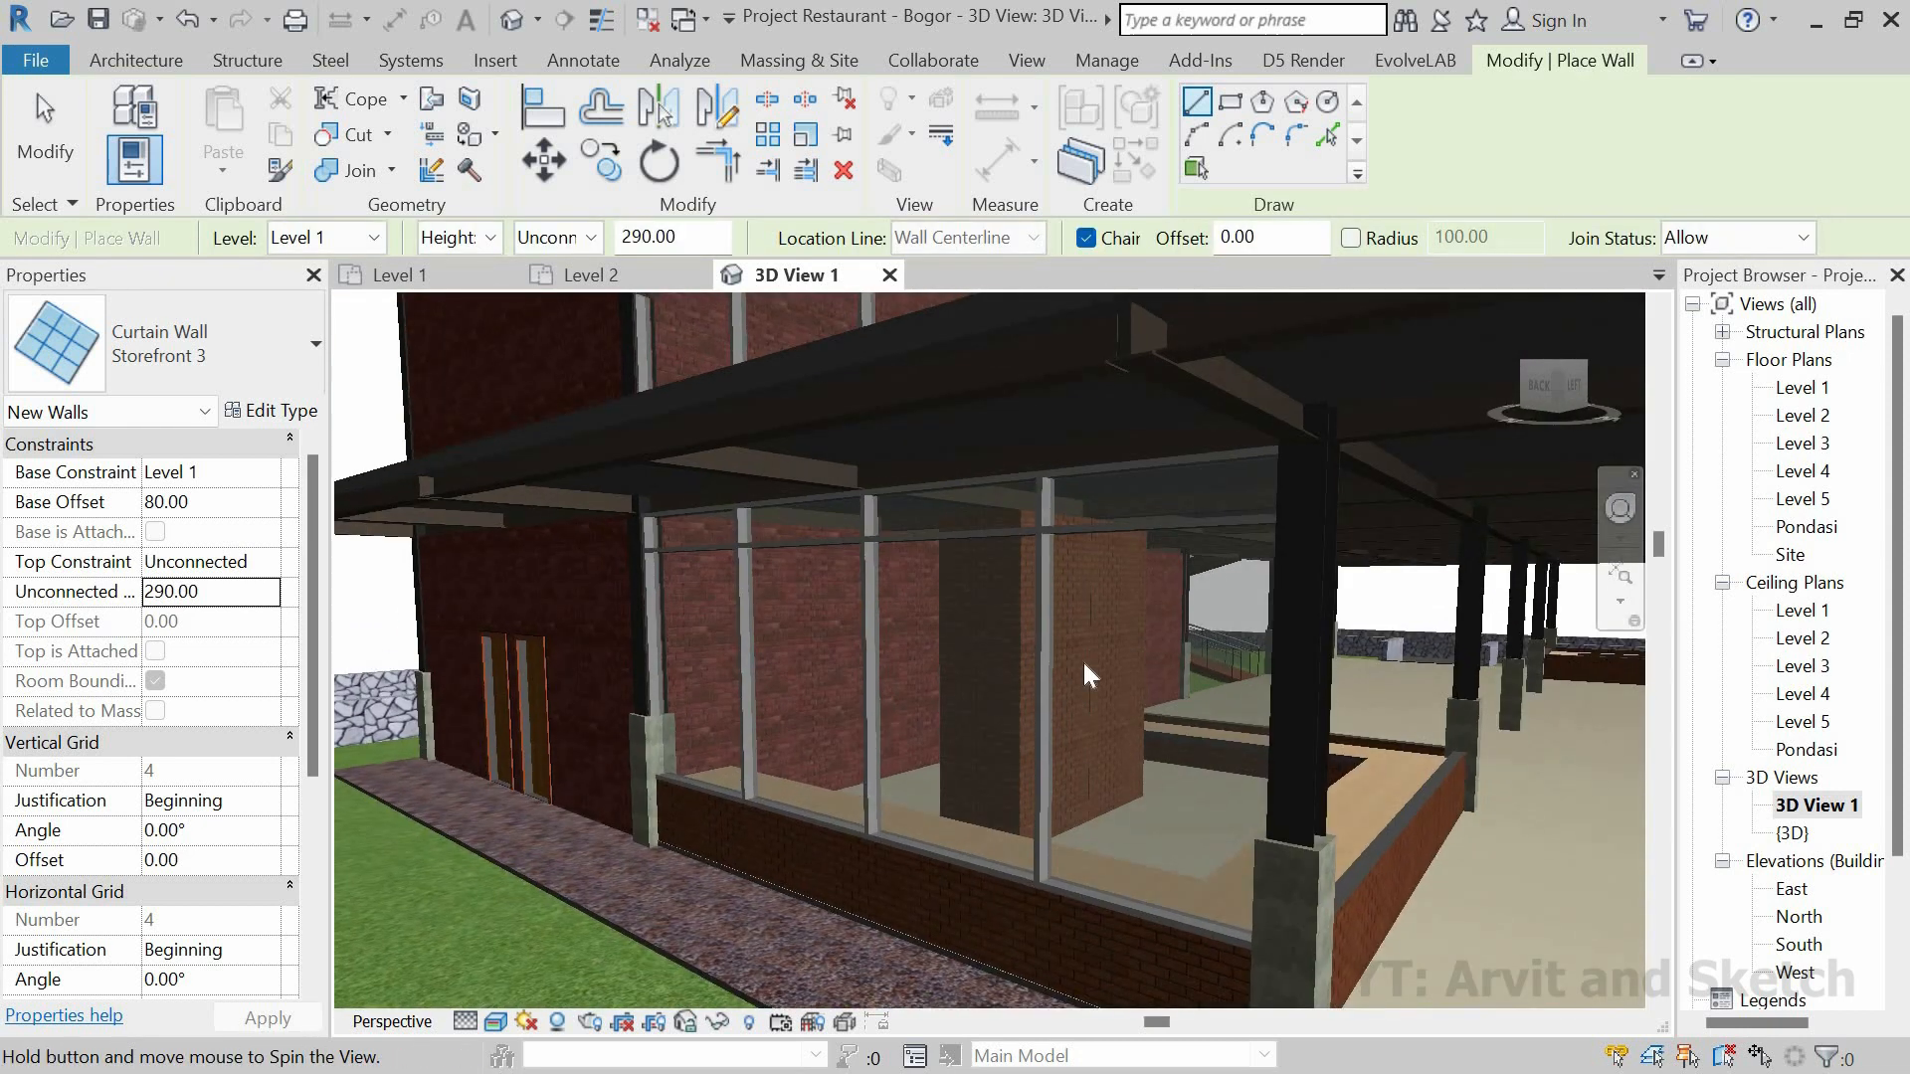
pyautogui.press('Escape')
pyautogui.press('Escape')
# Step: Change the horizontal grid spacing of the cashier area's curtain wall type to 100
pyautogui.click(964, 742)
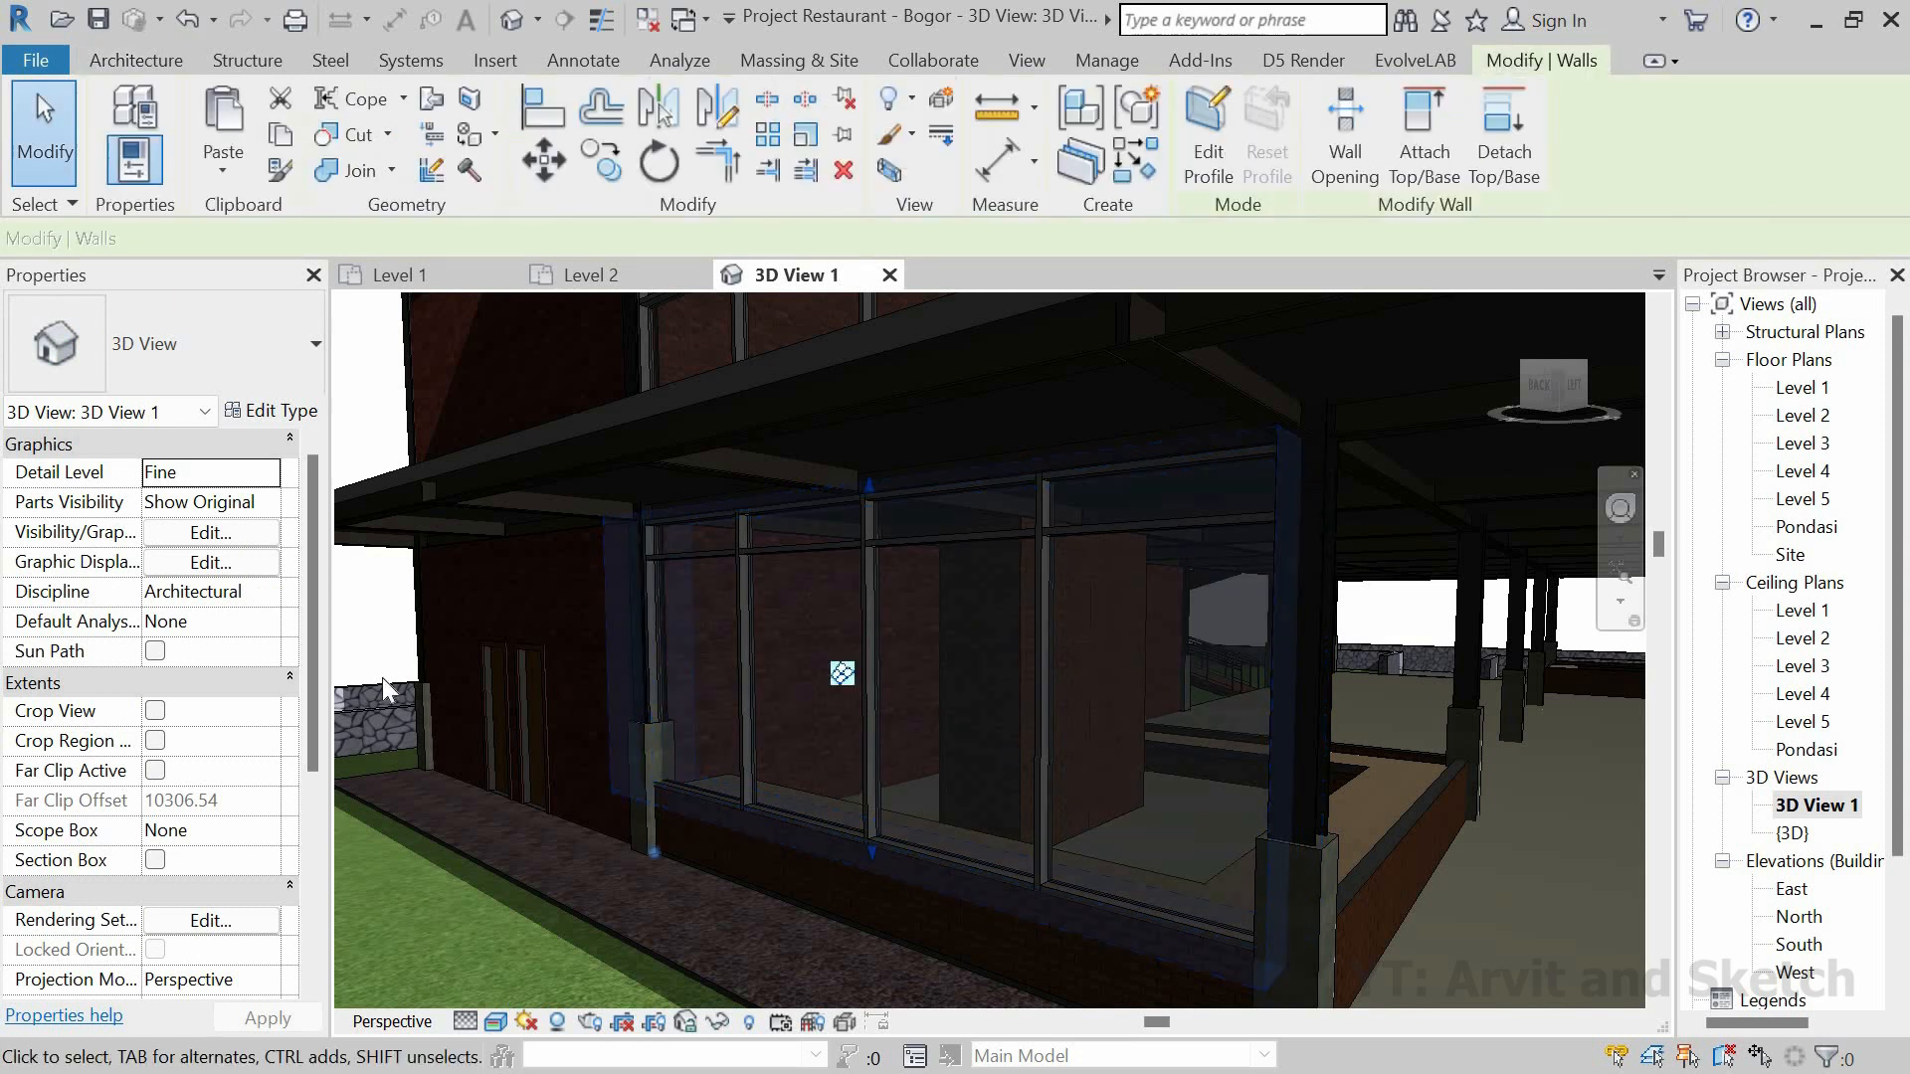
pyautogui.click(269, 412)
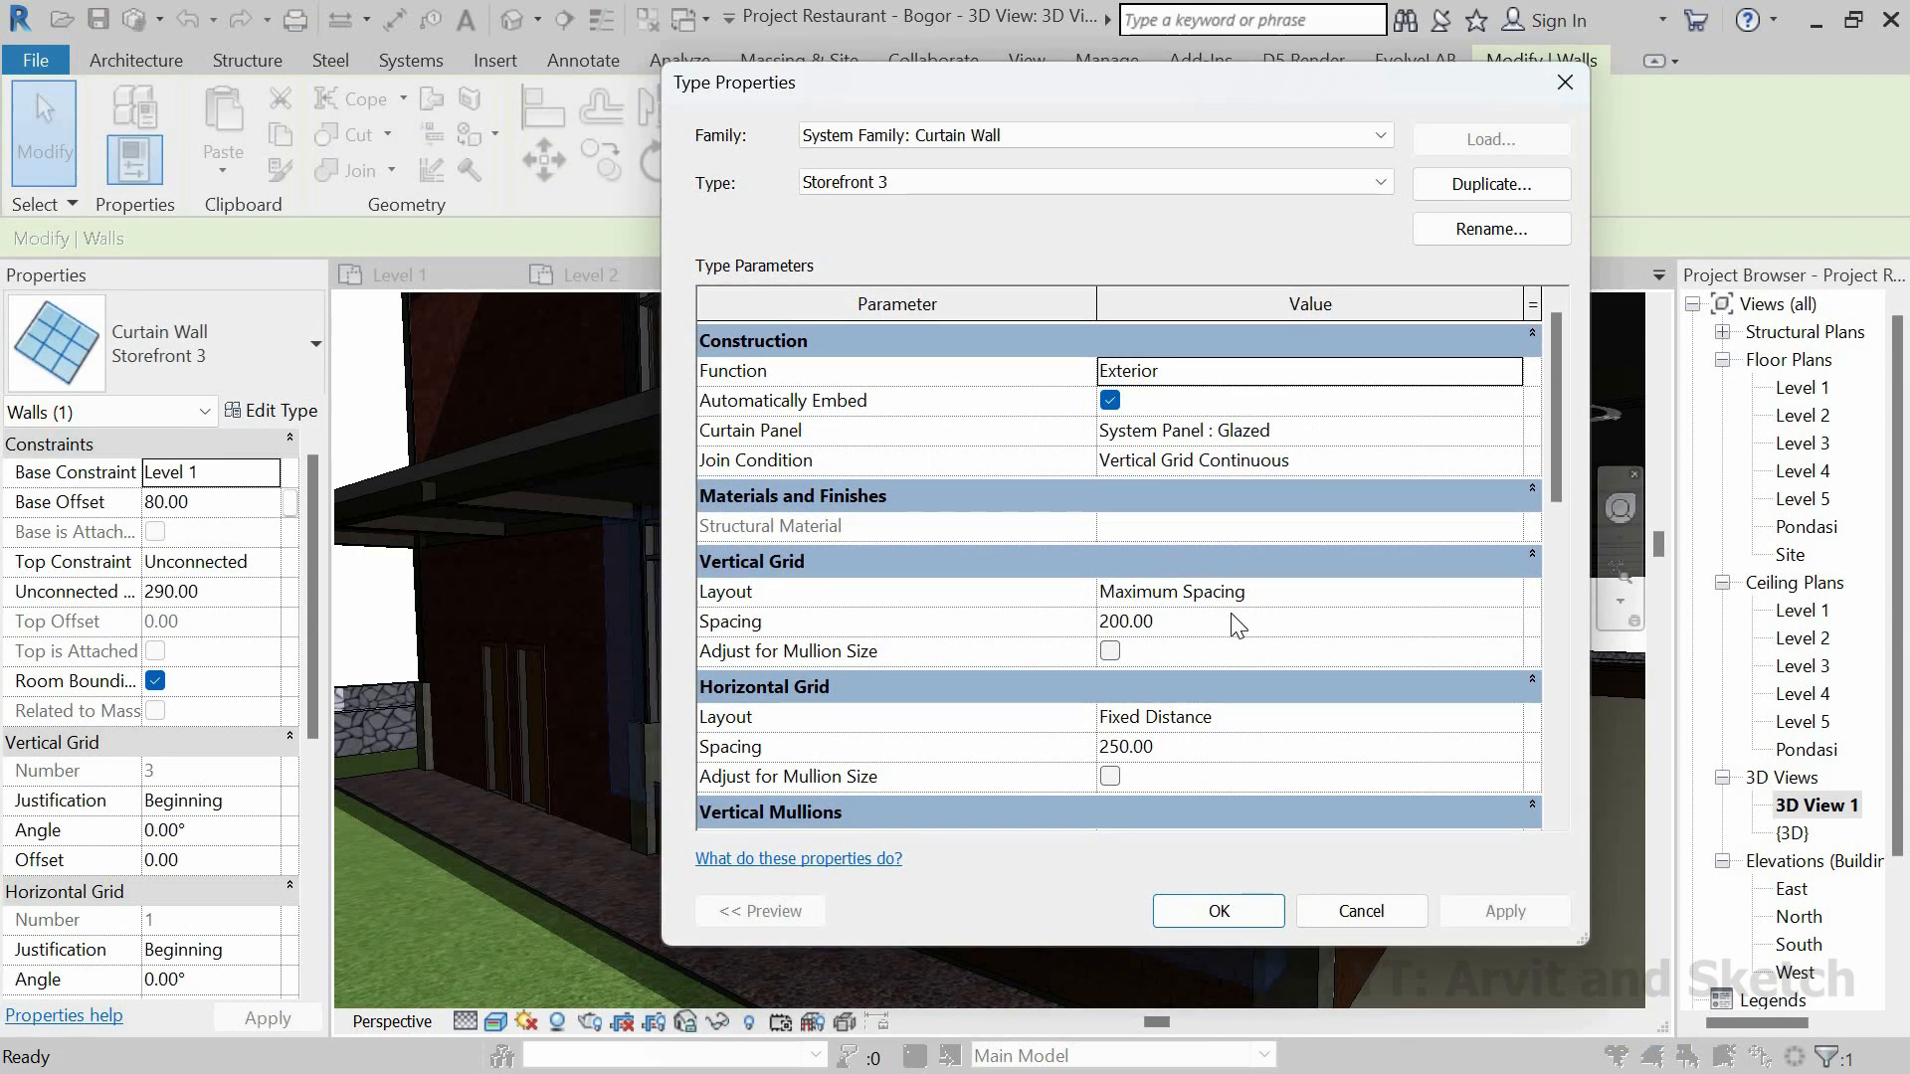
pyautogui.click(1222, 748)
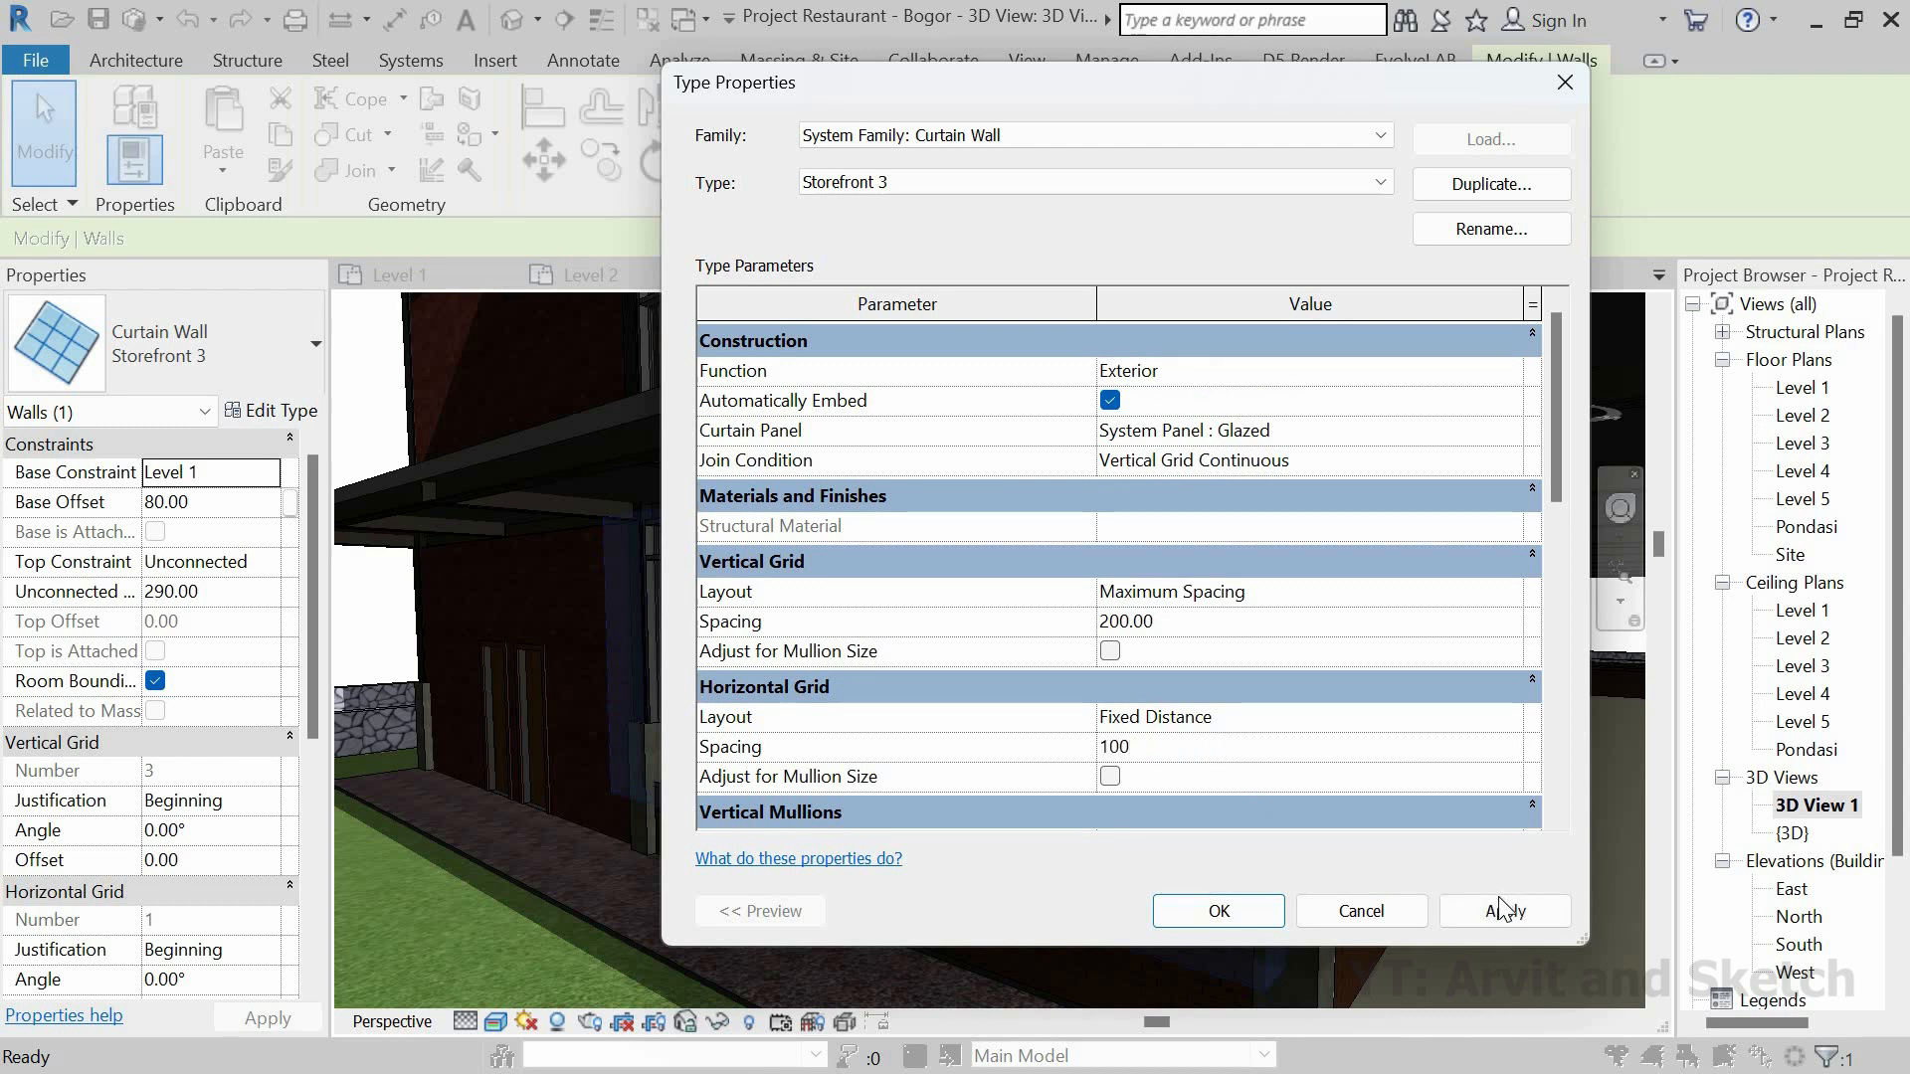
pyautogui.click(1205, 917)
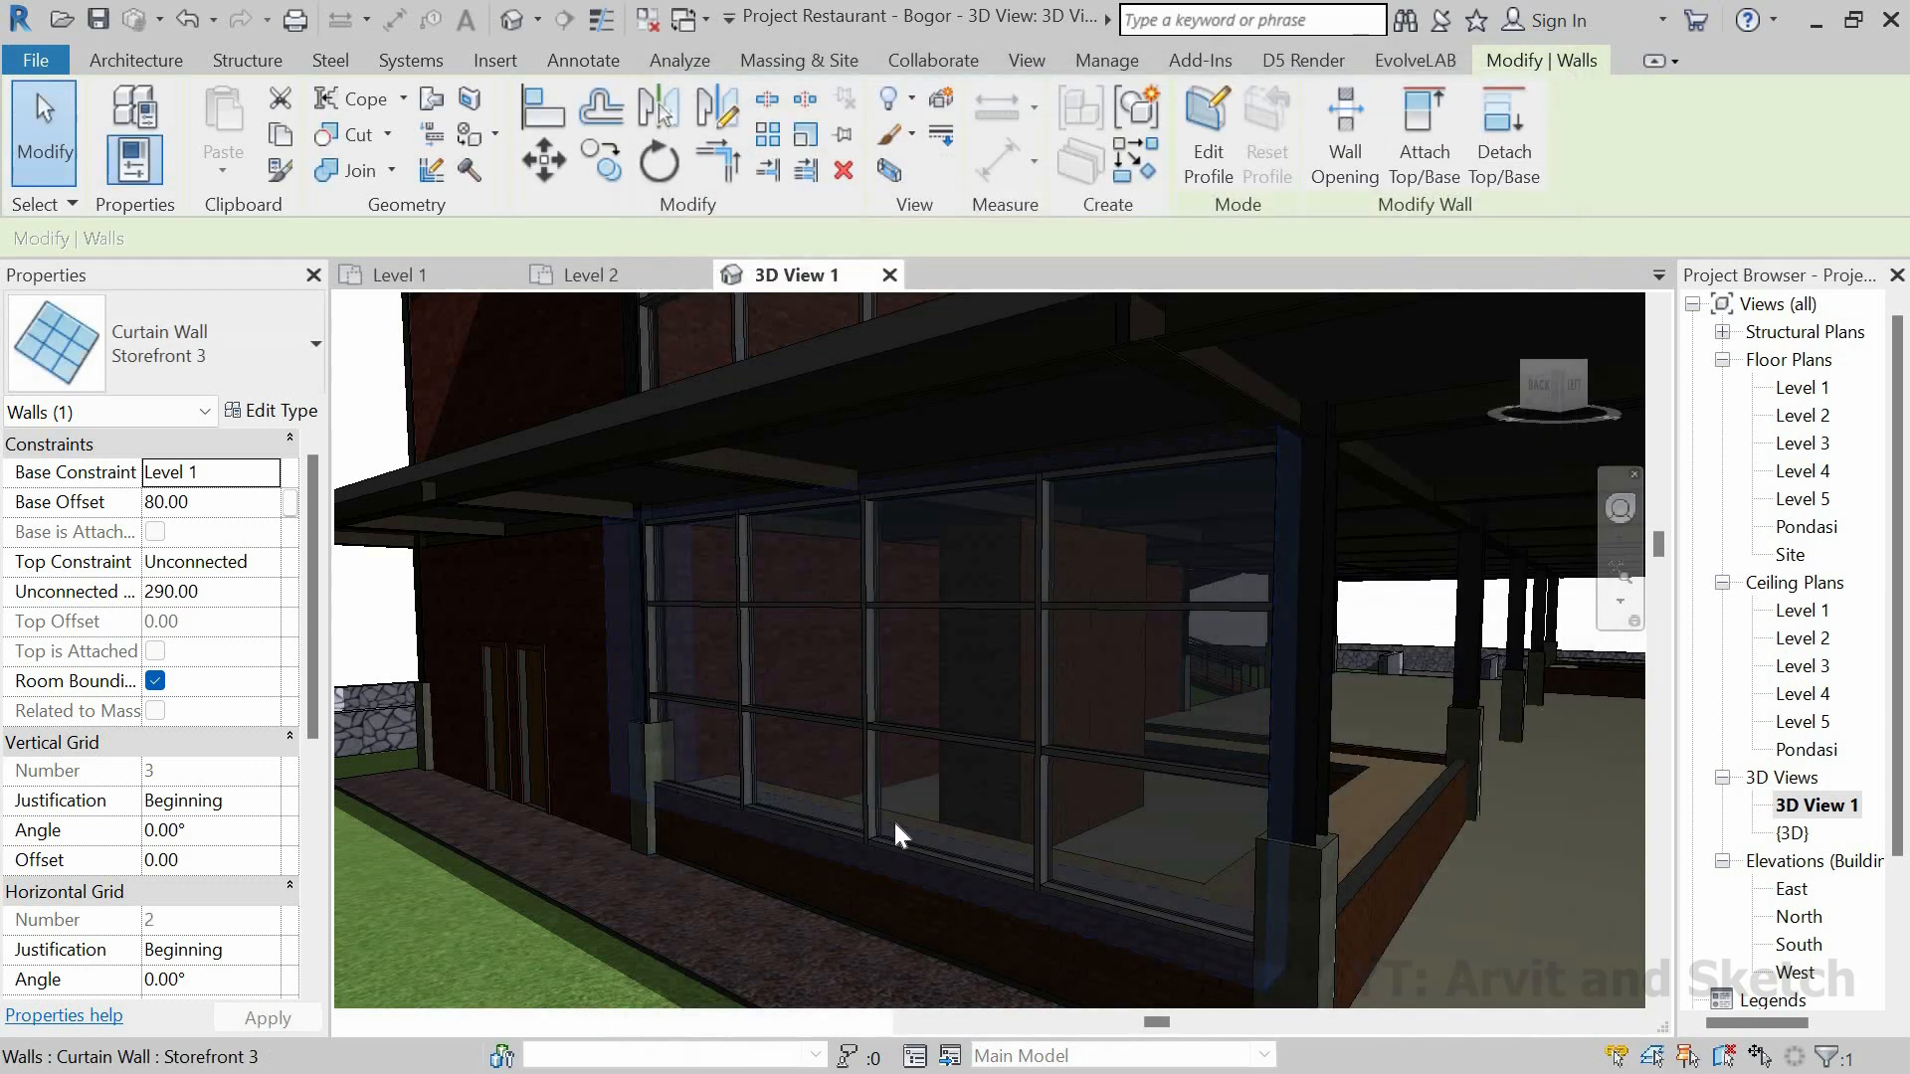
pyautogui.scroll(5, 802, 796)
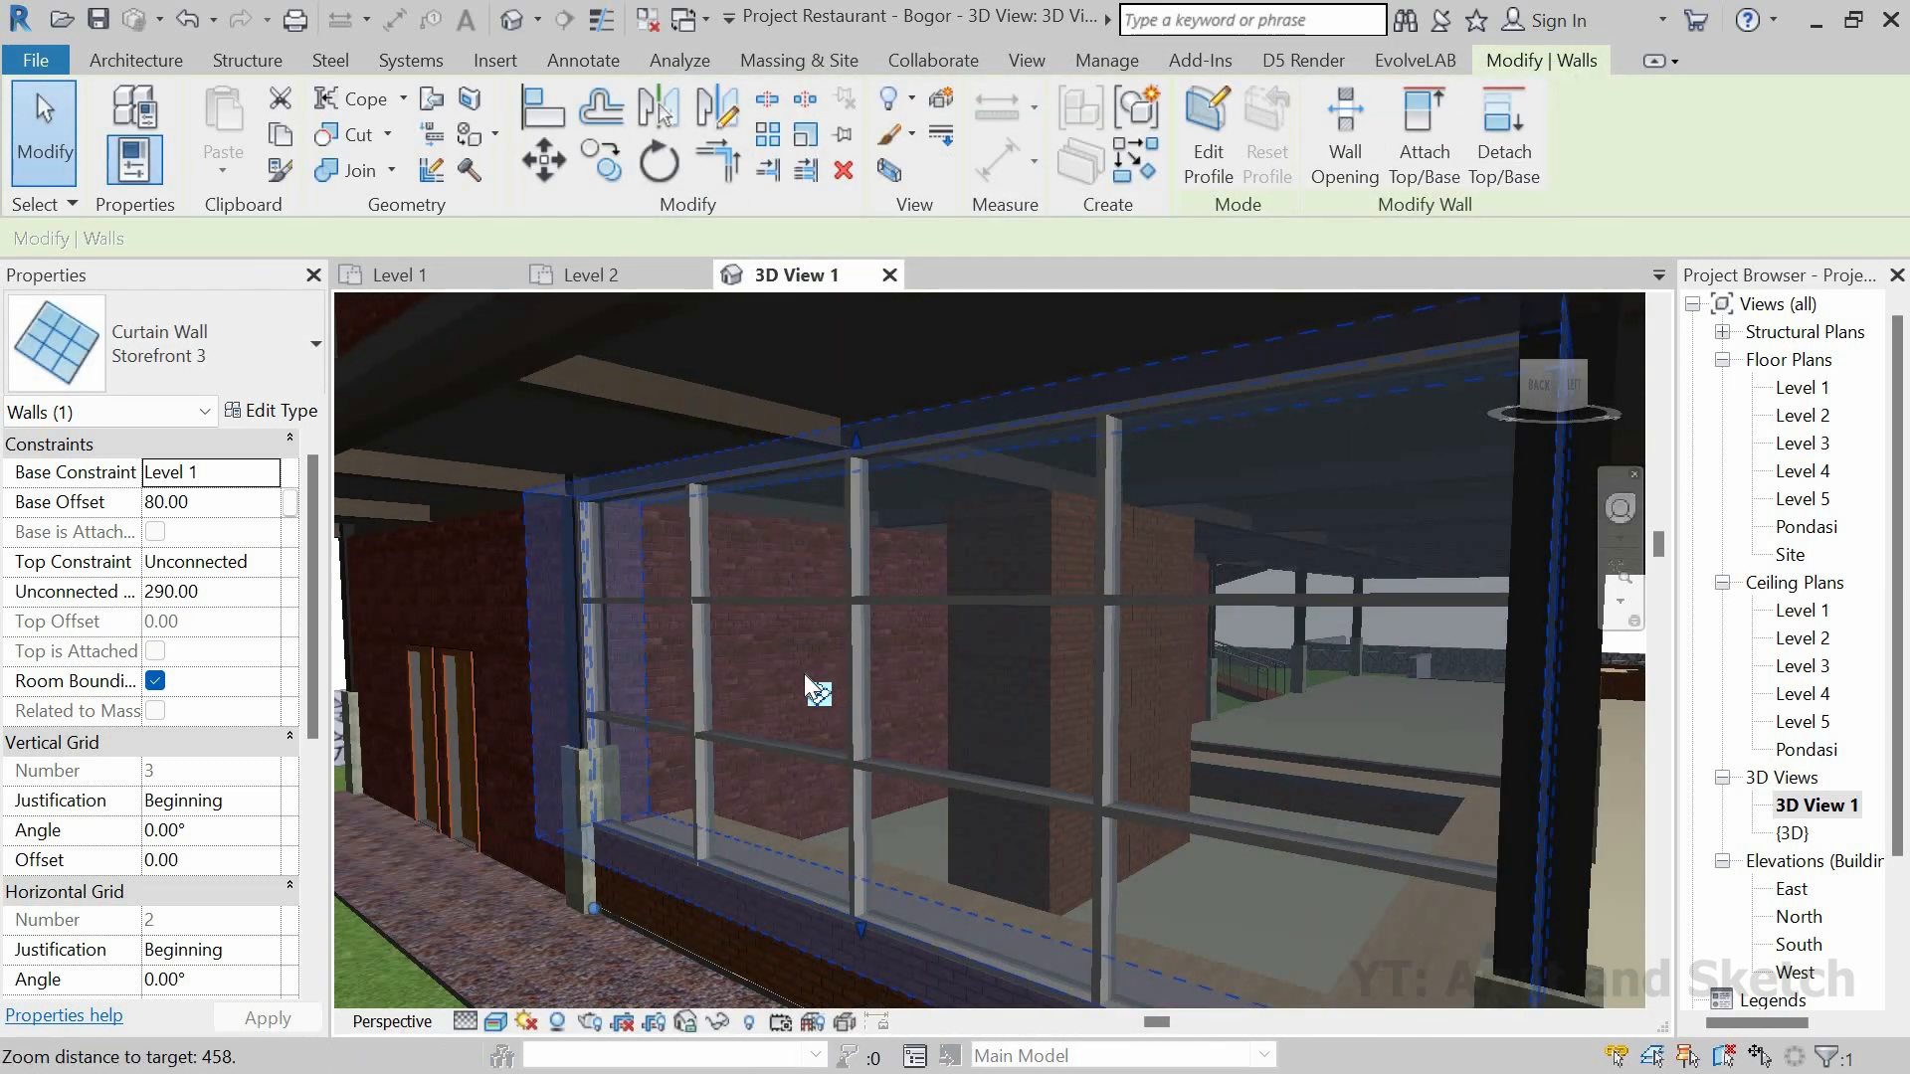
pyautogui.scroll(-2, 804, 673)
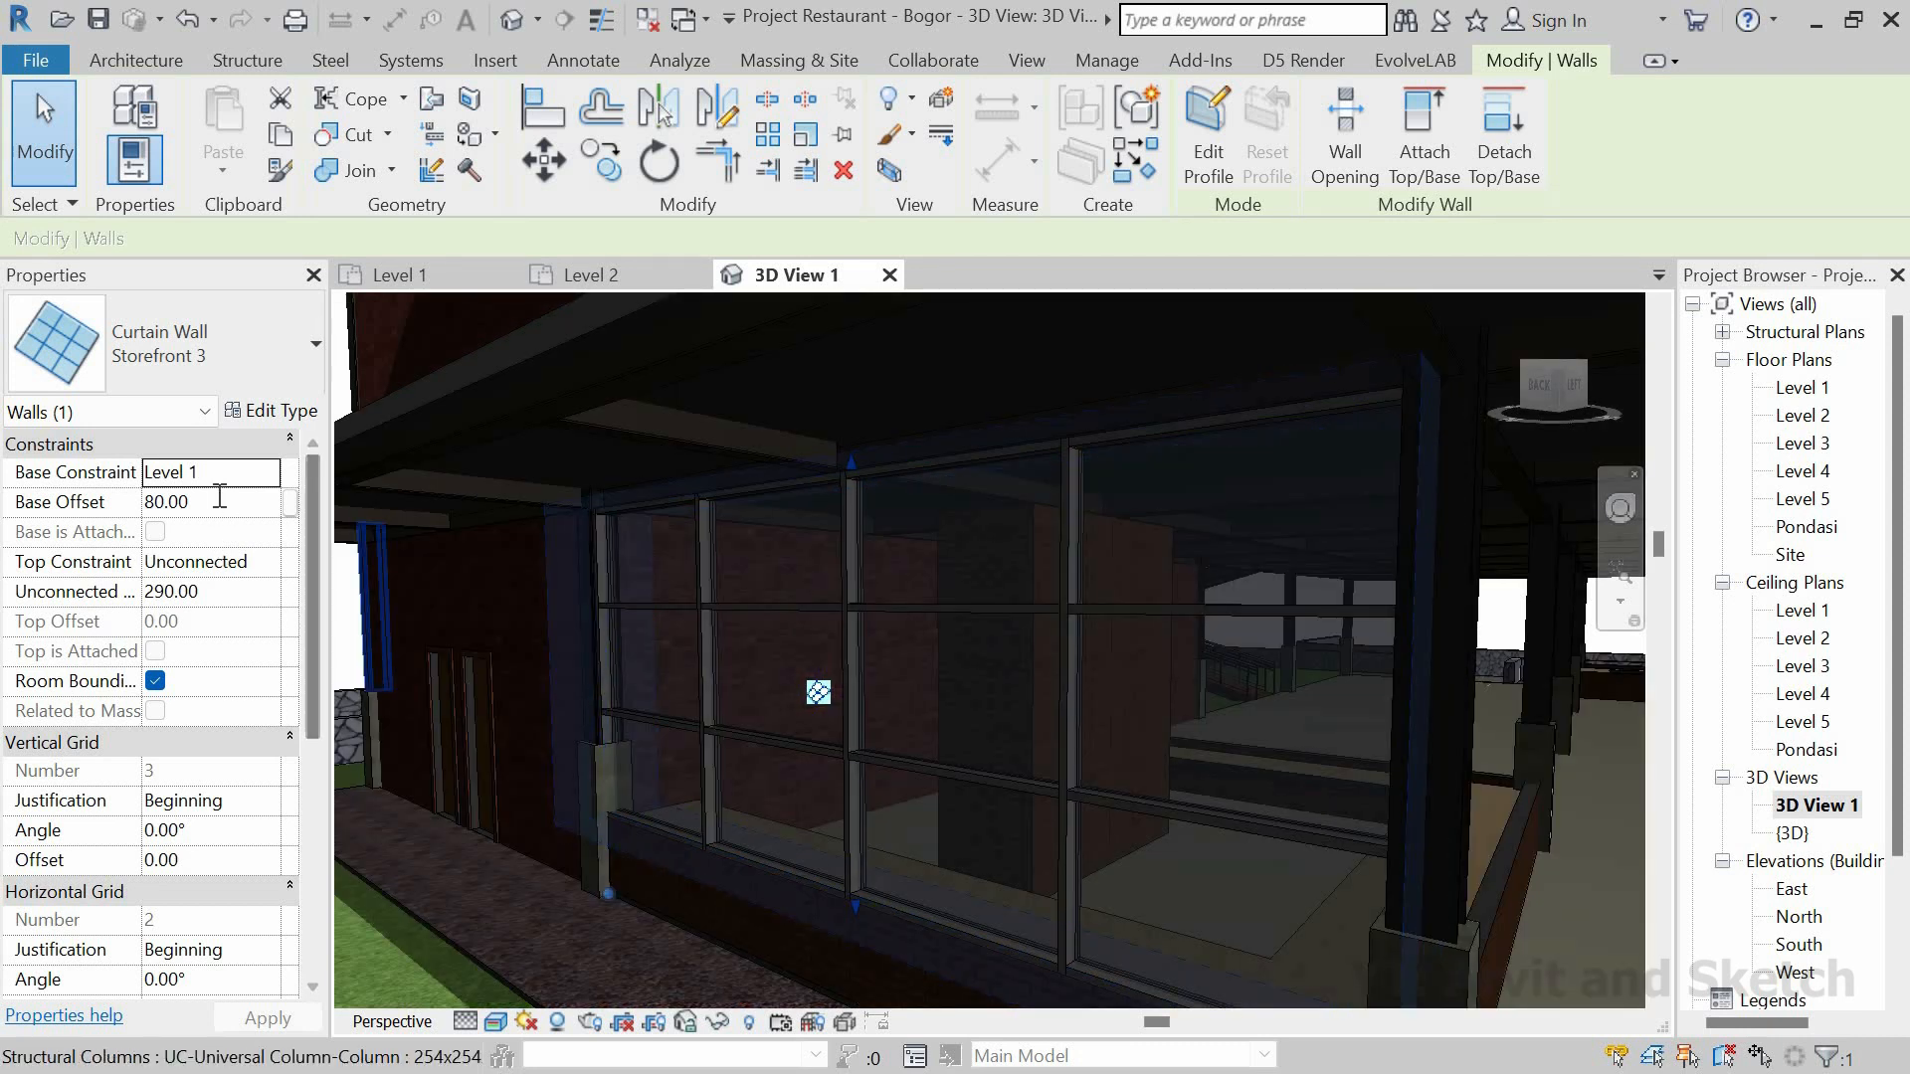
# Step: Try base offsets of 60 and 100 on the Storefront 3 curtain wall above the counter
pyautogui.click(220, 497)
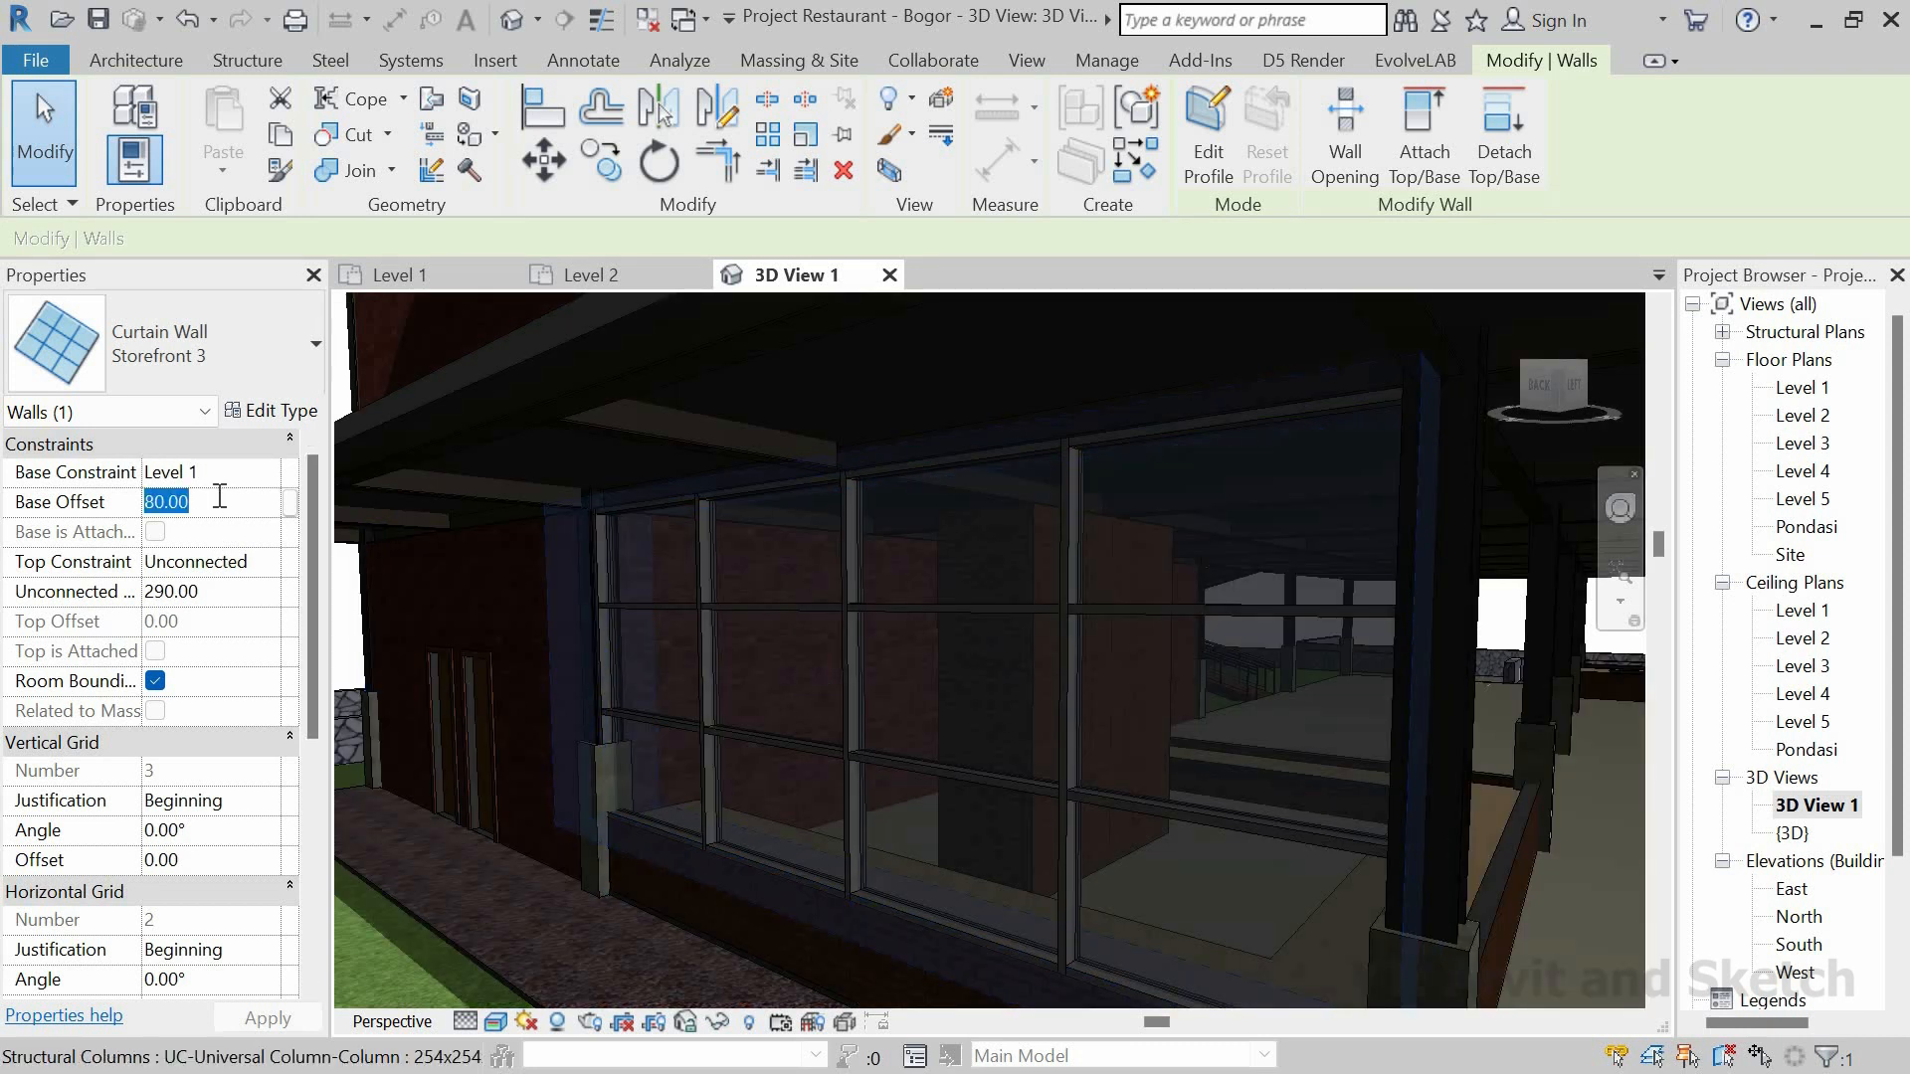
pyautogui.press('Return')
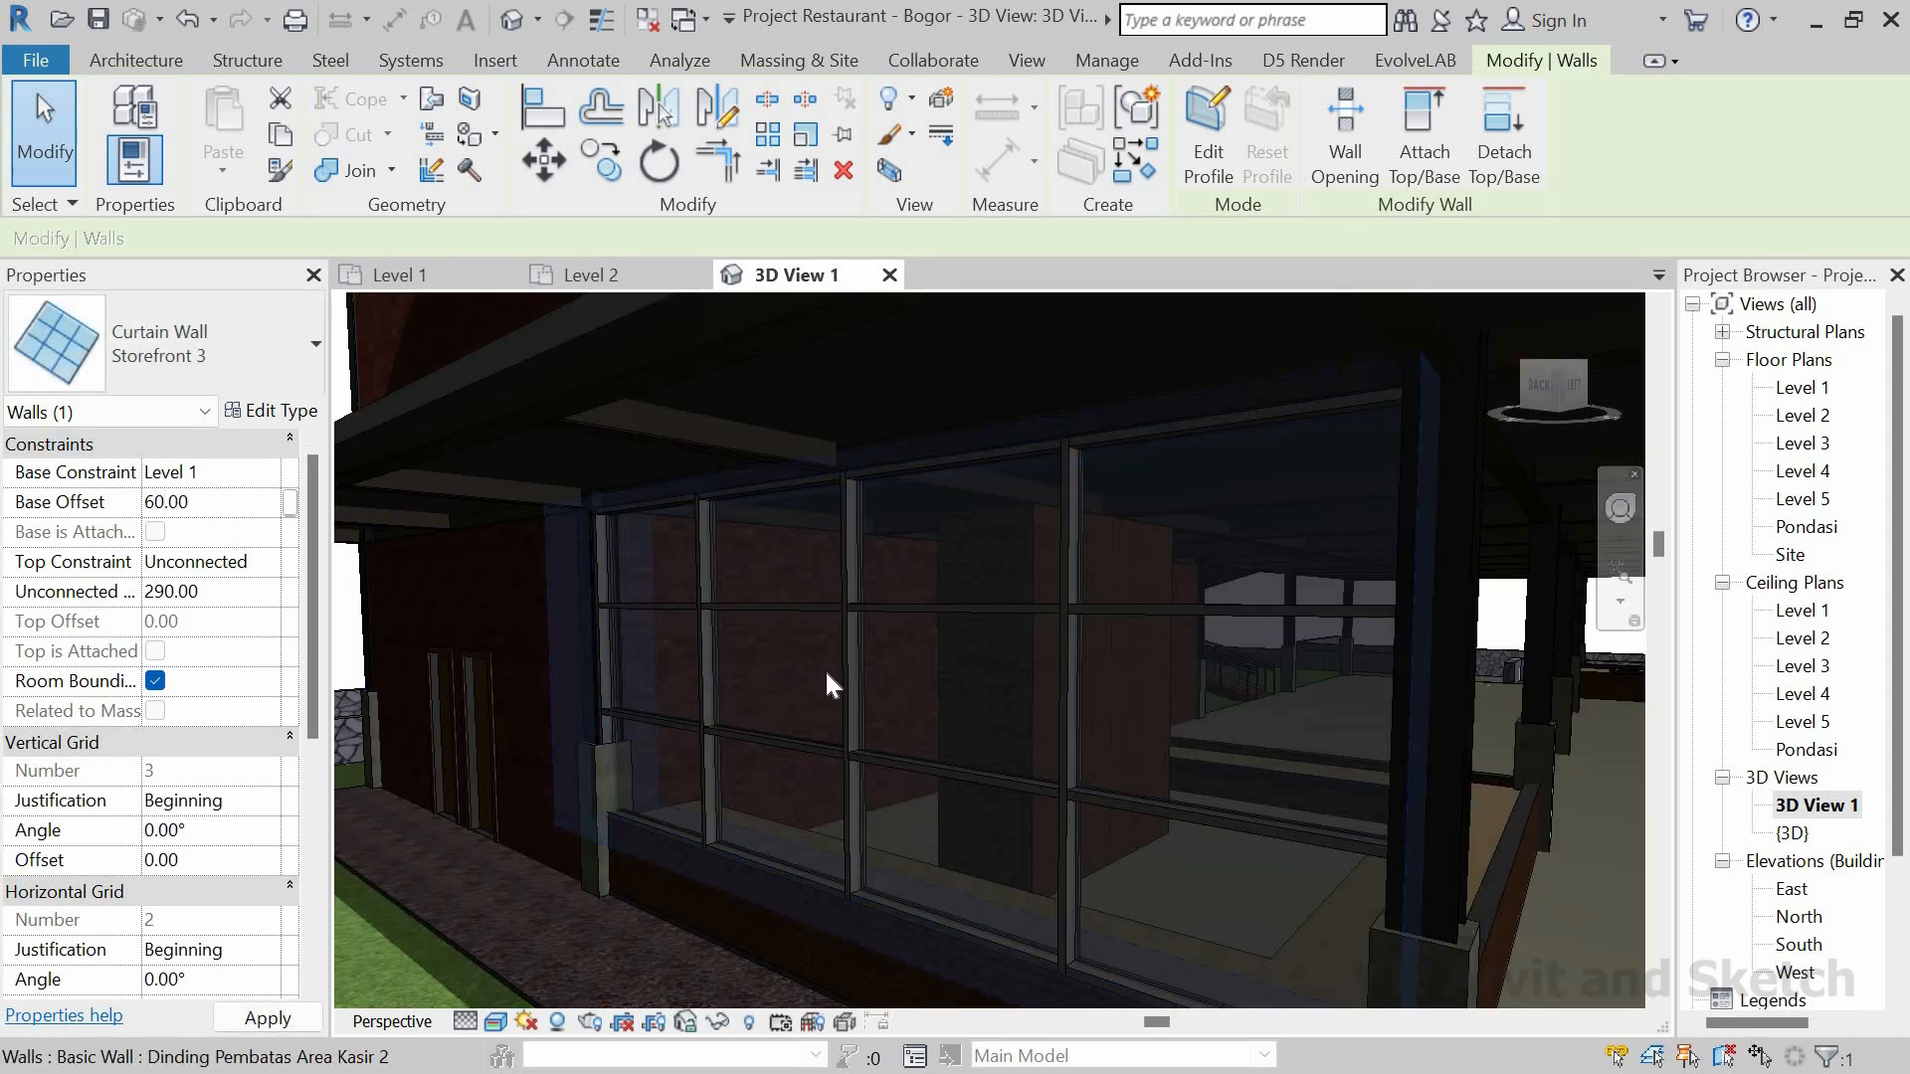
pyautogui.moveTo(925, 670); pyautogui.dragTo(920, 567, button='middle')
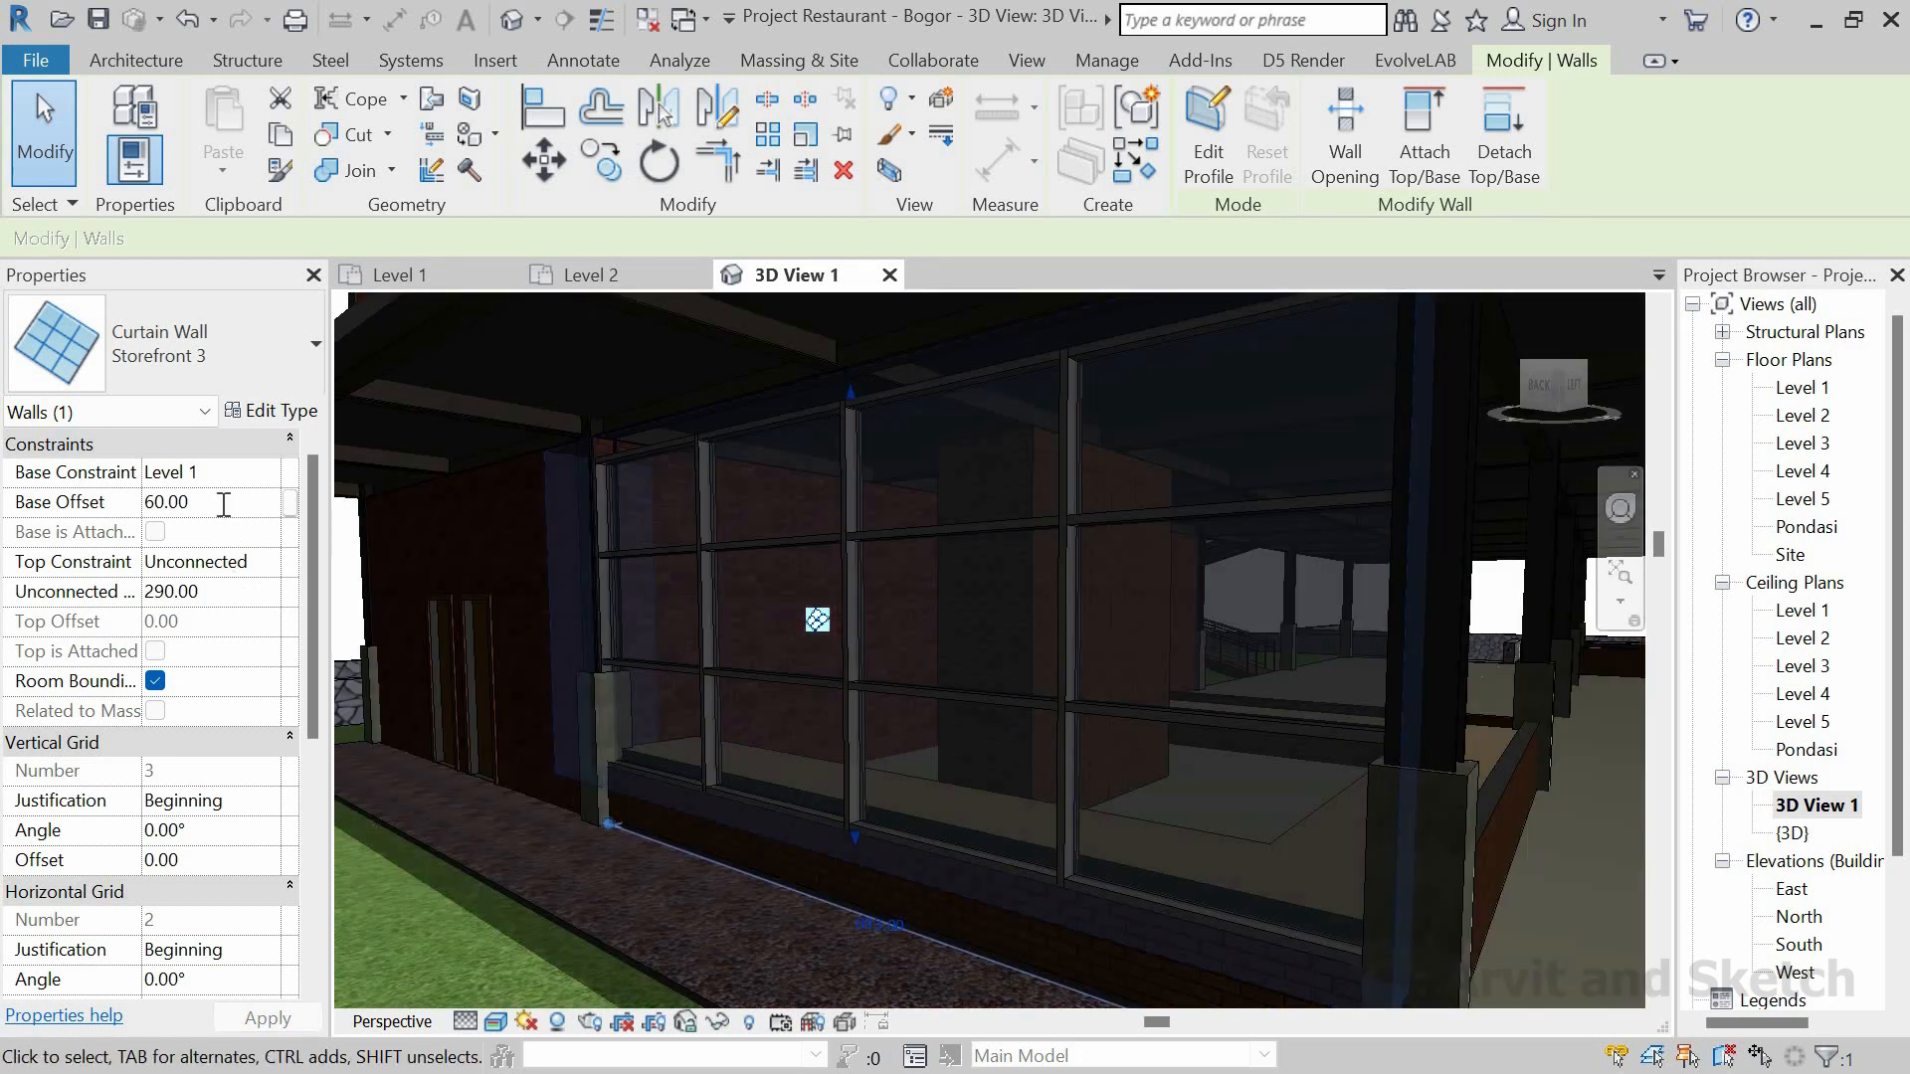
pyautogui.click(224, 504)
pyautogui.press('Return')
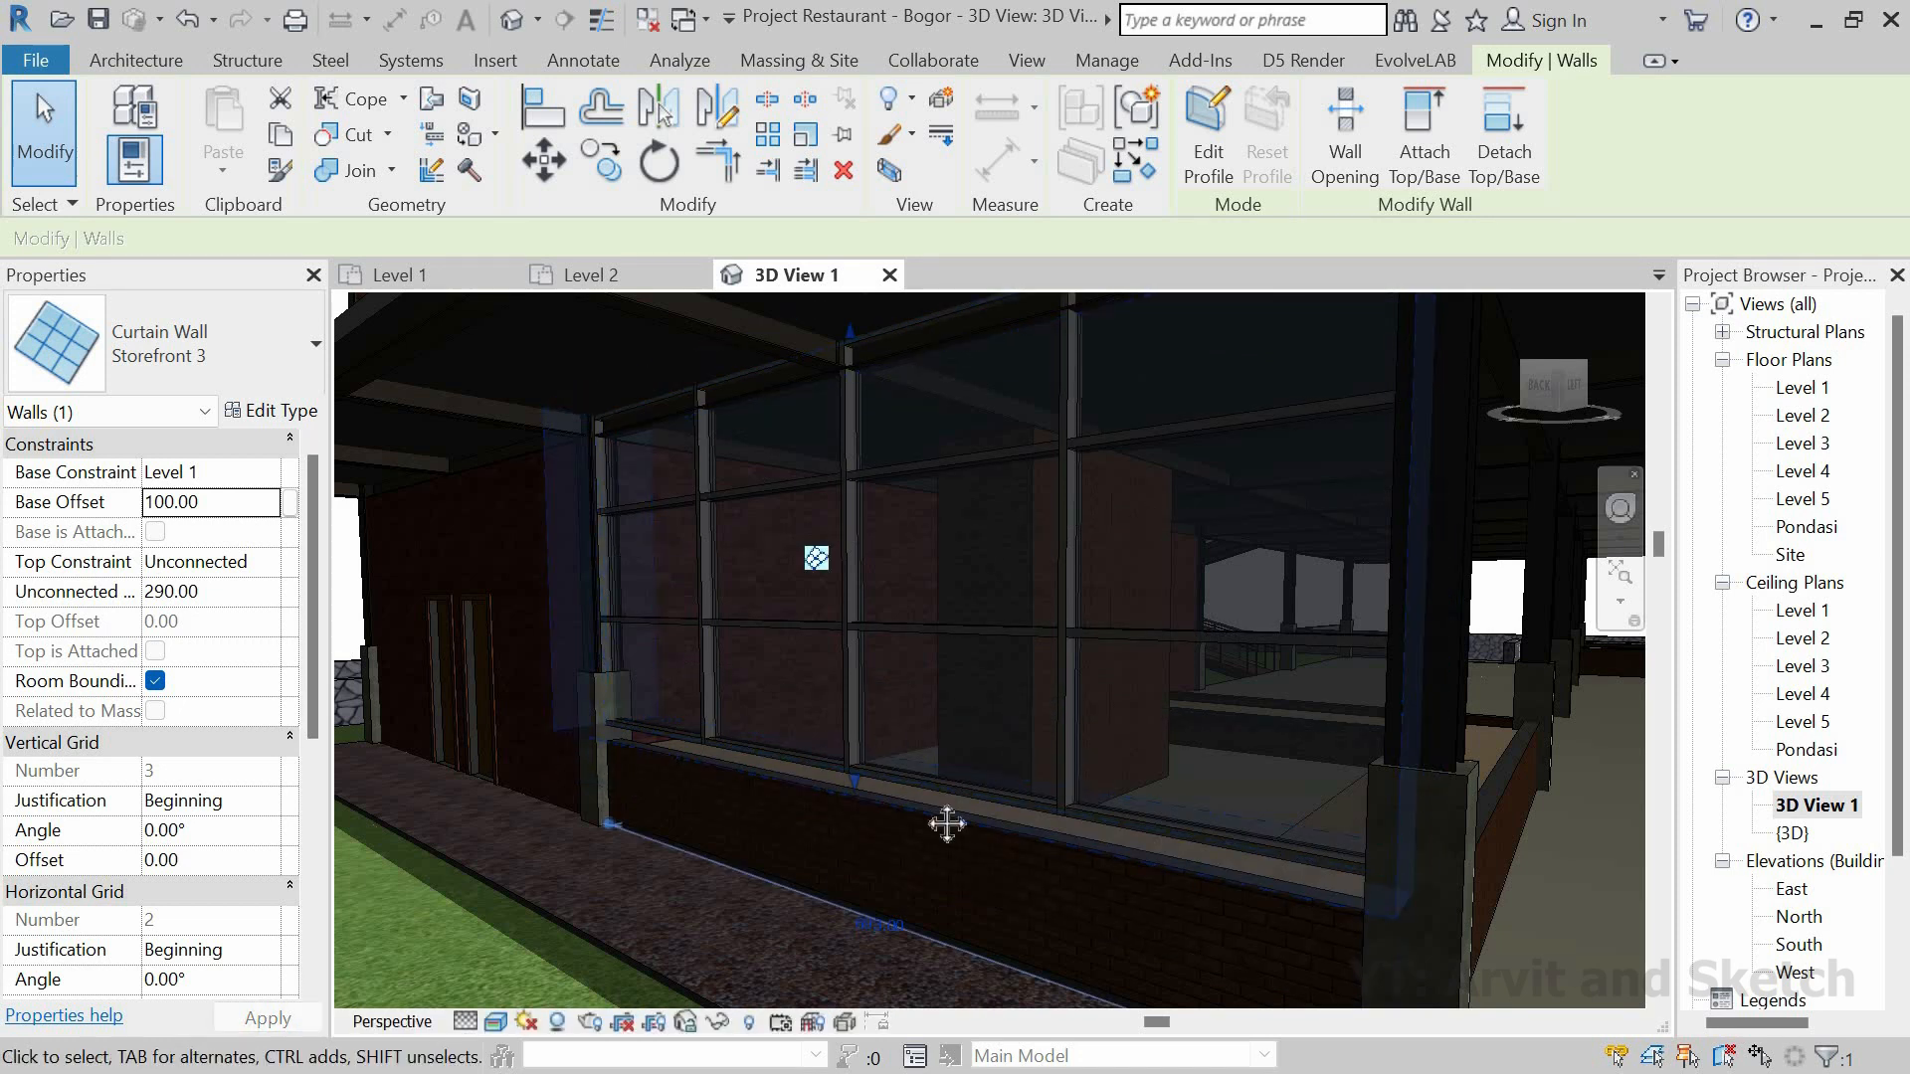
# Step: Stretch the Storefront 3 wall's base down onto the counter wall, to a base offset of 85
pyautogui.moveTo(957, 700); pyautogui.dragTo(876, 727, button='middle')
pyautogui.scroll(3, 857, 814)
pyautogui.scroll(3, 822, 748)
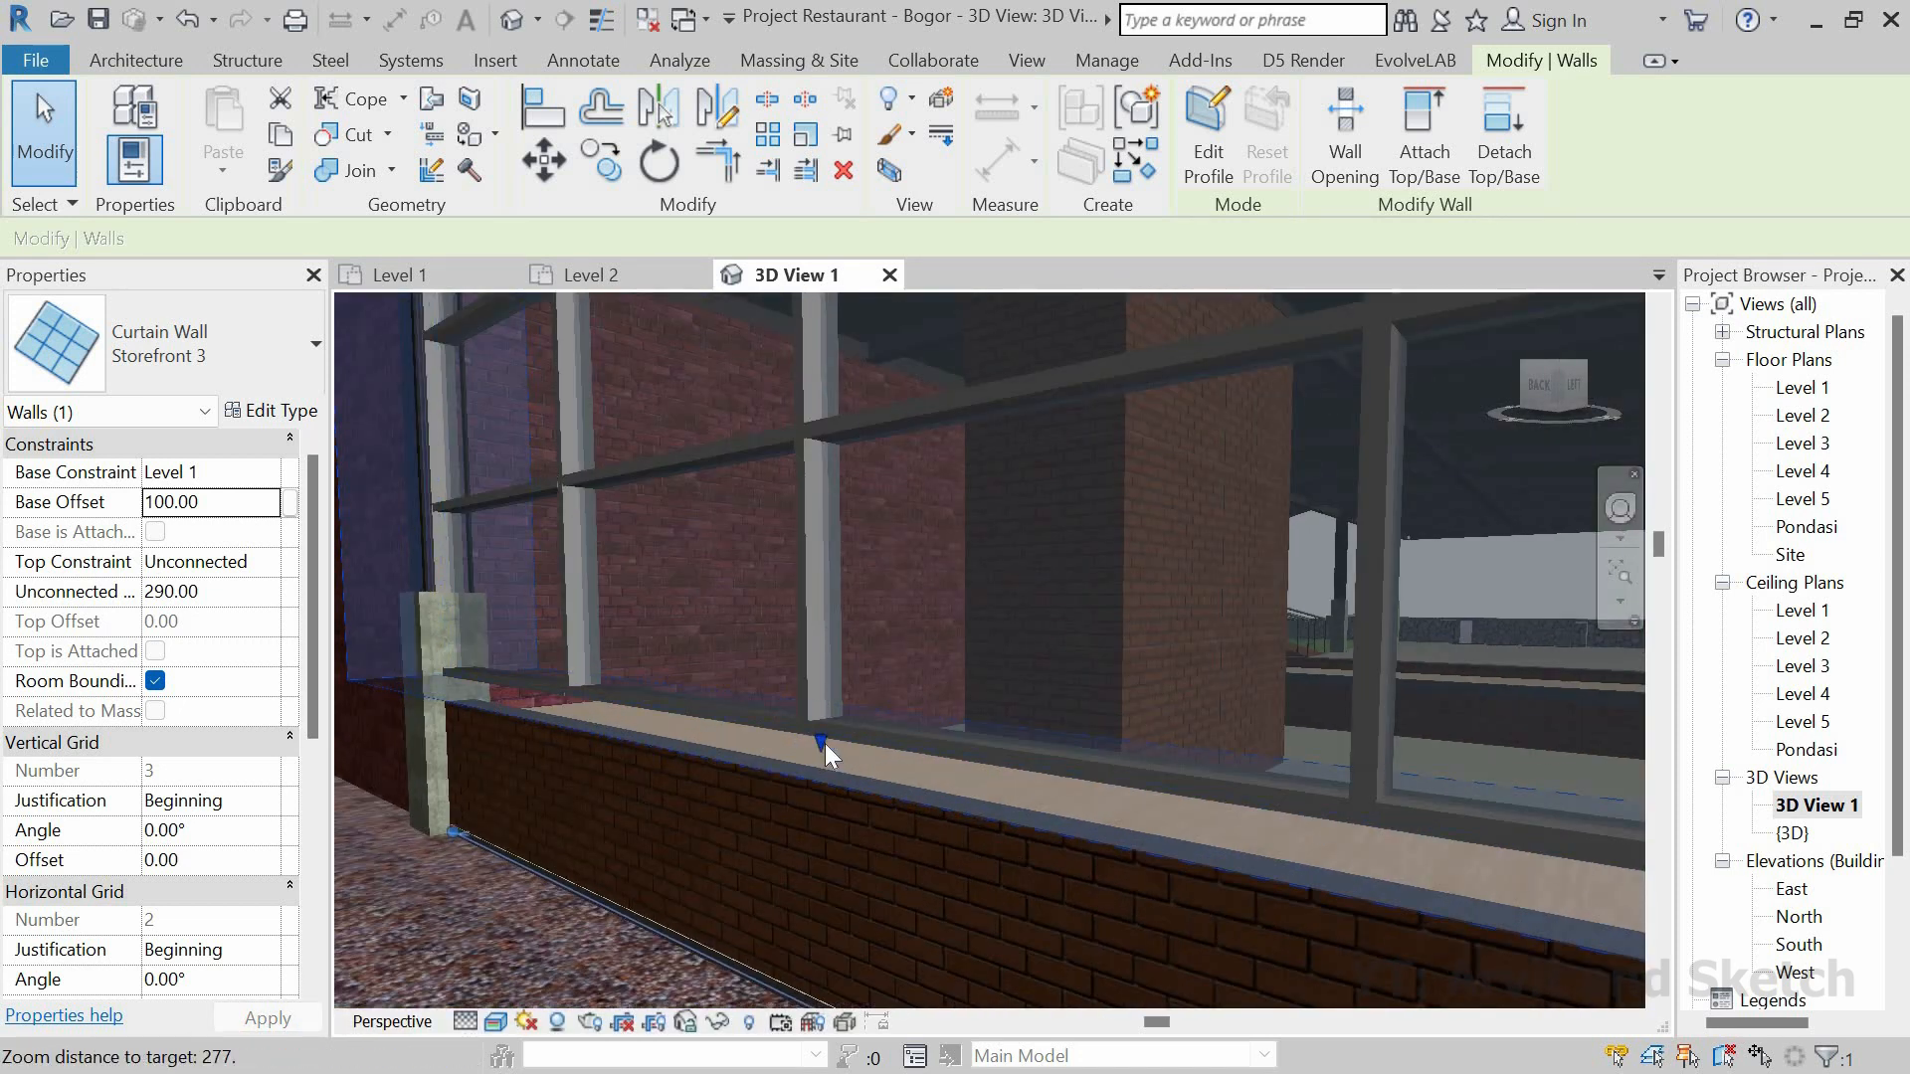
pyautogui.moveTo(822, 776); pyautogui.dragTo(818, 781)
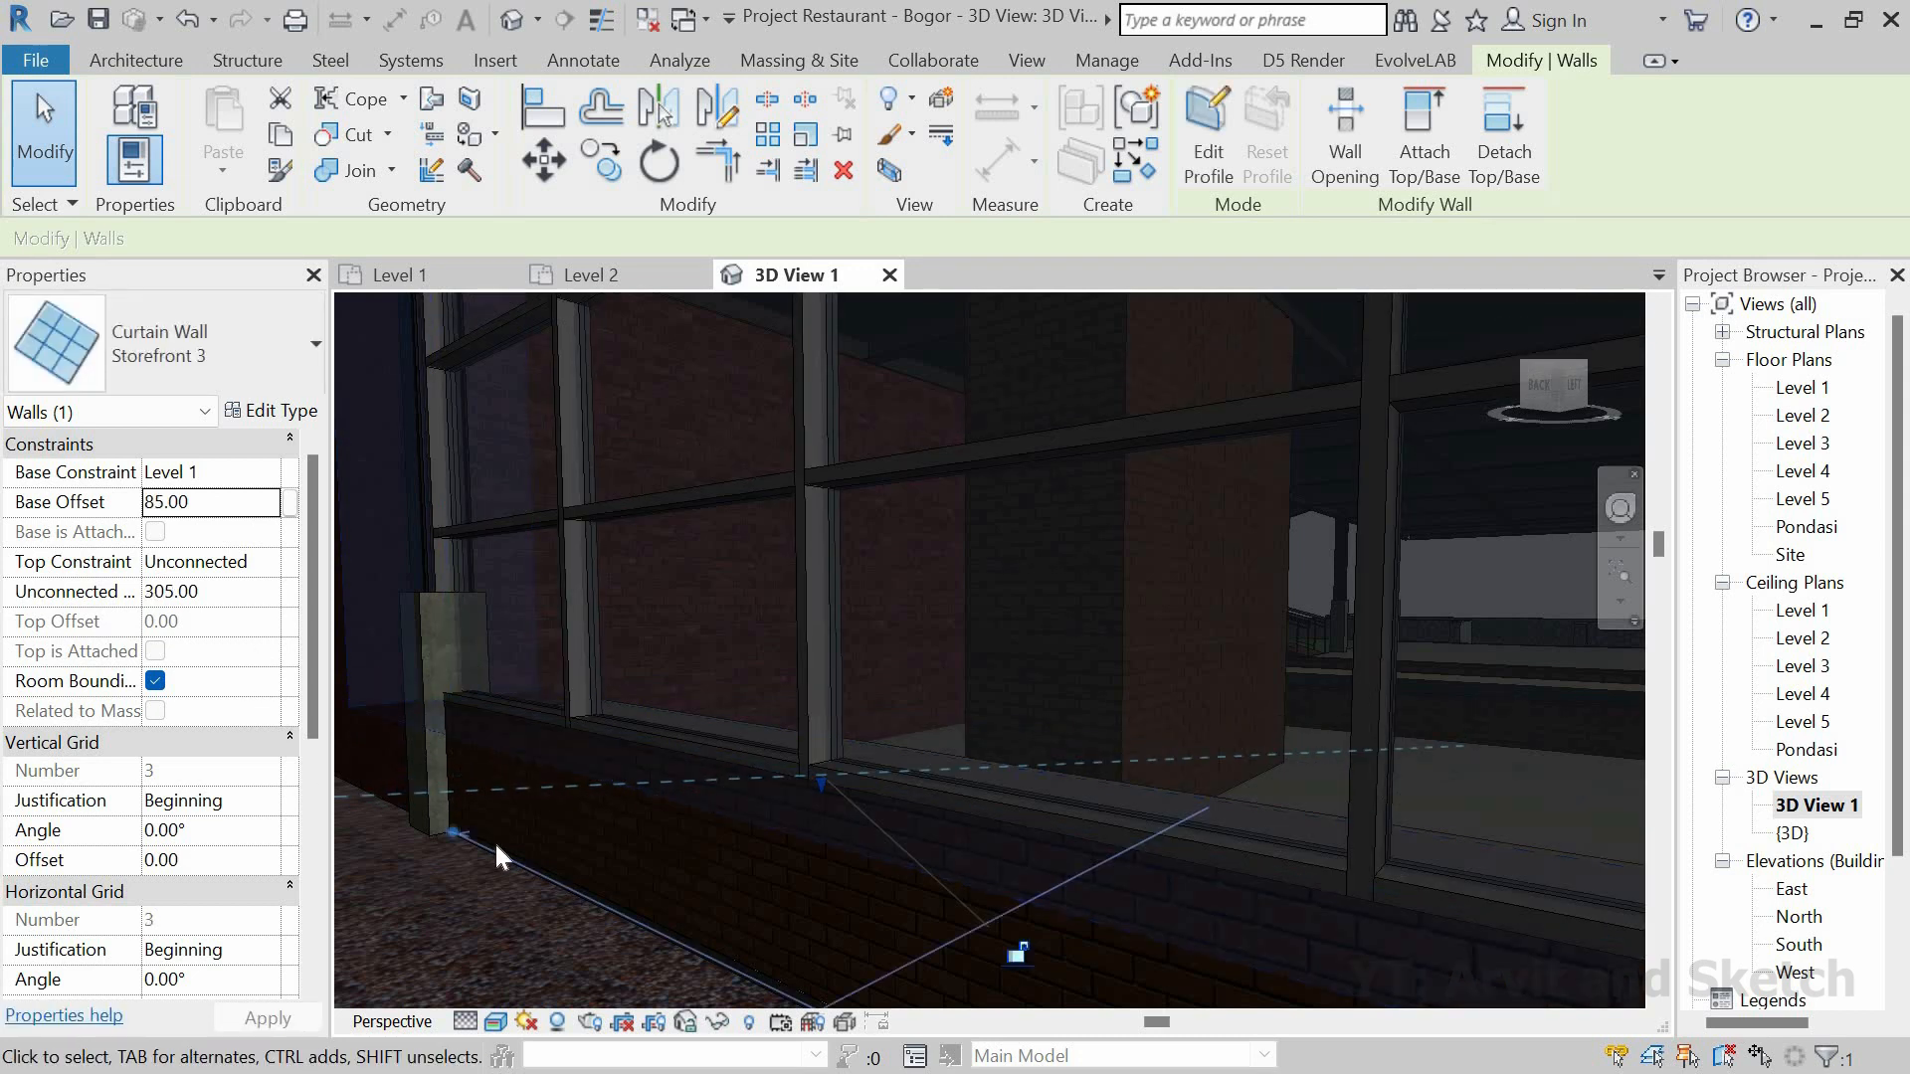
# Step: Lower the Storefront 3 wall's top edge to the beam above it, giving an unconnected height of 285.68
pyautogui.scroll(-3, 797, 636)
pyautogui.moveTo(796, 637); pyautogui.dragTo(762, 915, button='middle')
pyautogui.moveTo(905, 597); pyautogui.dragTo(882, 796, button='middle')
pyautogui.scroll(1, 708, 444)
pyautogui.scroll(3, 708, 443)
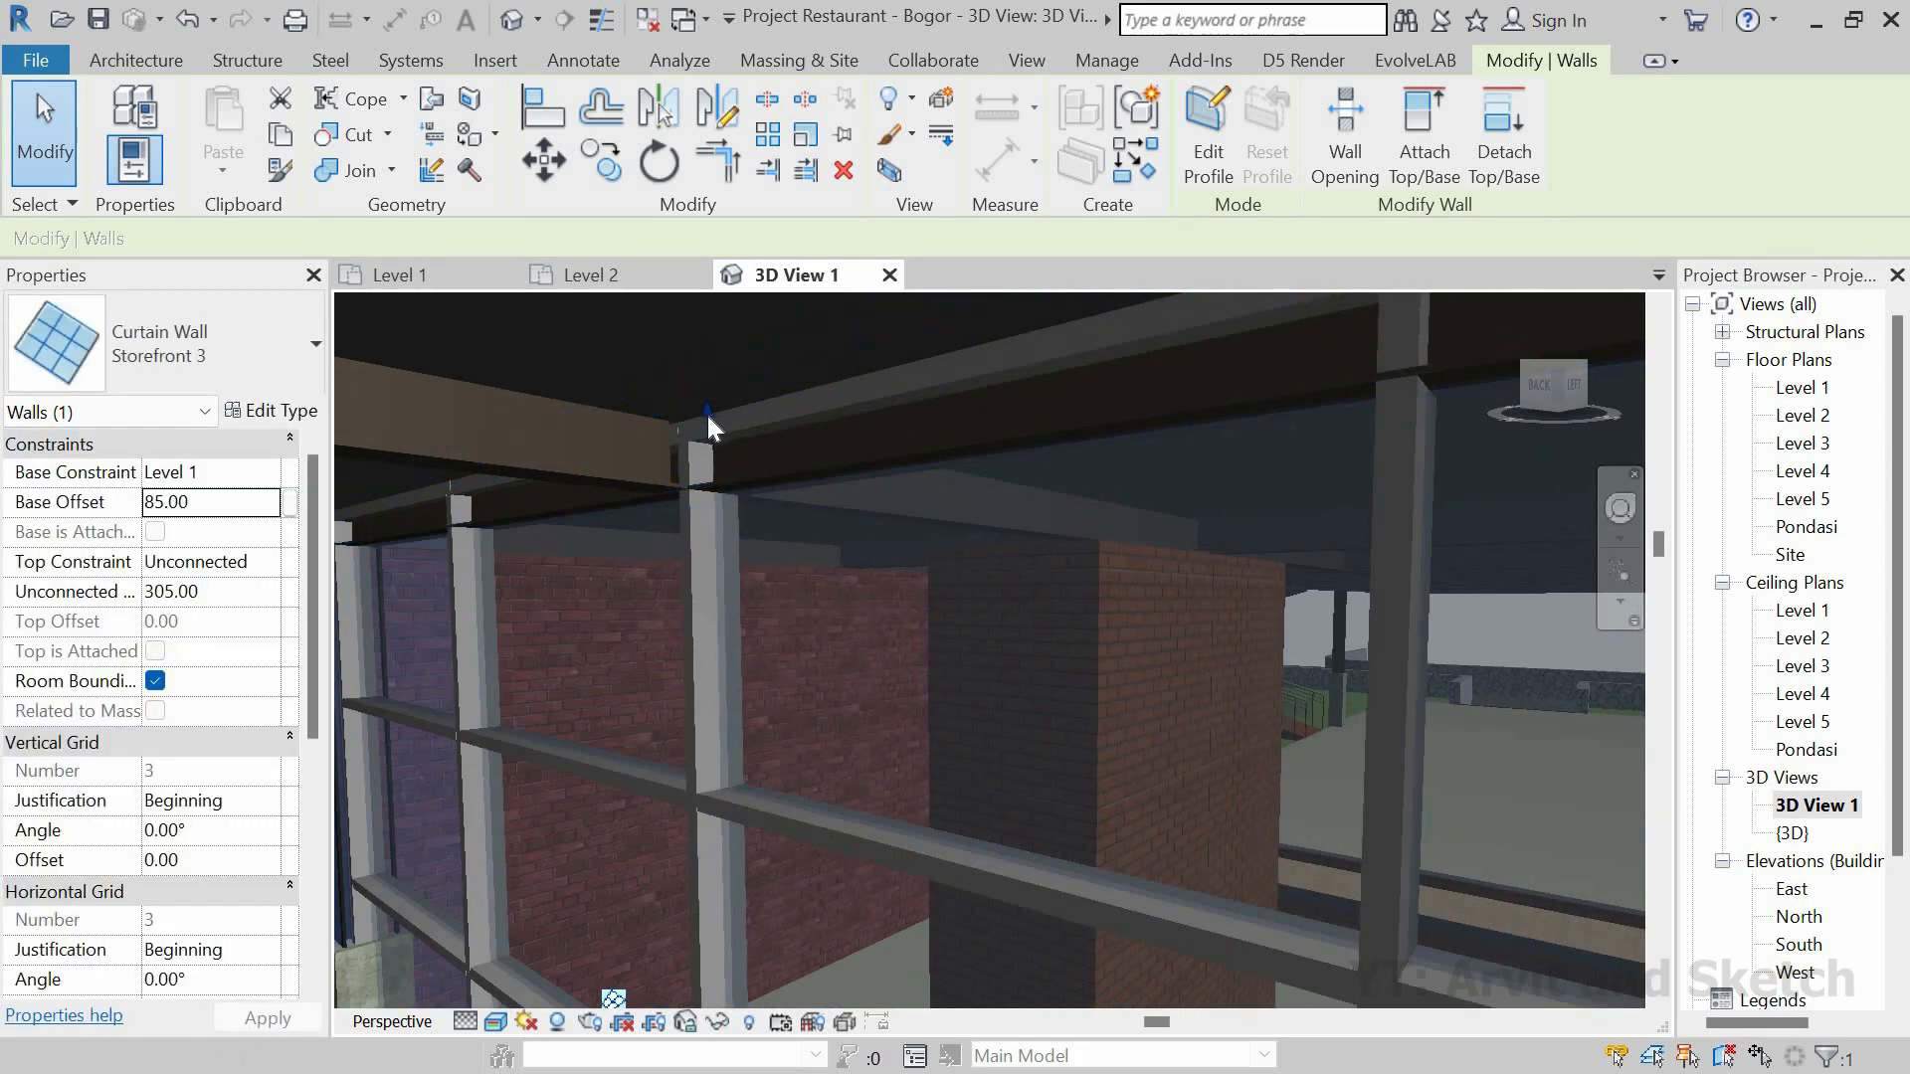
pyautogui.moveTo(709, 488); pyautogui.dragTo(700, 554, button='middle')
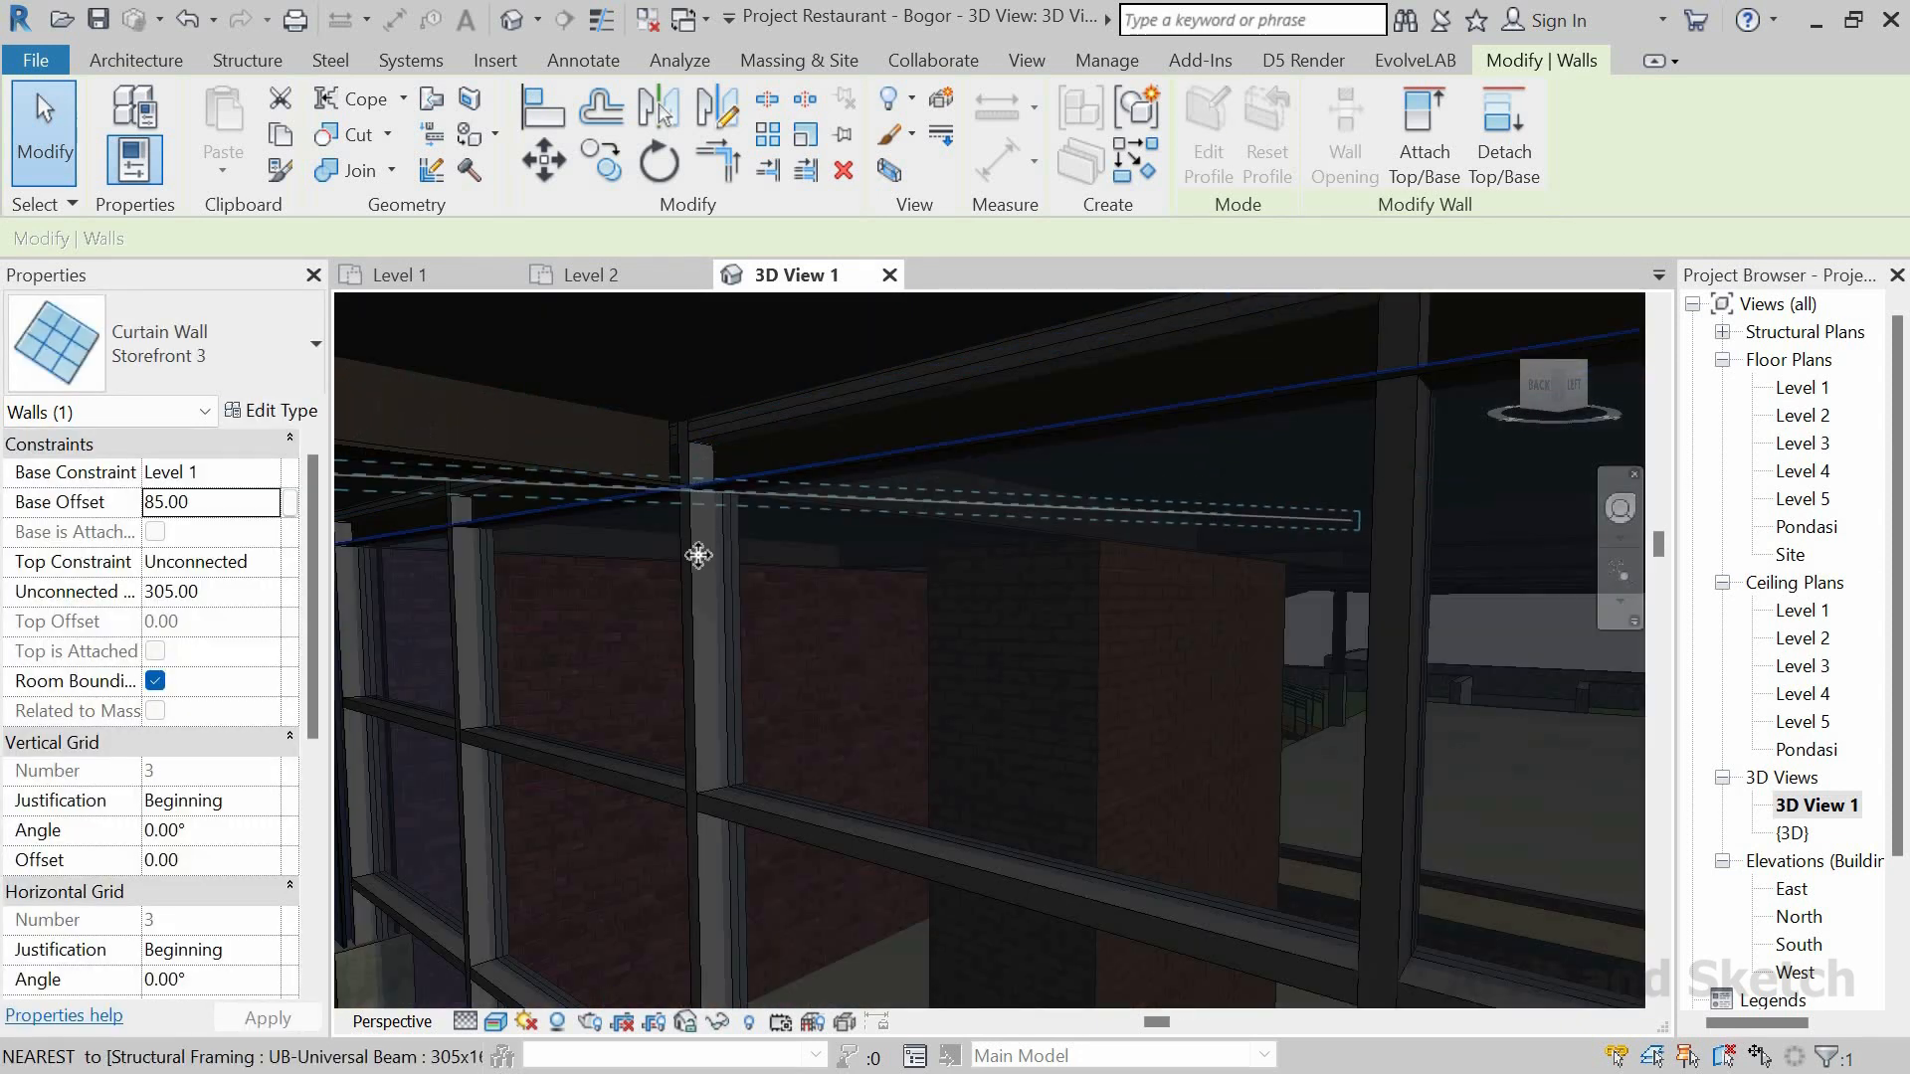
pyautogui.click(669, 554)
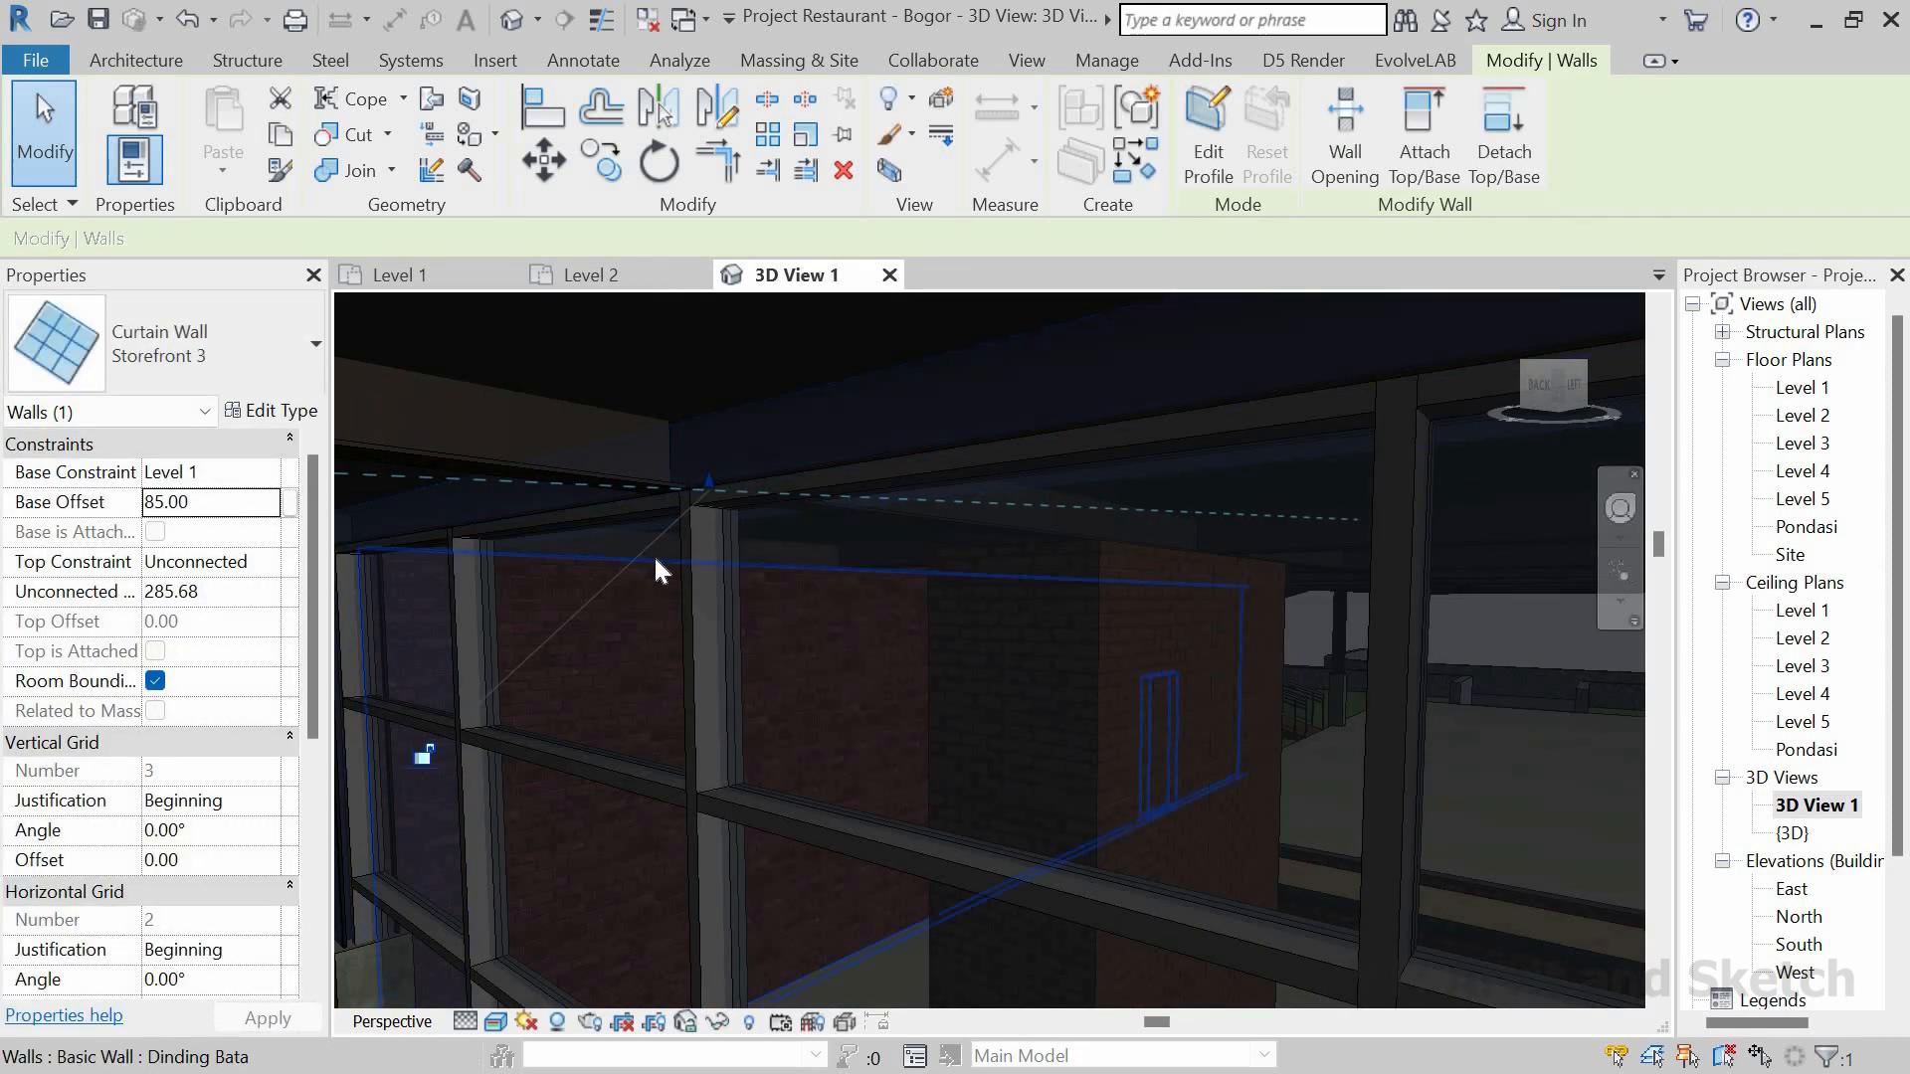
pyautogui.scroll(-5, 659, 563)
pyautogui.scroll(-4, 705, 575)
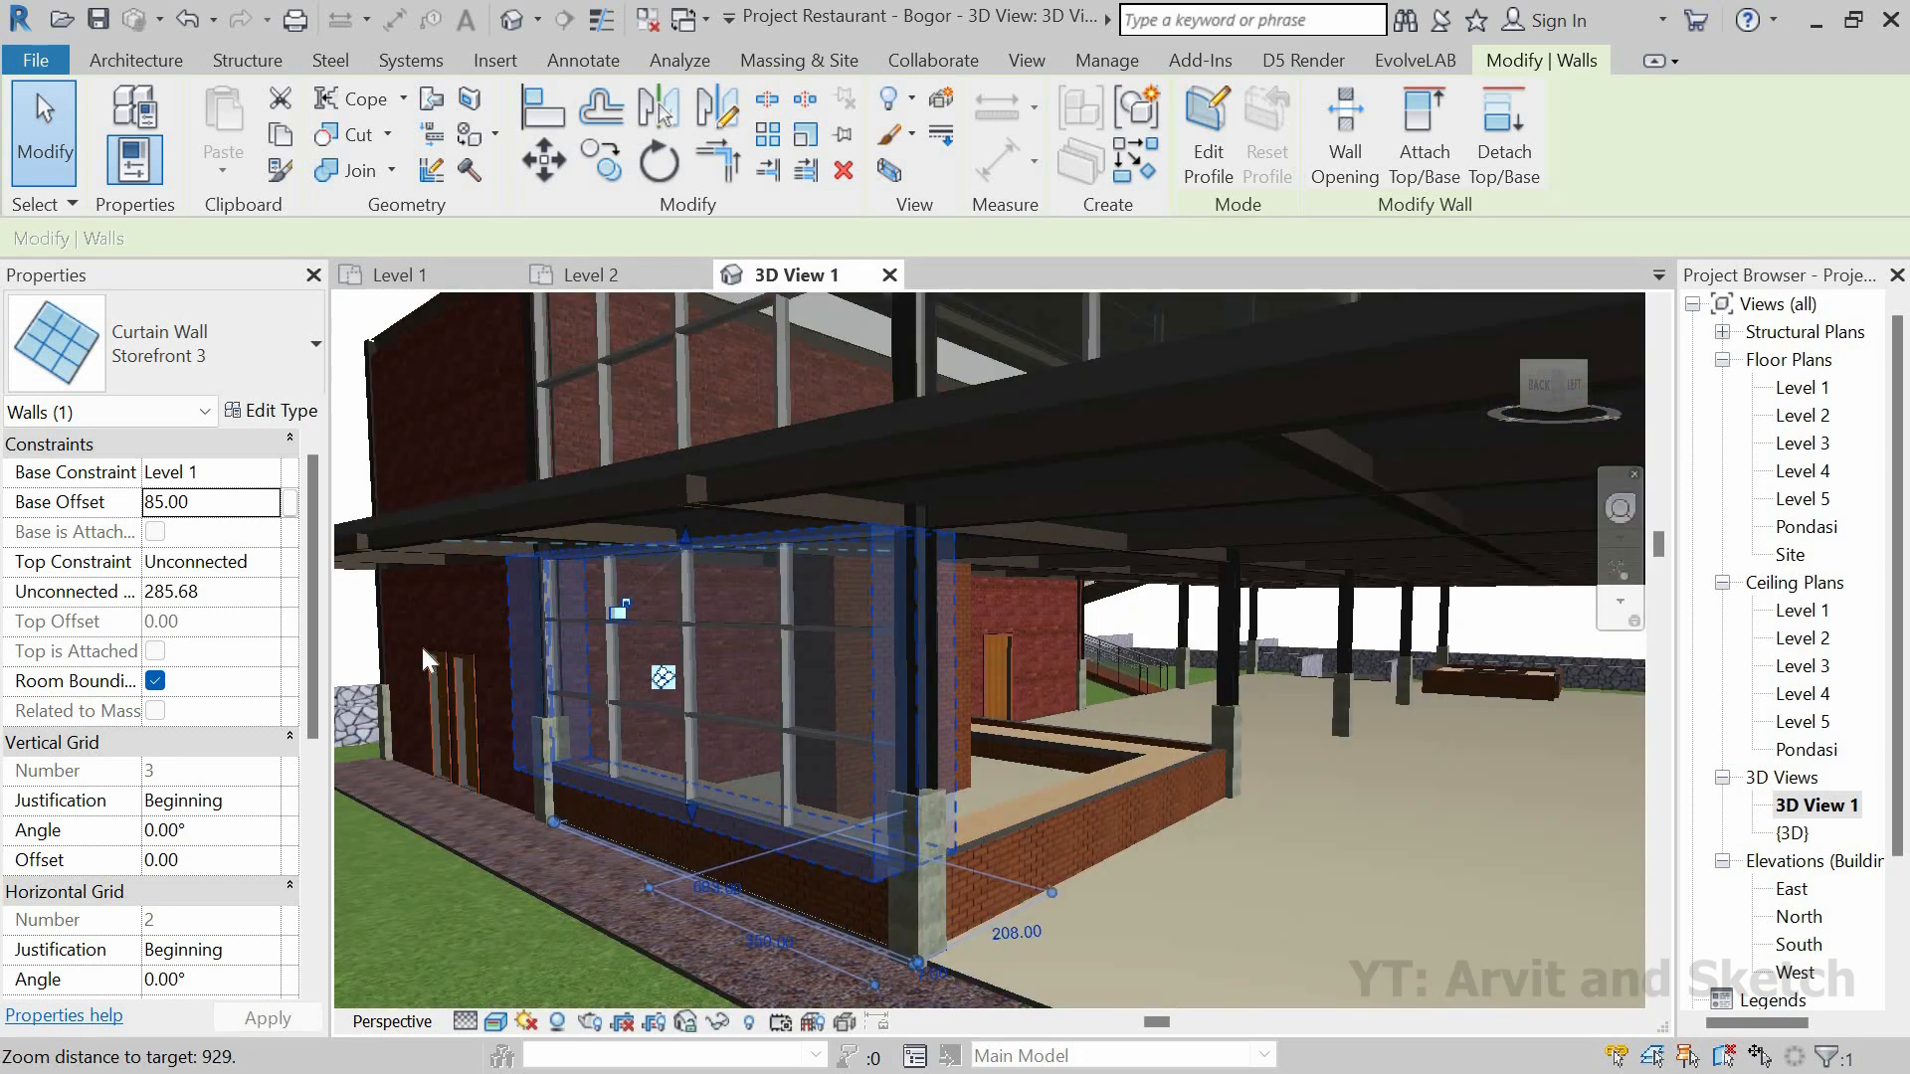
# Step: Deselect the wall and examine the curtain wall and the whole restaurant exterior in the 3D view
pyautogui.press('Escape')
pyautogui.keyDown('shift'); pyautogui.moveTo(1012, 746); pyautogui.dragTo(886, 755, button='middle'); pyautogui.keyUp('shift')
pyautogui.scroll(-5, 947, 762)
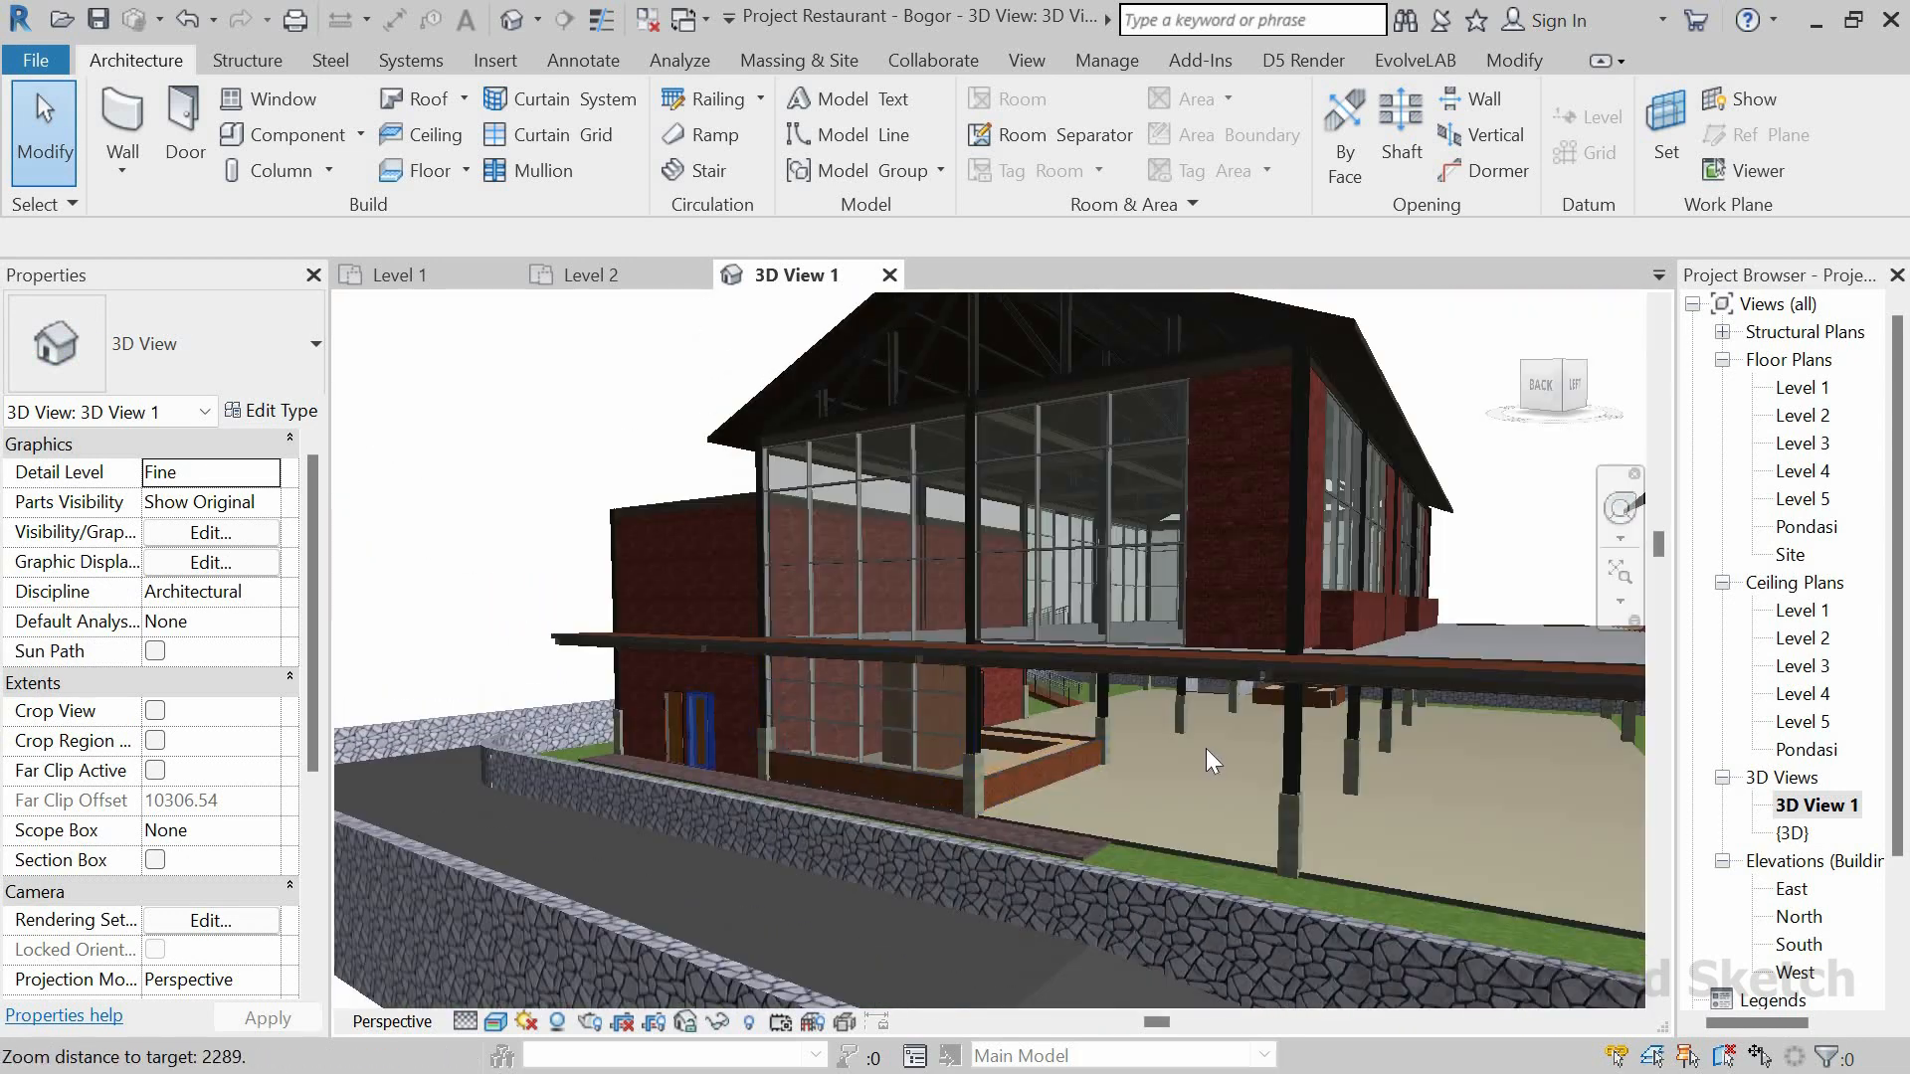
pyautogui.scroll(5, 1239, 750)
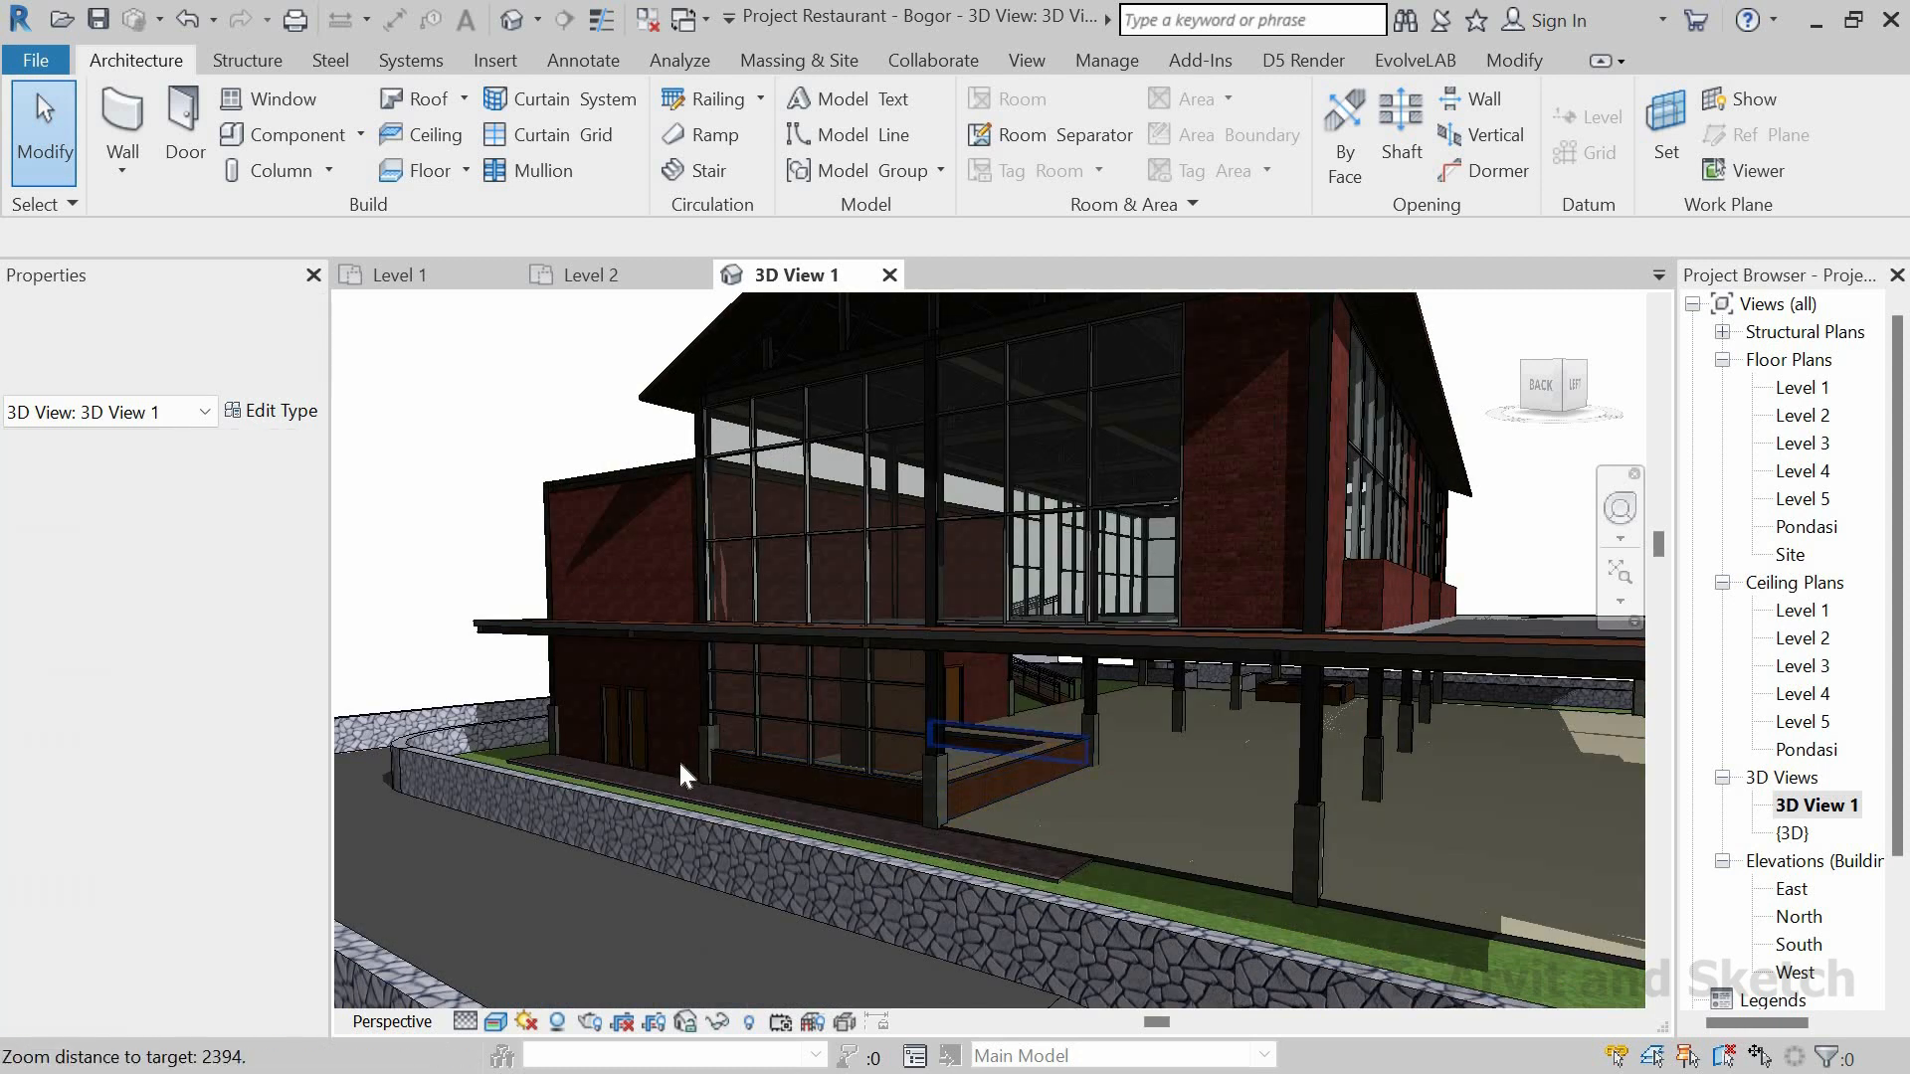
pyautogui.scroll(1, 678, 760)
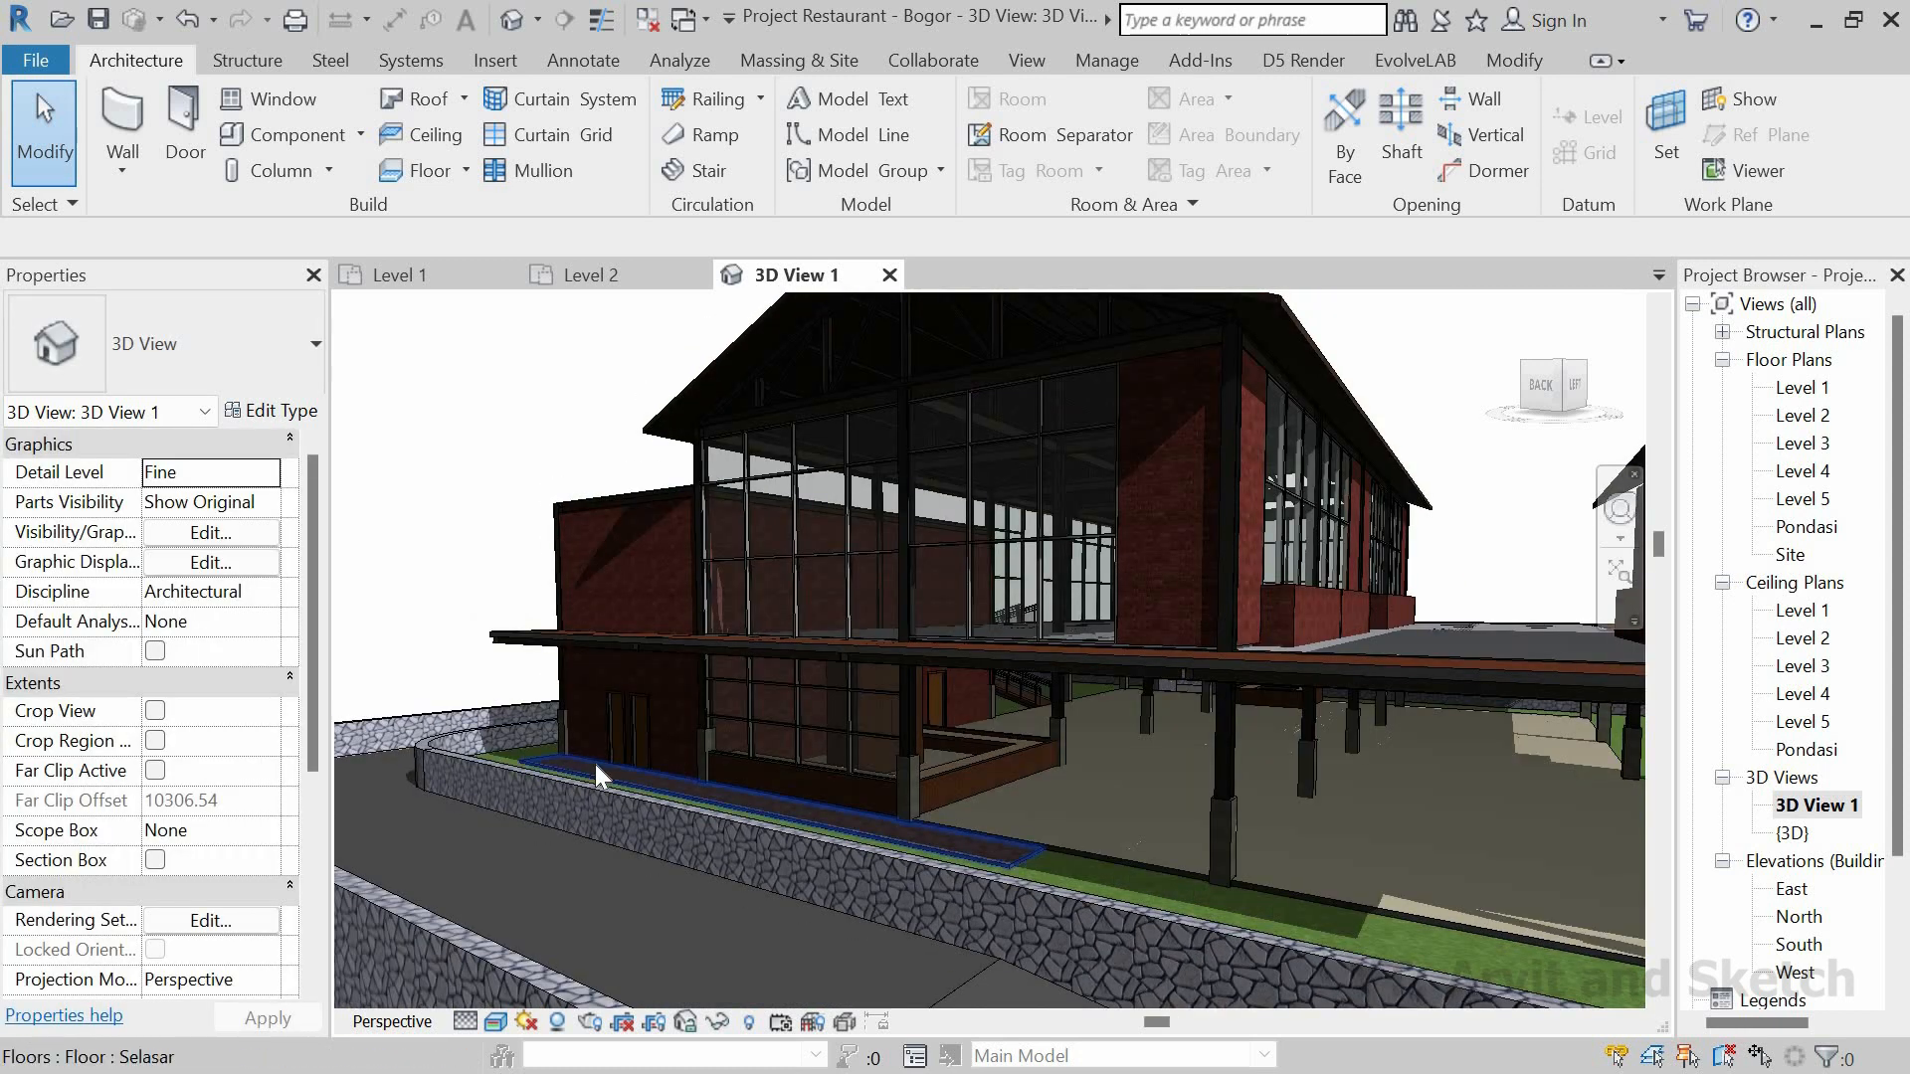
pyautogui.scroll(-3, 717, 708)
pyautogui.scroll(-1, 1324, 782)
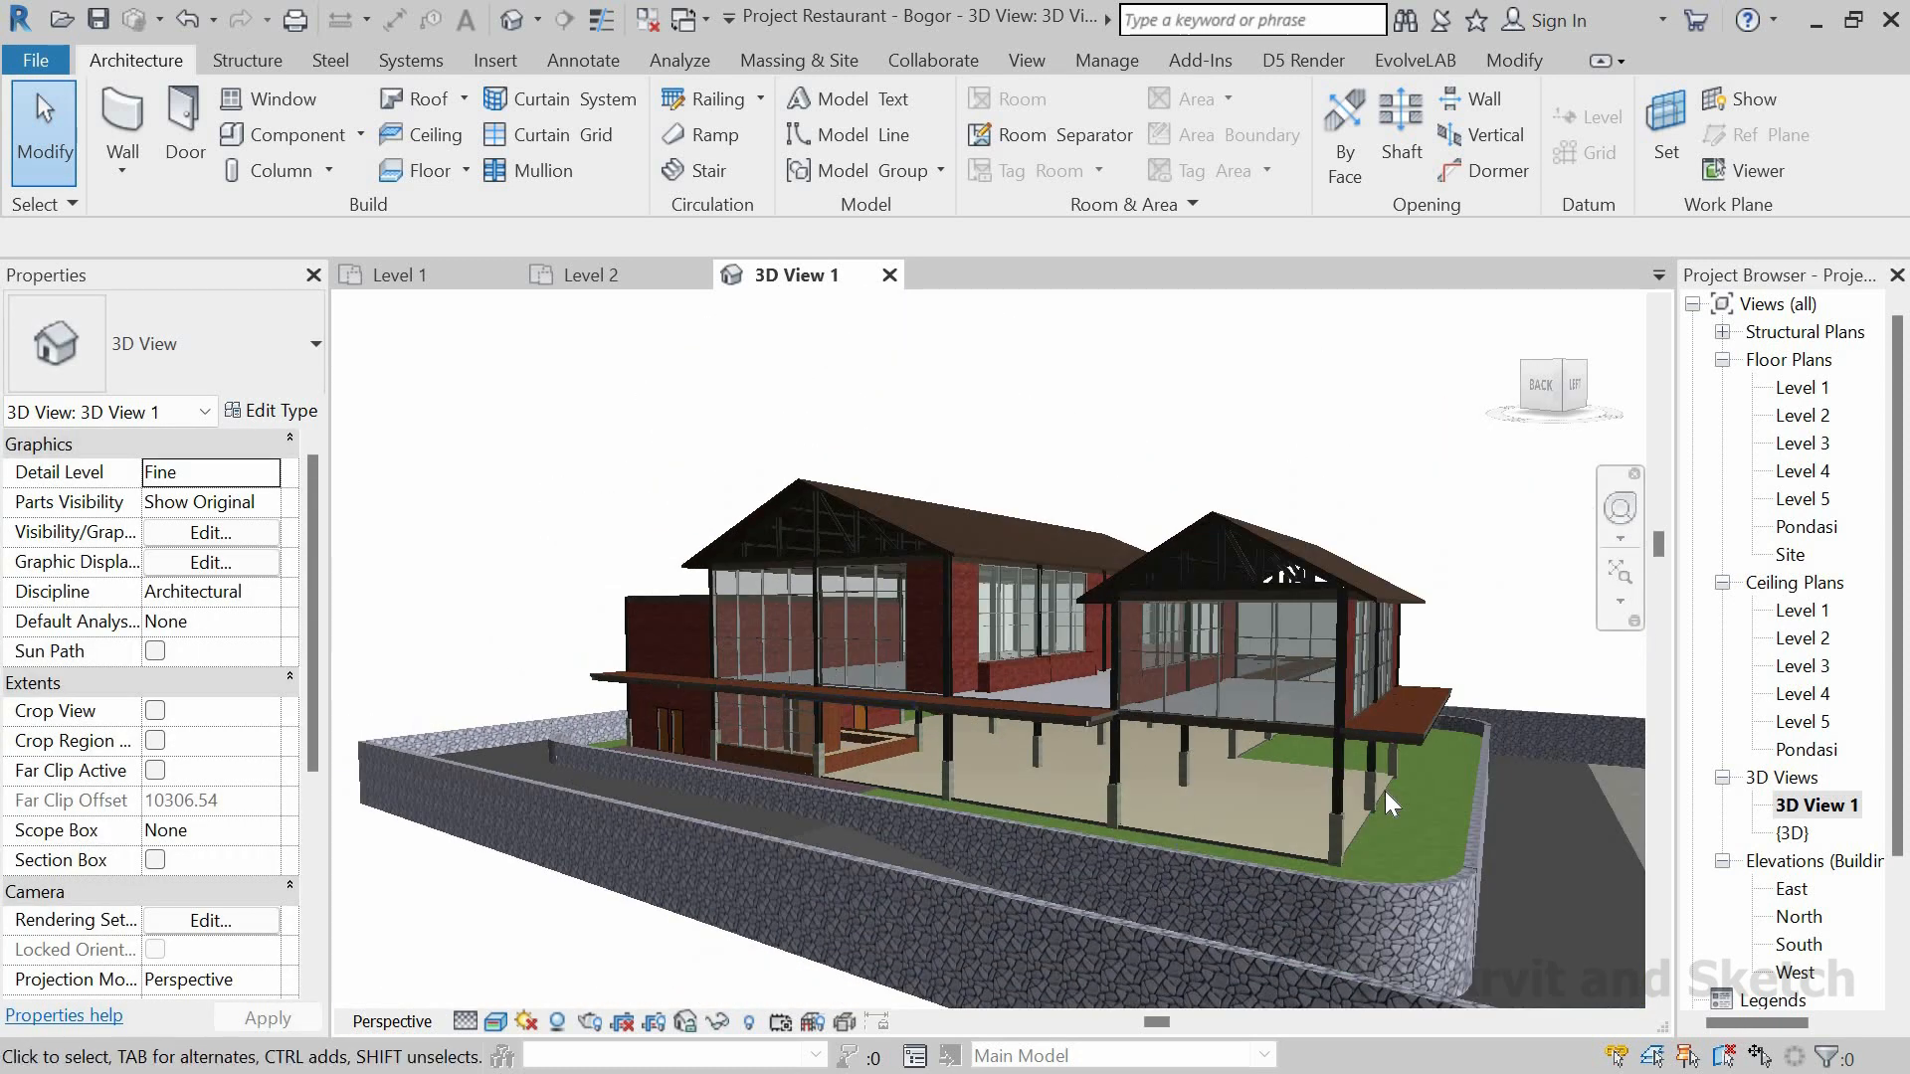
pyautogui.scroll(1, 1385, 791)
# Step: For a new wall on Level 1, duplicate the curtain wall type Storefront 3 as Storefront 4
pyautogui.hotkey('ctrl', 'Tab')
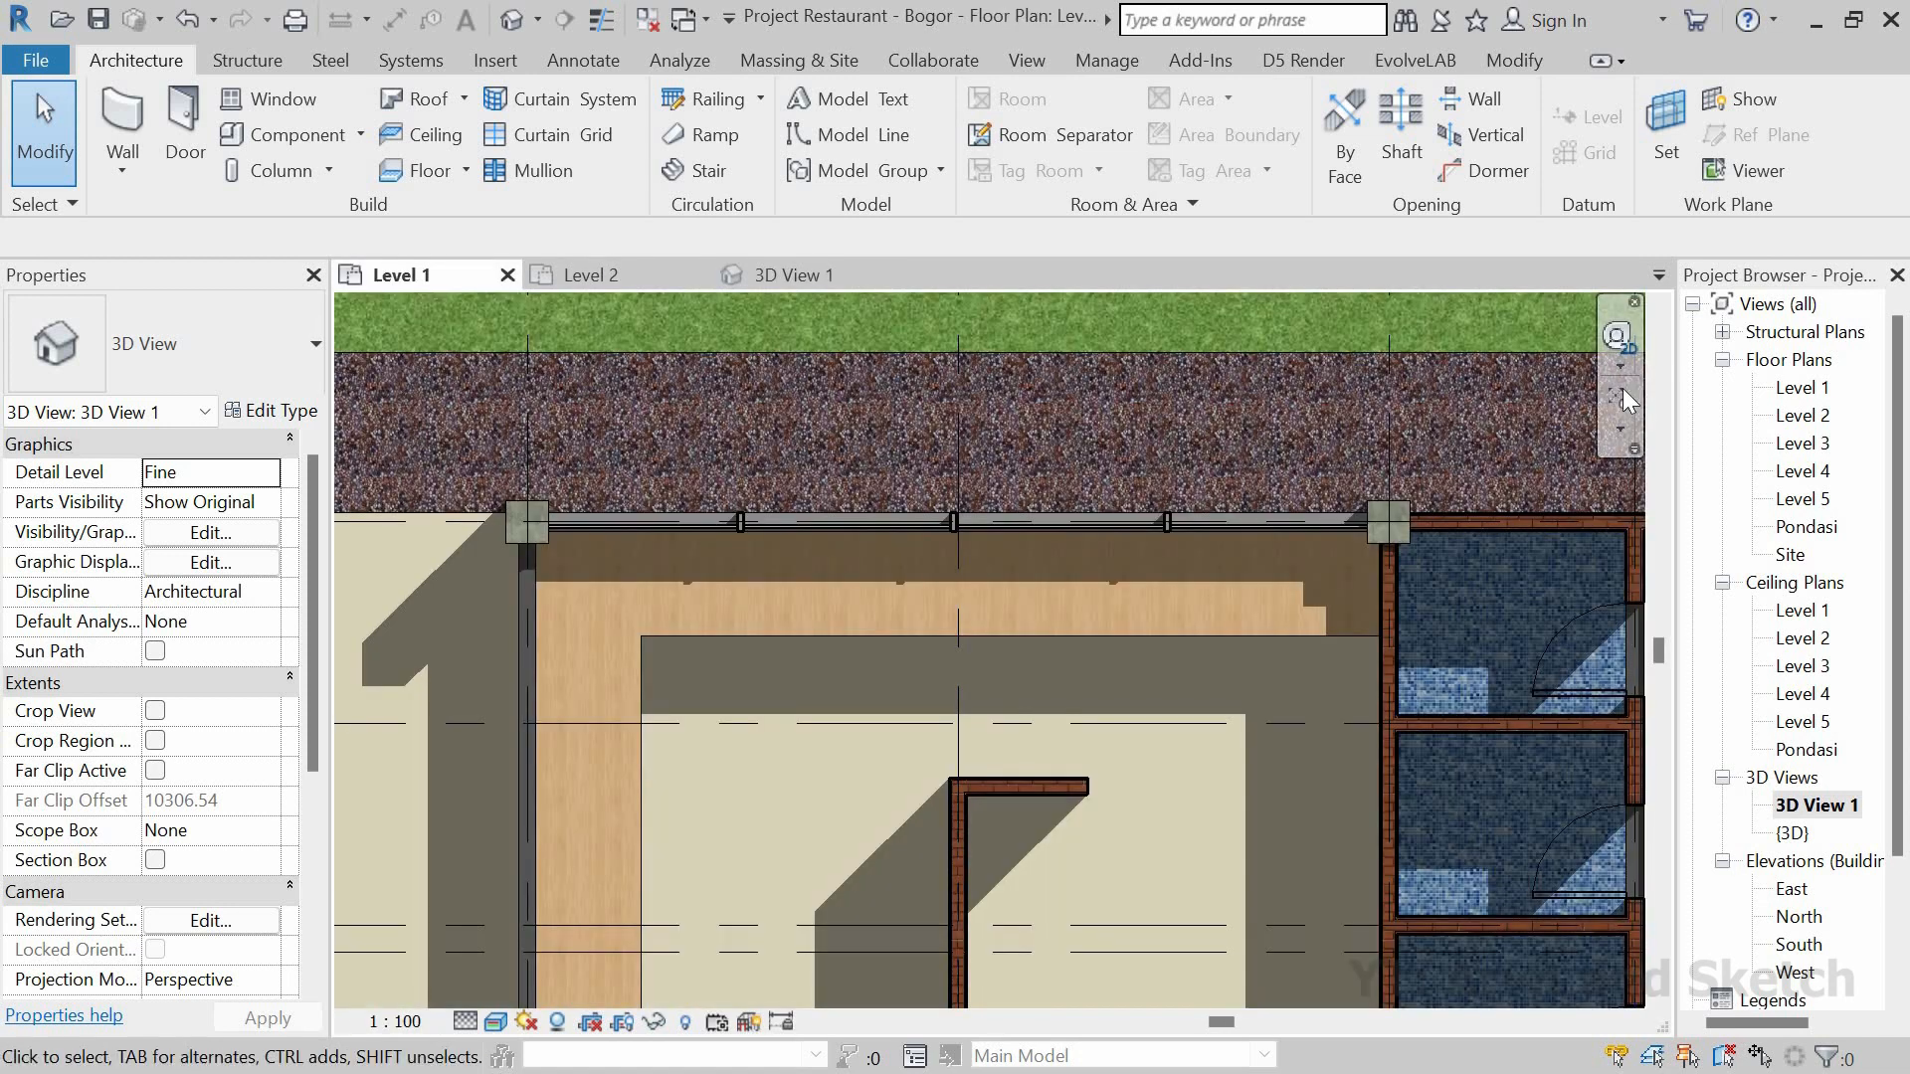
pyautogui.click(1612, 397)
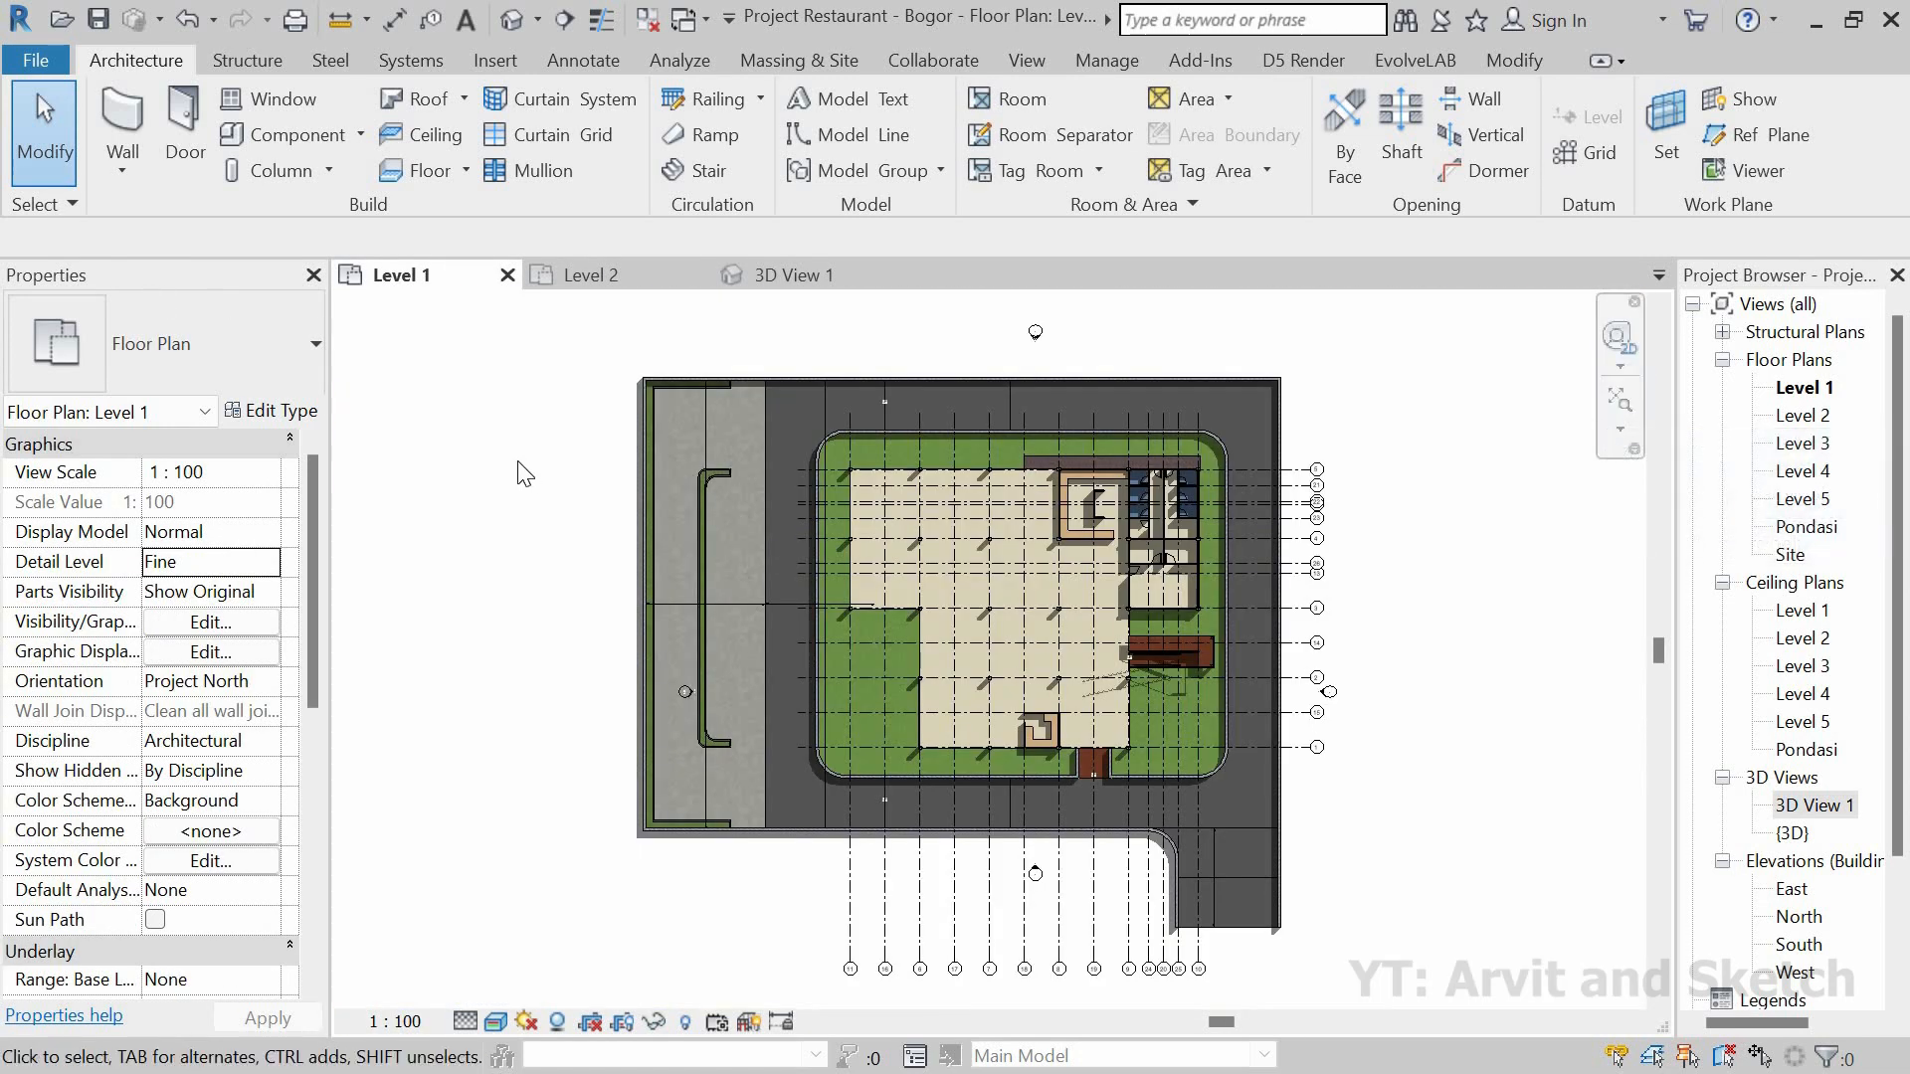
pyautogui.click(122, 117)
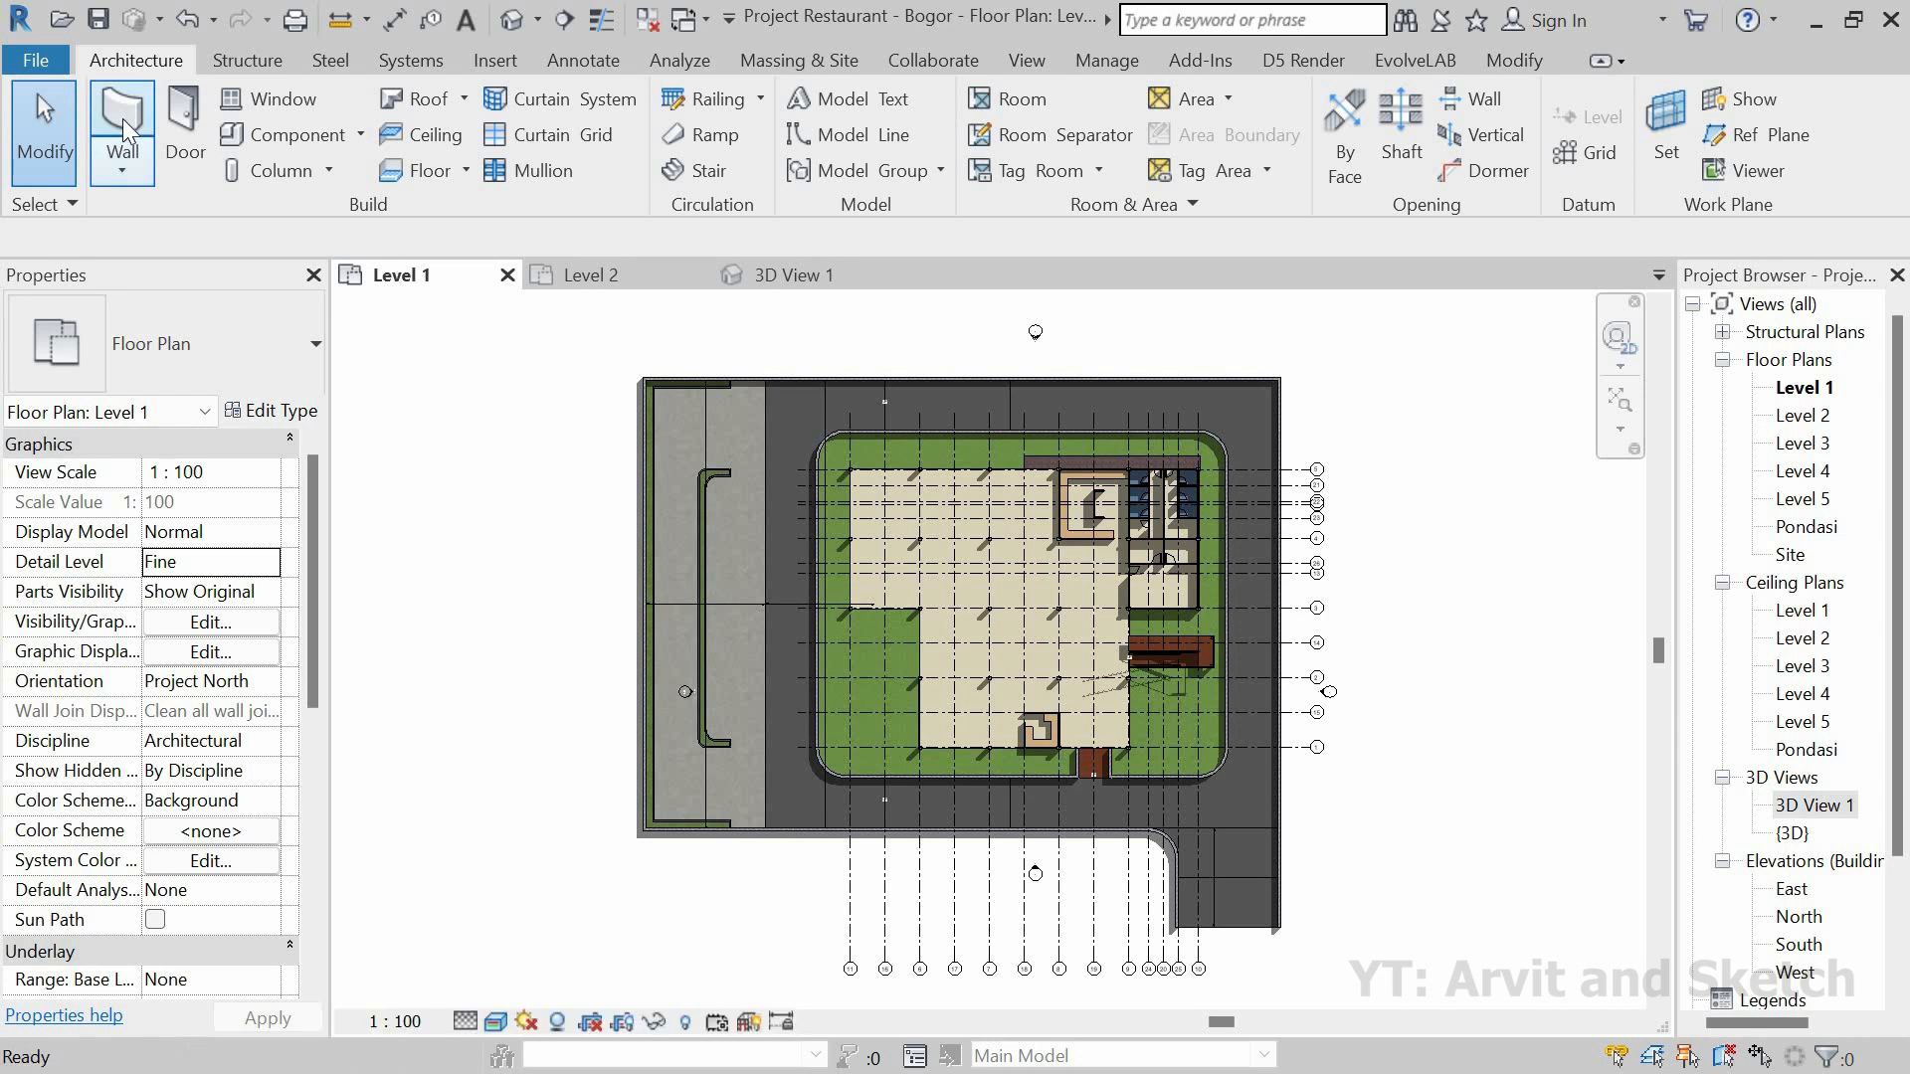
pyautogui.click(271, 411)
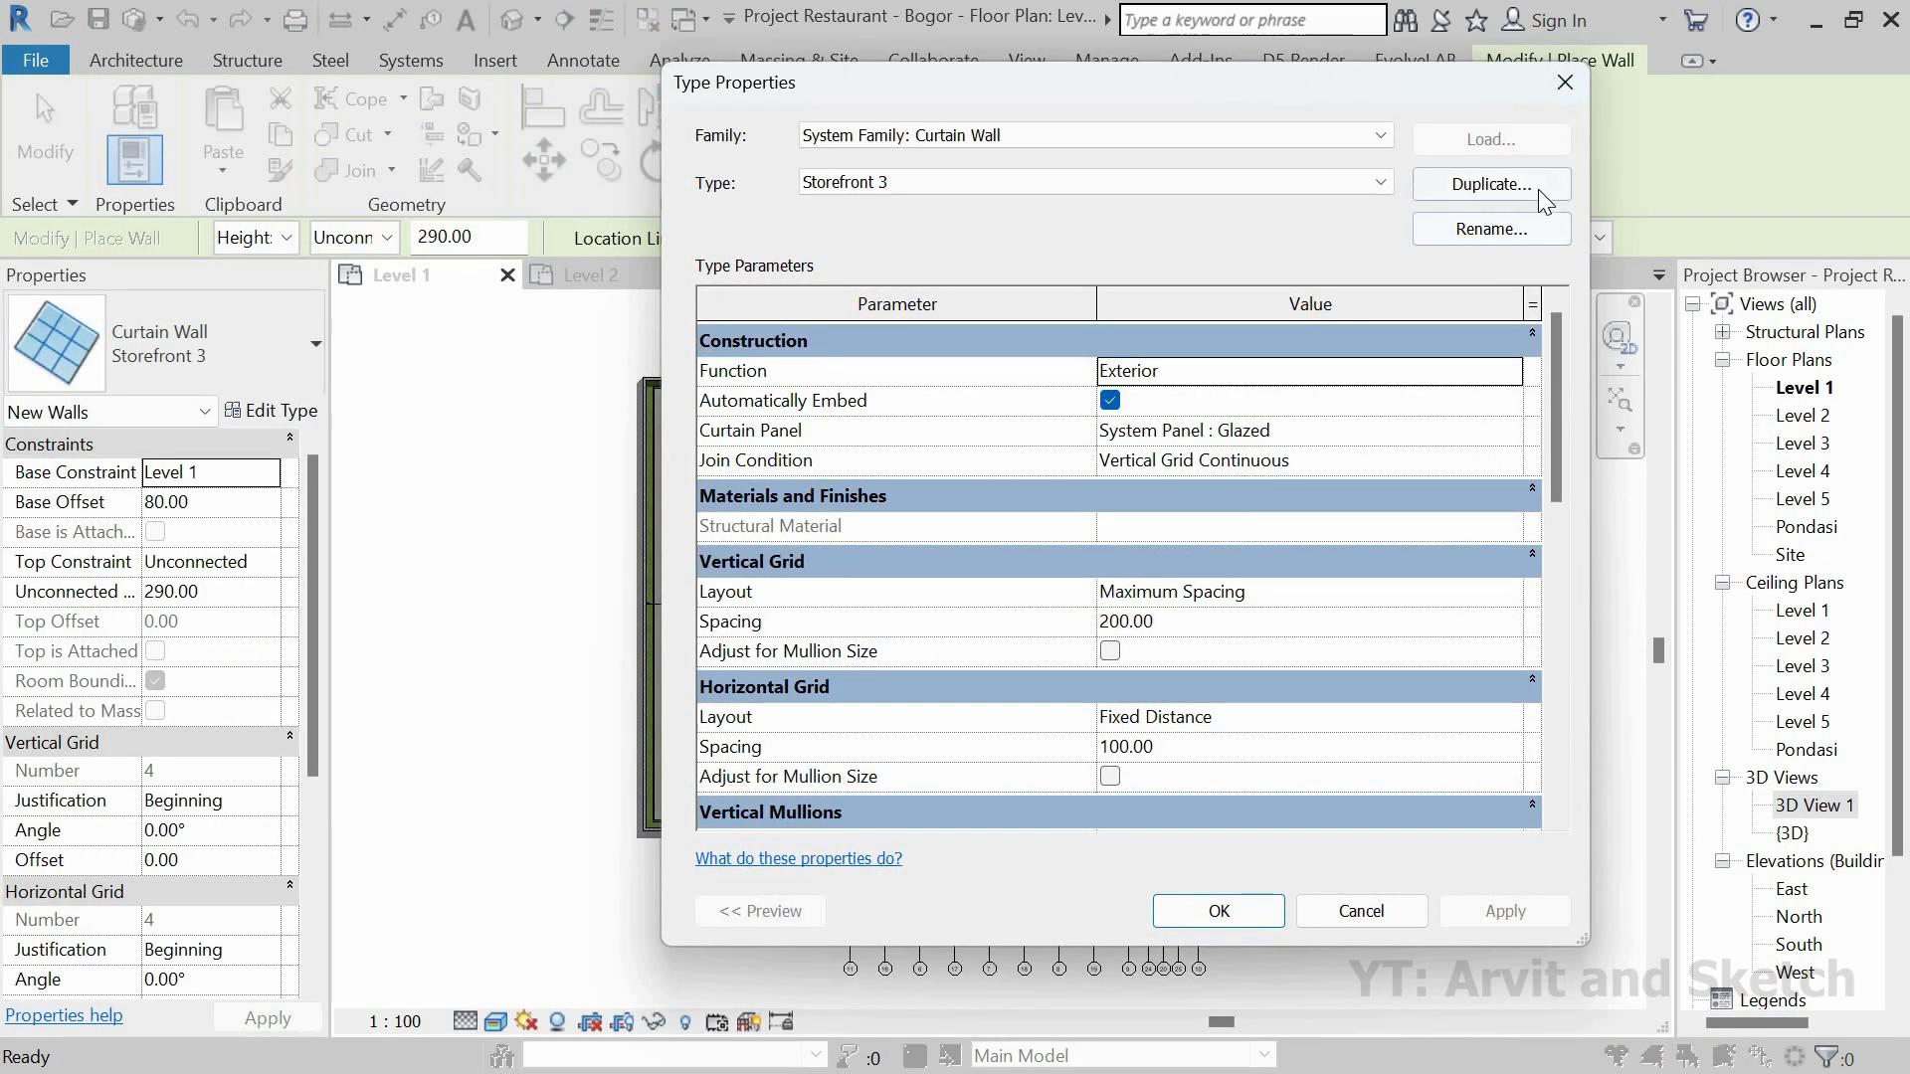
pyautogui.click(1539, 189)
pyautogui.click(1178, 575)
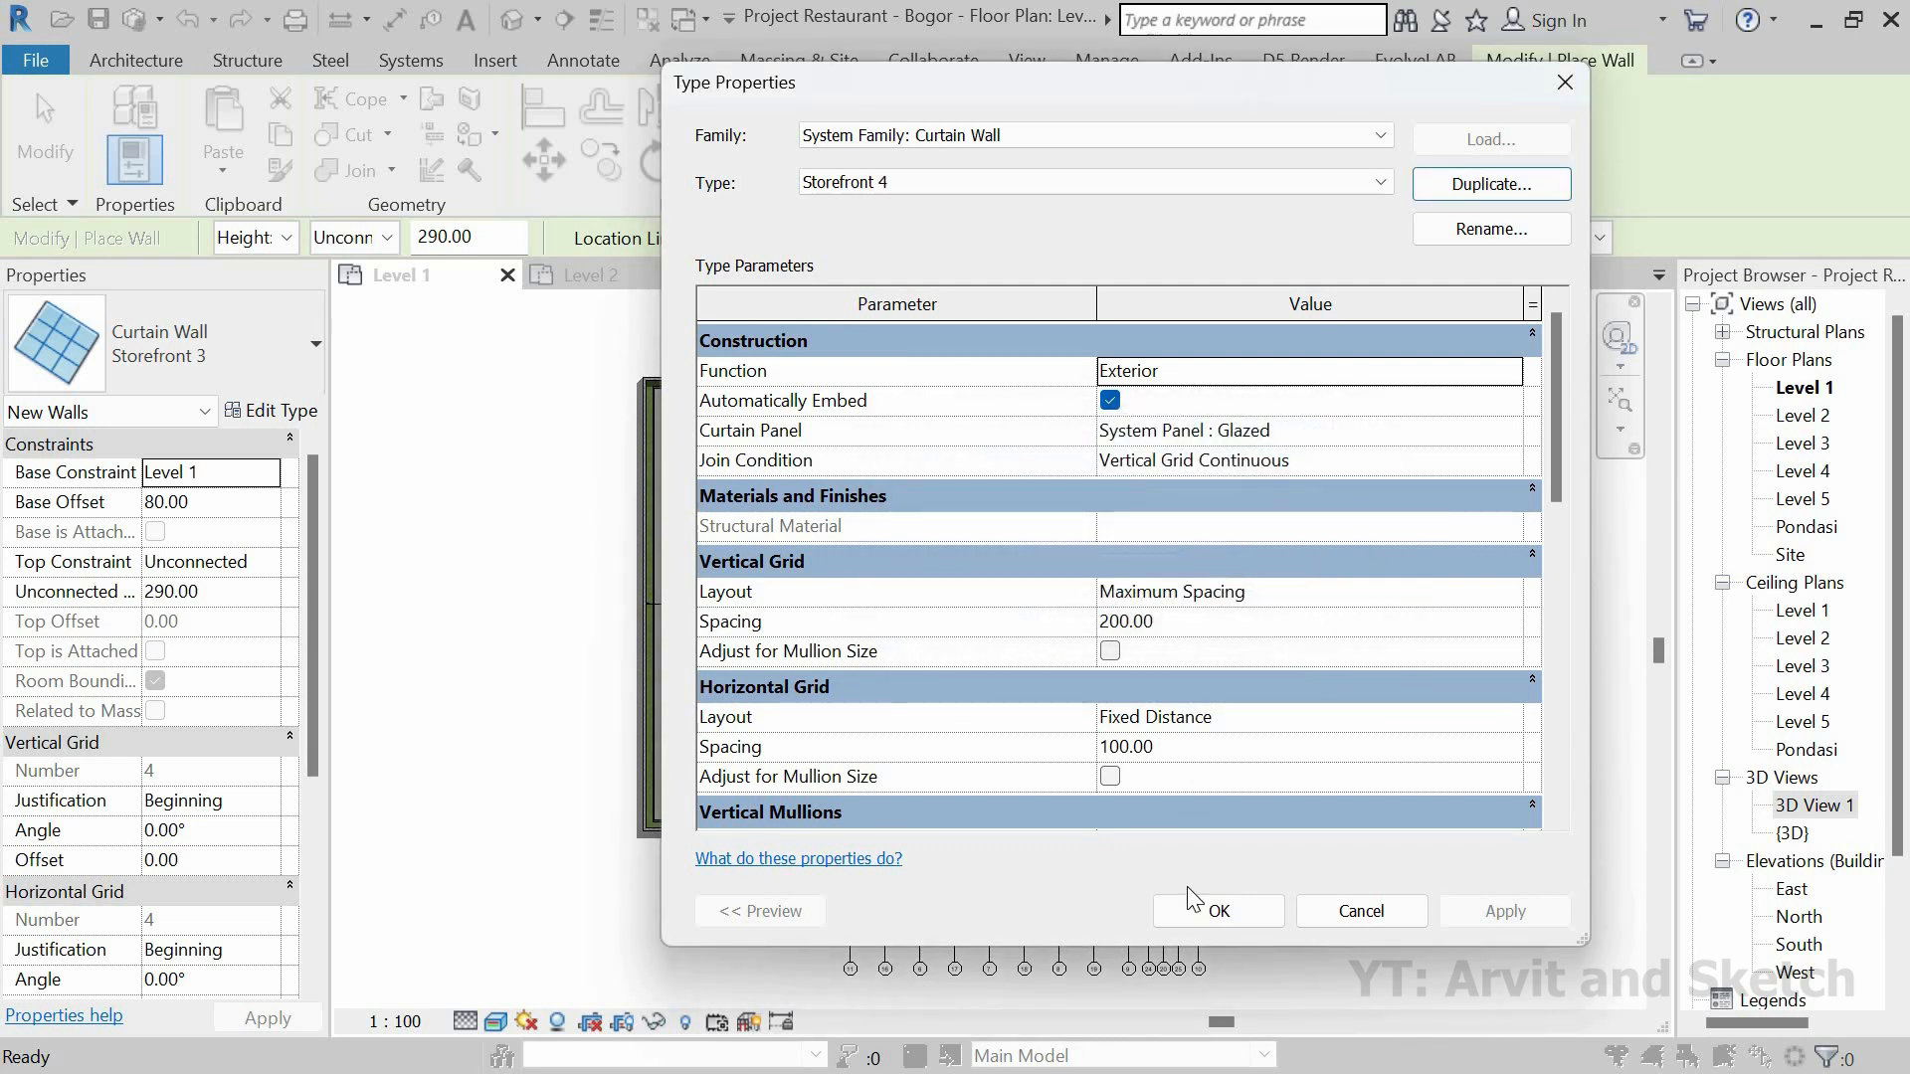
pyautogui.click(1216, 911)
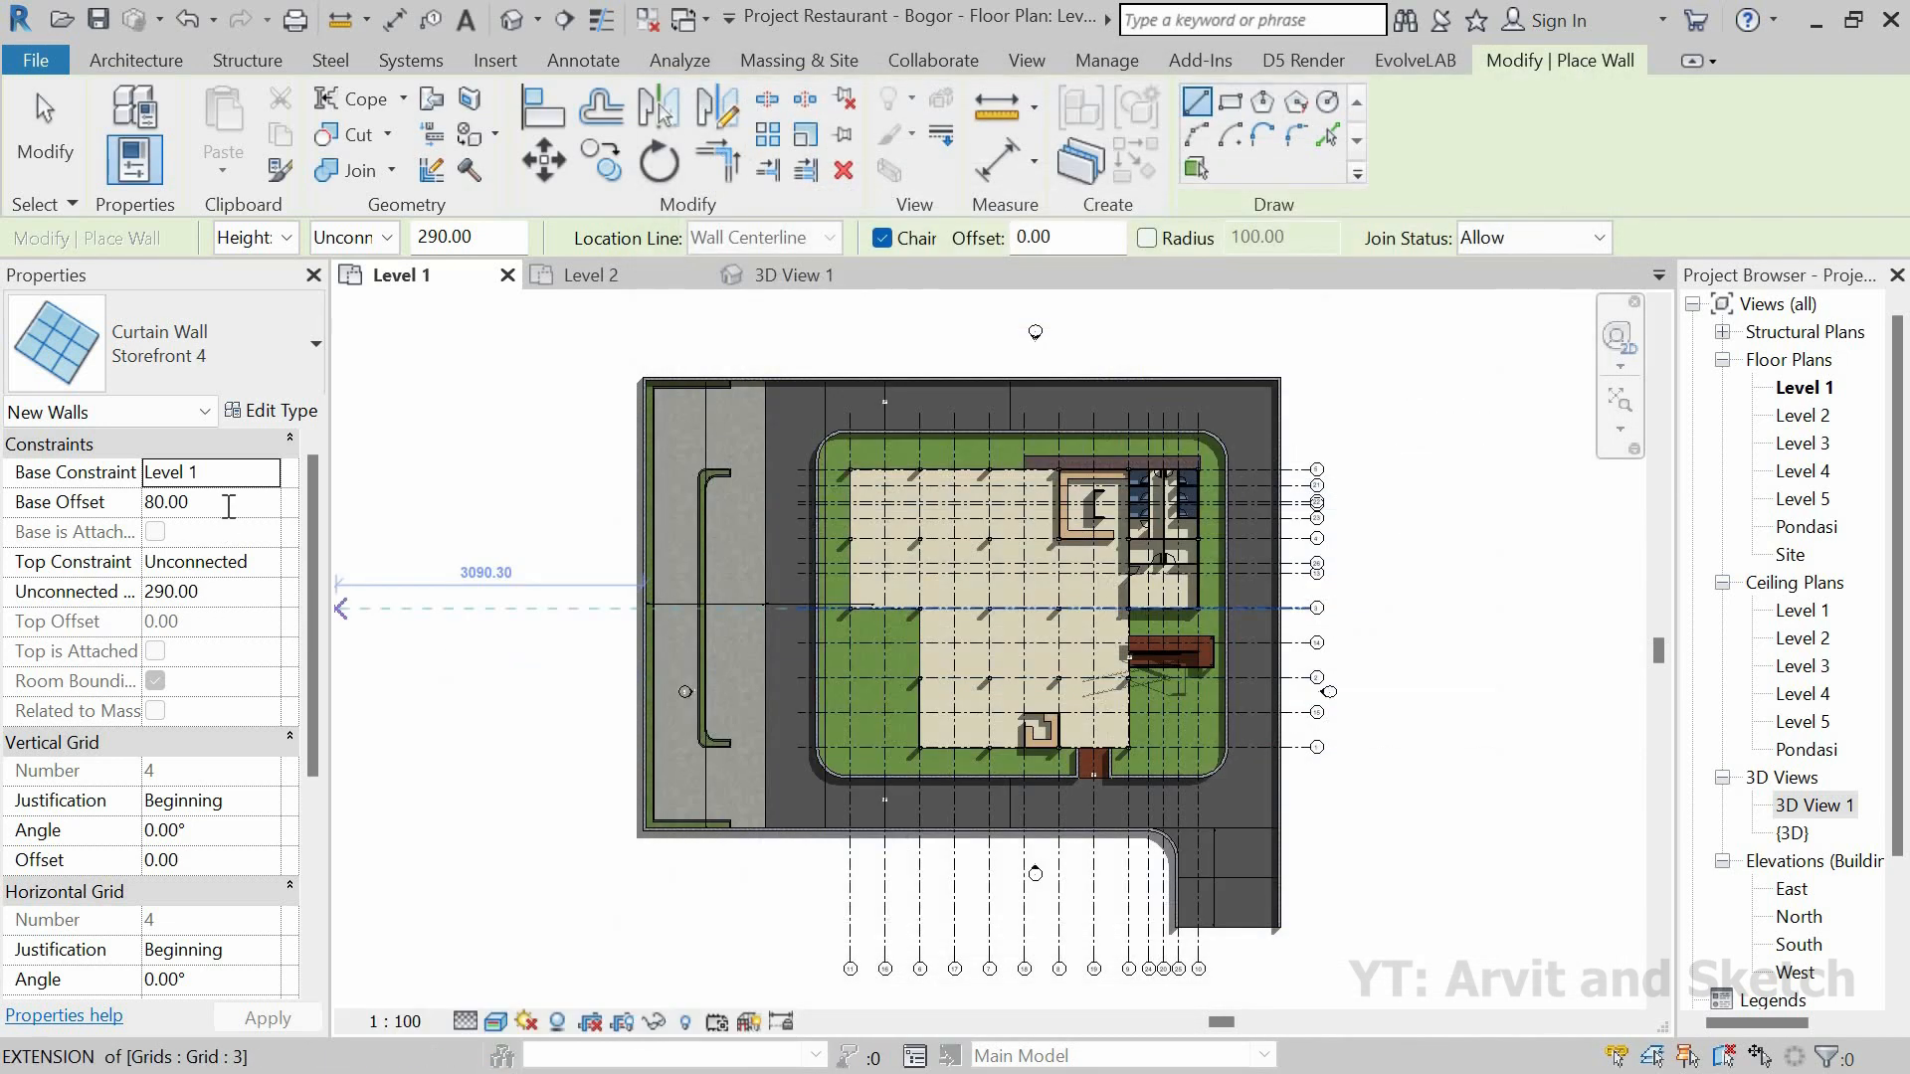
# Step: With base offset 10 and unconnected height 300, draw a Storefront 4 wall between the two upper-edge columns one bay left of the counter
pyautogui.click(227, 506)
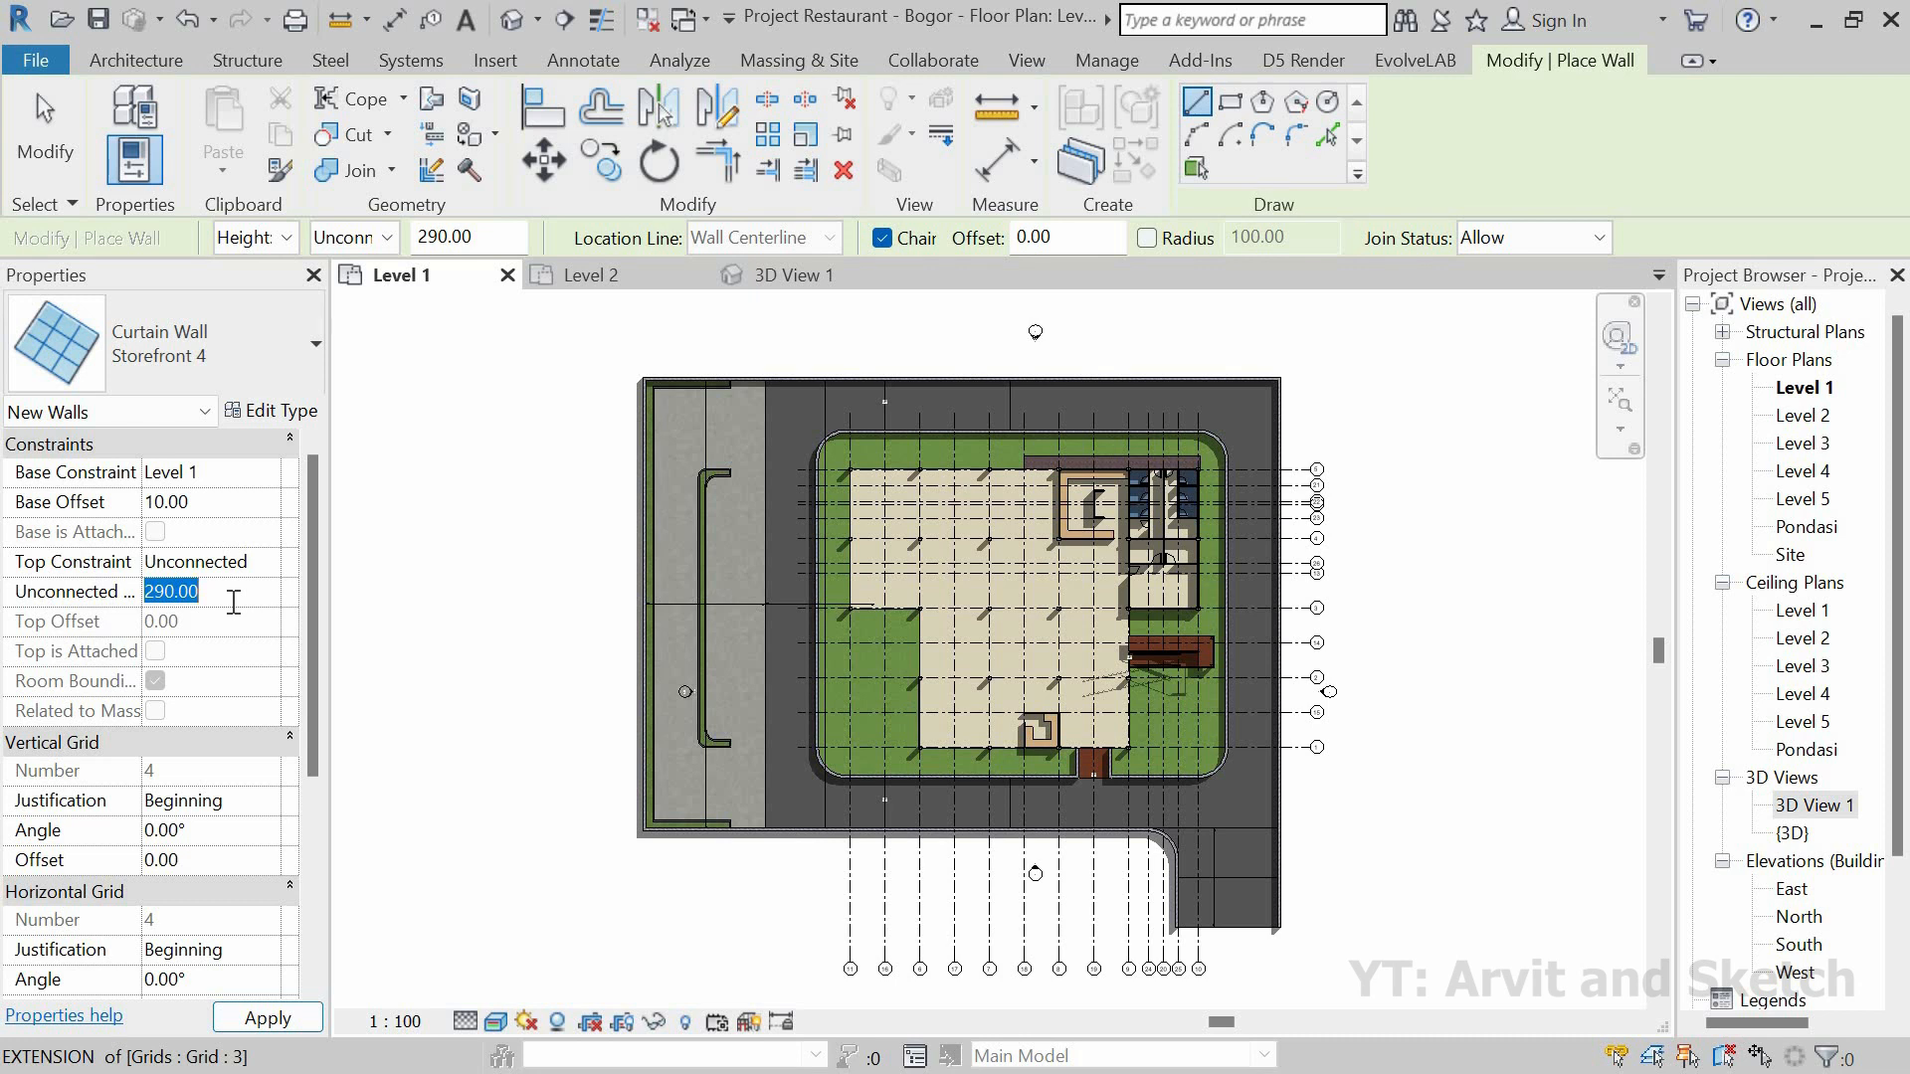
pyautogui.scroll(6, 942, 450)
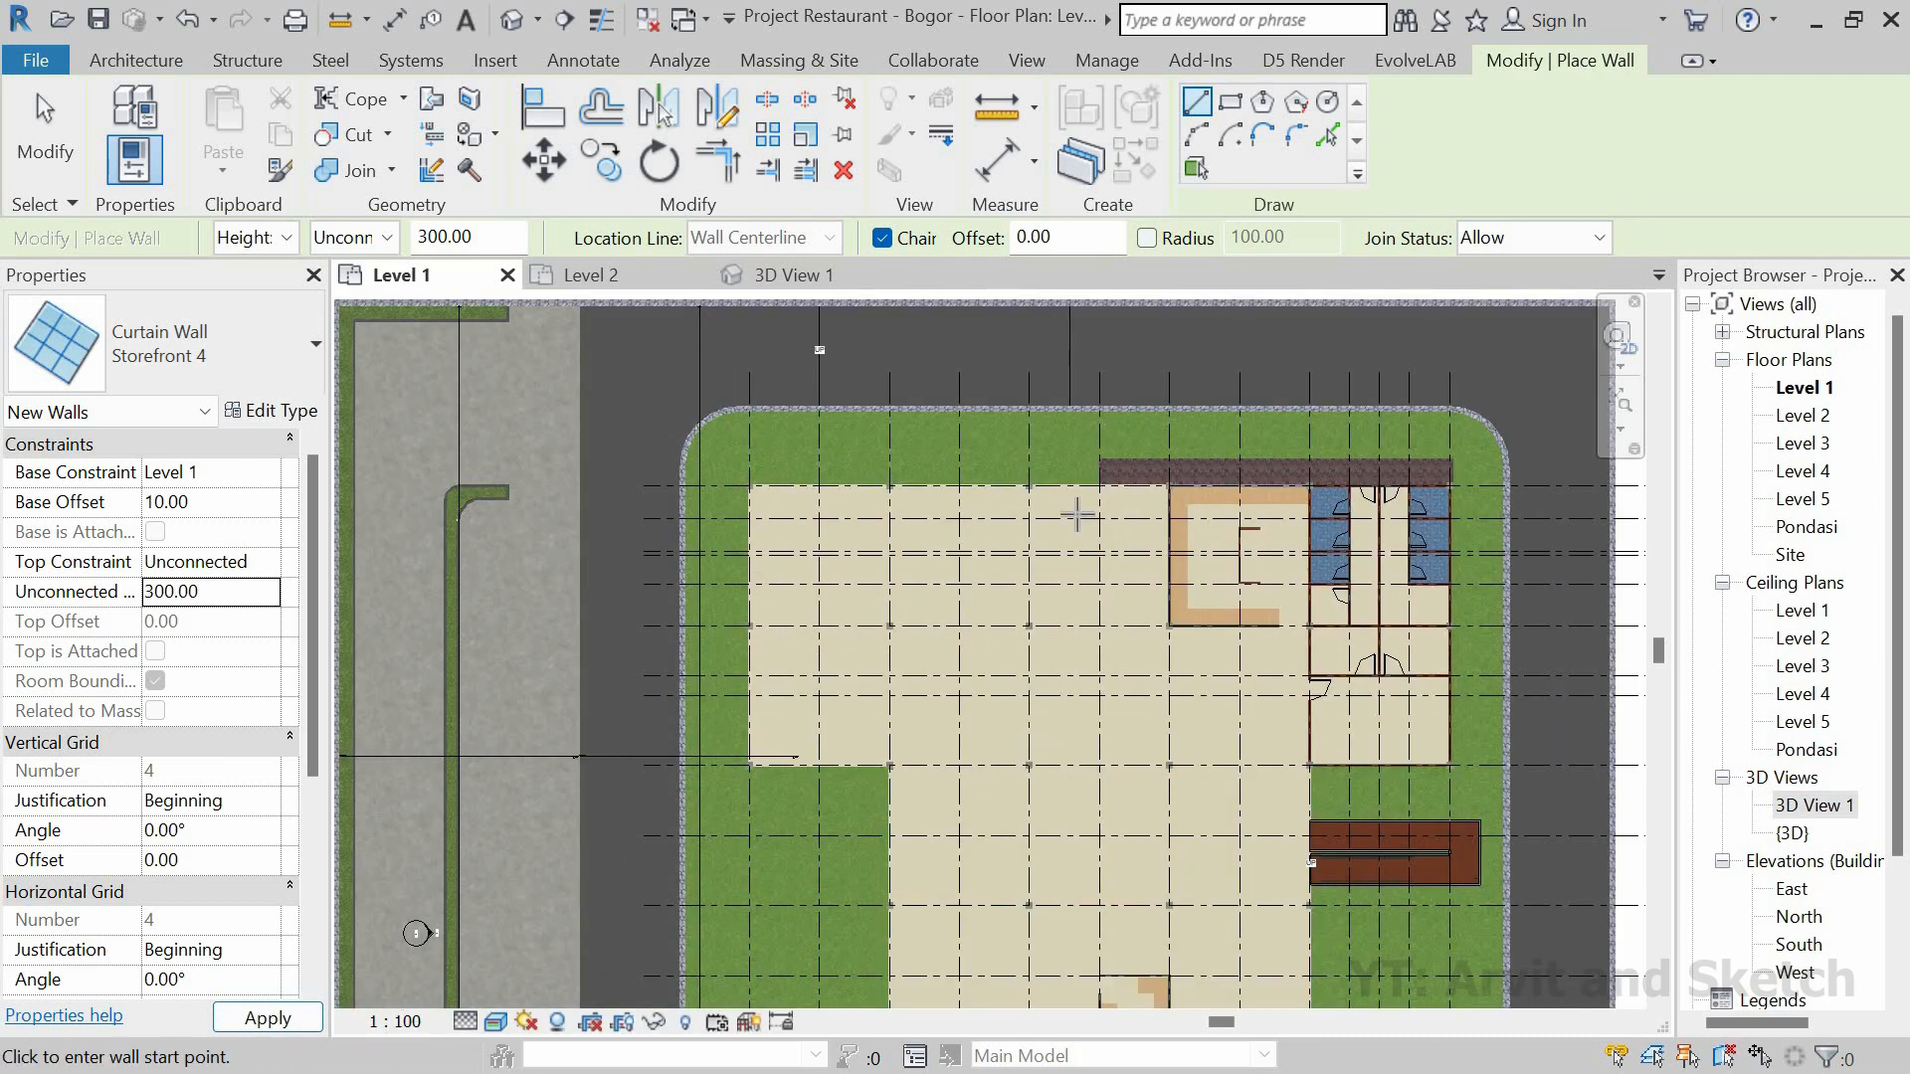
pyautogui.scroll(1, 1094, 488)
pyautogui.click(1088, 490)
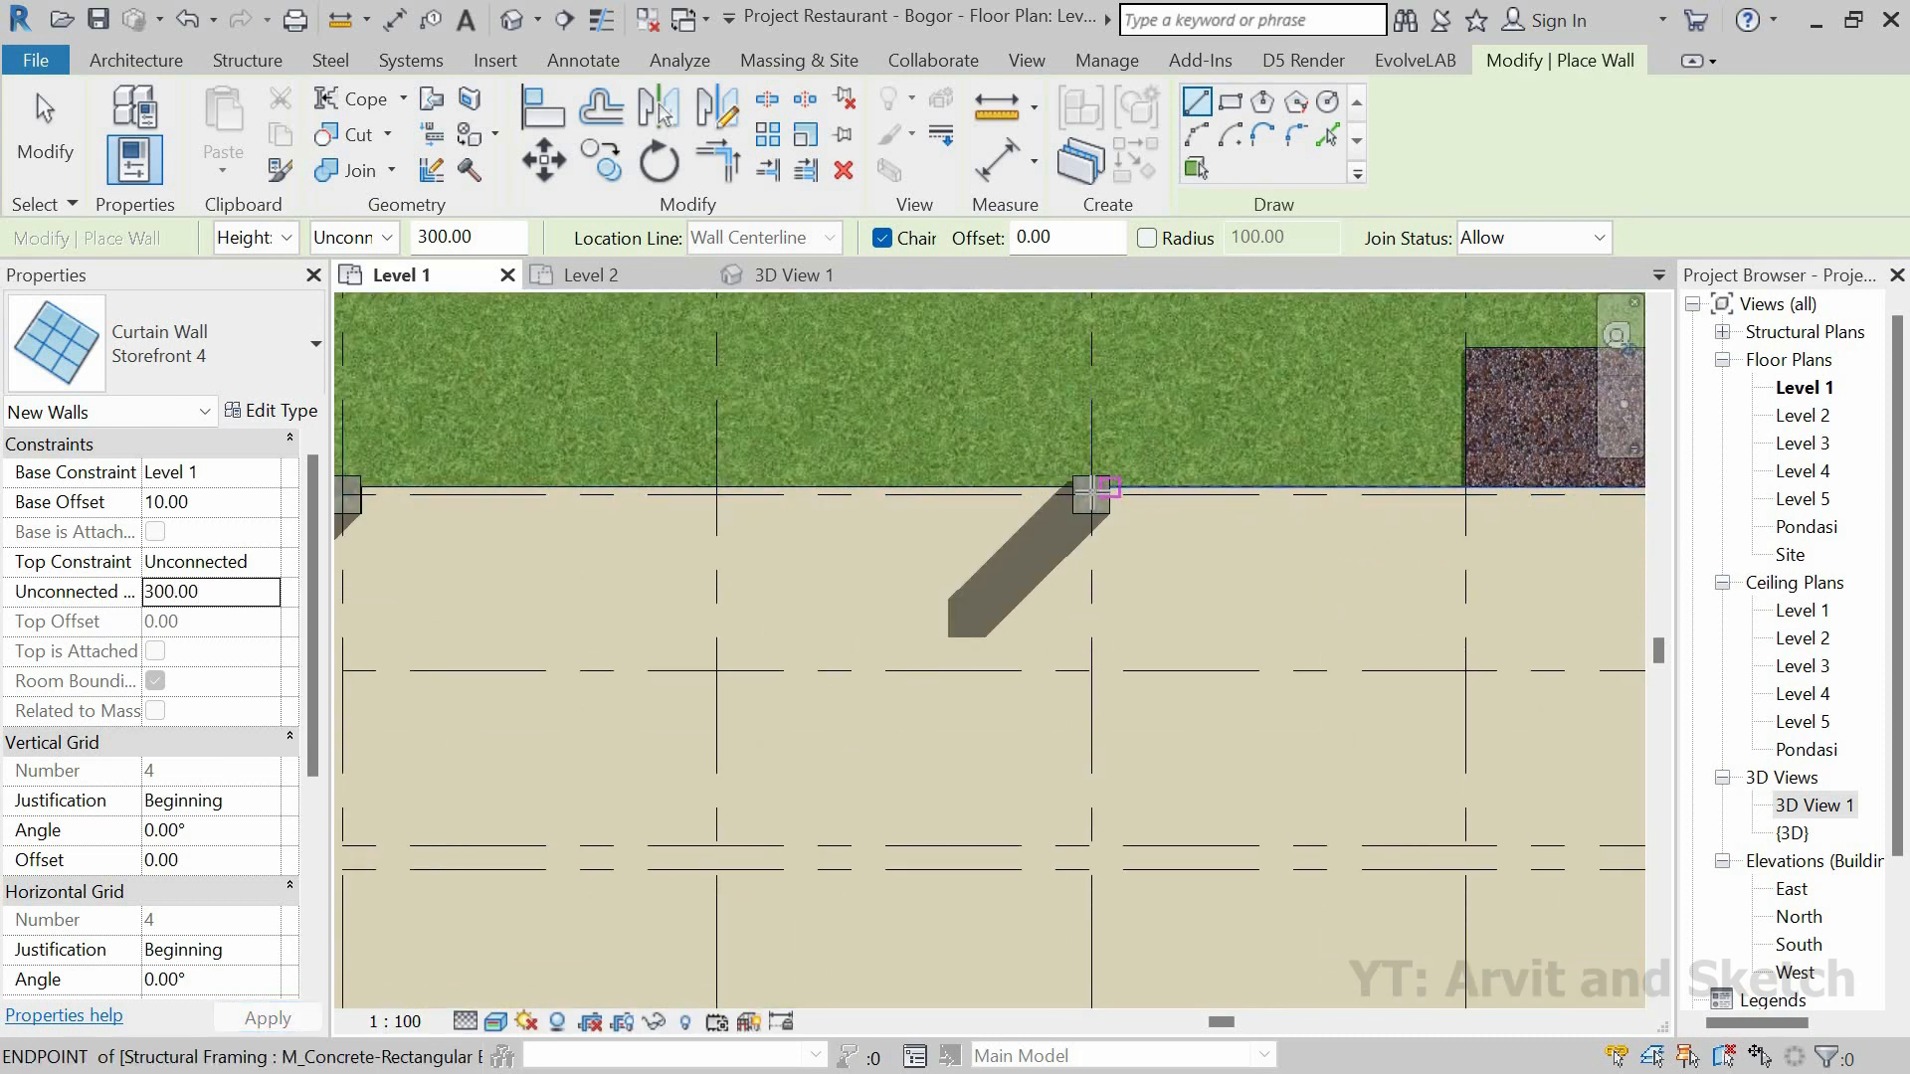
pyautogui.scroll(-3, 1138, 542)
pyautogui.scroll(4, 617, 548)
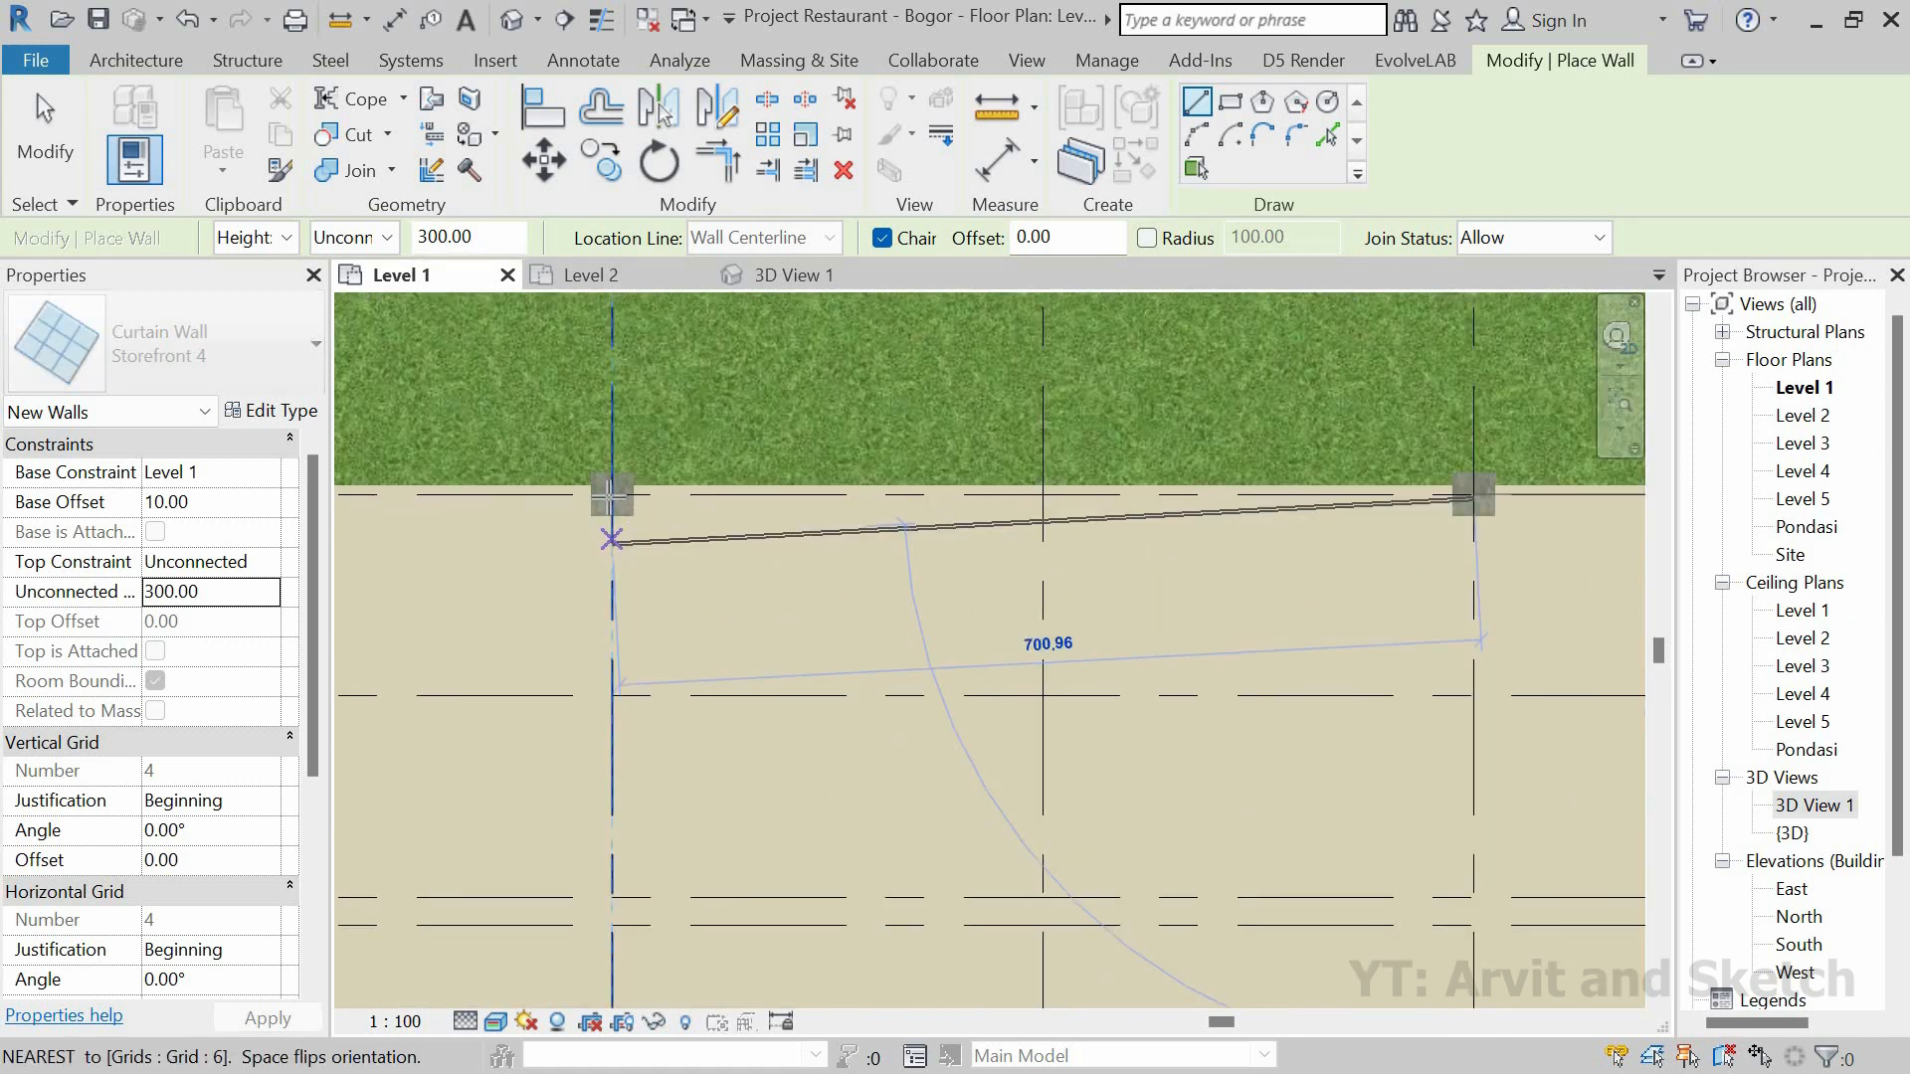
pyautogui.click(611, 496)
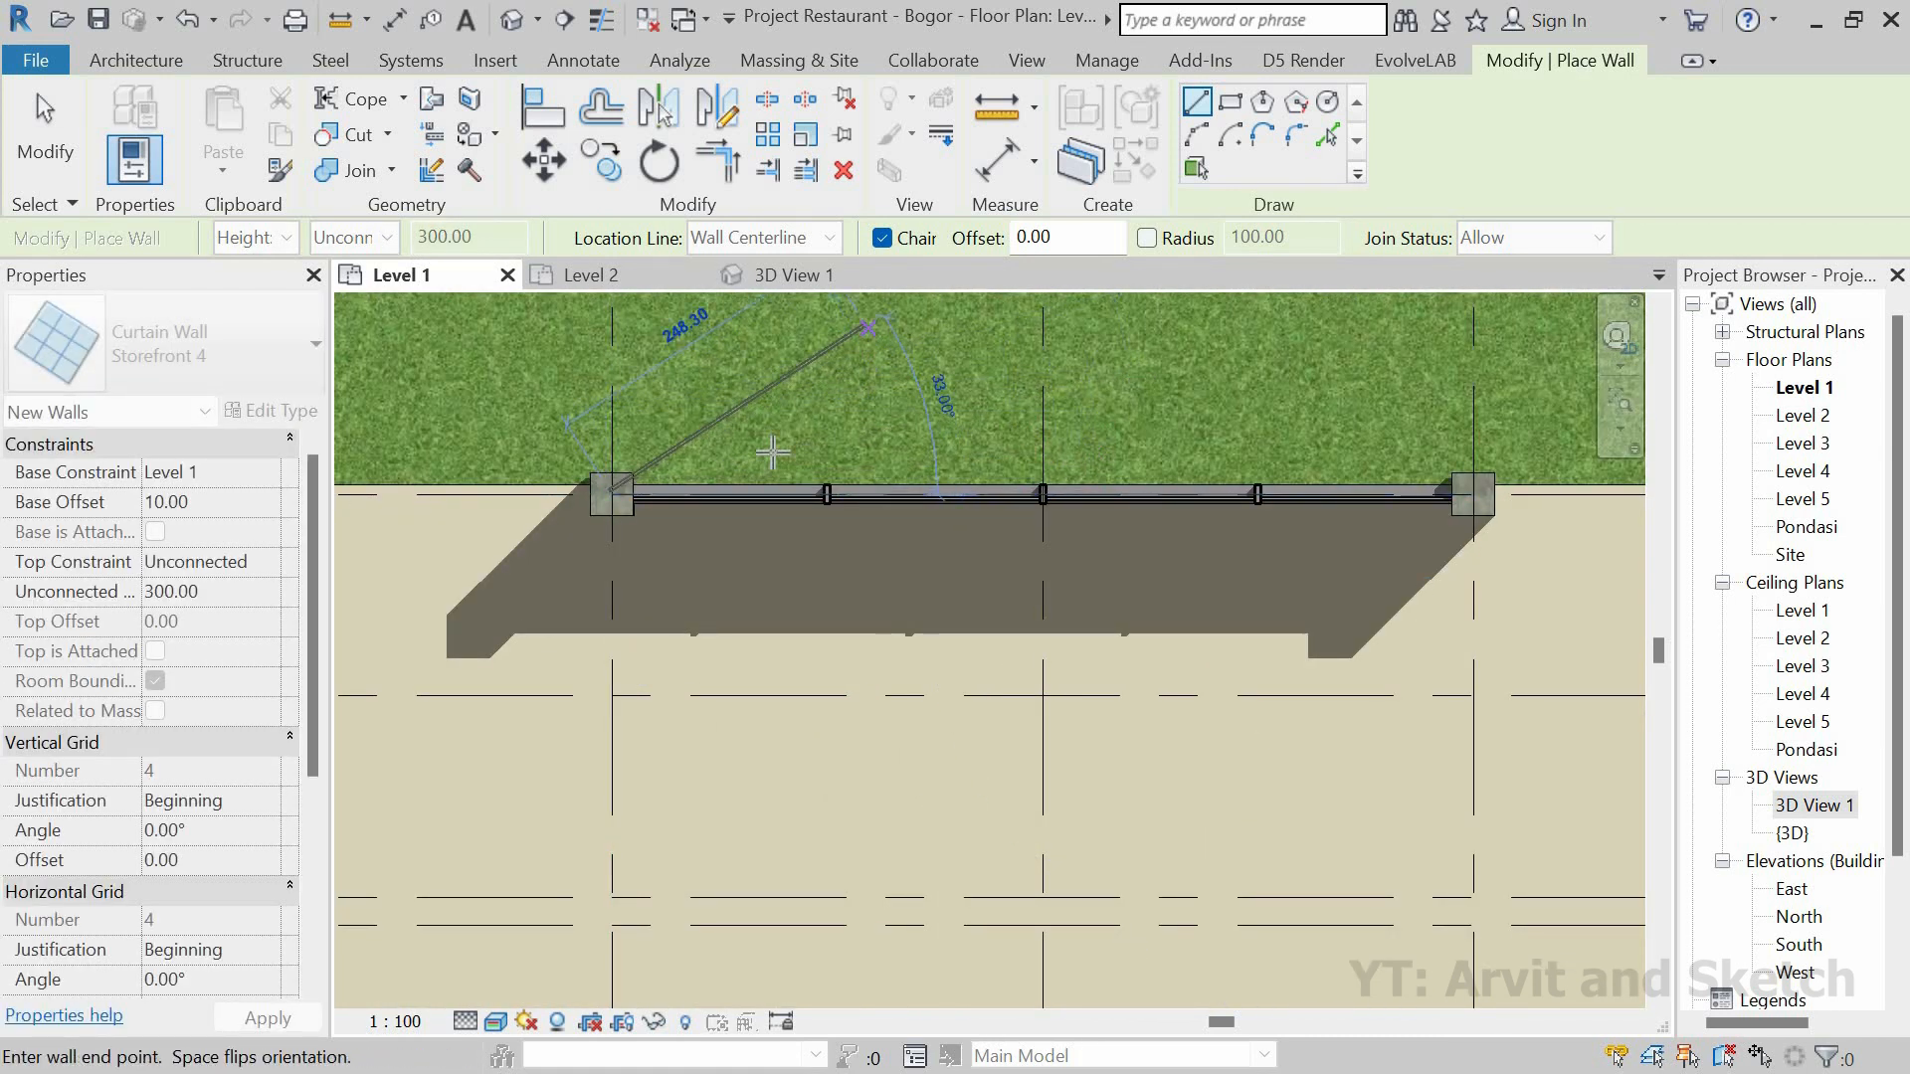
pyautogui.scroll(-3, 773, 453)
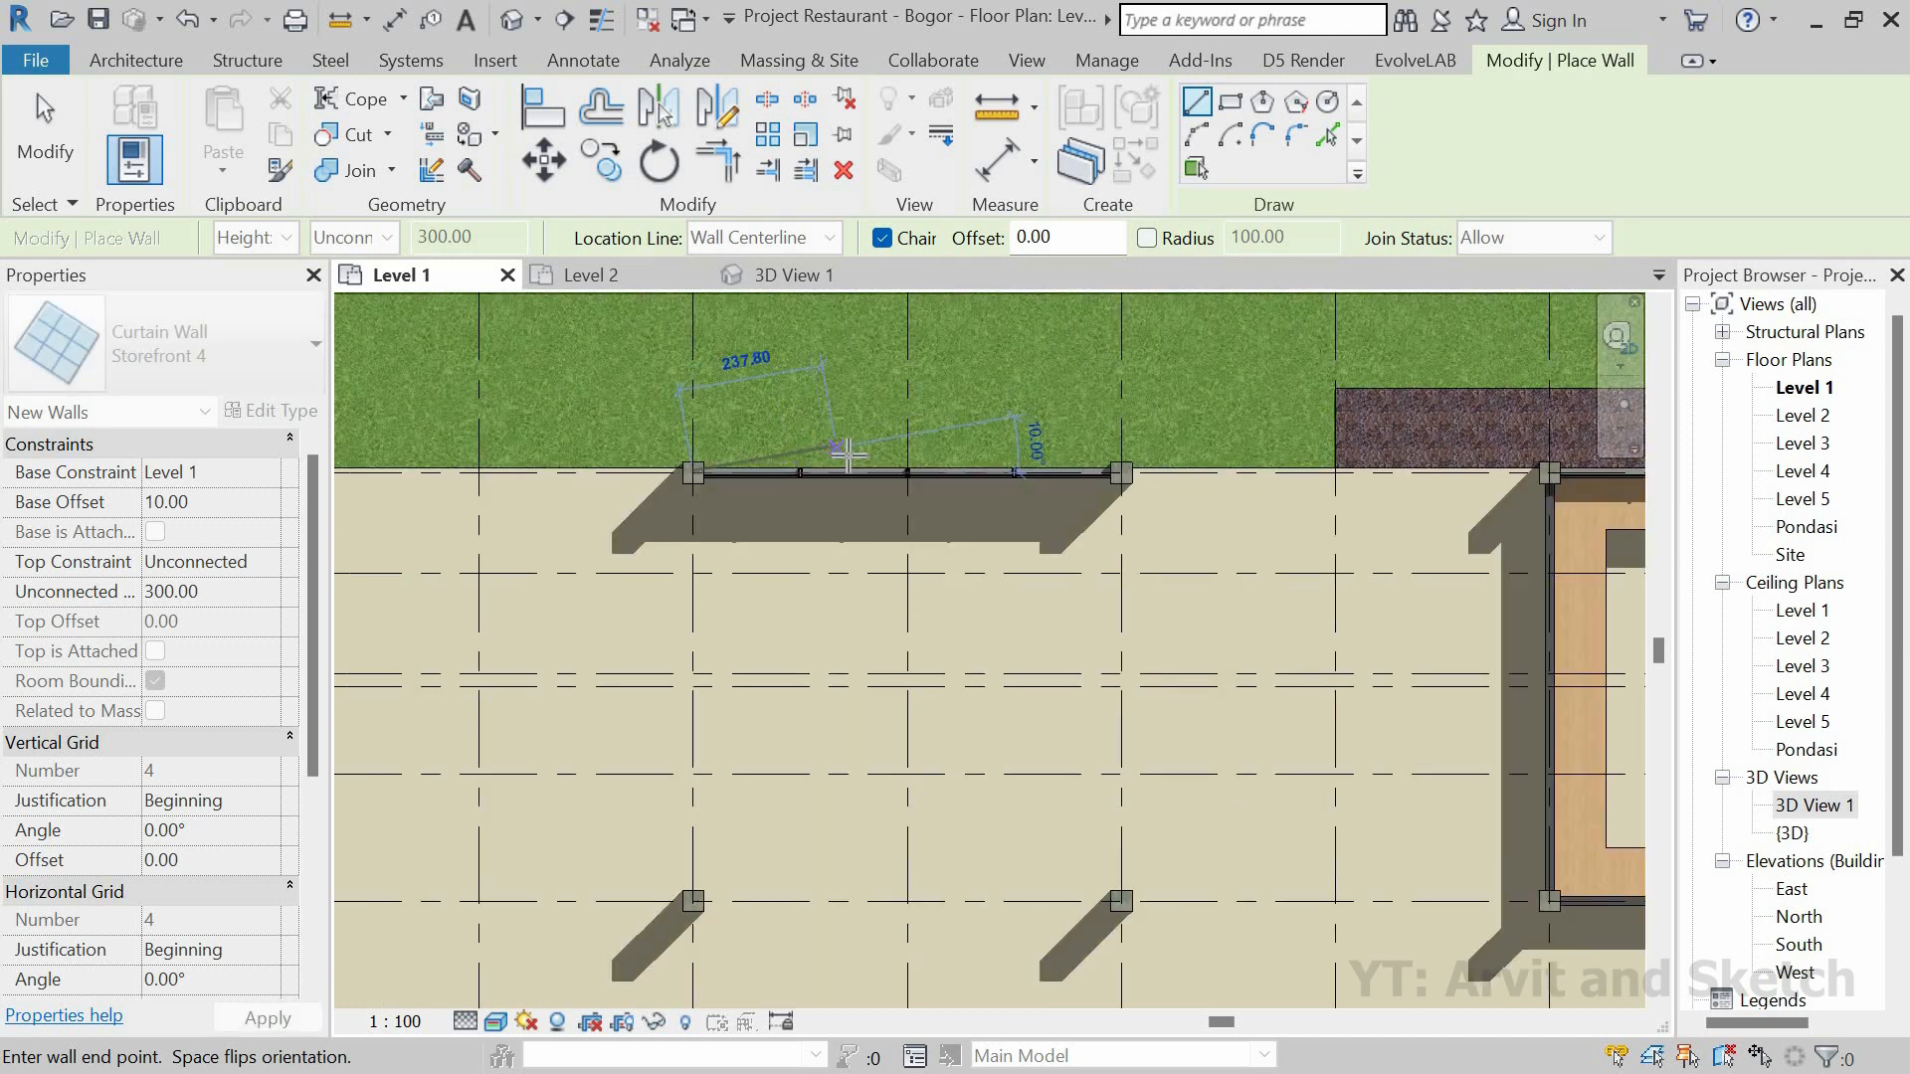
pyautogui.scroll(2, 849, 454)
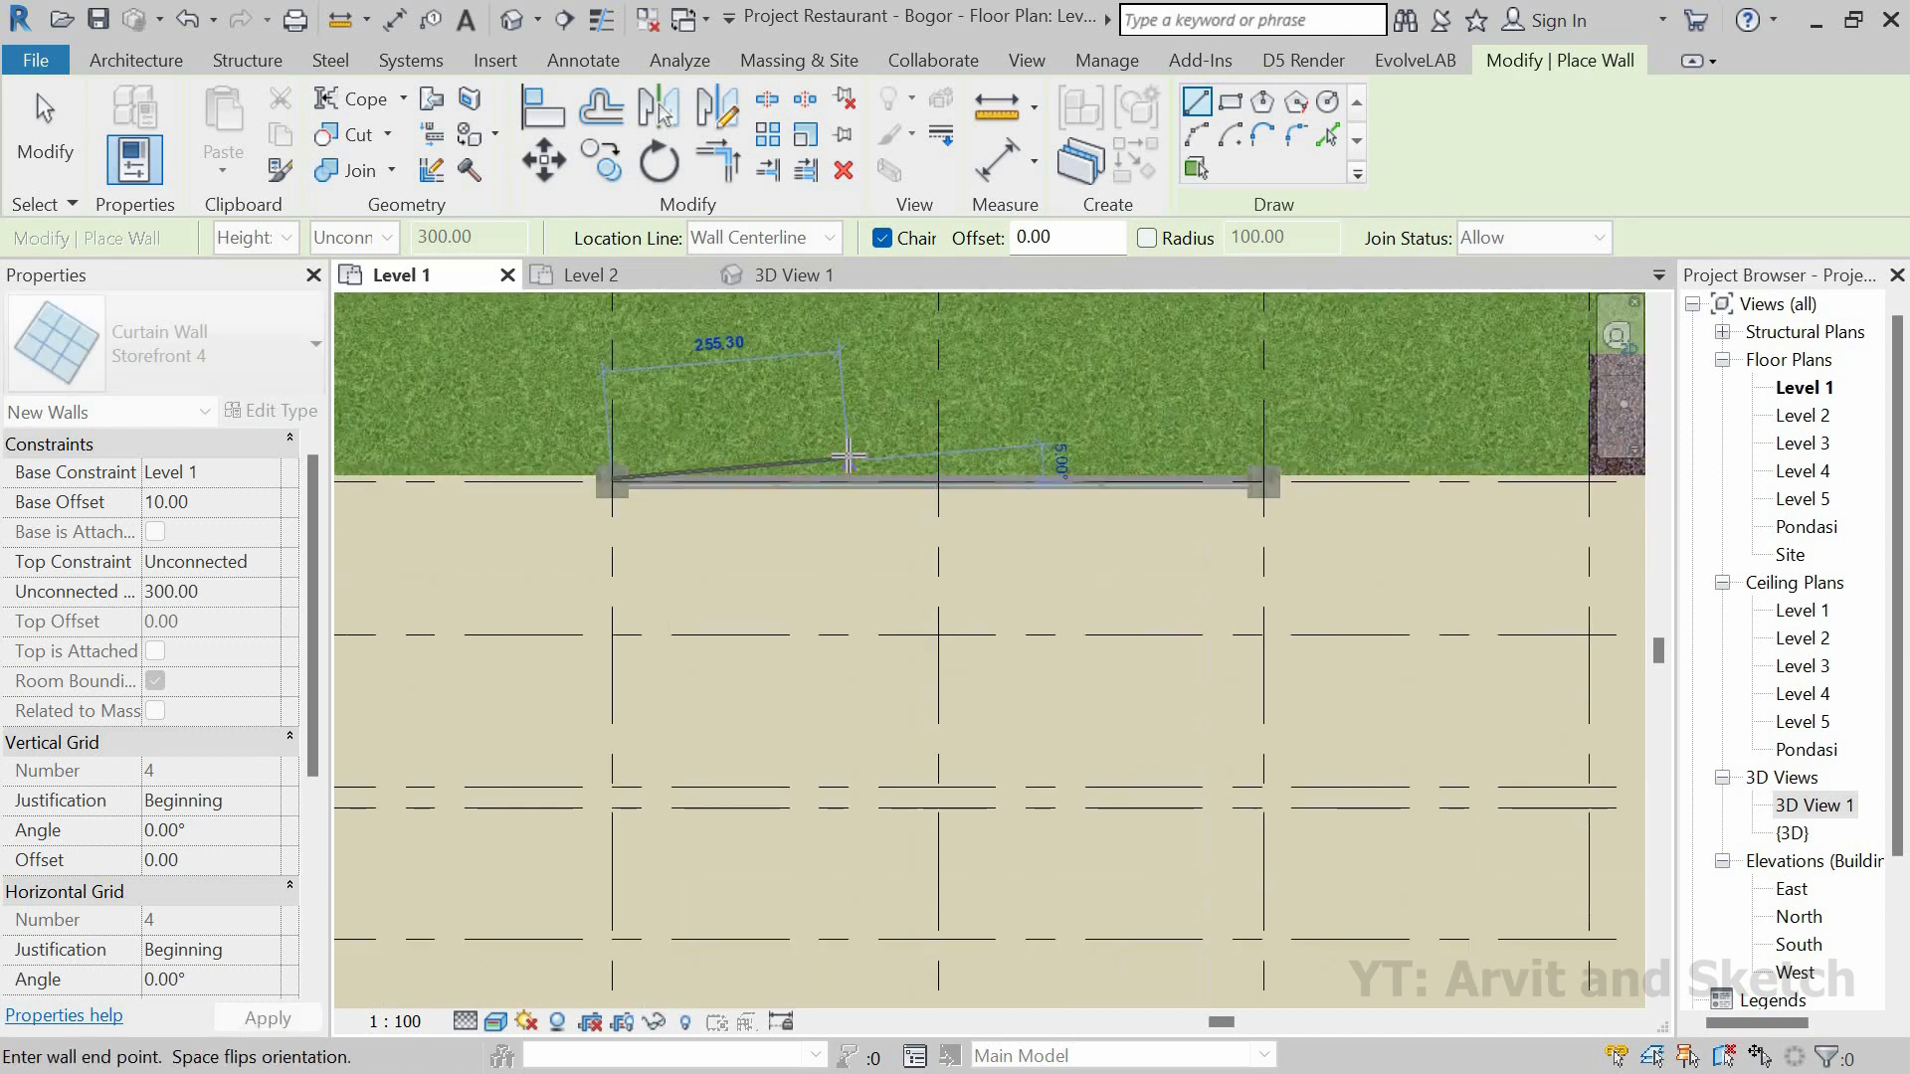
# Step: In the 3D view, raise the Storefront 4 wall's top edge to the canopy framing, giving an unconnected height of 360.68
pyautogui.click(809, 281)
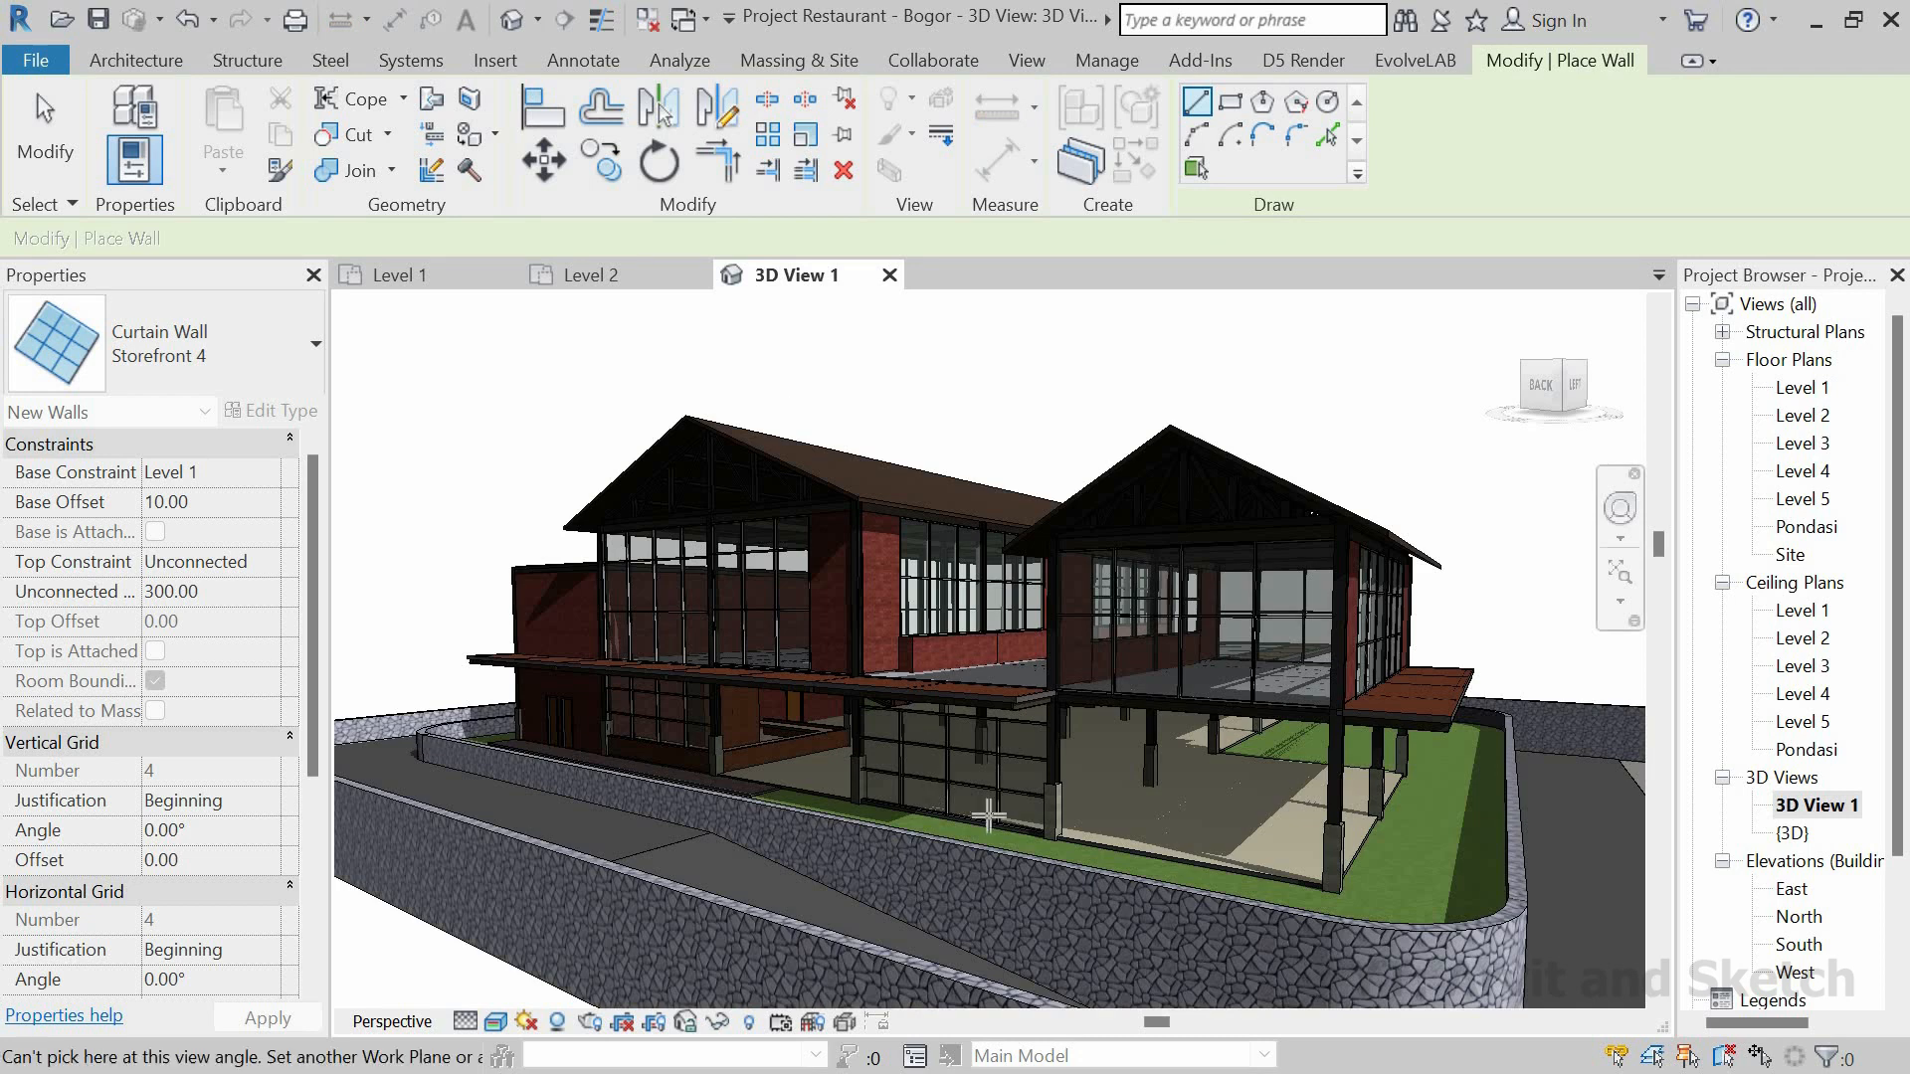
pyautogui.scroll(6, 985, 811)
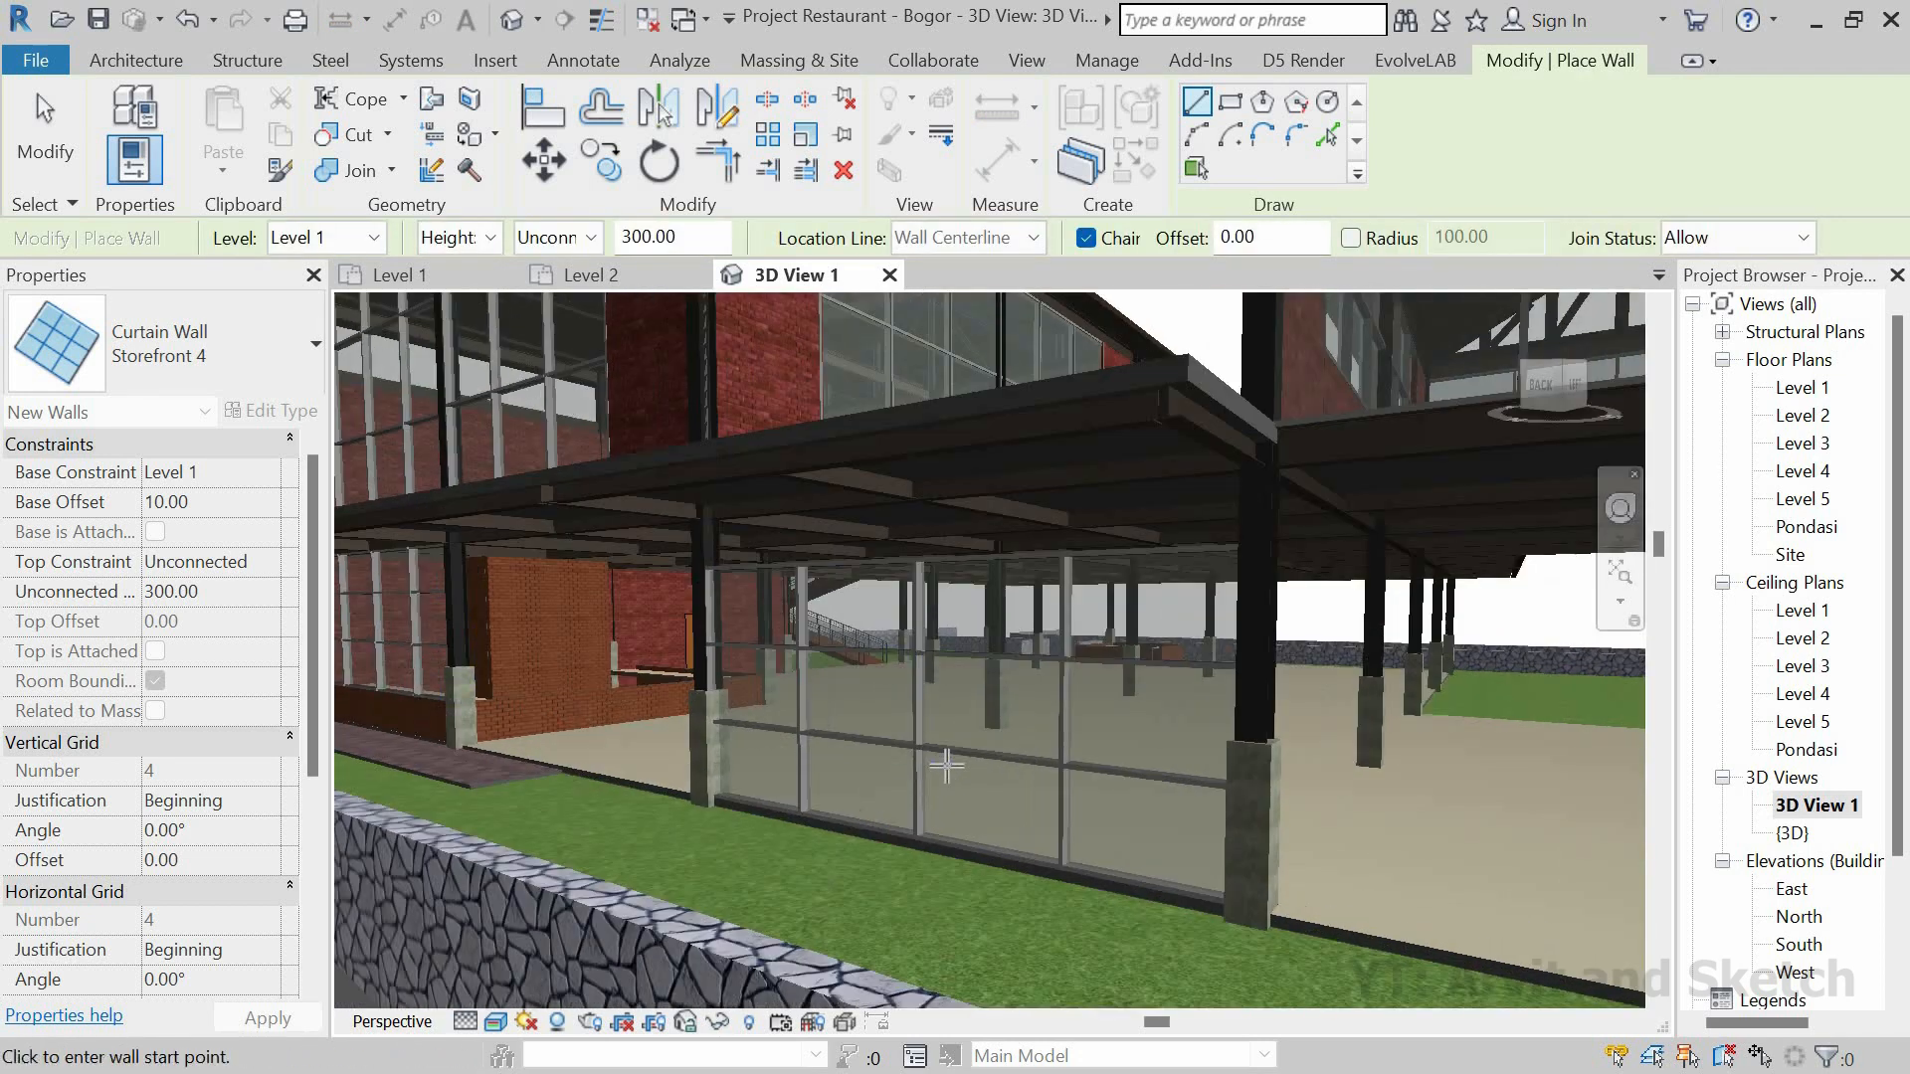
pyautogui.keyDown('shift'); pyautogui.moveTo(965, 783); pyautogui.dragTo(923, 612, button='middle'); pyautogui.keyUp('shift')
pyautogui.press('Escape')
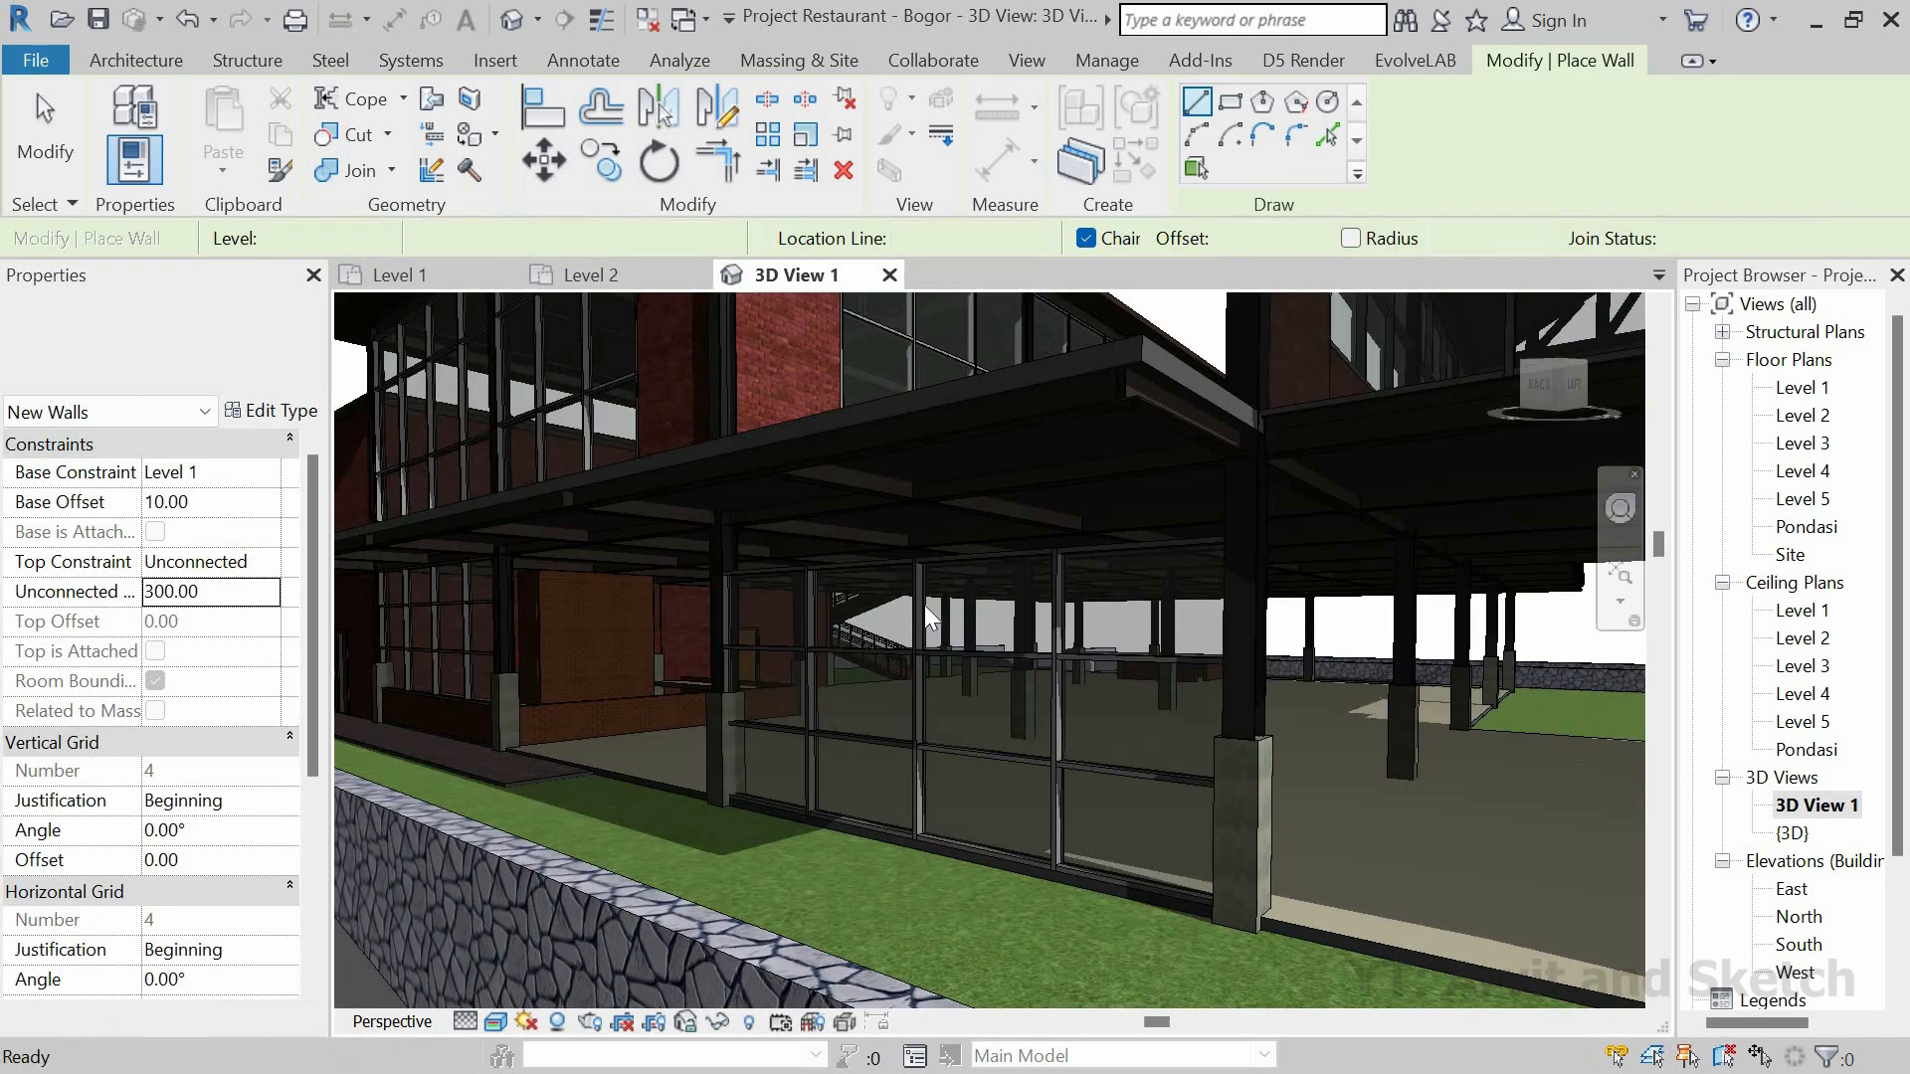
pyautogui.click(881, 676)
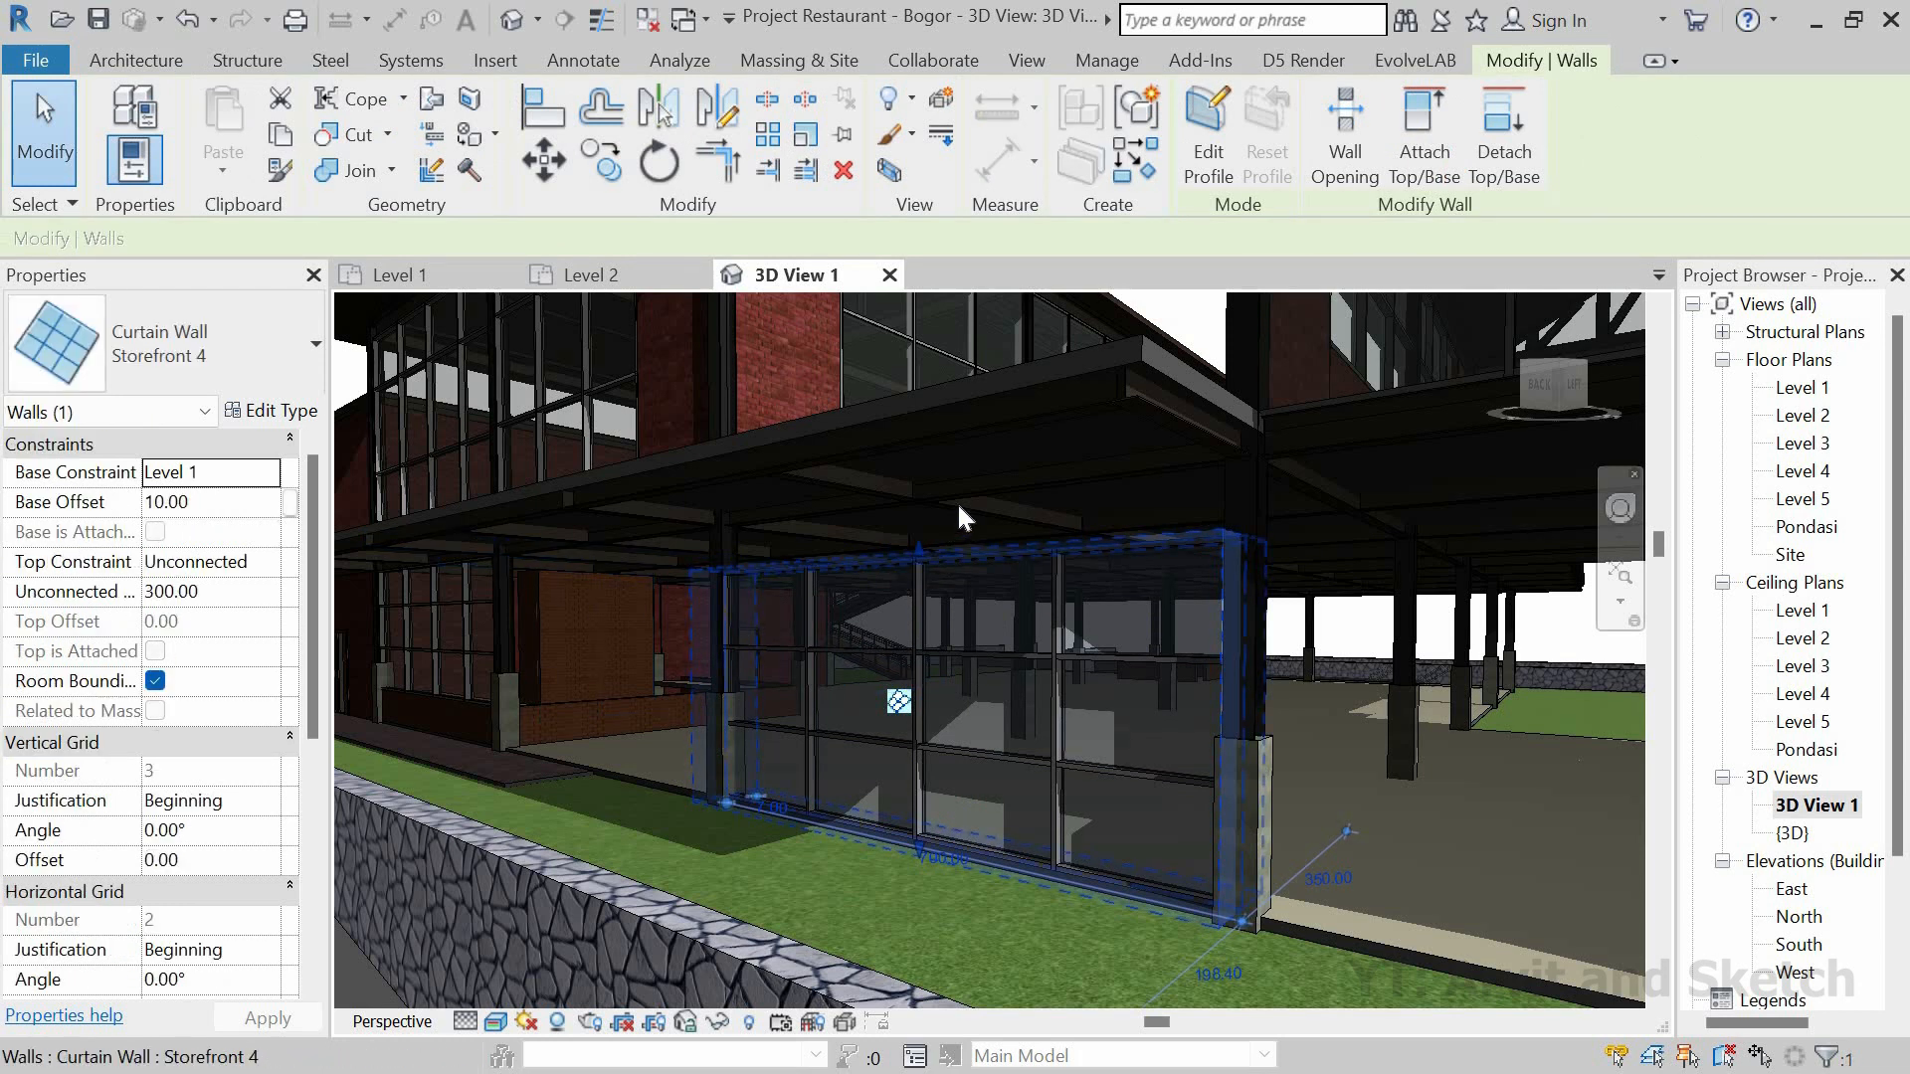
pyautogui.scroll(4, 928, 534)
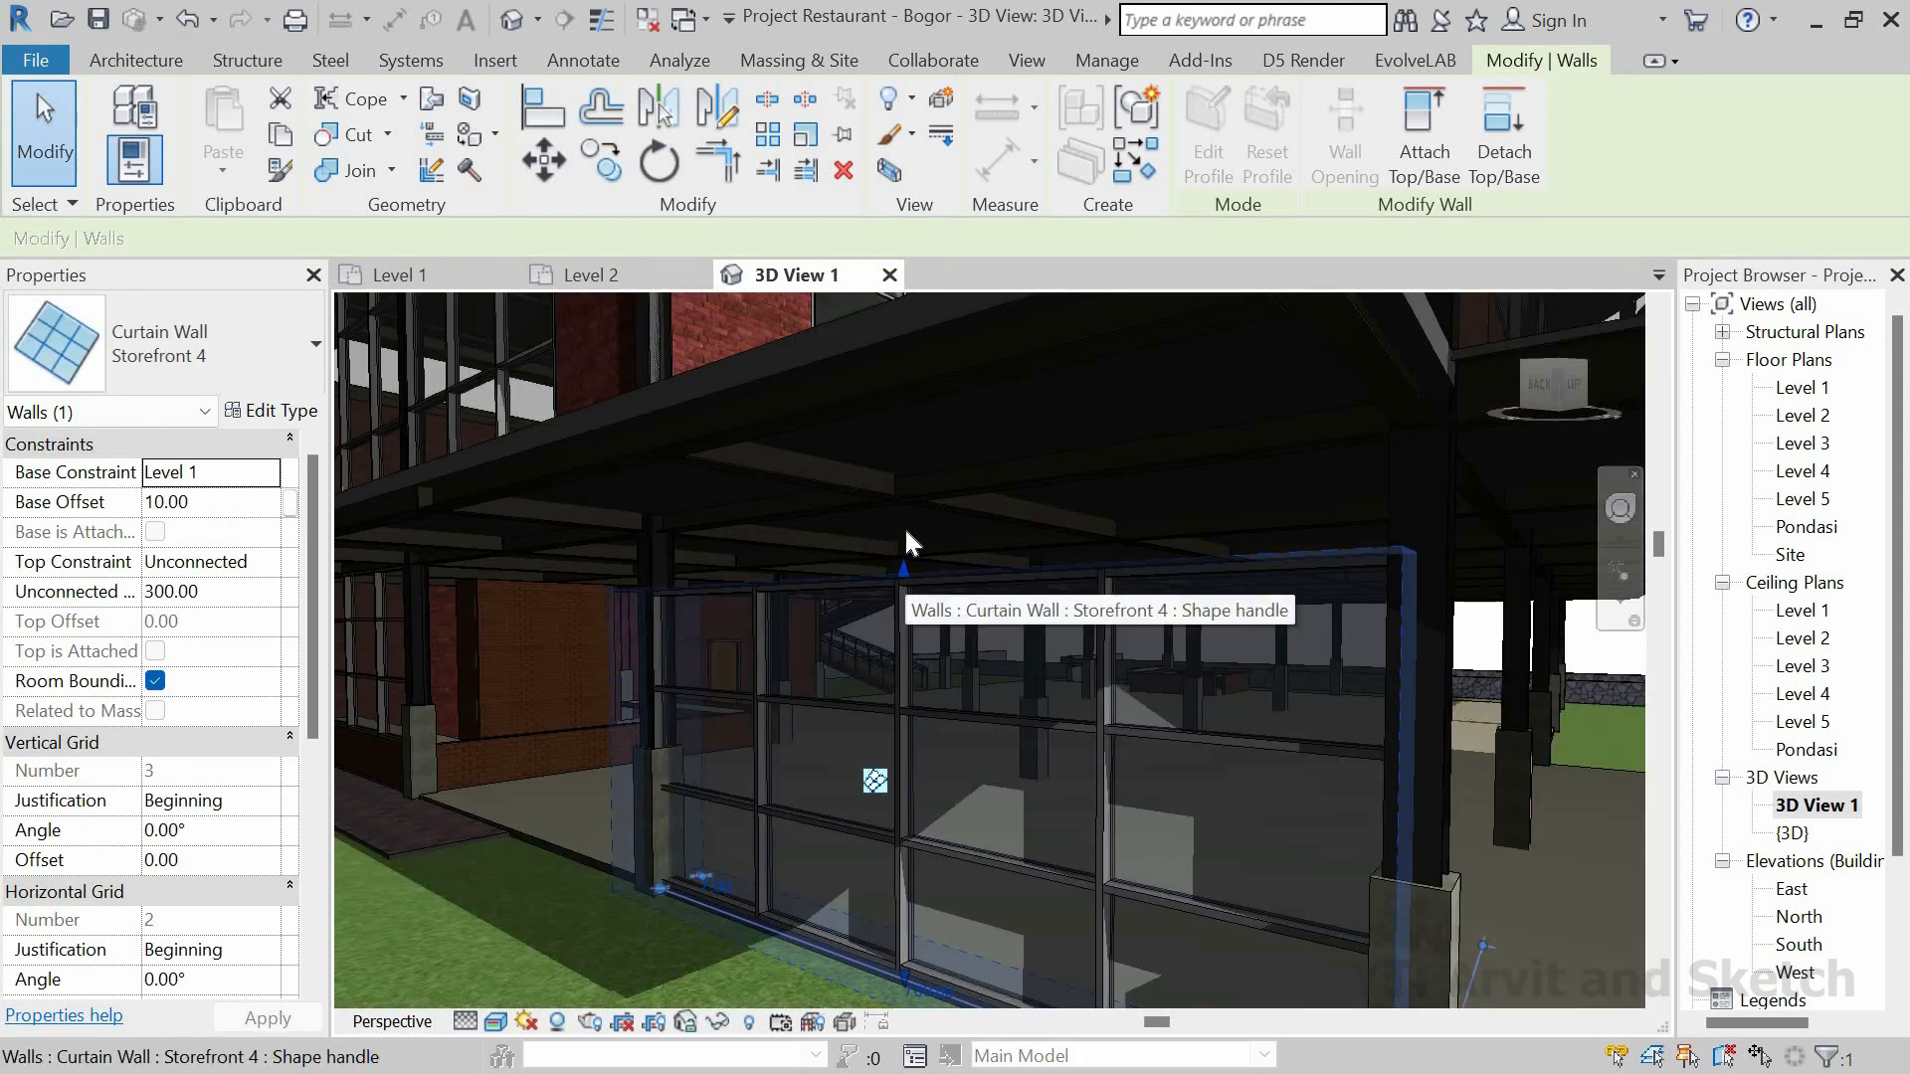
pyautogui.moveTo(904, 569); pyautogui.dragTo(910, 573)
pyautogui.moveTo(911, 663); pyautogui.dragTo(915, 687)
pyautogui.scroll(2, 1097, 706)
pyautogui.scroll(-1, 1097, 706)
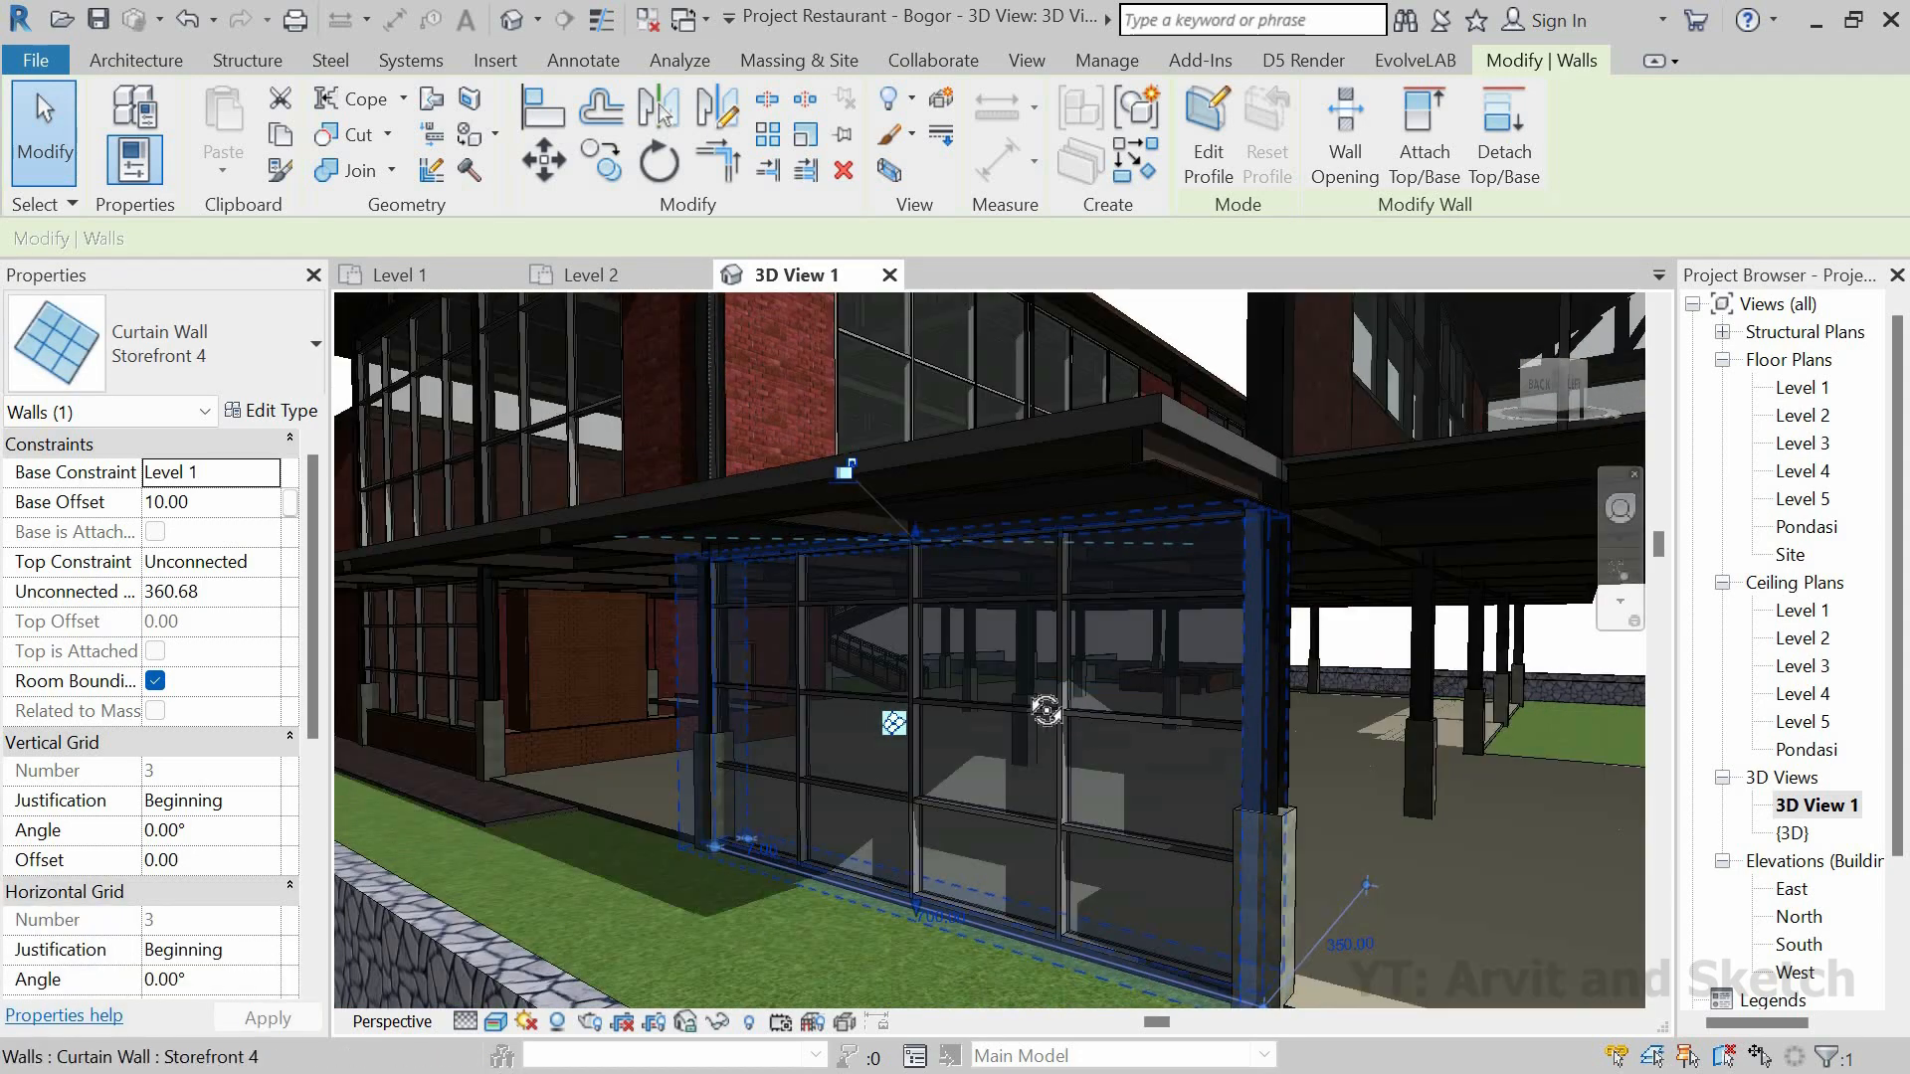
pyautogui.keyDown('shift'); pyautogui.moveTo(1036, 703); pyautogui.dragTo(855, 587, button='middle'); pyautogui.keyUp('shift')
pyautogui.scroll(-1, 856, 703)
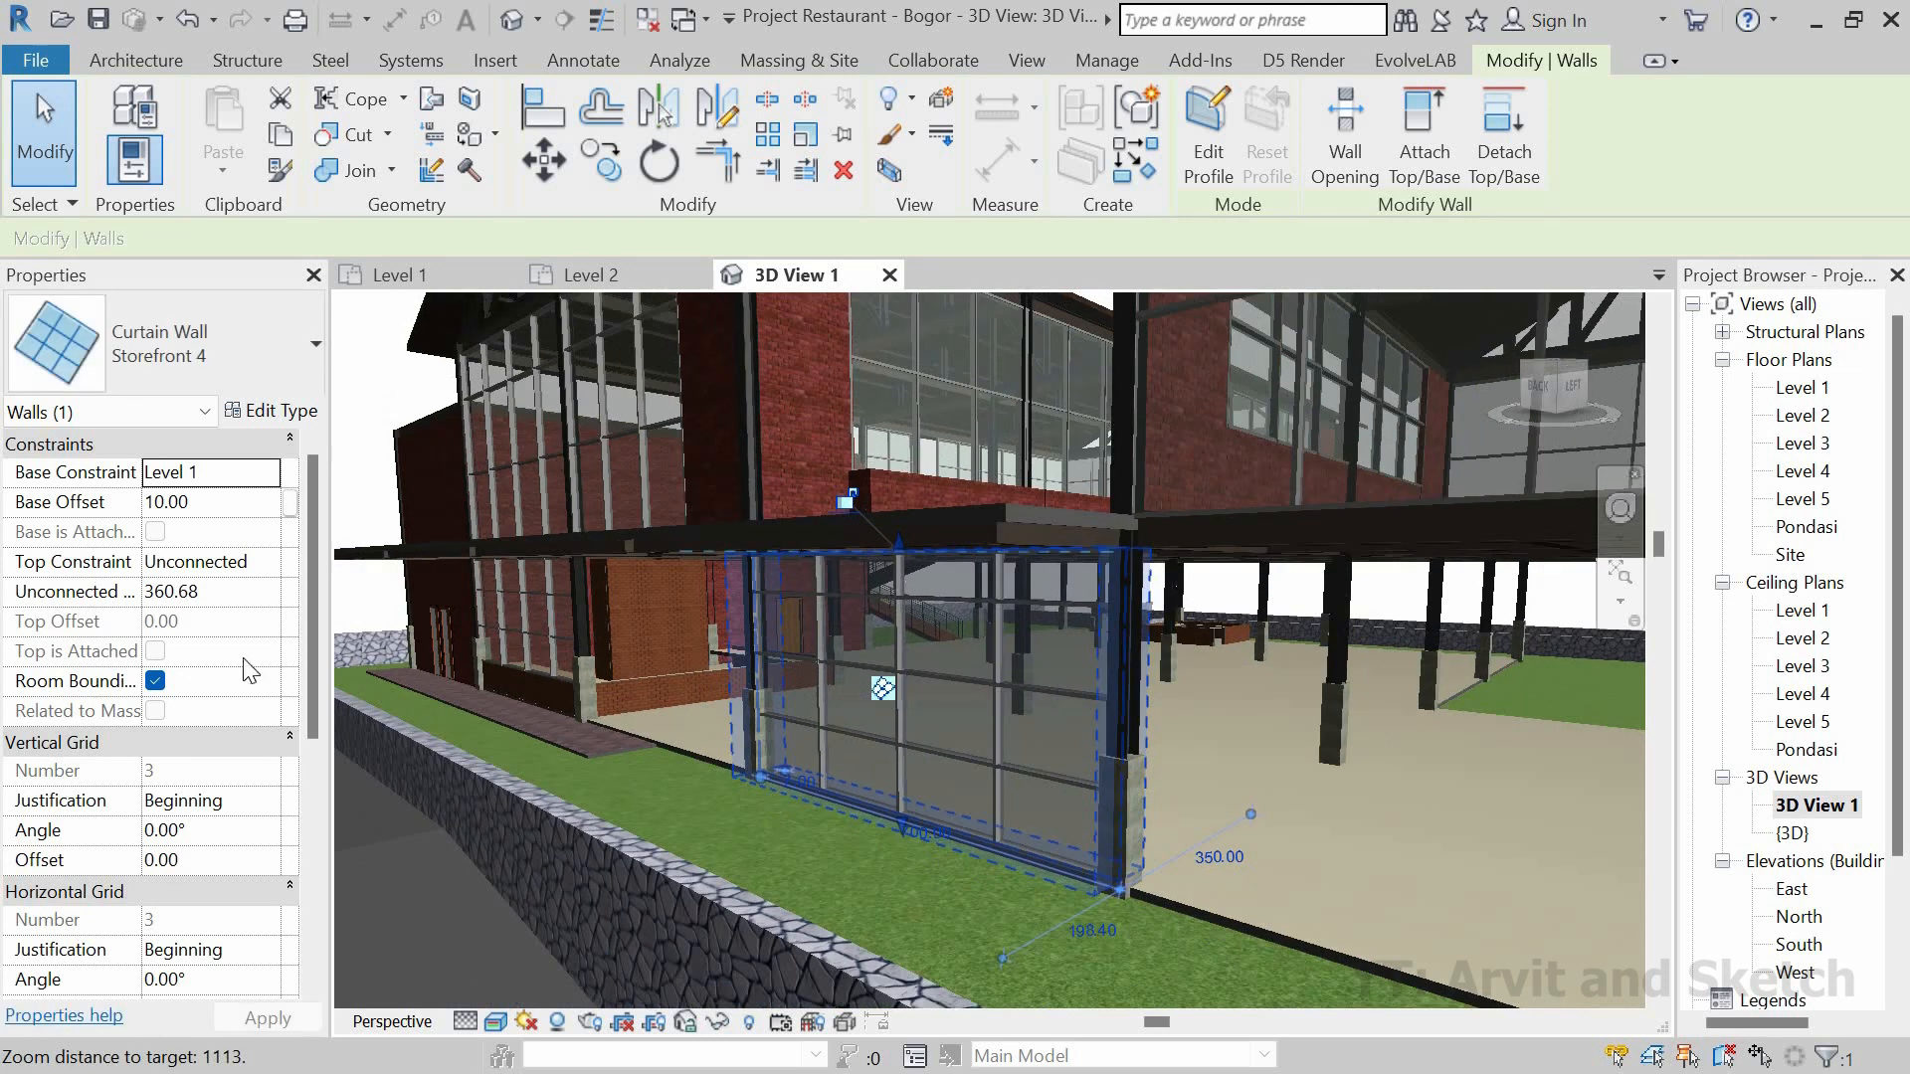
# Step: Set the Storefront 4 curtain wall type's horizontal grid spacing to 150
pyautogui.click(270, 409)
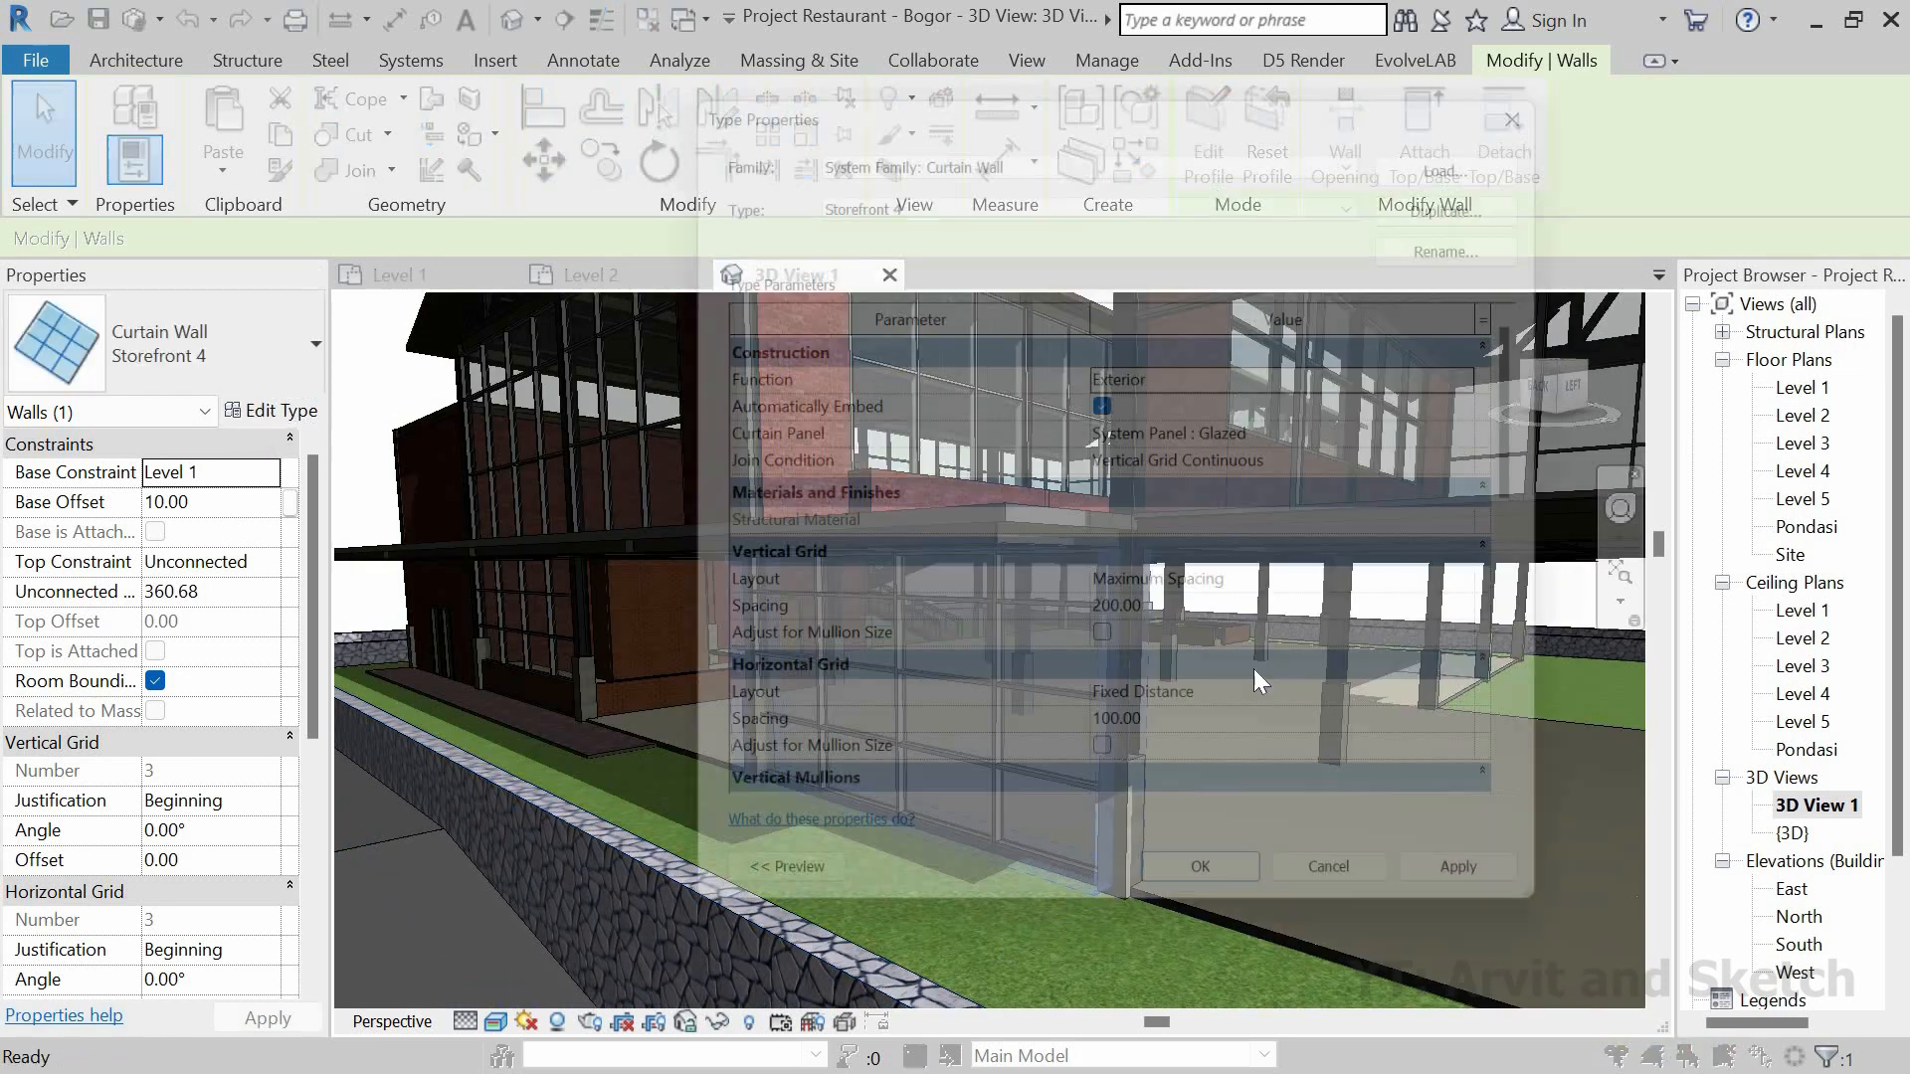
pyautogui.click(1234, 744)
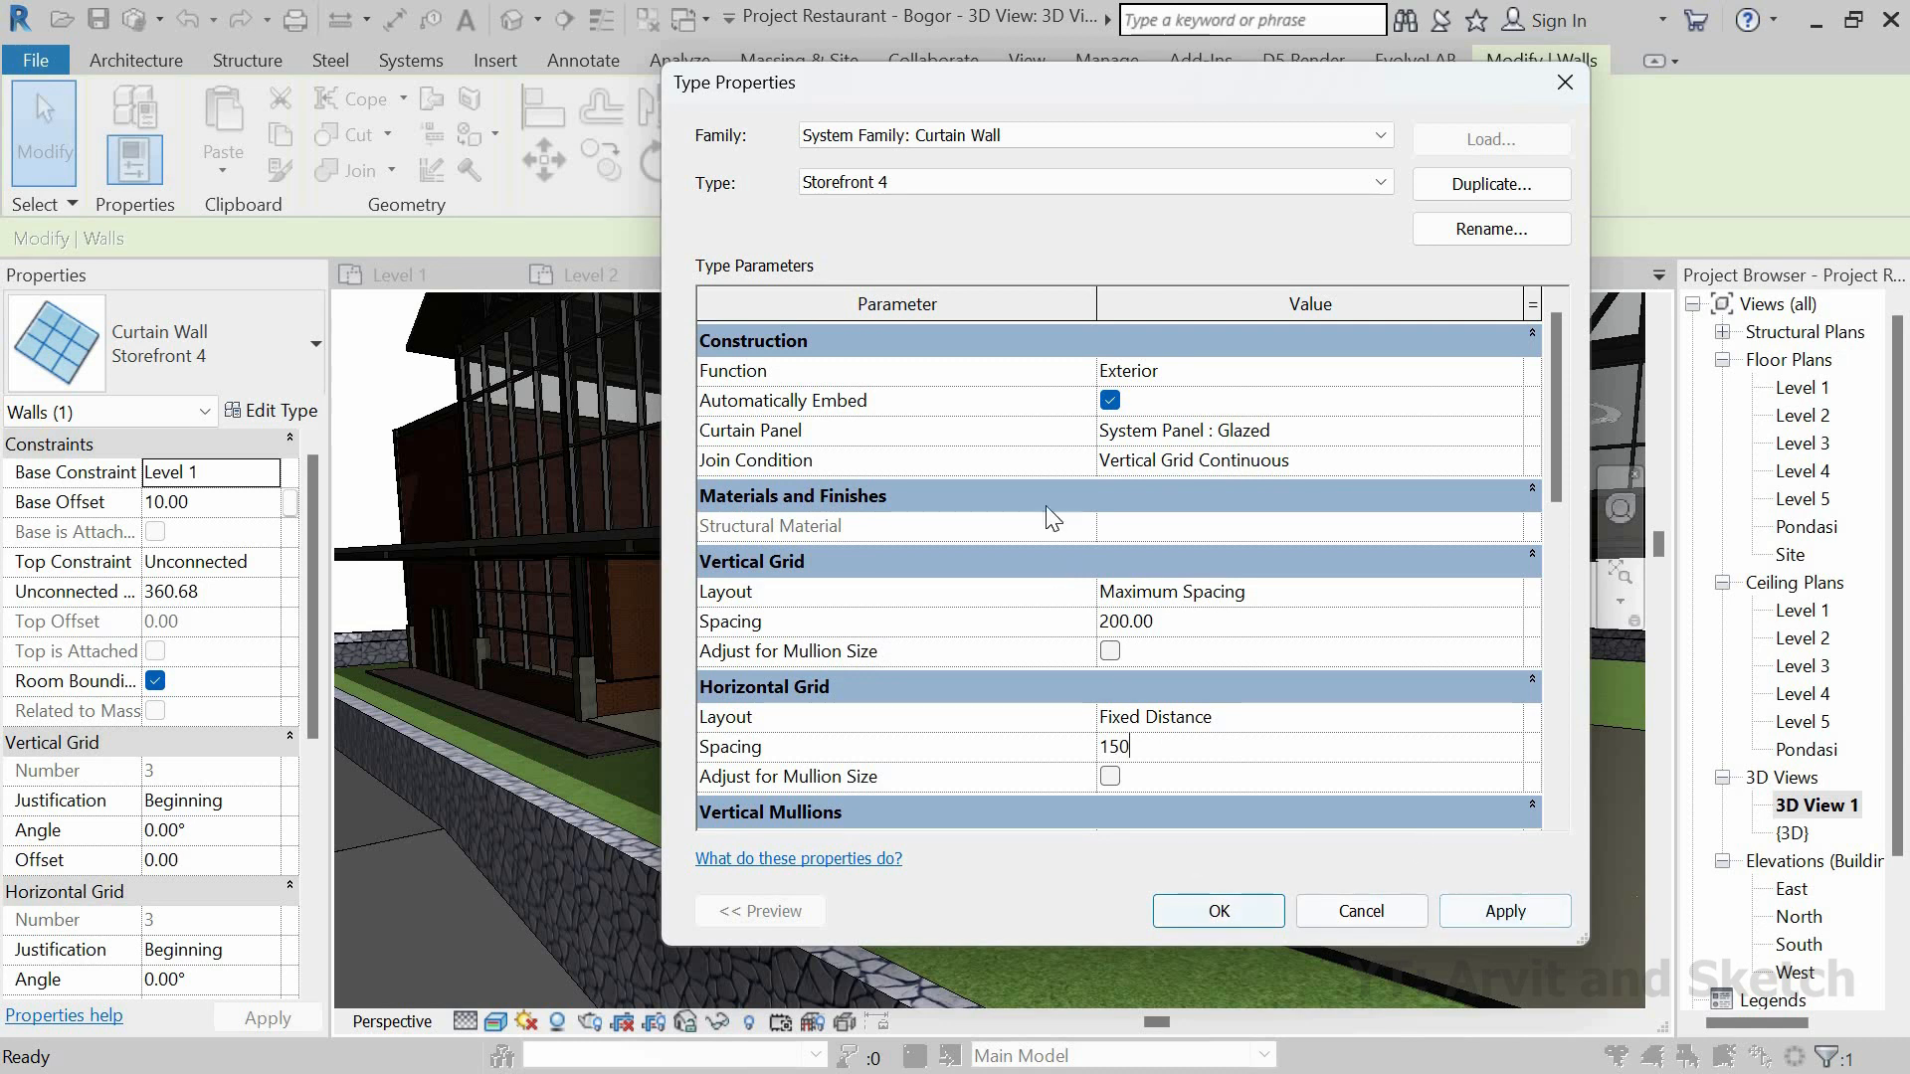
pyautogui.click(1190, 910)
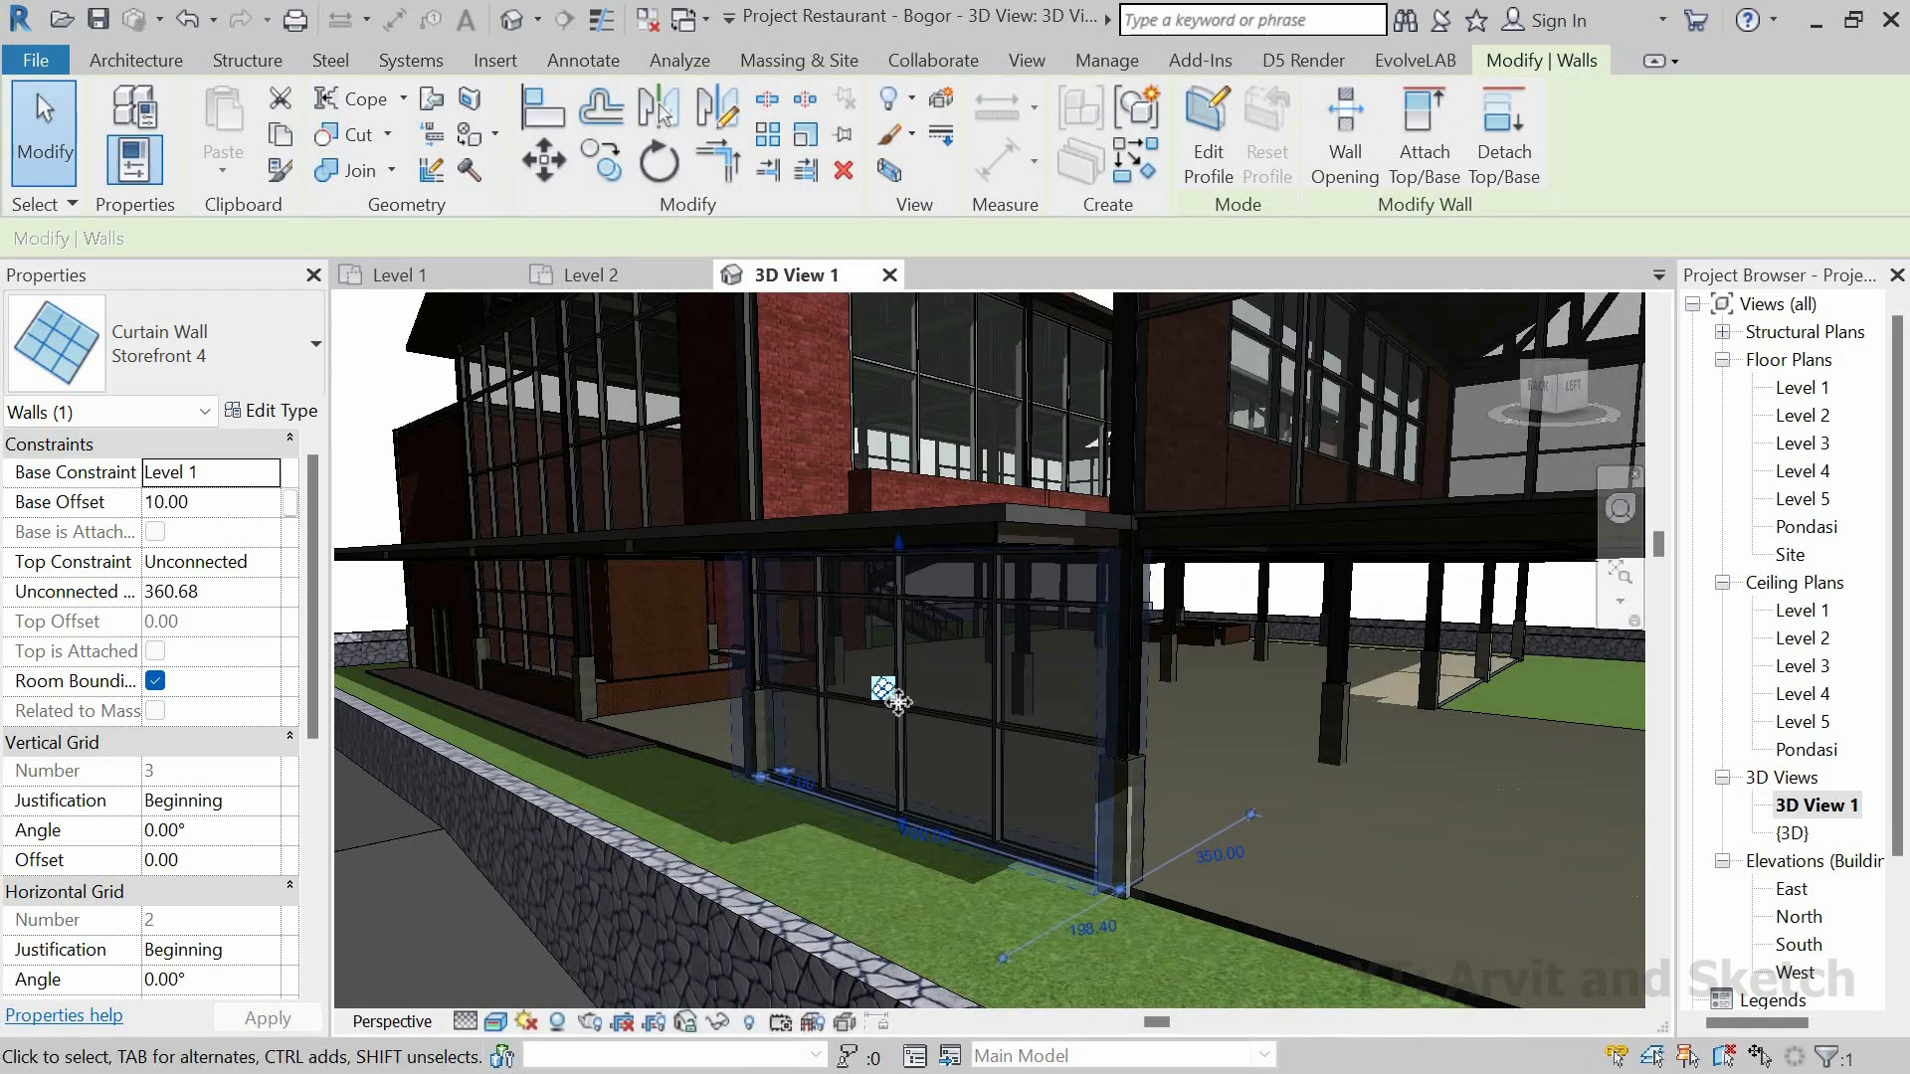
pyautogui.scroll(3, 914, 716)
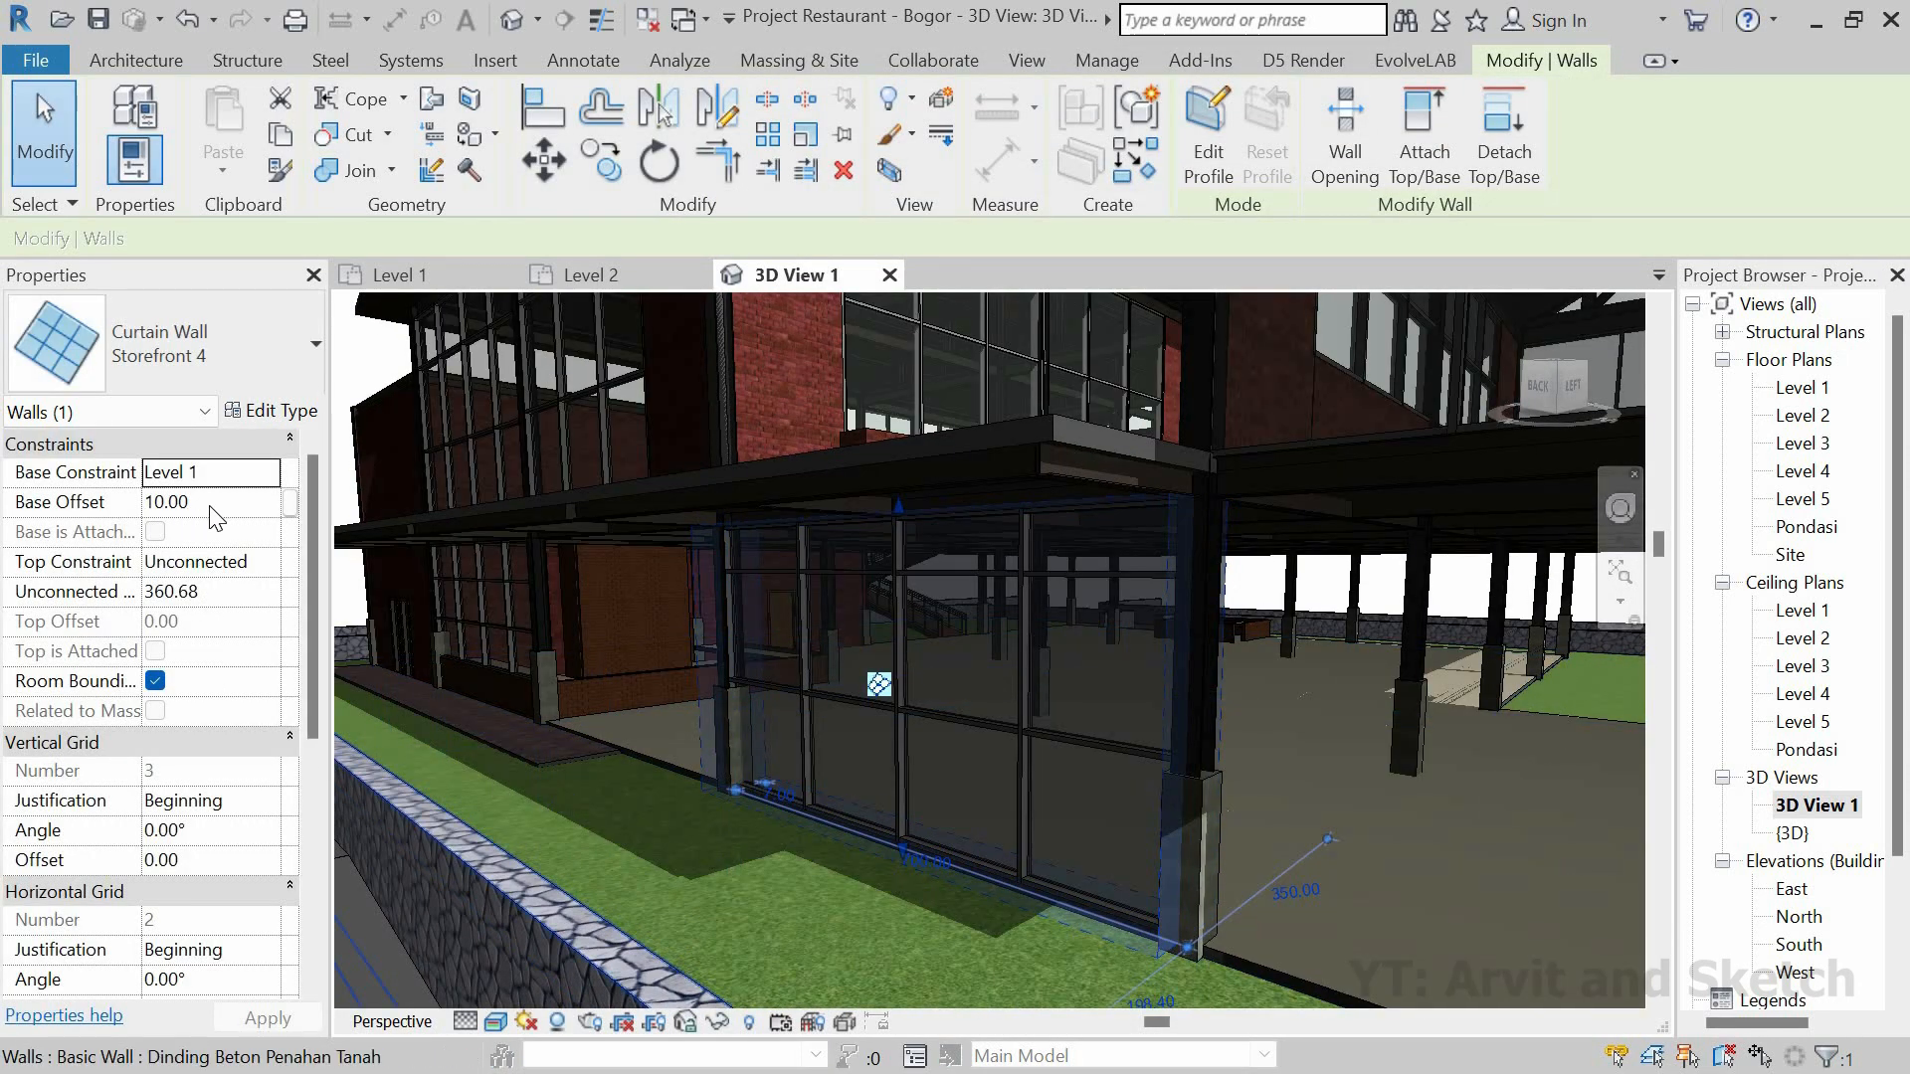
# Step: Set the horizontal grid spacing of the Storefront 4 curtain wall type to 200
pyautogui.click(287, 410)
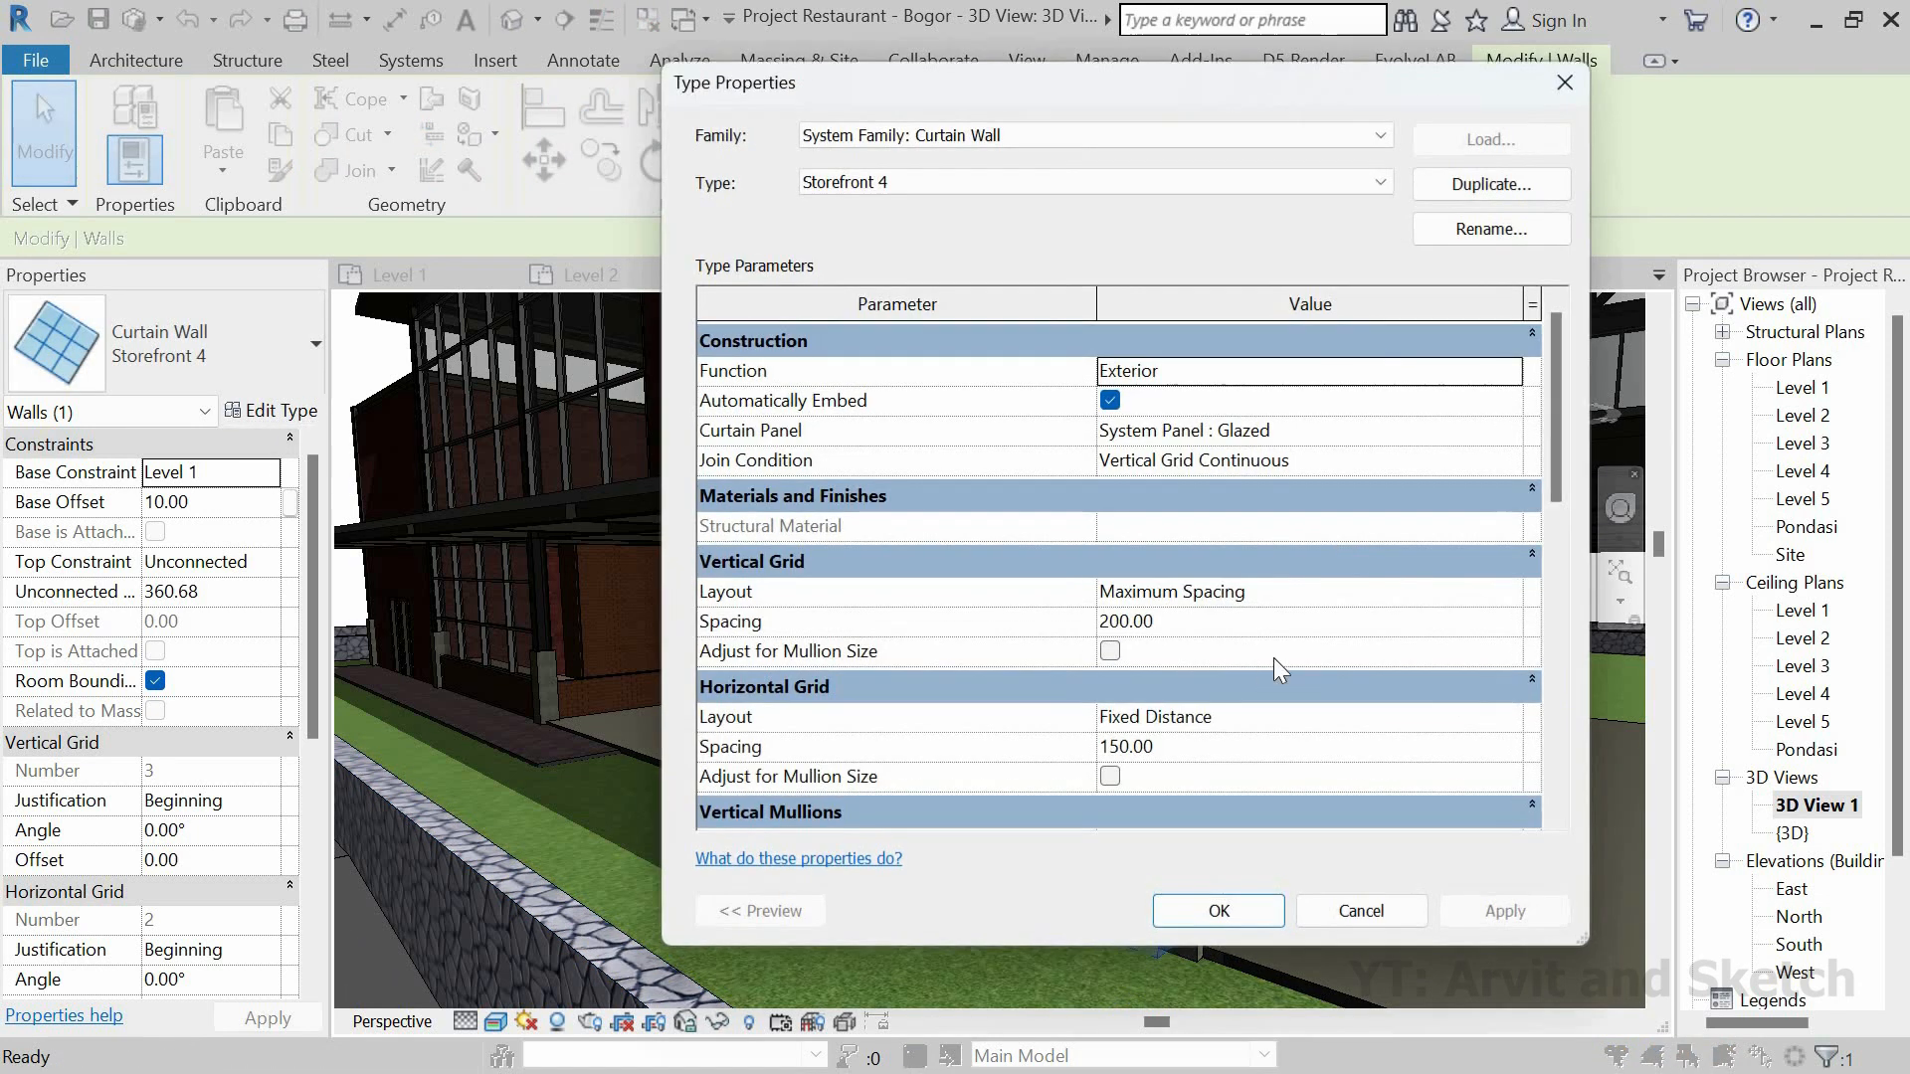
pyautogui.click(1223, 751)
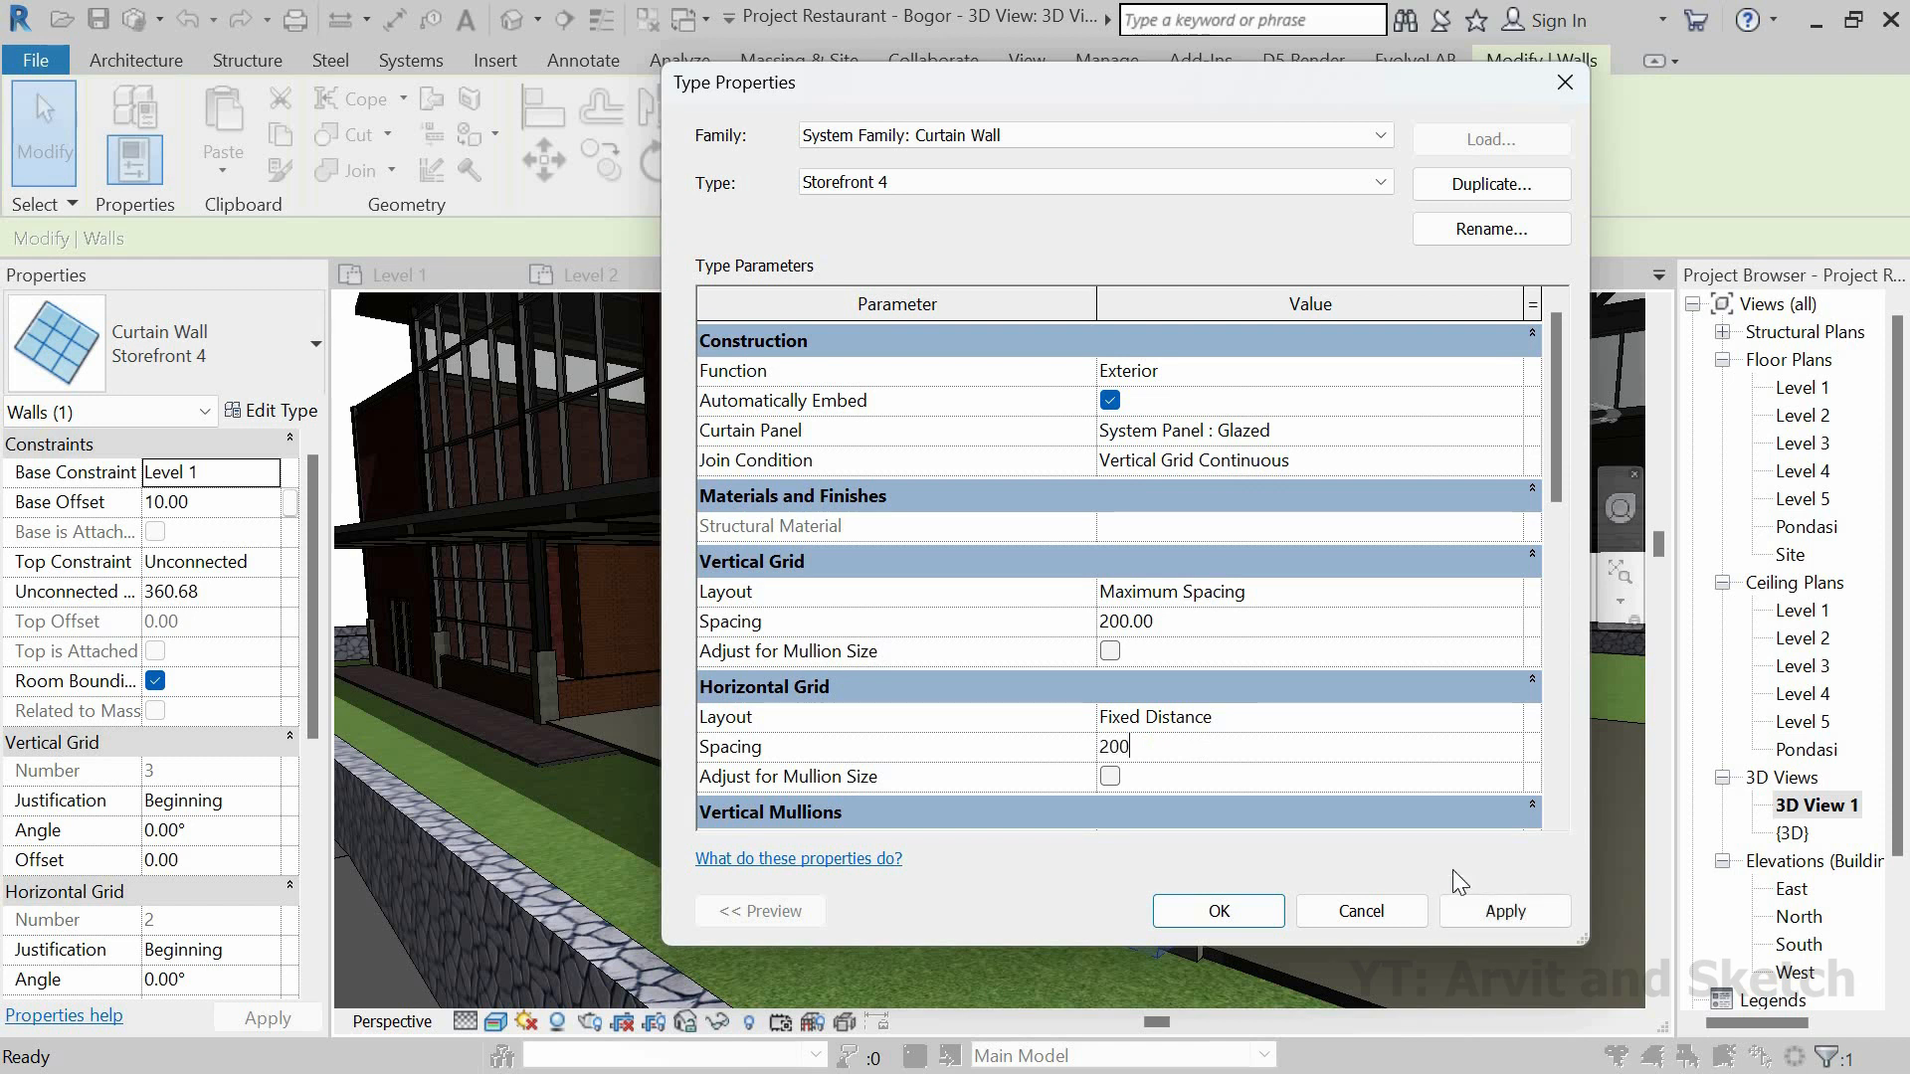
pyautogui.click(1233, 911)
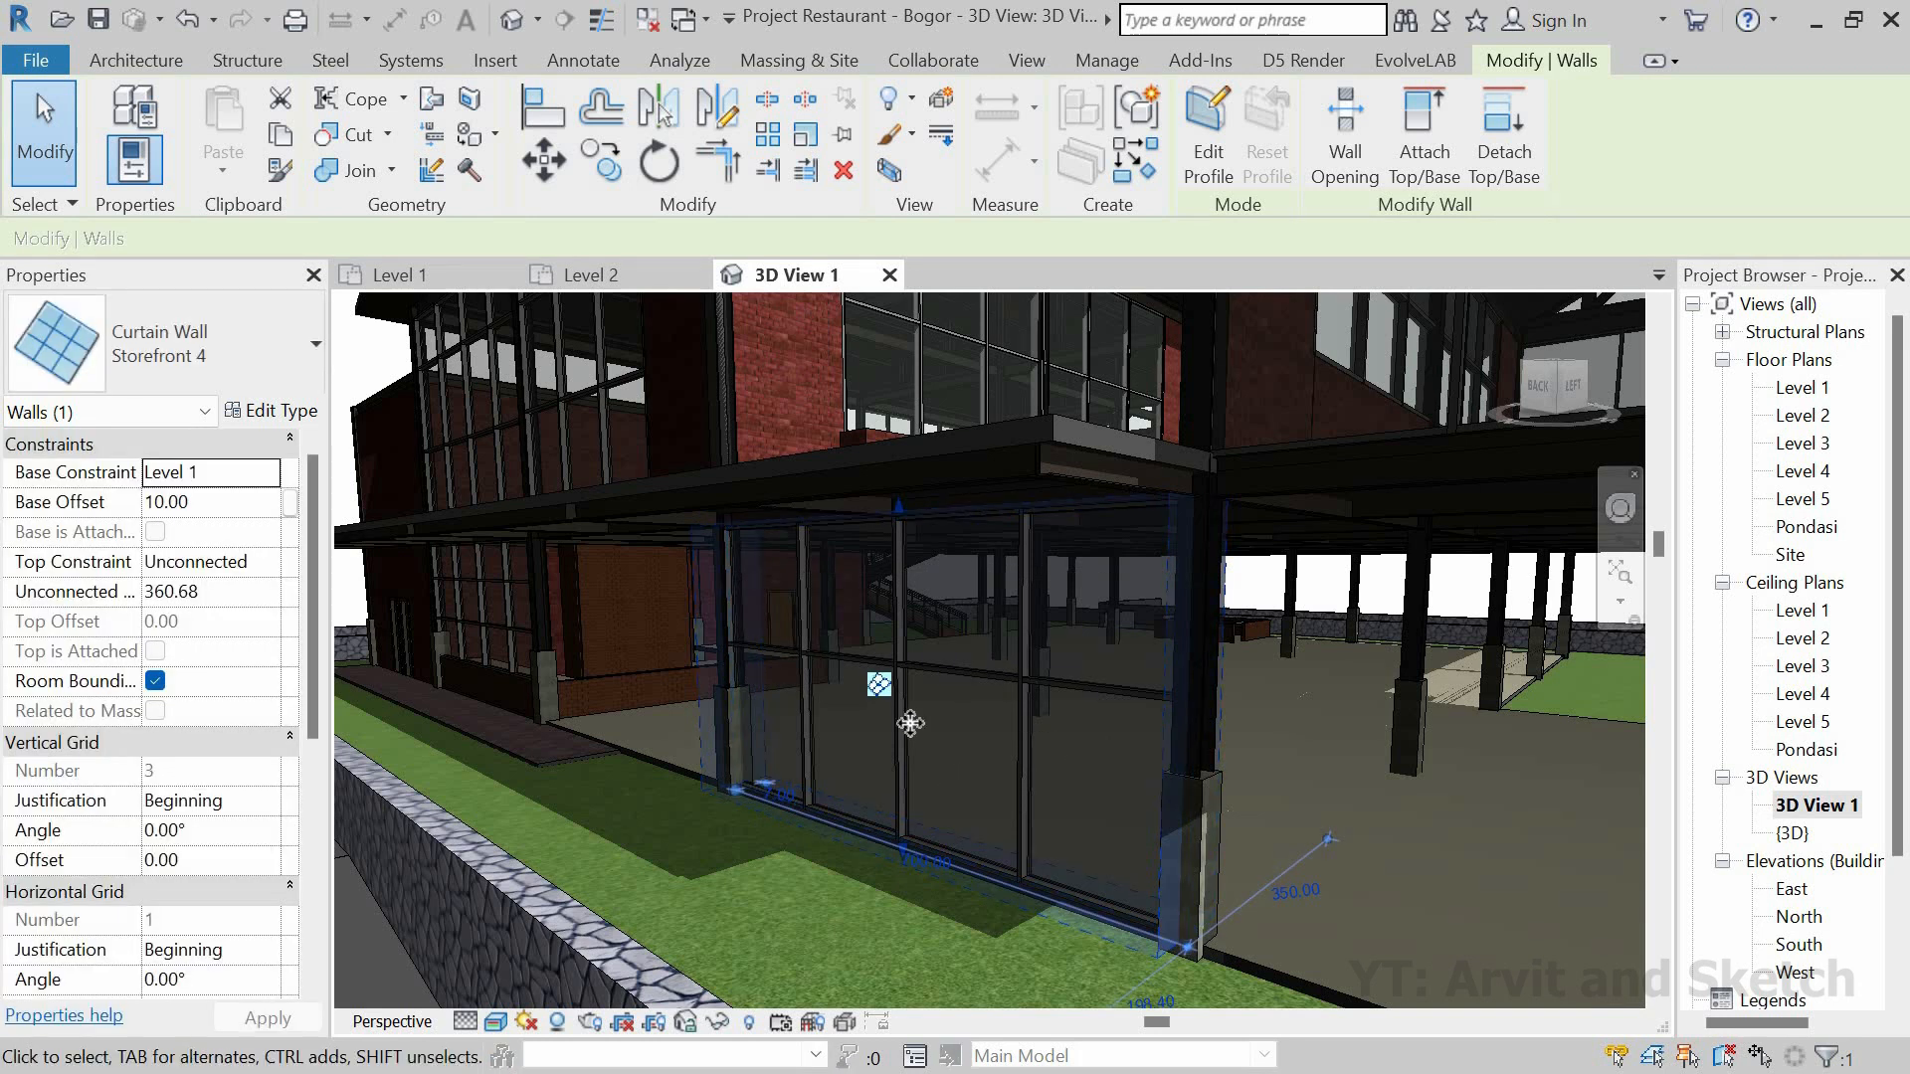
pyautogui.scroll(3, 1054, 796)
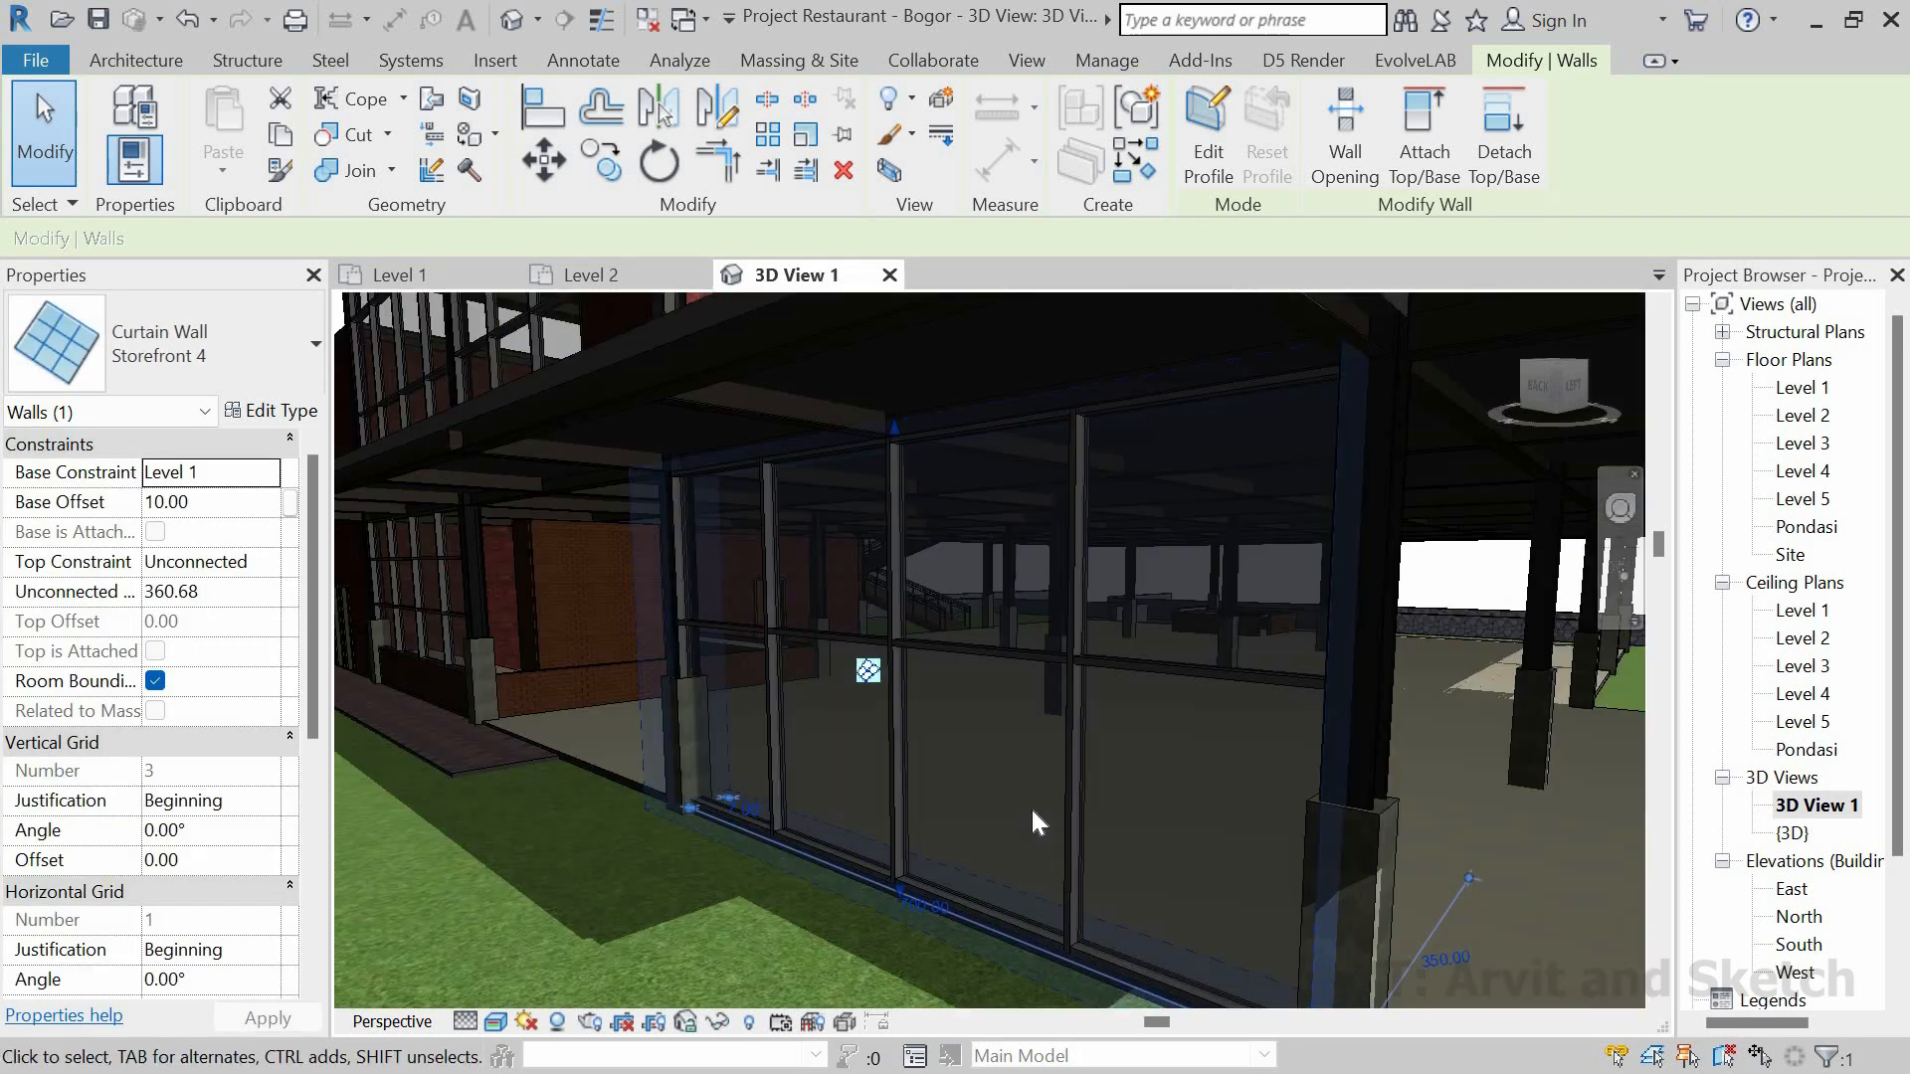
# Step: Try a horizontal grid spacing of 220 for the Storefront 4 type and set it back to 200
pyautogui.keyDown('shift'); pyautogui.moveTo(1031, 810); pyautogui.dragTo(469, 735, button='middle'); pyautogui.keyUp('shift')
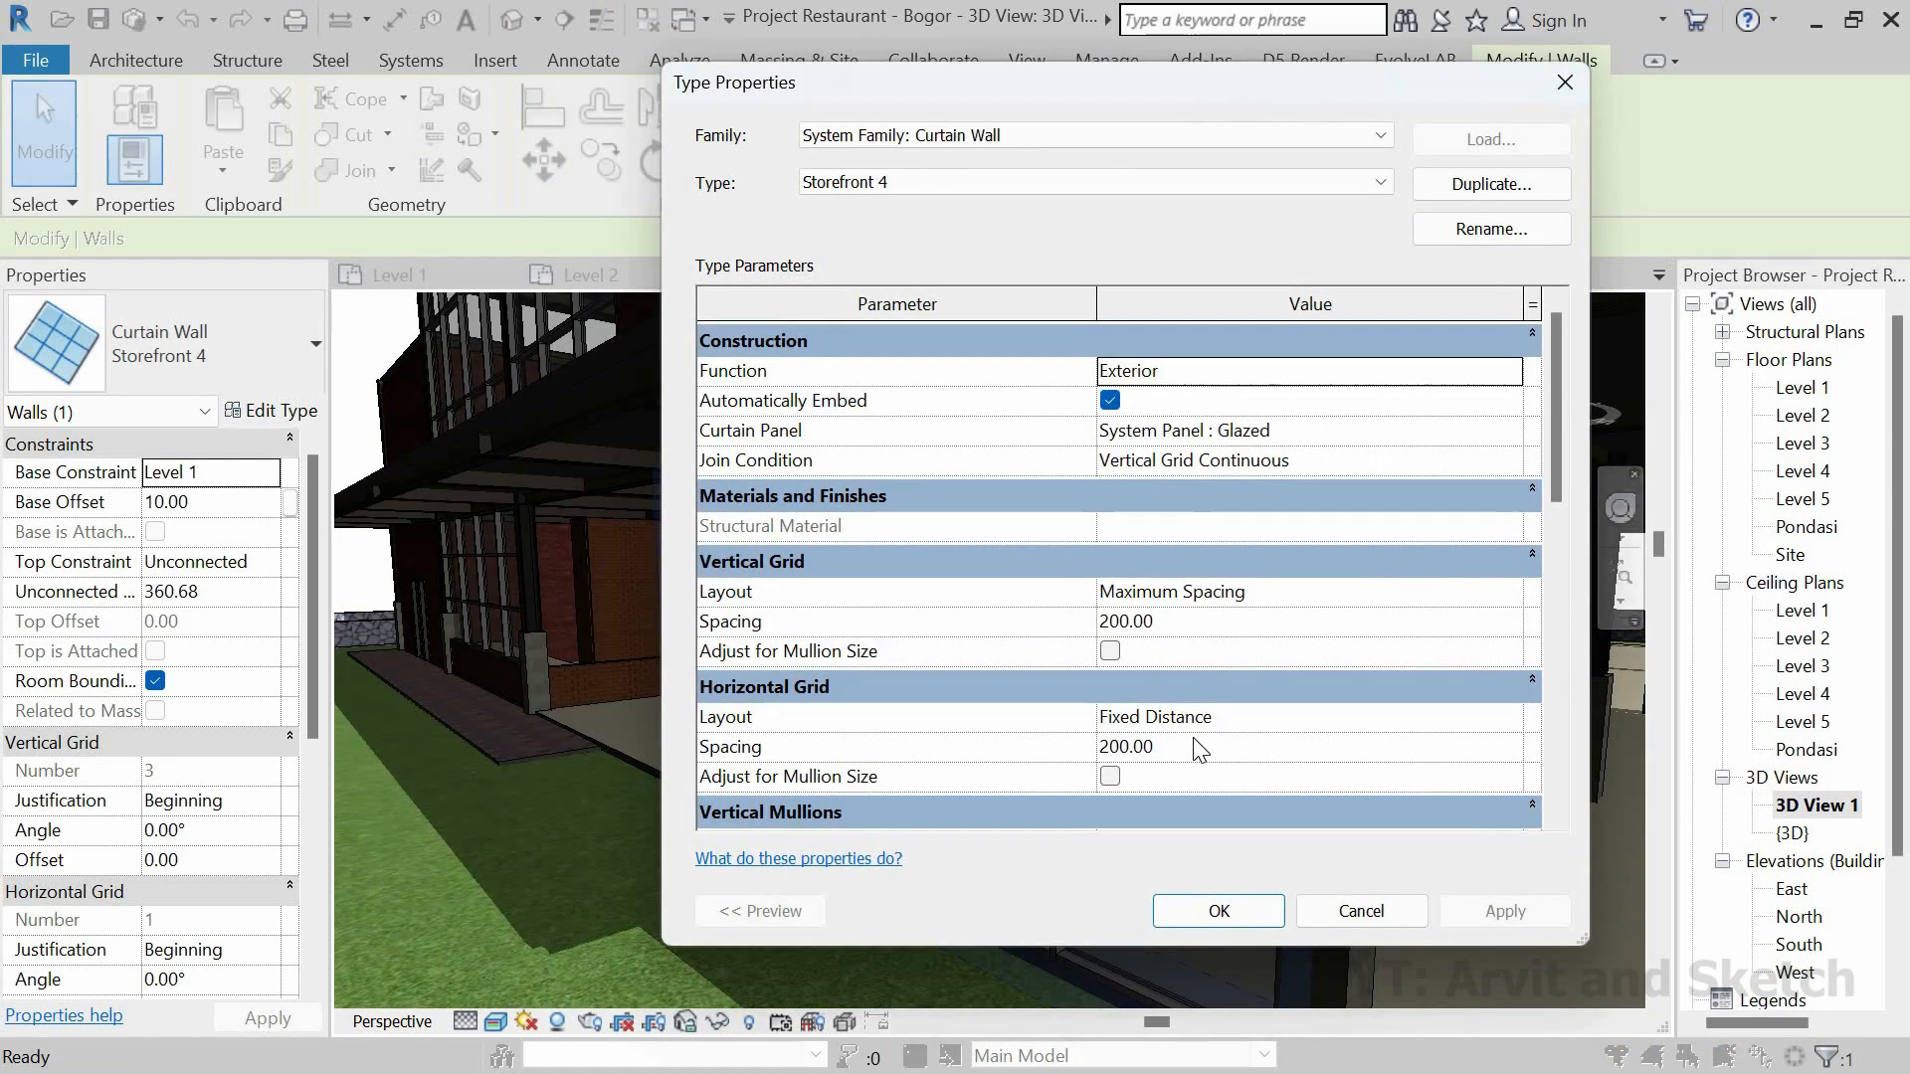
pyautogui.click(1199, 746)
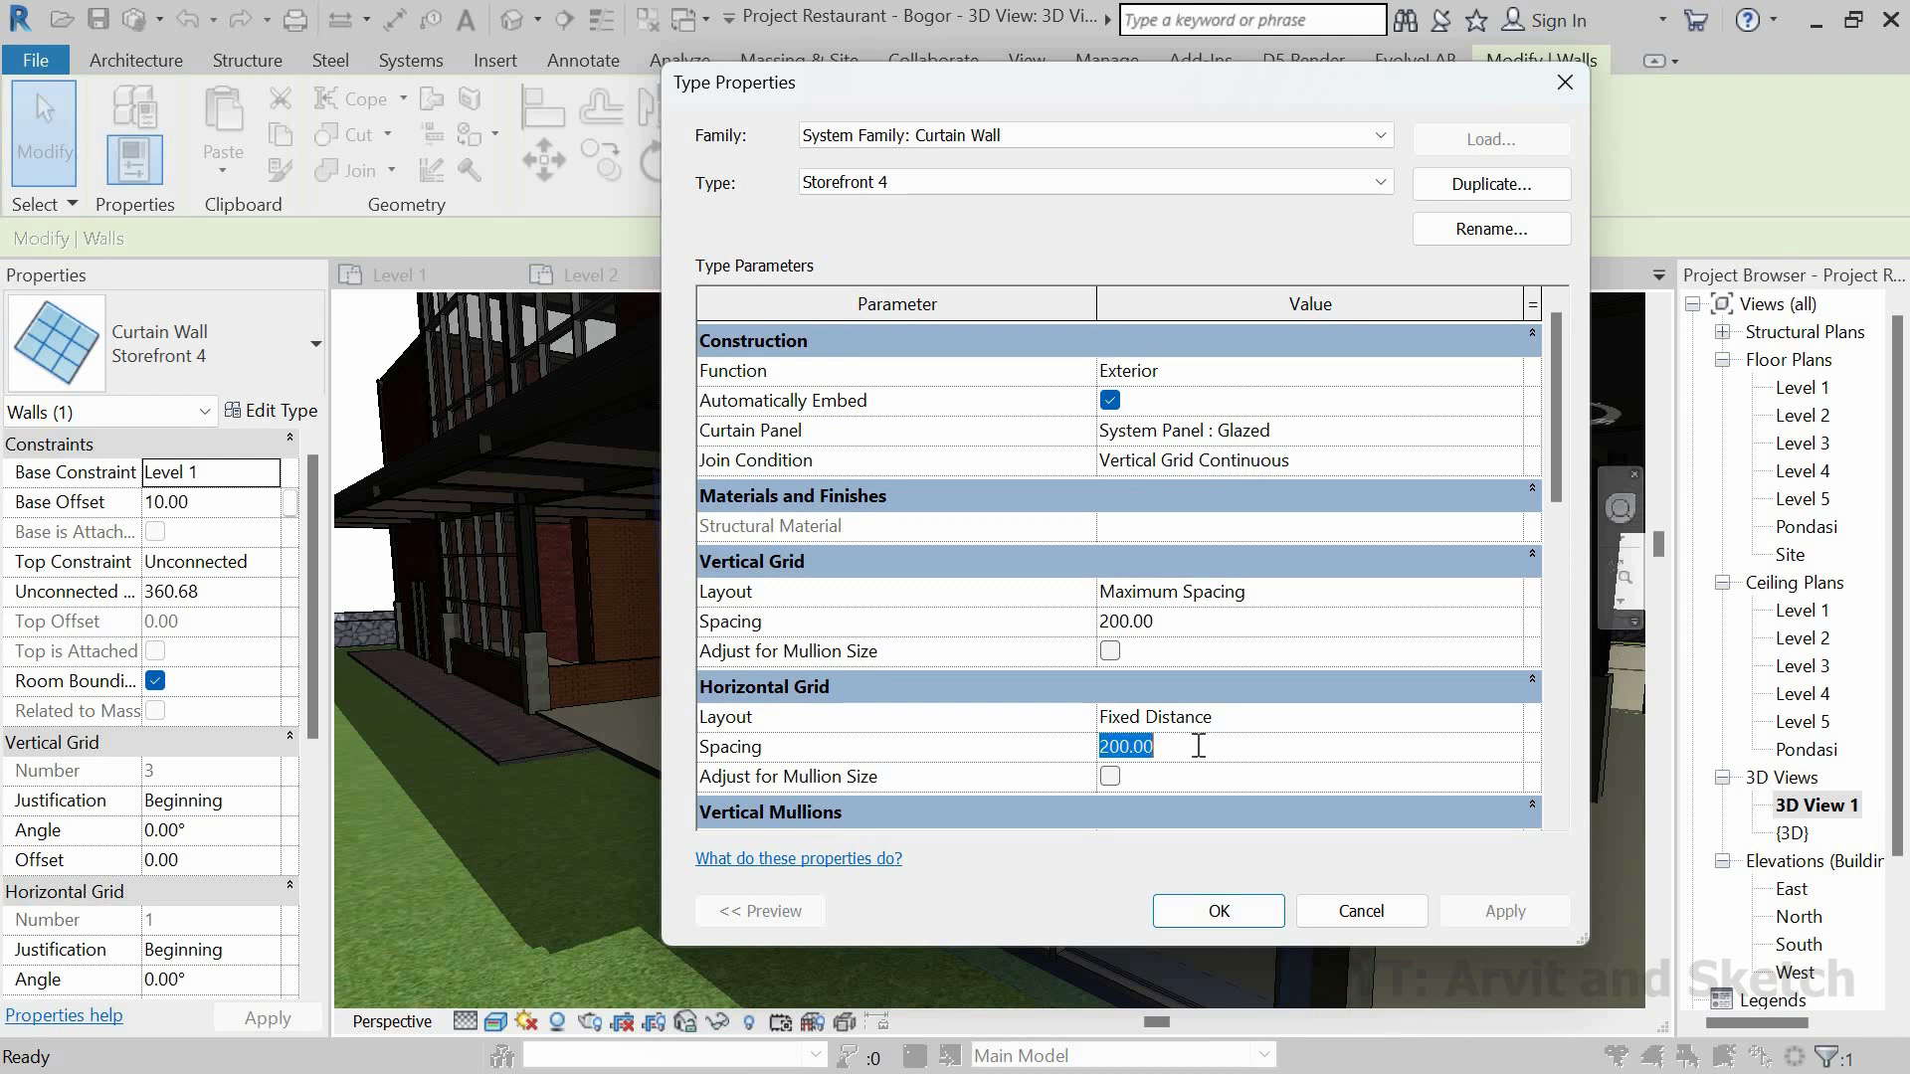
pyautogui.click(1214, 913)
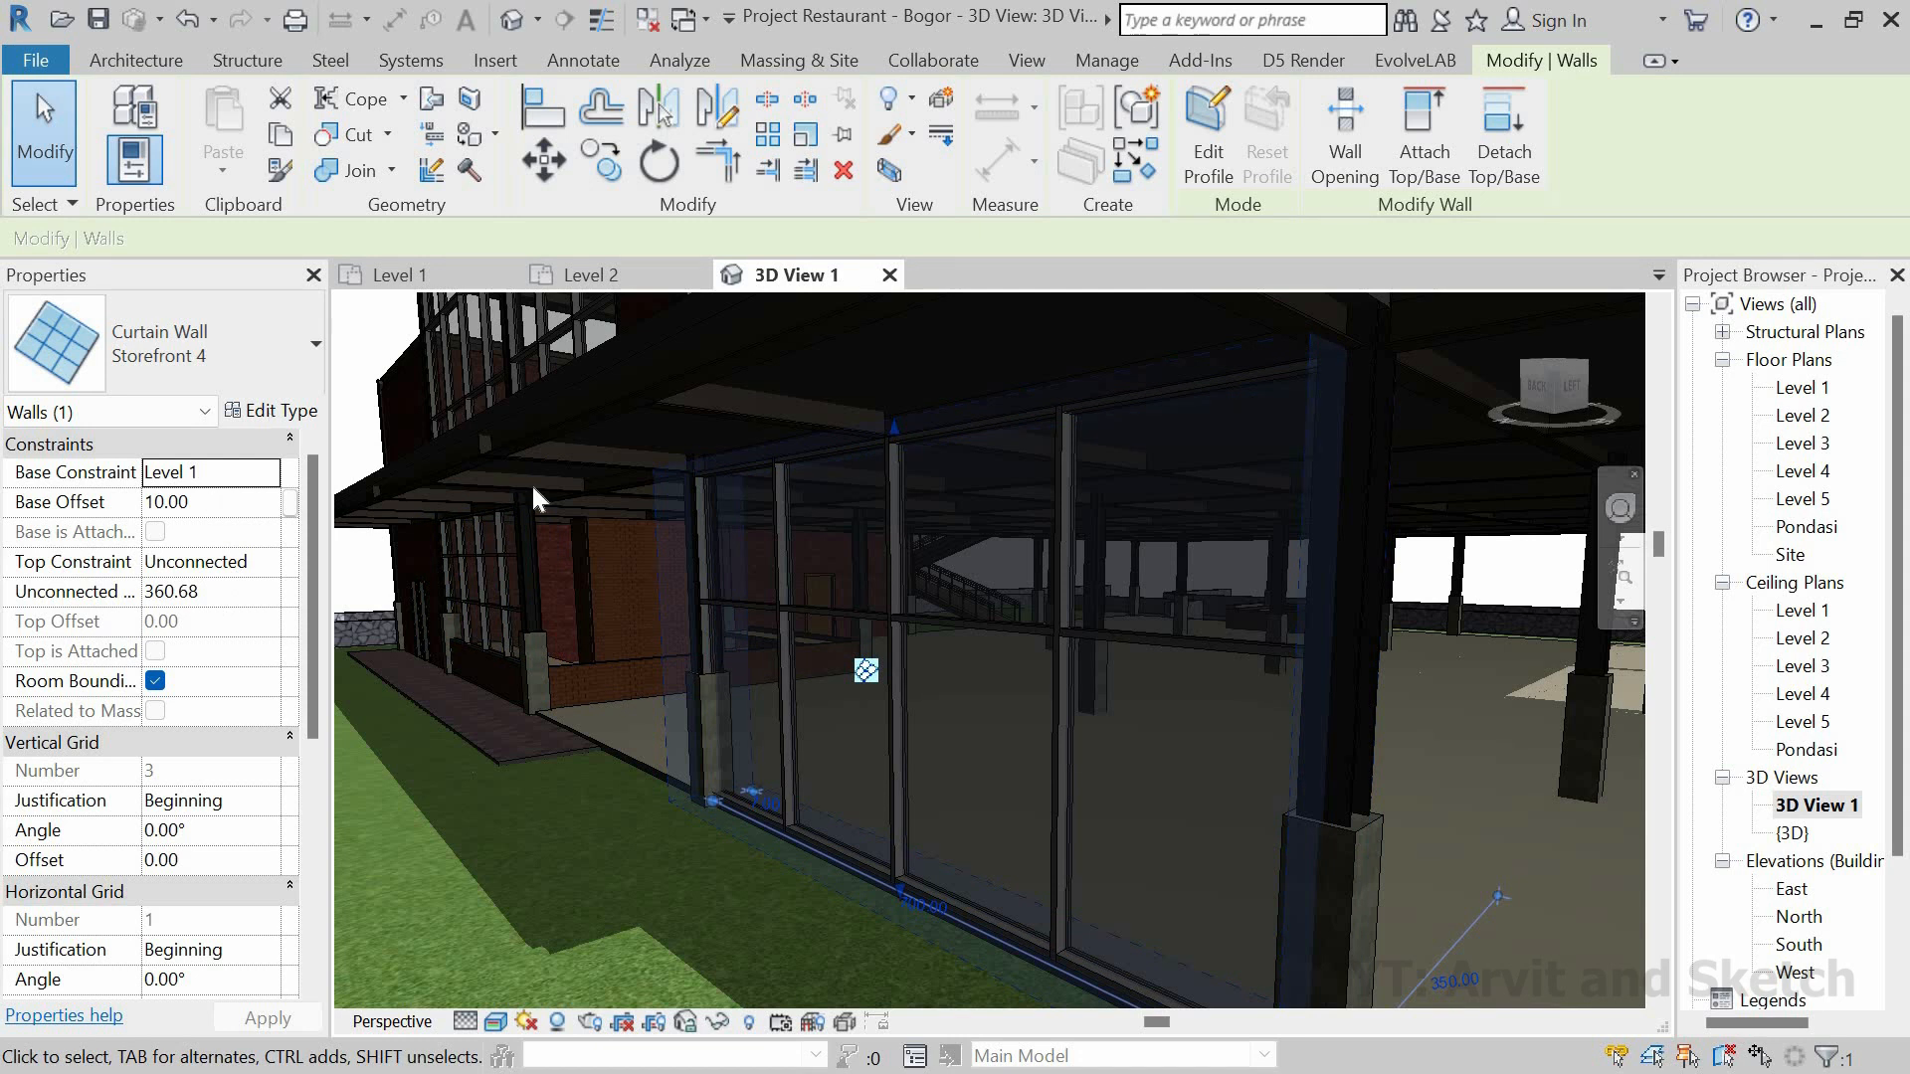
pyautogui.click(272, 411)
pyautogui.click(1222, 746)
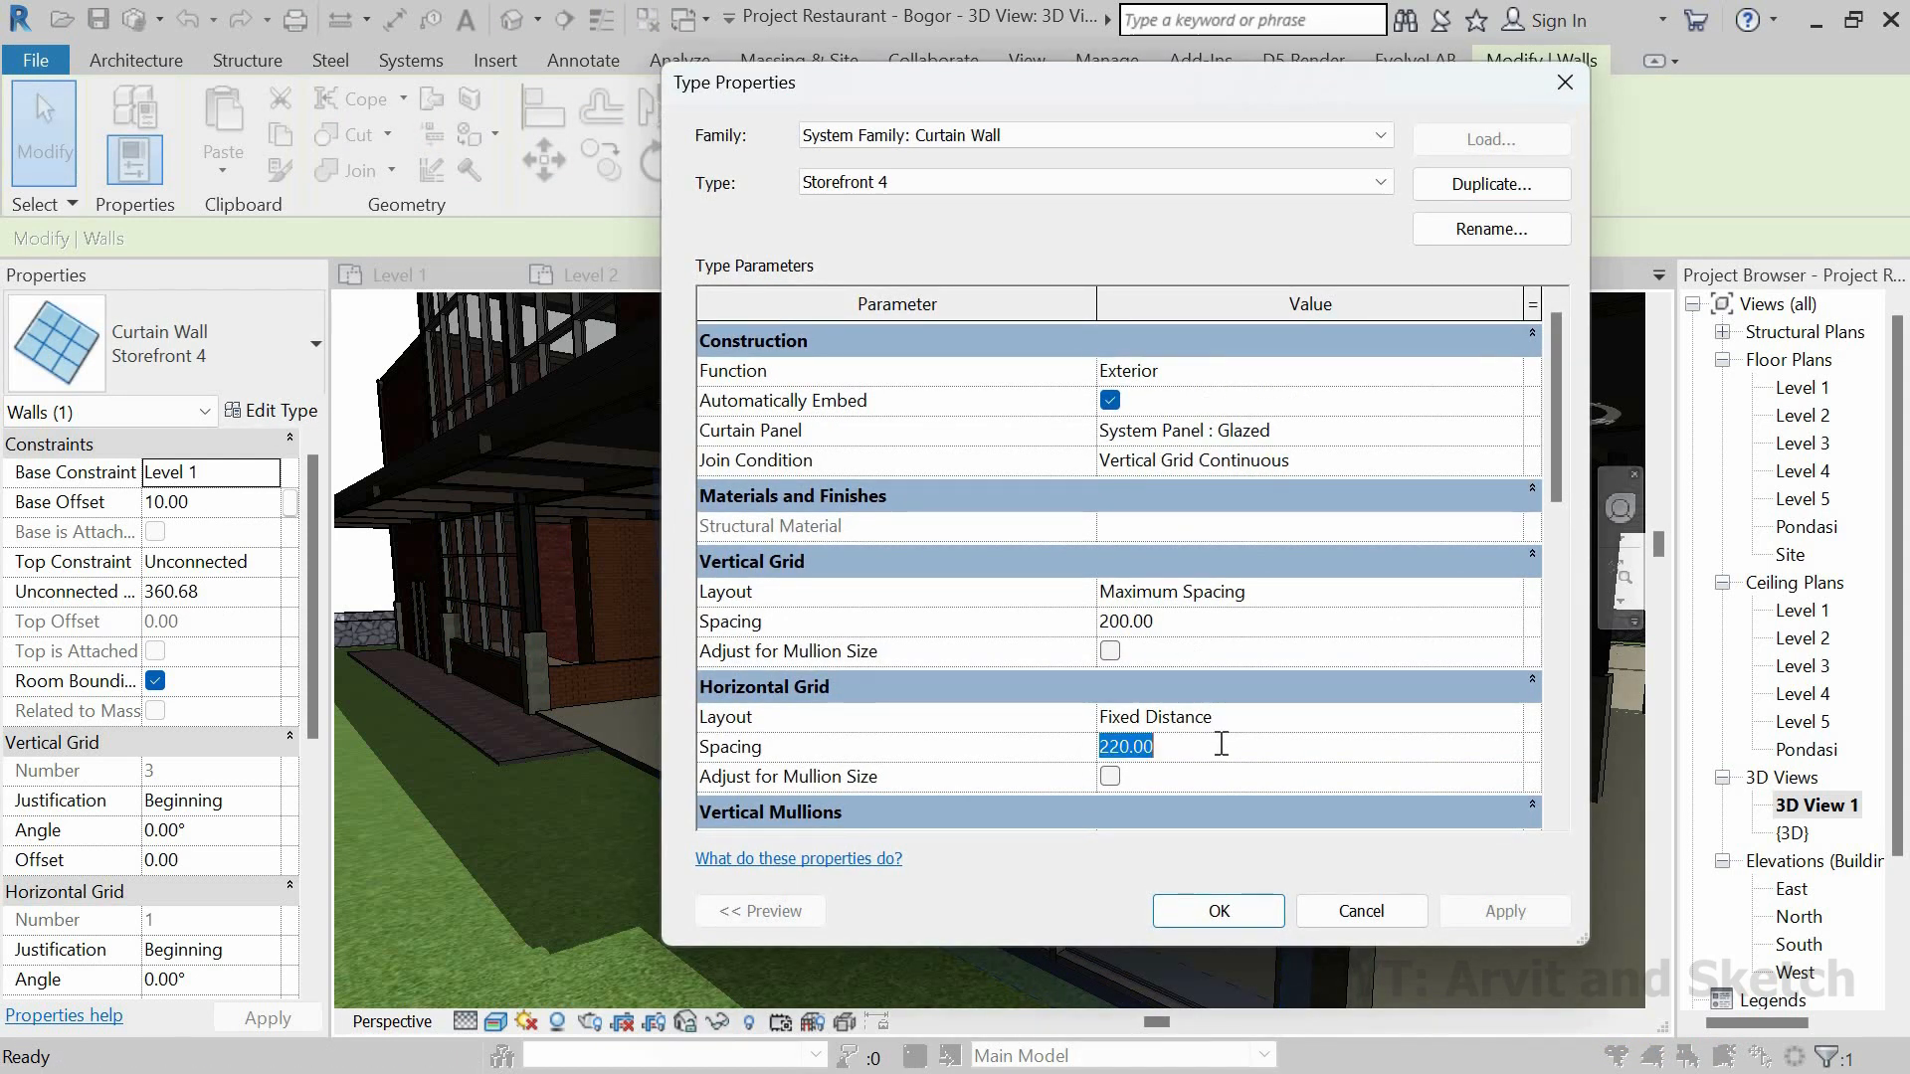
pyautogui.click(1243, 905)
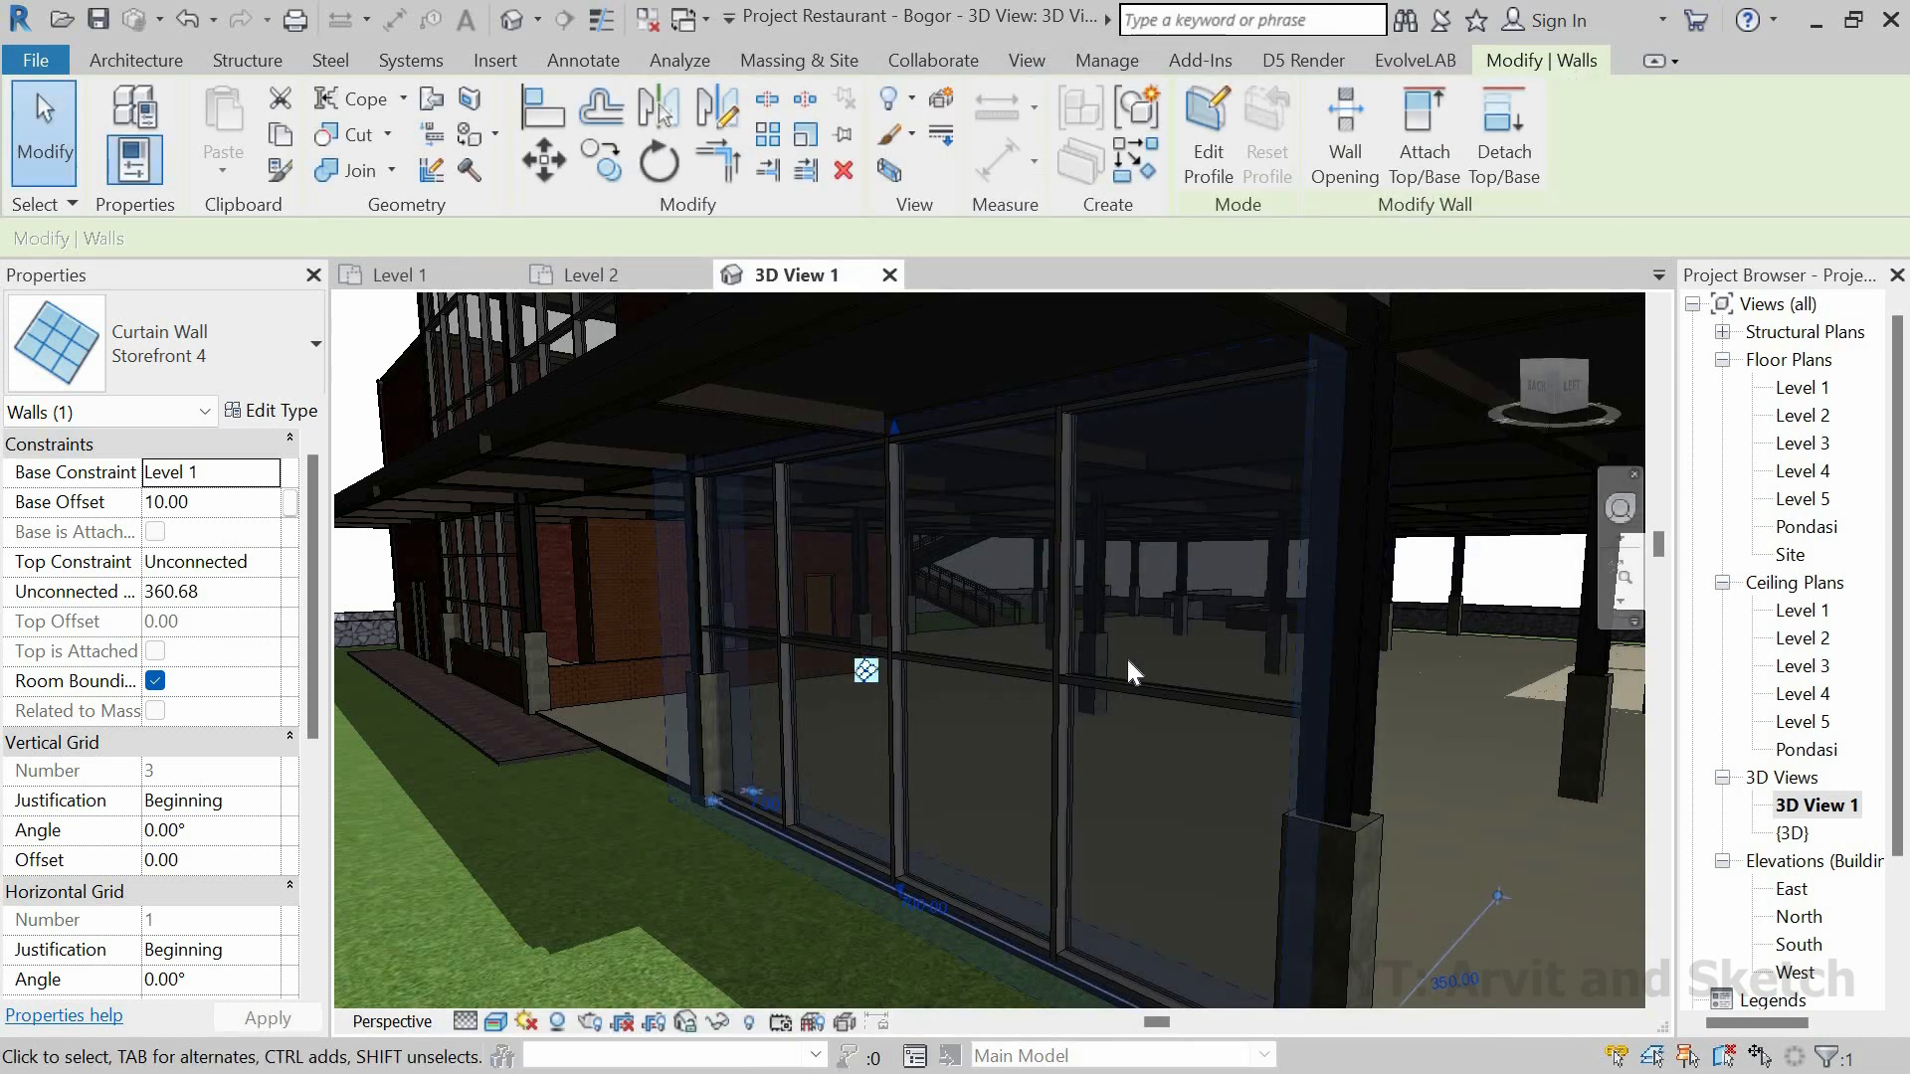
# Step: Deselect the wall and examine the Storefront 4 grid layout and the whole restaurant exterior in the 3D view
pyautogui.scroll(3, 1100, 759)
pyautogui.keyDown('shift'); pyautogui.moveTo(1250, 755); pyautogui.dragTo(1048, 742, button='middle'); pyautogui.keyUp('shift')
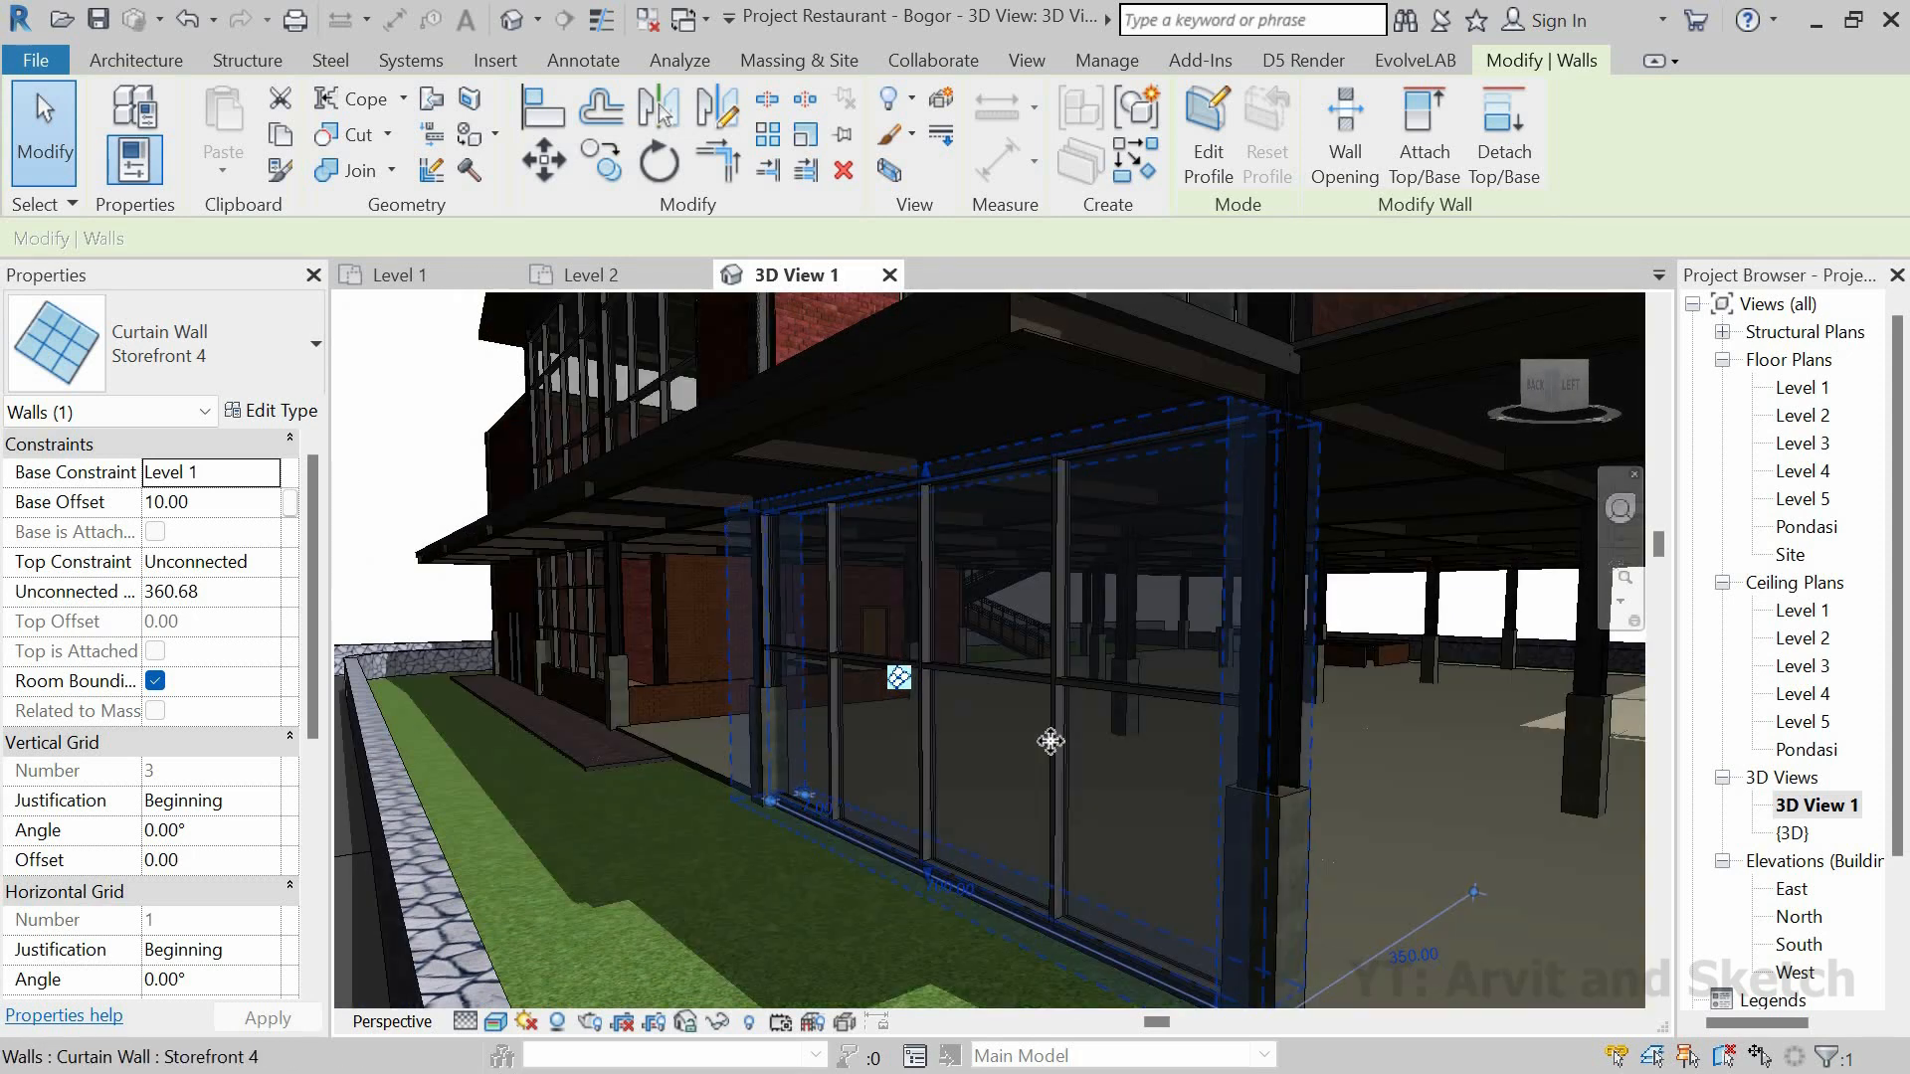
pyautogui.scroll(-3, 1049, 742)
pyautogui.press('Escape')
pyautogui.scroll(-5, 797, 718)
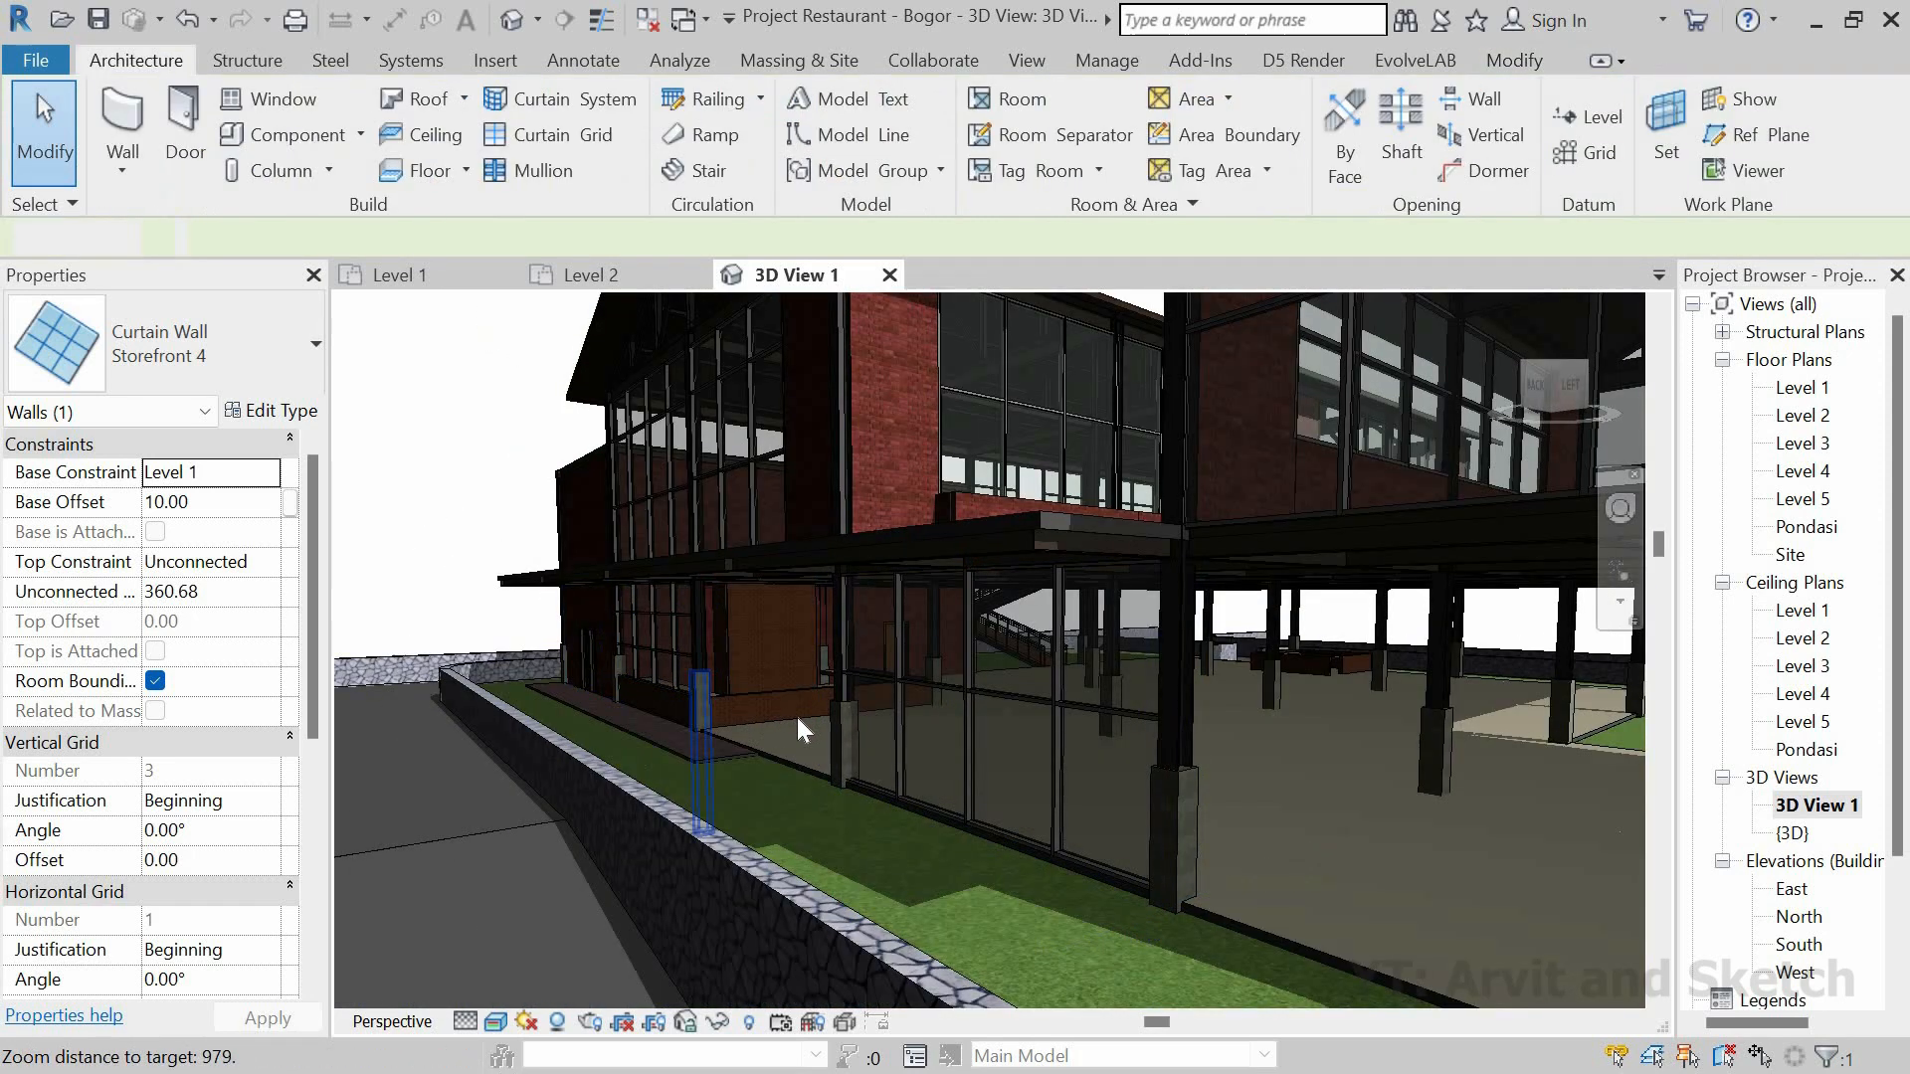
pyautogui.keyDown('shift'); pyautogui.moveTo(852, 789); pyautogui.dragTo(714, 742, button='middle'); pyautogui.keyUp('shift')
pyautogui.scroll(-5, 714, 742)
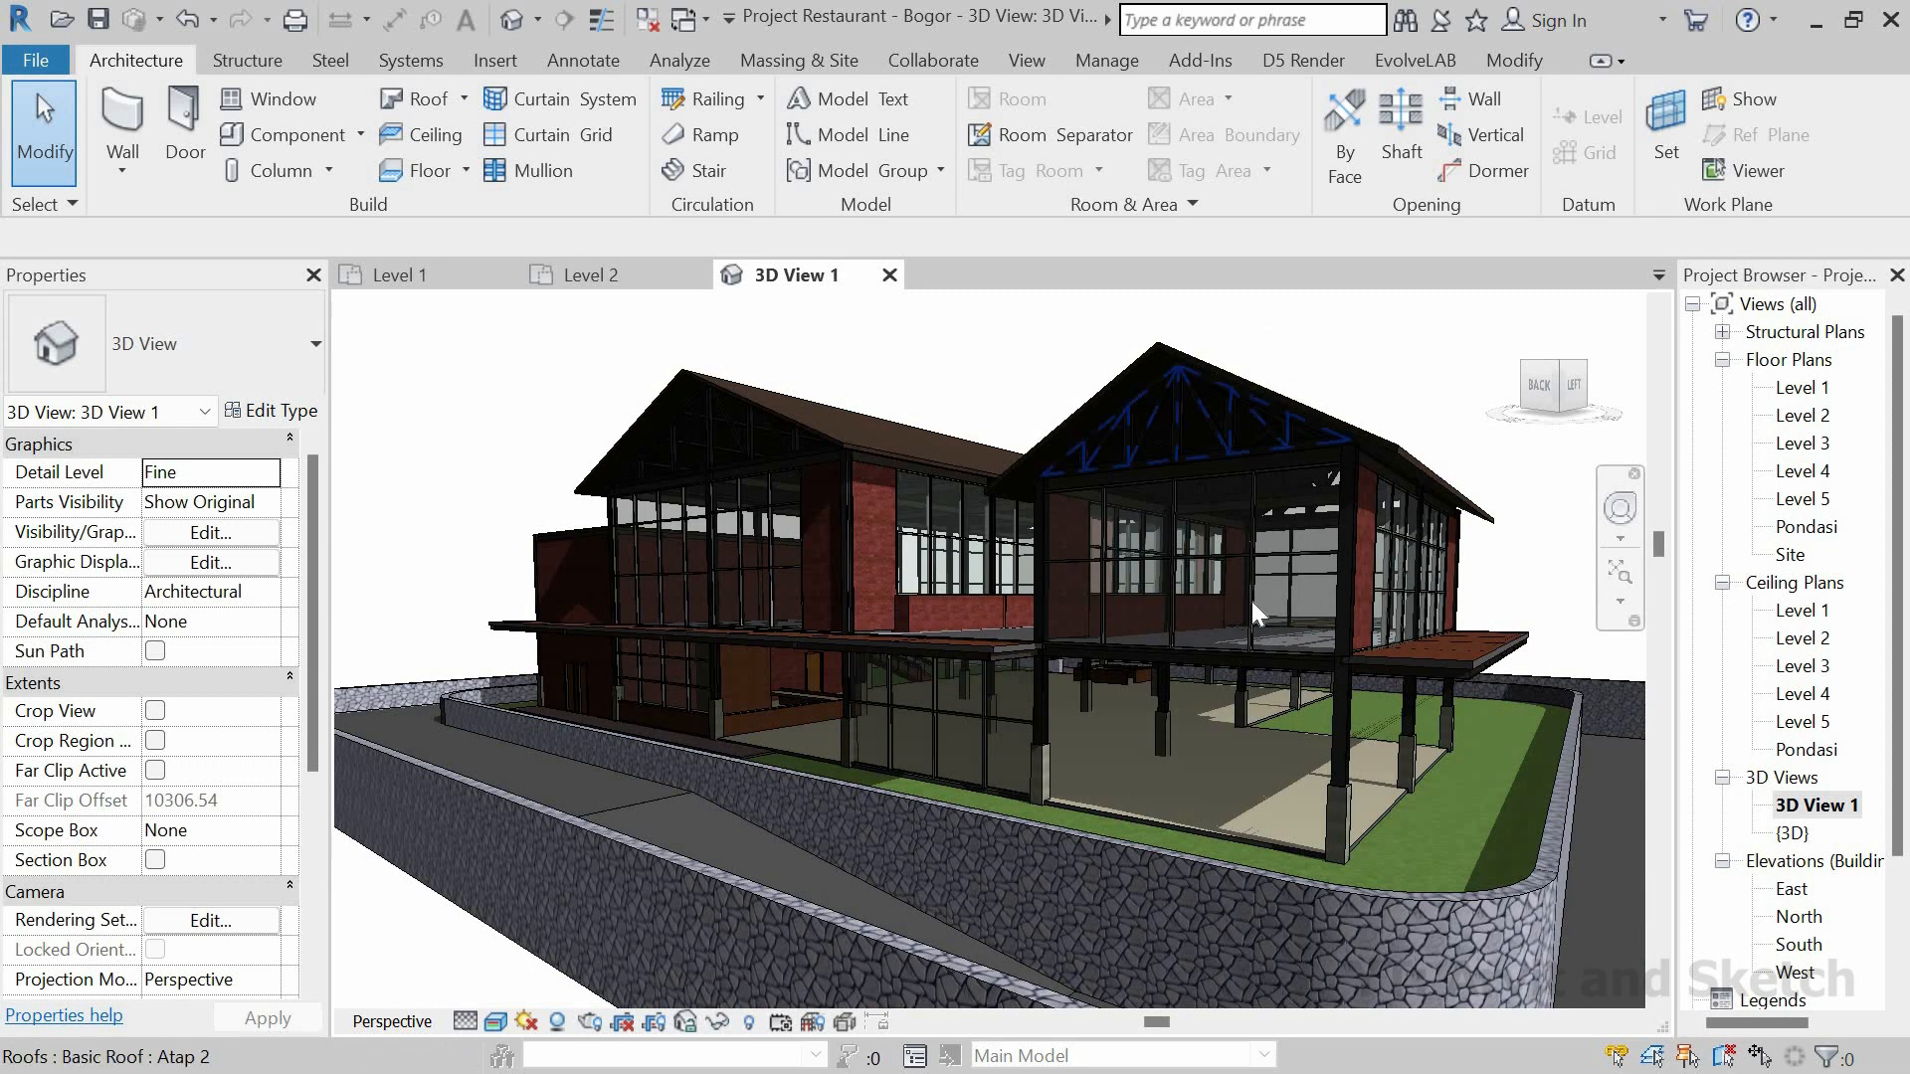
pyautogui.keyDown('shift'); pyautogui.moveTo(1248, 656); pyautogui.dragTo(485, 252, button='middle'); pyautogui.keyUp('shift')
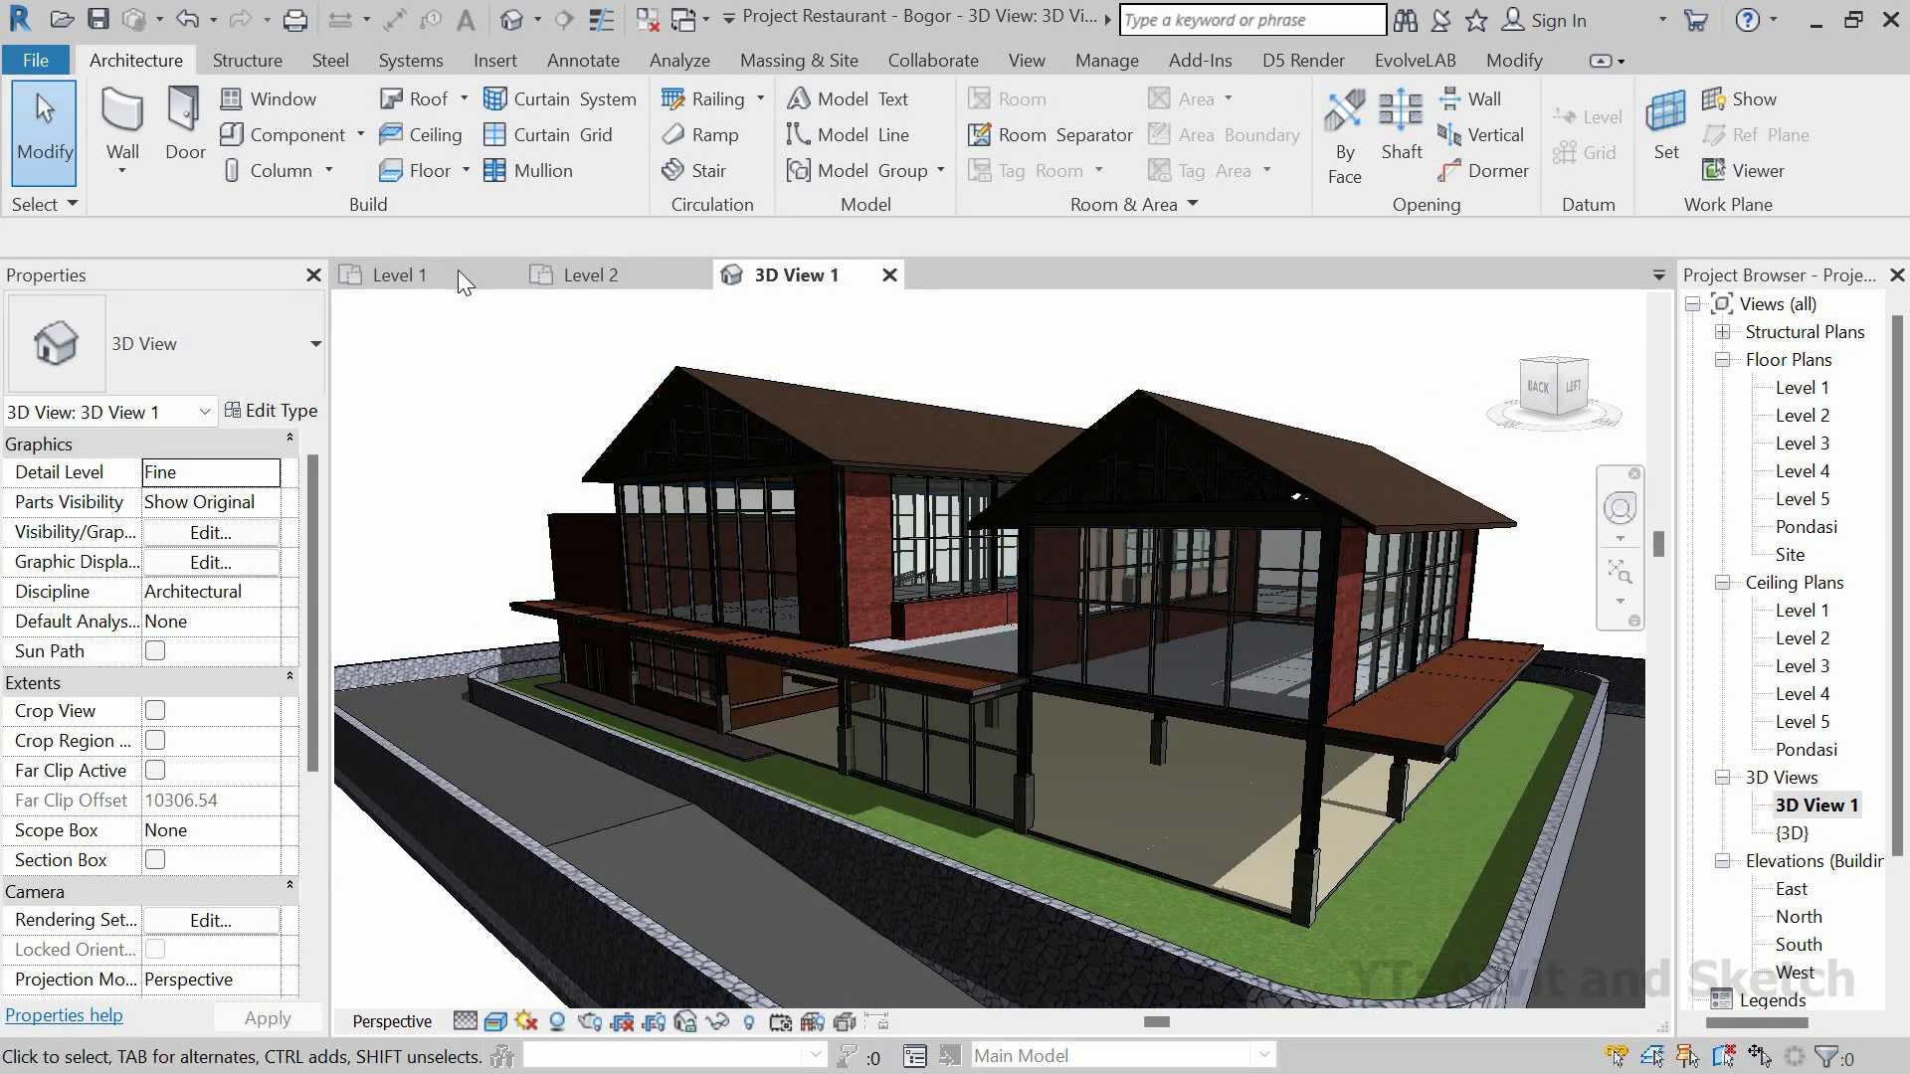
# Step: On Level 1, draw a Storefront 4 wall with unconnected height 360 from the existing wall's outer column to the floor's upper-left corner column
pyautogui.click(428, 267)
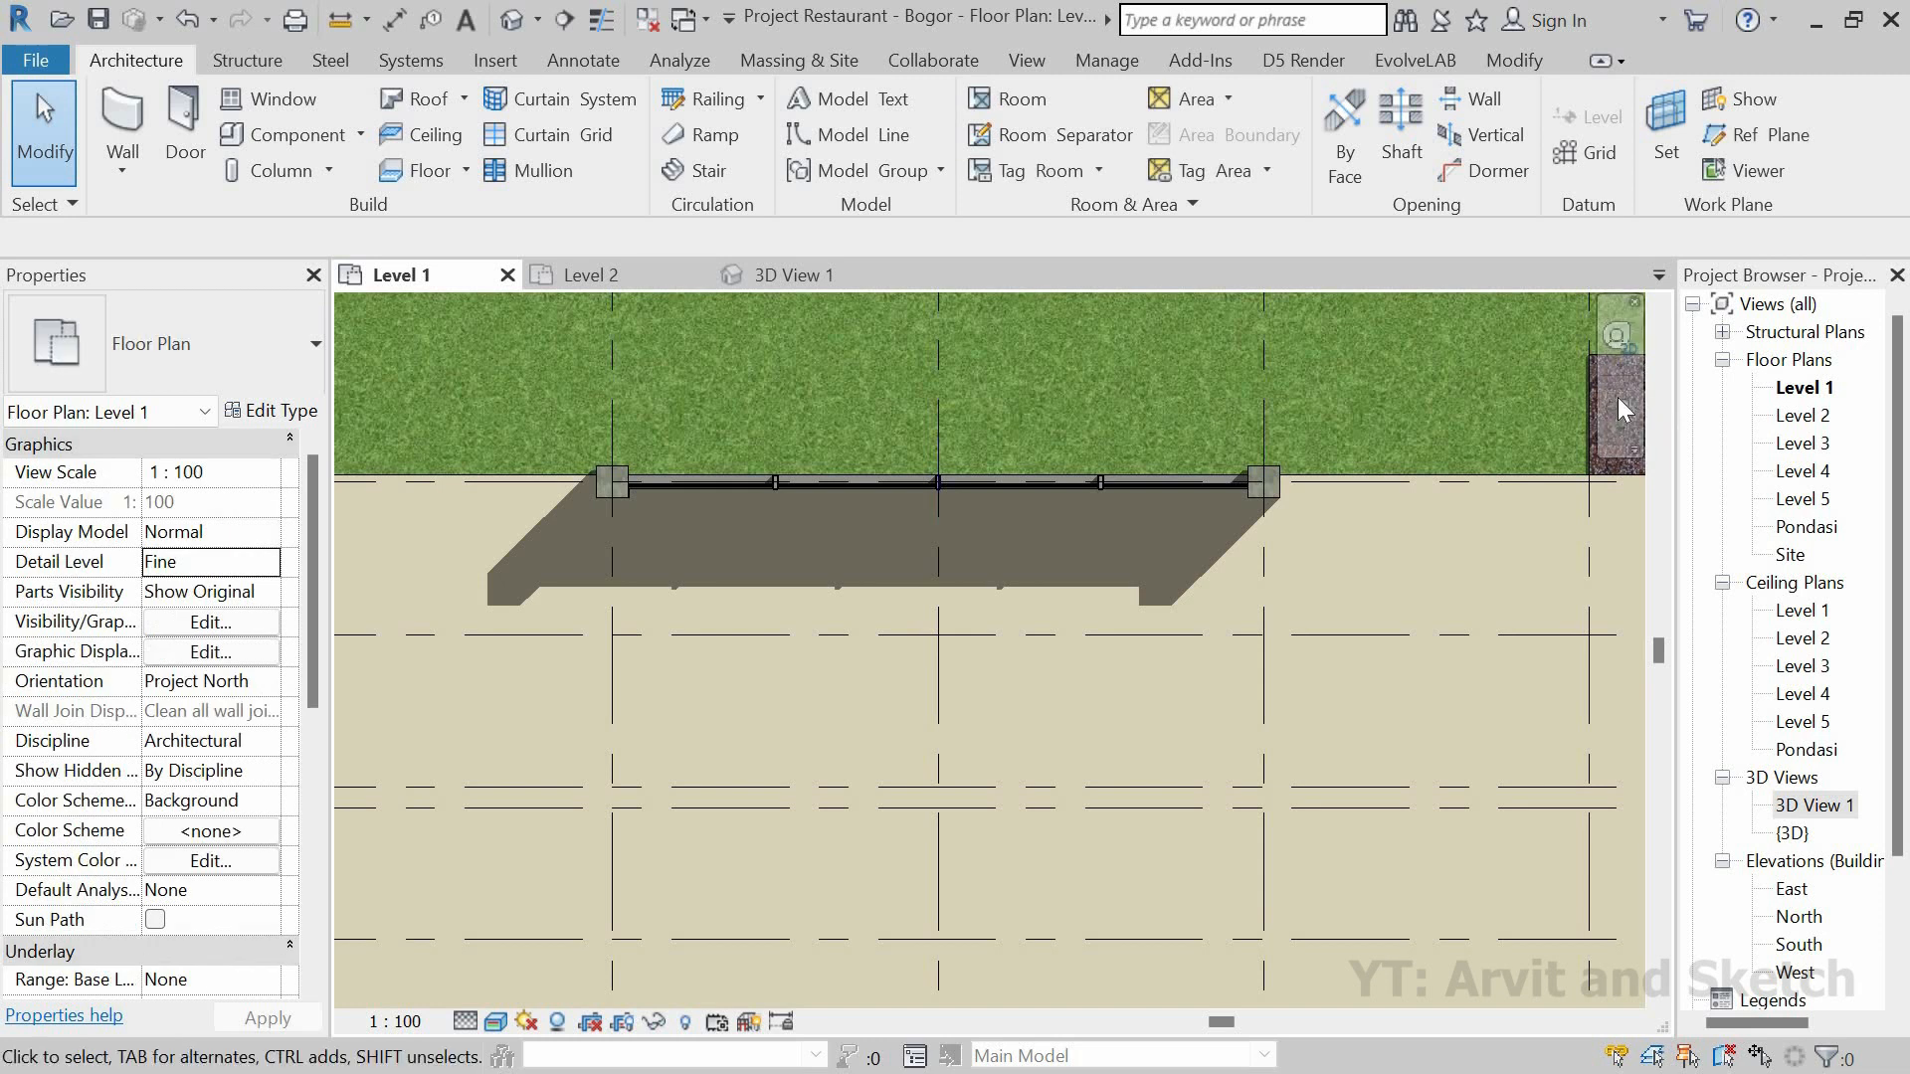
pyautogui.click(1620, 401)
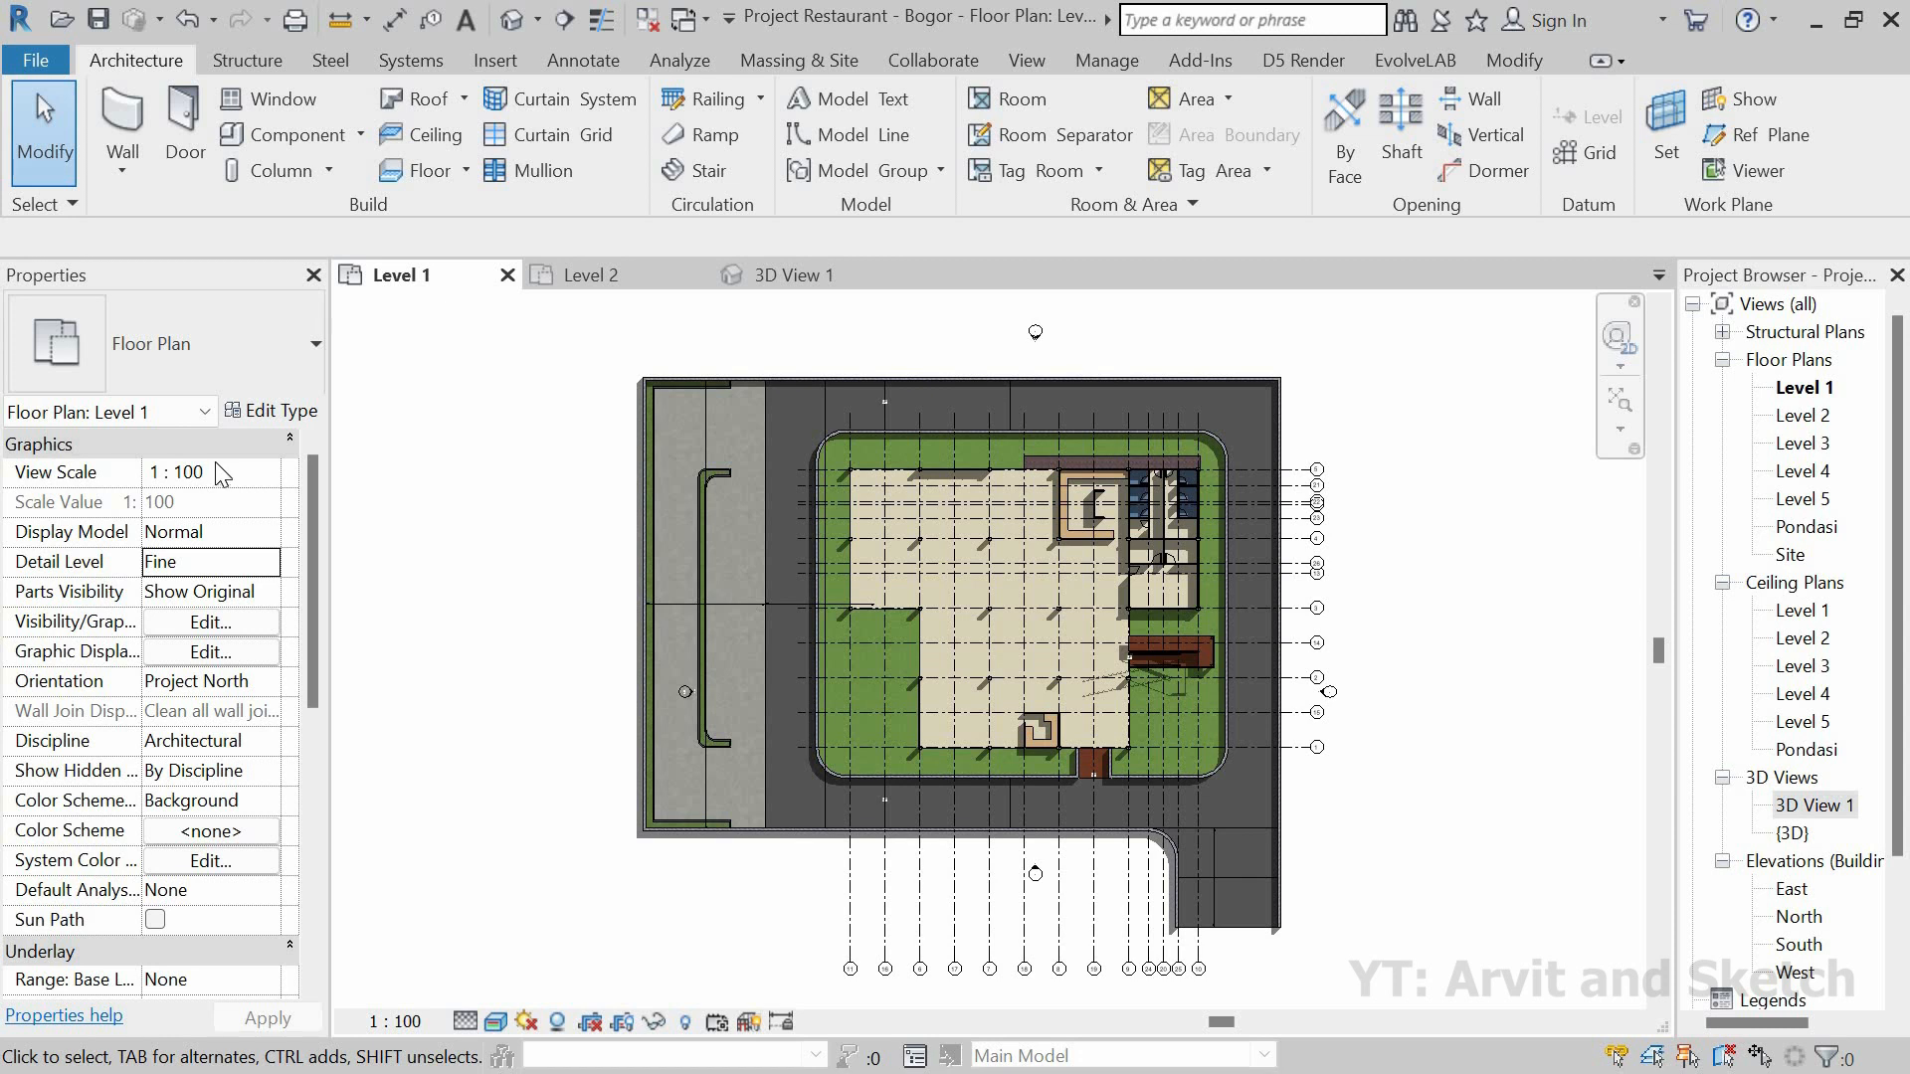
pyautogui.click(120, 120)
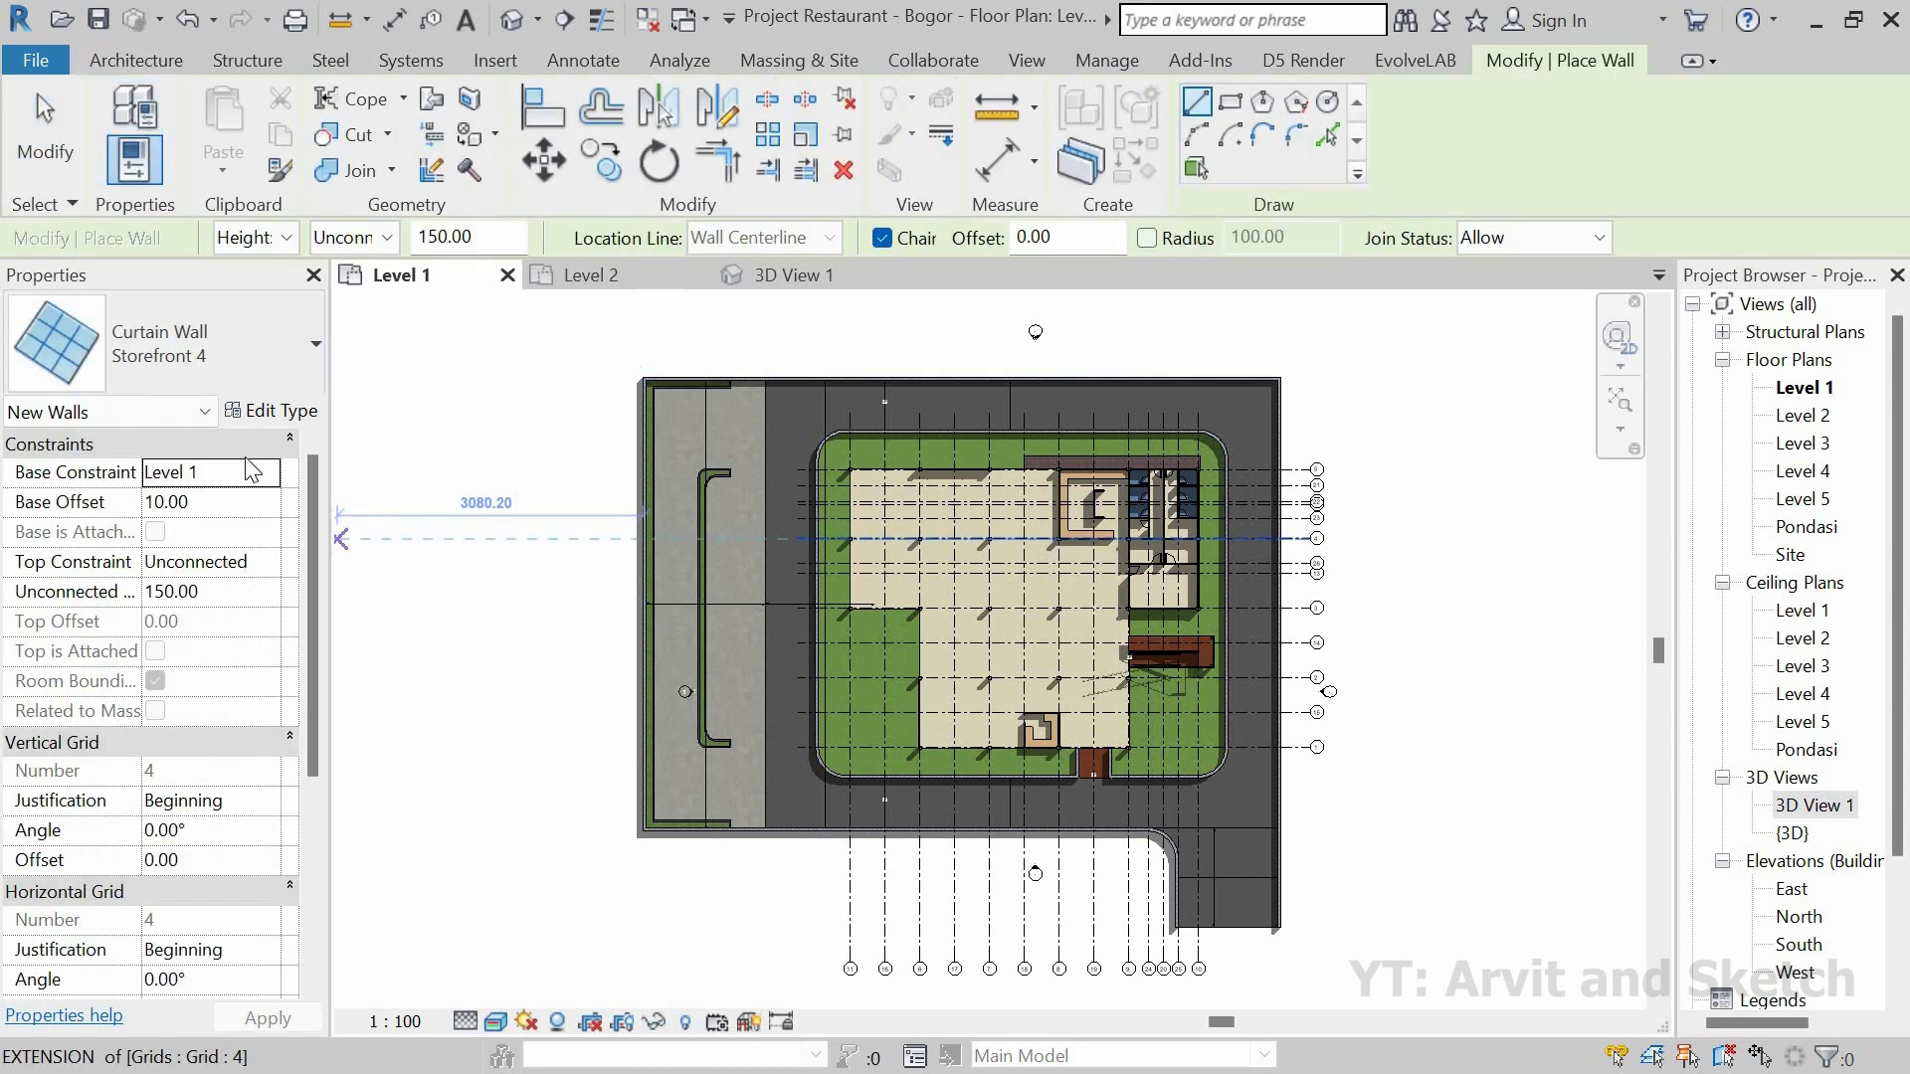
pyautogui.click(281, 412)
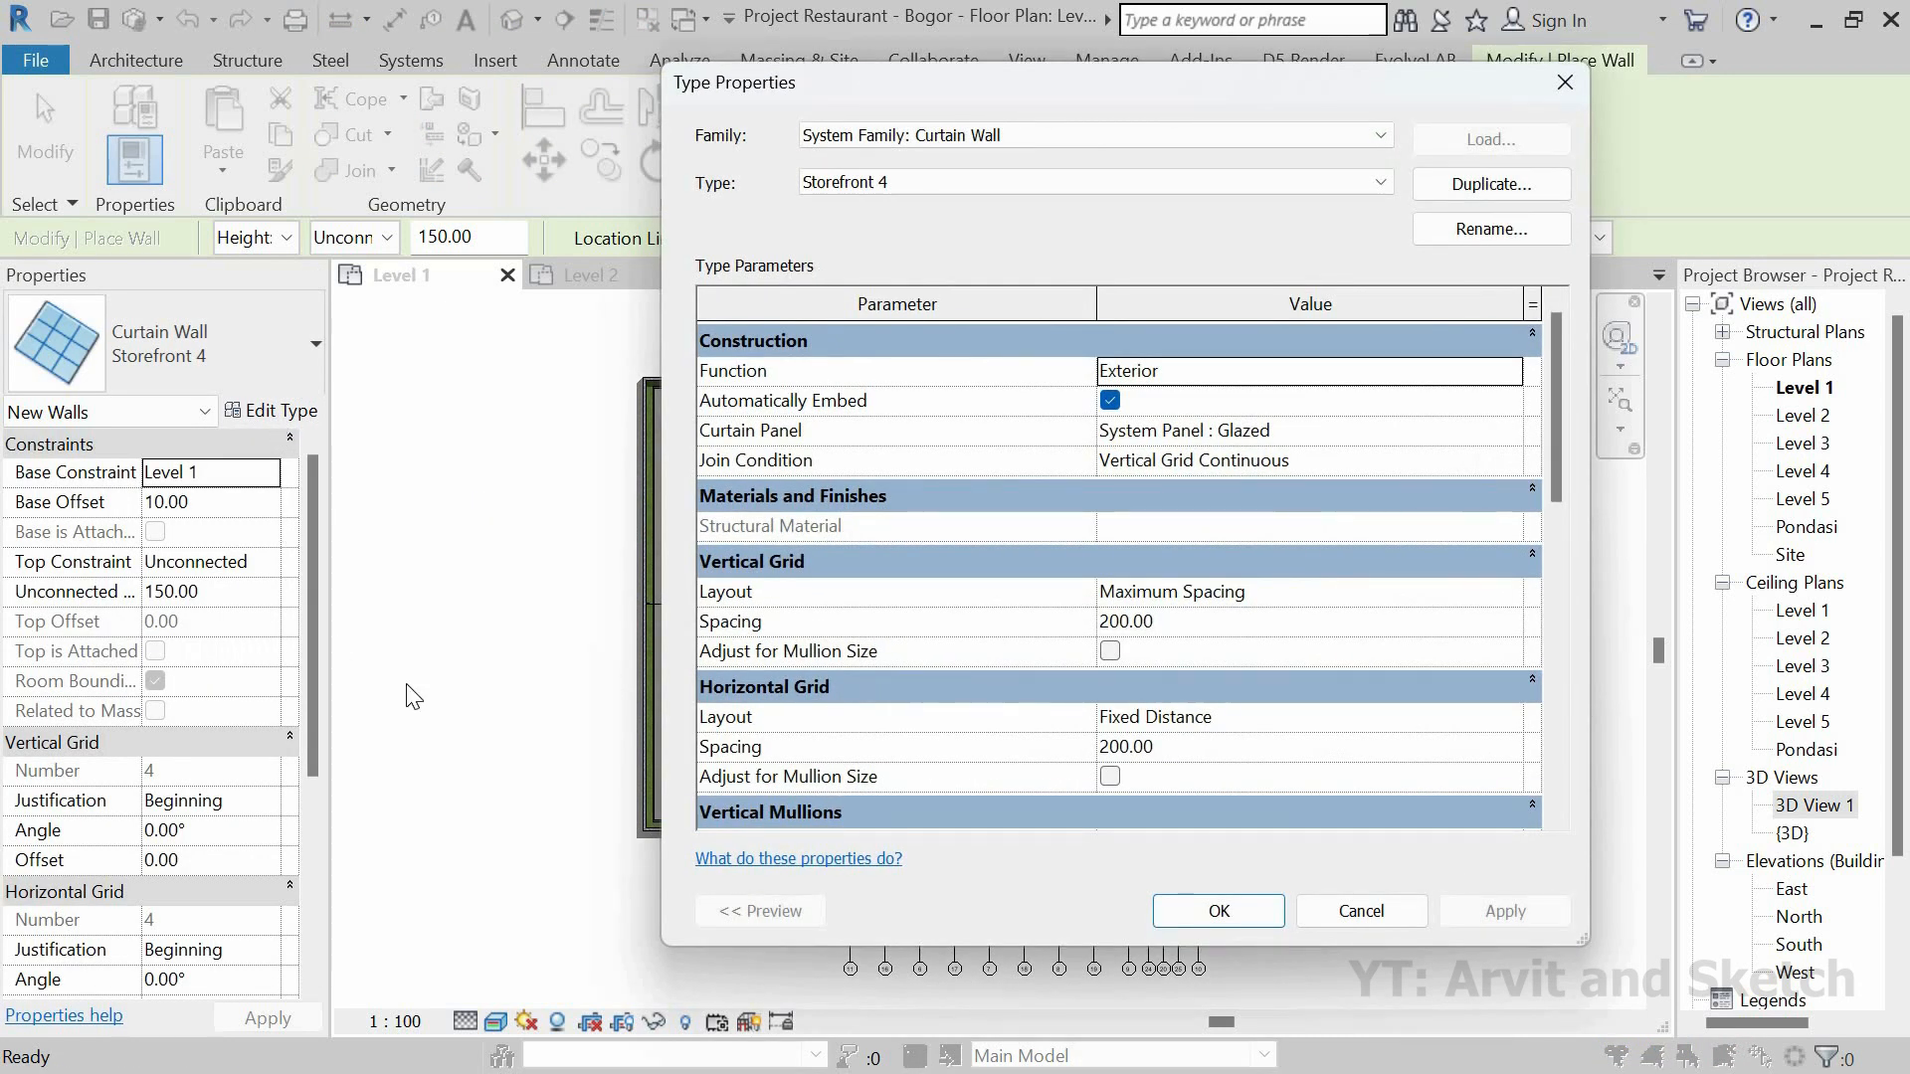
pyautogui.press('Escape')
pyautogui.click(251, 592)
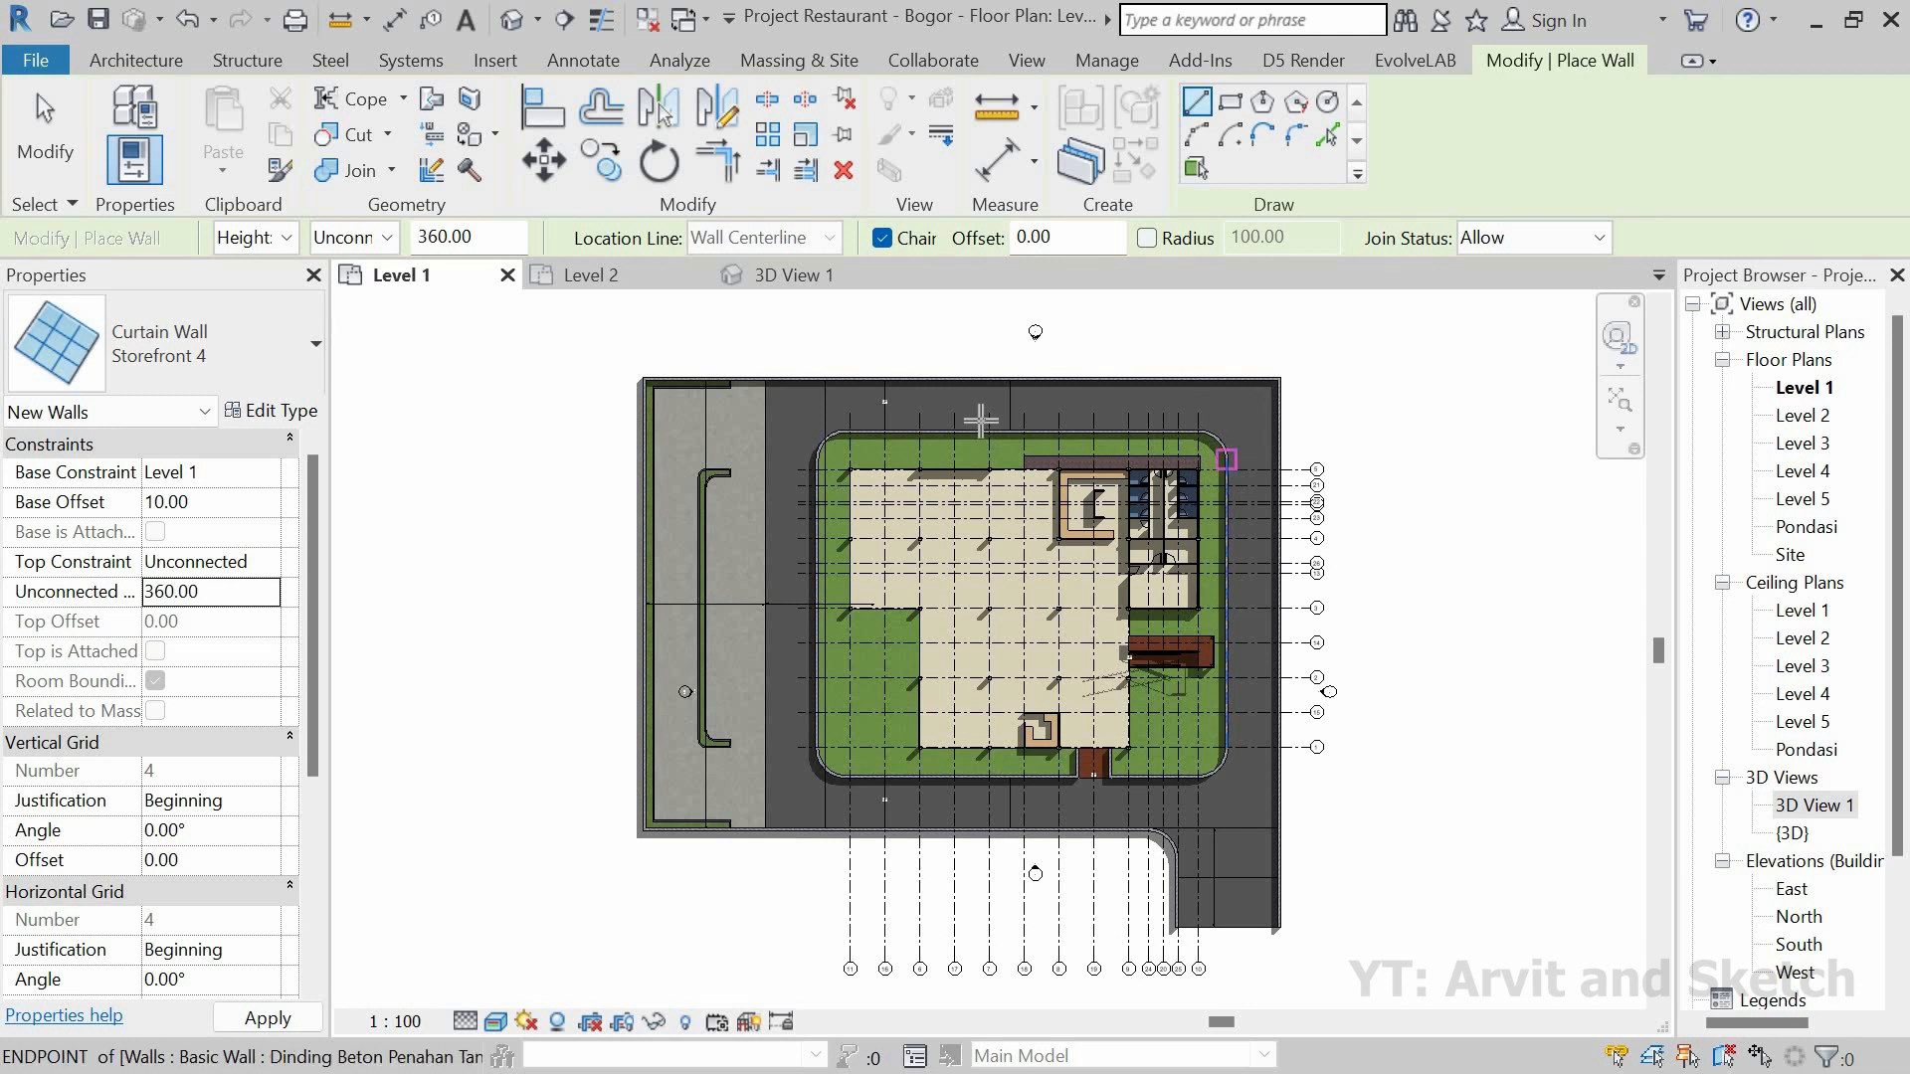
pyautogui.scroll(5, 930, 460)
pyautogui.scroll(7, 1048, 492)
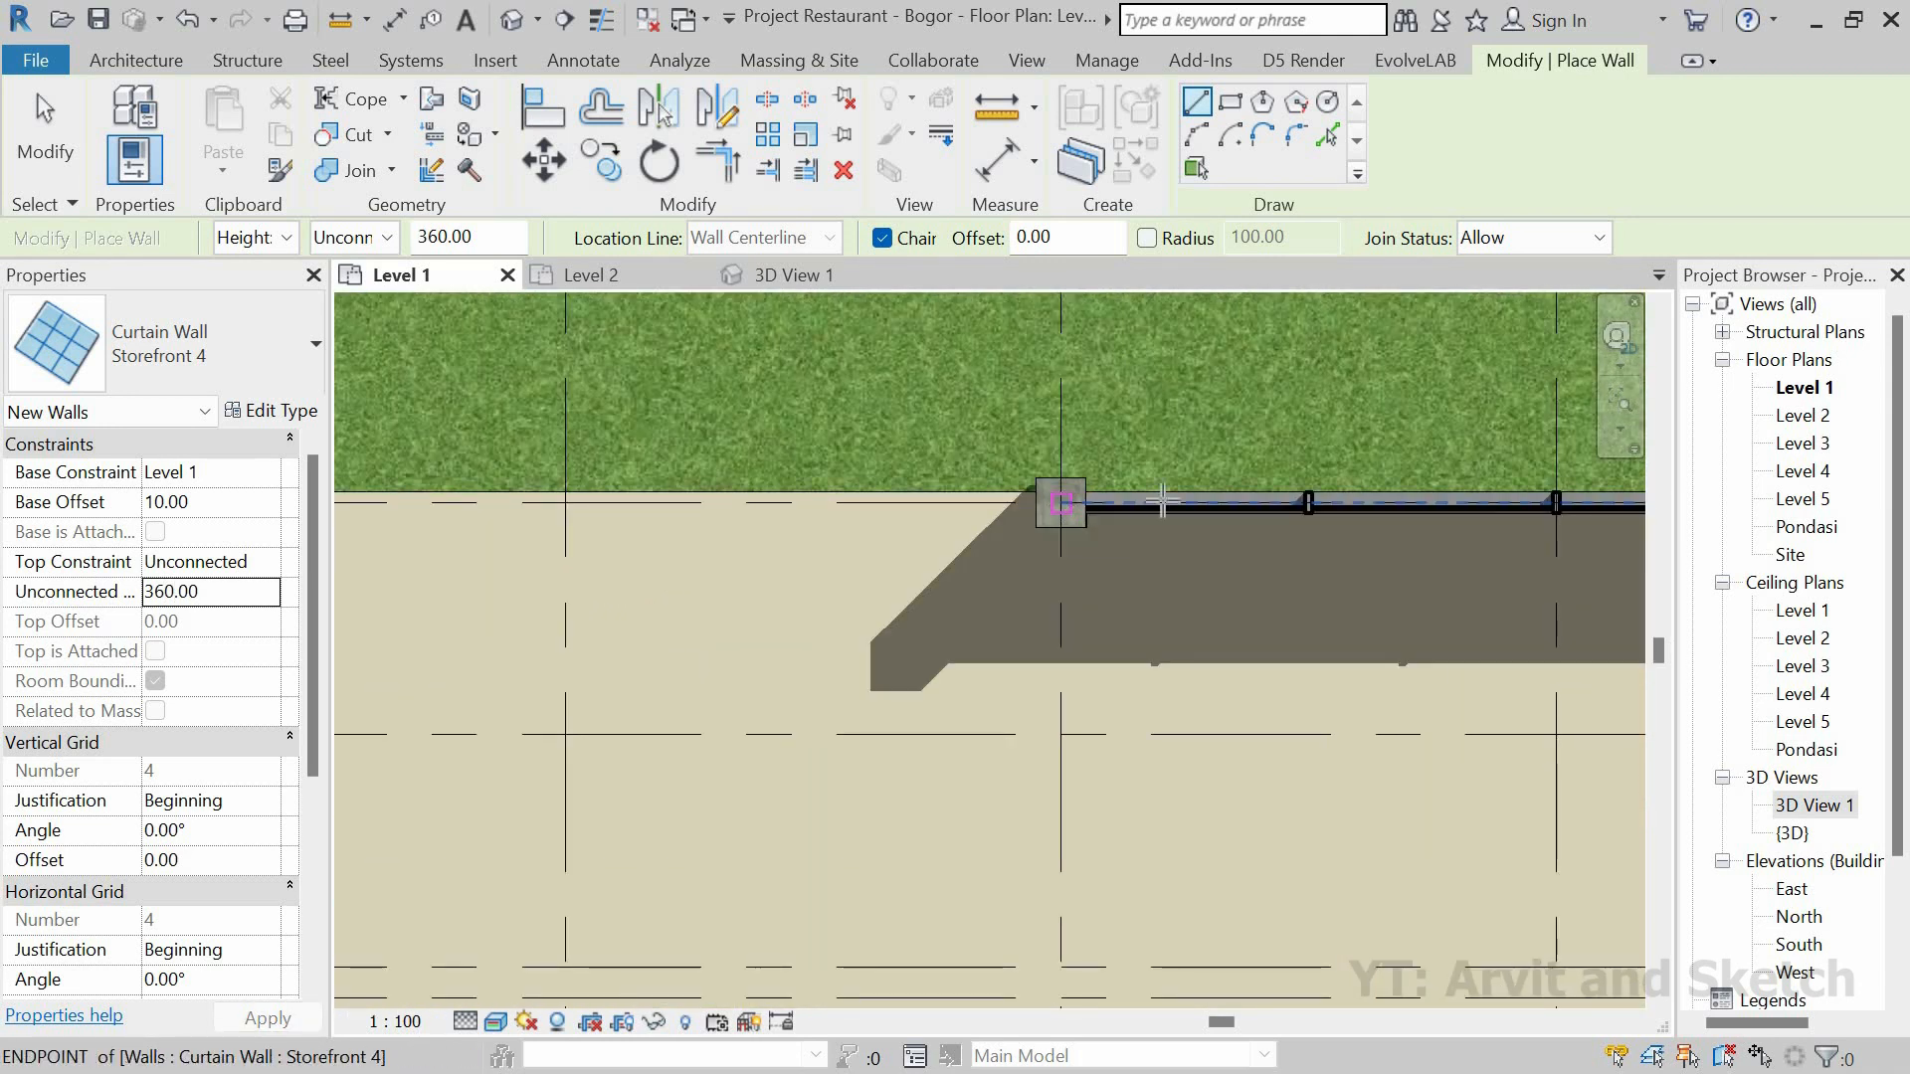
pyautogui.click(1162, 501)
pyautogui.scroll(-3, 1163, 502)
pyautogui.scroll(2, 772, 552)
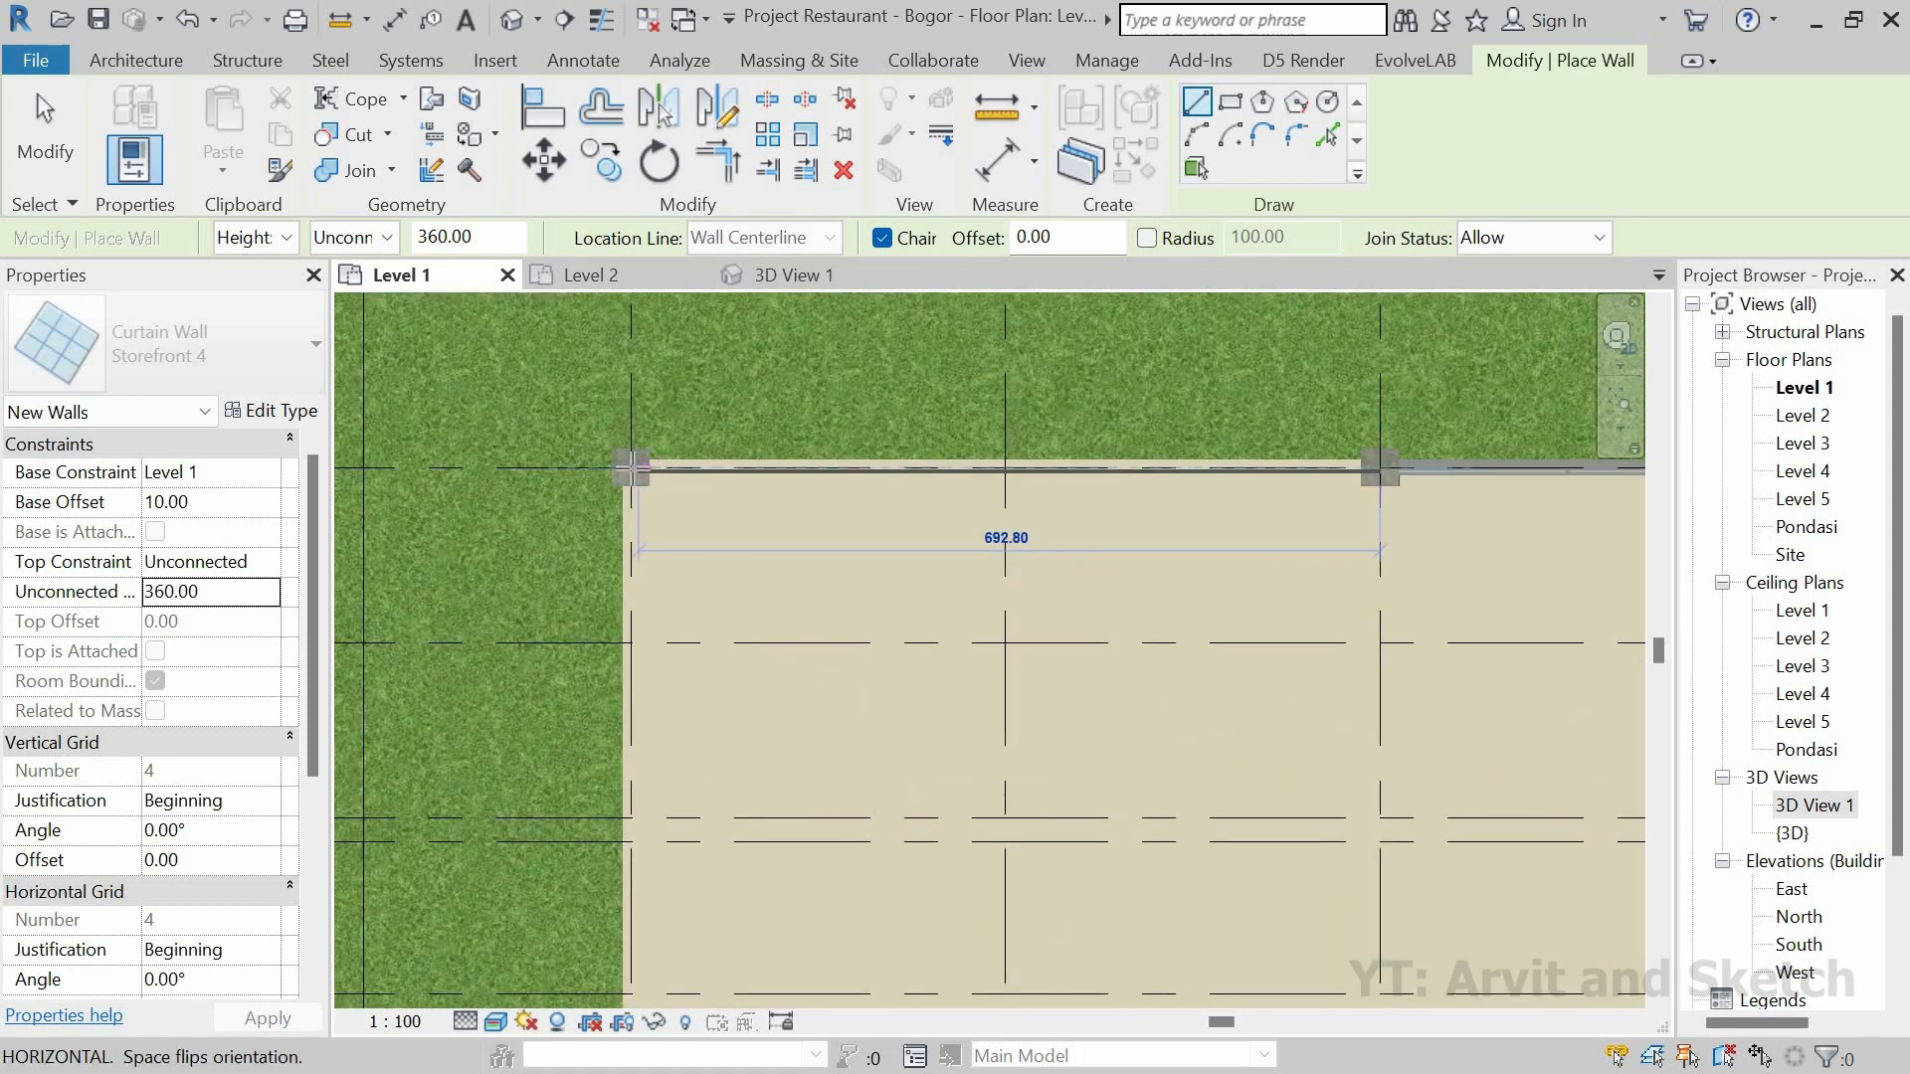
pyautogui.click(631, 468)
# Step: Continue the Storefront 4 wall column by column two bays down the floor's left edge and one bay across to the inner corner column
pyautogui.scroll(-2, 777, 614)
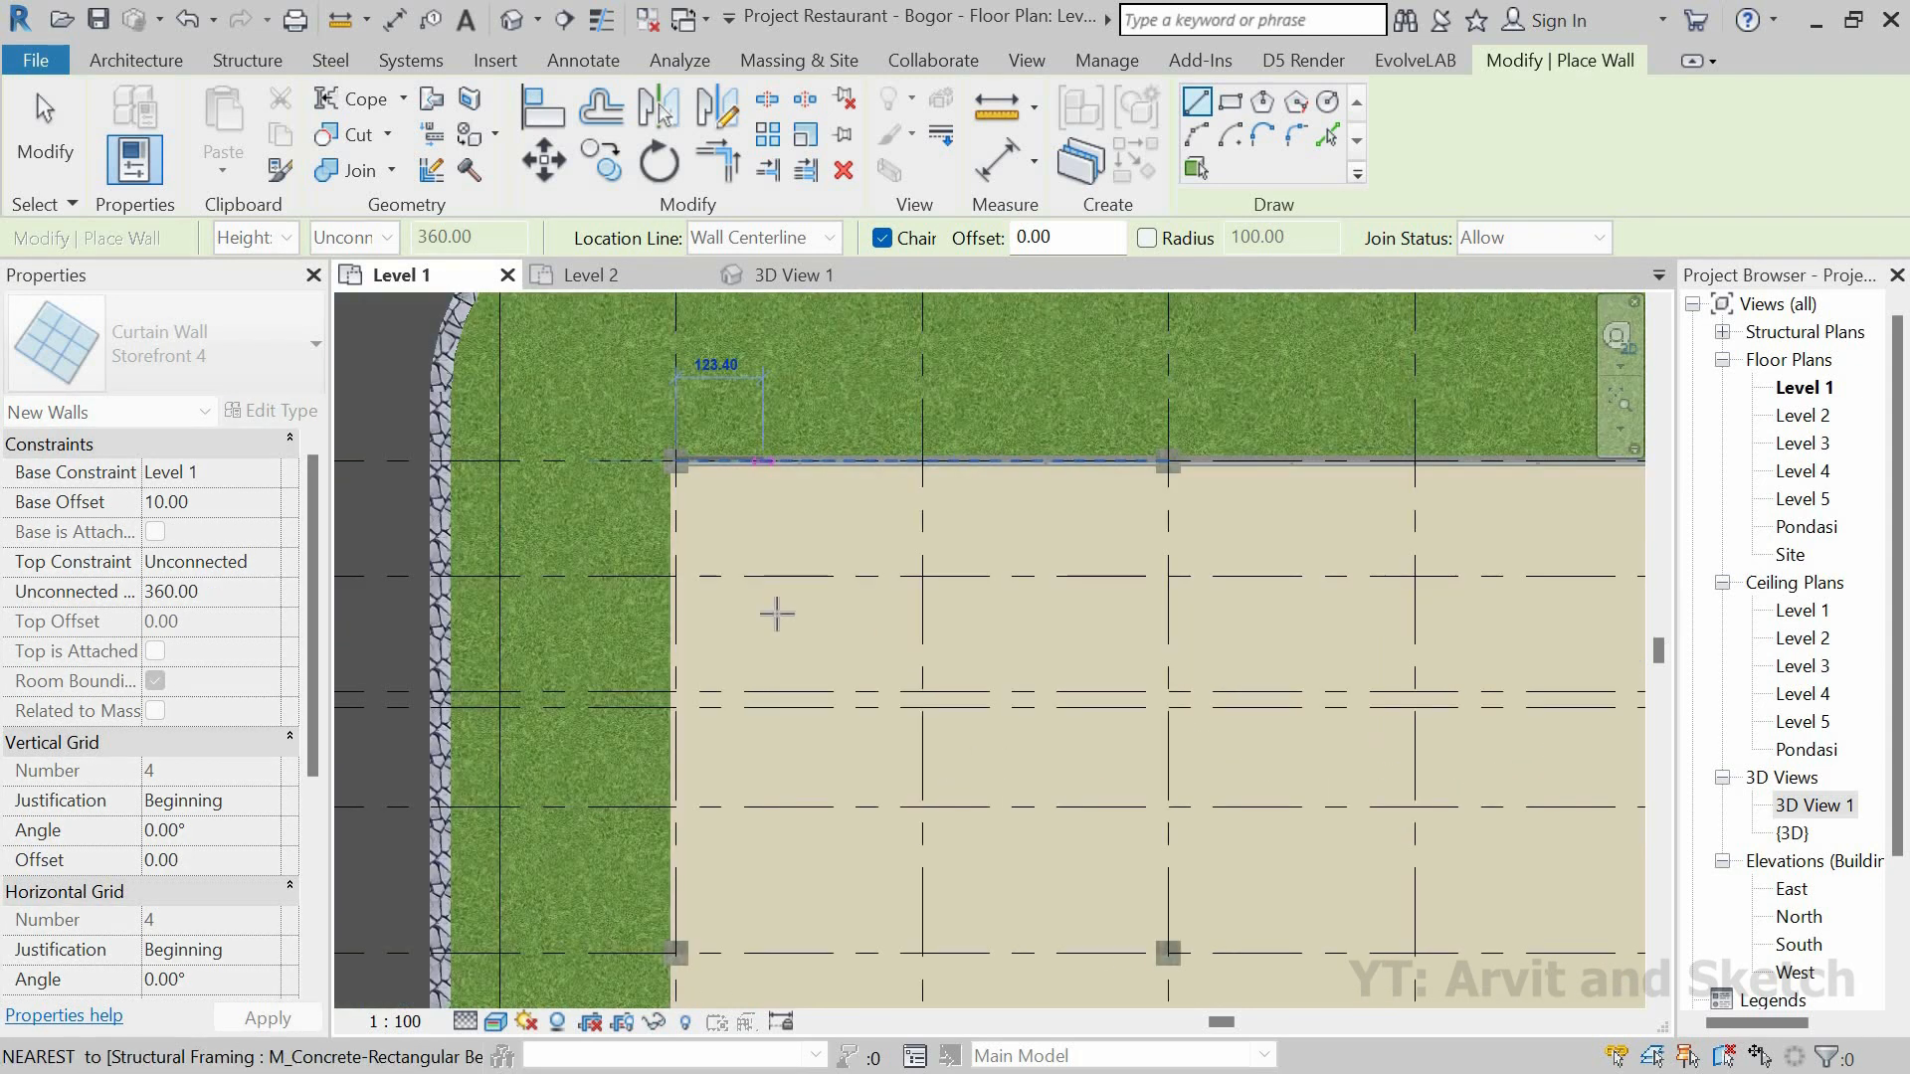
pyautogui.scroll(-2, 777, 614)
pyautogui.scroll(6, 661, 664)
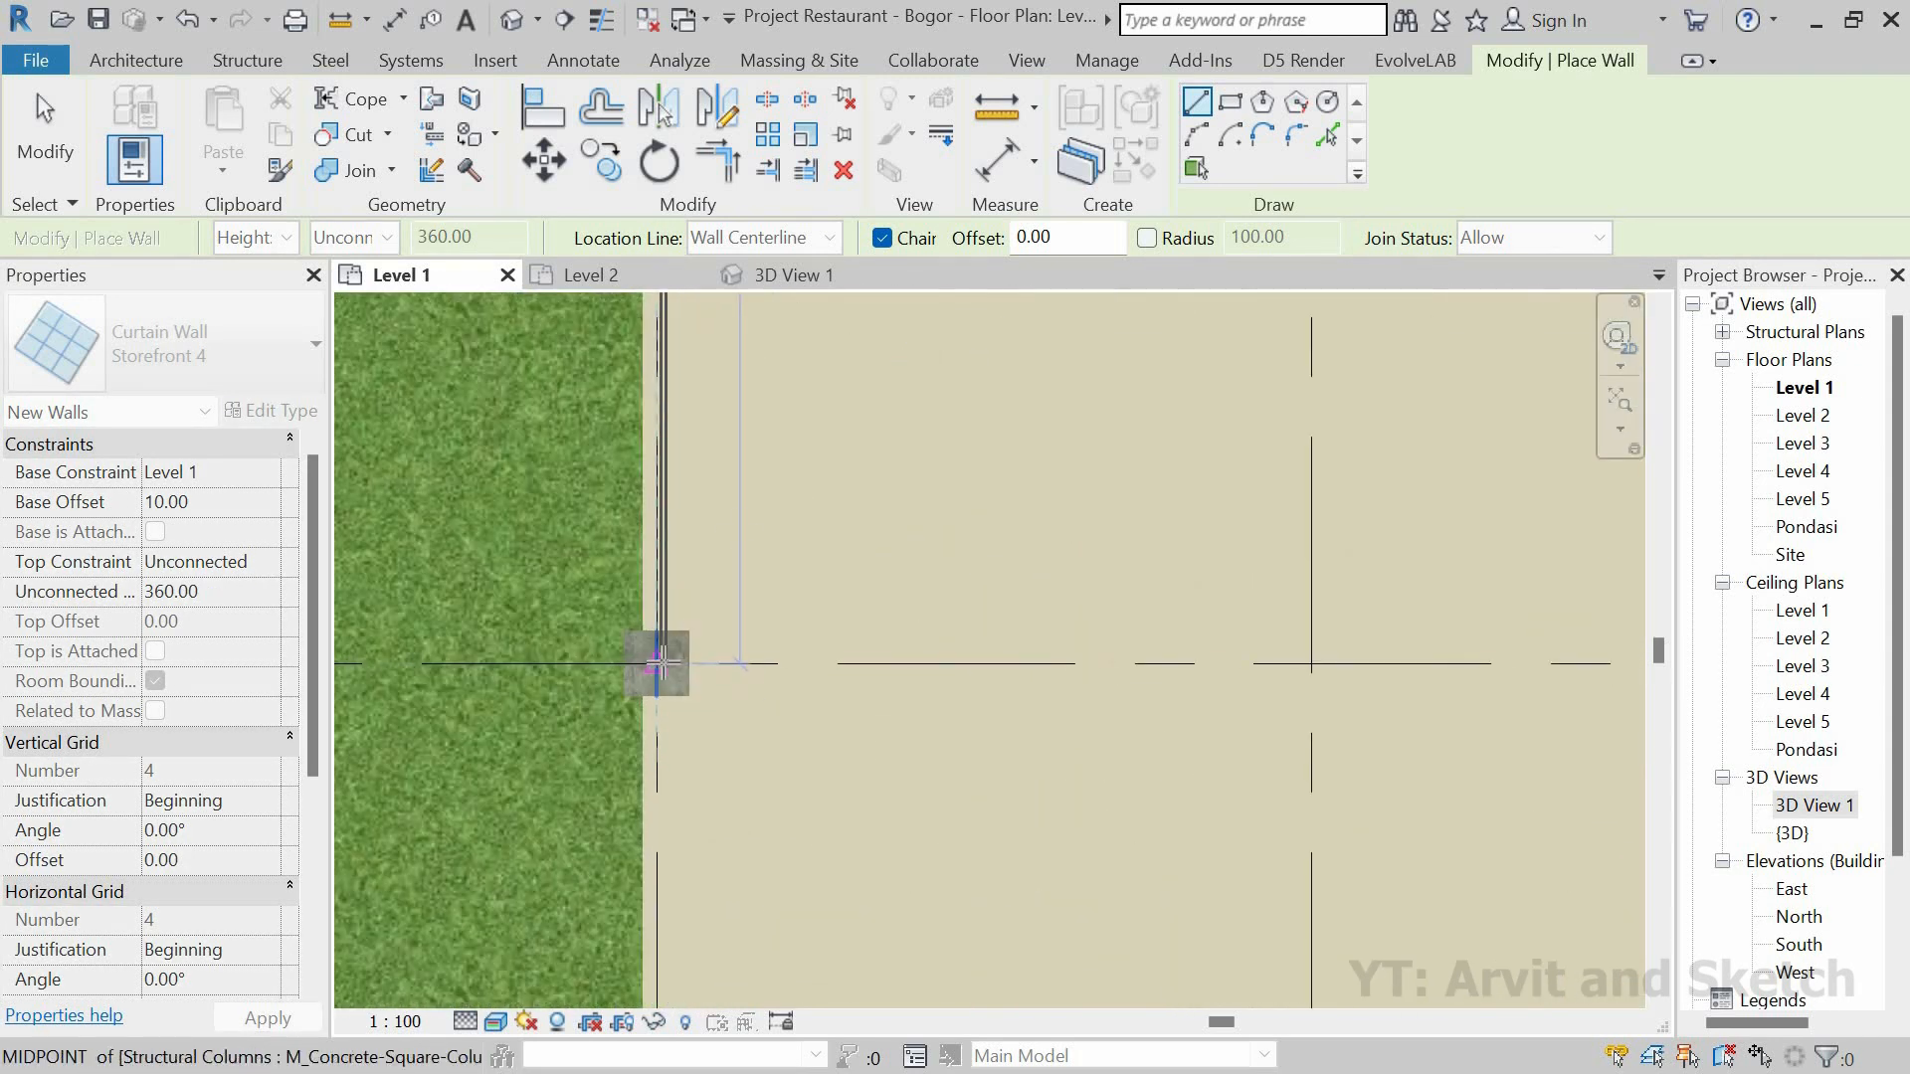
pyautogui.scroll(-4, 746, 427)
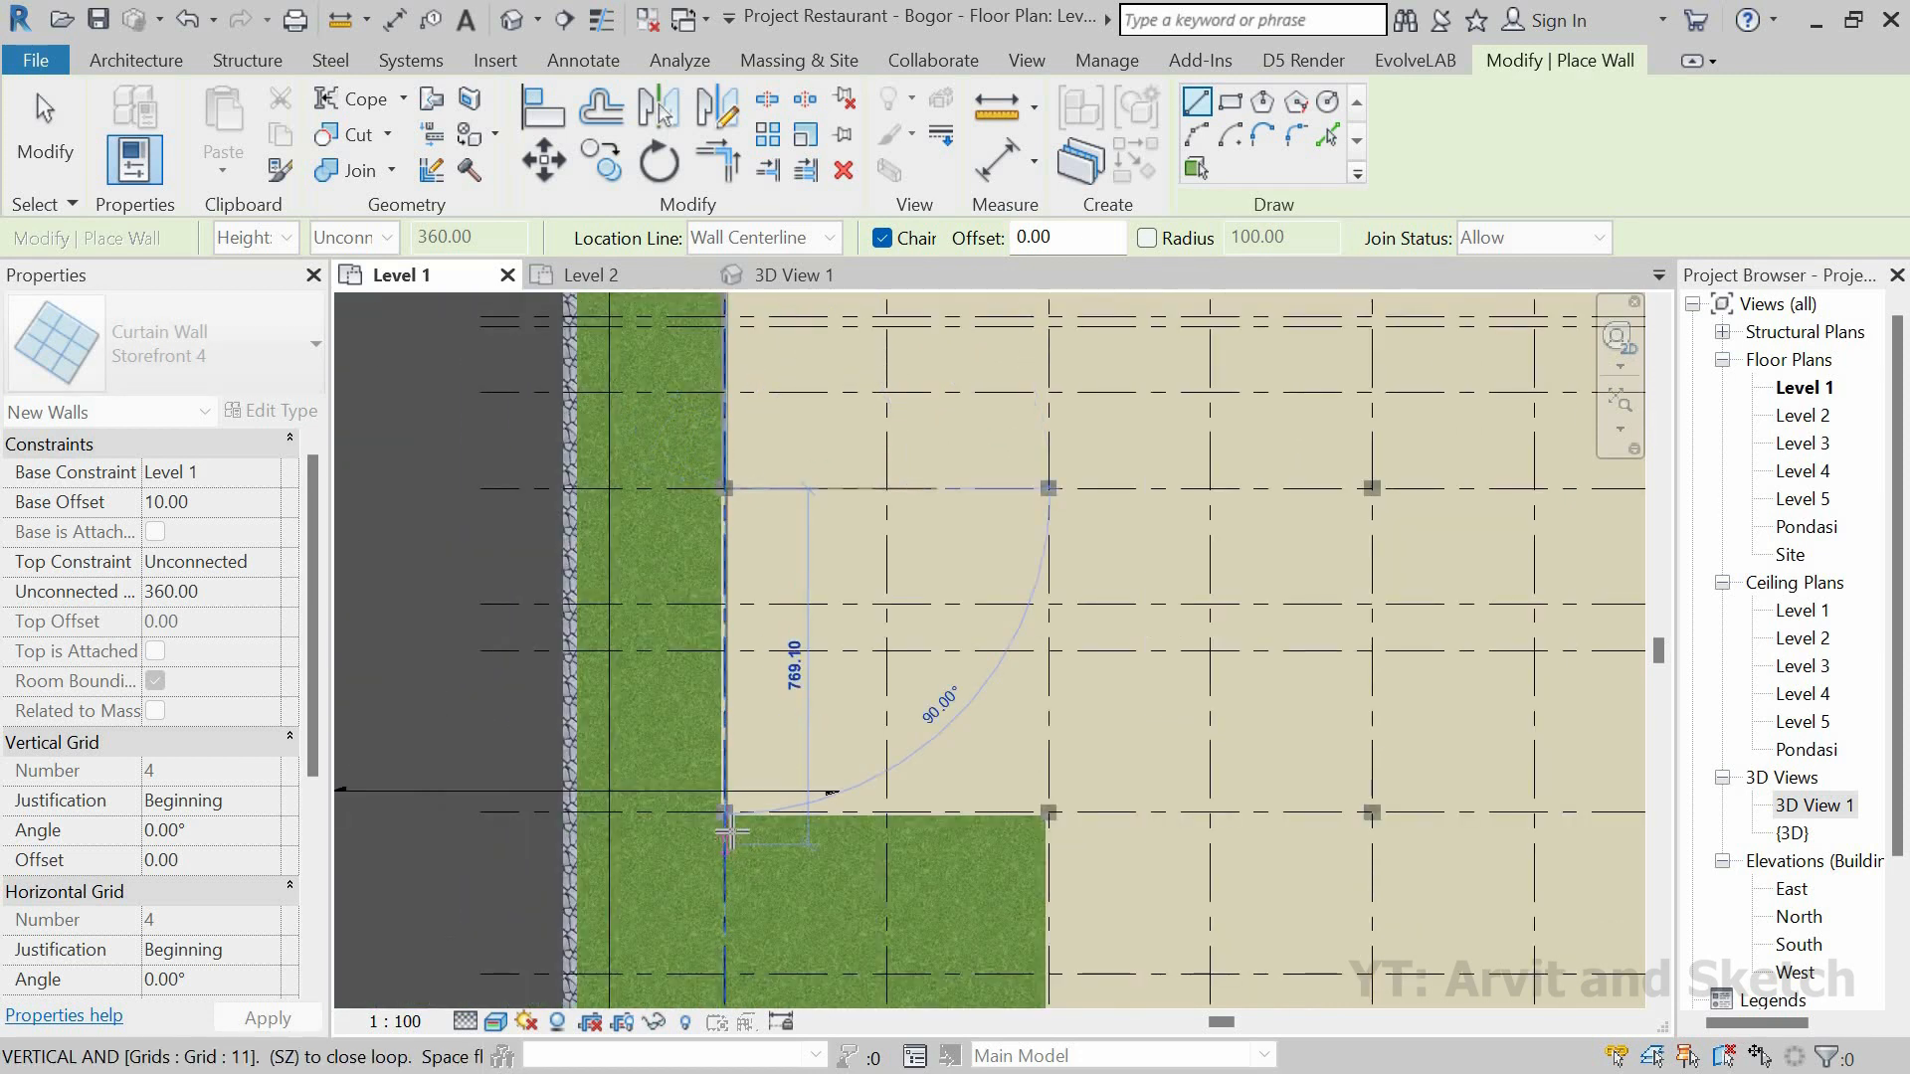
pyautogui.scroll(5, 727, 834)
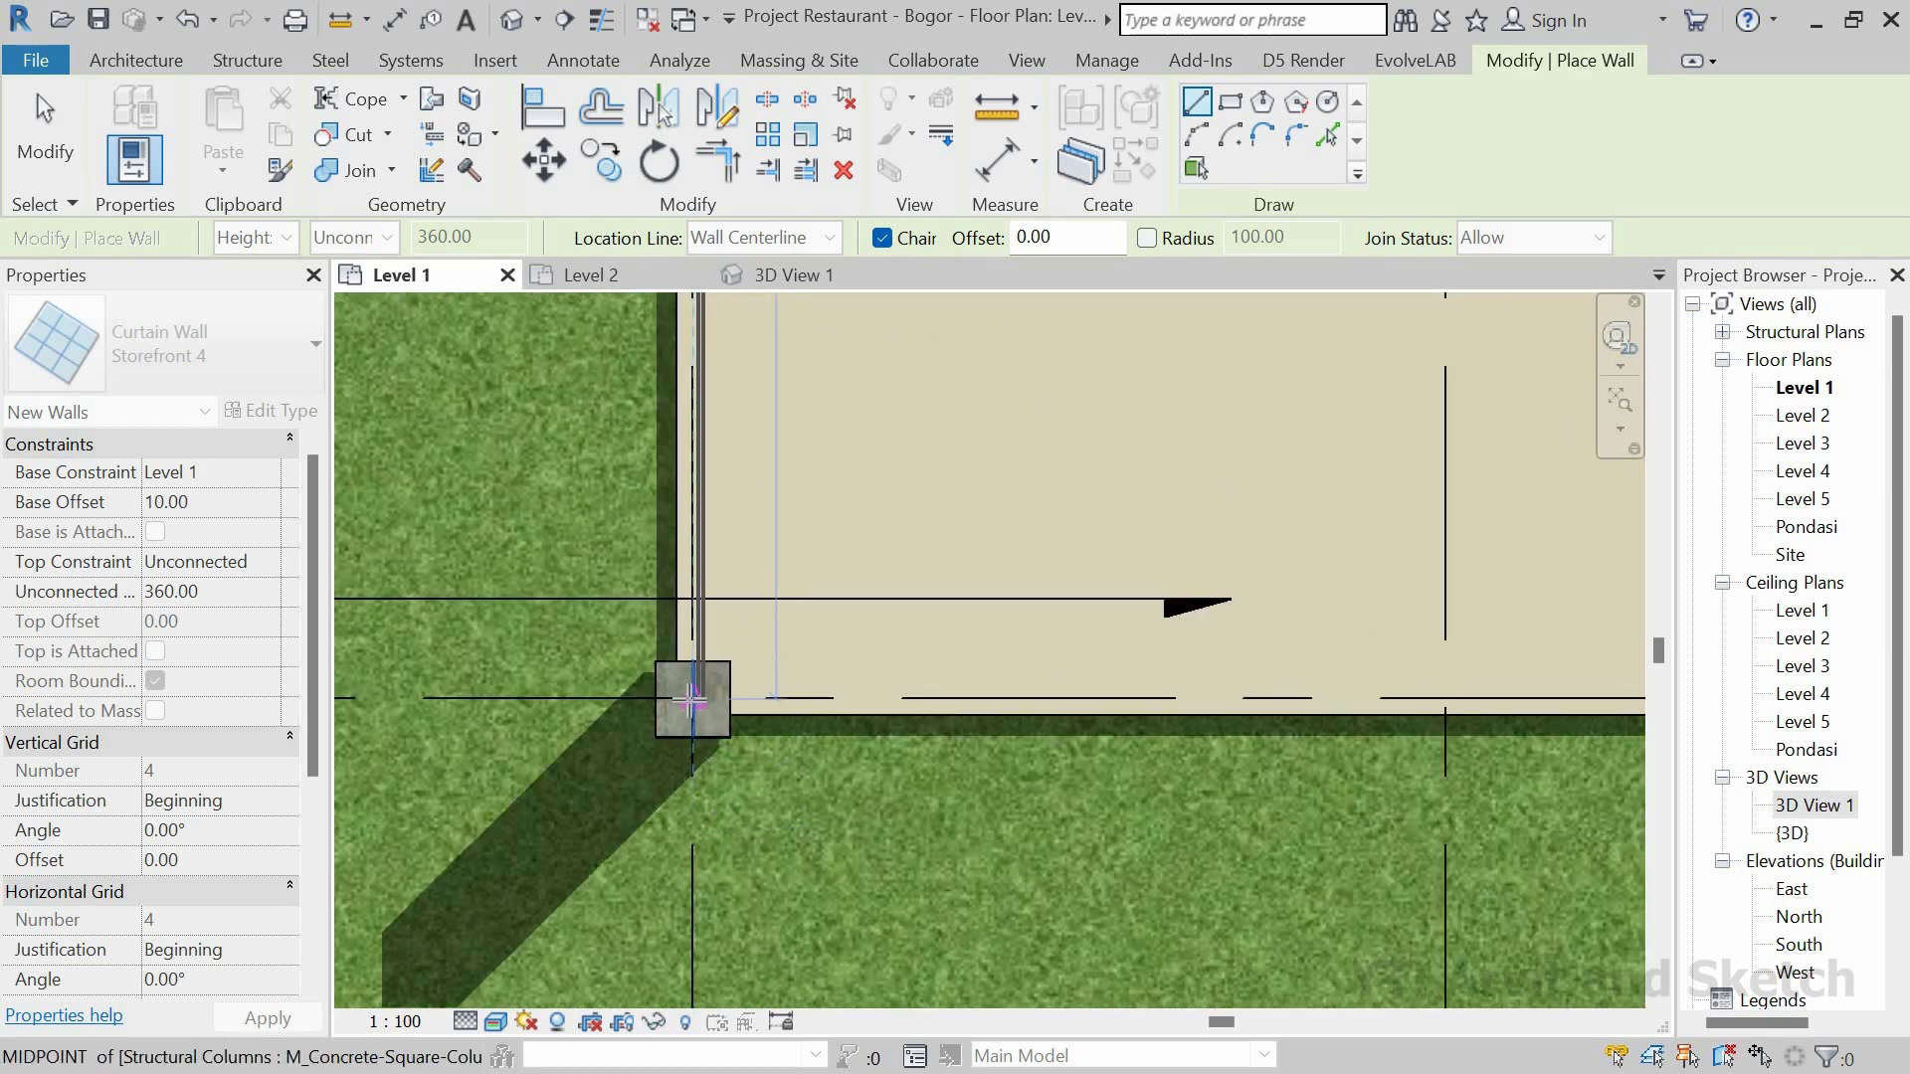
pyautogui.click(689, 701)
pyautogui.scroll(-3, 689, 702)
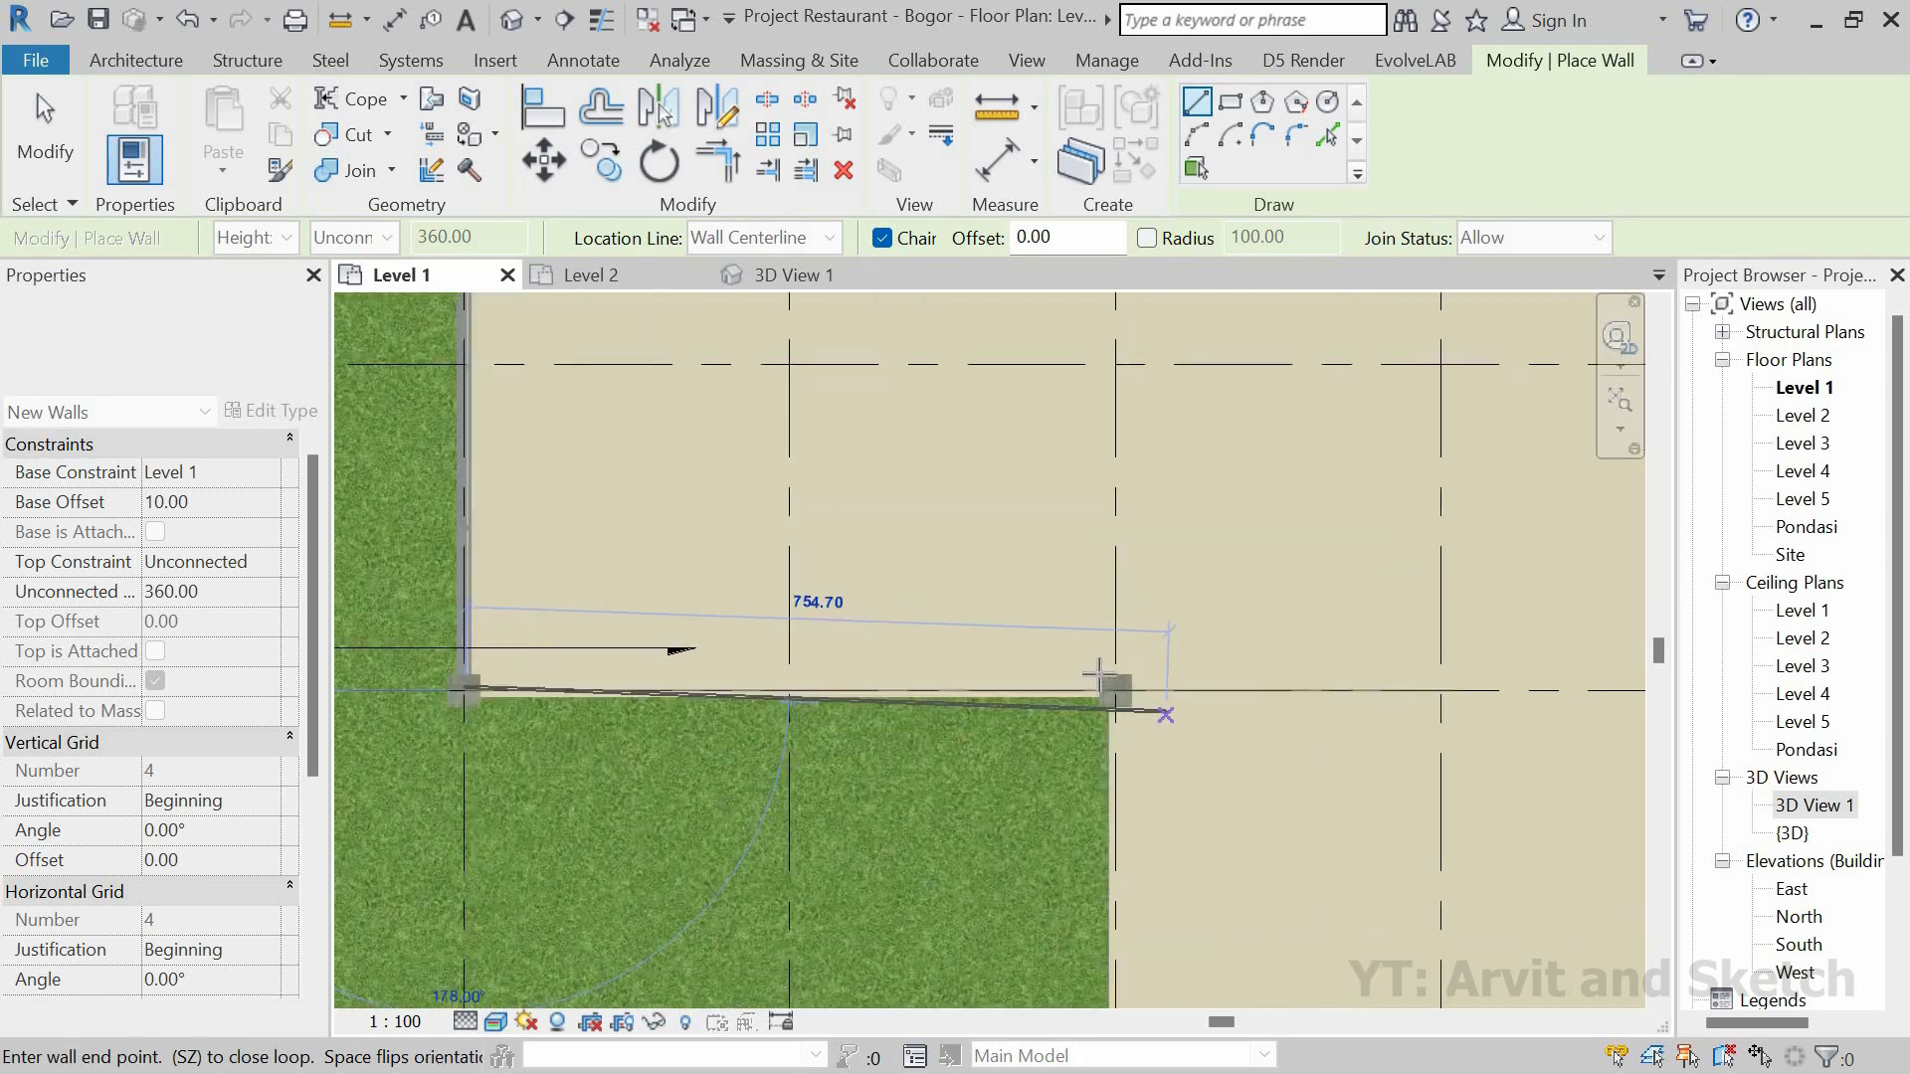
pyautogui.scroll(2, 1098, 676)
pyautogui.click(1105, 684)
# Step: Continue the Storefront 4 wall from the inner corner column two bays down to the floor's lower-left corner column
pyautogui.scroll(-3, 1045, 596)
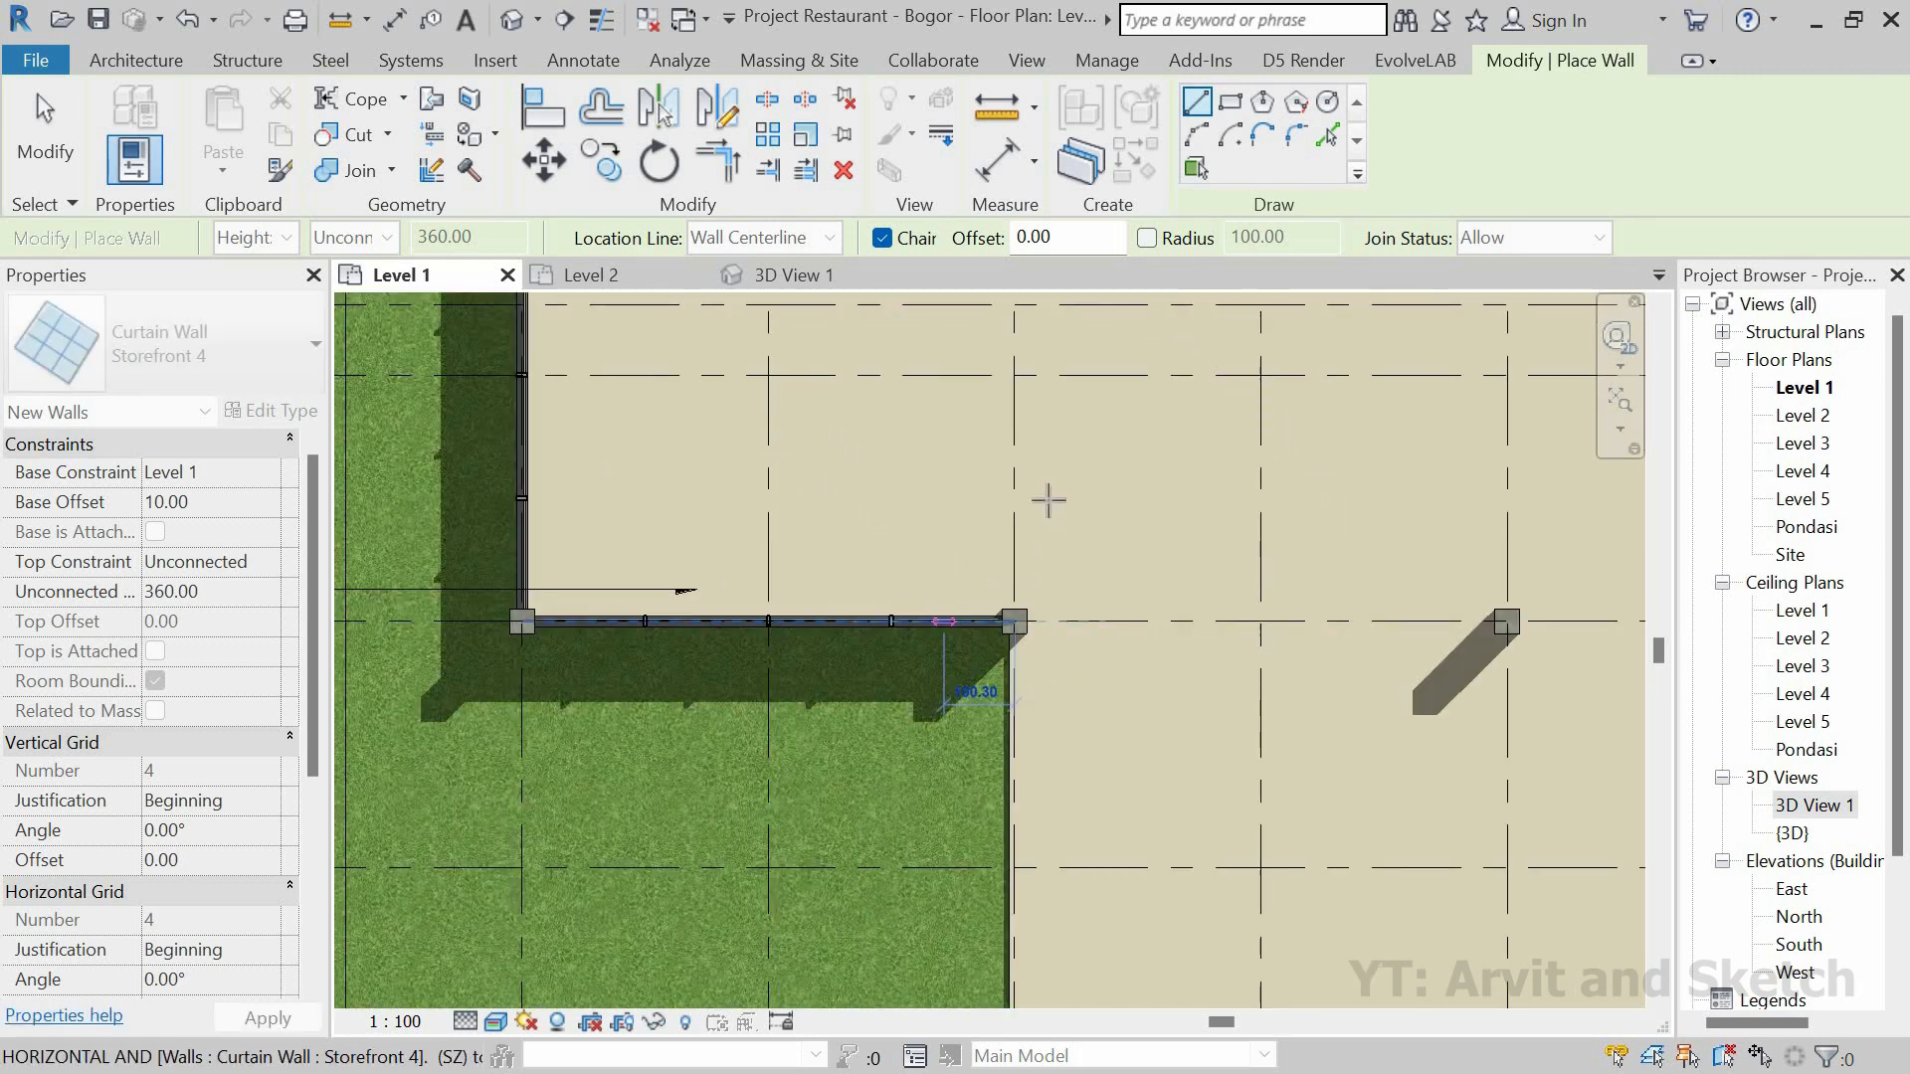
pyautogui.scroll(-3, 1048, 501)
pyautogui.scroll(4, 1040, 796)
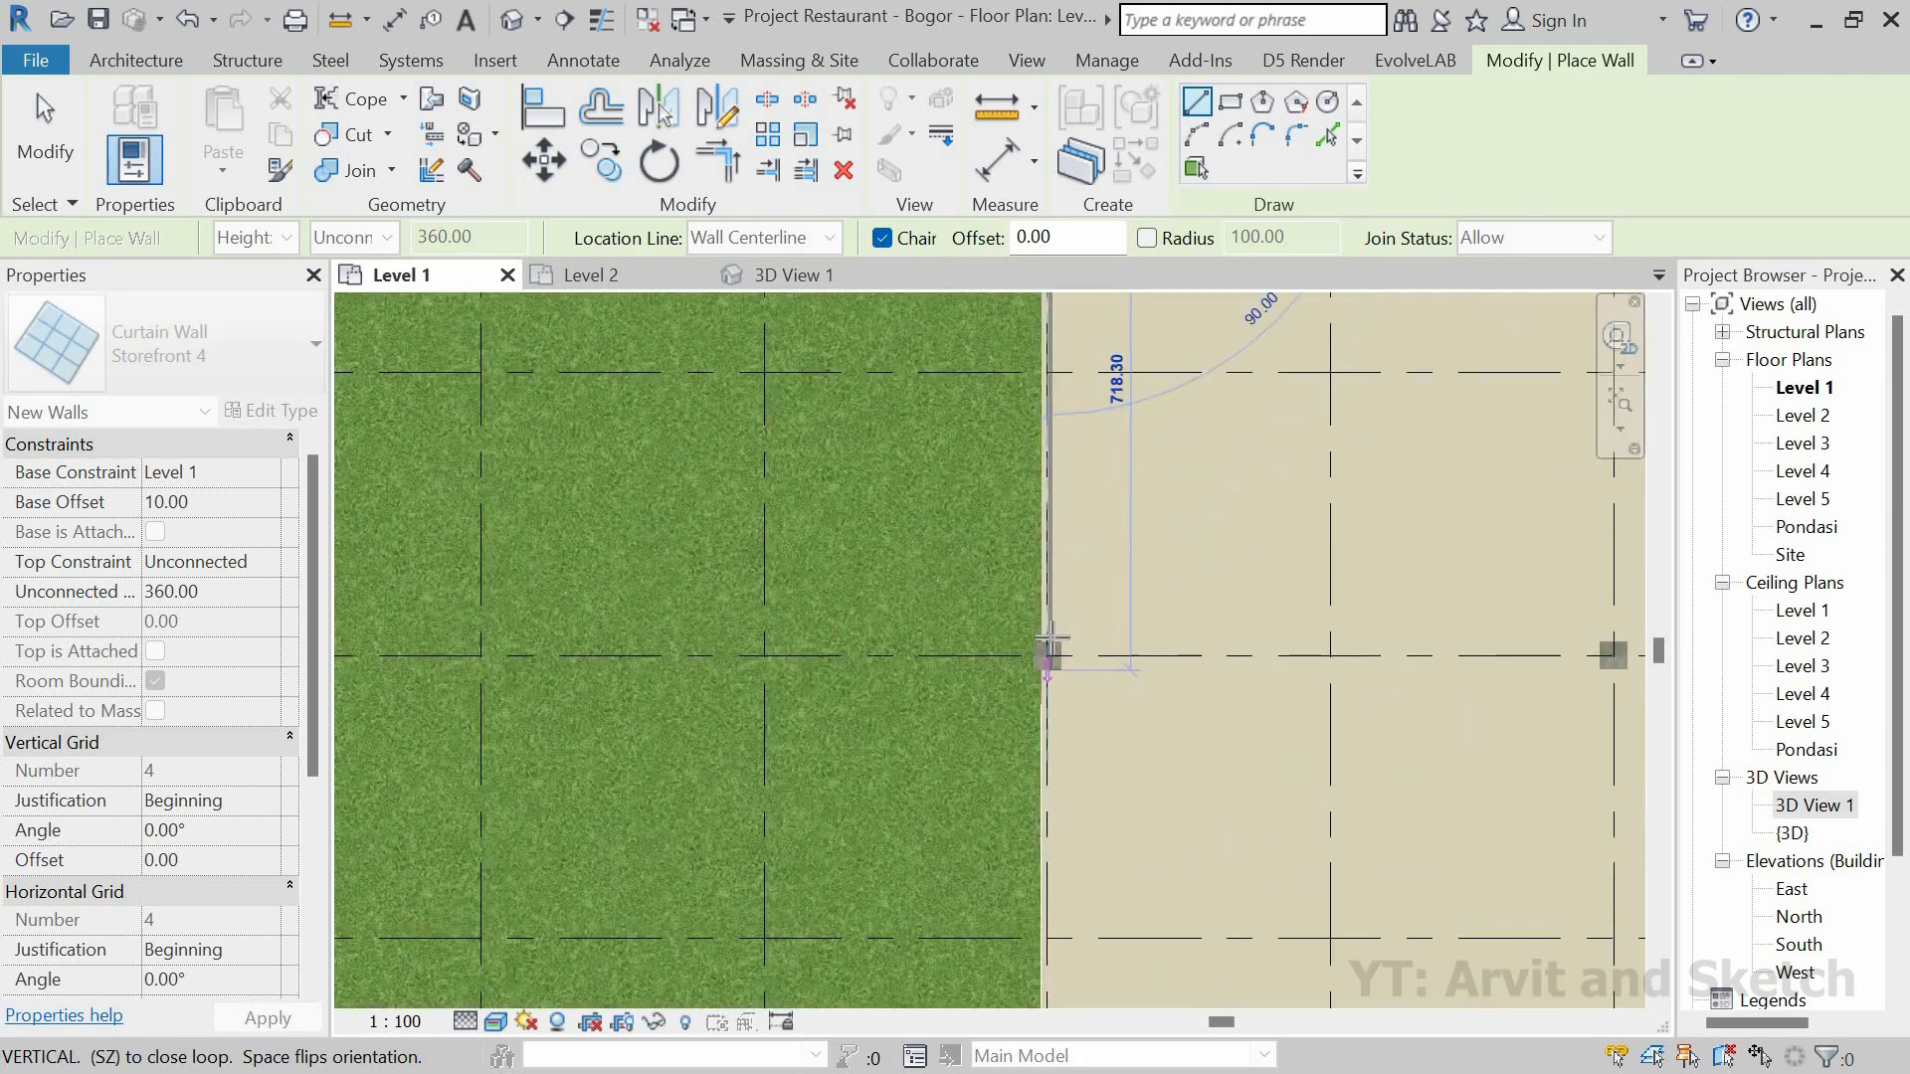
pyautogui.click(1050, 648)
pyautogui.scroll(-3, 930, 573)
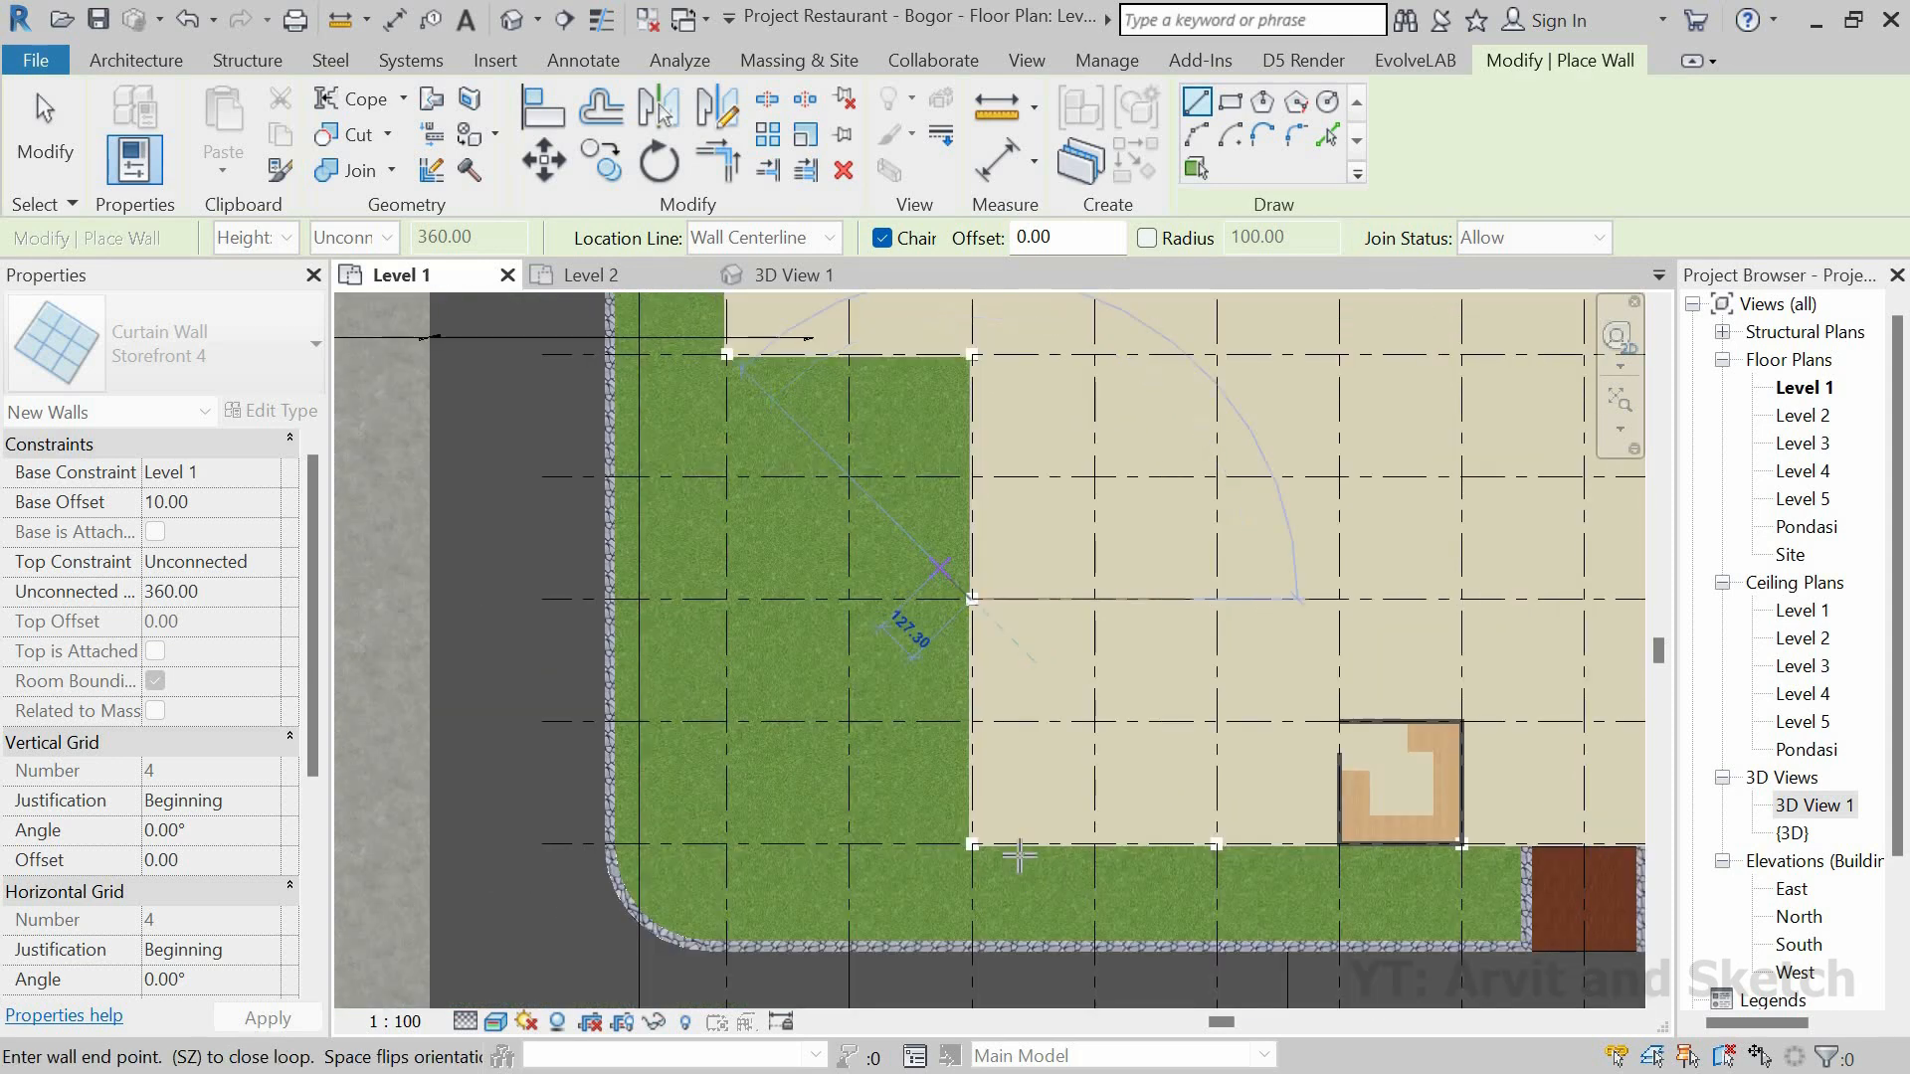
pyautogui.scroll(4, 1020, 855)
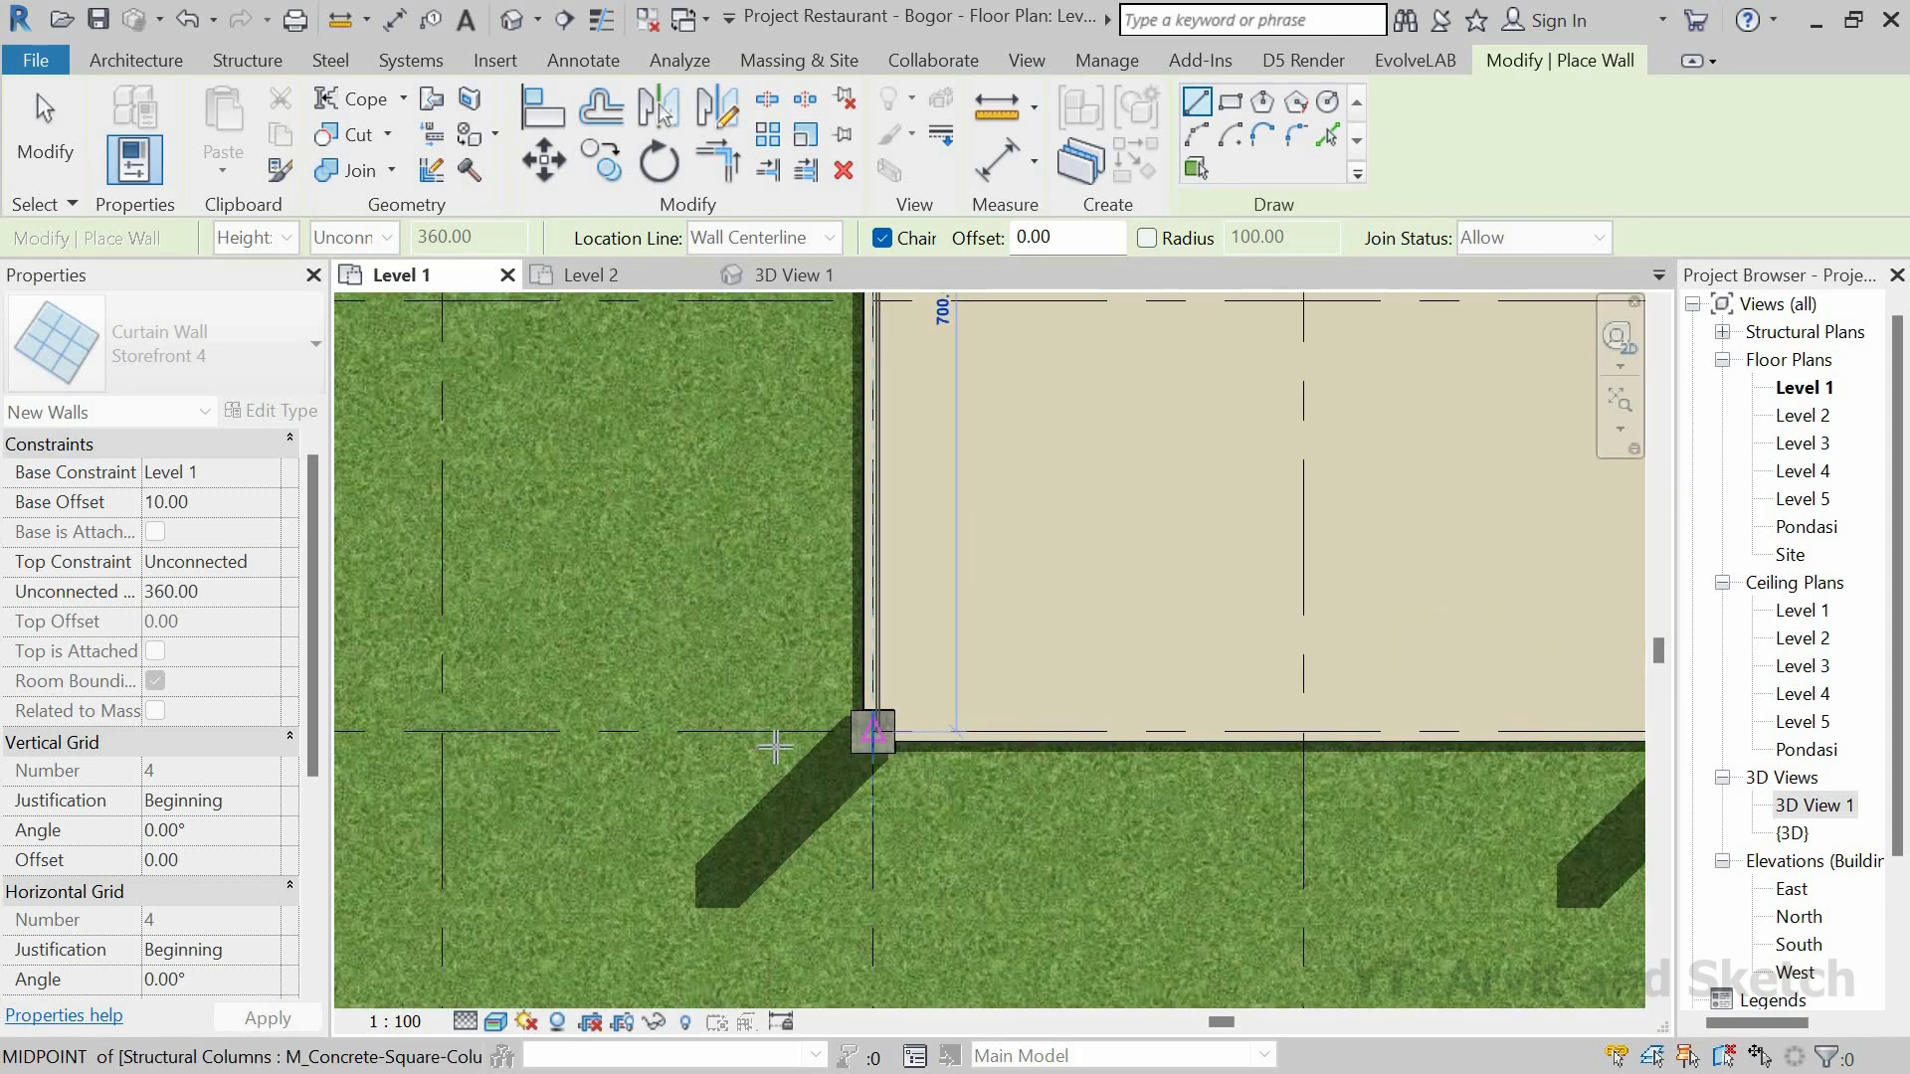
pyautogui.click(775, 746)
# Step: Extend the Storefront 4 wall 700 along the floor's lower edge to the next column before the cashier counter
pyautogui.scroll(-3, 751, 796)
pyautogui.scroll(4, 874, 725)
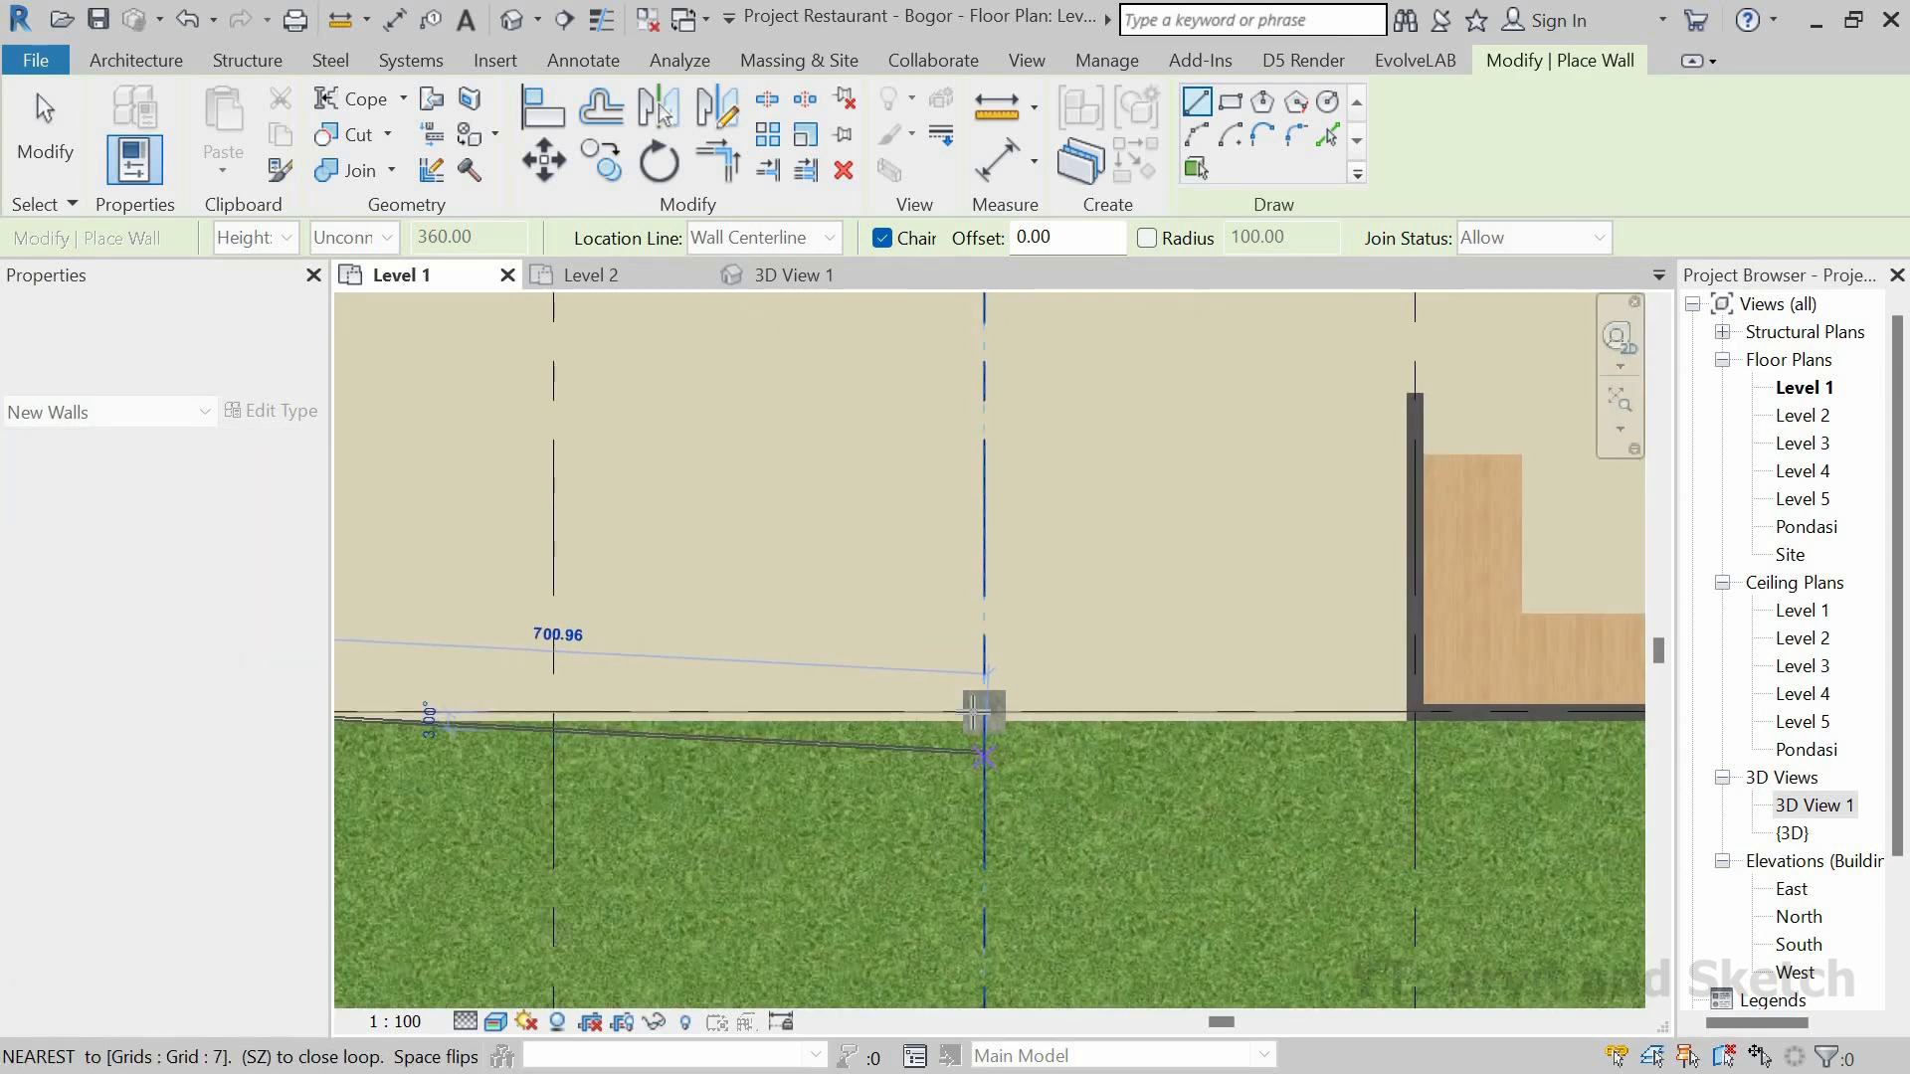
pyautogui.click(977, 710)
pyautogui.scroll(1, 977, 711)
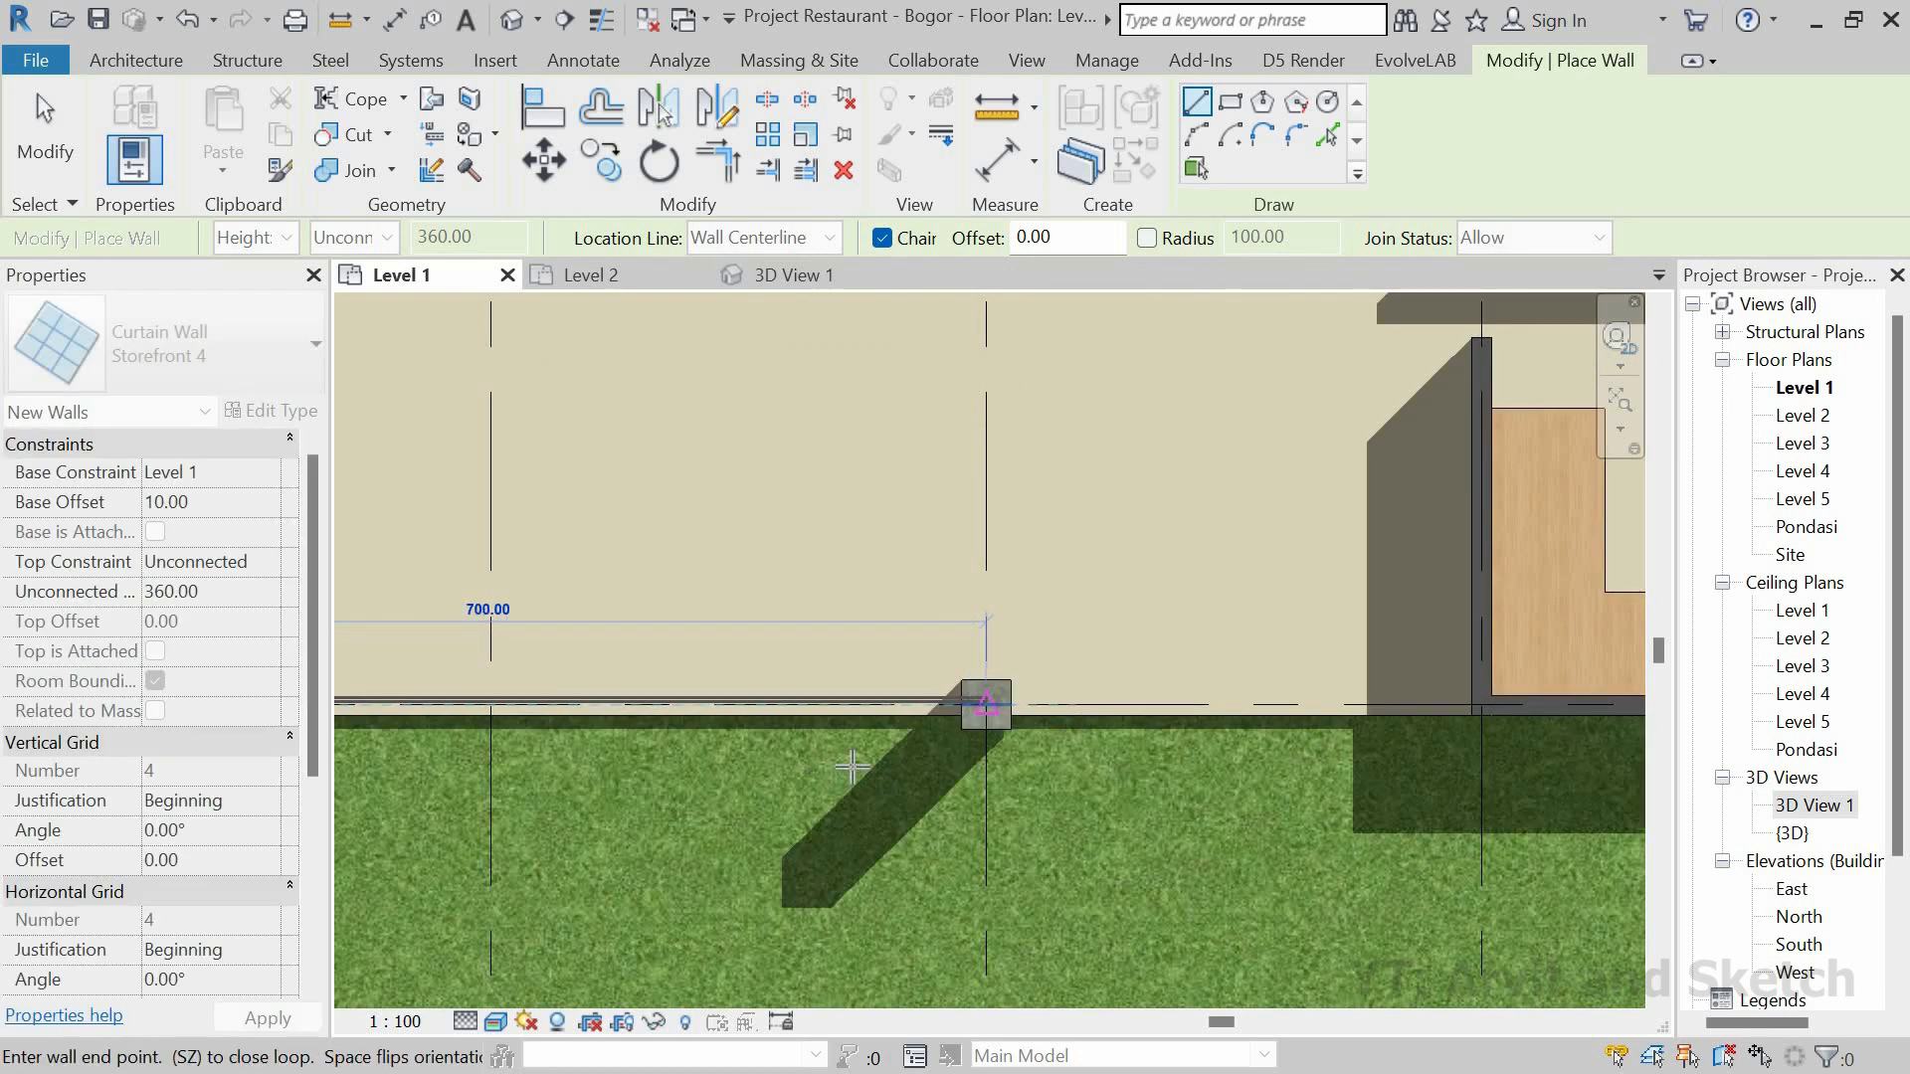
# Step: Extend the Storefront 4 wall along the floor's lower edge to the cashier area's wall and end the wall chain
pyautogui.scroll(-2, 853, 768)
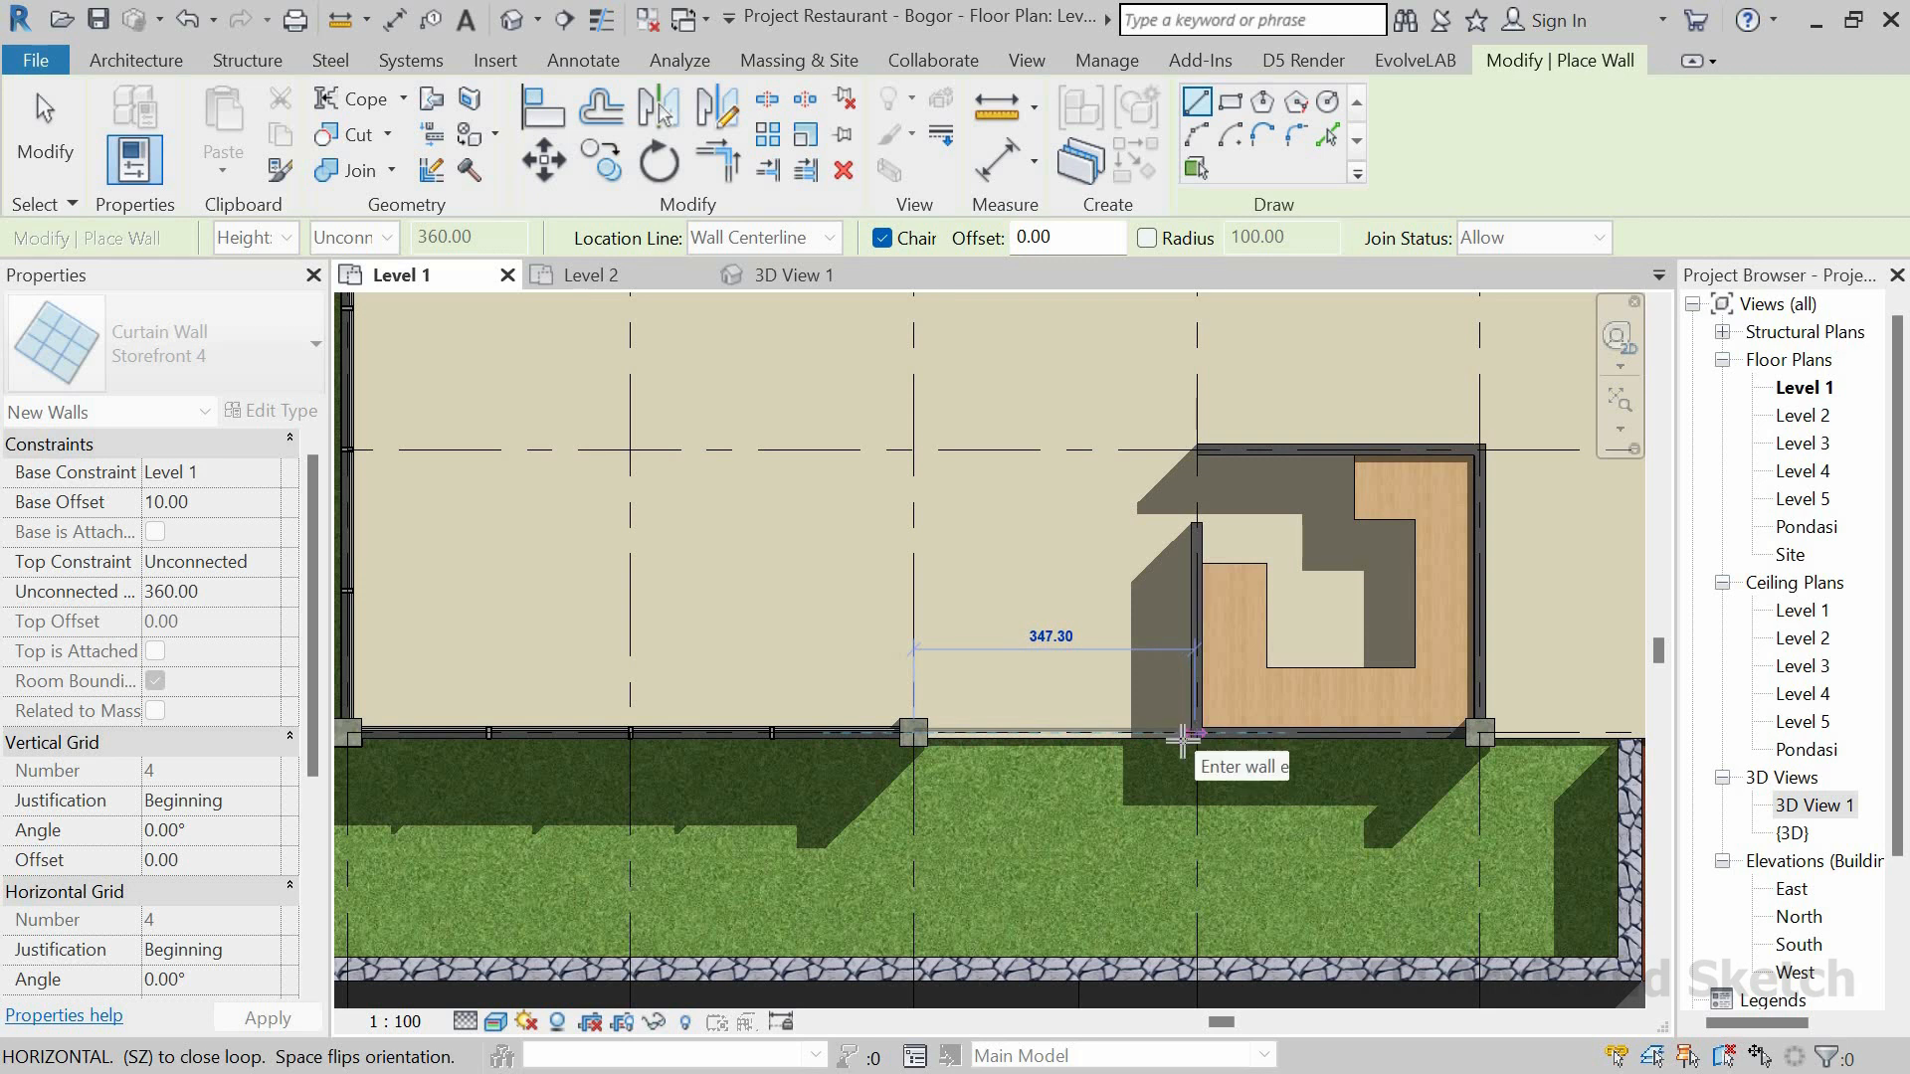
pyautogui.scroll(-5, 1034, 887)
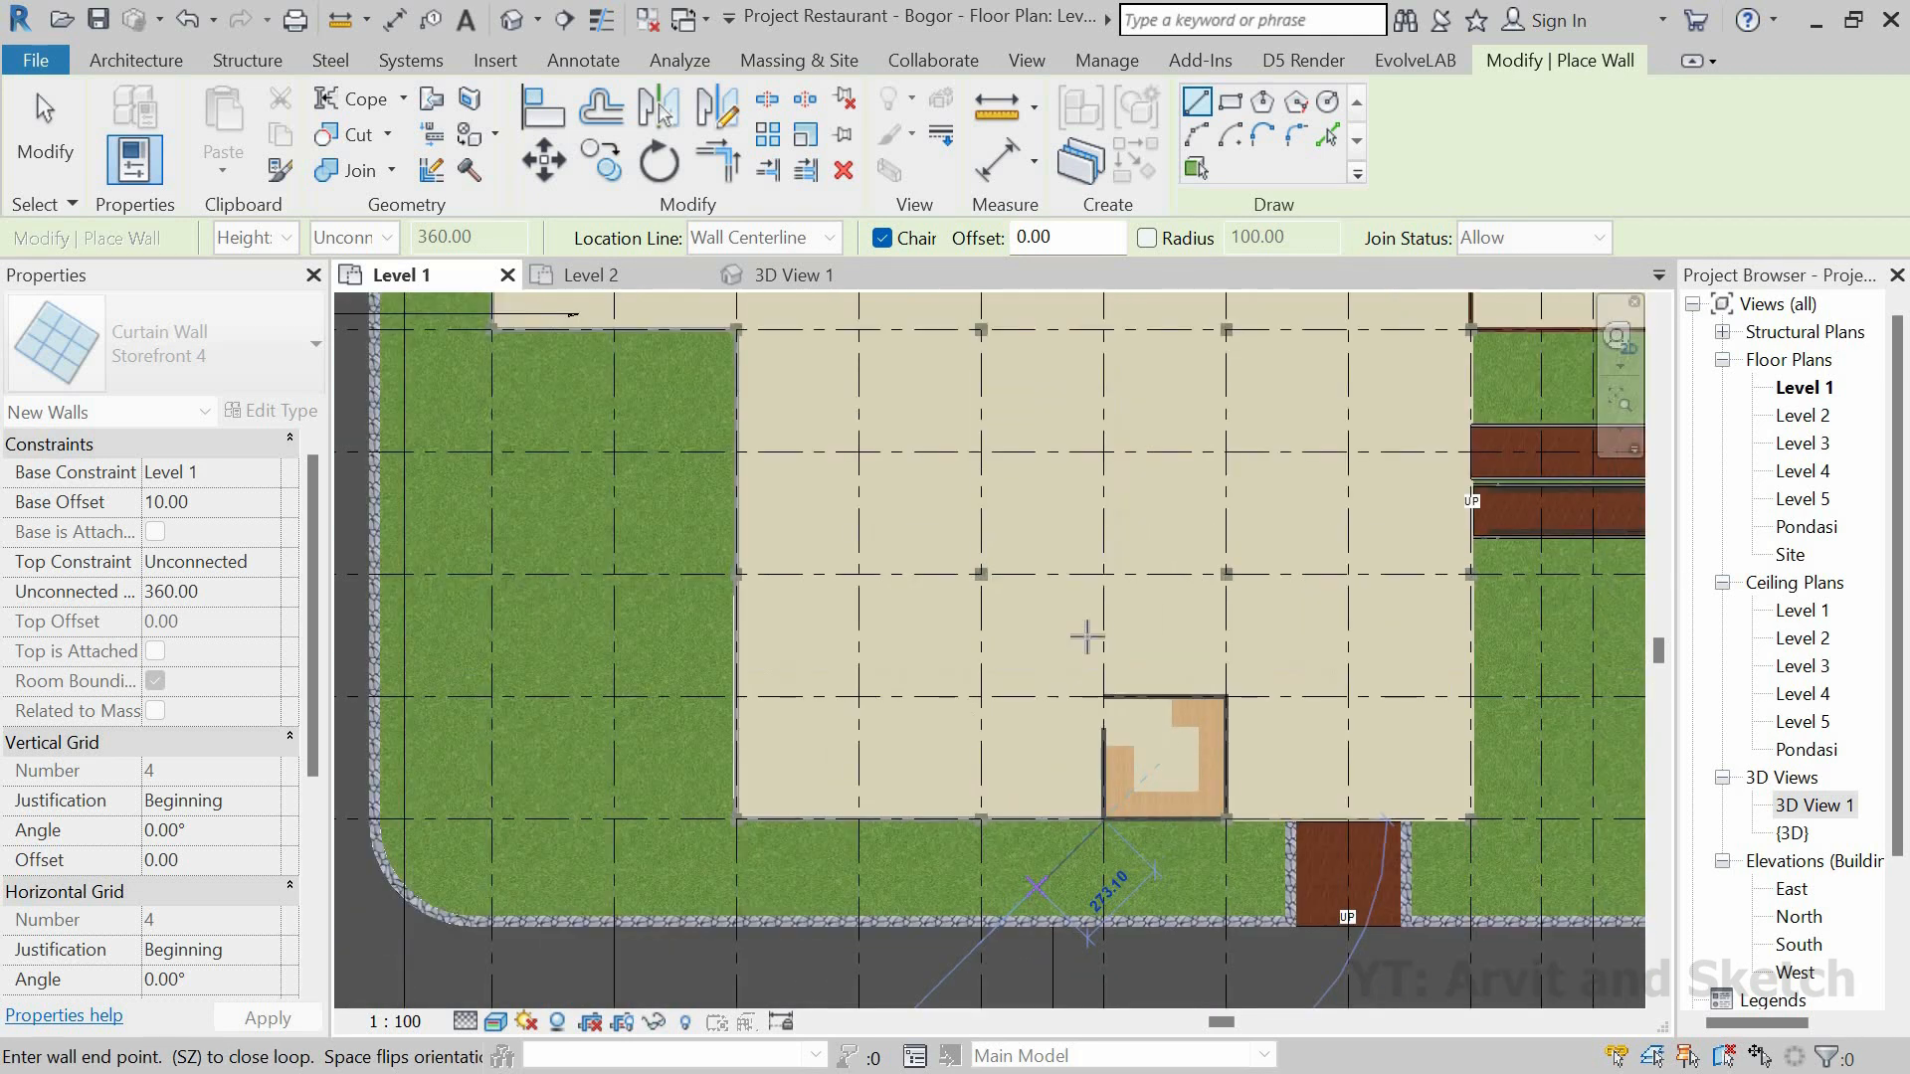
pyautogui.press('Escape')
pyautogui.press('Escape')
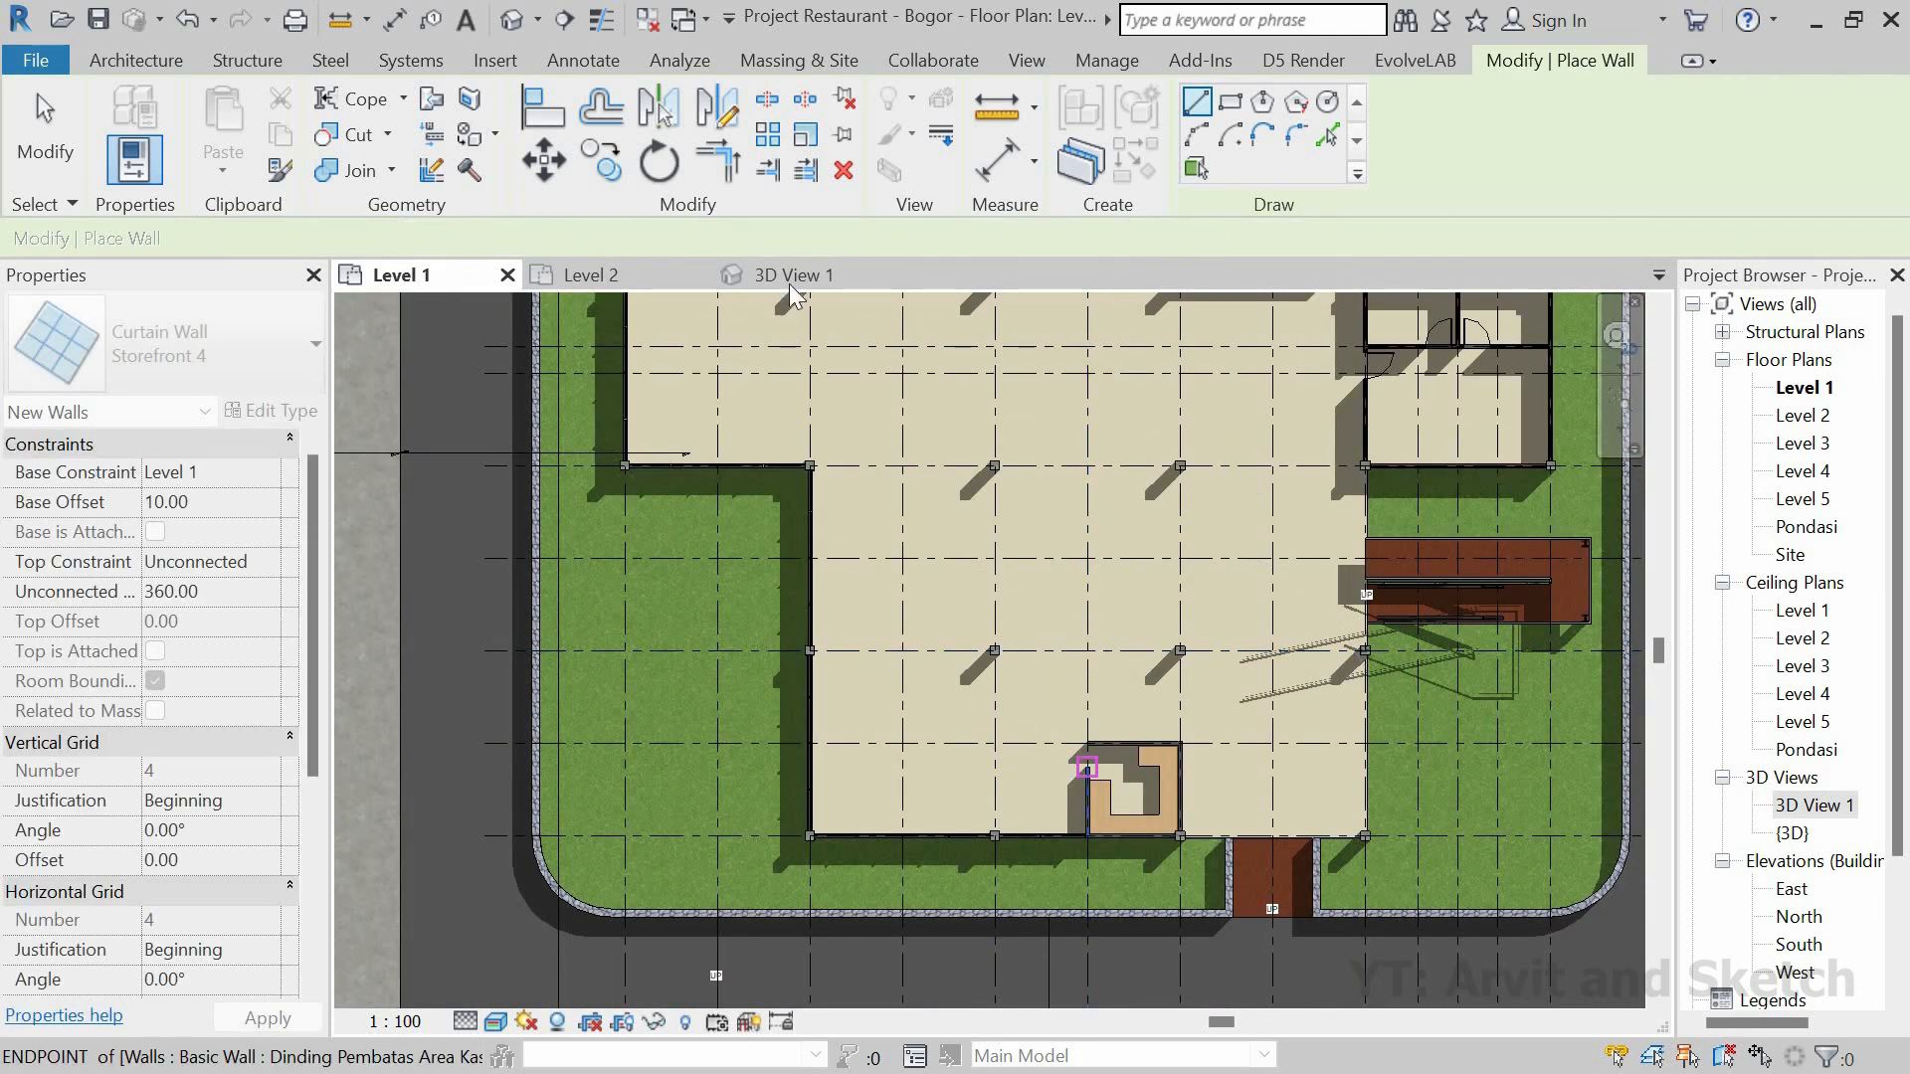
# Step: In 3D View 1, set the Storefront 4 curtain wall type's horizontal grid spacing to 150
pyautogui.click(826, 275)
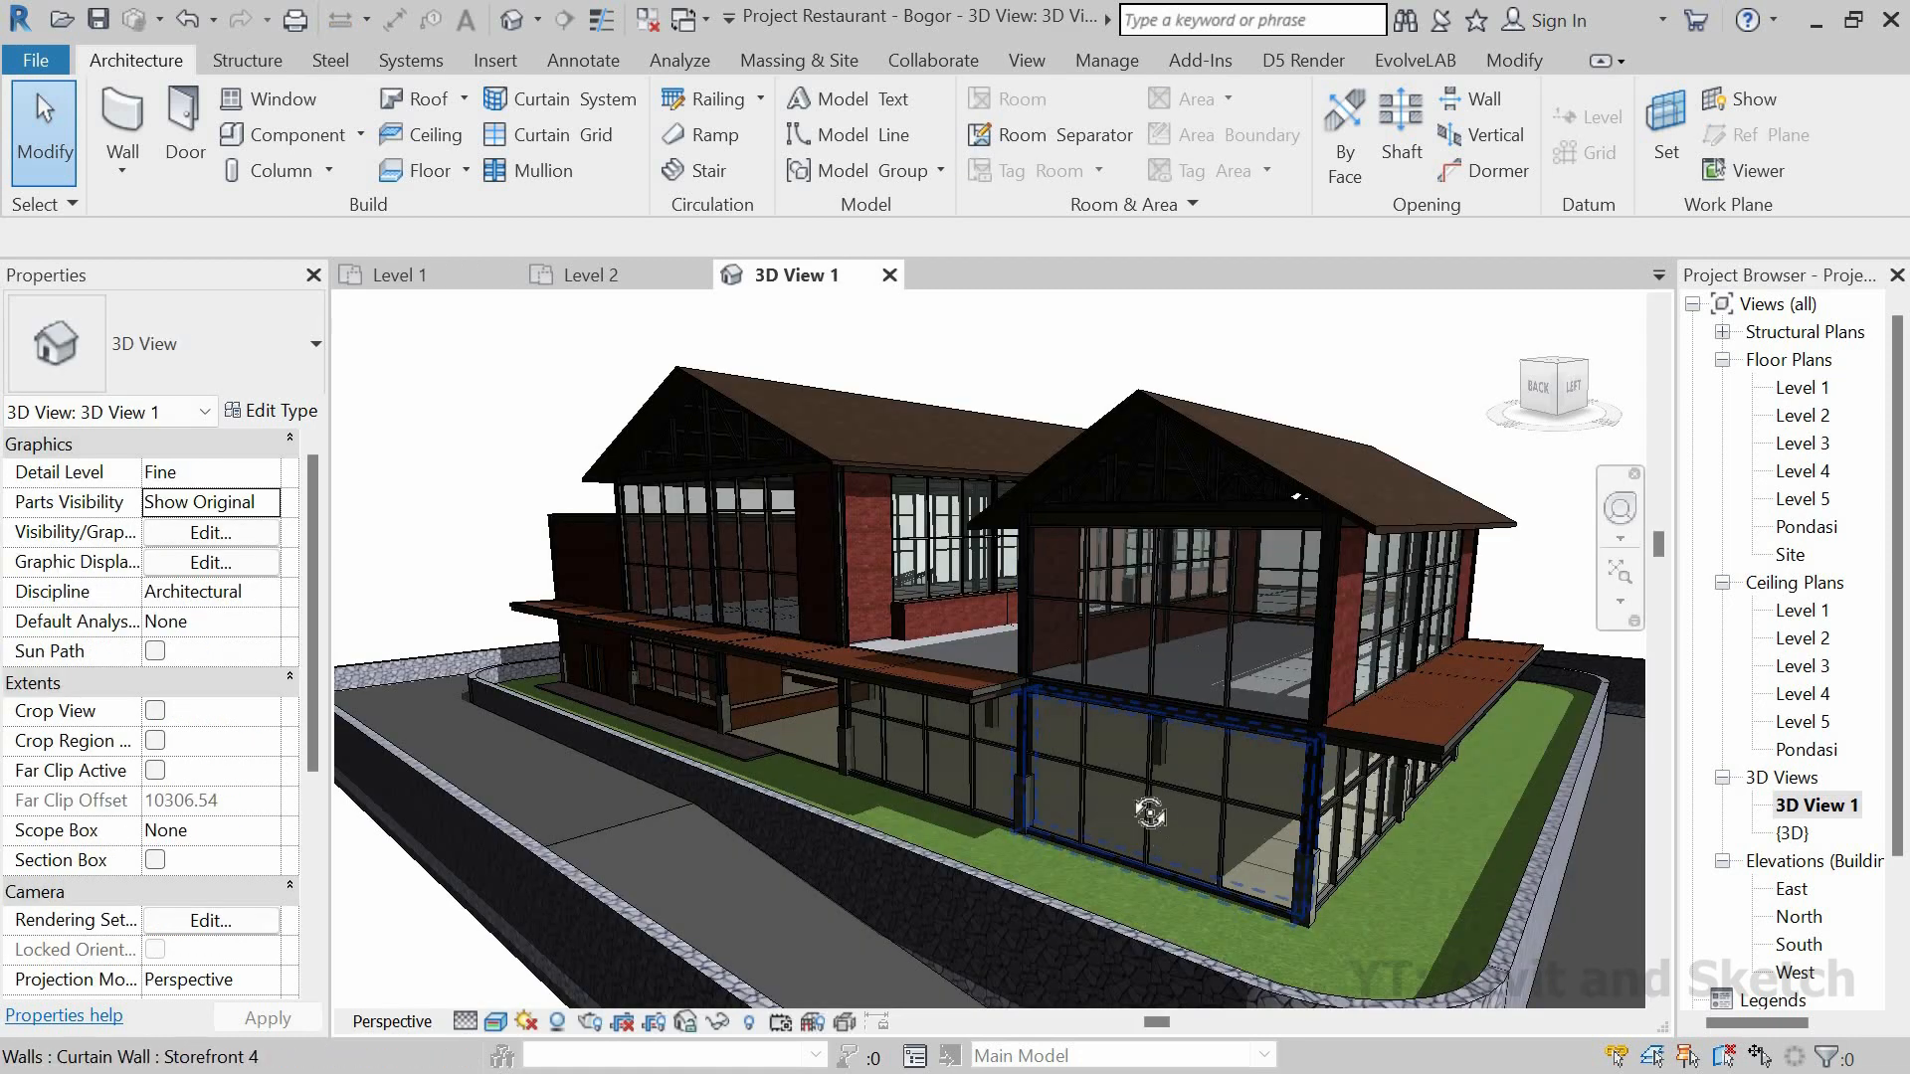
pyautogui.keyDown('shift'); pyautogui.moveTo(1156, 830); pyautogui.dragTo(778, 728, button='middle'); pyautogui.keyUp('shift')
pyautogui.scroll(-6, 802, 750)
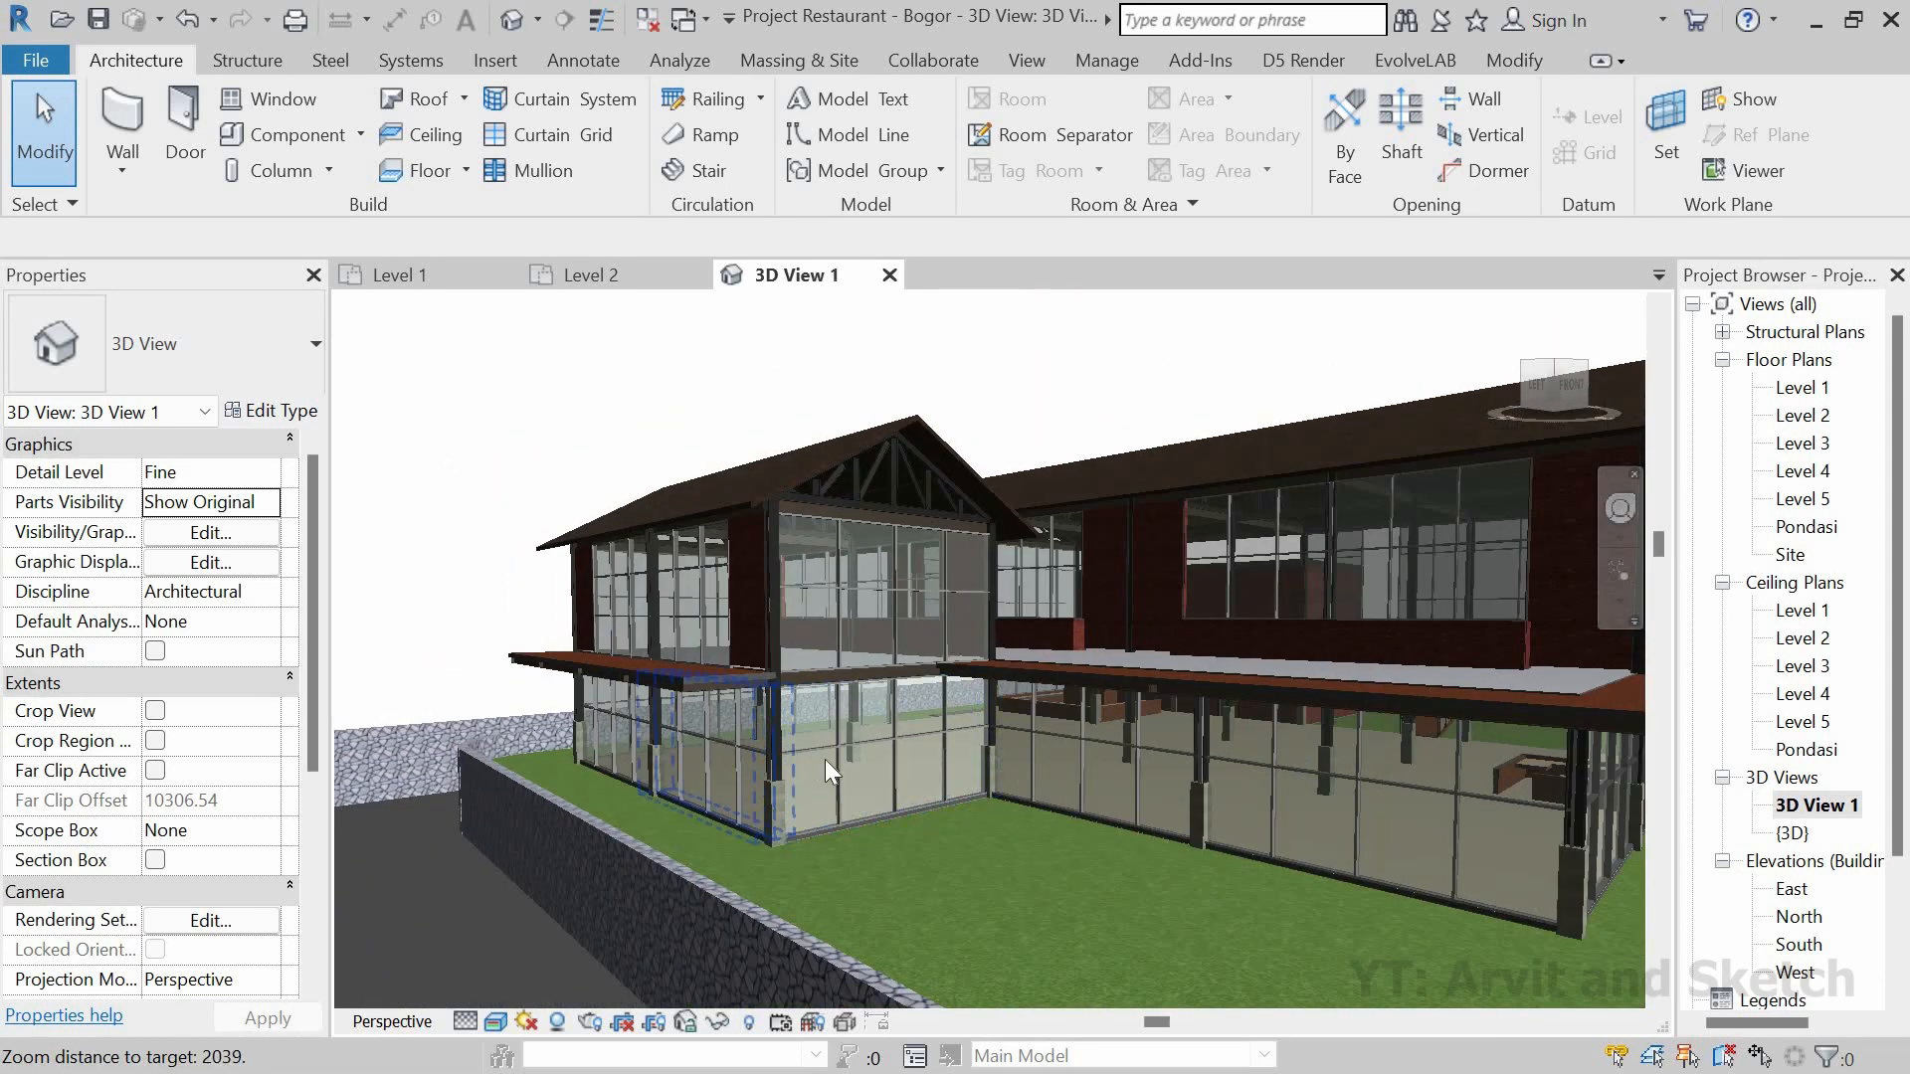
pyautogui.scroll(3, 1381, 800)
pyautogui.keyDown('shift'); pyautogui.moveTo(1381, 800); pyautogui.dragTo(1150, 752, button='middle'); pyautogui.keyUp('shift')
pyautogui.scroll(-2, 1373, 766)
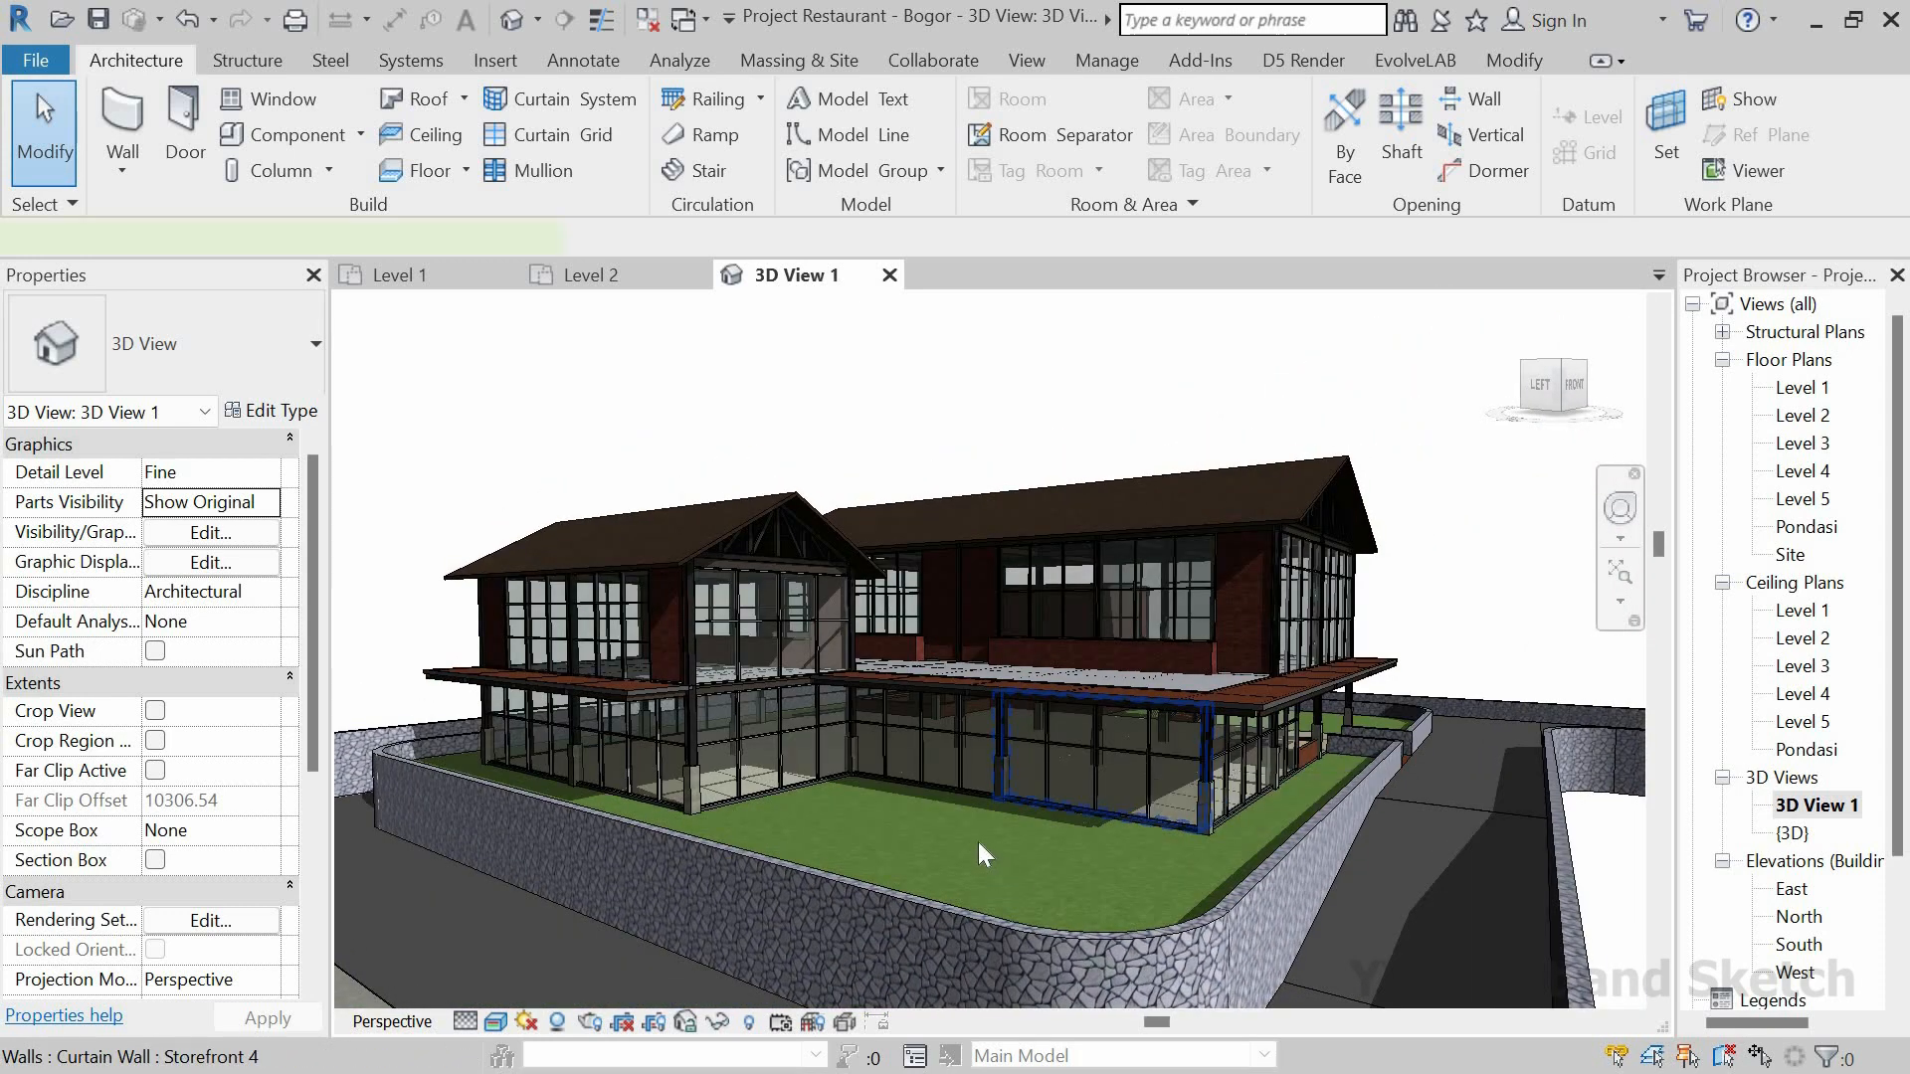
pyautogui.click(979, 845)
pyautogui.click(280, 412)
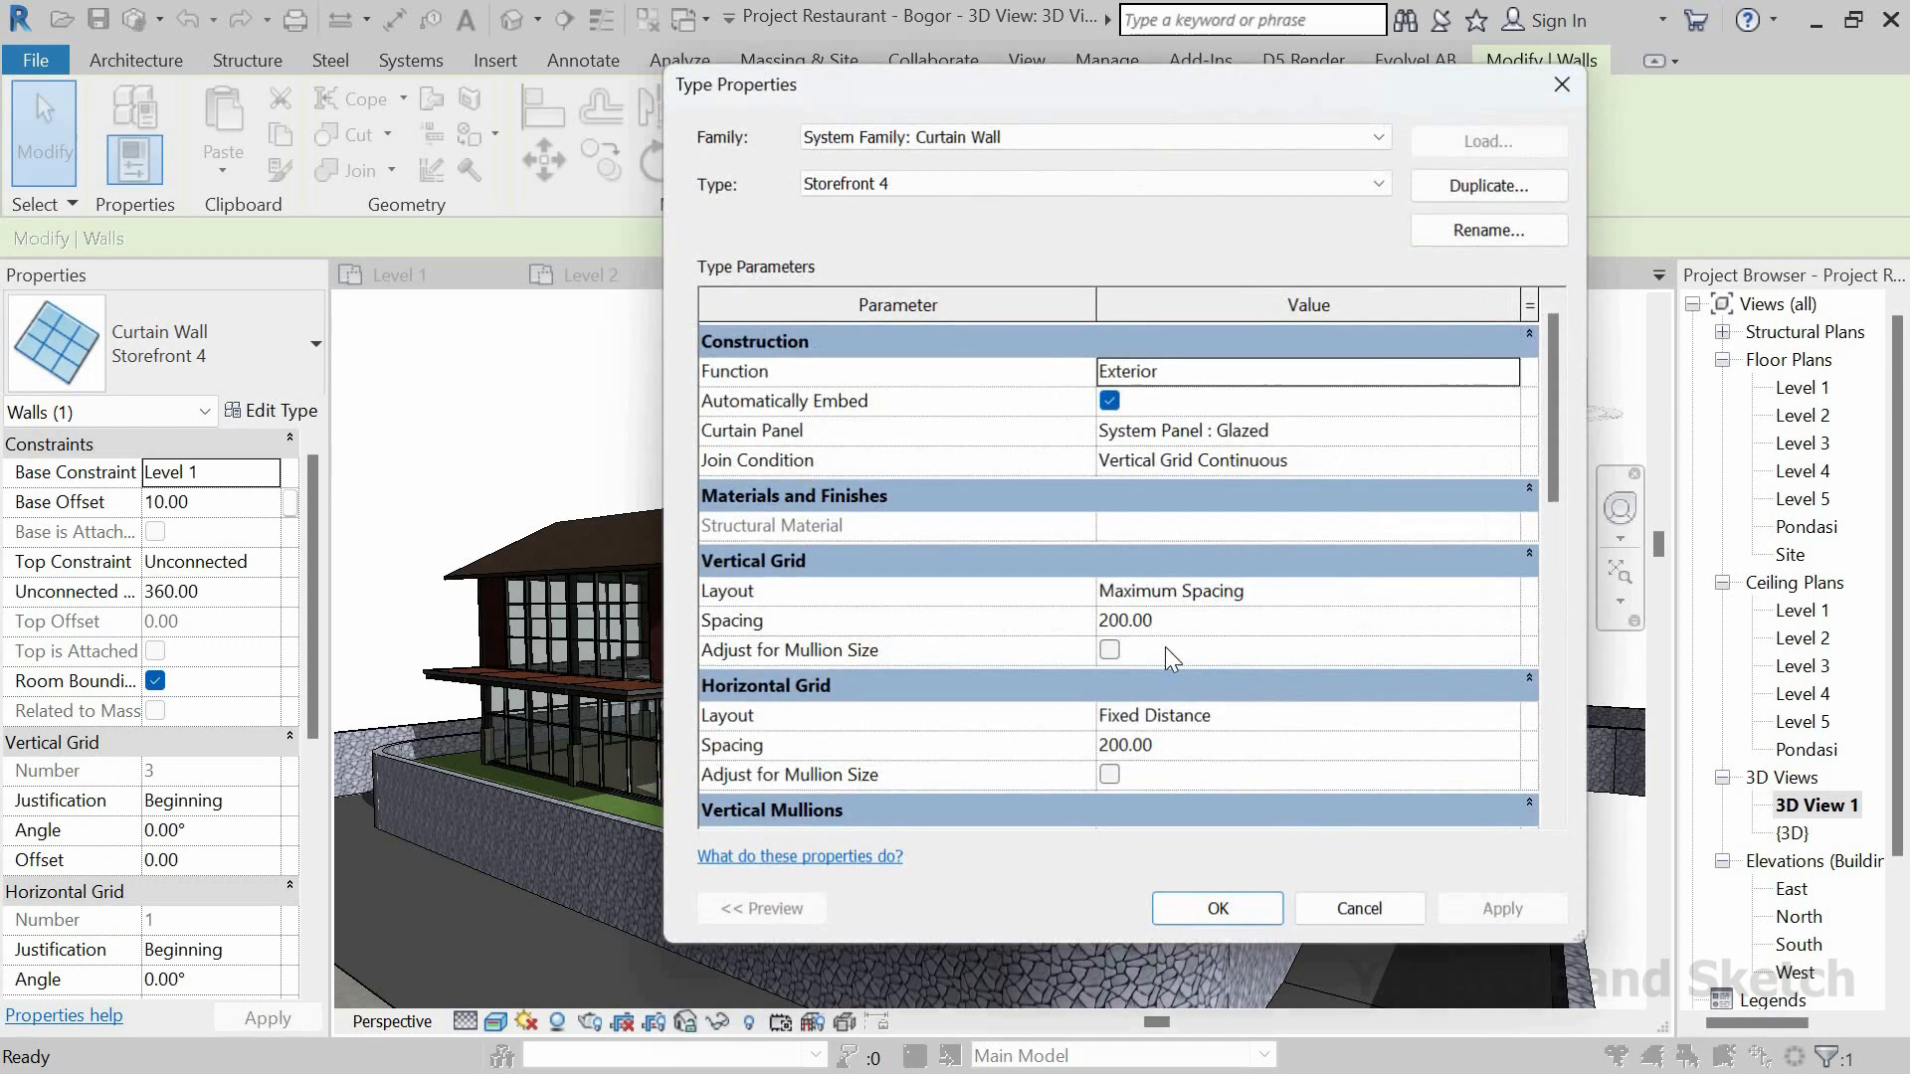
pyautogui.click(1189, 745)
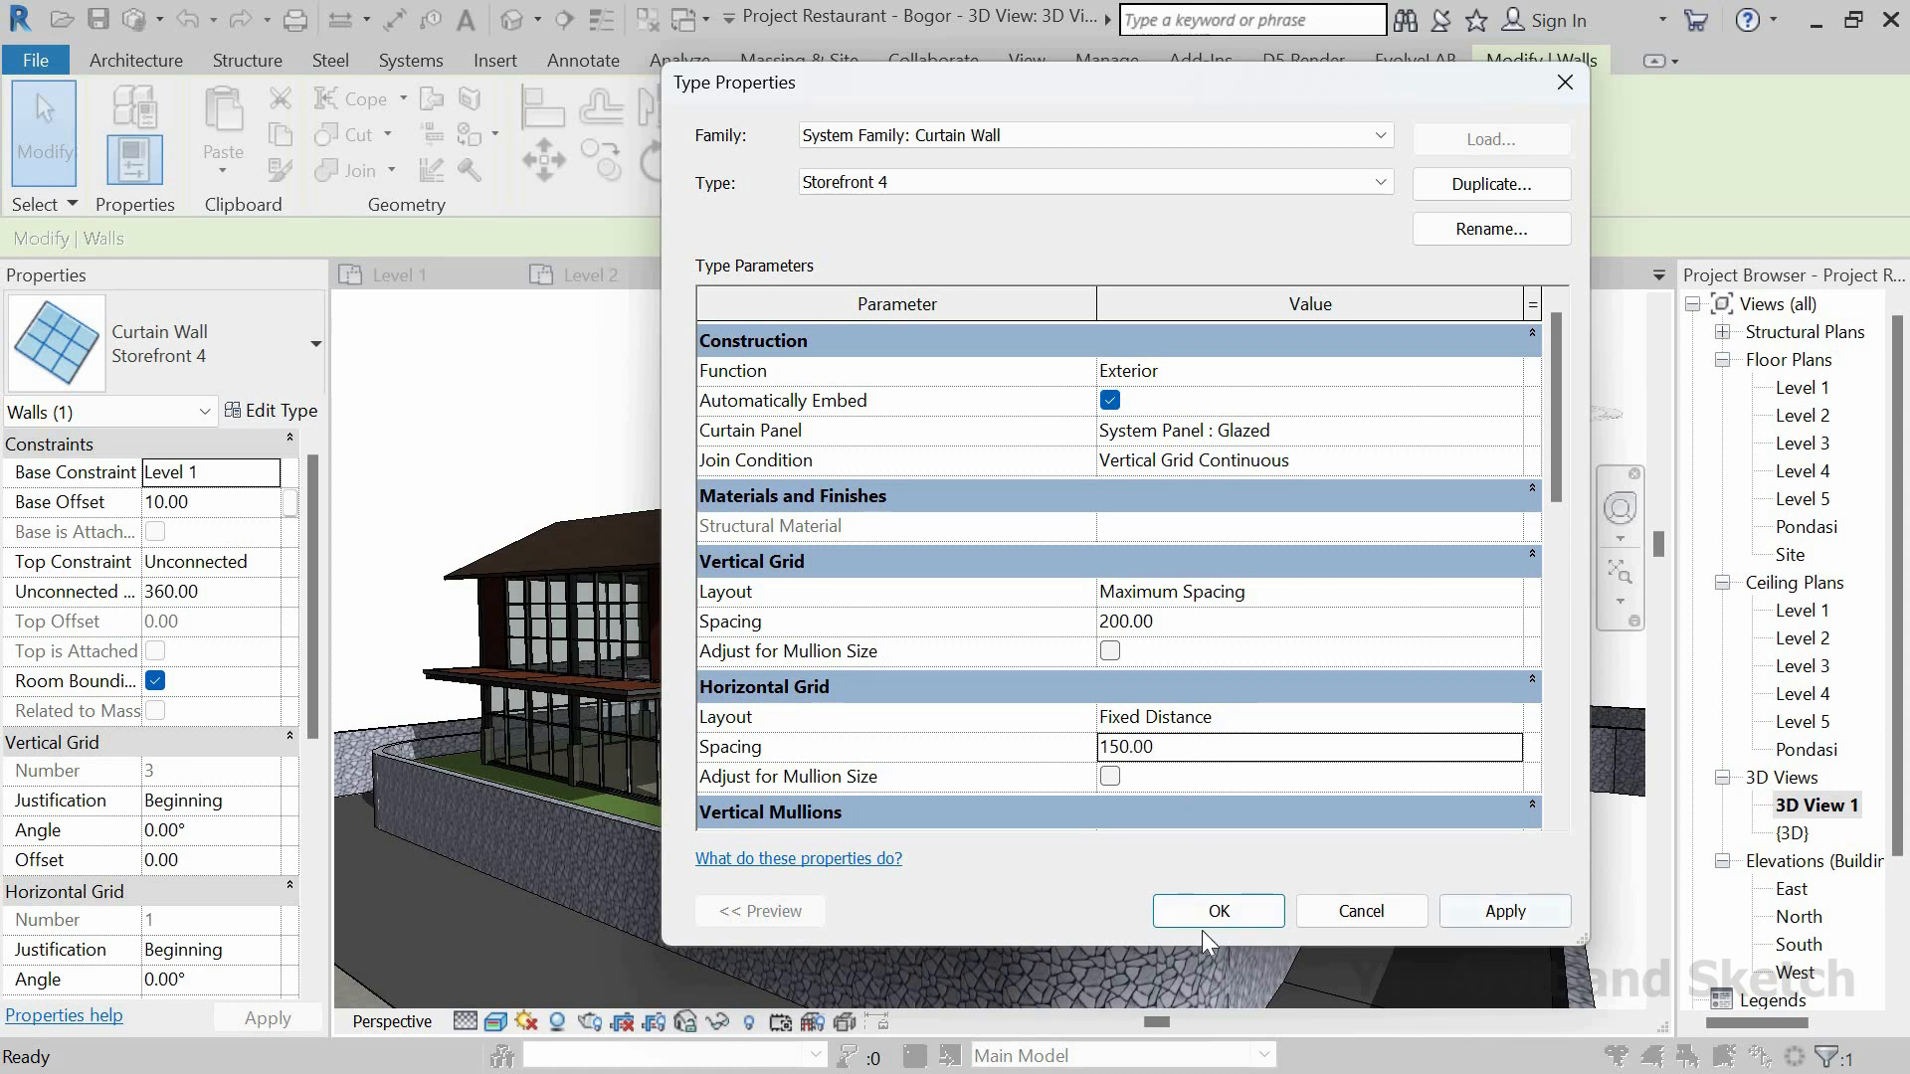
pyautogui.click(1505, 912)
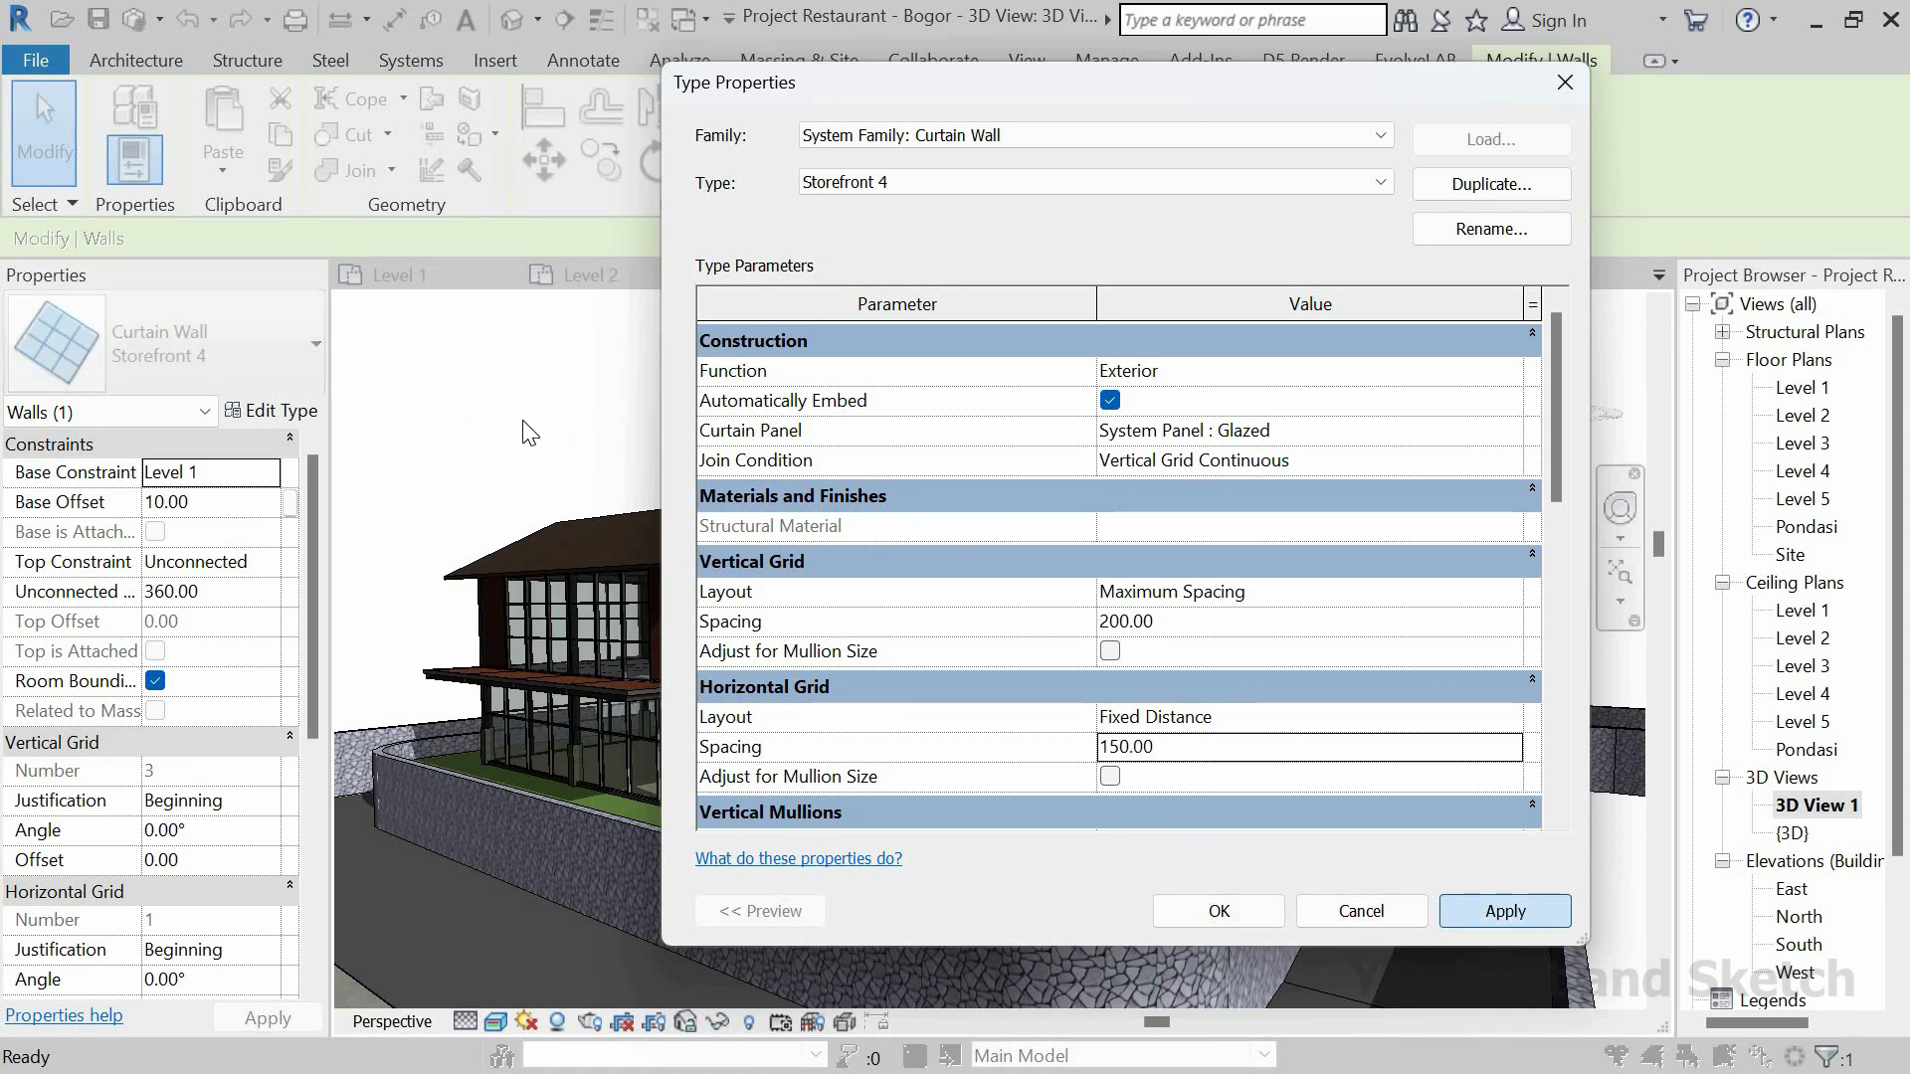
pyautogui.click(1220, 912)
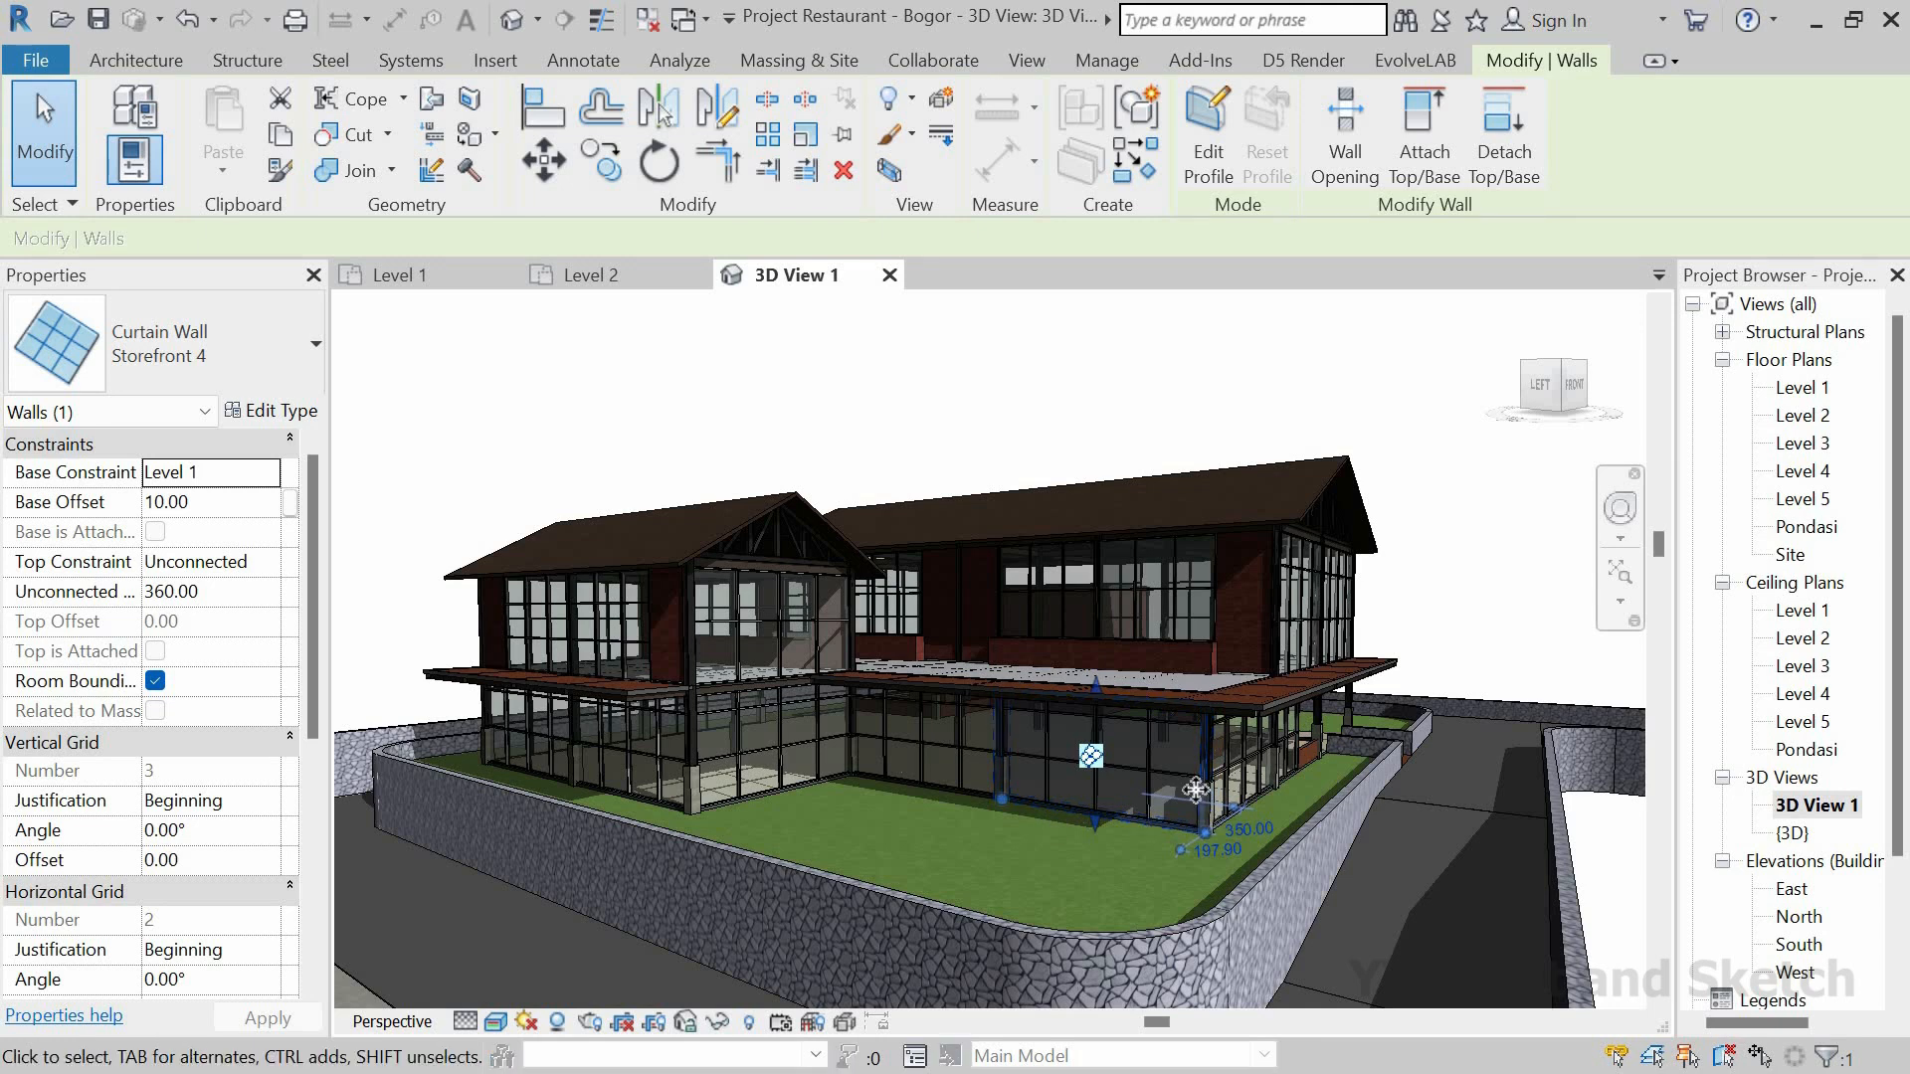
# Step: Examine the ground-floor curtain walls and their mullion pattern from several sides of the building
pyautogui.scroll(2, 1206, 828)
pyautogui.scroll(-2, 1206, 829)
pyautogui.press('Escape')
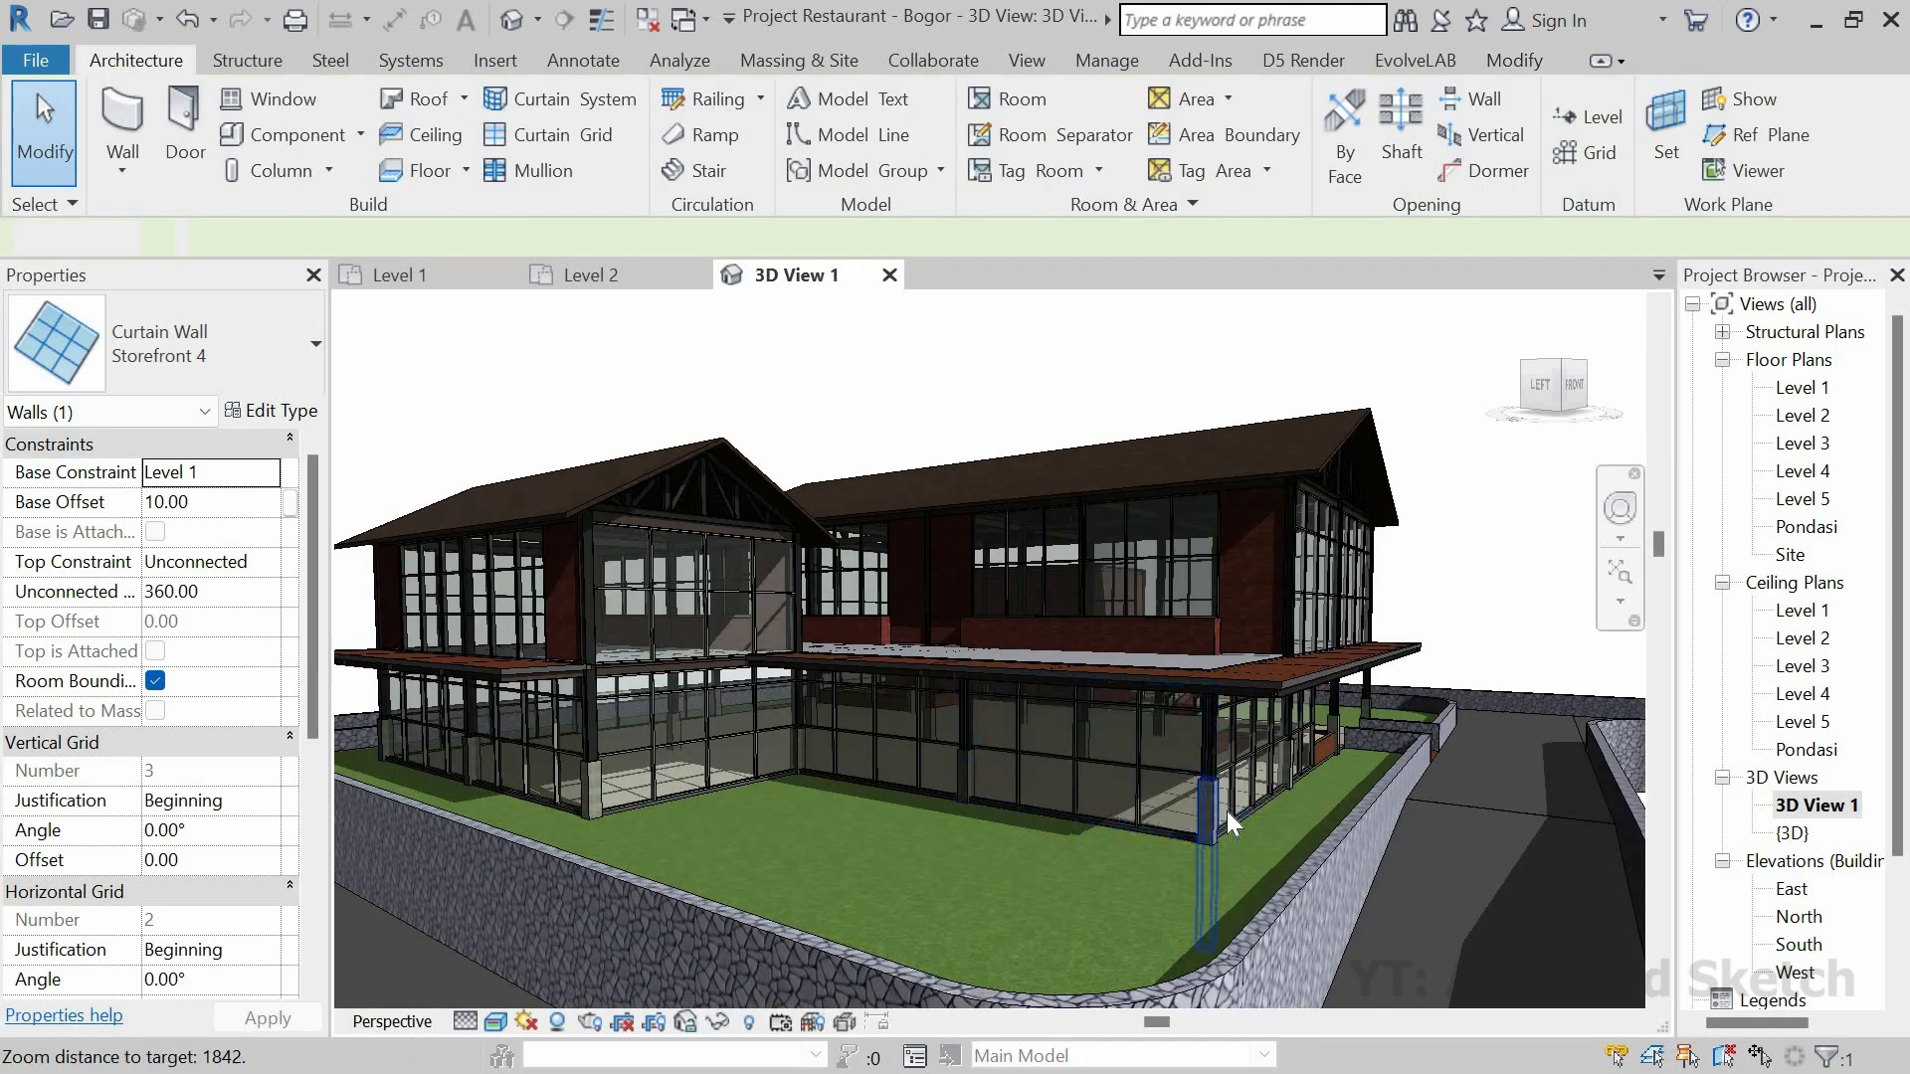
pyautogui.keyDown('shift'); pyautogui.moveTo(1227, 810); pyautogui.dragTo(1184, 737, button='middle'); pyautogui.keyUp('shift')
pyautogui.scroll(-3, 1313, 786)
pyautogui.scroll(4, 1222, 755)
pyautogui.scroll(-3, 1221, 754)
pyautogui.keyDown('shift'); pyautogui.moveTo(685, 784); pyautogui.dragTo(828, 818, button='middle'); pyautogui.keyUp('shift')
pyautogui.scroll(5, 822, 819)
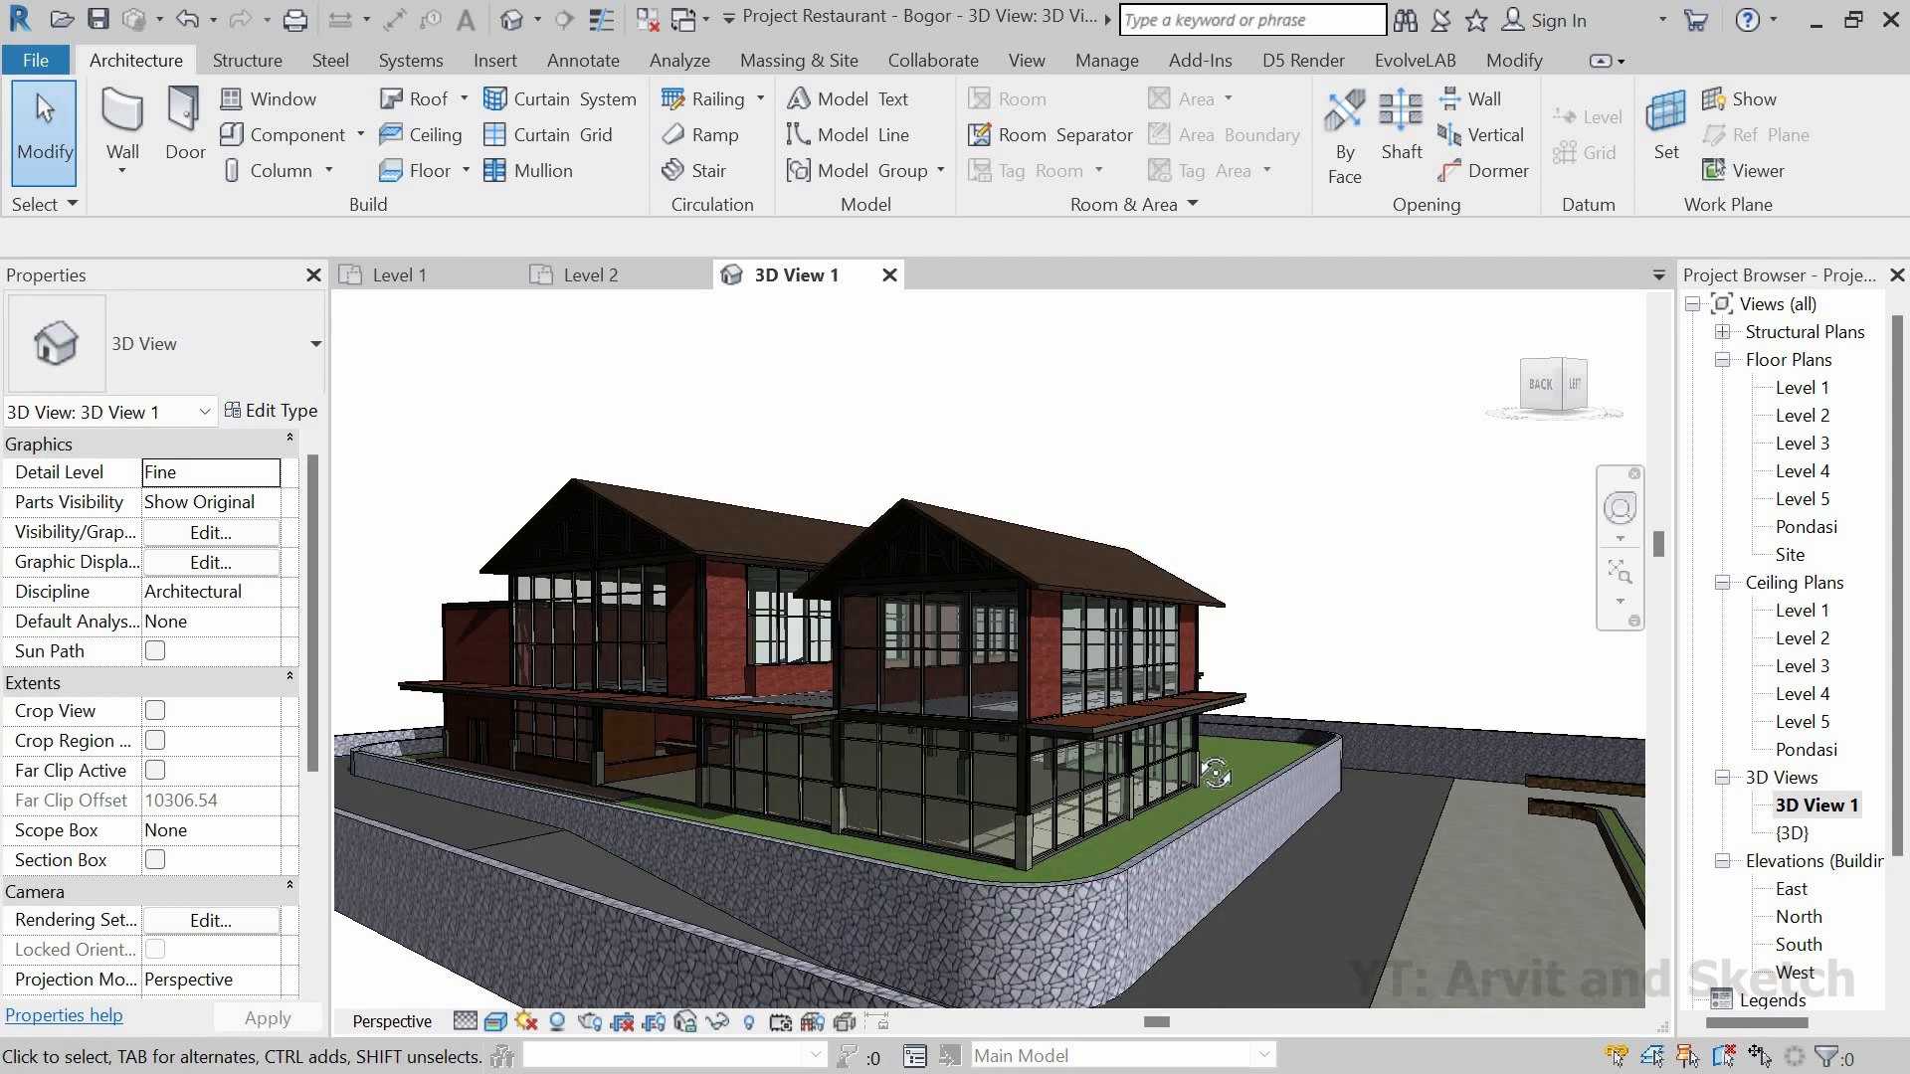
pyautogui.keyDown('shift'); pyautogui.moveTo(1216, 774); pyautogui.dragTo(1154, 826, button='middle'); pyautogui.keyUp('shift')
pyautogui.scroll(-1, 898, 523)
pyautogui.keyDown('shift'); pyautogui.moveTo(1023, 838); pyautogui.dragTo(895, 757, button='middle'); pyautogui.keyUp('shift')
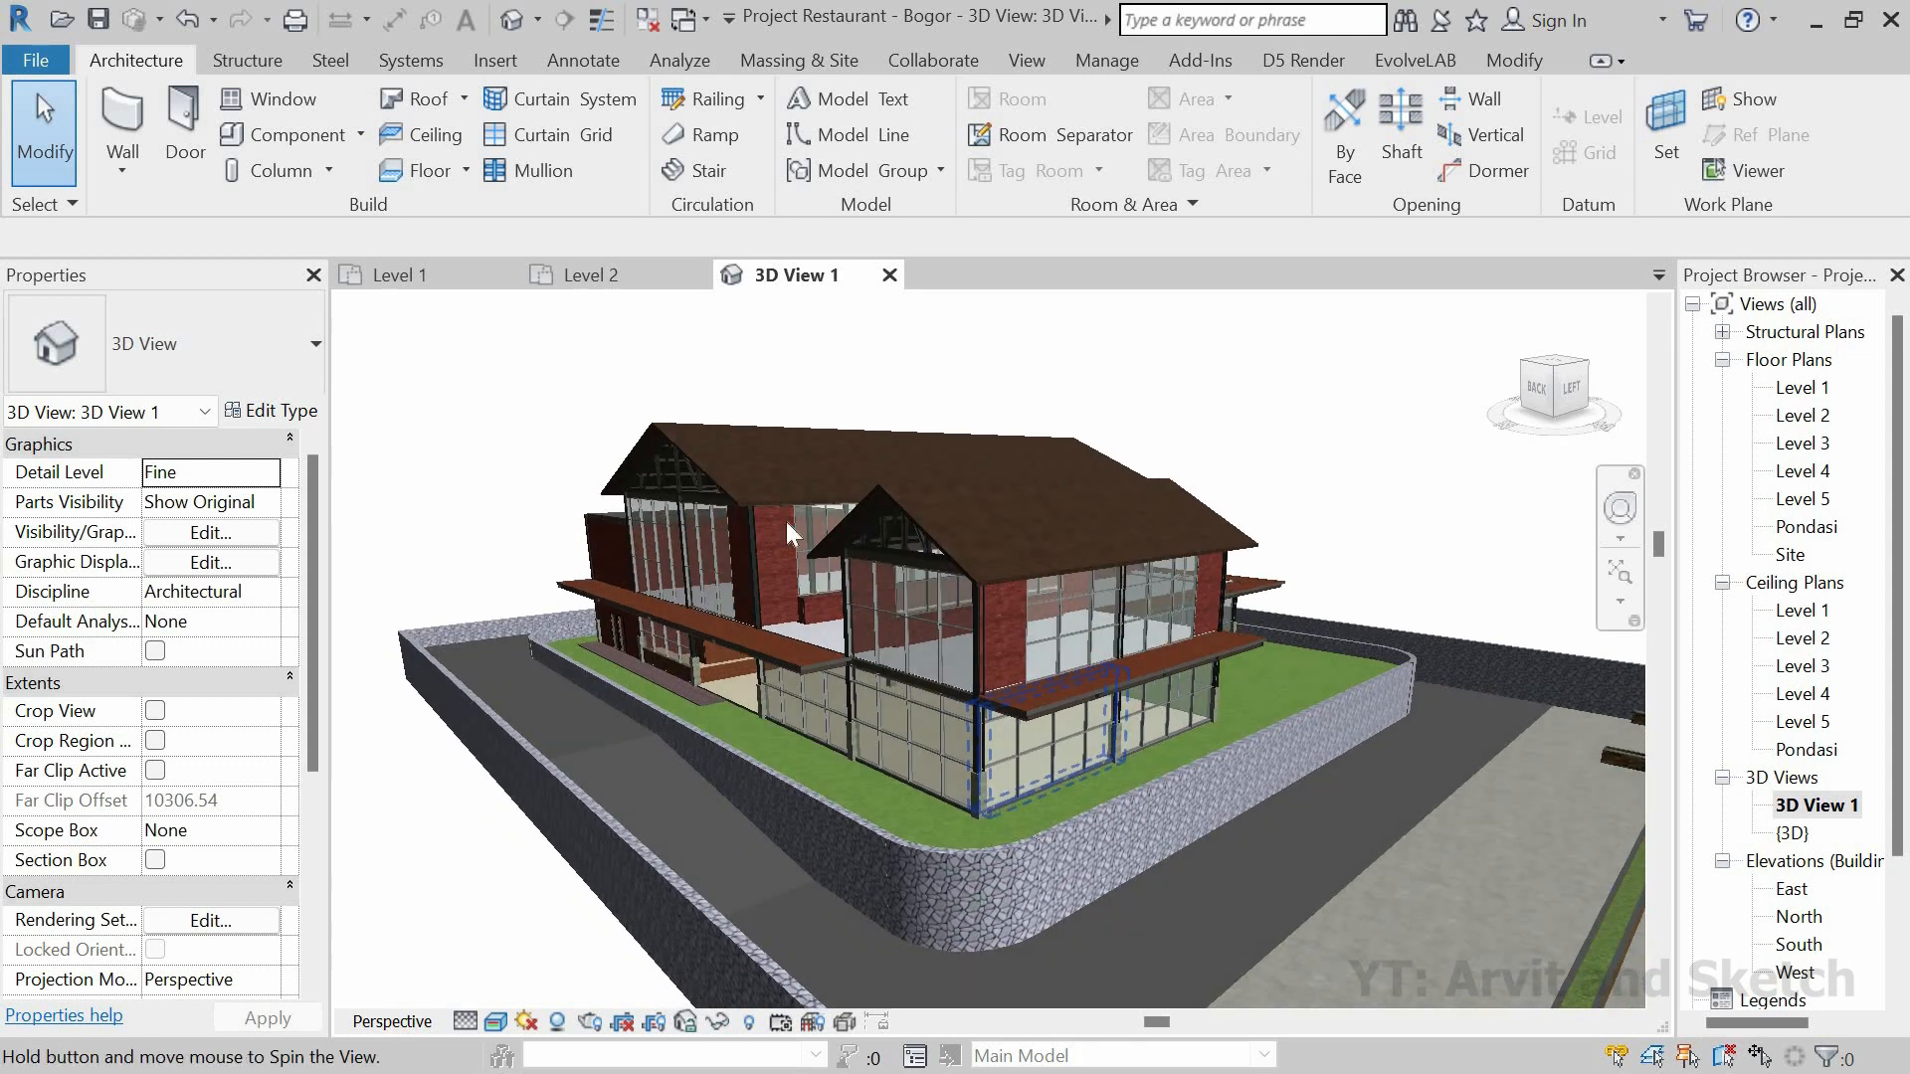
# Step: Open the Level 2 floor plan, turn on its shadows and set its visual style to Realistic
pyautogui.click(397, 274)
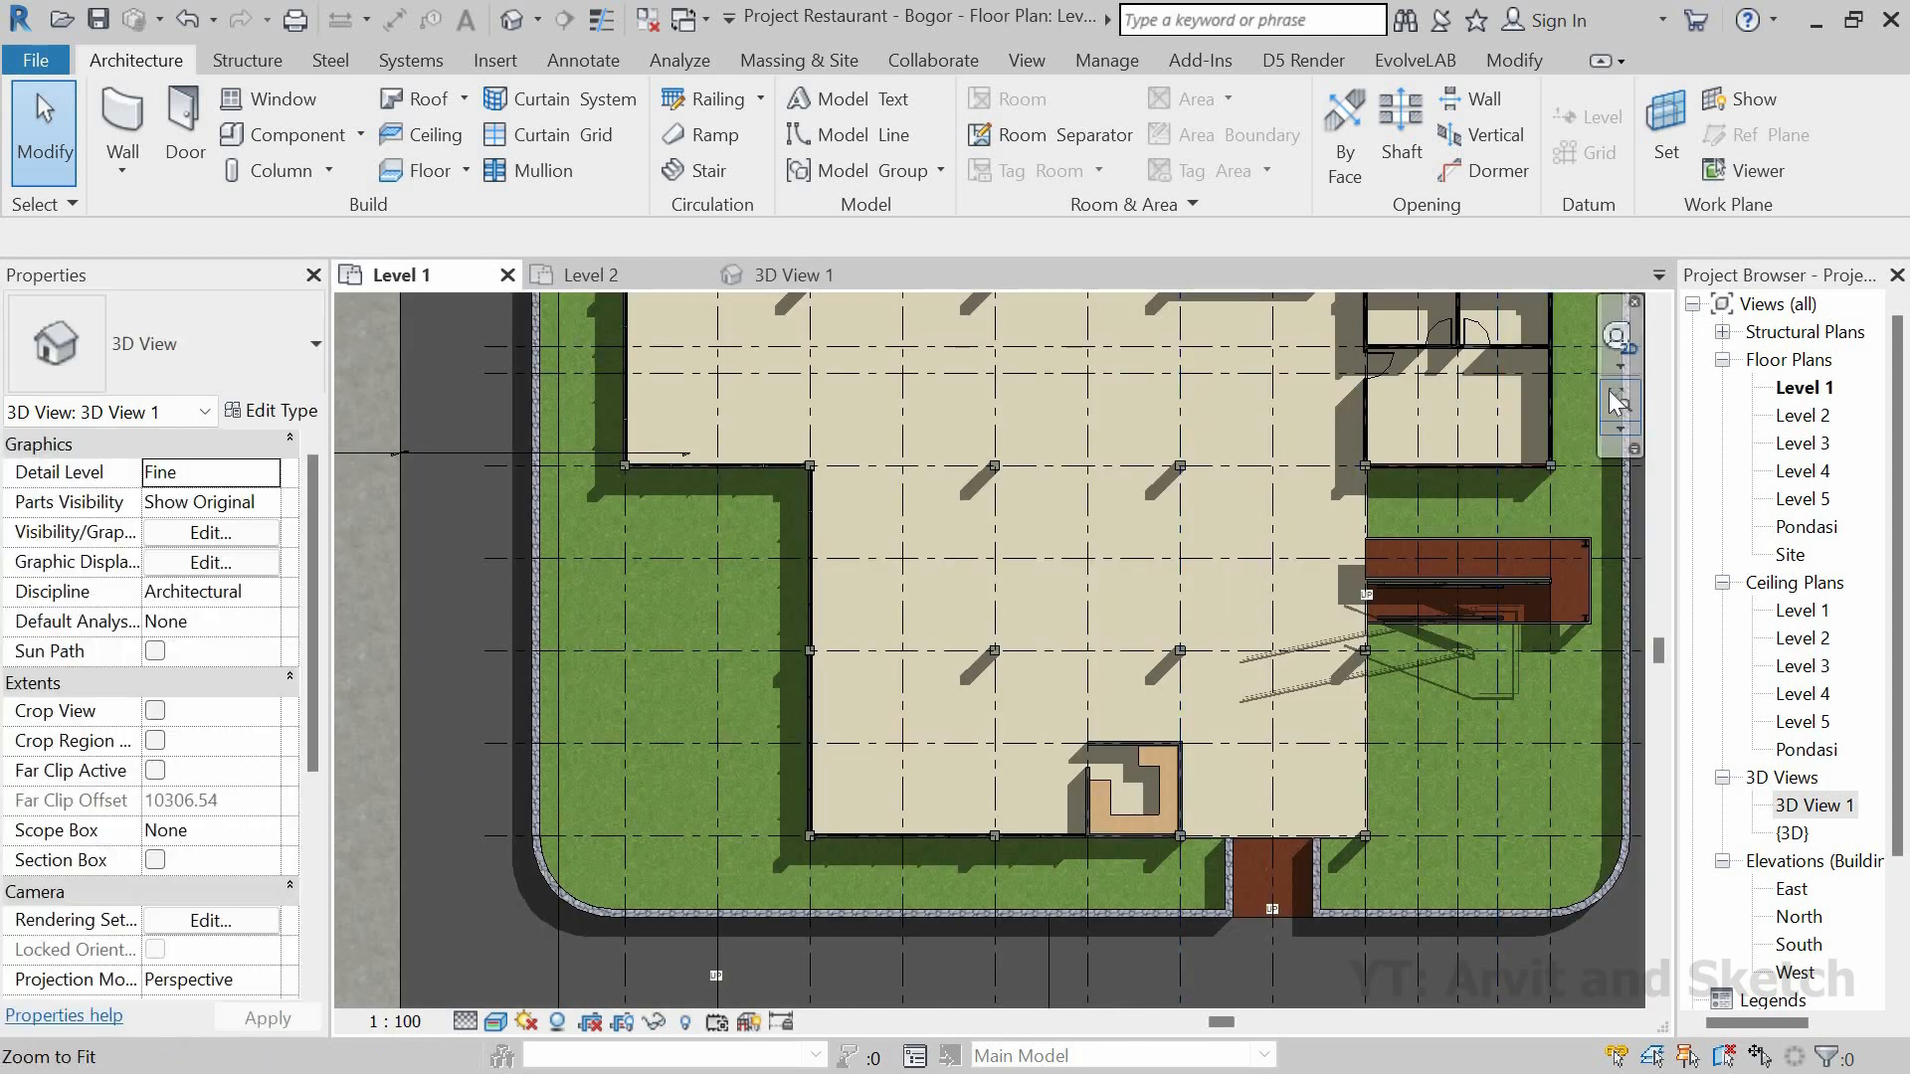
pyautogui.click(1609, 396)
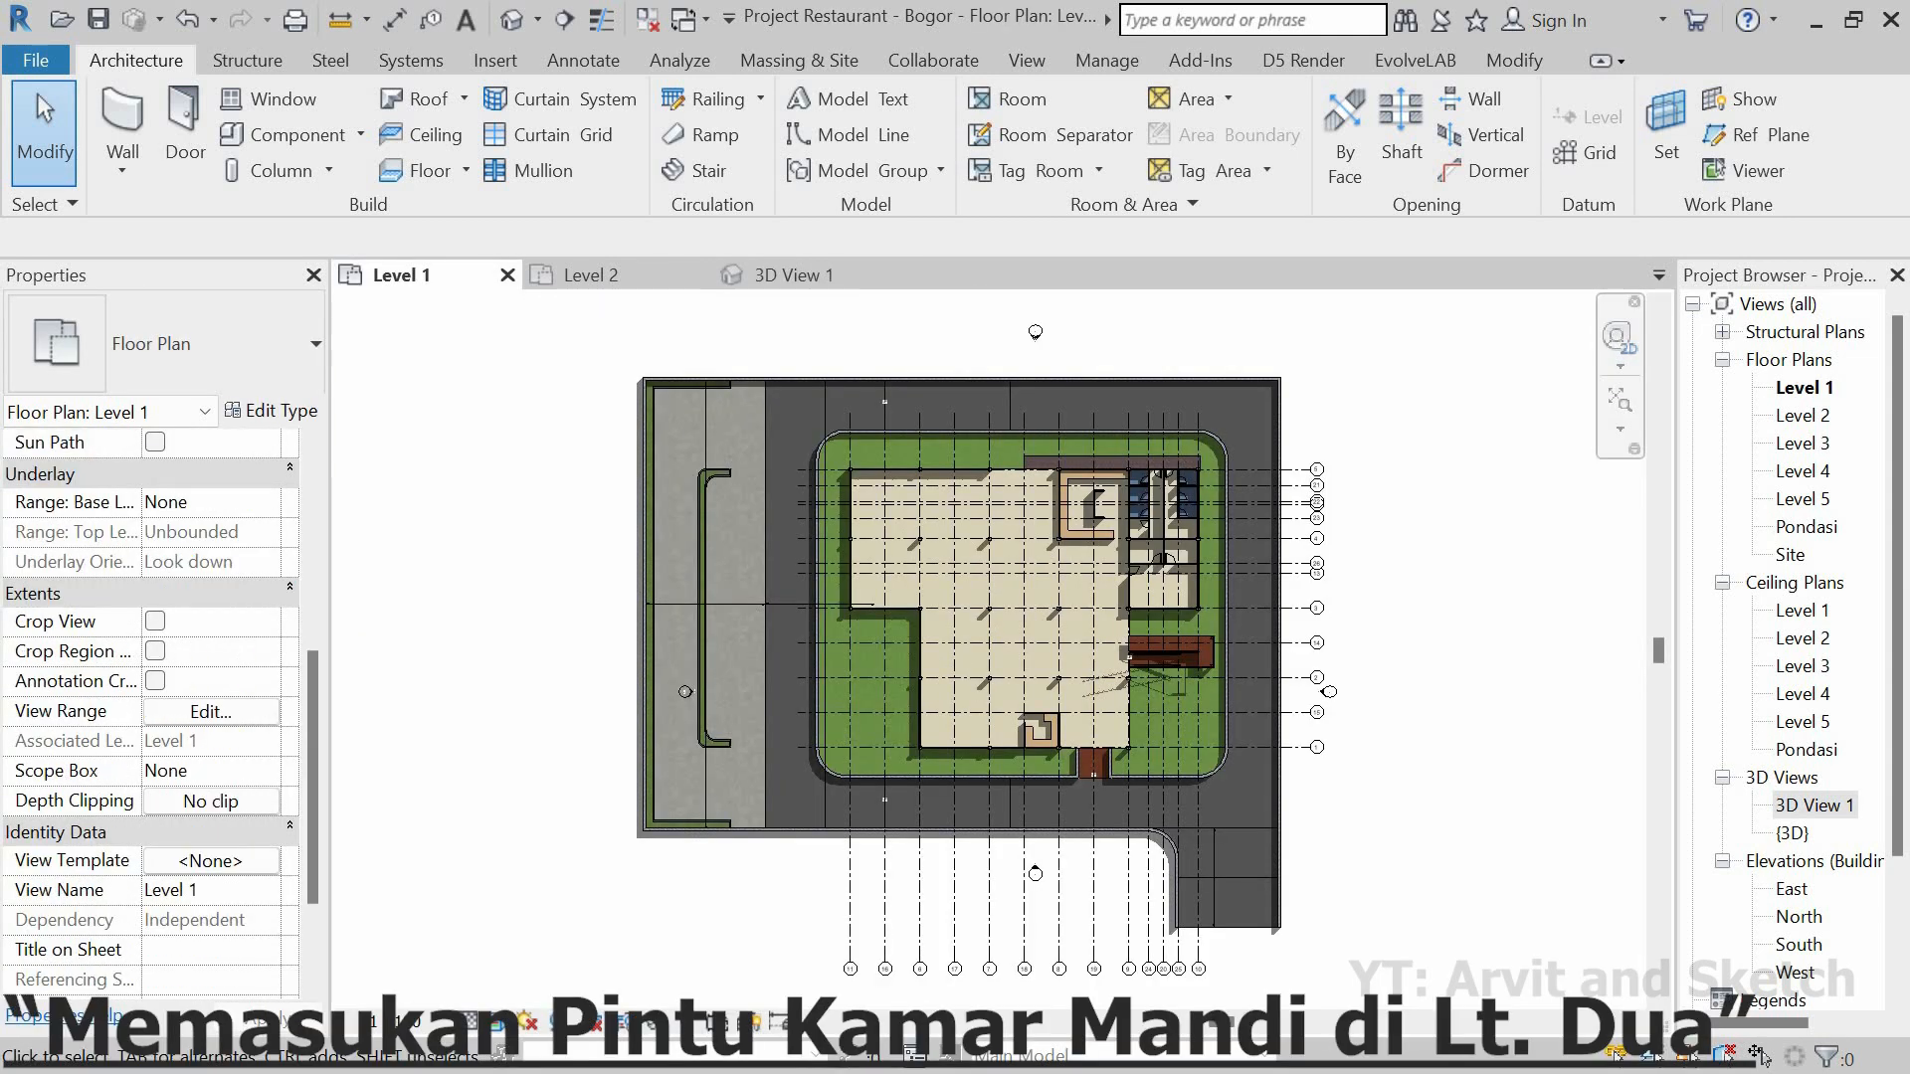
pyautogui.click(617, 282)
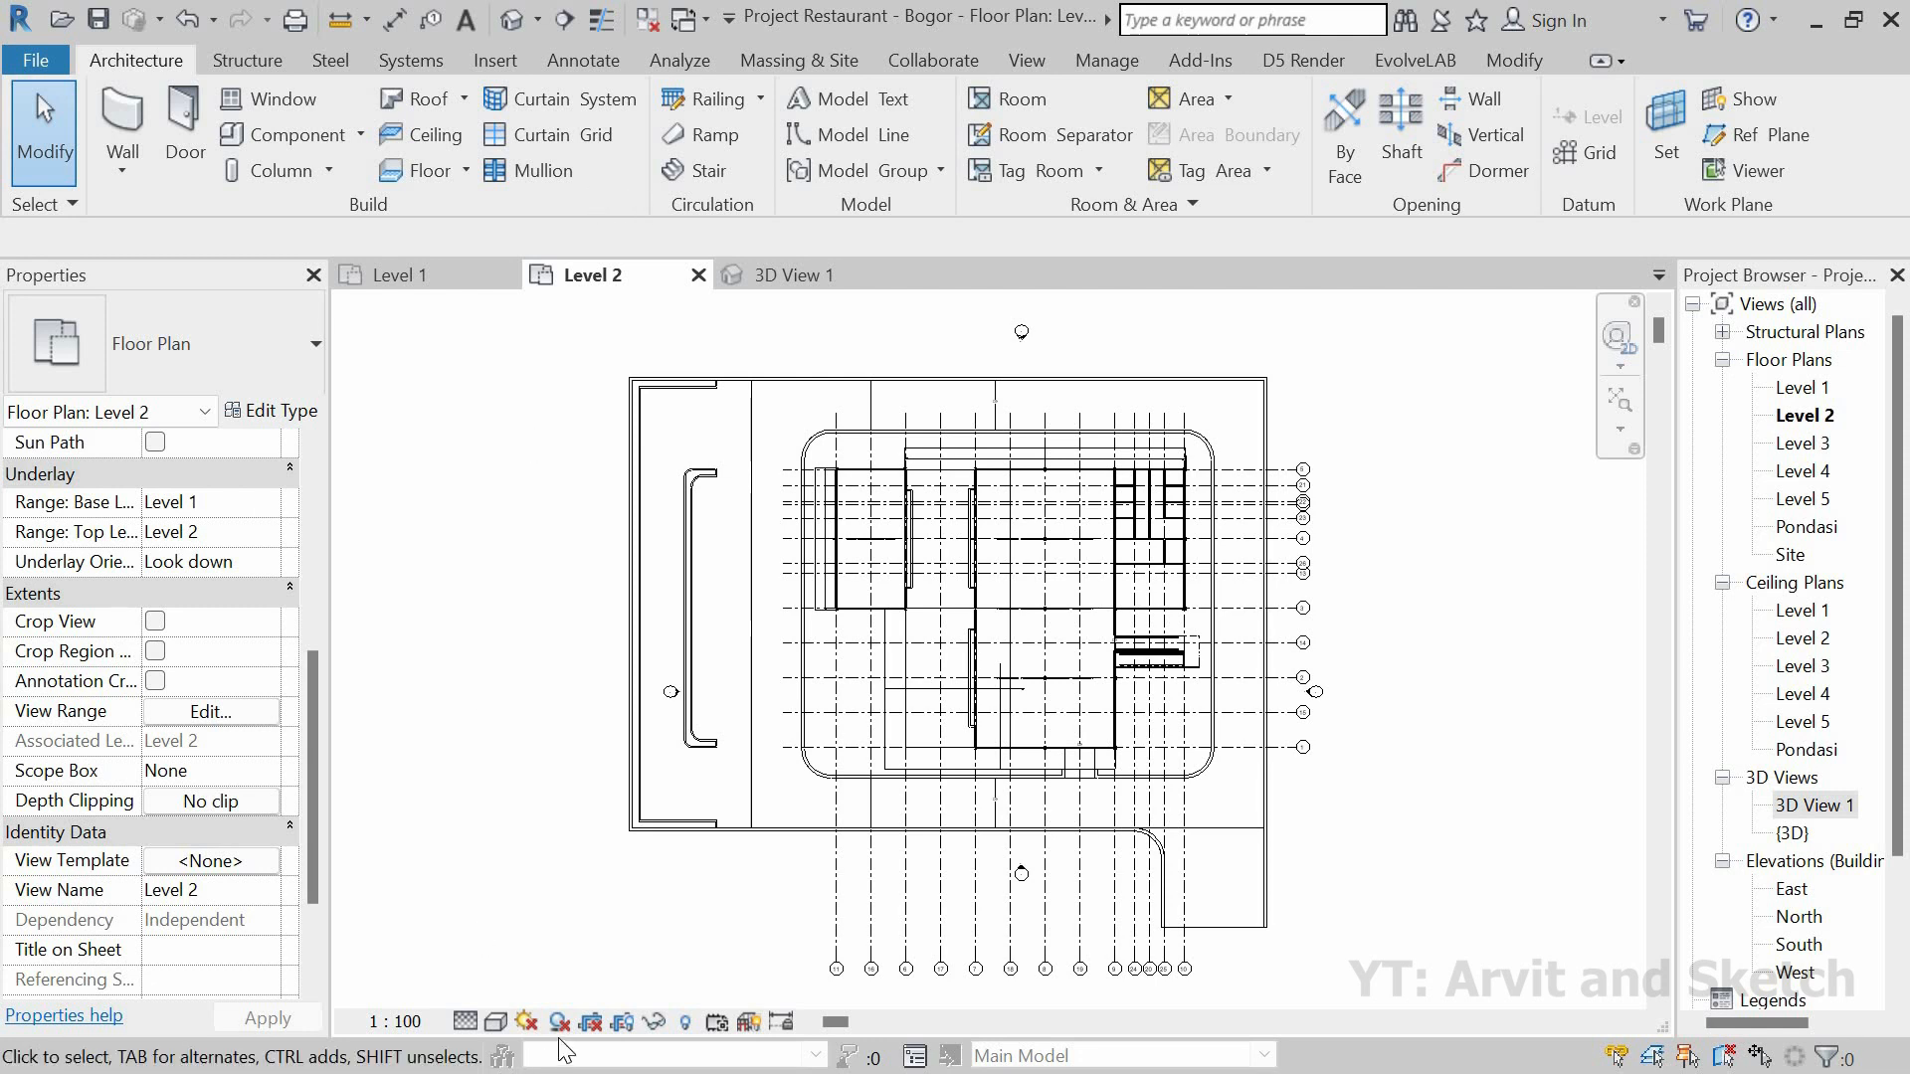
pyautogui.click(526, 1023)
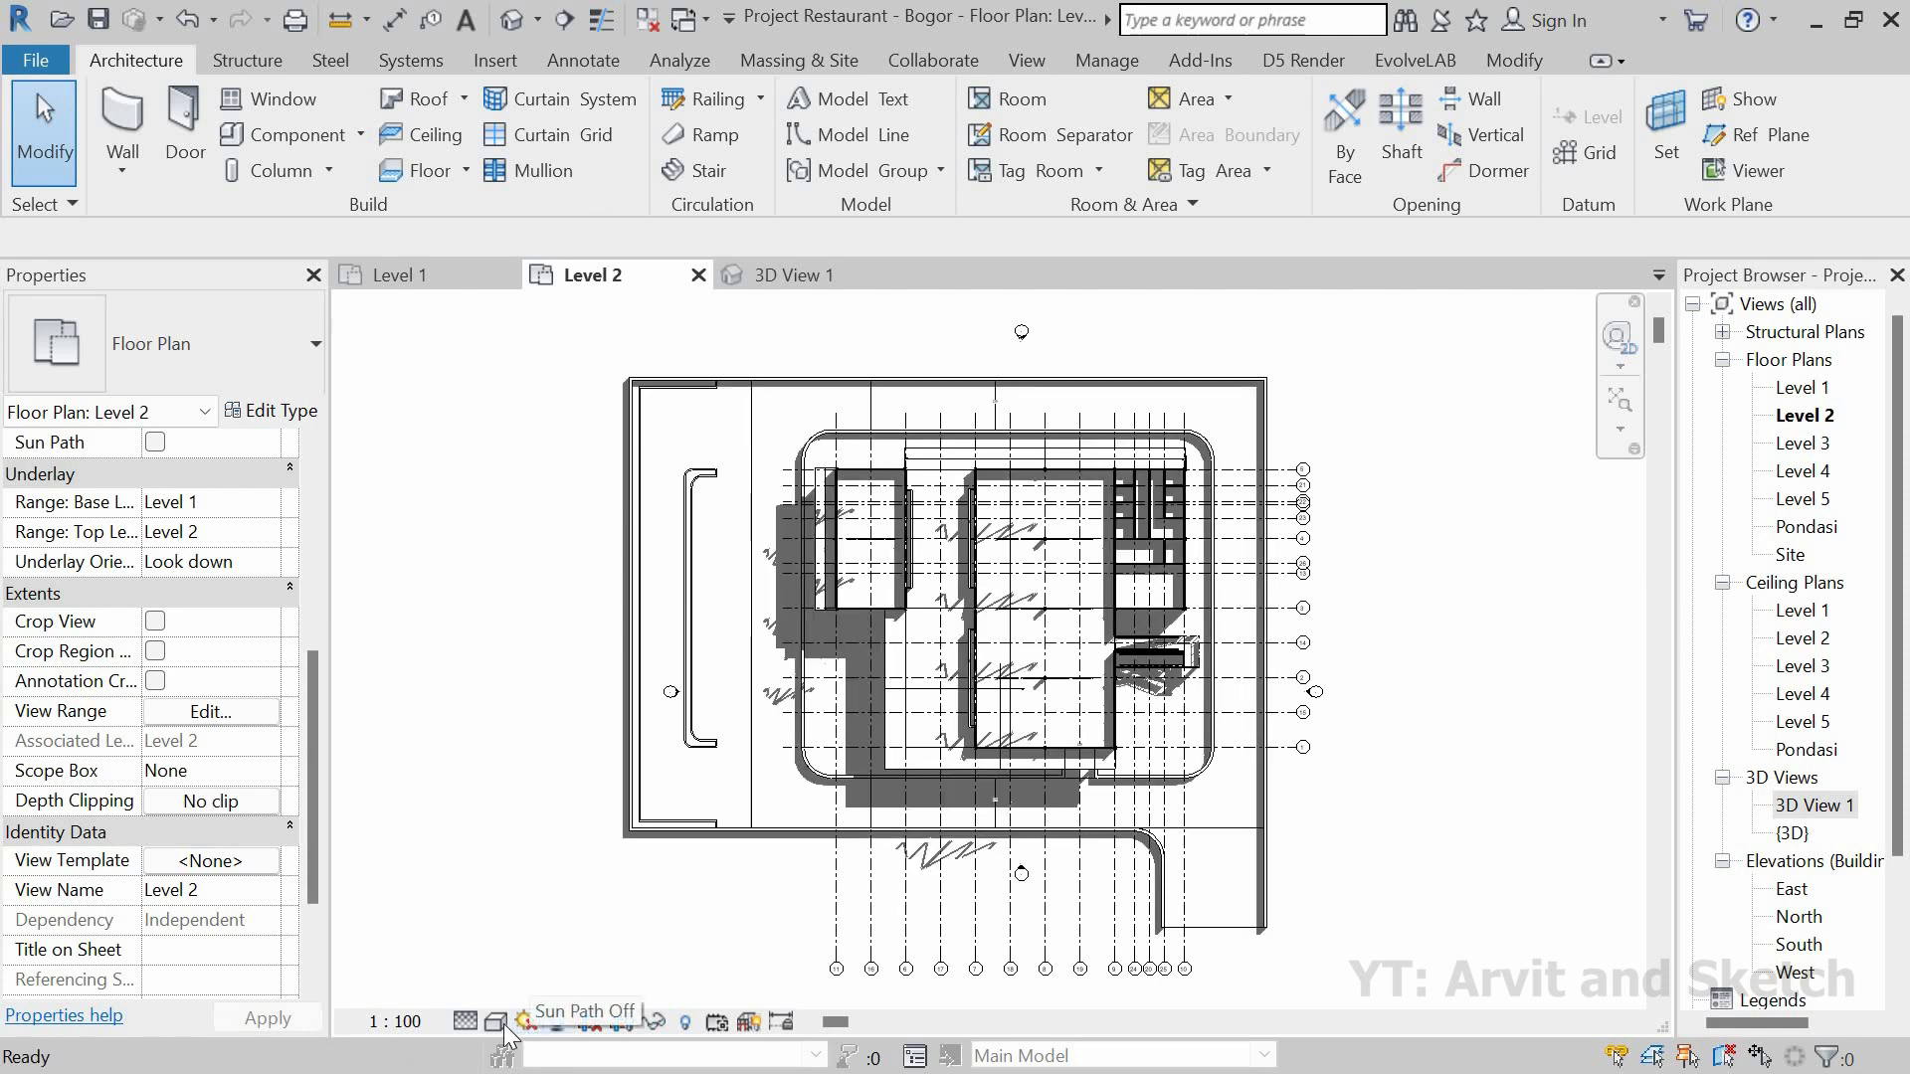
pyautogui.click(496, 1022)
pyautogui.click(545, 967)
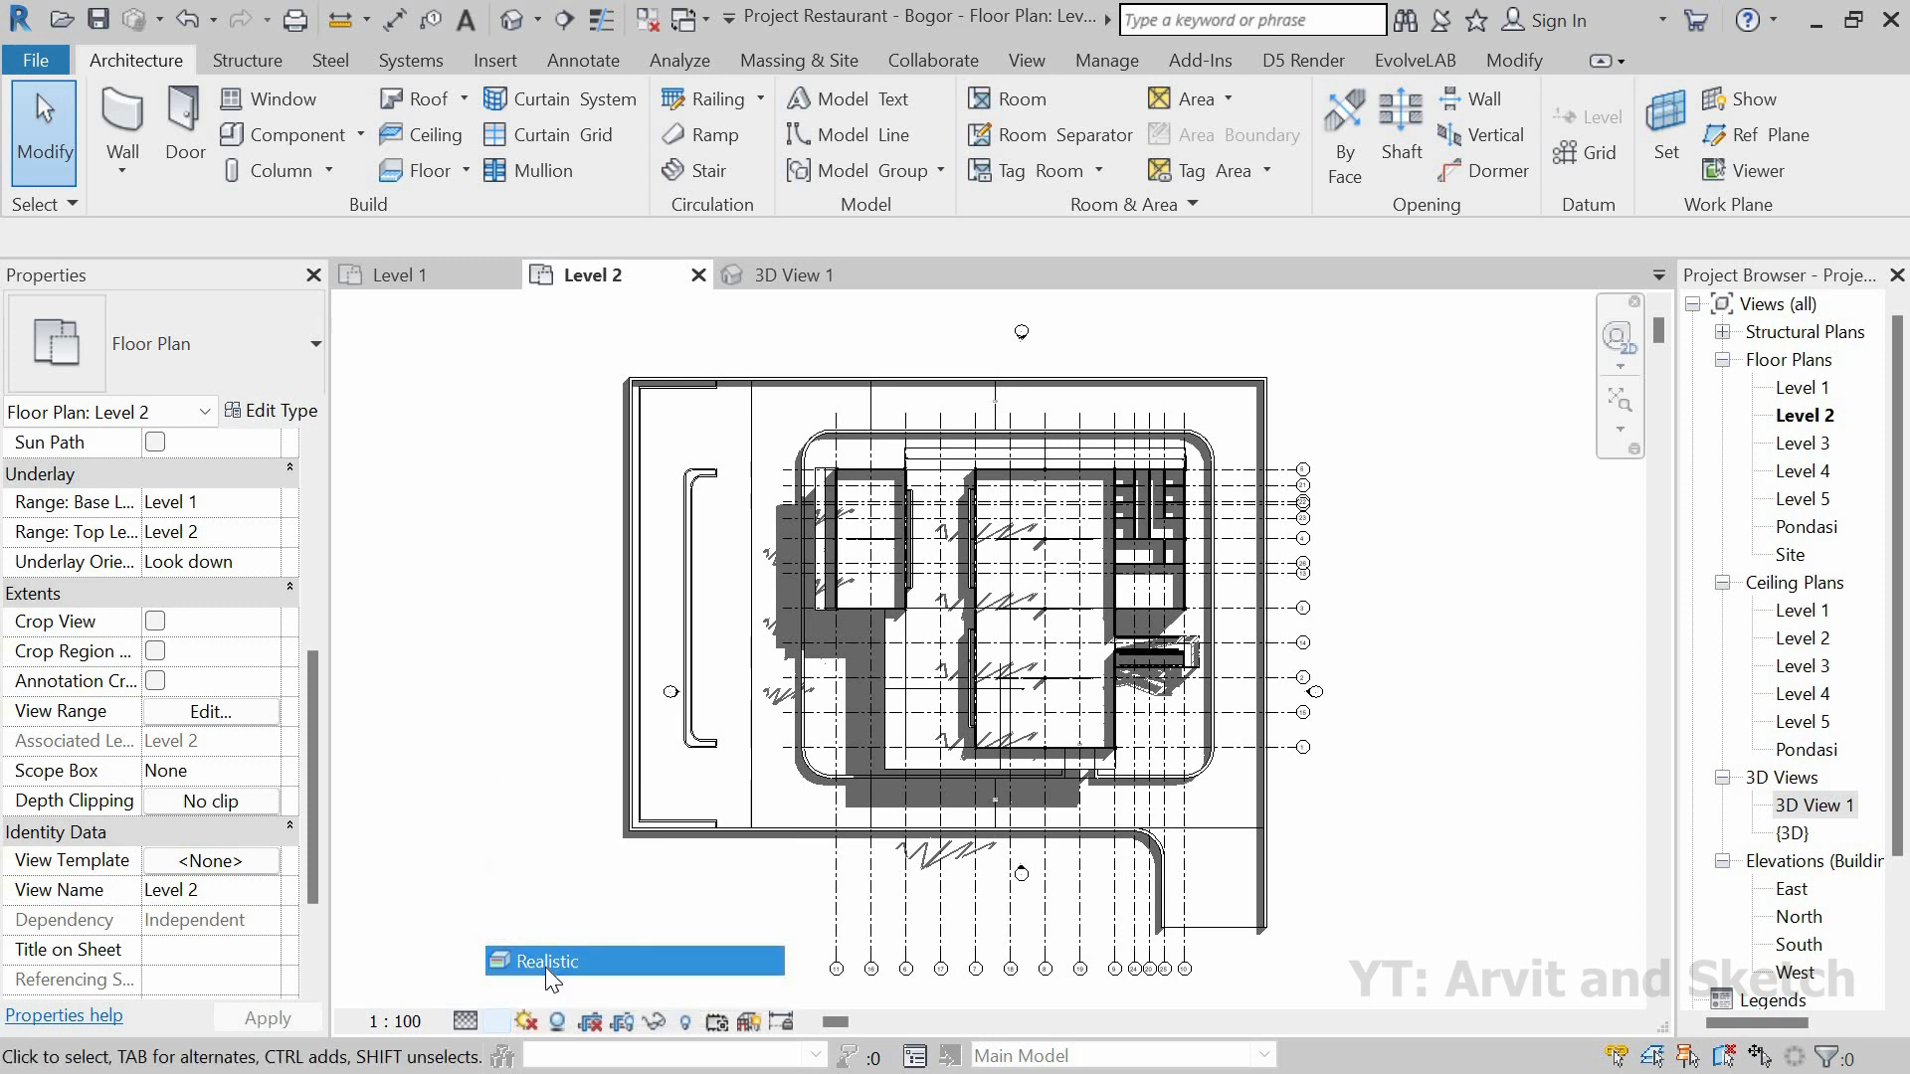
# Step: Restrict the top of the Level 2 plan's view range to a specific level
pyautogui.click(257, 714)
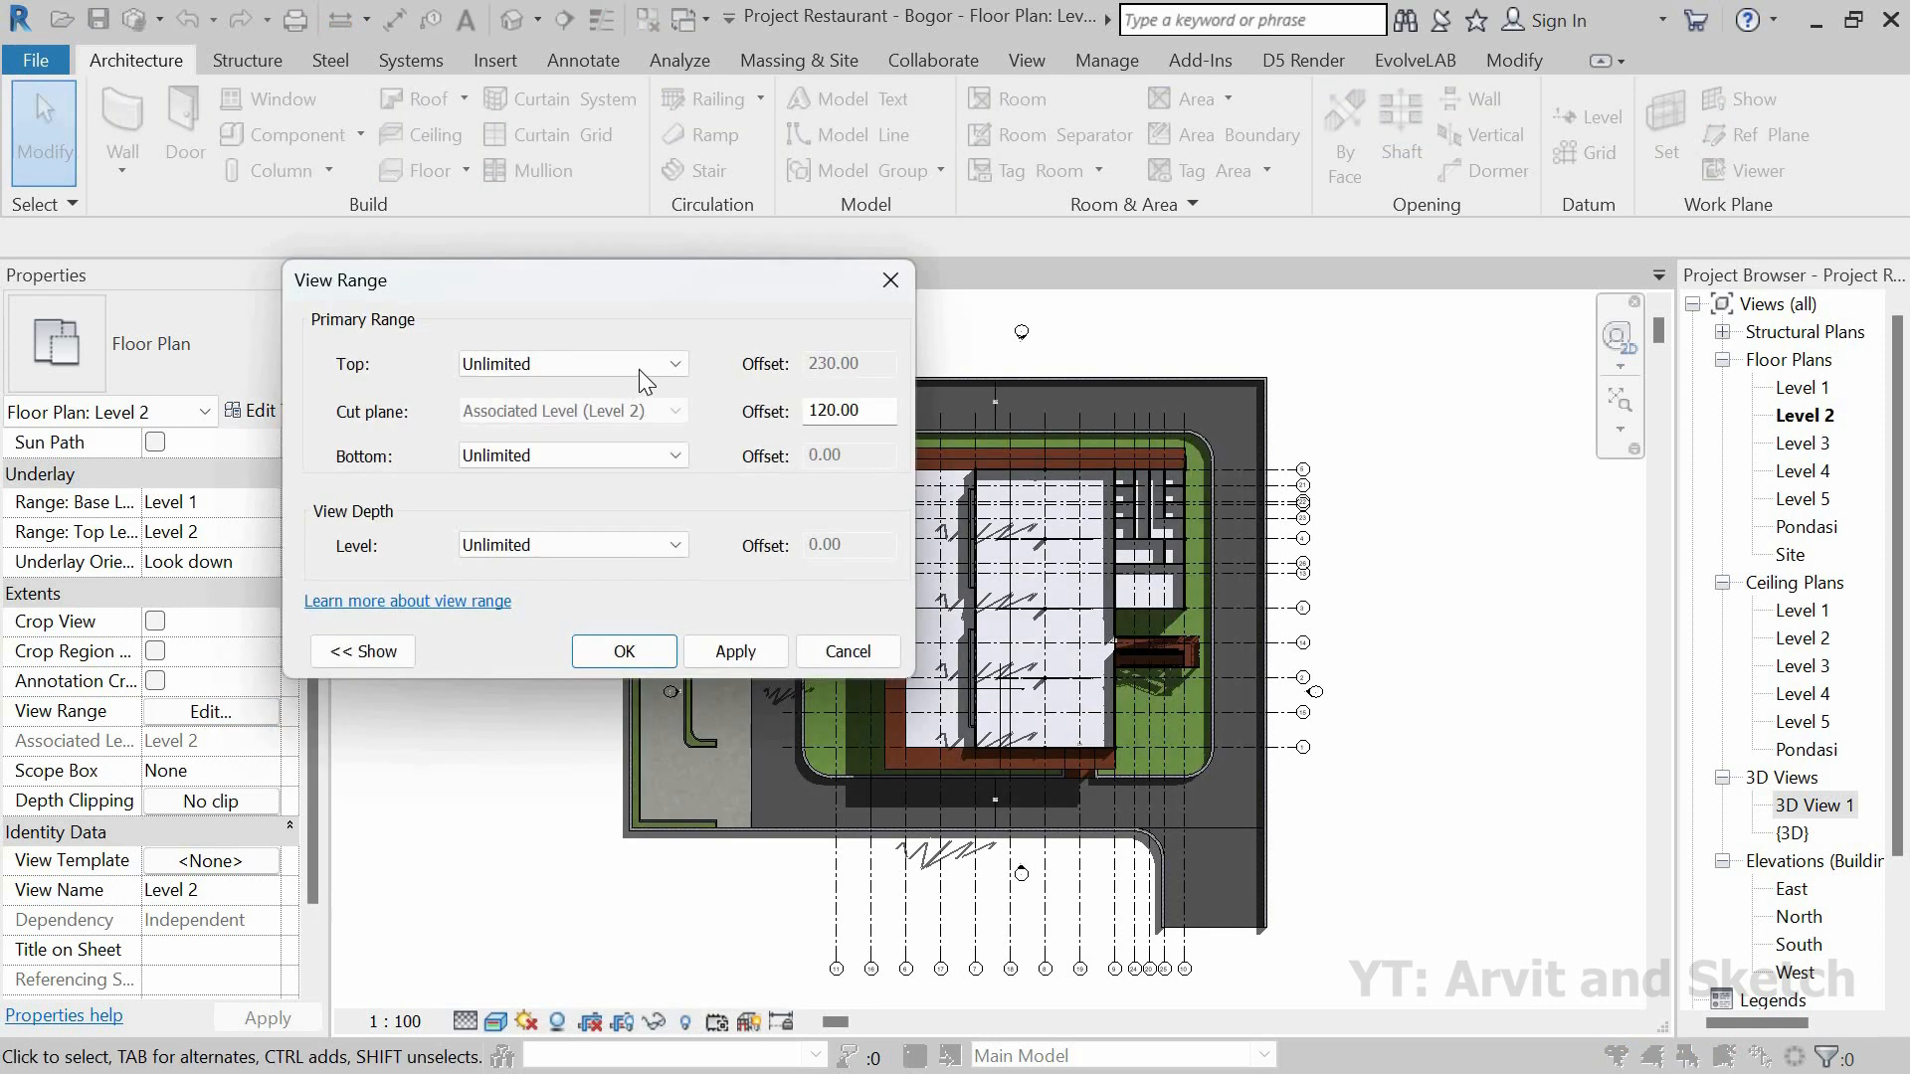
pyautogui.click(639, 368)
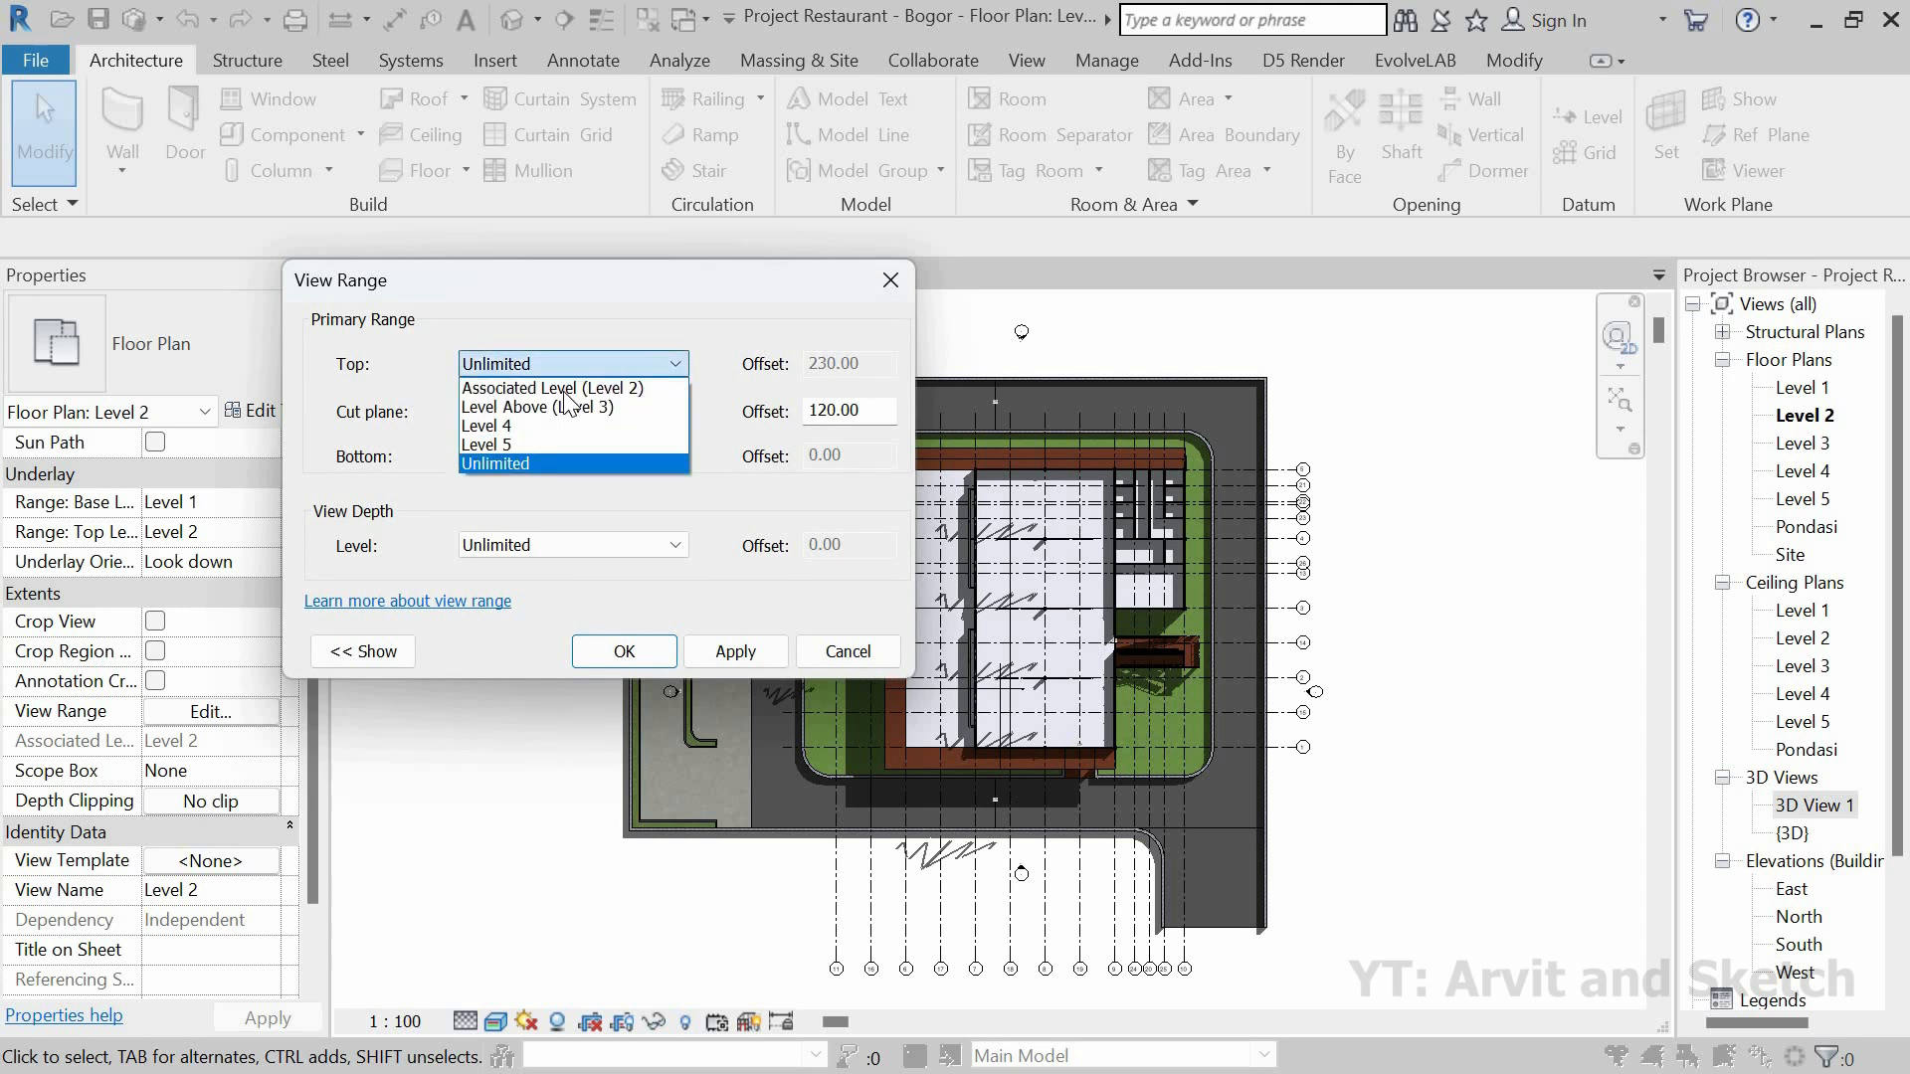
pyautogui.click(610, 654)
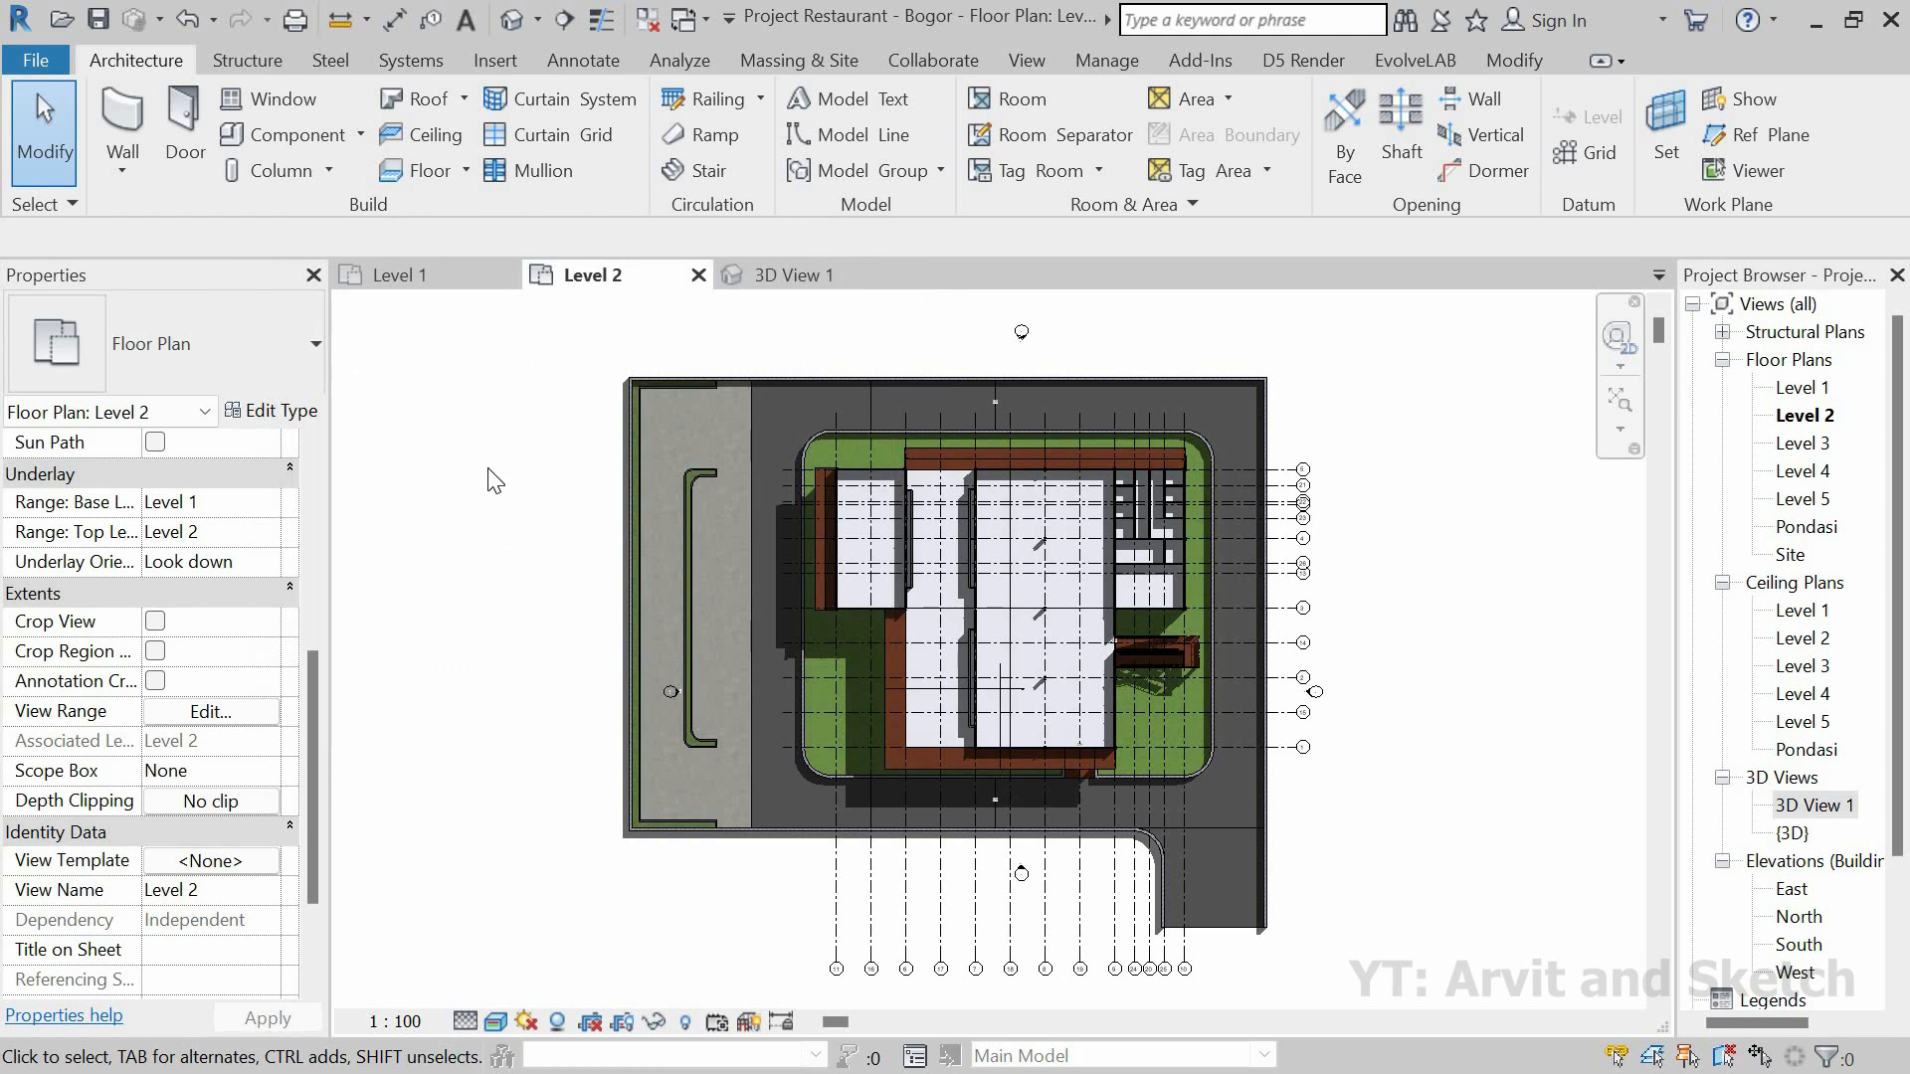
# Step: Set up a new M_Single-Flush 0762 x 2032mm door with a sill height of 5
pyautogui.moveTo(489, 470); pyautogui.dragTo(503, 470, button='middle')
pyautogui.click(192, 126)
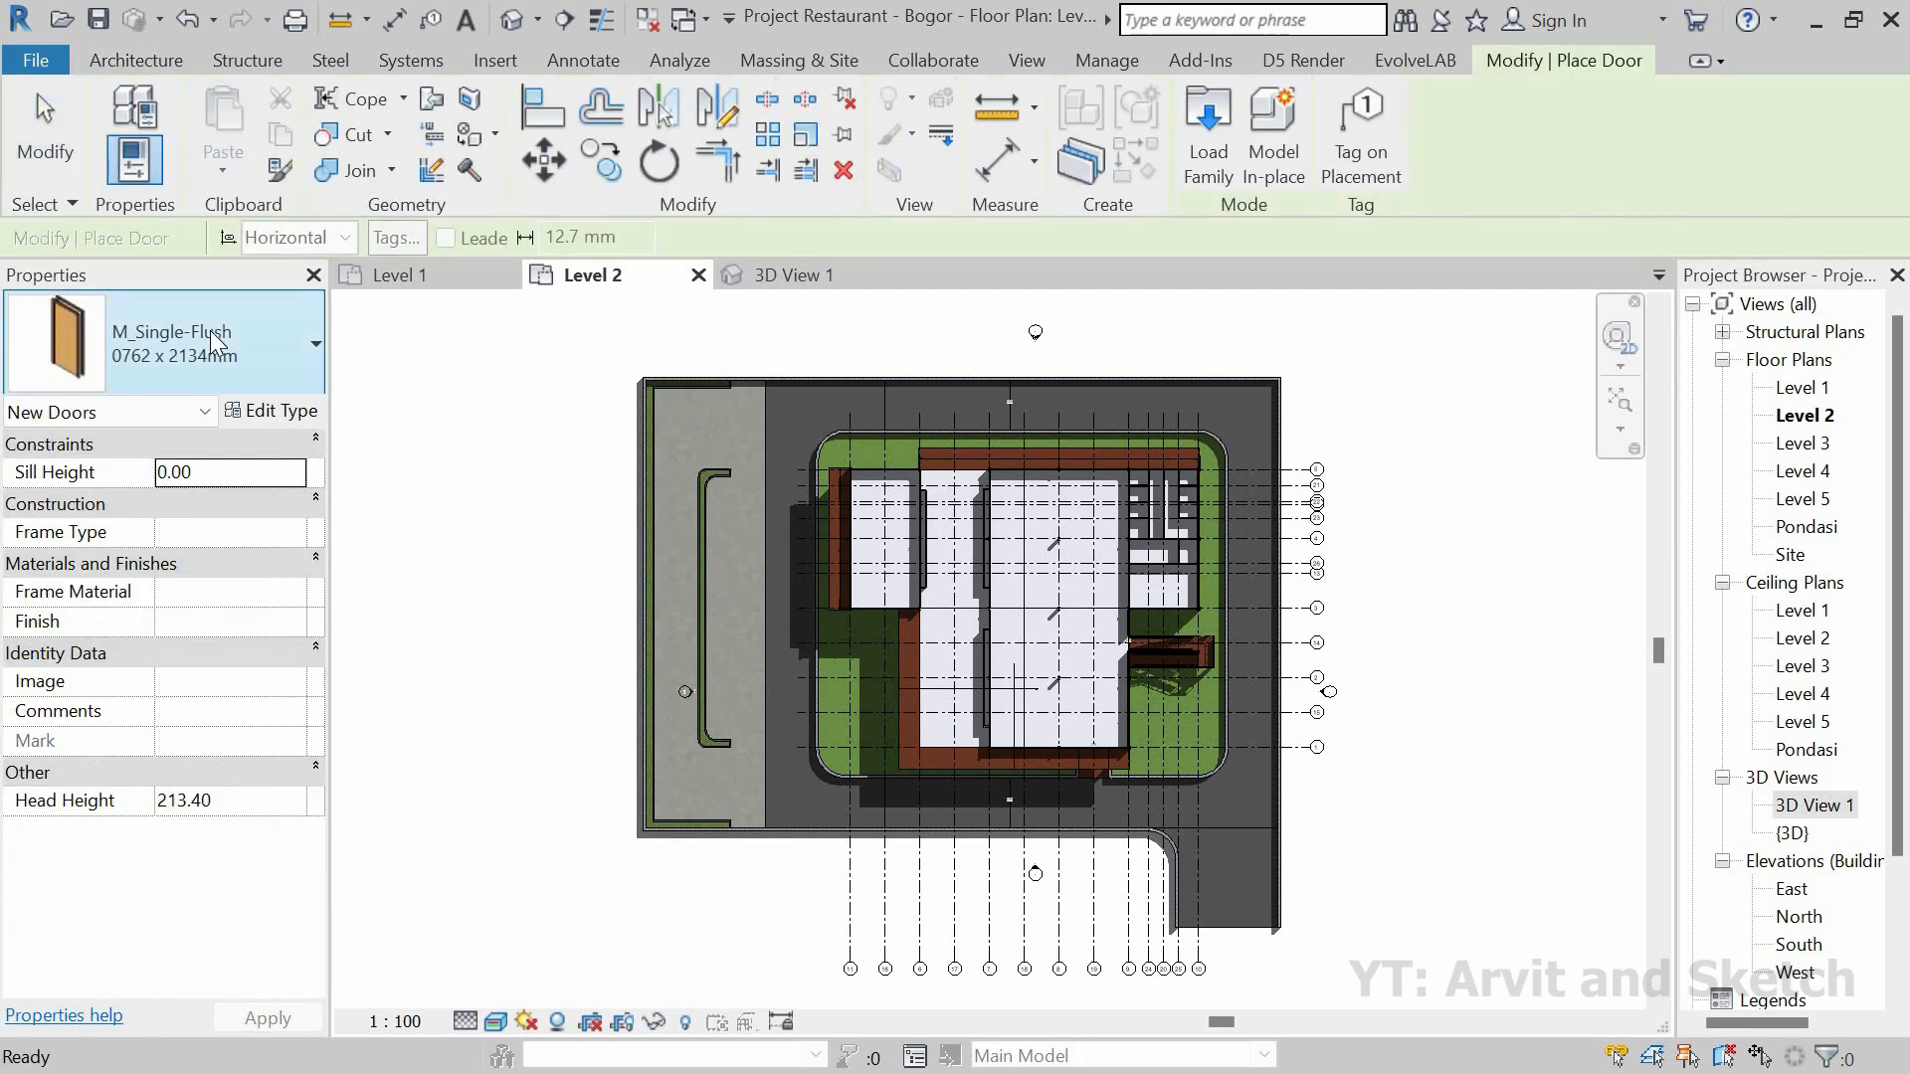
pyautogui.click(211, 331)
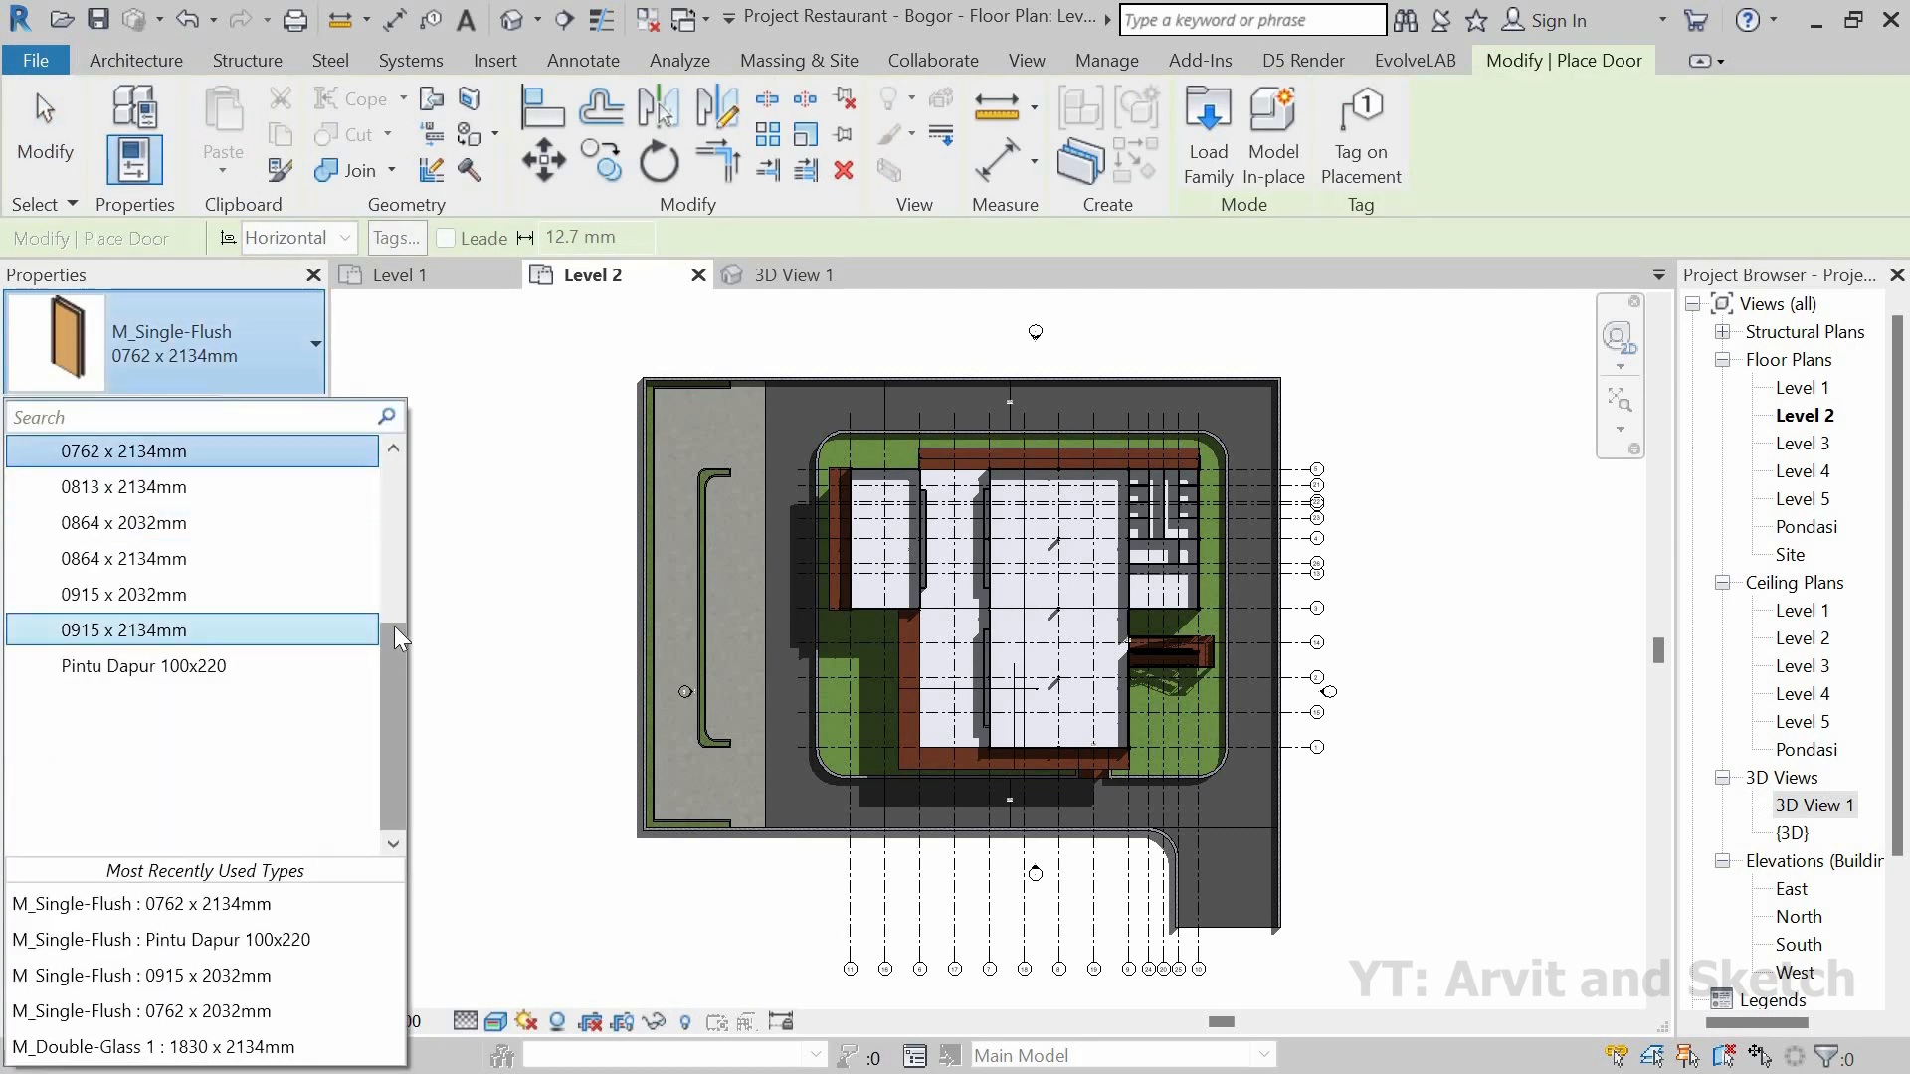
pyautogui.scroll(2, 394, 625)
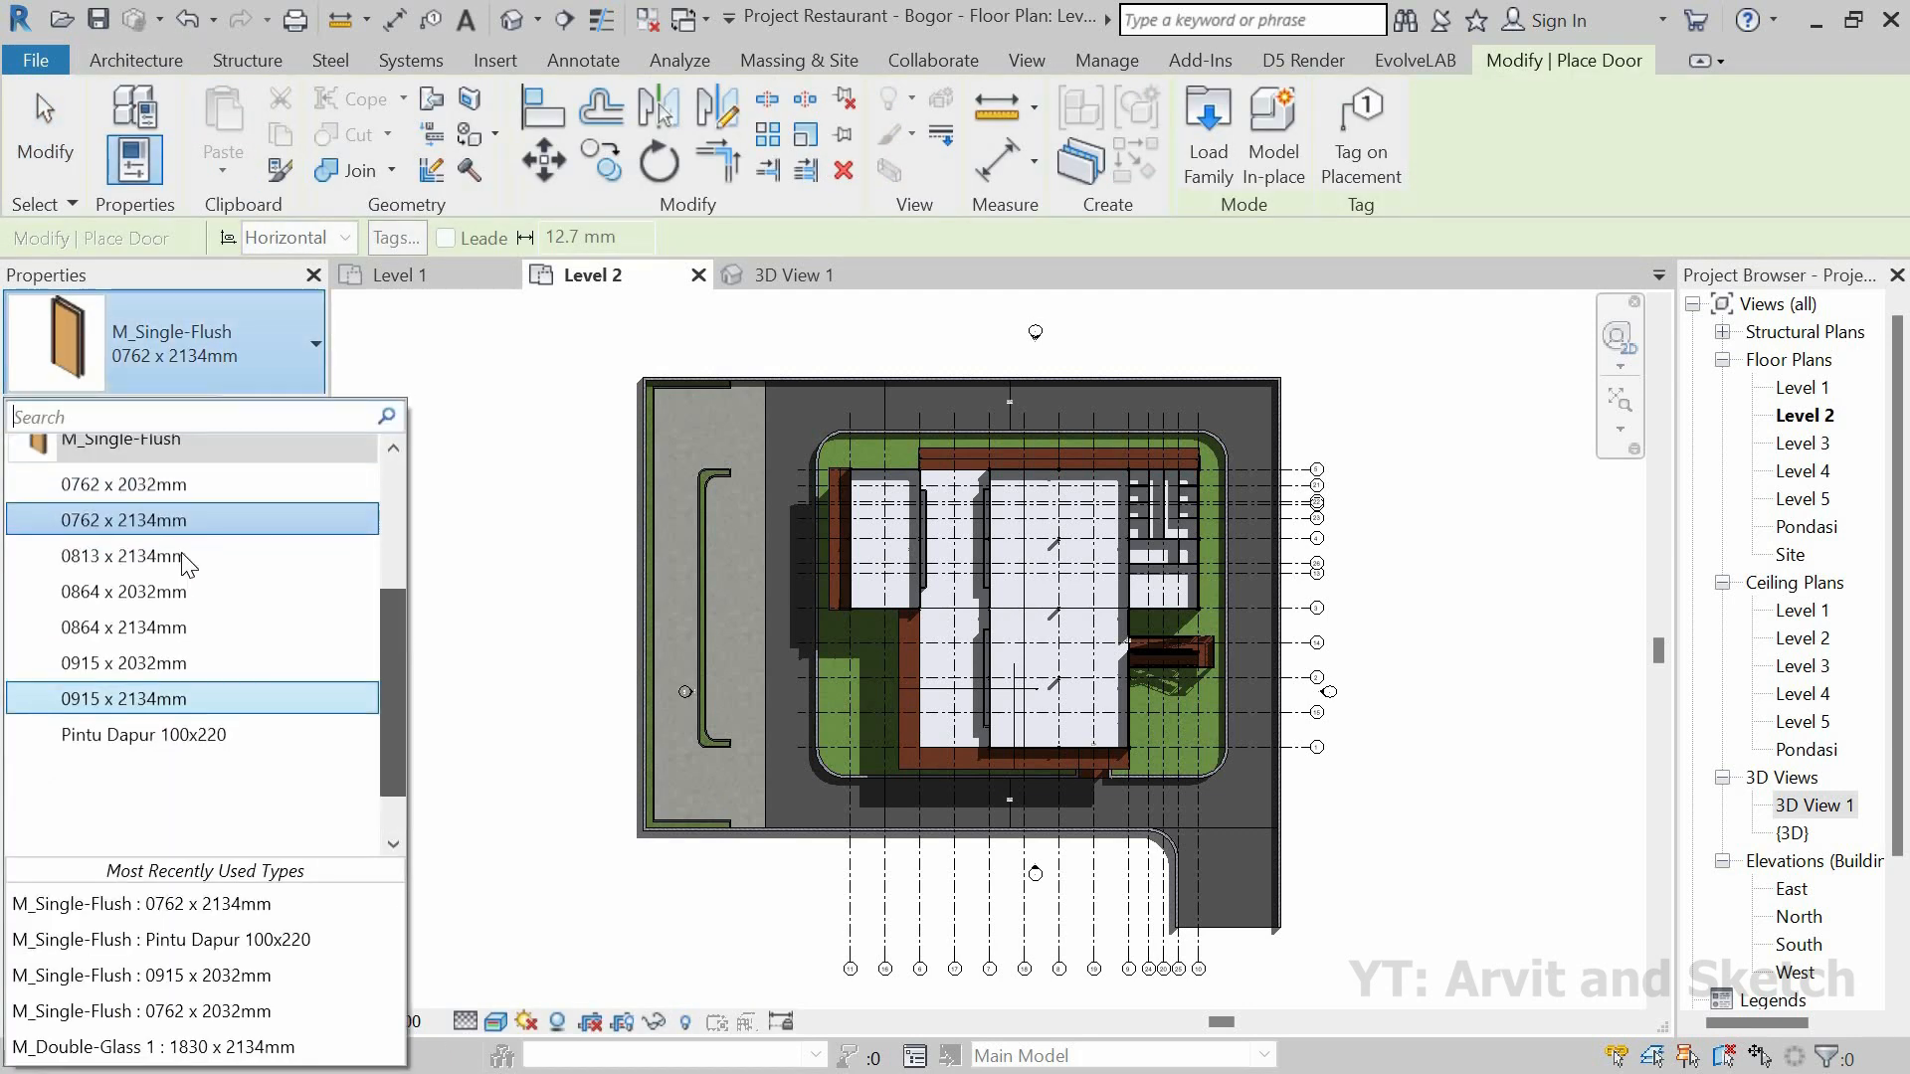
pyautogui.click(149, 489)
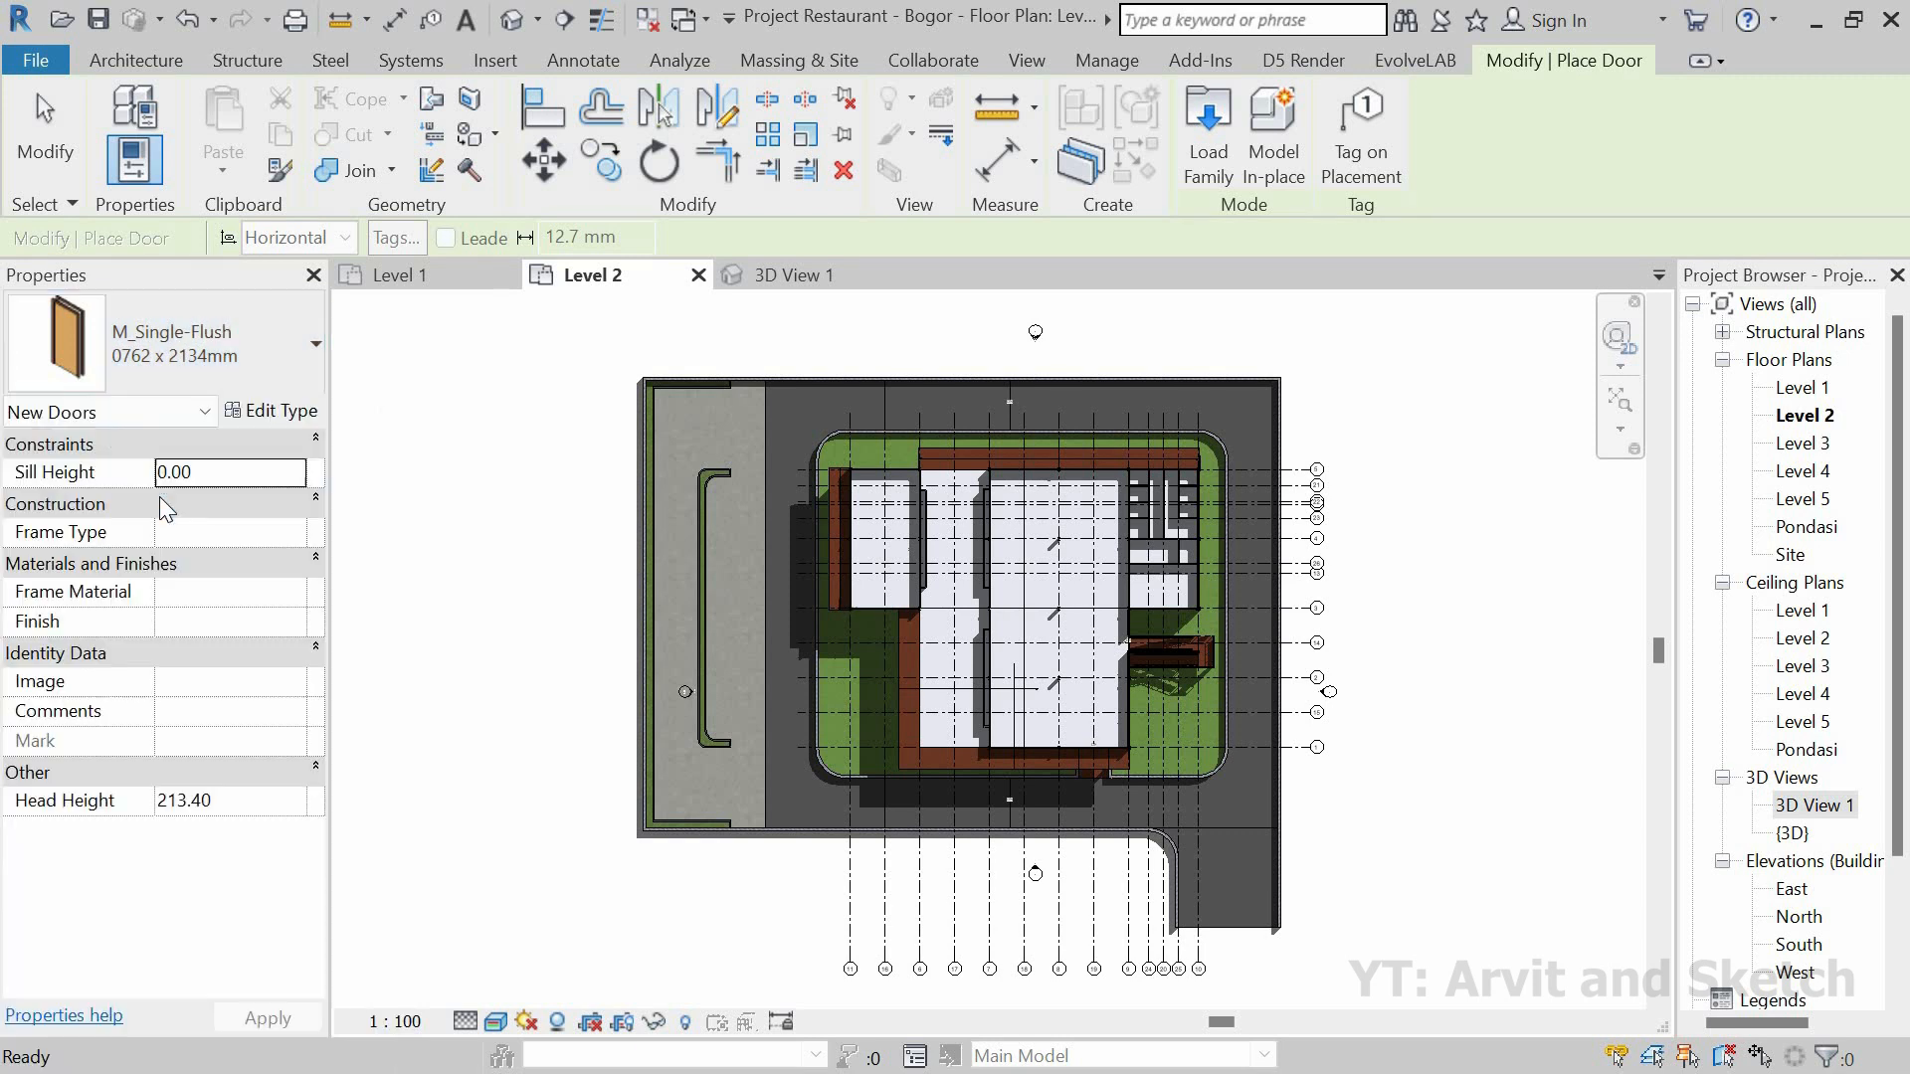
pyautogui.click(228, 472)
pyautogui.write('5')
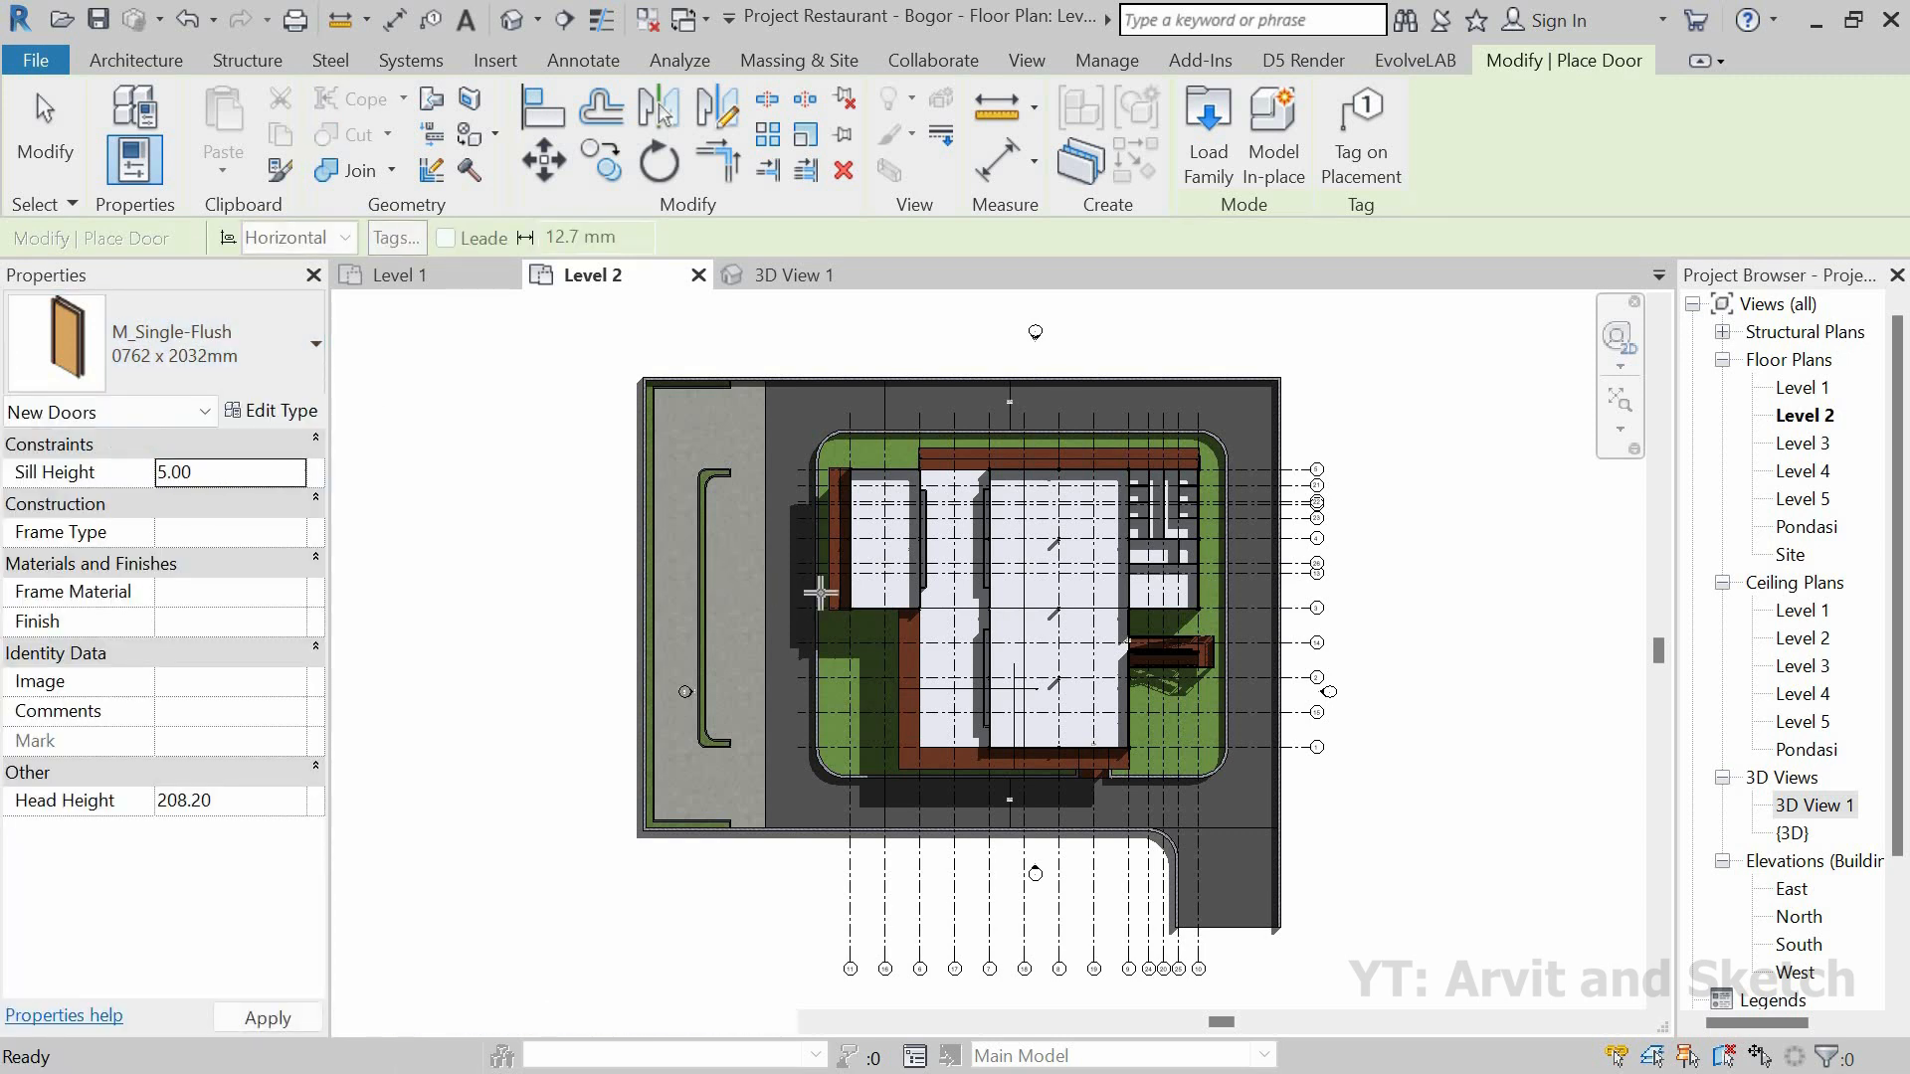
# Step: Place the door in the outer wall of the left bathroom corridor, opening inward with its hinge beside the central dividing wall
pyautogui.scroll(6, 1198, 455)
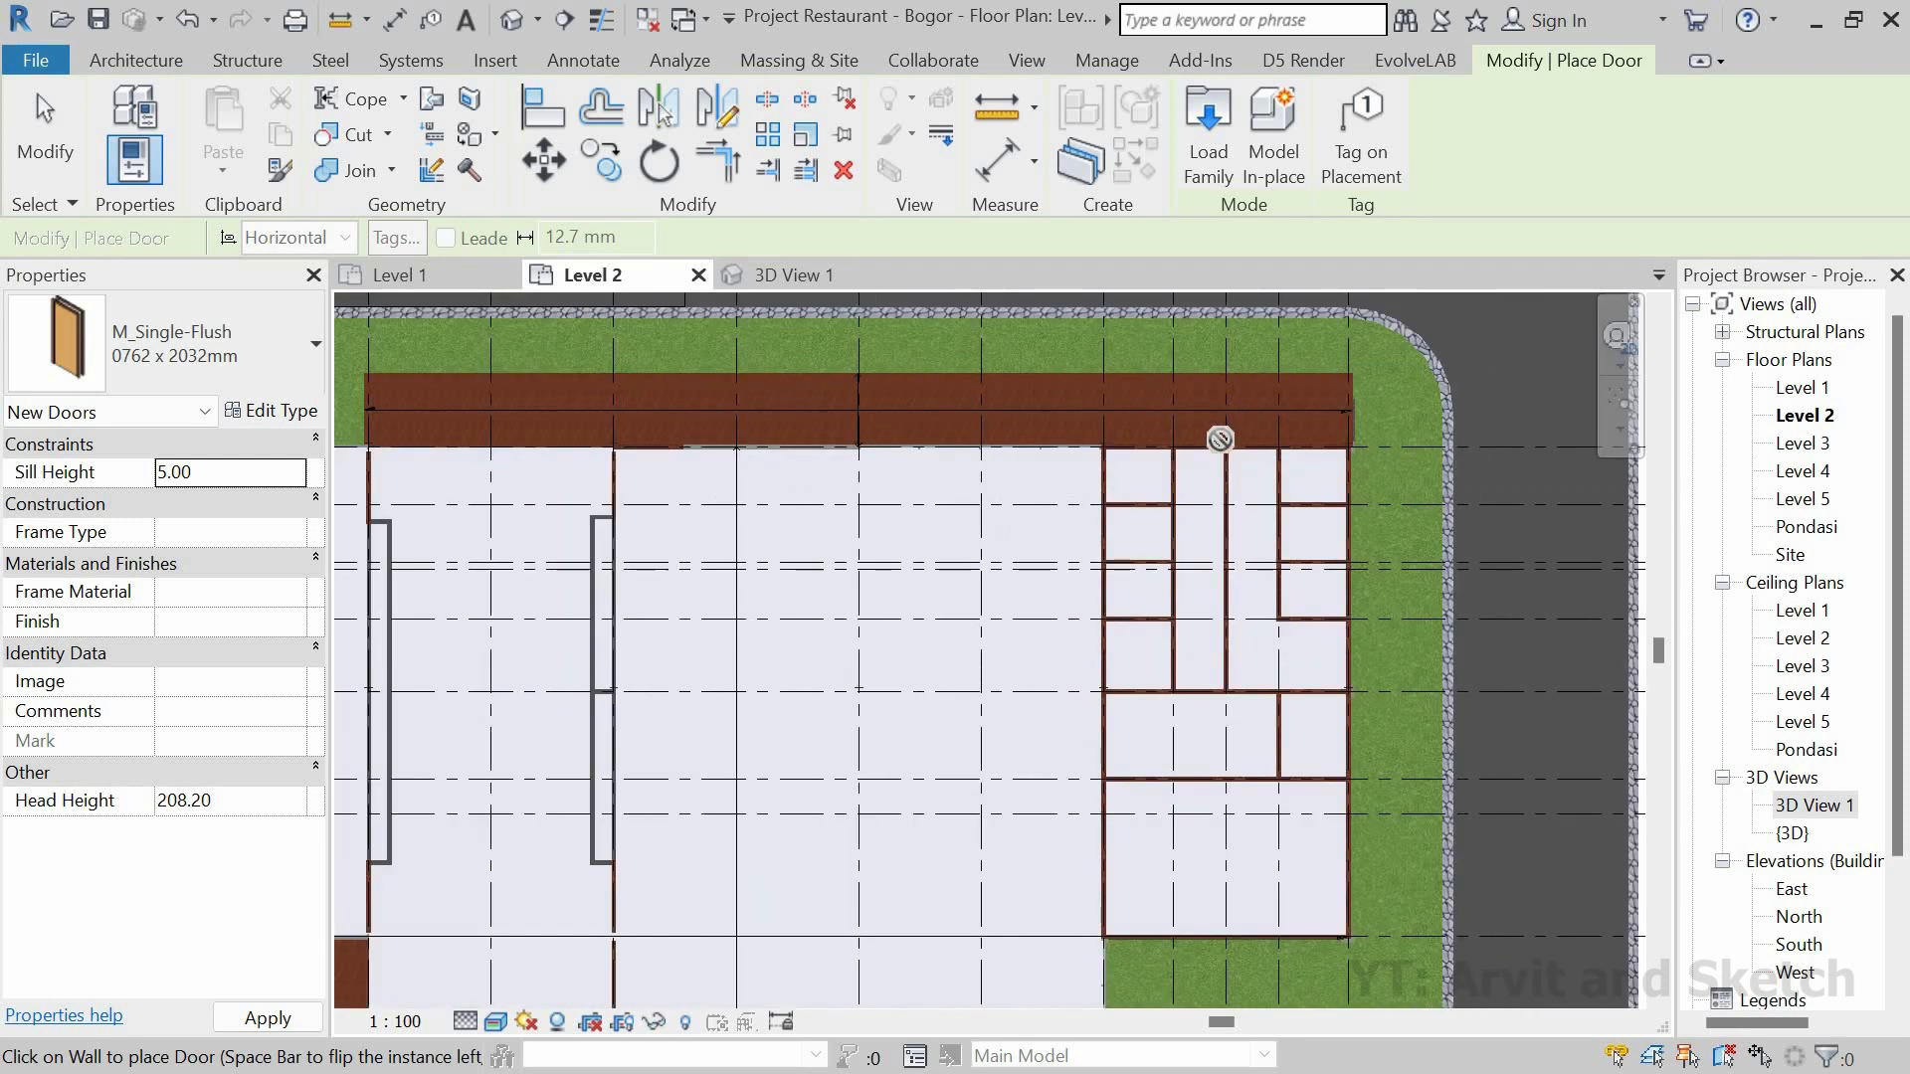
pyautogui.scroll(2, 1081, 552)
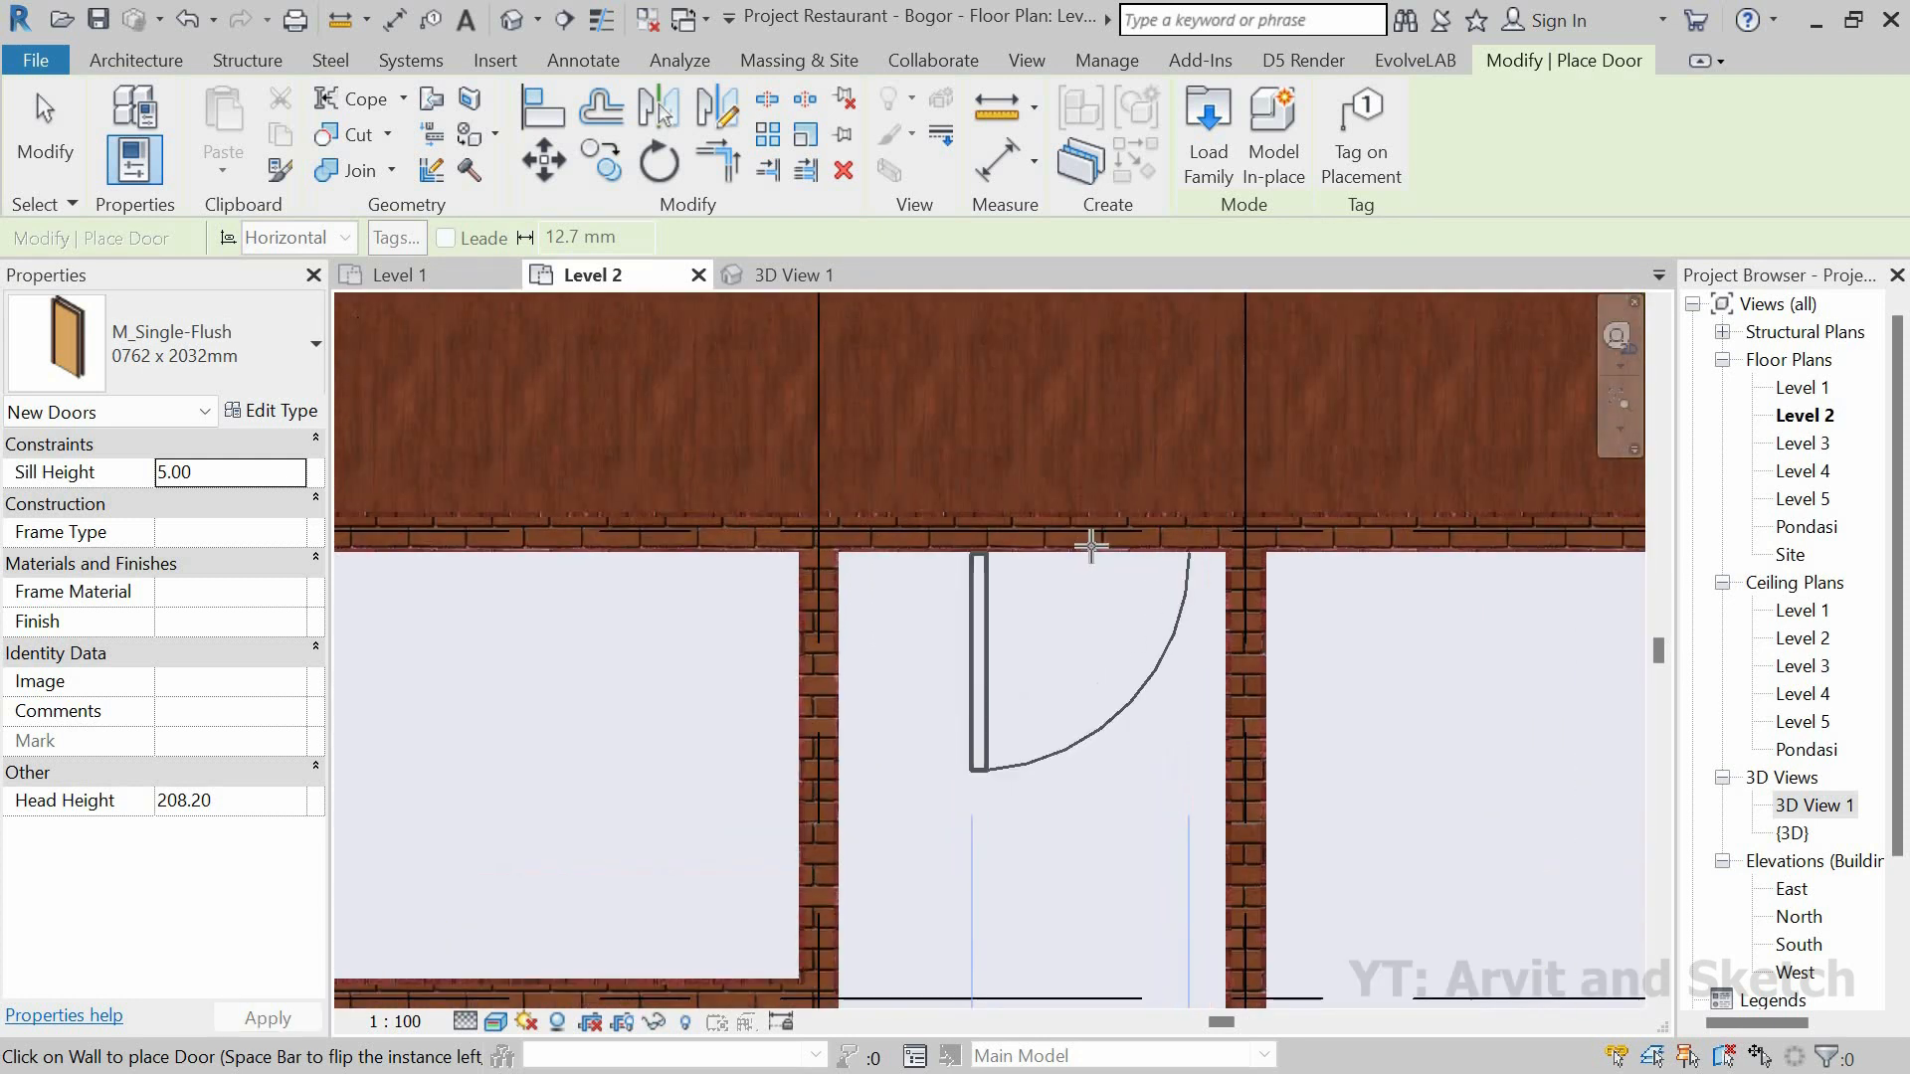
pyautogui.click(1091, 545)
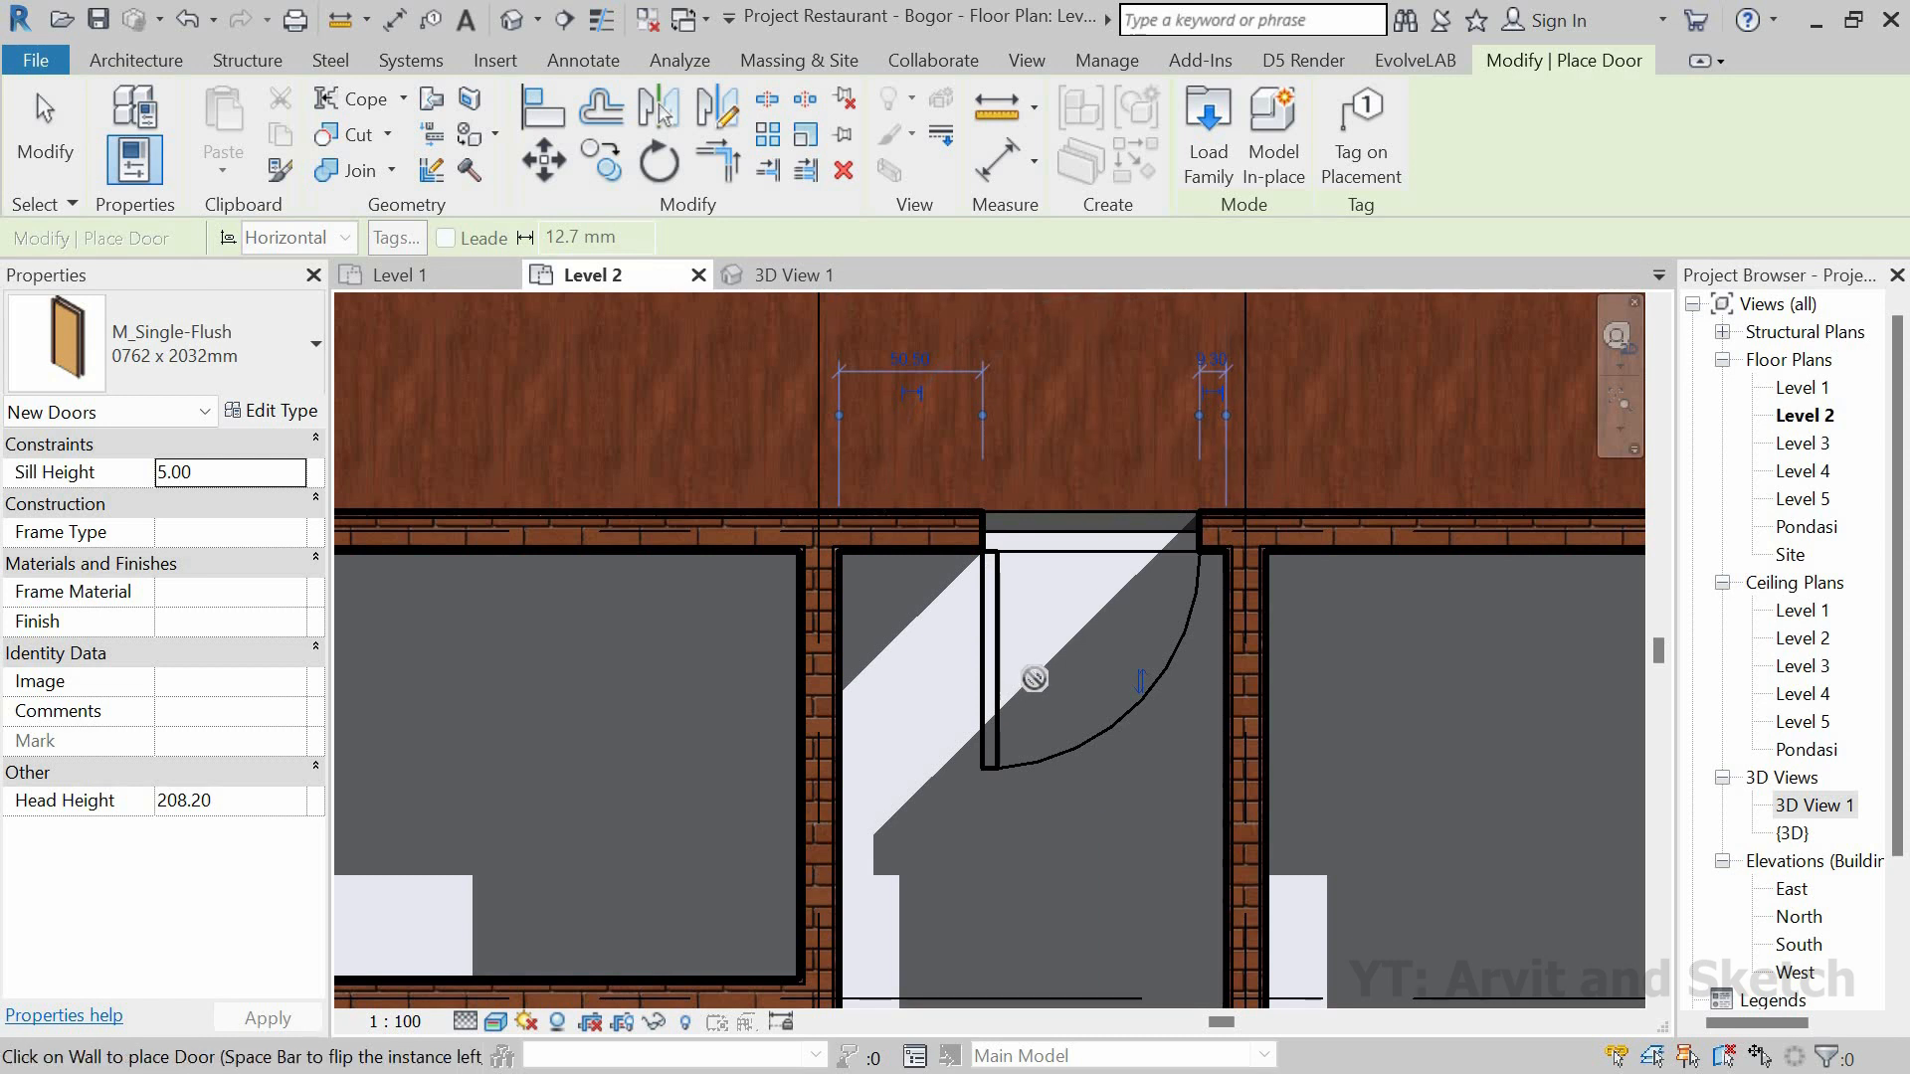
pyautogui.click(1035, 678)
pyautogui.press('Escape')
pyautogui.press('Escape')
# Step: Set the corridor door's distance from the central dividing wall to 15
pyautogui.click(1198, 502)
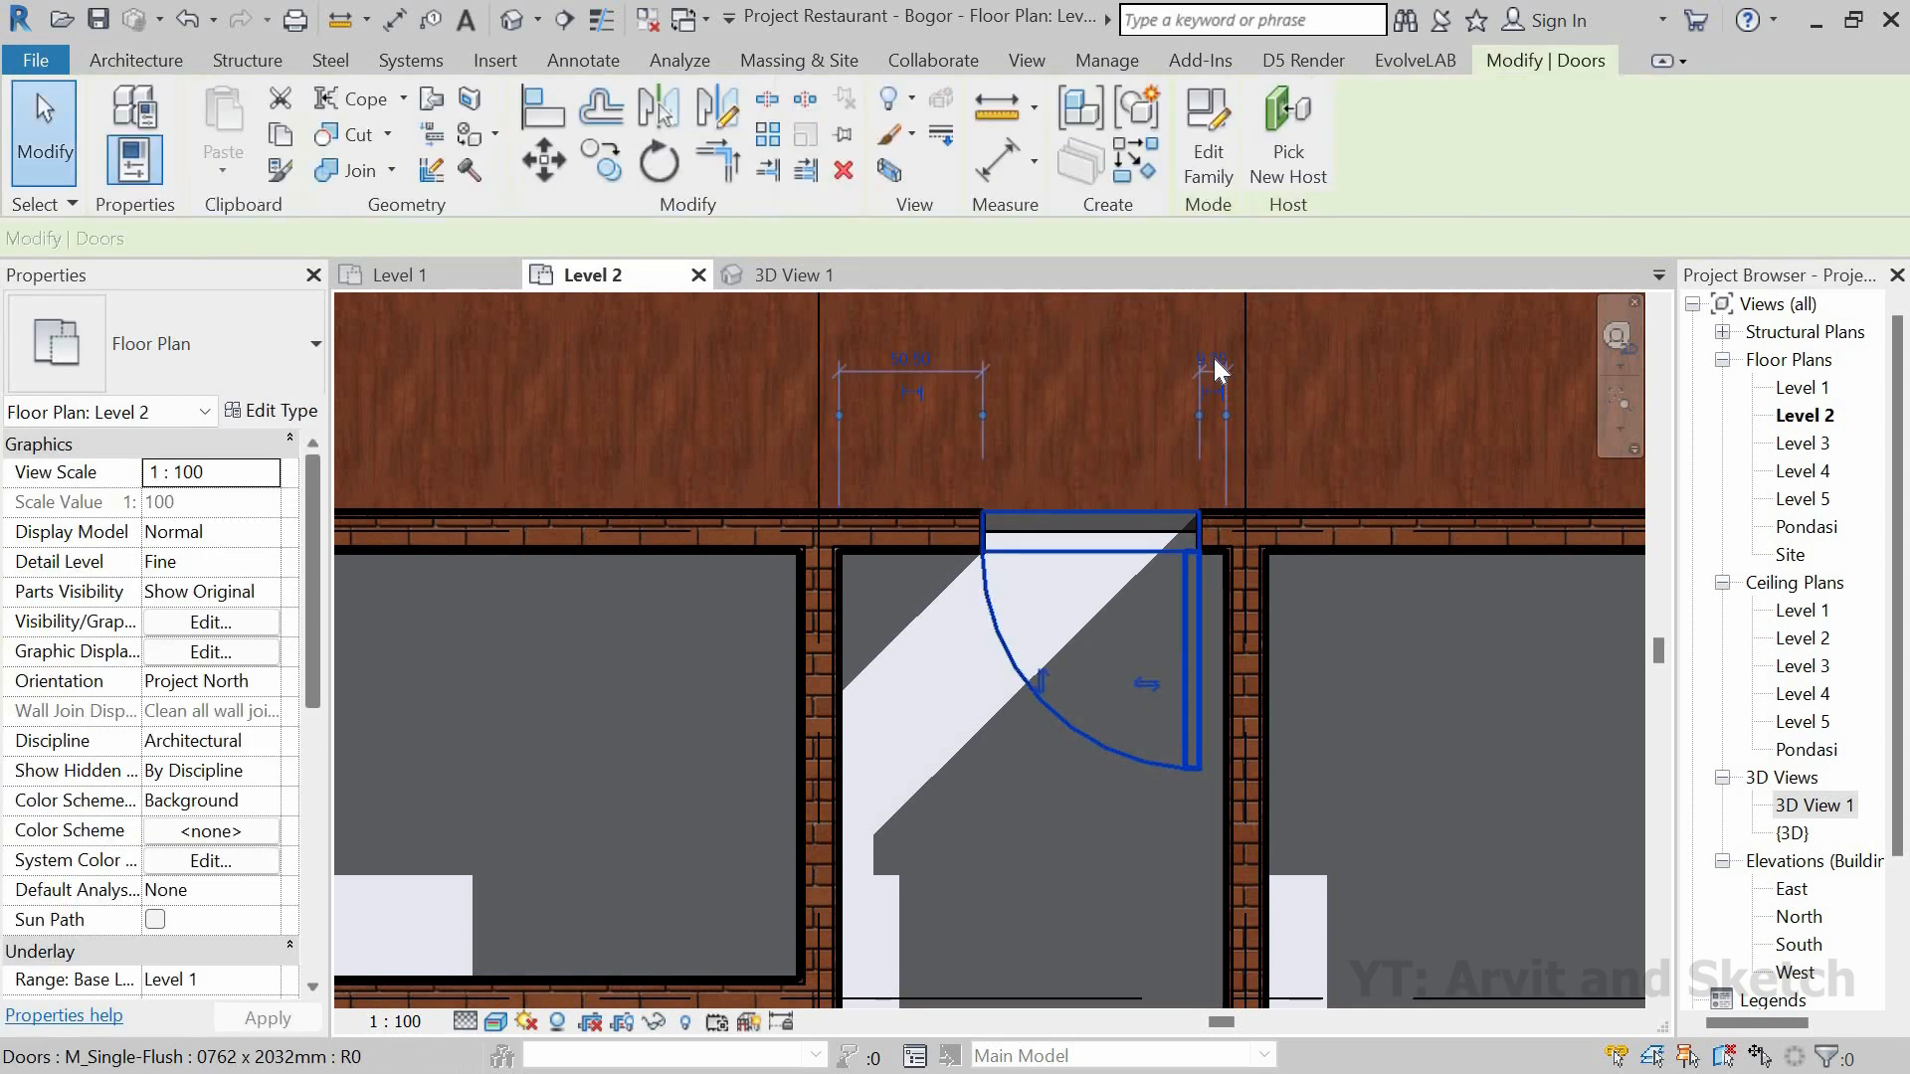
pyautogui.click(1214, 360)
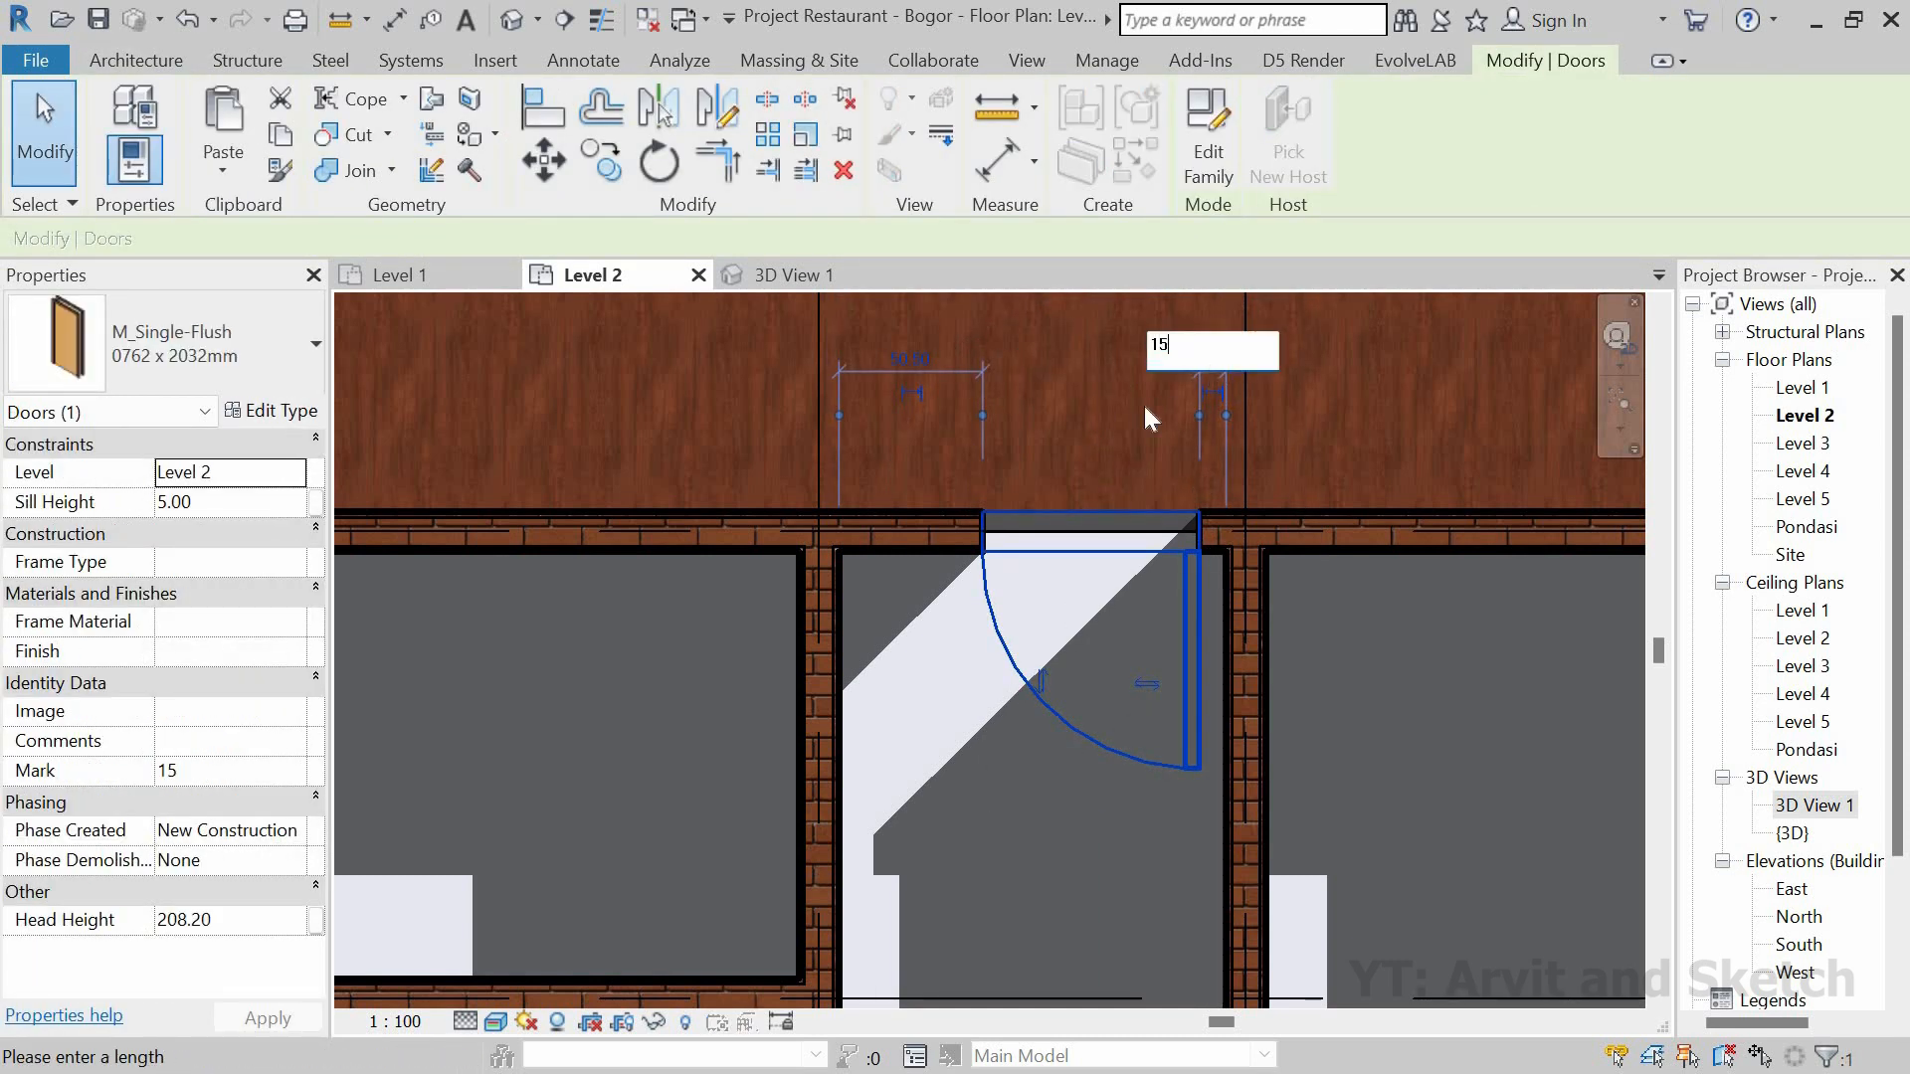
pyautogui.press('Return')
pyautogui.scroll(-4, 1186, 703)
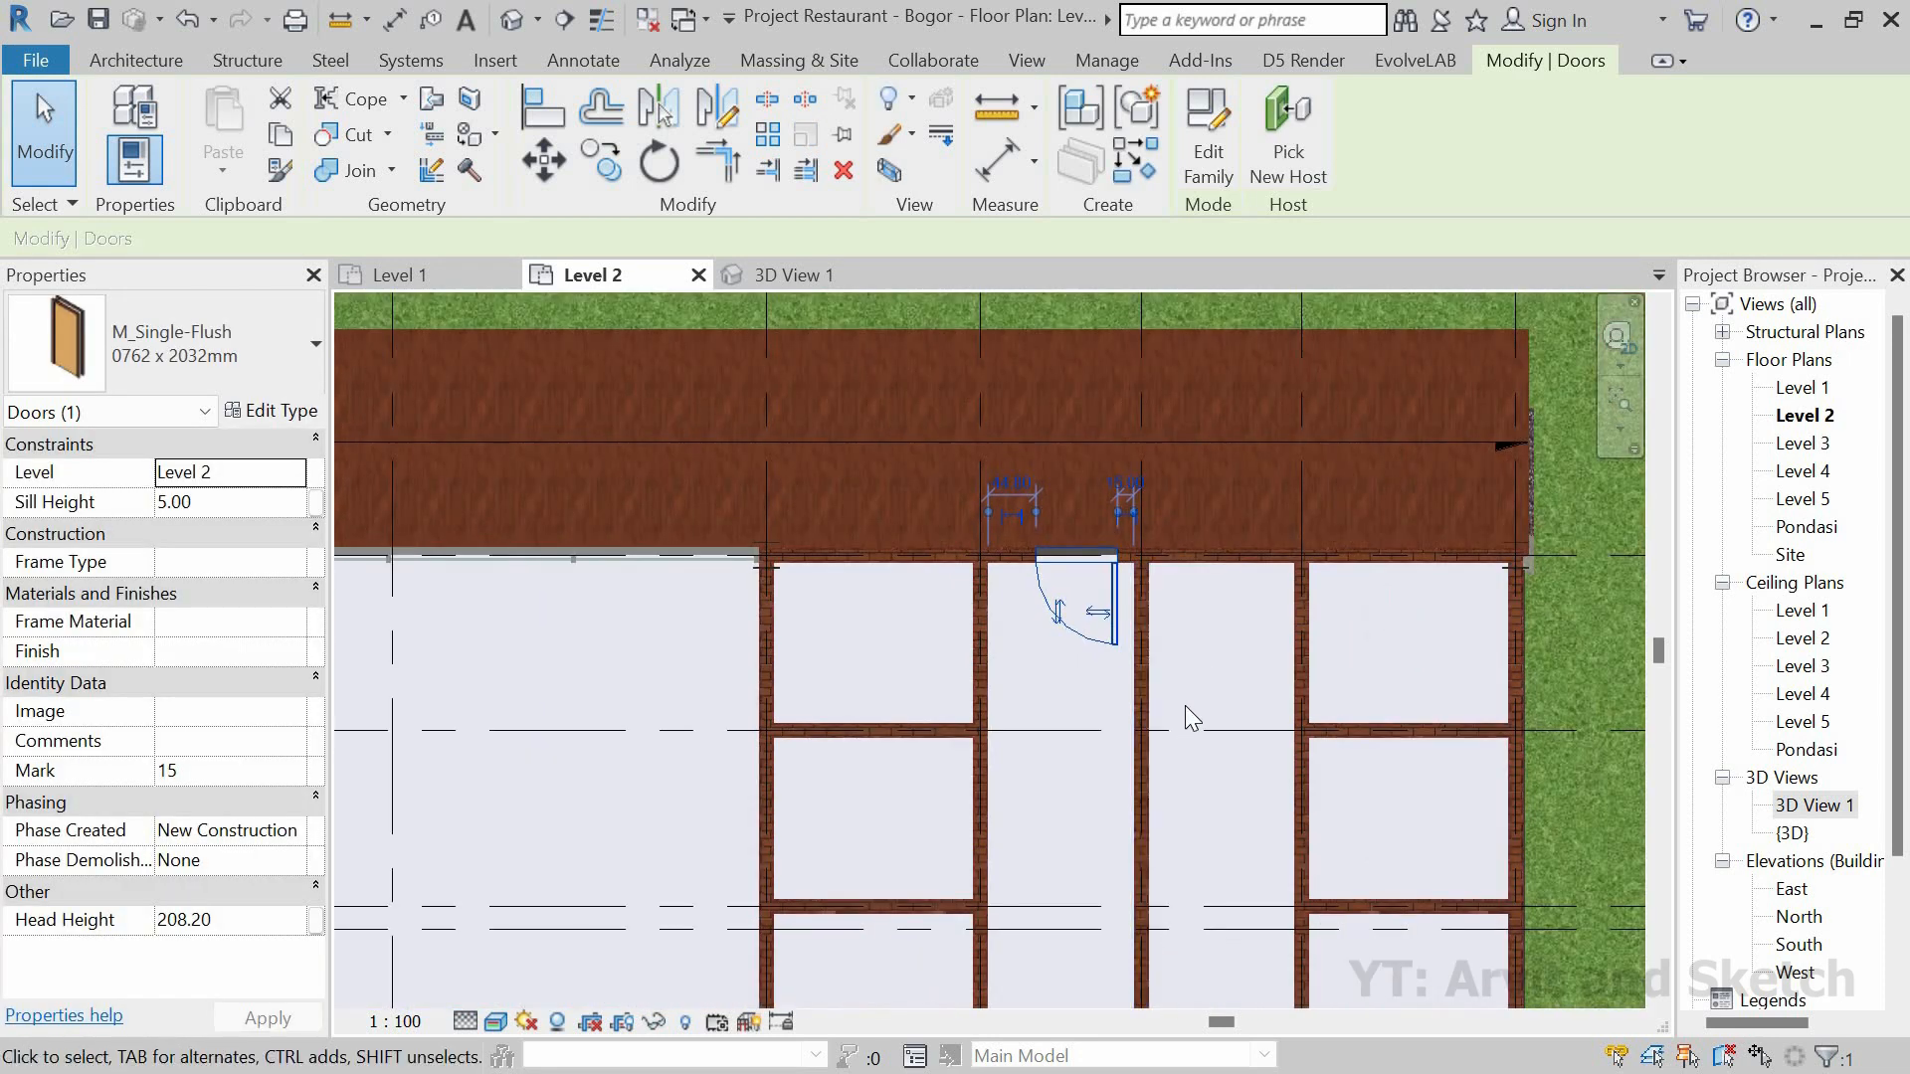
pyautogui.scroll(1, 1185, 707)
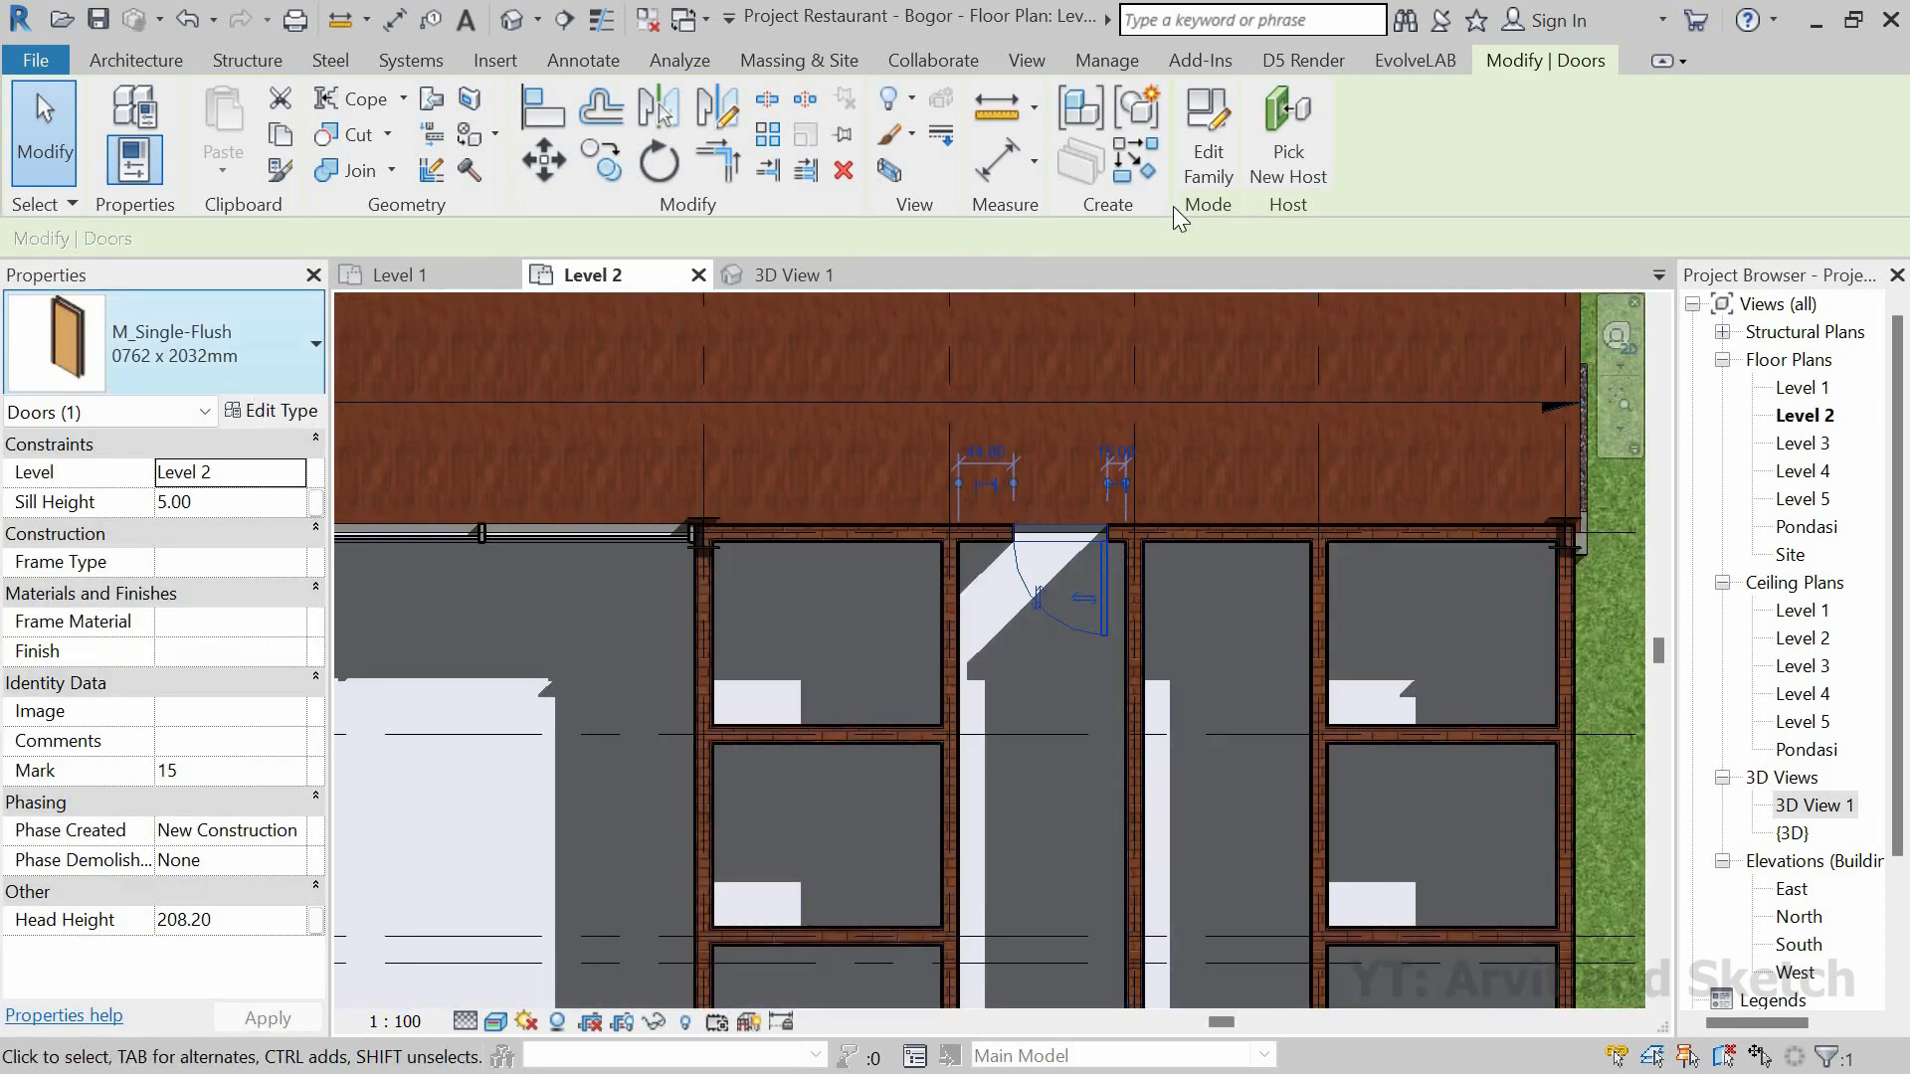
pyautogui.press('Escape')
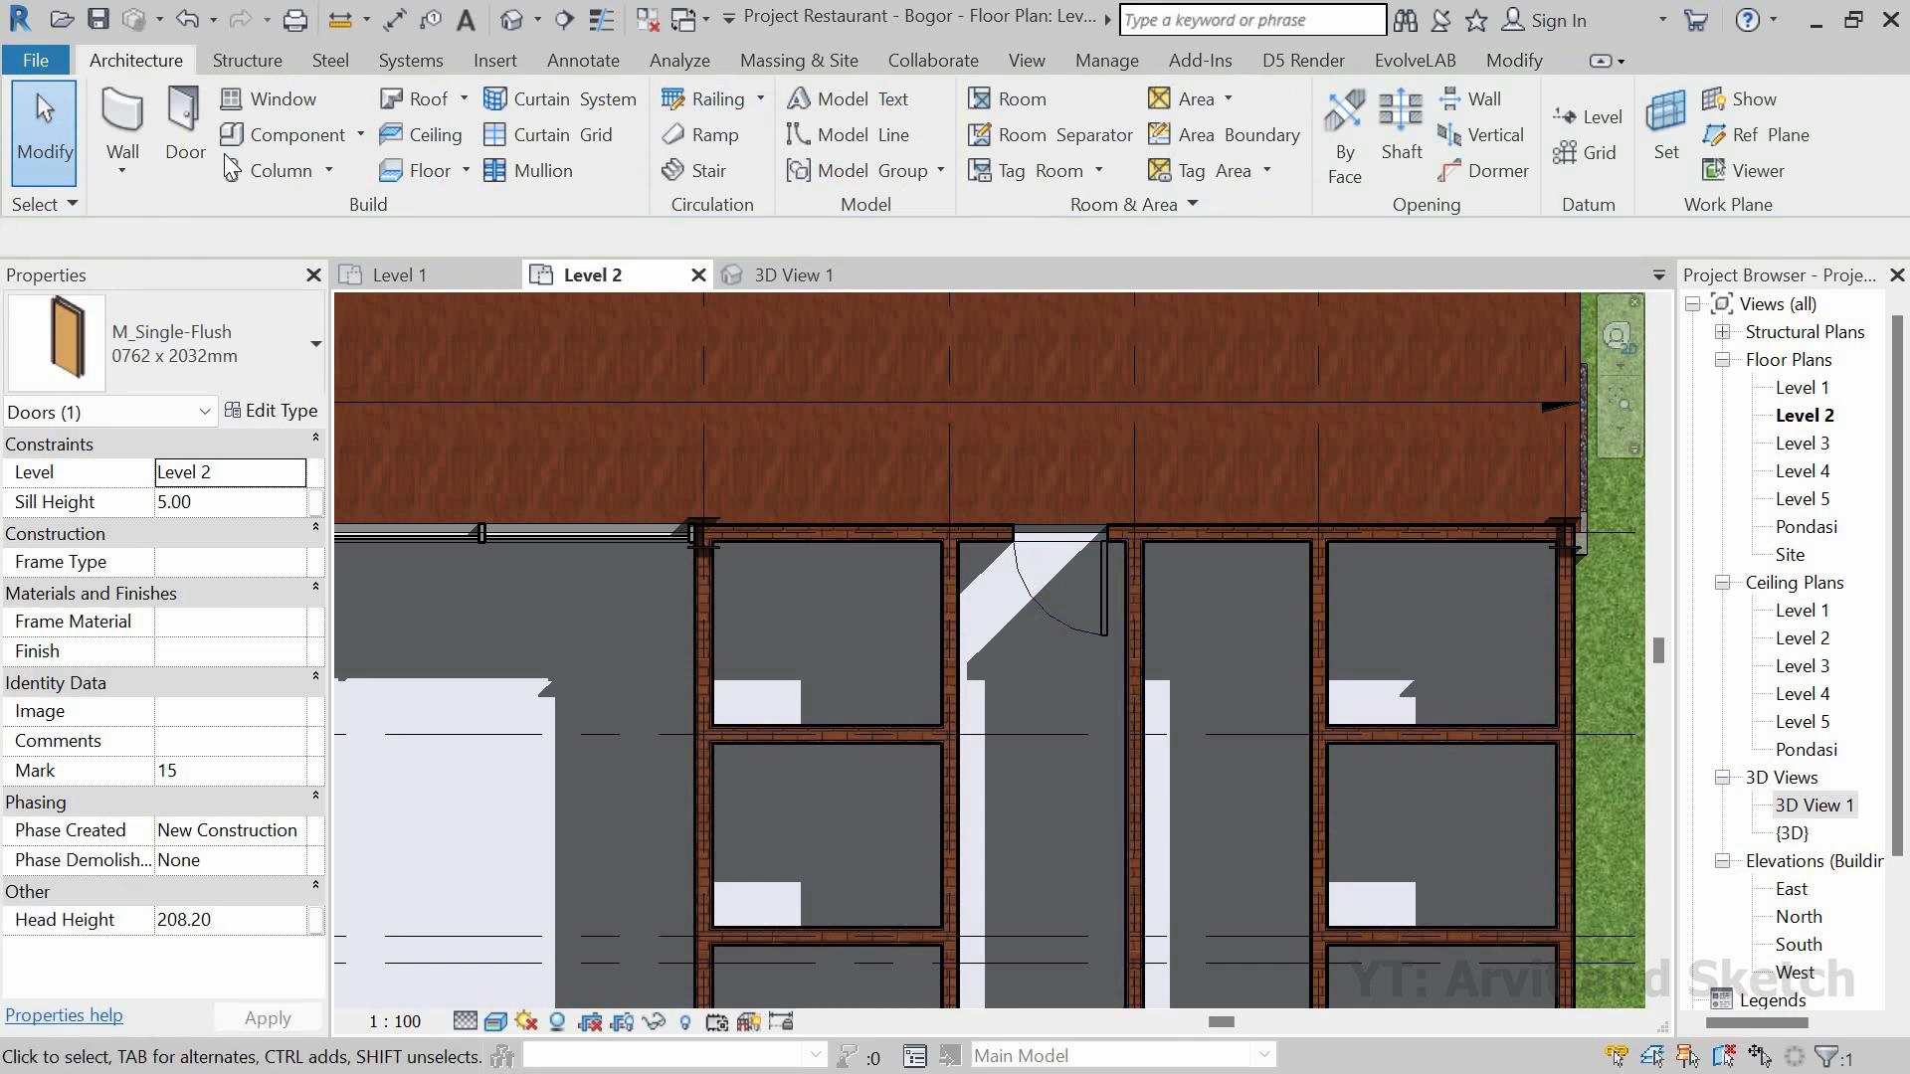
# Step: Place M_Single-Flush 0762 x 2032mm doors in the left corridor wall for the upper two stalls, opening inward with hinges beside each stall's lower partition
pyautogui.click(201, 124)
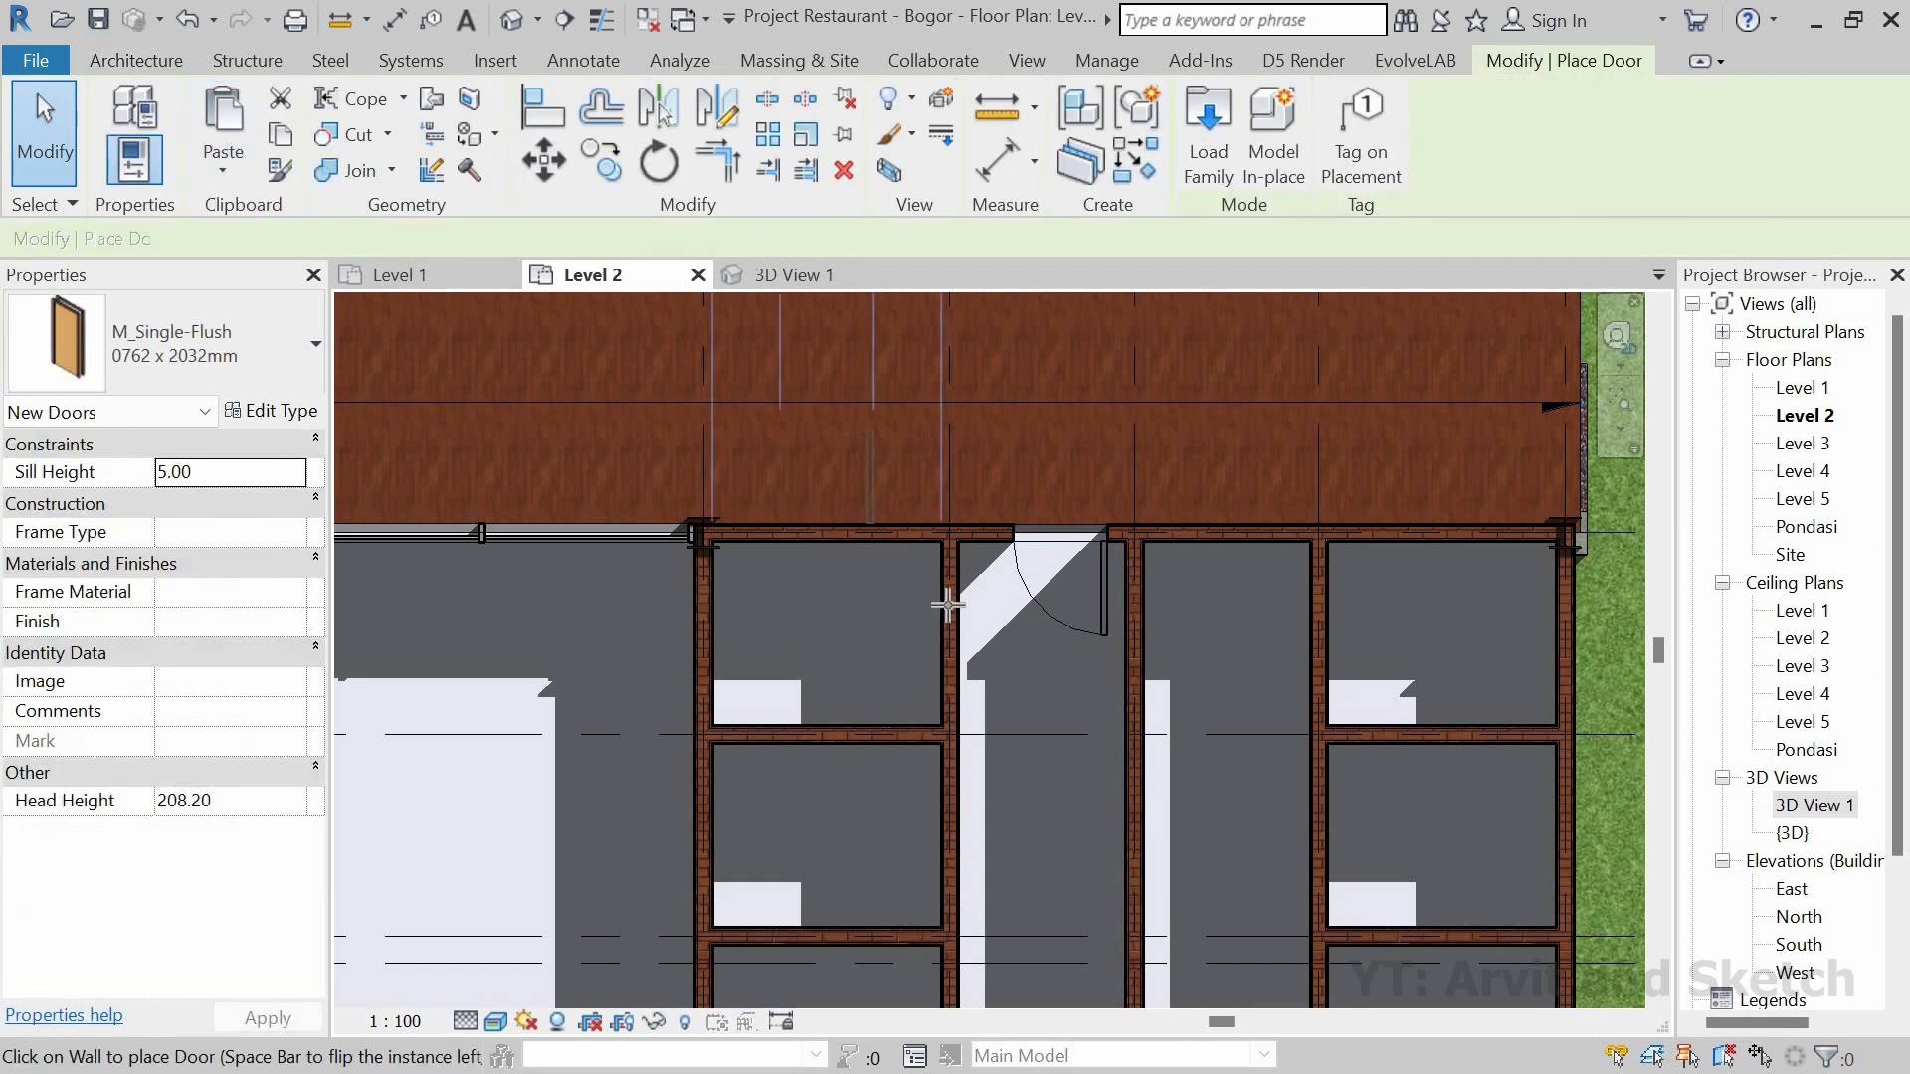
pyautogui.scroll(-1, 928, 610)
pyautogui.scroll(2, 927, 611)
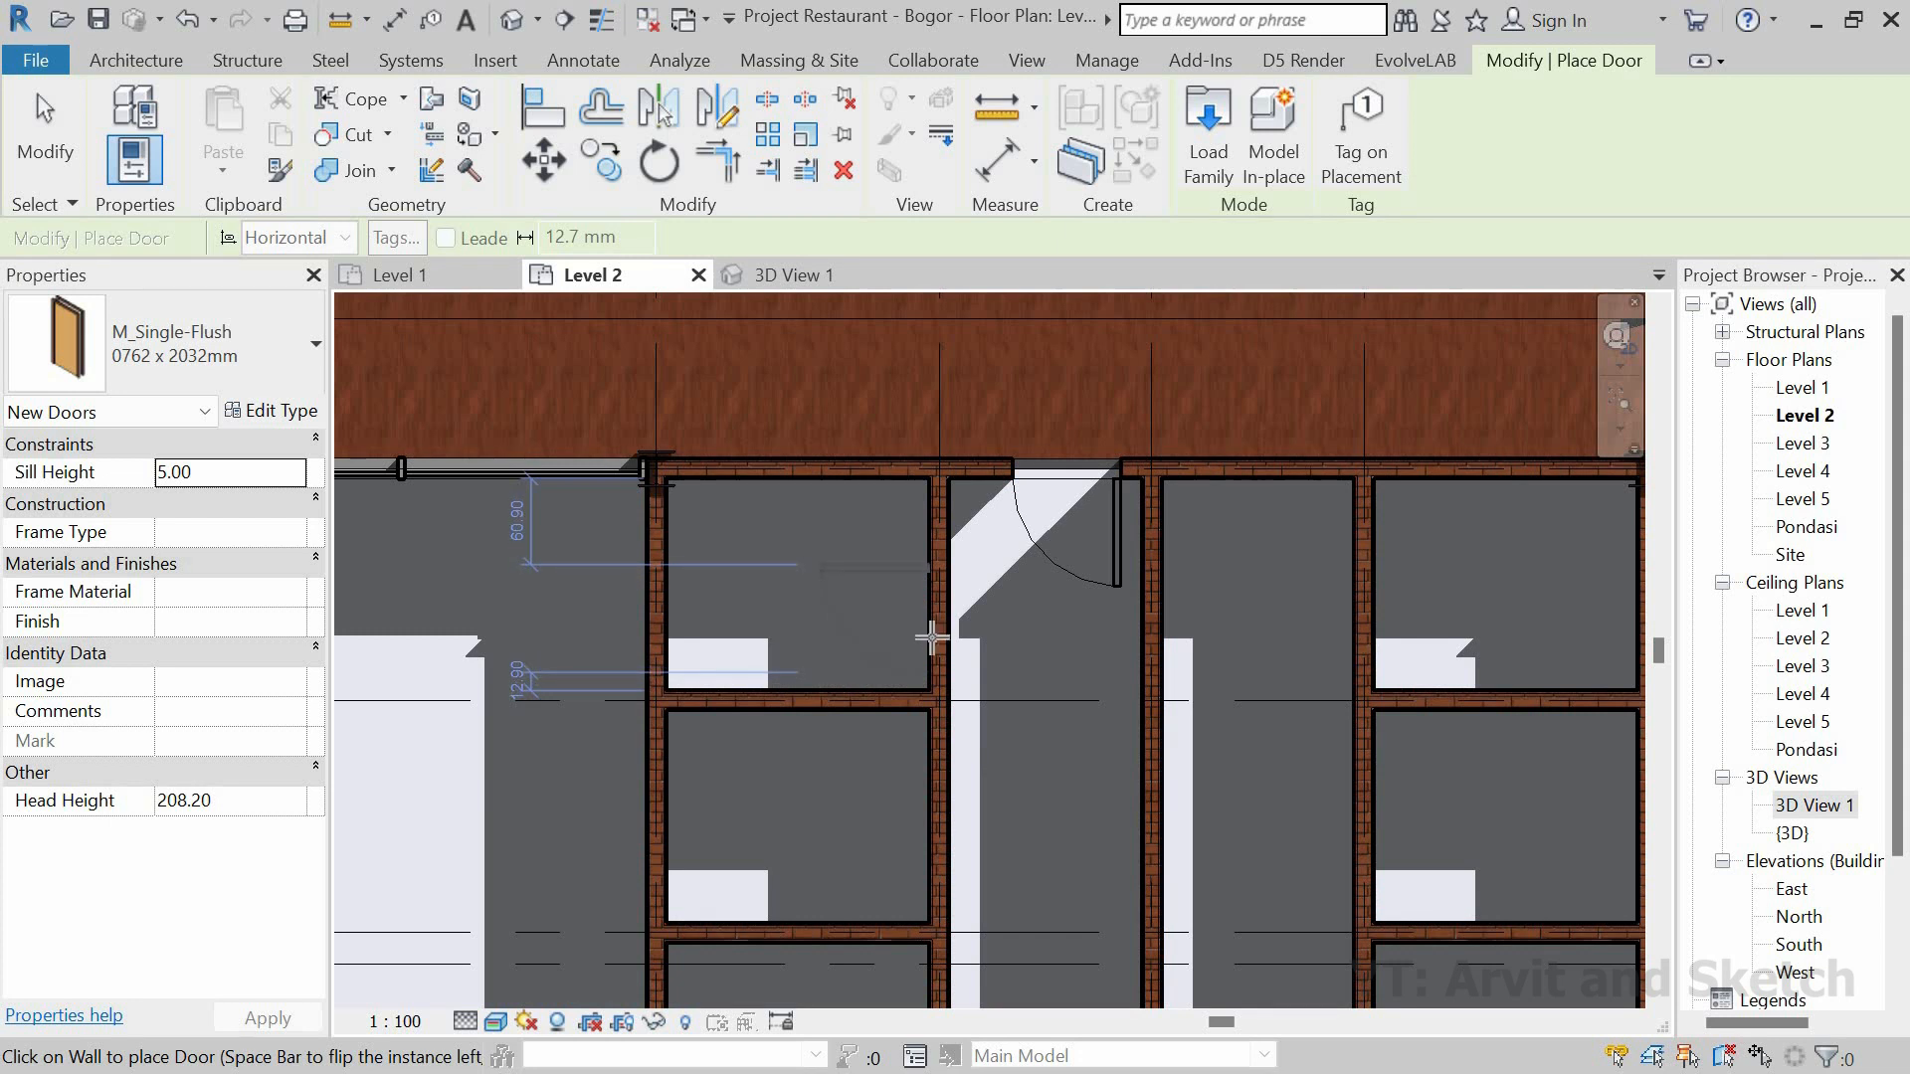
pyautogui.click(932, 638)
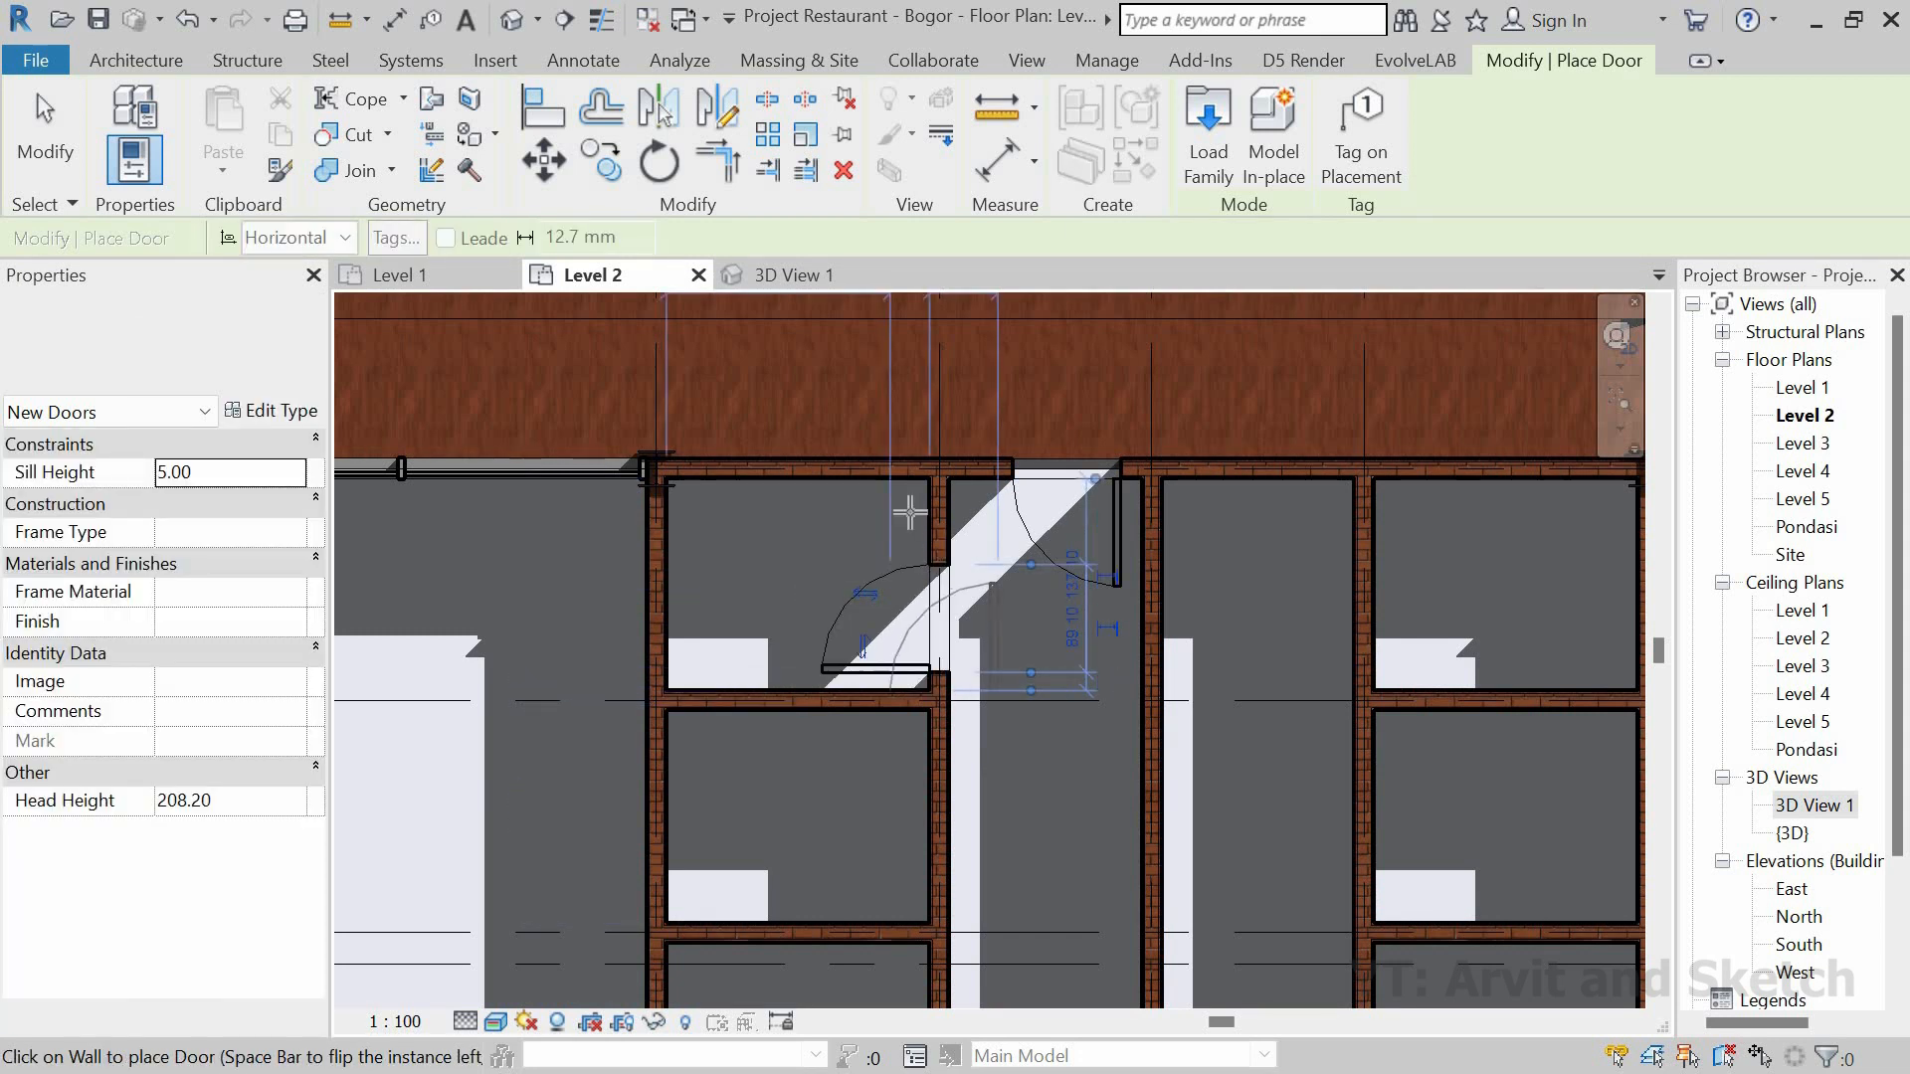
pyautogui.moveTo(929, 871); pyautogui.dragTo(899, 656, button='middle')
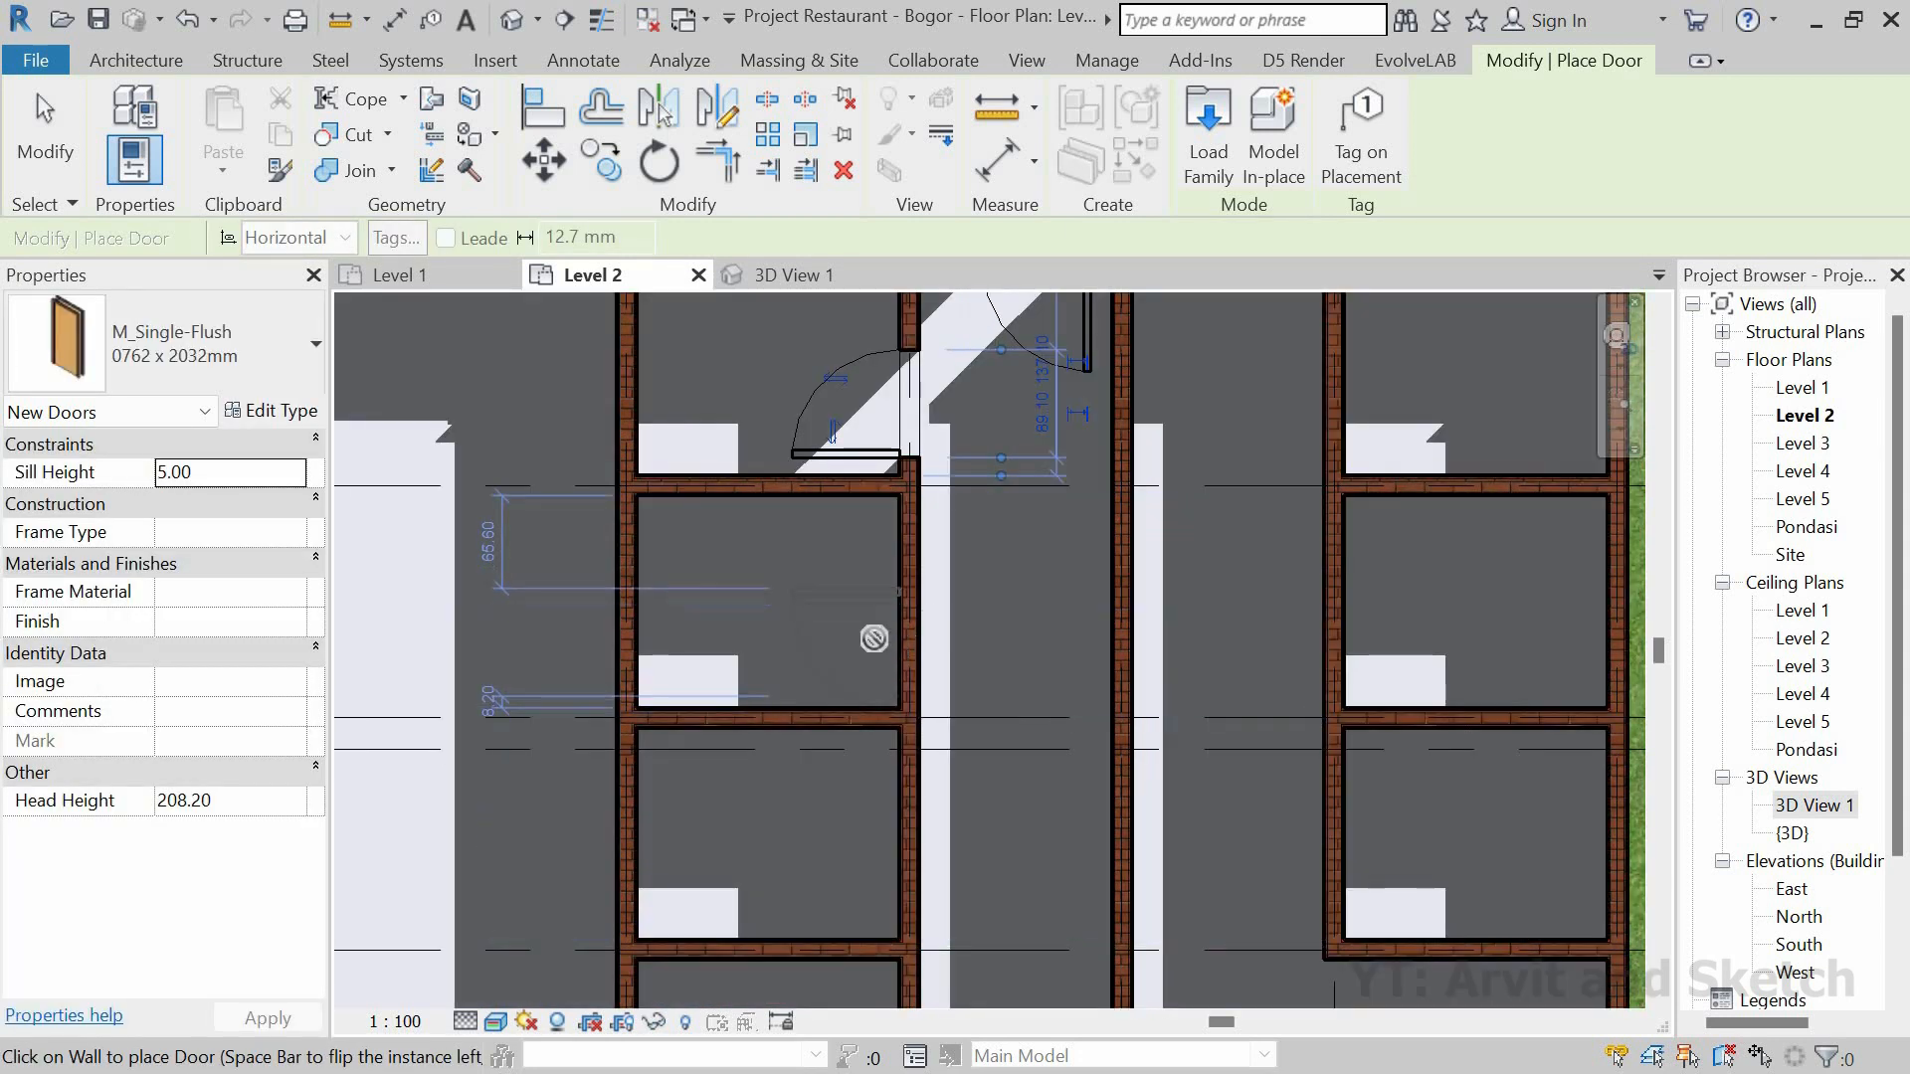
pyautogui.click(864, 637)
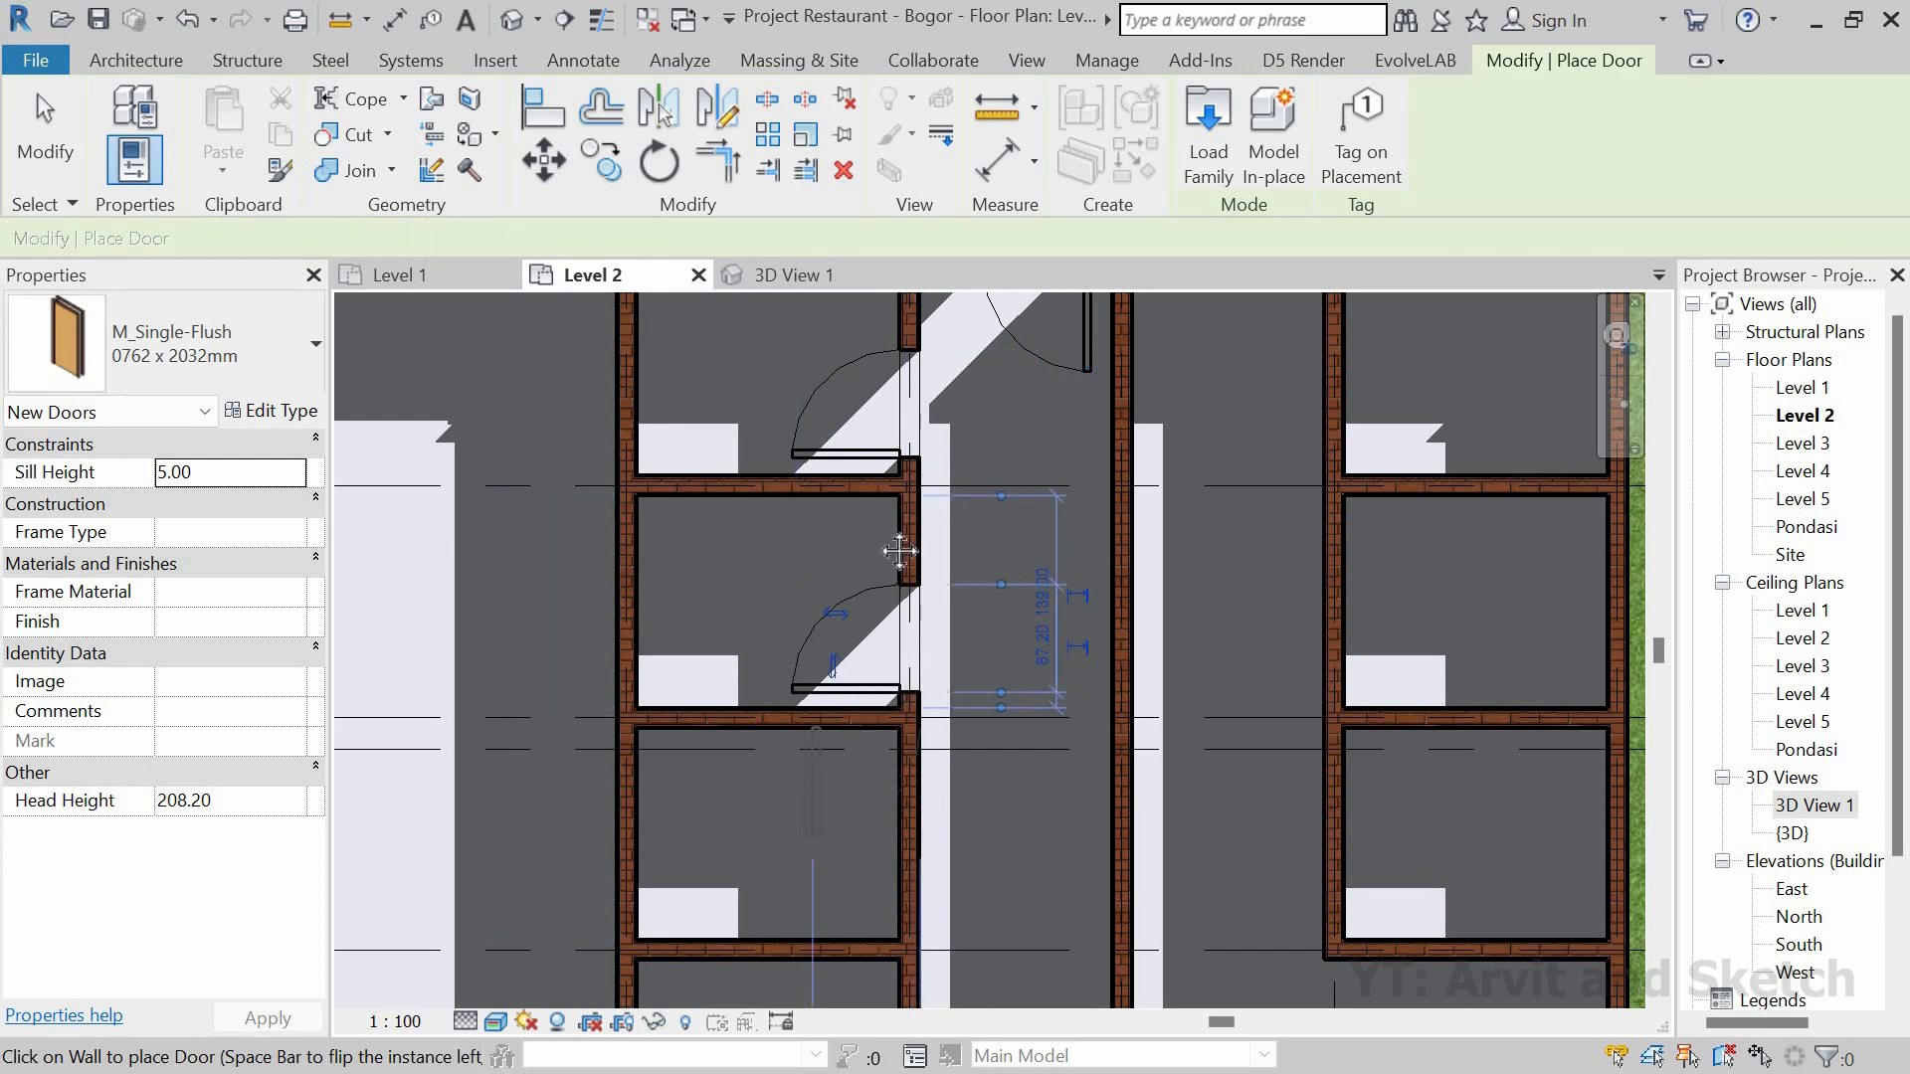
# Step: Place inward-opening doors for the third and fourth left stalls, with both hinges beside the partition between these two stalls
pyautogui.moveTo(898, 762); pyautogui.dragTo(900, 552, button='middle')
pyautogui.click(899, 670)
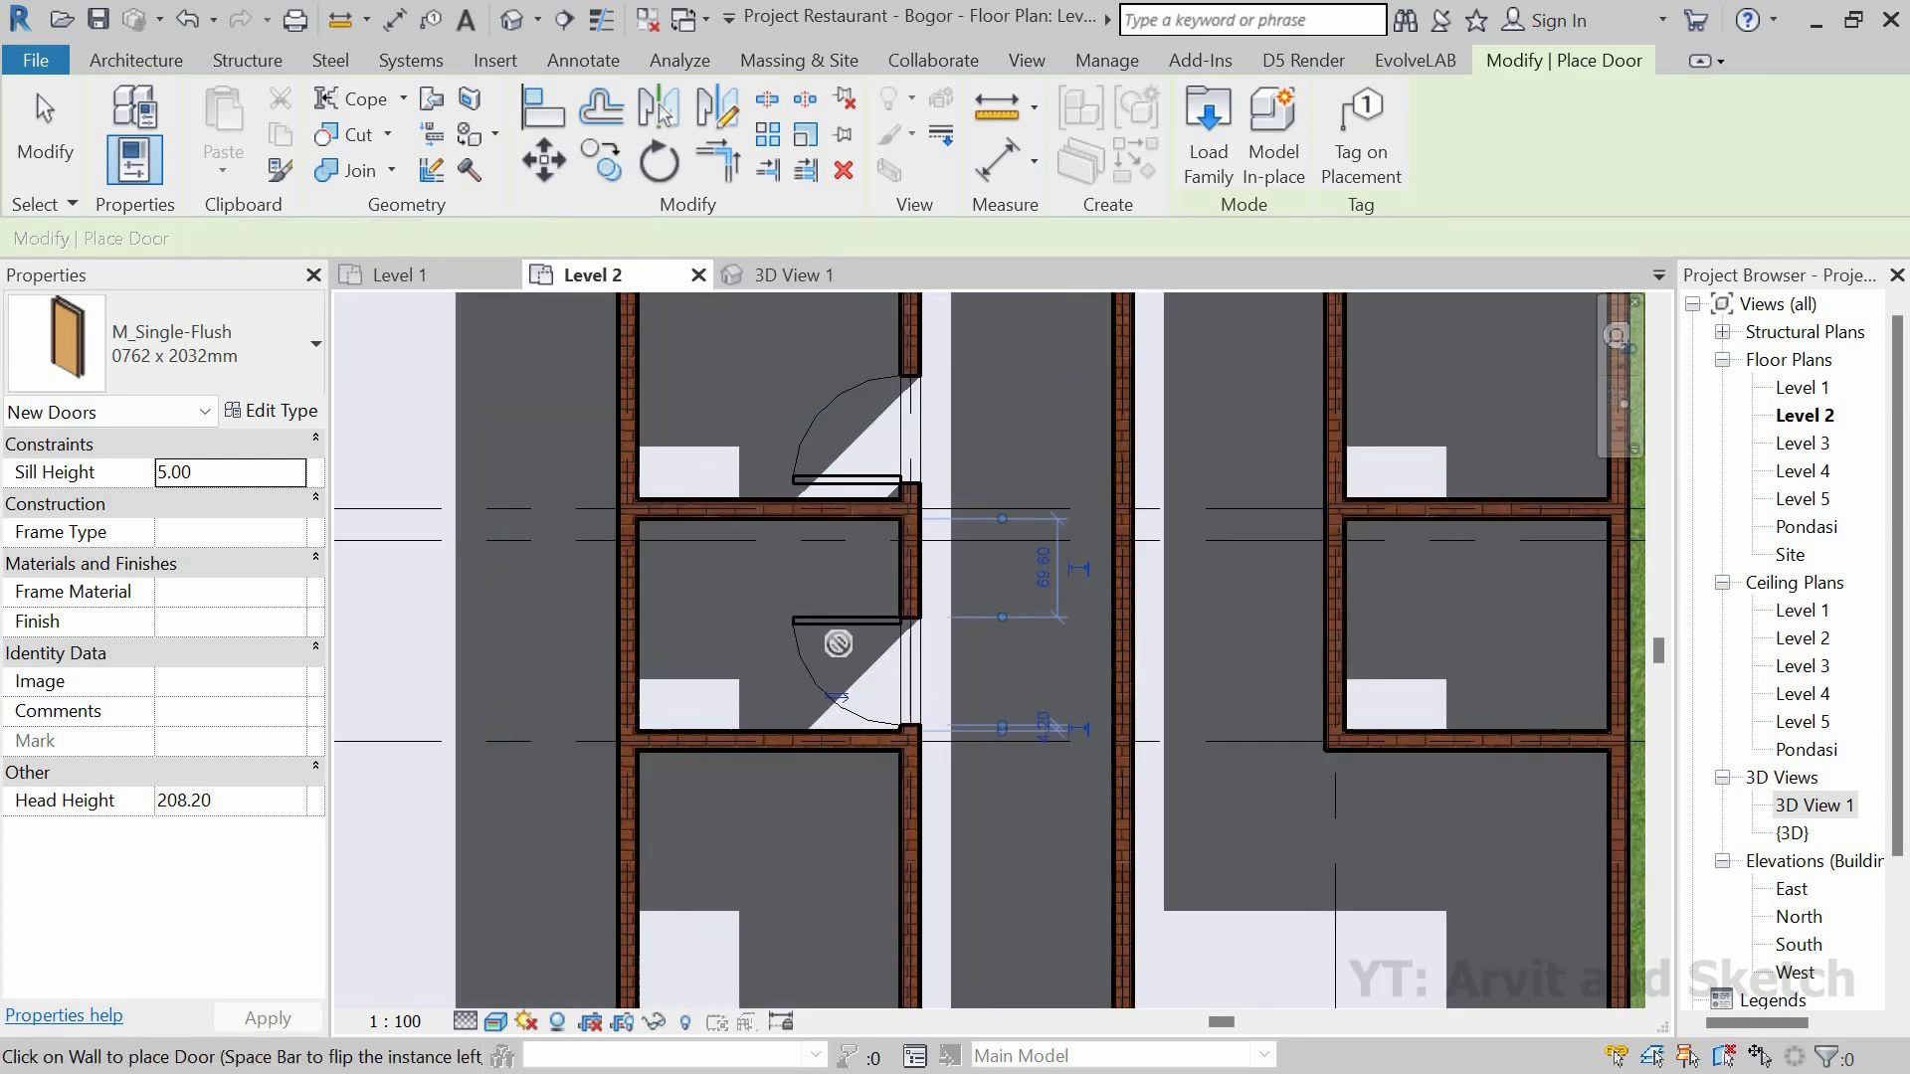
pyautogui.click(837, 643)
pyautogui.moveTo(896, 713); pyautogui.dragTo(892, 477, button='middle')
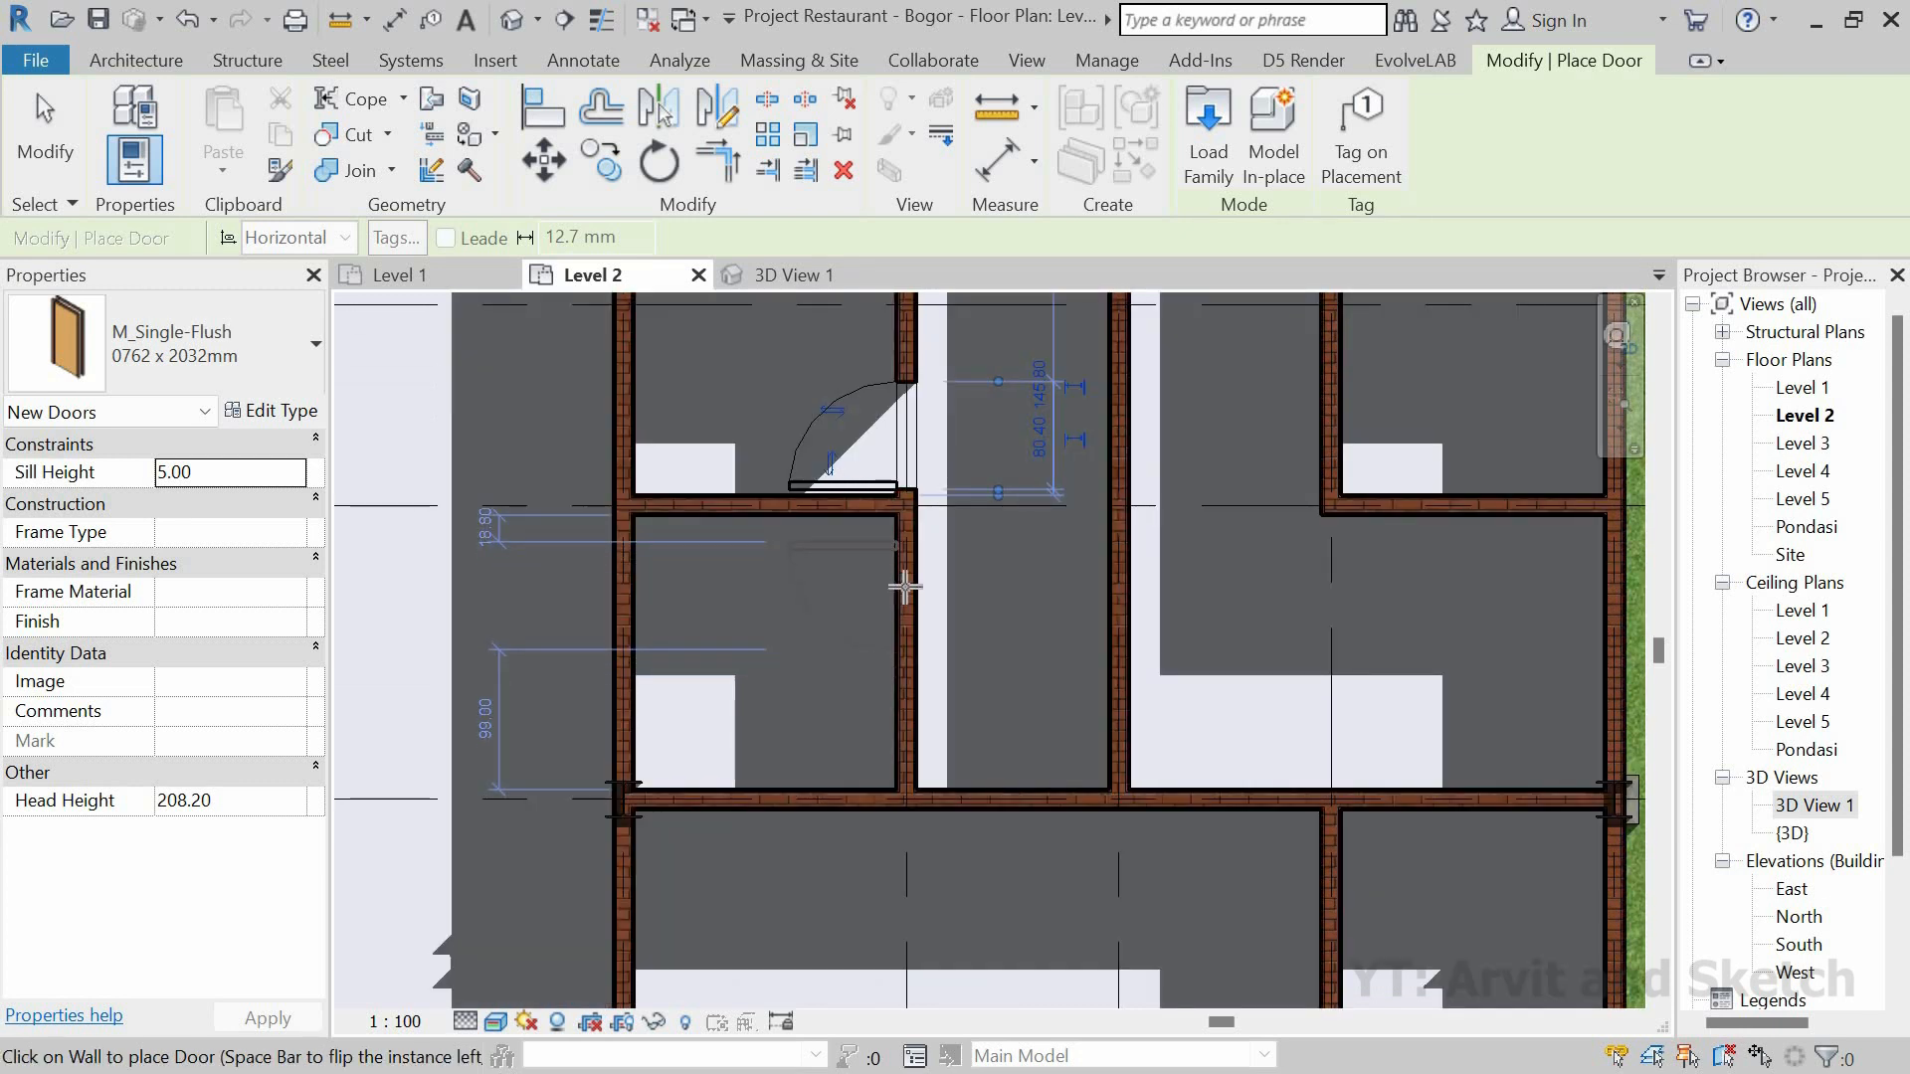
pyautogui.click(902, 599)
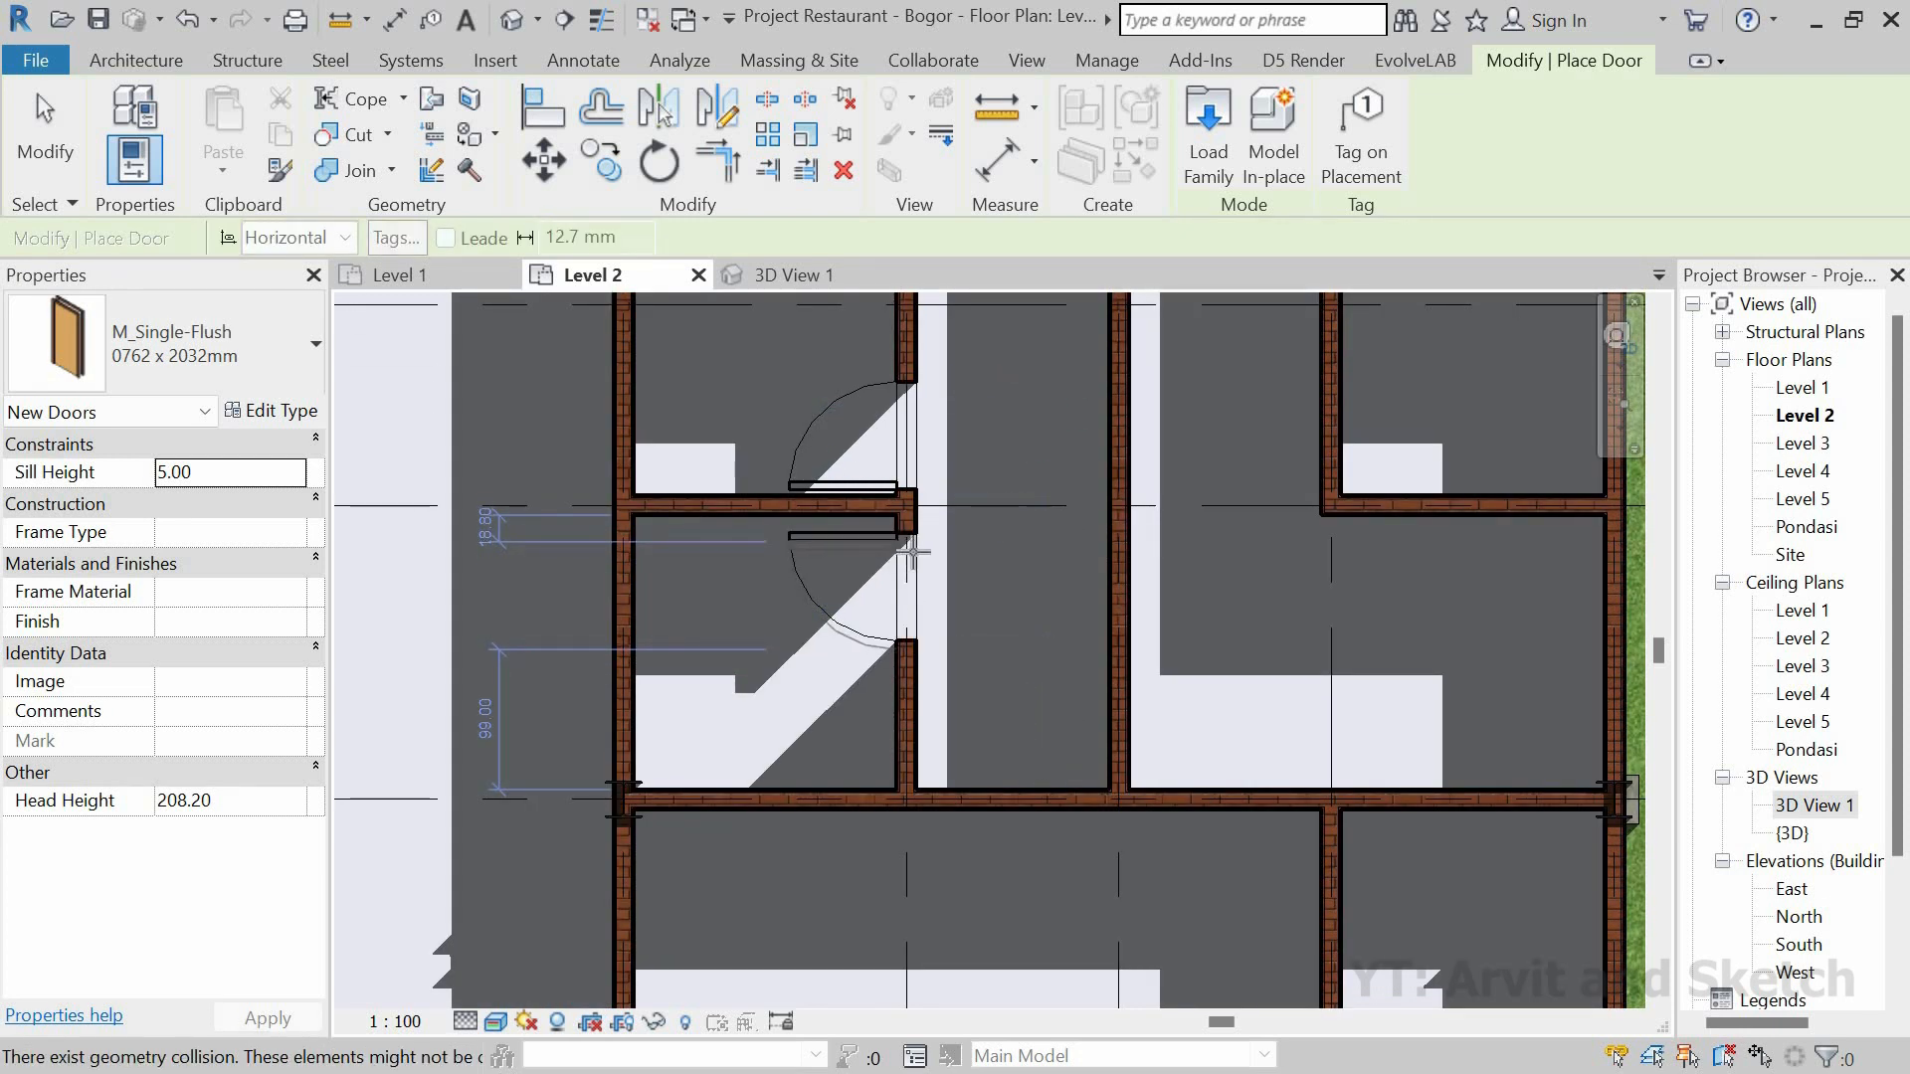
pyautogui.scroll(-2, 912, 554)
pyautogui.press('Escape')
pyautogui.press('Escape')
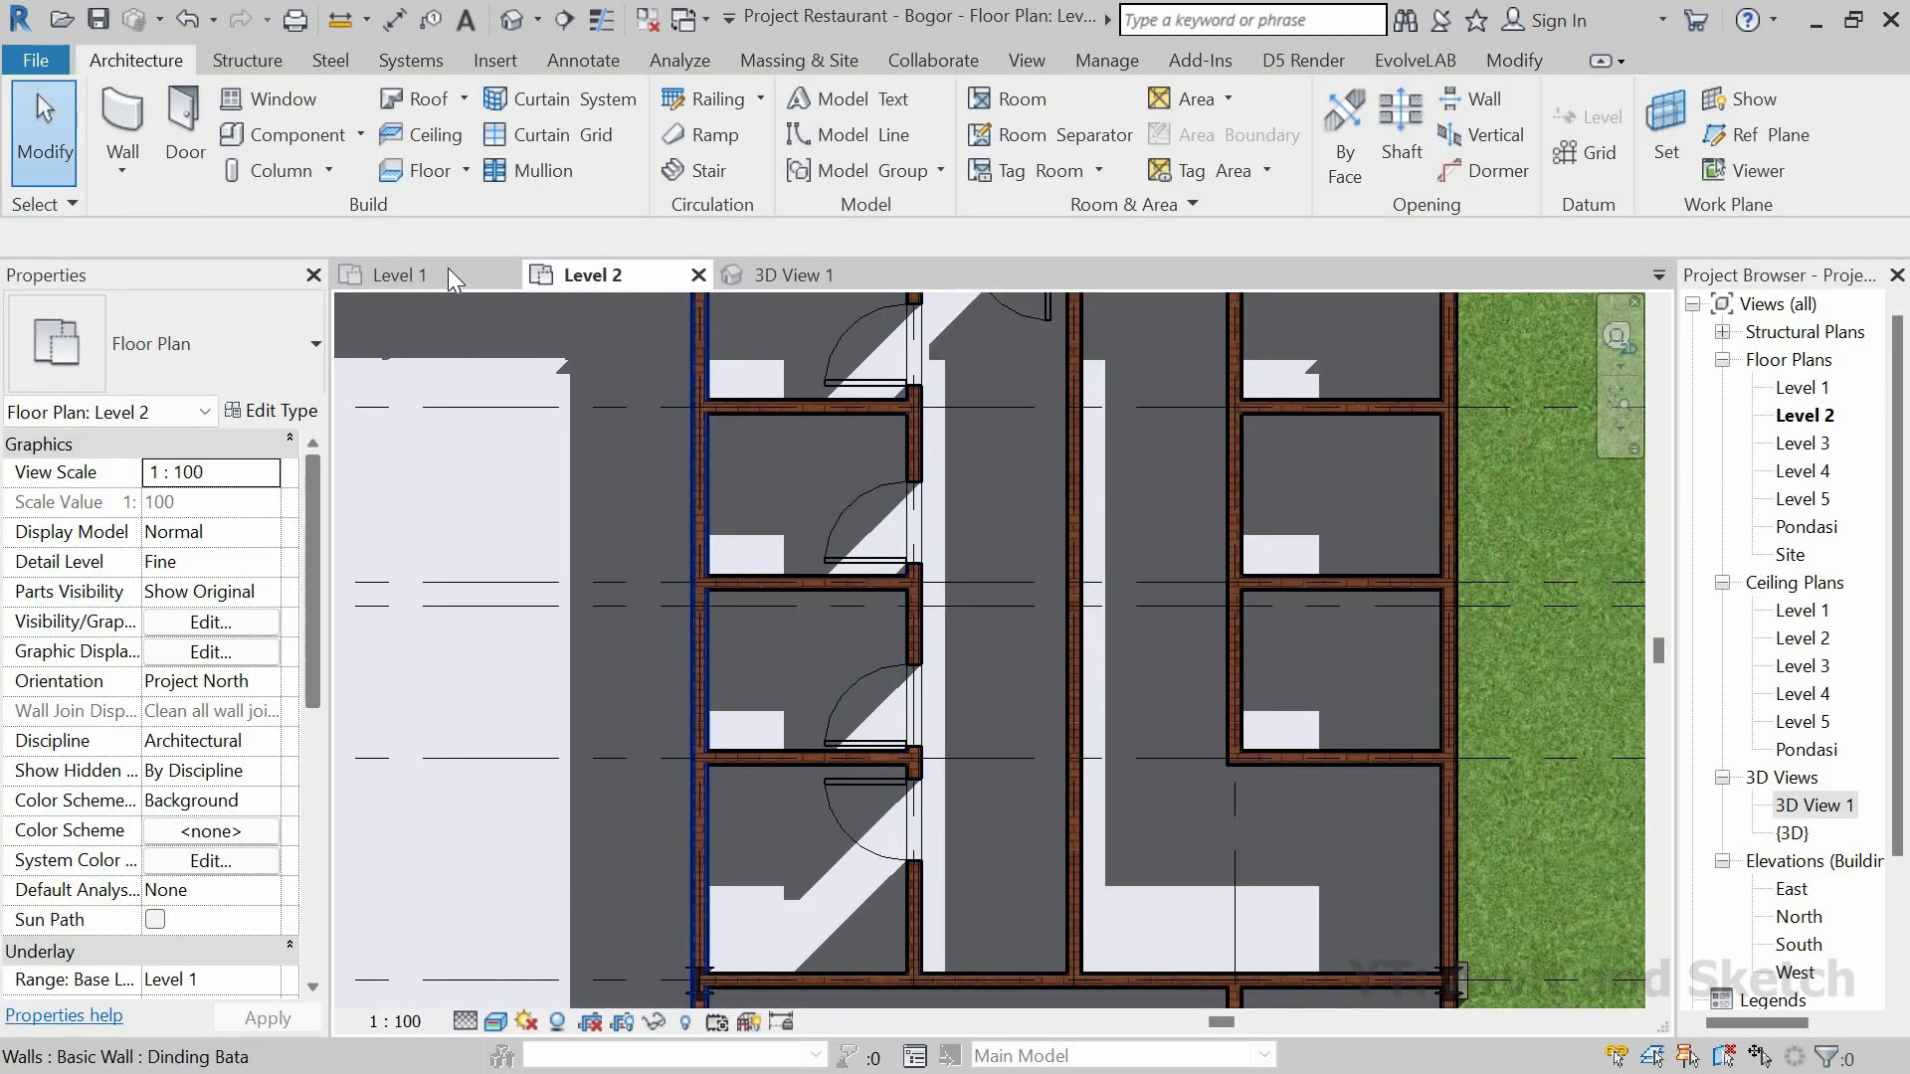
# Step: Compare with the Level 1 plan and set the uppermost left stall door's distance from its lower partition to 15 on Level 2
pyautogui.click(448, 267)
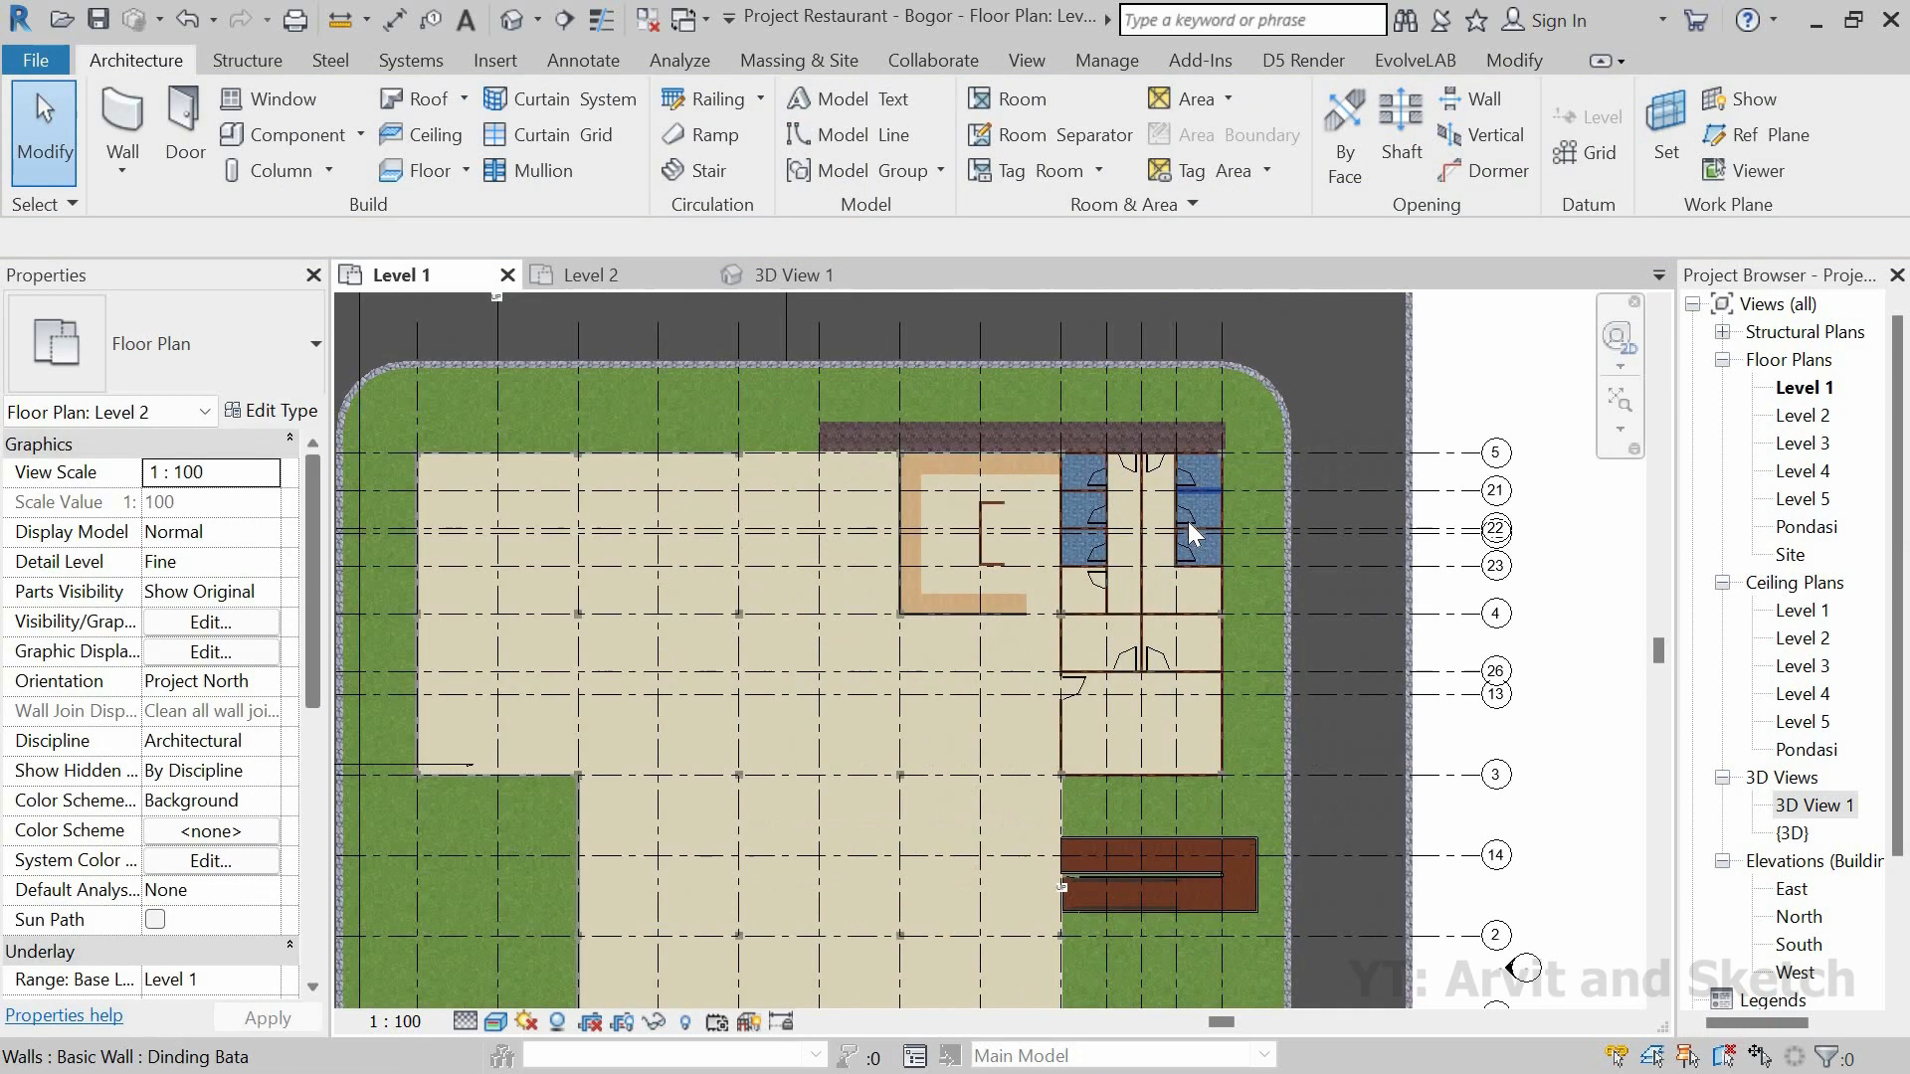
pyautogui.click(608, 277)
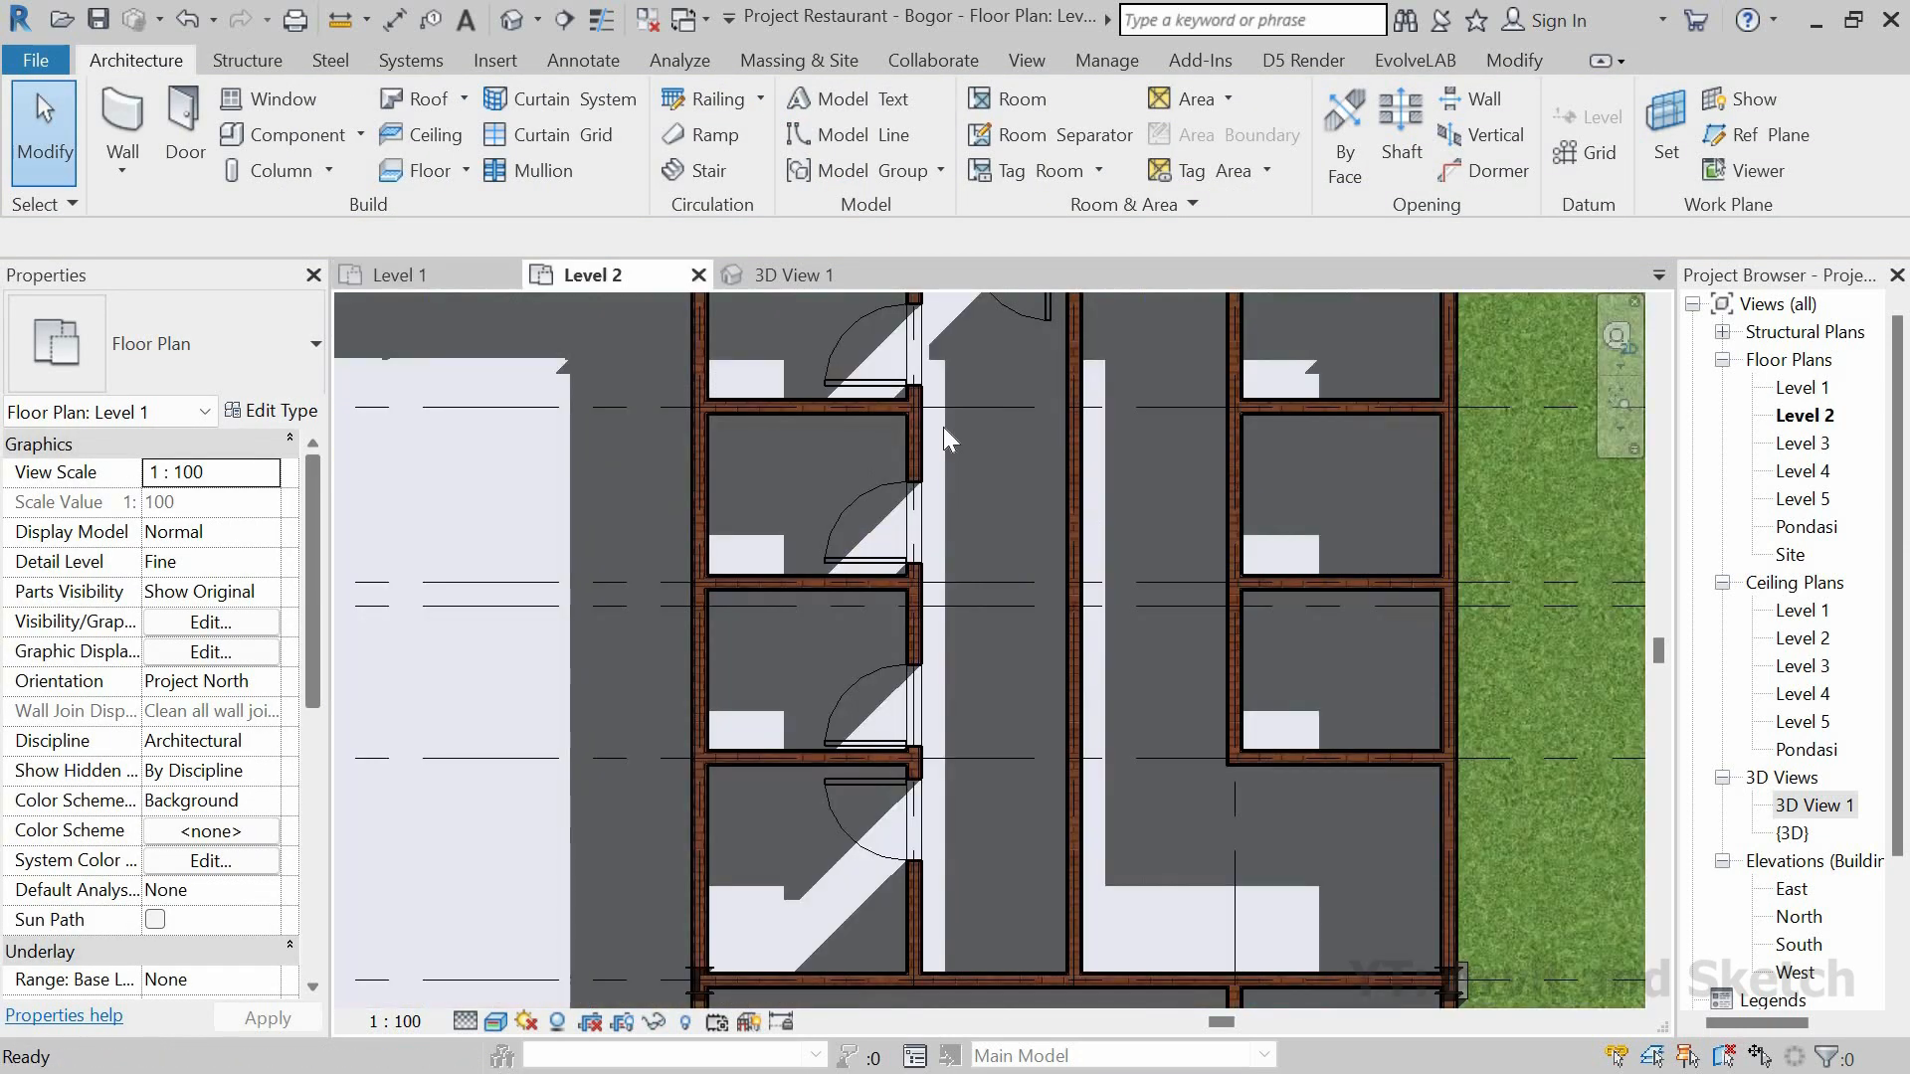
pyautogui.scroll(2, 874, 537)
pyautogui.click(913, 552)
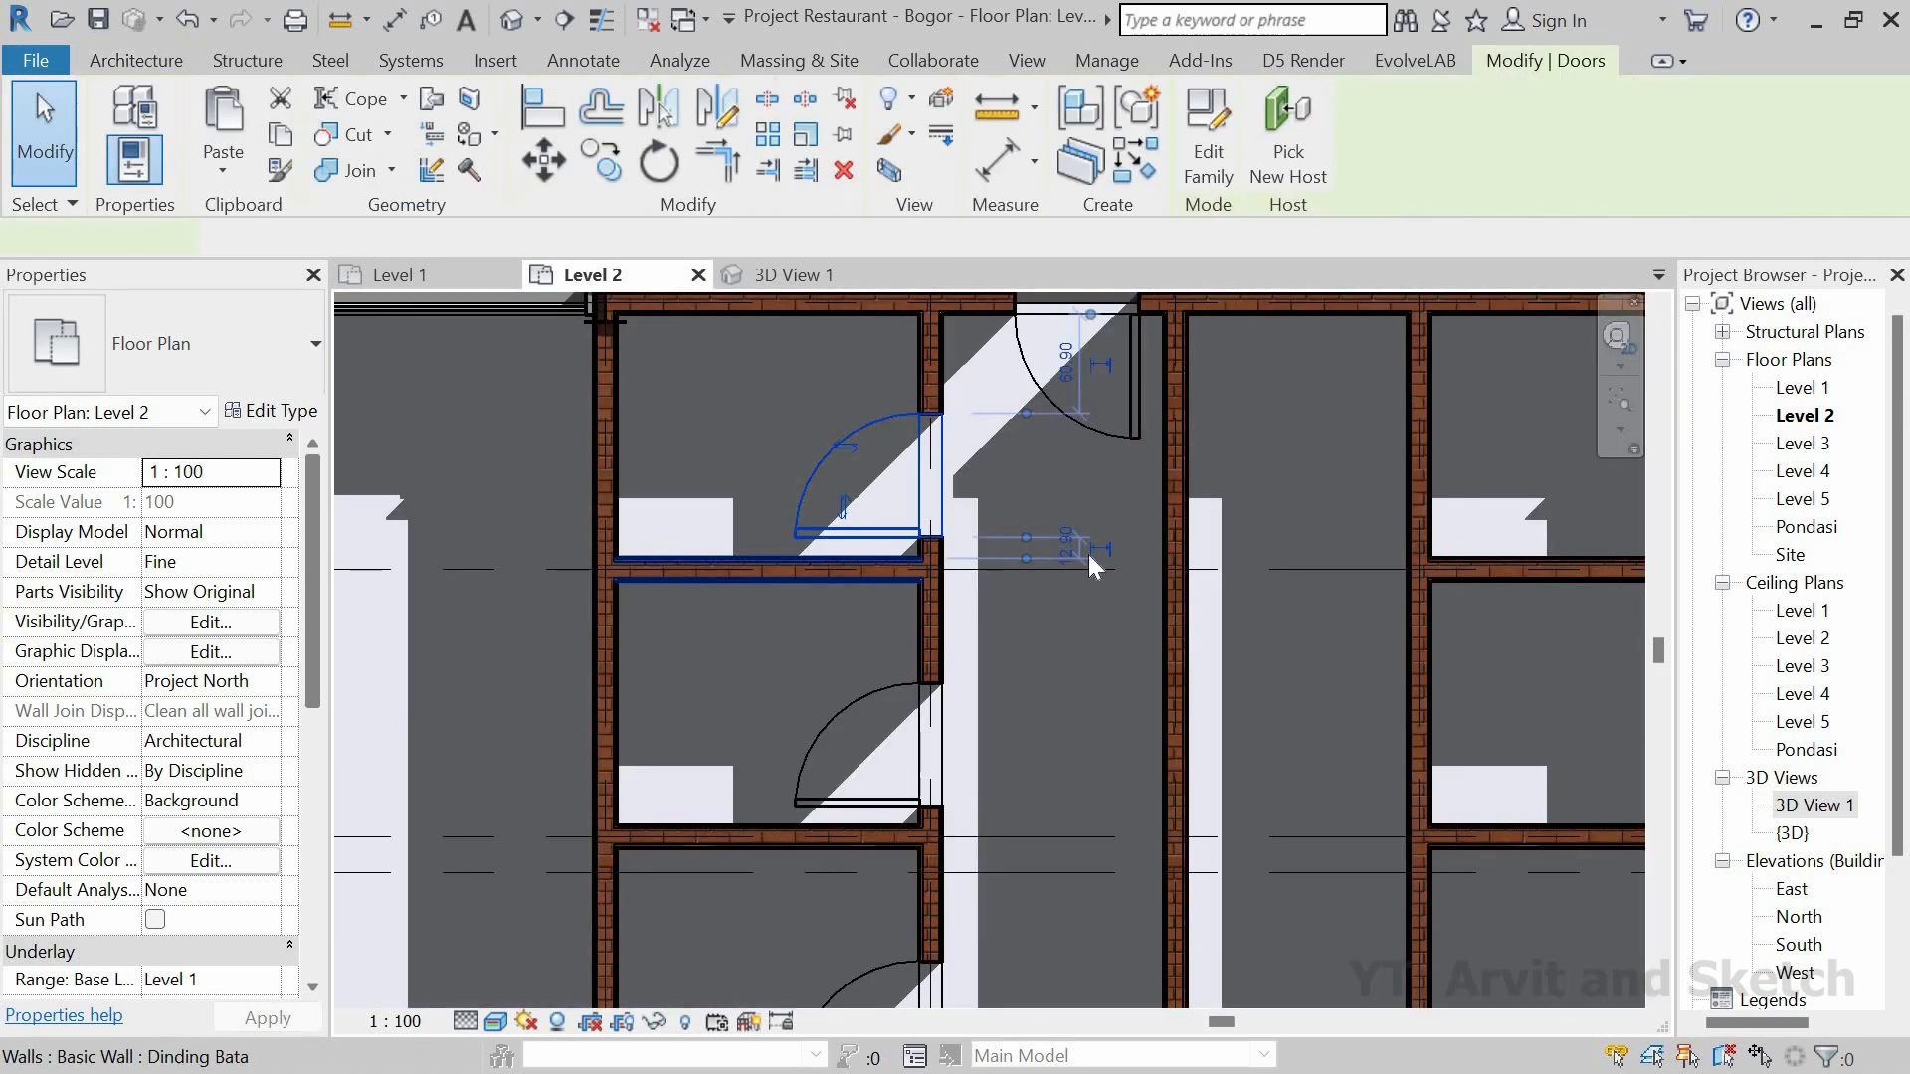
pyautogui.click(1068, 545)
pyautogui.write('15')
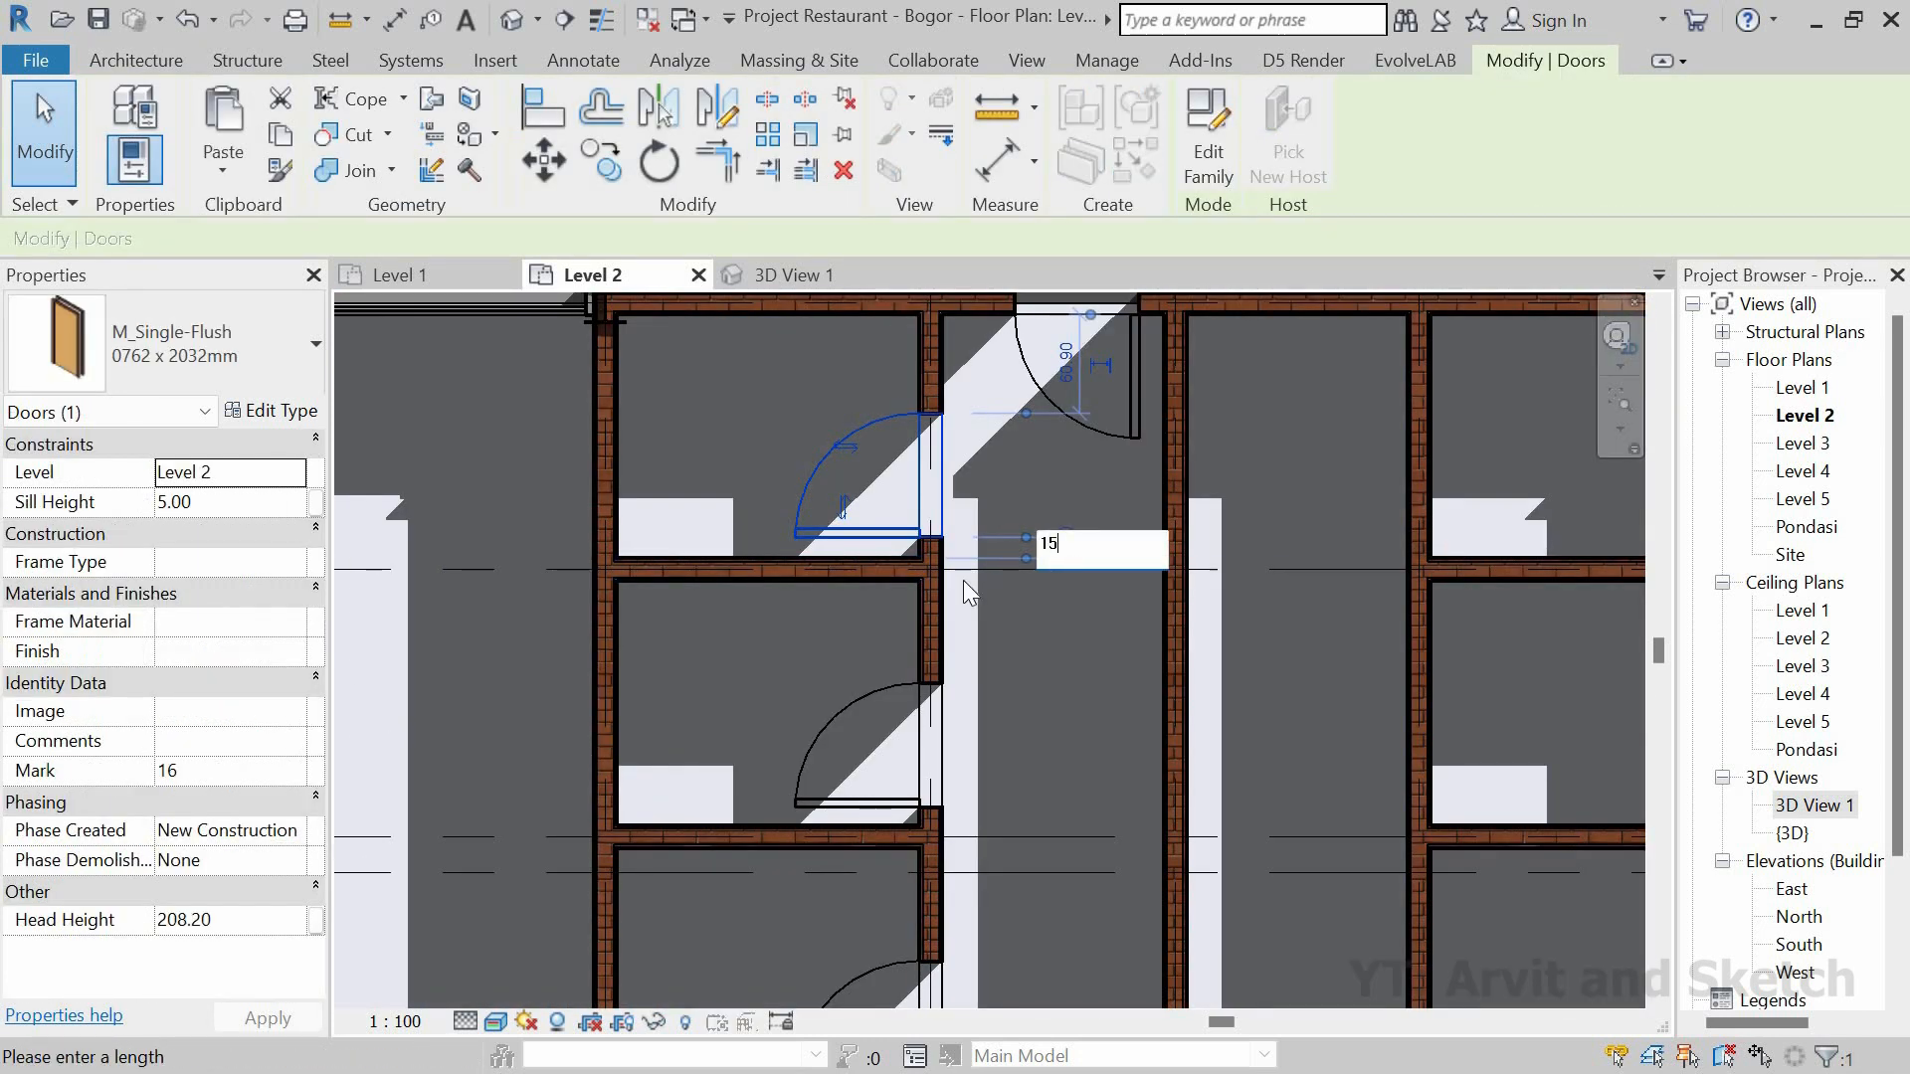
pyautogui.press('Return')
# Step: Set the second left stall door's distance from its lower partition to 15
pyautogui.scroll(-1, 960, 581)
pyautogui.click(860, 747)
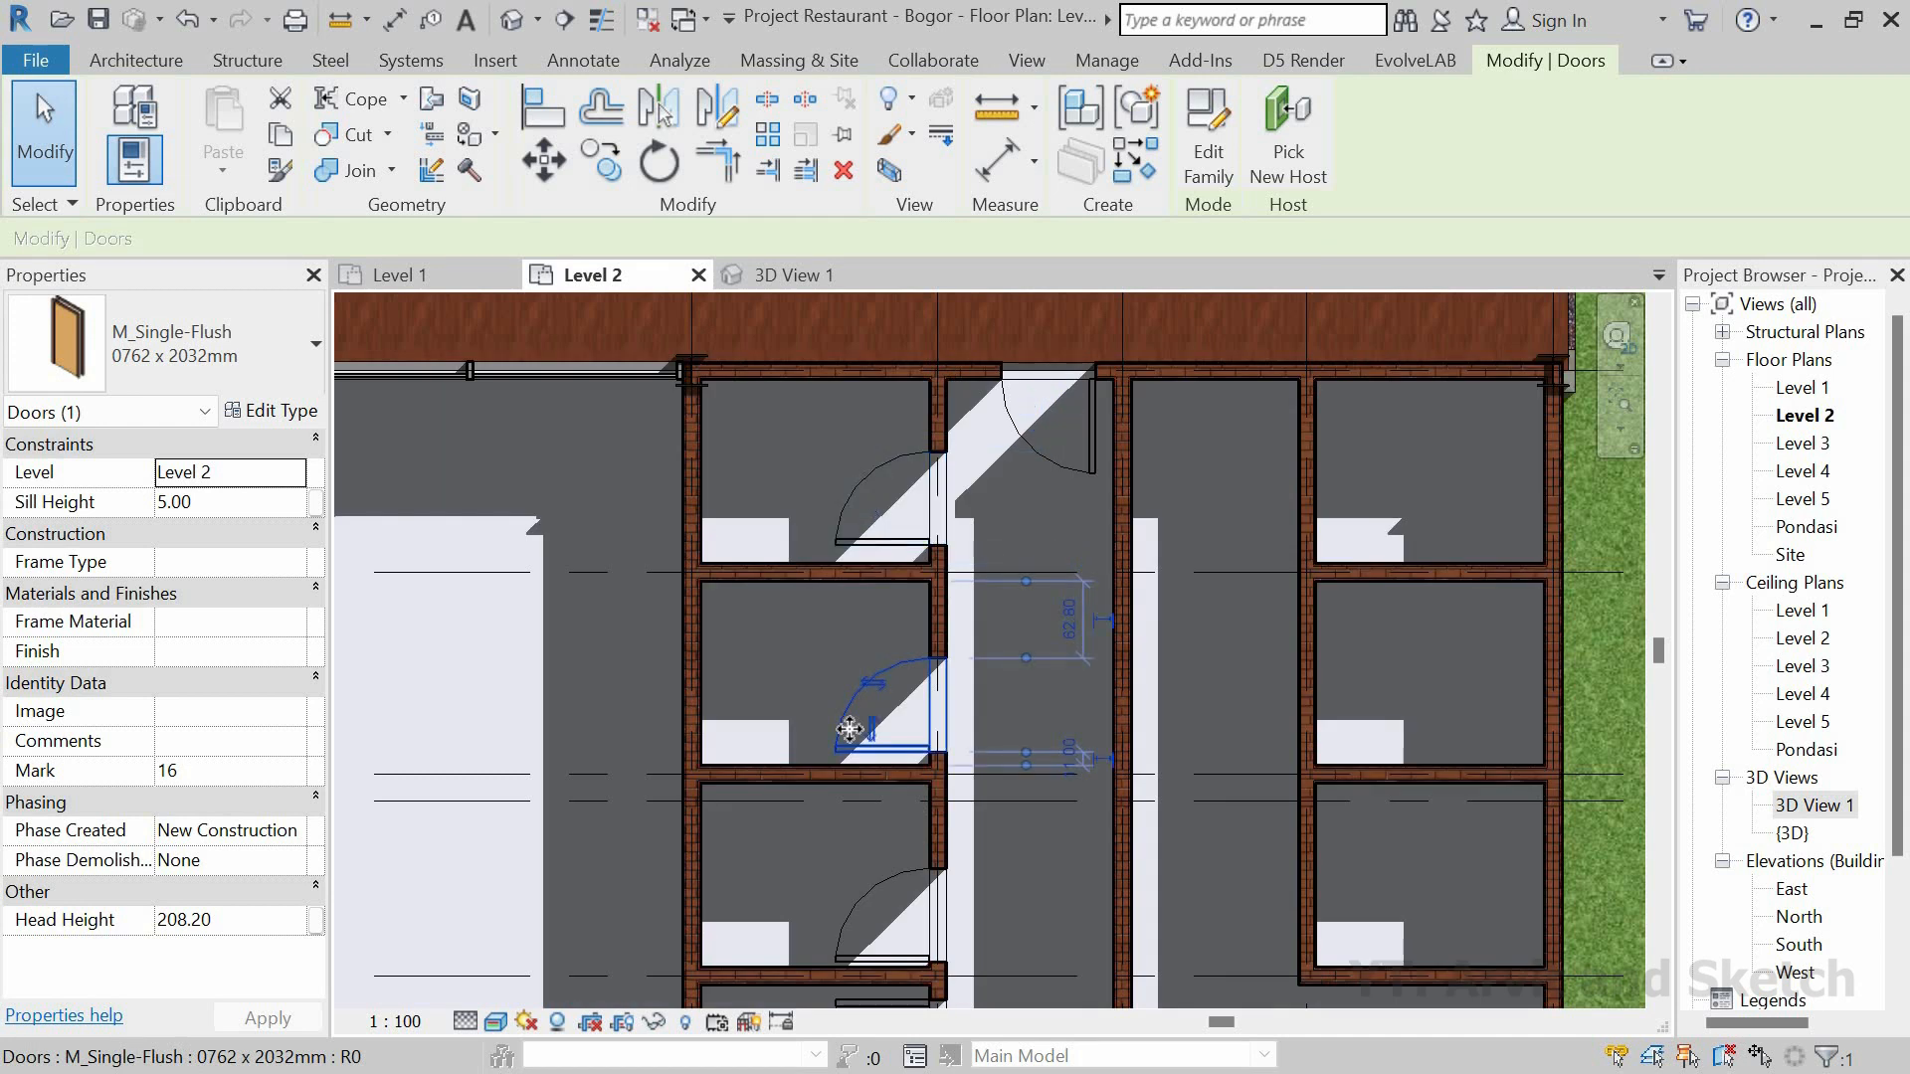
pyautogui.scroll(2, 1070, 748)
pyautogui.click(1070, 748)
pyautogui.write('15')
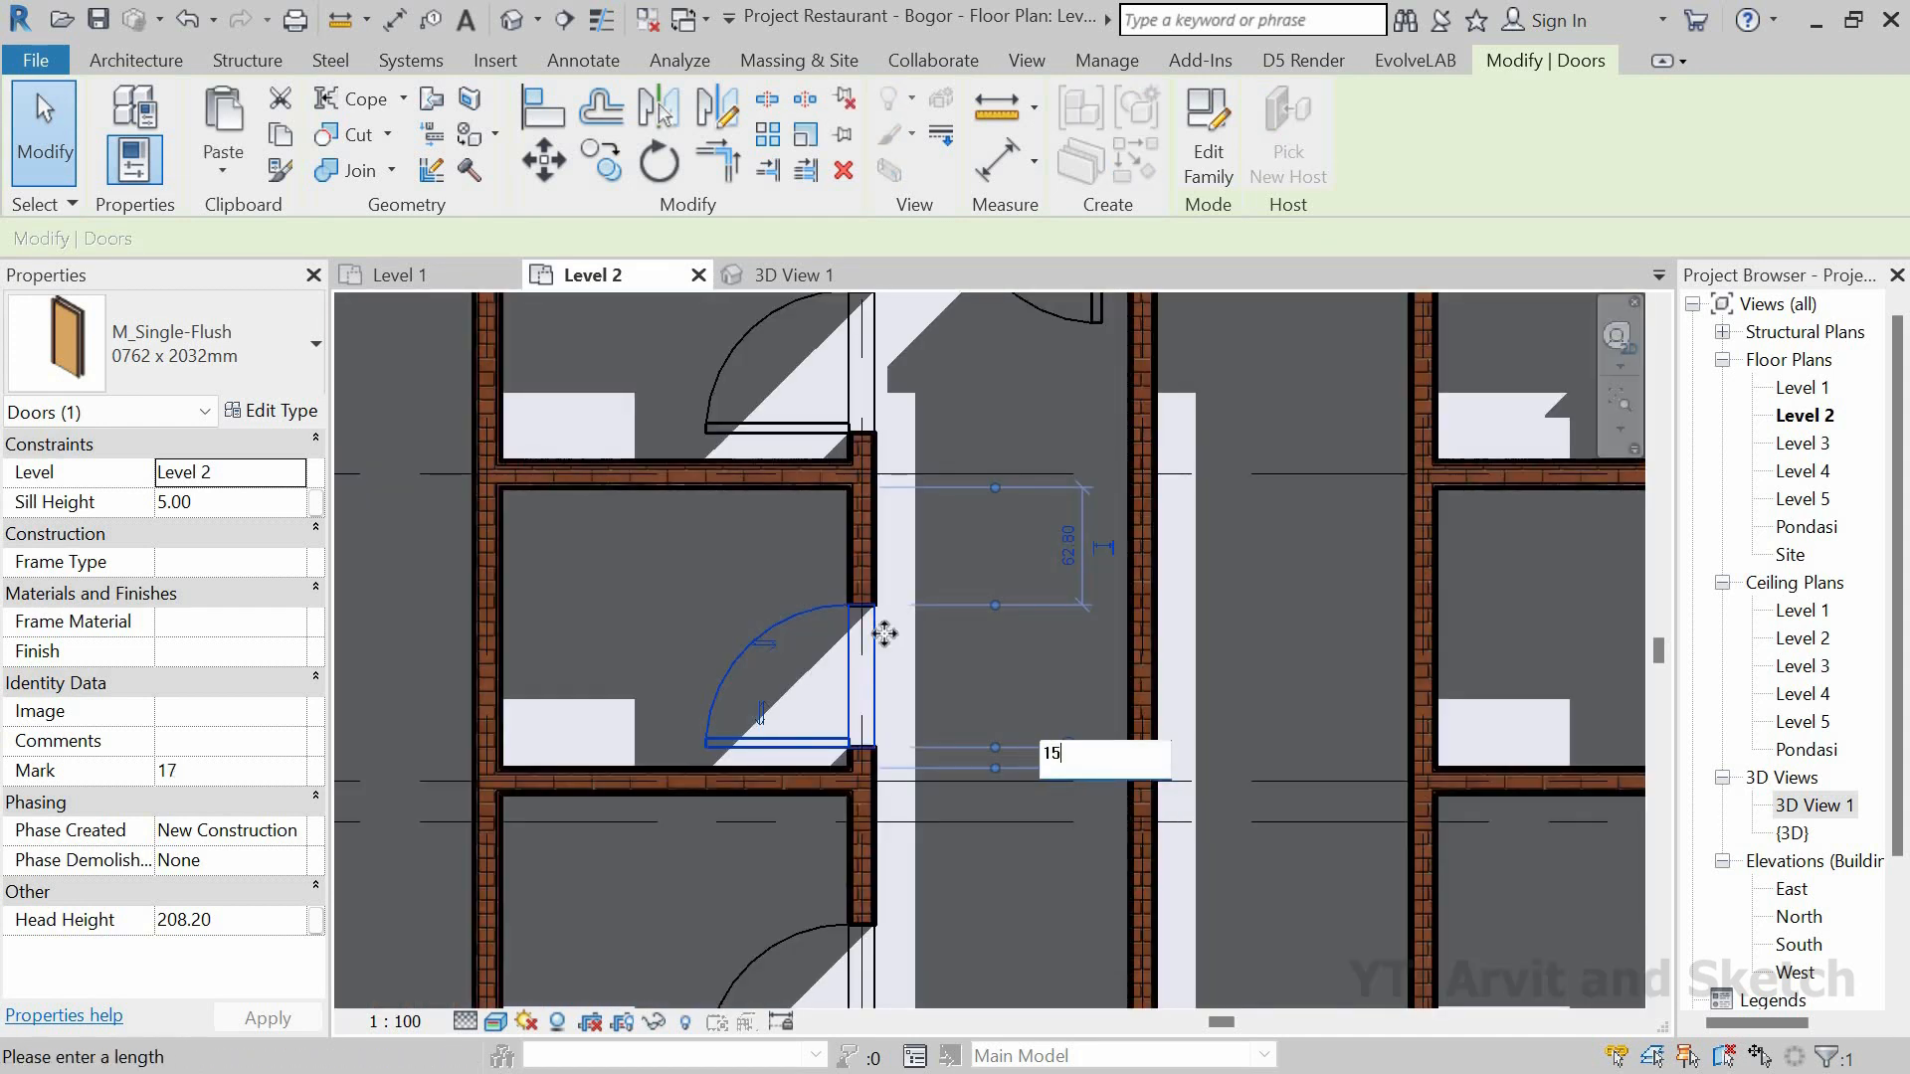
pyautogui.press('Return')
# Step: Set the third left stall door's distance from its lower partition to 15
pyautogui.scroll(-3, 850, 864)
pyautogui.scroll(3, 925, 876)
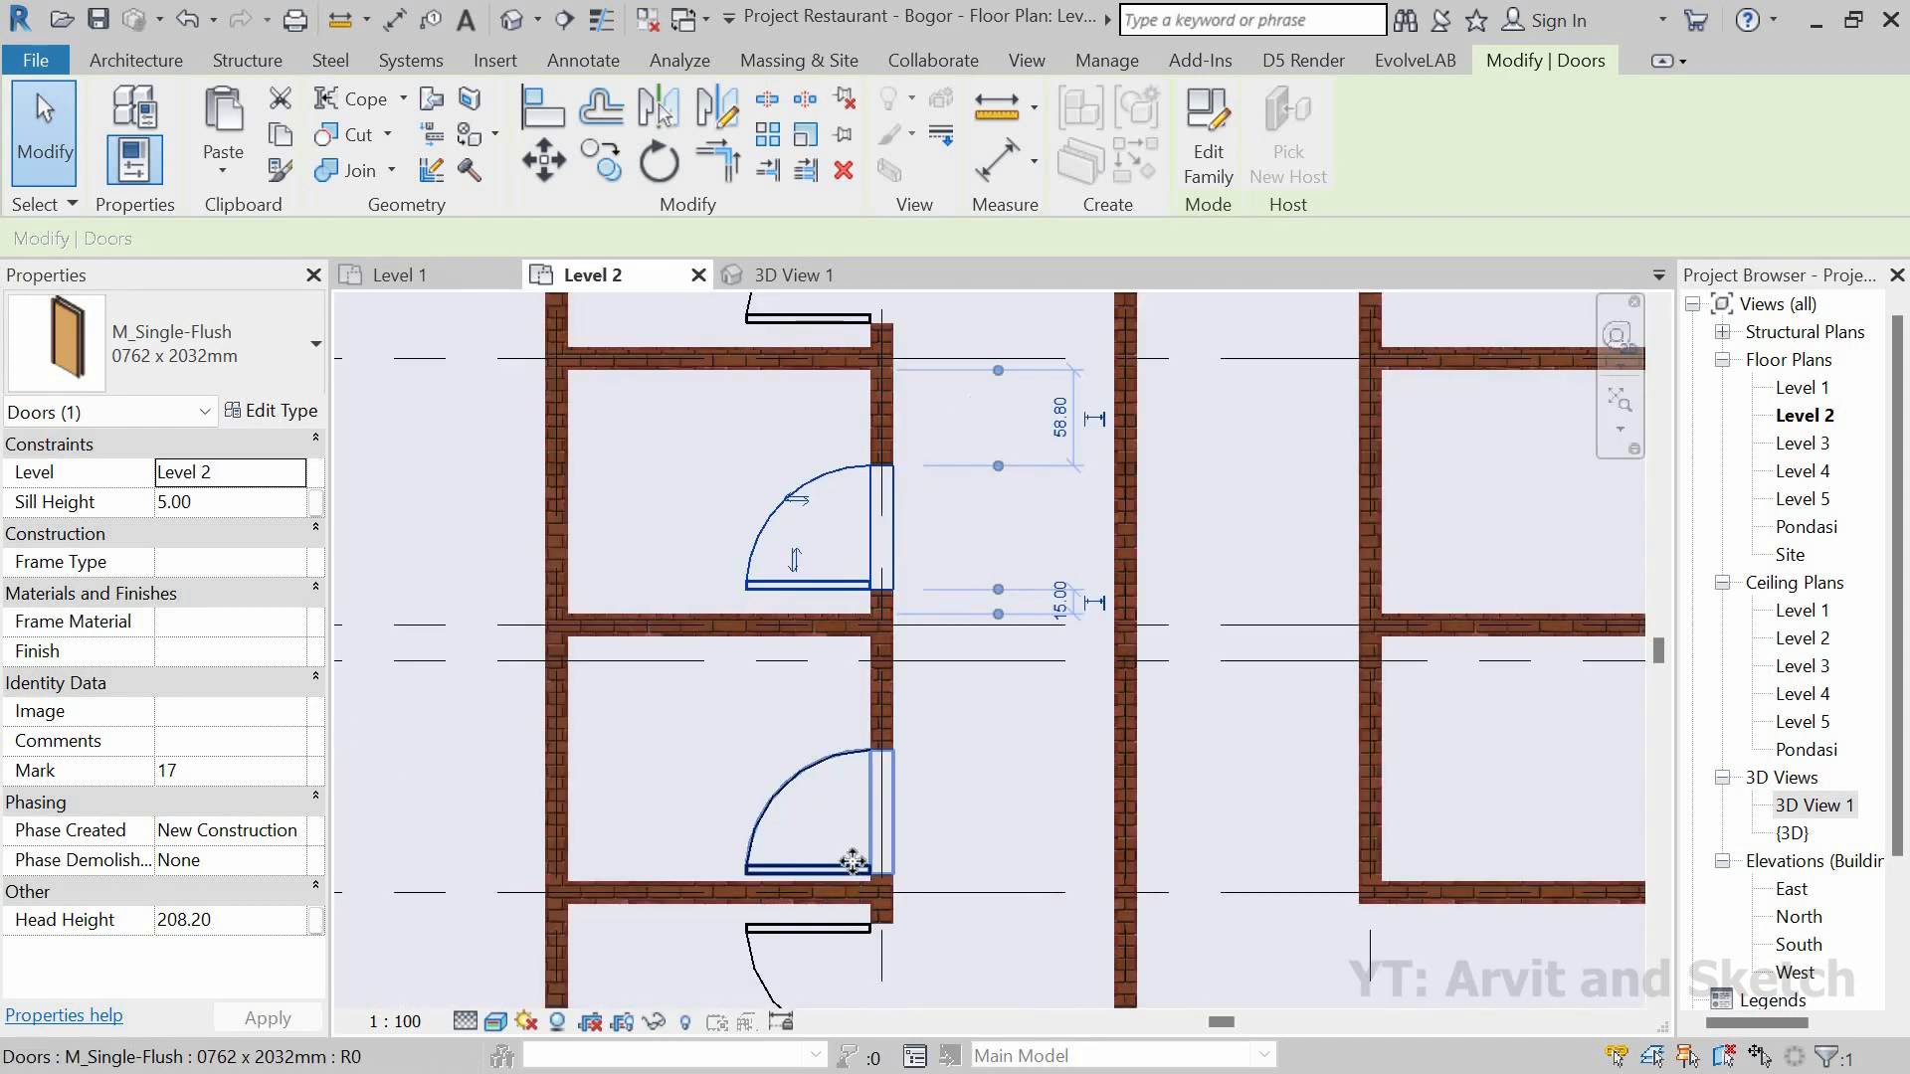
pyautogui.click(1015, 875)
pyautogui.write('1')
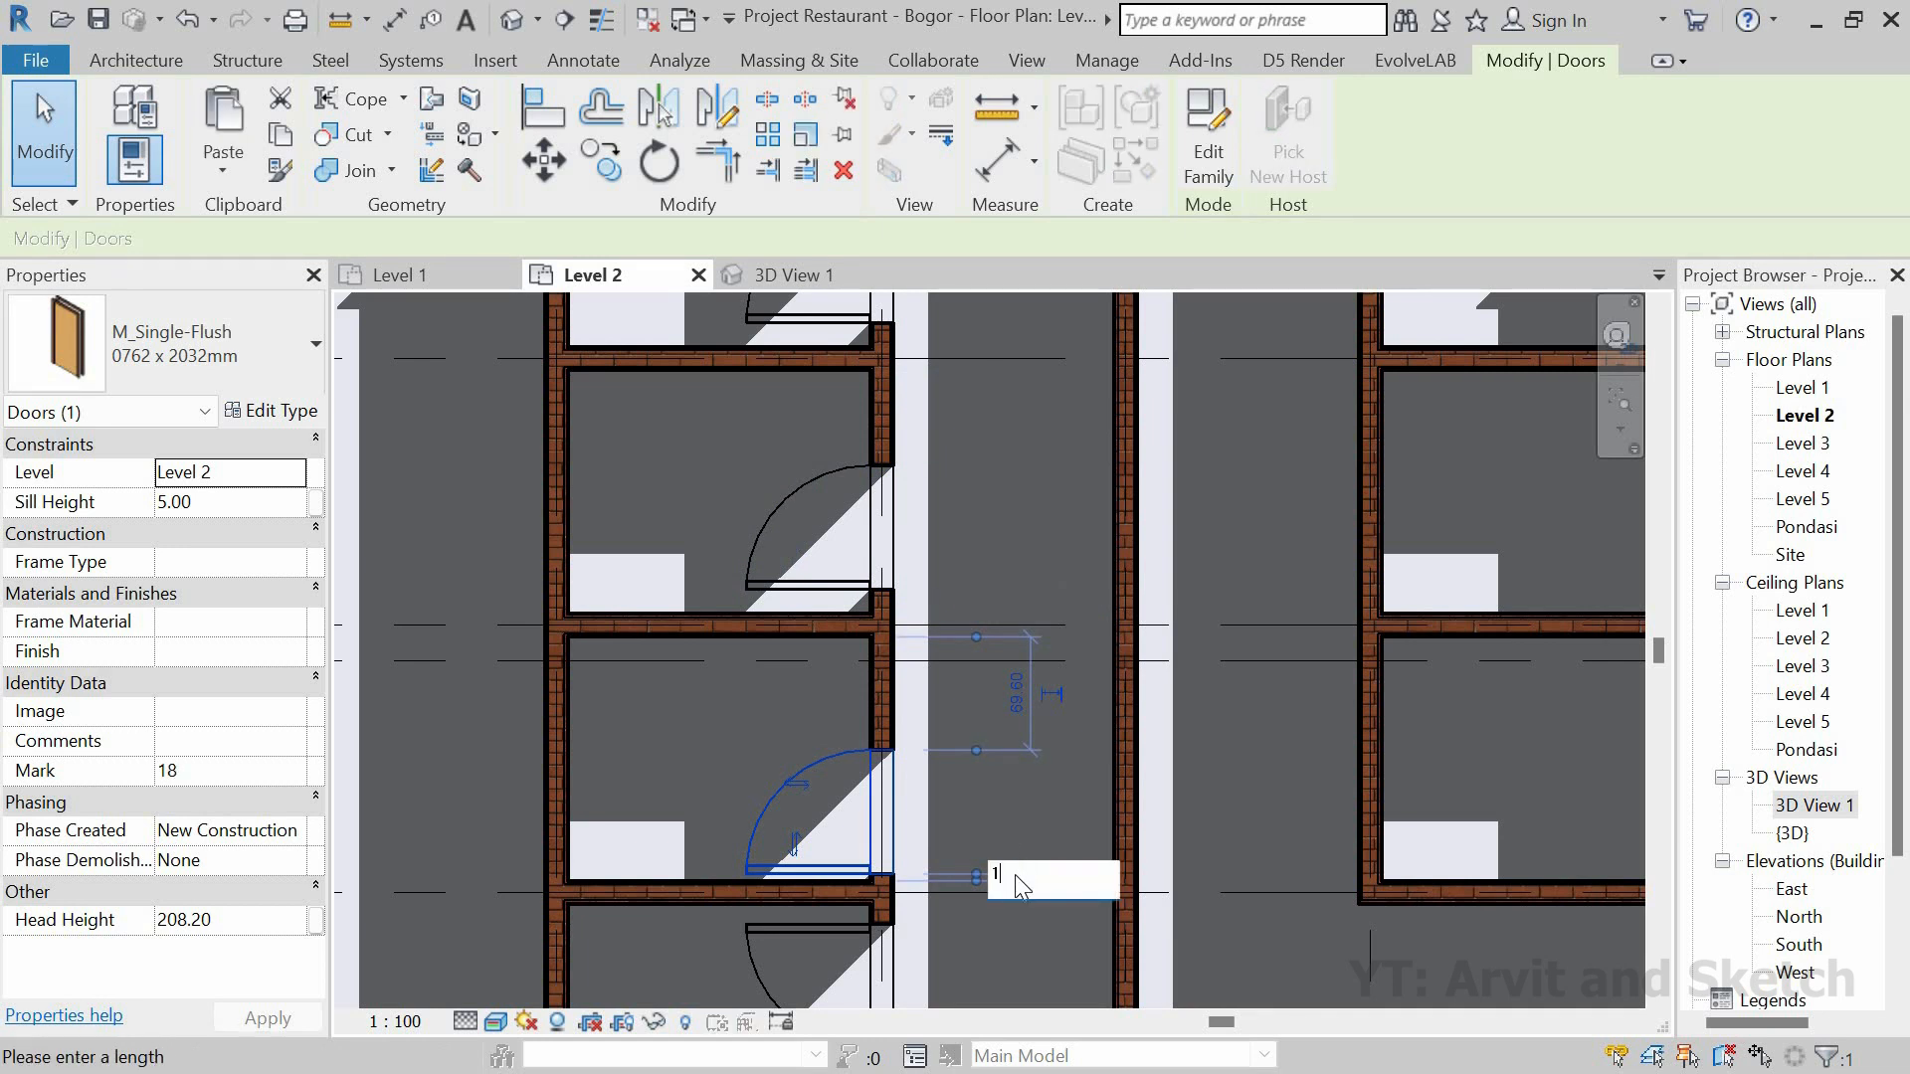
pyautogui.write('5')
pyautogui.press('Return')
# Step: Set the fourth left stall door's distance from the partition above it to 15
pyautogui.scroll(-2, 852, 844)
pyautogui.scroll(3, 868, 809)
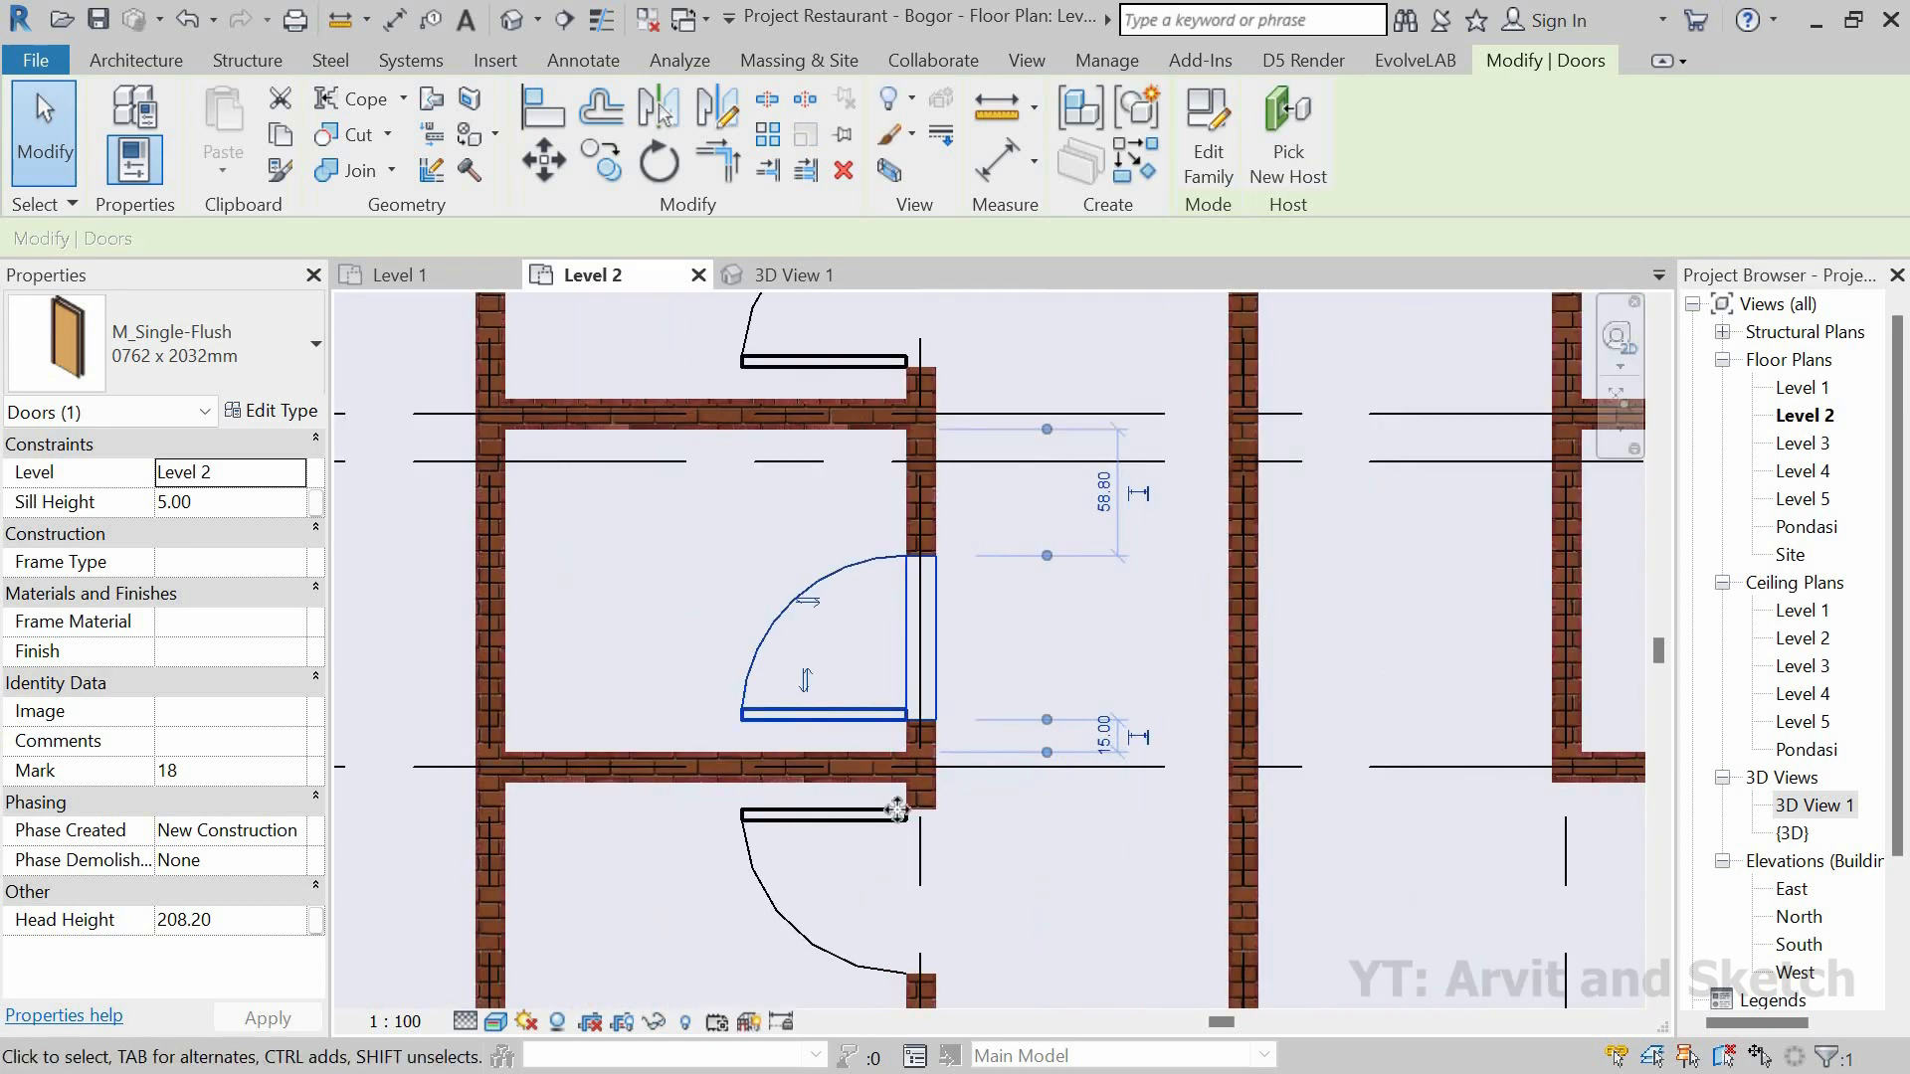
pyautogui.click(899, 810)
pyautogui.click(1067, 795)
pyautogui.write('15')
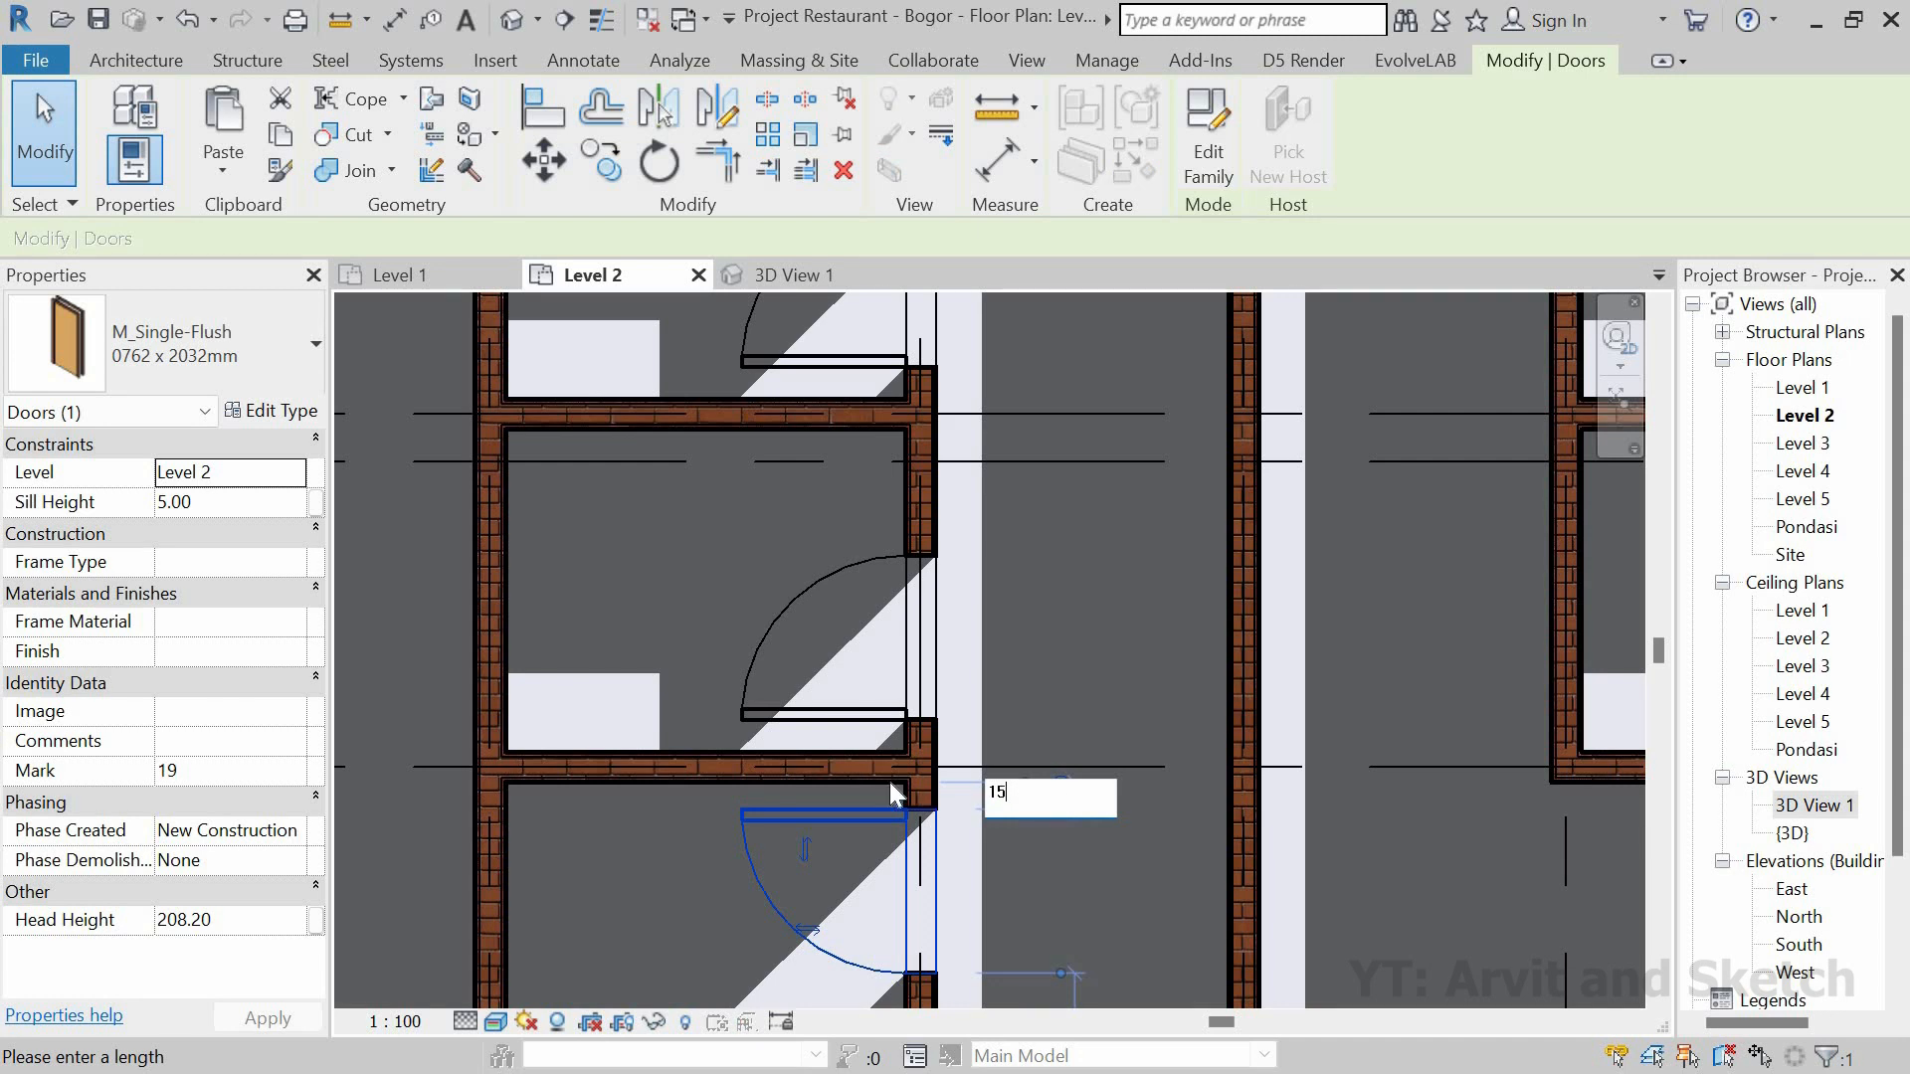
pyautogui.press('Return')
pyautogui.scroll(-4, 757, 768)
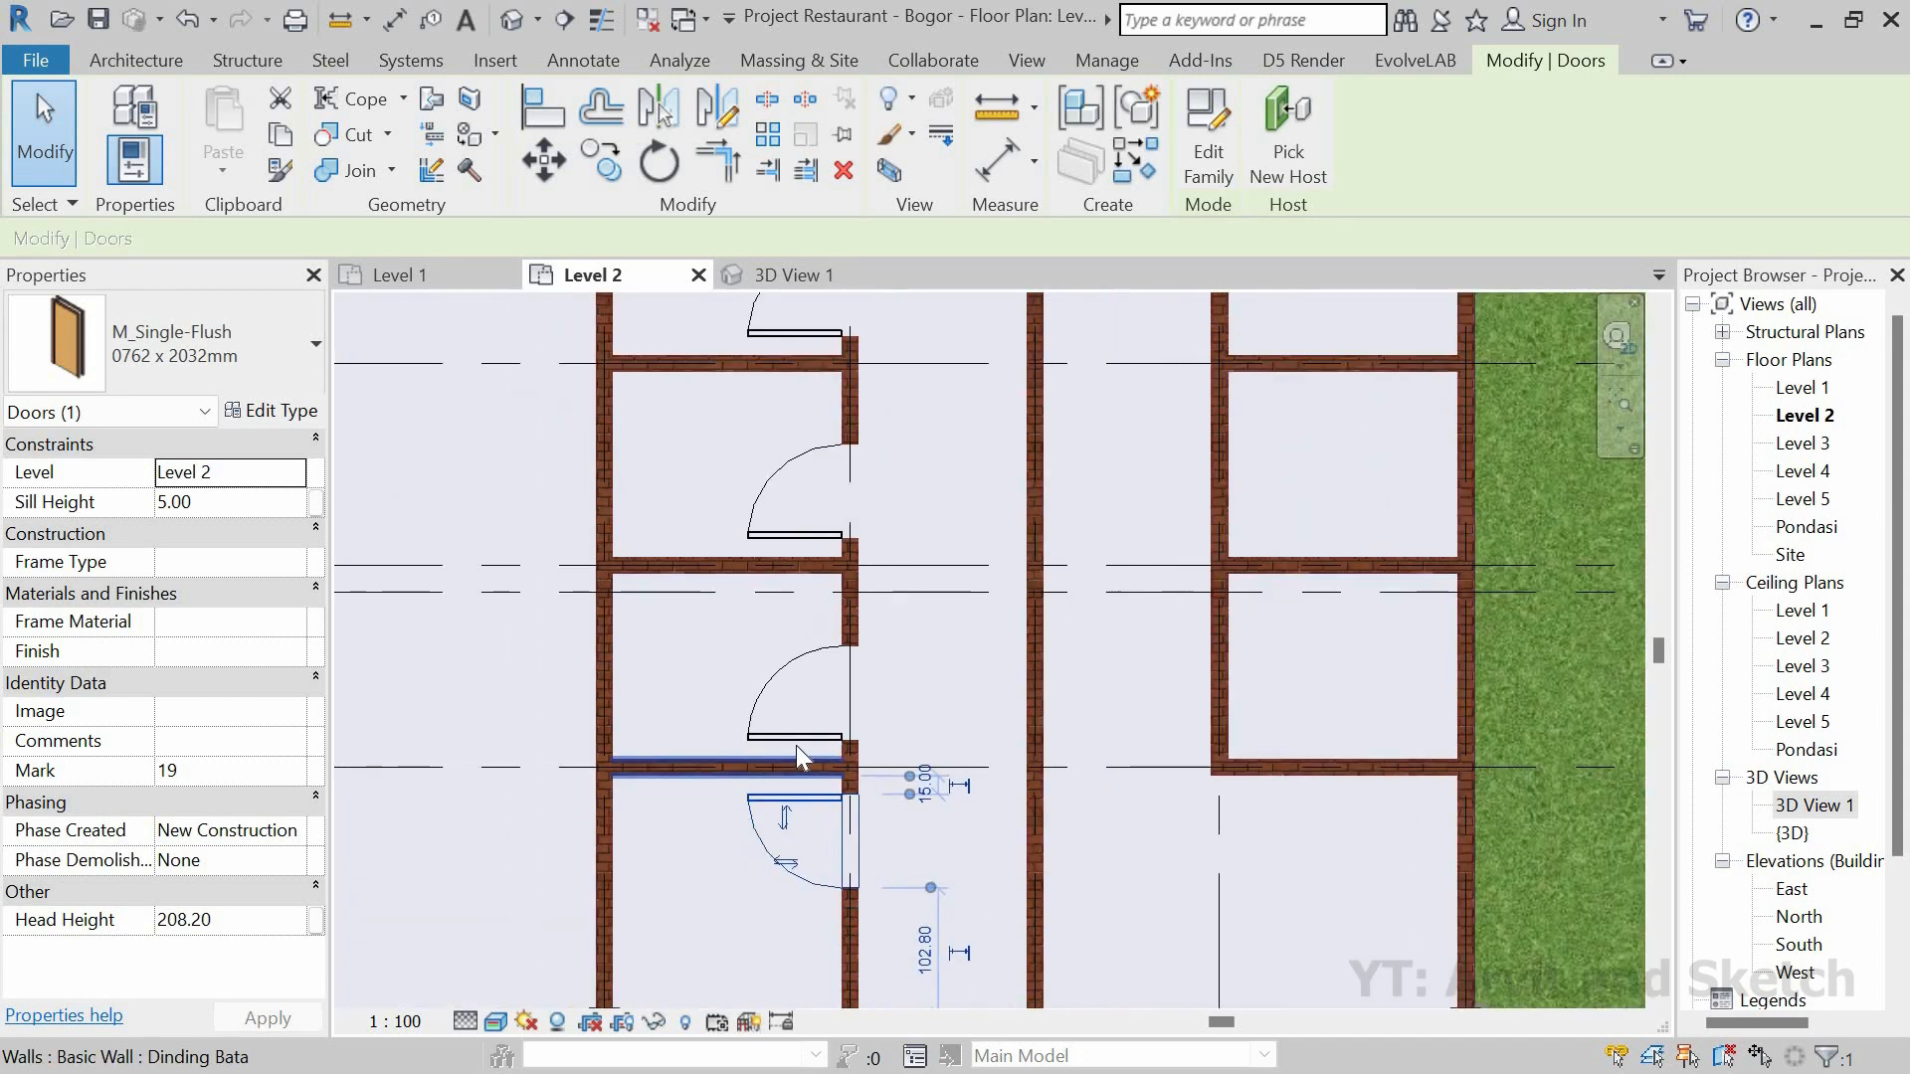
pyautogui.press('Escape')
# Step: Mirror copies of the upper three left stall doors to the right stalls about the central dividing wall's grid line
pyautogui.click(760, 746)
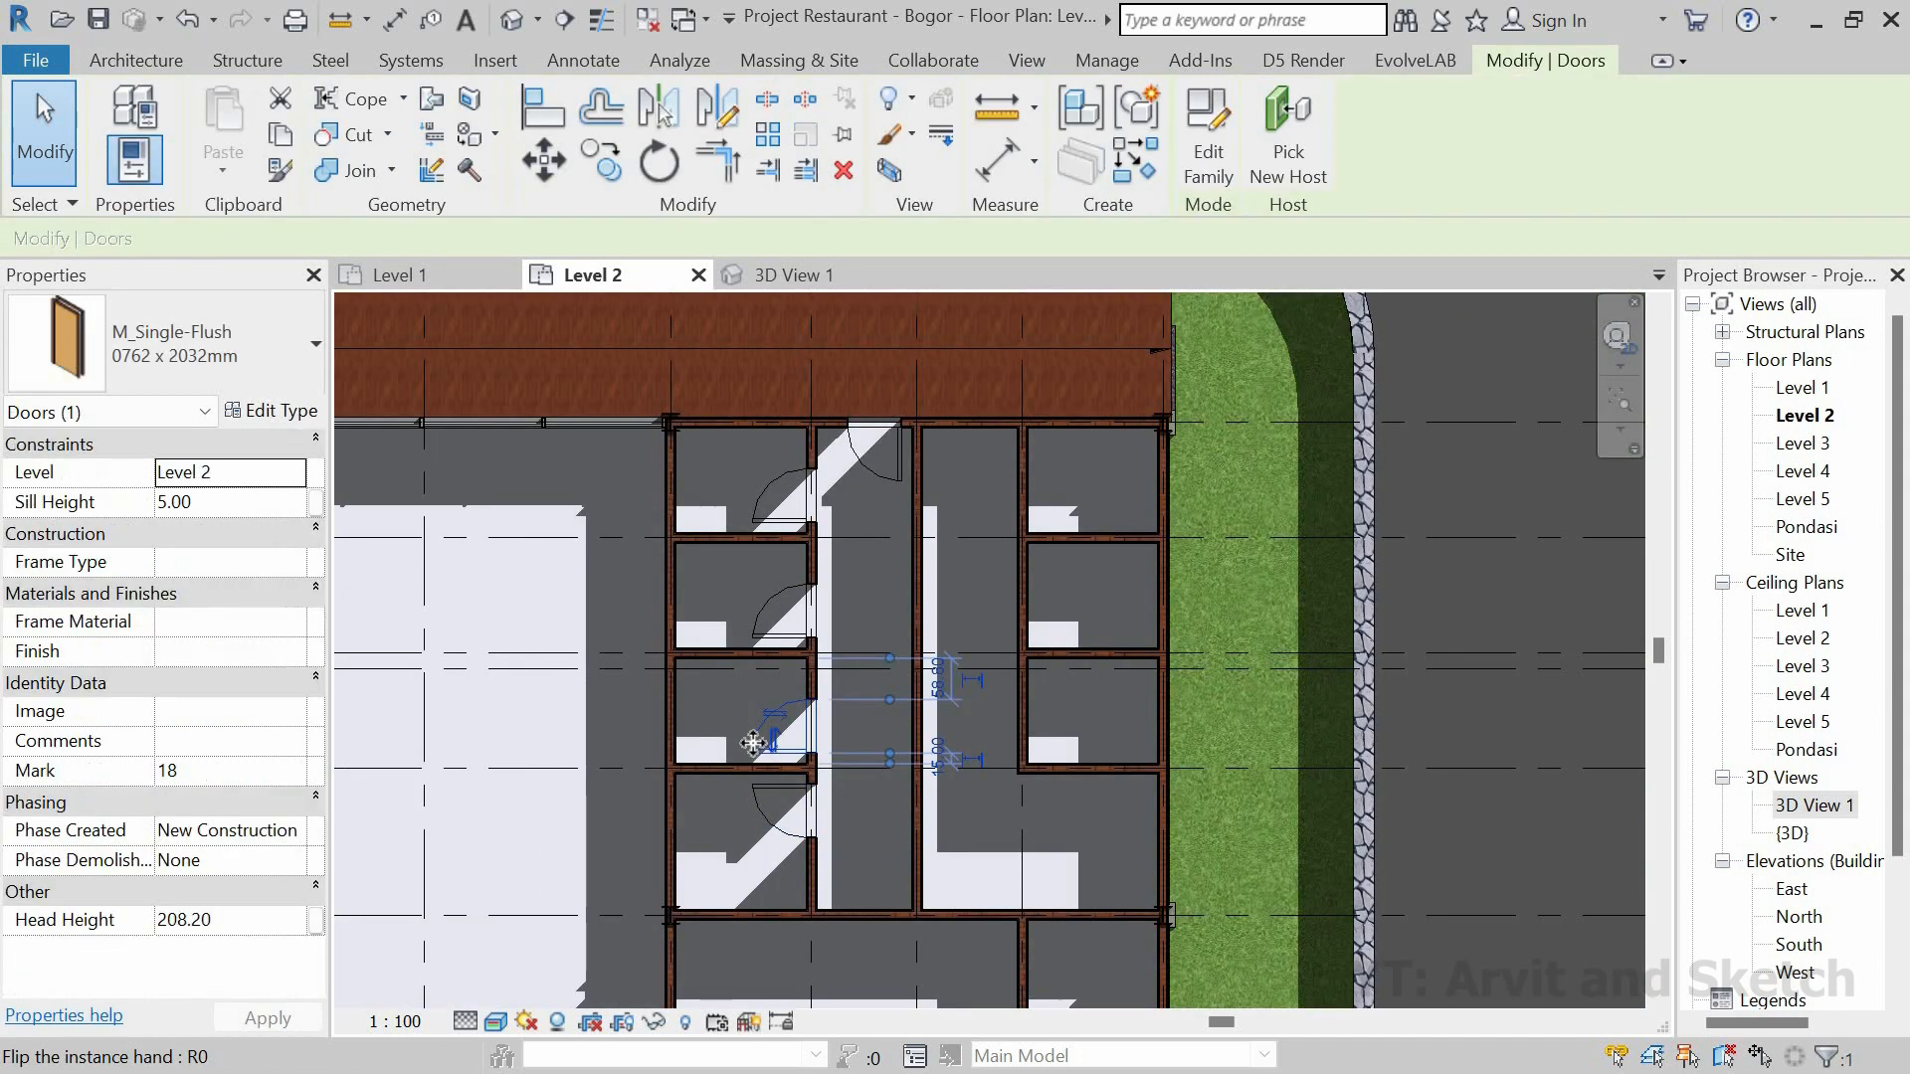
pyautogui.keyDown('ctrl'); pyautogui.click(764, 634); pyautogui.keyUp('ctrl')
pyautogui.keyDown('ctrl'); pyautogui.click(762, 520); pyautogui.keyUp('ctrl')
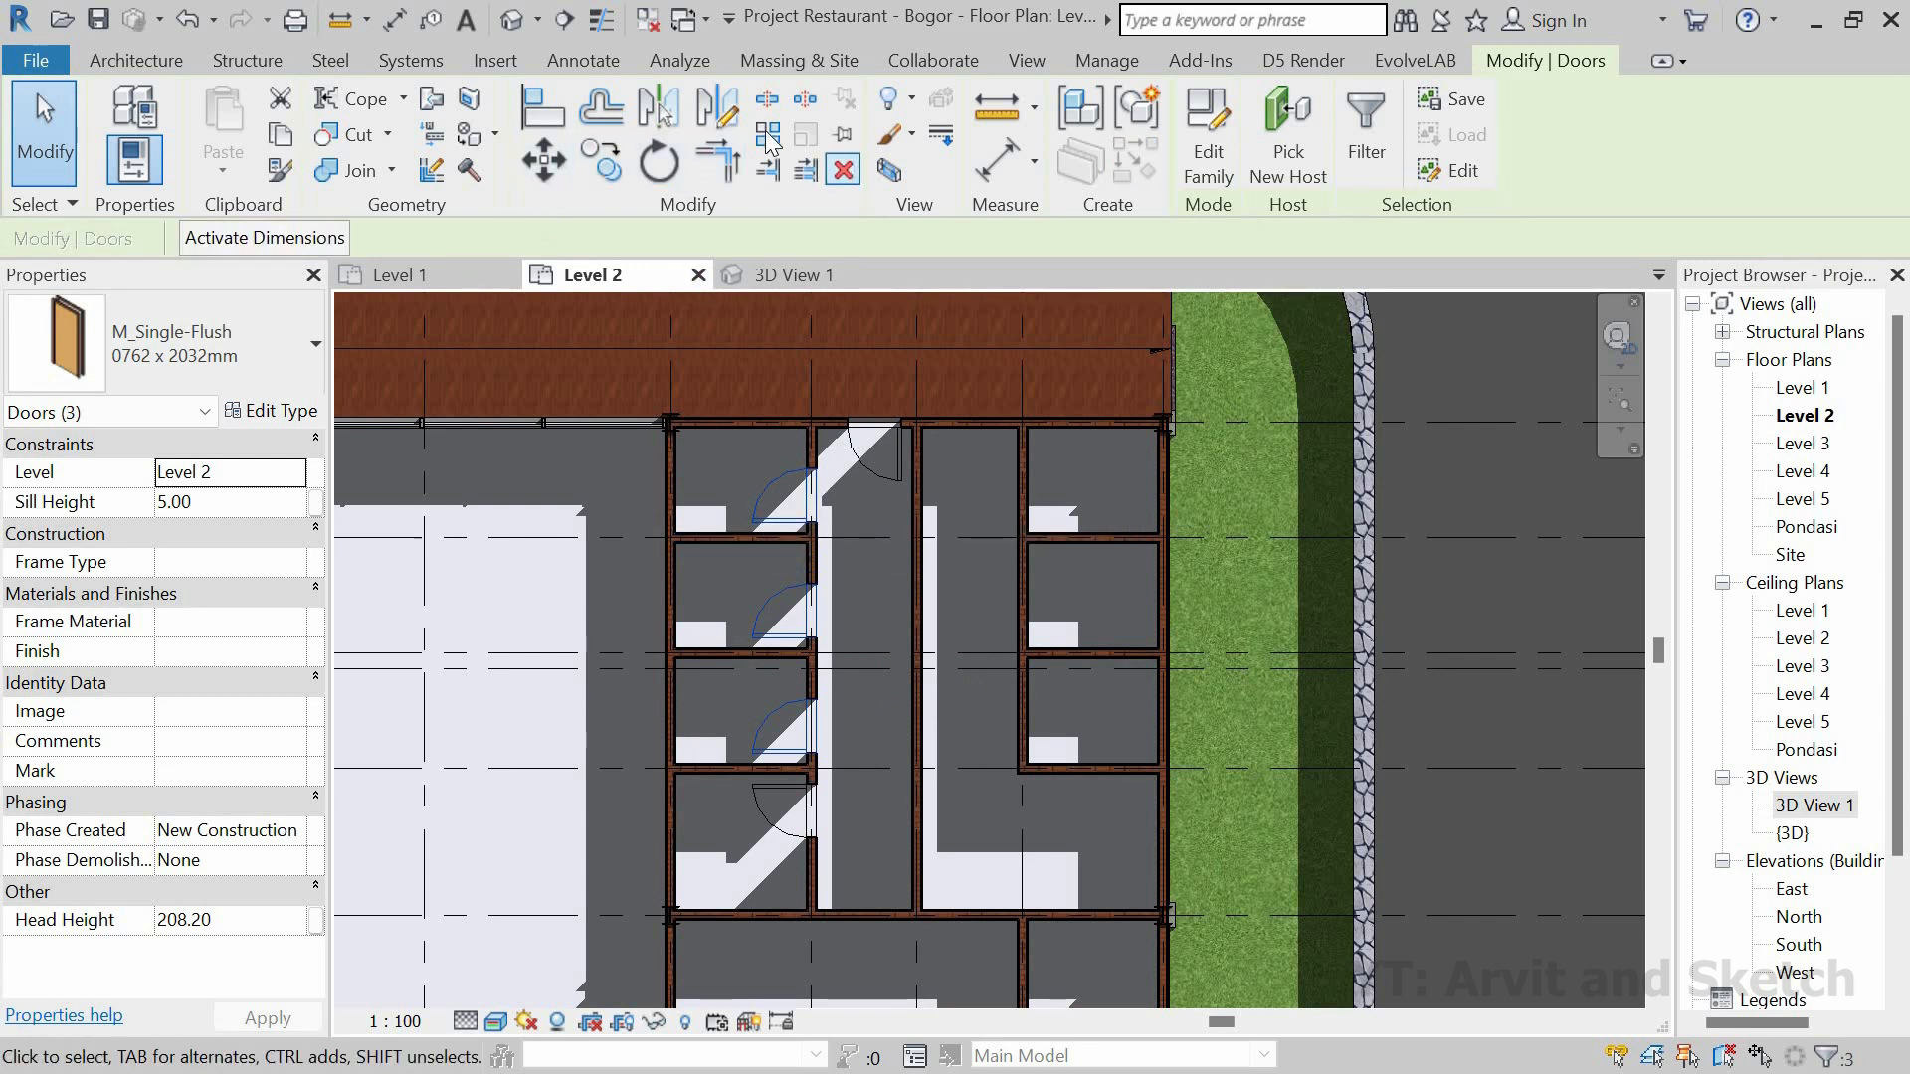
pyautogui.click(720, 109)
pyautogui.scroll(3, 920, 373)
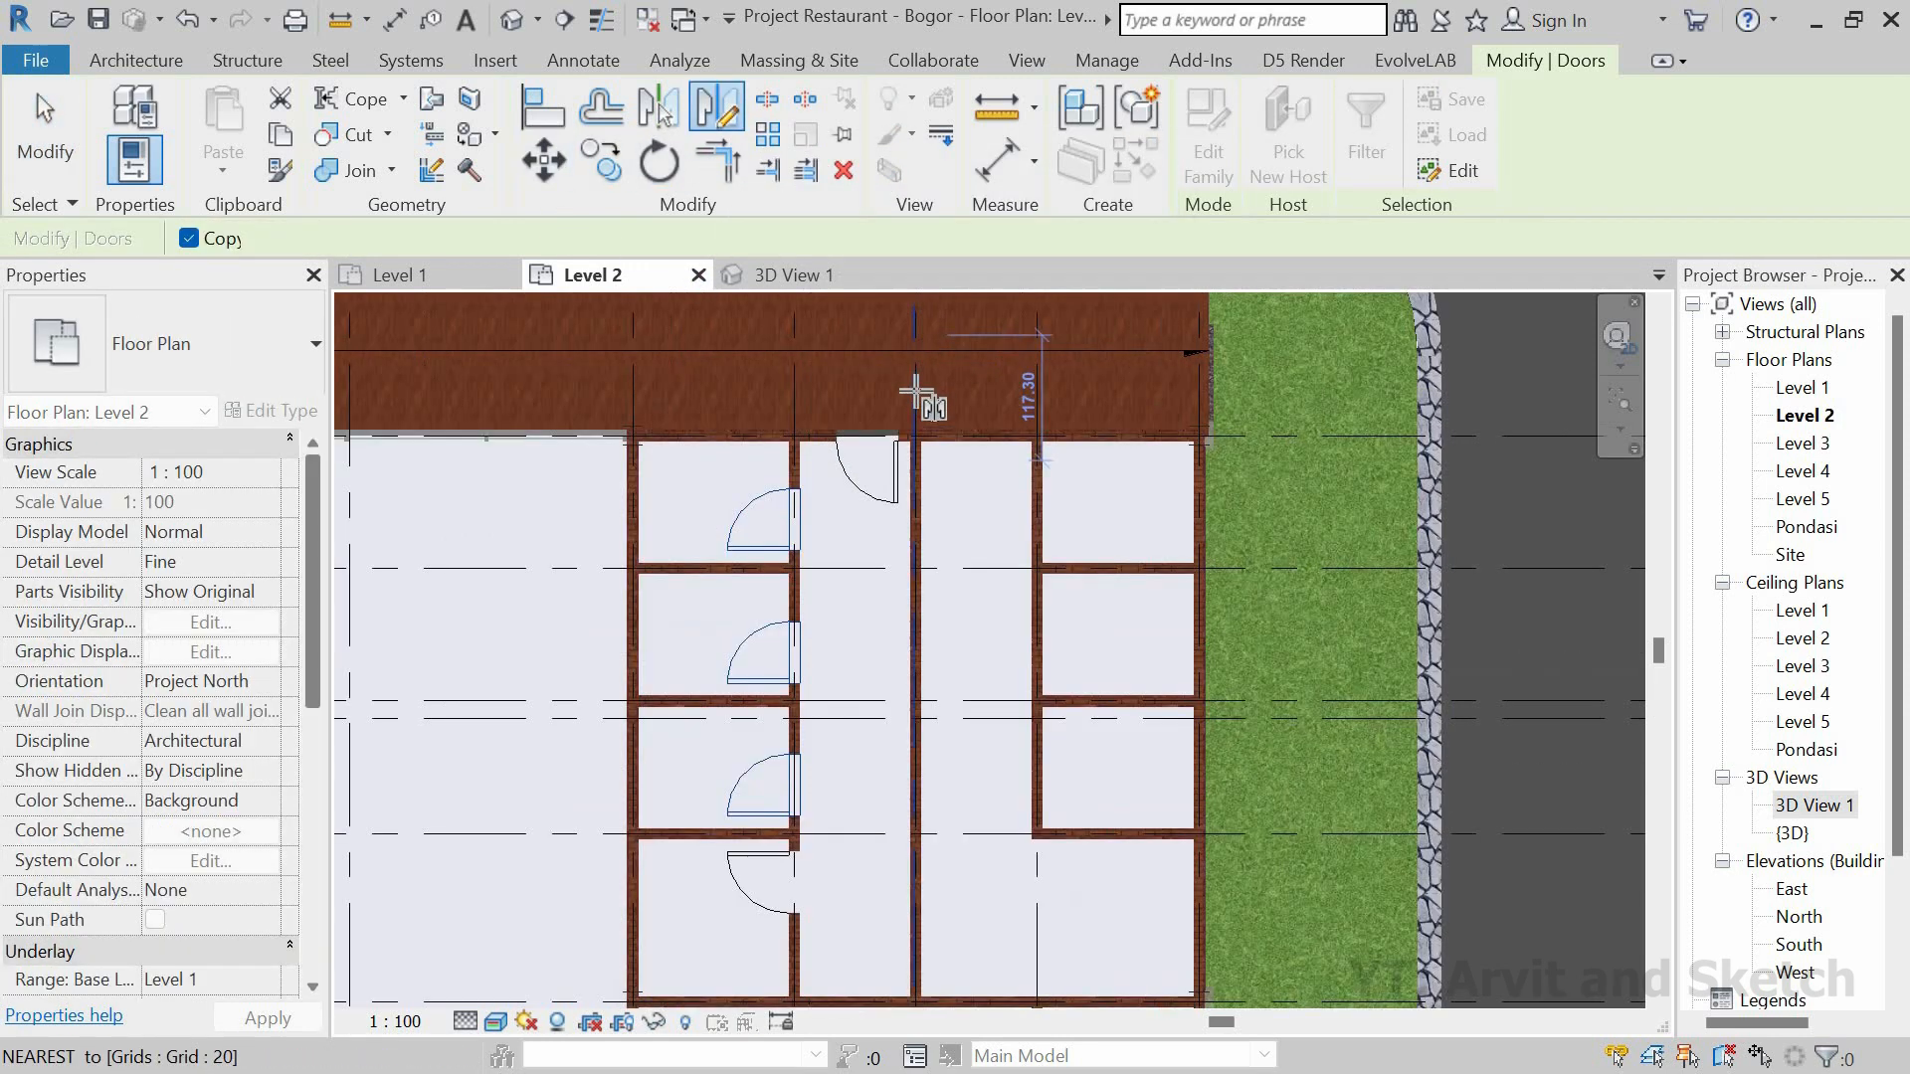
pyautogui.click(914, 391)
# Step: Mirror a copy of the left corridor's entrance door into the right corridor about the central dividing wall's grid line
pyautogui.click(902, 497)
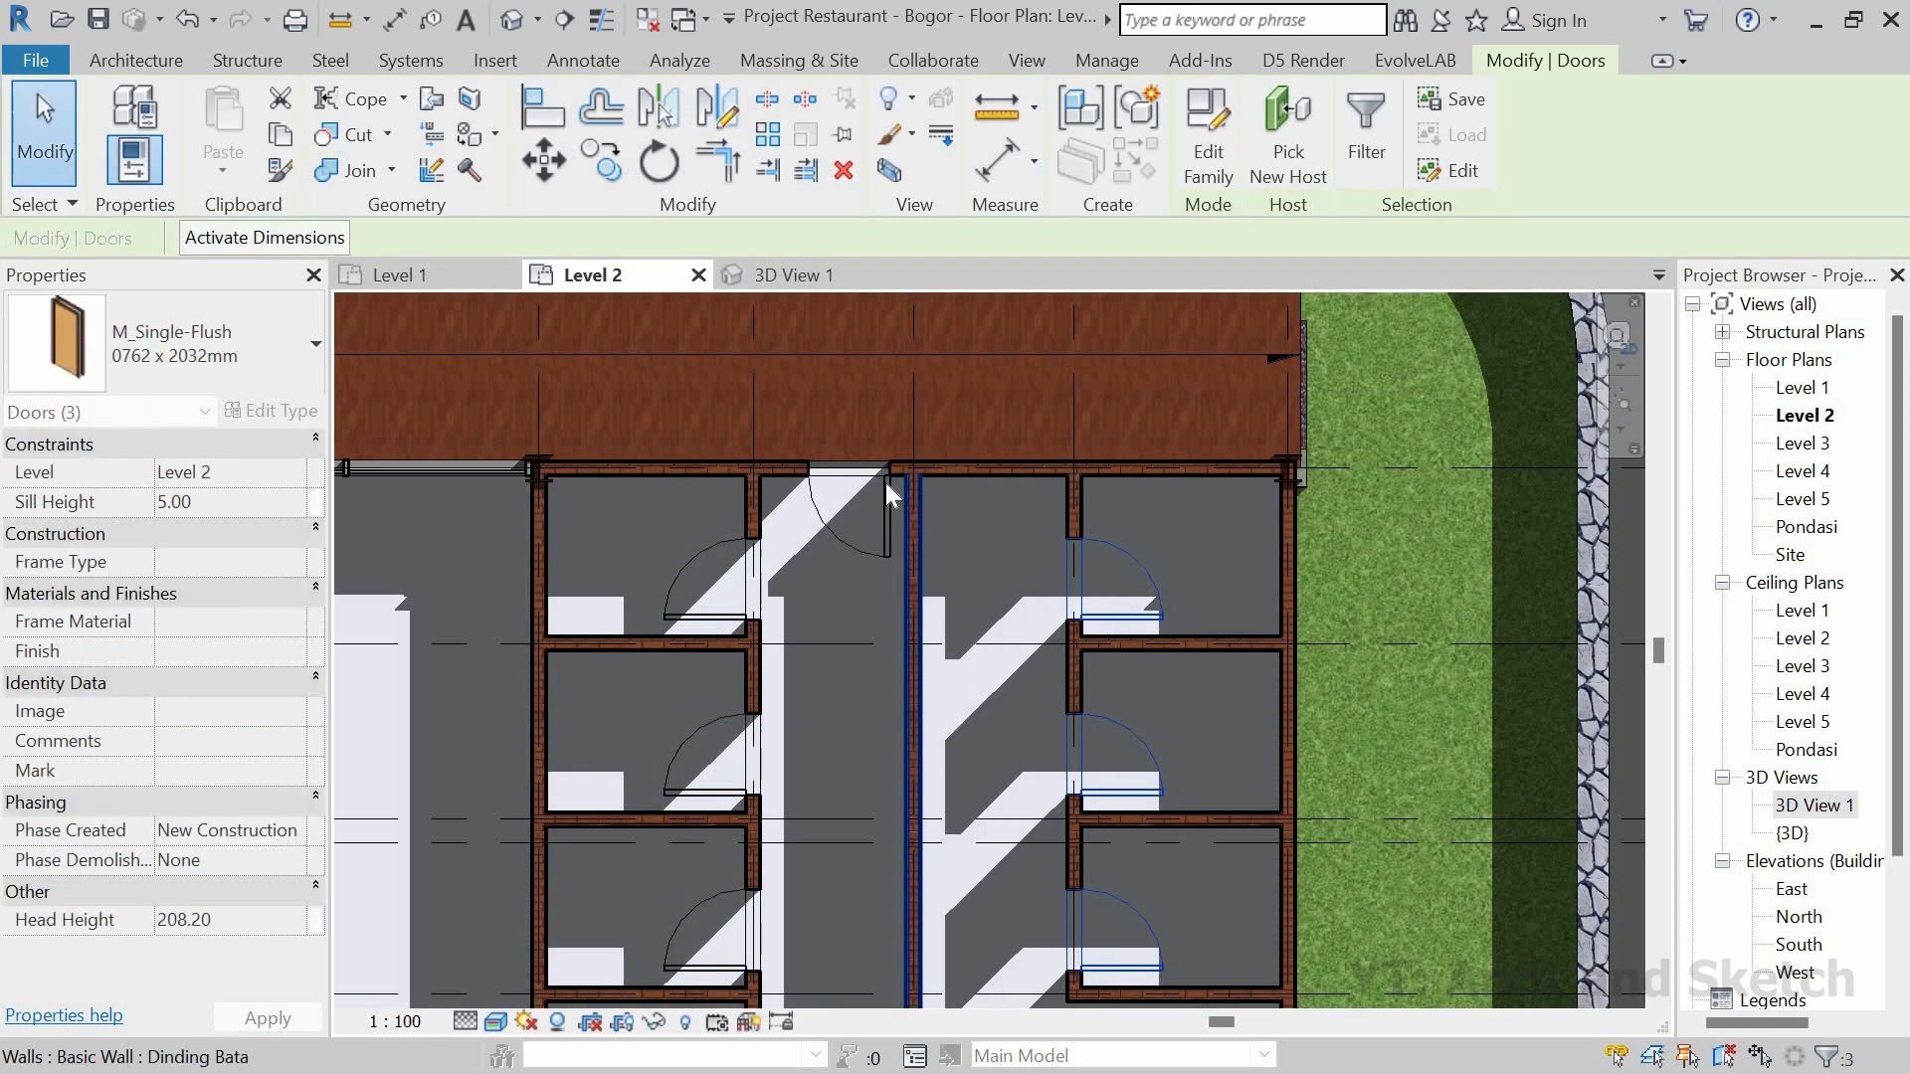
pyautogui.click(646, 151)
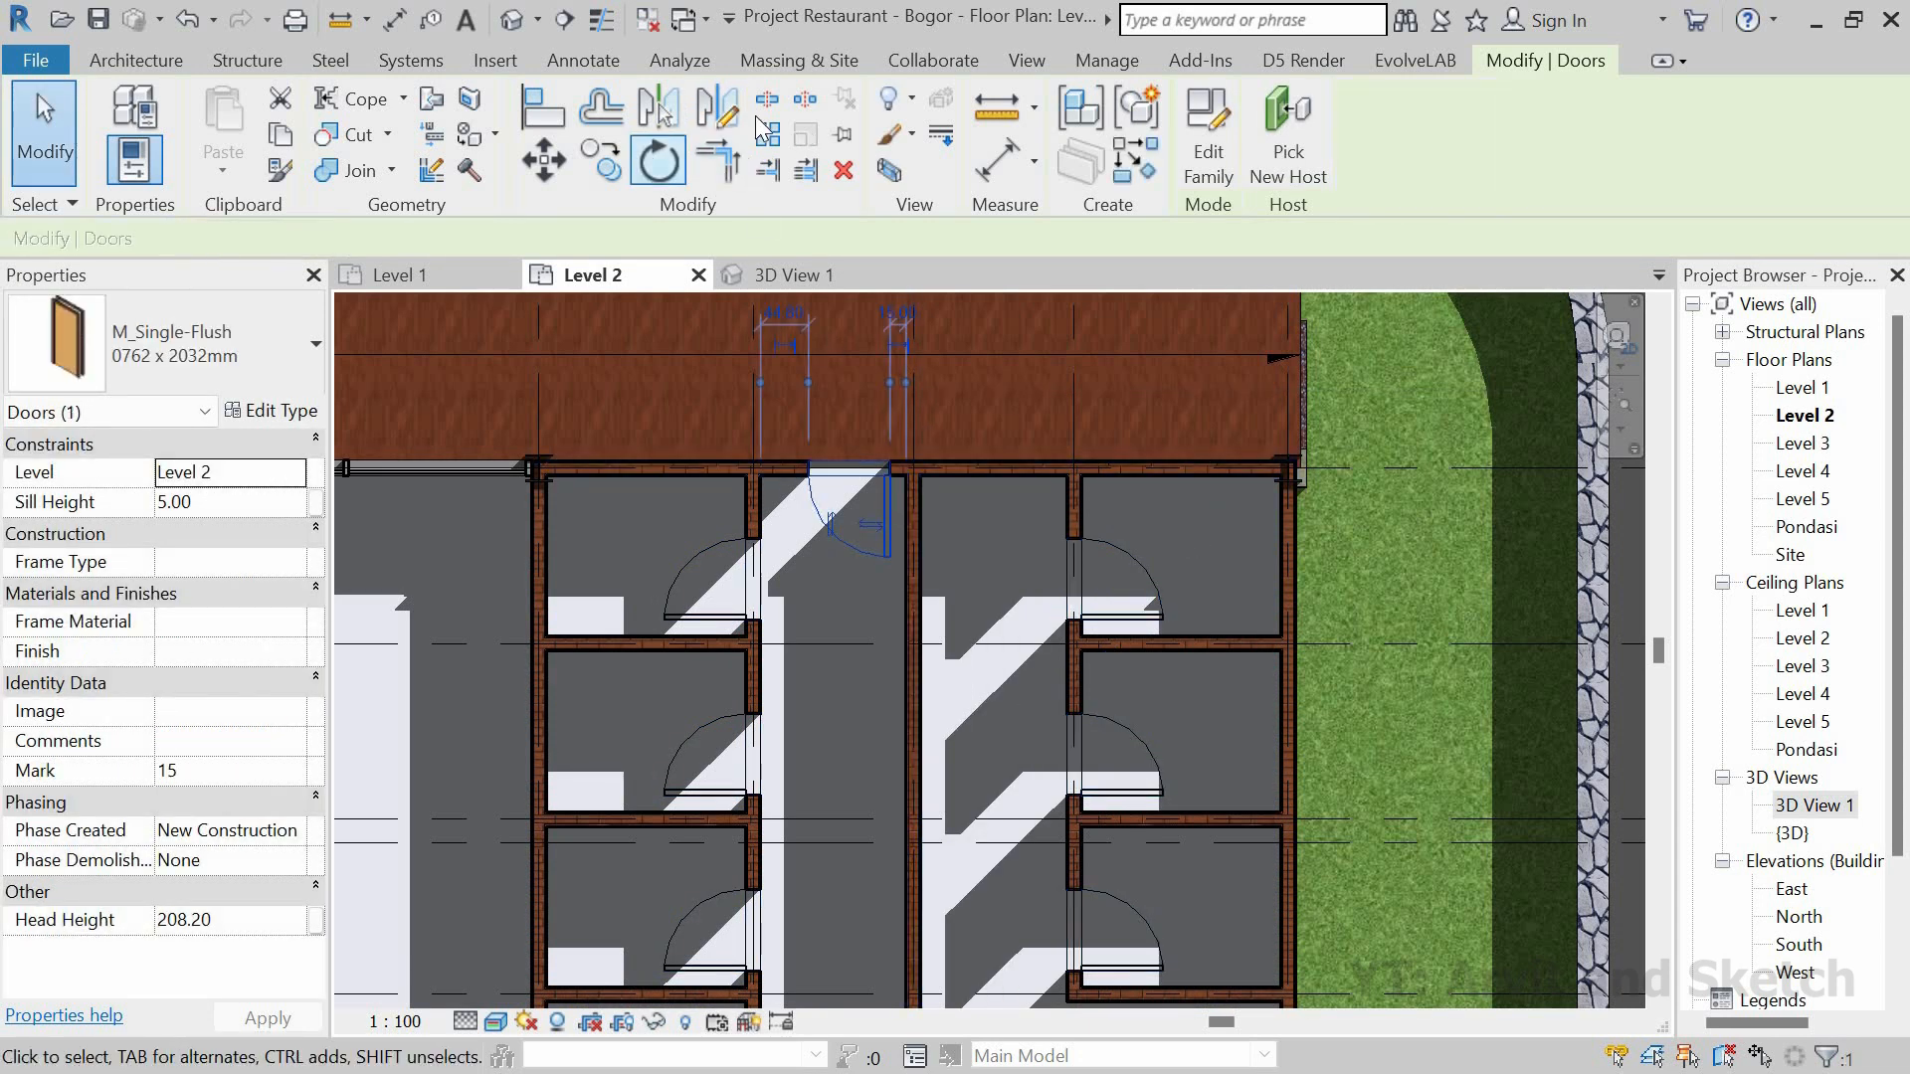
pyautogui.click(913, 390)
pyautogui.click(886, 416)
pyautogui.scroll(-3, 876, 412)
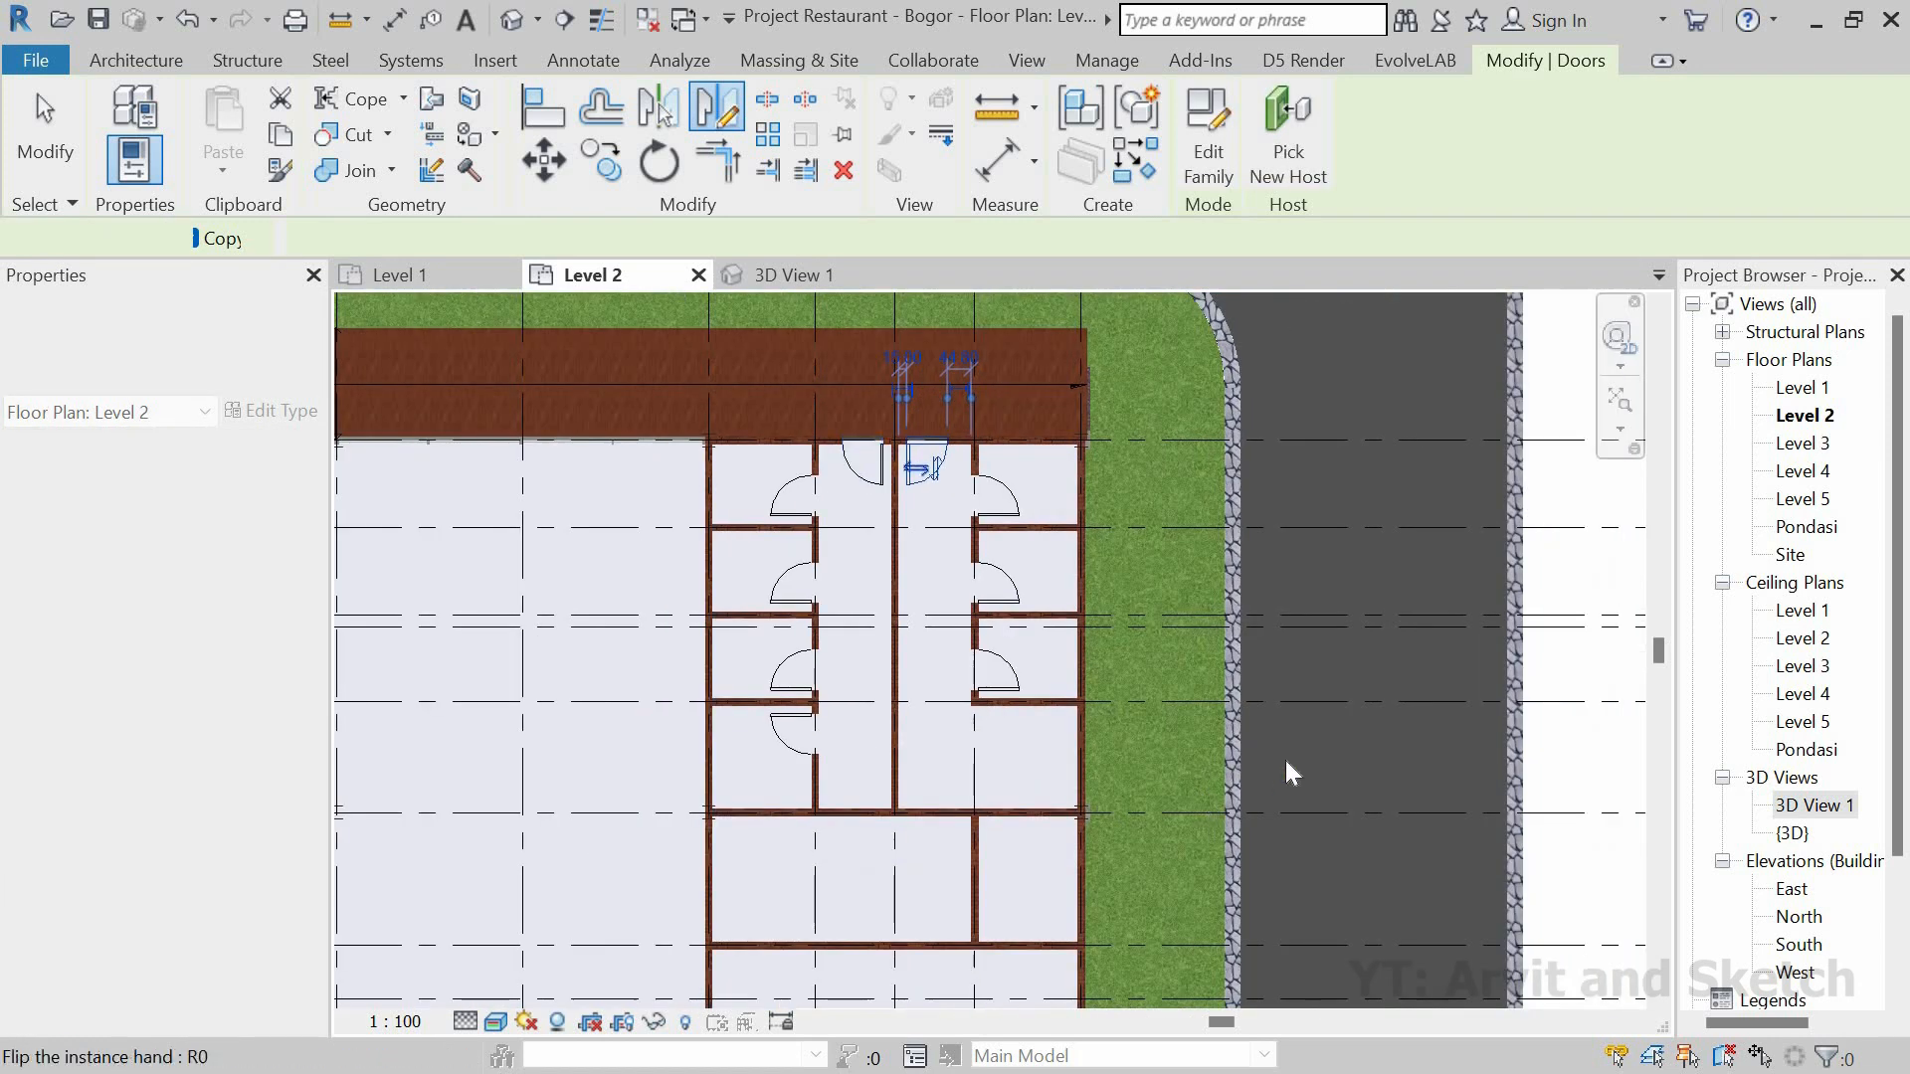
pyautogui.click(1090, 700)
pyautogui.scroll(-2, 945, 542)
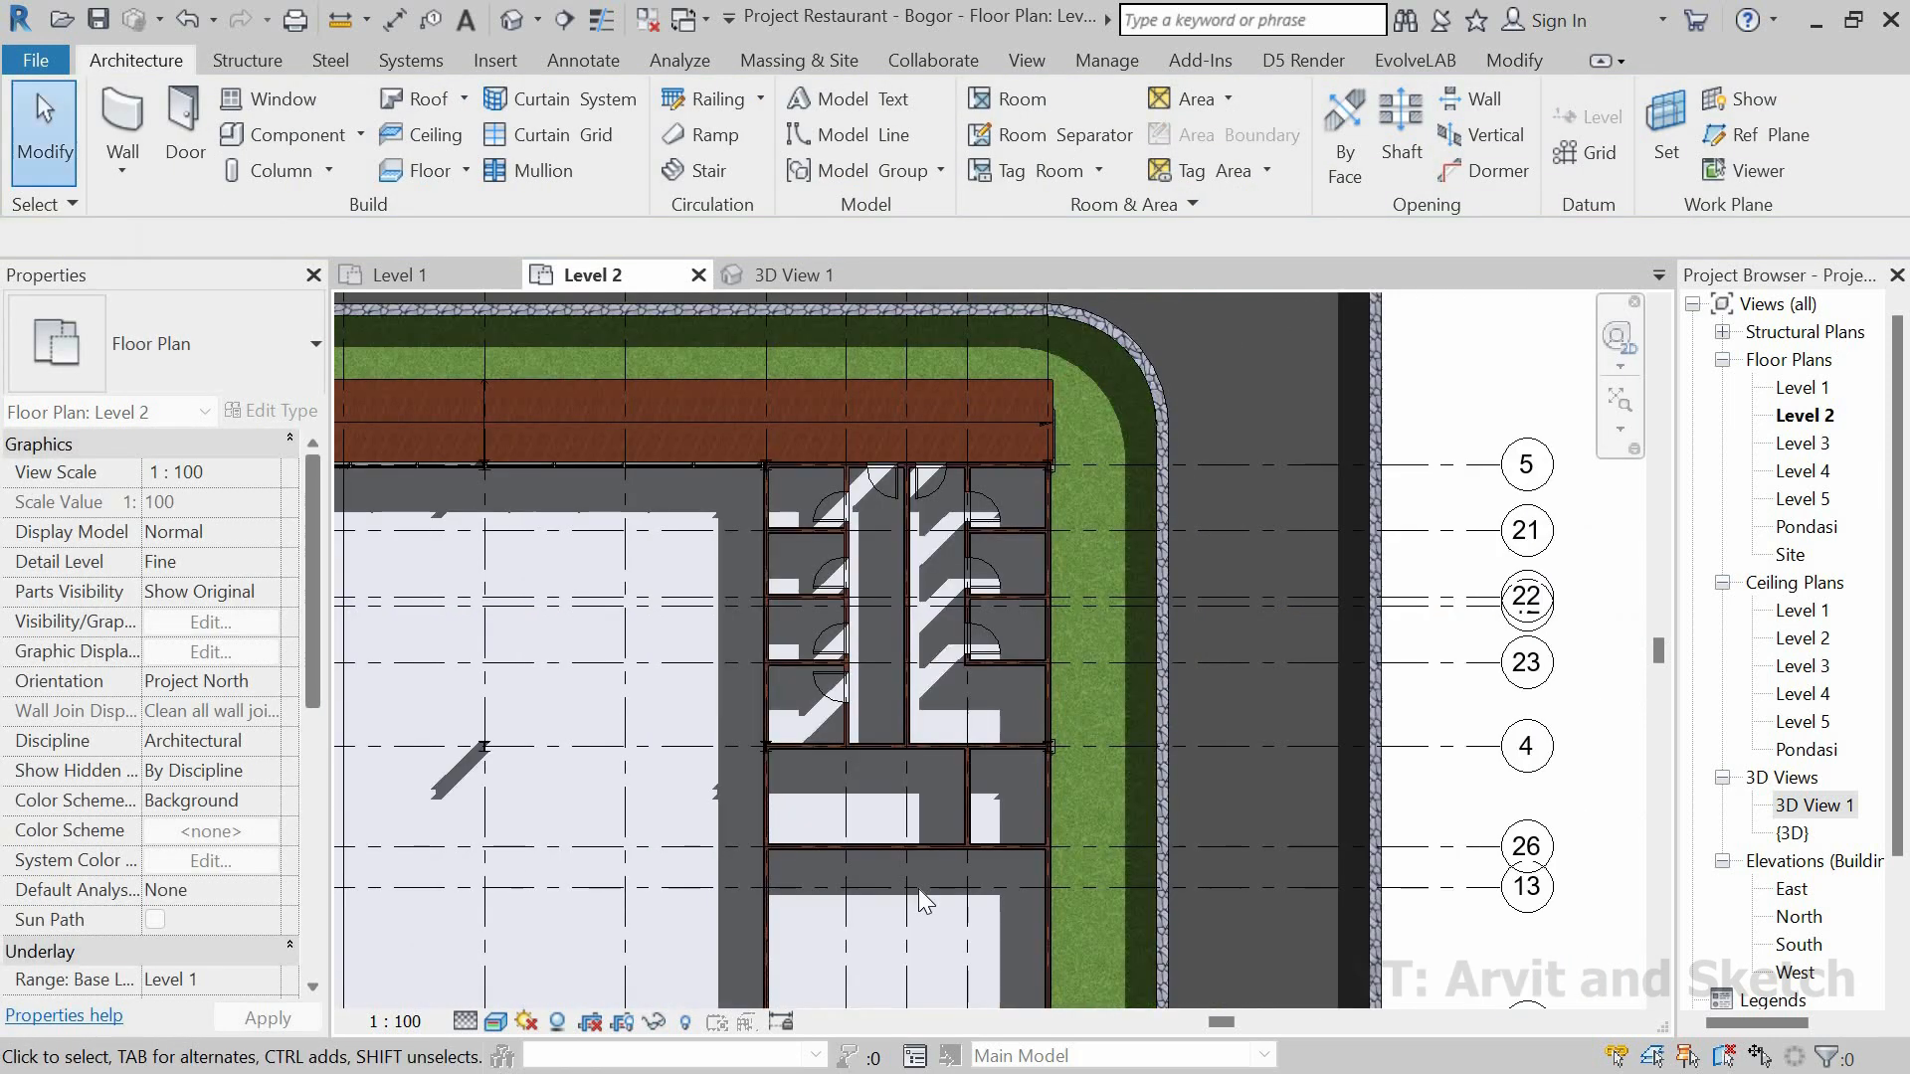
# Step: Duplicate the M_Single-Flush 0915 x 2134mm door type as Pintu Musholla 100 x 220
pyautogui.scroll(3, 917, 888)
pyautogui.moveTo(917, 888); pyautogui.dragTo(1012, 657, button='middle')
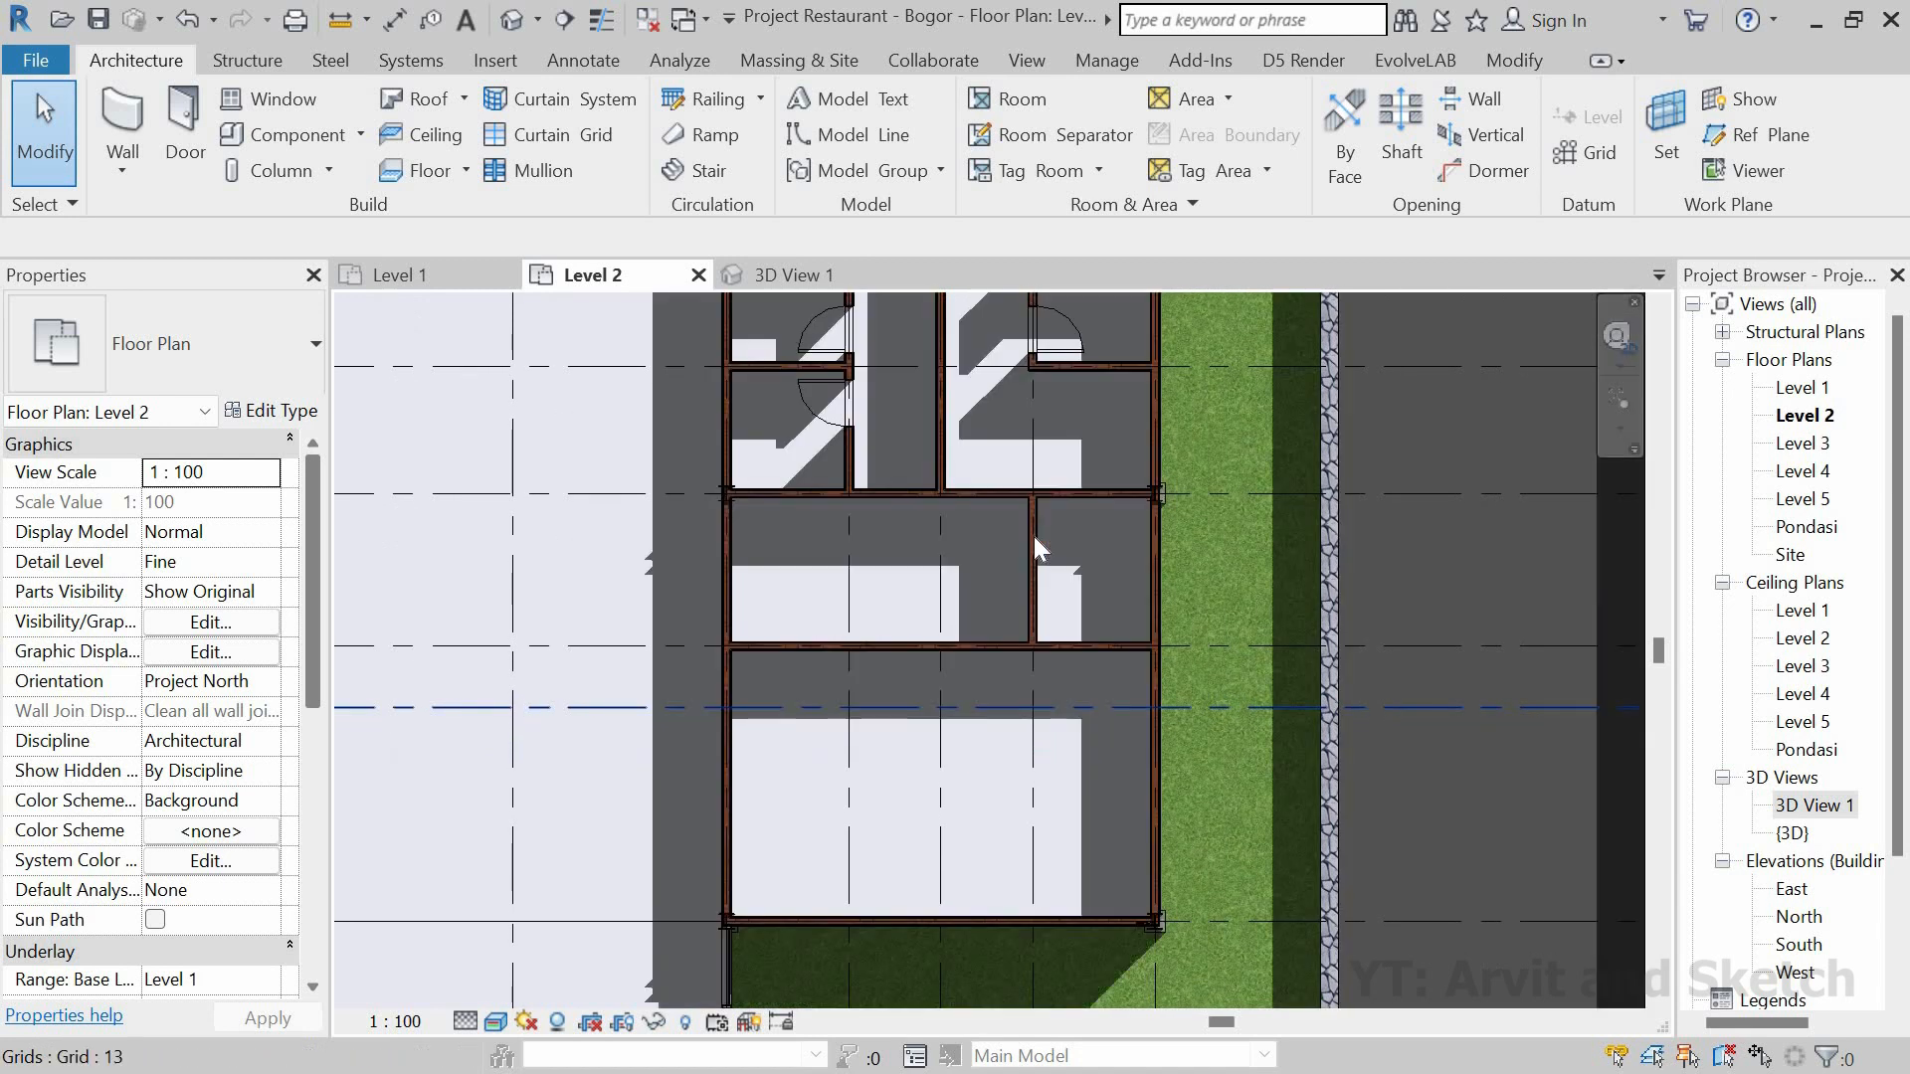
pyautogui.scroll(1, 1035, 535)
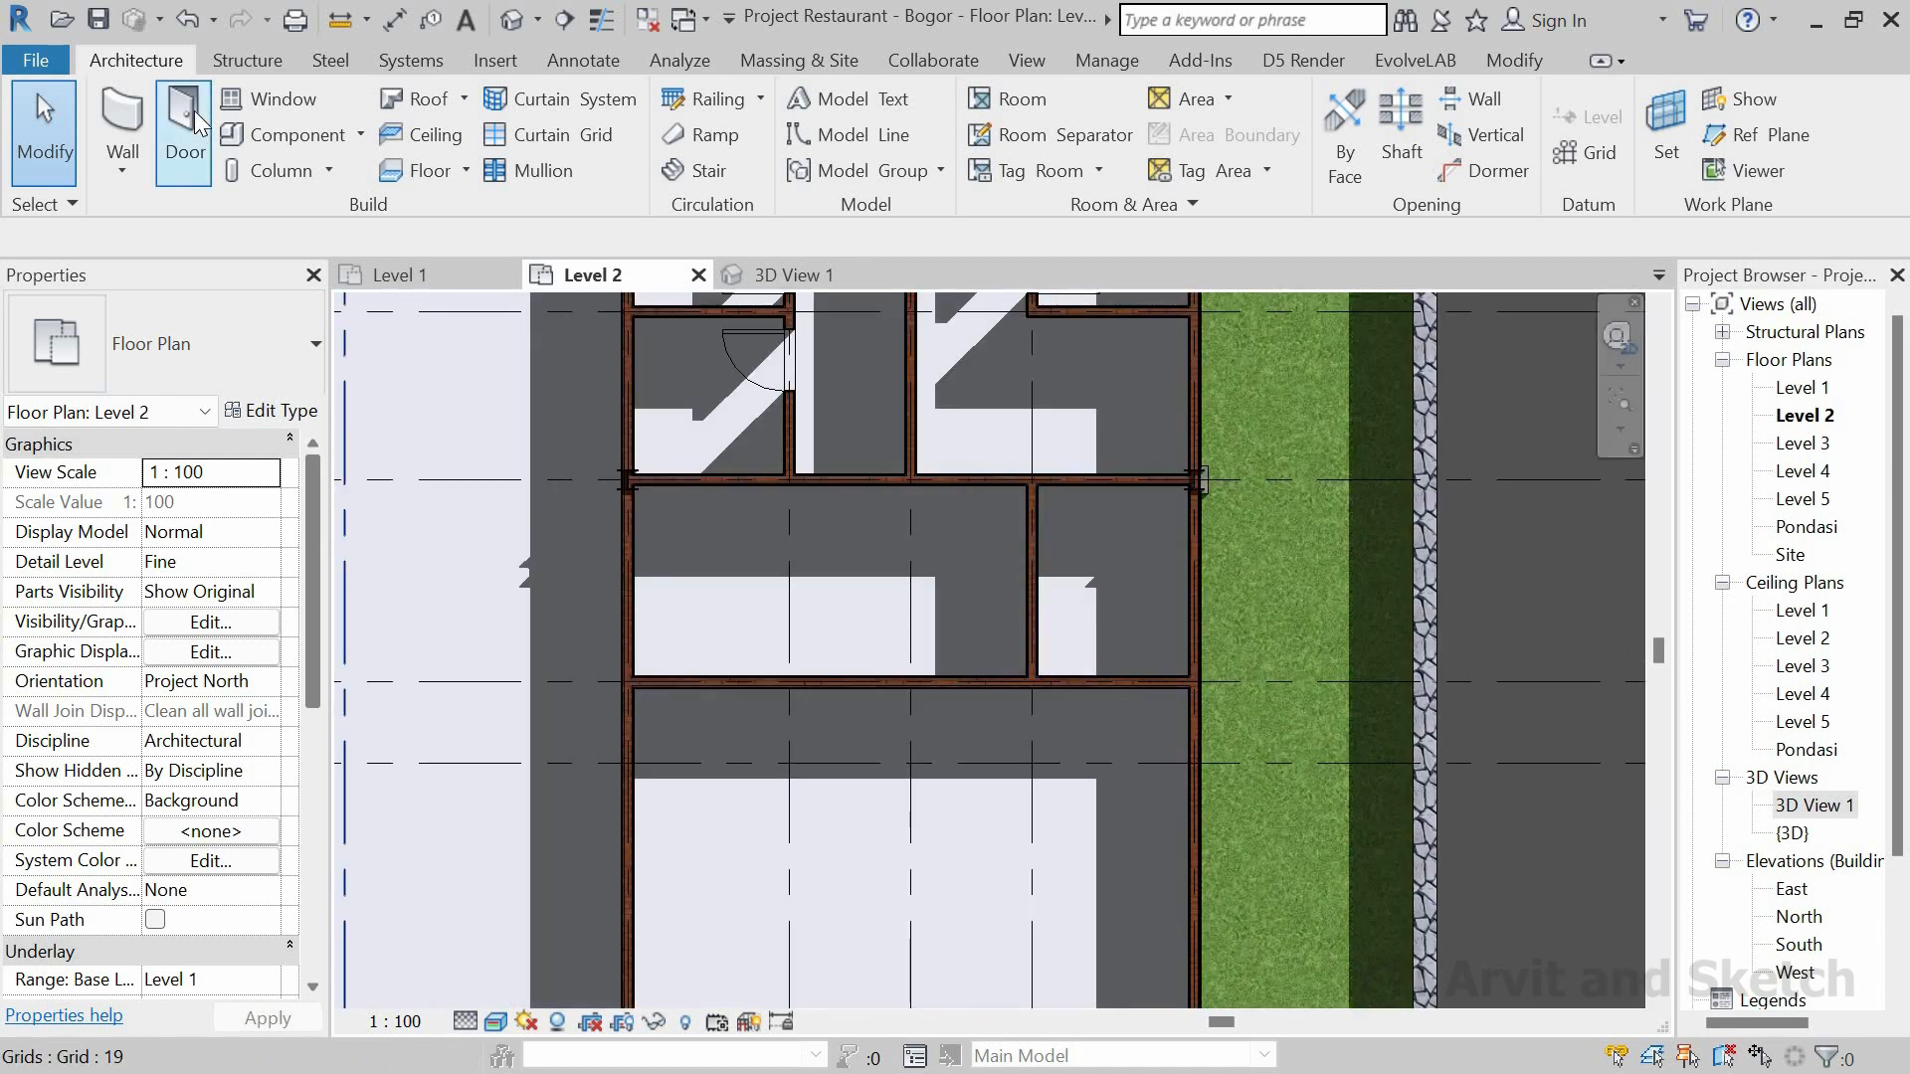
pyautogui.click(191, 114)
pyautogui.click(215, 327)
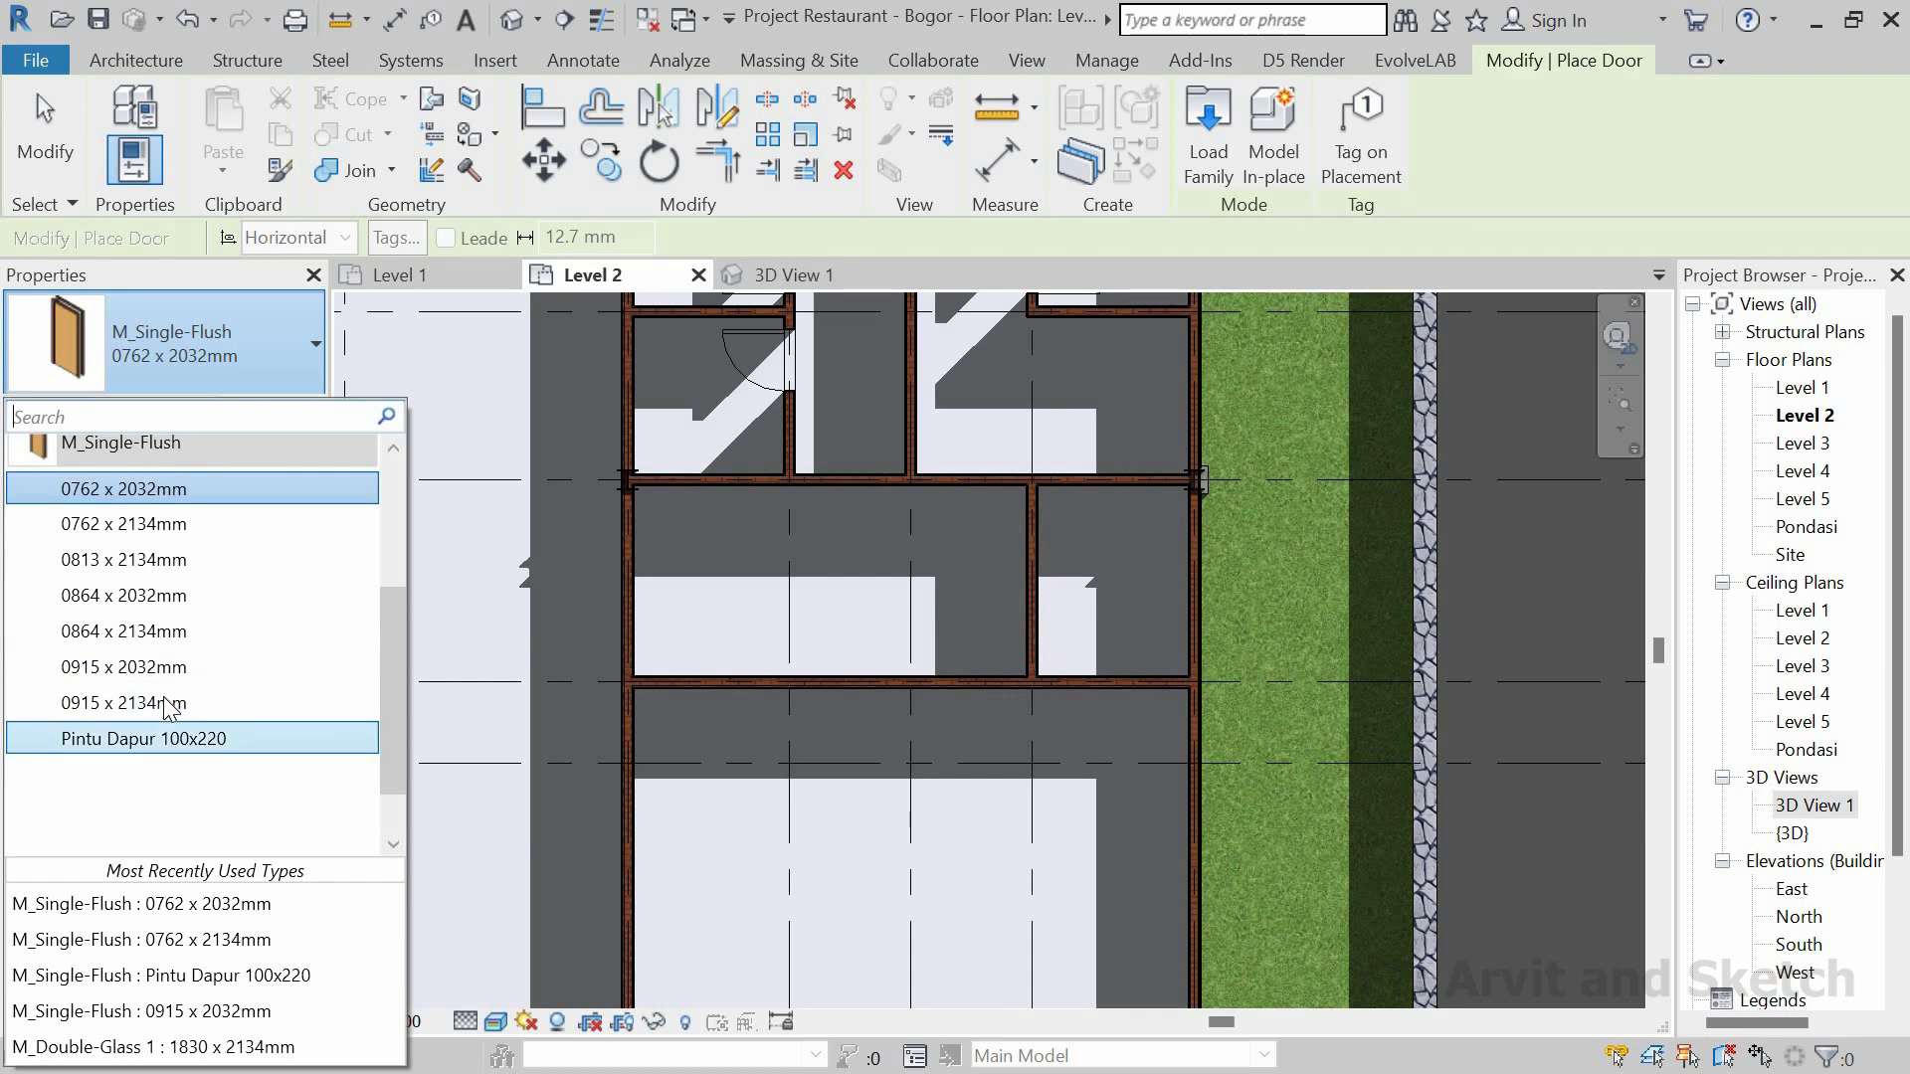
pyautogui.click(164, 703)
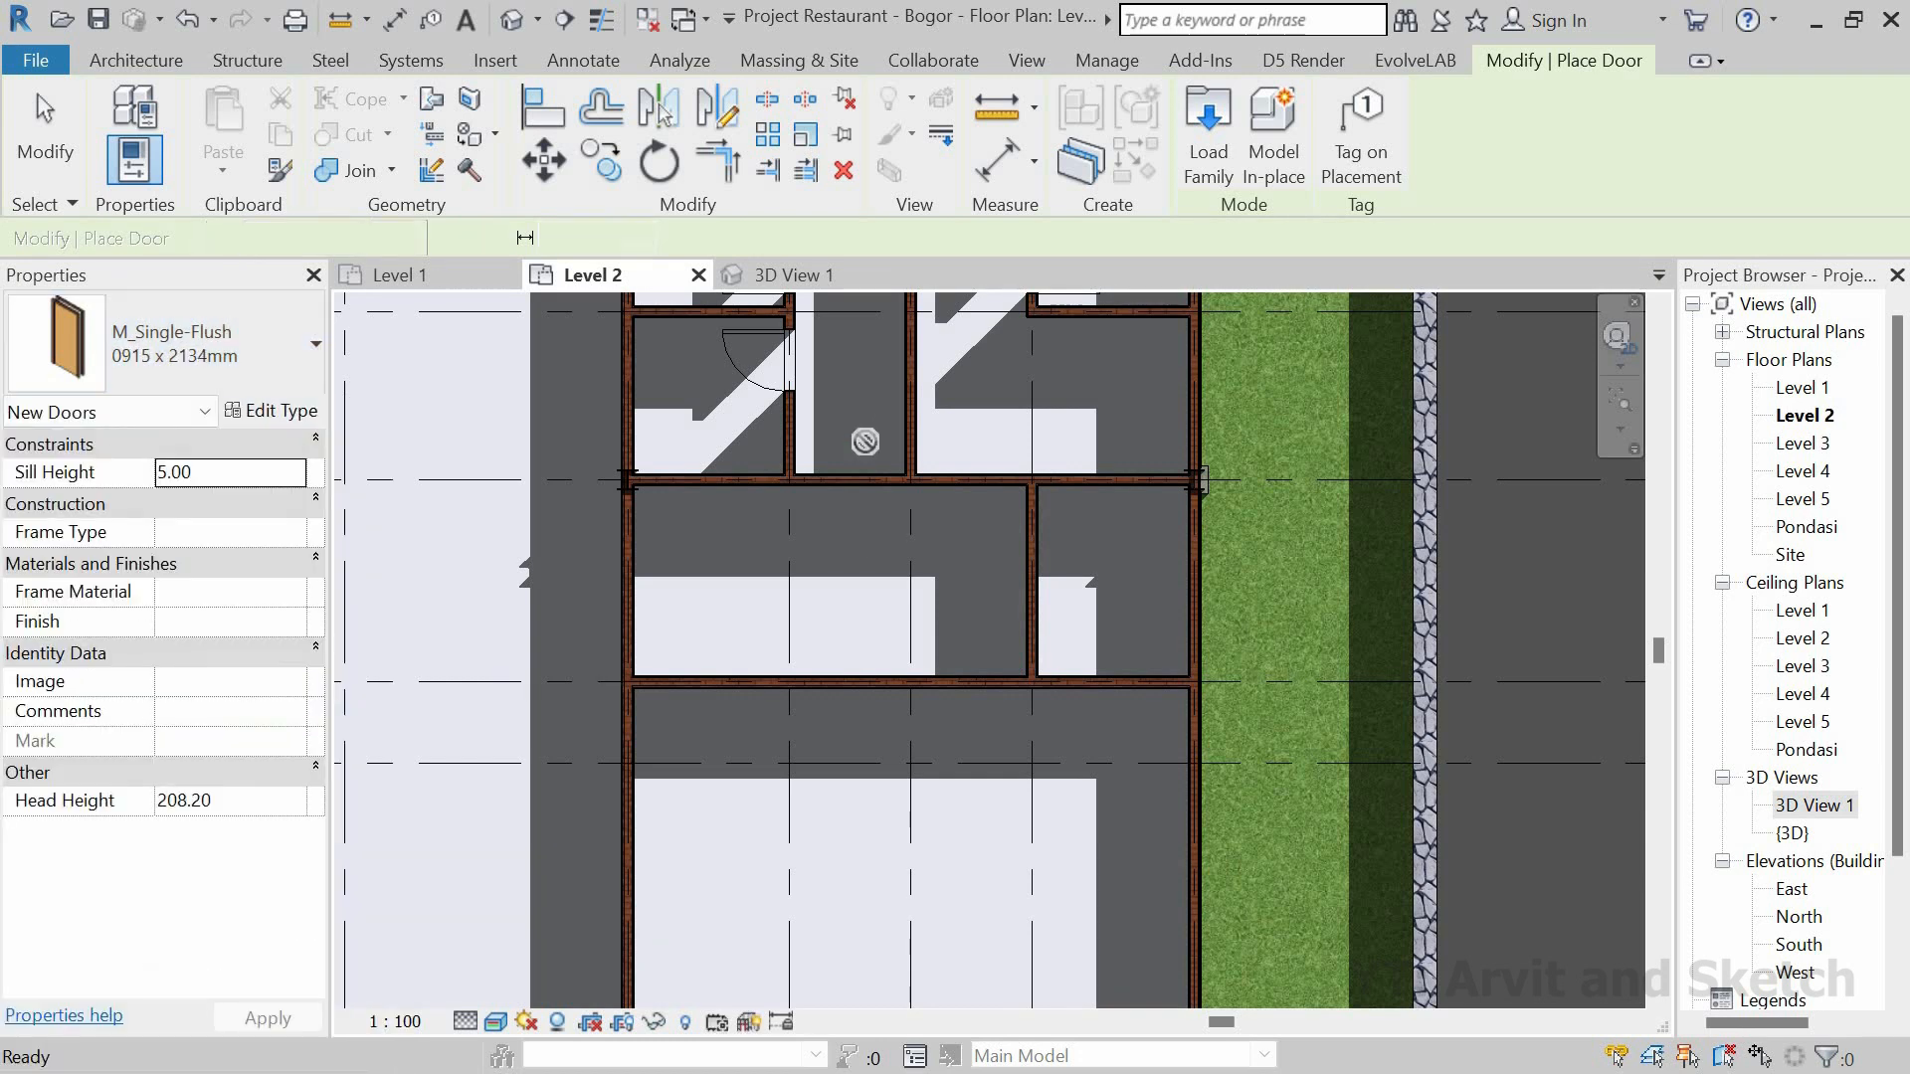
pyautogui.click(302, 410)
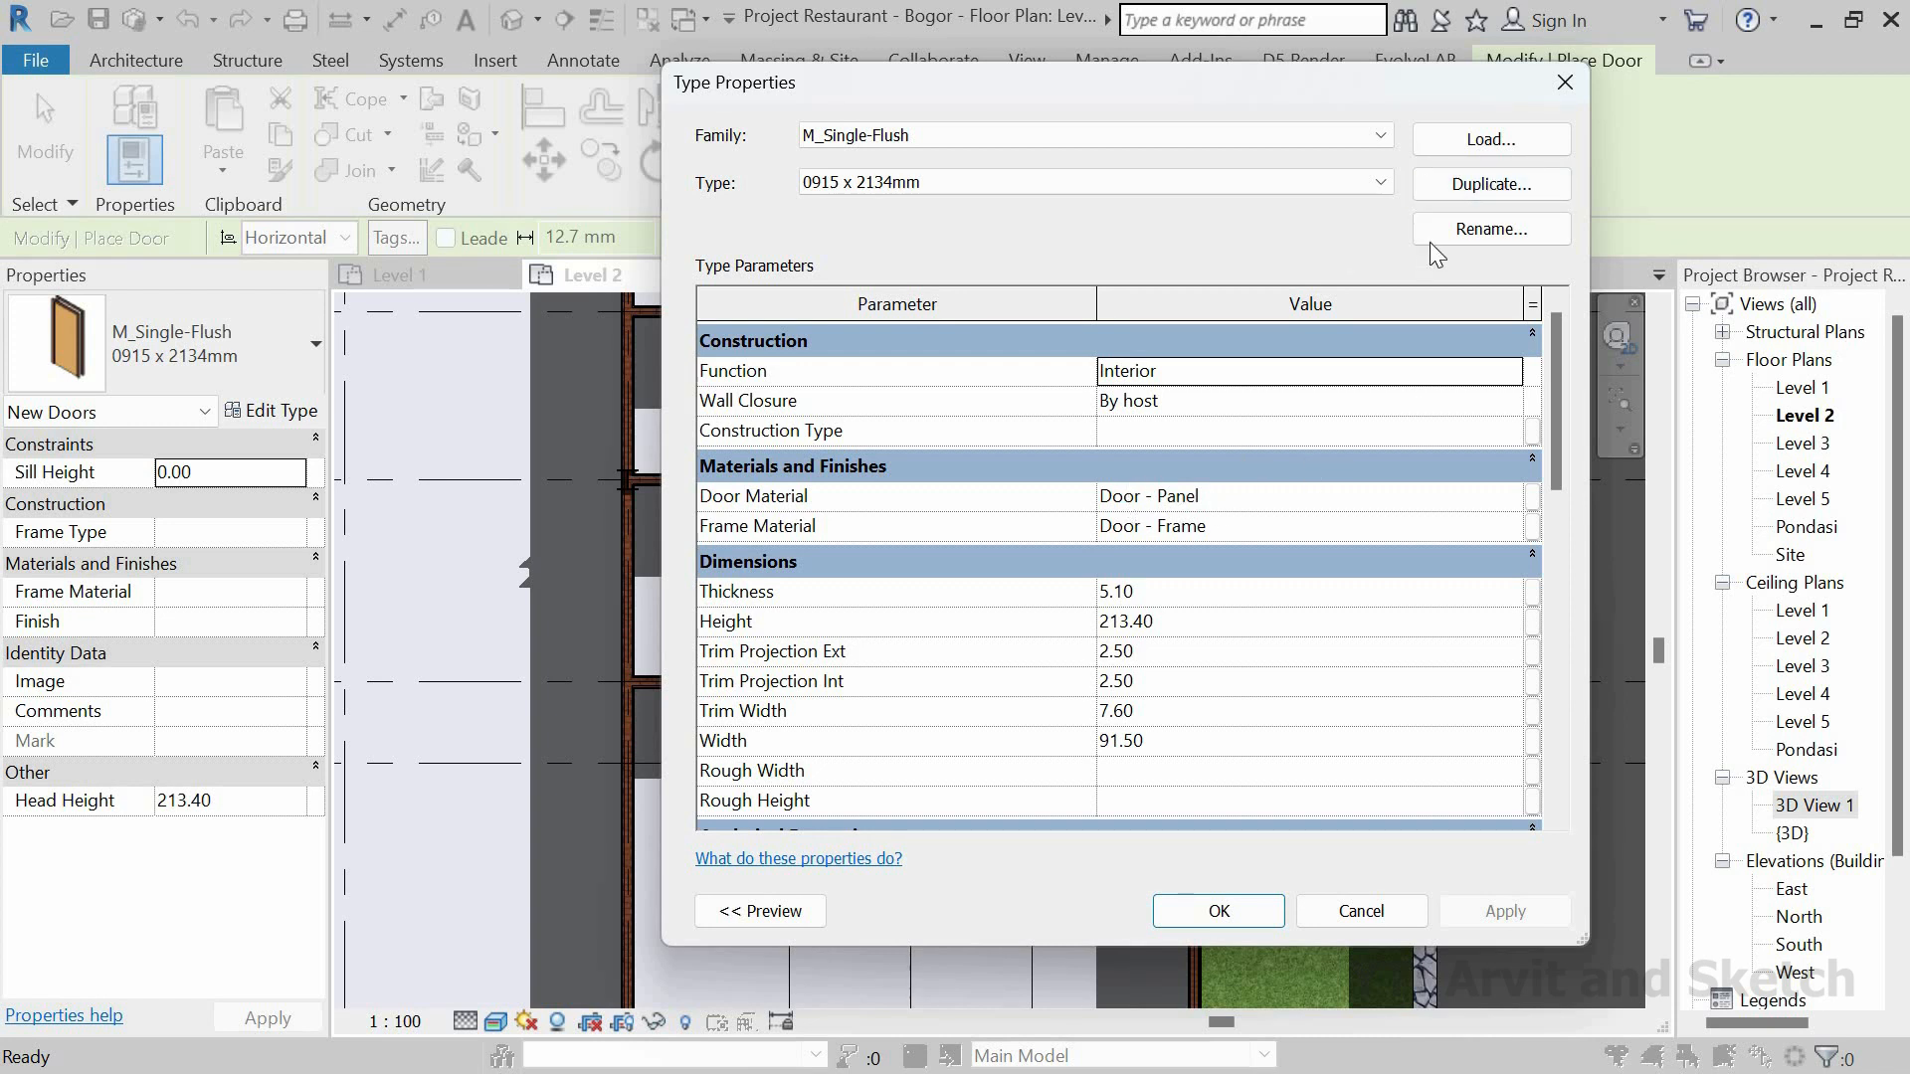
pyautogui.click(1527, 181)
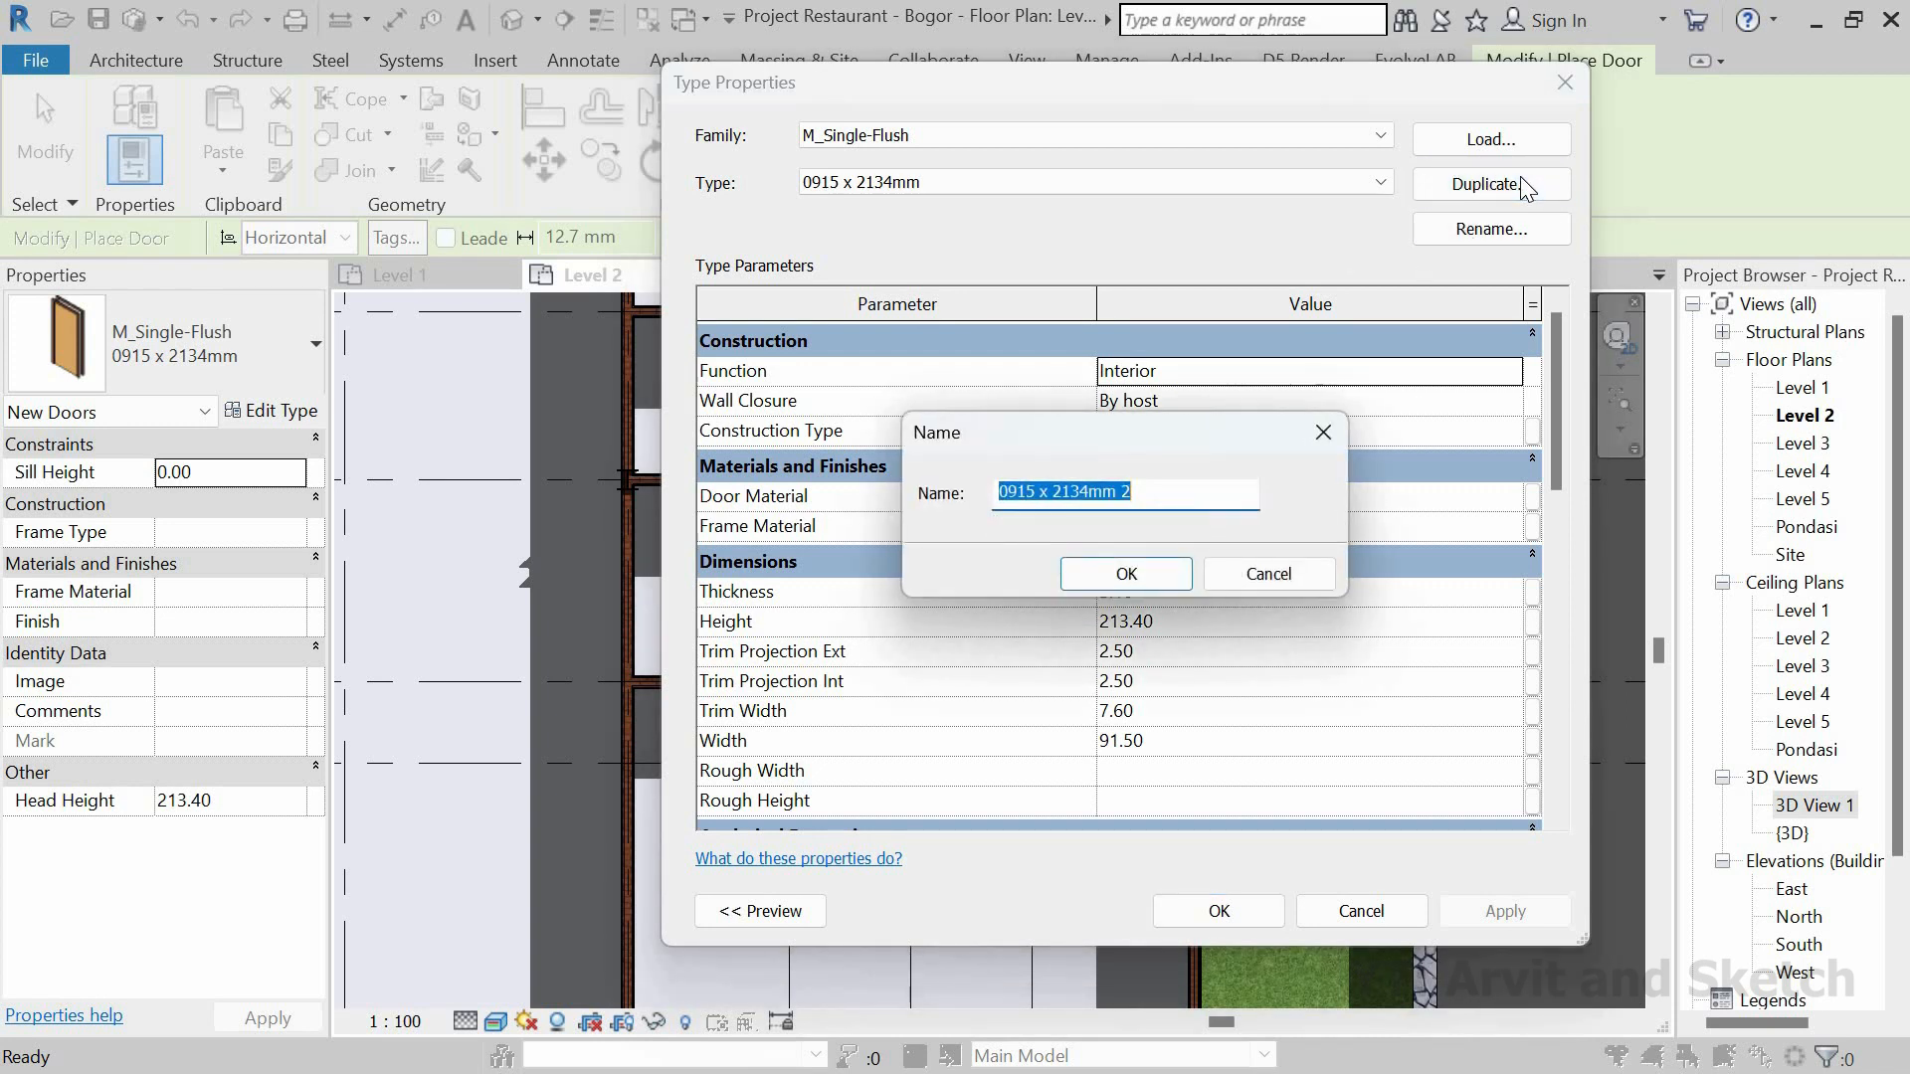
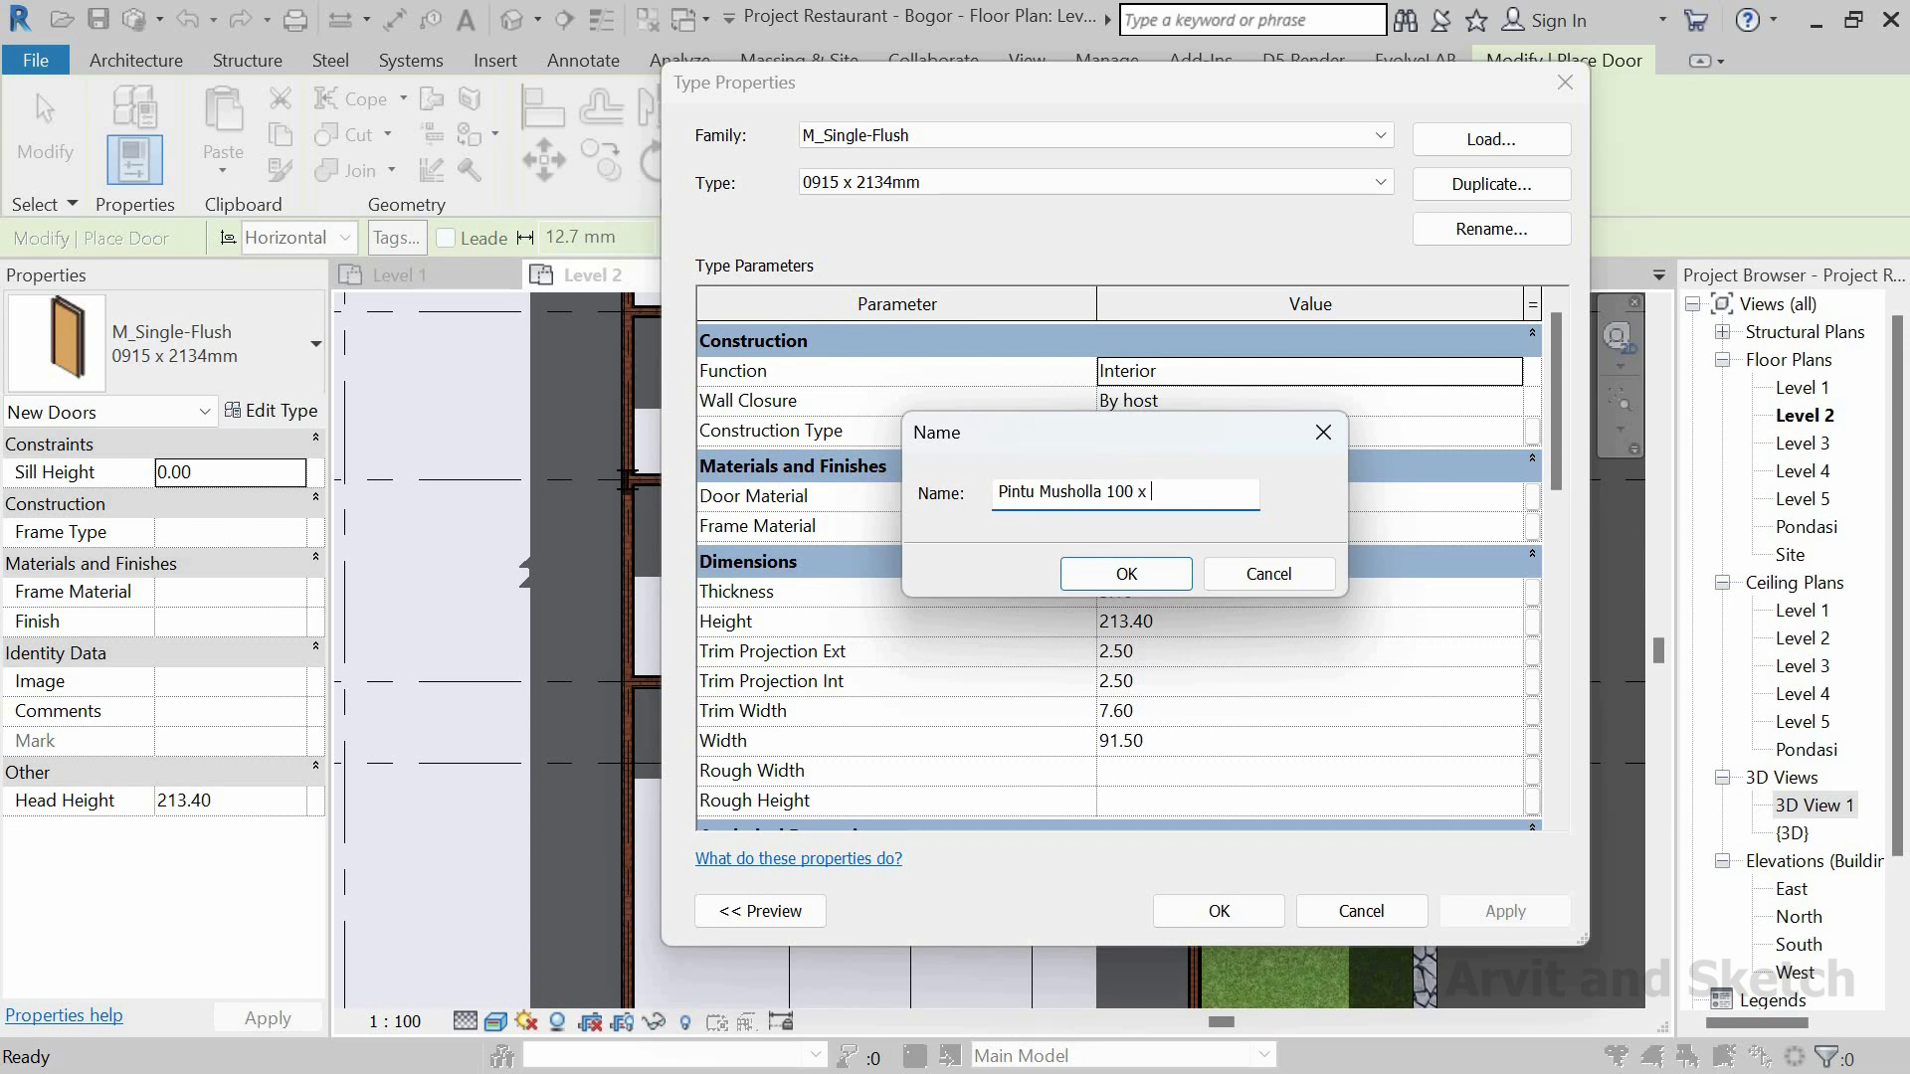
pyautogui.click(1109, 589)
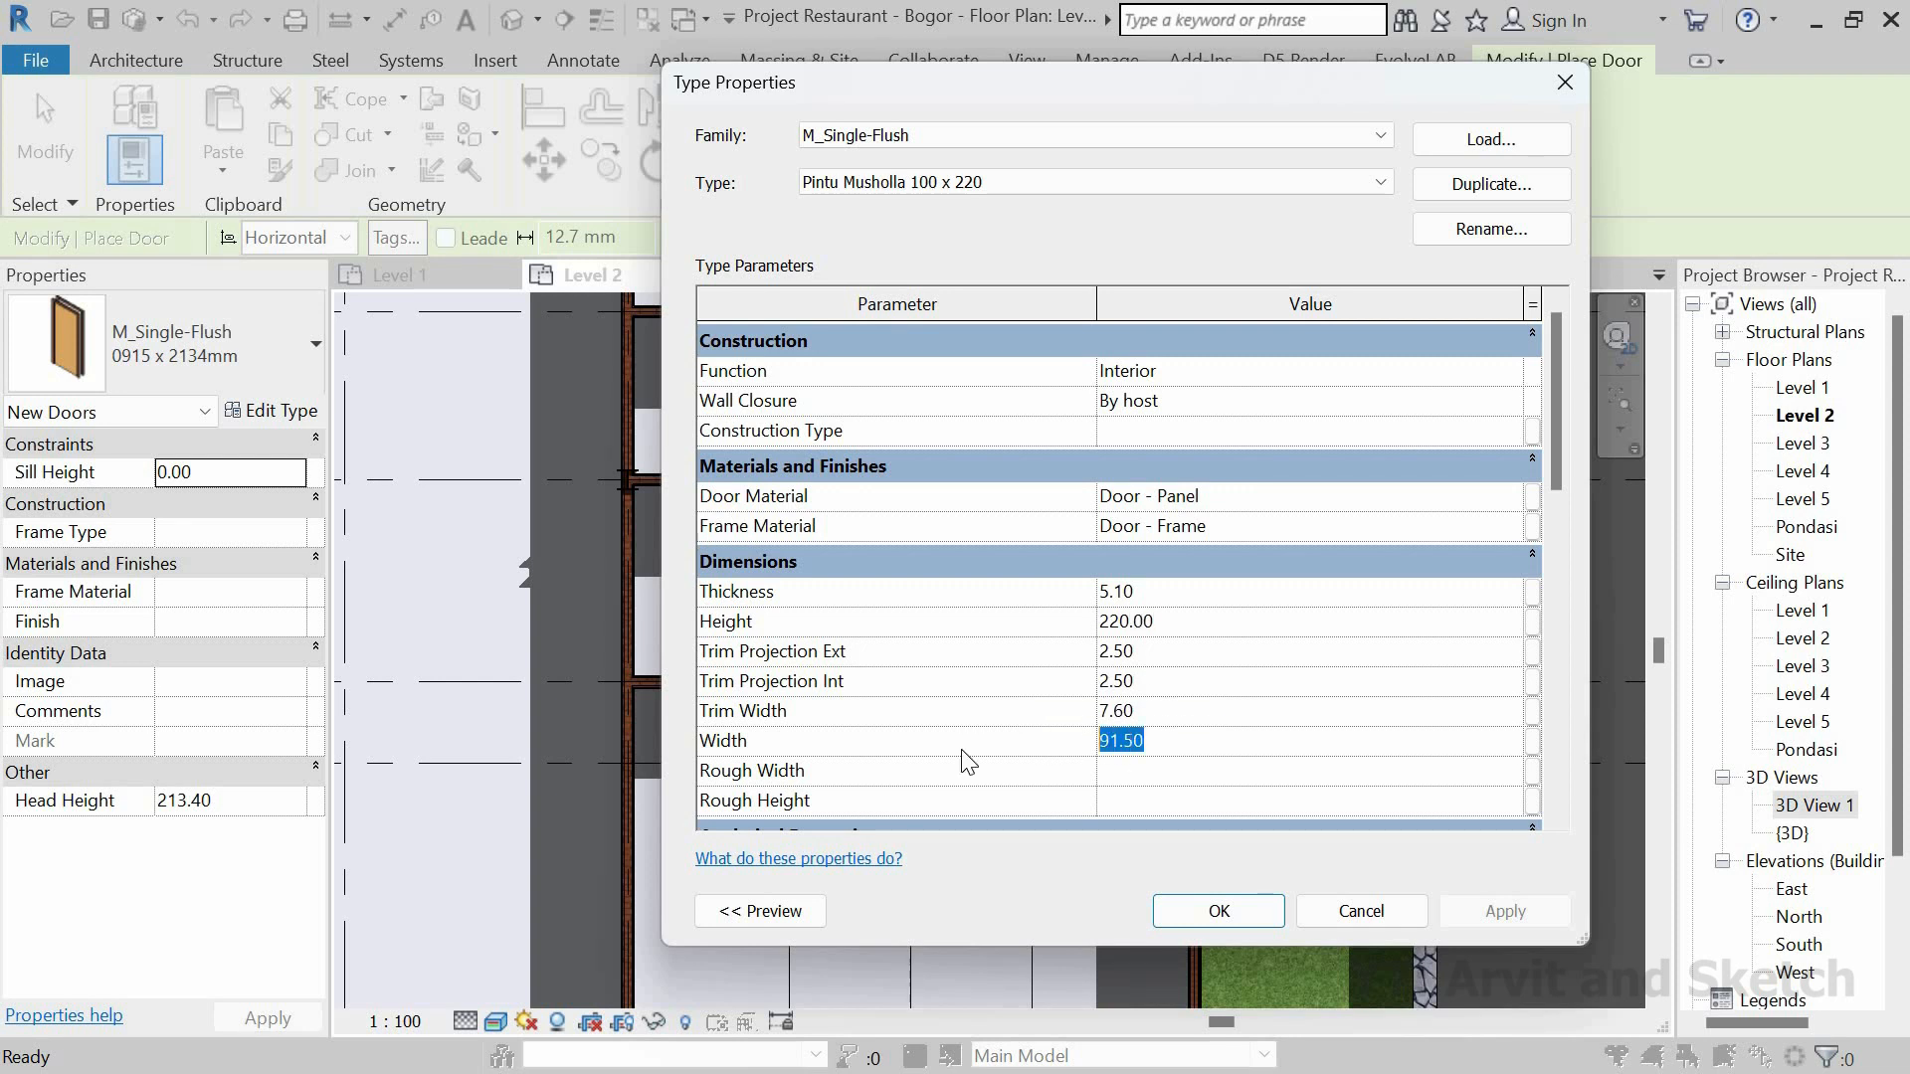
# Step: Set the Pintu Musholla type's width to 100 and place this door in the prayer room's left wall, swinging inward with its hinge at the upper end
pyautogui.write('100')
pyautogui.click(1235, 917)
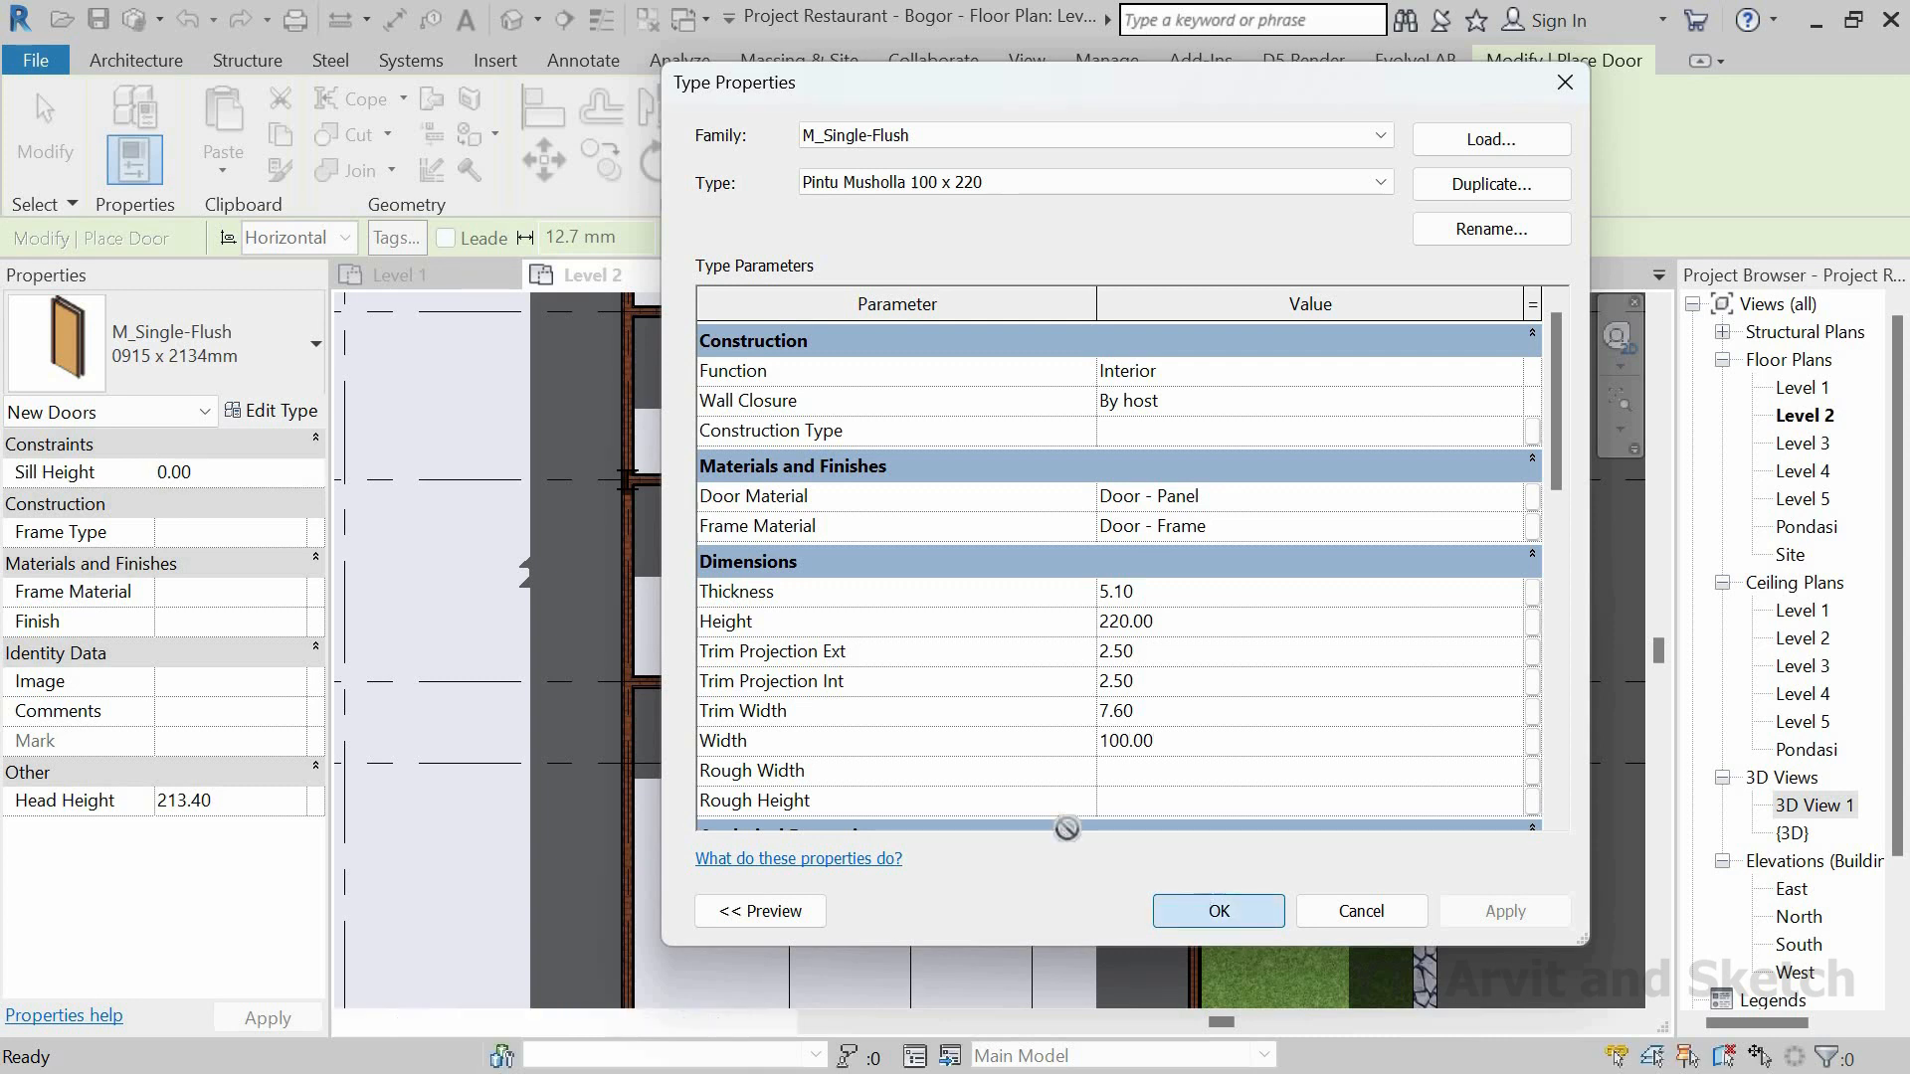
pyautogui.scroll(-2, 1053, 608)
pyautogui.scroll(4, 811, 694)
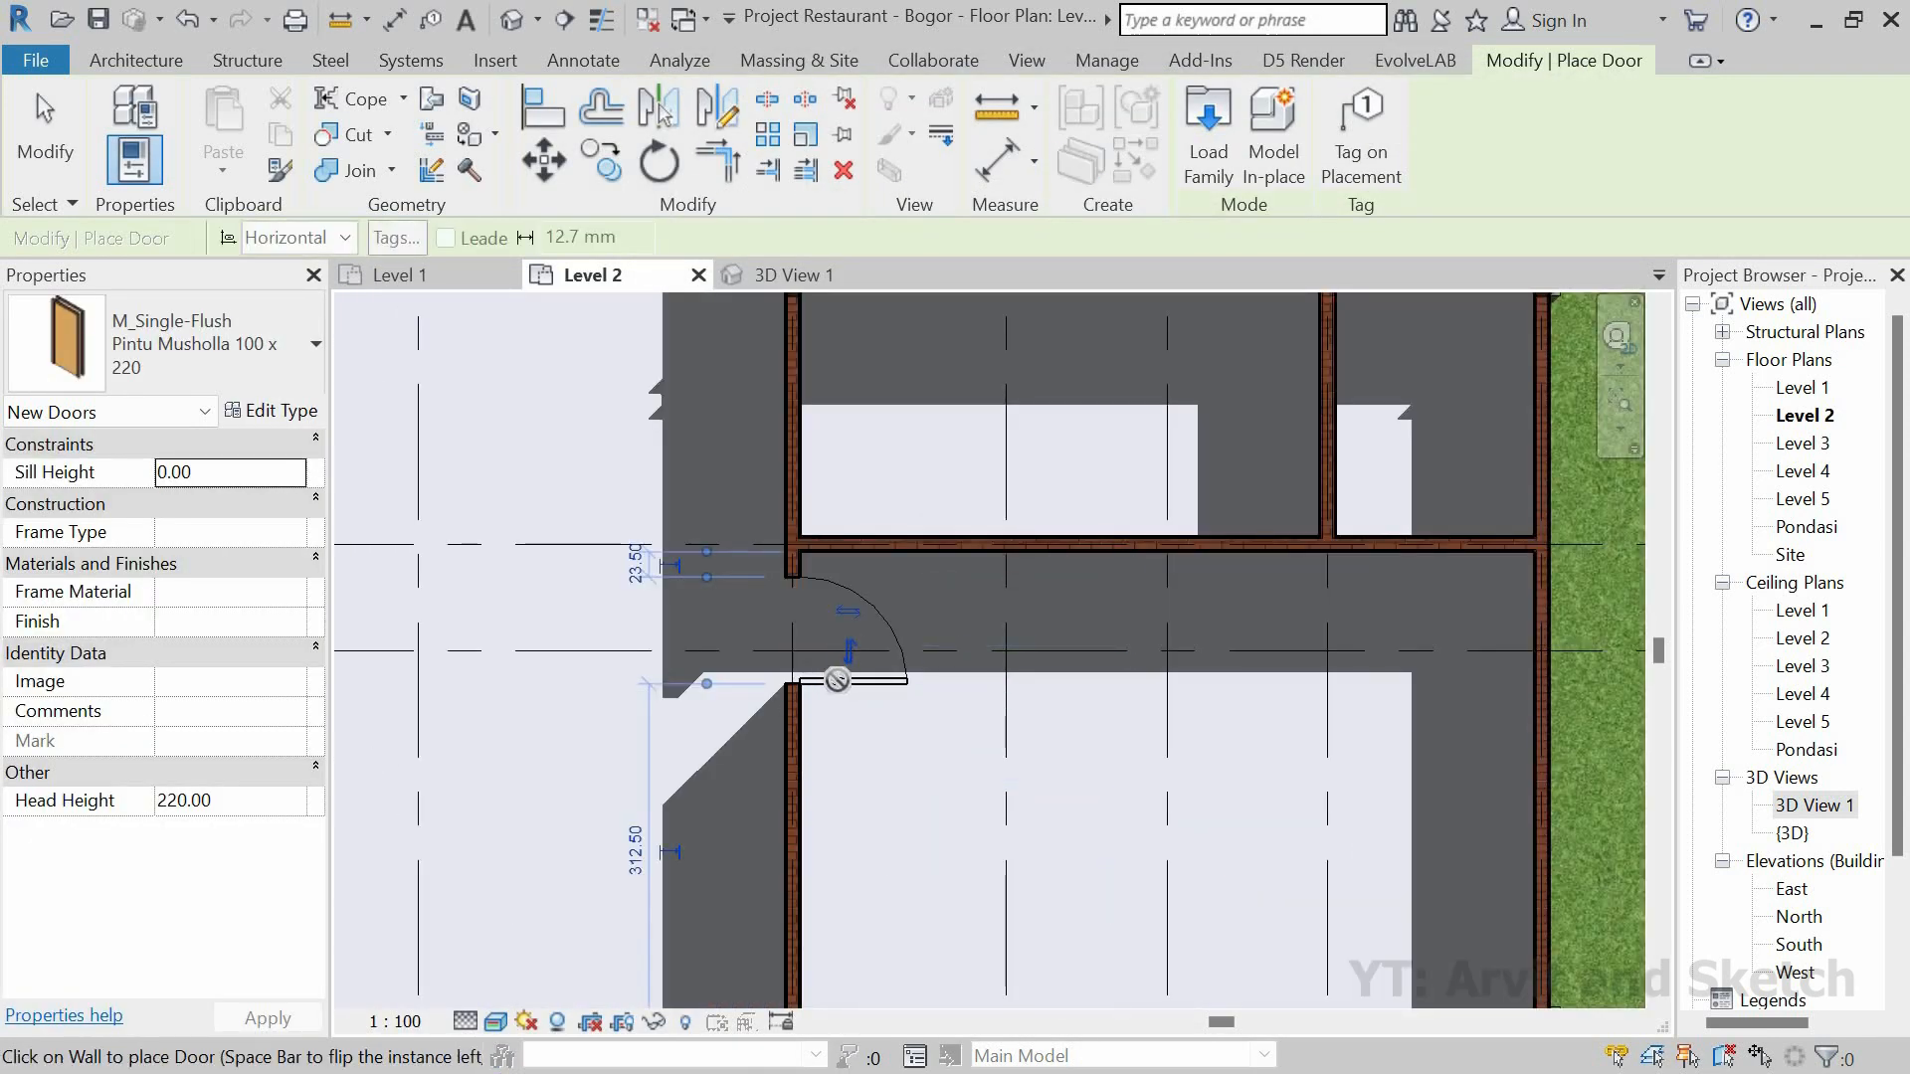
pyautogui.press('space')
pyautogui.scroll(2, 685, 587)
pyautogui.press('Escape')
# Step: Set the Pintu Musholla door's distance from the horizontal wall above it to 15
pyautogui.click(1022, 575)
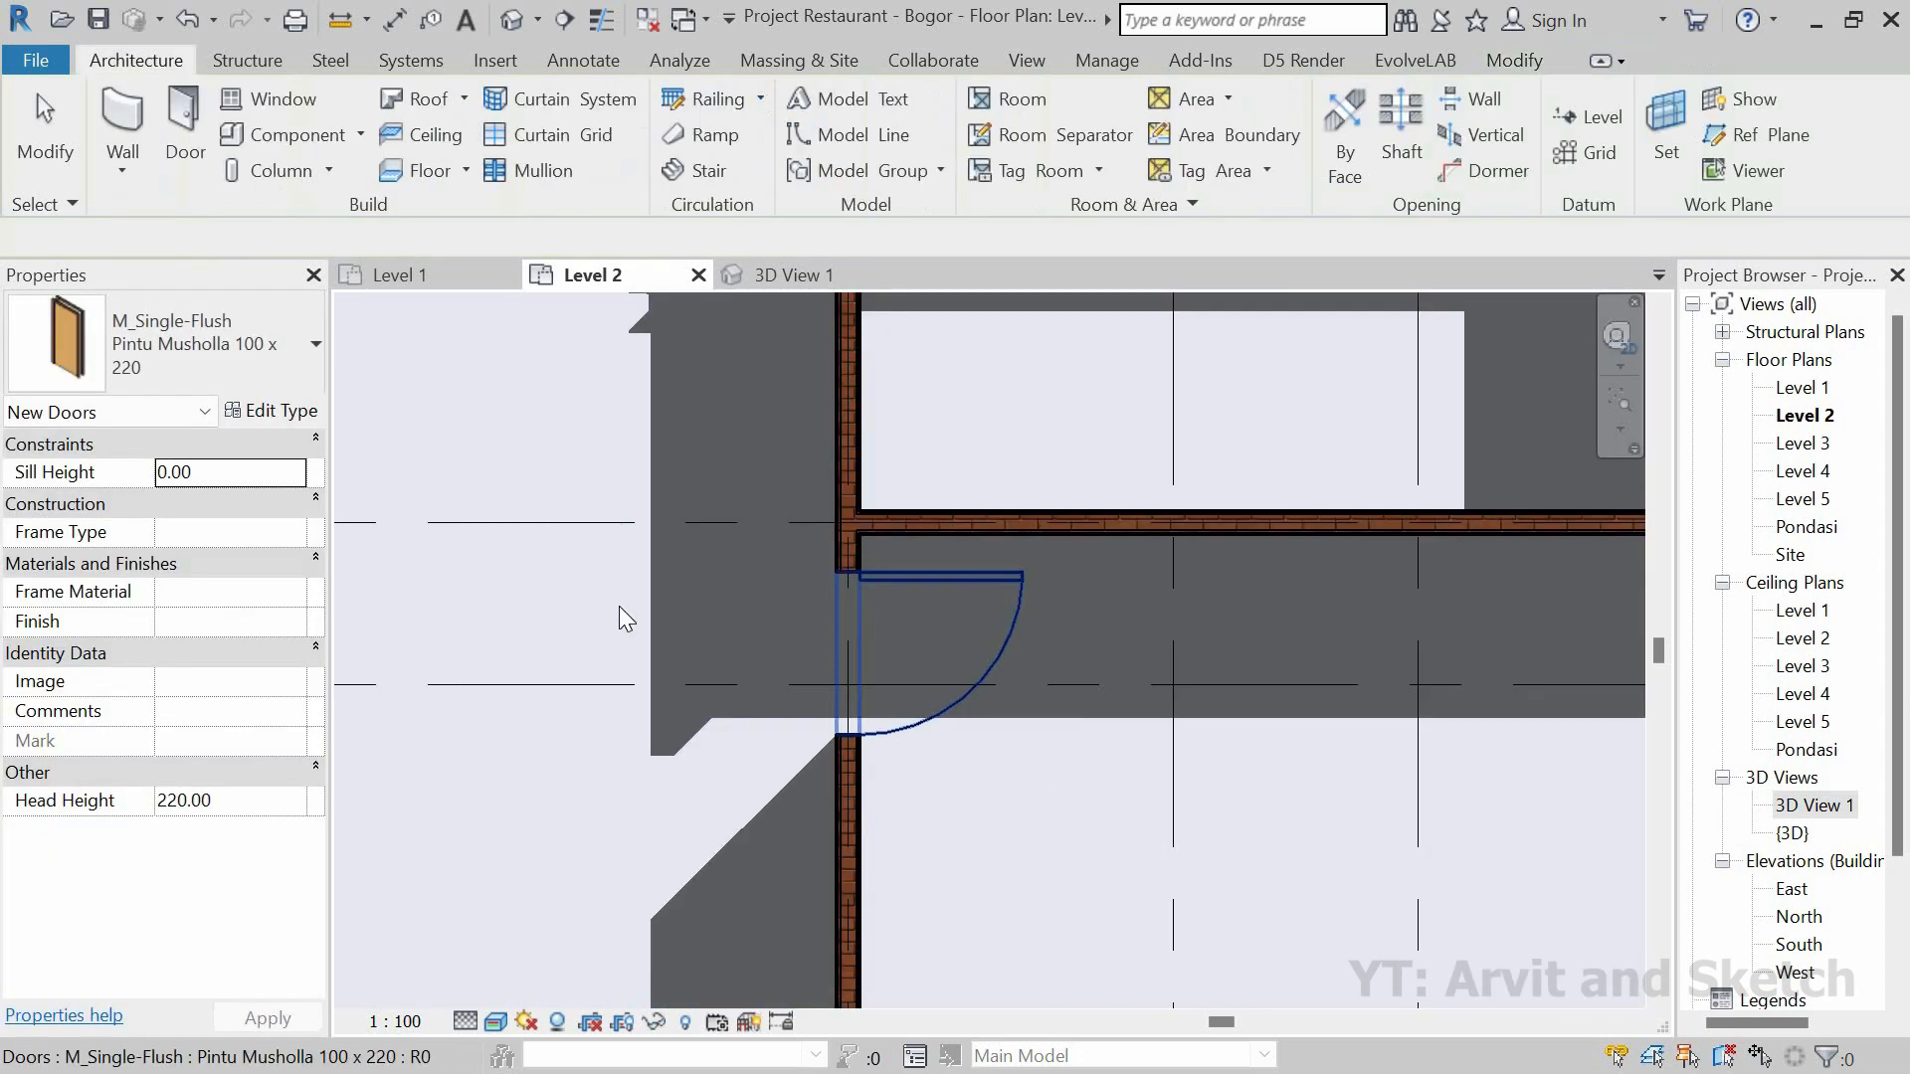
pyautogui.click(679, 562)
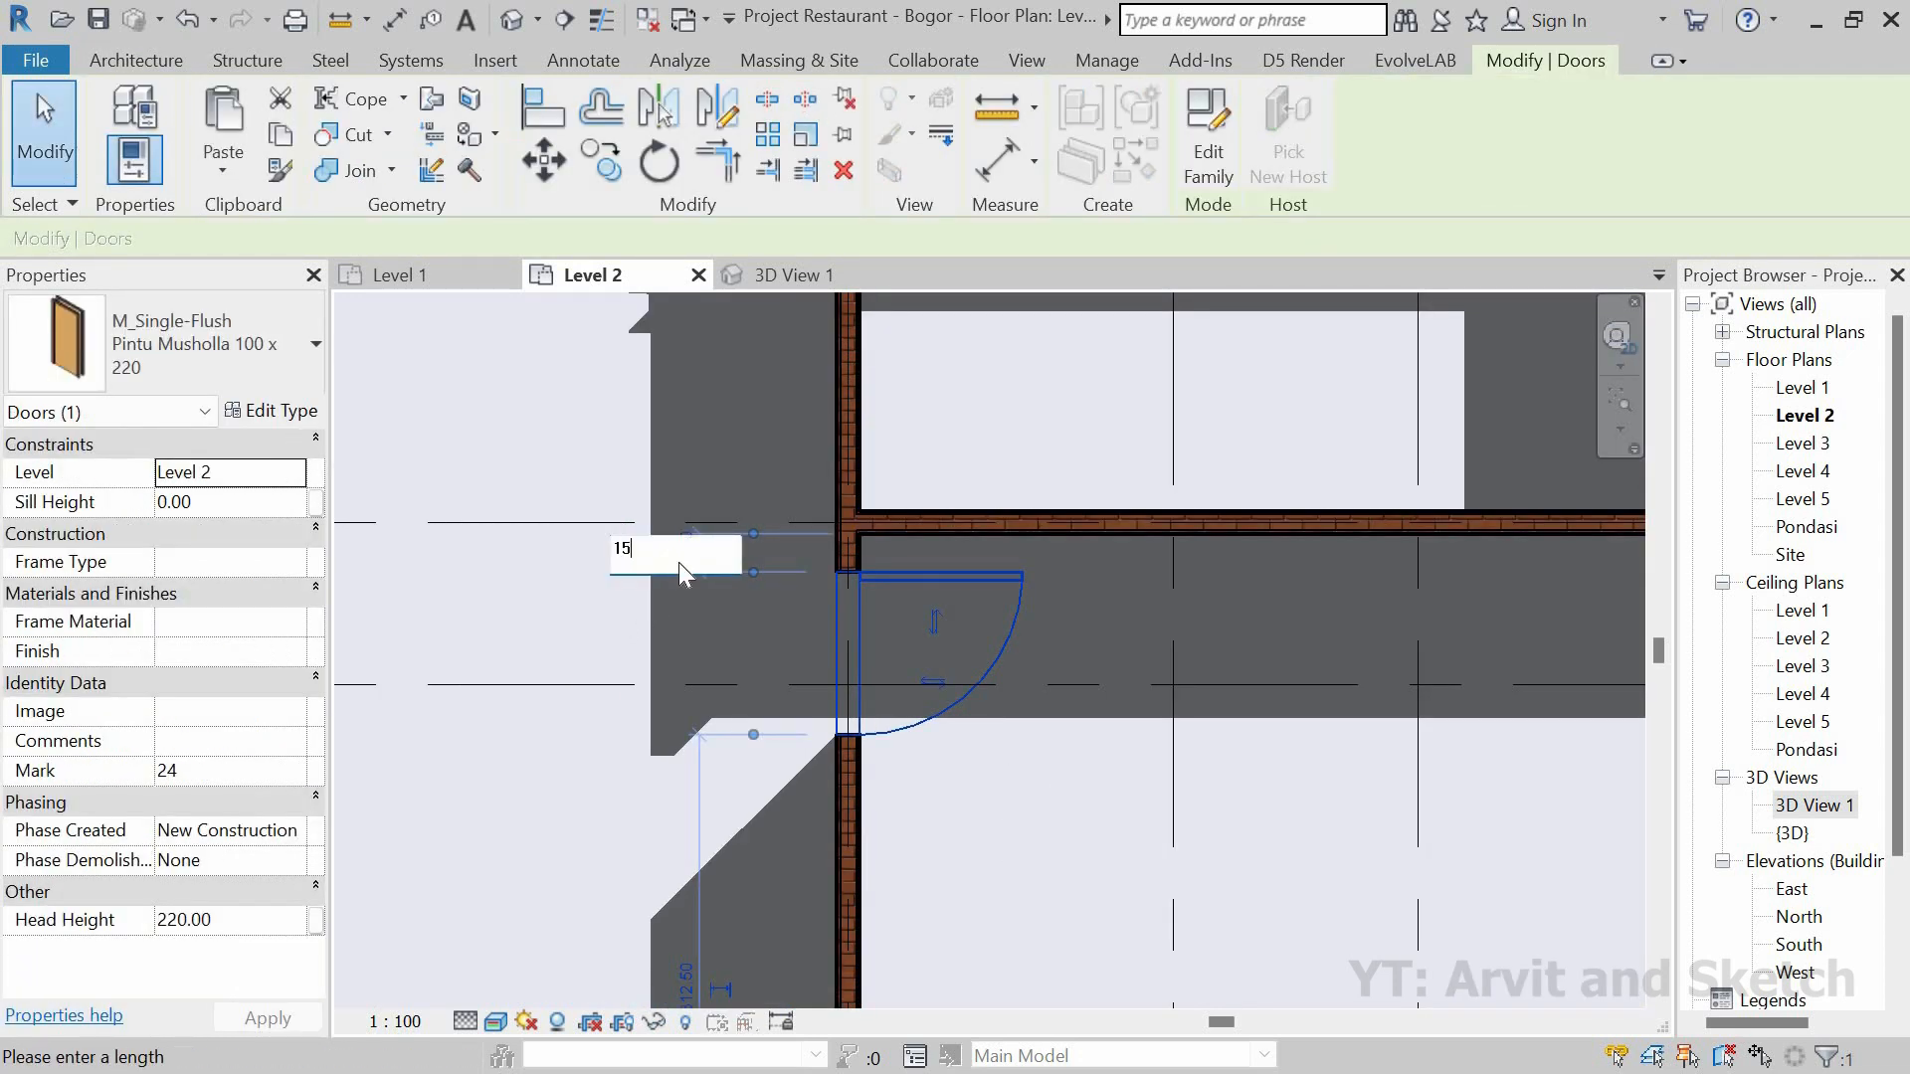
pyautogui.write('15')
pyautogui.press('Return')
pyautogui.scroll(-3, 744, 722)
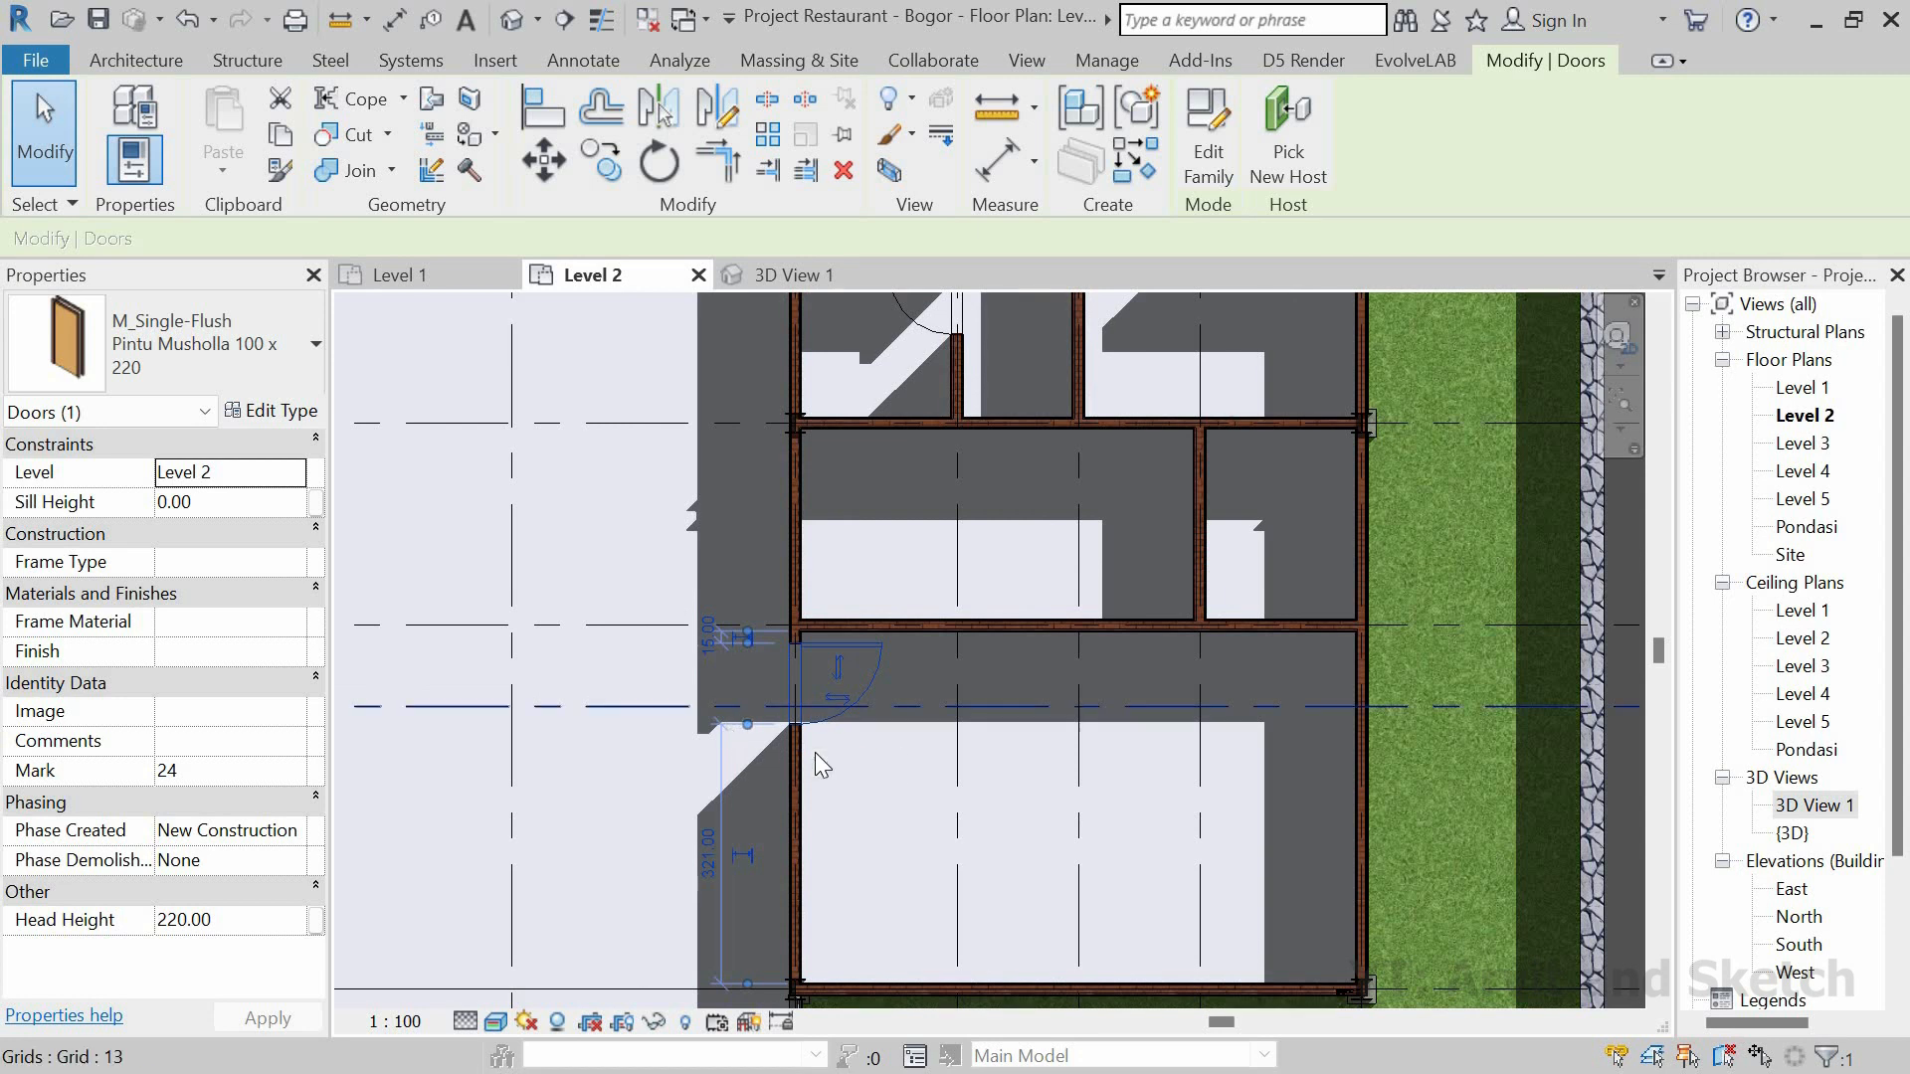
pyautogui.press('Escape')
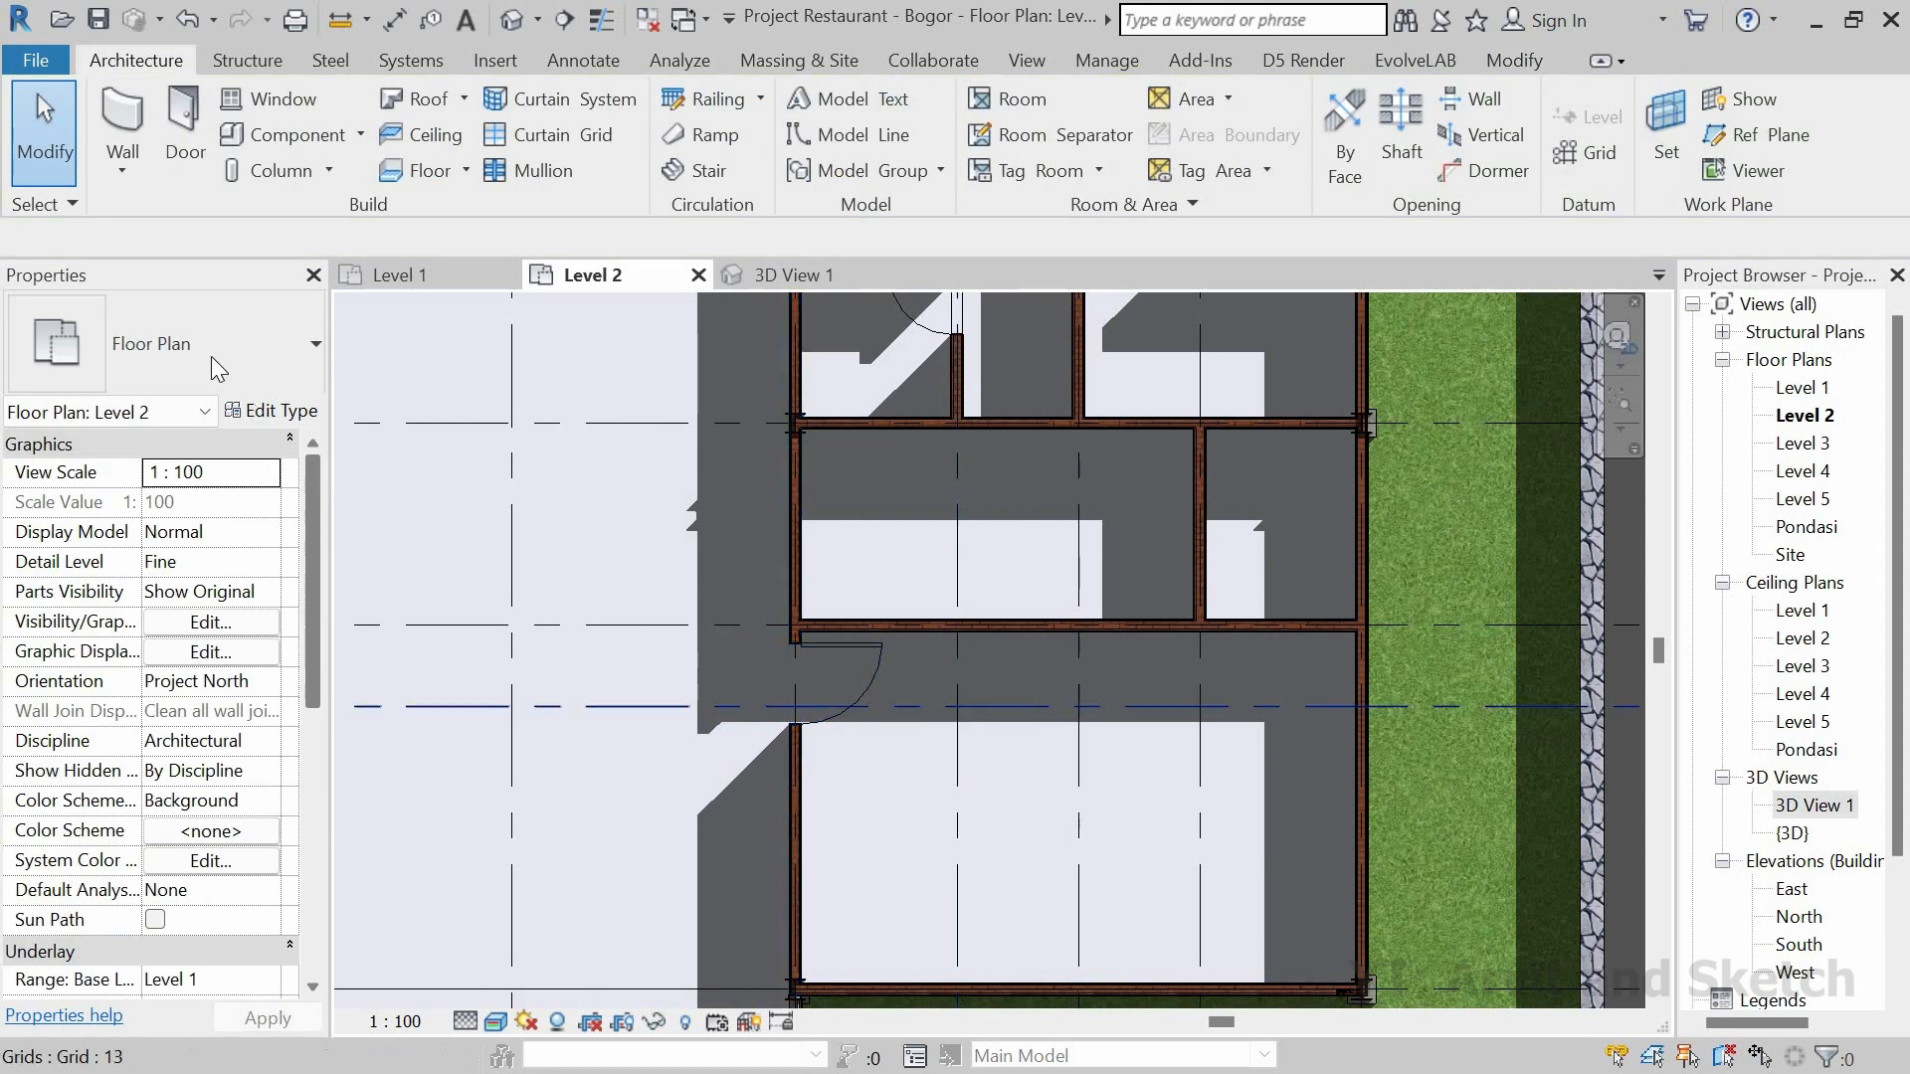
# Step: Place an M_Single-Flush 0864 x 2134mm door in the prayer room's upper wall, 15 to the left of the short partition
pyautogui.press('d')
pyautogui.press('r')
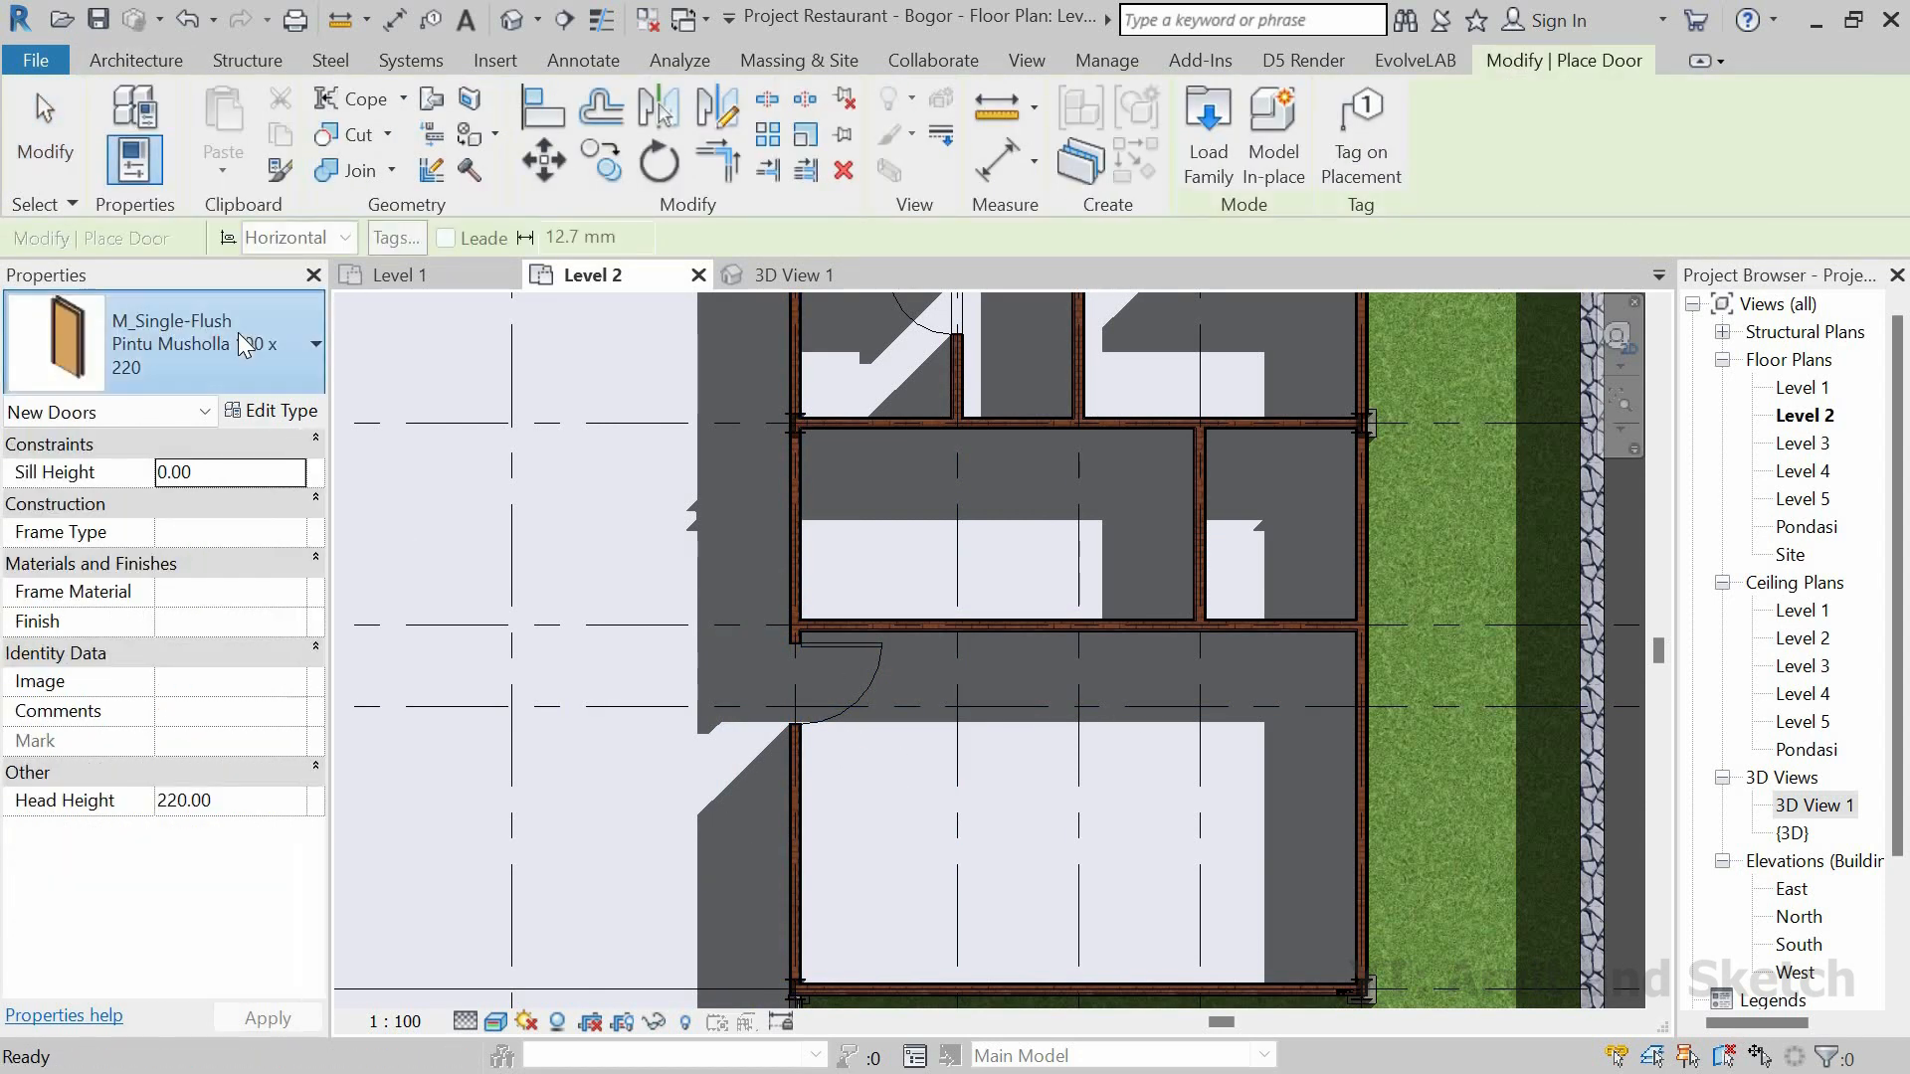
pyautogui.click(243, 345)
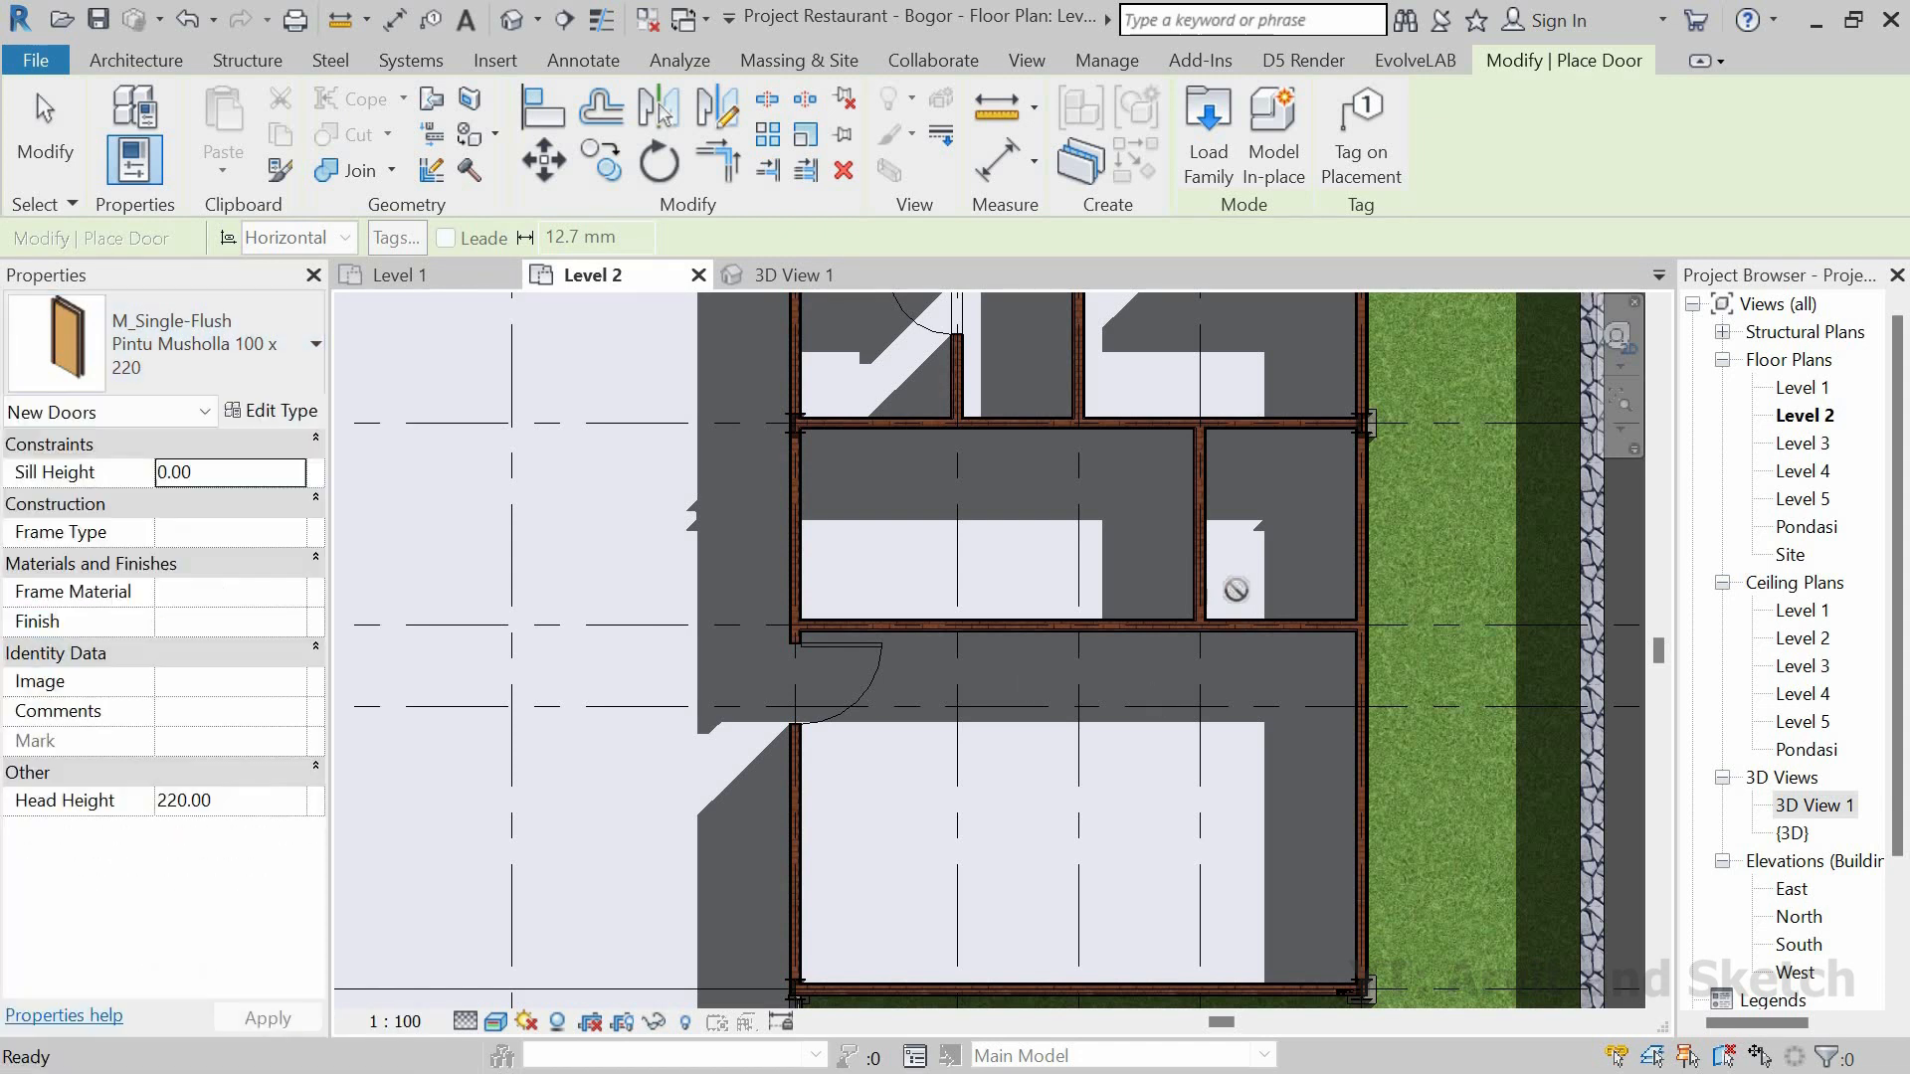
pyautogui.scroll(3, 1182, 618)
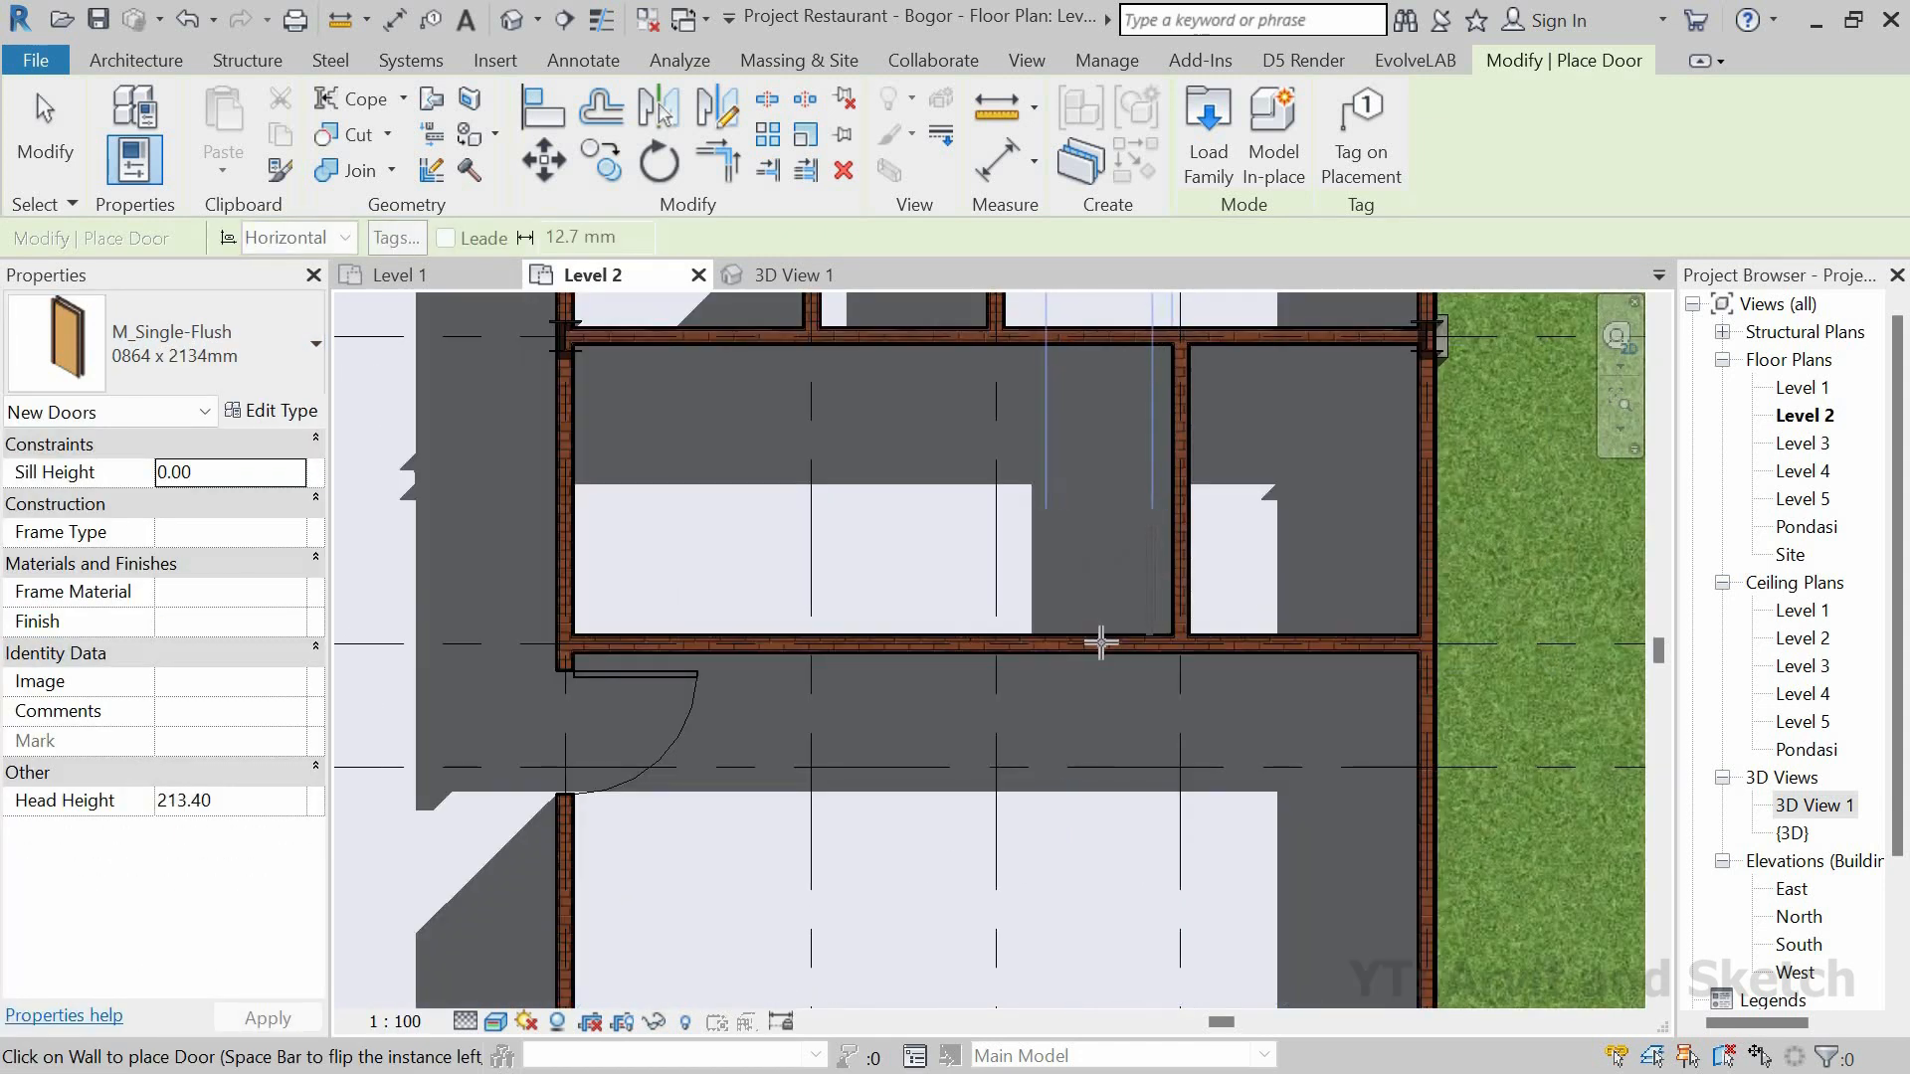
pyautogui.scroll(2, 1249, 681)
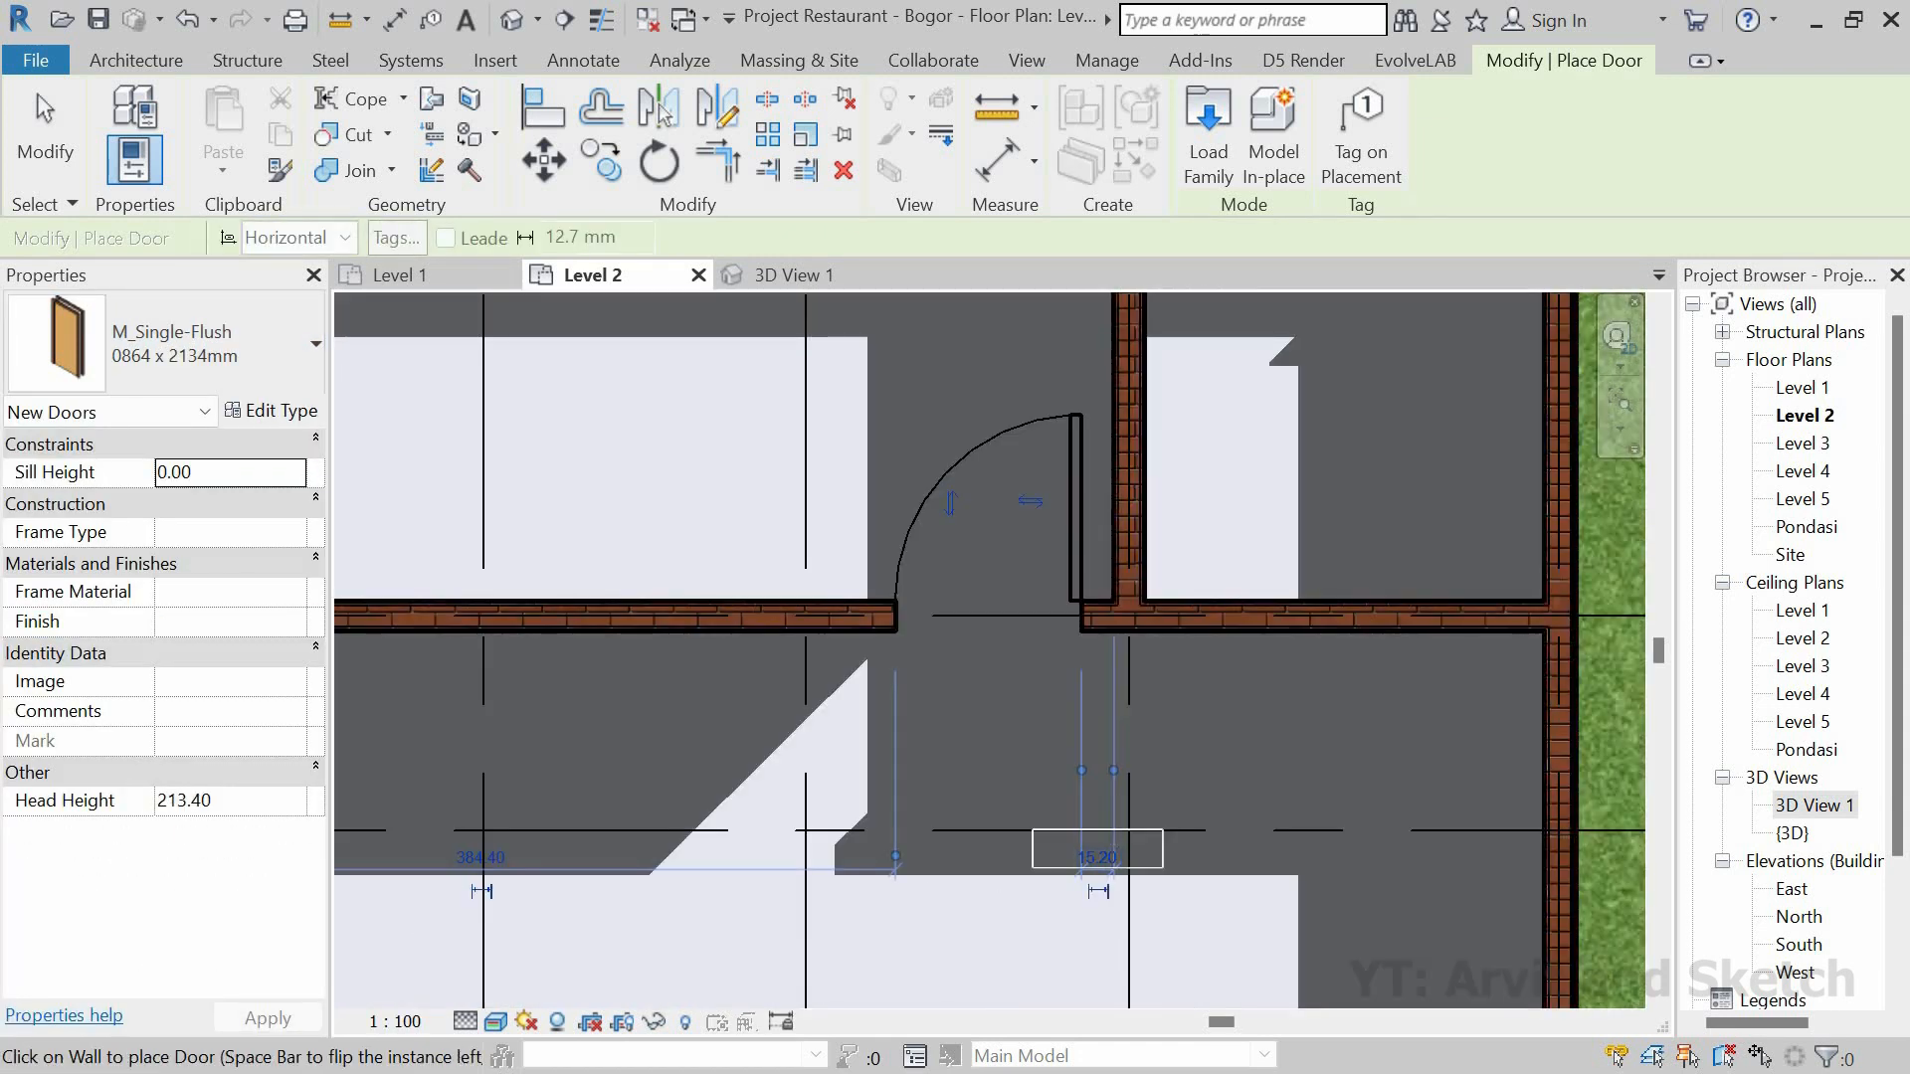
pyautogui.write('15')
pyautogui.press('Return')
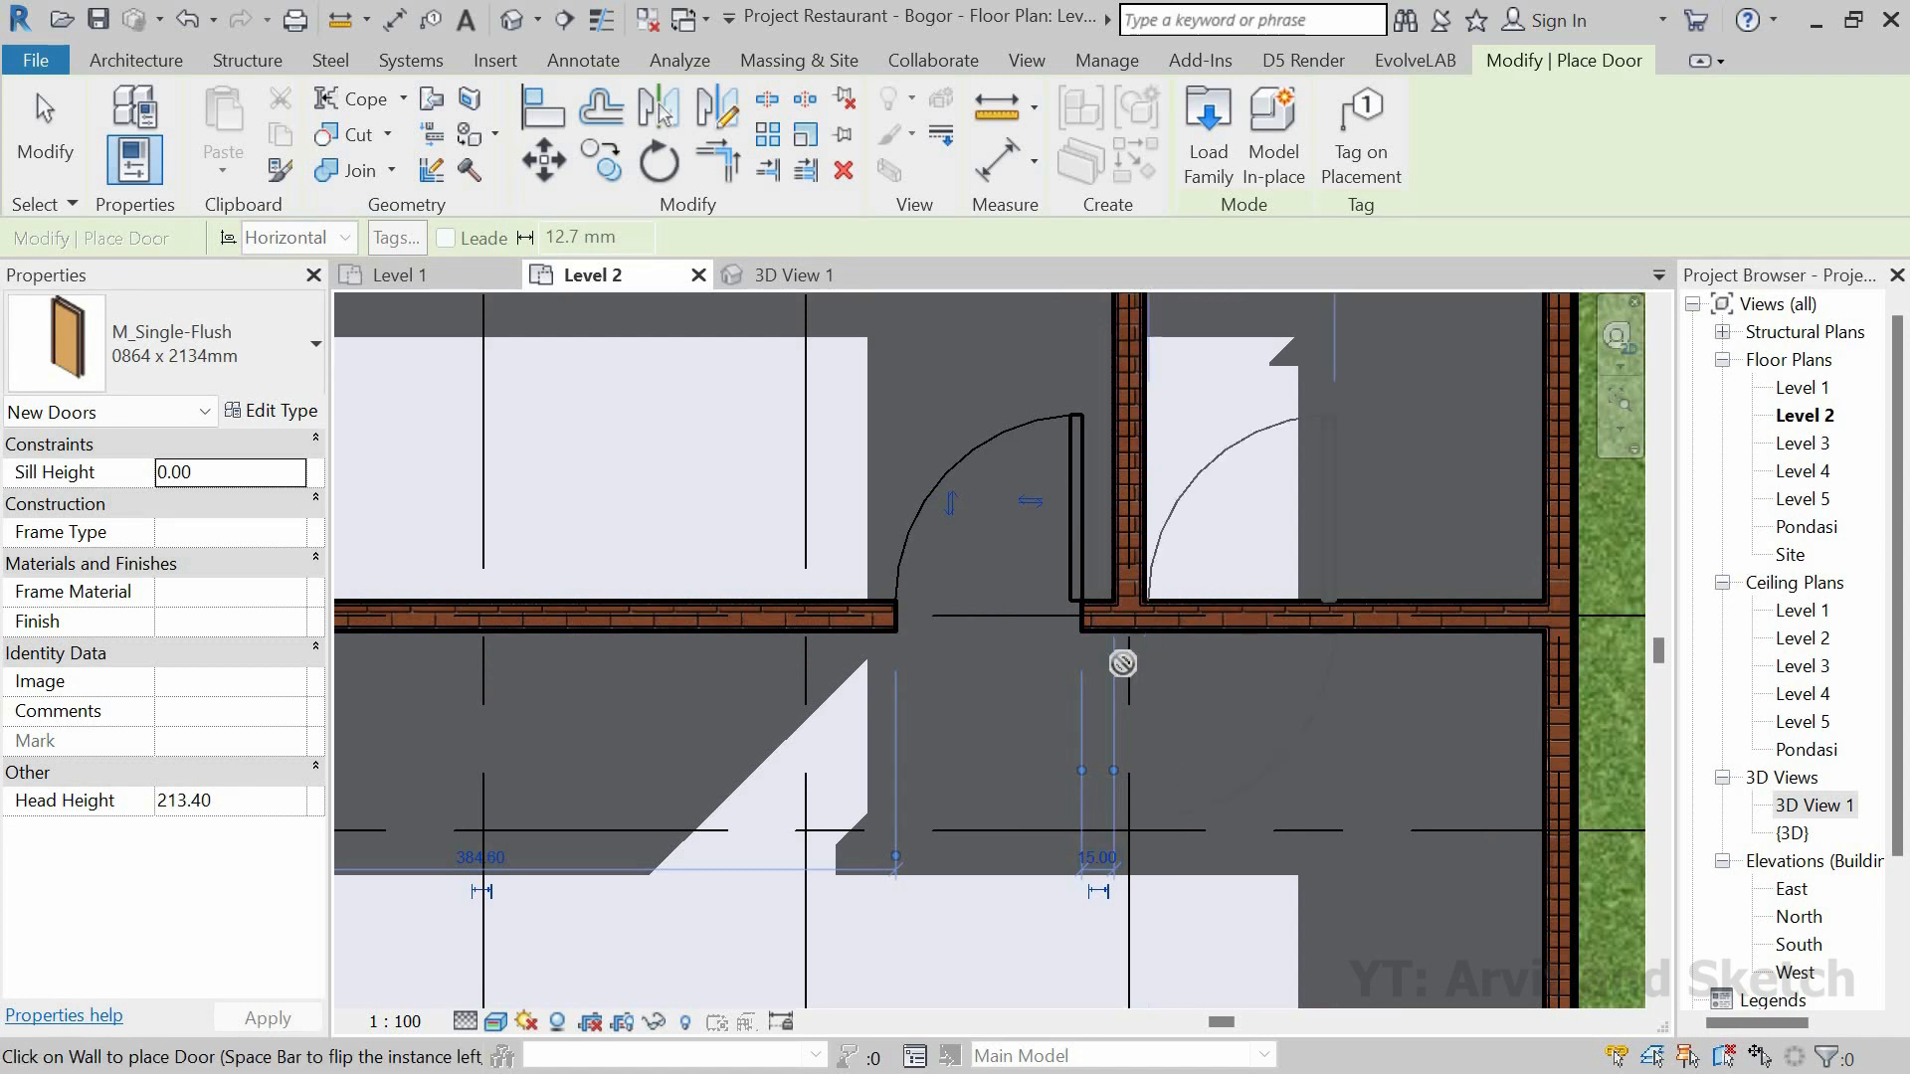
# Step: Place a second M_Single-Flush 0864 x 2134mm door in the same wall, to the right of the short partition
pyautogui.scroll(-2, 1054, 692)
pyautogui.moveTo(1054, 693); pyautogui.dragTo(1177, 606, button='middle')
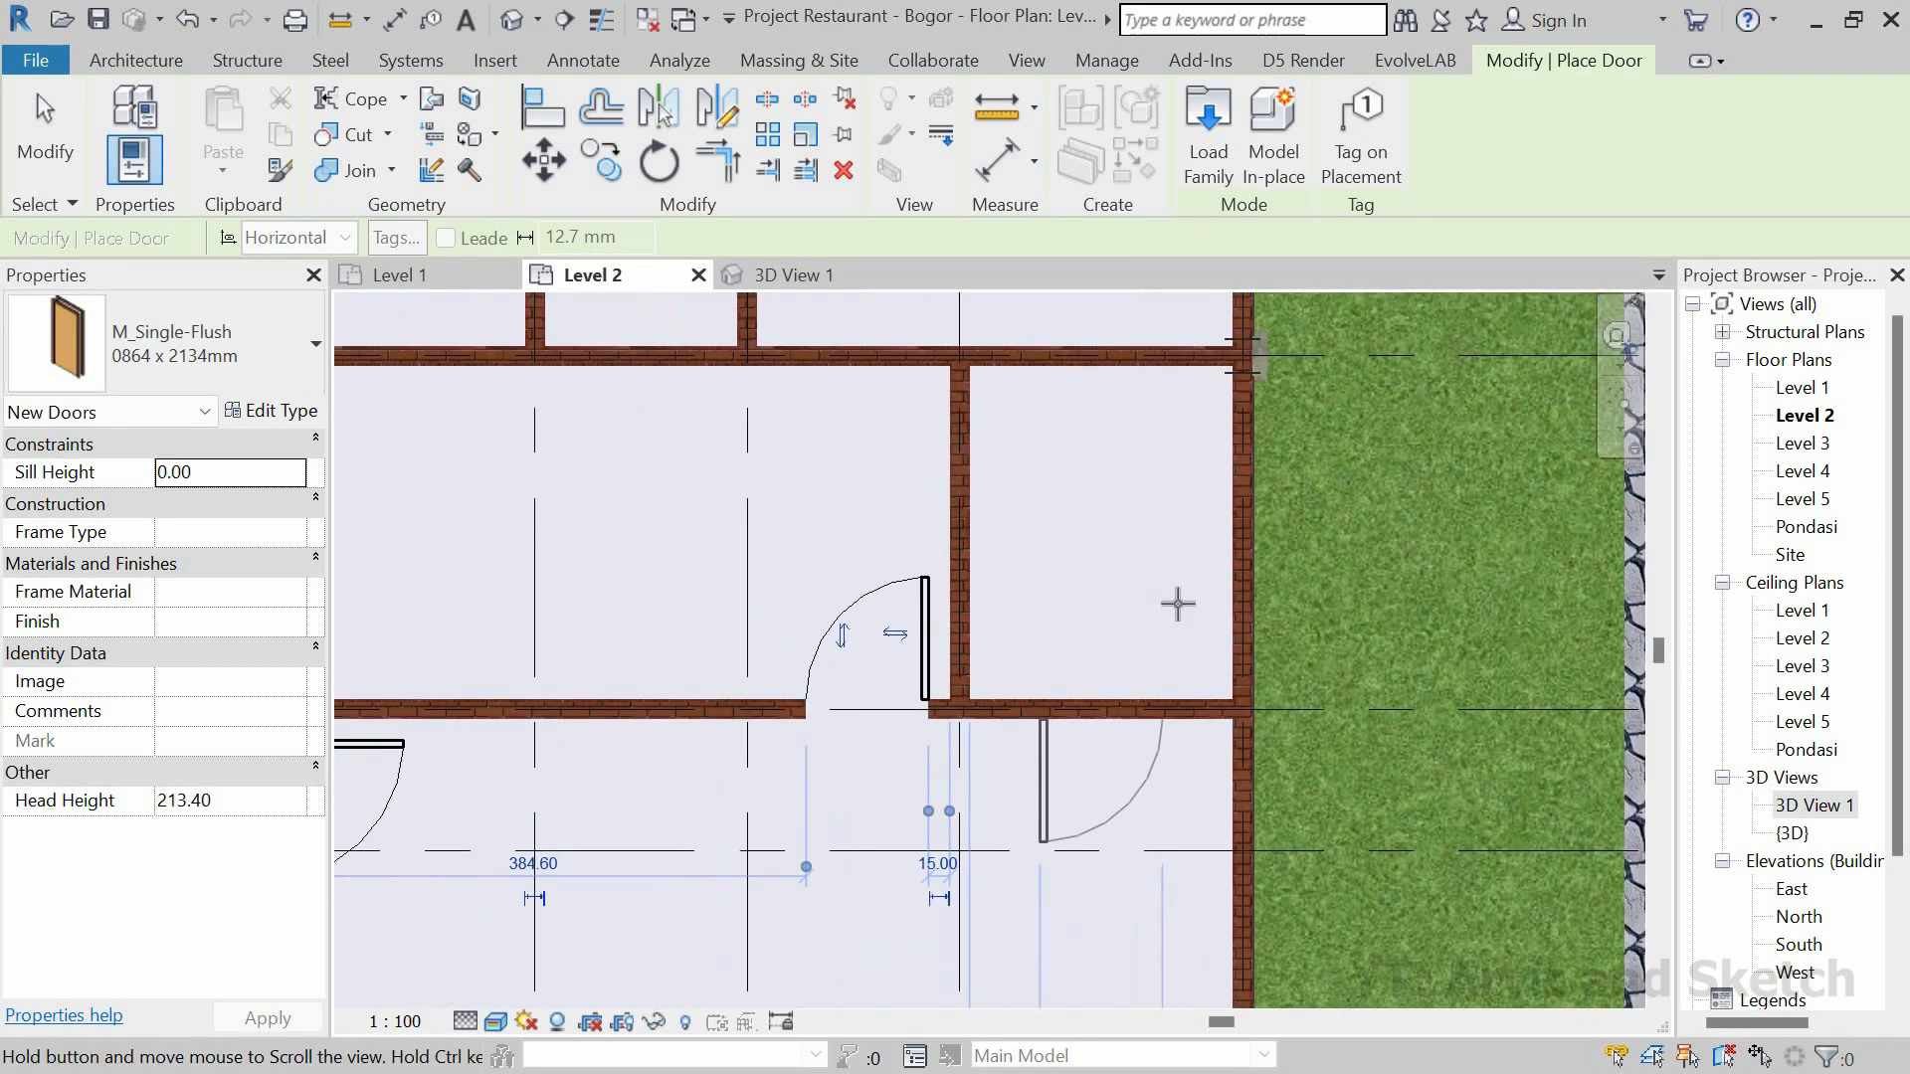
pyautogui.click(1166, 672)
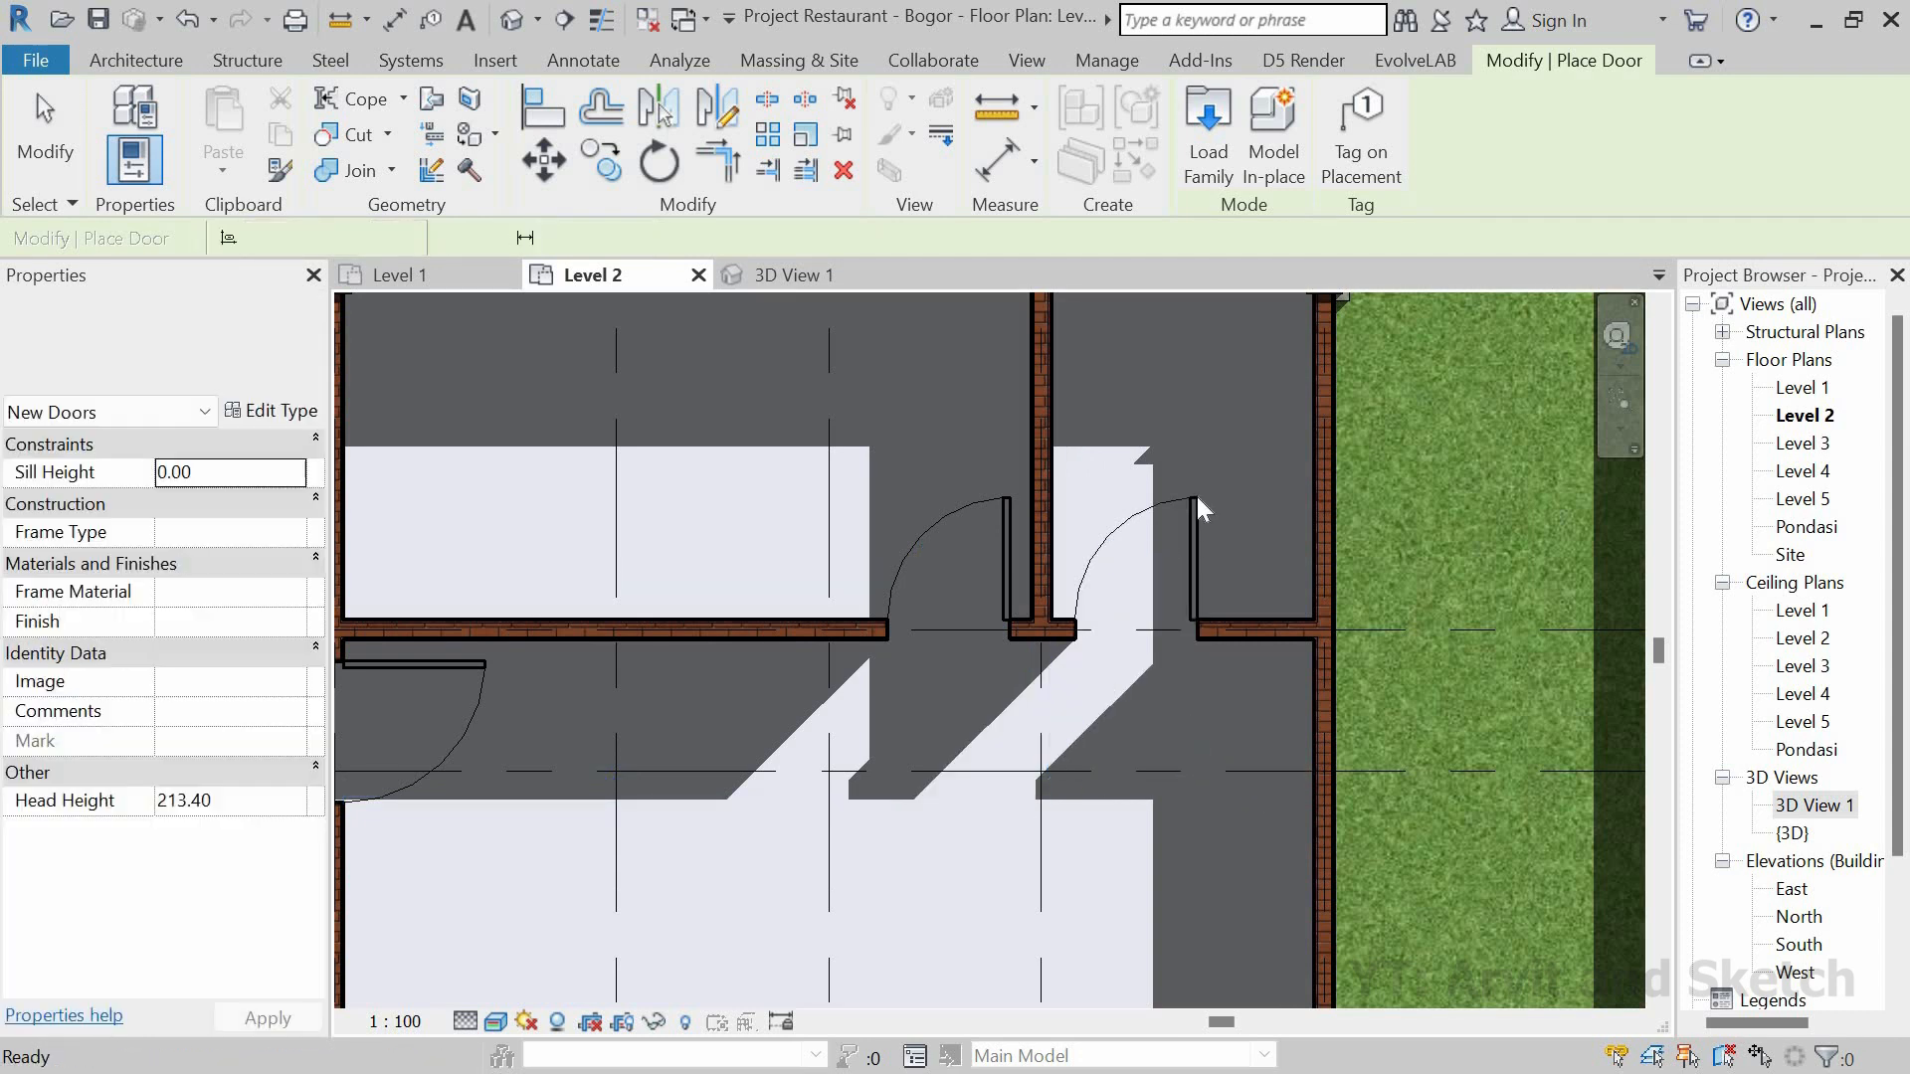
pyautogui.press('Escape')
# Step: Flip the second door's hinge to the partition side and set its distance from the partition to 15
pyautogui.click(1048, 756)
pyautogui.click(1056, 765)
pyautogui.write('15')
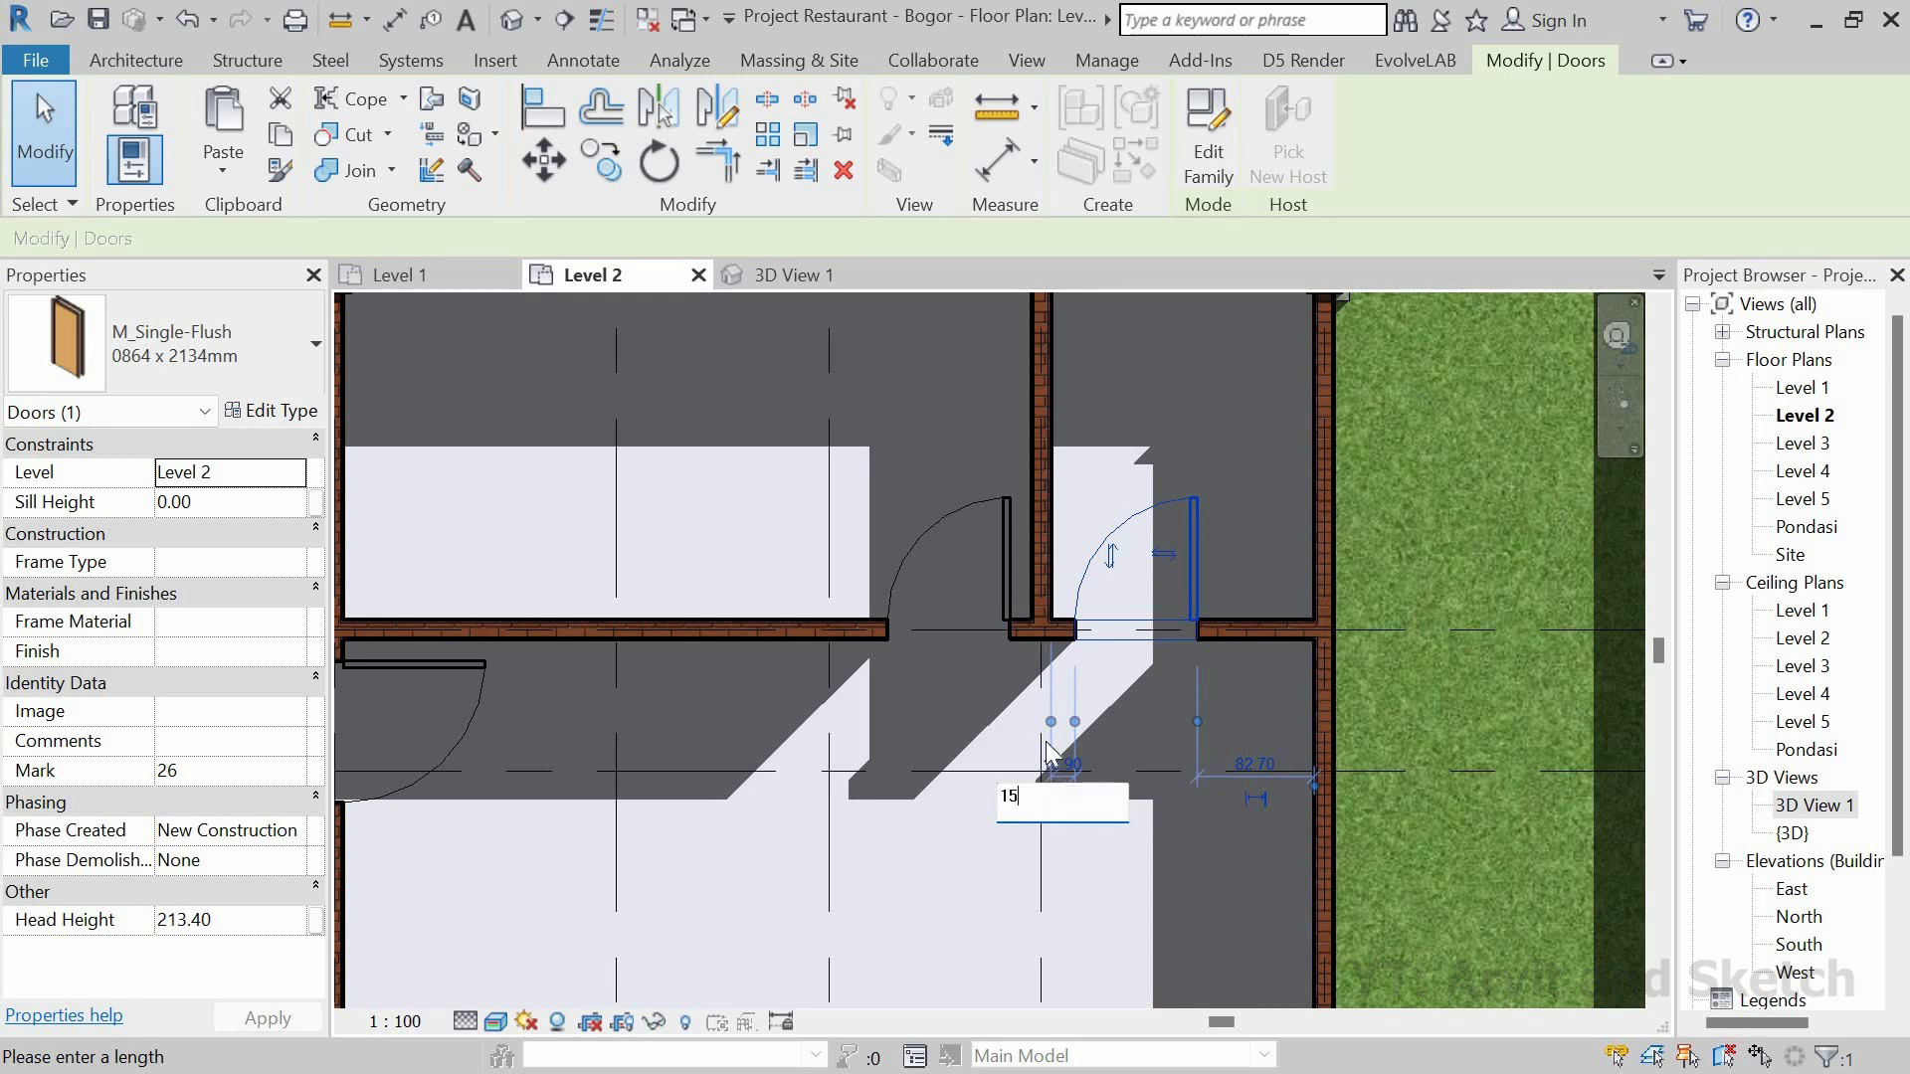
pyautogui.press('Return')
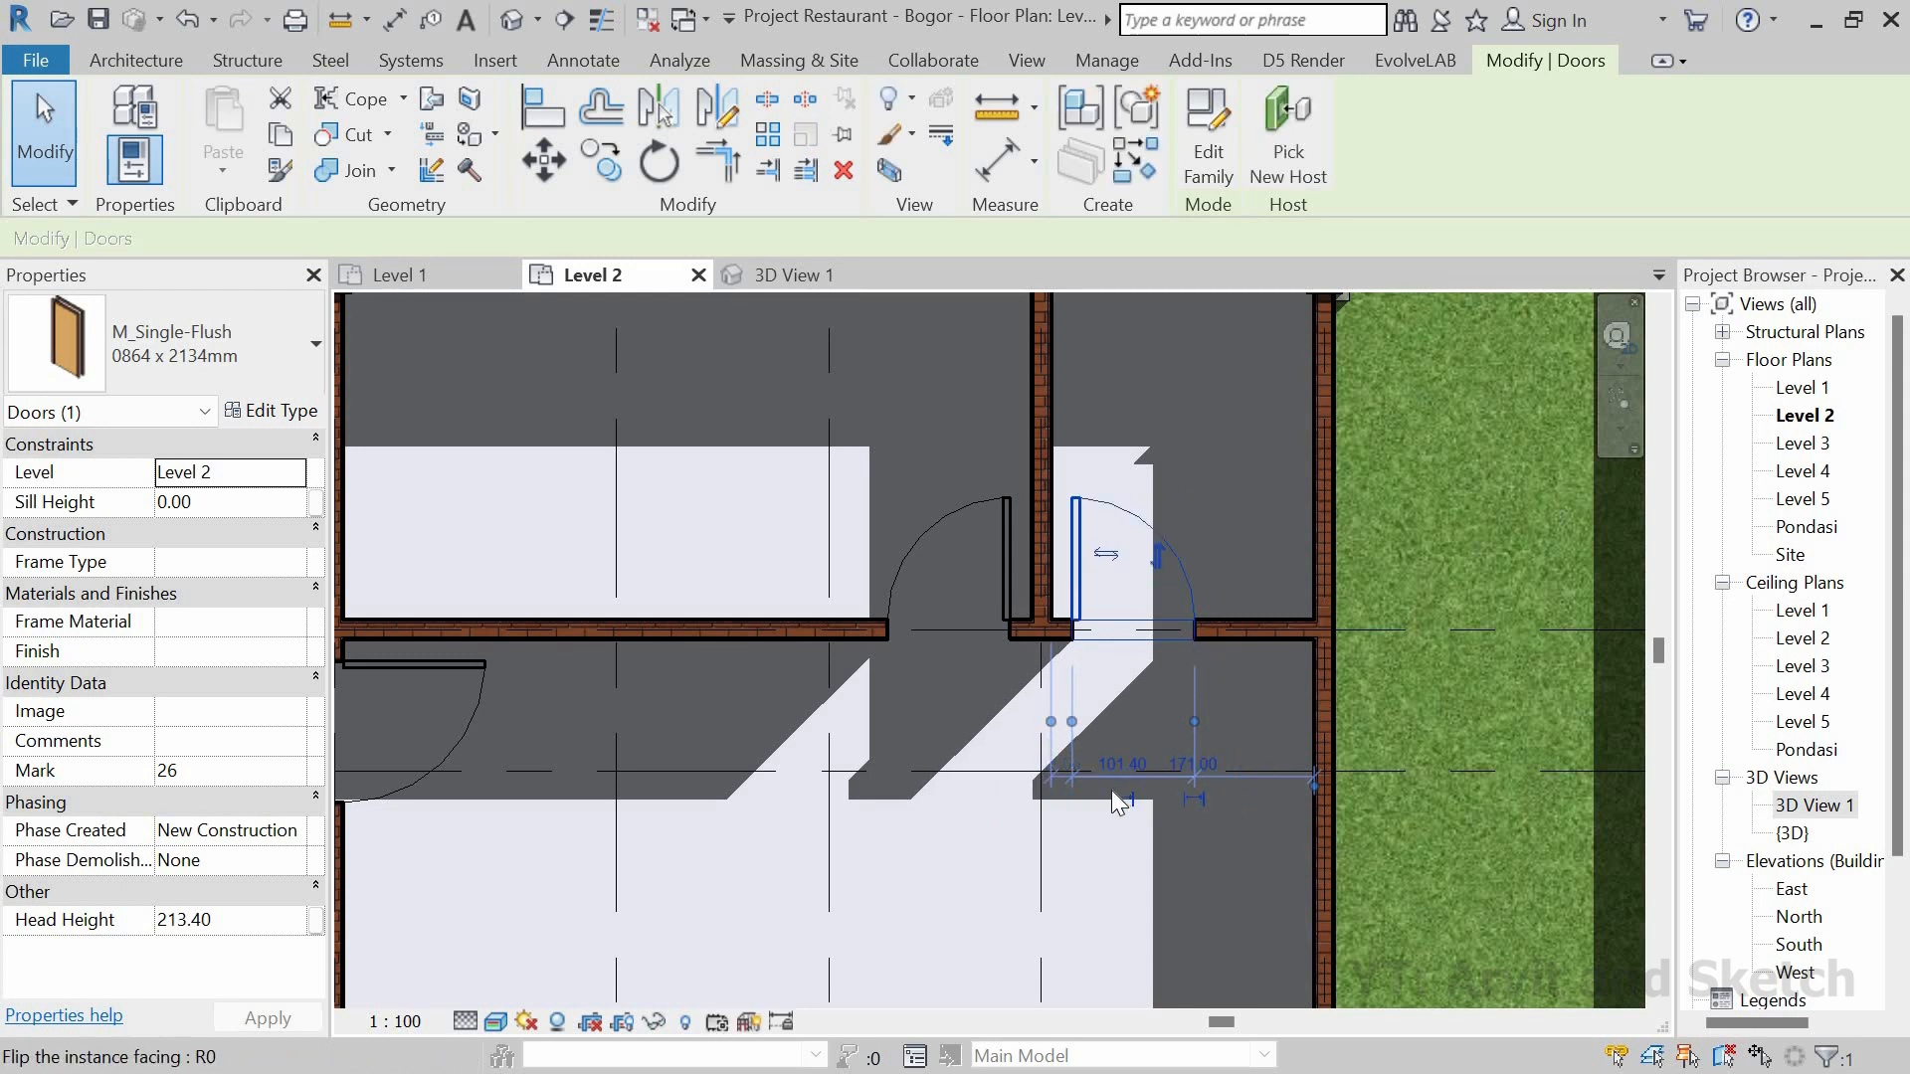
pyautogui.press('Escape')
pyautogui.click(1082, 514)
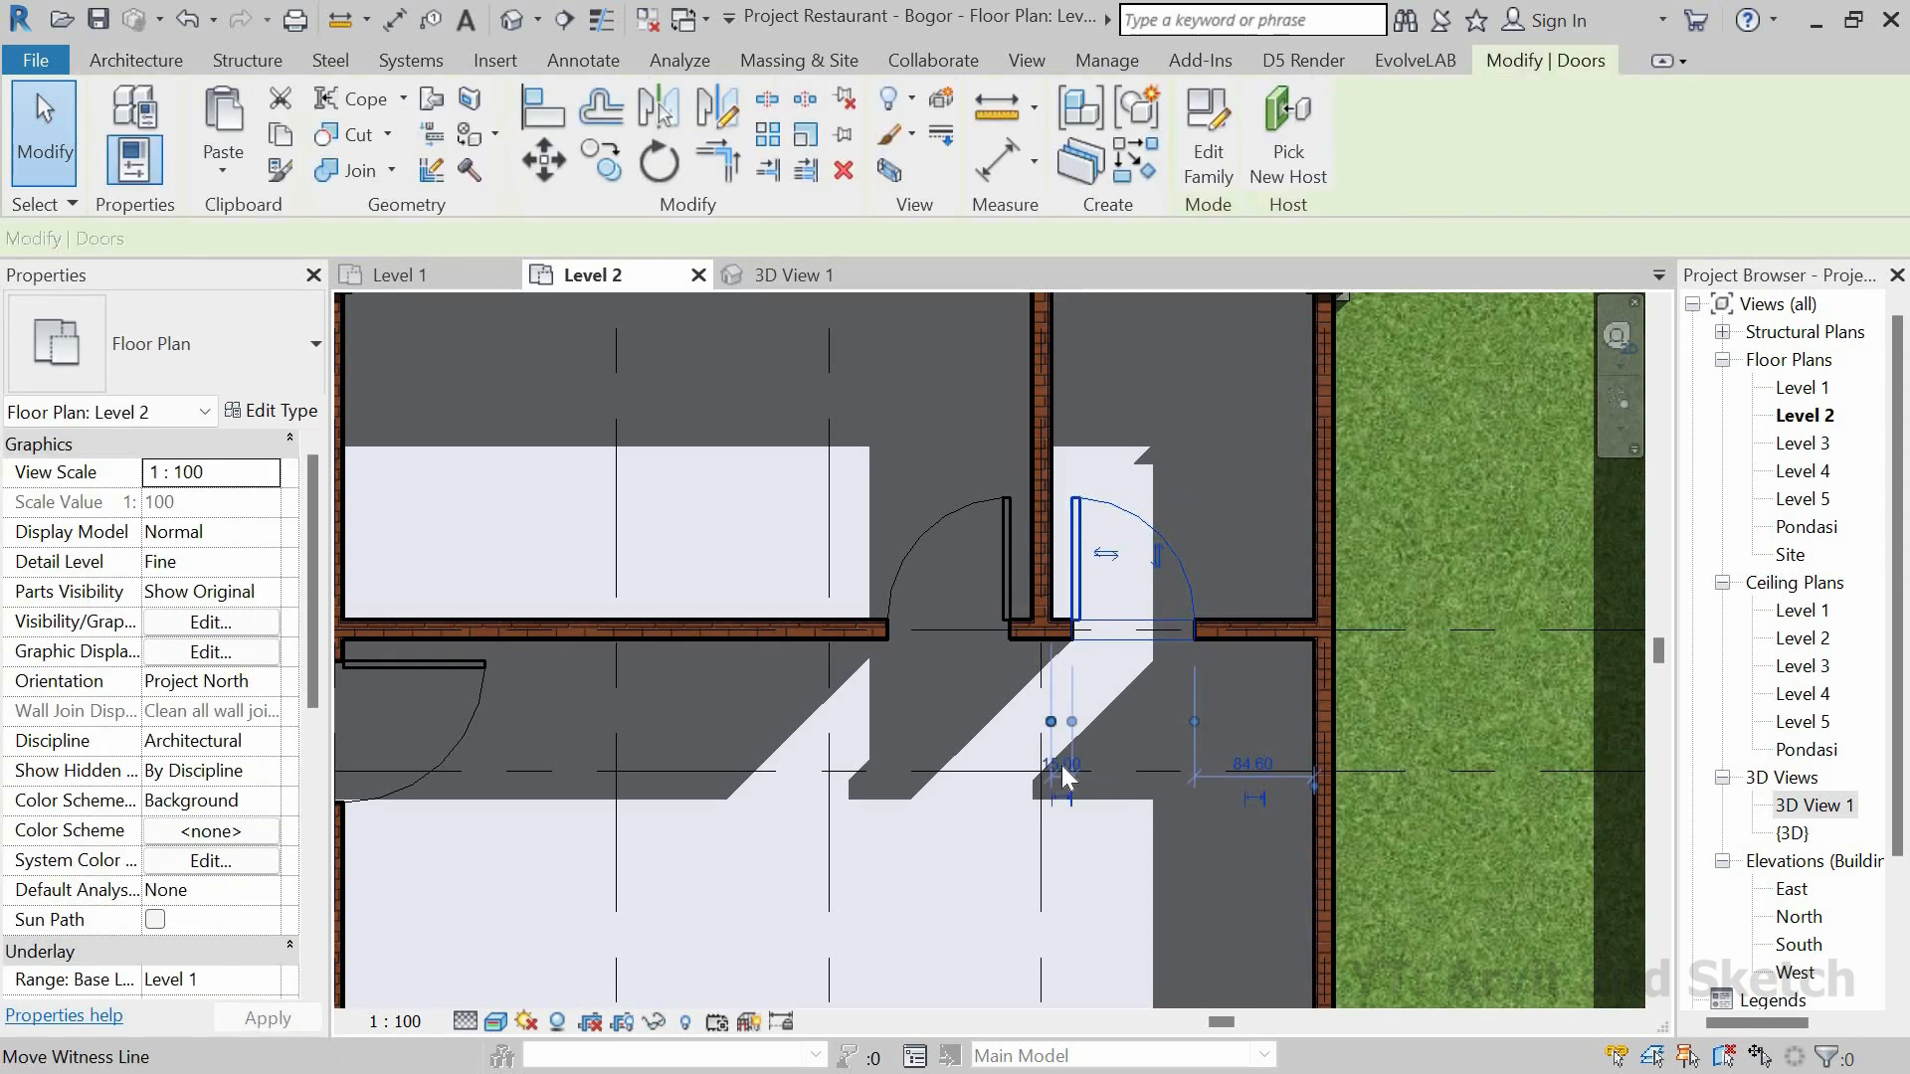
pyautogui.click(1060, 766)
pyautogui.write('1')
pyautogui.press('Return')
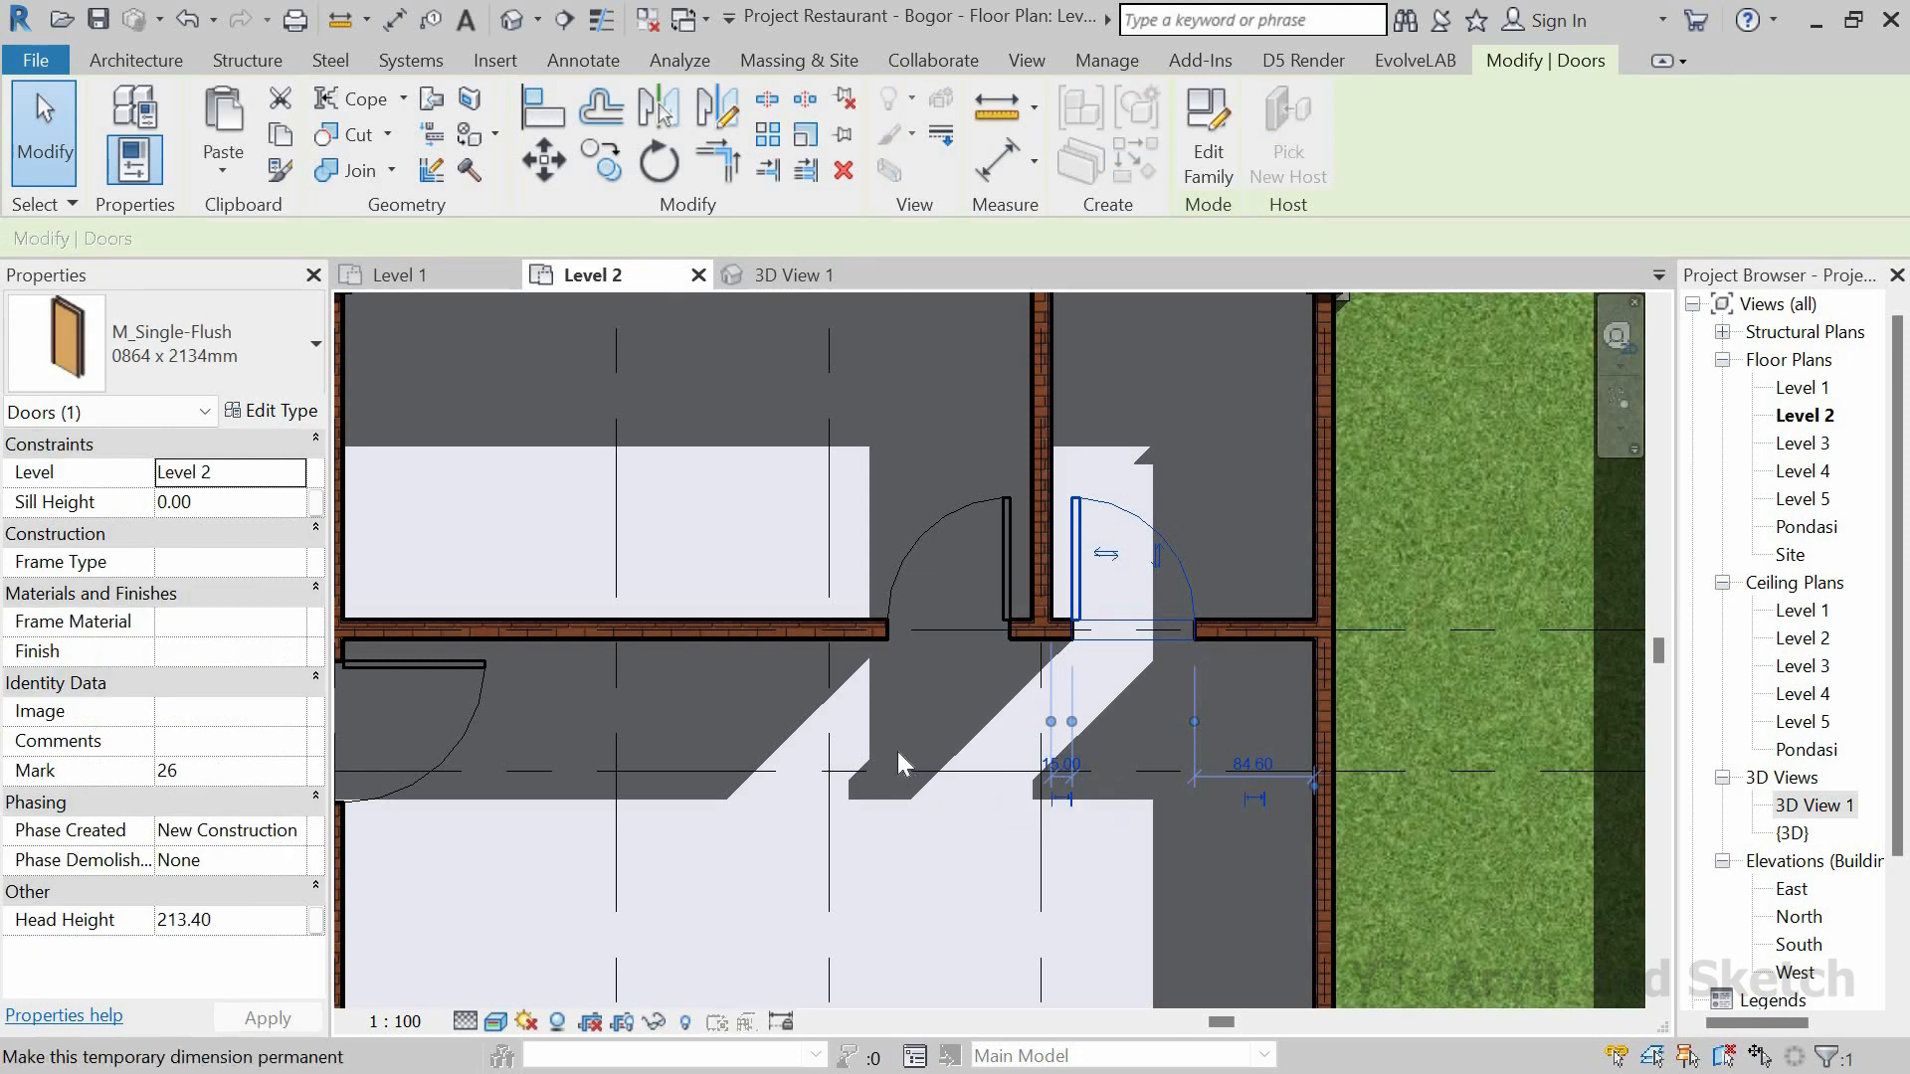
pyautogui.click(898, 750)
pyautogui.scroll(-3, 1037, 634)
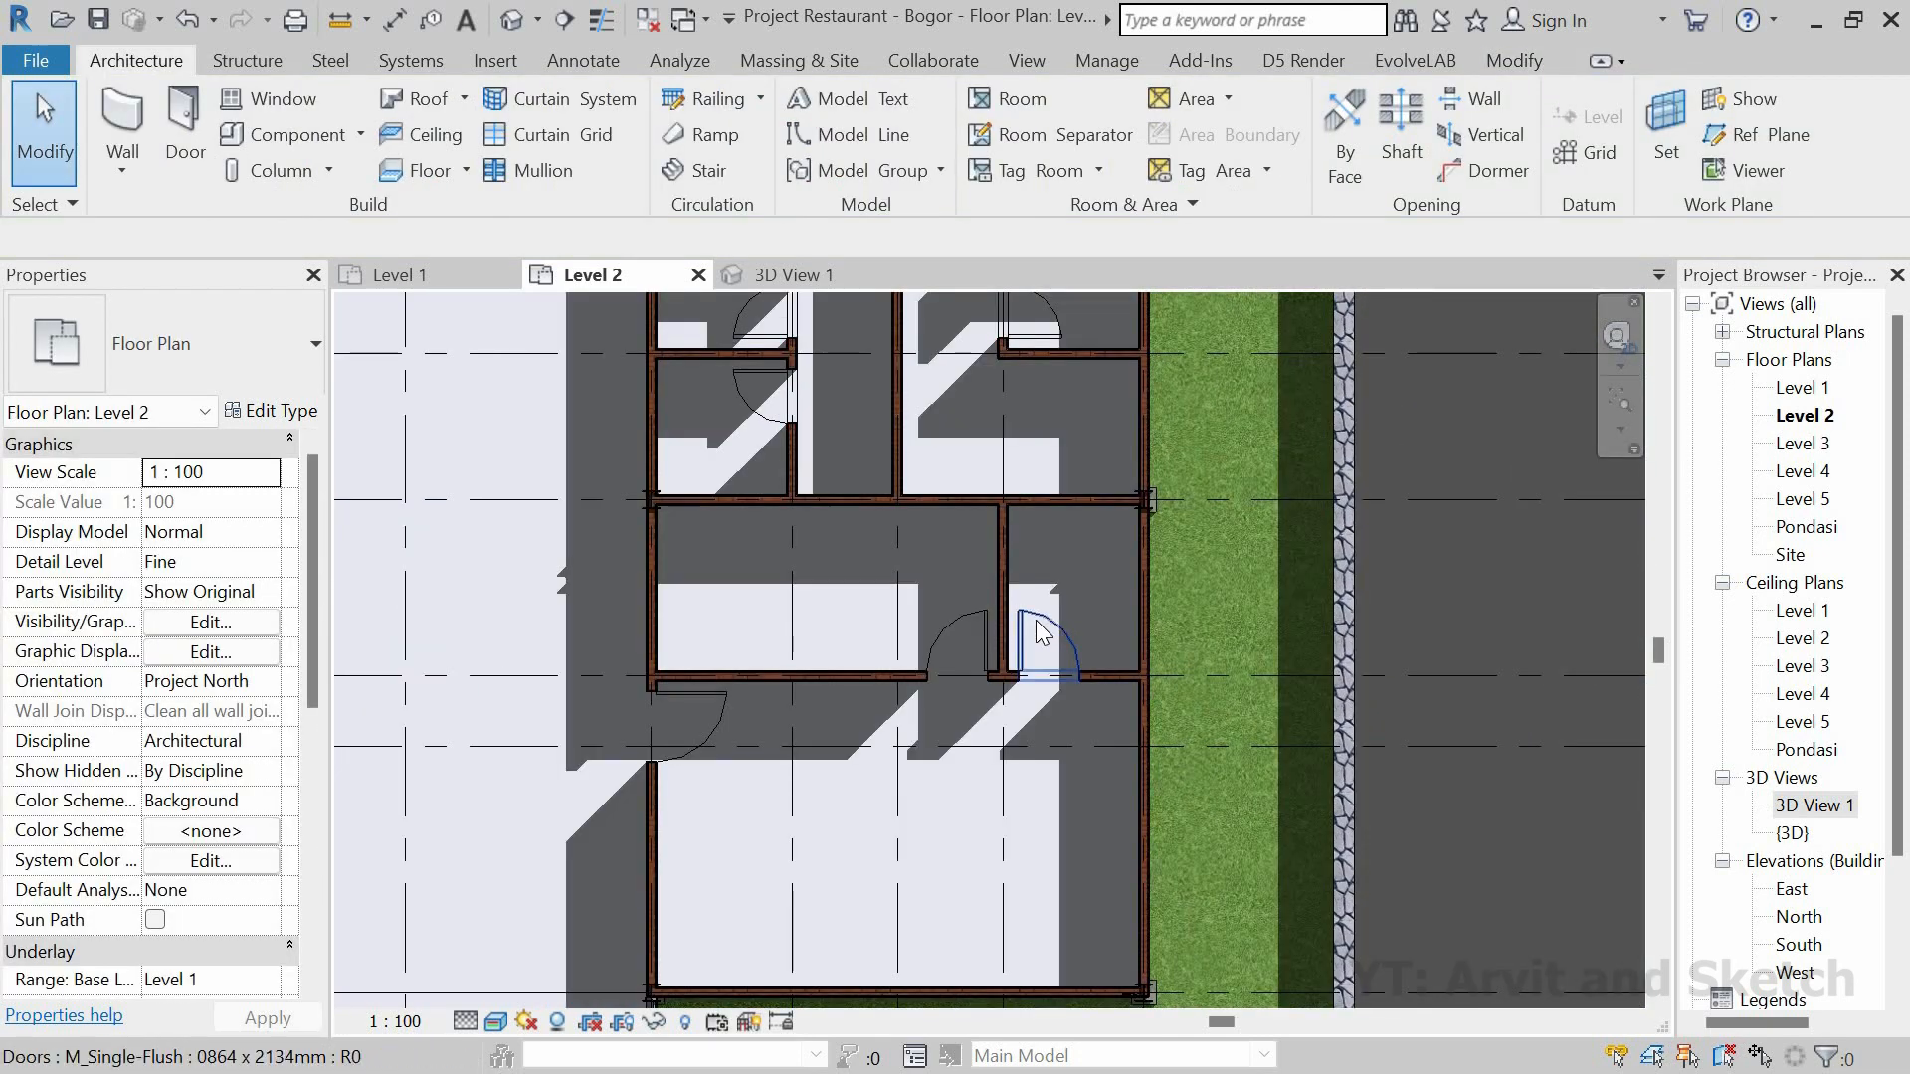
pyautogui.click(1037, 634)
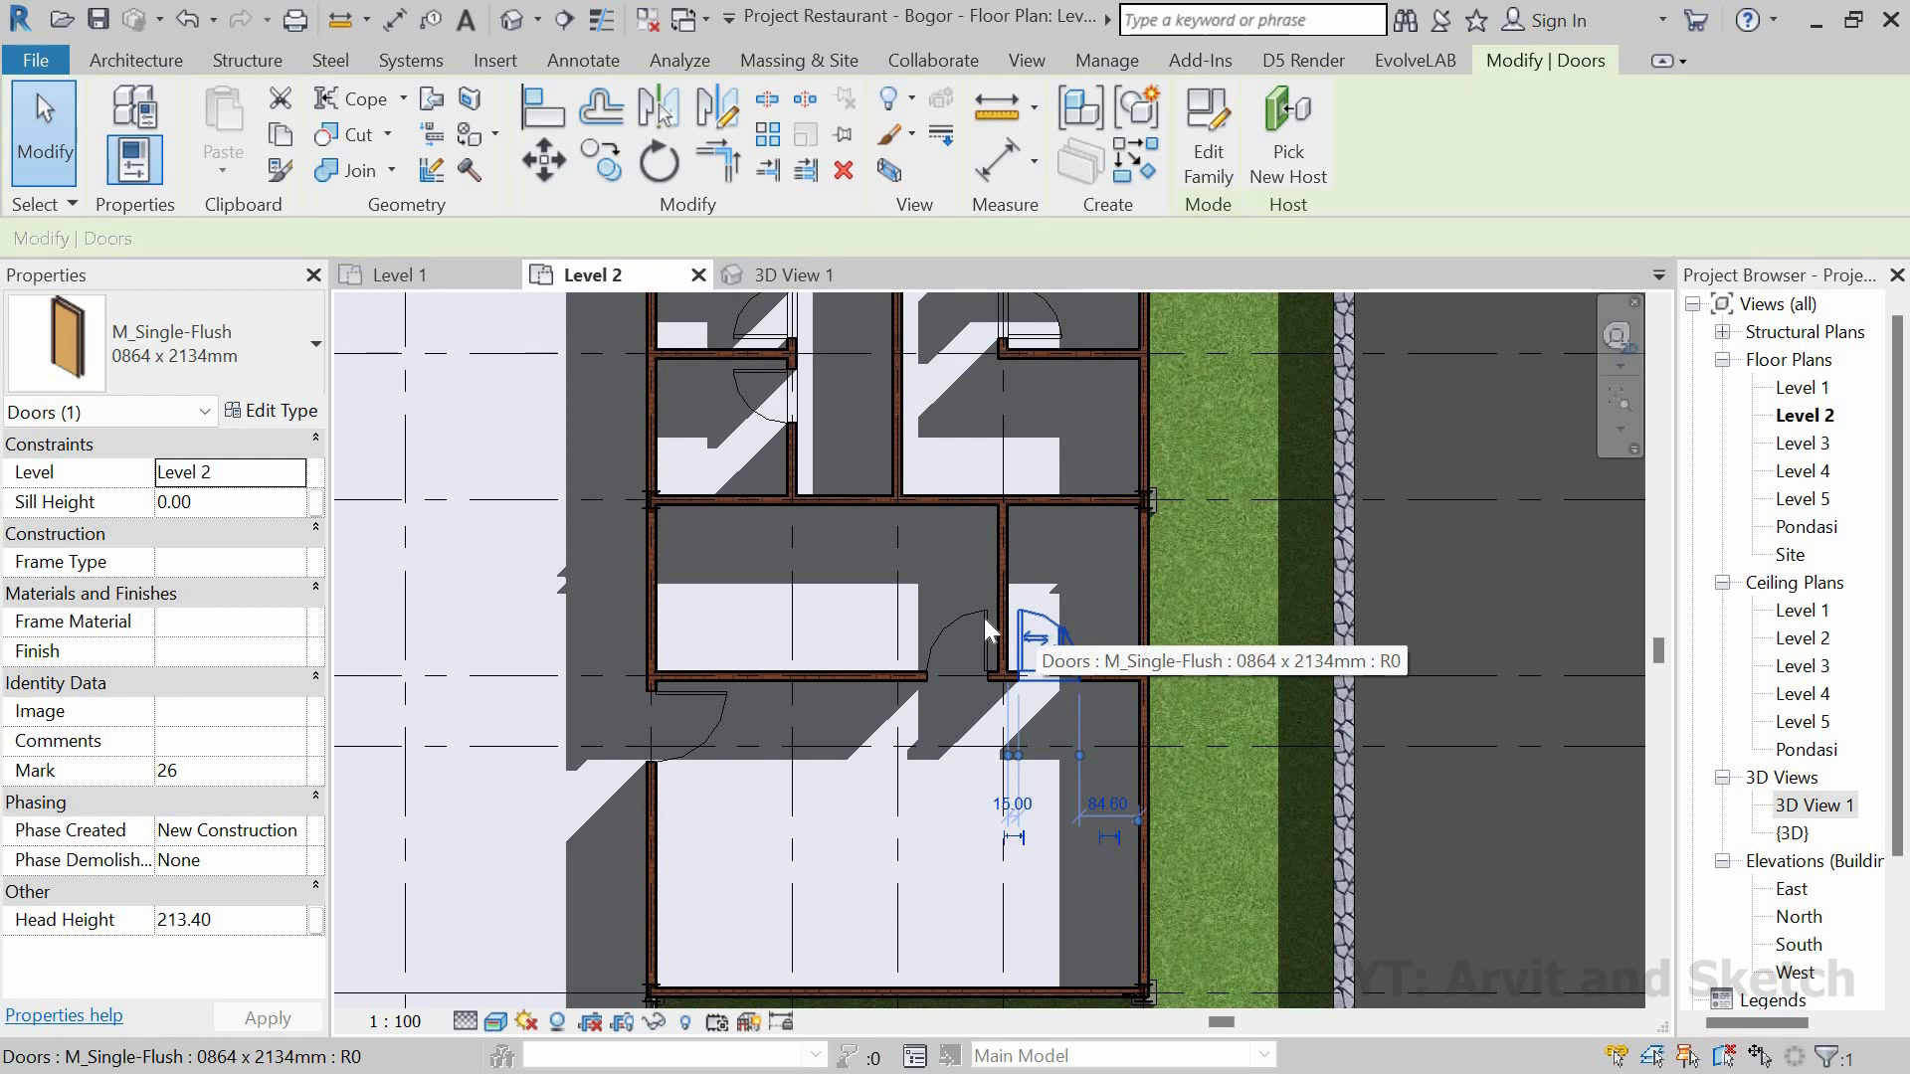
pyautogui.keyDown('ctrl'); pyautogui.click(873, 741); pyautogui.keyUp('ctrl')
pyautogui.keyDown('ctrl'); pyautogui.click(742, 713); pyautogui.keyUp('ctrl')
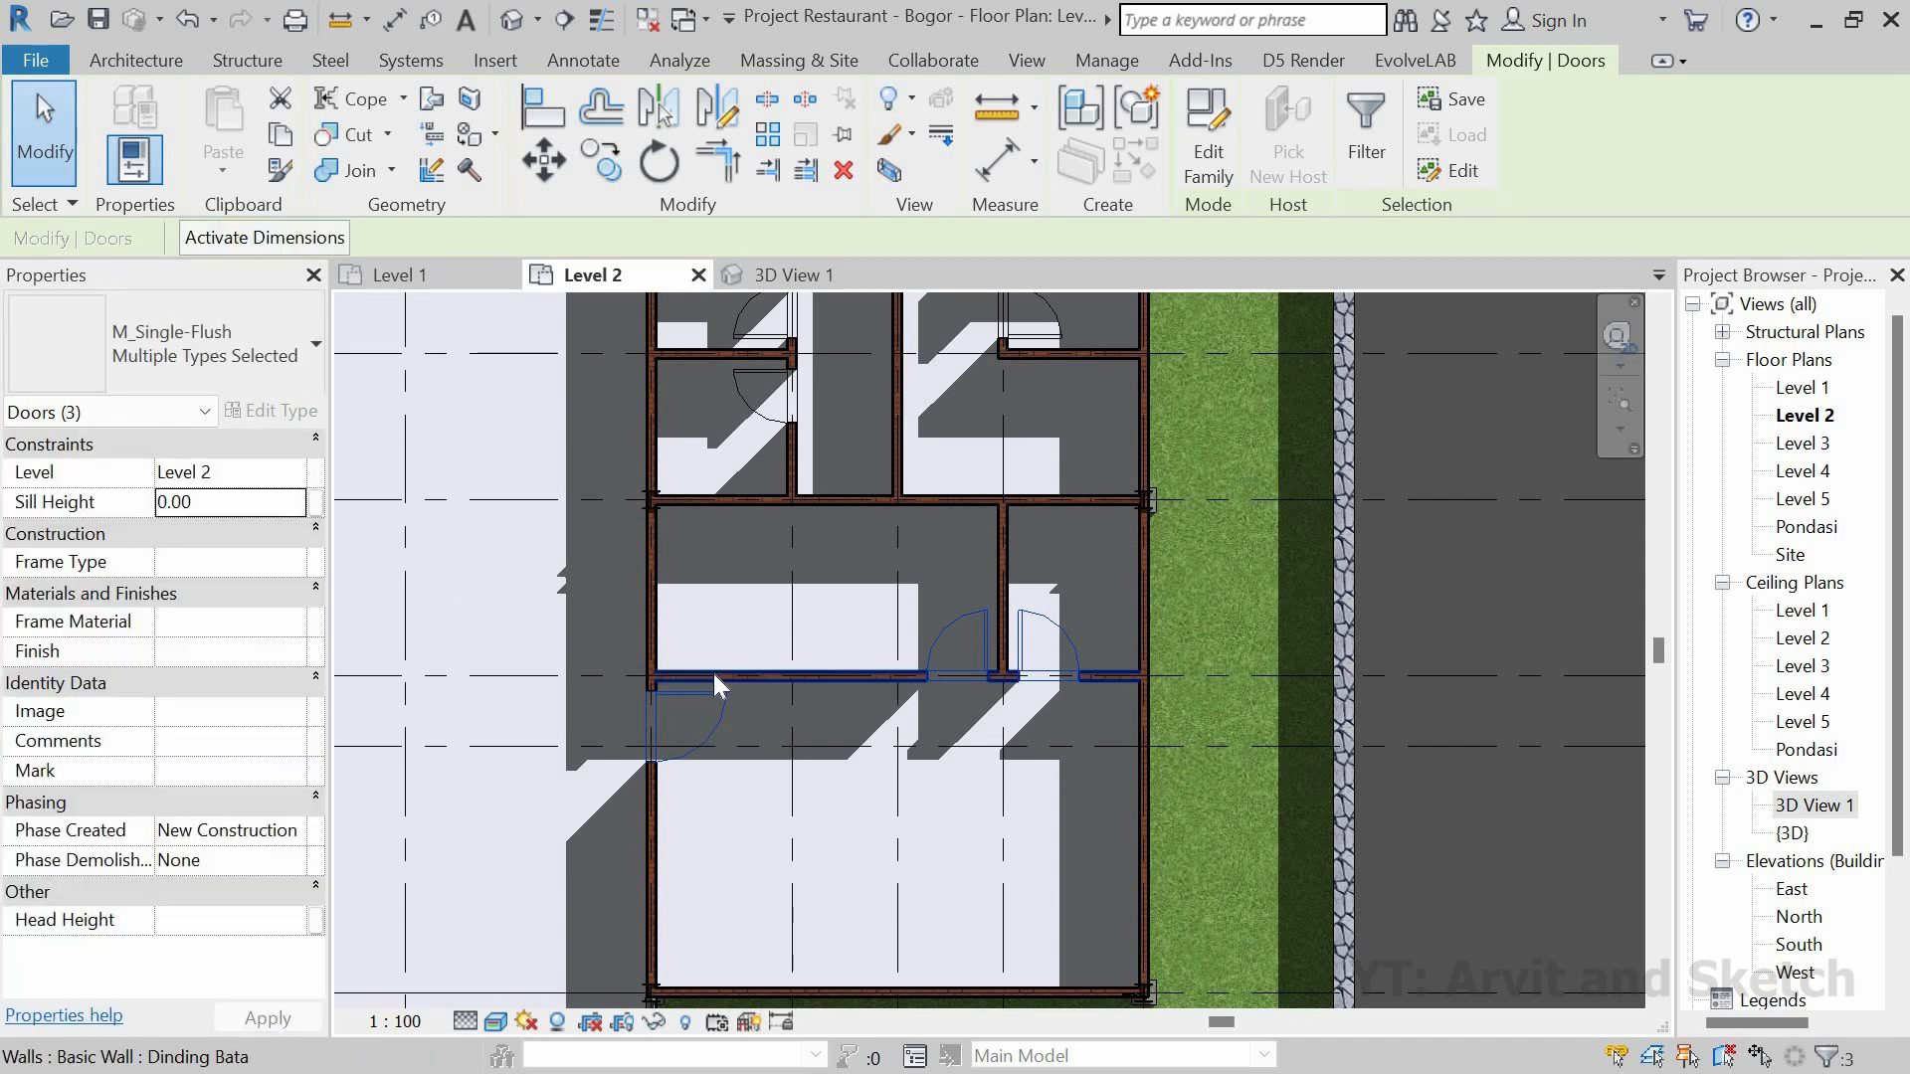
pyautogui.press('Escape')
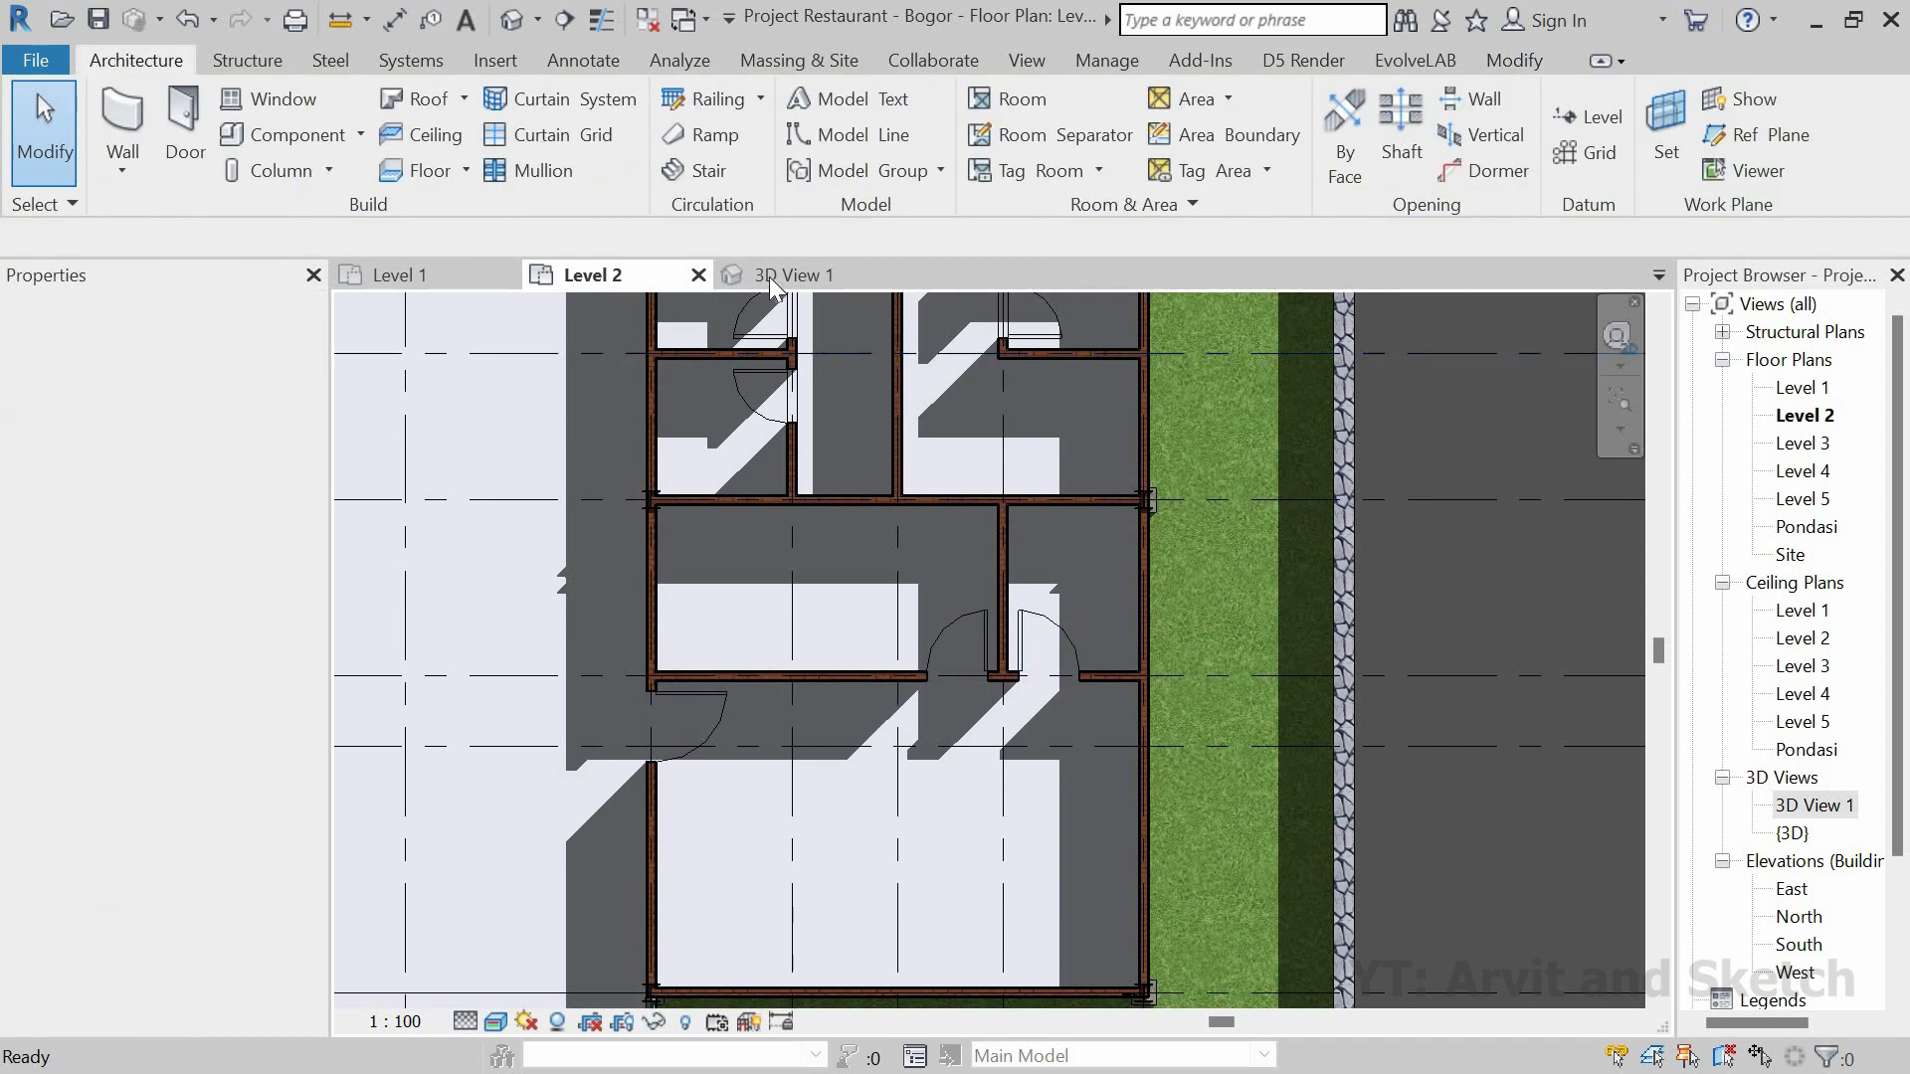
# Step: In 3D View 1, set the Pintu Musholla door's sill height to 5
pyautogui.click(765, 282)
pyautogui.scroll(5, 786, 444)
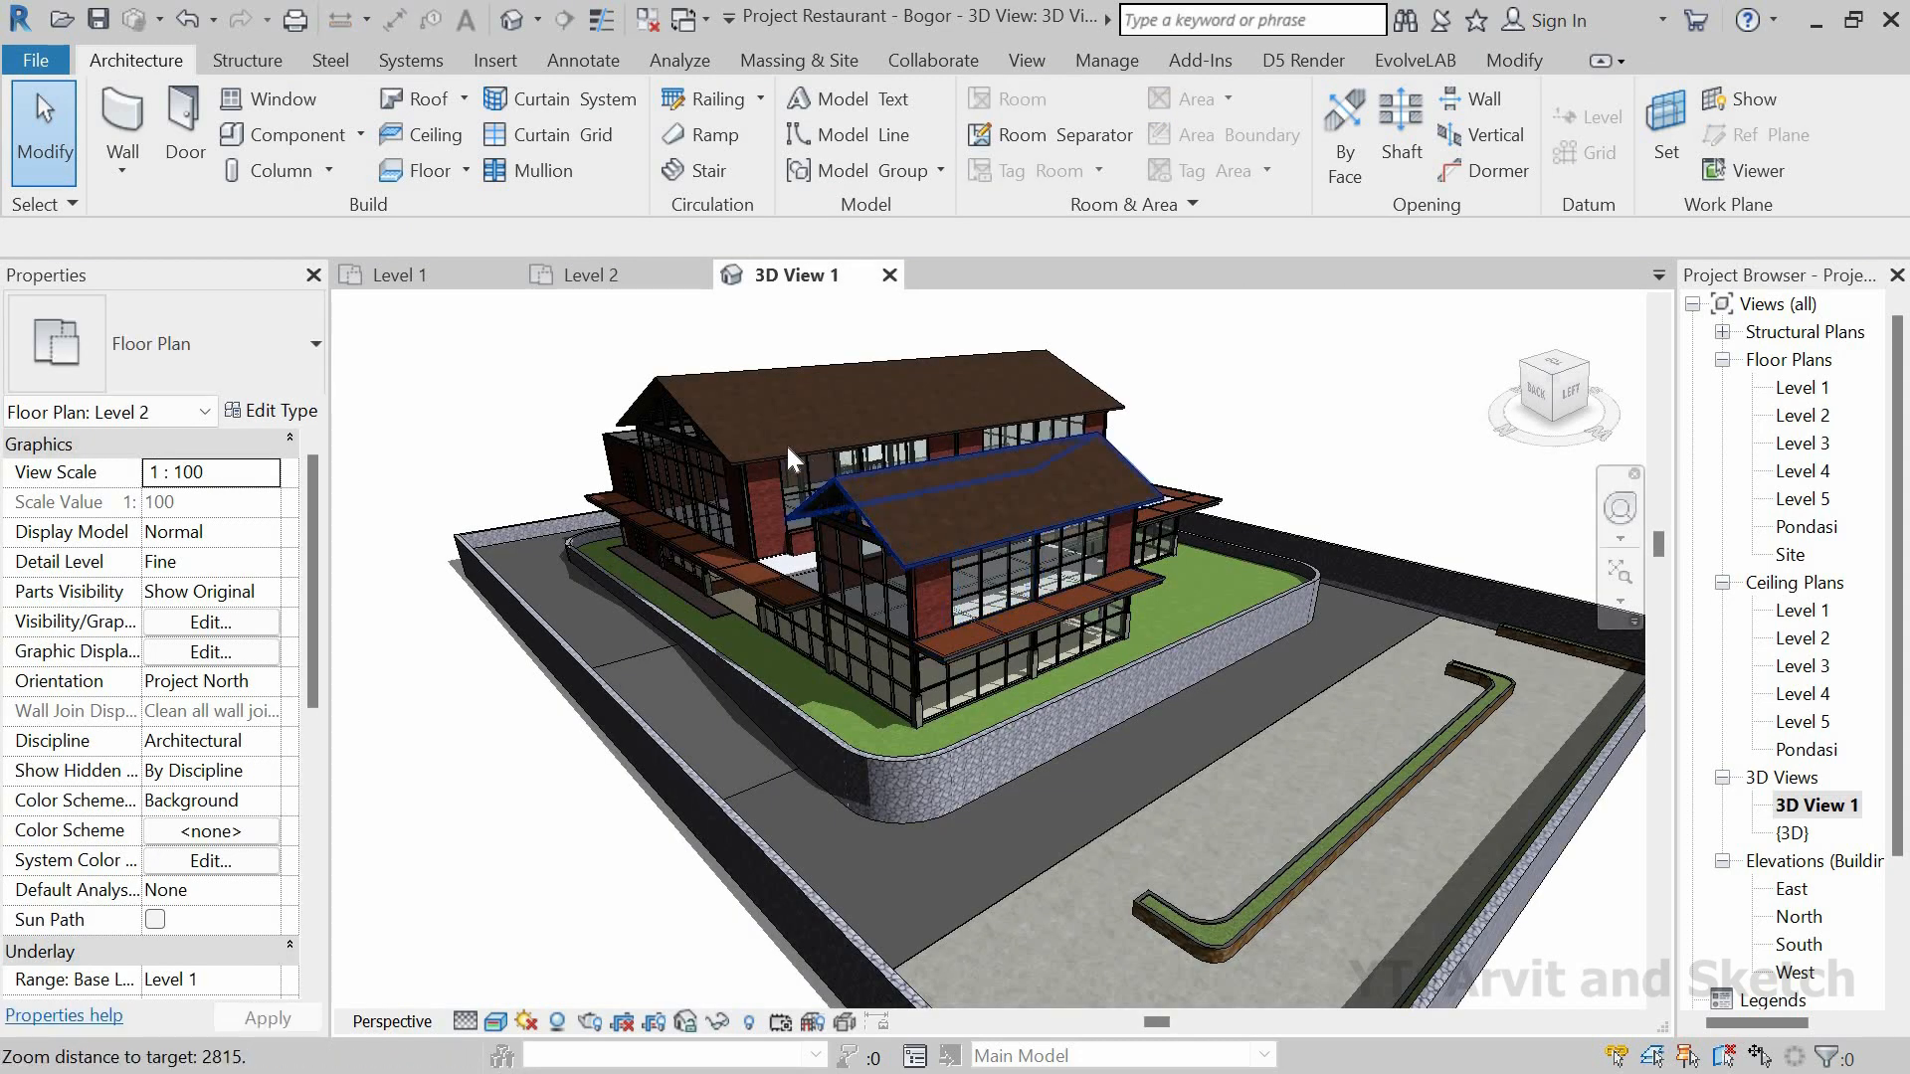
pyautogui.scroll(10, 790, 493)
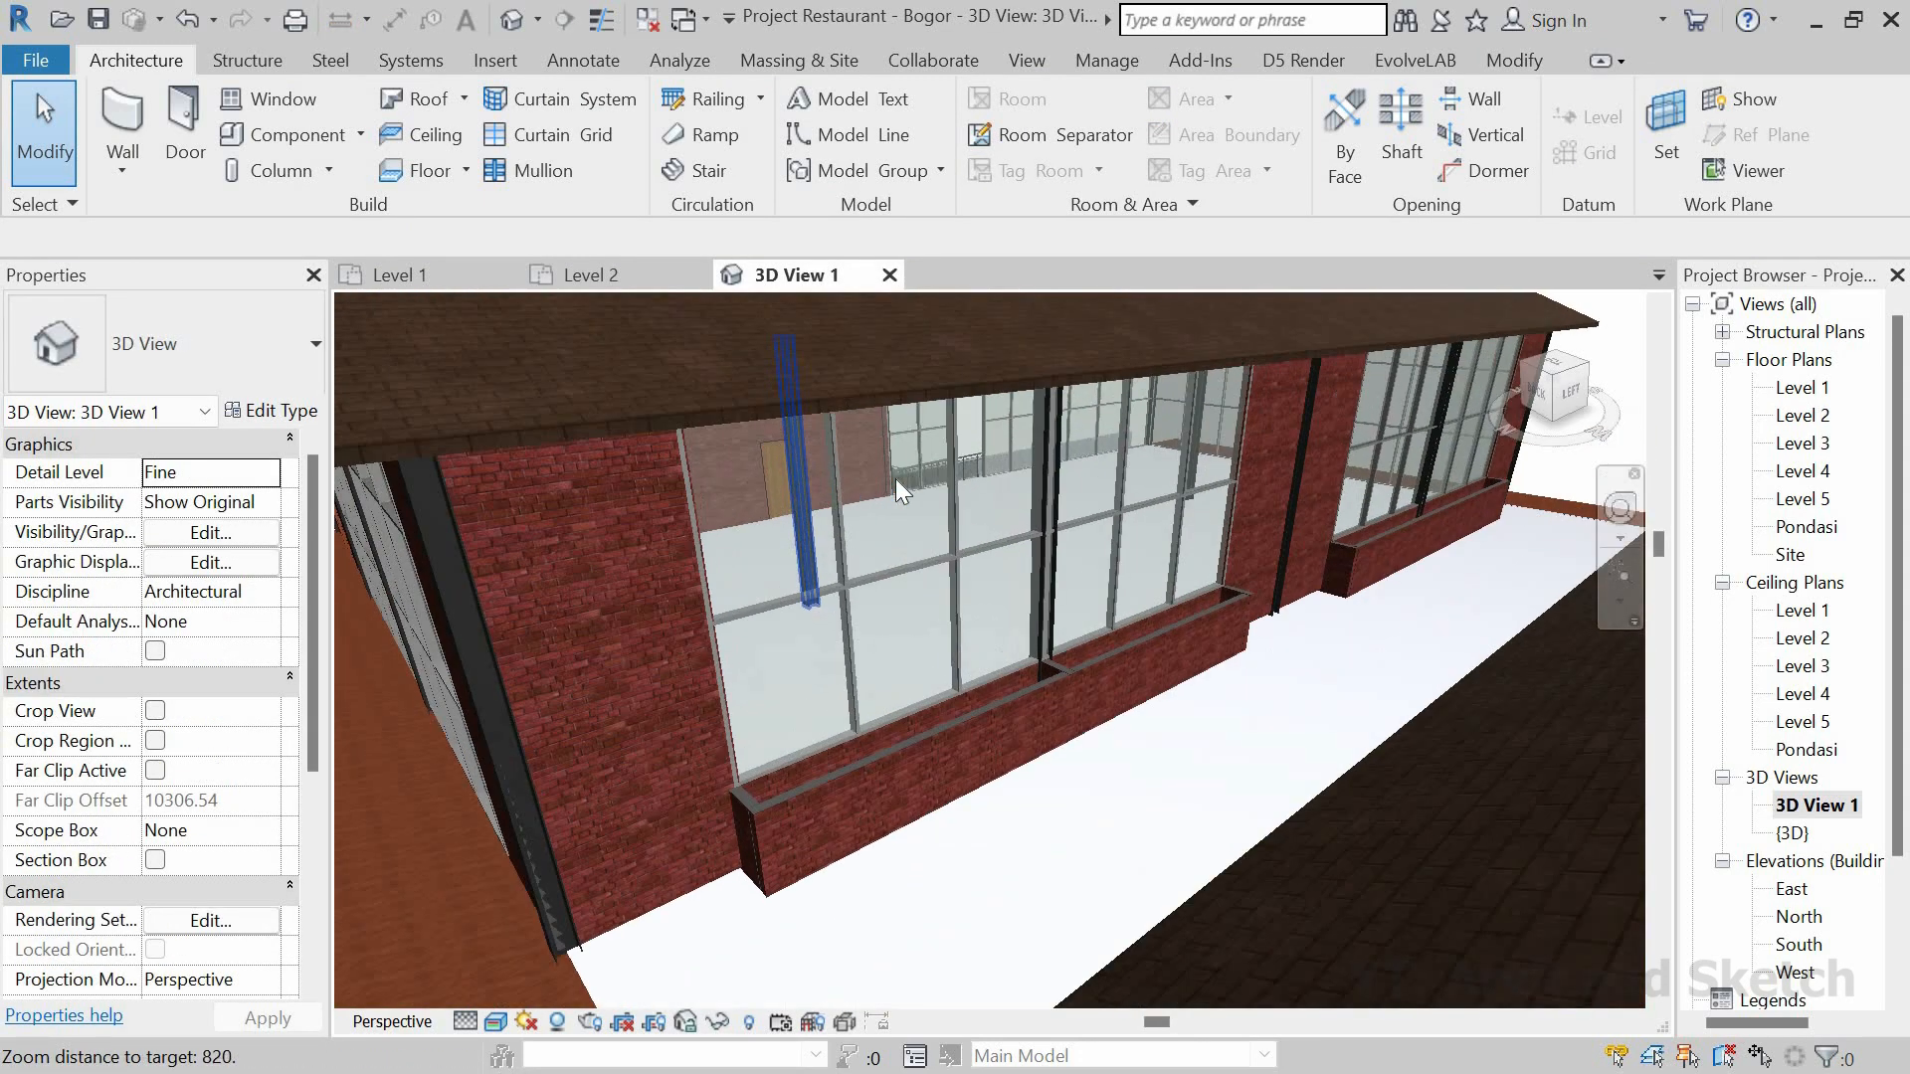
pyautogui.scroll(8, 885, 494)
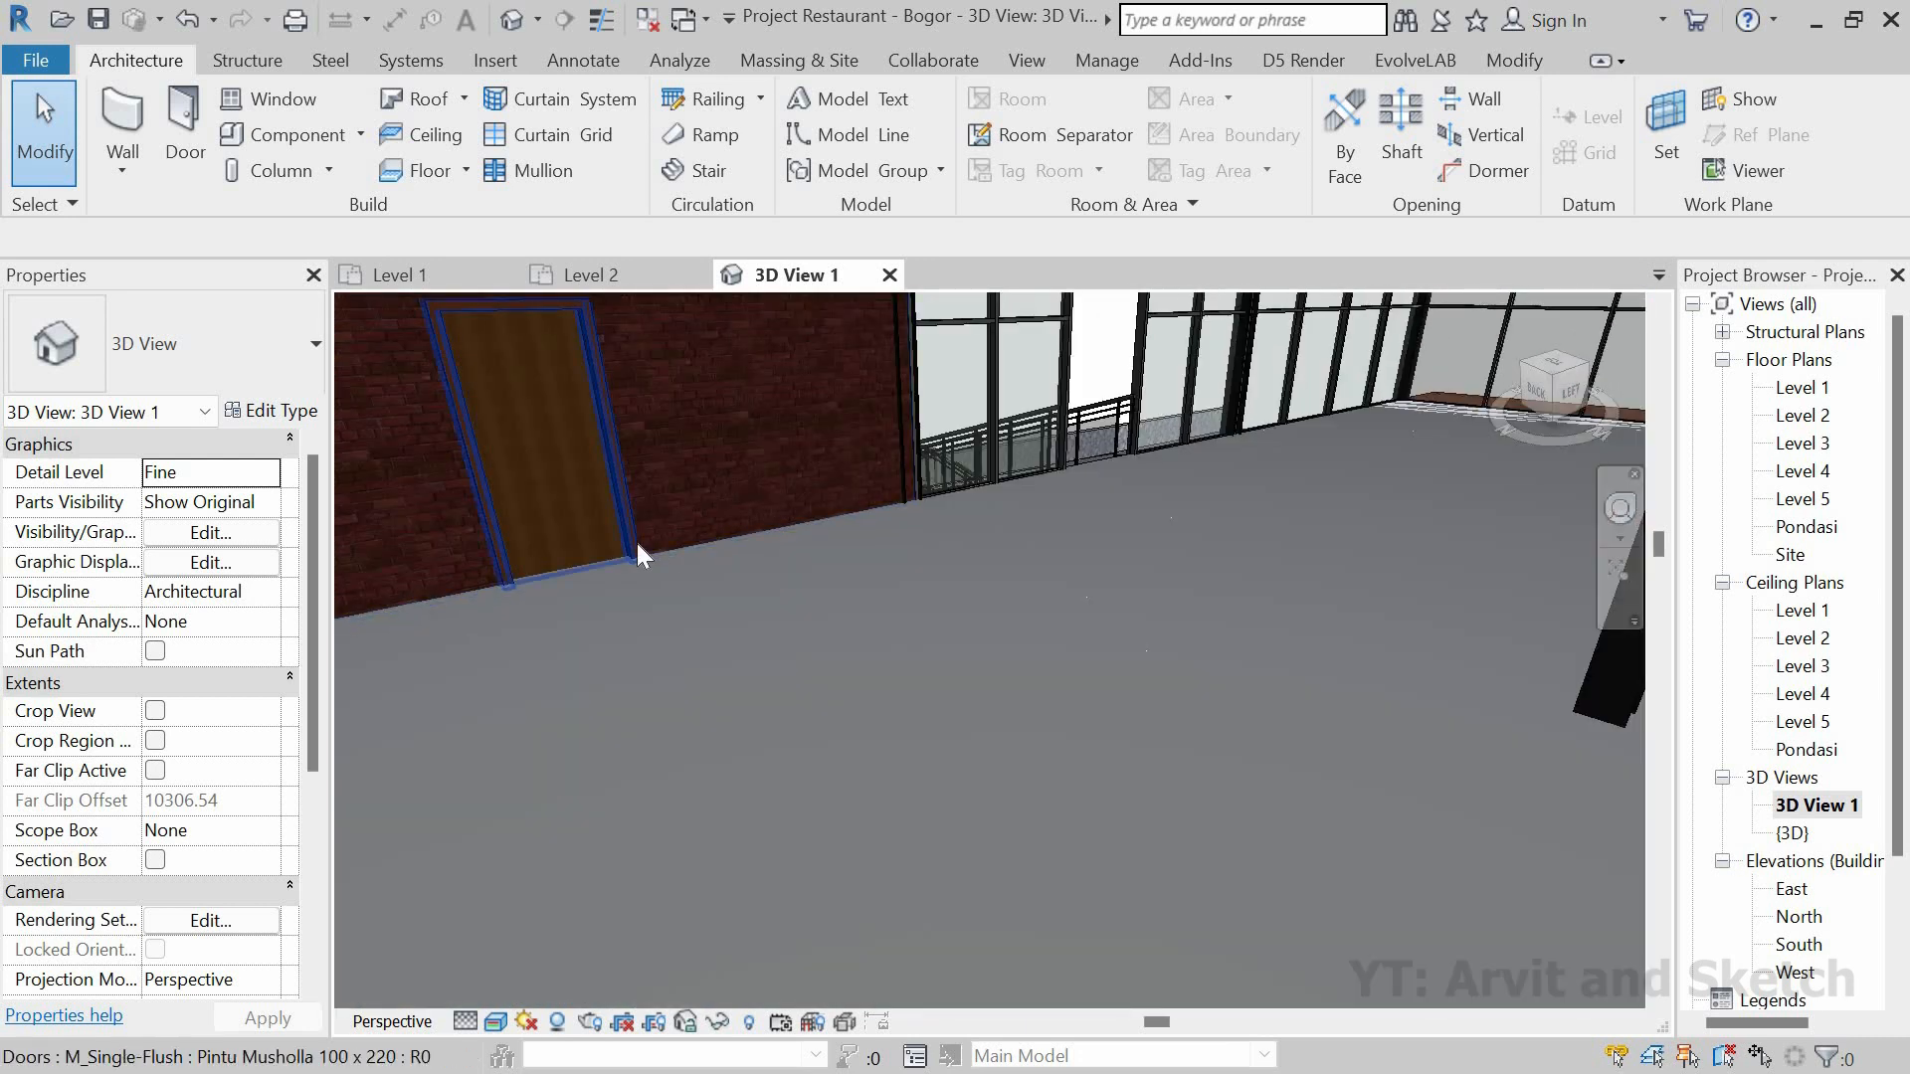
pyautogui.scroll(3, 597, 505)
pyautogui.scroll(2, 591, 513)
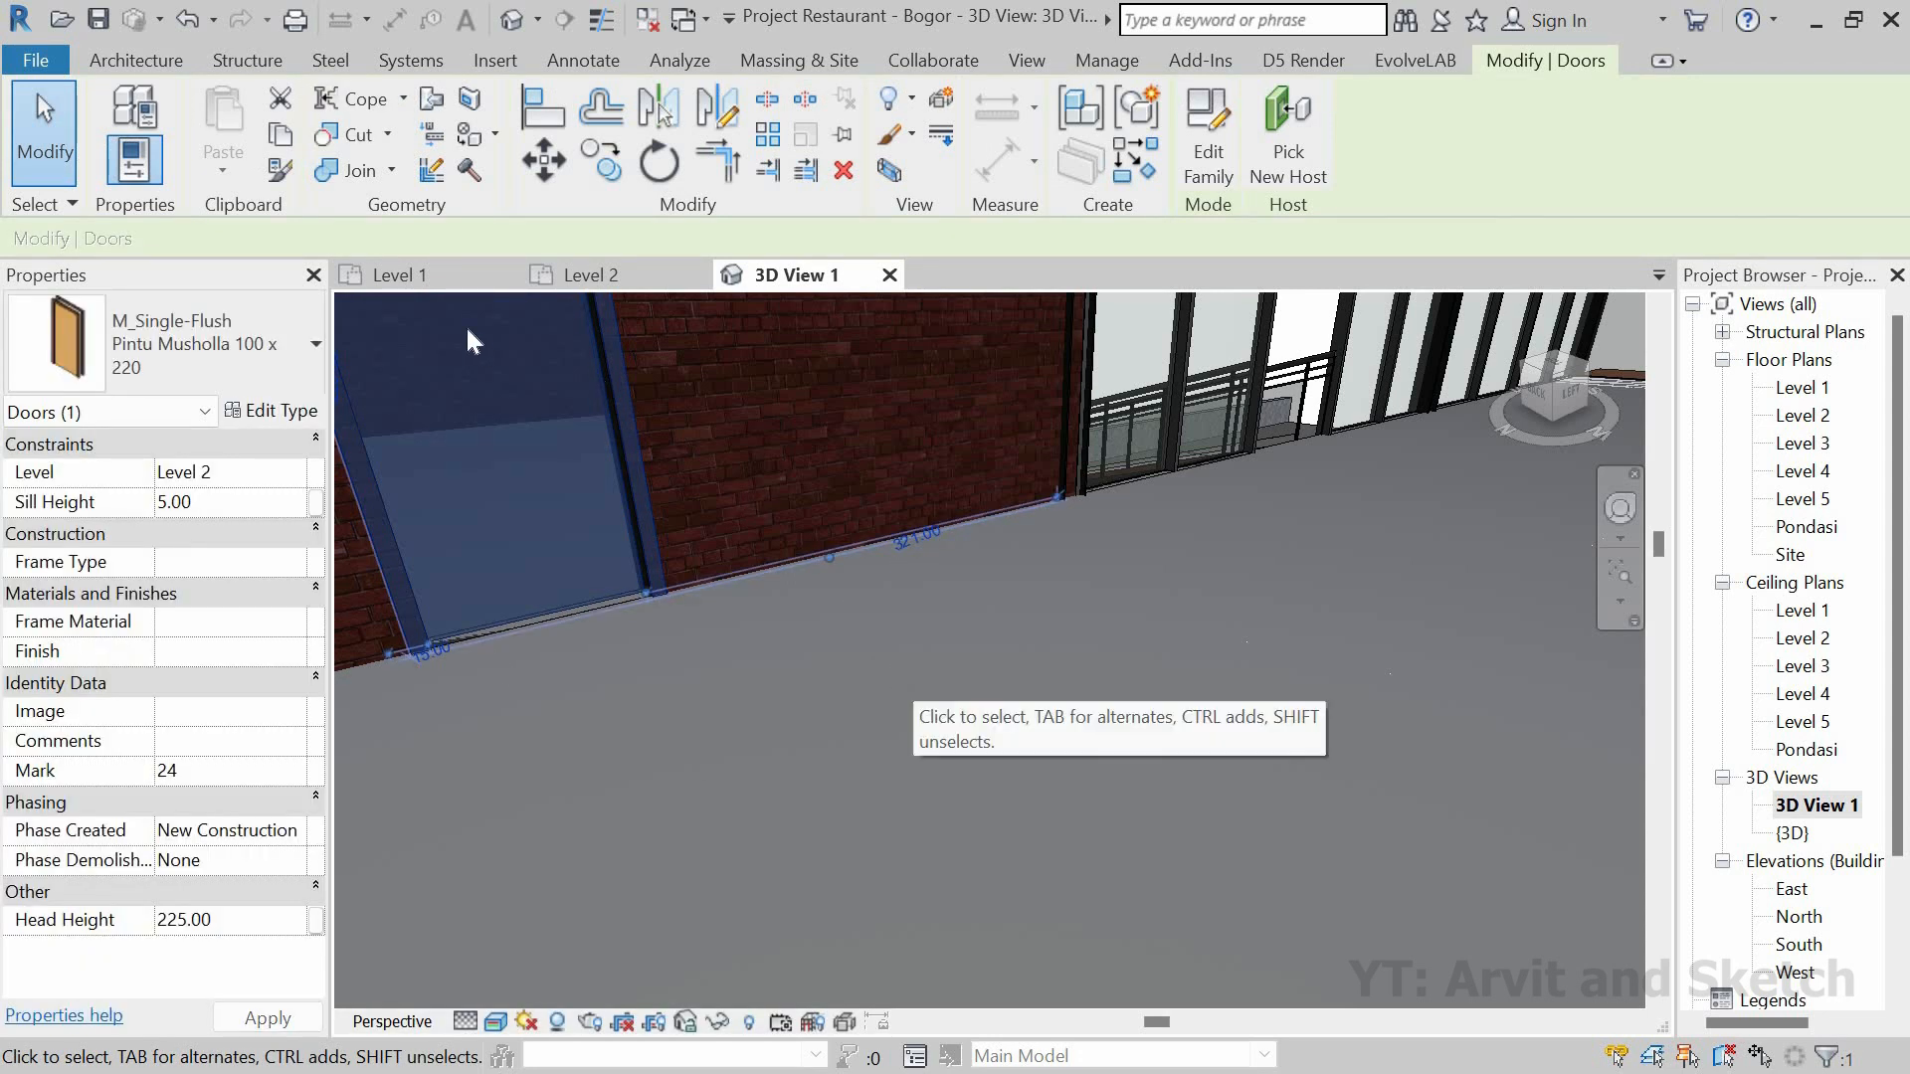
pyautogui.press('Escape')
# Step: On the Level 2 plan, set the sill height of the two 0864 x 2134mm doors to 5 and check a stall door's sill height
pyautogui.click(572, 281)
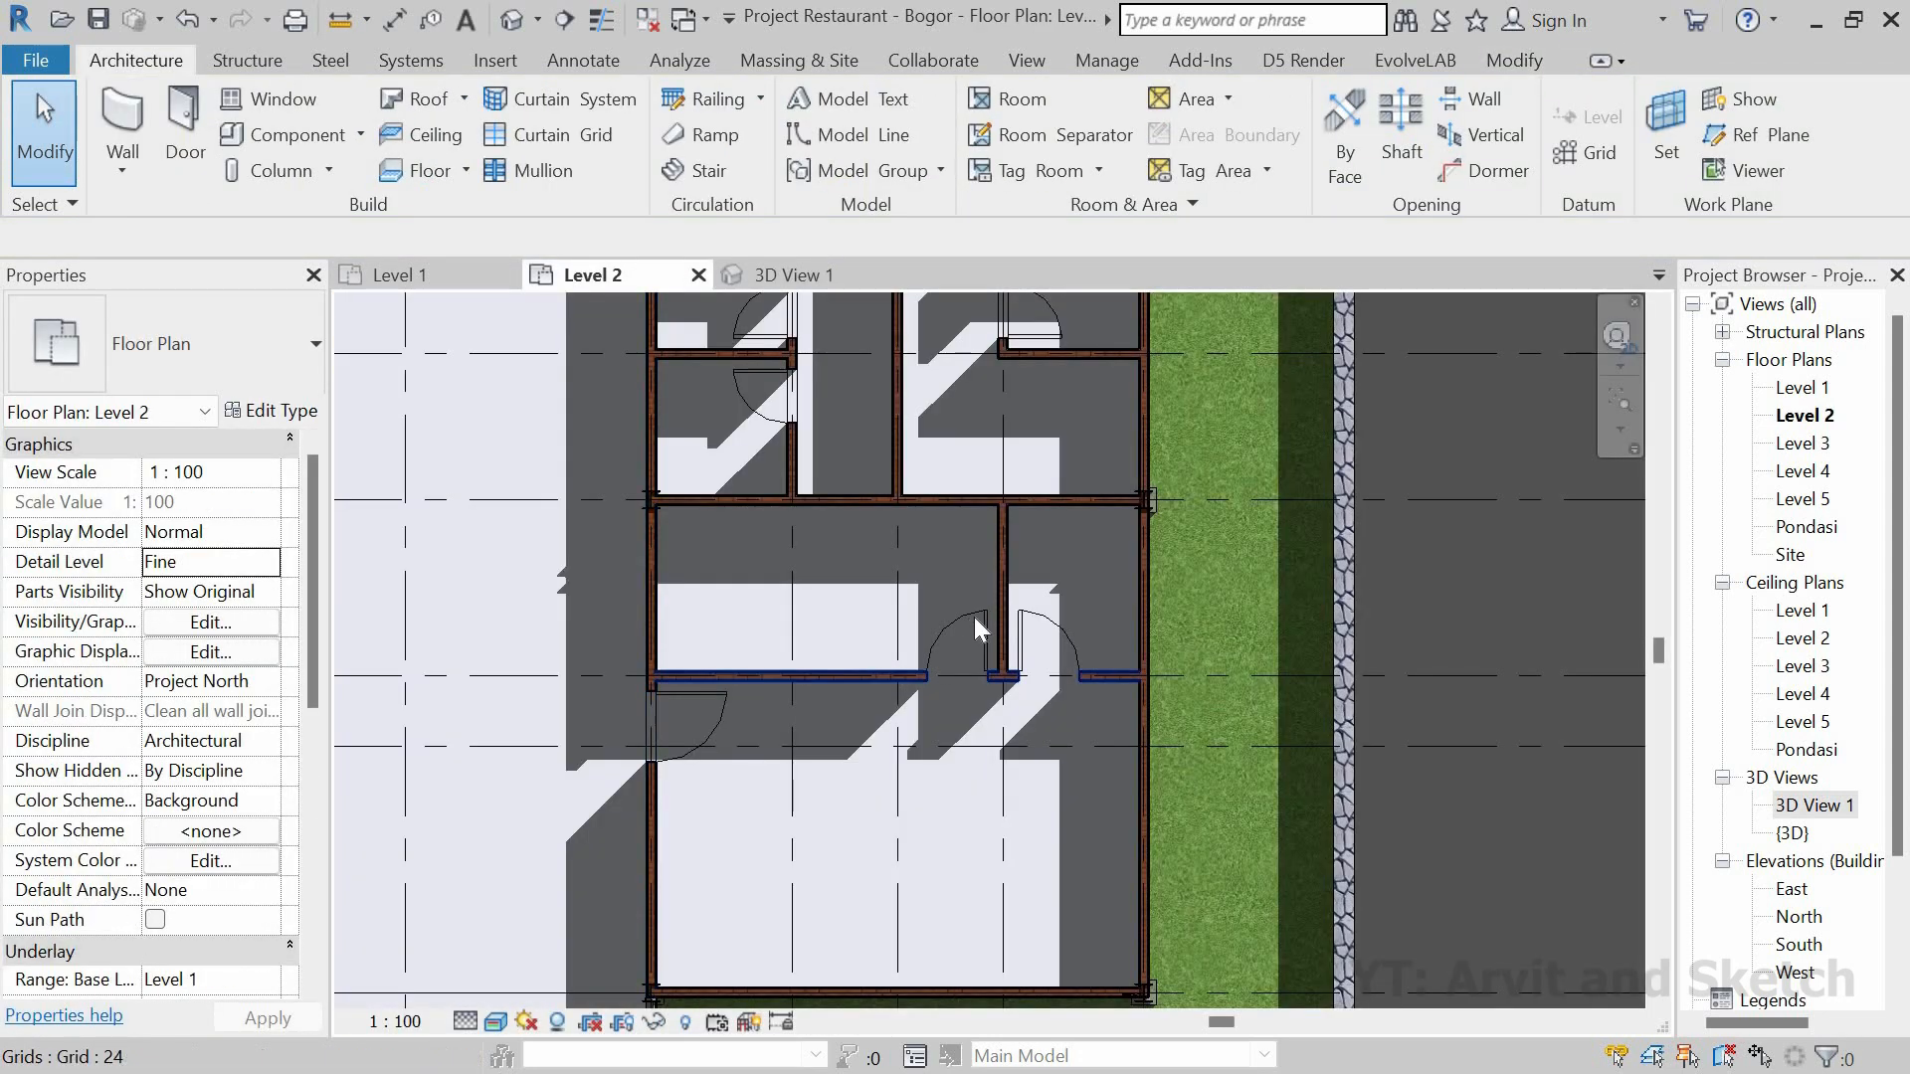
pyautogui.click(990, 622)
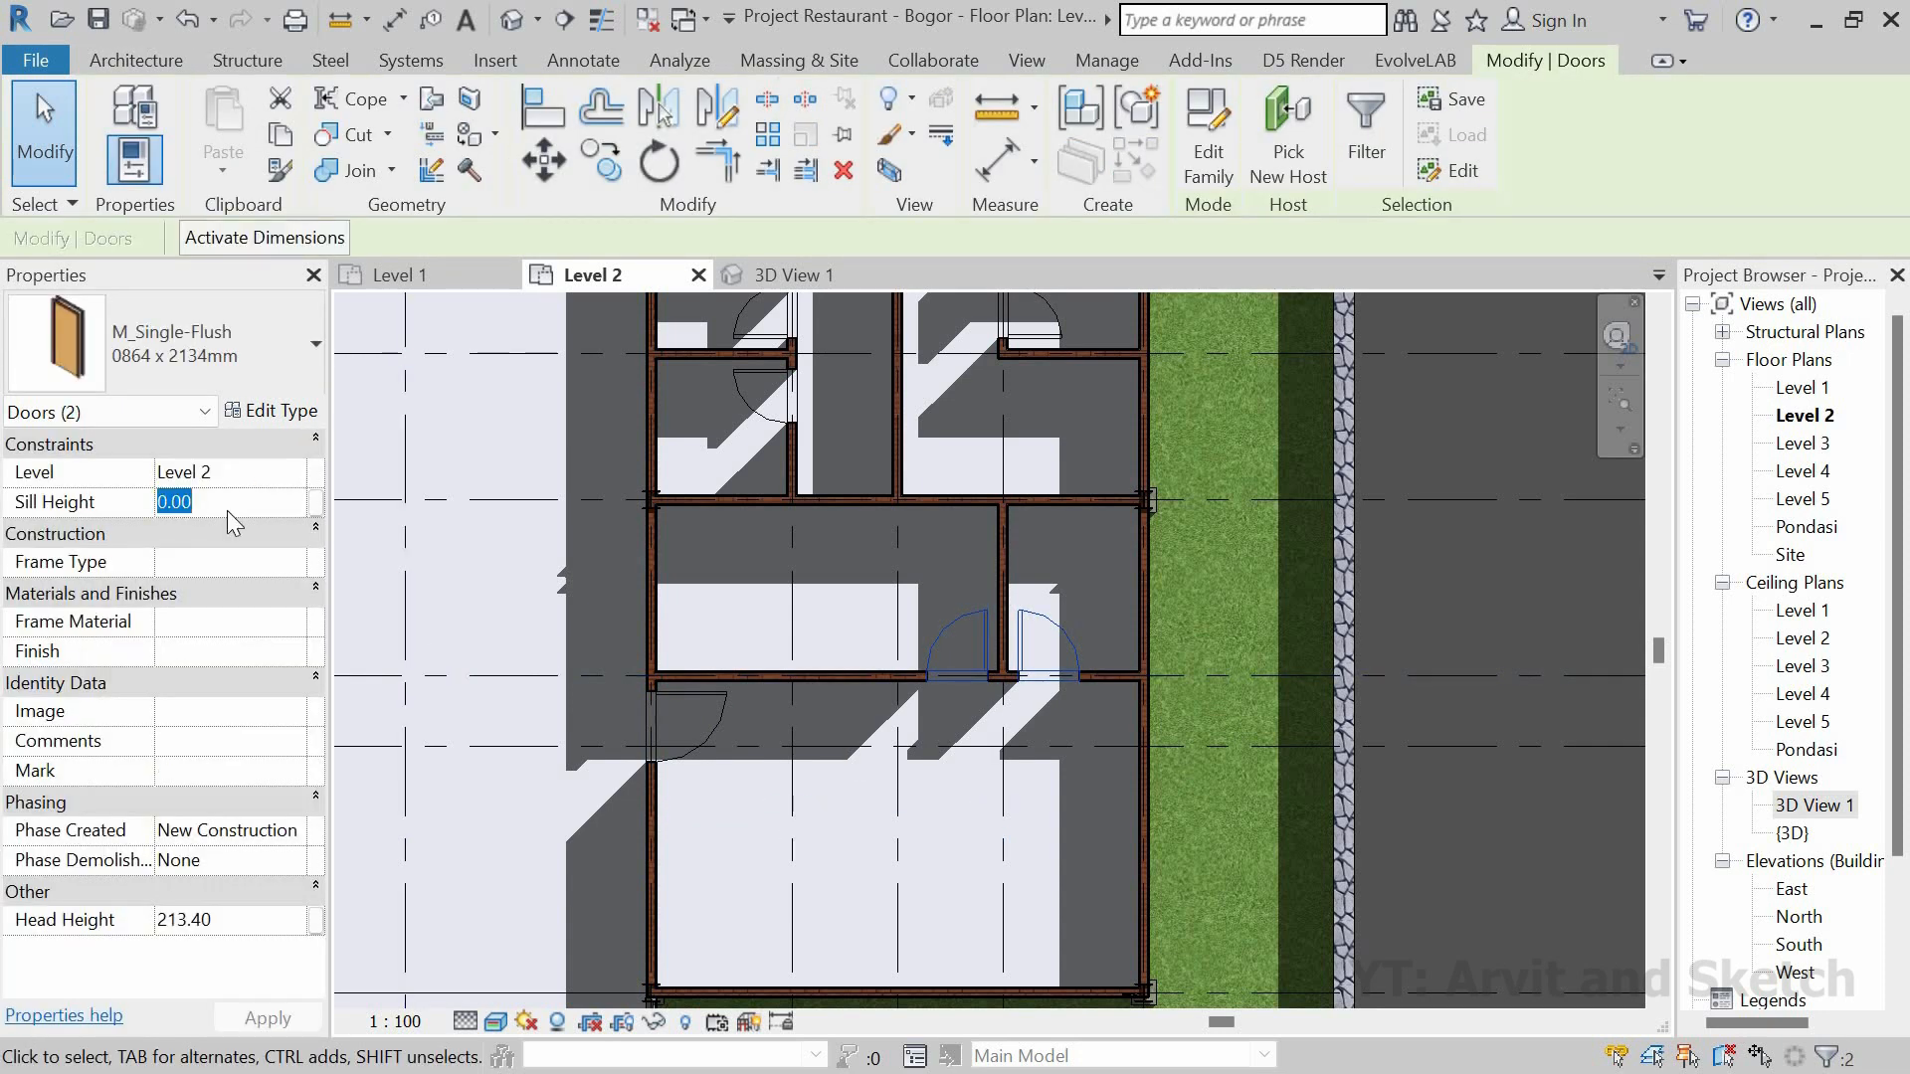
pyautogui.keyDown('ctrl'); pyautogui.click(922, 746); pyautogui.keyUp('ctrl')
pyautogui.moveTo(911, 761); pyautogui.dragTo(928, 952, button='middle')
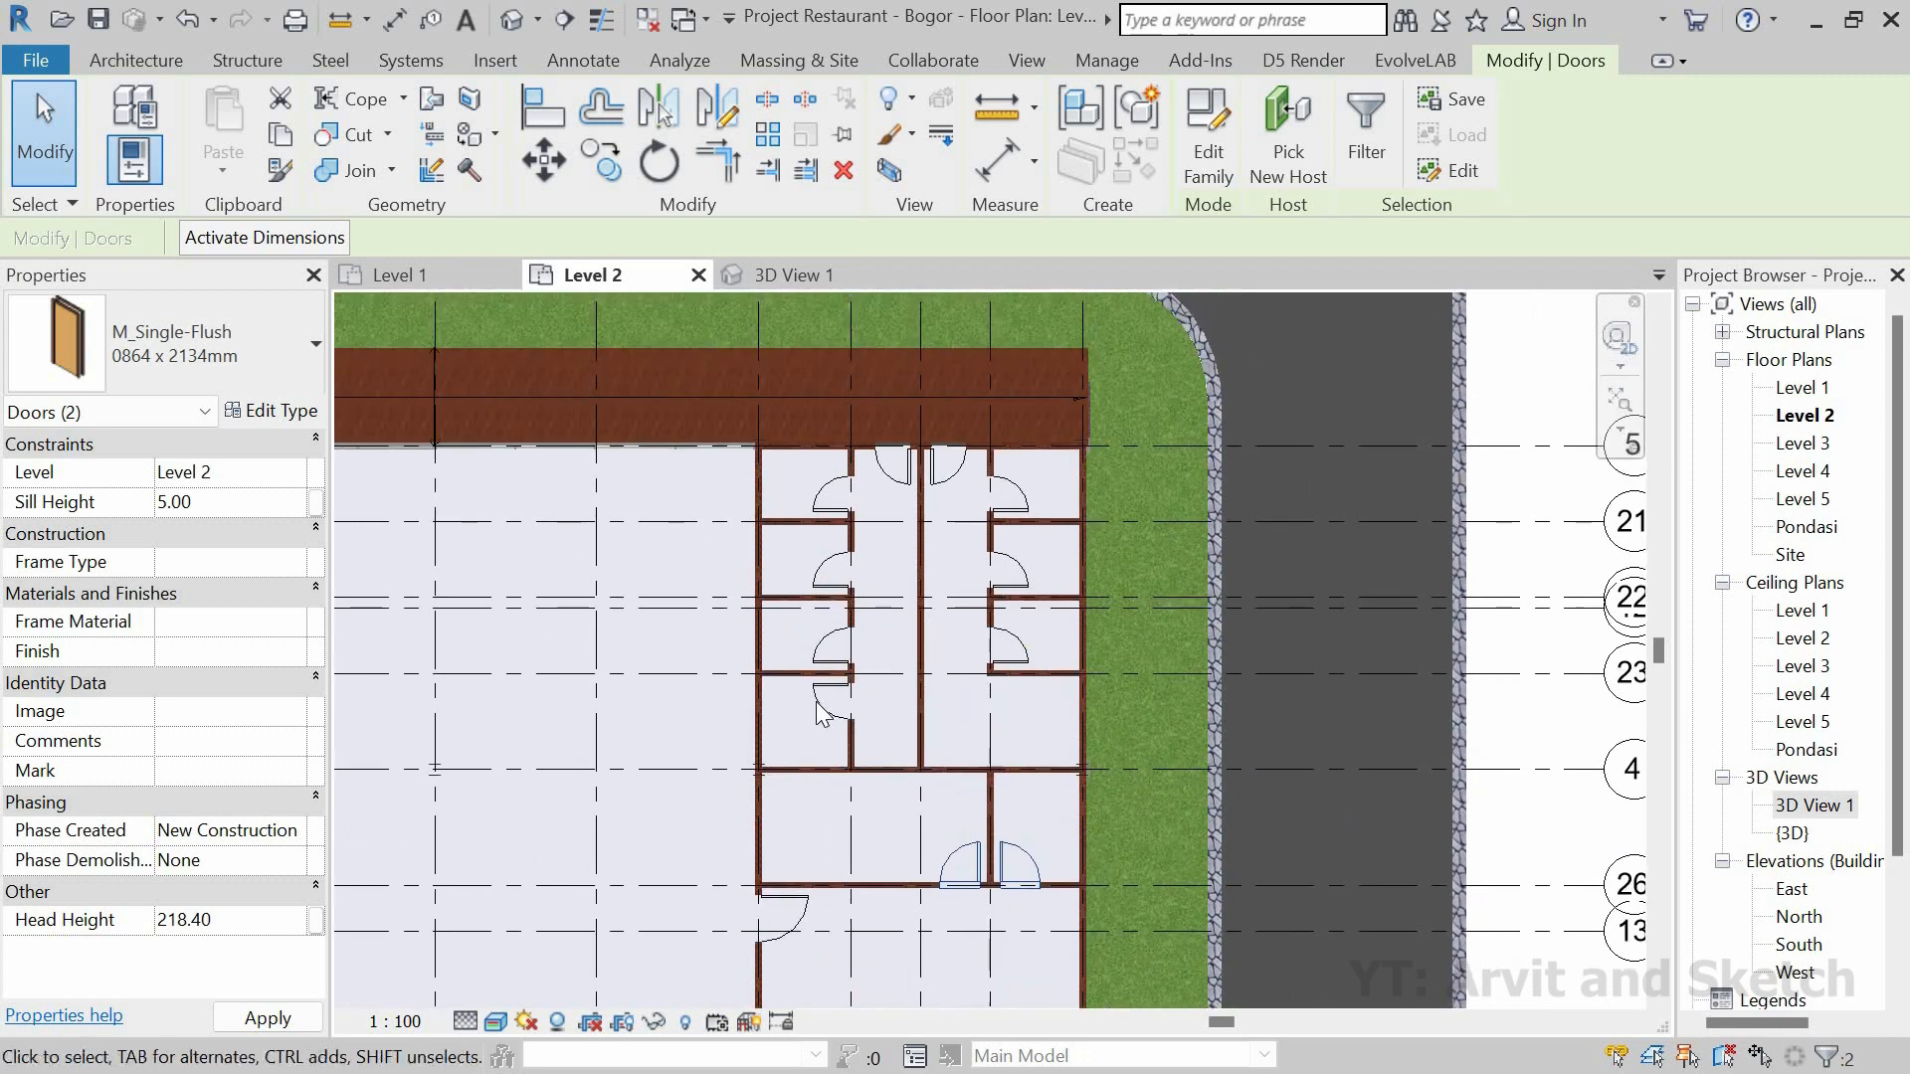
pyautogui.click(815, 701)
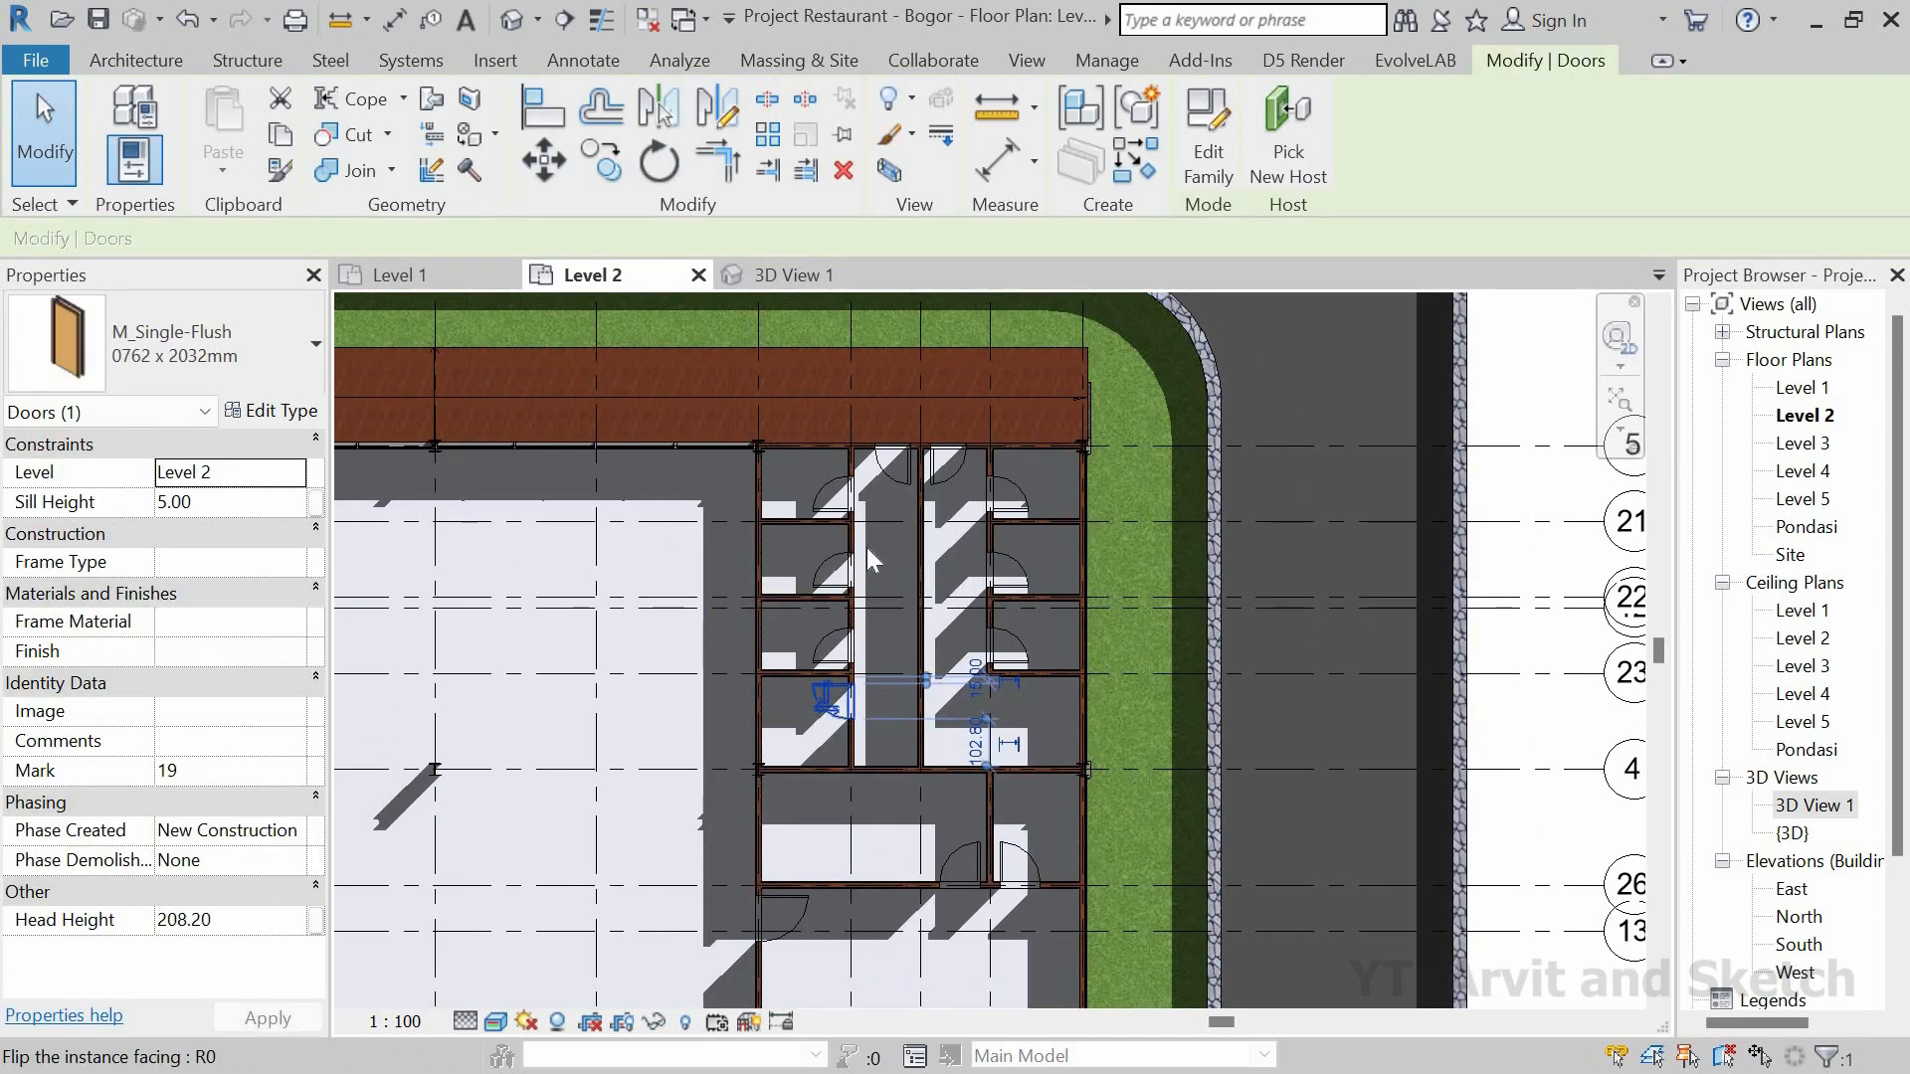
# Step: Examine the upper floor's interior and the building's exterior in 3D View 1, and return to the Level 2 floor plan
pyautogui.click(744, 274)
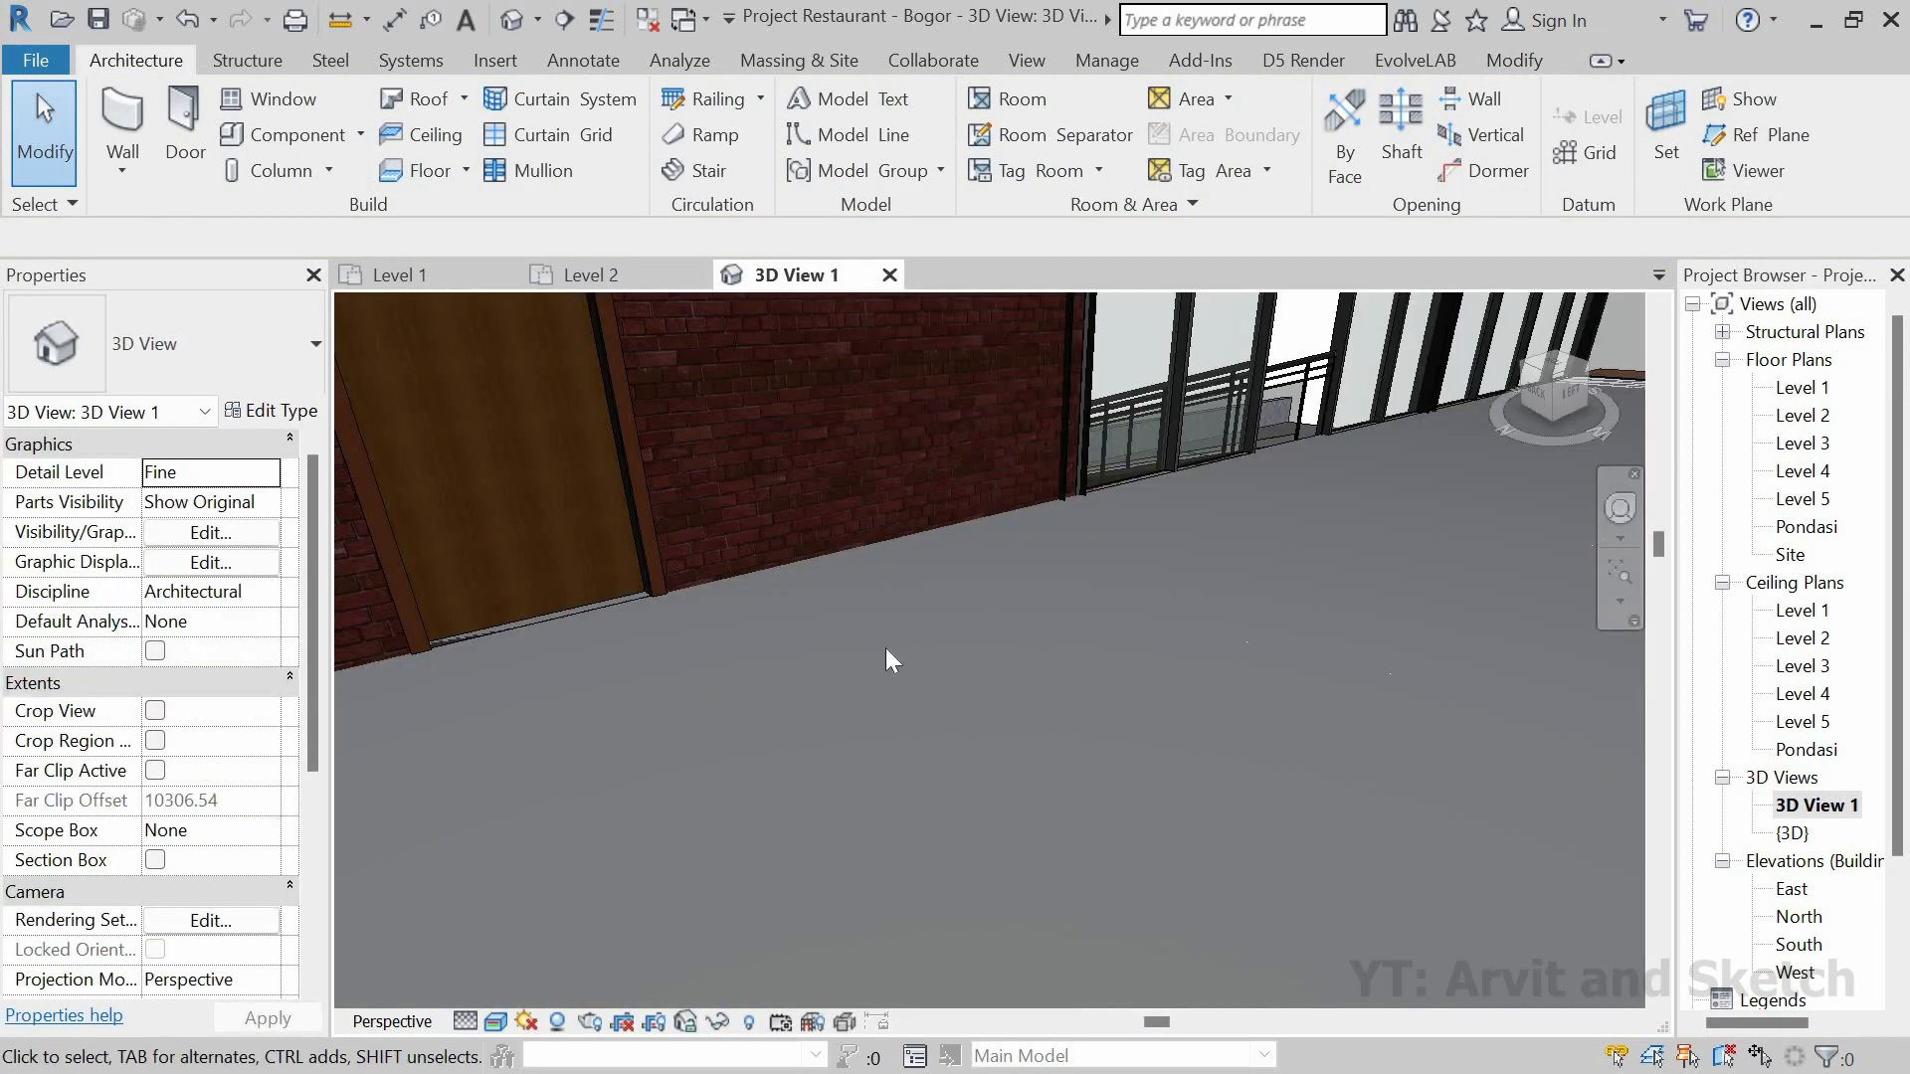
pyautogui.keyDown('shift'); pyautogui.moveTo(830, 647); pyautogui.dragTo(613, 910, button='middle'); pyautogui.keyUp('shift')
pyautogui.scroll(-2, 716, 794)
pyautogui.moveTo(961, 737)
pyautogui.keyDown('shift'); pyautogui.mouseDown(button='middle')
pyautogui.moveTo(842, 744)
pyautogui.moveTo(992, 720)
pyautogui.mouseUp(button='middle'); pyautogui.keyUp('shift')
pyautogui.scroll(-5, 993, 720)
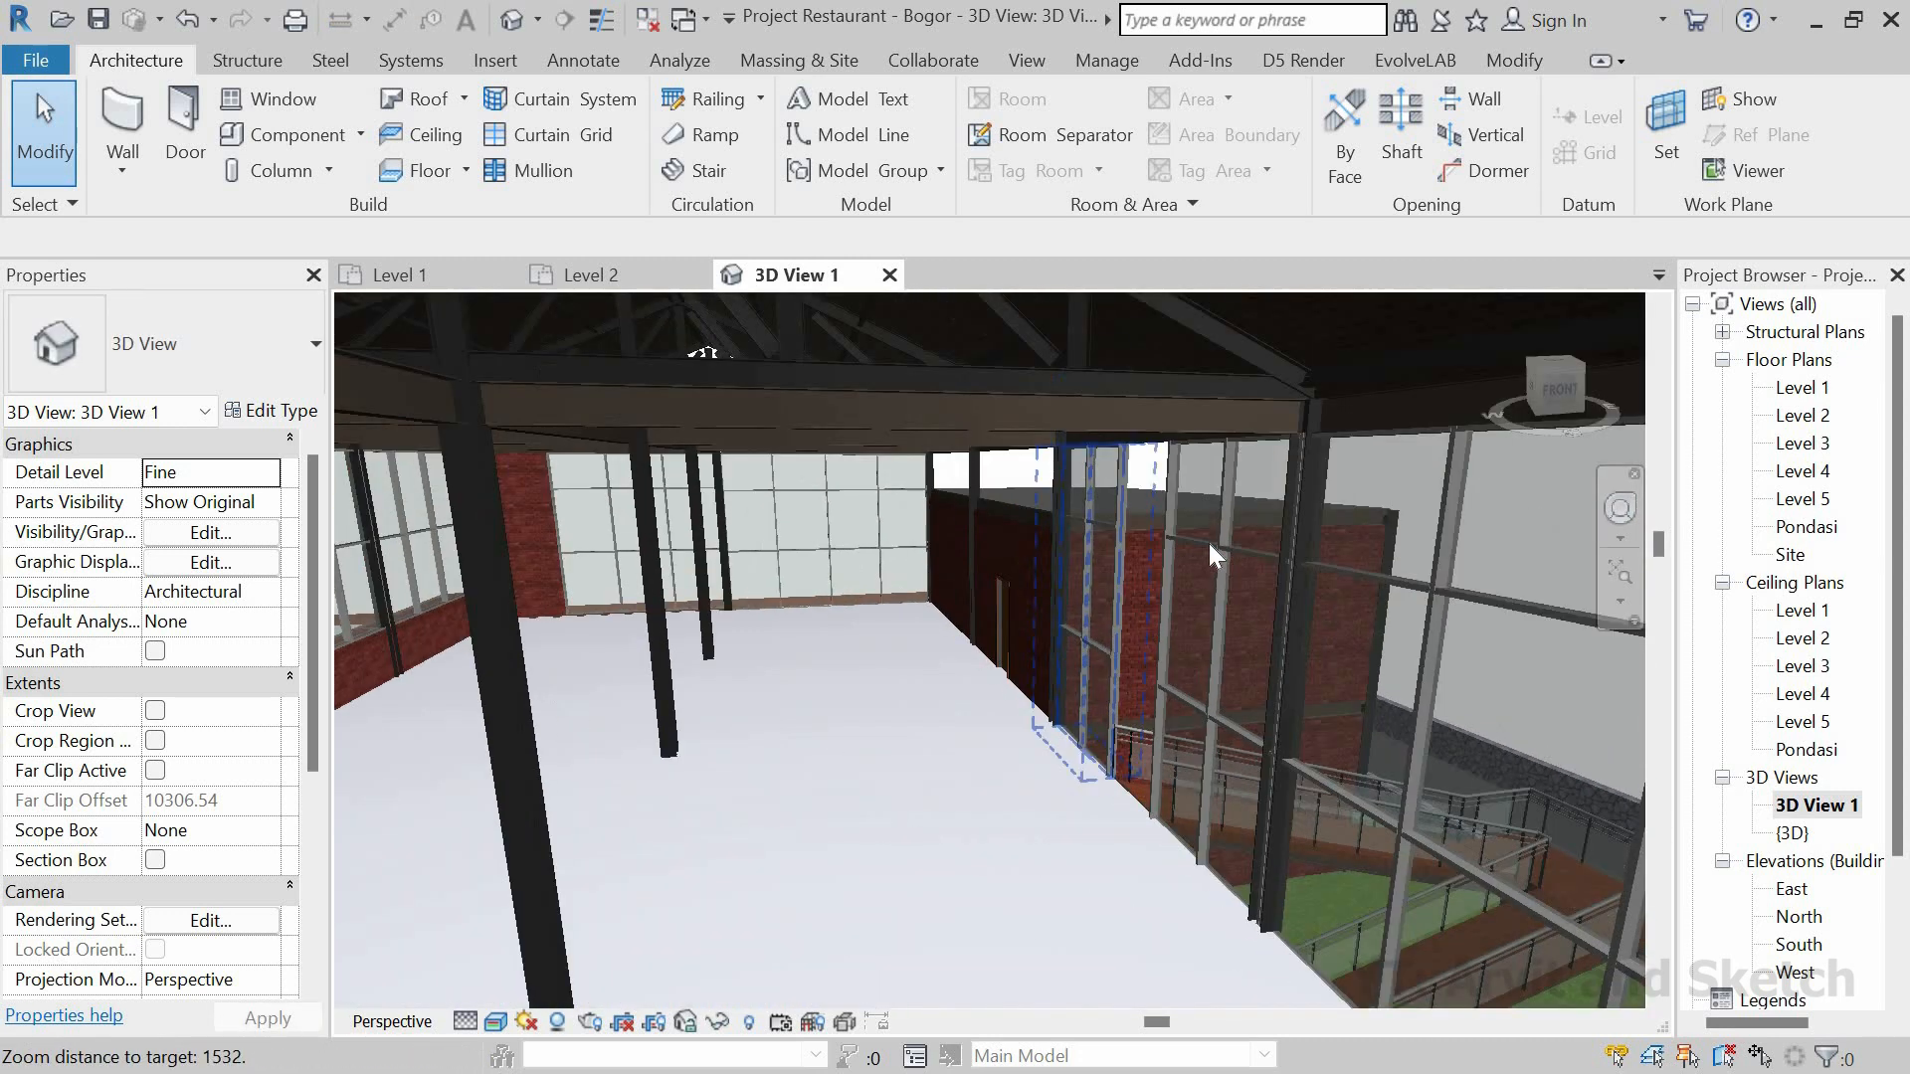
pyautogui.scroll(5, 1190, 545)
pyautogui.scroll(-8, 1190, 545)
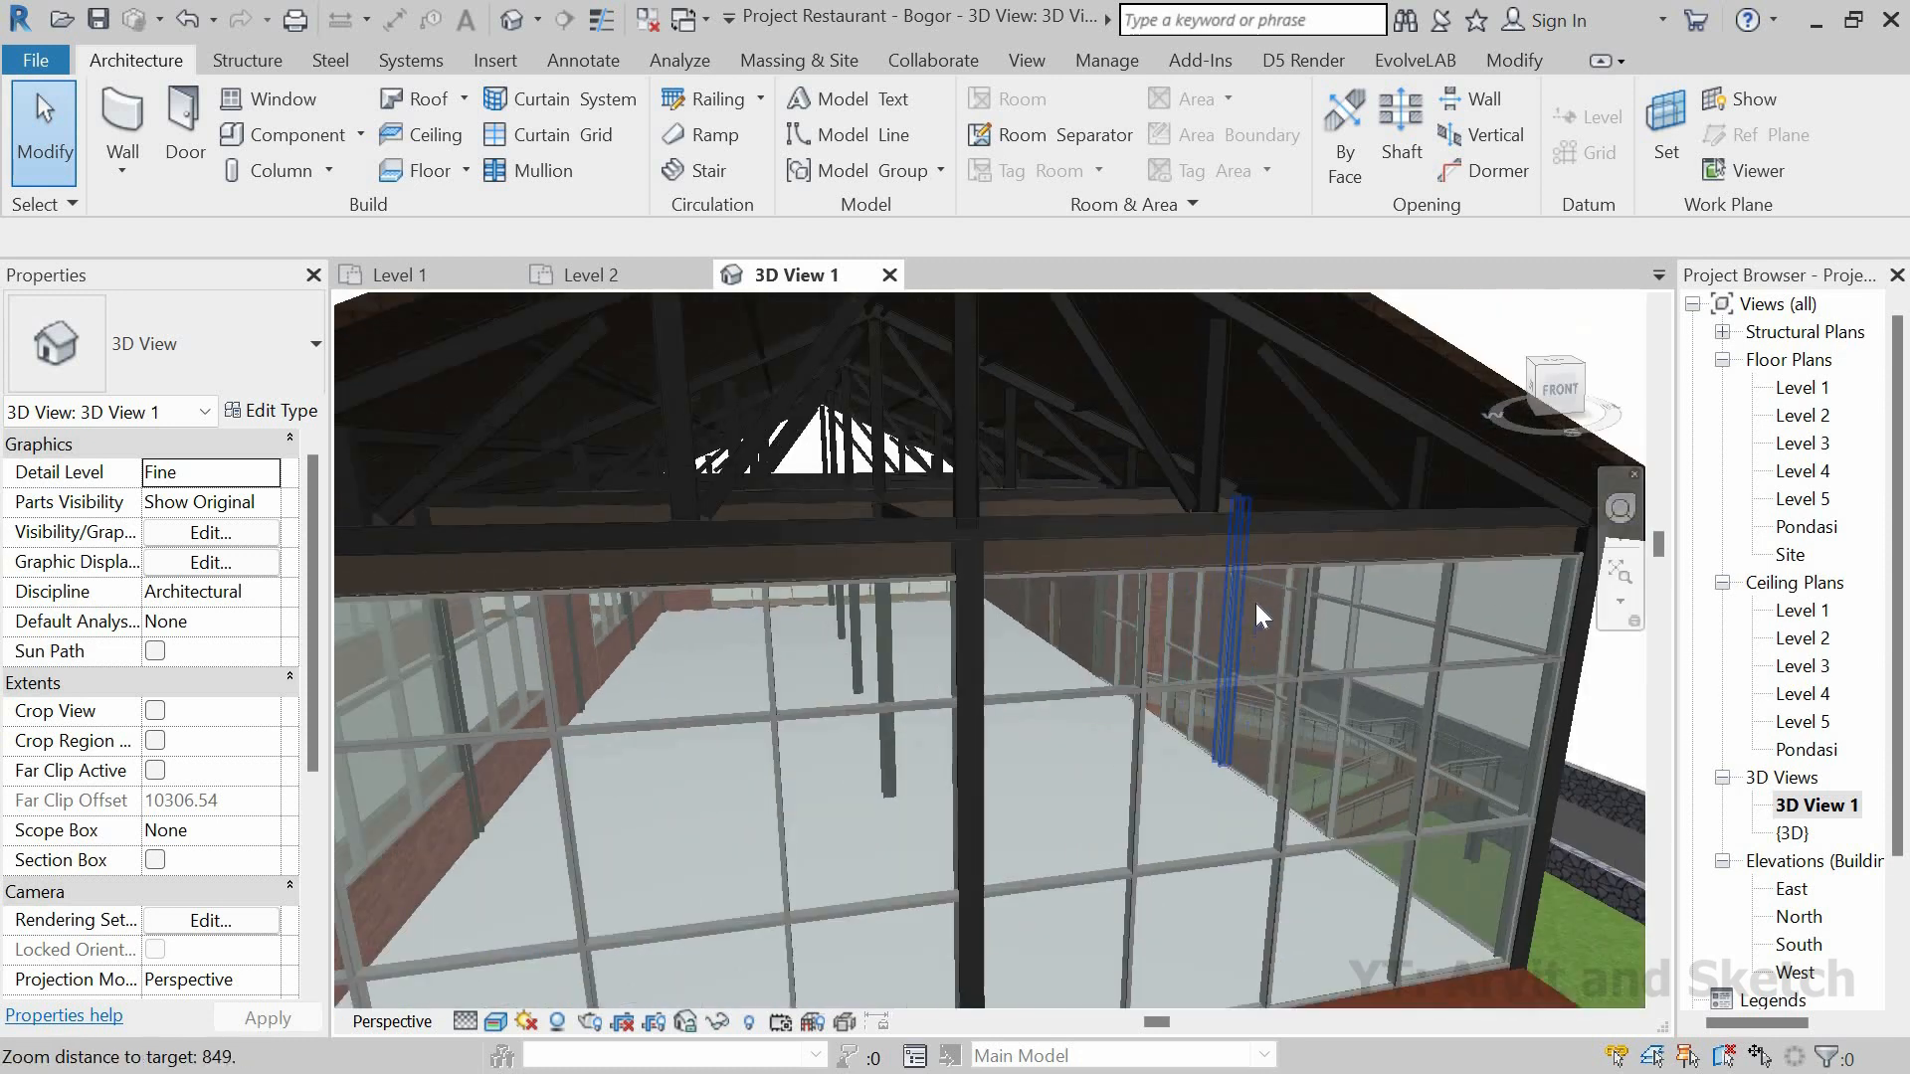
pyautogui.scroll(-6, 1311, 515)
pyautogui.scroll(-1, 1234, 677)
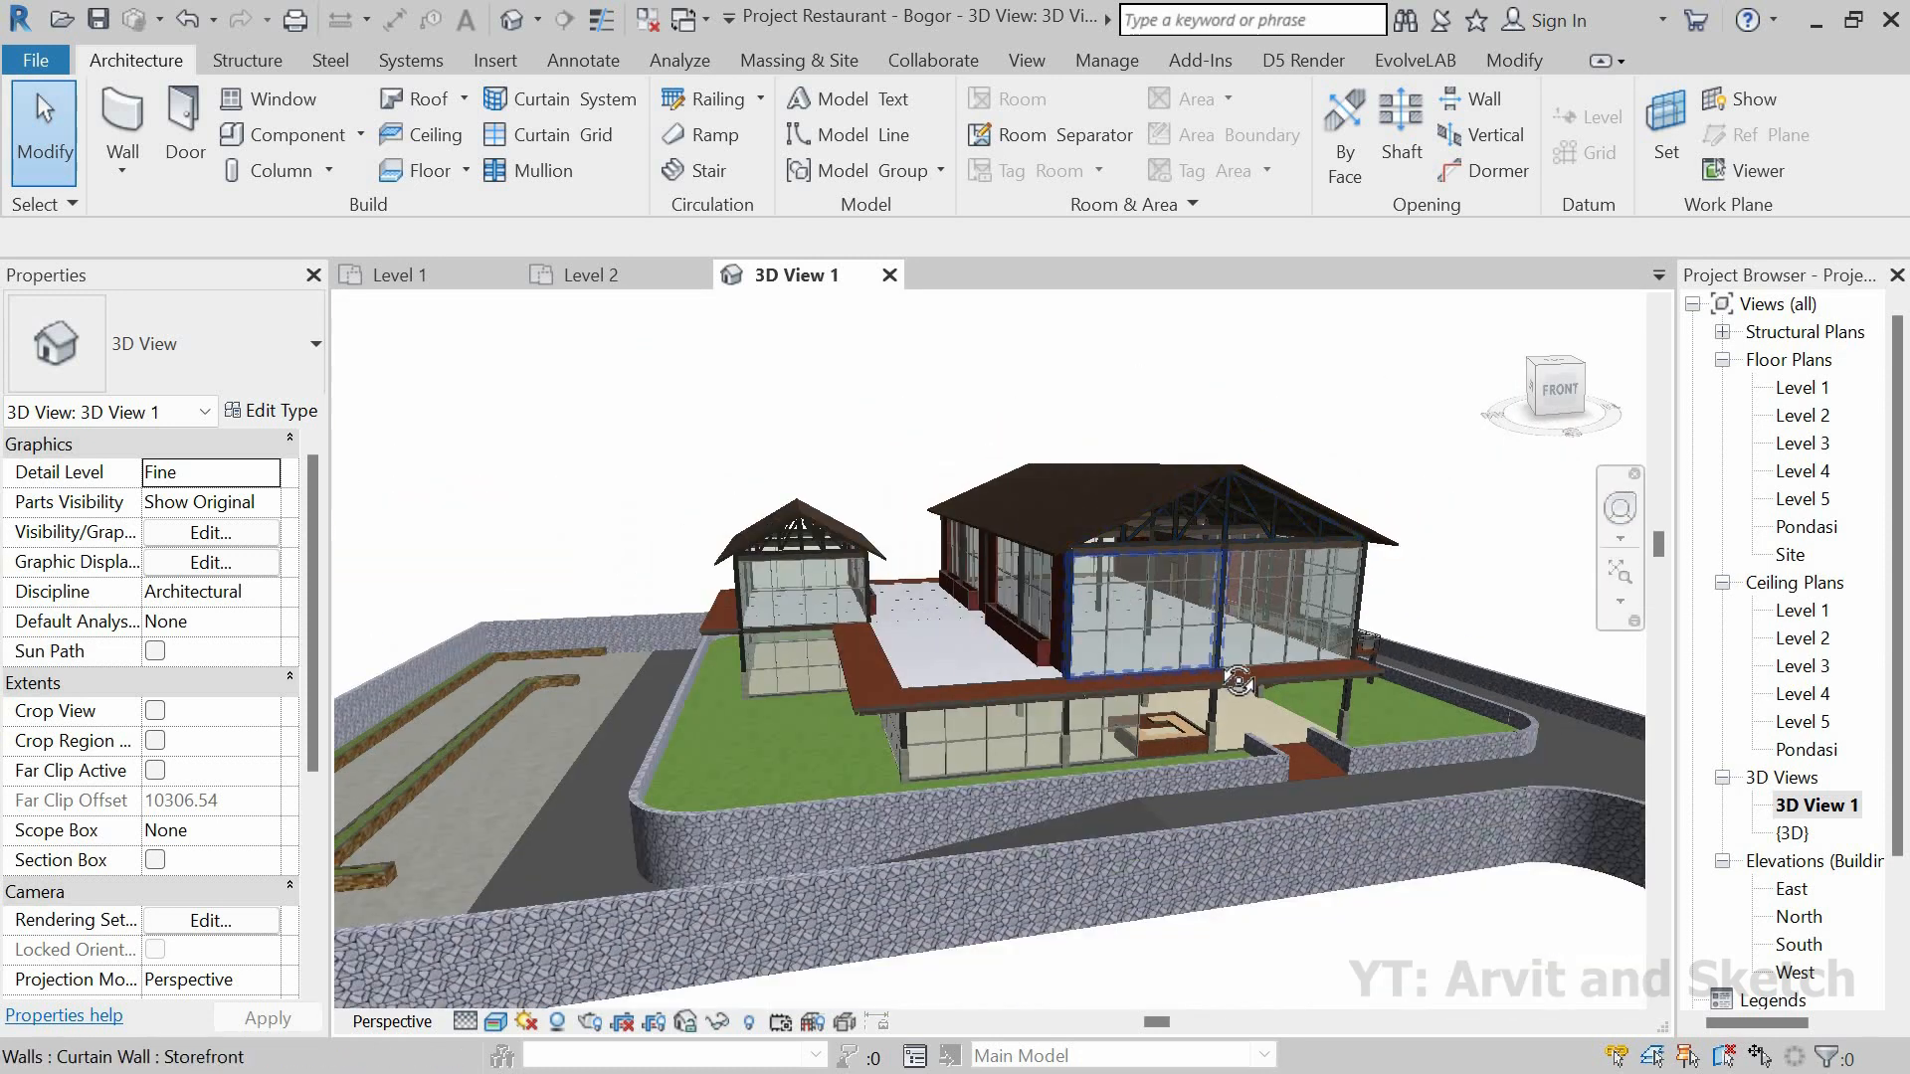
pyautogui.keyDown('shift'); pyautogui.moveTo(1233, 677); pyautogui.dragTo(999, 746, button='middle'); pyautogui.keyUp('shift')
pyautogui.moveTo(1155, 738); pyautogui.dragTo(1193, 708, button='middle')
pyautogui.scroll(2, 941, 803)
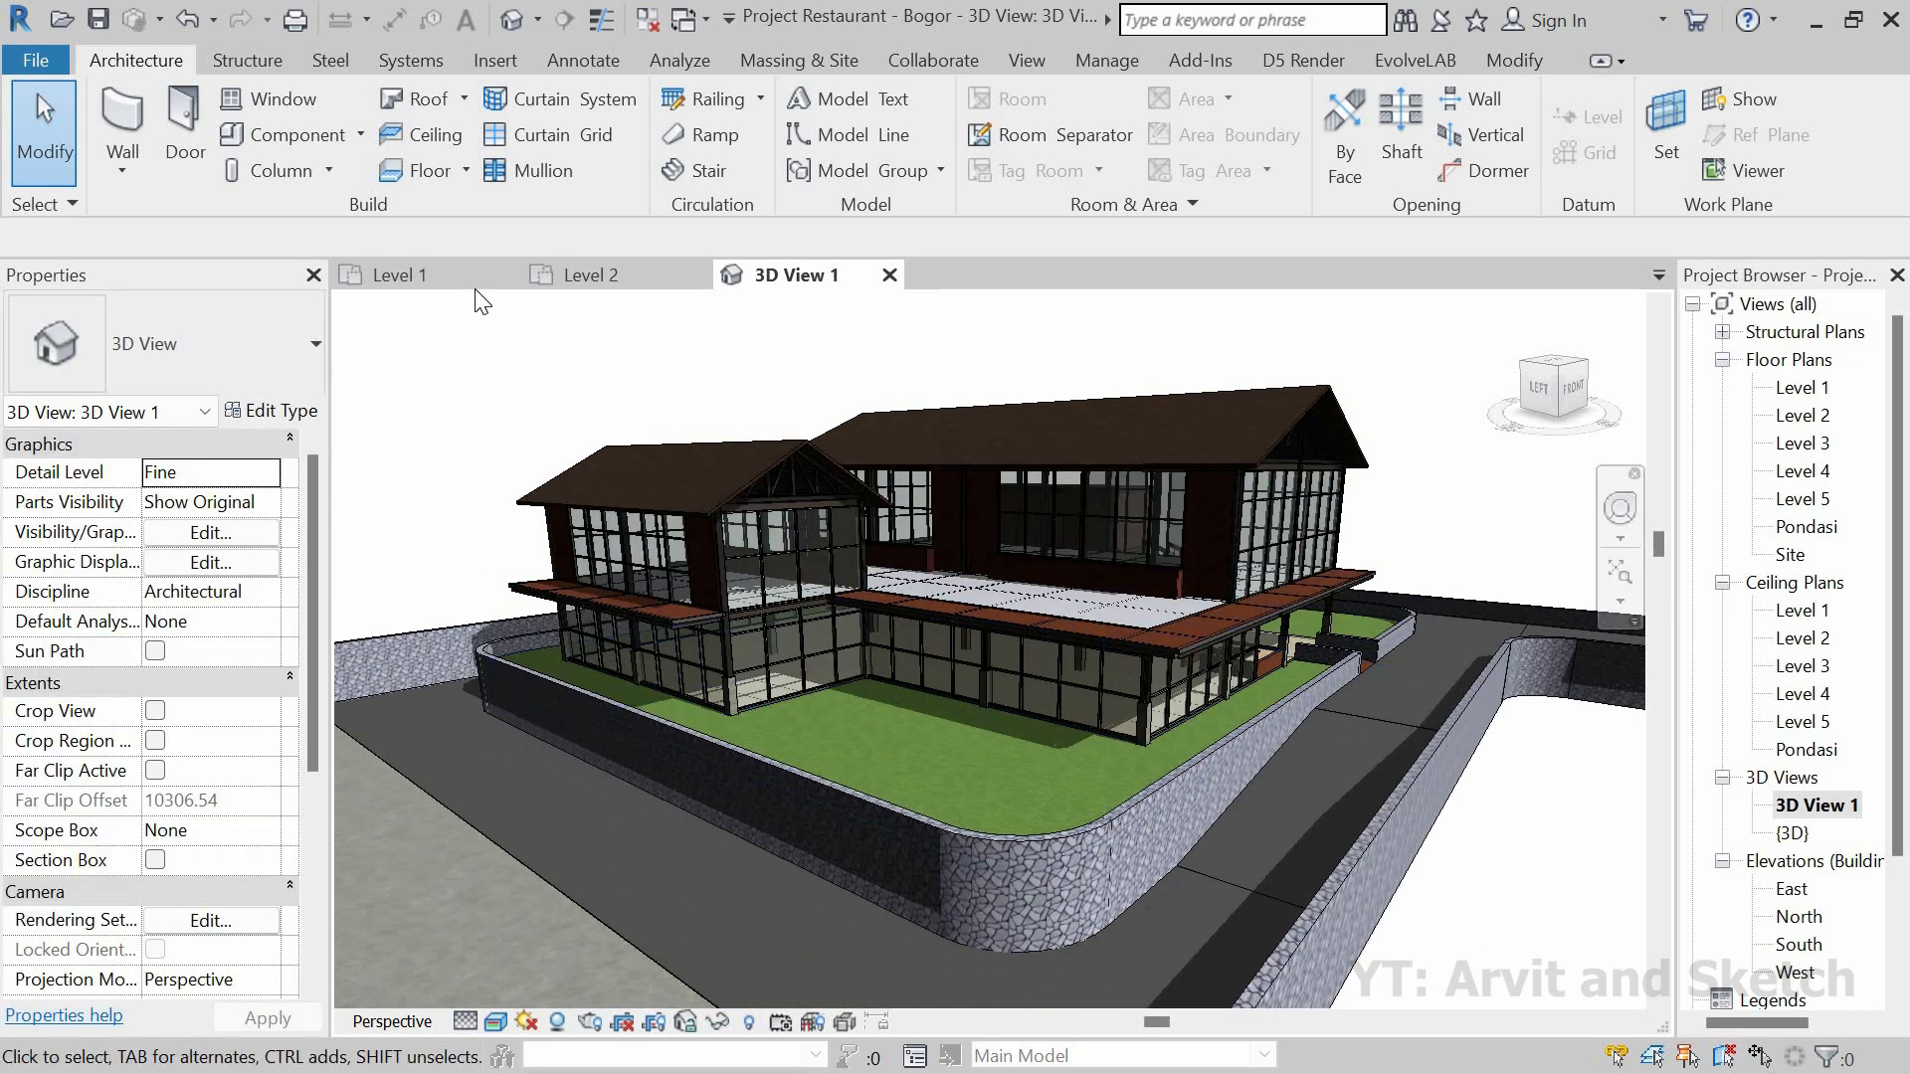
pyautogui.click(589, 276)
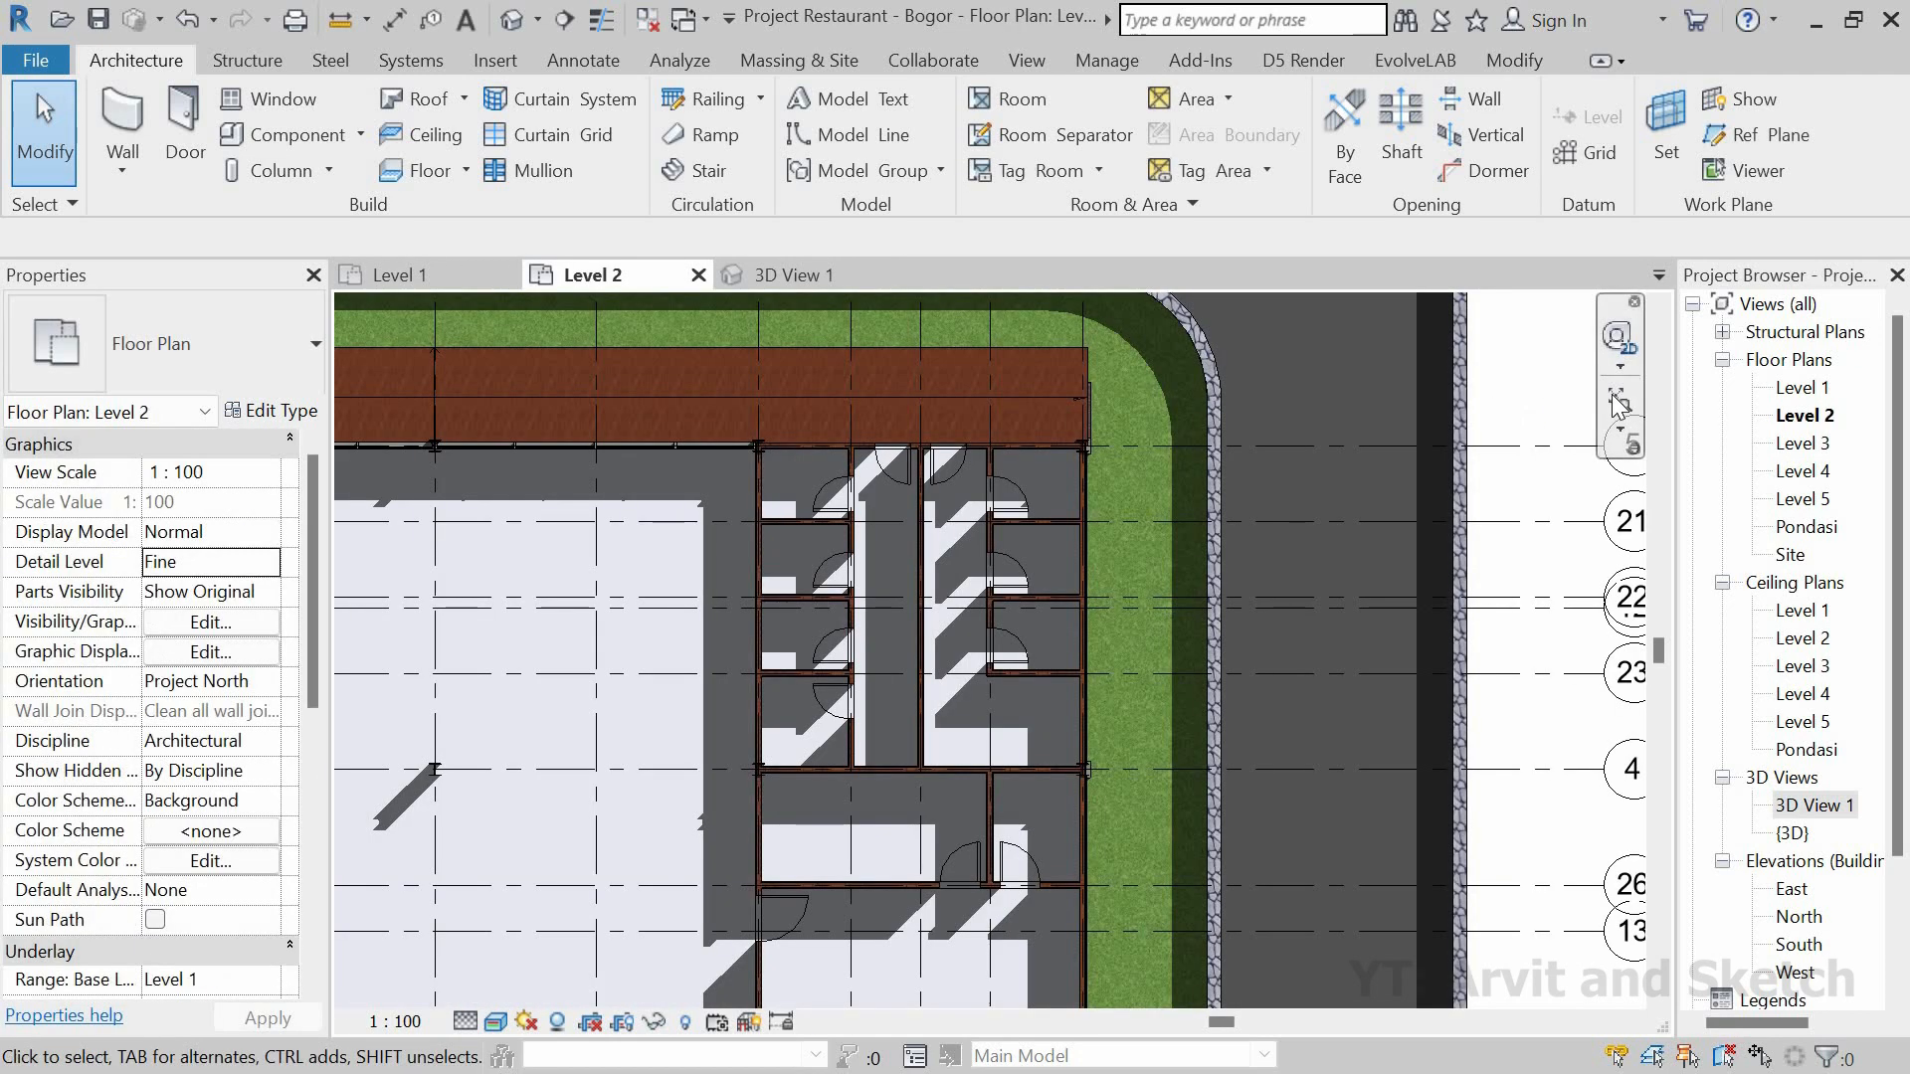
# Step: On the Level 2 plan, draw a 370-high Dinding Bata wall 160 long, running west along Grid 3 from the lower room's corner column
pyautogui.click(1595, 401)
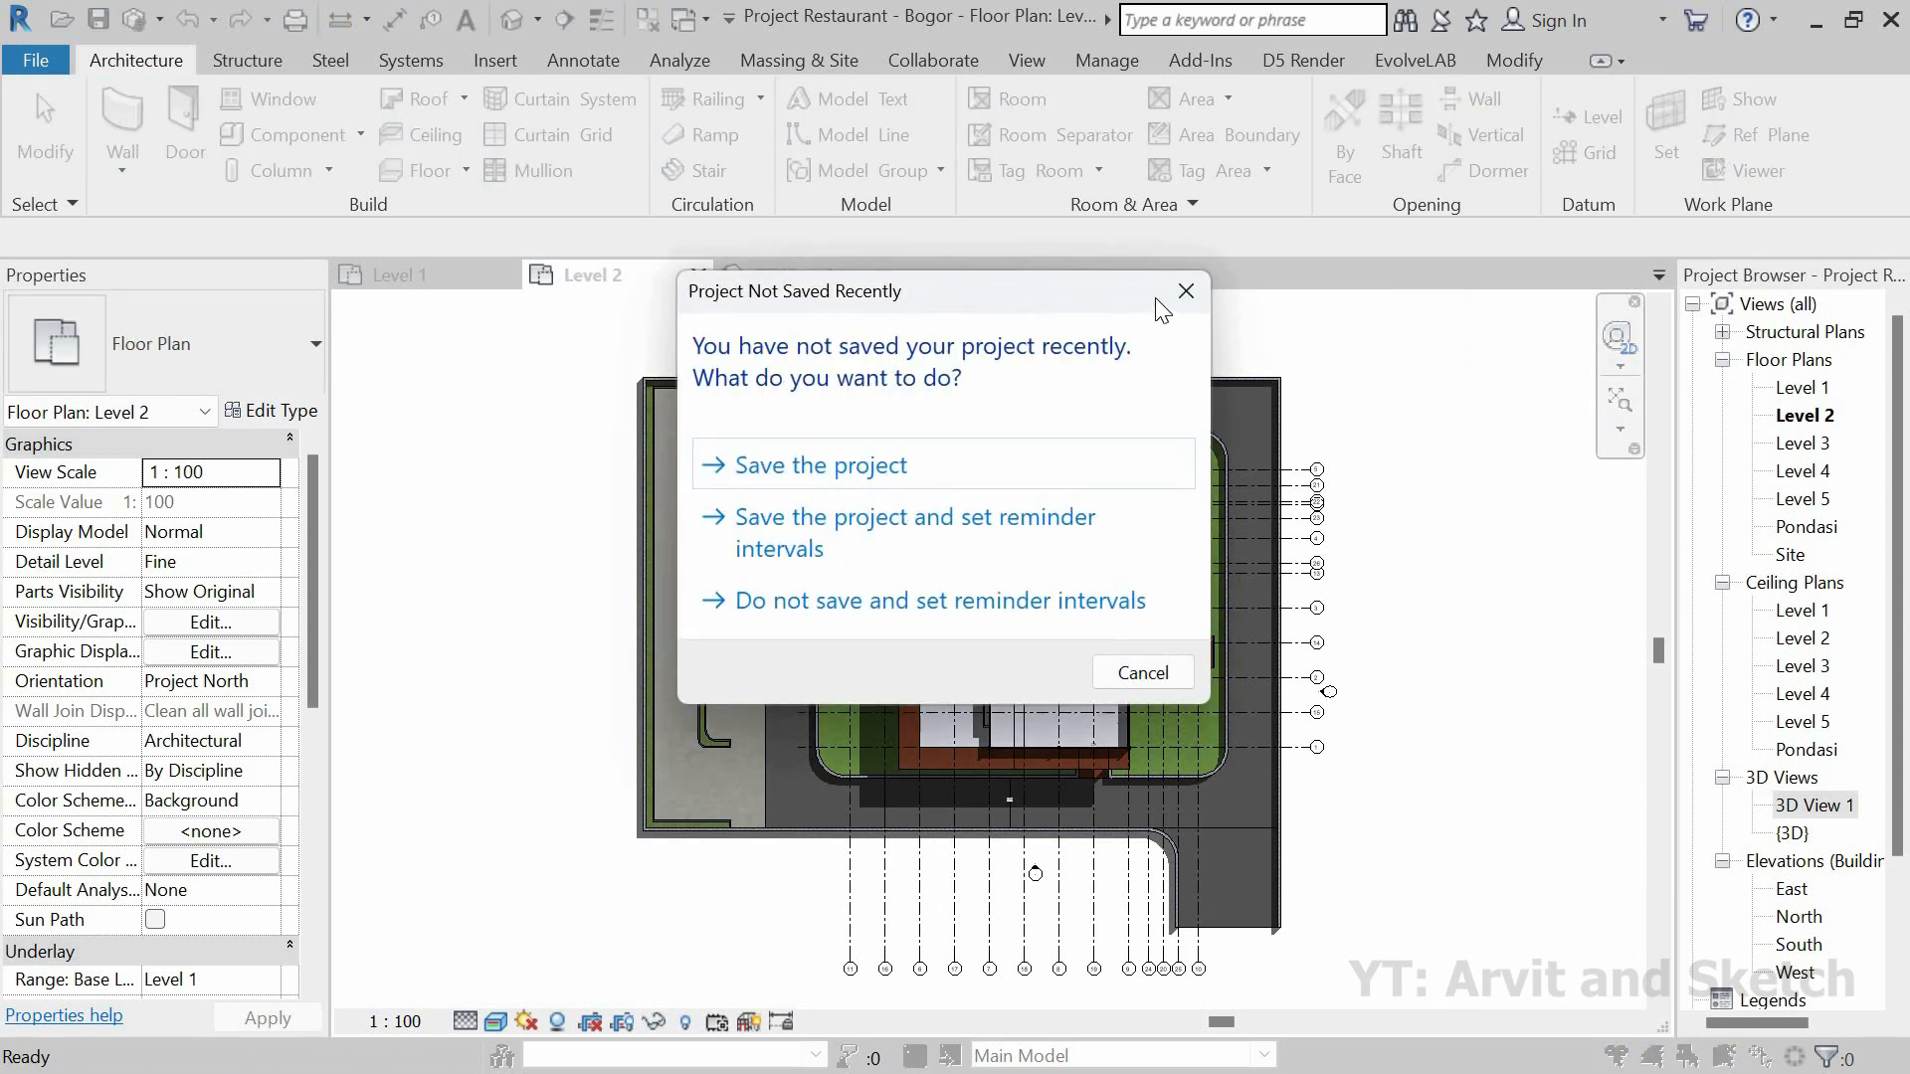
pyautogui.press('Escape')
pyautogui.press('w')
pyautogui.press('a')
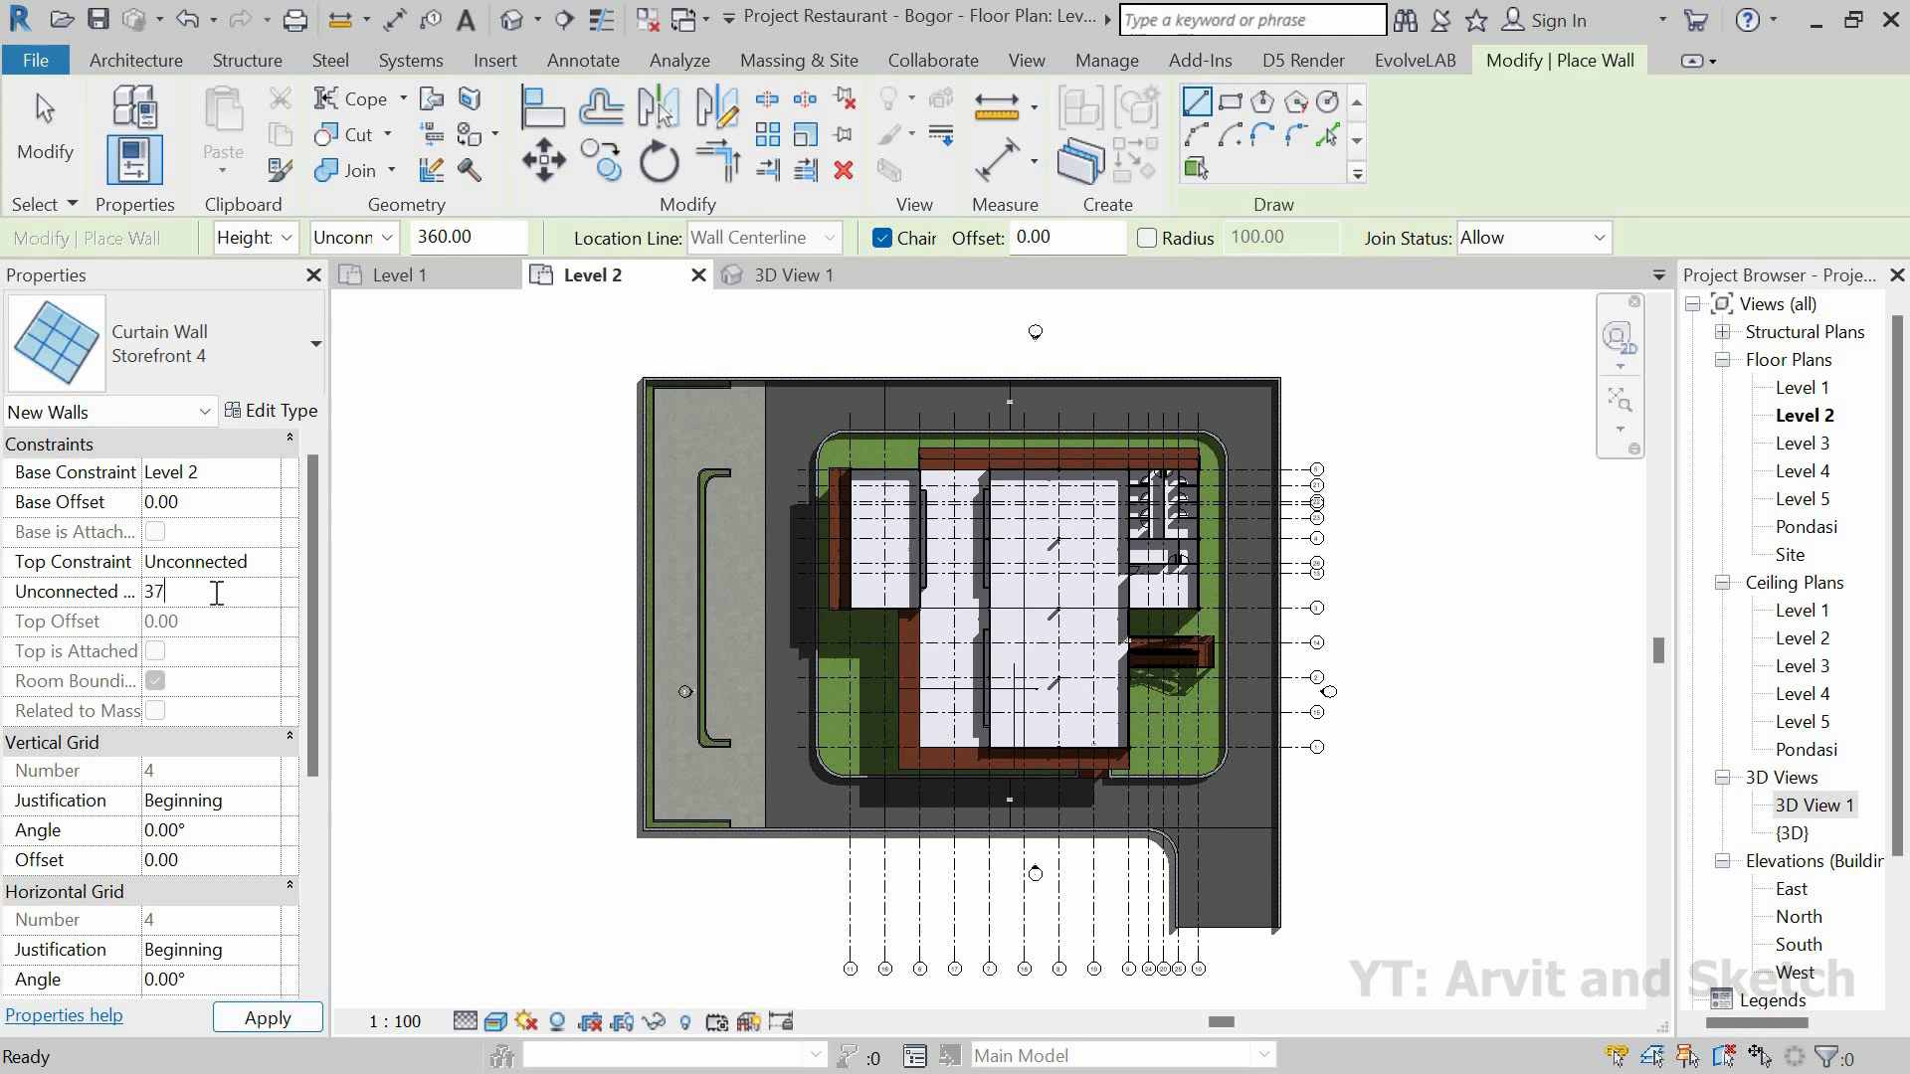
pyautogui.click(282, 368)
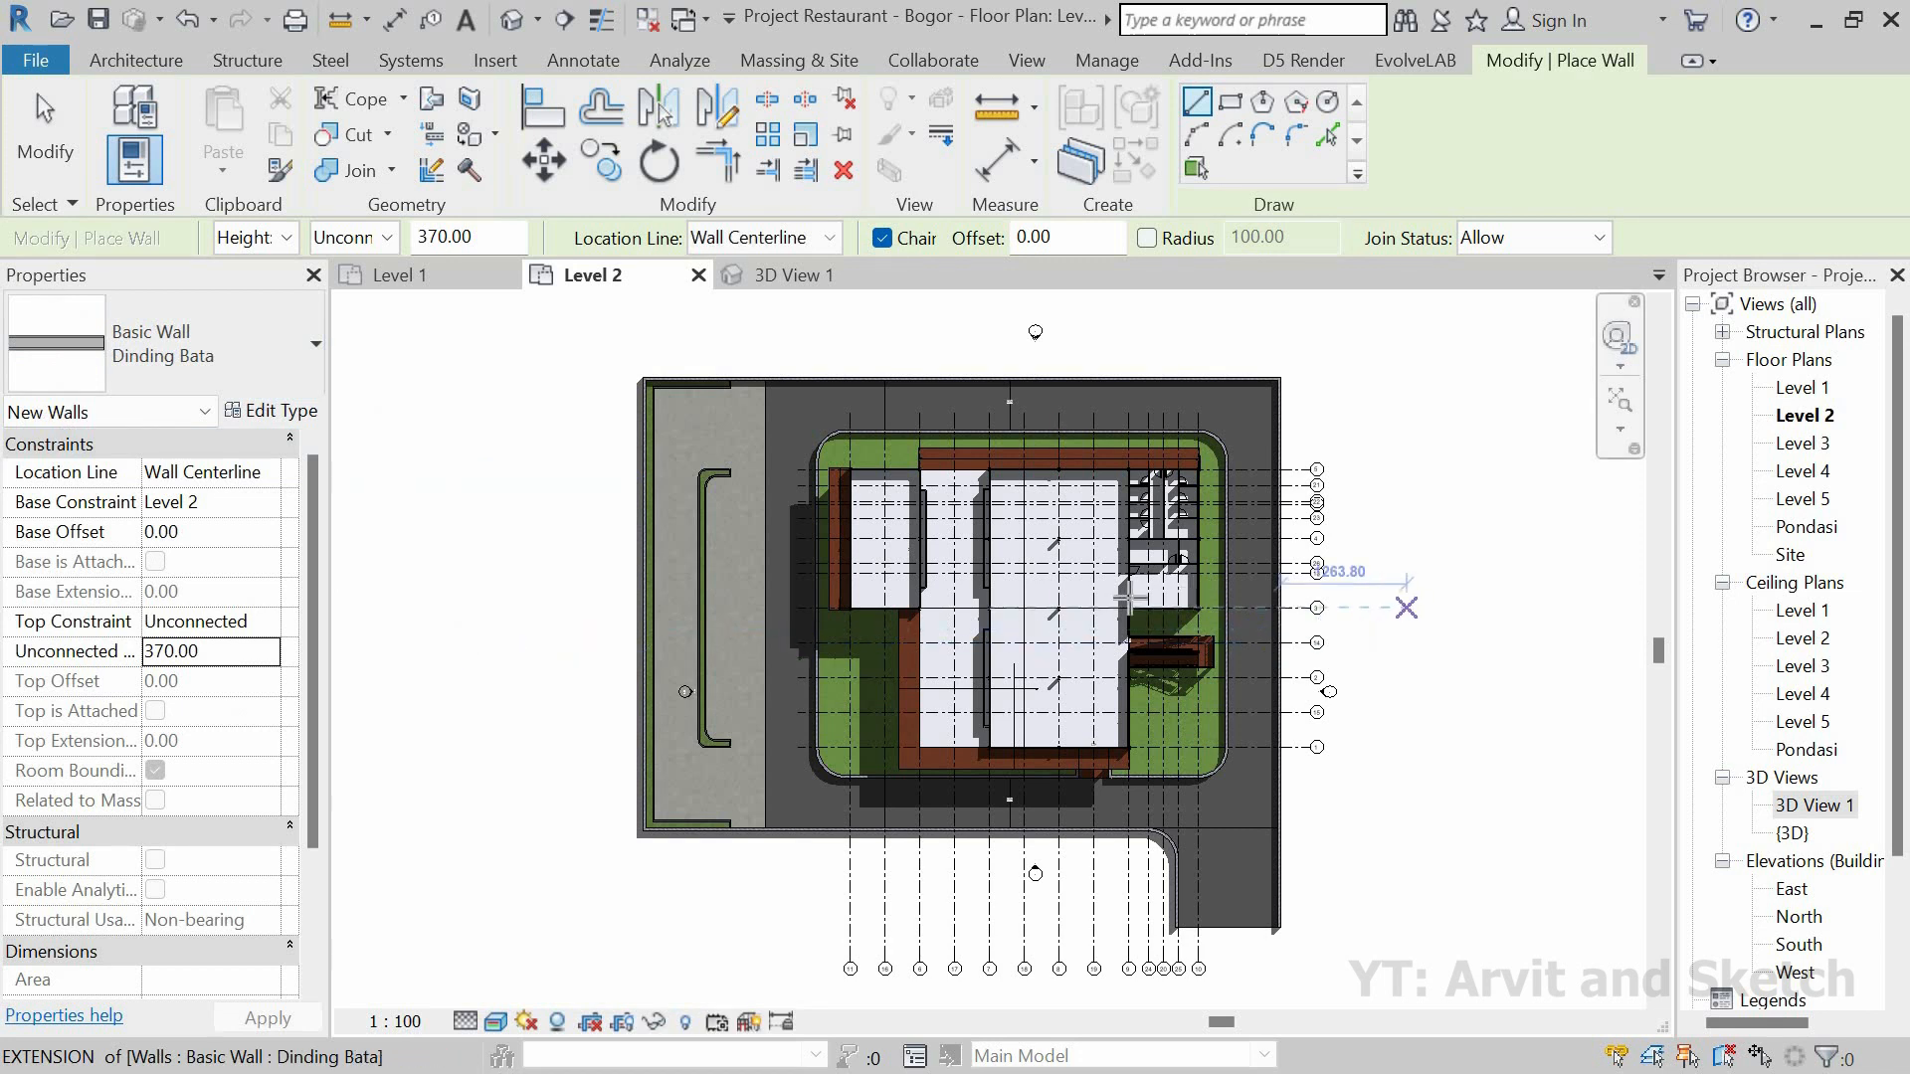
pyautogui.scroll(6, 1129, 594)
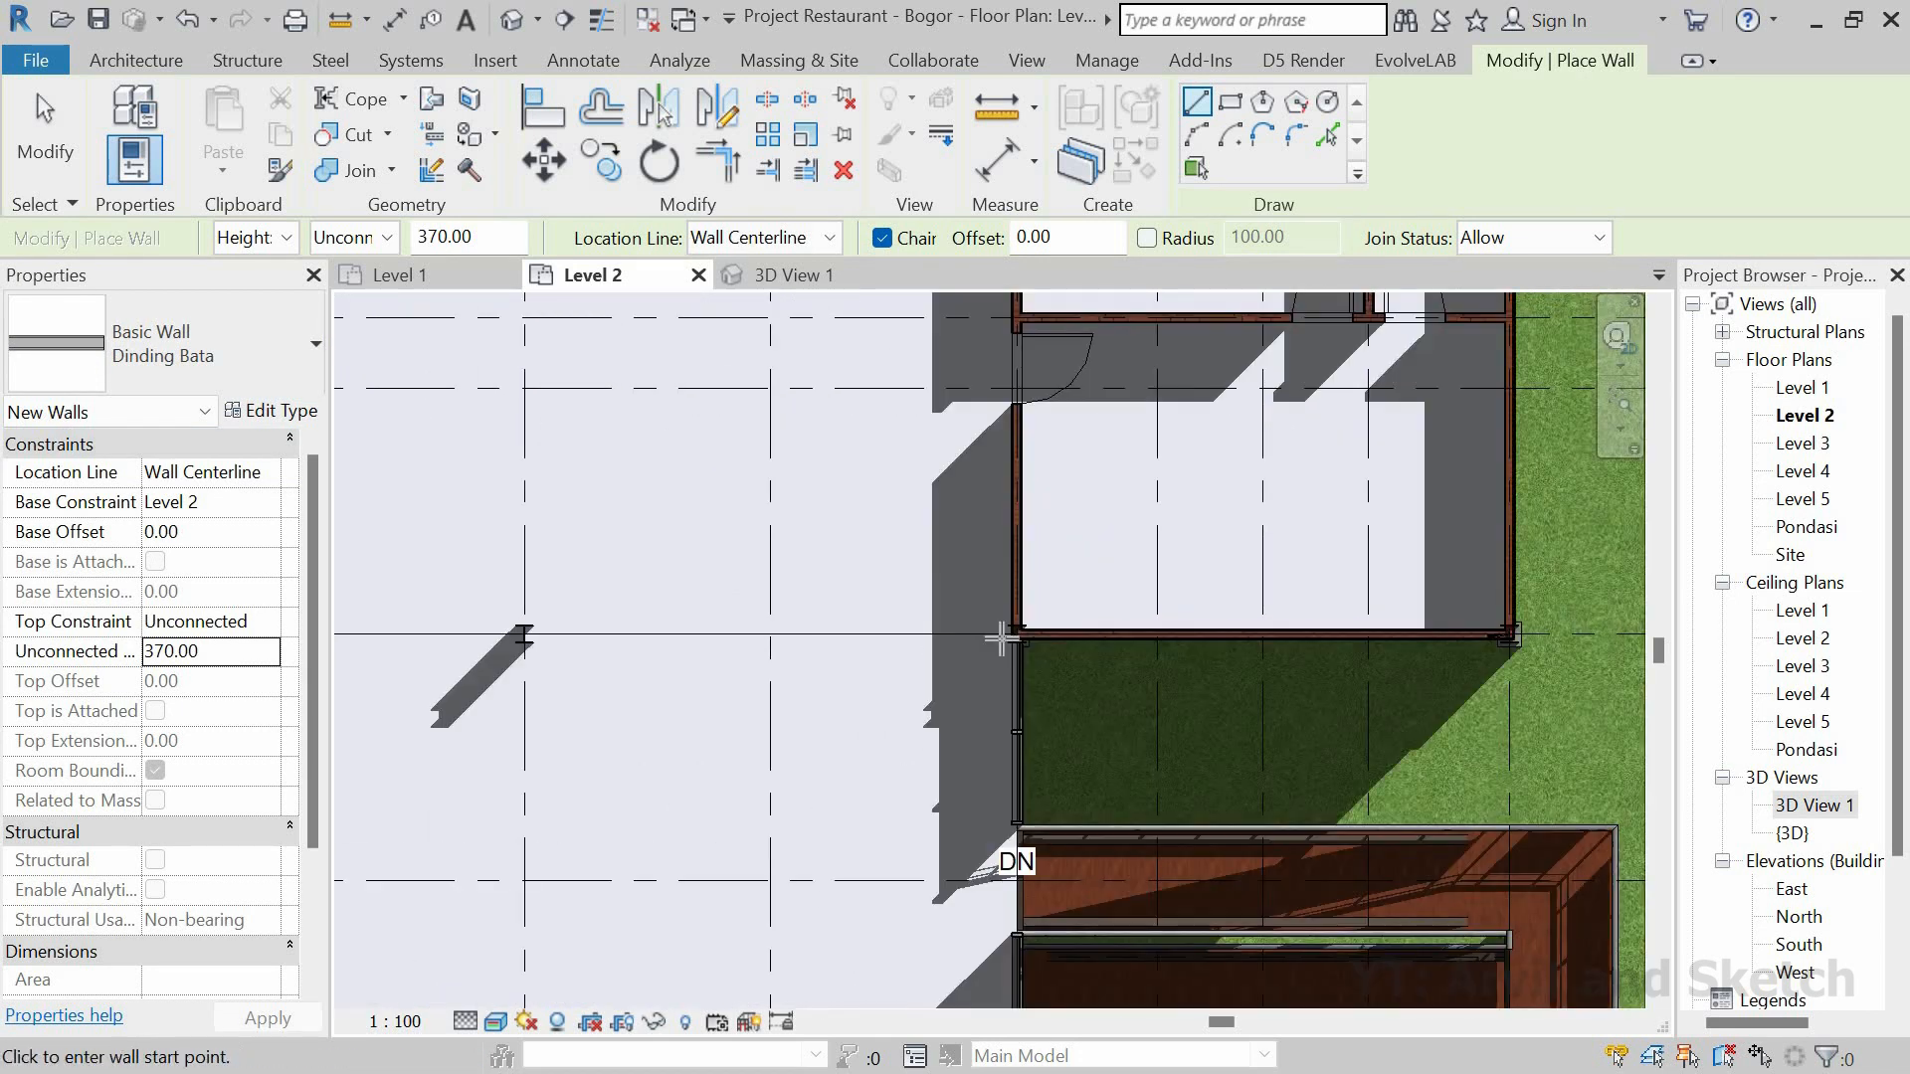
pyautogui.scroll(3, 976, 652)
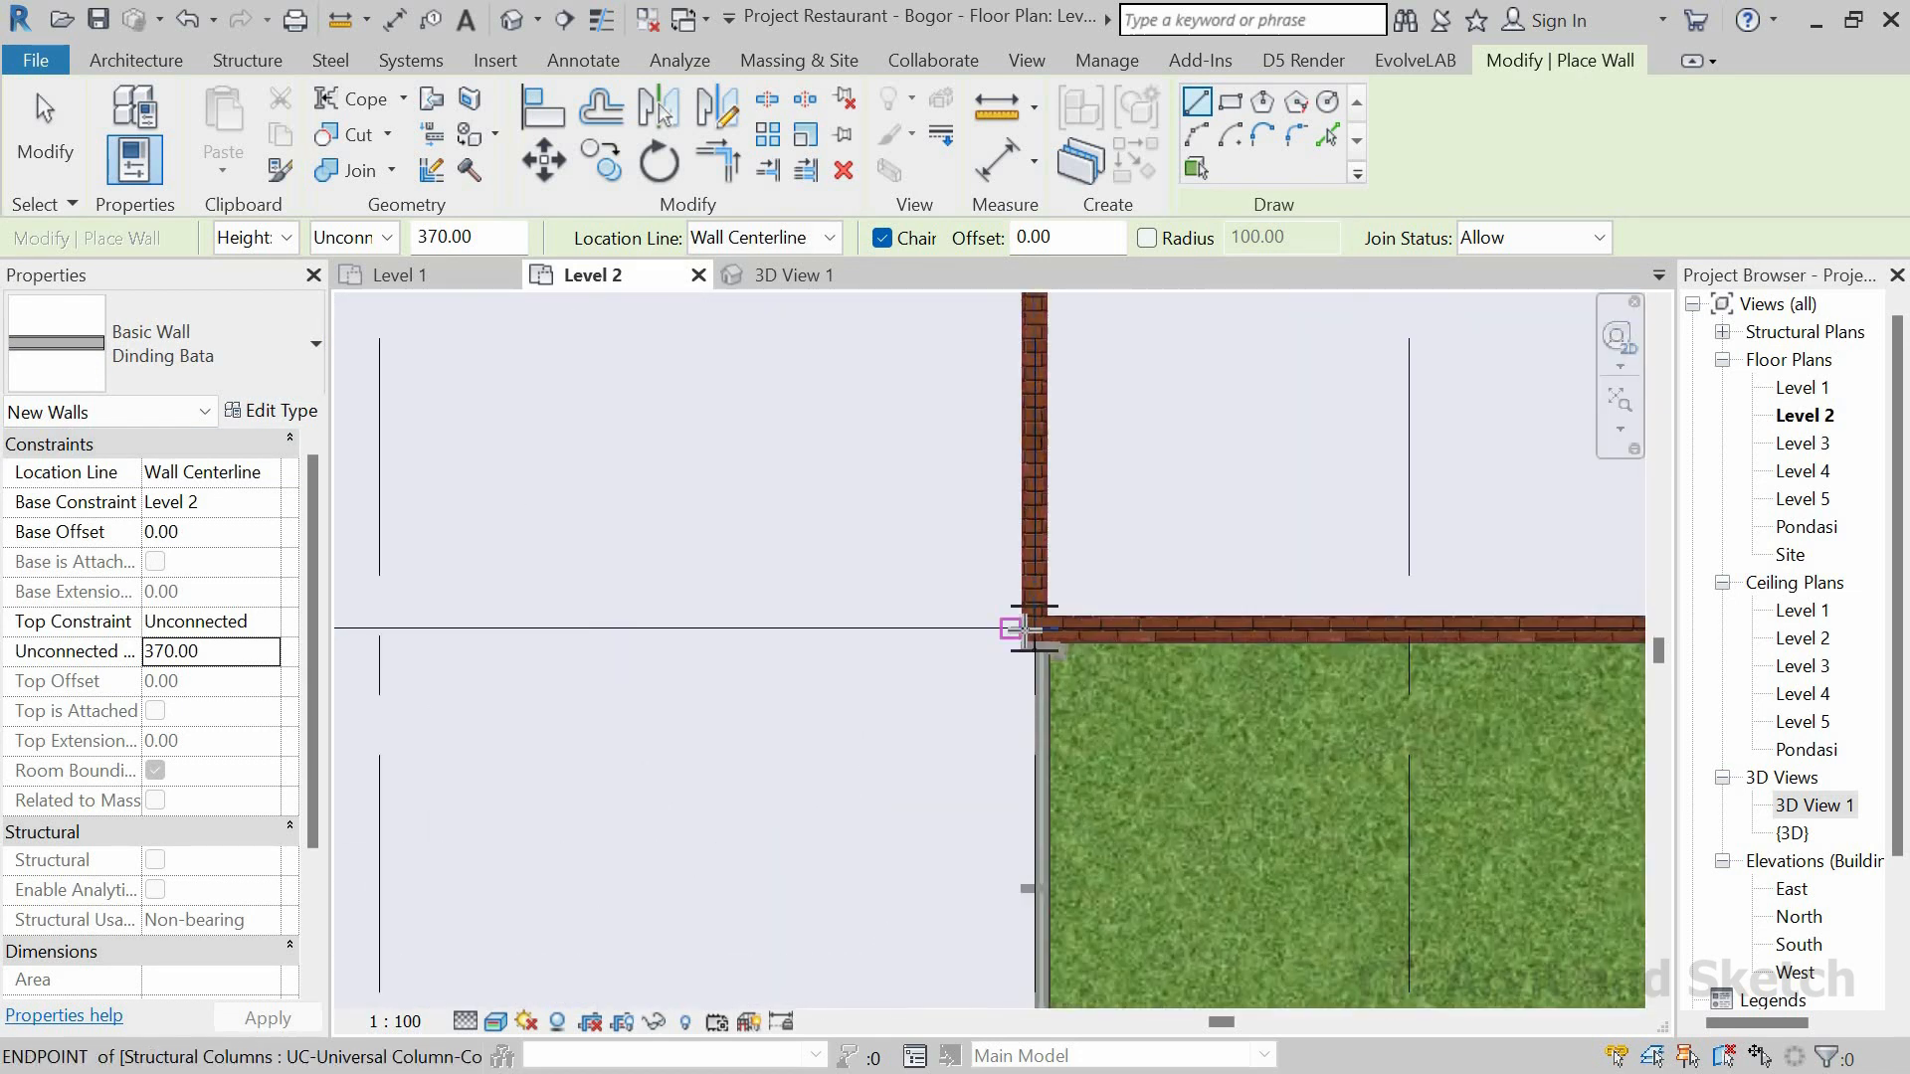
pyautogui.scroll(-2, 1073, 654)
pyautogui.moveTo(940, 708); pyautogui.dragTo(1015, 827, button='middle')
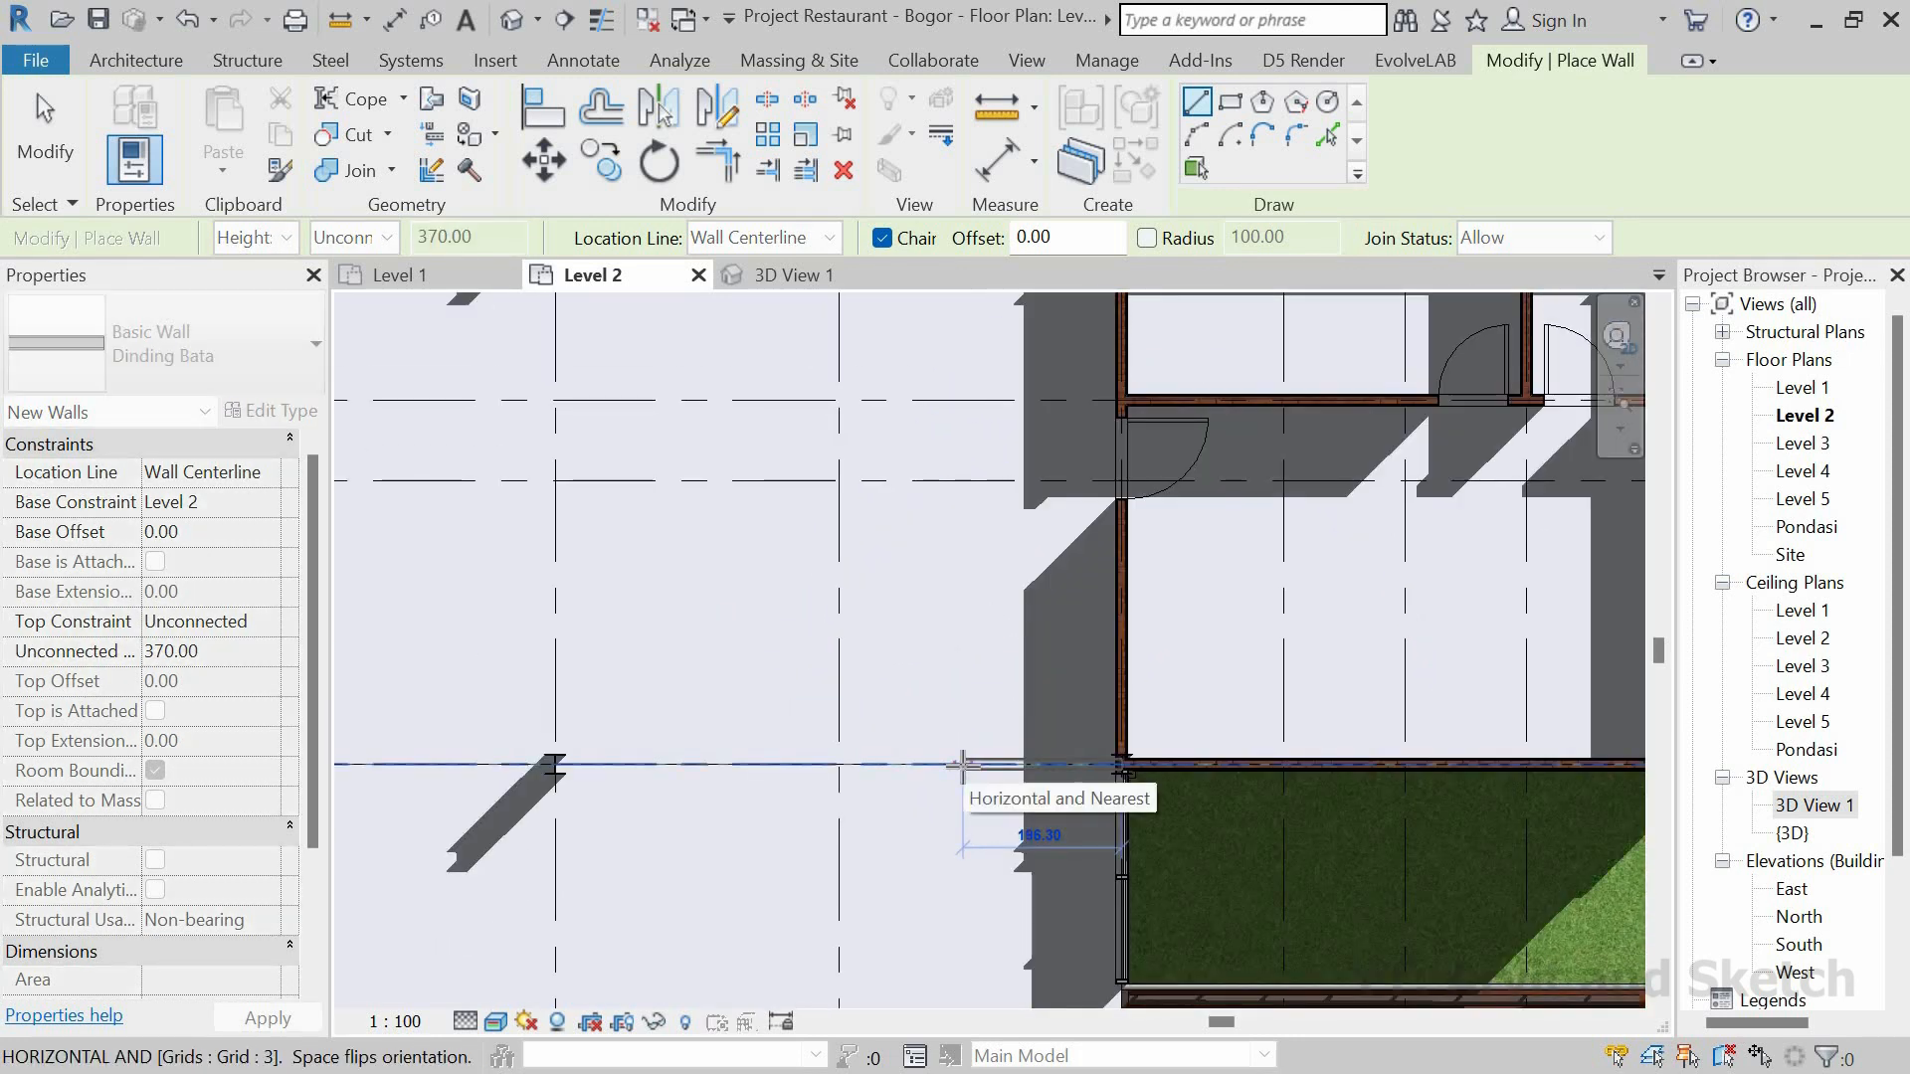
pyautogui.write('160')
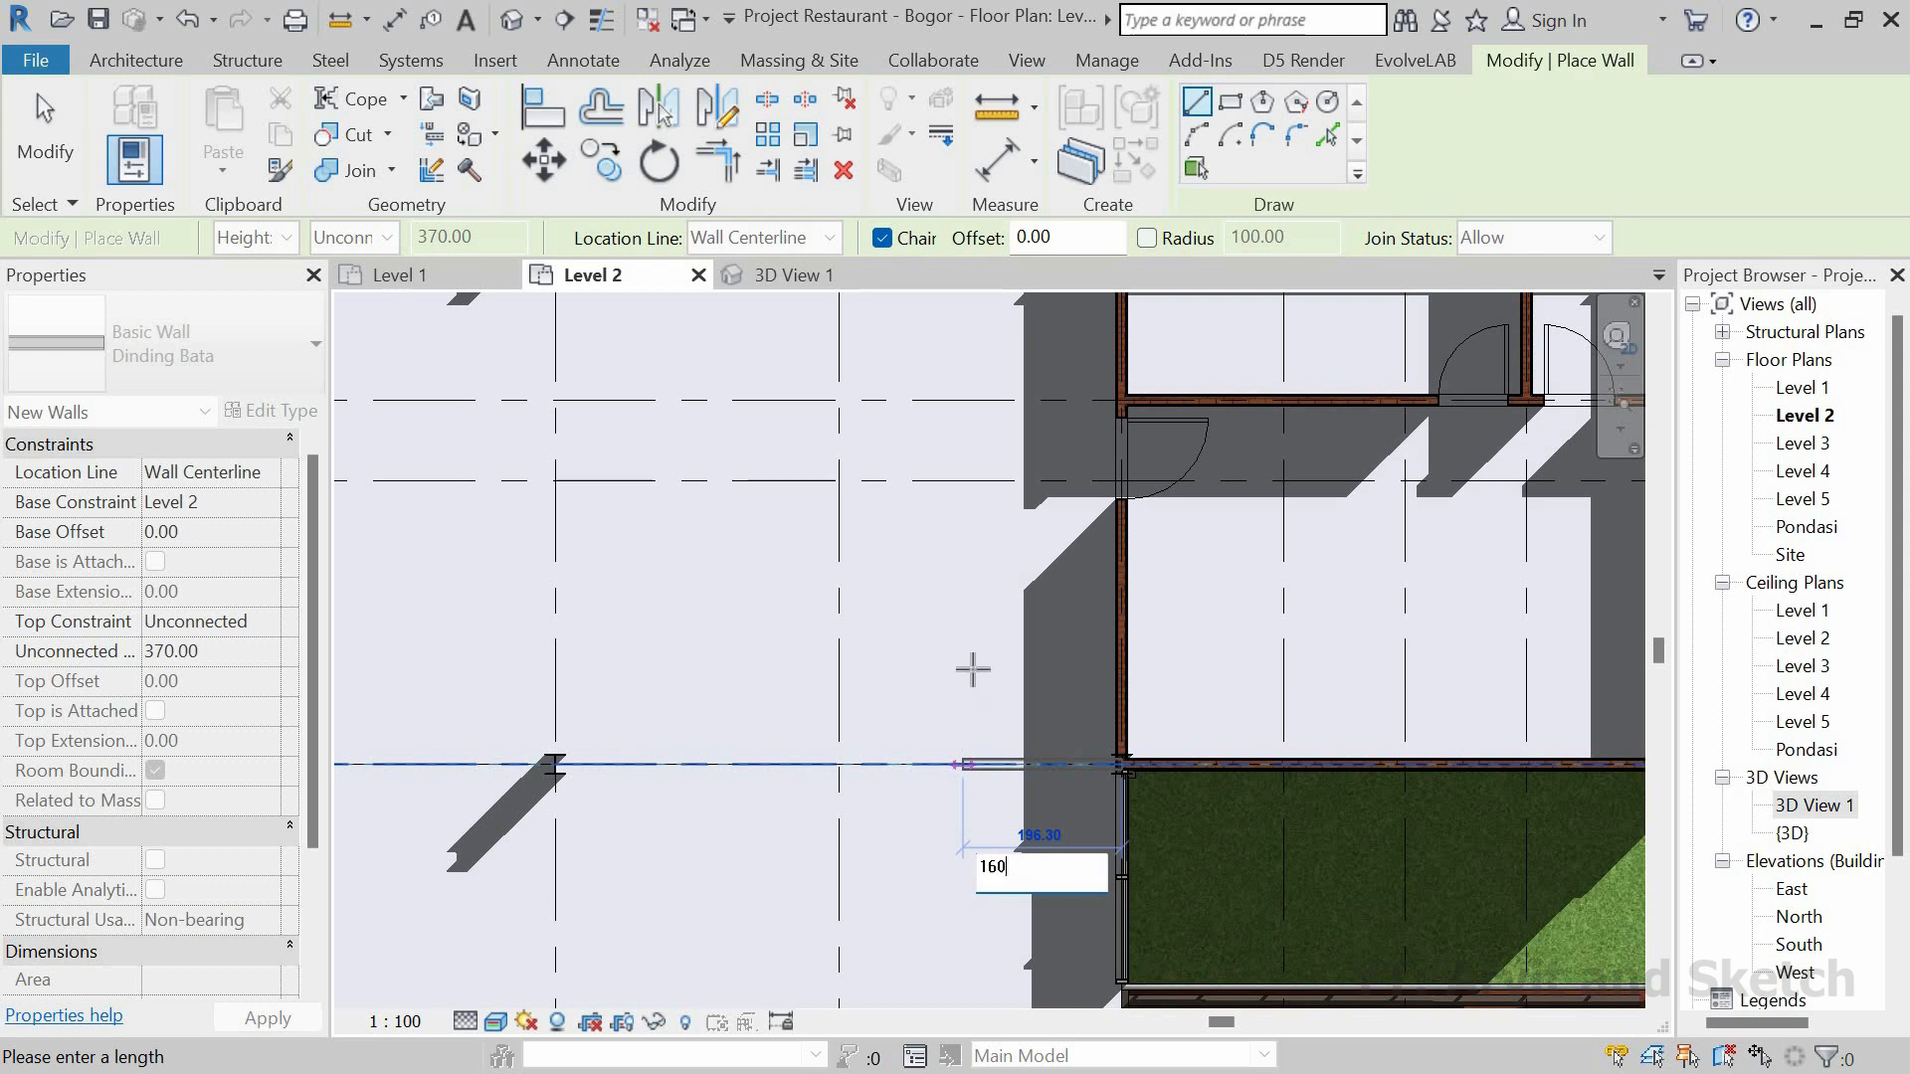
pyautogui.press('Return')
# Step: Continue the wall north by 450 to Grid 26, screening the lower room's entrance door, and finish the wall run
pyautogui.moveTo(942, 625); pyautogui.dragTo(850, 765, button='middle')
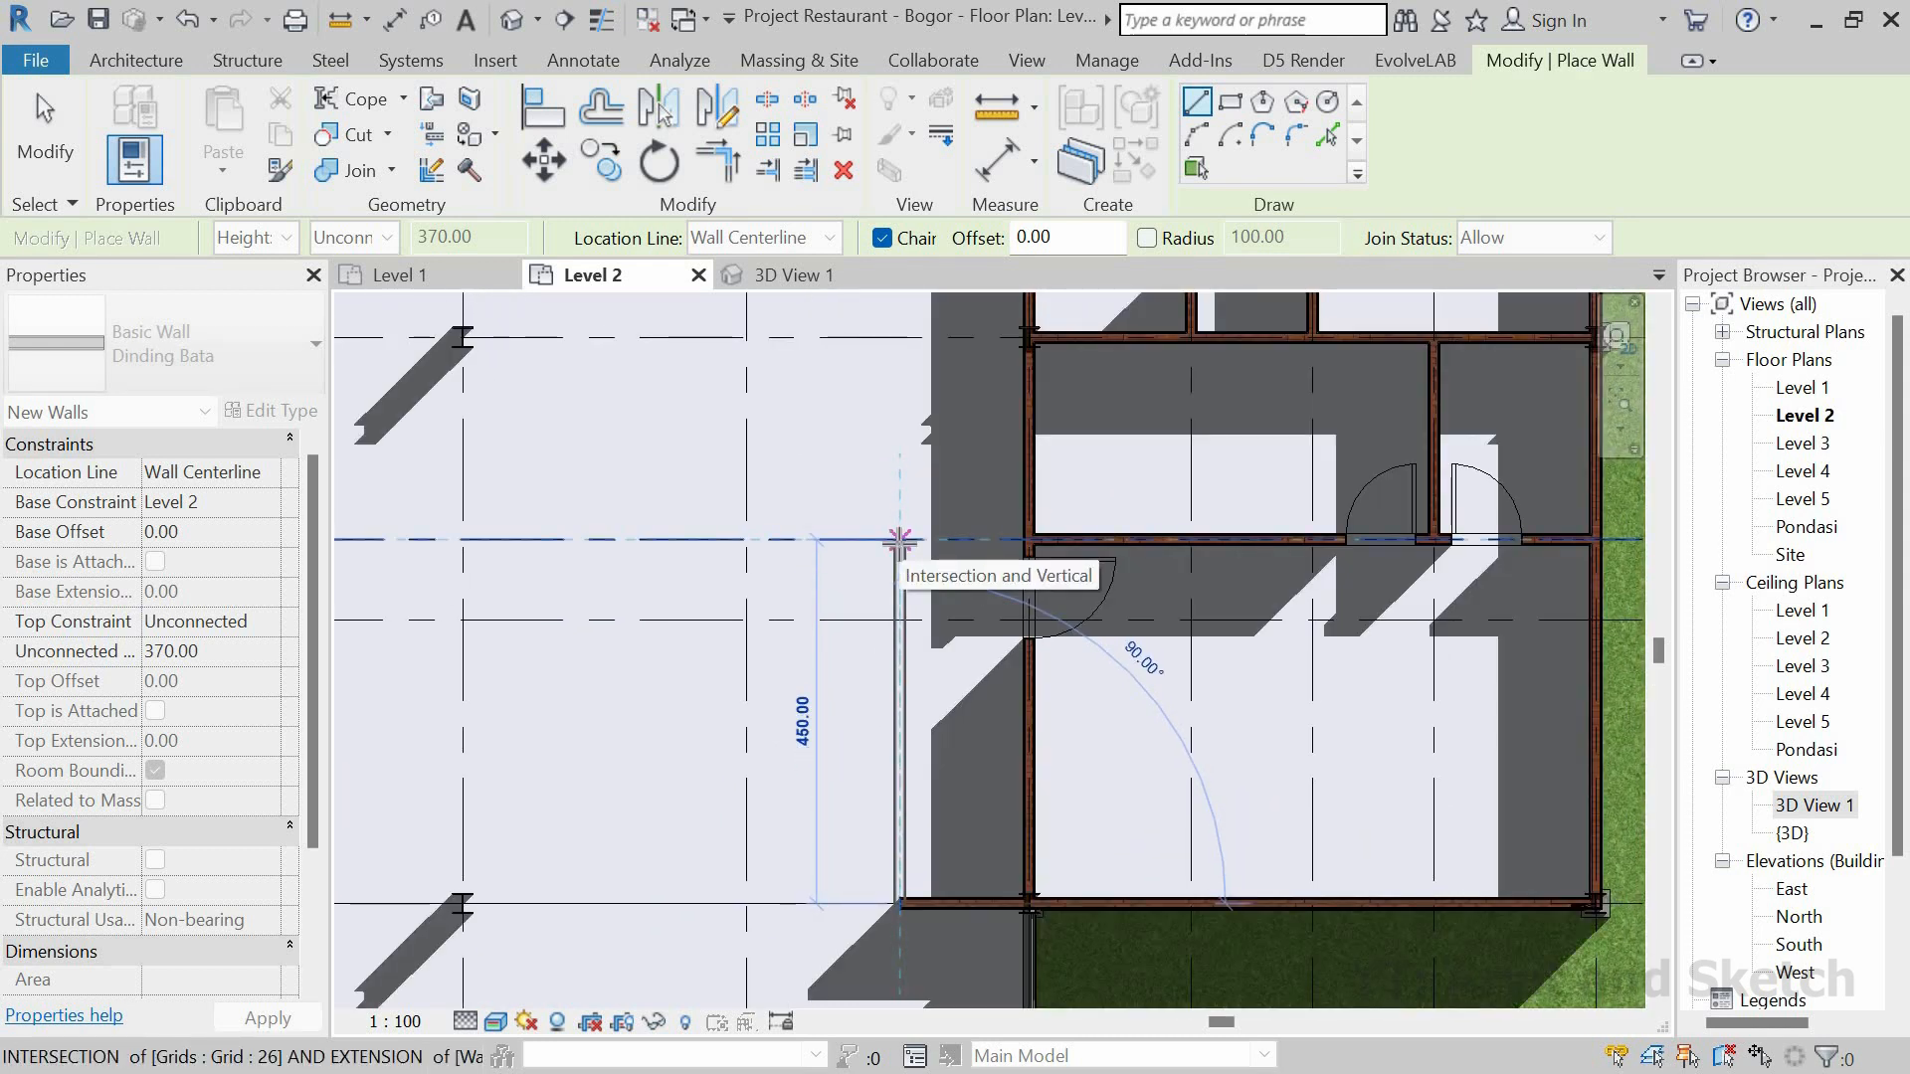
pyautogui.click(900, 541)
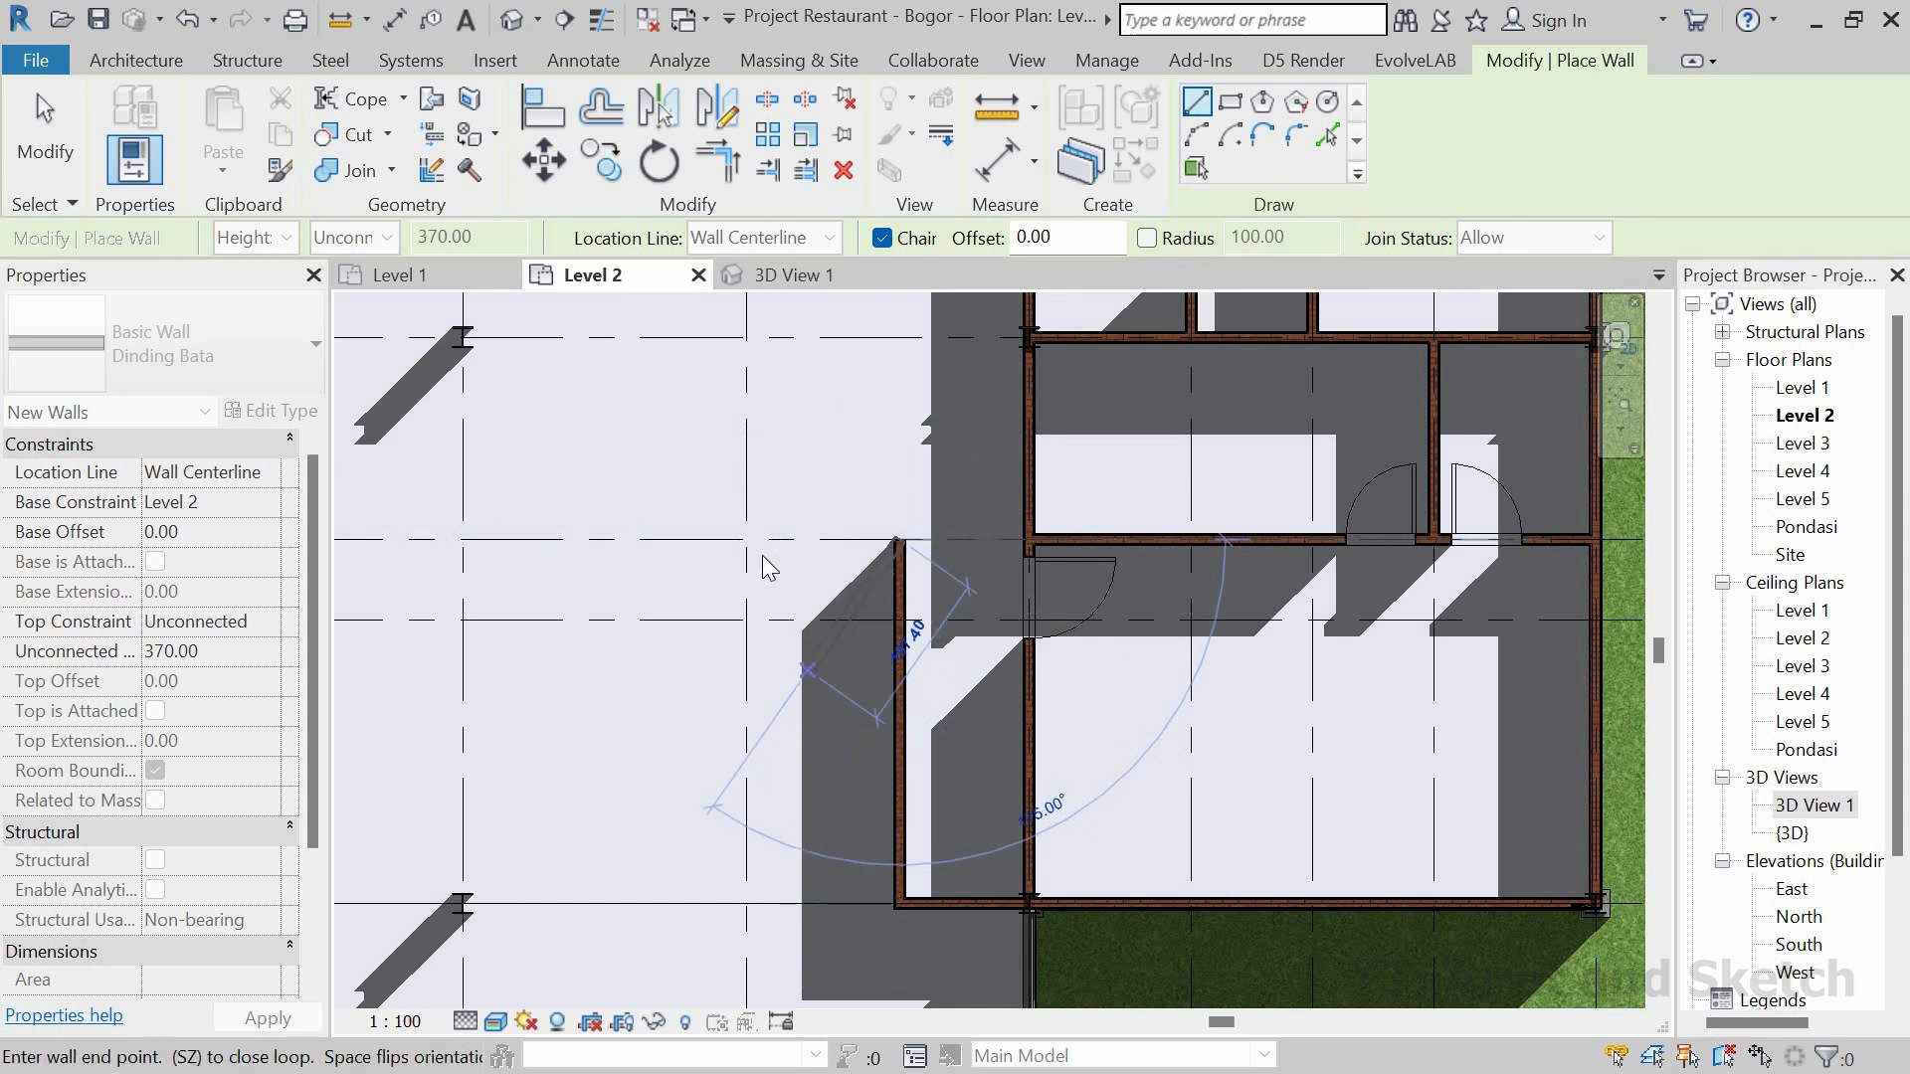
pyautogui.press('Escape')
pyautogui.press('Escape')
# Step: Examine the new screen wall from inside the upper floor in 3D View 1, and return to the Level 2 floor plan
pyautogui.click(796, 275)
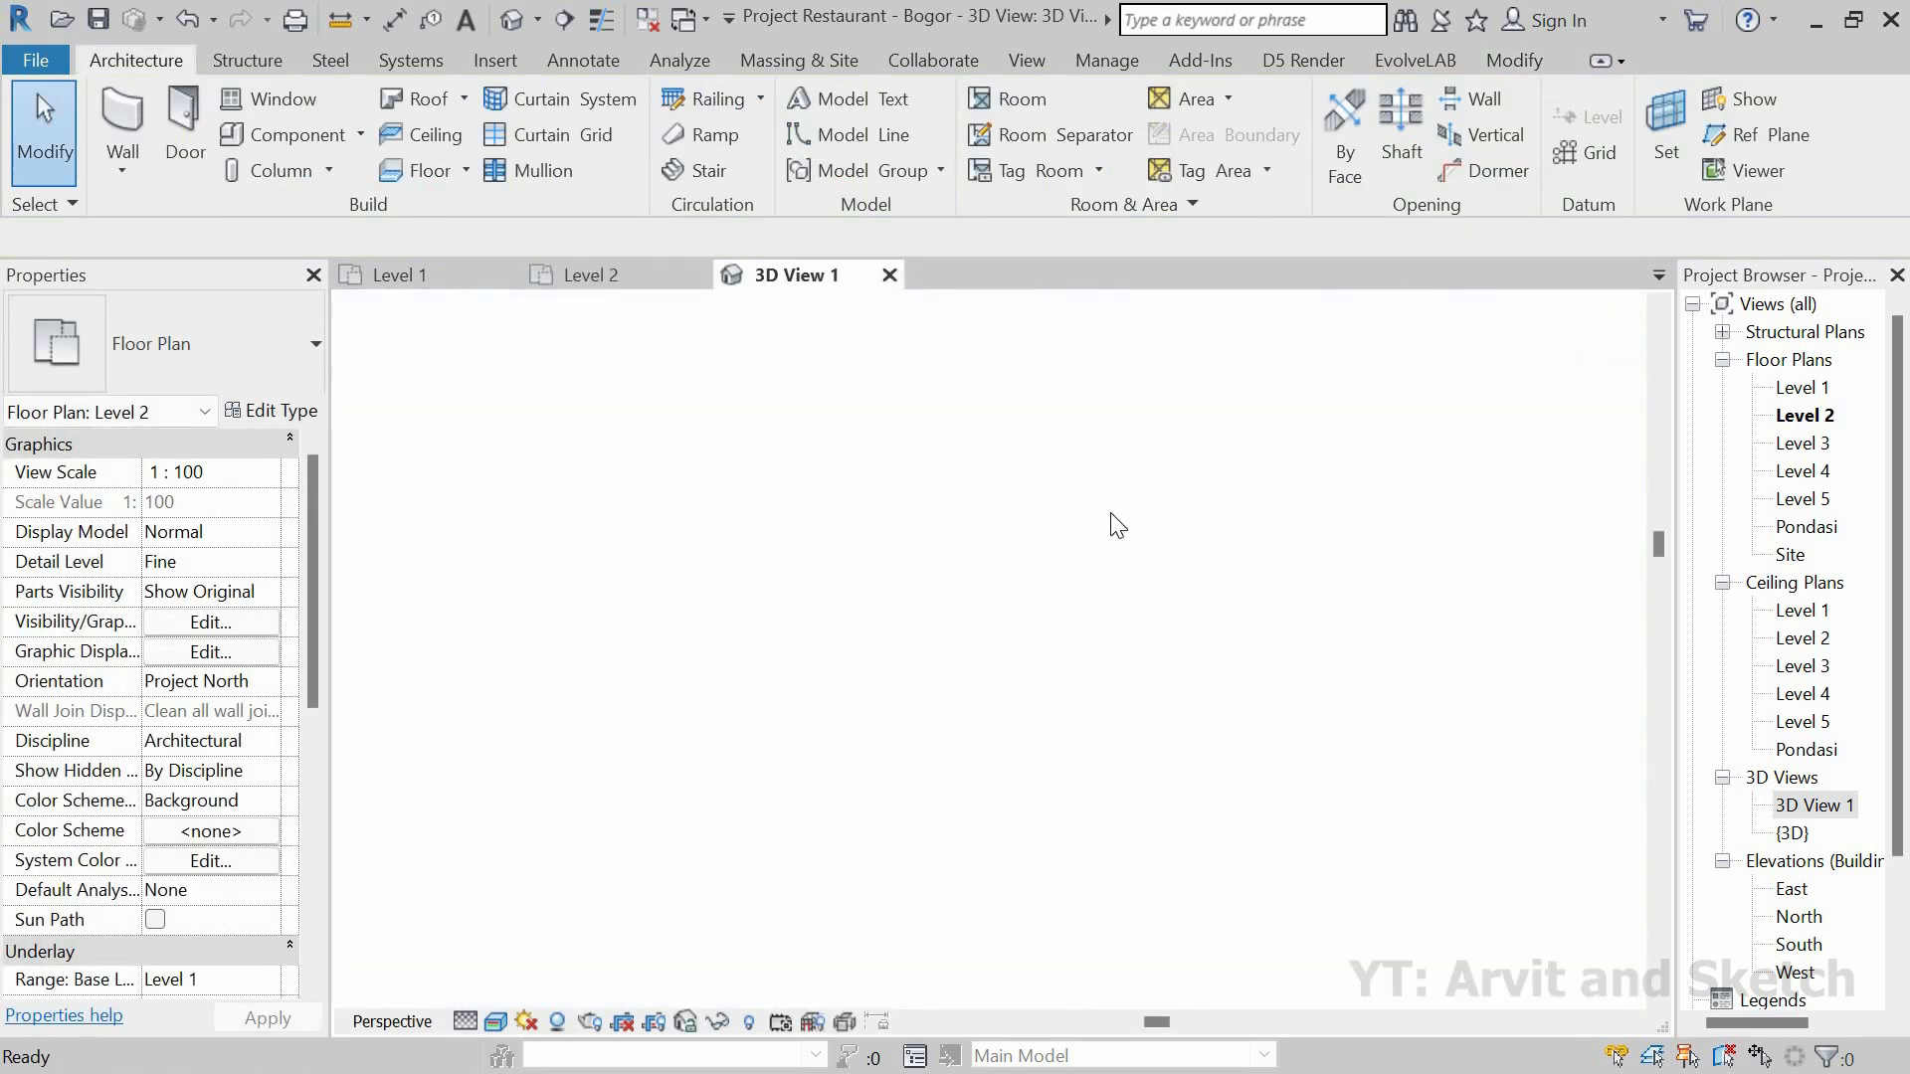
pyautogui.scroll(6, 1127, 497)
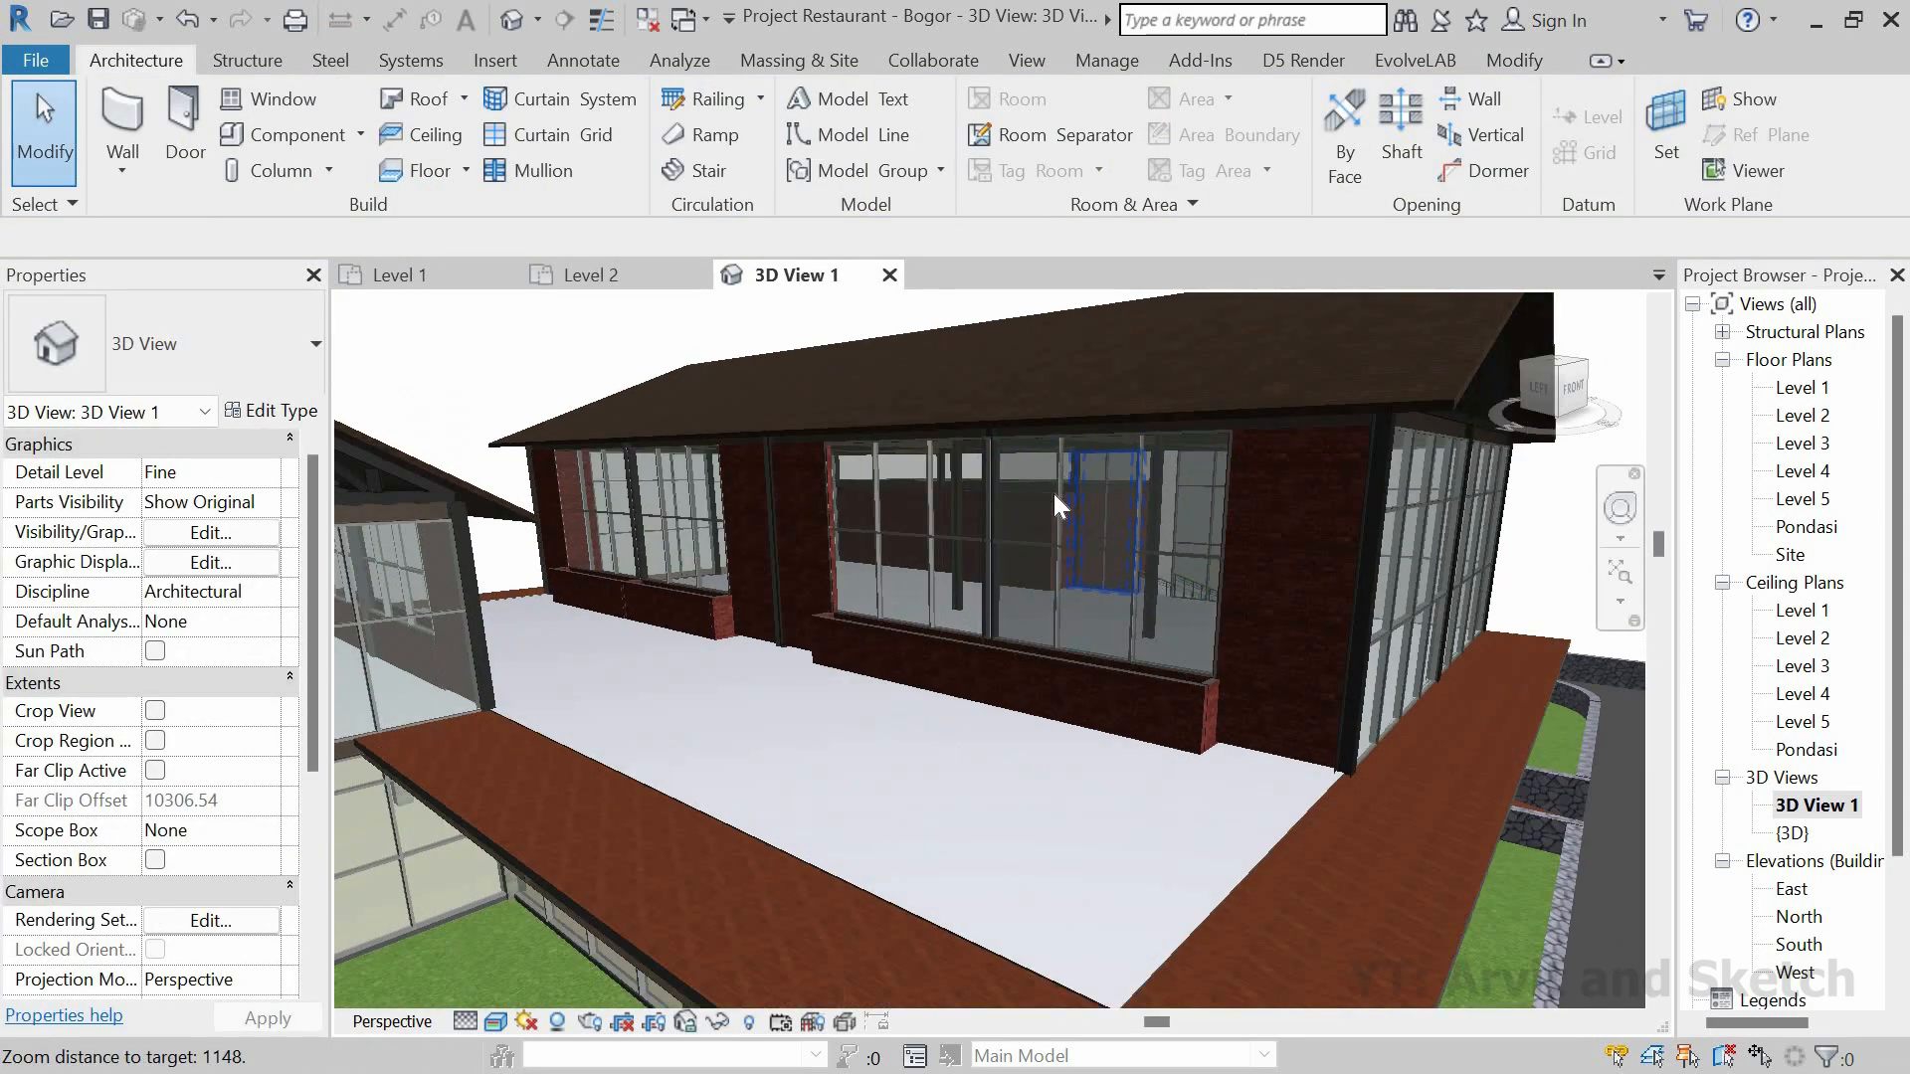
pyautogui.scroll(8, 1054, 493)
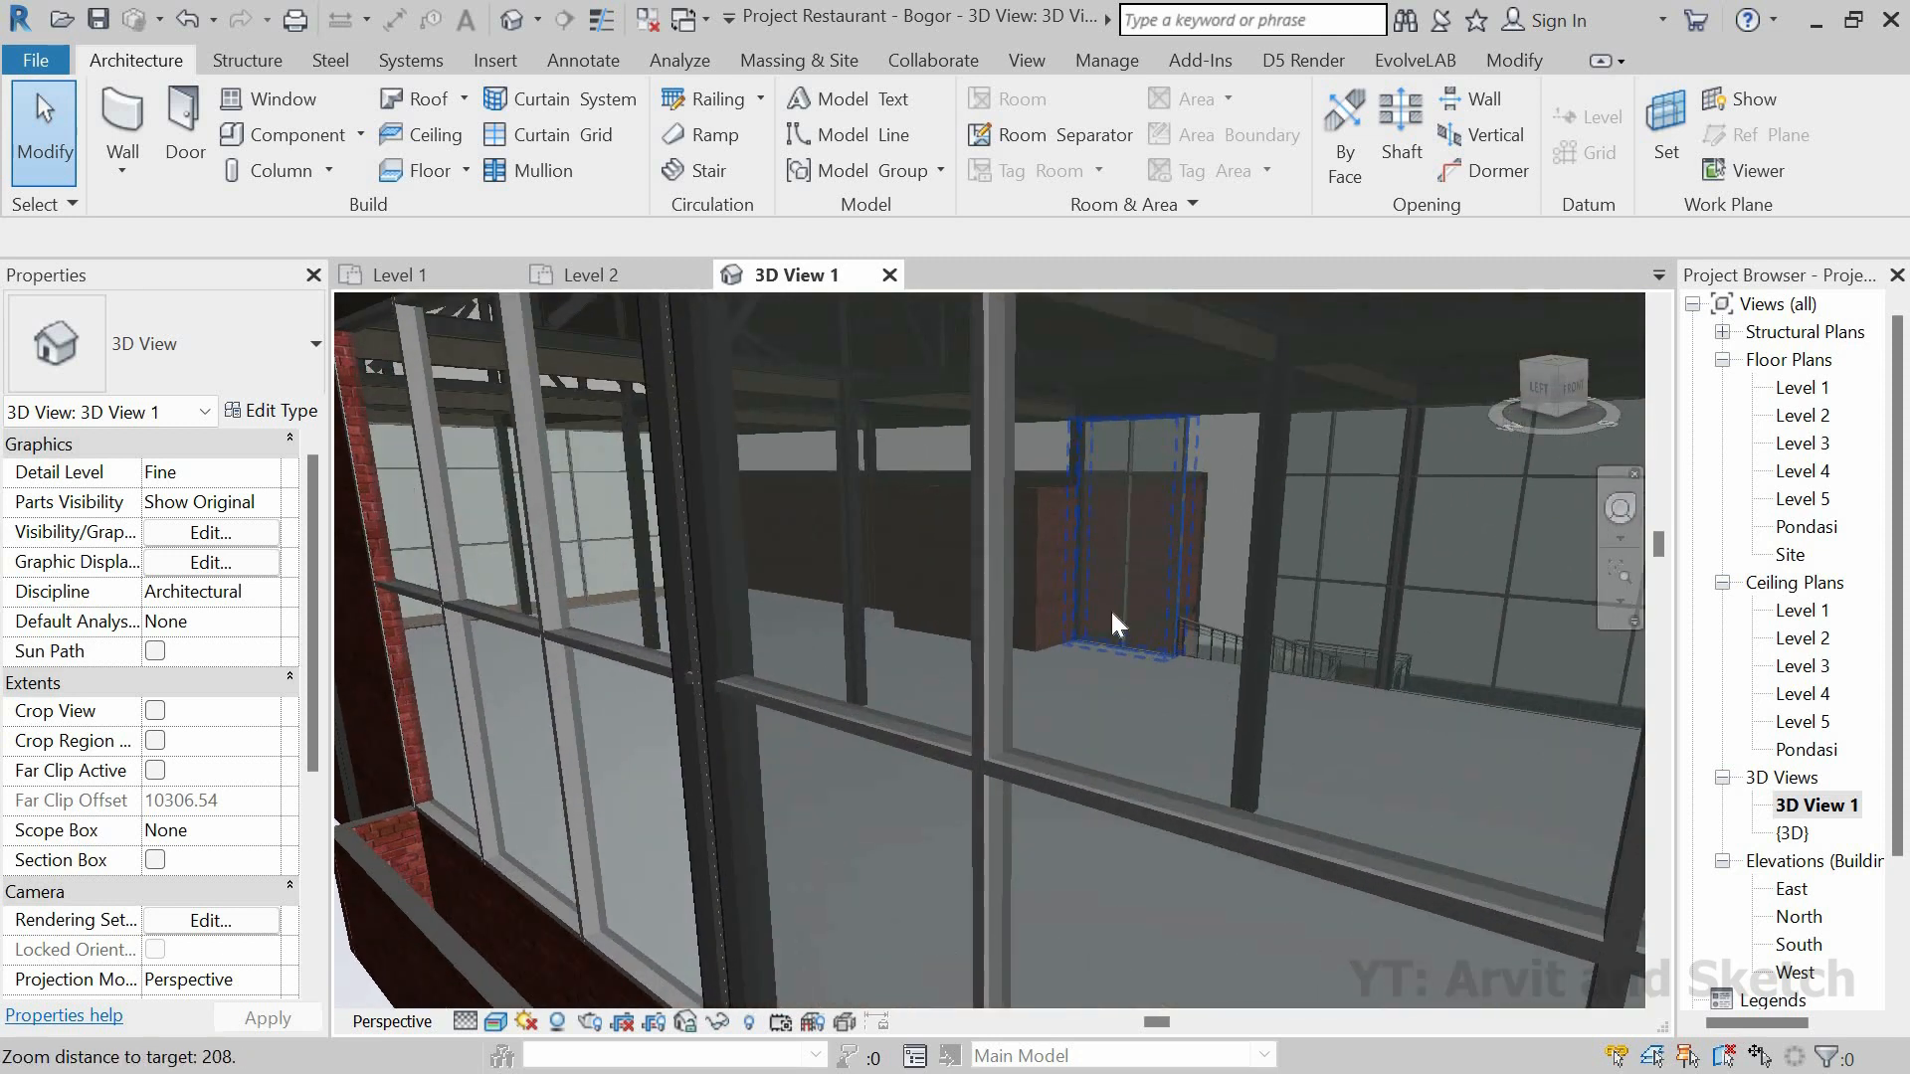
pyautogui.scroll(6, 1005, 499)
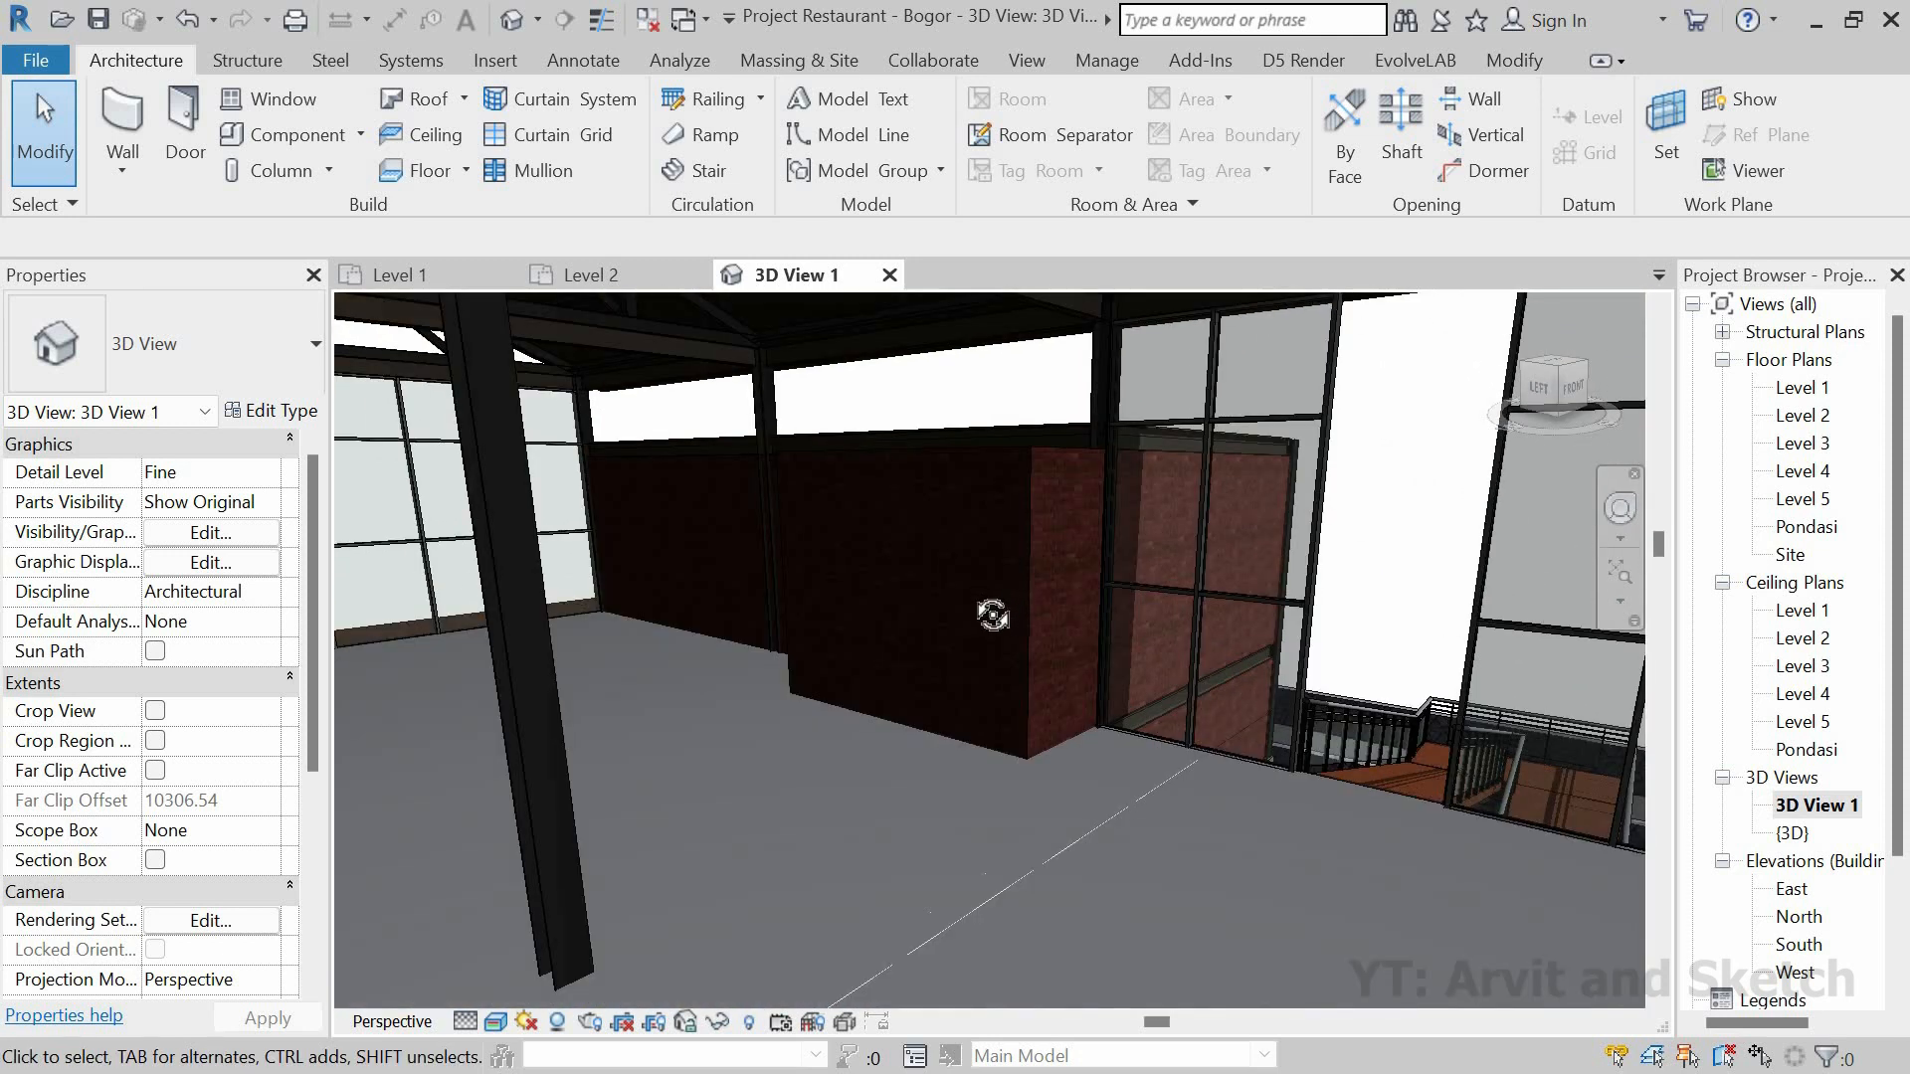
pyautogui.keyDown('shift'); pyautogui.moveTo(993, 615); pyautogui.dragTo(1076, 455, button='middle'); pyautogui.keyUp('shift')
pyautogui.scroll(-1, 1076, 449)
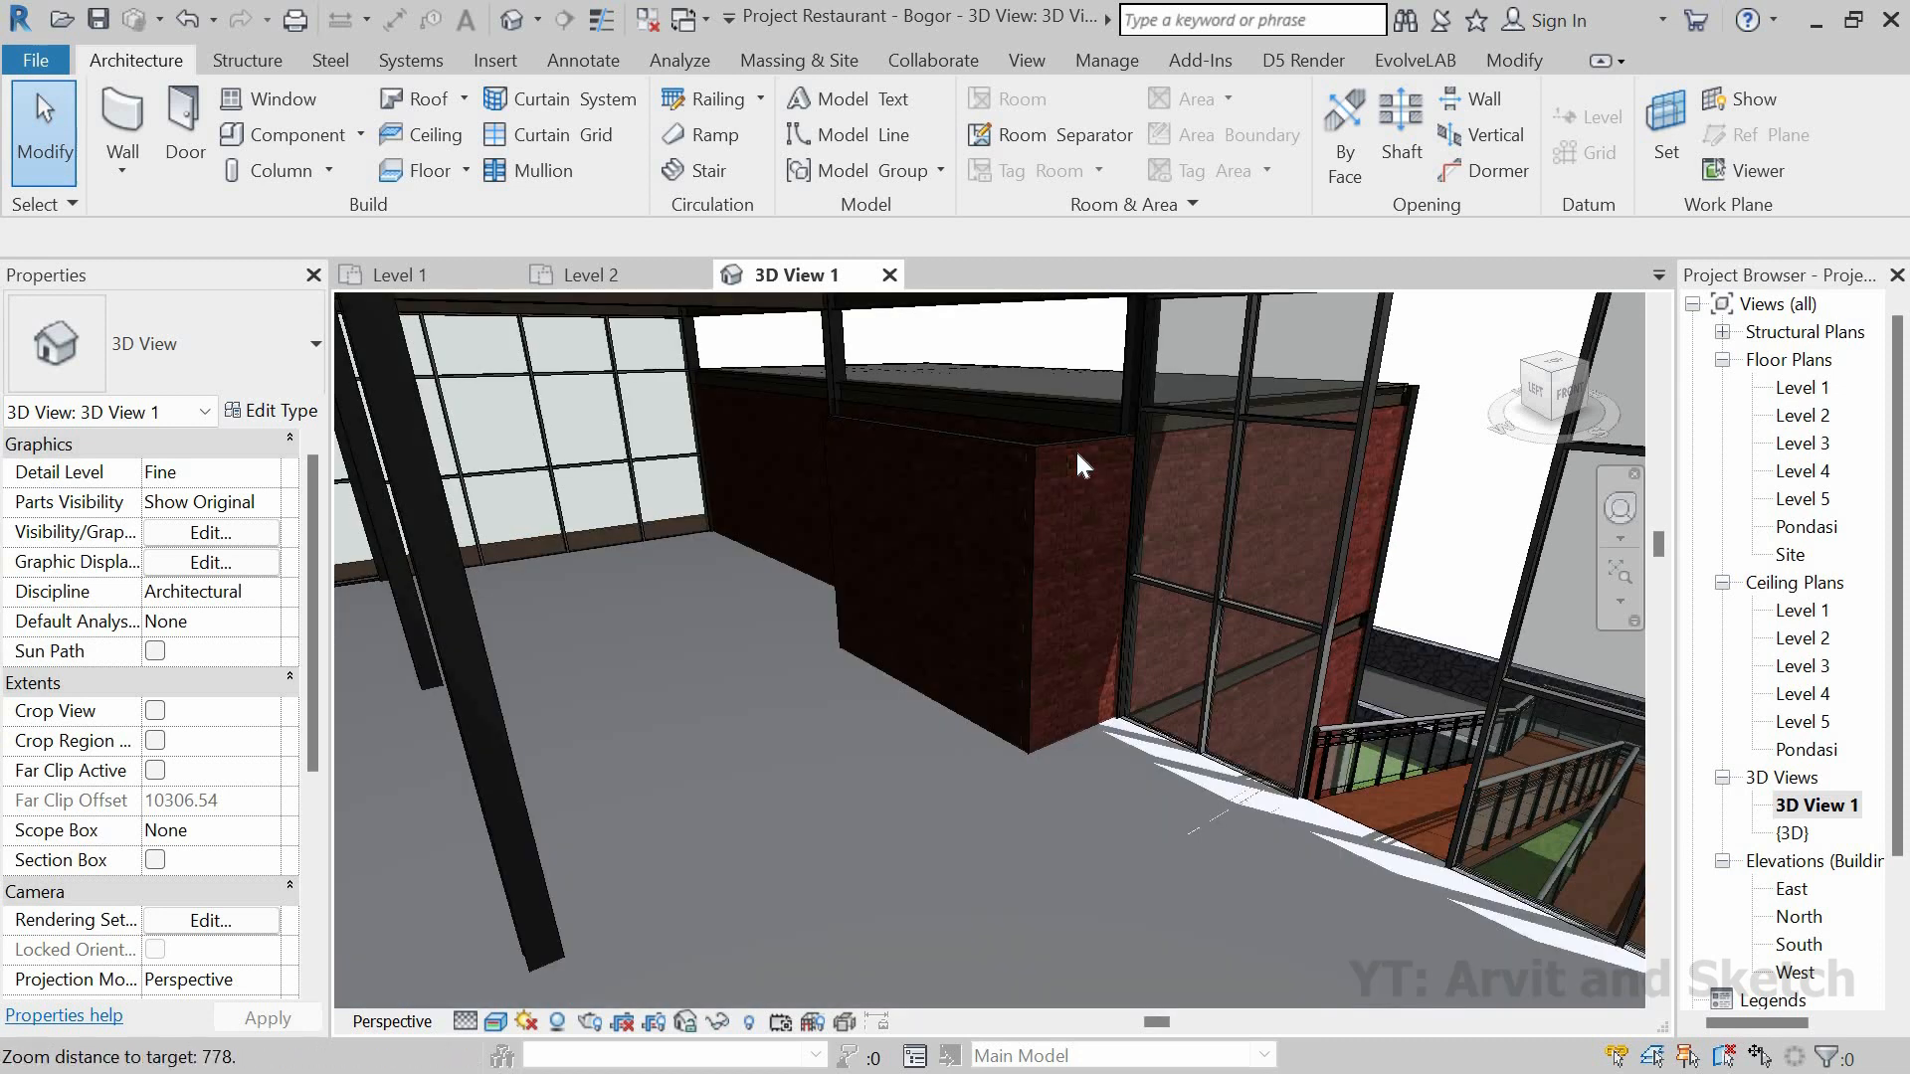
pyautogui.scroll(1, 1077, 455)
pyautogui.keyDown('shift'); pyautogui.moveTo(1228, 439); pyautogui.dragTo(551, 314, button='middle'); pyautogui.keyUp('shift')
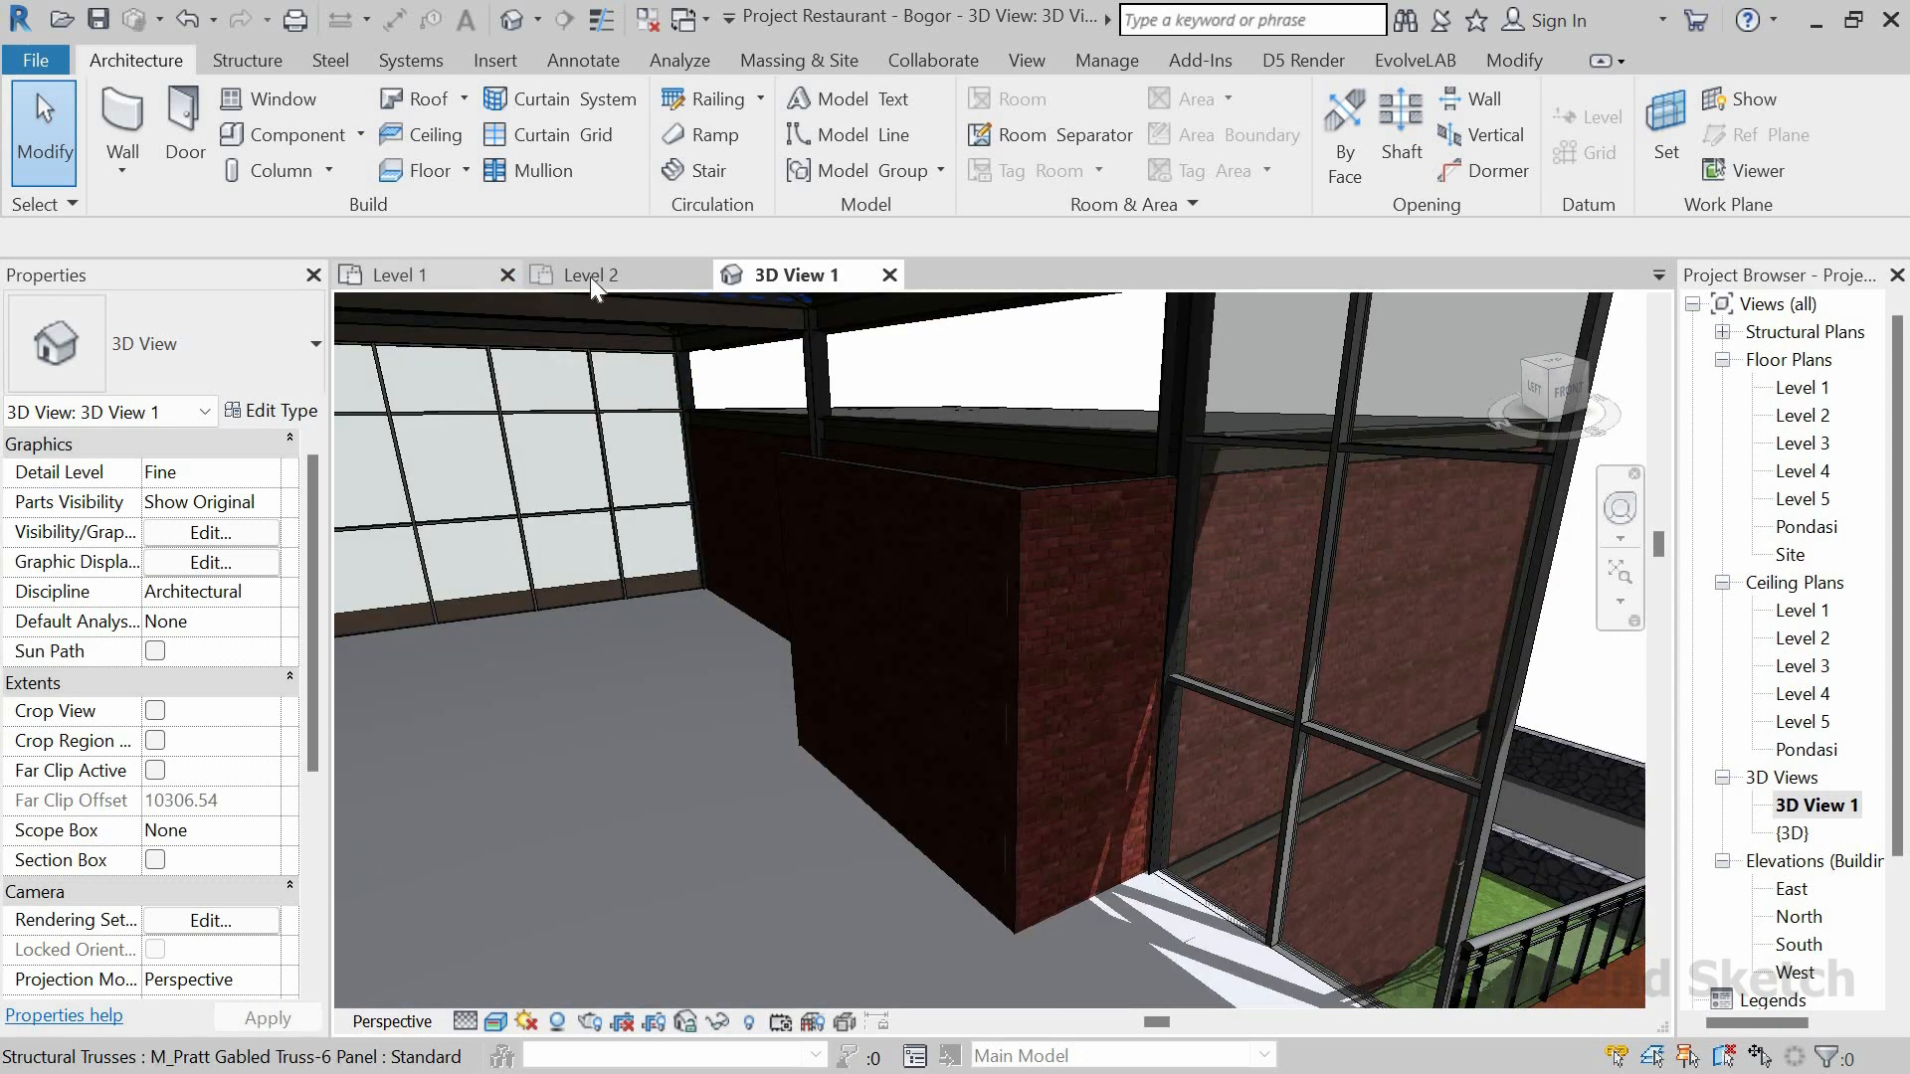
pyautogui.click(591, 282)
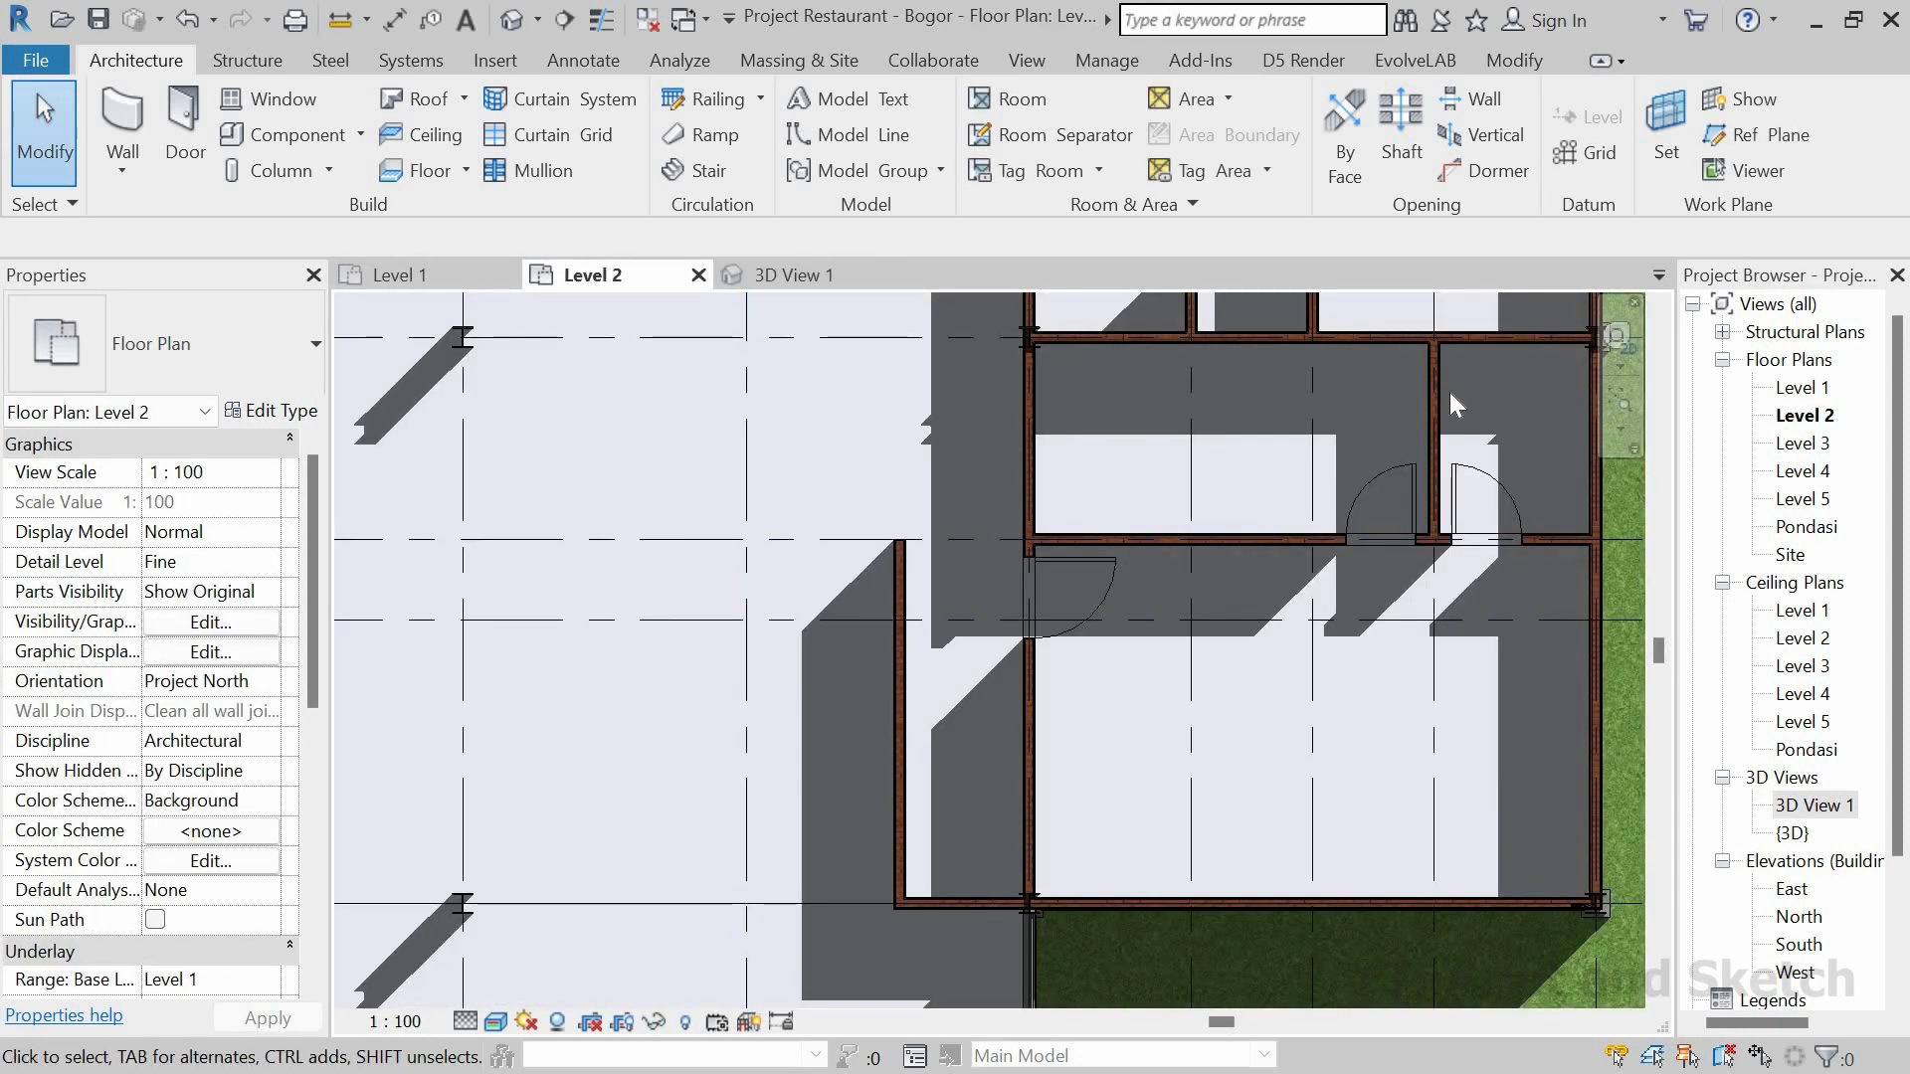
# Step: Draw a Dinding Bata wall with base offset 400 and height 120.68 over the existing wall, from the Grid 3 column to the Grid 4 column
pyautogui.press('z')
pyautogui.press('f')
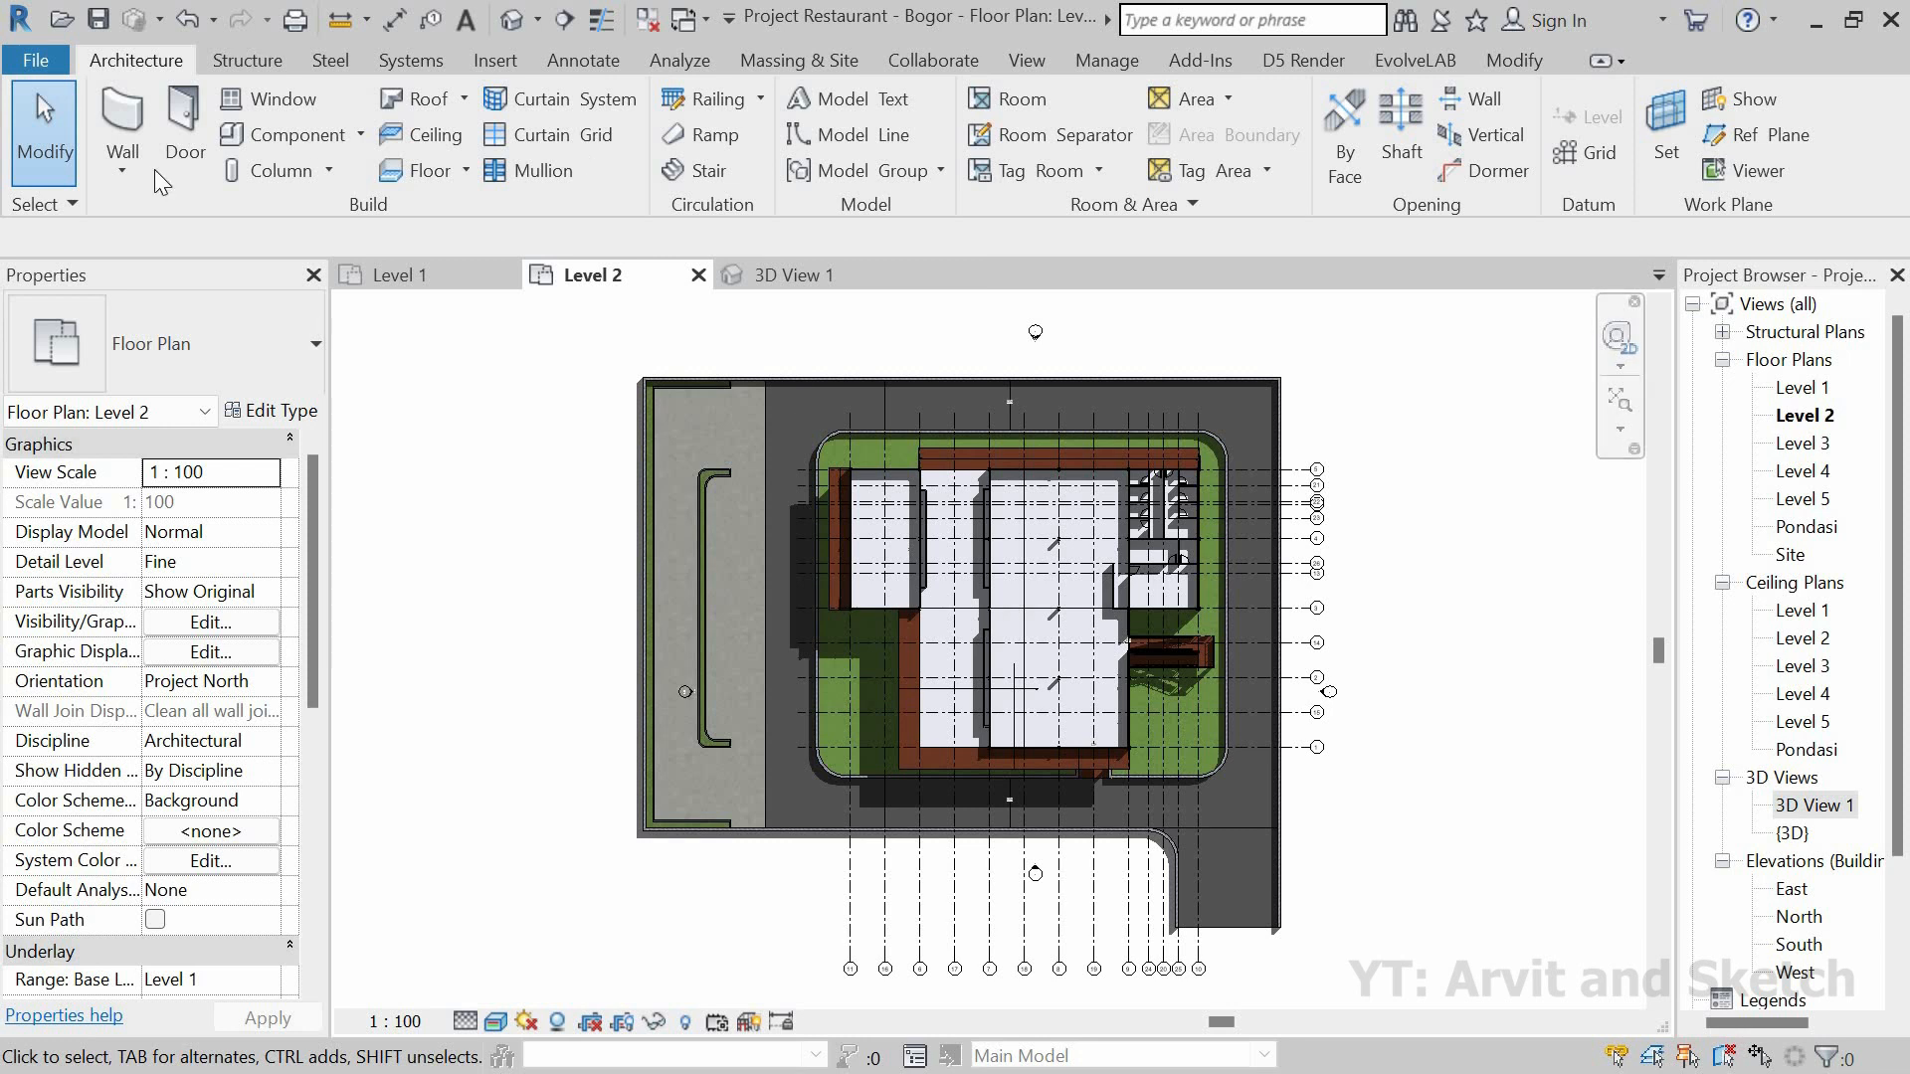
pyautogui.click(121, 119)
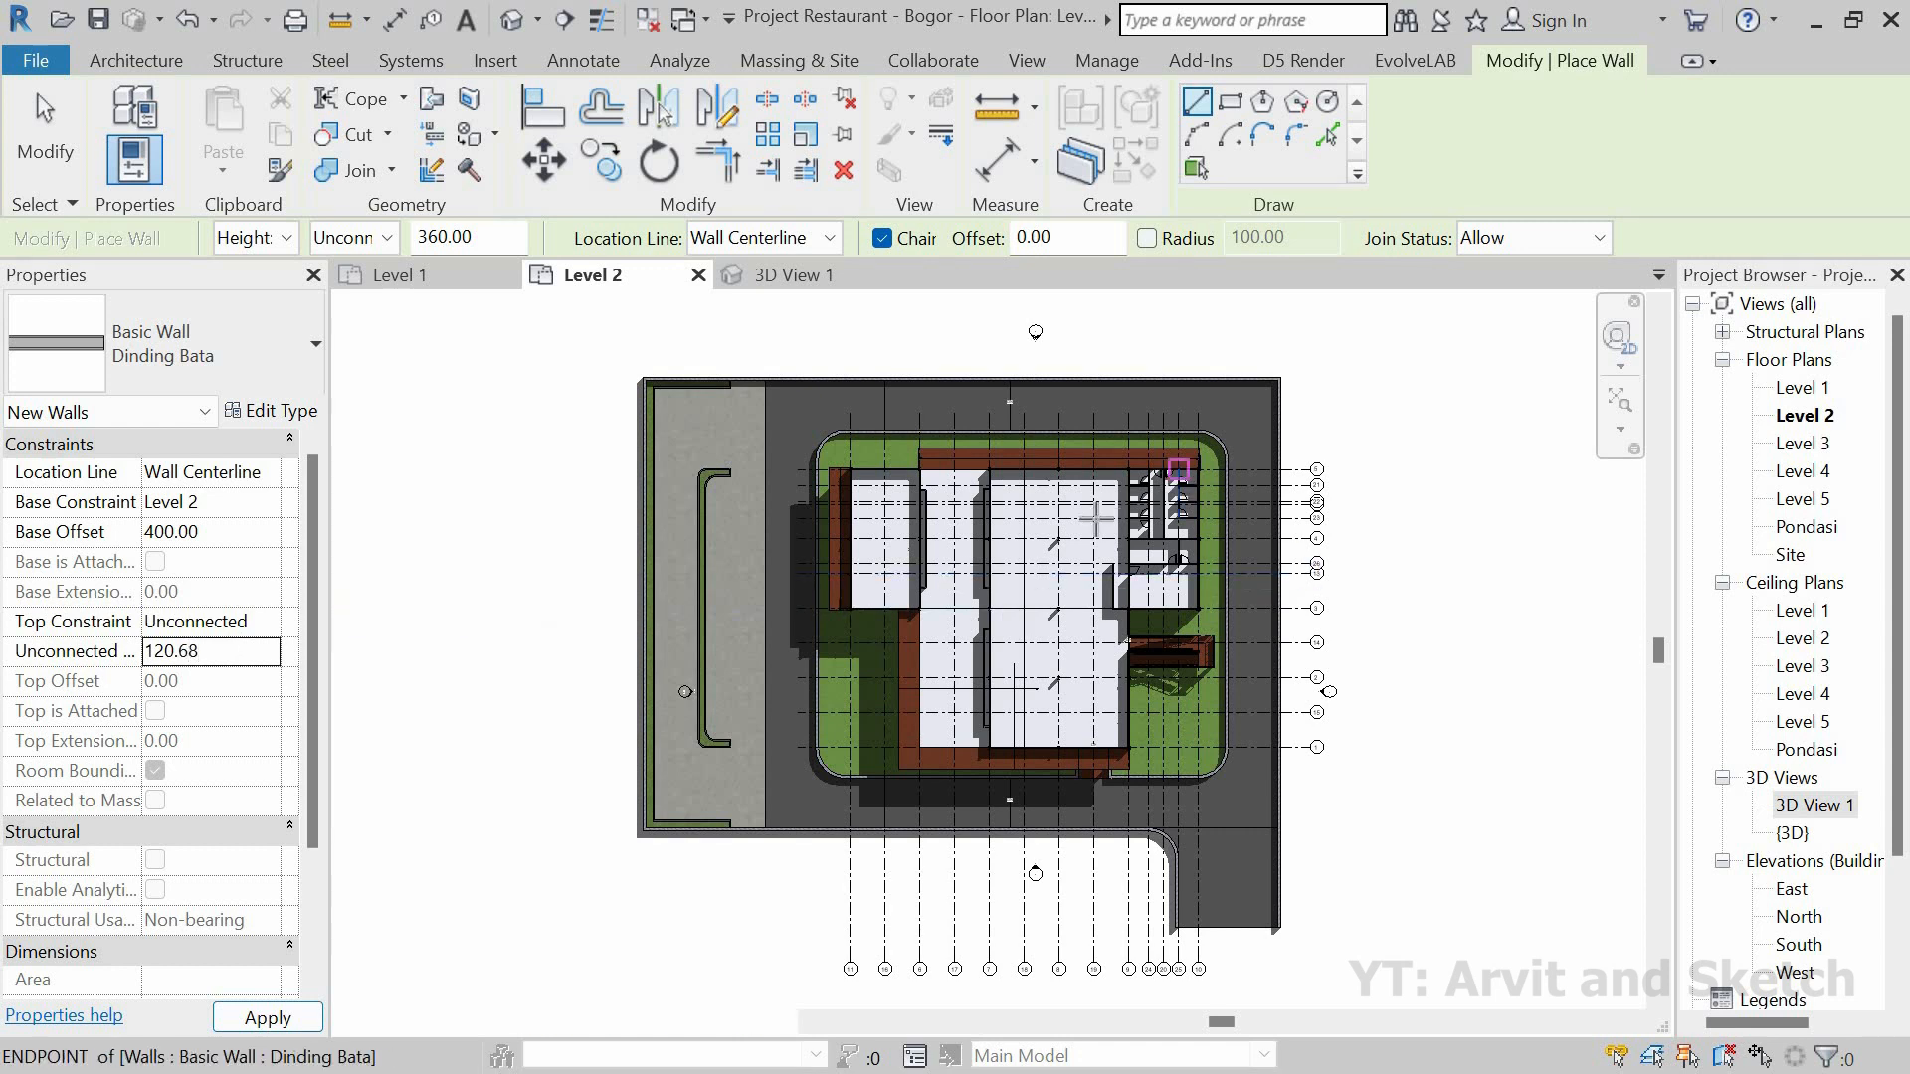
pyautogui.scroll(8, 1174, 473)
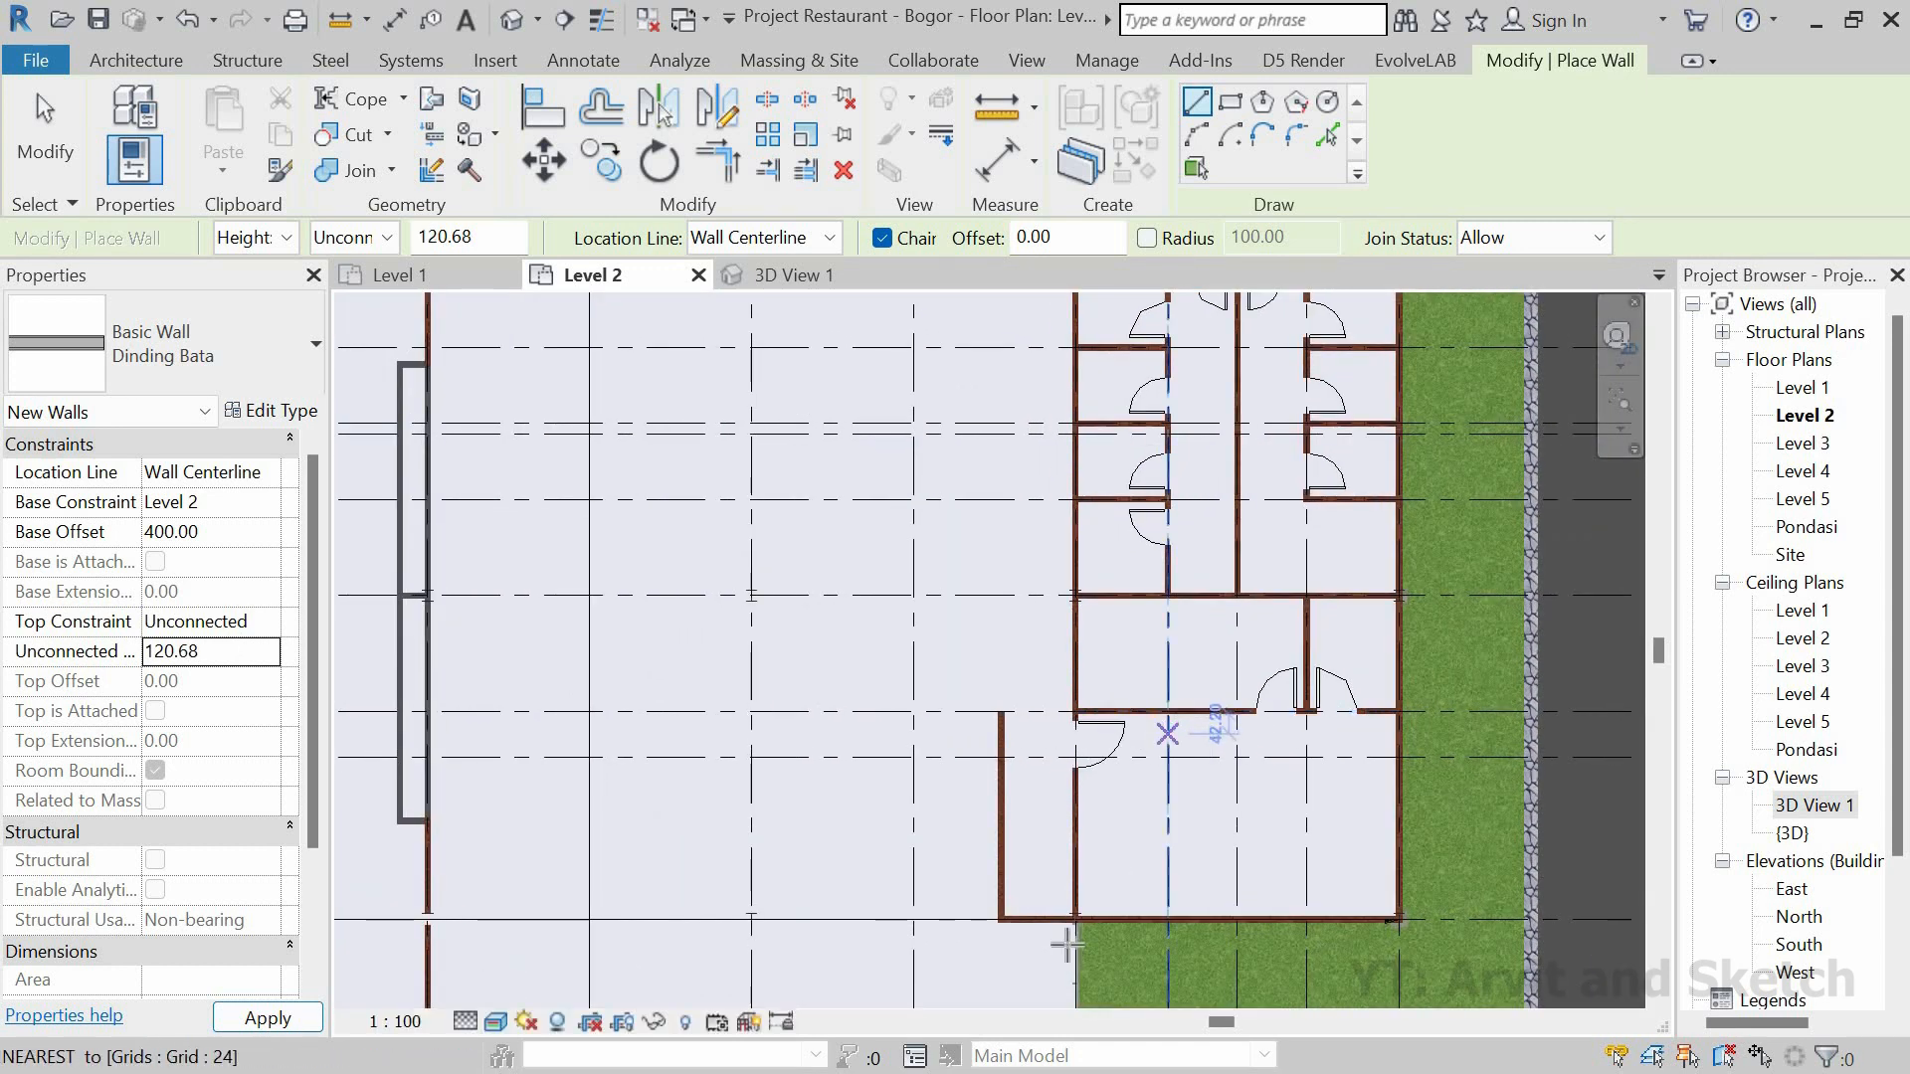
pyautogui.scroll(6, 1074, 846)
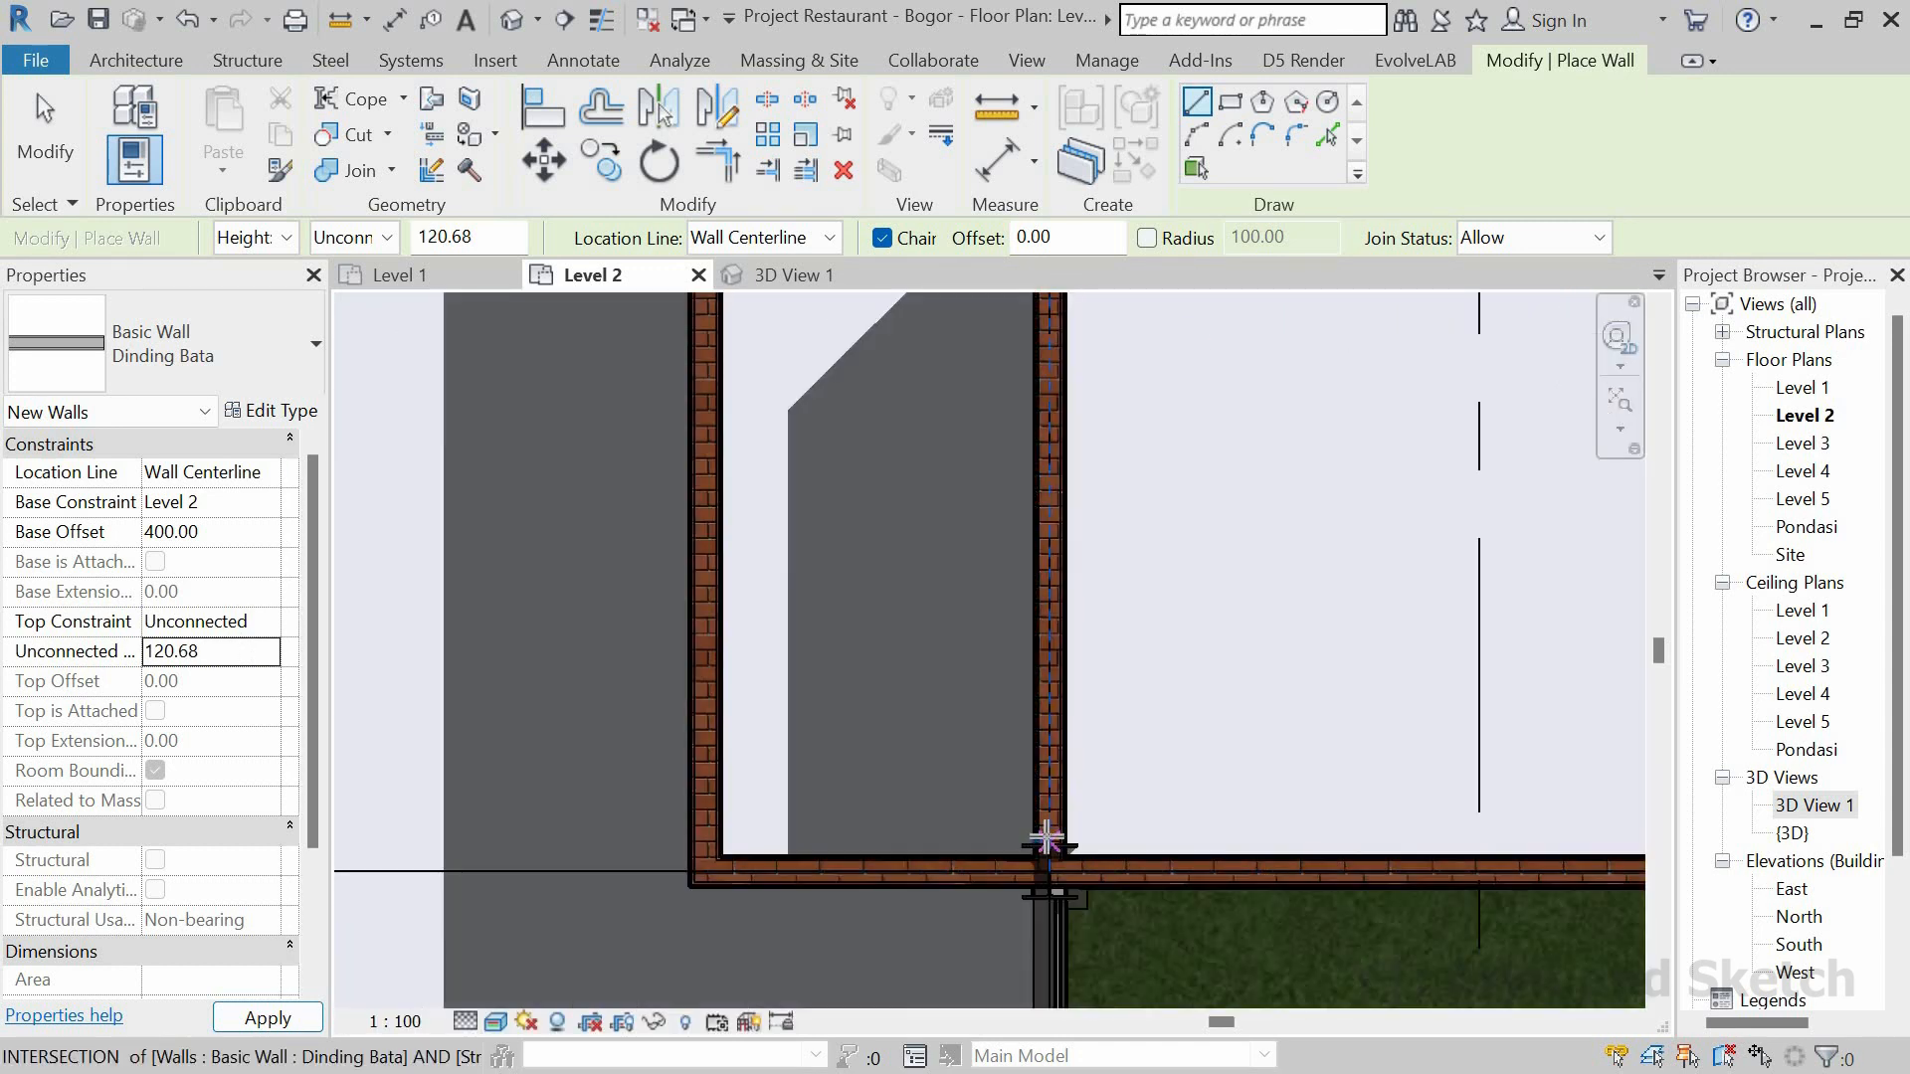
pyautogui.click(1046, 845)
pyautogui.scroll(-3, 1100, 840)
pyautogui.moveTo(1112, 511); pyautogui.dragTo(1083, 709, button='middle')
pyautogui.moveTo(1054, 382); pyautogui.dragTo(1055, 541, button='middle')
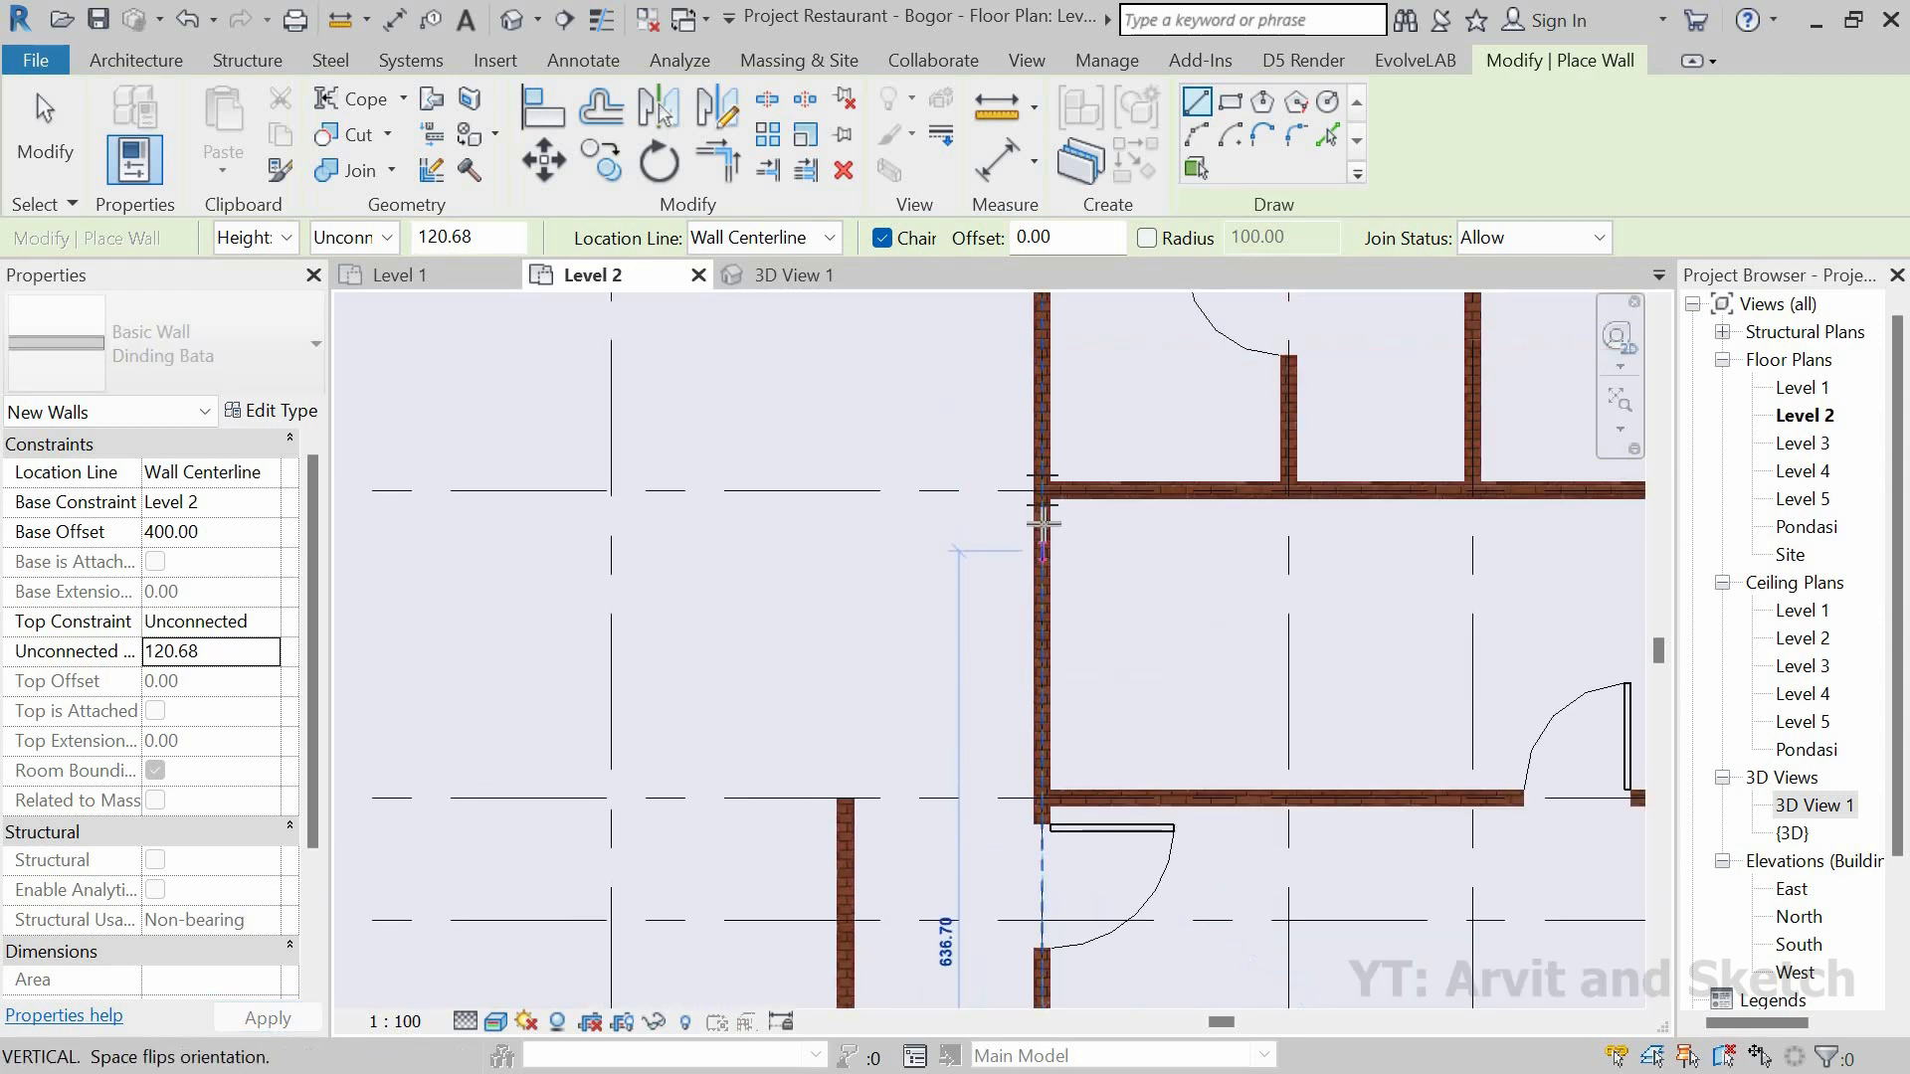
pyautogui.scroll(4, 1040, 507)
pyautogui.click(1024, 463)
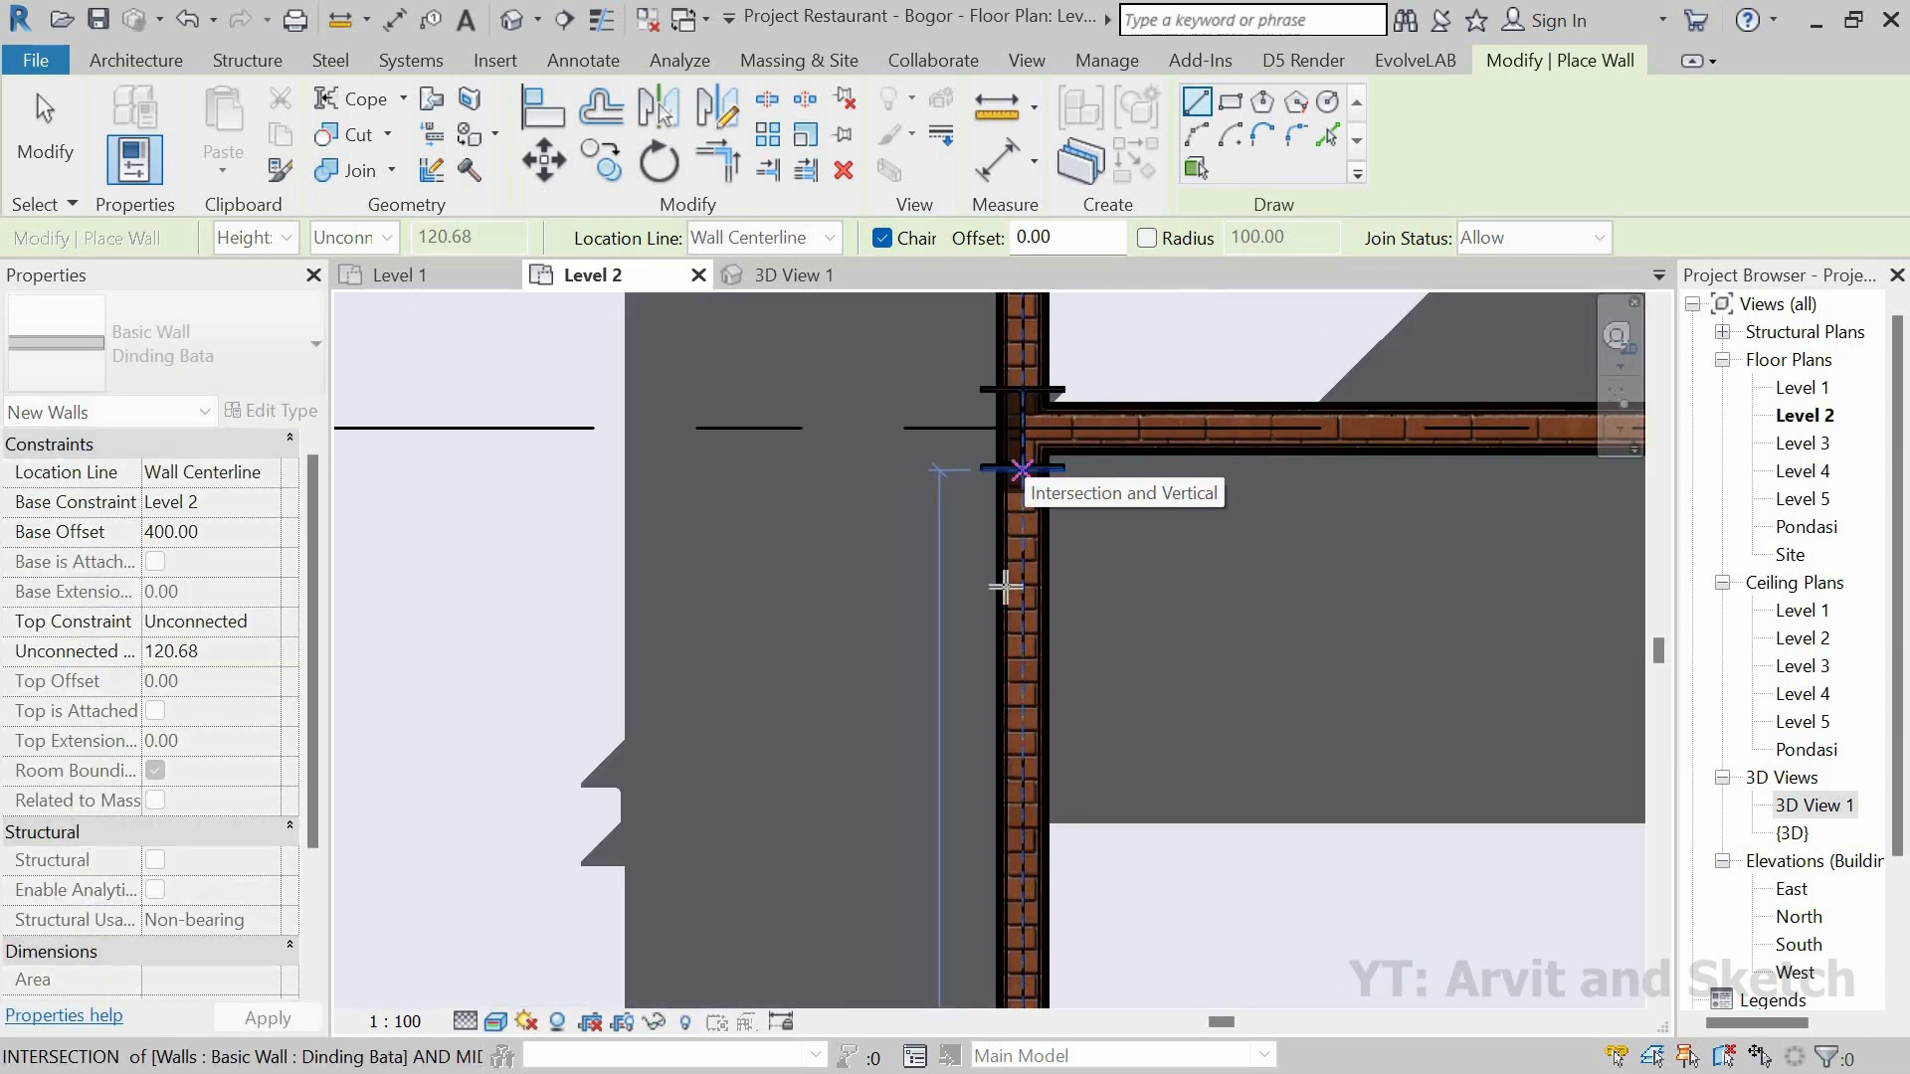
pyautogui.moveTo(996, 615); pyautogui.dragTo(959, 726, button='middle')
pyautogui.scroll(-1, 957, 723)
pyautogui.scroll(4, 957, 722)
pyautogui.press('Escape')
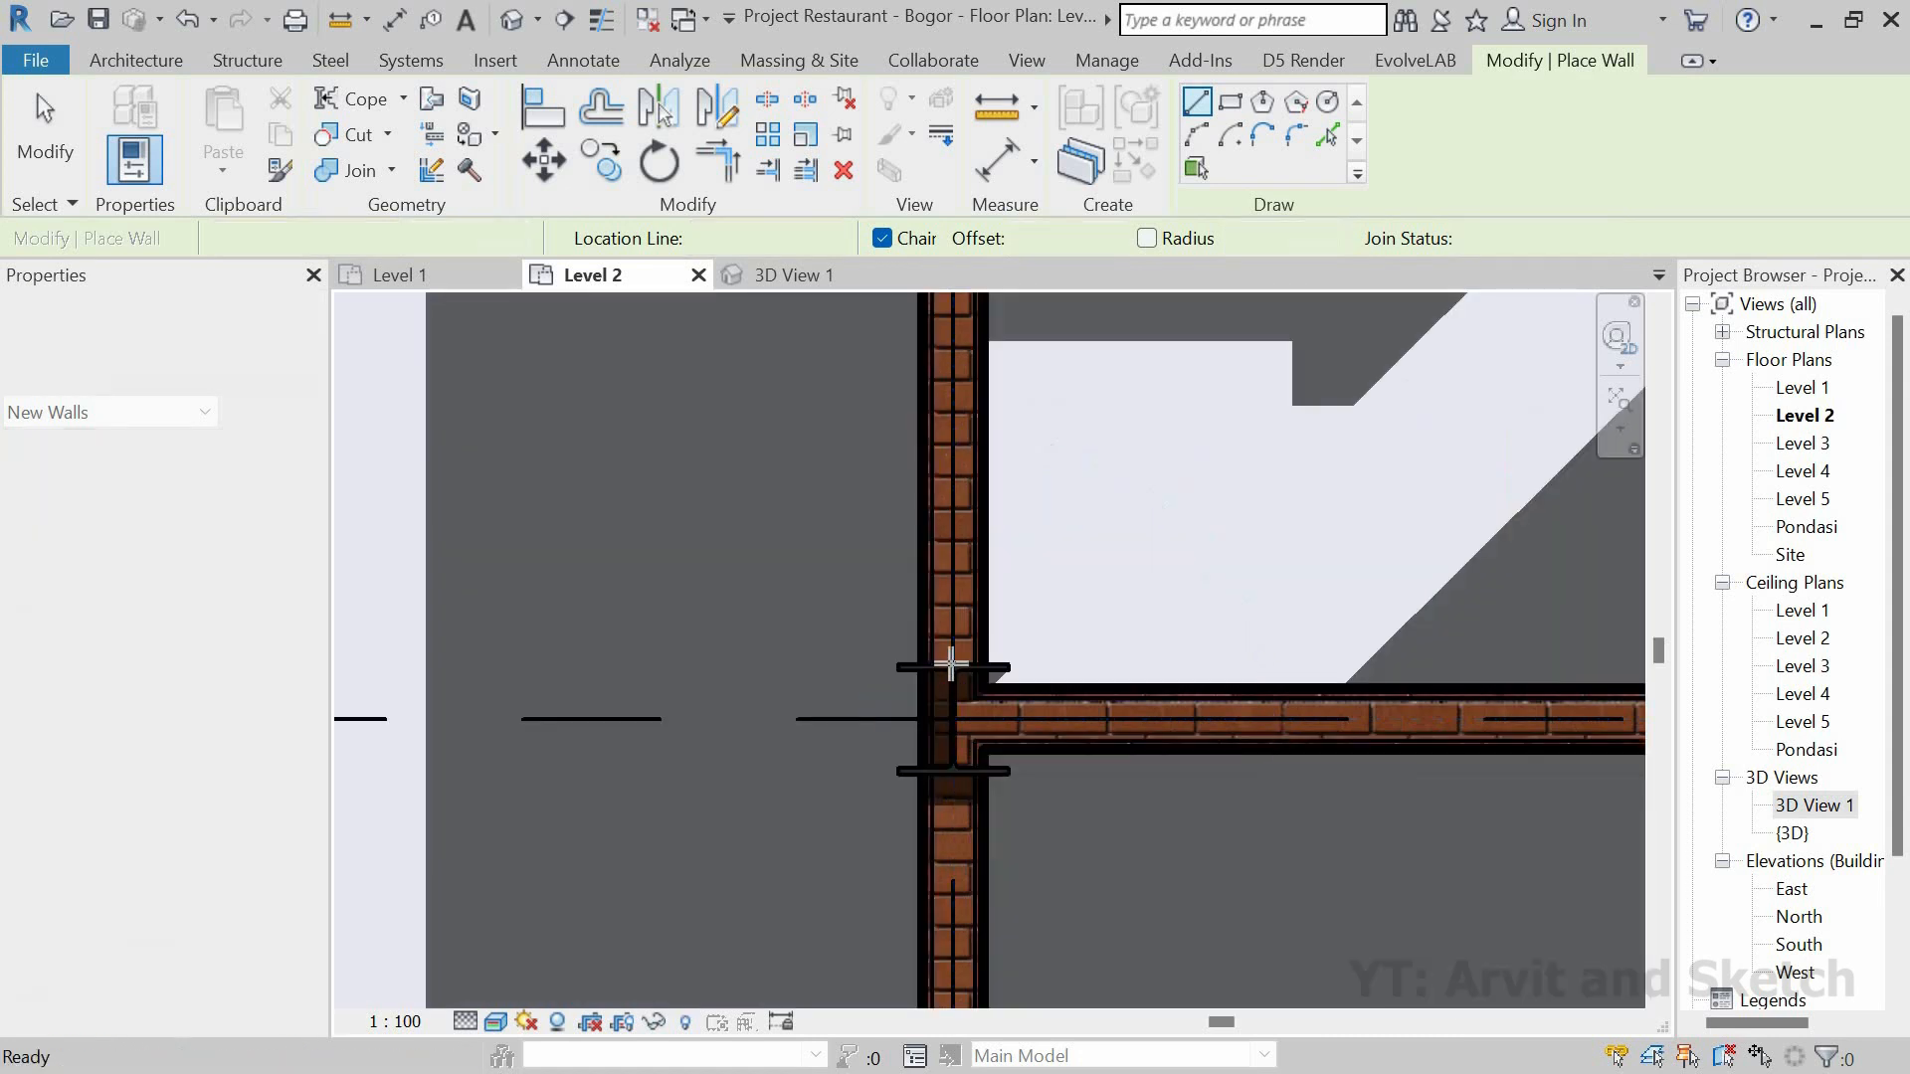
# Step: Draw the next 120.68-high Dinding Bata wall from the Grid 4 column north to the column at the toilet block's outer corner
pyautogui.click(953, 667)
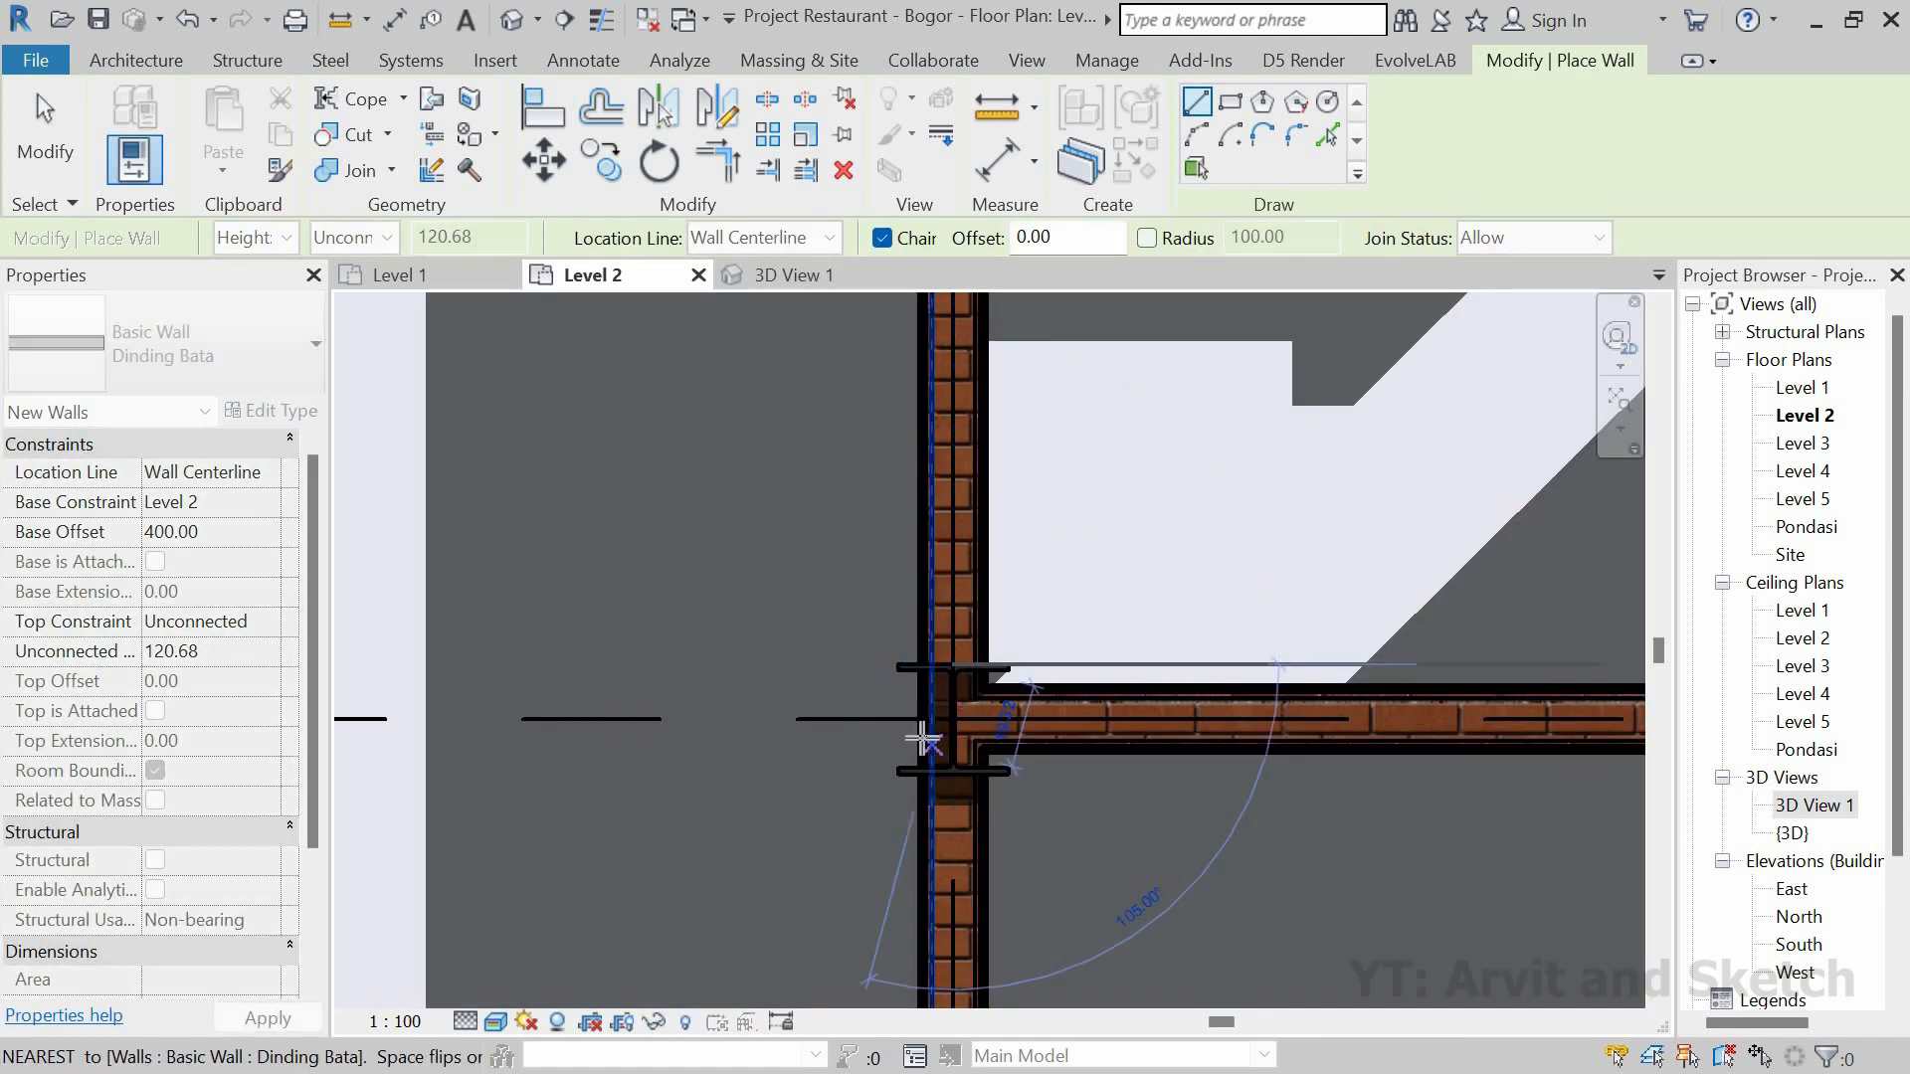
pyautogui.scroll(-5, 955, 766)
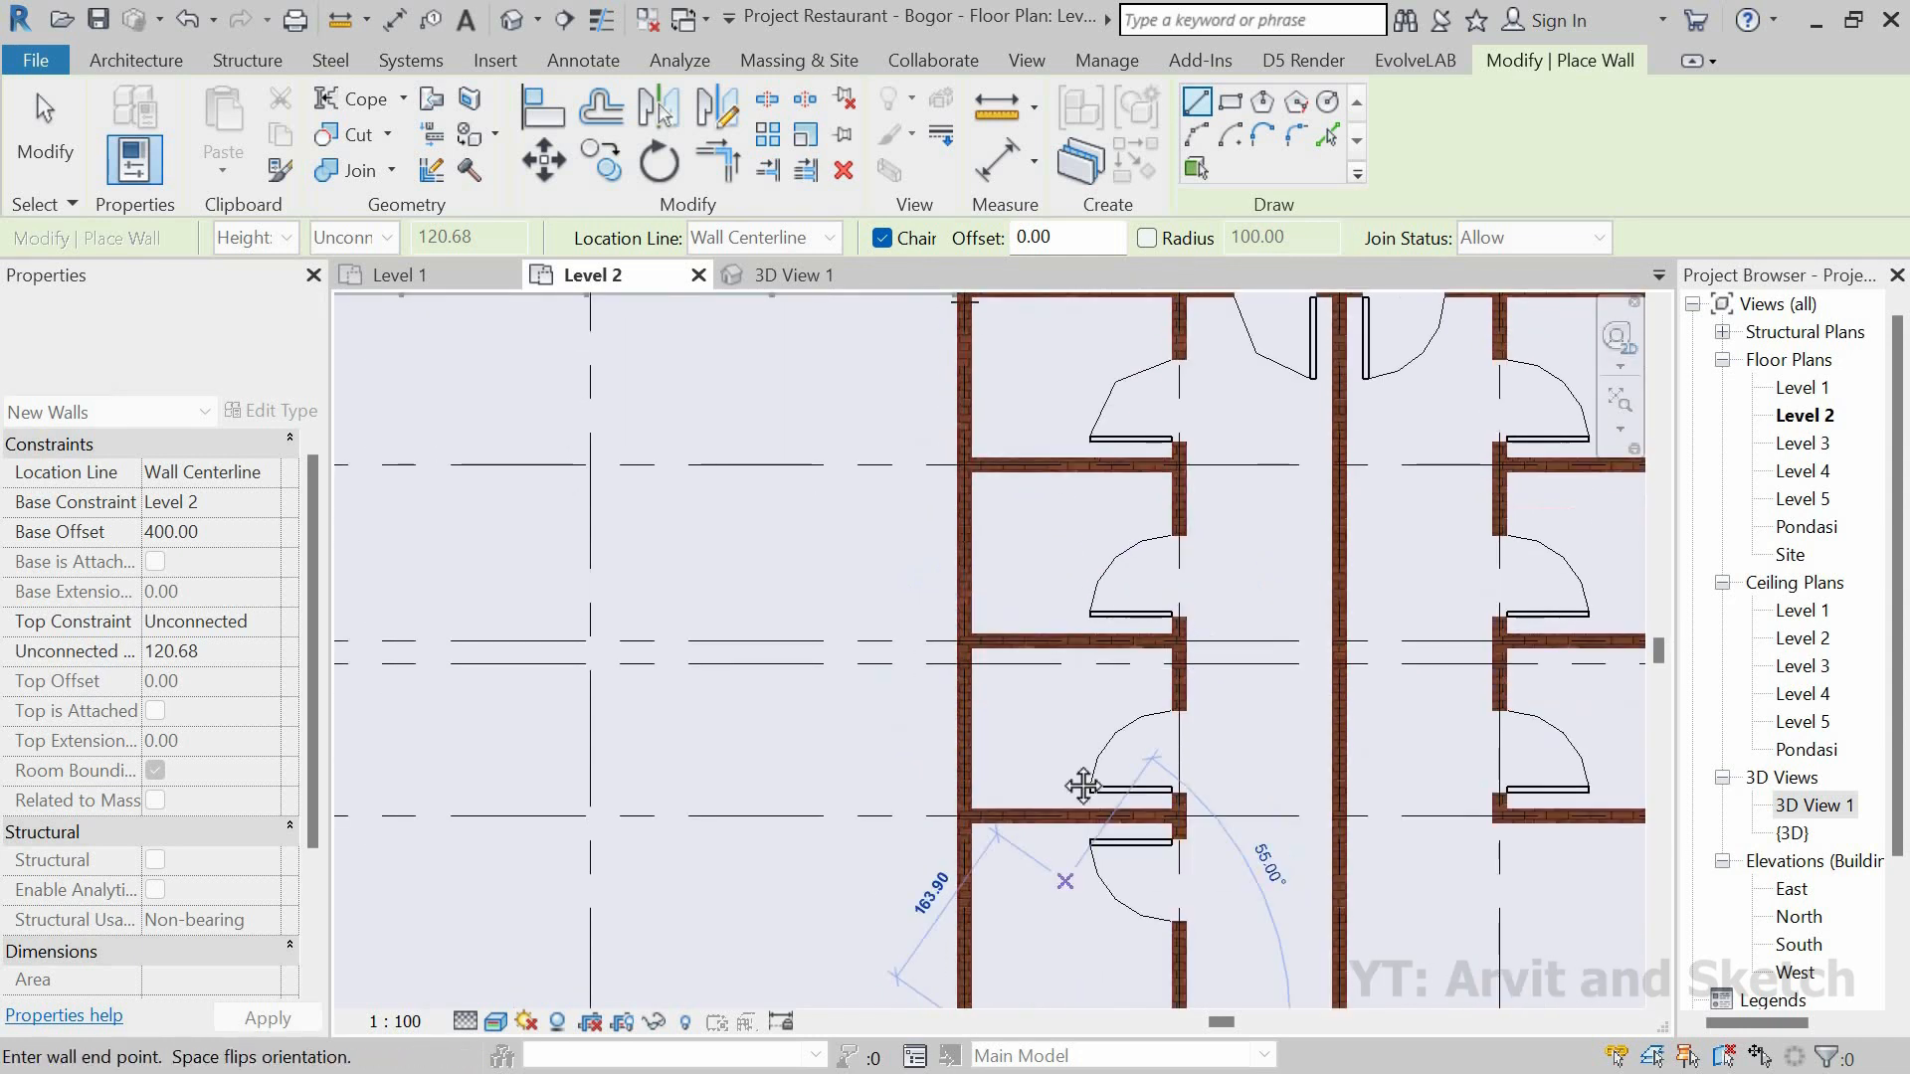
pyautogui.moveTo(1083, 787); pyautogui.dragTo(1083, 983, button='middle')
pyautogui.scroll(5, 972, 500)
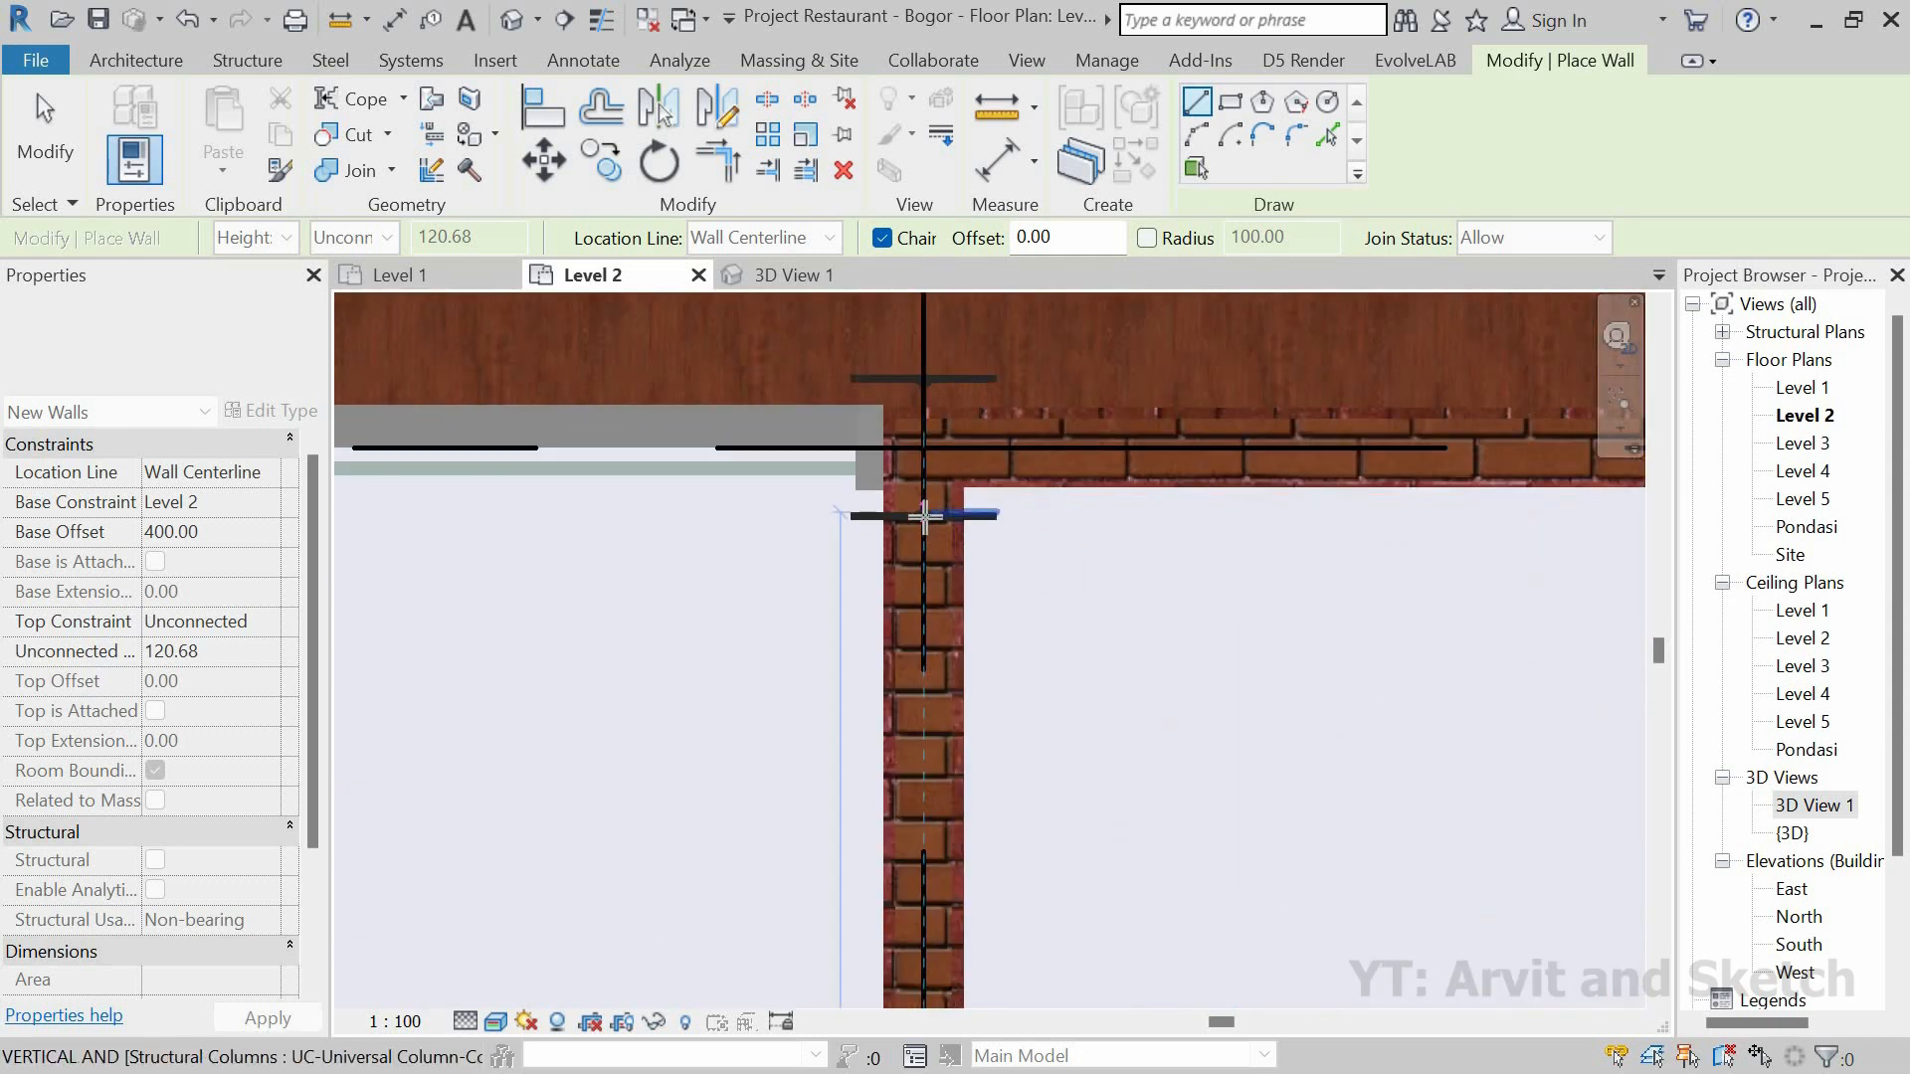
pyautogui.click(926, 516)
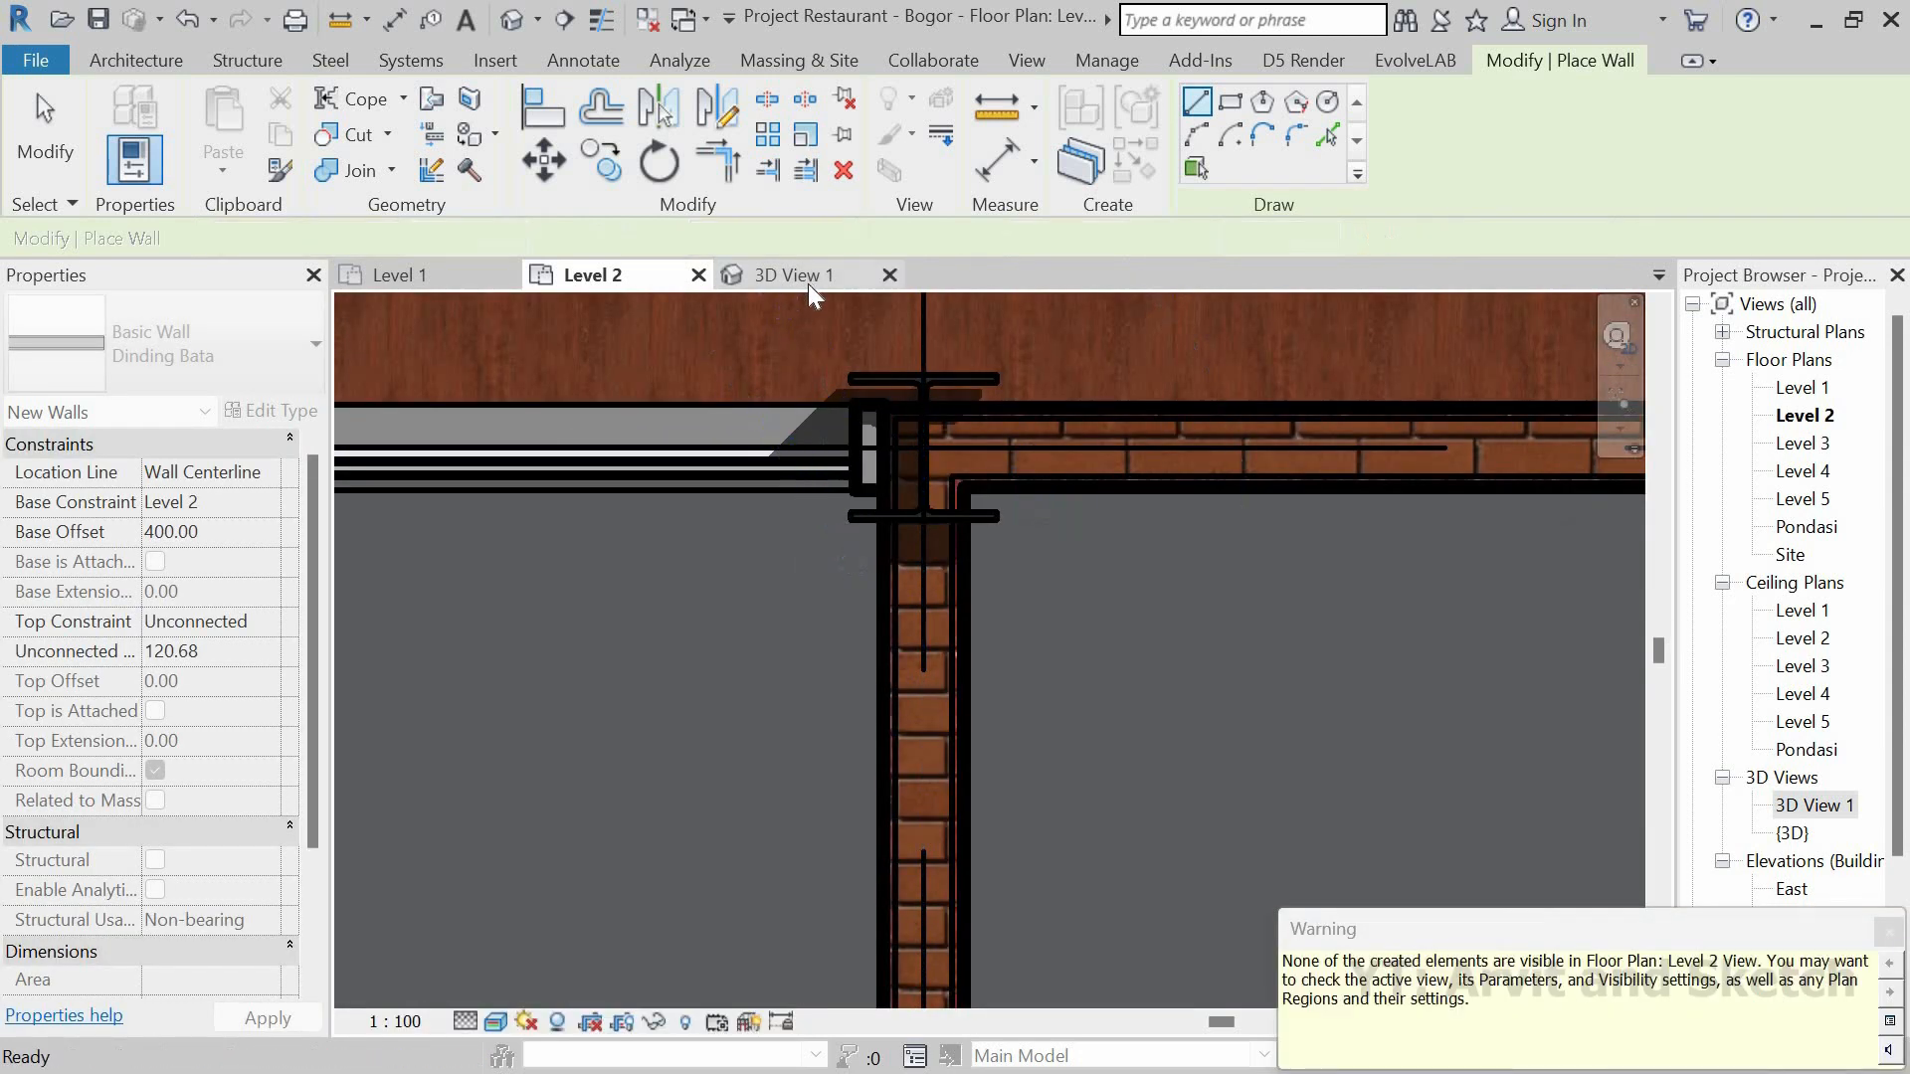
# Step: Examine the raised walls between the main roof and the toilet block in 3D View 1, along with the building's exterior
pyautogui.click(808, 279)
pyautogui.keyDown('shift'); pyautogui.moveTo(875, 607); pyautogui.dragTo(597, 637, button='middle'); pyautogui.keyUp('shift')
pyautogui.scroll(-5, 981, 533)
pyautogui.keyDown('shift'); pyautogui.moveTo(1079, 629); pyautogui.dragTo(1075, 726, button='middle'); pyautogui.keyUp('shift')
pyautogui.scroll(-2, 1058, 635)
pyautogui.scroll(2, 1292, 420)
pyautogui.press('Escape')
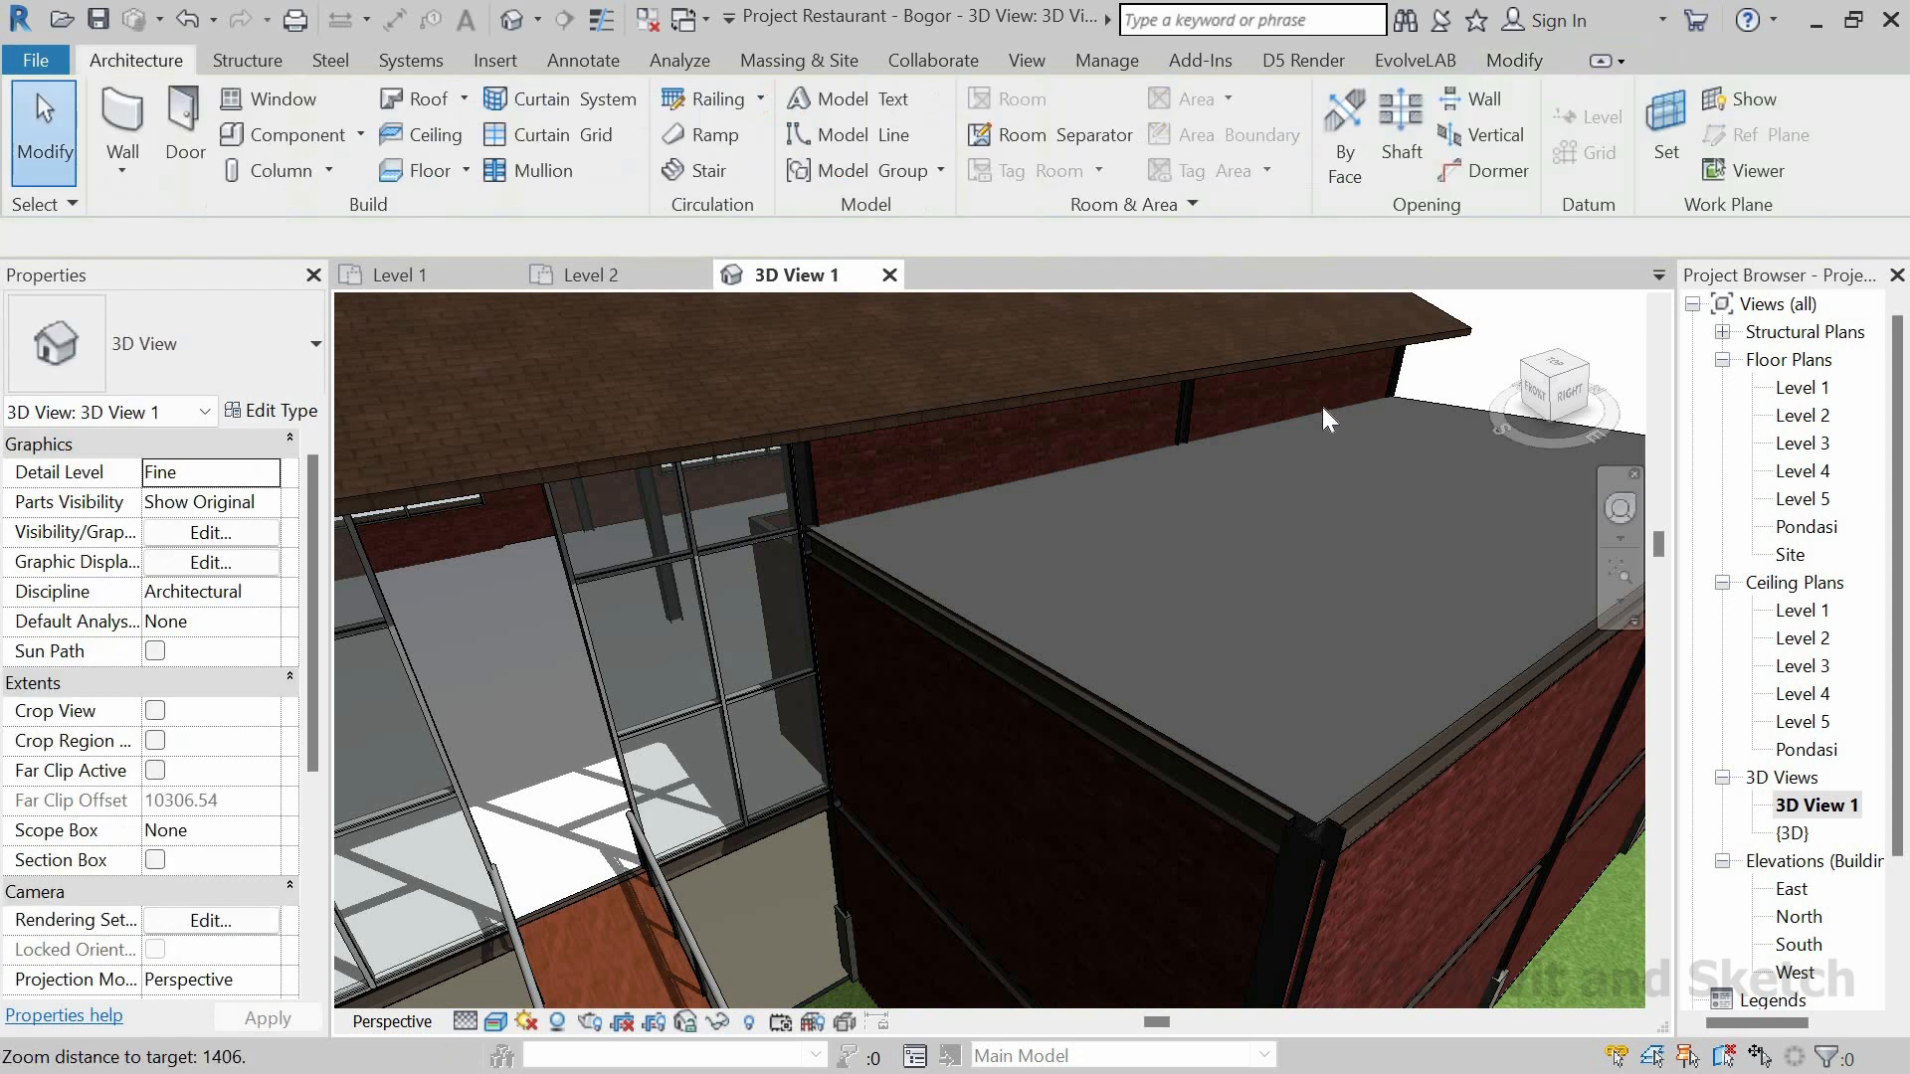
pyautogui.scroll(-8, 1207, 499)
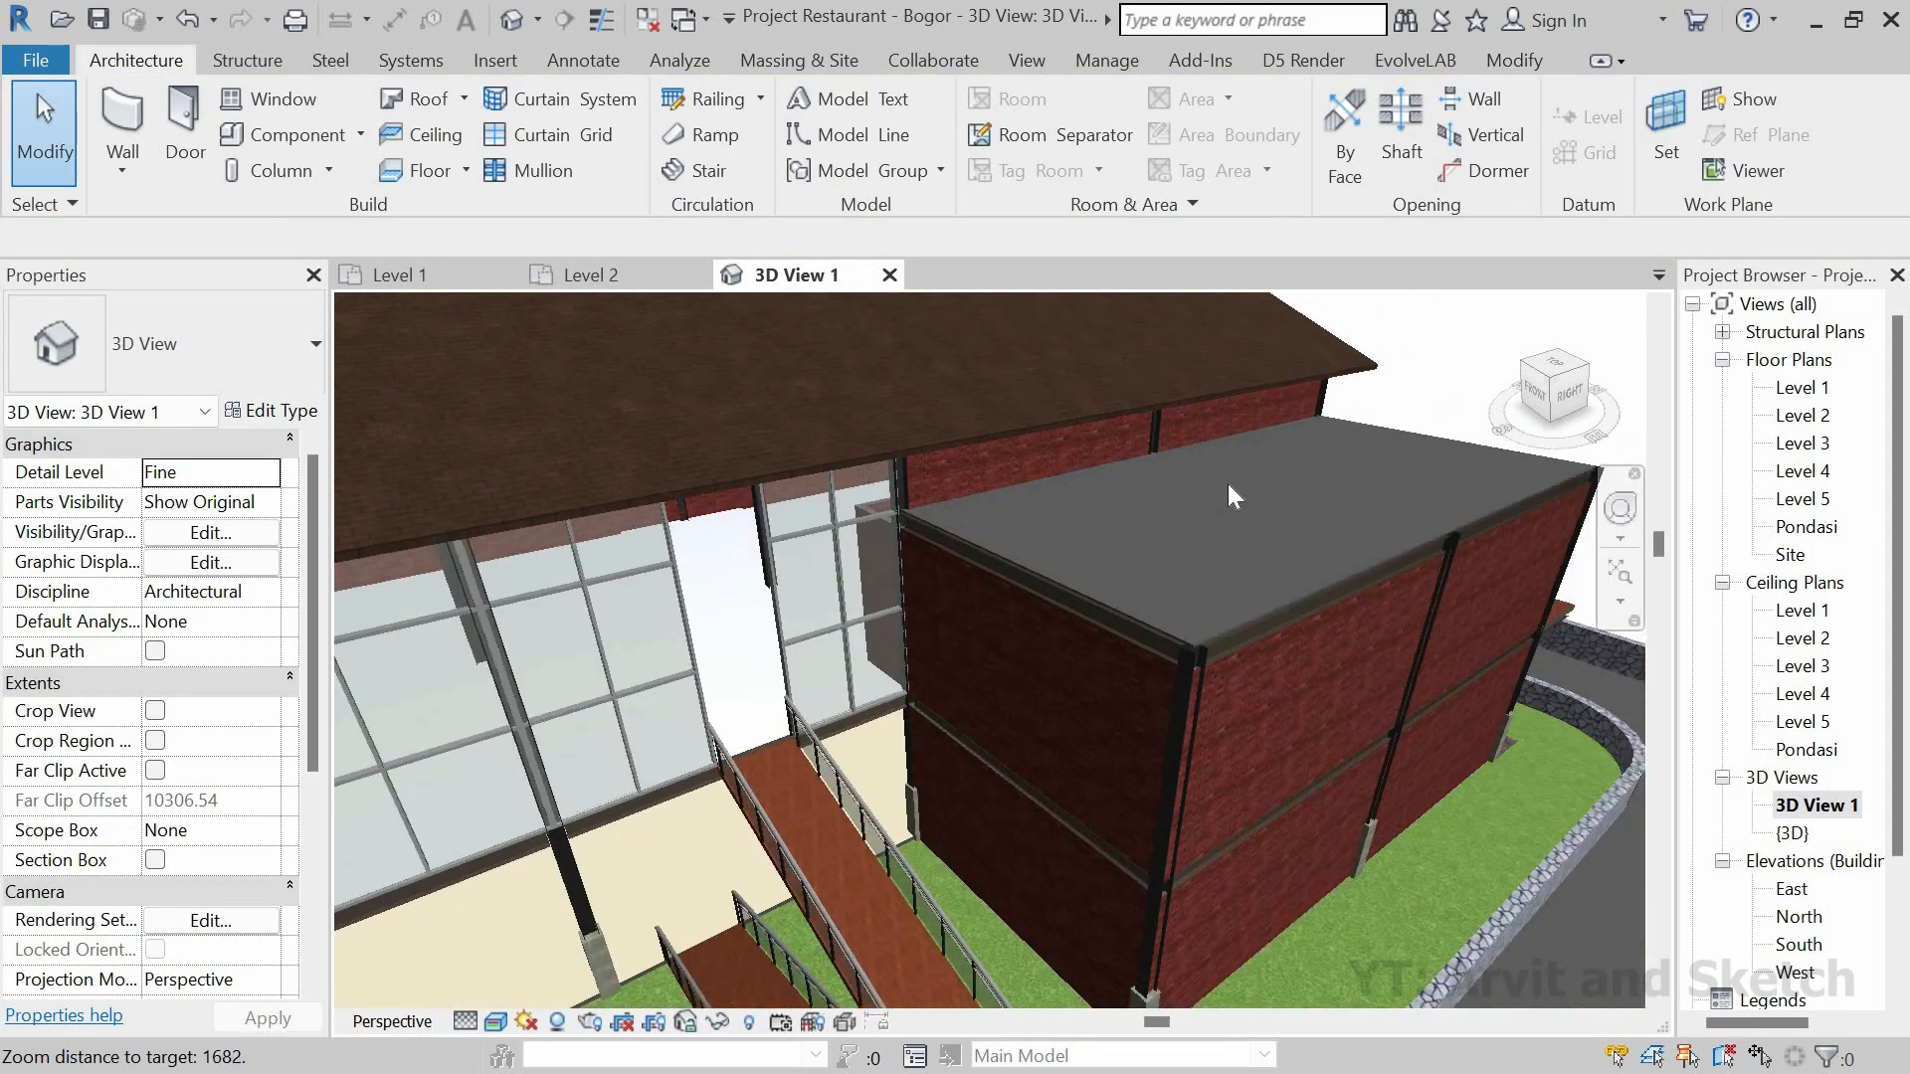
pyautogui.keyDown('shift'); pyautogui.moveTo(1154, 631); pyautogui.dragTo(1099, 636, button='middle'); pyautogui.keyUp('shift')
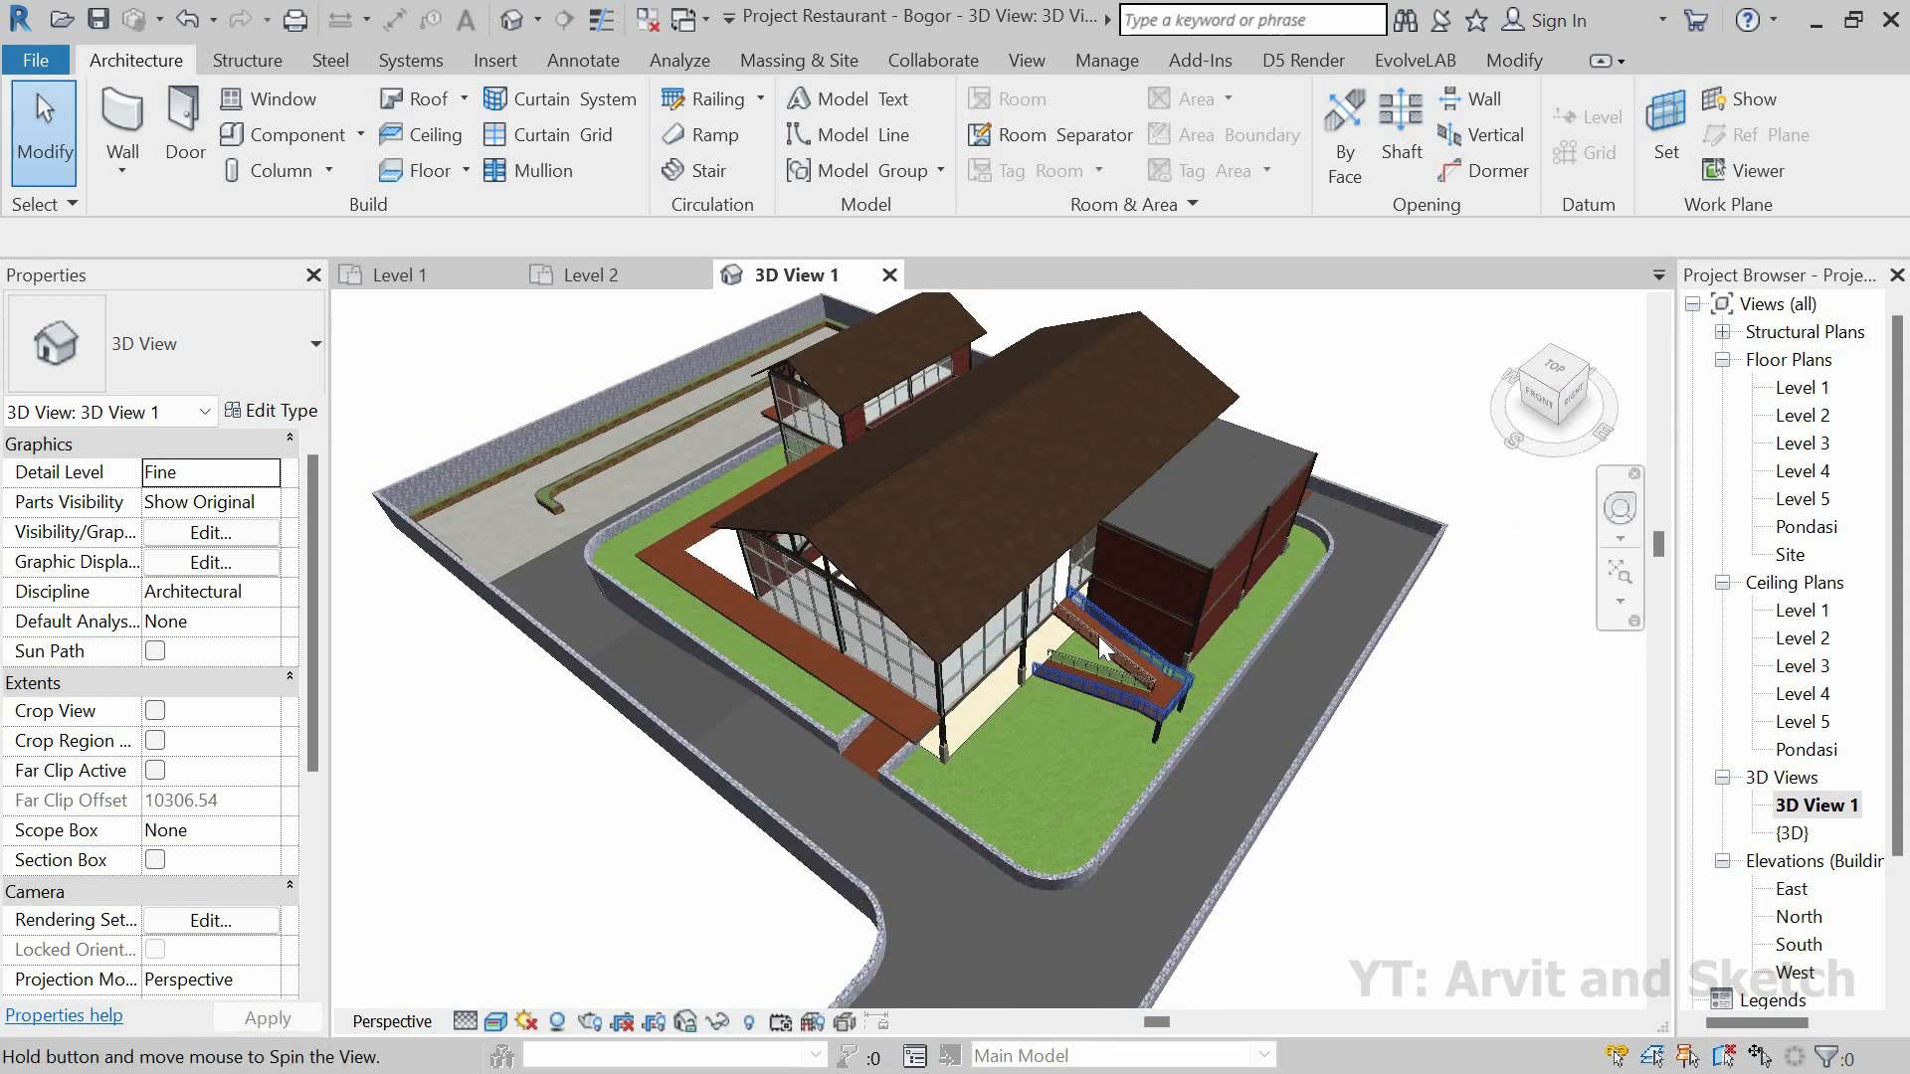
pyautogui.scroll(-2, 1099, 635)
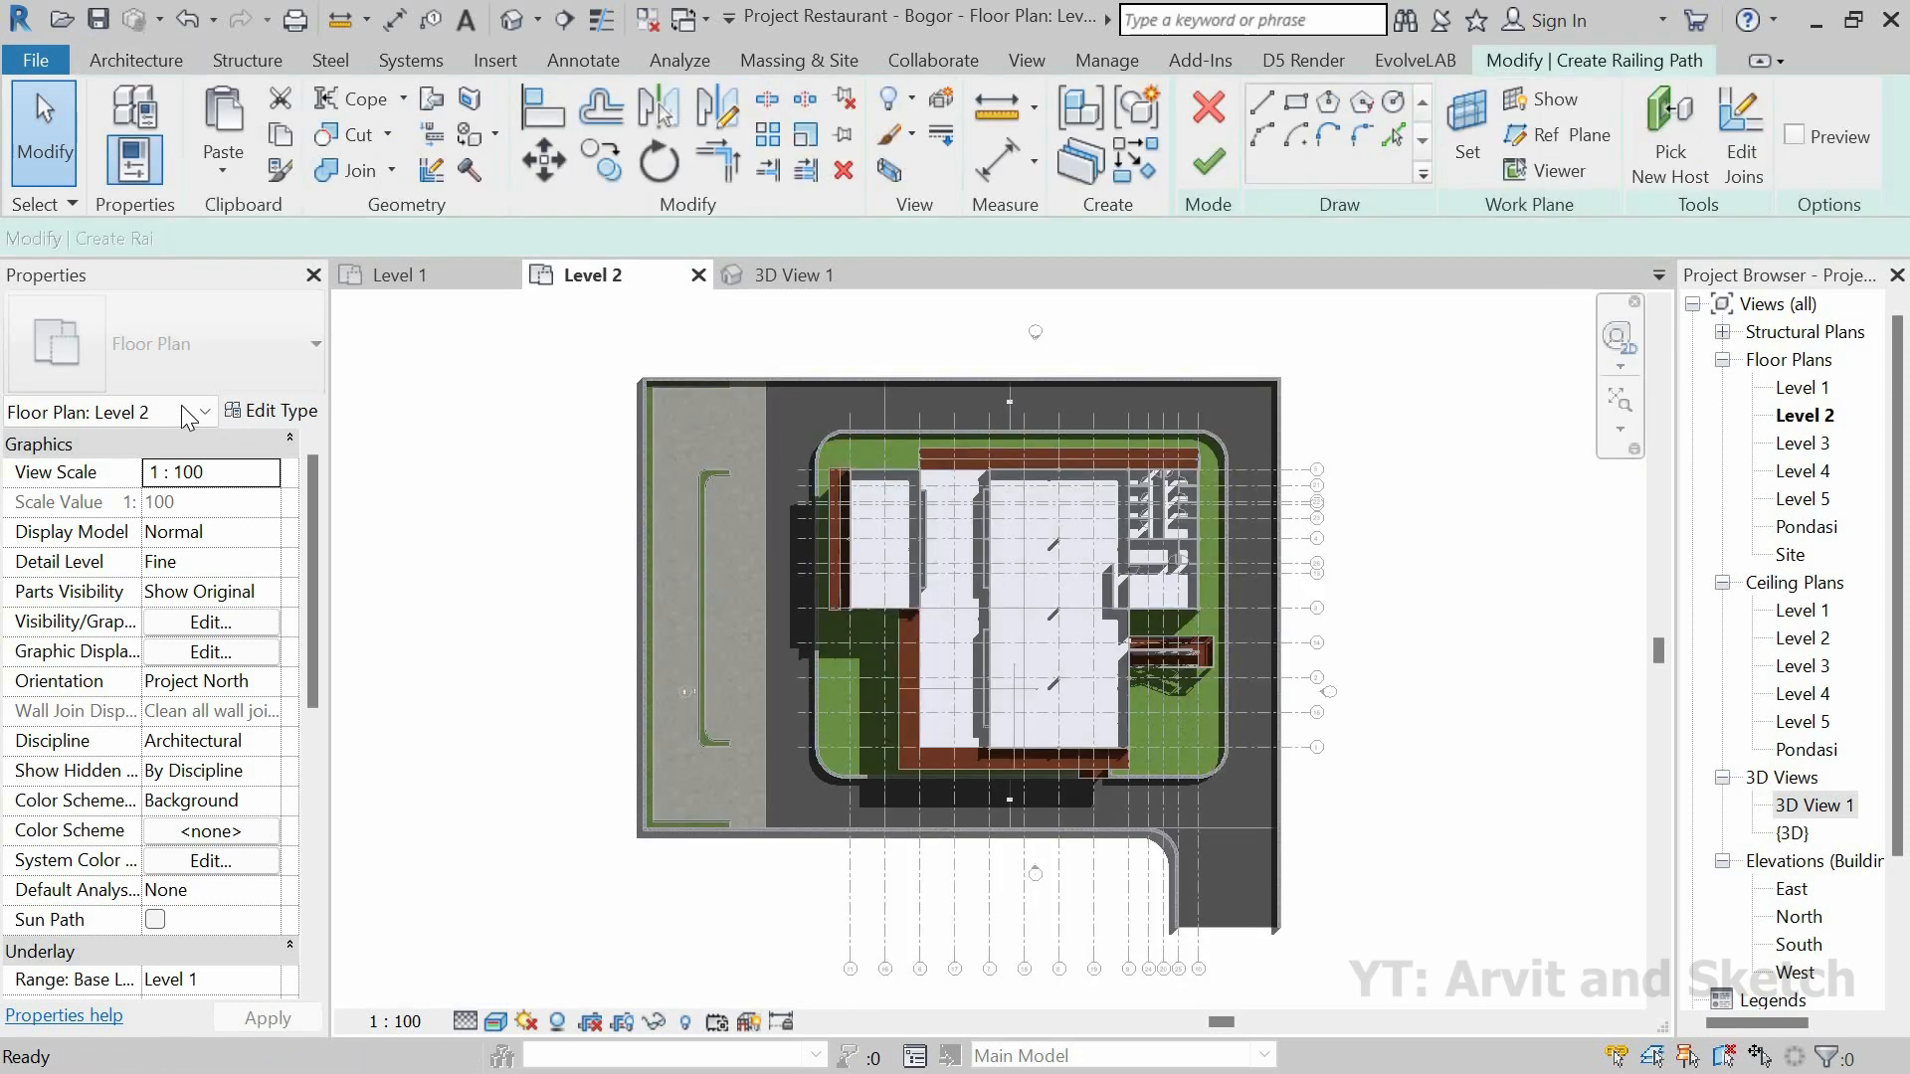
# Step: Choose the Glass Panel - Bottom Fill railing type and sketch the path from the southeast corner column to the balcony slab's outer corner
pyautogui.click(194, 367)
pyautogui.click(189, 464)
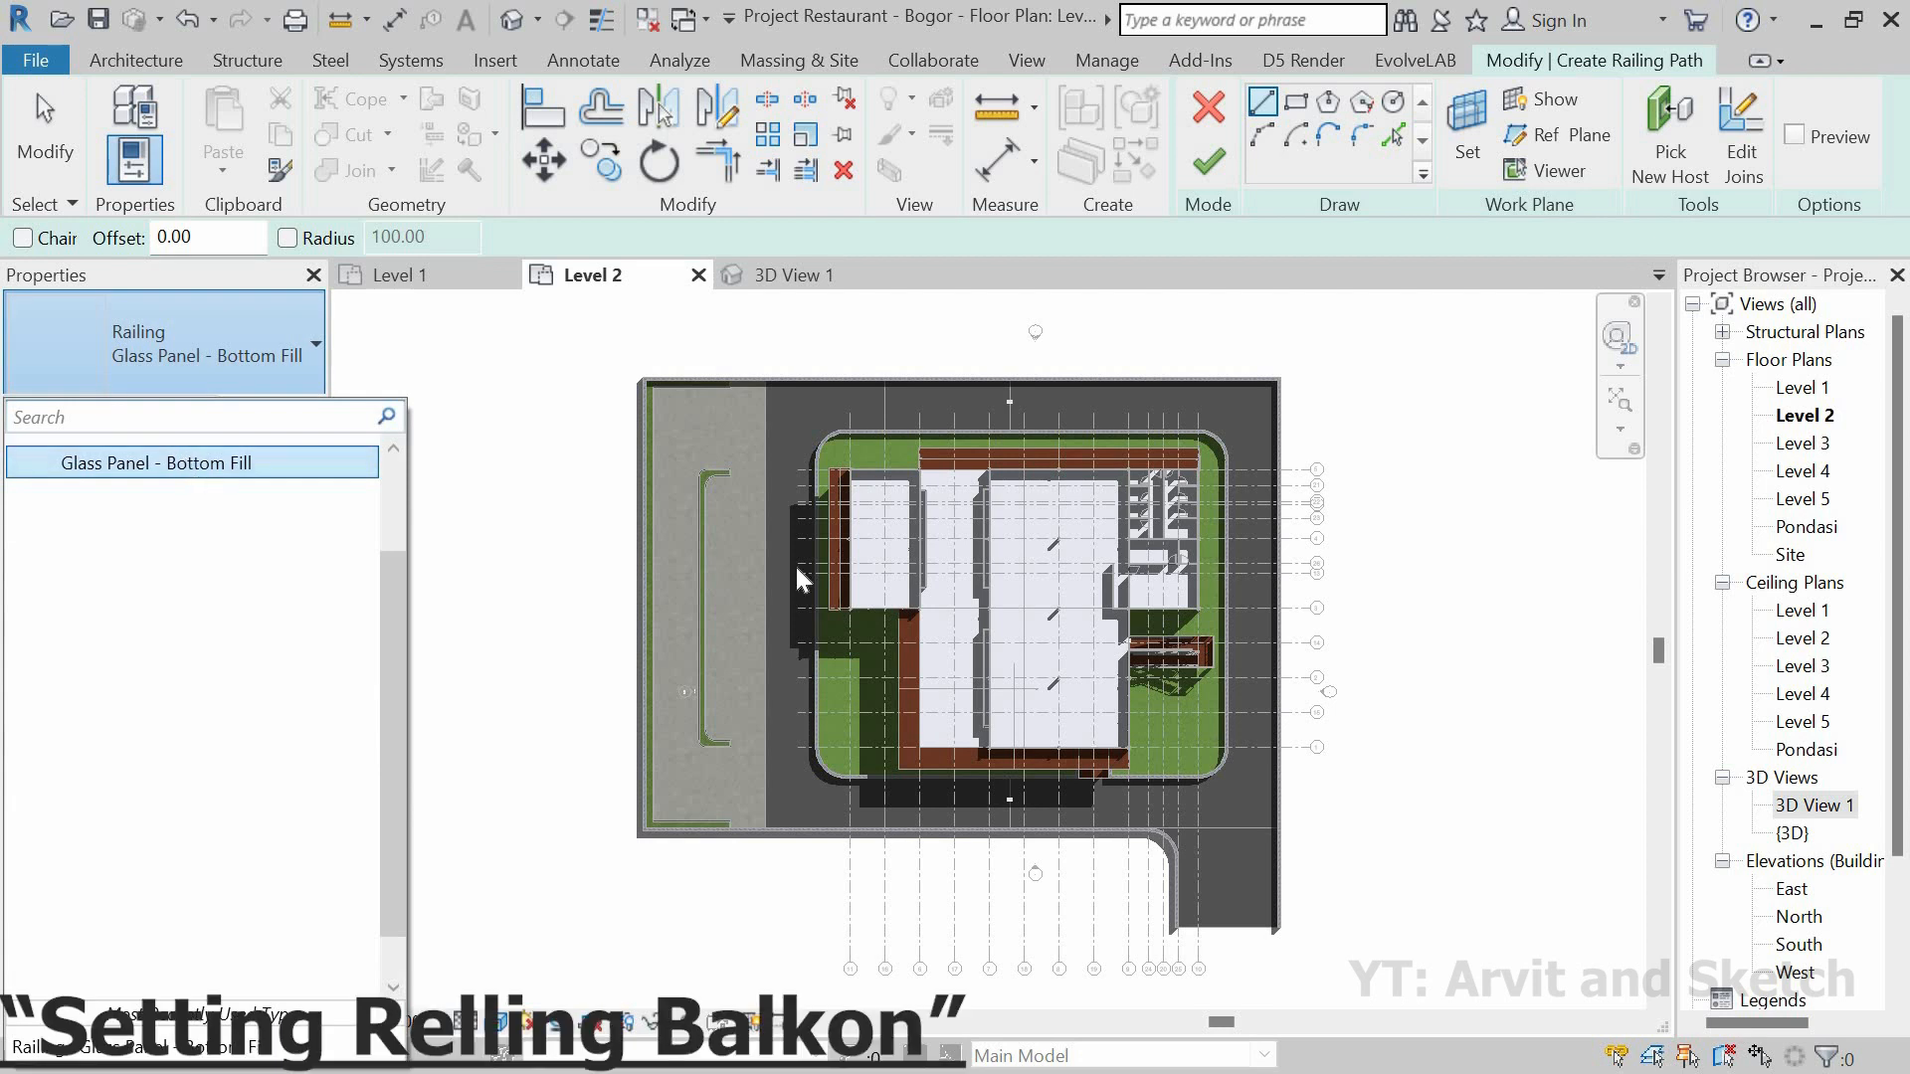
pyautogui.scroll(10, 1166, 796)
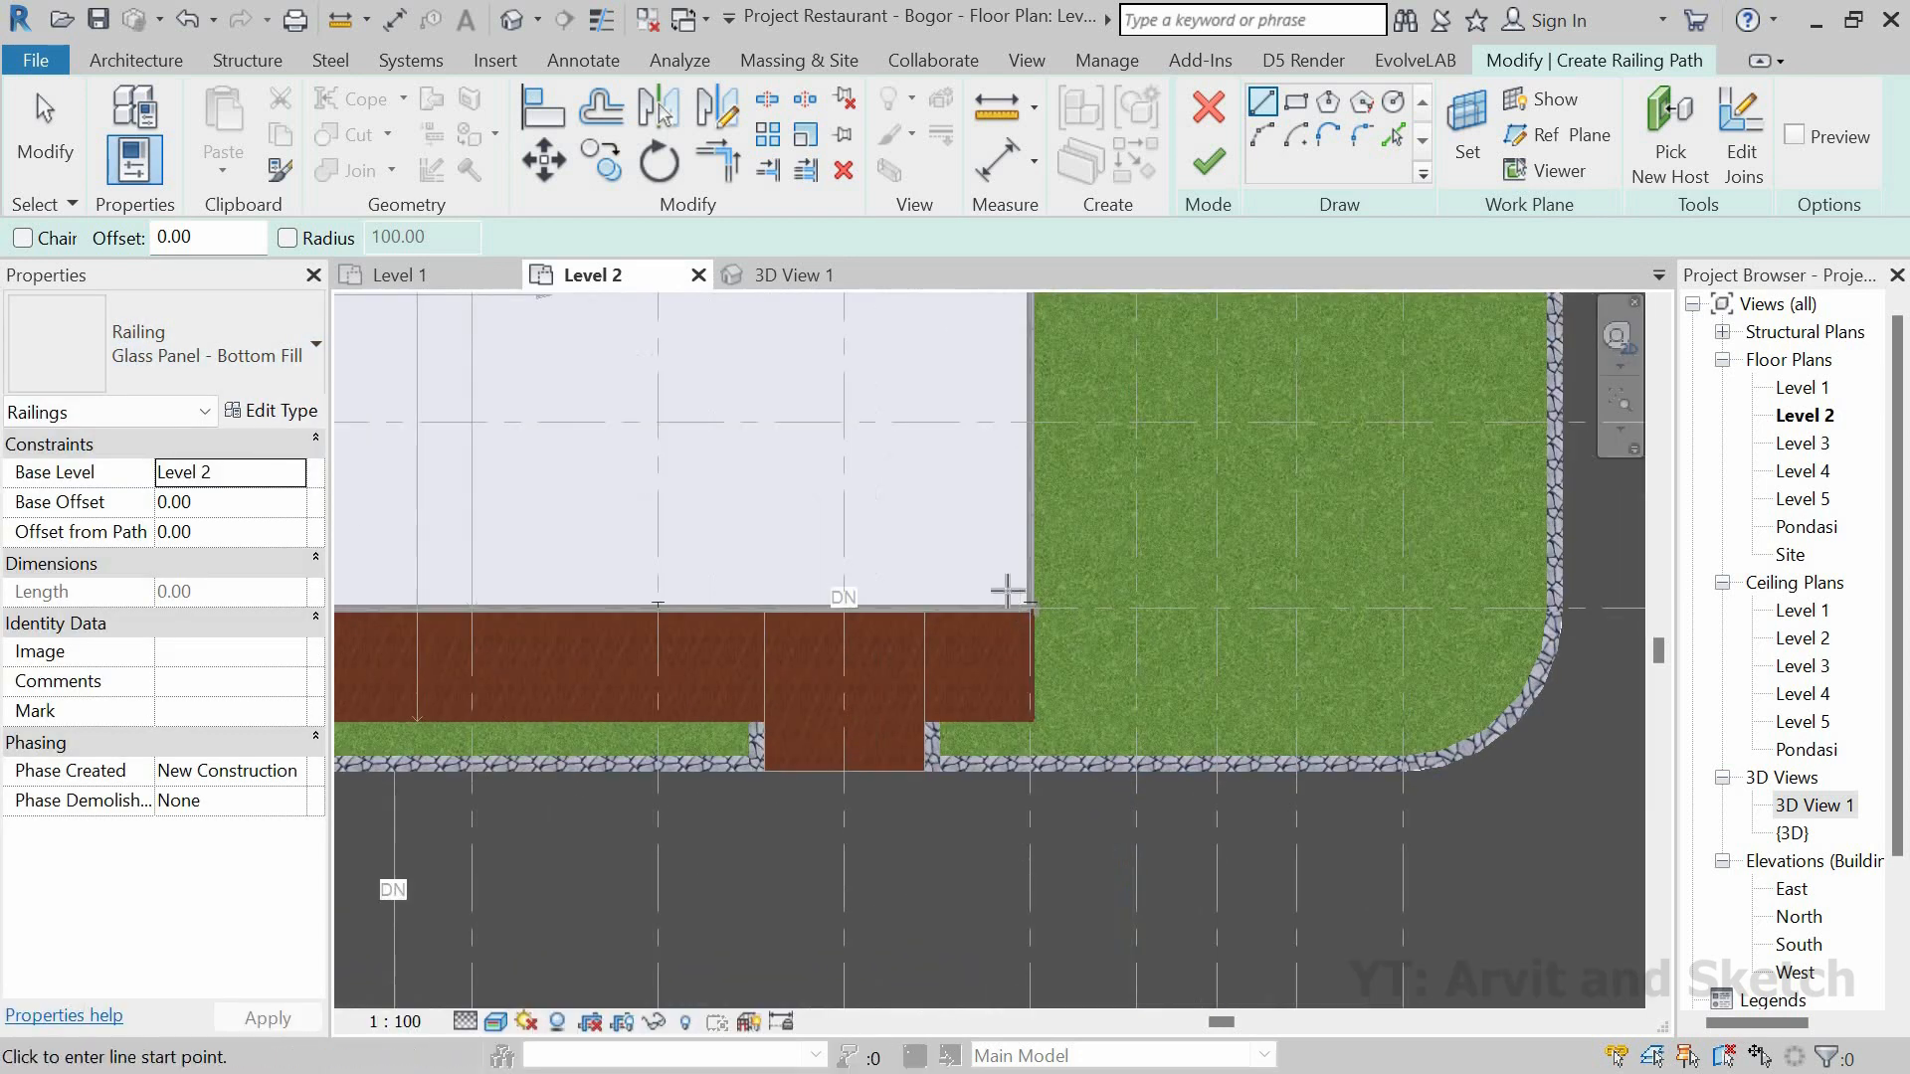
pyautogui.scroll(3, 1005, 518)
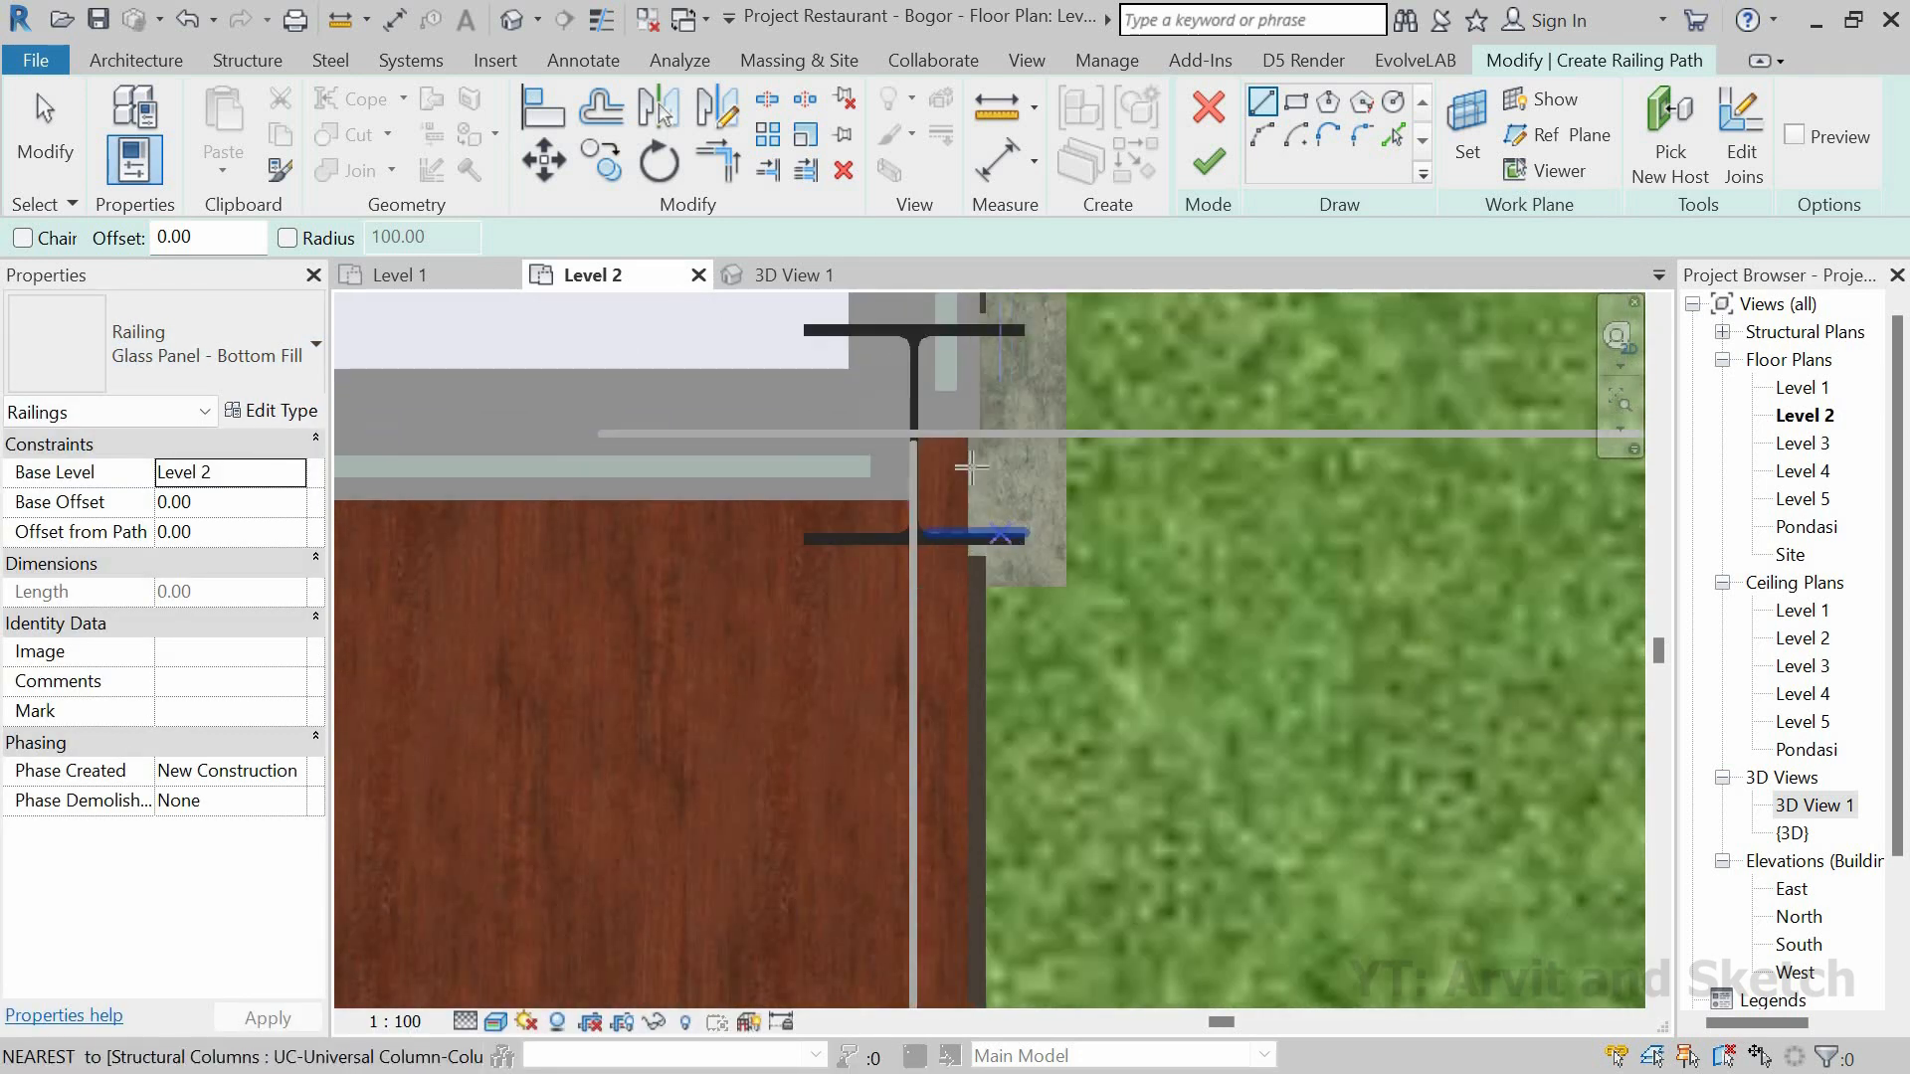
pyautogui.click(1010, 434)
pyautogui.scroll(-2, 980, 438)
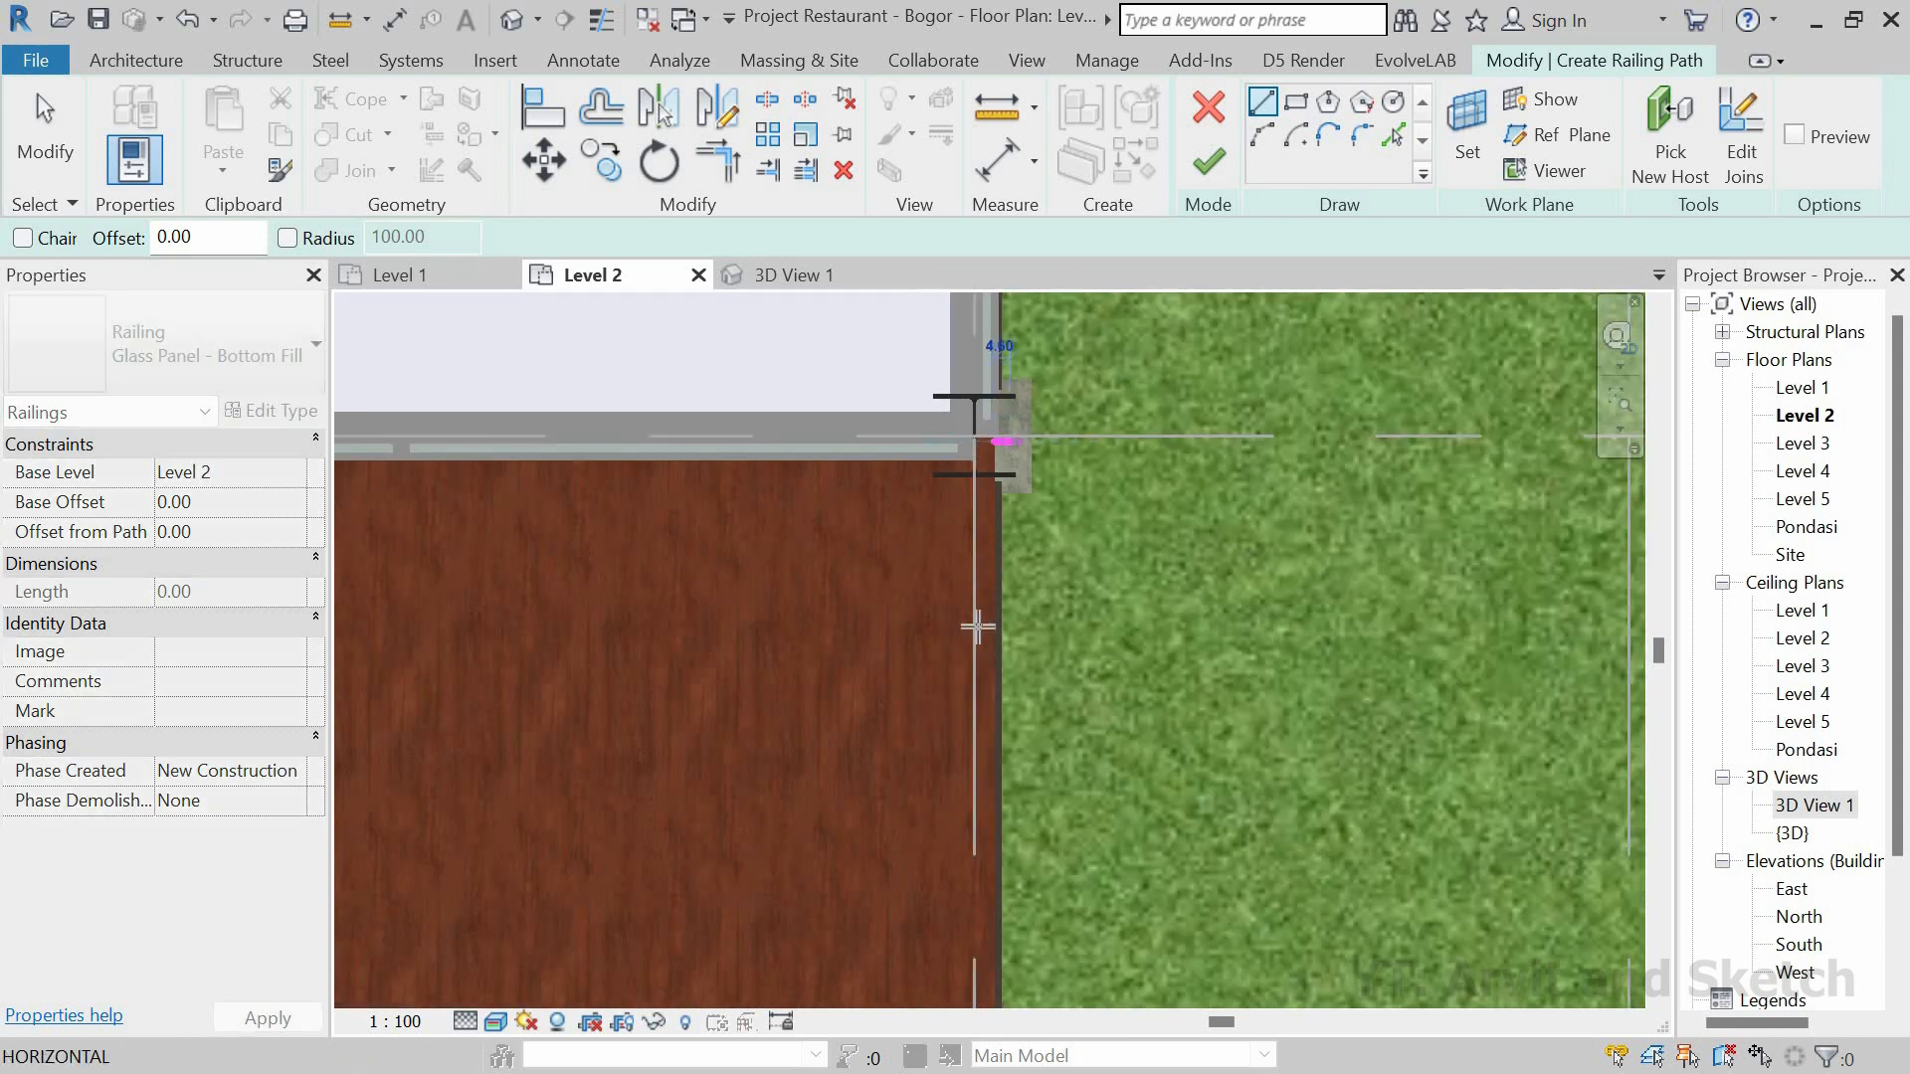
pyautogui.scroll(-2, 972, 627)
pyautogui.scroll(2, 1020, 841)
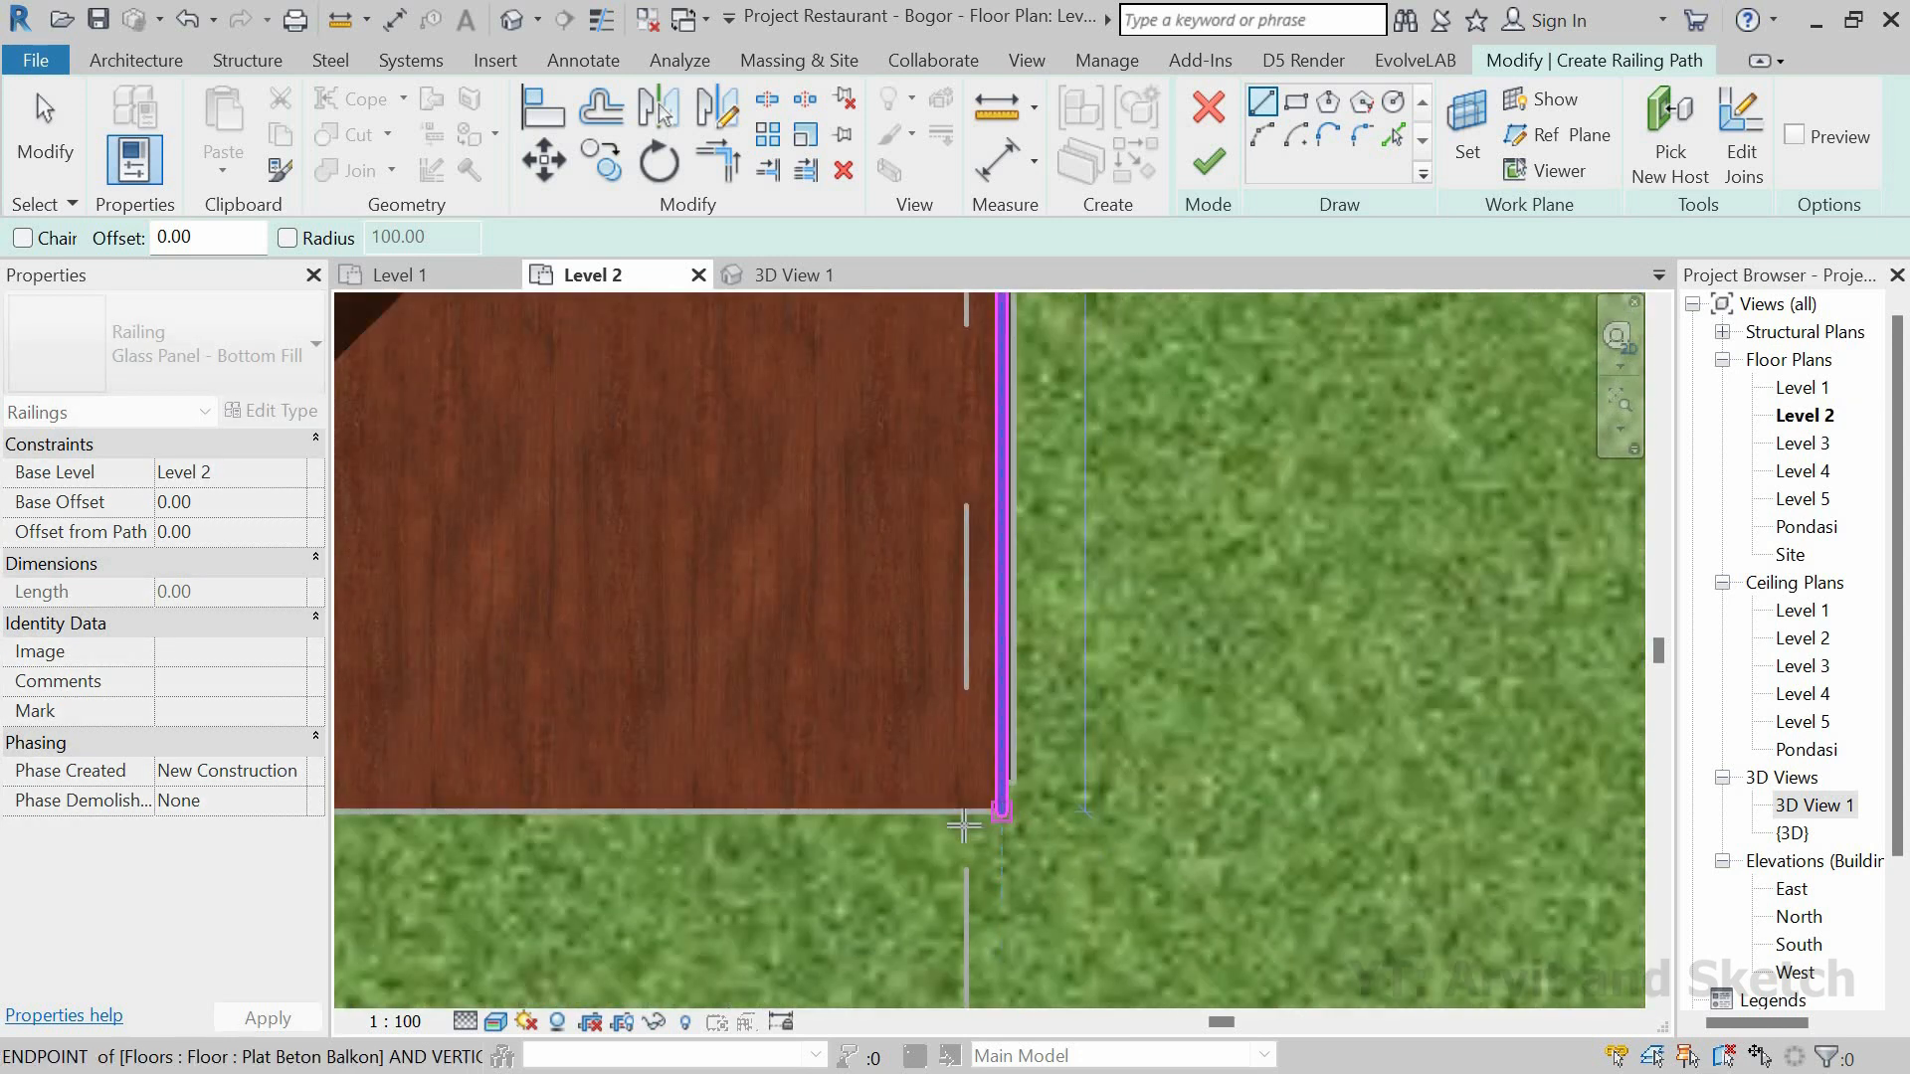
pyautogui.click(963, 826)
# Step: Continue the railing path west along the balcony's south edge to its southwest corner
pyautogui.scroll(-3, 1164, 704)
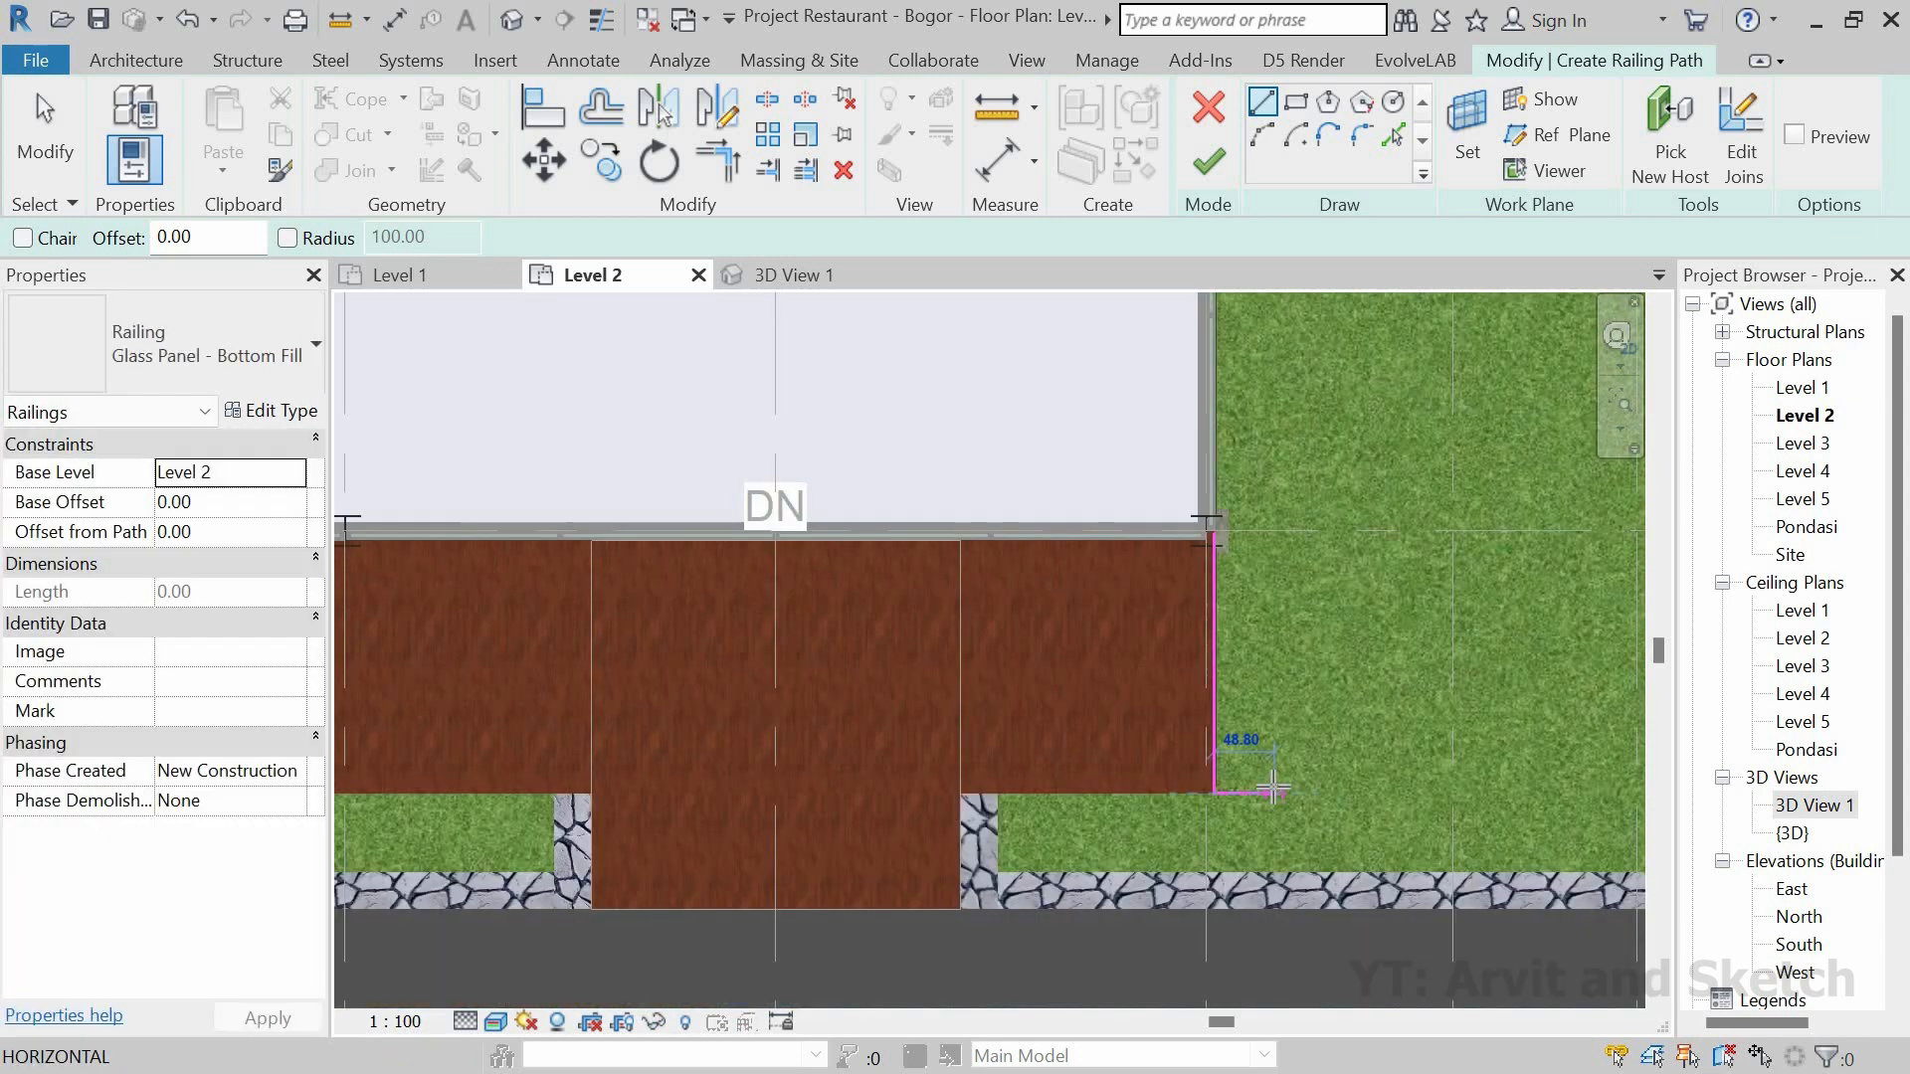
pyautogui.scroll(-4, 1273, 789)
pyautogui.scroll(5, 542, 802)
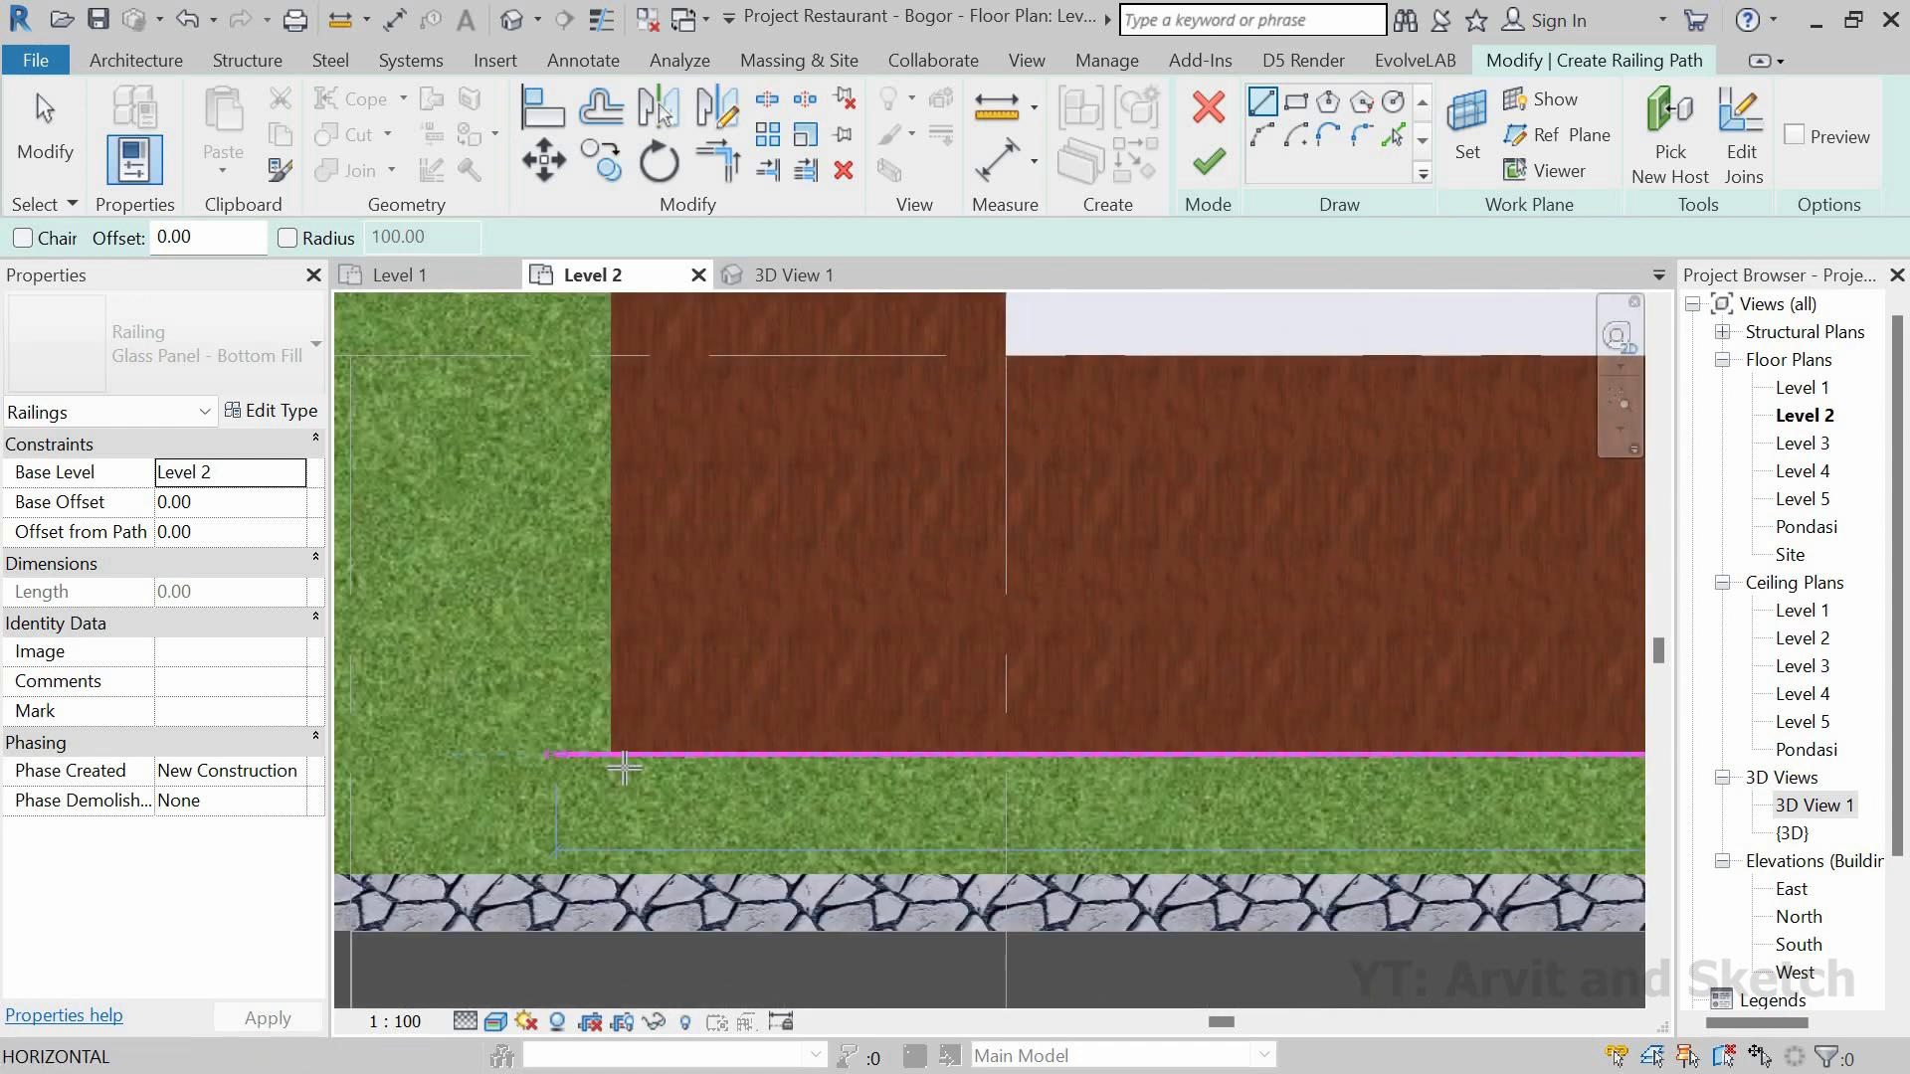
pyautogui.click(611, 754)
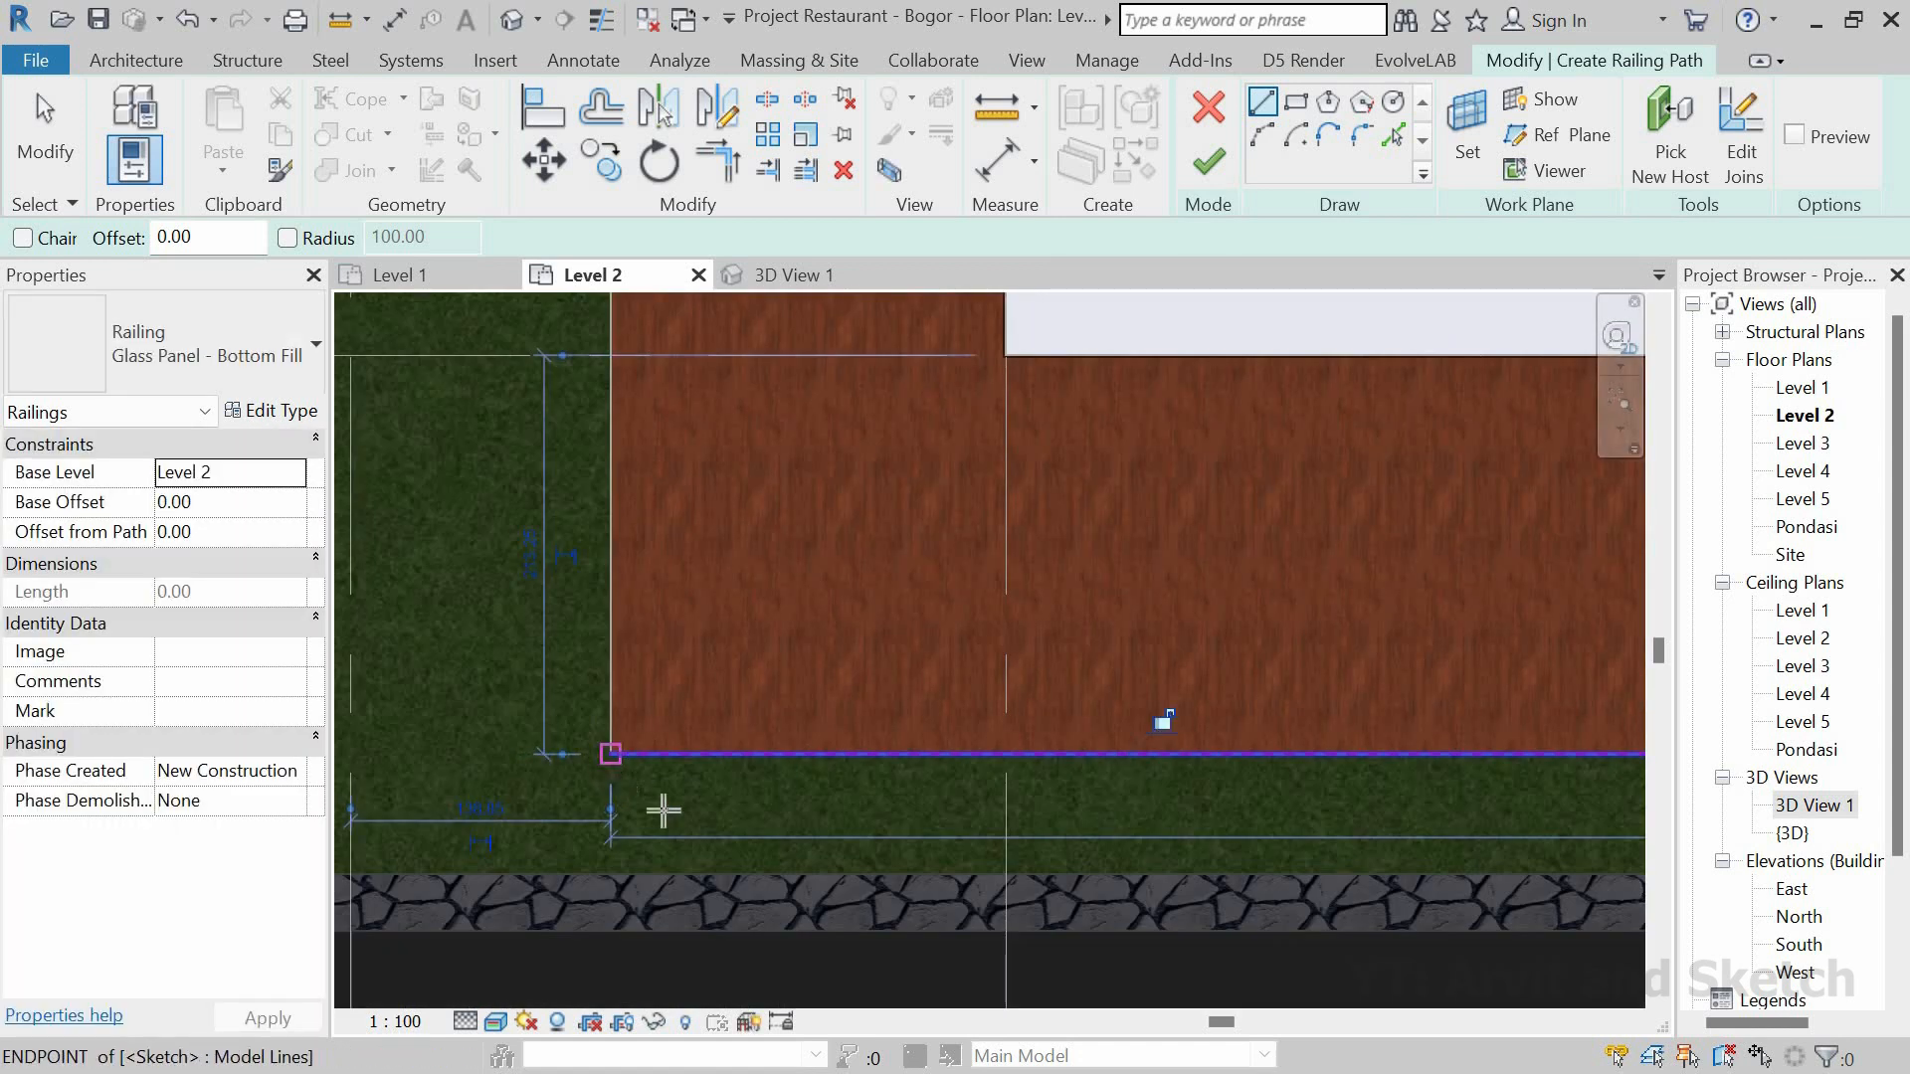
pyautogui.click(611, 754)
# Step: Extend the railing path north along the balcony's west edge to the adjoining wing's wall and finish the railing
pyautogui.scroll(-5, 678, 814)
pyautogui.moveTo(701, 537); pyautogui.dragTo(691, 871, button='middle')
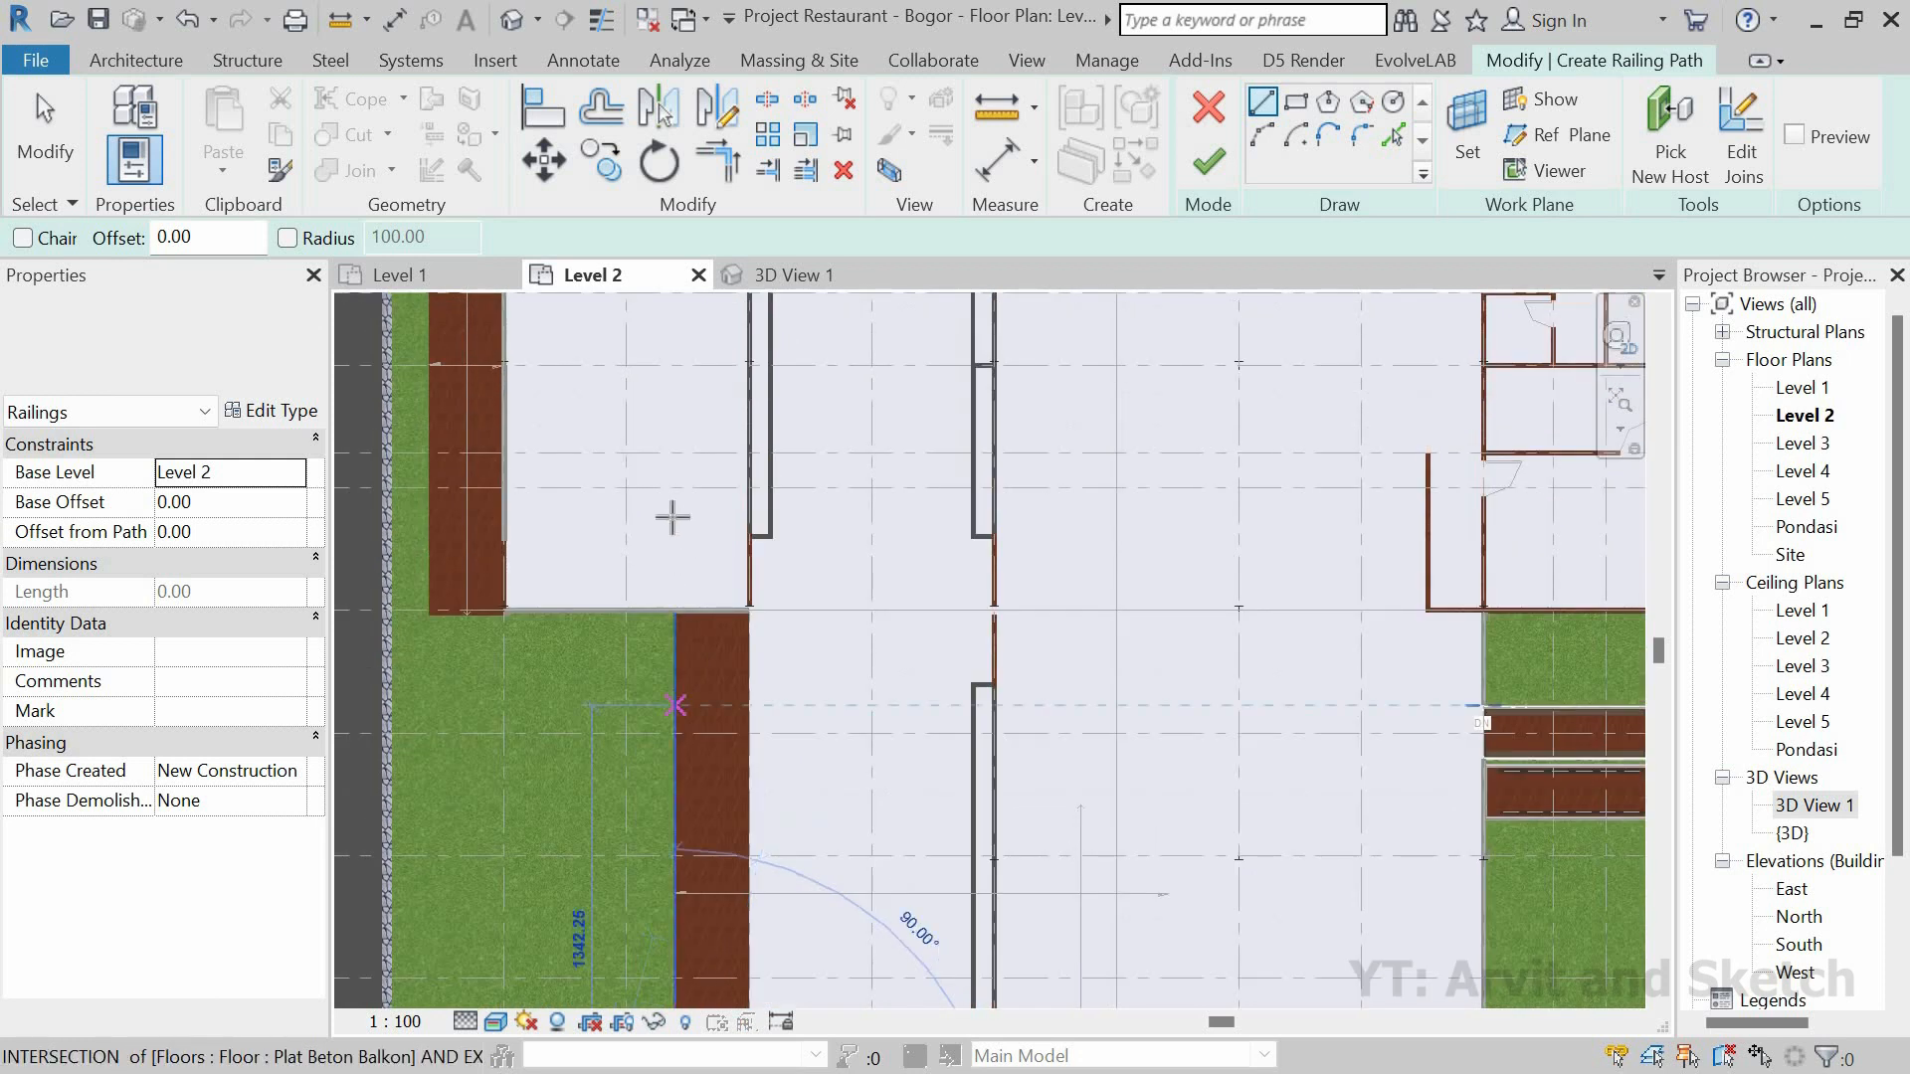
pyautogui.scroll(8, 667, 557)
pyautogui.click(659, 435)
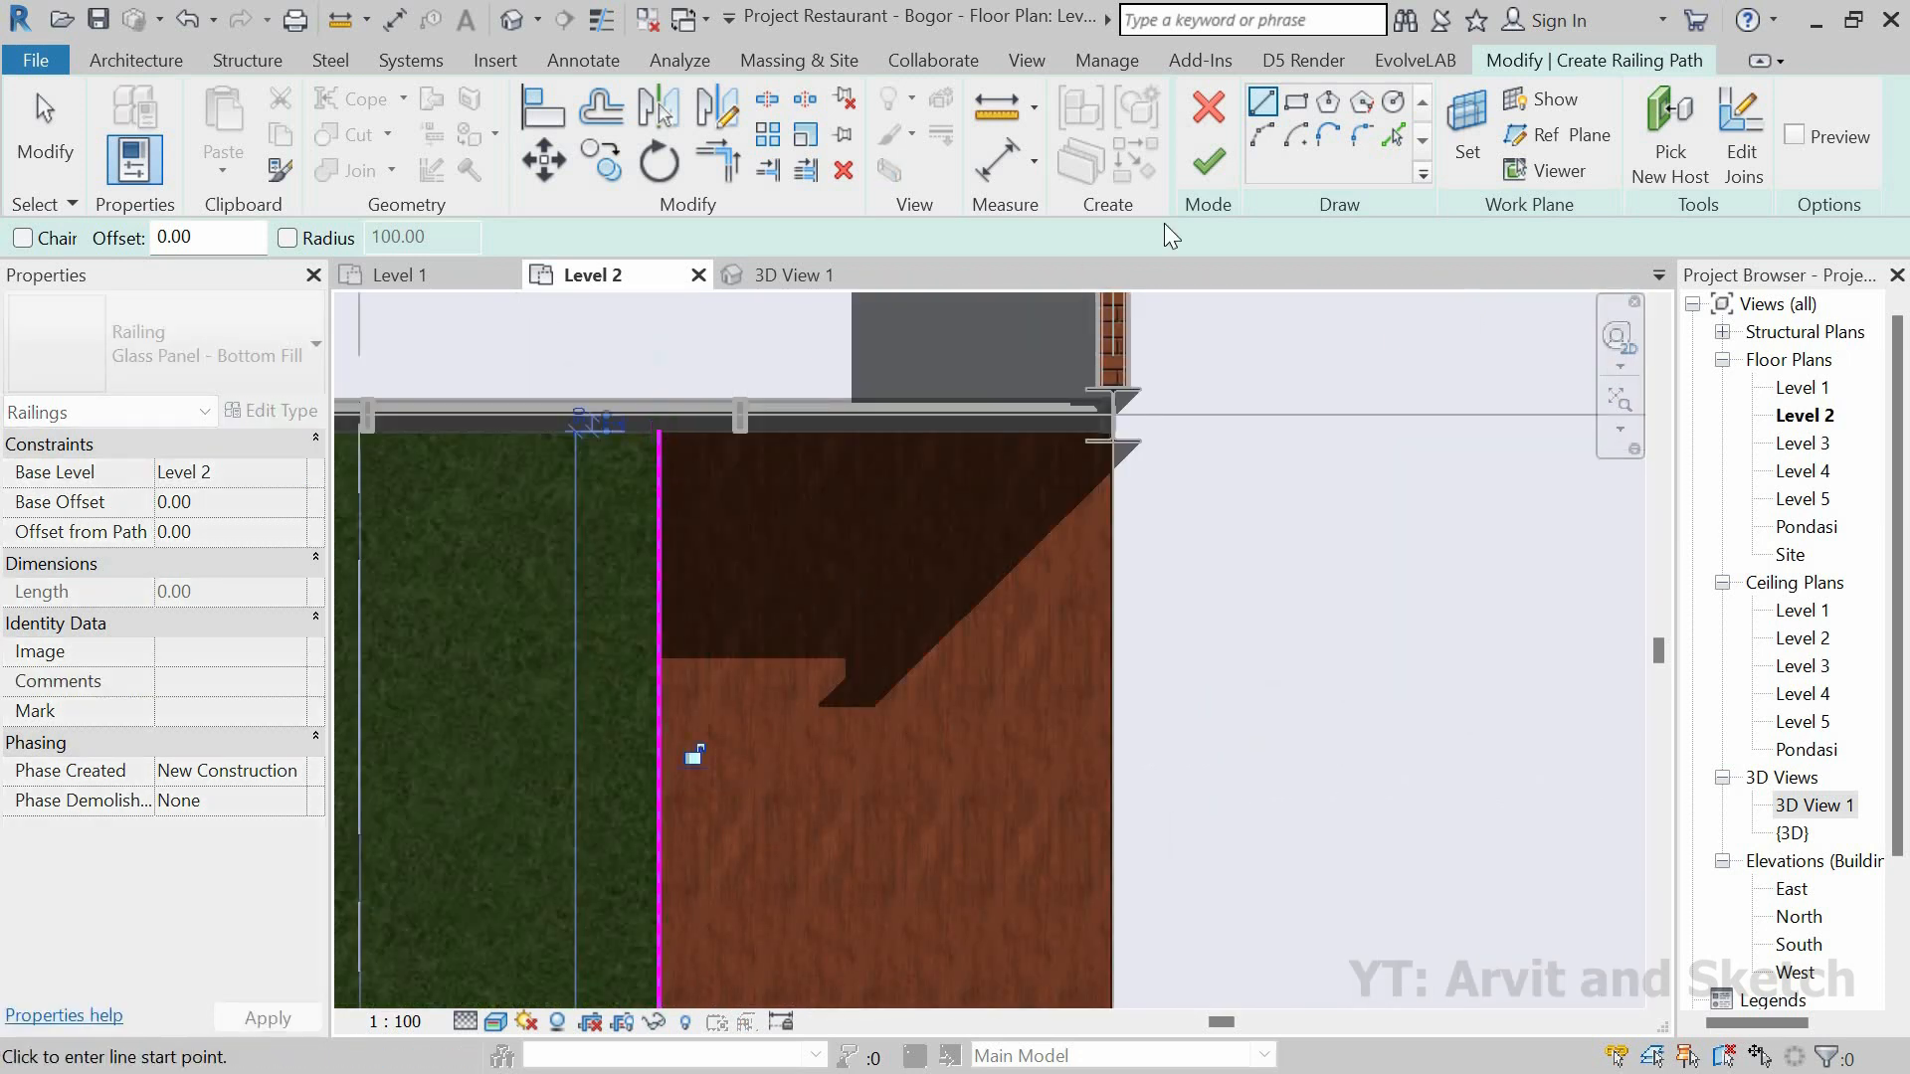
pyautogui.click(1212, 164)
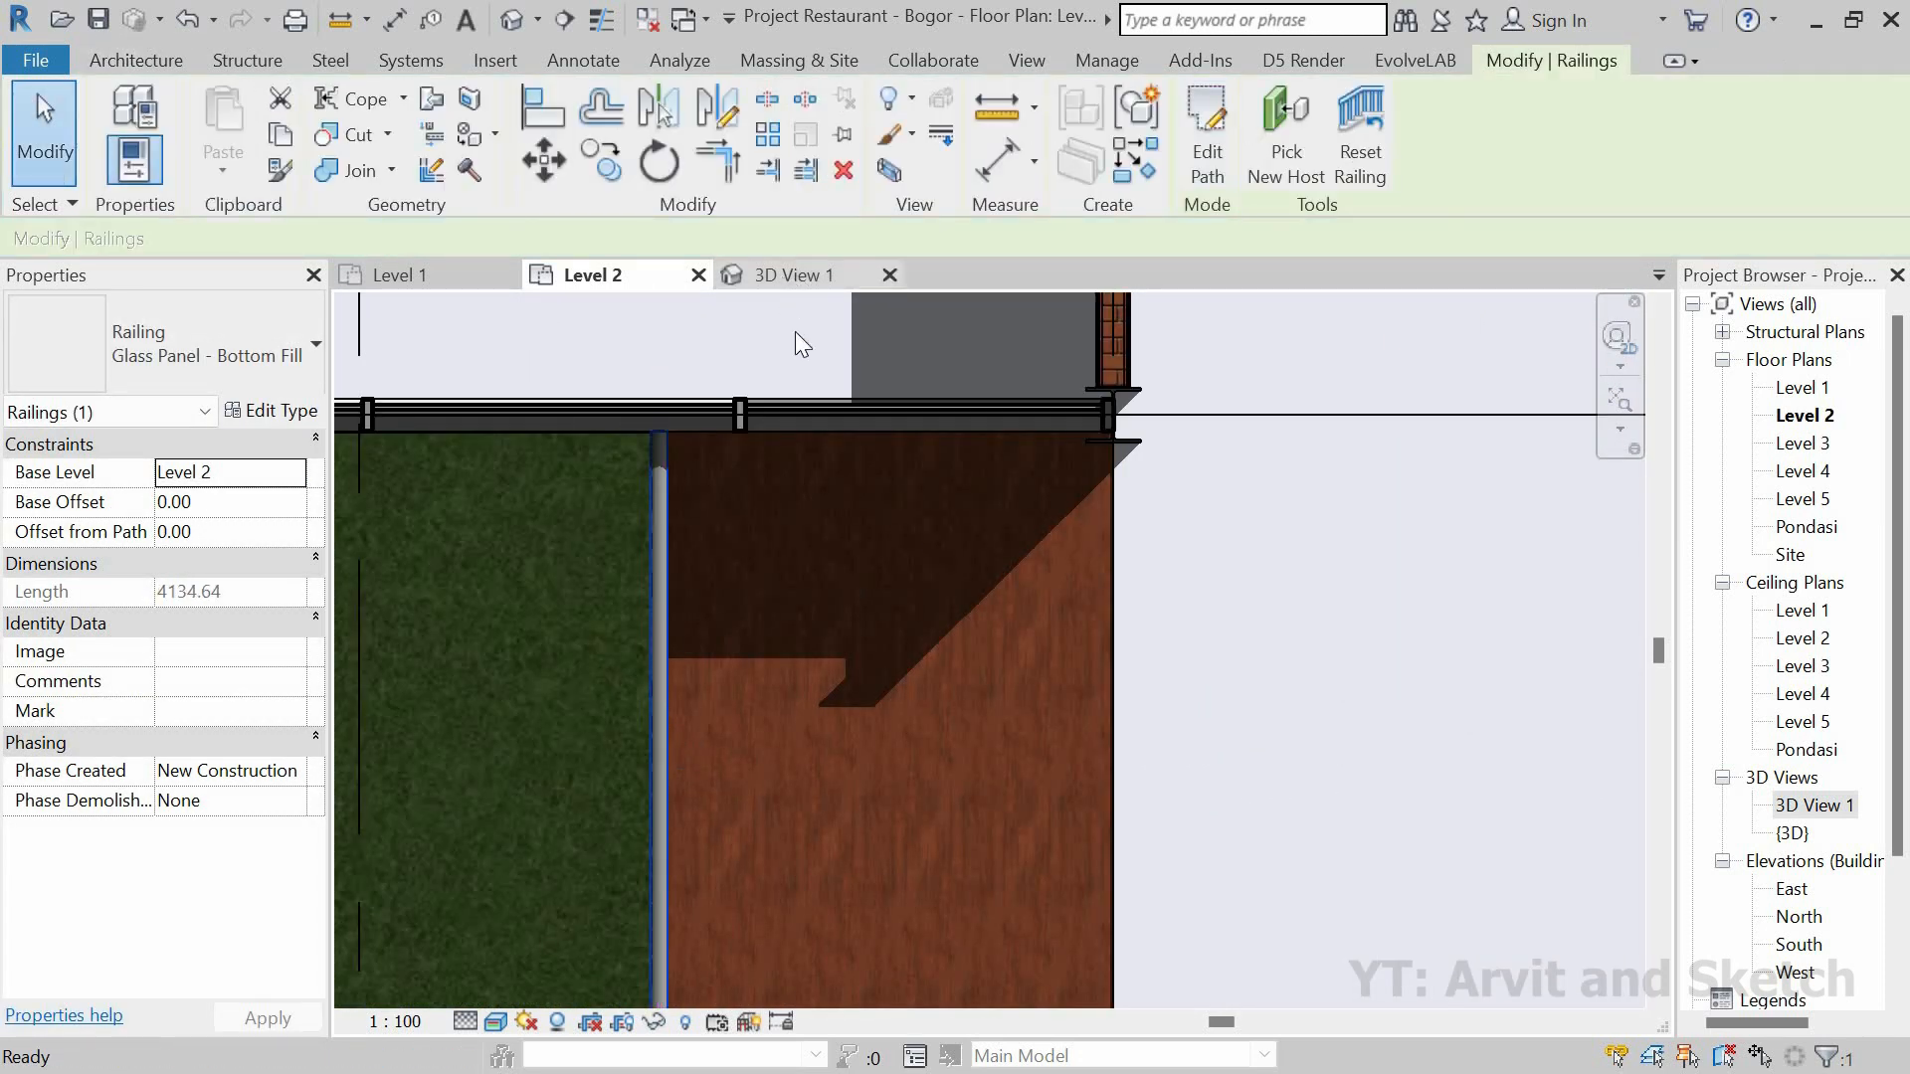
# Step: Examine the new balcony railing at the southeast corner in 3D View 1 and along its path in the Level 2 plan
pyautogui.hotkey('ctrl', 'Tab')
pyautogui.scroll(5, 870, 714)
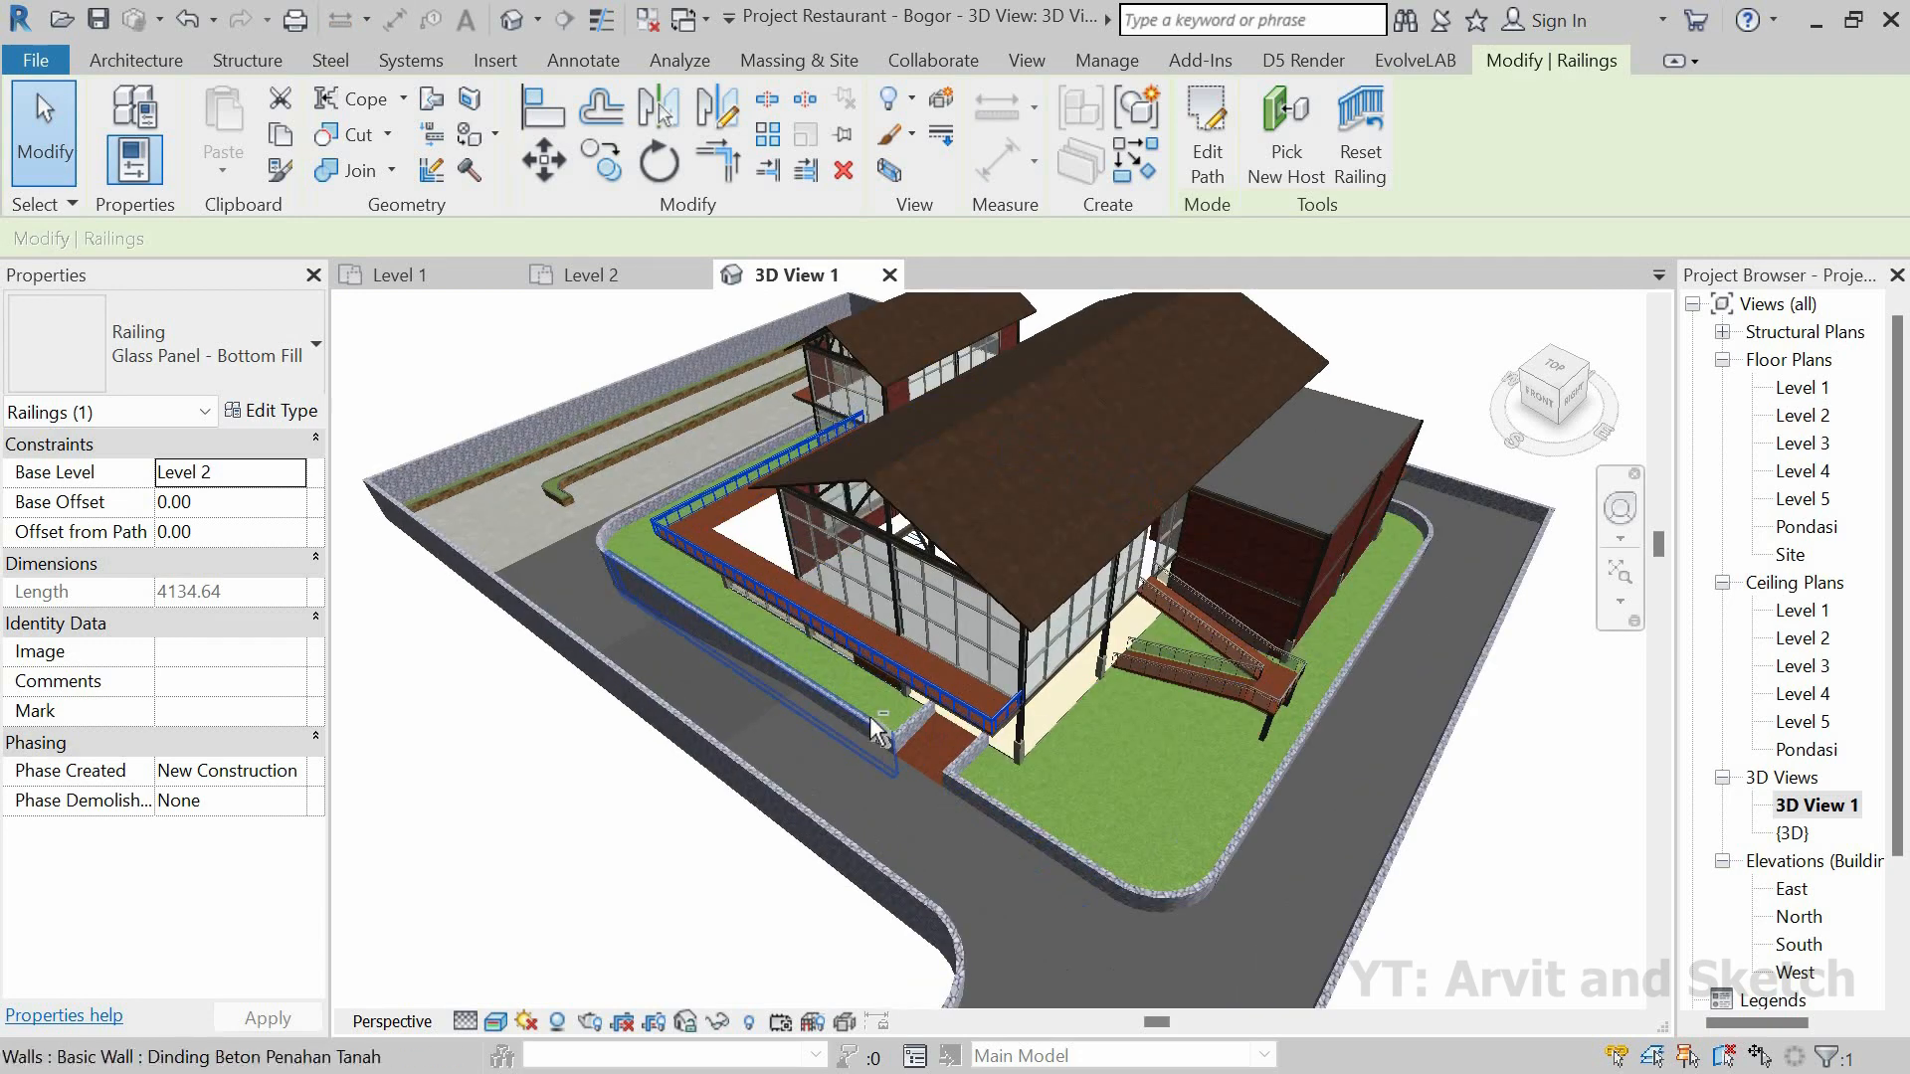
pyautogui.keyDown('shift'); pyautogui.moveTo(874, 717); pyautogui.dragTo(1152, 504, button='middle'); pyautogui.keyUp('shift')
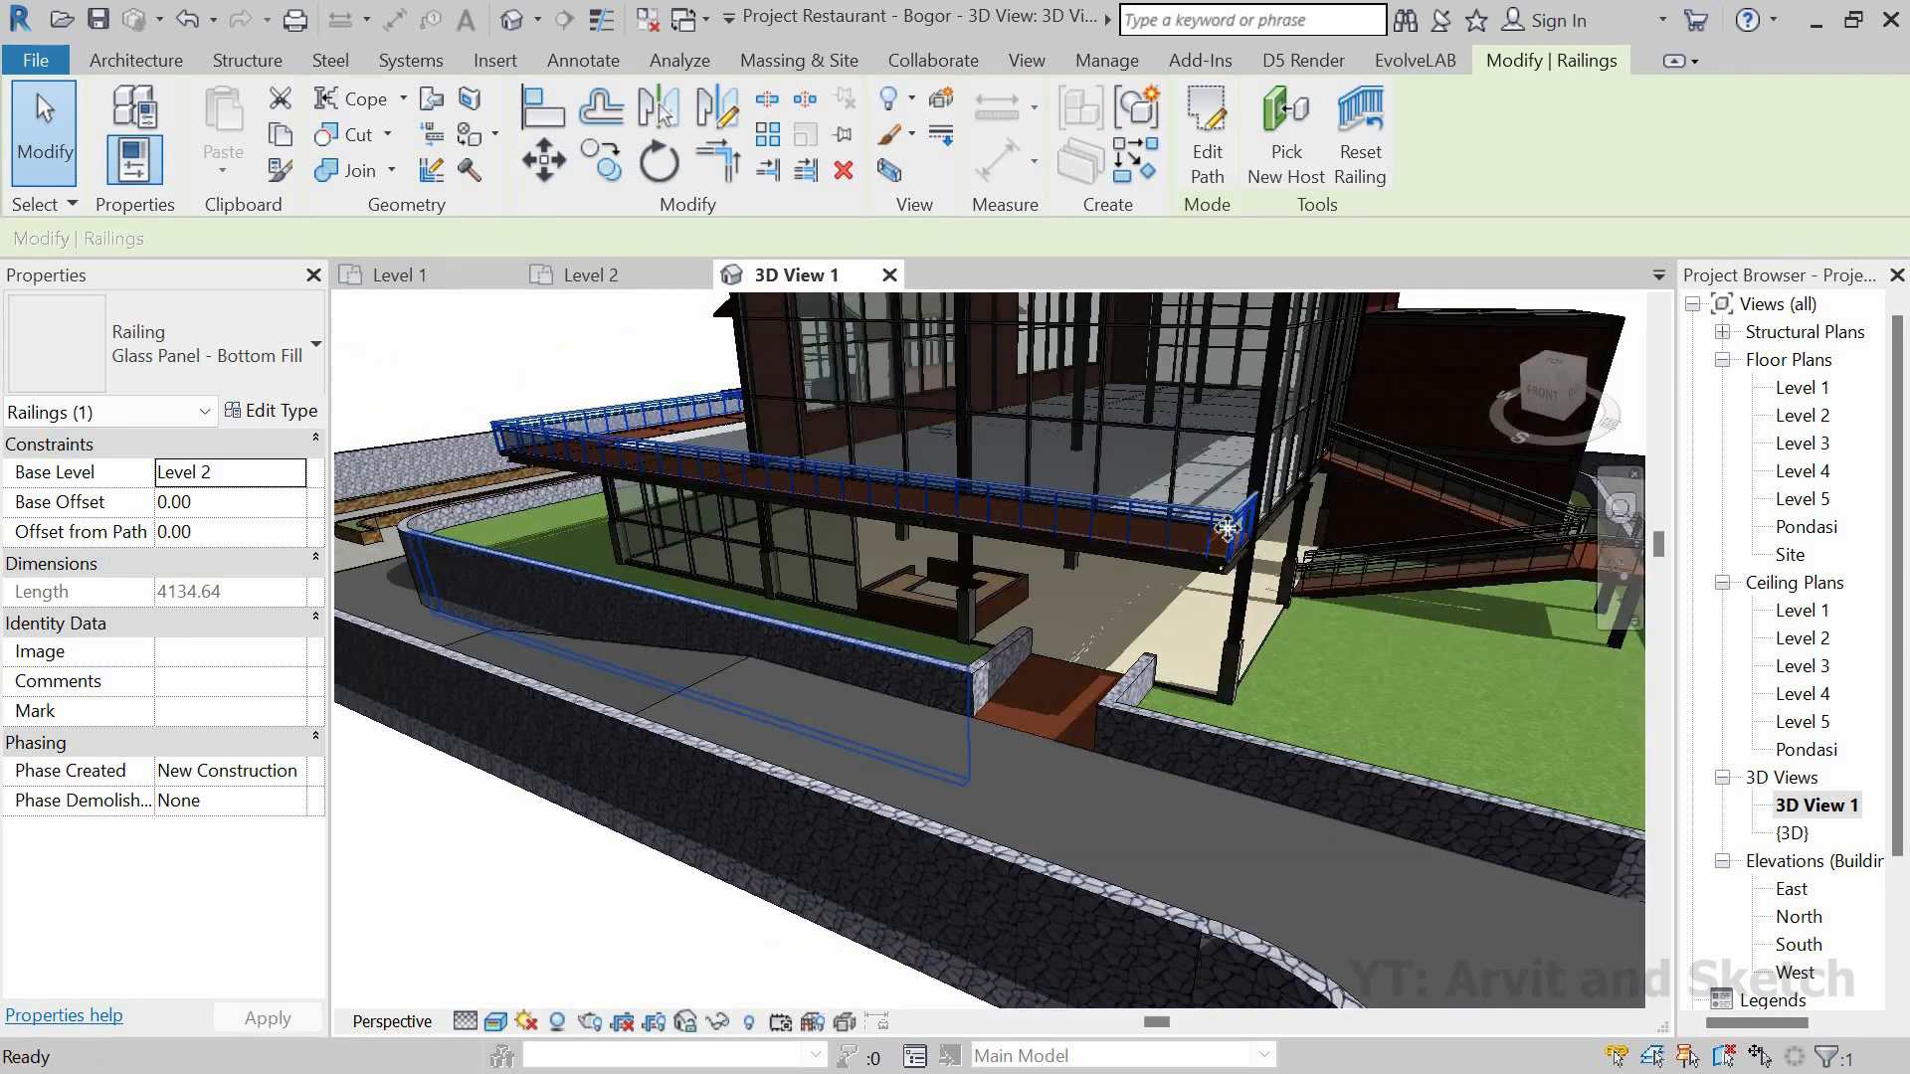
pyautogui.scroll(5, 1076, 607)
pyautogui.keyDown('shift'); pyautogui.moveTo(1076, 607); pyautogui.dragTo(985, 578, button='middle'); pyautogui.keyUp('shift')
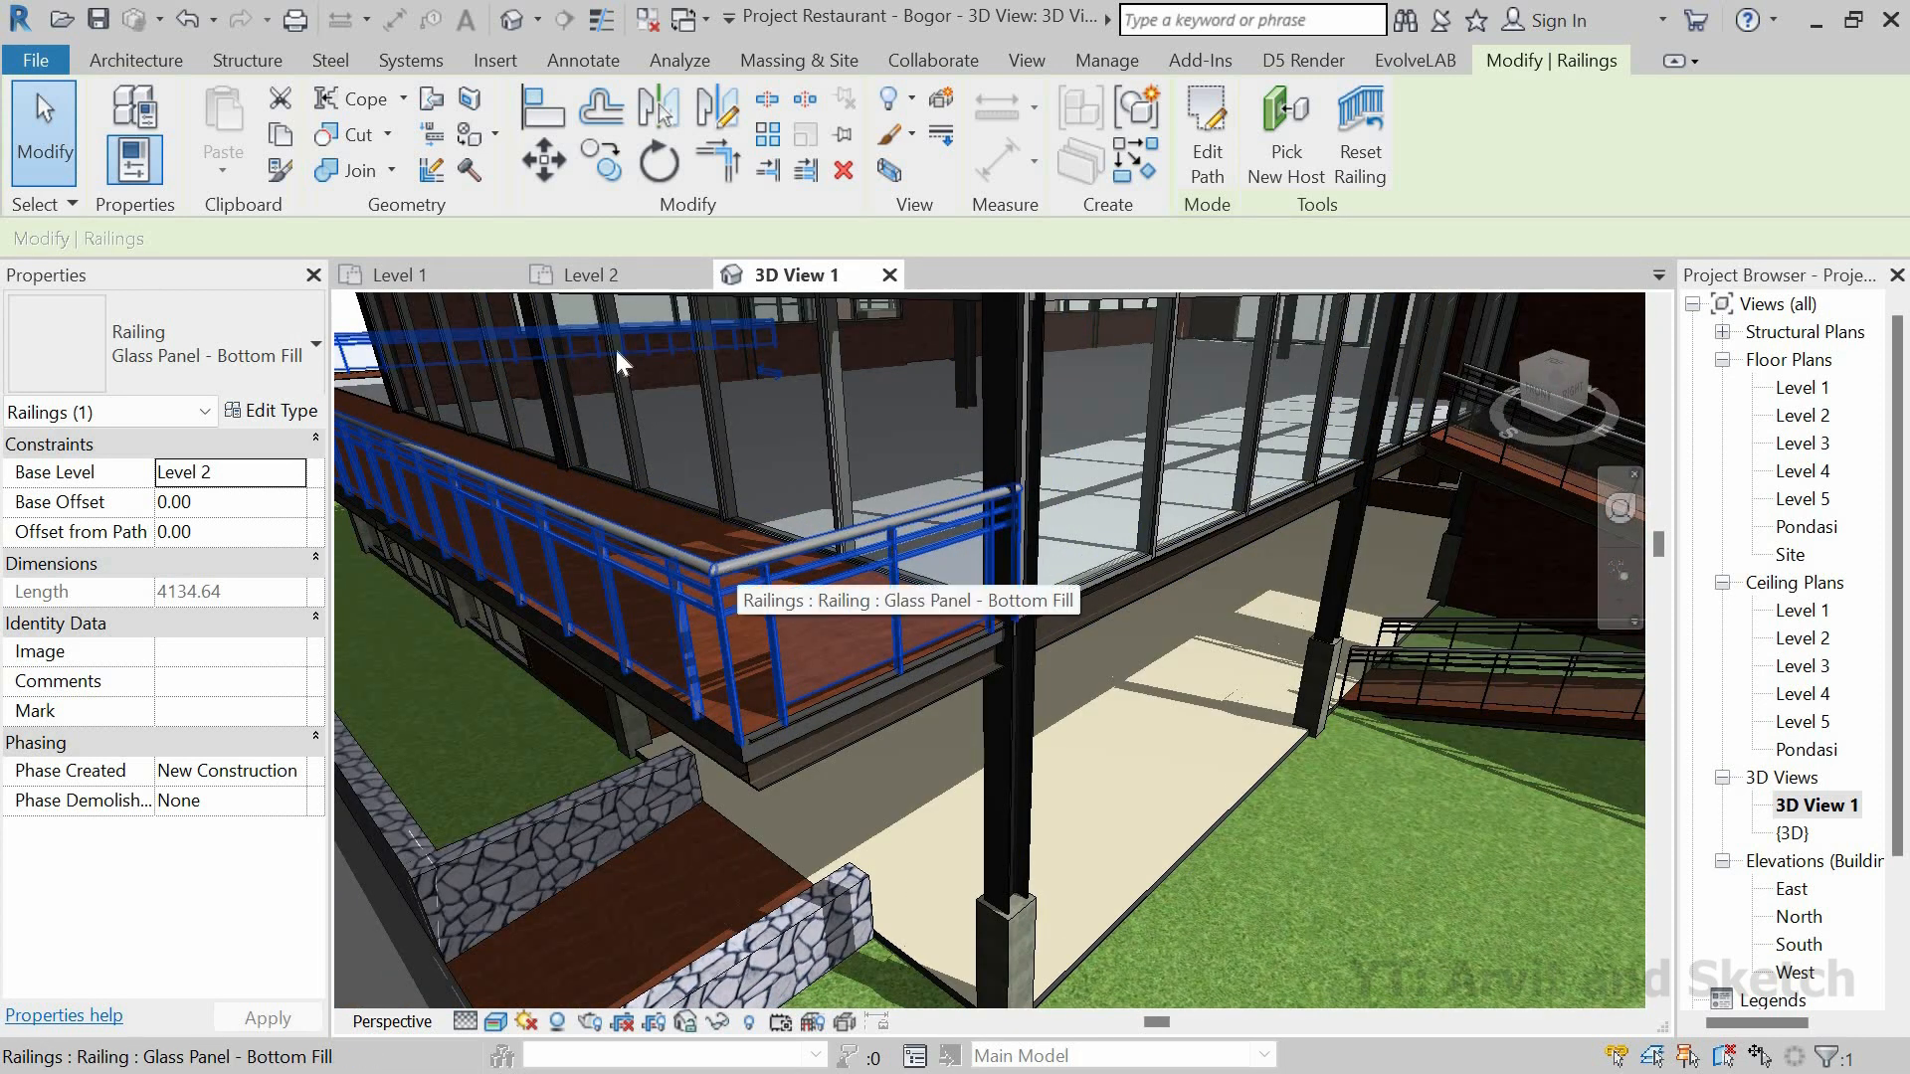
pyautogui.click(609, 275)
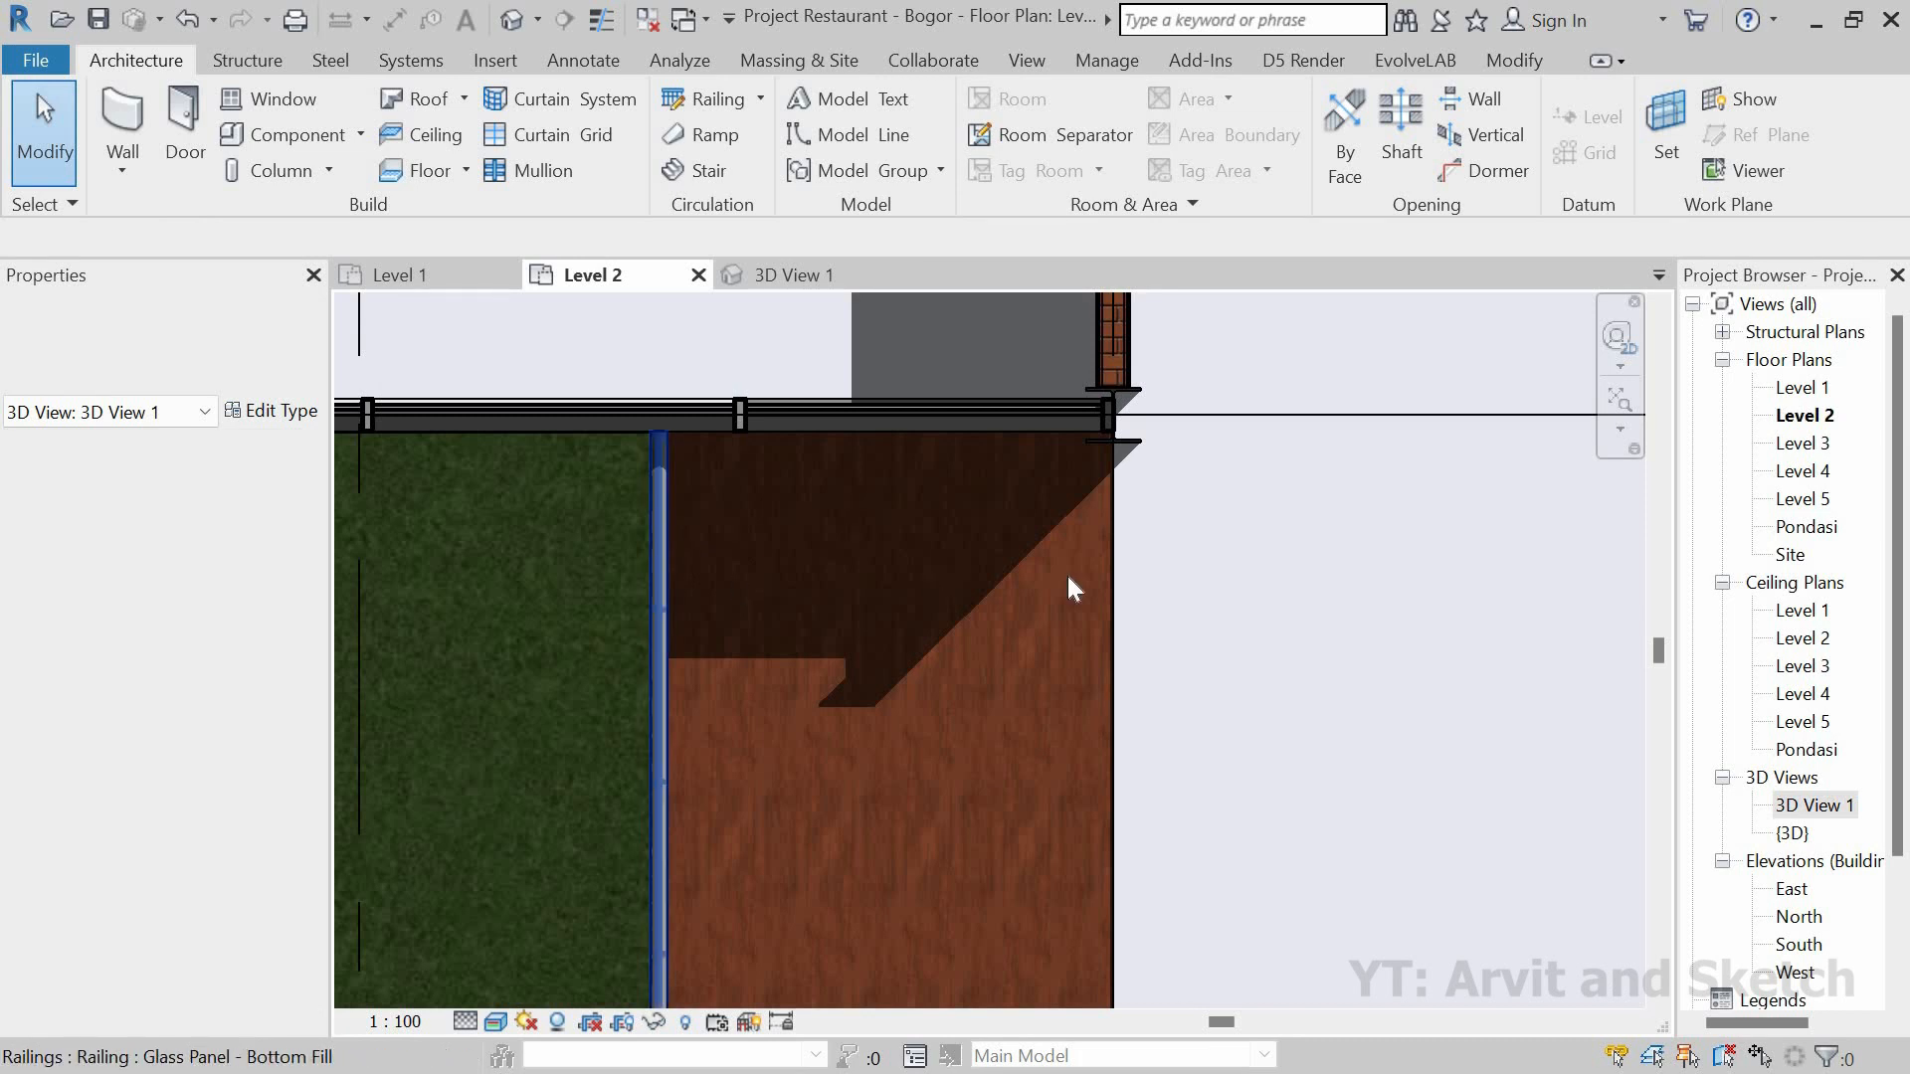
pyautogui.click(1067, 576)
pyautogui.scroll(-5, 1077, 605)
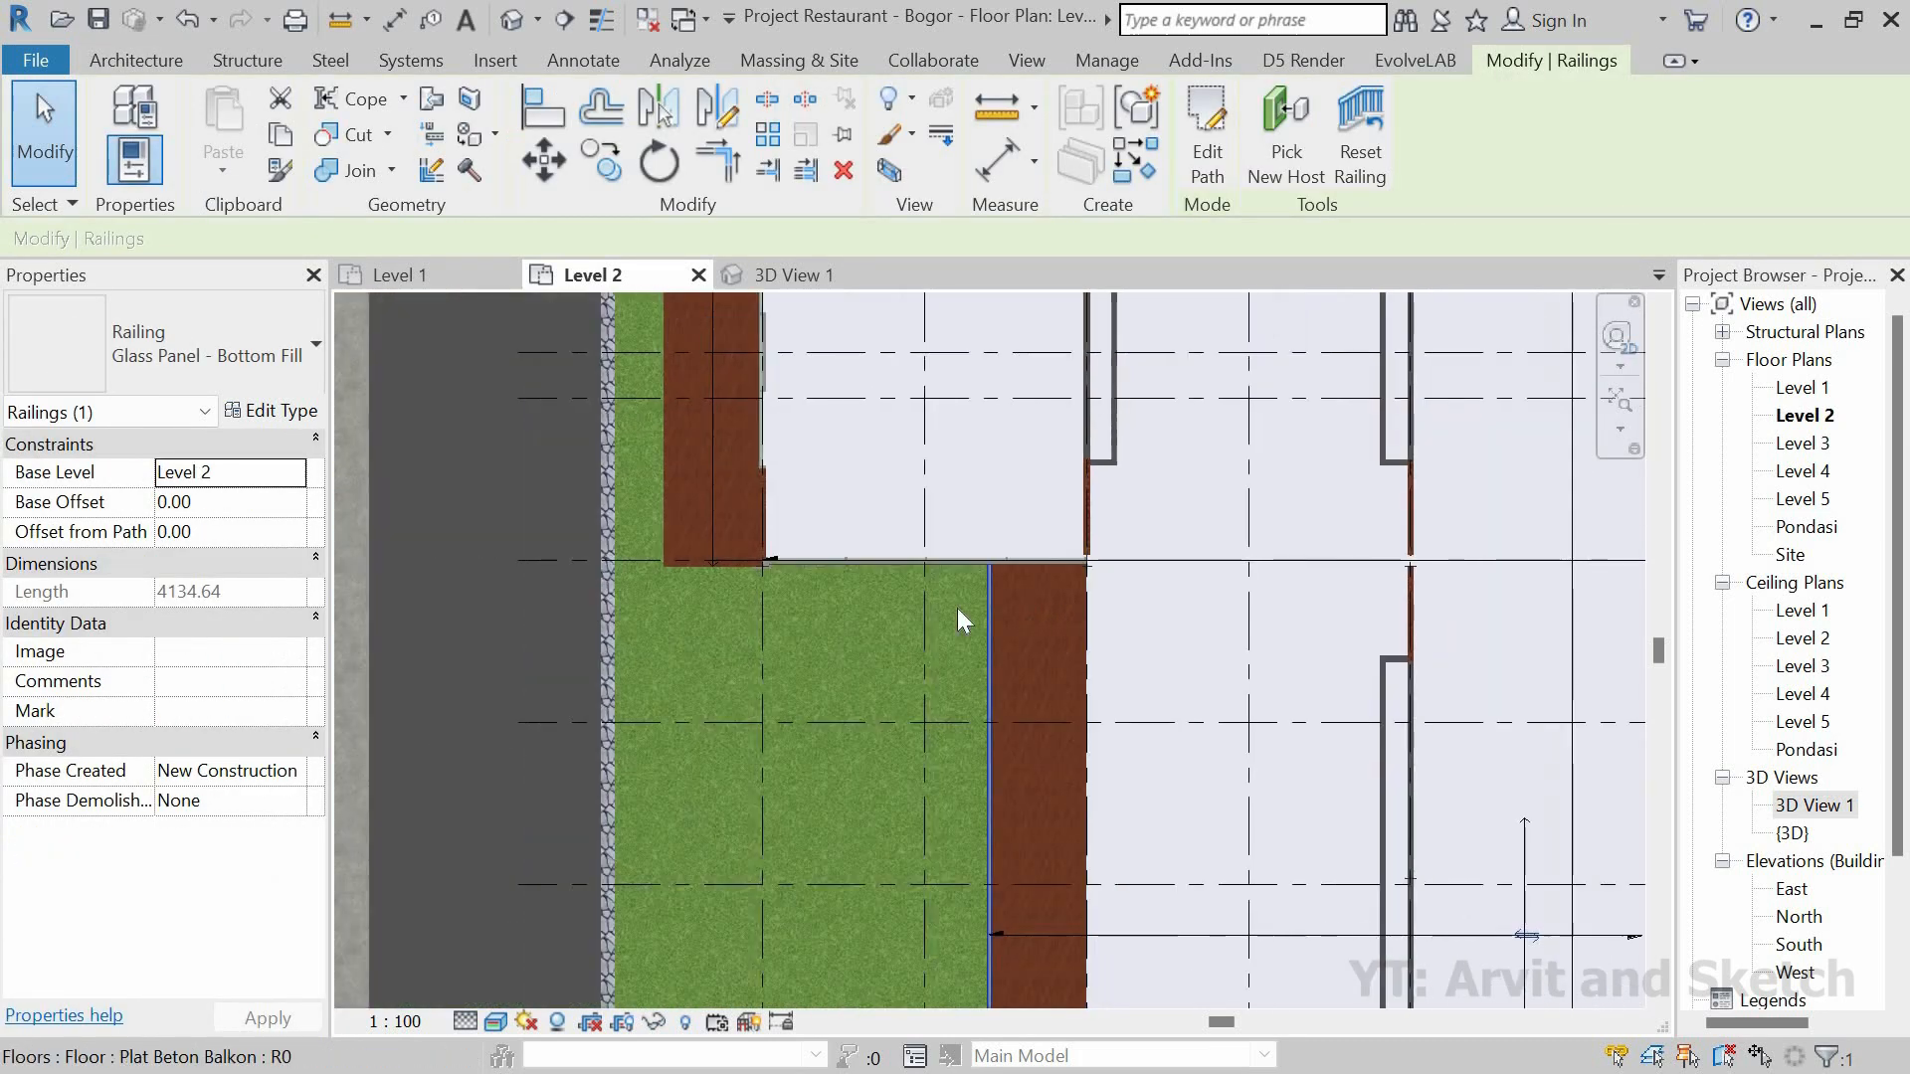
pyautogui.scroll(-8, 957, 607)
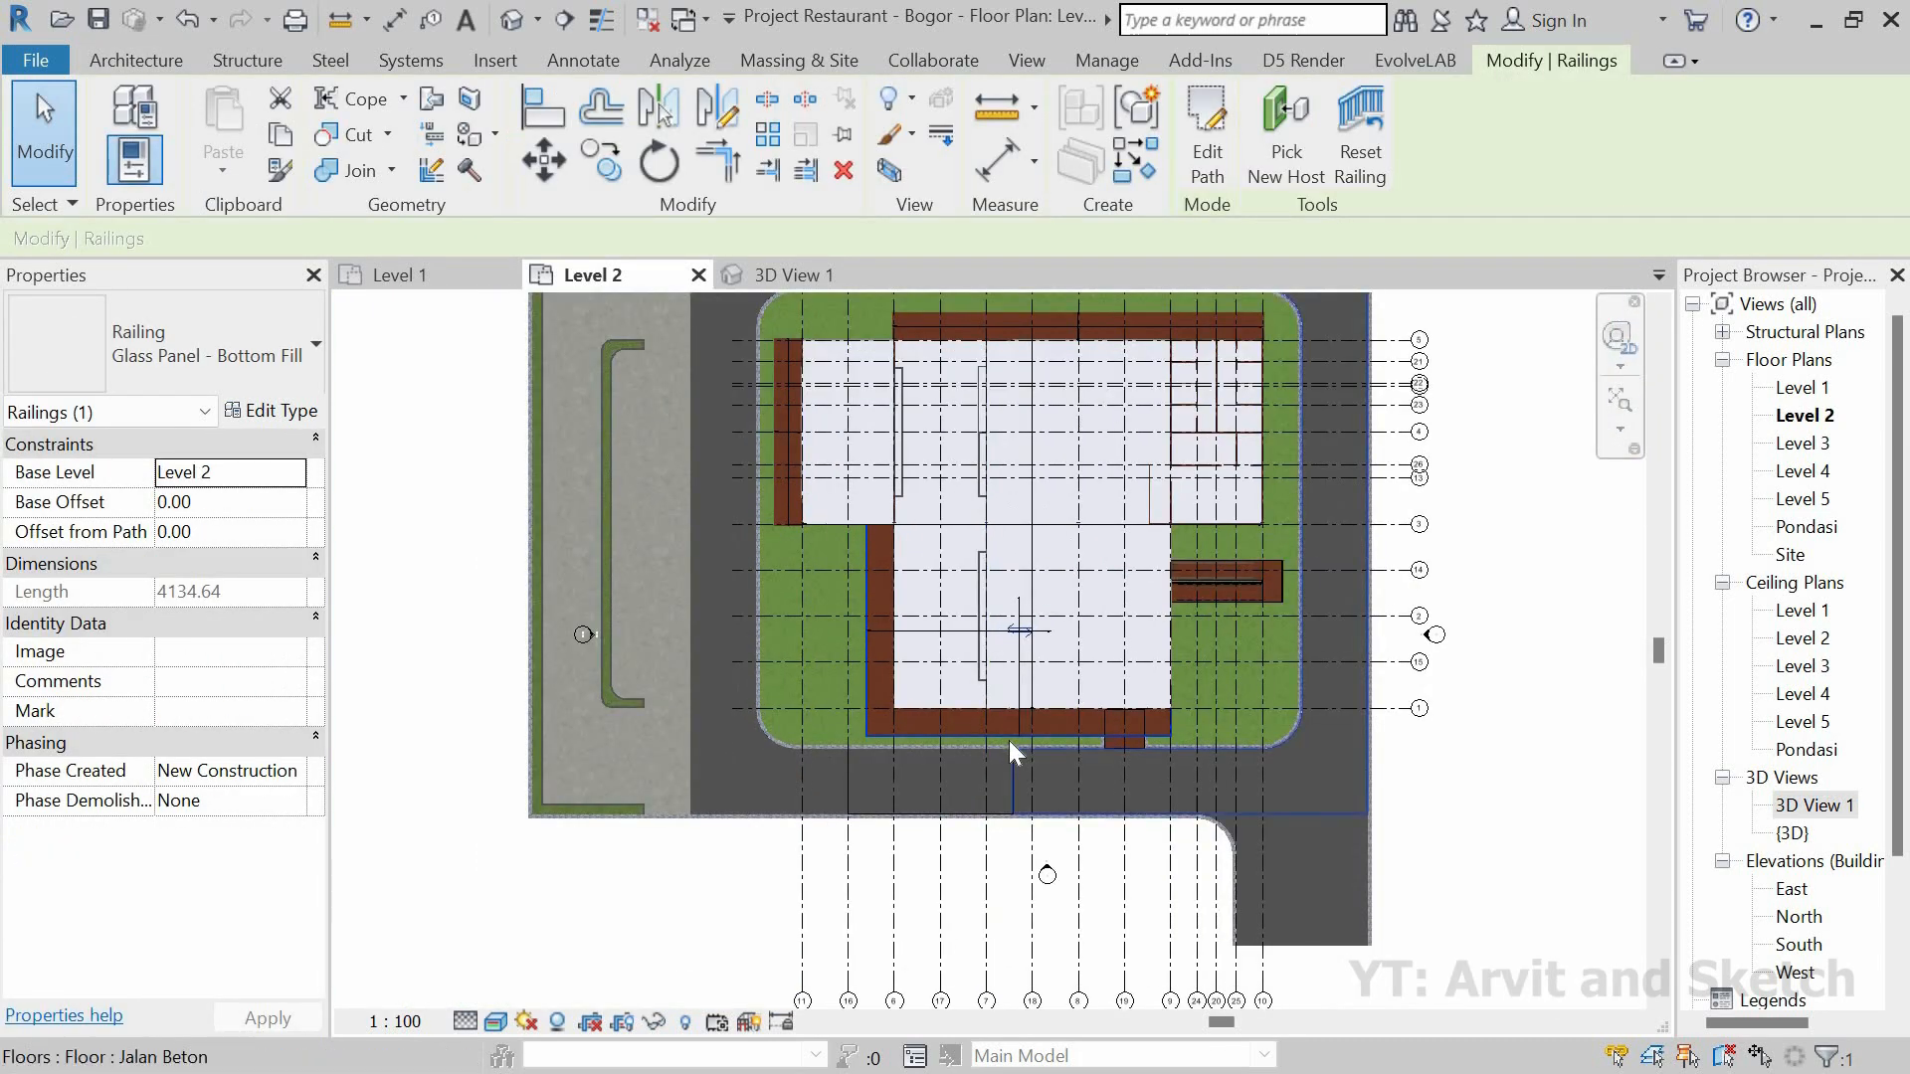
pyautogui.scroll(8, 1008, 740)
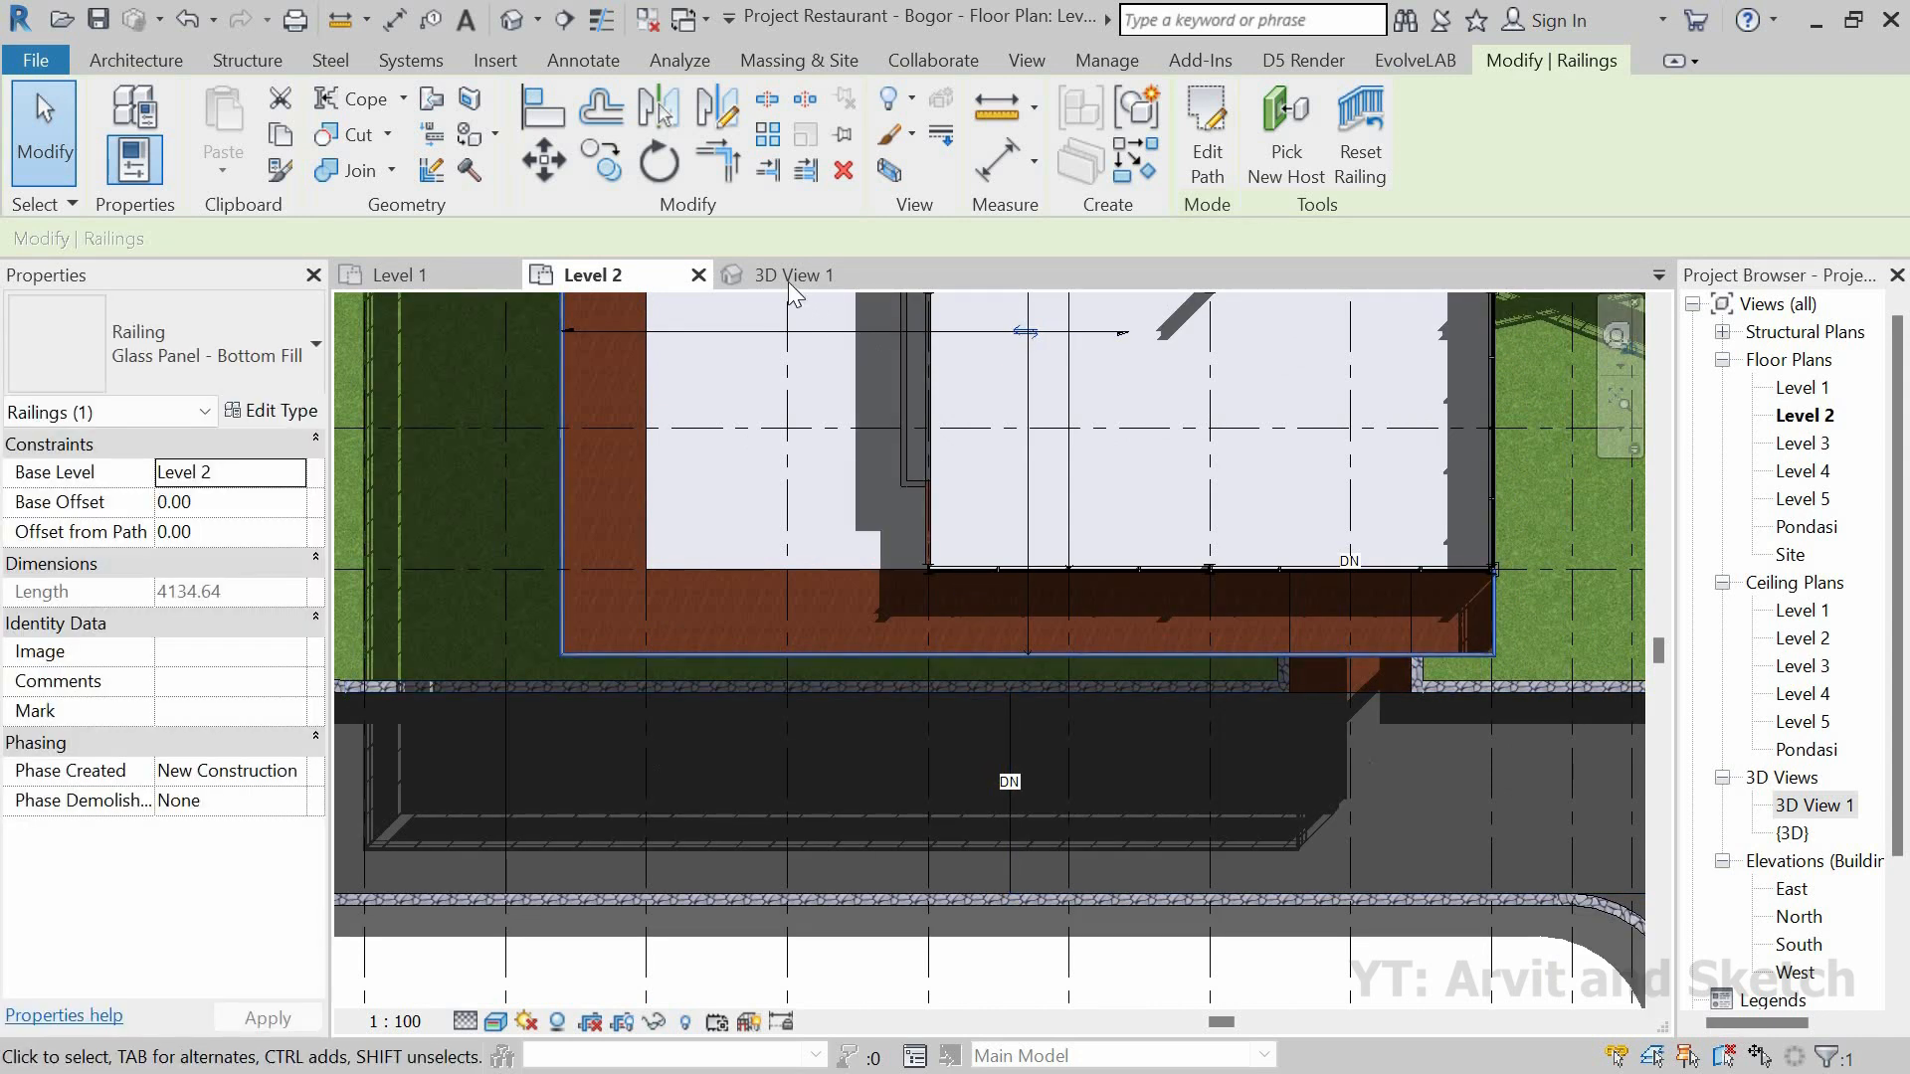
# Step: Examine how the railing sits on the balcony edge at the southeast and southwest corners in 3D View 1, and deselect it
pyautogui.hotkey('ctrl', 'Tab')
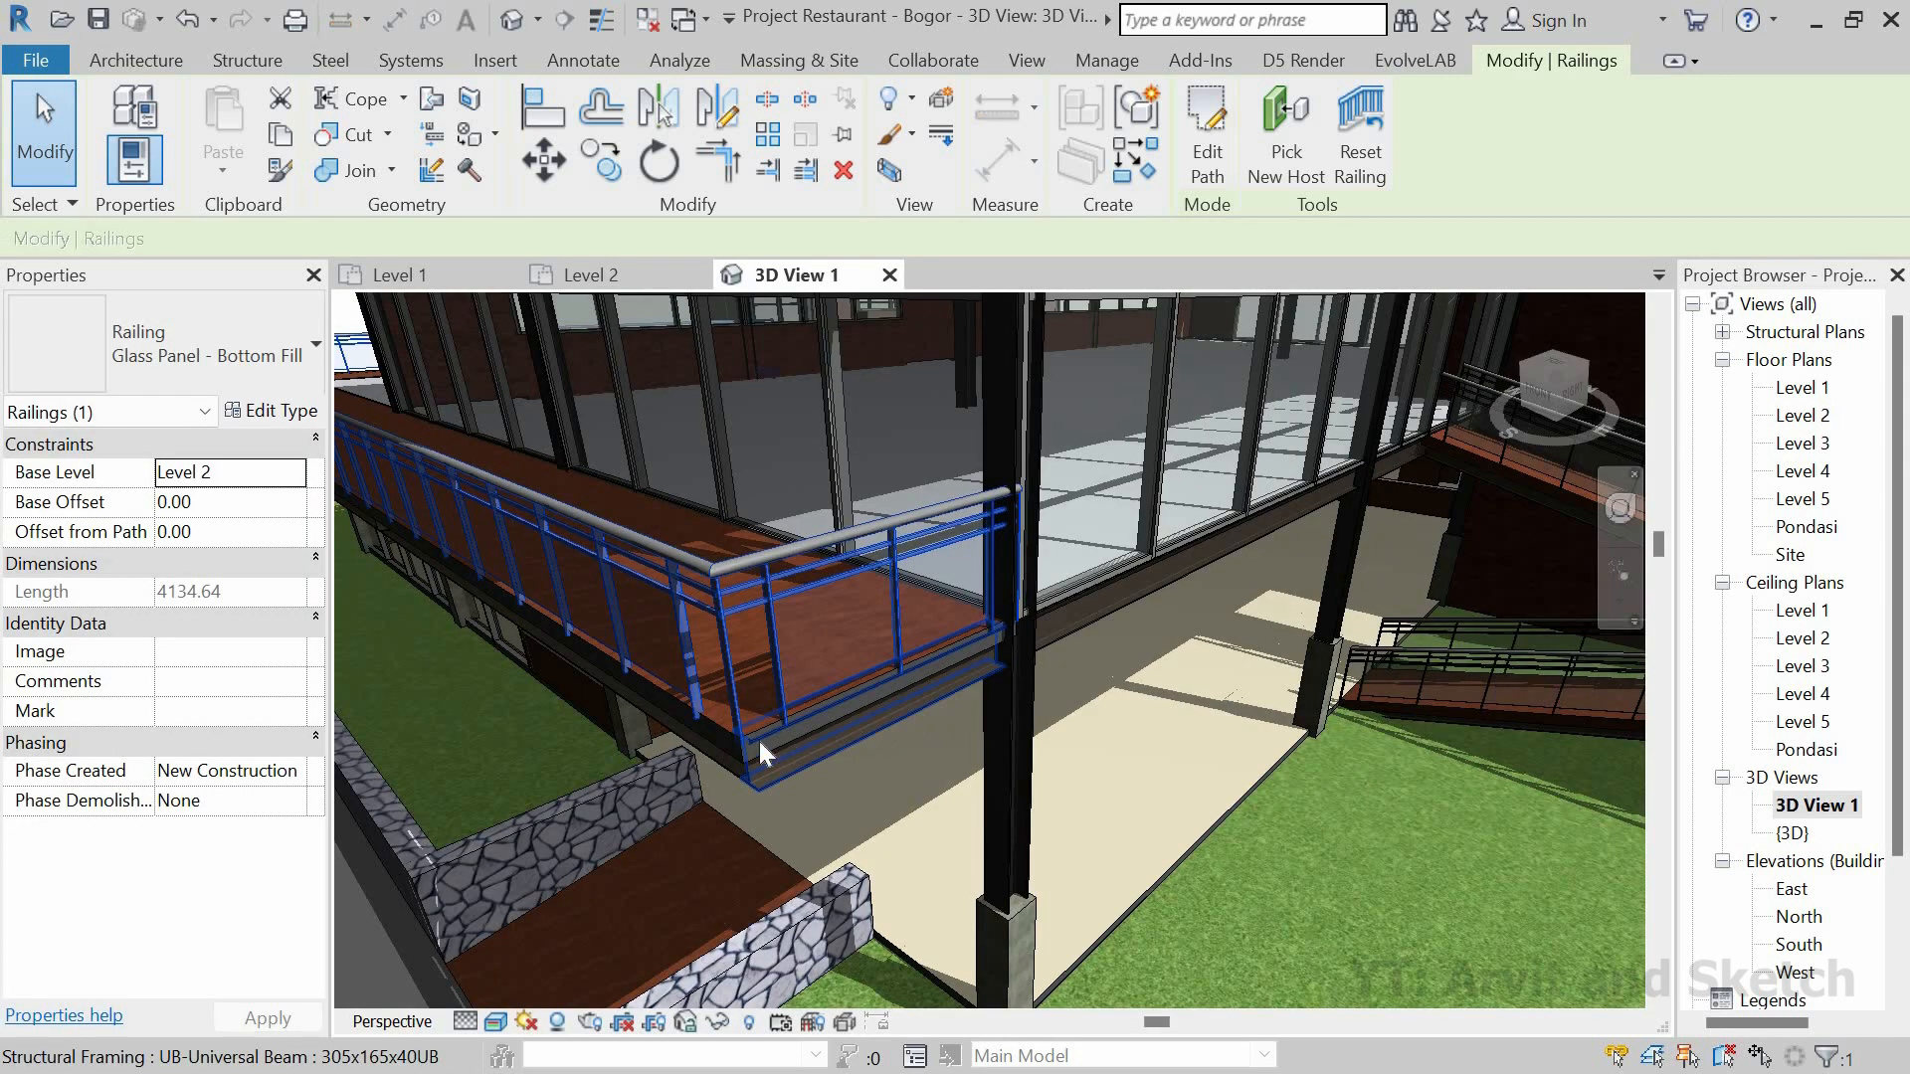
pyautogui.scroll(2, 738, 791)
pyautogui.scroll(-5, 1040, 774)
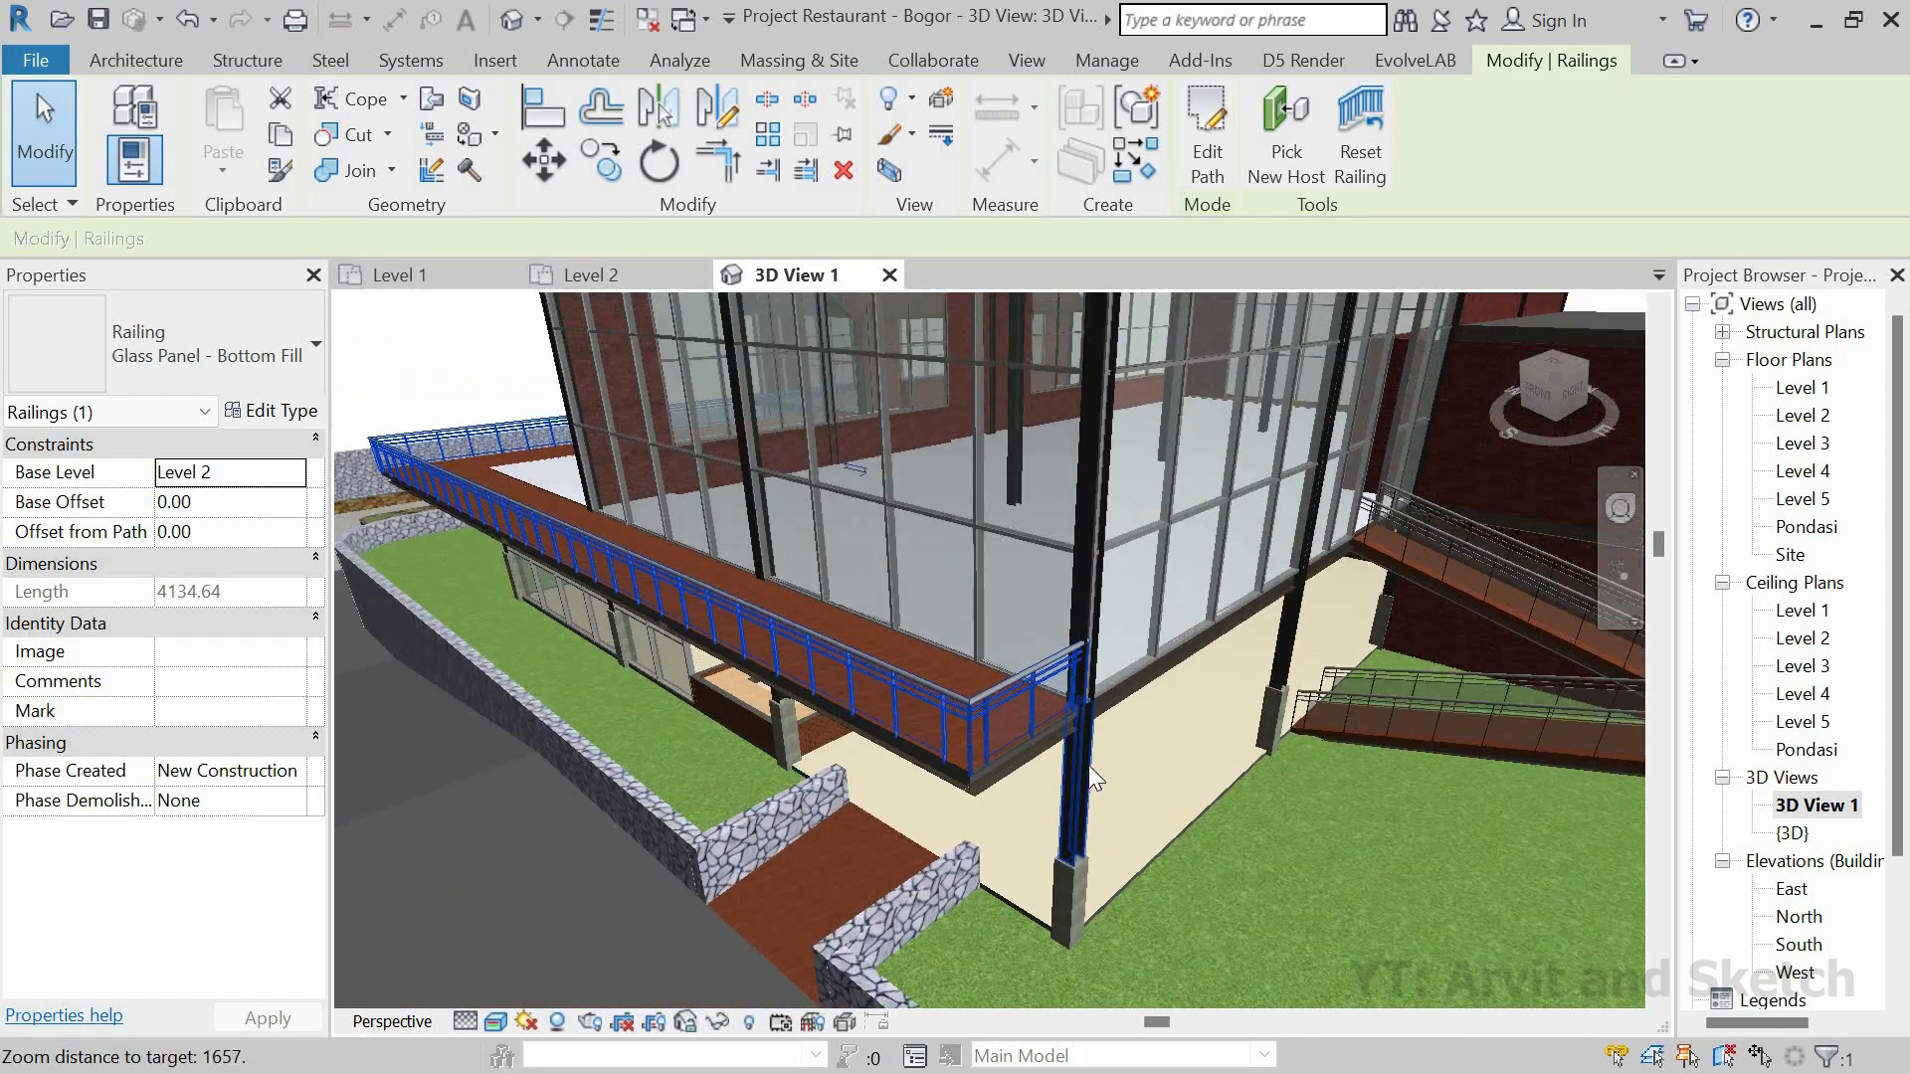
pyautogui.scroll(-3, 1088, 766)
pyautogui.keyDown('shift'); pyautogui.moveTo(1088, 766); pyautogui.dragTo(879, 690, button='middle'); pyautogui.keyUp('shift')
pyautogui.scroll(3, 958, 539)
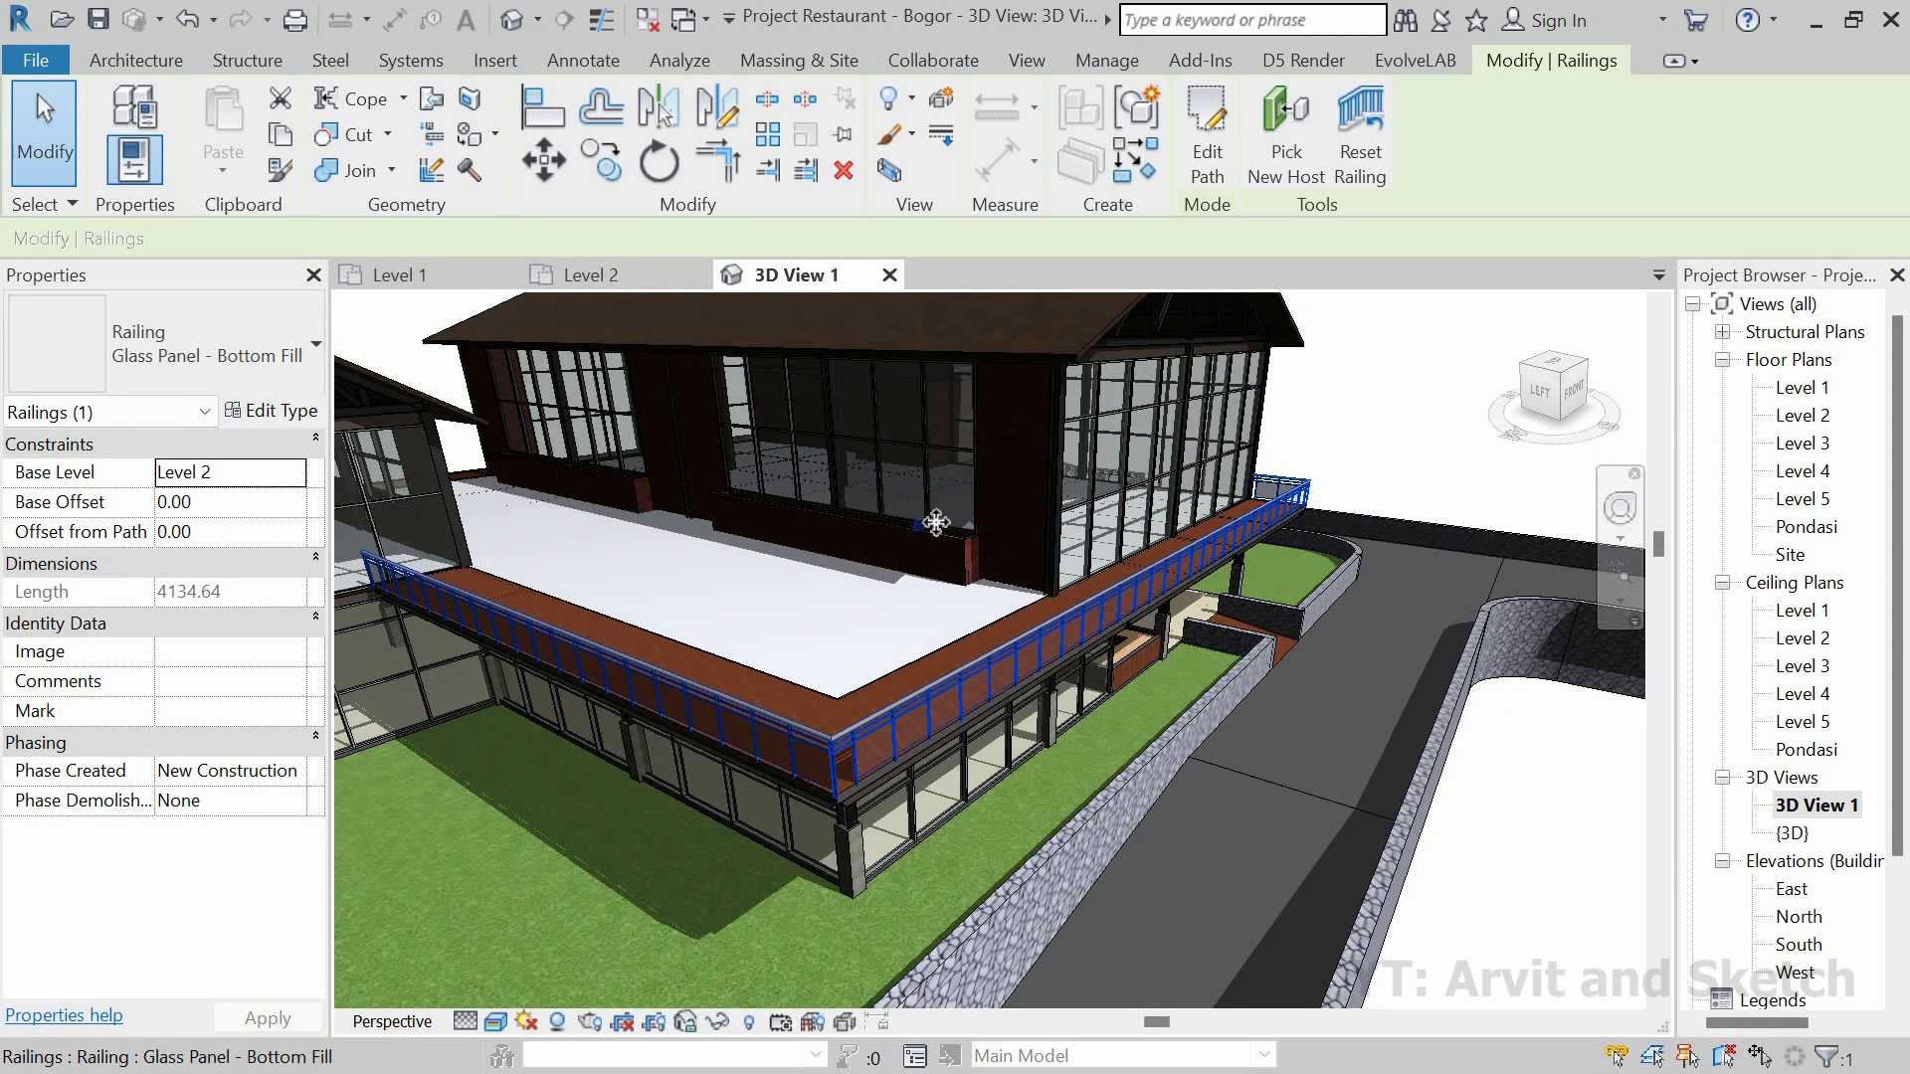
pyautogui.scroll(4, 832, 777)
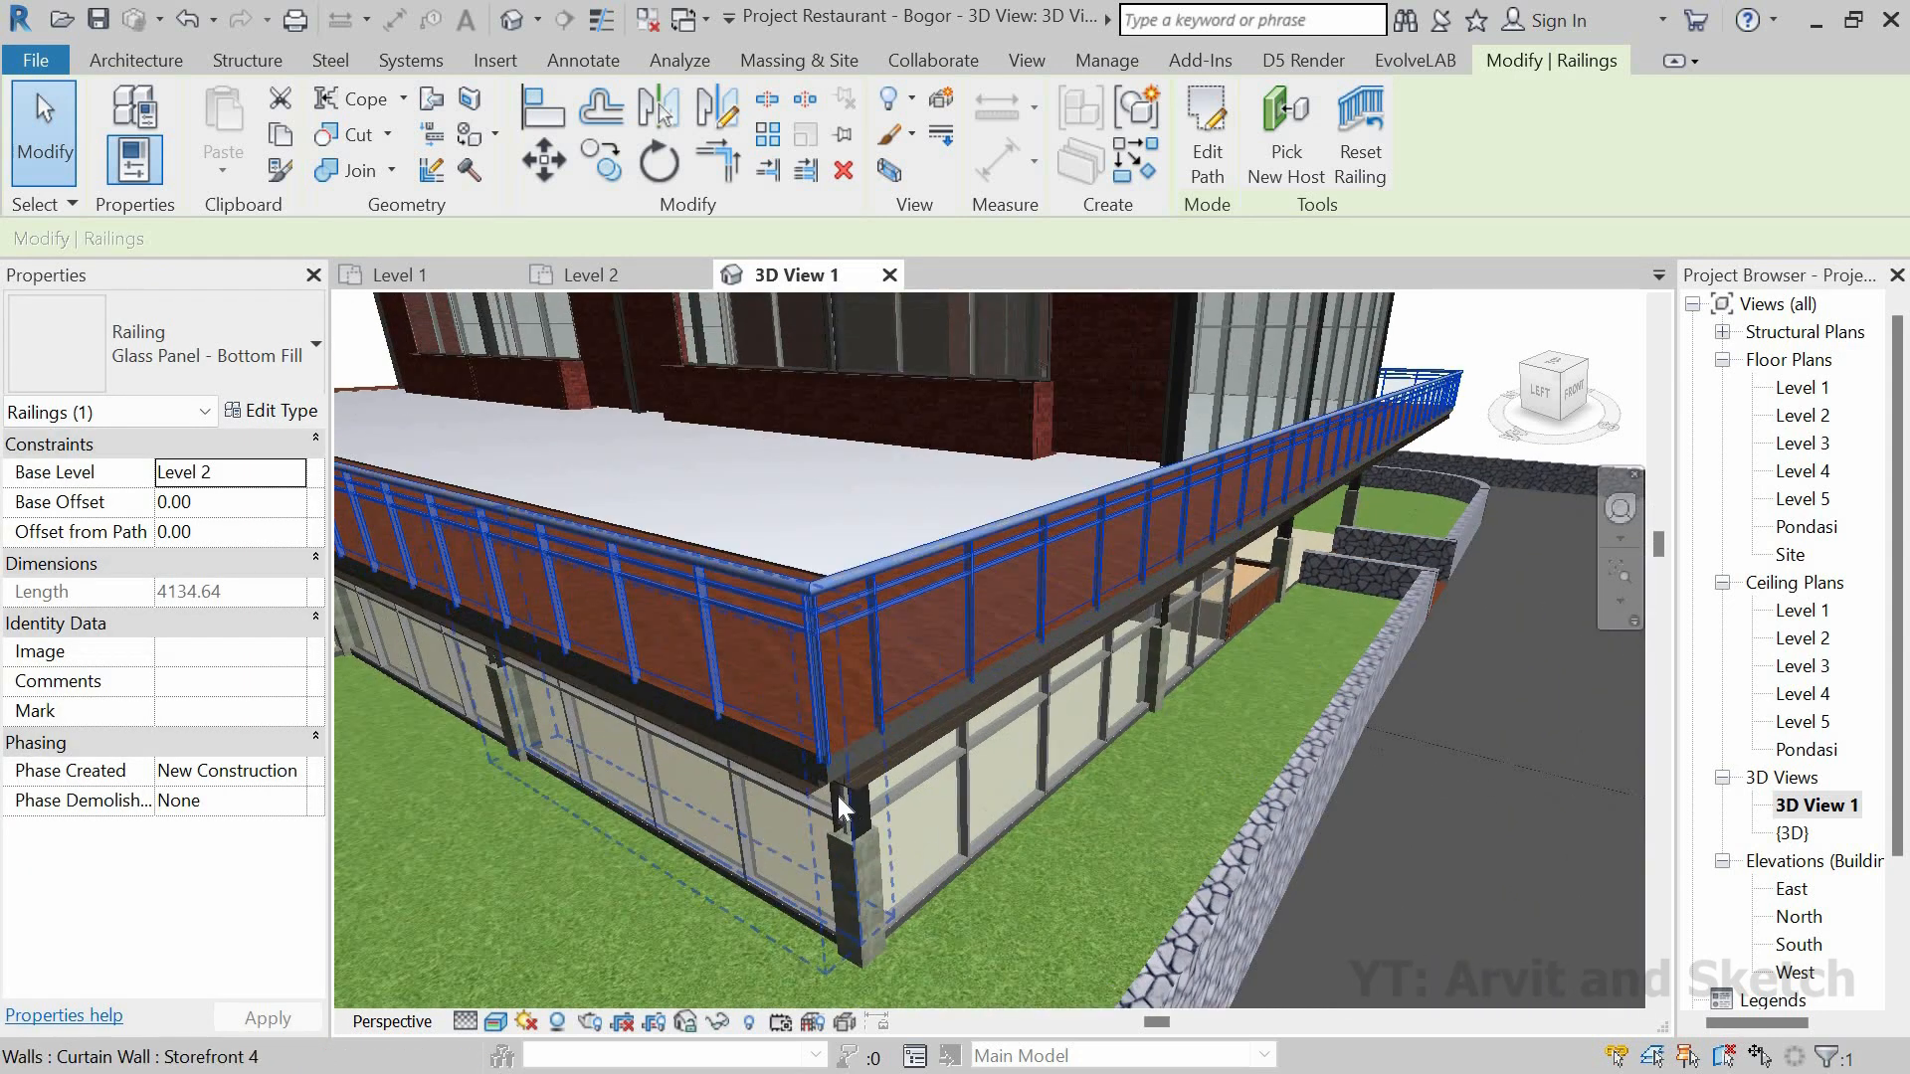
pyautogui.scroll(-4, 839, 810)
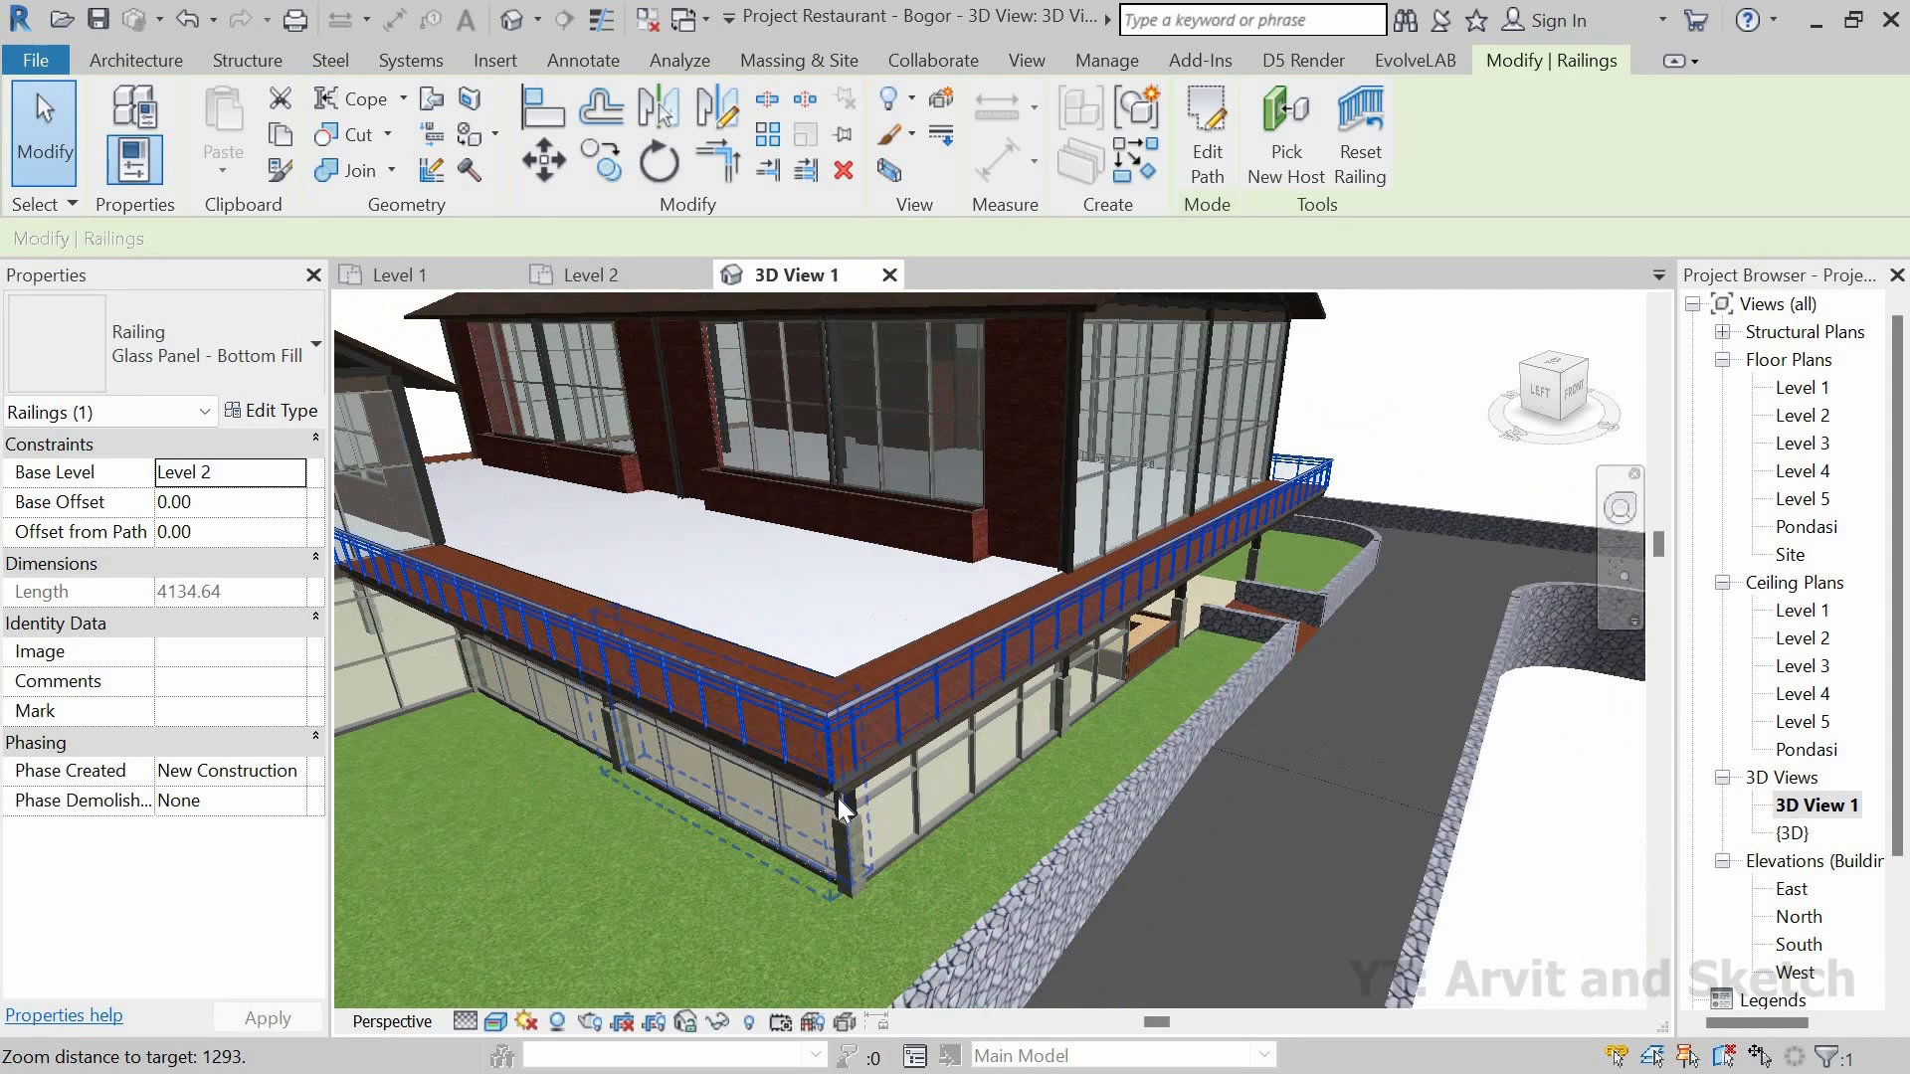
pyautogui.scroll(2, 843, 729)
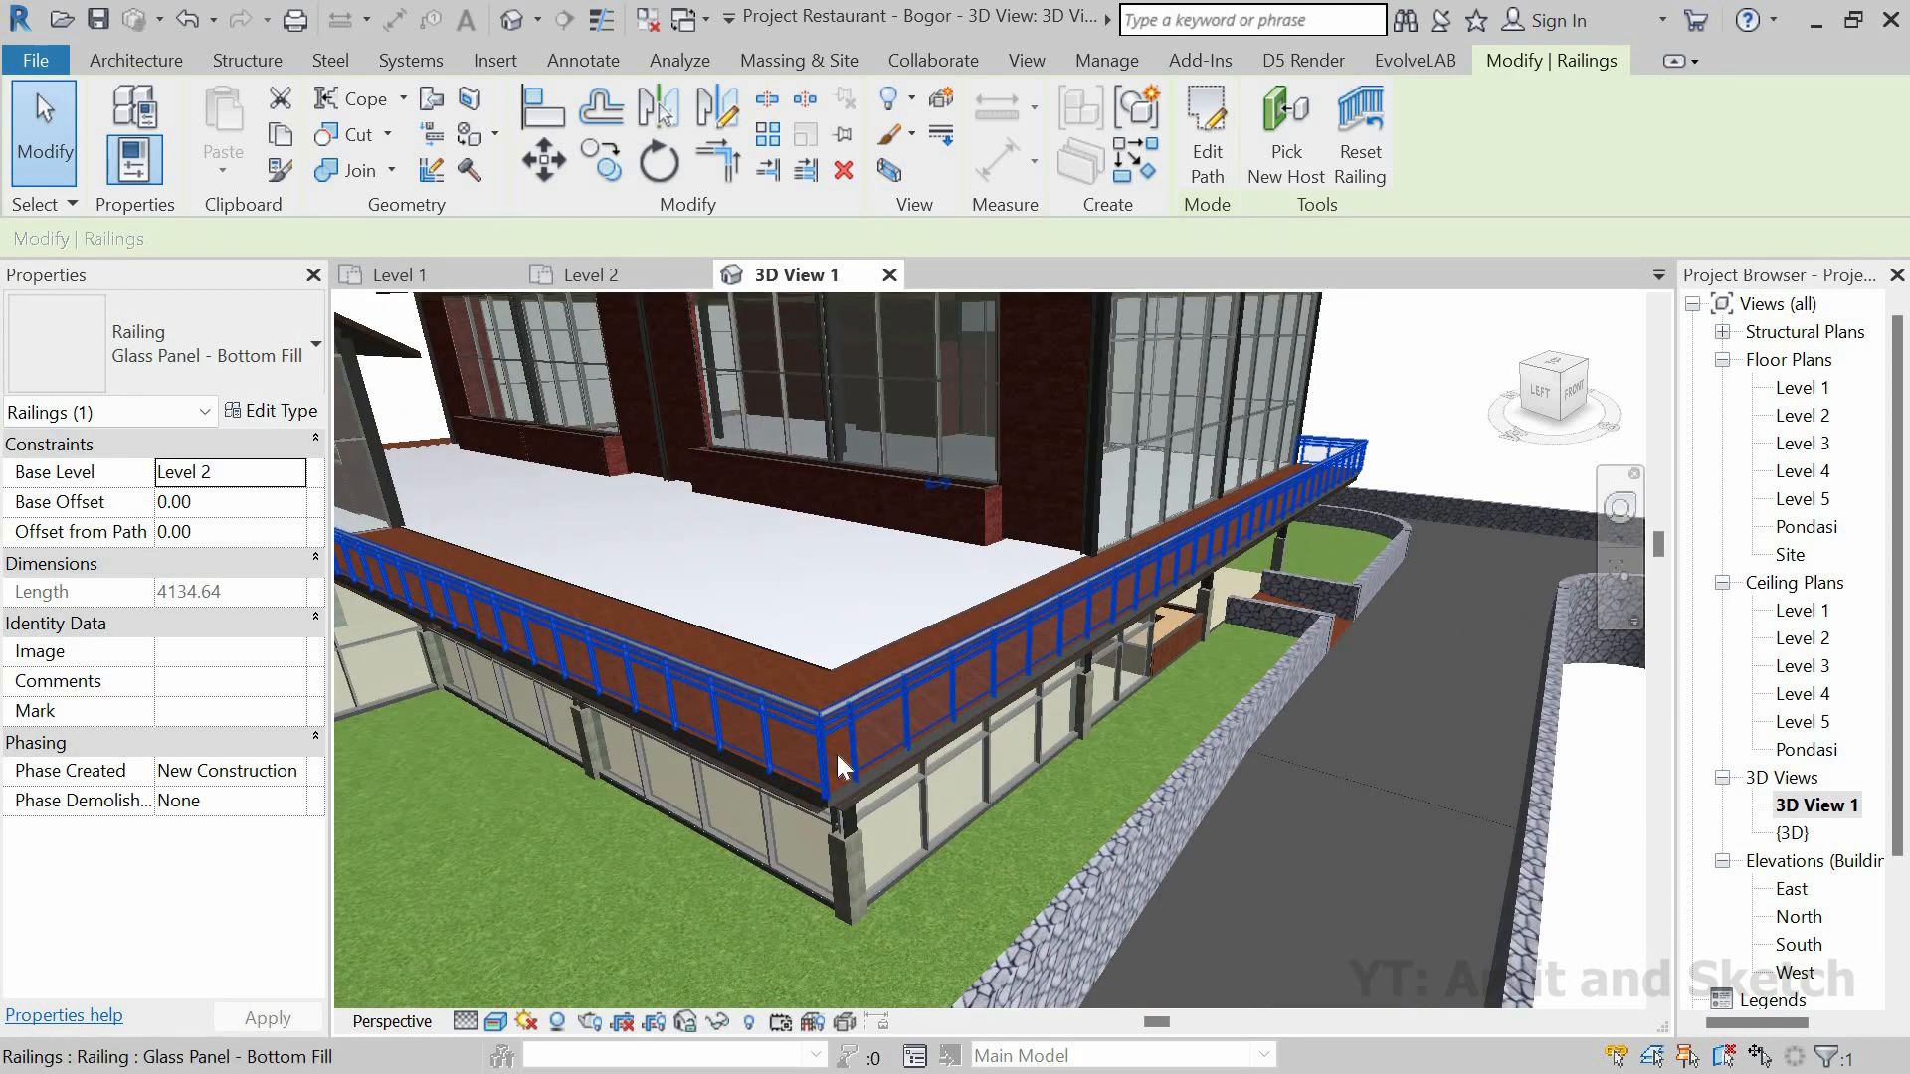
pyautogui.scroll(2, 856, 766)
pyautogui.keyDown('shift'); pyautogui.moveTo(875, 767); pyautogui.dragTo(992, 746, button='middle'); pyautogui.keyUp('shift')
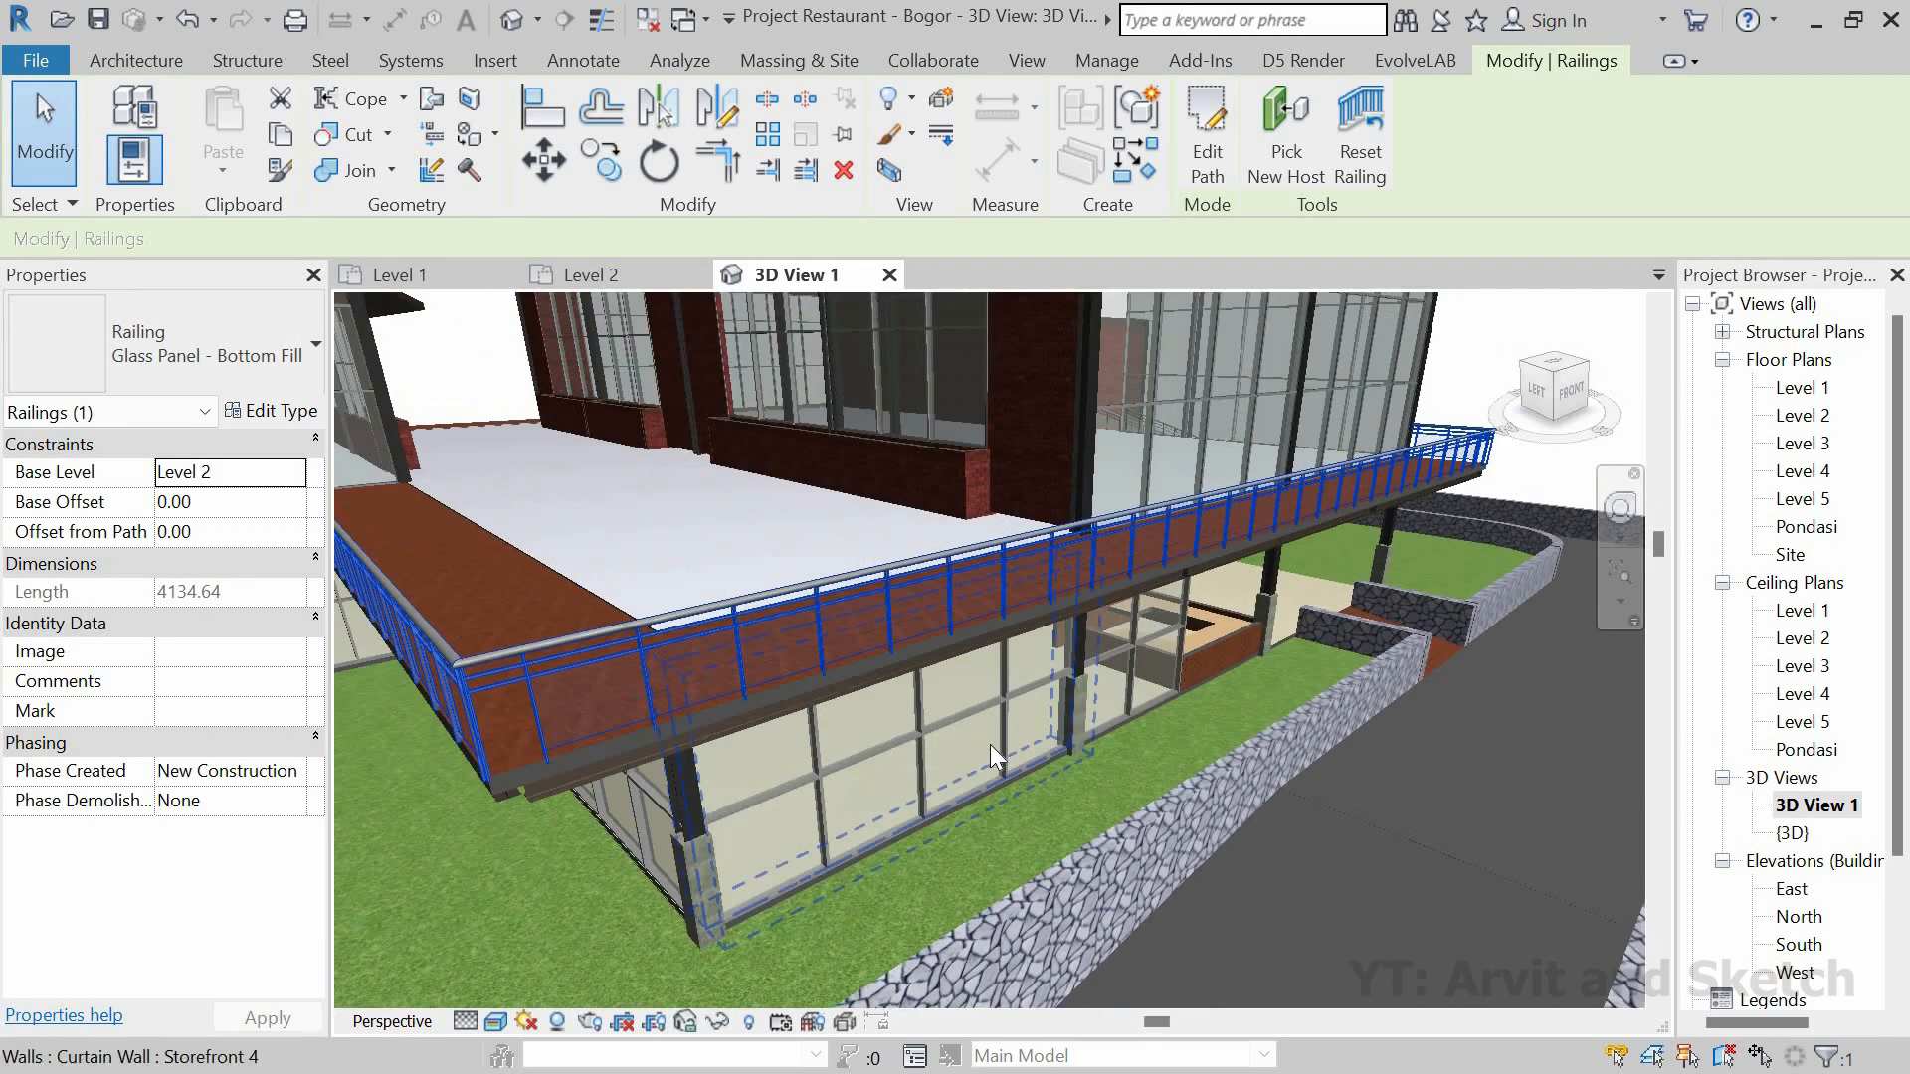
pyautogui.scroll(-5, 989, 744)
pyautogui.press('Escape')
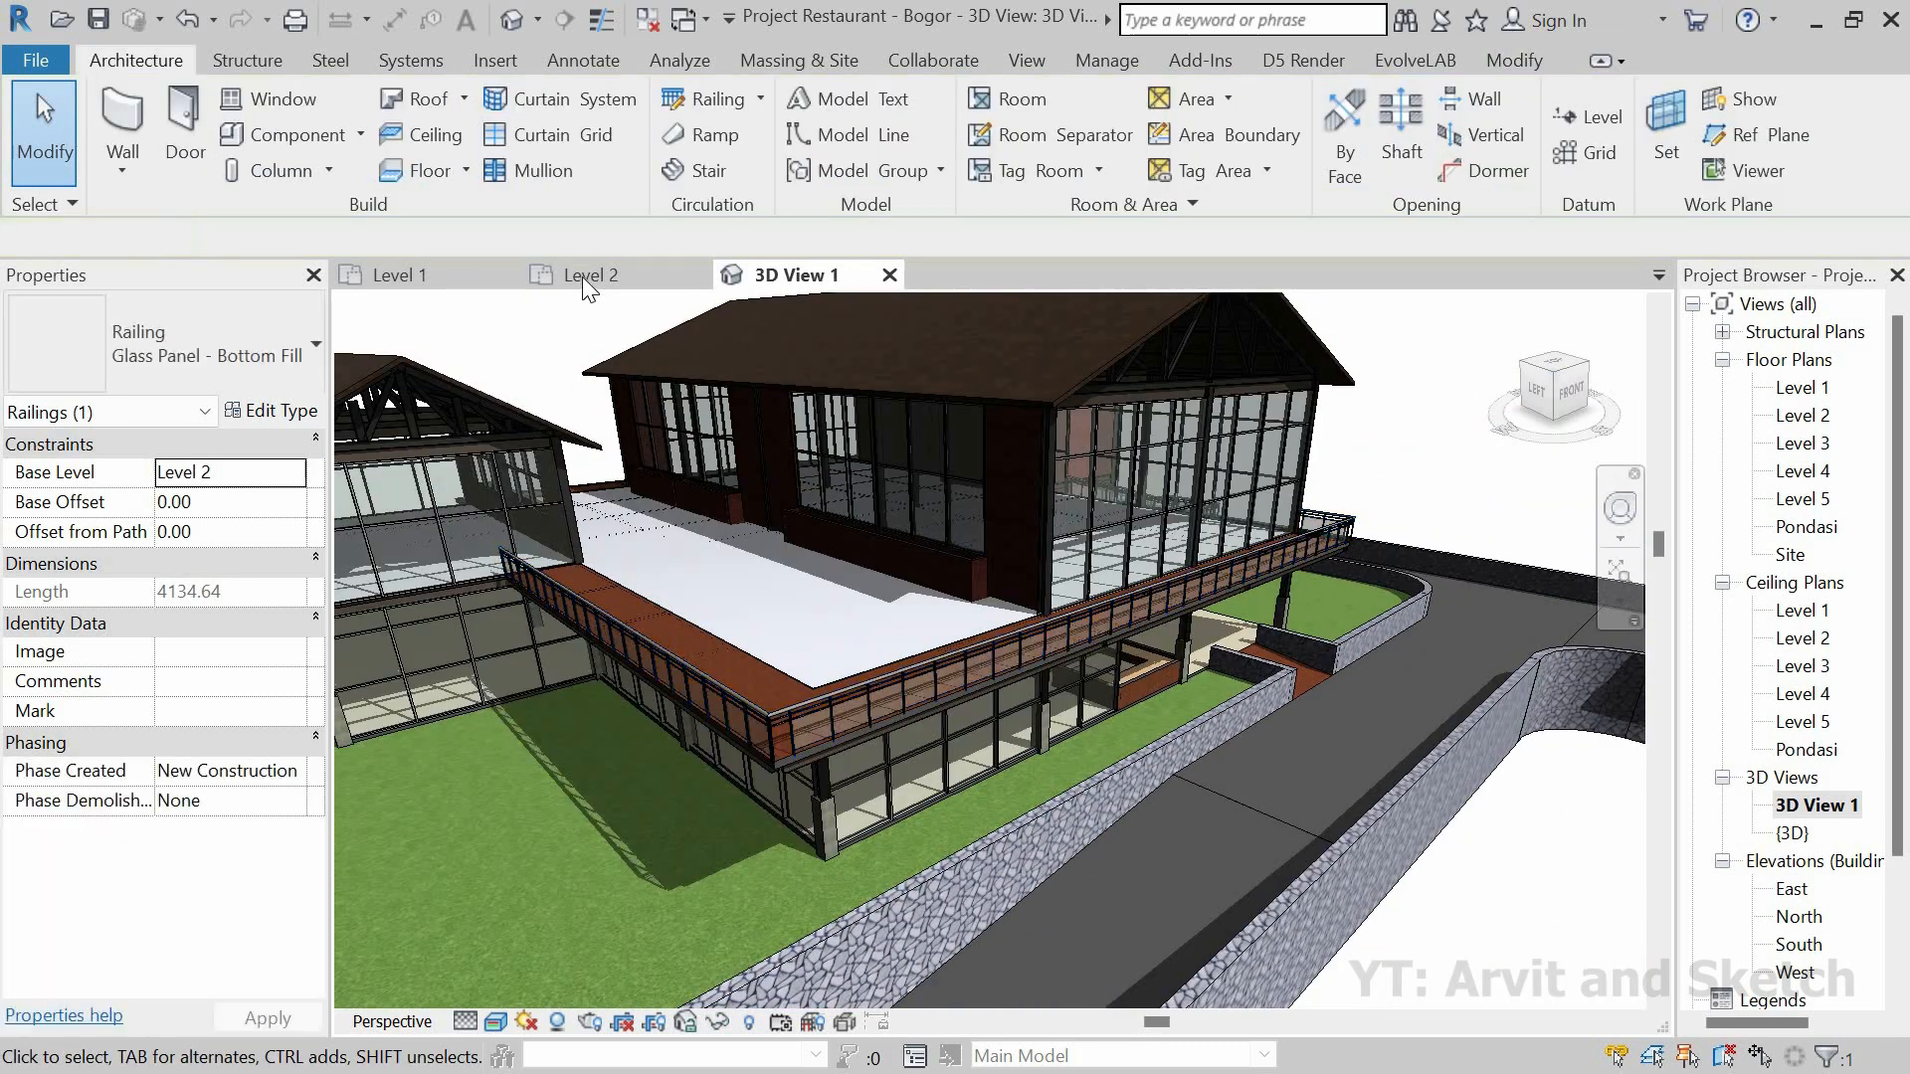
# Step: Select the balcony railing in the Level 2 plan and set its Offset from Path to -15
pyautogui.click(582, 277)
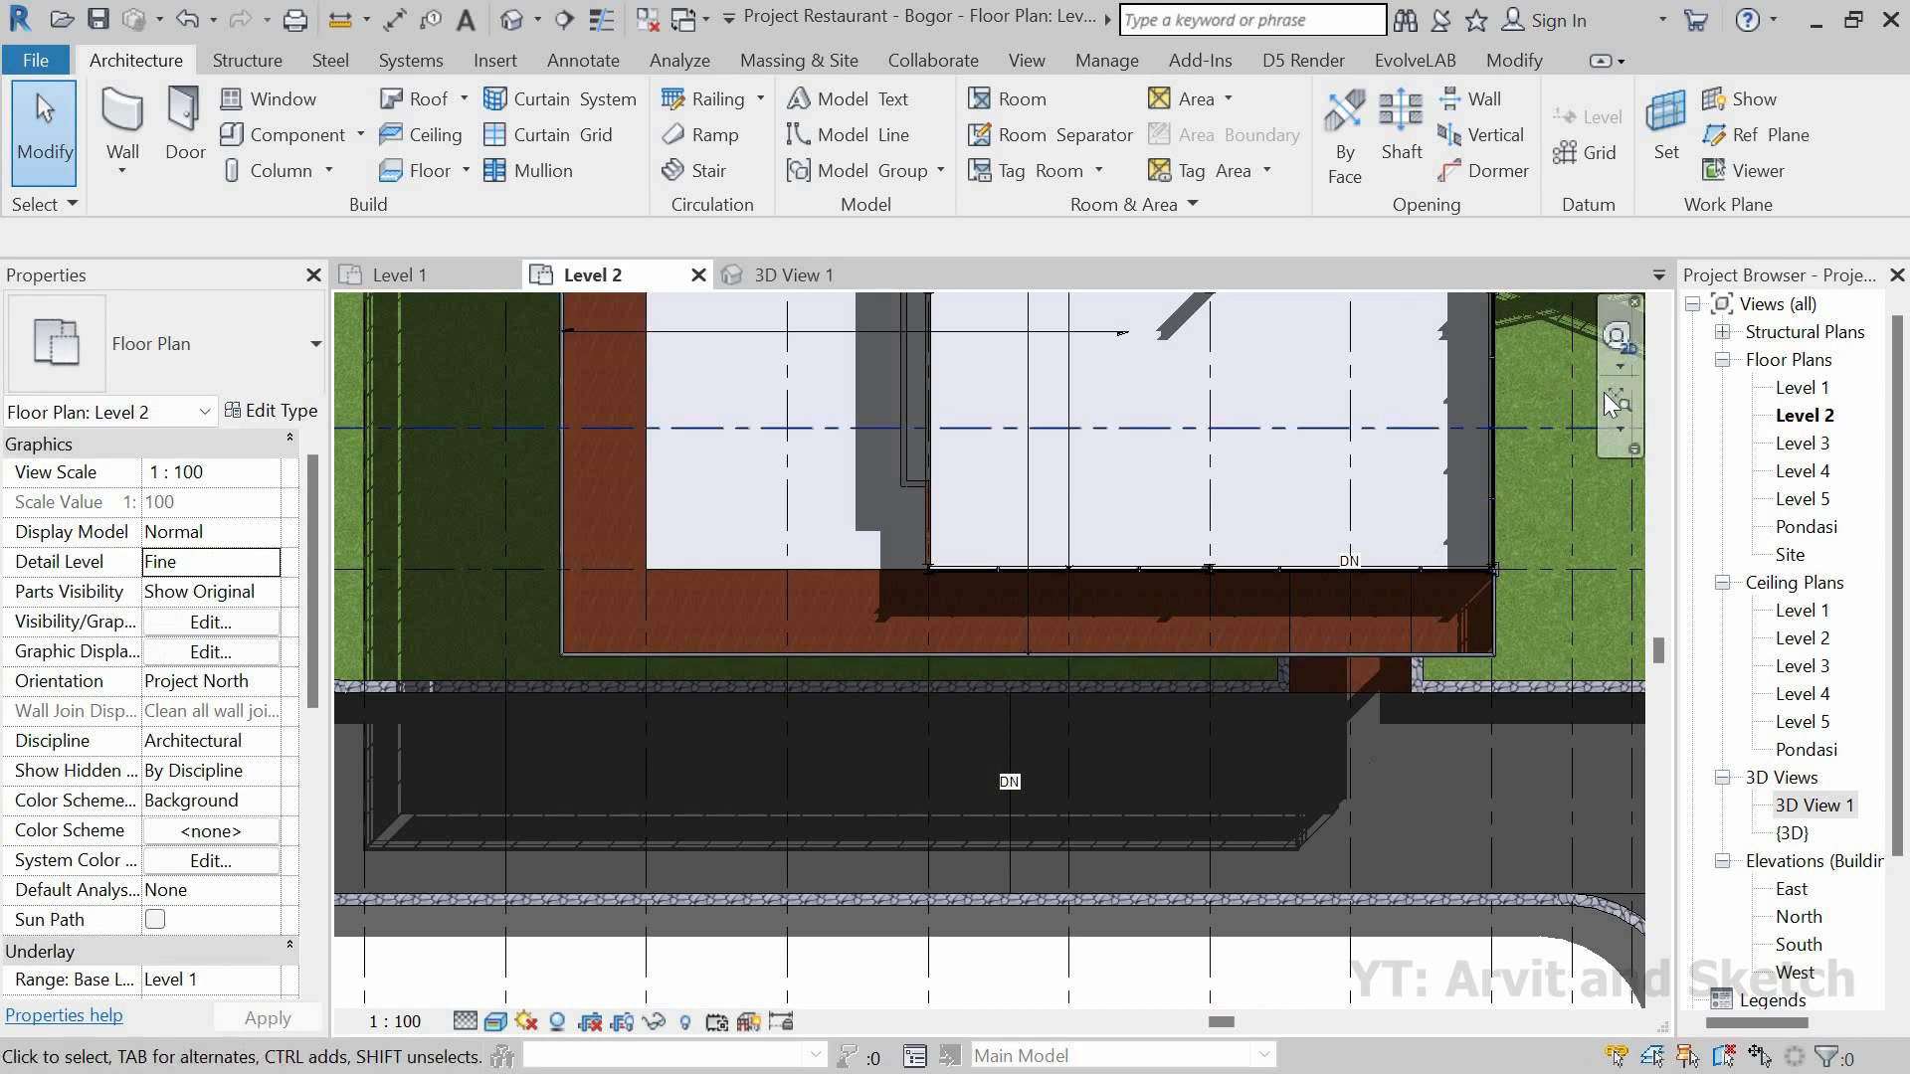
pyautogui.click(1617, 402)
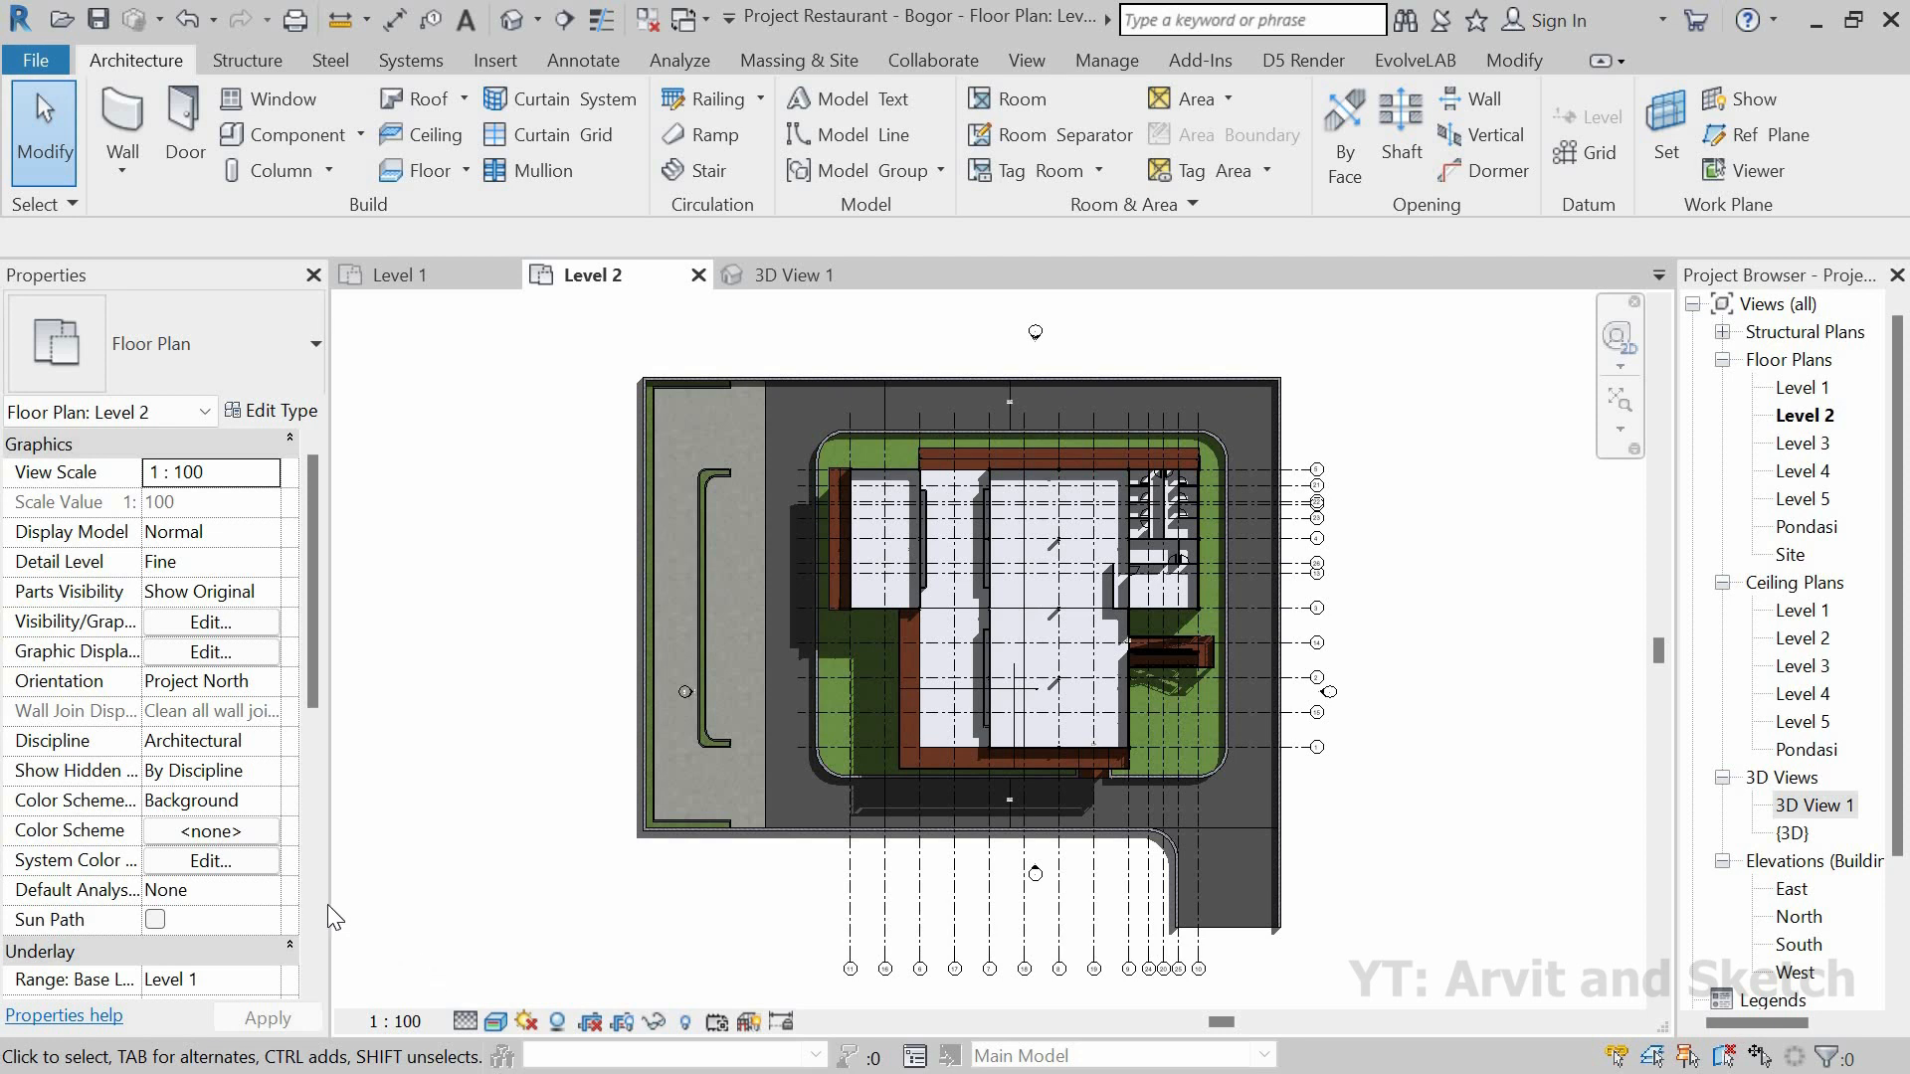
pyautogui.scroll(10, 951, 703)
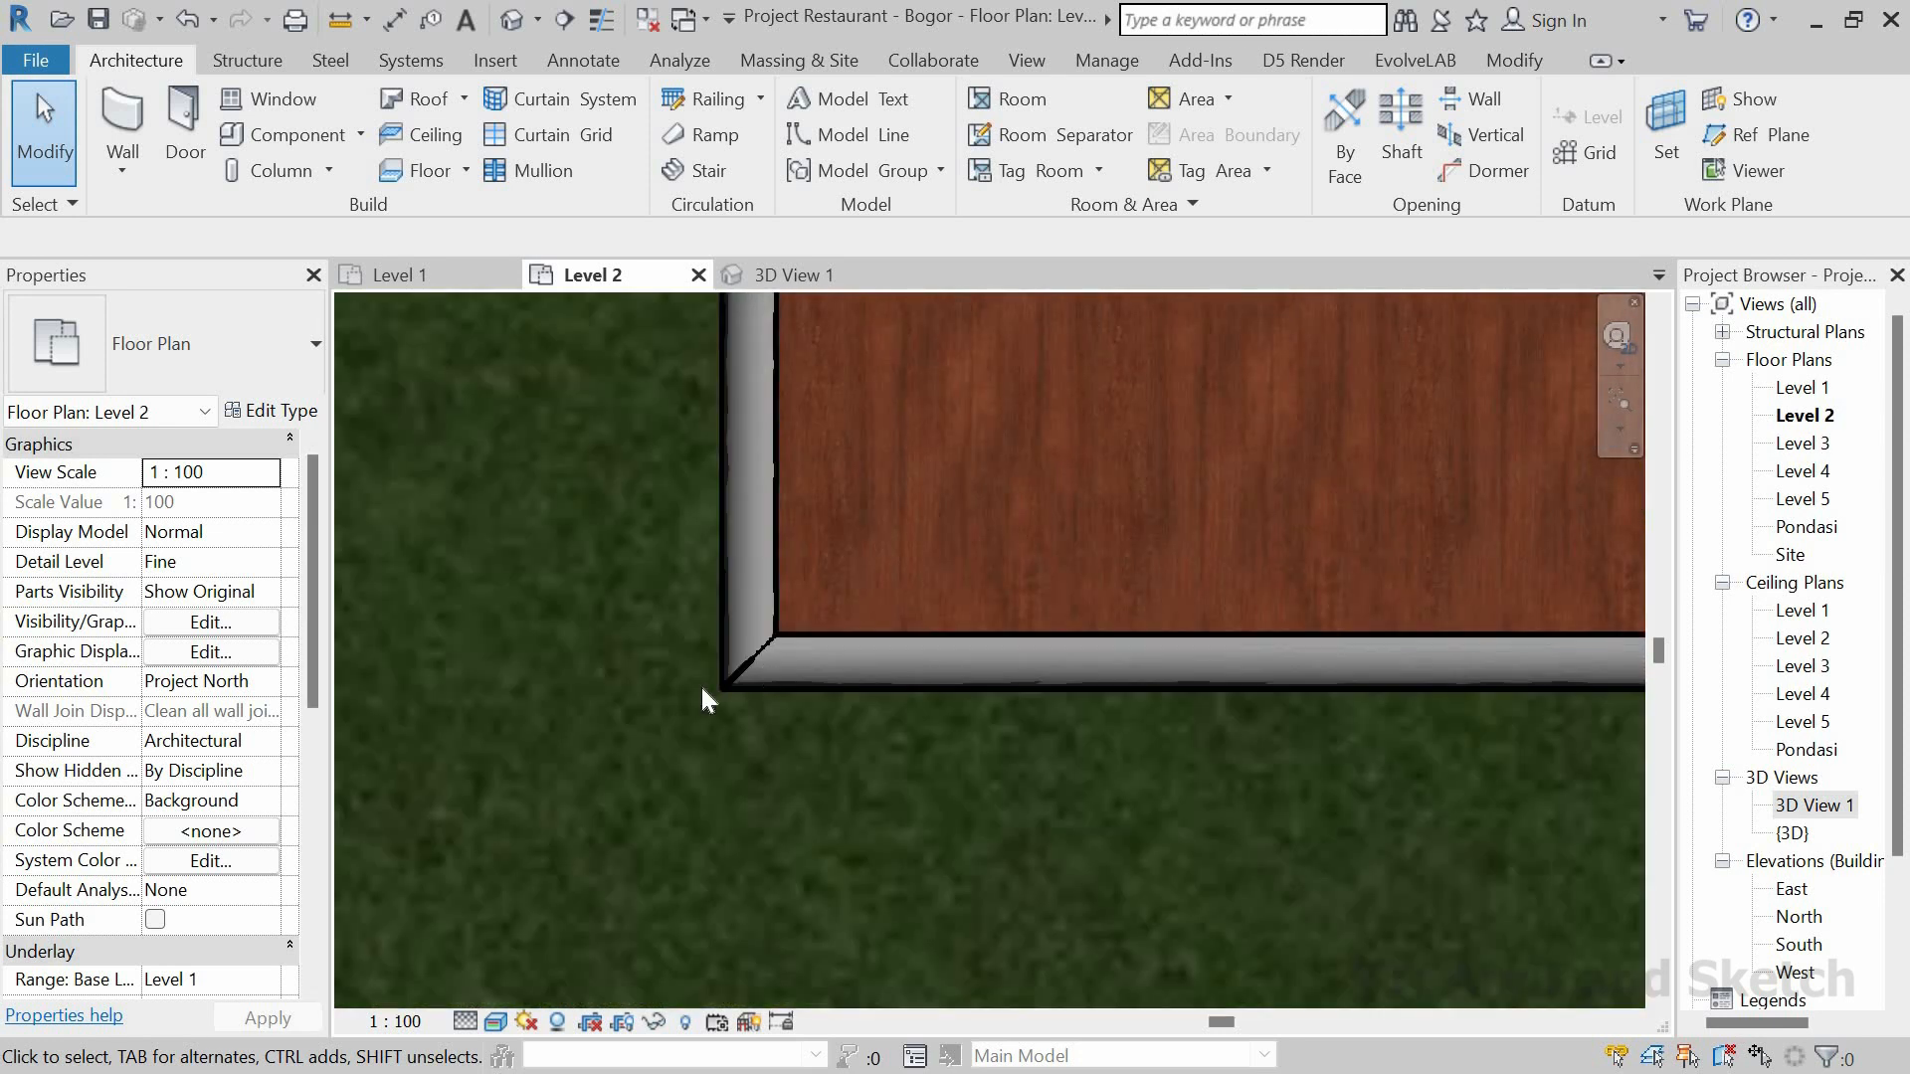
pyautogui.click(696, 704)
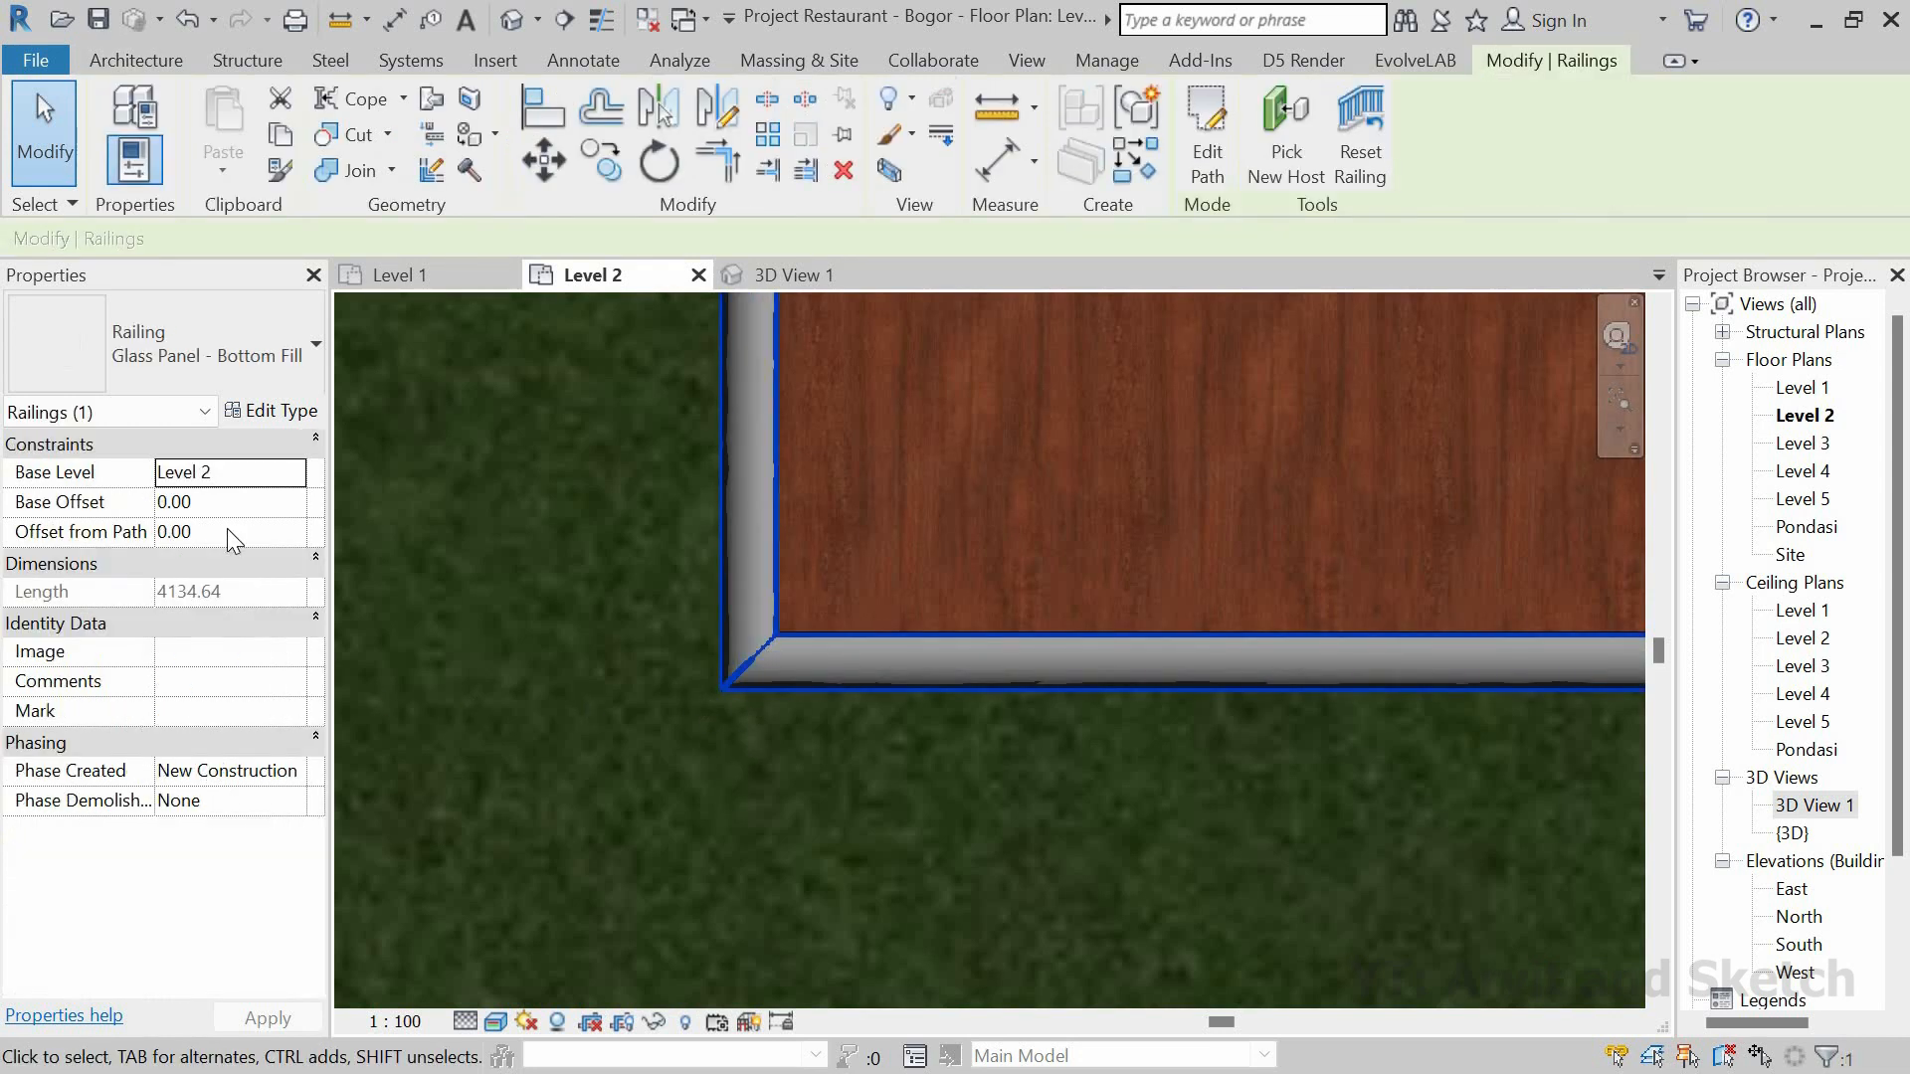
pyautogui.click(238, 534)
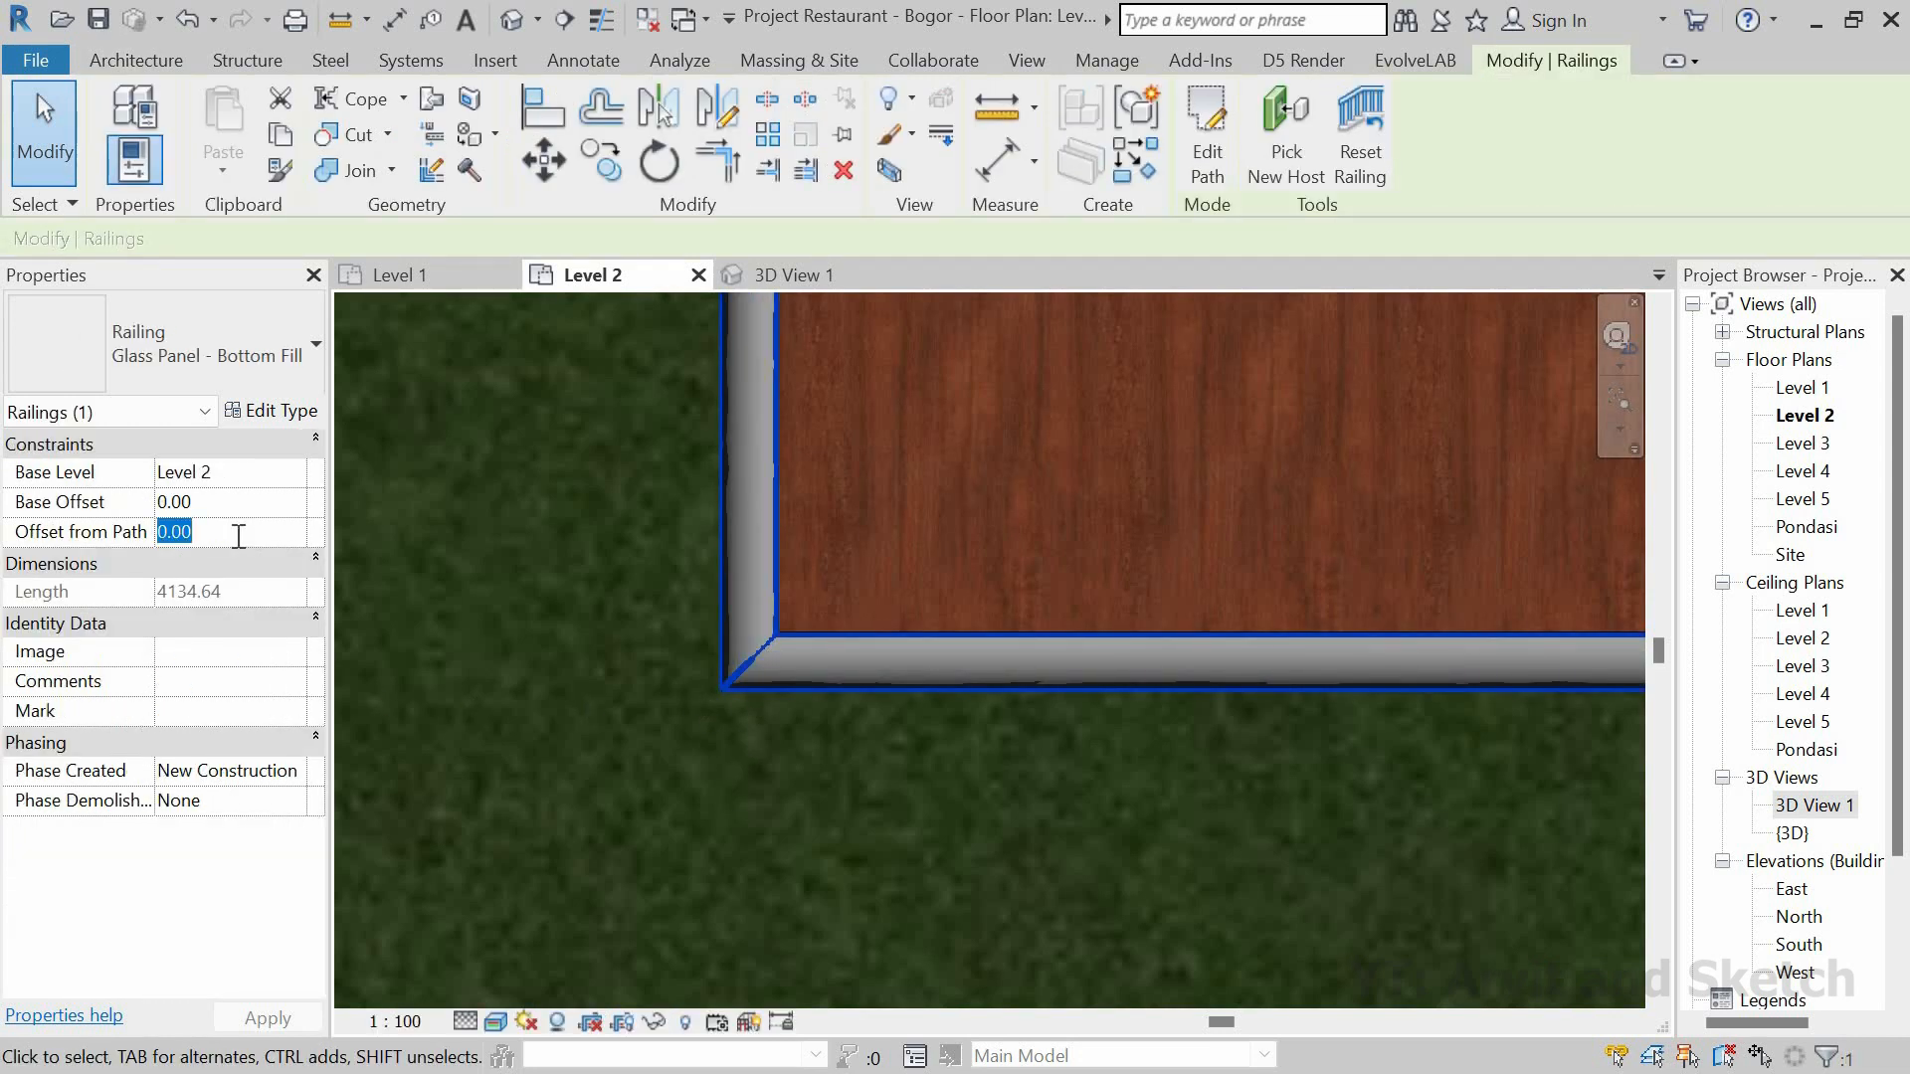
pyautogui.write('-15')
pyautogui.press('Return')
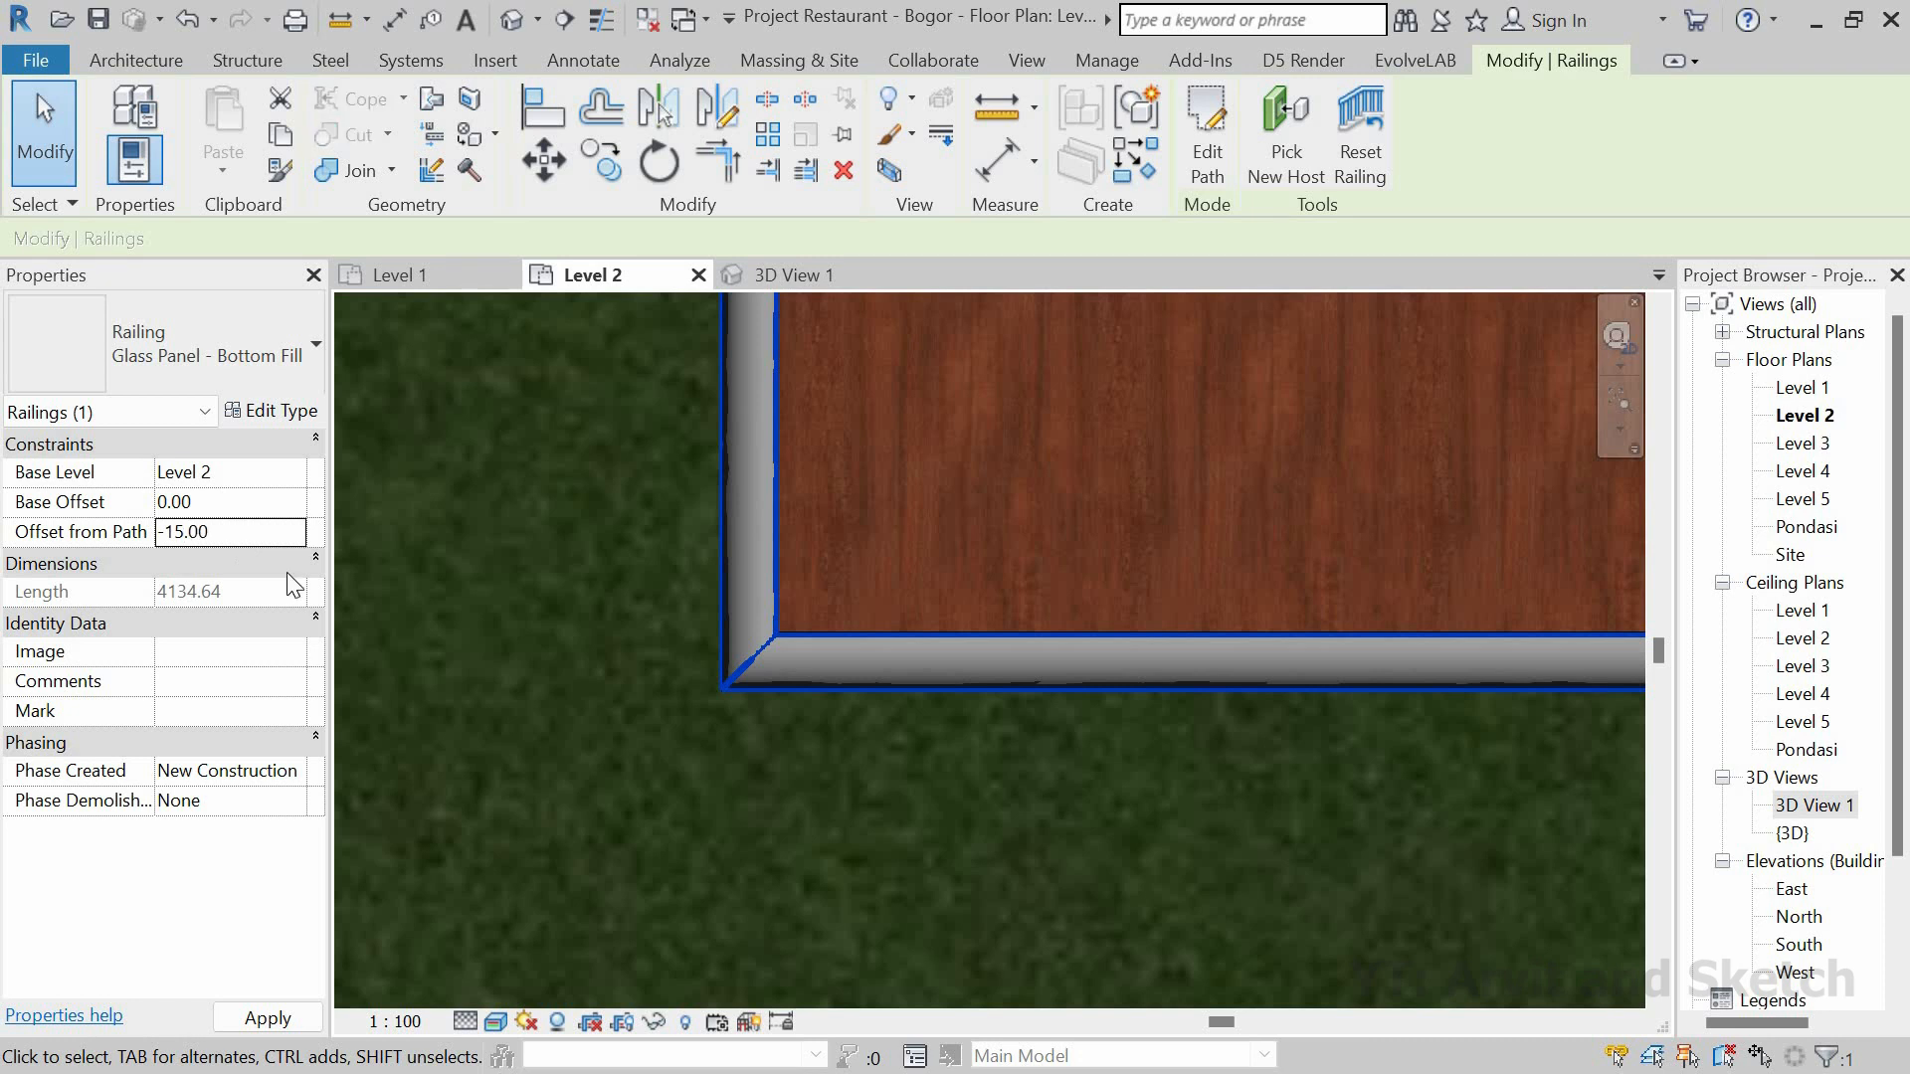
pyautogui.scroll(-5, 581, 744)
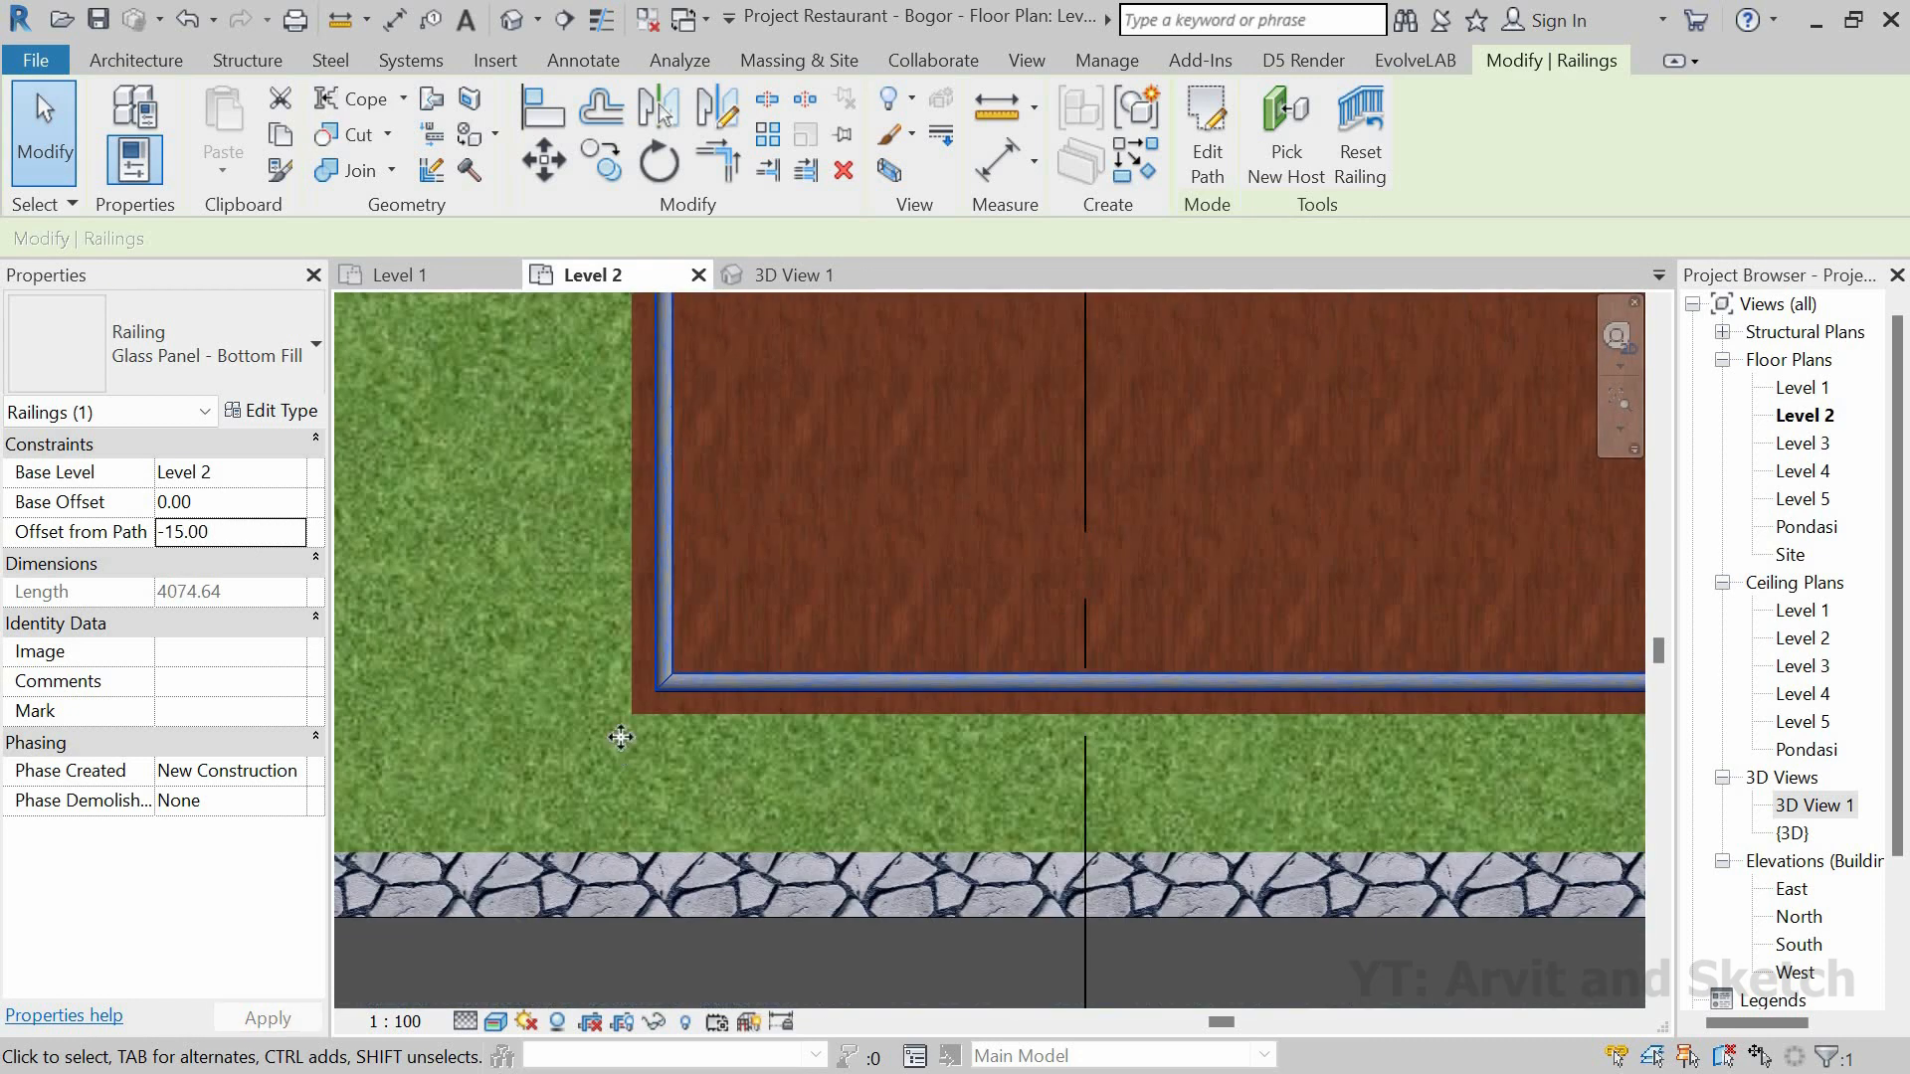
pyautogui.scroll(-3, 629, 733)
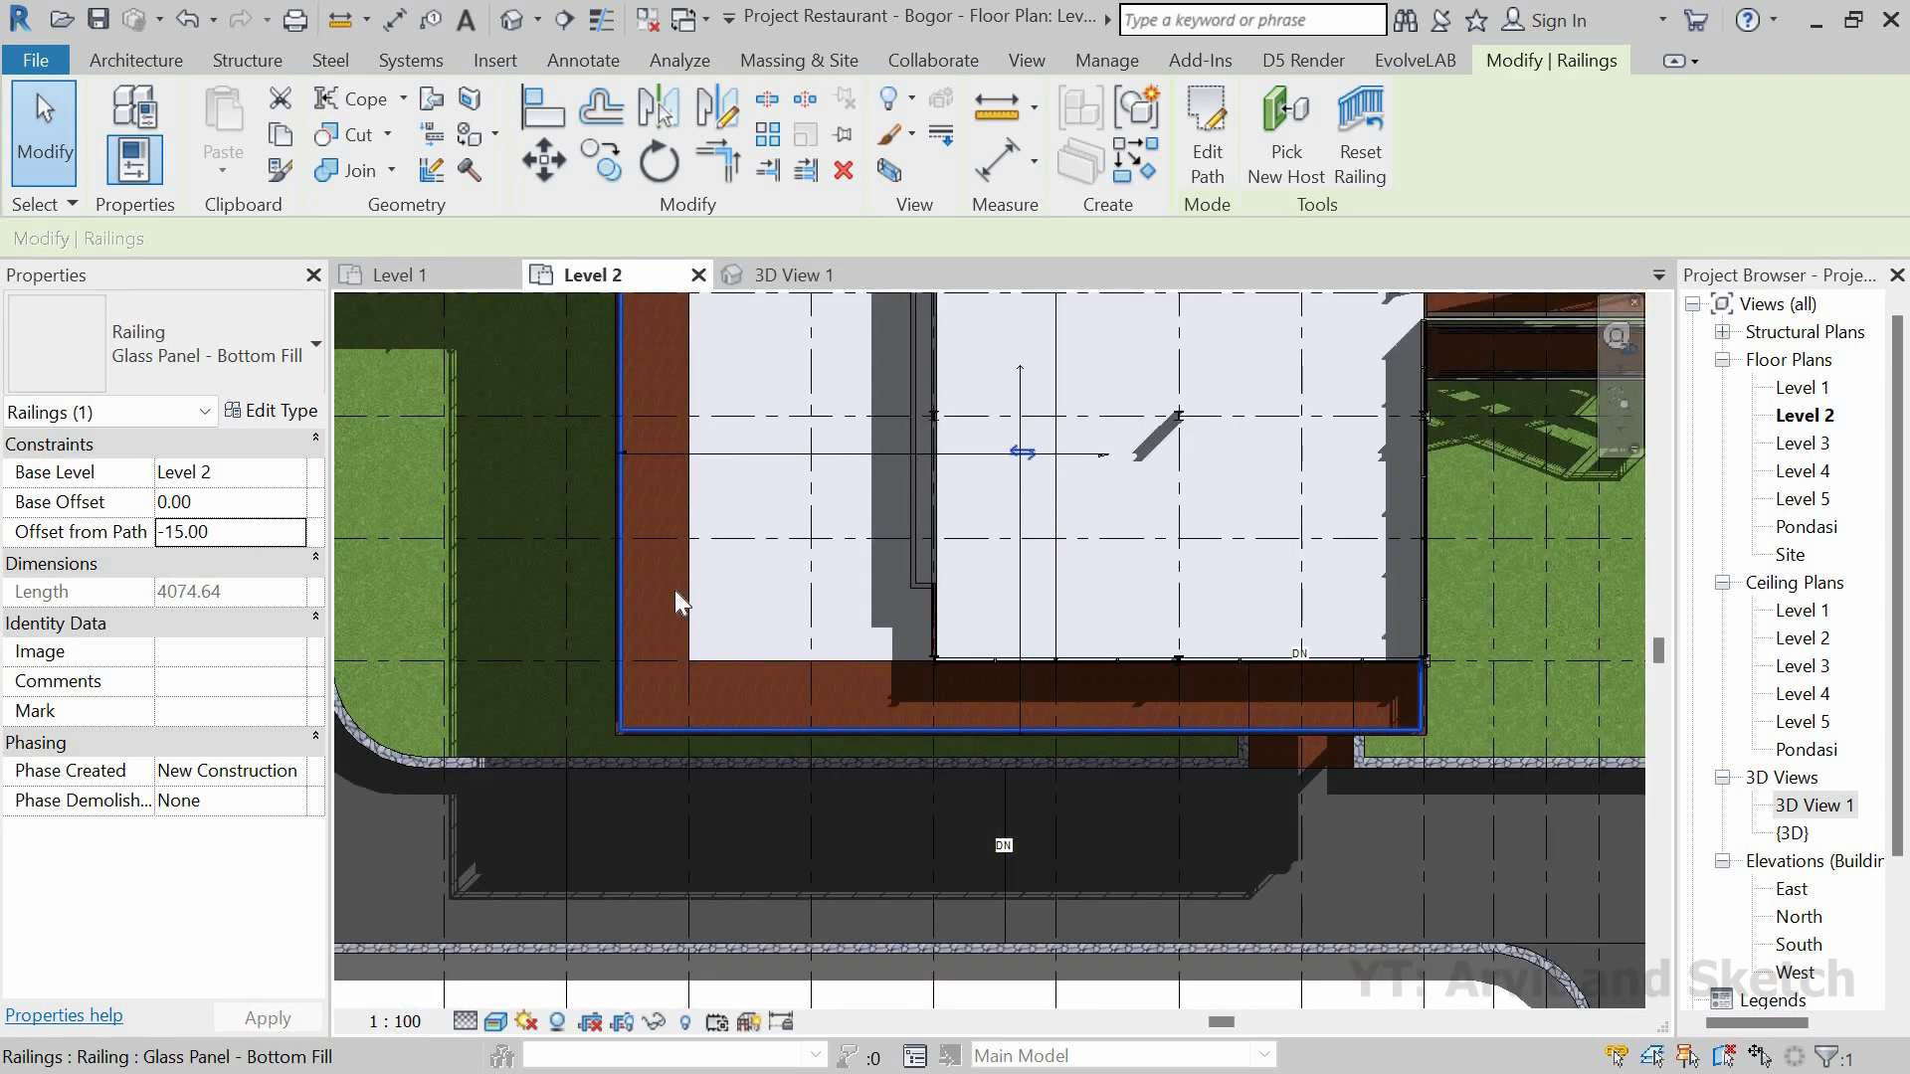
pyautogui.scroll(4, 641, 422)
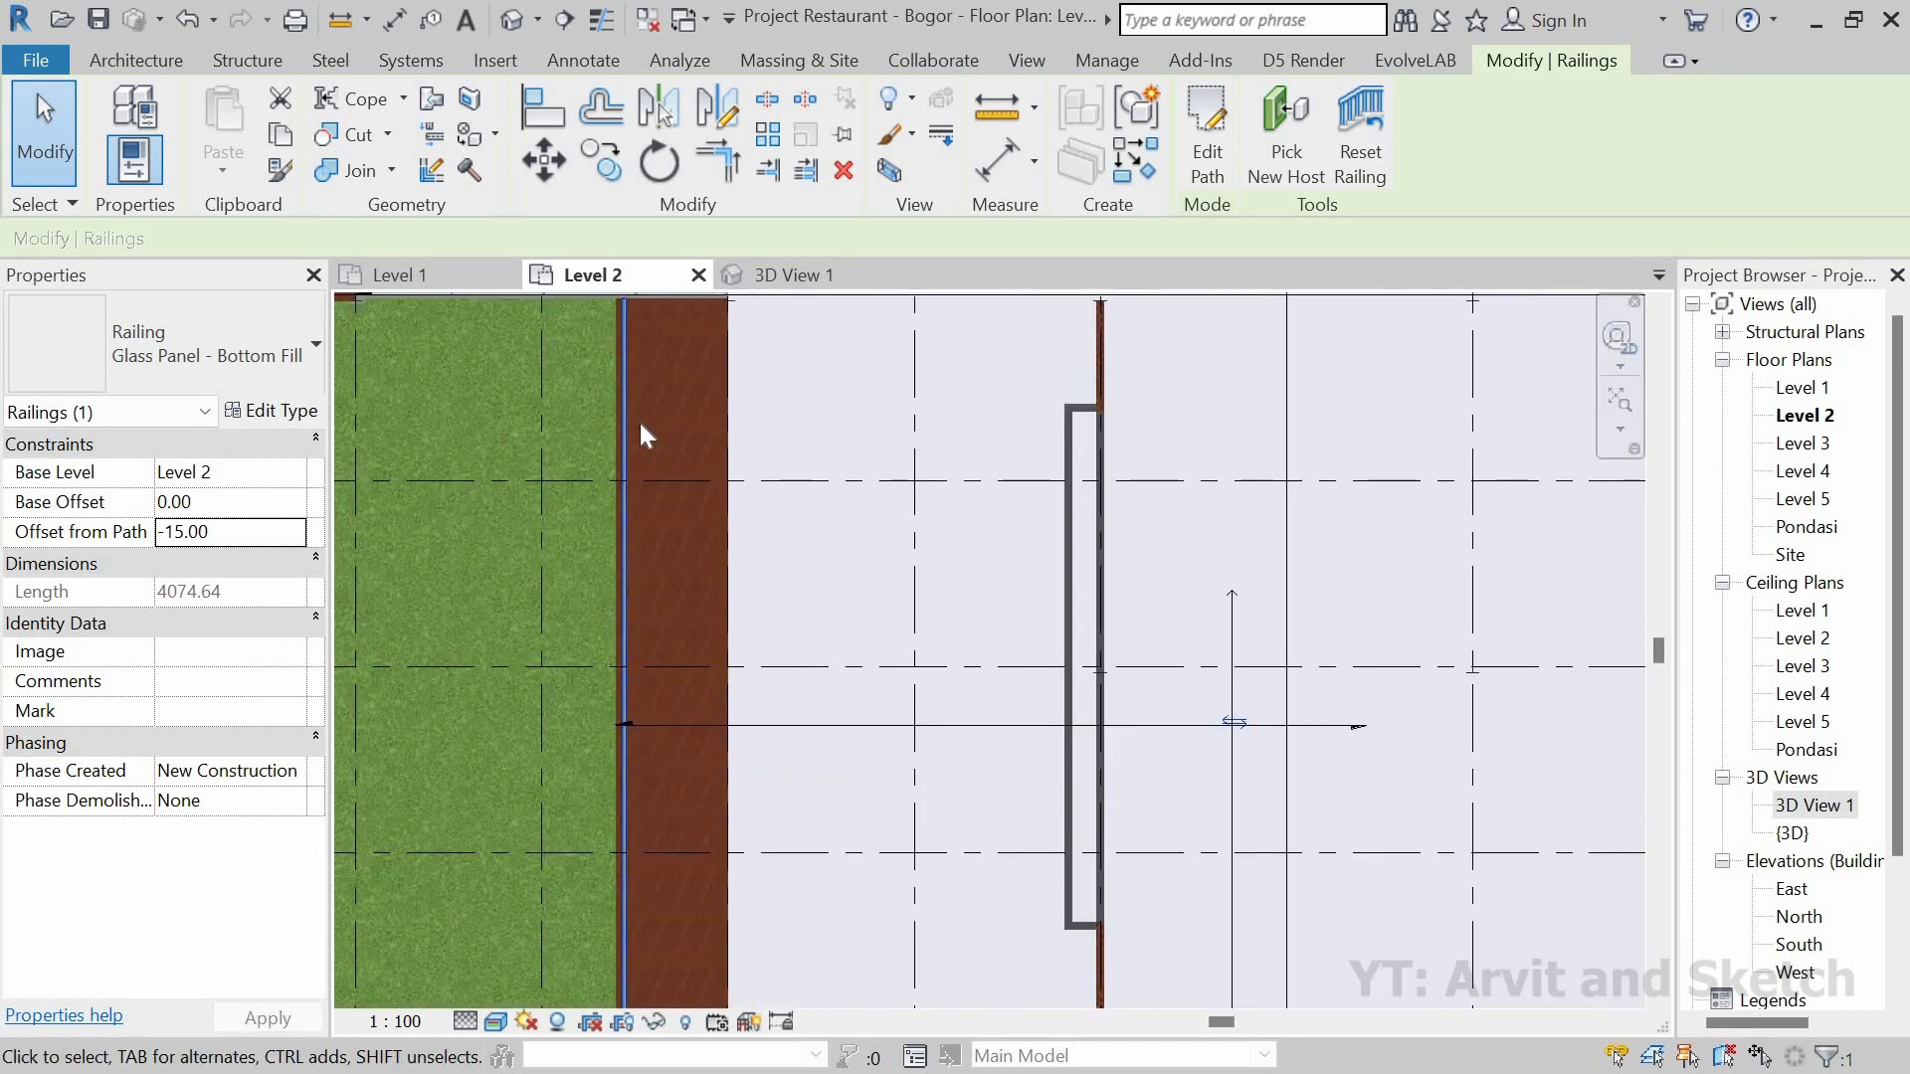
# Step: Deselect the railing and examine how it sits along the balcony's southwest corner and edges in 3D View 1
pyautogui.press('Escape')
pyautogui.hotkey('ctrl', 'Tab')
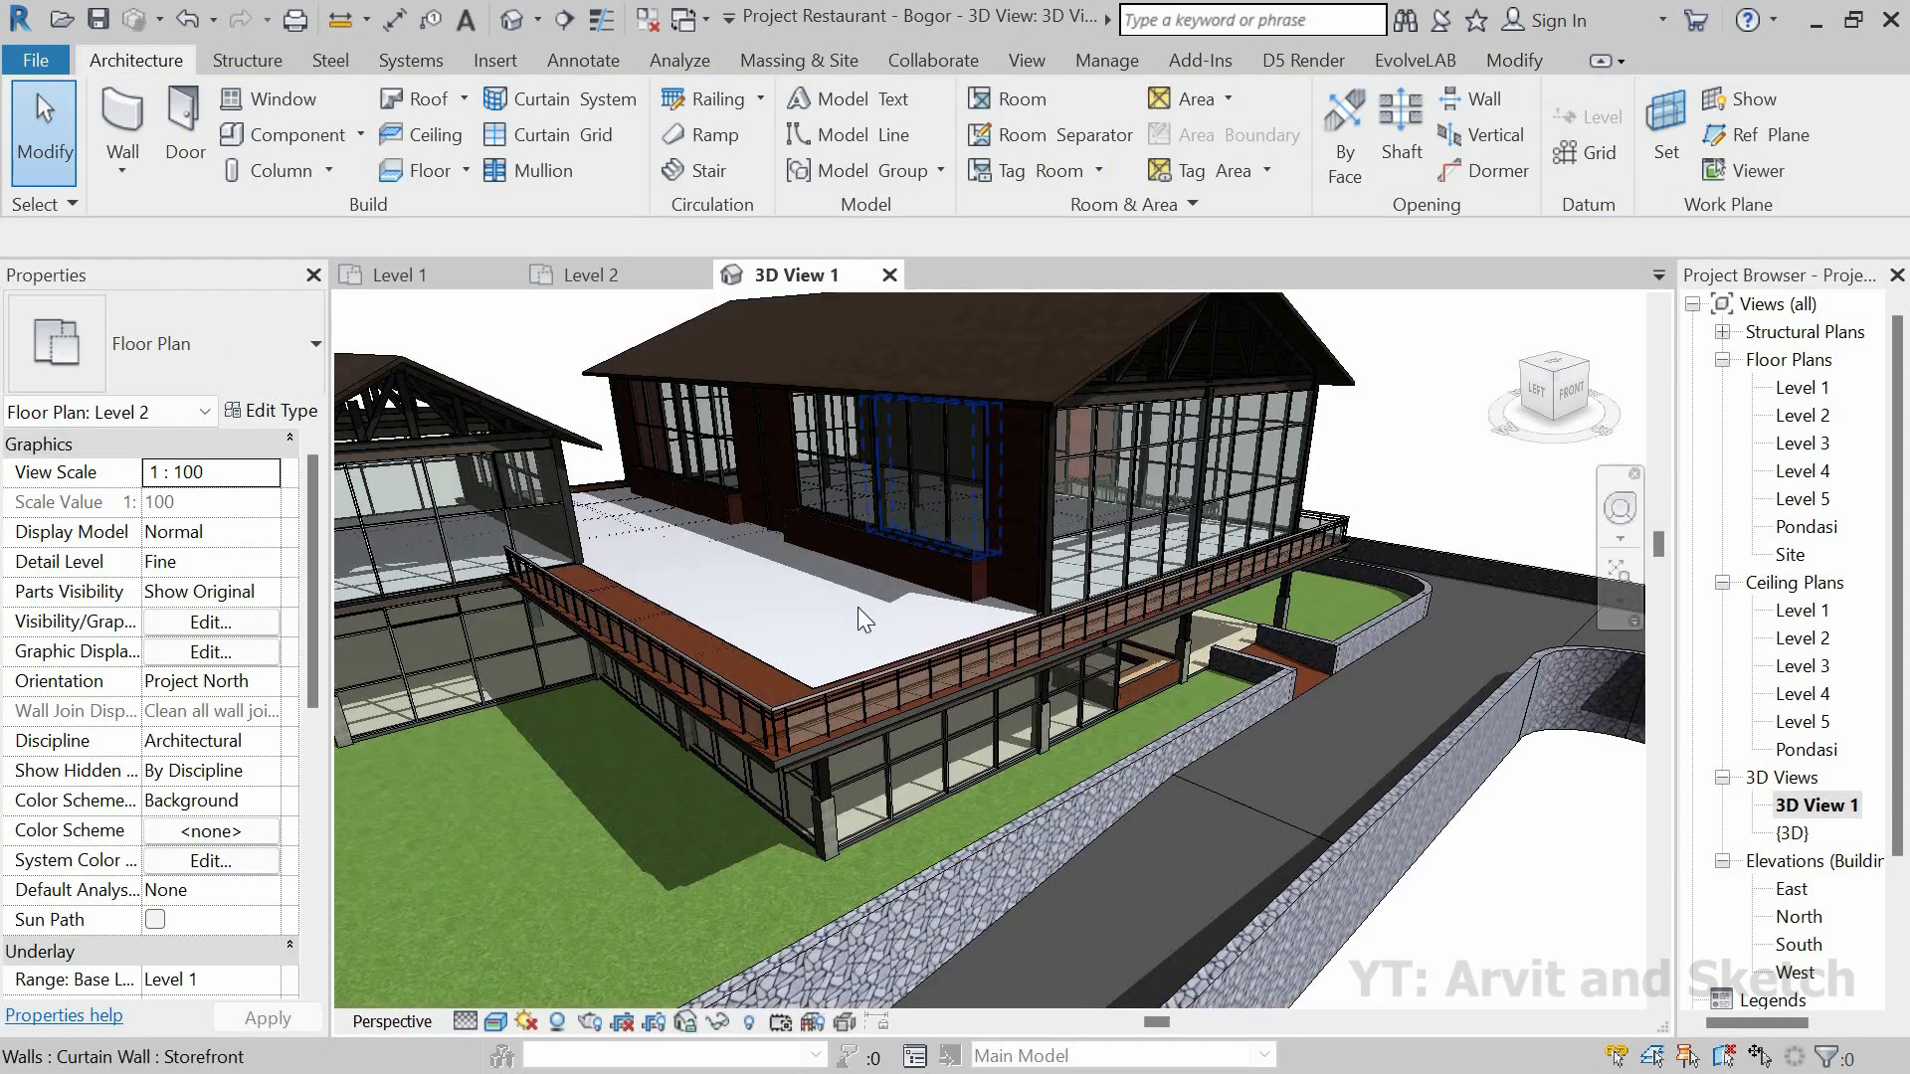
pyautogui.scroll(5, 742, 738)
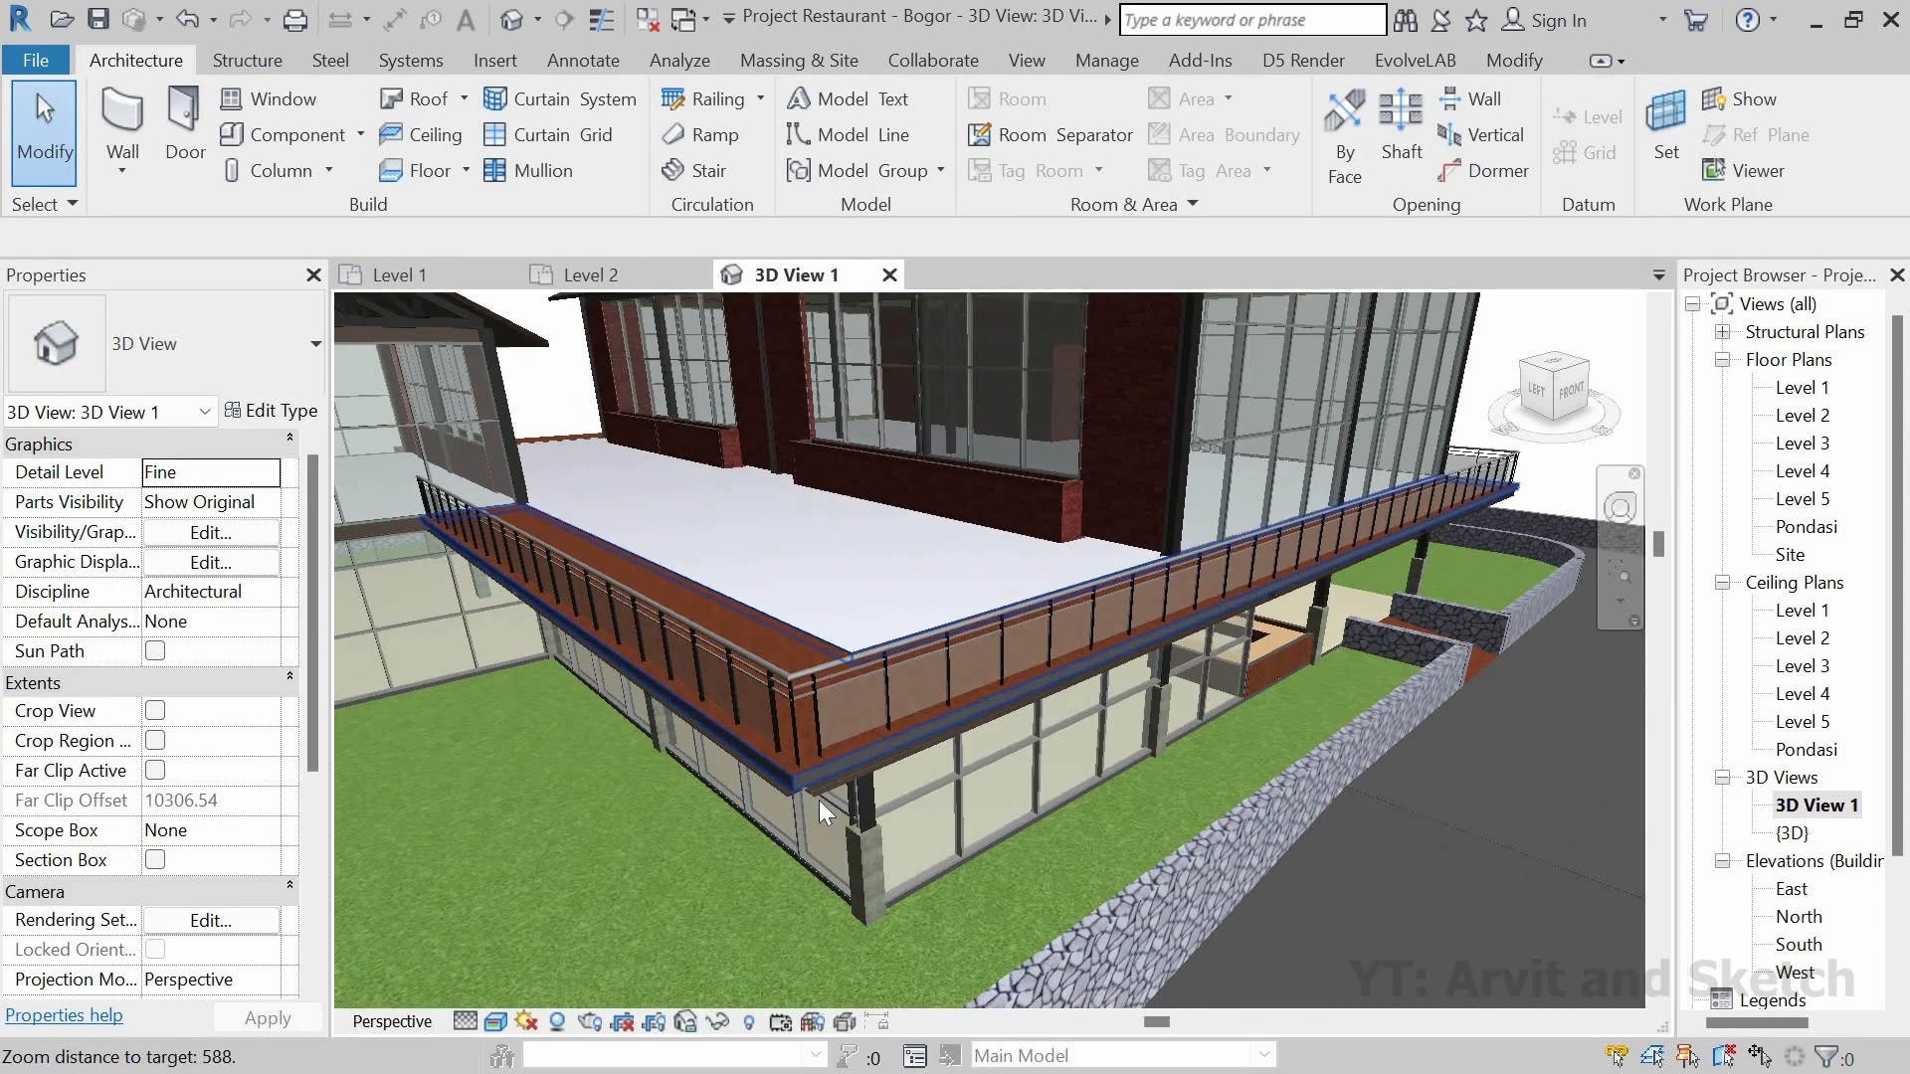
pyautogui.keyDown('shift'); pyautogui.moveTo(846, 801); pyautogui.dragTo(841, 742, button='middle'); pyautogui.keyUp('shift')
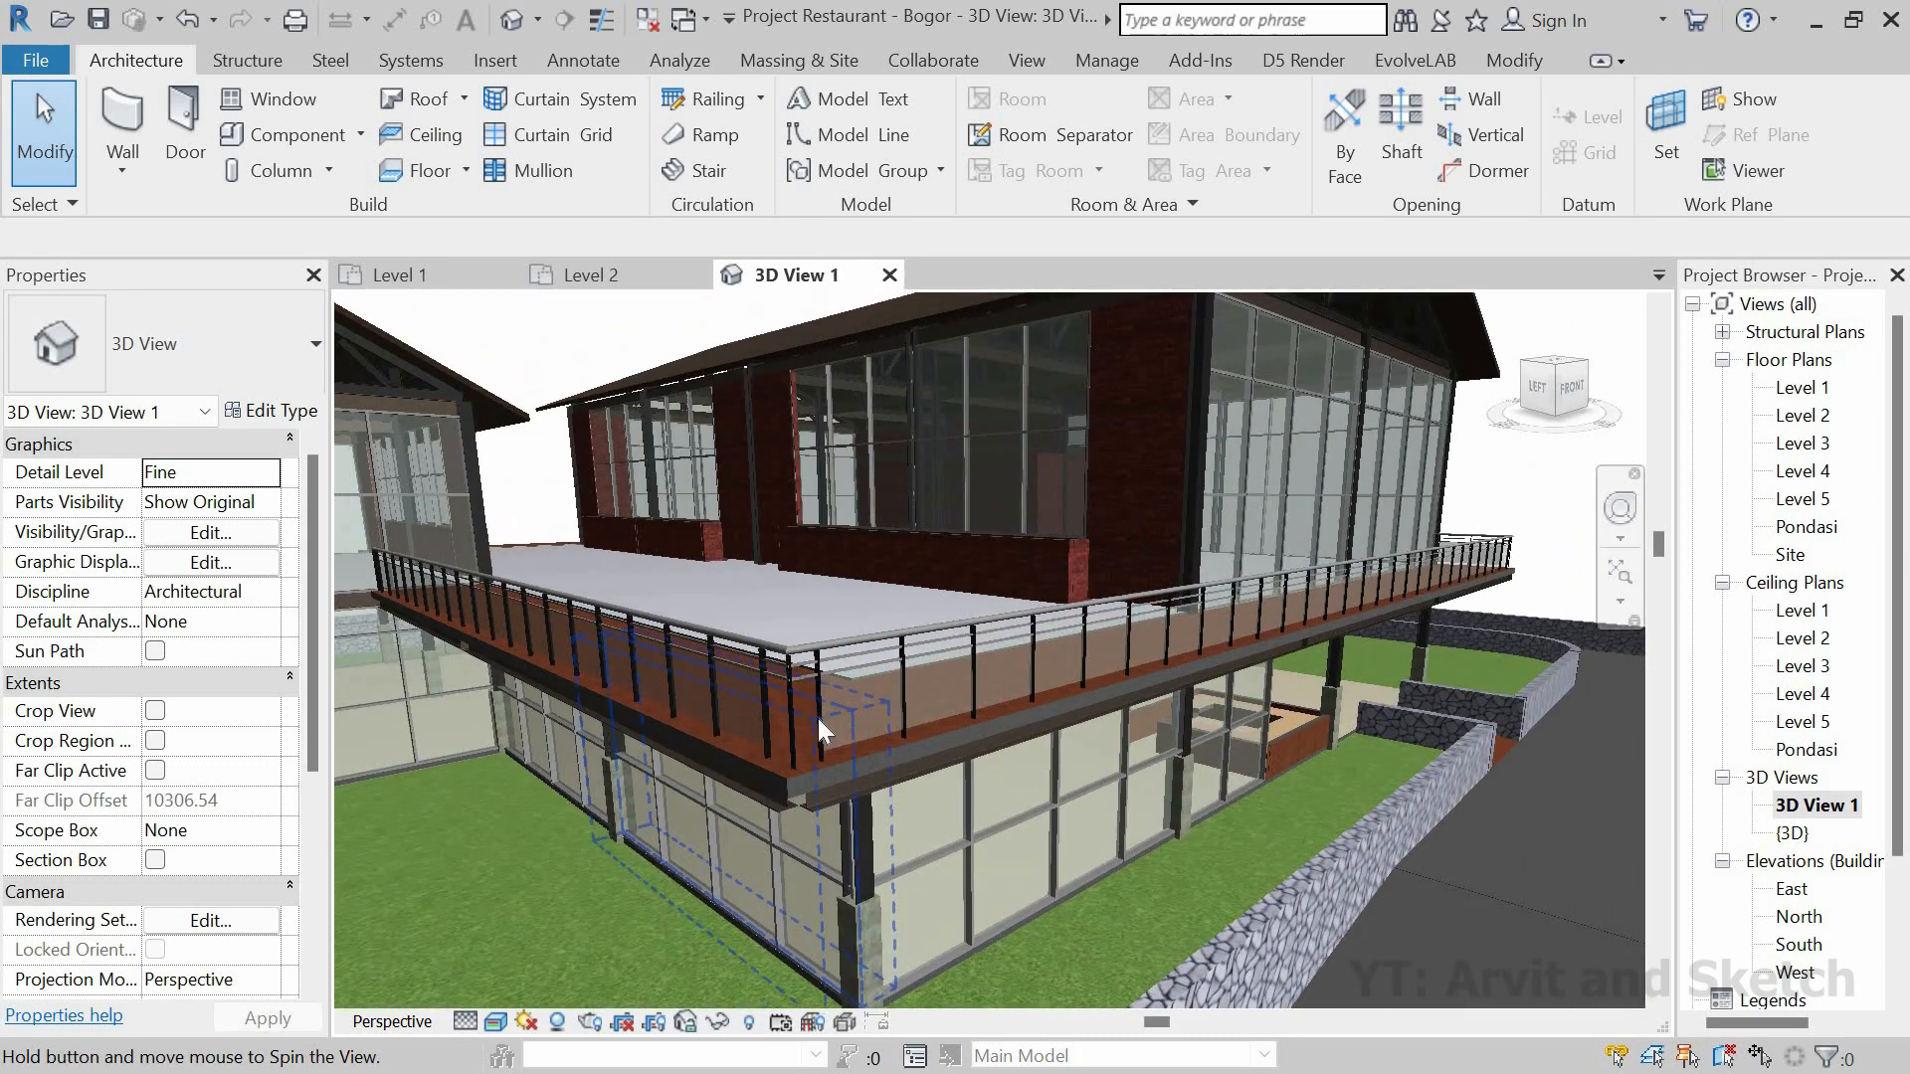
pyautogui.scroll(-8, 1274, 642)
pyautogui.keyDown('shift'); pyautogui.moveTo(1160, 638); pyautogui.dragTo(474, 309, button='middle'); pyautogui.keyUp('shift')
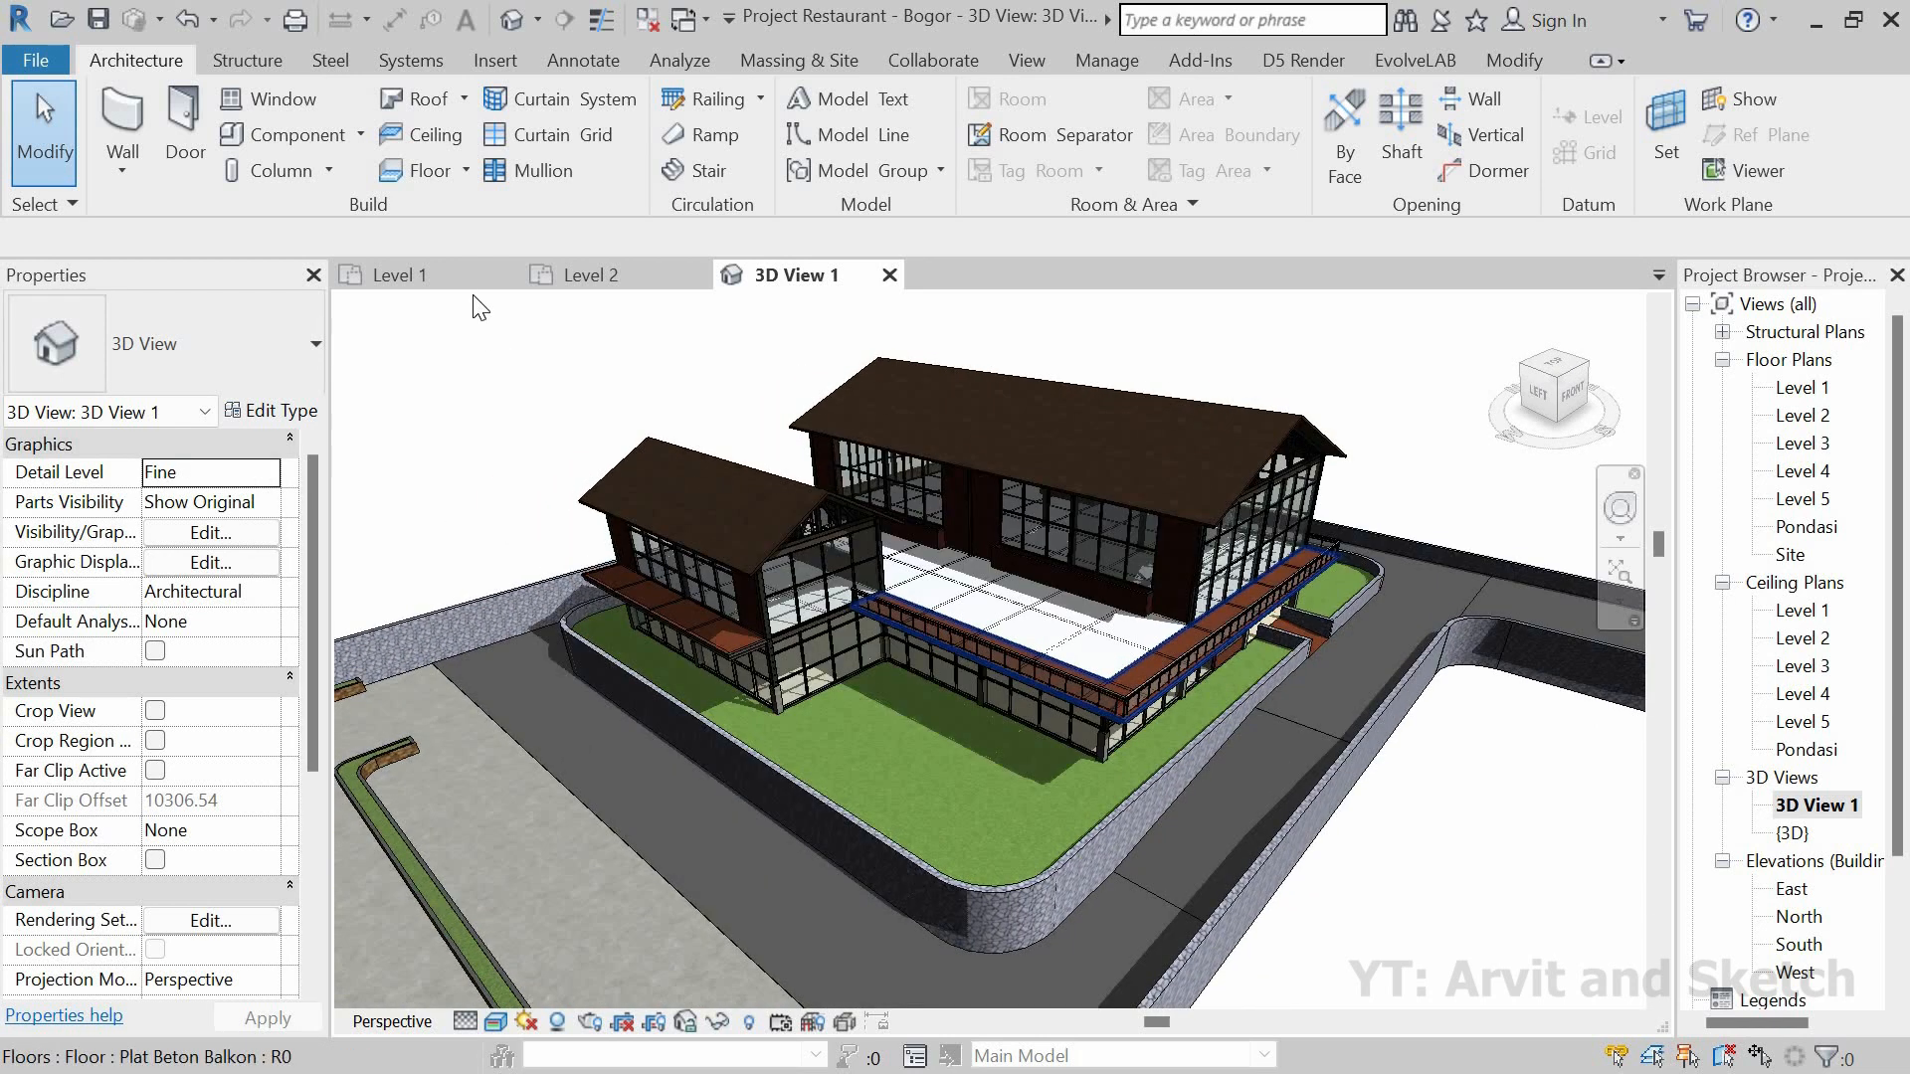
# Step: Start a new railing in the Level 2 plan and sketch its path along the west wing balcony's north edge, from the steel column to the northwest corner
pyautogui.click(641, 270)
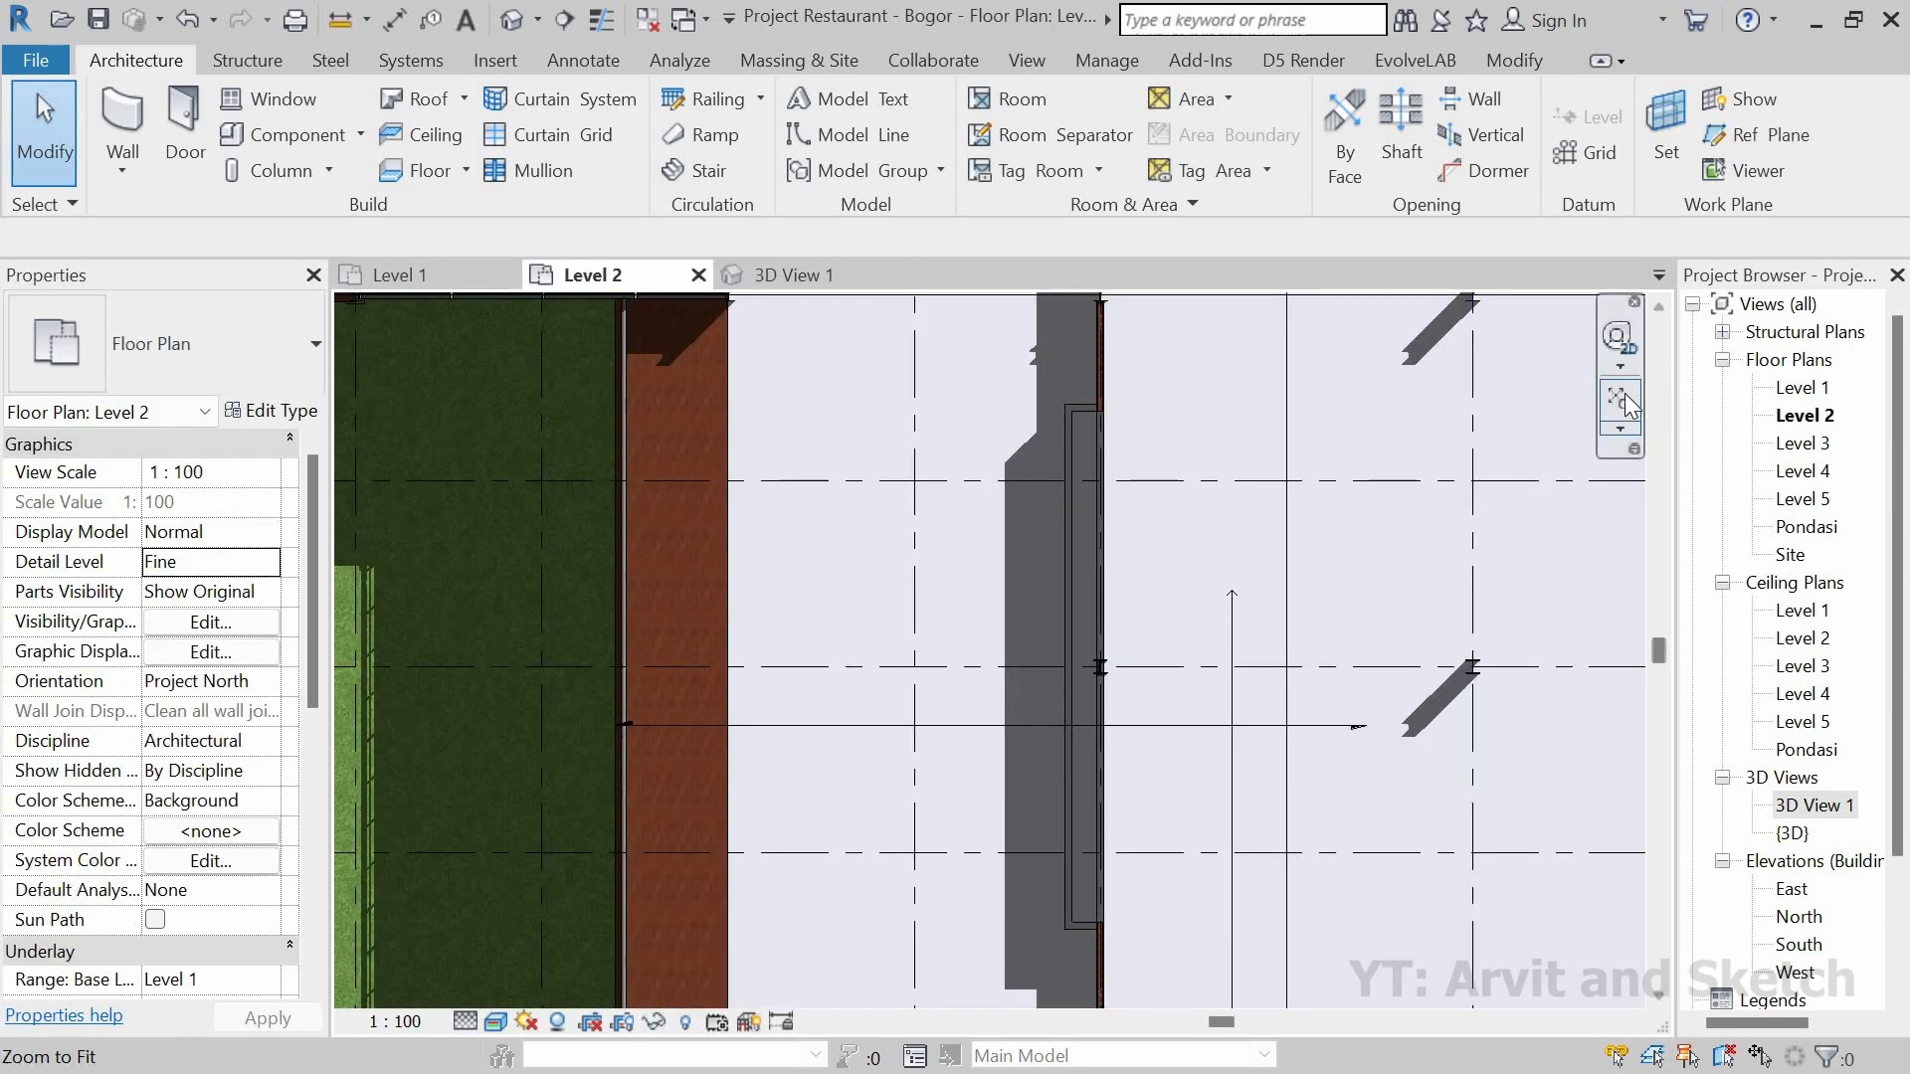
pyautogui.click(1622, 399)
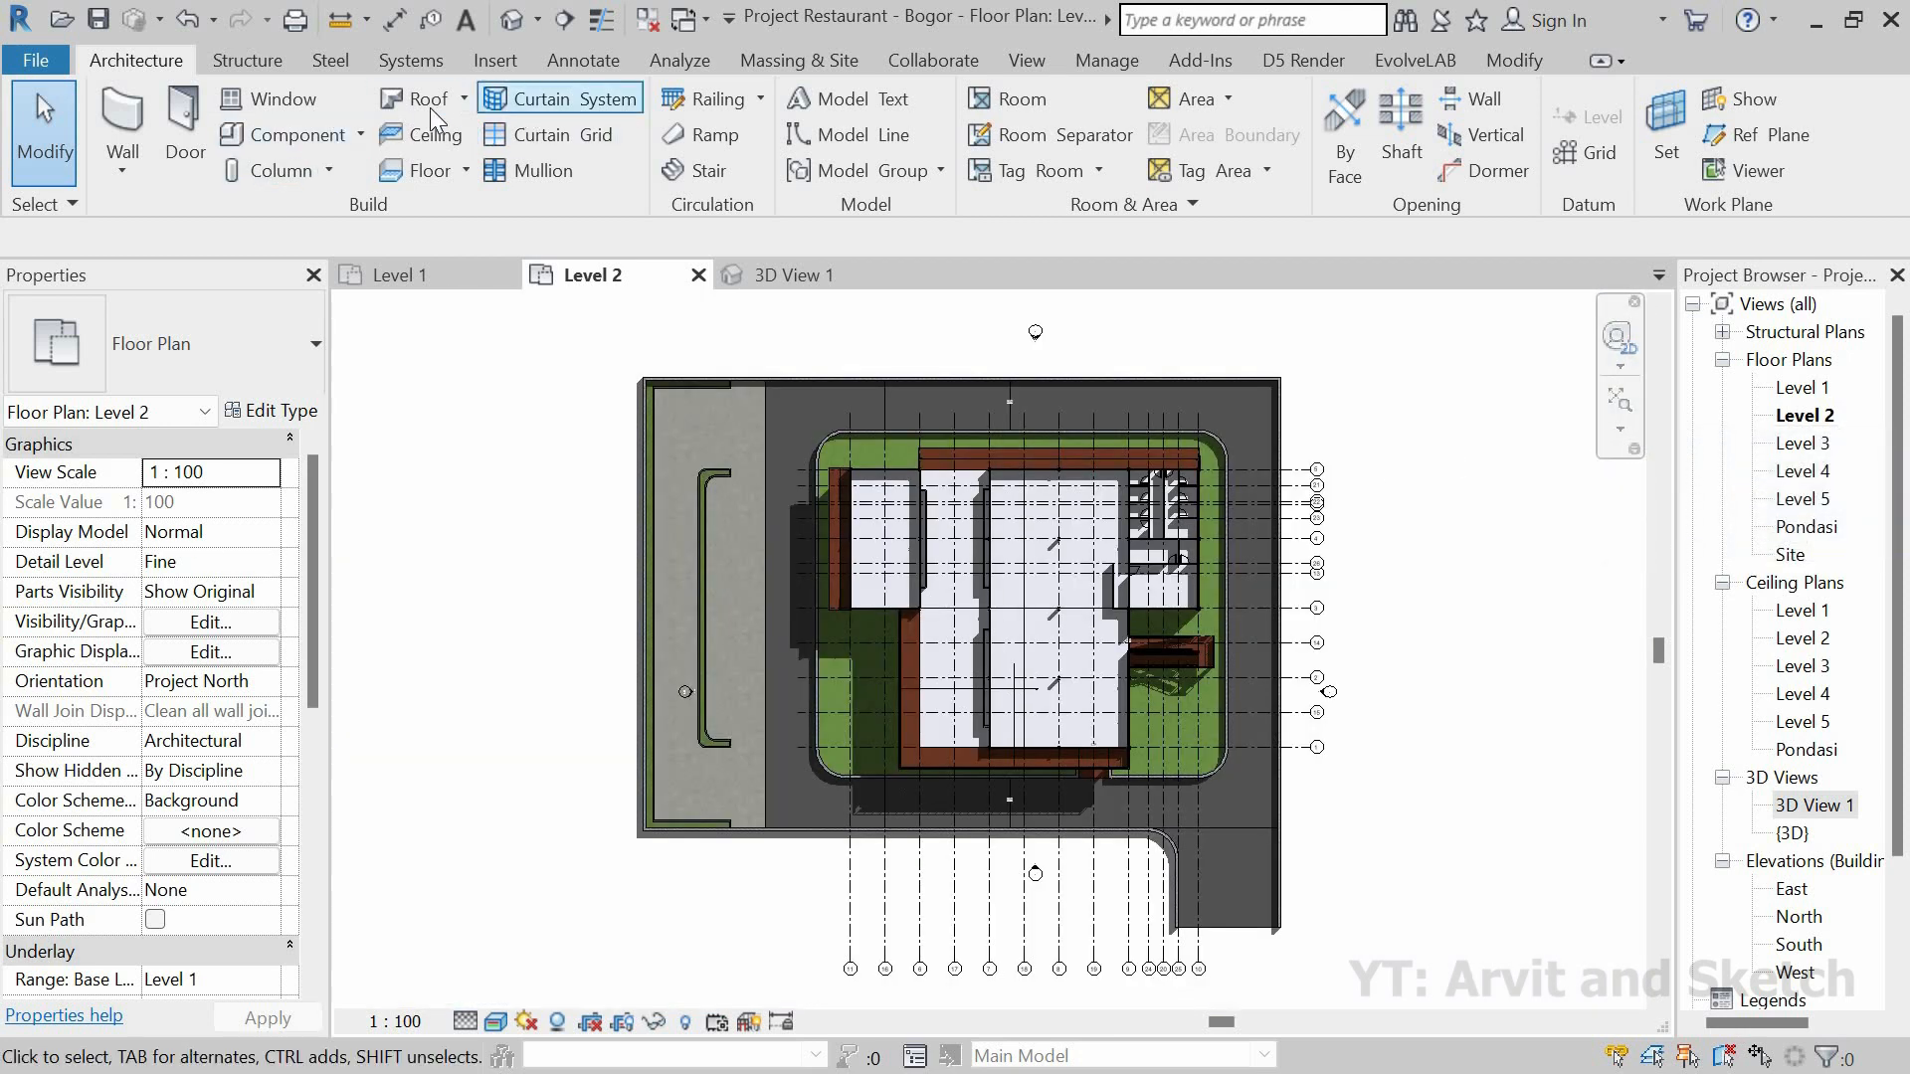
pyautogui.click(708, 98)
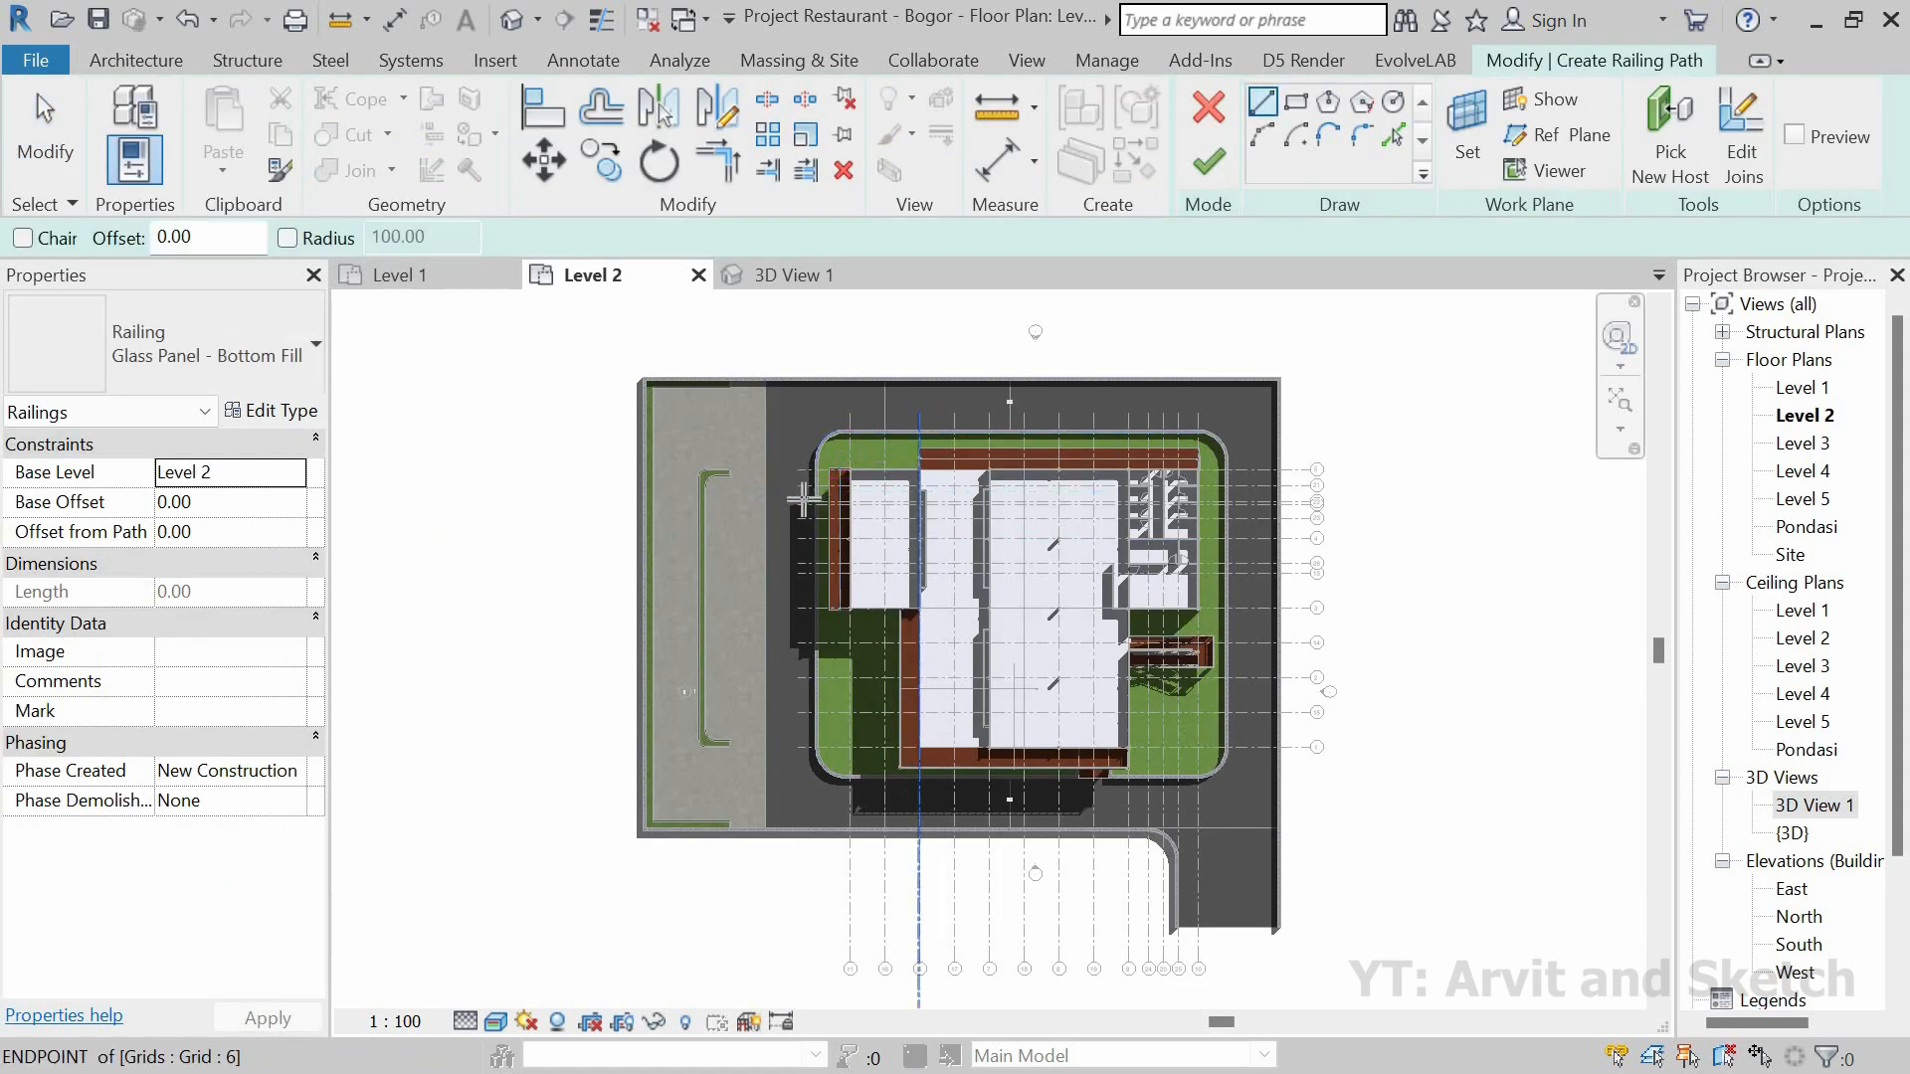
pyautogui.scroll(10, 803, 500)
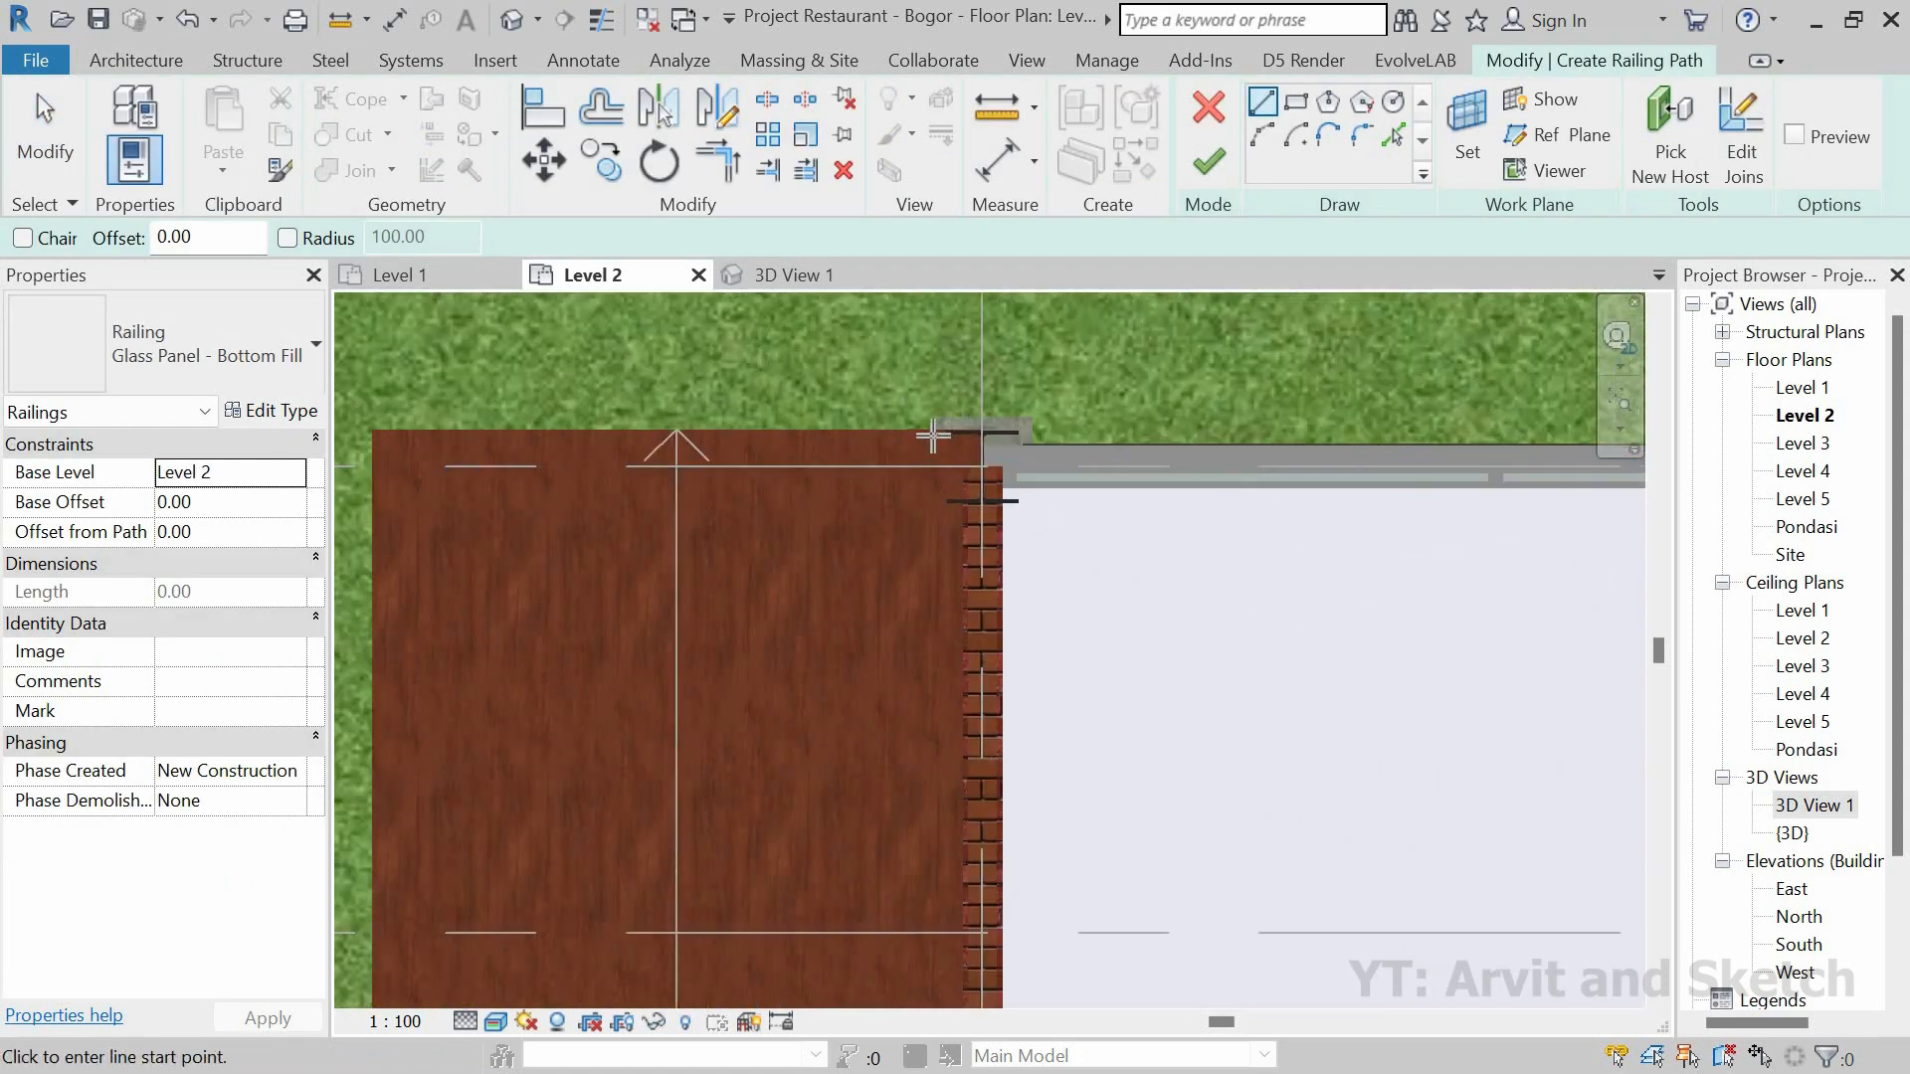
pyautogui.scroll(5, 932, 435)
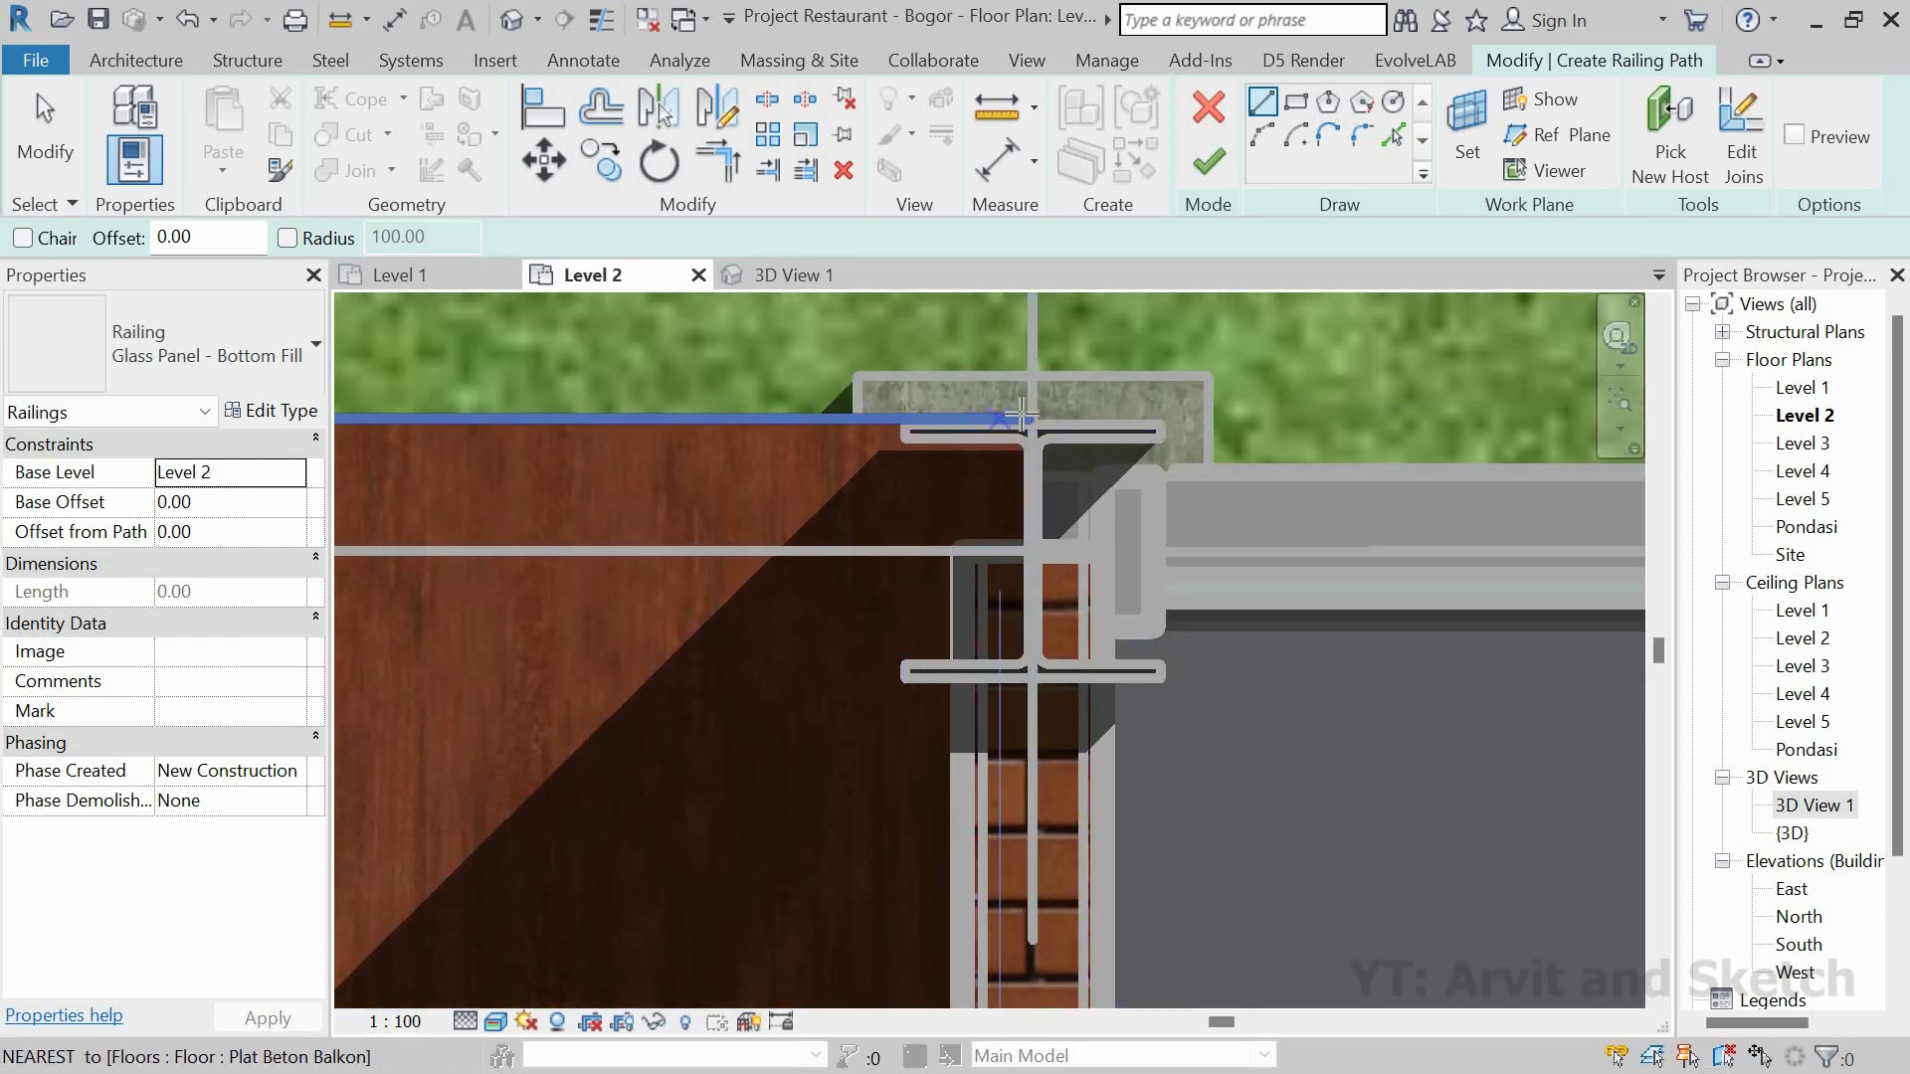
pyautogui.click(898, 414)
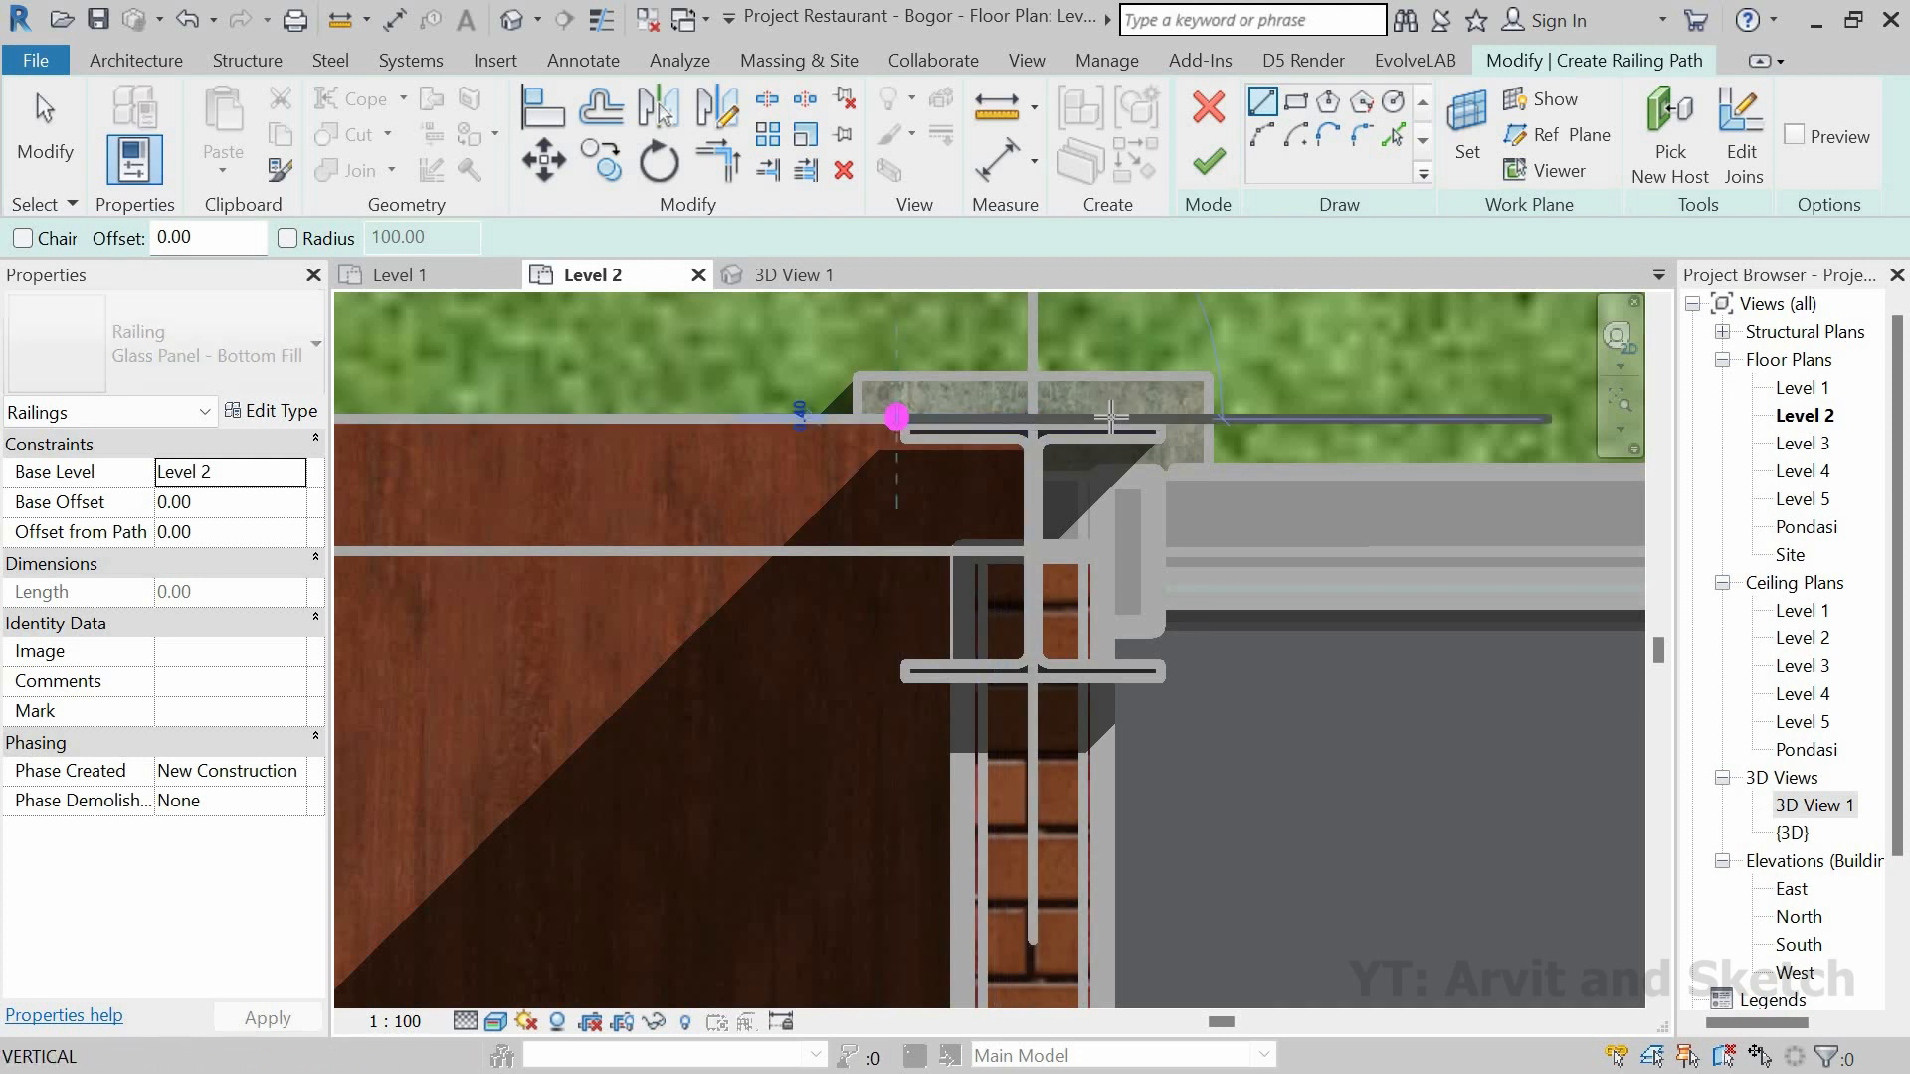
pyautogui.scroll(-4, 1118, 417)
pyautogui.scroll(5, 721, 443)
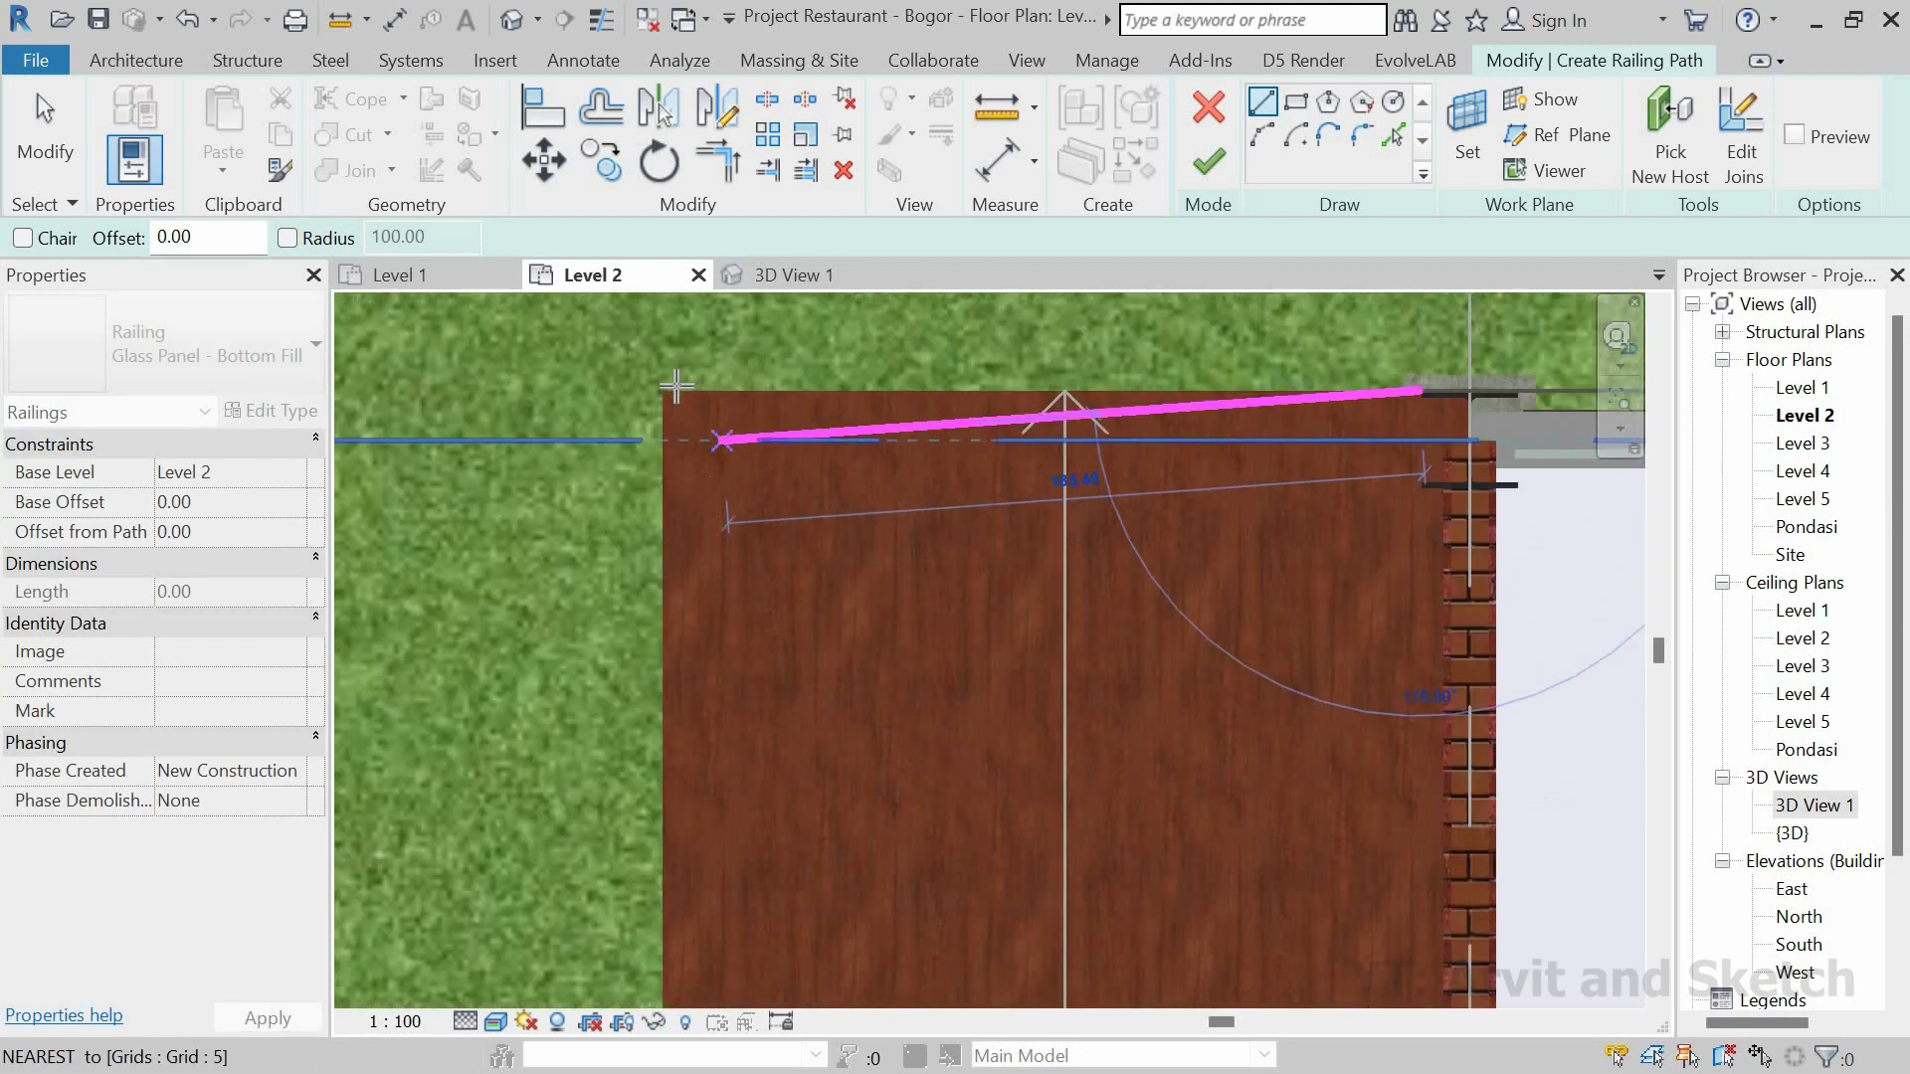
pyautogui.click(669, 388)
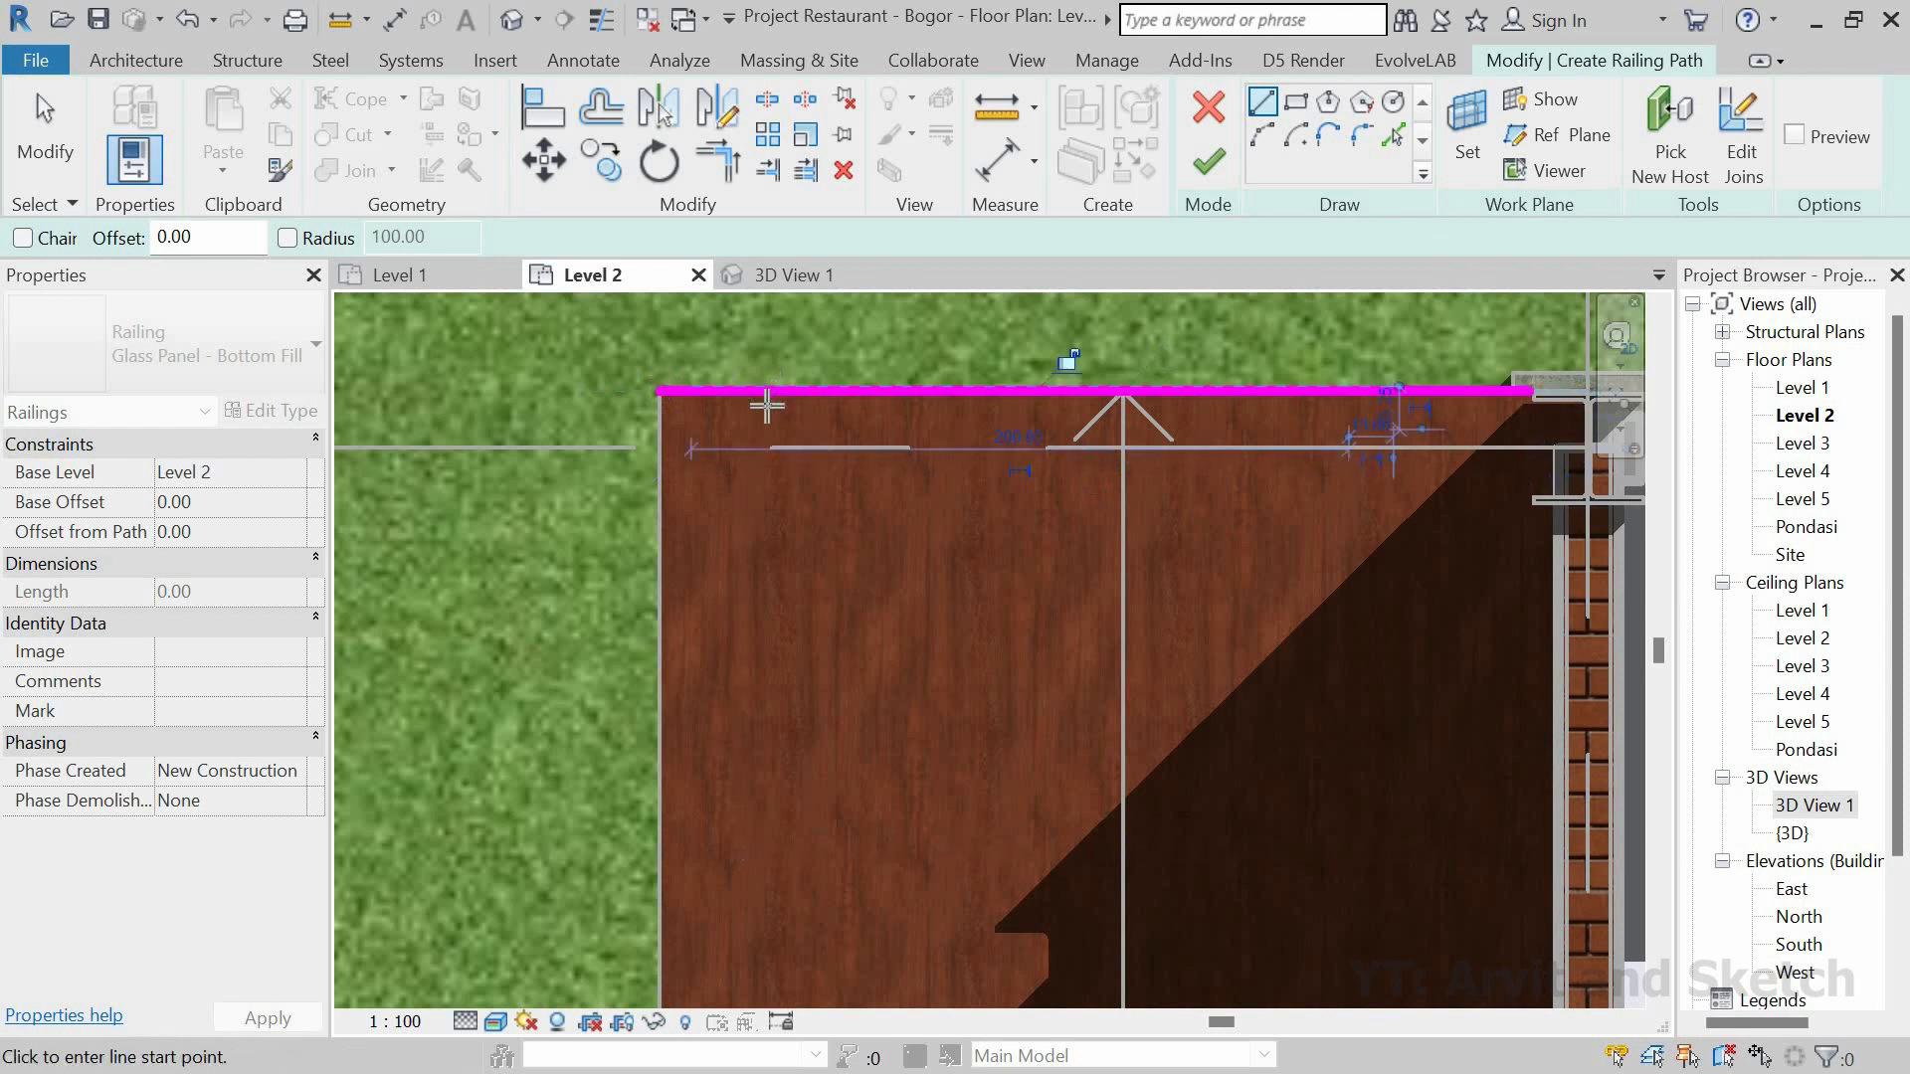
# Step: Continue the railing path down the wing balcony's west edge to its southwest corner
pyautogui.scroll(-4, 741, 393)
pyautogui.scroll(3, 736, 403)
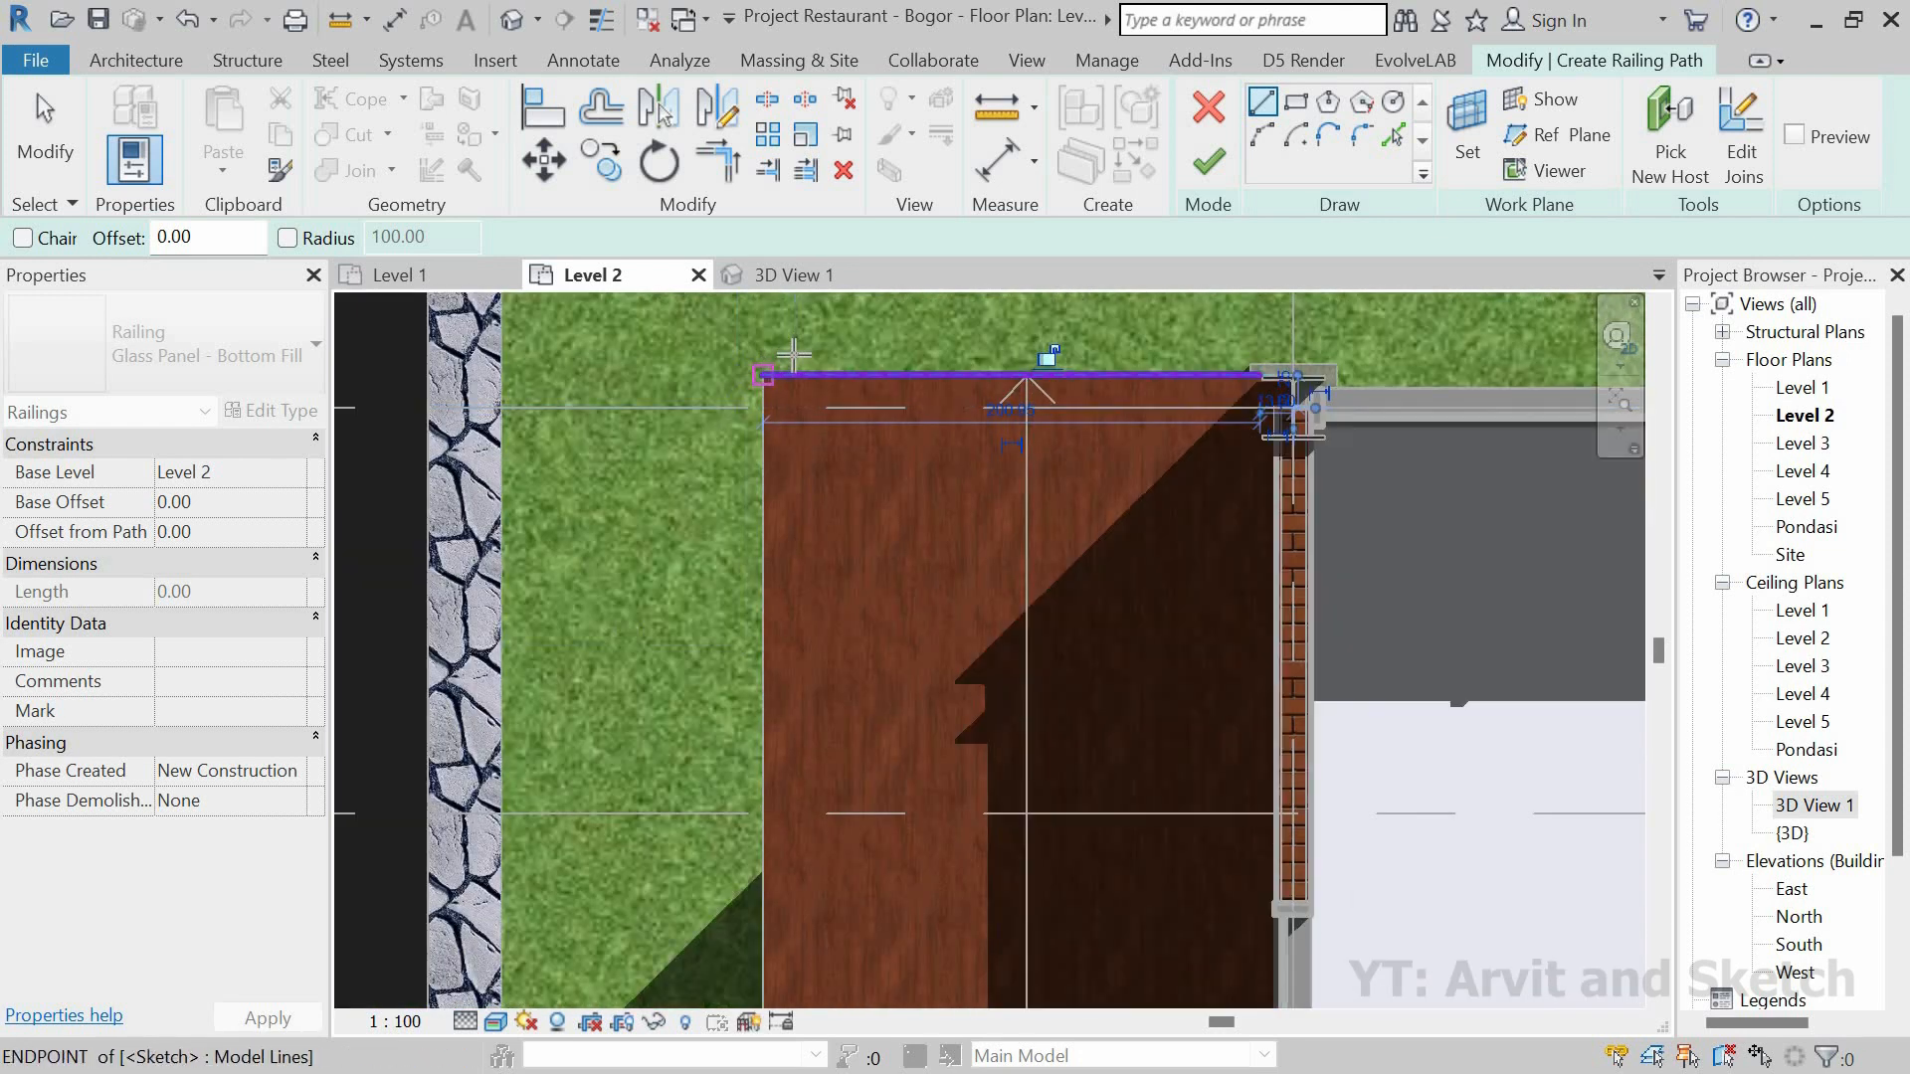
pyautogui.click(767, 373)
pyautogui.scroll(-5, 791, 363)
pyautogui.scroll(-2, 791, 663)
pyautogui.moveTo(752, 815); pyautogui.dragTo(682, 517, button='middle')
pyautogui.scroll(5, 718, 719)
pyautogui.scroll(4, 720, 706)
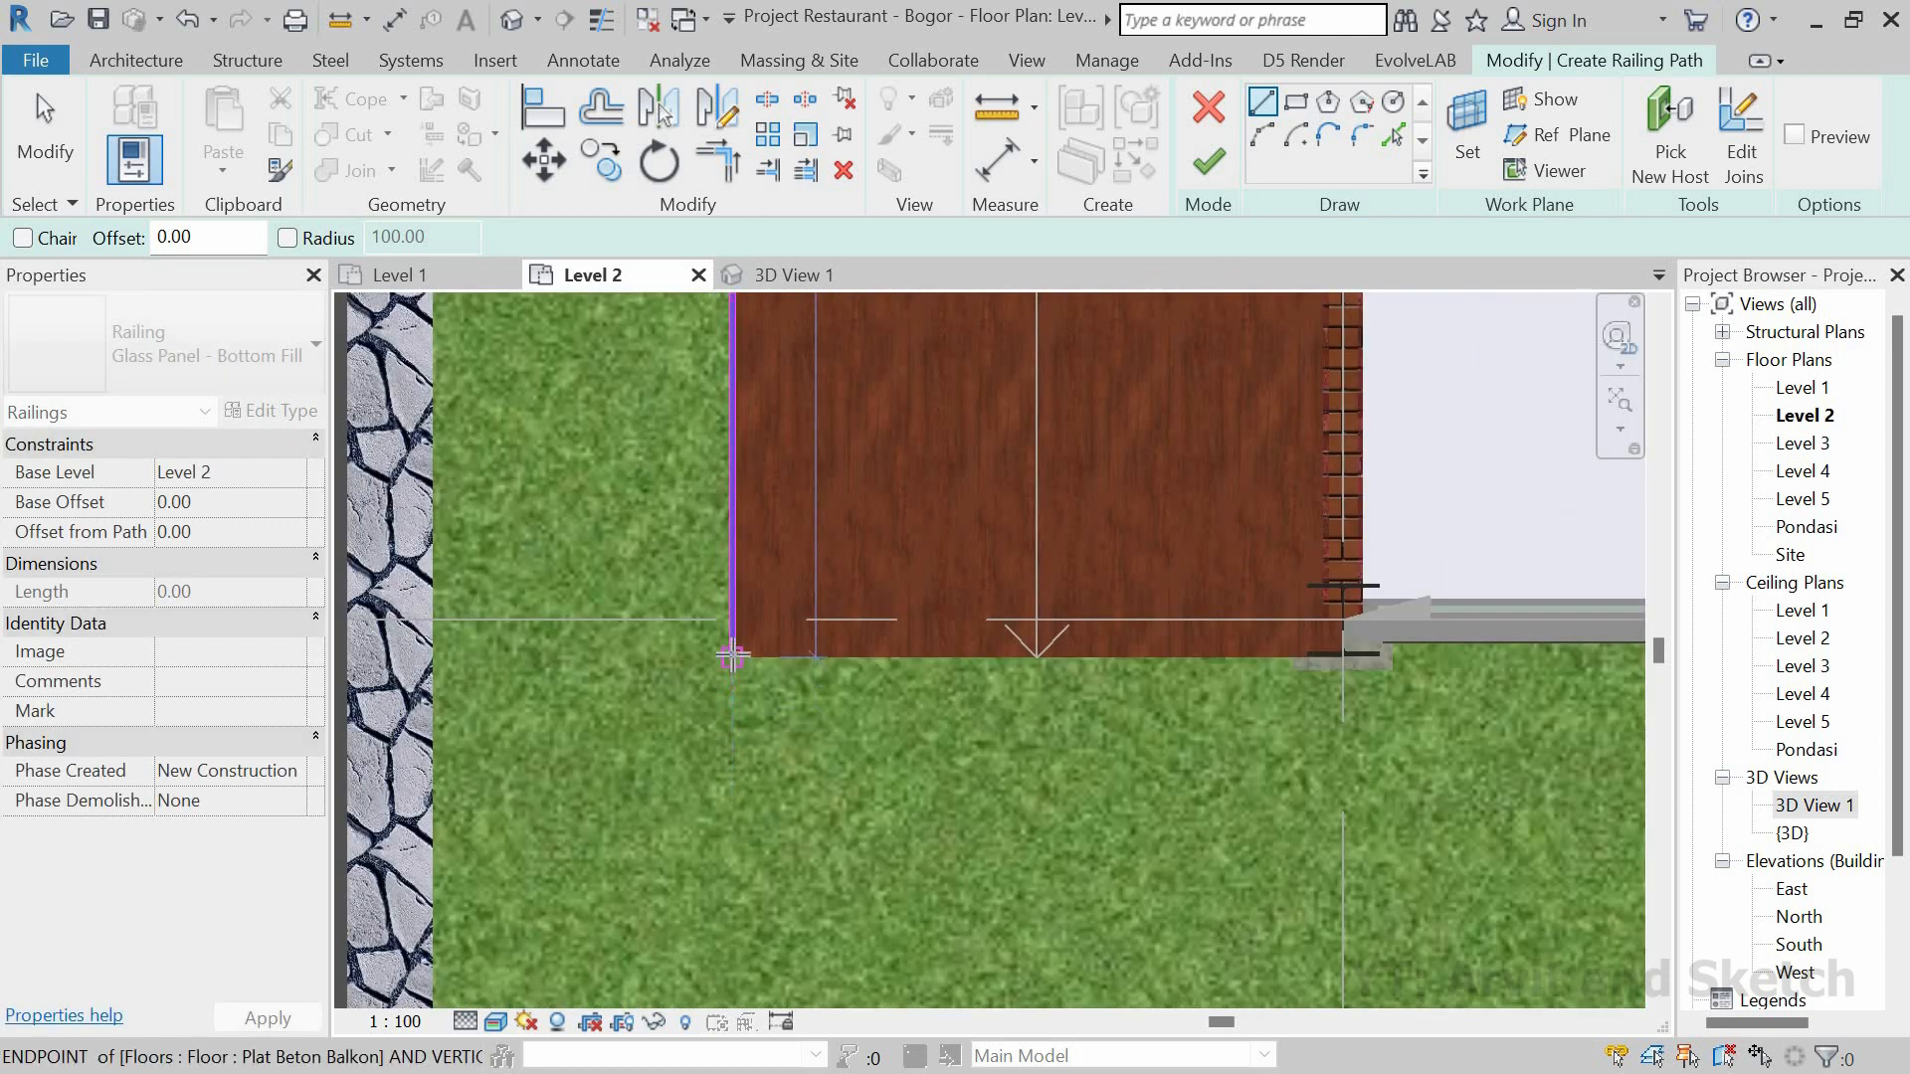
pyautogui.scroll(-4, 732, 656)
pyautogui.click(725, 661)
# Step: Extend the path along the wing balcony's south edge to the steel column's flange and finish the railing
pyautogui.scroll(4, 1212, 691)
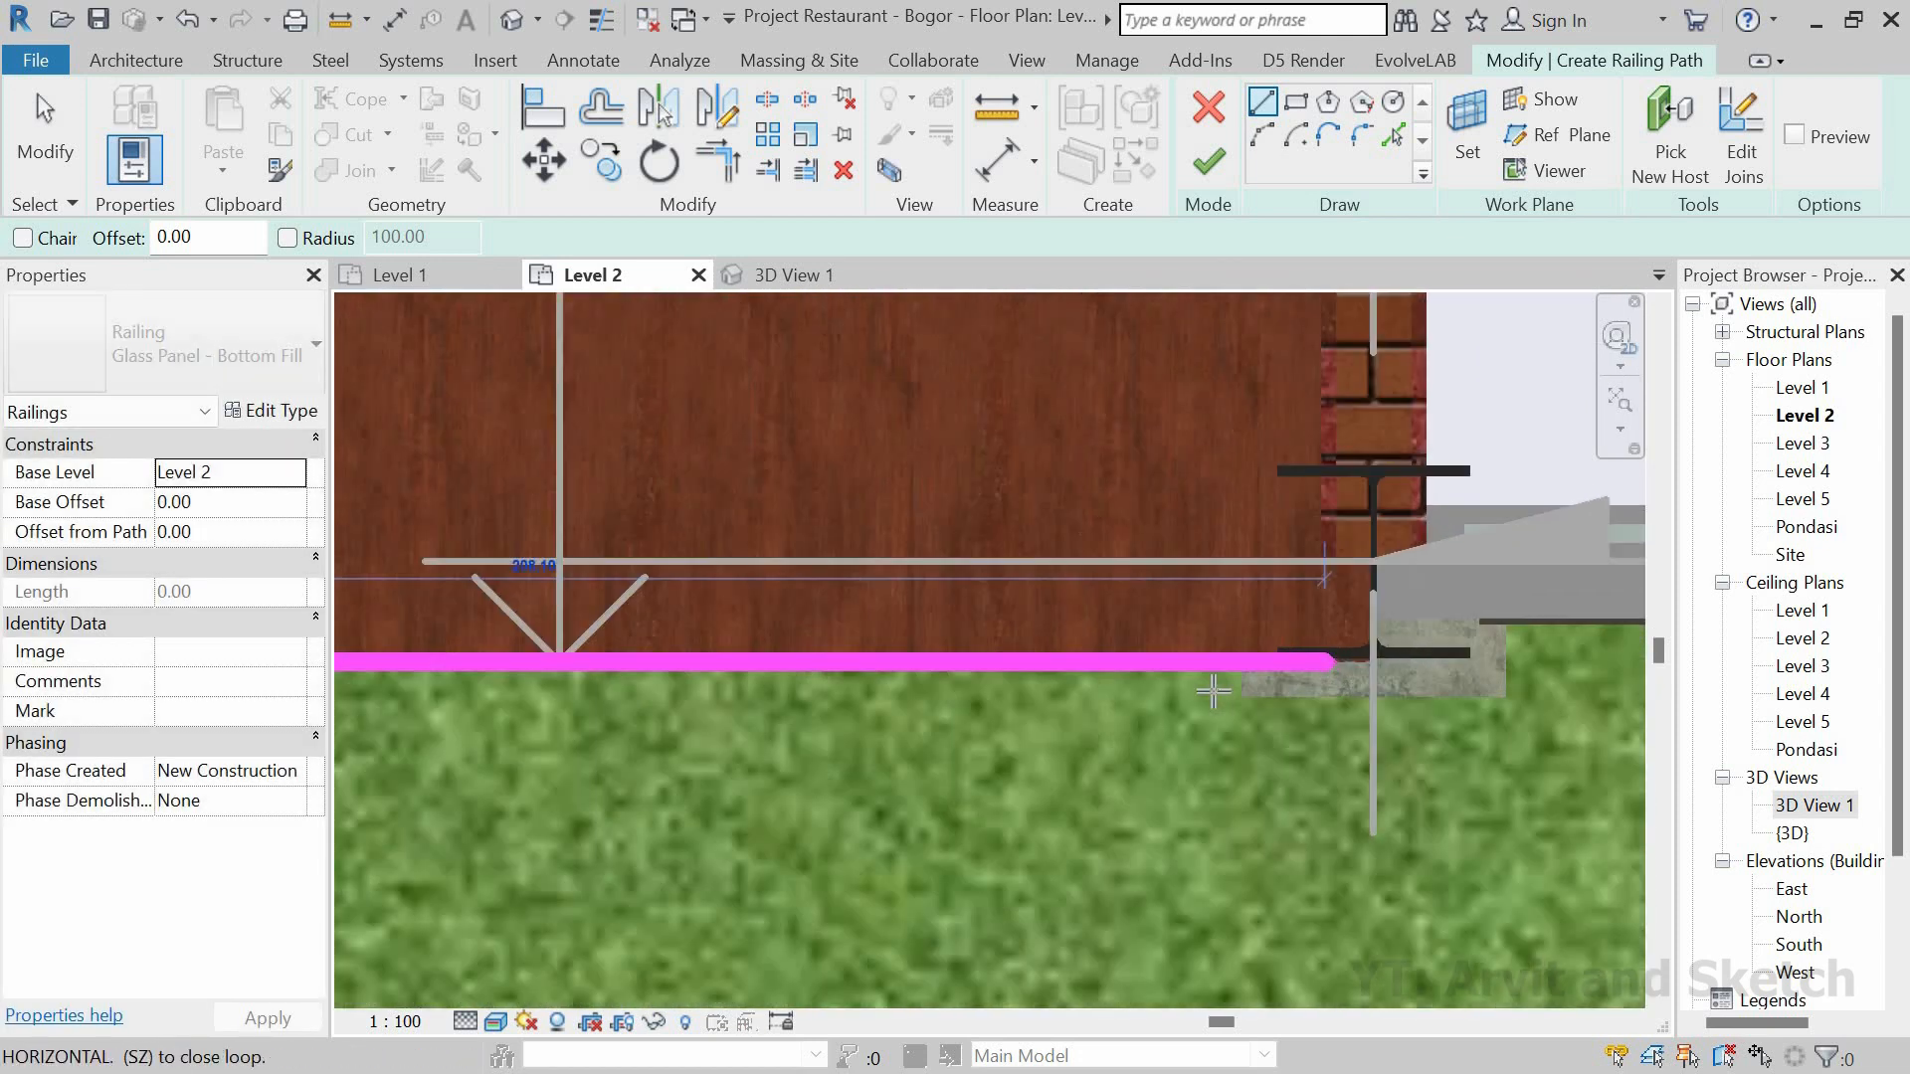
pyautogui.scroll(2, 1323, 664)
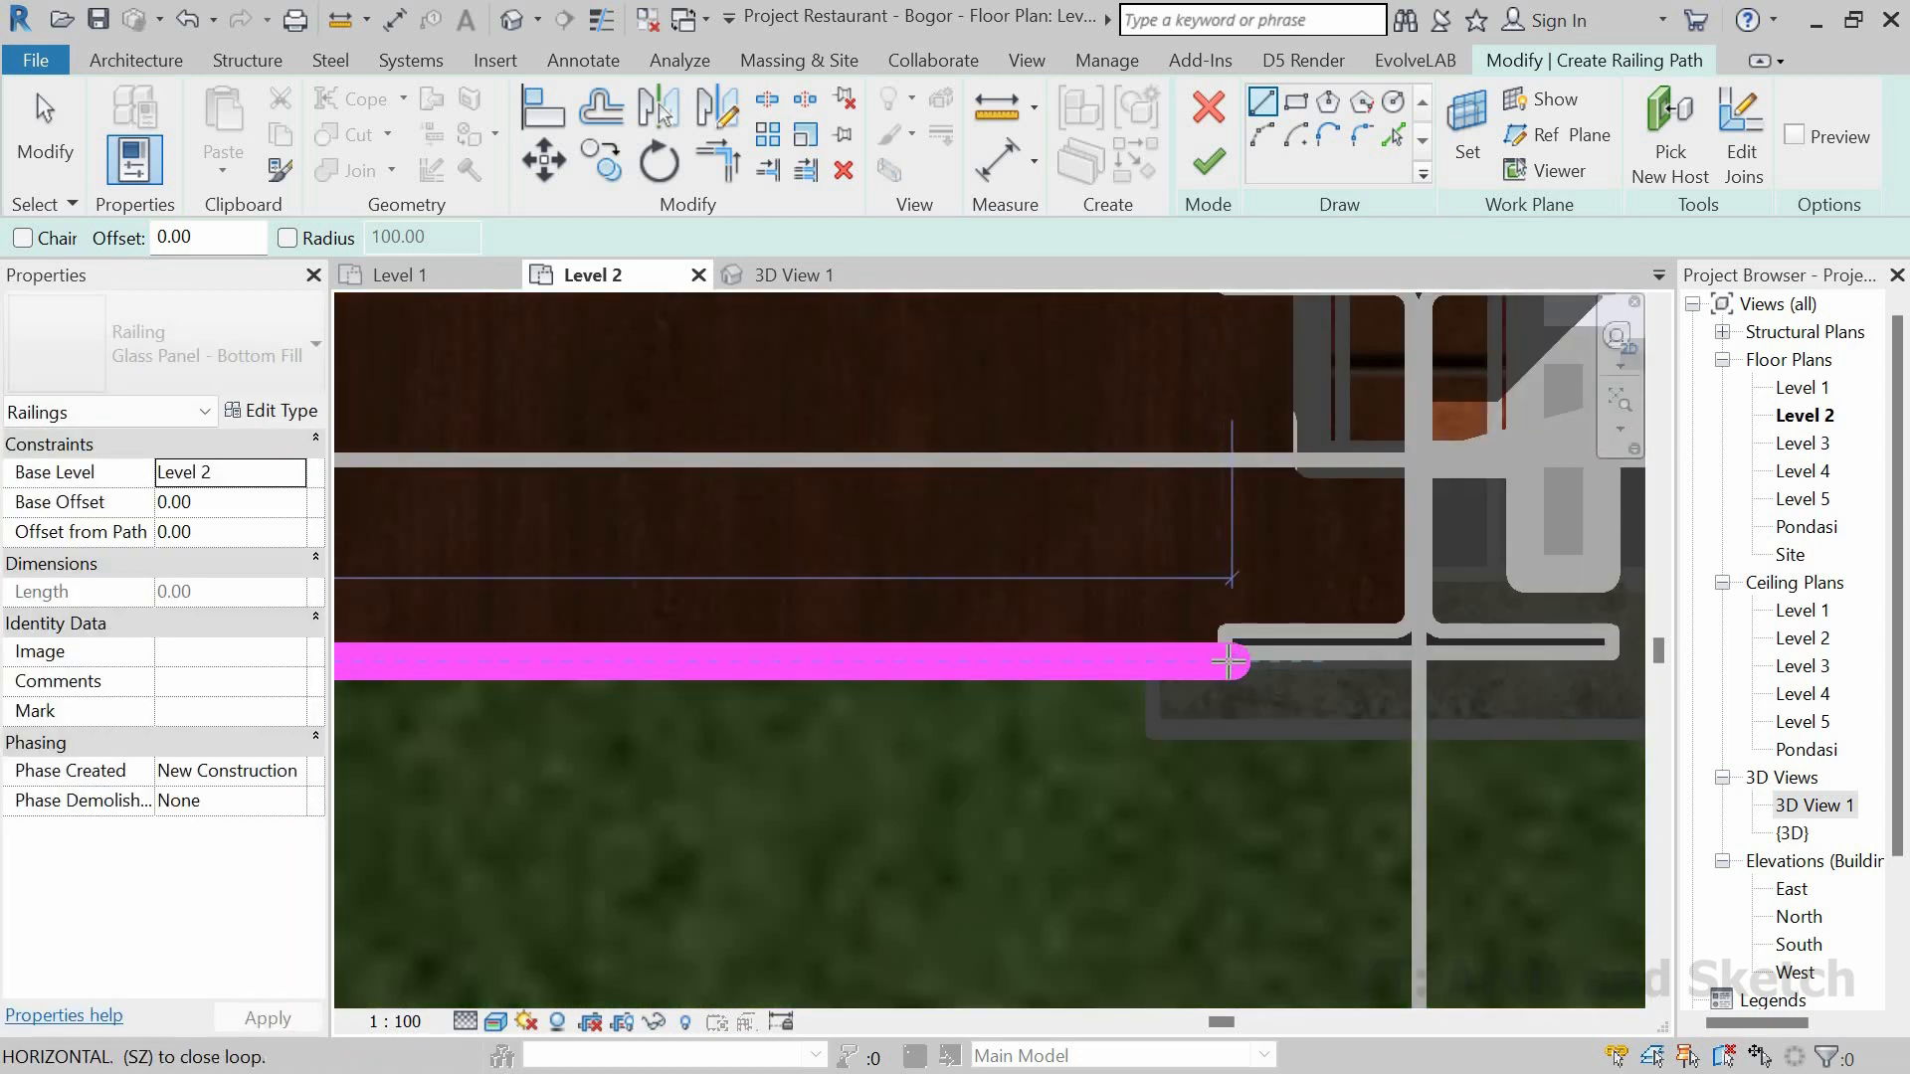
pyautogui.click(1230, 662)
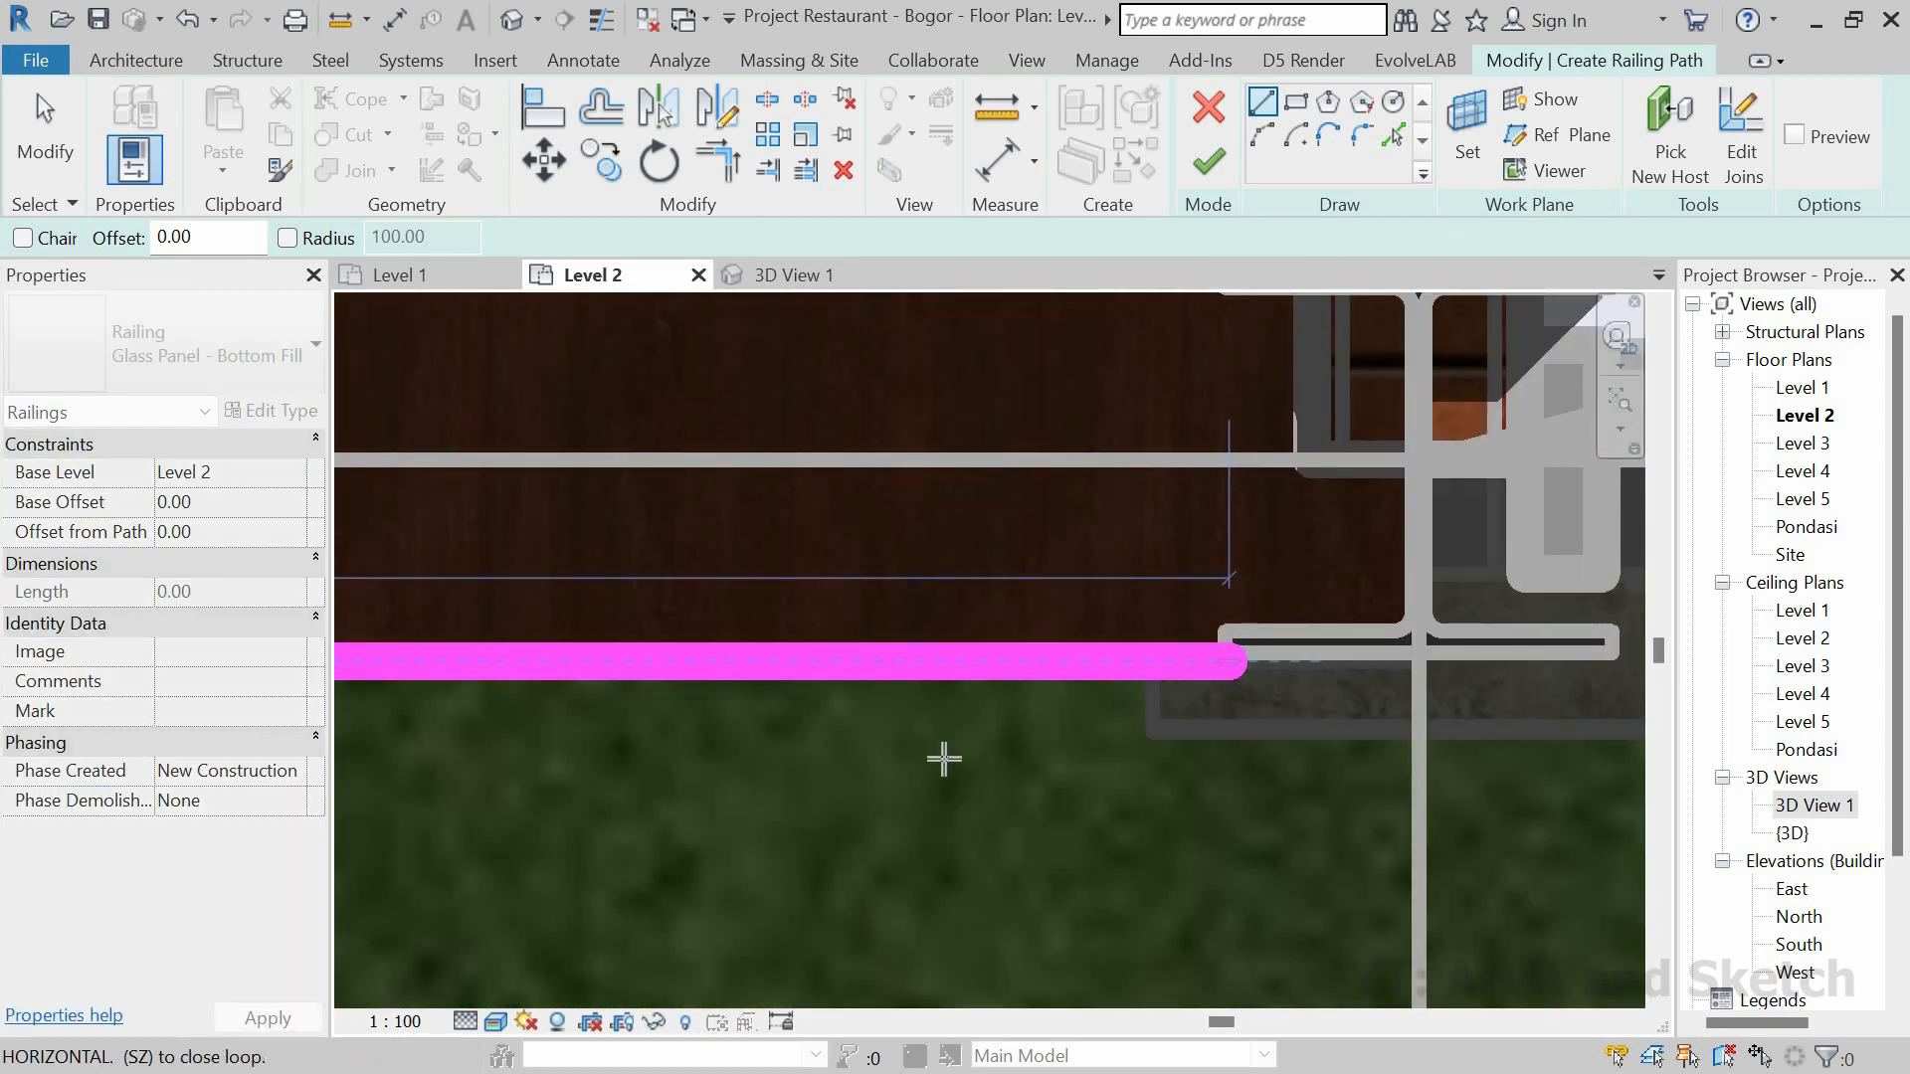
pyautogui.scroll(-3, 916, 768)
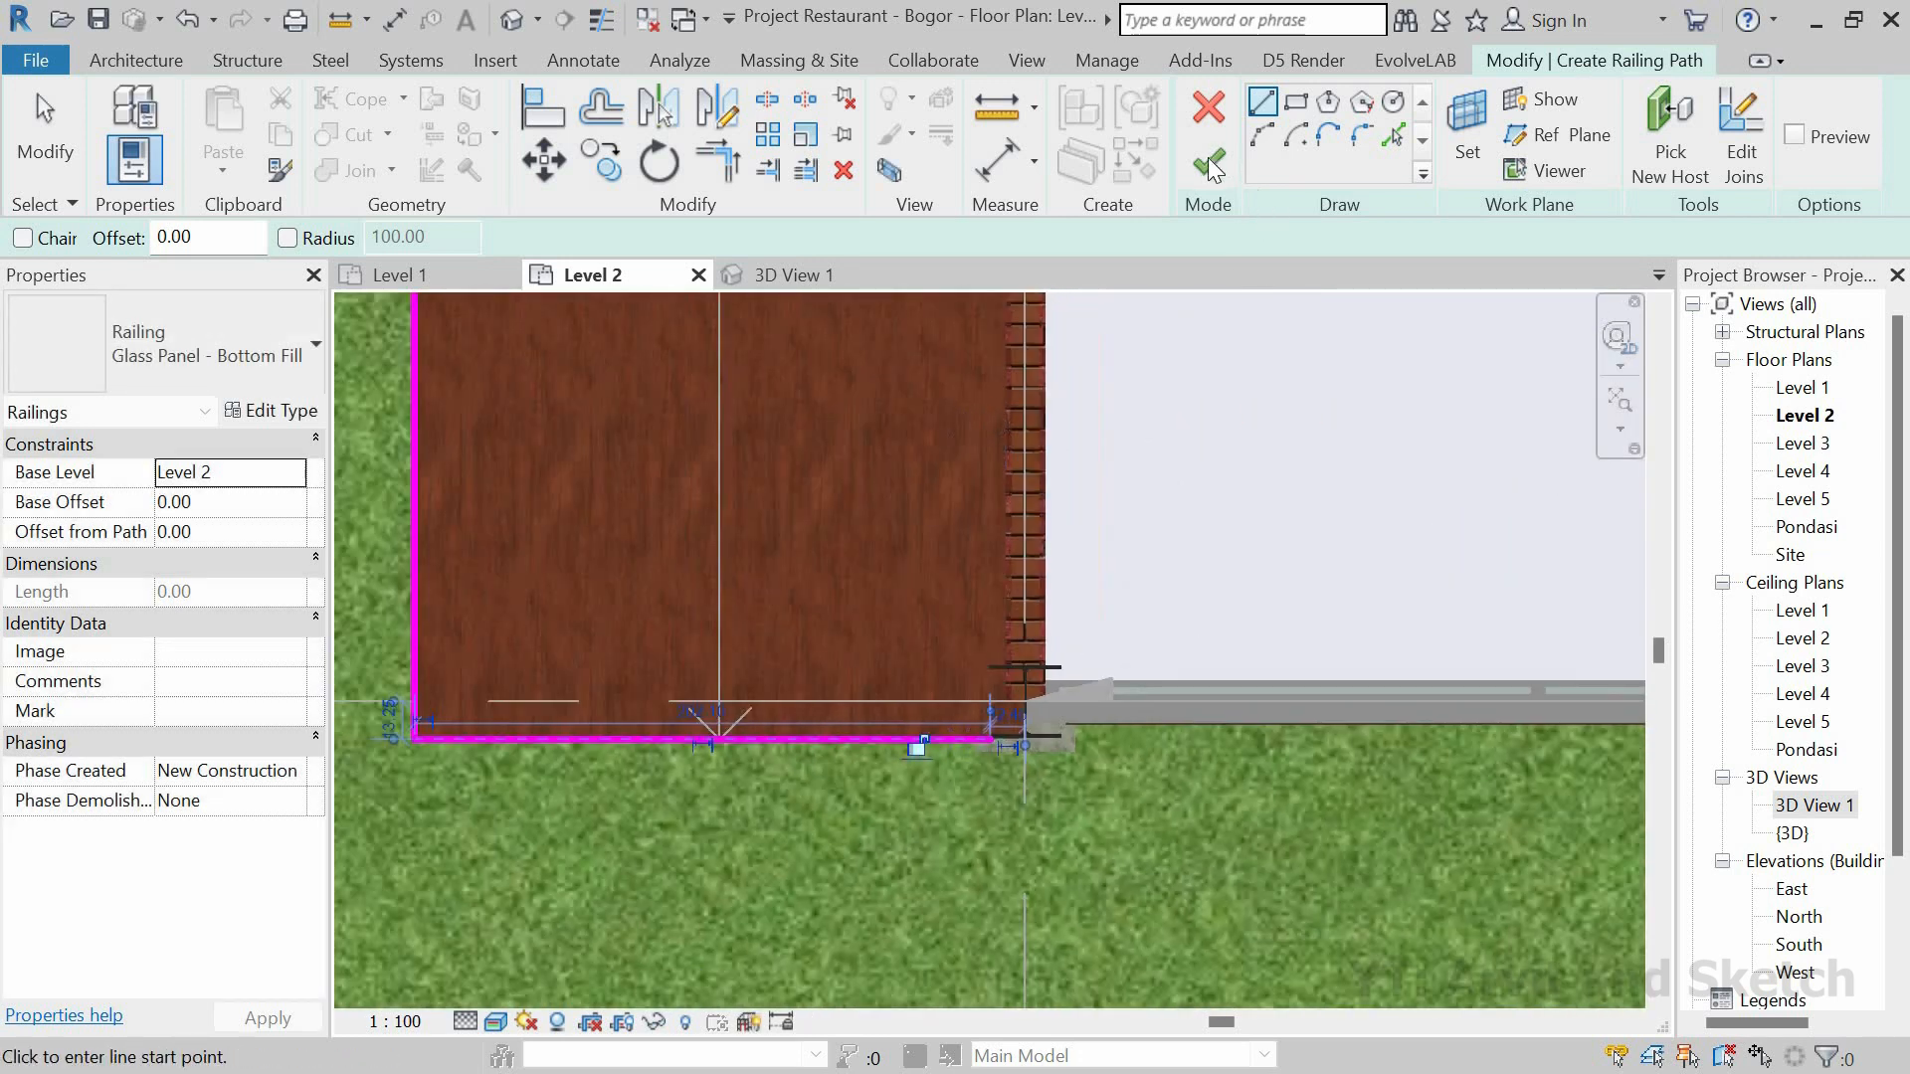
pyautogui.click(1212, 169)
pyautogui.click(425, 851)
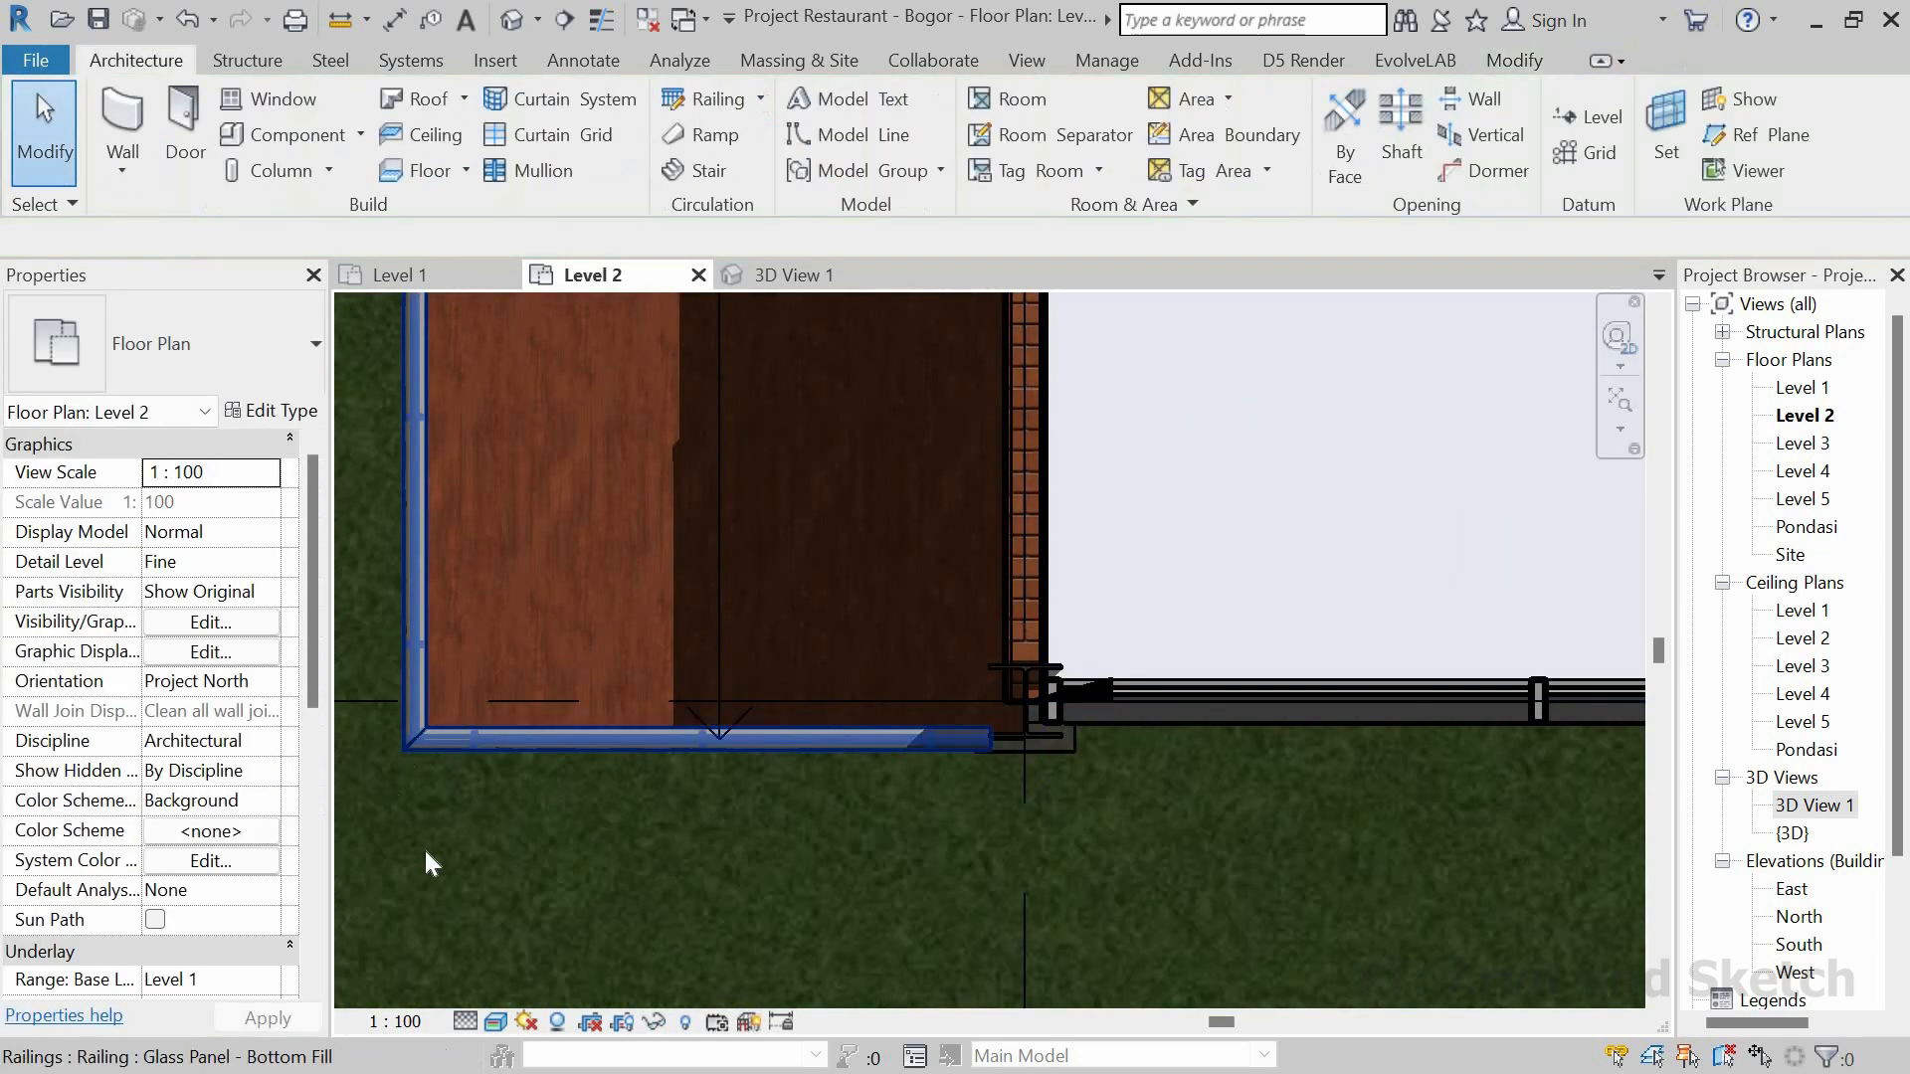
# Step: Set the Offset from Path of the west balcony's glass panel railing to 15
pyautogui.click(425, 742)
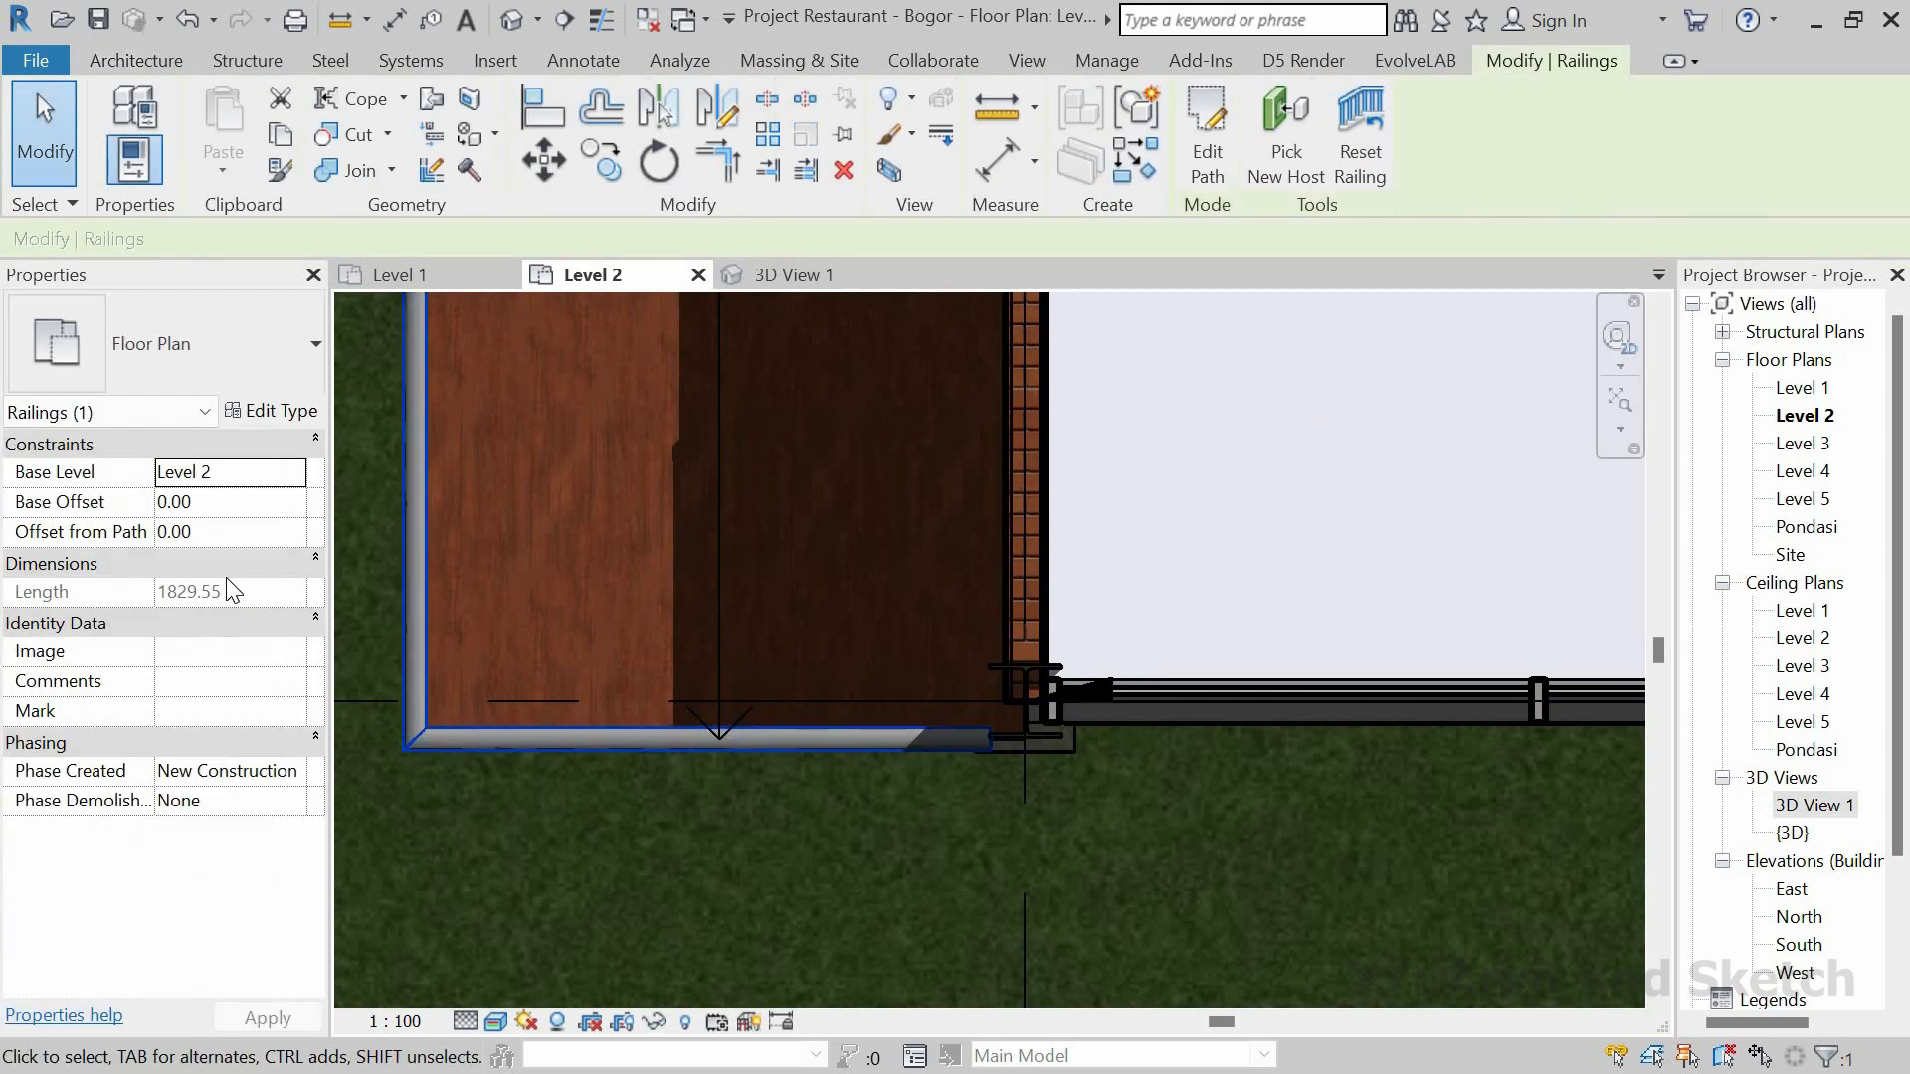
pyautogui.click(410, 744)
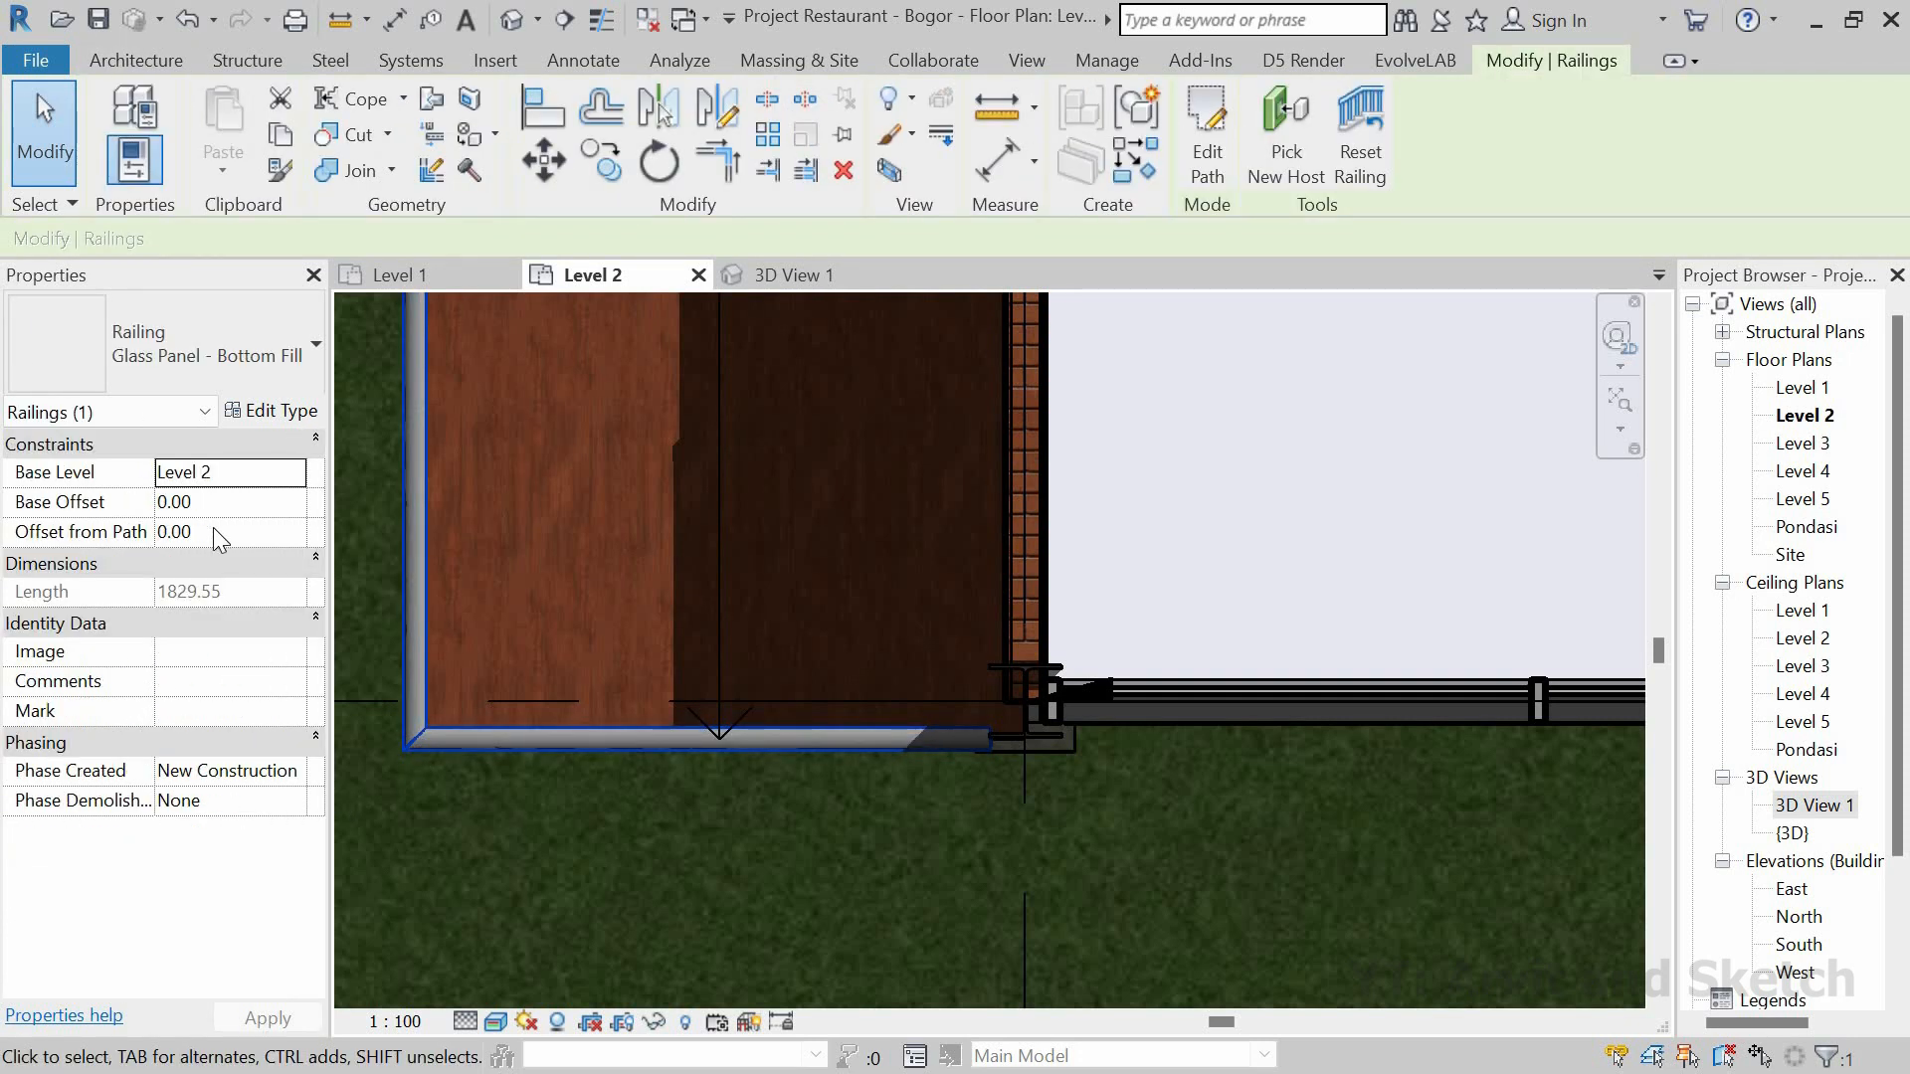
pyautogui.click(213, 530)
pyautogui.write('-15')
pyautogui.press('Return')
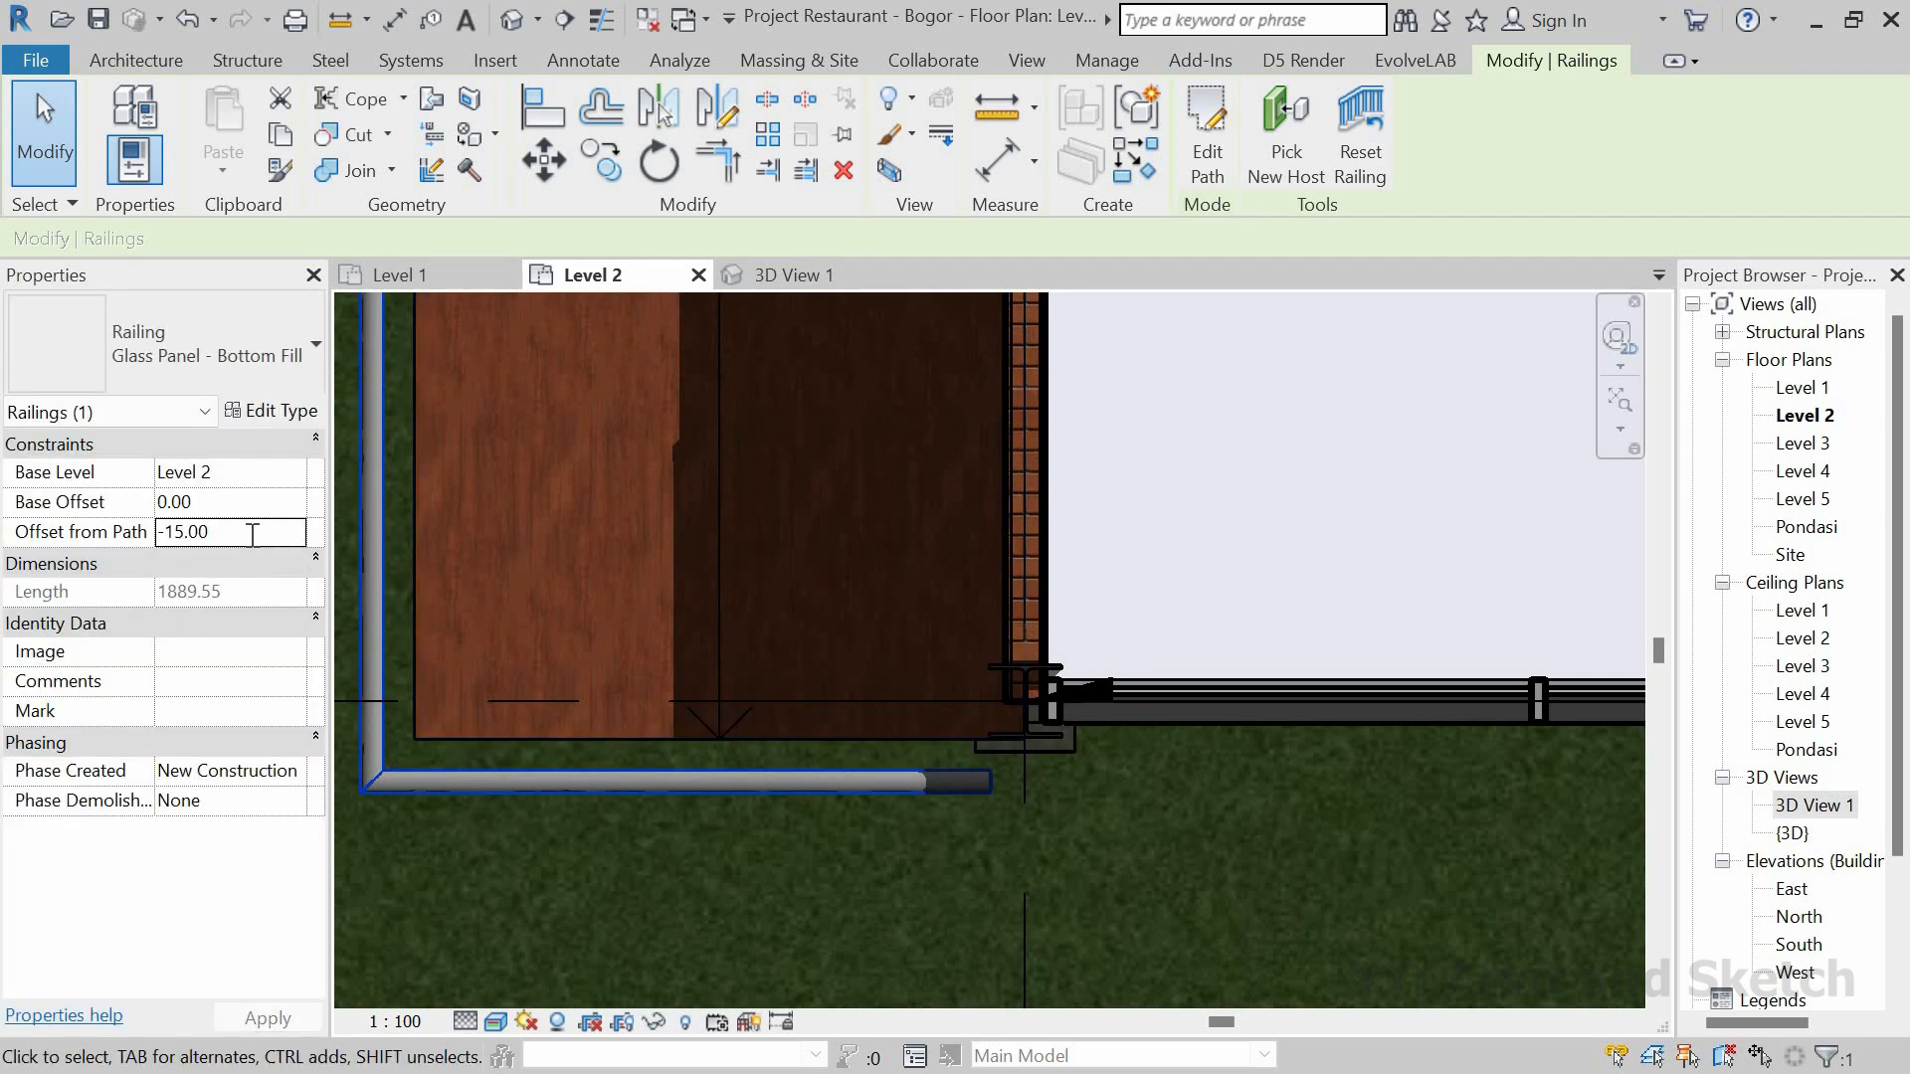
pyautogui.write('15')
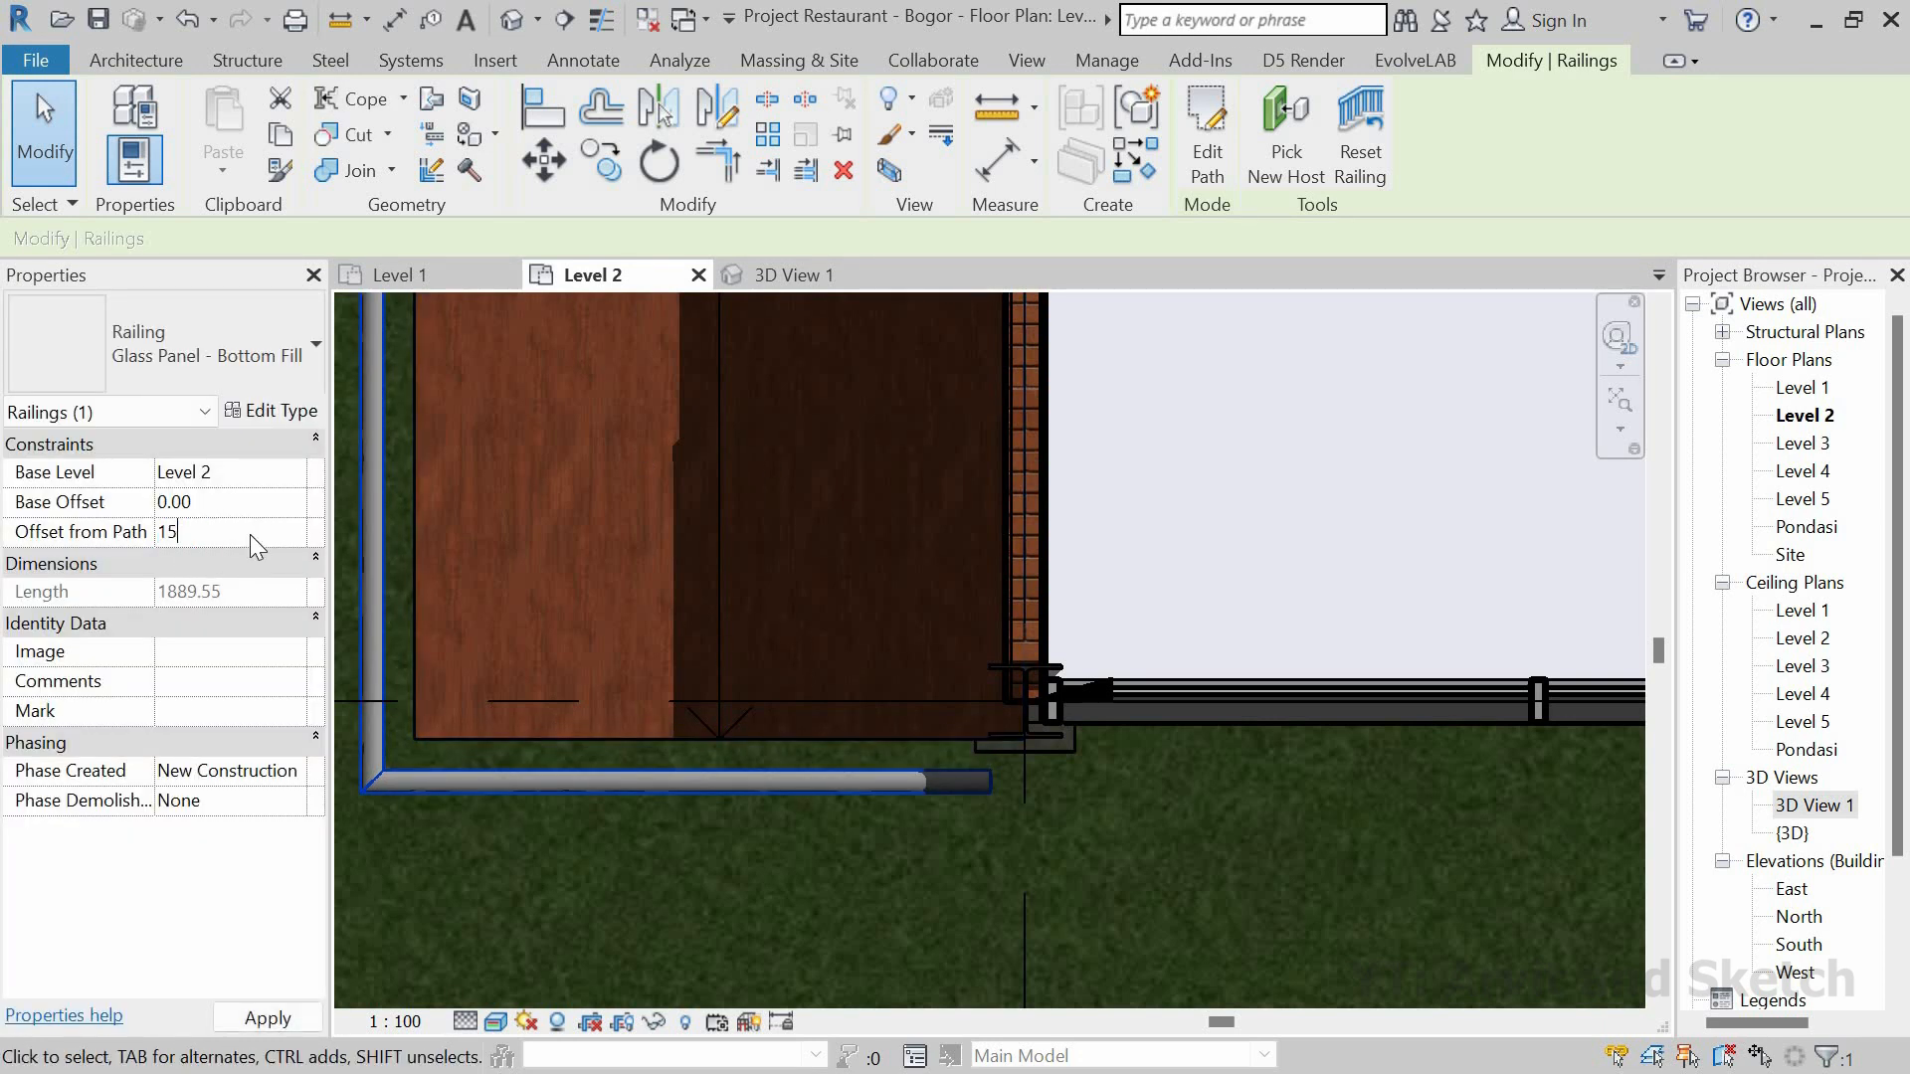
pyautogui.press('Return')
pyautogui.press('Escape')
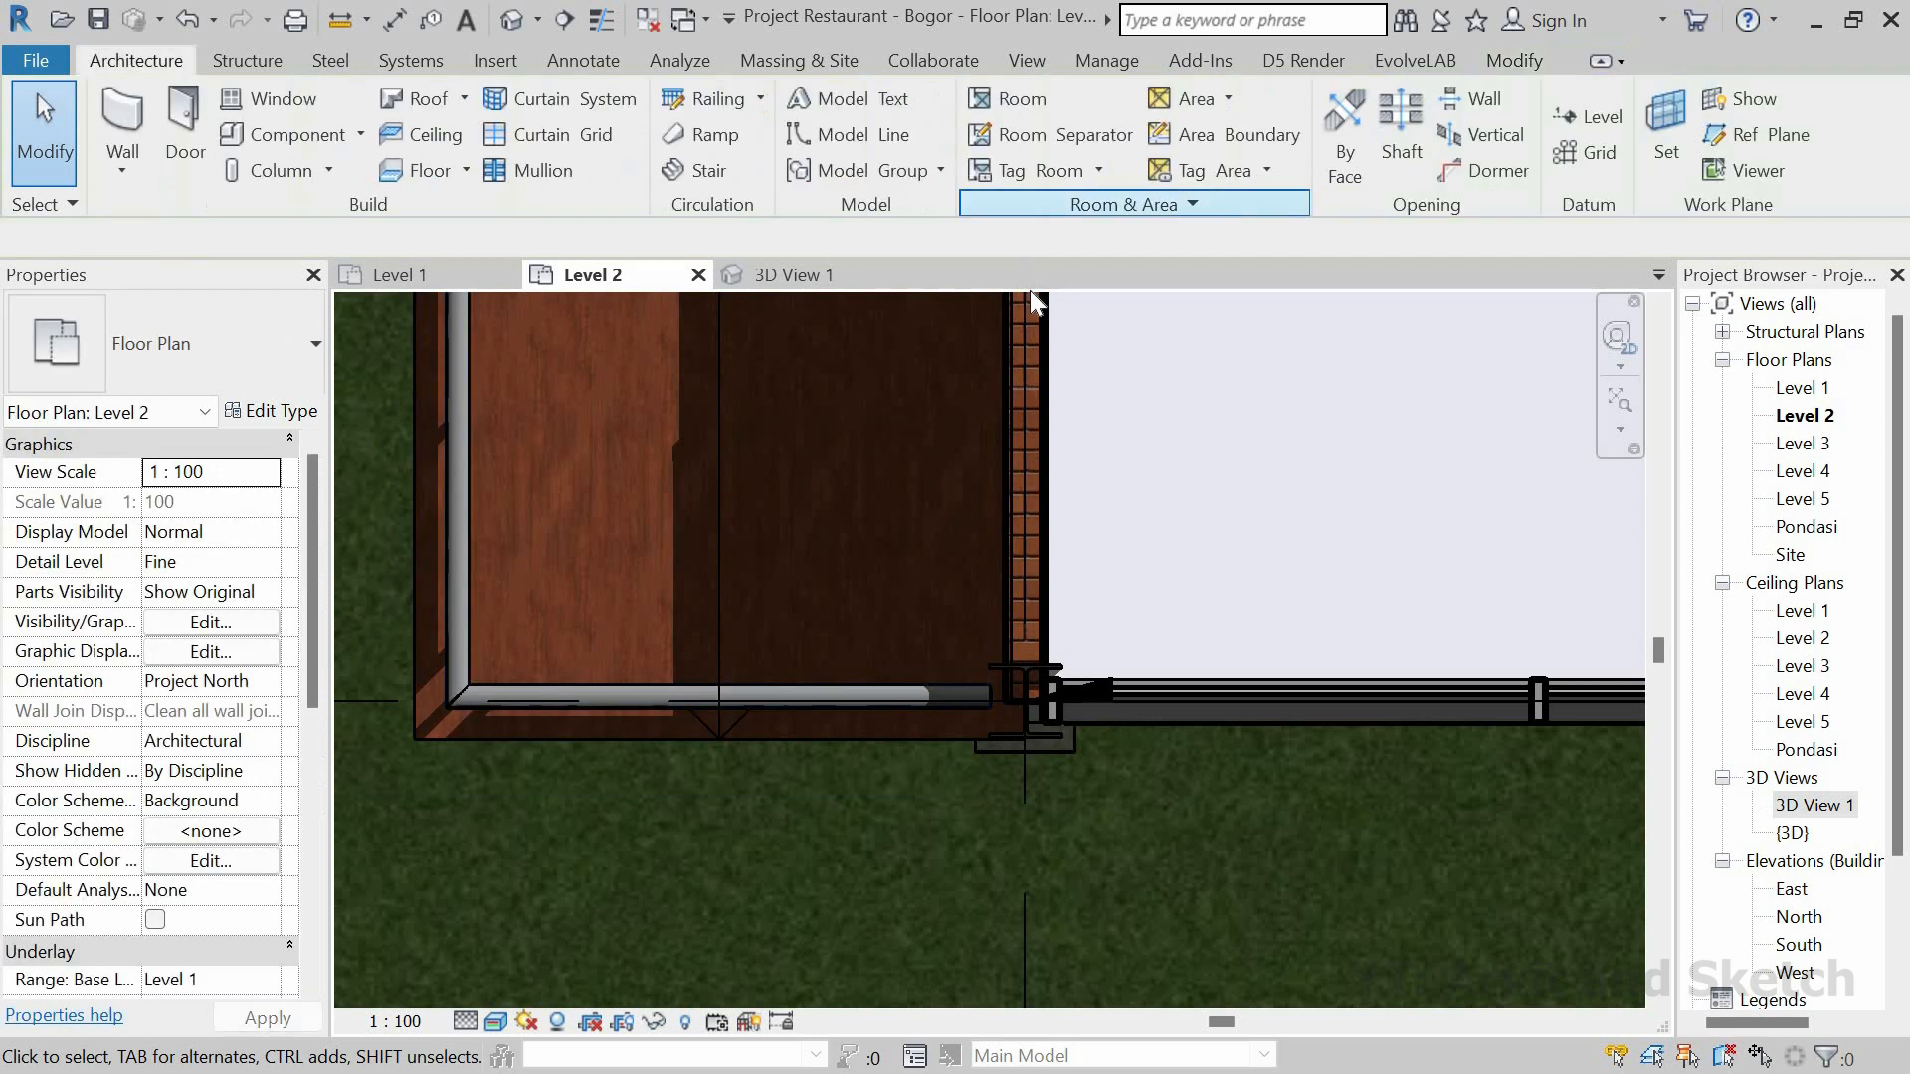
# Step: Inspect the balcony railings from several angles in 3D View 1
pyautogui.click(779, 277)
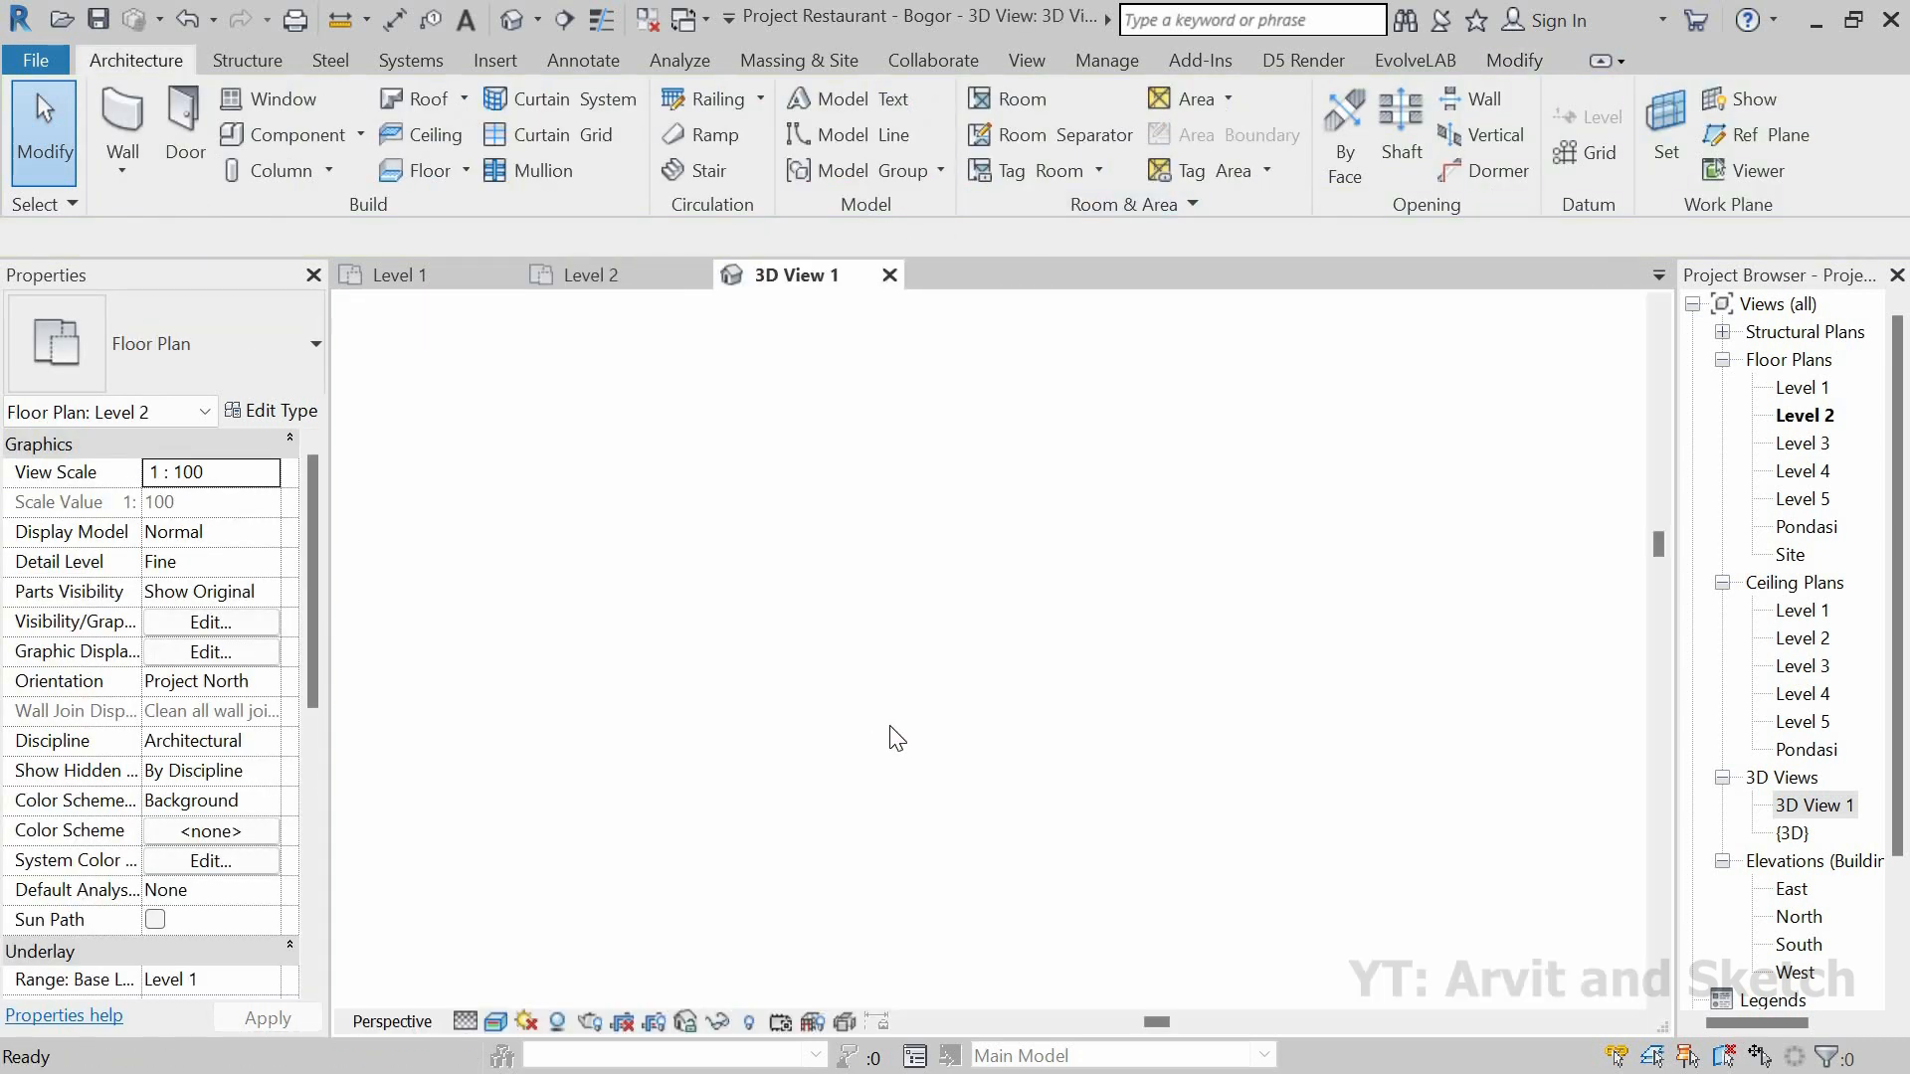
pyautogui.scroll(3, 561, 577)
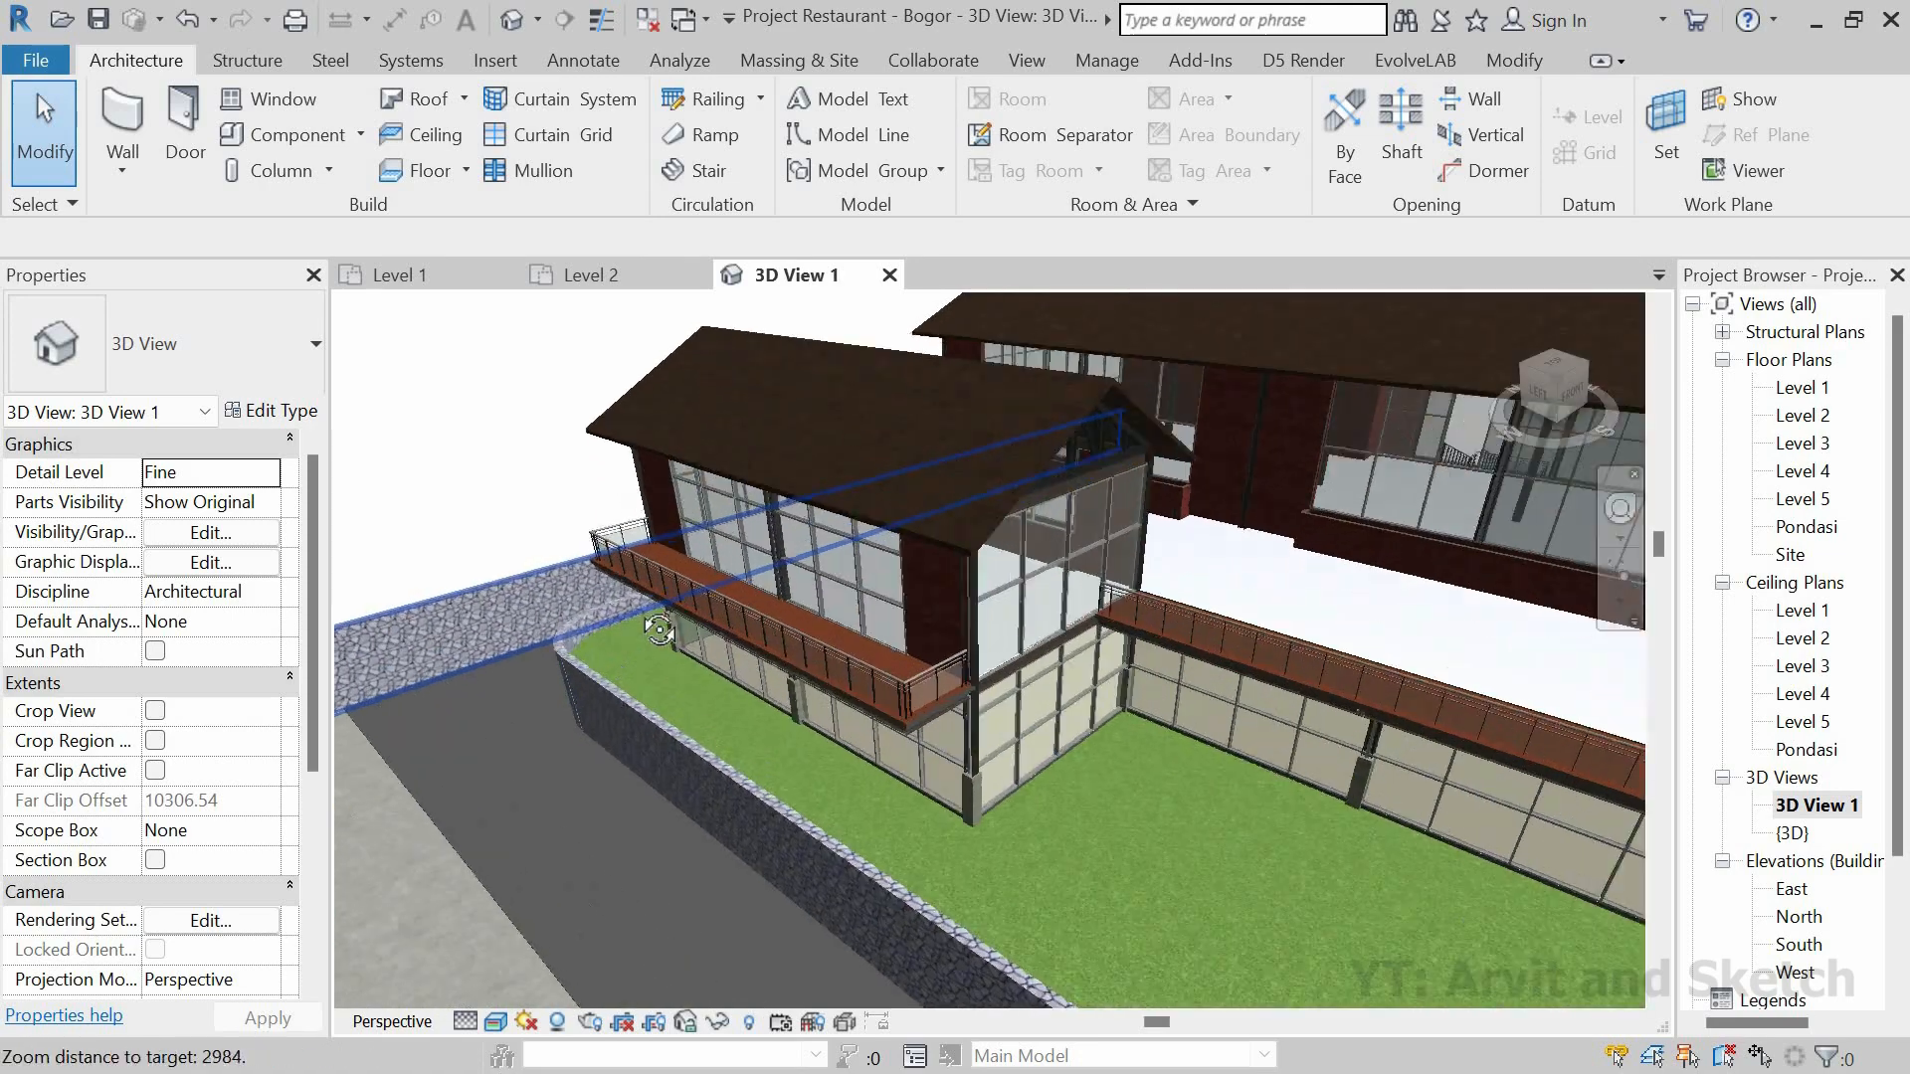
pyautogui.moveTo(661, 630)
pyautogui.keyDown('shift'); pyautogui.mouseDown(button='middle')
pyautogui.moveTo(830, 603)
pyautogui.moveTo(933, 623)
pyautogui.moveTo(824, 634)
pyautogui.moveTo(612, 599)
pyautogui.moveTo(667, 659)
pyautogui.mouseUp(button='middle'); pyautogui.keyUp('shift')
pyautogui.scroll(-4, 671, 664)
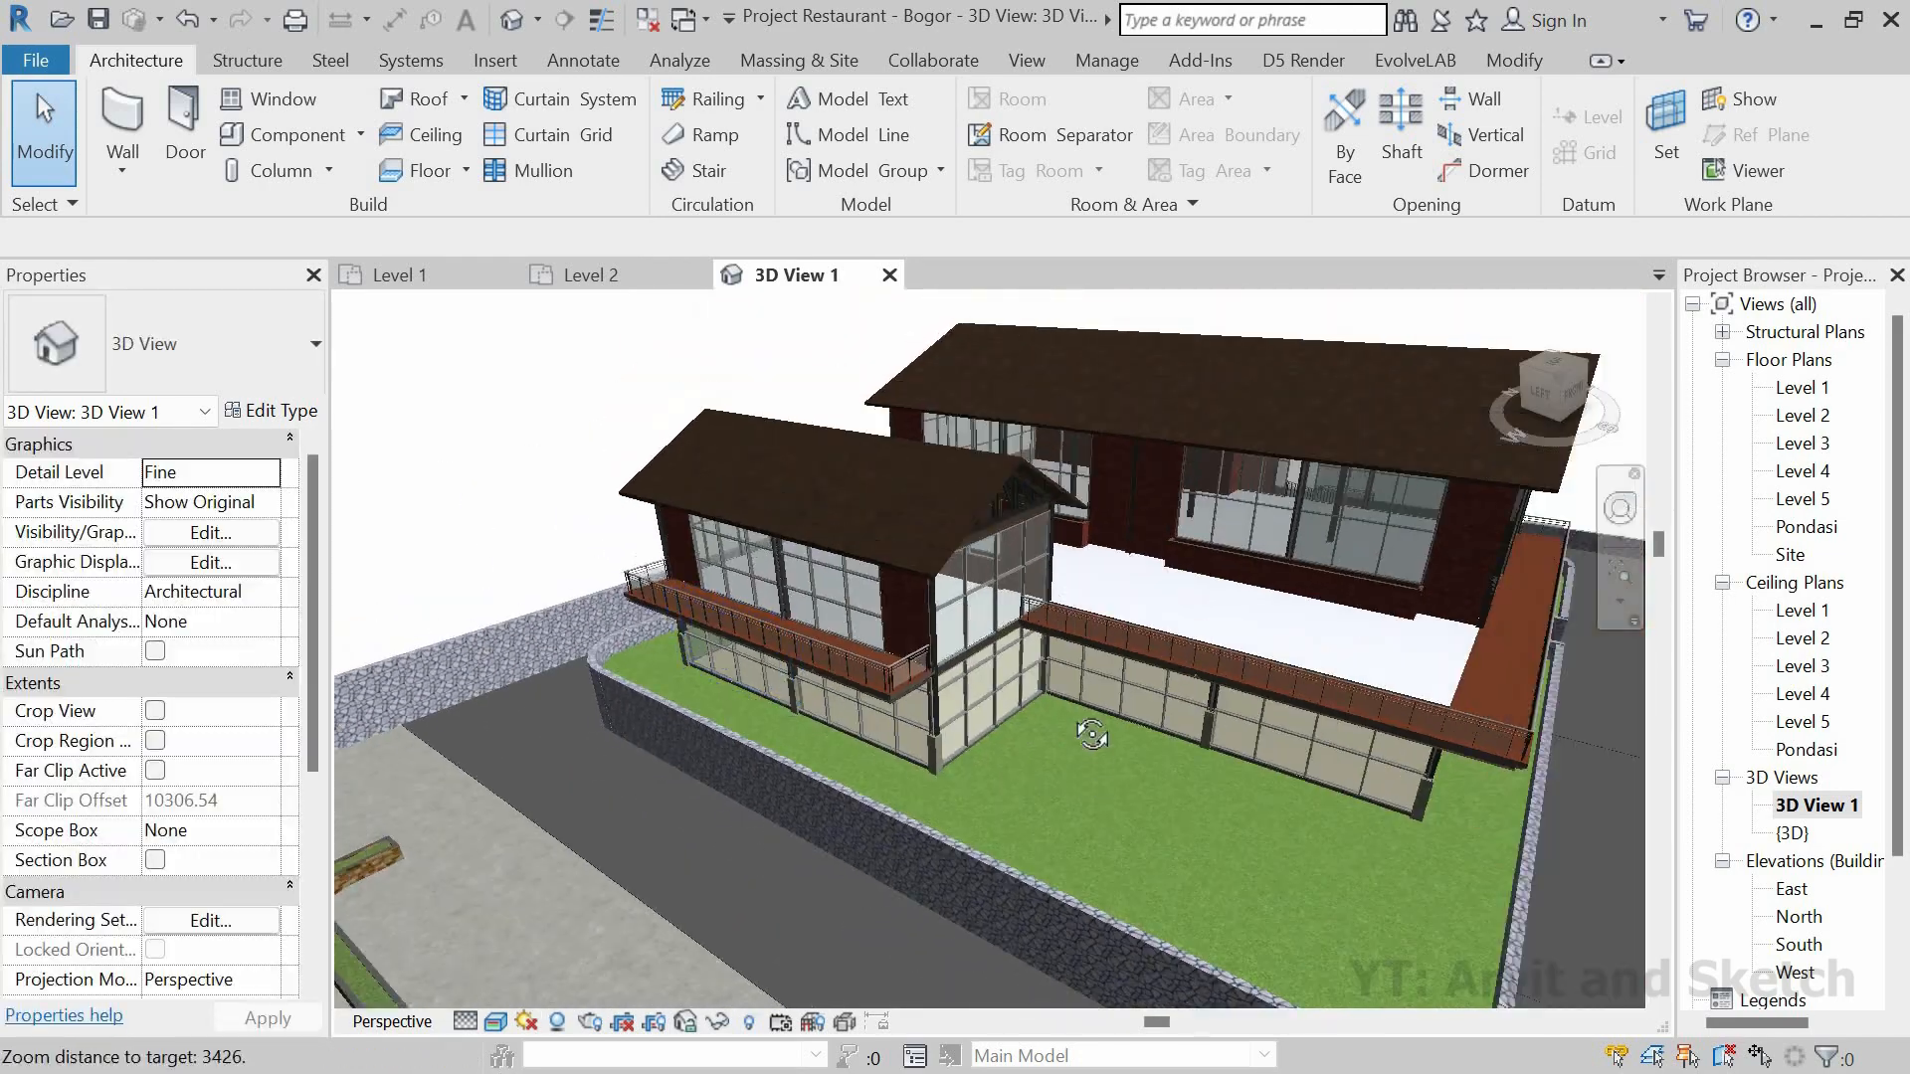
pyautogui.keyDown('shift'); pyautogui.moveTo(1092, 726); pyautogui.dragTo(1162, 737, button='middle'); pyautogui.keyUp('shift')
# Step: Begin a Glass Panel - Bottom Fill railing path on Level 2 along the west edge of the north balcony, from the beam to the outer corner
pyautogui.click(594, 275)
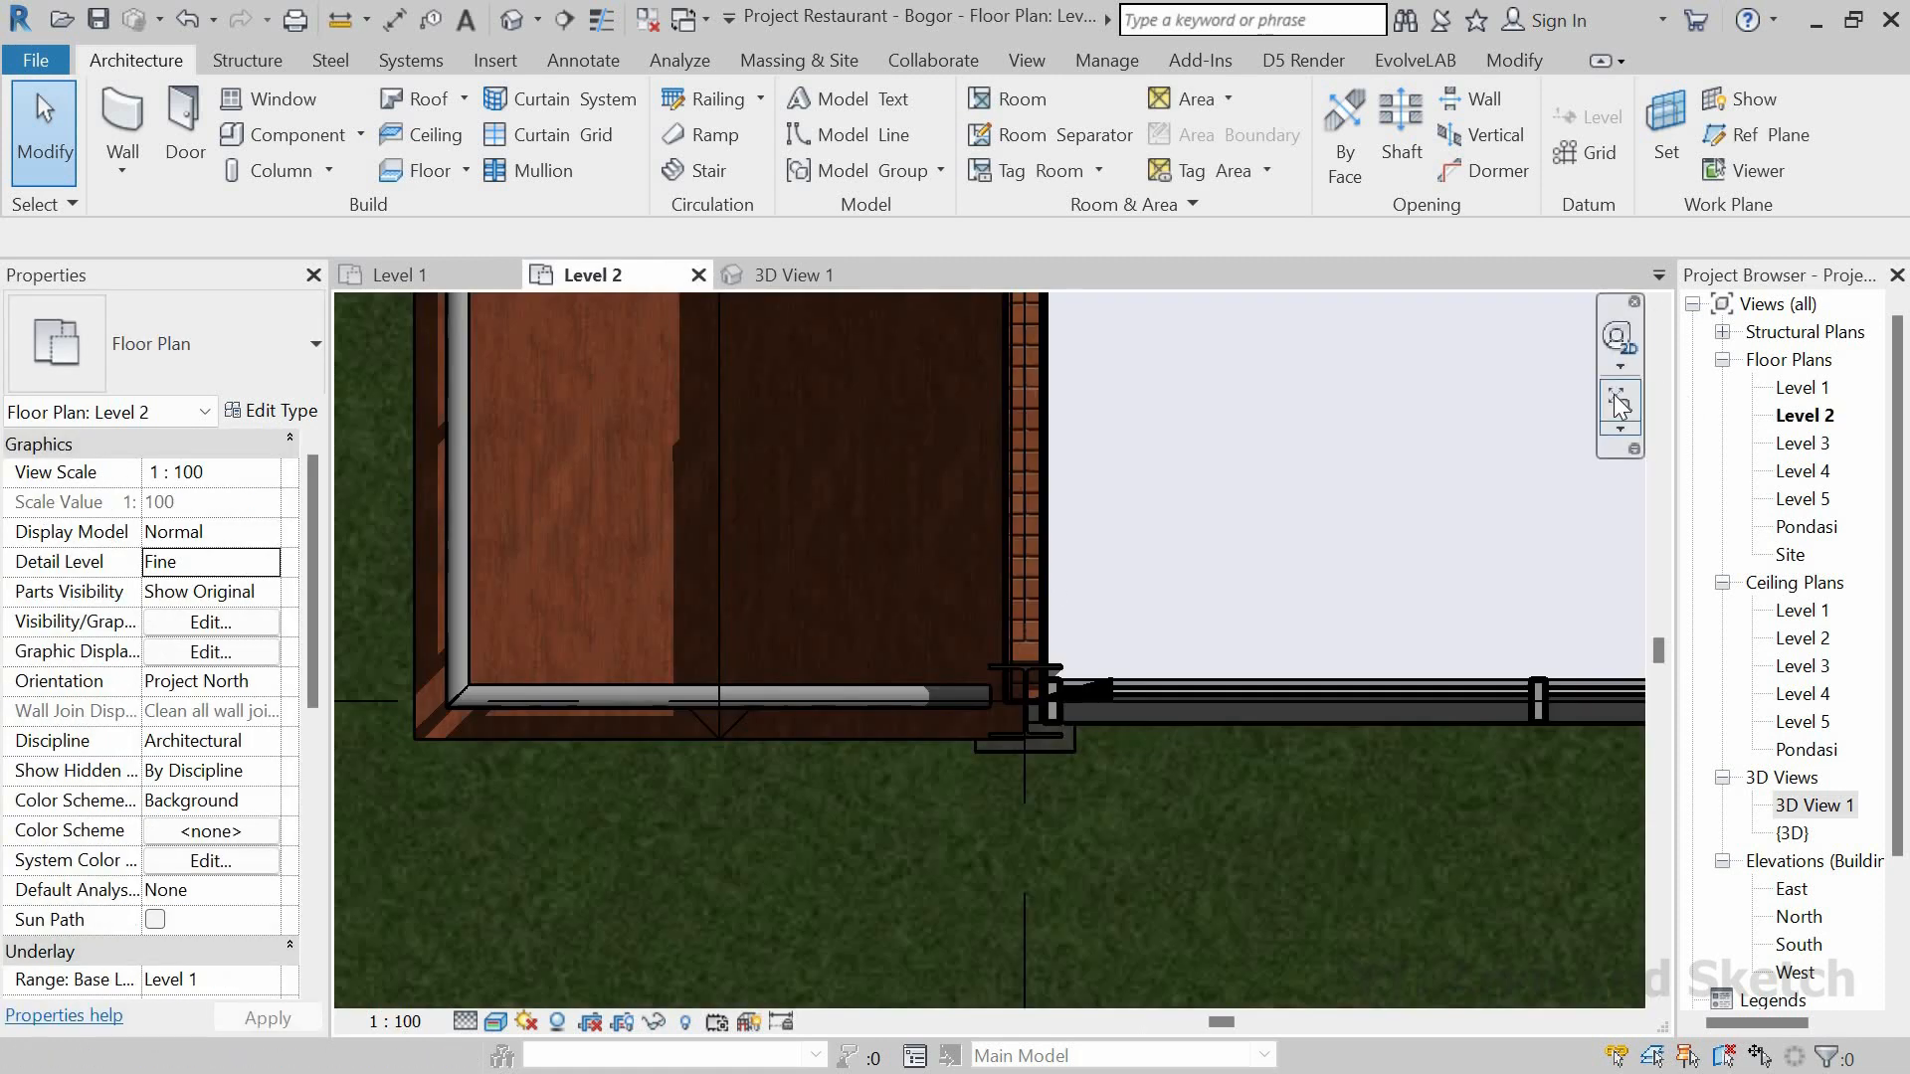
pyautogui.click(1619, 402)
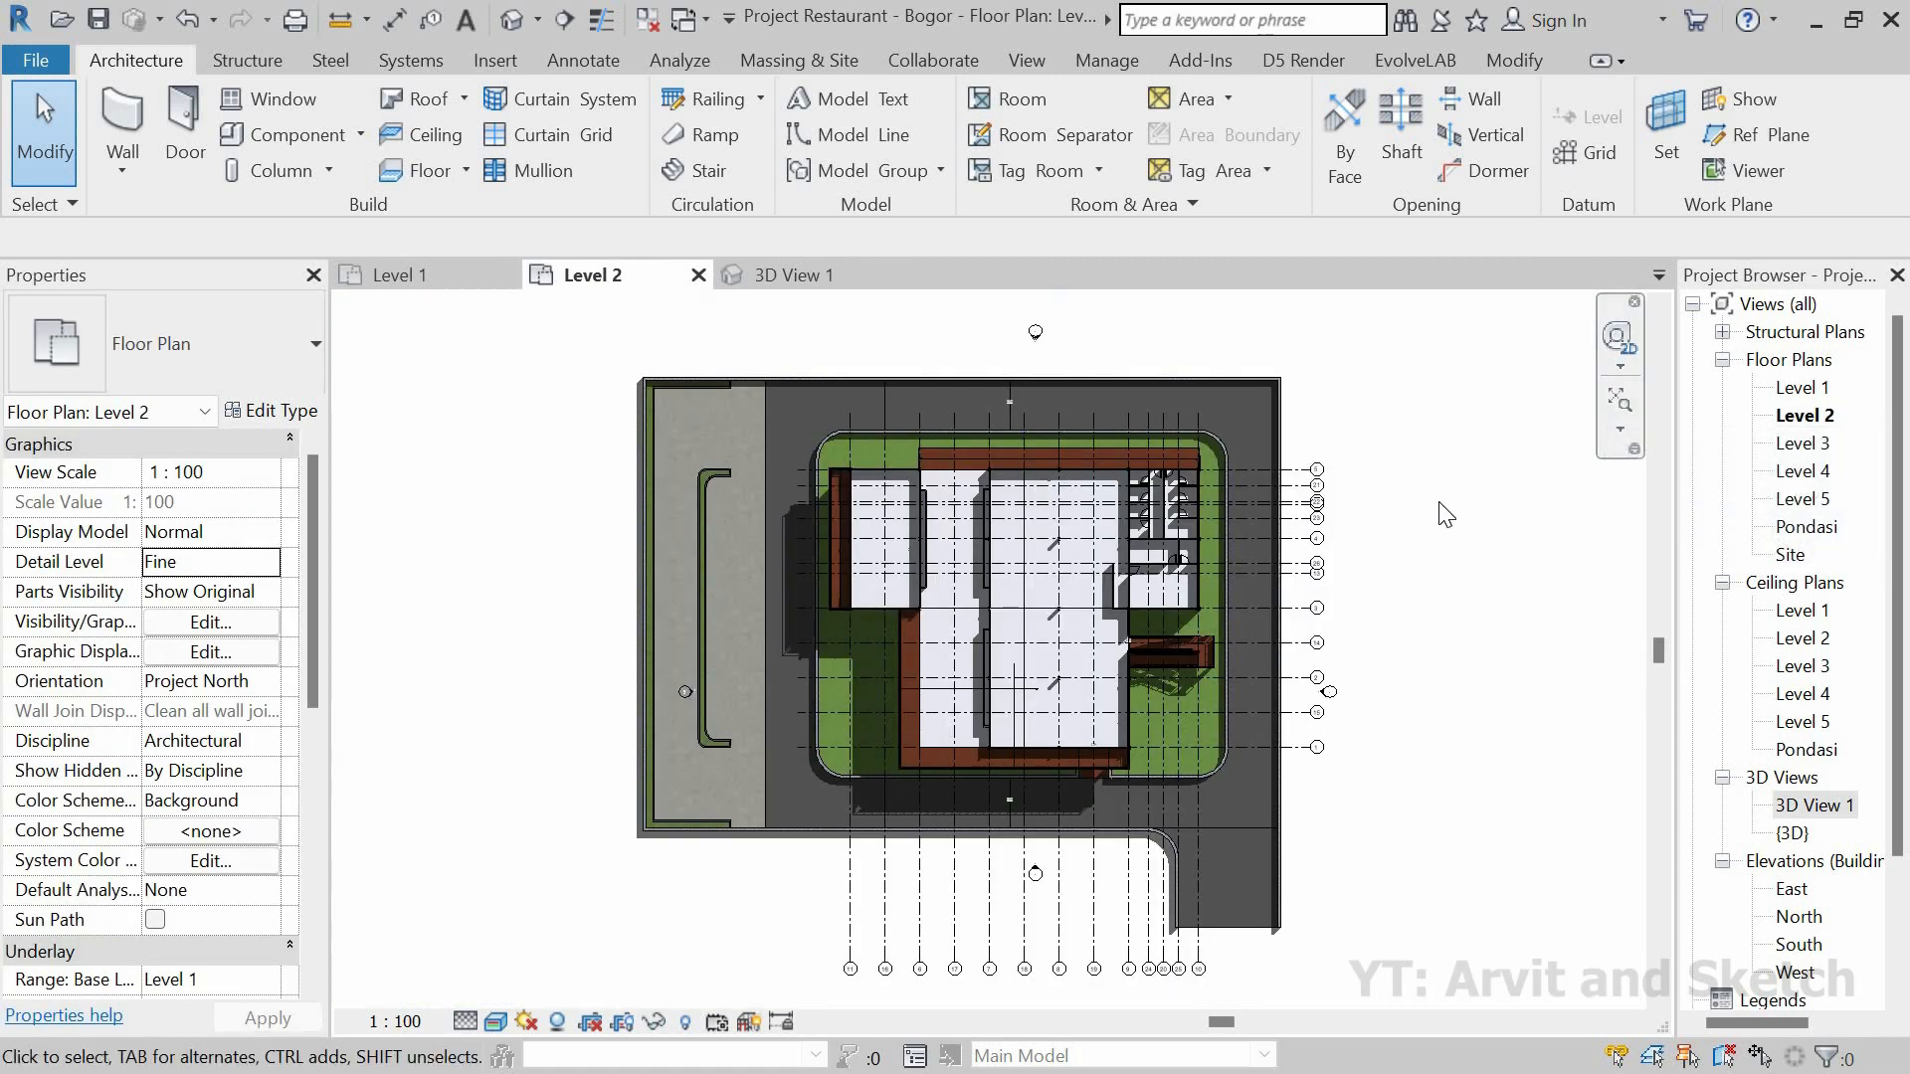
pyautogui.click(738, 104)
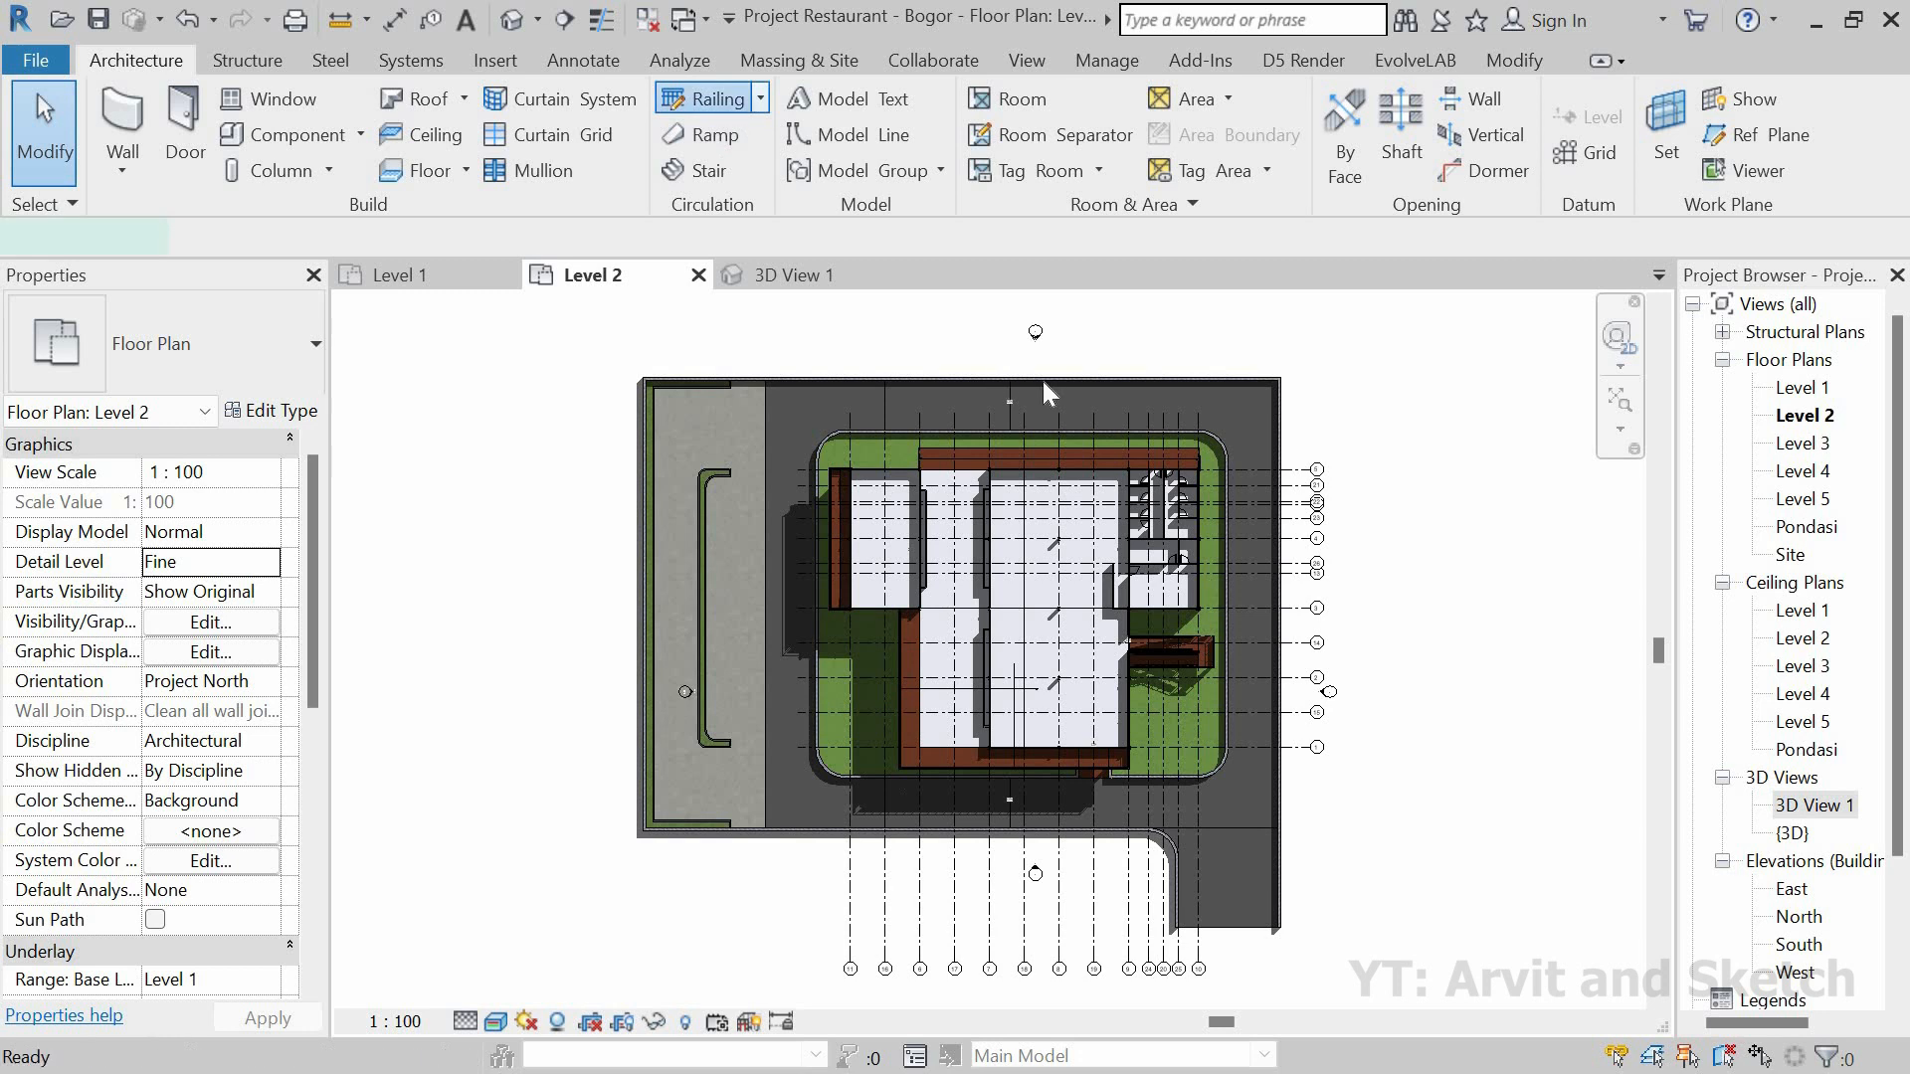
pyautogui.scroll(6, 1141, 447)
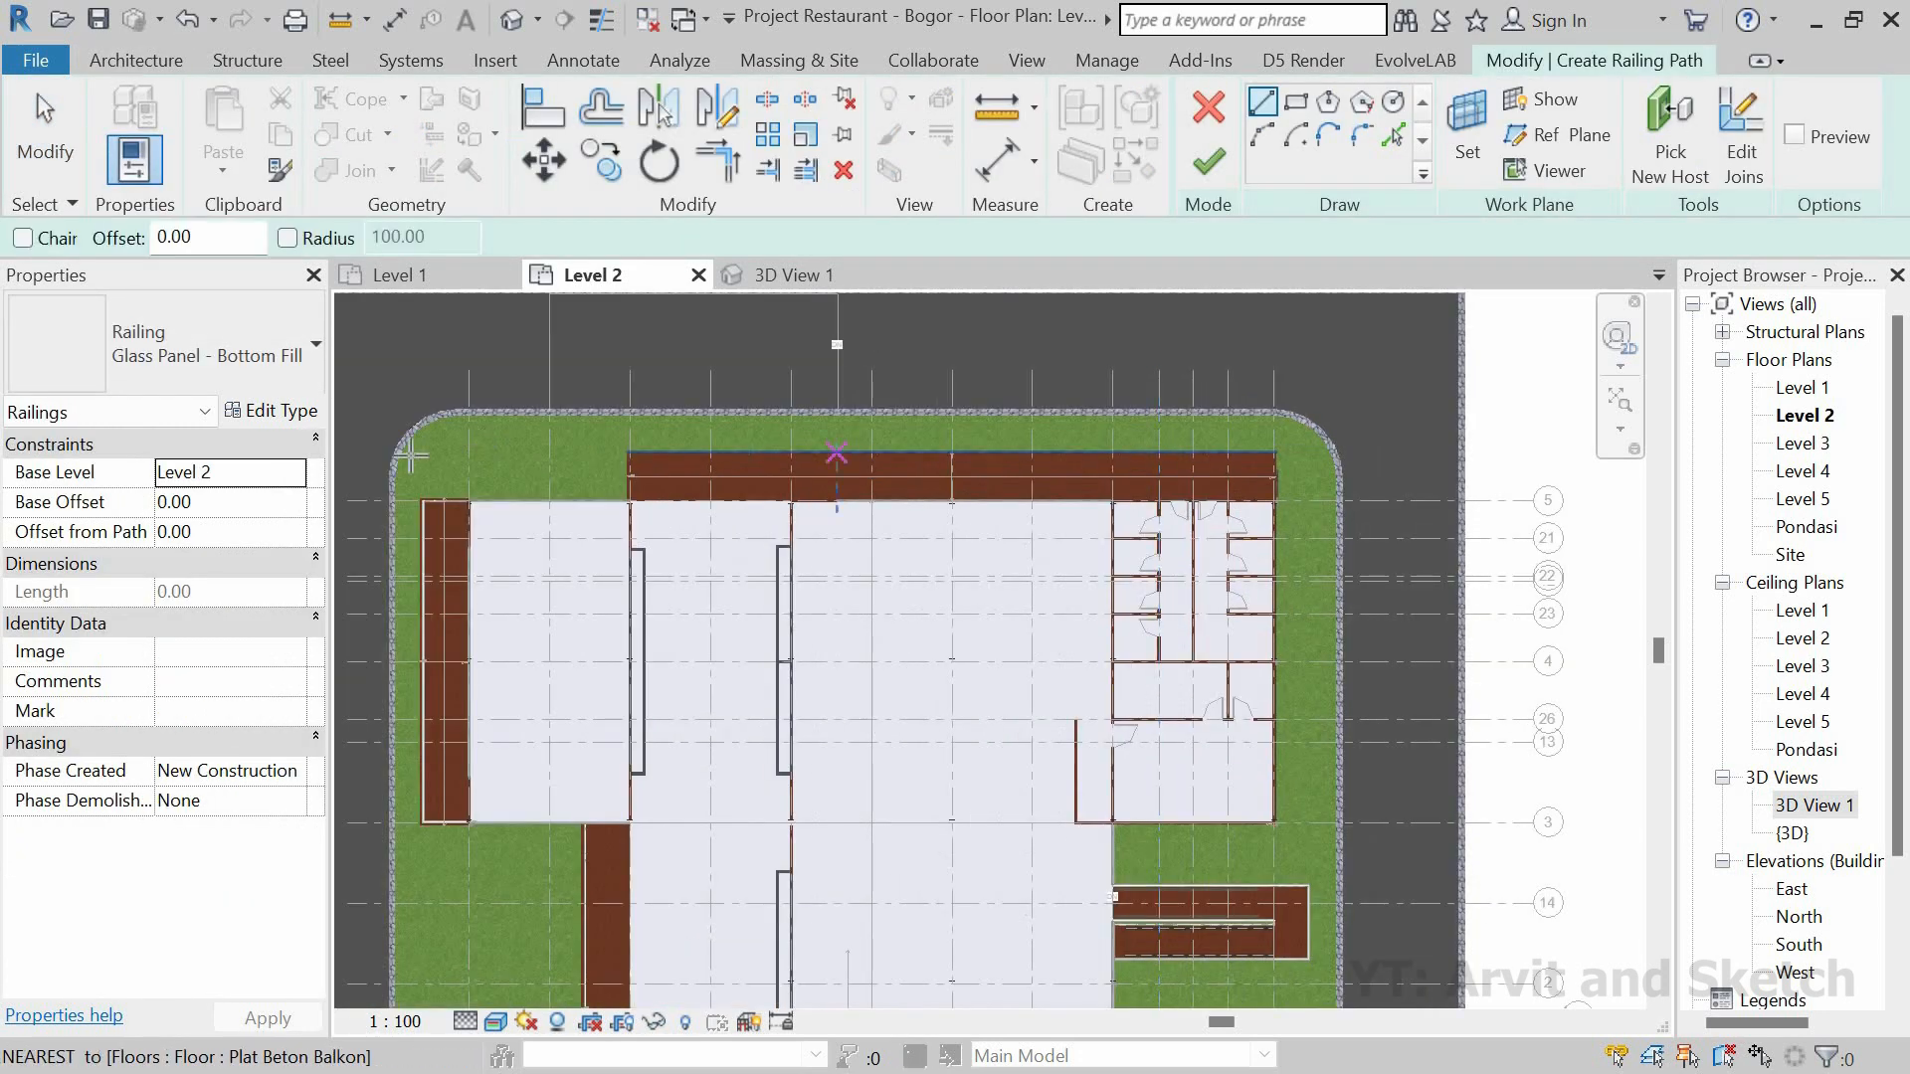
pyautogui.scroll(6, 995, 526)
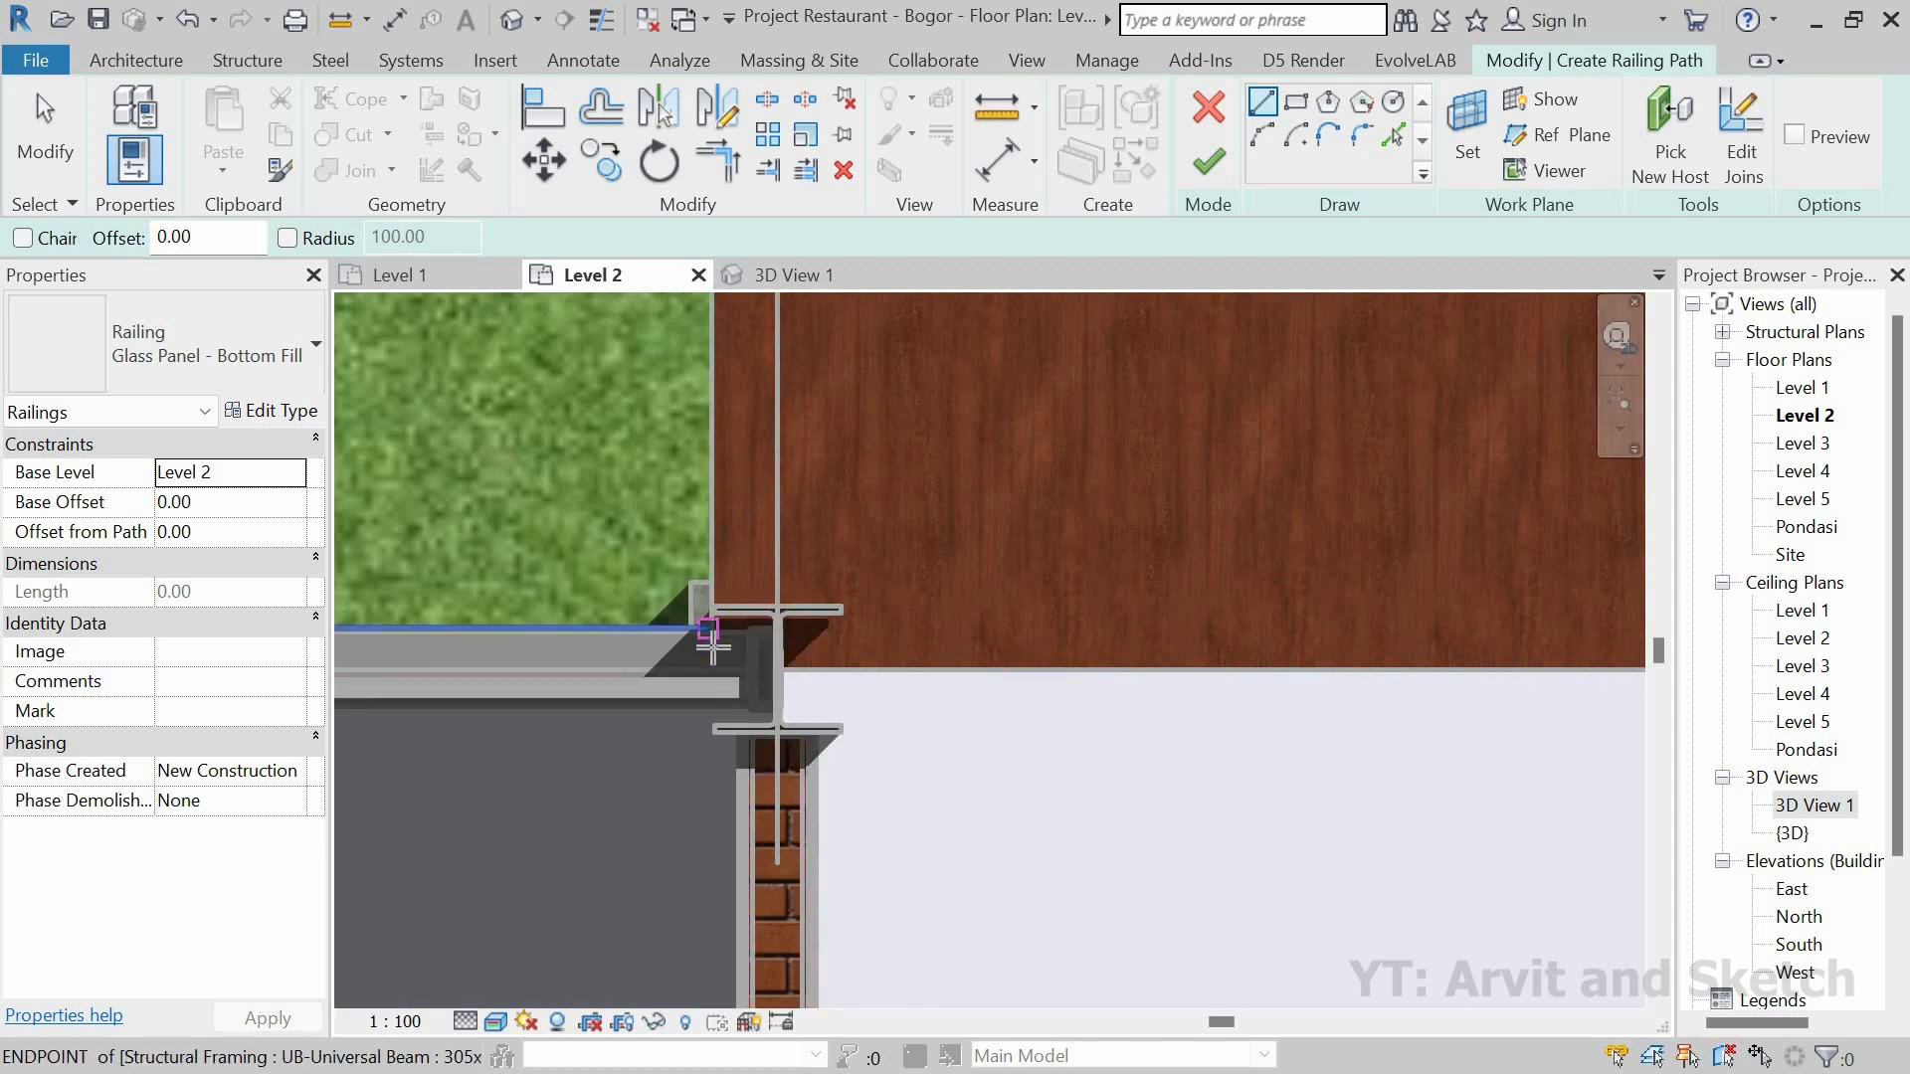
pyautogui.scroll(2, 712, 642)
pyautogui.scroll(4, 717, 638)
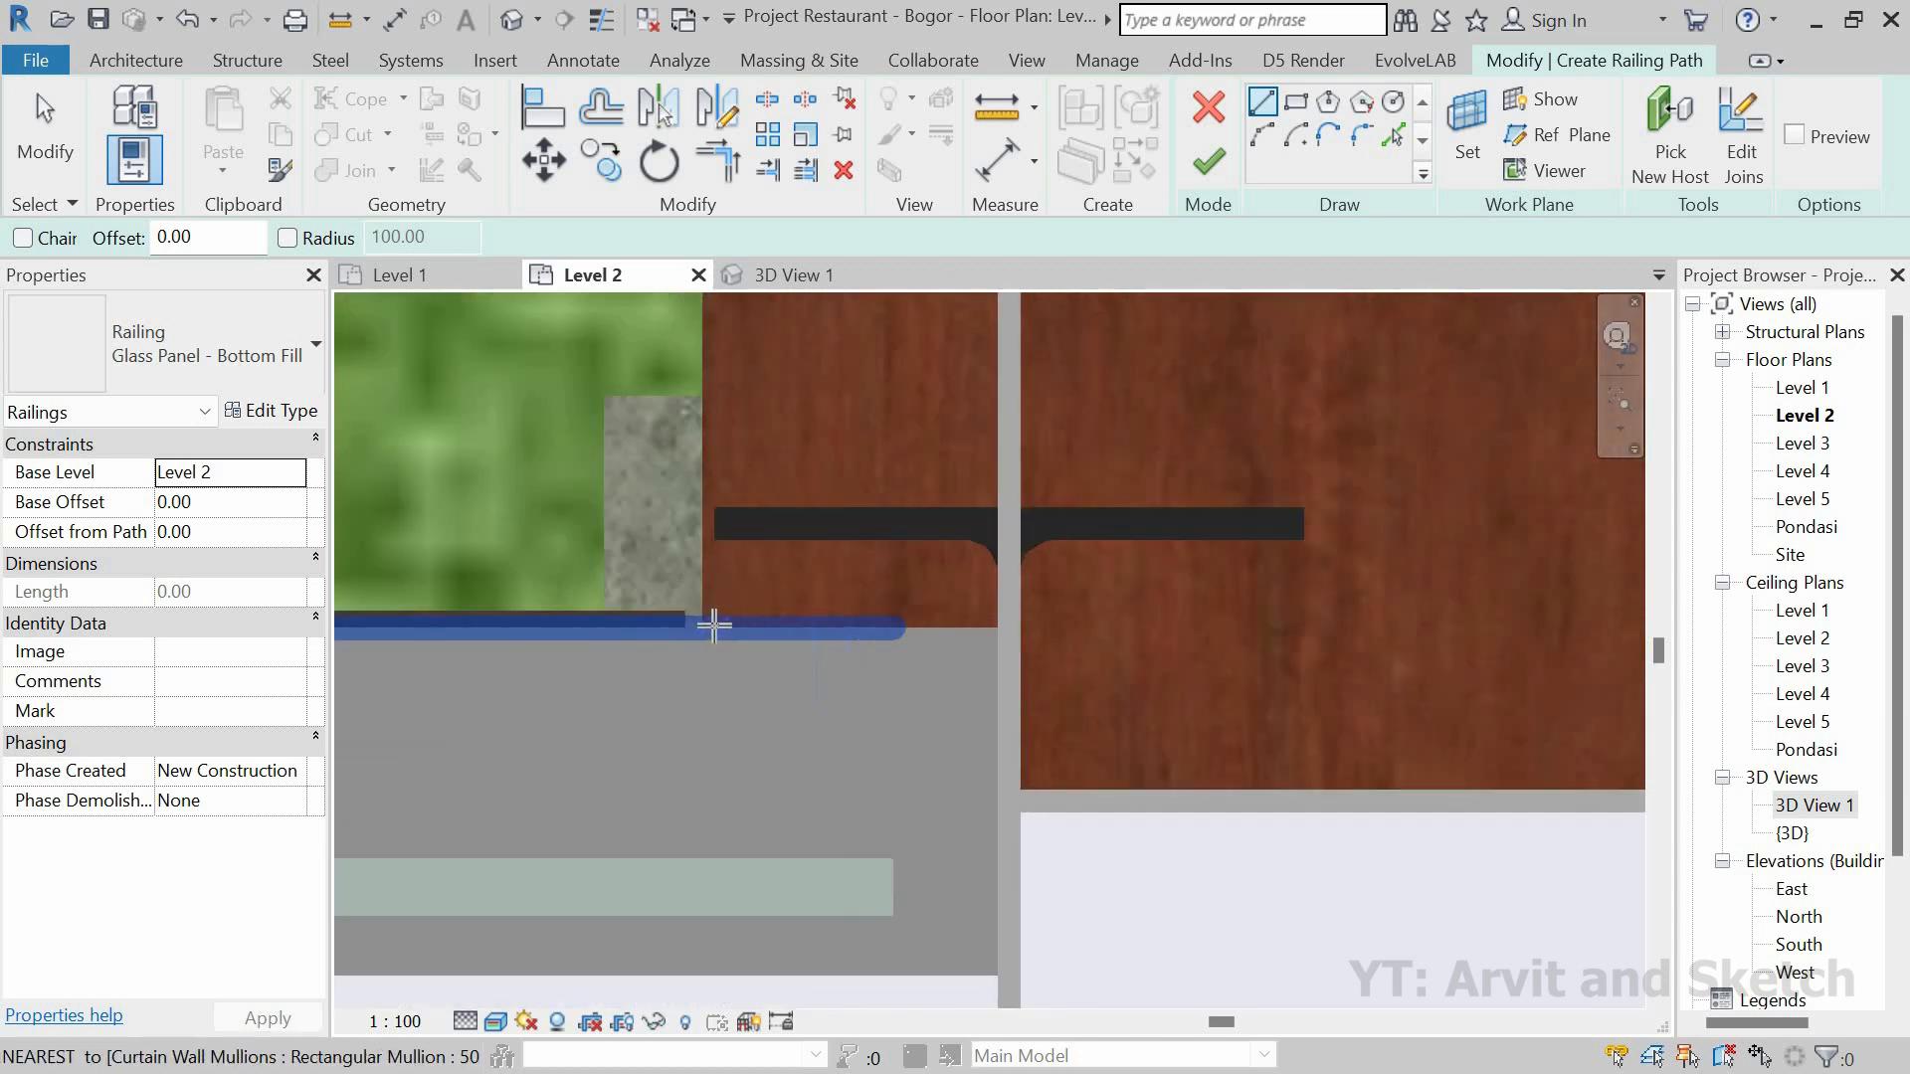
pyautogui.click(706, 628)
pyautogui.scroll(-3, 672, 737)
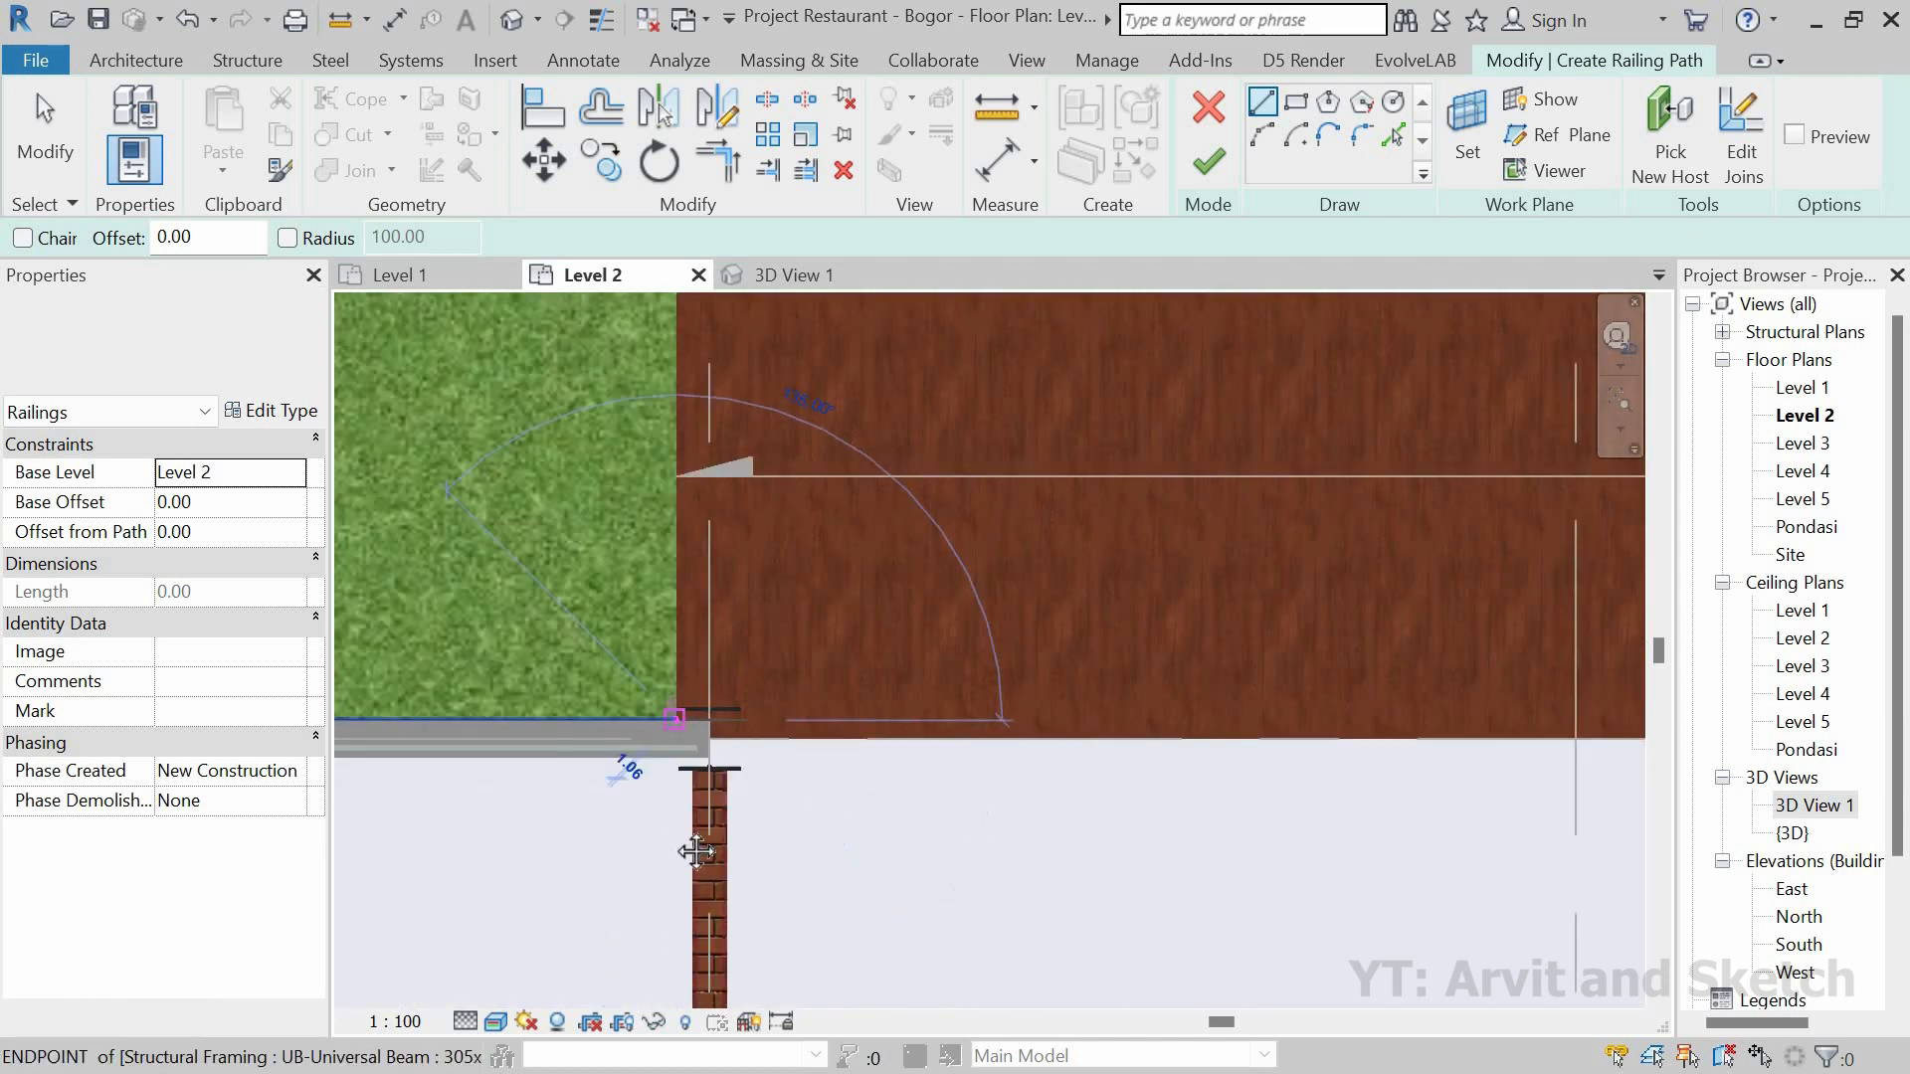
pyautogui.moveTo(707, 492); pyautogui.dragTo(669, 823, button='middle')
pyautogui.click(634, 539)
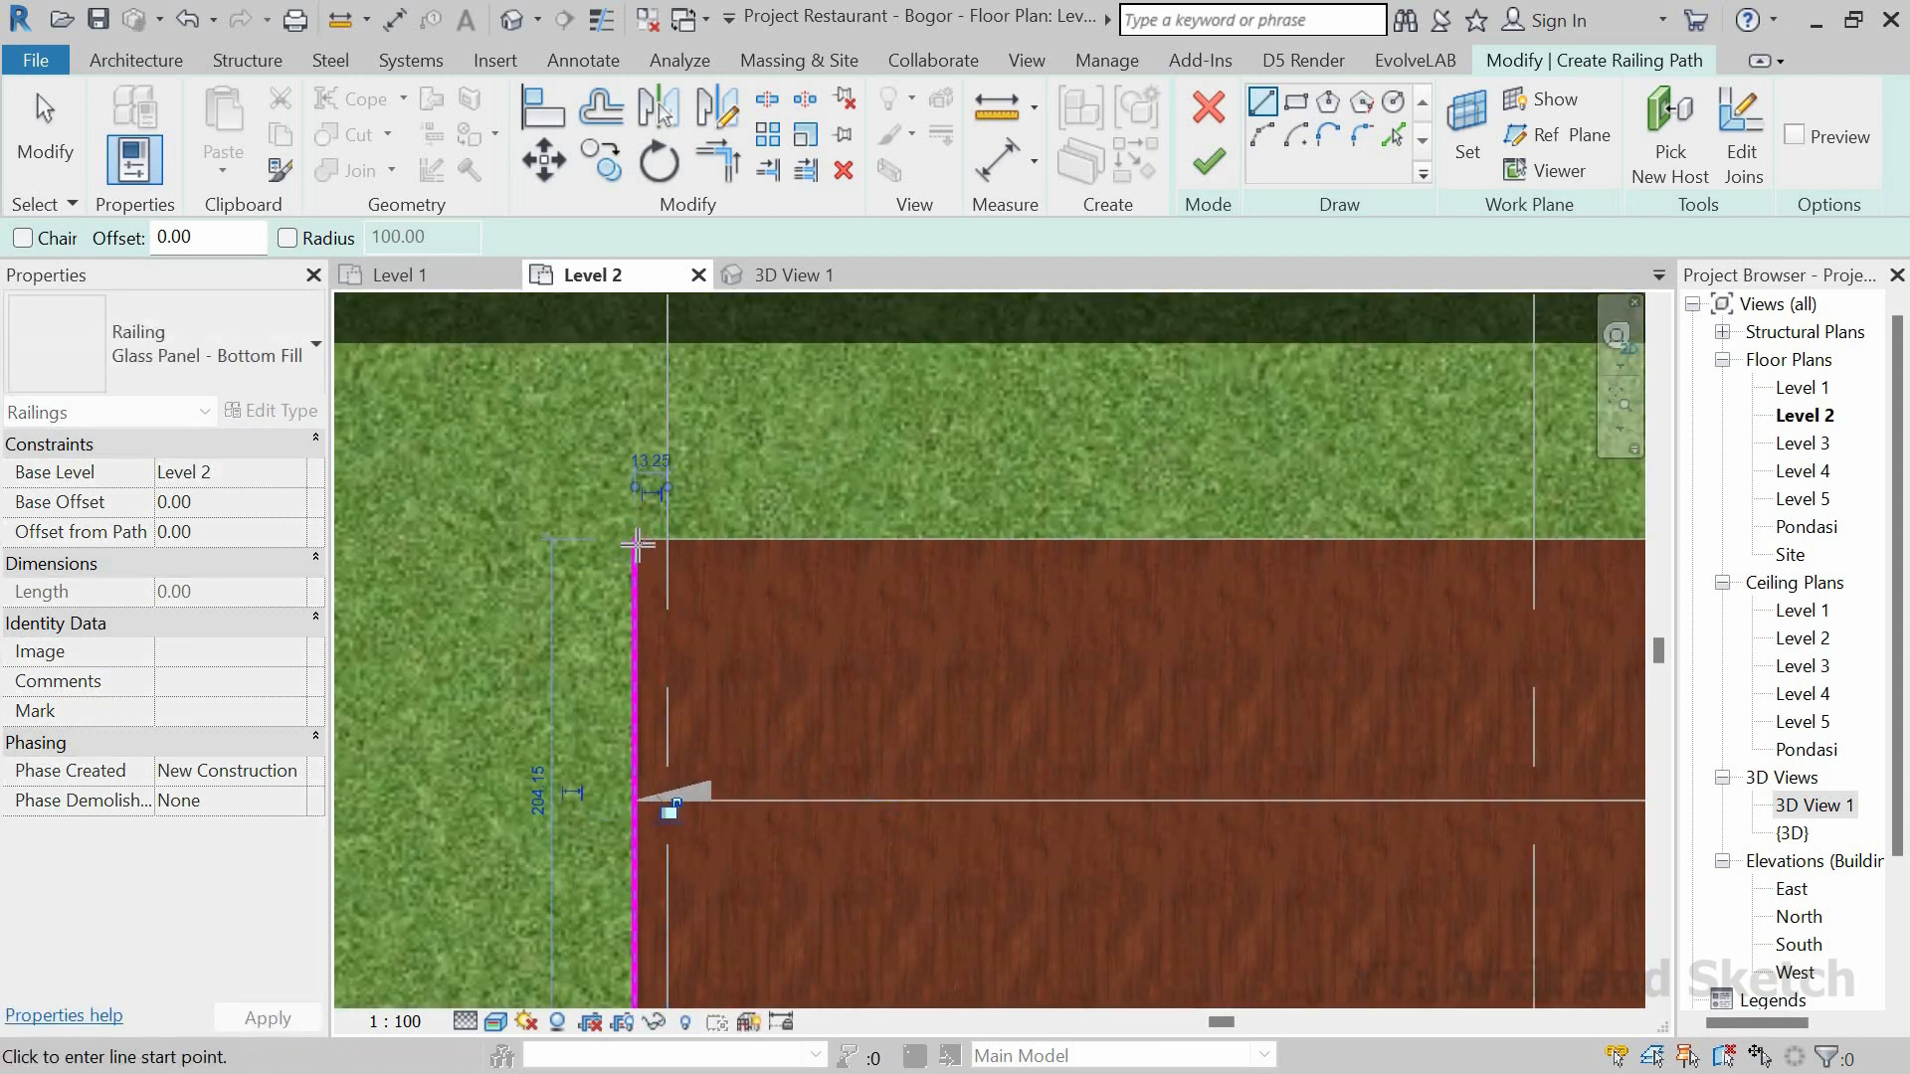
# Step: Continue the railing path along the north balcony's long outer edge and its east edge to the steel column, and finish the sketch
pyautogui.scroll(-2, 645, 572)
pyautogui.scroll(-4, 1015, 571)
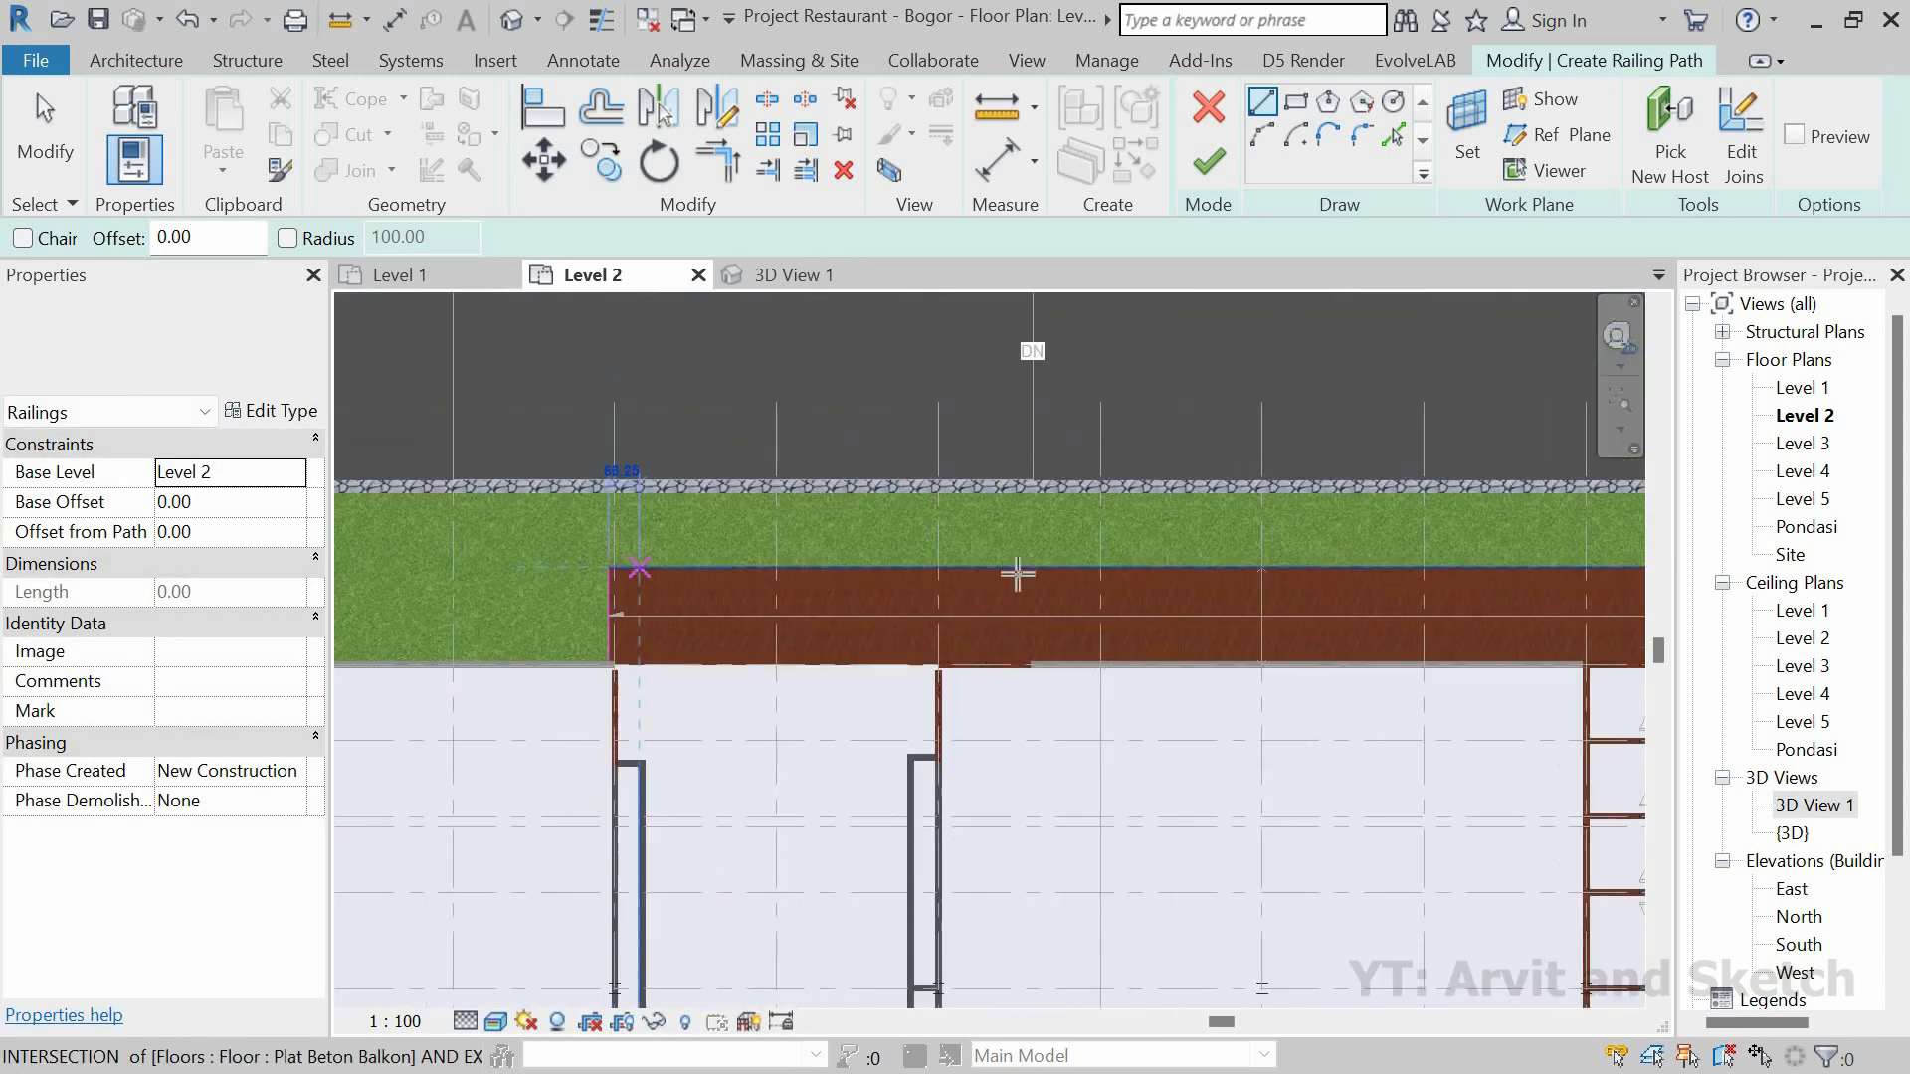
pyautogui.click(1333, 575)
pyautogui.scroll(5, 1324, 567)
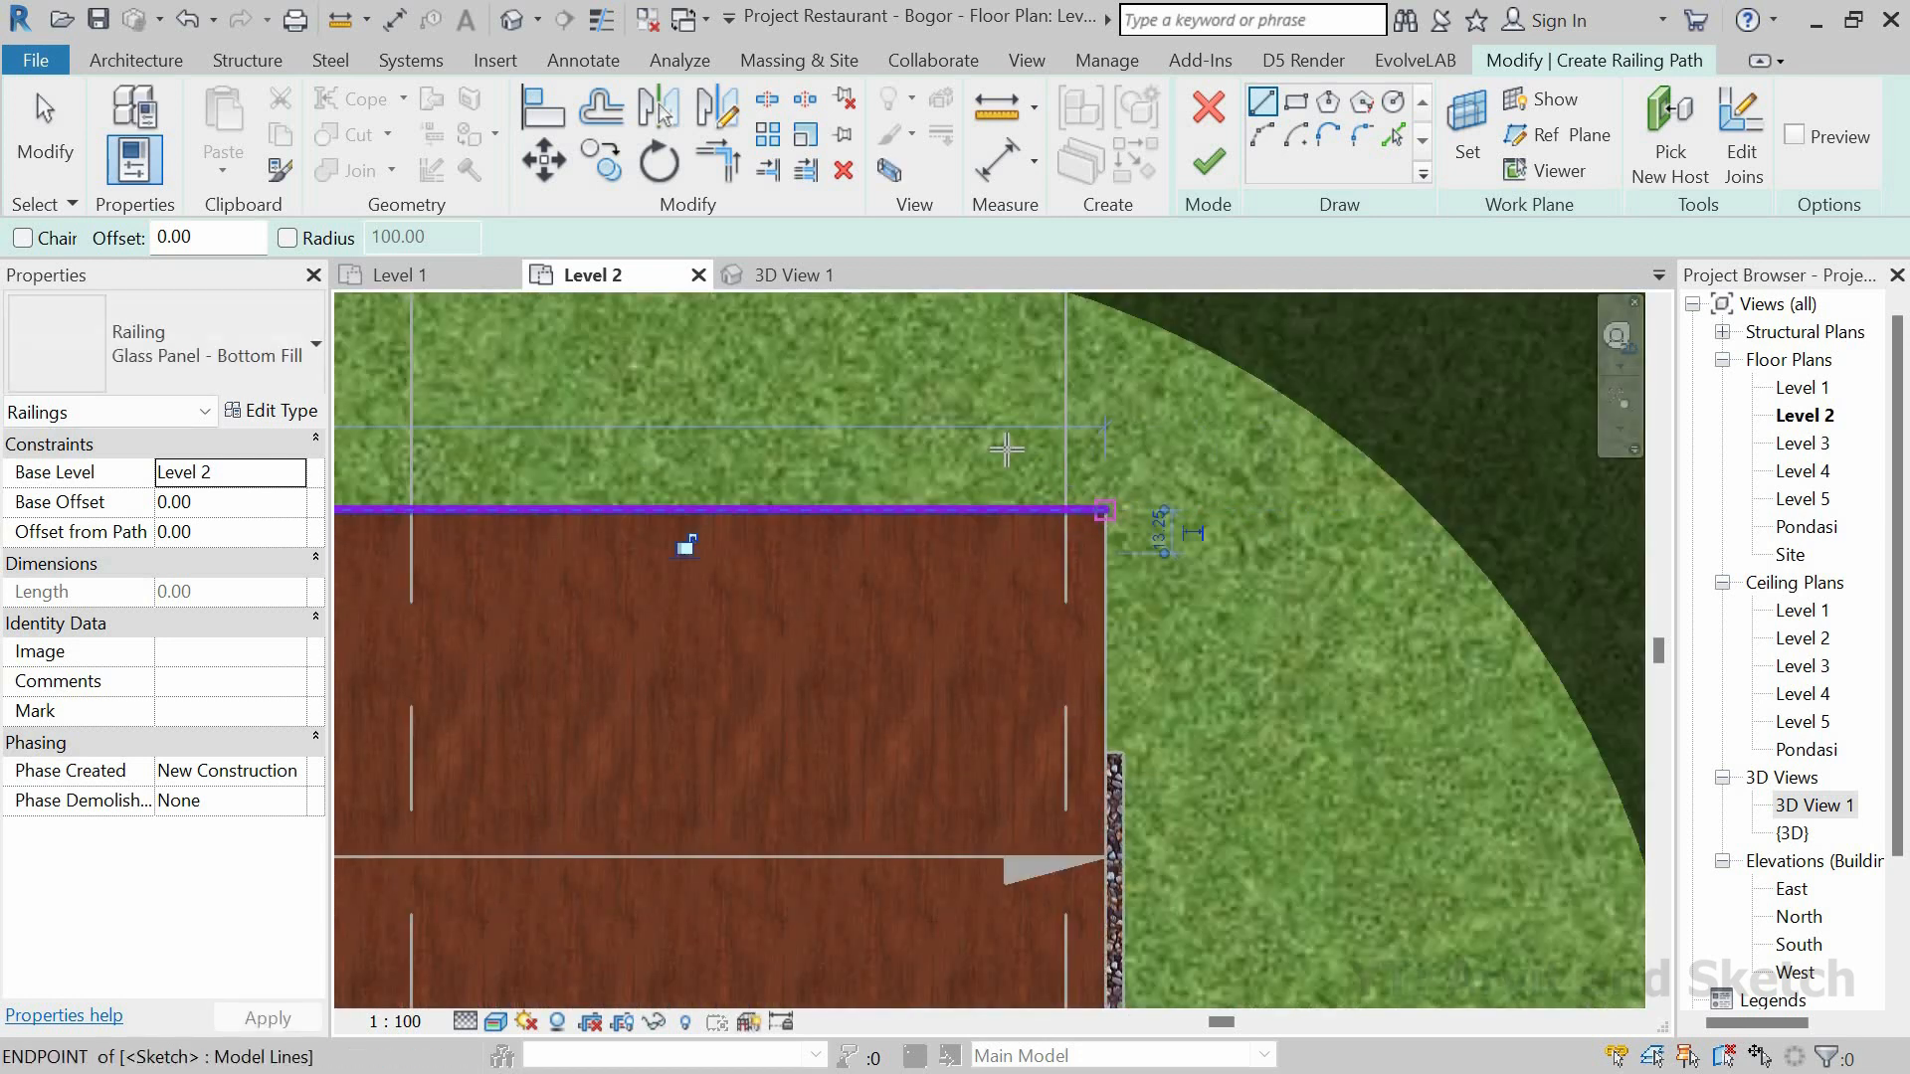
pyautogui.scroll(-3, 994, 497)
pyautogui.scroll(6, 1015, 696)
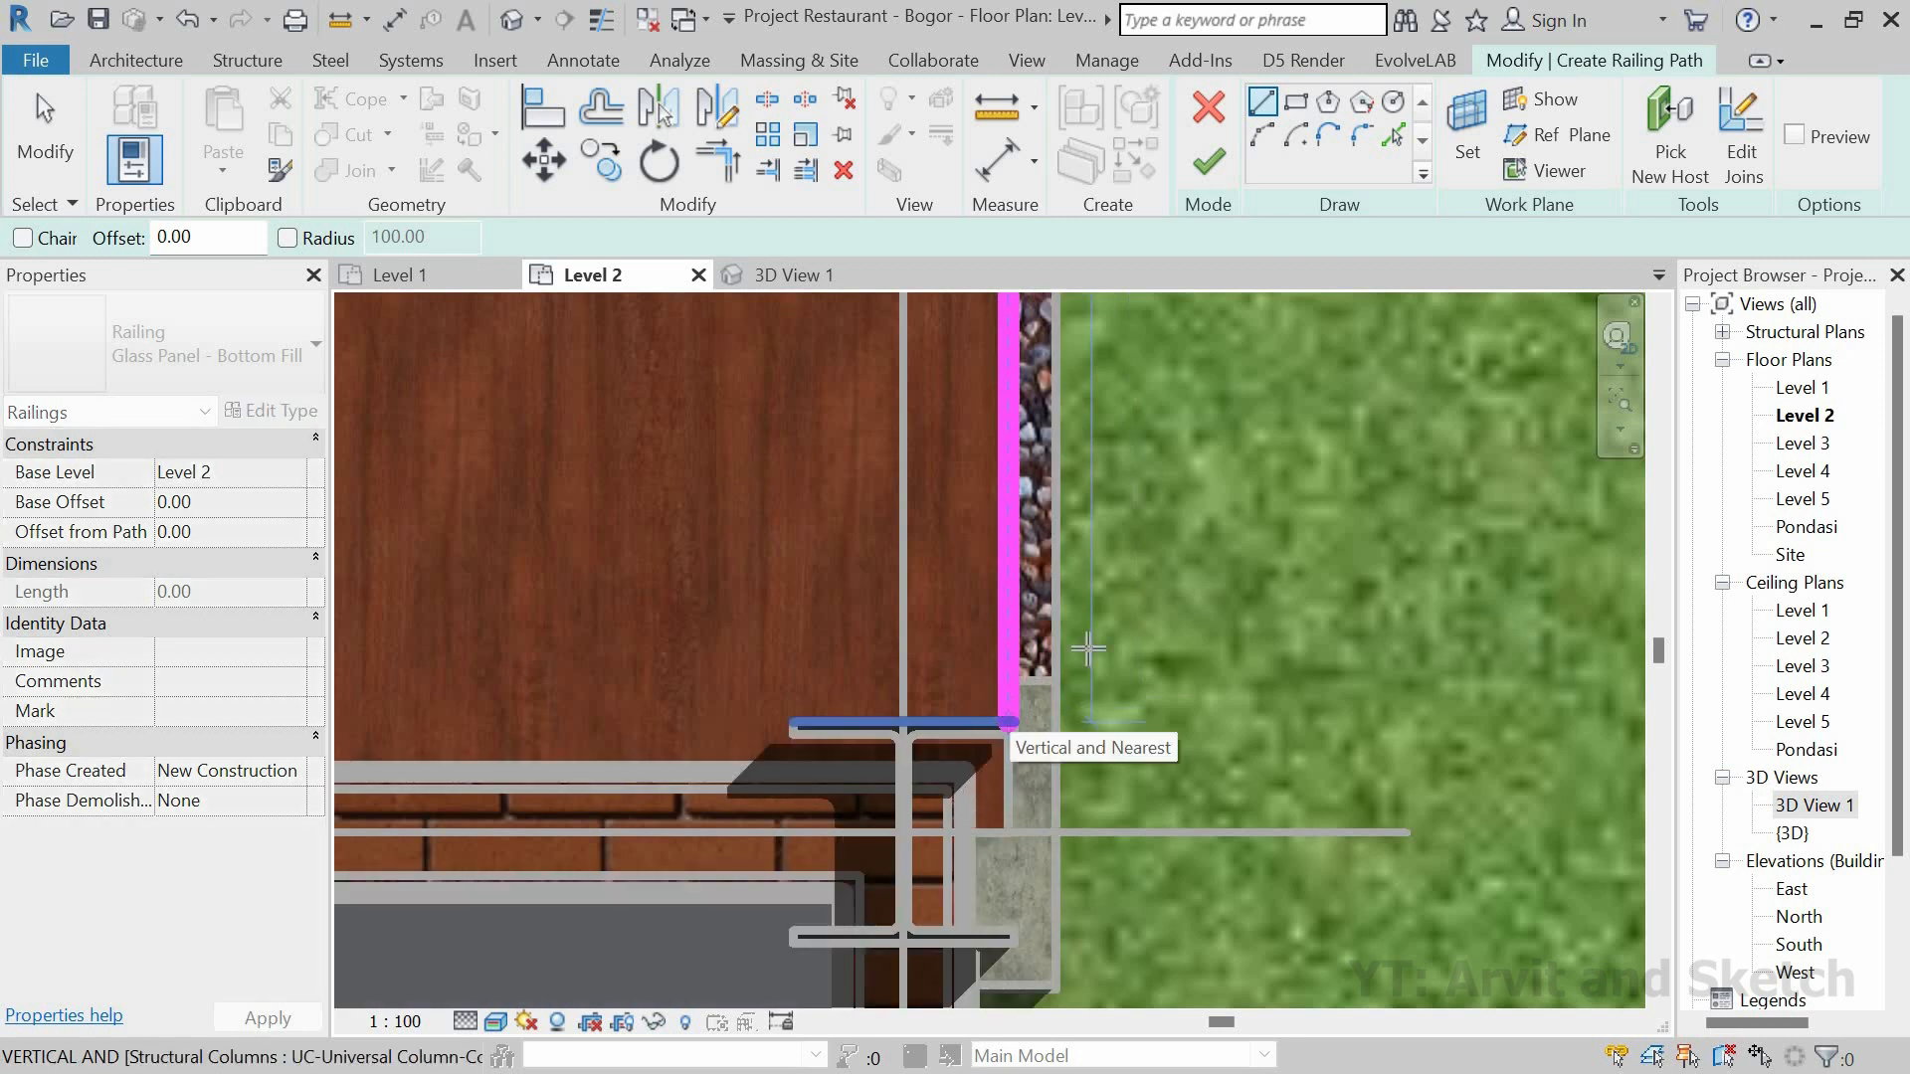
pyautogui.click(1008, 727)
pyautogui.click(1212, 167)
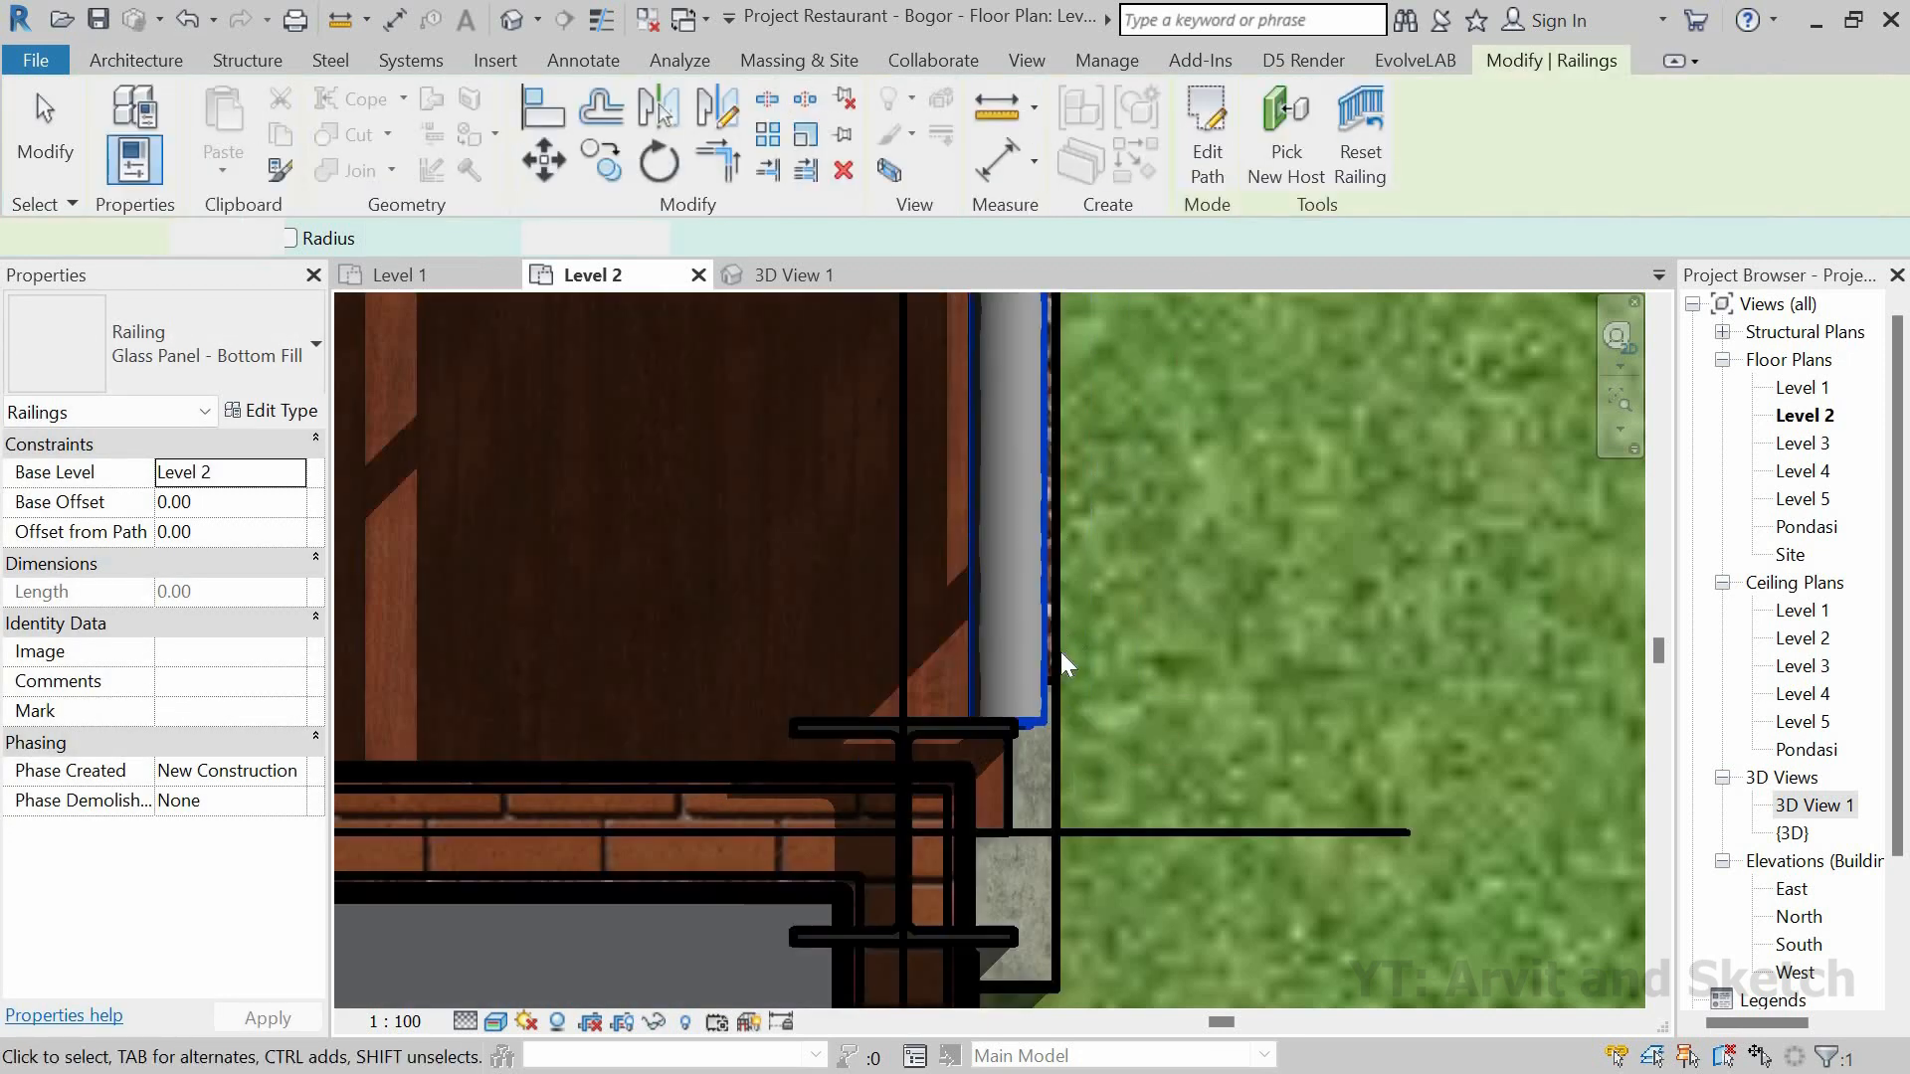
# Step: Set the Offset from Path of the north balcony's railing to -15
pyautogui.scroll(-6, 1071, 510)
pyautogui.moveTo(1228, 593); pyautogui.dragTo(1351, 776, button='middle')
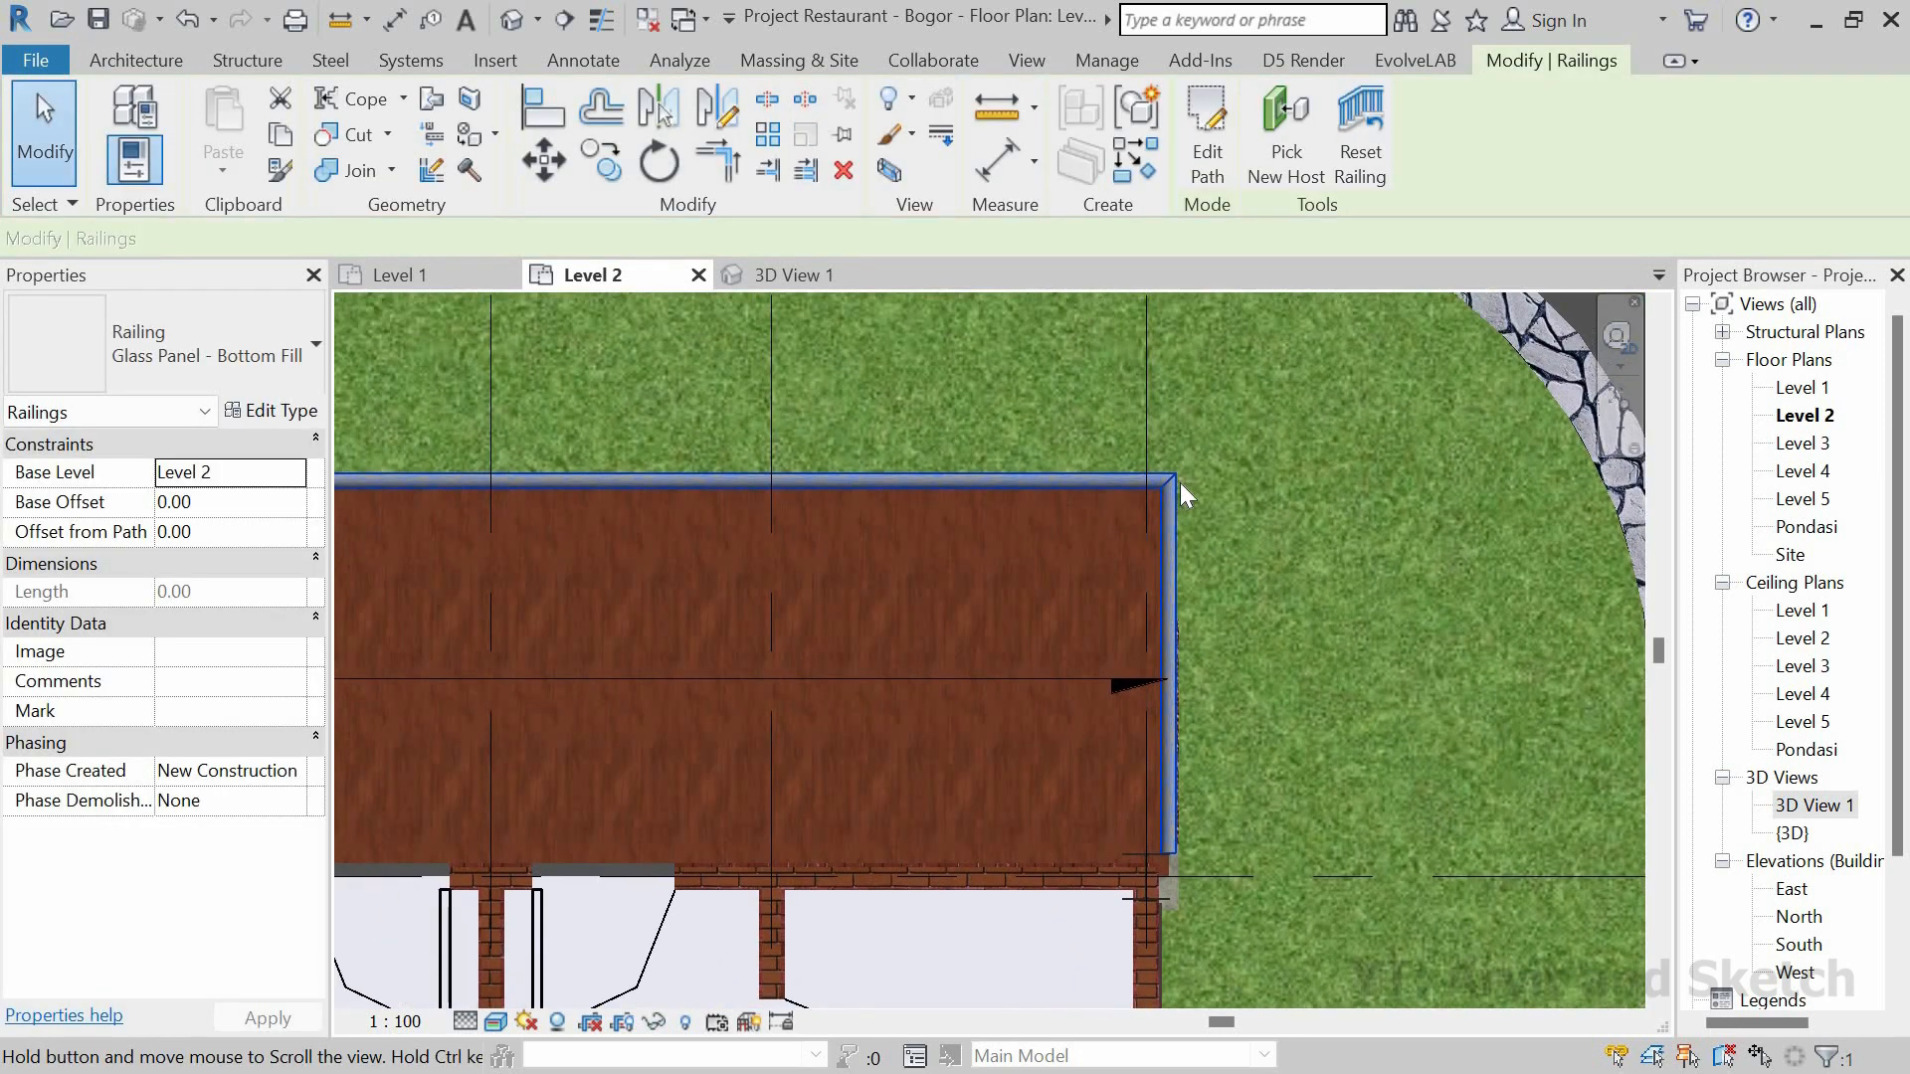
pyautogui.press('Escape')
pyautogui.click(1174, 482)
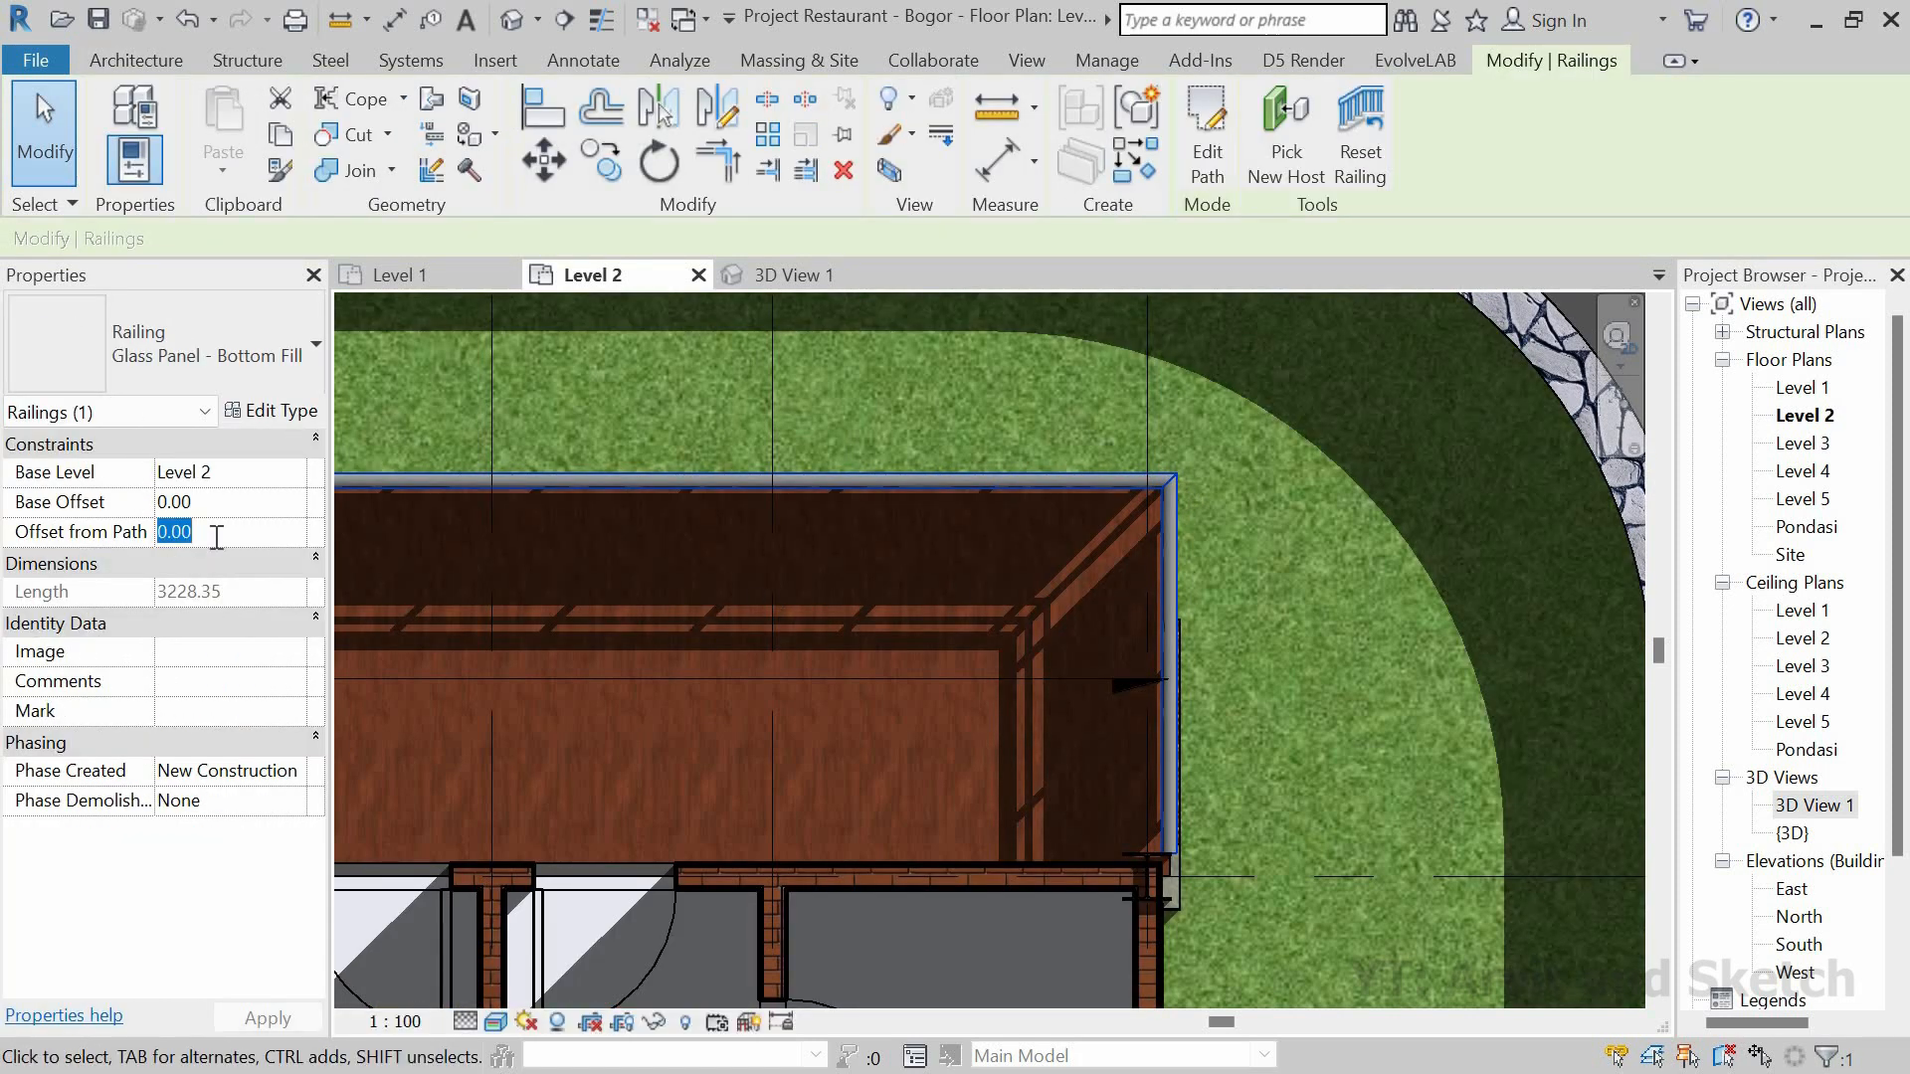
pyautogui.click(217, 537)
pyautogui.write('-15')
pyautogui.press('Return')
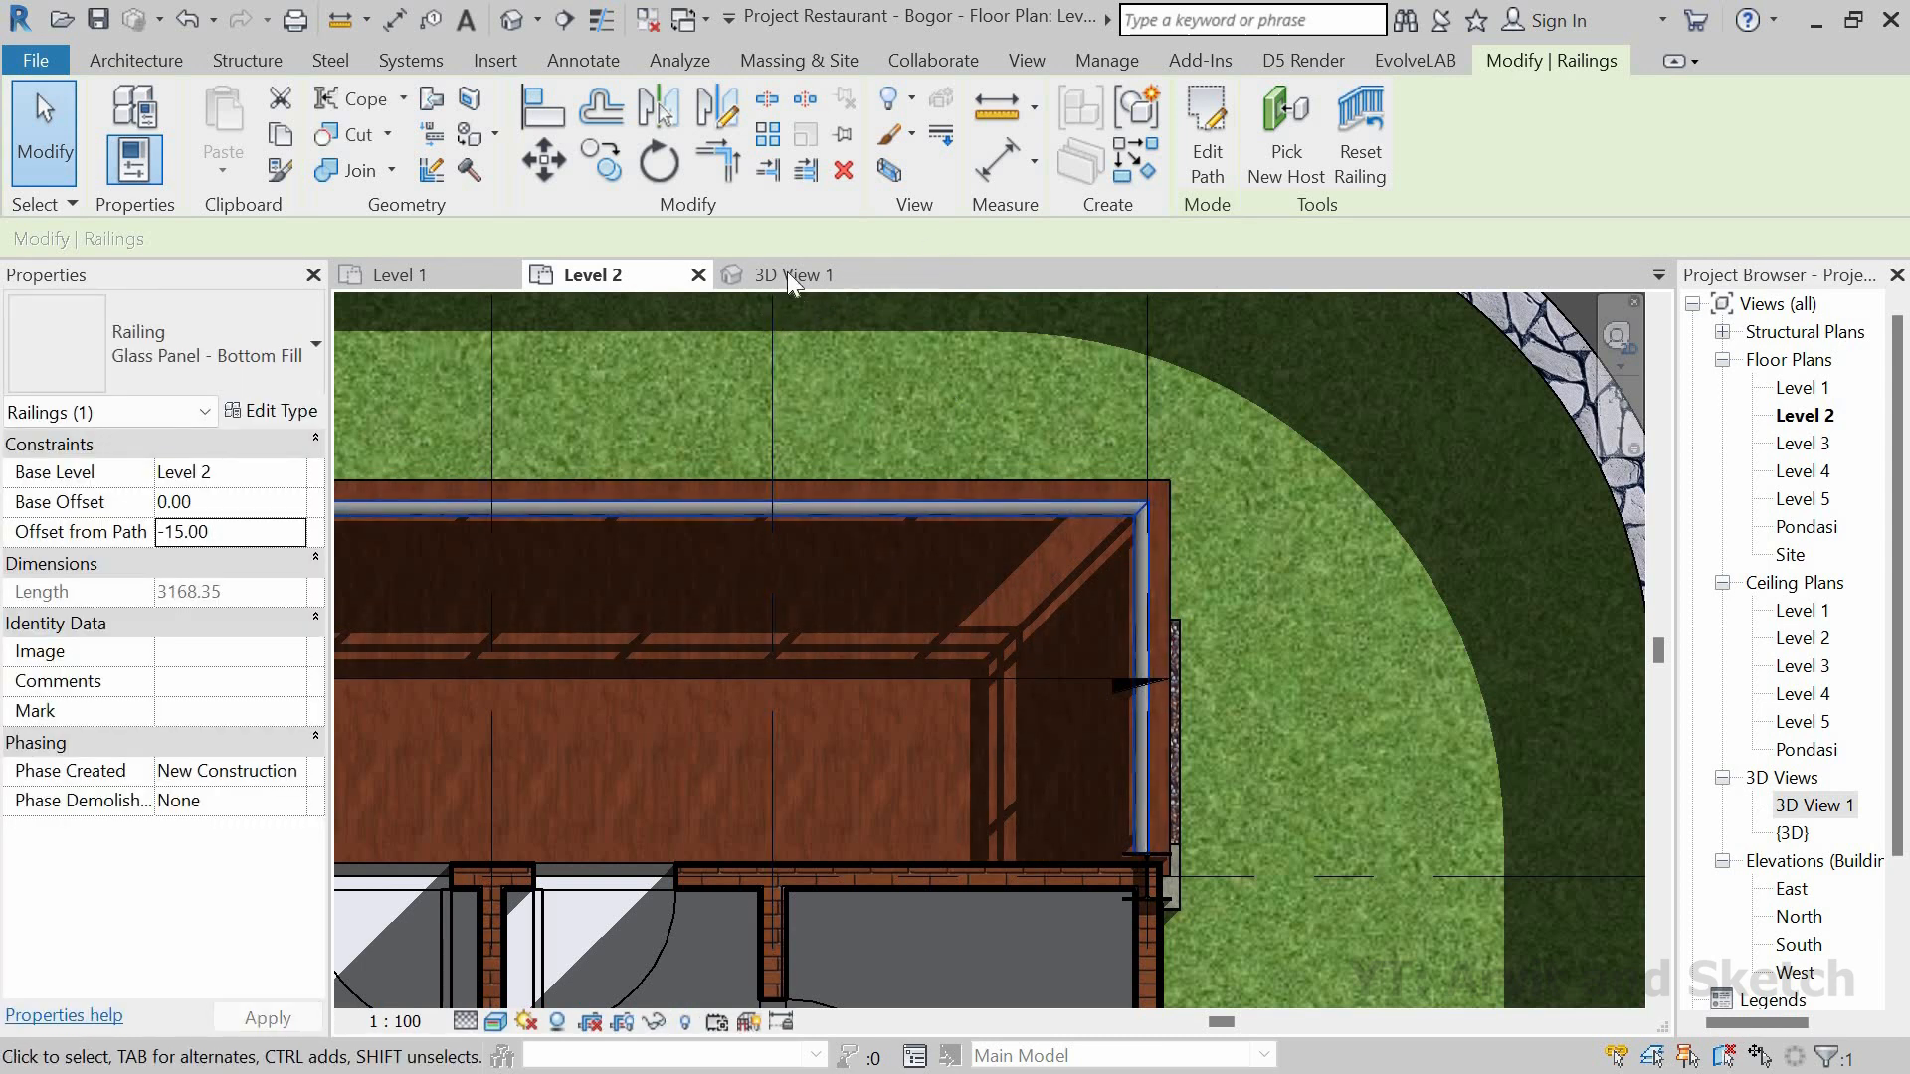
# Step: Examine the north balcony's railing and the whole building from all sides in 3D View 1
pyautogui.click(794, 276)
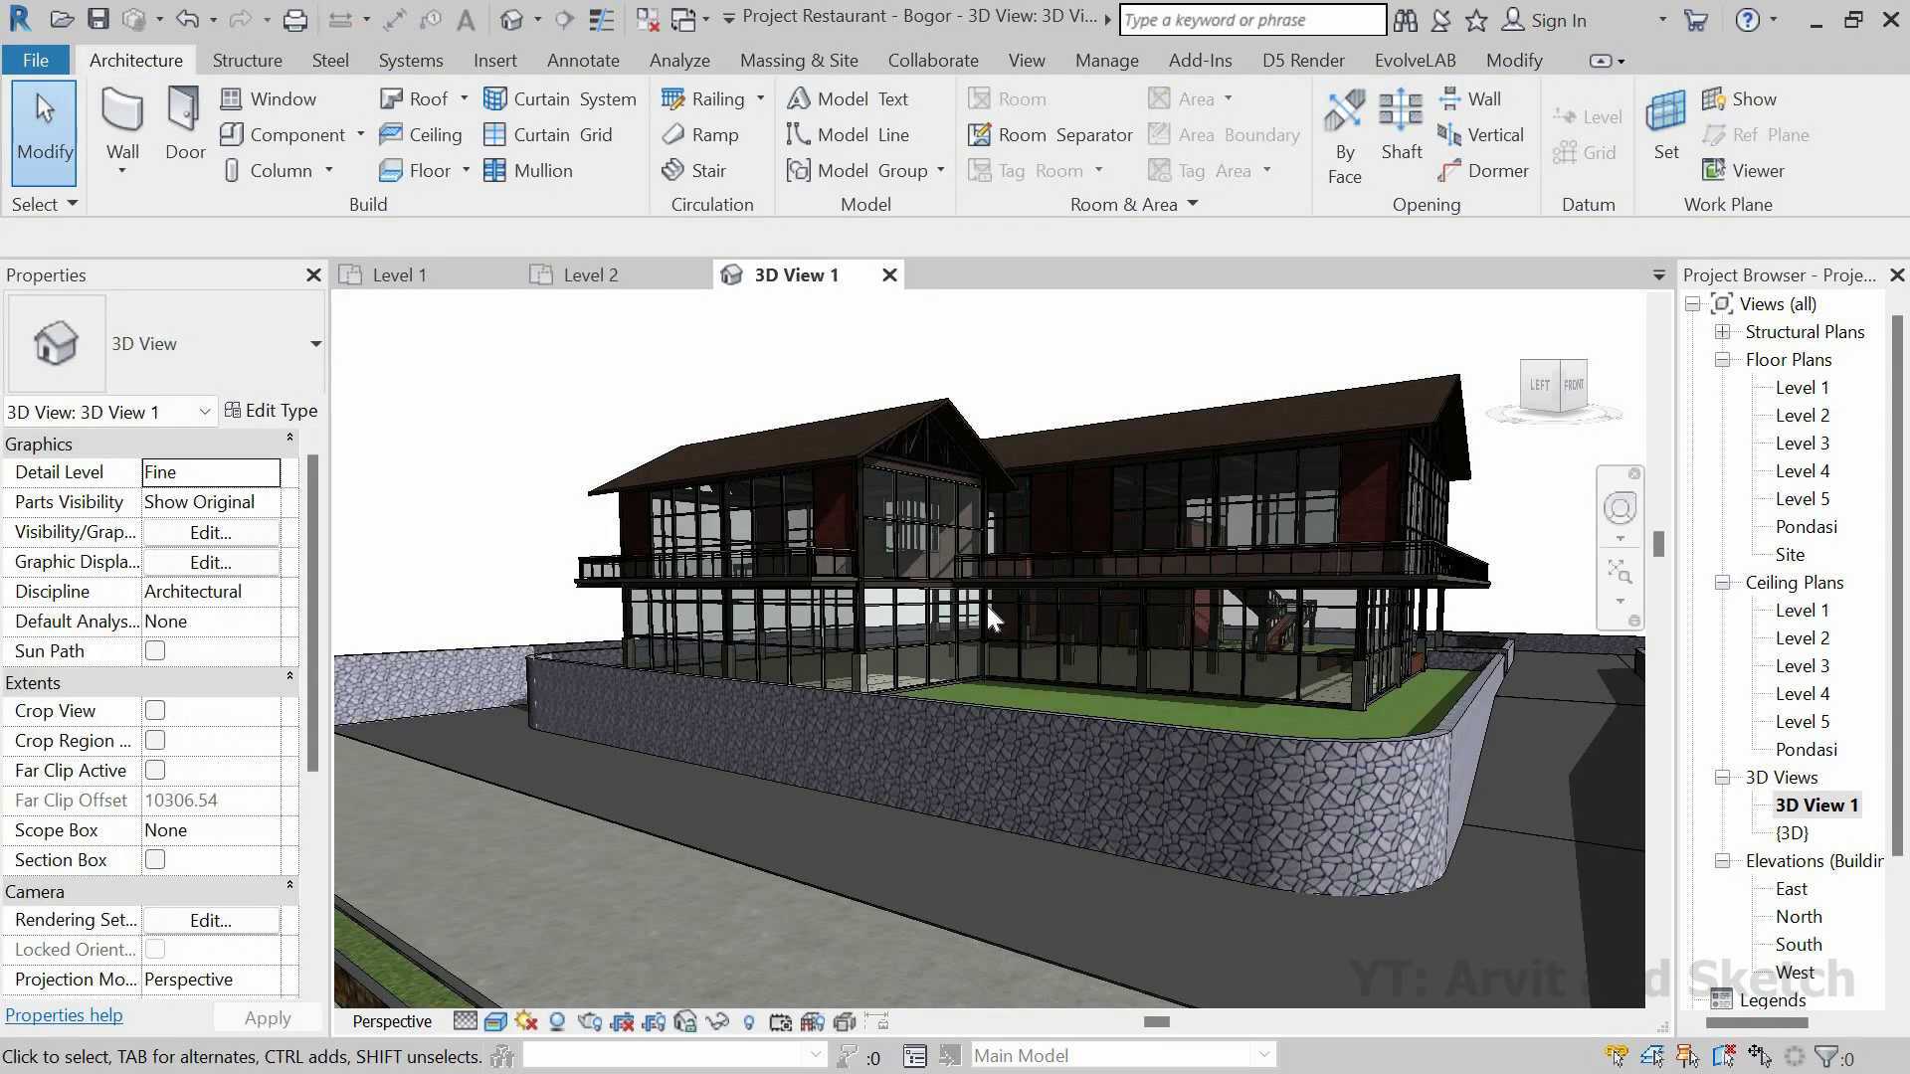
pyautogui.scroll(-3, 987, 603)
pyautogui.keyDown('shift'); pyautogui.moveTo(1191, 669); pyautogui.dragTo(1283, 621, button='middle'); pyautogui.keyUp('shift')
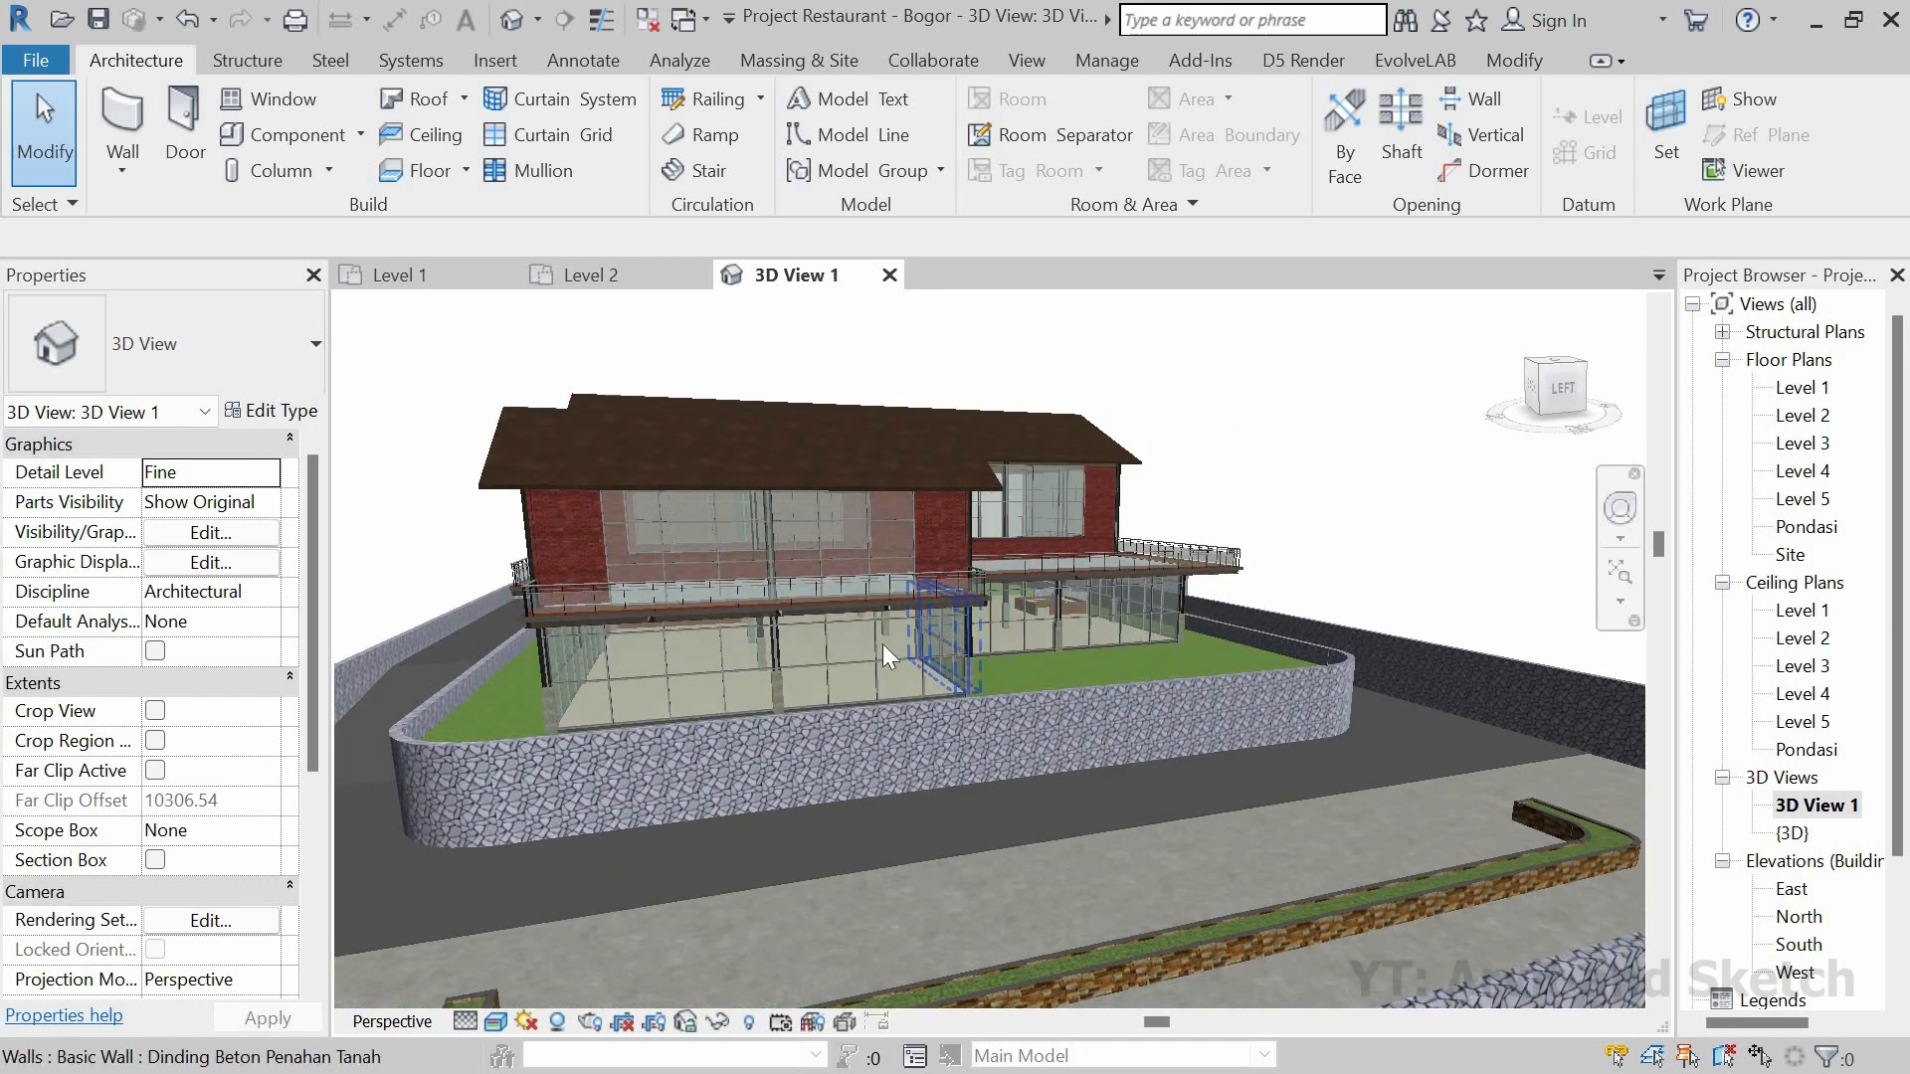
pyautogui.scroll(-3, 882, 643)
pyautogui.keyDown('shift'); pyautogui.moveTo(882, 643); pyautogui.dragTo(730, 587, button='middle'); pyautogui.keyUp('shift')
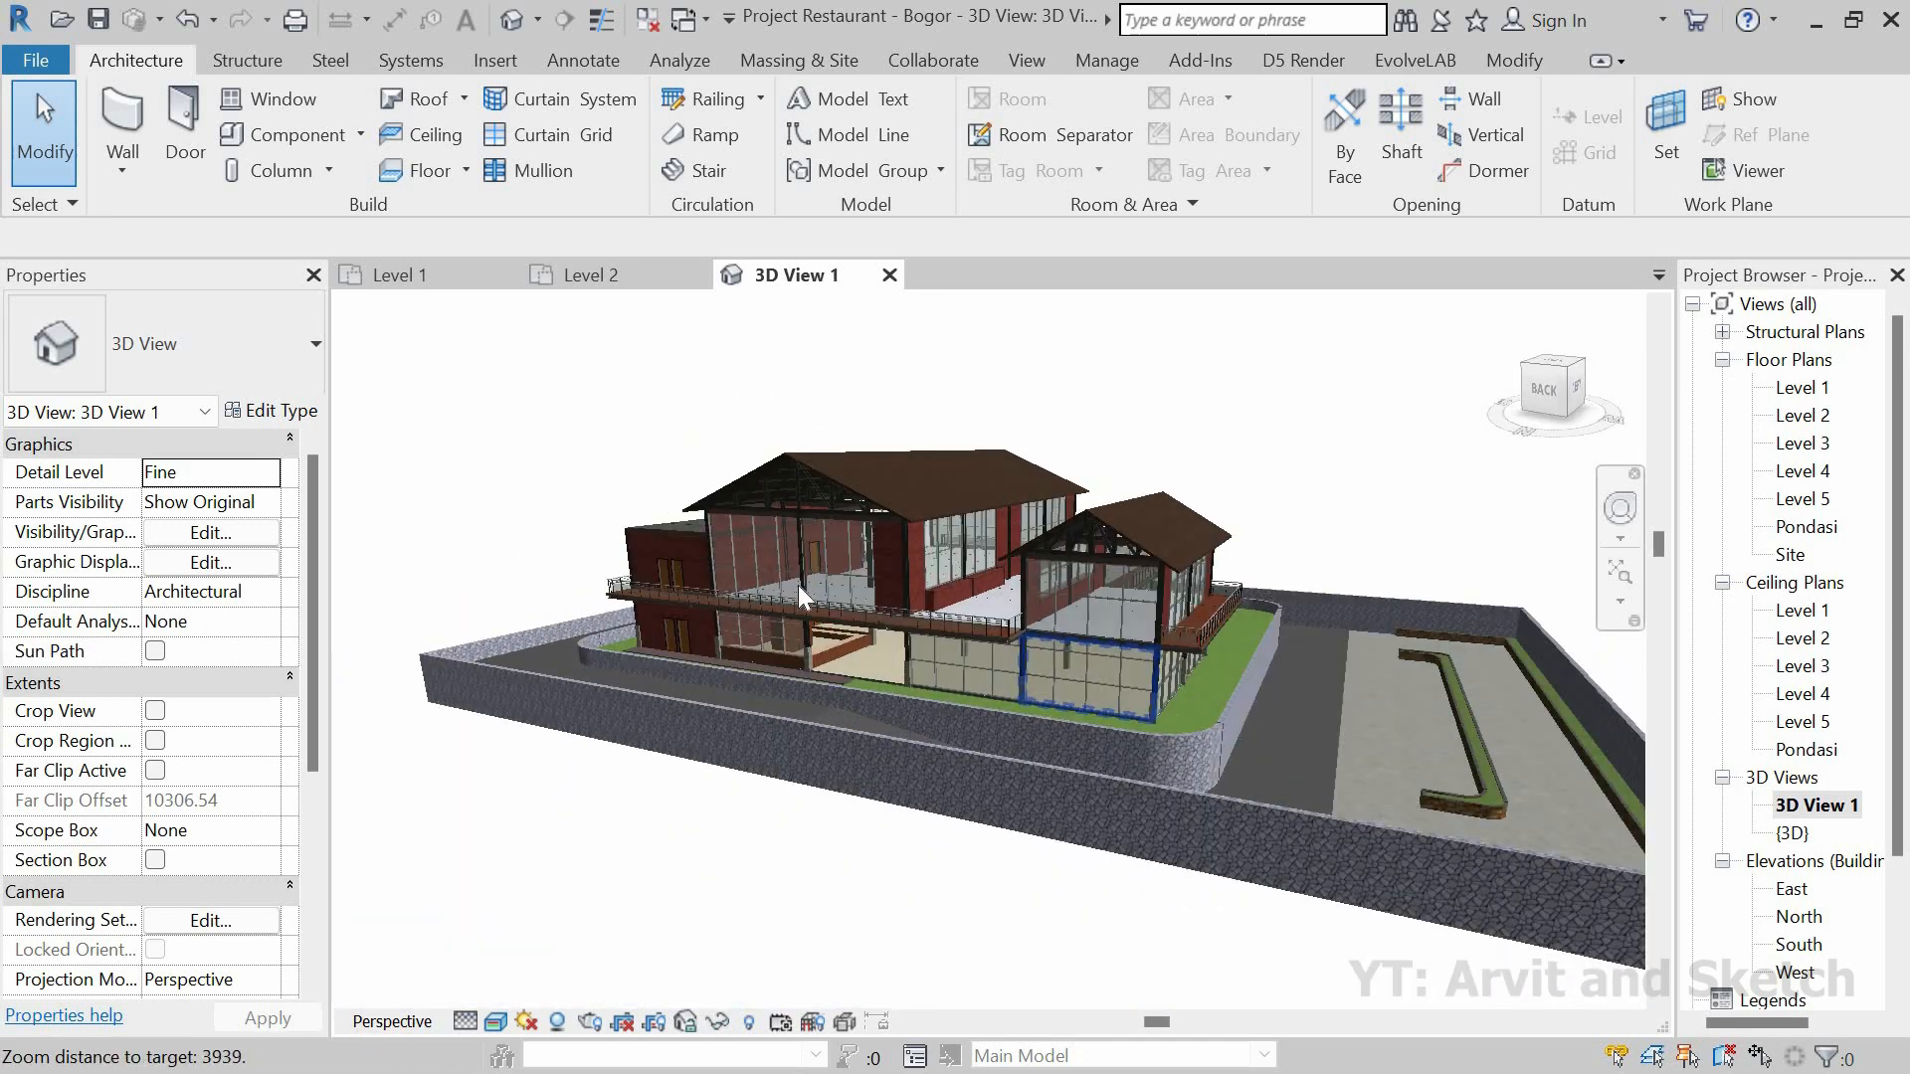
pyautogui.scroll(5, 798, 585)
pyautogui.keyDown('shift'); pyautogui.moveTo(939, 646); pyautogui.dragTo(855, 627, button='middle'); pyautogui.keyUp('shift')
pyautogui.scroll(2, 815, 607)
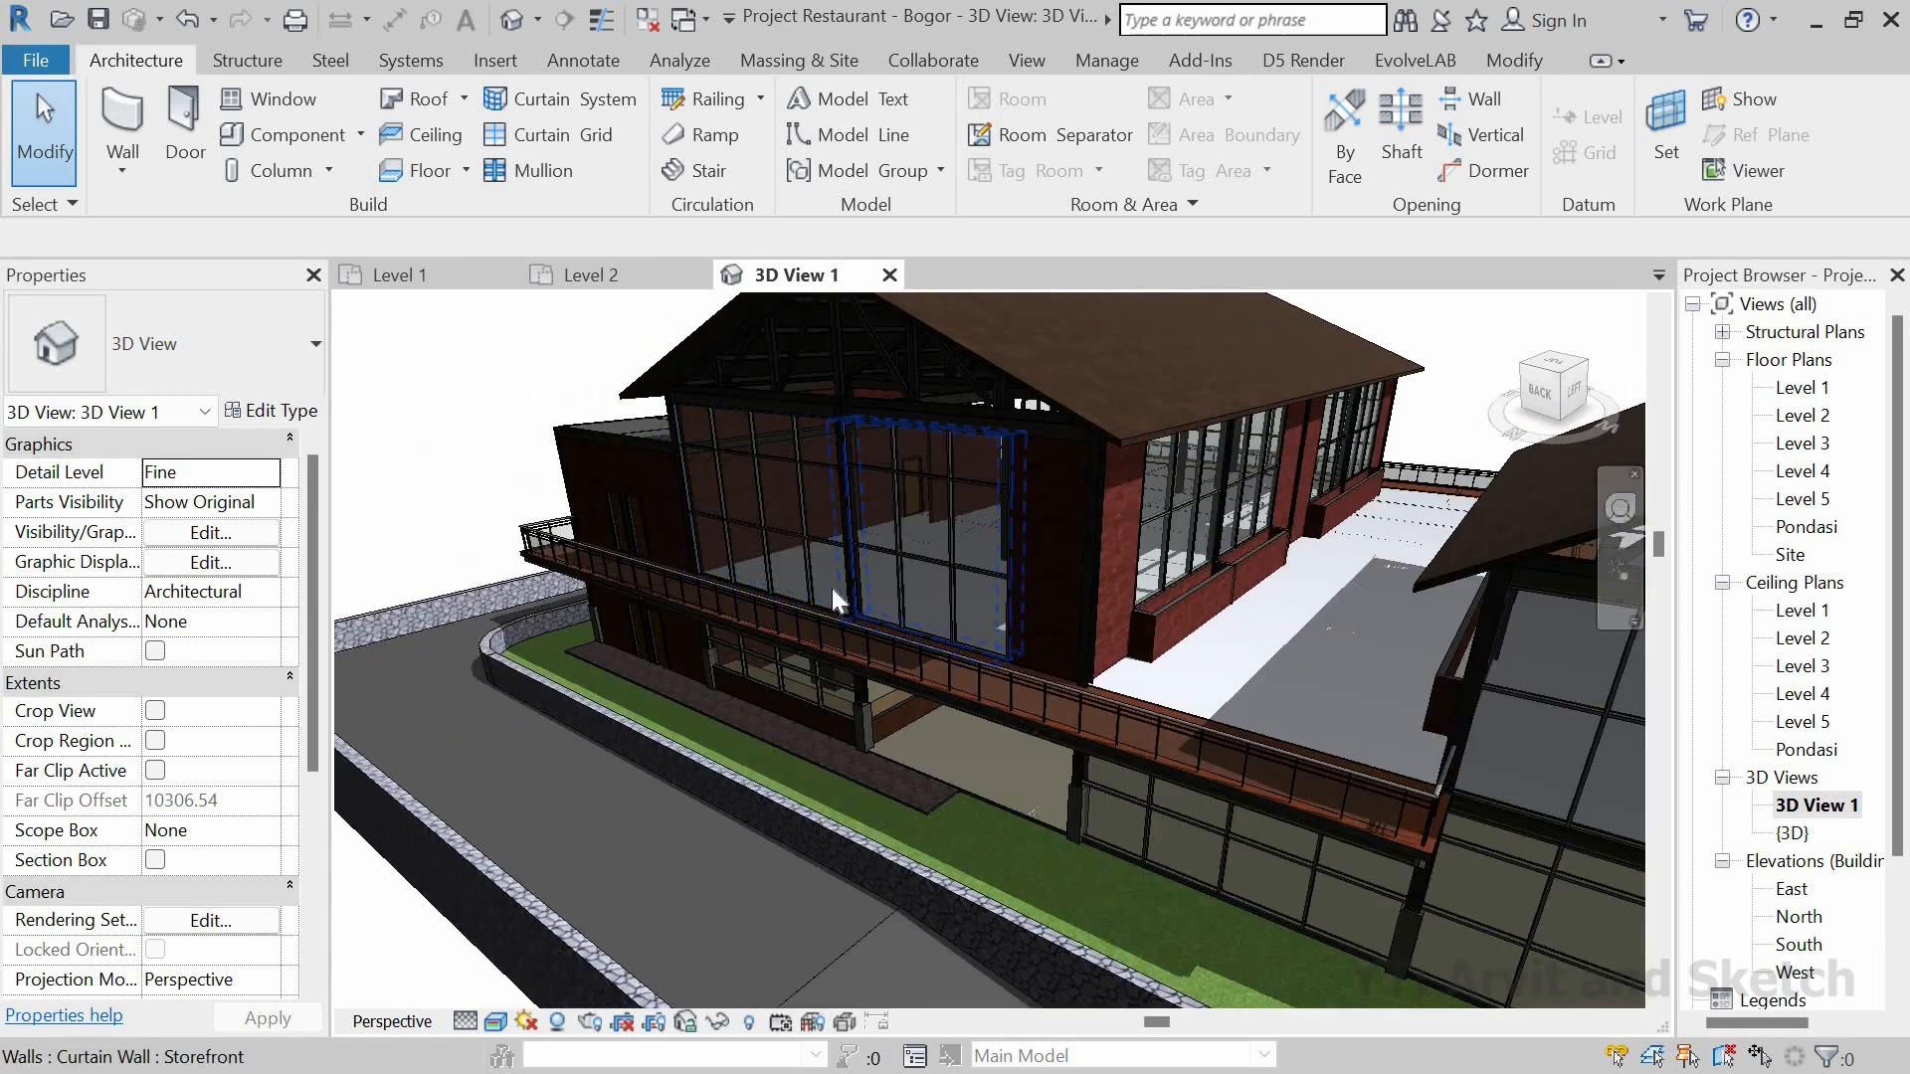
pyautogui.scroll(-4, 844, 647)
pyautogui.keyDown('shift'); pyautogui.moveTo(843, 647); pyautogui.dragTo(802, 587, button='middle'); pyautogui.keyUp('shift')
pyautogui.scroll(-2, 1281, 741)
pyautogui.scroll(-2, 1281, 740)
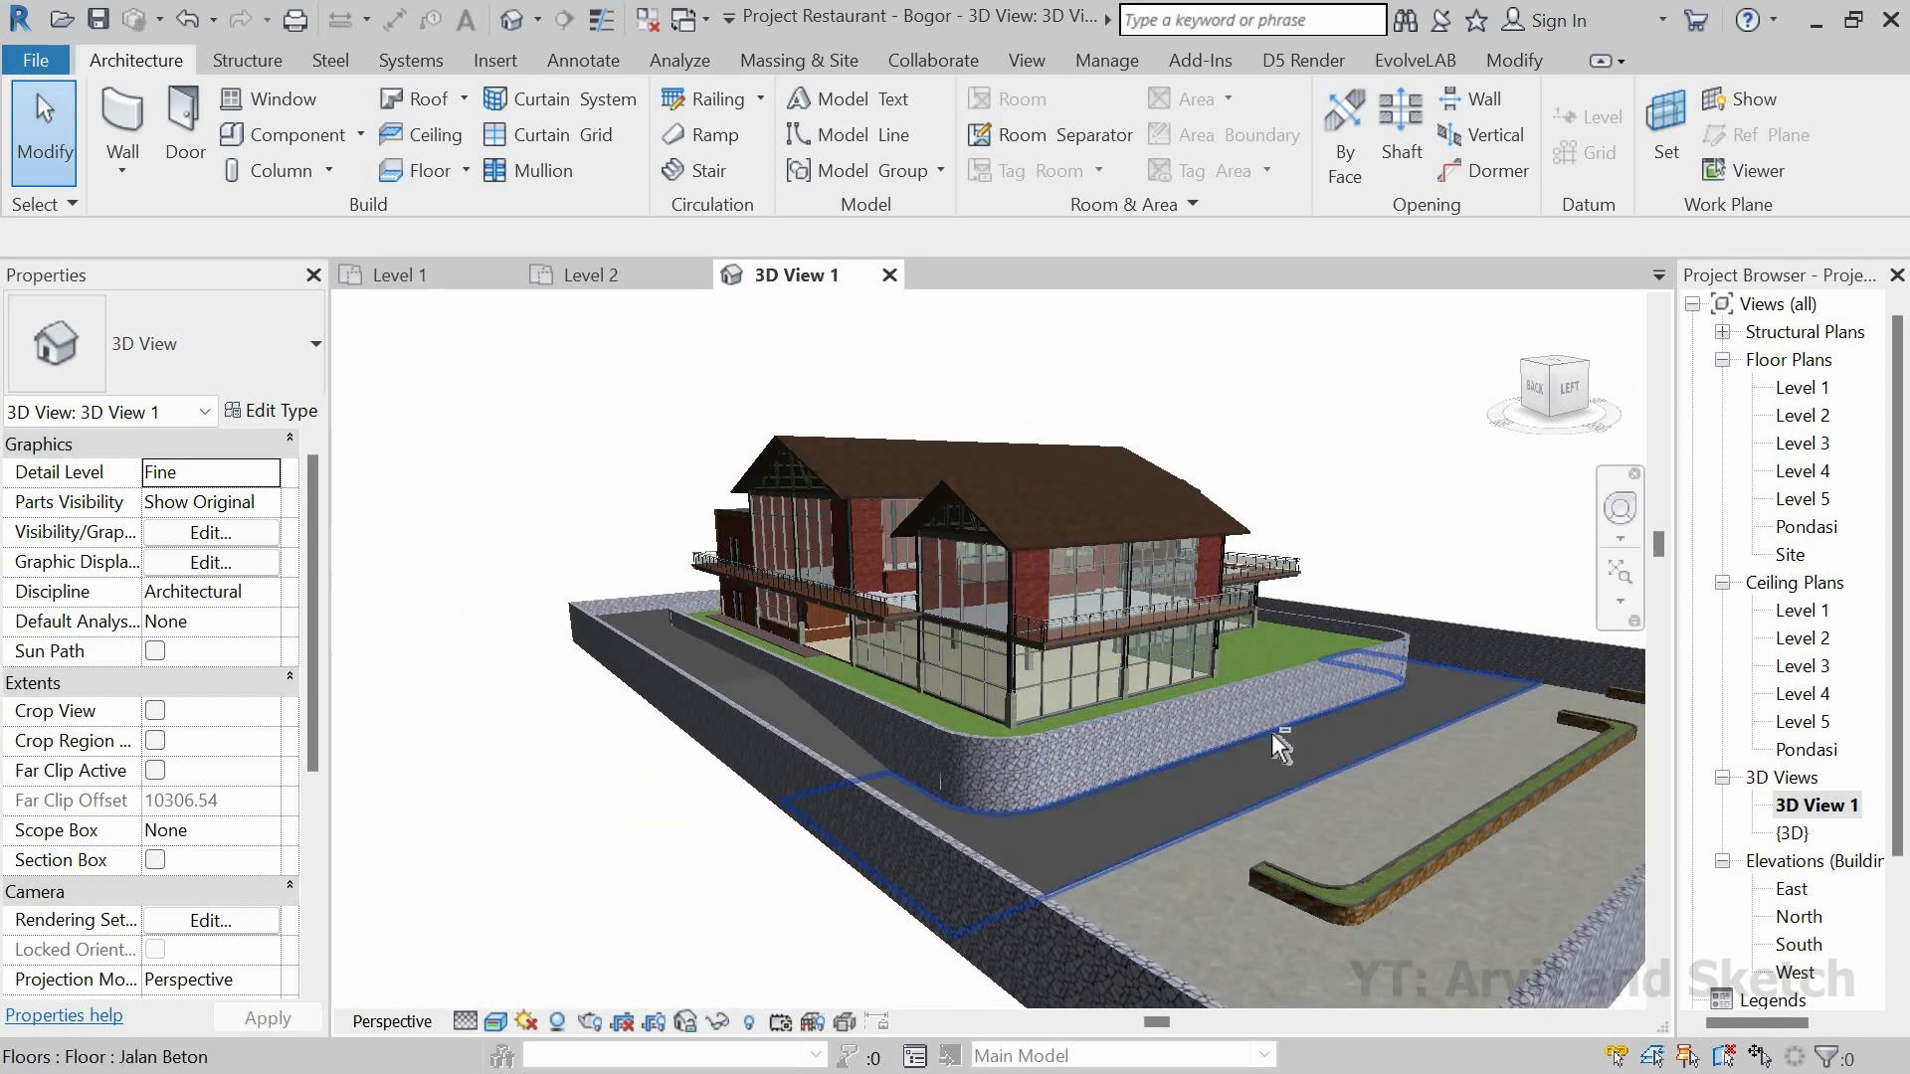
pyautogui.scroll(1, 1274, 736)
pyautogui.keyDown('shift'); pyautogui.moveTo(1322, 834); pyautogui.dragTo(1323, 970, button='middle'); pyautogui.keyUp('shift')
pyautogui.scroll(2, 923, 659)
pyautogui.scroll(-4, 924, 659)
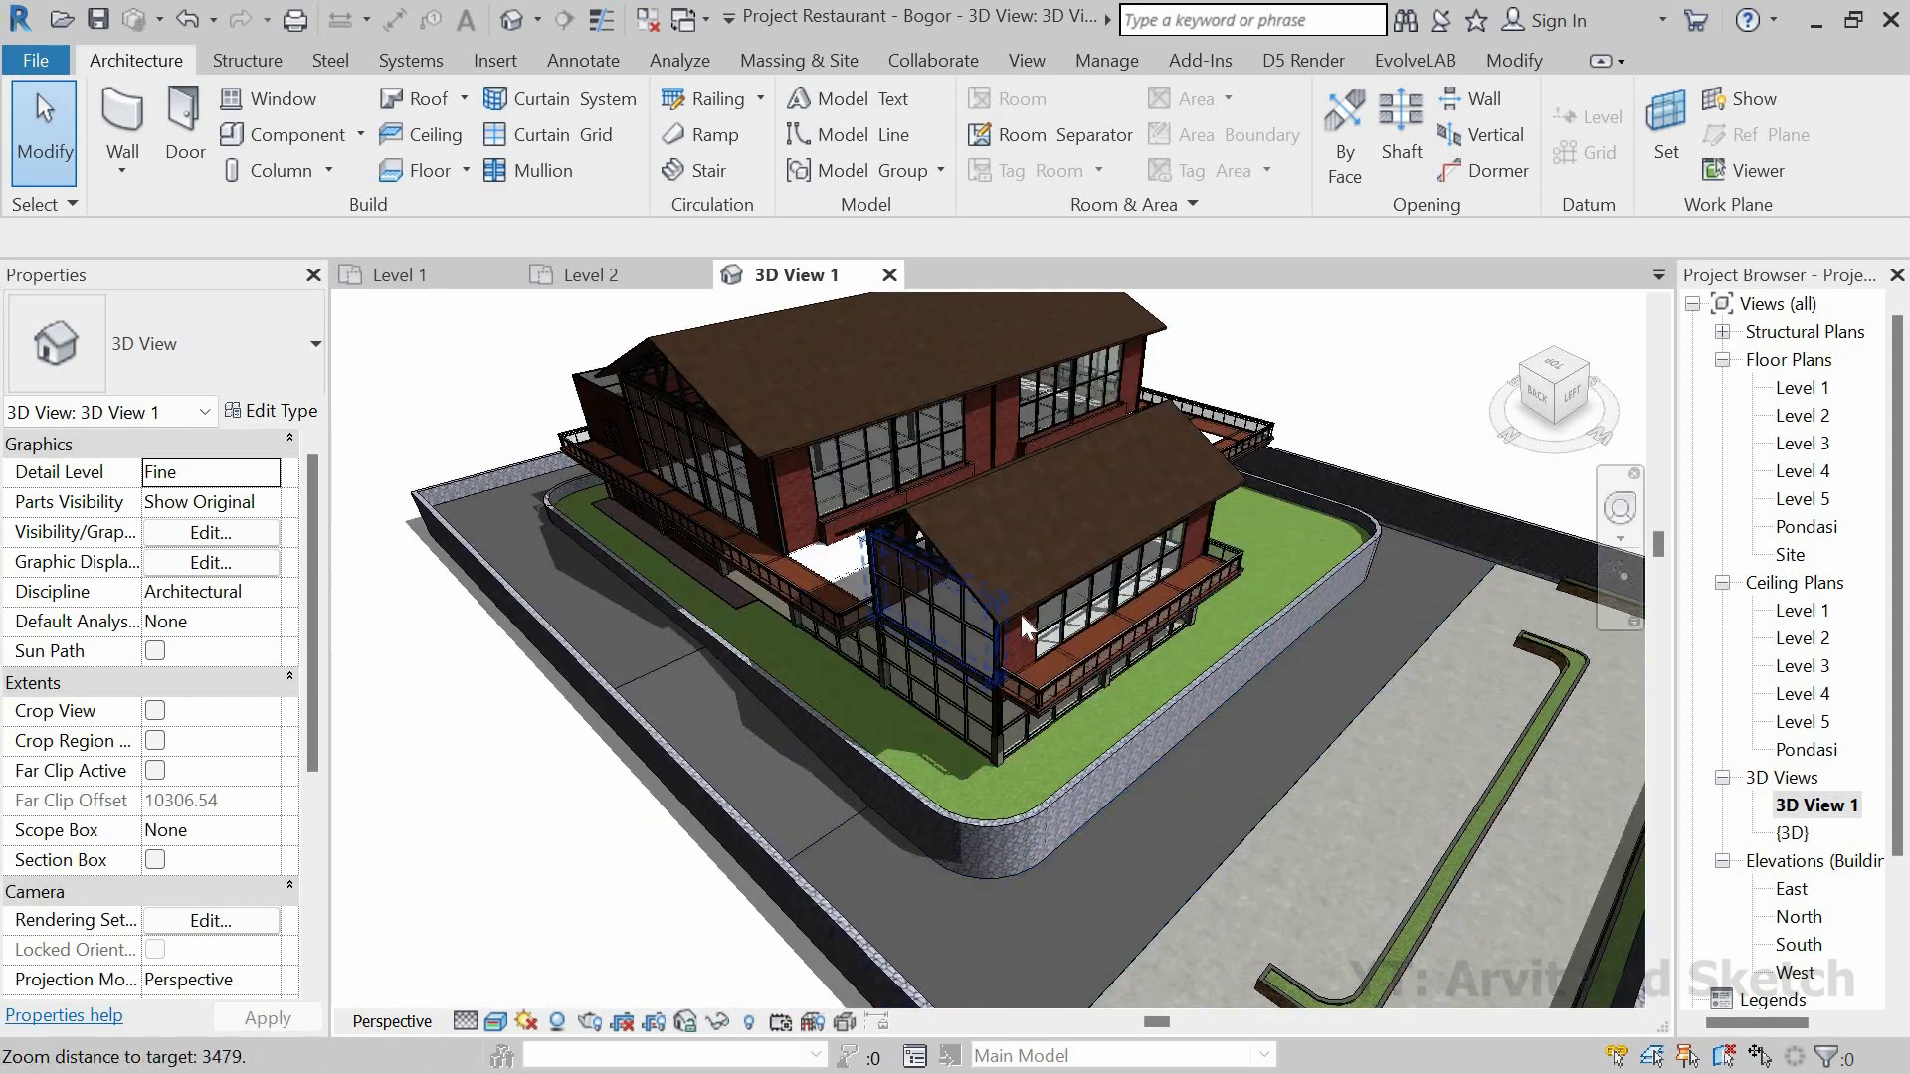
pyautogui.scroll(2, 1247, 425)
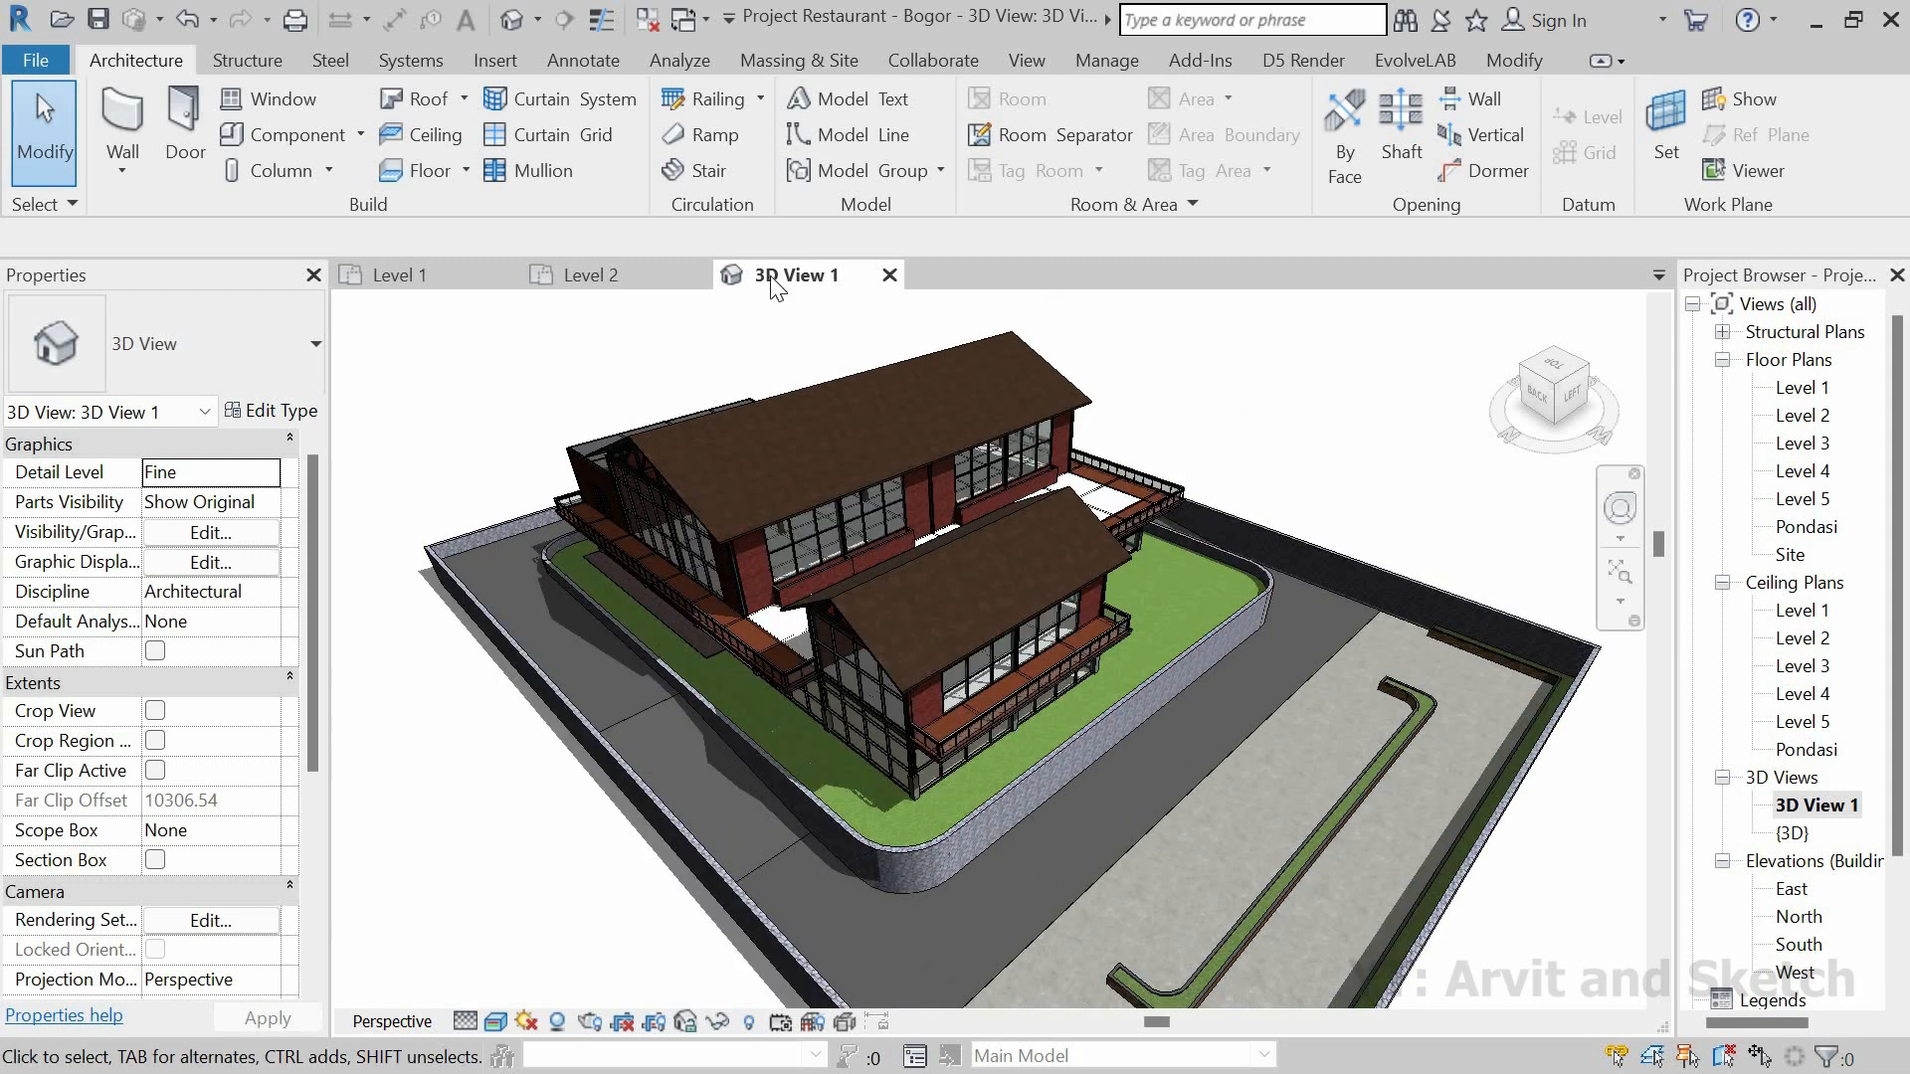
# Step: On Level 2, duplicate the M_Single-Flush door type Pintu Dapur 100x220 as "Pintu Utama 100 x 220"
pyautogui.click(629, 276)
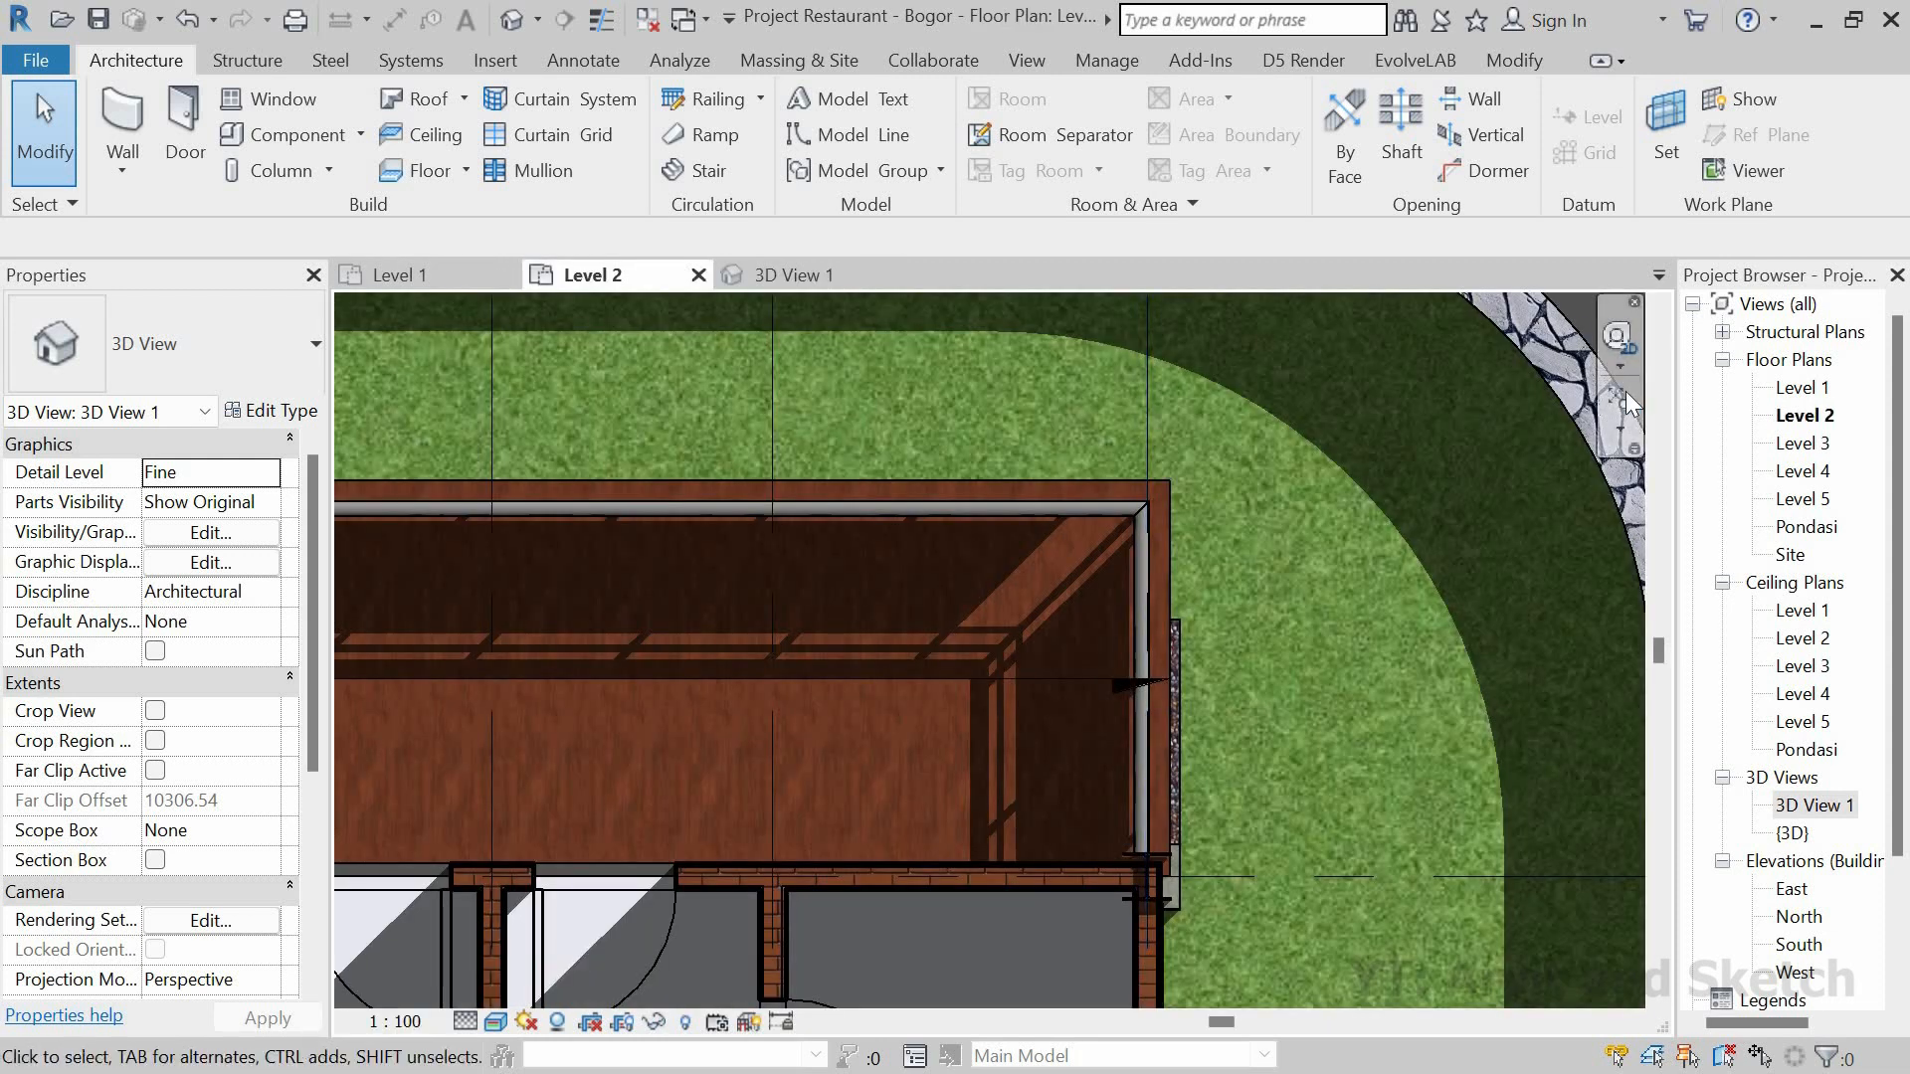
pyautogui.click(1621, 398)
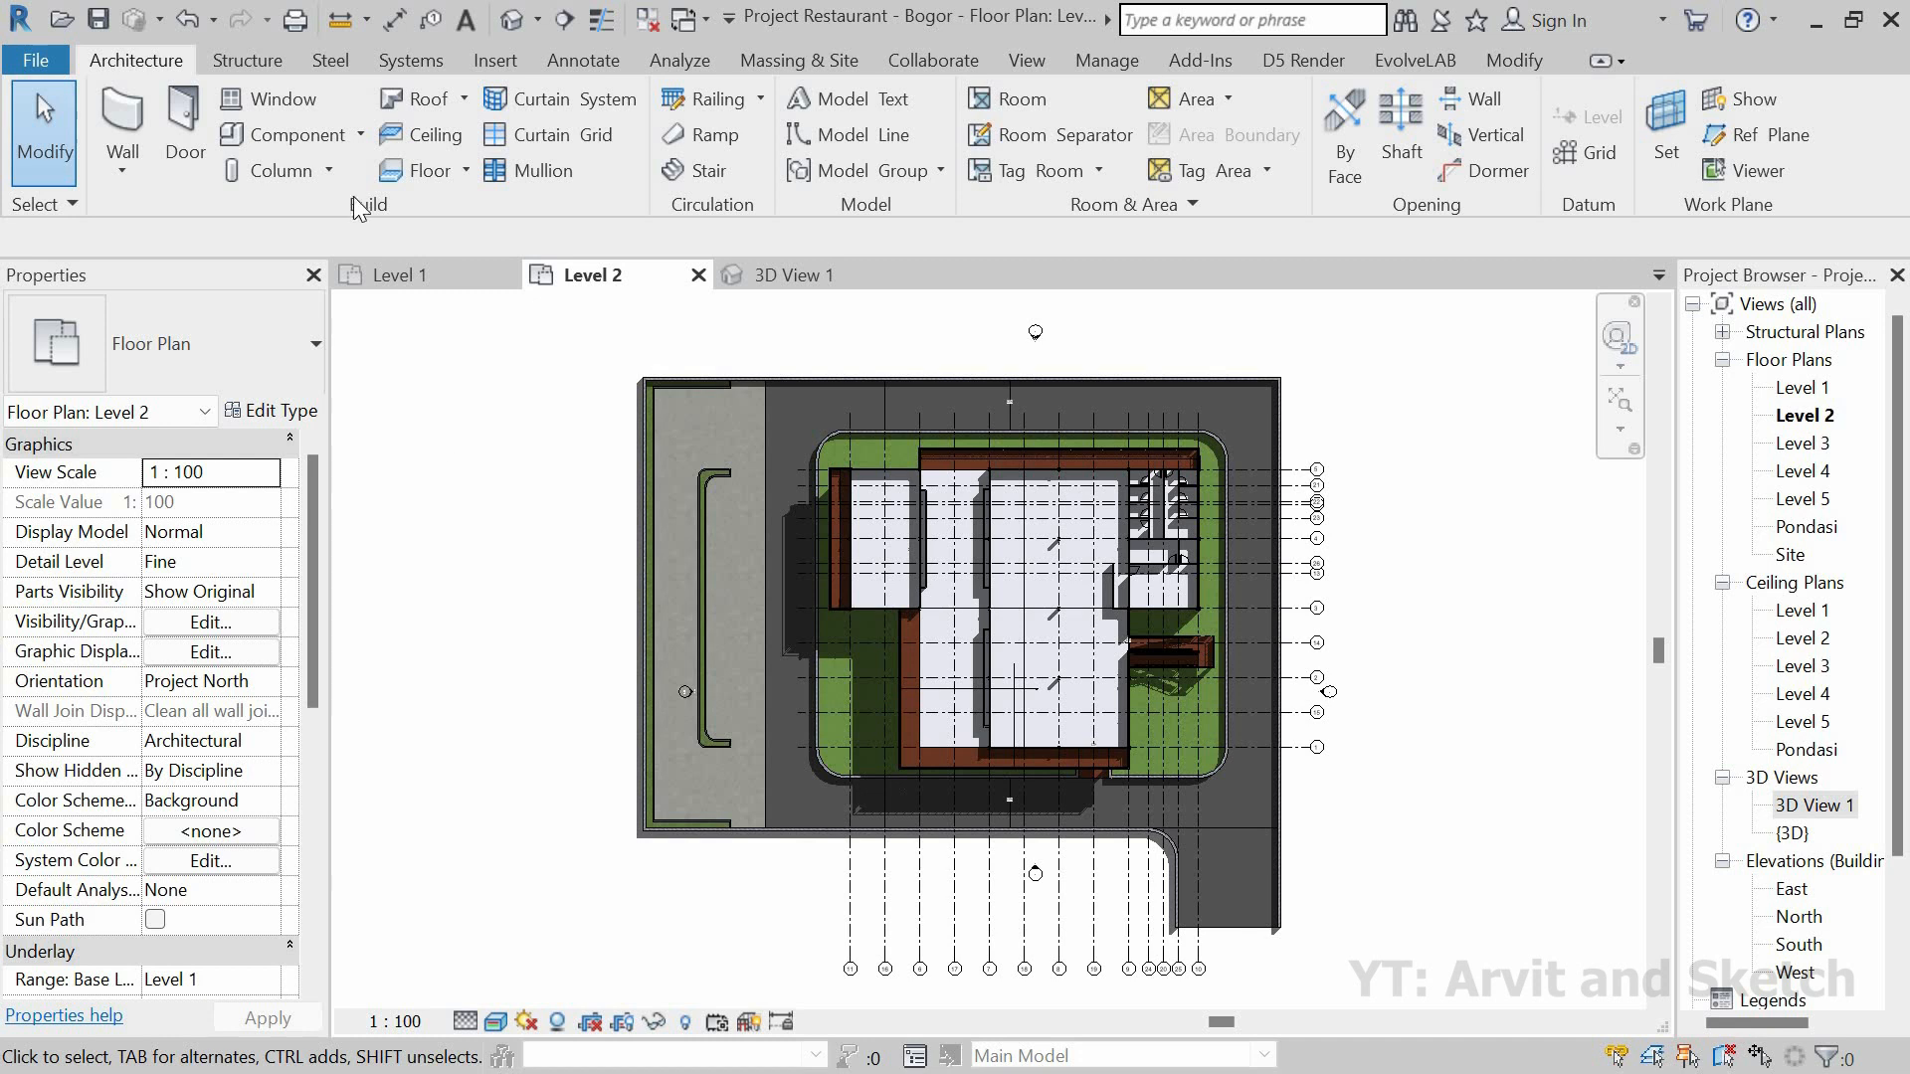
pyautogui.click(189, 132)
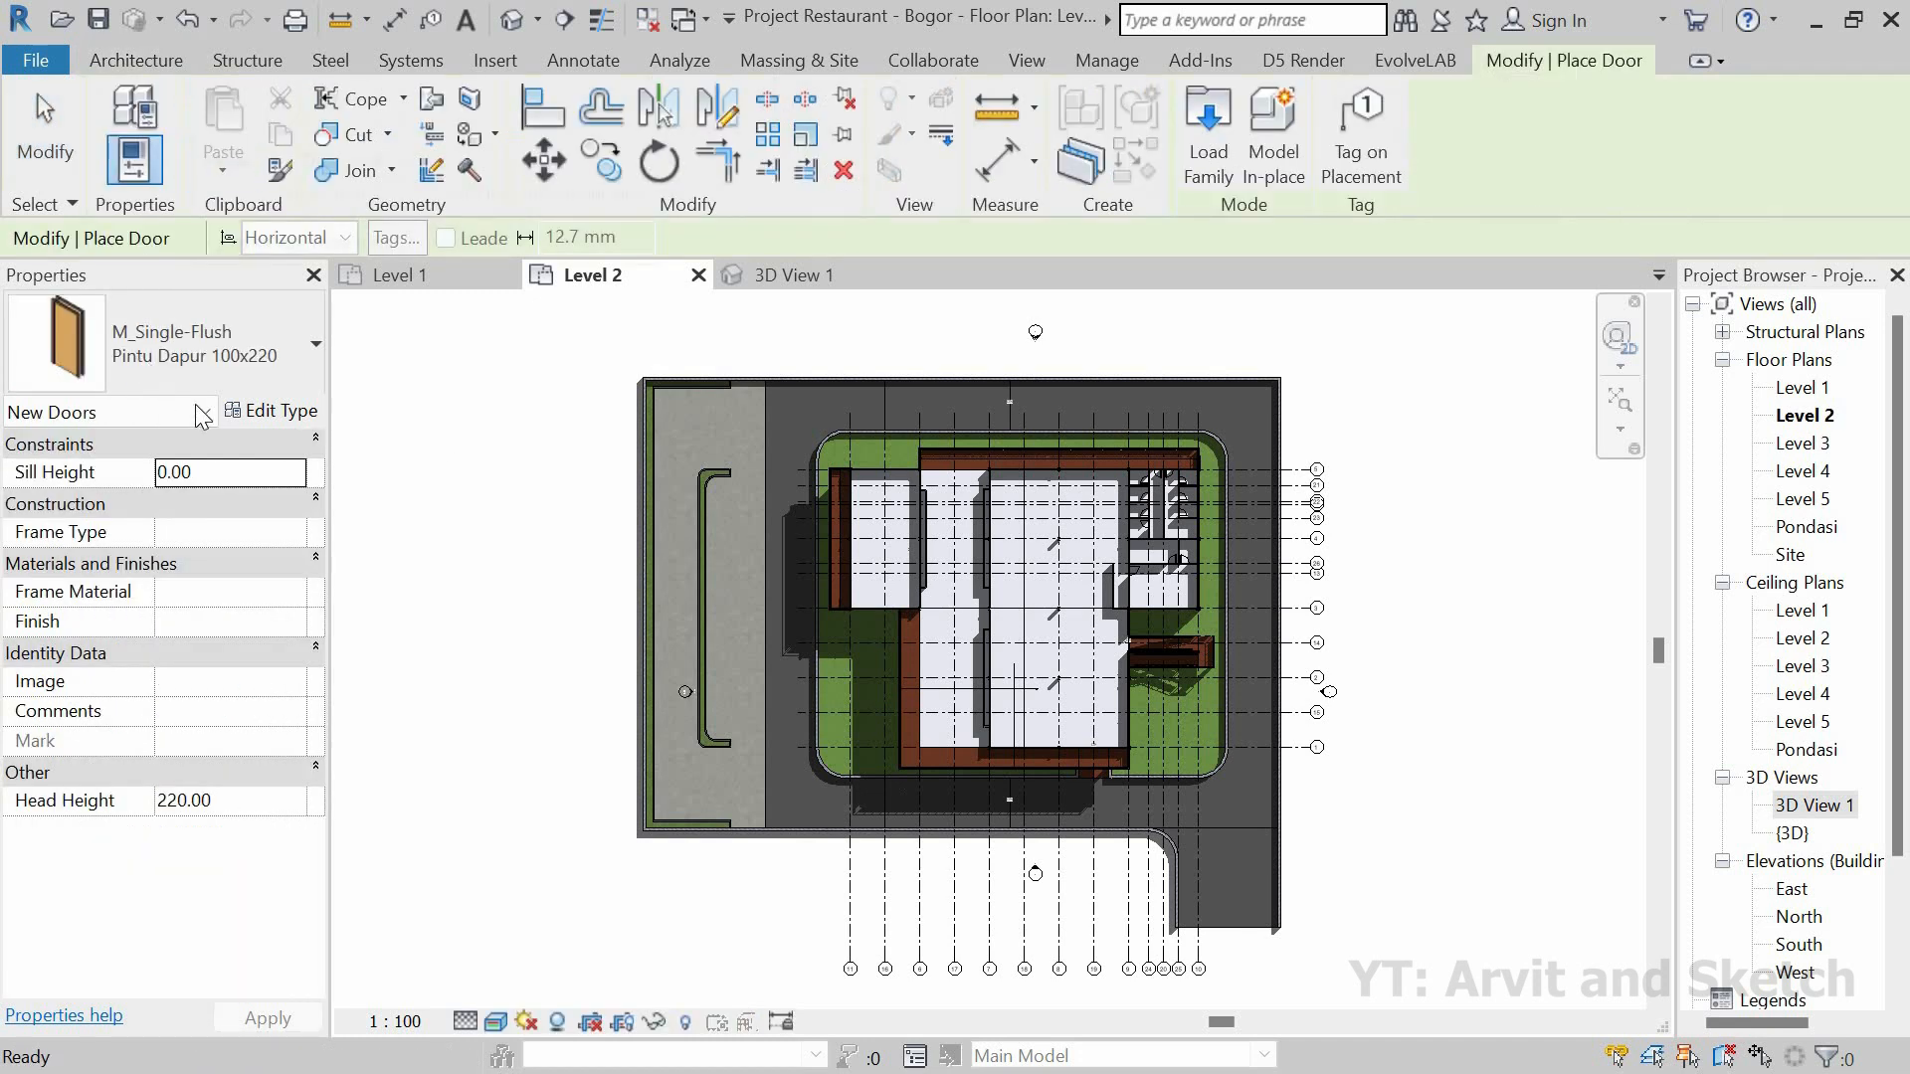
pyautogui.click(239, 360)
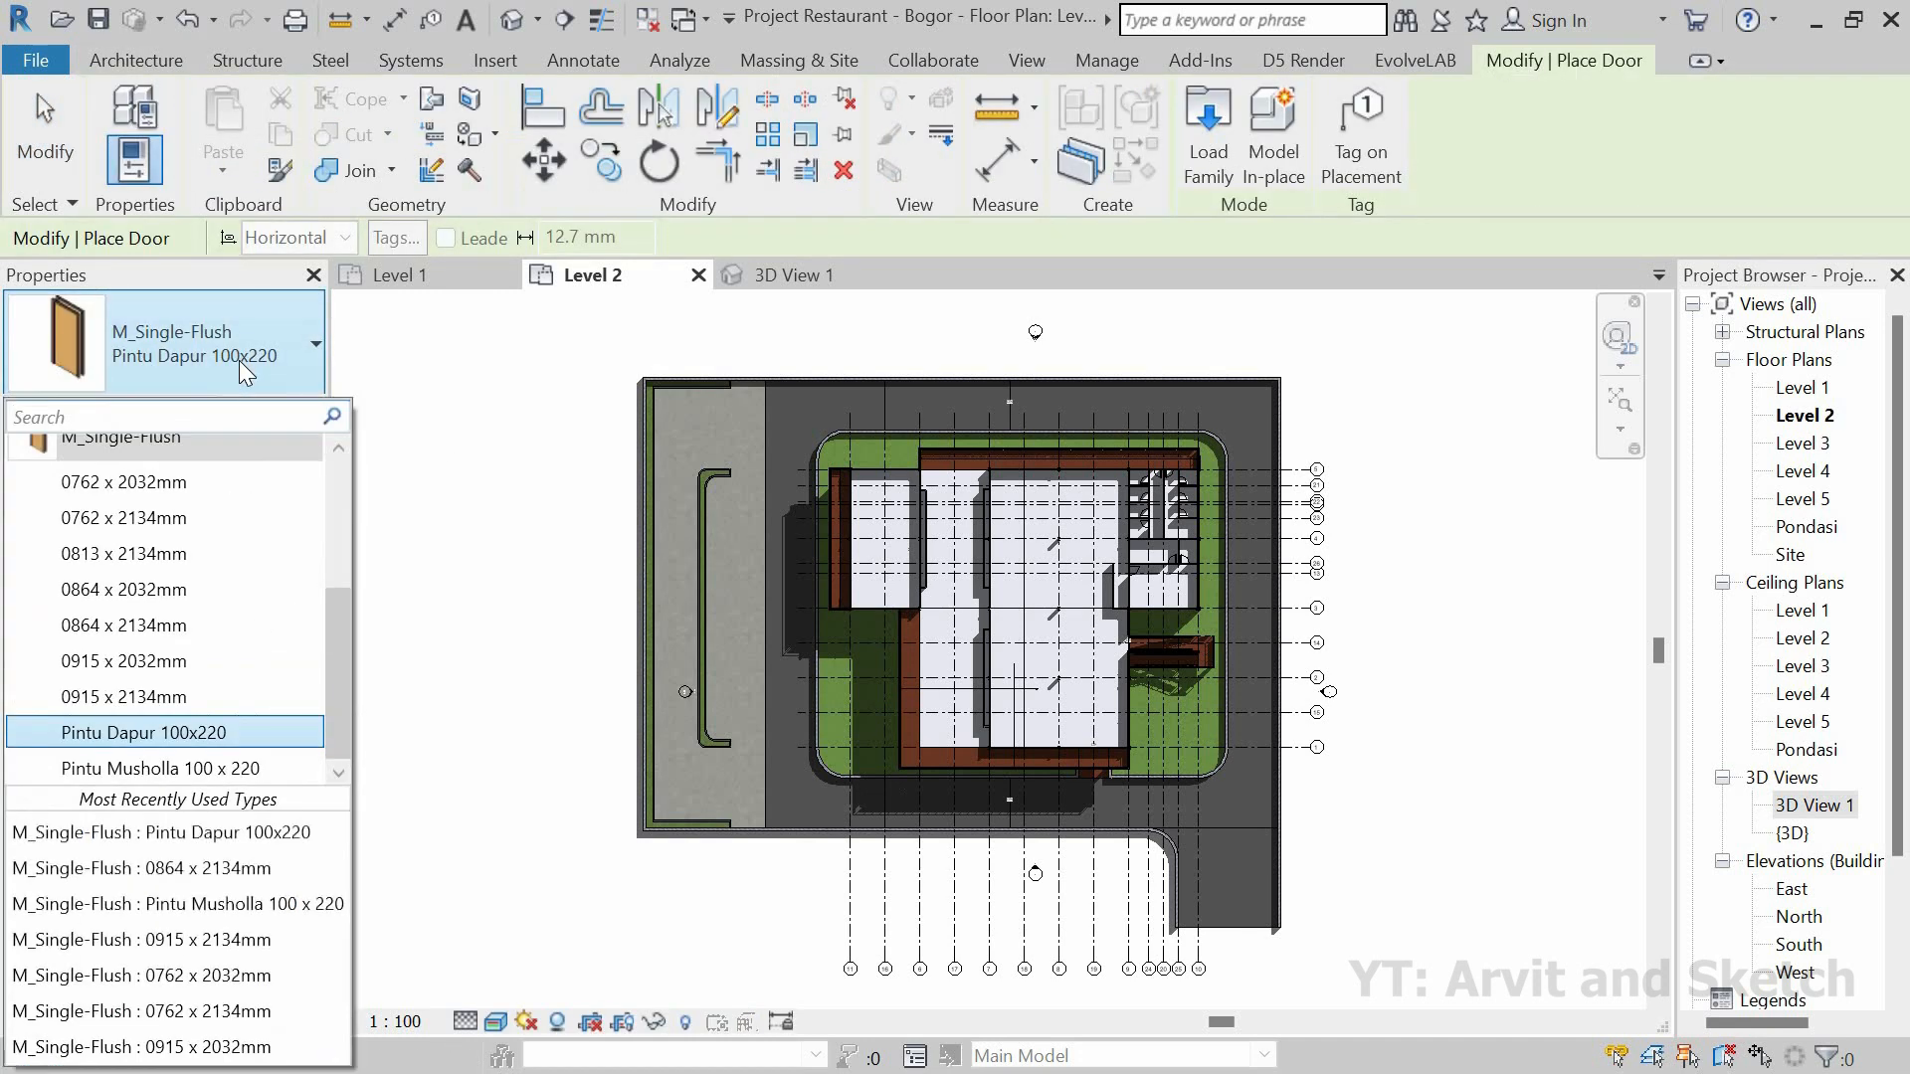
pyautogui.click(239, 360)
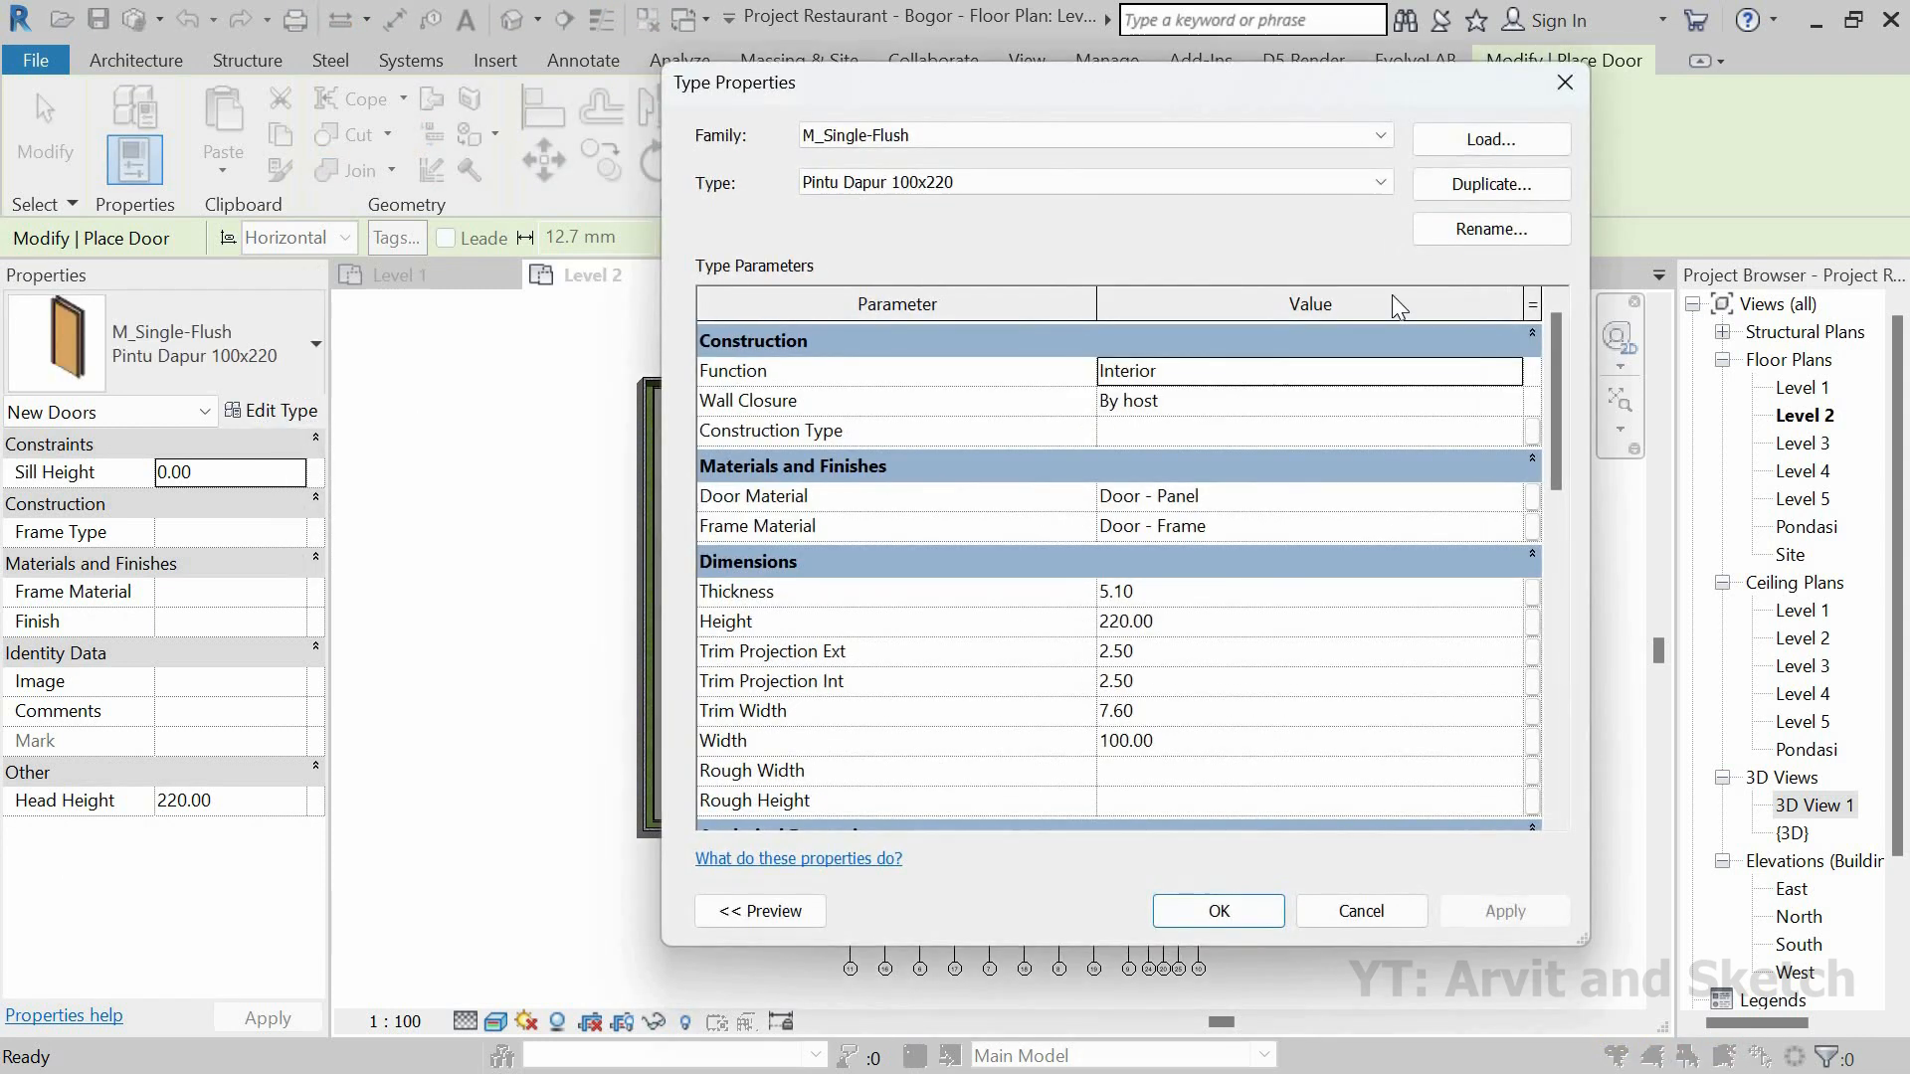
pyautogui.click(1514, 183)
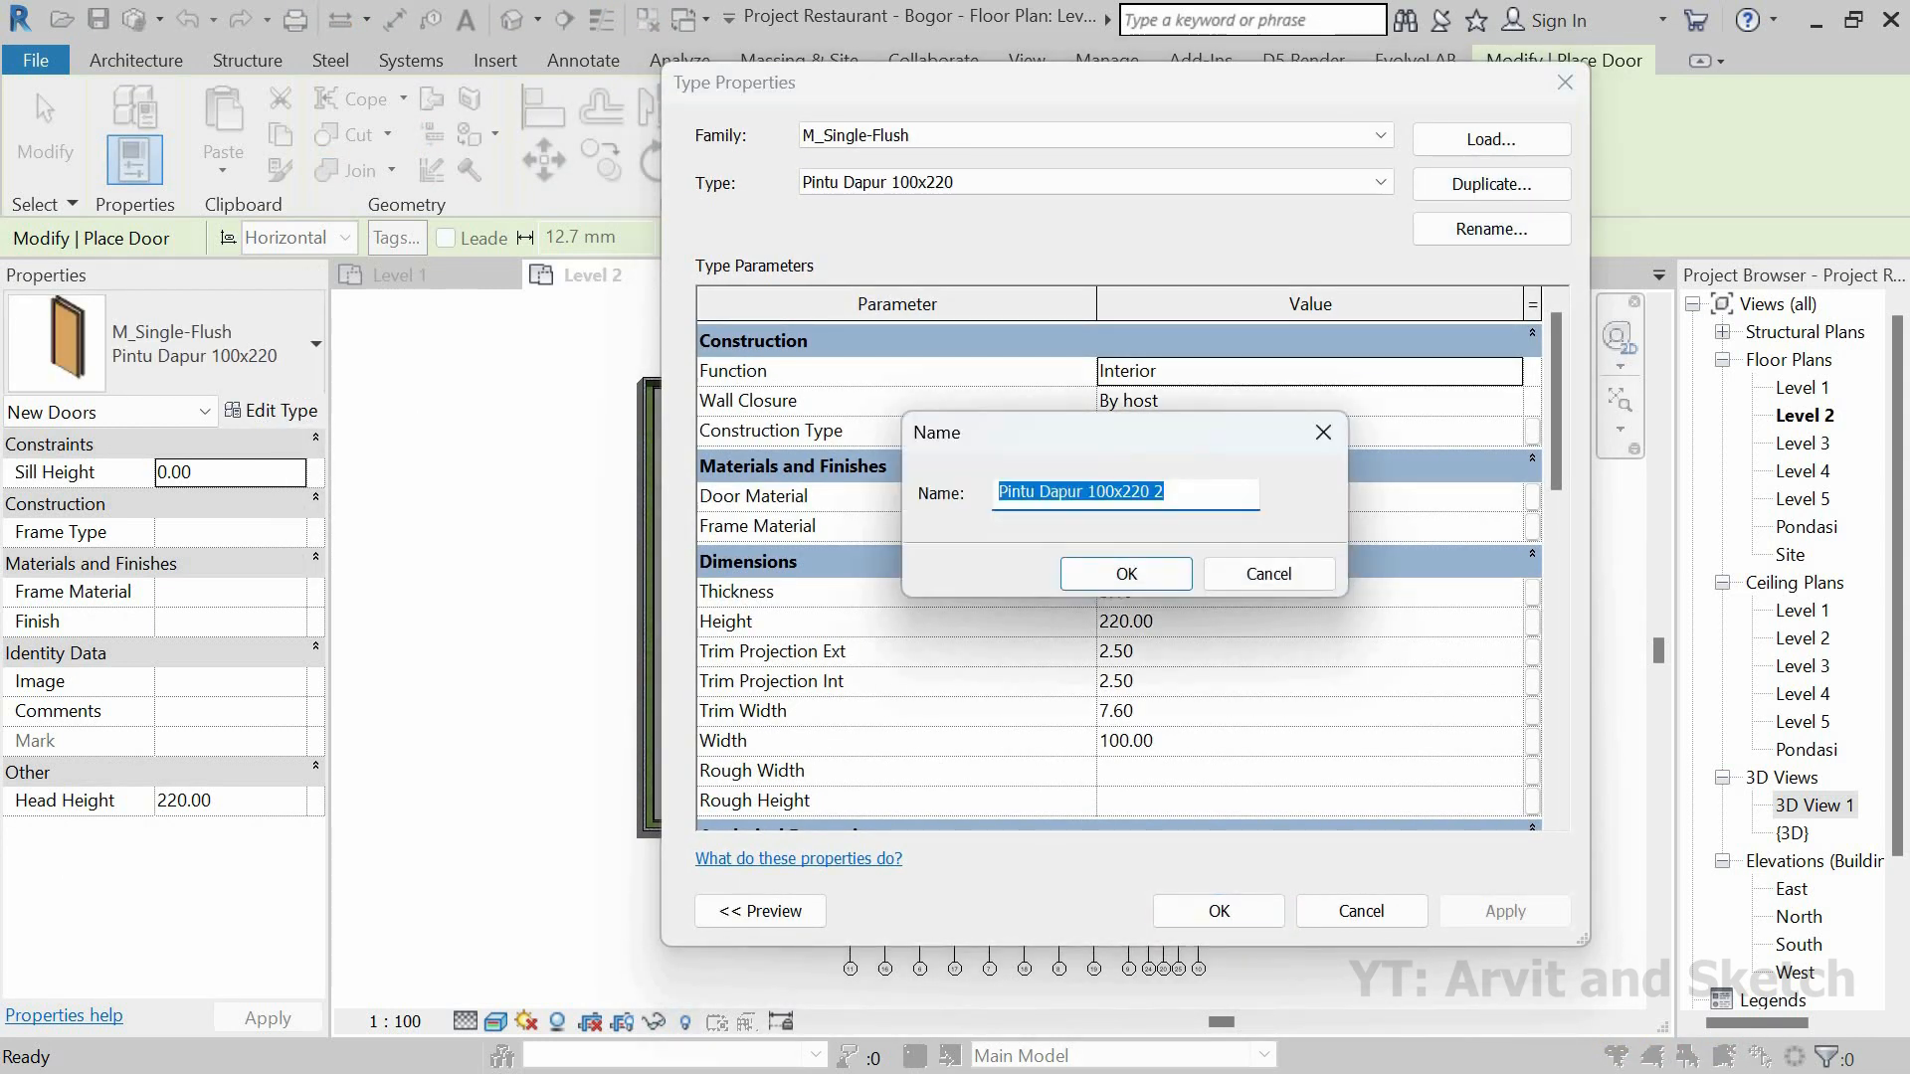
pyautogui.write('P')
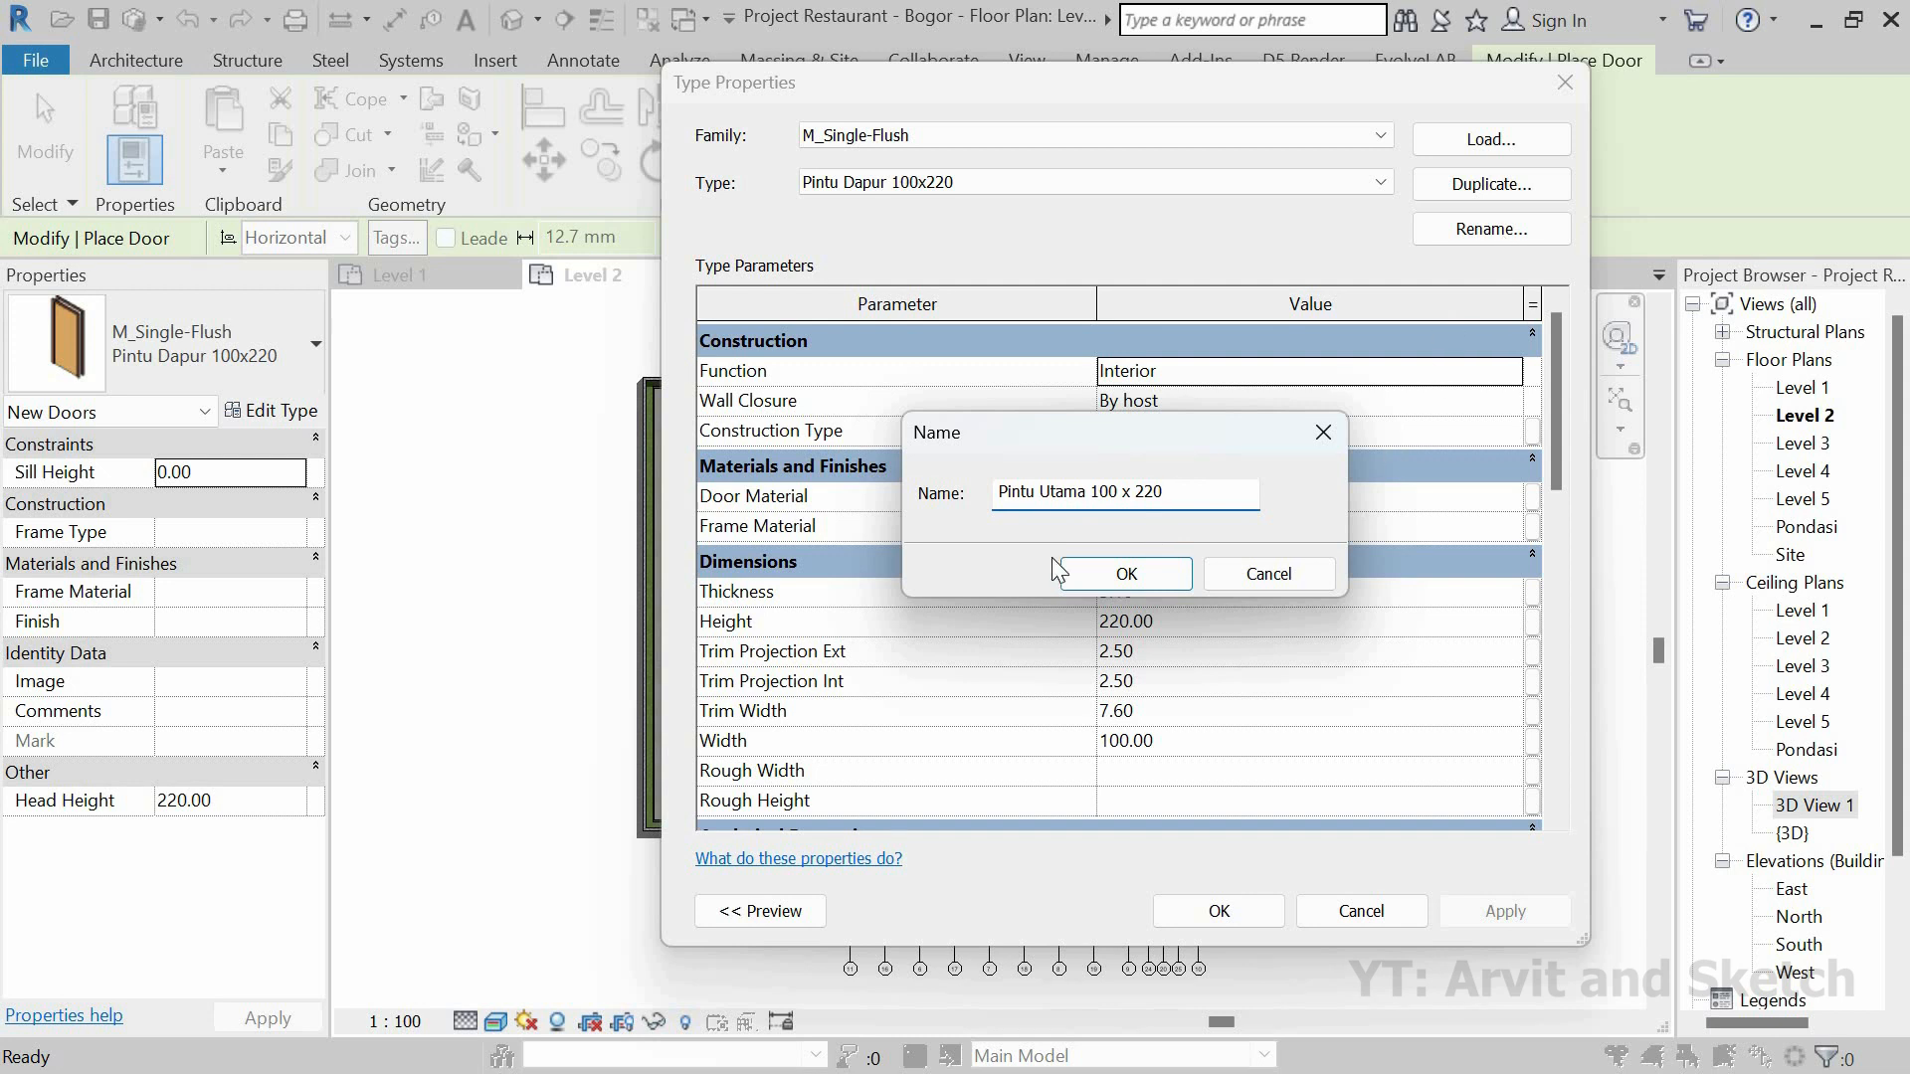
pyautogui.click(1129, 575)
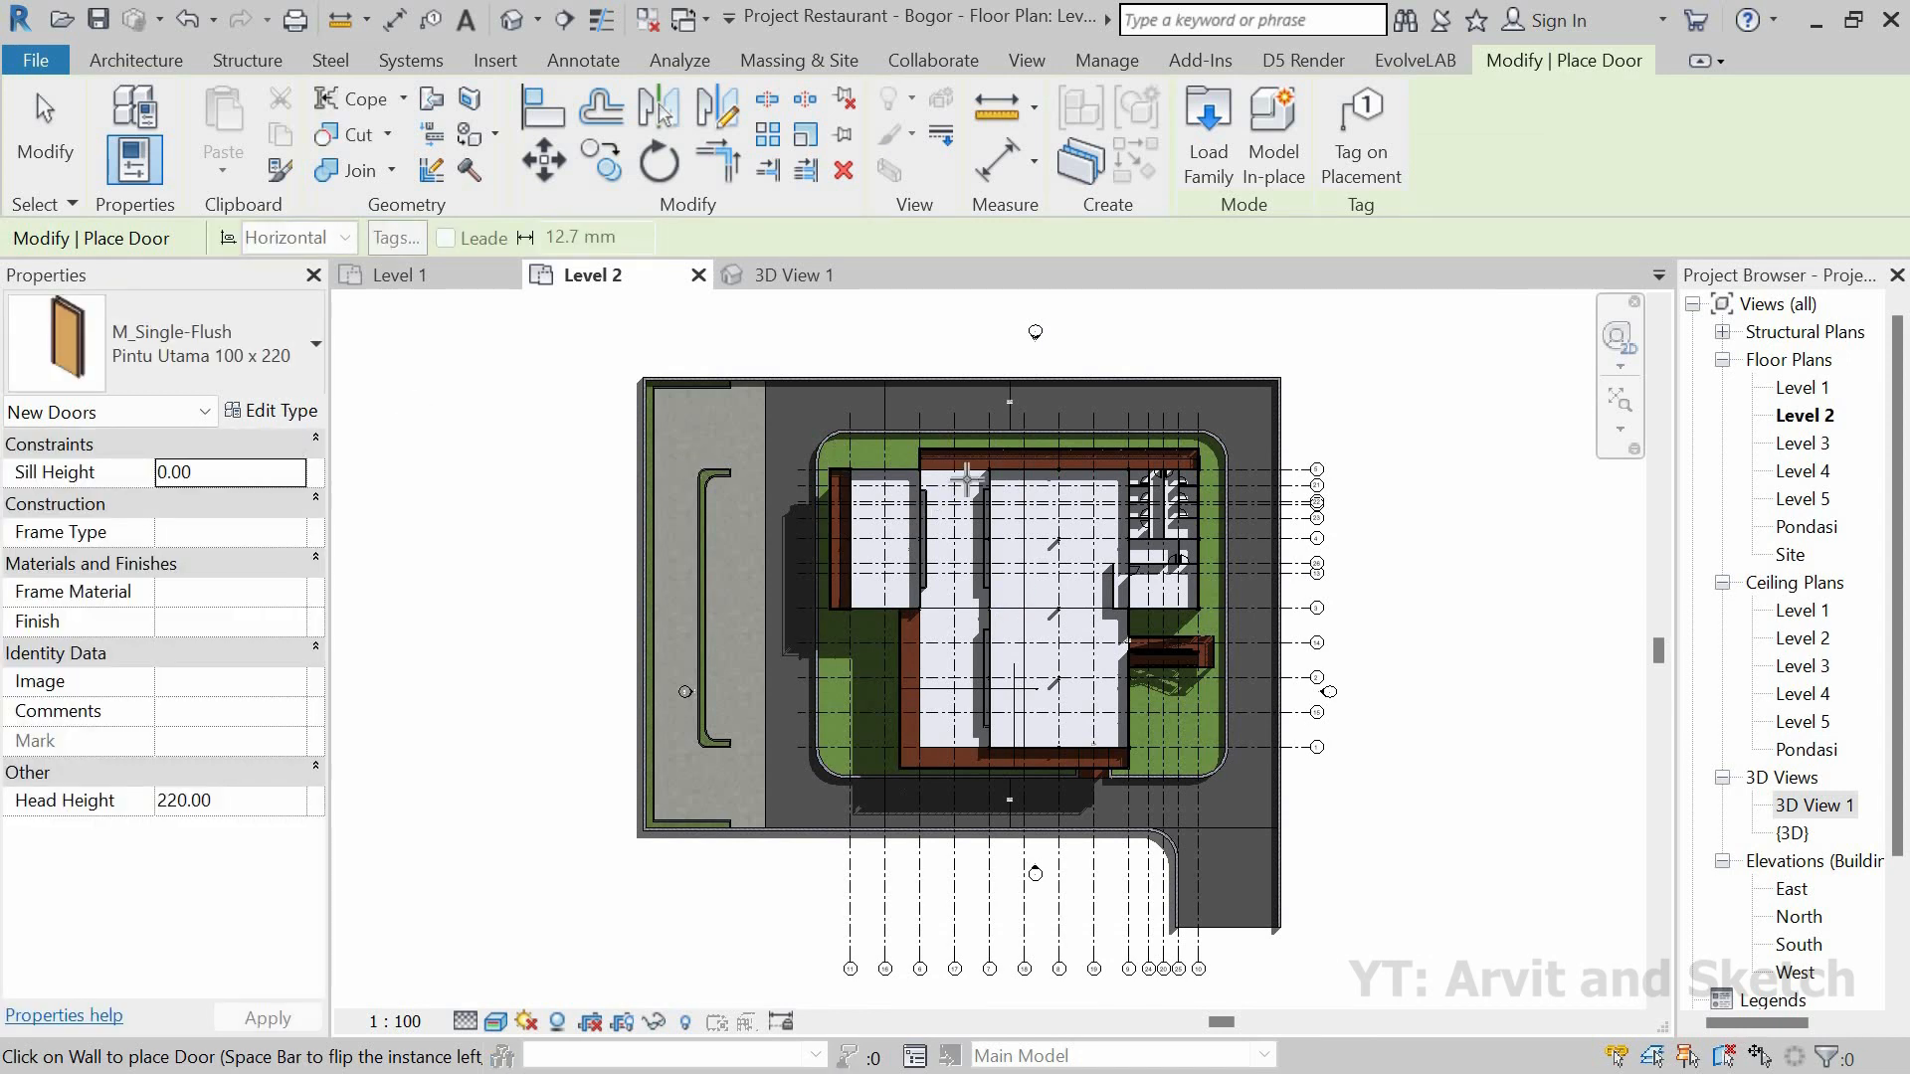
# Step: Place a Pintu Utama 100 x 220 door in the short brick wall at the main hall's north-west corner, swinging into the hall
pyautogui.scroll(4, 975, 470)
pyautogui.scroll(5, 975, 470)
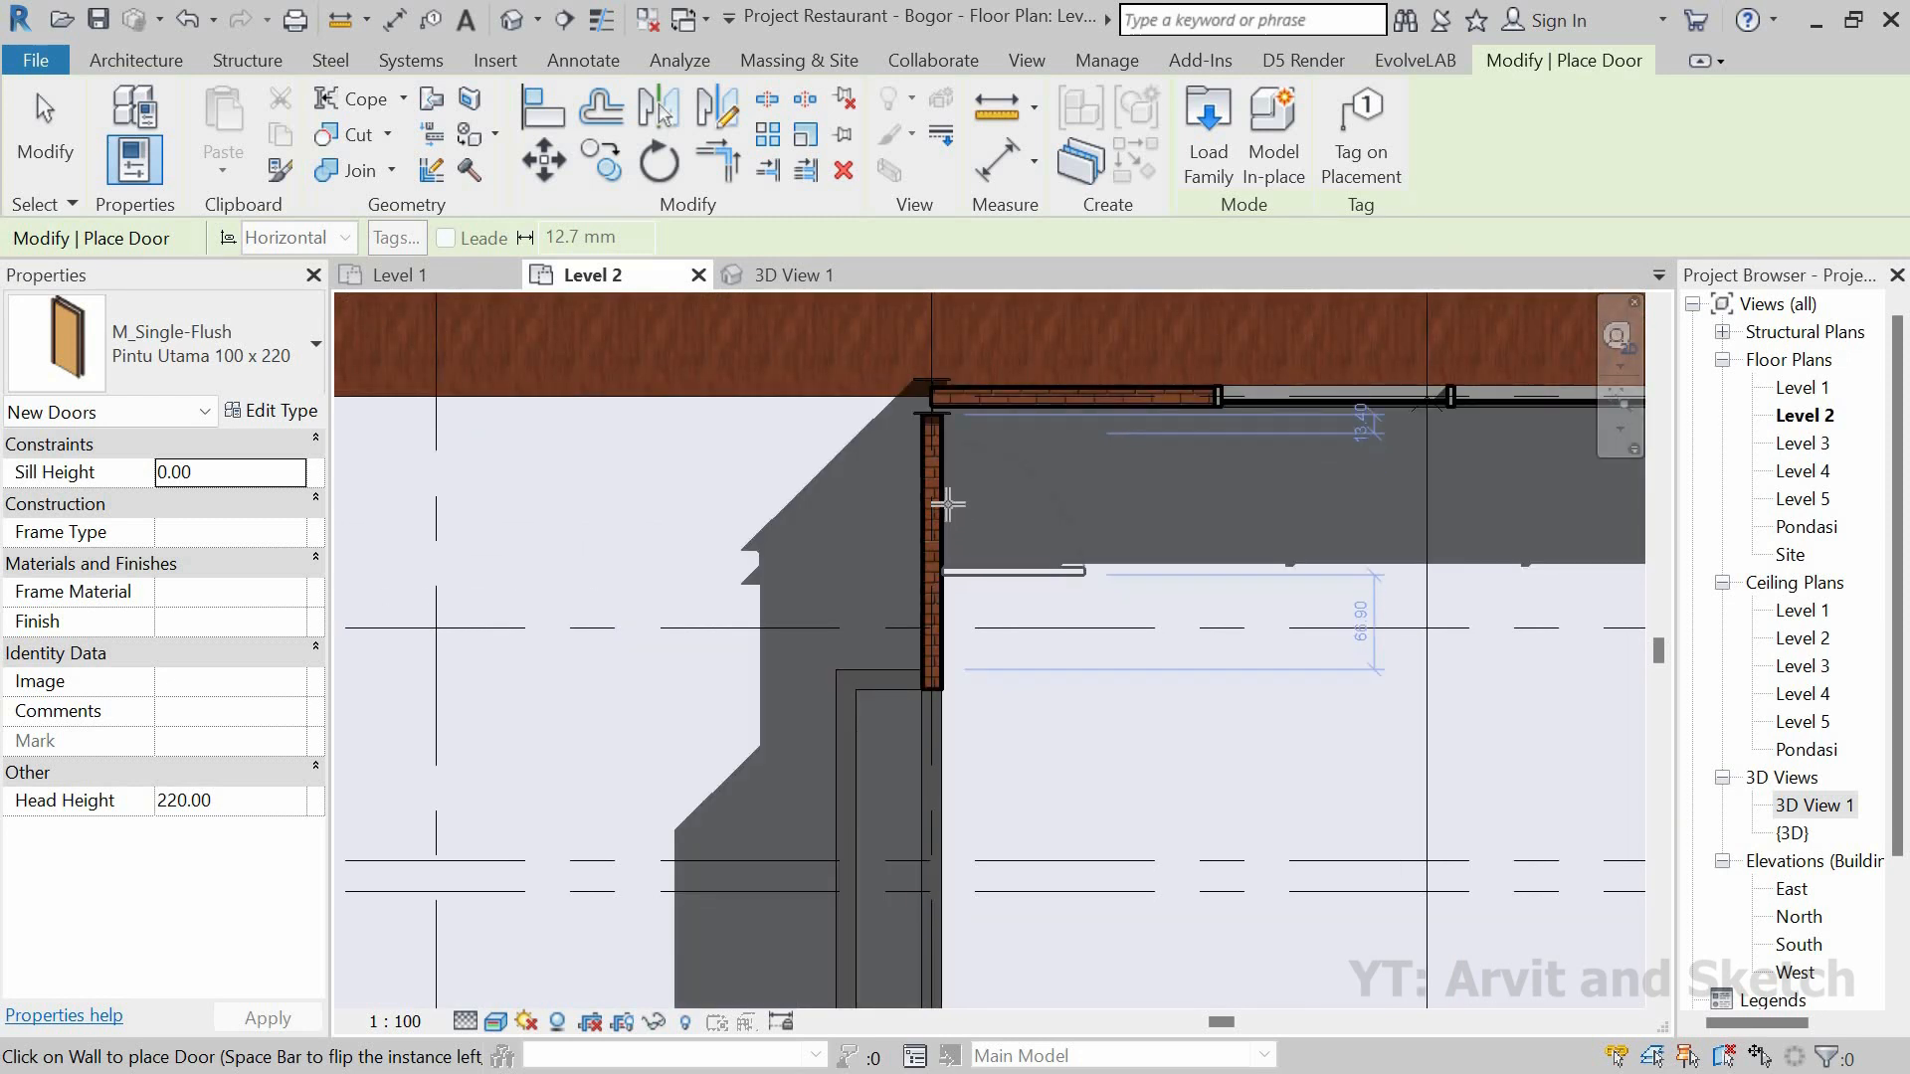
pyautogui.click(1008, 566)
pyautogui.press('space')
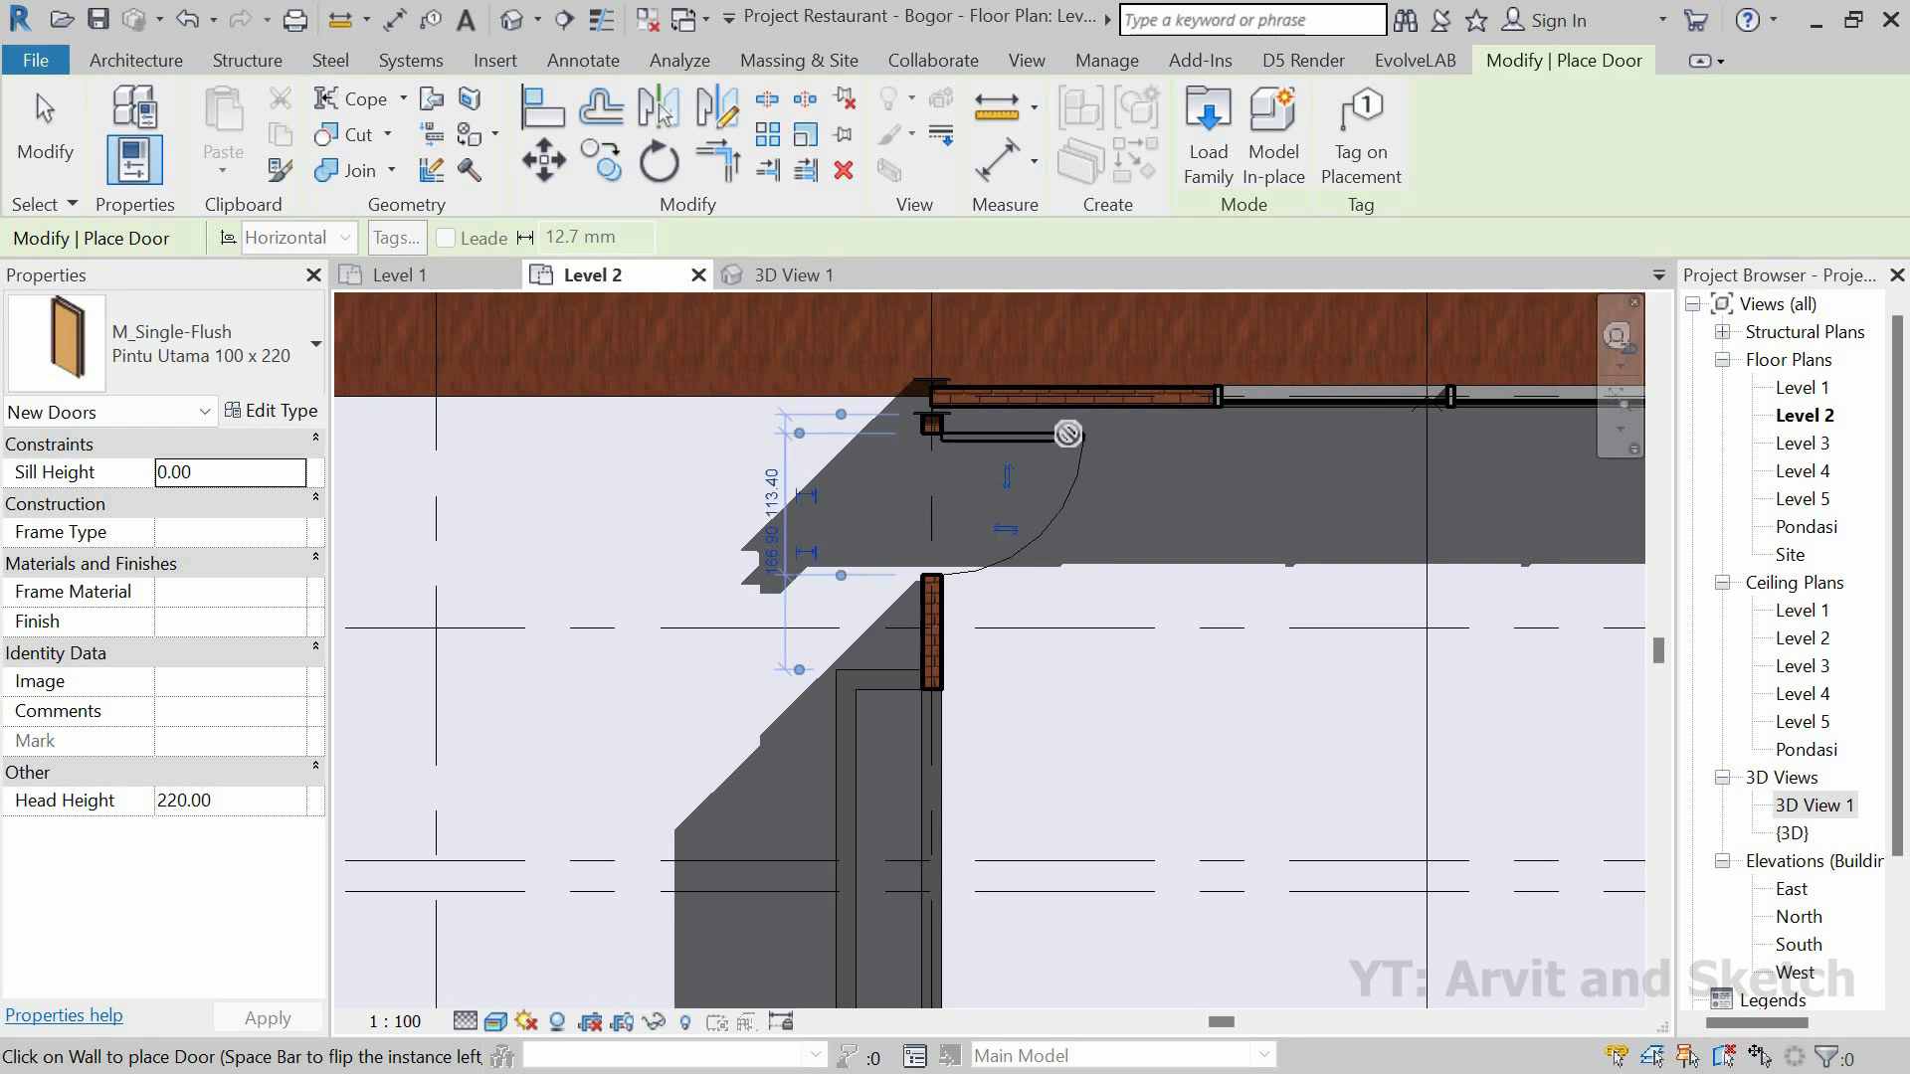
pyautogui.click(1080, 448)
pyautogui.press('Escape')
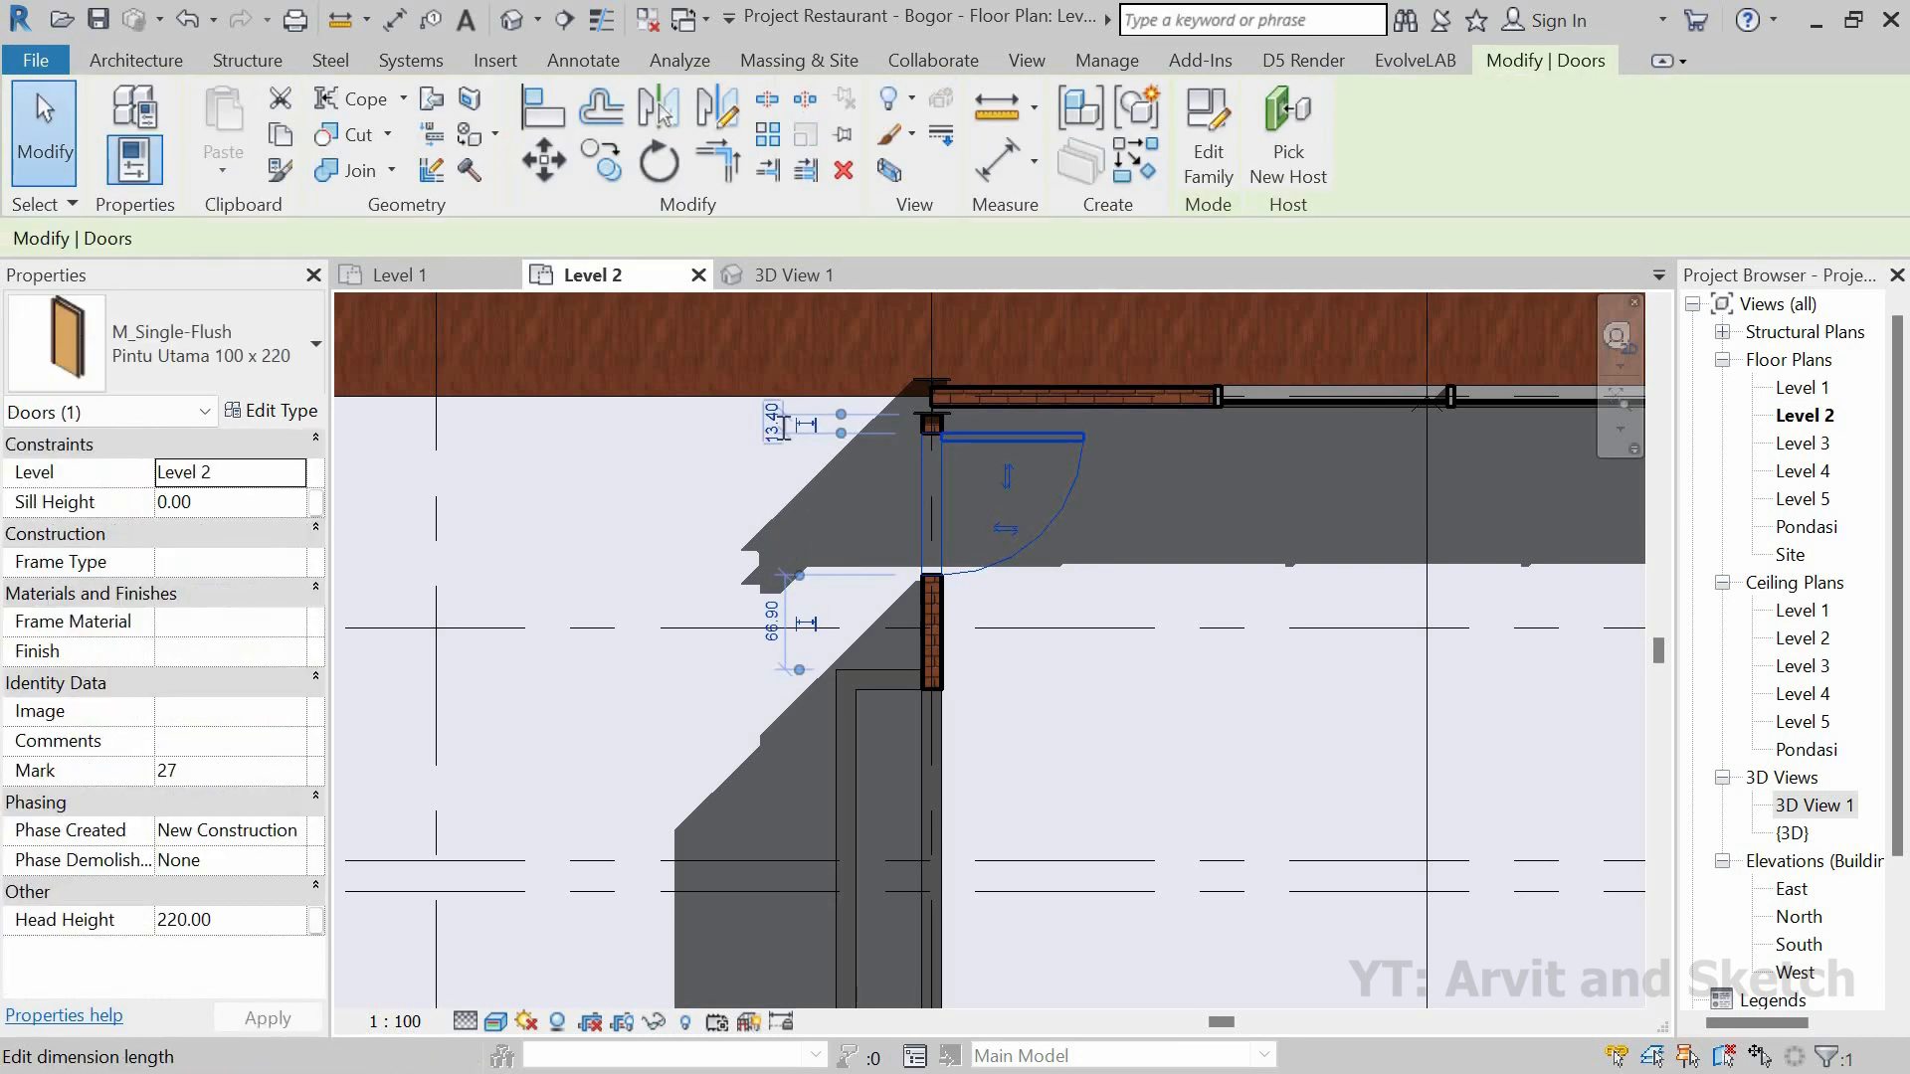
# Step: Set the distance between the new door and the wall's north end to 15
pyautogui.click(780, 426)
pyautogui.write('15')
pyautogui.press('Return')
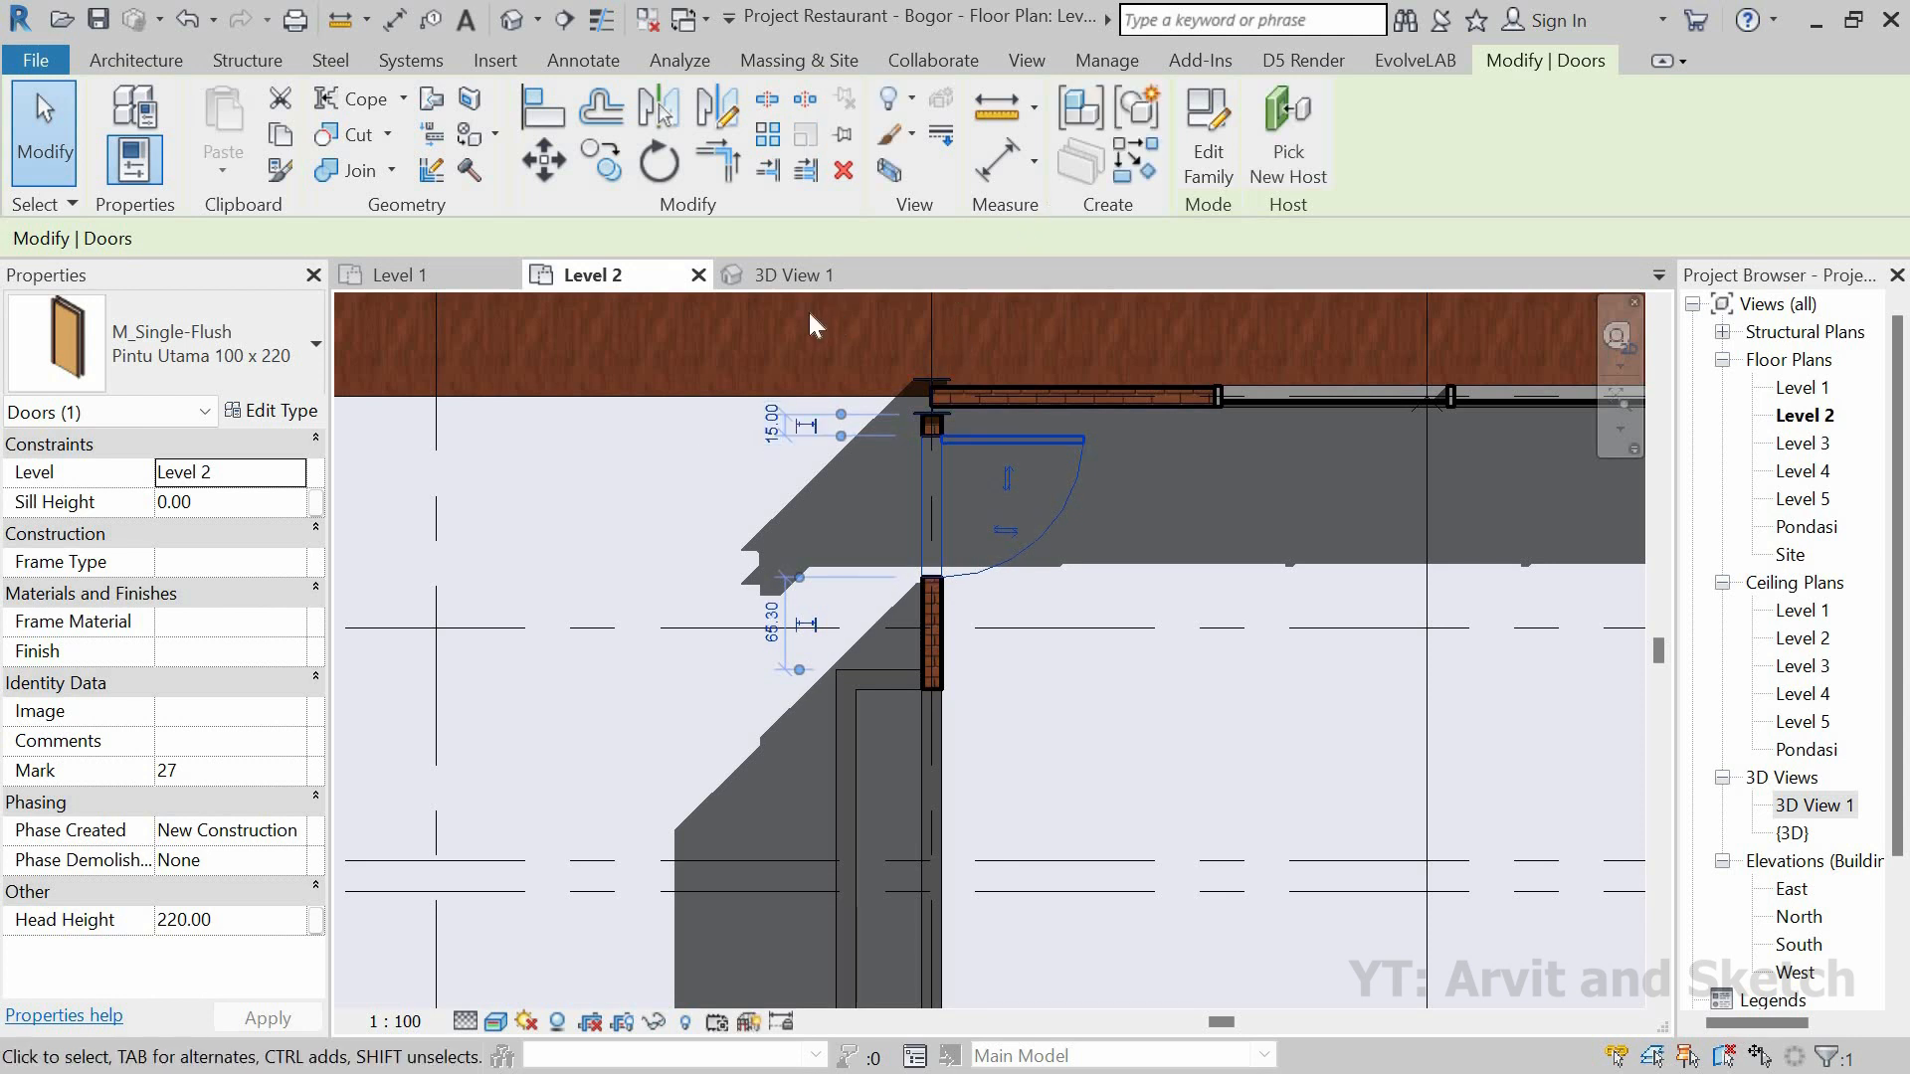
# Step: Set the new door's Sill Height to 5 in 3D View 1
pyautogui.click(786, 273)
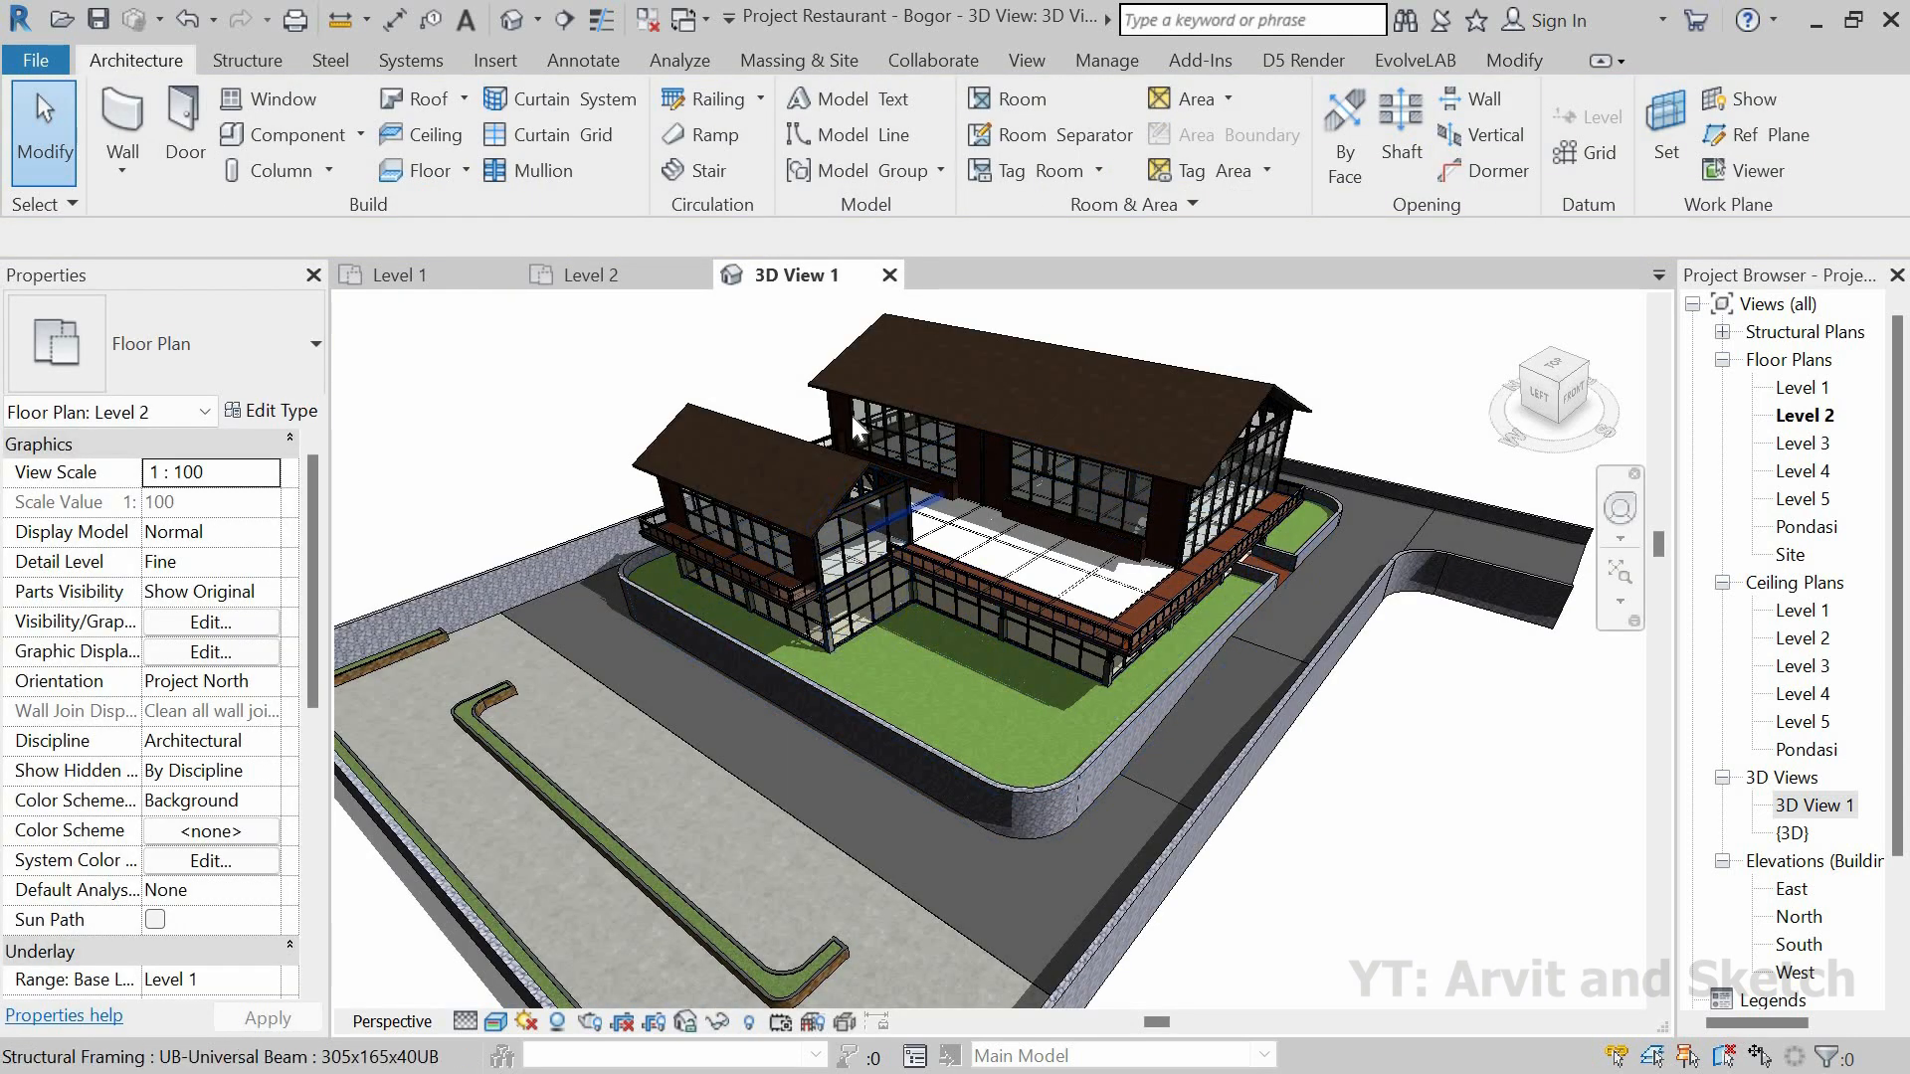
pyautogui.scroll(10, 767, 409)
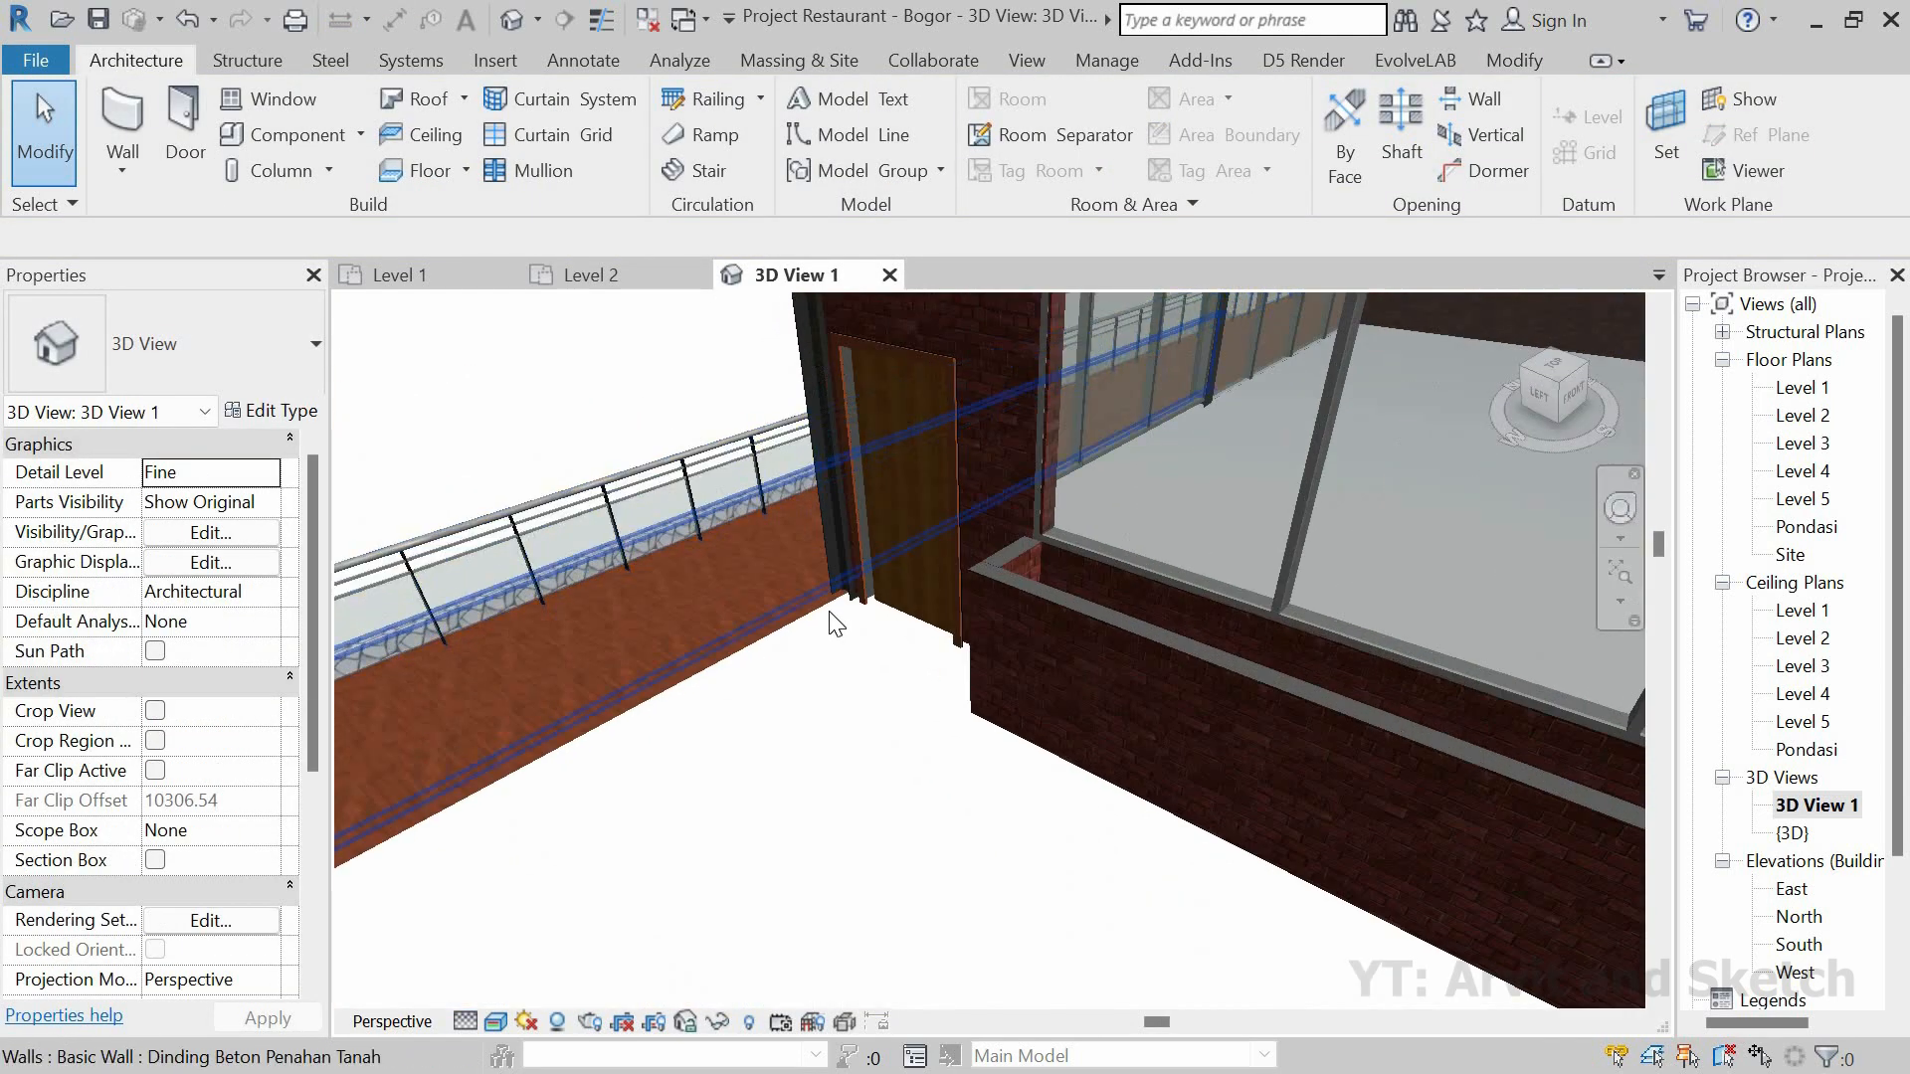
pyautogui.keyDown('shift'); pyautogui.moveTo(917, 662); pyautogui.dragTo(1119, 562, button='middle'); pyautogui.keyUp('shift')
pyautogui.scroll(-3, 1114, 558)
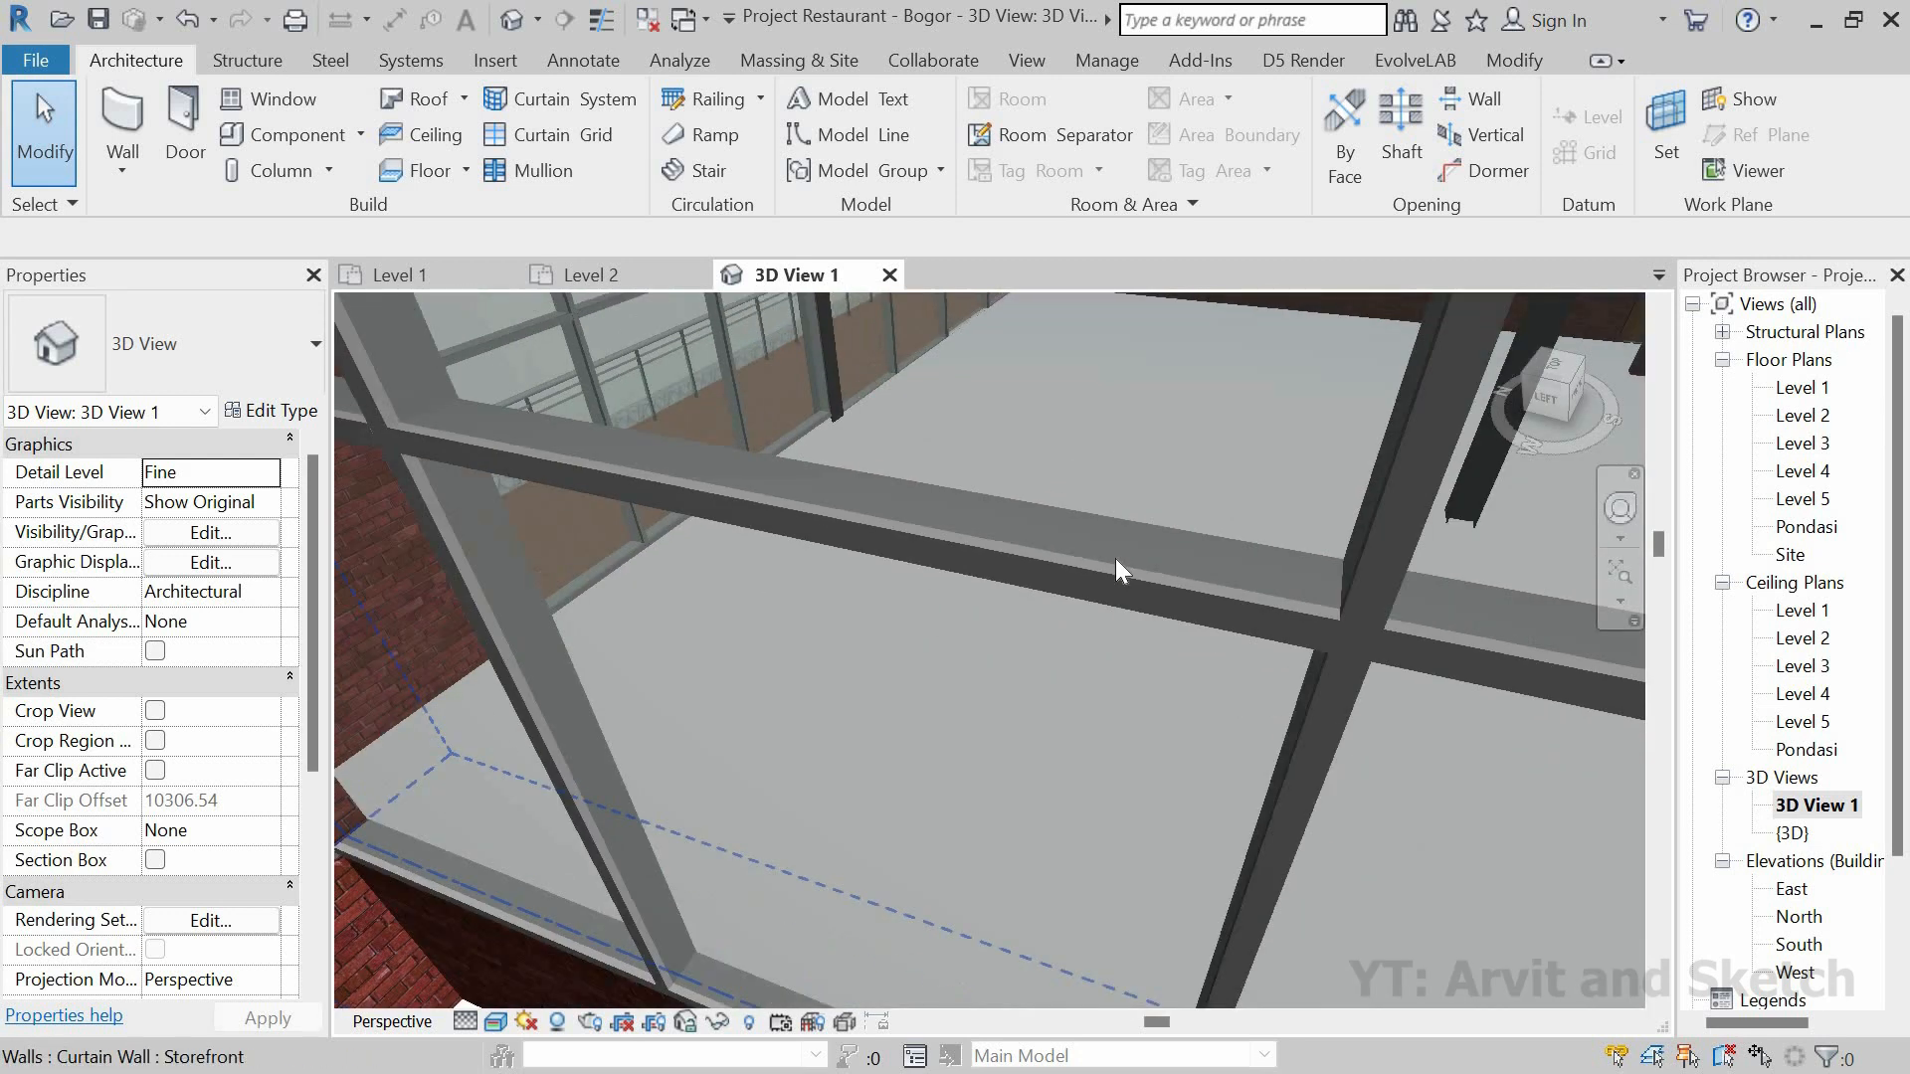
pyautogui.scroll(-5, 1114, 558)
pyautogui.scroll(-2, 935, 643)
pyautogui.moveTo(1243, 692); pyautogui.dragTo(1392, 718, button='middle')
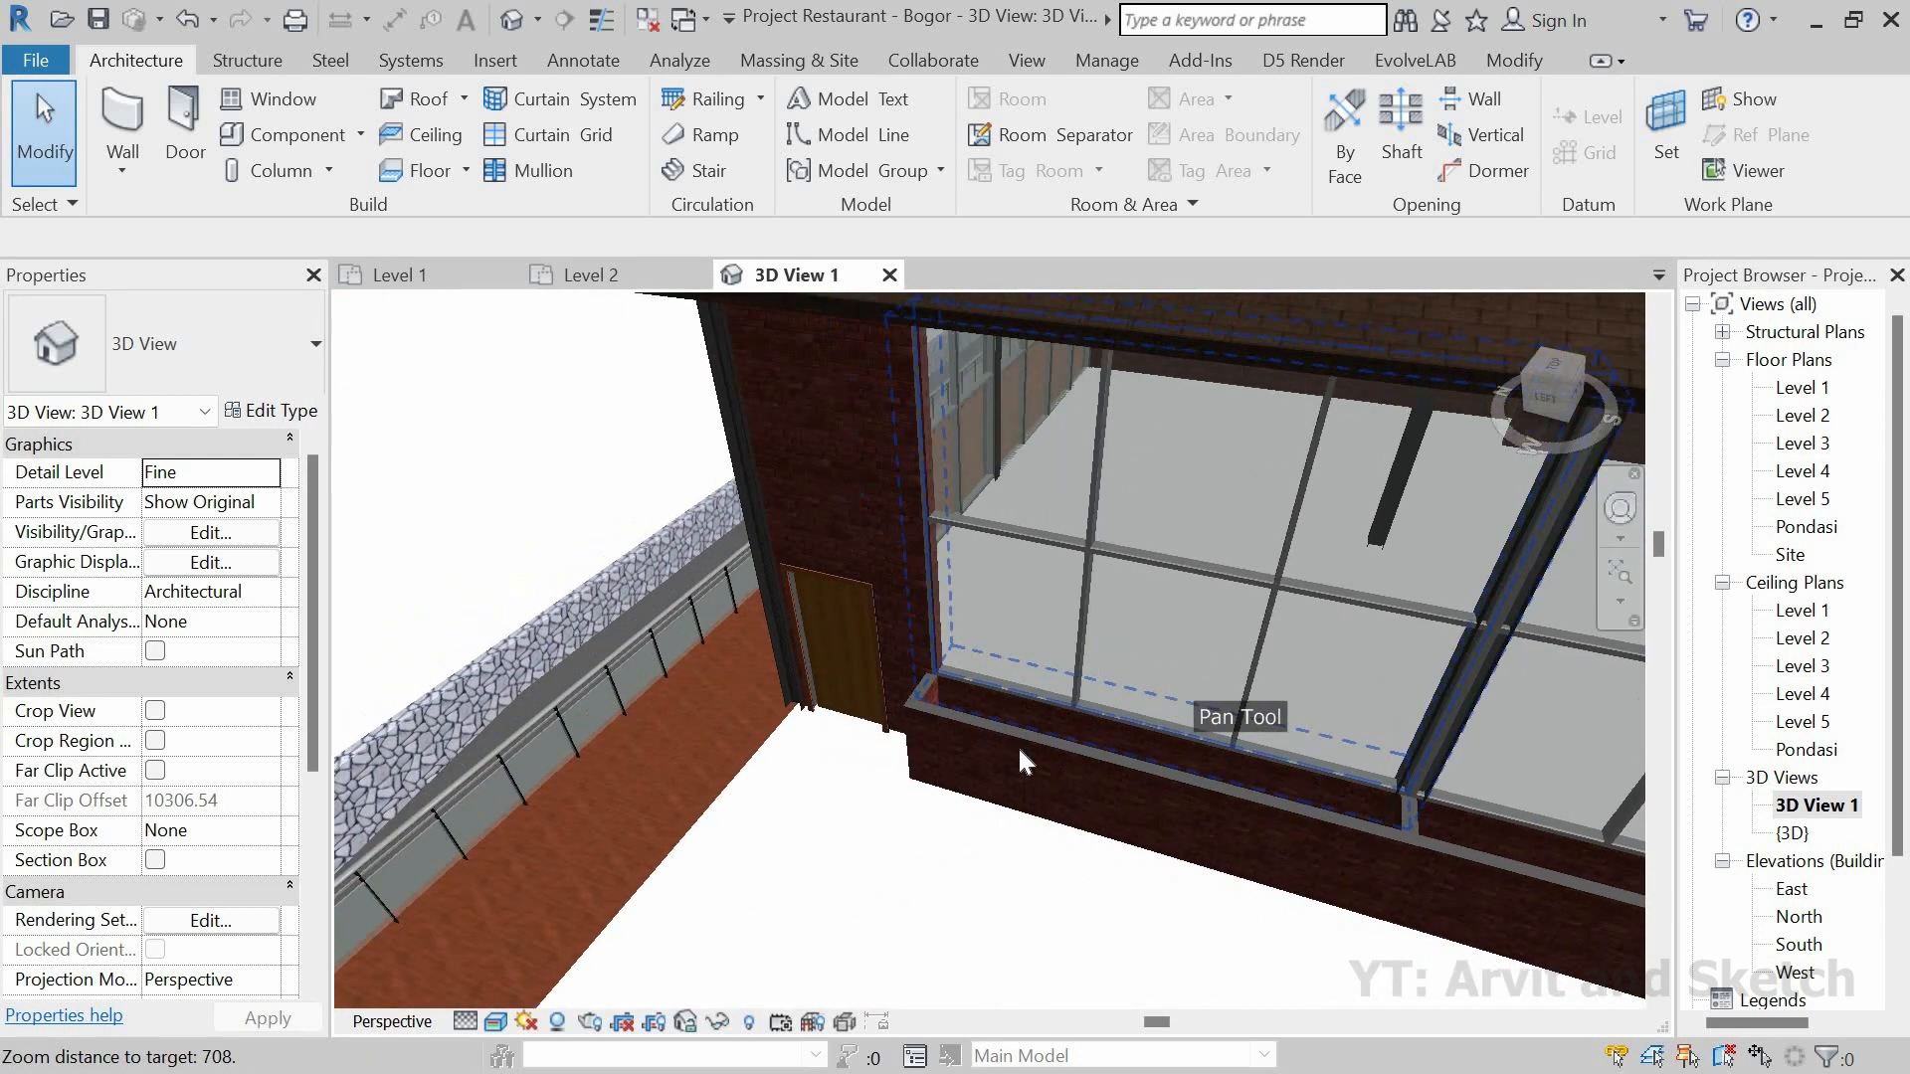
pyautogui.scroll(4, 874, 738)
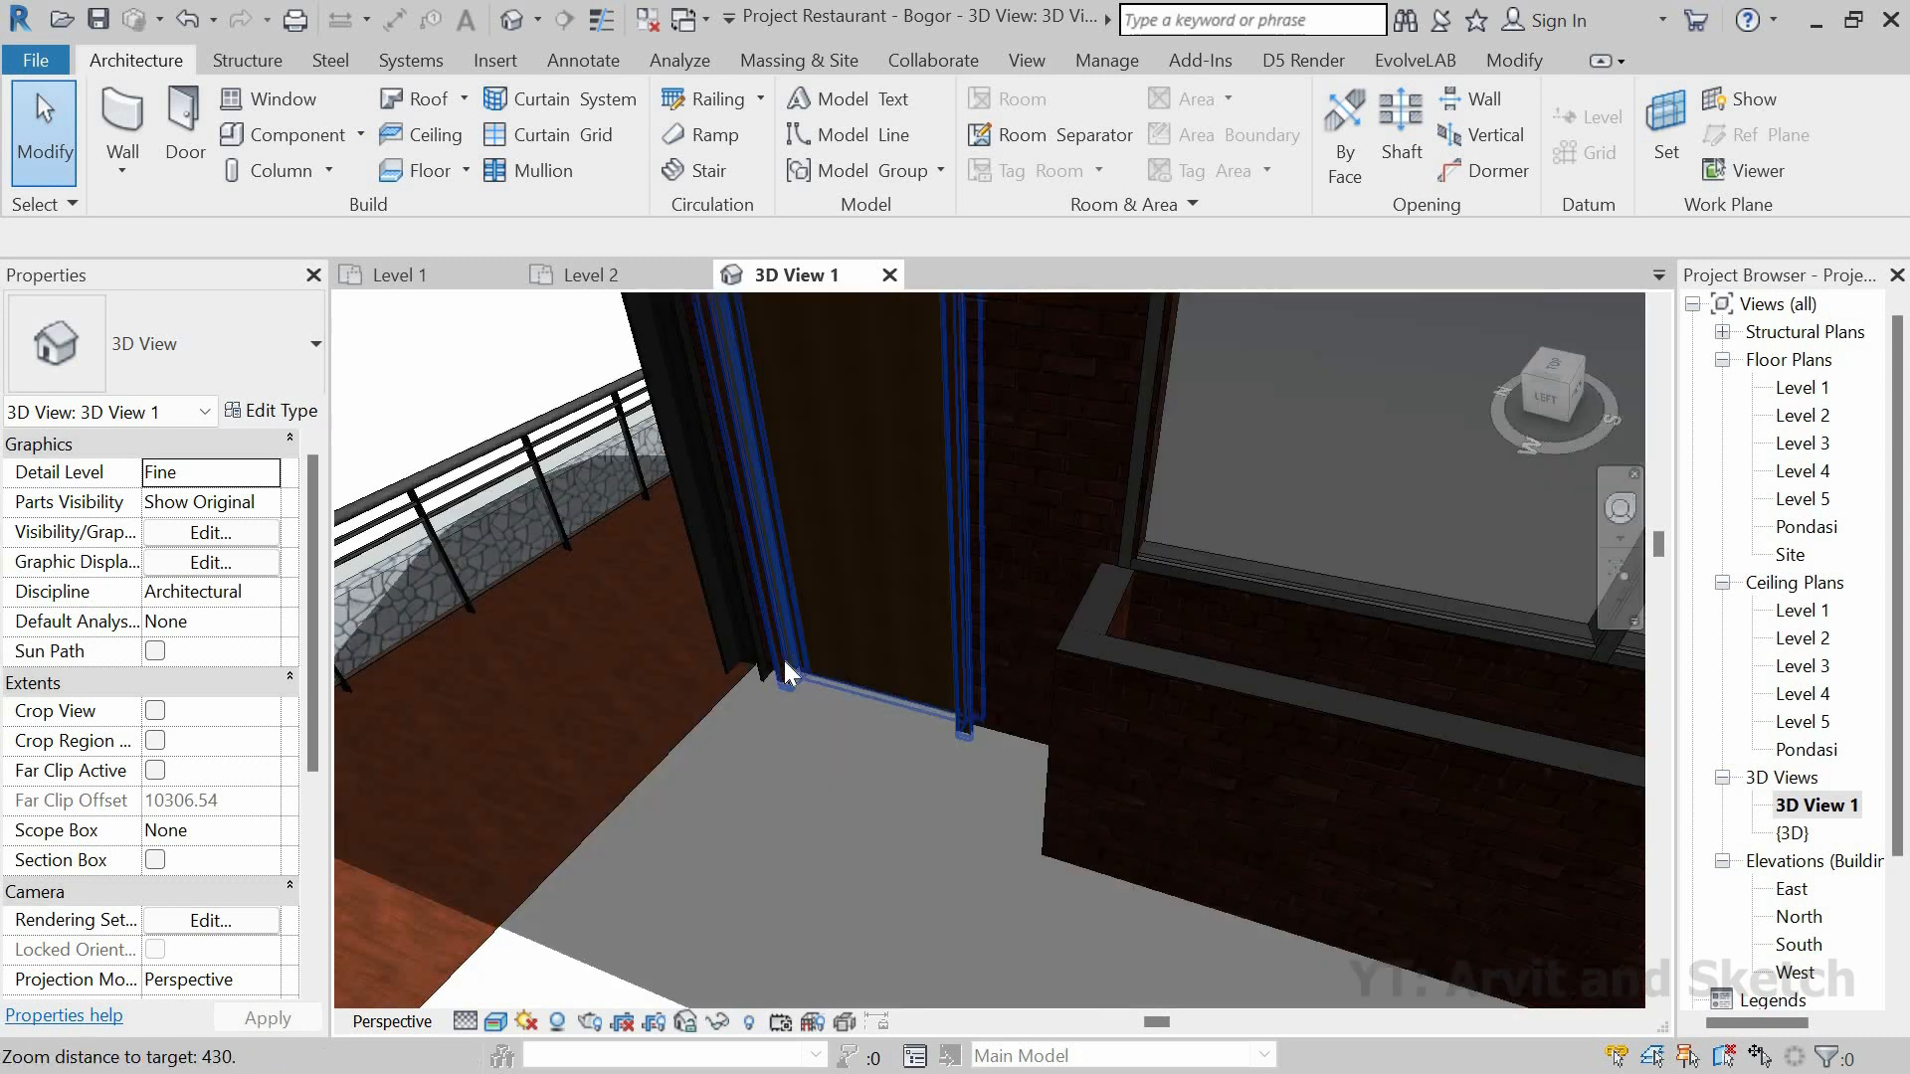
pyautogui.click(784, 661)
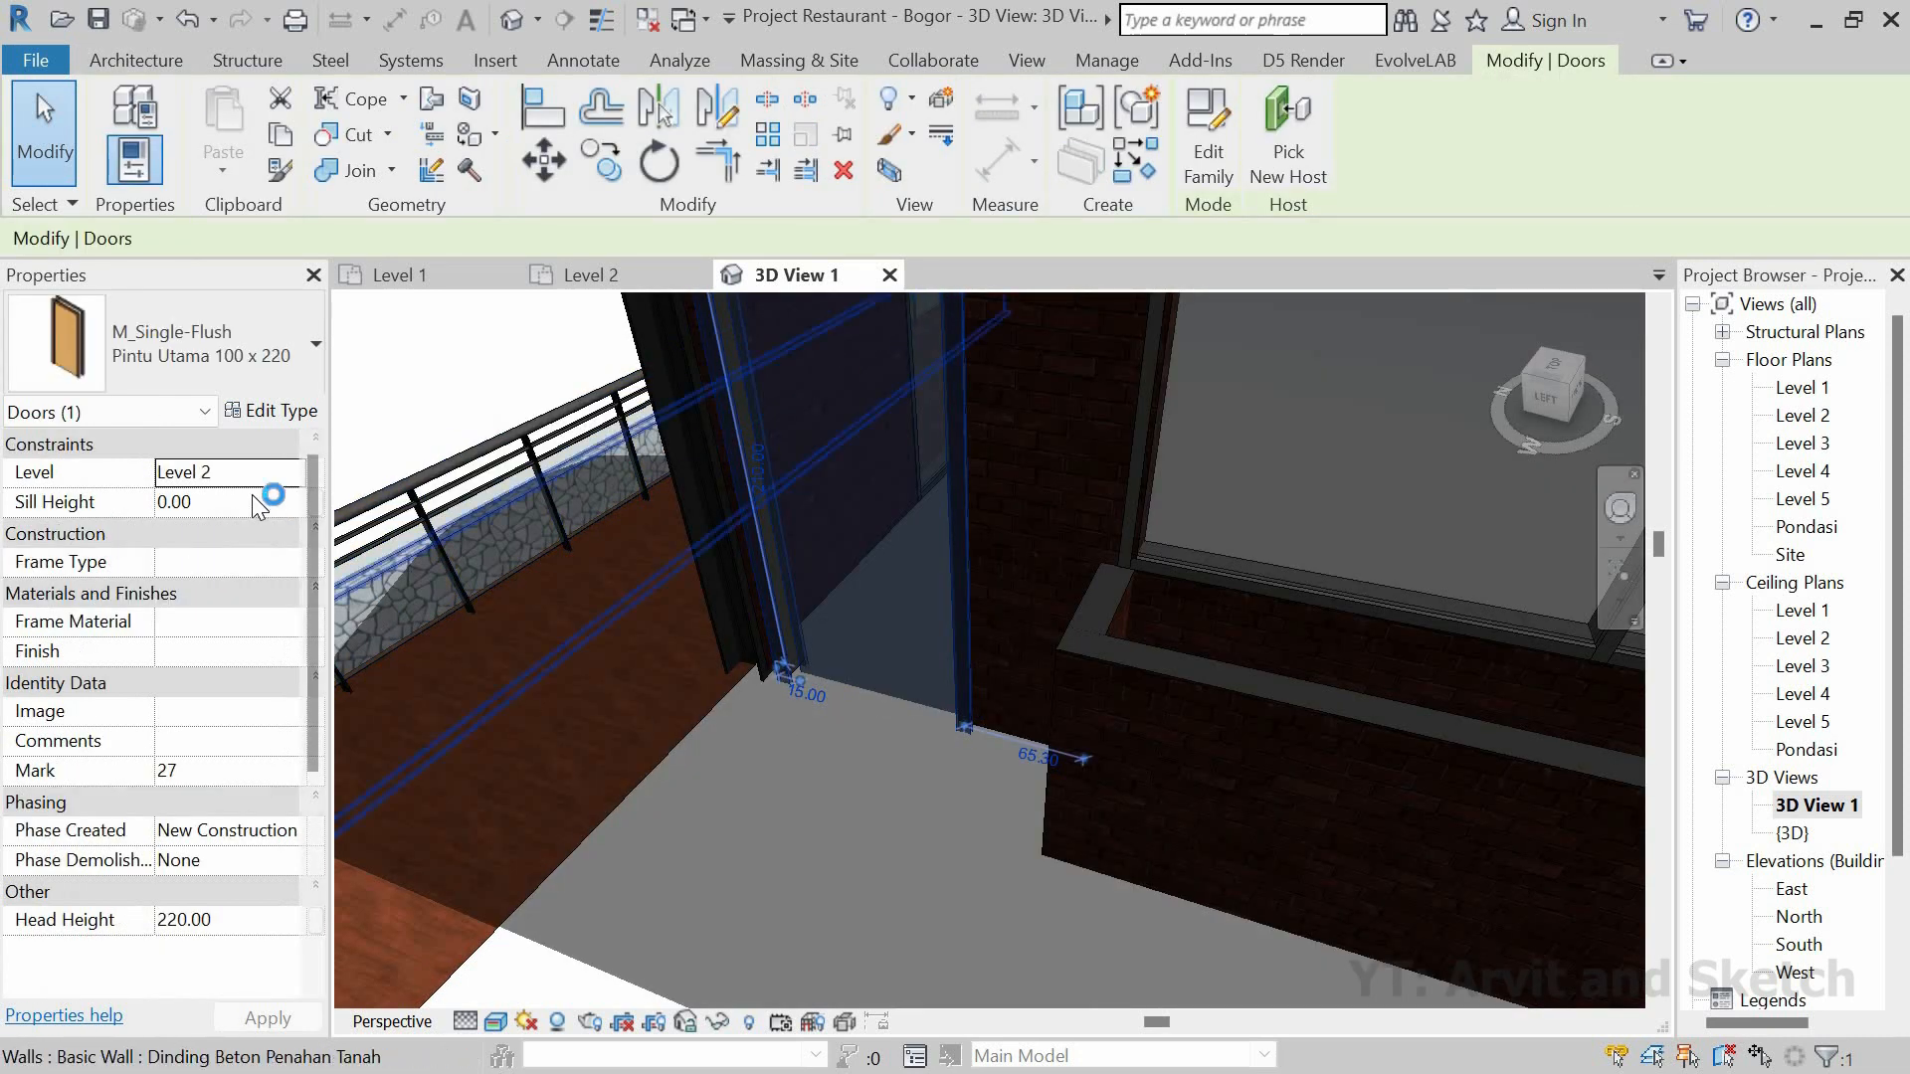
pyautogui.click(255, 496)
pyautogui.write('5')
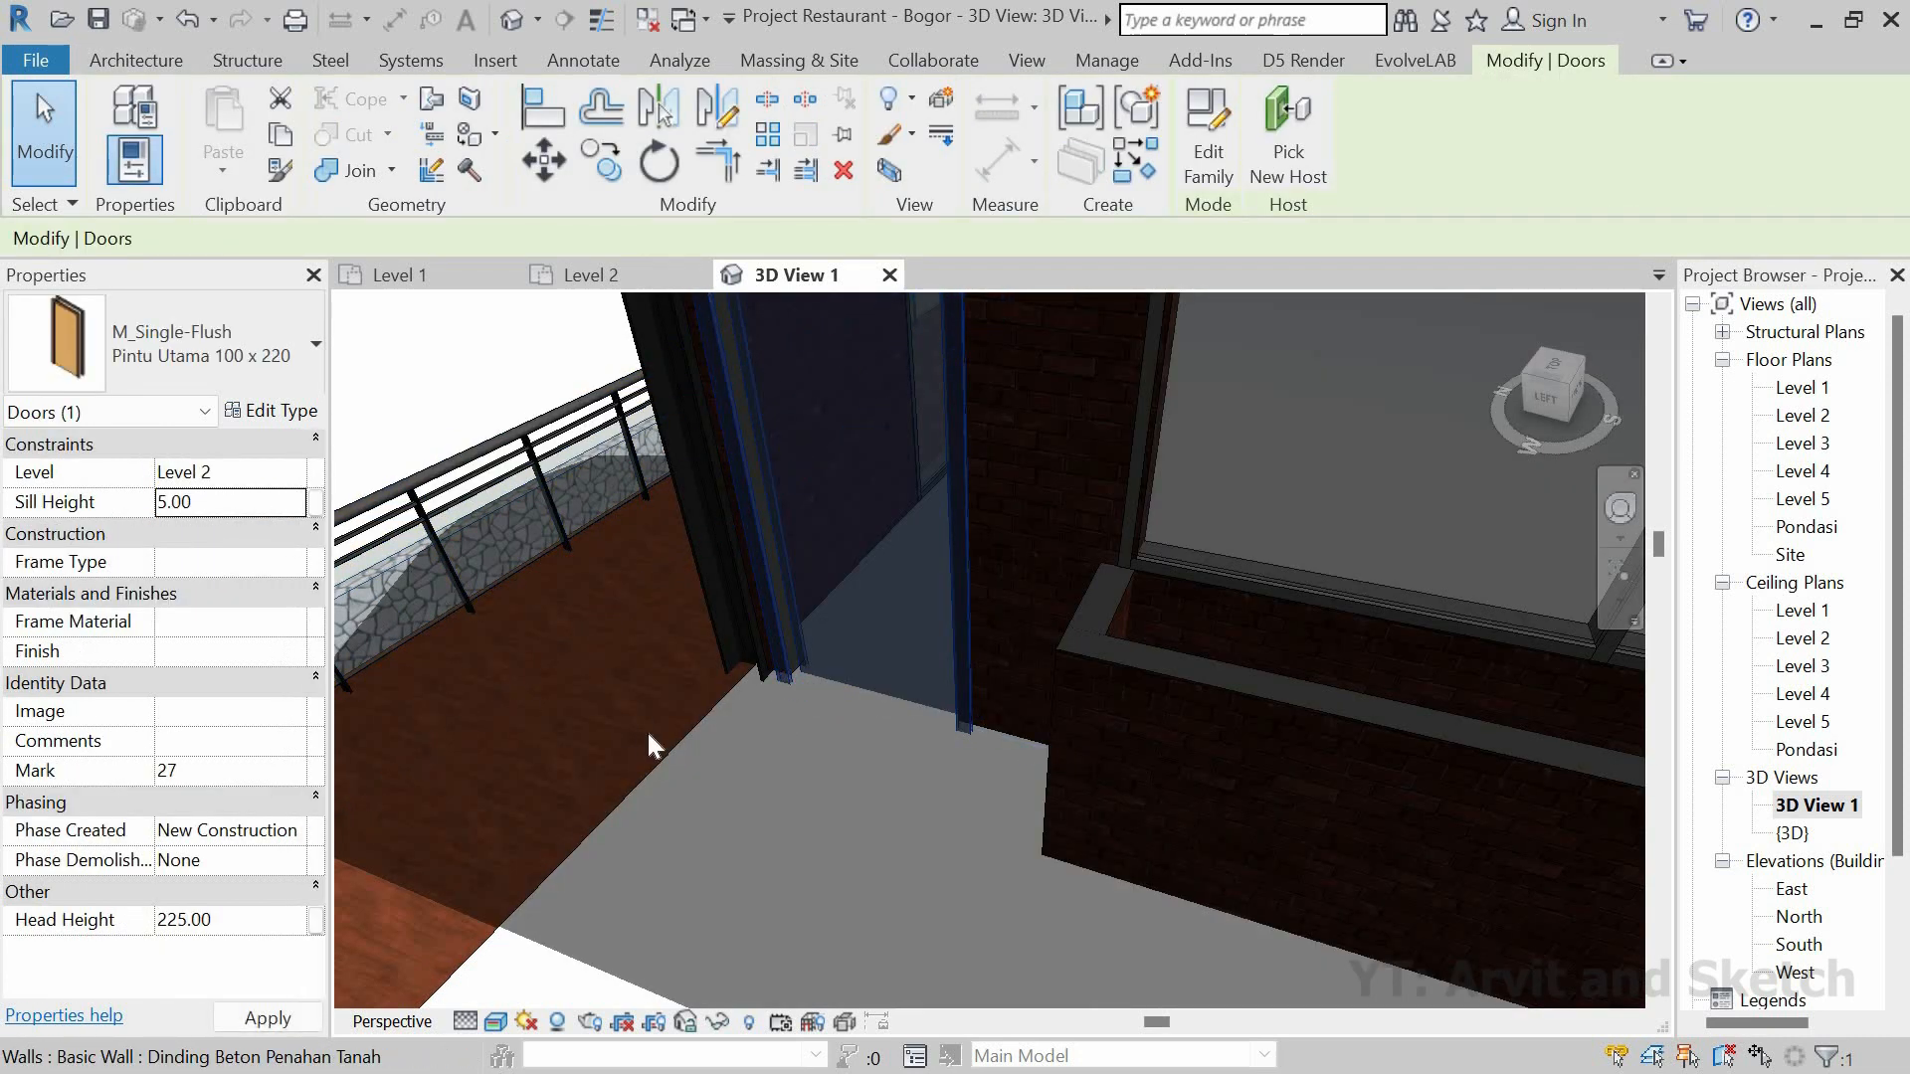
pyautogui.scroll(4, 724, 742)
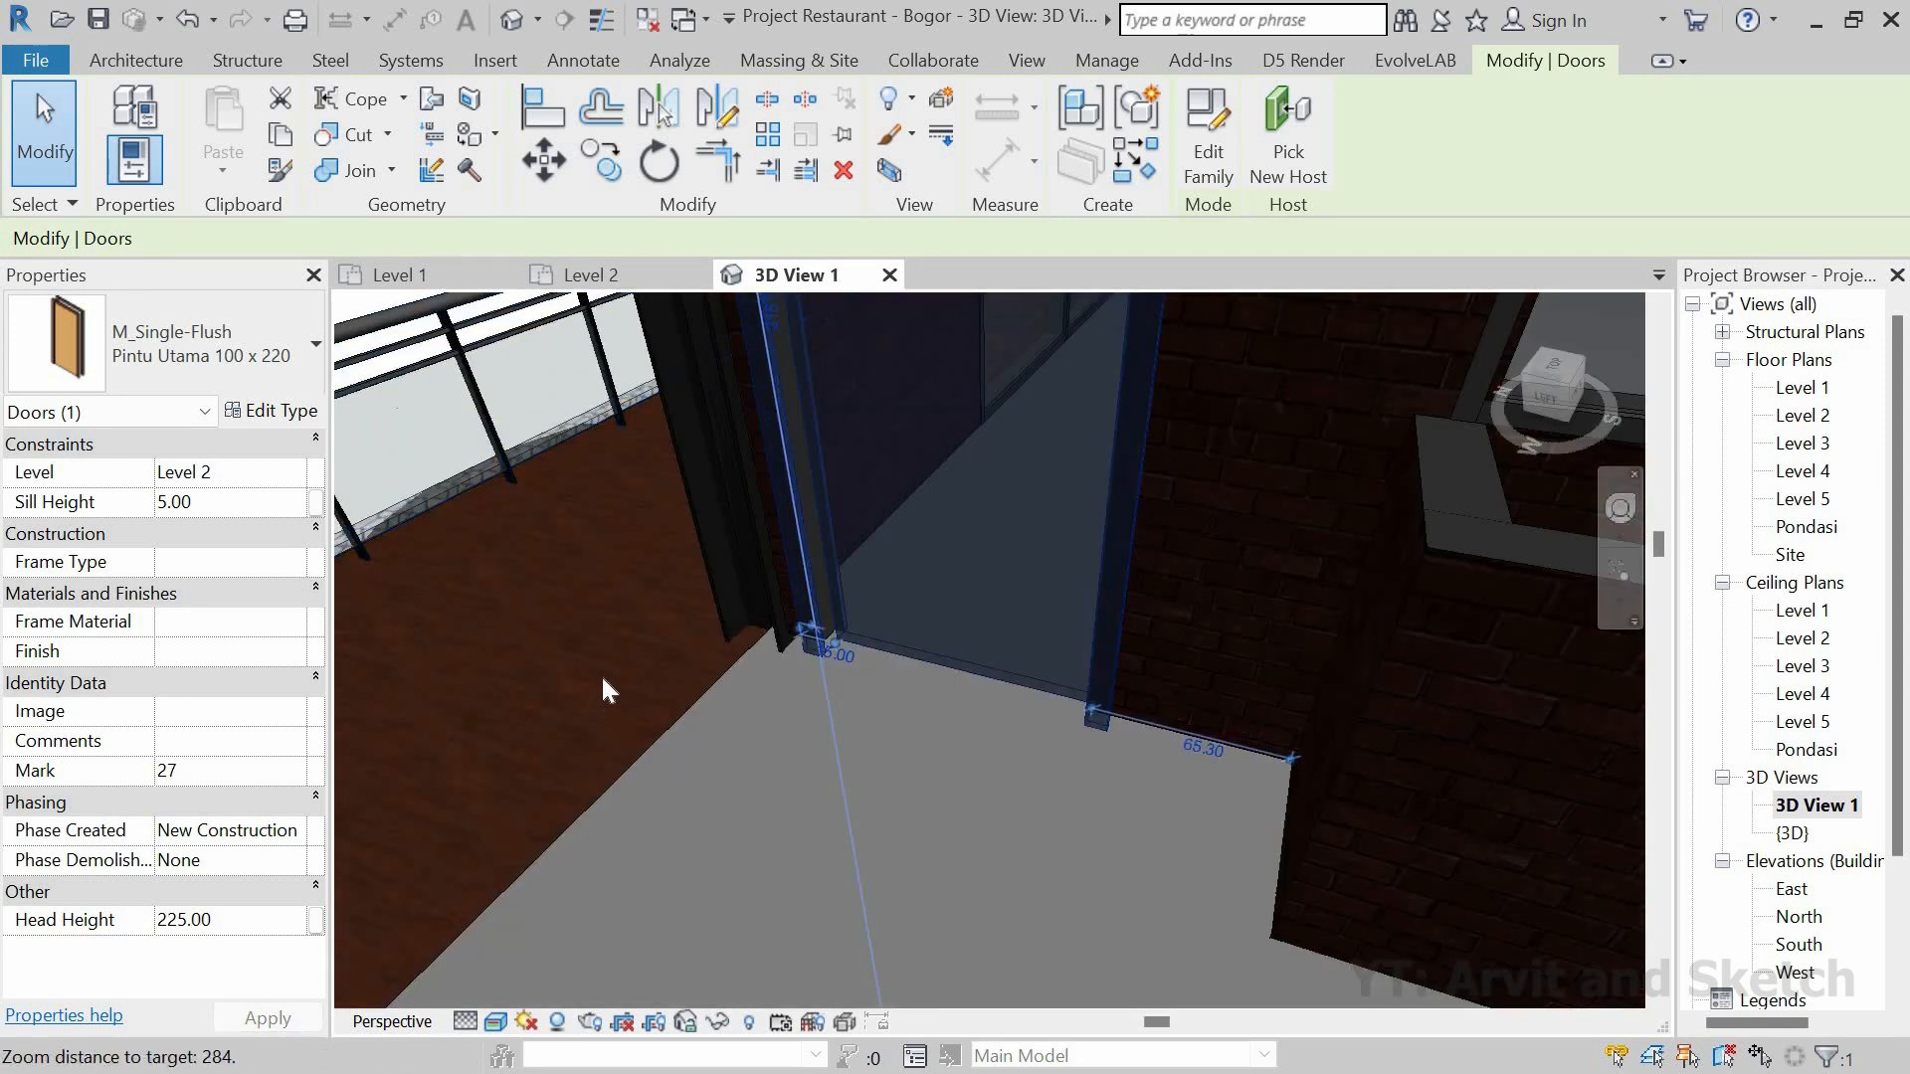
pyautogui.press('Escape')
# Step: Stretch the base of the short brick wall around the new door down to a Base Offset of 0.00
pyautogui.scroll(1, 885, 683)
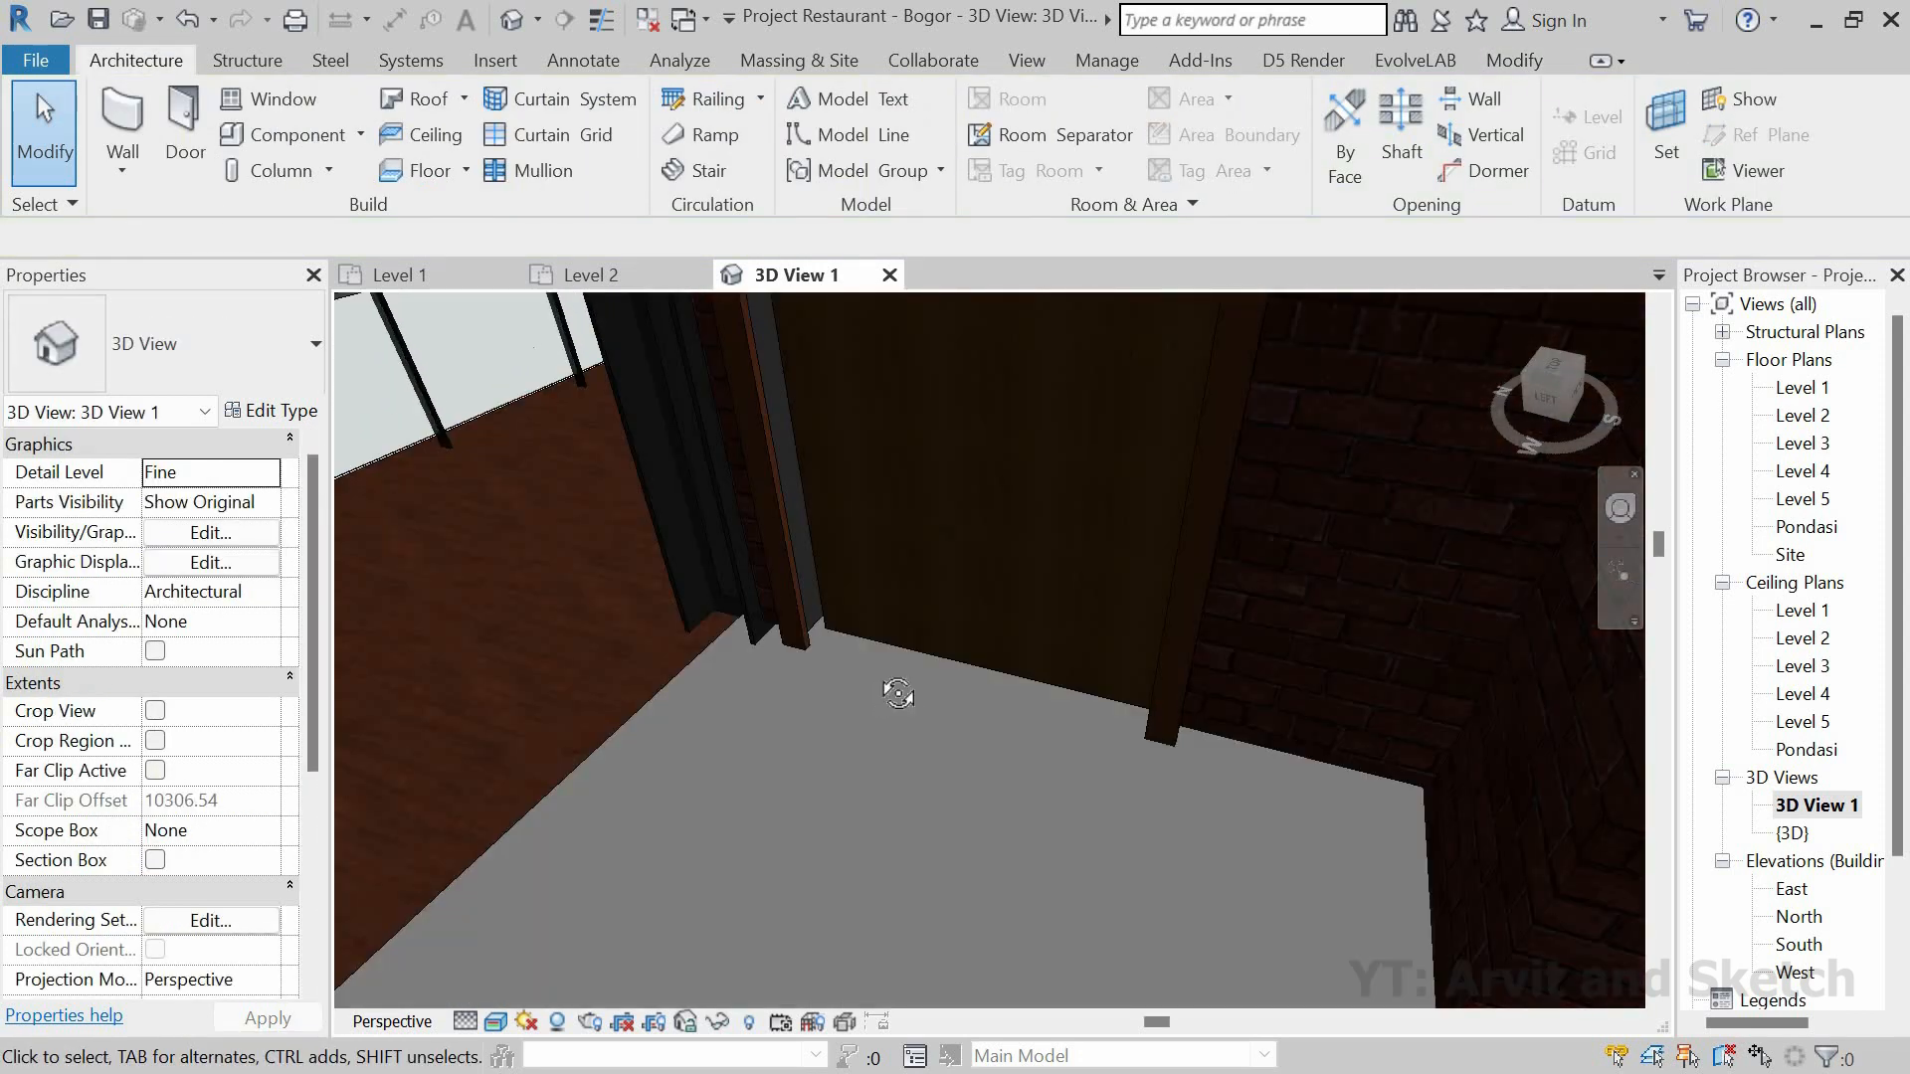
pyautogui.keyDown('shift'); pyautogui.moveTo(899, 695); pyautogui.dragTo(1226, 594, button='middle'); pyautogui.keyUp('shift')
pyautogui.click(1199, 649)
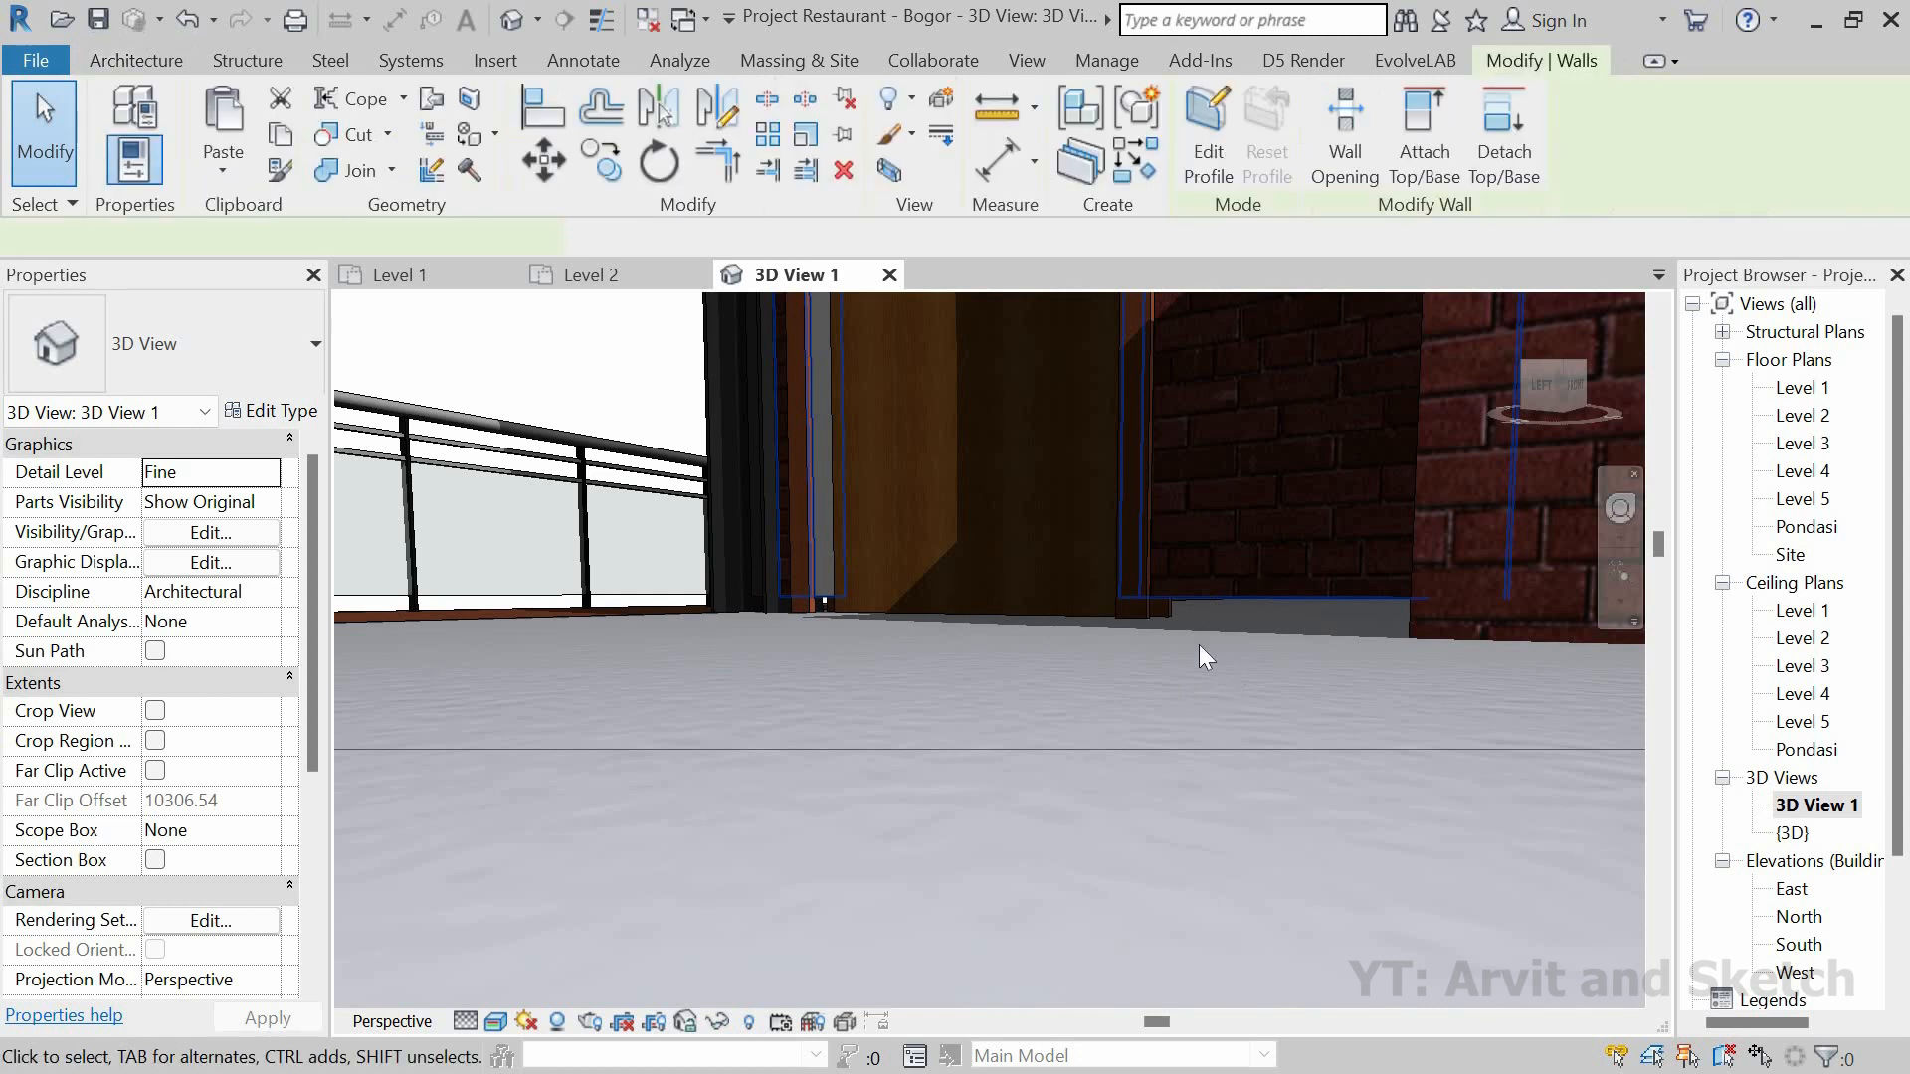
pyautogui.moveTo(1060, 607); pyautogui.dragTo(1035, 676)
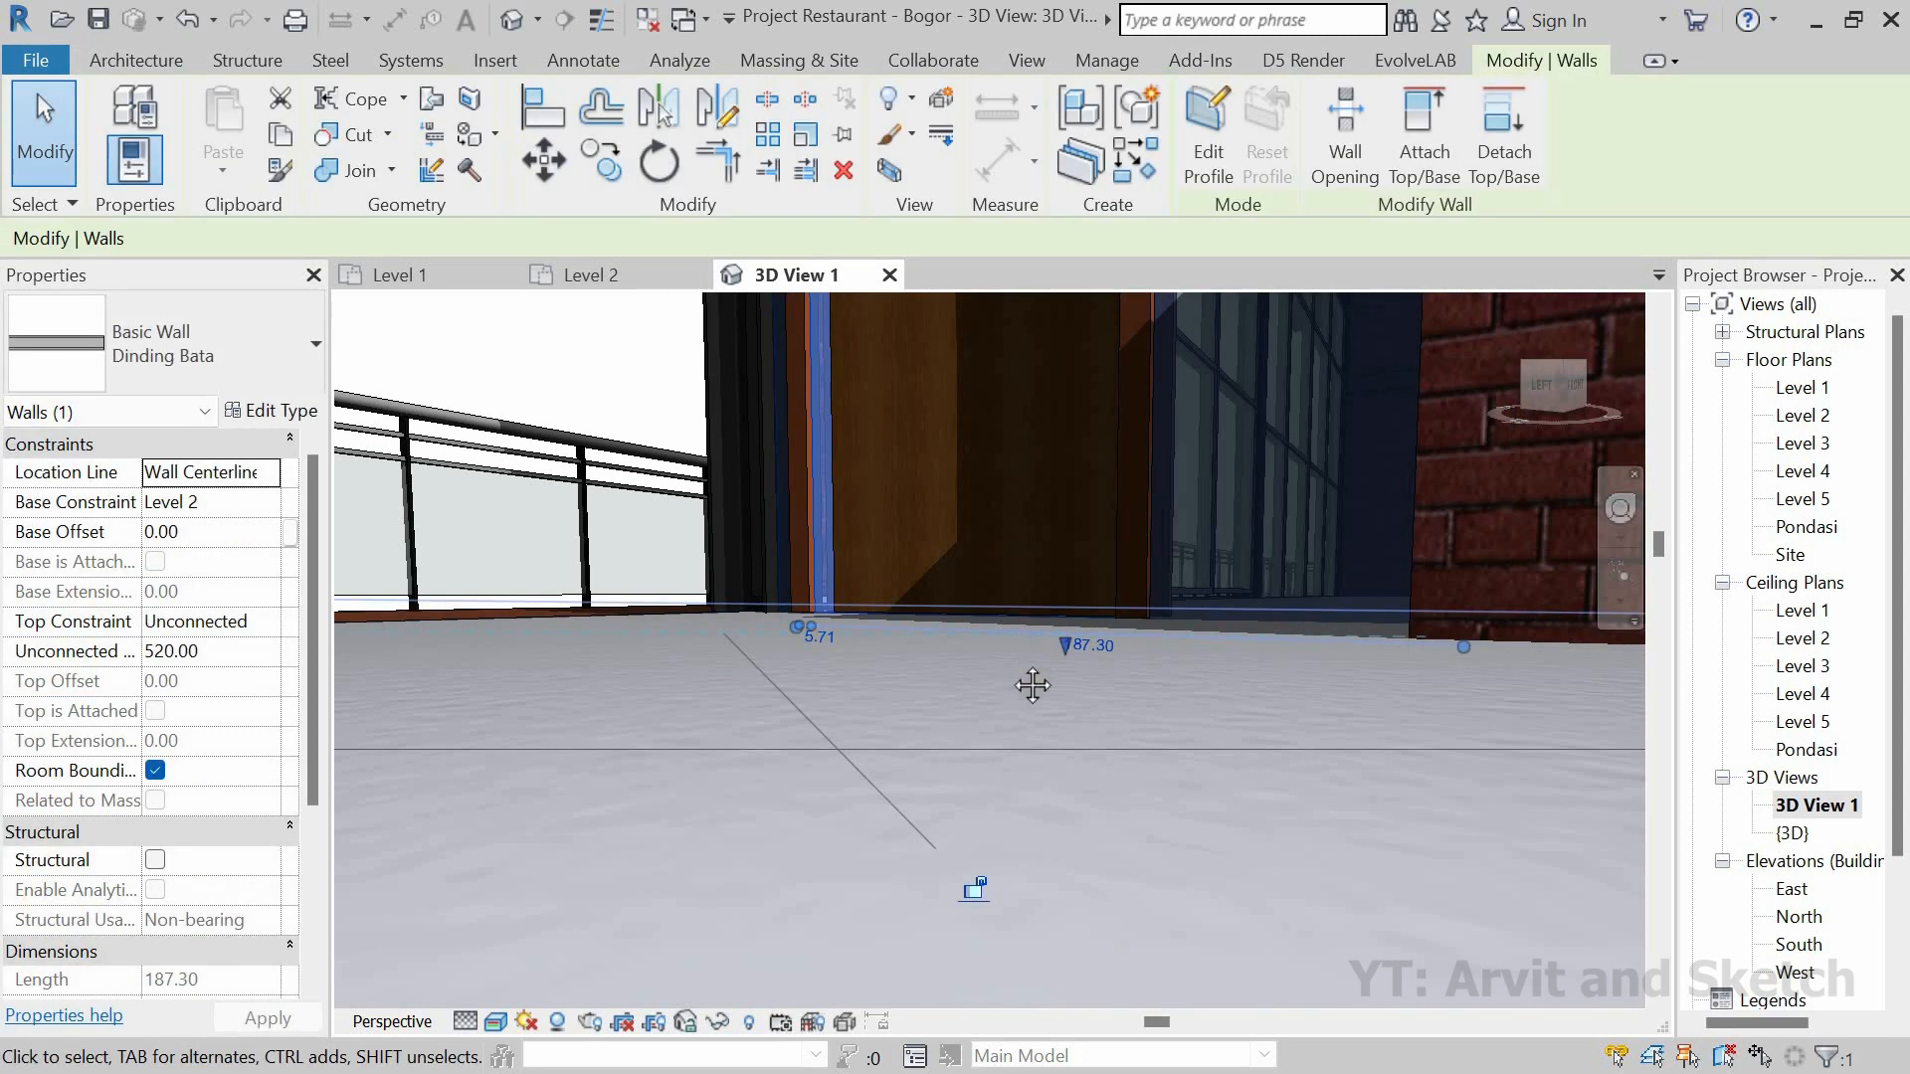
pyautogui.moveTo(1032, 685); pyautogui.dragTo(1030, 818, button='middle')
pyautogui.press('Escape')
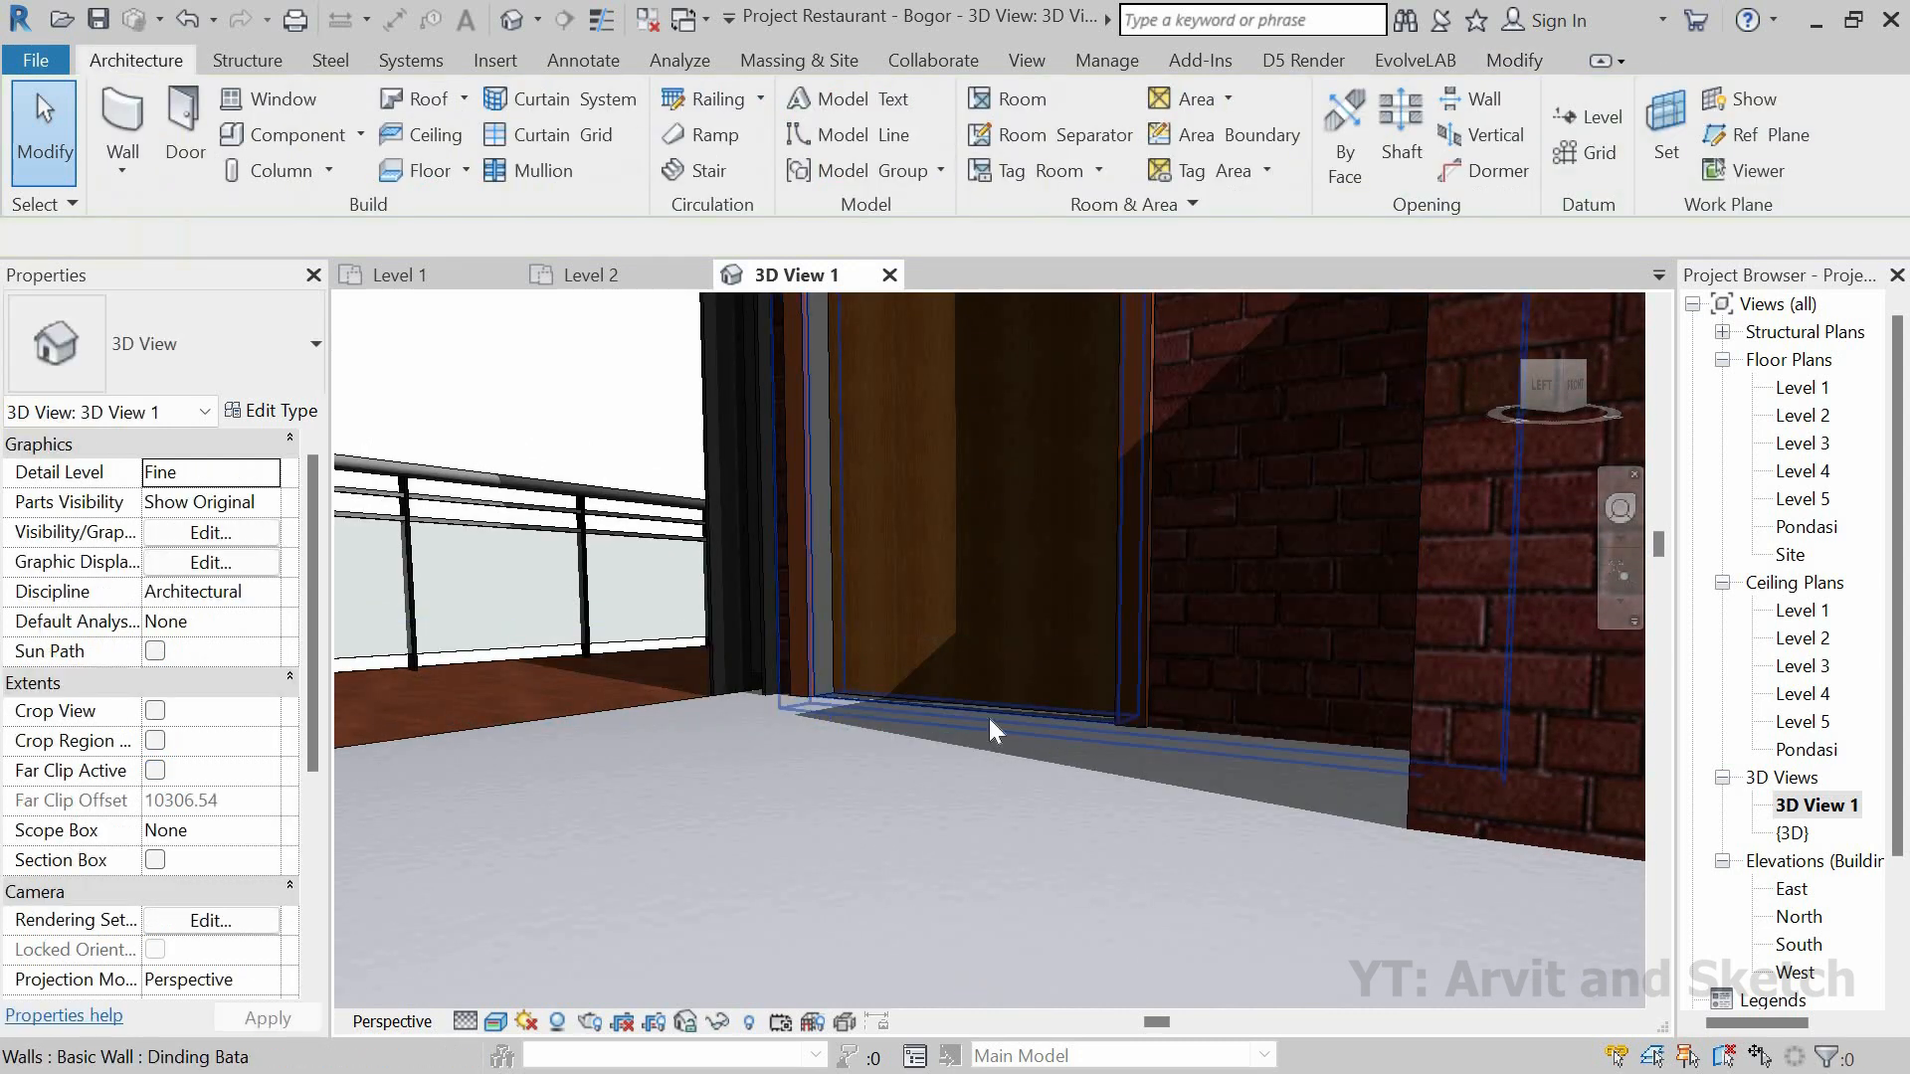
pyautogui.keyDown('shift'); pyautogui.moveTo(964, 753); pyautogui.dragTo(678, 793, button='middle'); pyautogui.keyUp('shift')
pyautogui.scroll(1, 676, 789)
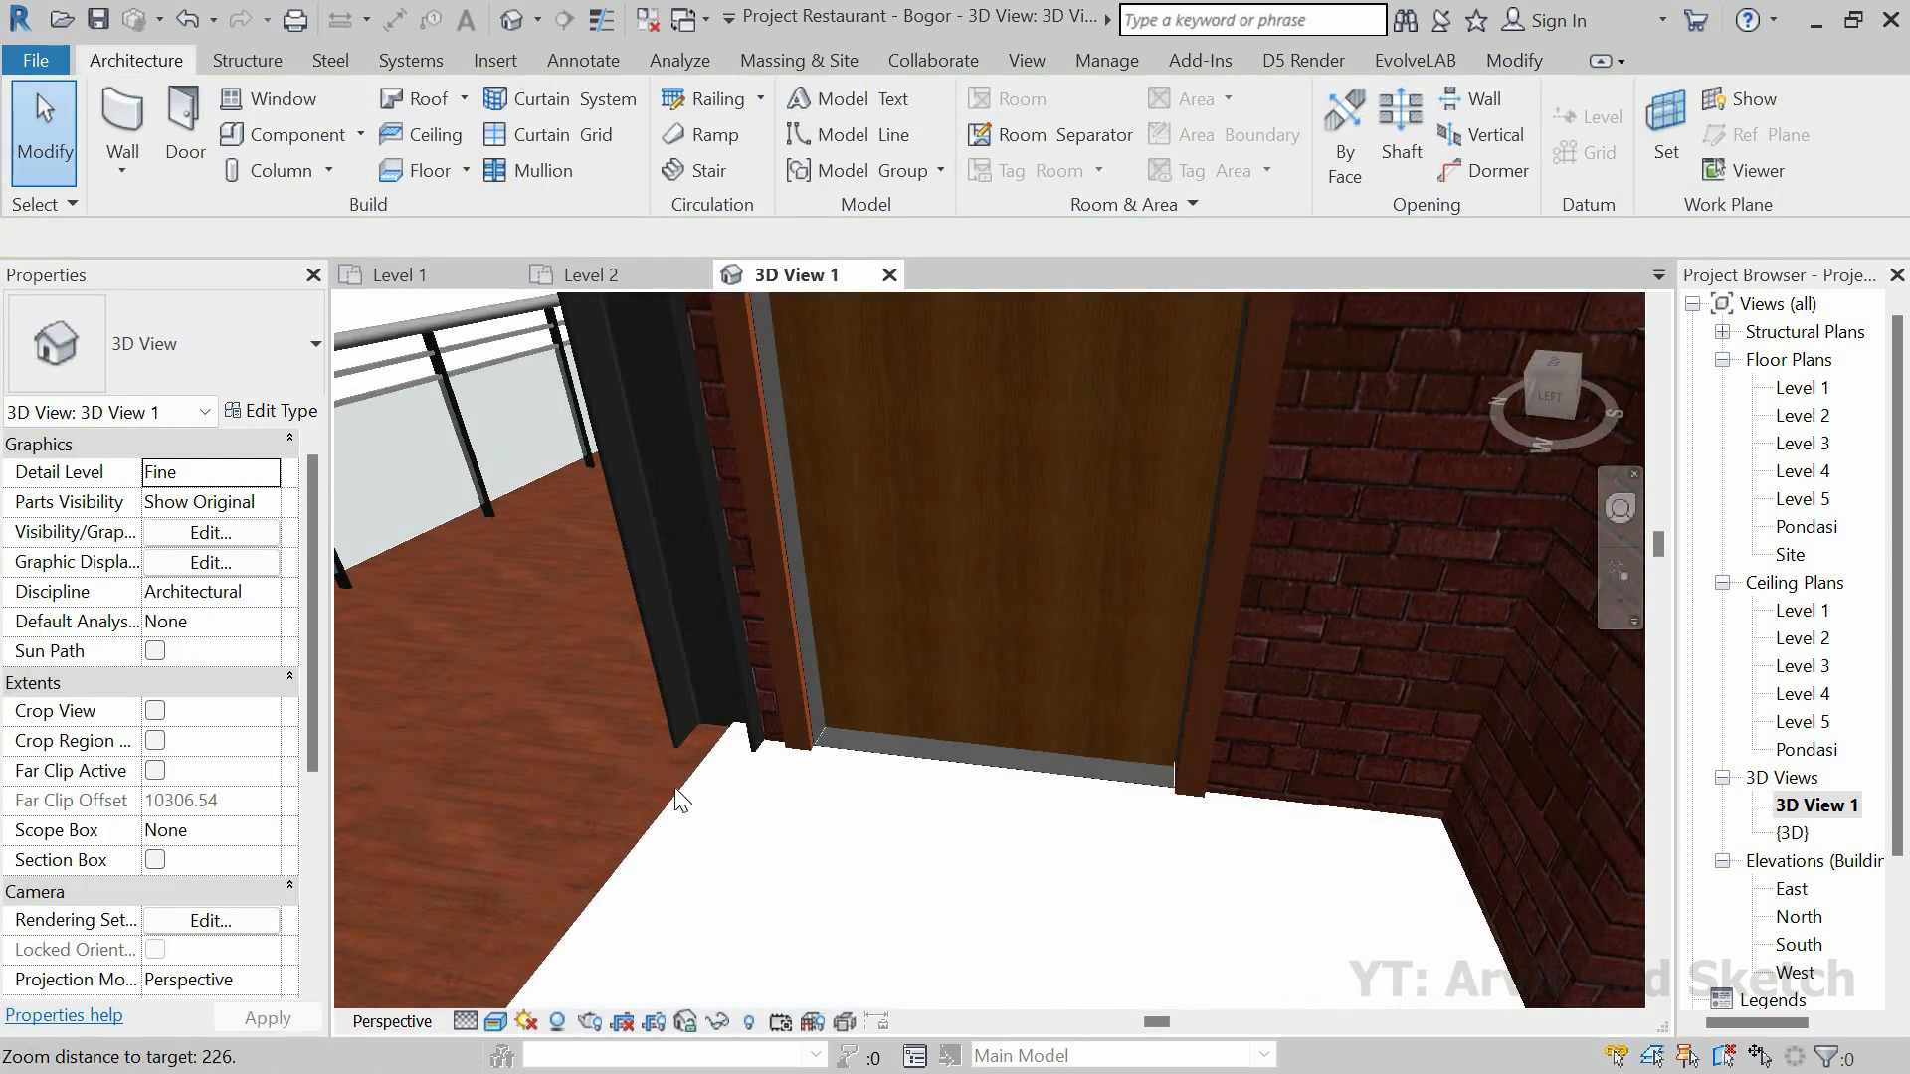
# Step: Stretch the base of the narrow brick wall between the corner window and the middle steel column down to a Base Offset of 0.16
pyautogui.scroll(-10, 678, 799)
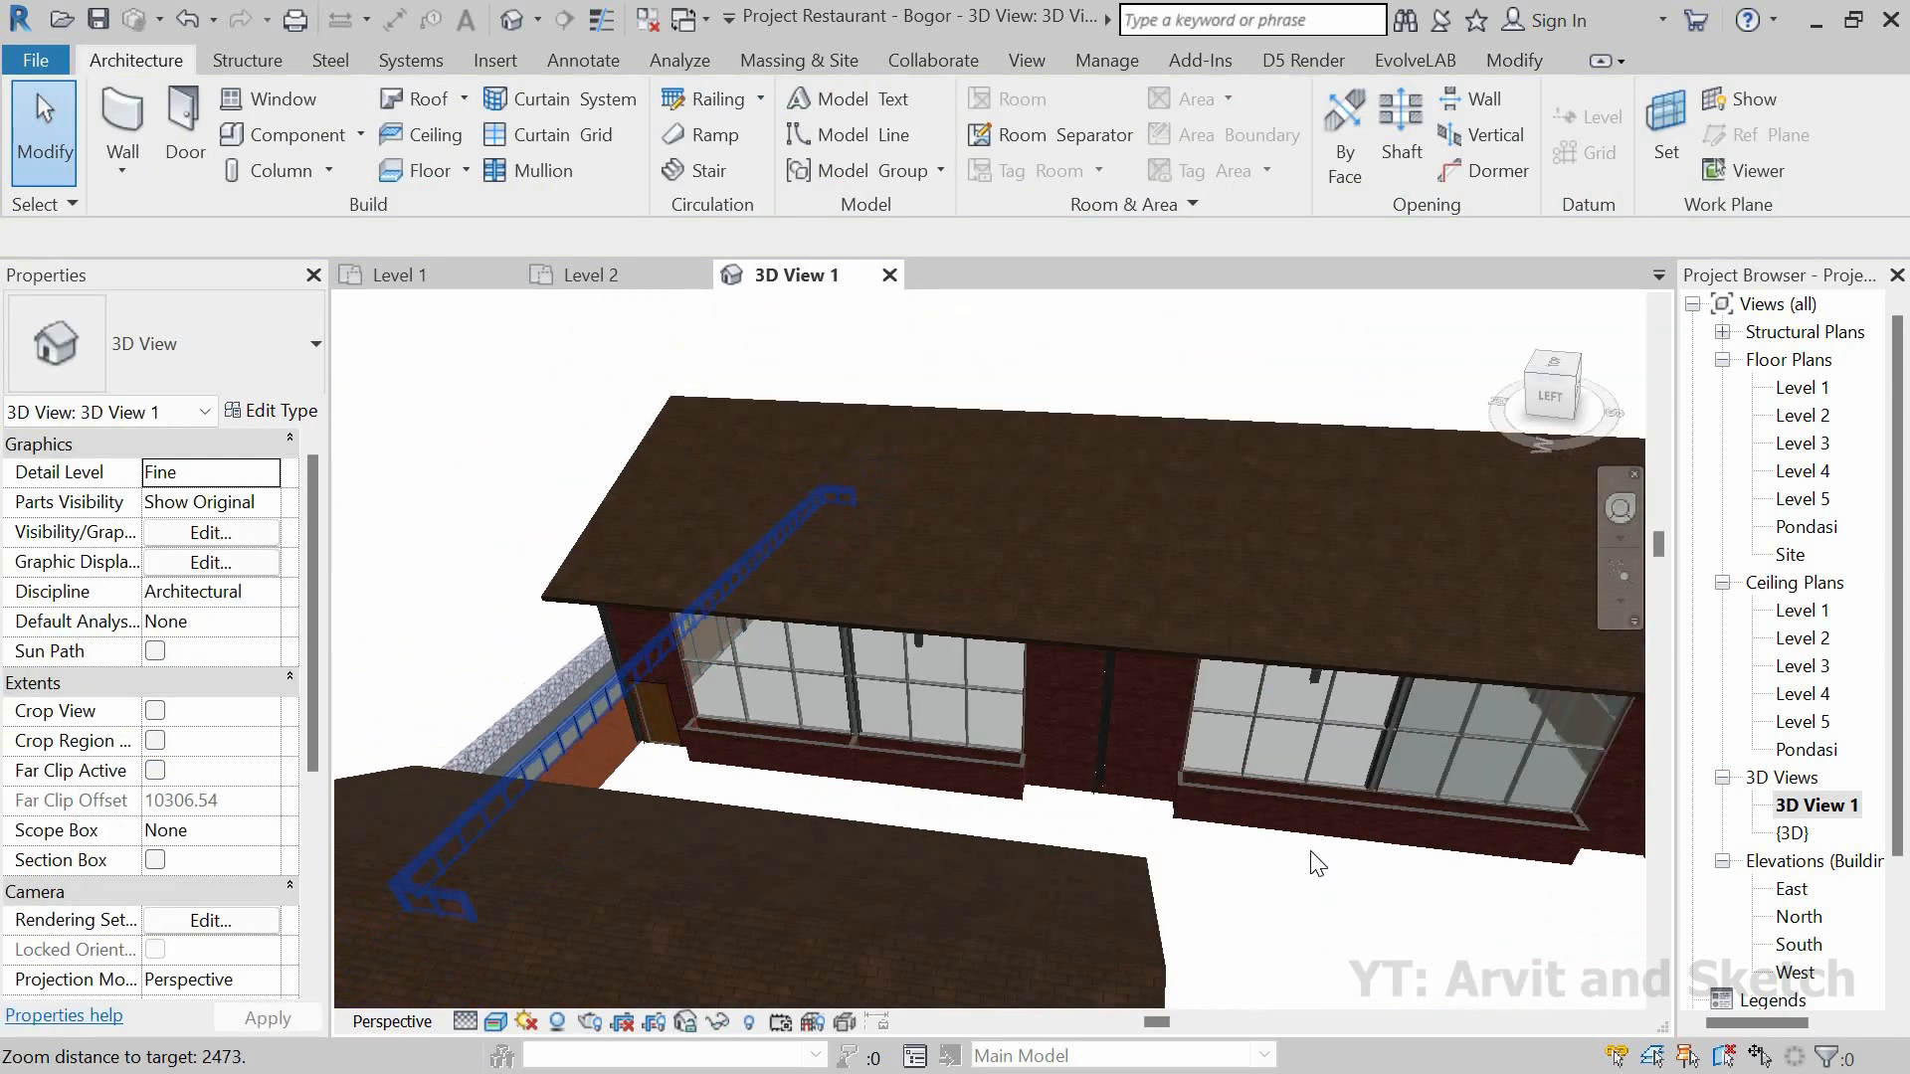
pyautogui.scroll(8, 981, 772)
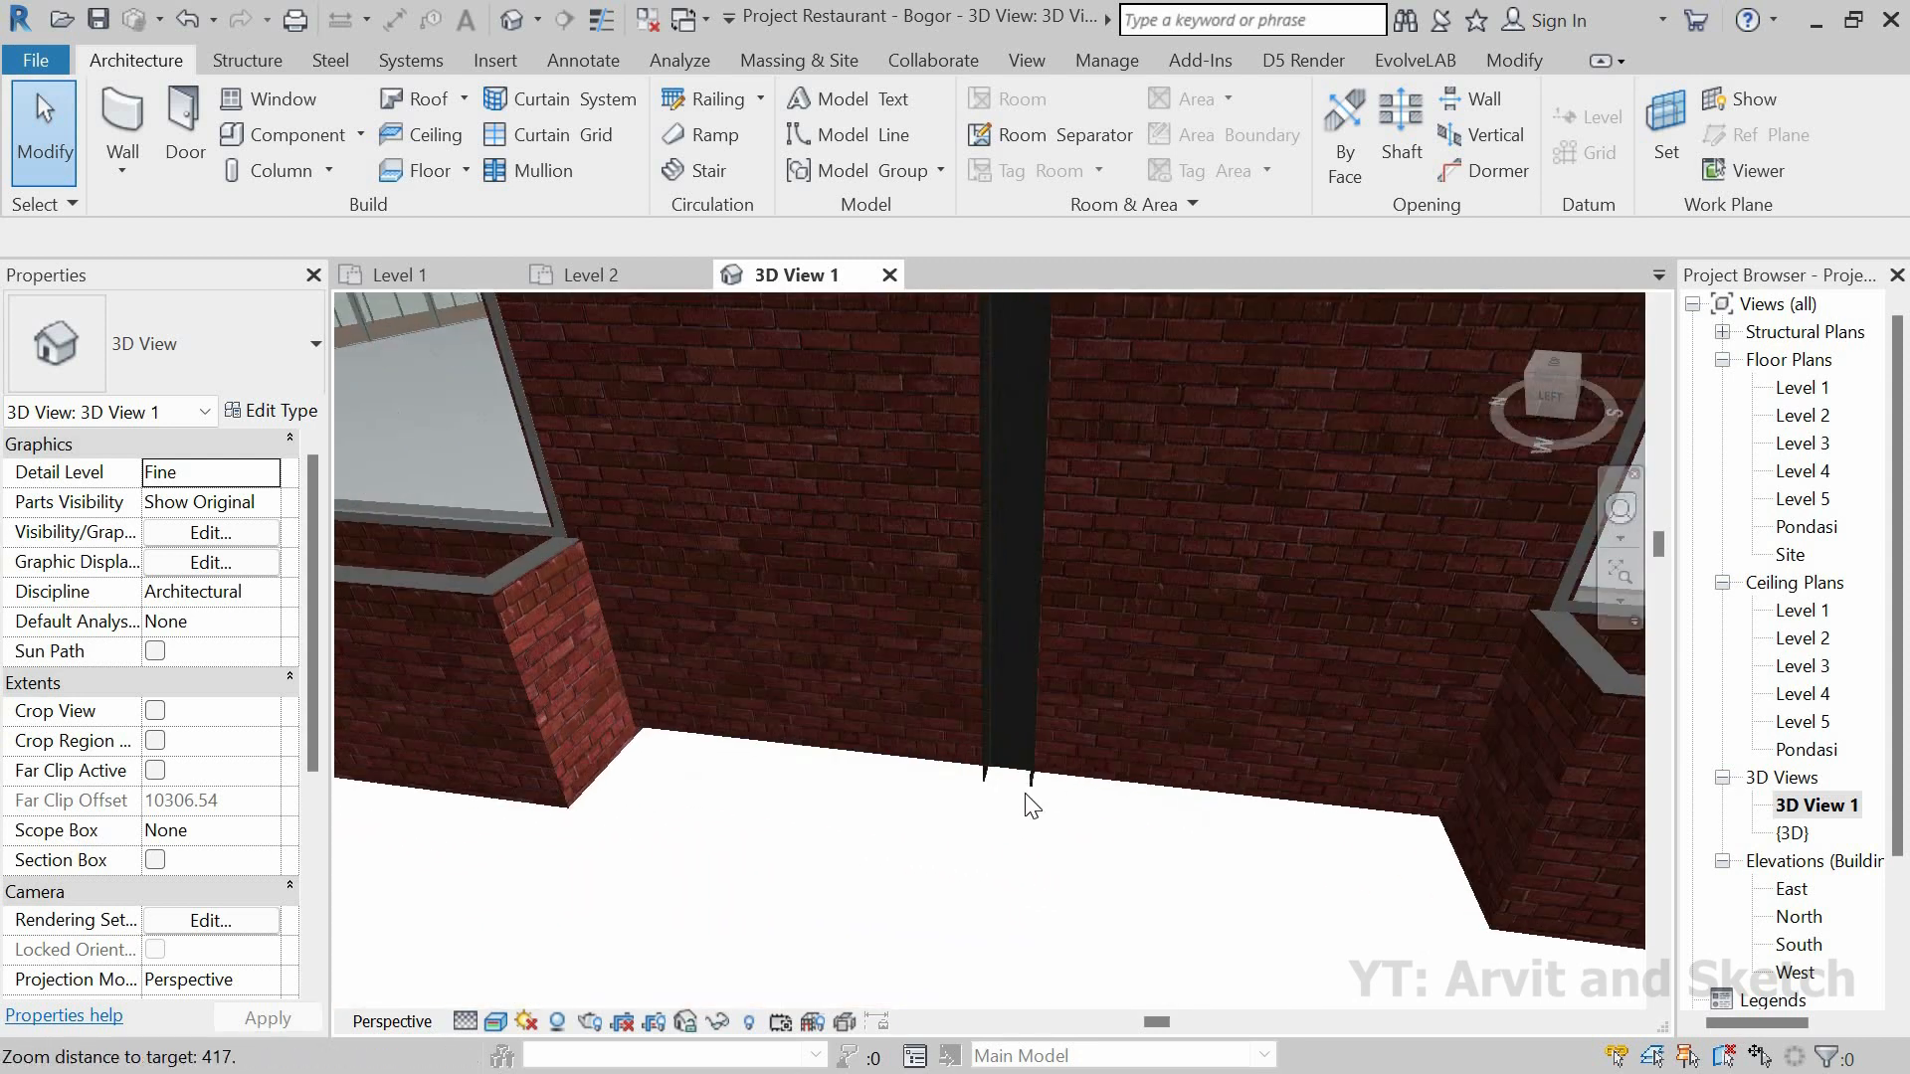
pyautogui.keyDown('shift'); pyautogui.moveTo(1025, 794); pyautogui.dragTo(972, 608, button='middle'); pyautogui.keyUp('shift')
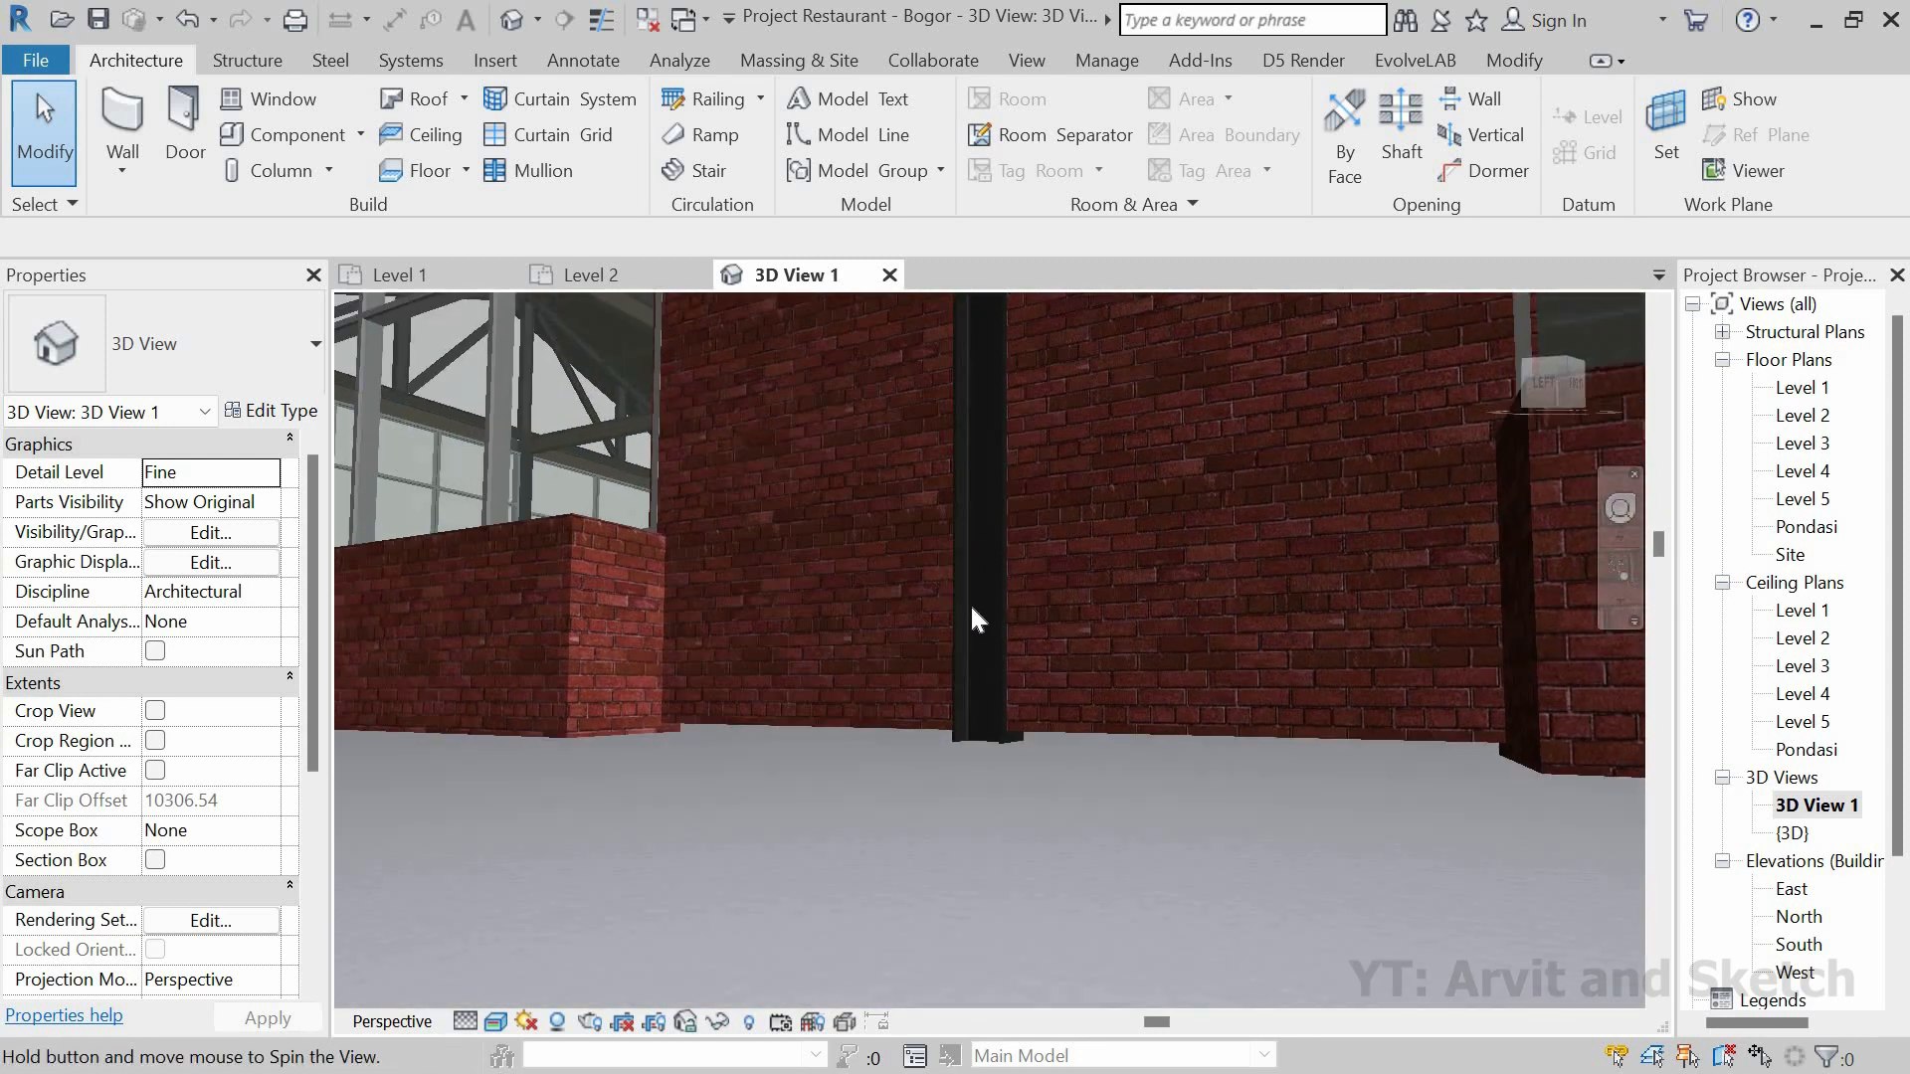
pyautogui.scroll(2, 939, 751)
pyautogui.click(729, 794)
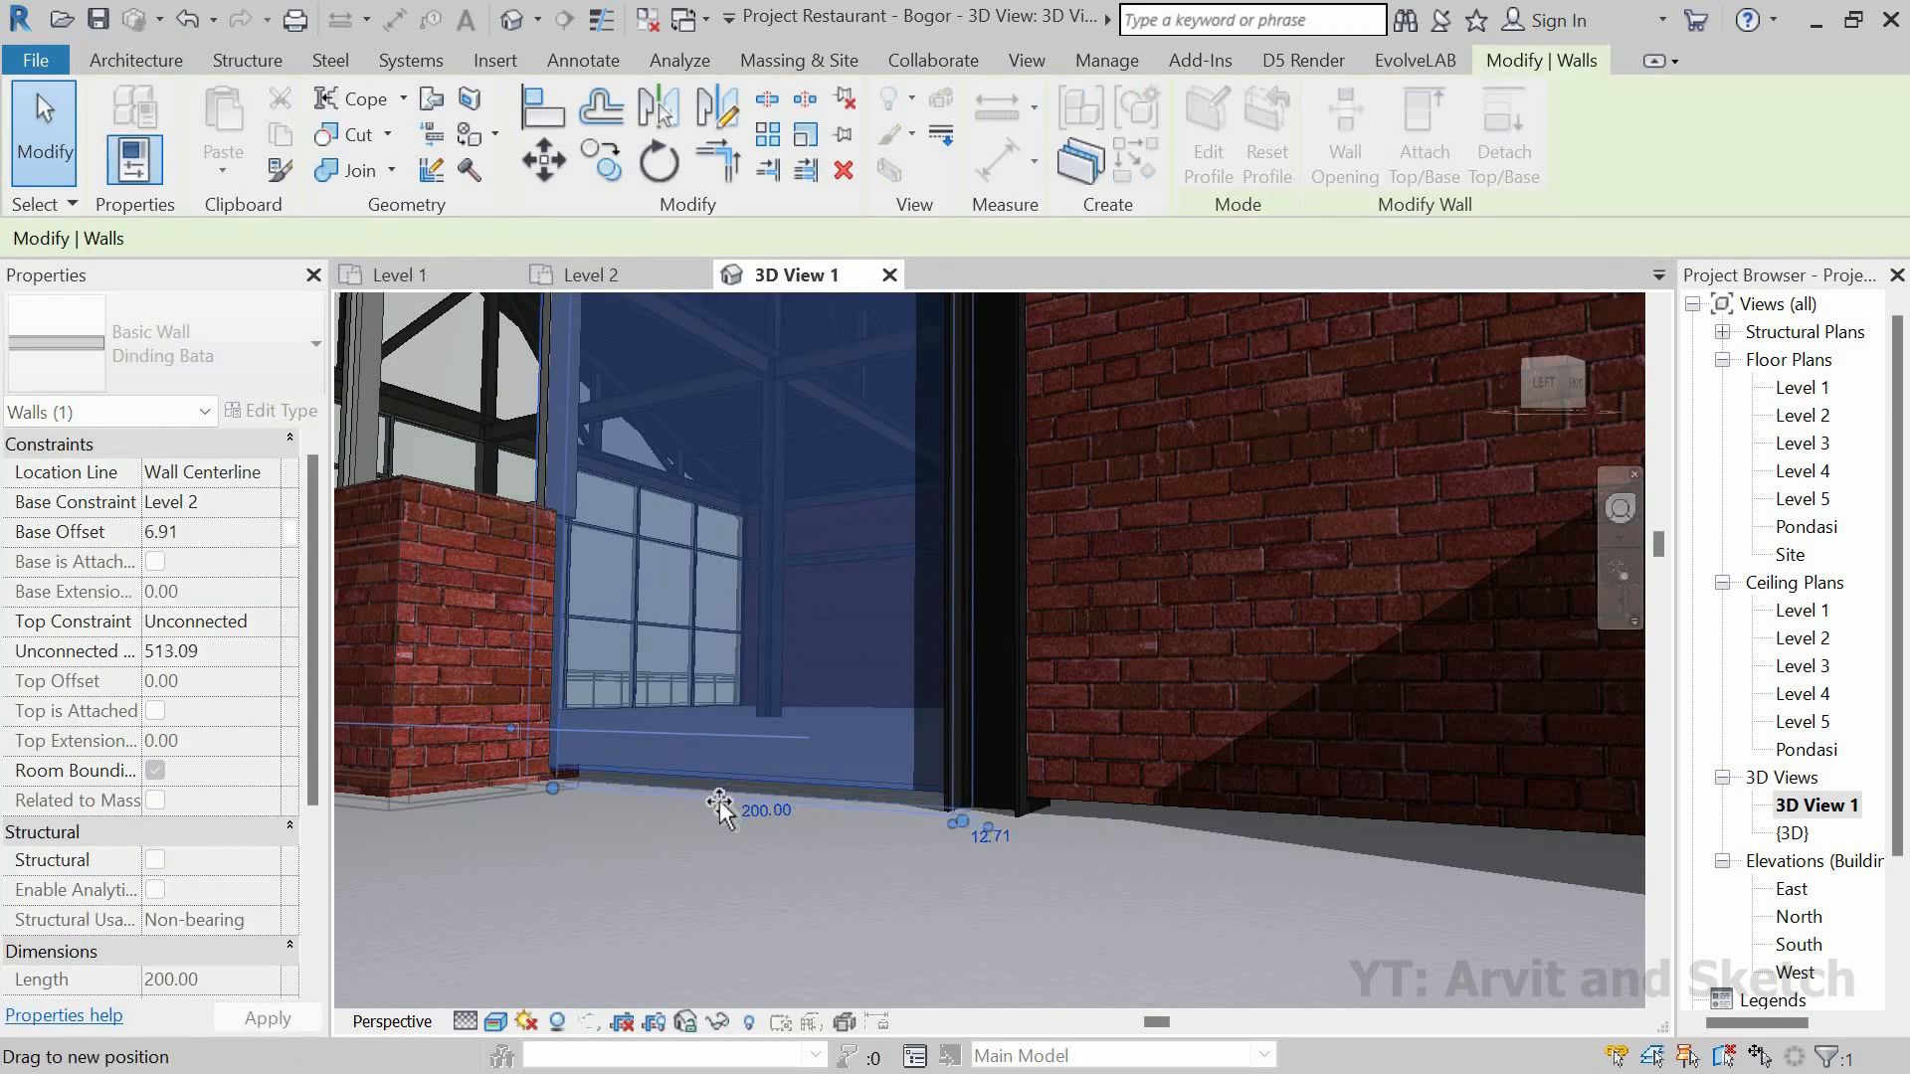
pyautogui.scroll(-3, 892, 780)
pyautogui.moveTo(892, 780); pyautogui.dragTo(1373, 1021, button='middle')
pyautogui.keyDown('shift'); pyautogui.moveTo(1100, 748); pyautogui.dragTo(1159, 815, button='middle'); pyautogui.keyUp('shift')
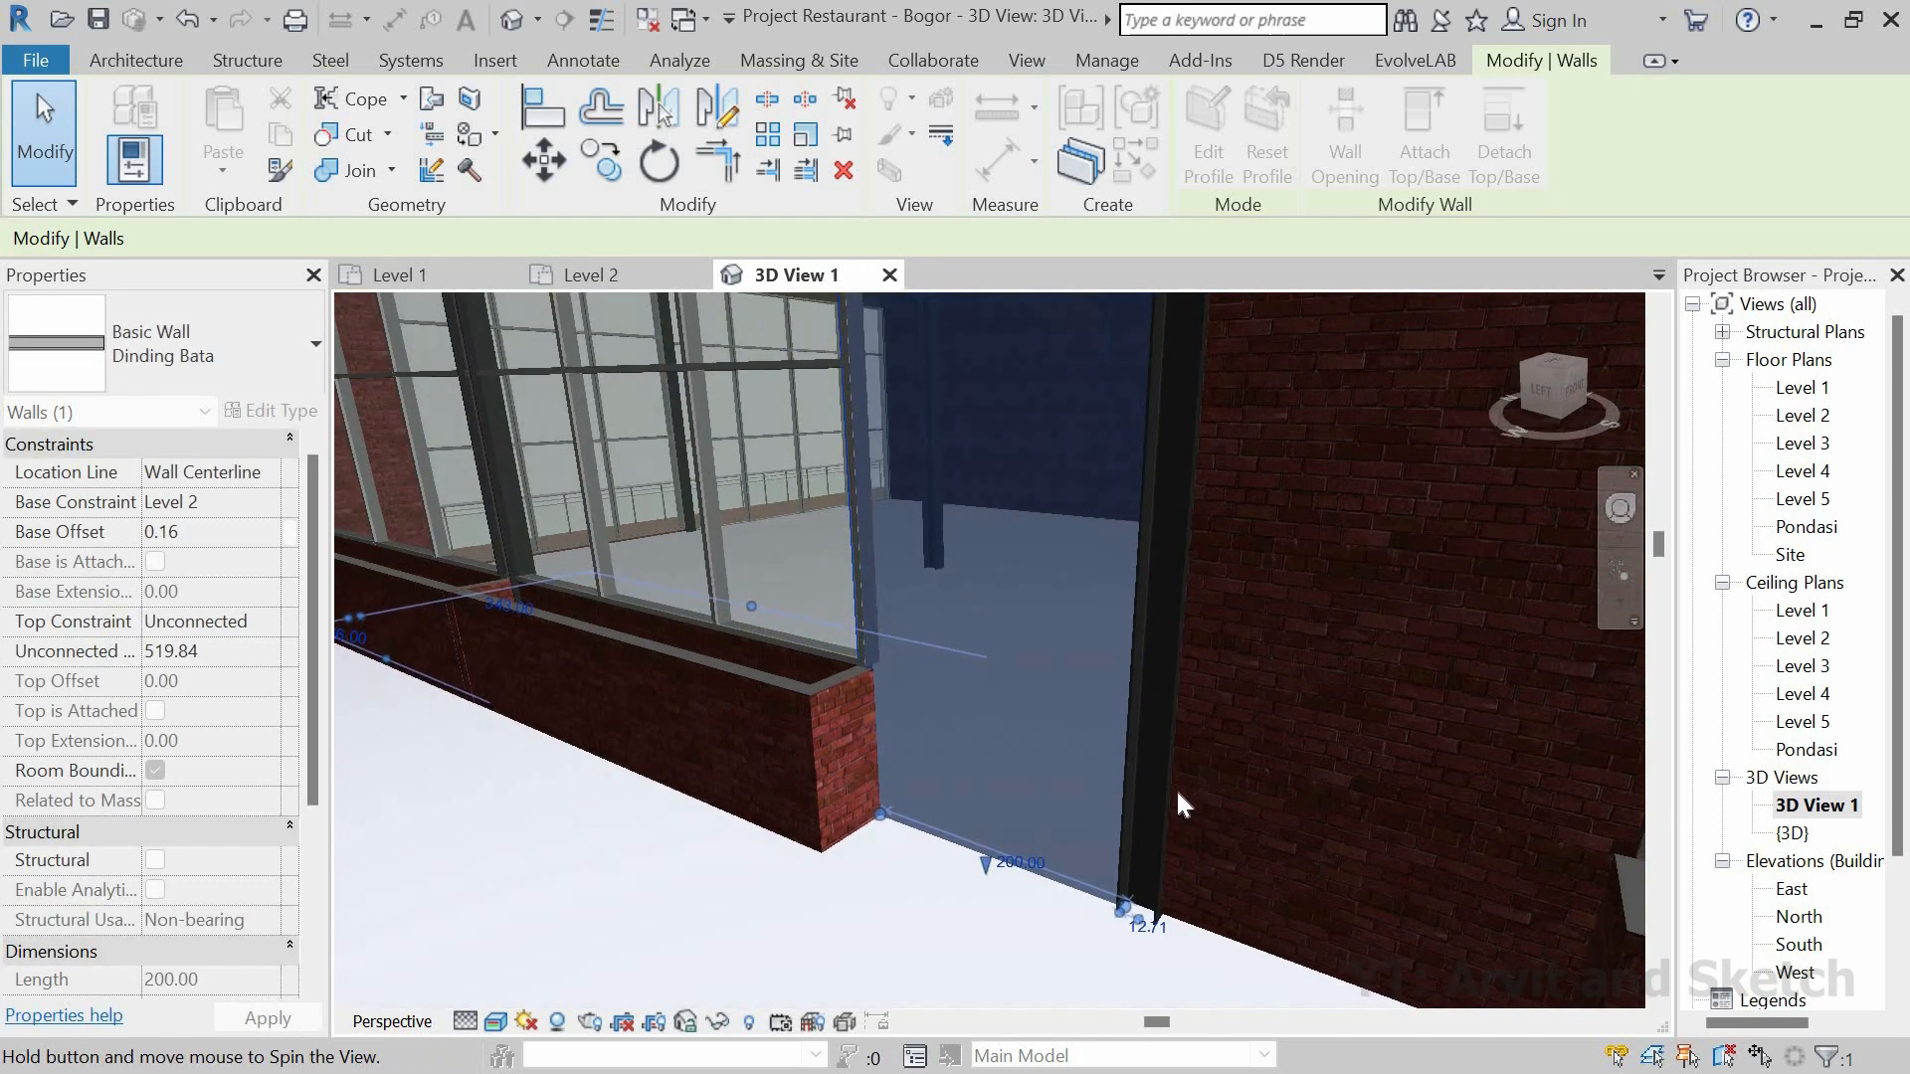
pyautogui.scroll(-5, 892, 706)
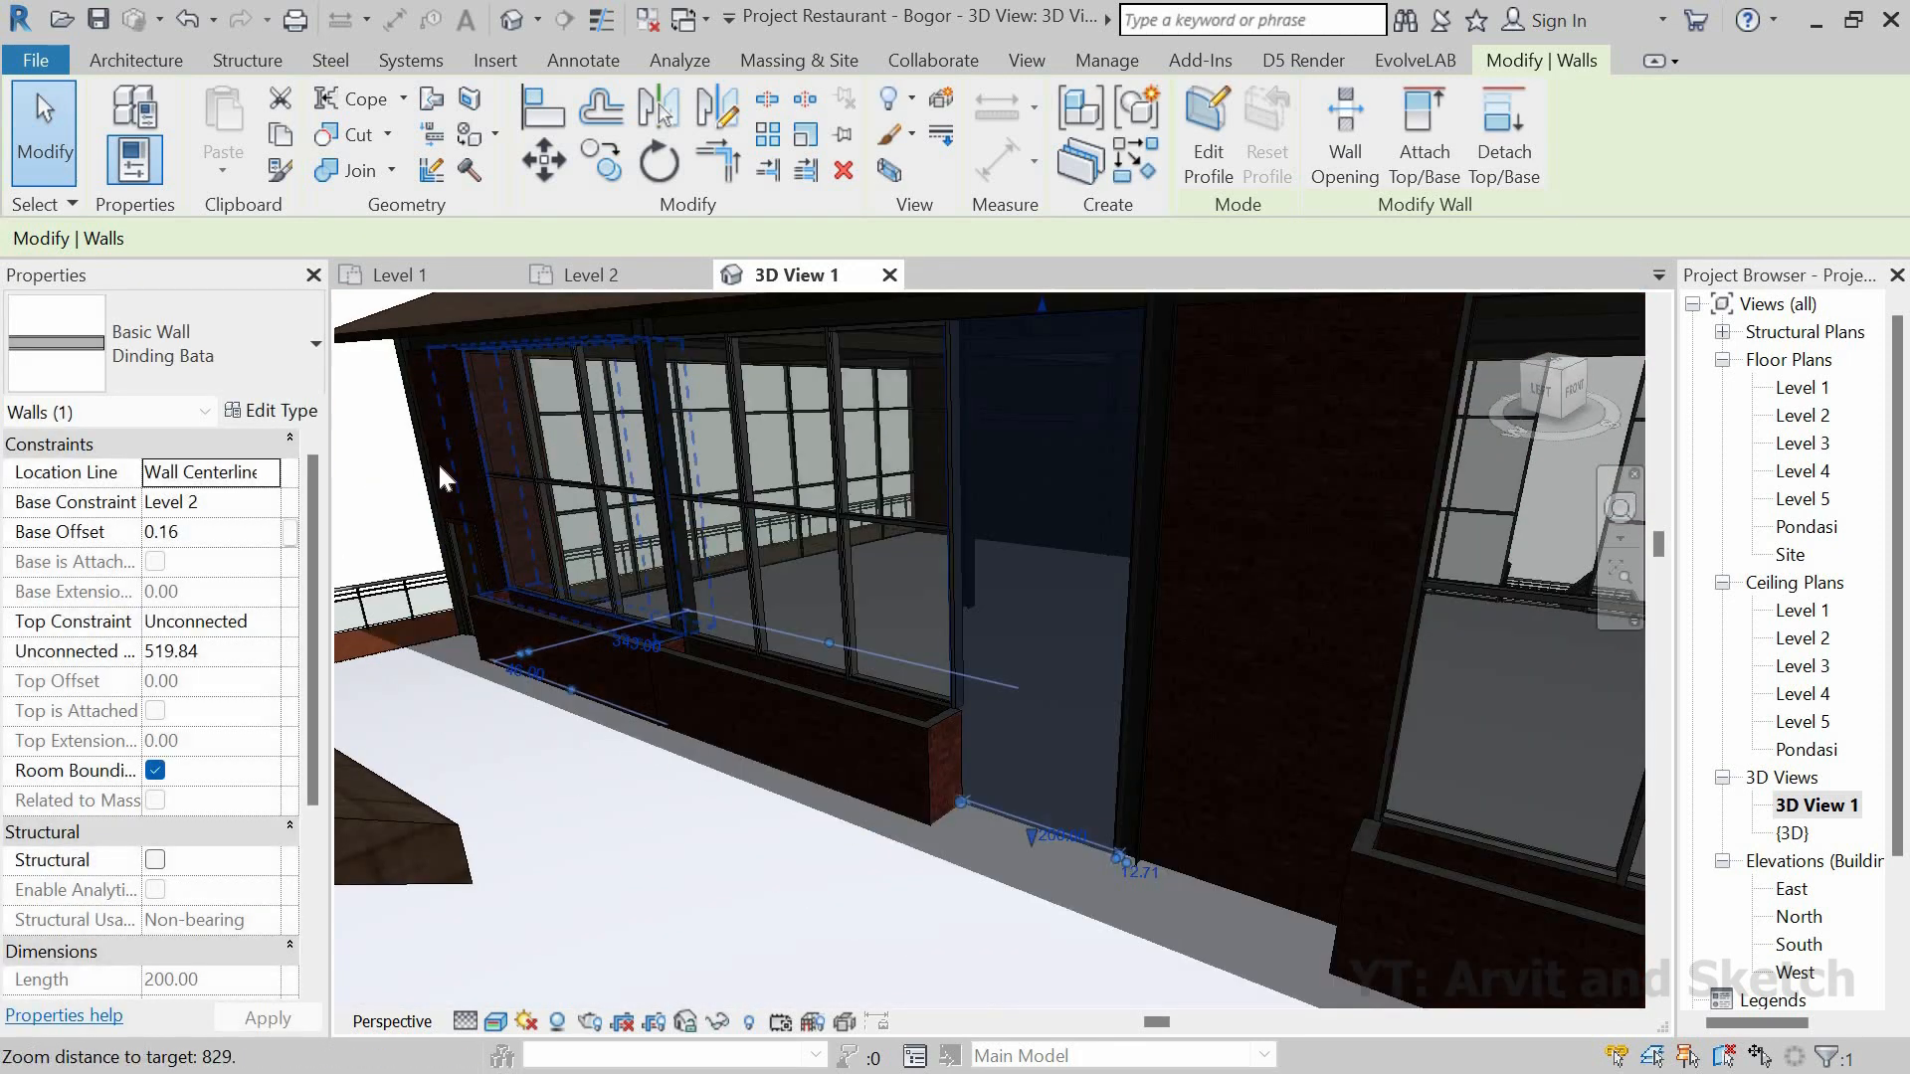
pyautogui.scroll(4, 444, 475)
pyautogui.press('Escape')
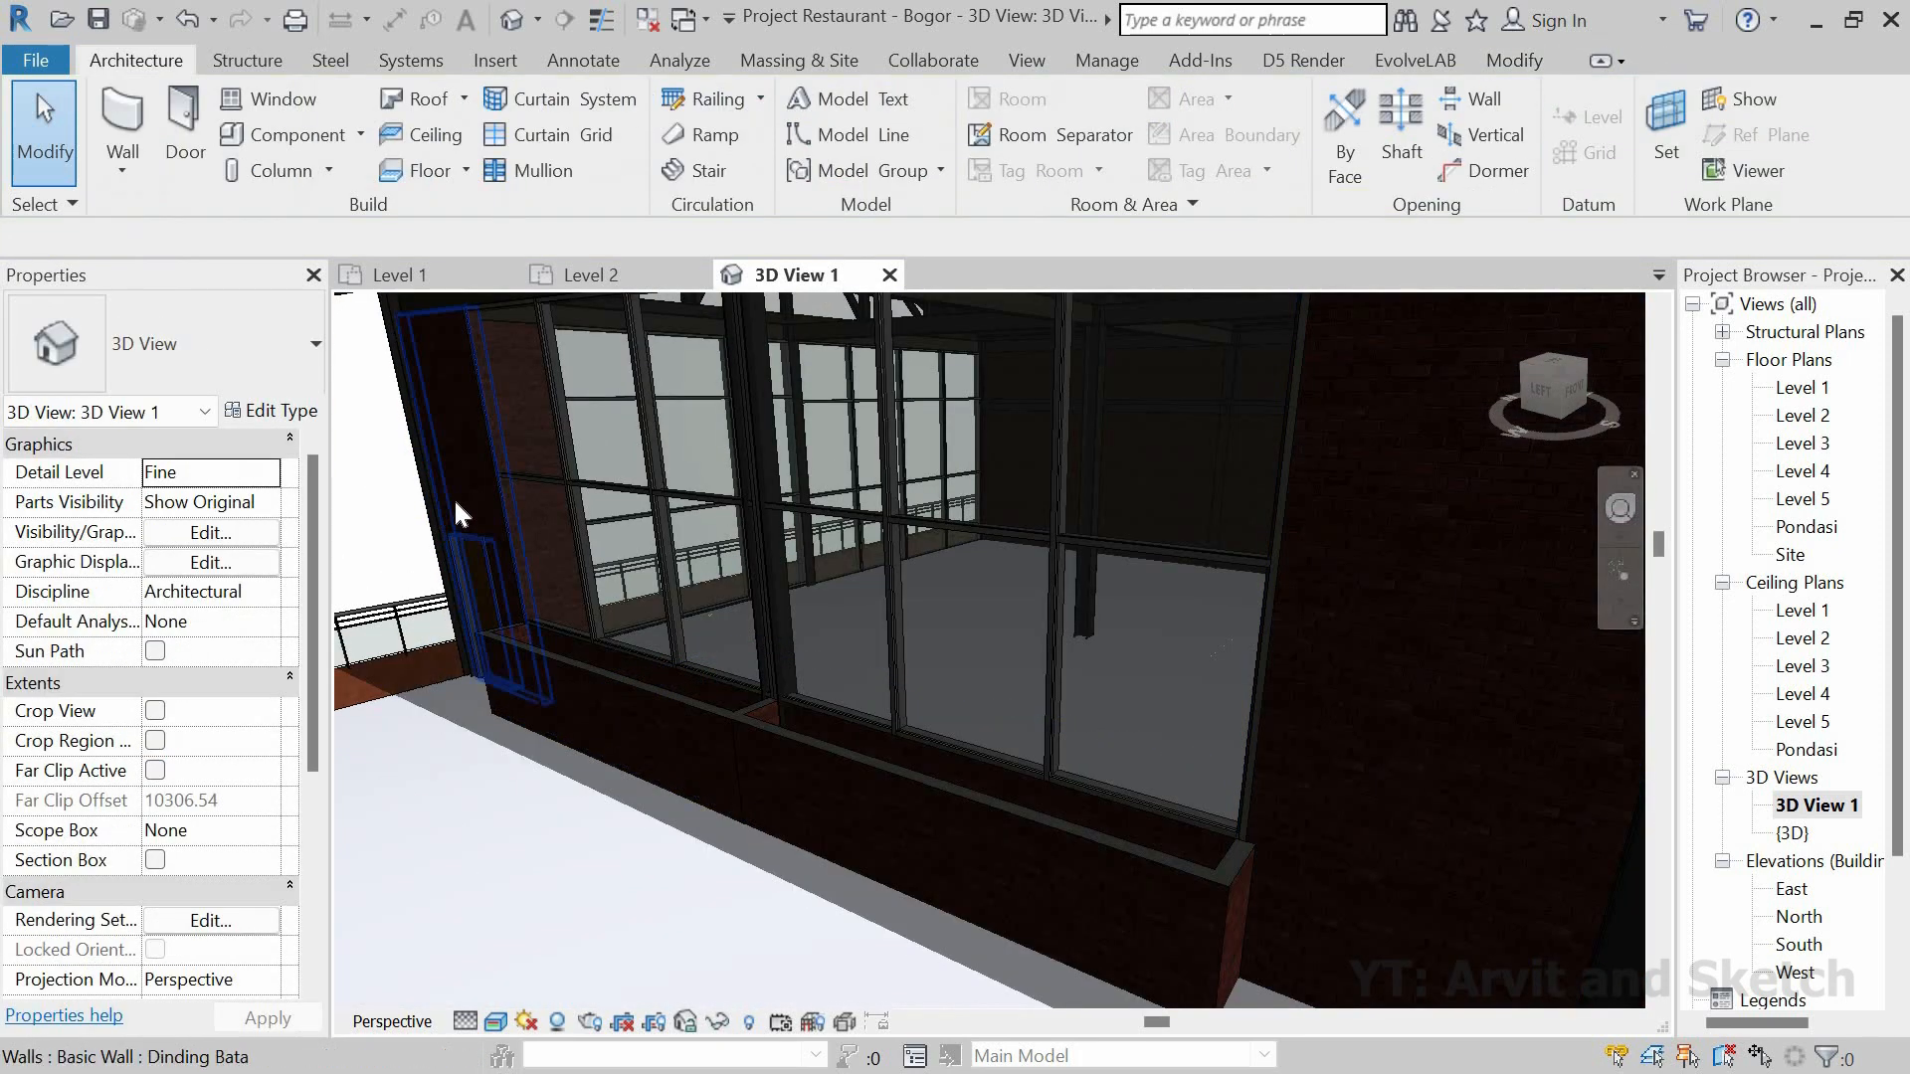
# Step: Set the Base Offset of the narrow brick wall between the corner window and the middle steel column to 0
pyautogui.click(447, 509)
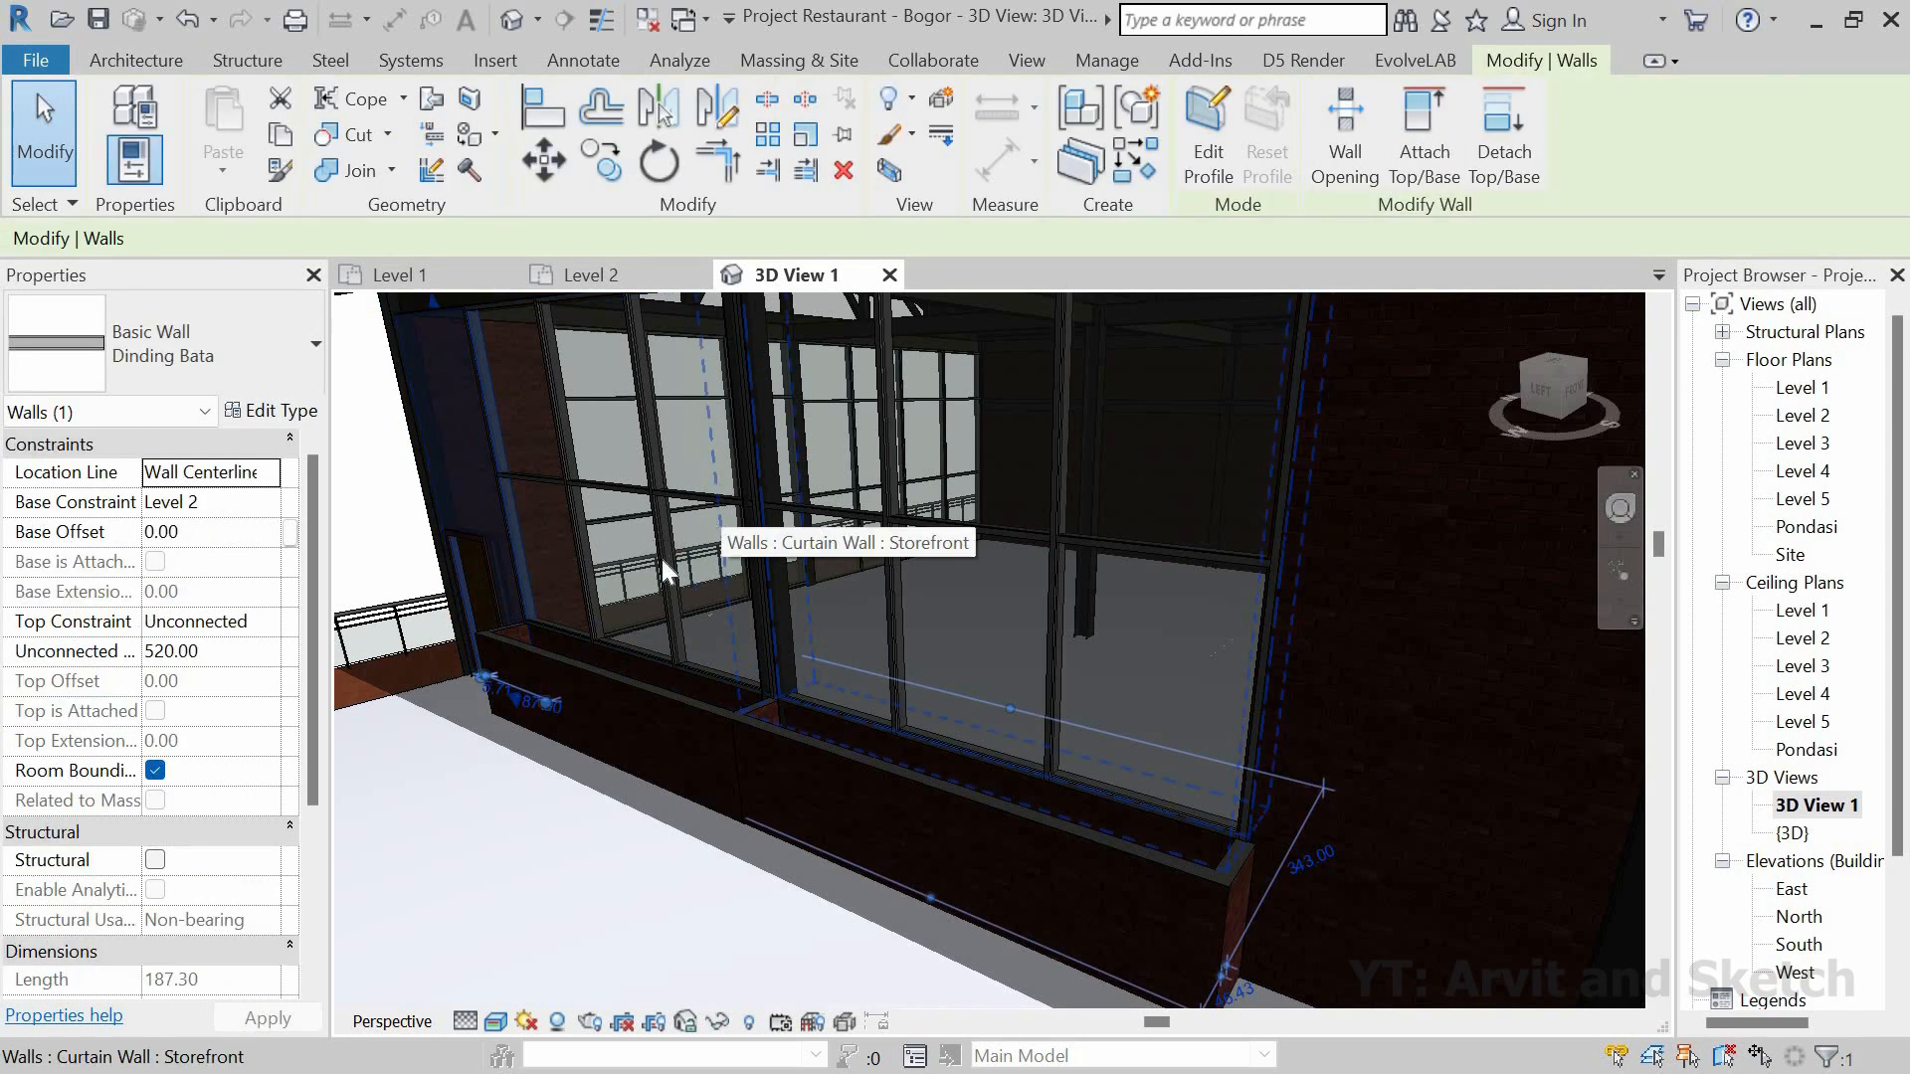
pyautogui.scroll(-4, 671, 553)
pyautogui.scroll(3, 1022, 782)
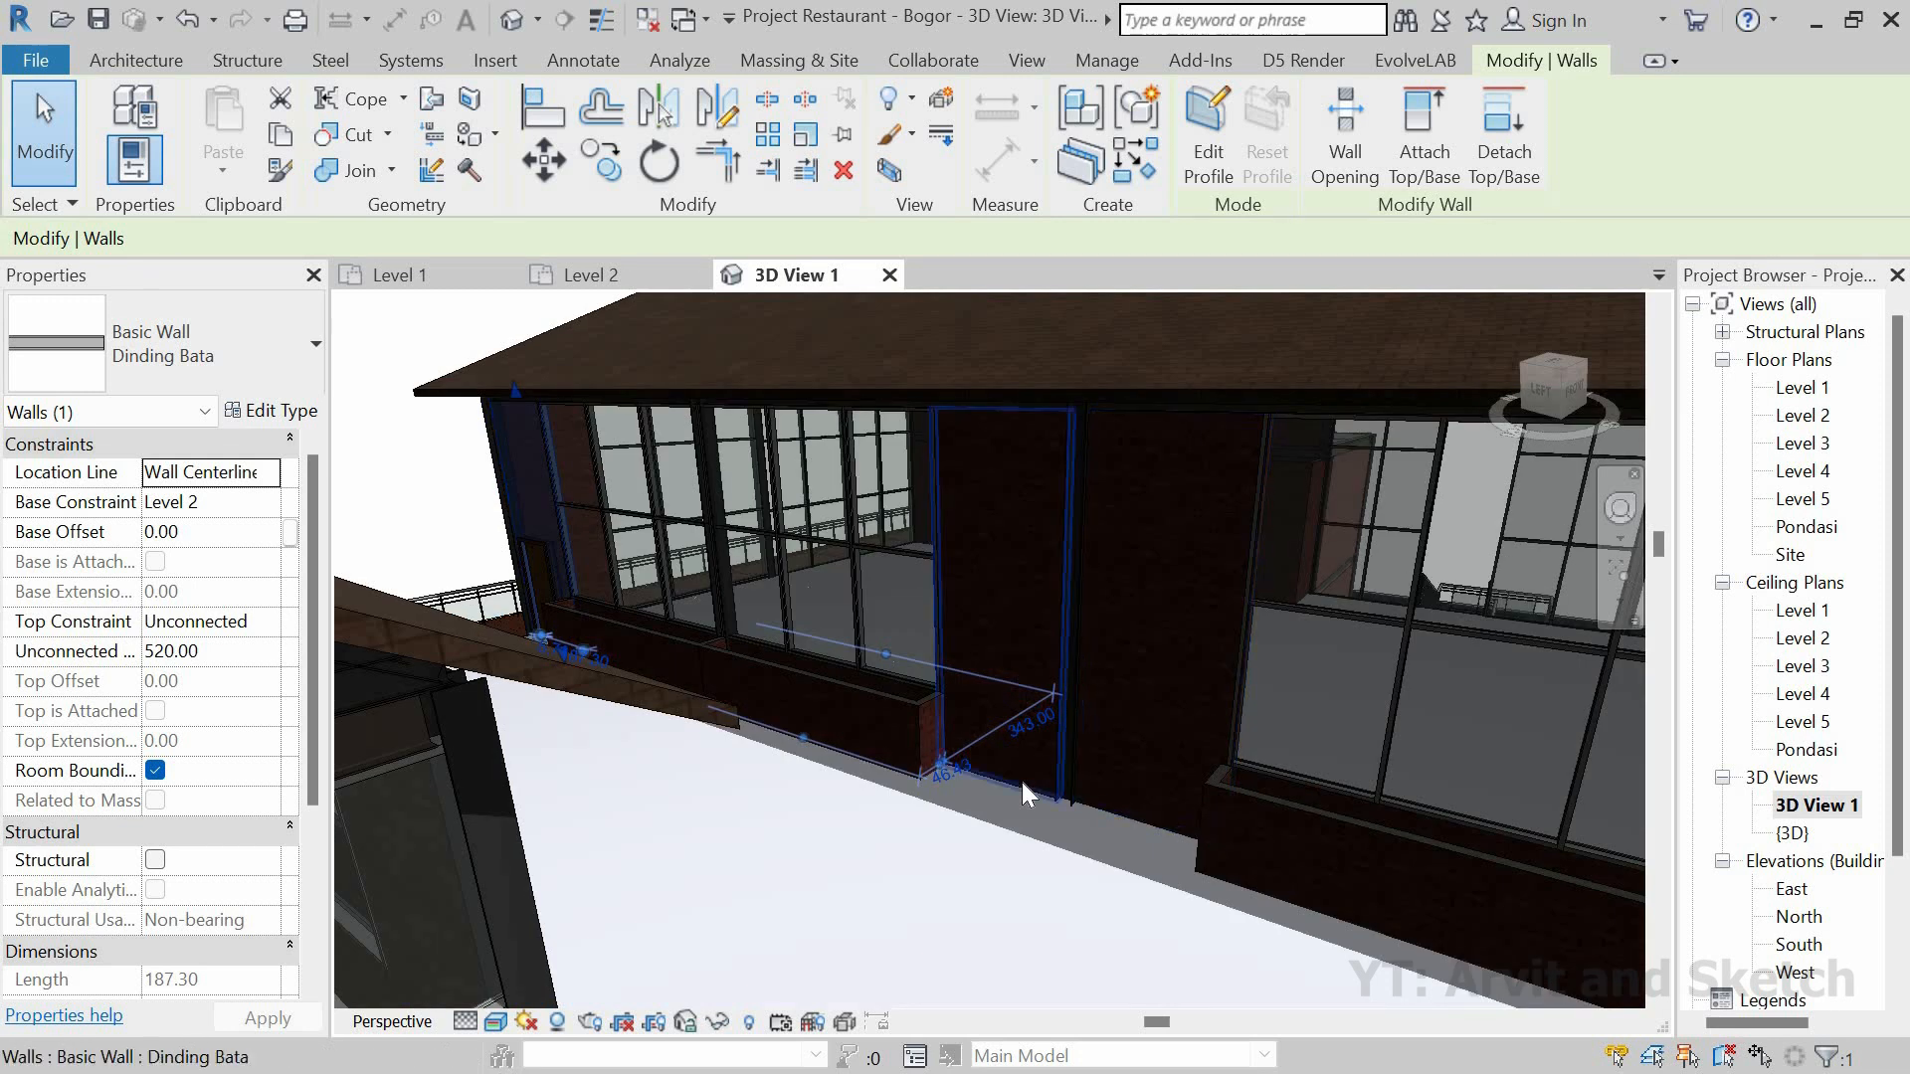
pyautogui.click(1023, 783)
pyautogui.click(231, 536)
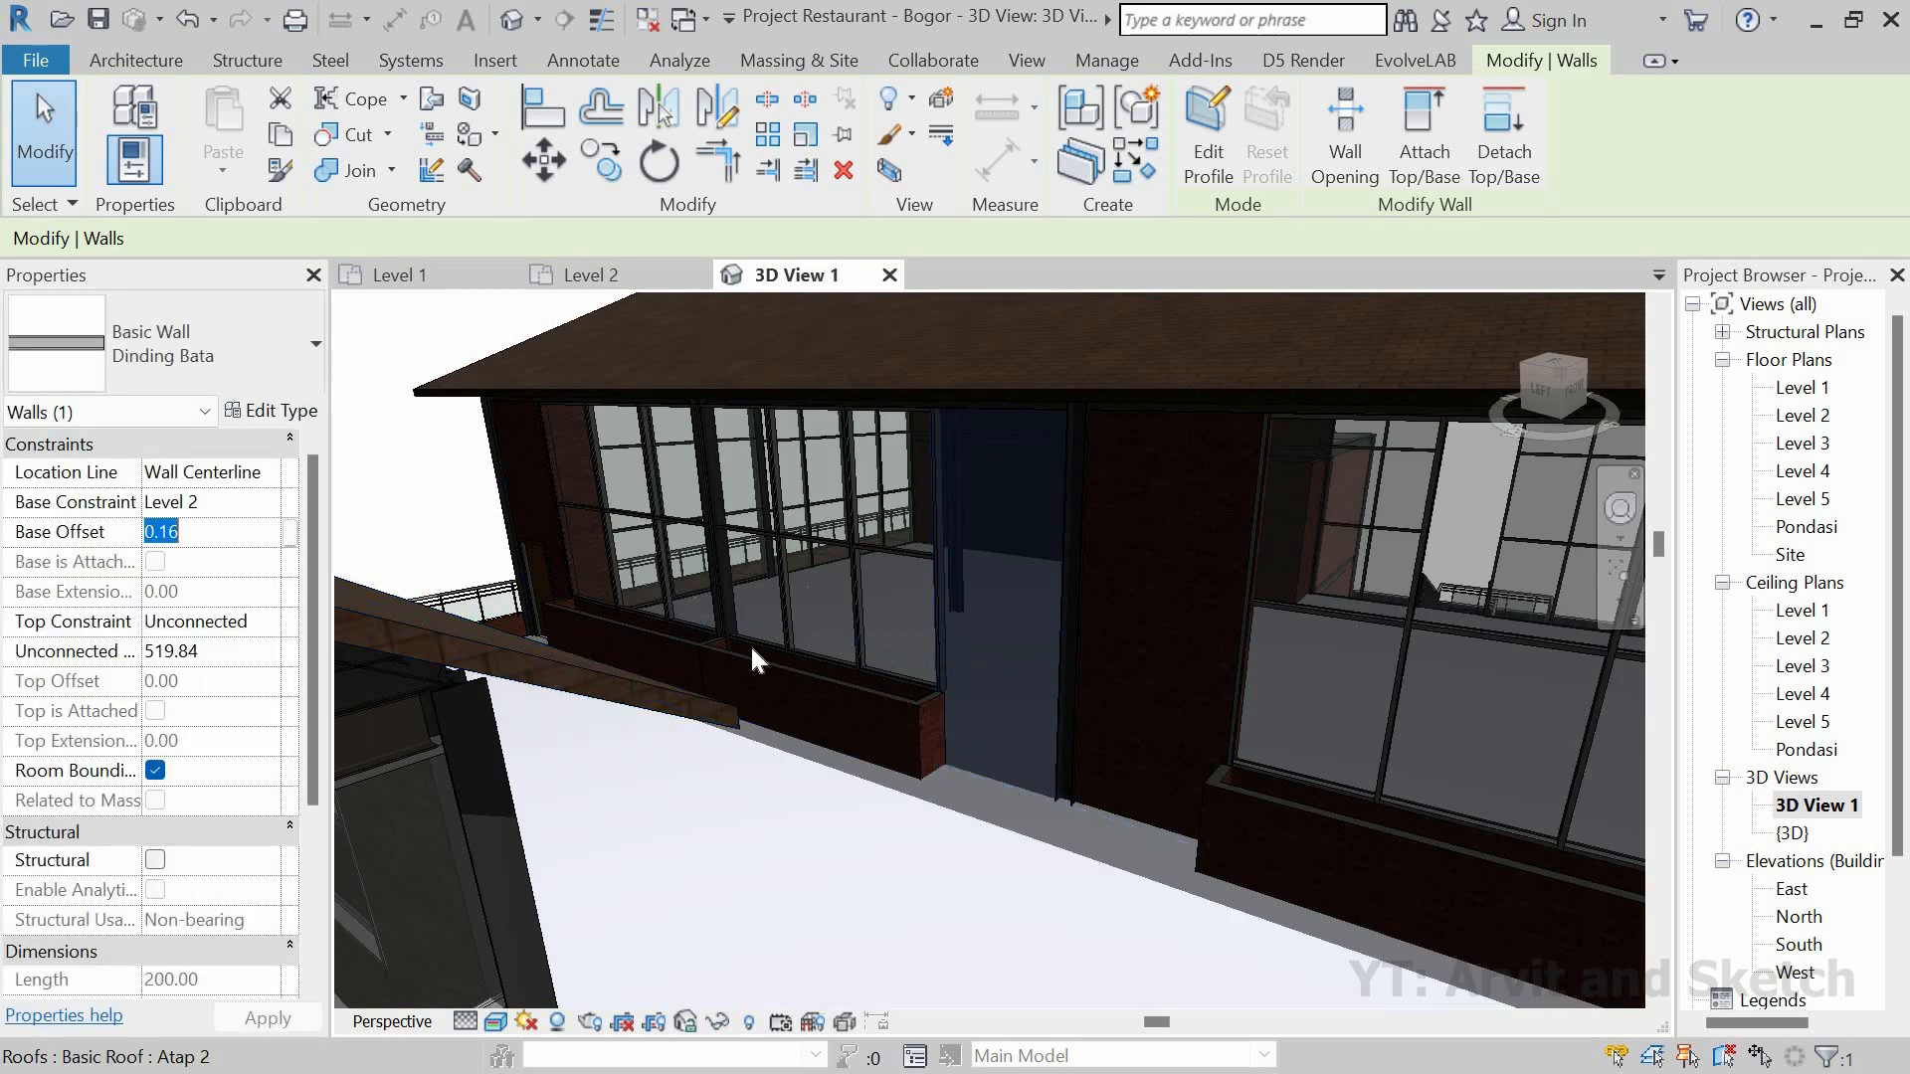
pyautogui.click(1131, 827)
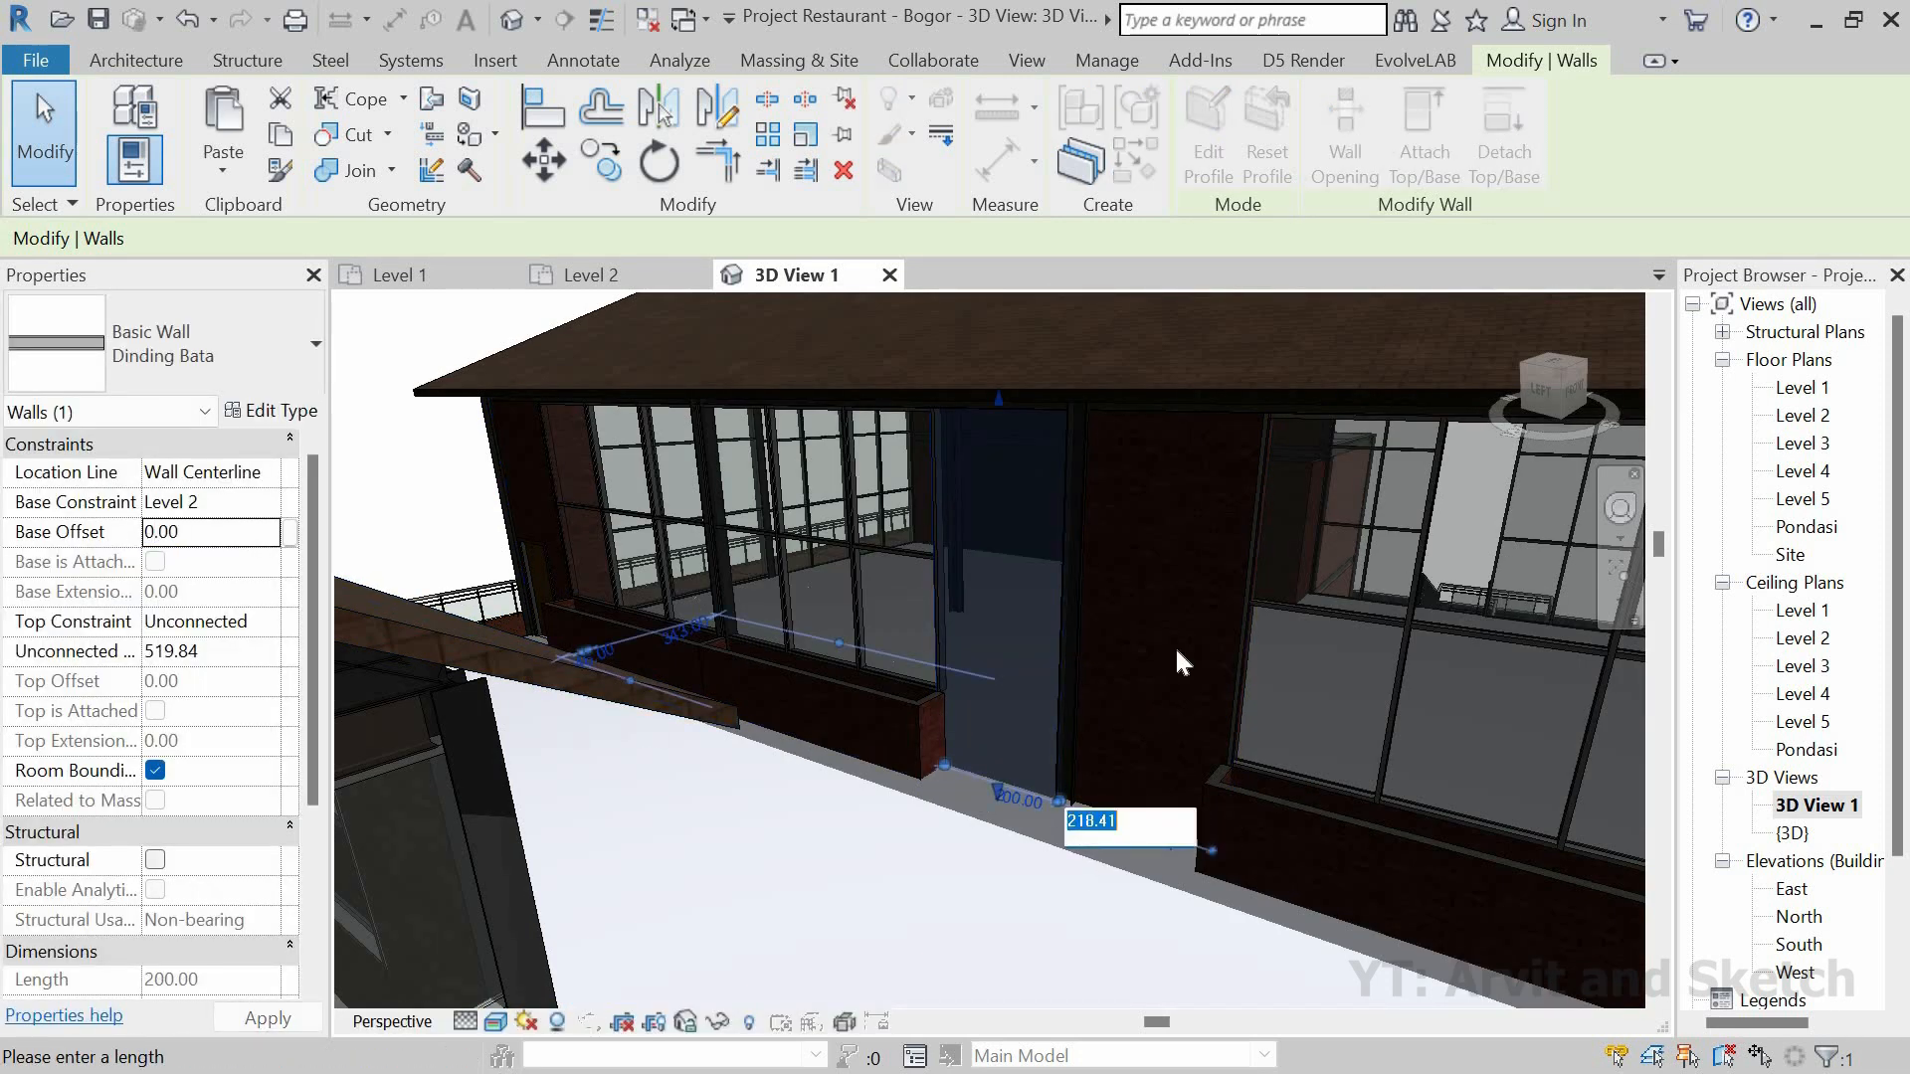
pyautogui.press('Escape')
pyautogui.press('Escape')
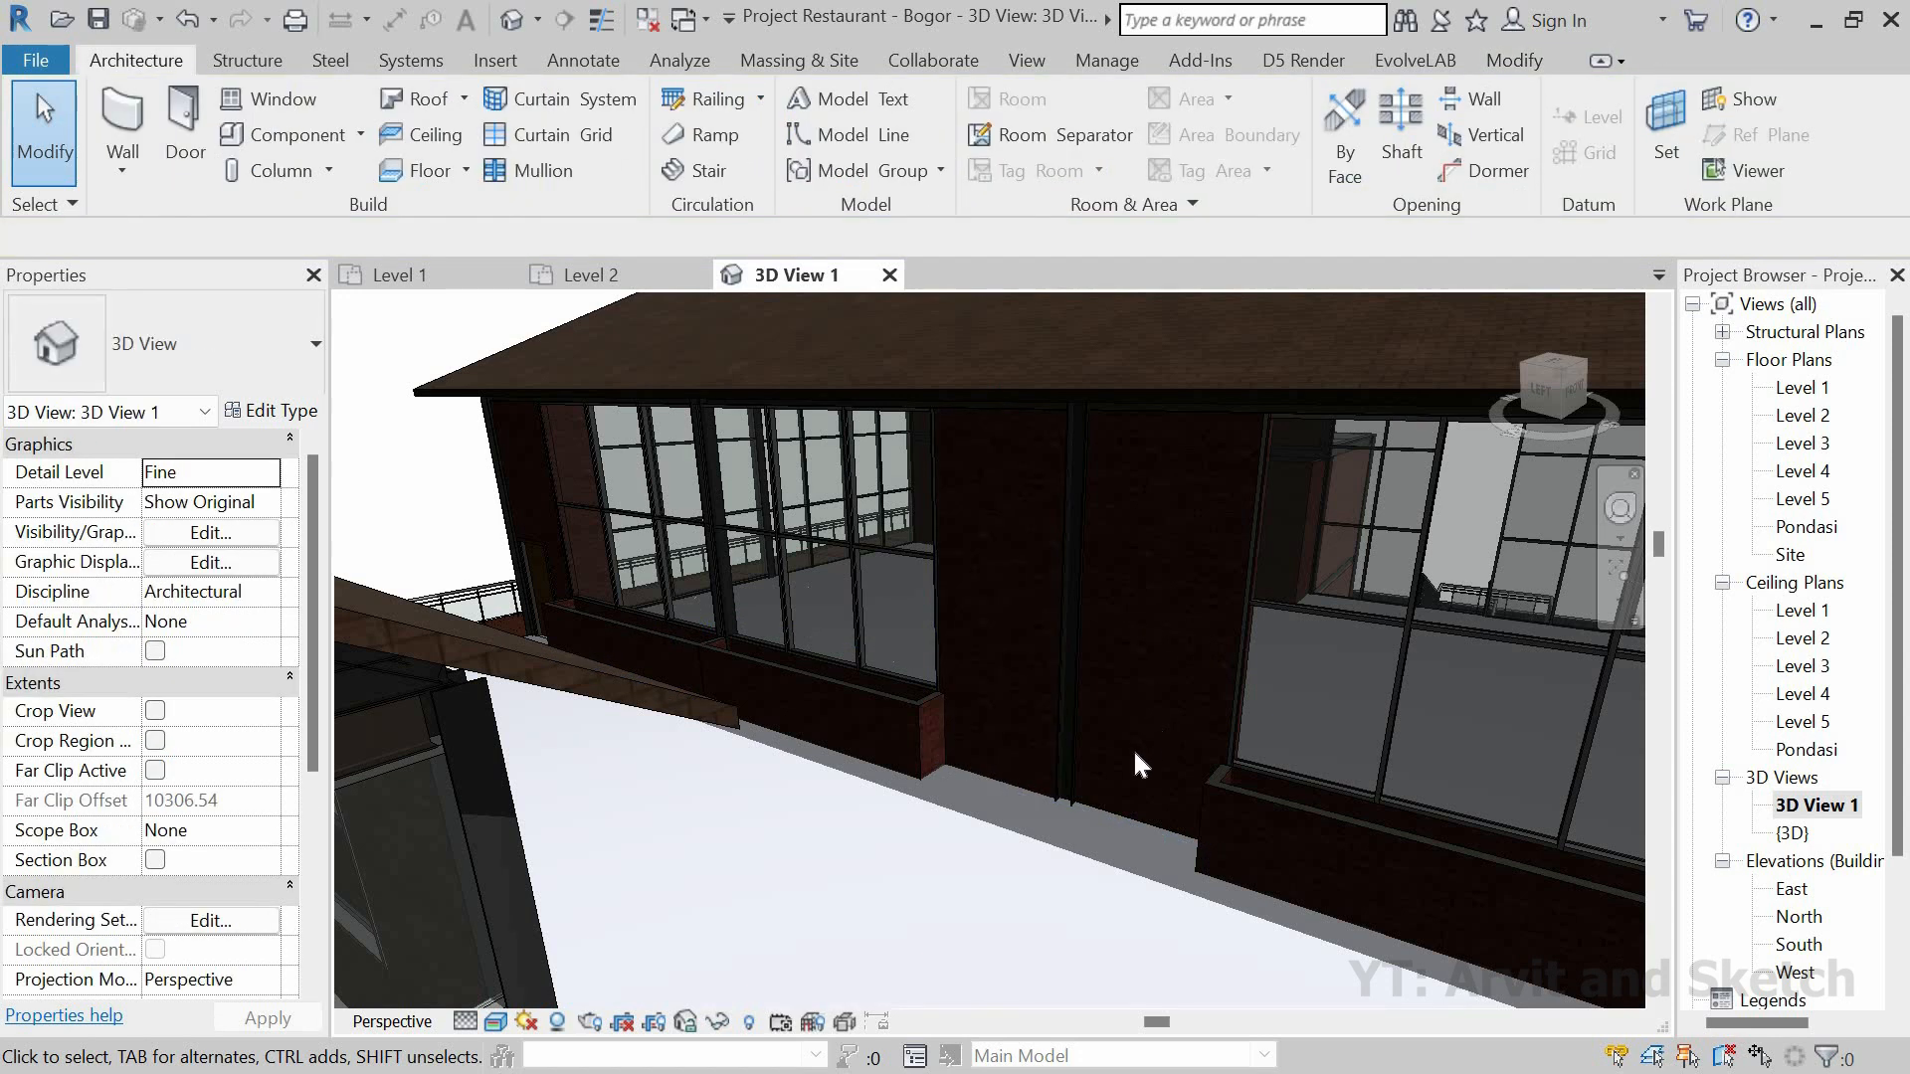
# Step: Set the Base Offset to 0 for the brick wall on the other side of the middle steel column and the far corner brick wall
pyautogui.click(1137, 808)
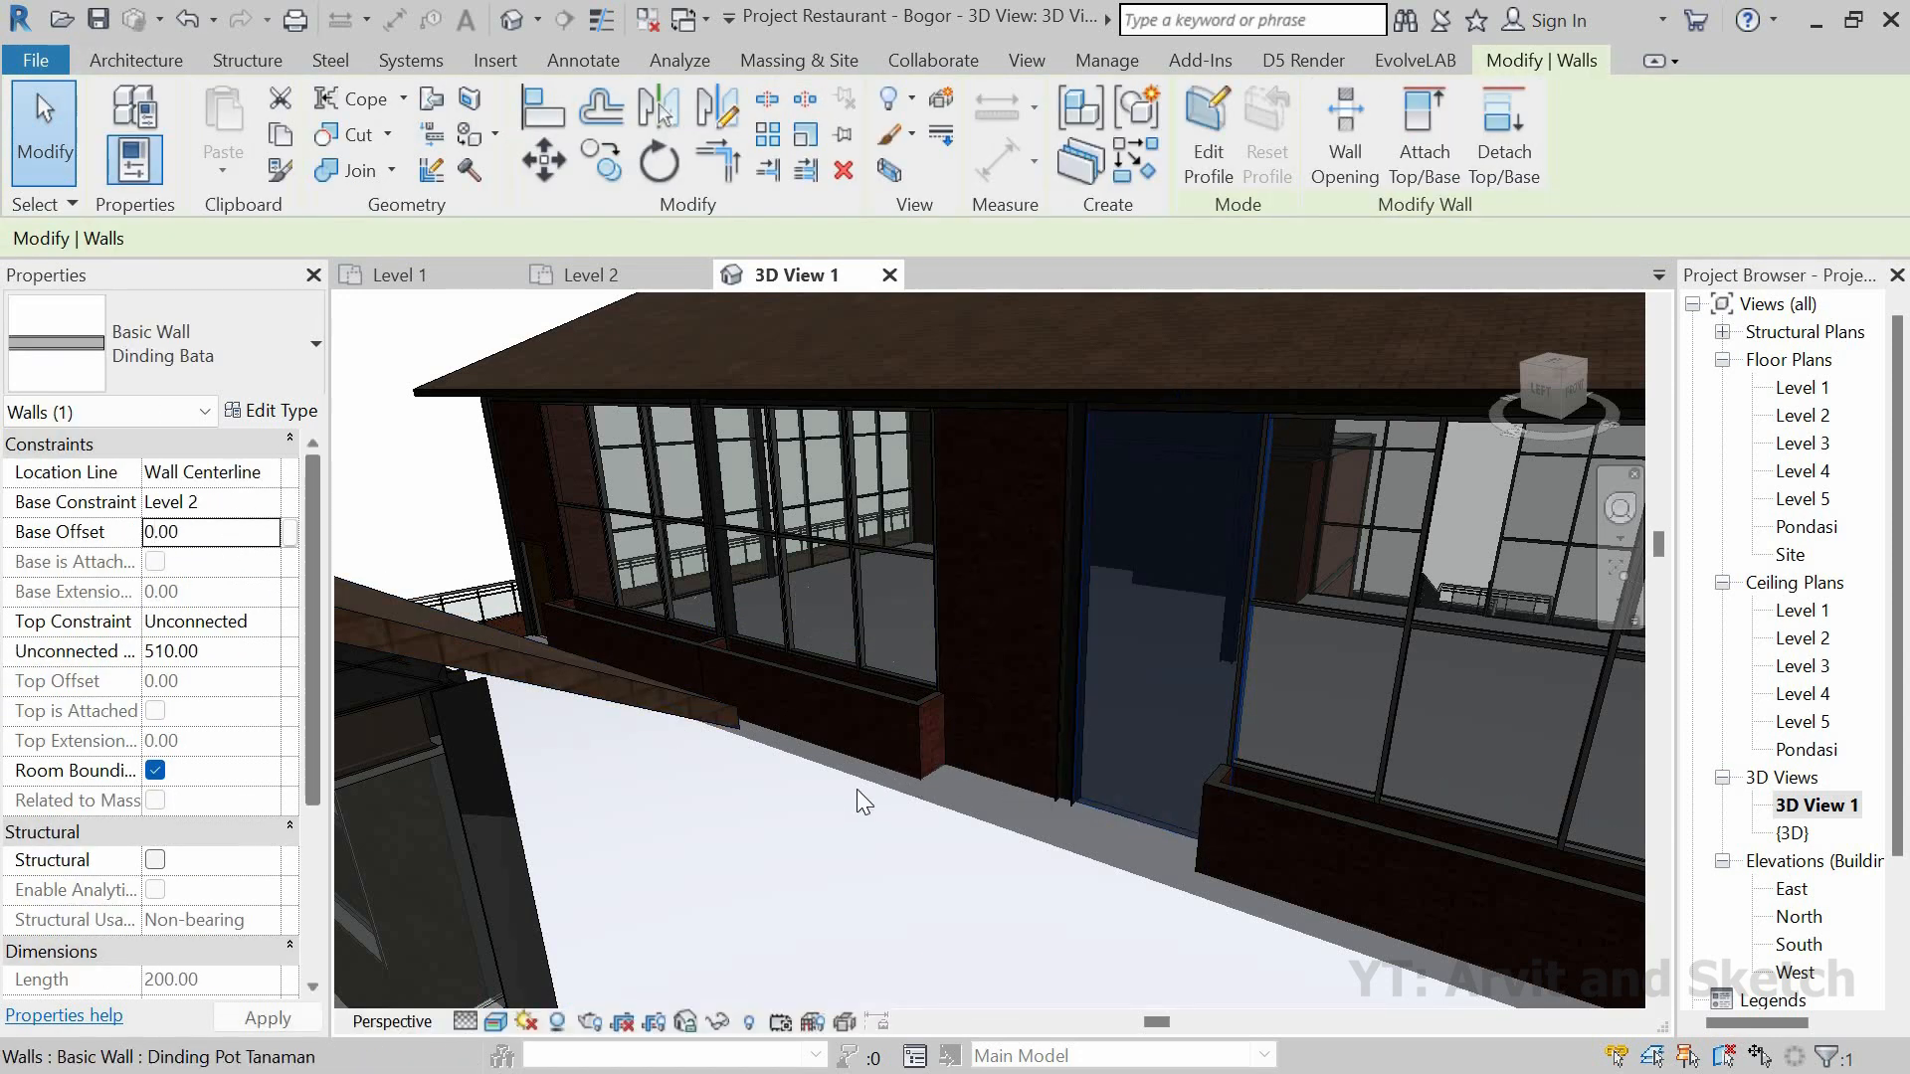
pyautogui.scroll(-6, 856, 790)
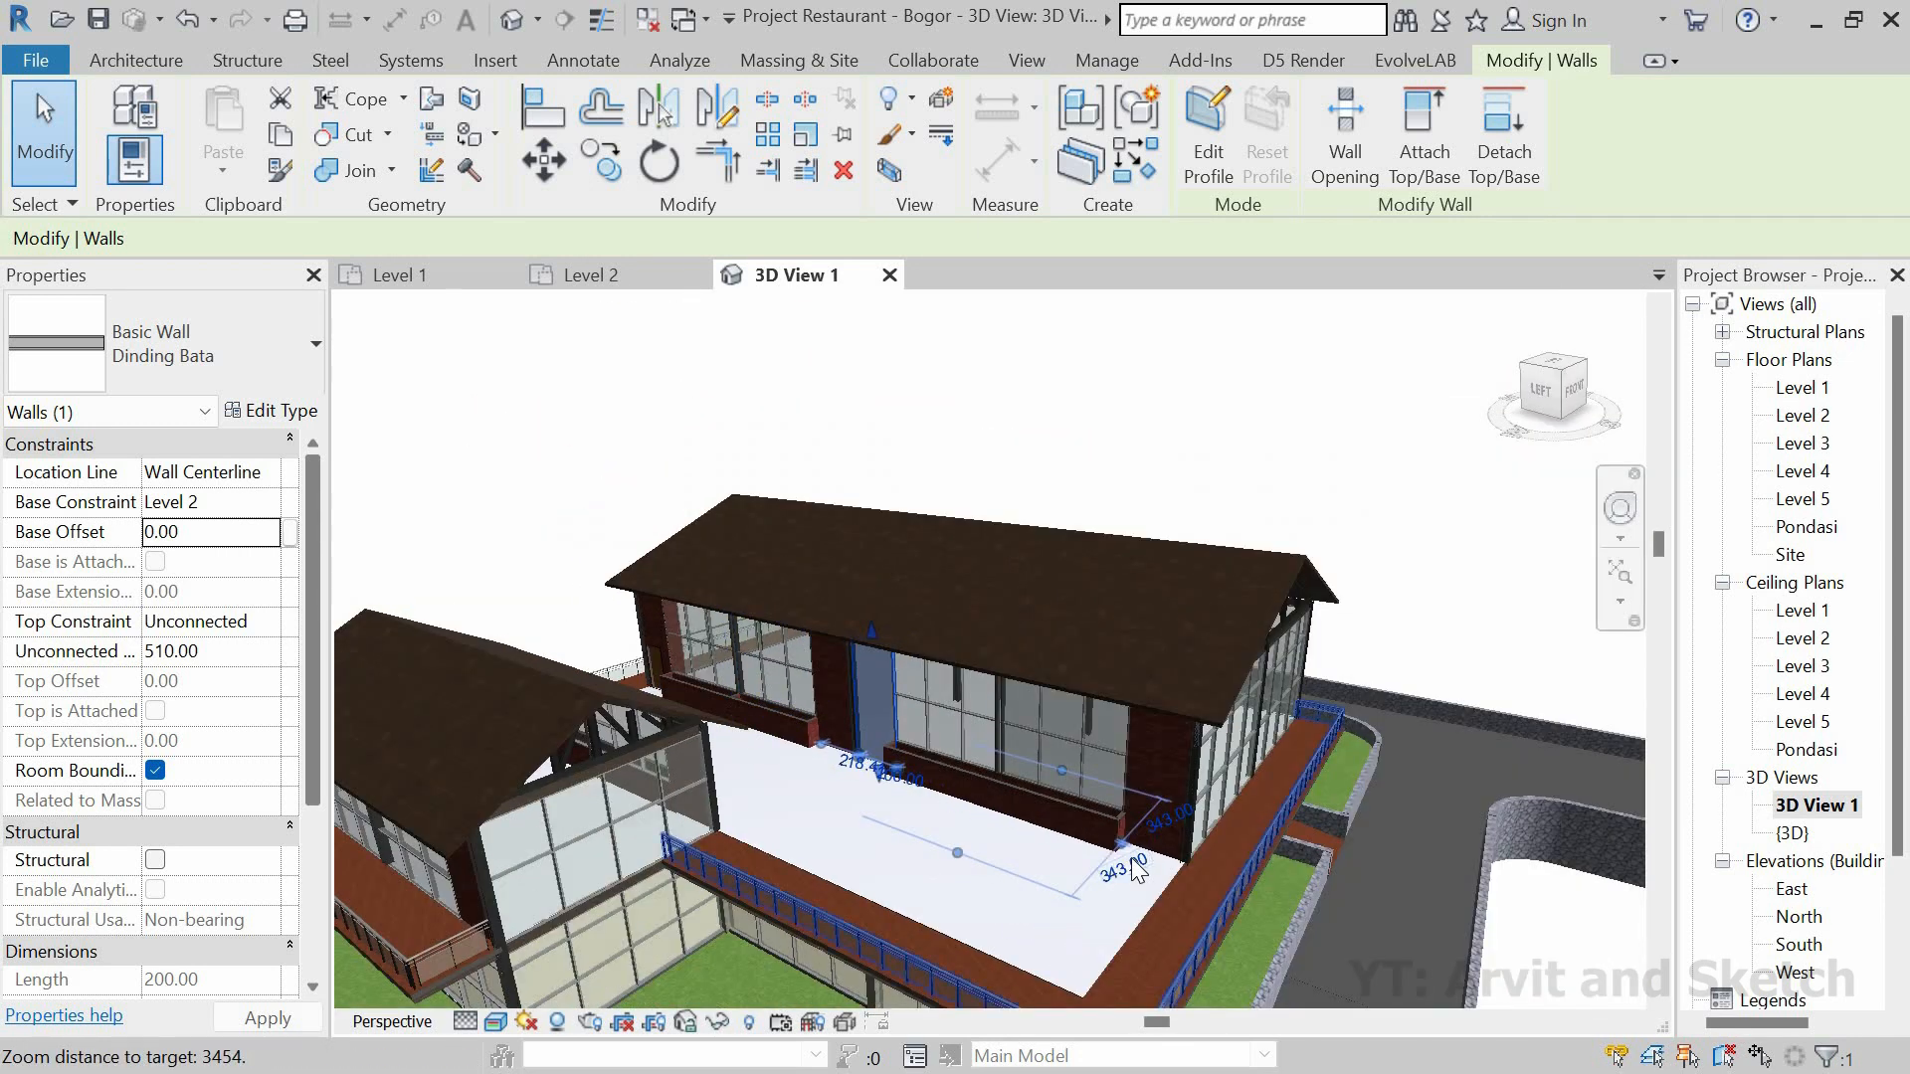
pyautogui.scroll(5, 1139, 865)
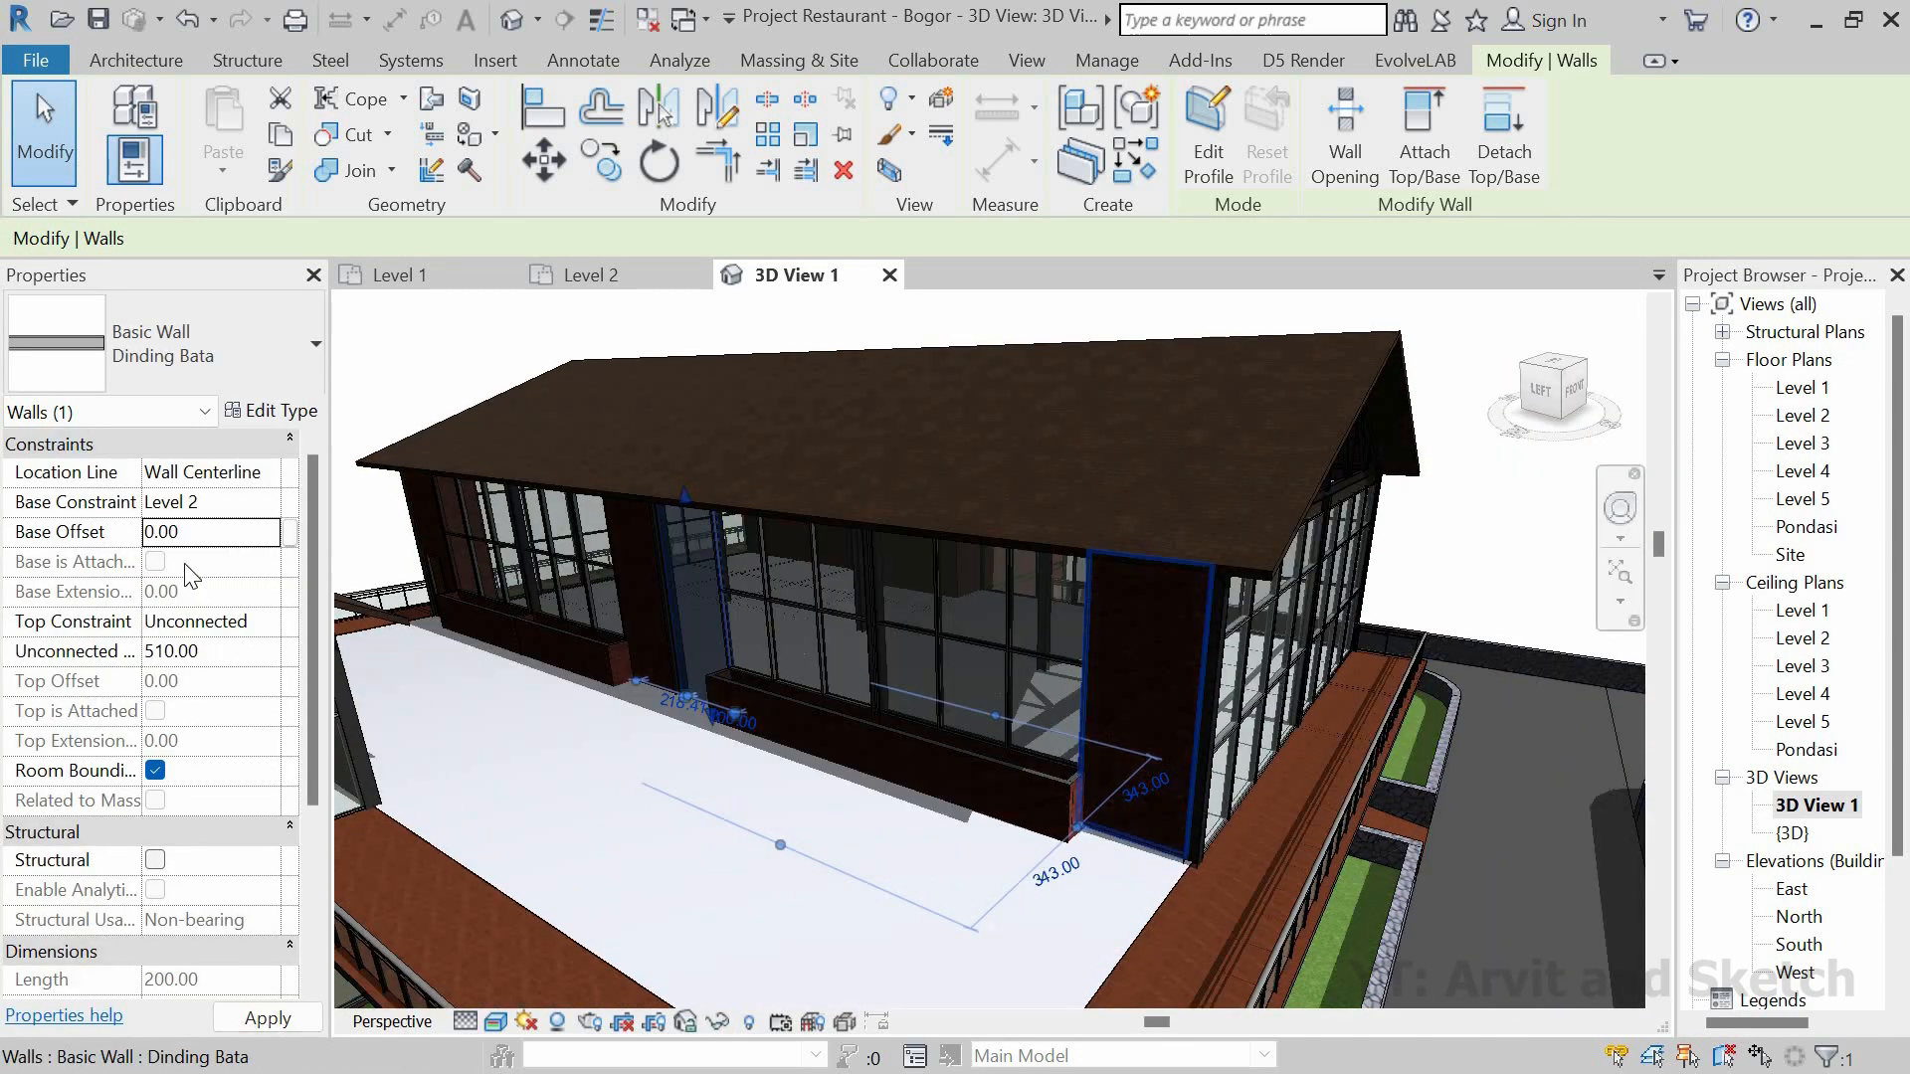
pyautogui.write('10')
pyautogui.press('Return')
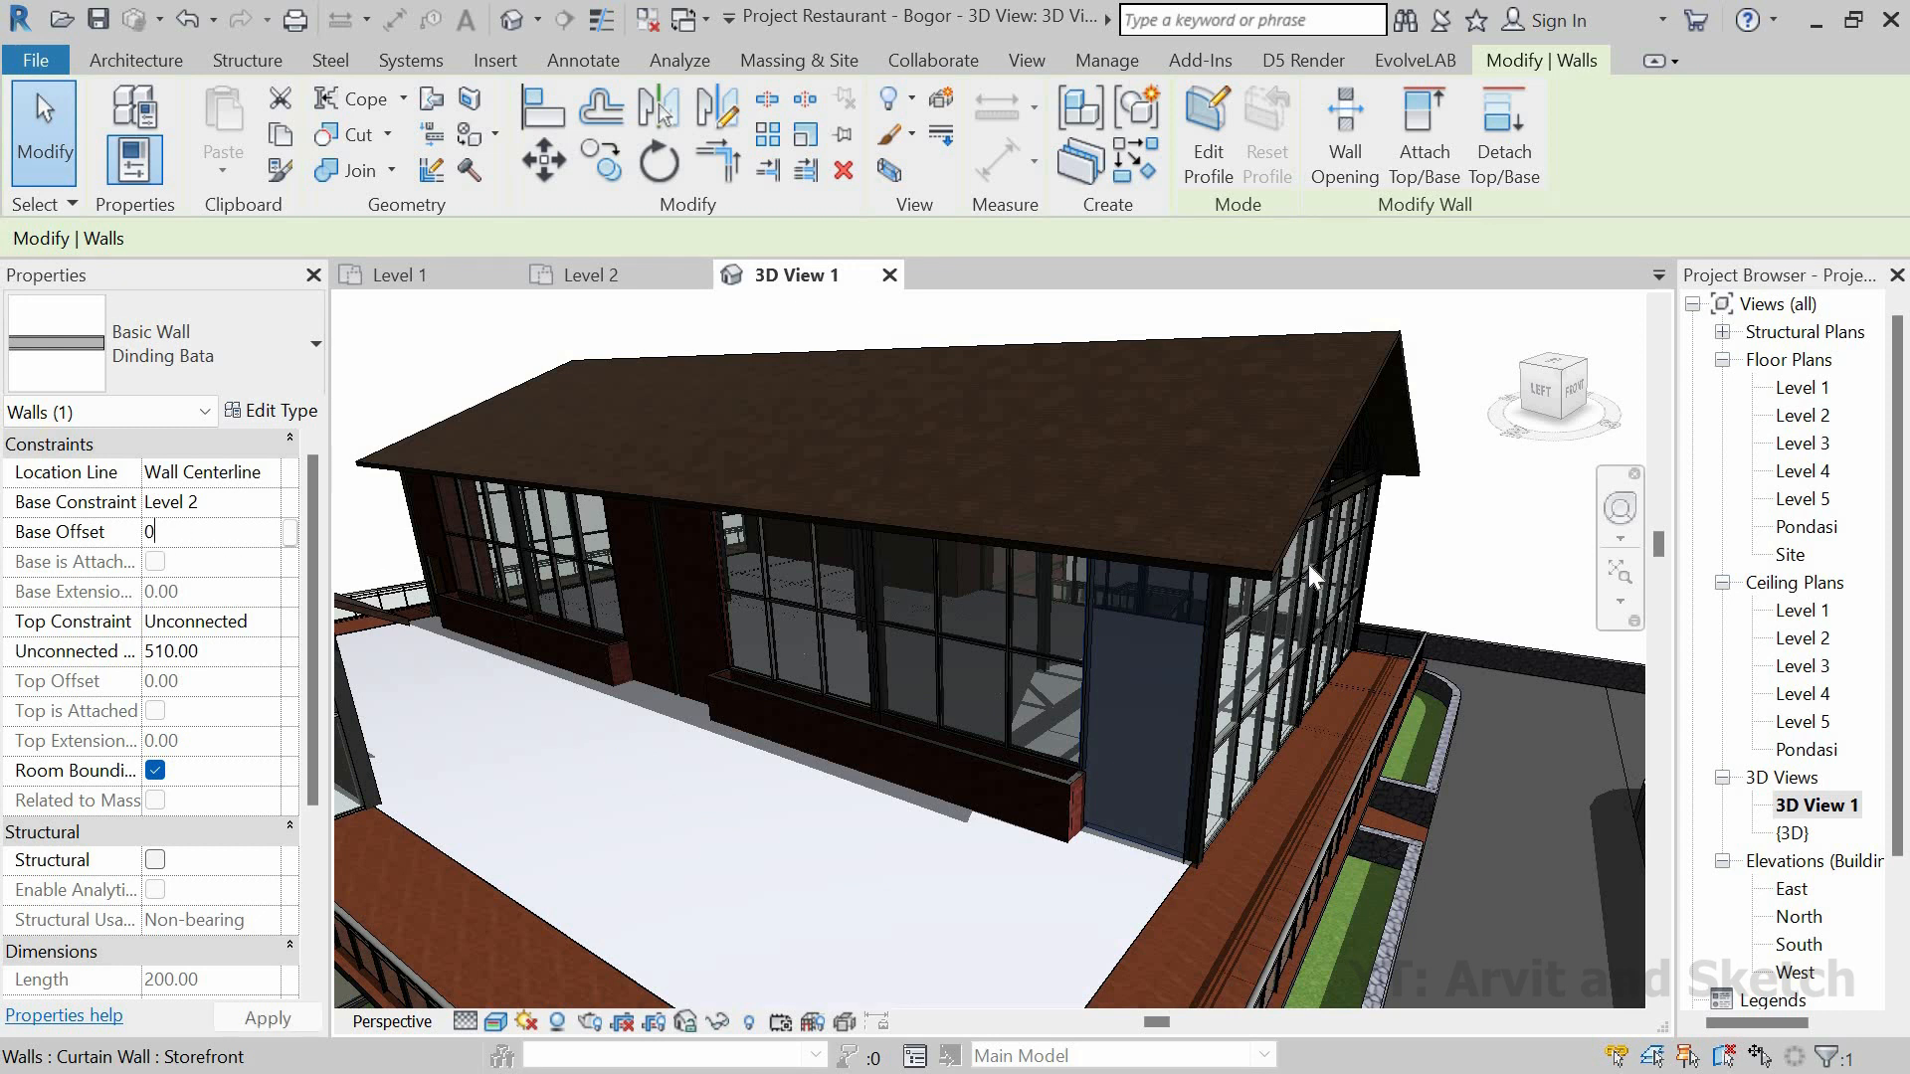
pyautogui.press('Escape')
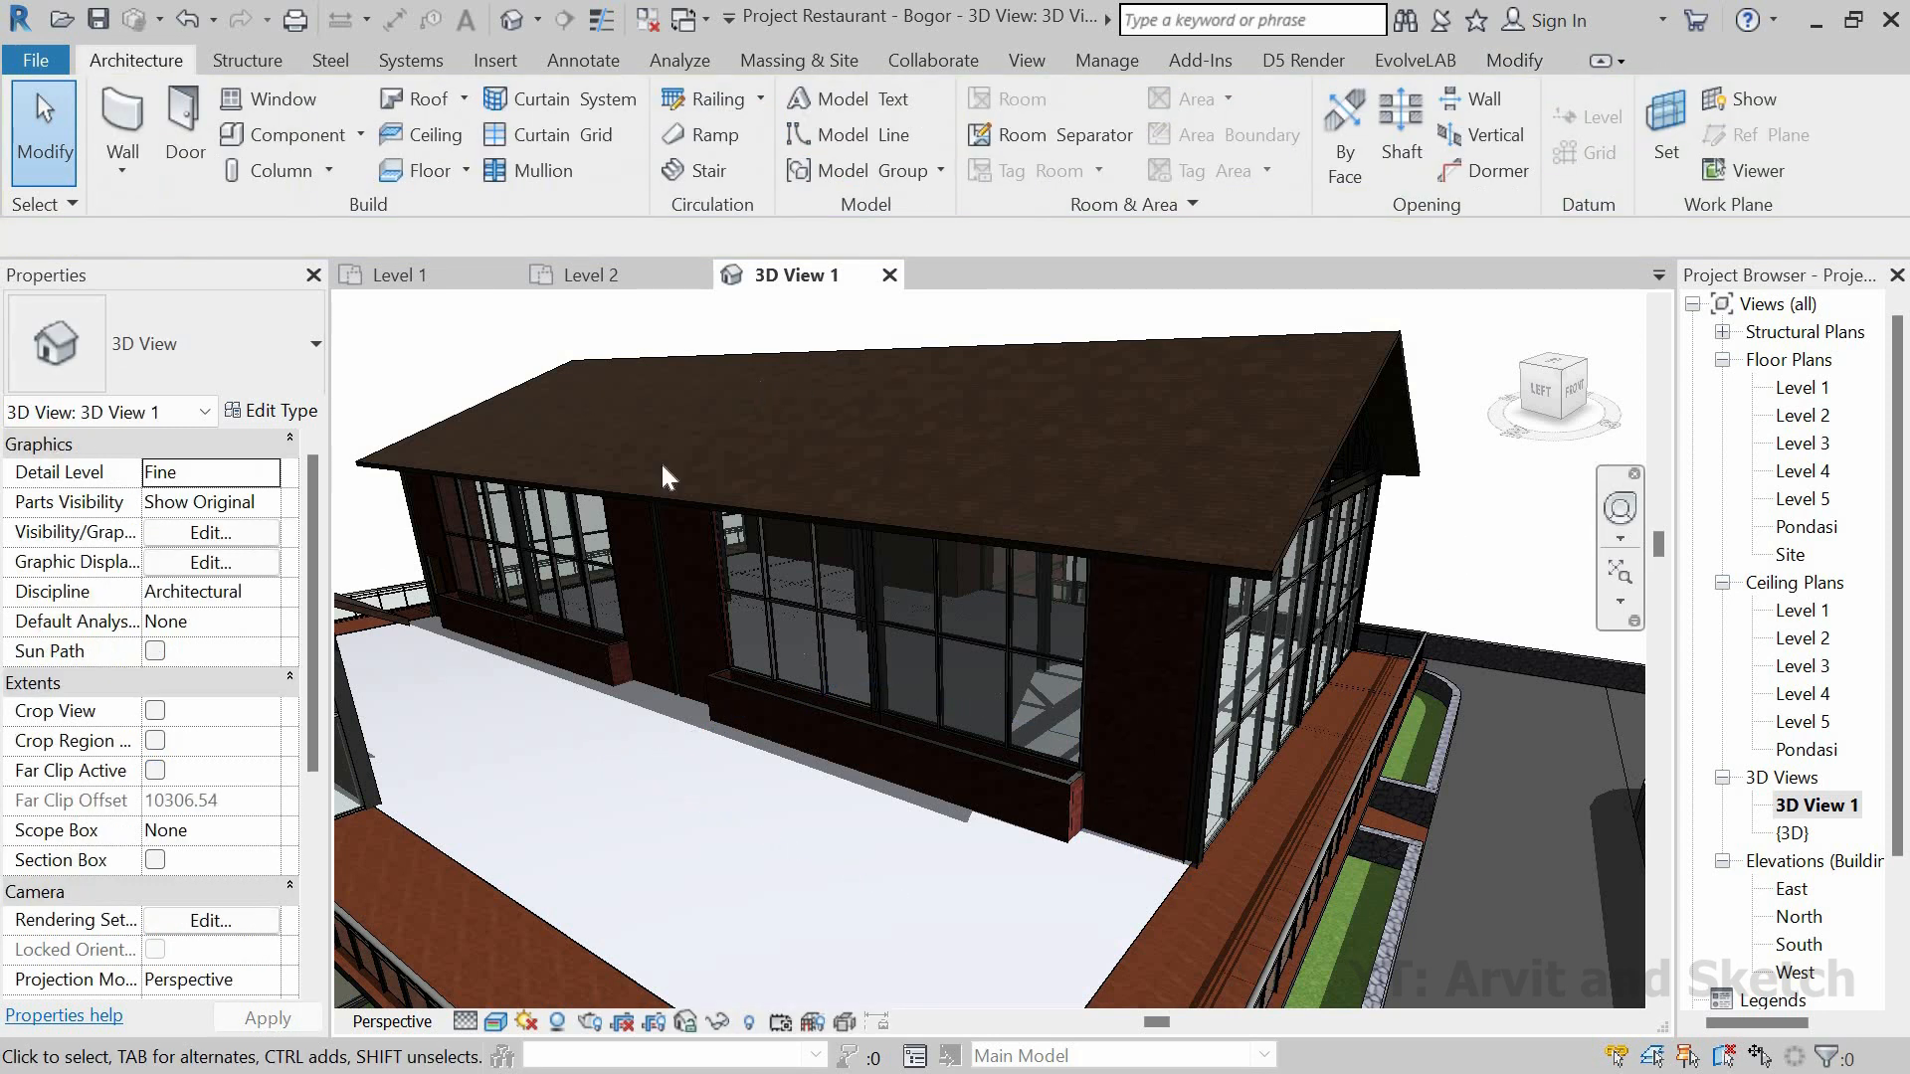
# Step: In the Level 2 plan, place a Pintu Utama 100 x 220 door with Sill Height 5 in the brick wall north of the middle column, 15 from its south end
pyautogui.click(587, 277)
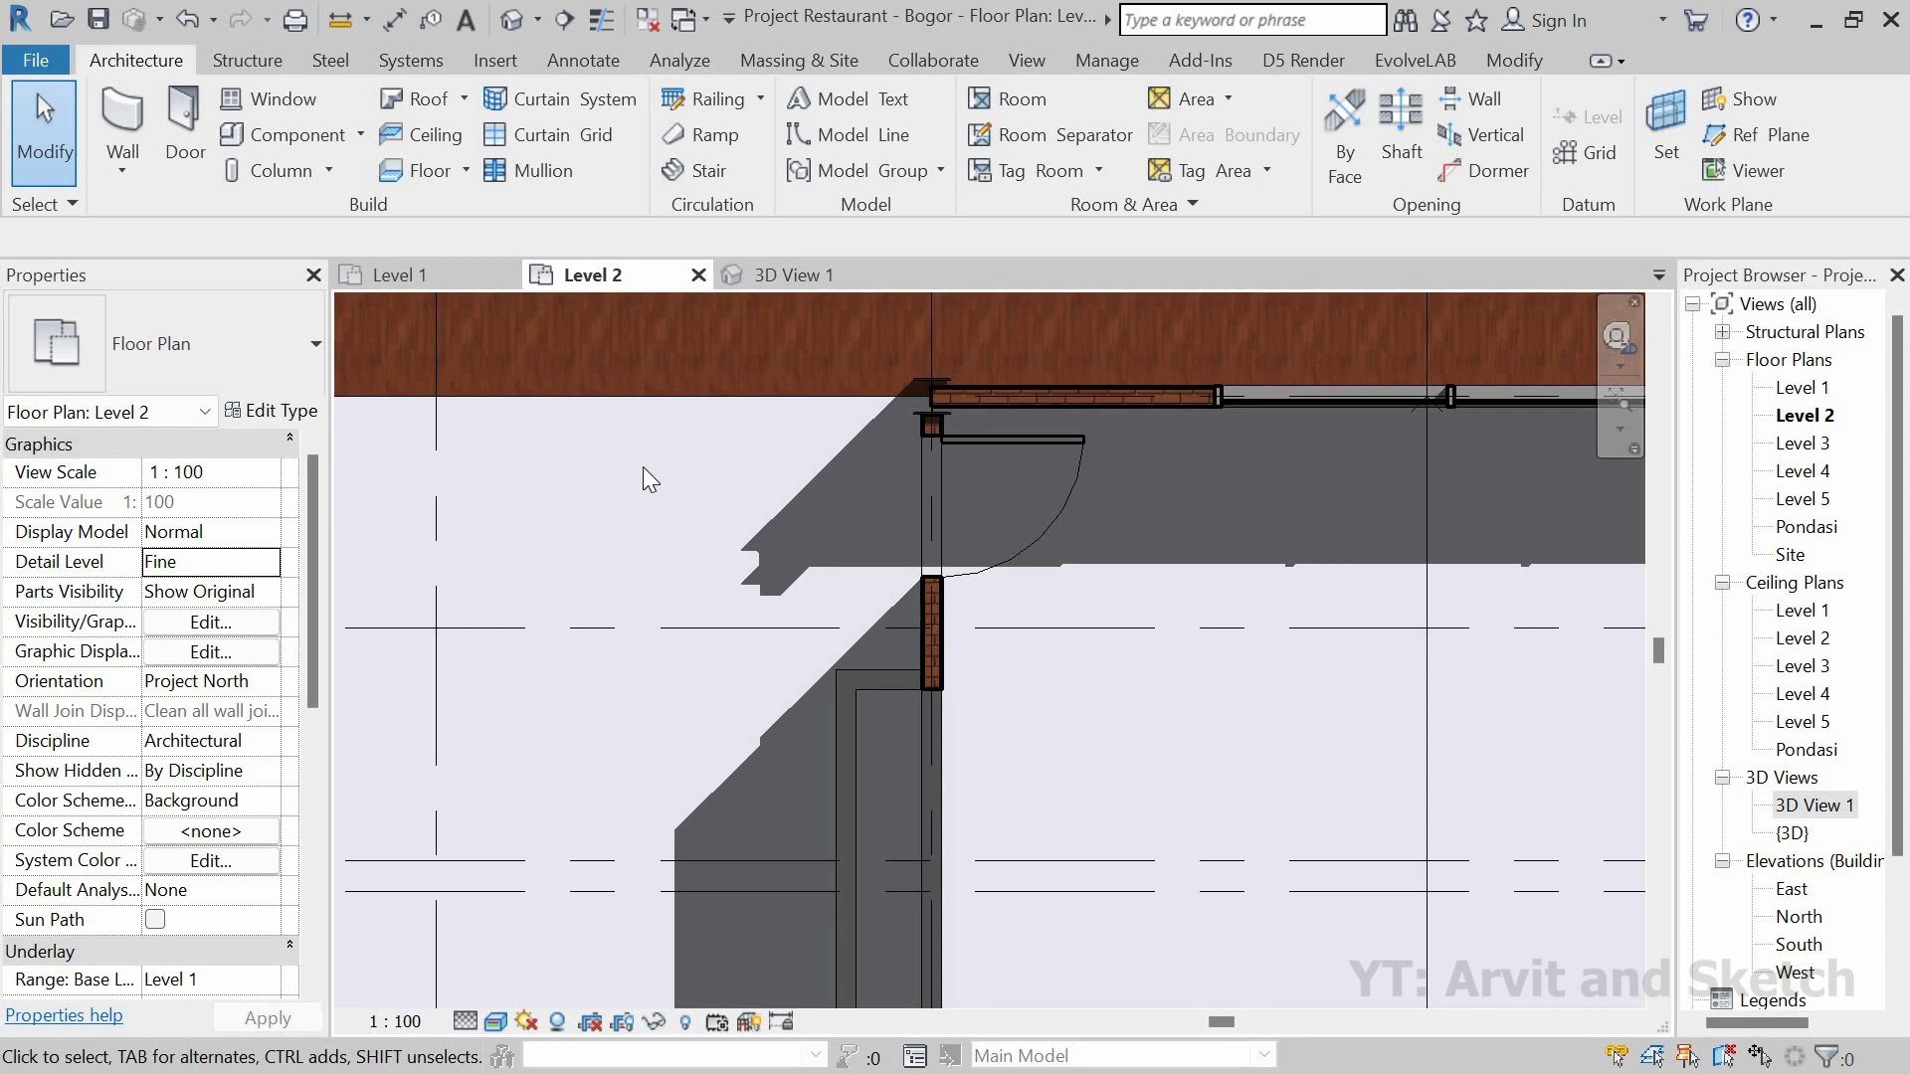
pyautogui.click(179, 117)
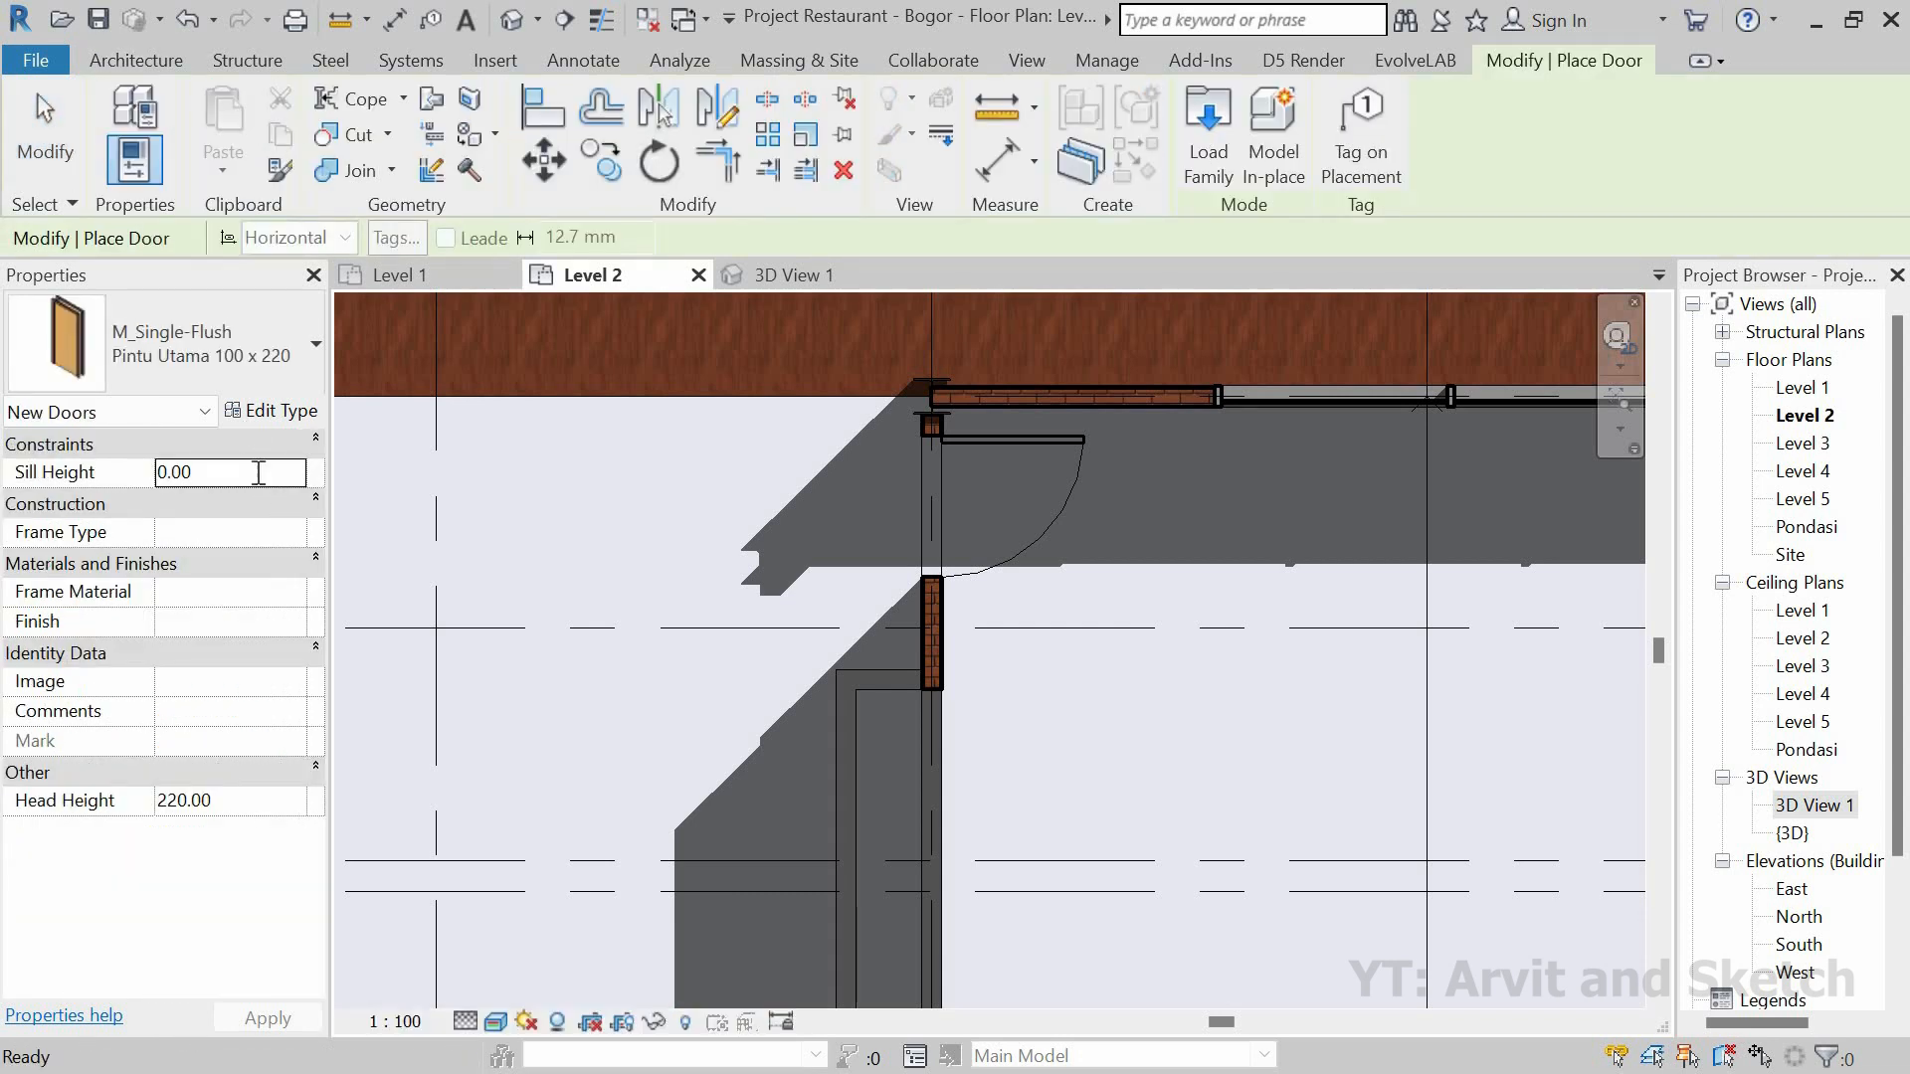
pyautogui.write('5')
pyautogui.press('Return')
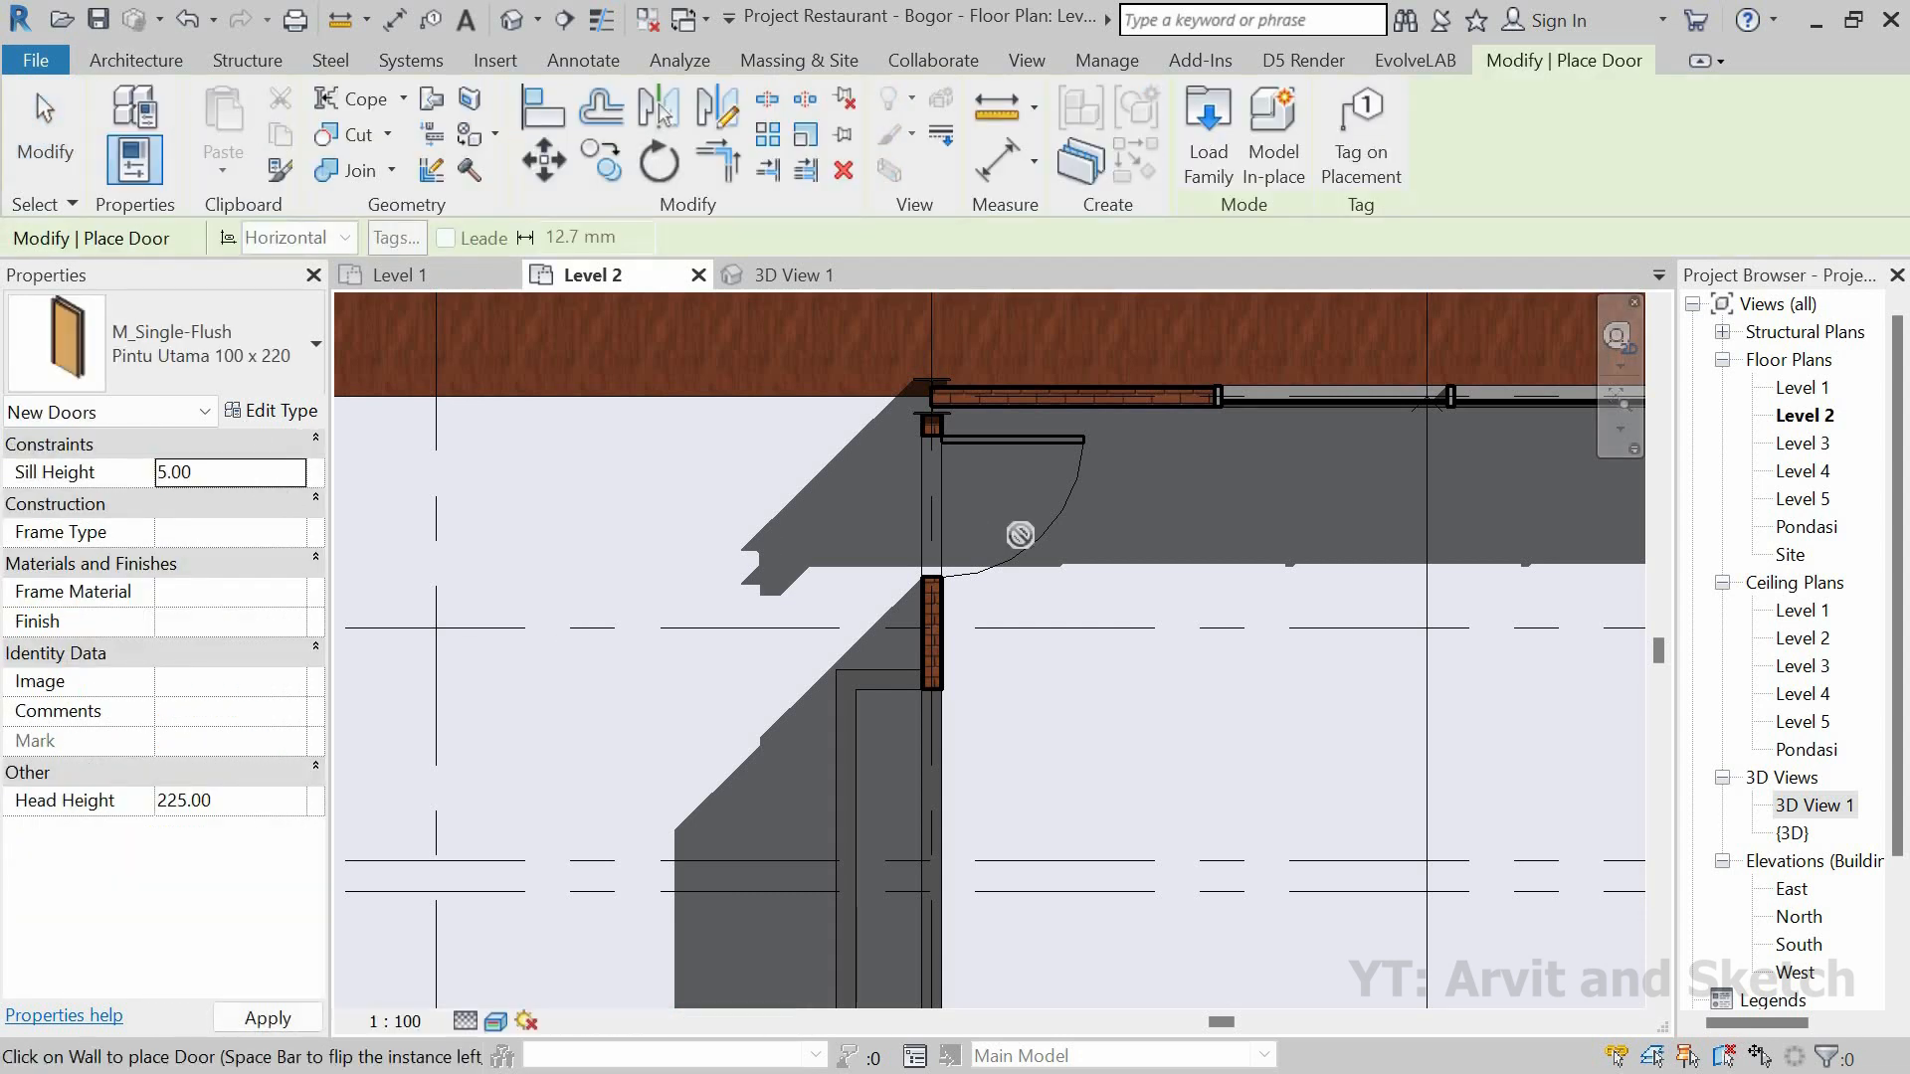
pyautogui.scroll(-5, 990, 696)
pyautogui.scroll(6, 1008, 816)
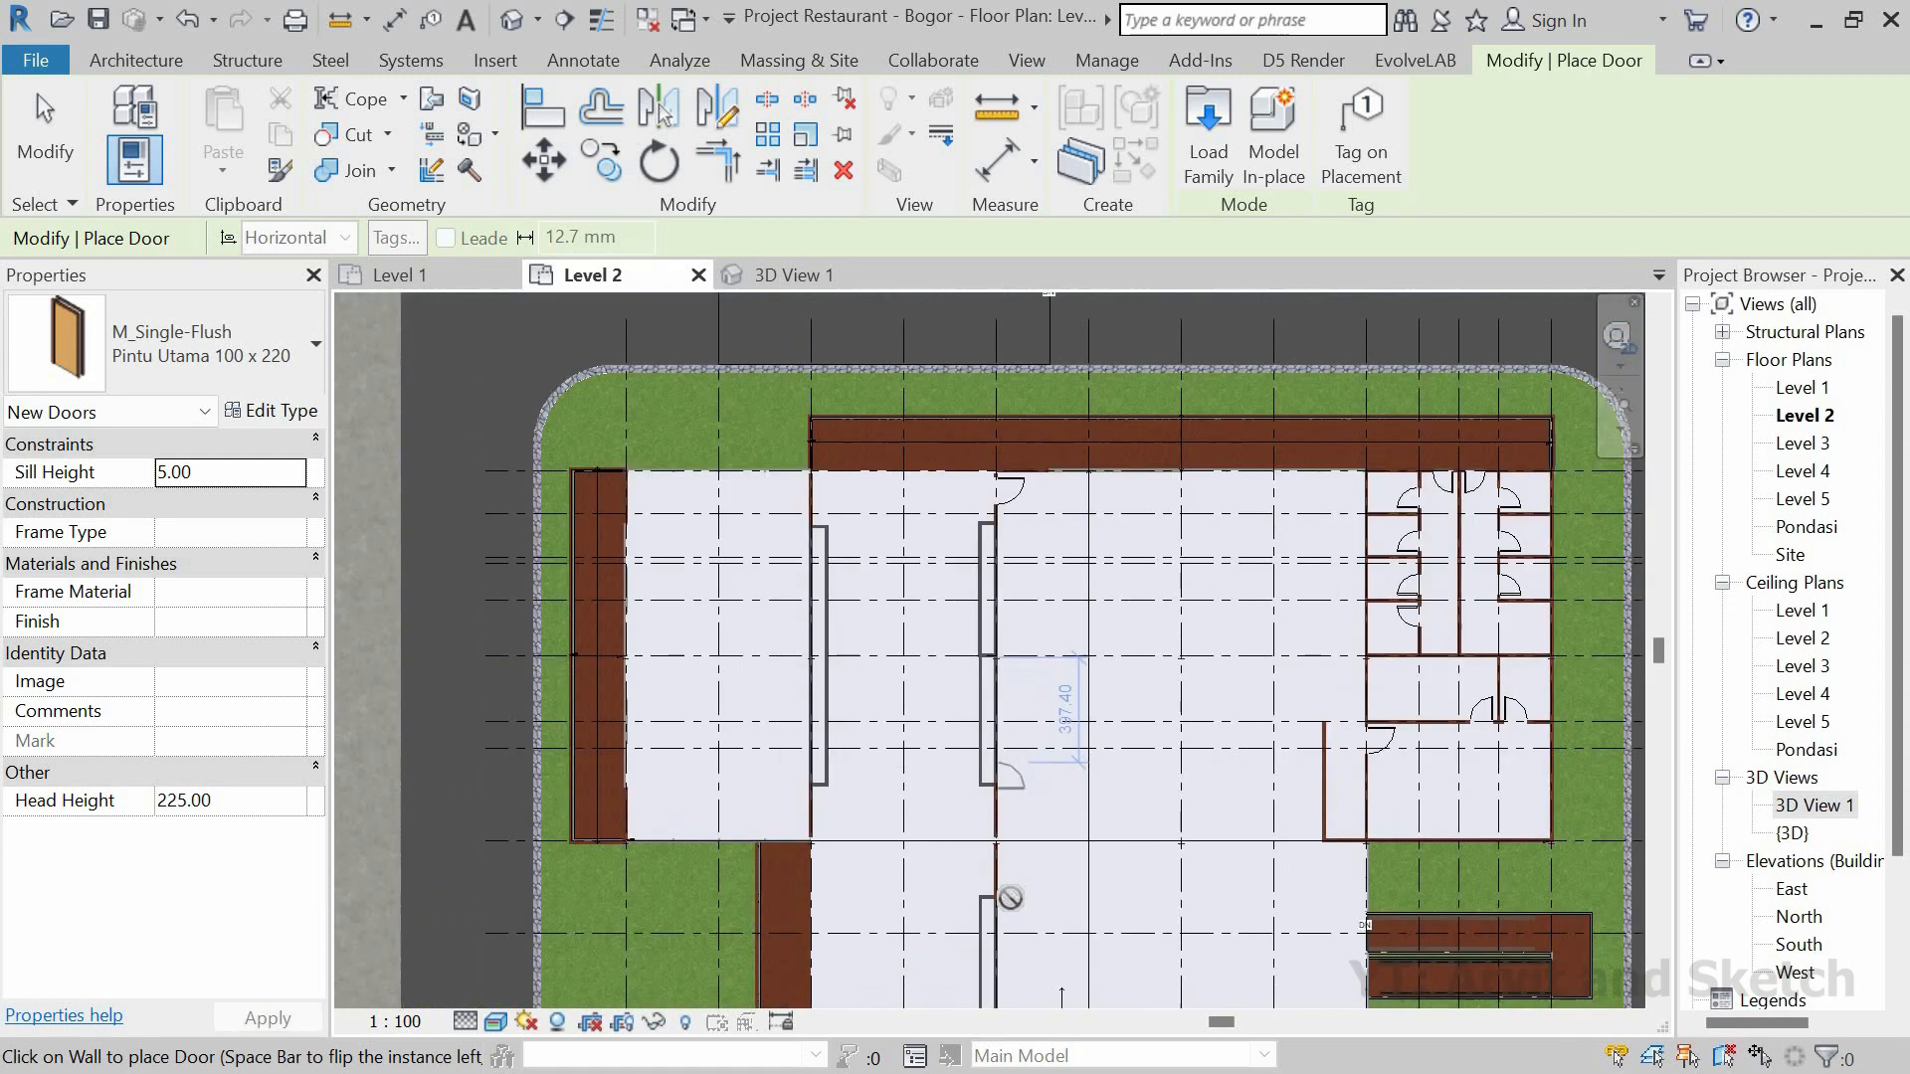
pyautogui.click(979, 689)
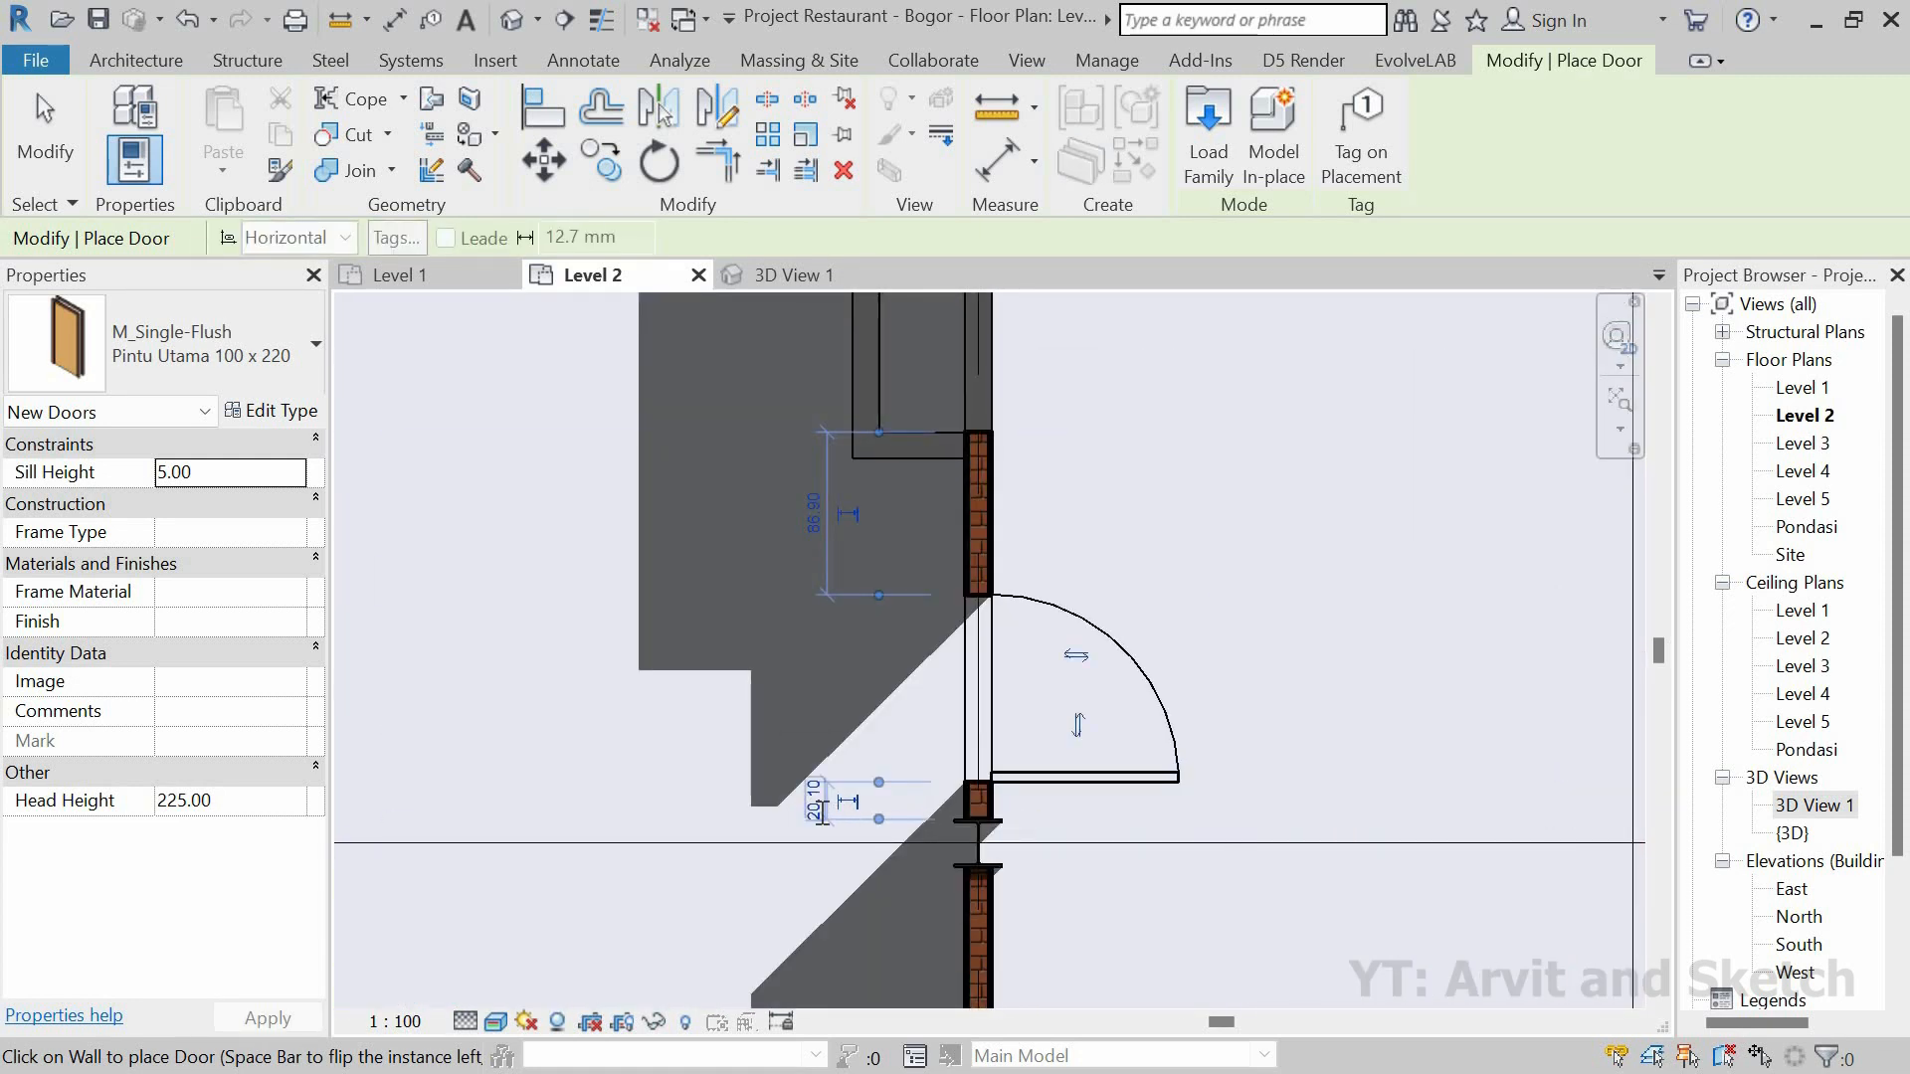
pyautogui.click(817, 805)
pyautogui.press('Return')
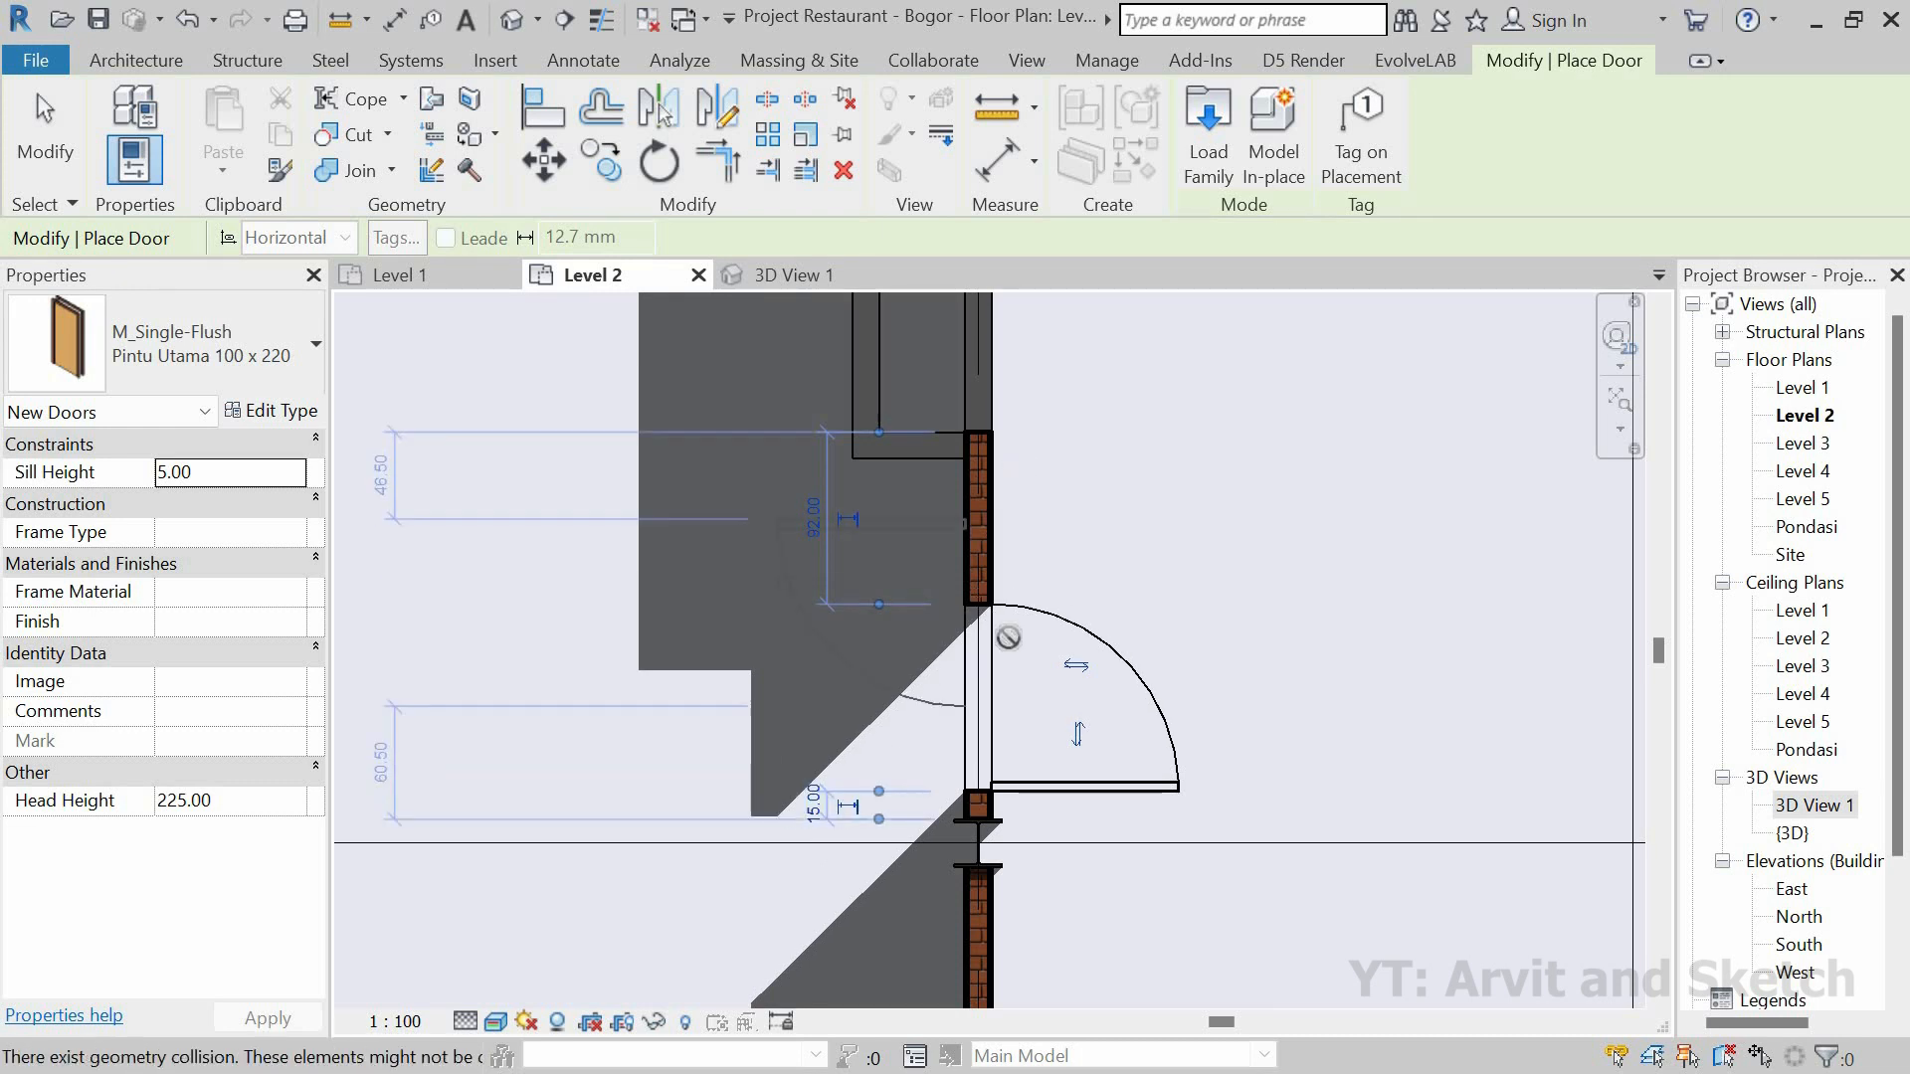
# Step: Place a matching door in the brick wall just south of the middle column and set its distance from the wall's north end to 15
pyautogui.scroll(-2, 1006, 637)
pyautogui.click(1076, 881)
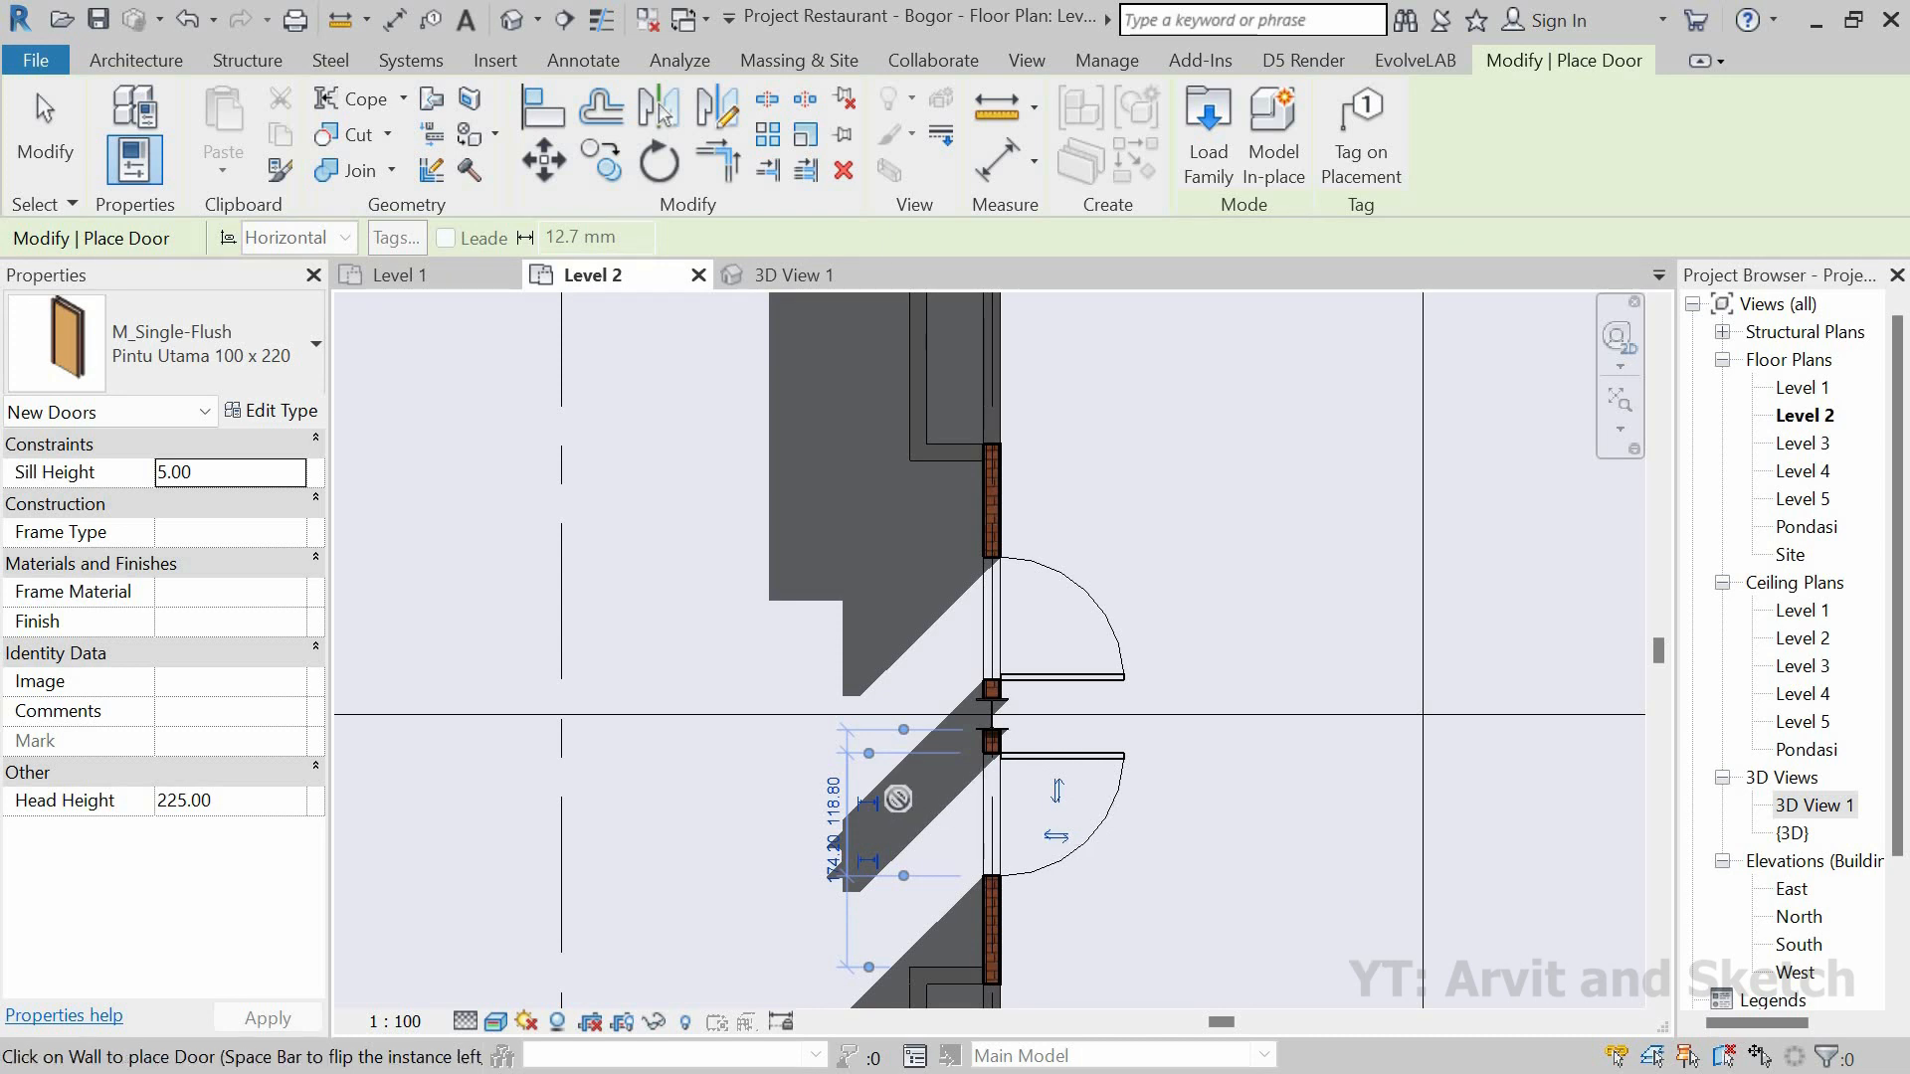
pyautogui.scroll(3, 927, 807)
pyautogui.press('Escape')
pyautogui.press('Escape')
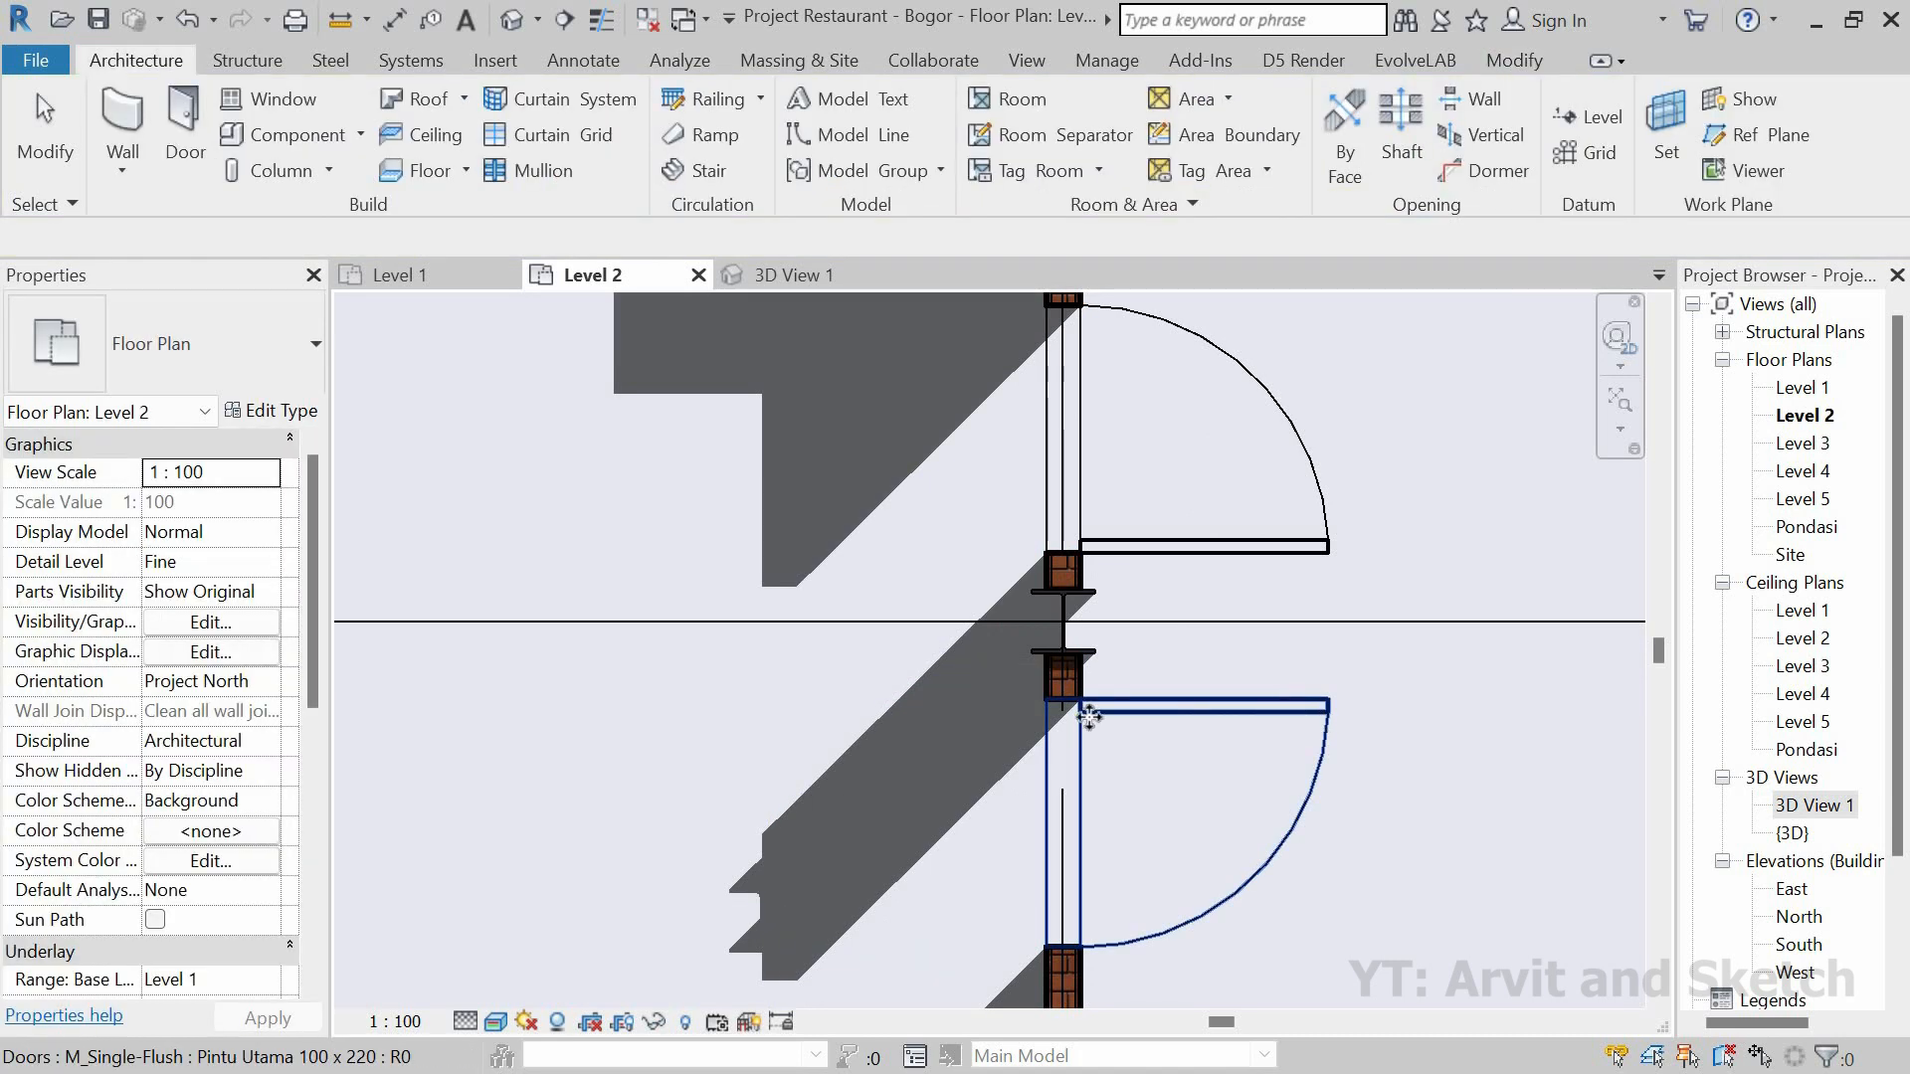
pyautogui.click(1324, 711)
pyautogui.click(890, 676)
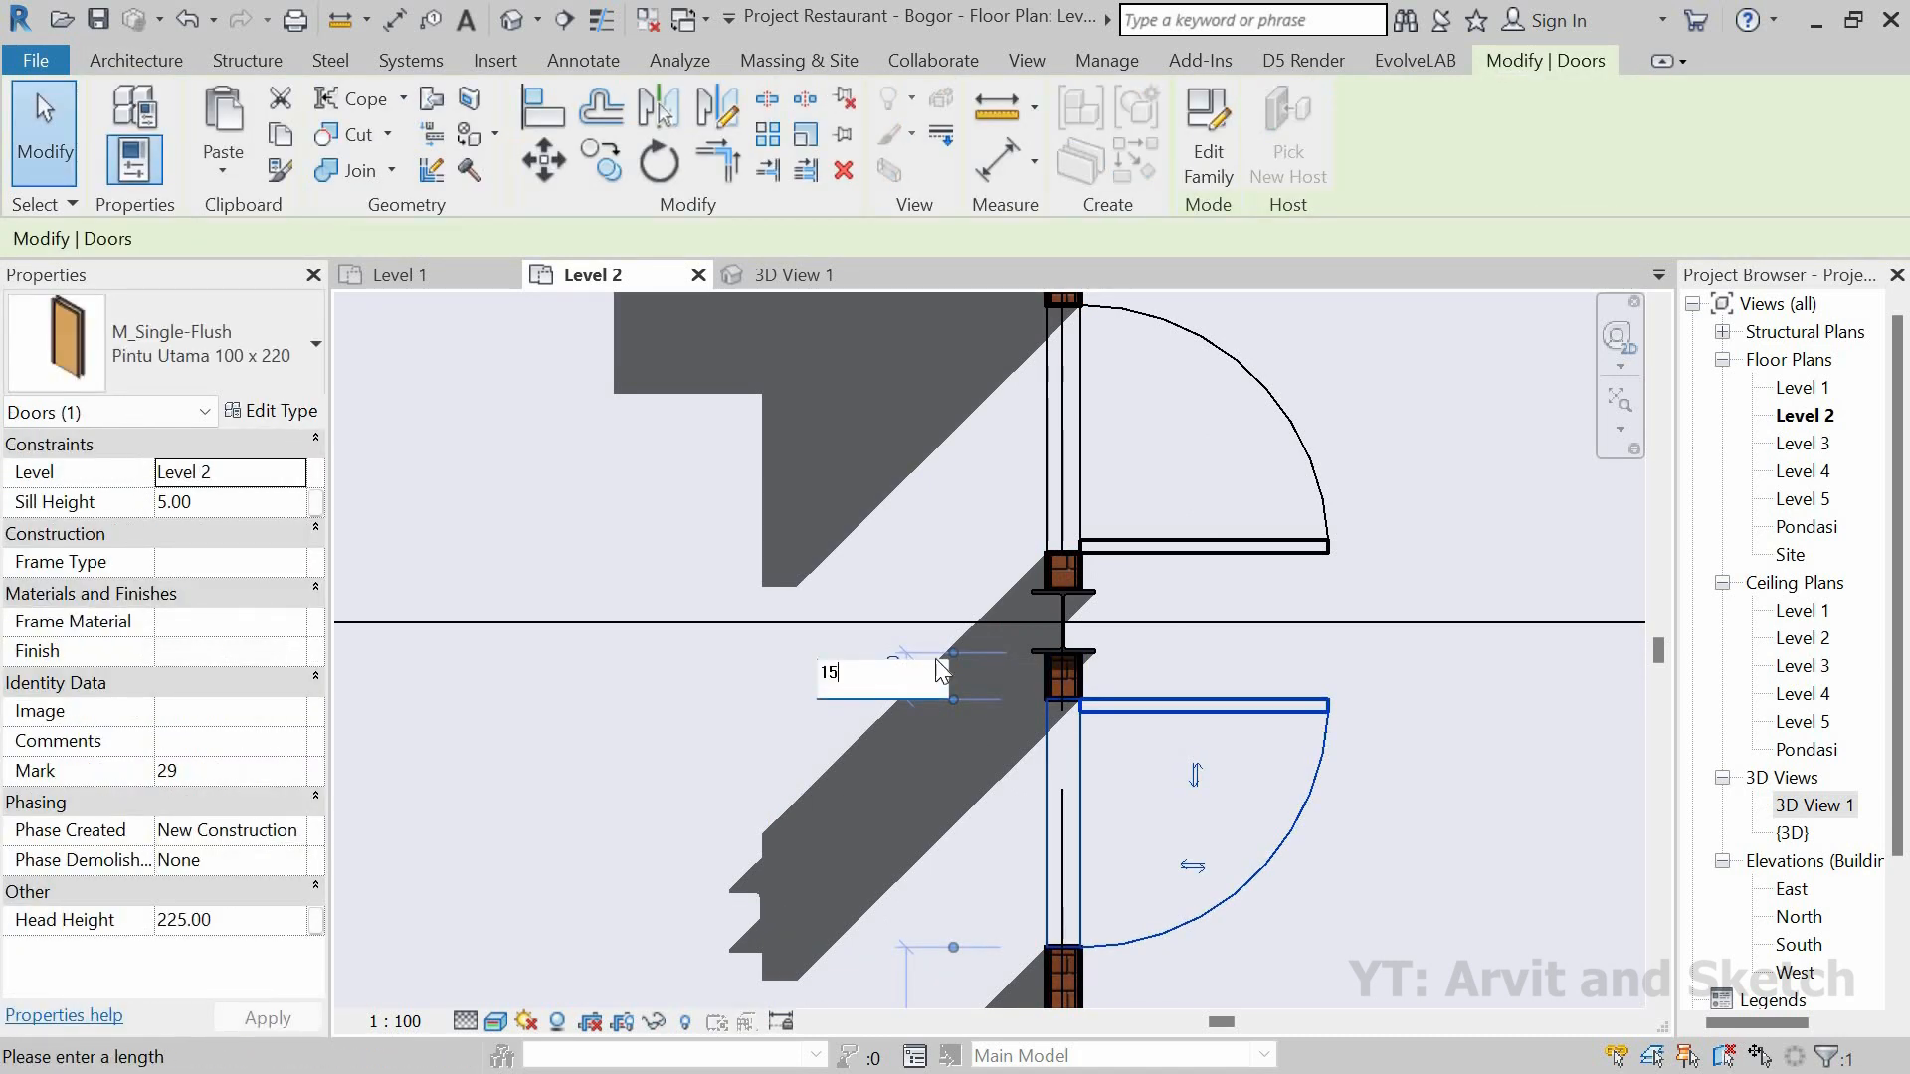
pyautogui.write('15')
pyautogui.press('Return')
# Step: Place a Pintu Utama 100 x 220 door in the southernmost brick wall of the same wall line, 15 from the wall's south end
pyautogui.scroll(-6, 1084, 601)
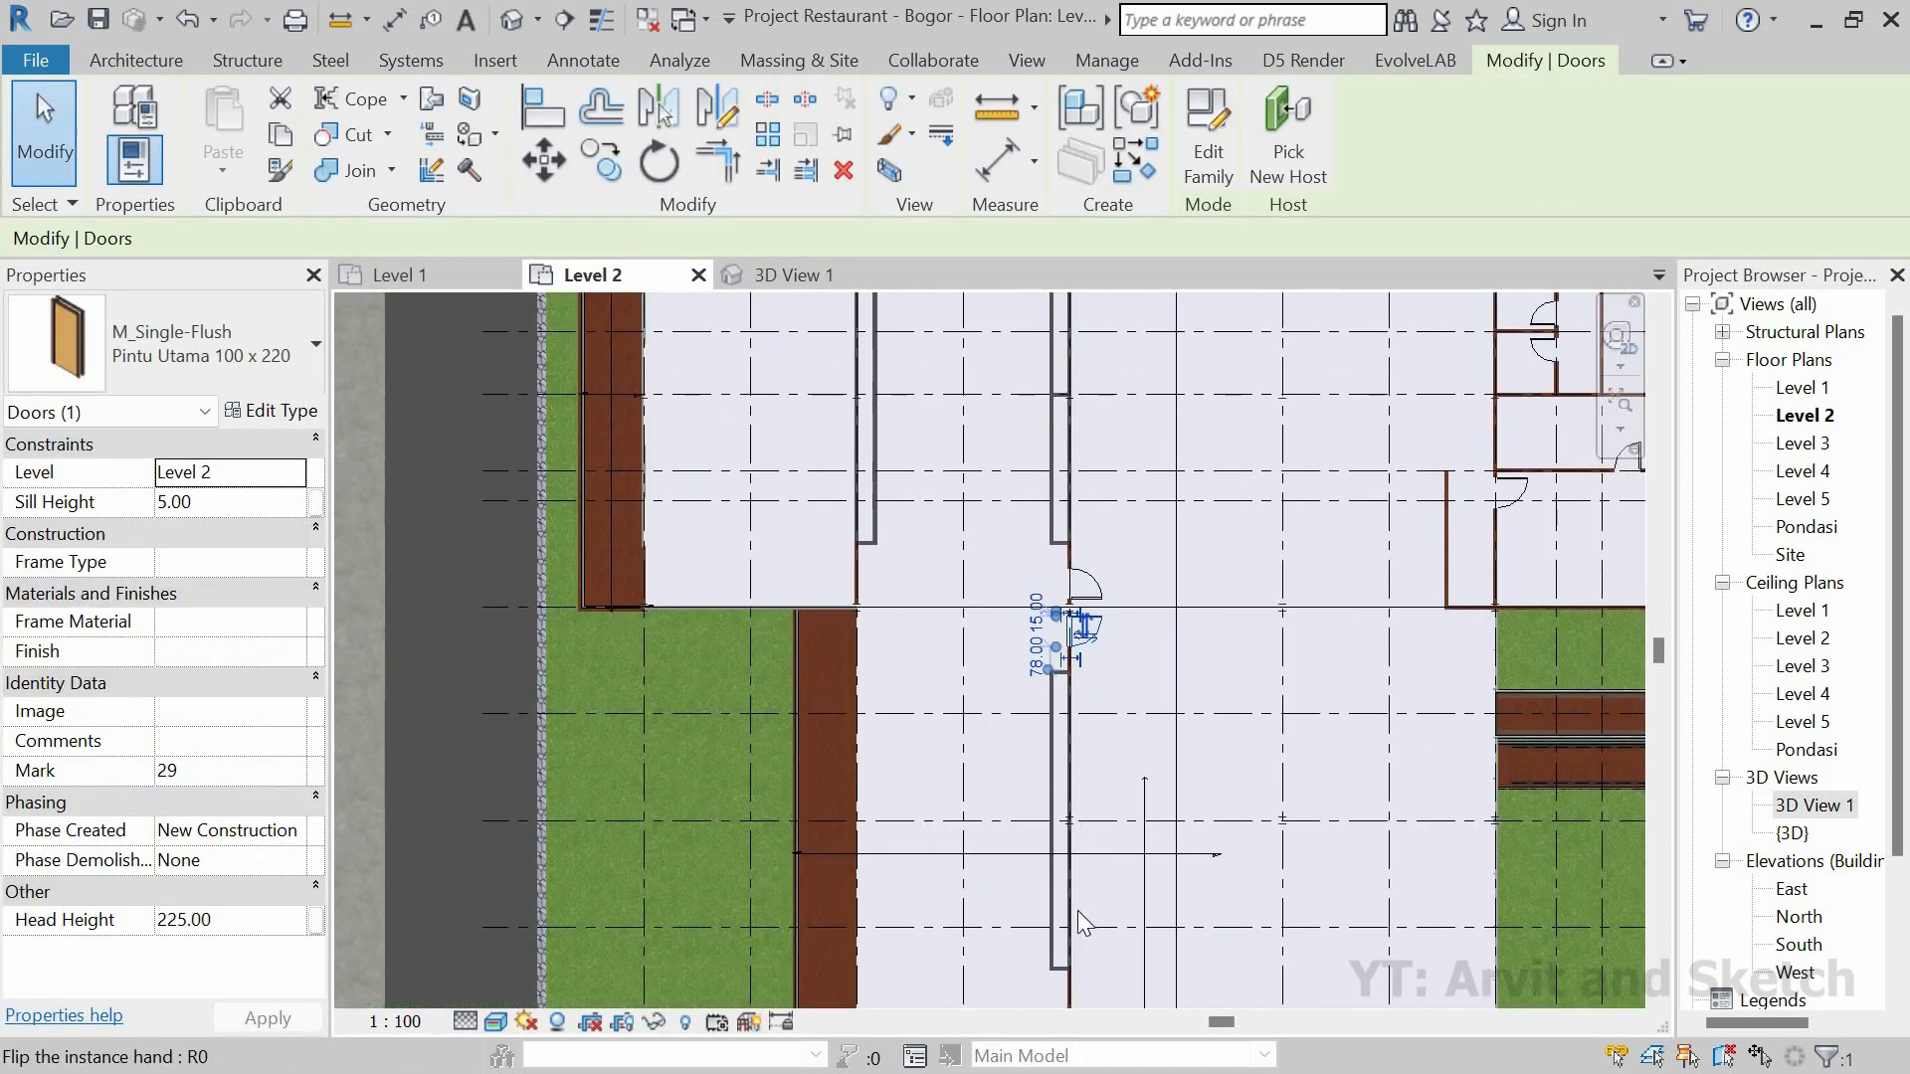
pyautogui.scroll(-4, 1073, 917)
pyautogui.scroll(8, 1074, 895)
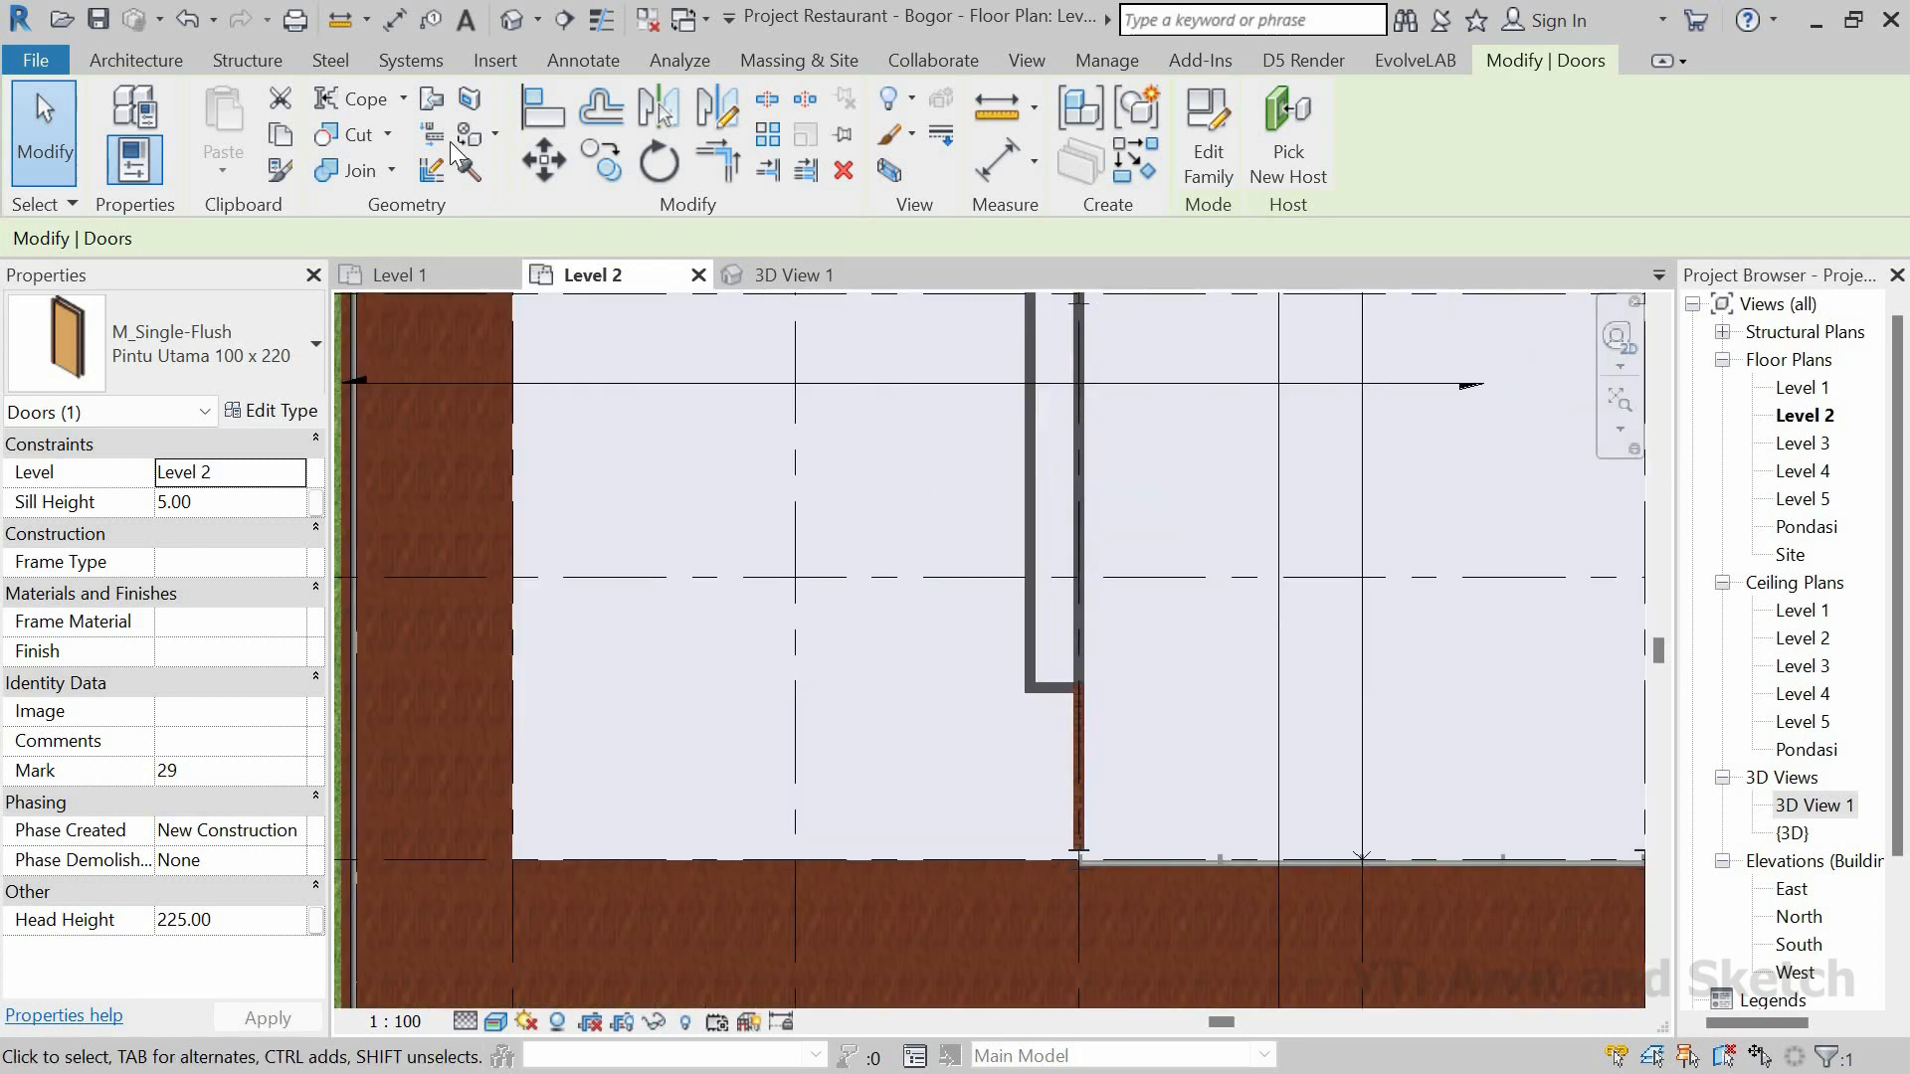
pyautogui.click(1075, 807)
pyautogui.scroll(3, 1074, 826)
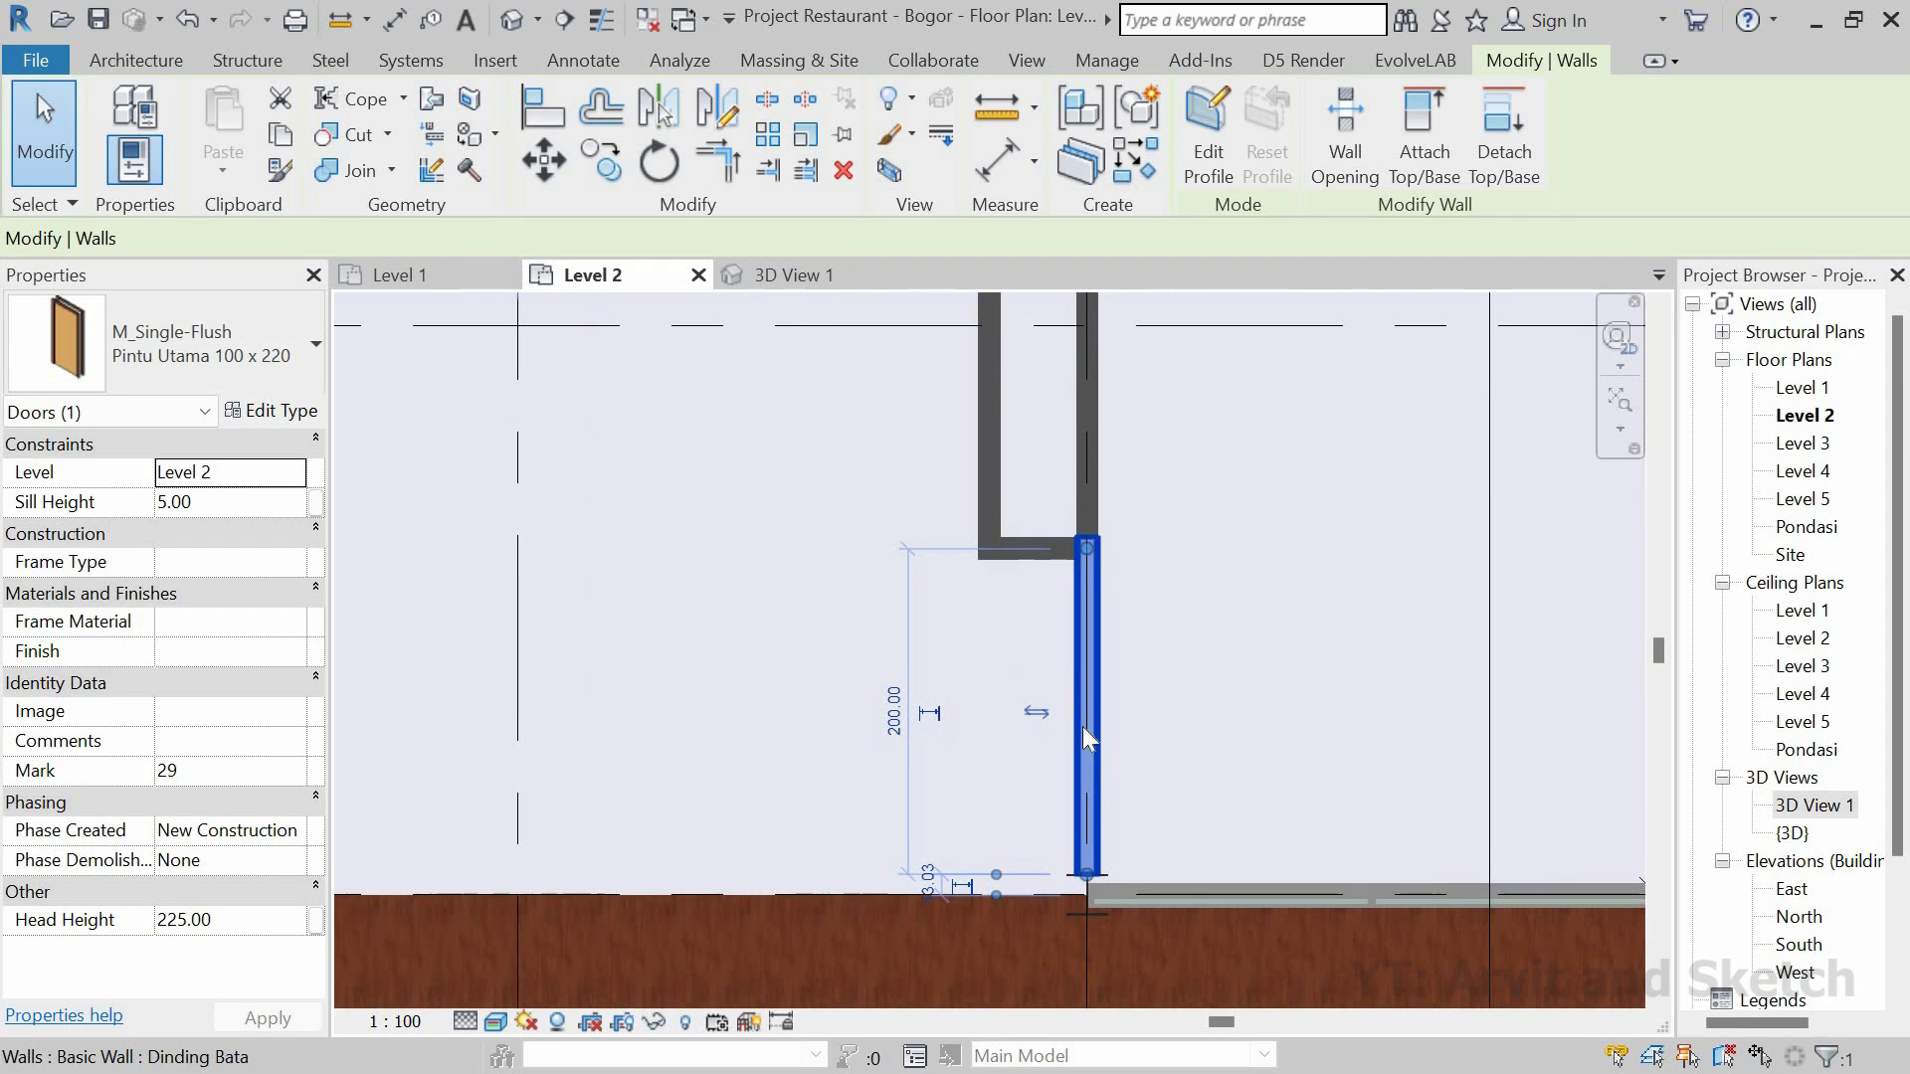
pyautogui.press('Escape')
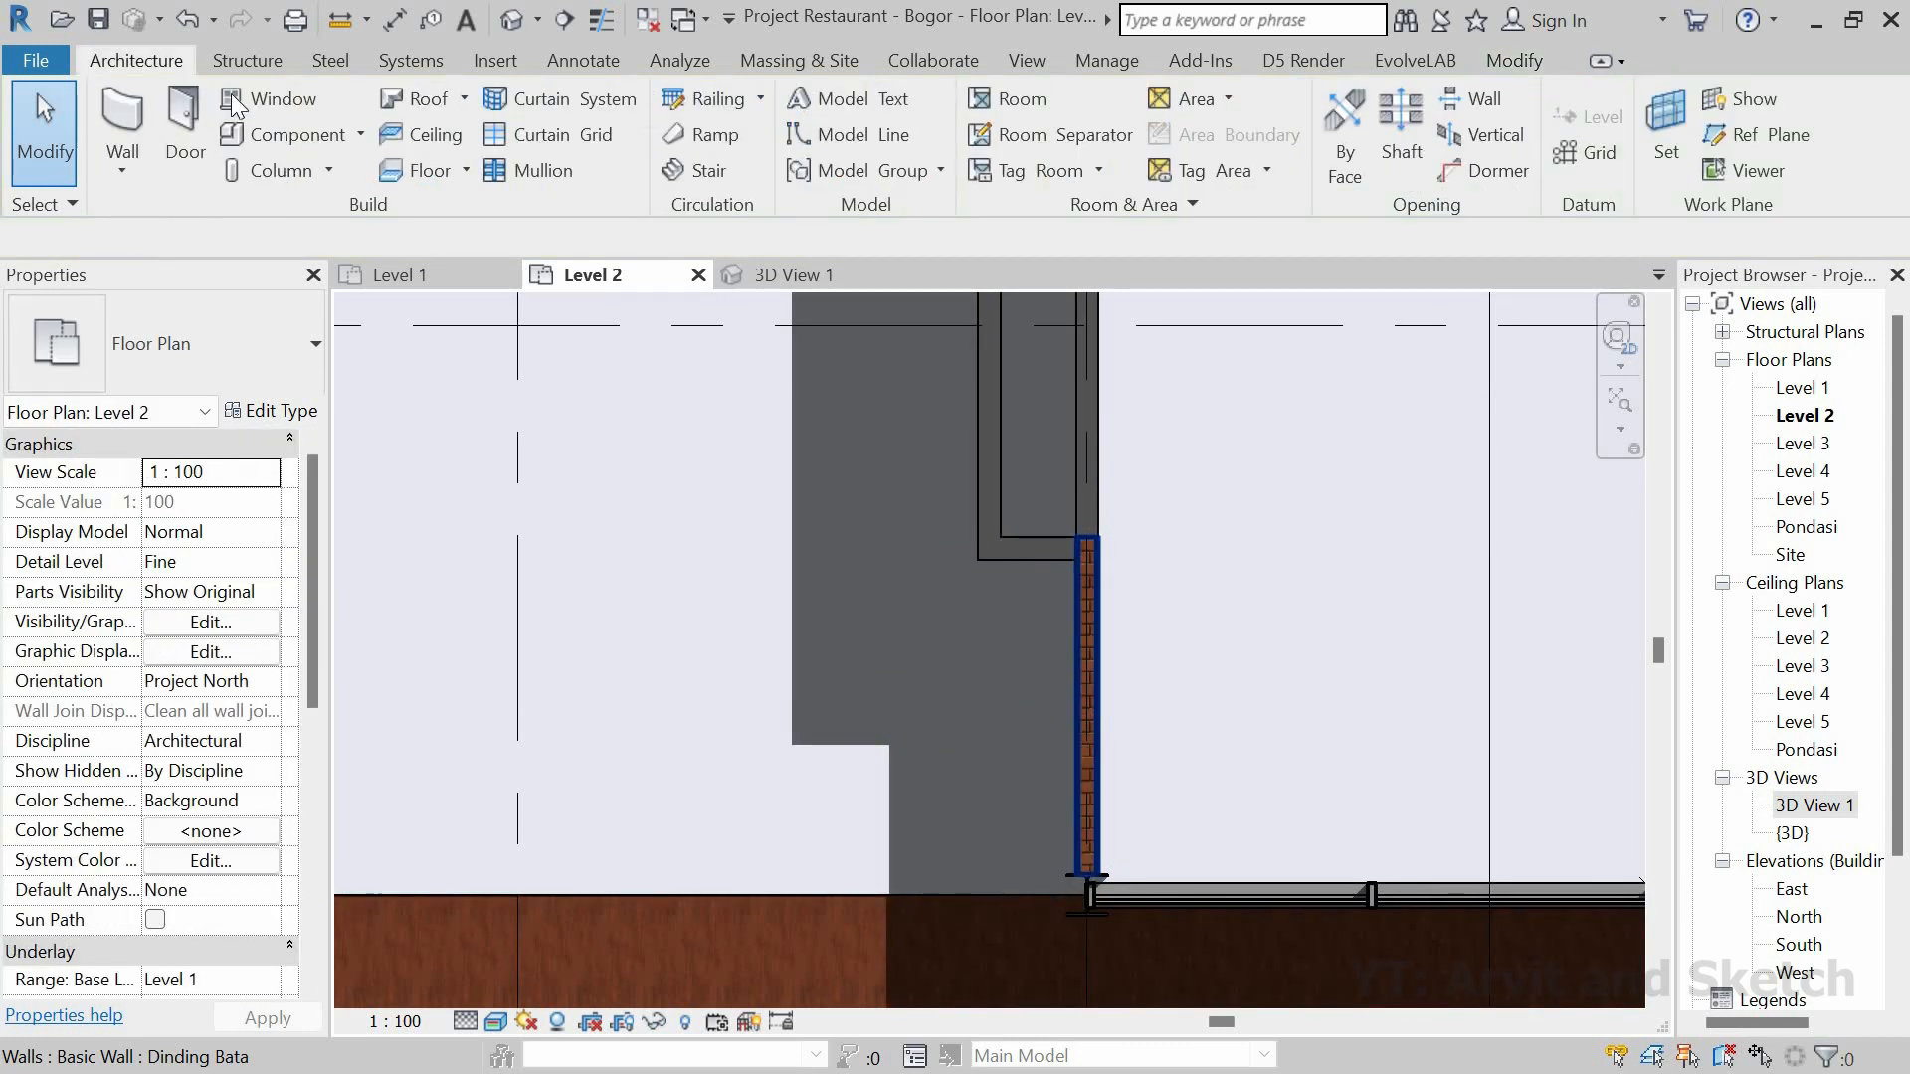
pyautogui.click(184, 132)
pyautogui.click(1092, 754)
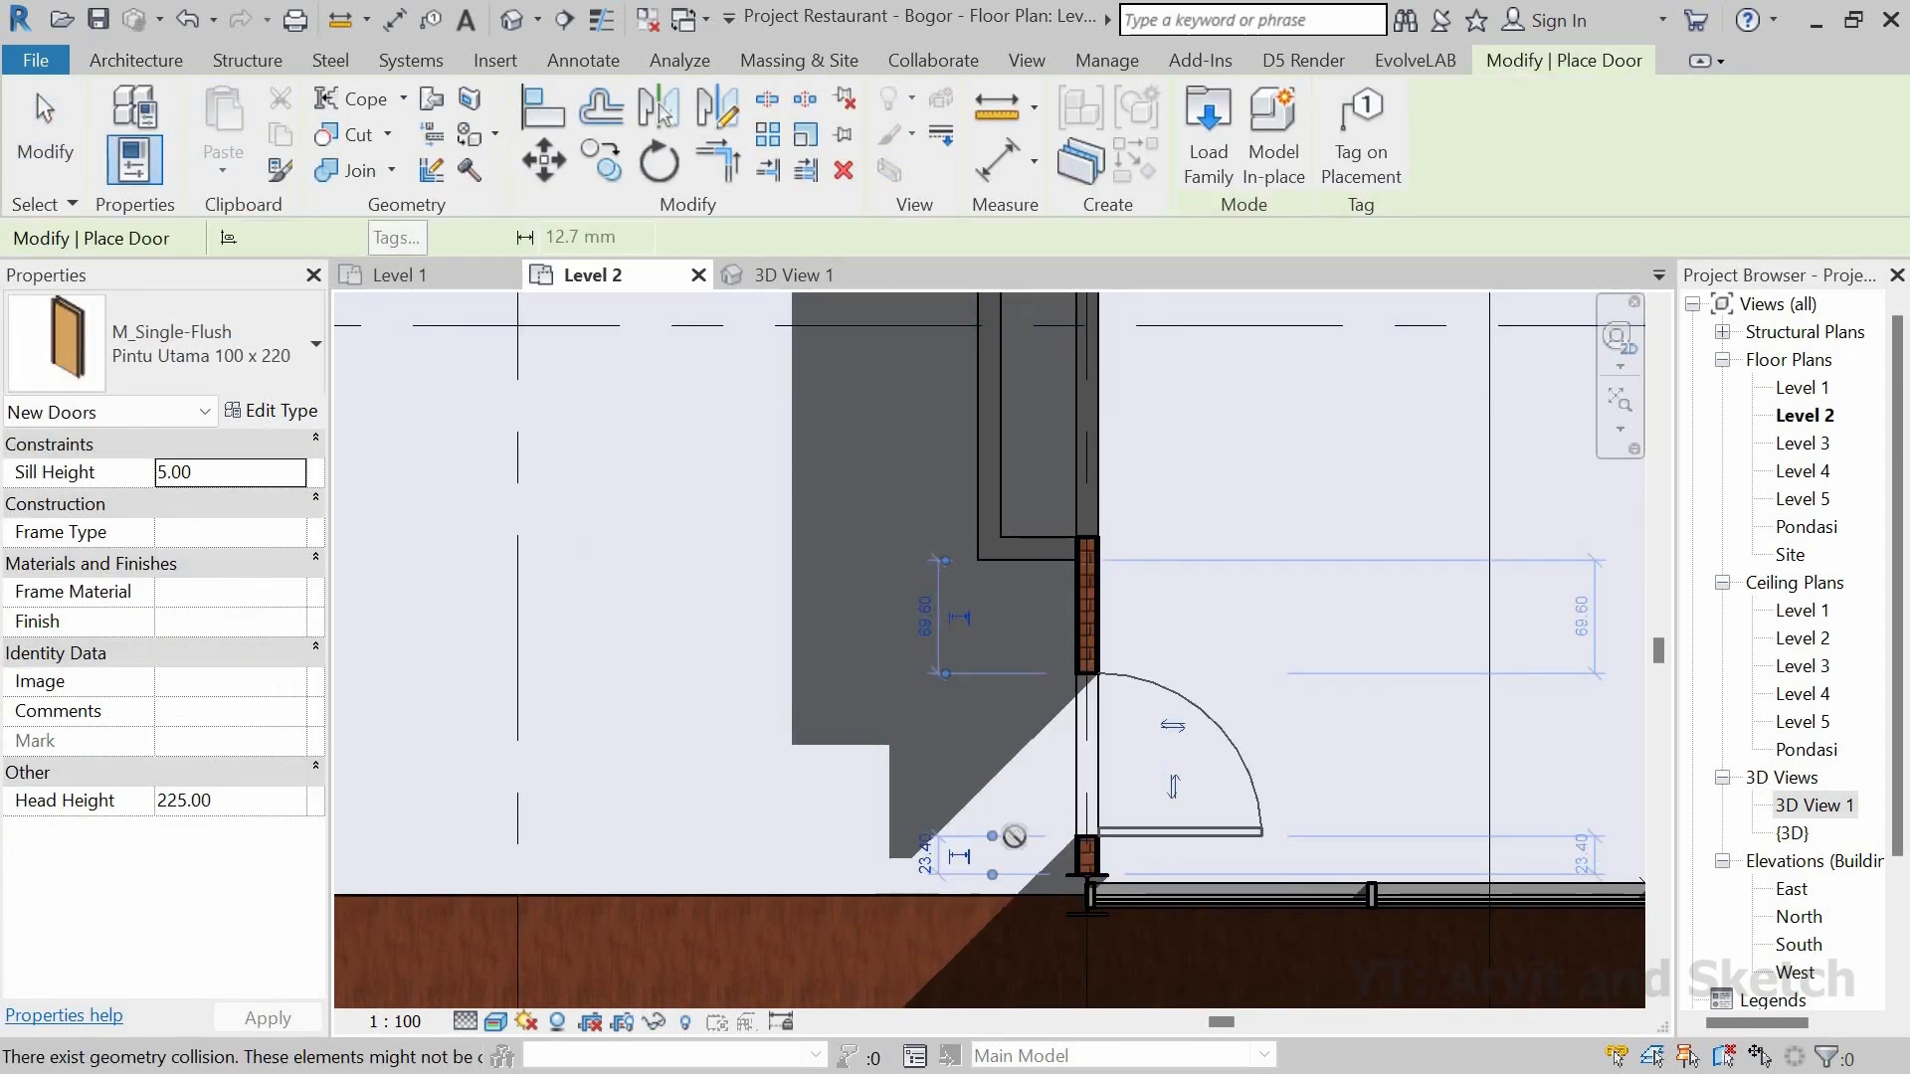
pyautogui.click(925, 852)
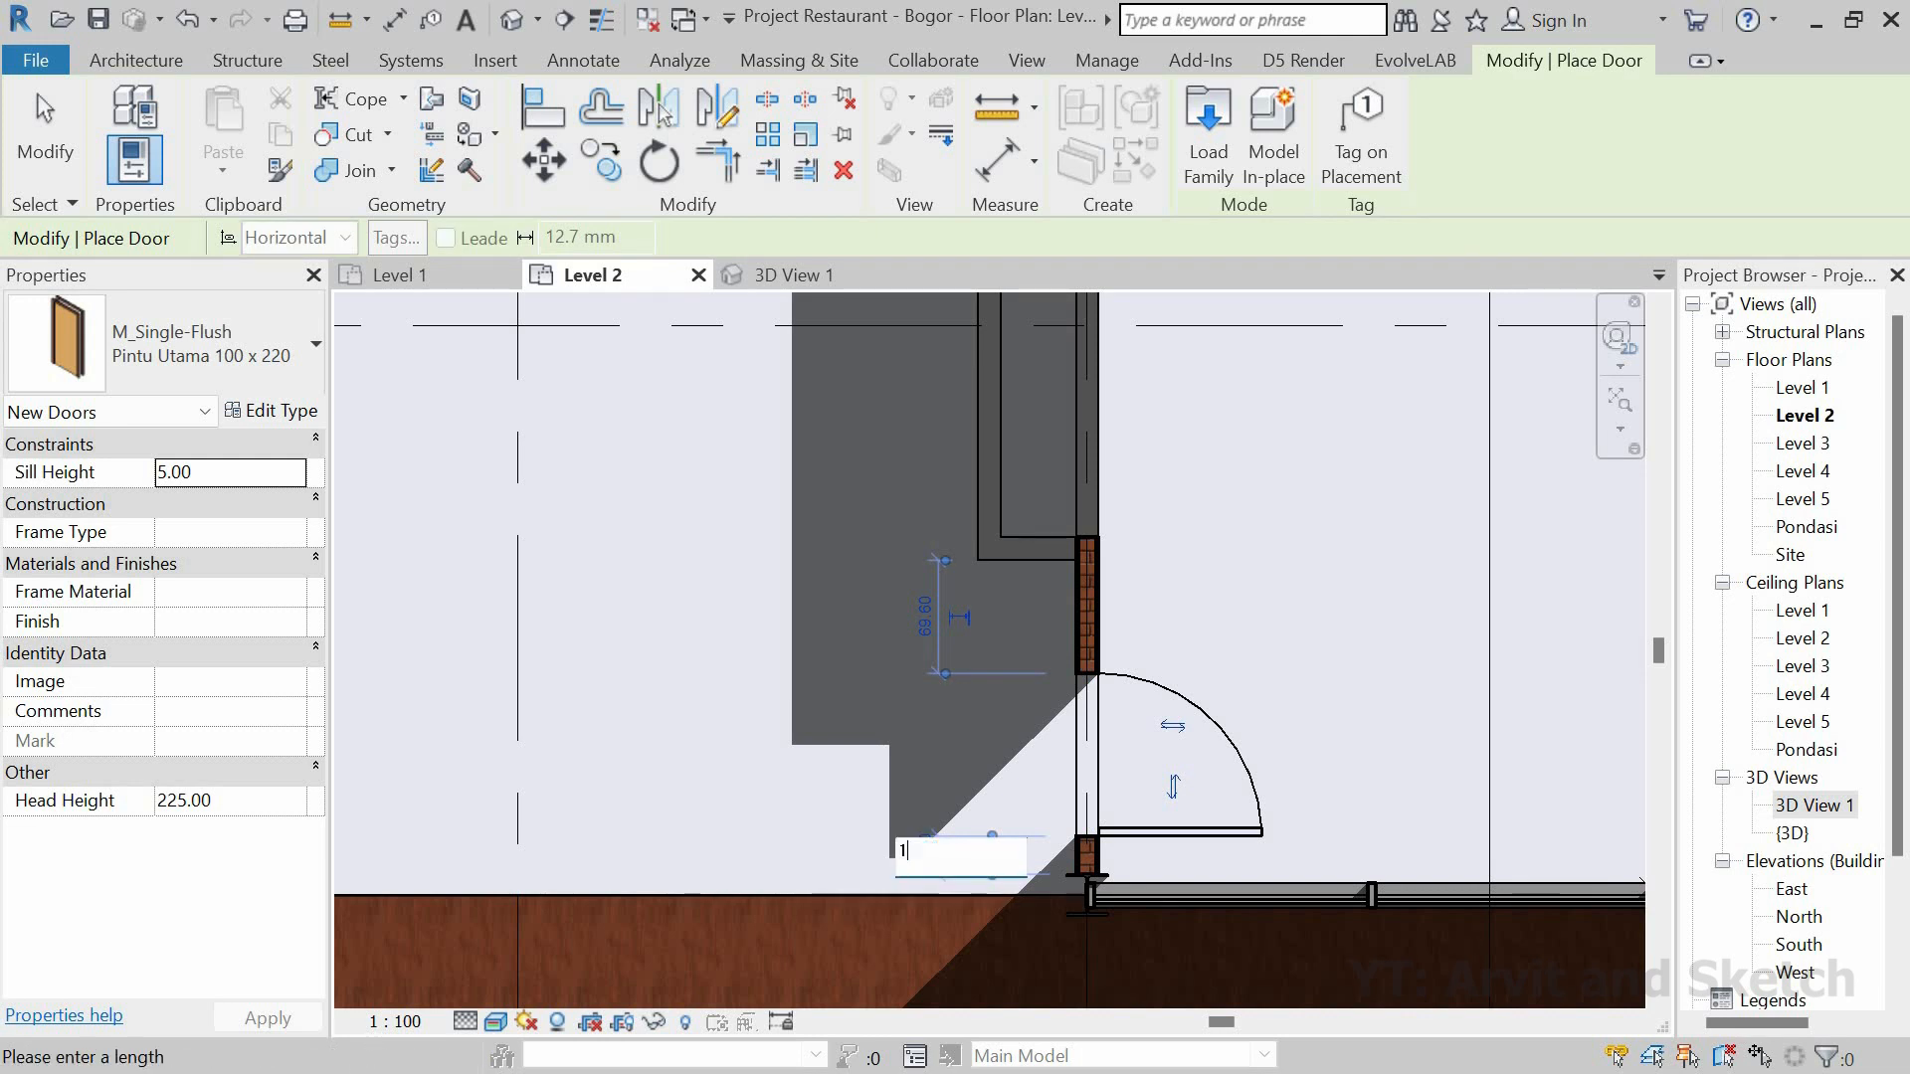
pyautogui.write('15')
pyautogui.press('Return')
# Step: Place a west-swinging door in the north brick wall of the western wall line, 15 from the wall's north end
pyautogui.scroll(-8, 934, 853)
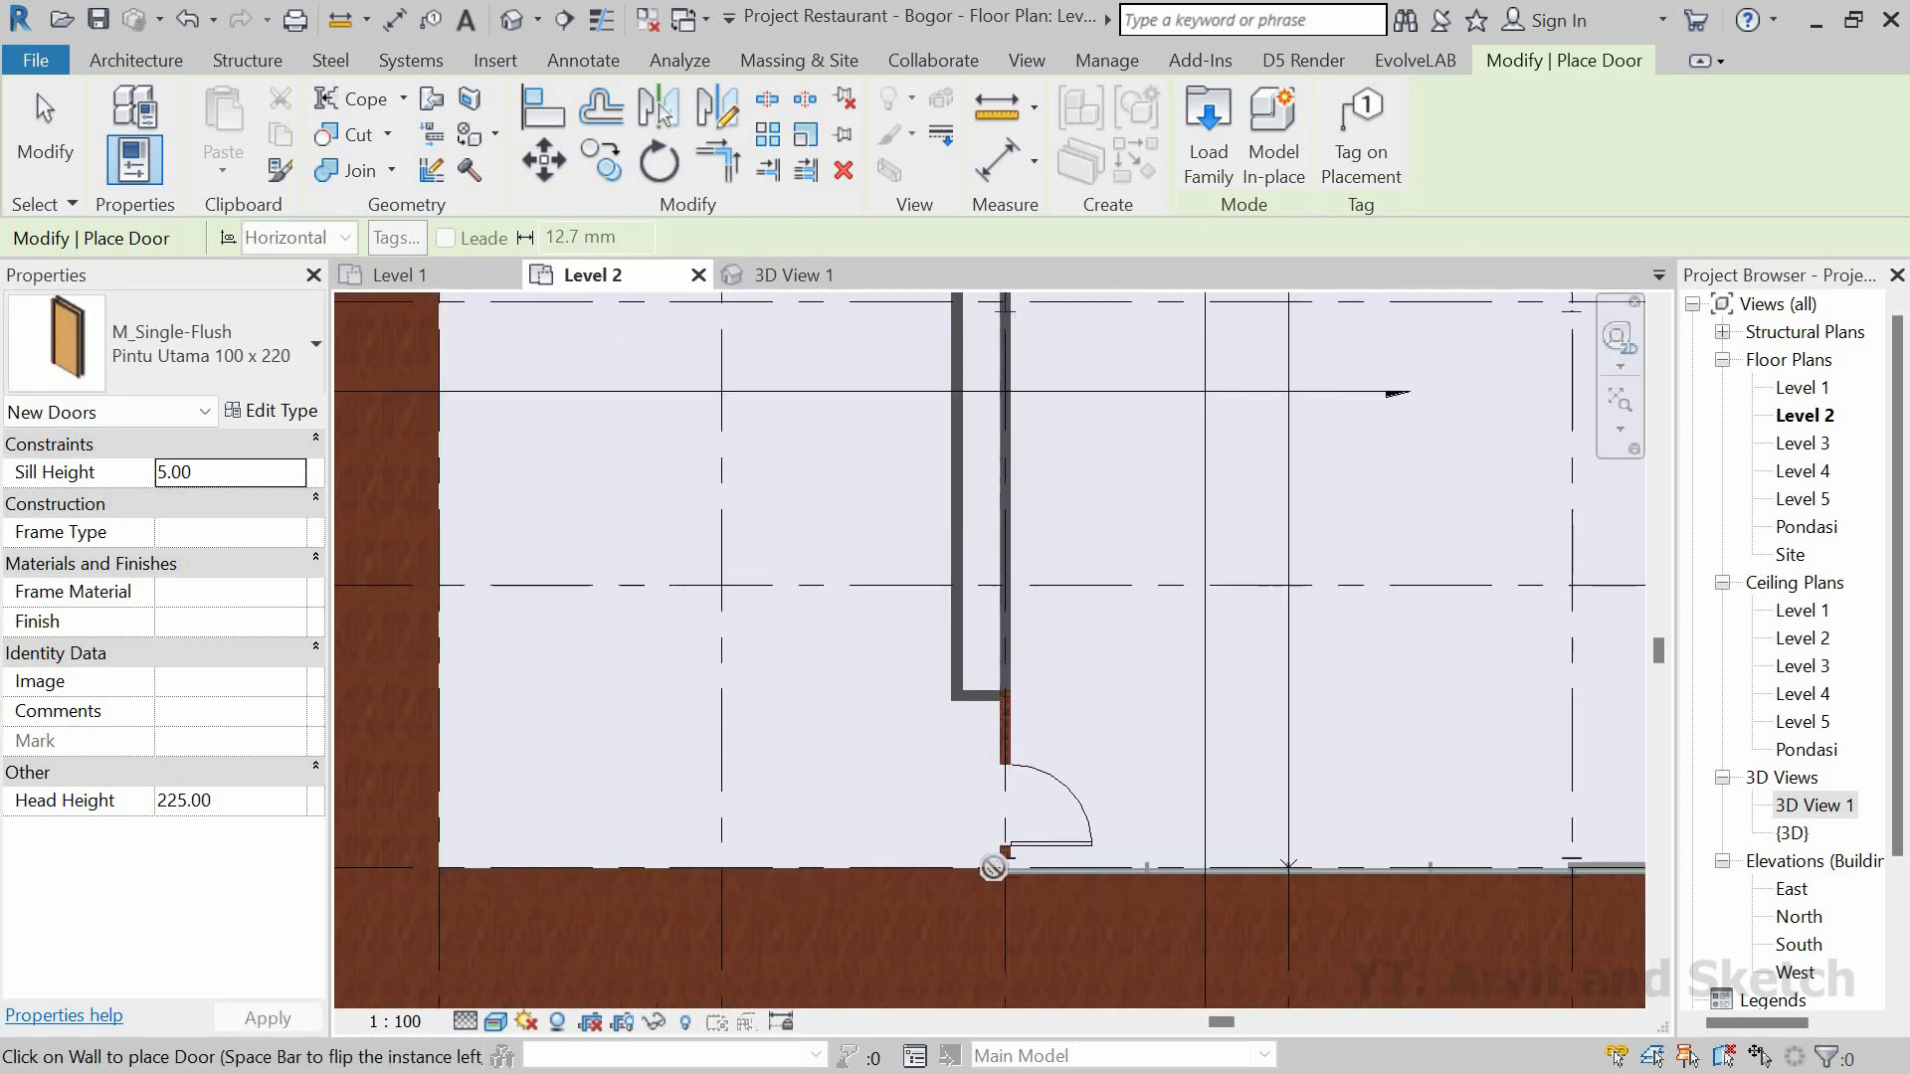
pyautogui.scroll(10, 862, 470)
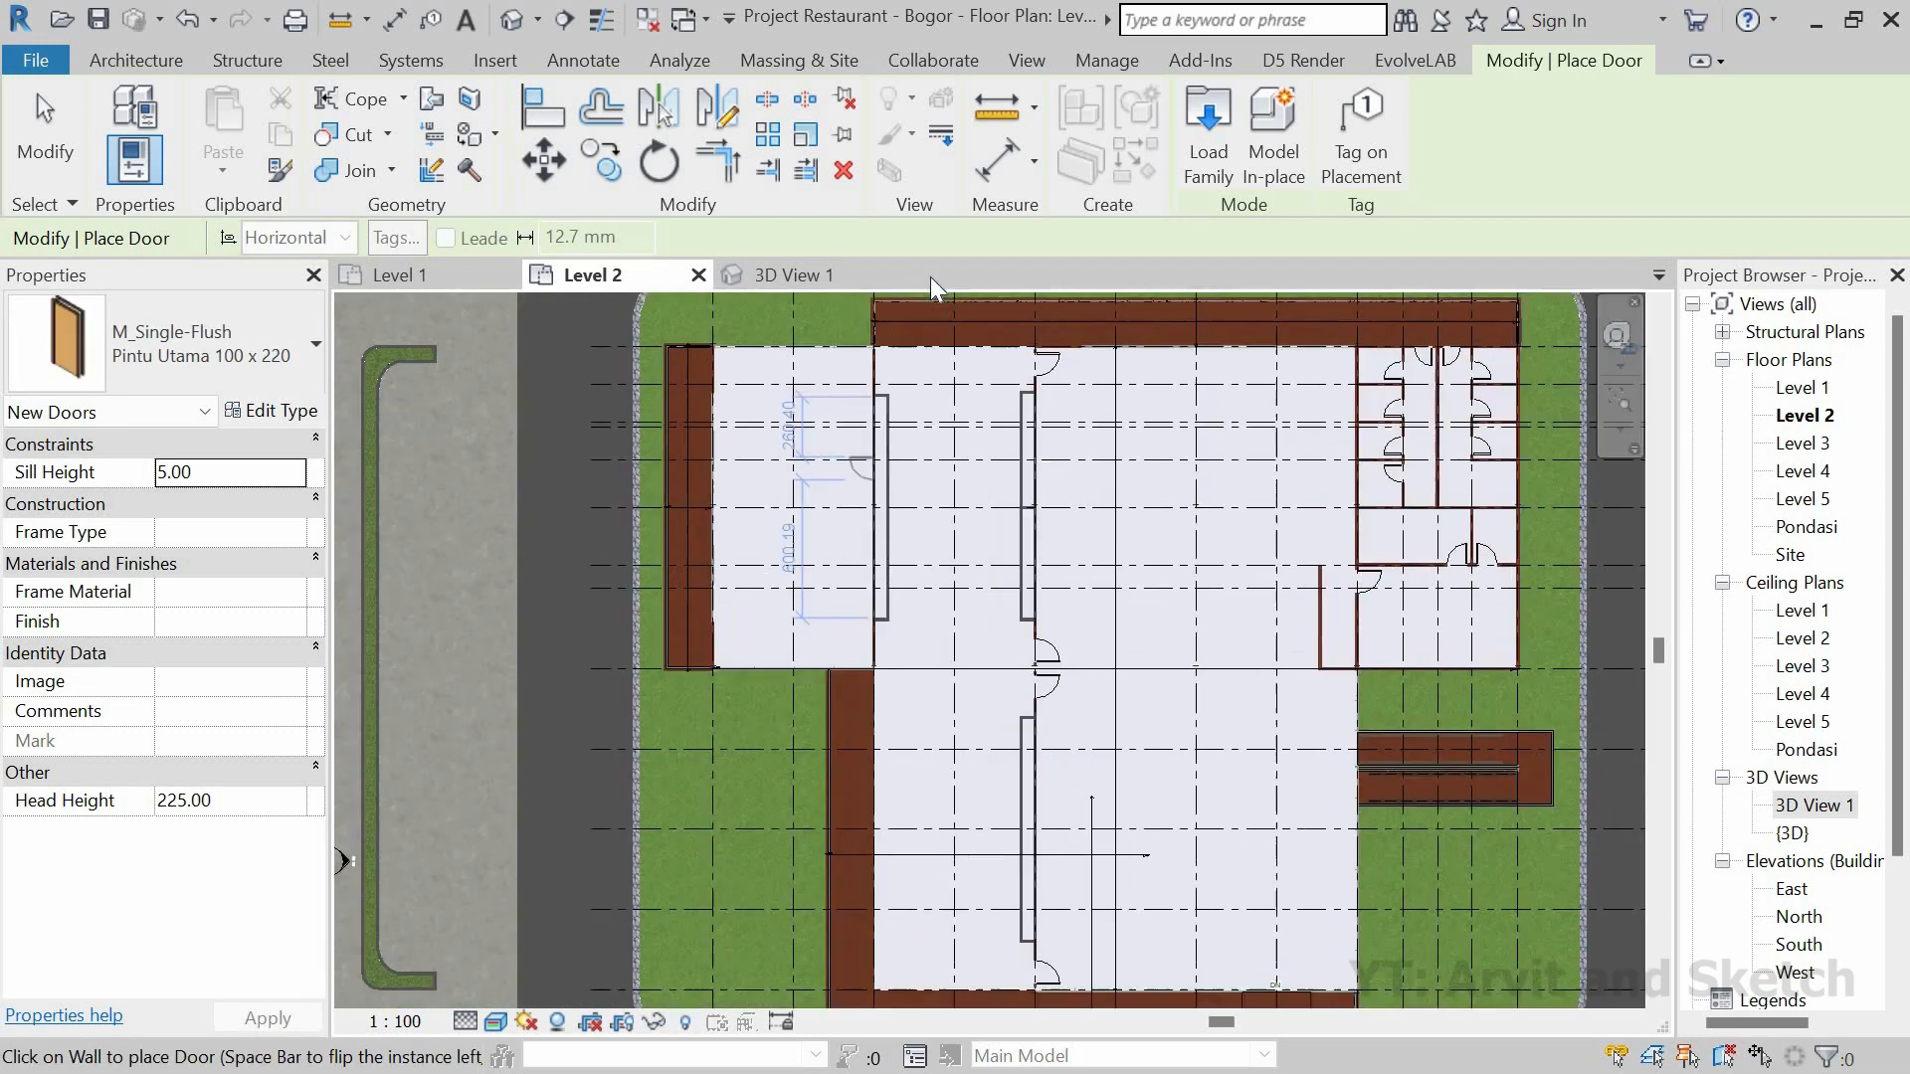
pyautogui.scroll(3, 903, 571)
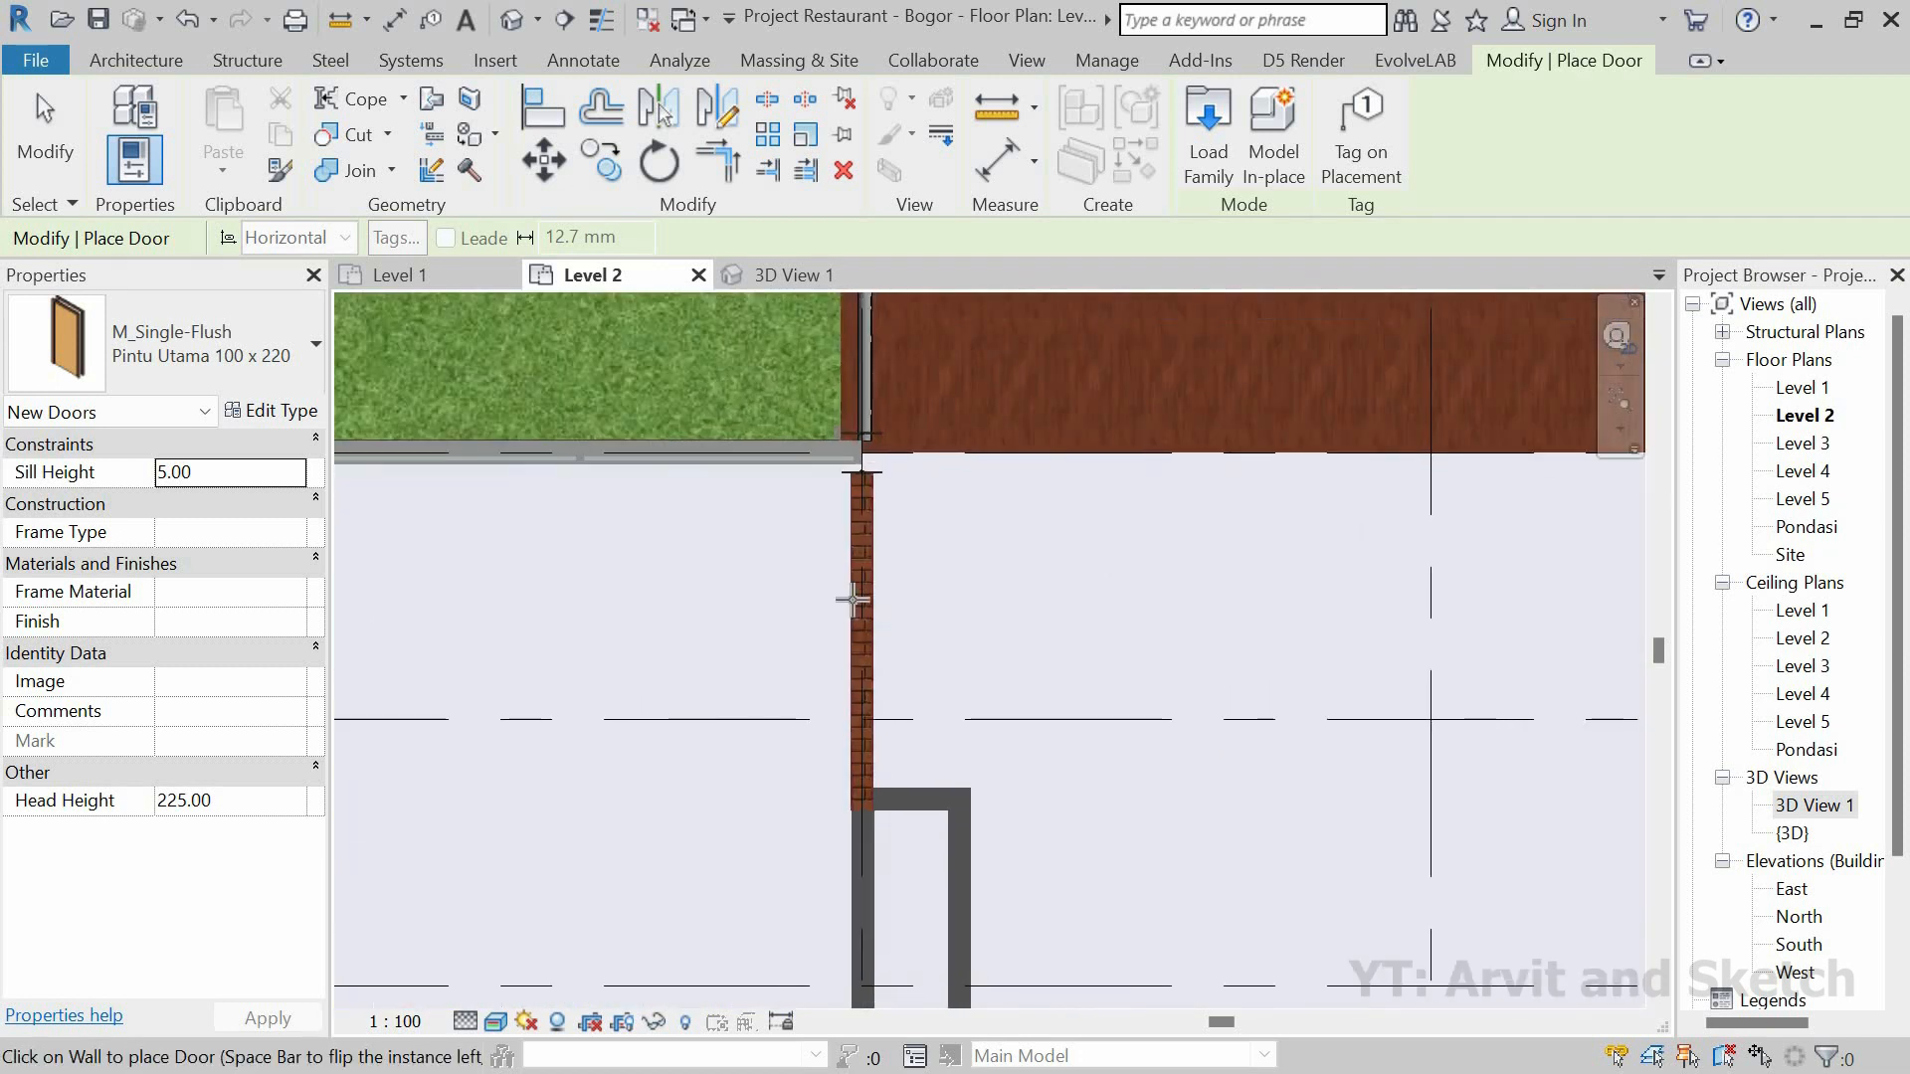
pyautogui.click(847, 598)
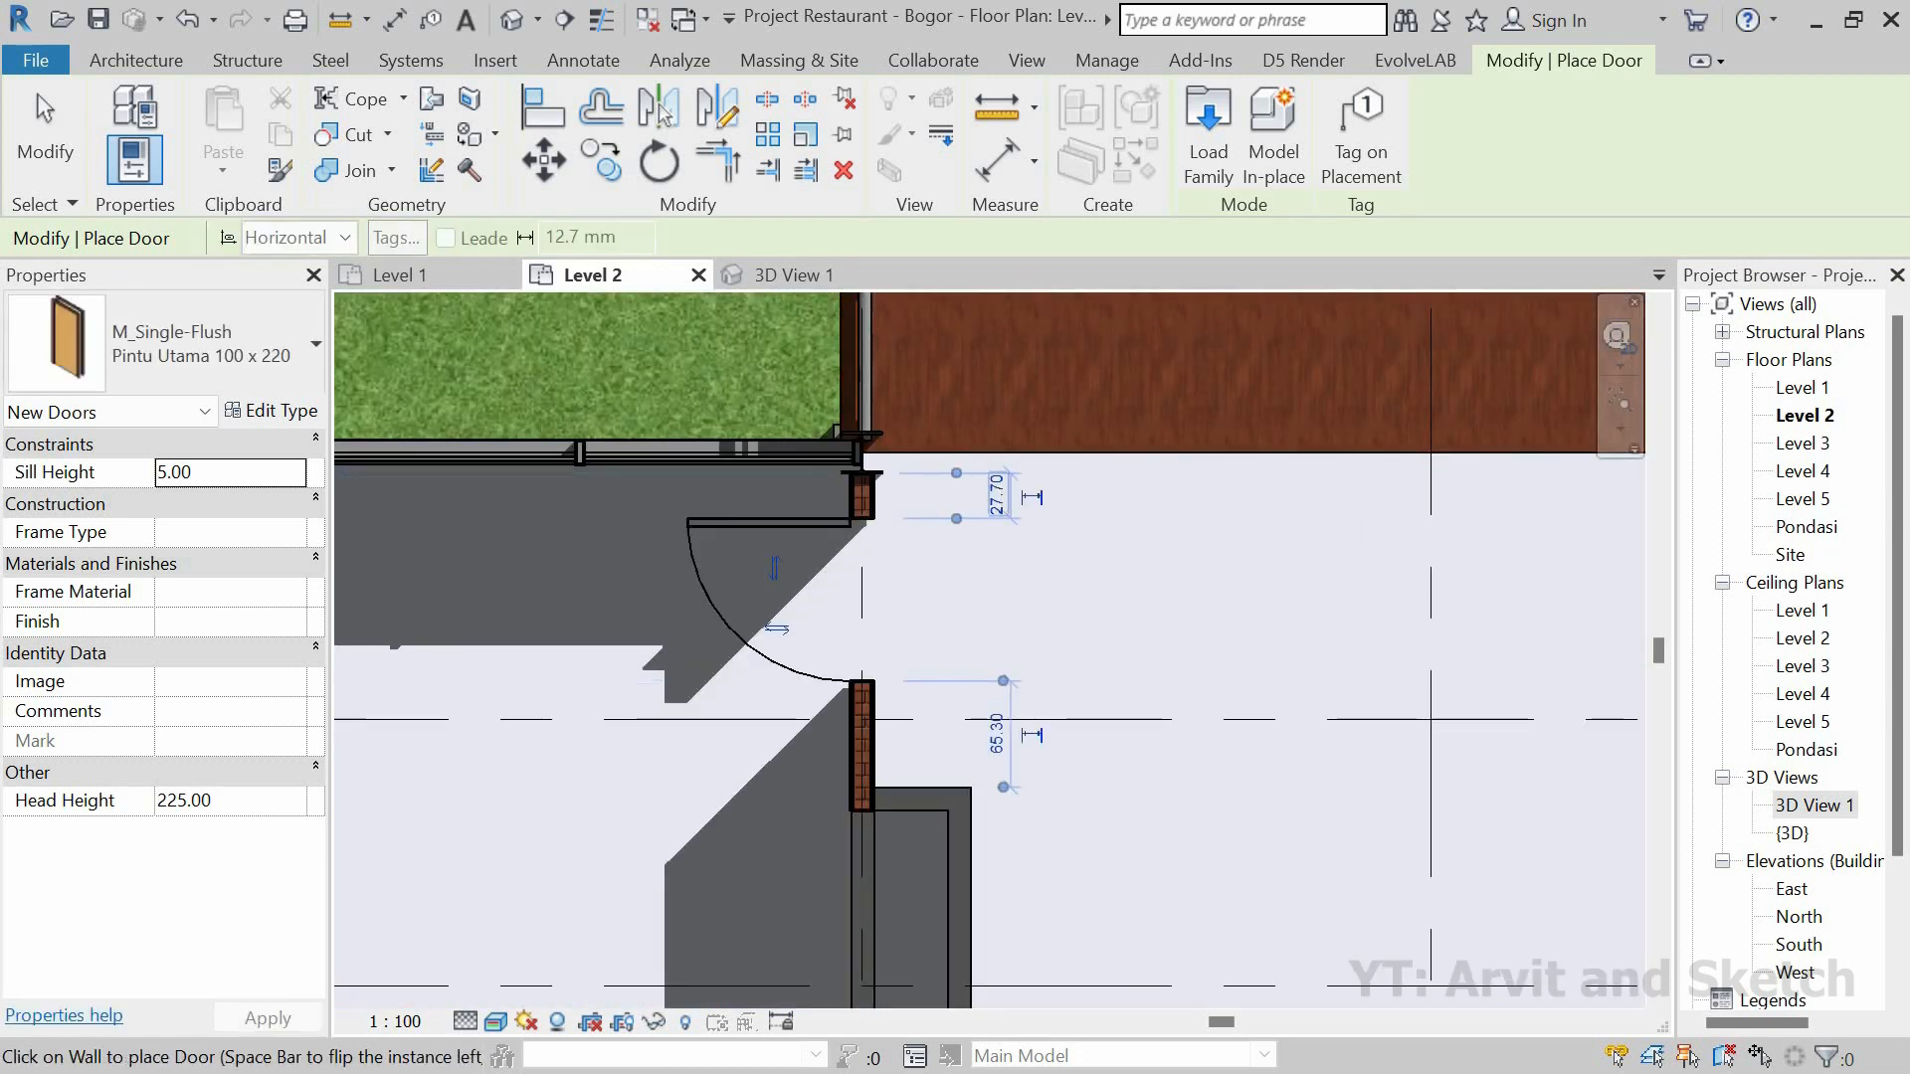
pyautogui.click(998, 491)
pyautogui.write('15')
pyautogui.press('Return')
# Step: Place a door in the south brick wall of the western wall line and flip its hand so it hinges at the south side
pyautogui.scroll(-6, 985, 724)
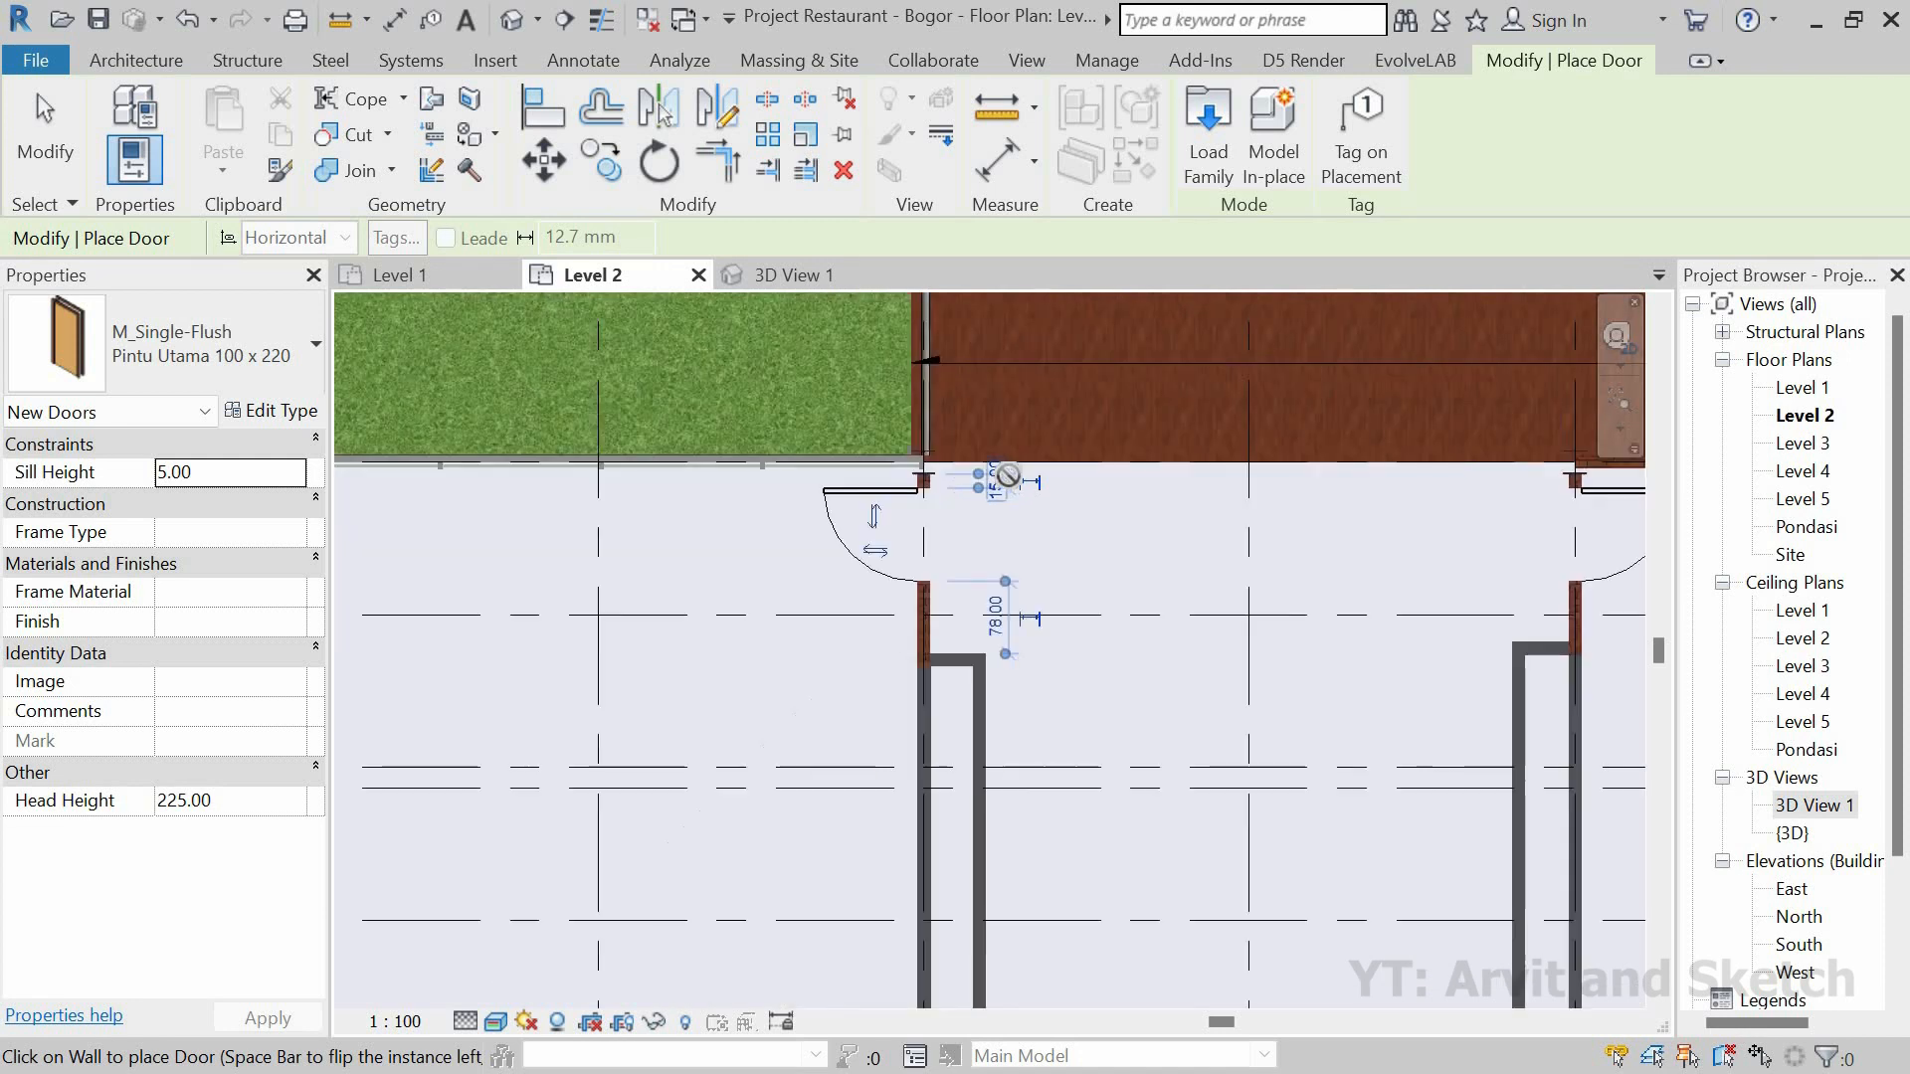
pyautogui.scroll(6, 985, 724)
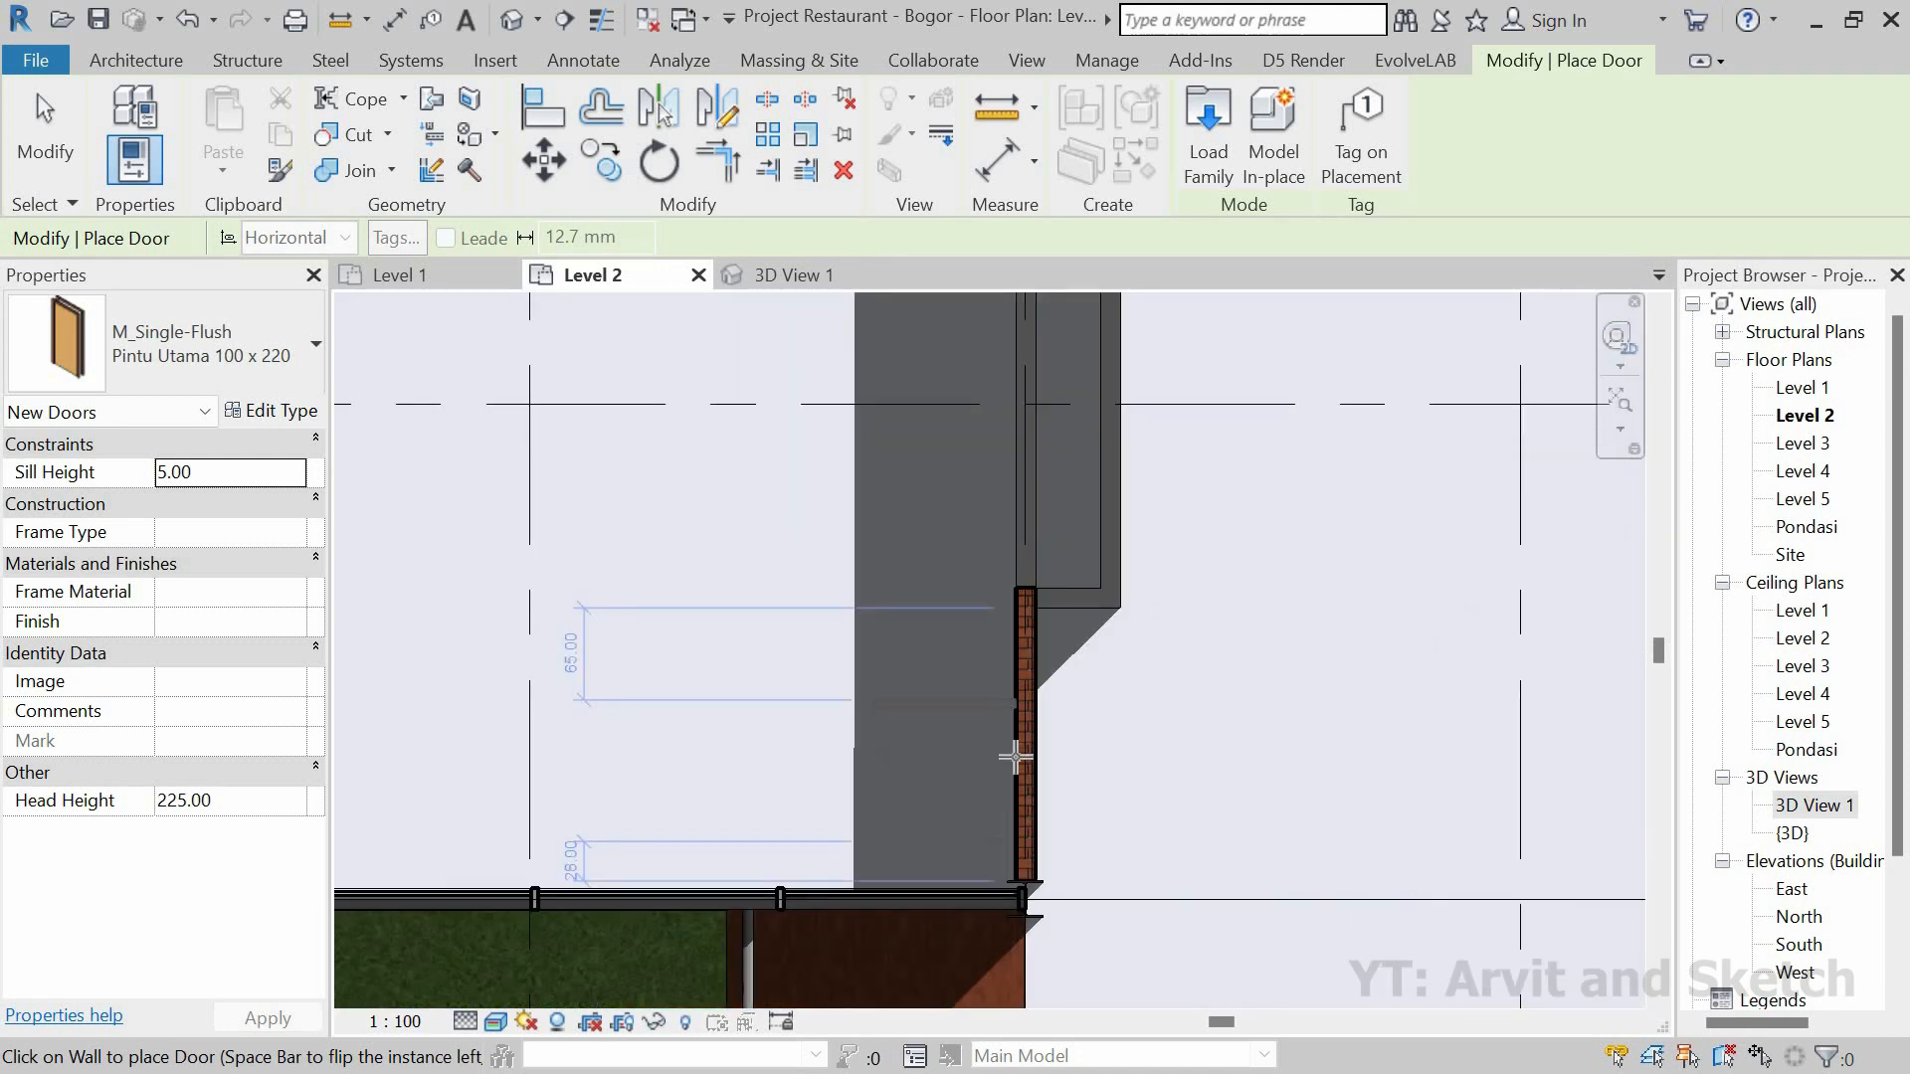
pyautogui.click(998, 784)
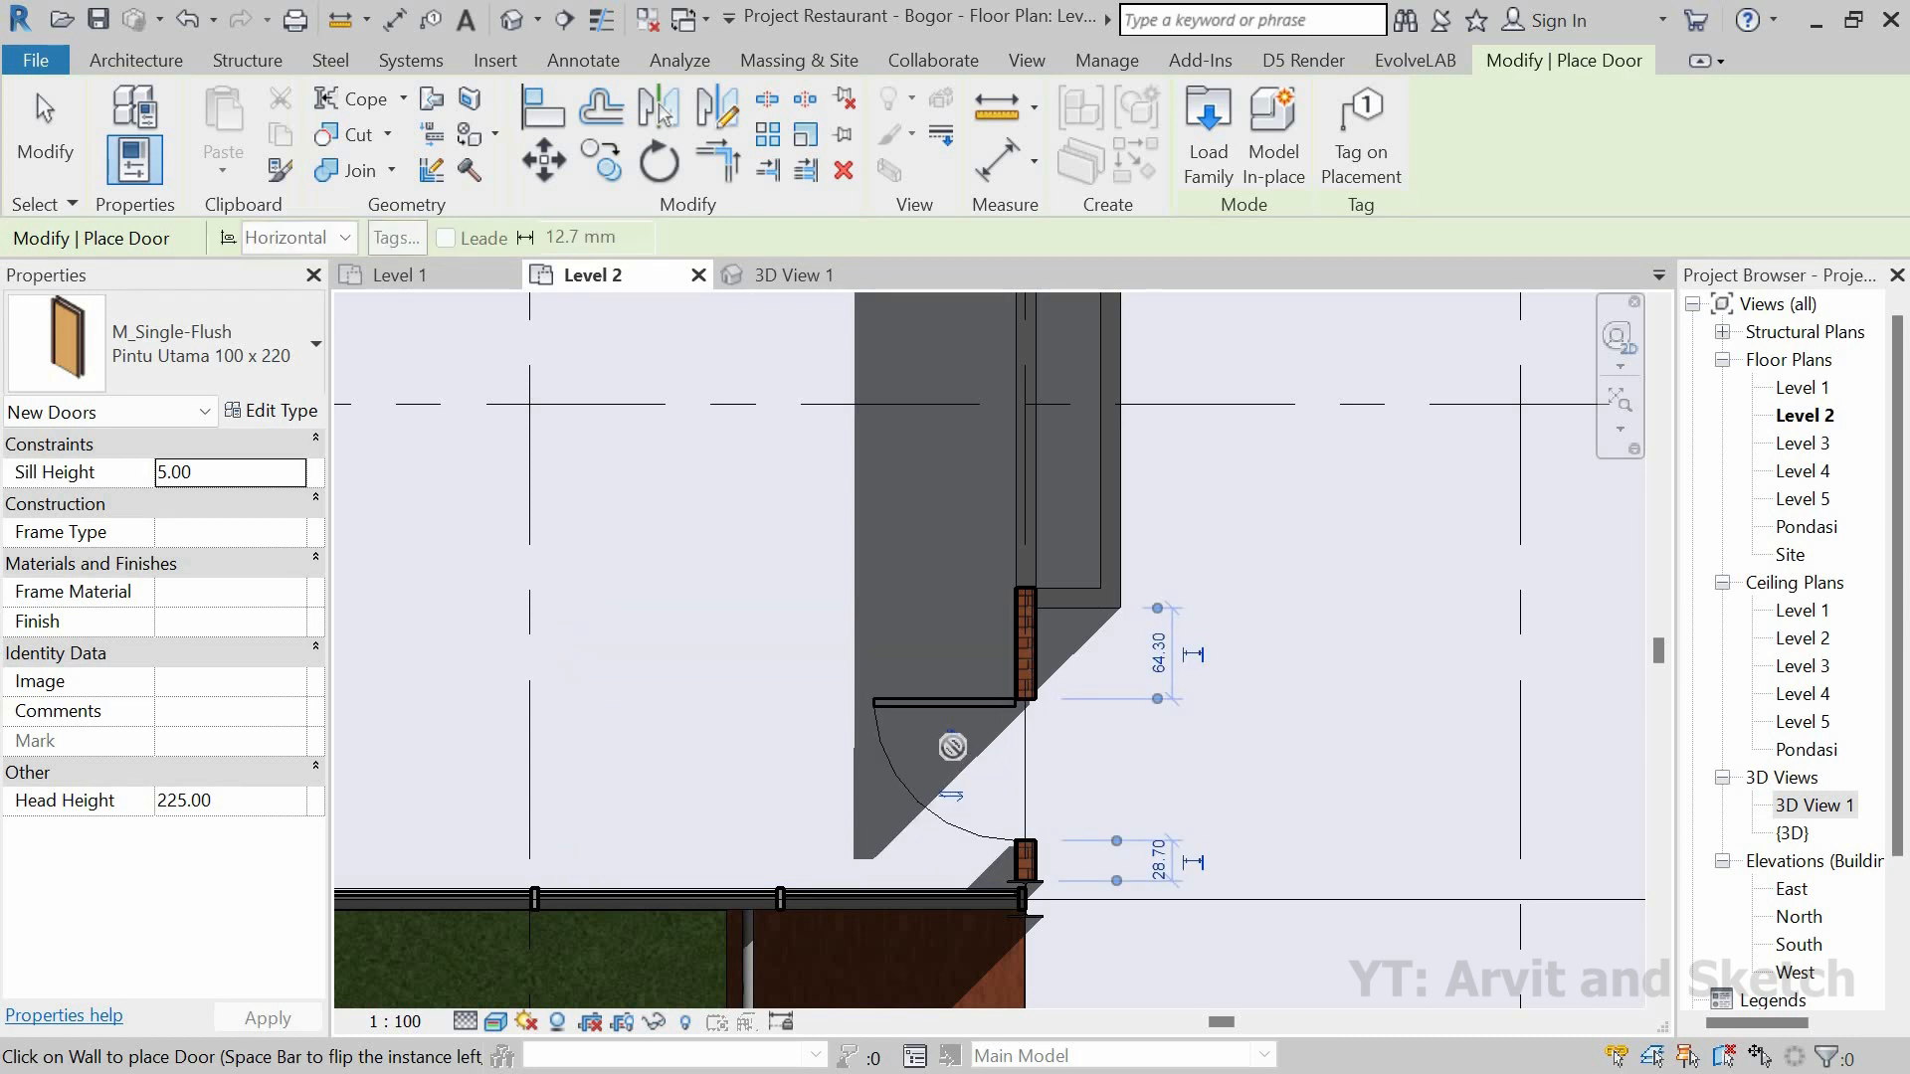
pyautogui.click(952, 795)
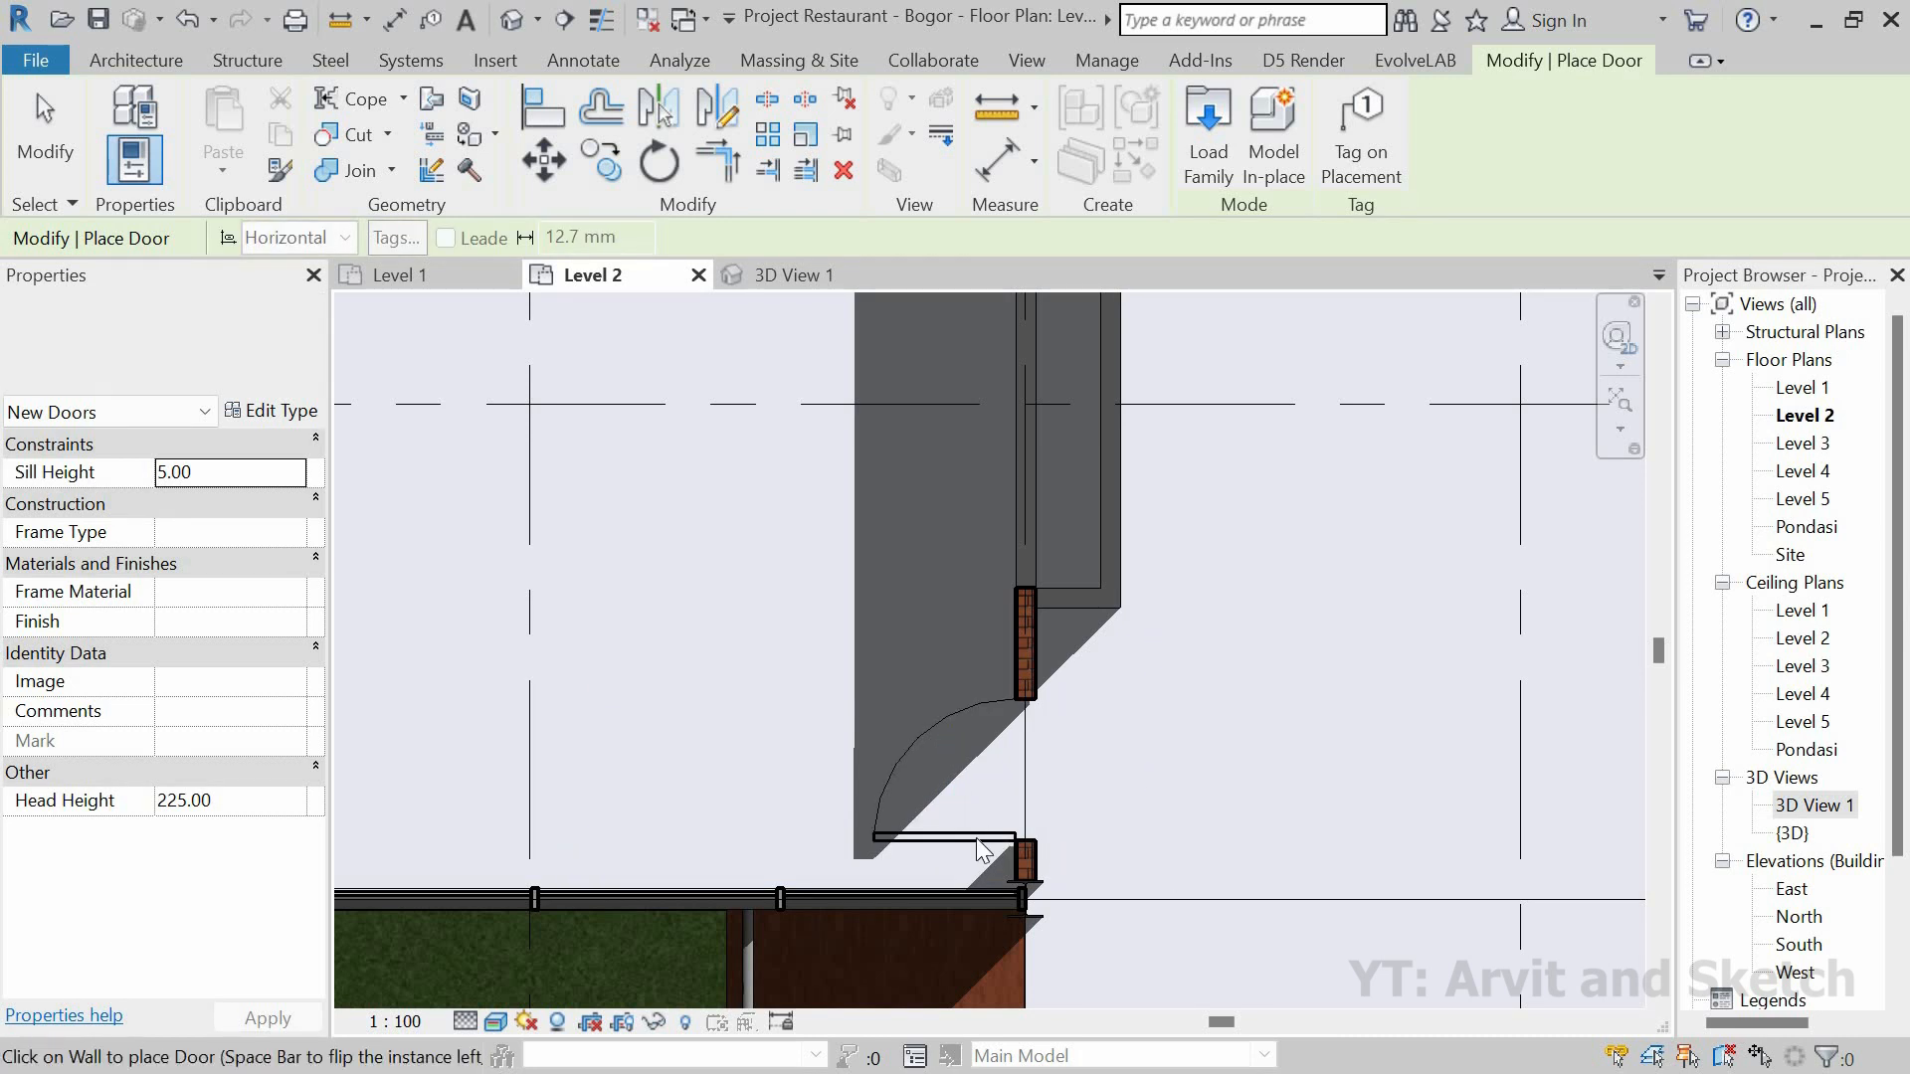
# Step: Set the distance between the flipped door and the south end of its brick wall to 15
pyautogui.press('Escape')
pyautogui.press('Escape')
pyautogui.click(976, 837)
pyautogui.click(1160, 862)
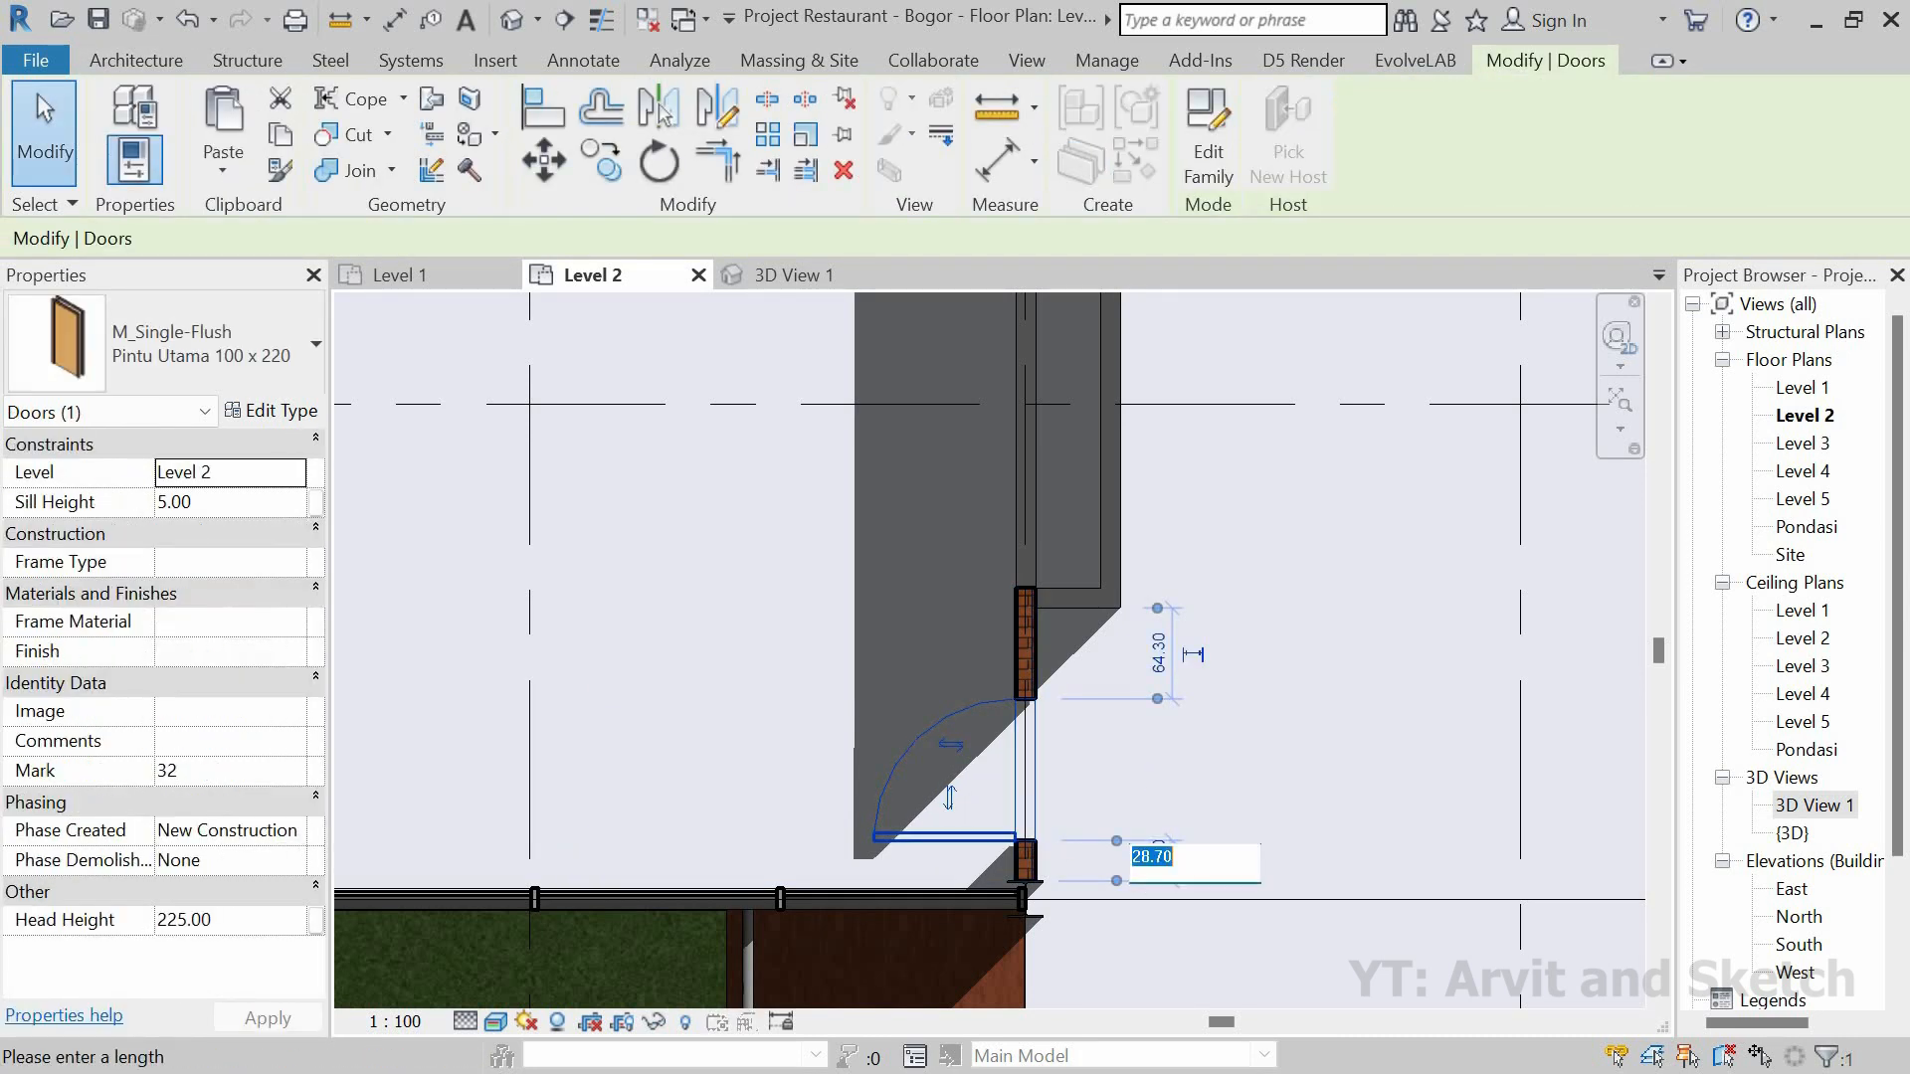
pyautogui.write('15')
pyautogui.press('Return')
pyautogui.scroll(-6, 1023, 827)
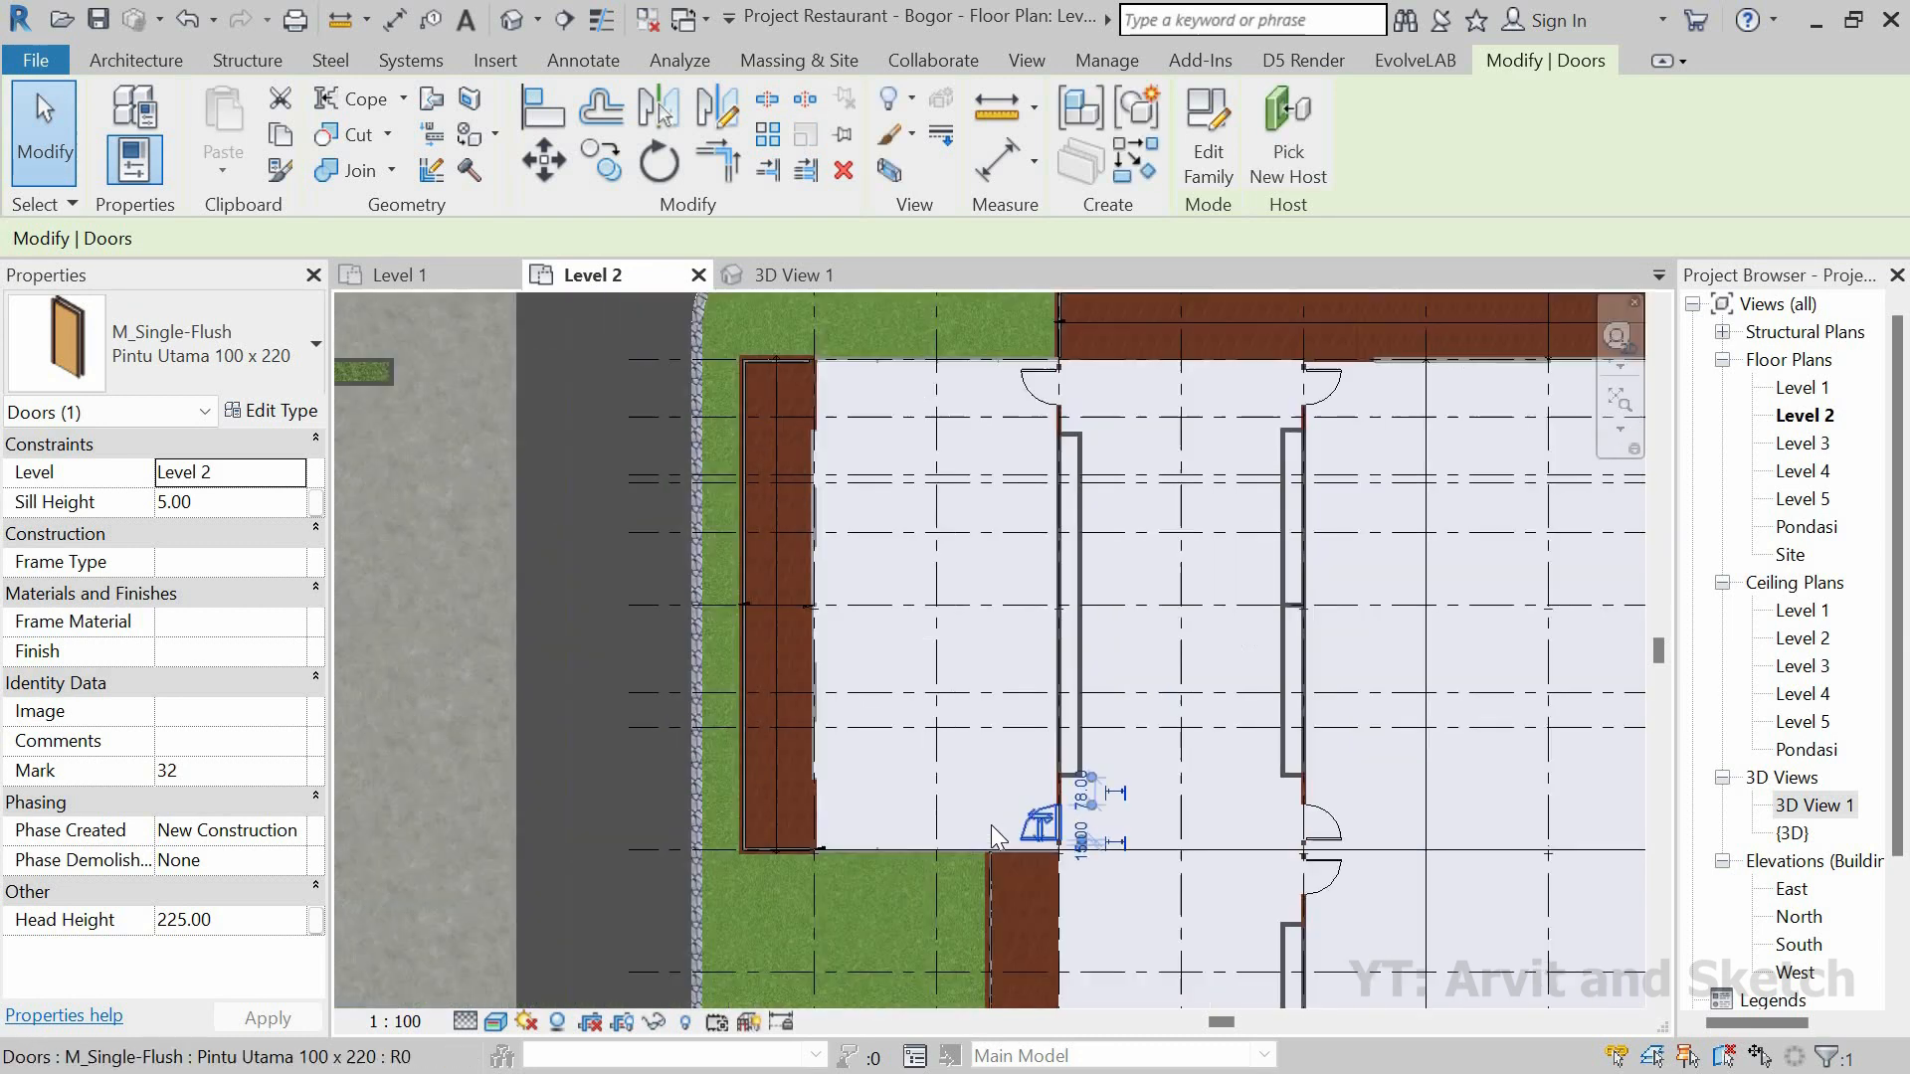
# Step: Place a west-swinging Pintu Utama 100 x 220 door in the north brick wall of the outermost western wall line, 15 from its north end
pyautogui.scroll(5, 883, 573)
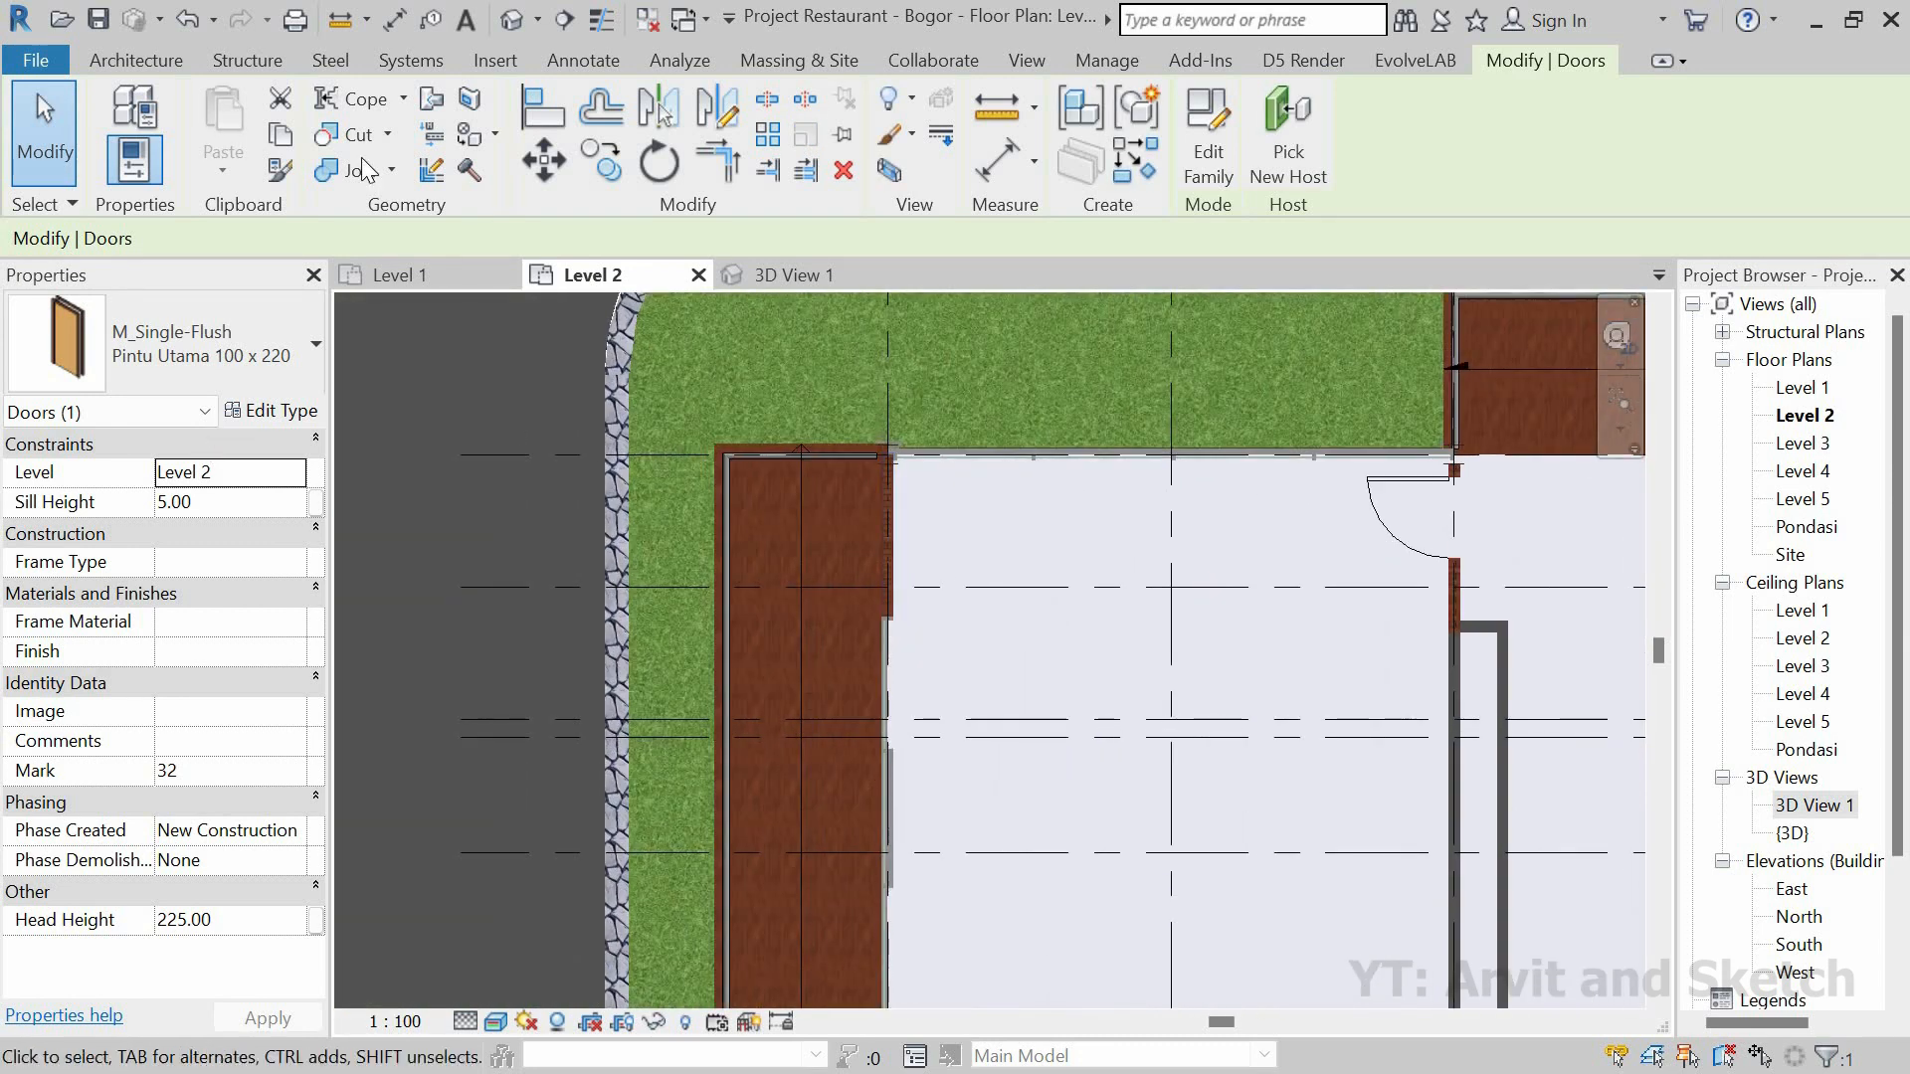
pyautogui.click(136, 60)
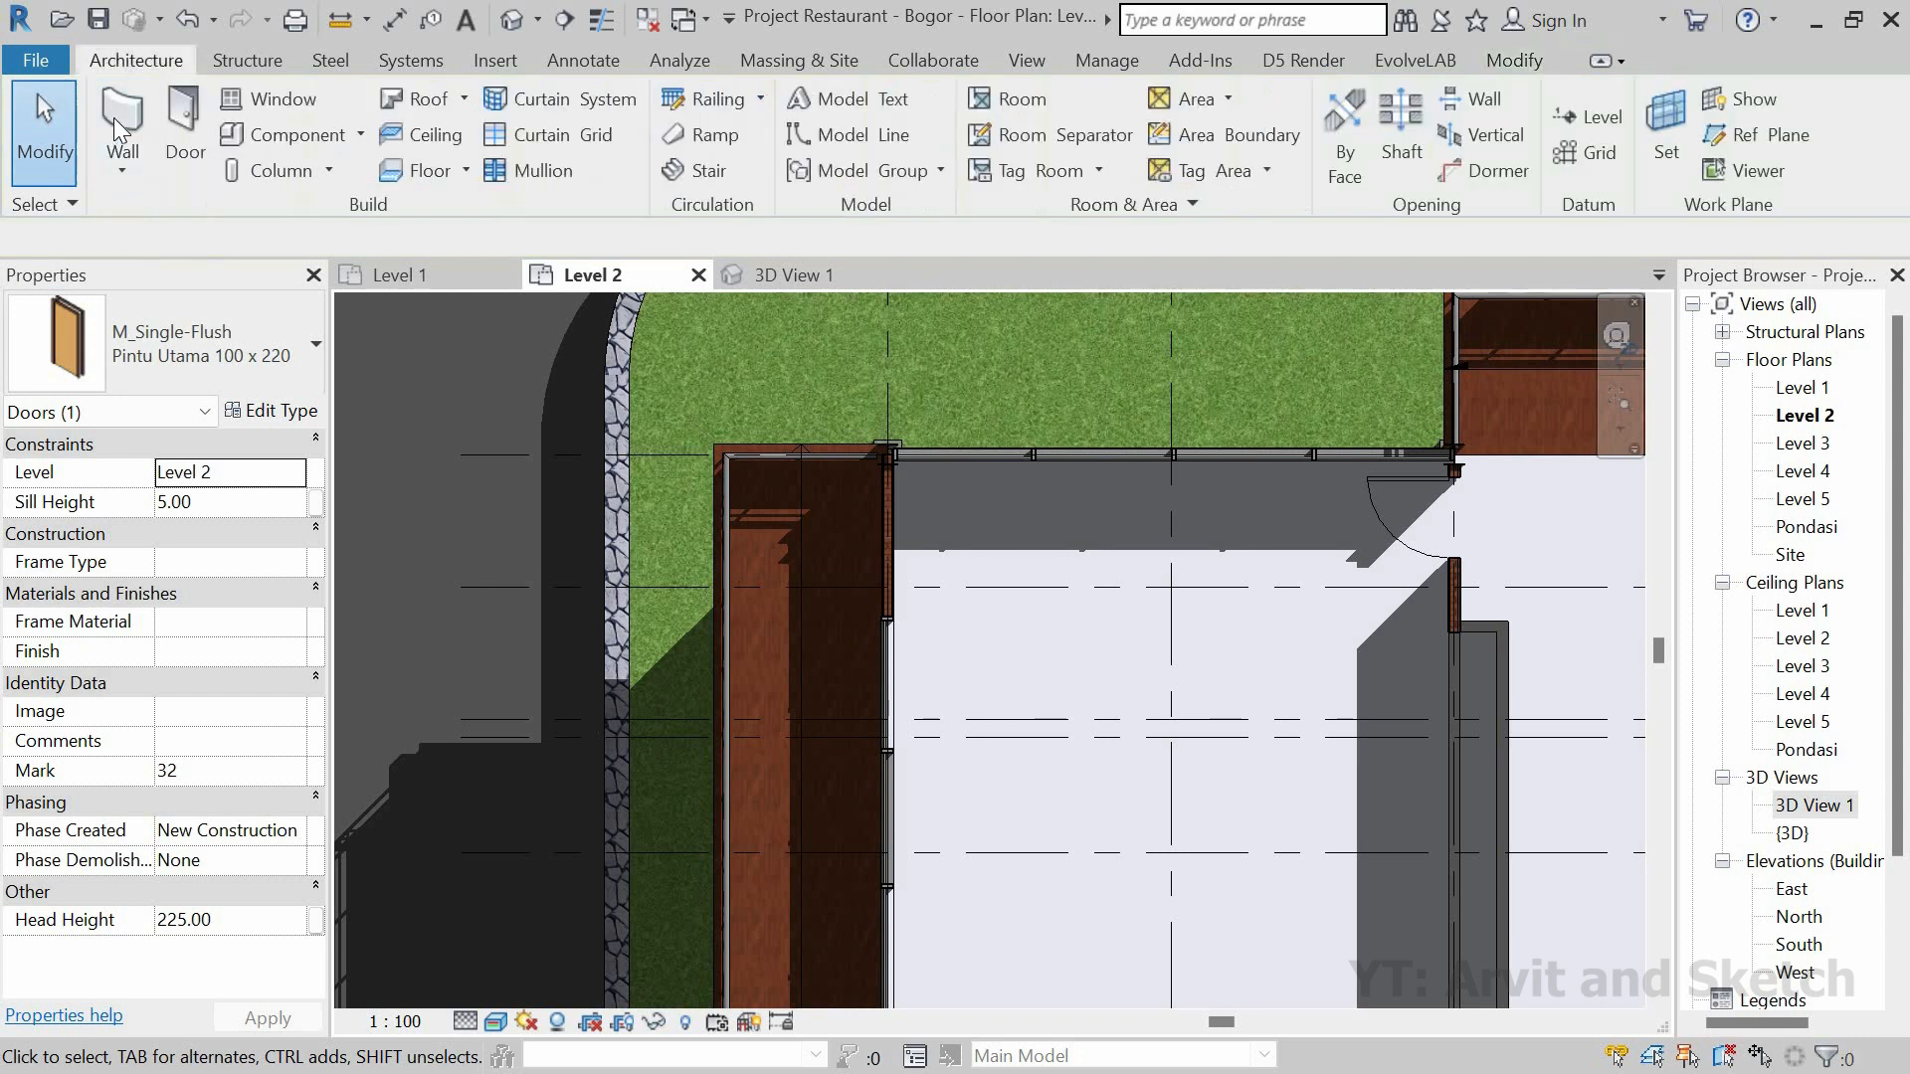
pyautogui.click(191, 124)
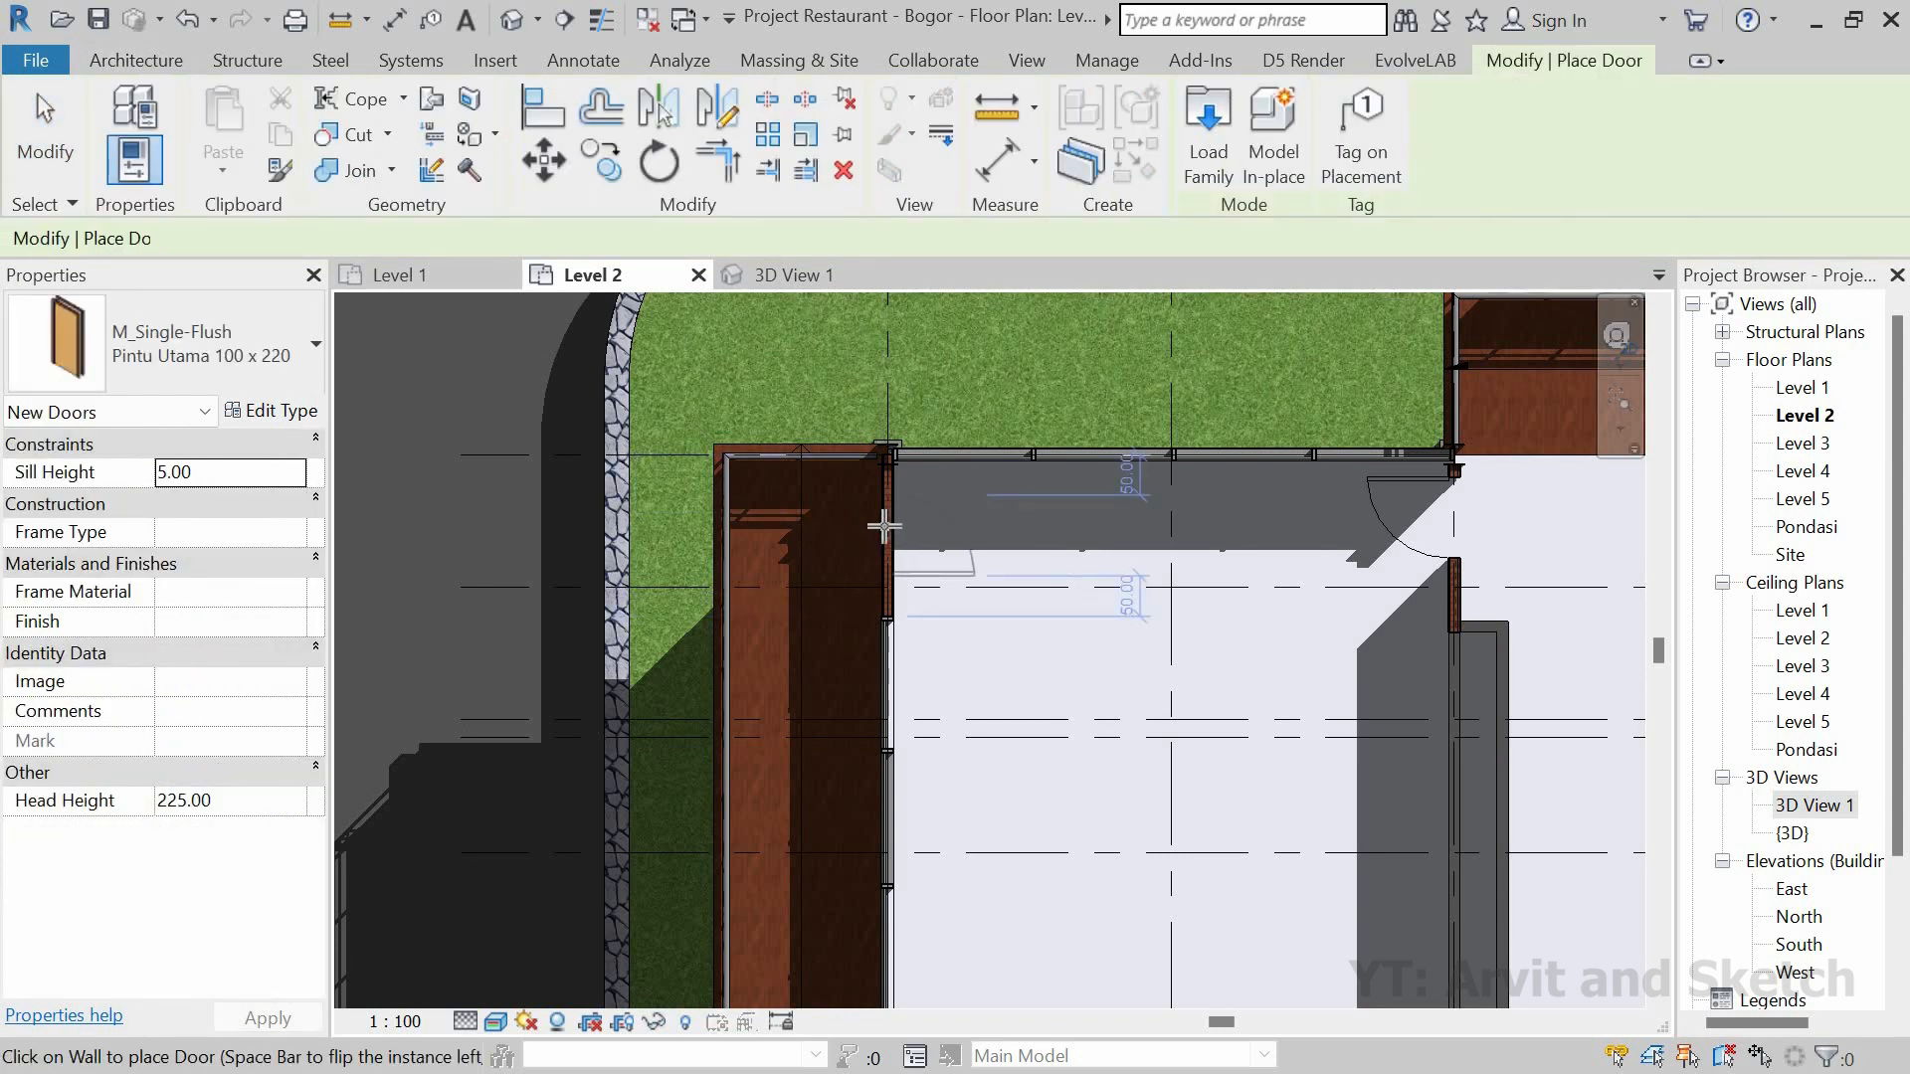
pyautogui.scroll(2, 884, 527)
pyautogui.click(875, 517)
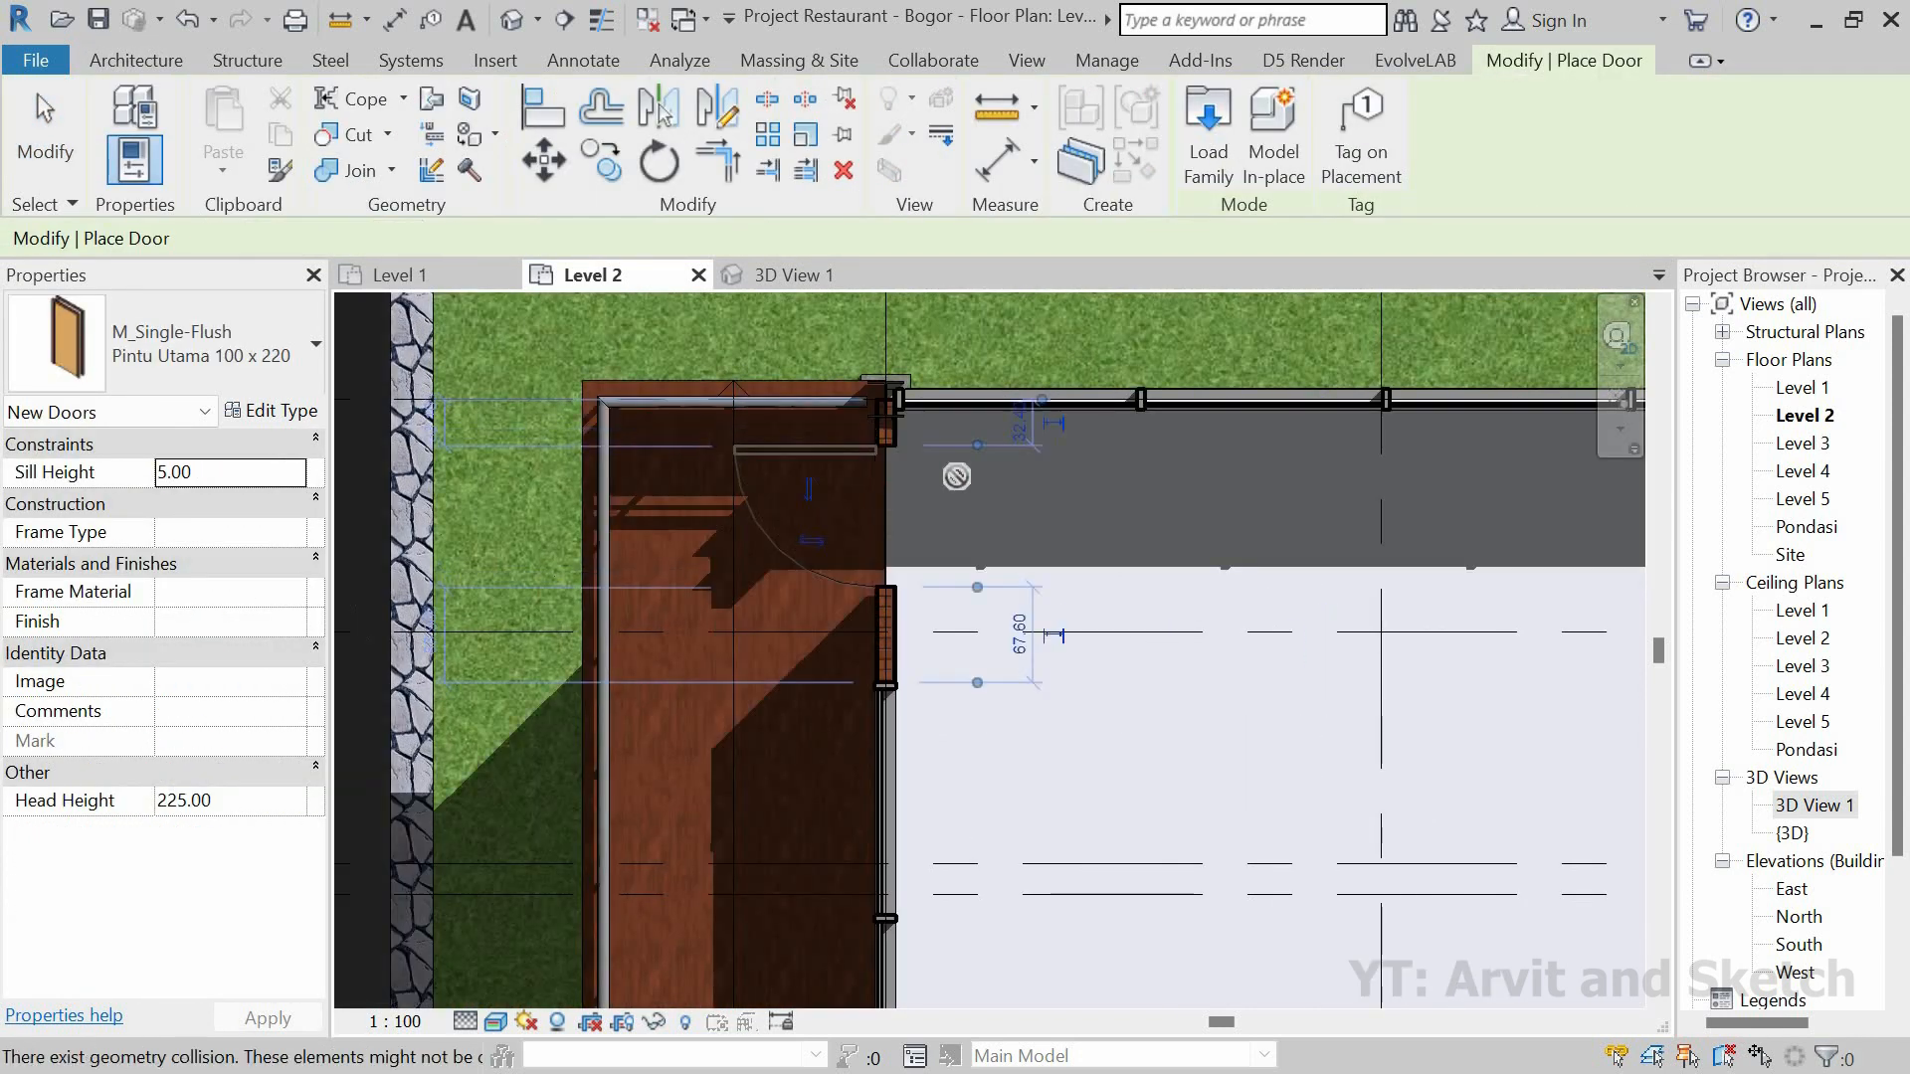
pyautogui.click(1022, 429)
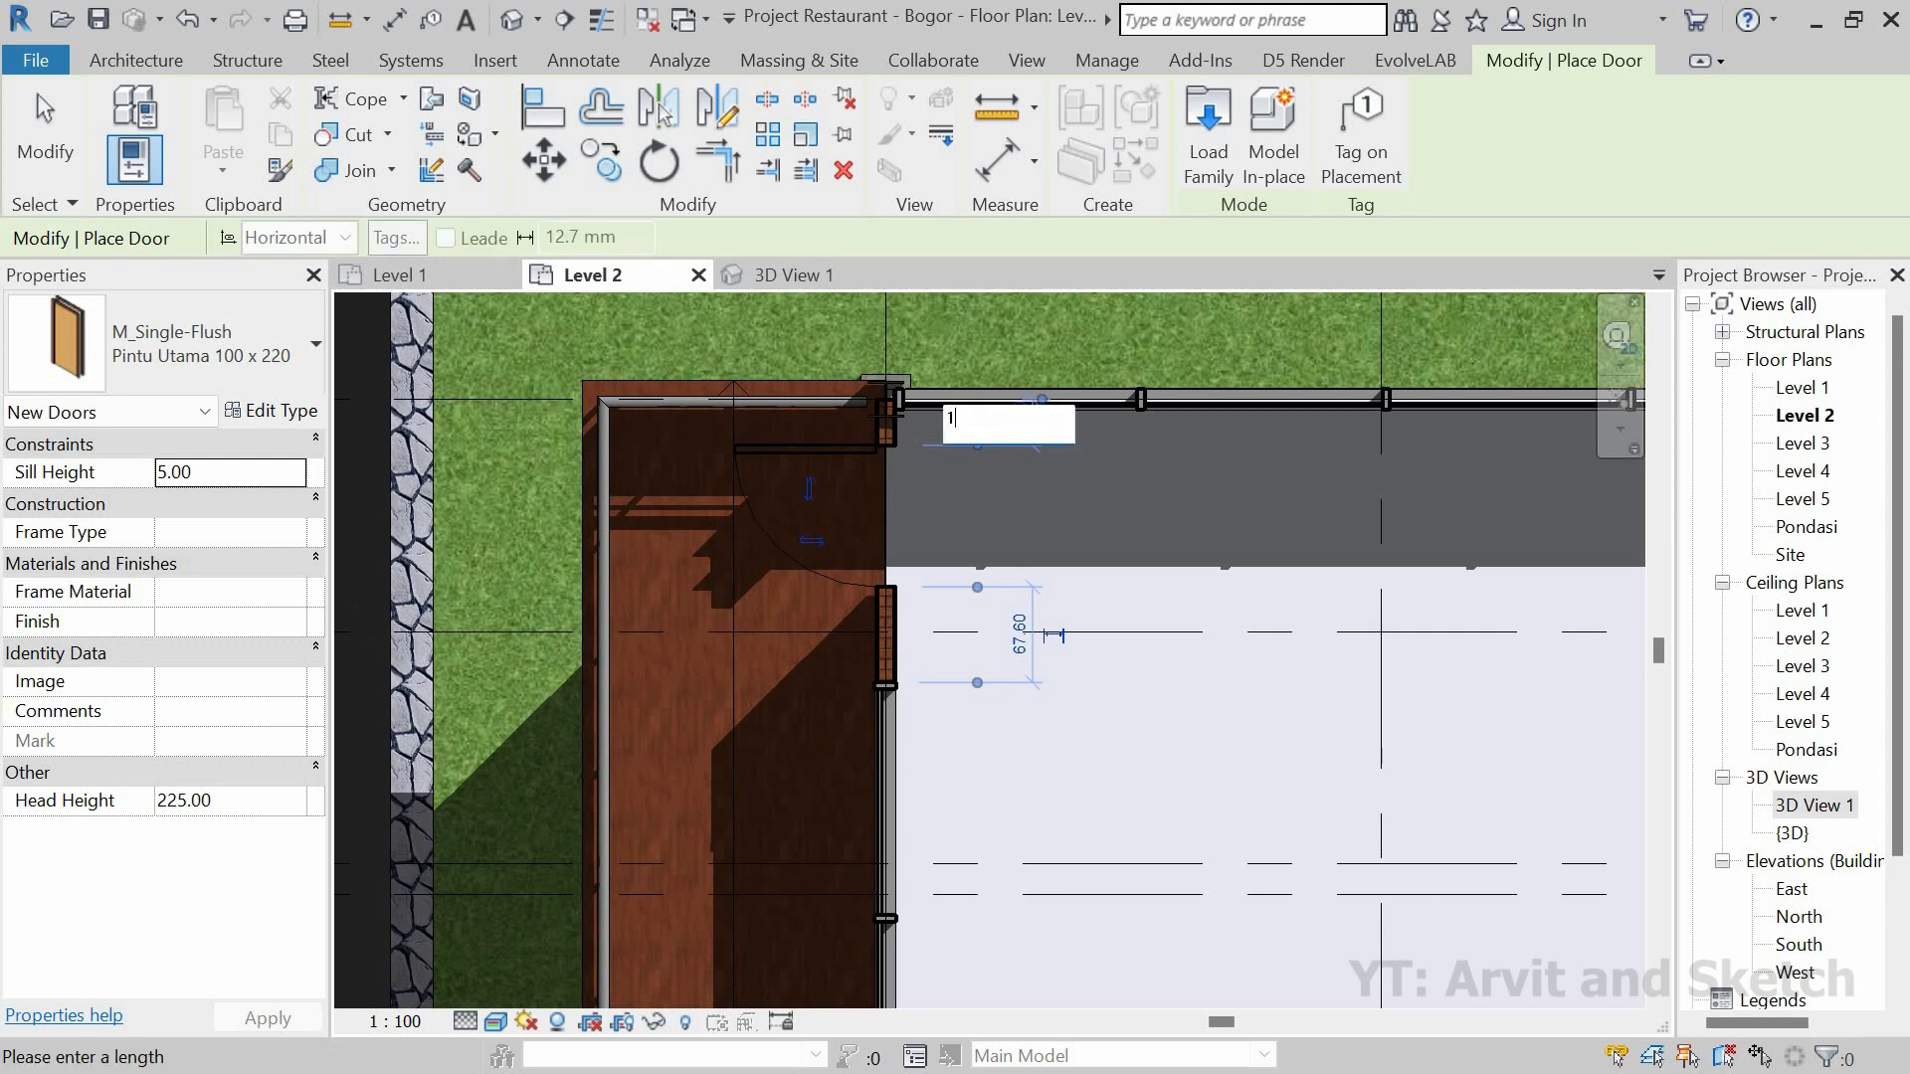
pyautogui.press('Return')
# Step: Place another west-swinging Pintu Utama 100 x 220 door in the south brick wall of the outermost western wall line
pyautogui.scroll(-3, 923, 871)
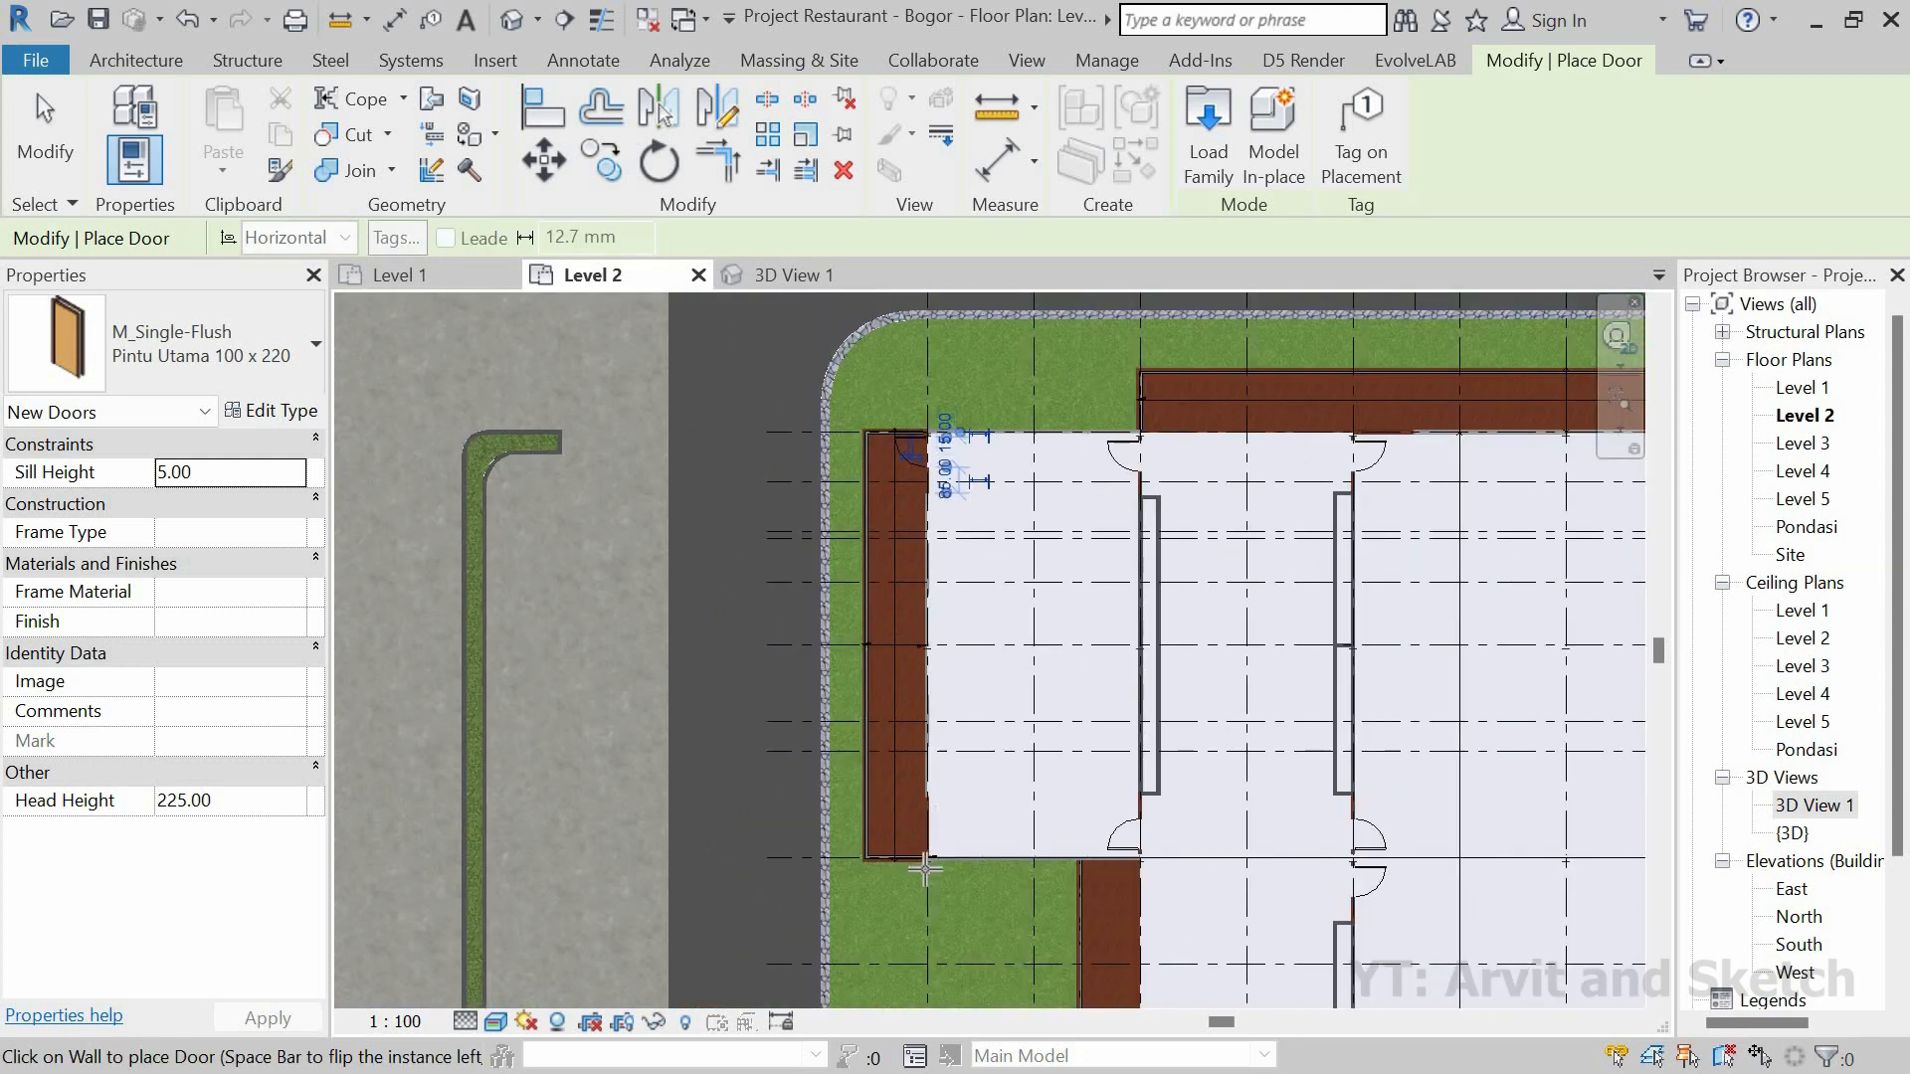
pyautogui.scroll(4, 923, 870)
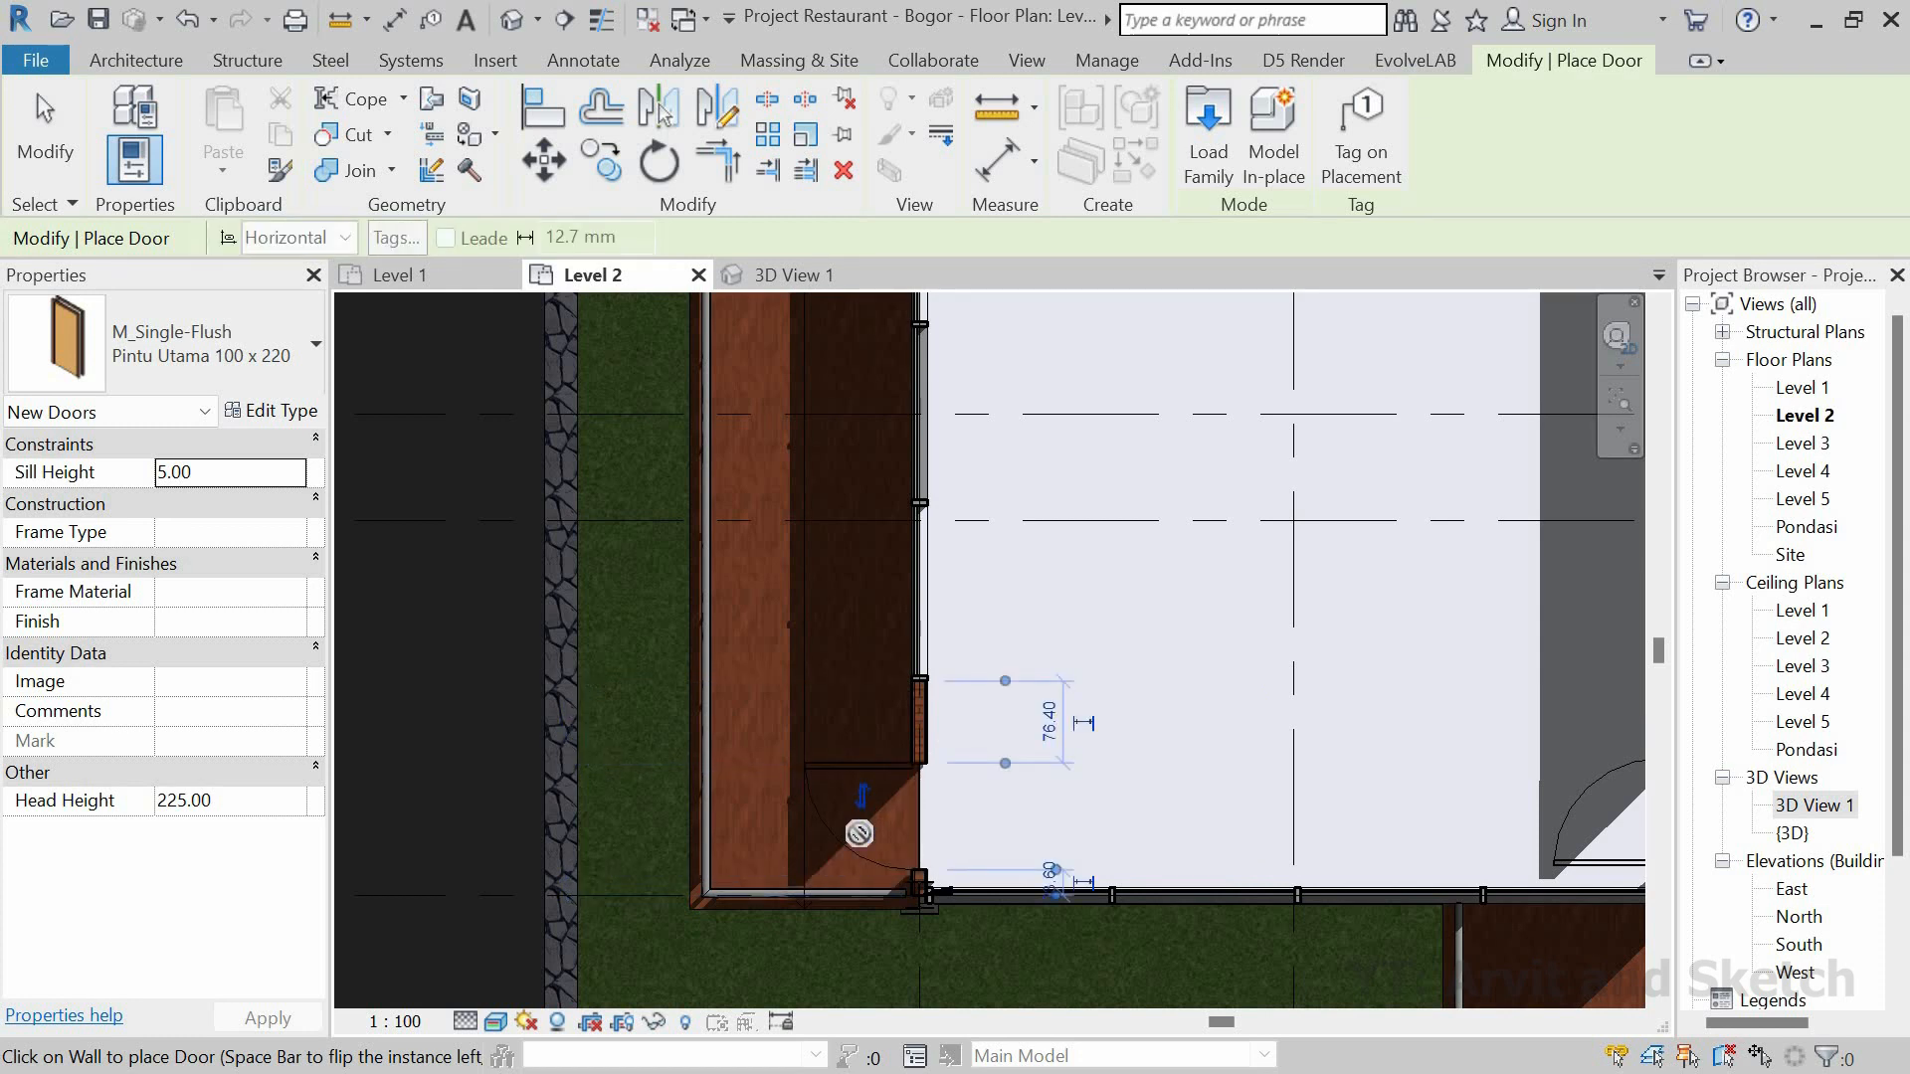
pyautogui.click(859, 870)
pyautogui.press('Escape')
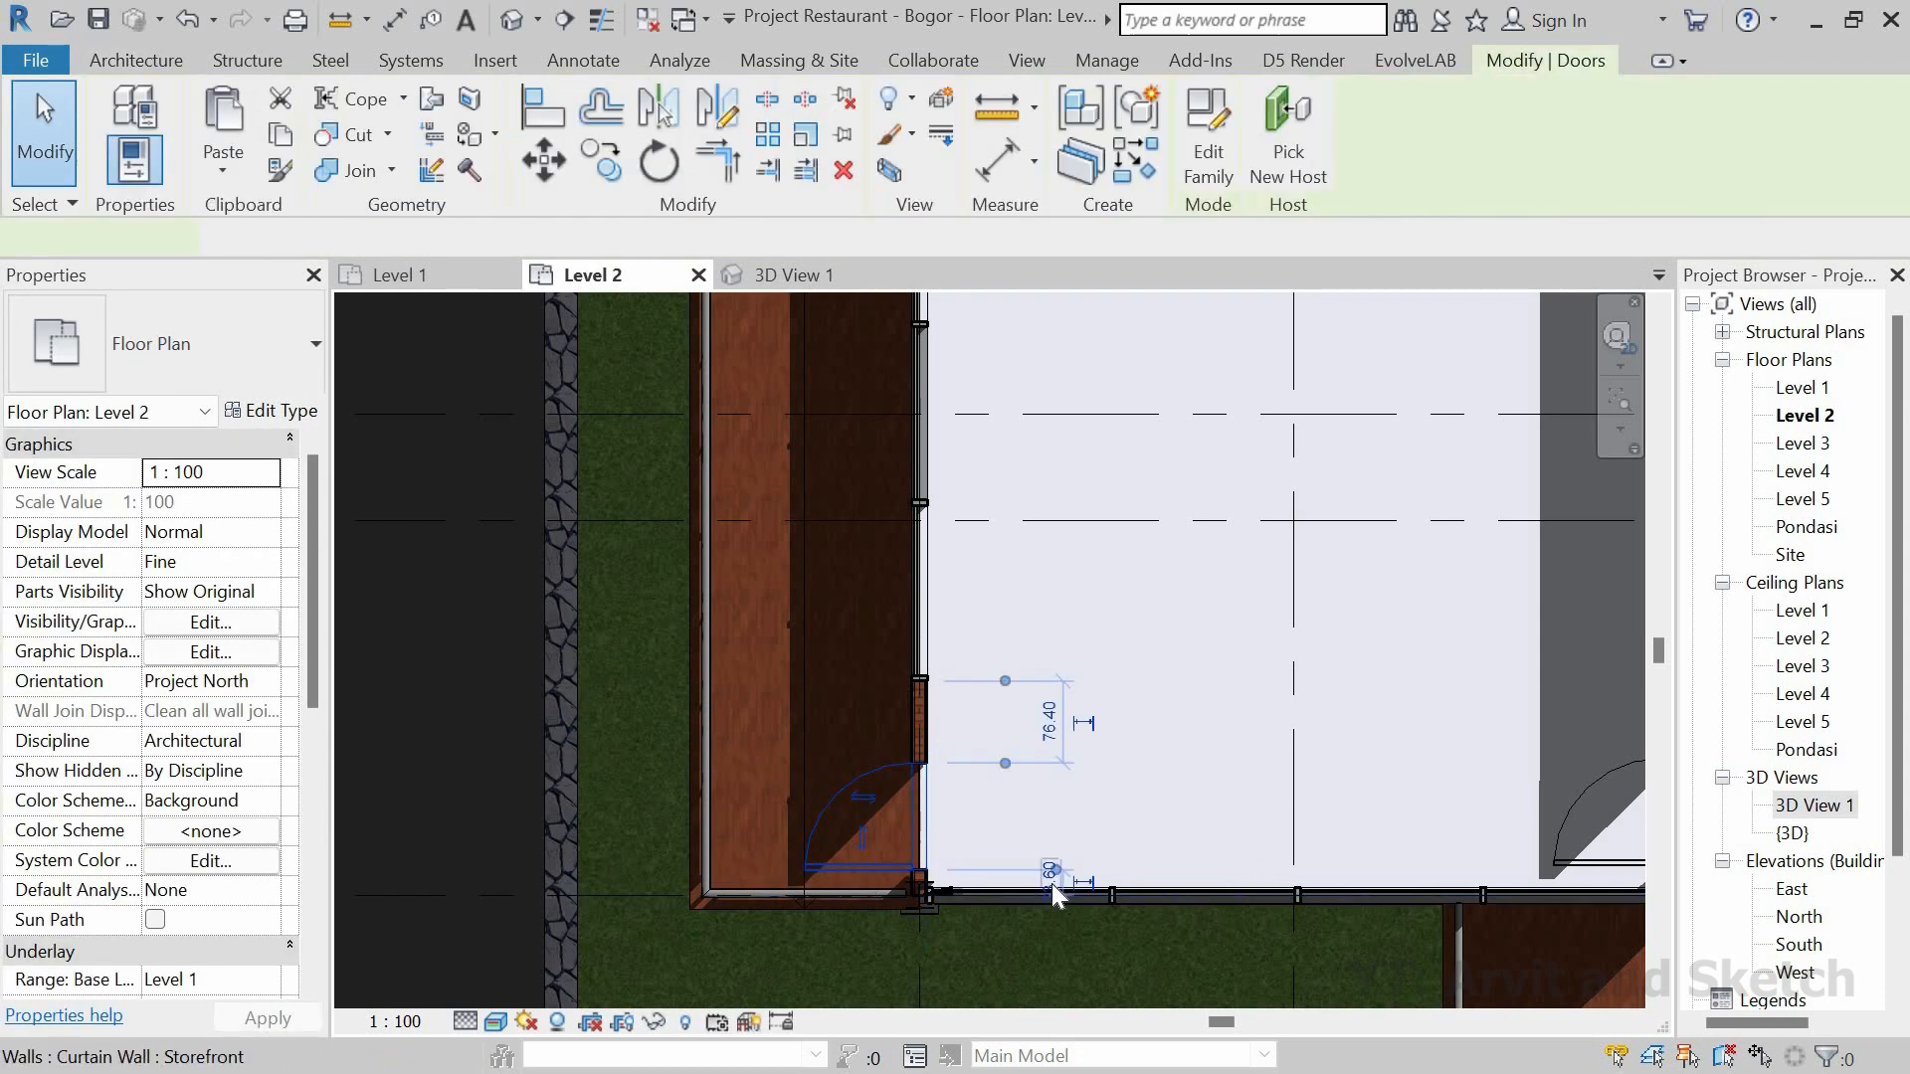
pyautogui.click(1048, 881)
pyautogui.scroll(2, 1039, 873)
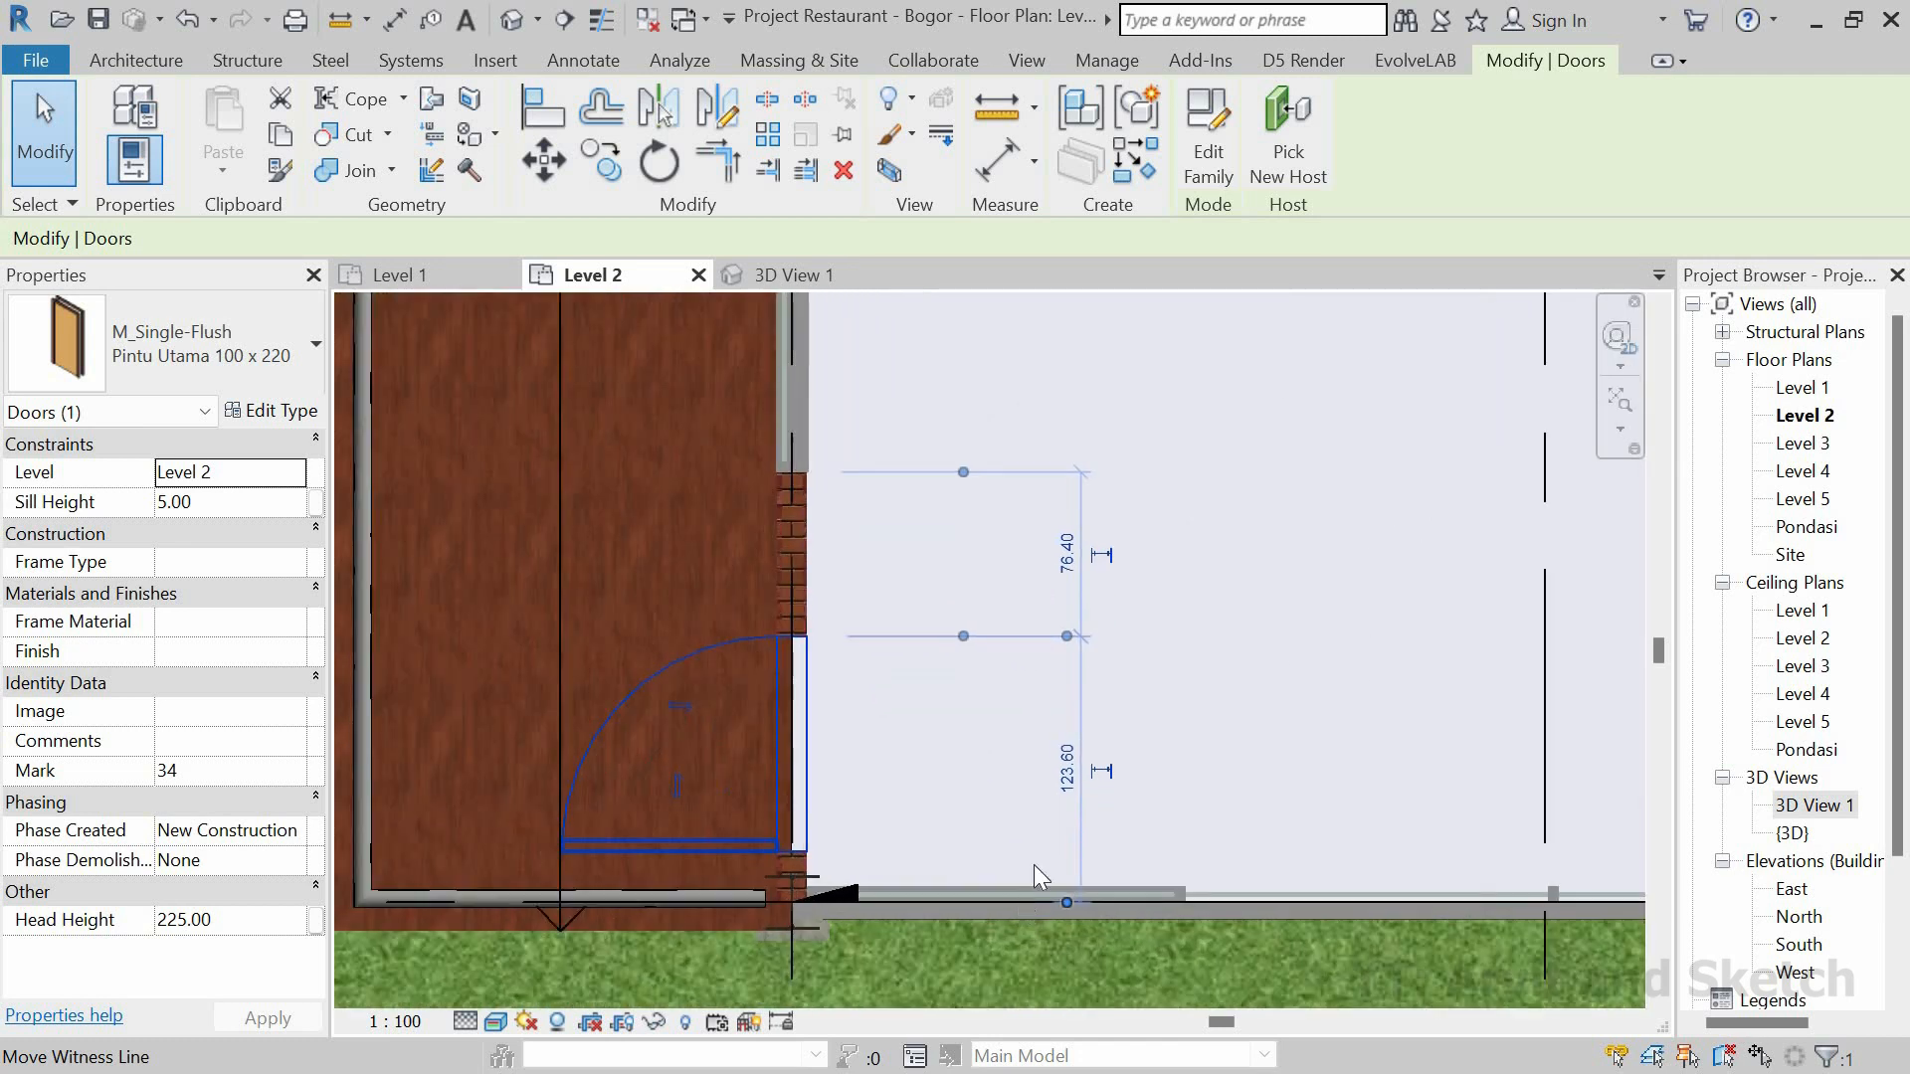
pyautogui.scroll(-2, 1065, 875)
pyautogui.press('Escape')
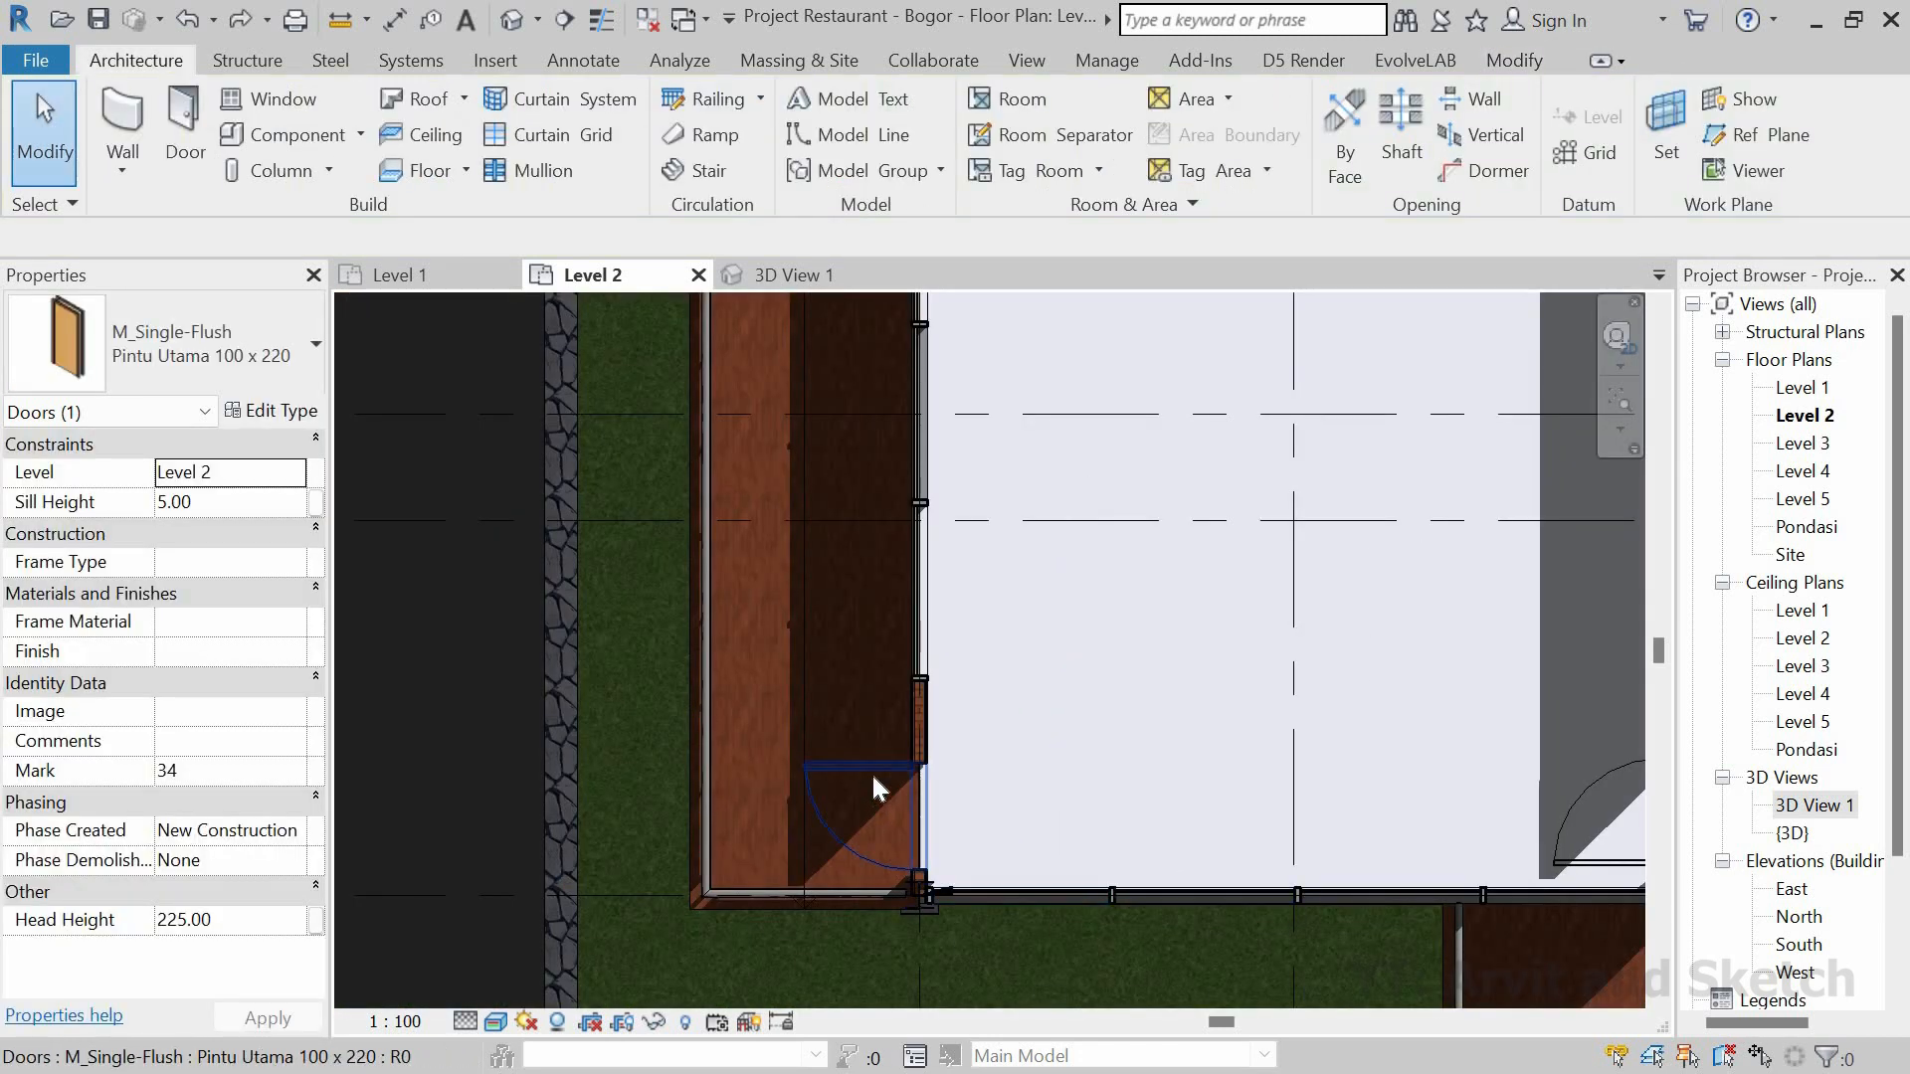
# Step: Set the distance between the new southwest door and the south end of its brick wall to 15
pyautogui.click(999, 876)
pyautogui.scroll(2, 1054, 876)
pyautogui.click(1047, 867)
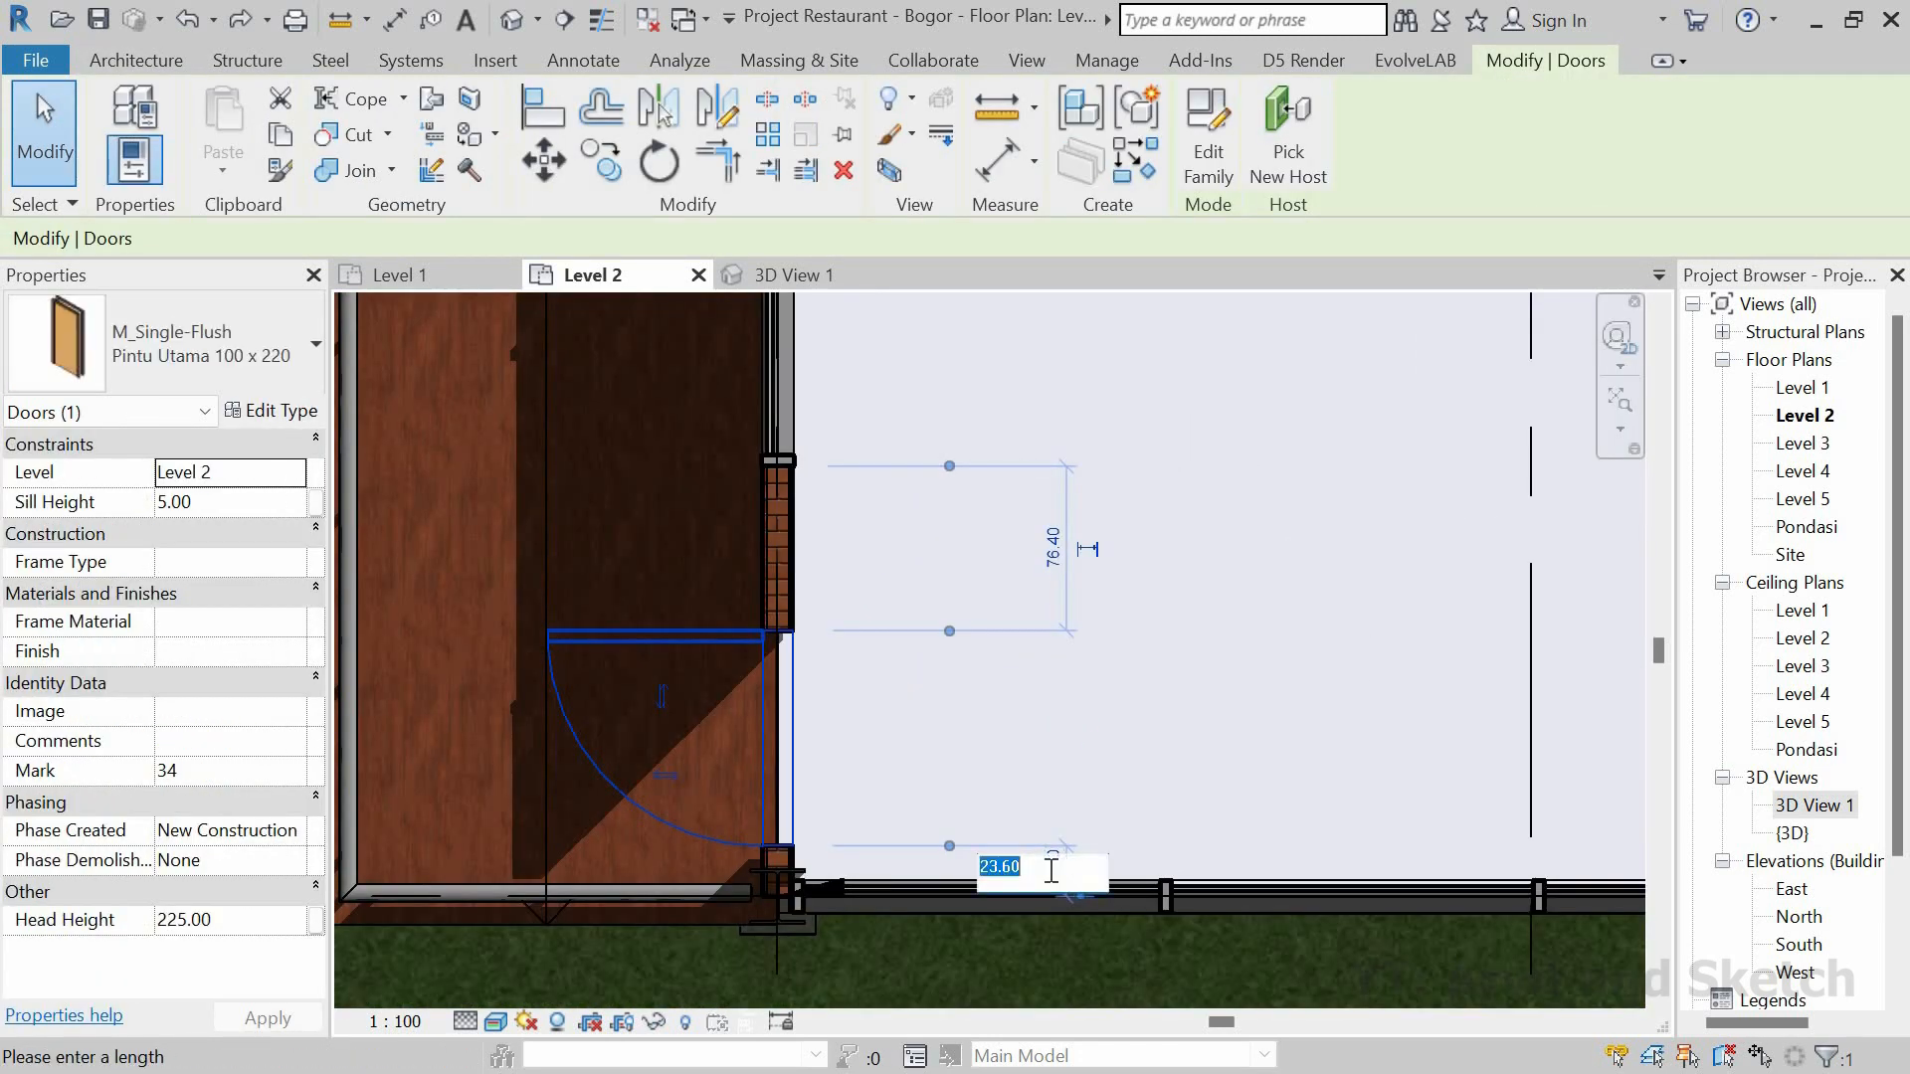
pyautogui.write('15')
pyautogui.press('Return')
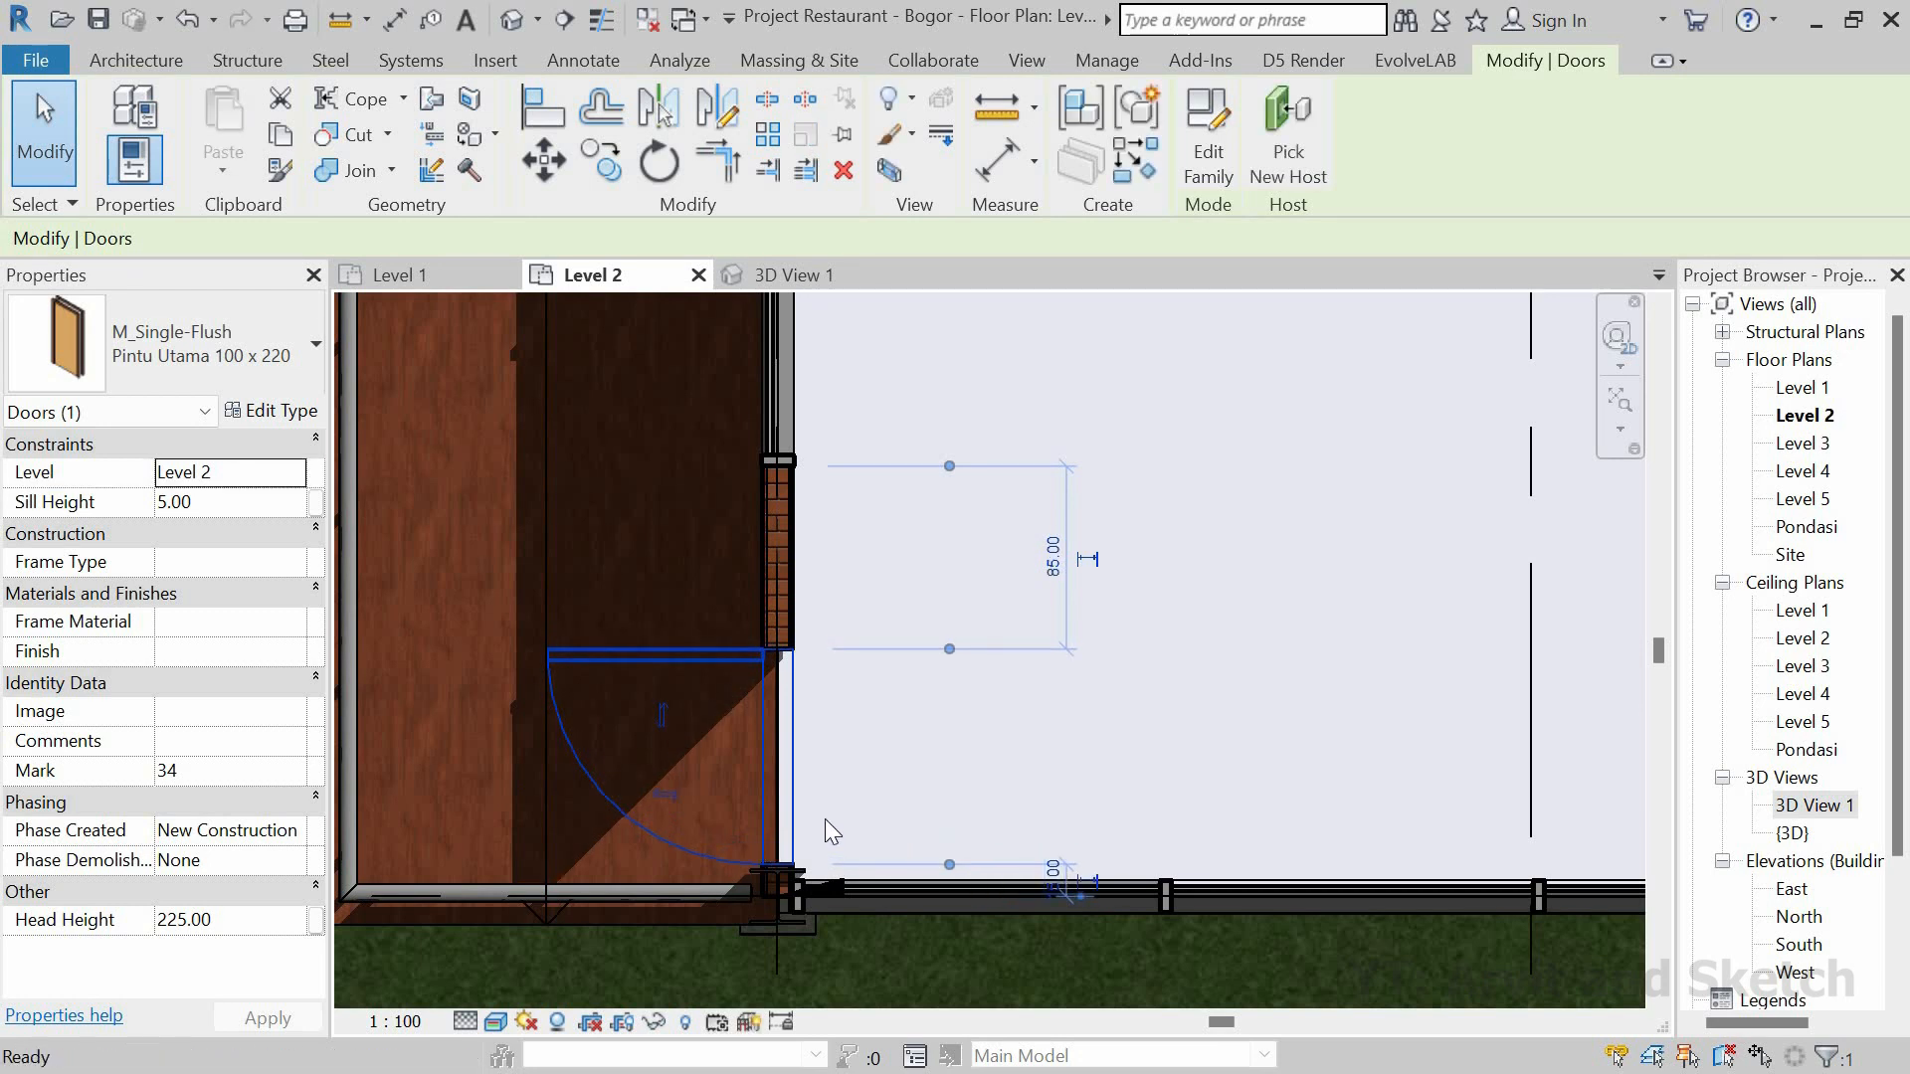
pyautogui.press('Escape')
pyautogui.scroll(-2, 845, 819)
pyautogui.scroll(-3, 851, 817)
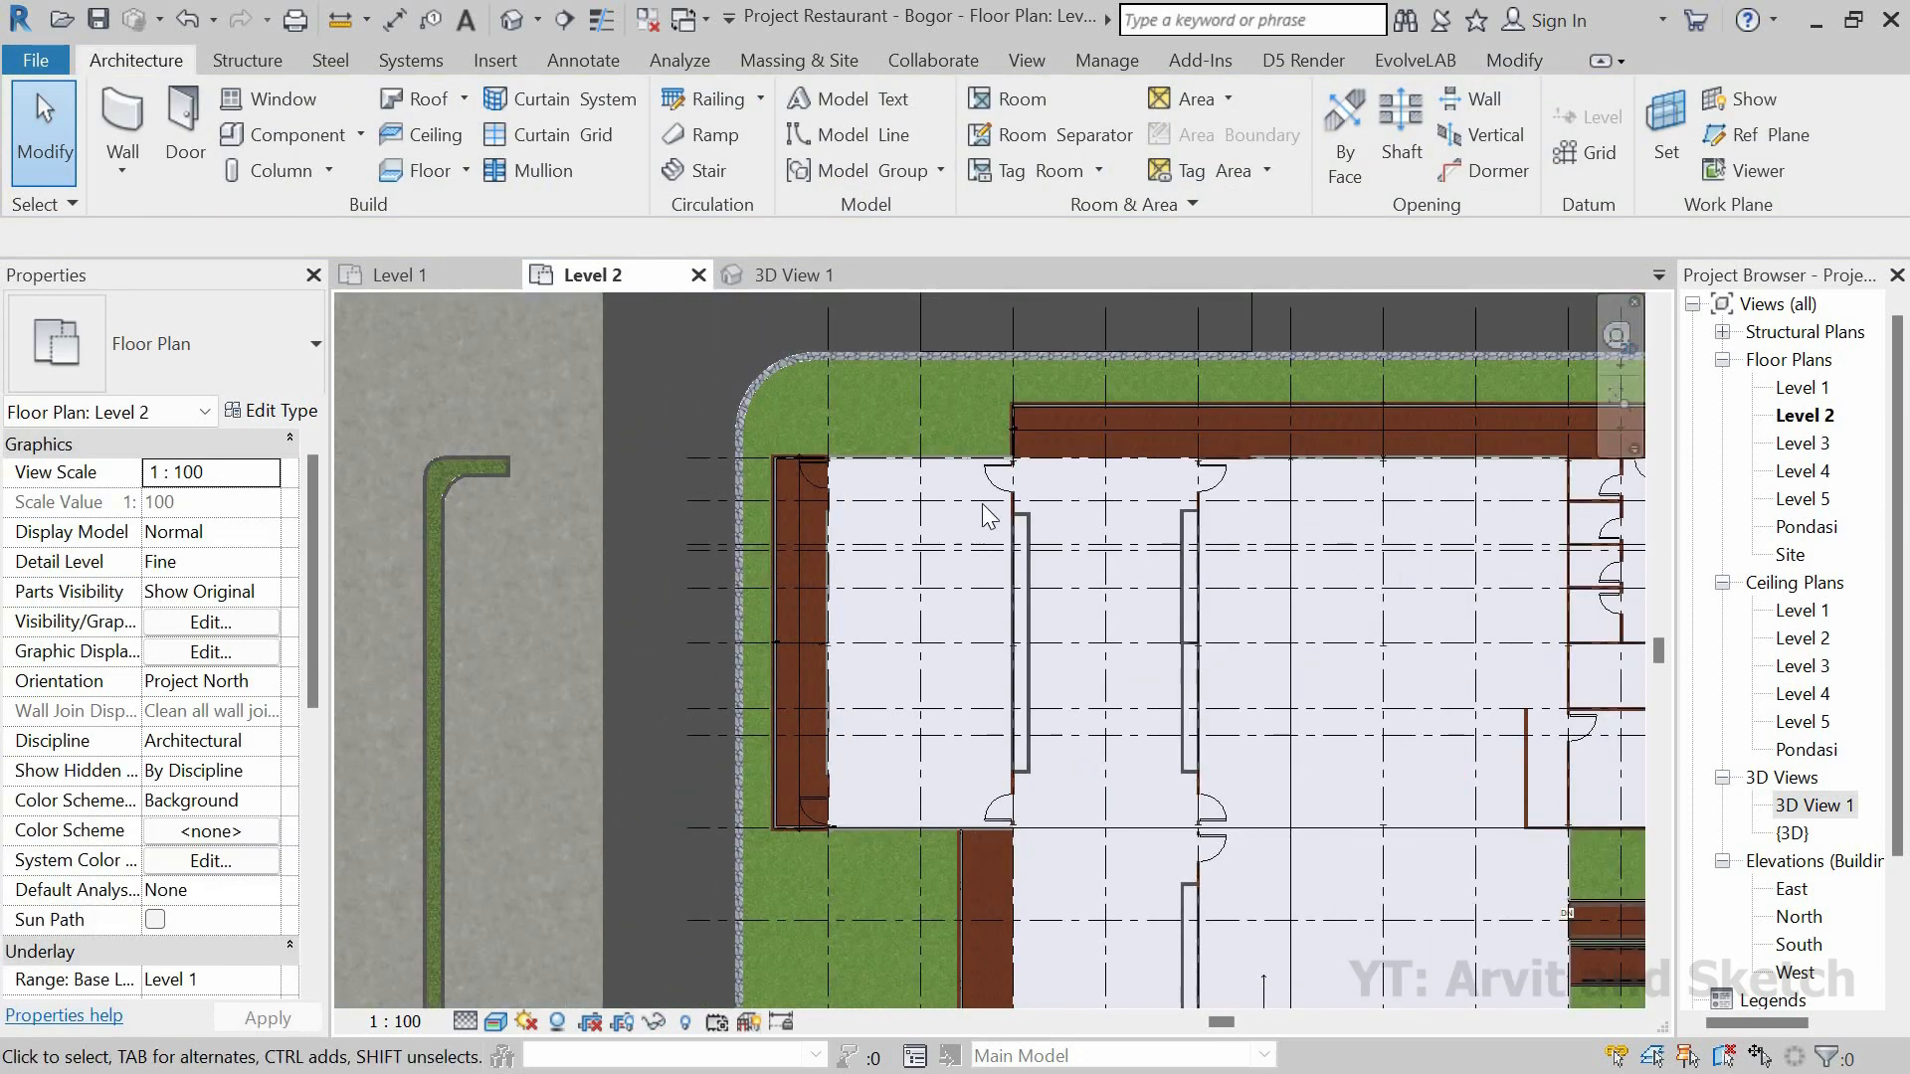
# Step: In 3D View 1, set the base offset of the south brick wall on the smaller building's terrace side to 0.00
pyautogui.click(1618, 402)
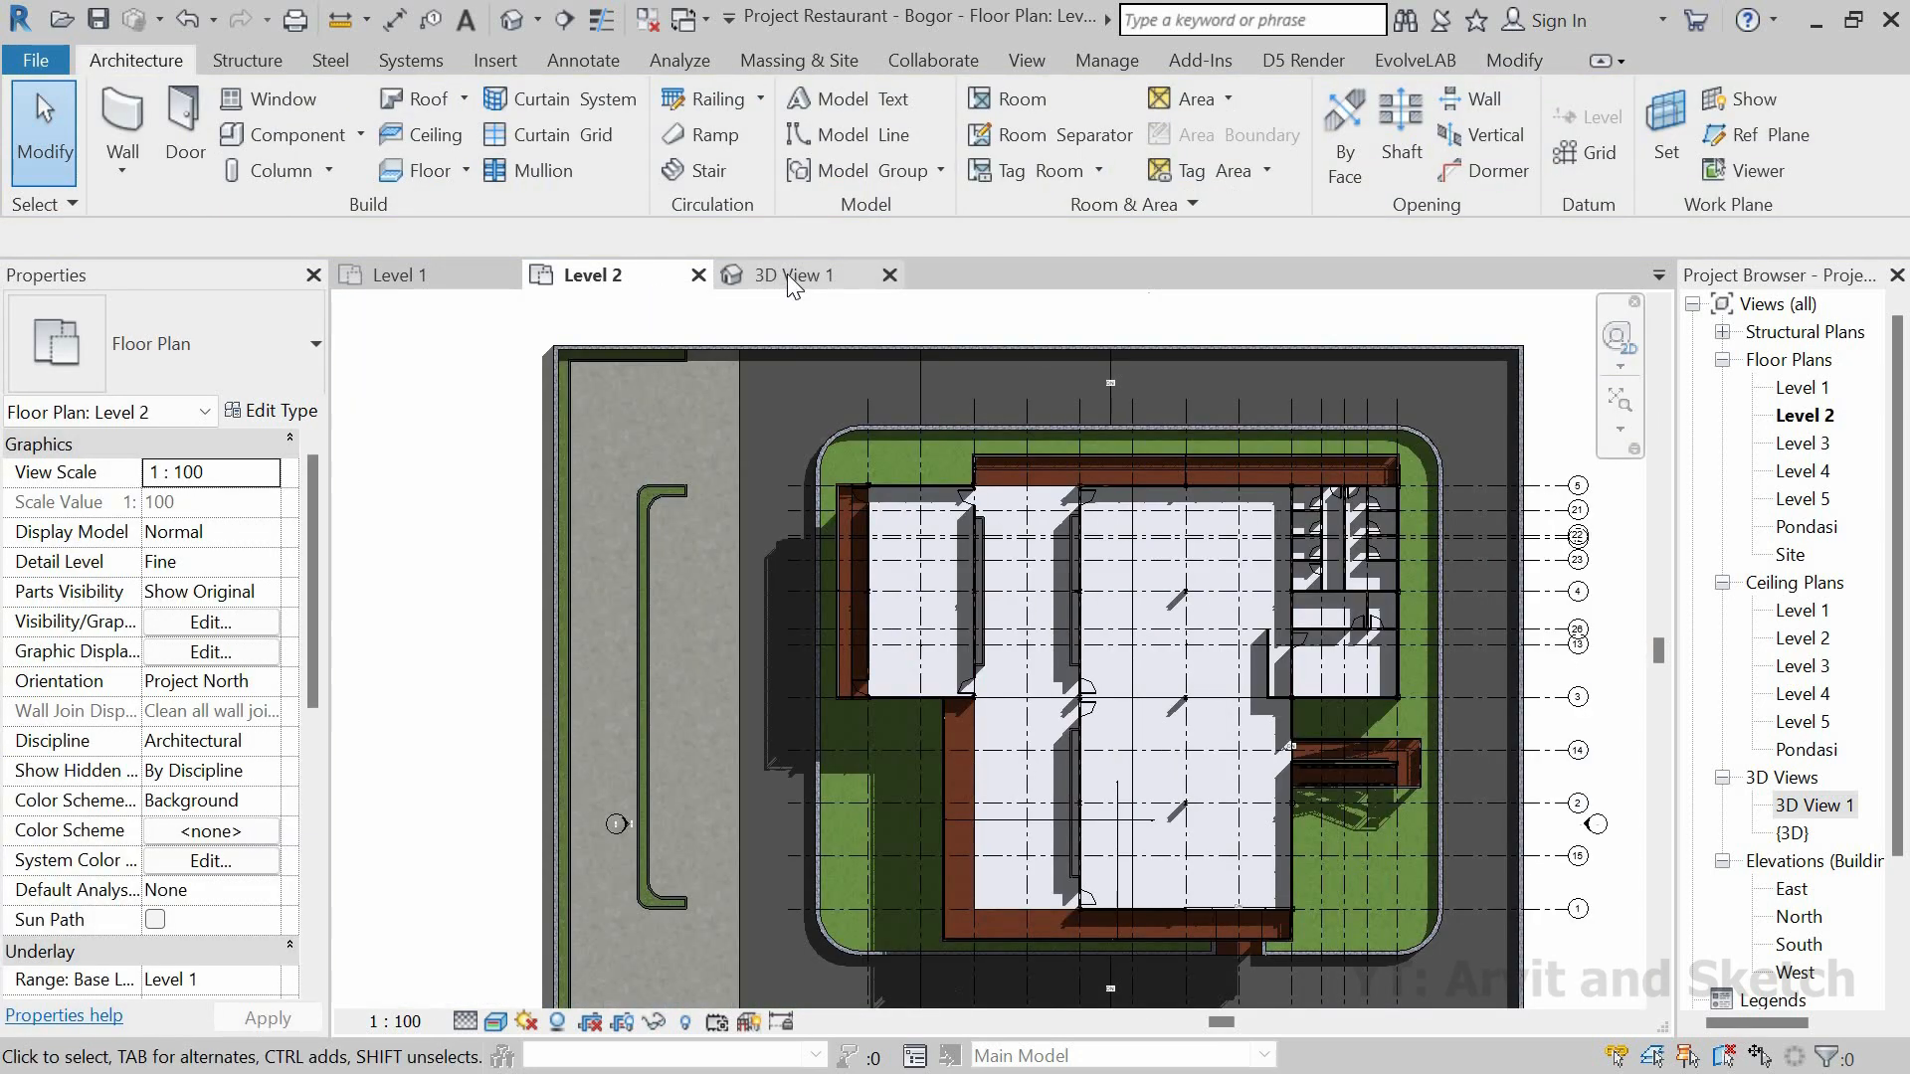
pyautogui.click(786, 274)
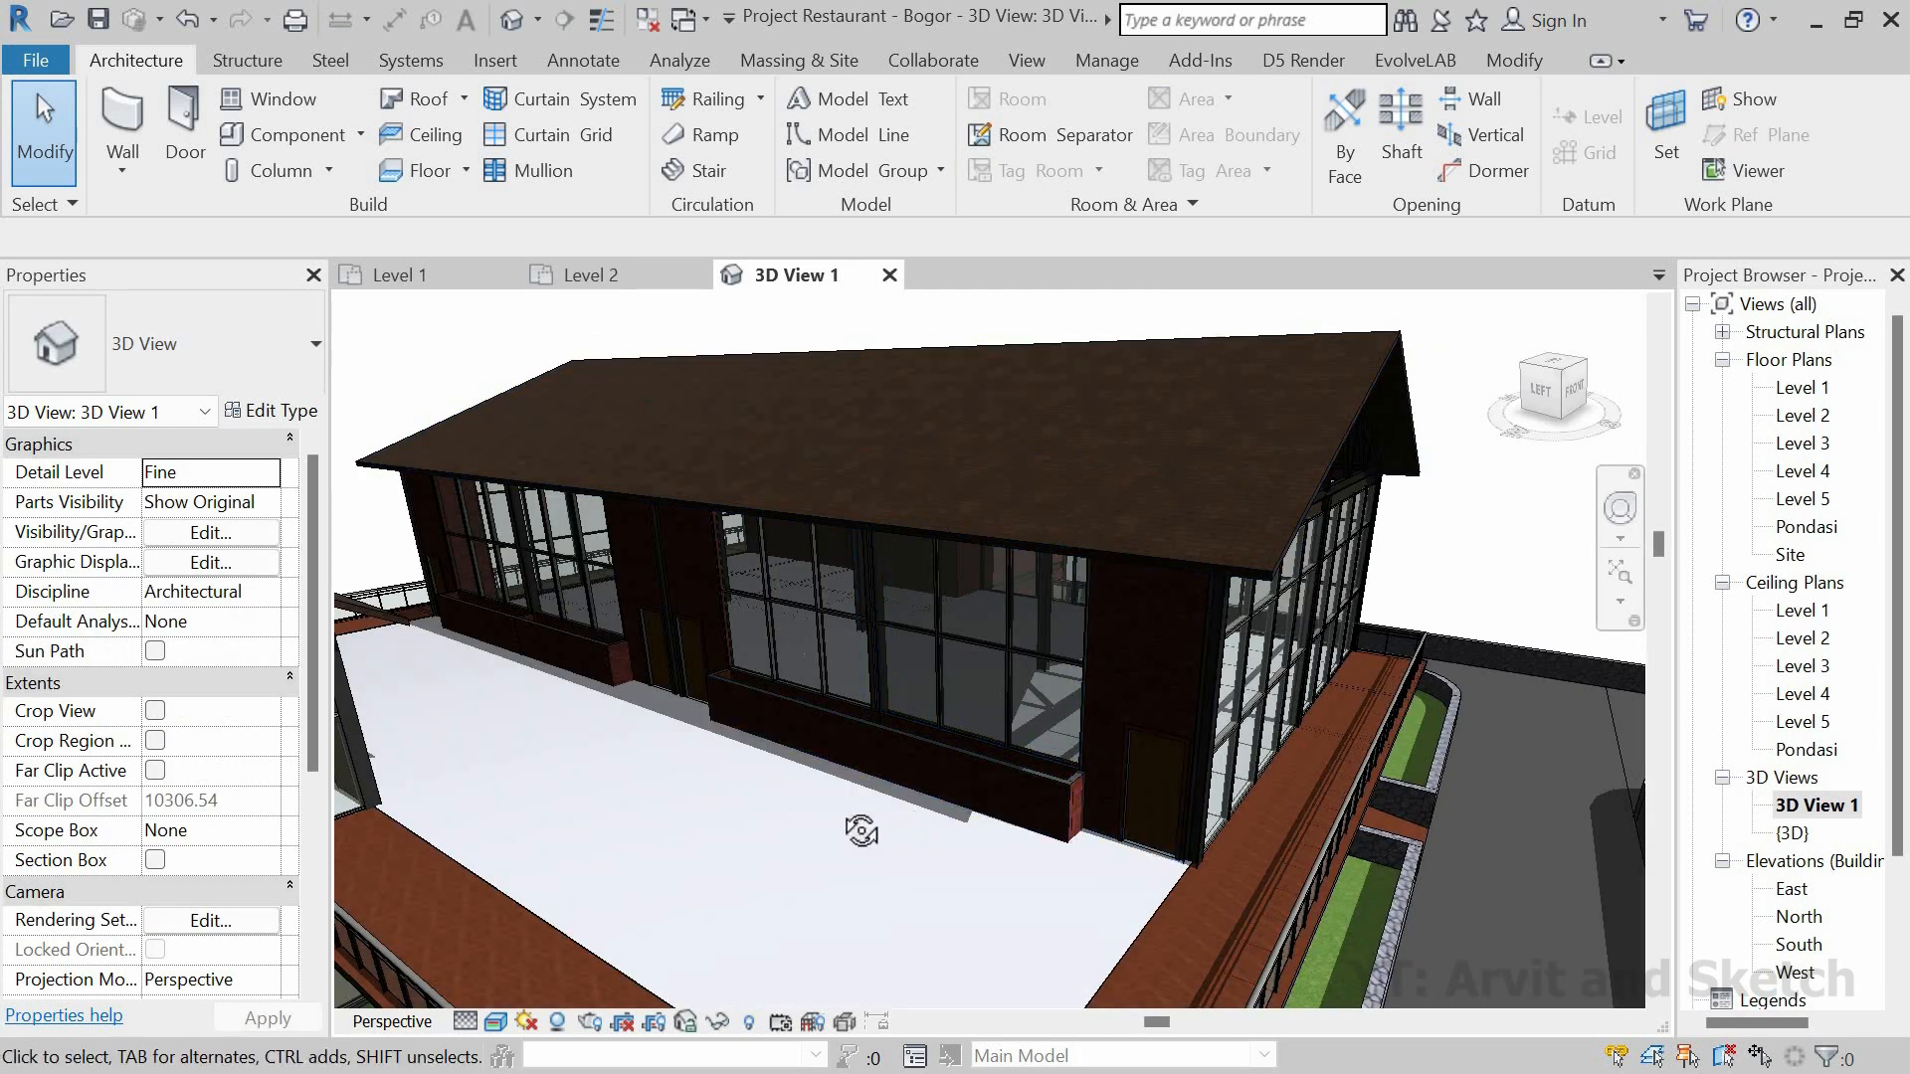
pyautogui.keyDown('shift'); pyautogui.moveTo(862, 832); pyautogui.dragTo(712, 747, button='middle'); pyautogui.keyUp('shift')
pyautogui.scroll(2, 771, 622)
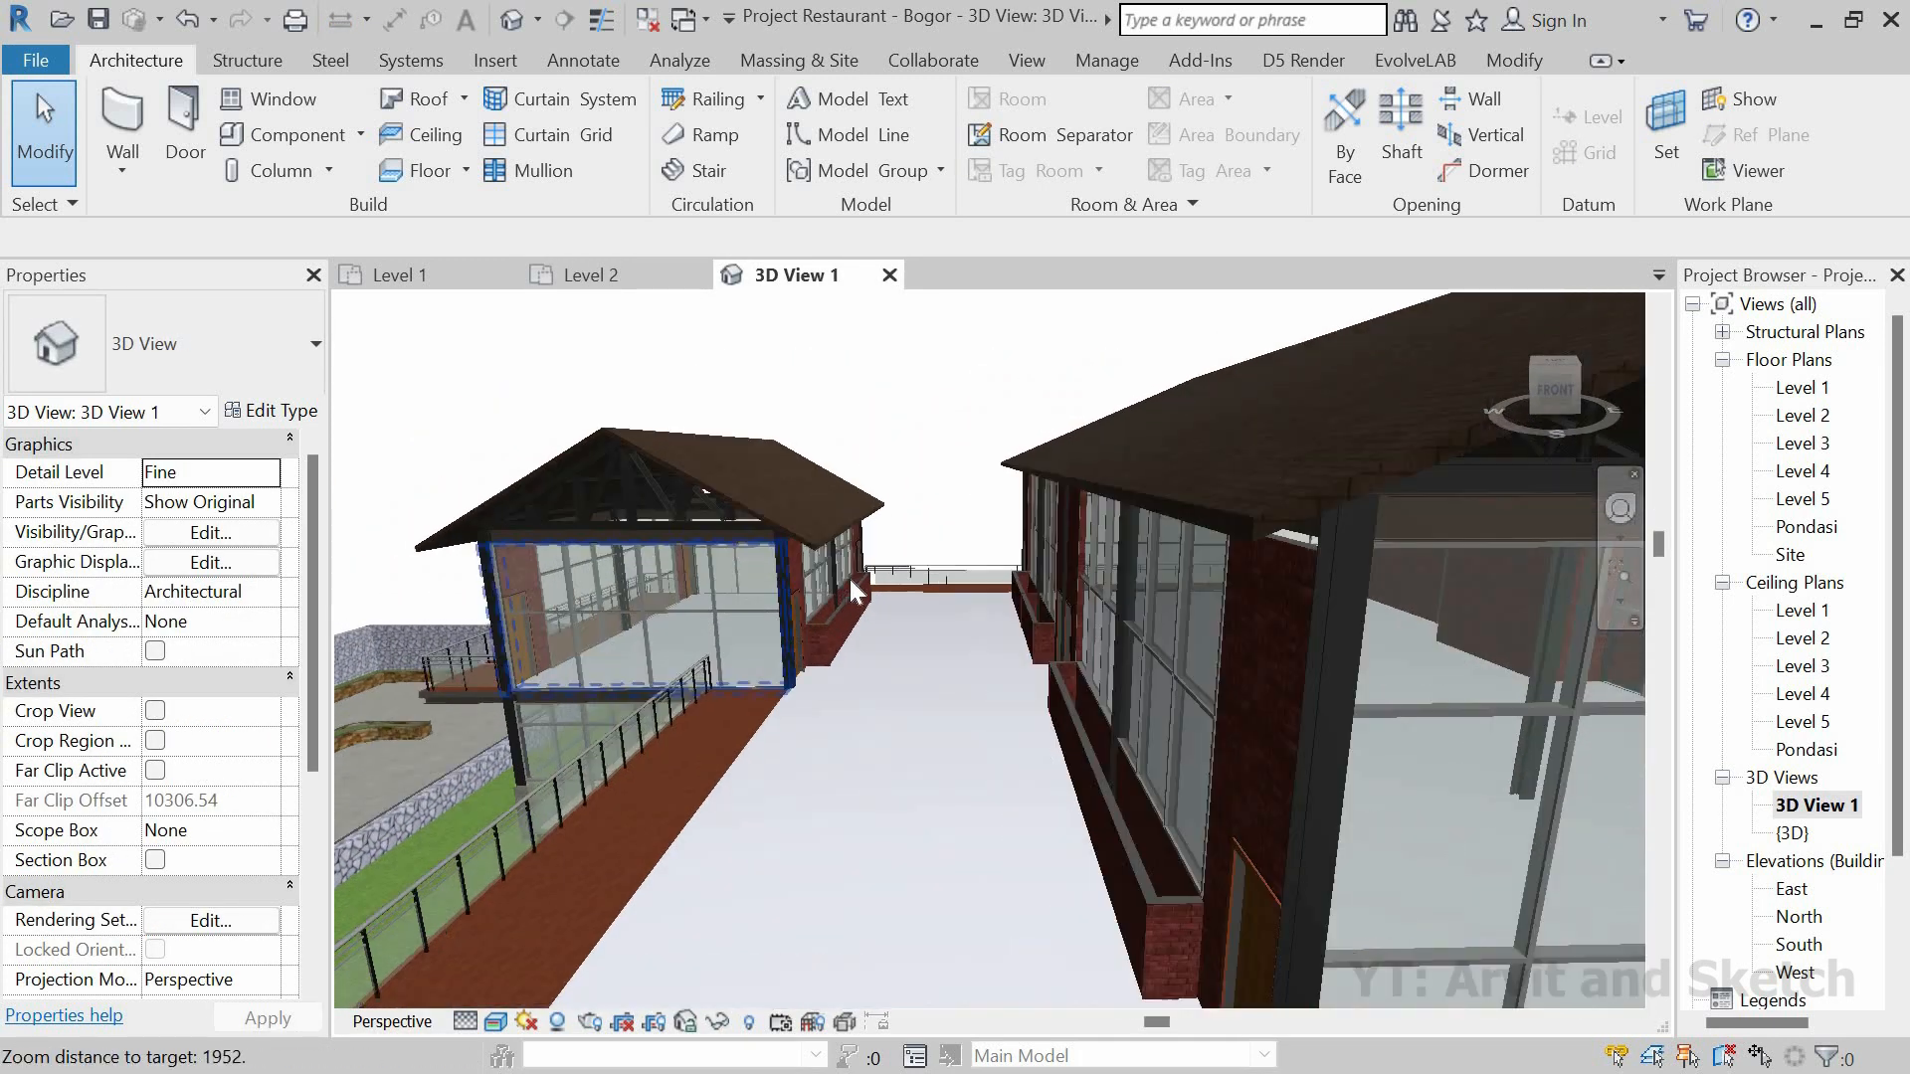
pyautogui.scroll(4, 846, 567)
pyautogui.keyDown('shift'); pyautogui.moveTo(796, 607); pyautogui.dragTo(606, 810, button='middle'); pyautogui.keyUp('shift')
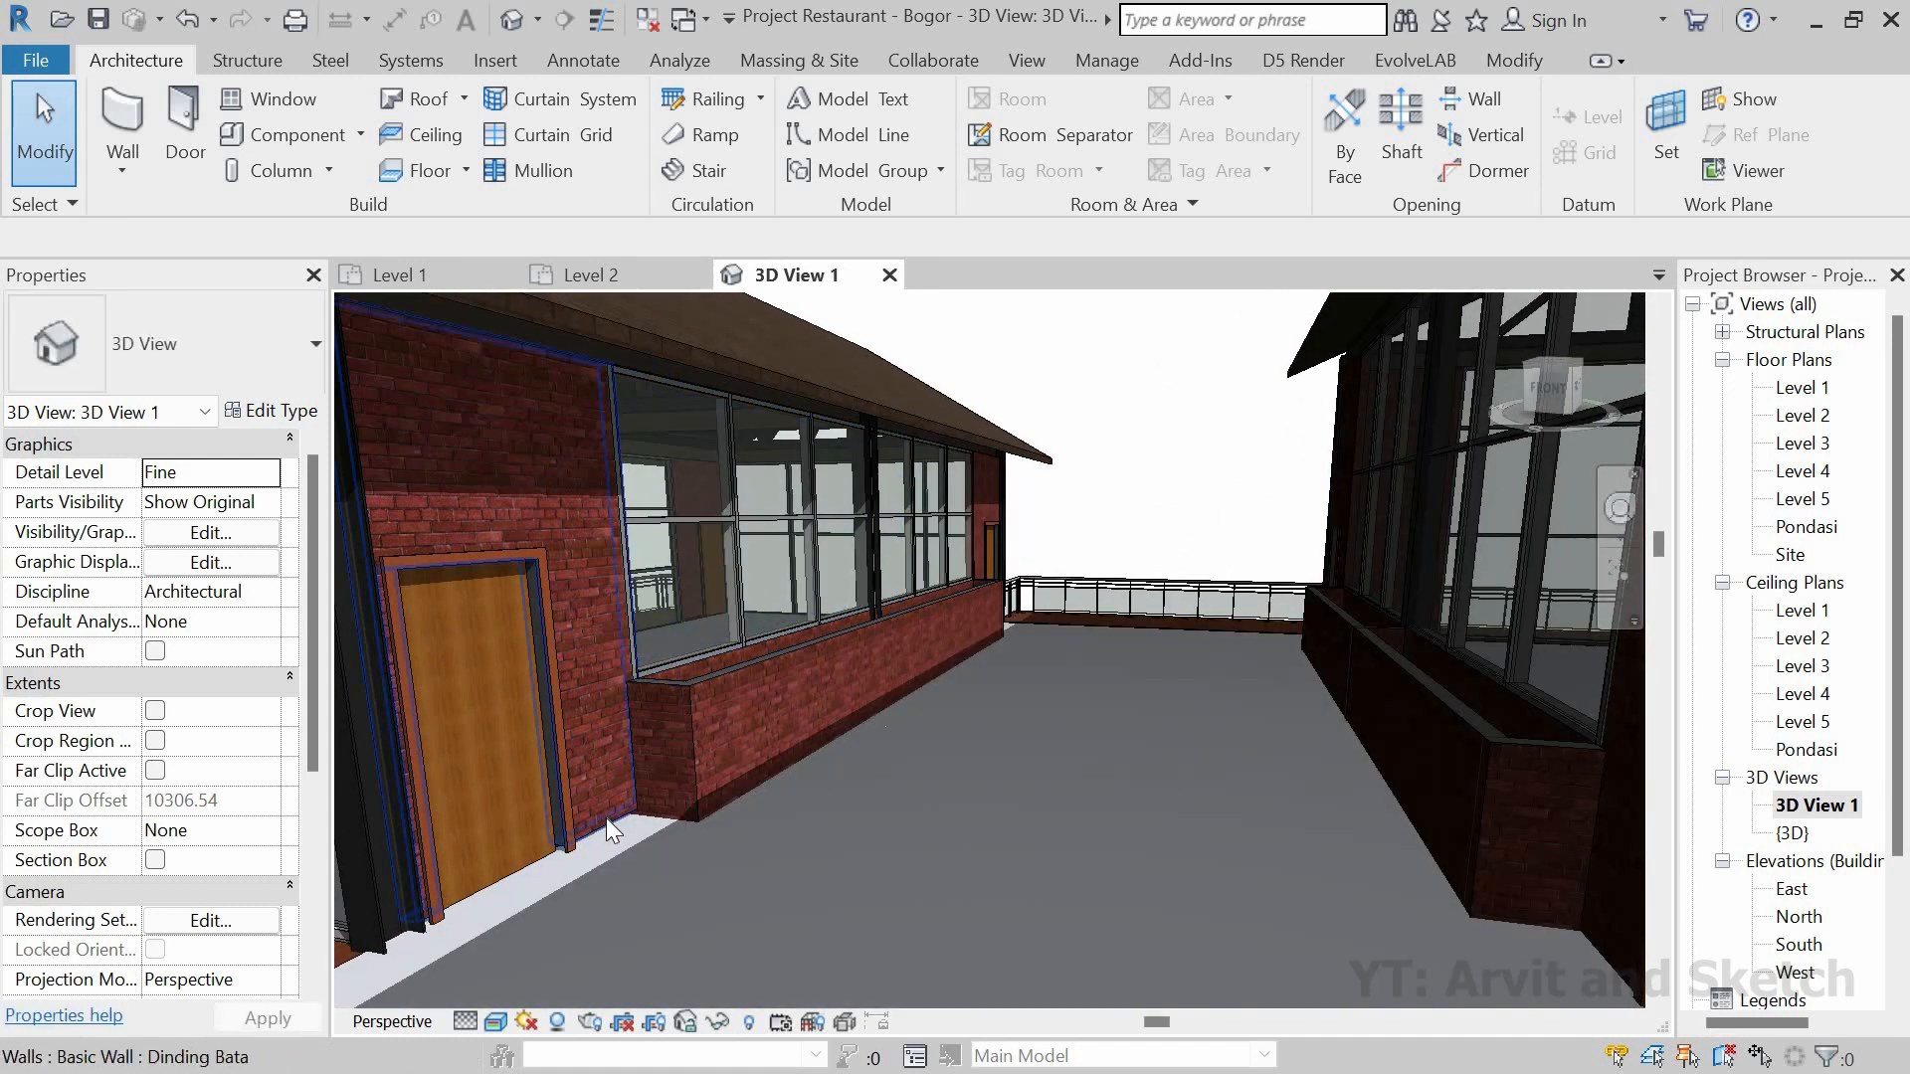
pyautogui.click(606, 818)
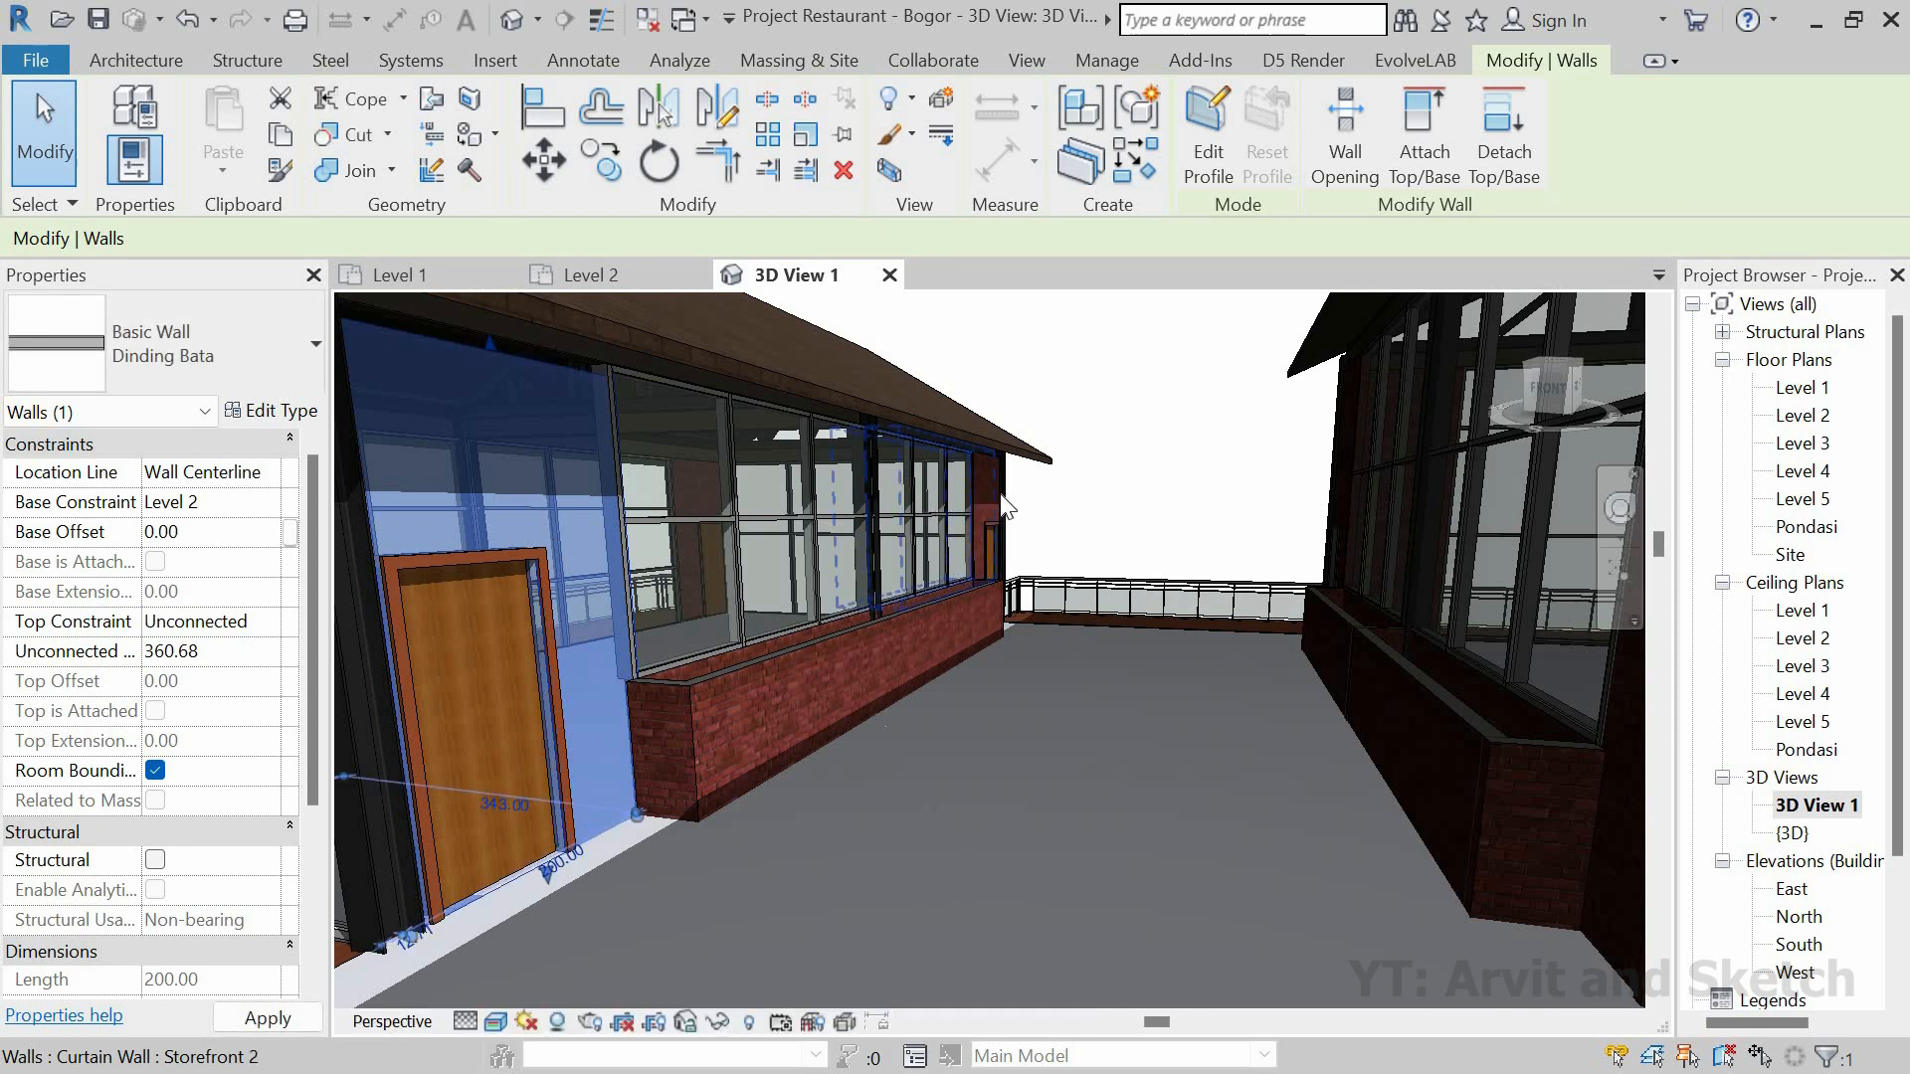
# Step: Set the base offset of the brick wall with the door at the north end of the same terrace facade to 0.00
pyautogui.scroll(2, 1000, 439)
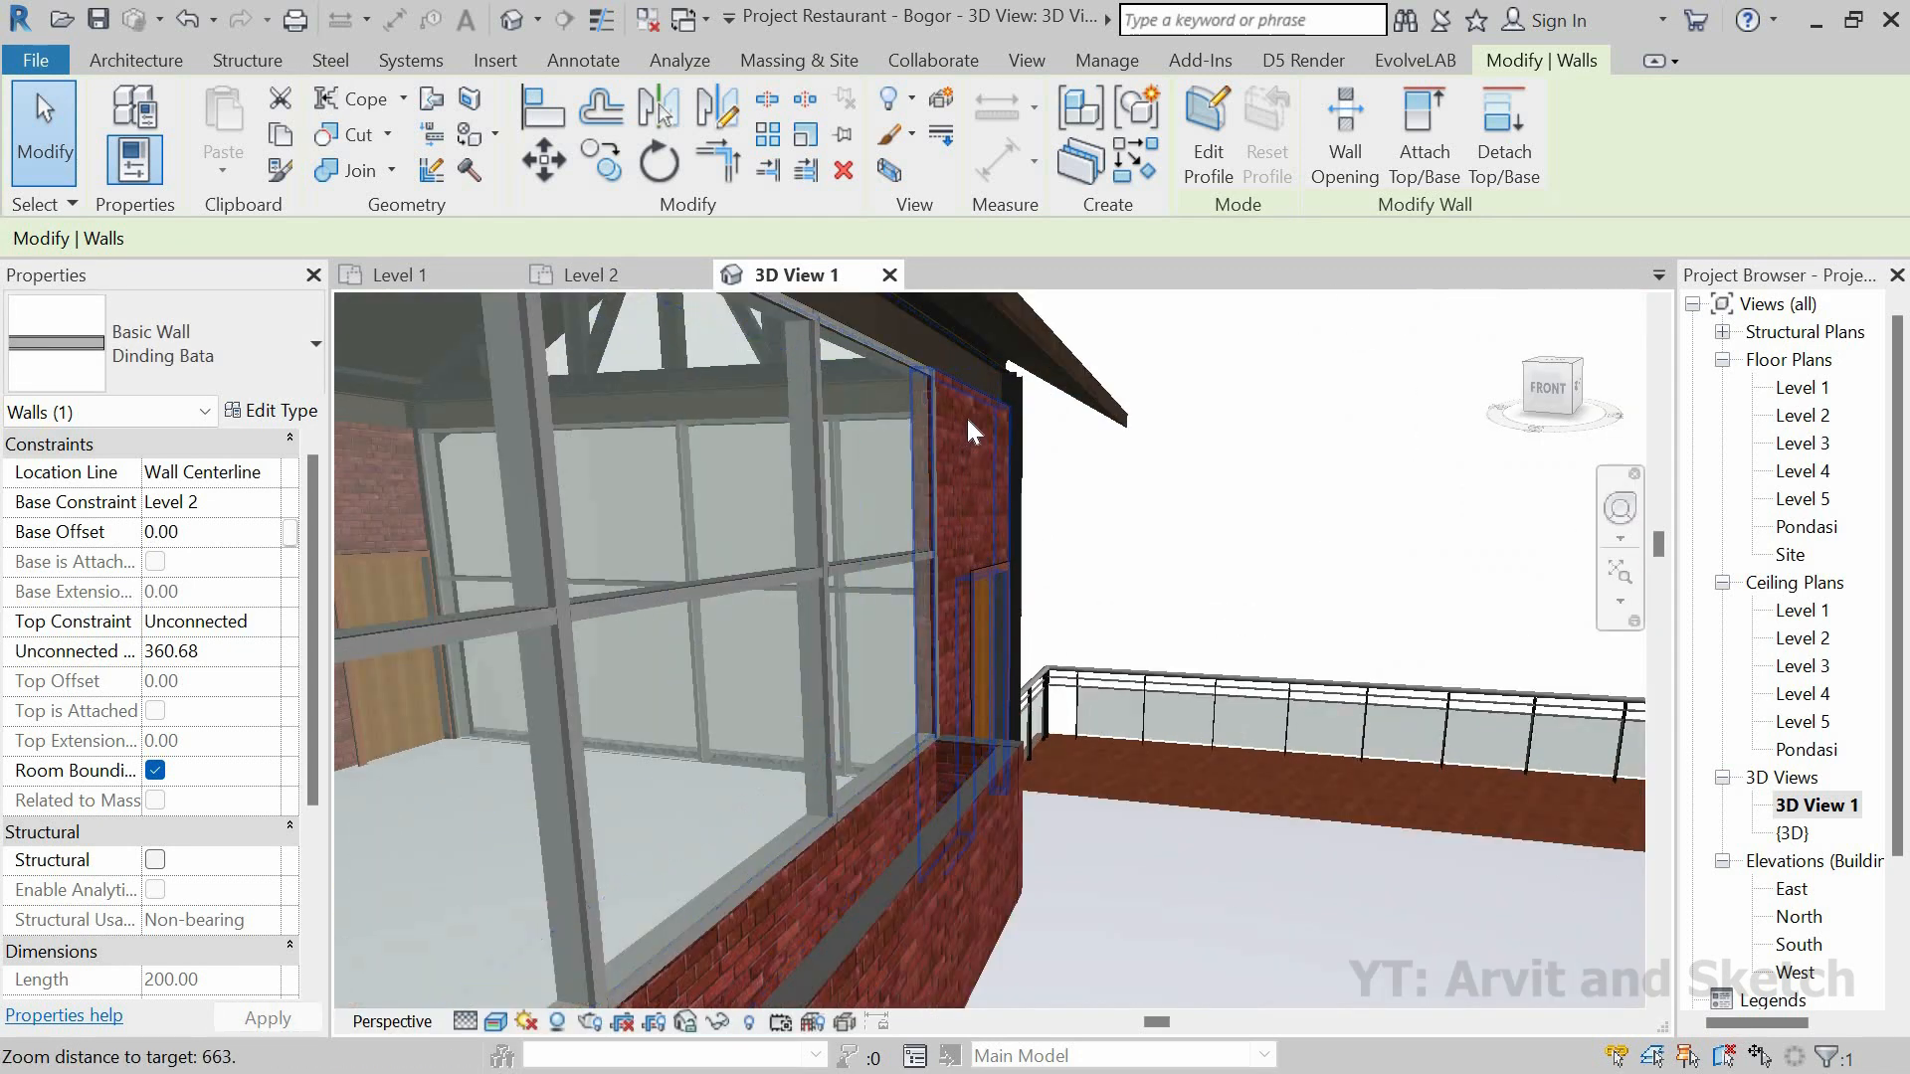
pyautogui.scroll(2, 967, 420)
pyautogui.keyDown('shift'); pyautogui.moveTo(924, 830); pyautogui.dragTo(844, 766, button='middle'); pyautogui.keyUp('shift')
pyautogui.scroll(2, 843, 766)
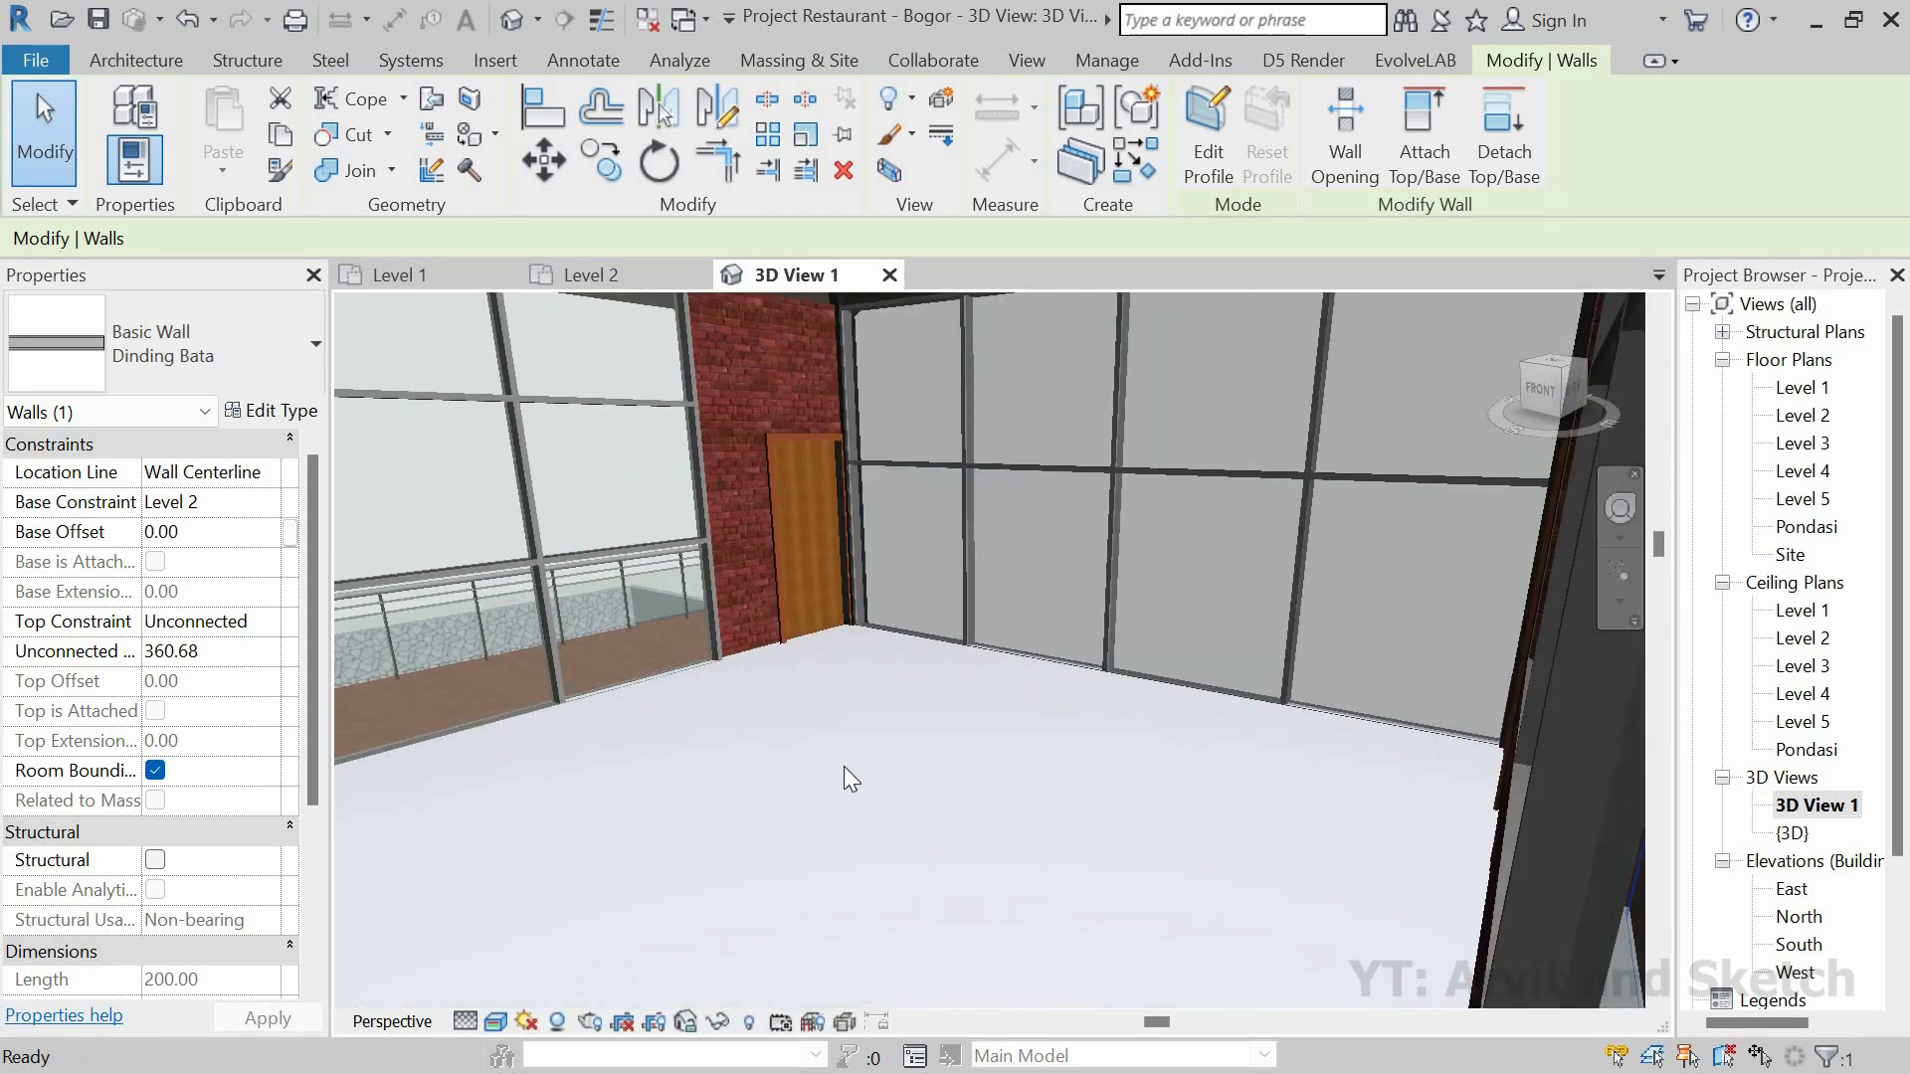
pyautogui.scroll(-3, 973, 780)
pyautogui.moveTo(1160, 754); pyautogui.dragTo(157, 820, button='middle')
pyautogui.moveTo(1393, 826); pyautogui.dragTo(390, 878, button='middle')
pyautogui.scroll(3, 1174, 685)
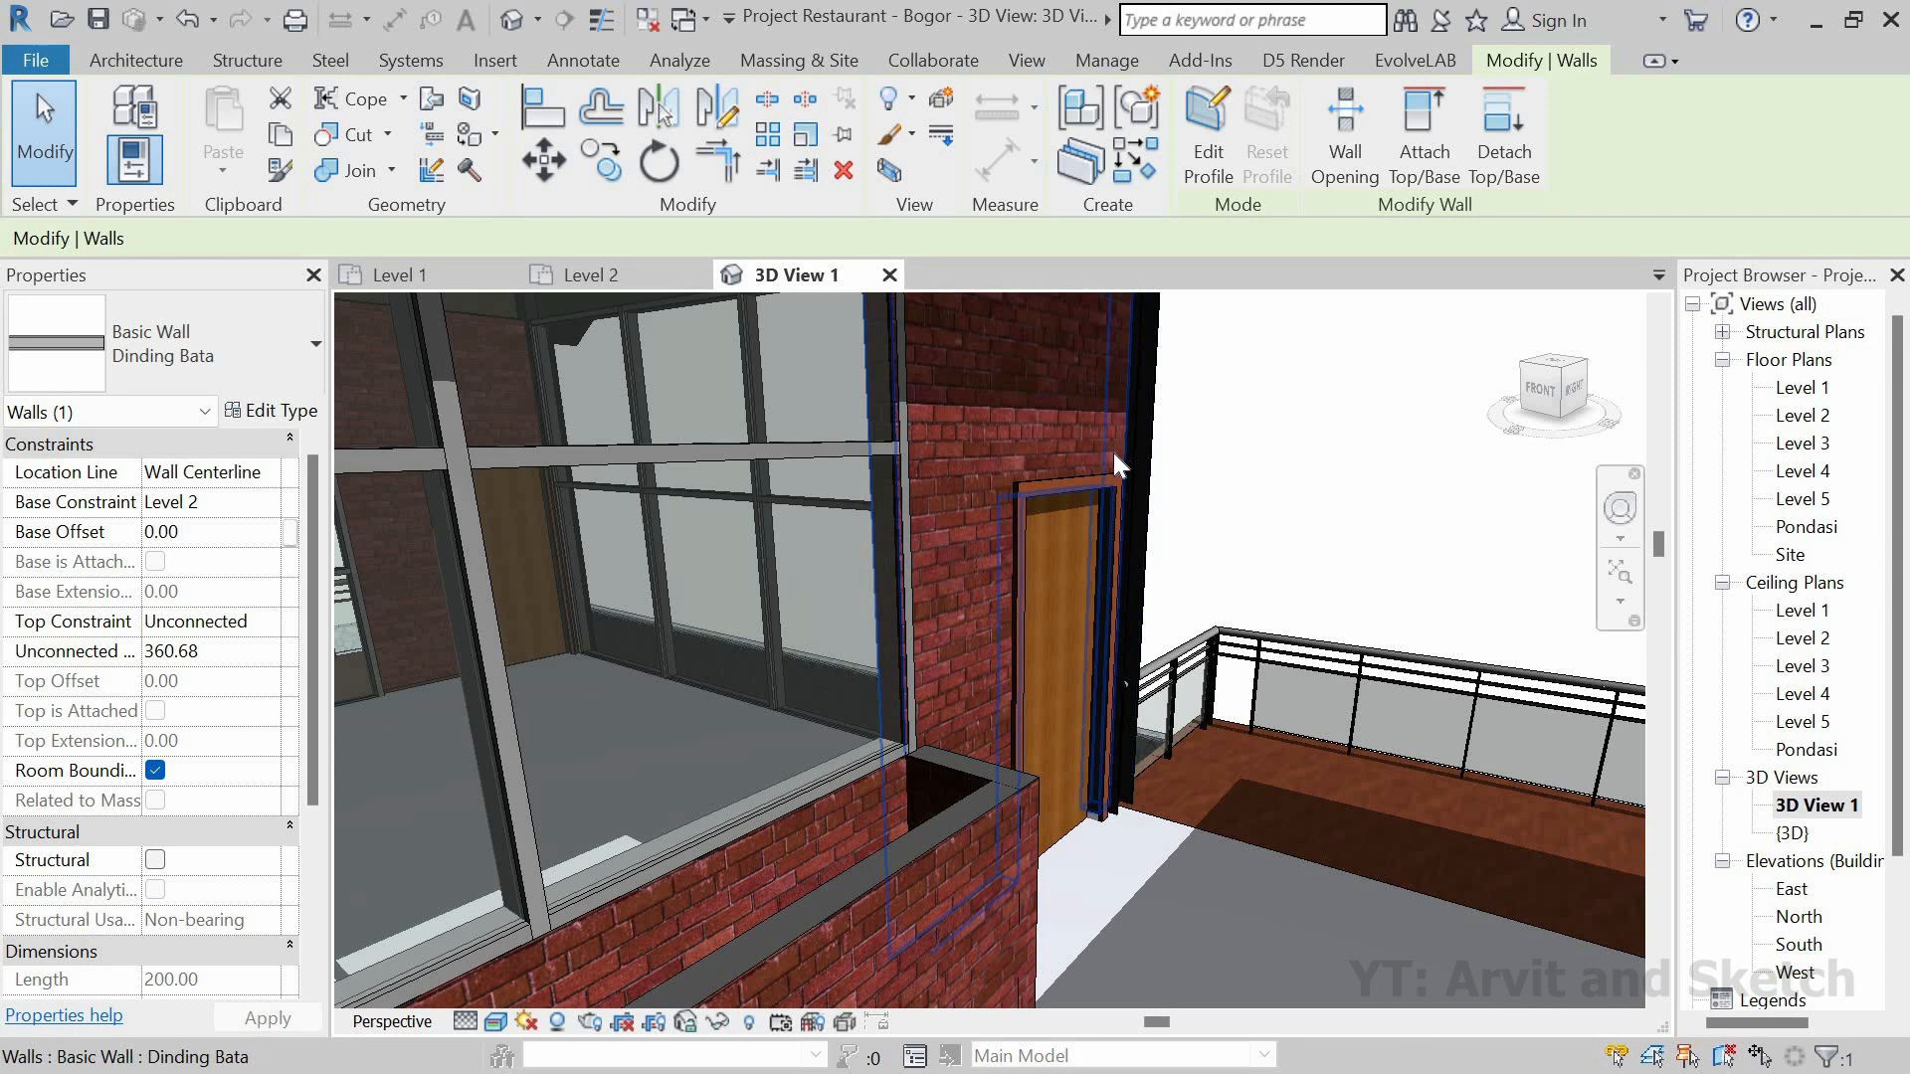
pyautogui.click(1113, 452)
pyautogui.click(232, 531)
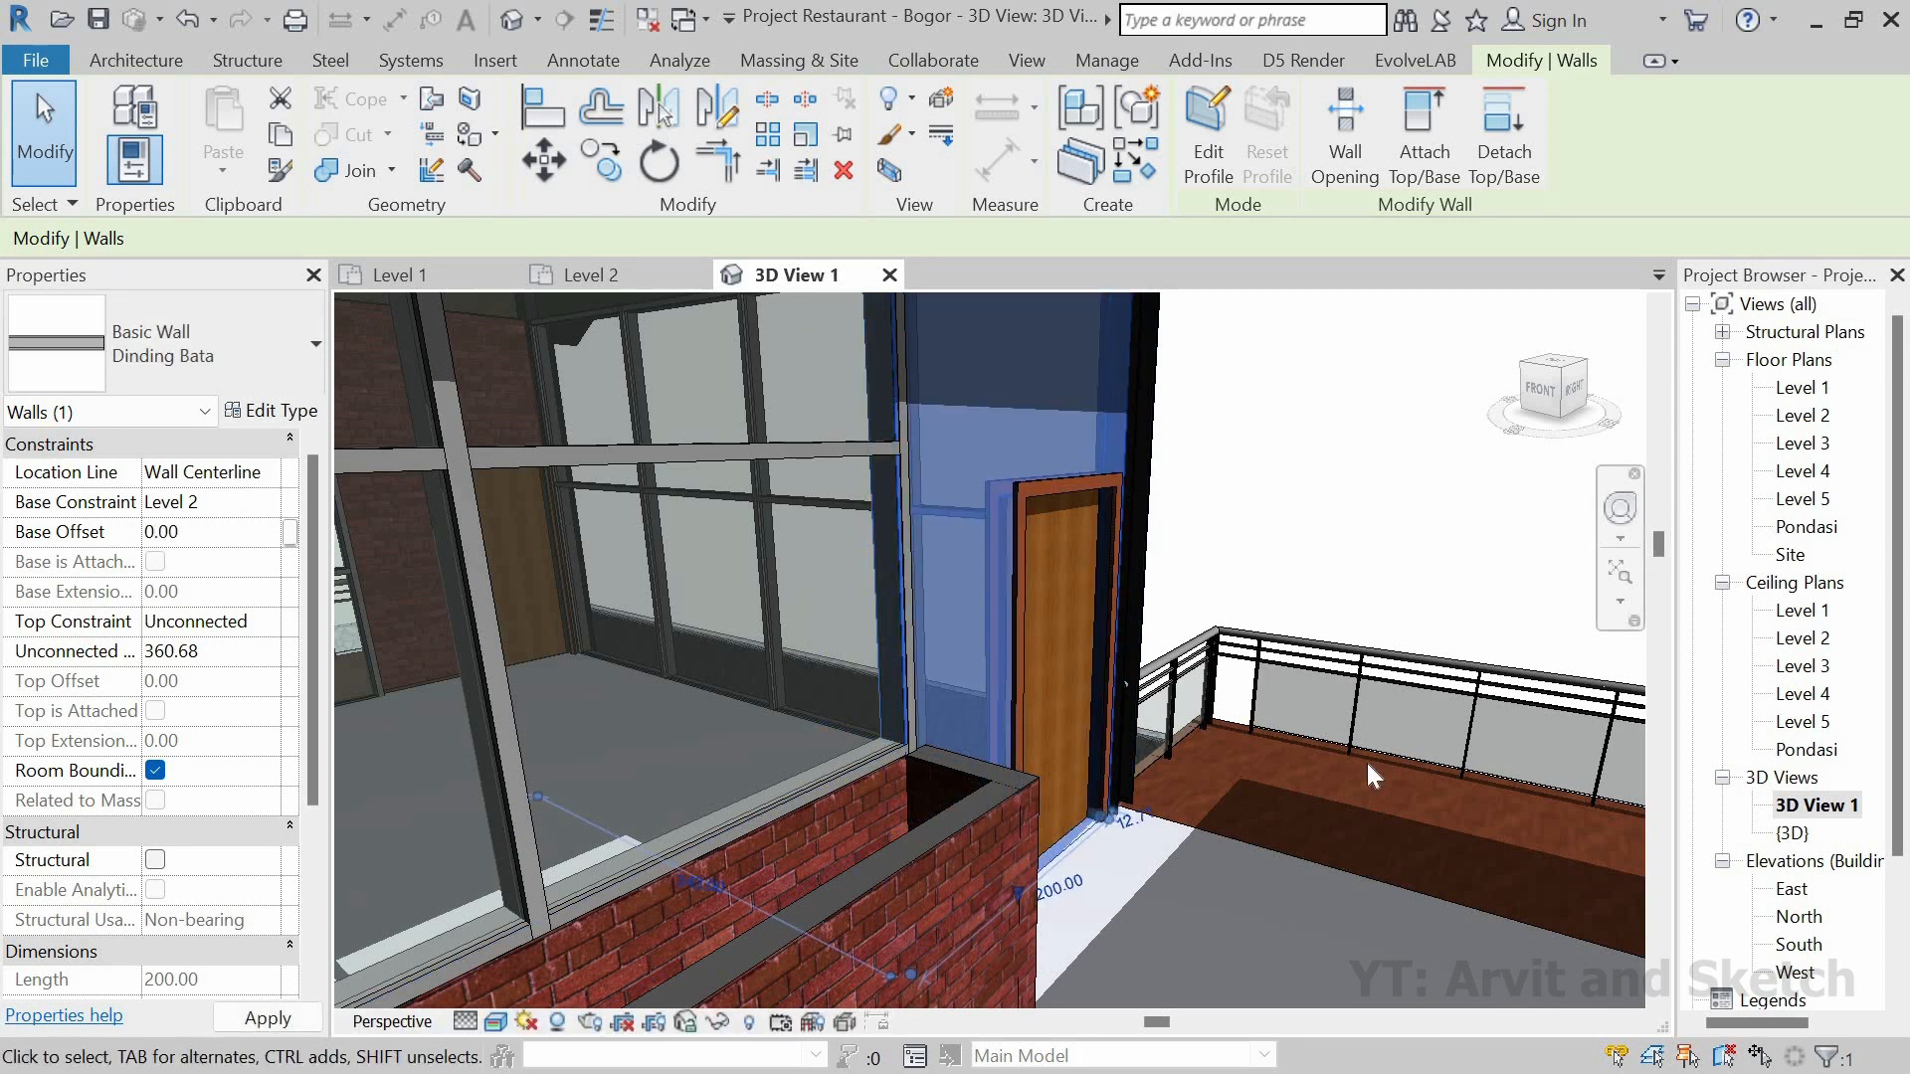
pyautogui.press('Escape')
# Step: Set the base offset of both brick walls with doors on the smaller building's west balcony facade to 0.00
pyautogui.scroll(-5, 1351, 743)
pyautogui.scroll(-5, 1343, 695)
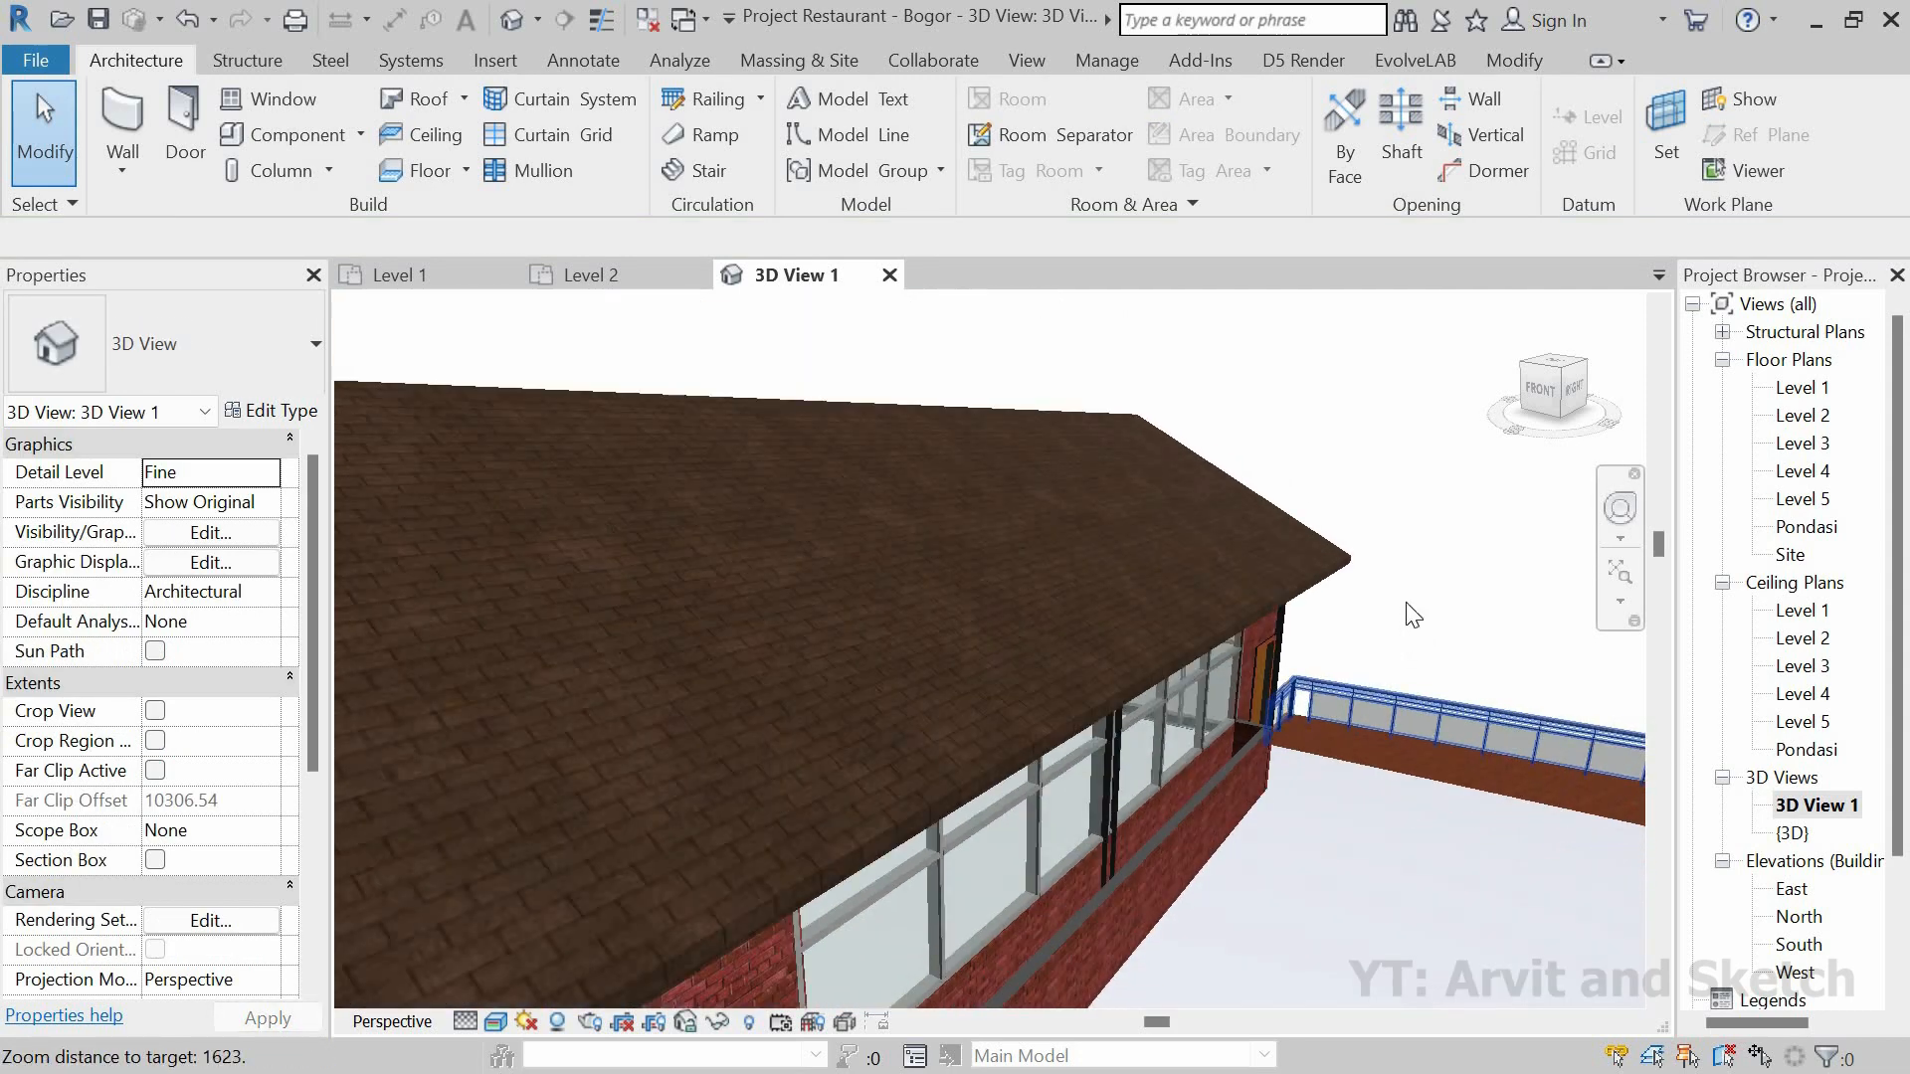
pyautogui.keyDown('shift'); pyautogui.moveTo(1343, 695); pyautogui.dragTo(1210, 644, button='middle'); pyautogui.keyUp('shift')
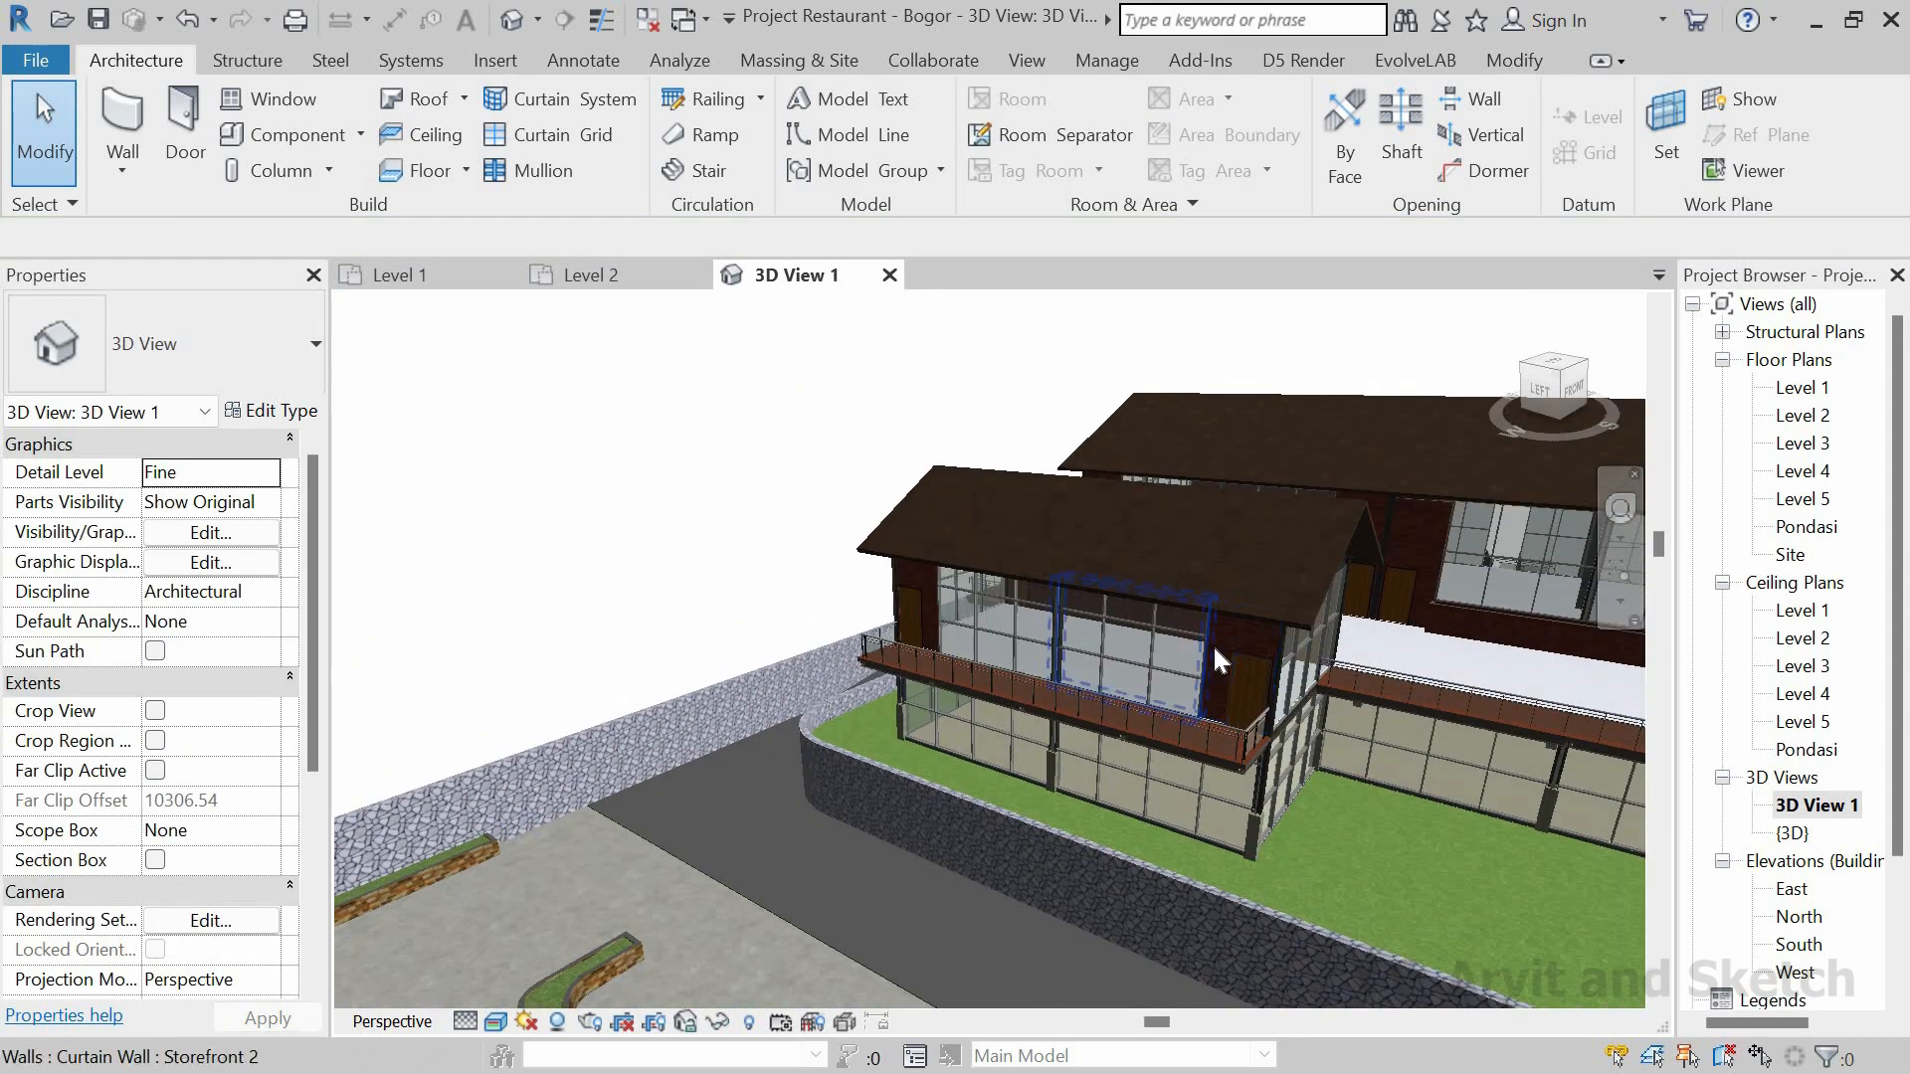
pyautogui.scroll(5, 1214, 644)
pyautogui.scroll(3, 1220, 790)
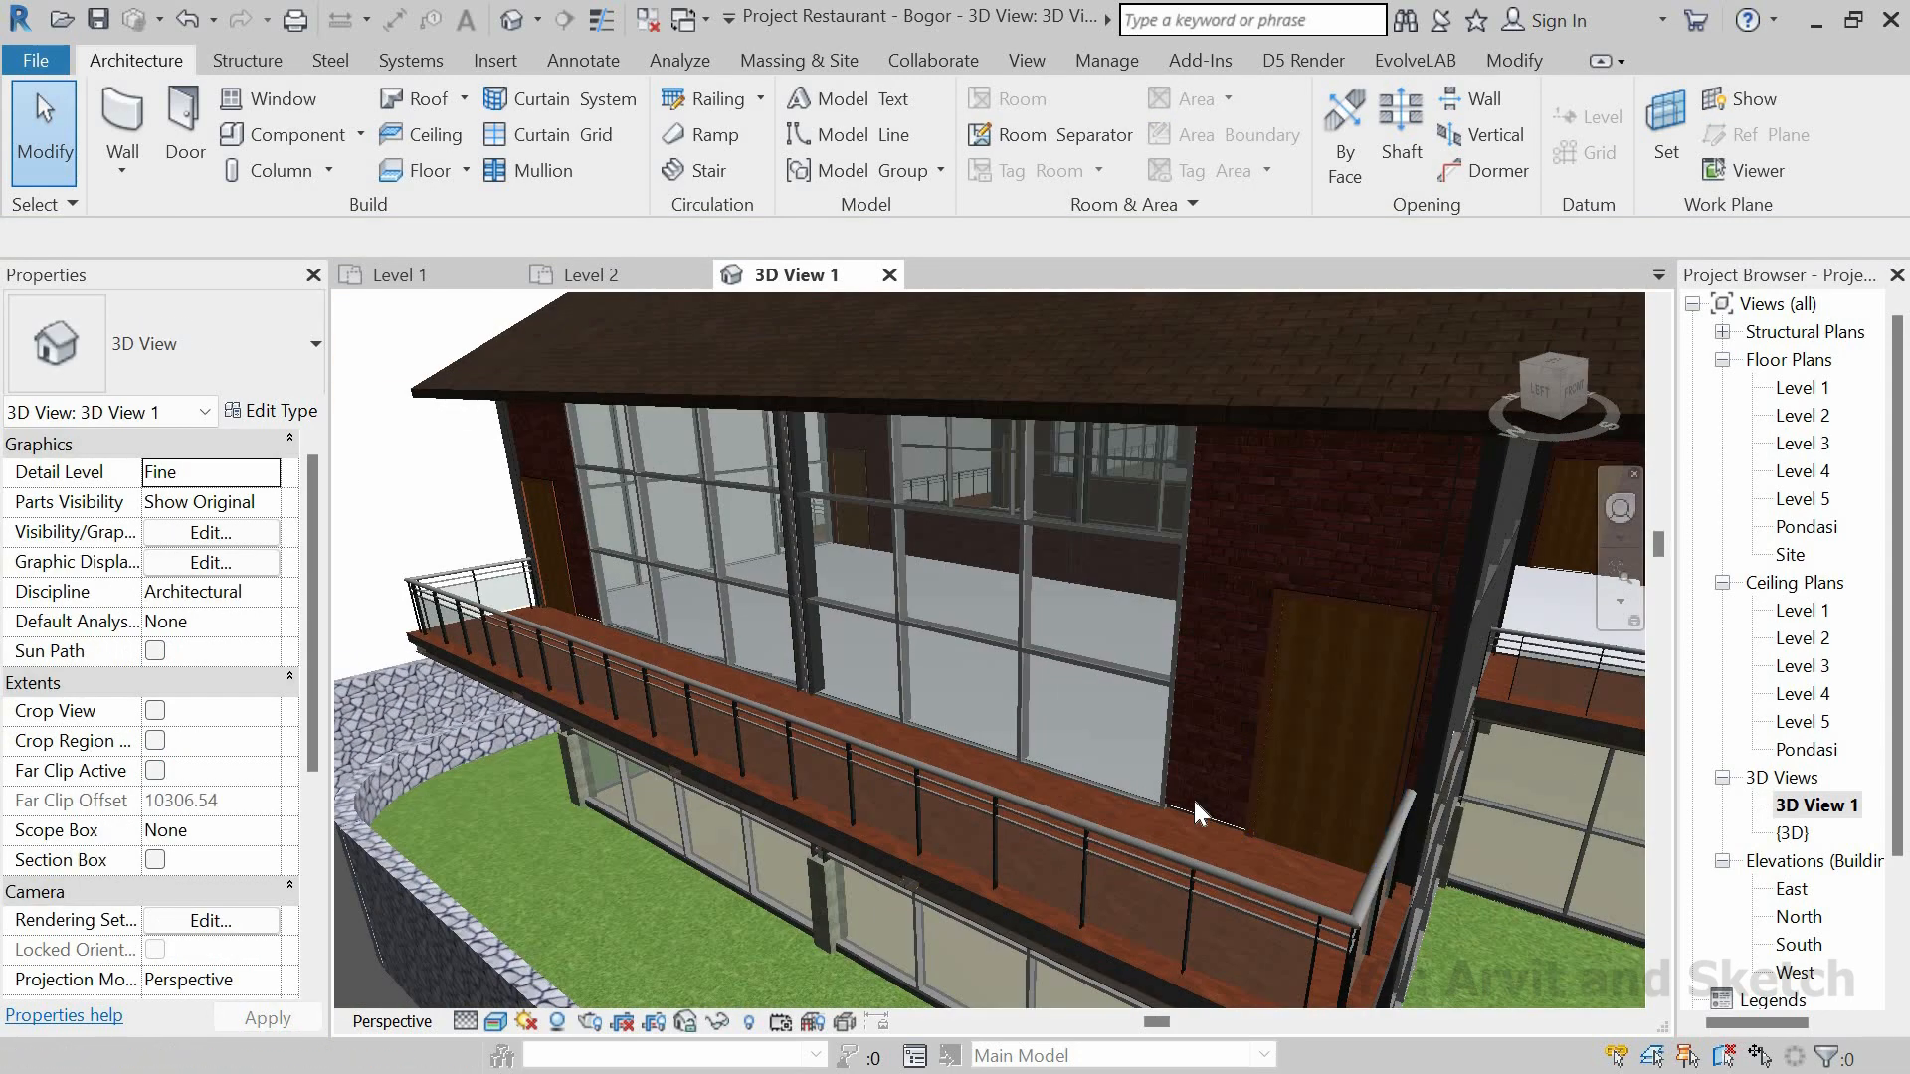
pyautogui.click(1196, 808)
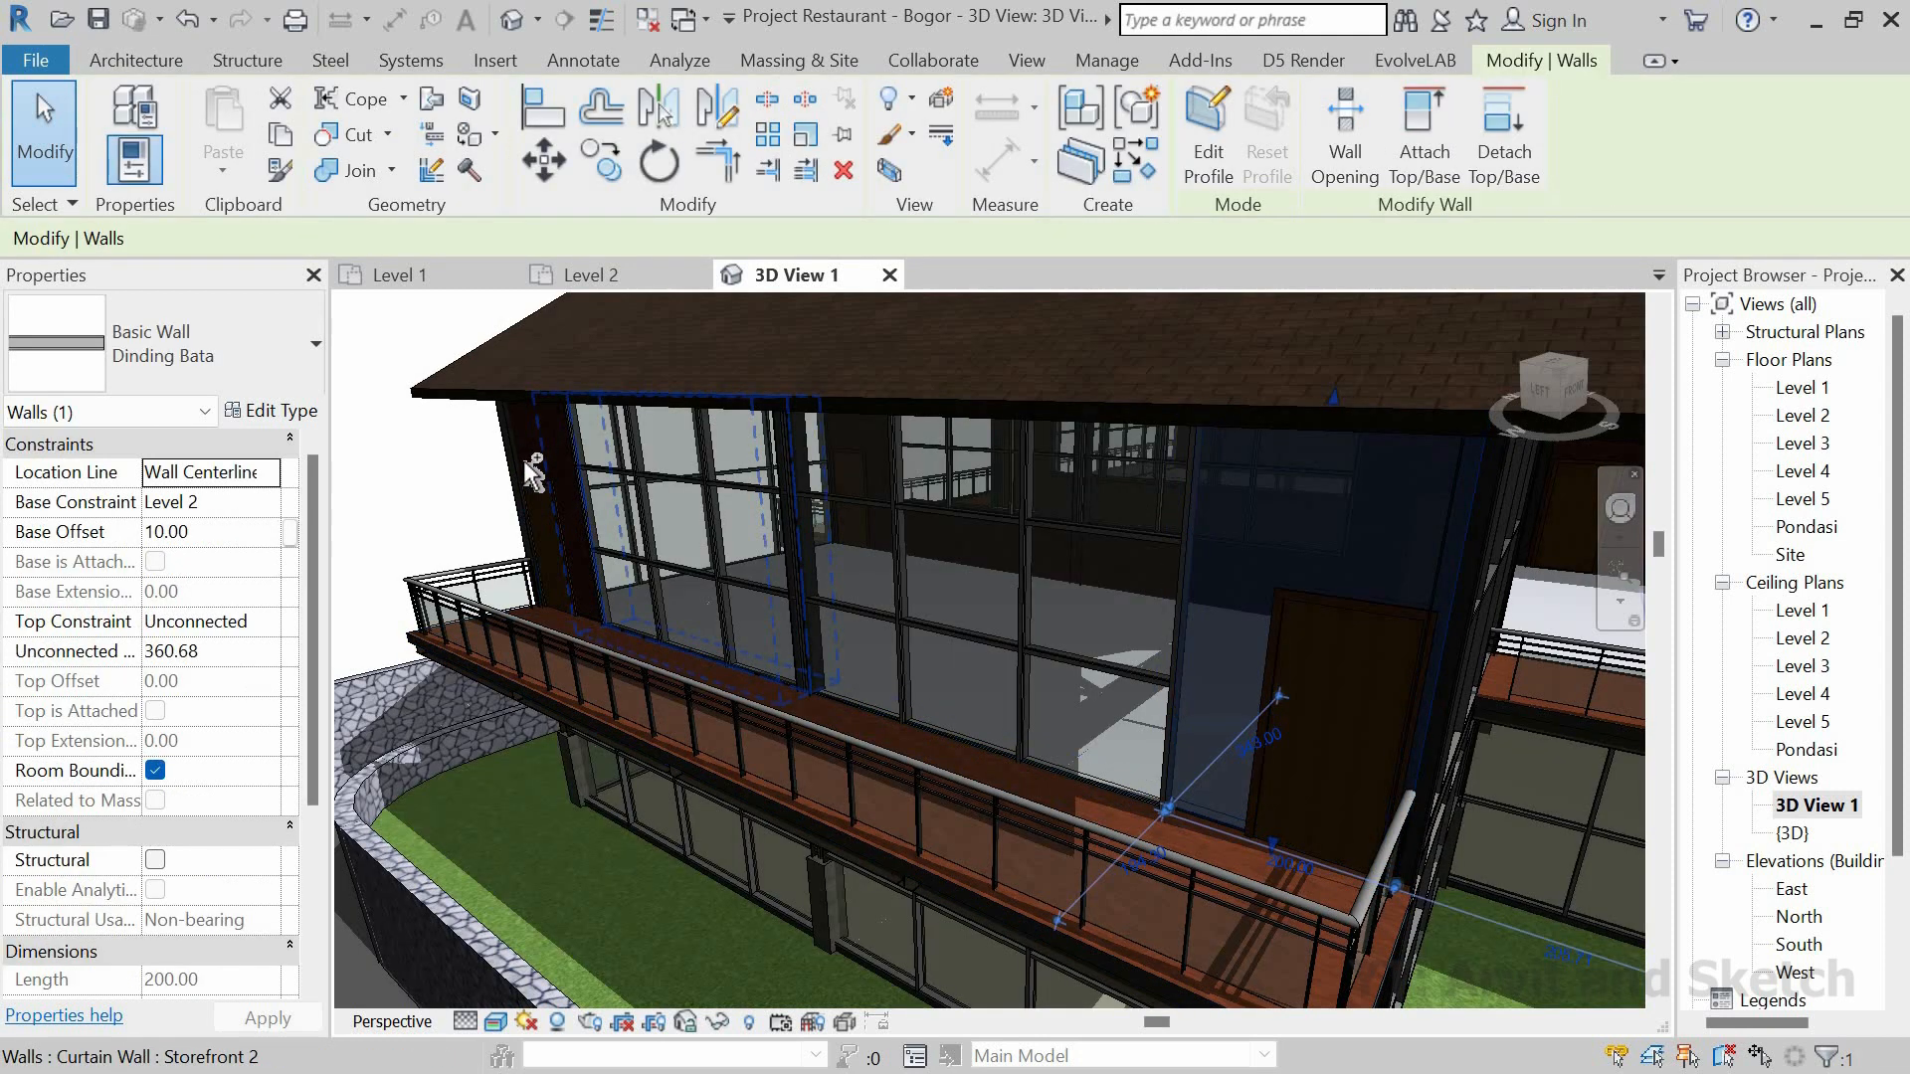
pyautogui.keyDown('ctrl'); pyautogui.click(516, 505); pyautogui.keyUp('ctrl')
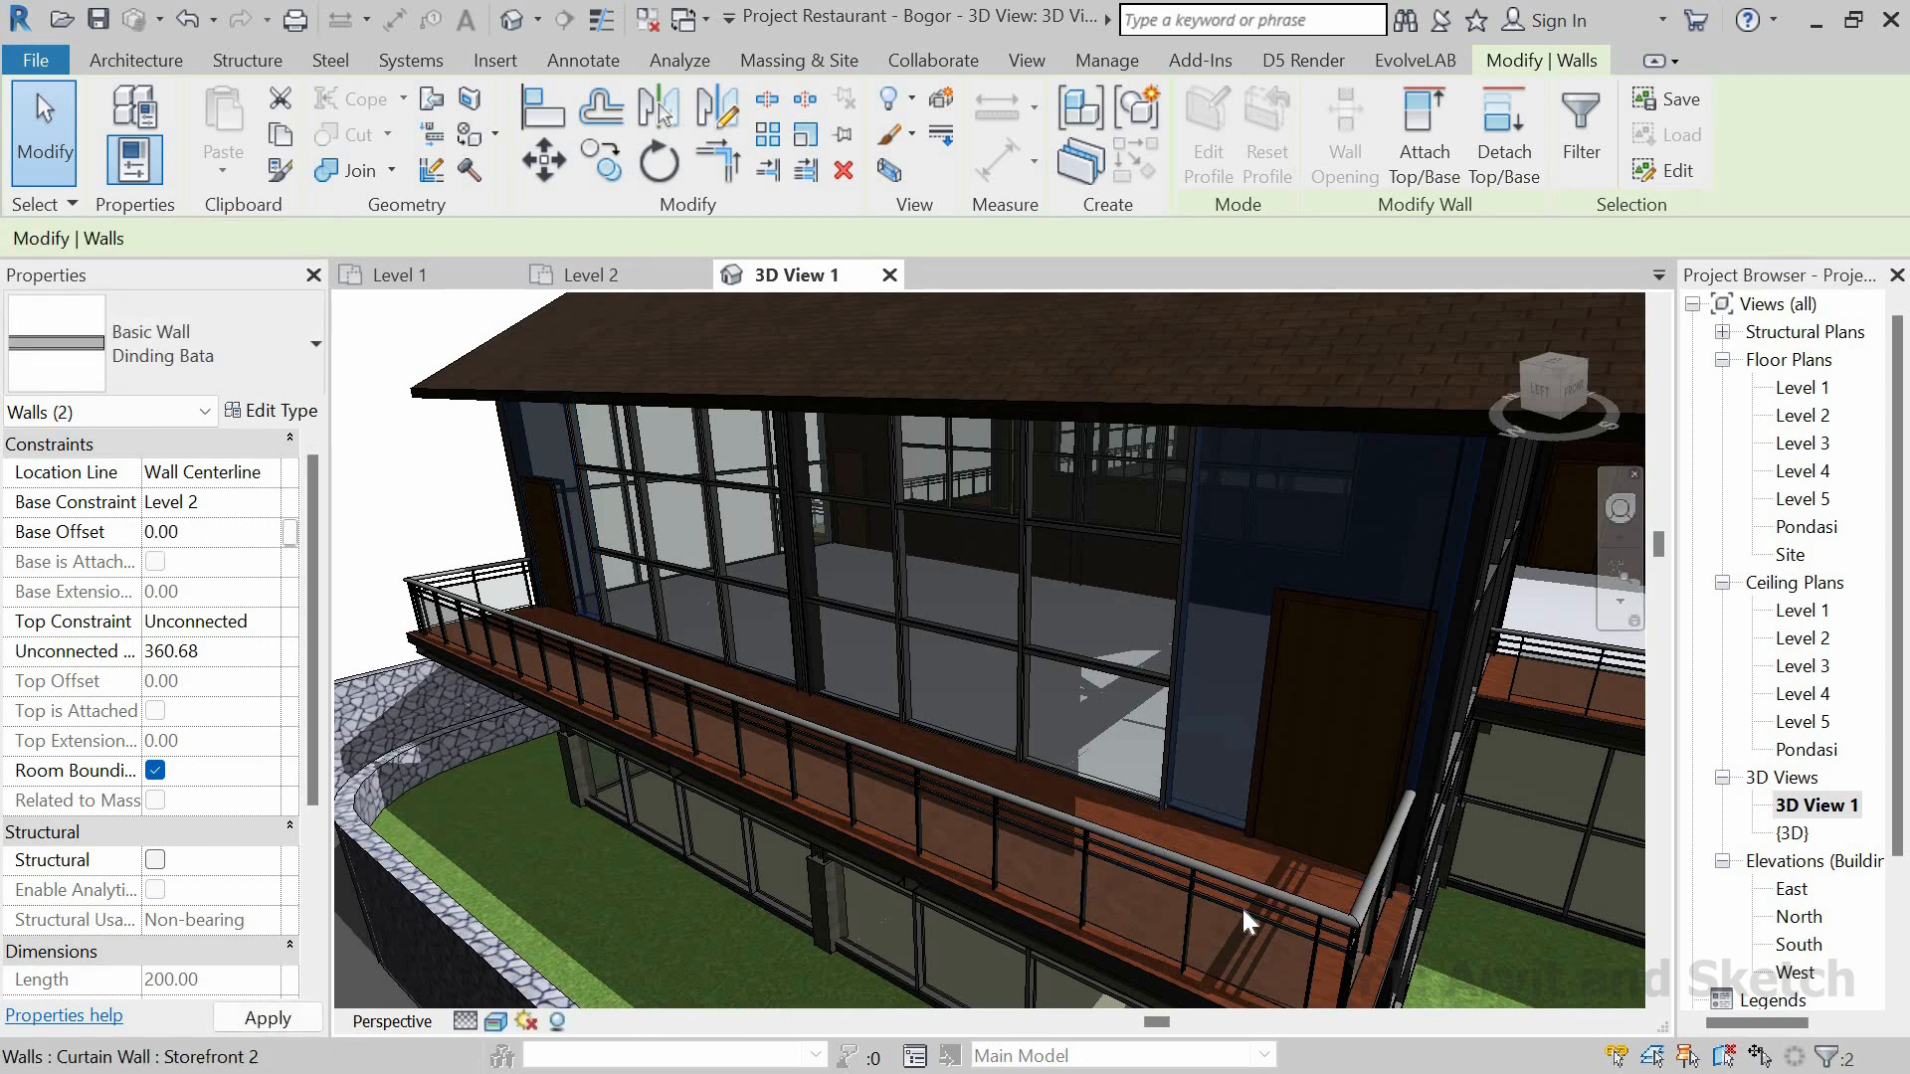
pyautogui.press('Escape')
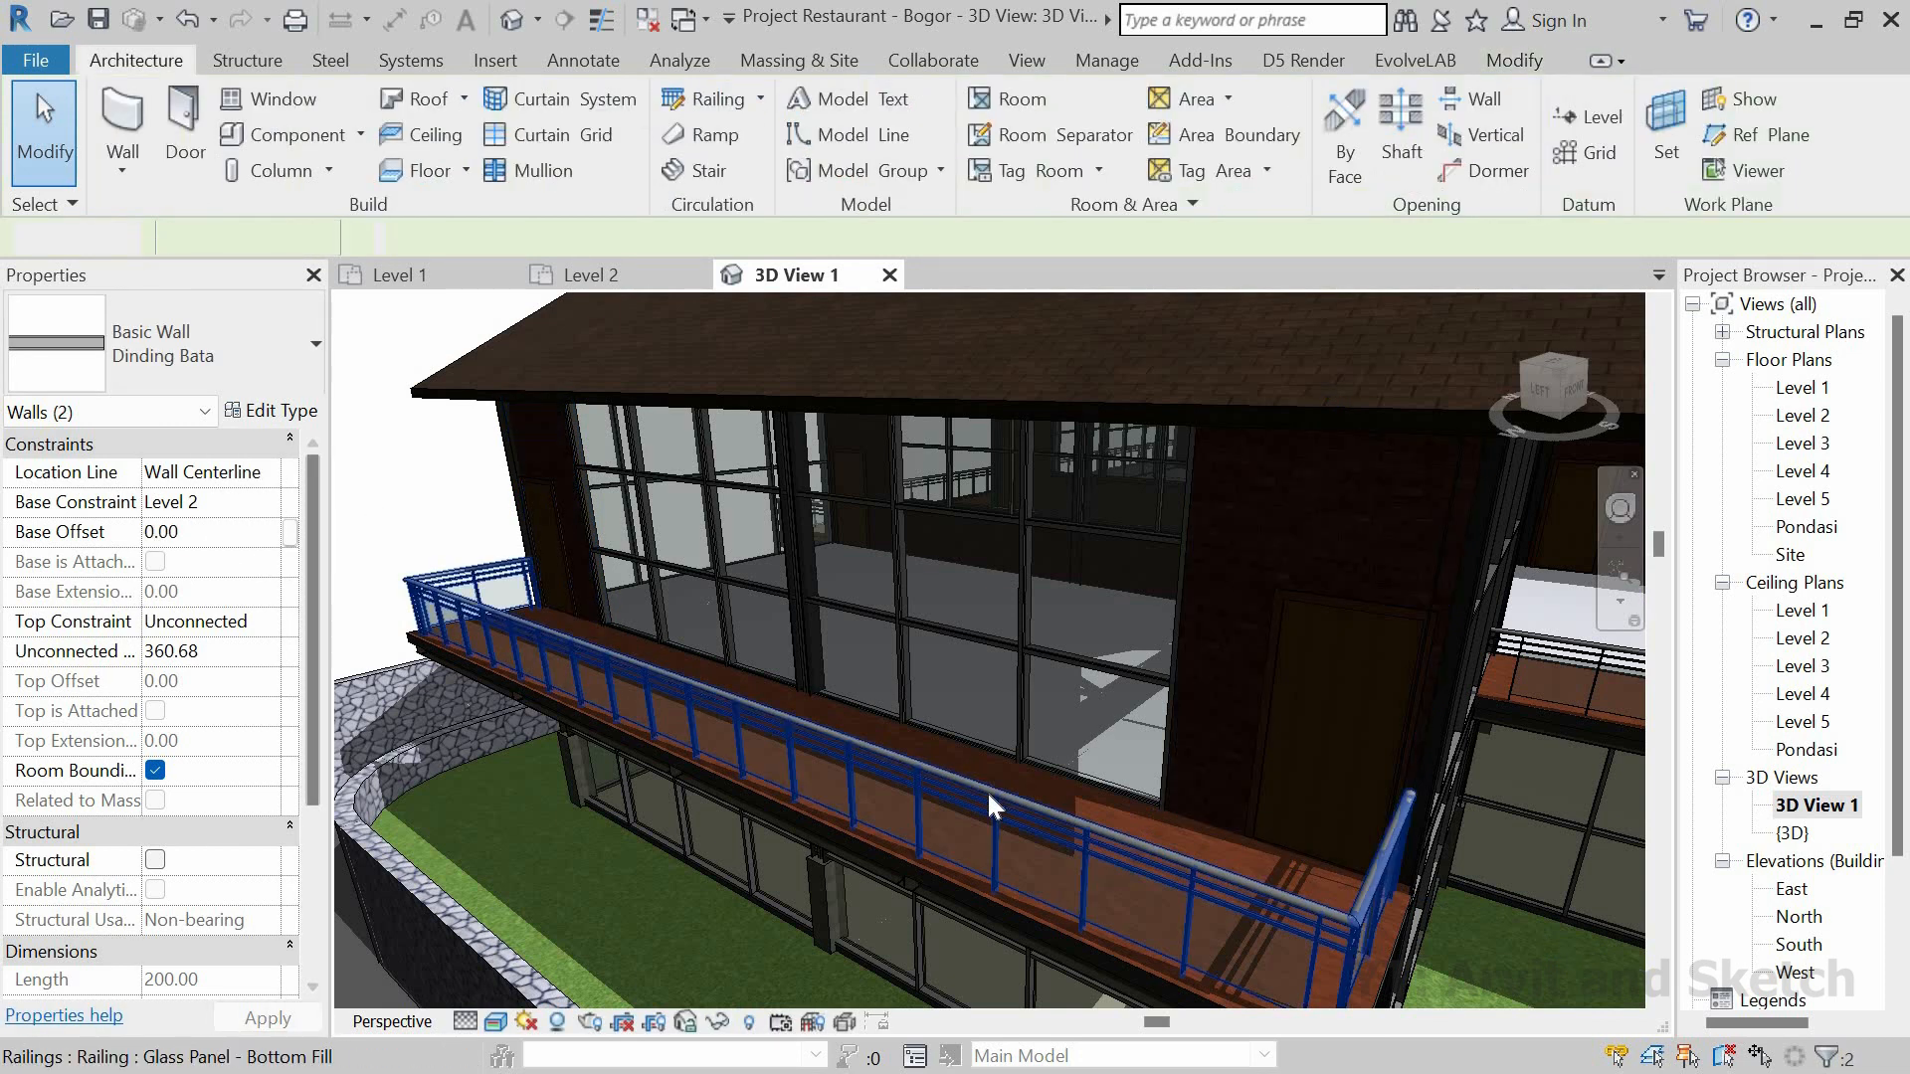
# Step: Examine the building from the back and the open terrace between the two roofed volumes in 3D
pyautogui.scroll(-5, 828, 740)
pyautogui.keyDown('shift'); pyautogui.moveTo(1008, 841); pyautogui.dragTo(1297, 599, button='middle'); pyautogui.keyUp('shift')
pyautogui.scroll(-4, 1291, 601)
pyautogui.scroll(-3, 1181, 637)
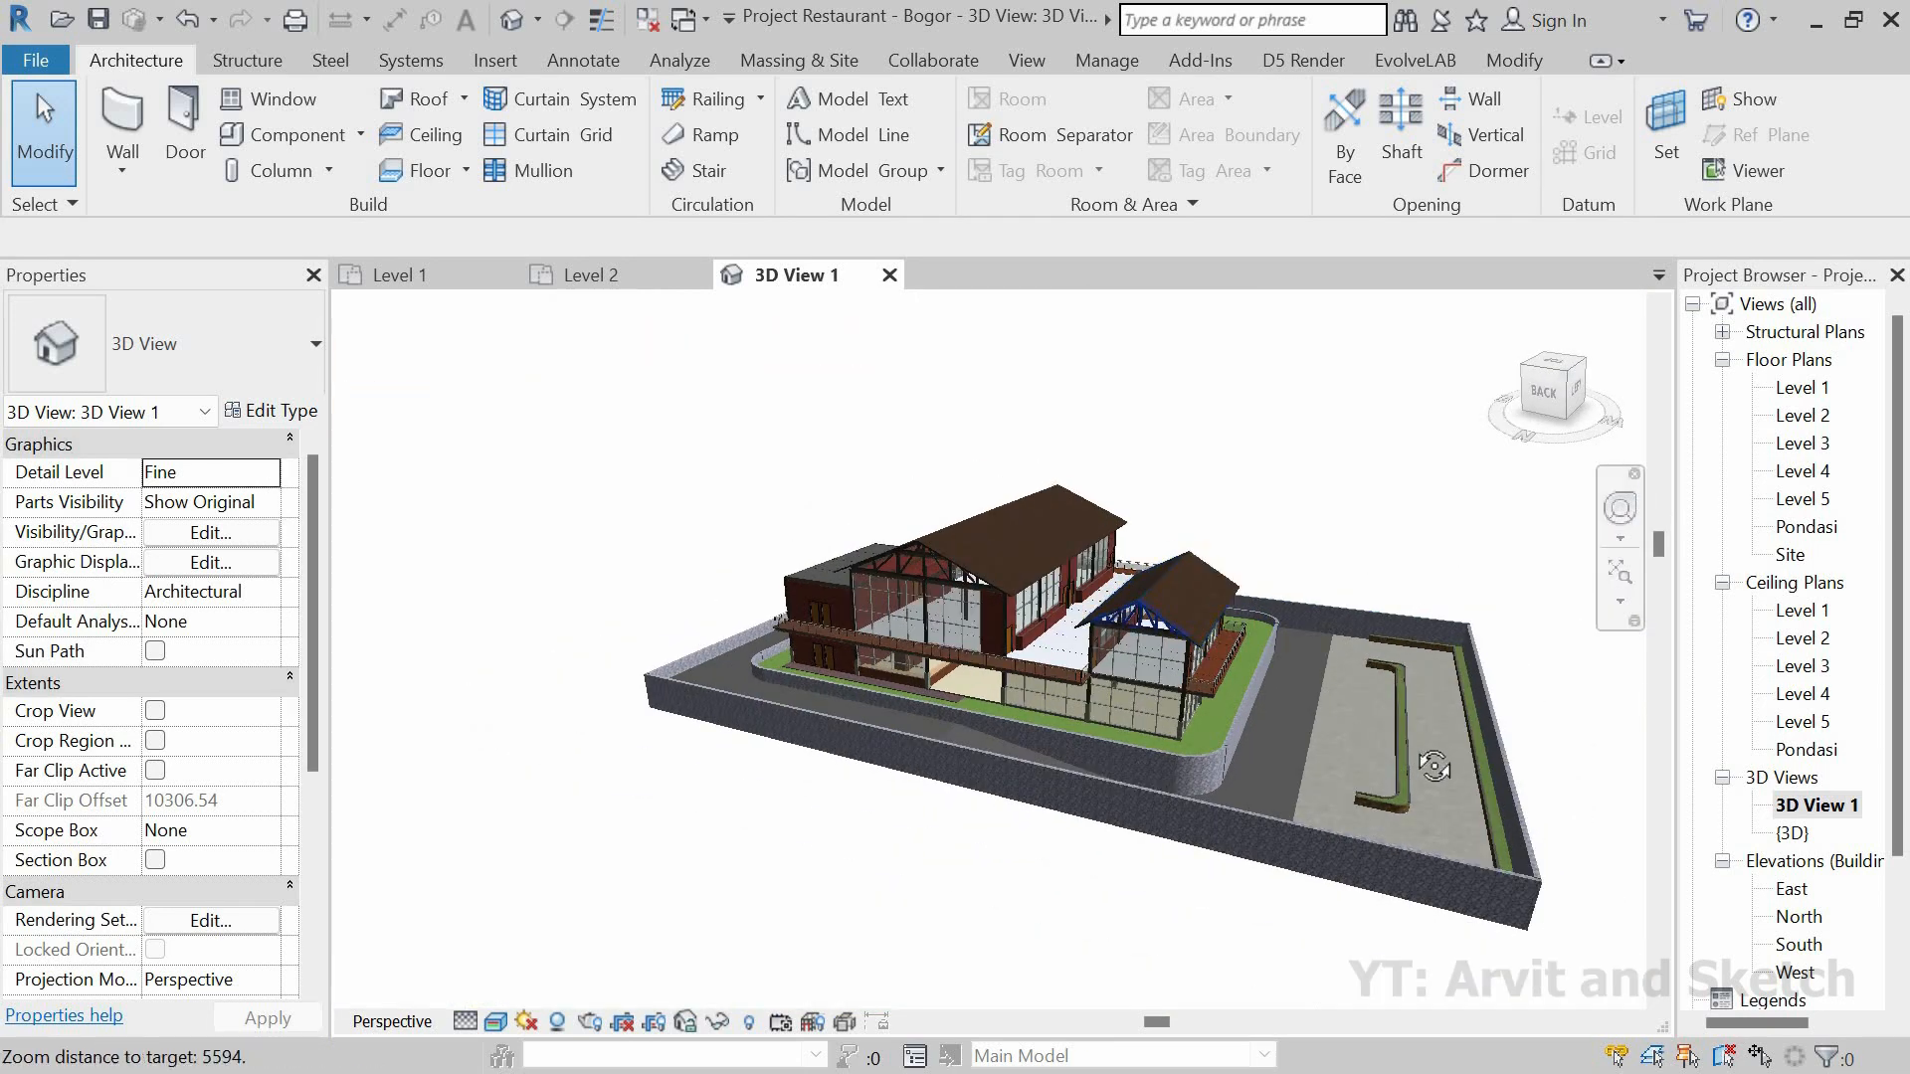
pyautogui.keyDown('shift'); pyautogui.moveTo(1436, 766); pyautogui.dragTo(868, 537, button='middle'); pyautogui.keyUp('shift')
pyautogui.scroll(4, 967, 589)
pyautogui.scroll(5, 969, 581)
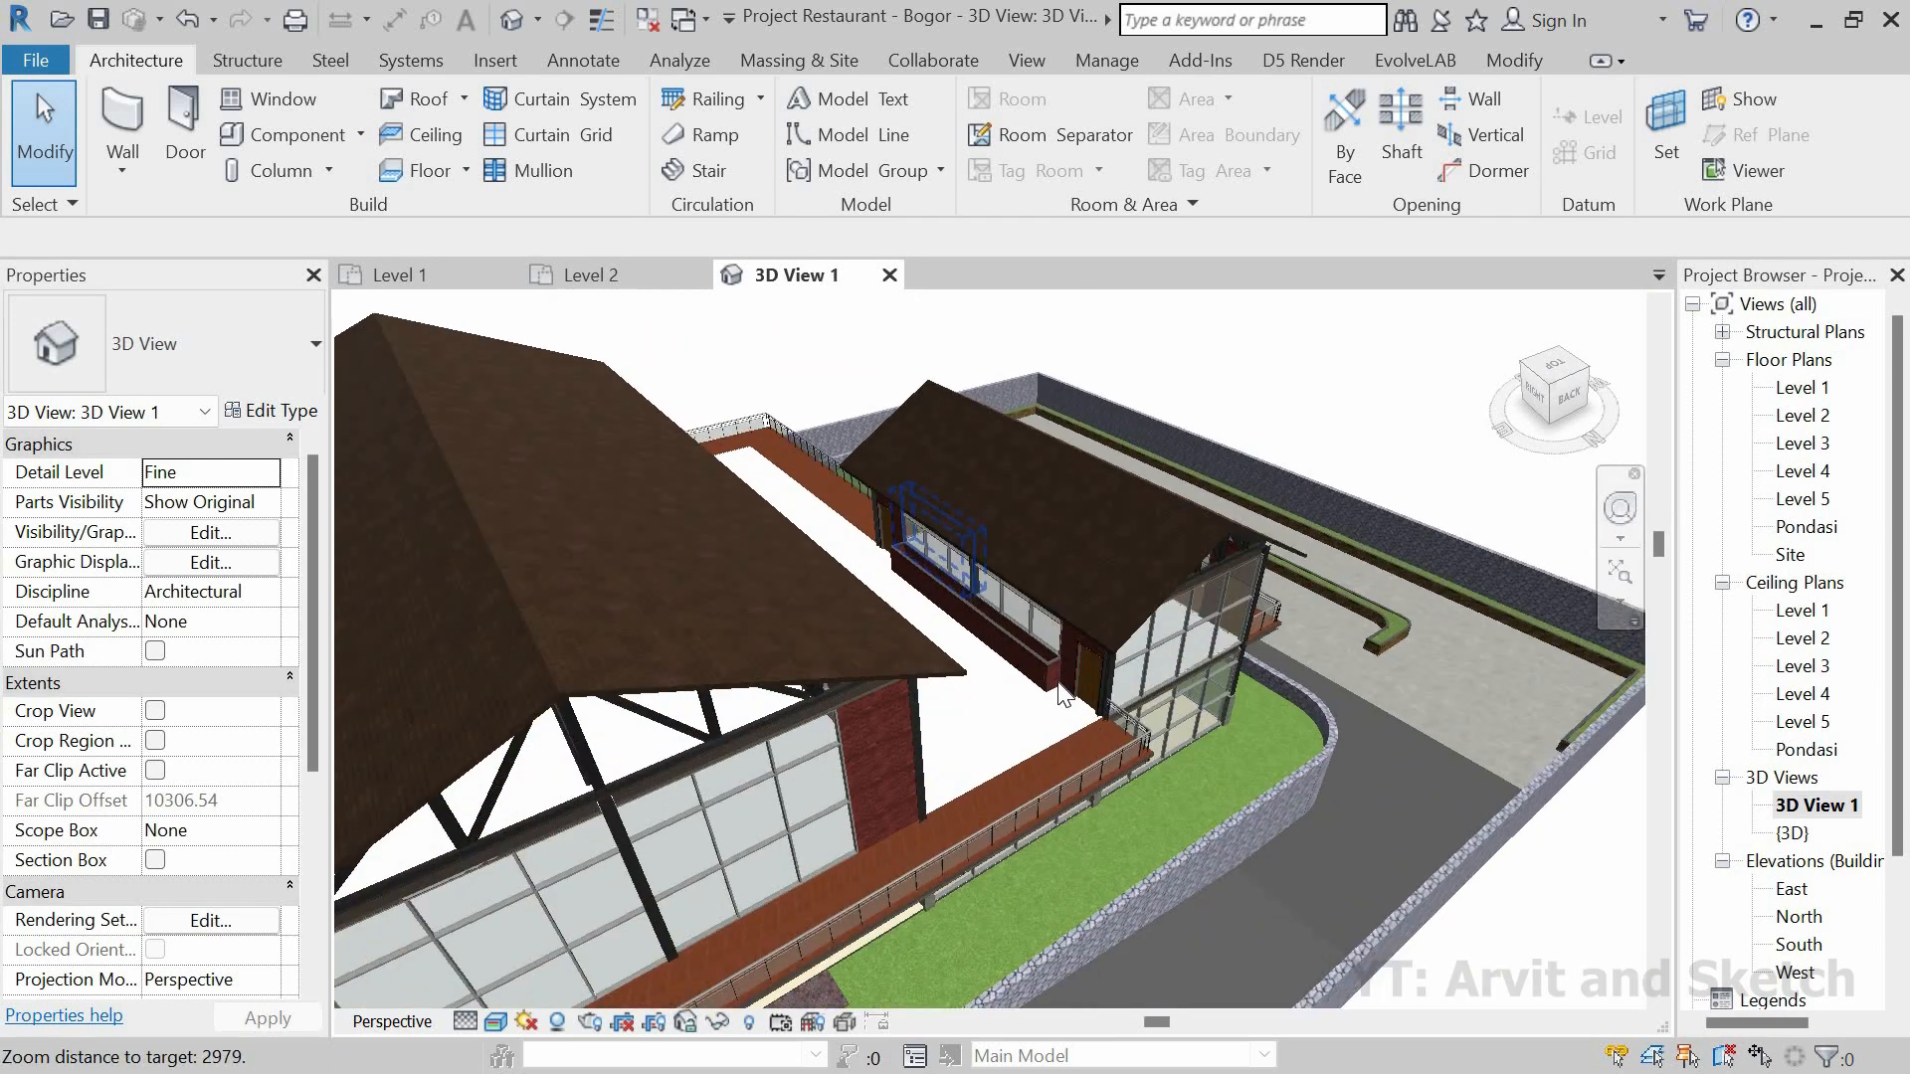
pyautogui.keyDown('shift'); pyautogui.moveTo(1054, 683); pyautogui.dragTo(973, 601, button='middle'); pyautogui.keyUp('shift')
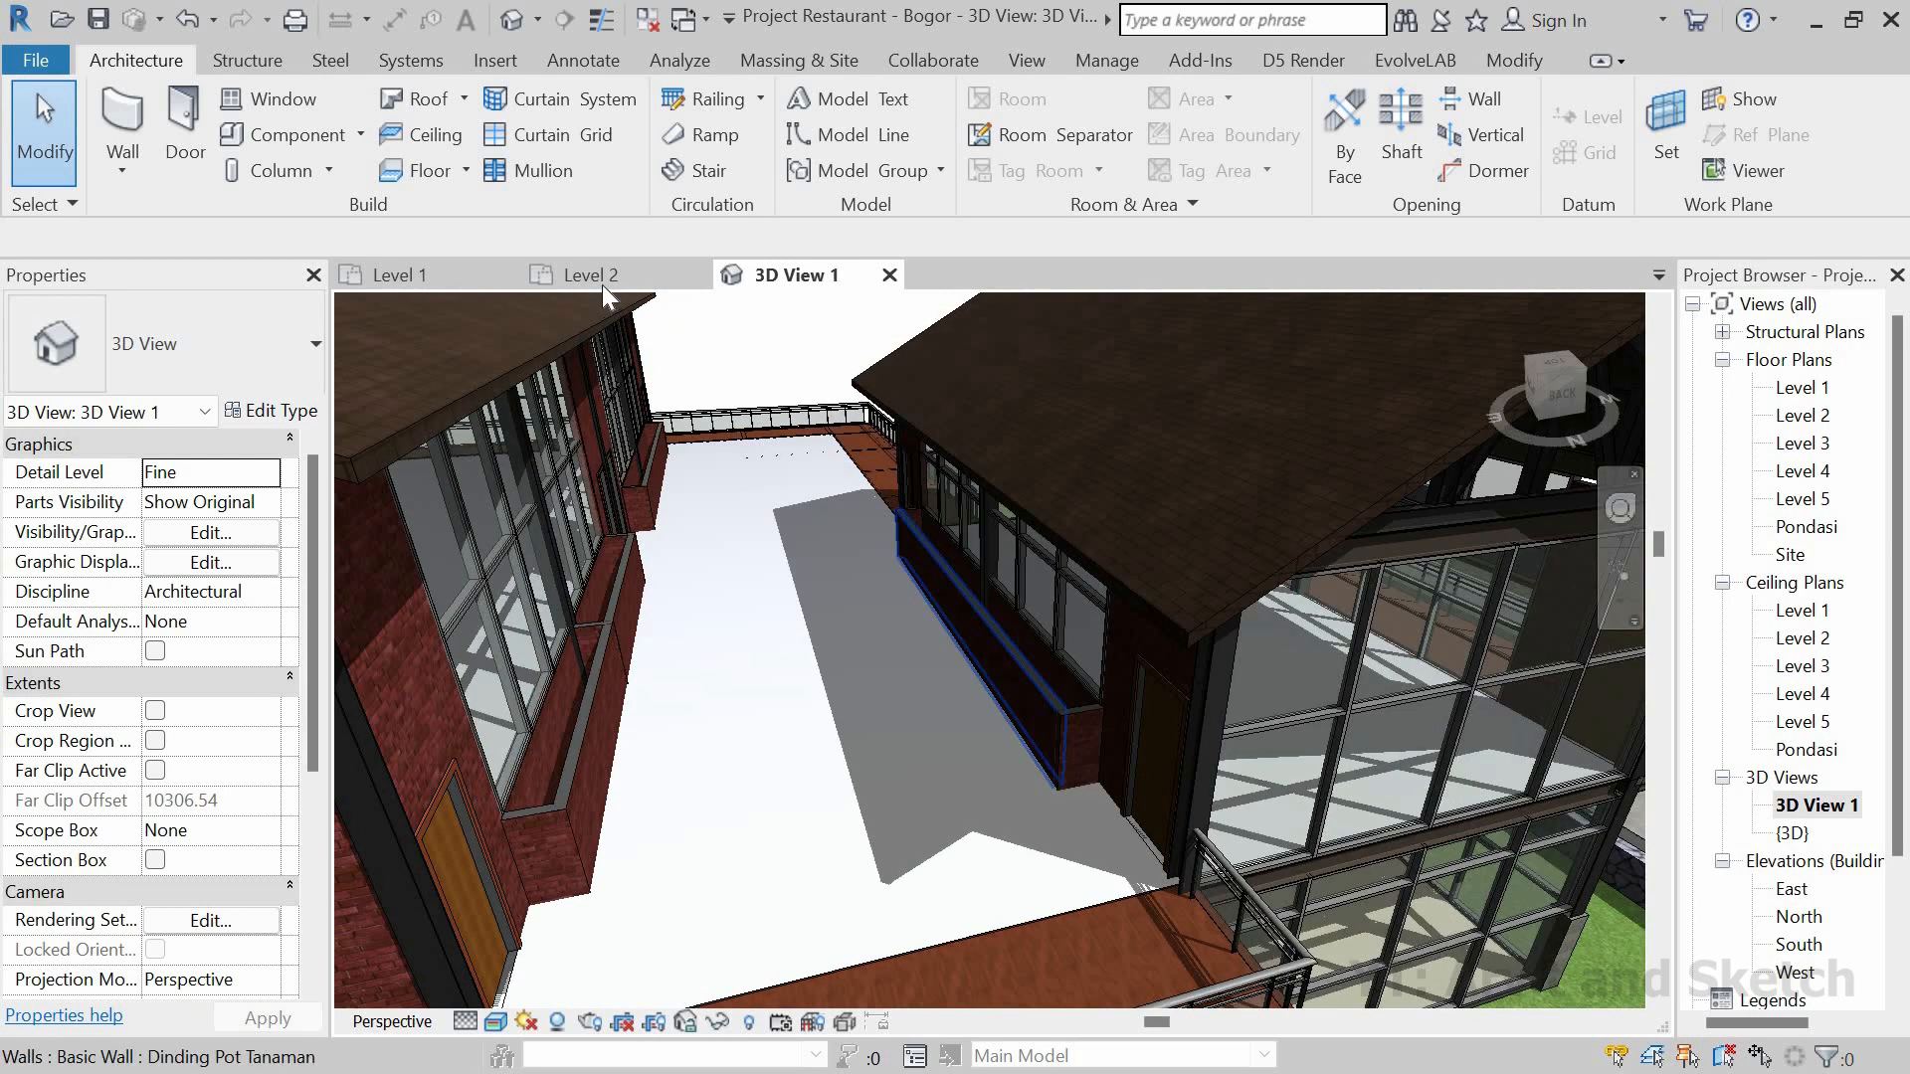
# Step: On Level 2, start a floor and duplicate the Rumput -2 type as Rumput Pot, keeping its layer structure
pyautogui.click(599, 279)
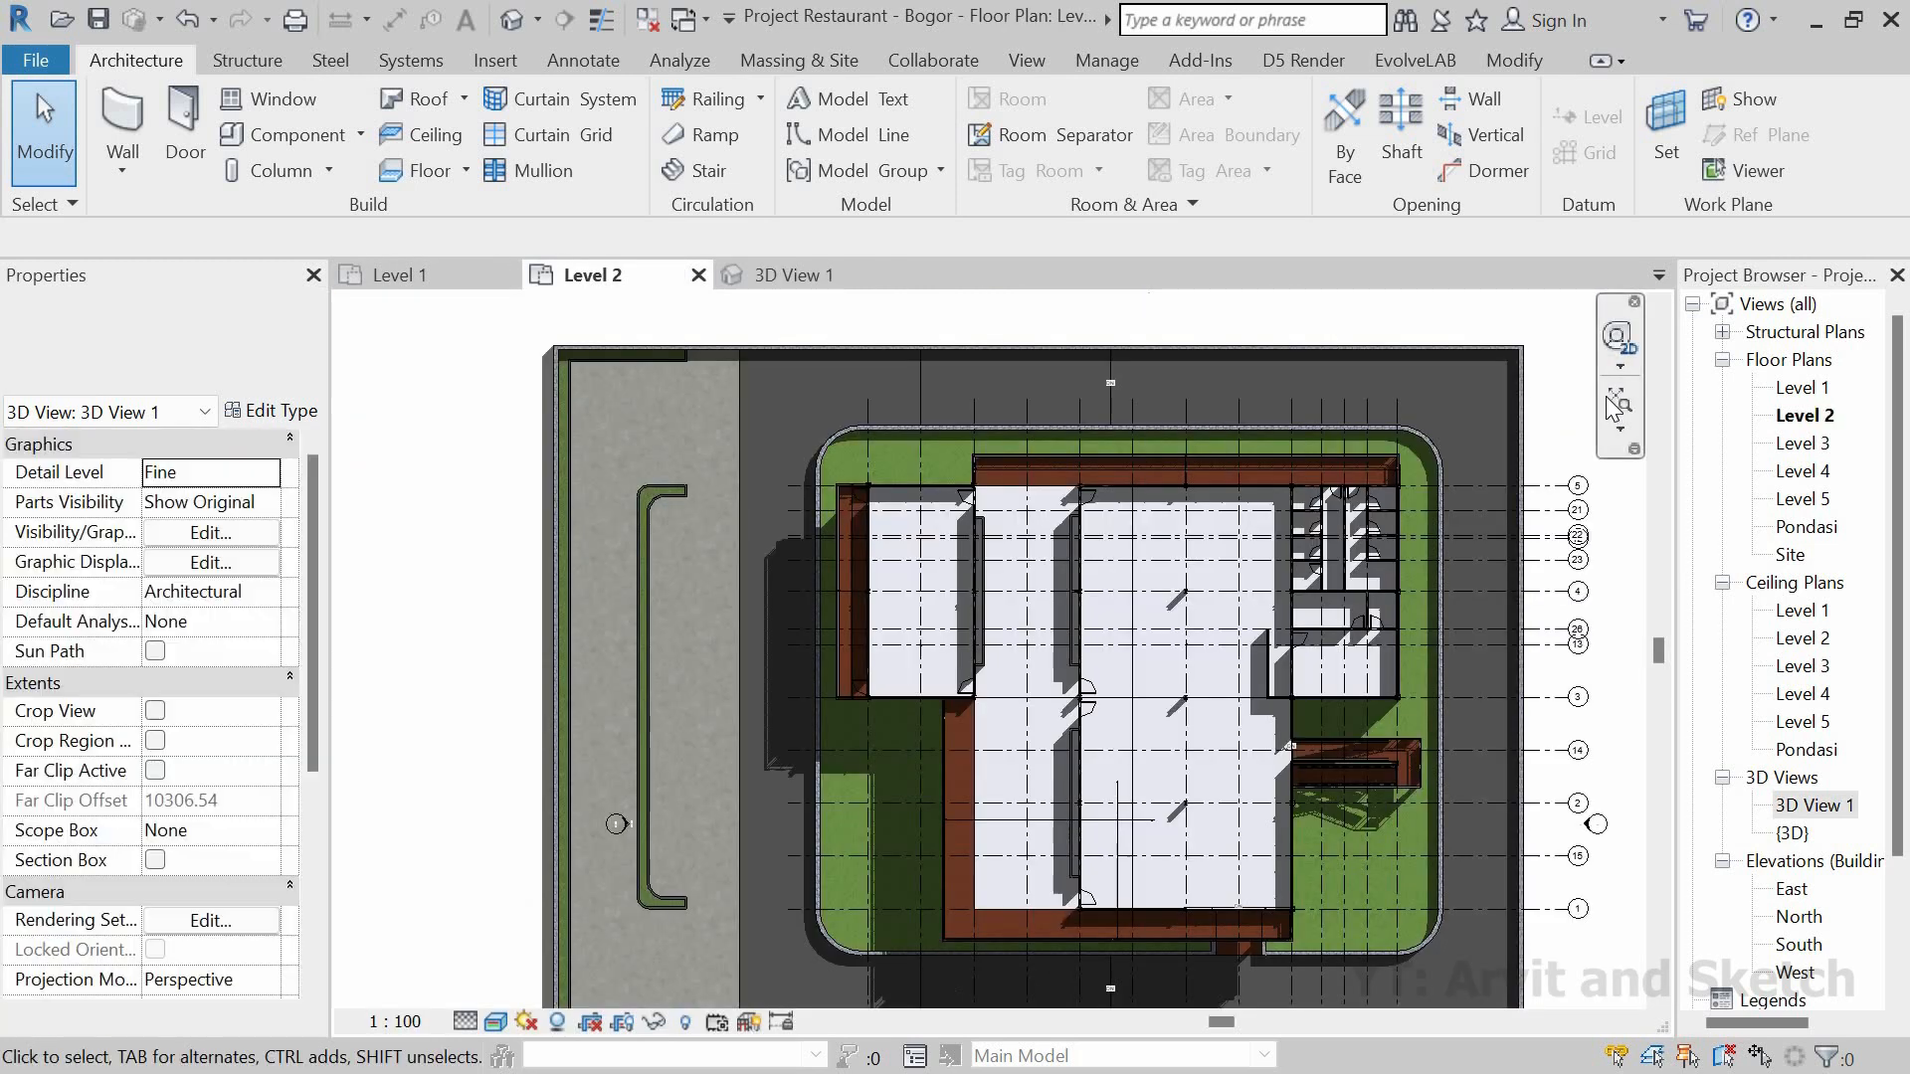
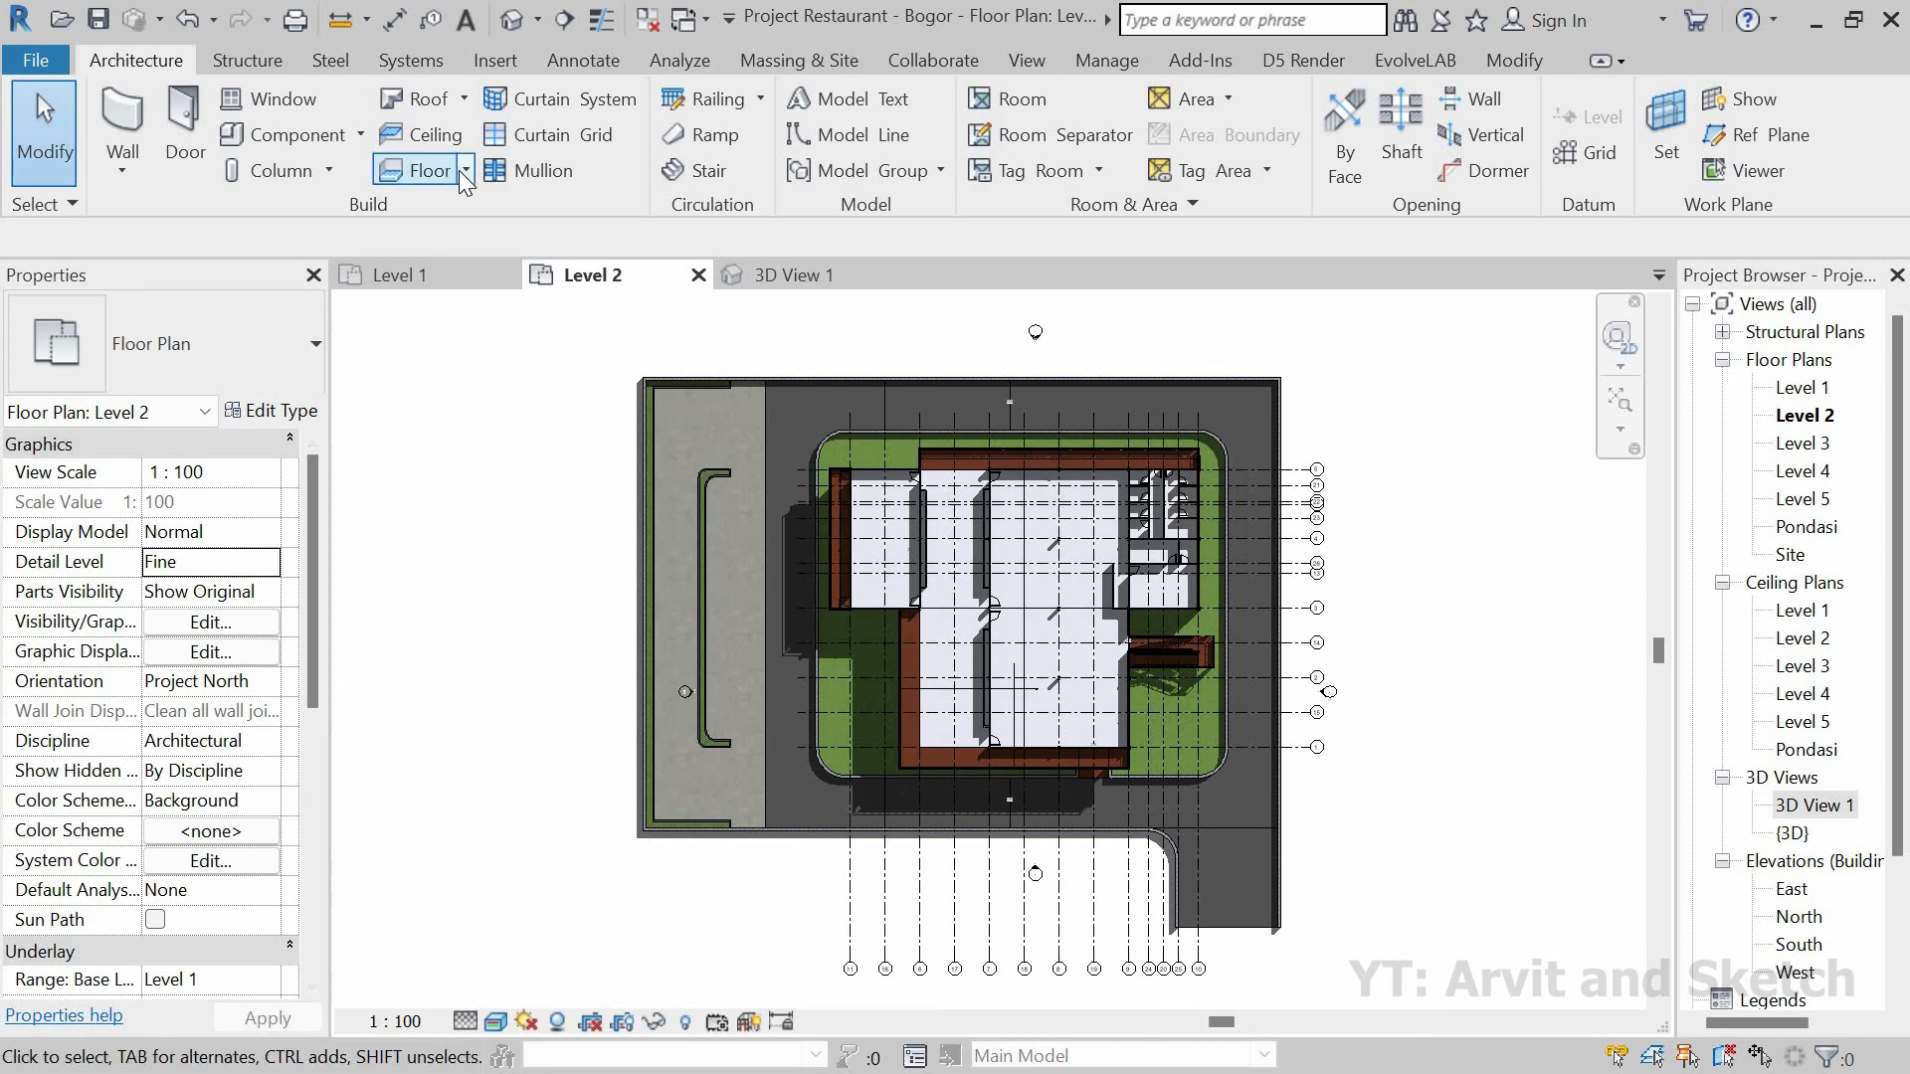
pyautogui.click(432, 169)
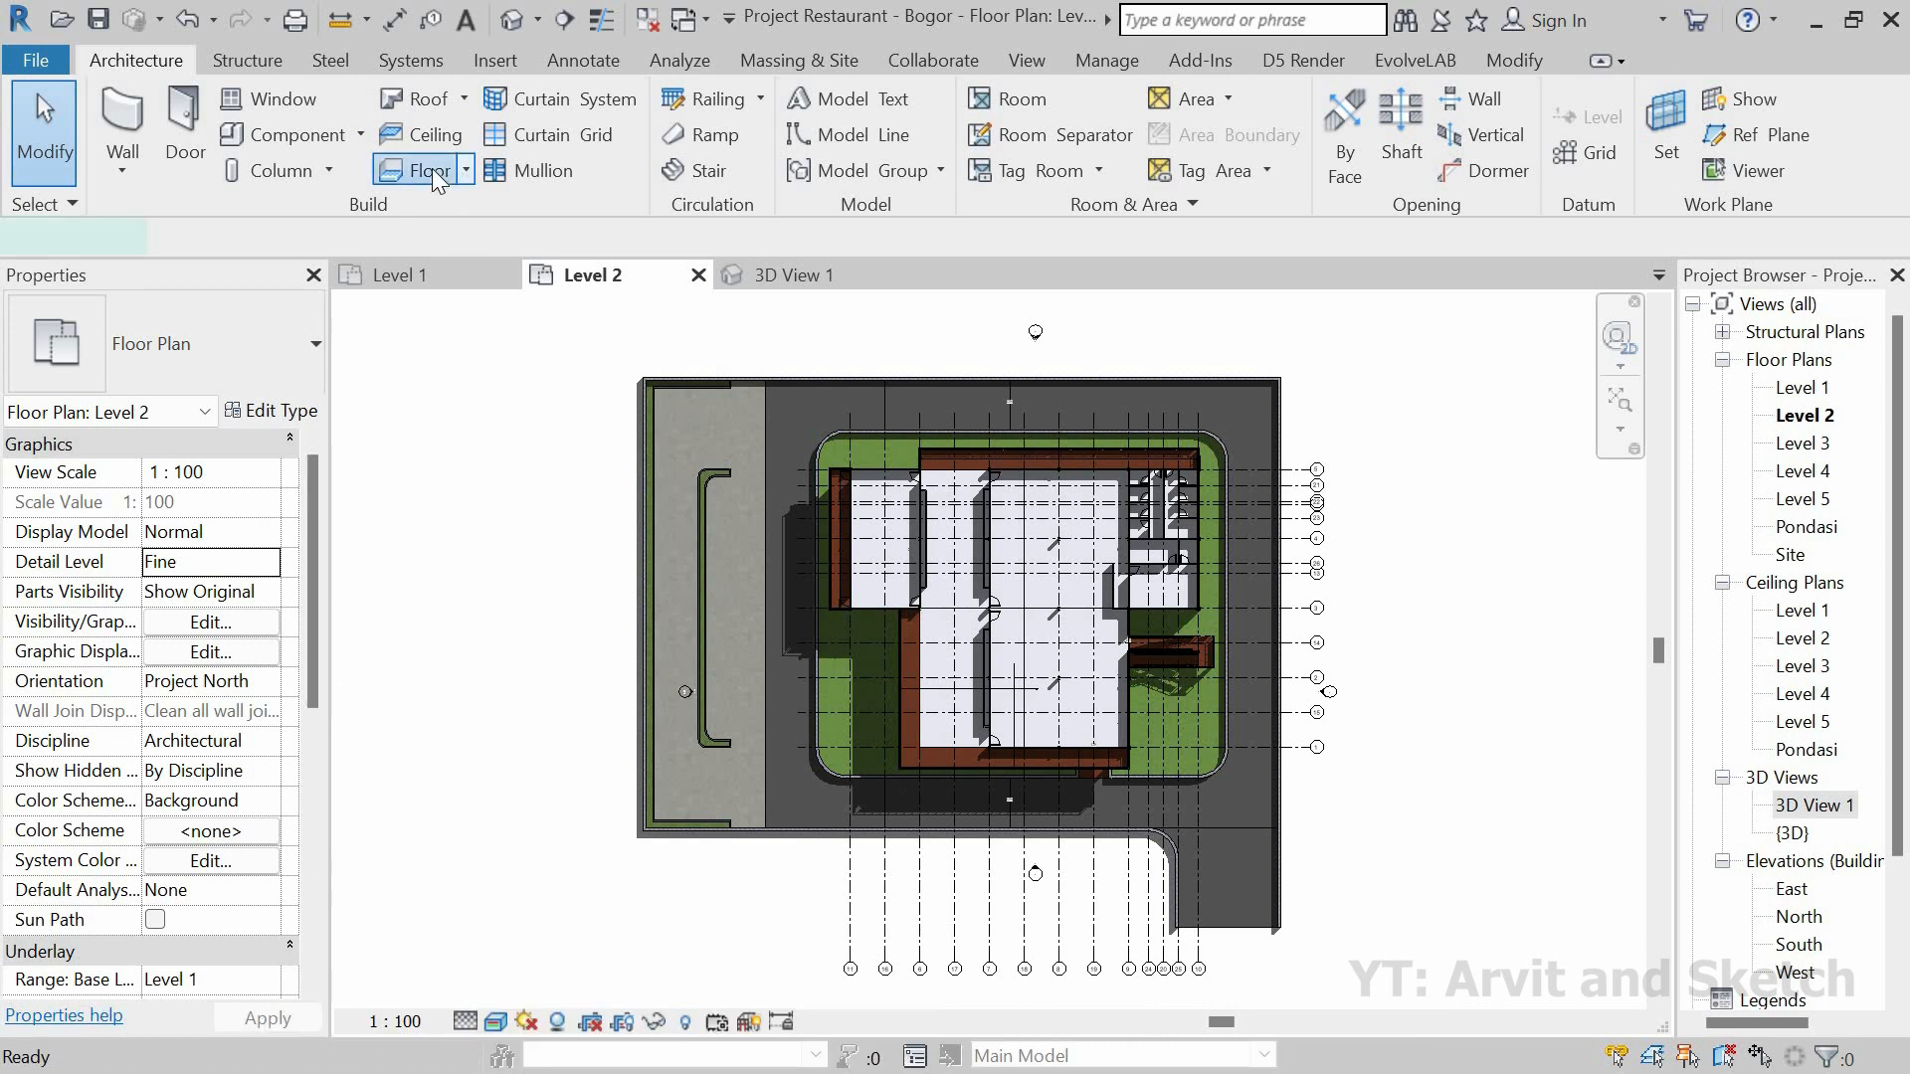
pyautogui.click(265, 380)
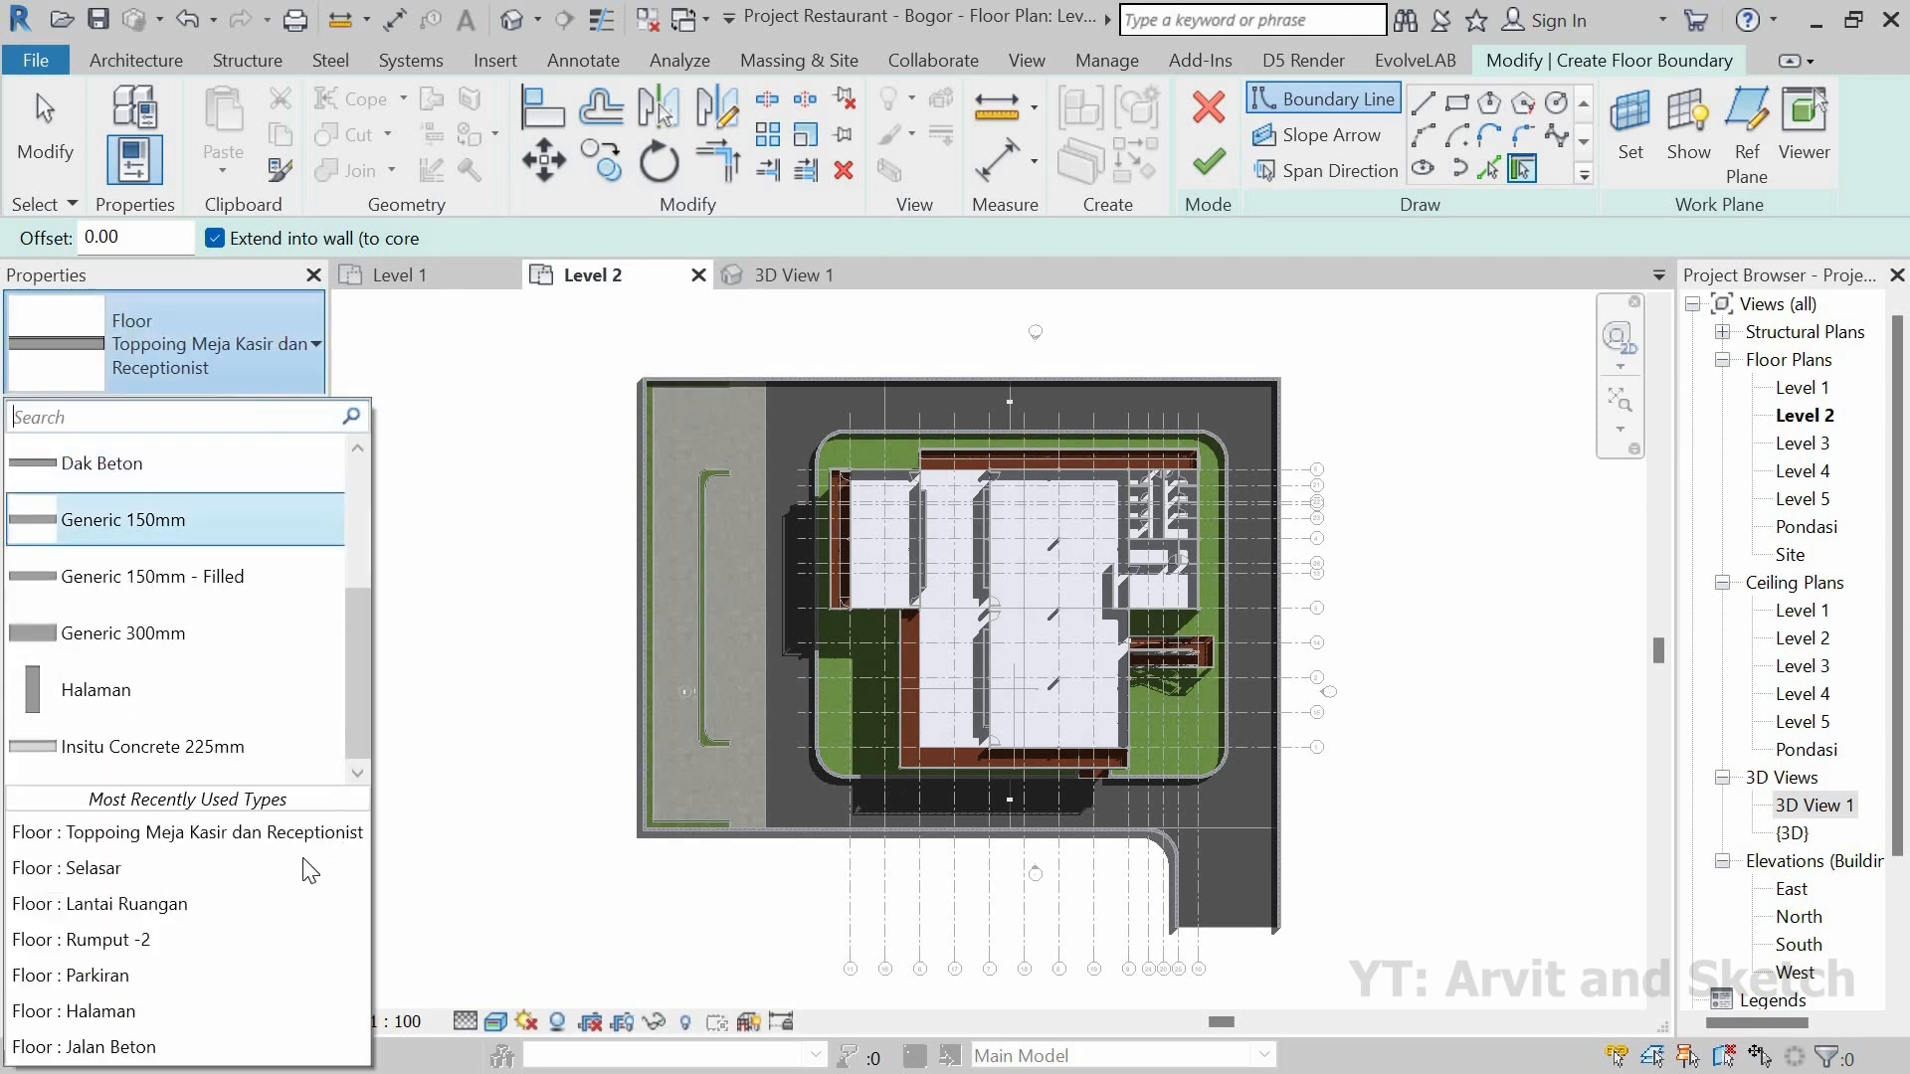
pyautogui.click(156, 940)
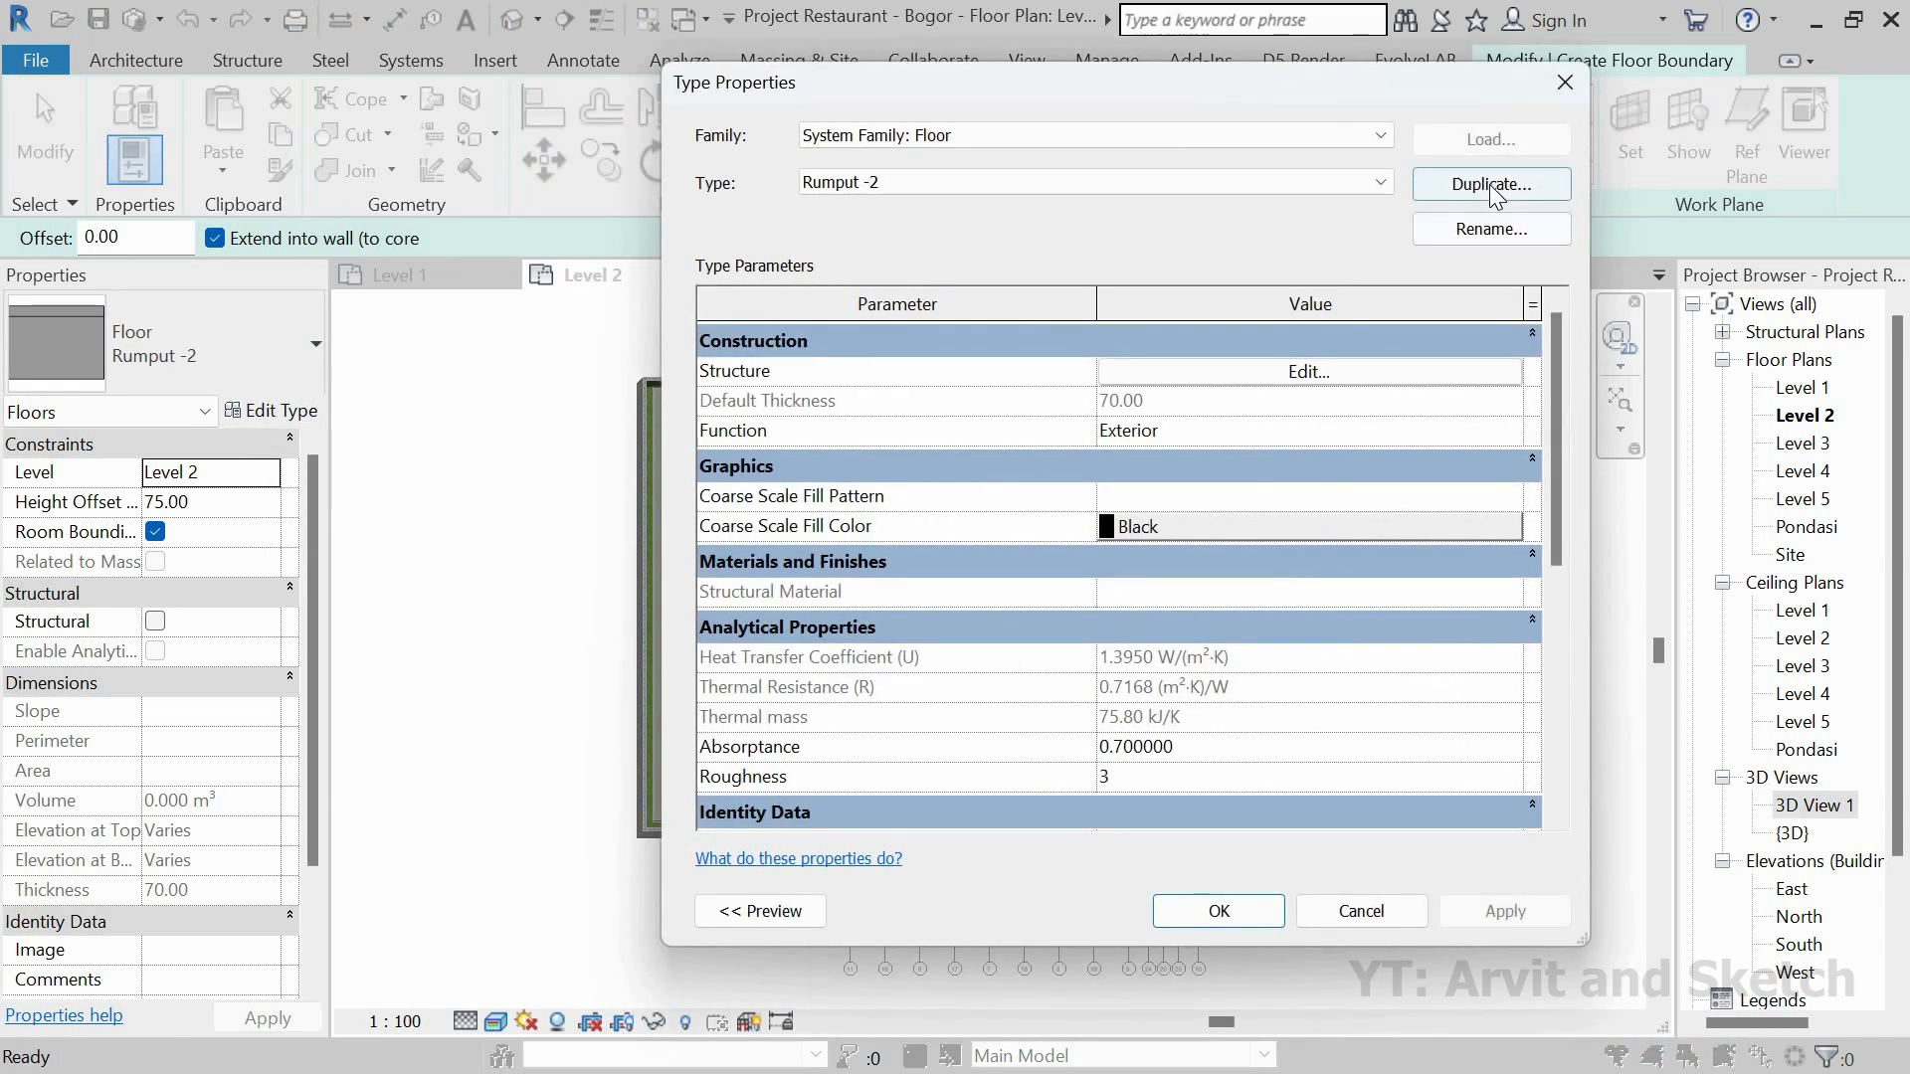
pyautogui.click(1489, 183)
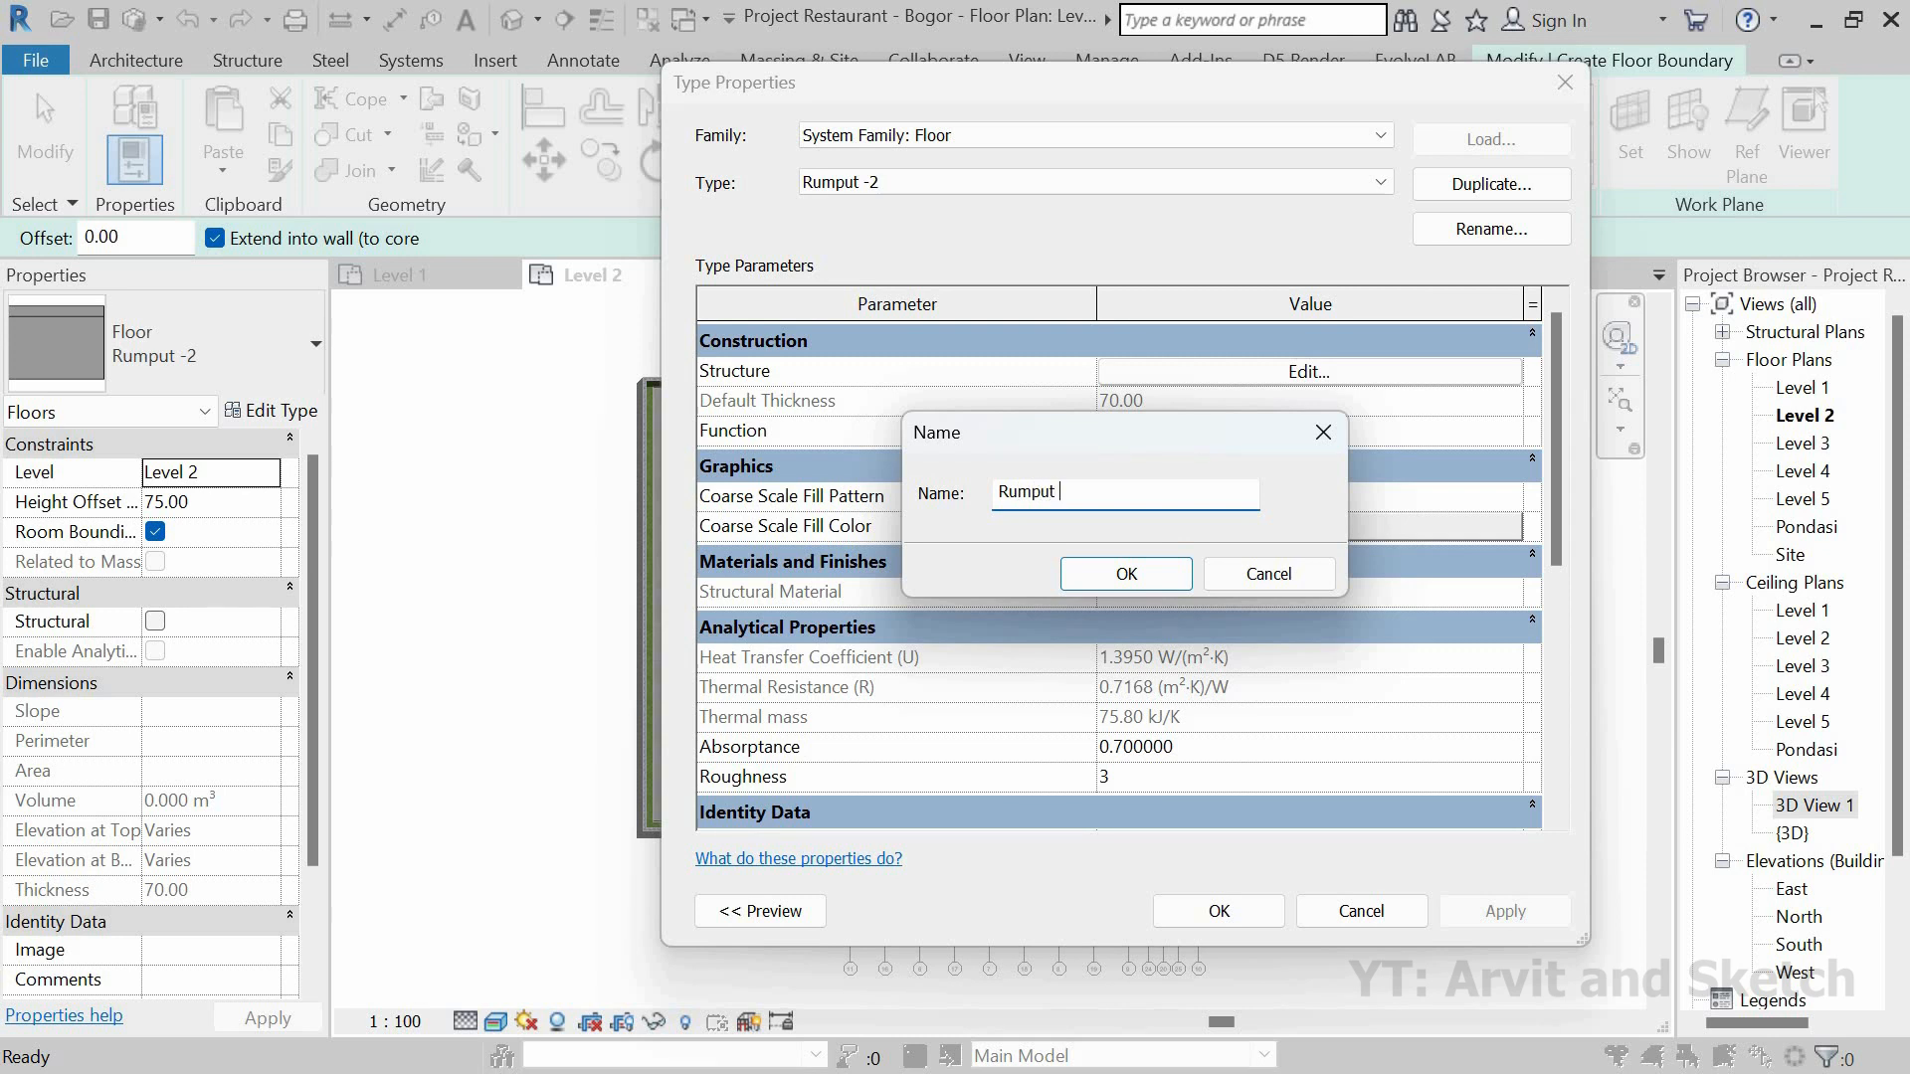
pyautogui.click(1159, 569)
pyautogui.click(1298, 377)
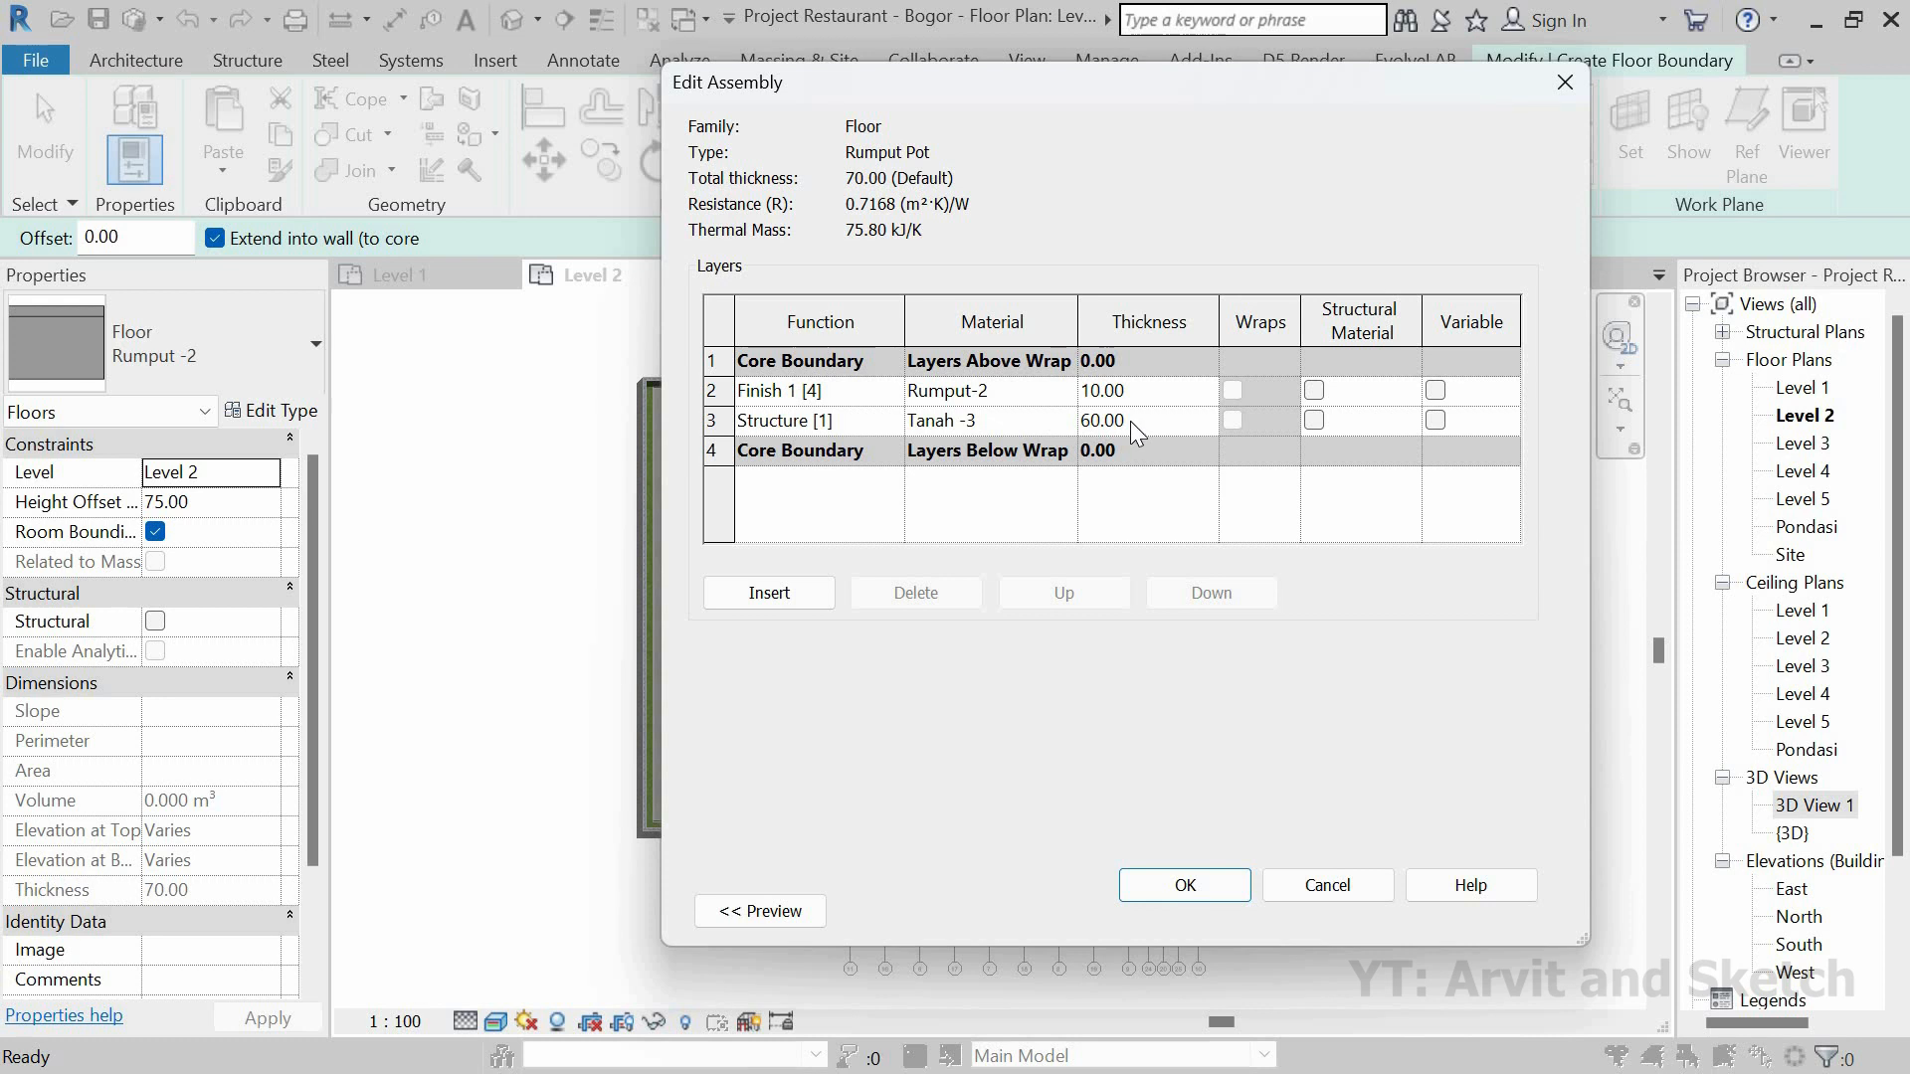
pyautogui.click(1161, 886)
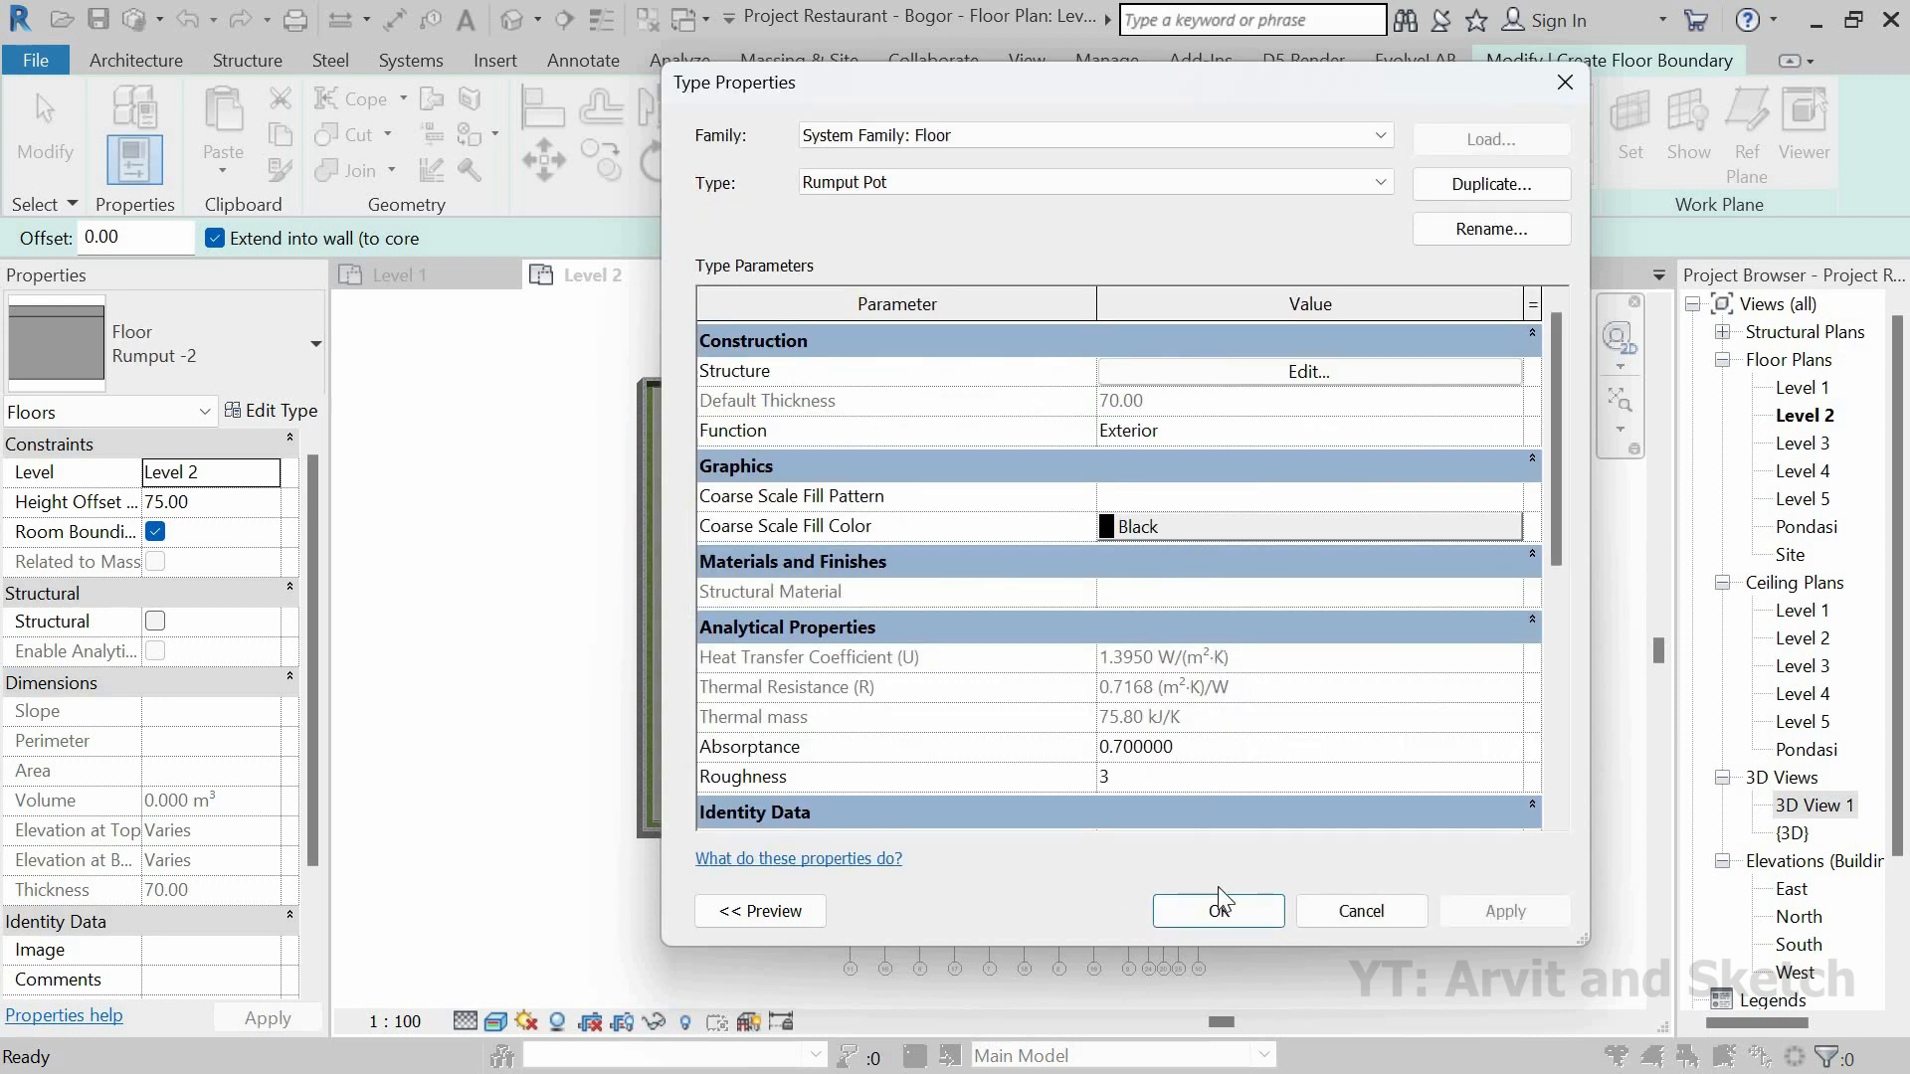
pyautogui.click(1226, 917)
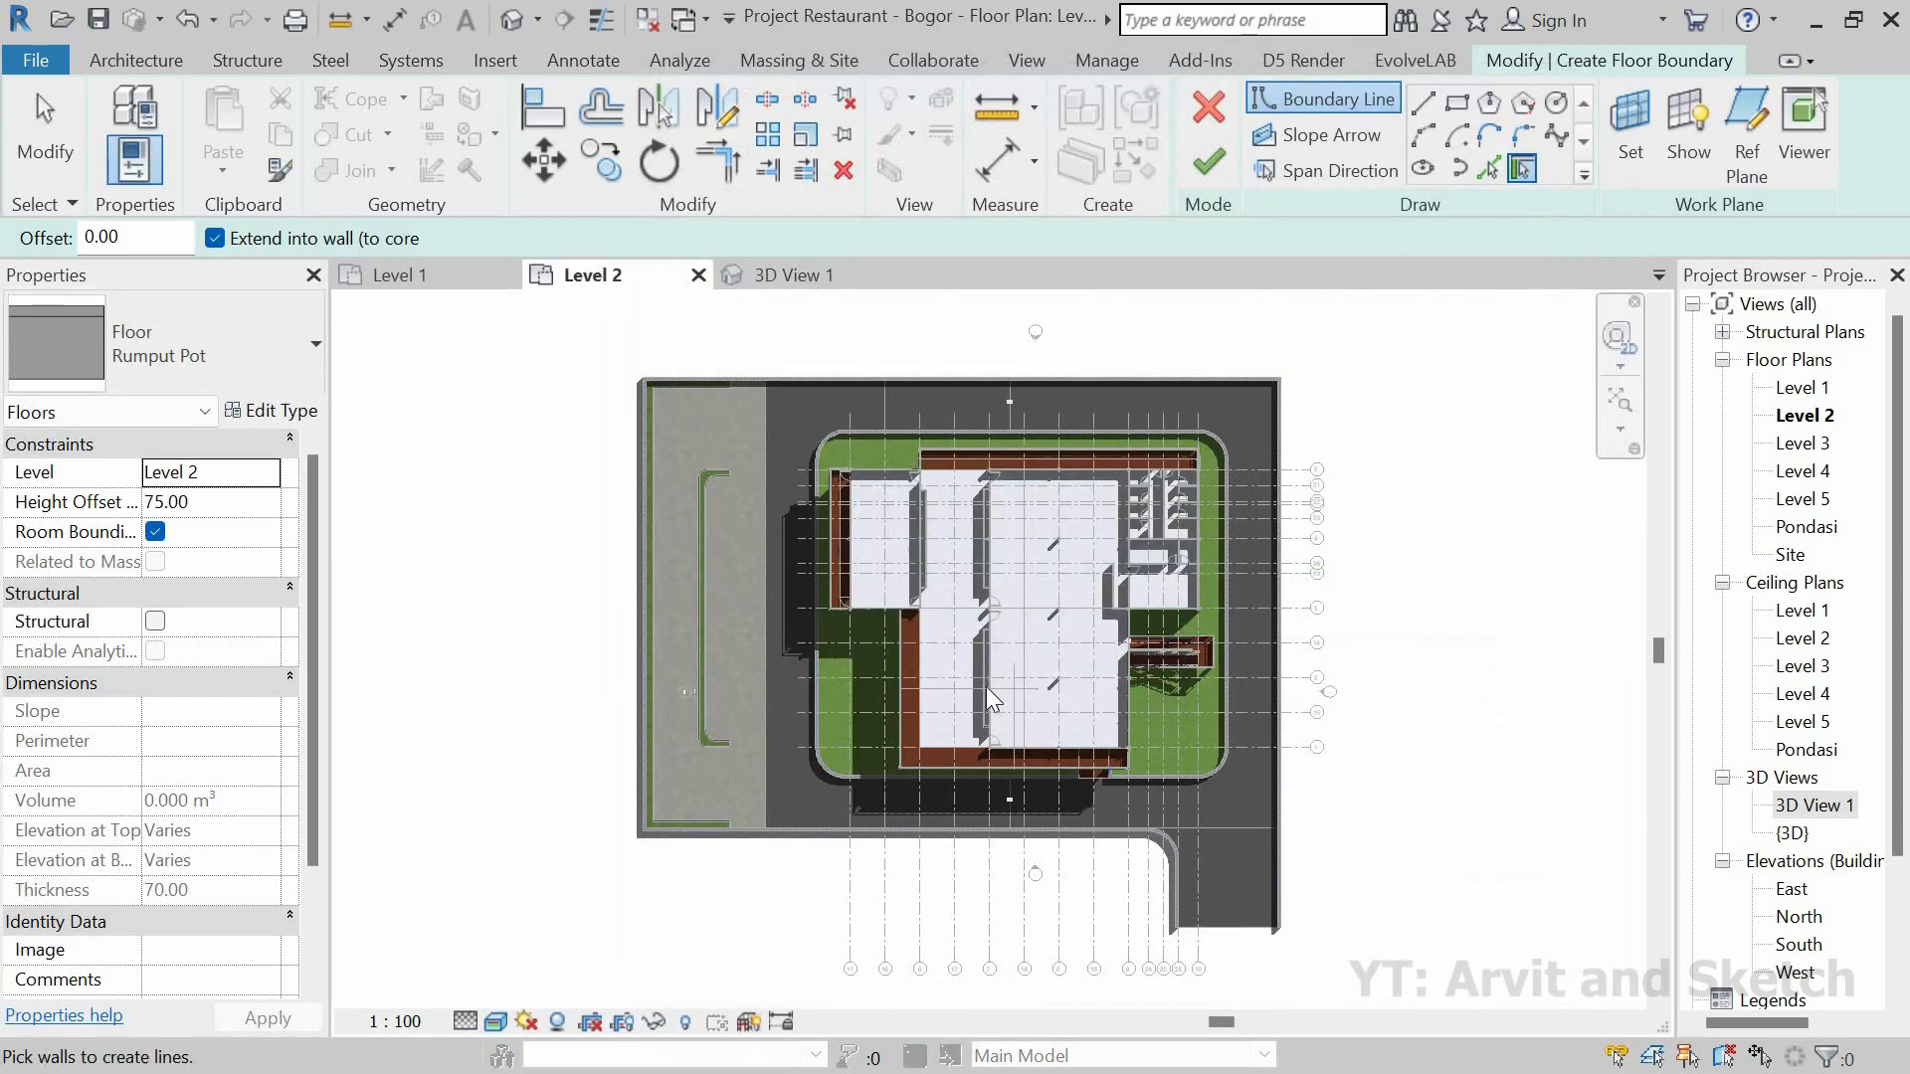
# Step: Create a rectangular Rumput Pot floor filling the inside of the planter walls along the smaller building's terrace facade
pyautogui.scroll(5, 876, 428)
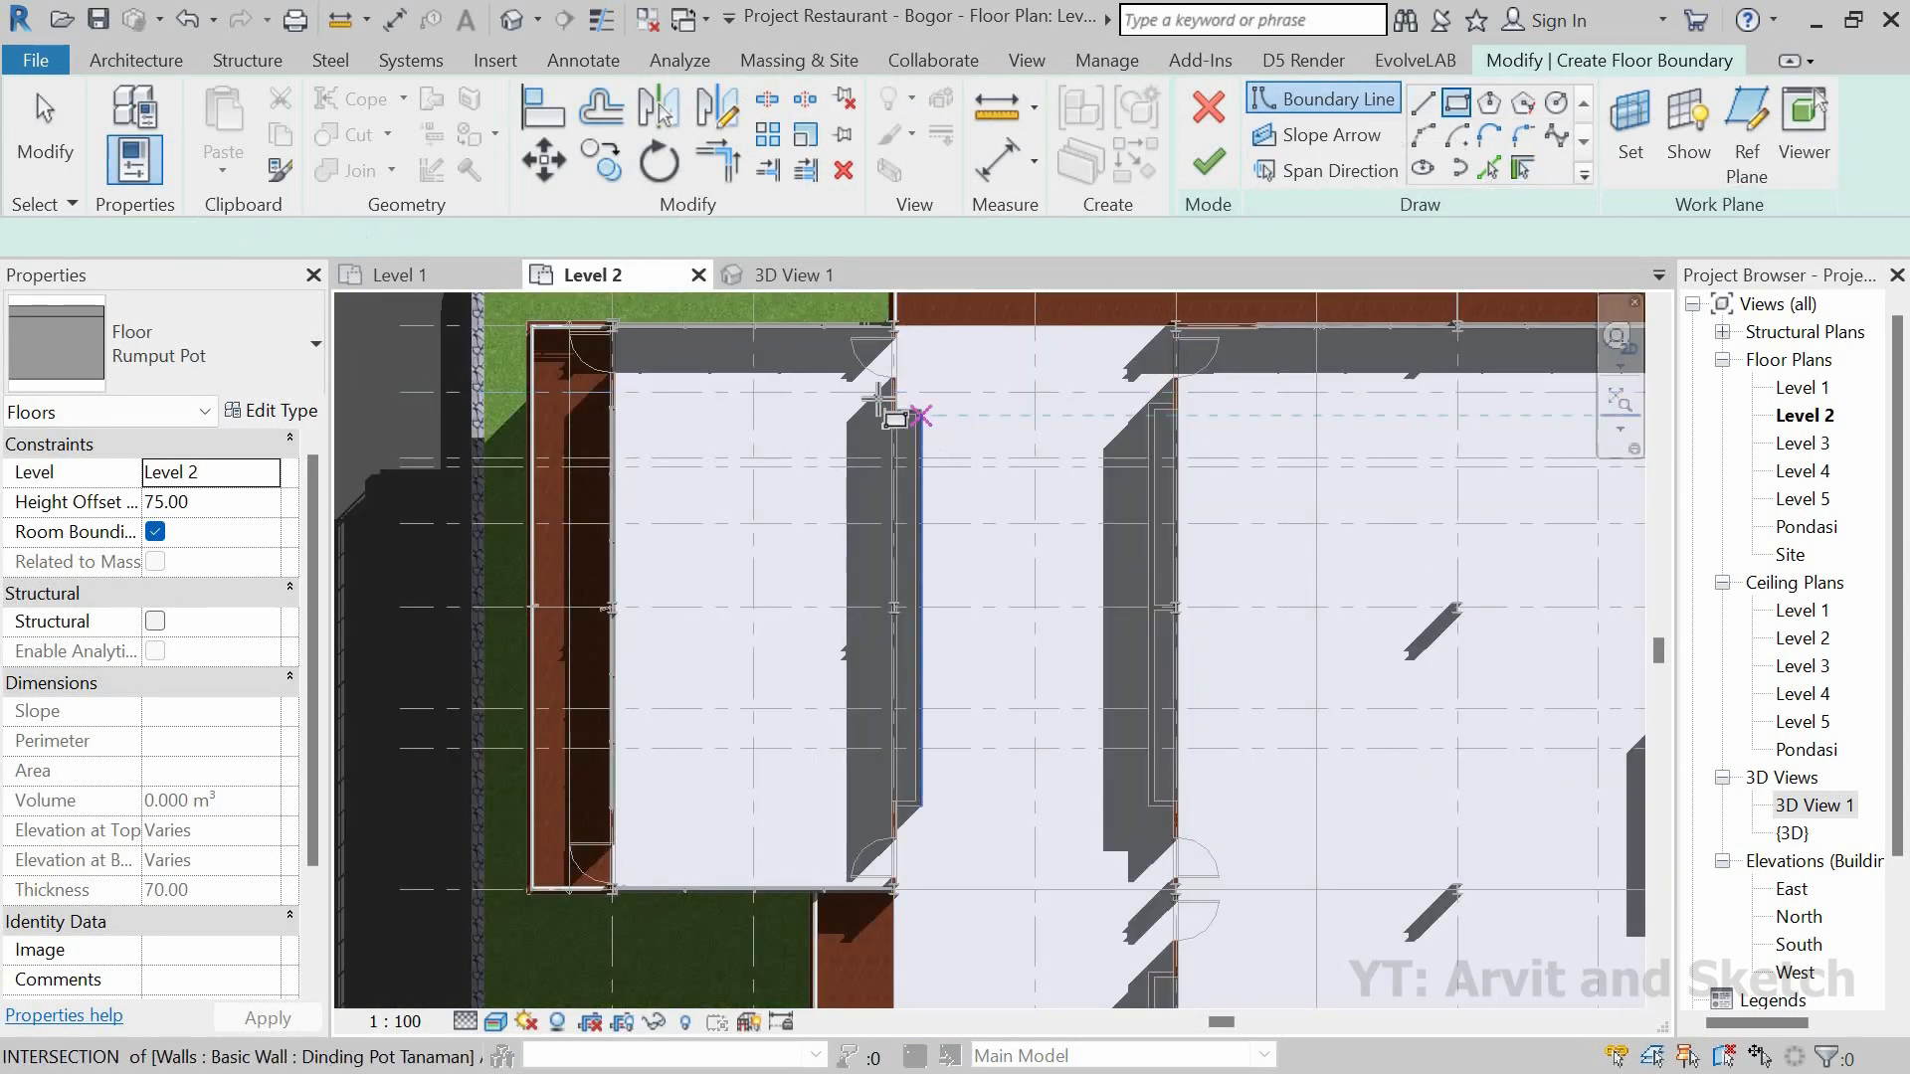
pyautogui.scroll(5, 900, 403)
pyautogui.click(907, 384)
pyautogui.scroll(-5, 906, 384)
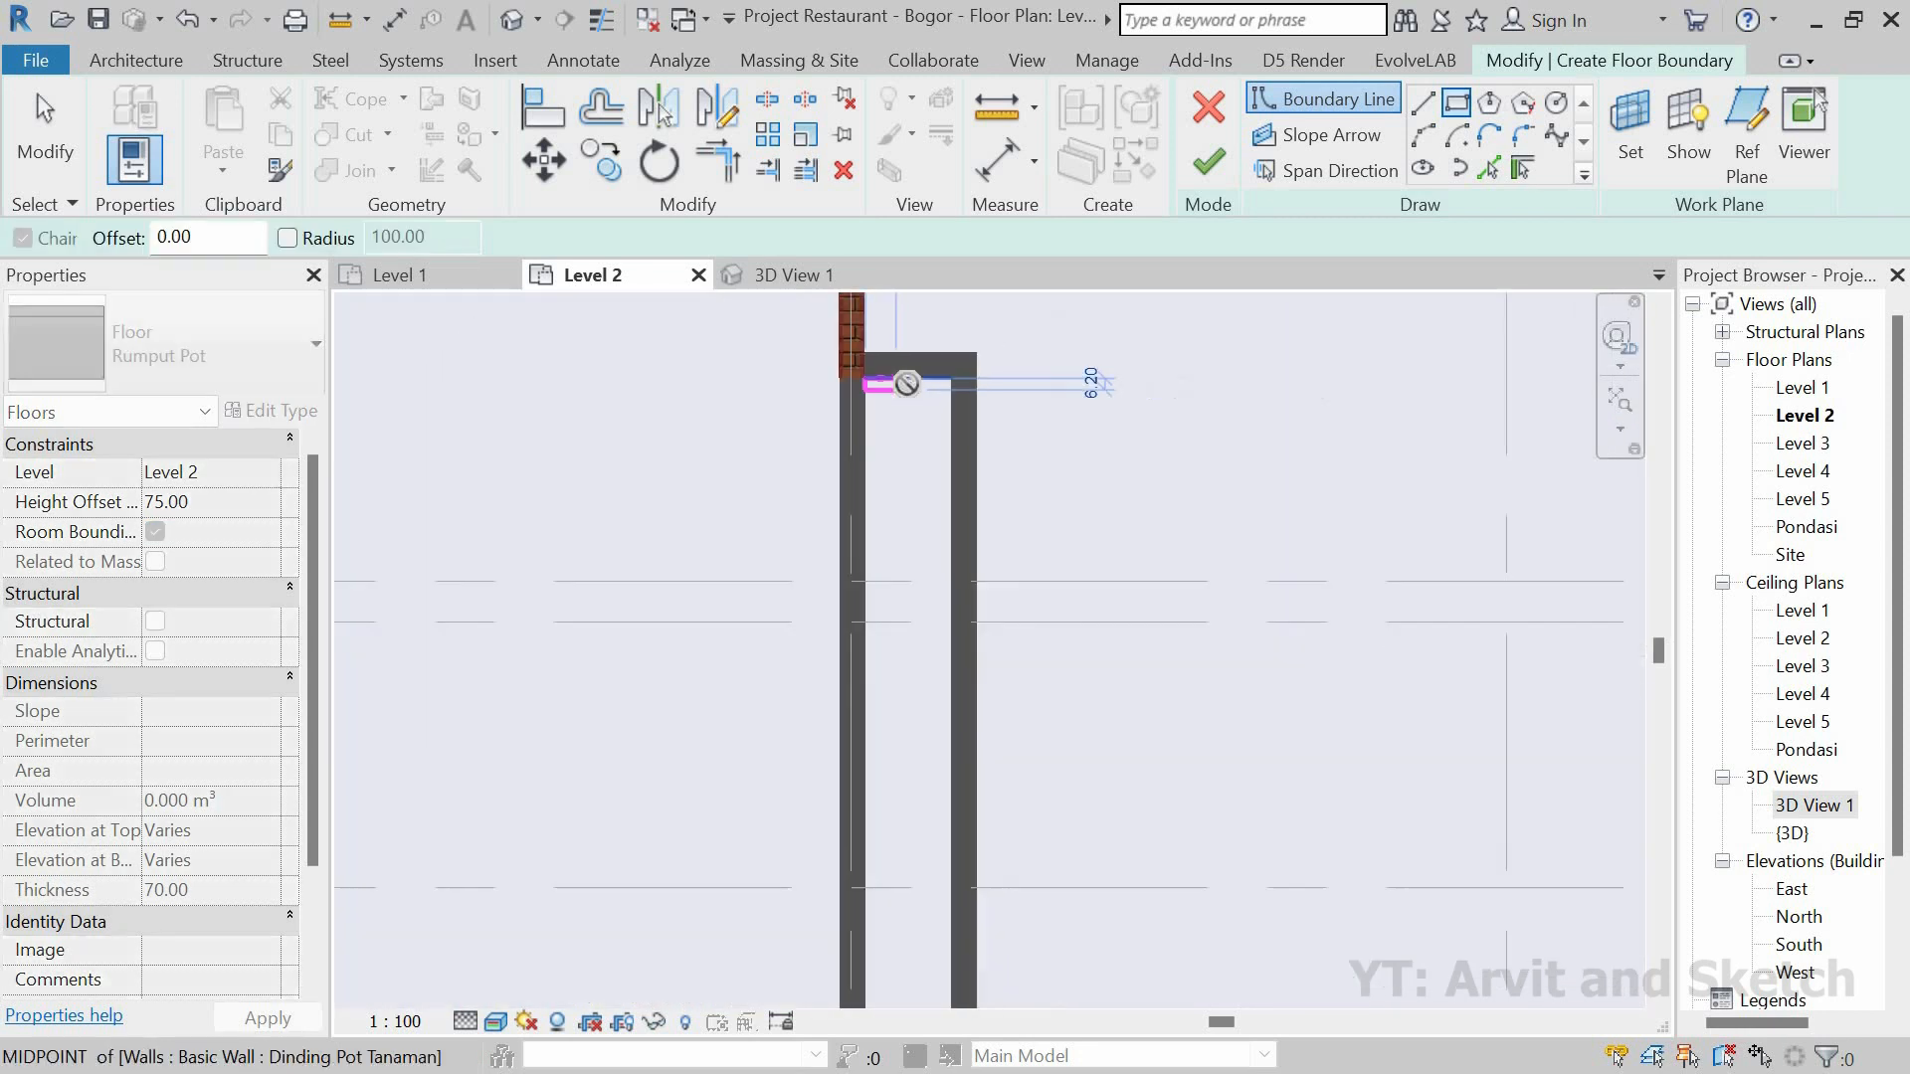
pyautogui.scroll(2, 911, 828)
pyautogui.scroll(3, 928, 804)
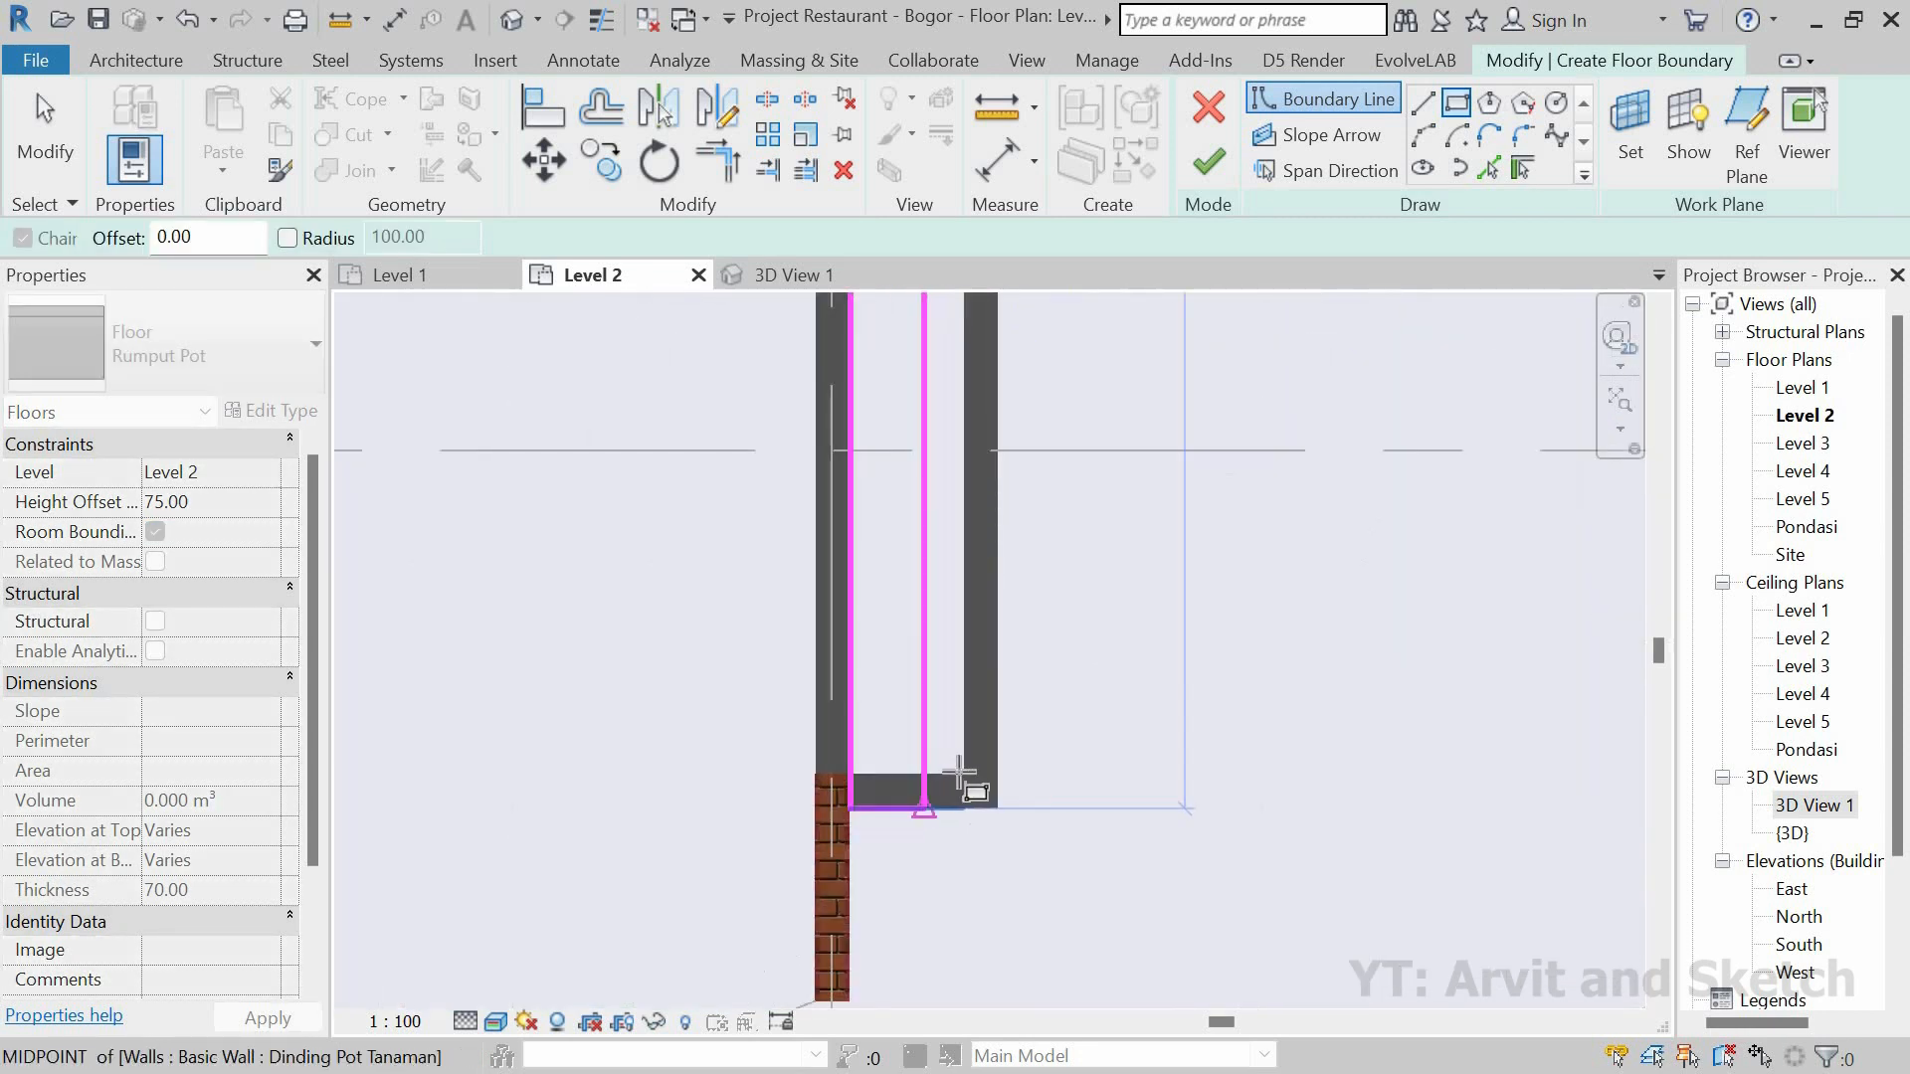
pyautogui.click(958, 772)
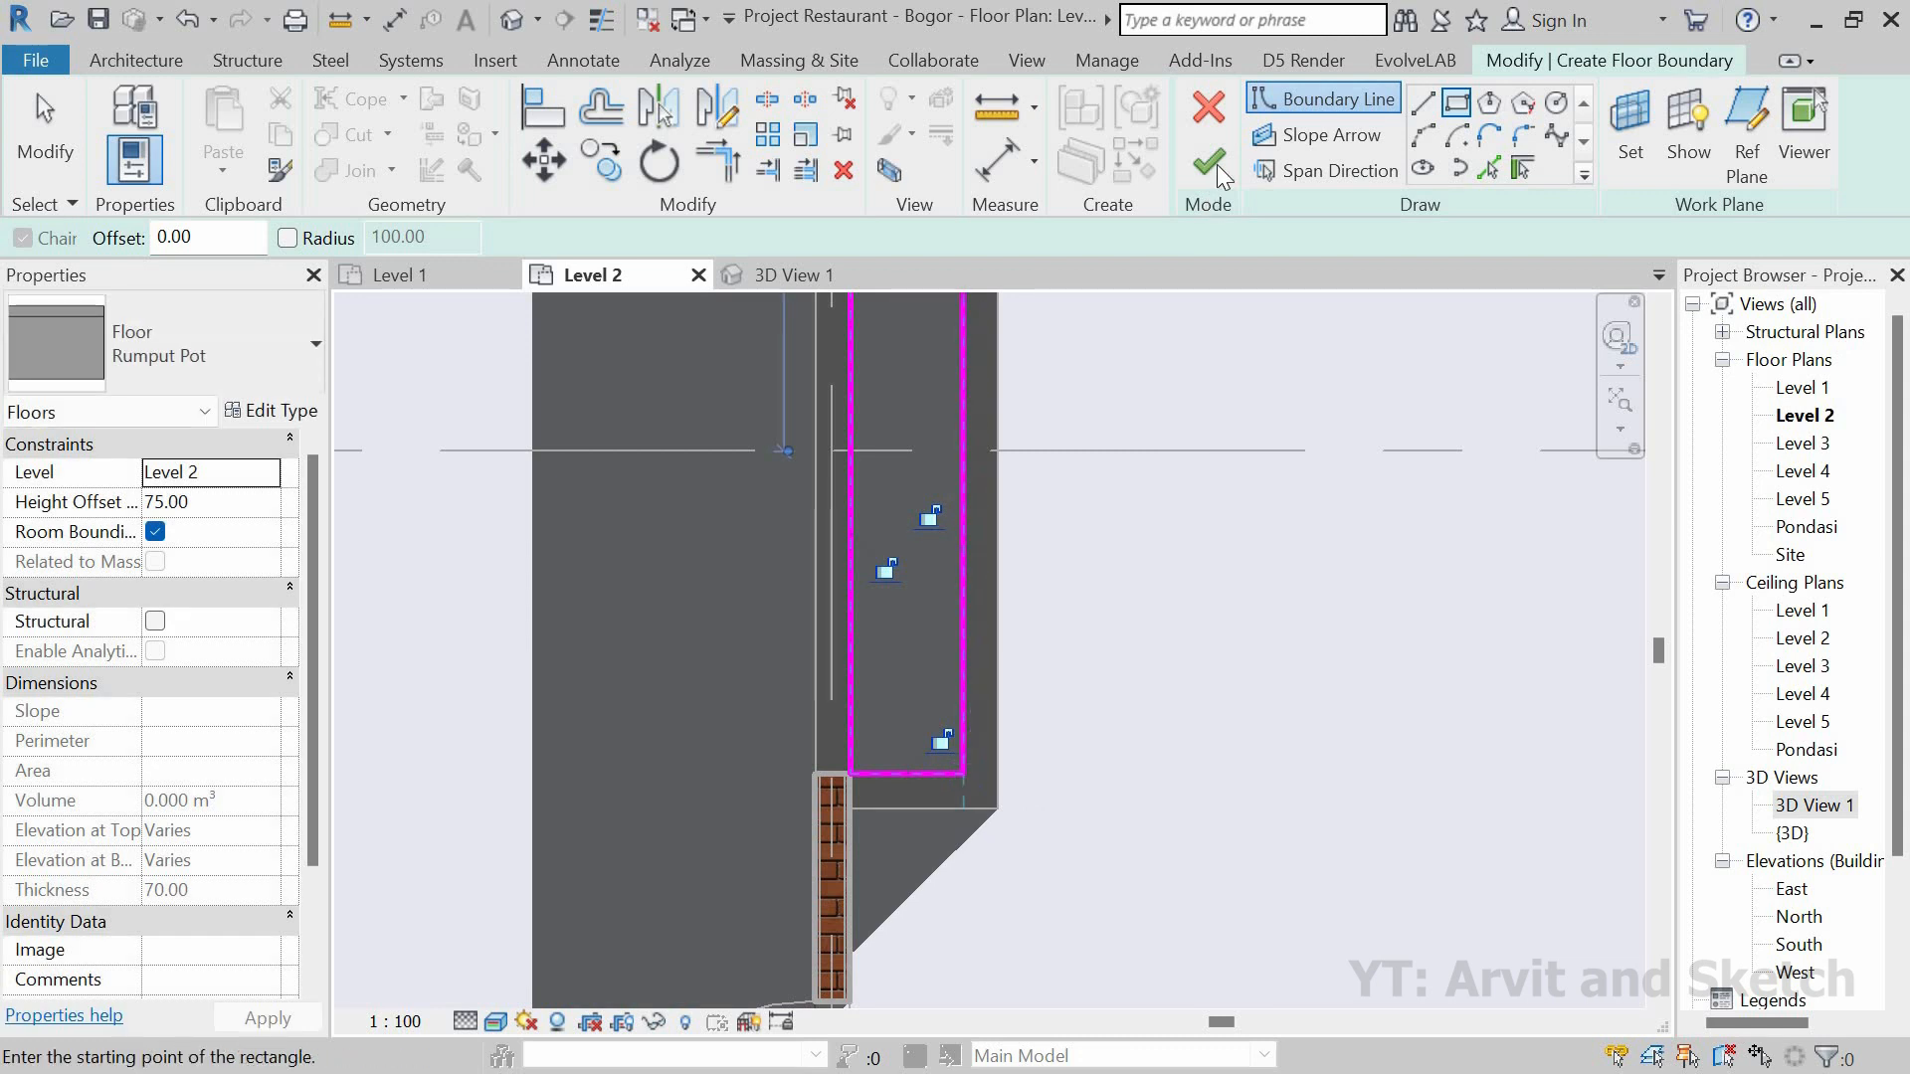
pyautogui.click(1210, 162)
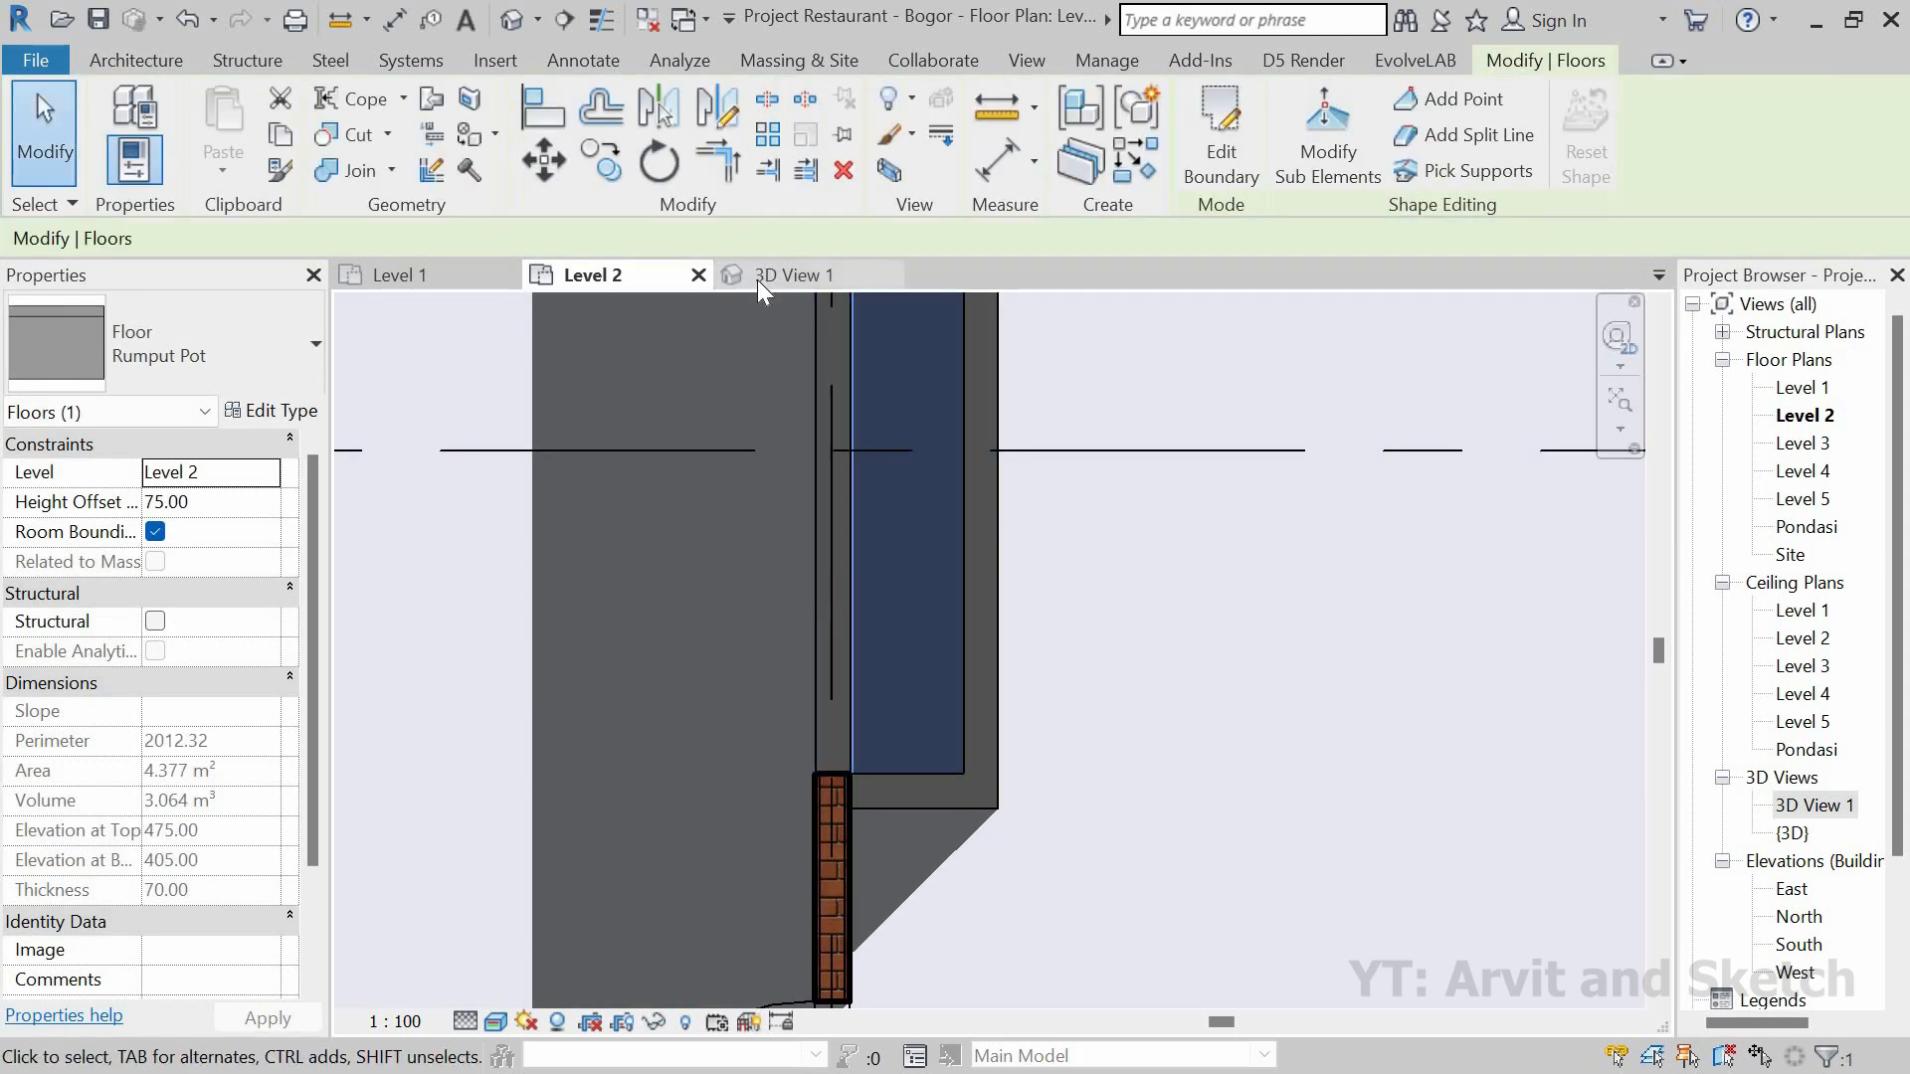
# Step: In 3D View 1, set the Tanah -3 structure layer thickness of the planter's Rumput Pot floor type to 80
pyautogui.click(756, 278)
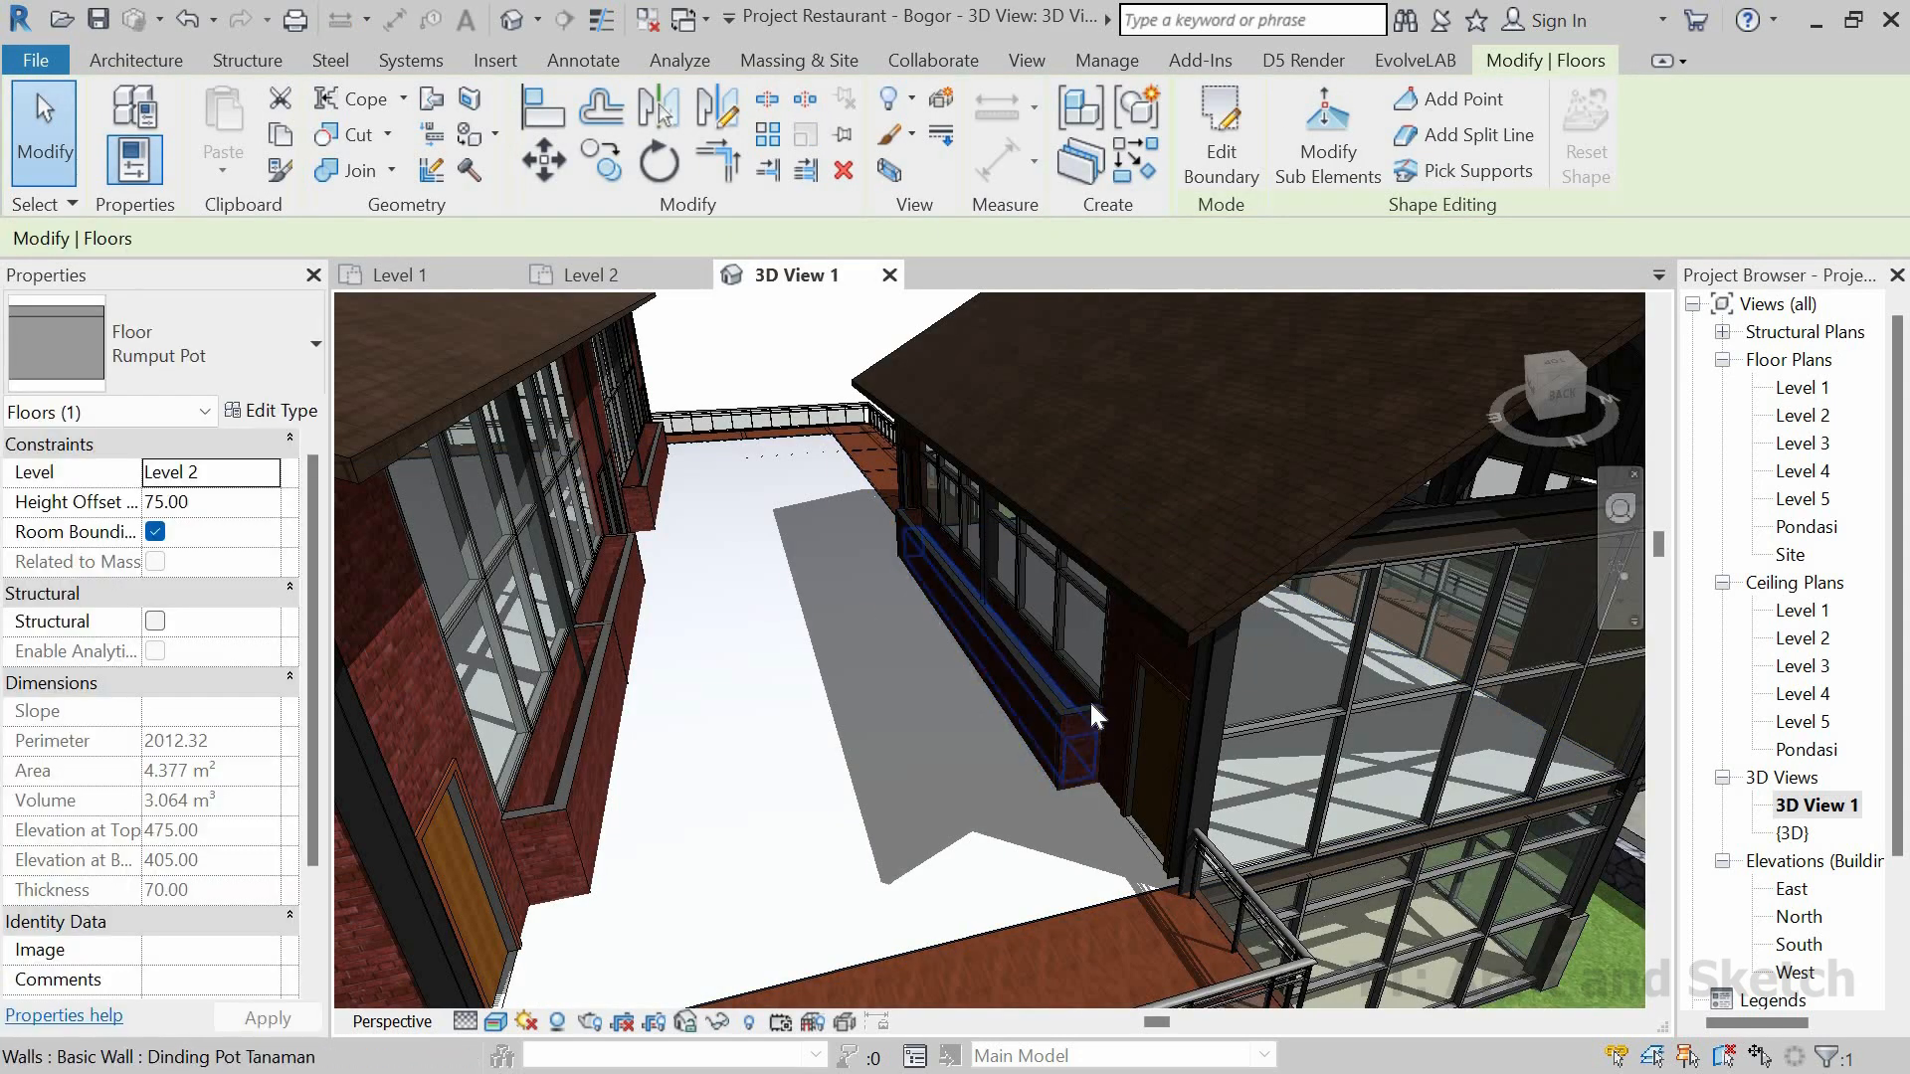
pyautogui.scroll(5, 1088, 697)
pyautogui.keyDown('shift'); pyautogui.moveTo(1010, 725); pyautogui.dragTo(1077, 784, button='middle'); pyautogui.keyUp('shift')
pyautogui.press('Escape')
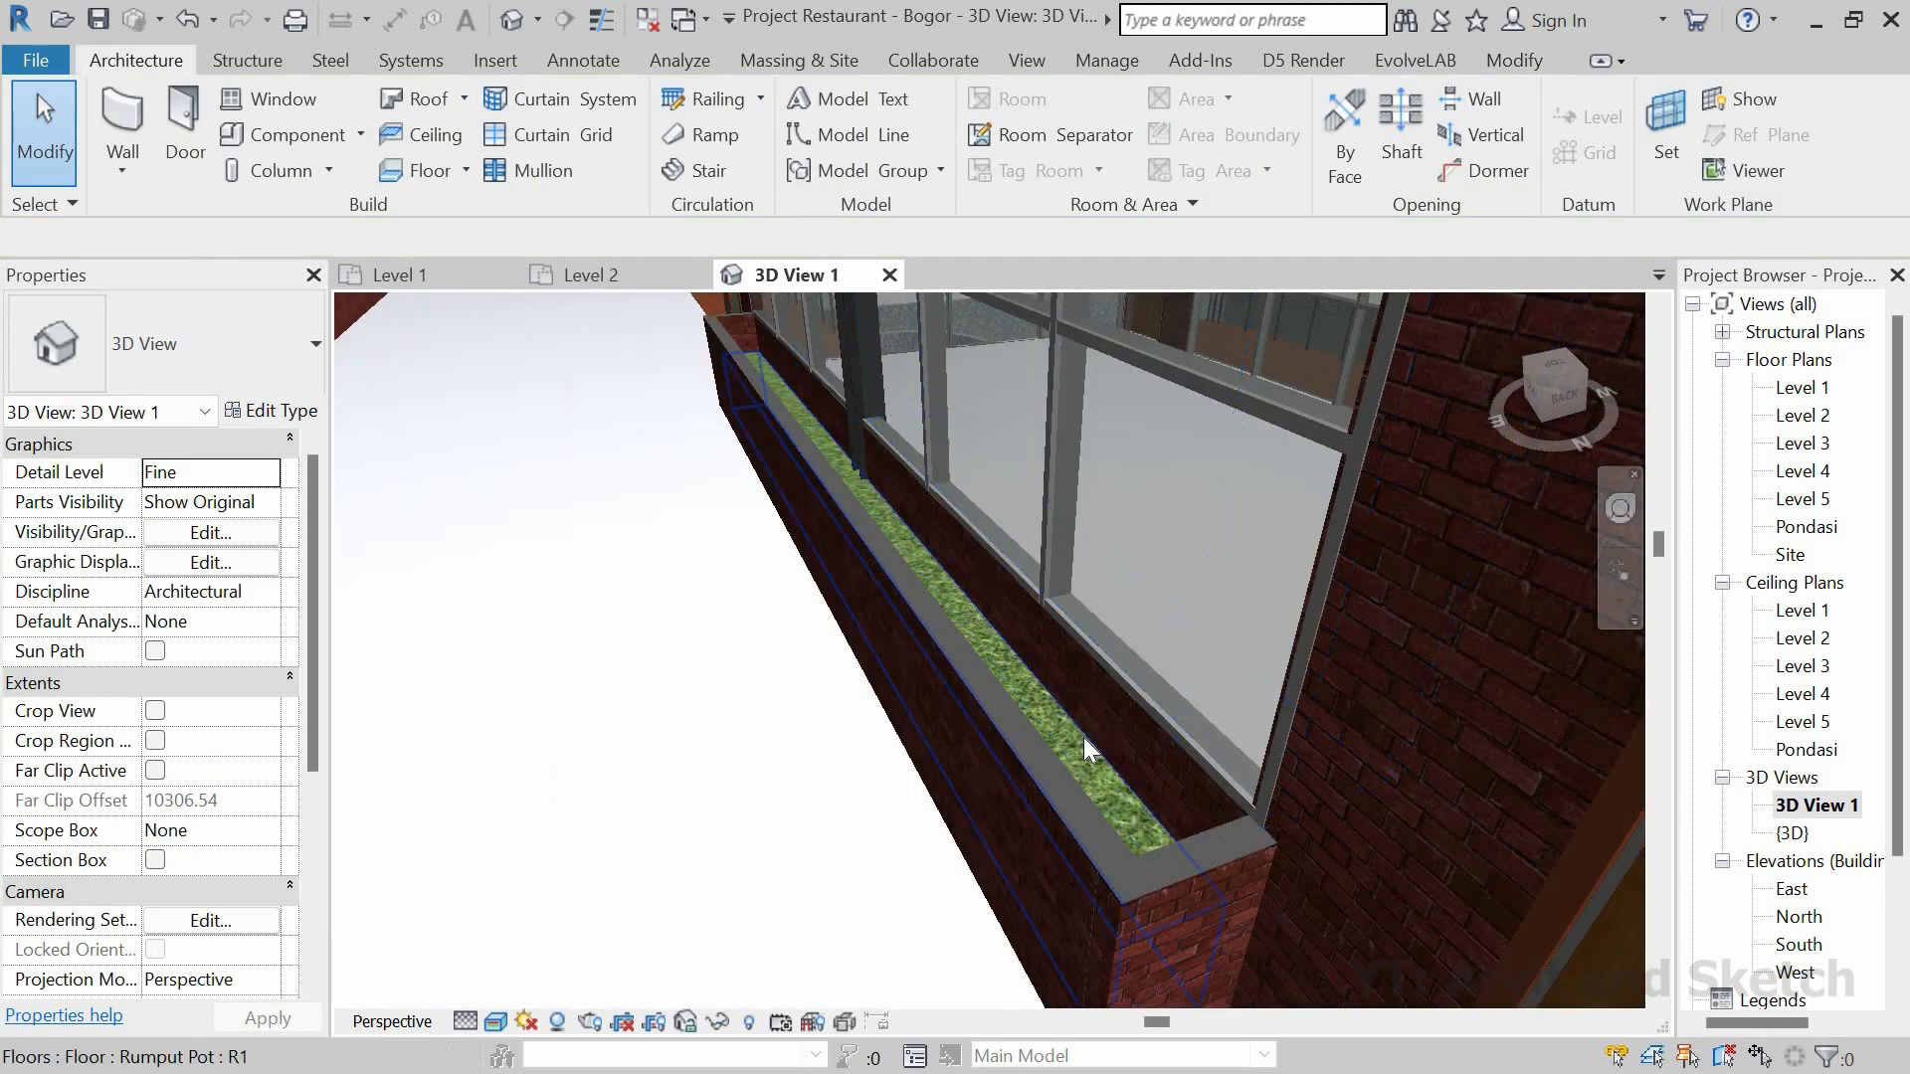
pyautogui.click(1084, 738)
pyautogui.scroll(-2, 853, 675)
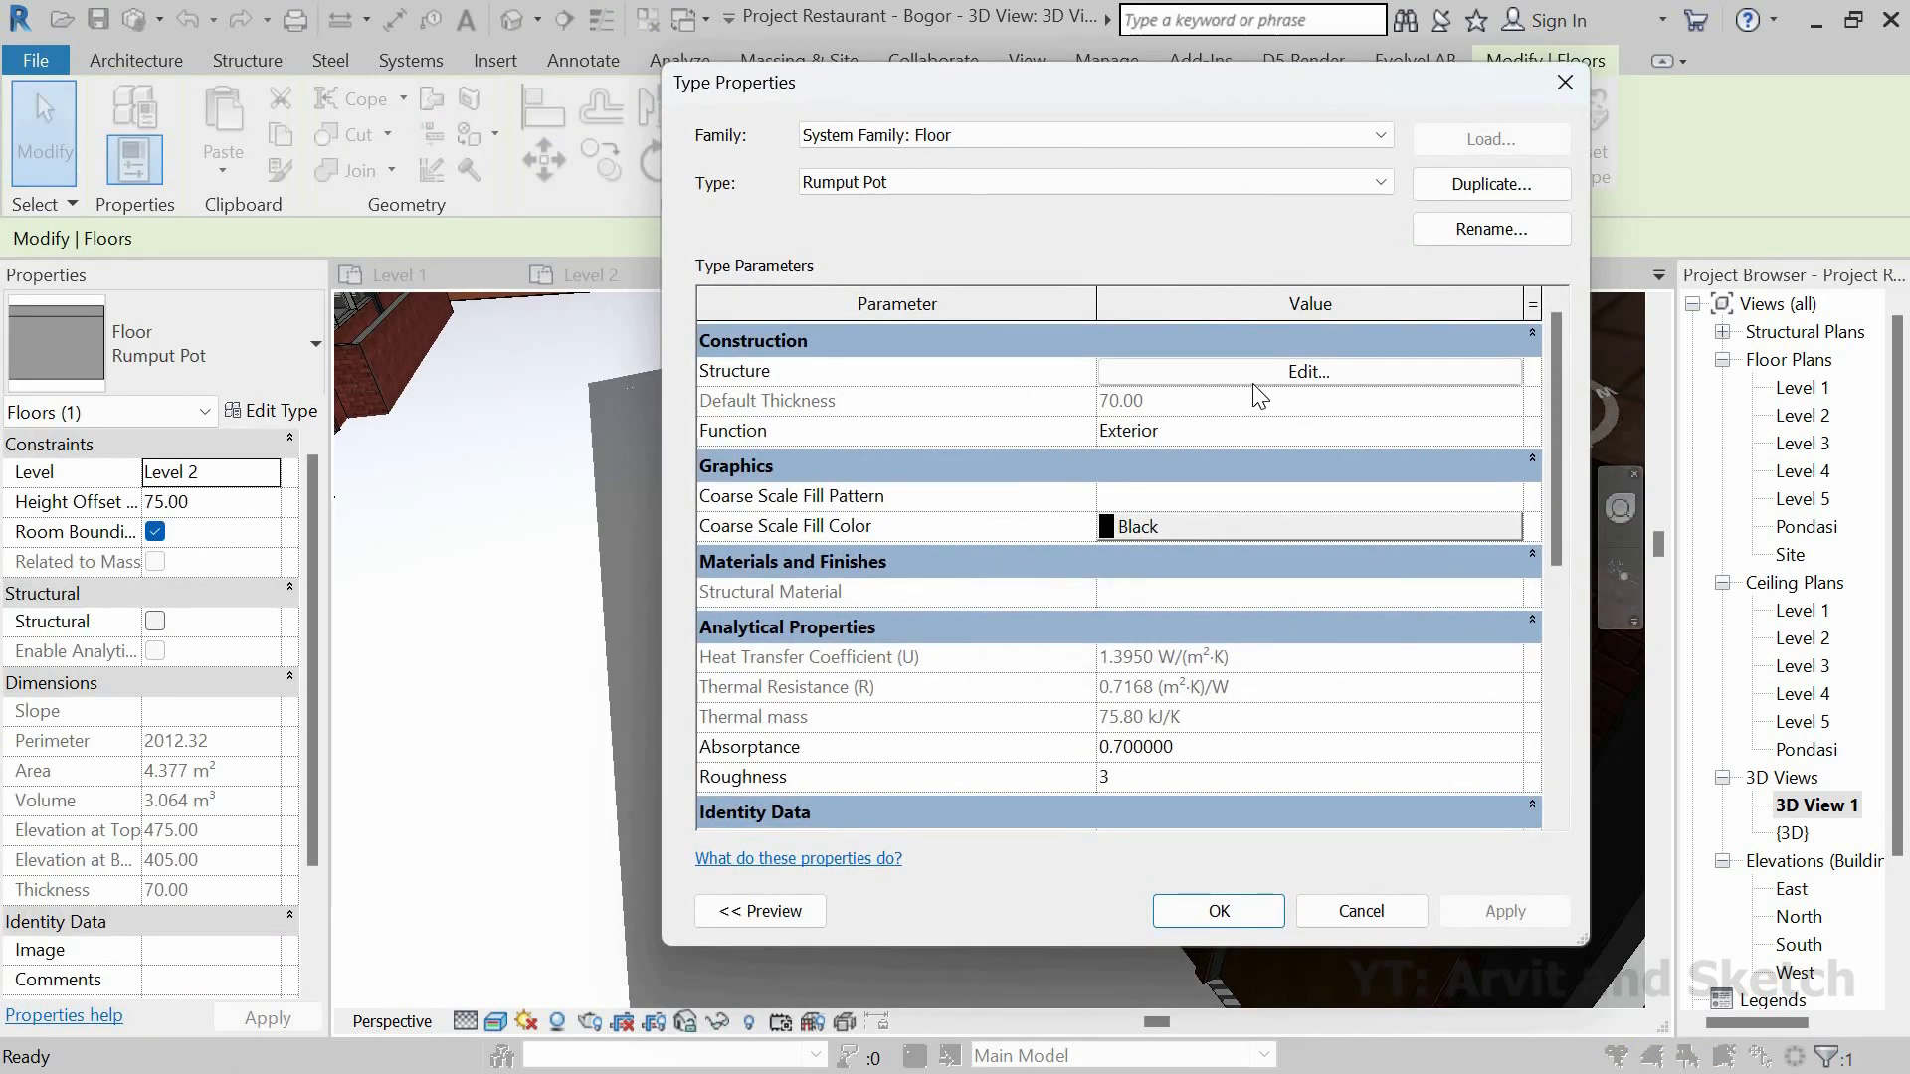
pyautogui.click(1260, 388)
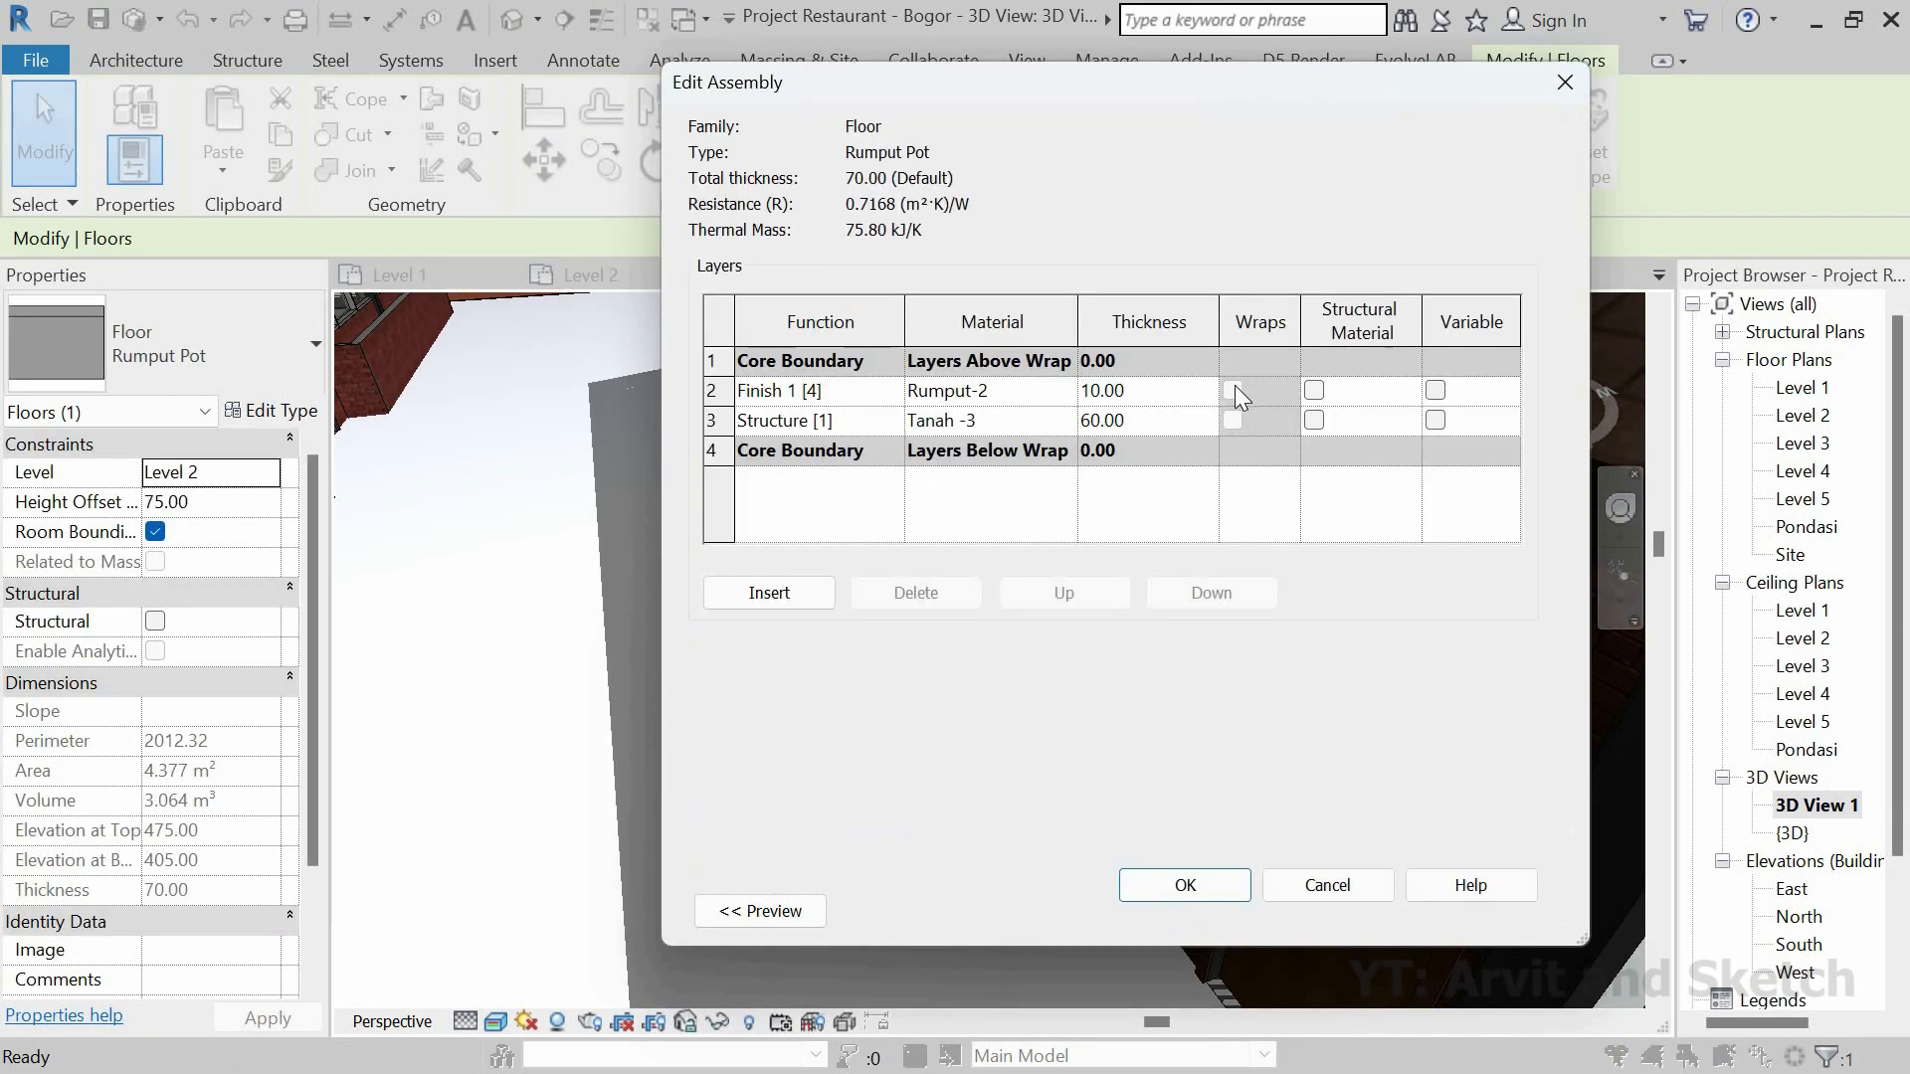
pyautogui.click(1142, 419)
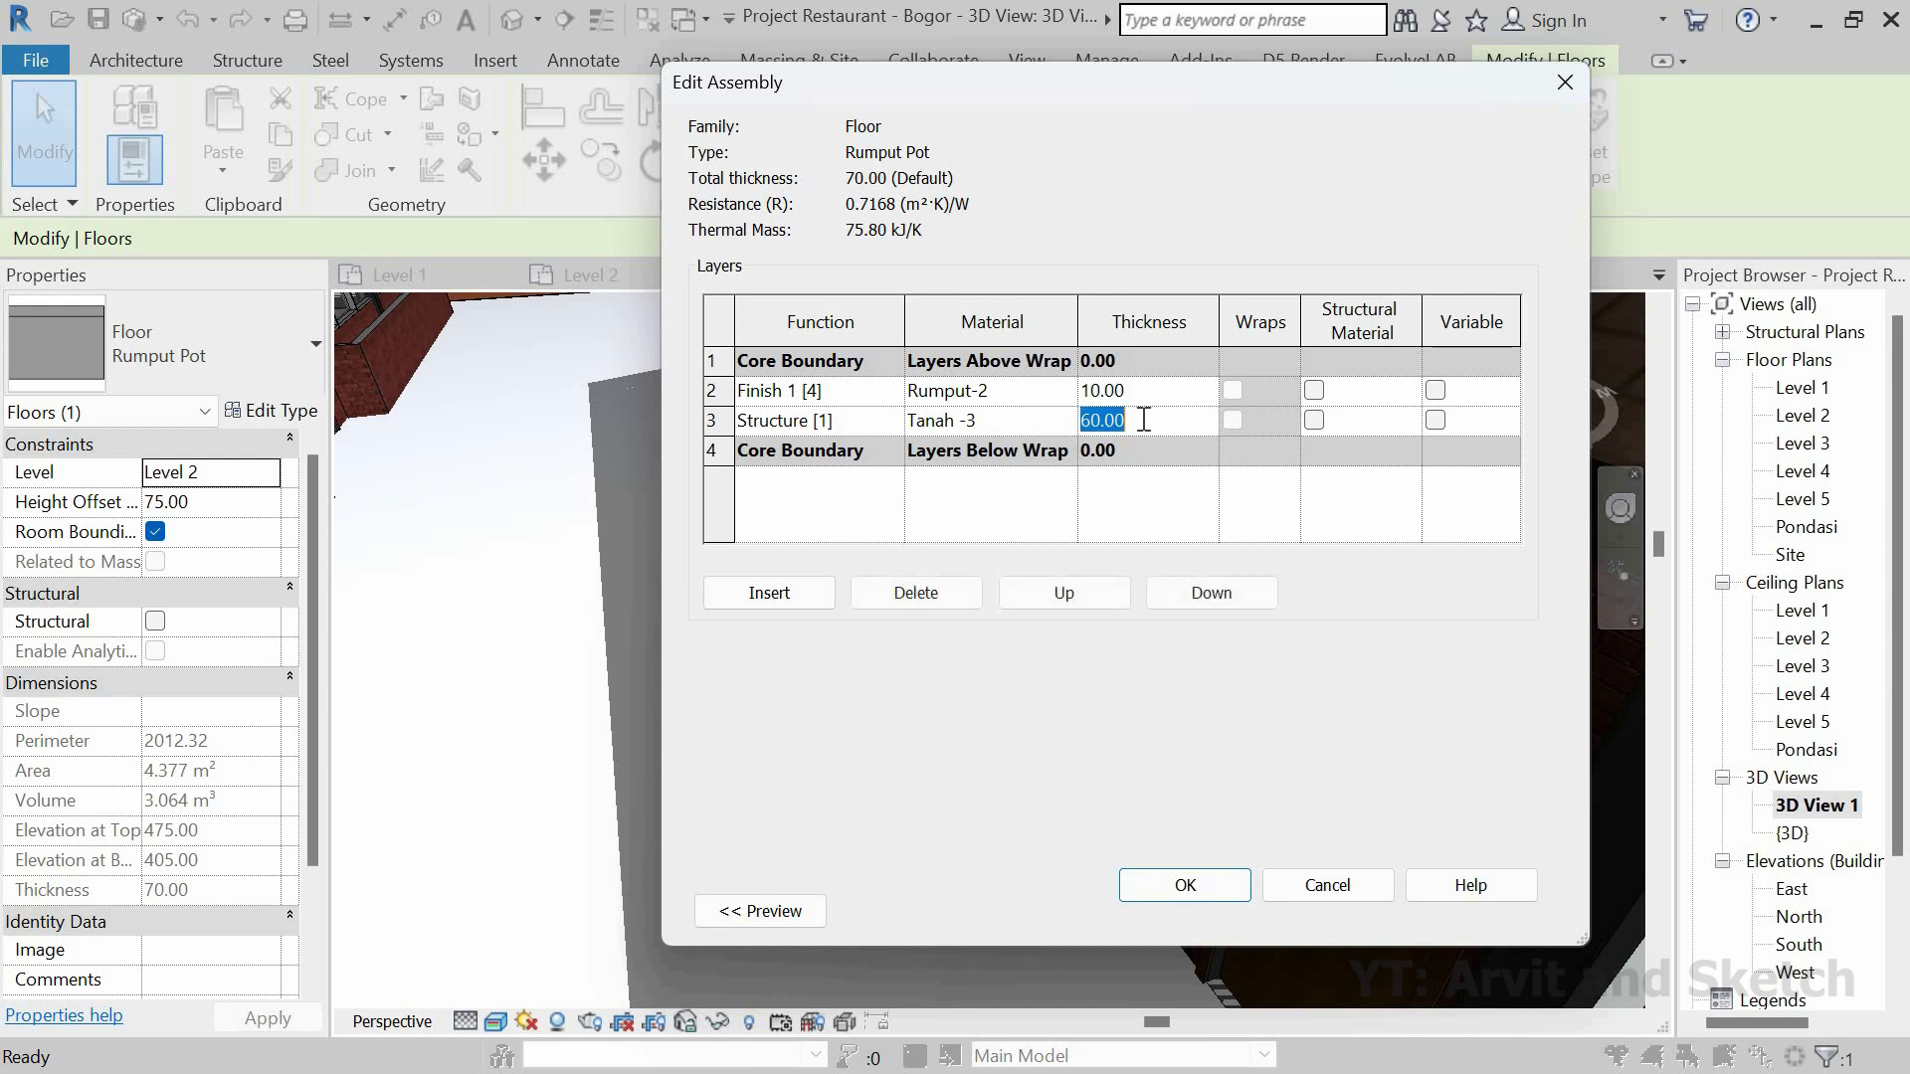
pyautogui.click(1160, 891)
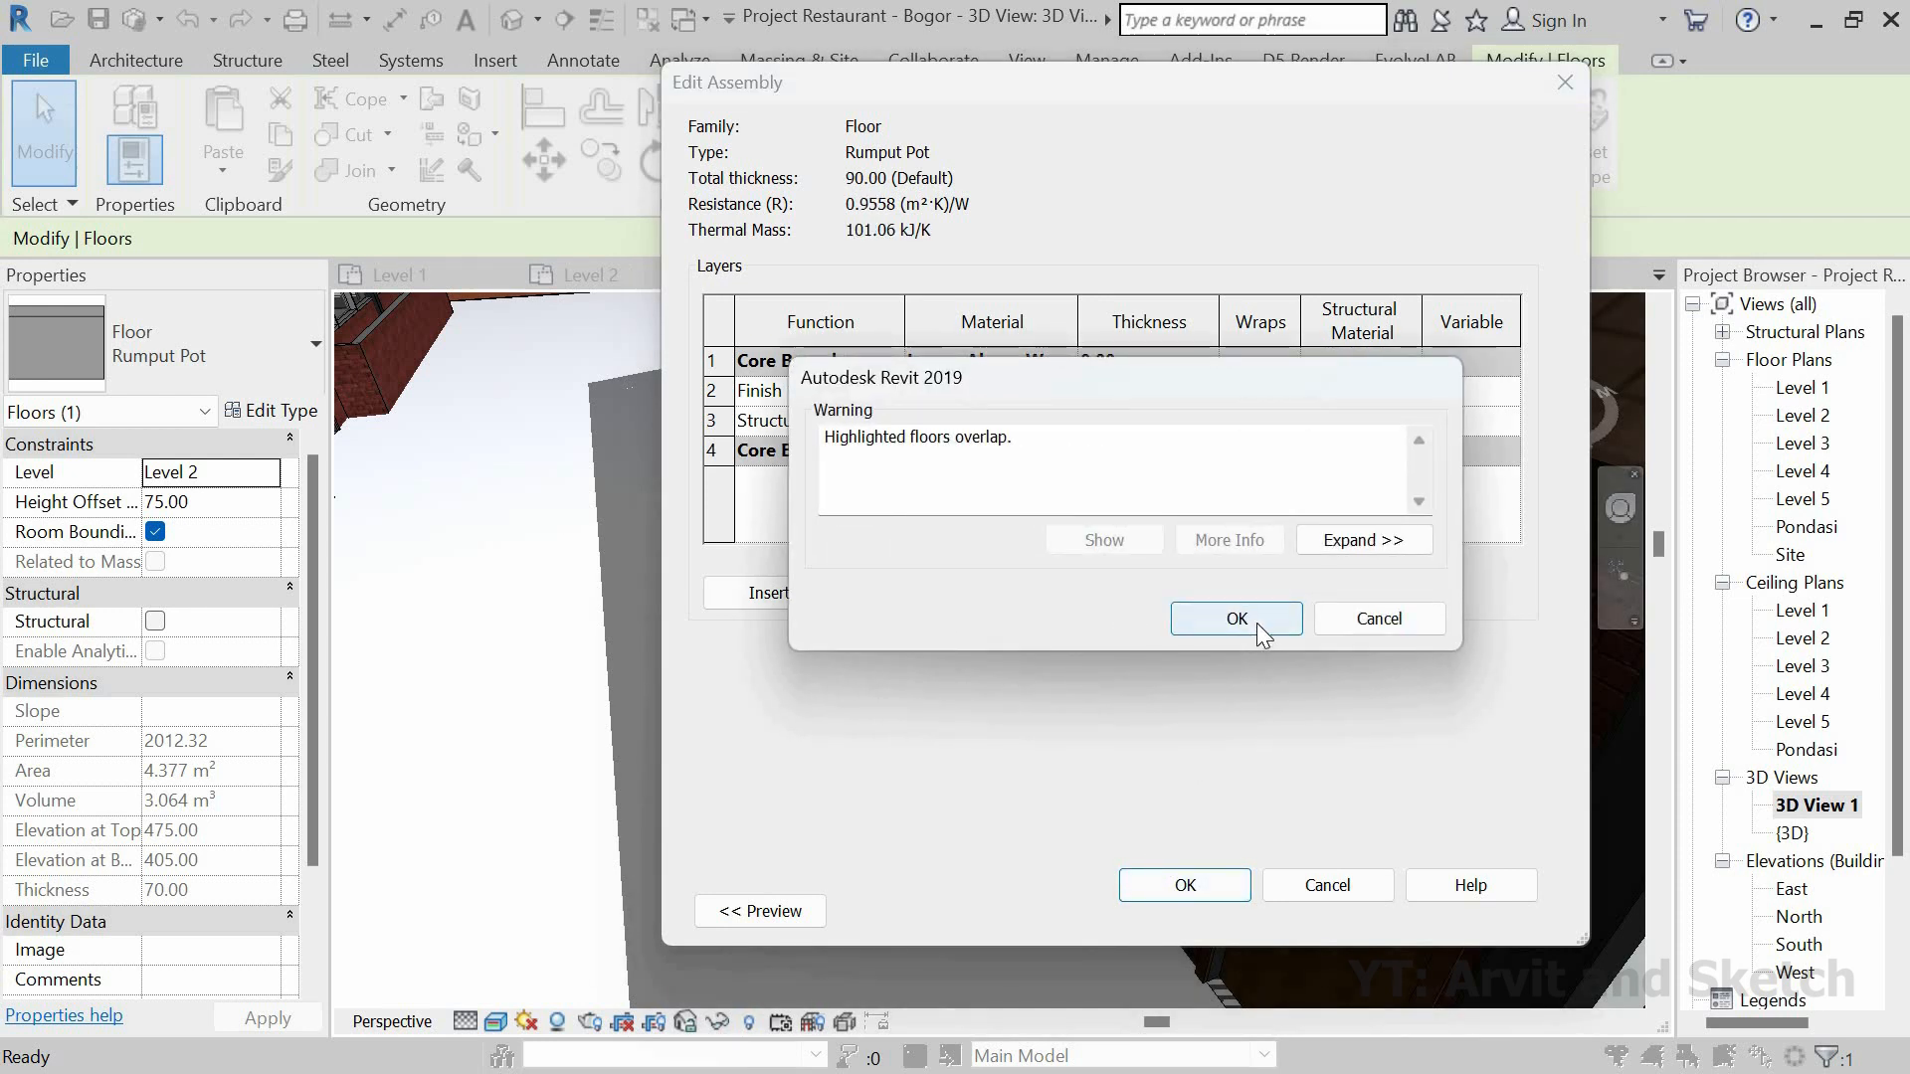
pyautogui.click(1253, 622)
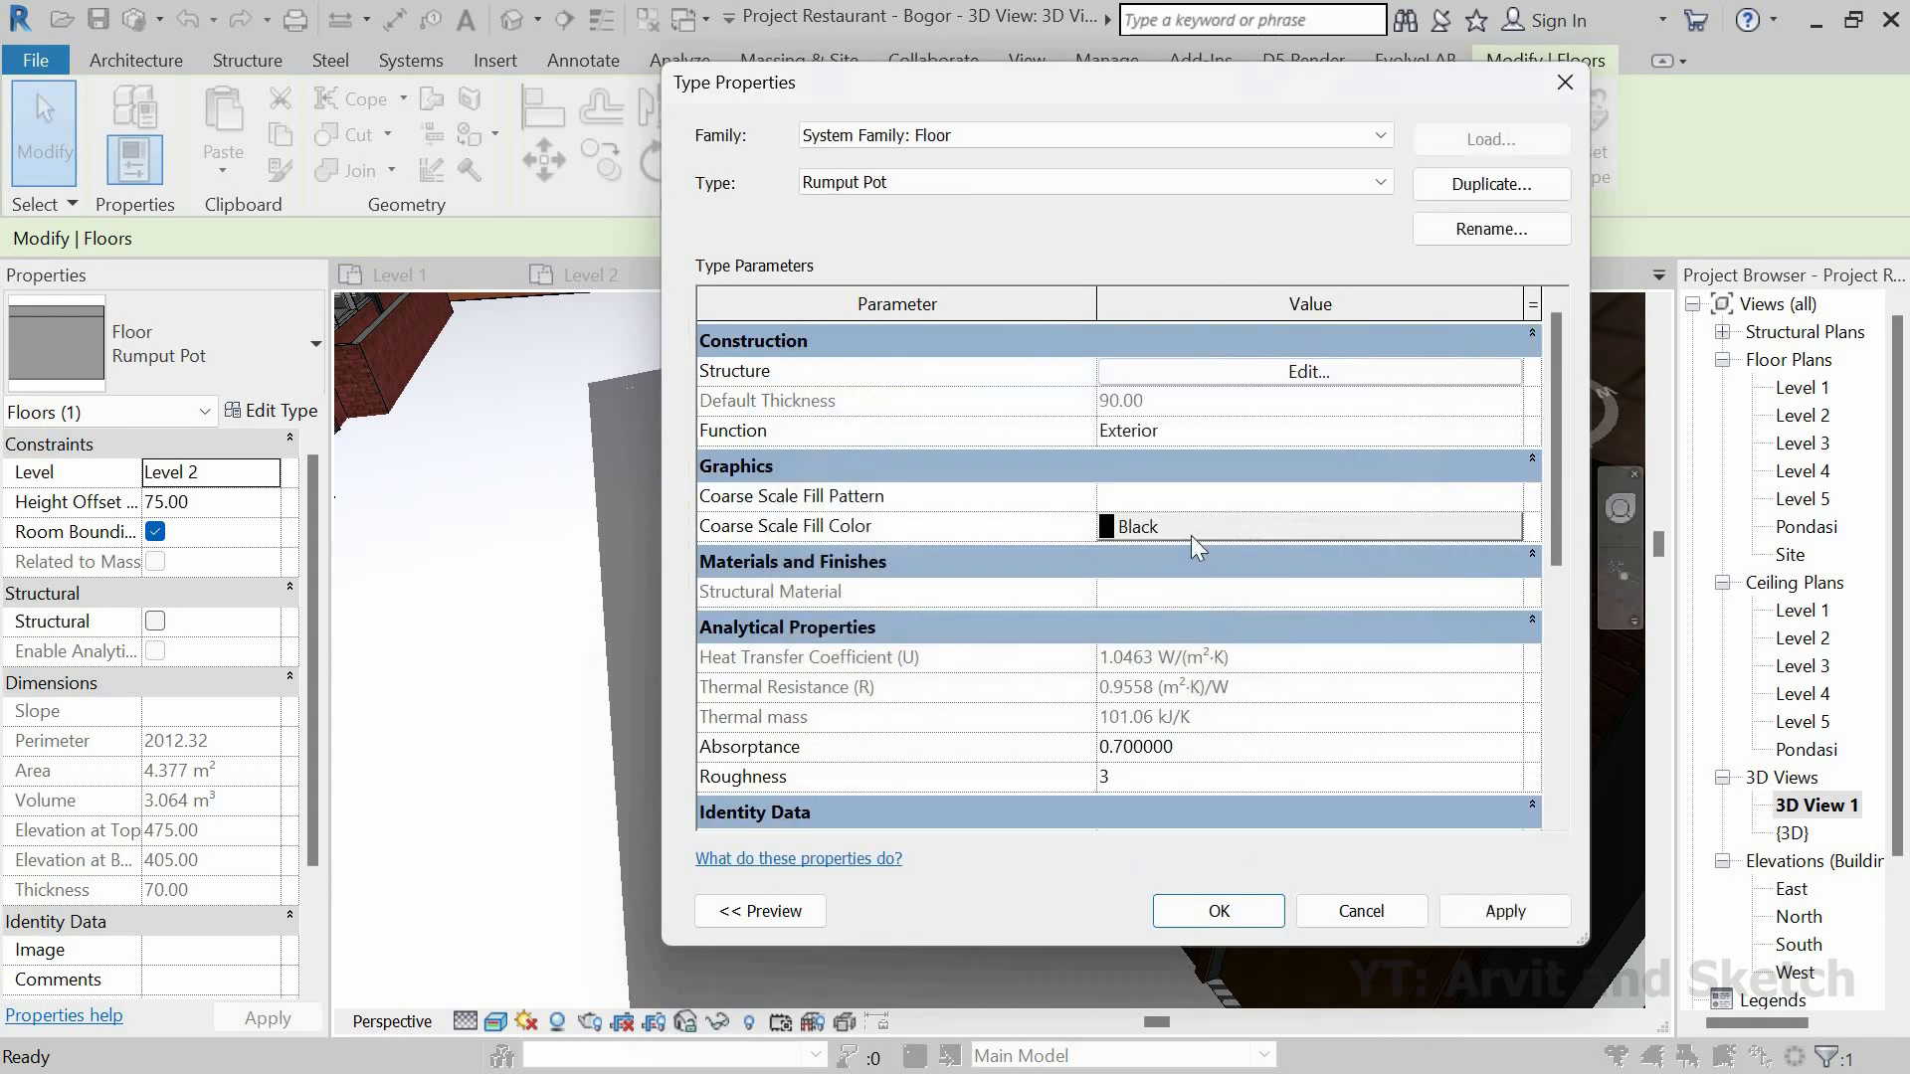
# Step: Set the Tanah -3 structure layer thickness of the Rumput Pot floor type to 70 and deselect the floor
pyautogui.click(1311, 373)
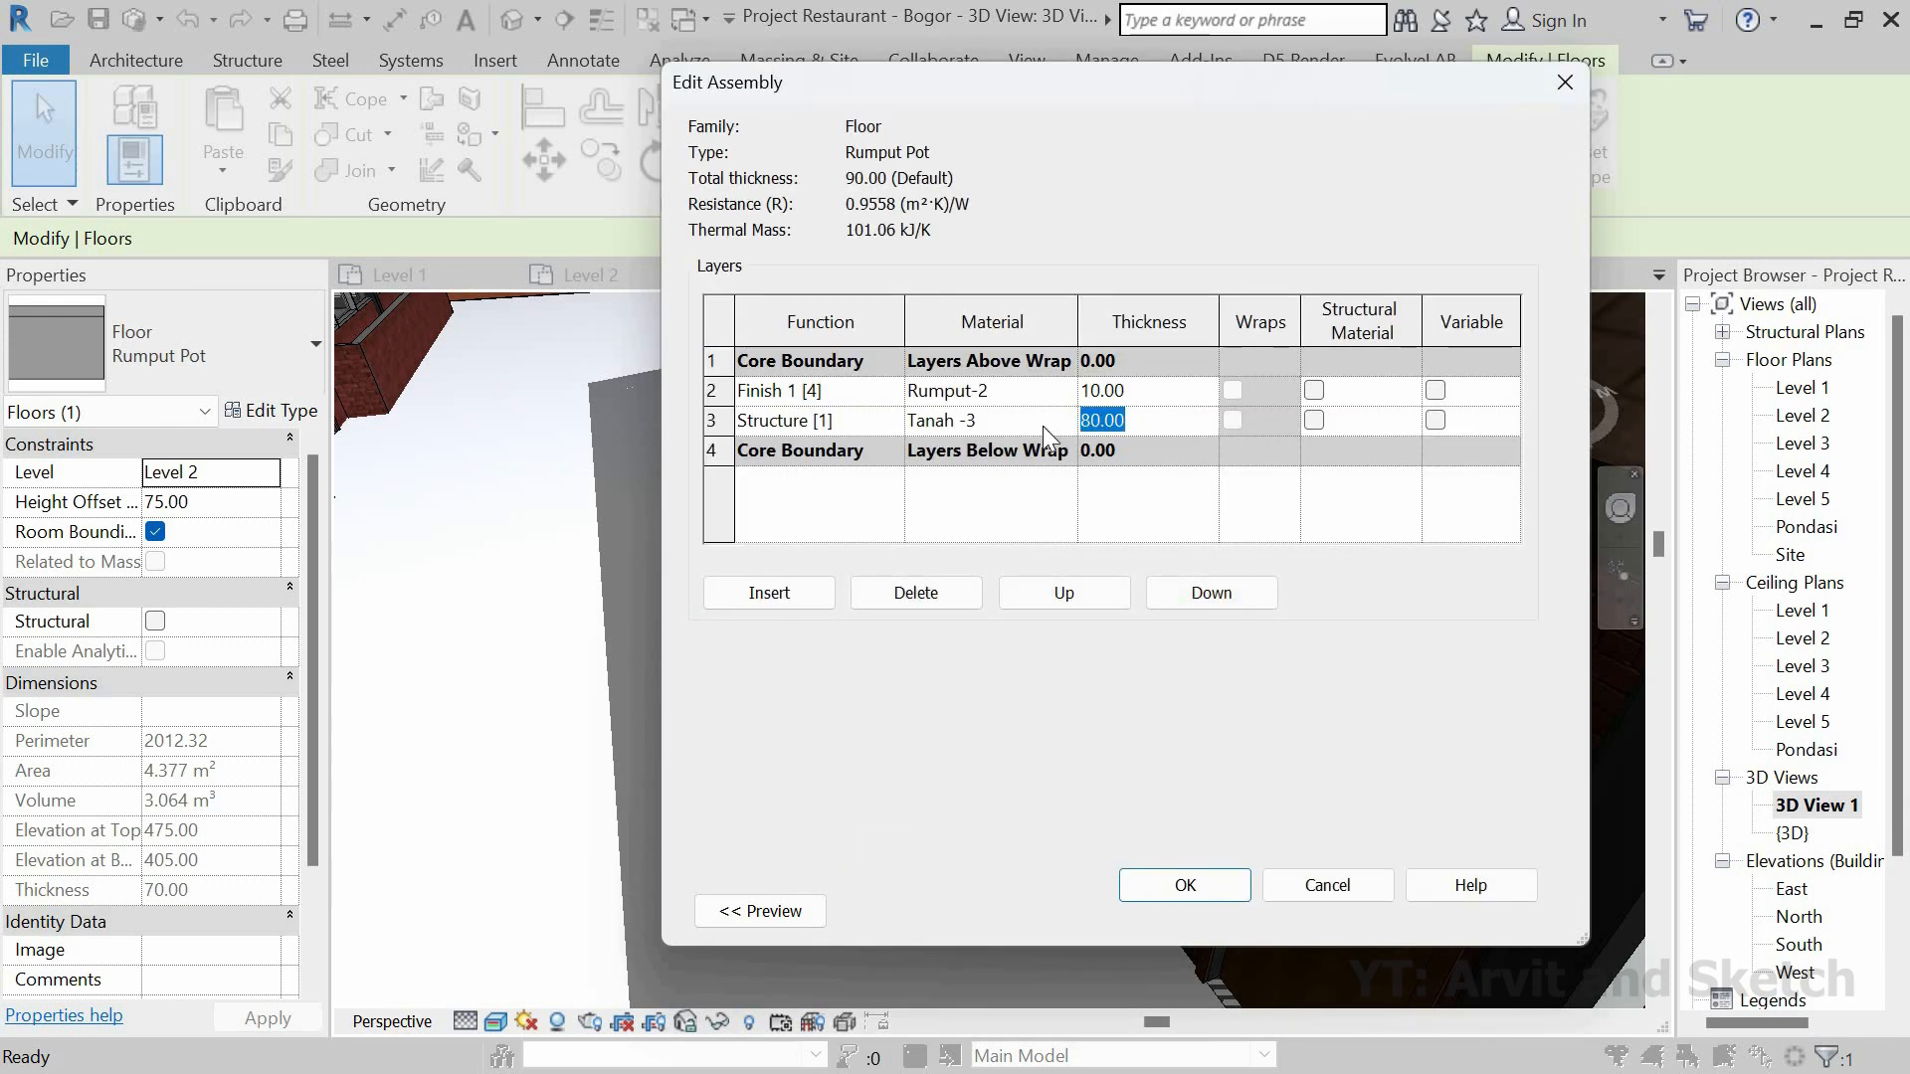
pyautogui.write('70')
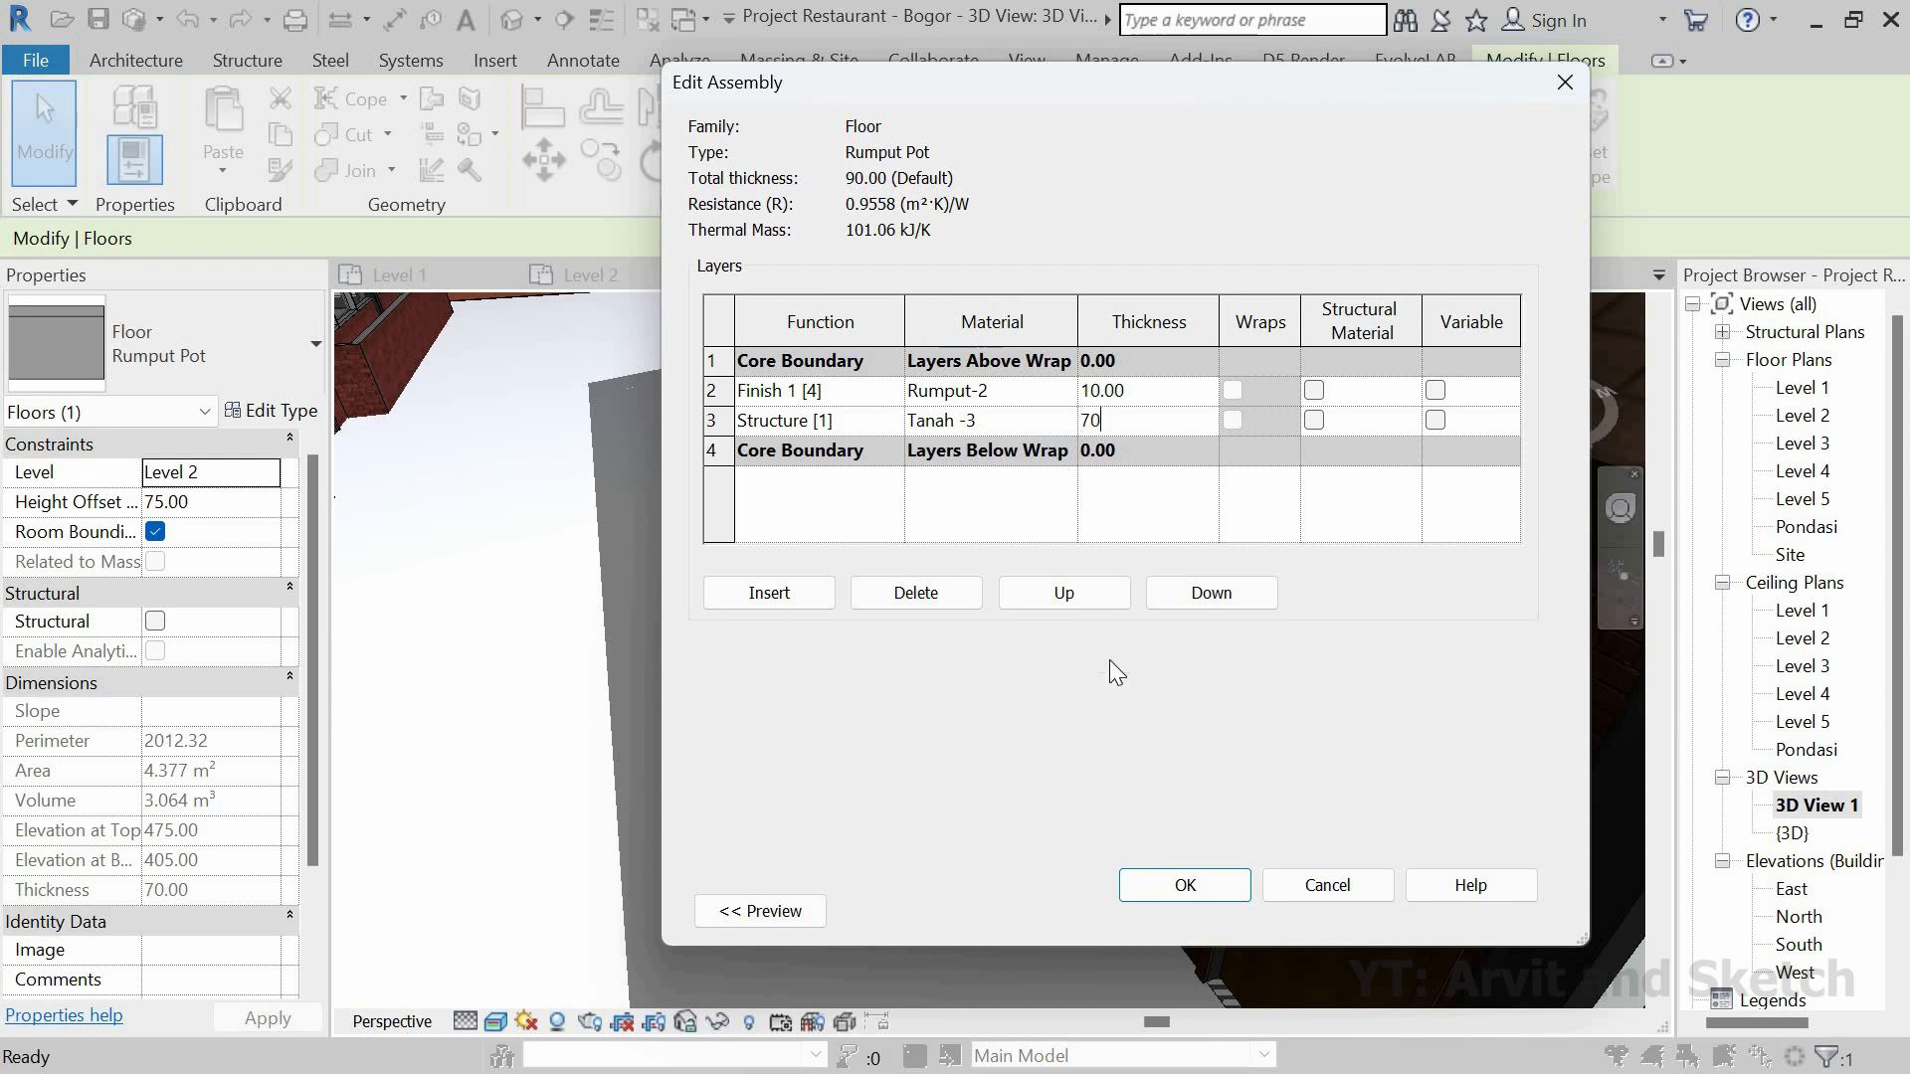
pyautogui.click(1186, 885)
pyautogui.click(1219, 908)
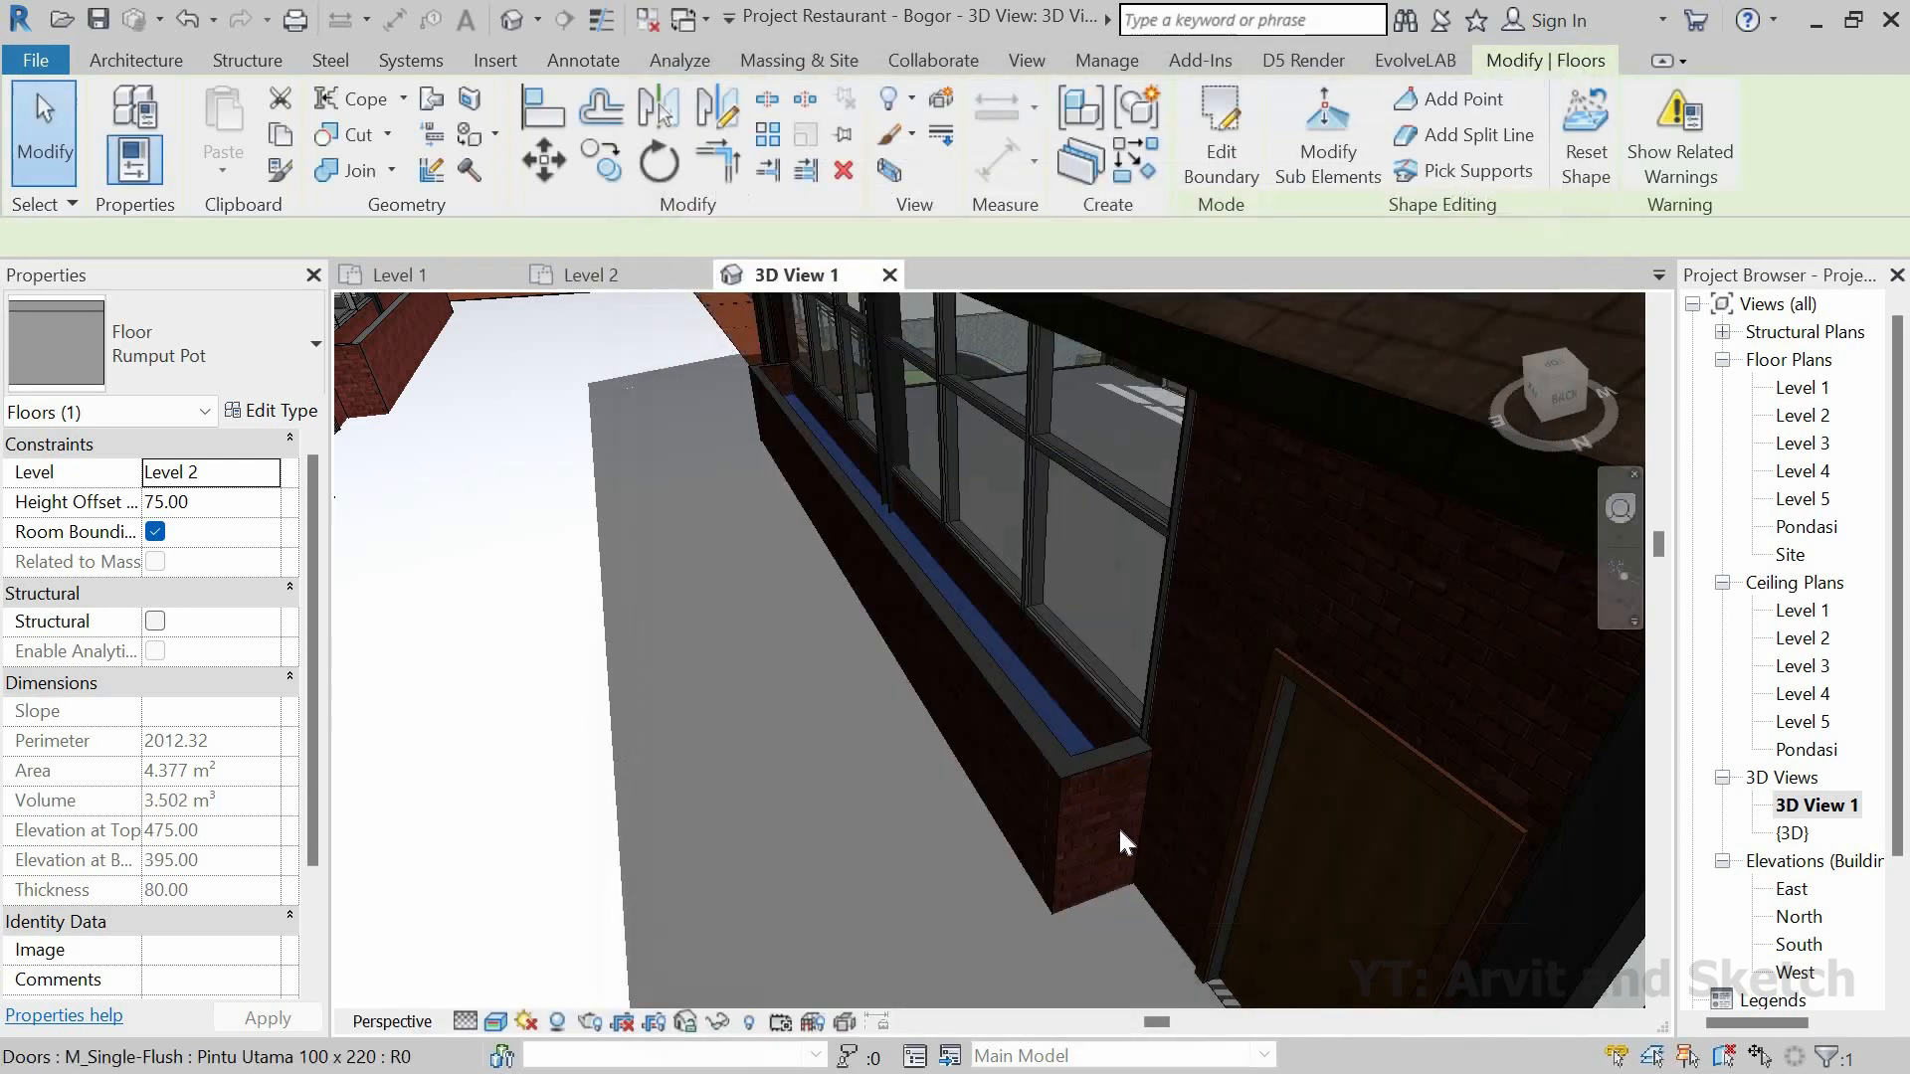
pyautogui.scroll(2, 597, 567)
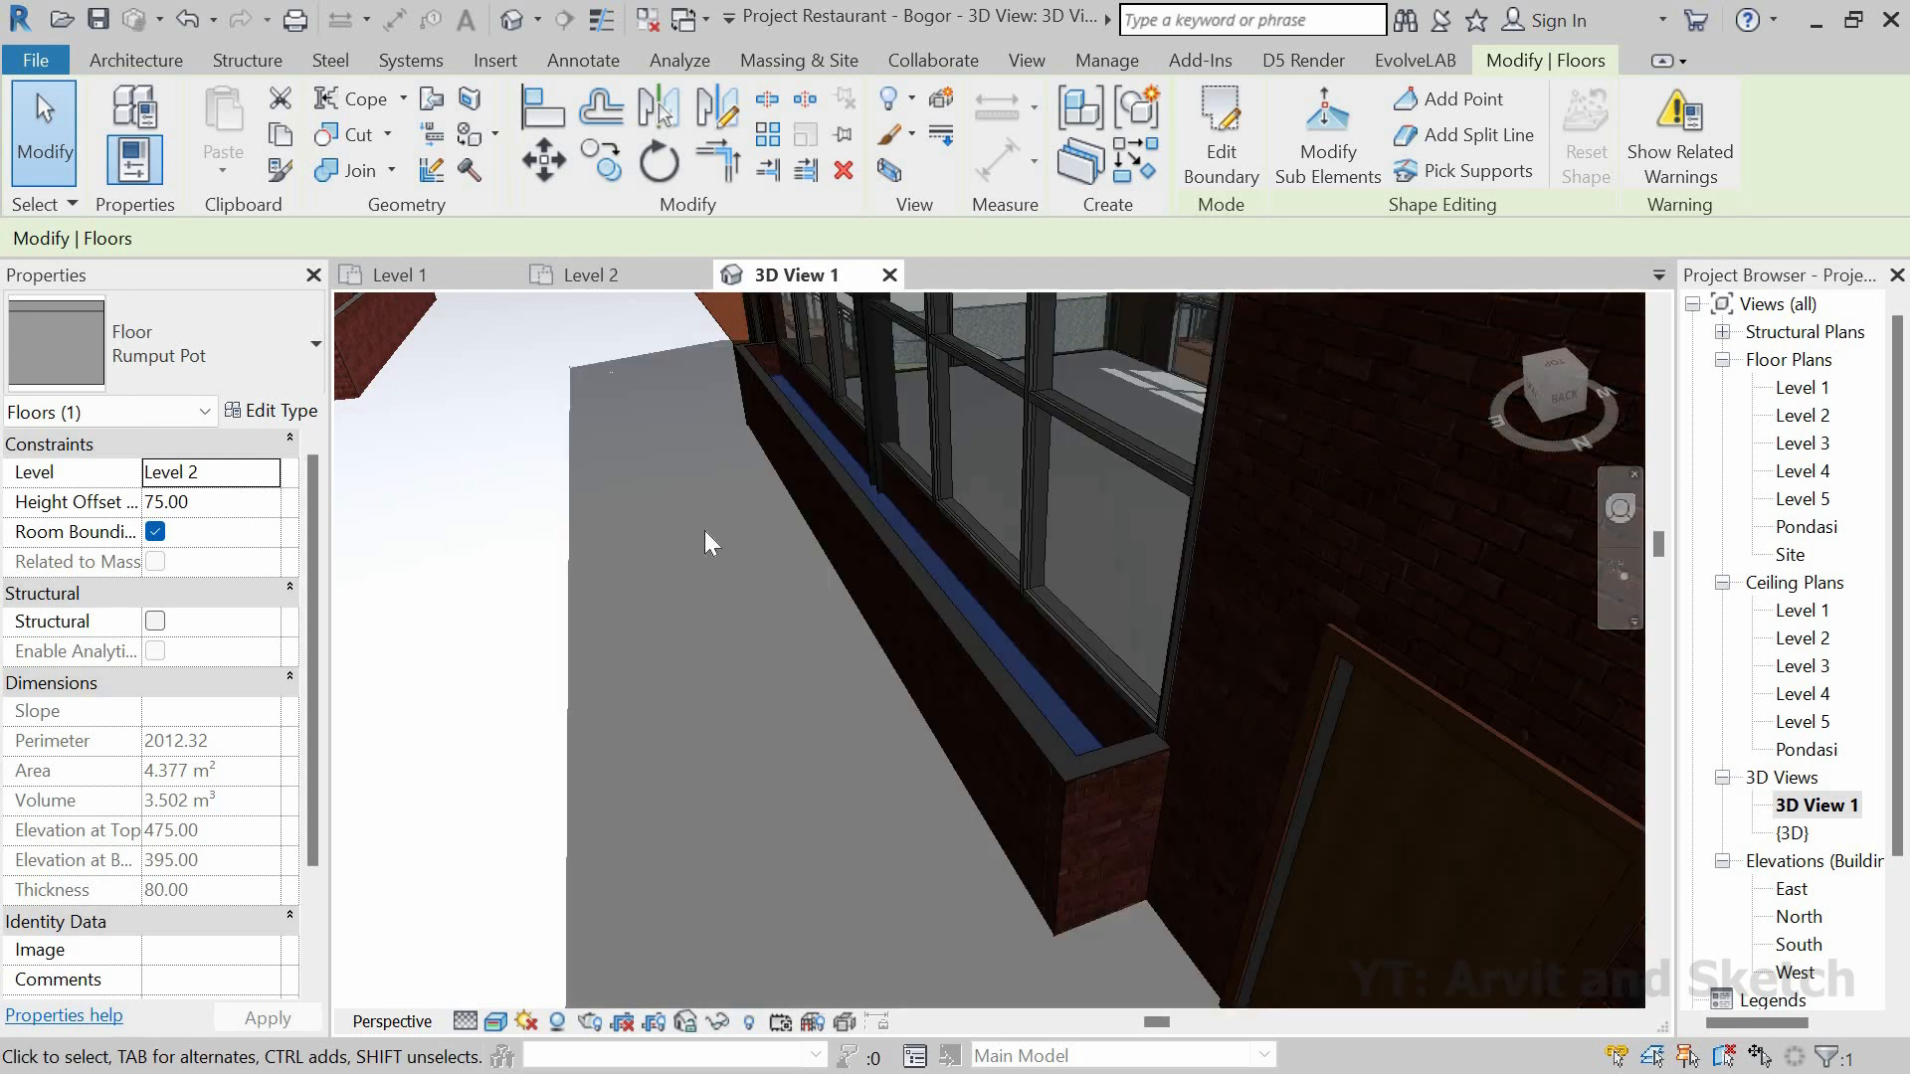
pyautogui.scroll(3, 796, 408)
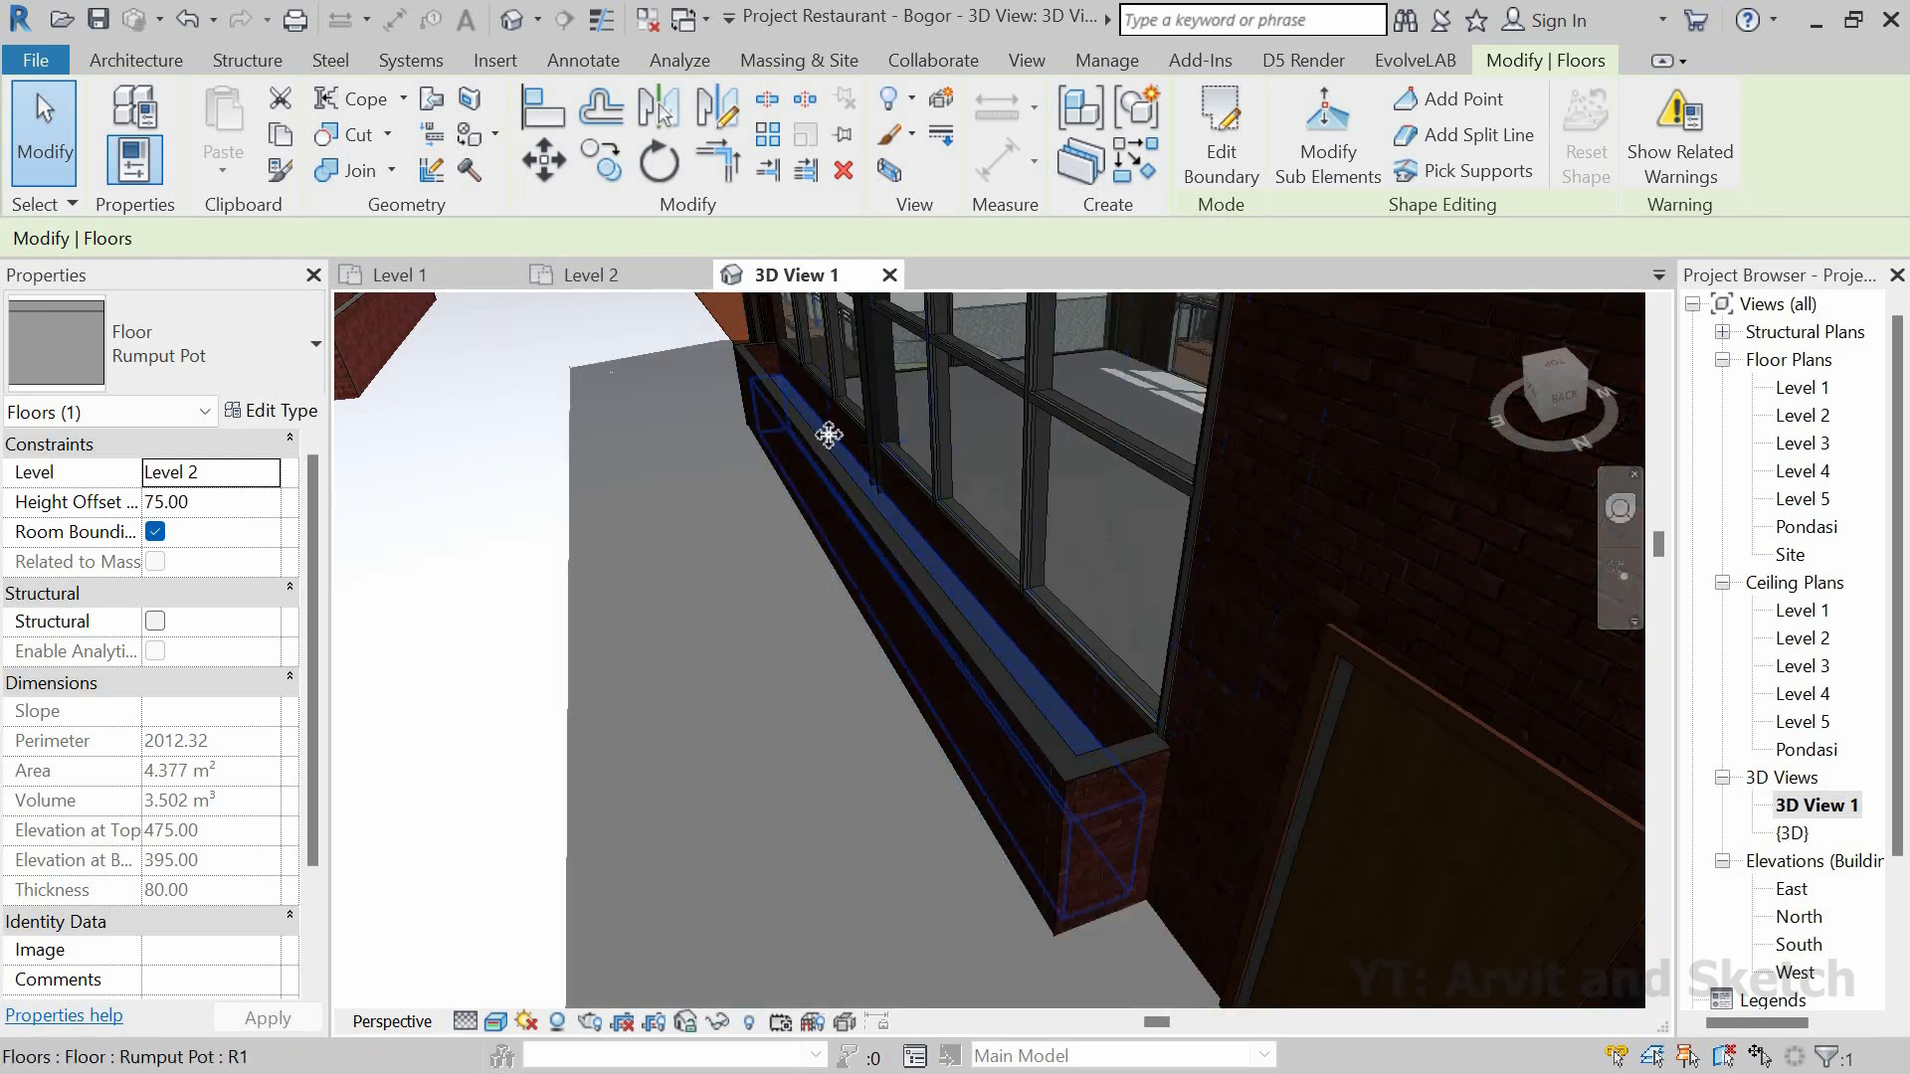
pyautogui.press('Escape')
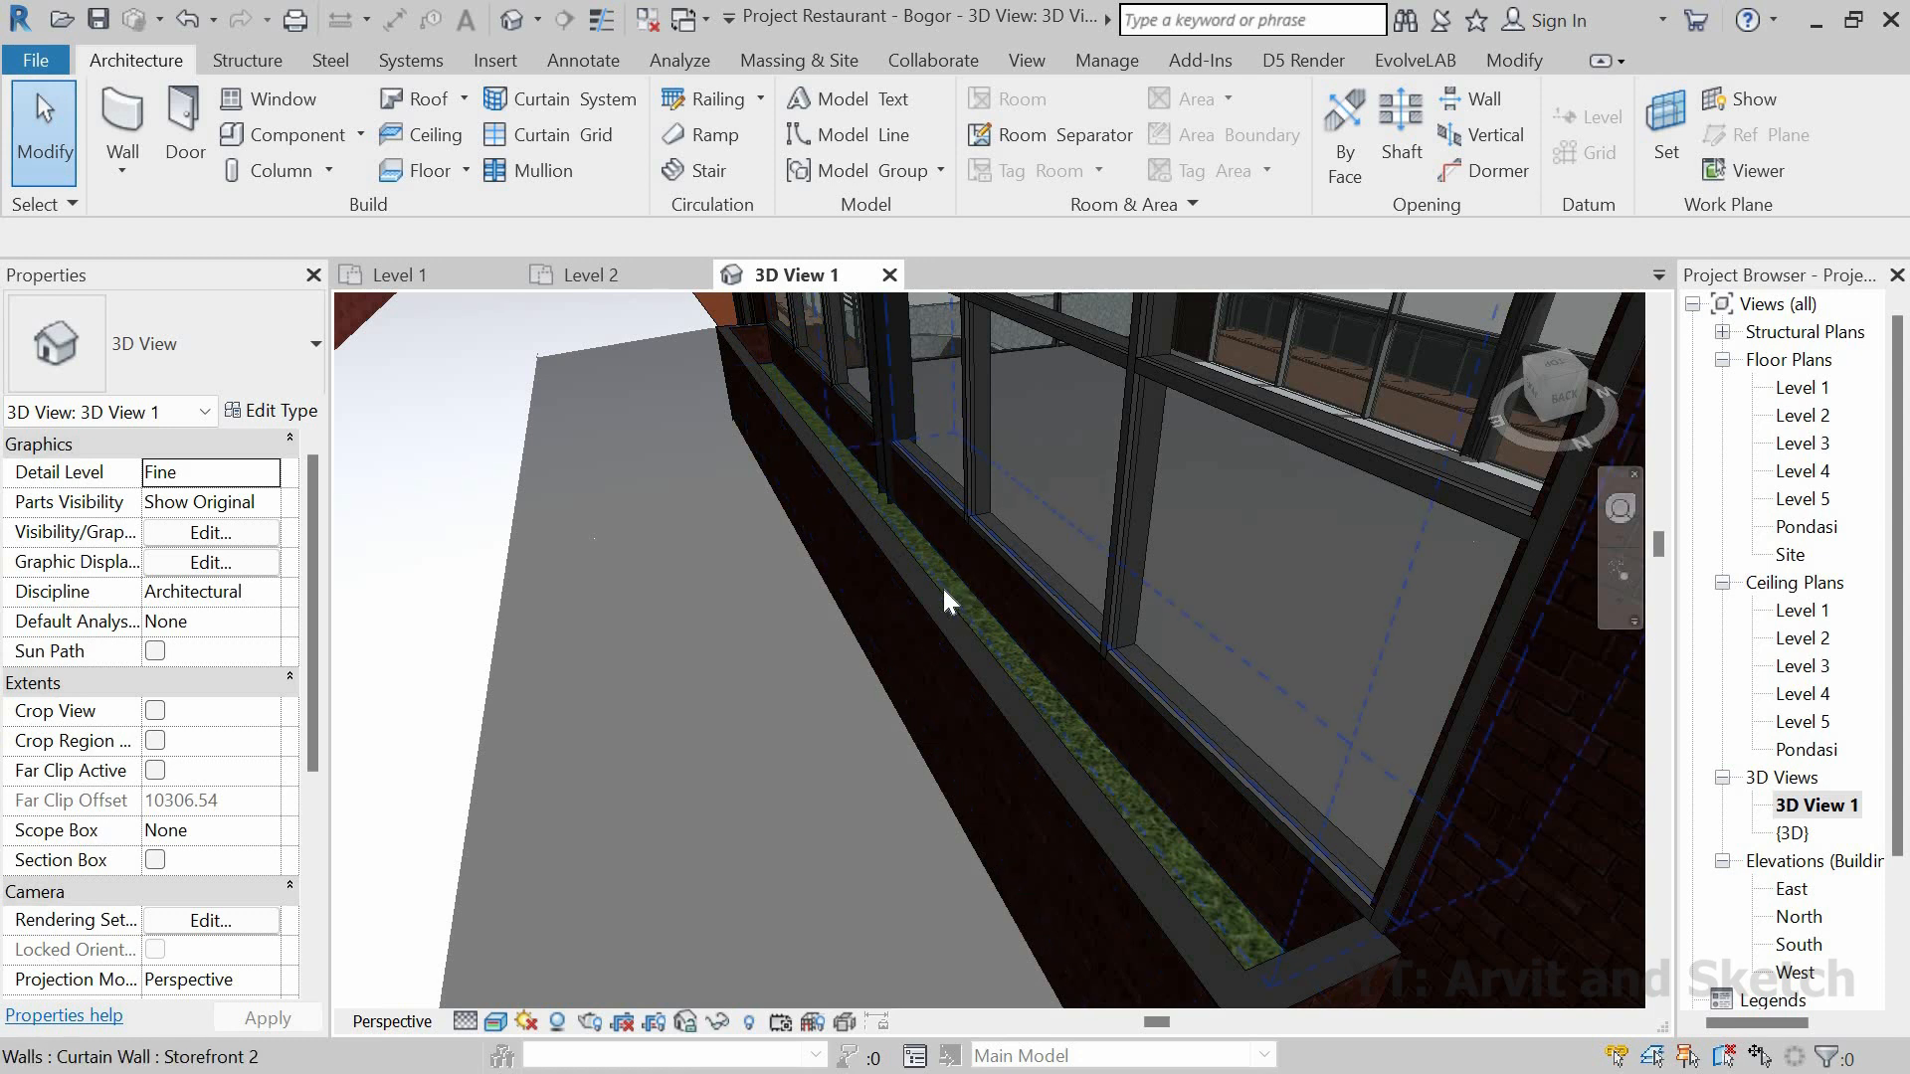
# Step: Set the planter grass floor's height offset from Level 2 to 100
pyautogui.scroll(3, 922, 527)
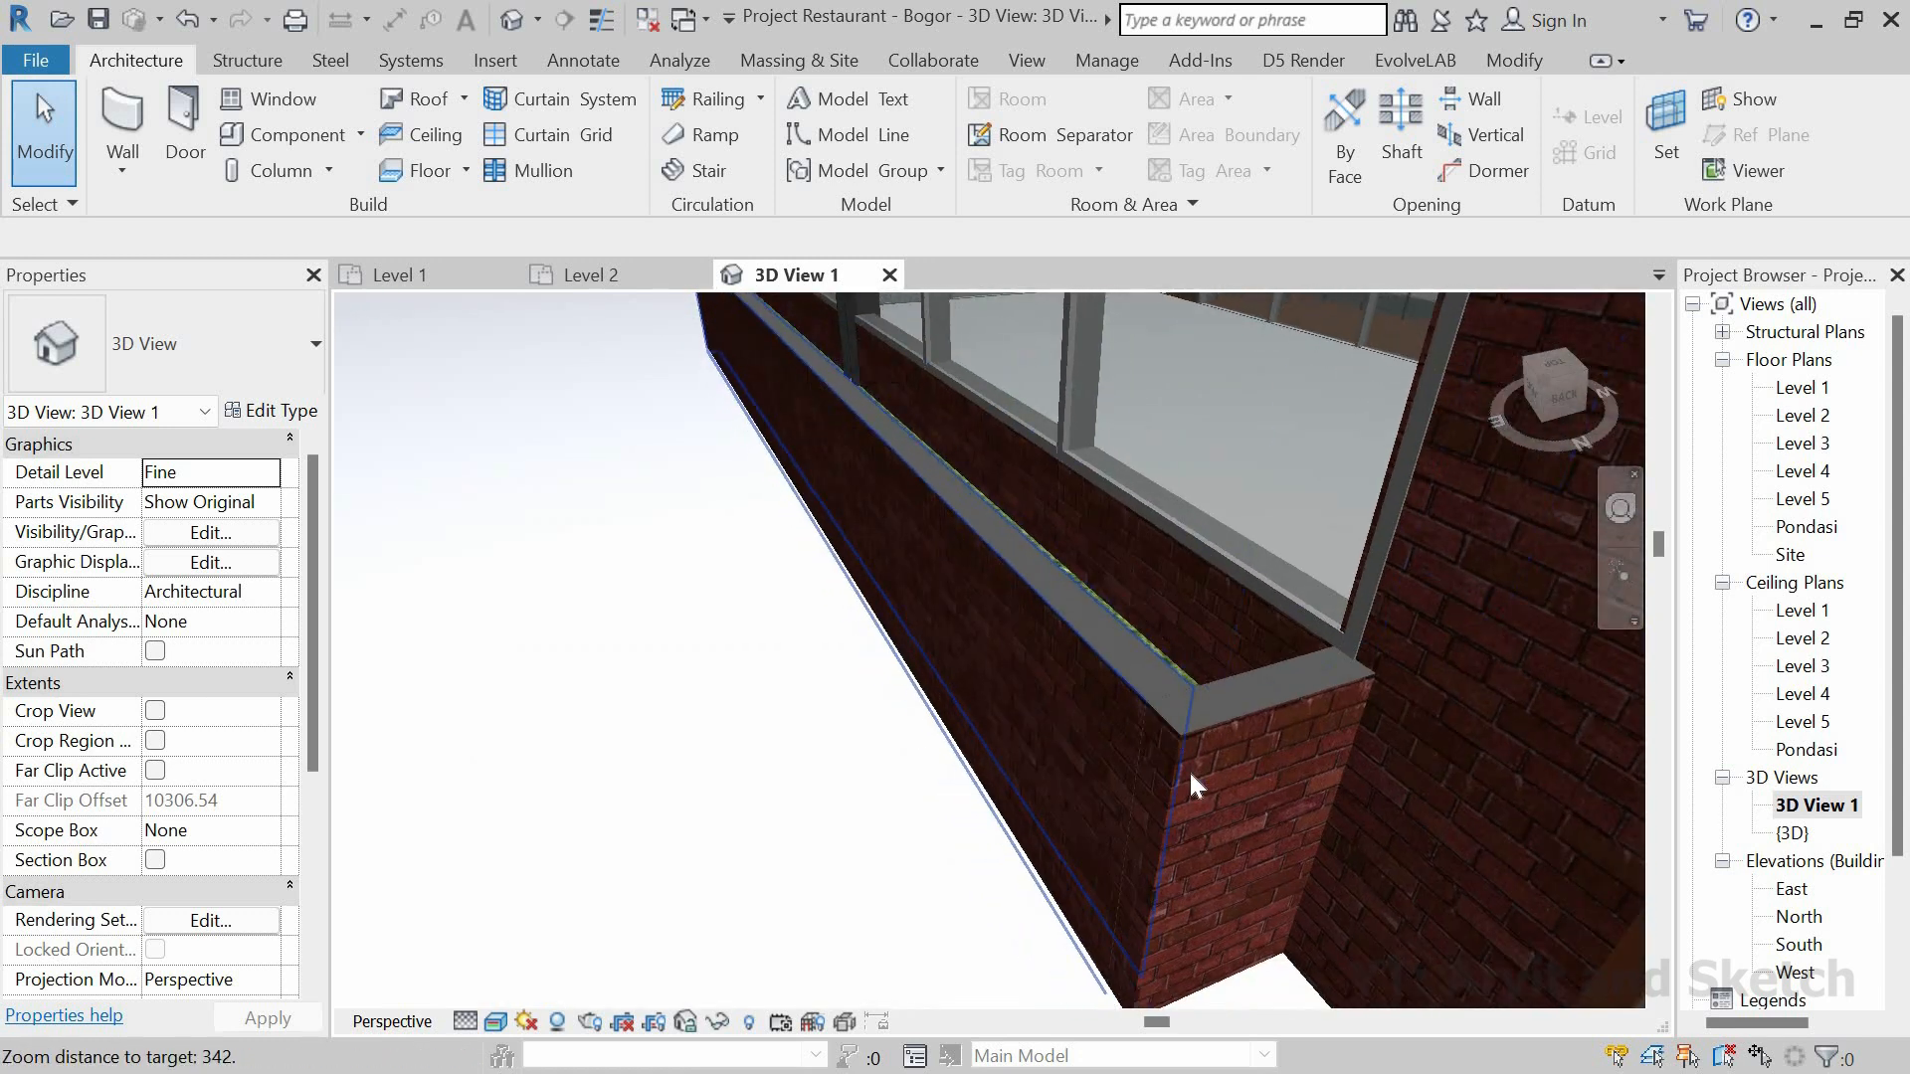
pyautogui.scroll(2, 1190, 685)
pyautogui.scroll(1, 1189, 682)
pyautogui.keyDown('shift'); pyautogui.moveTo(1190, 685); pyautogui.dragTo(1168, 756, button='middle'); pyautogui.keyUp('shift')
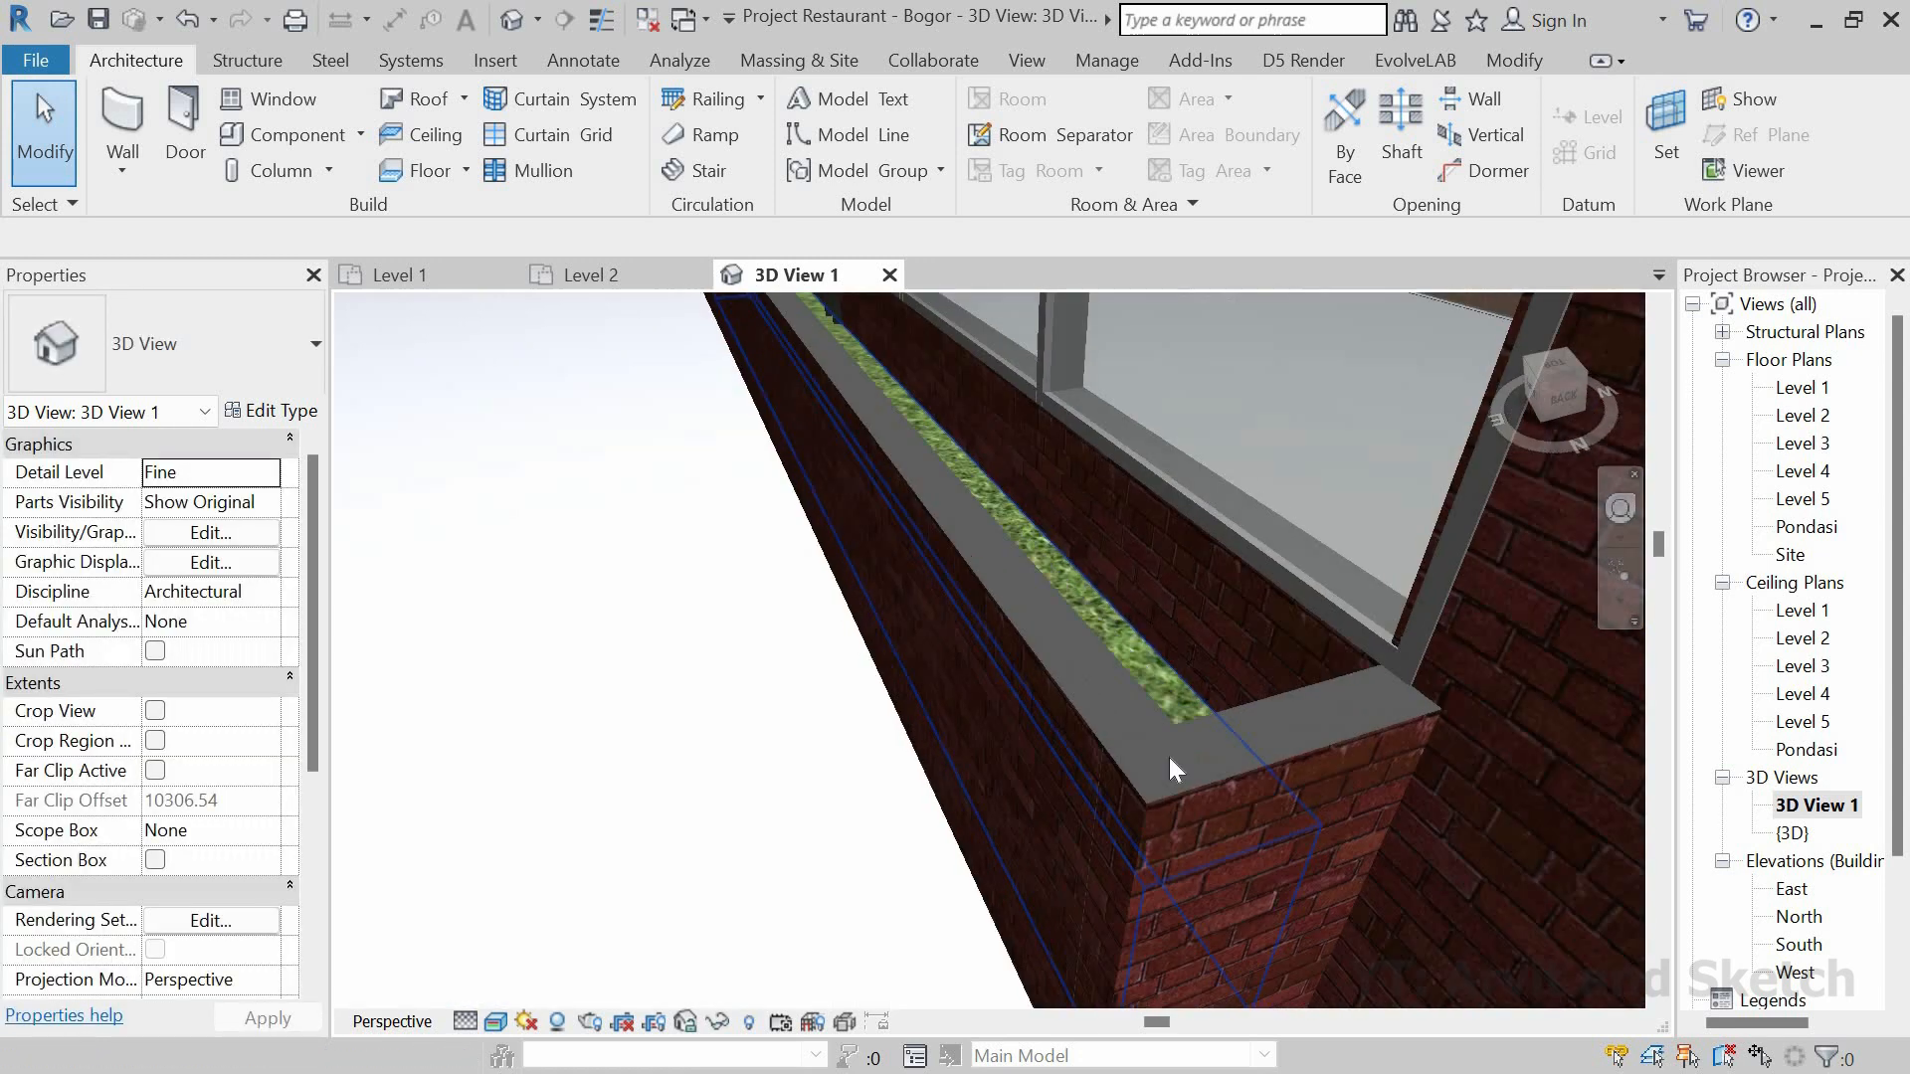
pyautogui.scroll(1, 1174, 736)
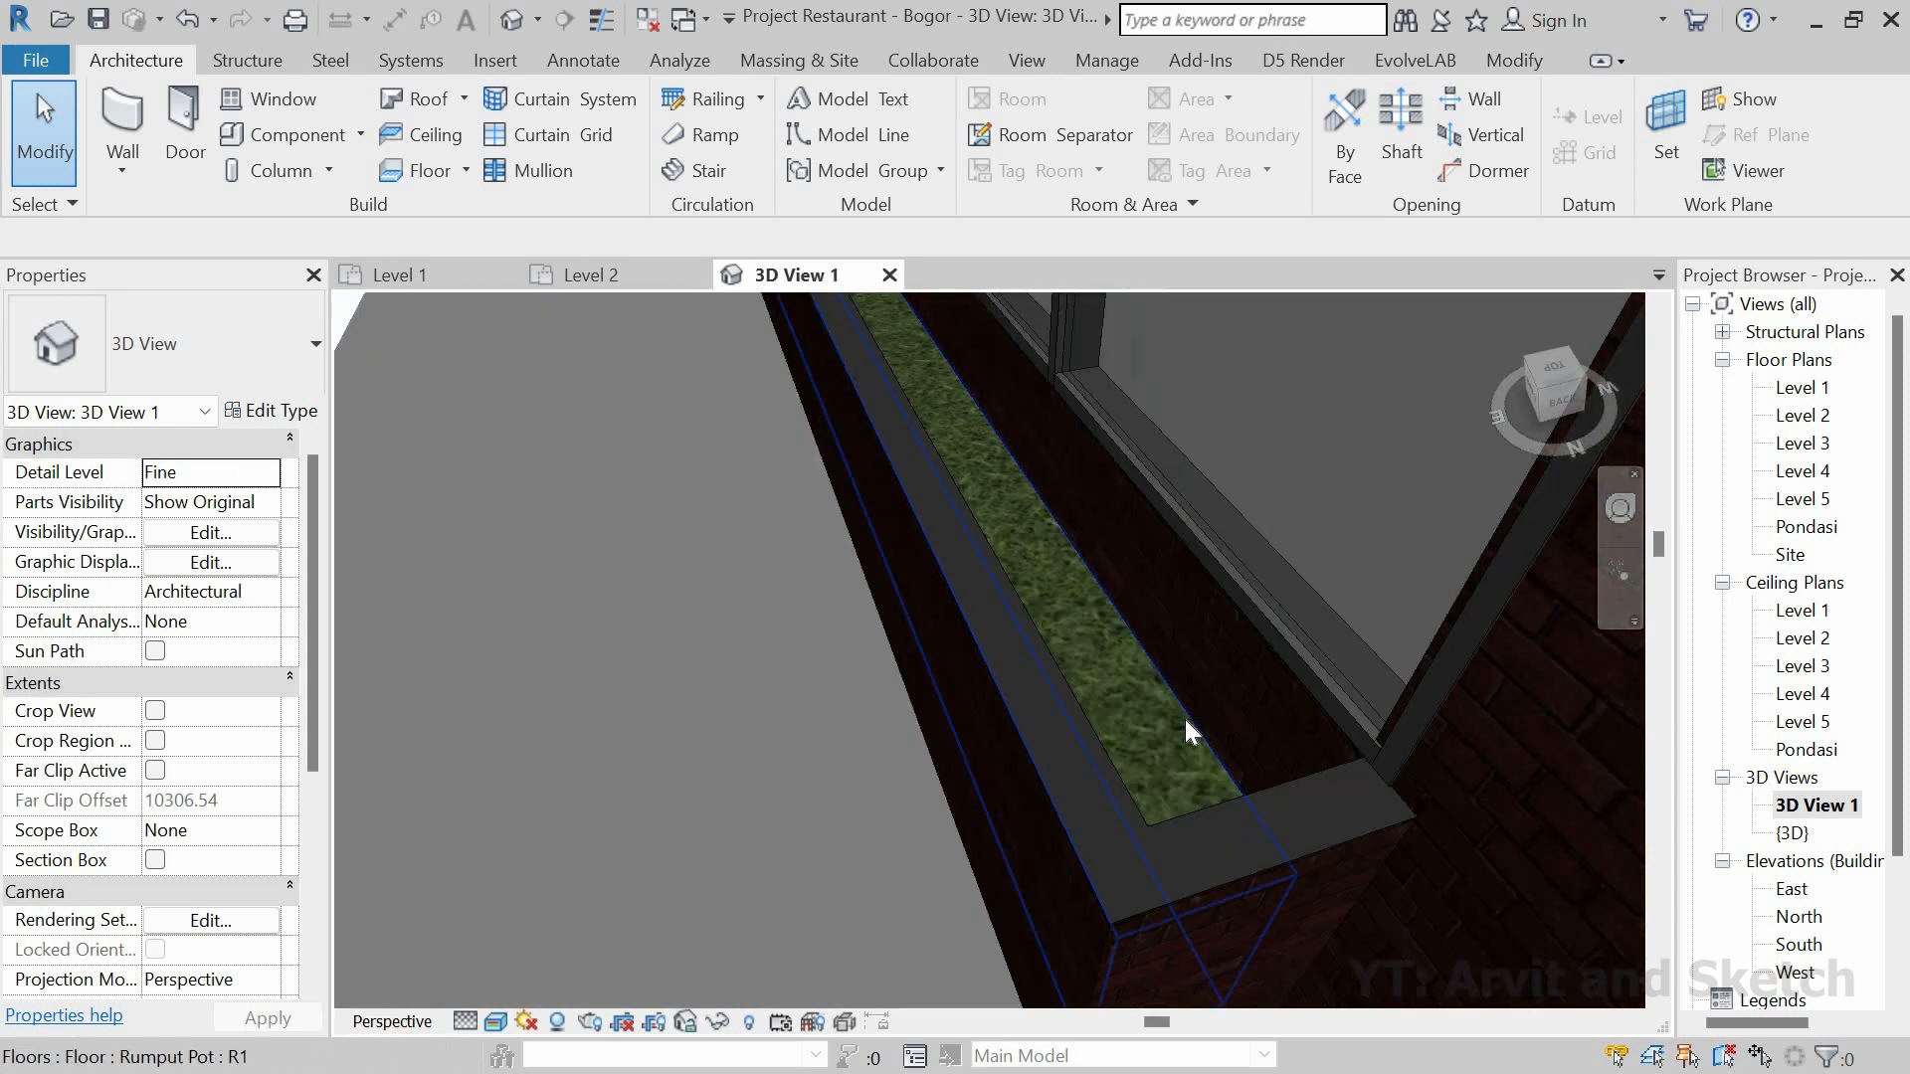
pyautogui.click(1185, 719)
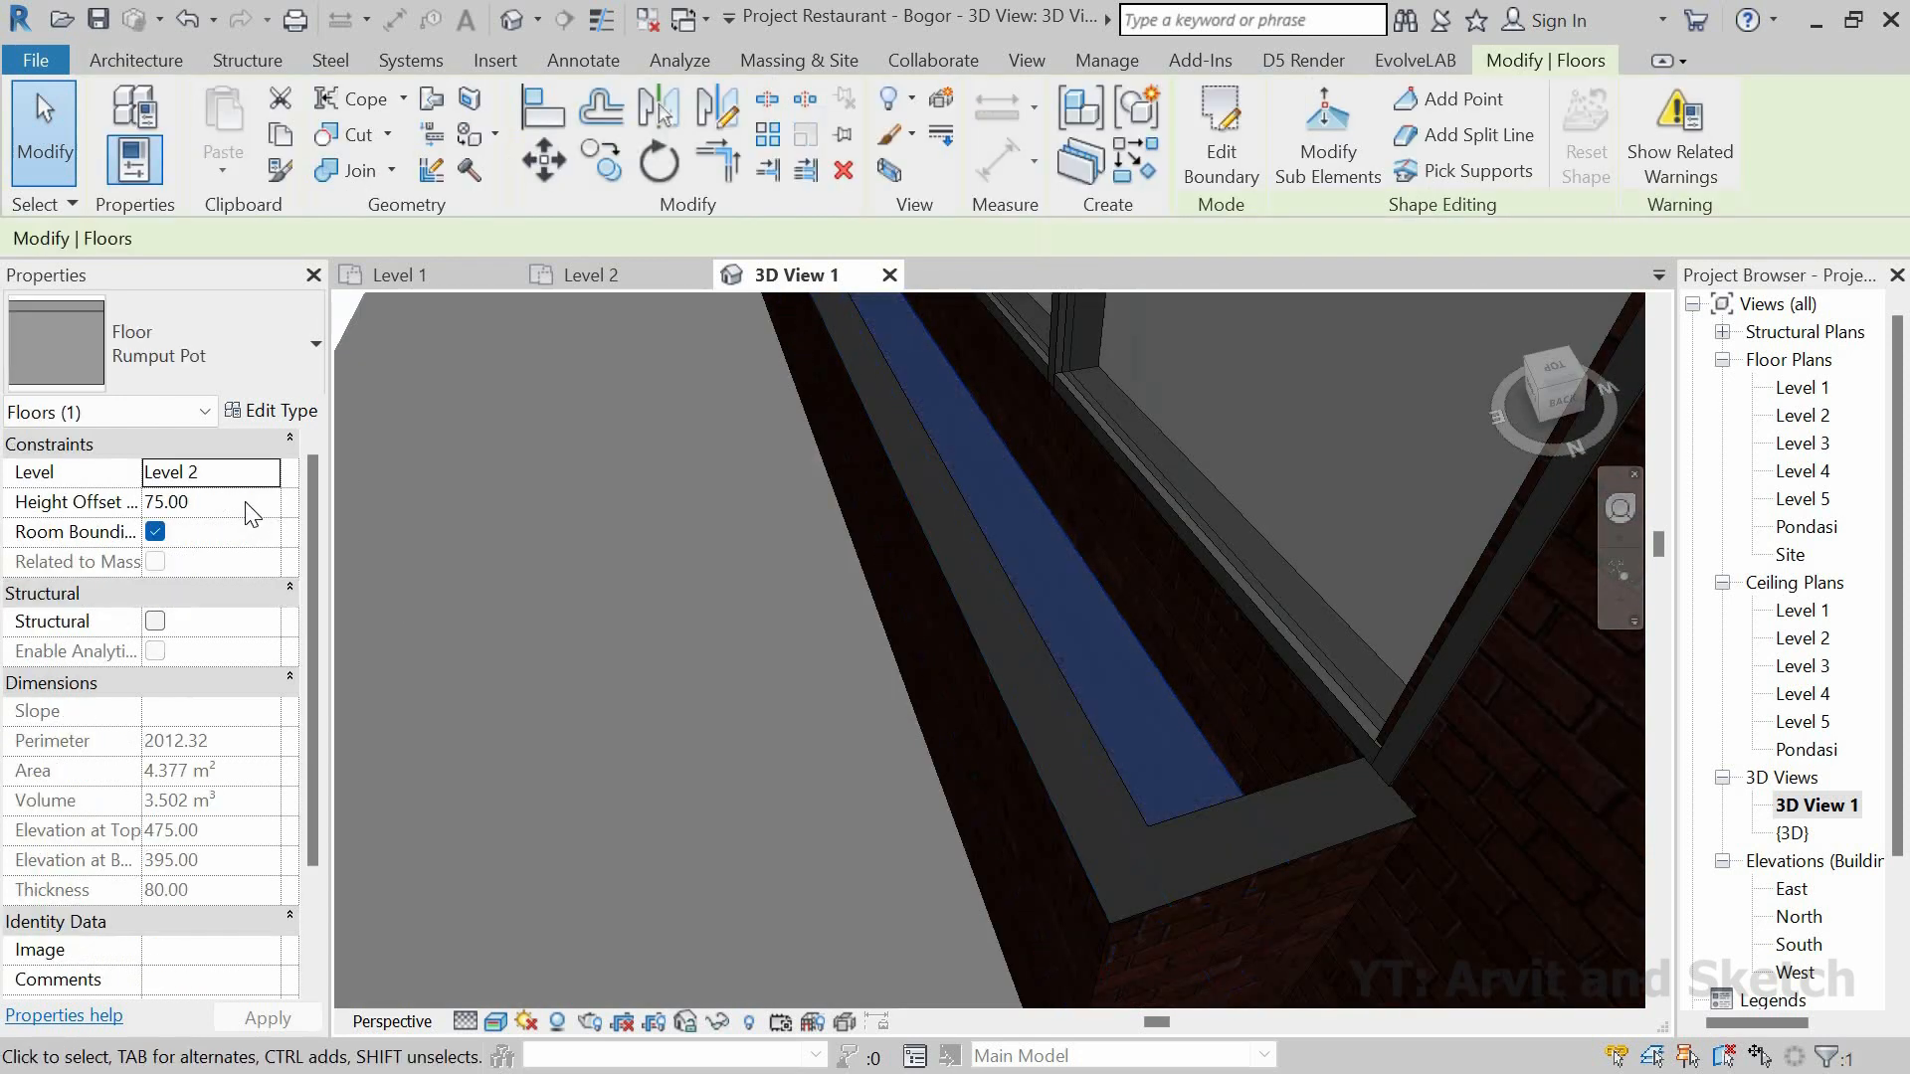
pyautogui.click(248, 502)
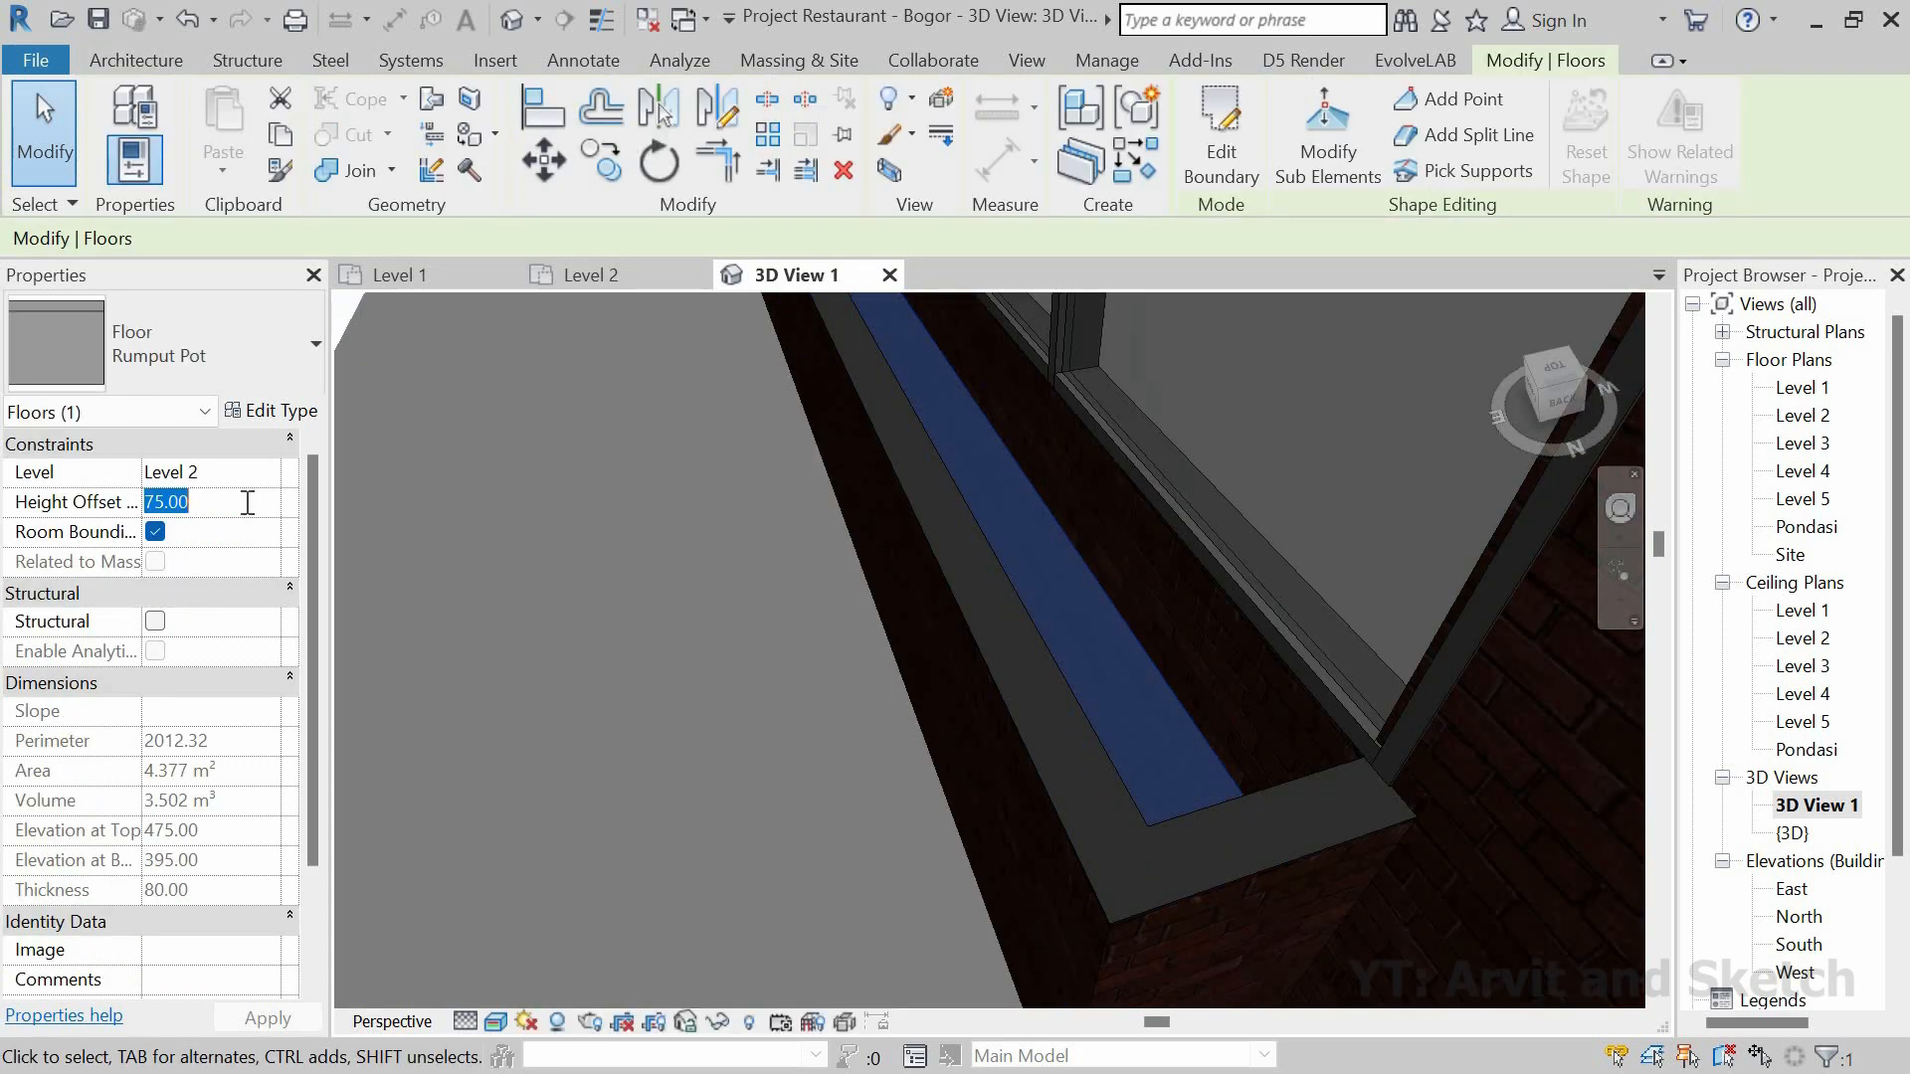
pyautogui.press('Return')
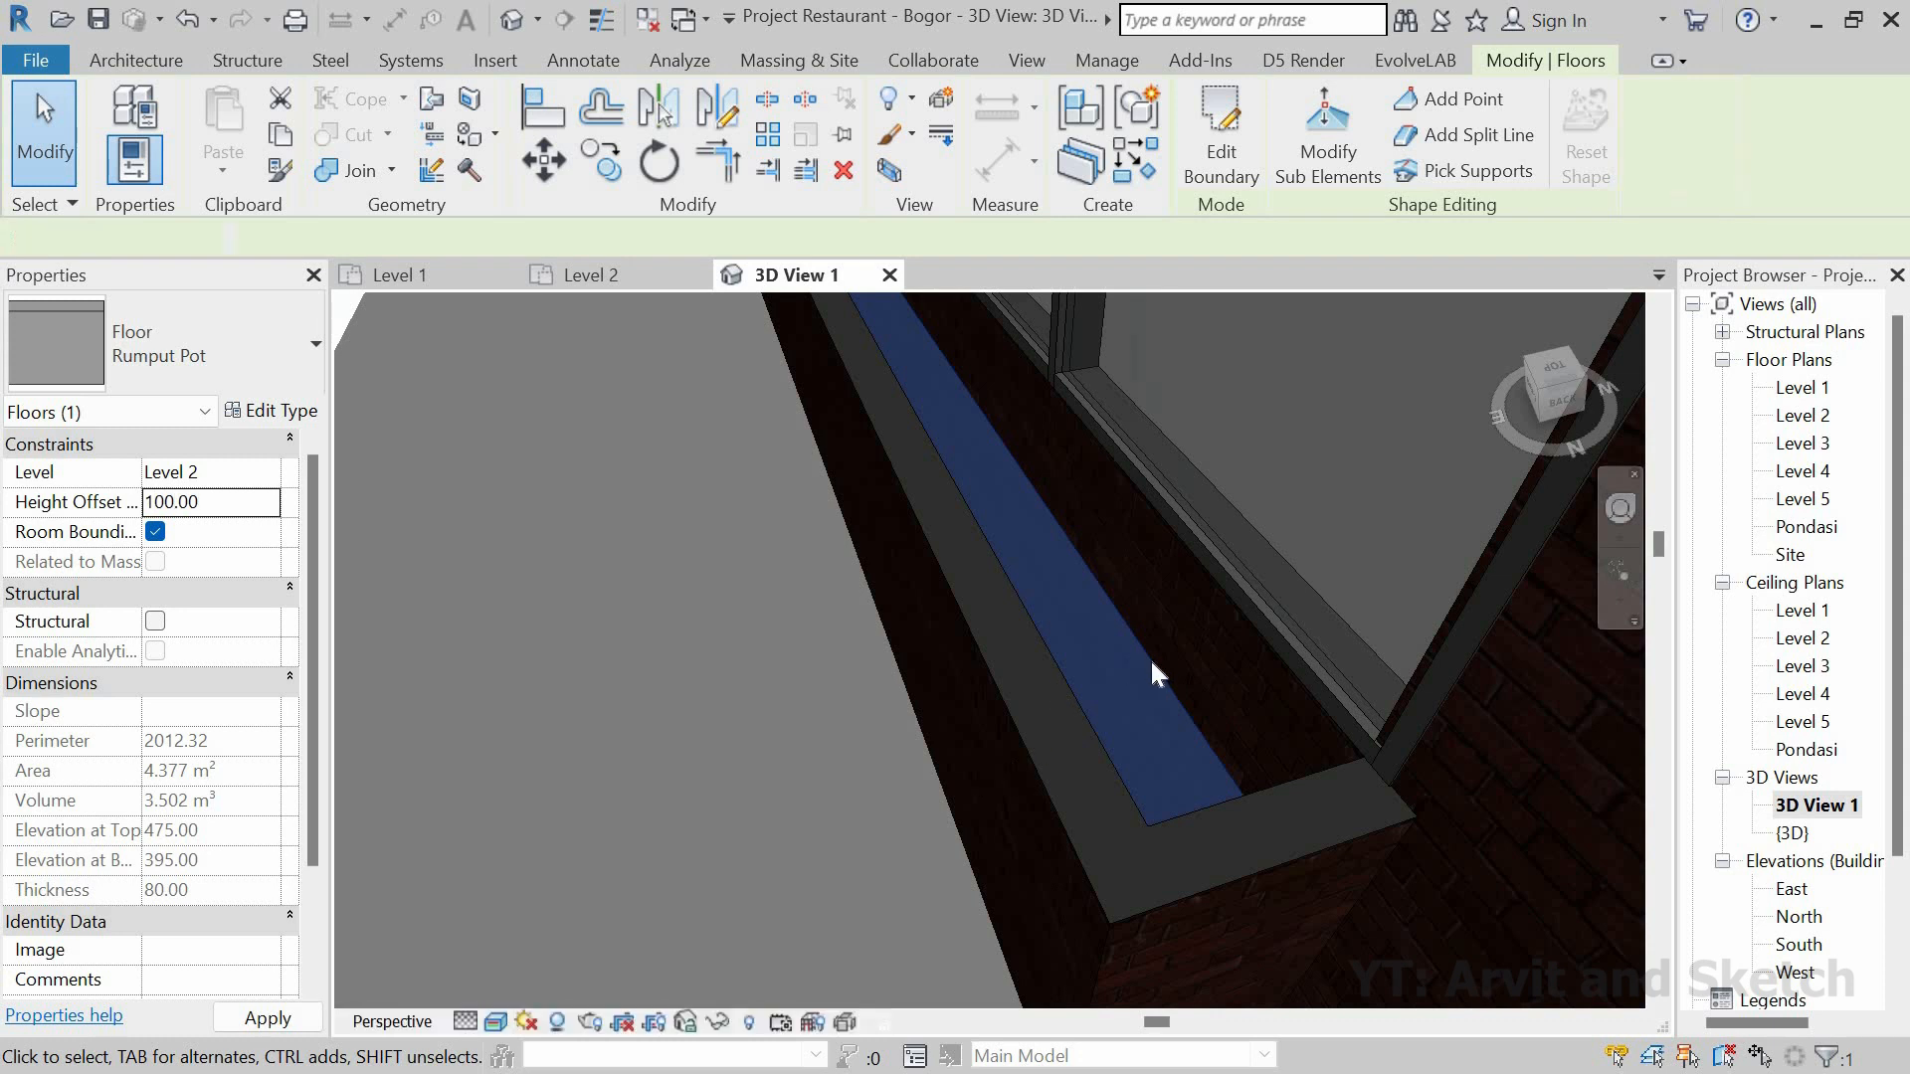
pyautogui.keyDown('shift'); pyautogui.moveTo(1172, 653); pyautogui.dragTo(1014, 899, button='middle'); pyautogui.keyUp('shift')
pyautogui.scroll(-2, 1075, 779)
pyautogui.scroll(-1, 1086, 627)
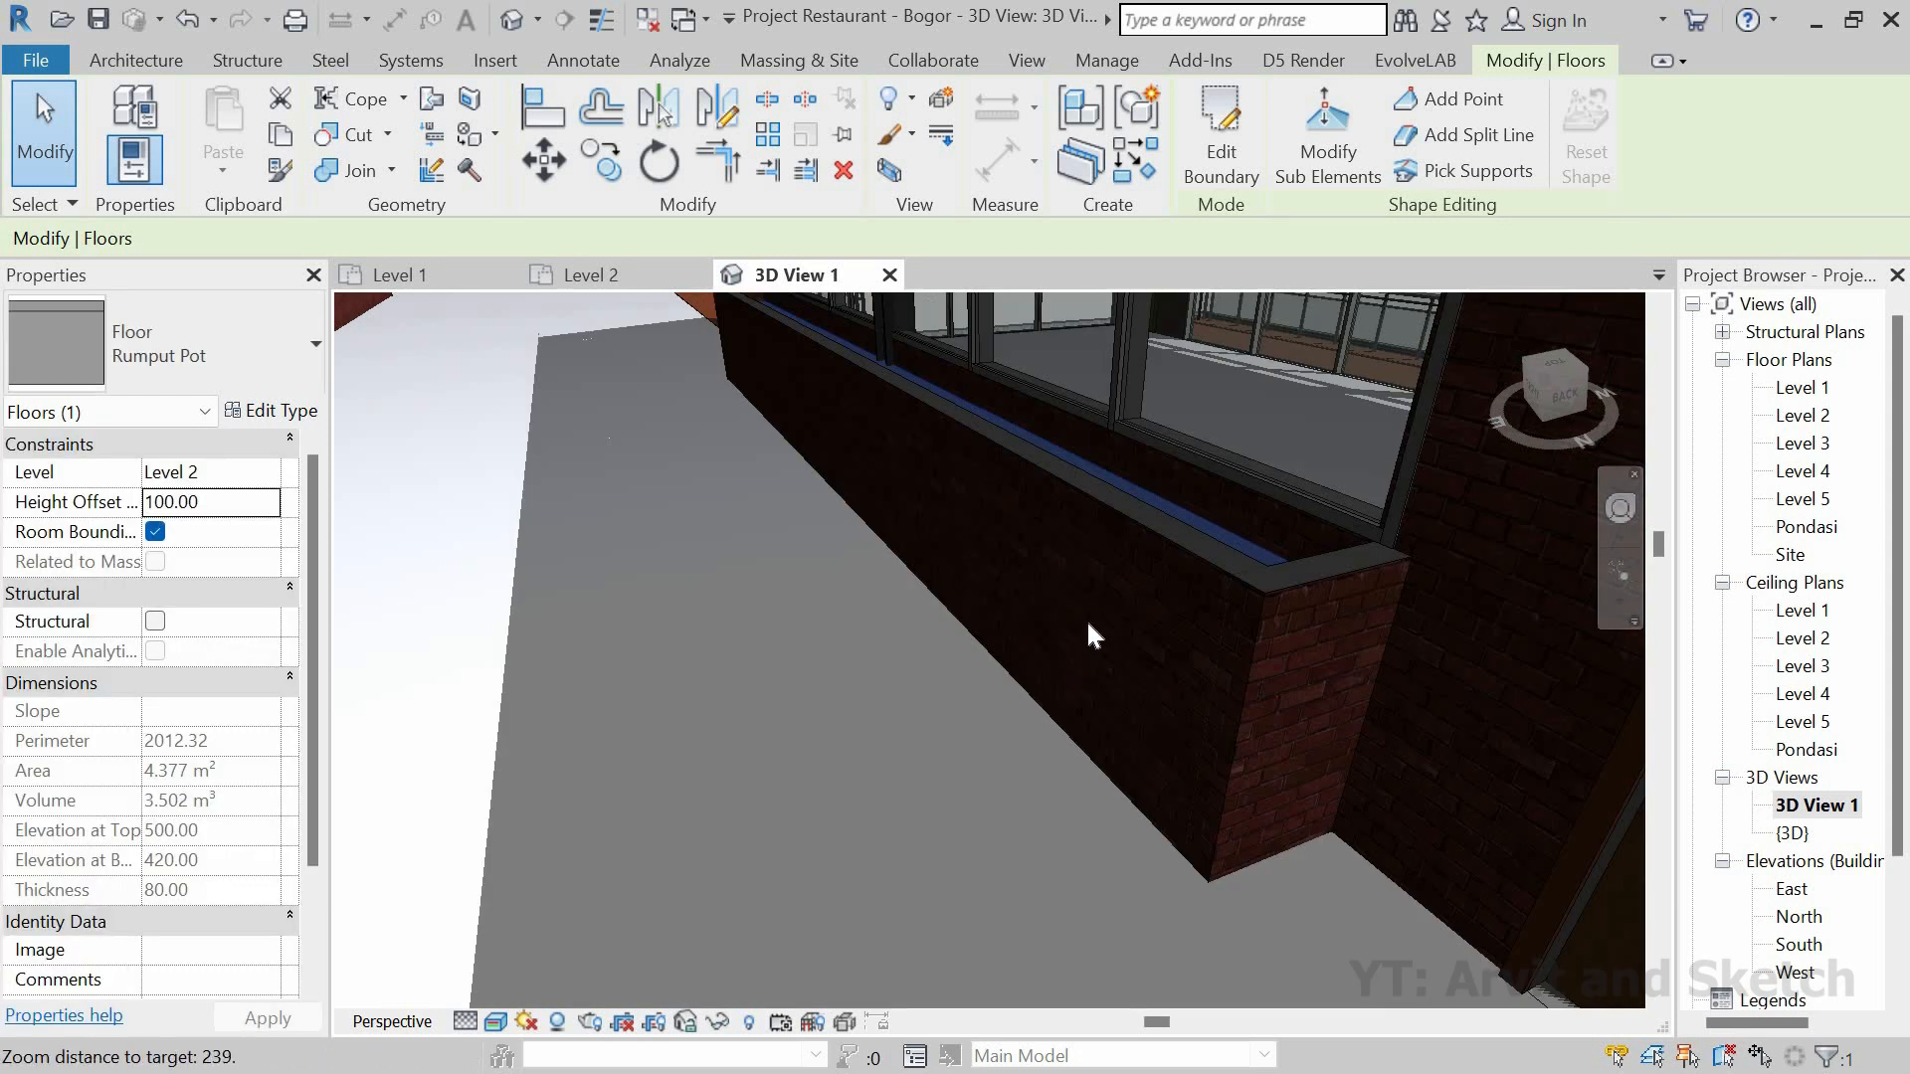
pyautogui.moveTo(1065, 756); pyautogui.dragTo(997, 900, button='middle')
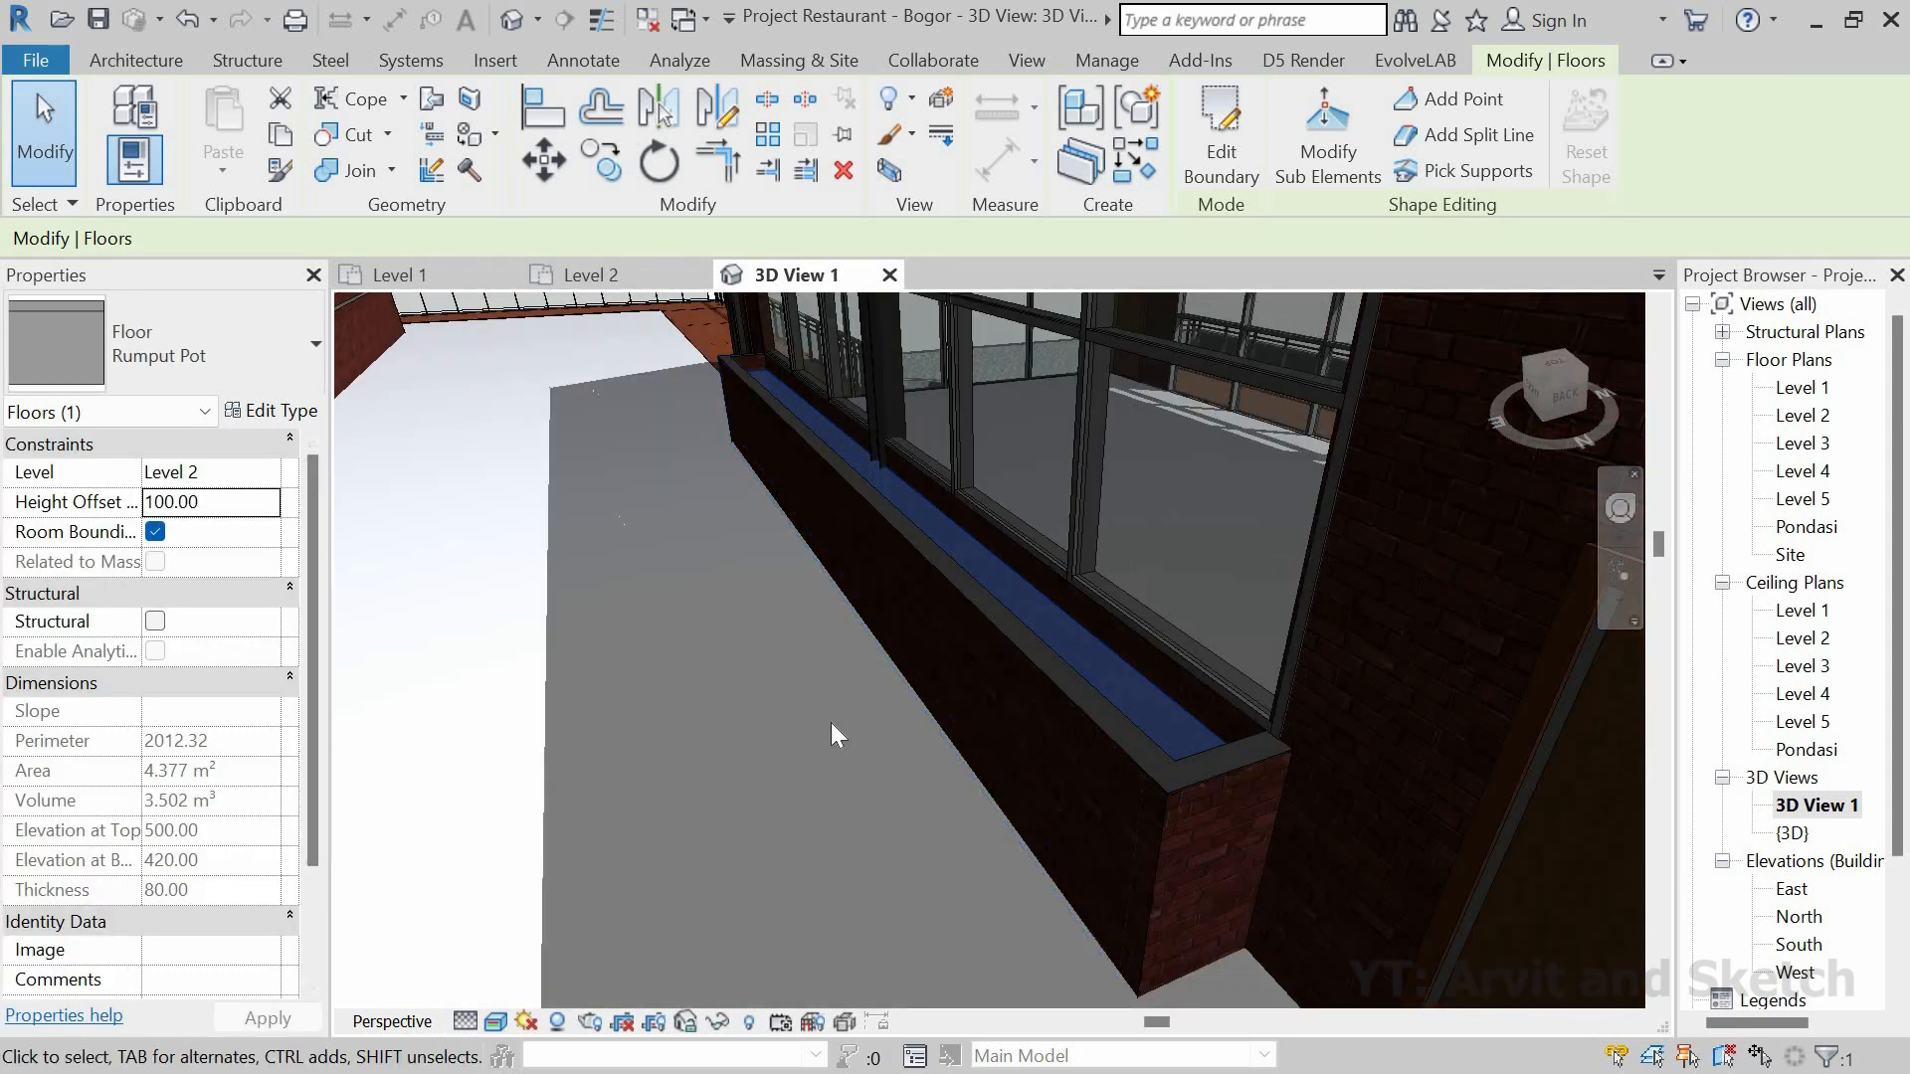
# Step: Deselect the planter grass floor and switch to the Level 2 floor plan
pyautogui.press('Escape')
pyautogui.click(587, 276)
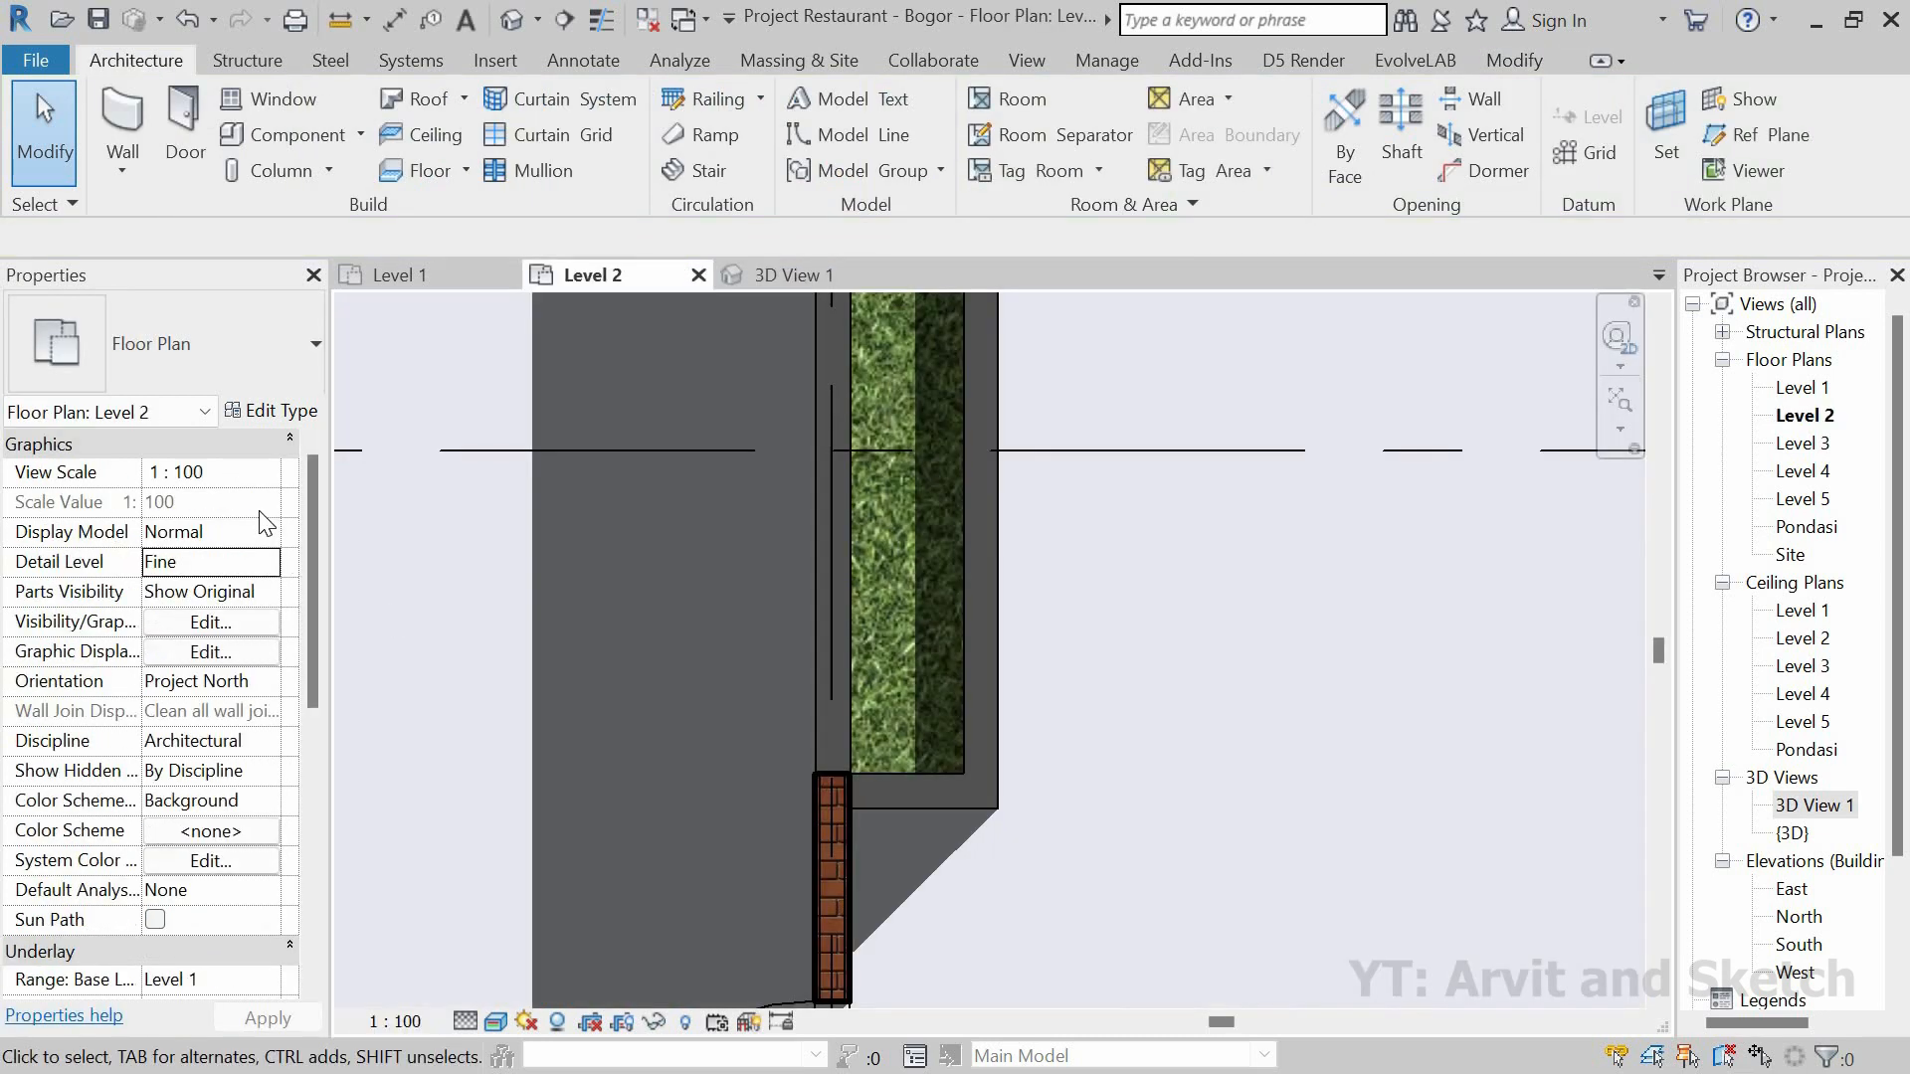
pyautogui.click(416, 173)
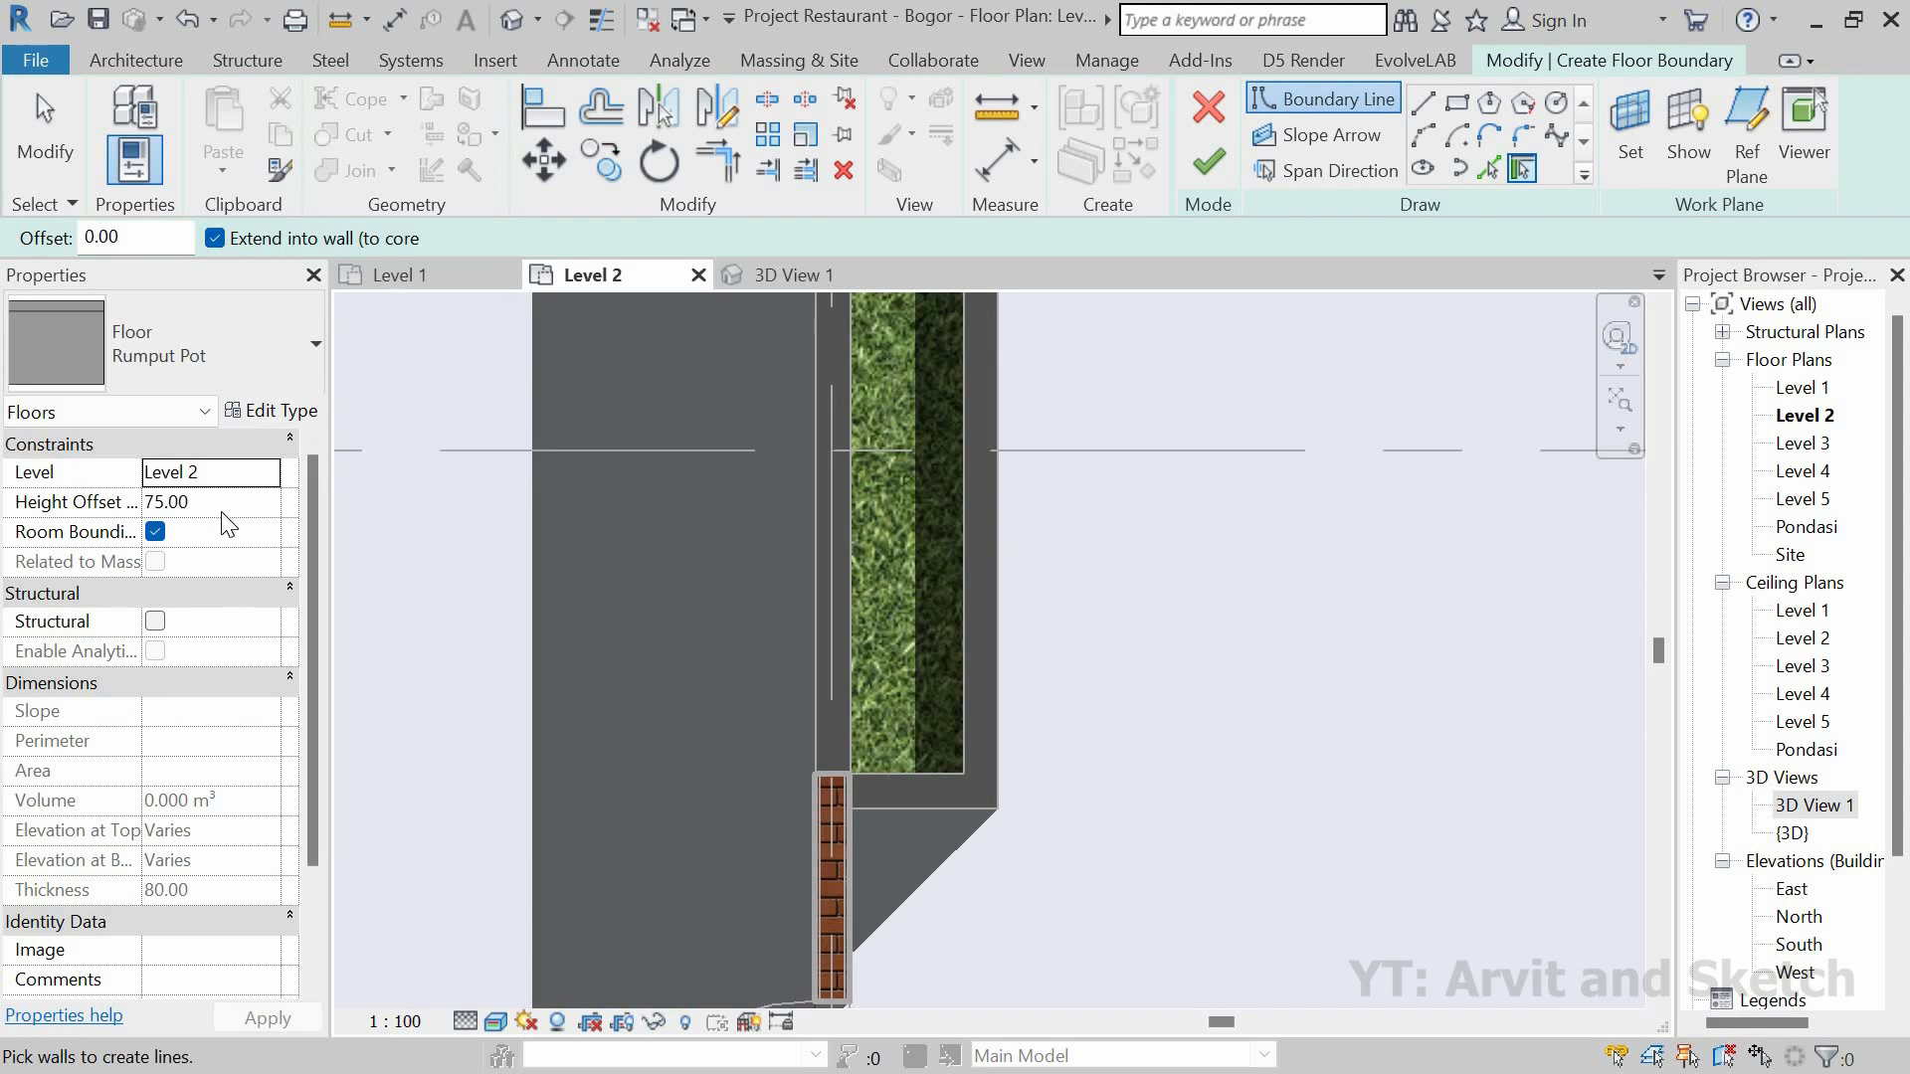
pyautogui.write('100')
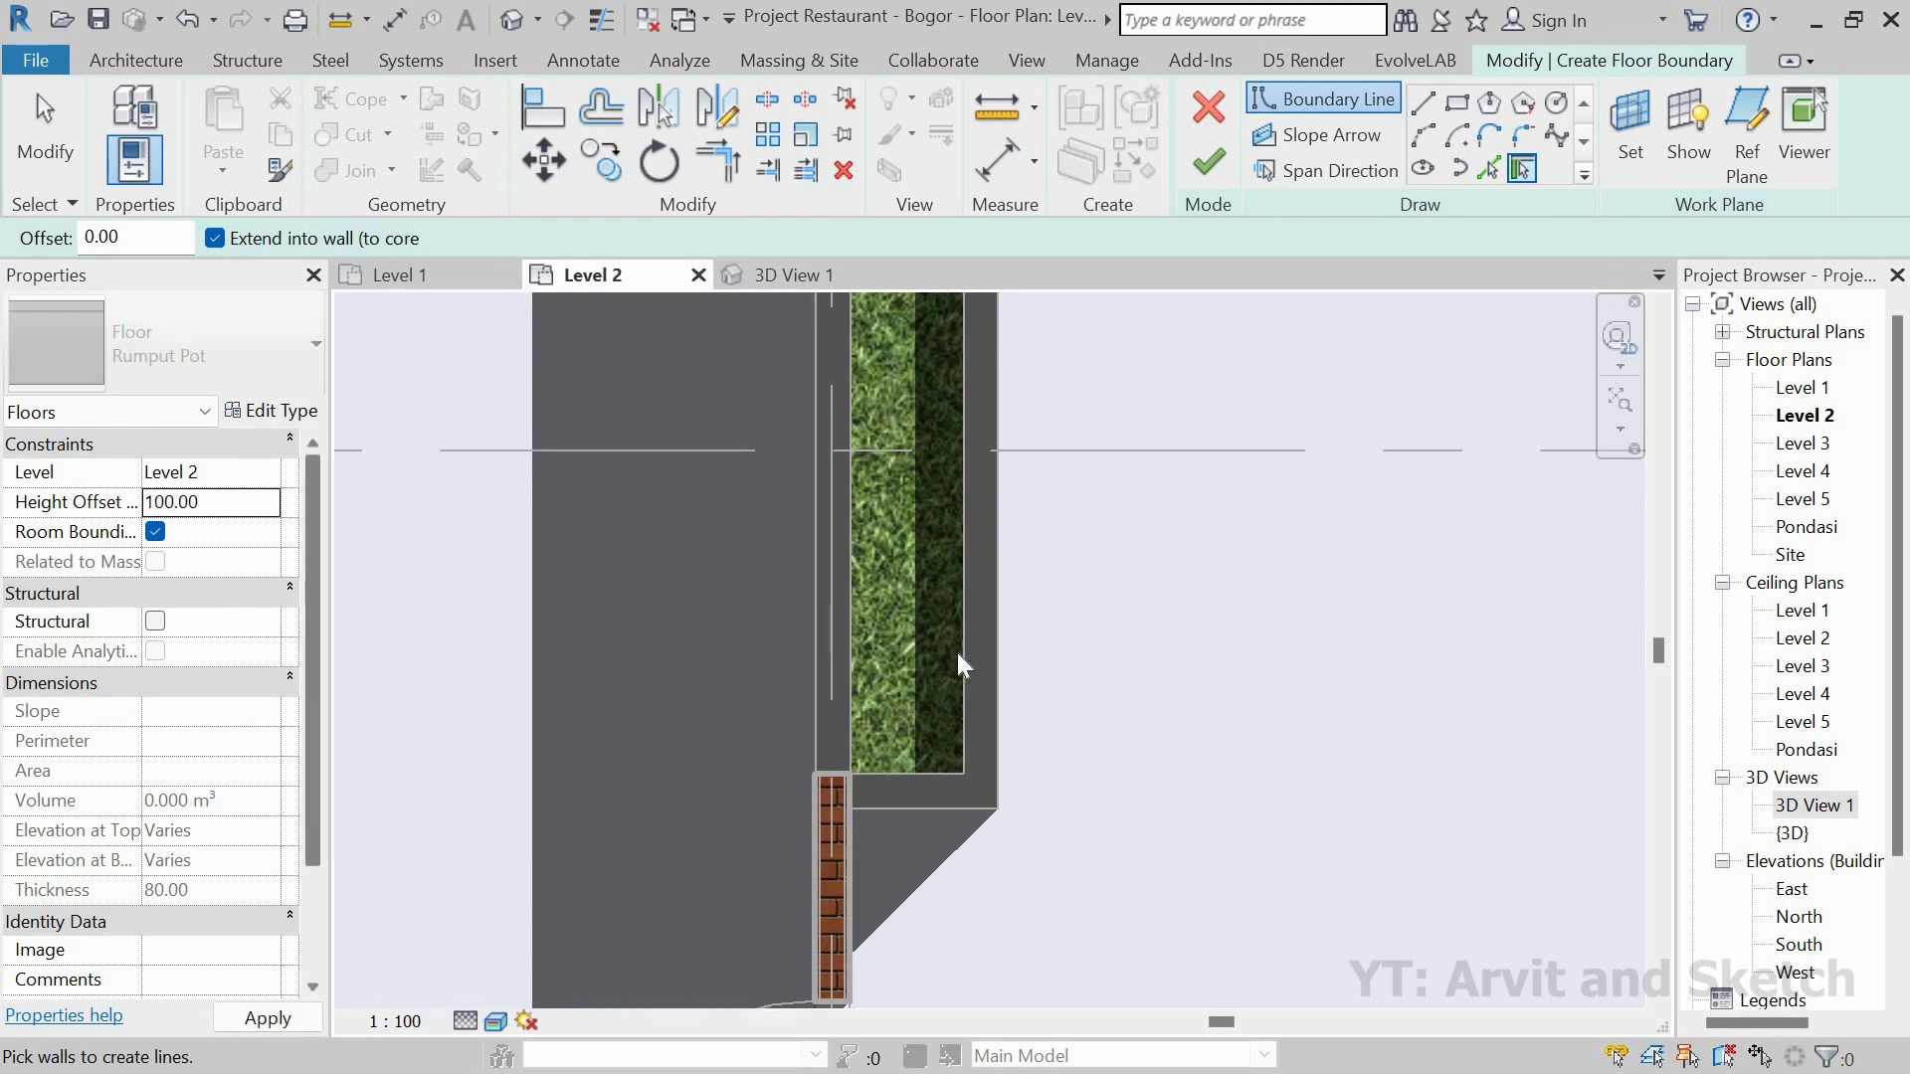
pyautogui.click(988, 635)
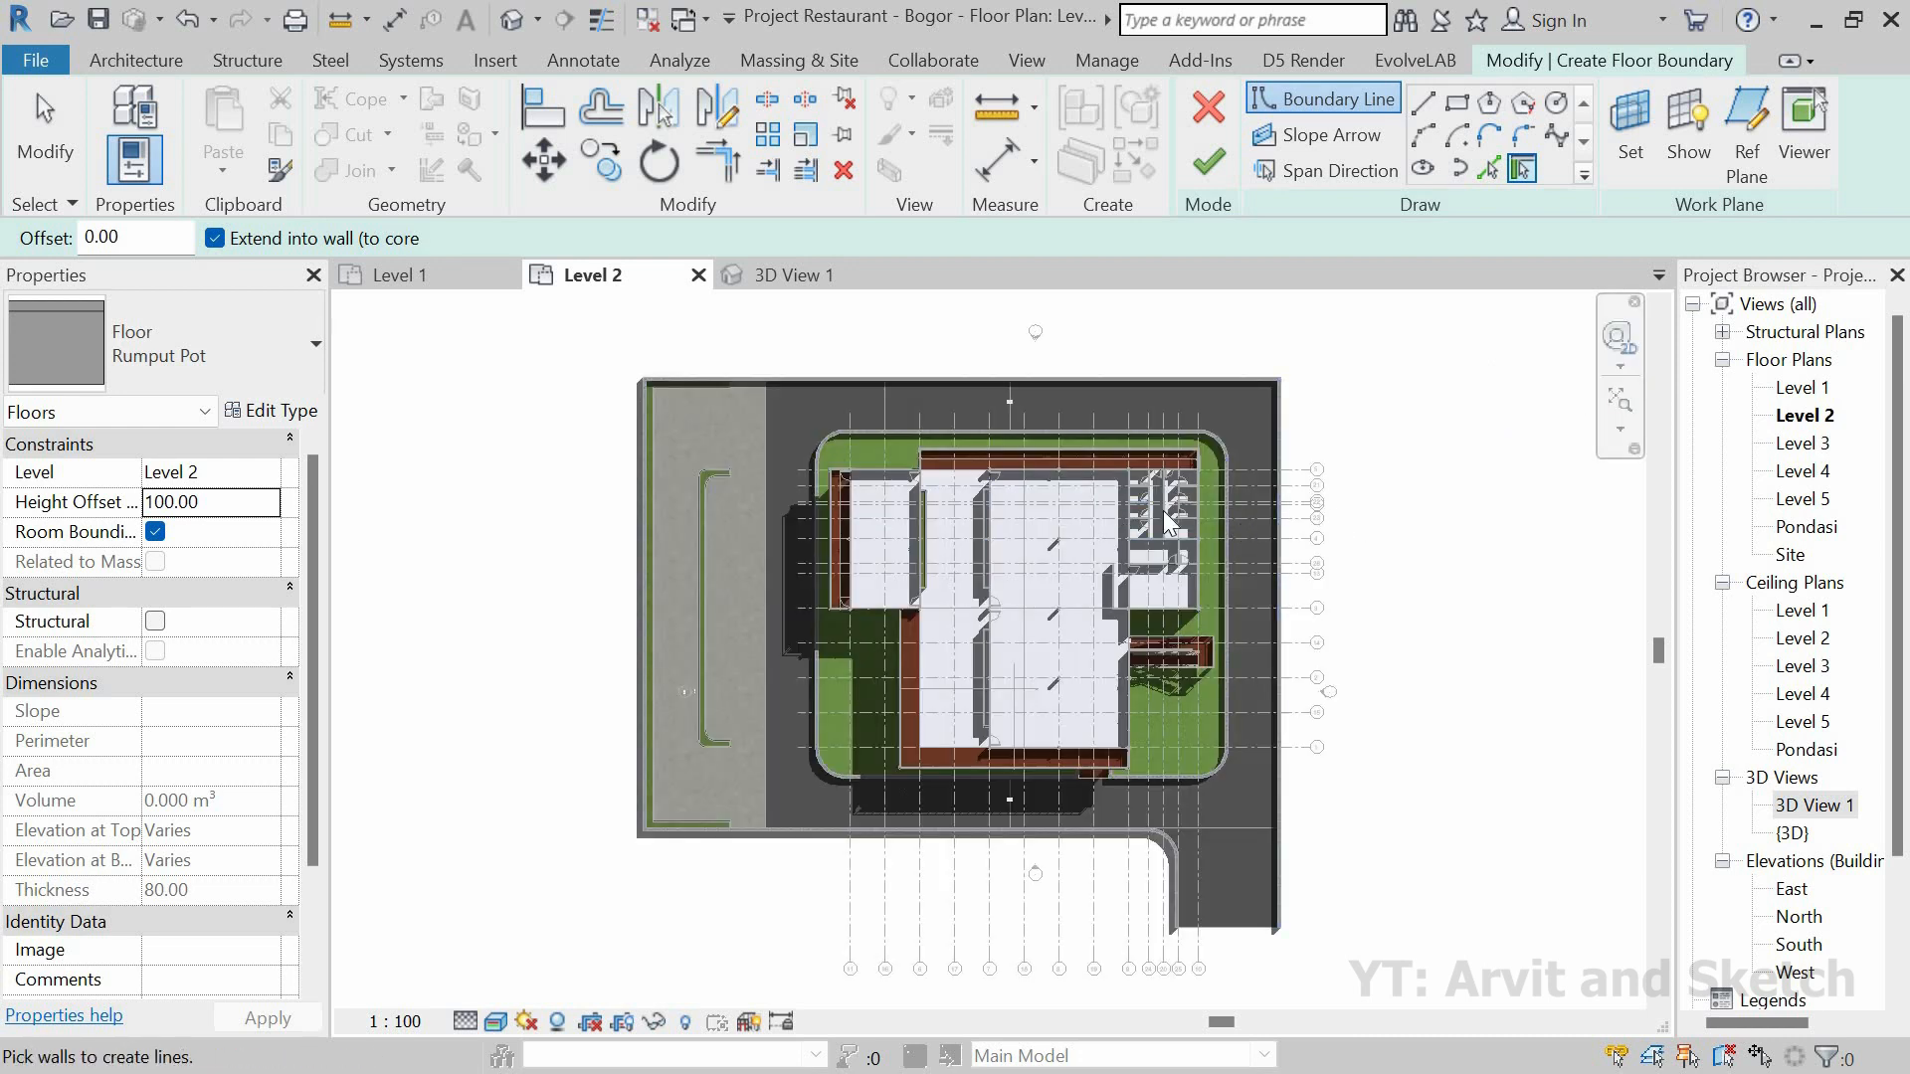
pyautogui.click(1208, 108)
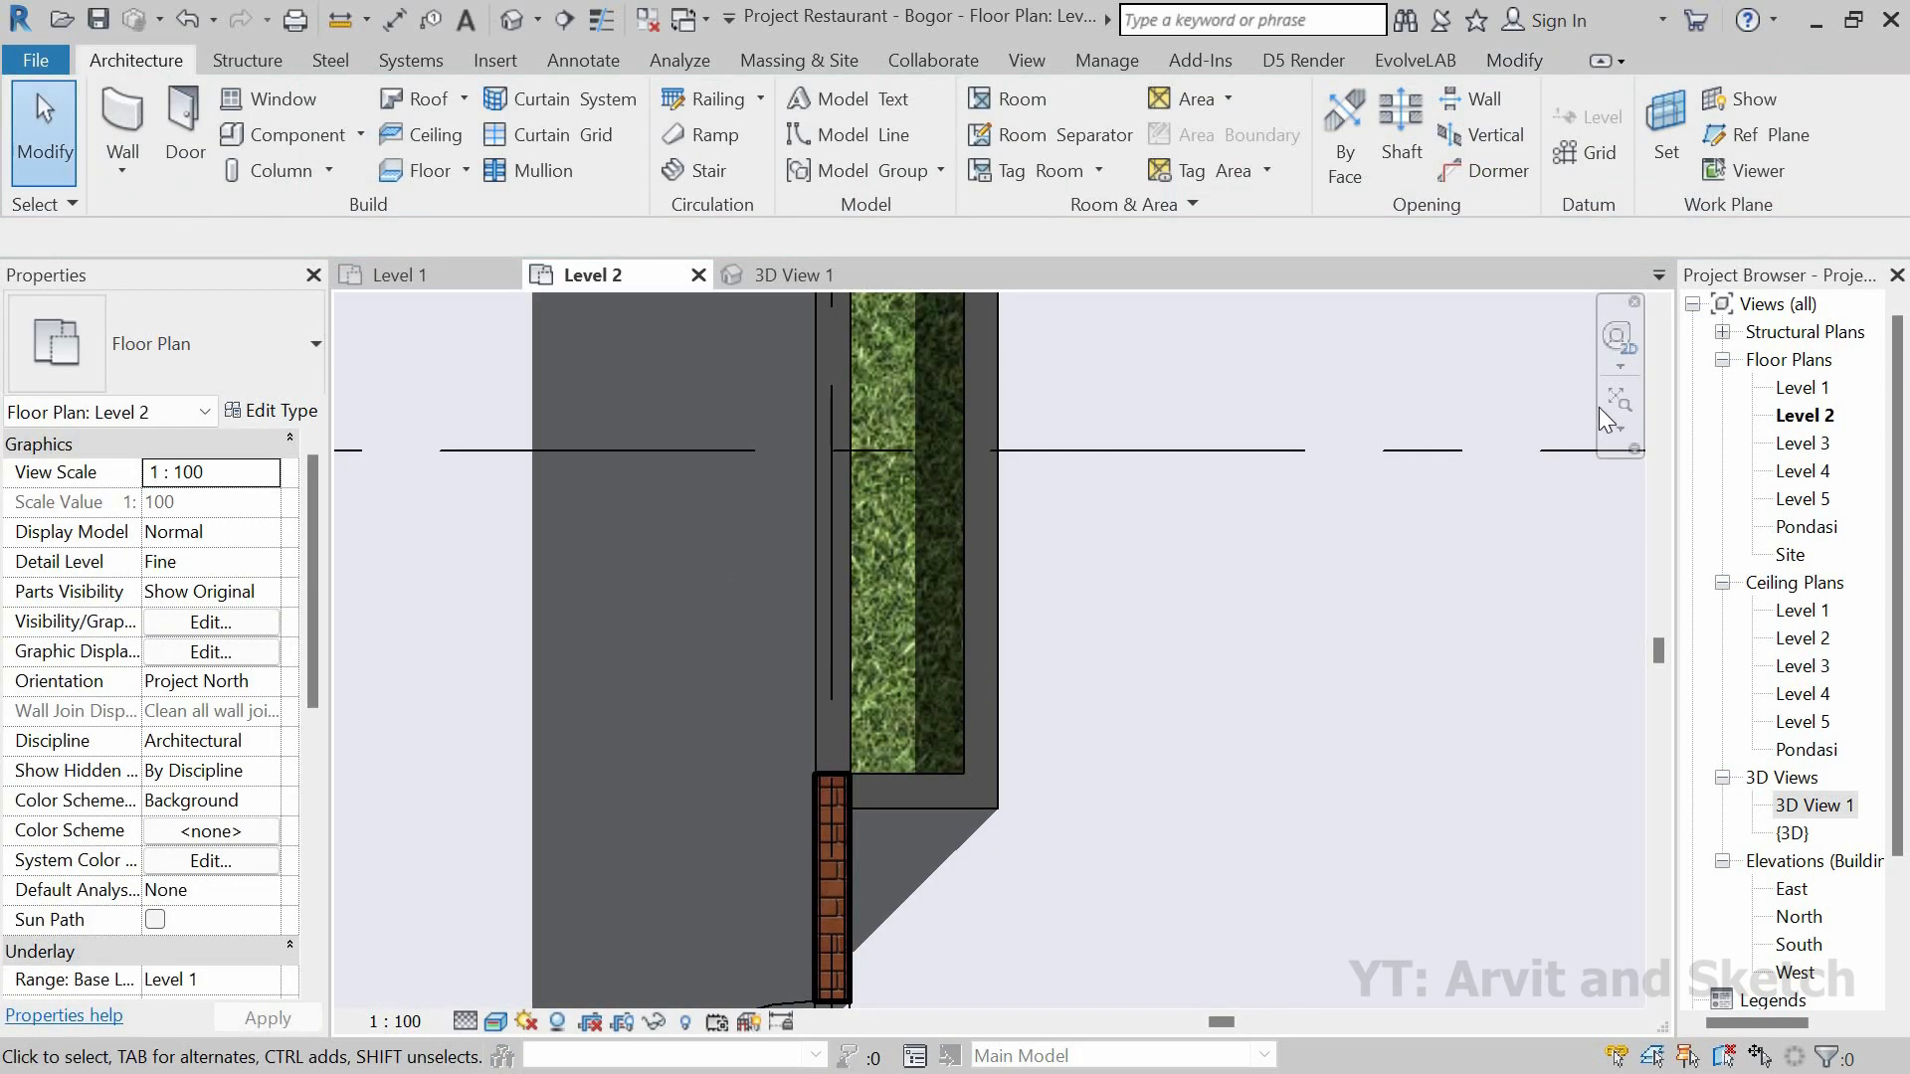
# Step: Start a Rumput Pot floor at height offset 100 and sketch a rectangular boundary inside the northern bay of the main building's upper planter
pyautogui.click(1617, 401)
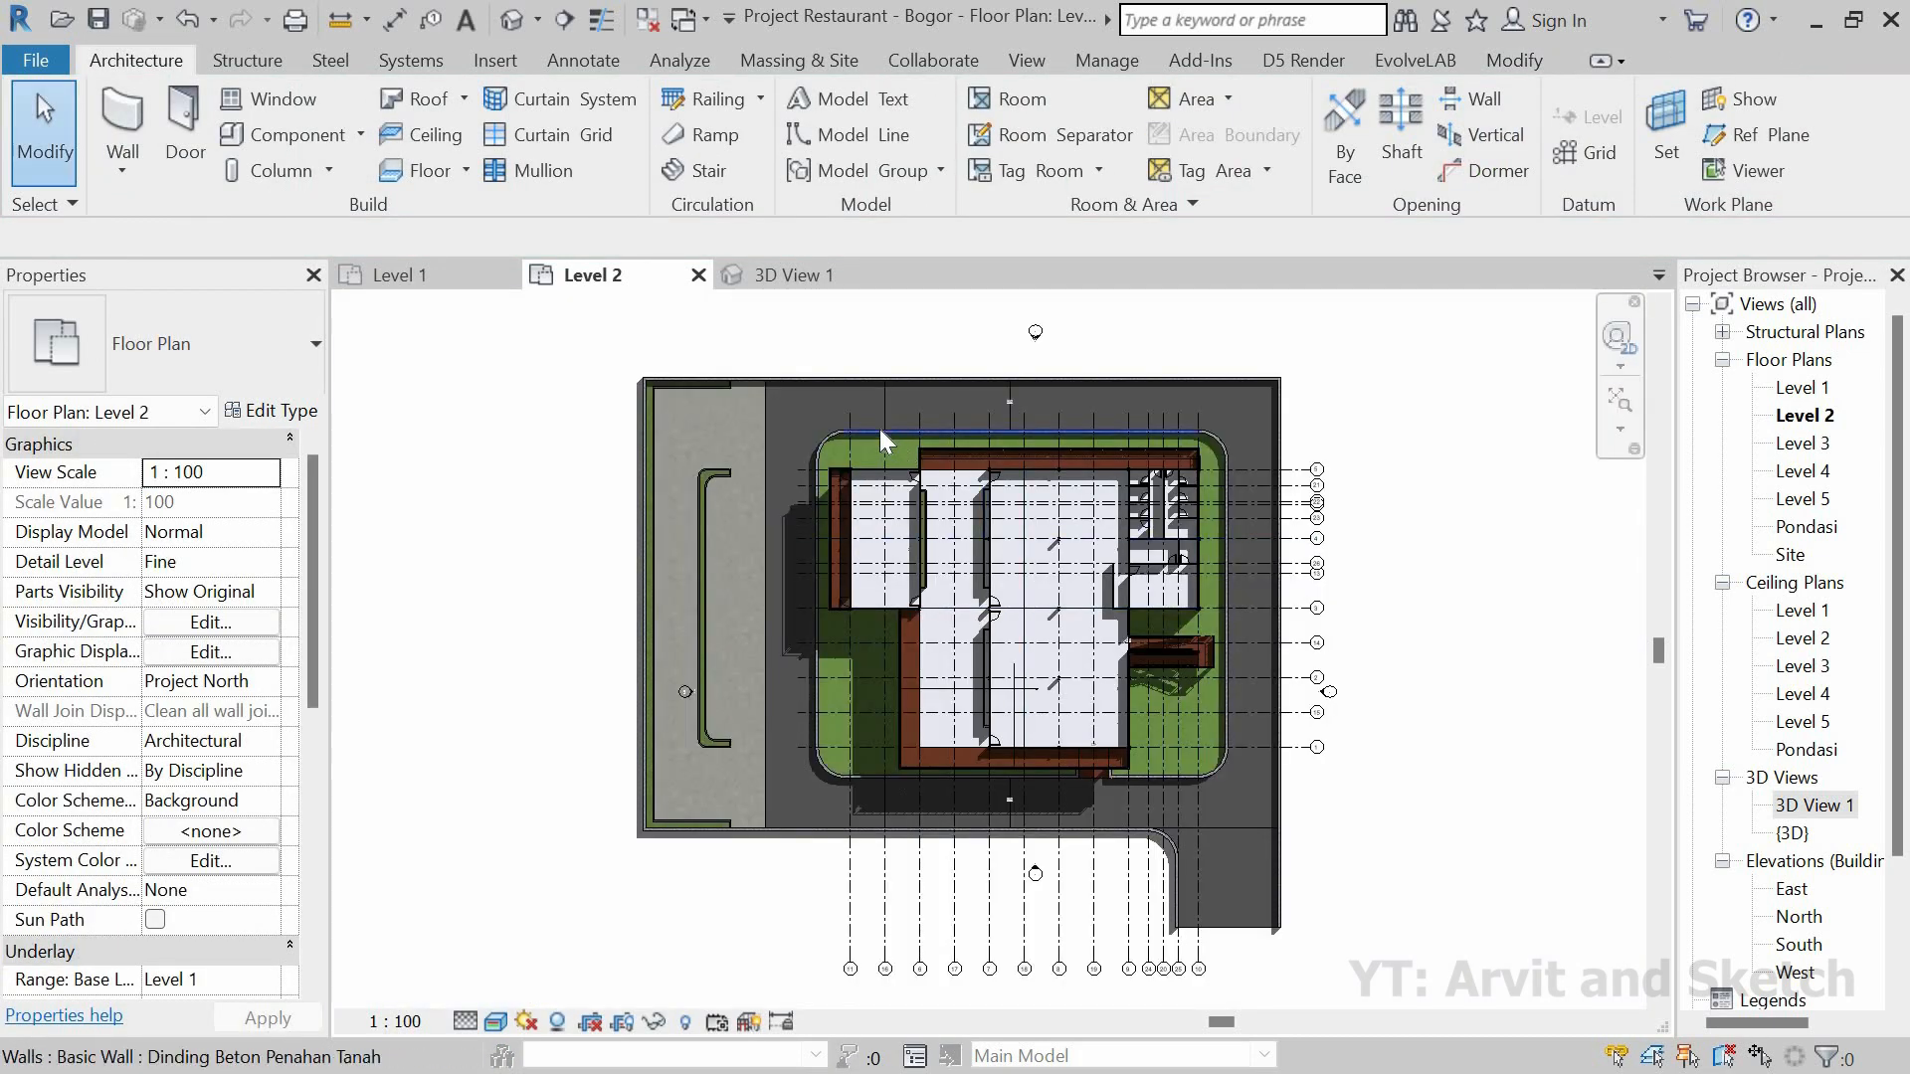
pyautogui.click(415, 176)
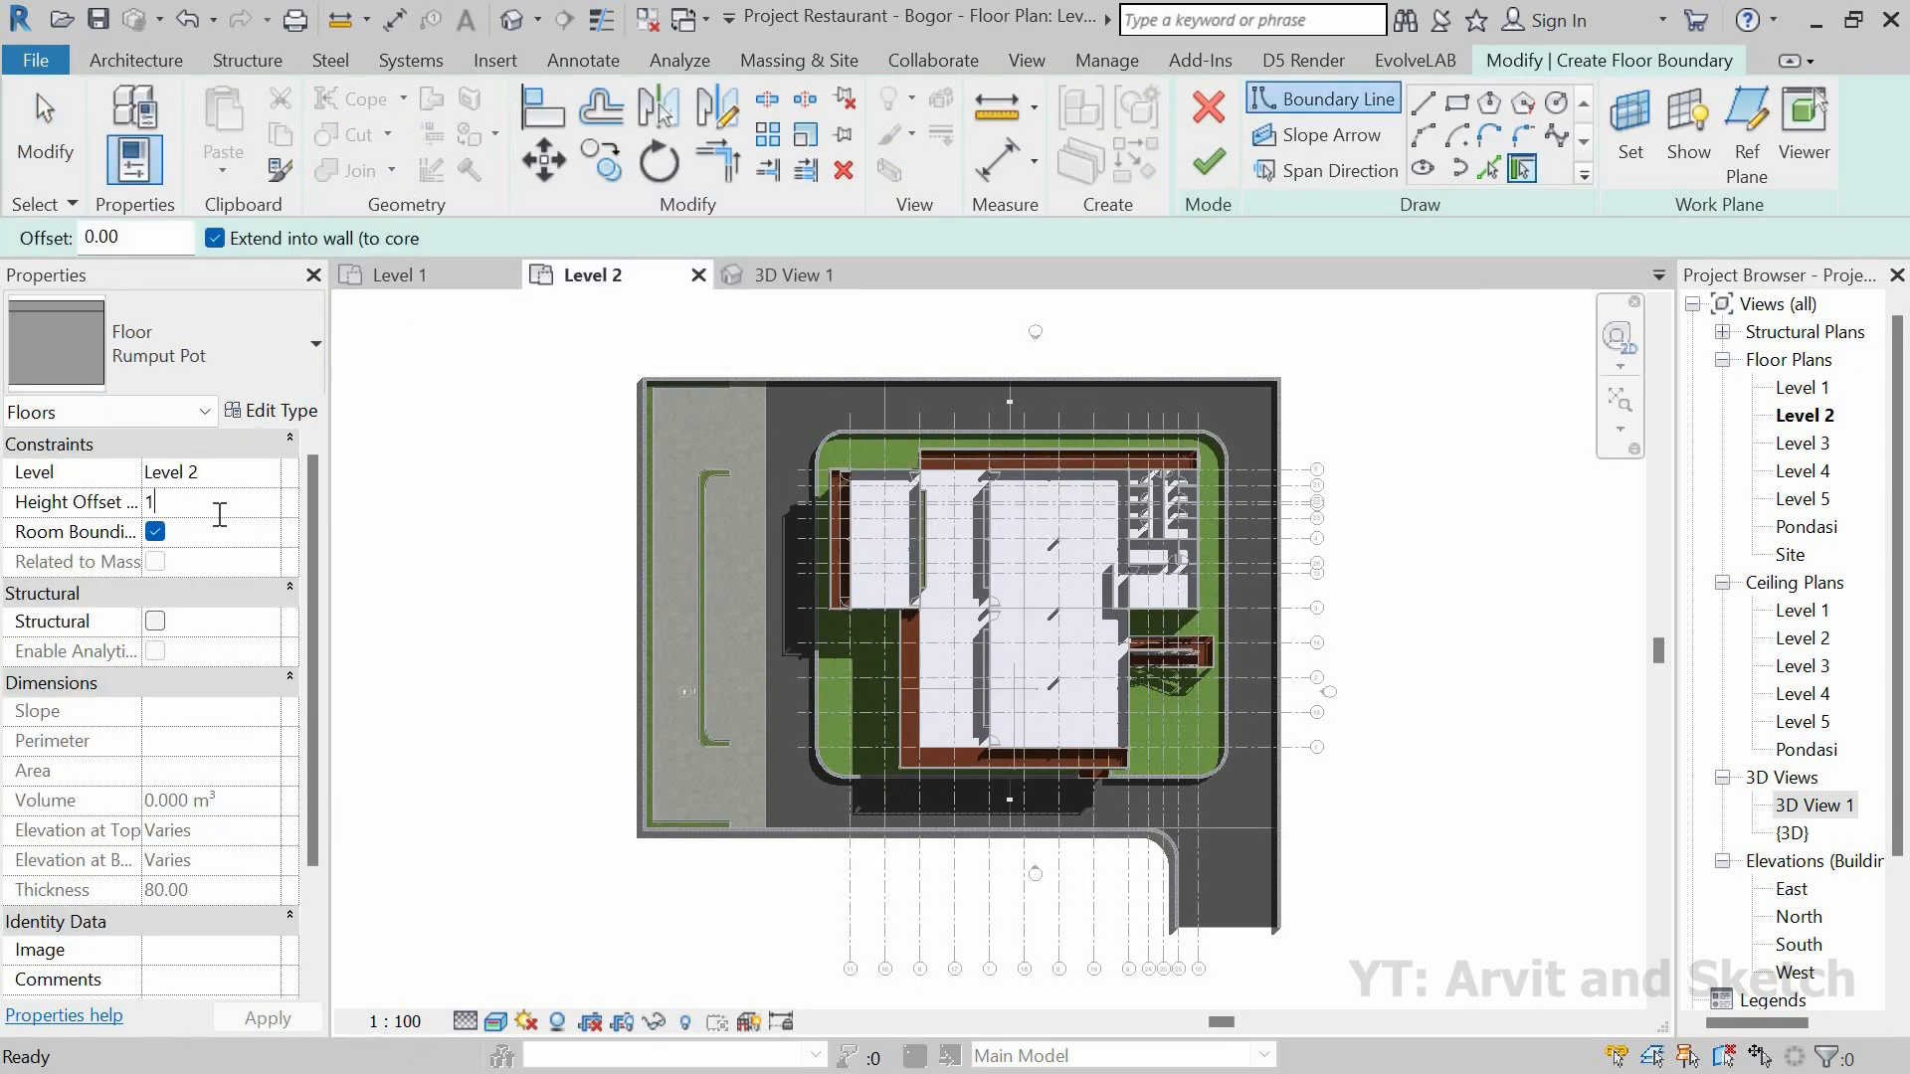
pyautogui.click(1454, 104)
pyautogui.scroll(8, 985, 505)
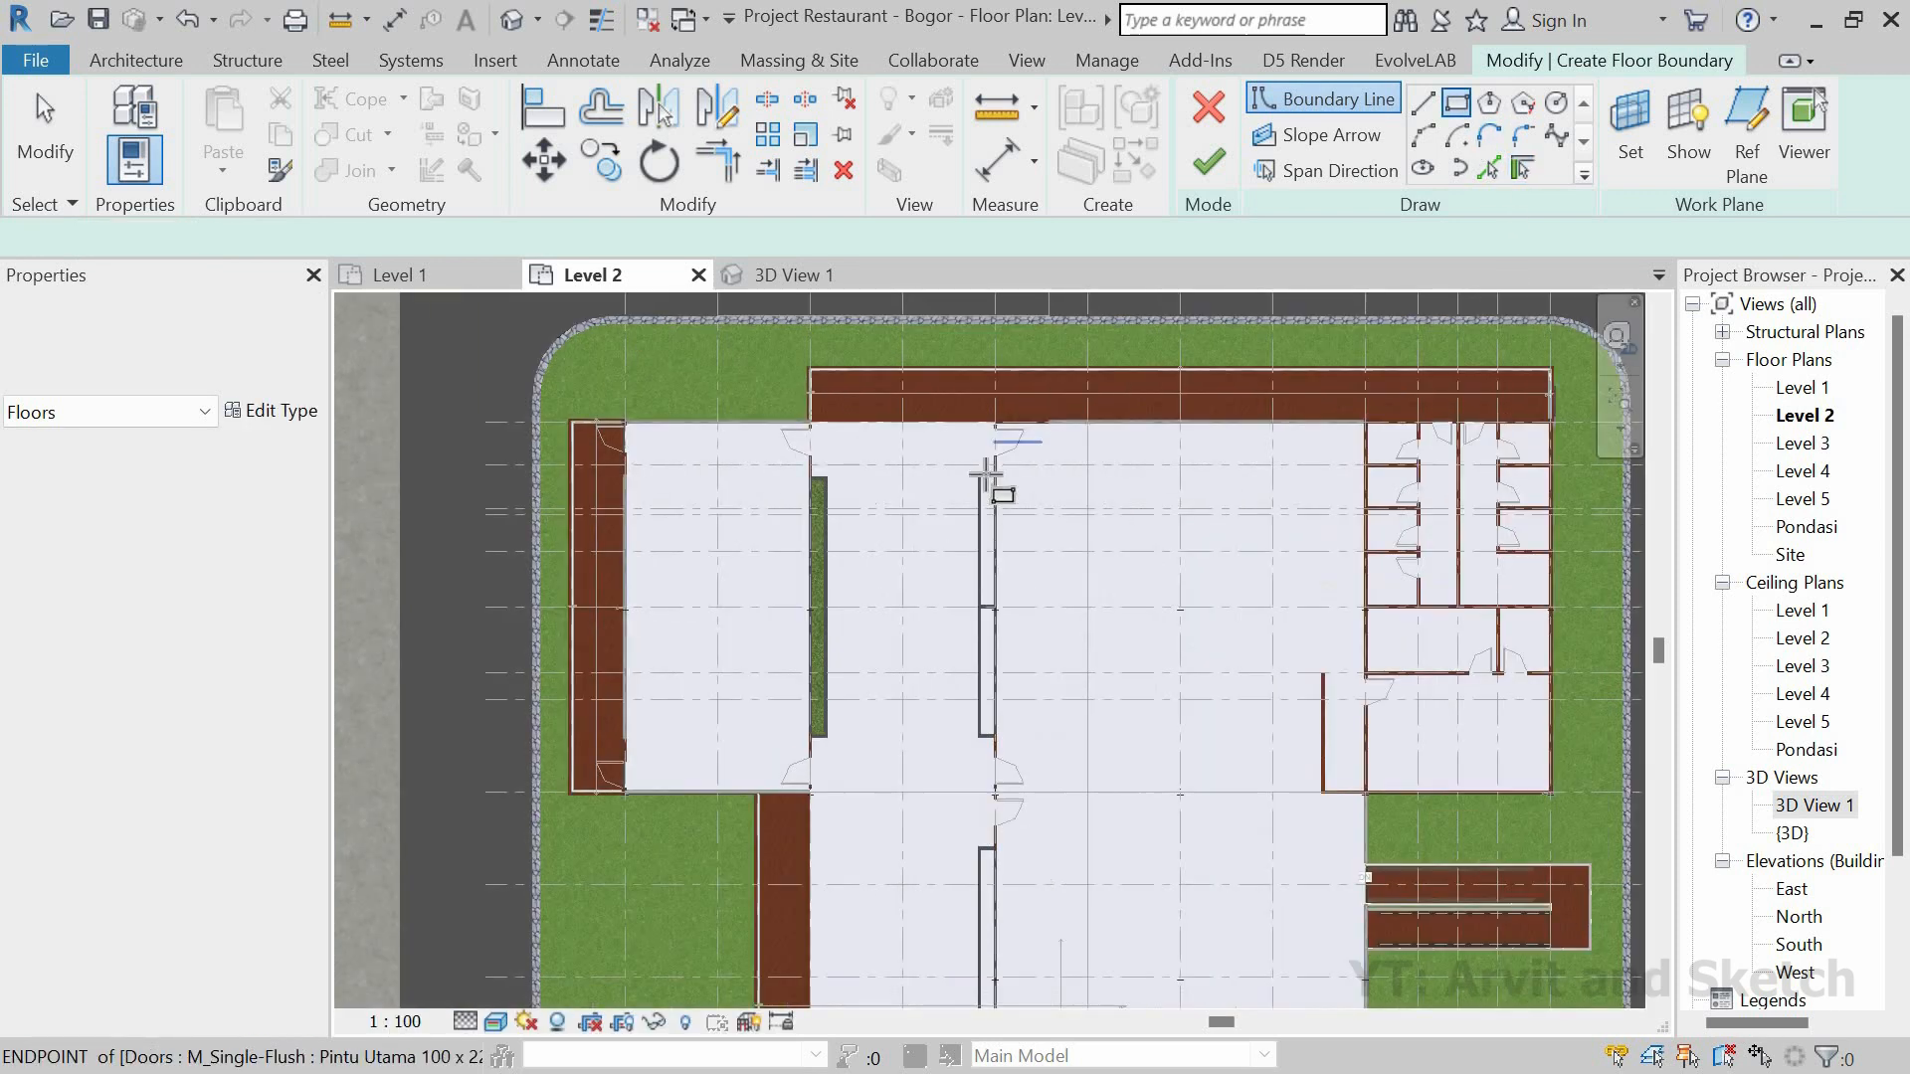
pyautogui.scroll(3, 941, 468)
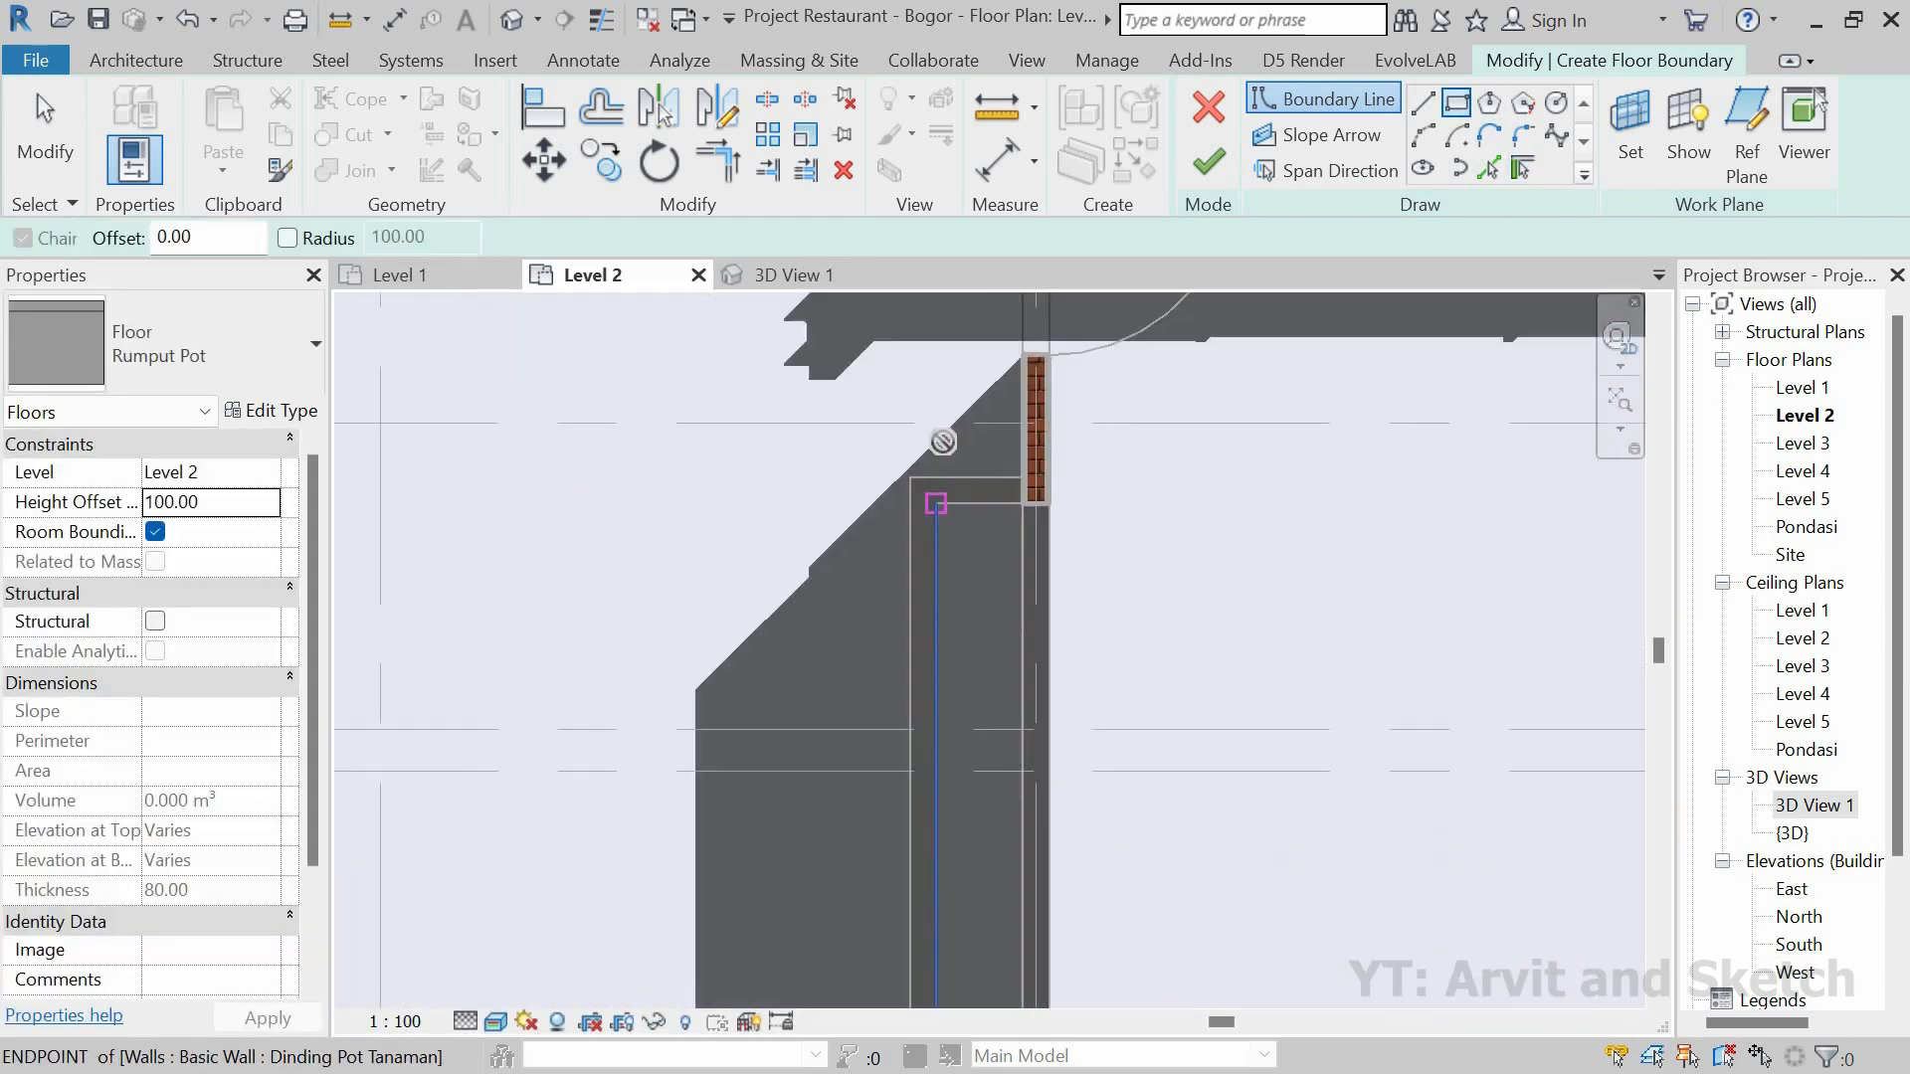
pyautogui.scroll(-8, 938, 440)
pyautogui.scroll(-2, 943, 441)
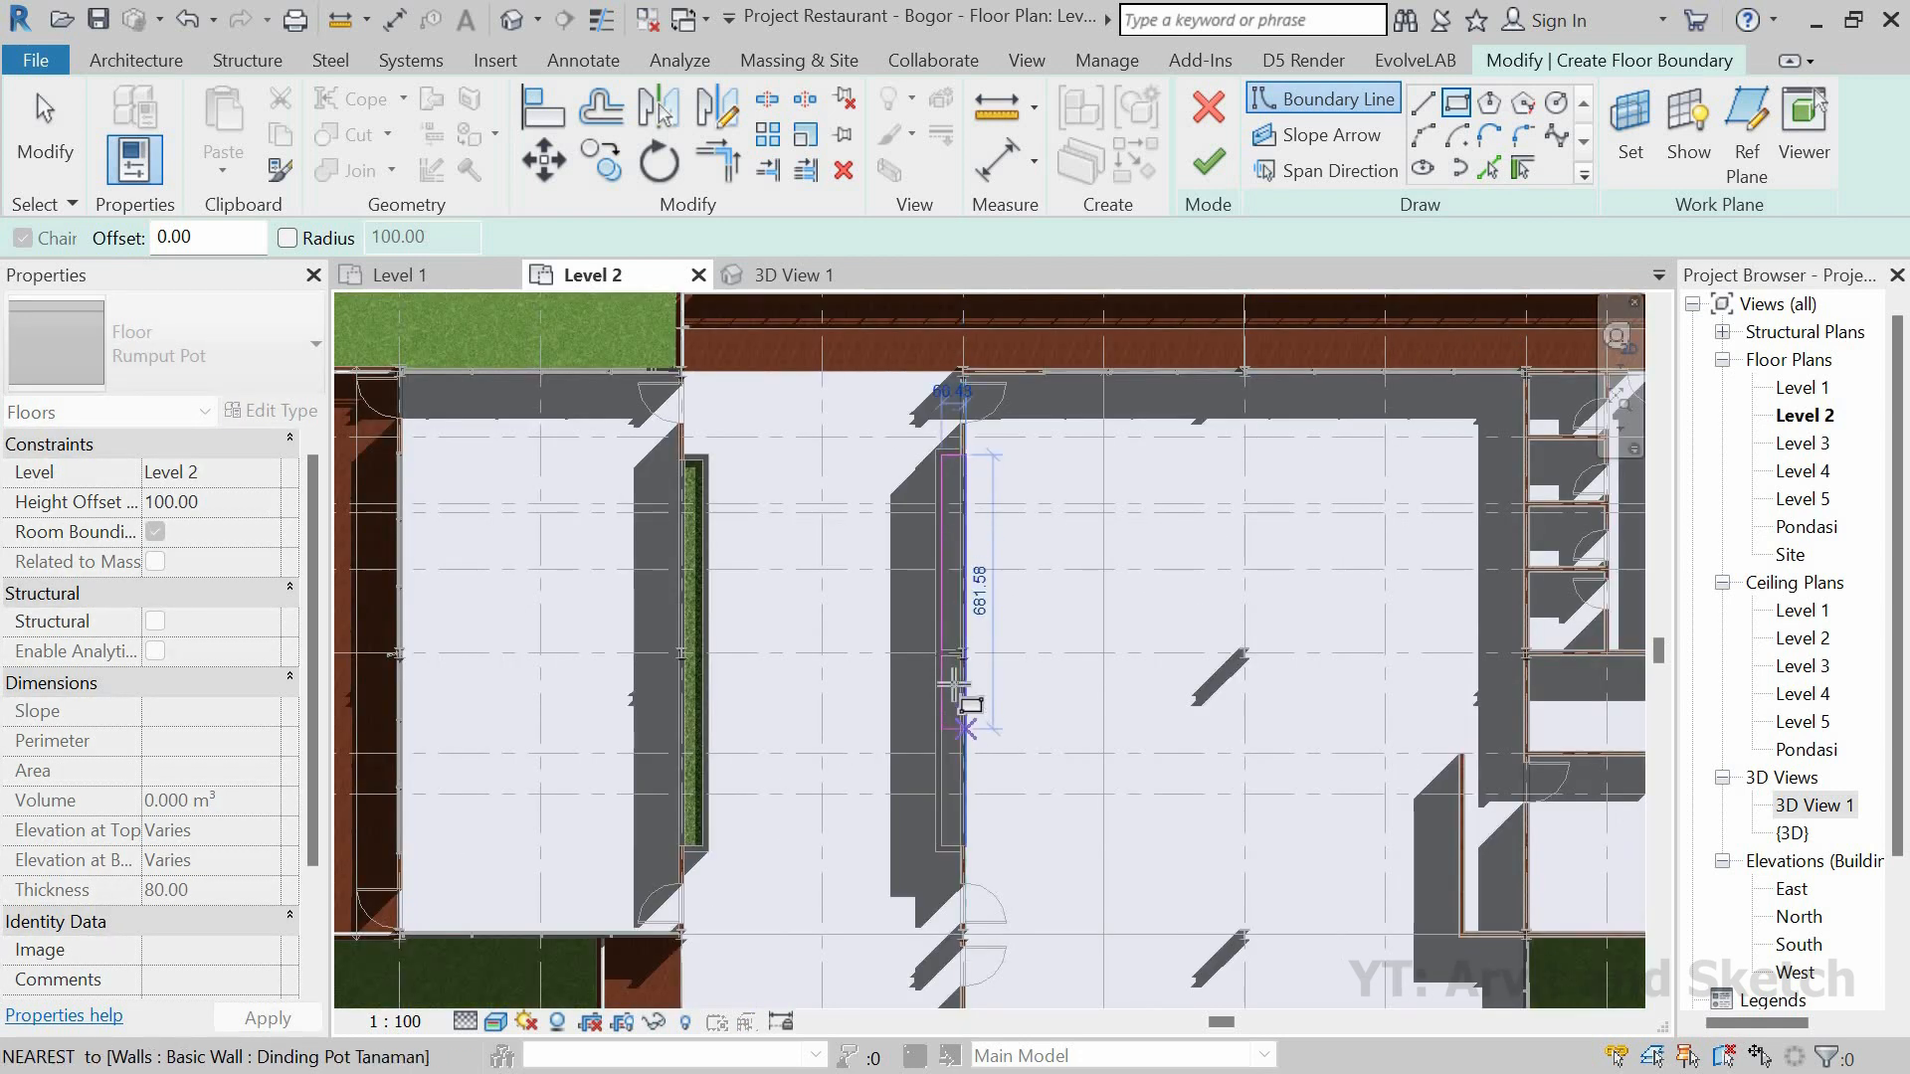
pyautogui.scroll(5, 959, 686)
pyautogui.scroll(3, 1058, 464)
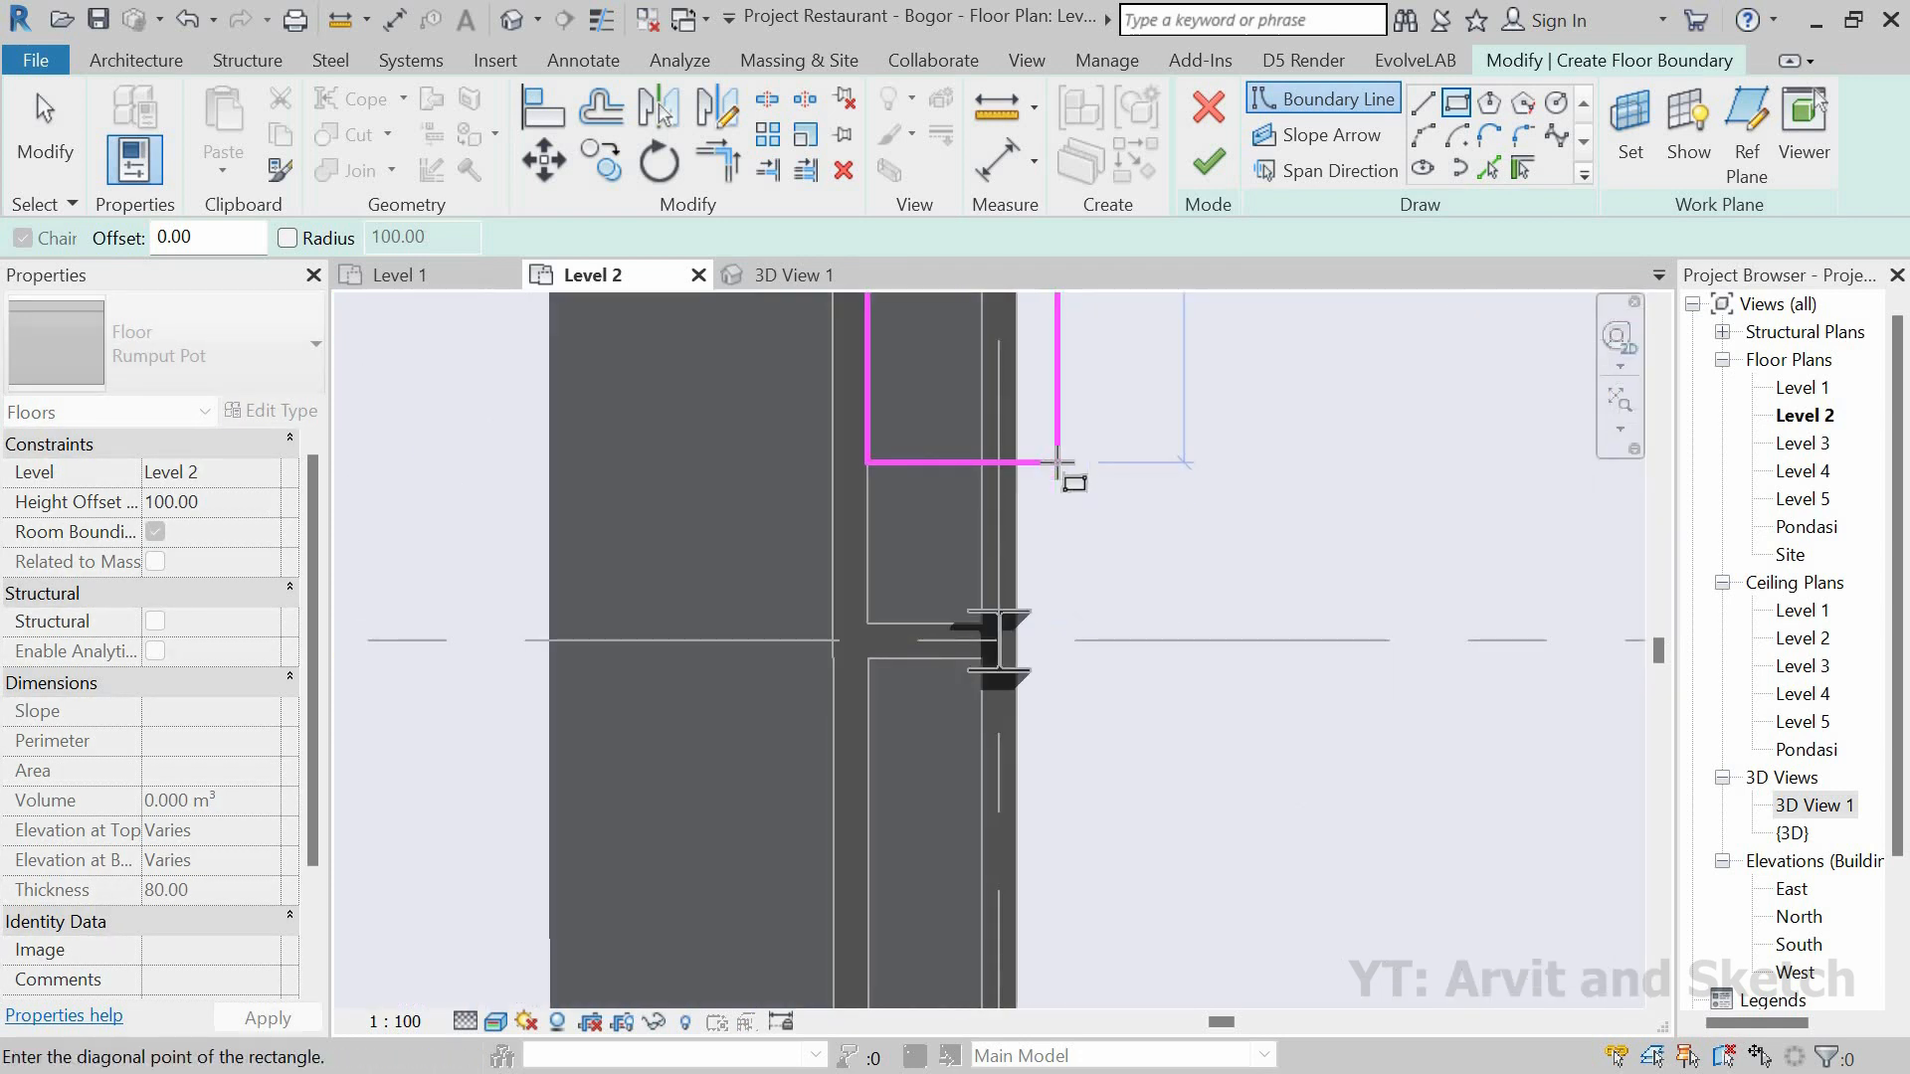
pyautogui.scroll(3, 972, 608)
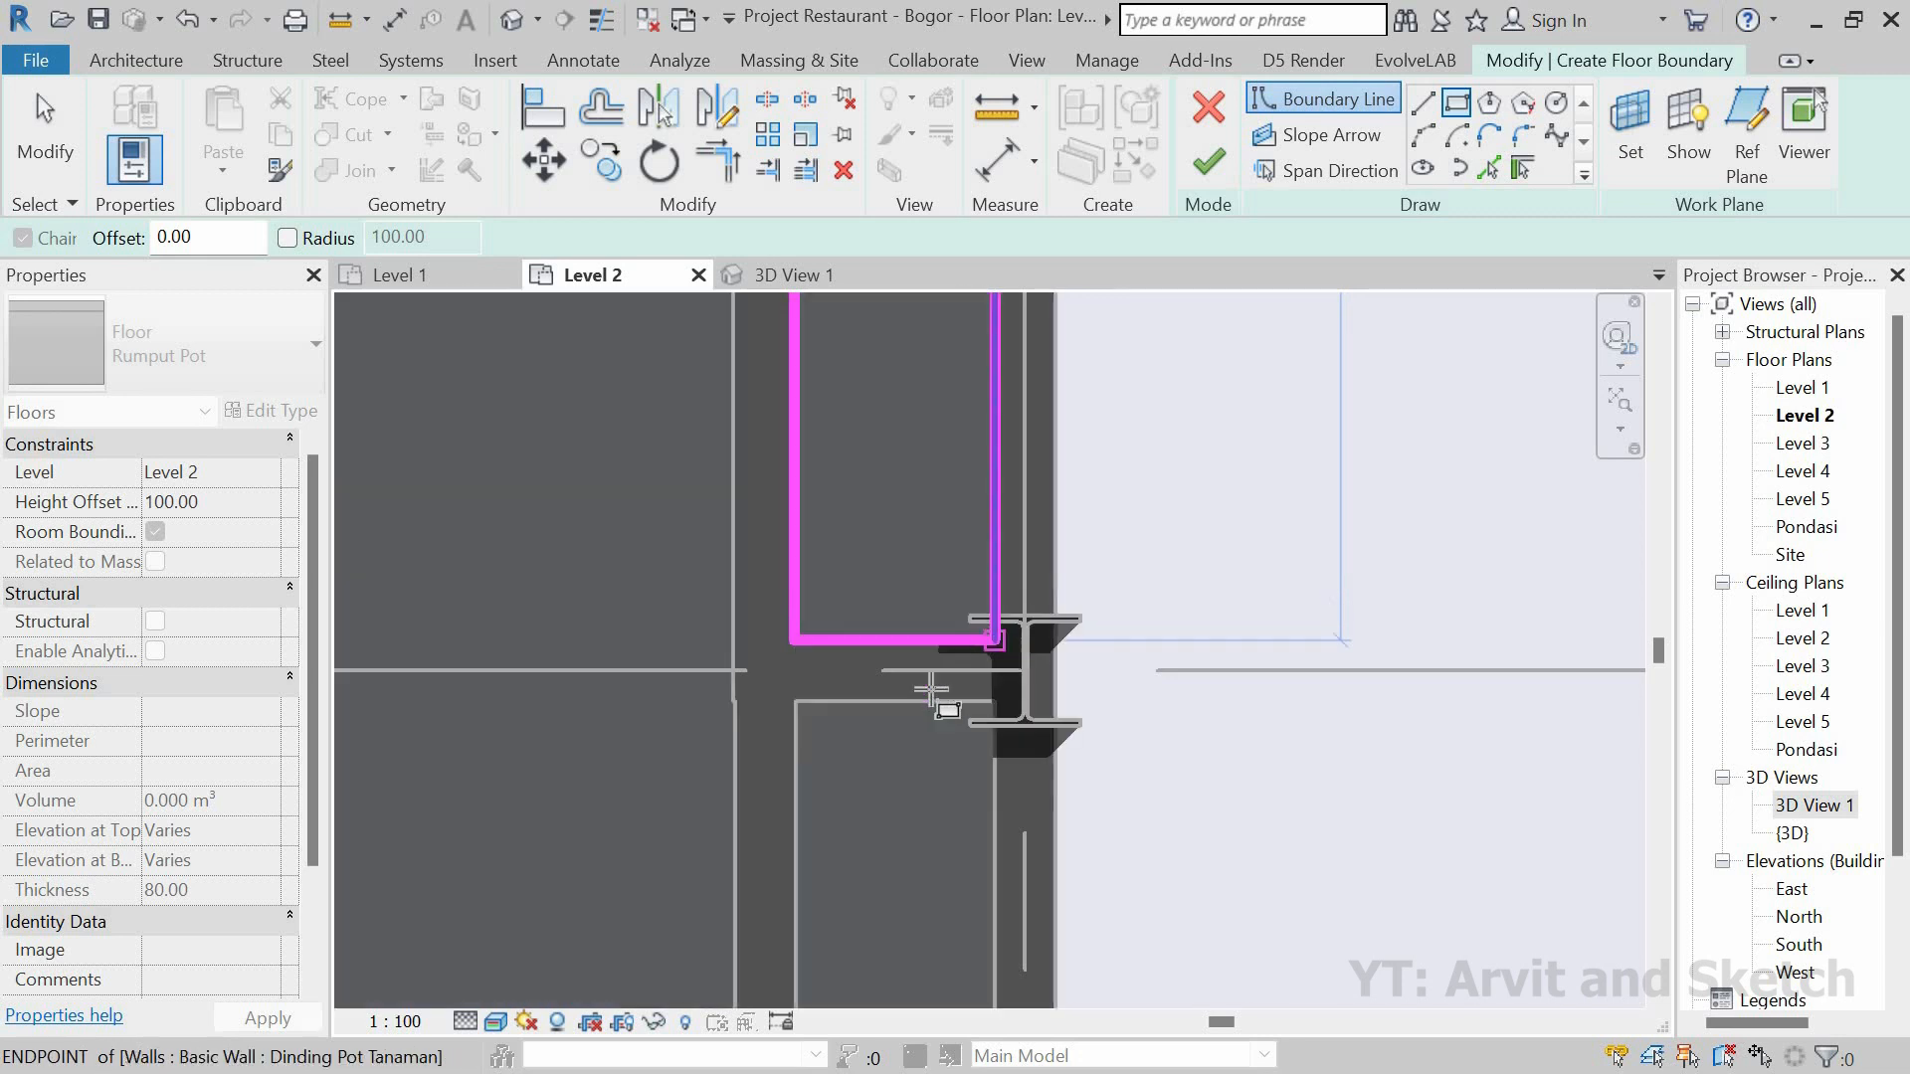
pyautogui.click(995, 640)
# Step: Add a rectangular boundary inside the southern bay of the same planter, down to its brick wall end
pyautogui.click(797, 702)
pyautogui.scroll(-3, 963, 538)
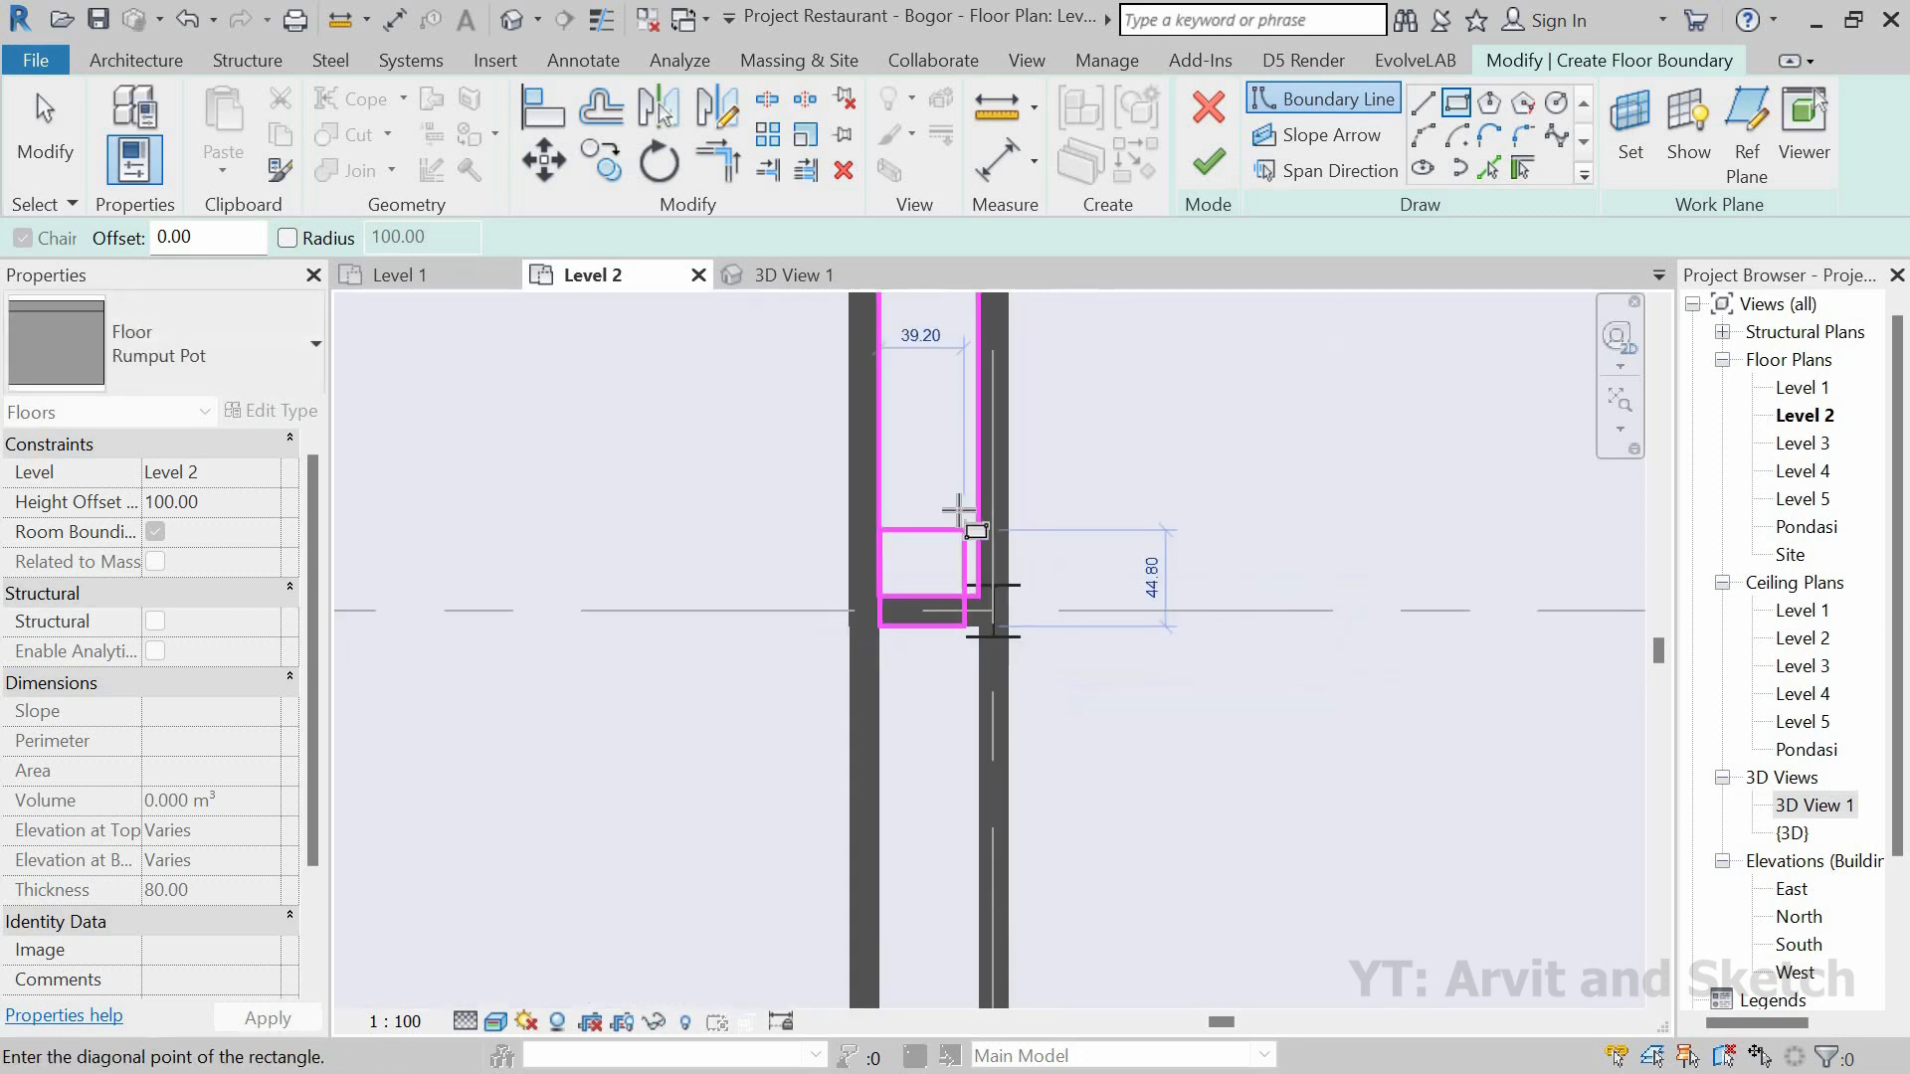
pyautogui.scroll(-3, 958, 513)
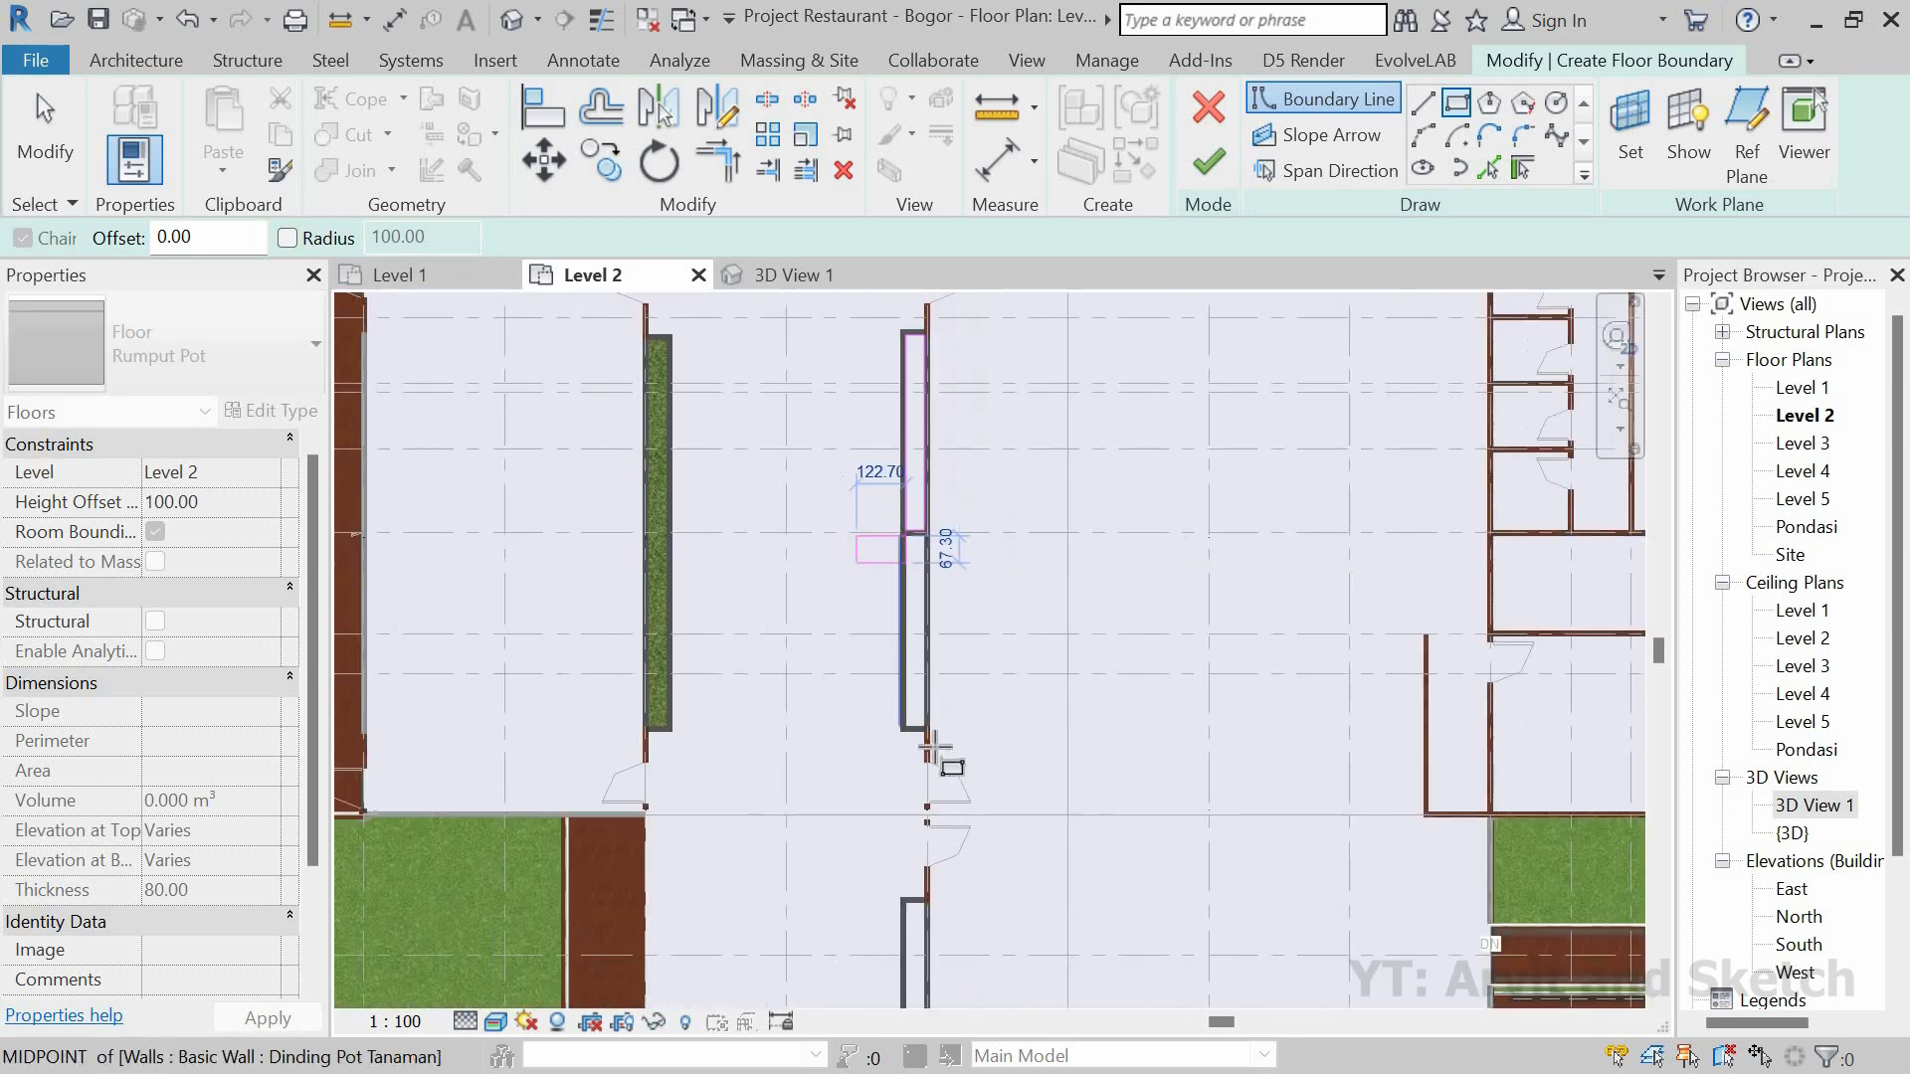
pyautogui.scroll(4, 930, 742)
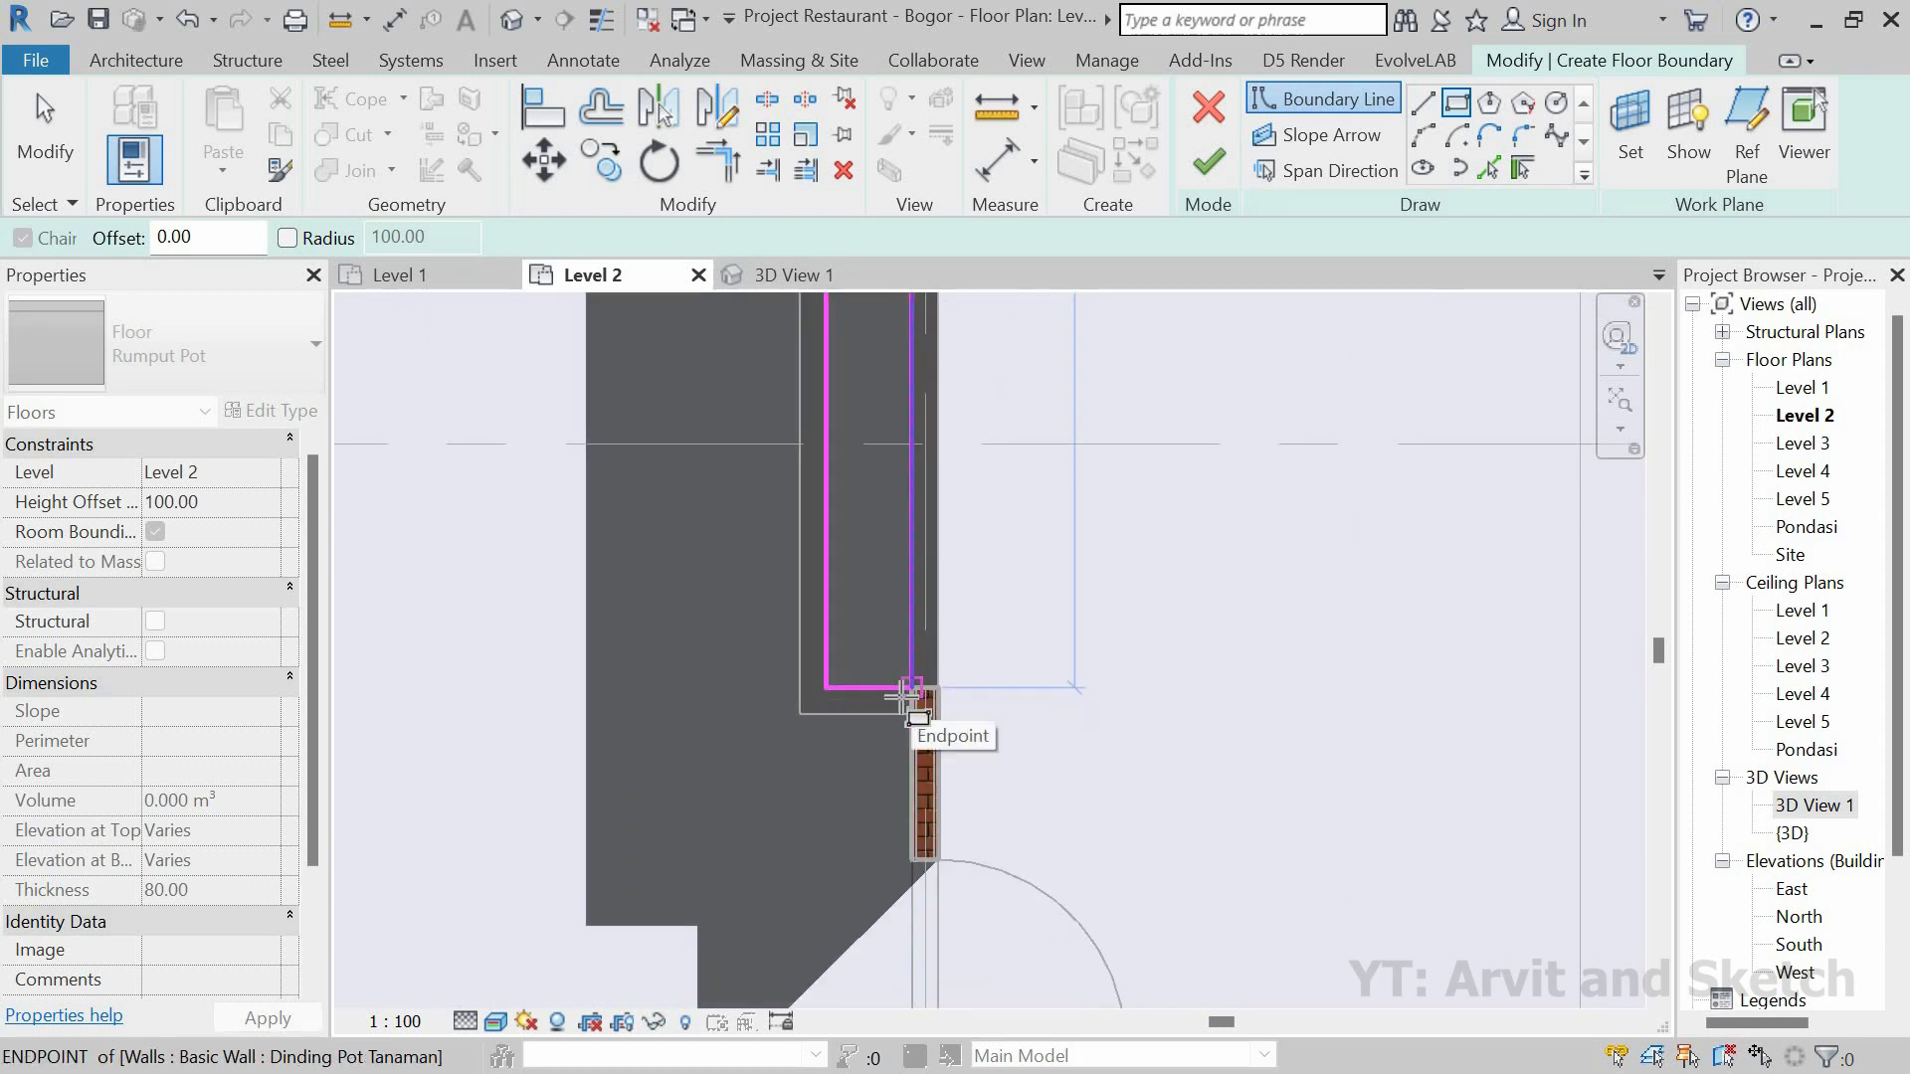
pyautogui.click(909, 689)
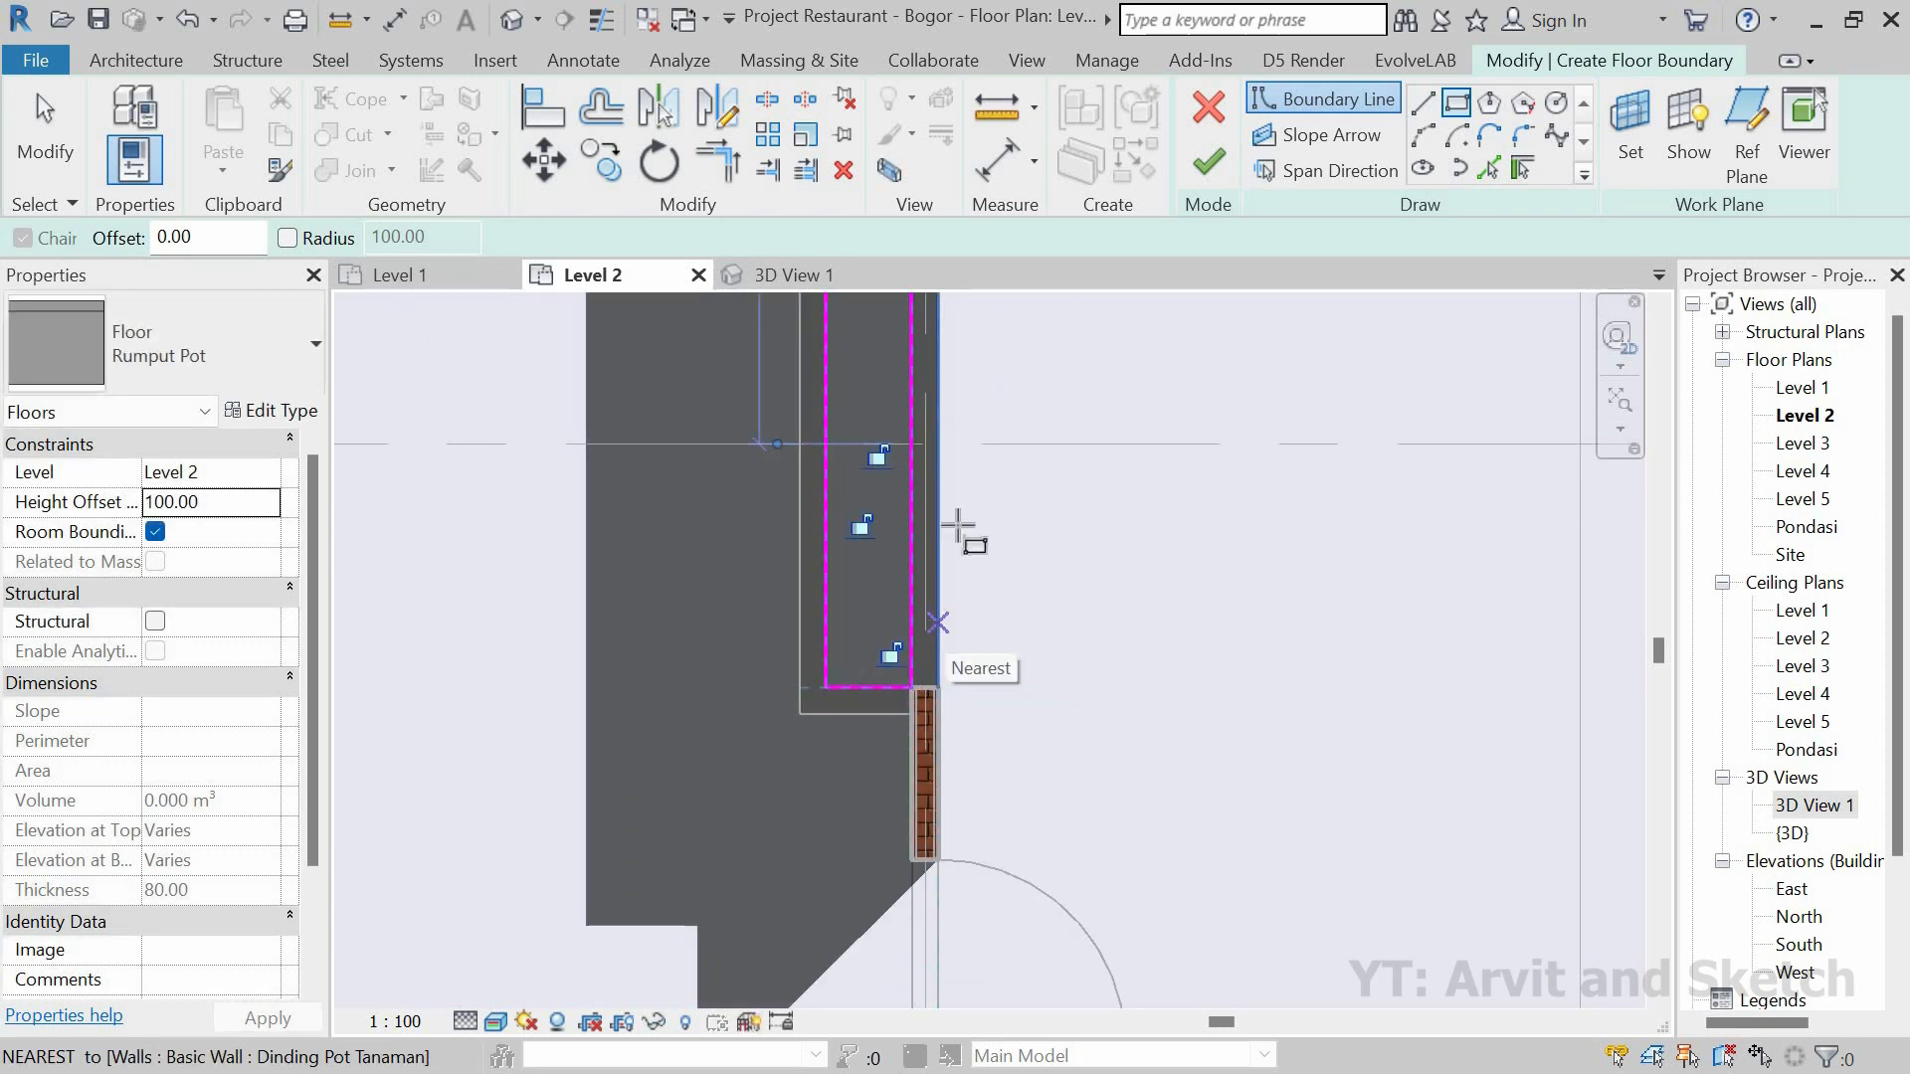
# Step: Sketch a rectangular boundary inside the main building's southern planter beyond the doors and finish the Rumput Pot floor
pyautogui.scroll(-5, 958, 528)
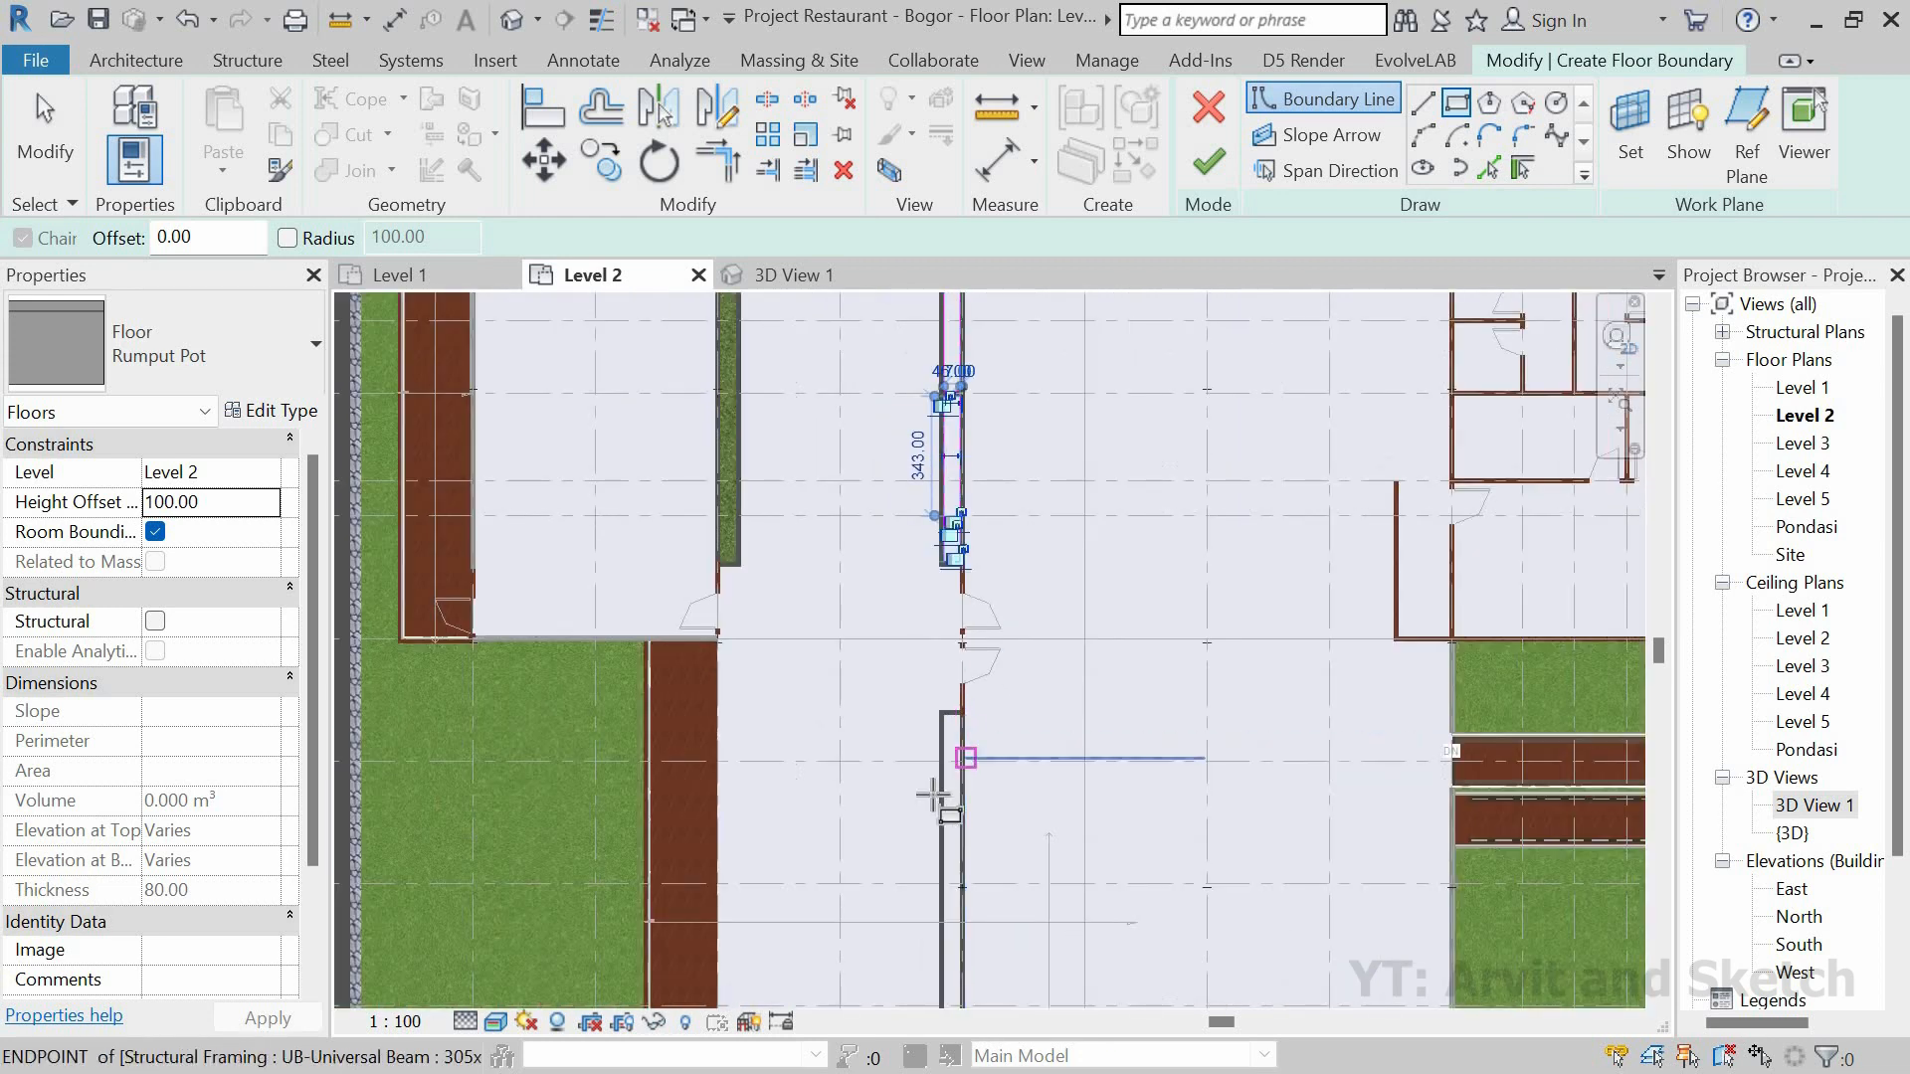
pyautogui.scroll(1, 940, 769)
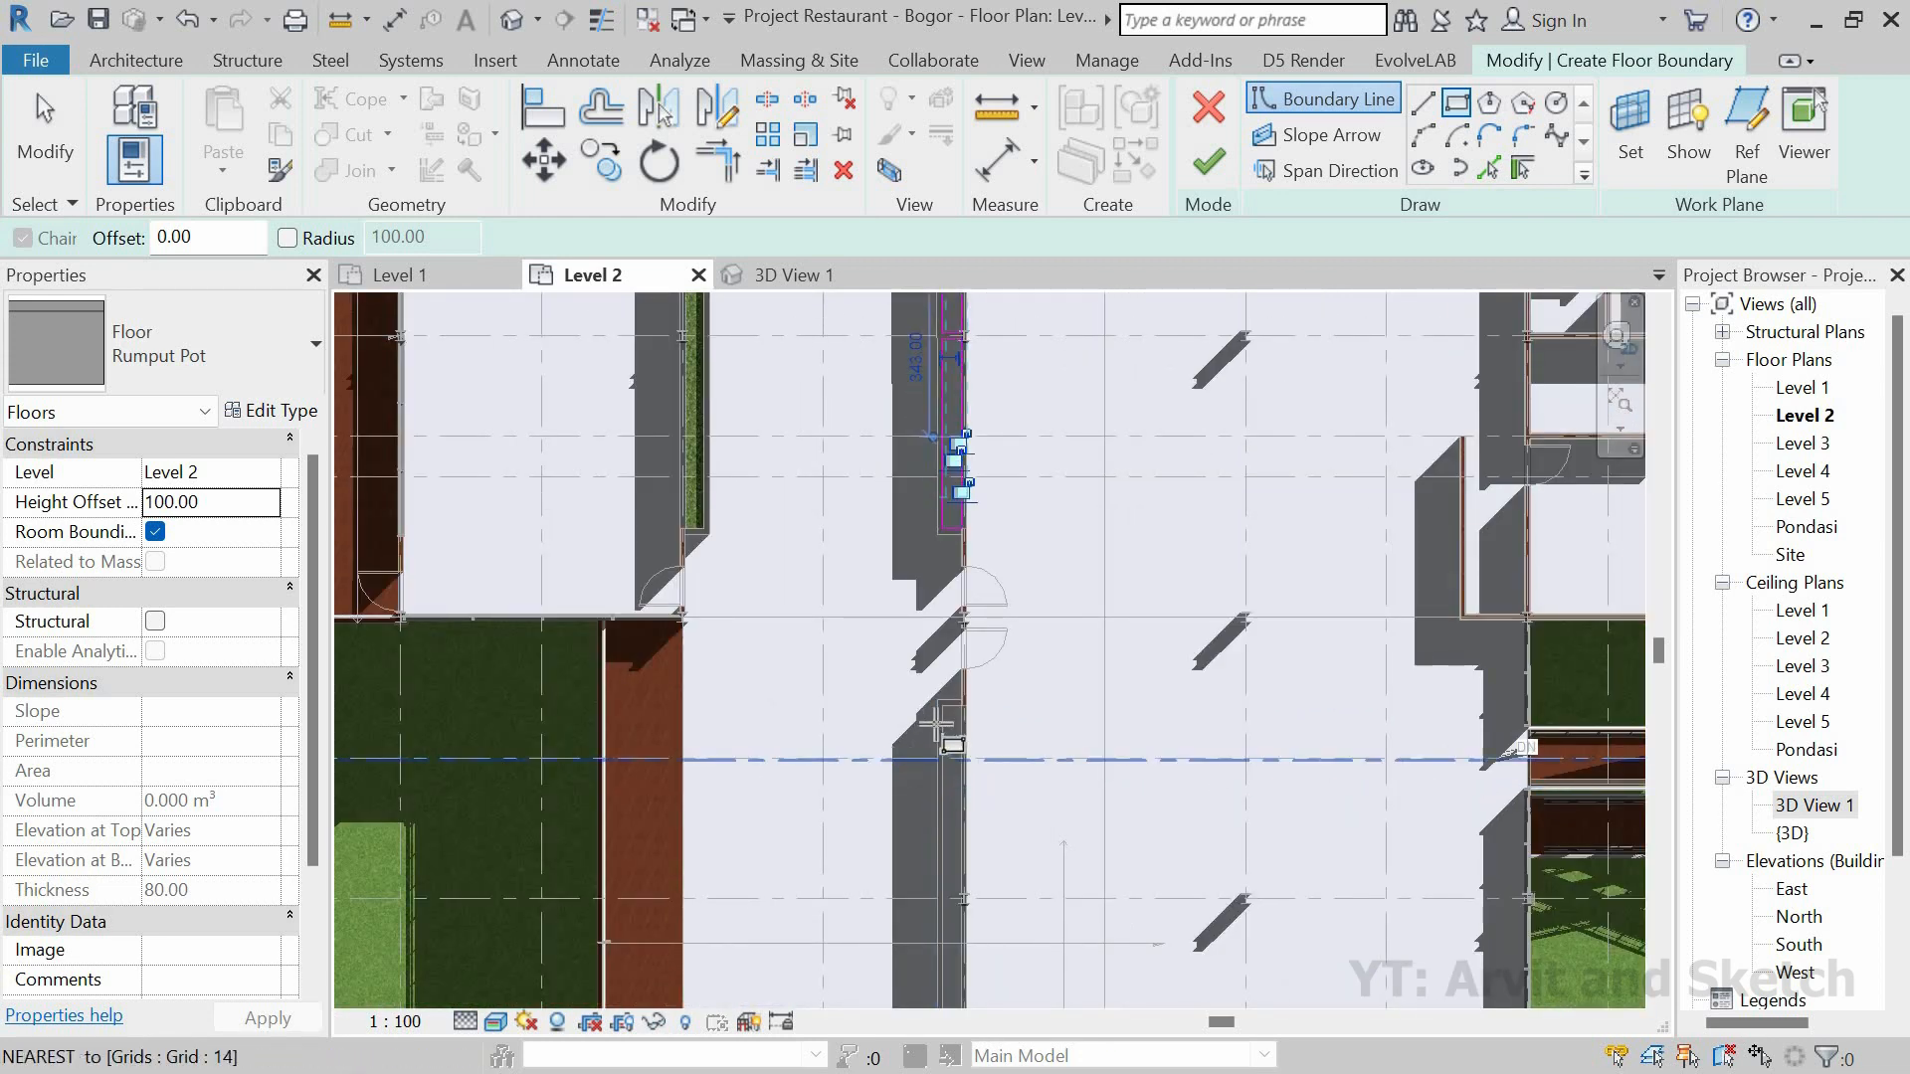
pyautogui.scroll(4, 936, 726)
pyautogui.scroll(-5, 935, 646)
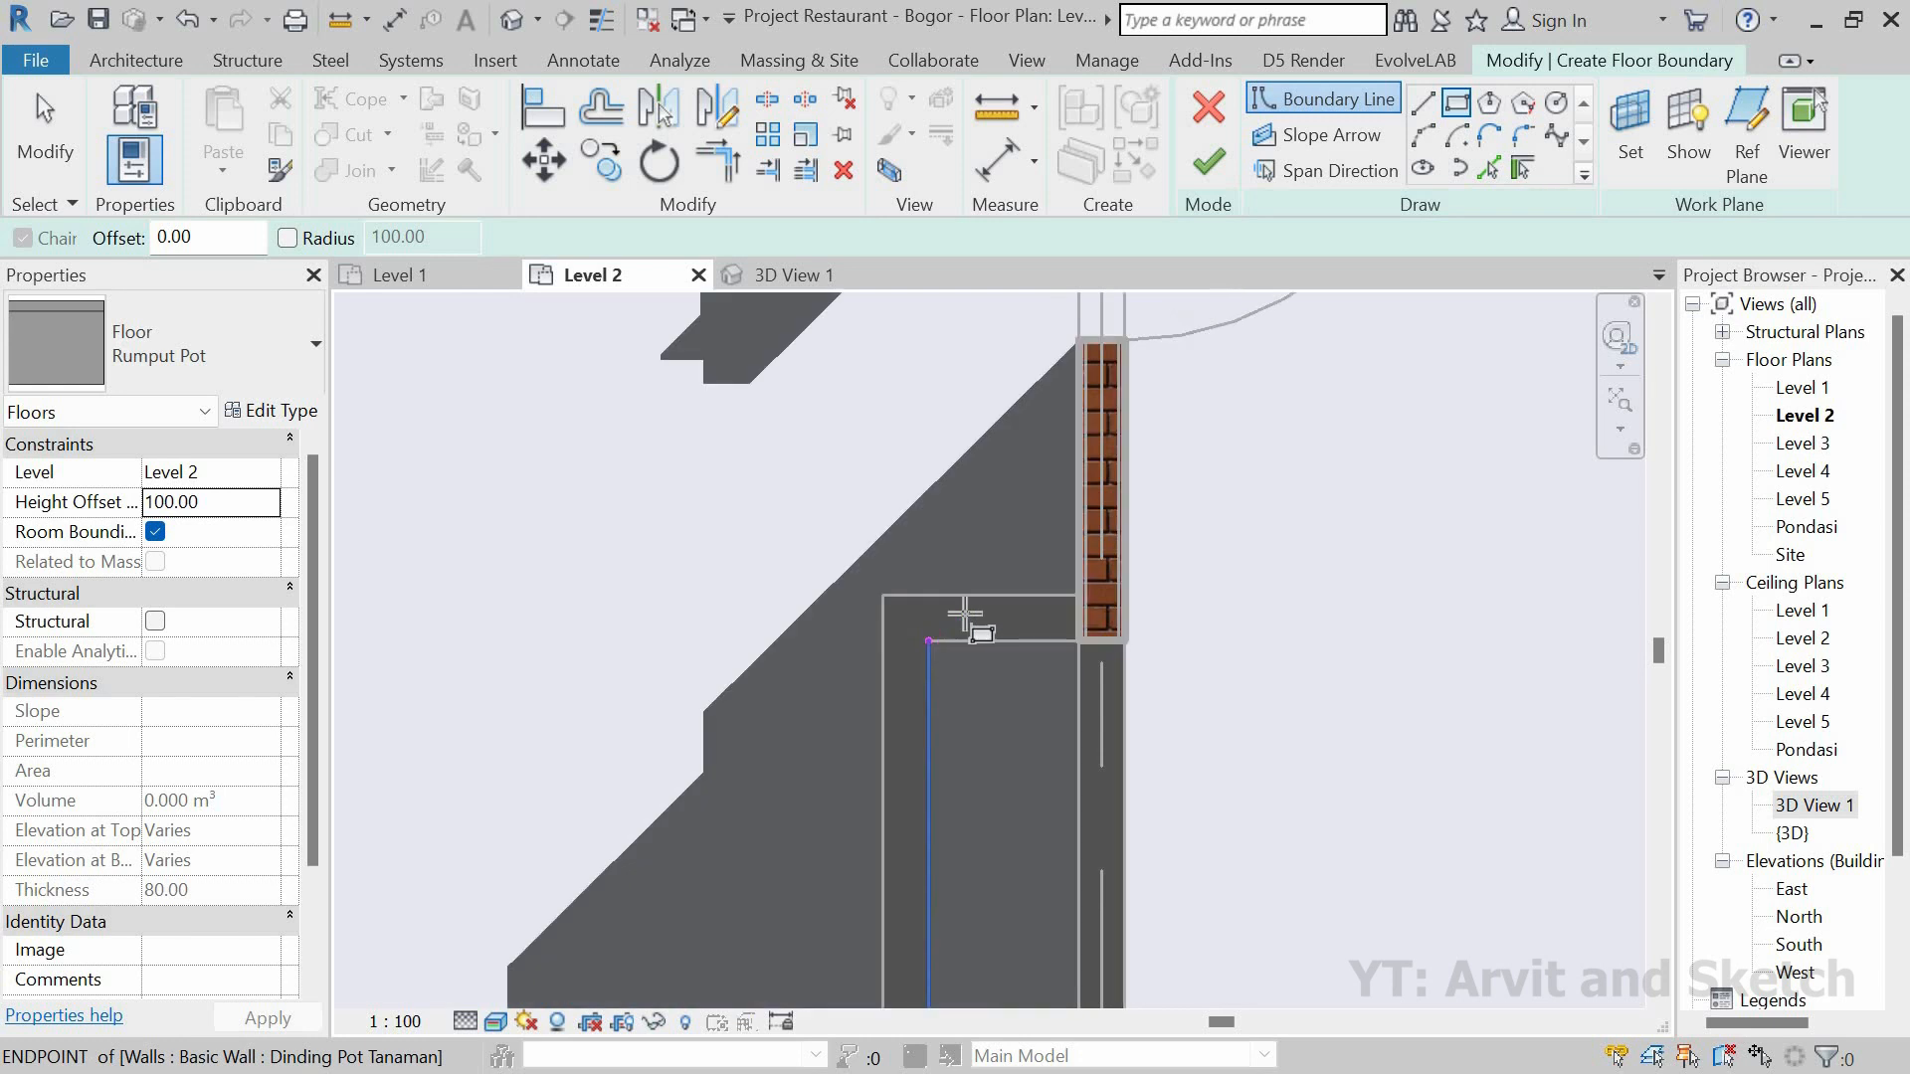
pyautogui.click(958, 619)
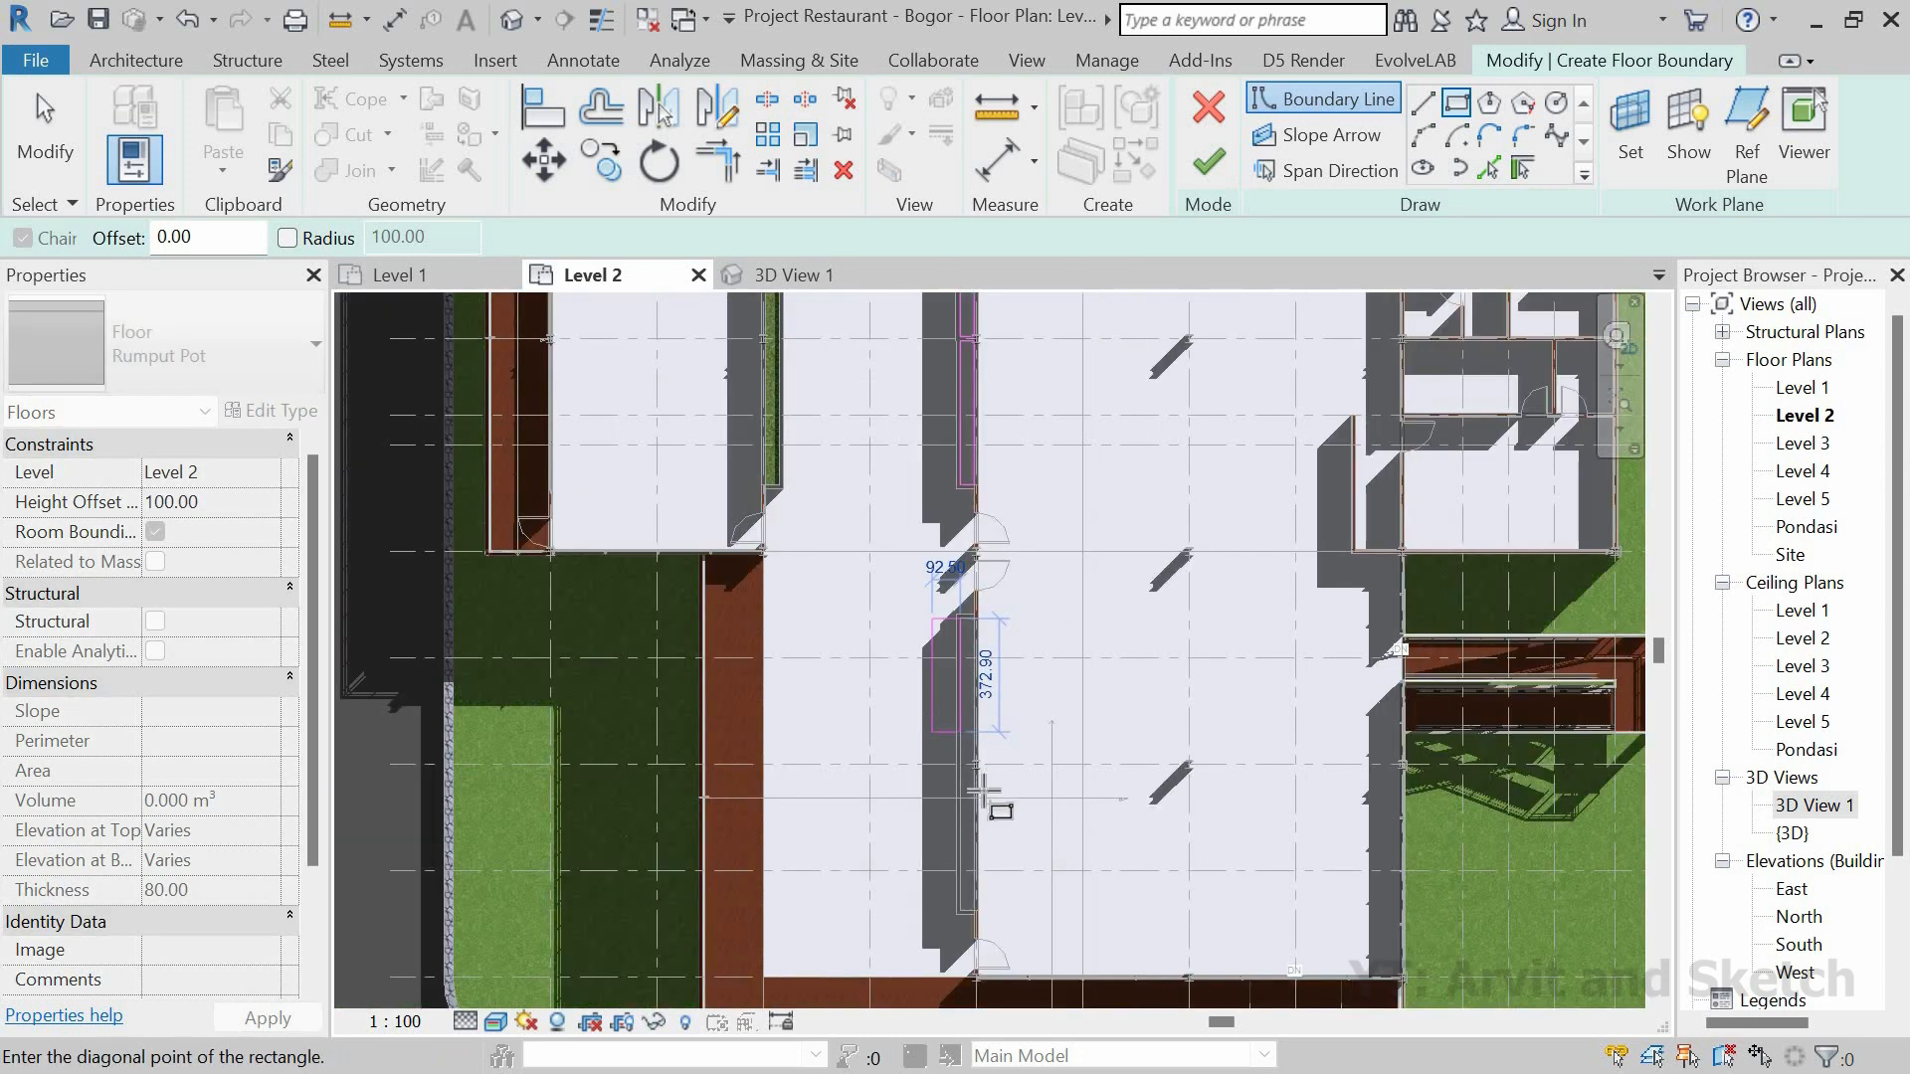
pyautogui.scroll(4, 980, 900)
pyautogui.scroll(2, 935, 846)
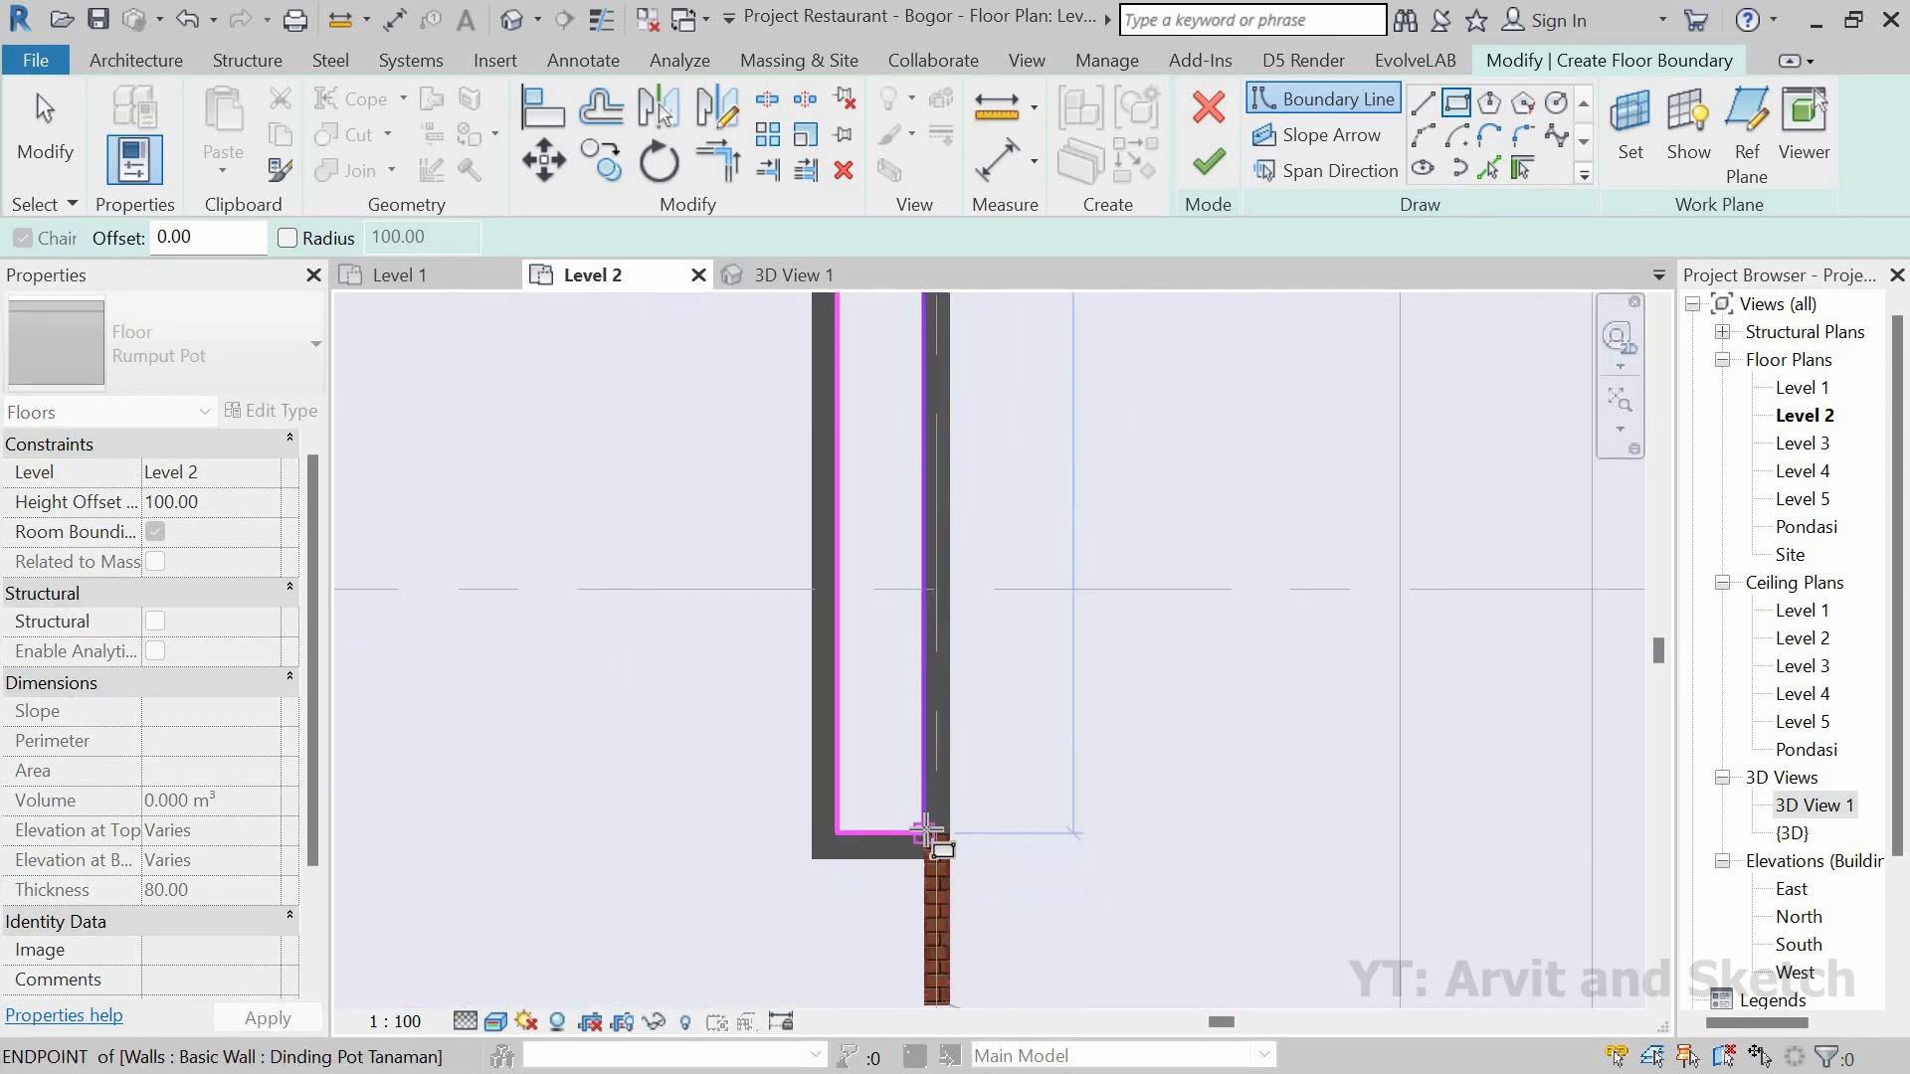
pyautogui.click(925, 834)
pyautogui.click(1208, 175)
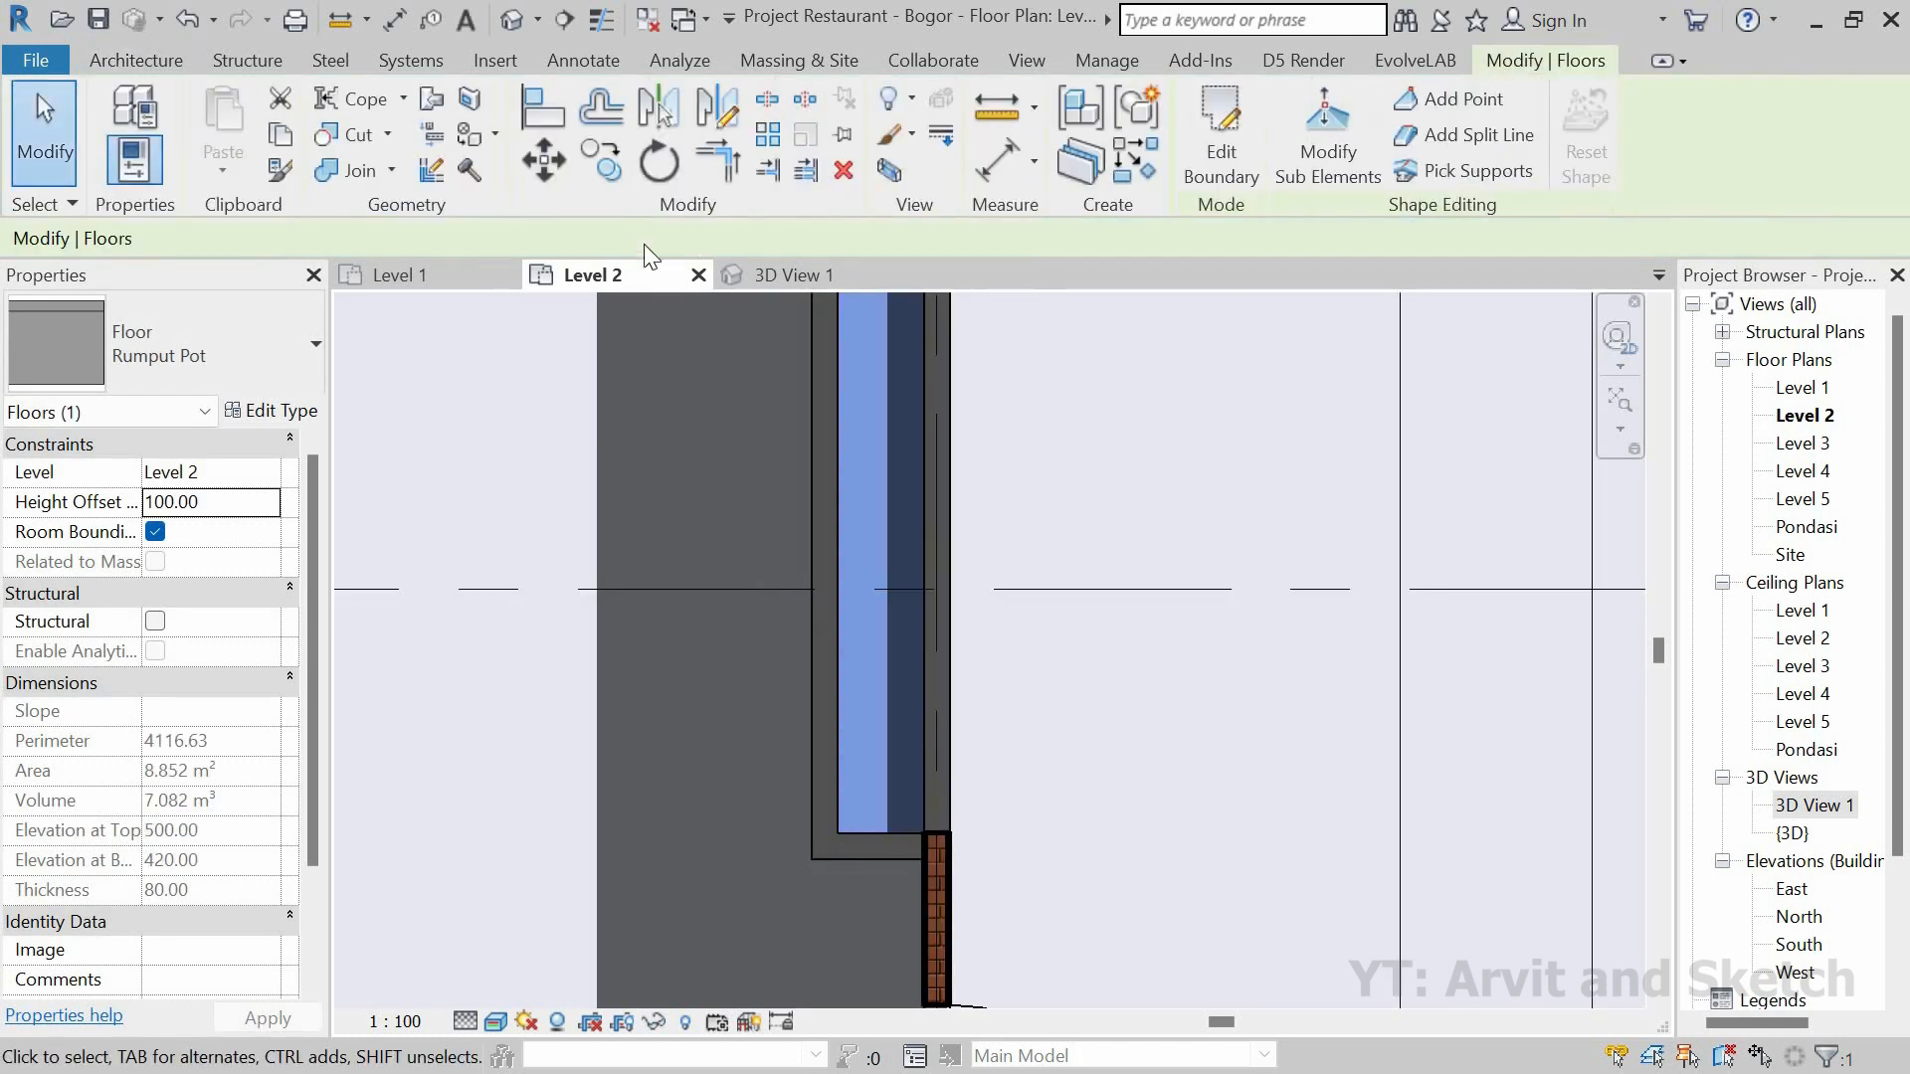
# Step: Examine the grass-filled terrace planters and both buildings in 3D View 1
pyautogui.click(781, 275)
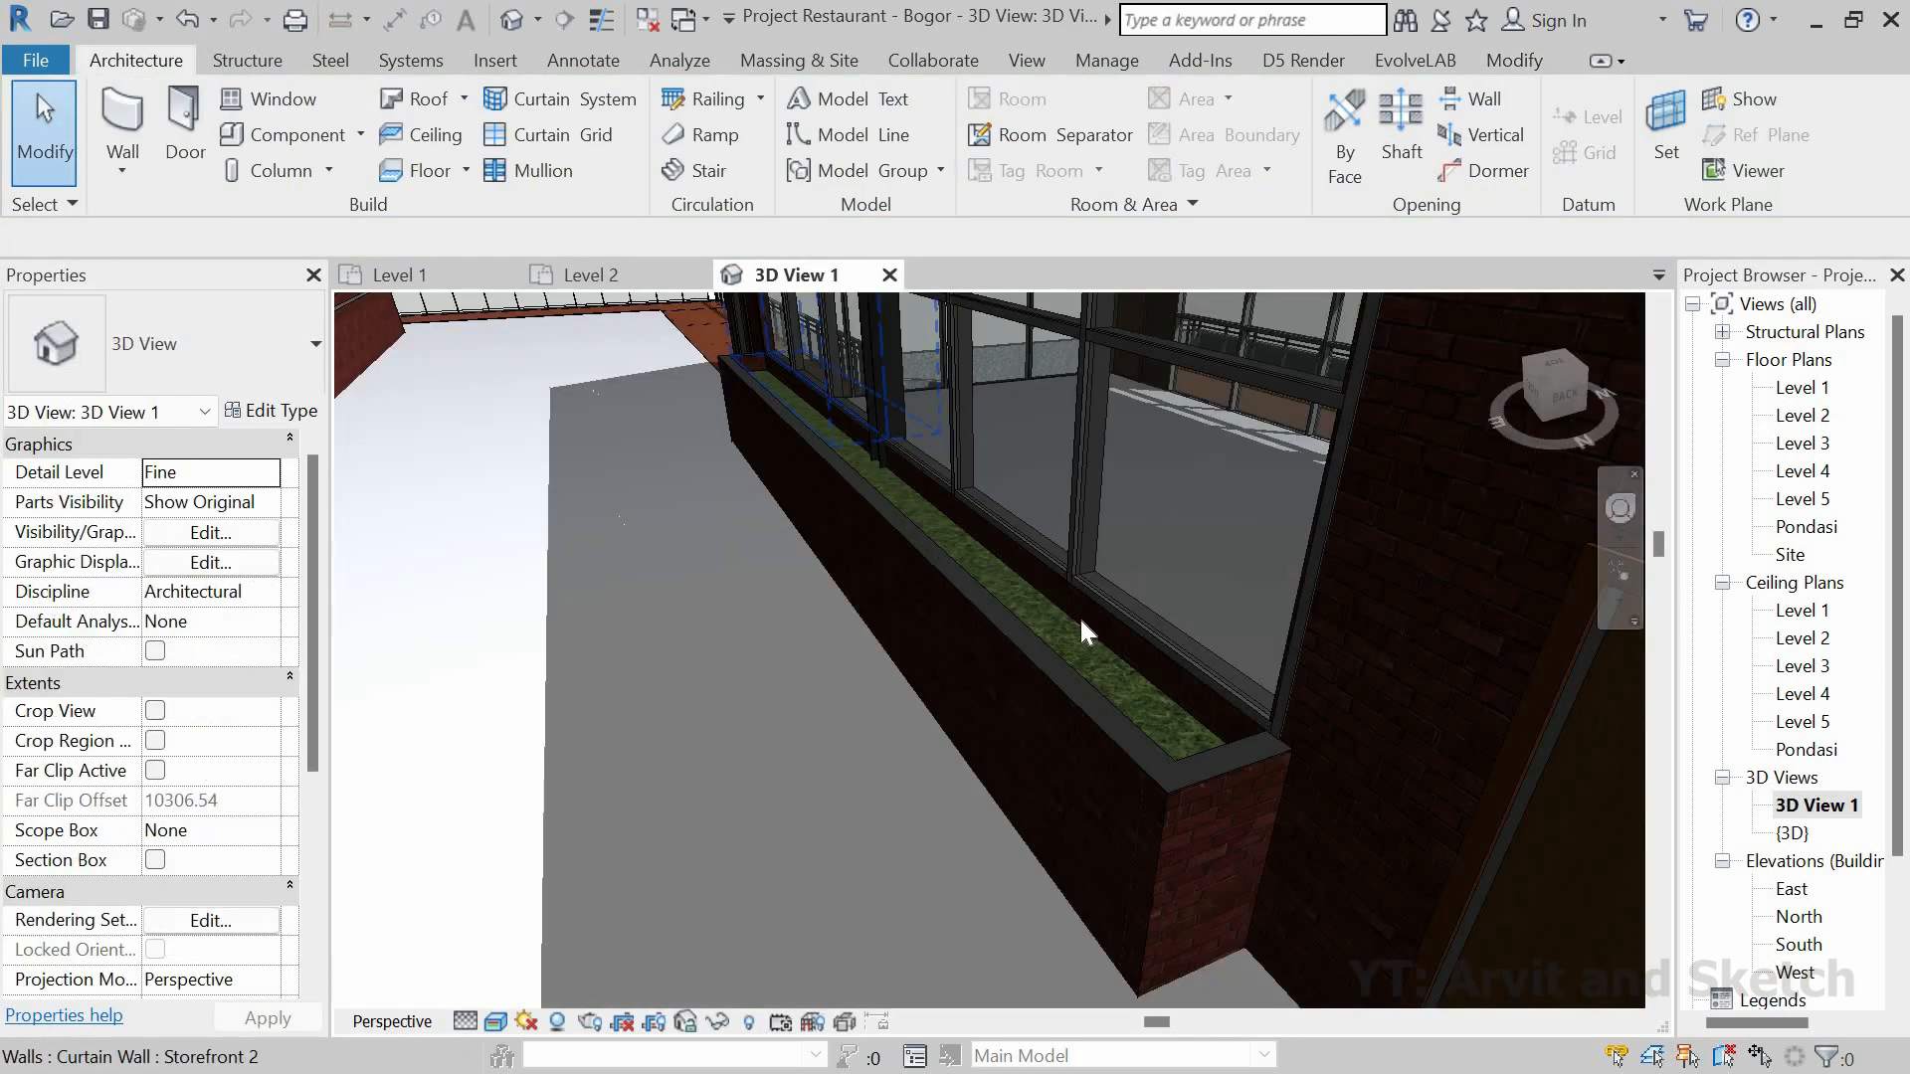
pyautogui.scroll(4, 1144, 630)
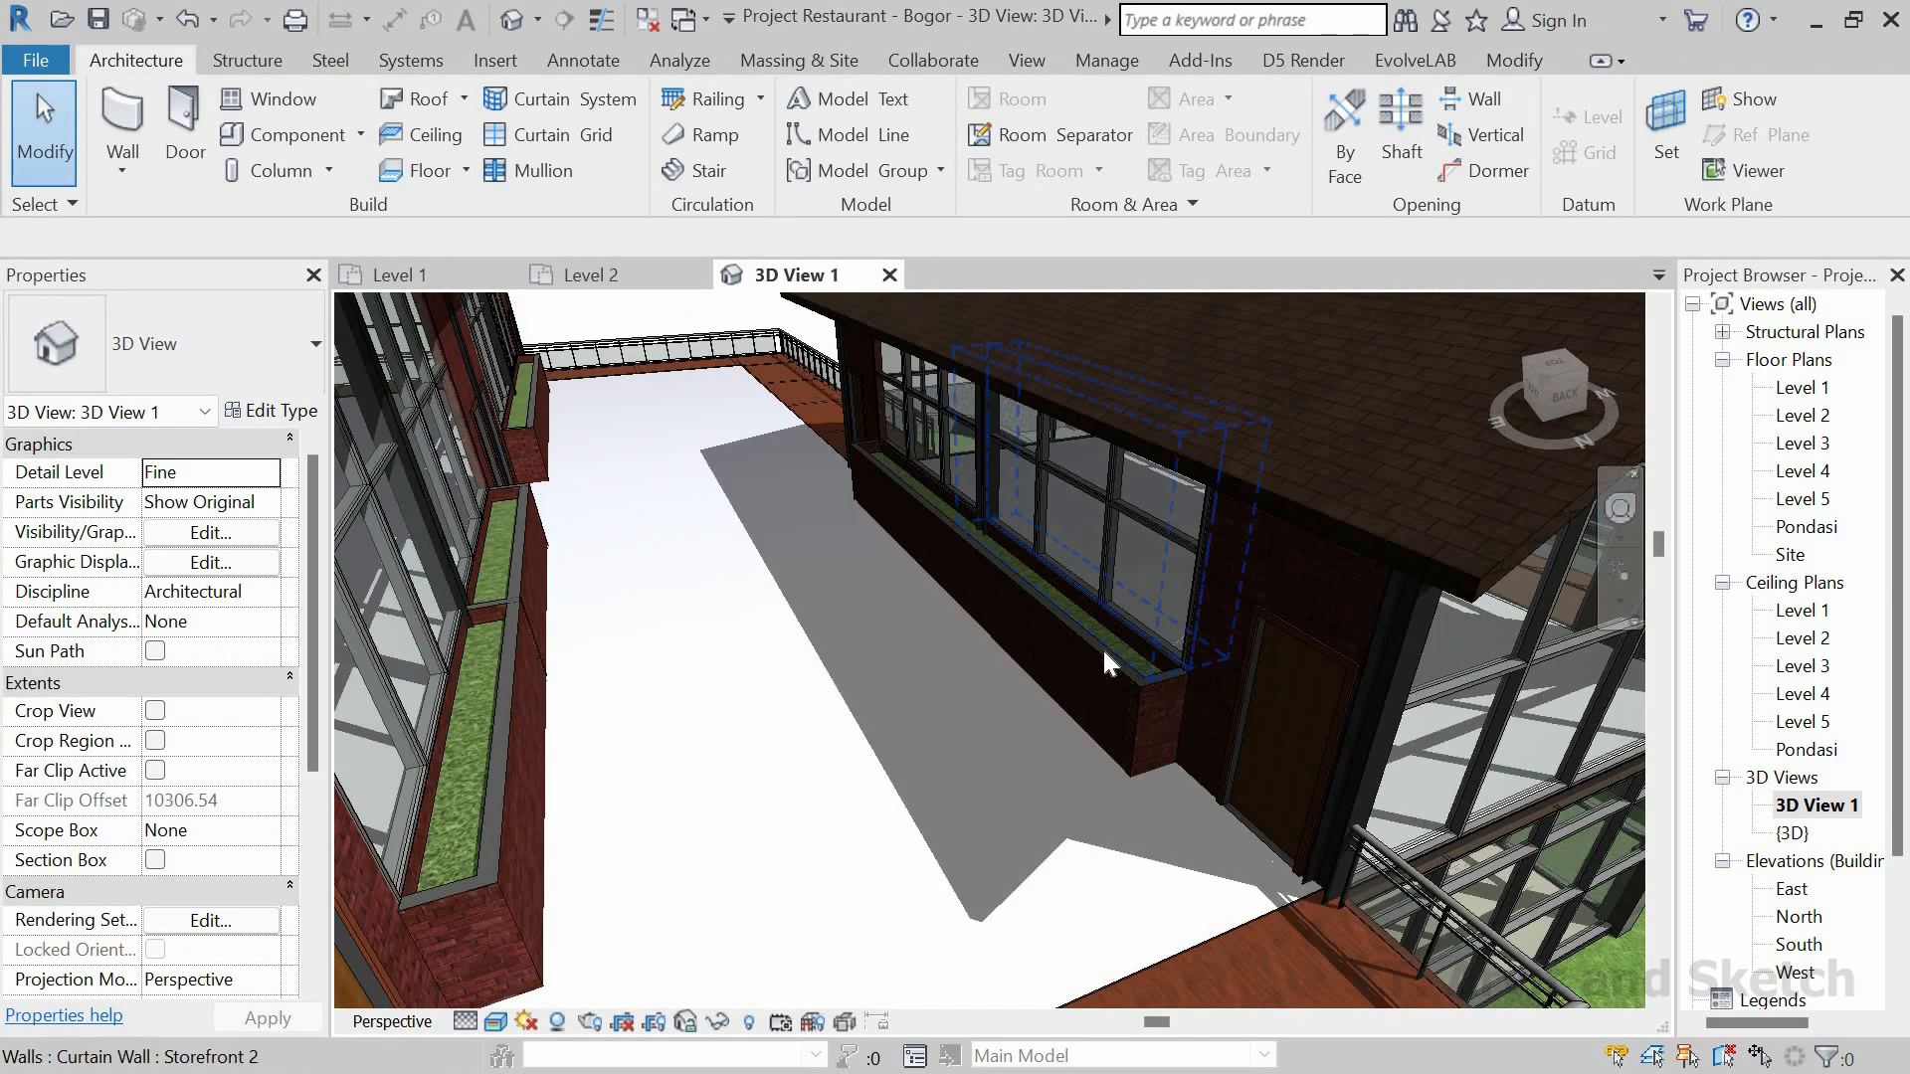
pyautogui.keyDown('shift'); pyautogui.moveTo(1112, 673); pyautogui.dragTo(652, 580, button='middle'); pyautogui.keyUp('shift')
pyautogui.scroll(-2, 1029, 682)
pyautogui.scroll(-4, 769, 689)
pyautogui.scroll(-3, 778, 581)
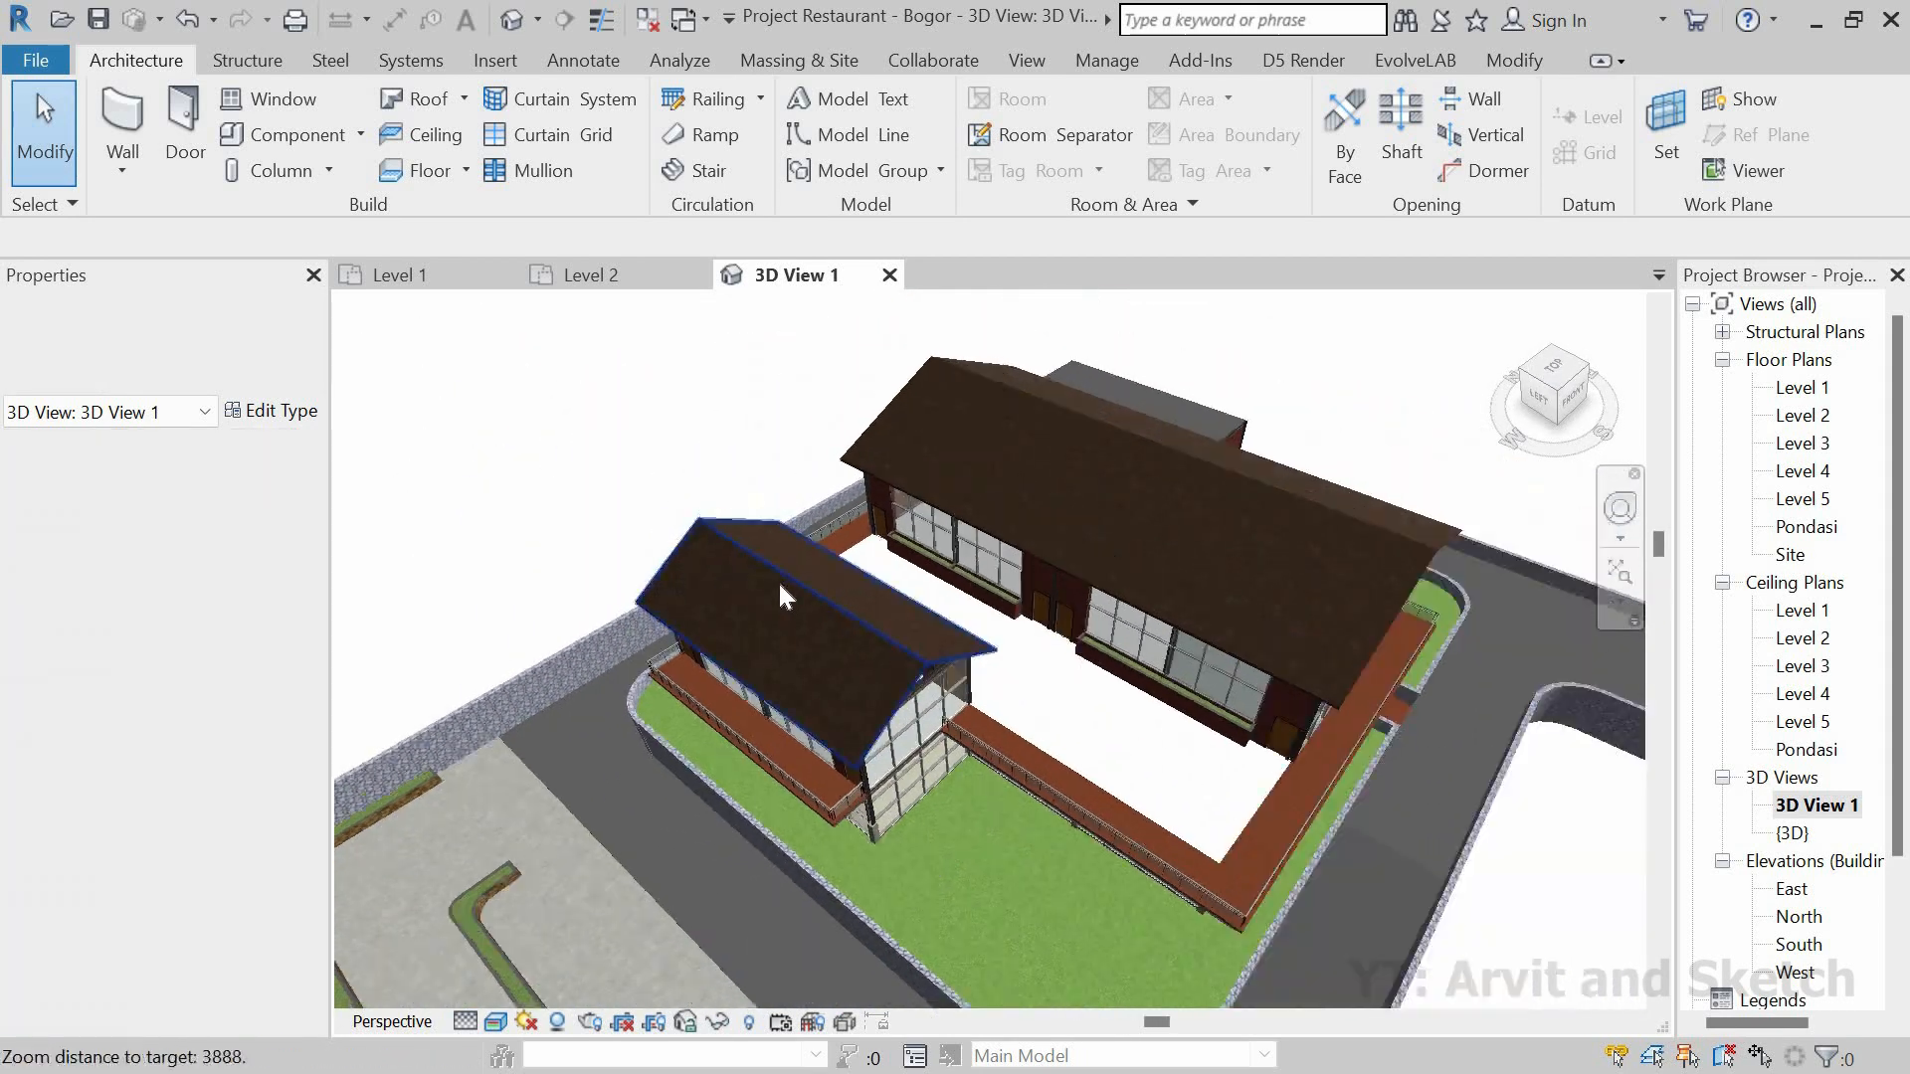
pyautogui.scroll(2, 995, 856)
pyautogui.scroll(-2, 1002, 657)
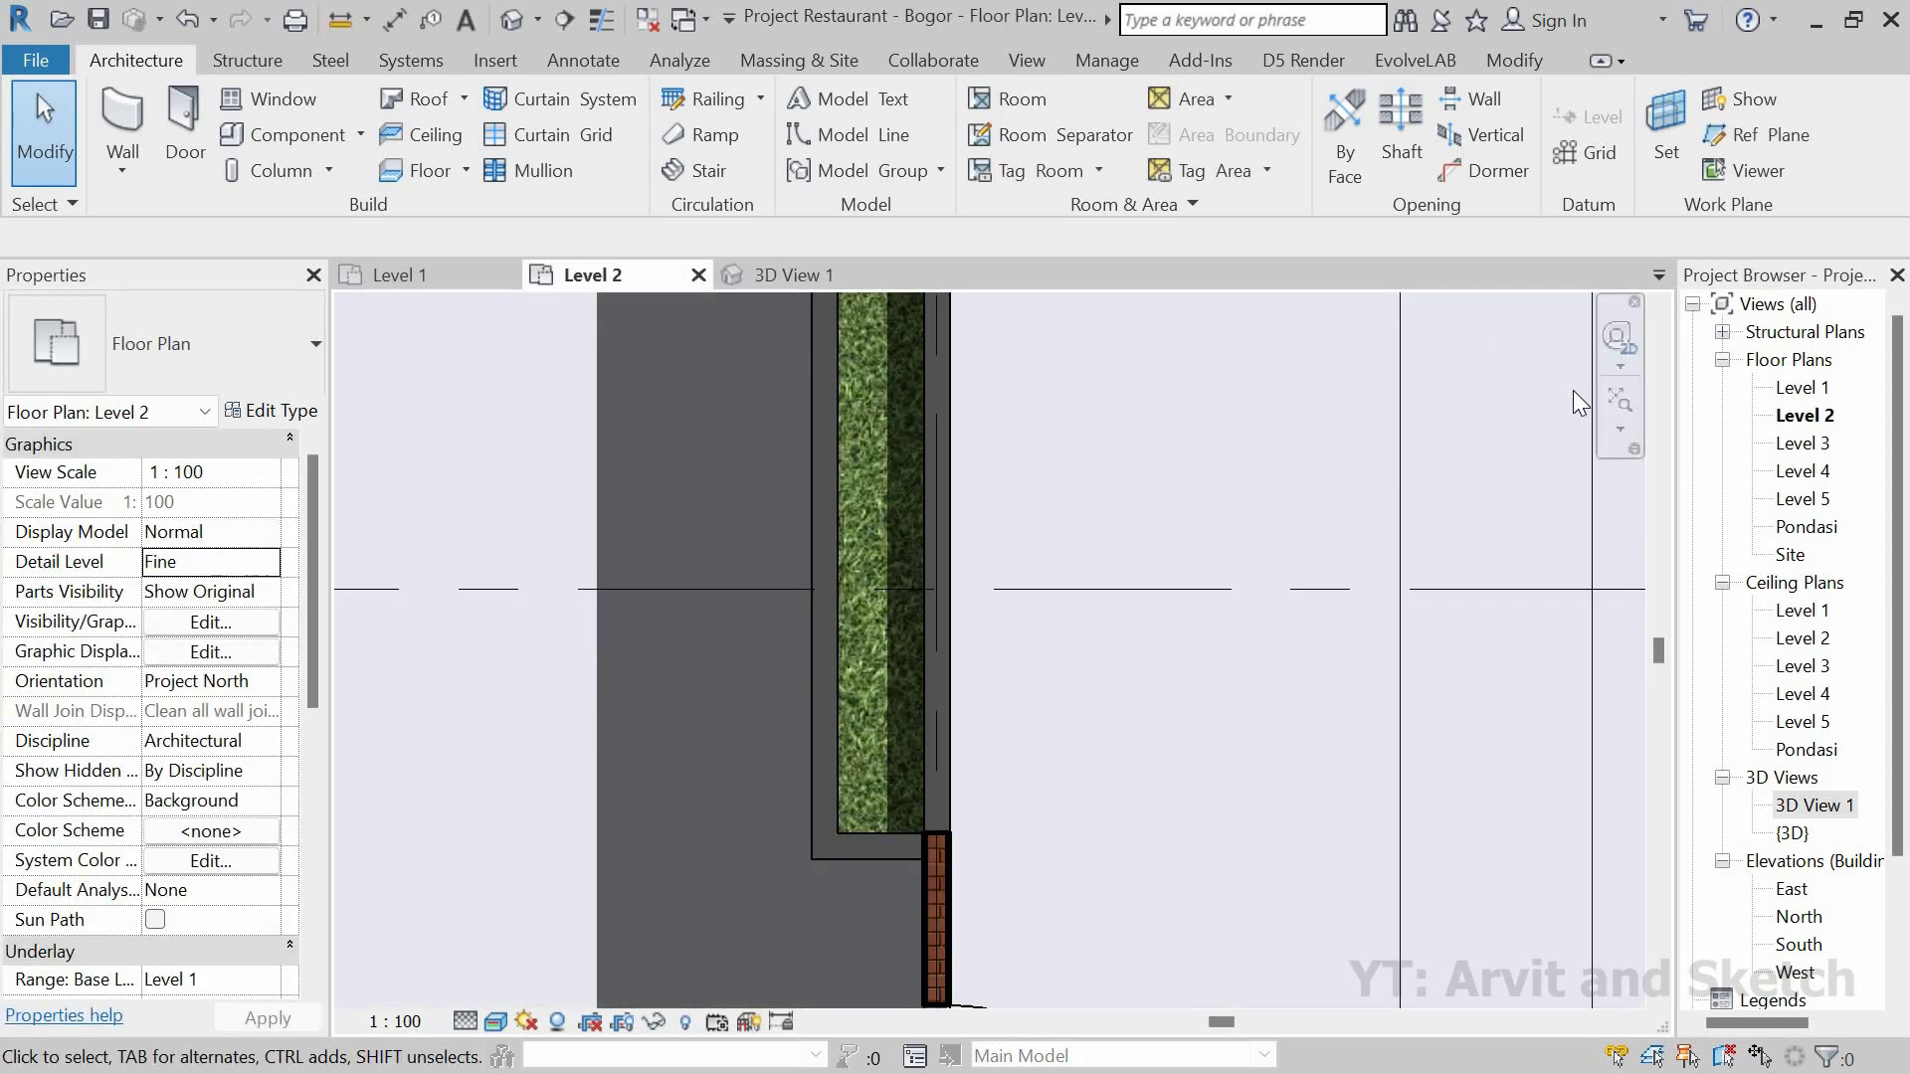
# Step: On Level 1, start a wall and duplicate the Dinding Pot Tanaman 2 type as "Pembatas Jalan Raya"
pyautogui.click(1619, 396)
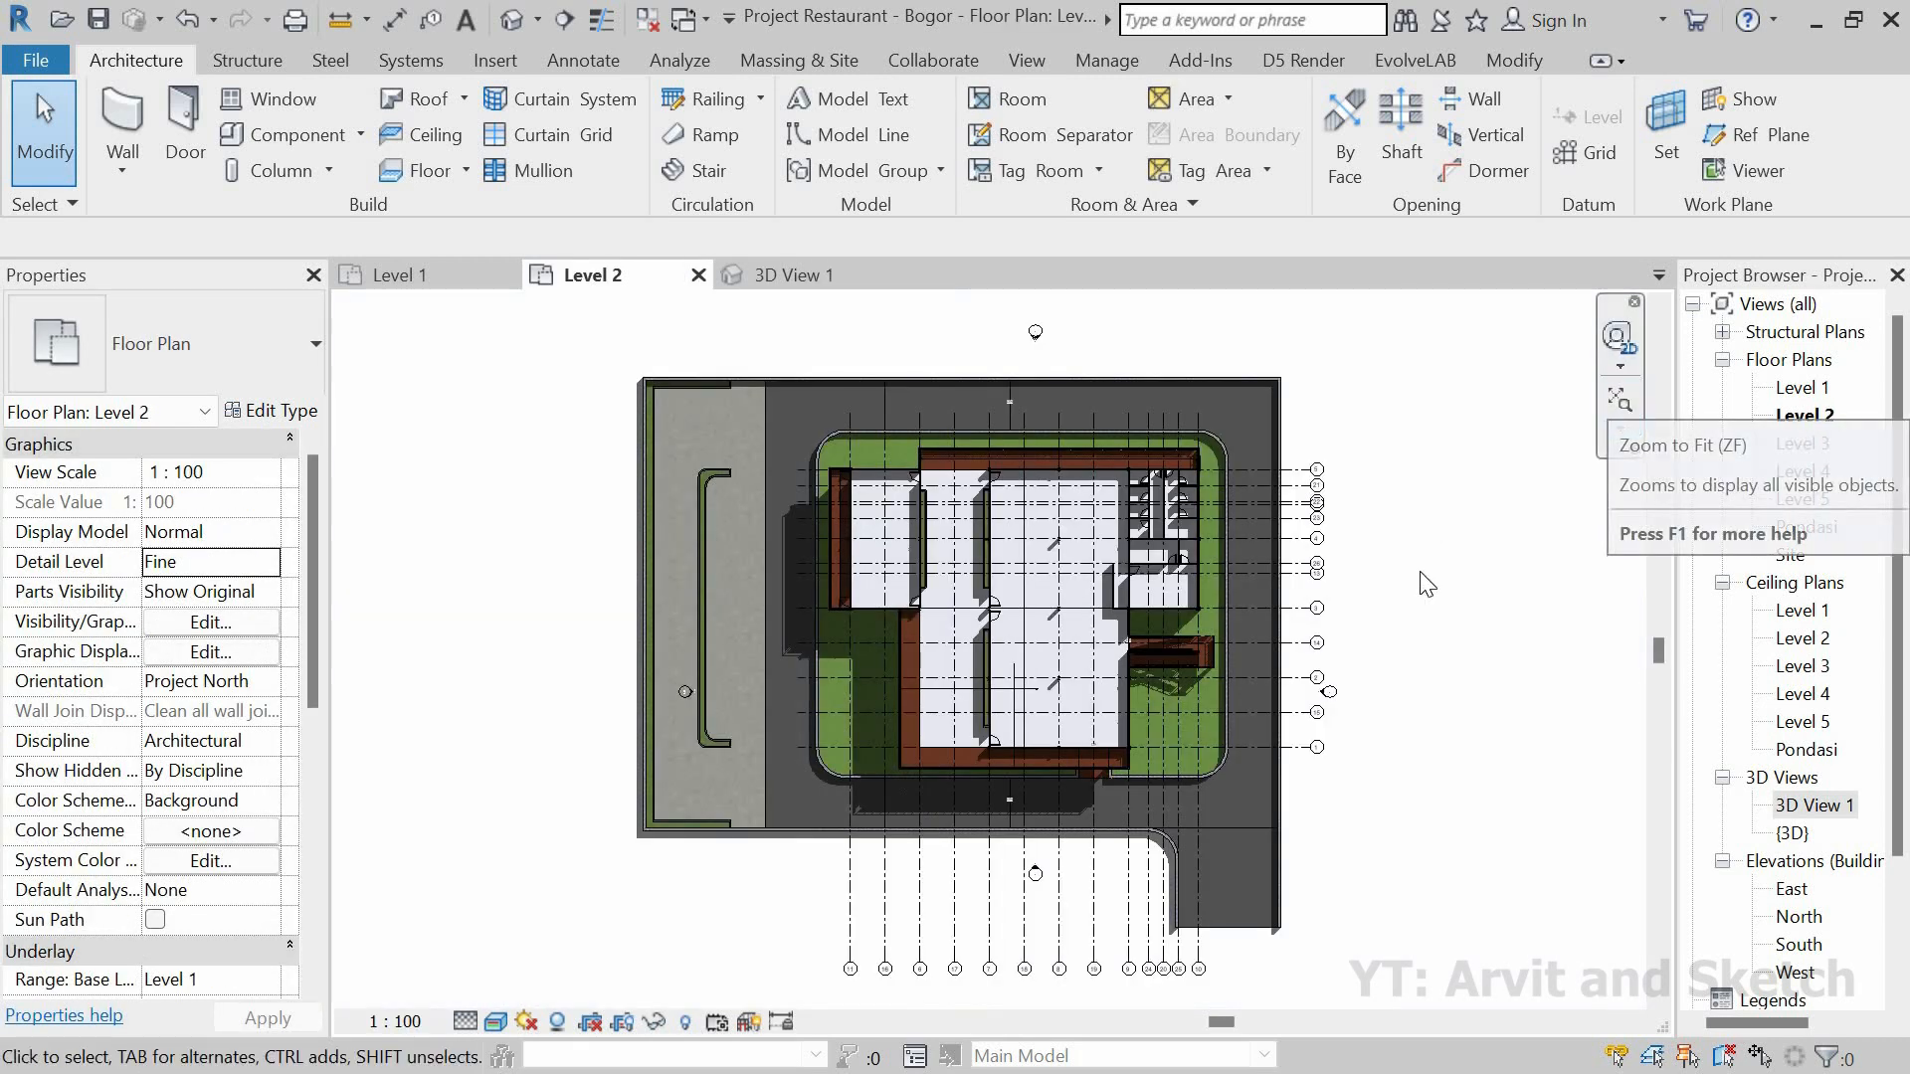
pyautogui.click(424, 279)
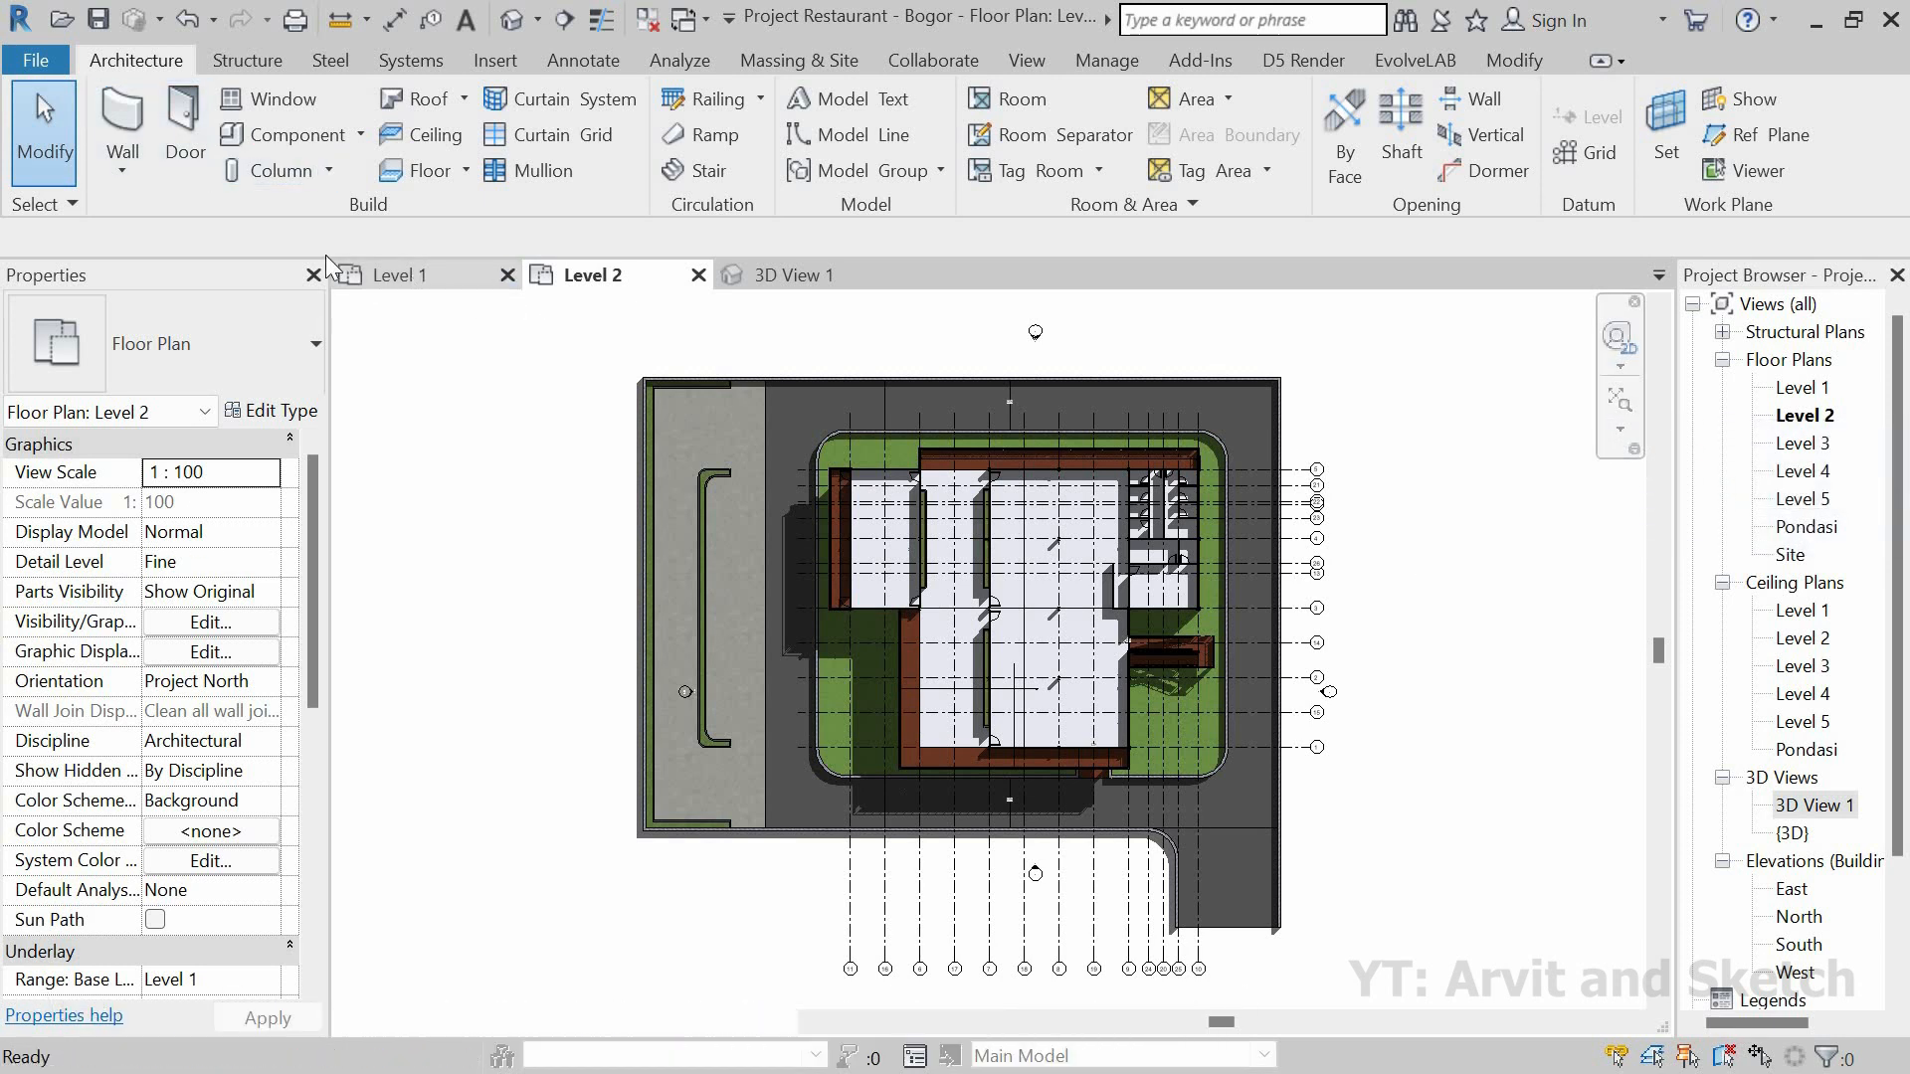
pyautogui.click(125, 117)
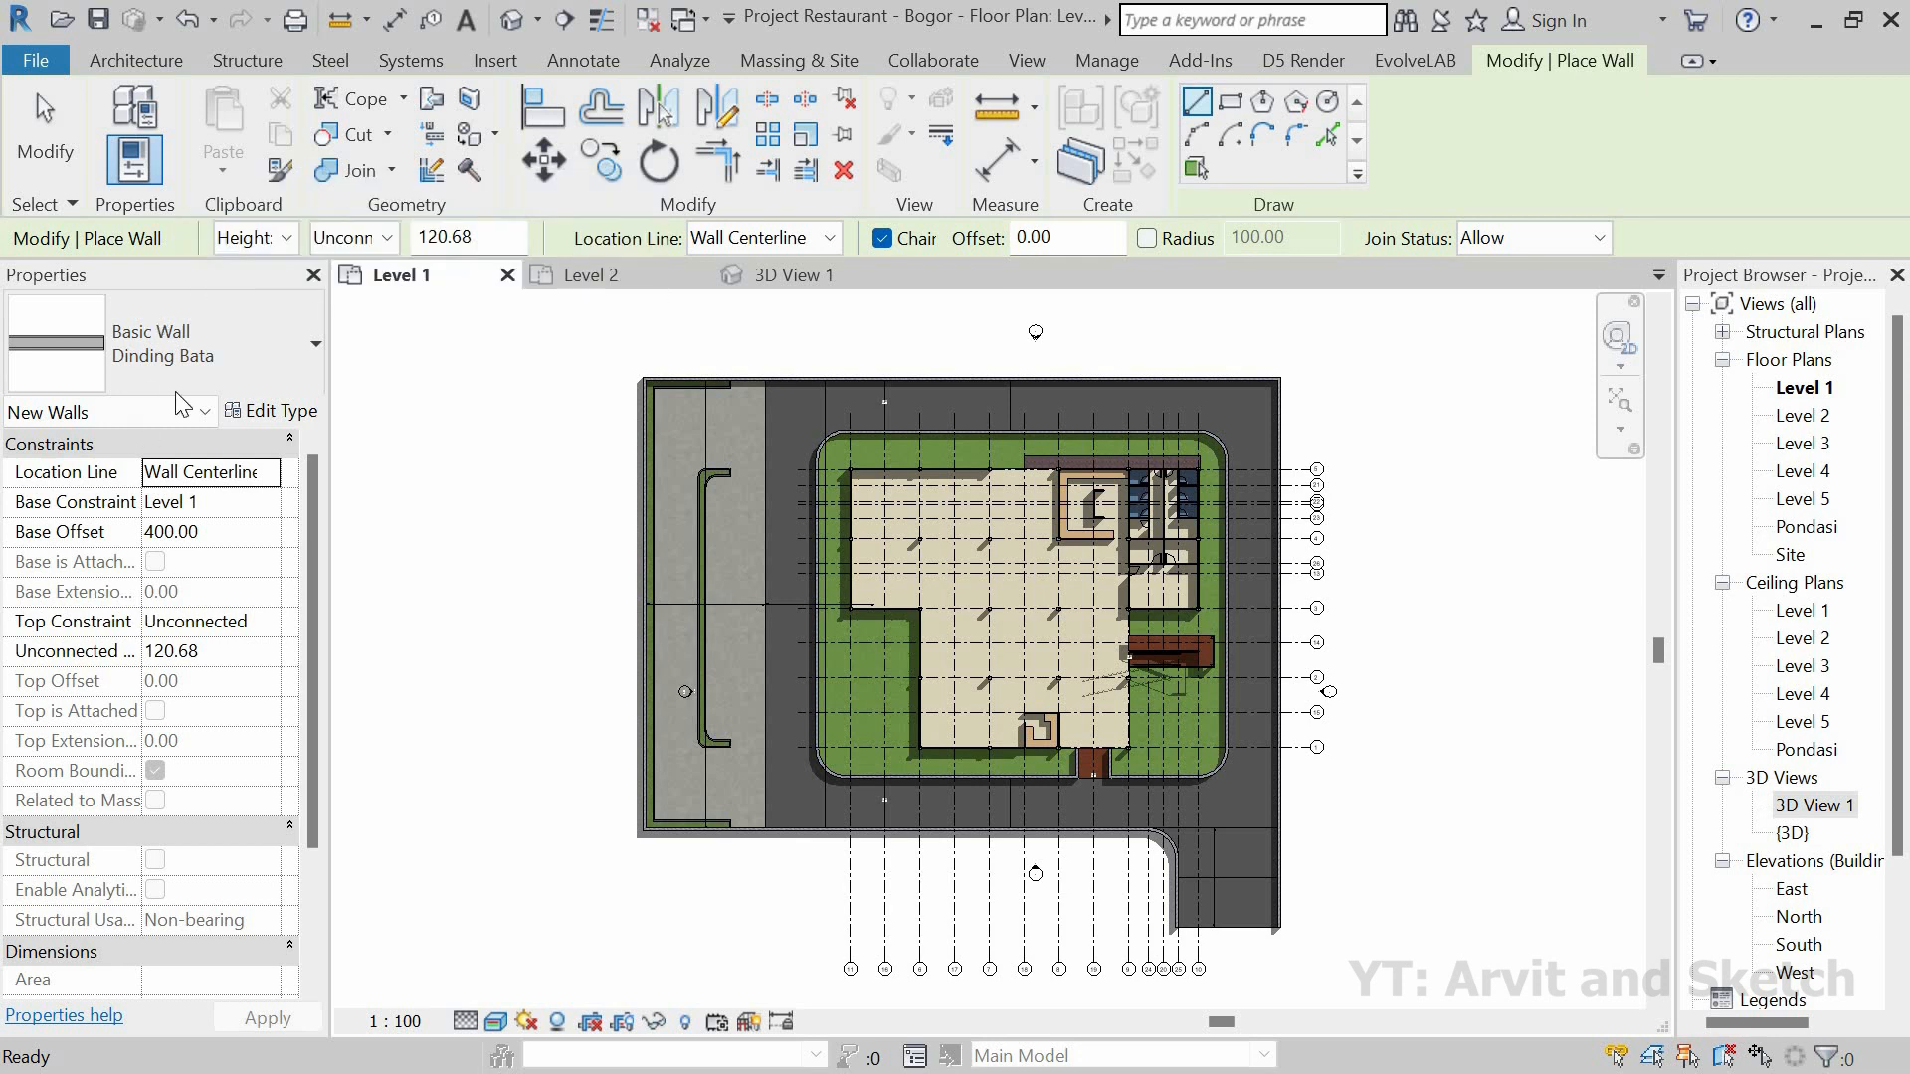
pyautogui.click(195, 362)
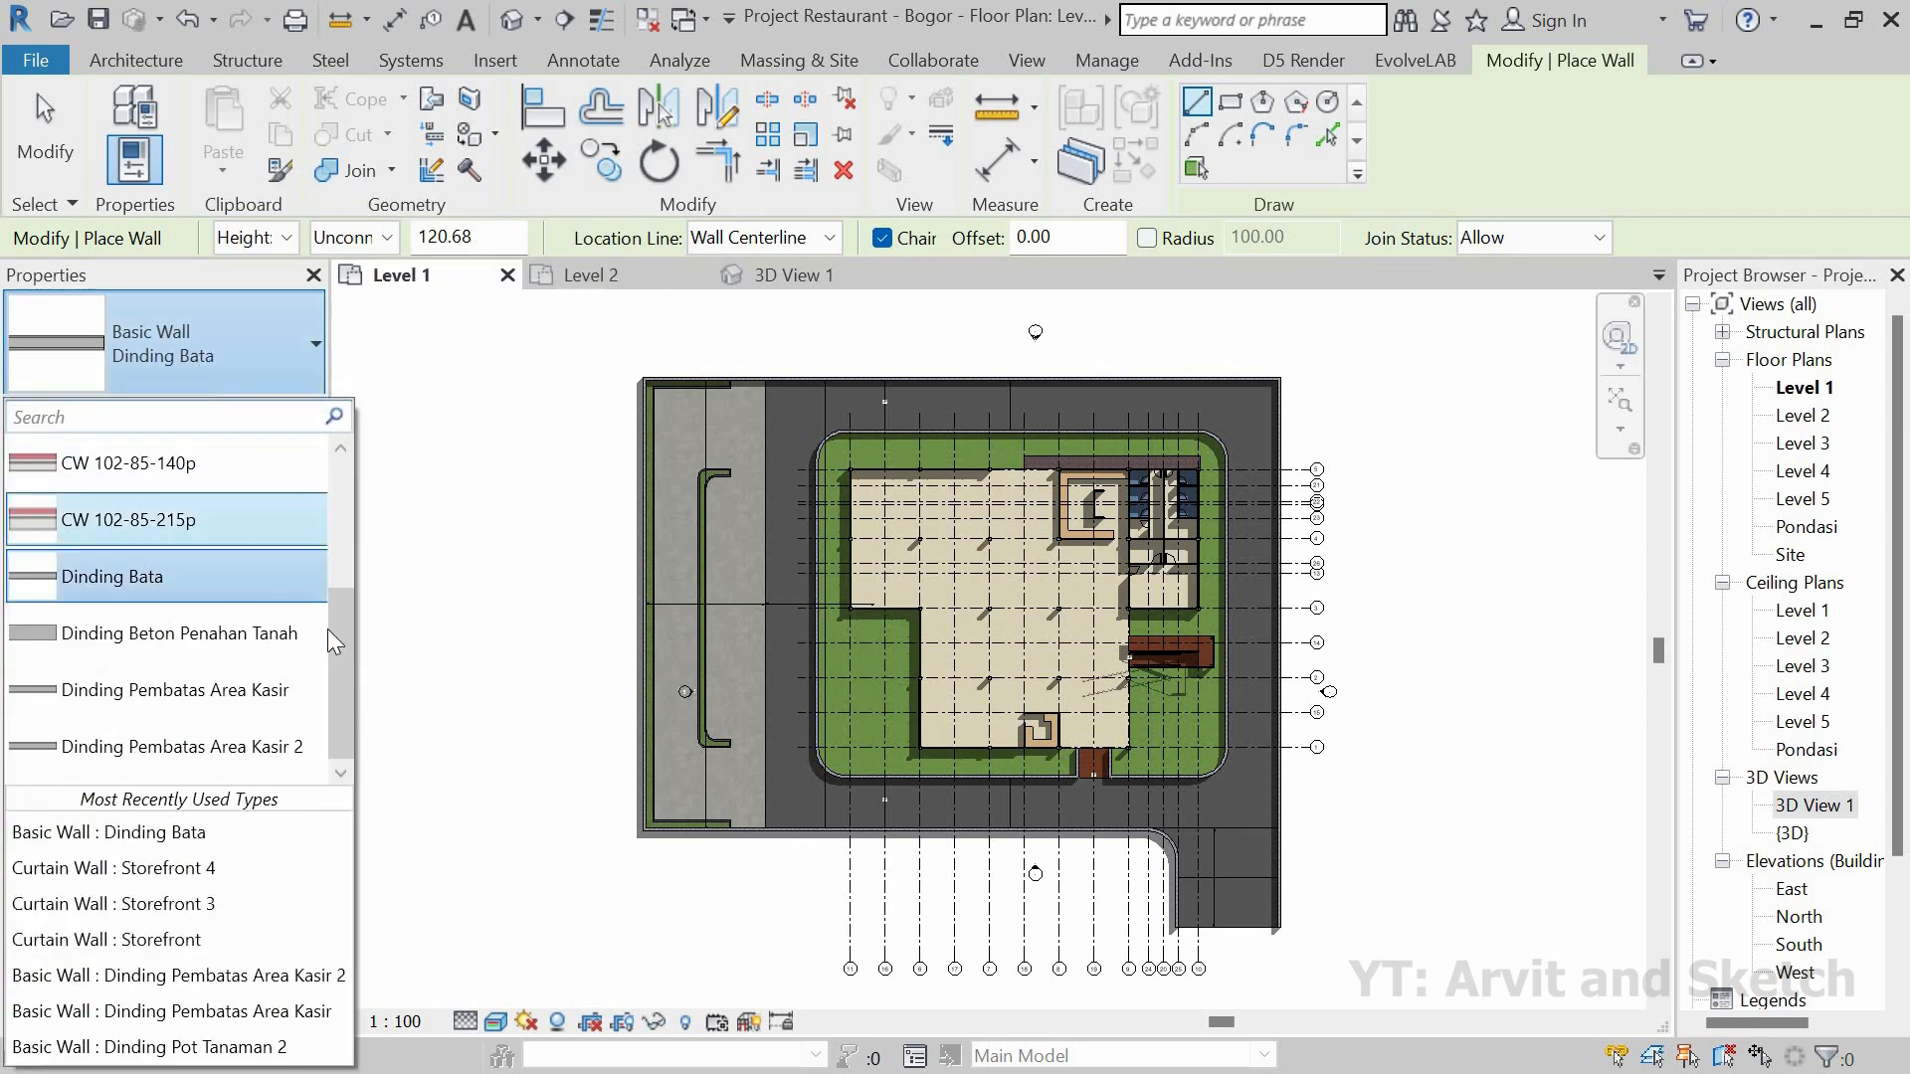
pyautogui.click(297, 1038)
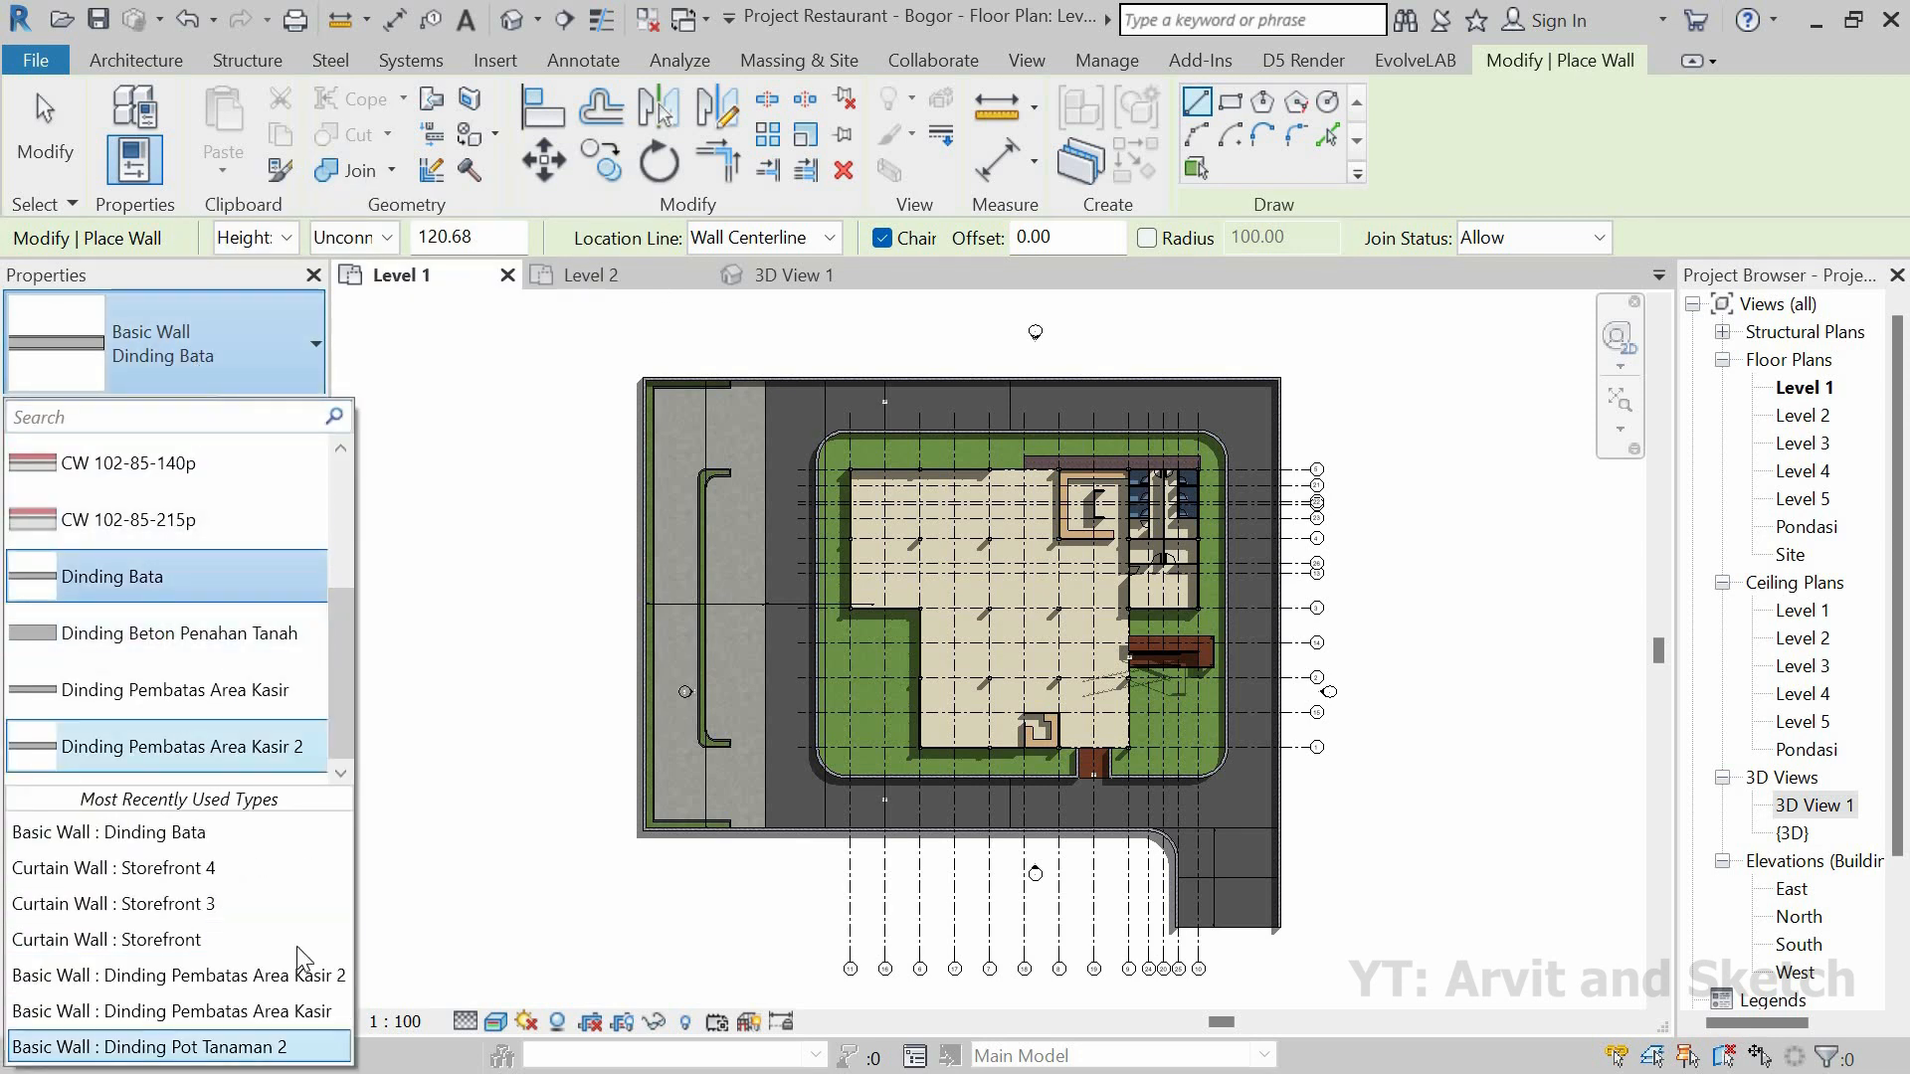
pyautogui.click(283, 411)
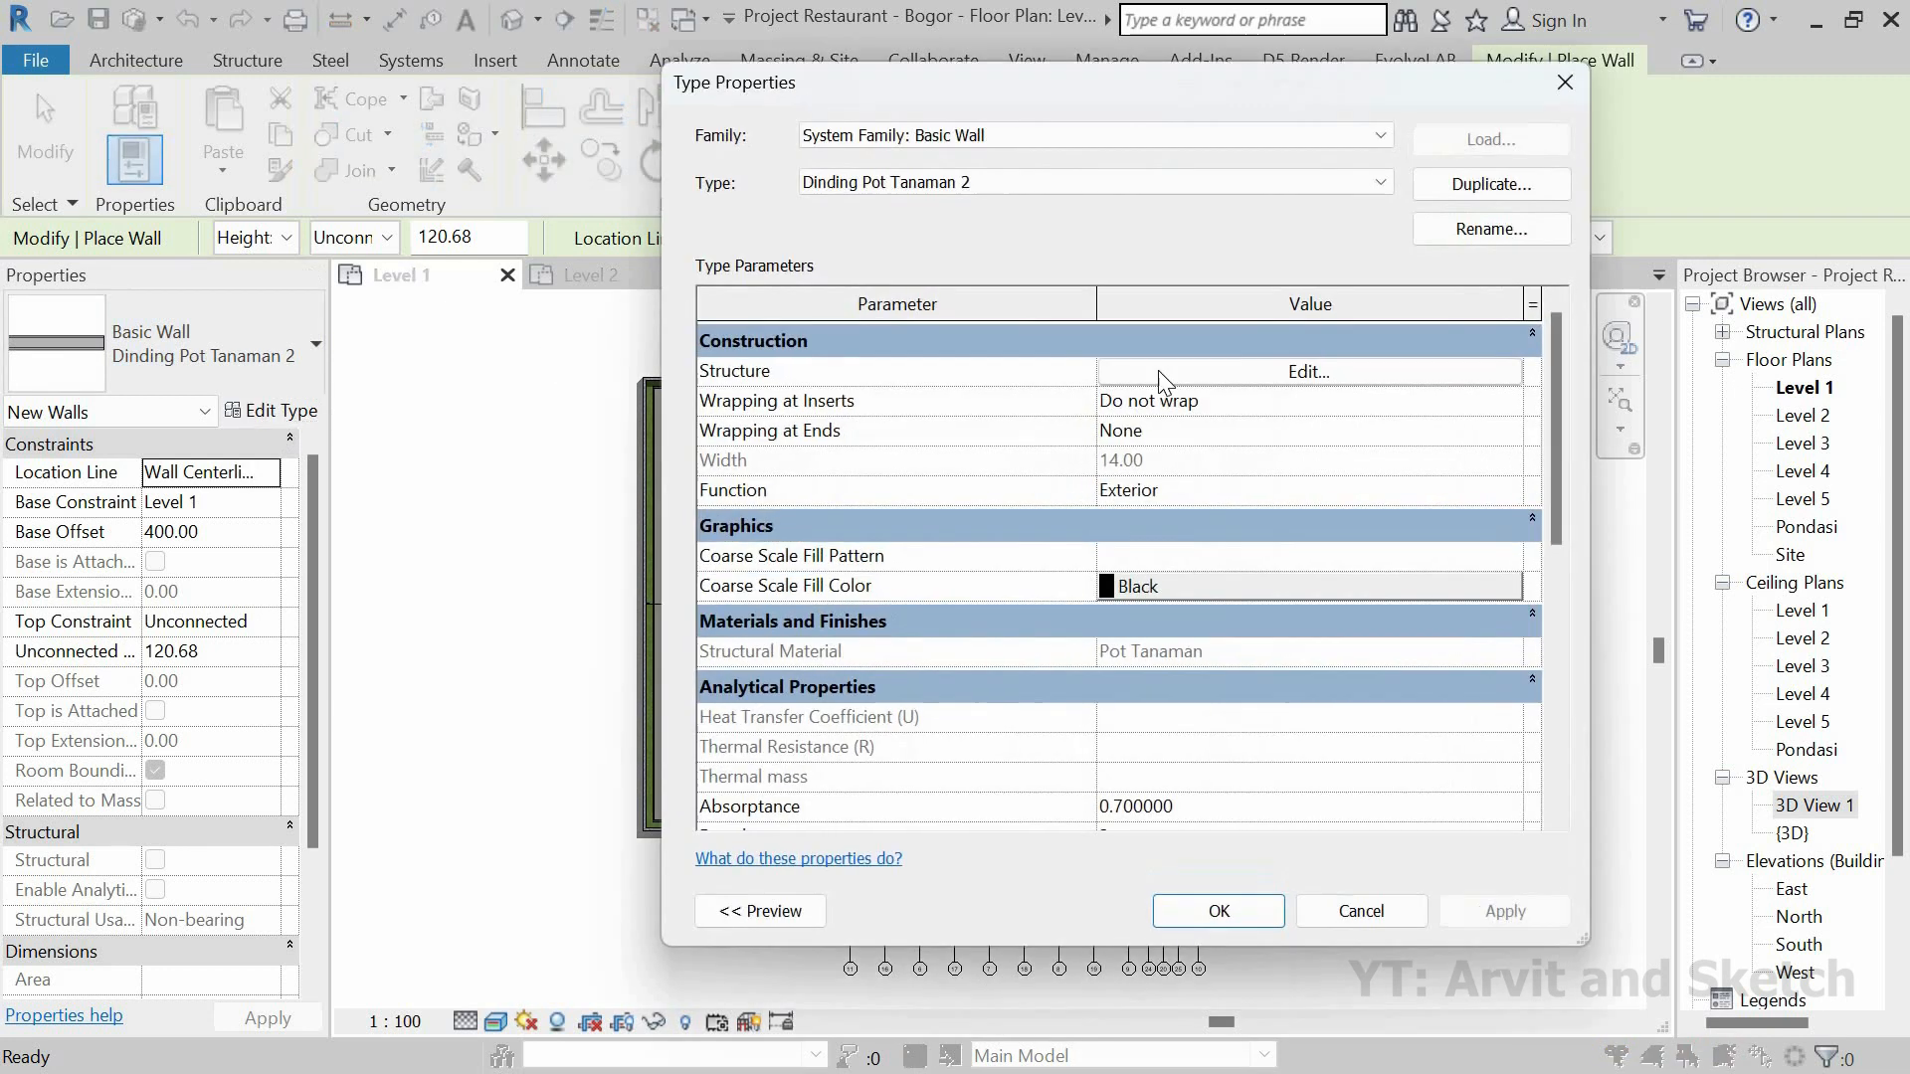
pyautogui.click(1472, 186)
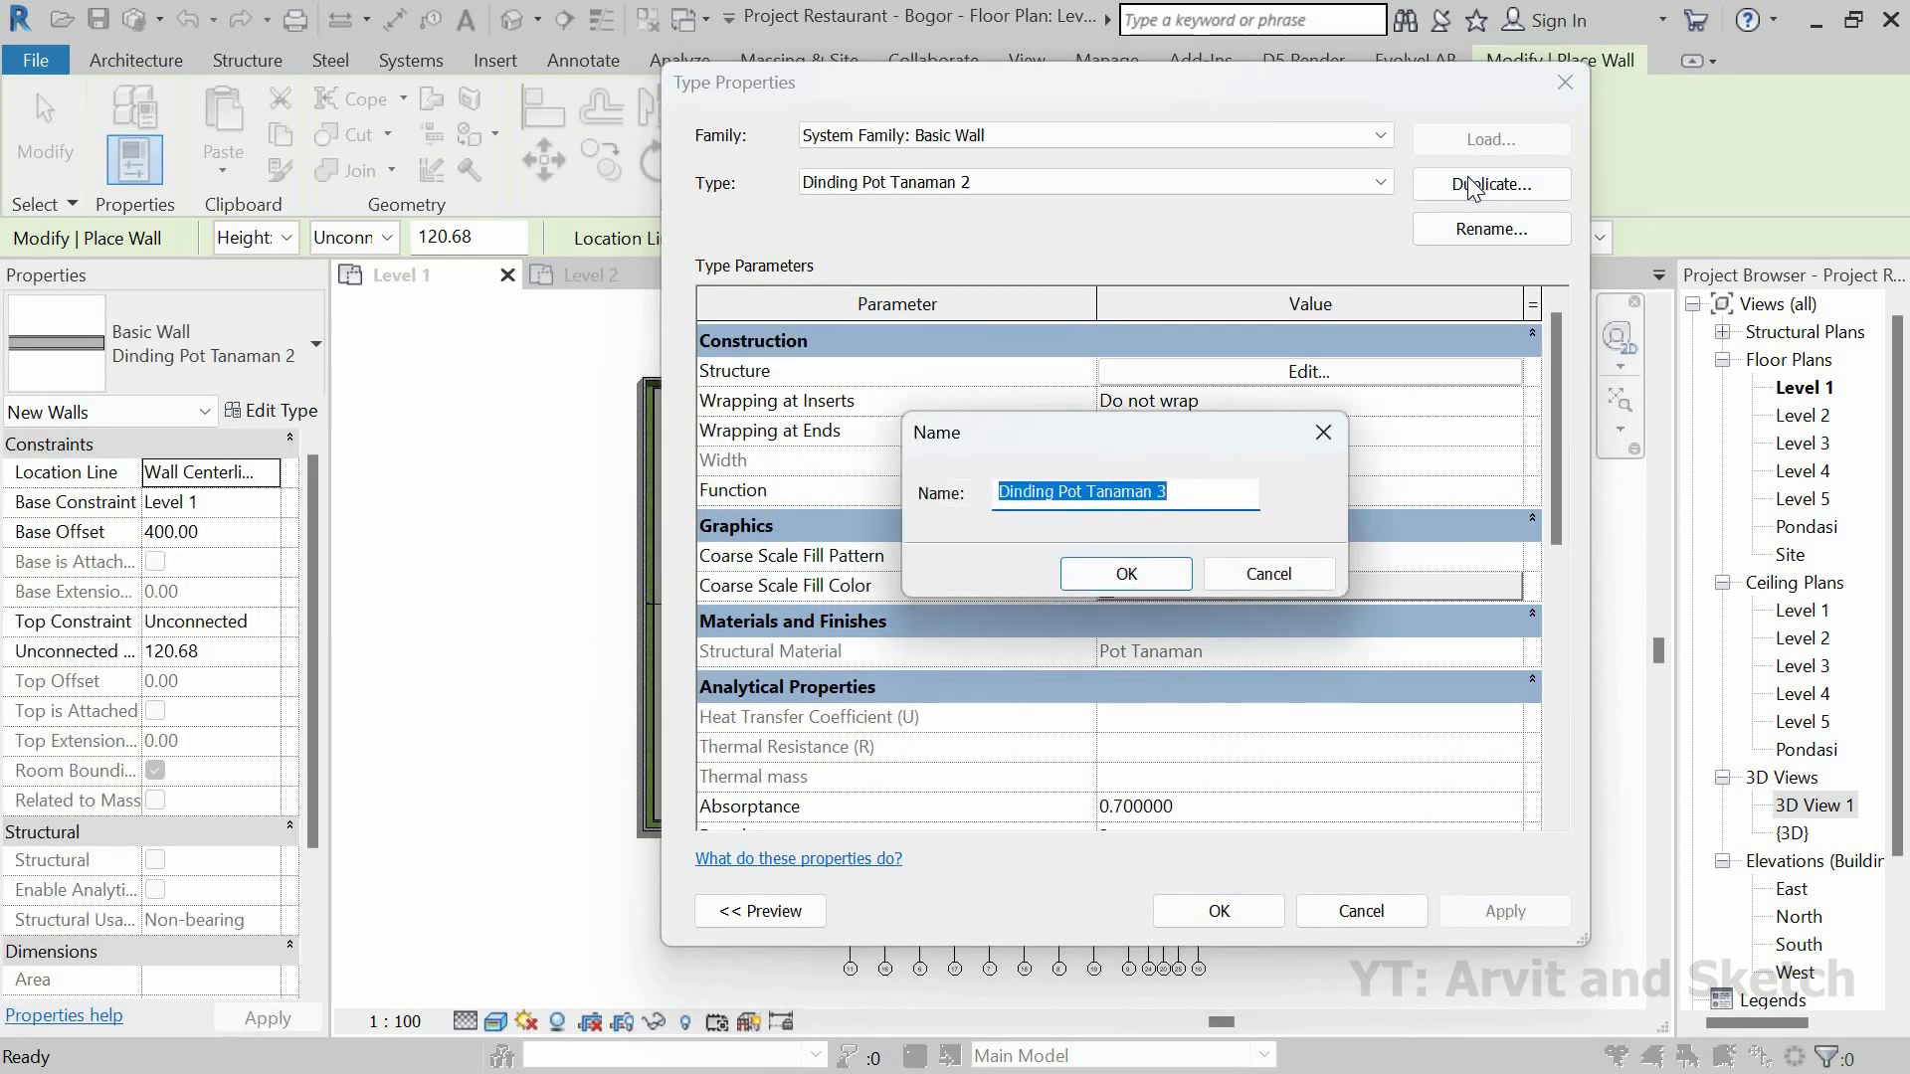
pyautogui.write('Pembatas Jalan Raya')
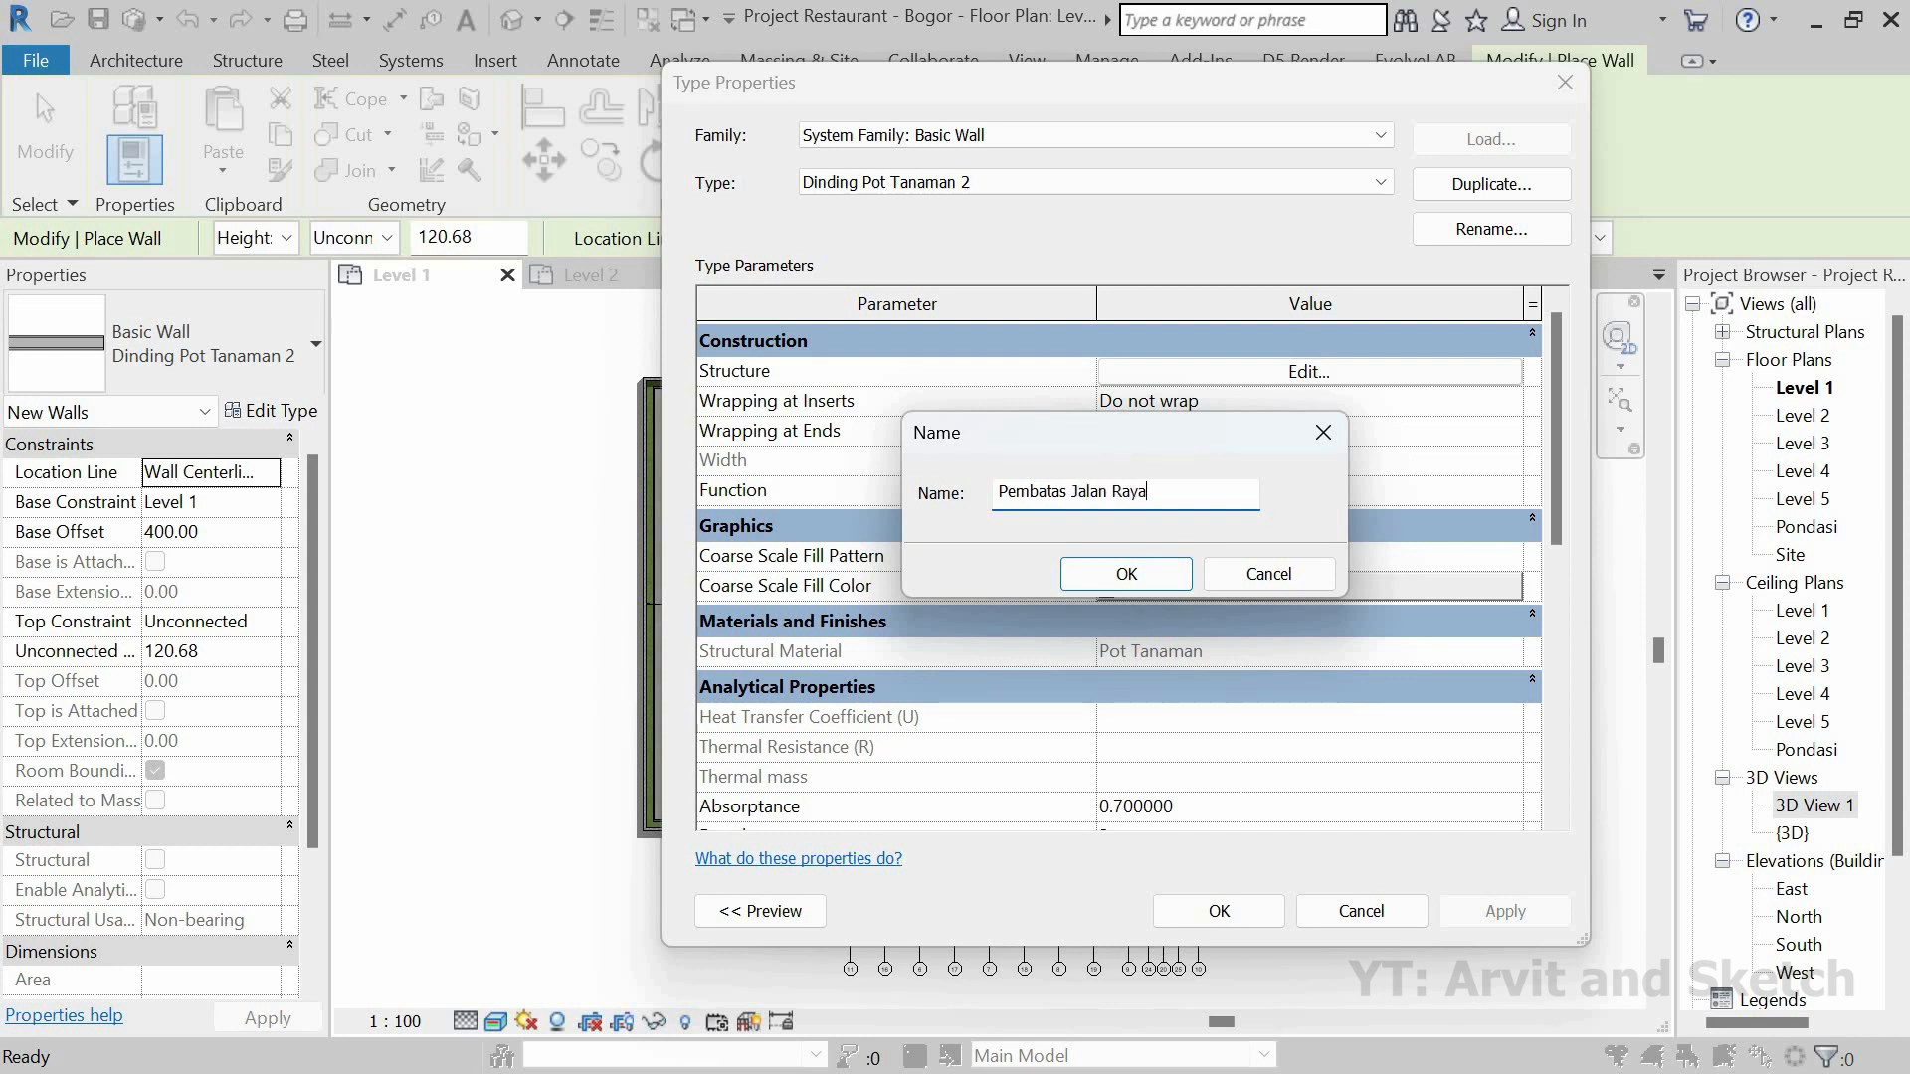
pyautogui.click(1145, 575)
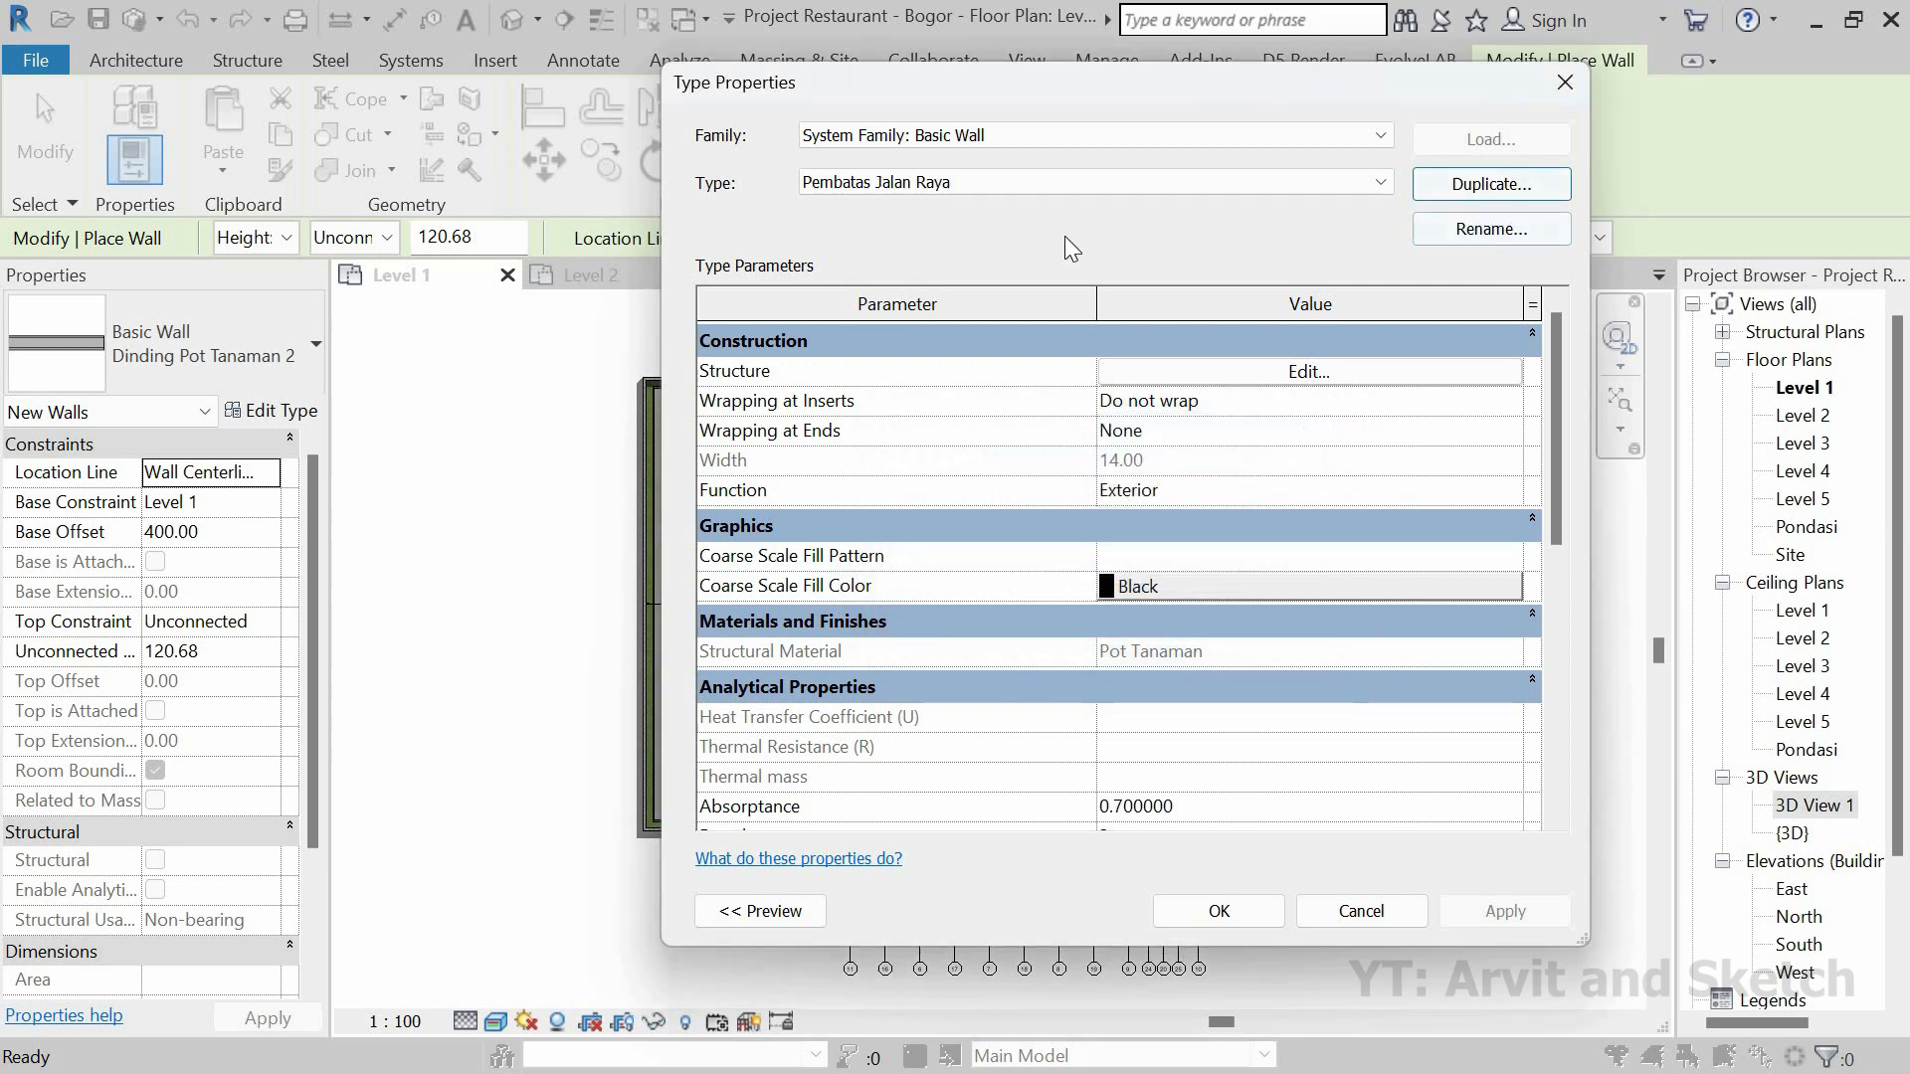
# Step: In the Pembatas Jalan Raya wall structure, create a new material named "Pembatas Jalan" for the exterior finish layer
pyautogui.click(1257, 373)
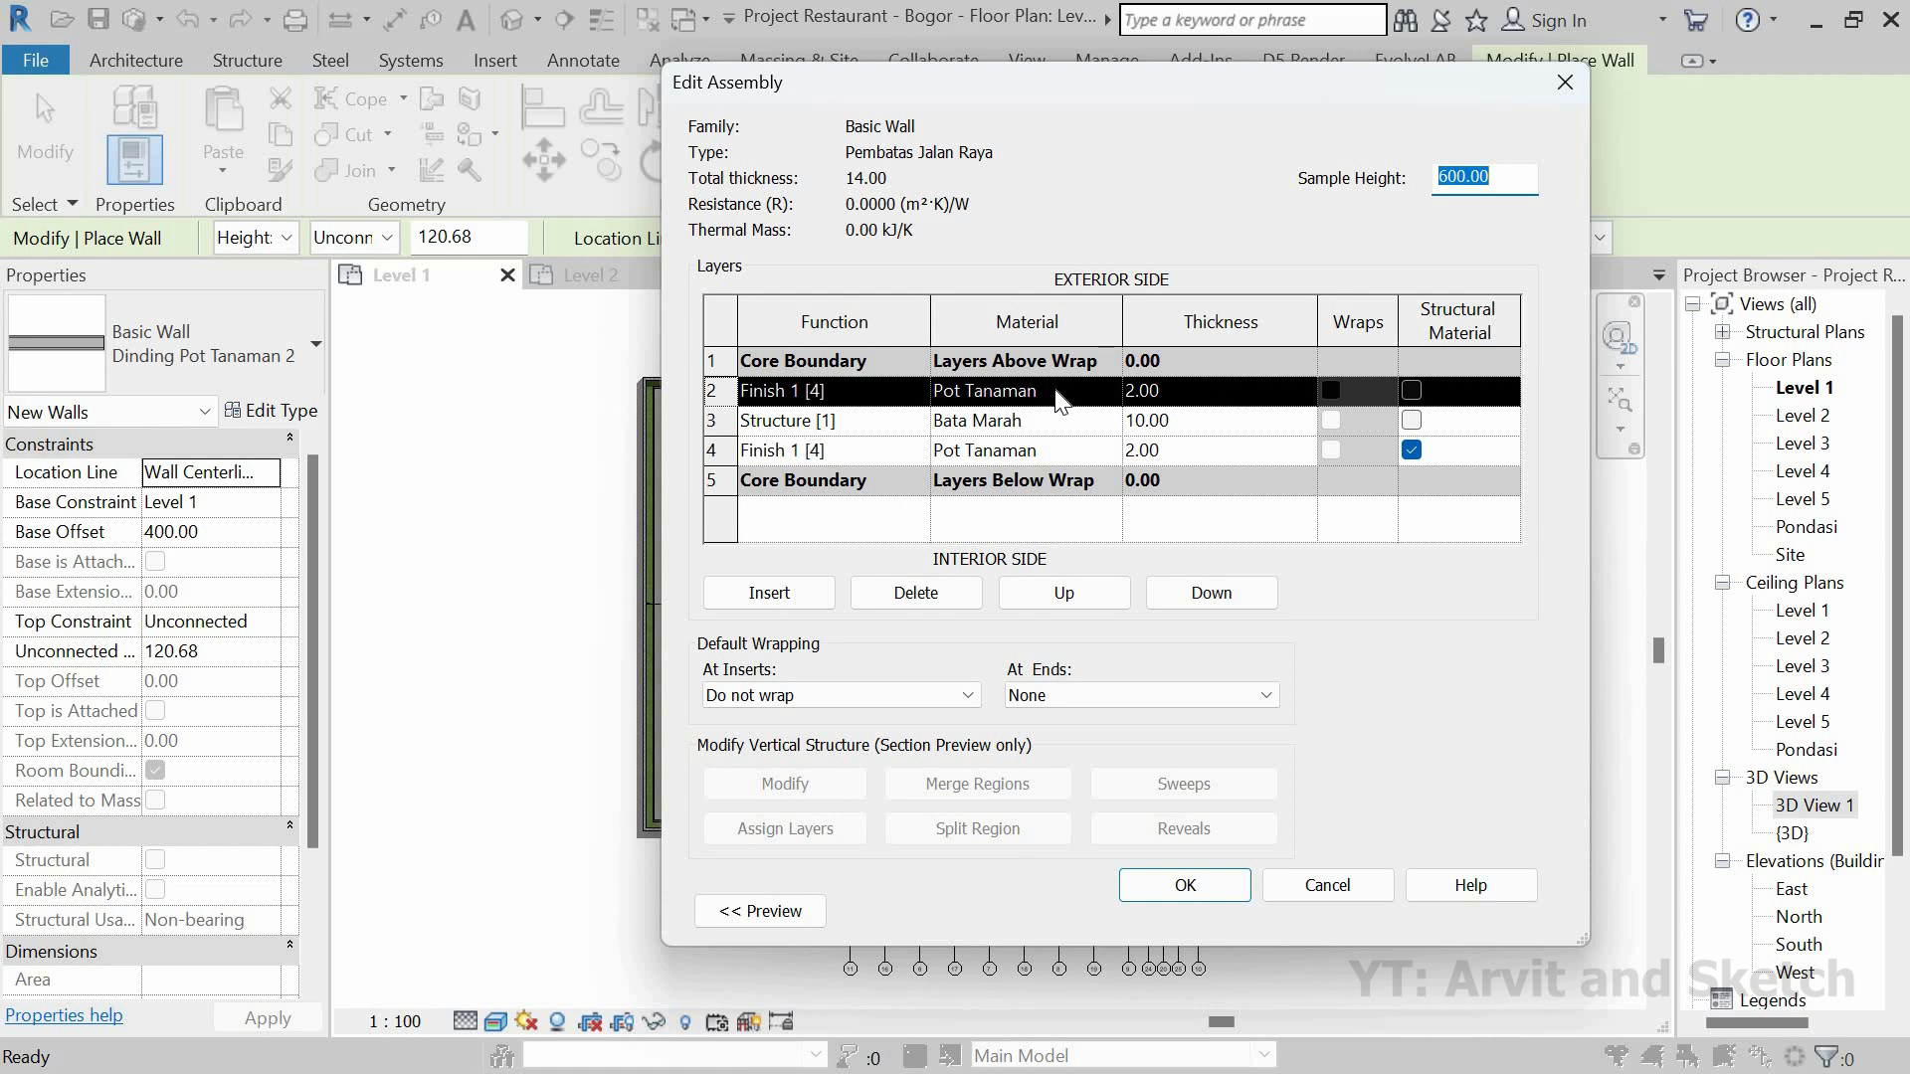
pyautogui.click(1104, 394)
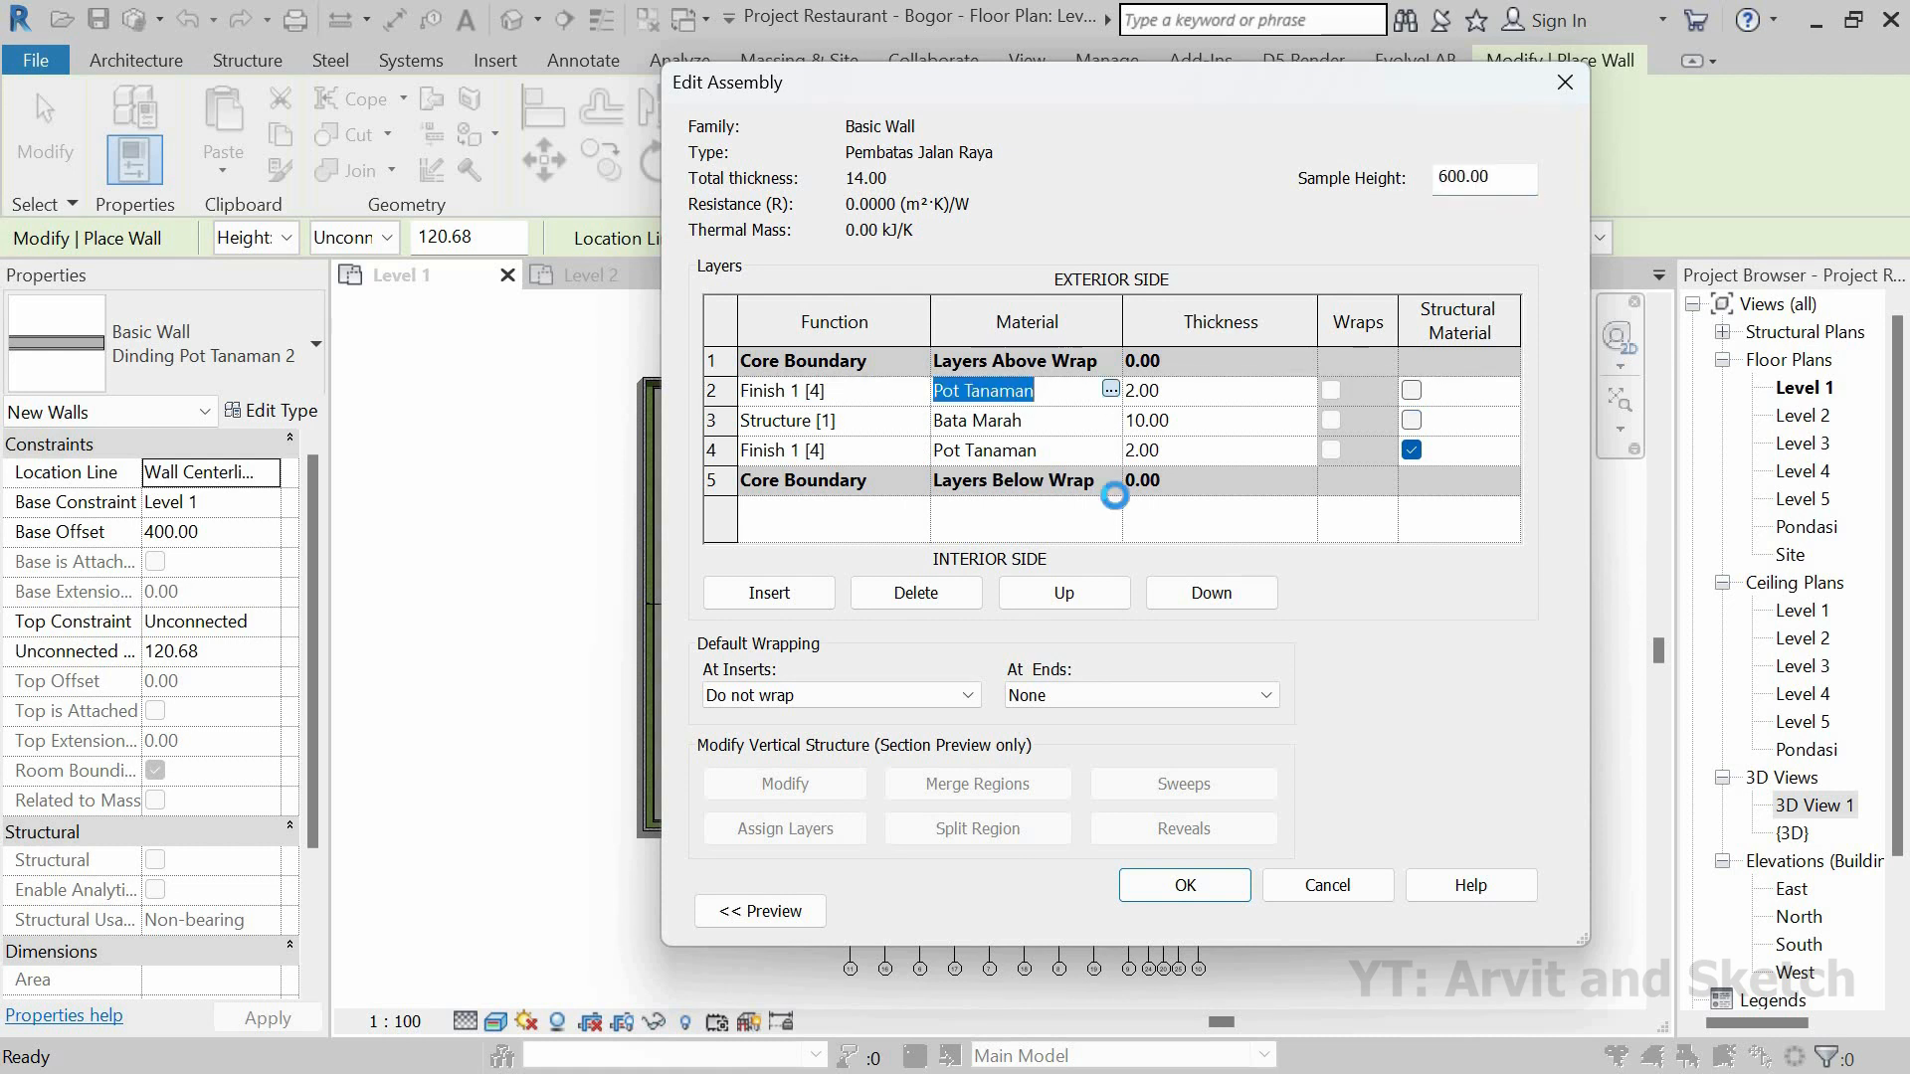
pyautogui.click(1110, 389)
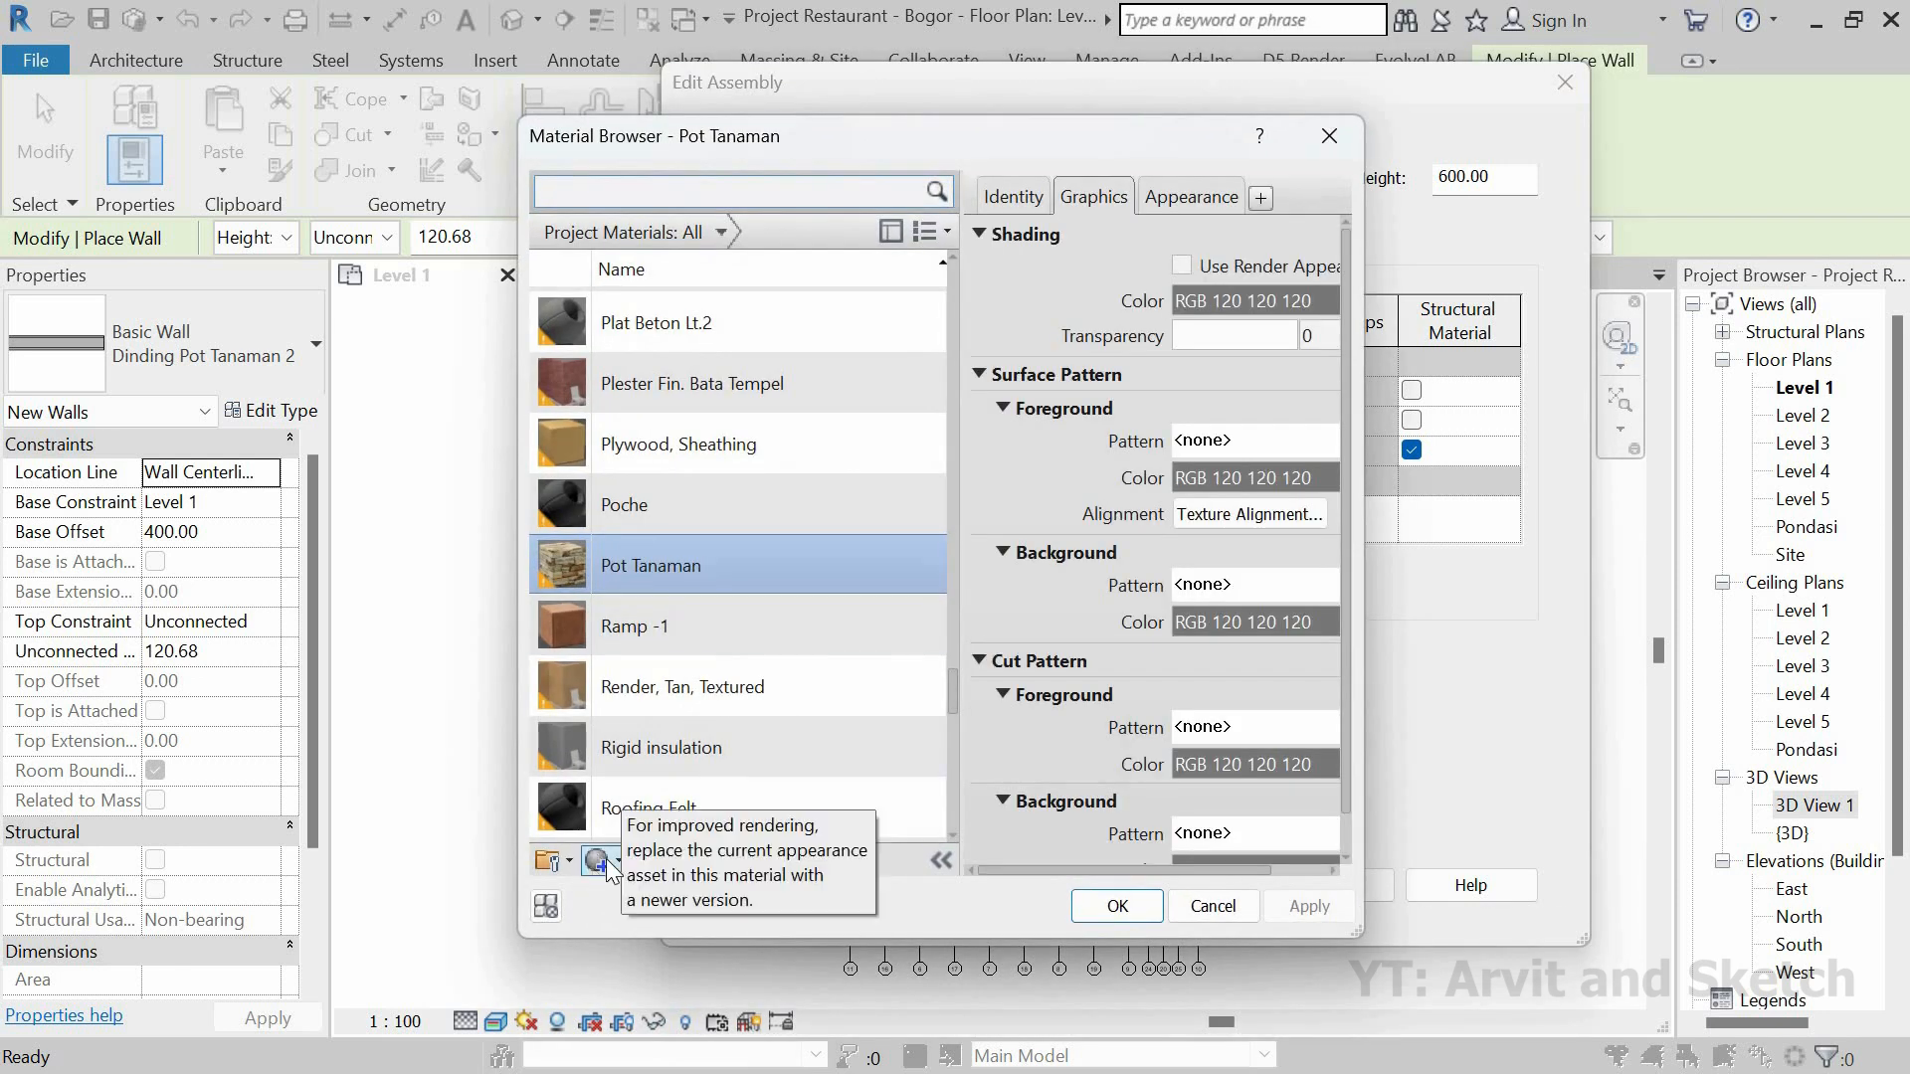
pyautogui.click(618, 860)
pyautogui.click(662, 898)
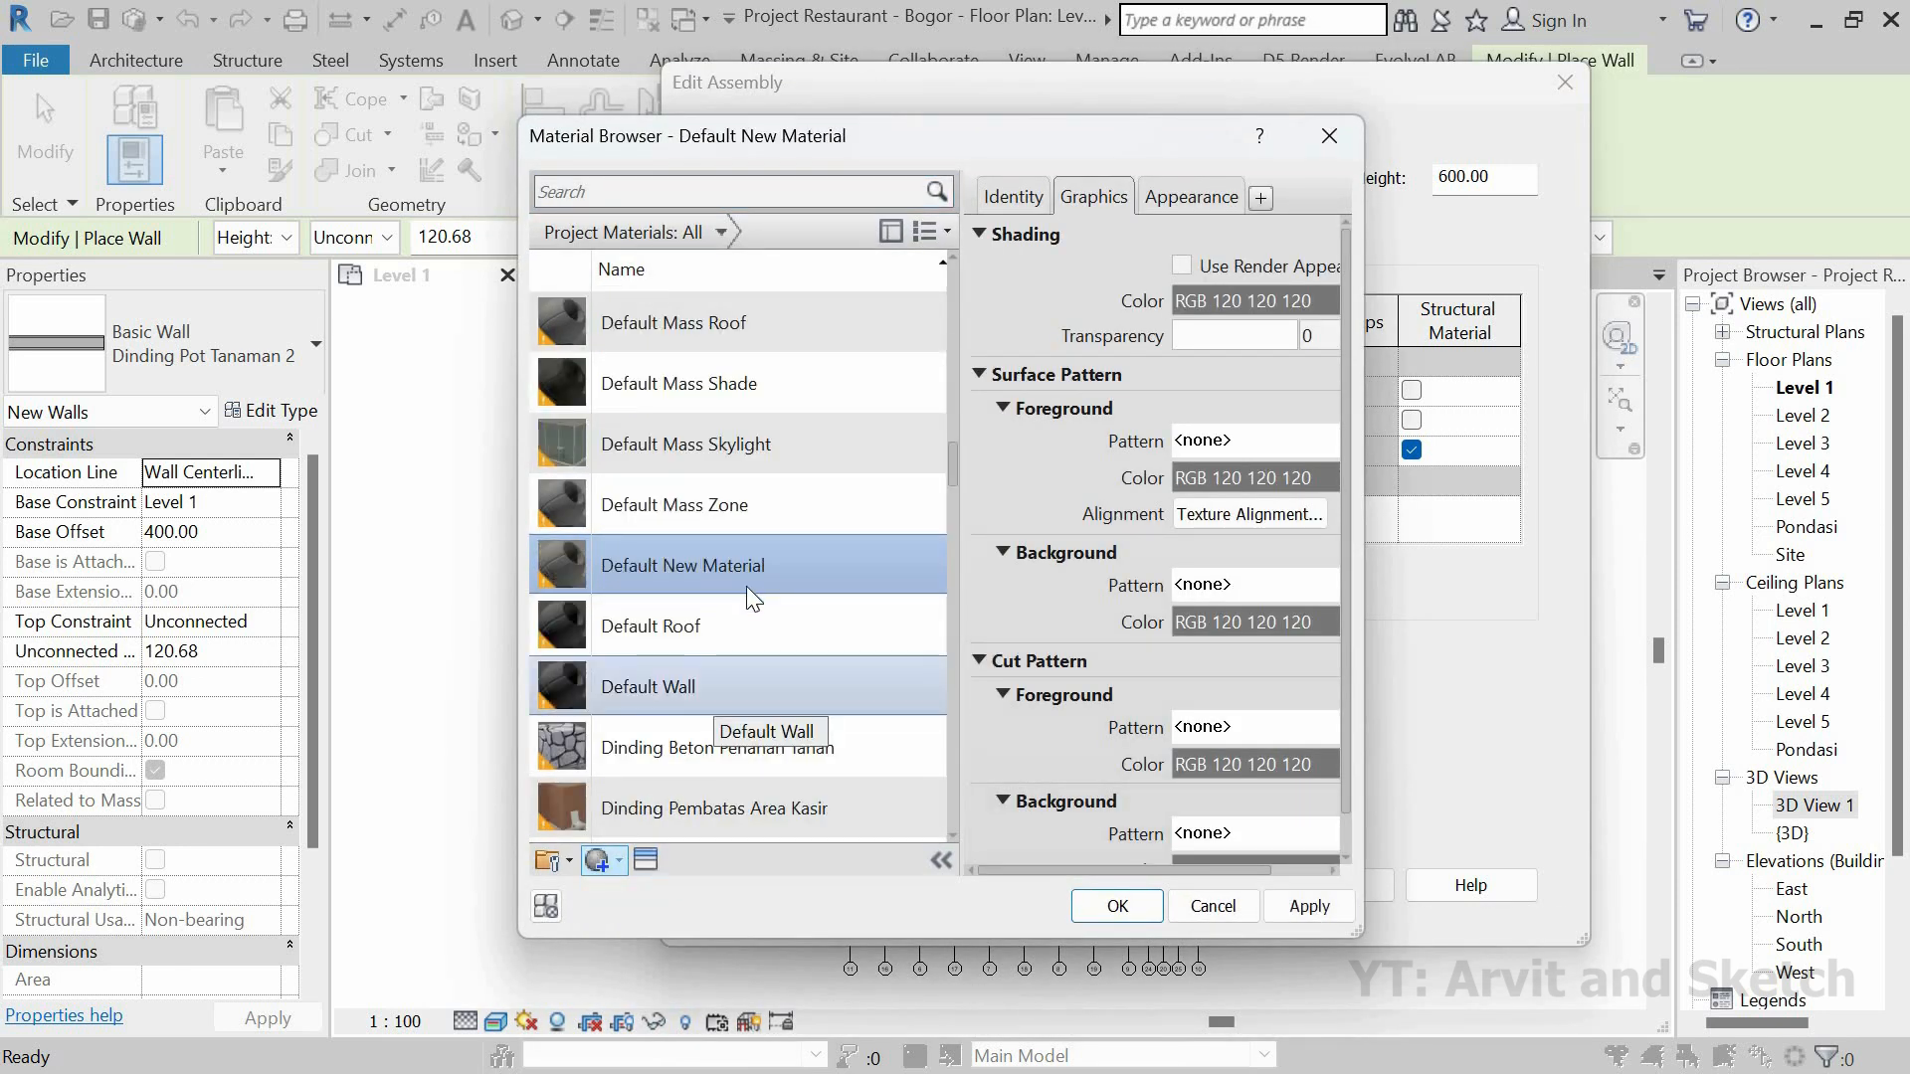
pyautogui.rightClick(733, 573)
pyautogui.click(791, 651)
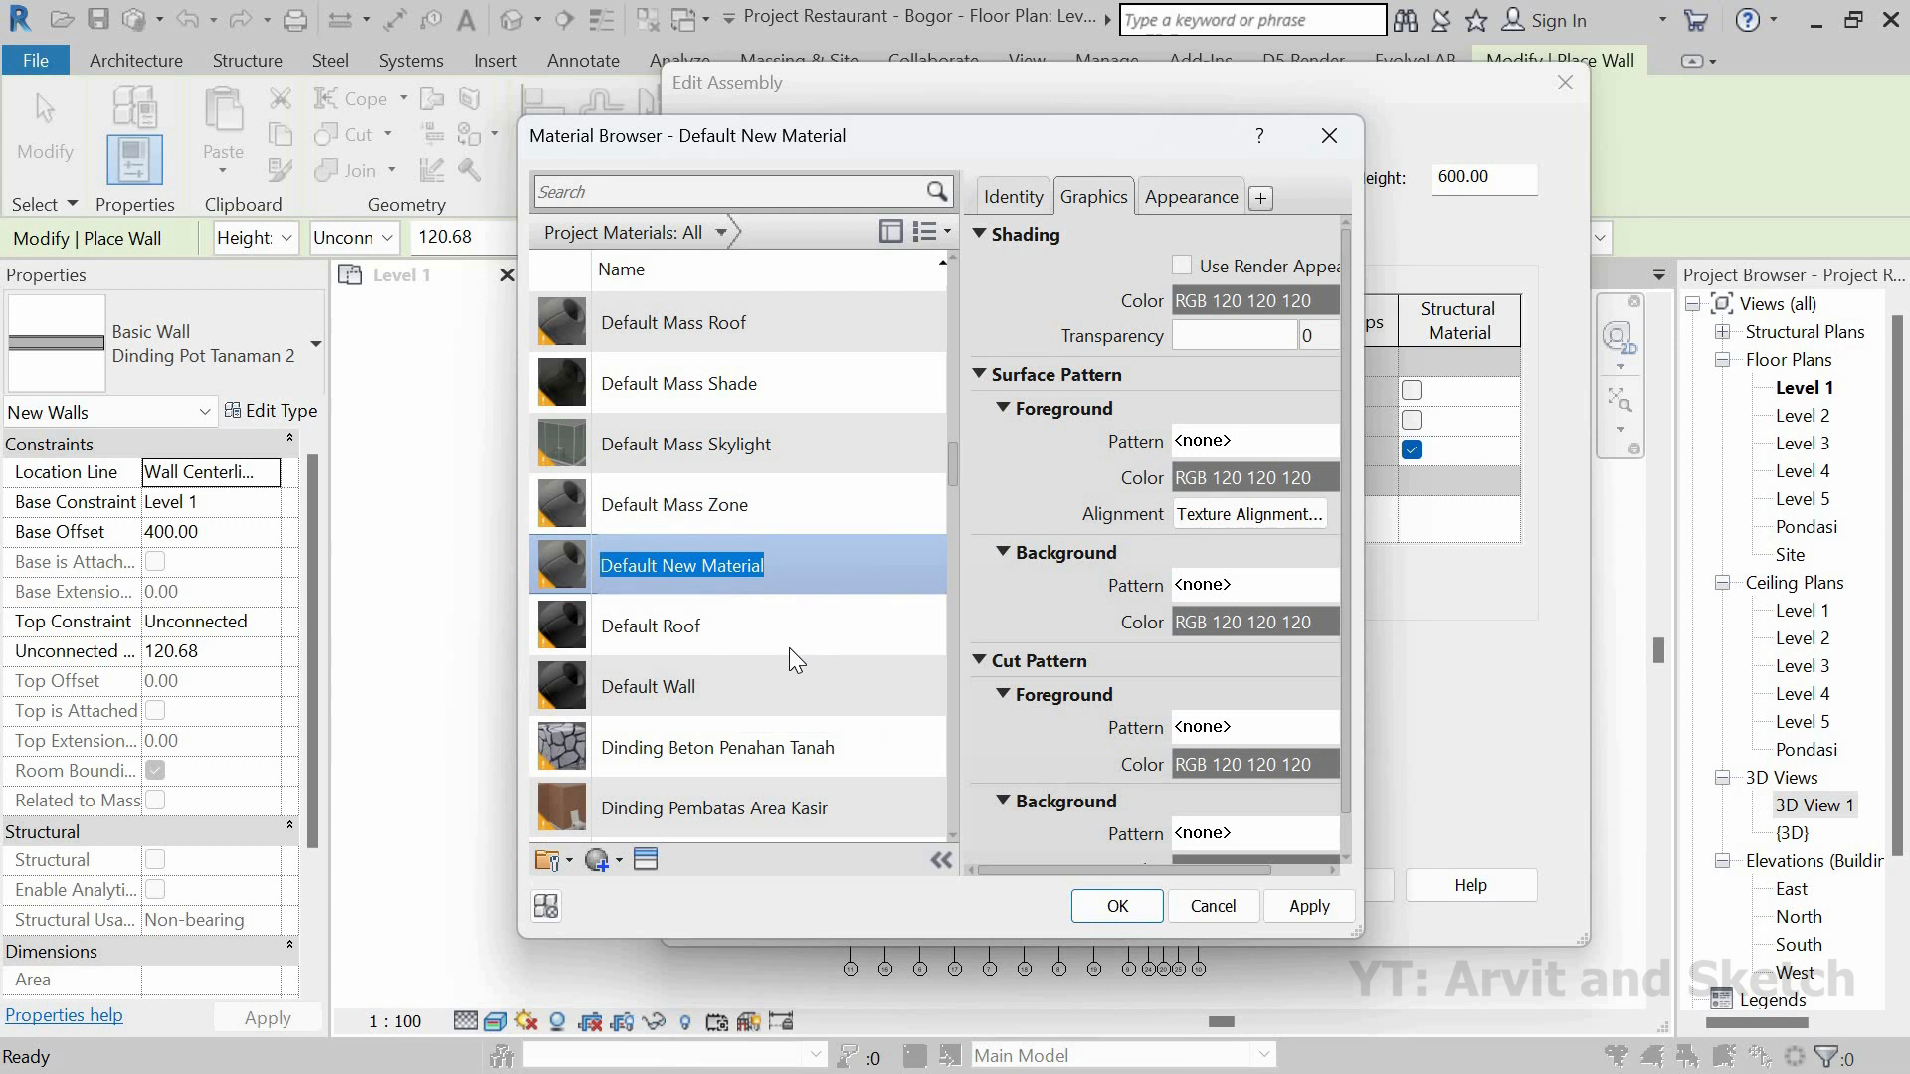
pyautogui.write('Pembatas ')
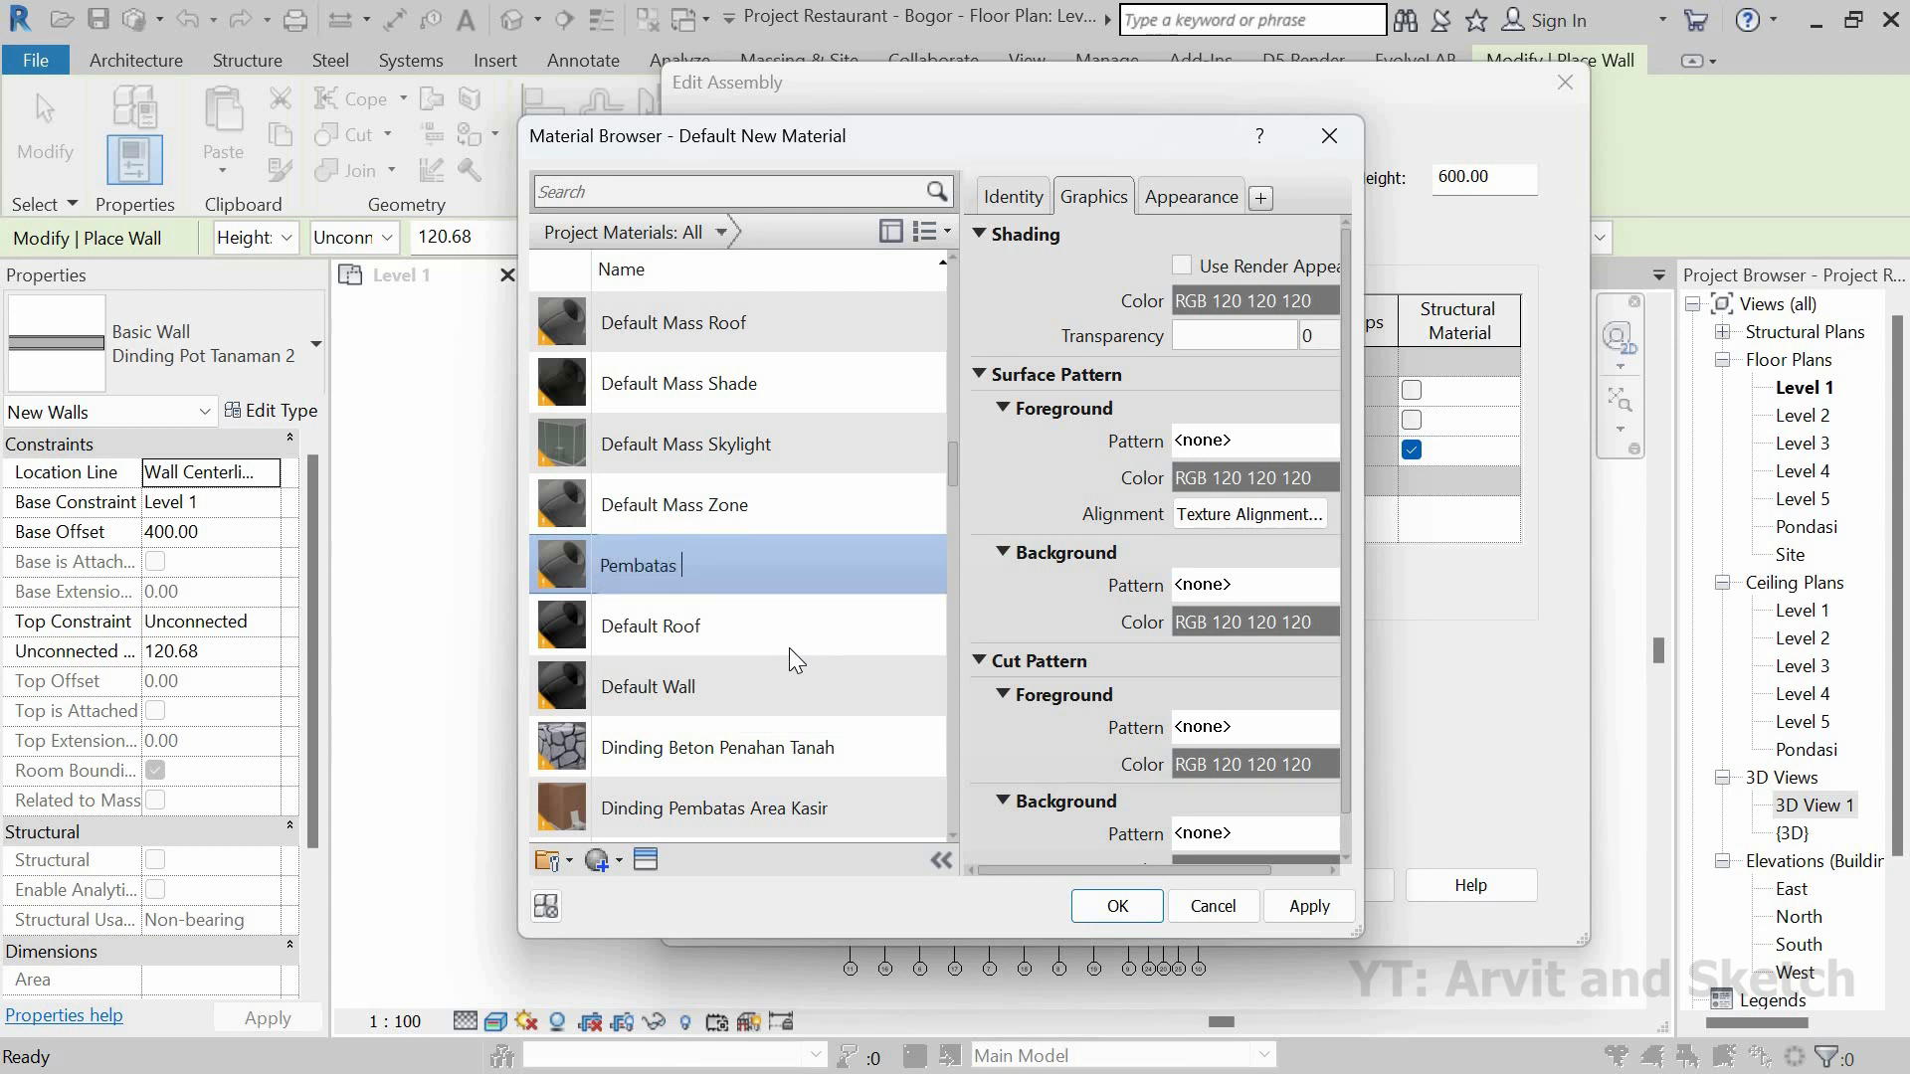
pyautogui.write('Jalan')
# Step: Search the appearance assets for "stone", give Pembatas Jalan the Jagged Rock Wall appearance and accept it for the exterior finish layer
pyautogui.click(642, 861)
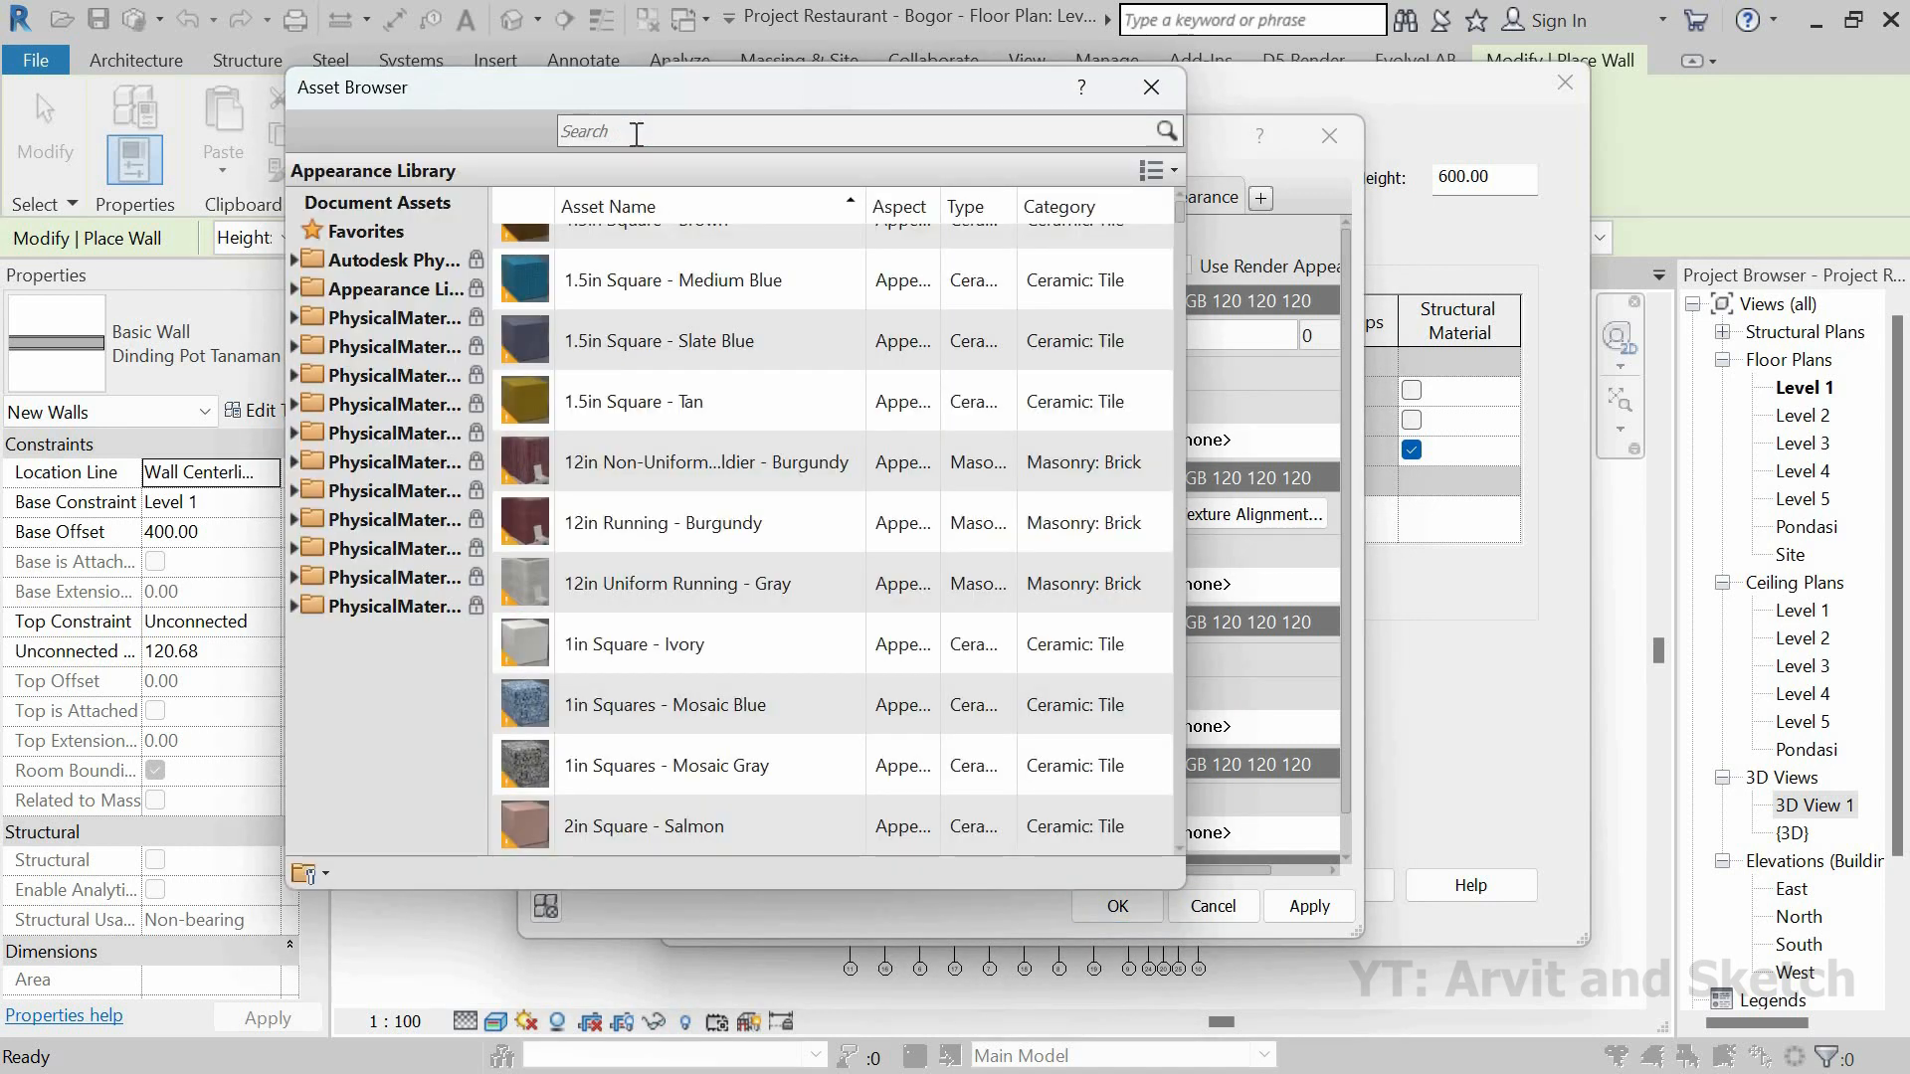
pyautogui.click(636, 133)
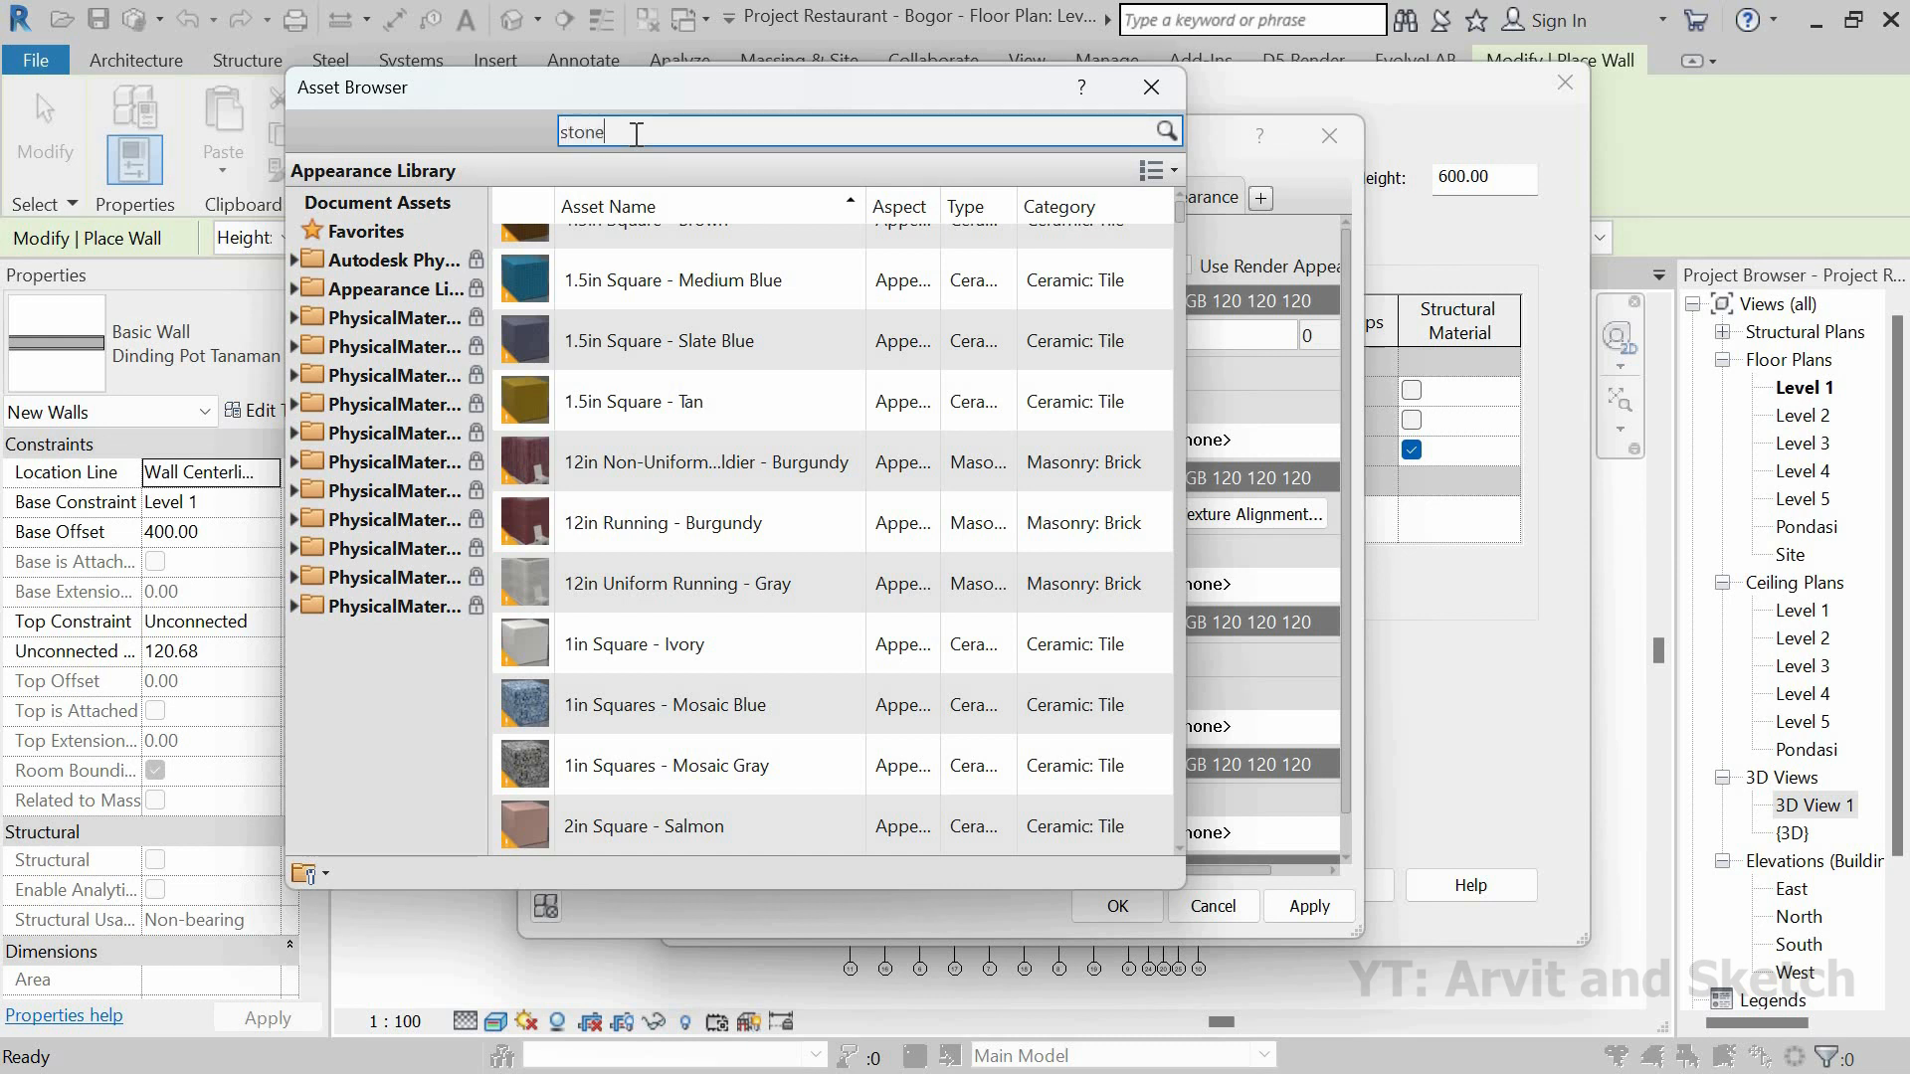
pyautogui.press('Return')
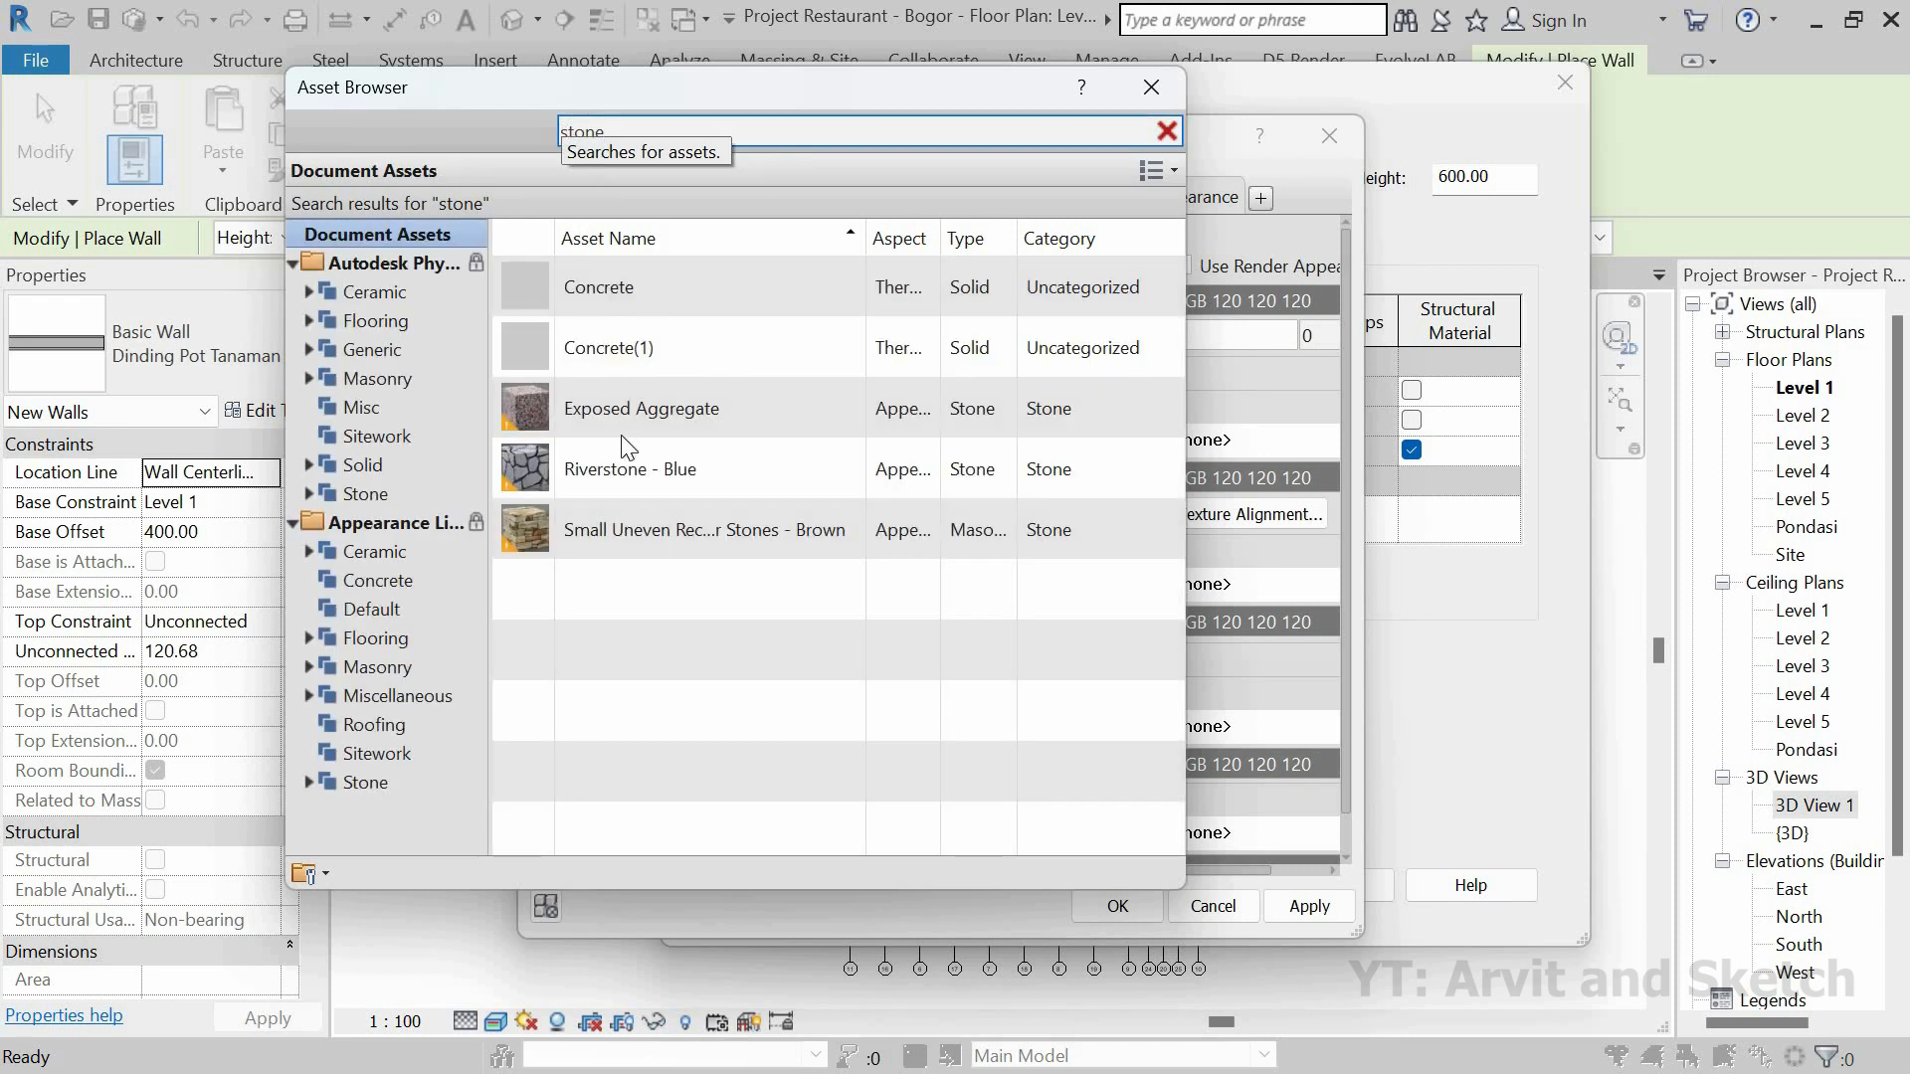
pyautogui.click(364, 782)
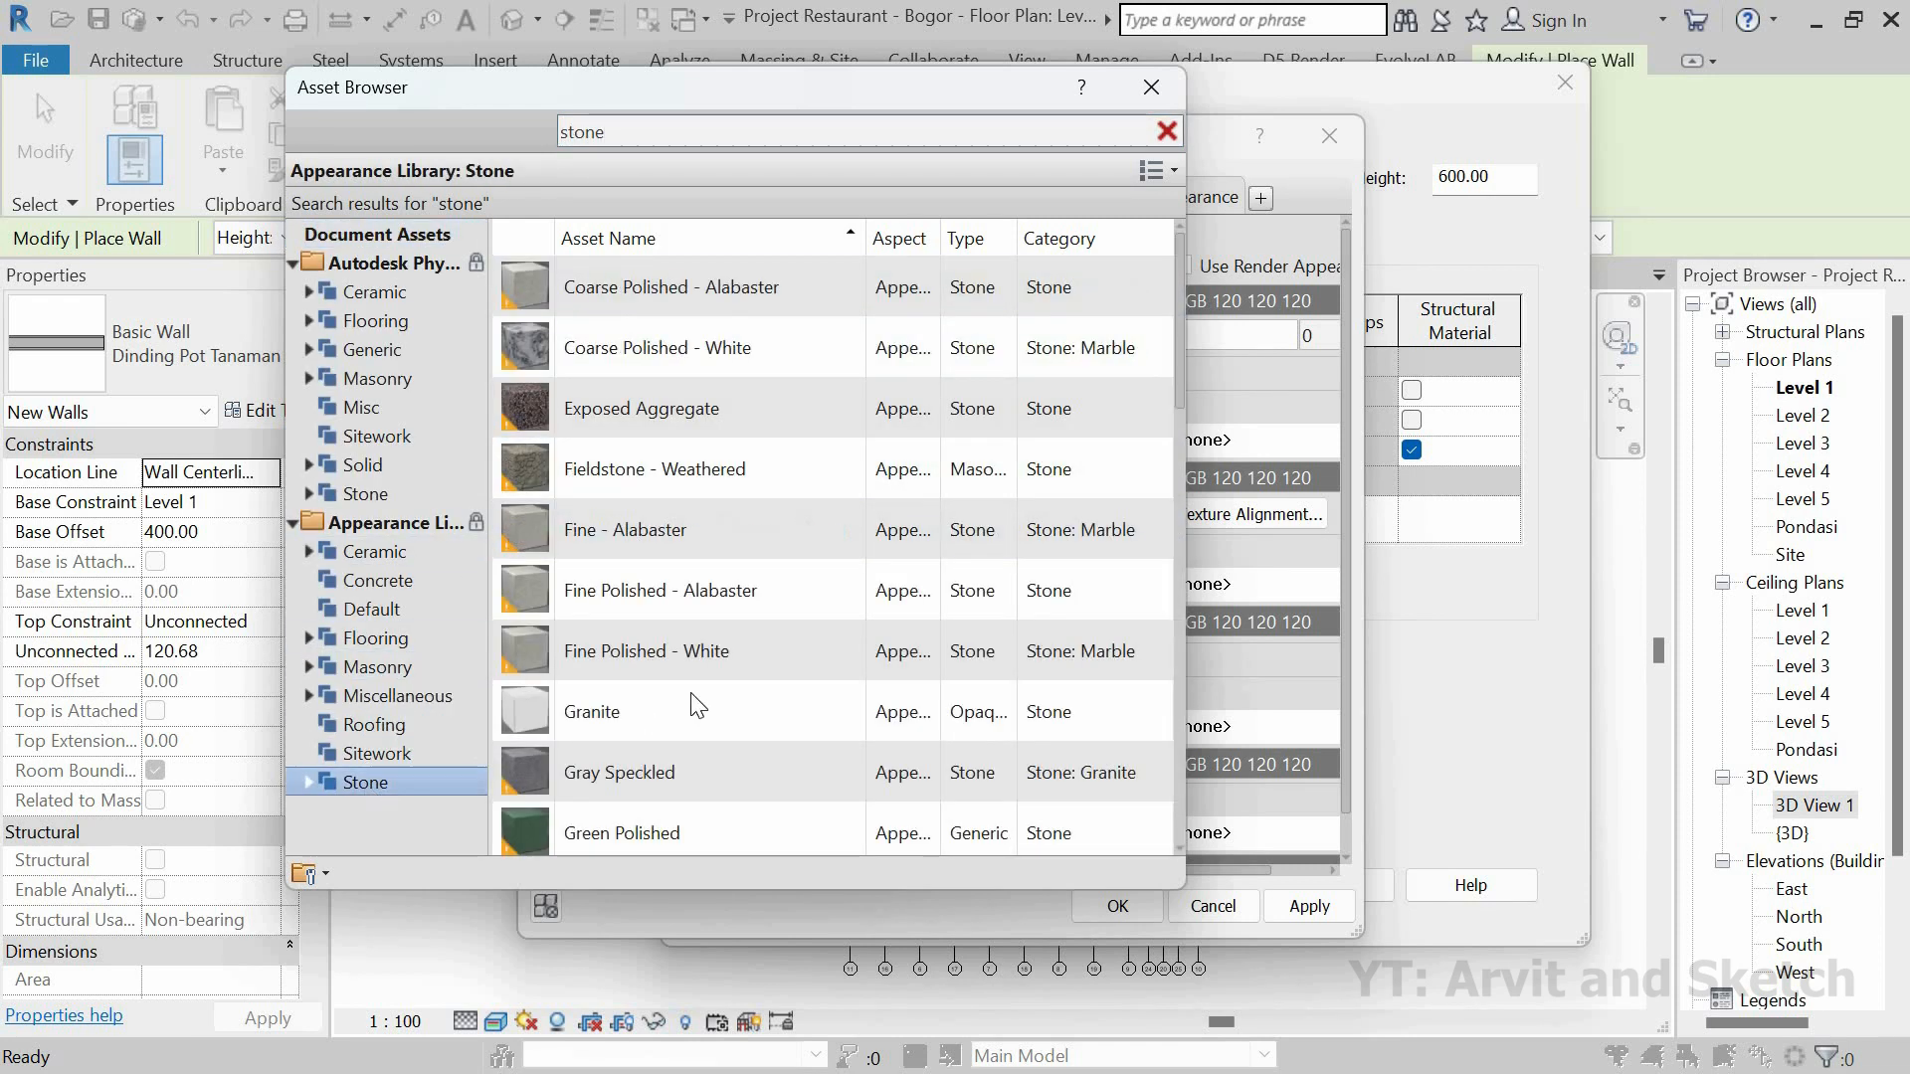
pyautogui.doubleClick(634, 765)
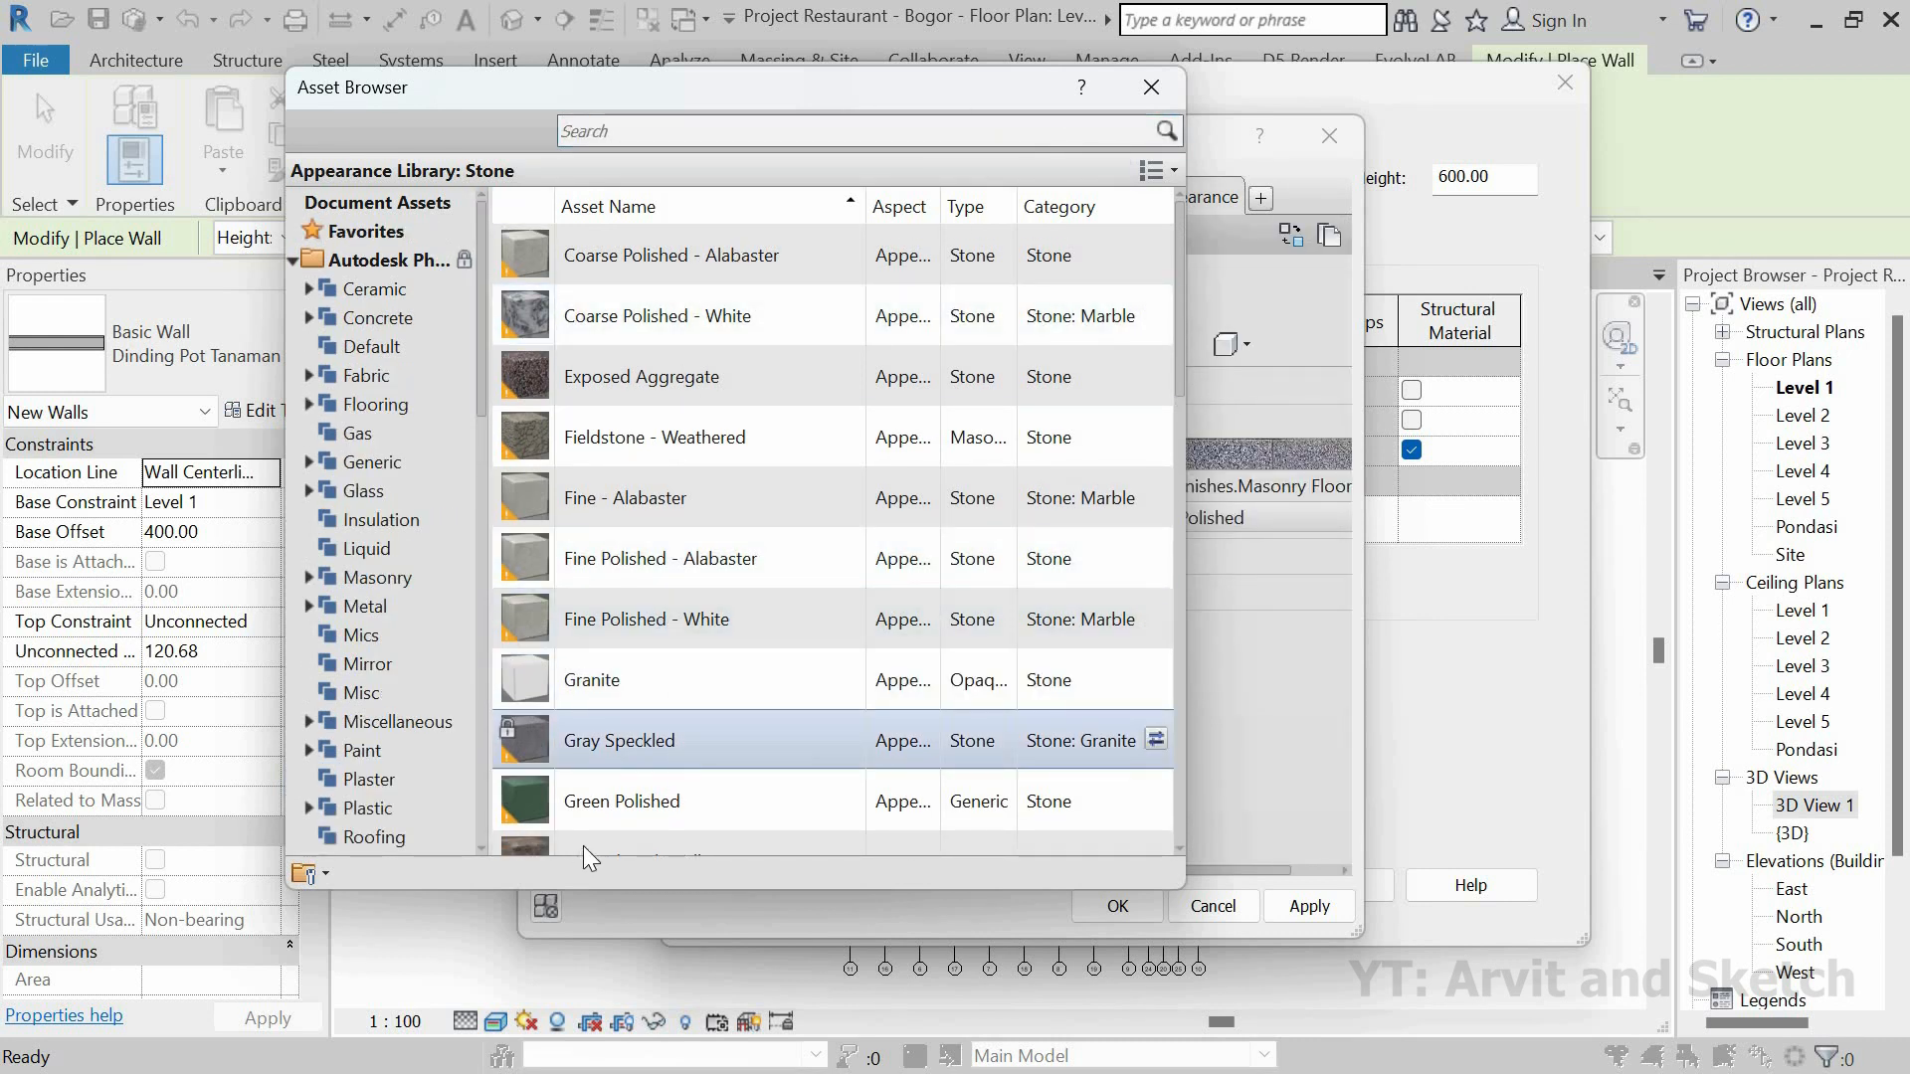
pyautogui.scroll(-3, 617, 713)
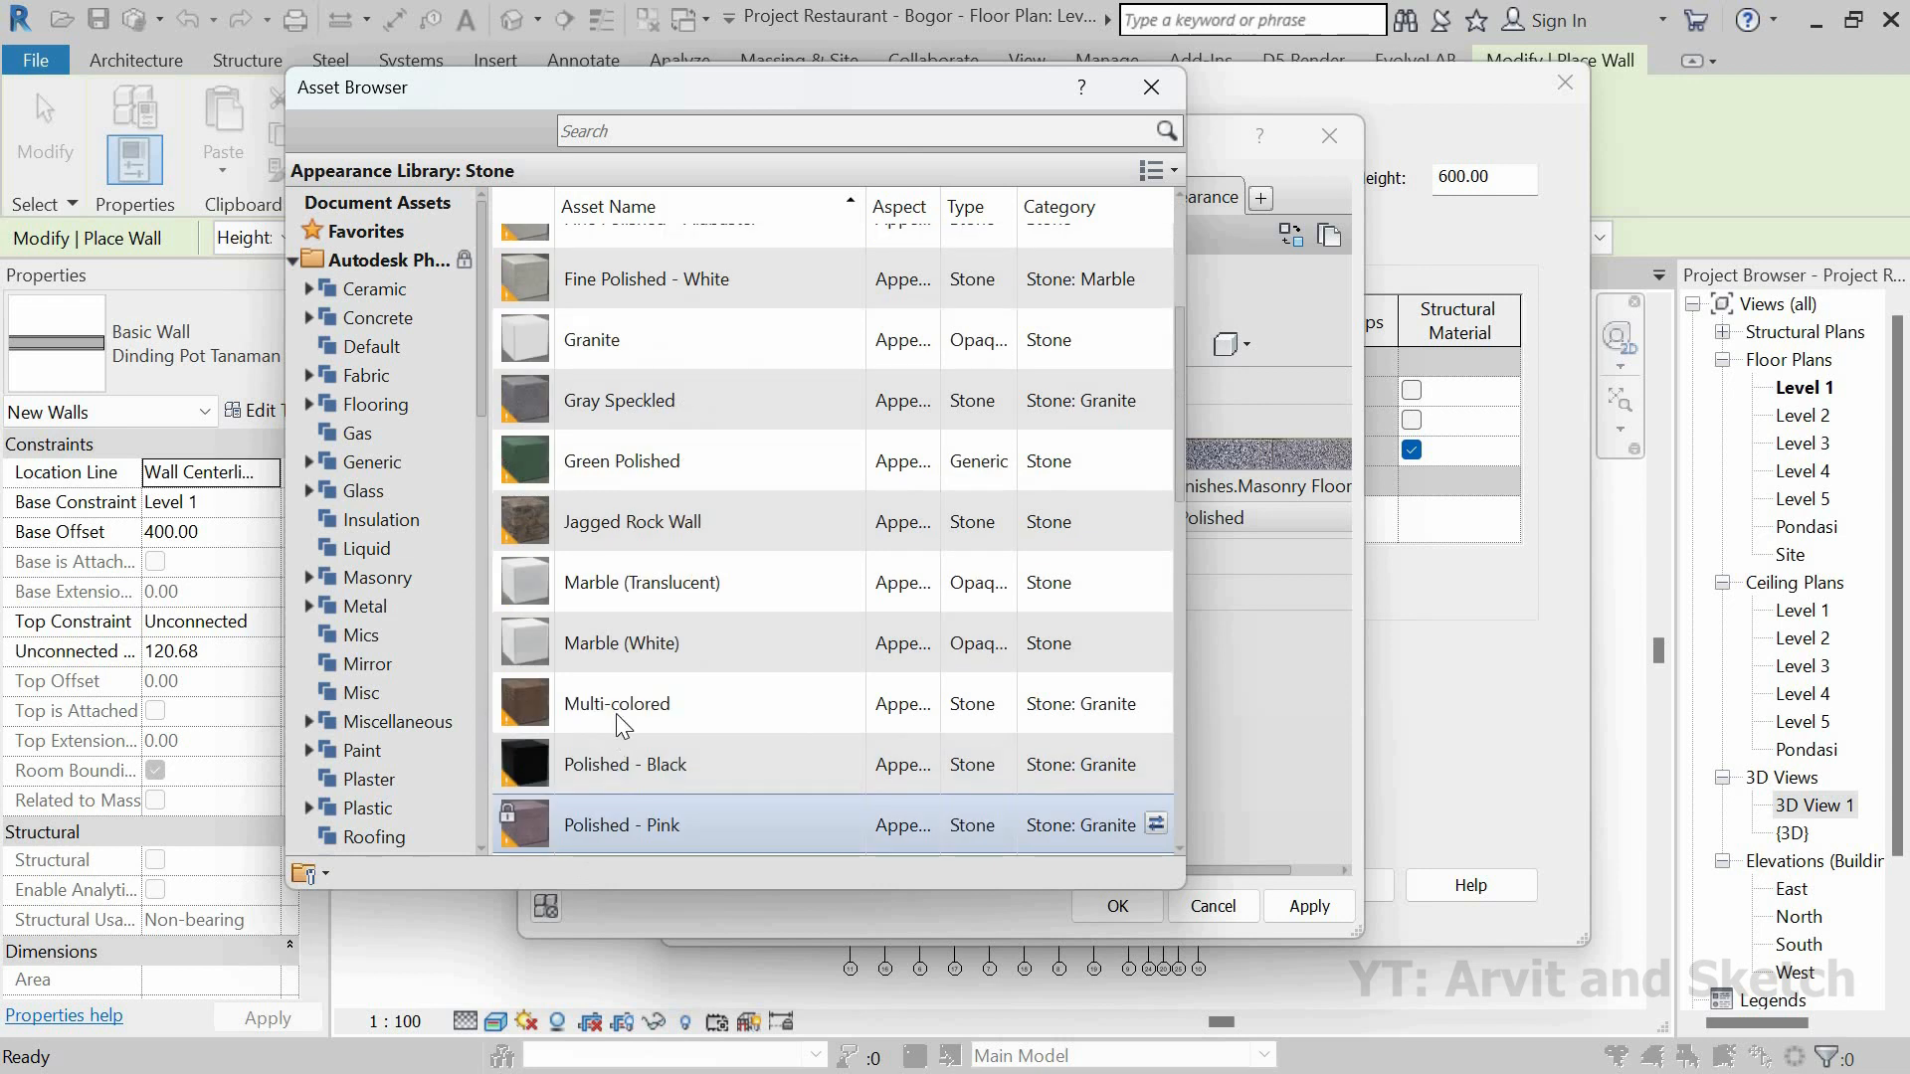
pyautogui.doubleClick(646, 520)
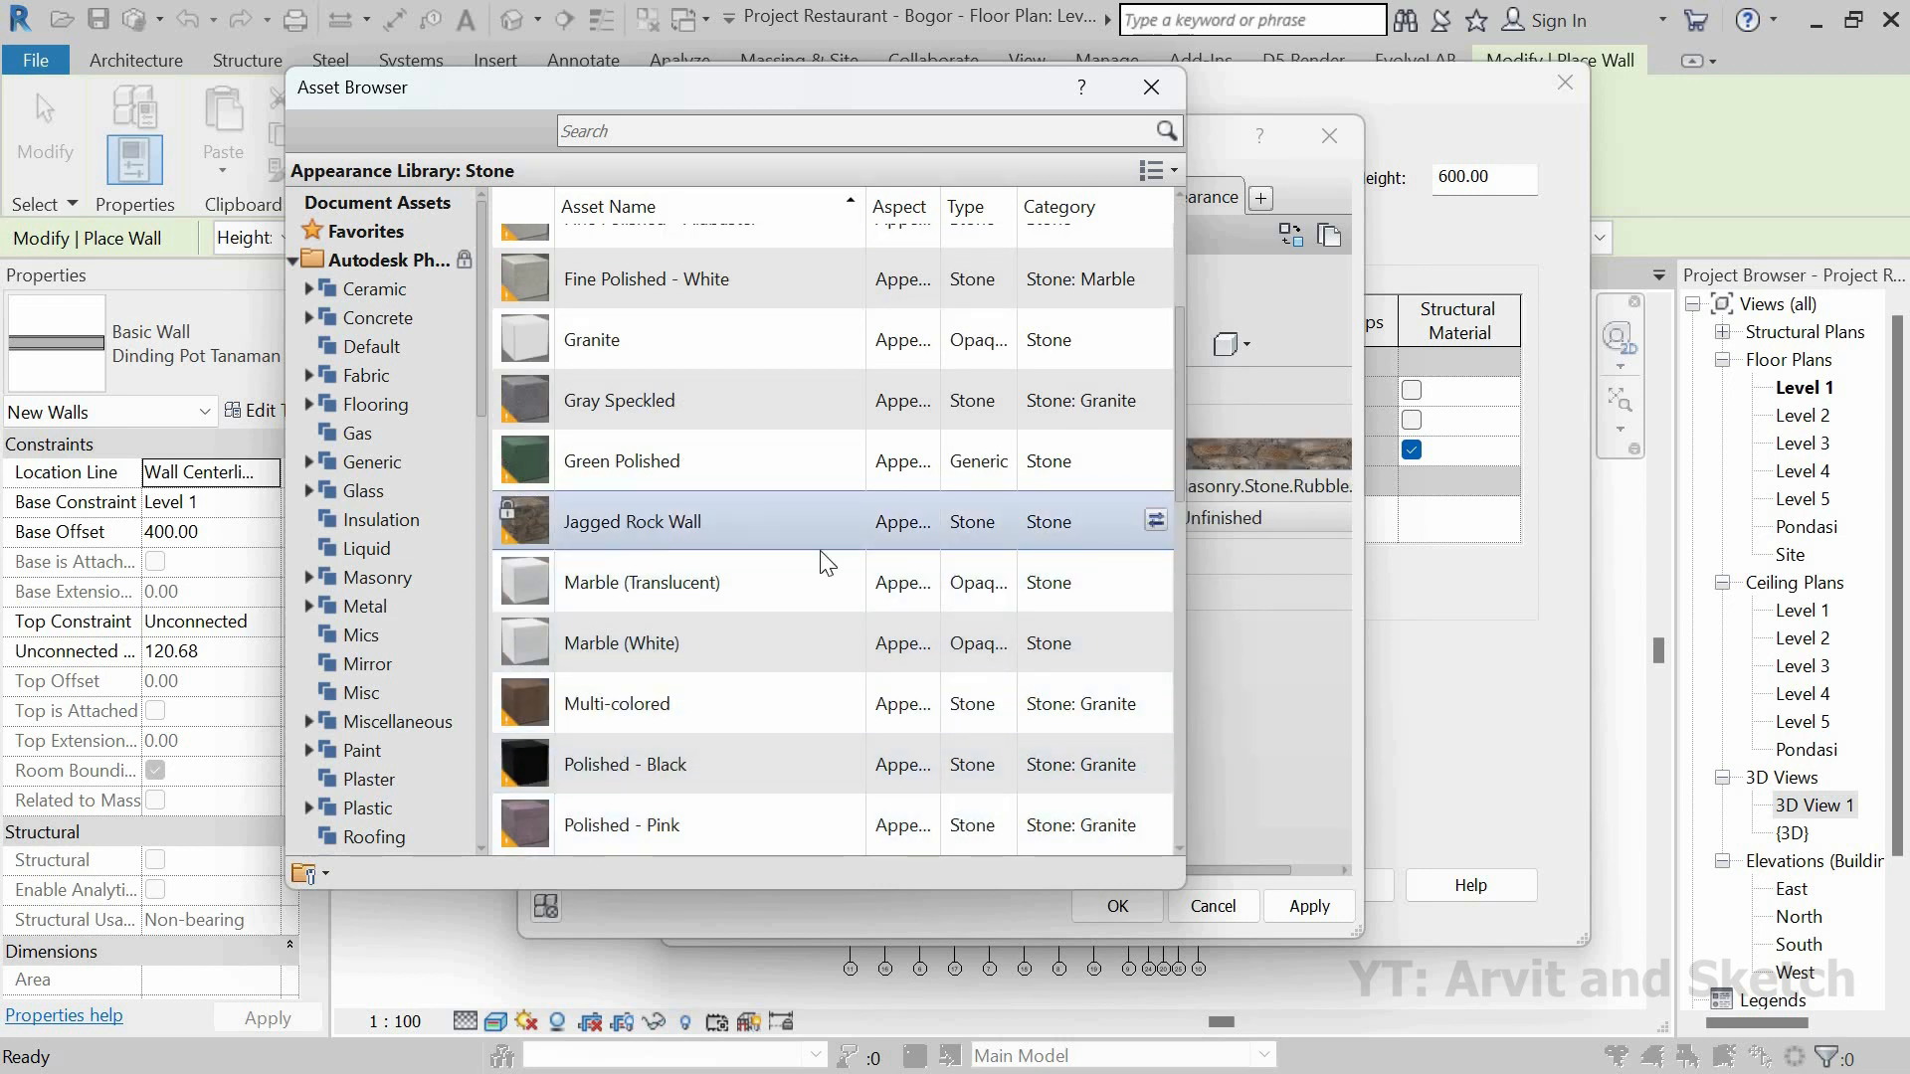
pyautogui.click(1151, 86)
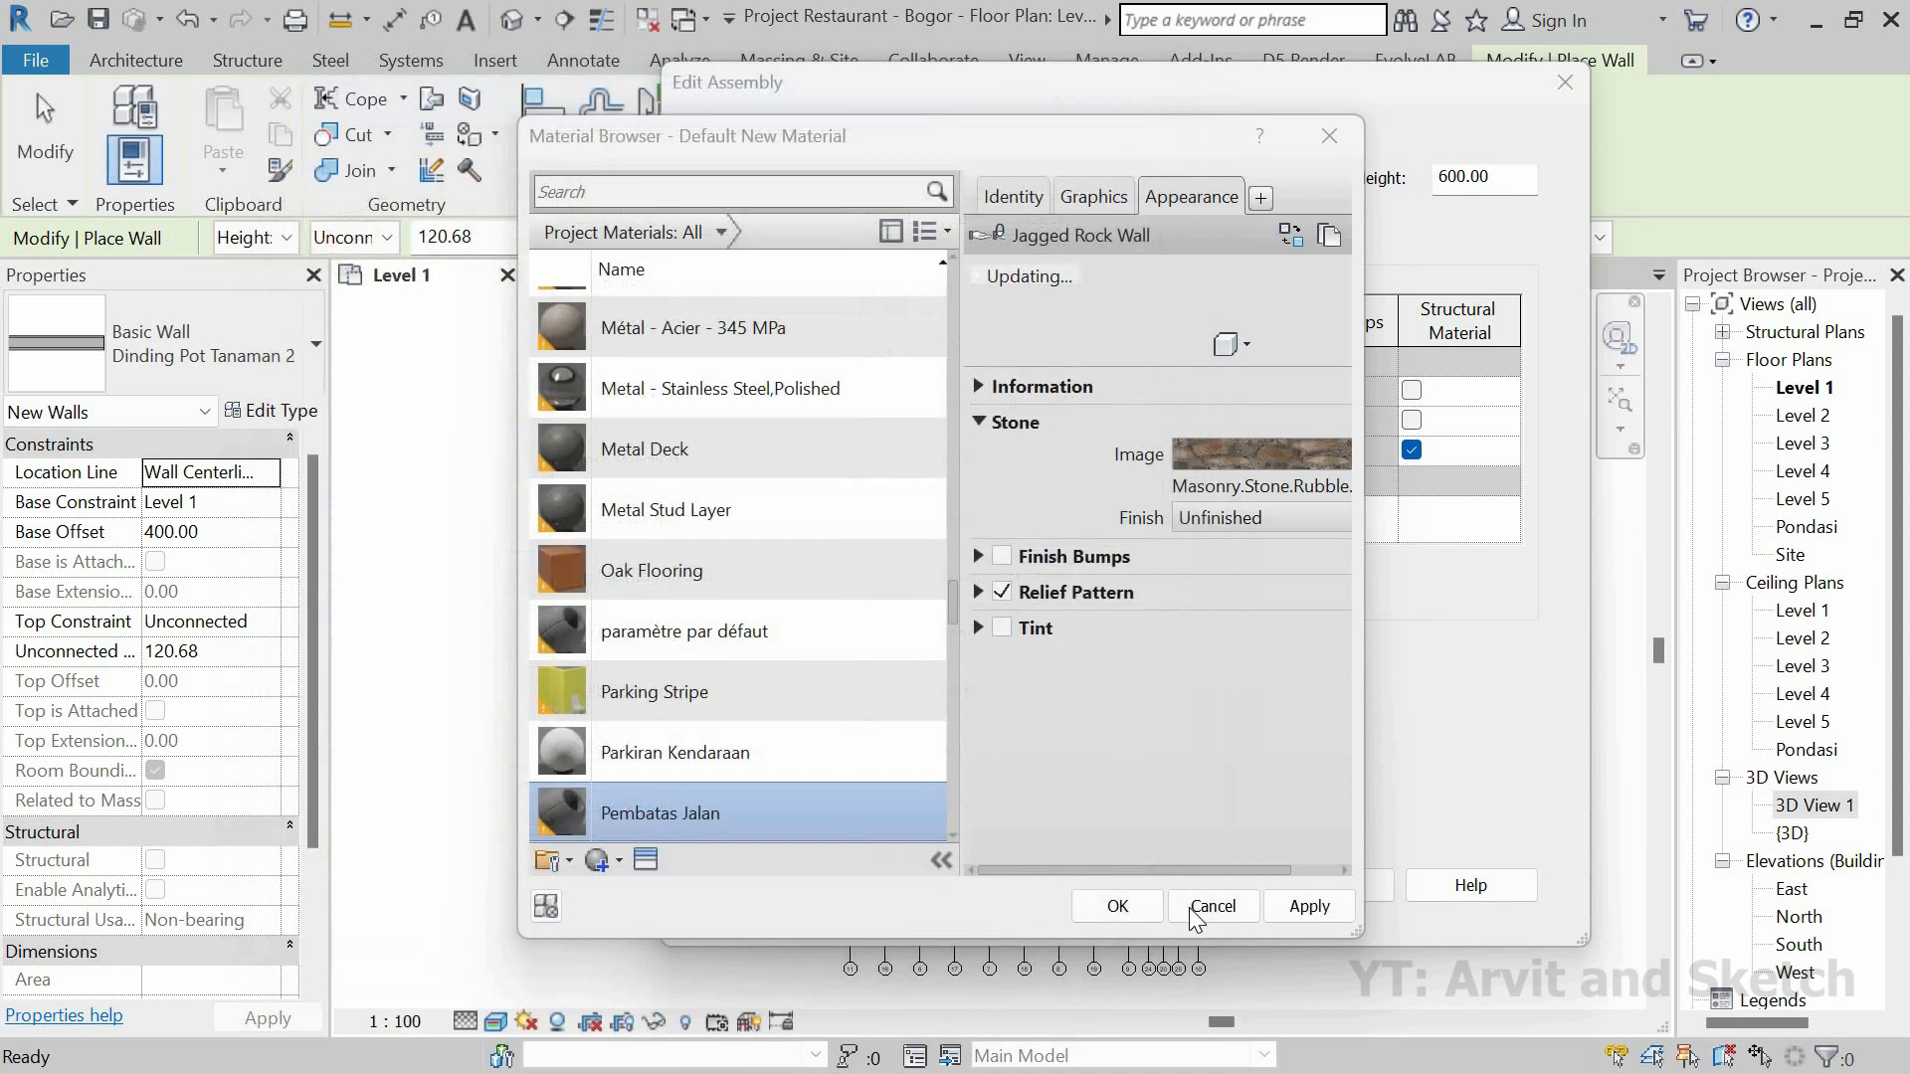
pyautogui.click(1132, 908)
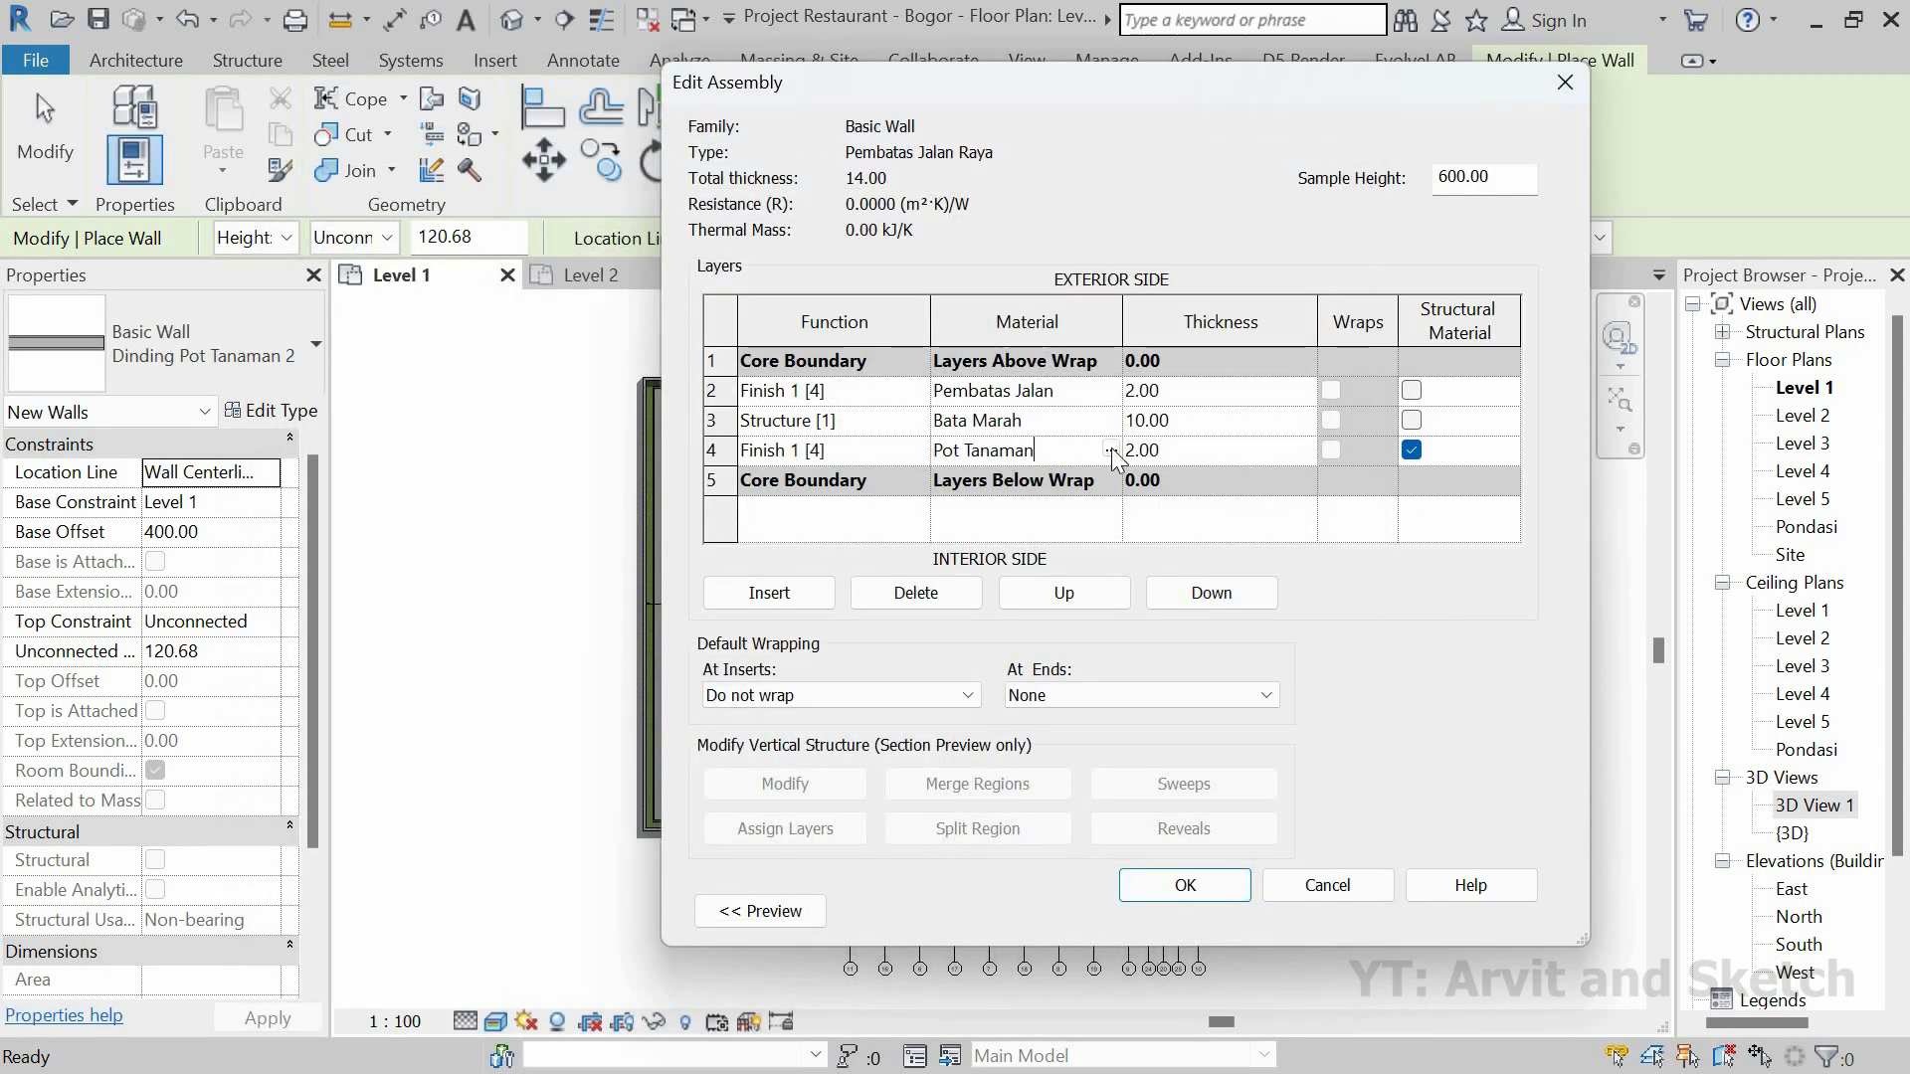
# Step: Assign the Pembatas Jalan material to the interior finish layer and accept the wall type settings
pyautogui.click(1106, 452)
pyautogui.click(1110, 449)
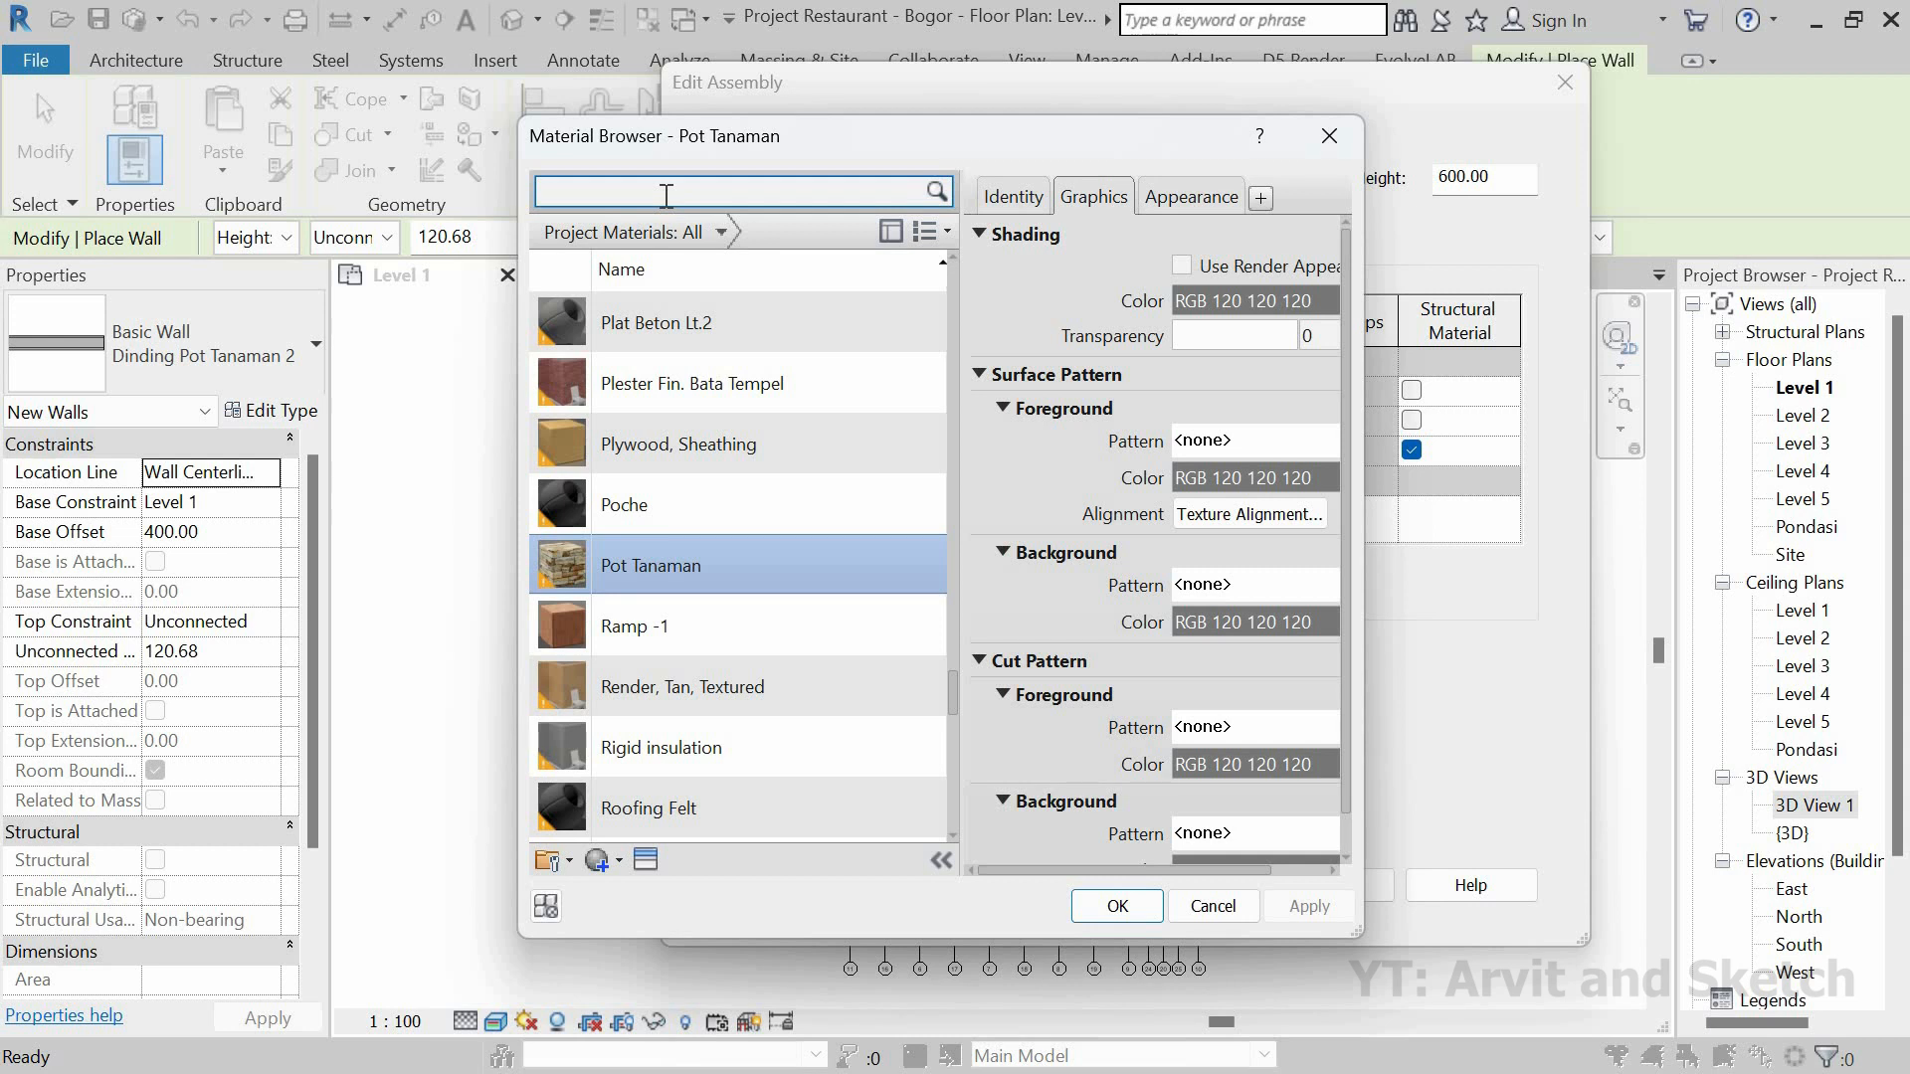
pyautogui.write('mbata')
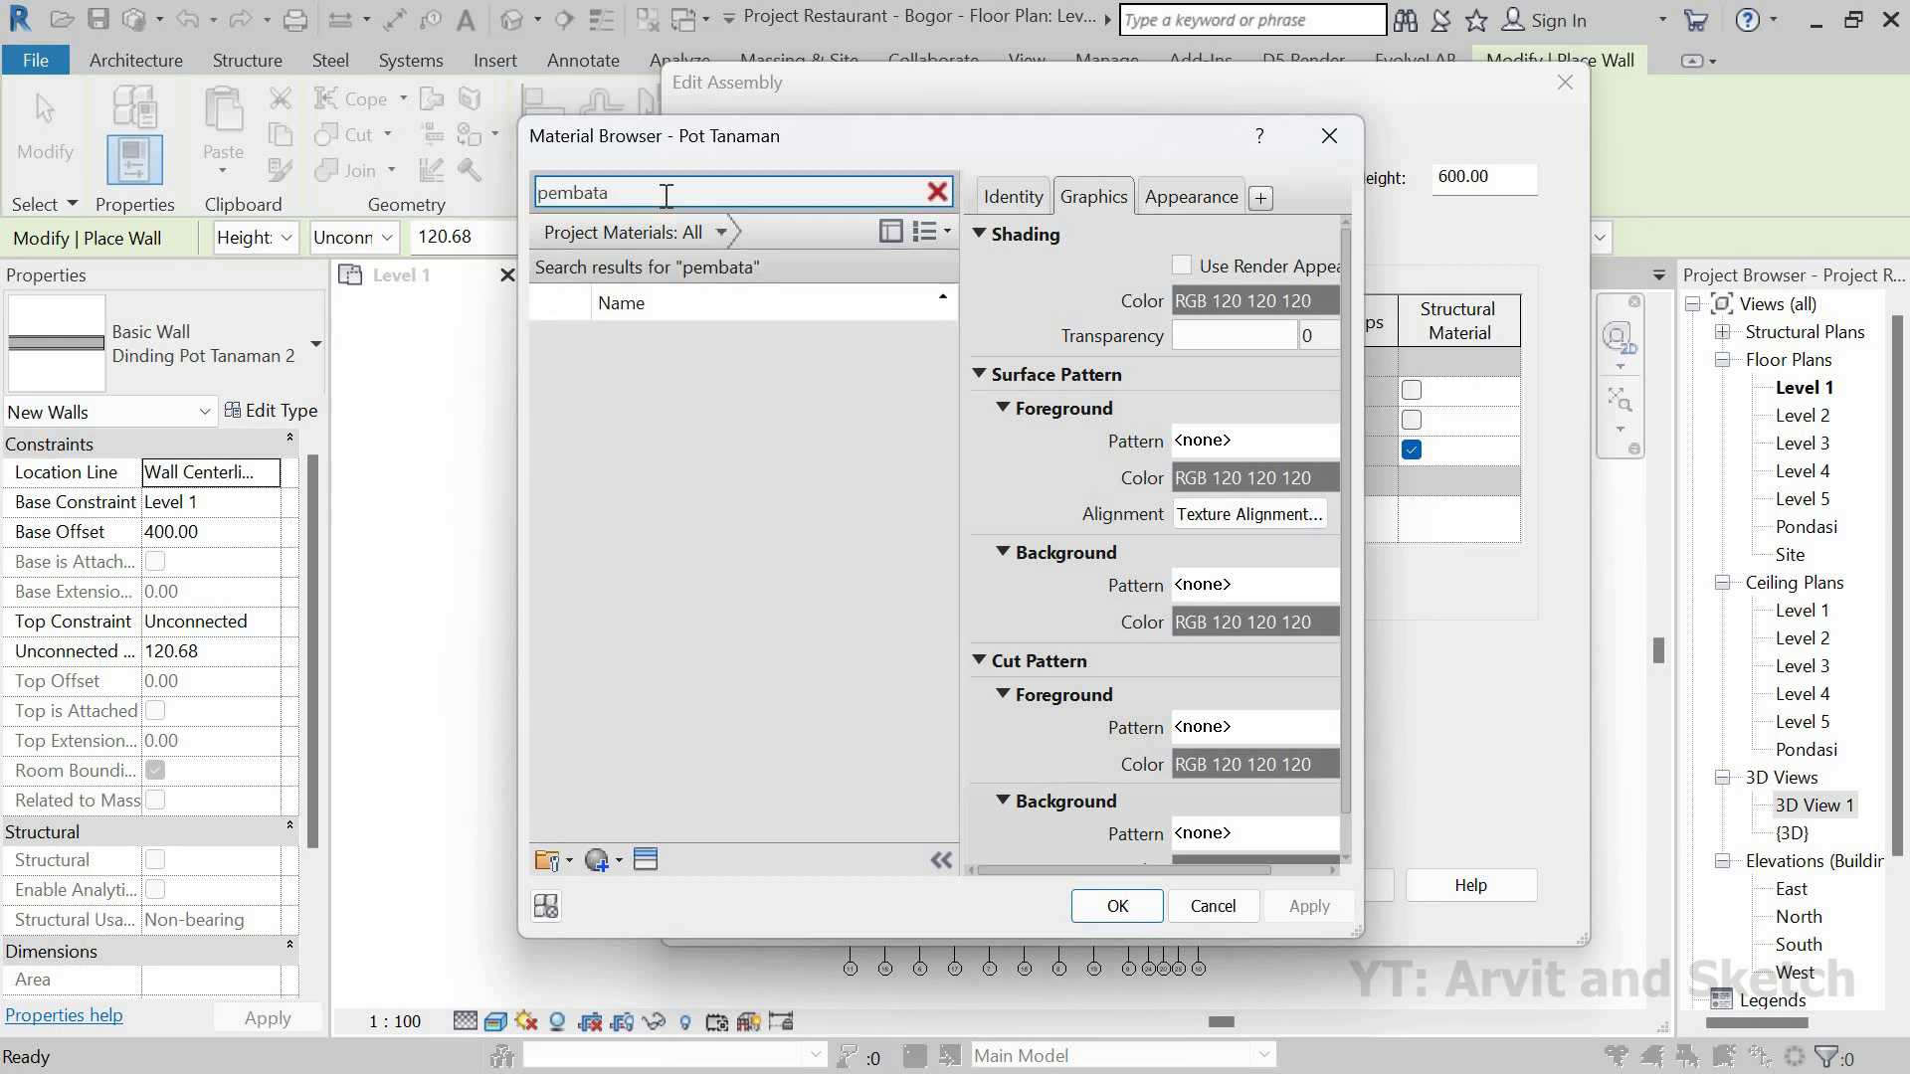
pyautogui.write('s')
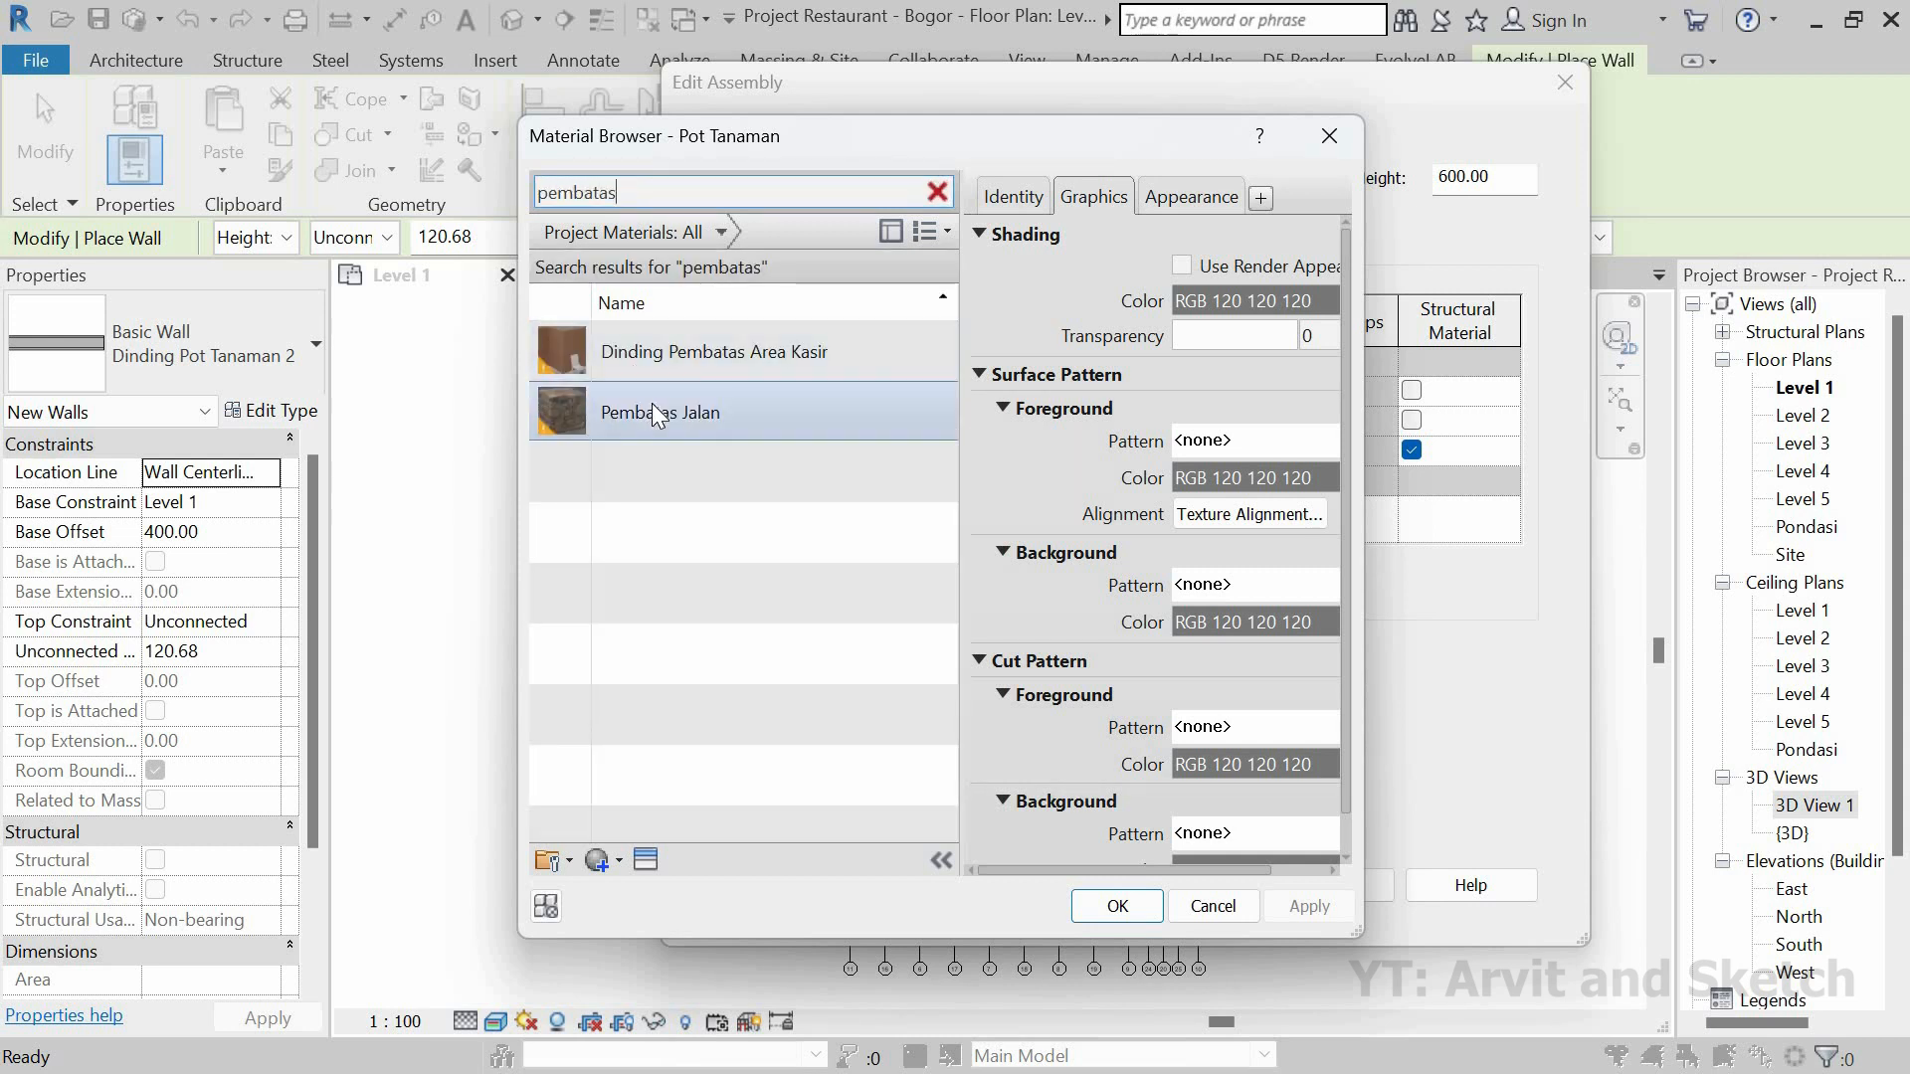
pyautogui.click(1118, 905)
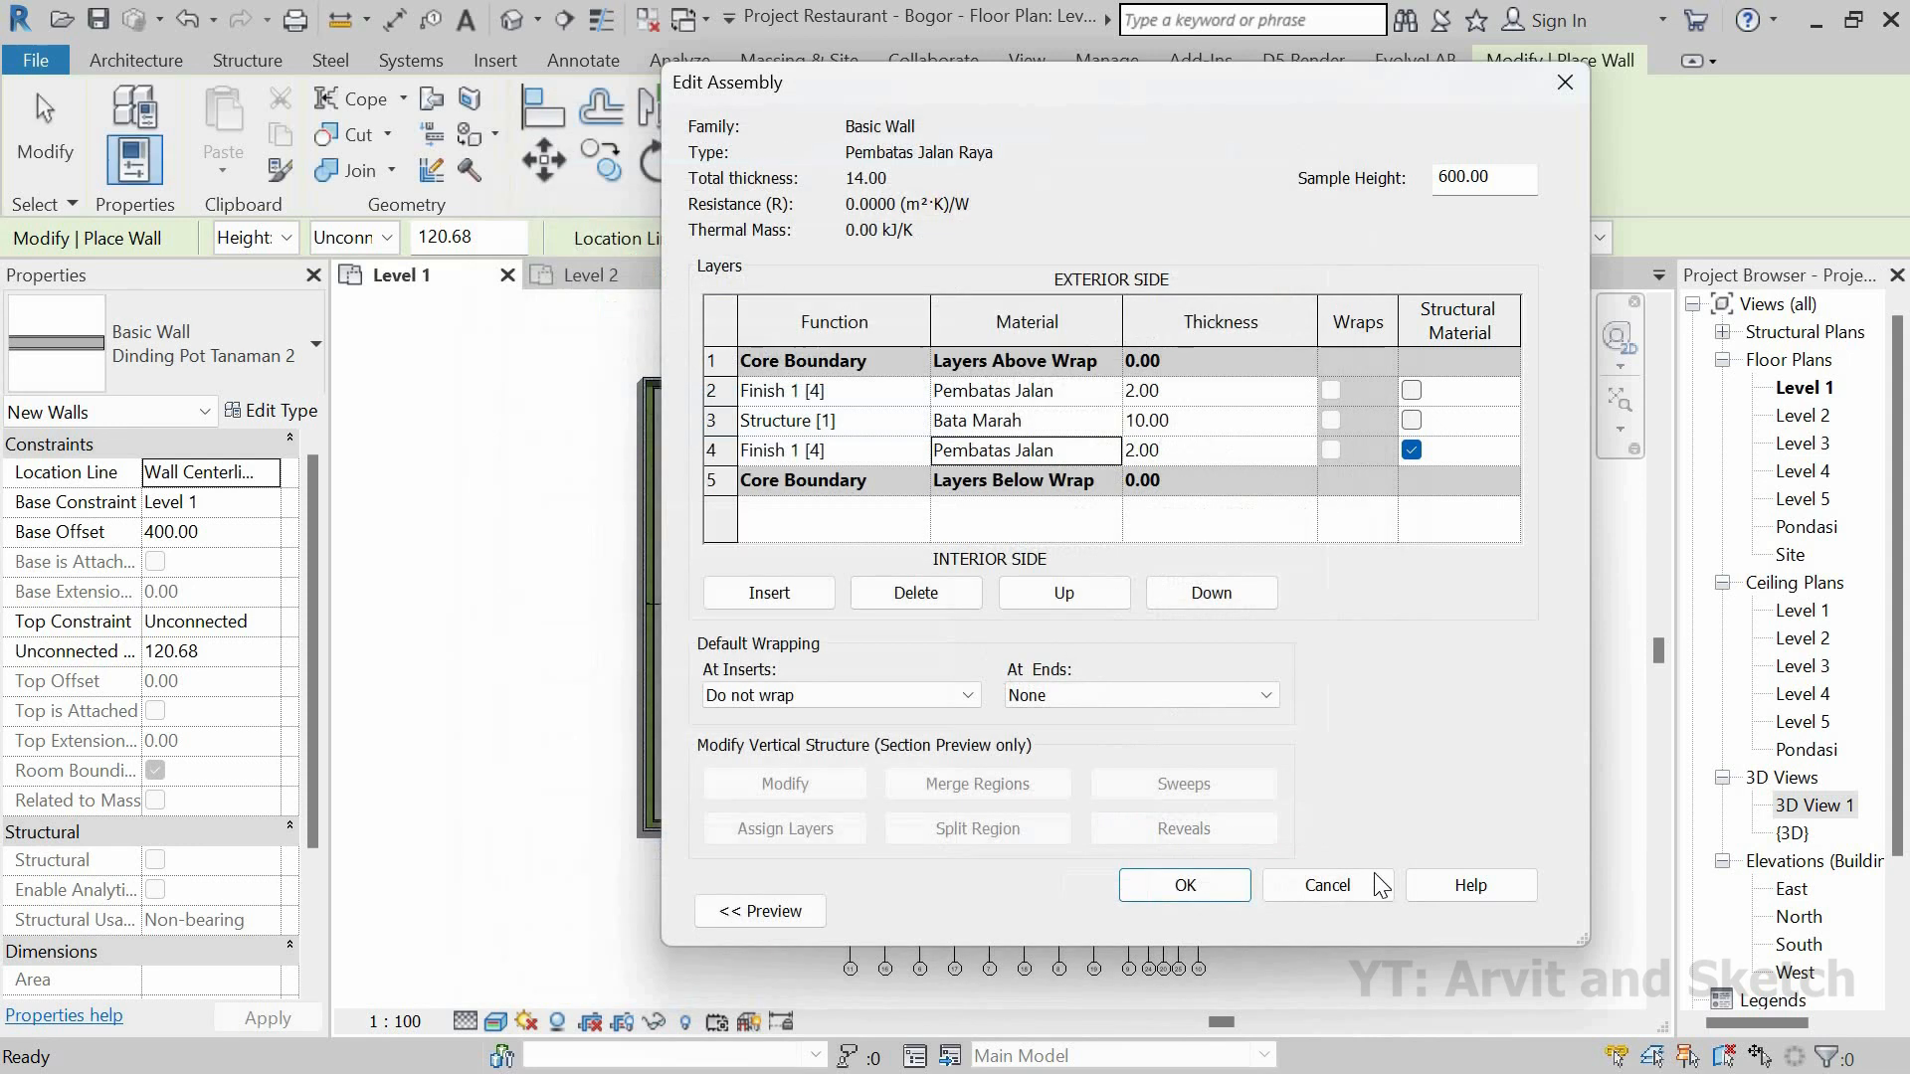
pyautogui.click(1221, 885)
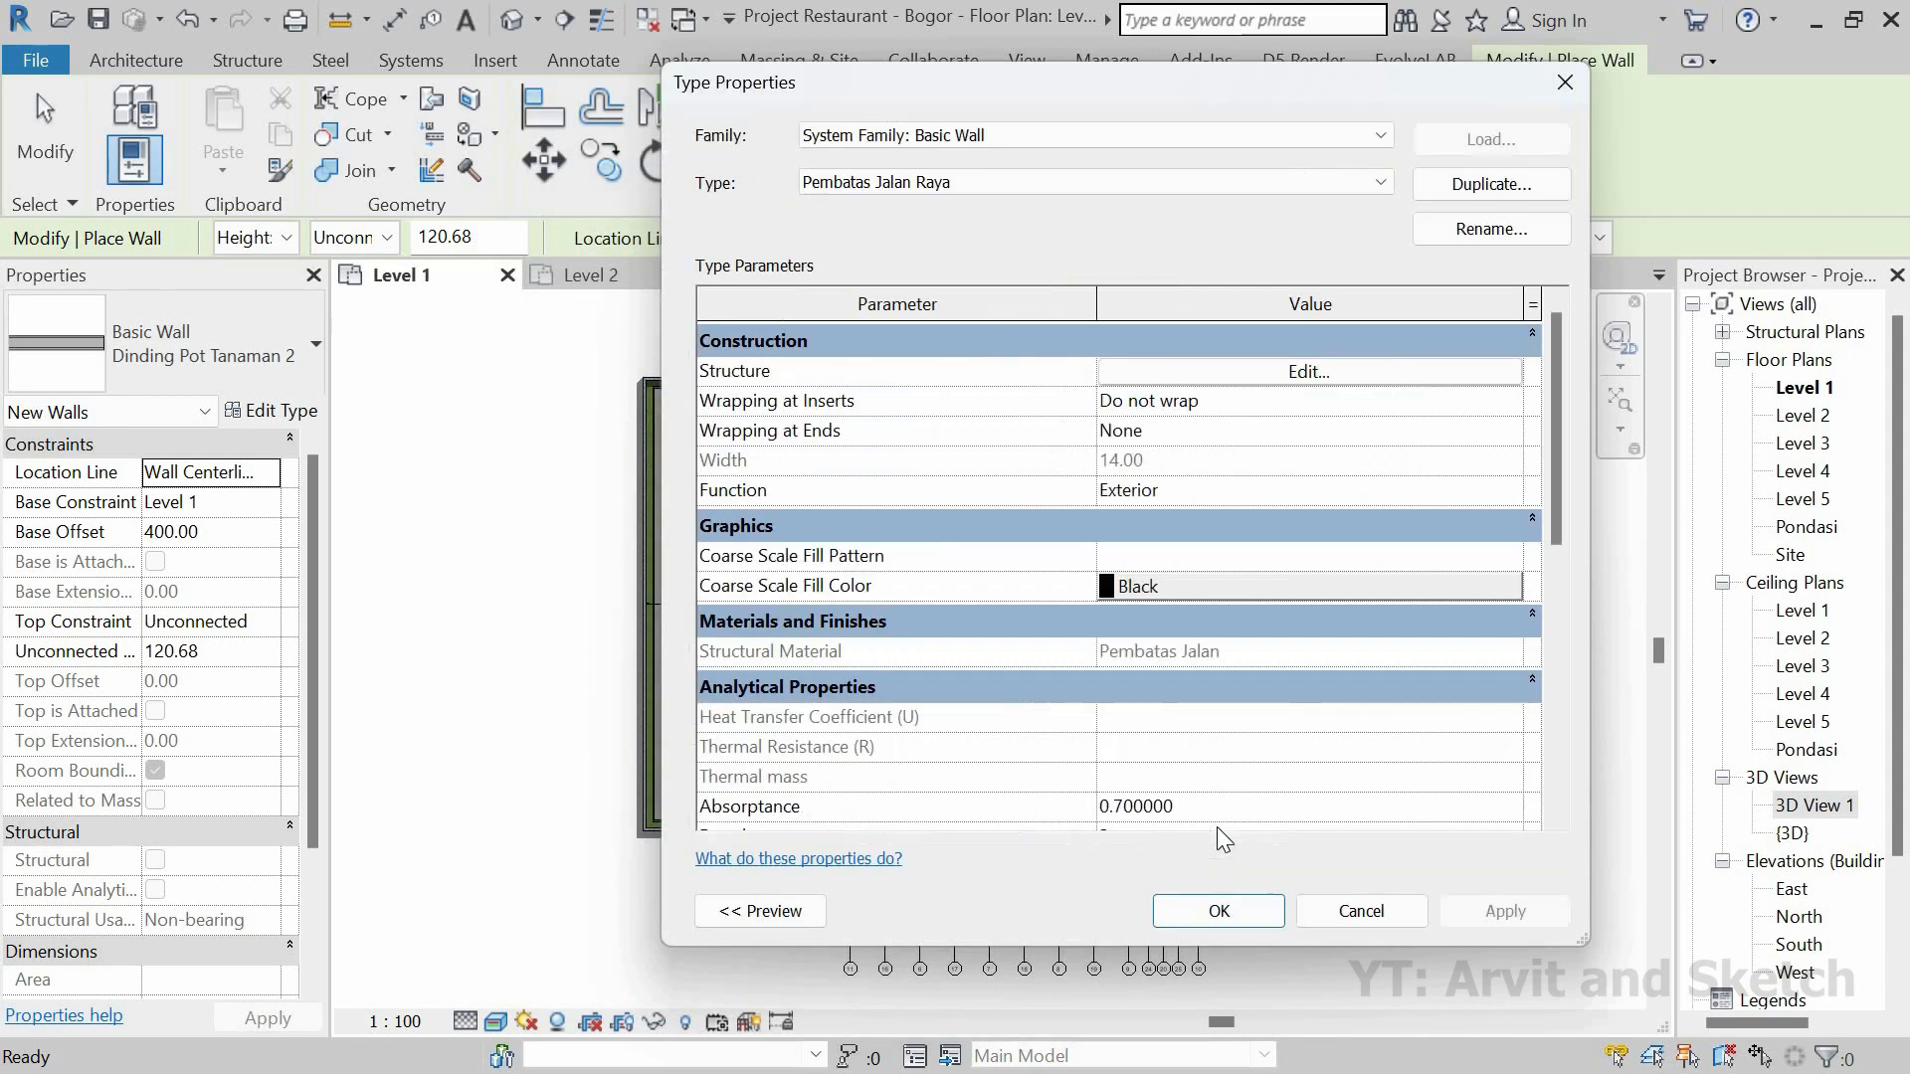
pyautogui.click(1244, 914)
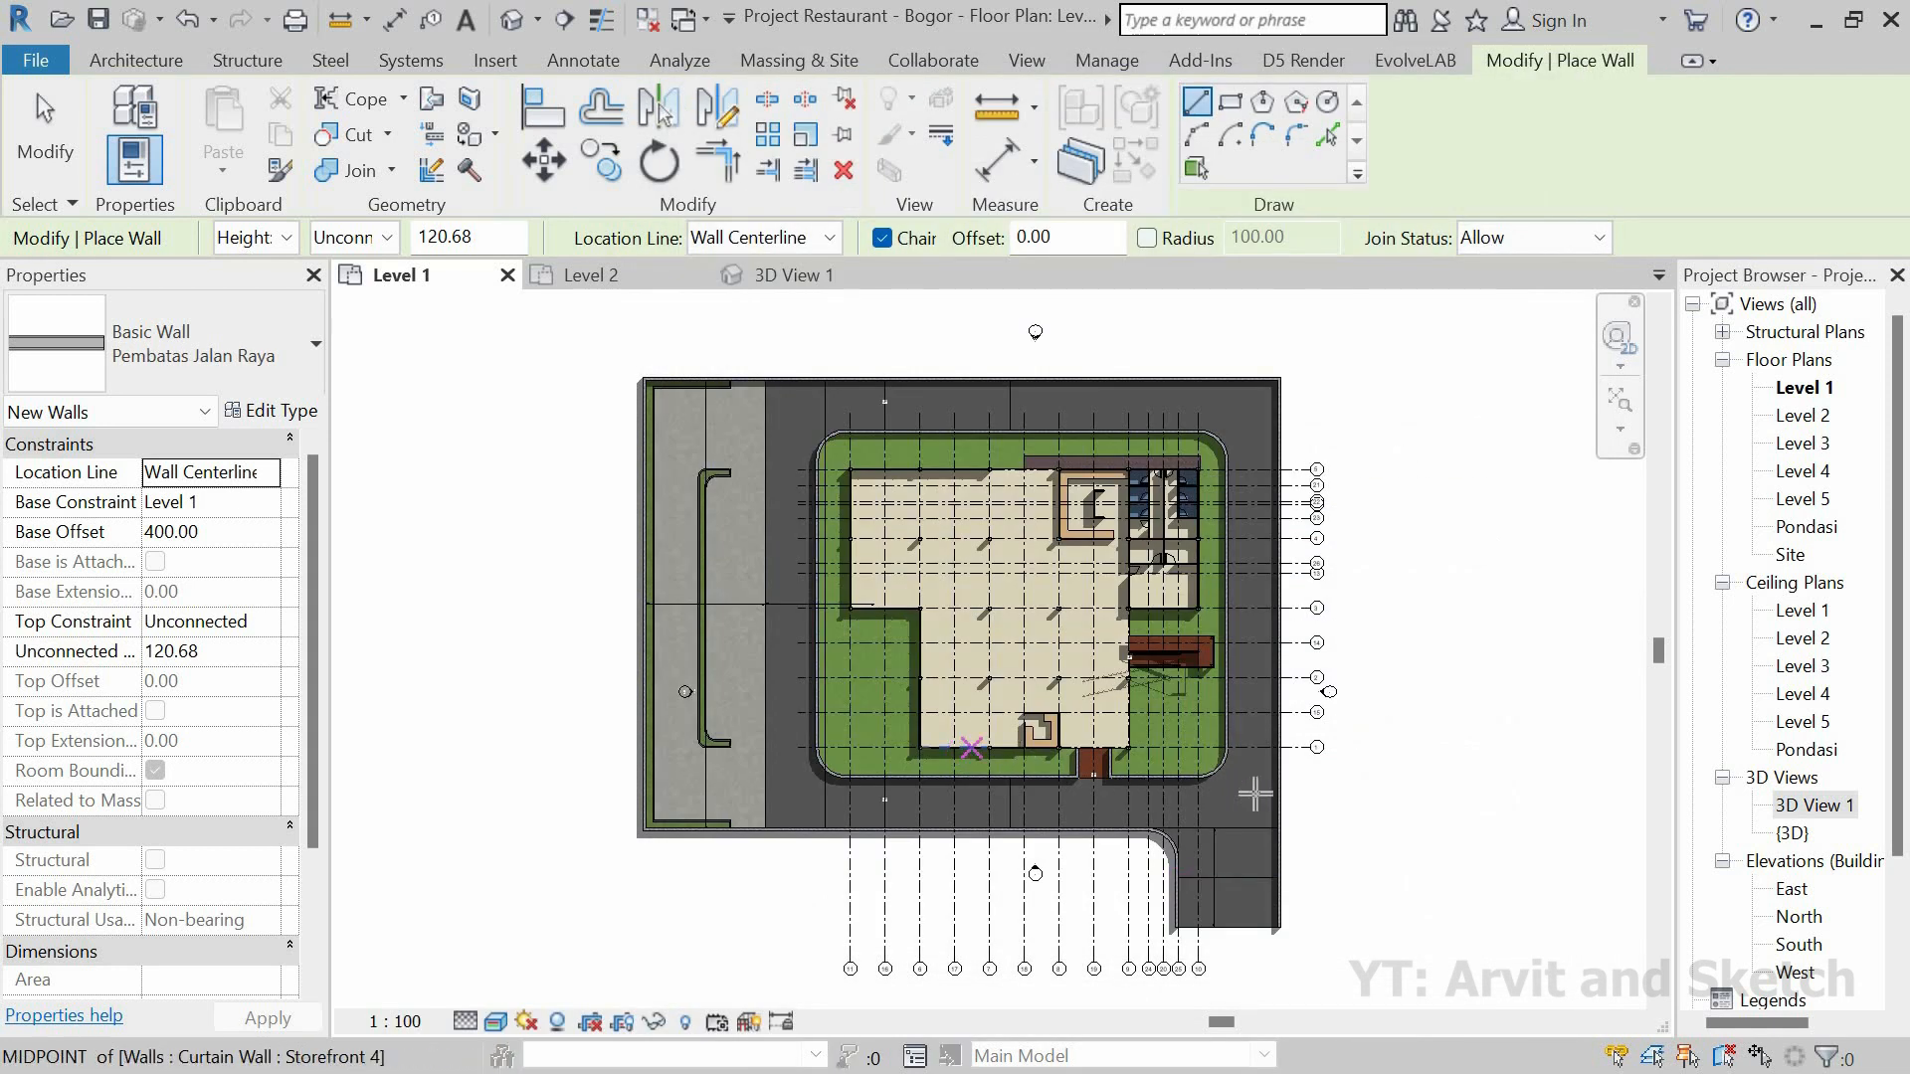
# Step: Draw a straight Pembatas Jalan Raya wall about 1000 long down the middle of the southeastern entrance road, with base offset 0 and unconnected height 100
pyautogui.scroll(5, 1253, 945)
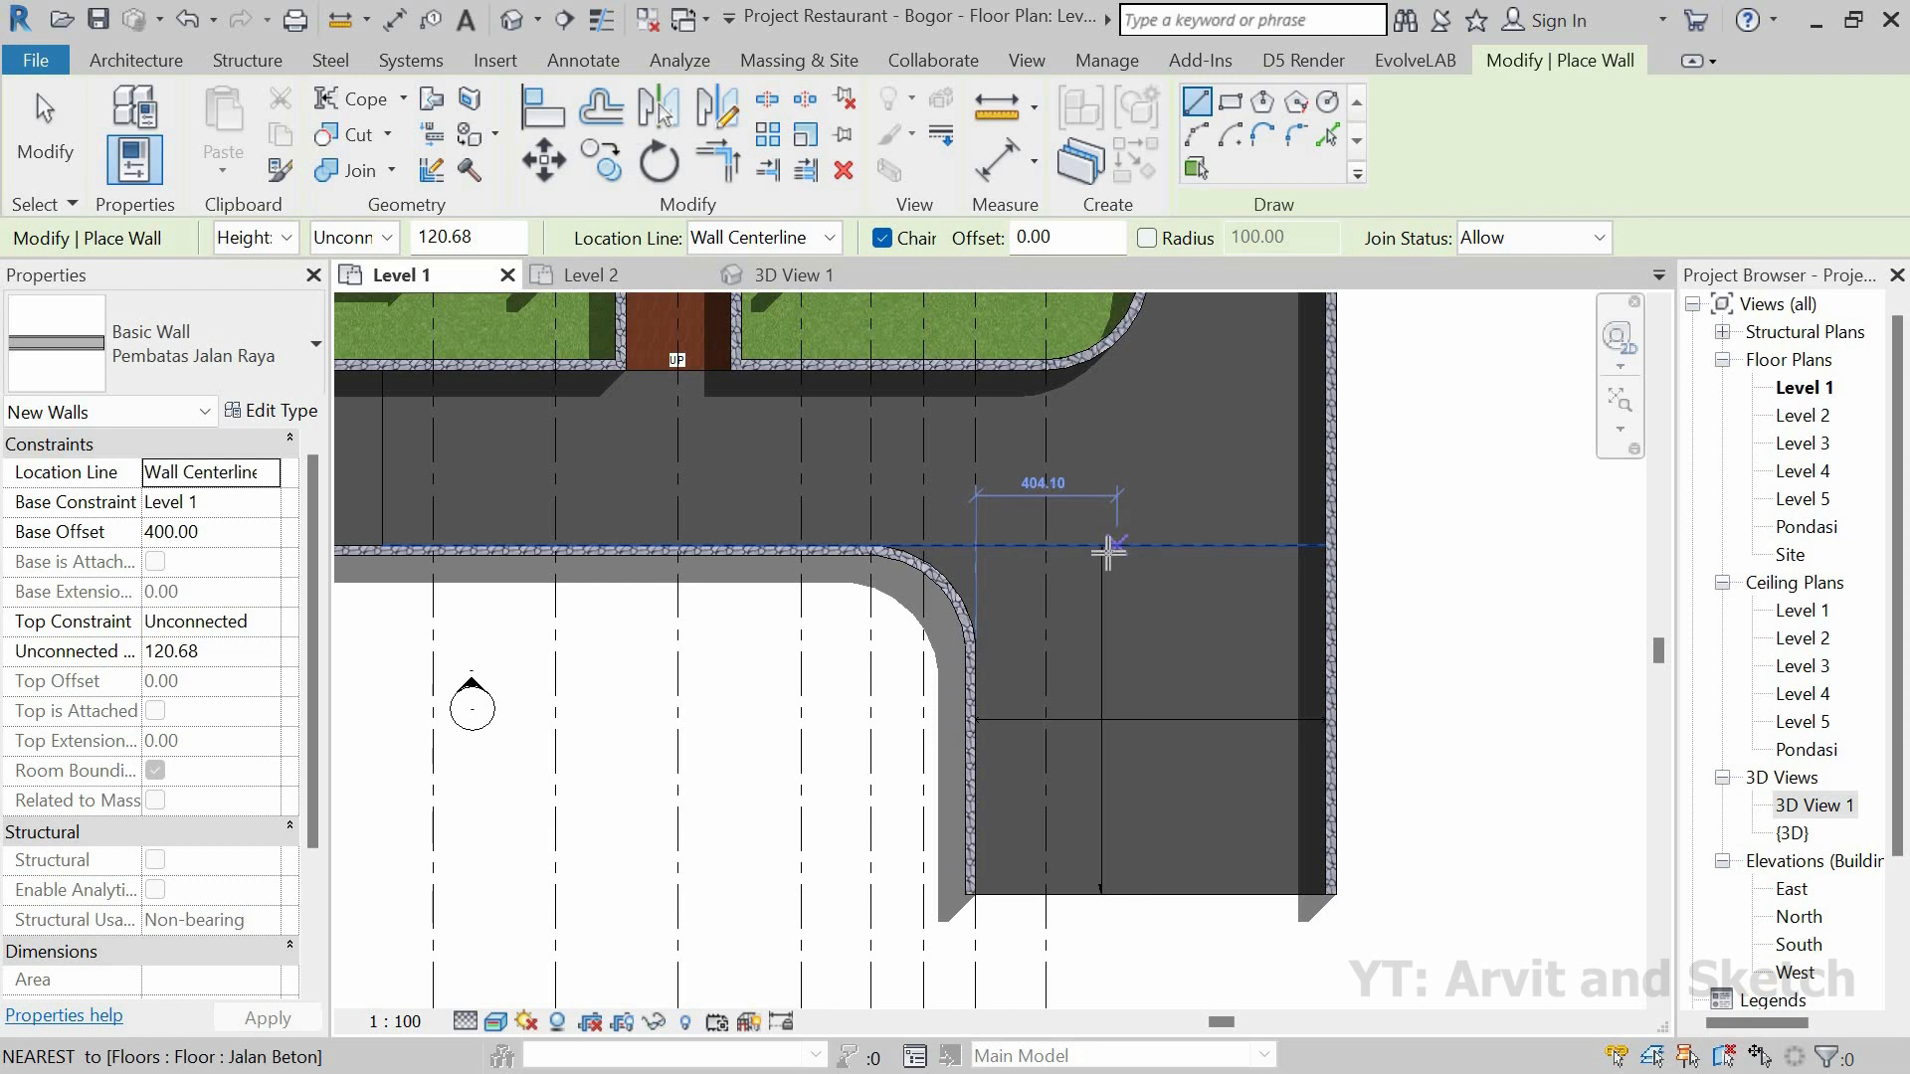
pyautogui.click(249, 533)
pyautogui.doubleClick(248, 532)
pyautogui.write('0')
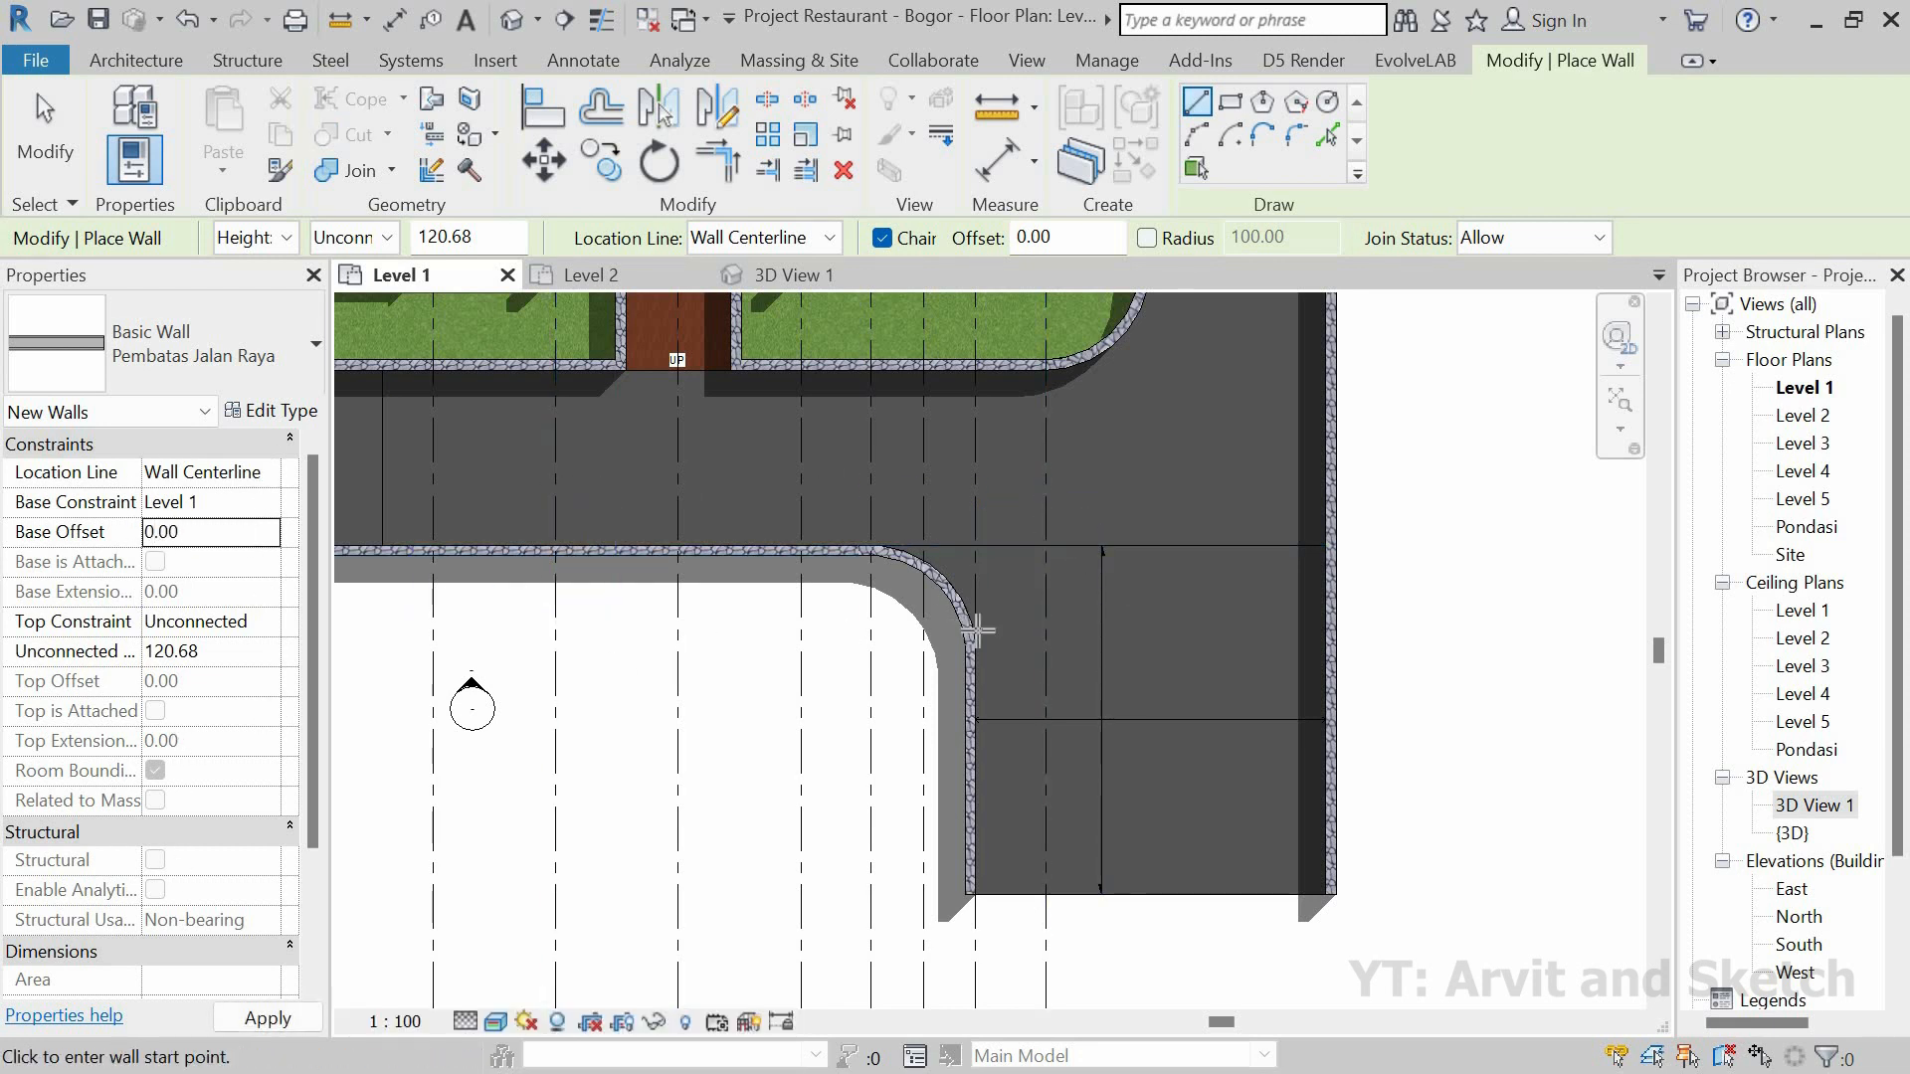
pyautogui.doubleClick(228, 655)
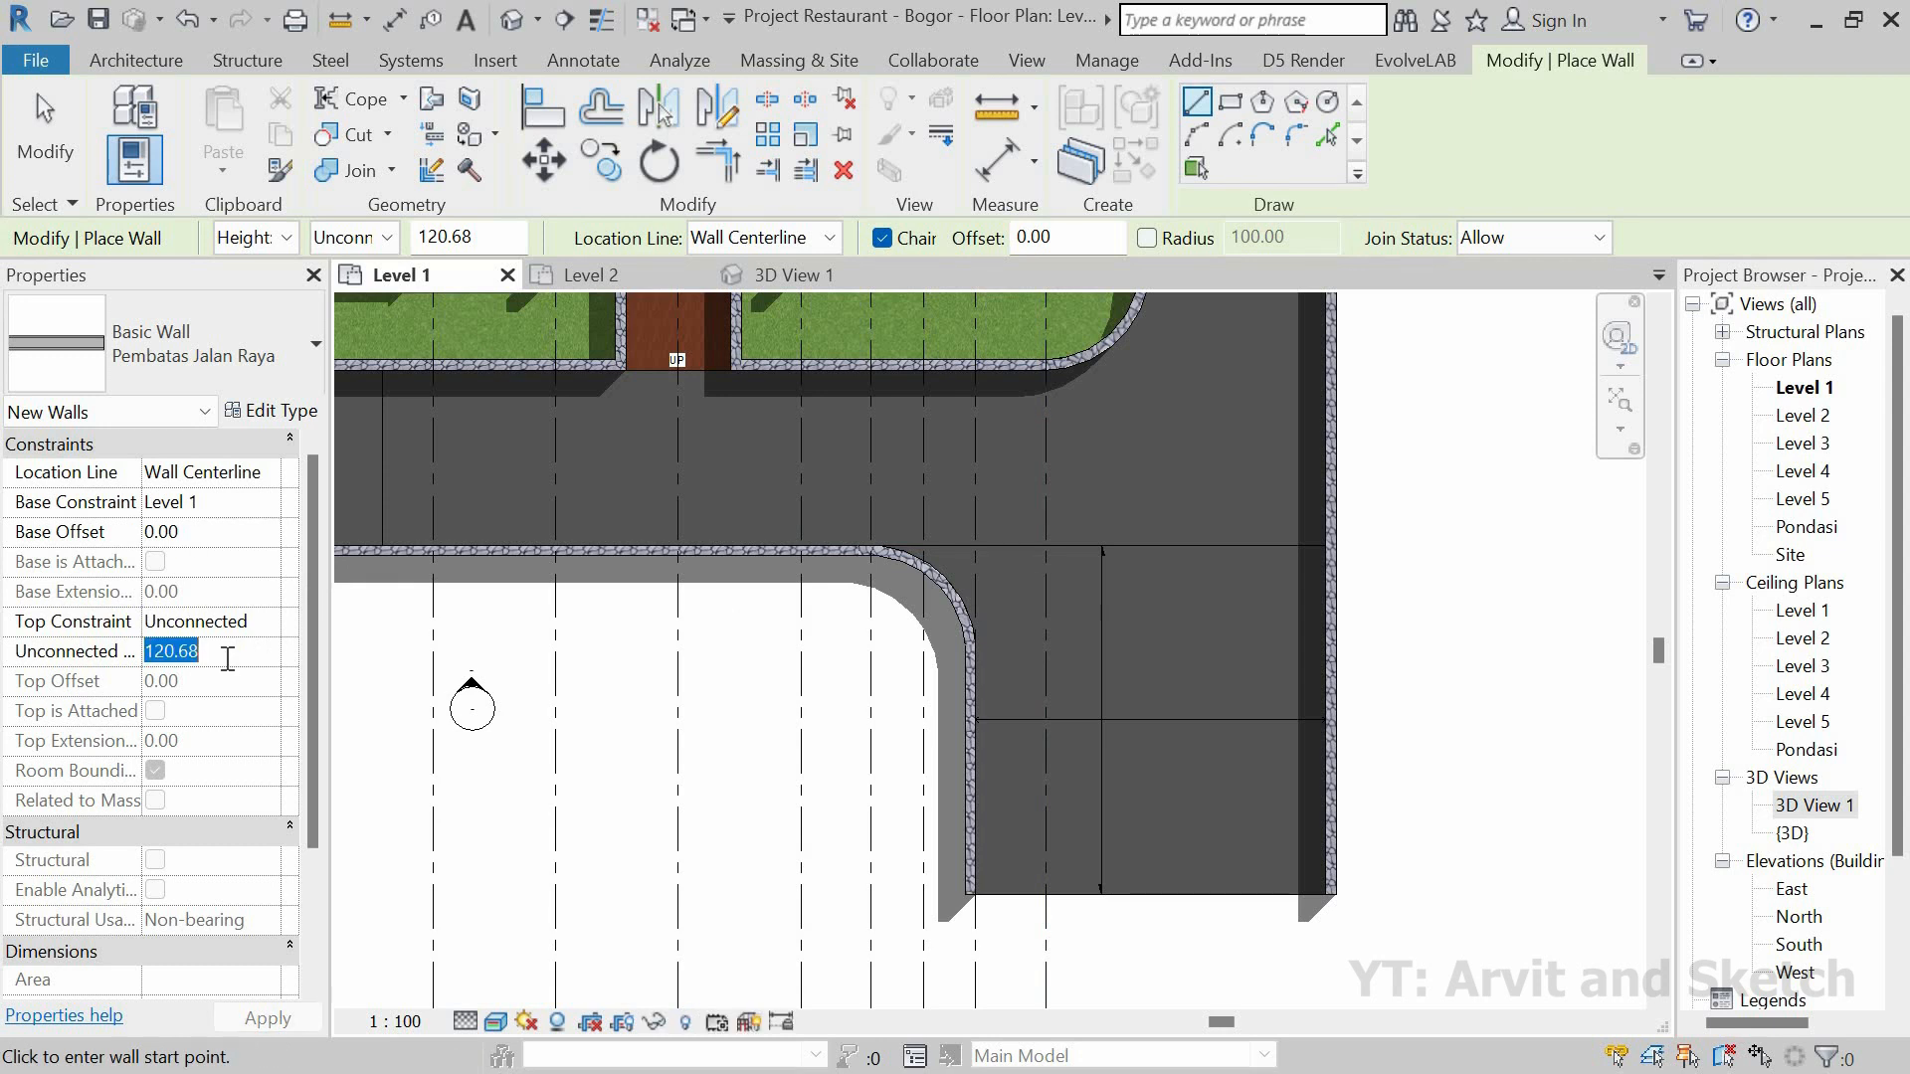
pyautogui.write('1')
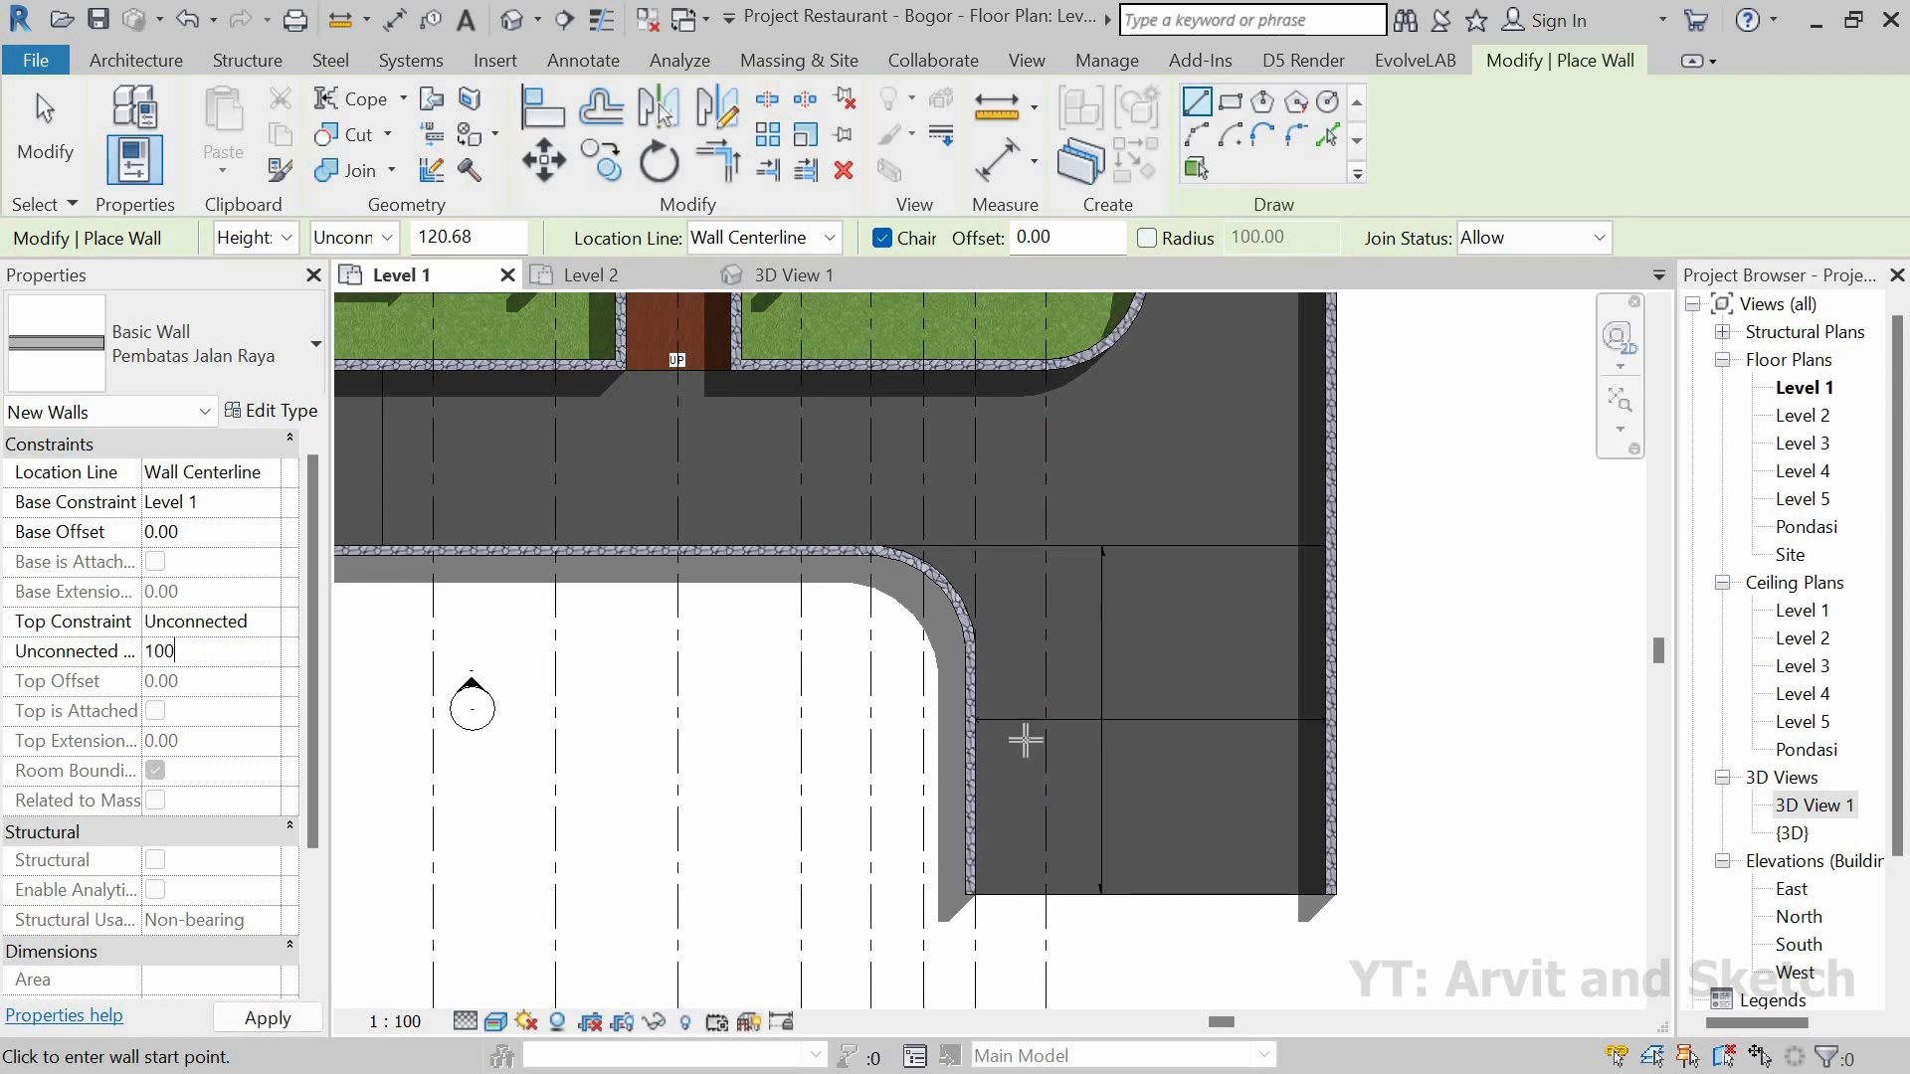
pyautogui.click(1141, 546)
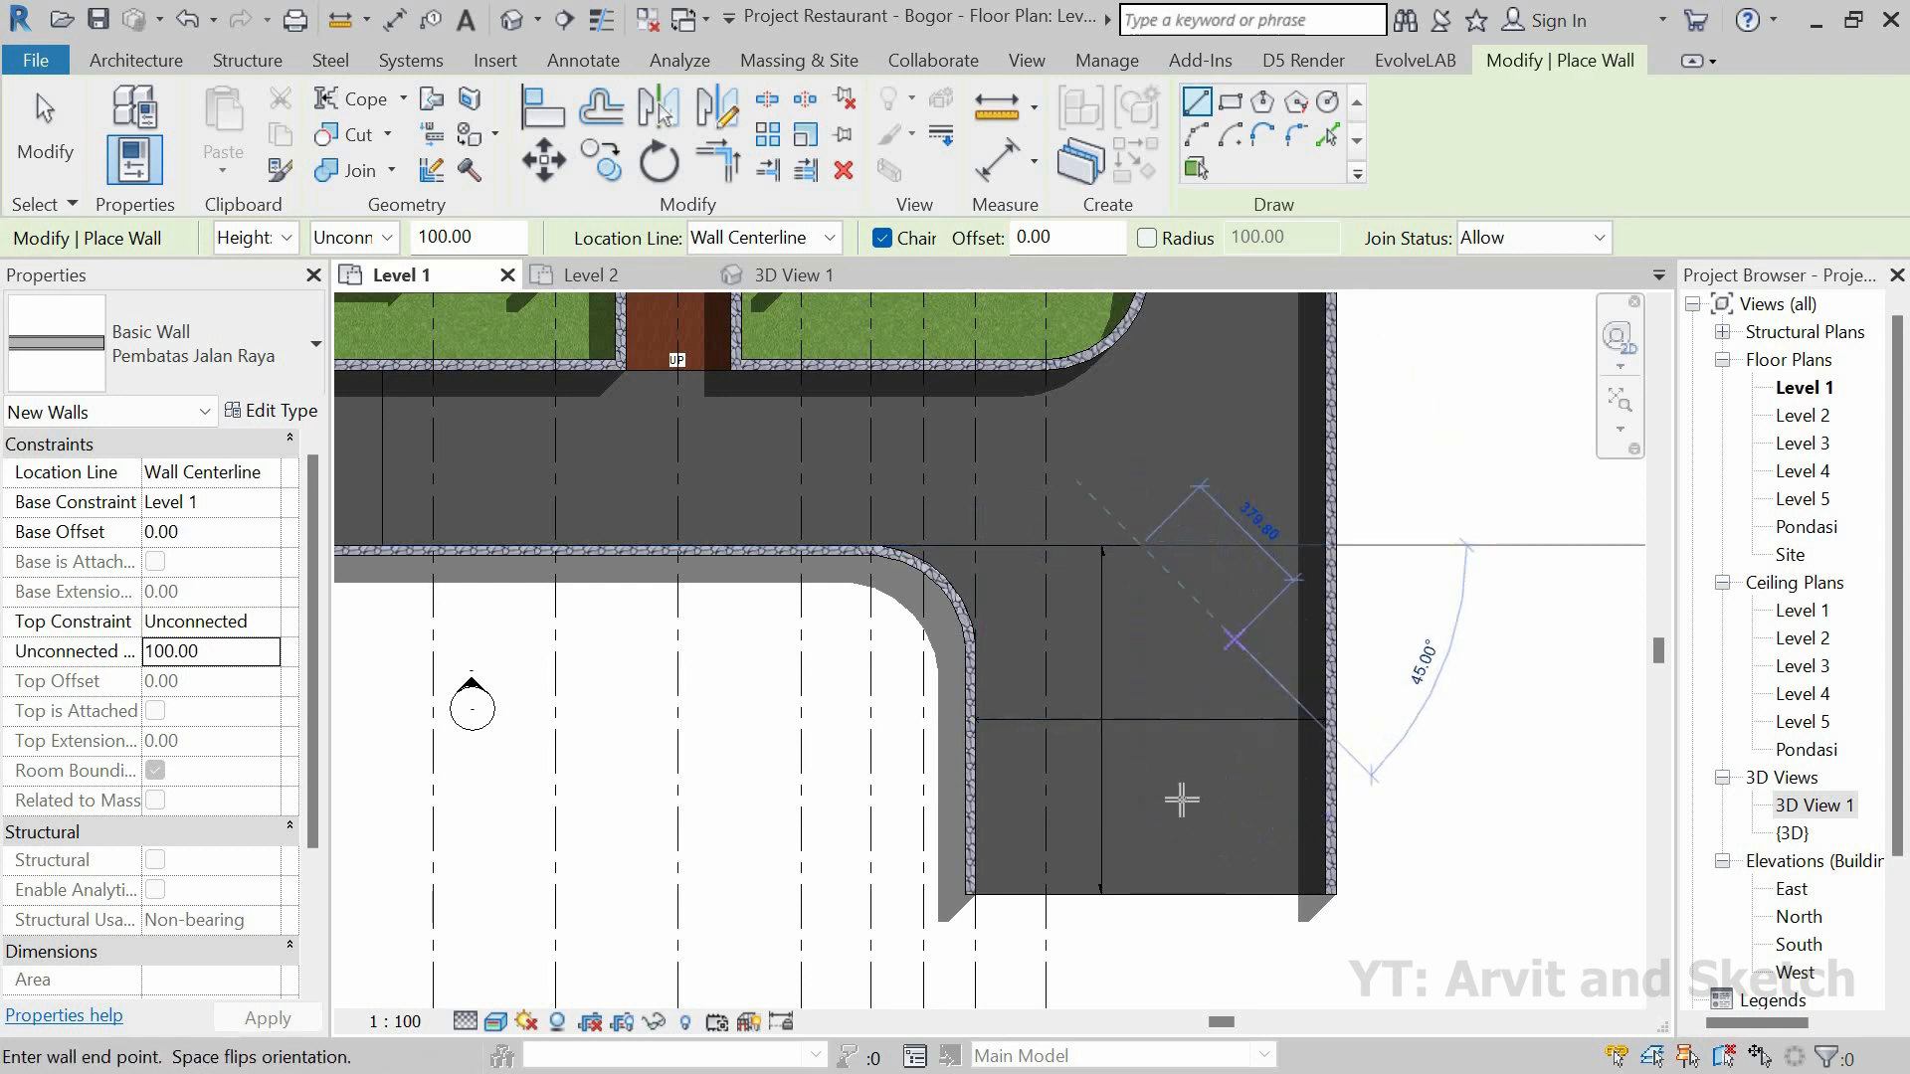
pyautogui.click(1144, 899)
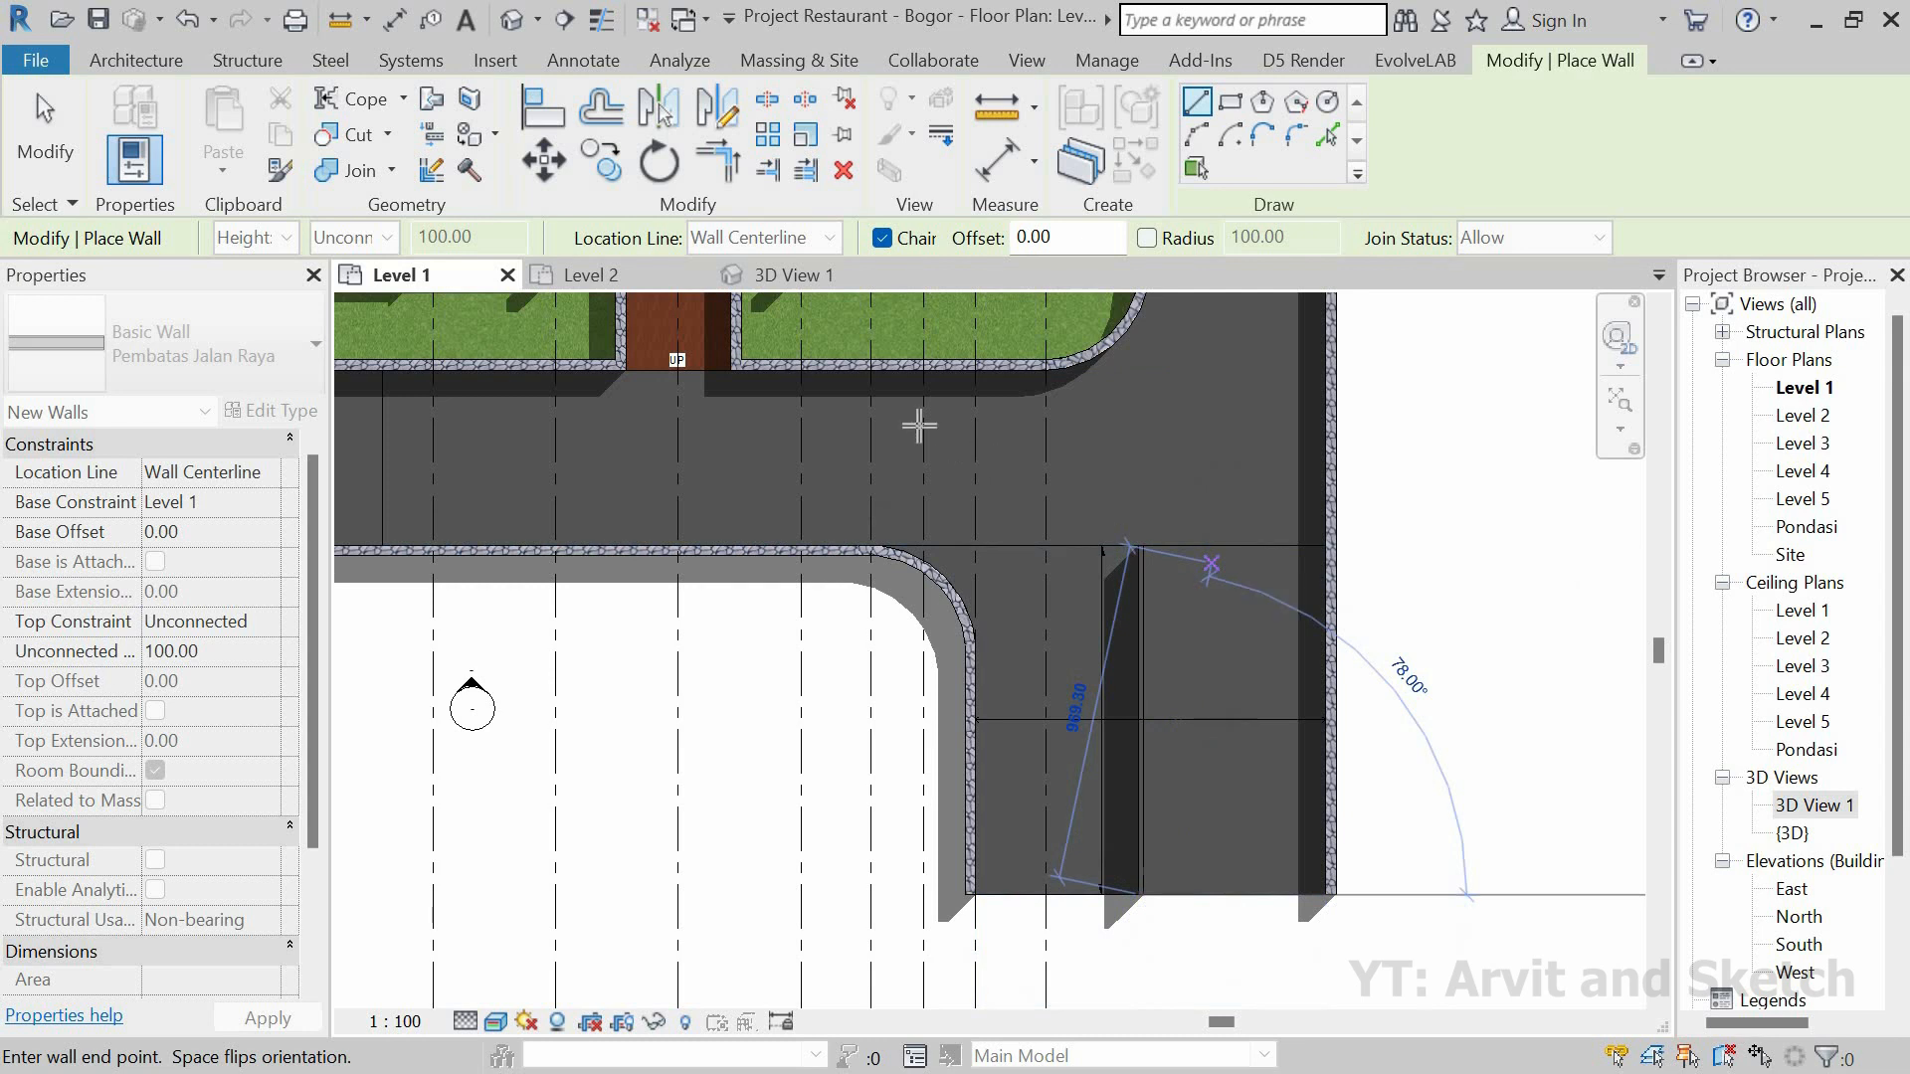
# Step: Examine the new barrier wall on the entrance road in 3D View 1, including its height and outer end
pyautogui.click(822, 277)
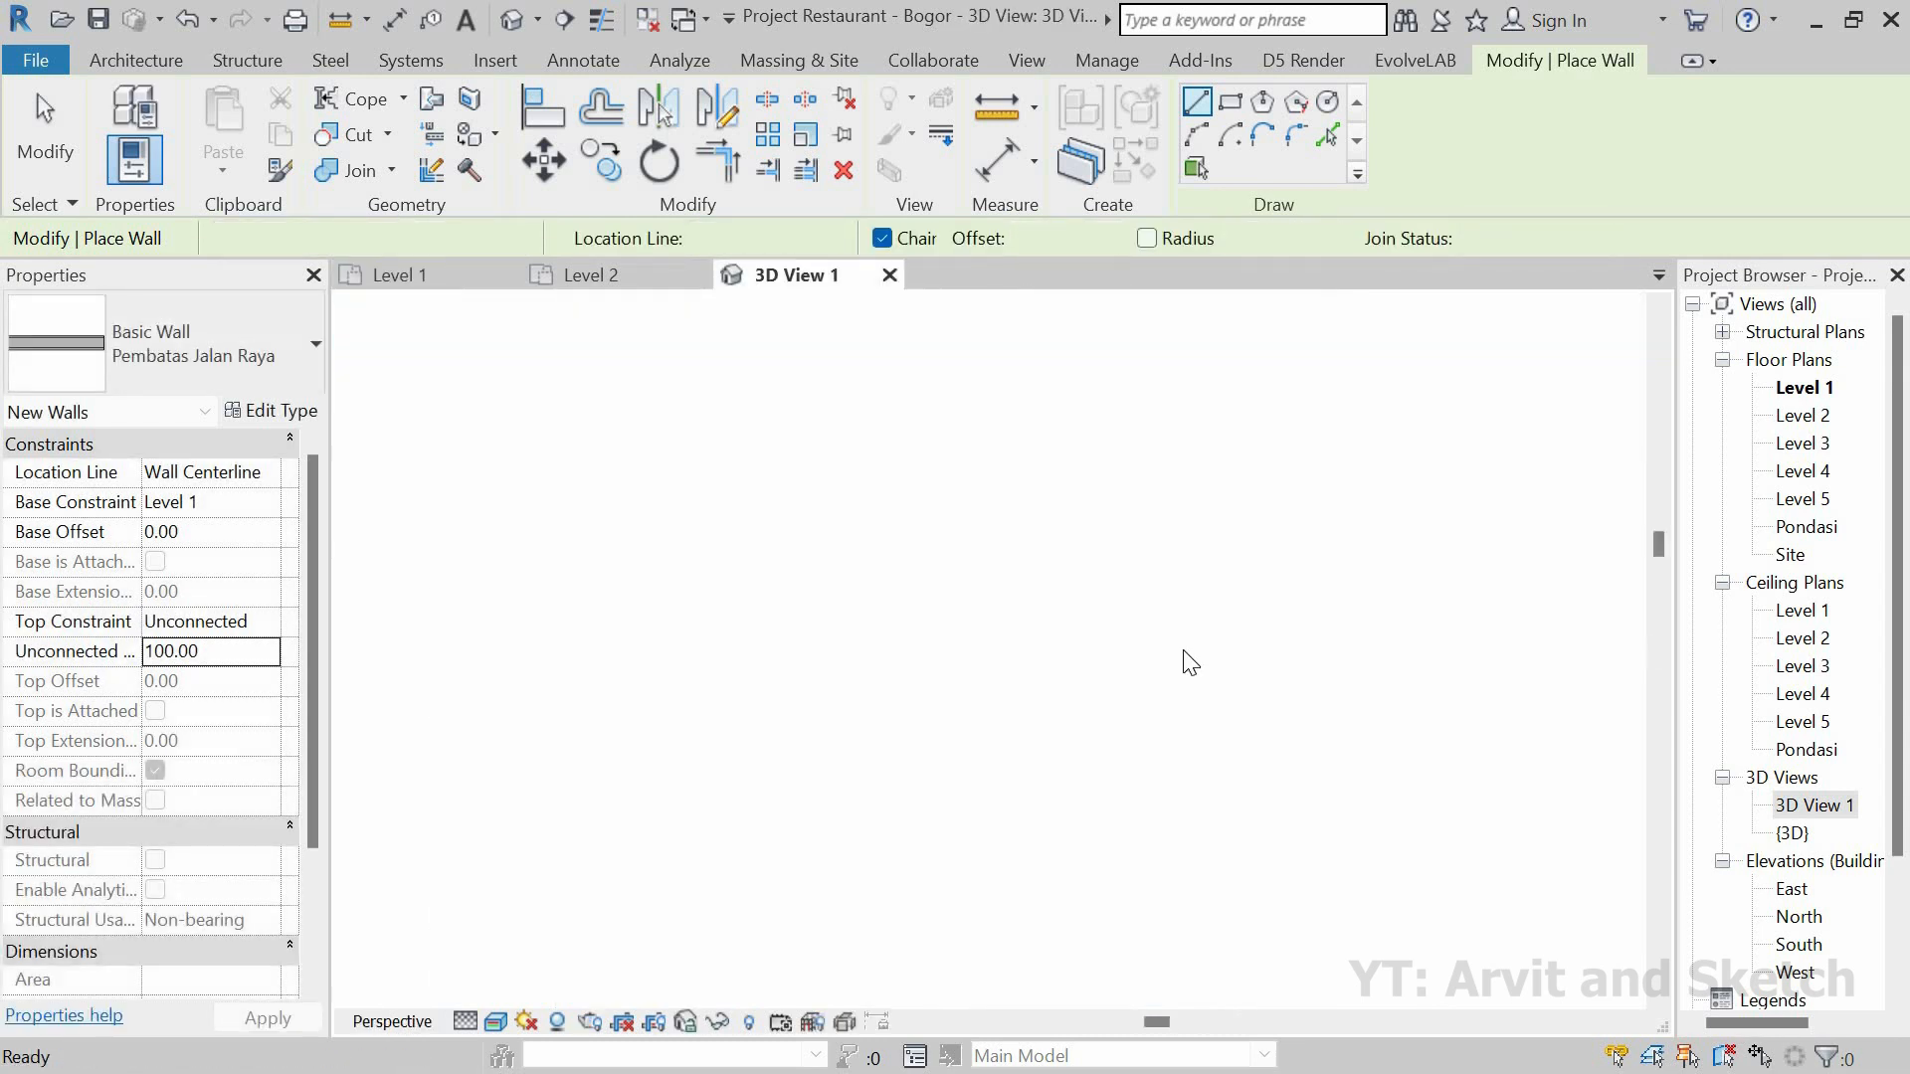
pyautogui.scroll(-3, 873, 613)
pyautogui.scroll(2, 1571, 619)
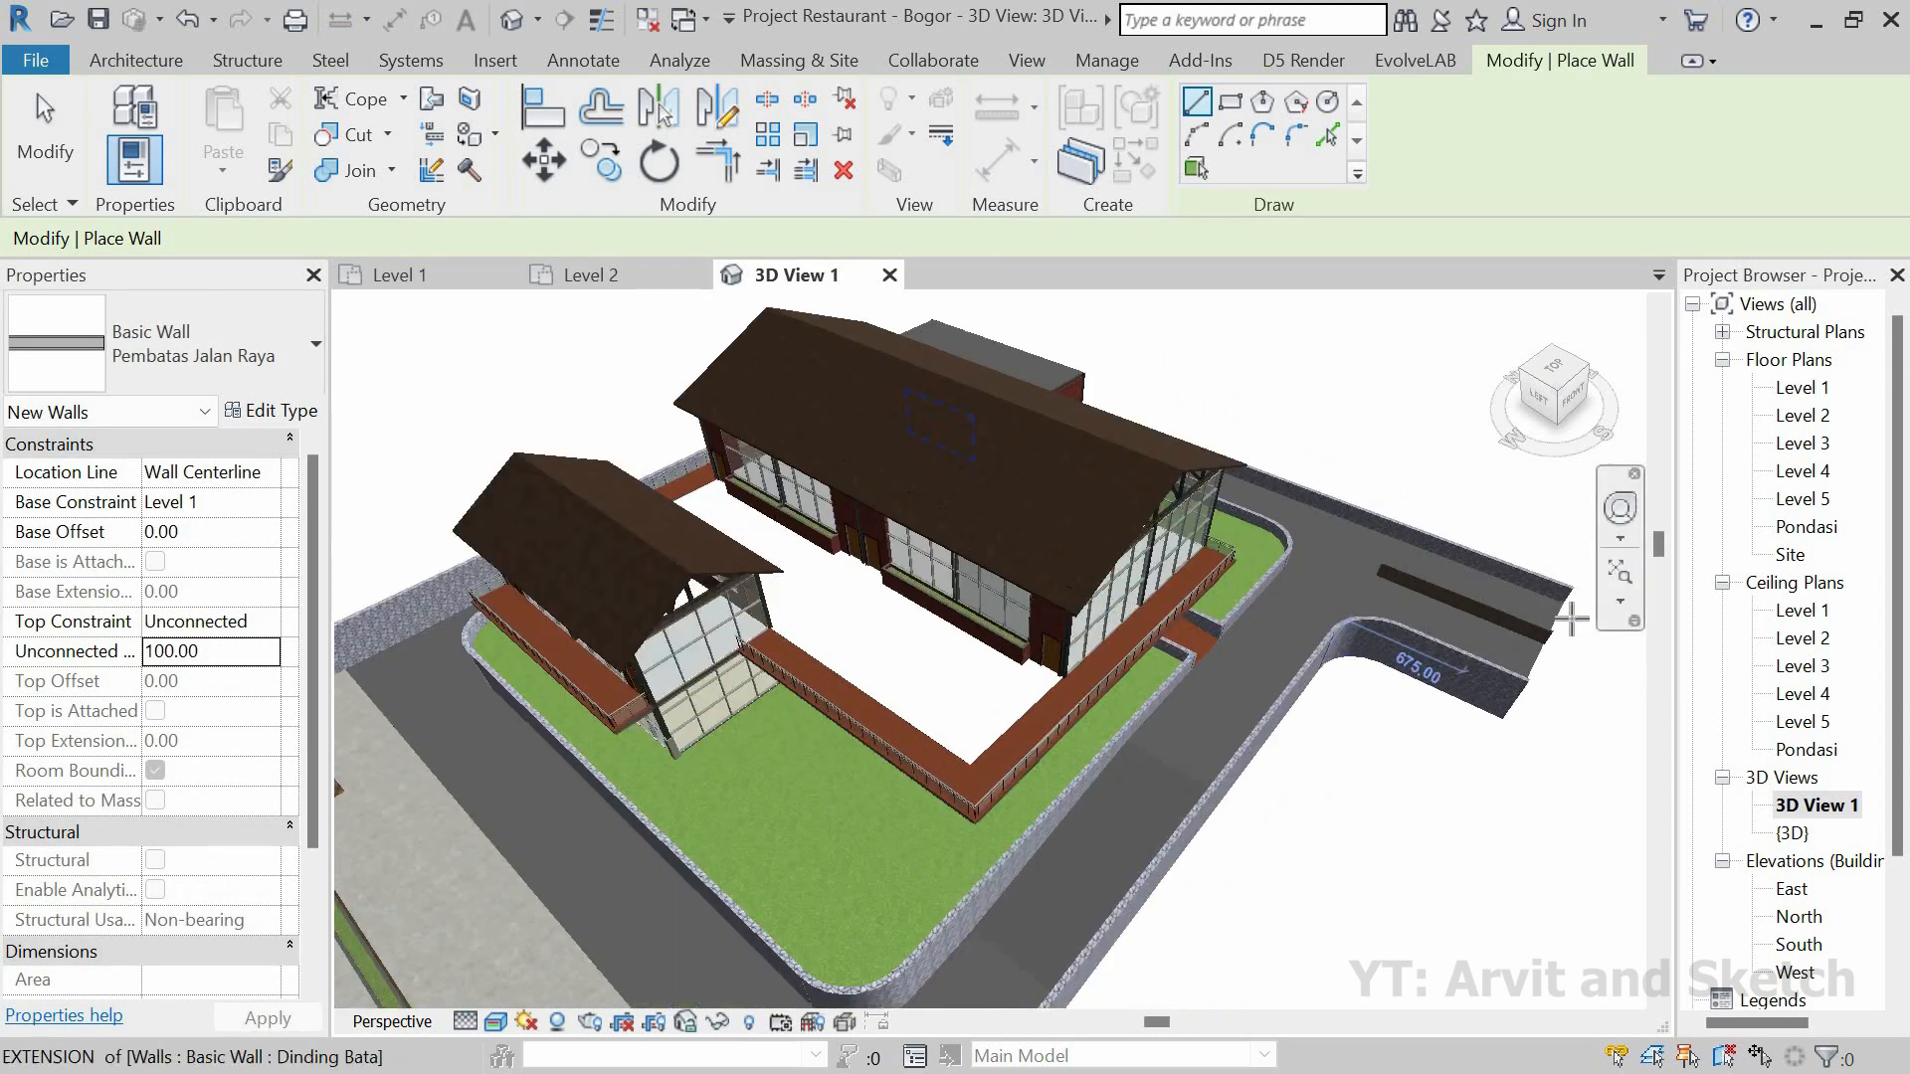
pyautogui.scroll(5, 1572, 619)
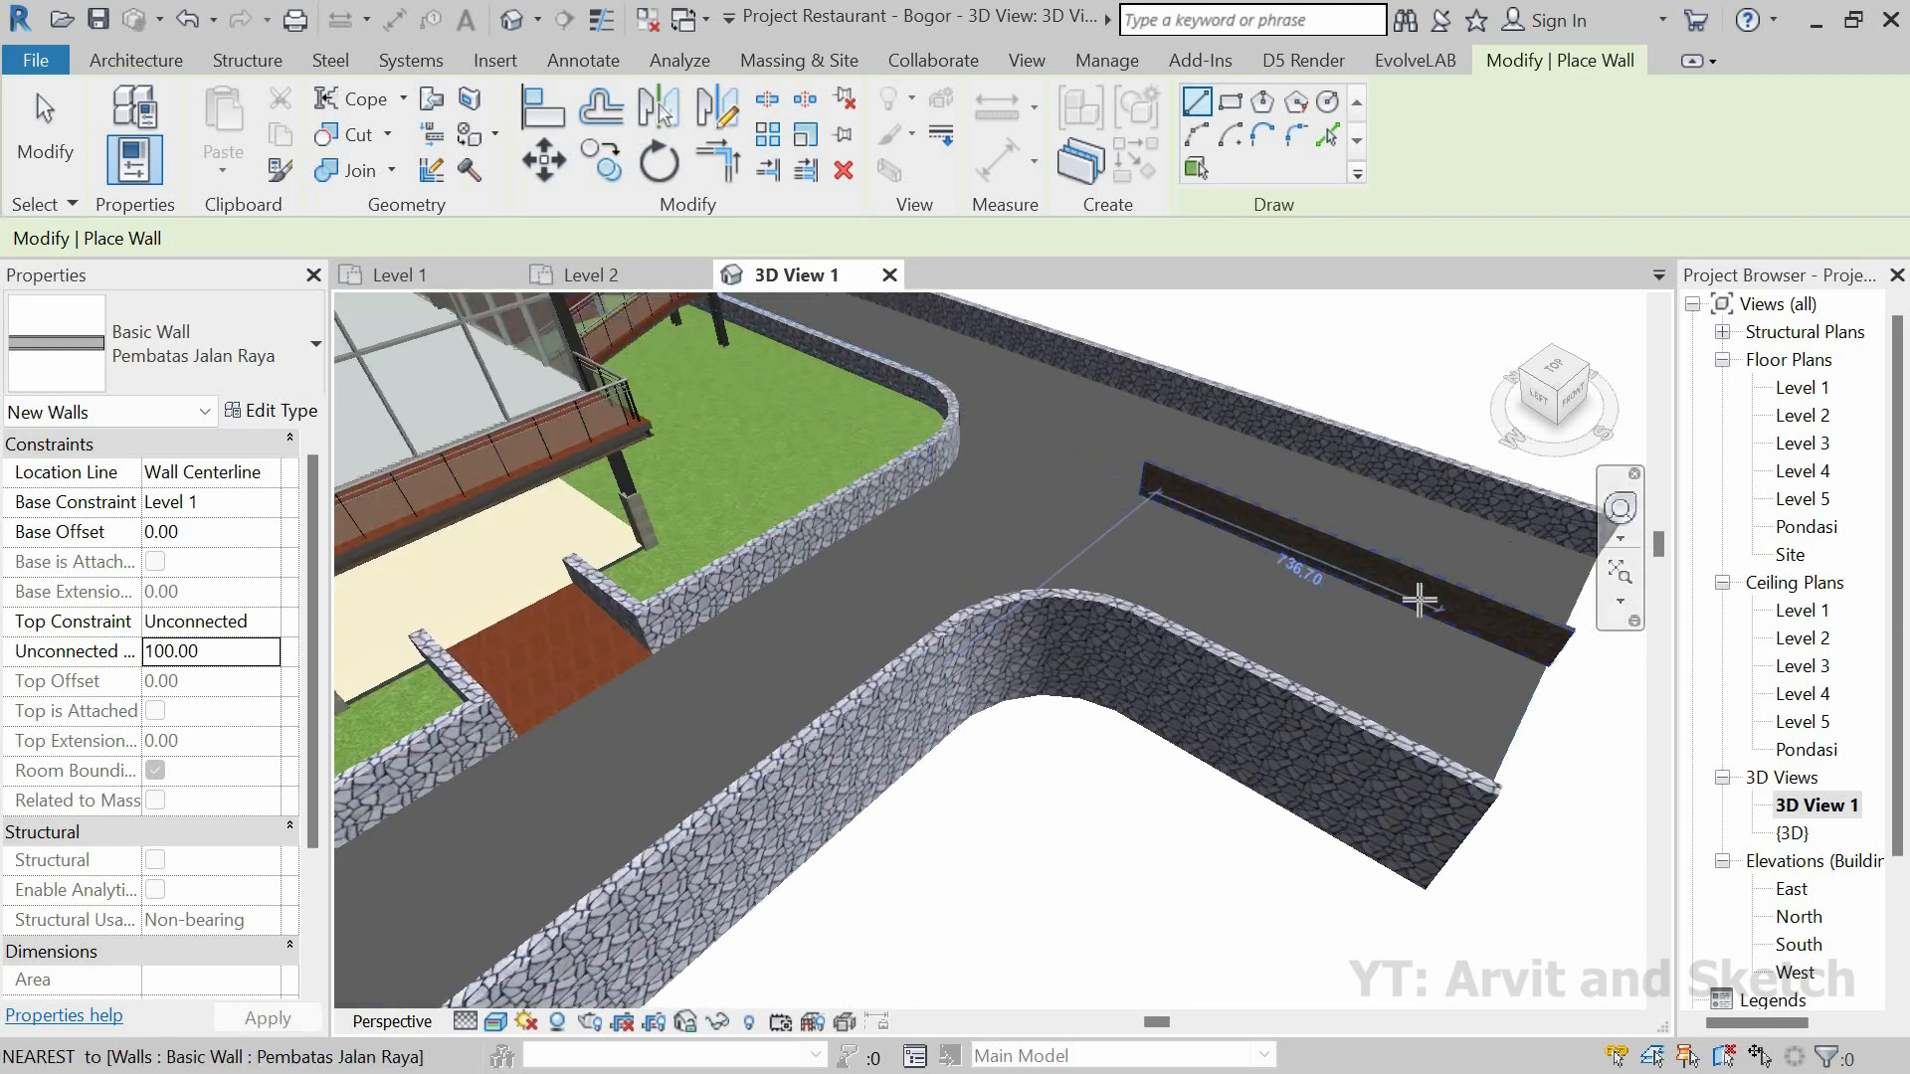
pyautogui.scroll(6, 1419, 601)
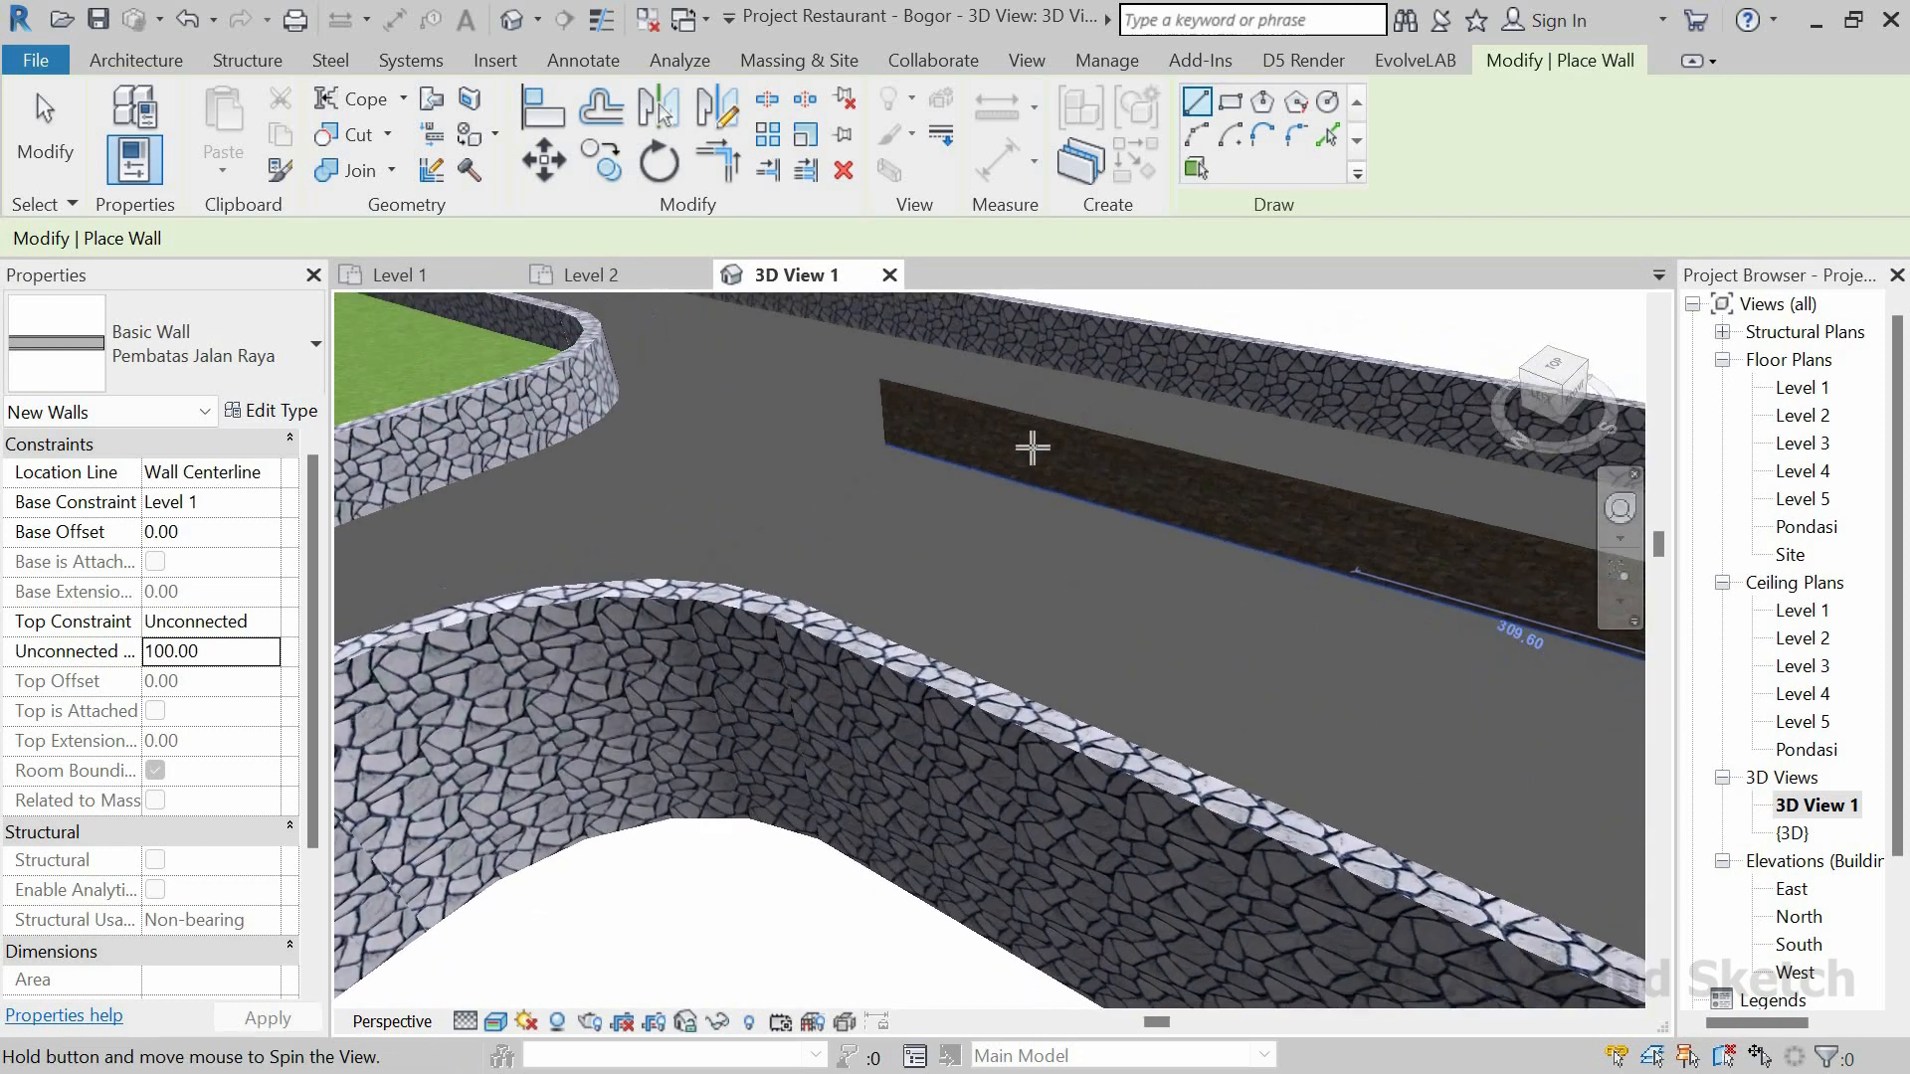
pyautogui.scroll(-5, 1033, 449)
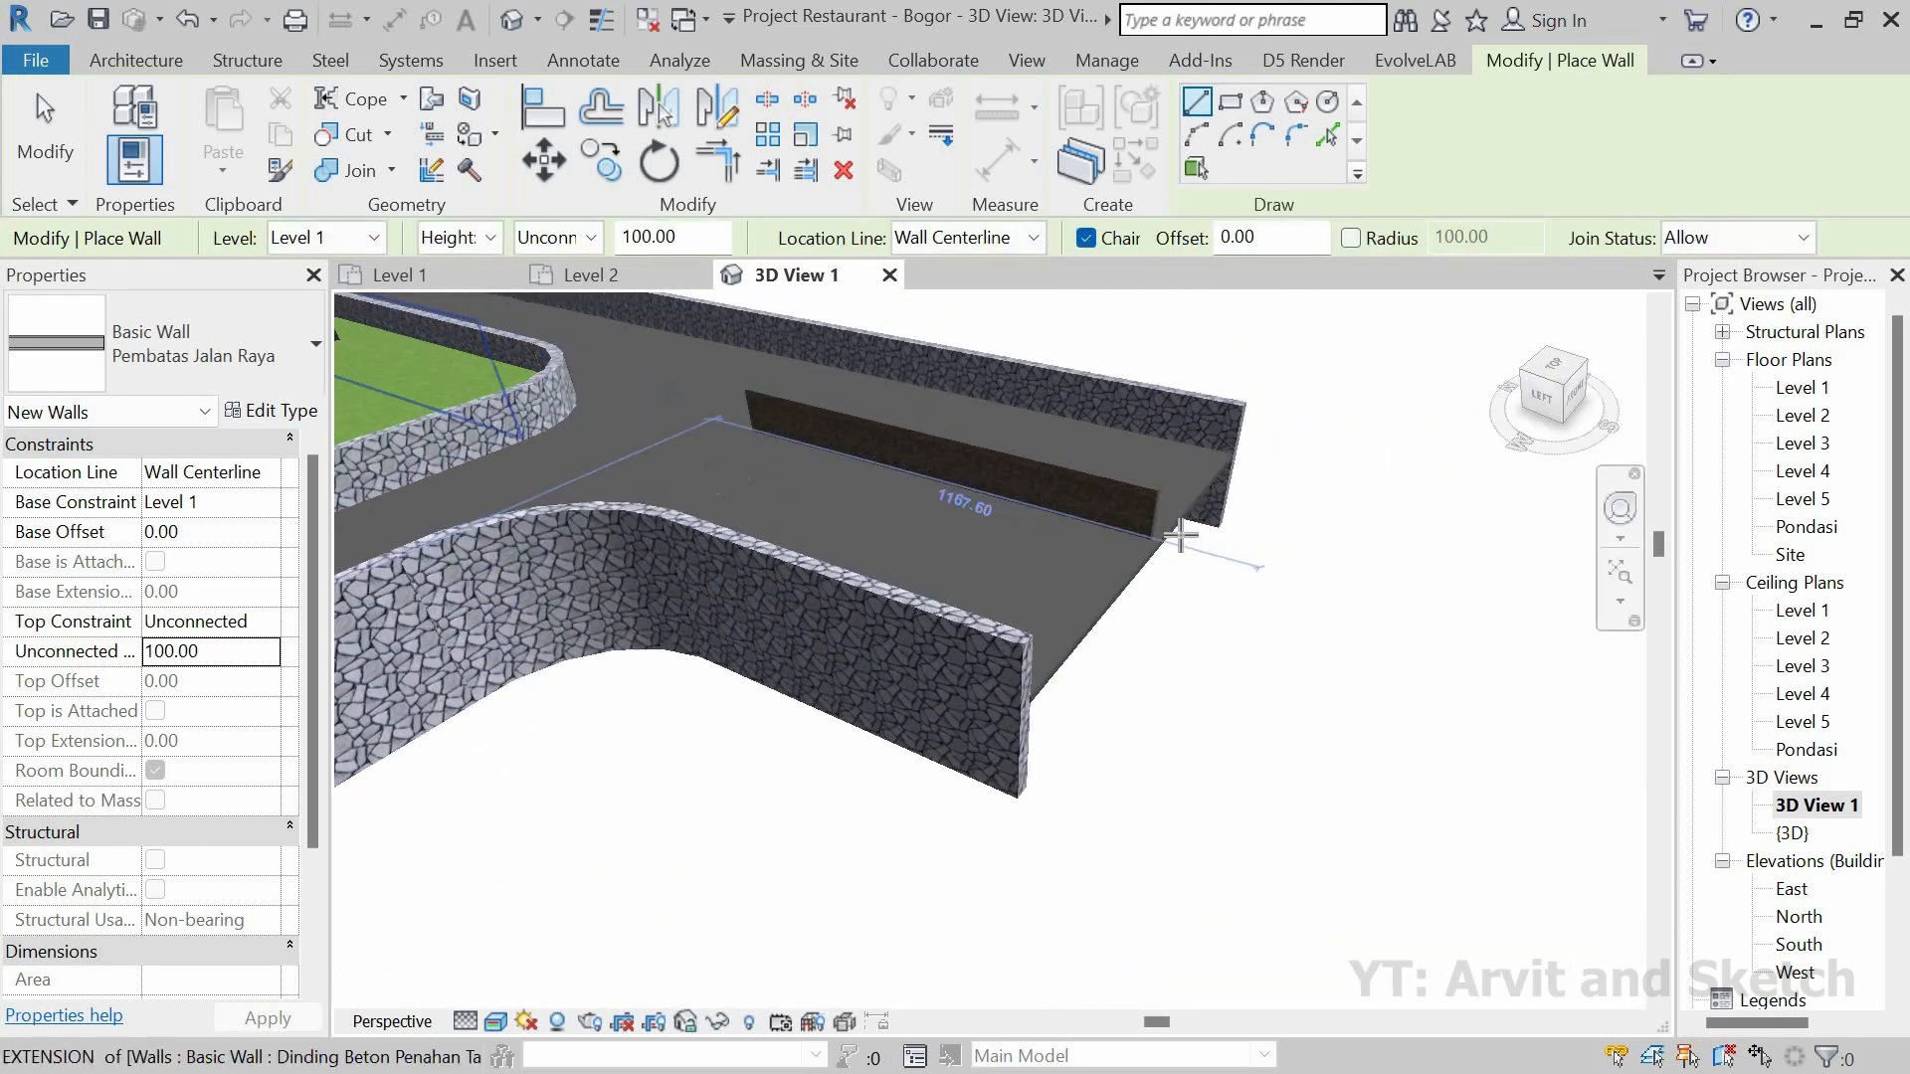
pyautogui.scroll(4, 1181, 535)
pyautogui.moveTo(1143, 547); pyautogui.dragTo(1095, 452, button='middle')
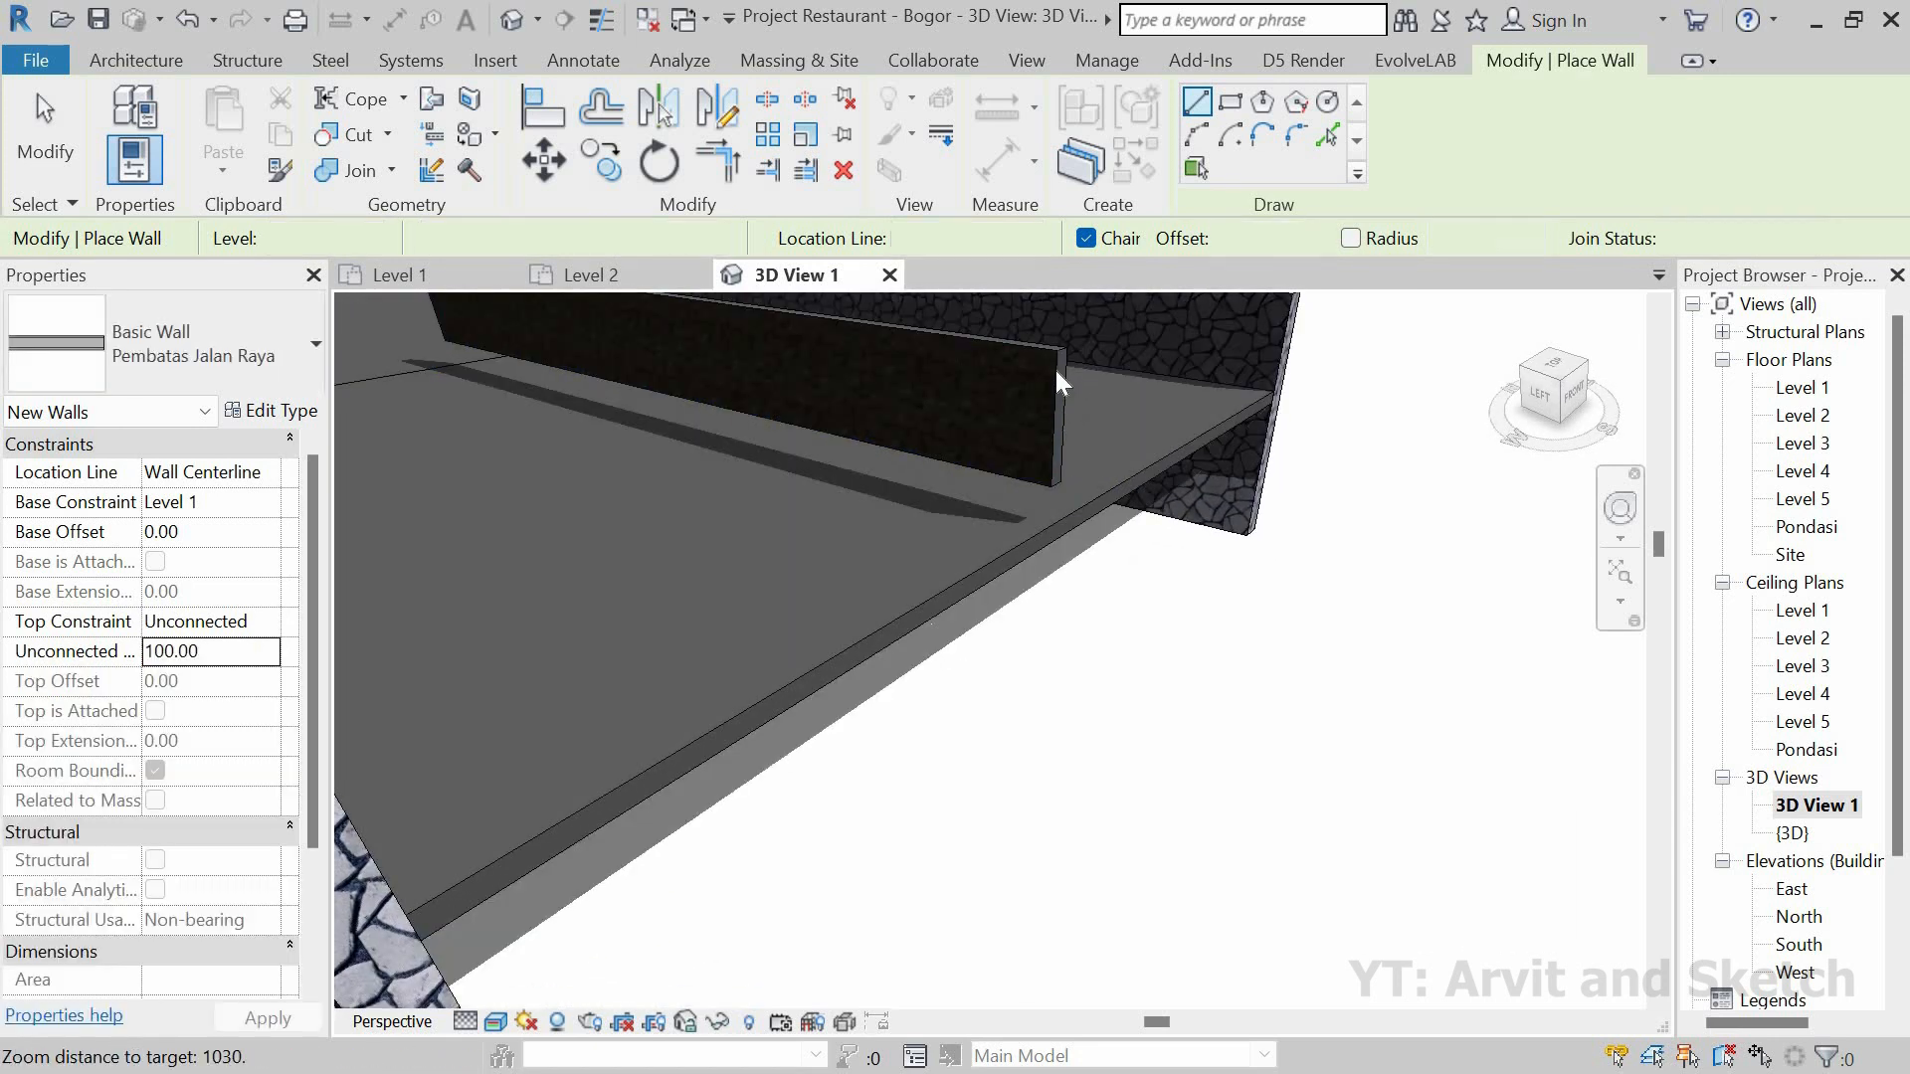
# Step: Try to set the Pembatas Jalan Raya barrier wall's unconnected height to -100
pyautogui.press('Escape')
pyautogui.click(1054, 370)
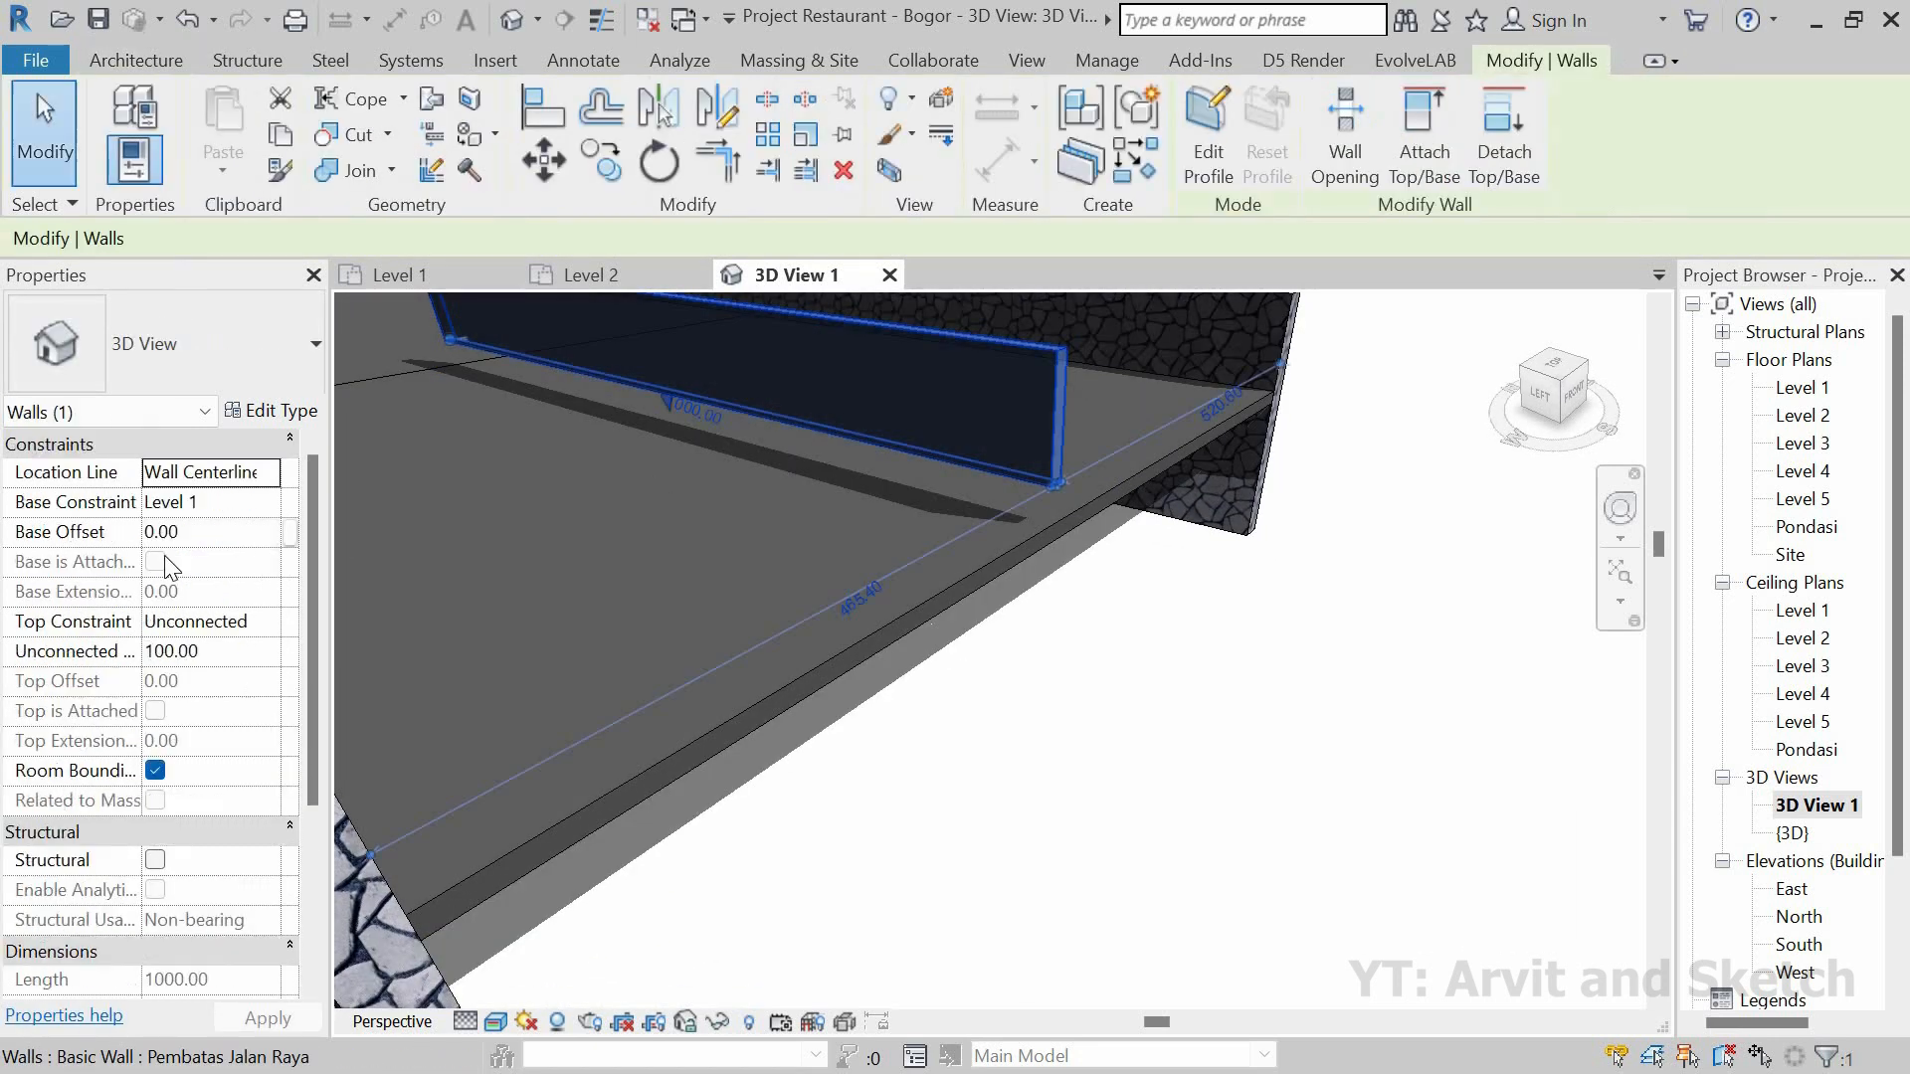
pyautogui.click(219, 653)
pyautogui.write('1')
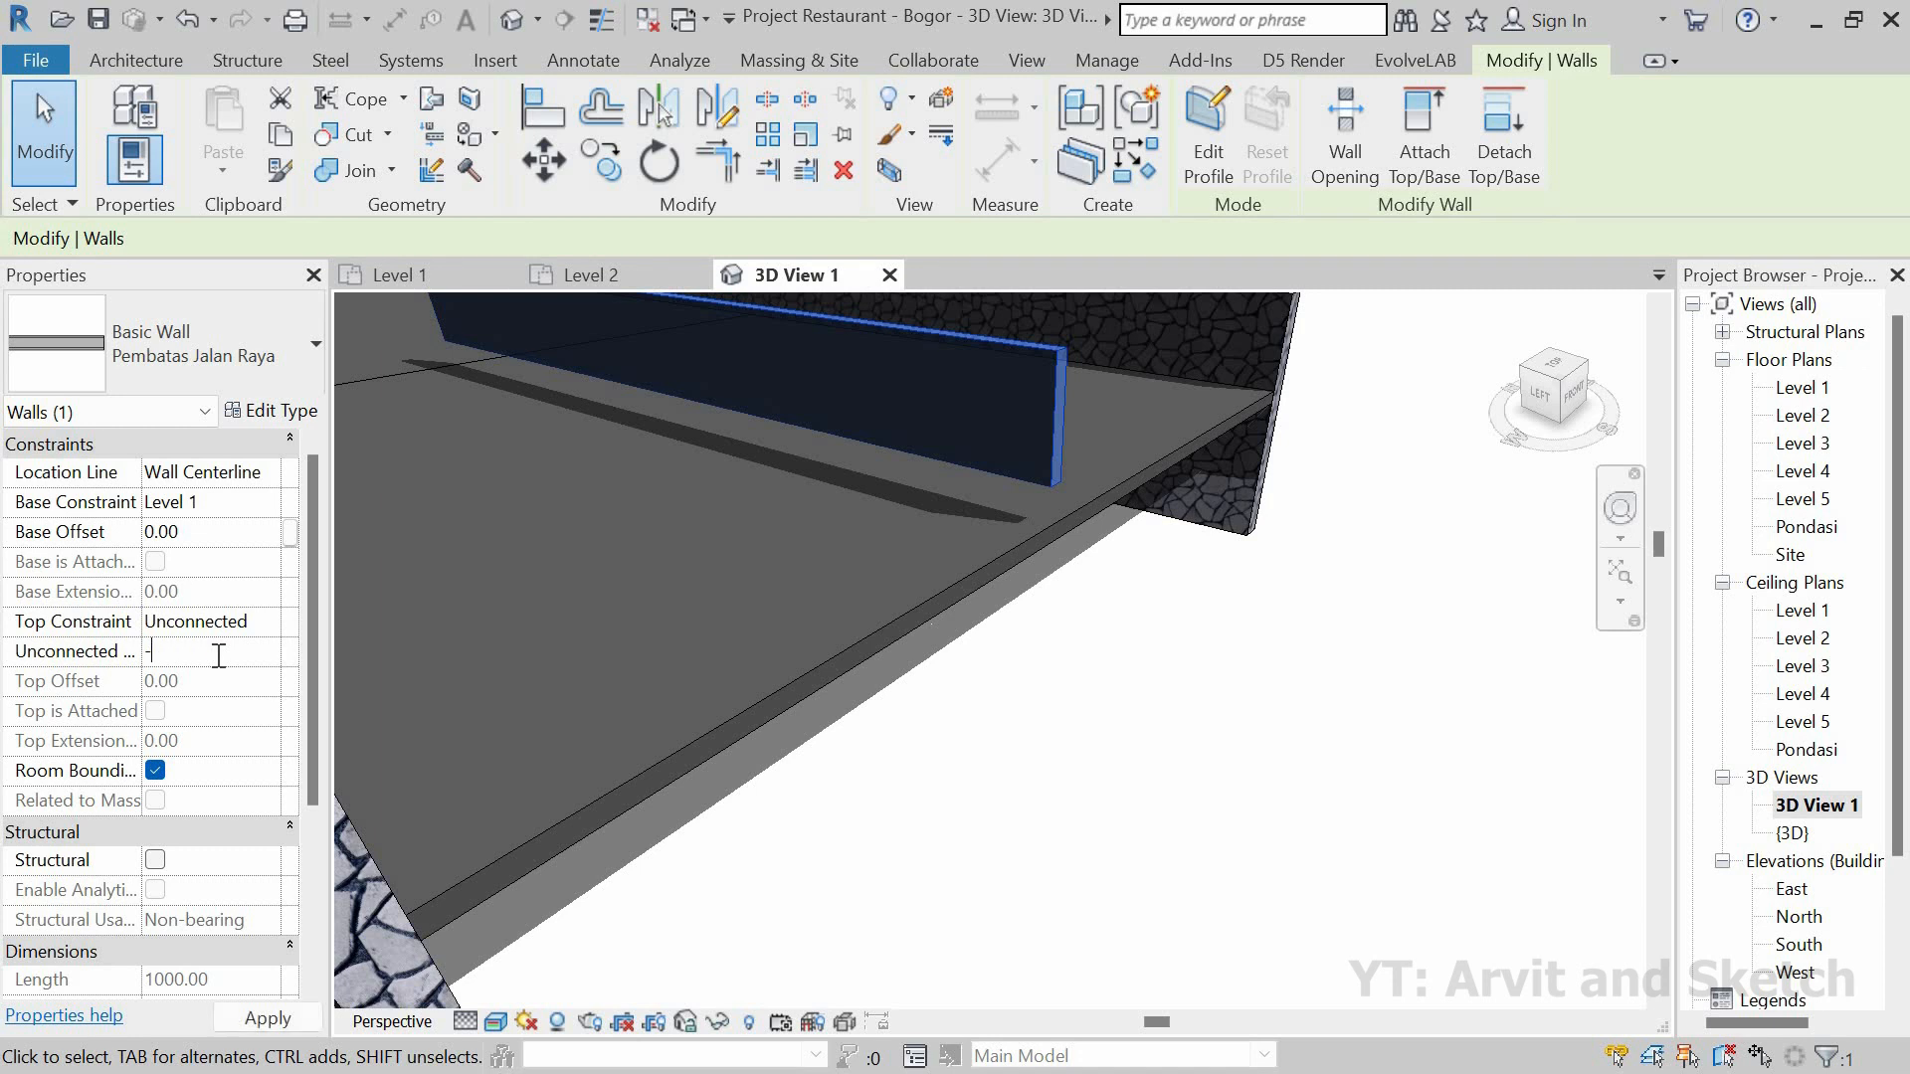
pyautogui.press('Return')
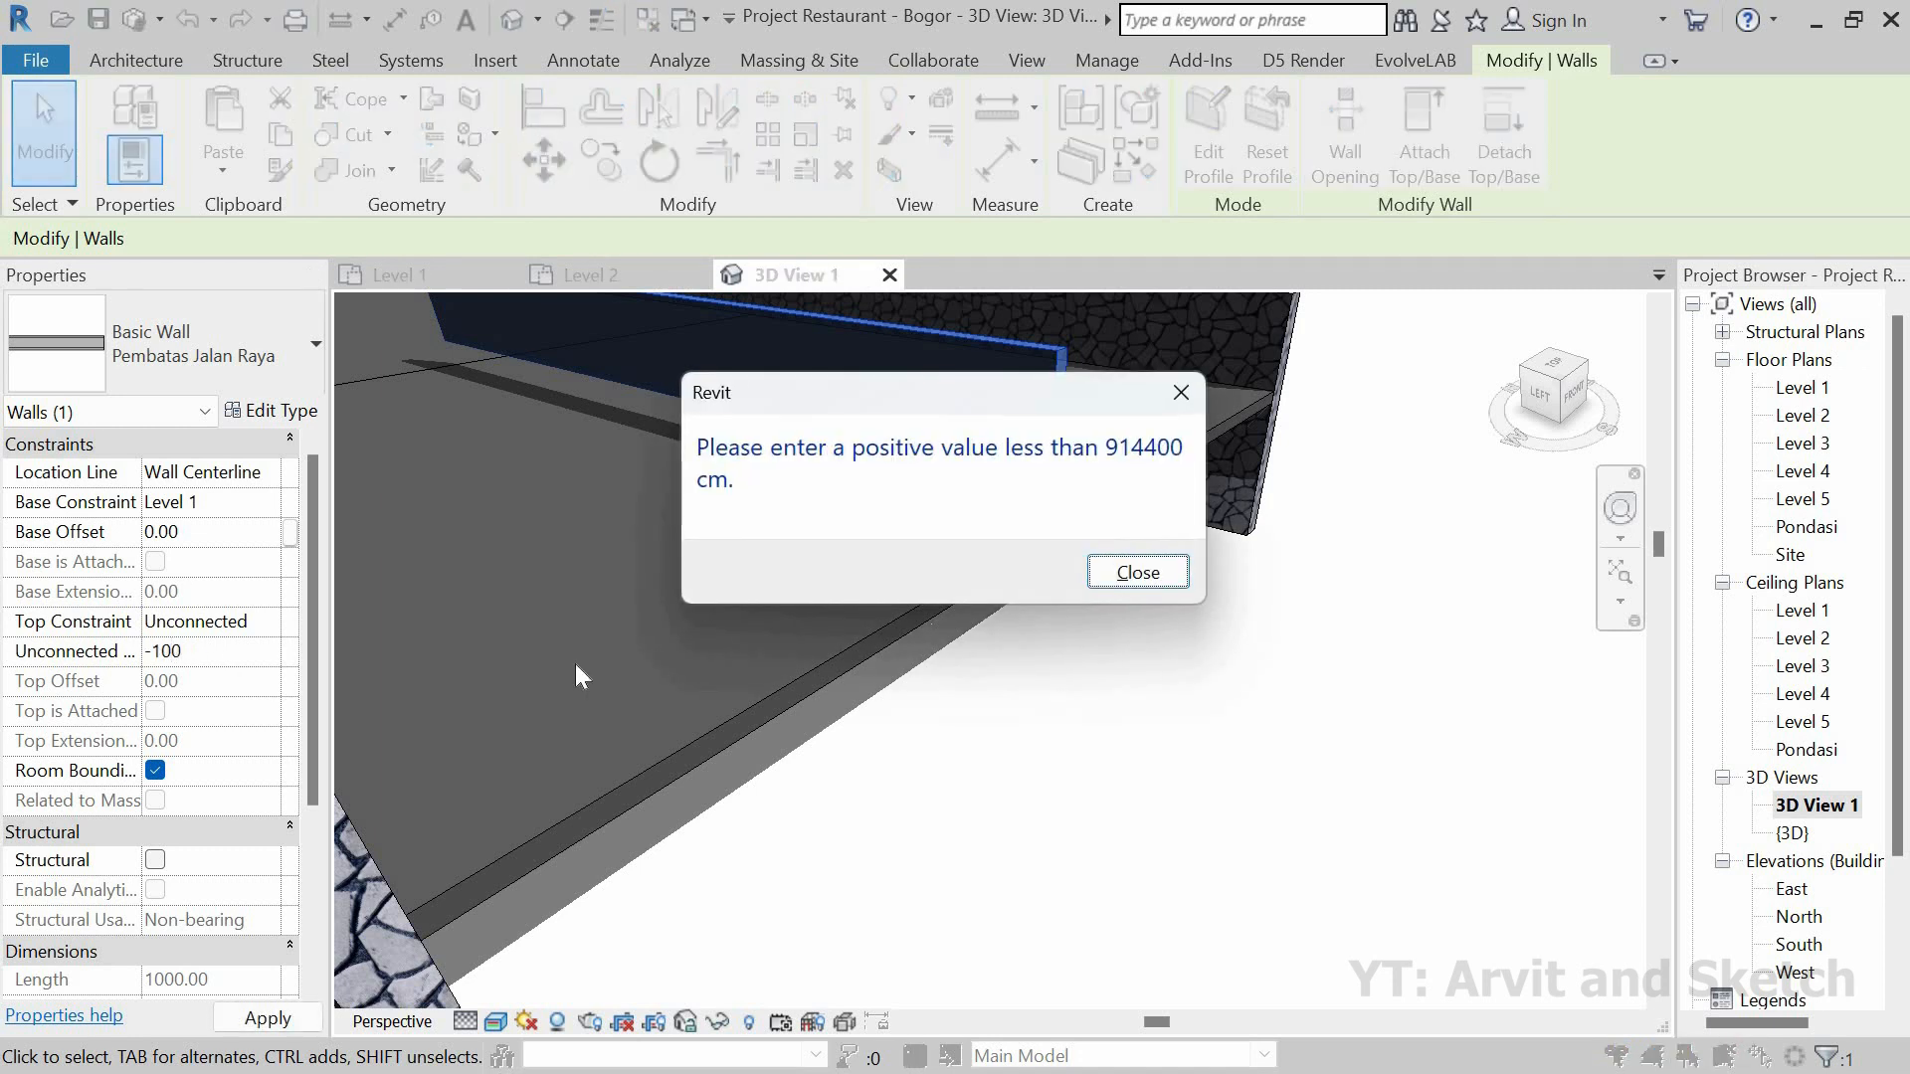
pyautogui.click(1182, 393)
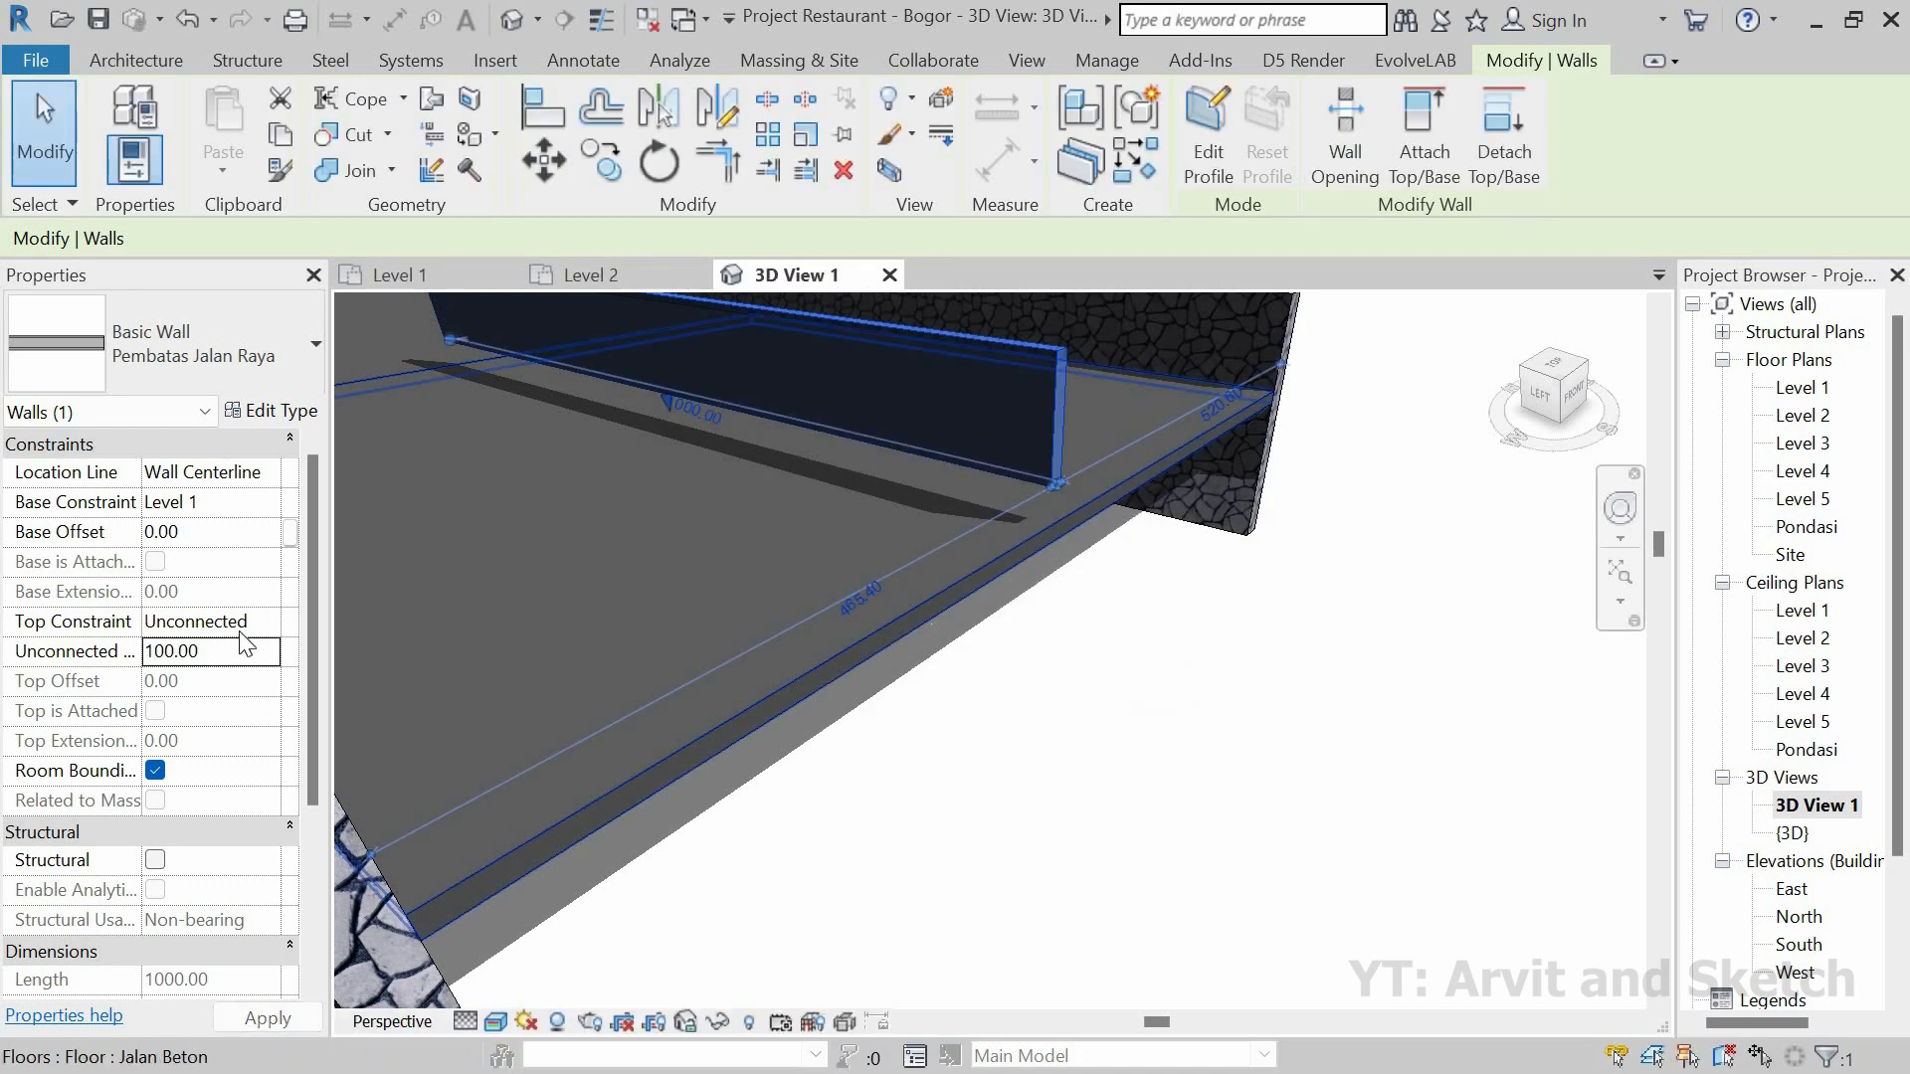
# Step: Try base offsets of -100, -50 and -60 on the barrier wall
pyautogui.click(227, 534)
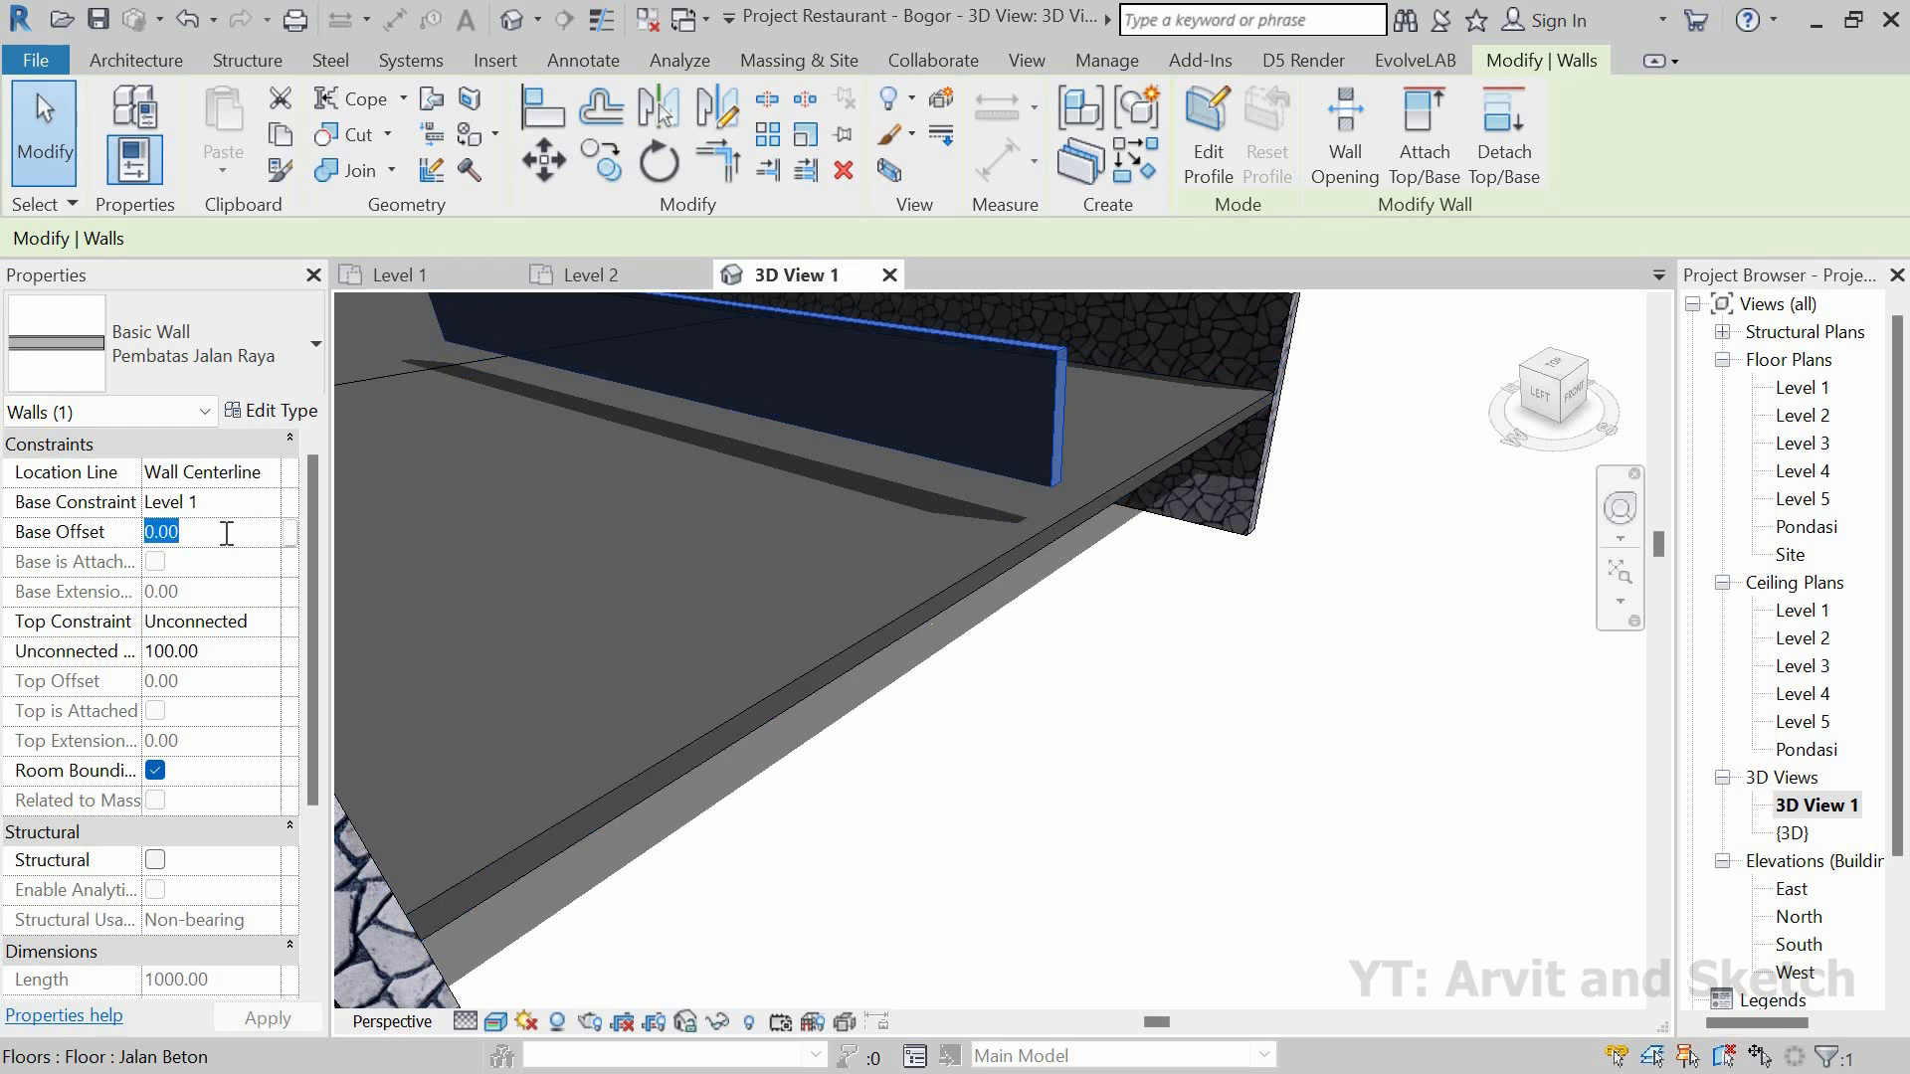
pyautogui.write('-100')
pyautogui.press('Return')
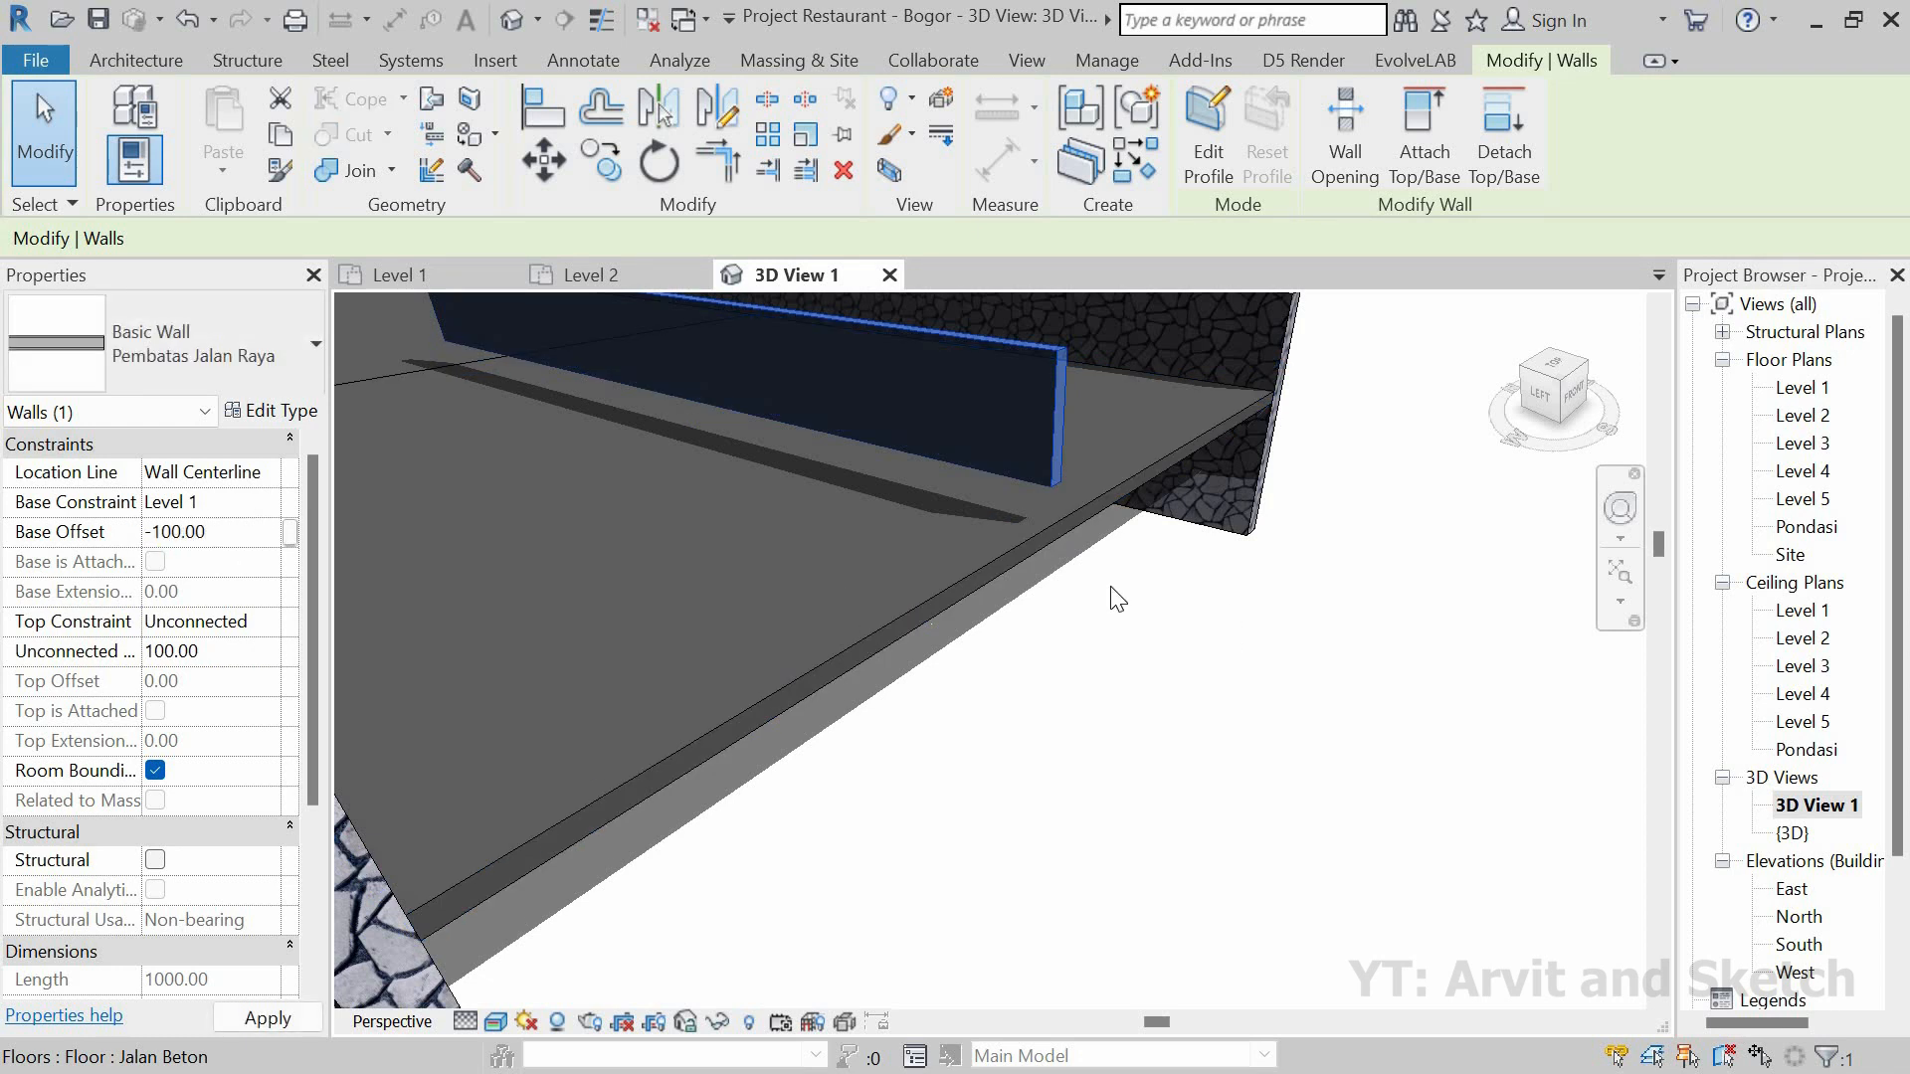
pyautogui.click(259, 537)
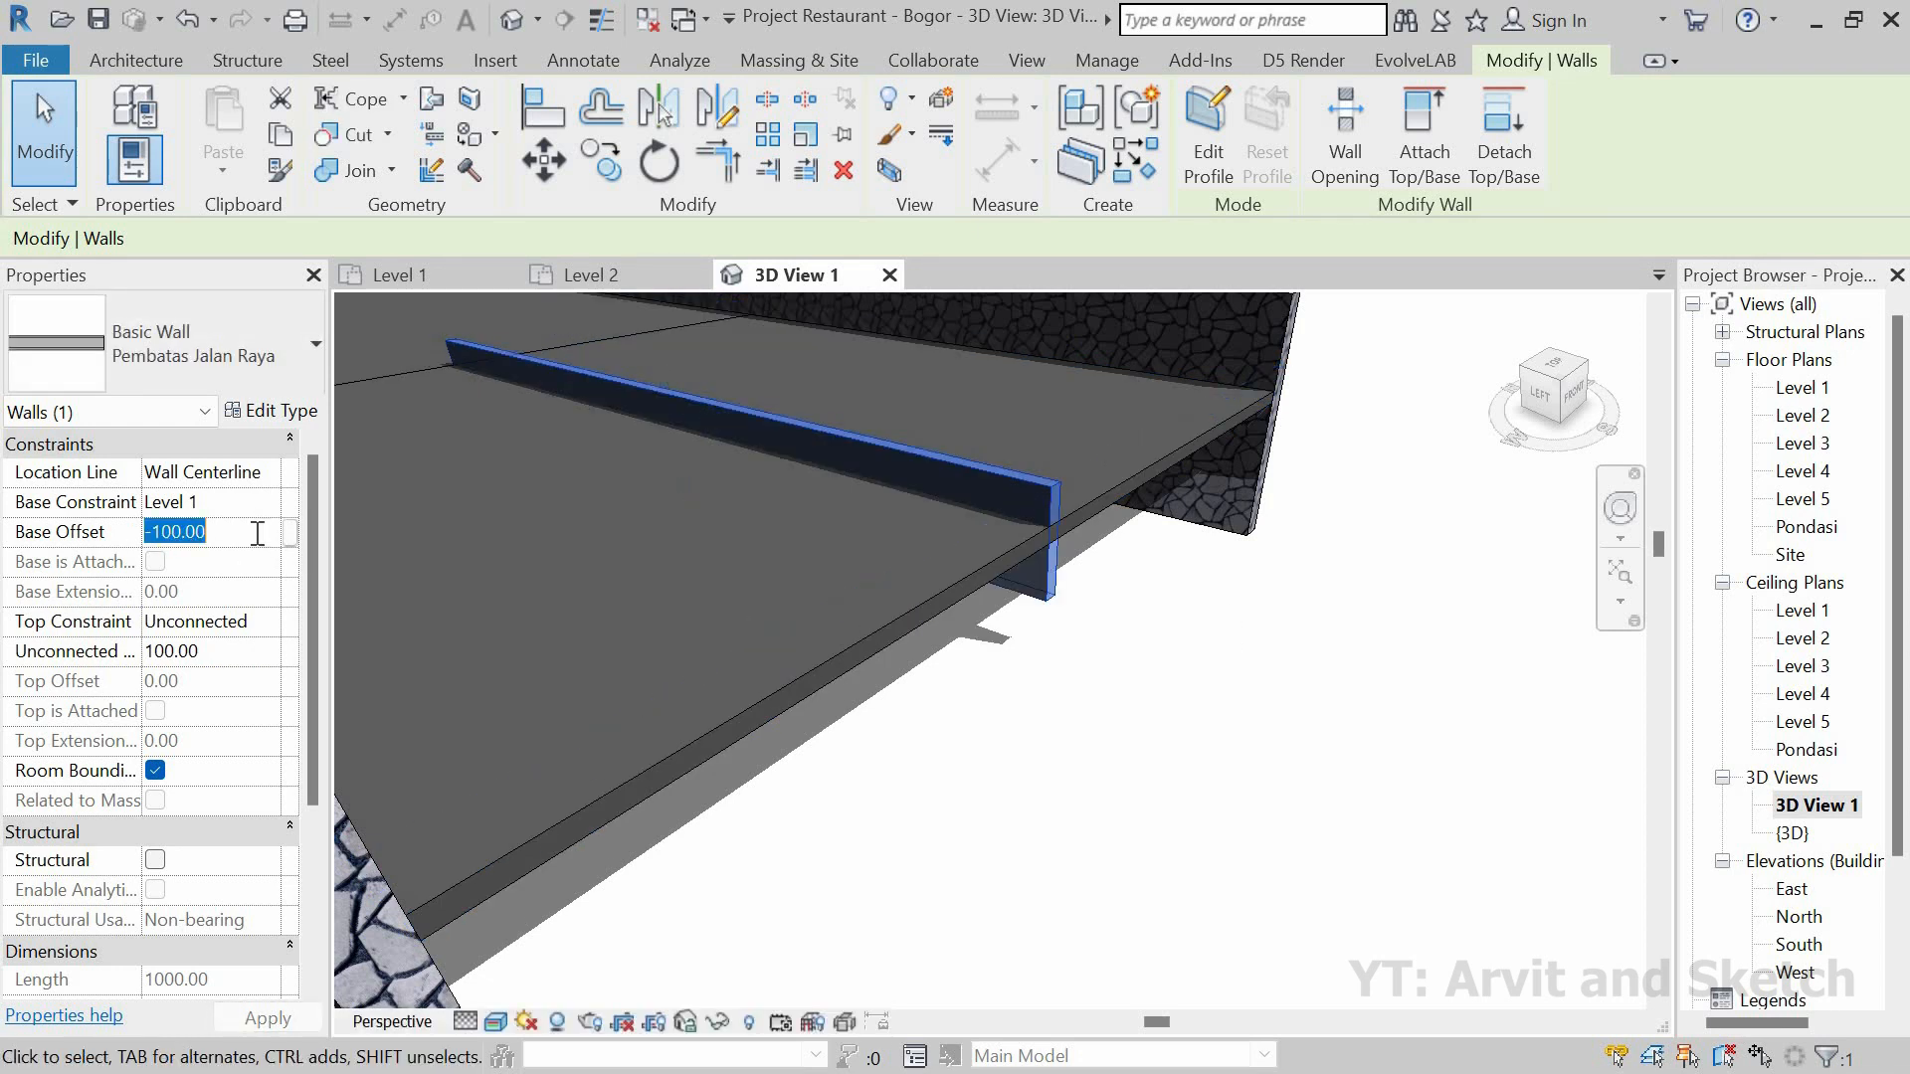
pyautogui.write('-50')
pyautogui.press('Return')
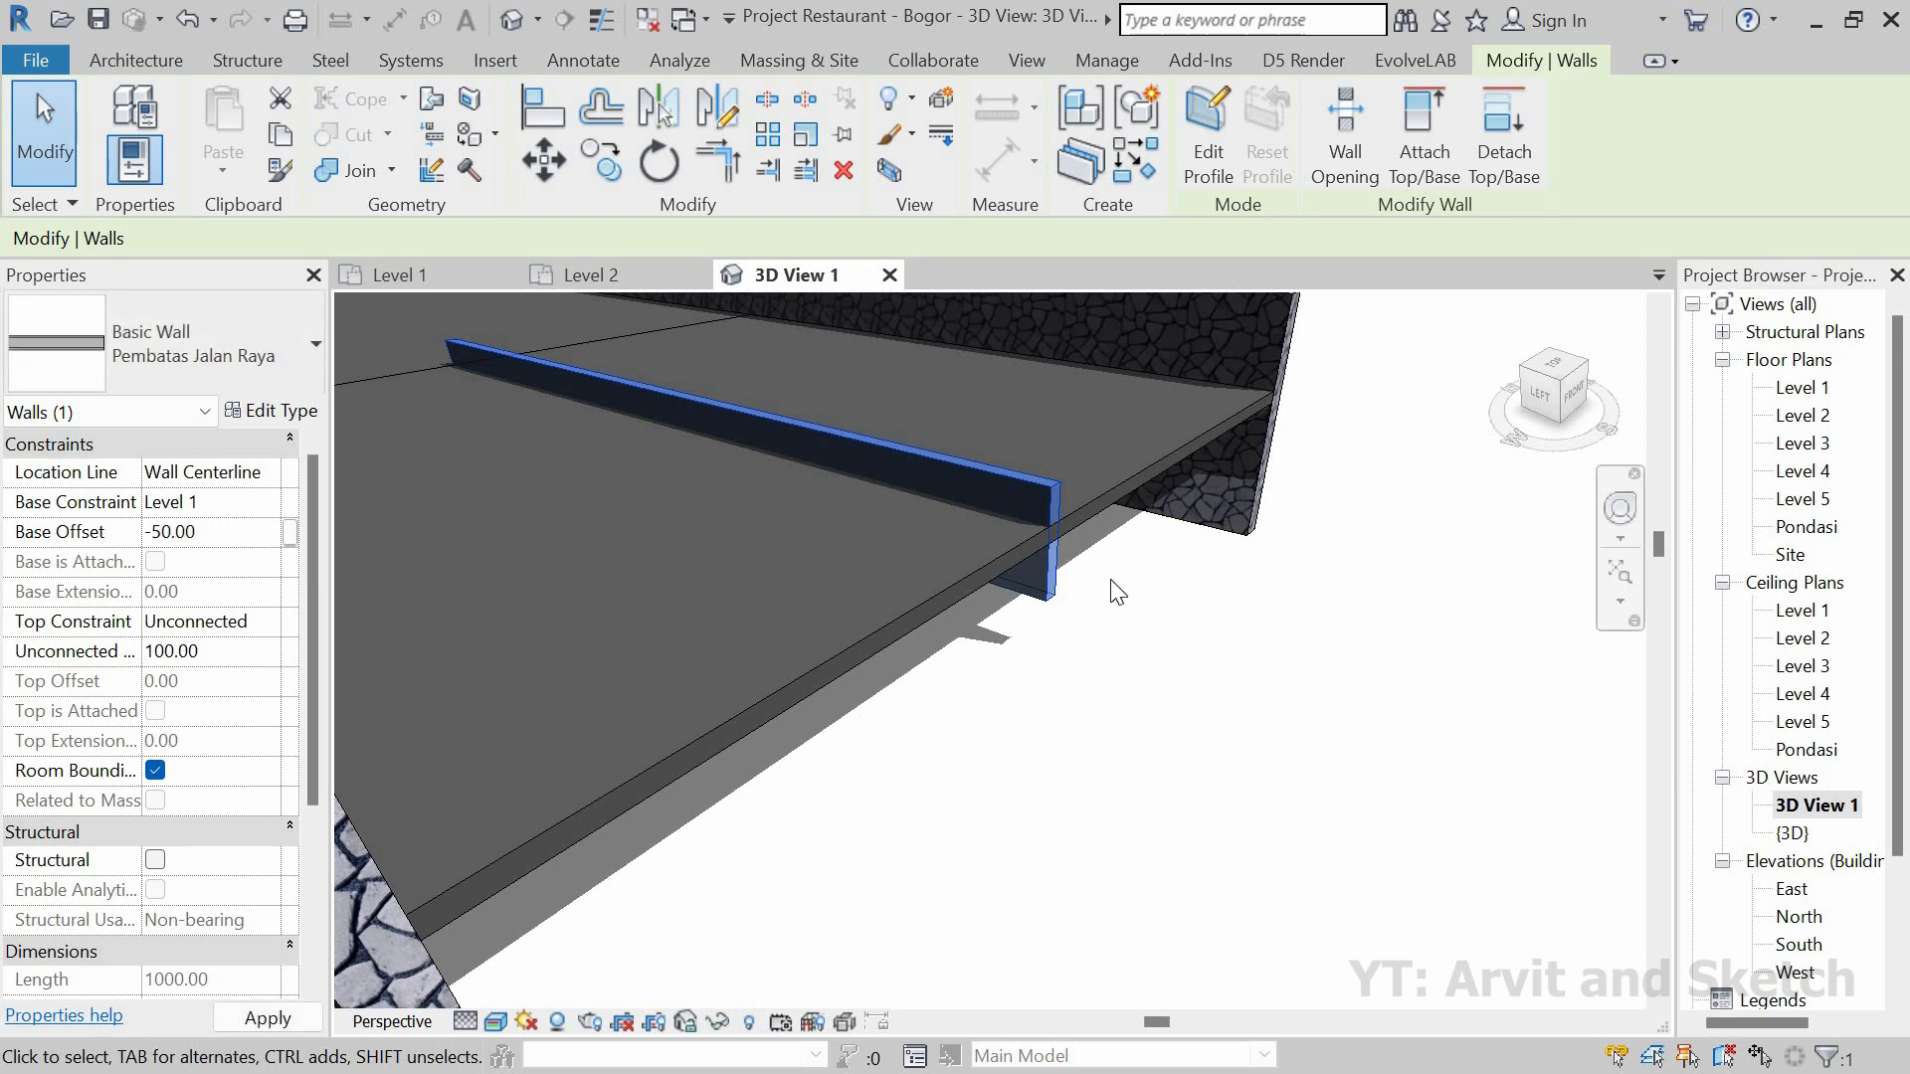
pyautogui.click(221, 538)
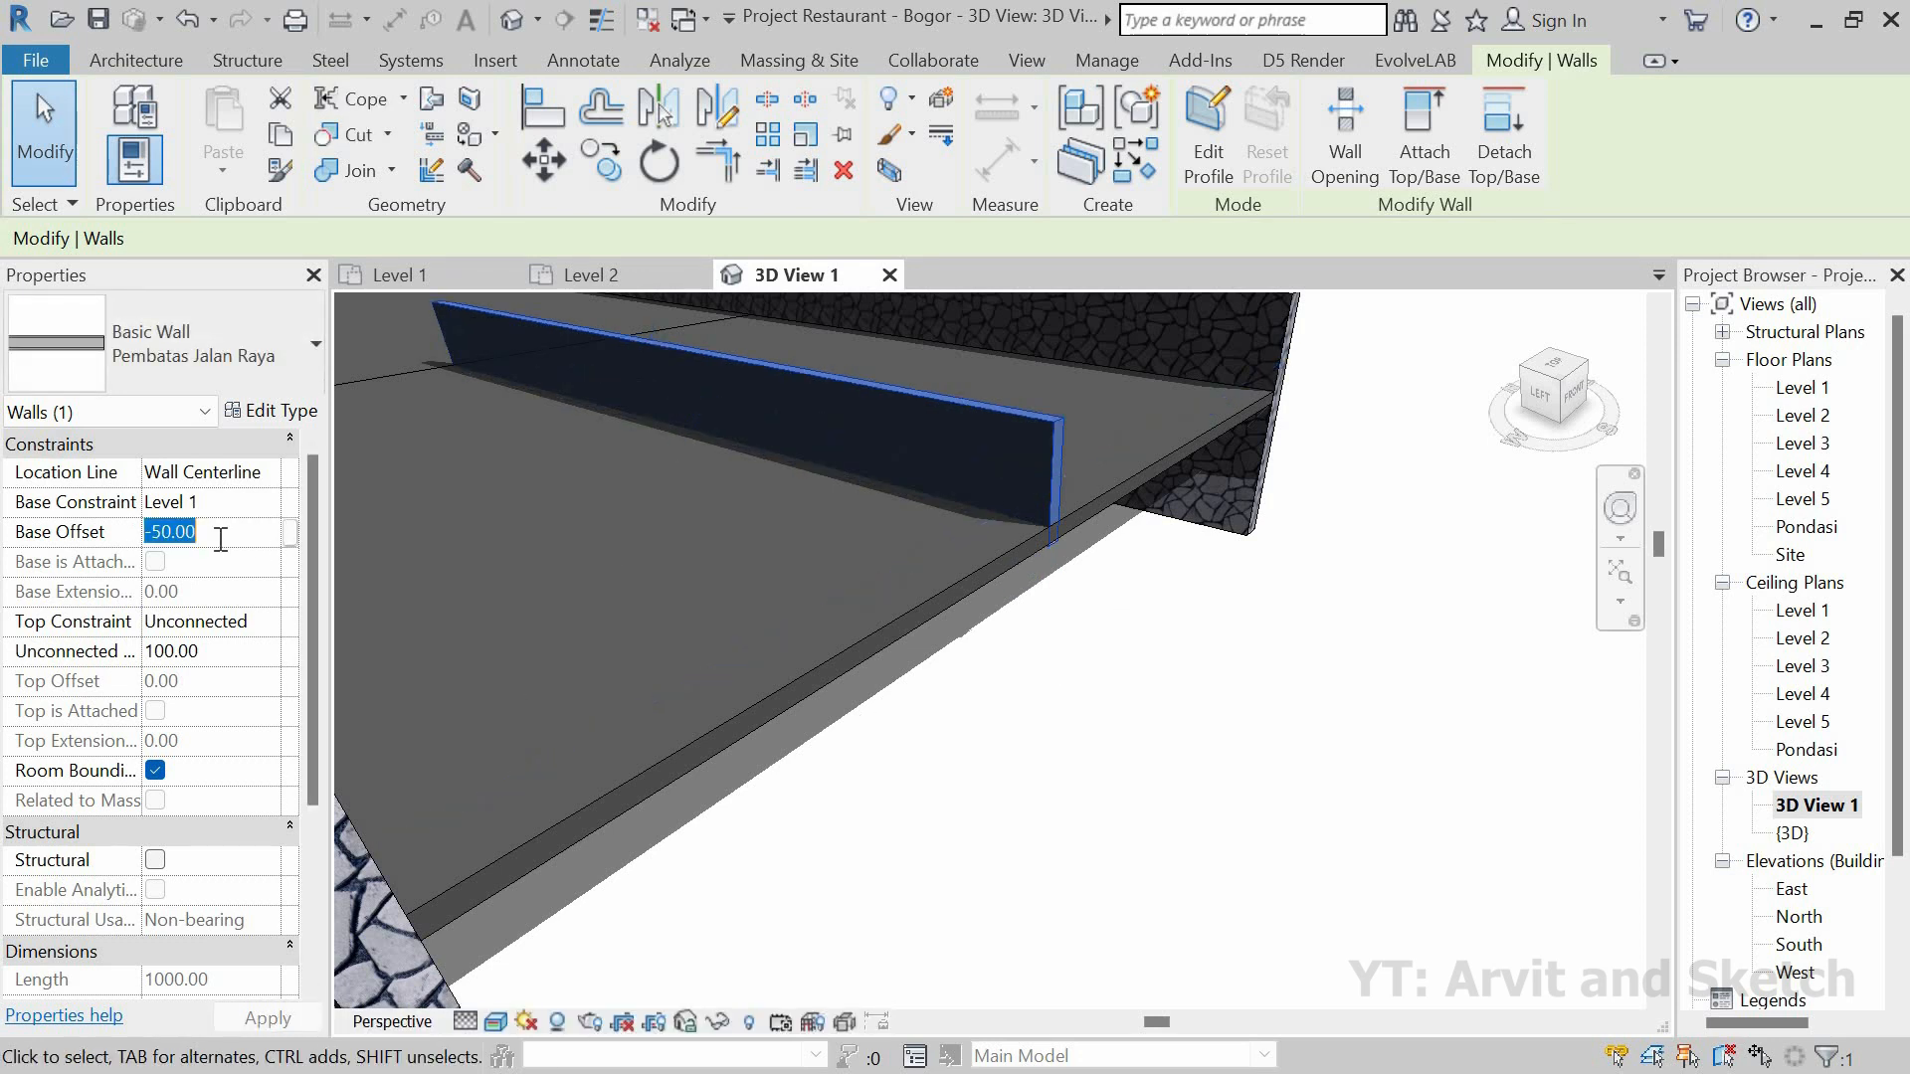
pyautogui.write('-60')
pyautogui.press('Return')
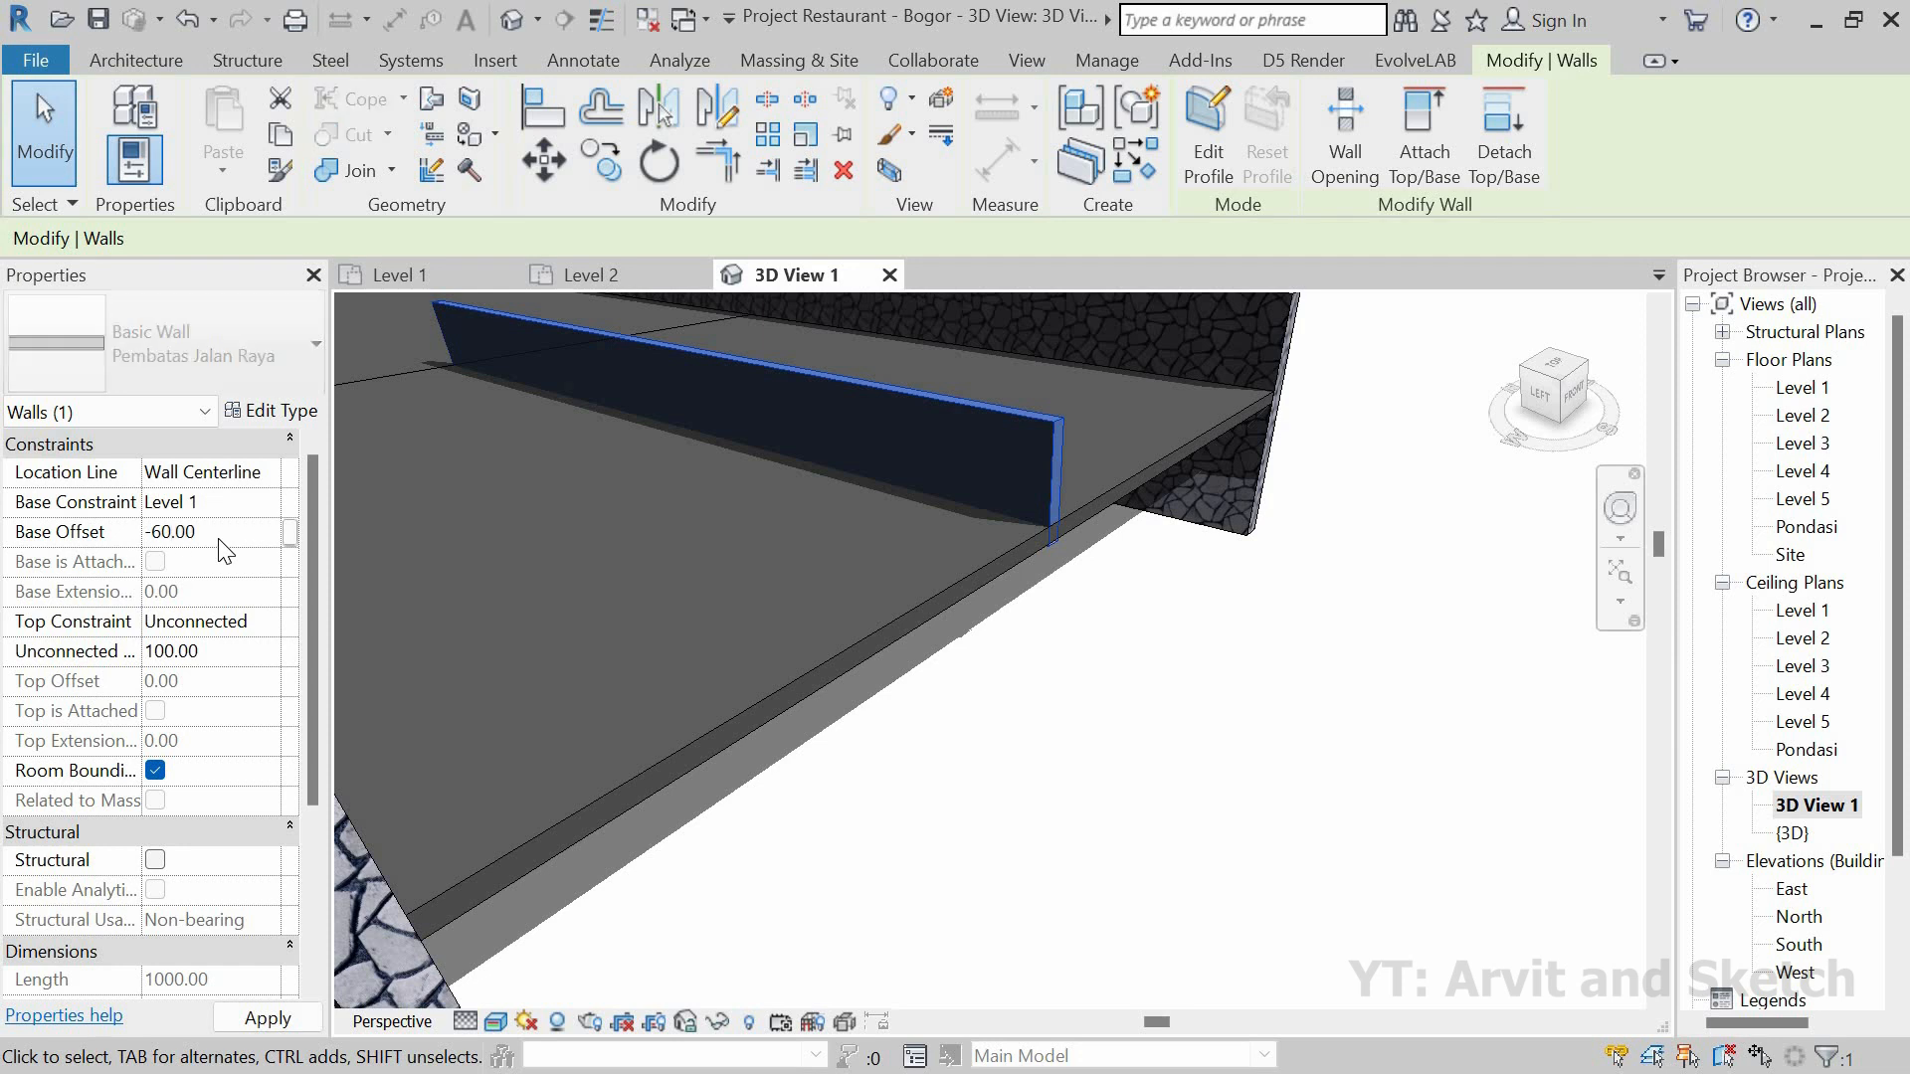
# Step: Set the barrier wall's base offset to -30 and deselect the wall
pyautogui.click(230, 539)
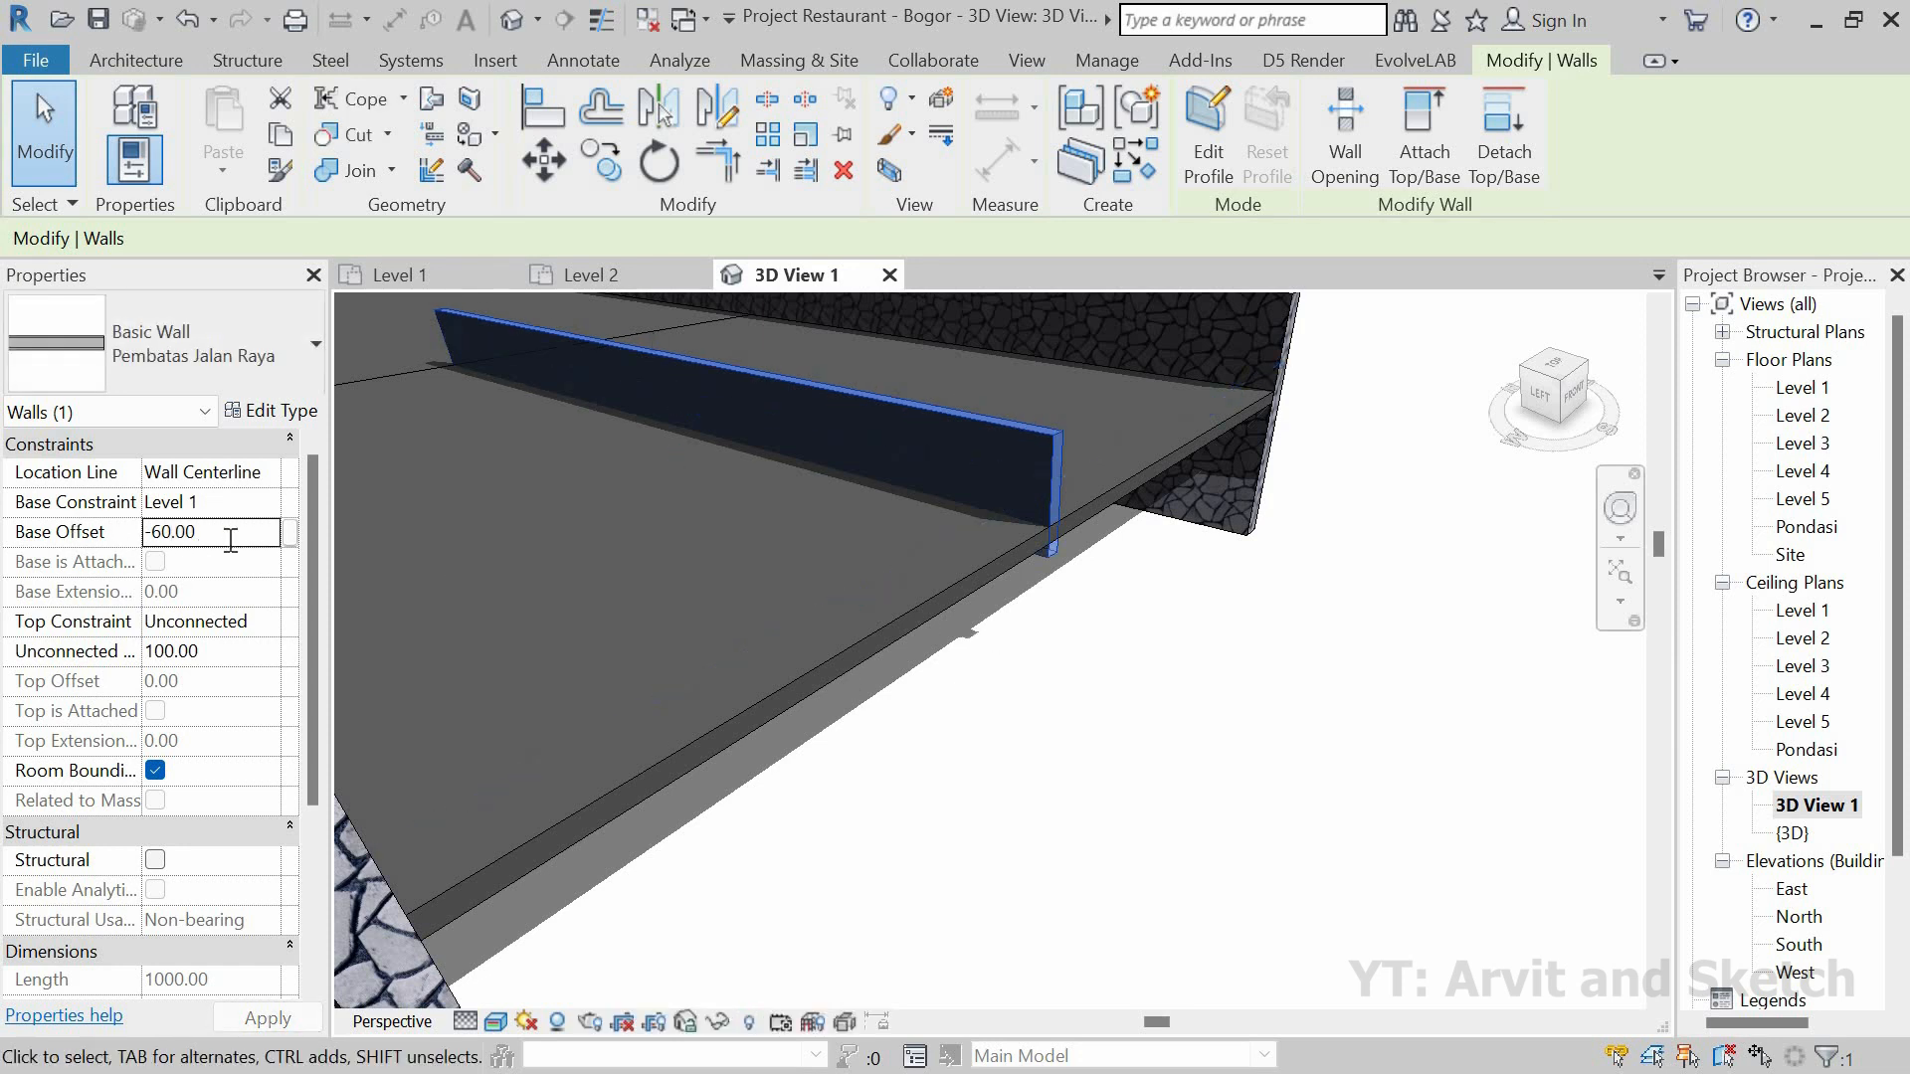
pyautogui.write('-30')
pyautogui.press('Return')
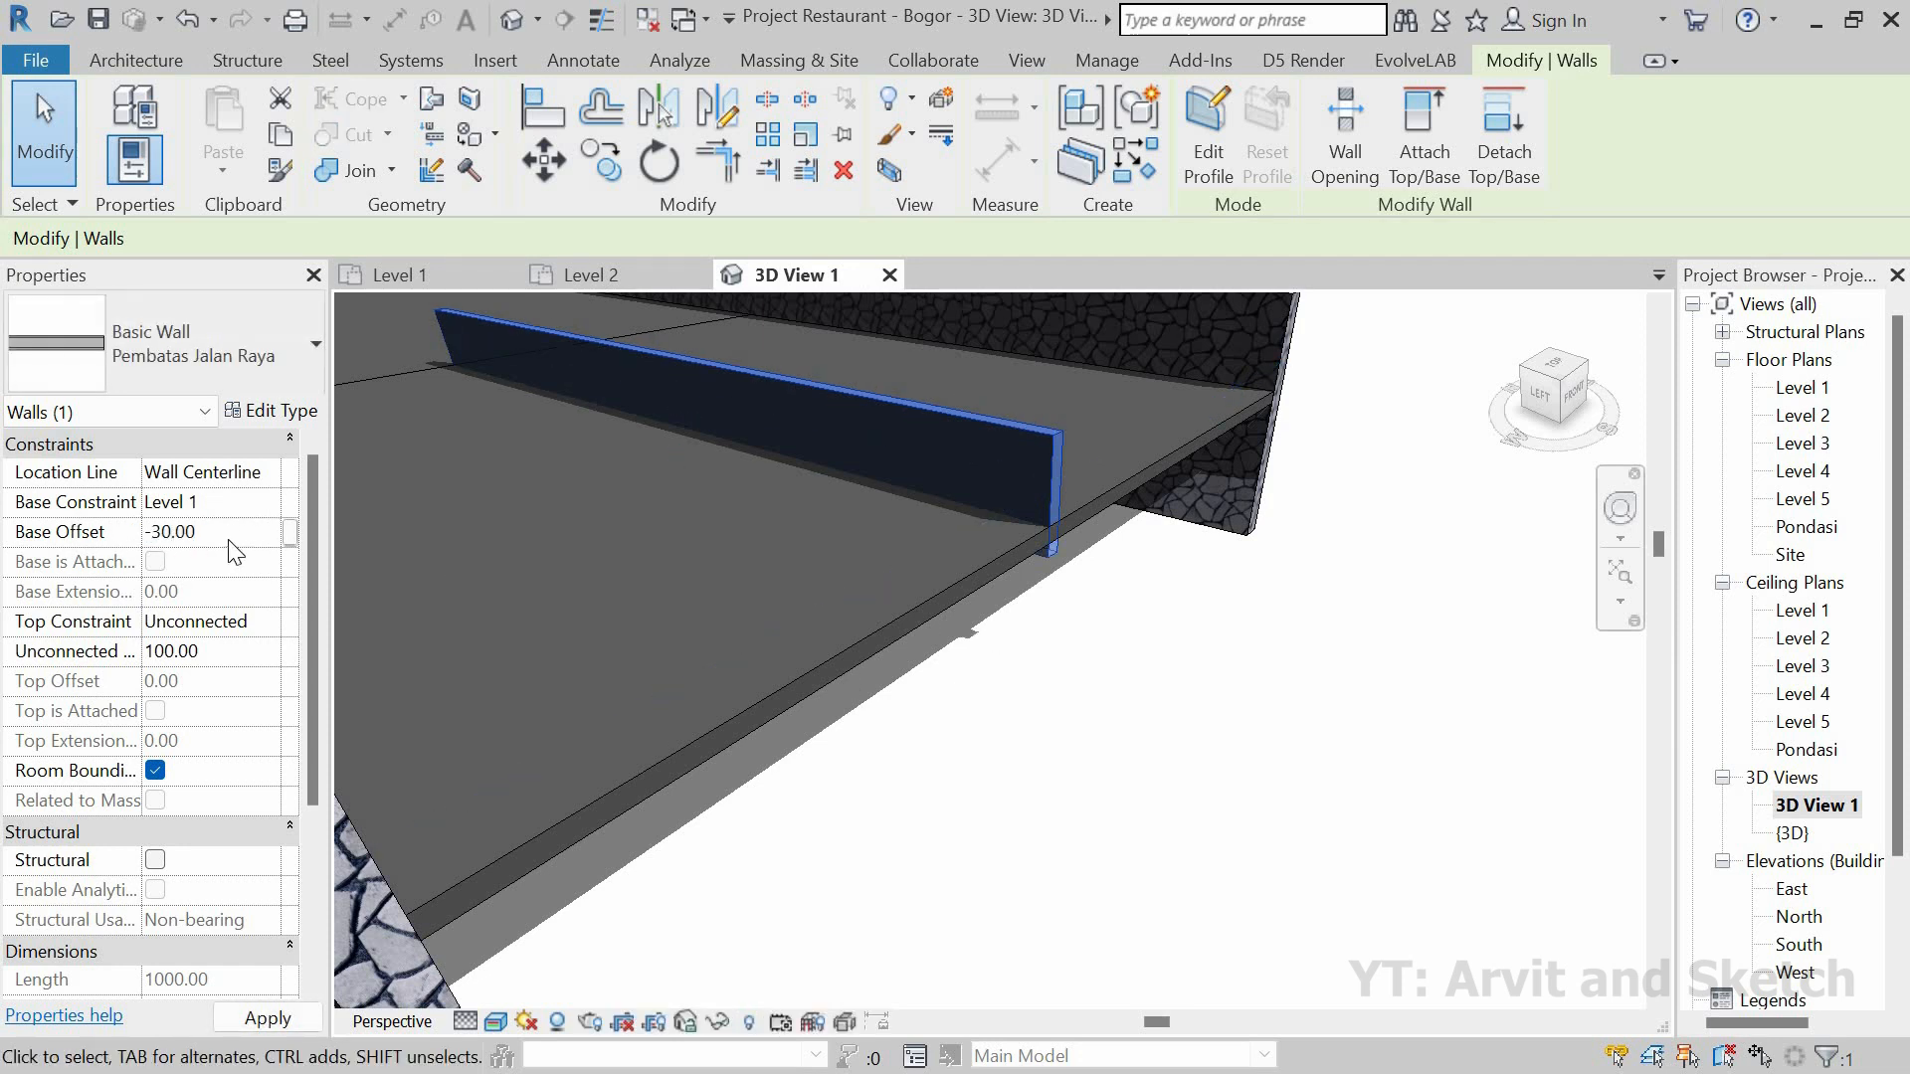
pyautogui.click(1124, 758)
# Step: Set the barrier wall's unconnected height to 60 and clear the selection
pyautogui.scroll(-5, 772, 532)
pyautogui.click(700, 394)
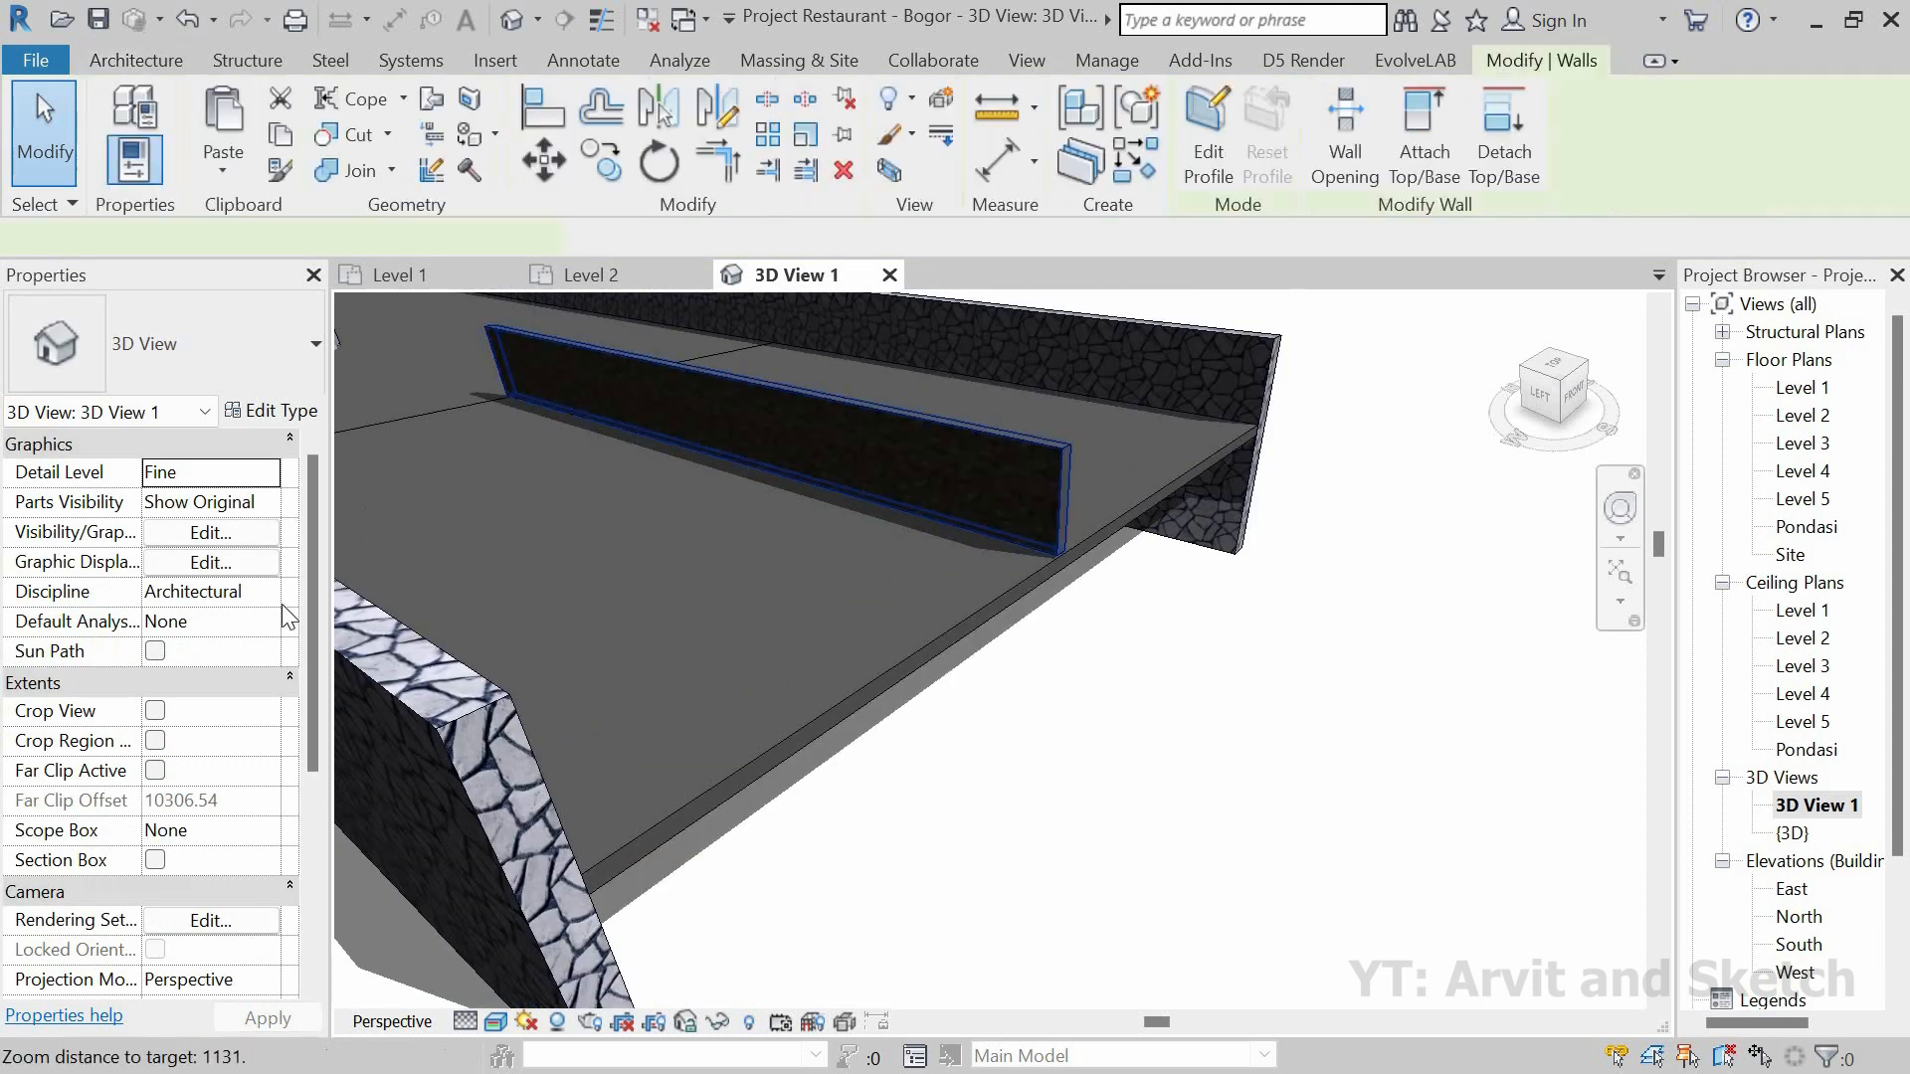
pyautogui.click(235, 652)
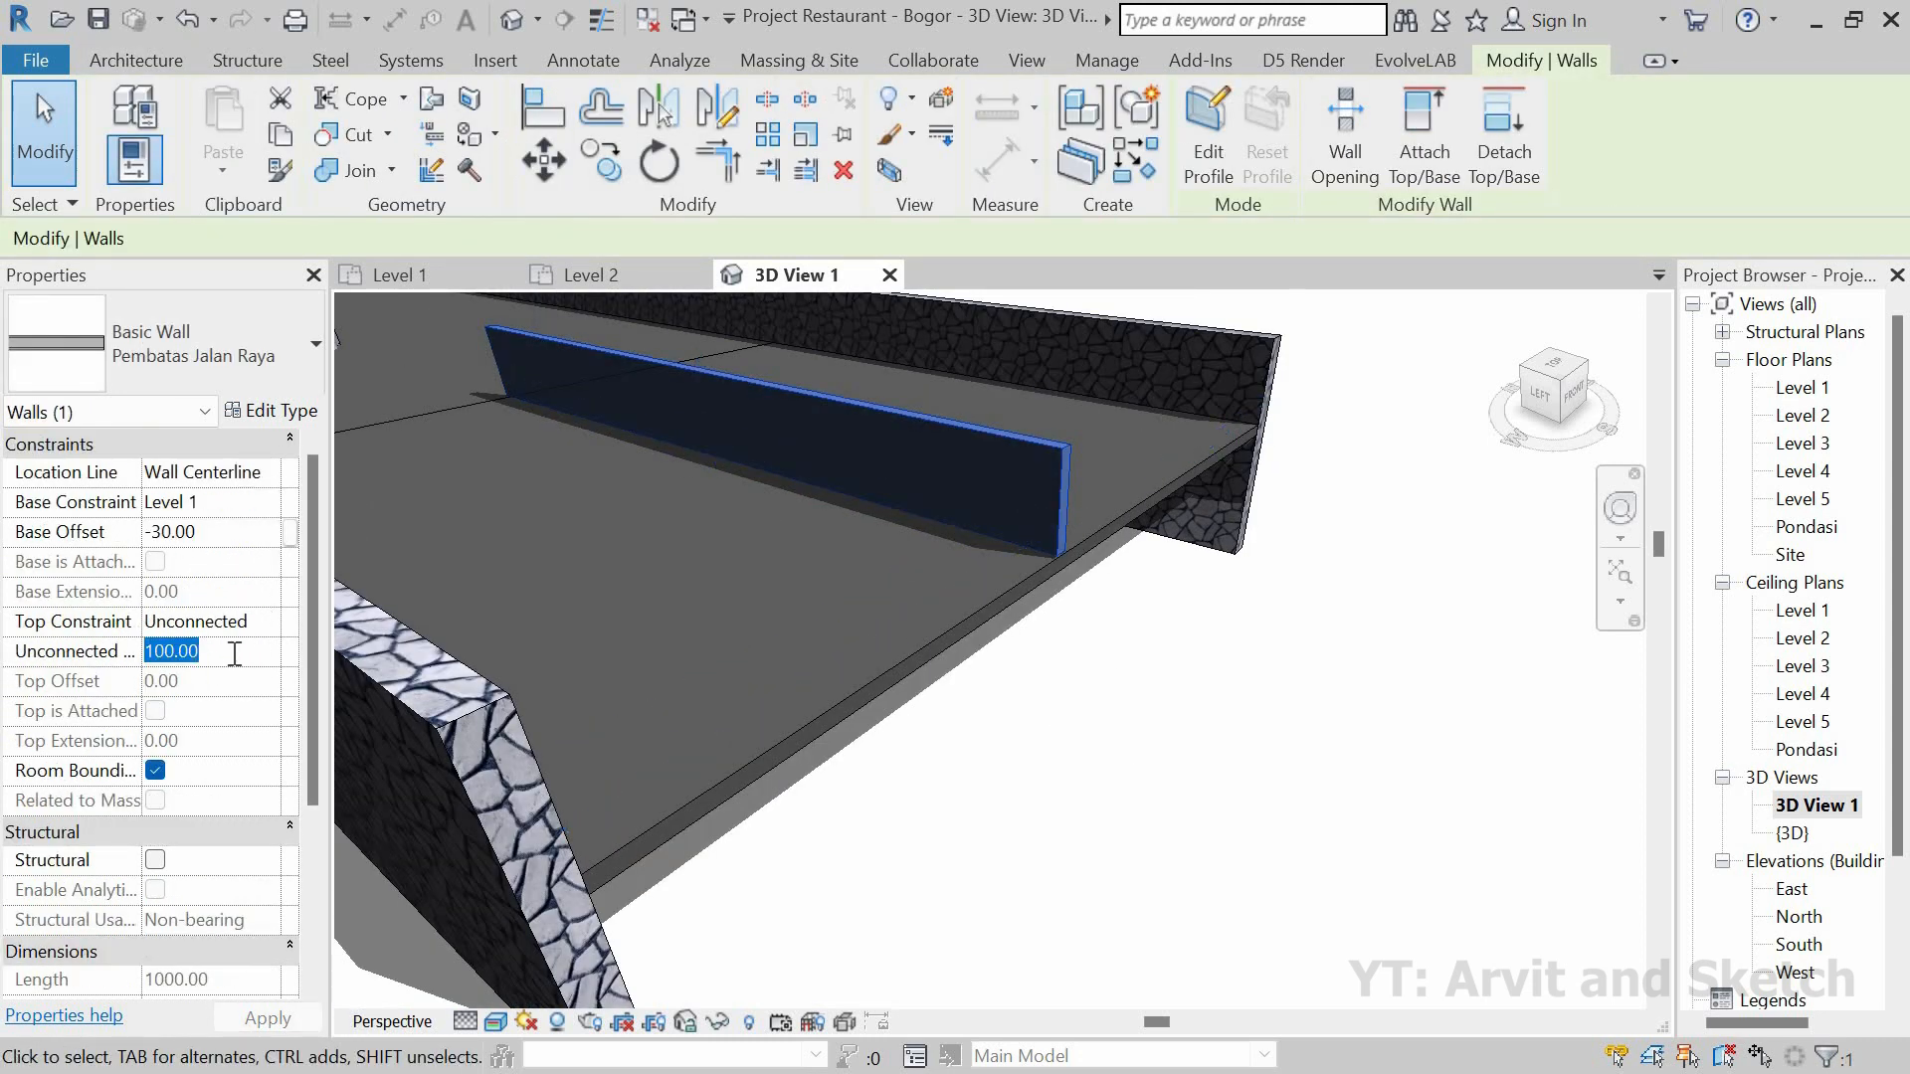
pyautogui.write('60')
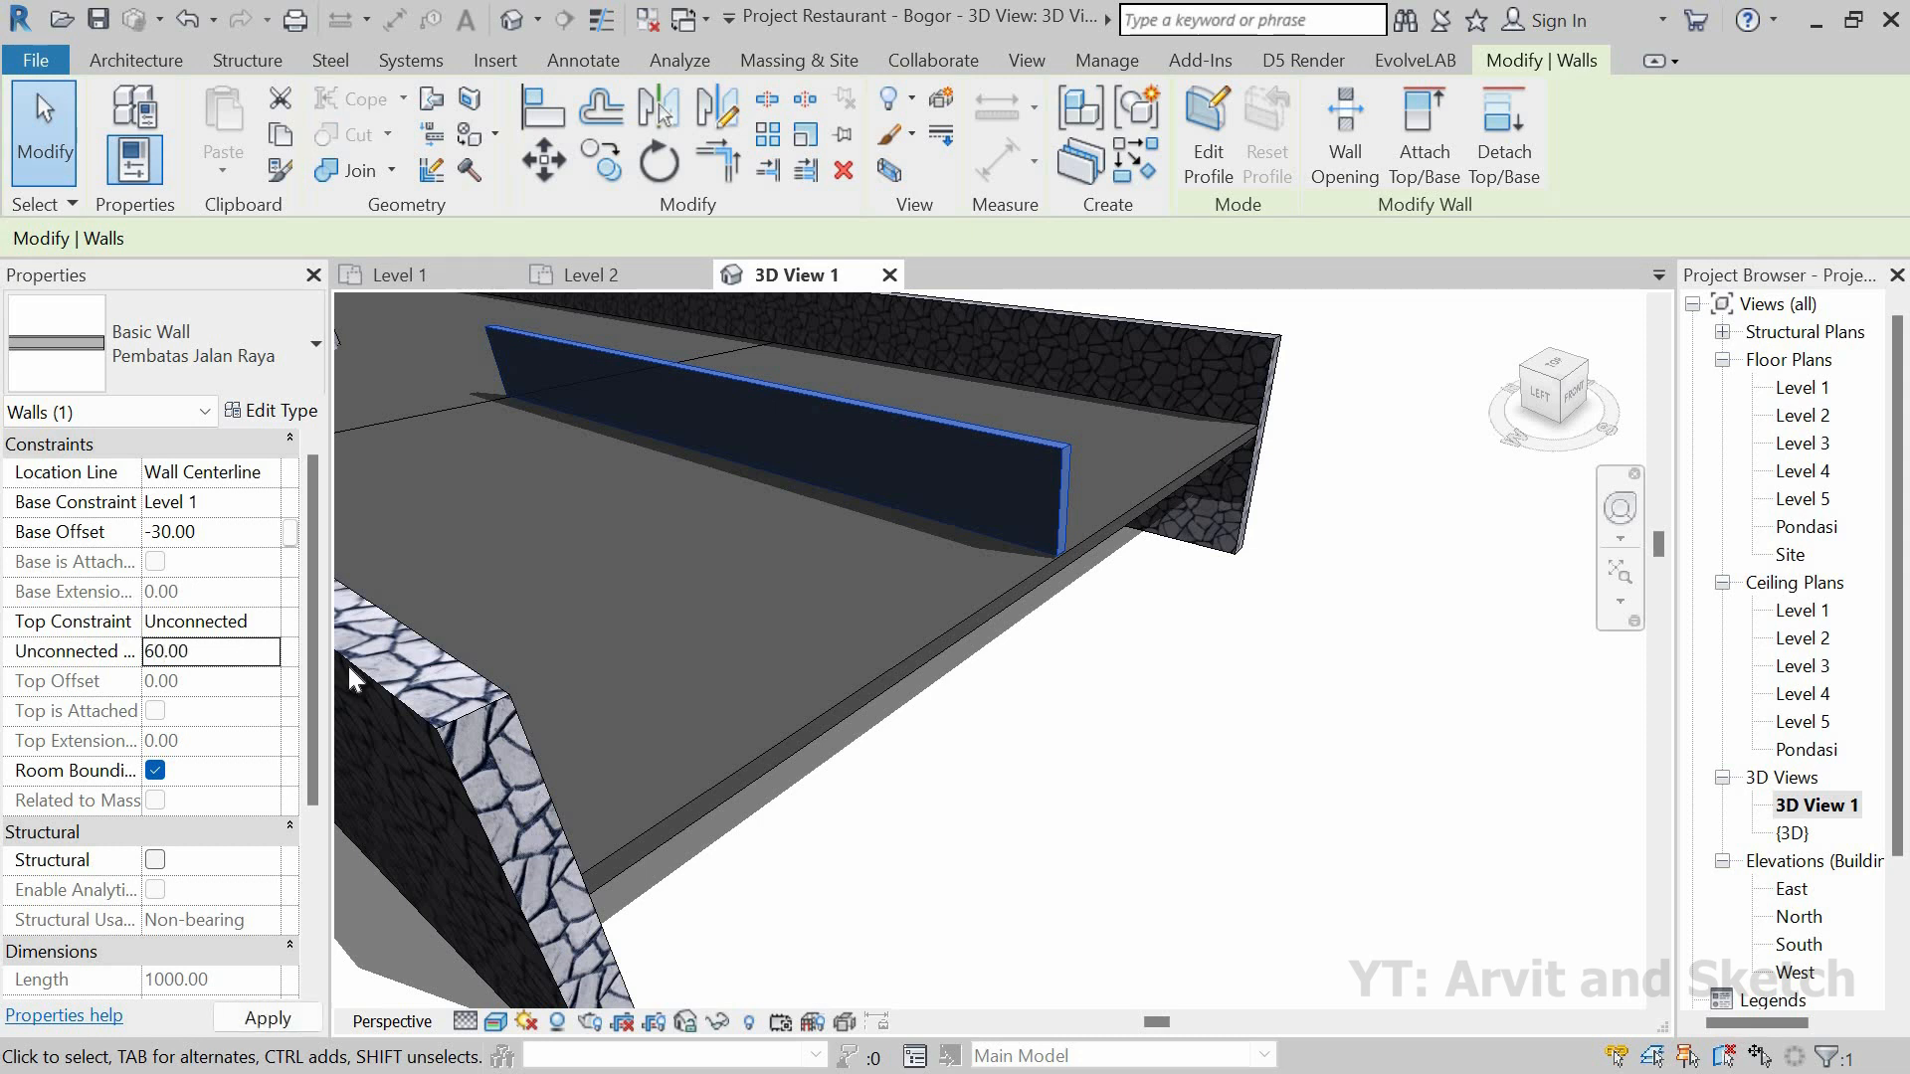
pyautogui.press('Escape')
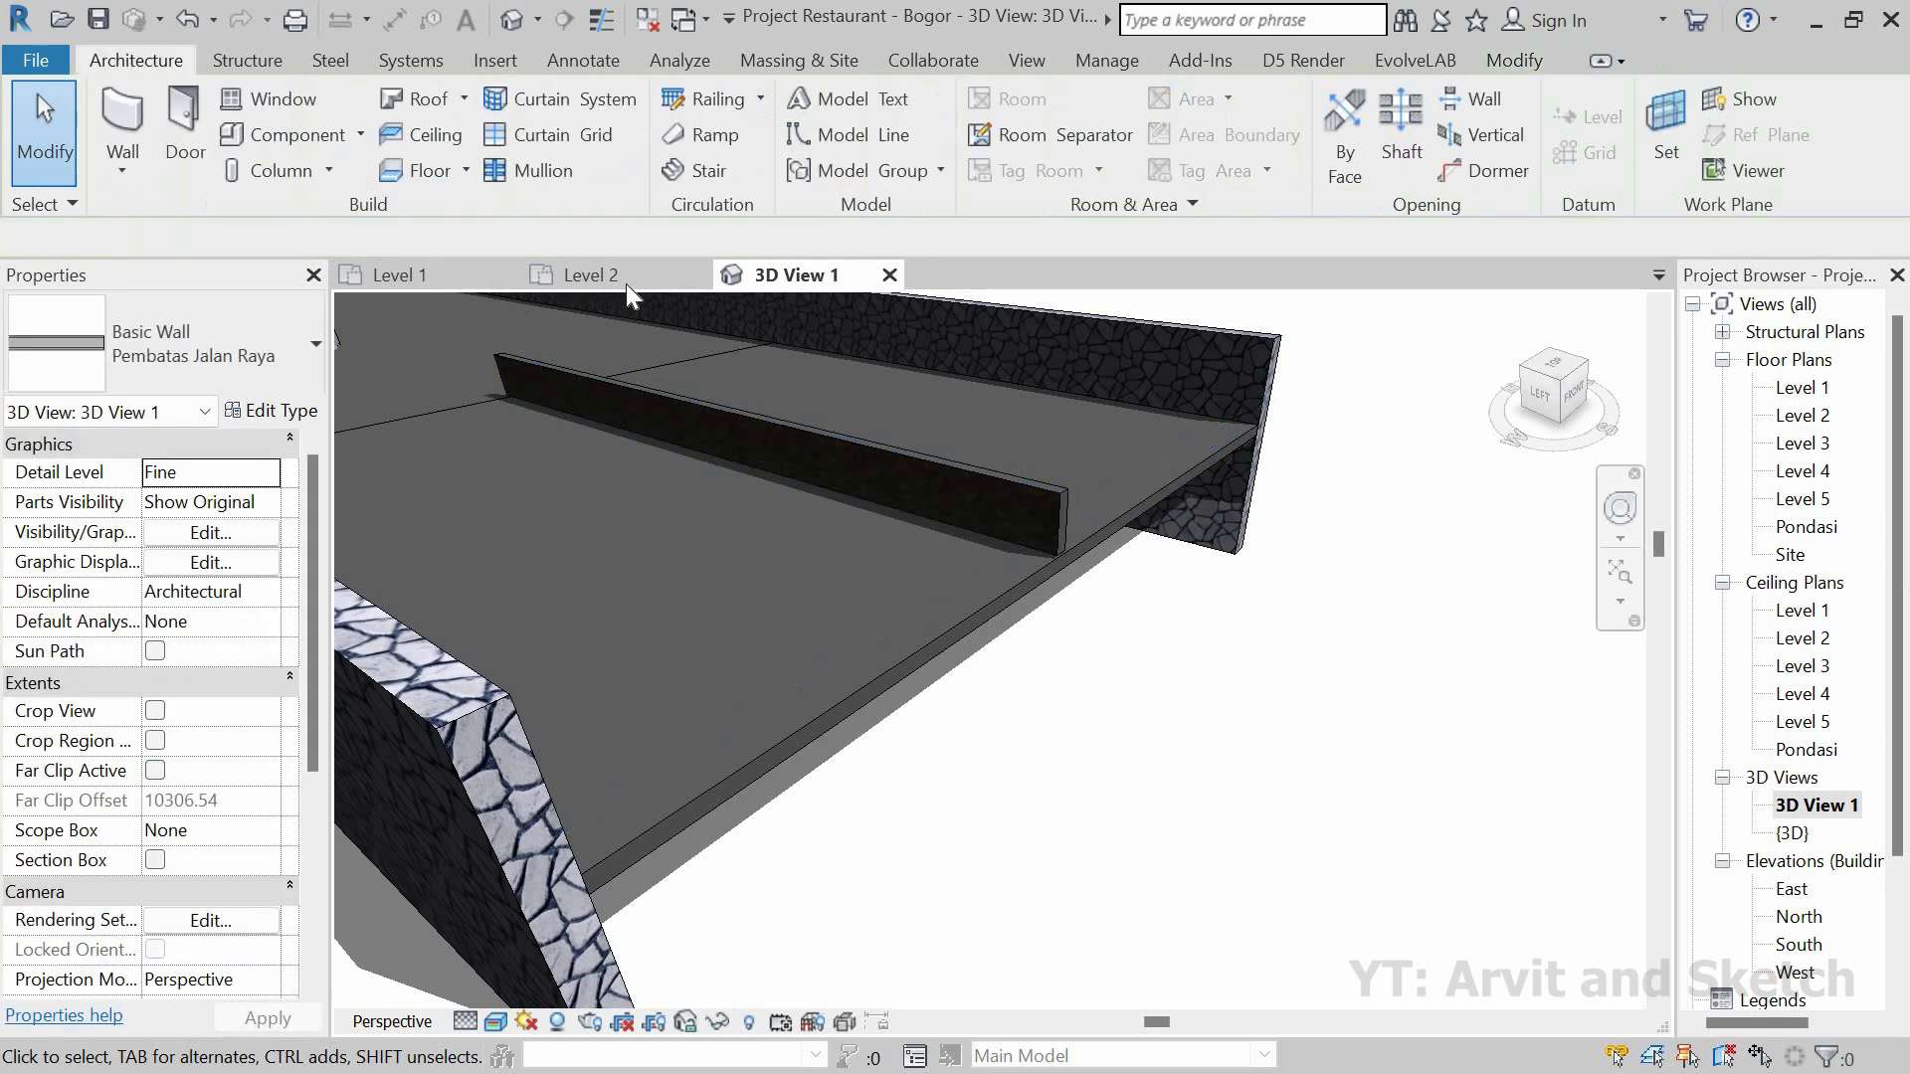
# Step: Open the Level 1 floor plan and select the barrier wall on the southeastern entrance road
pyautogui.click(625, 283)
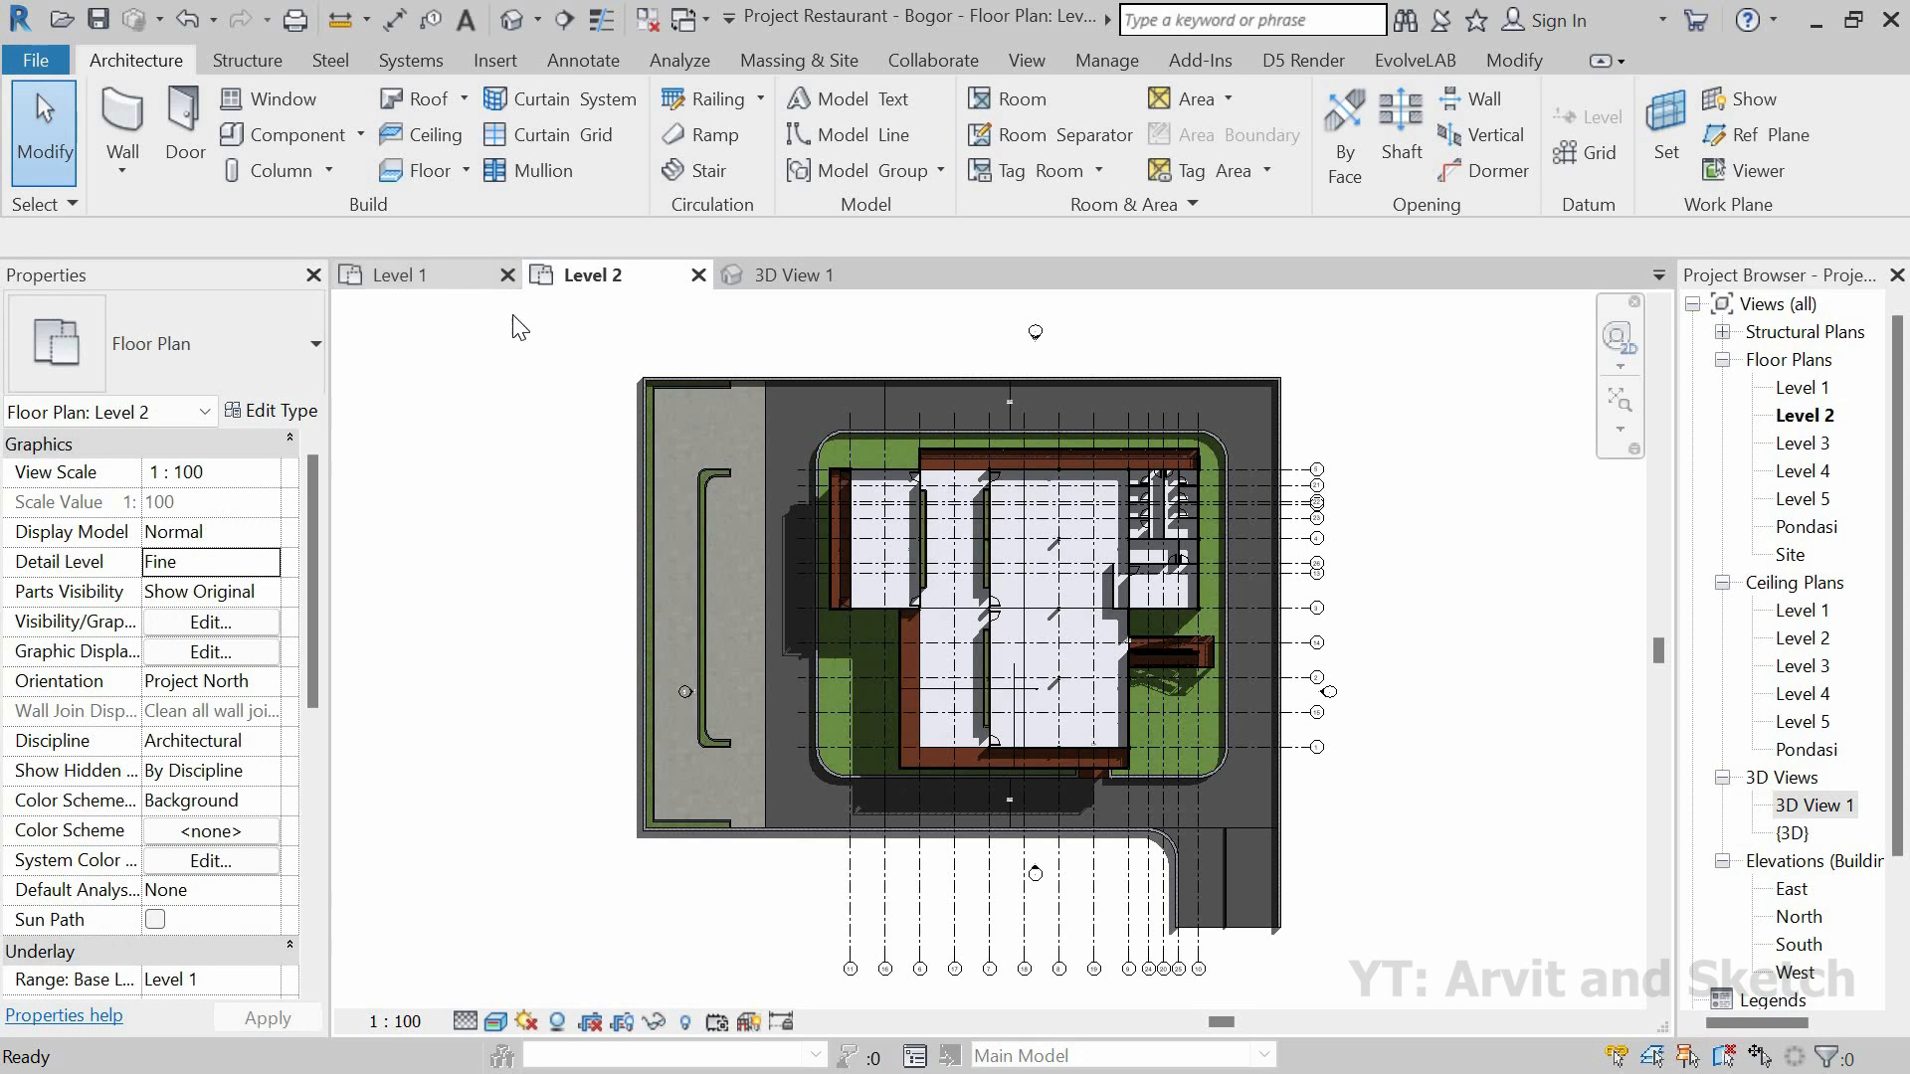
pyautogui.click(420, 281)
pyautogui.moveTo(1035, 609); pyautogui.dragTo(1022, 611, button='middle')
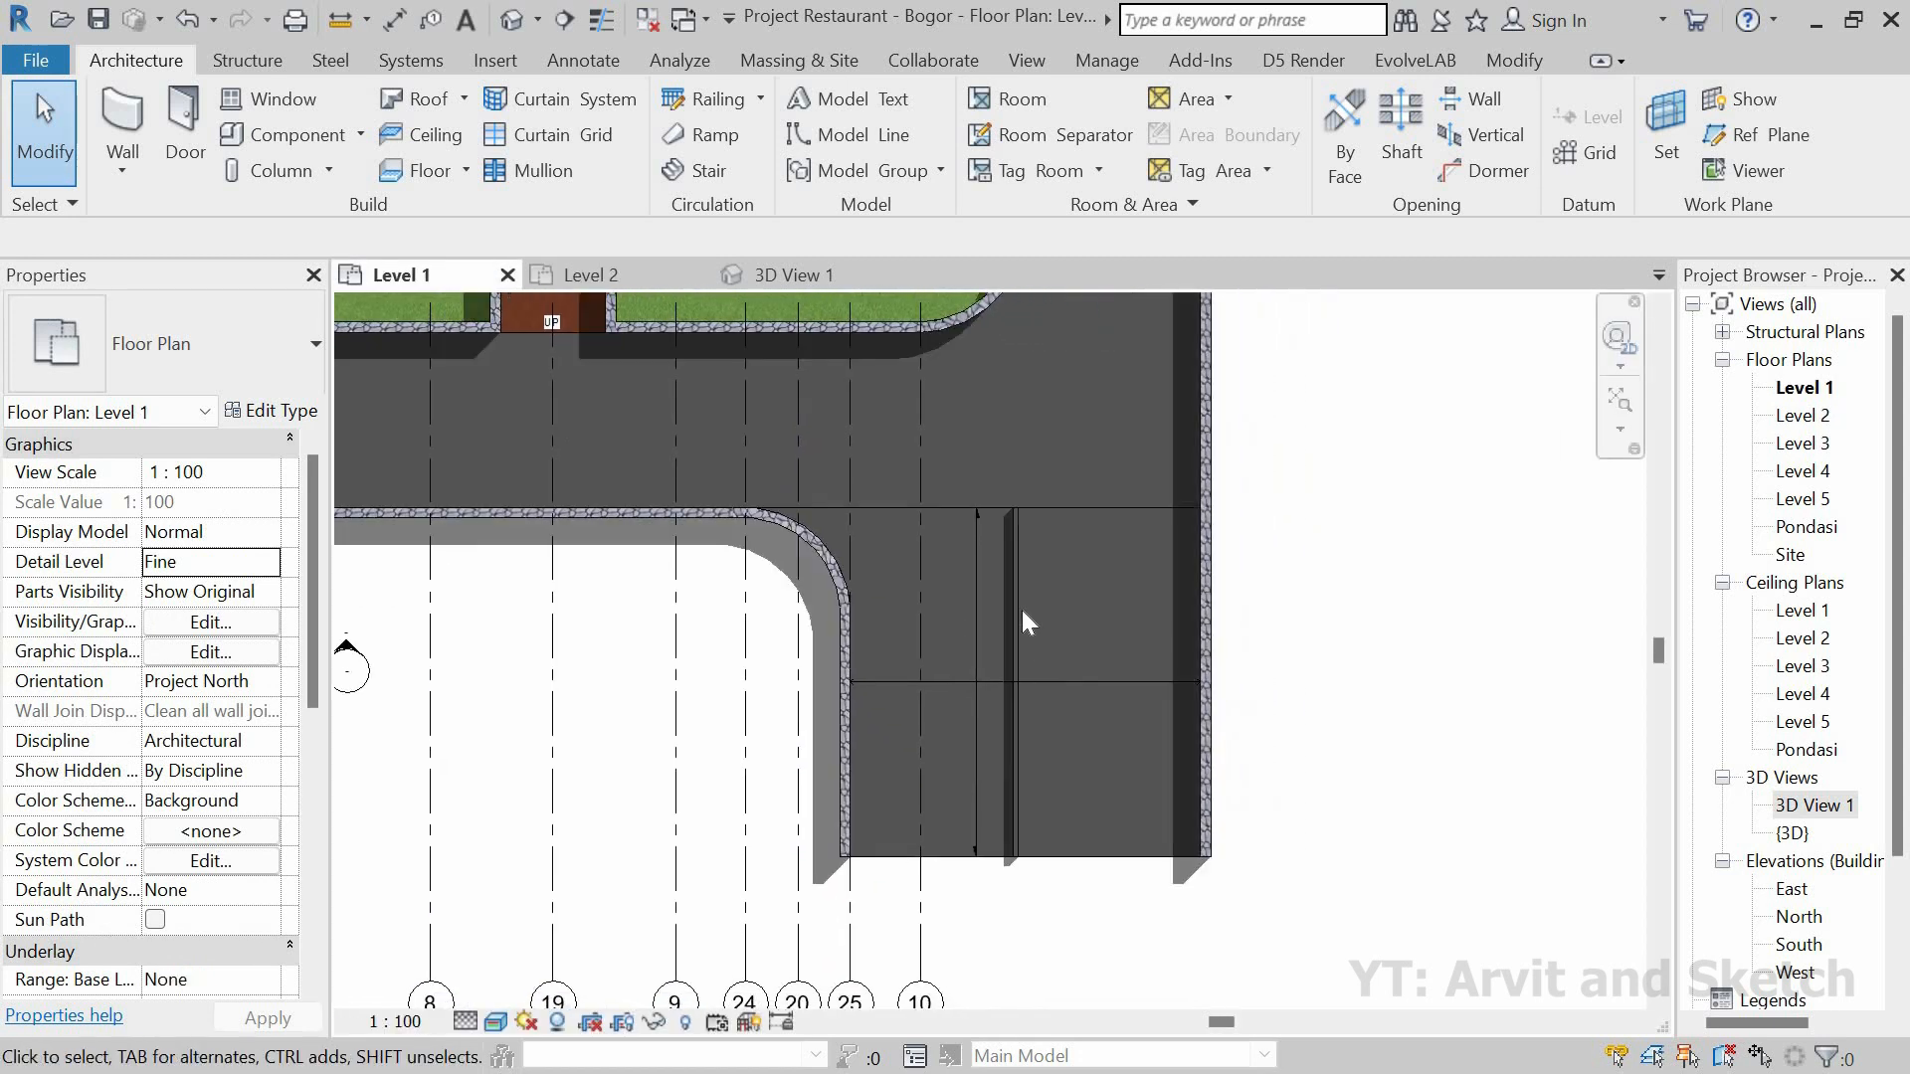
pyautogui.click(1017, 679)
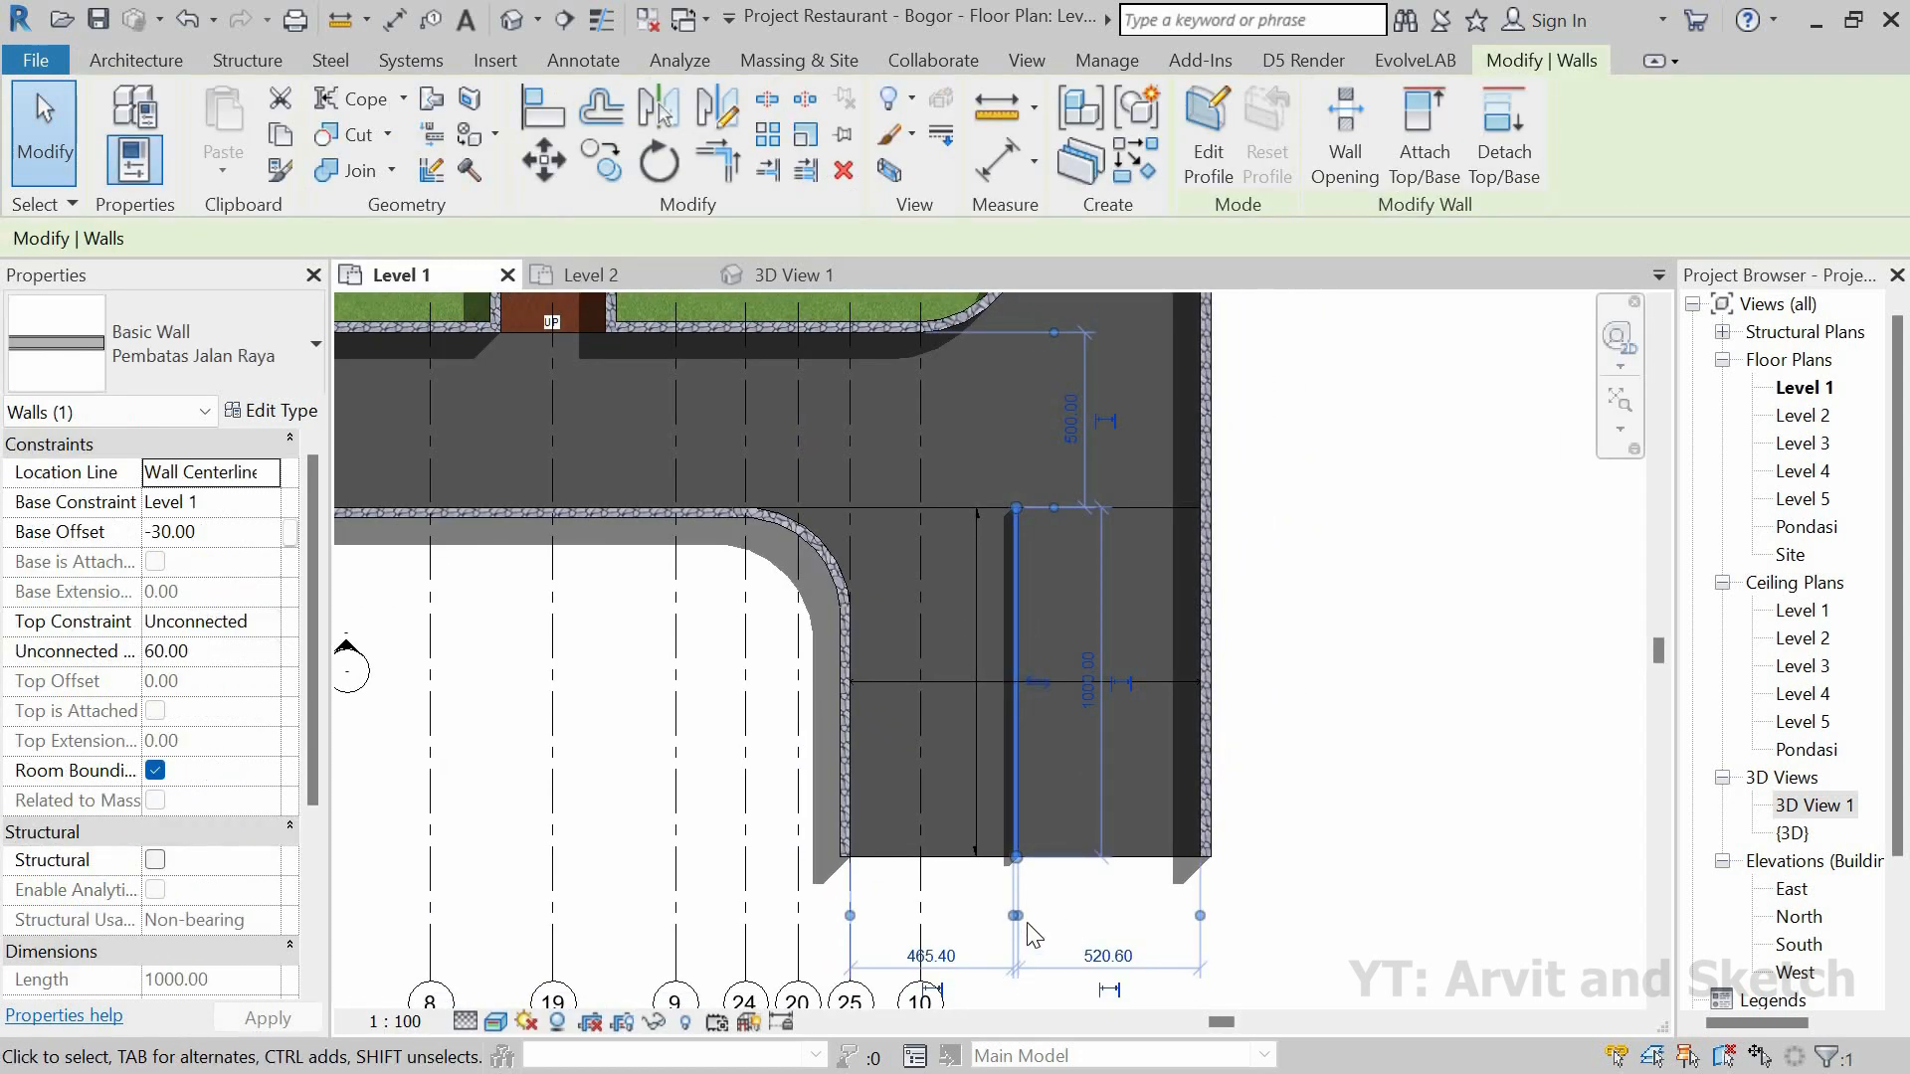
pyautogui.moveTo(994, 789); pyautogui.dragTo(945, 637, button='middle')
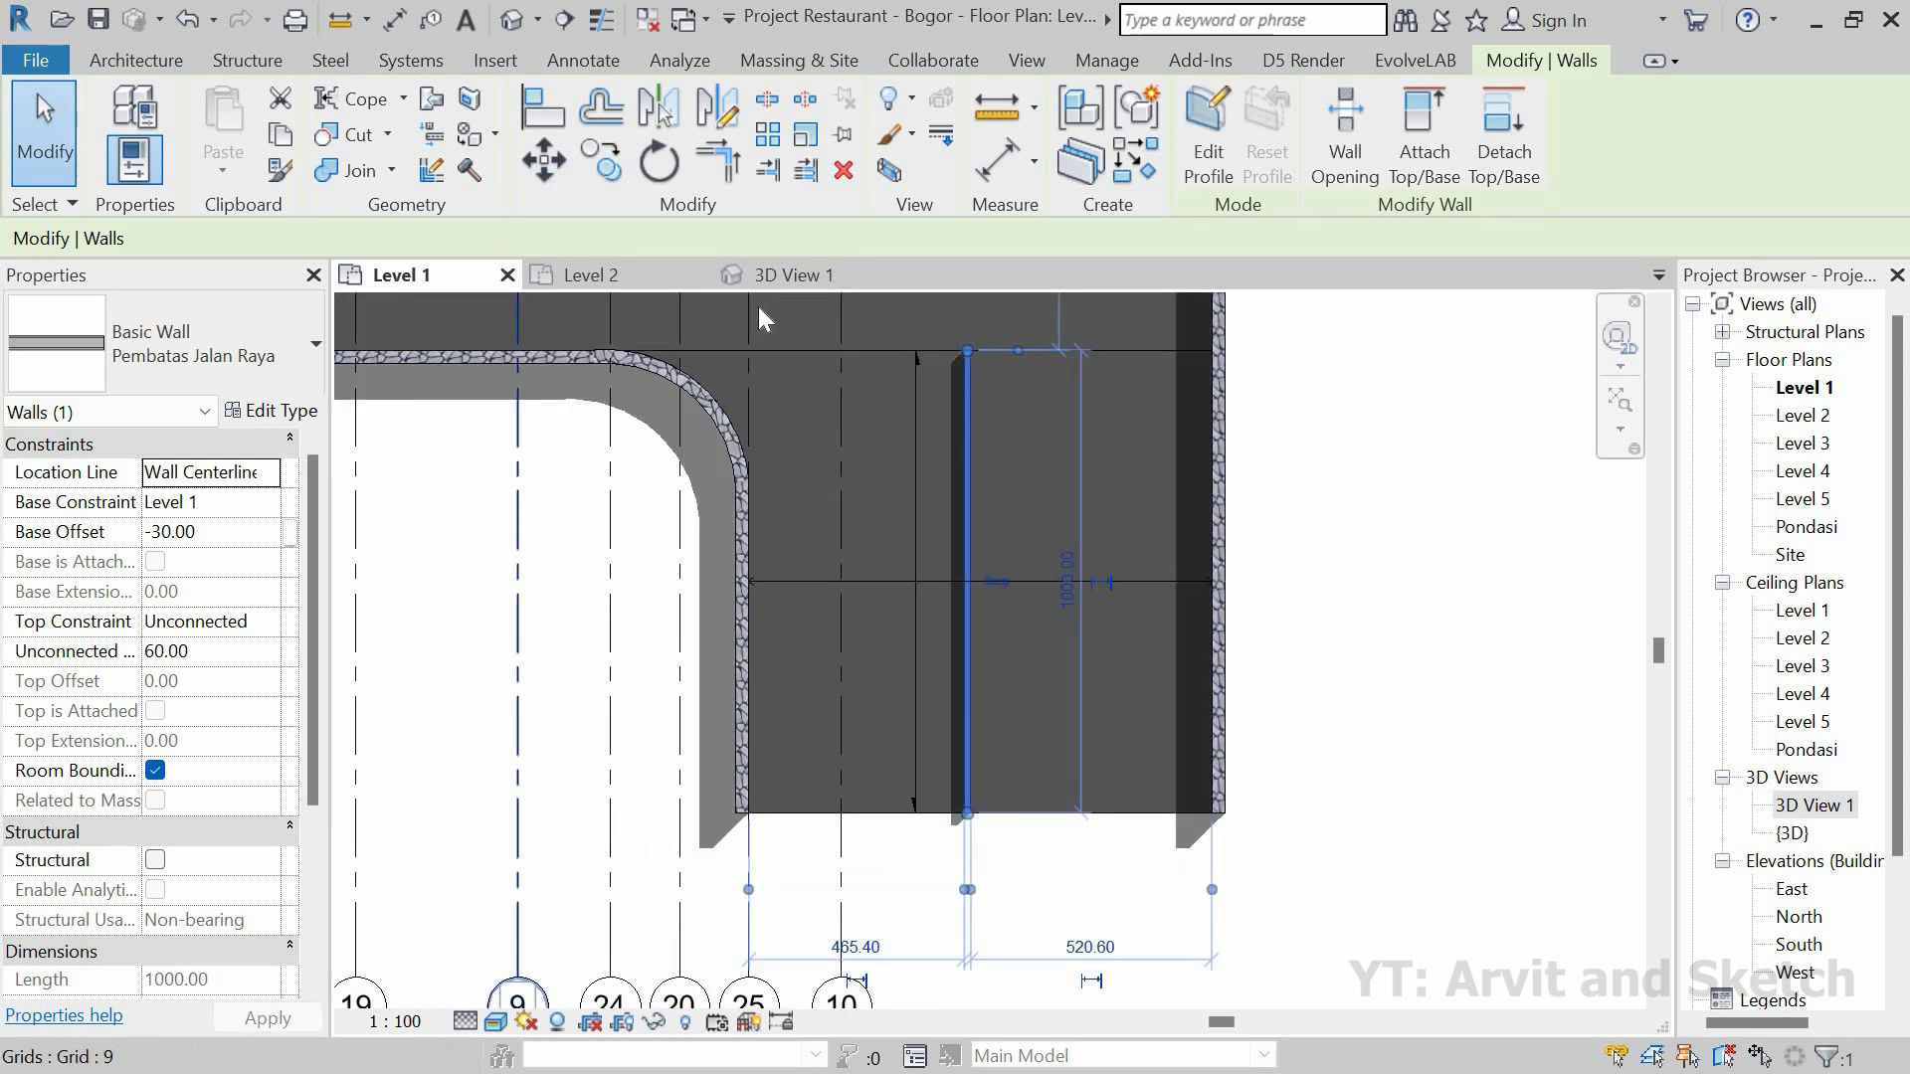
pyautogui.press('m')
pyautogui.press('v')
pyautogui.scroll(4, 964, 350)
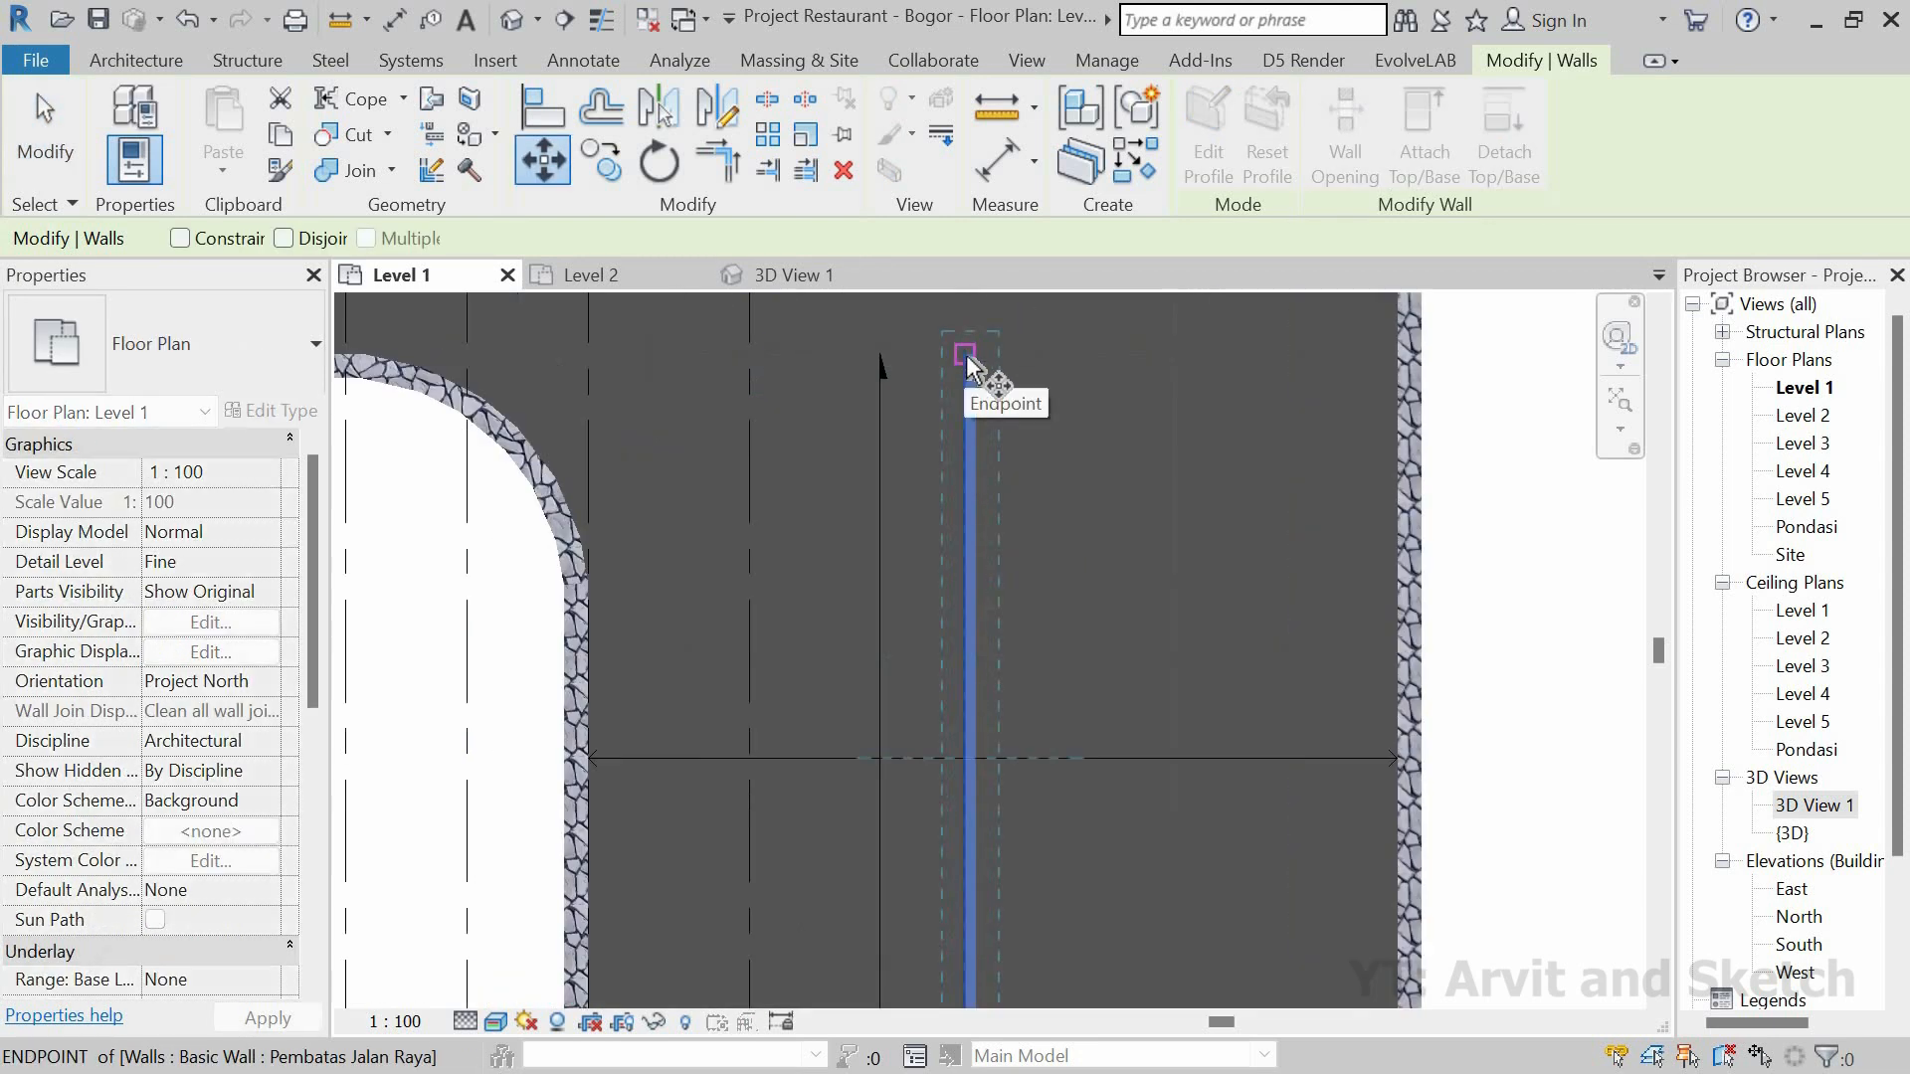
pyautogui.click(964, 351)
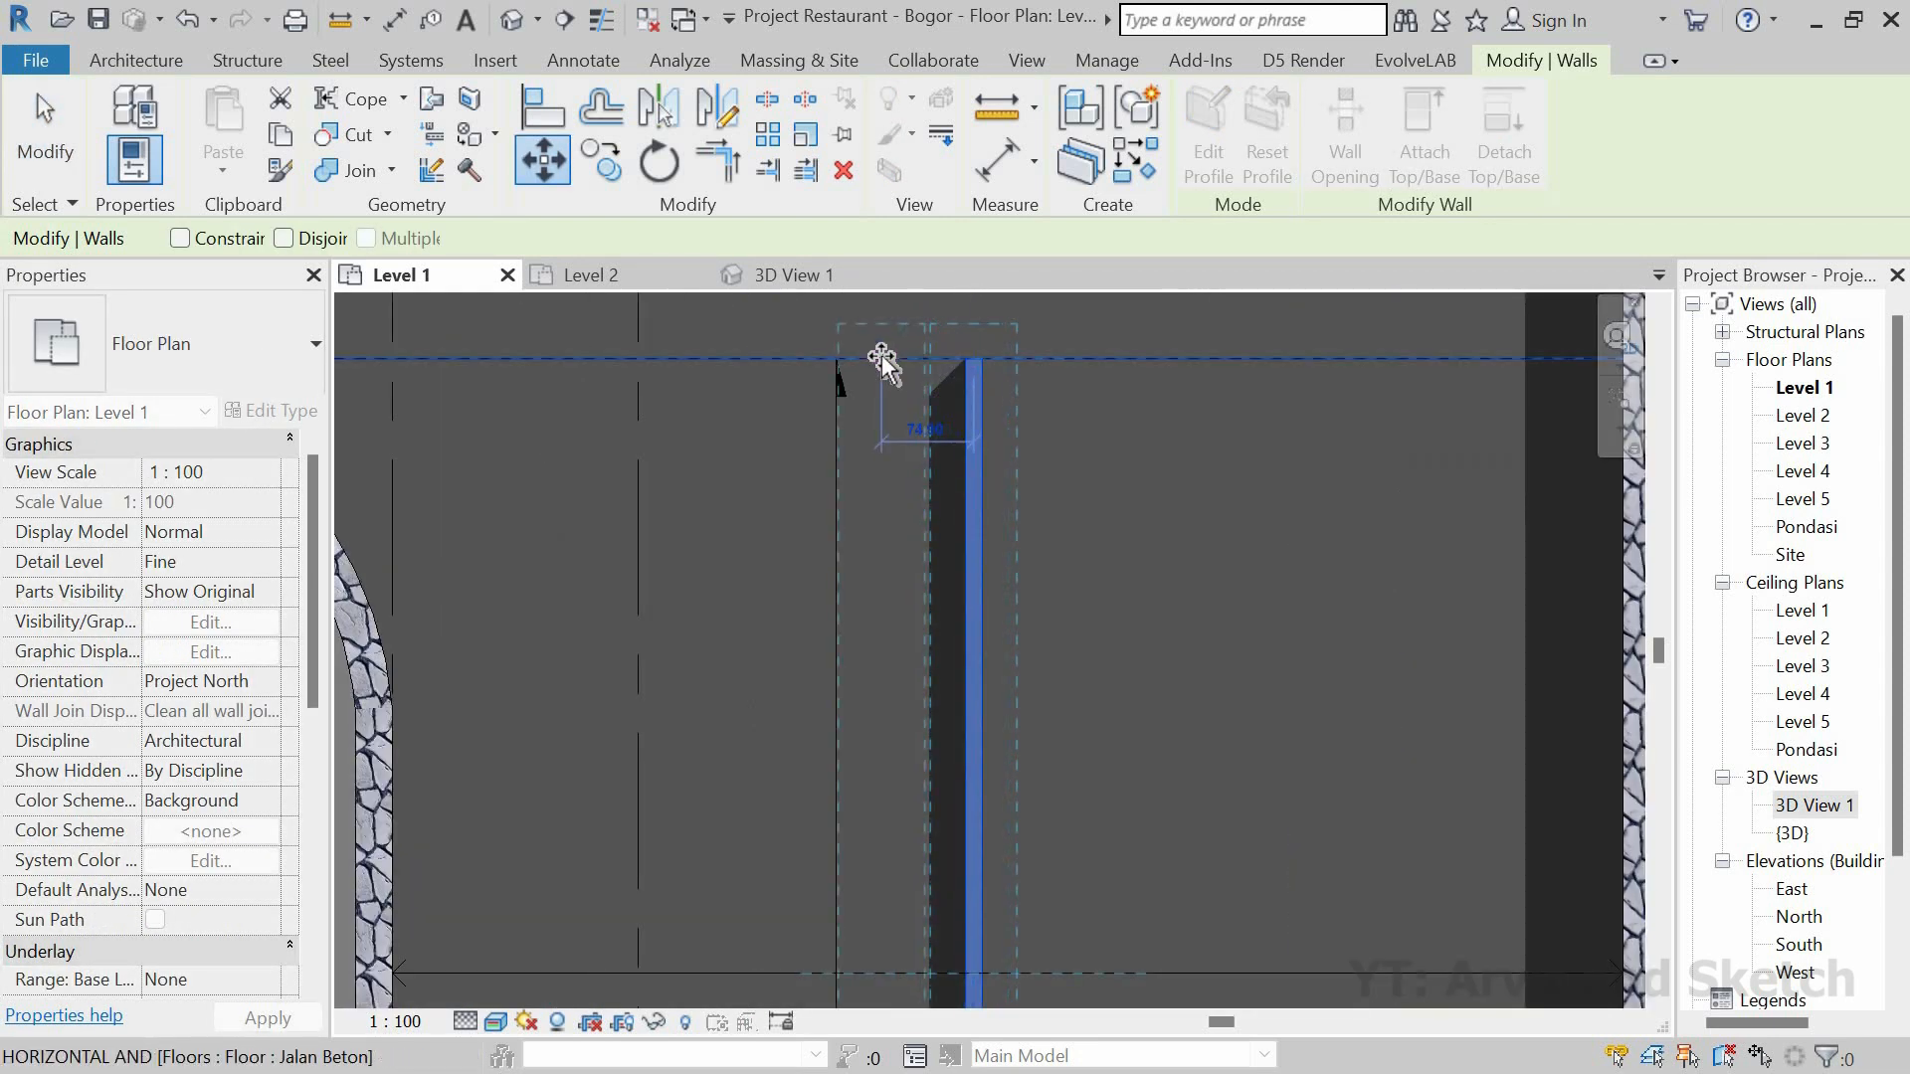
pyautogui.scroll(-3, 883, 361)
pyautogui.press('Escape')
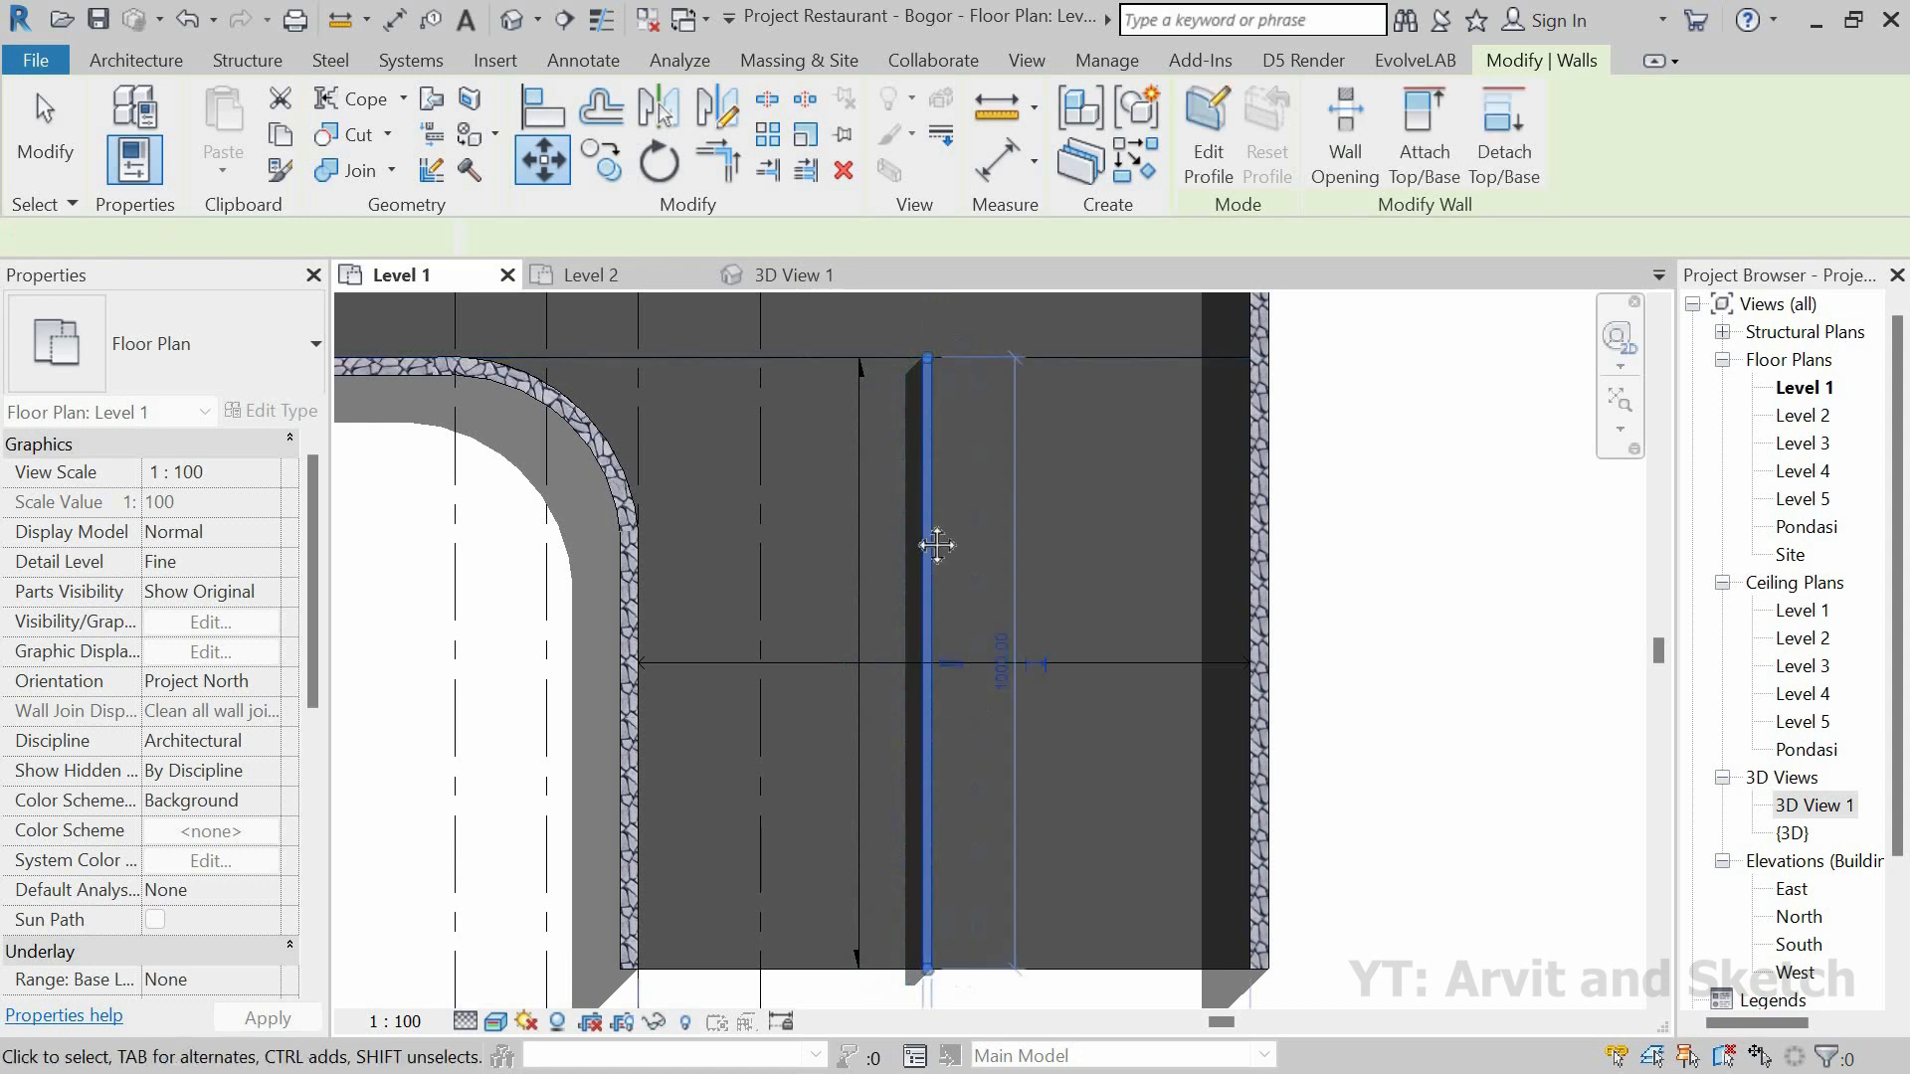
# Step: Try to move the barrier wall by its southern endpoint toward the centre of the entrance road
pyautogui.moveTo(917, 796); pyautogui.dragTo(873, 574, button='middle')
pyautogui.click(557, 167)
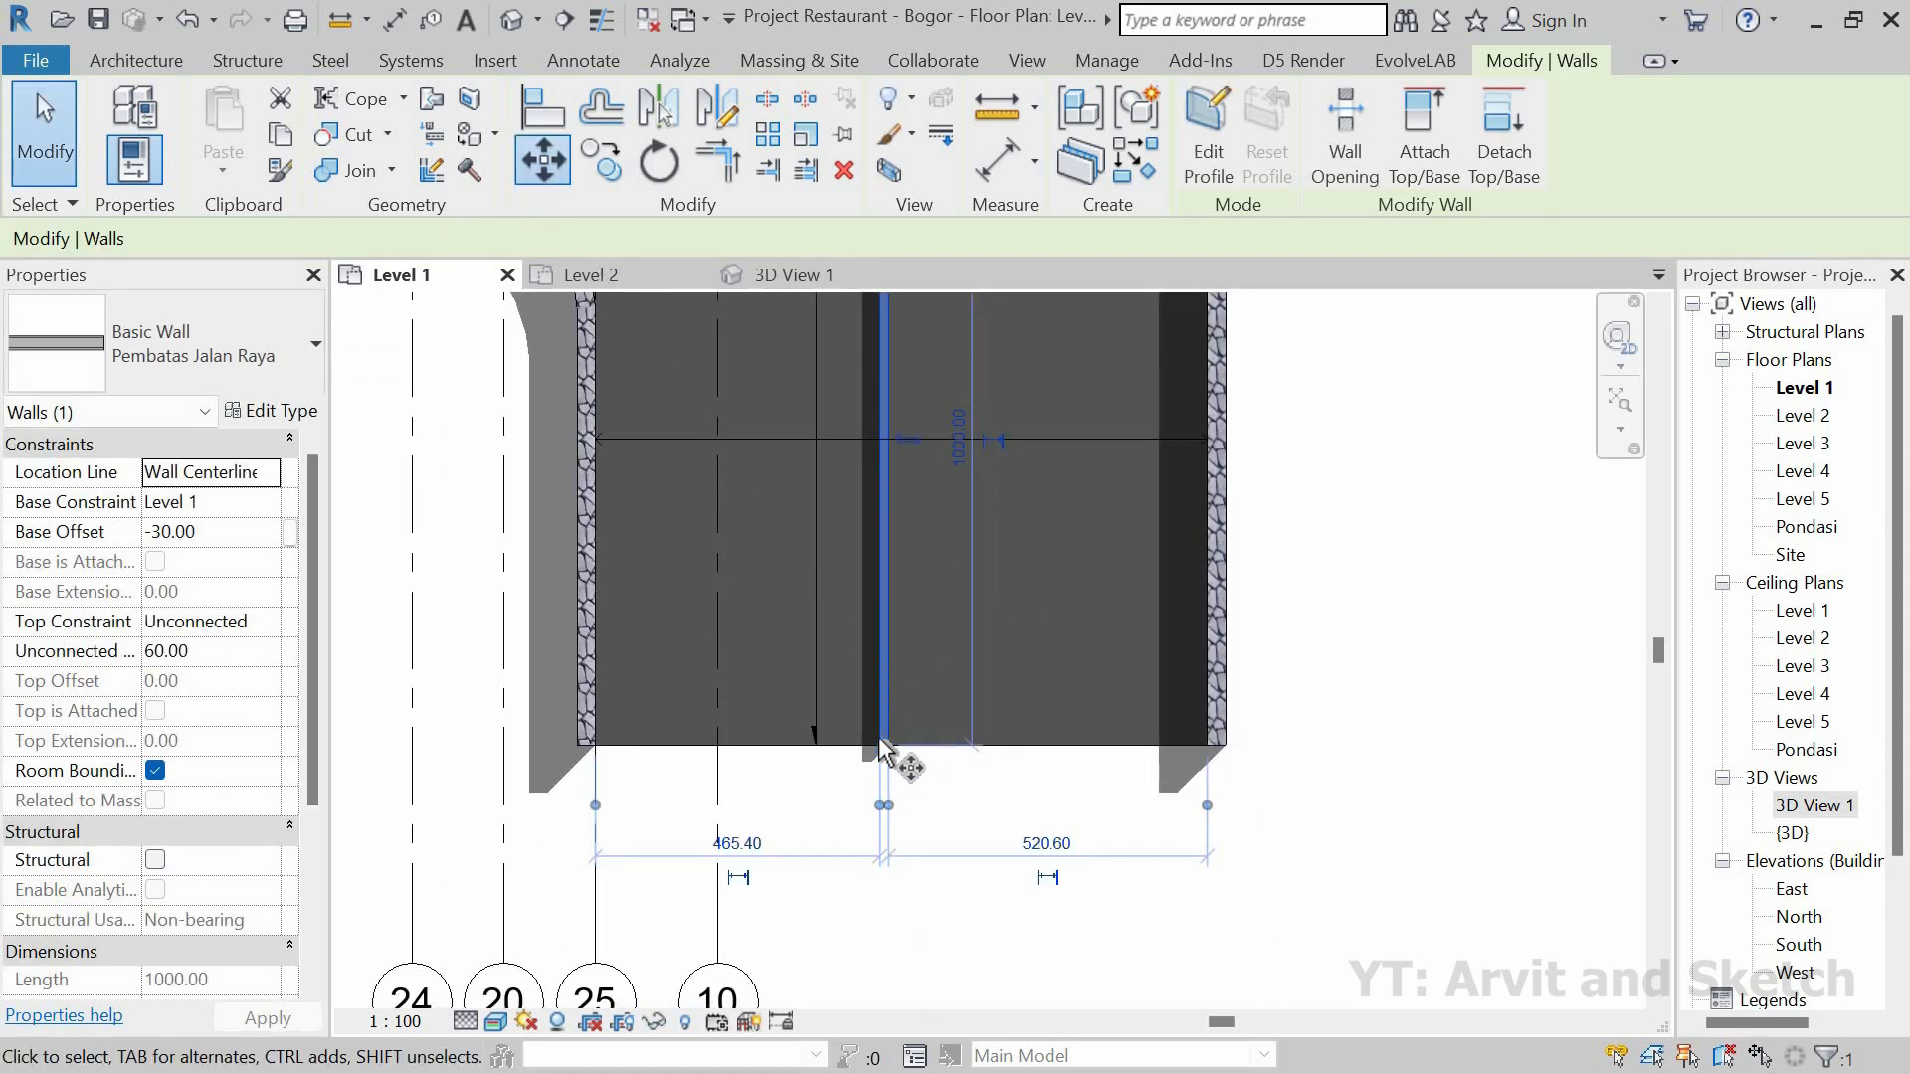
pyautogui.scroll(3, 888, 751)
pyautogui.click(889, 746)
pyautogui.scroll(-5, 886, 748)
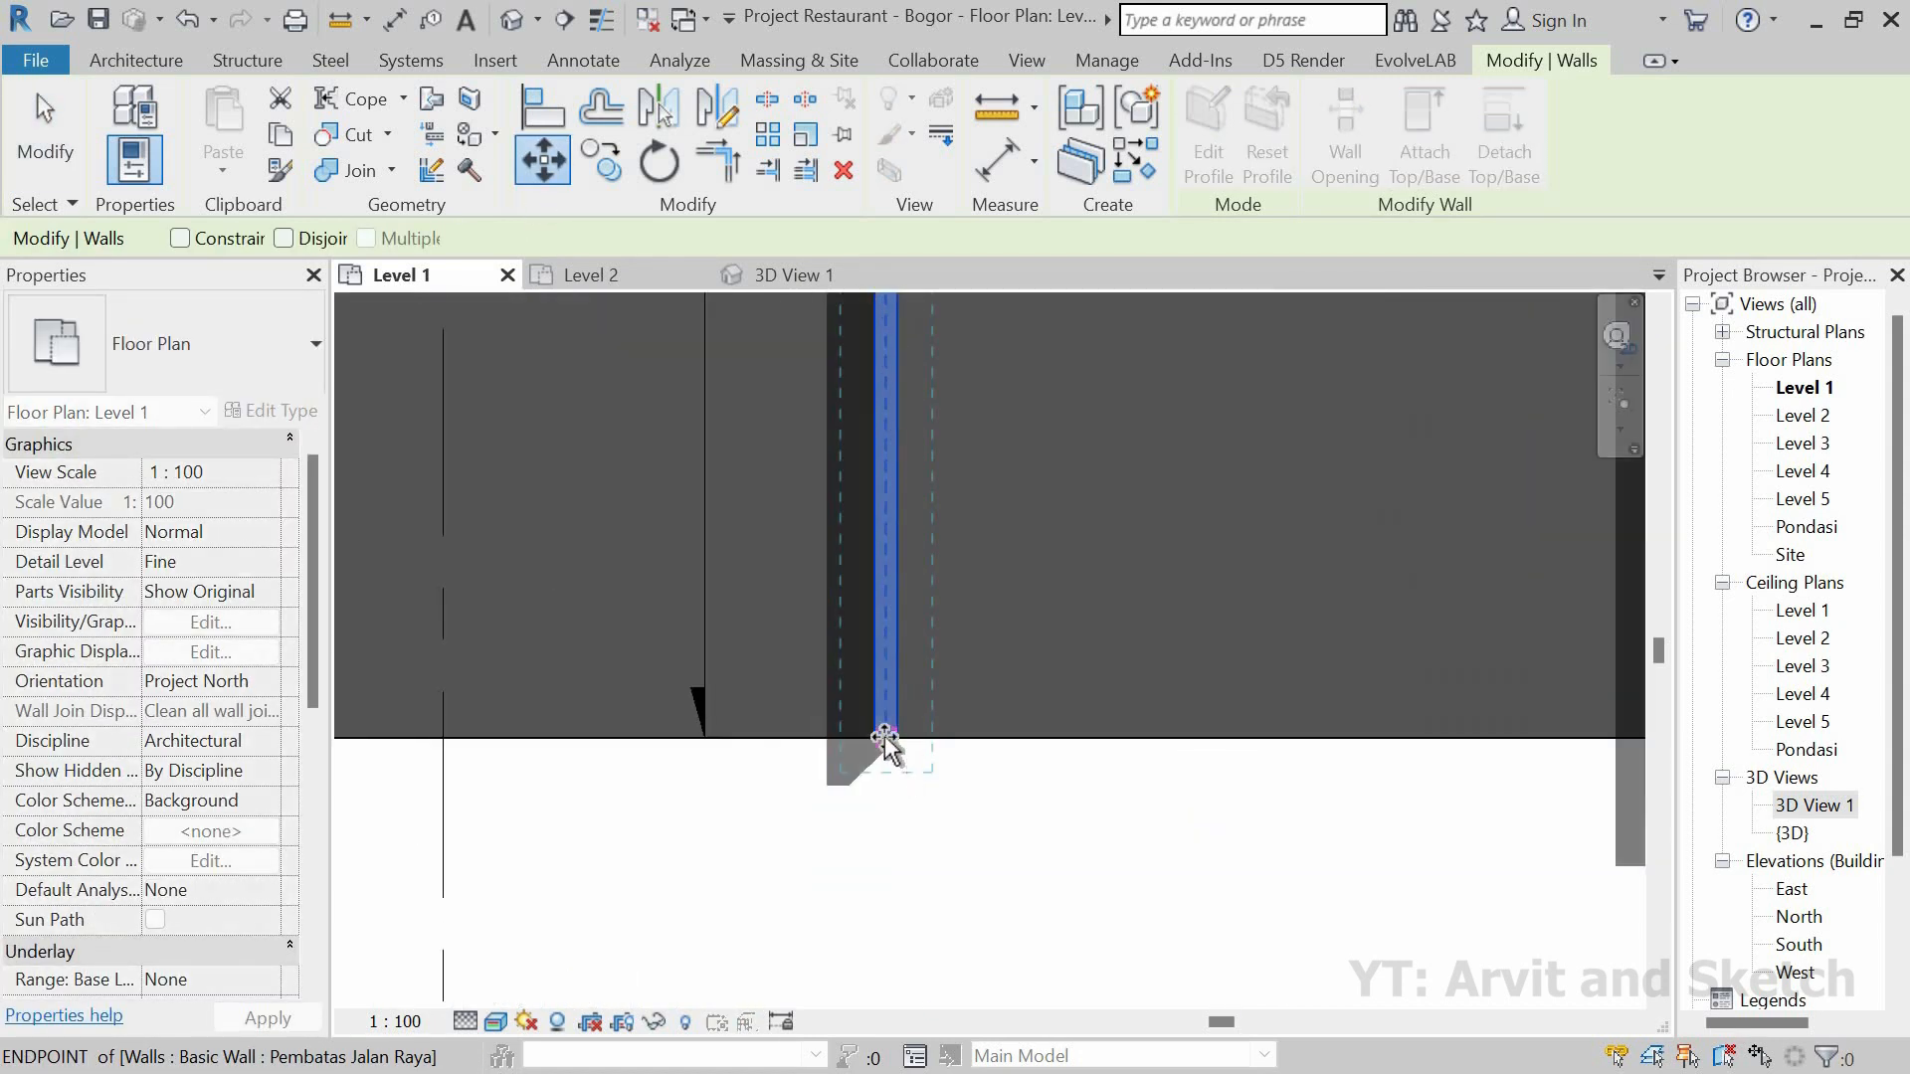
pyautogui.click(894, 738)
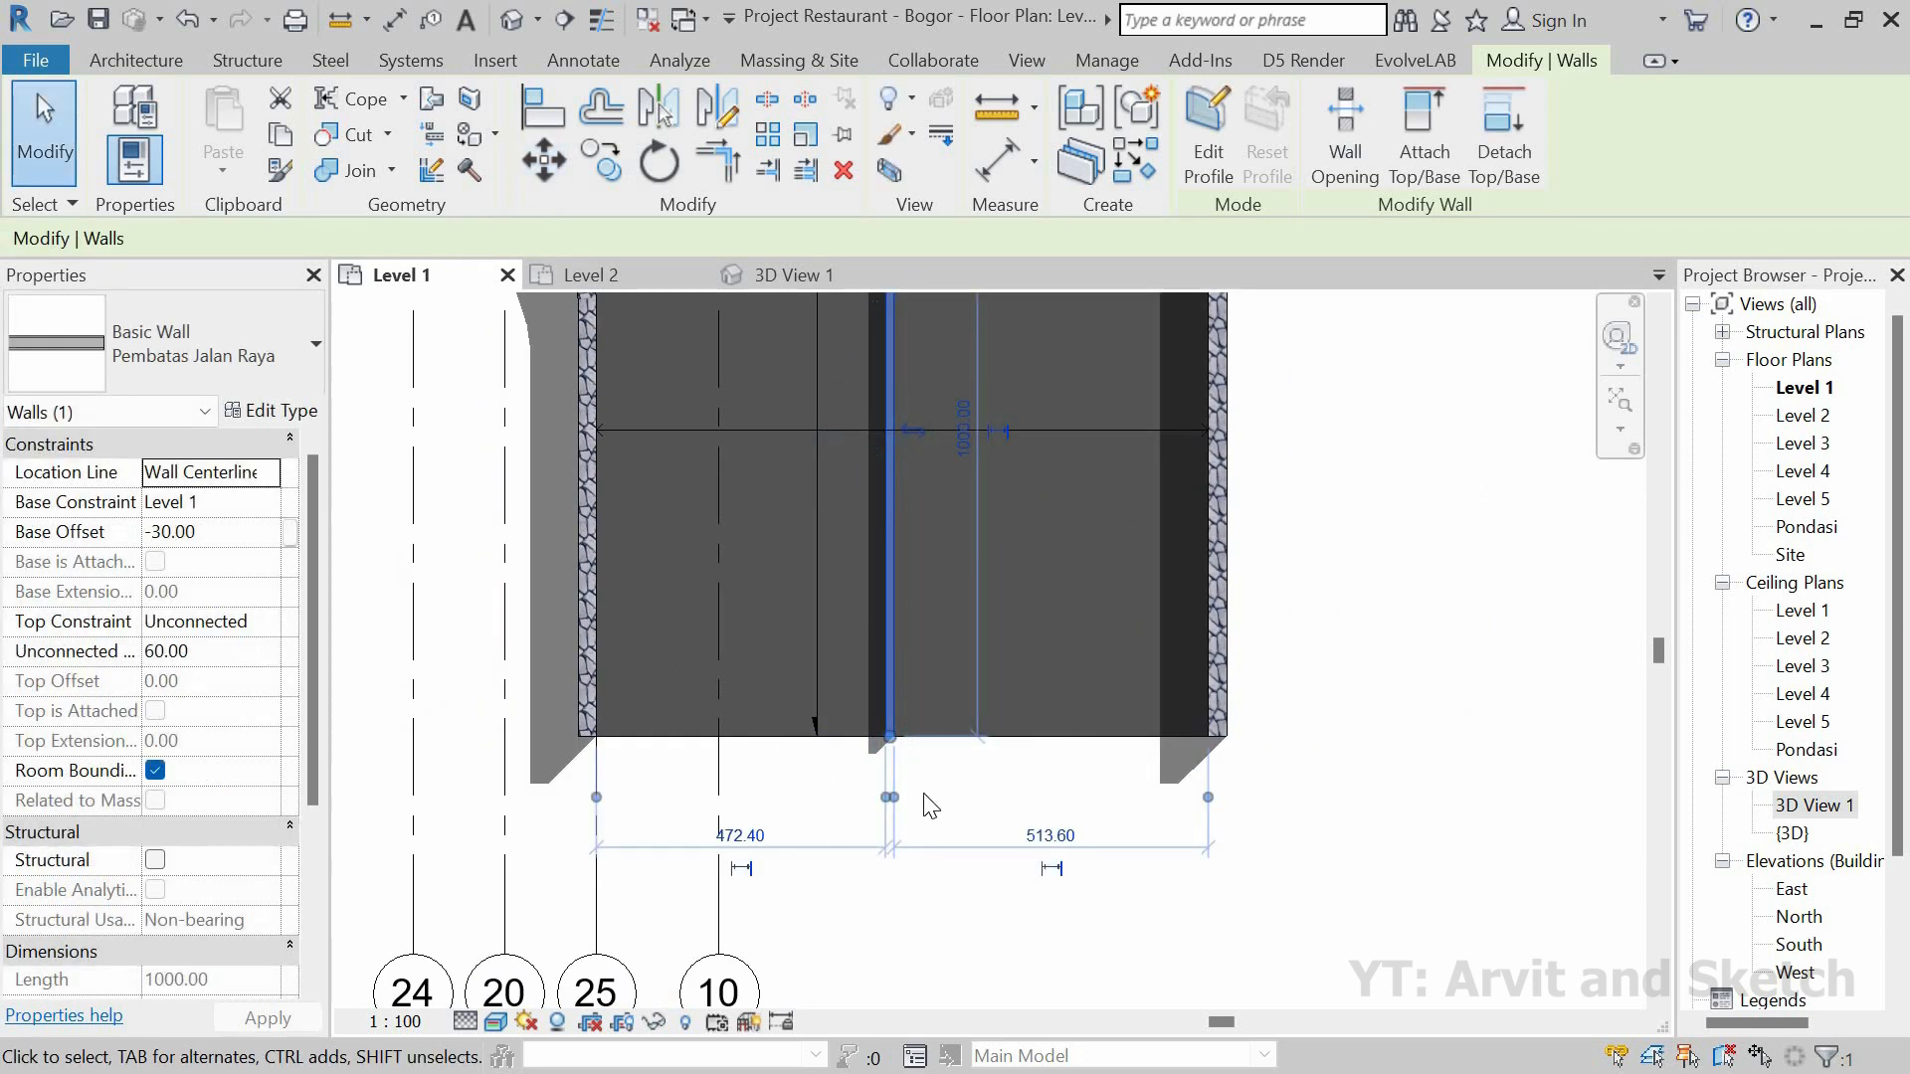
# Step: Move the barrier wall by its southern endpoint to the midpoint of the road's outer edge, centring it between the side walls
pyautogui.click(544, 169)
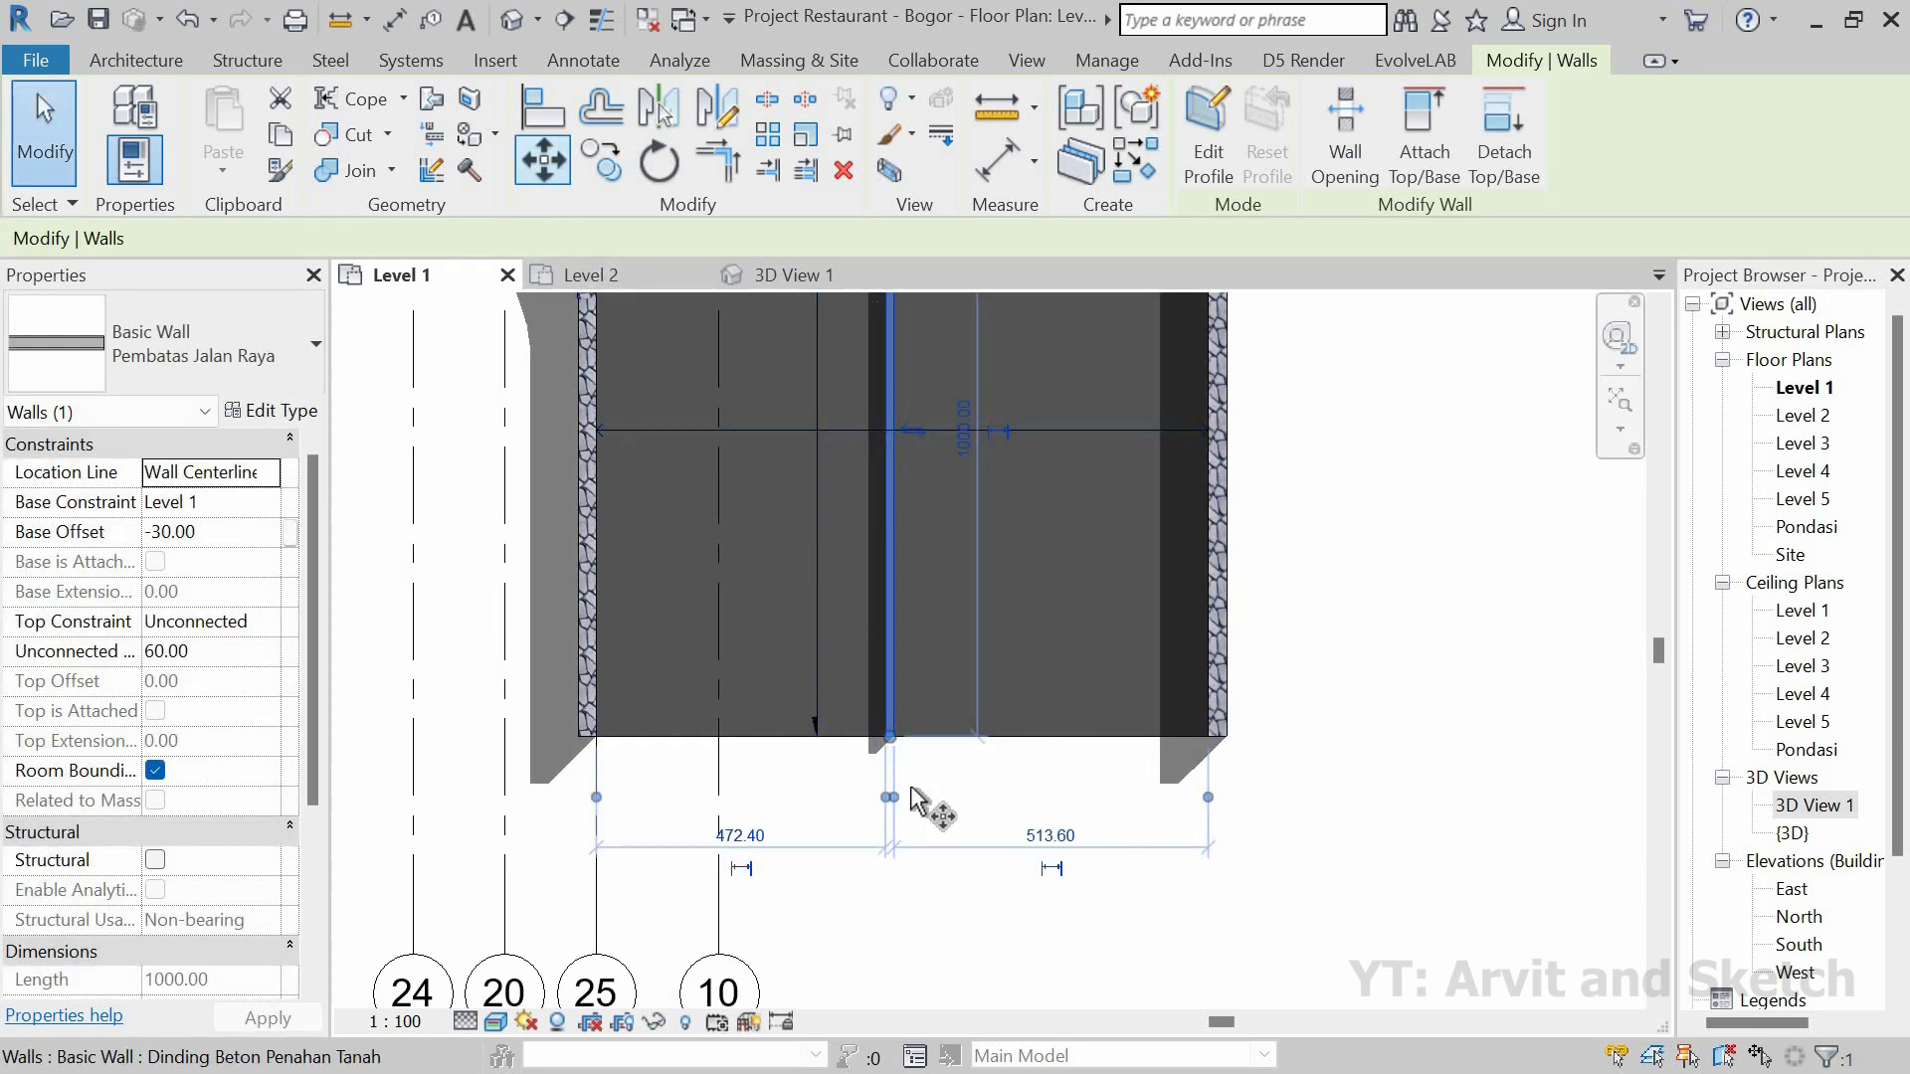
pyautogui.click(888, 737)
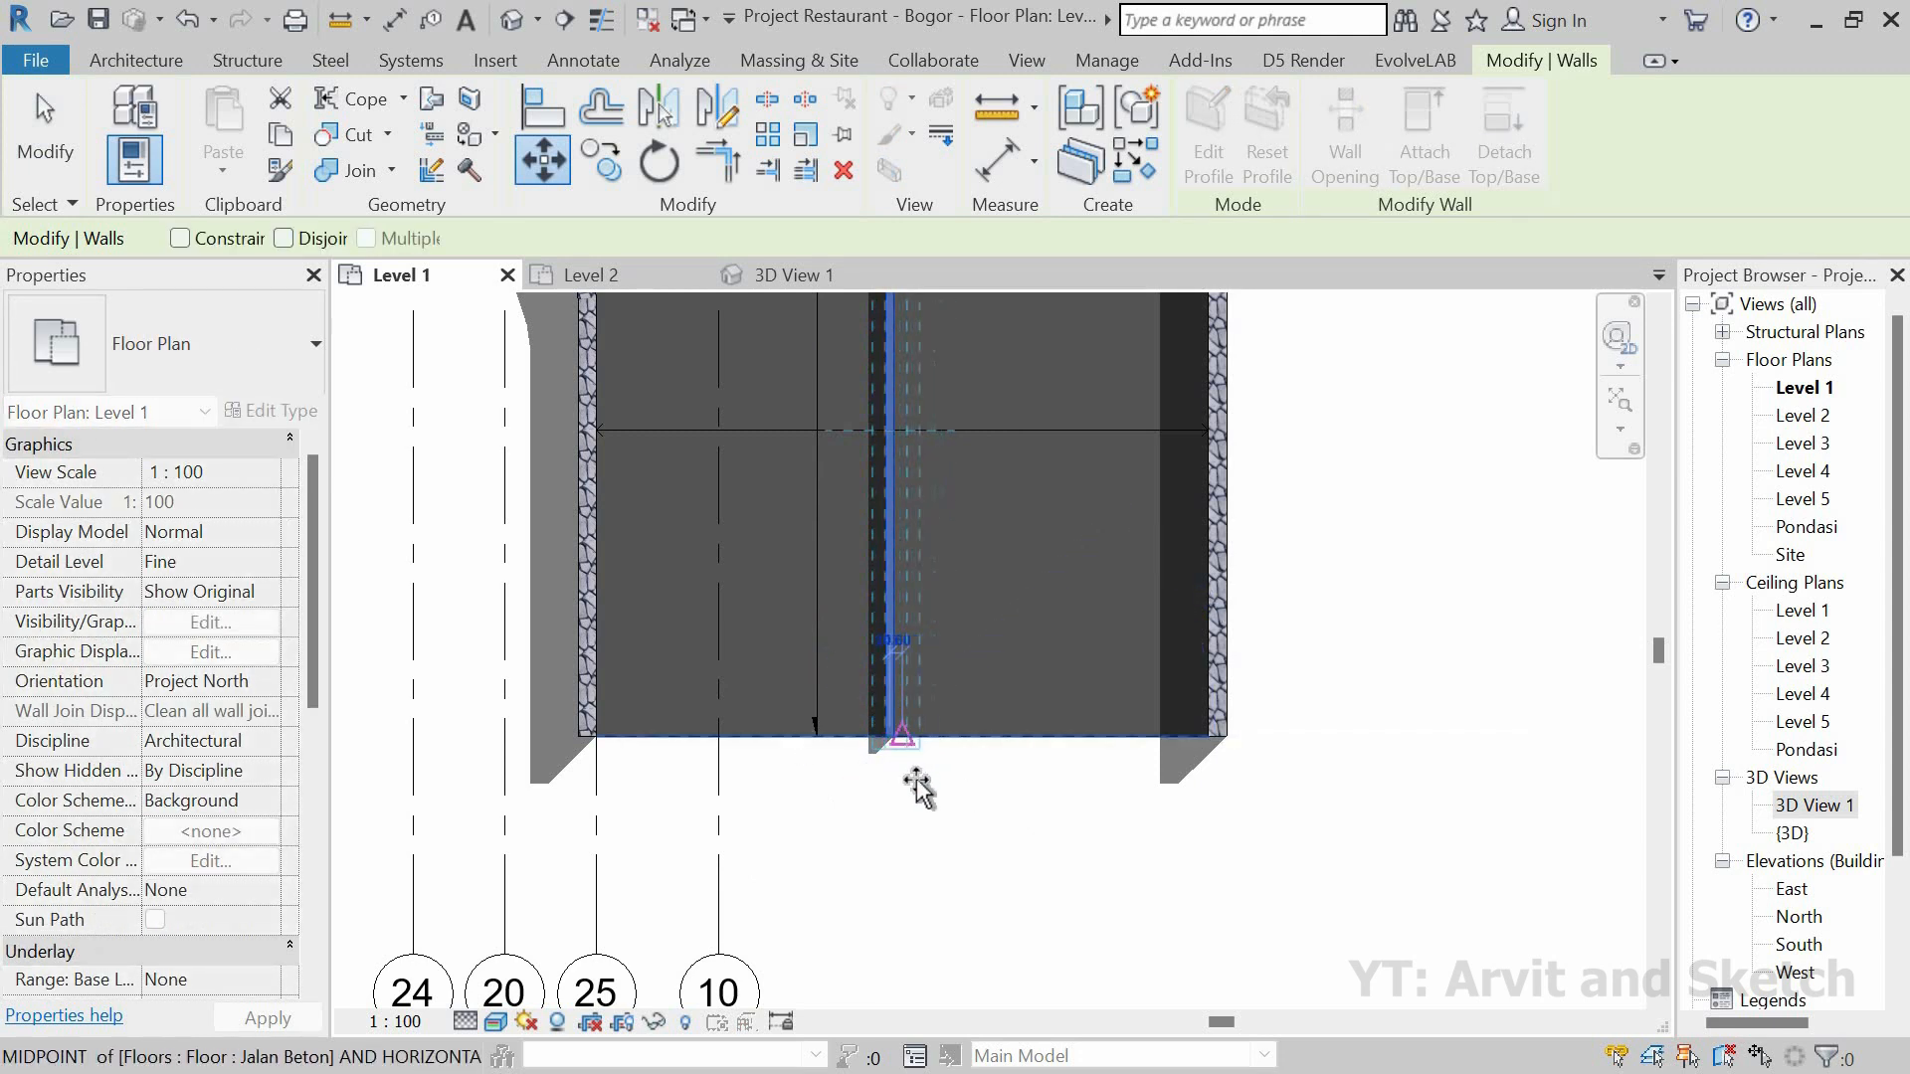
pyautogui.click(925, 834)
pyautogui.scroll(-3, 911, 619)
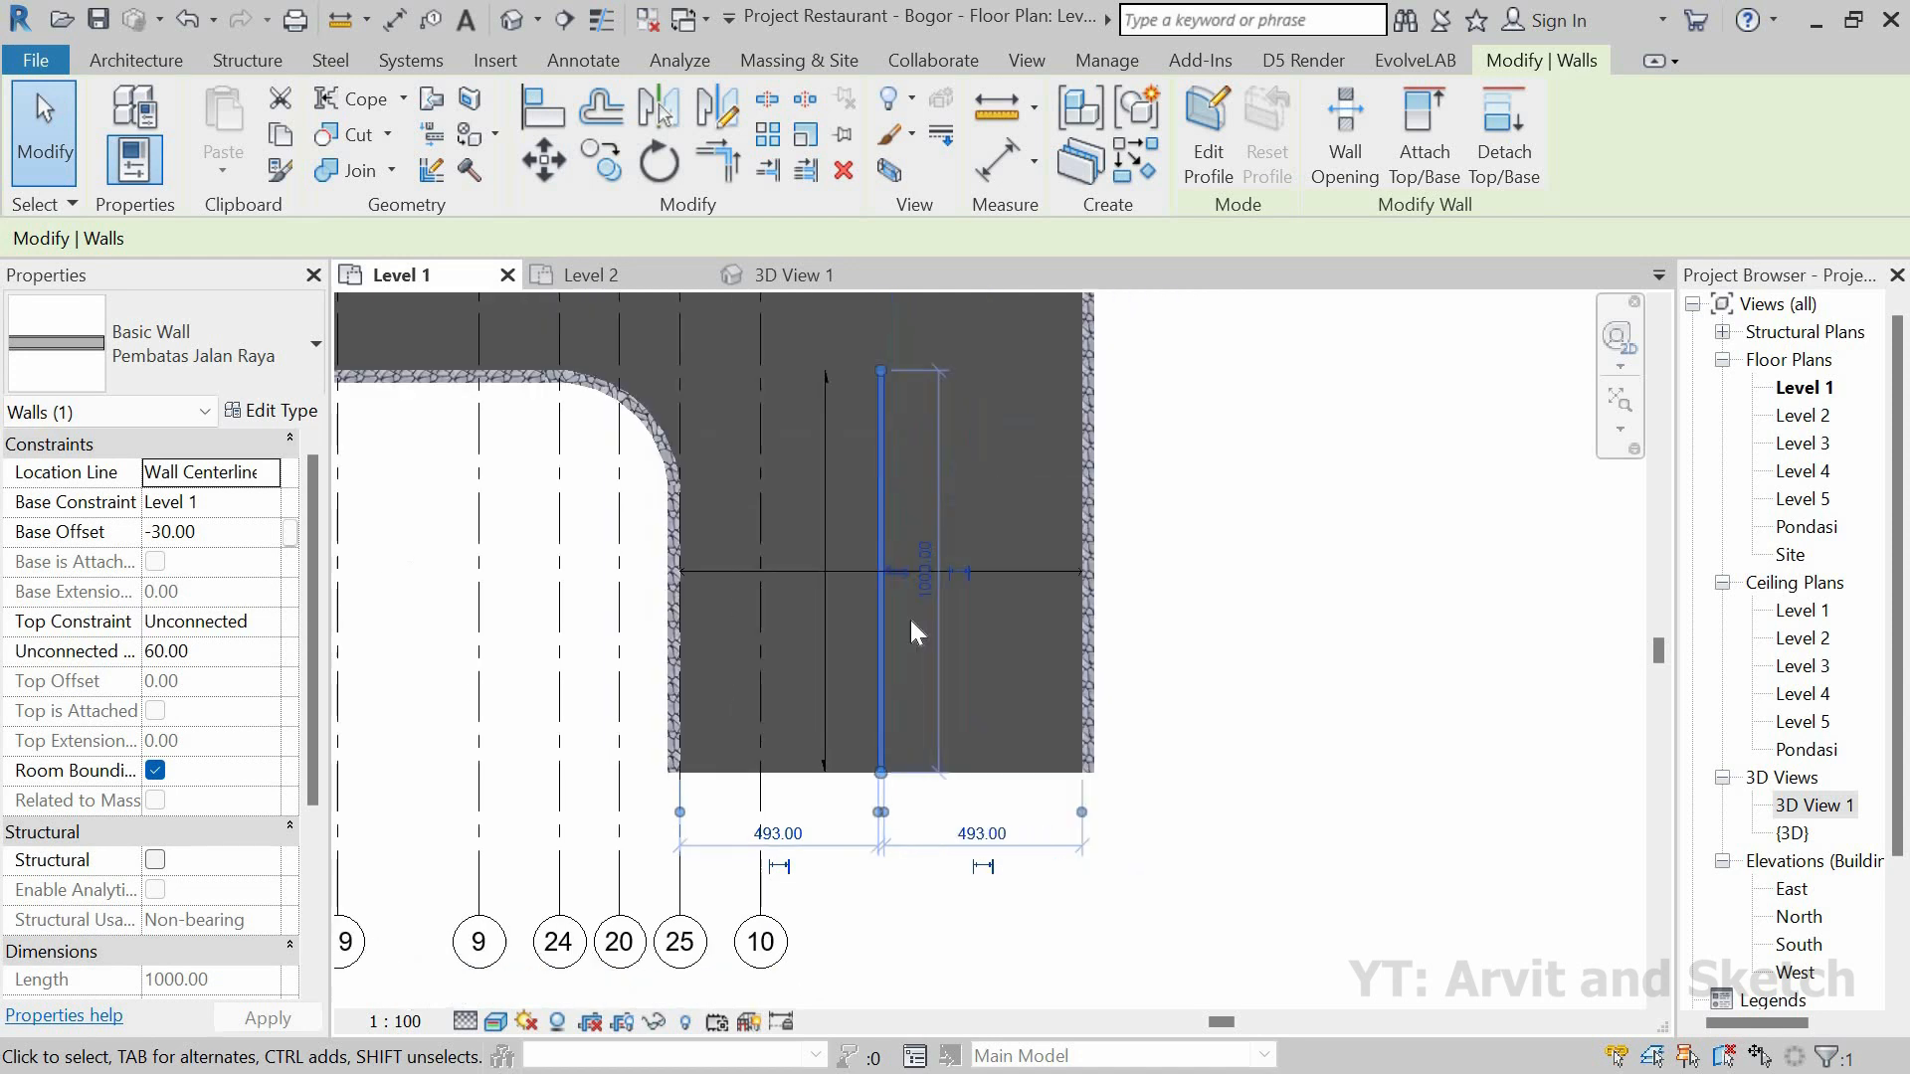
pyautogui.scroll(5, 861, 428)
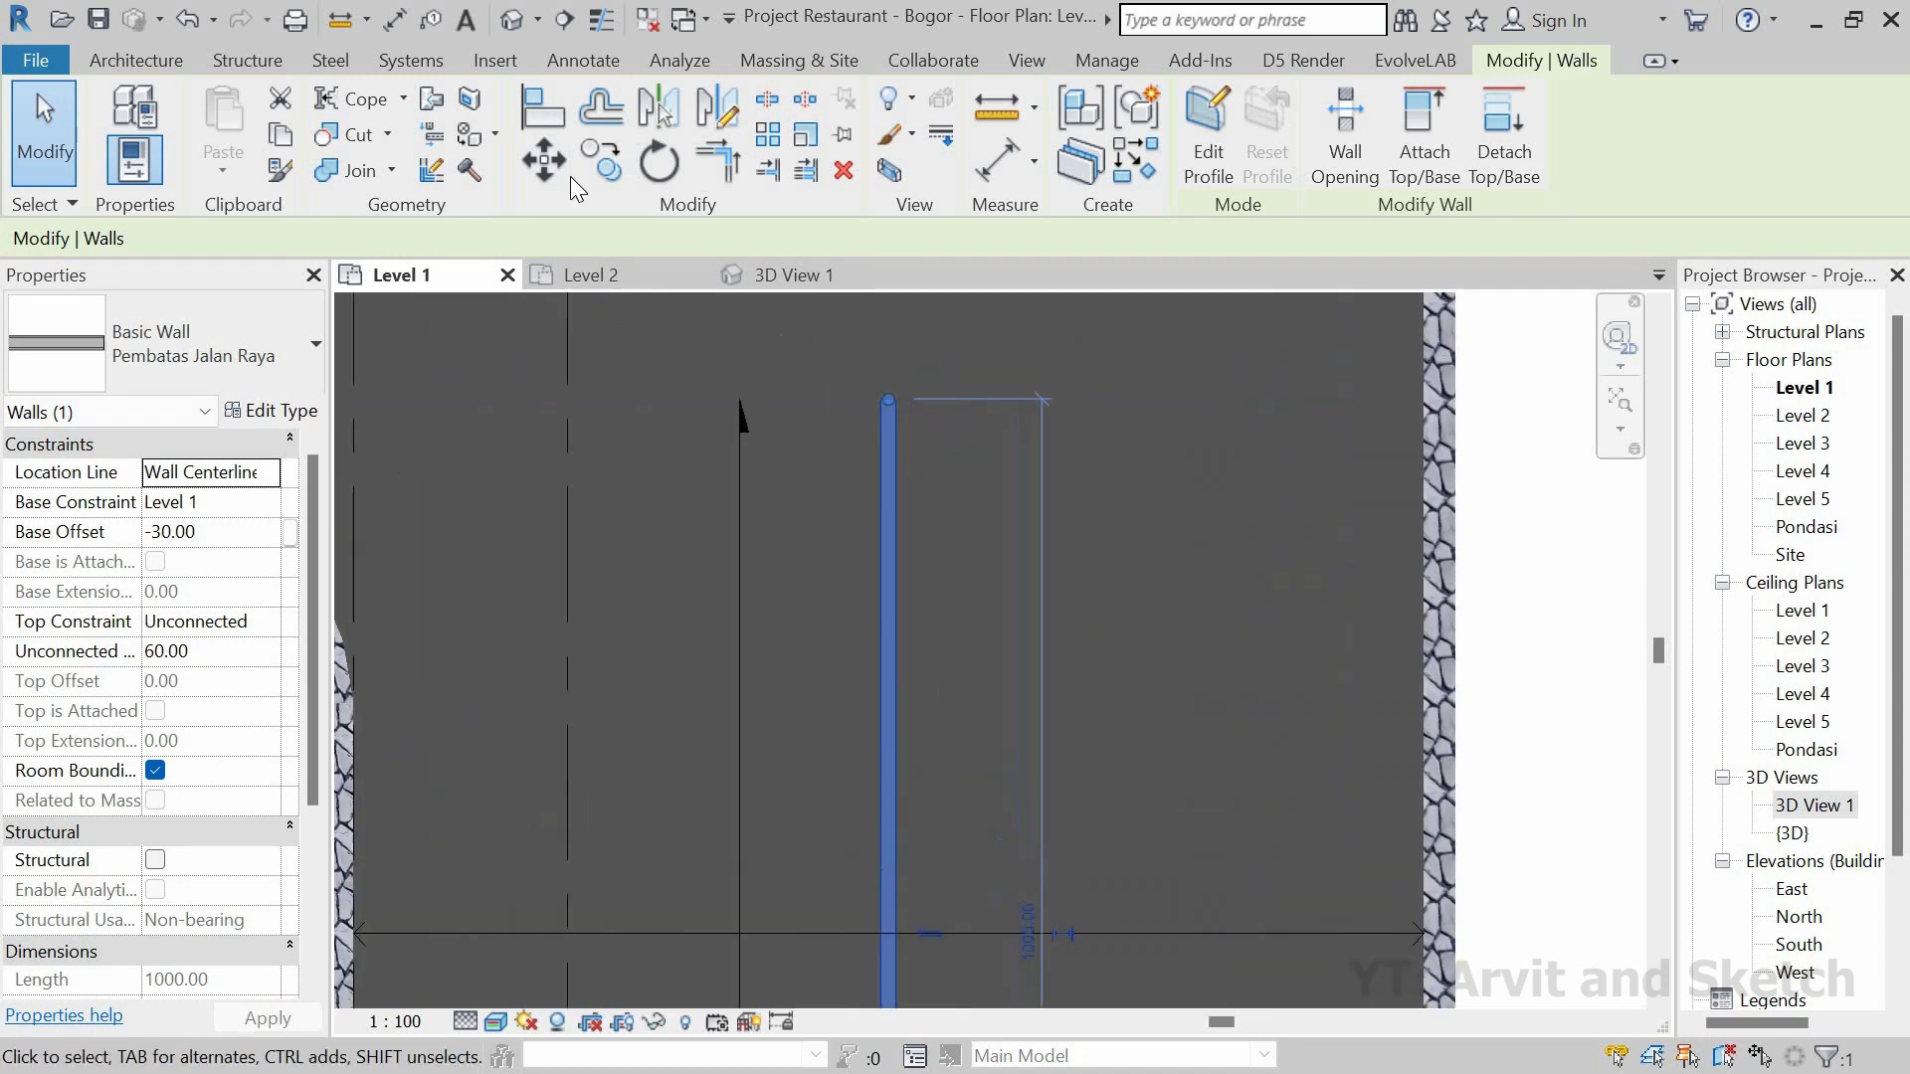
pyautogui.press('m')
pyautogui.press('v')
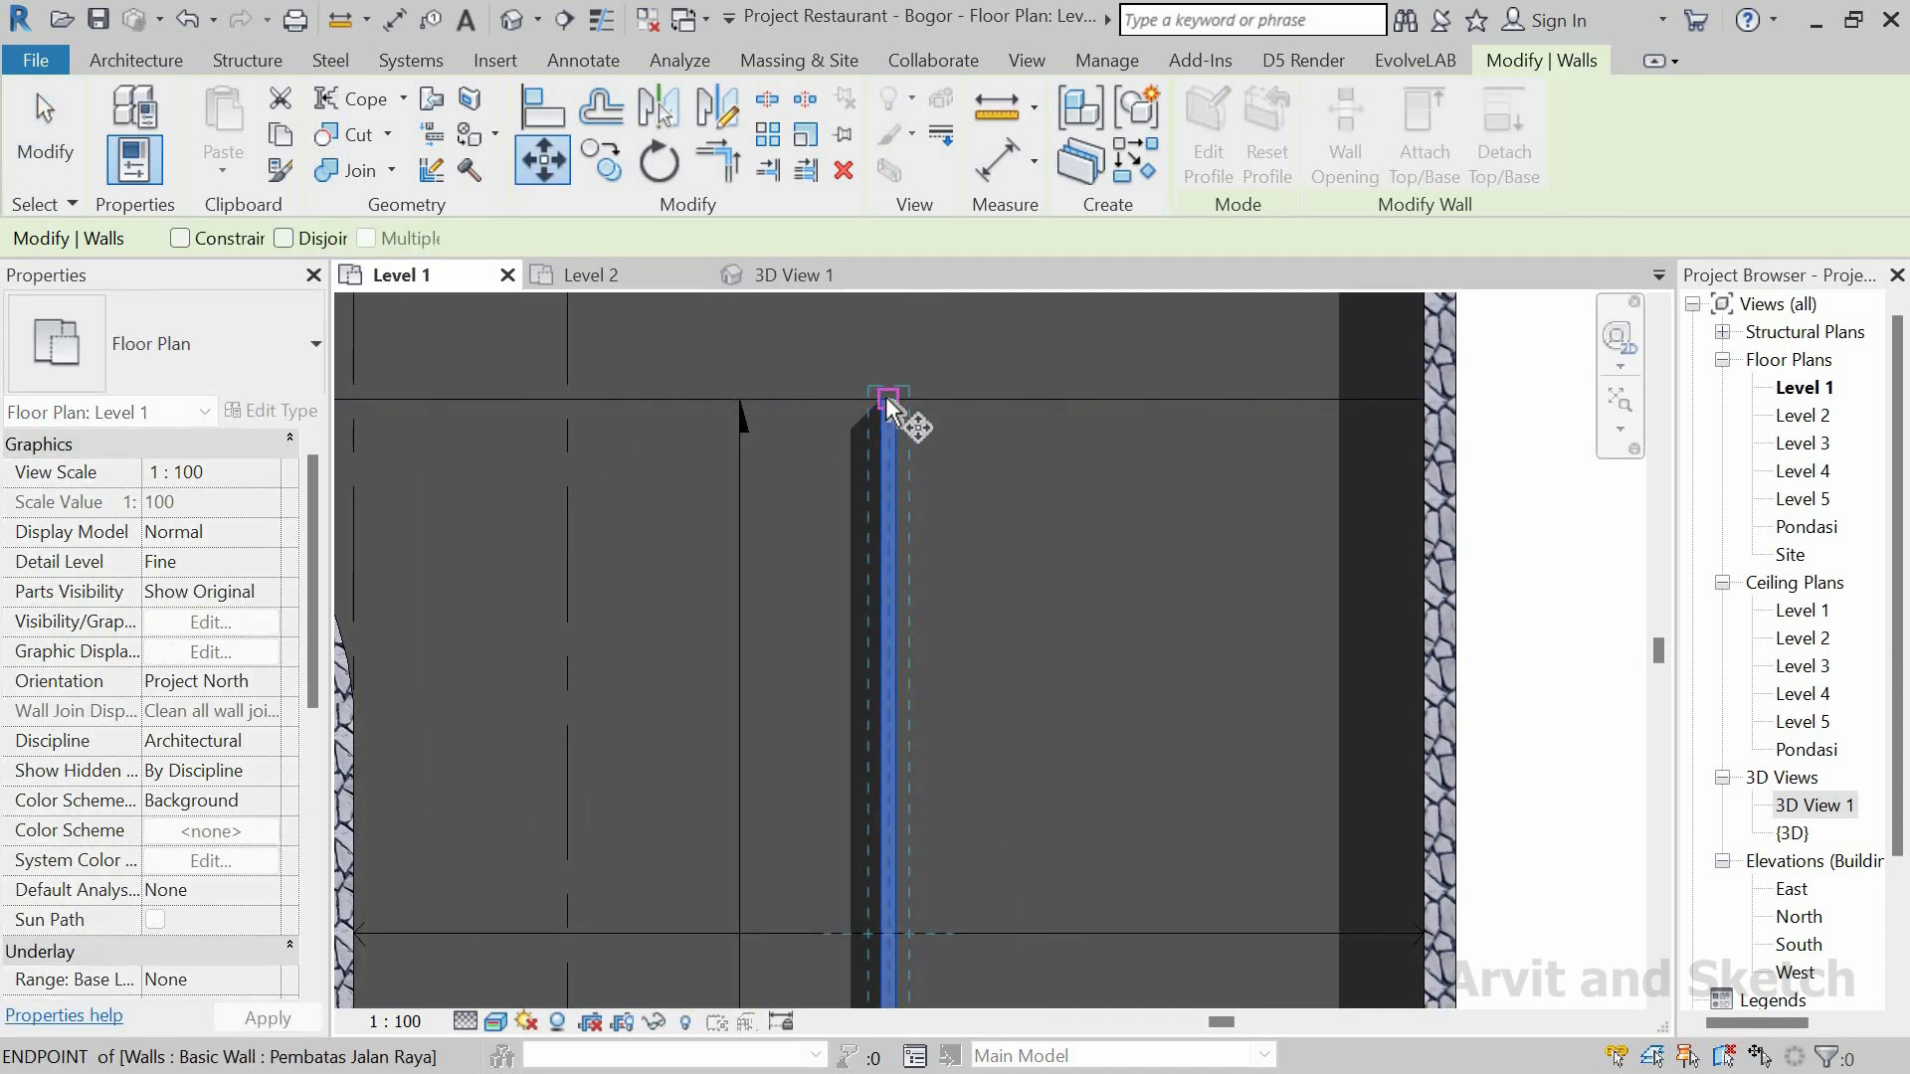
pyautogui.click(890, 401)
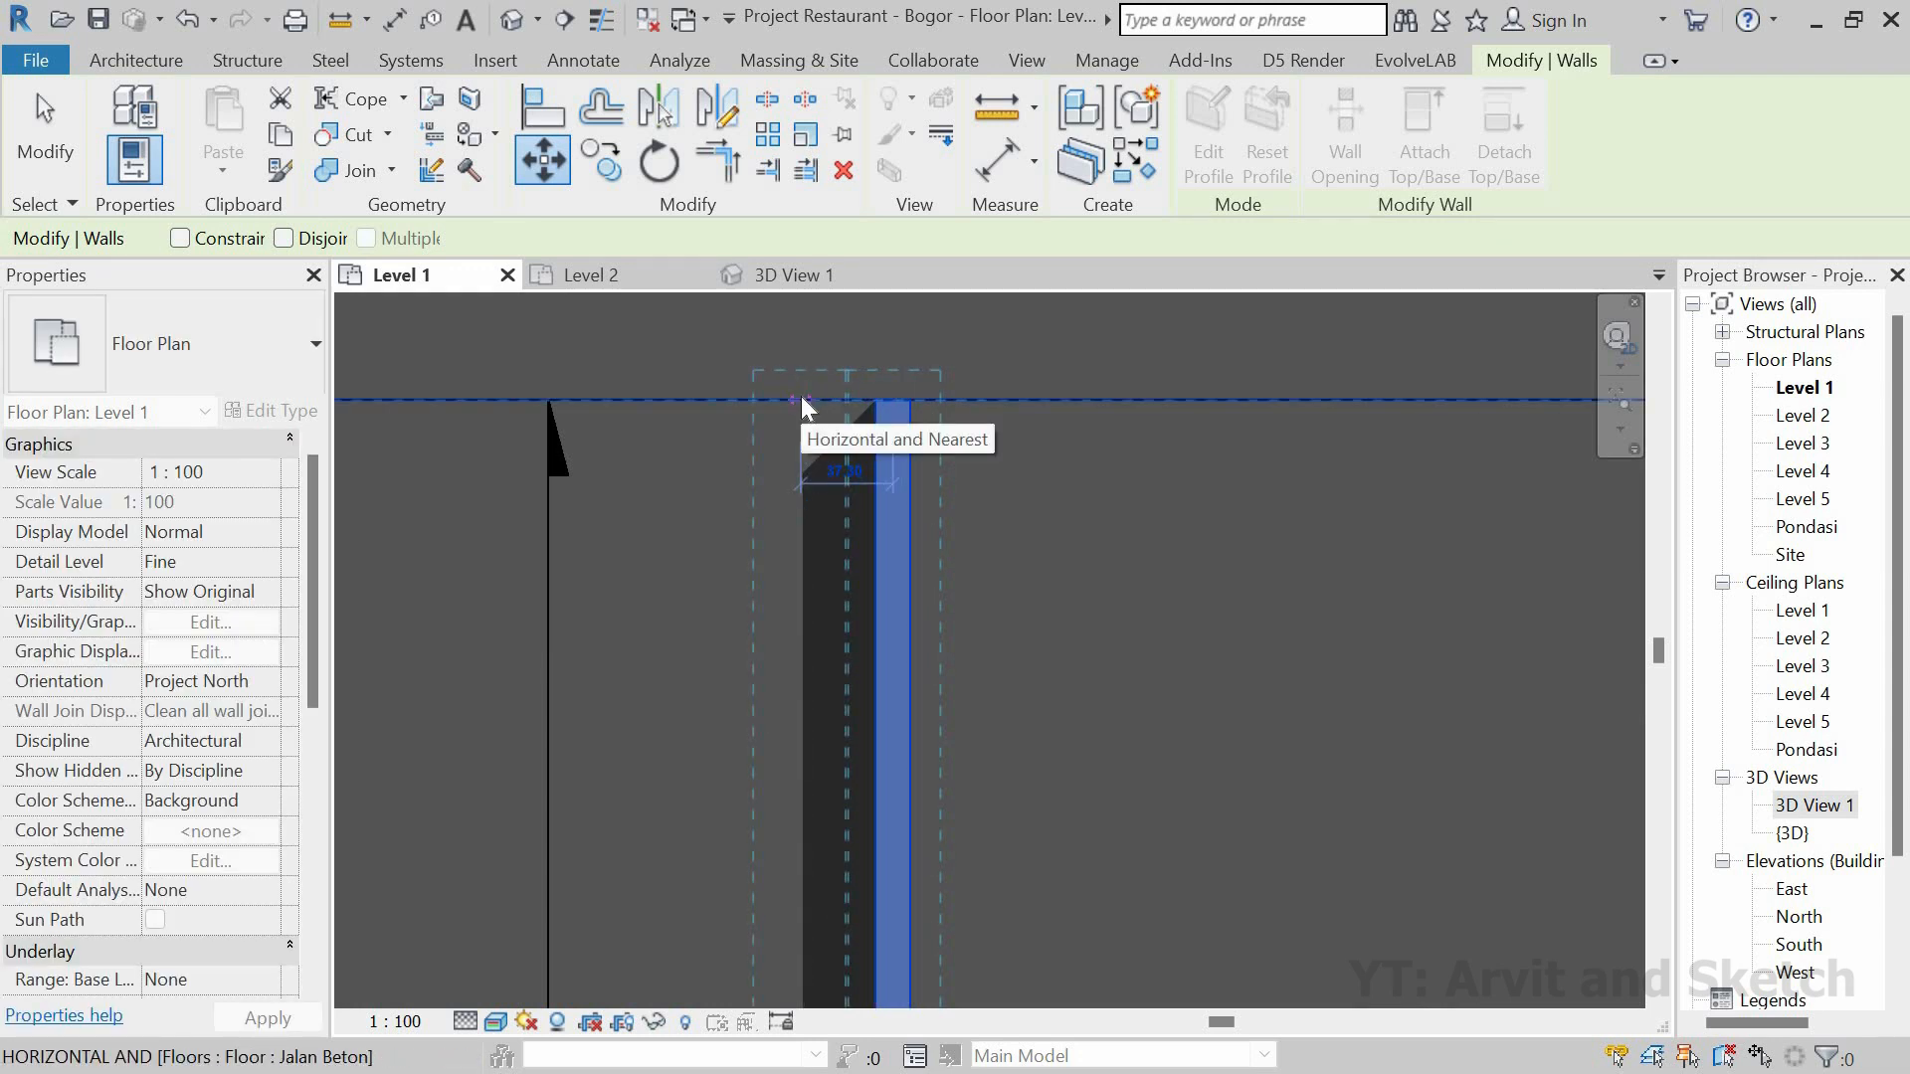
pyautogui.press('Escape')
# Step: Copy the barrier wall 300 toward the west side of the entrance road, using its northern endpoint as the base point
pyautogui.click(601, 159)
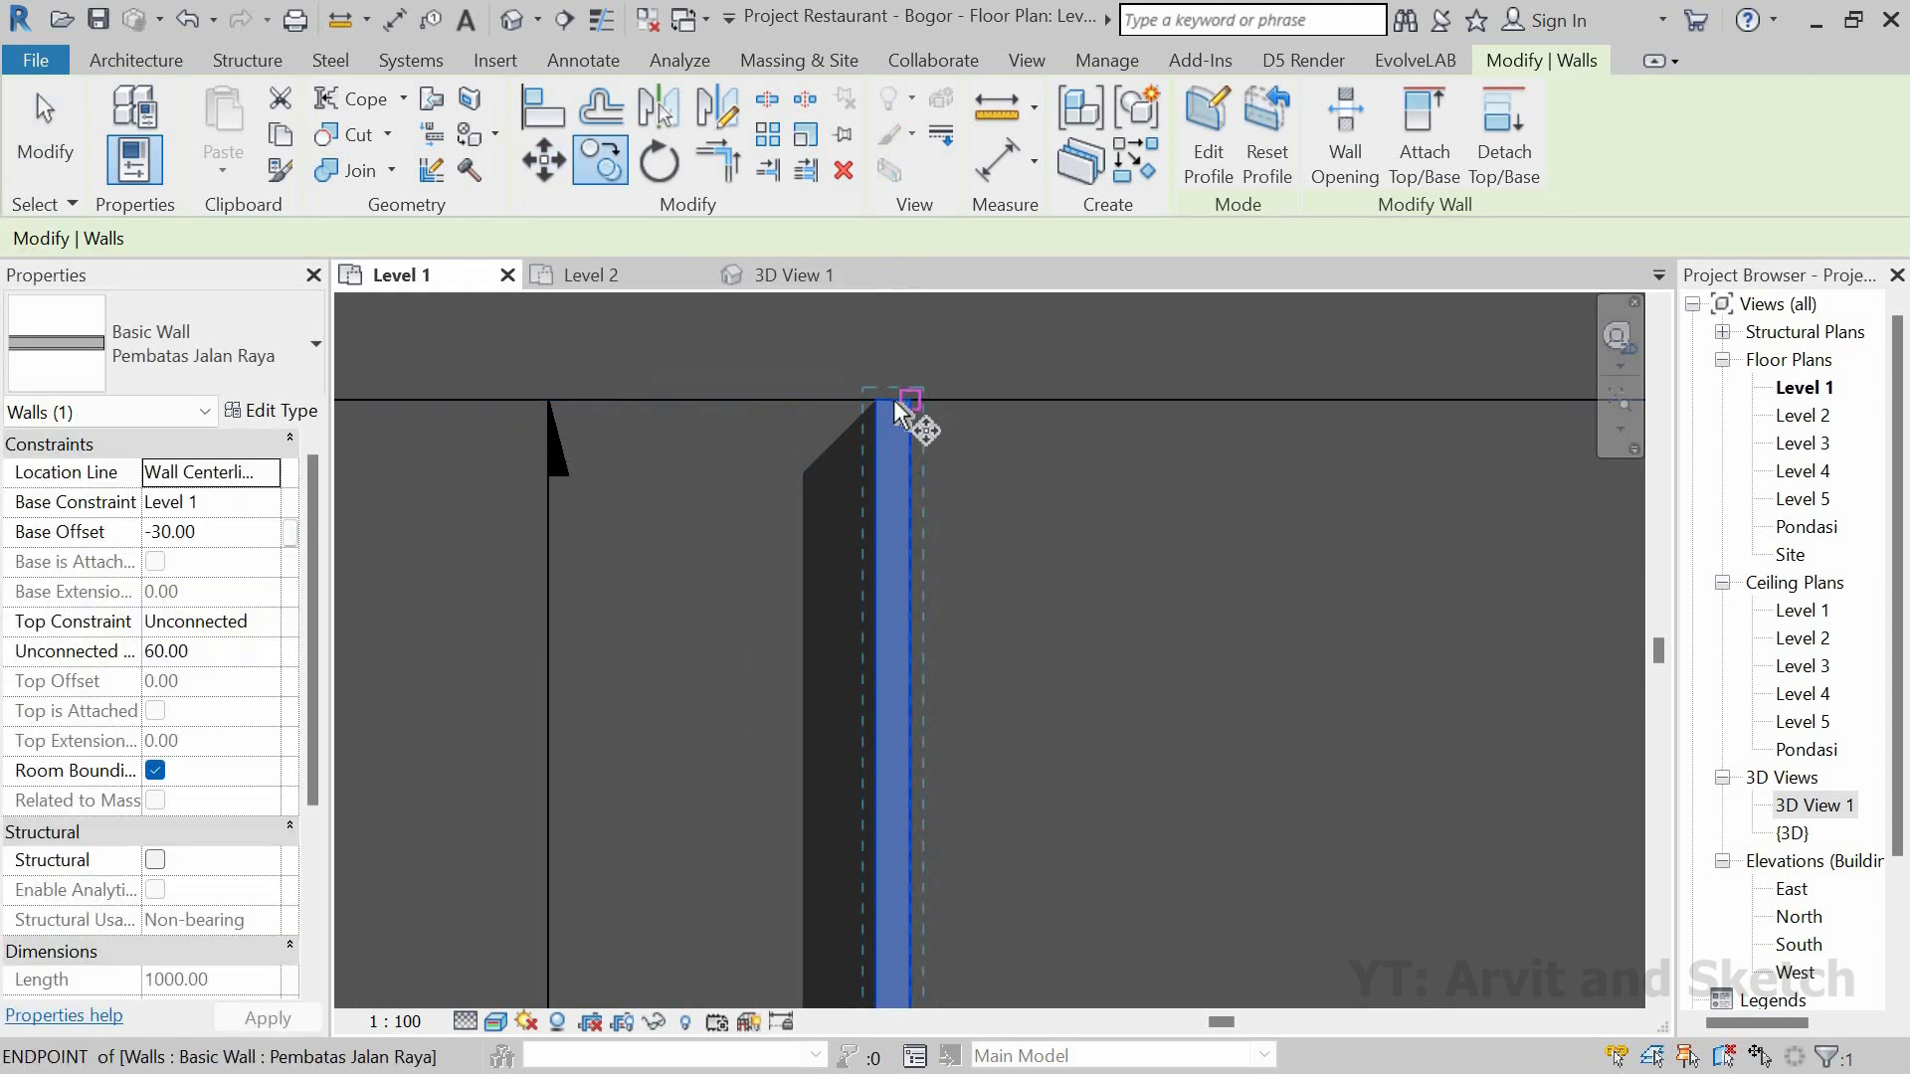
pyautogui.click(896, 403)
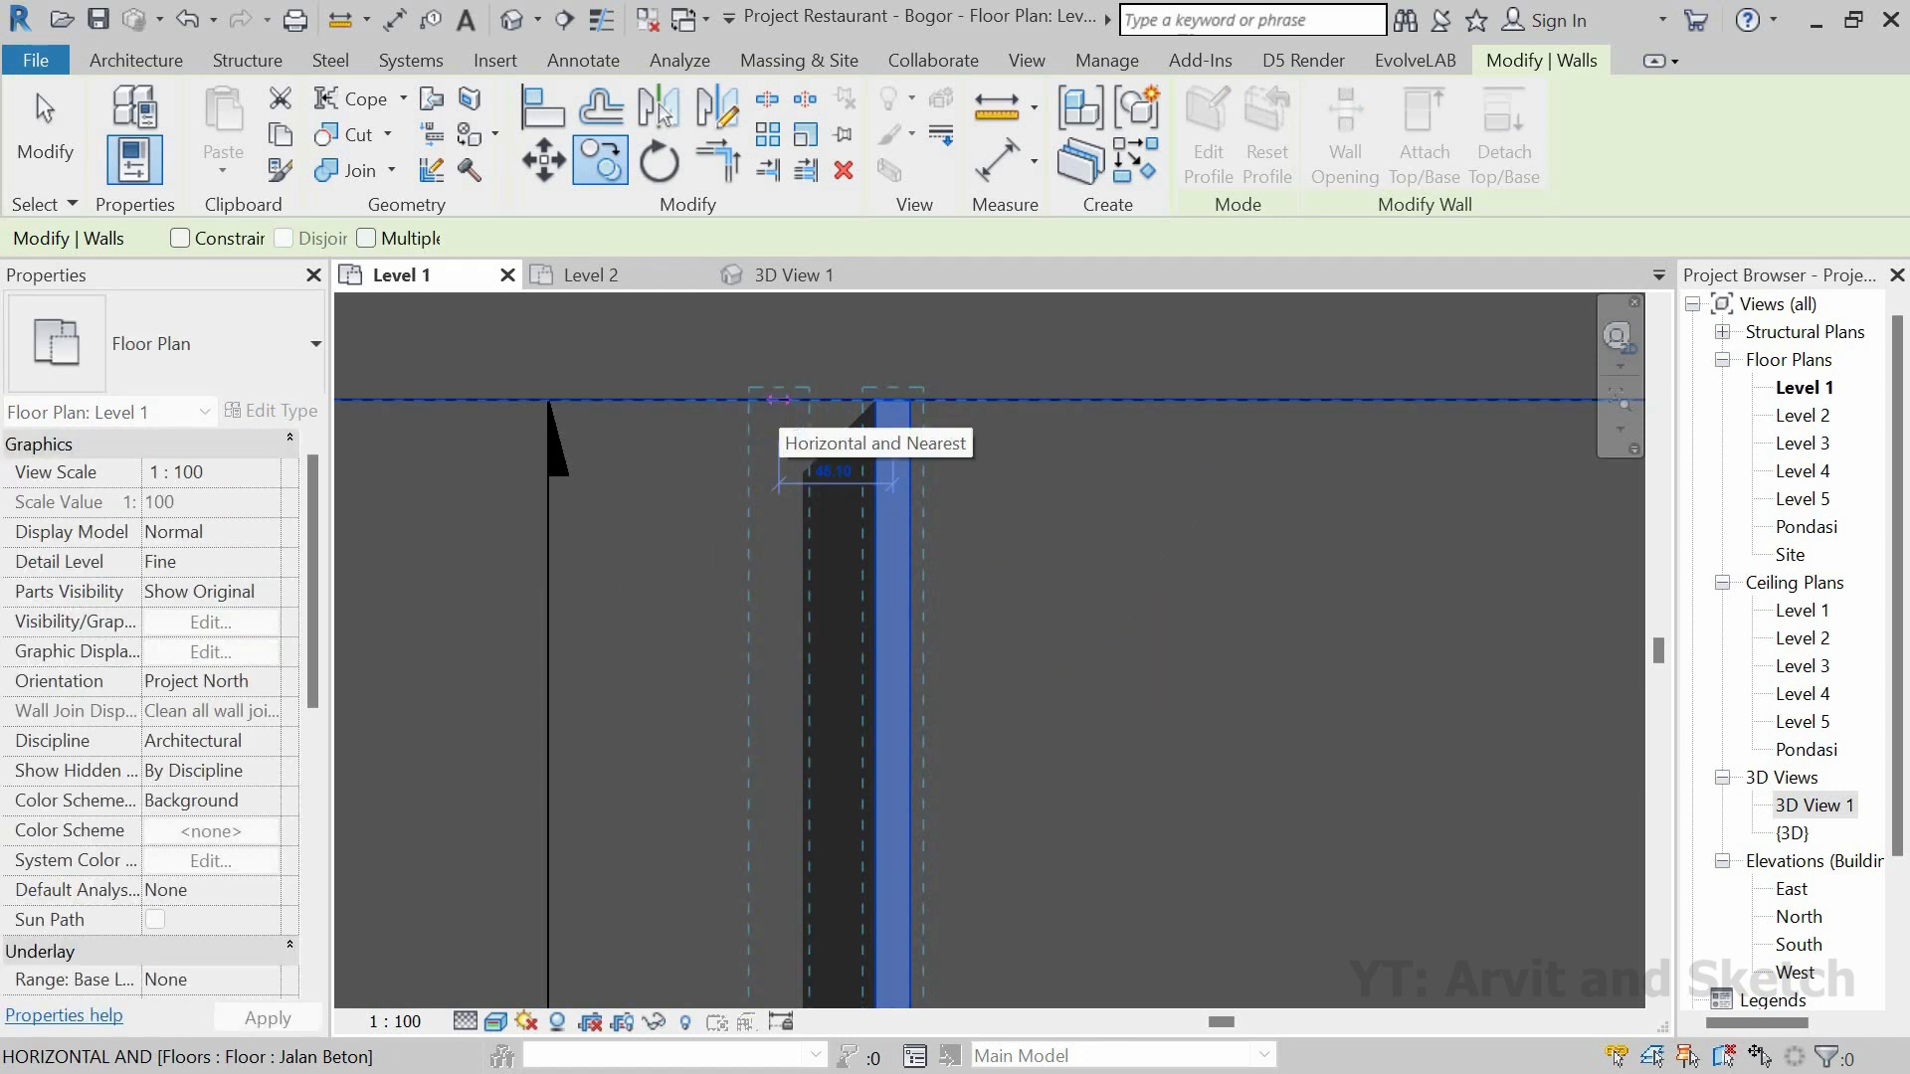
pyautogui.write('300')
pyautogui.press('Return')
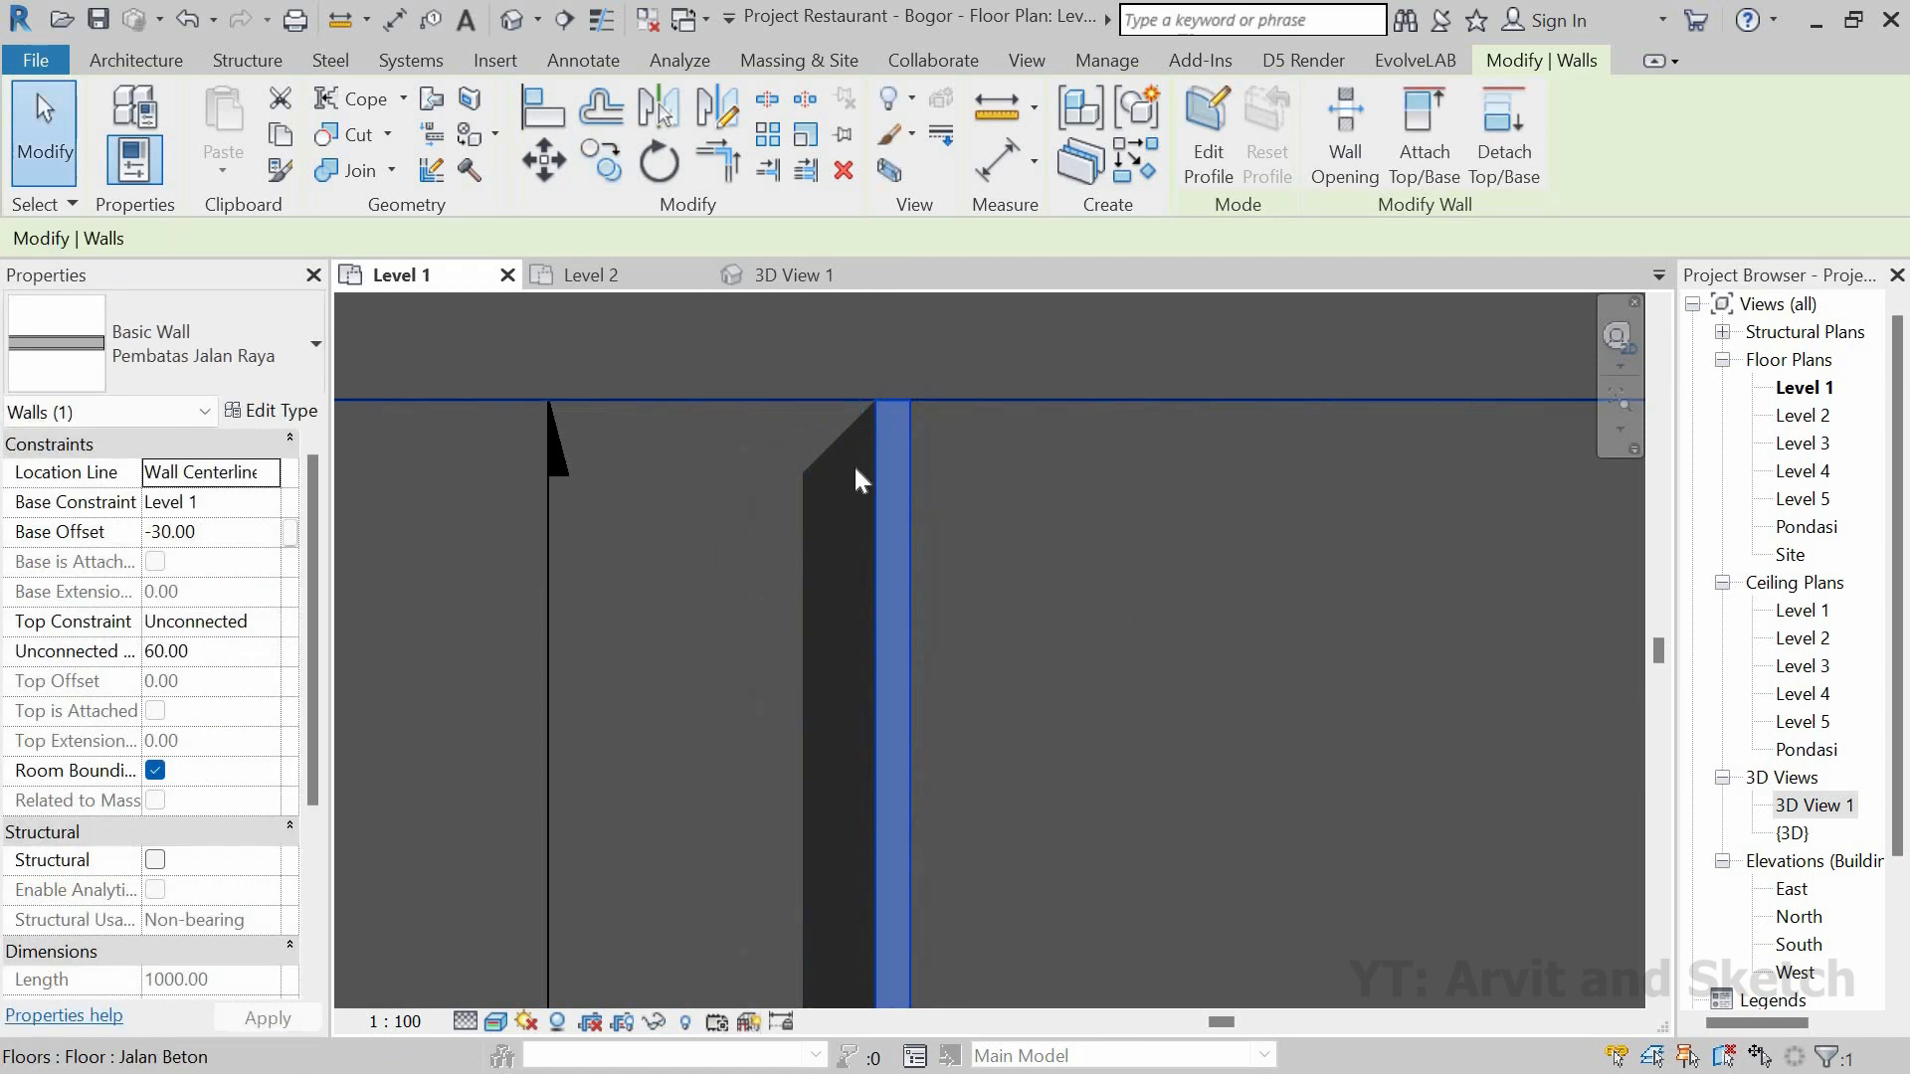
# Step: Undo the 300 copy and copy the centred barrier wall 50 toward the west, using its northern endpoint as the base point
pyautogui.scroll(-3, 853, 469)
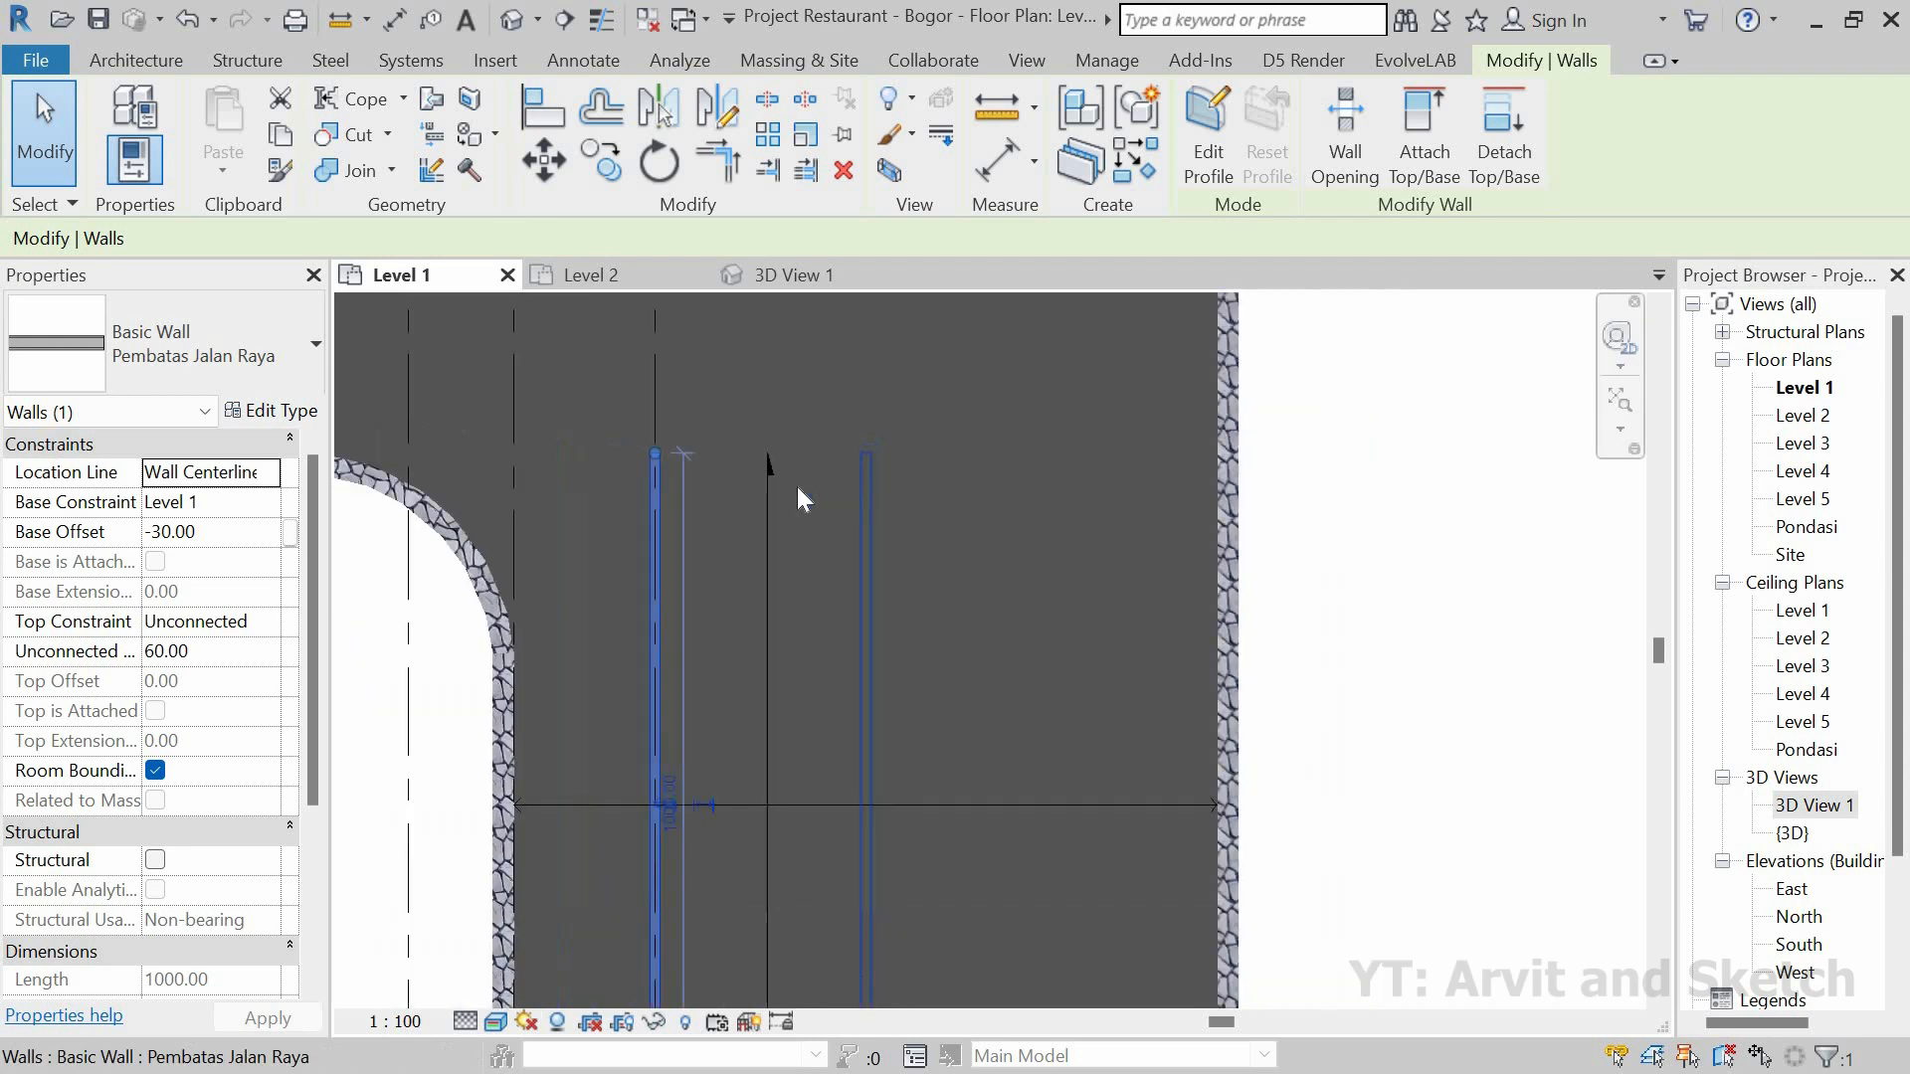
pyautogui.press('Escape')
pyautogui.scroll(5, 857, 473)
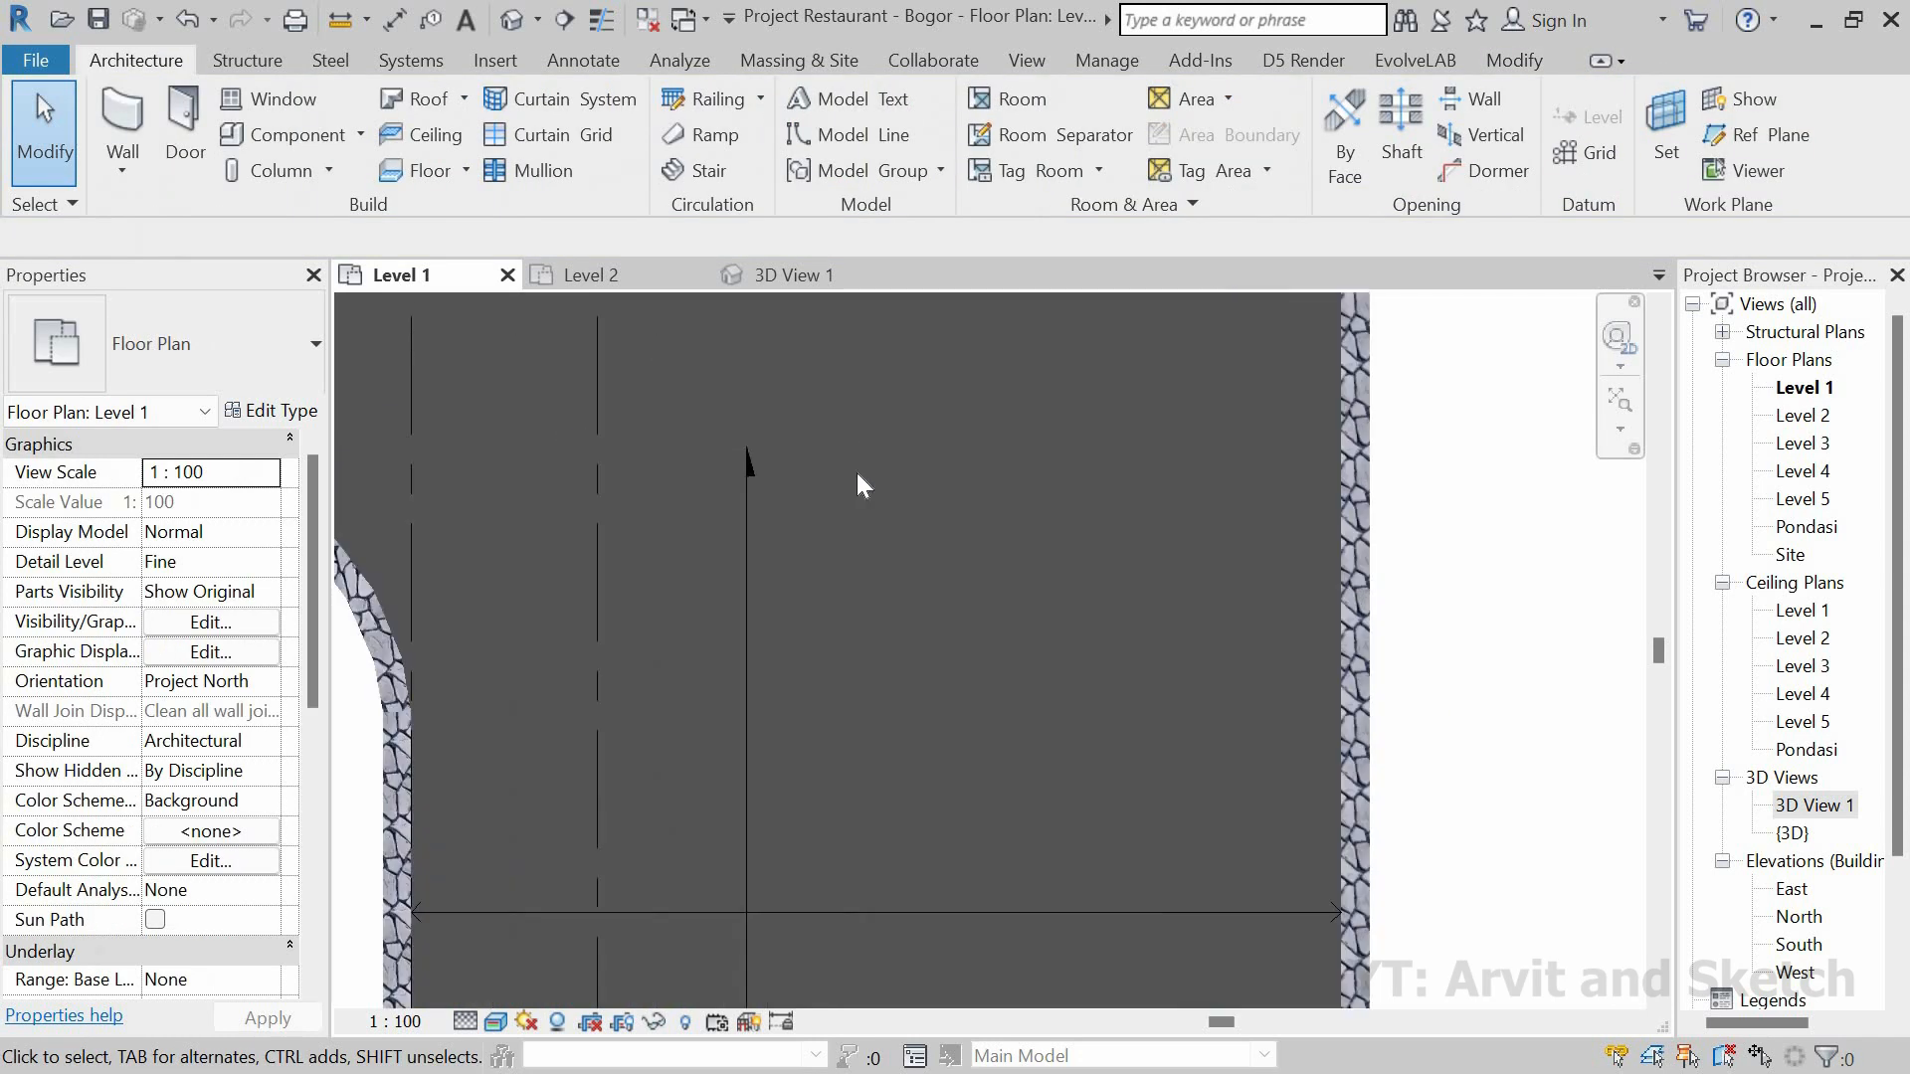
pyautogui.click(900, 478)
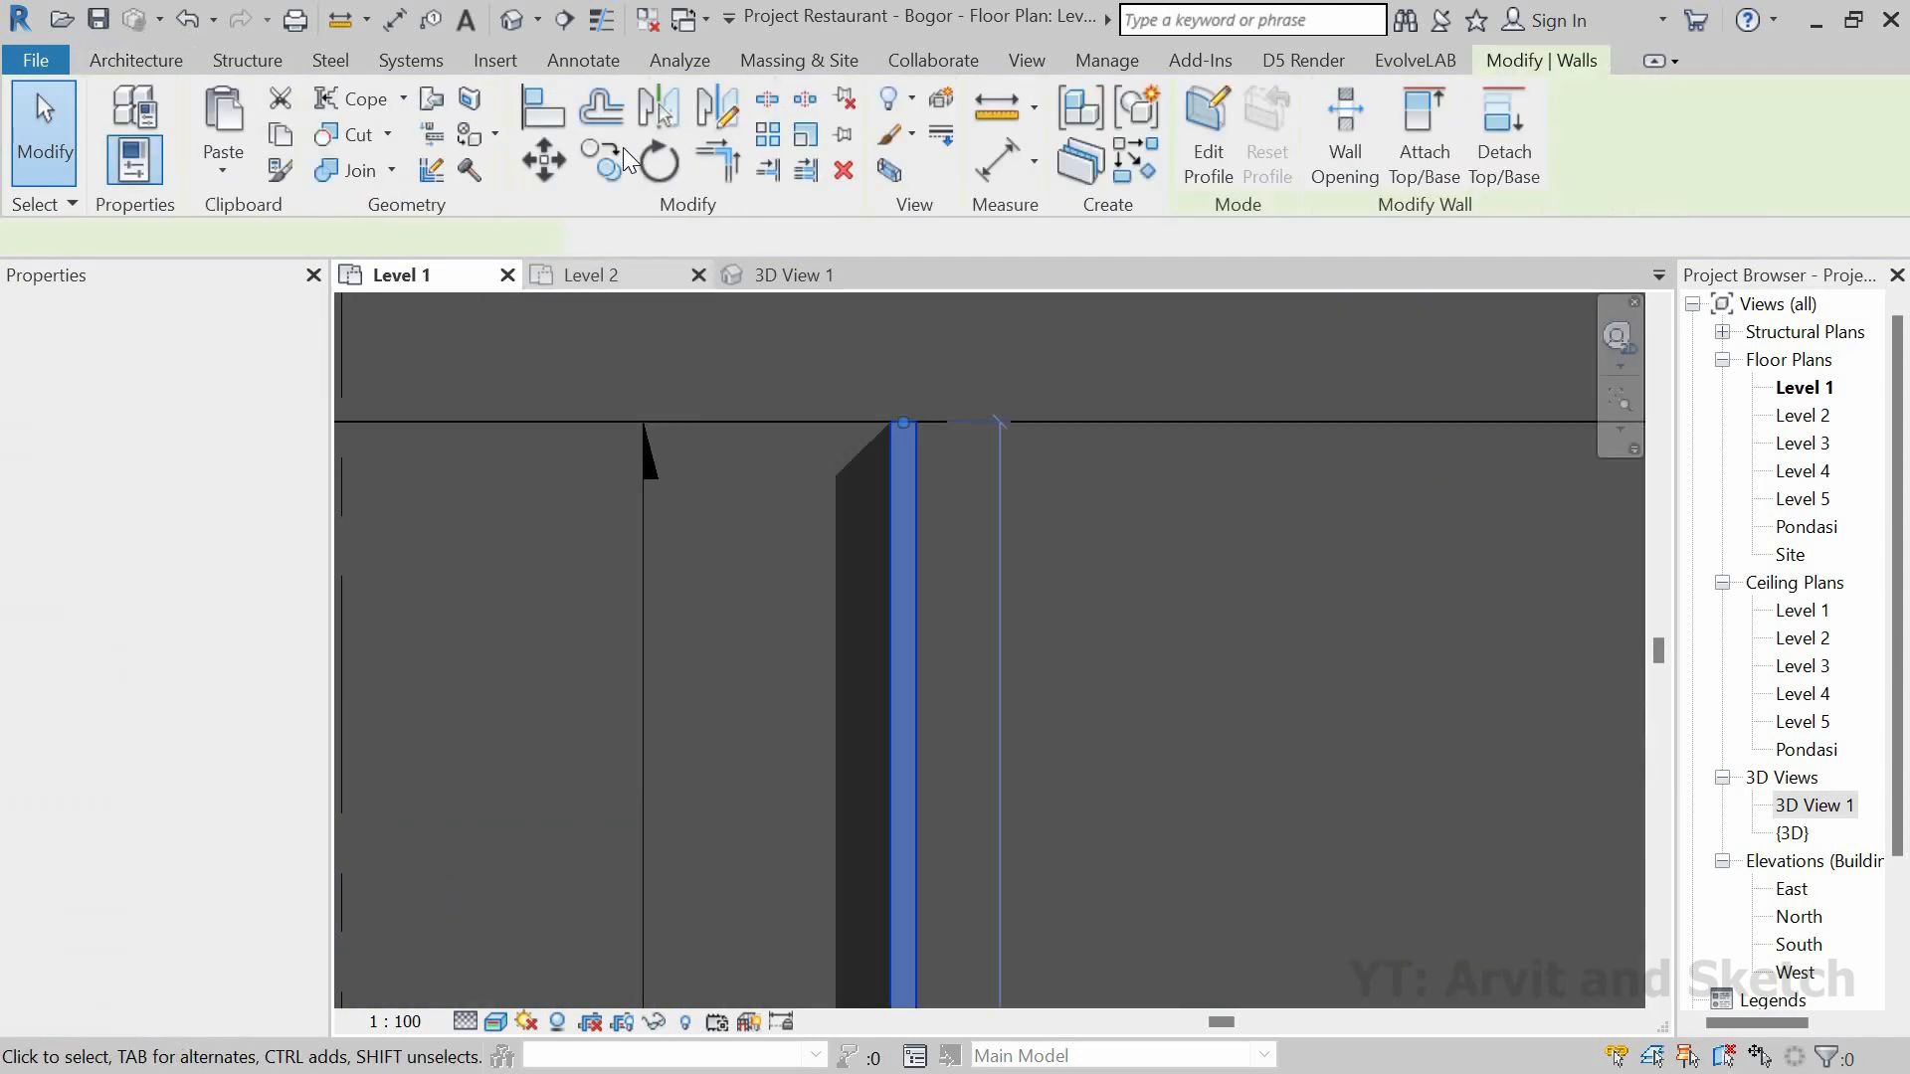
pyautogui.click(612, 157)
pyautogui.click(907, 425)
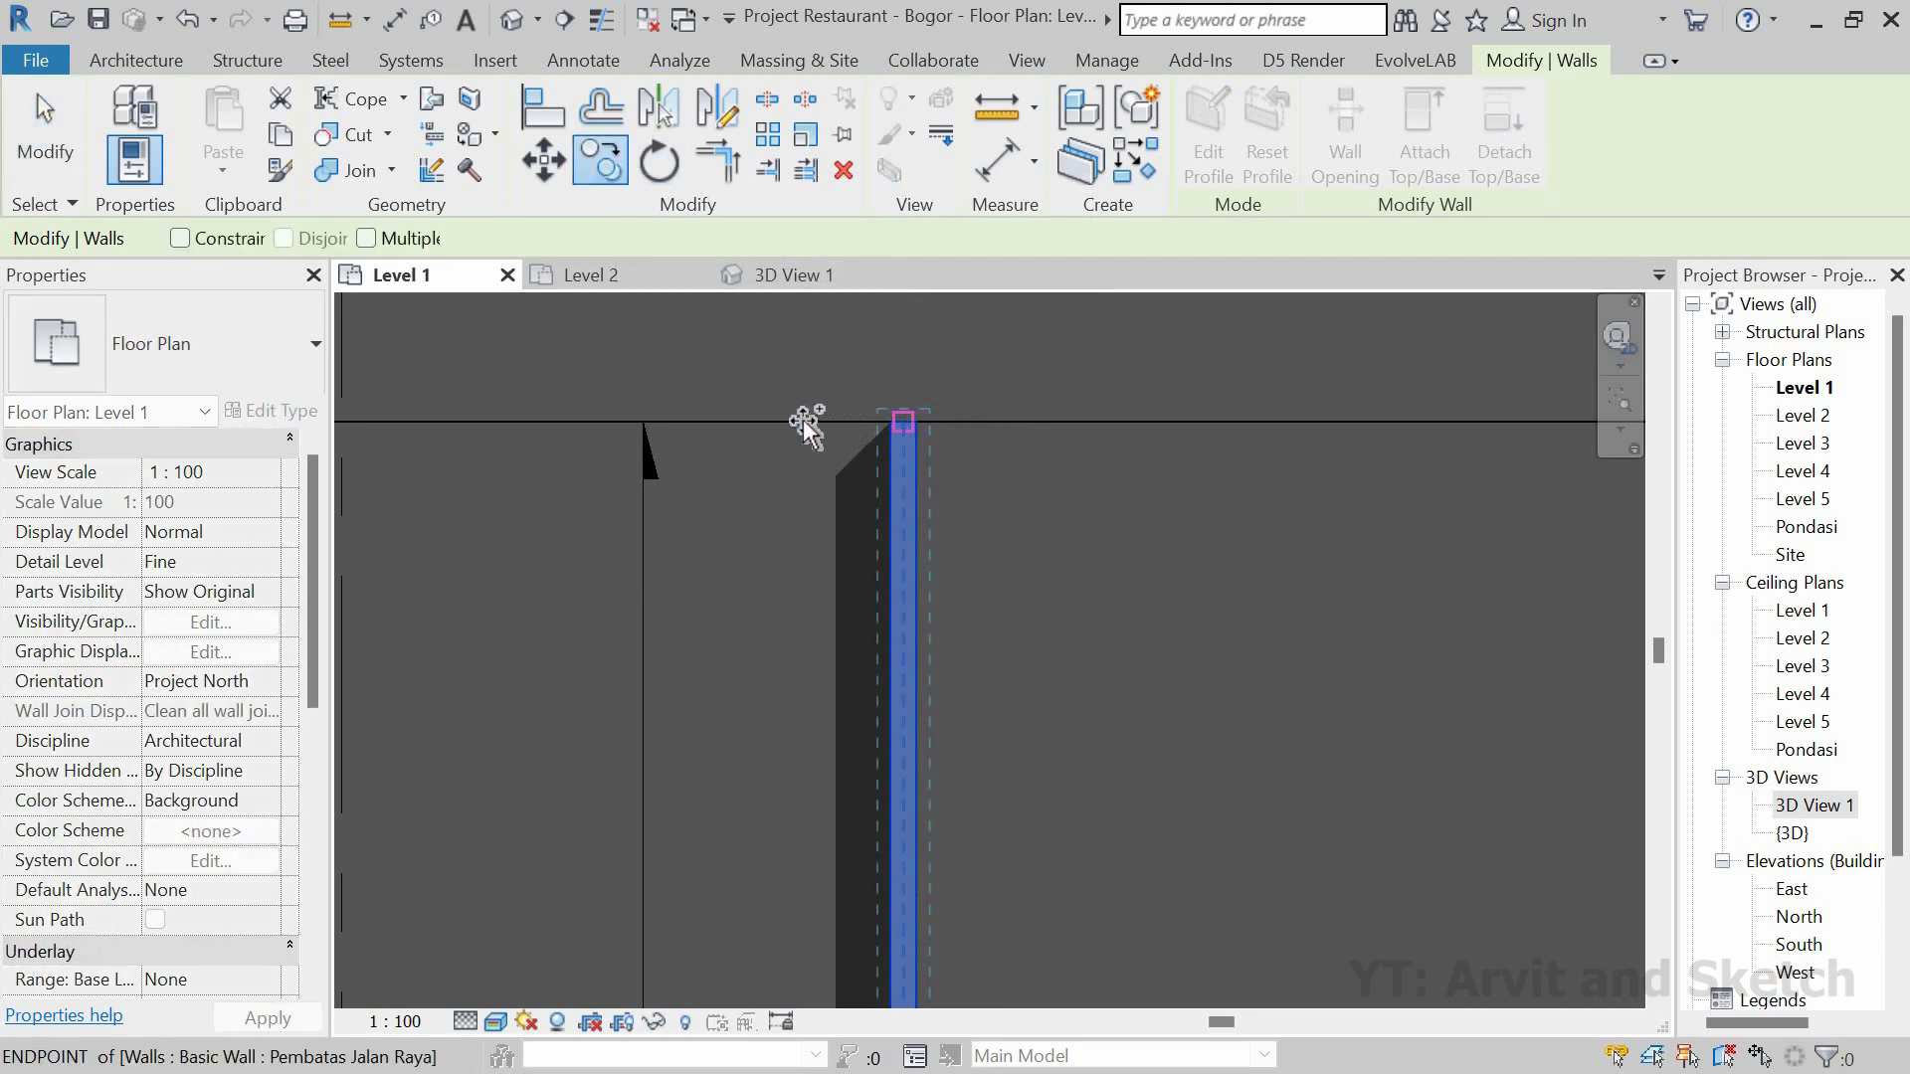
pyautogui.write('50')
pyautogui.press('Return')
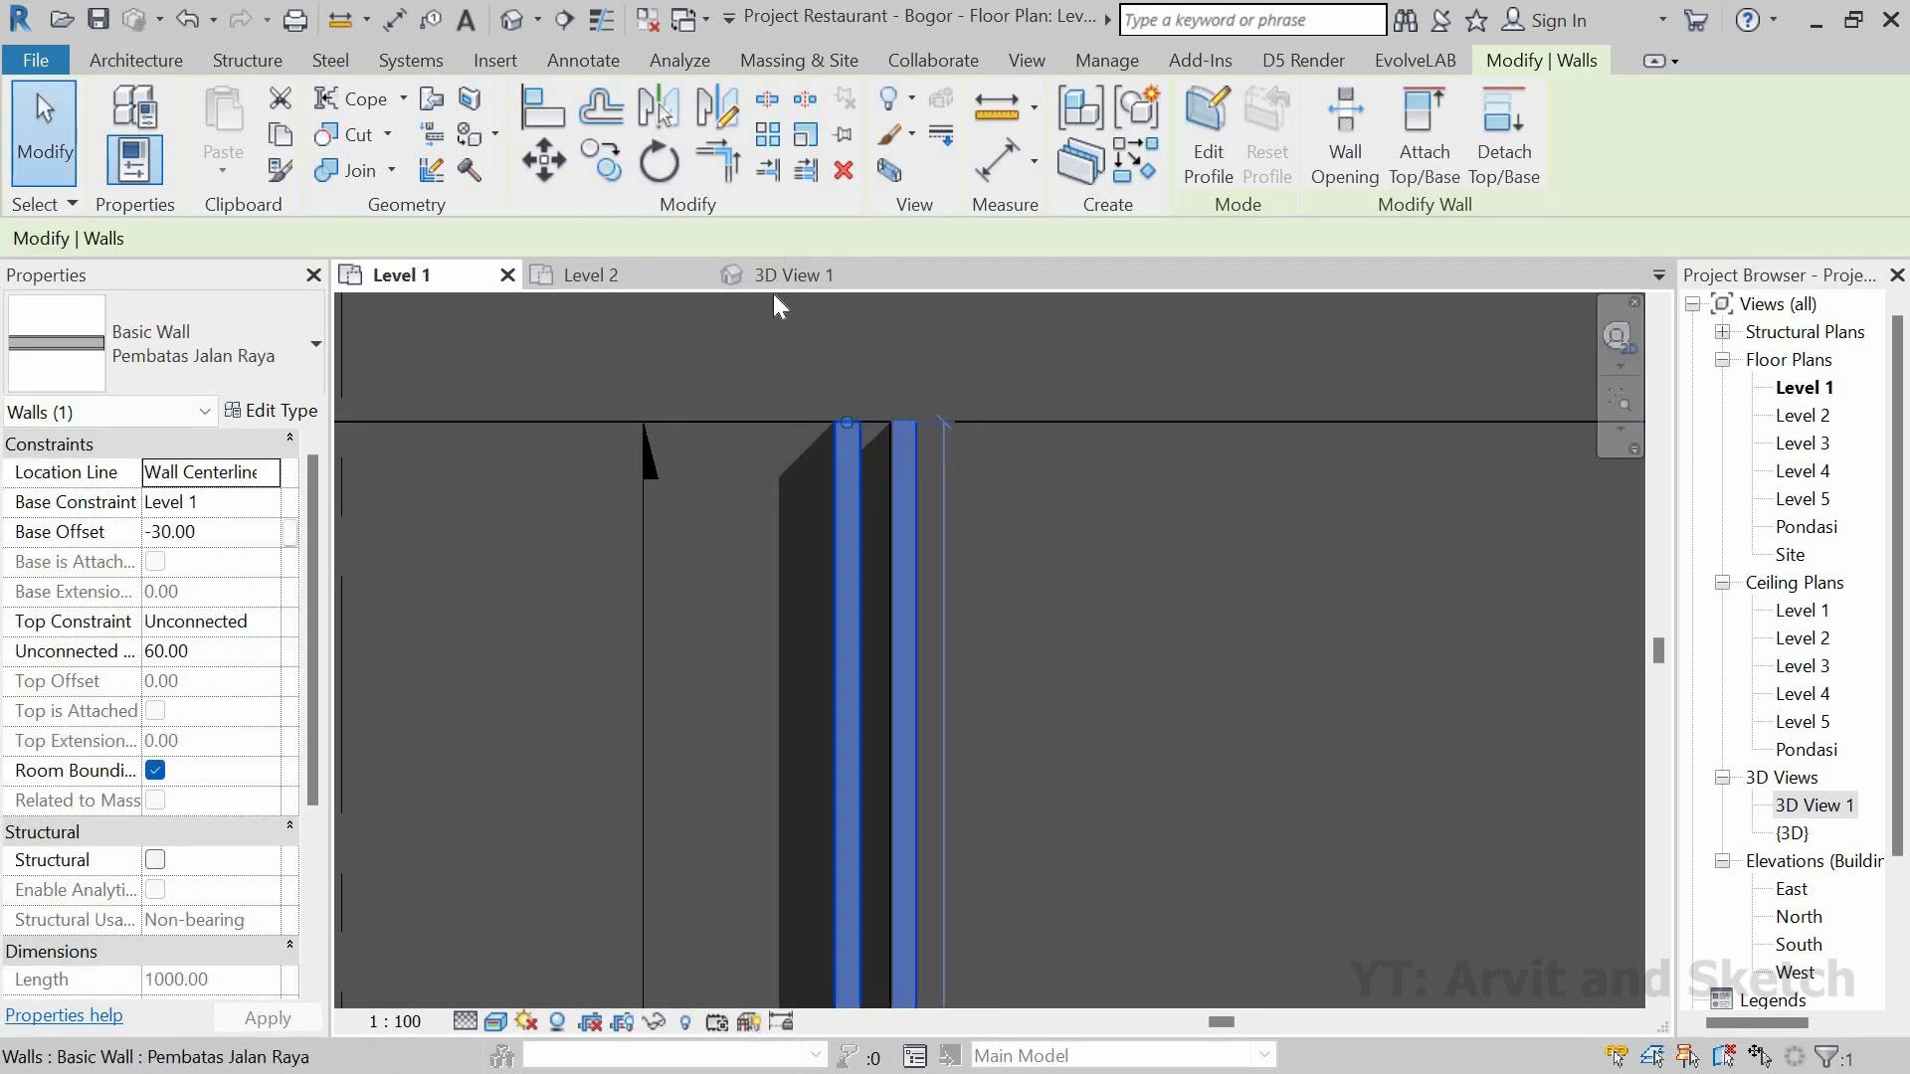
# Step: Mirror a copy of the western barrier wall to the east about a vertical axis drawn from the centre wall's northern endpoint
pyautogui.click(716, 110)
pyautogui.click(903, 423)
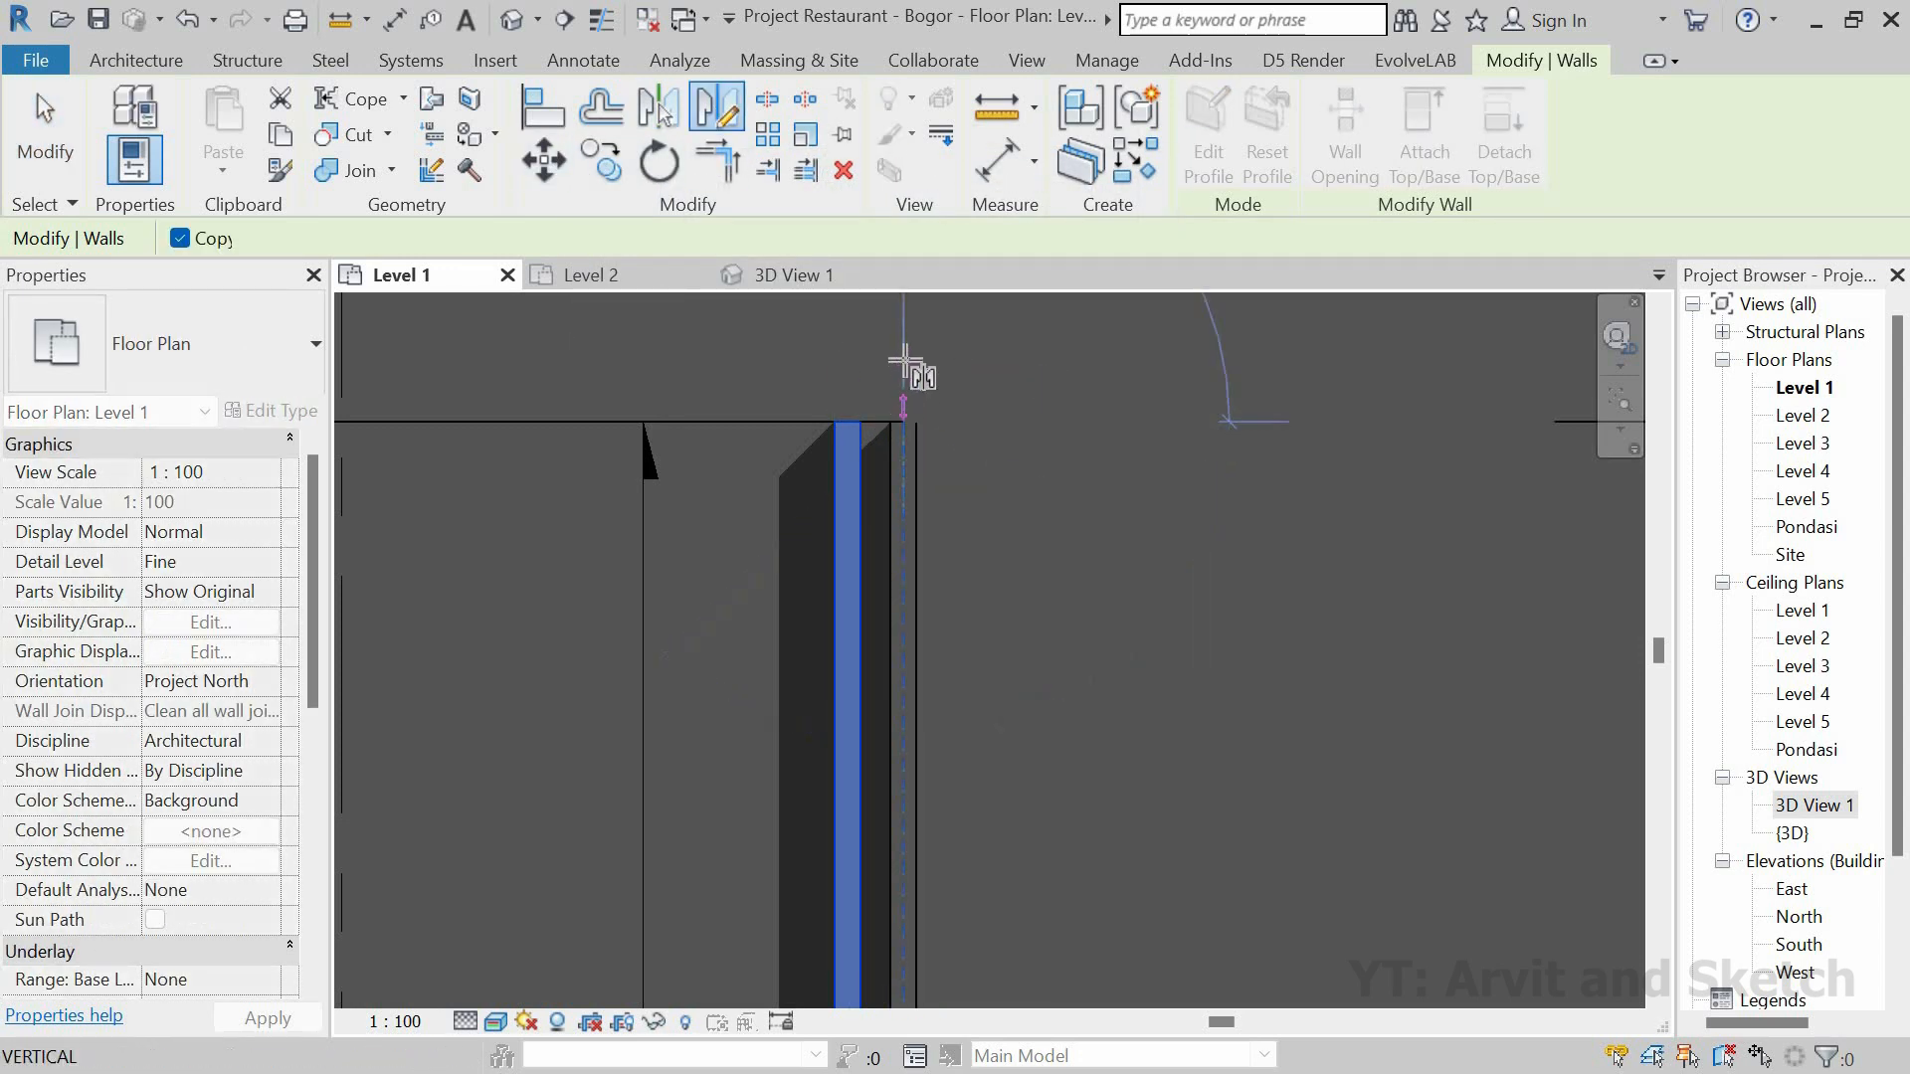
pyautogui.click(904, 362)
pyautogui.press('Escape')
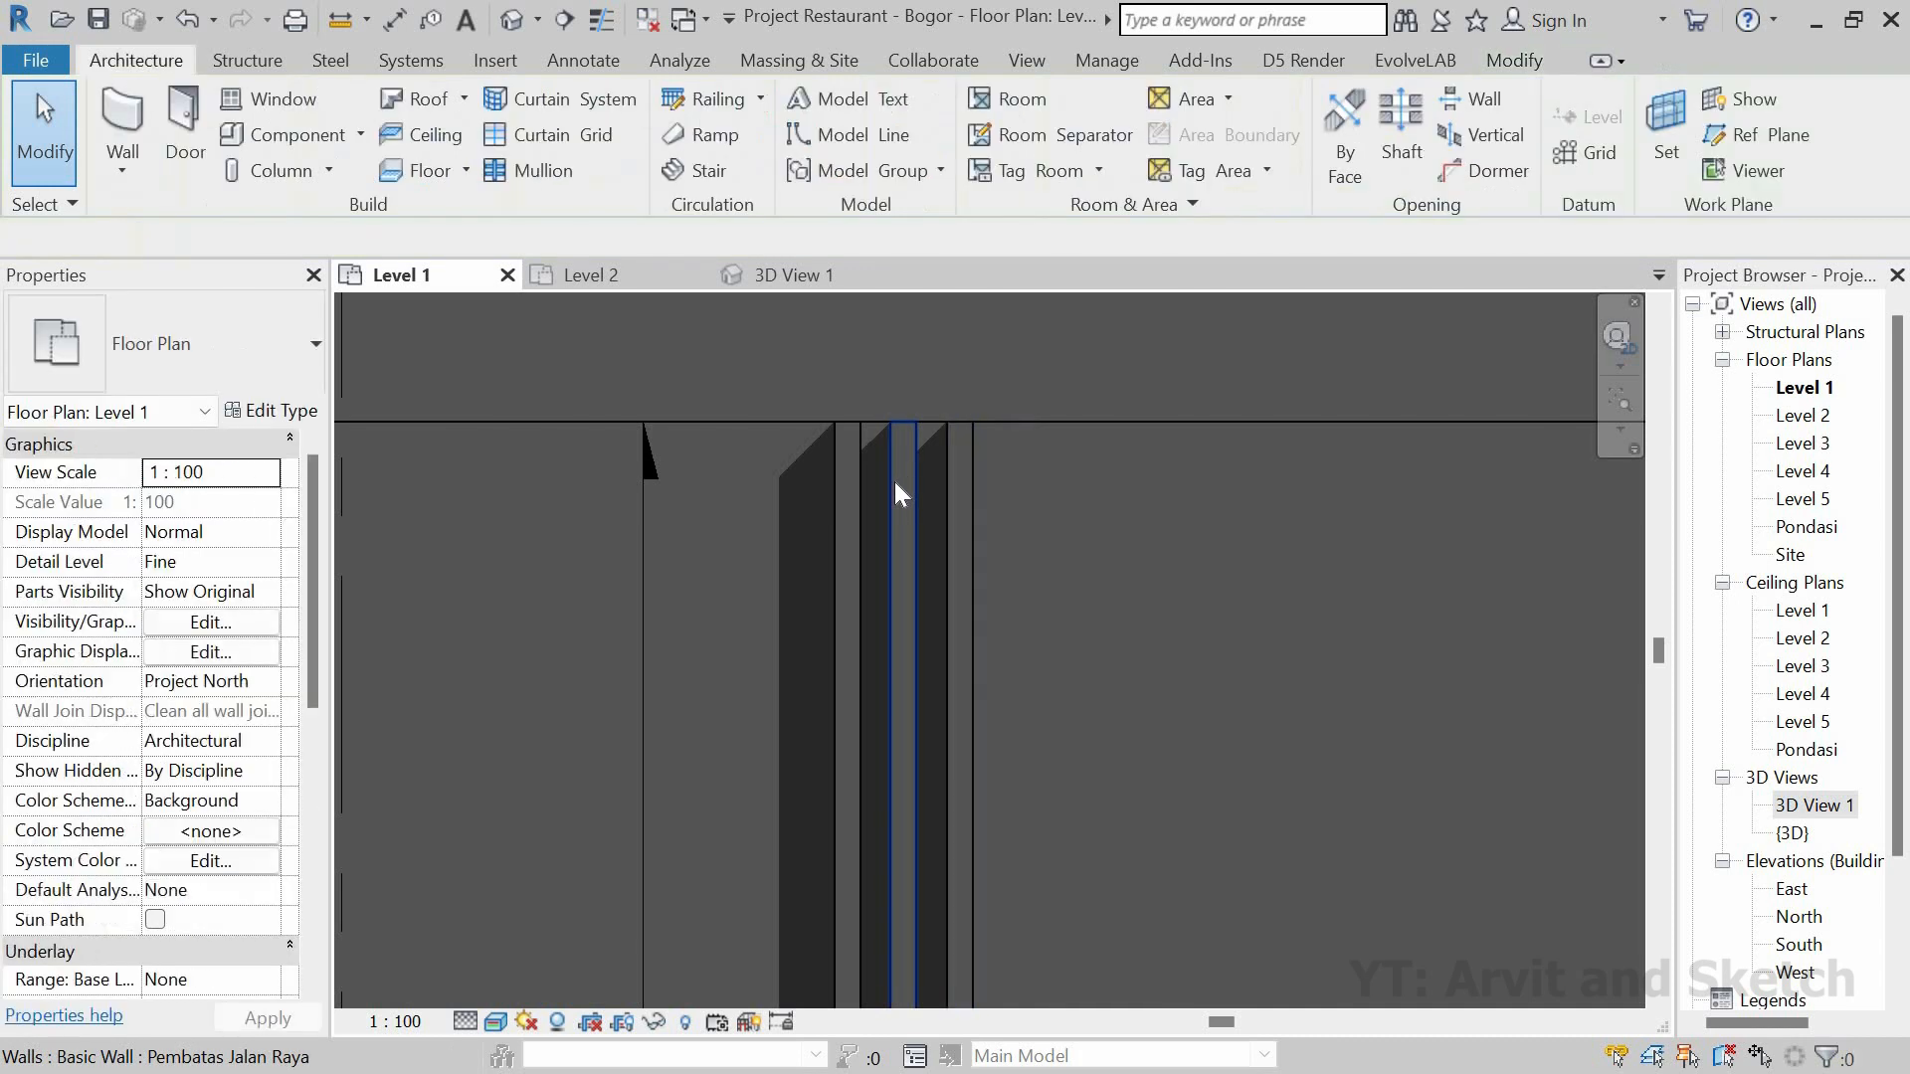
# Step: Delete the centre barrier wall between the two copies and inspect the remaining pair in 3D View 1
pyautogui.click(893, 482)
pyautogui.press('Delete')
pyautogui.scroll(-5, 894, 481)
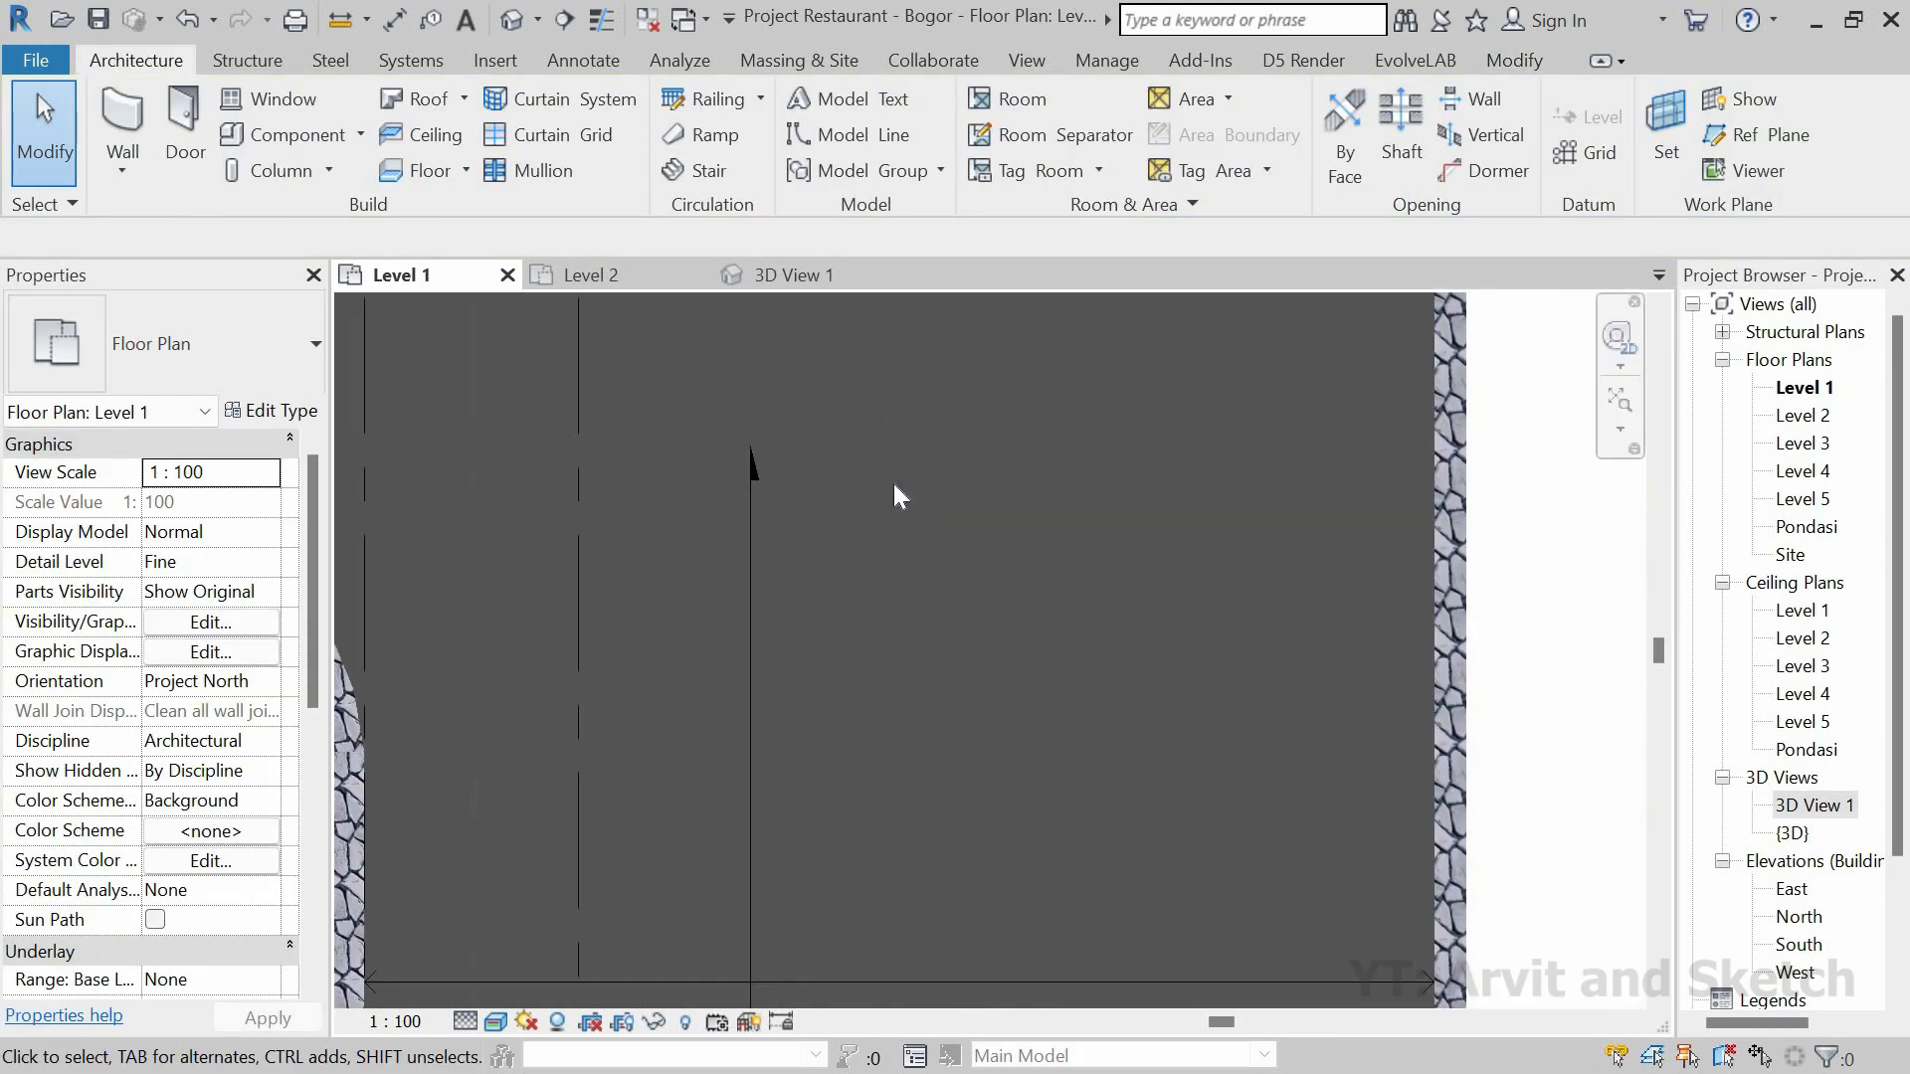
pyautogui.click(810, 278)
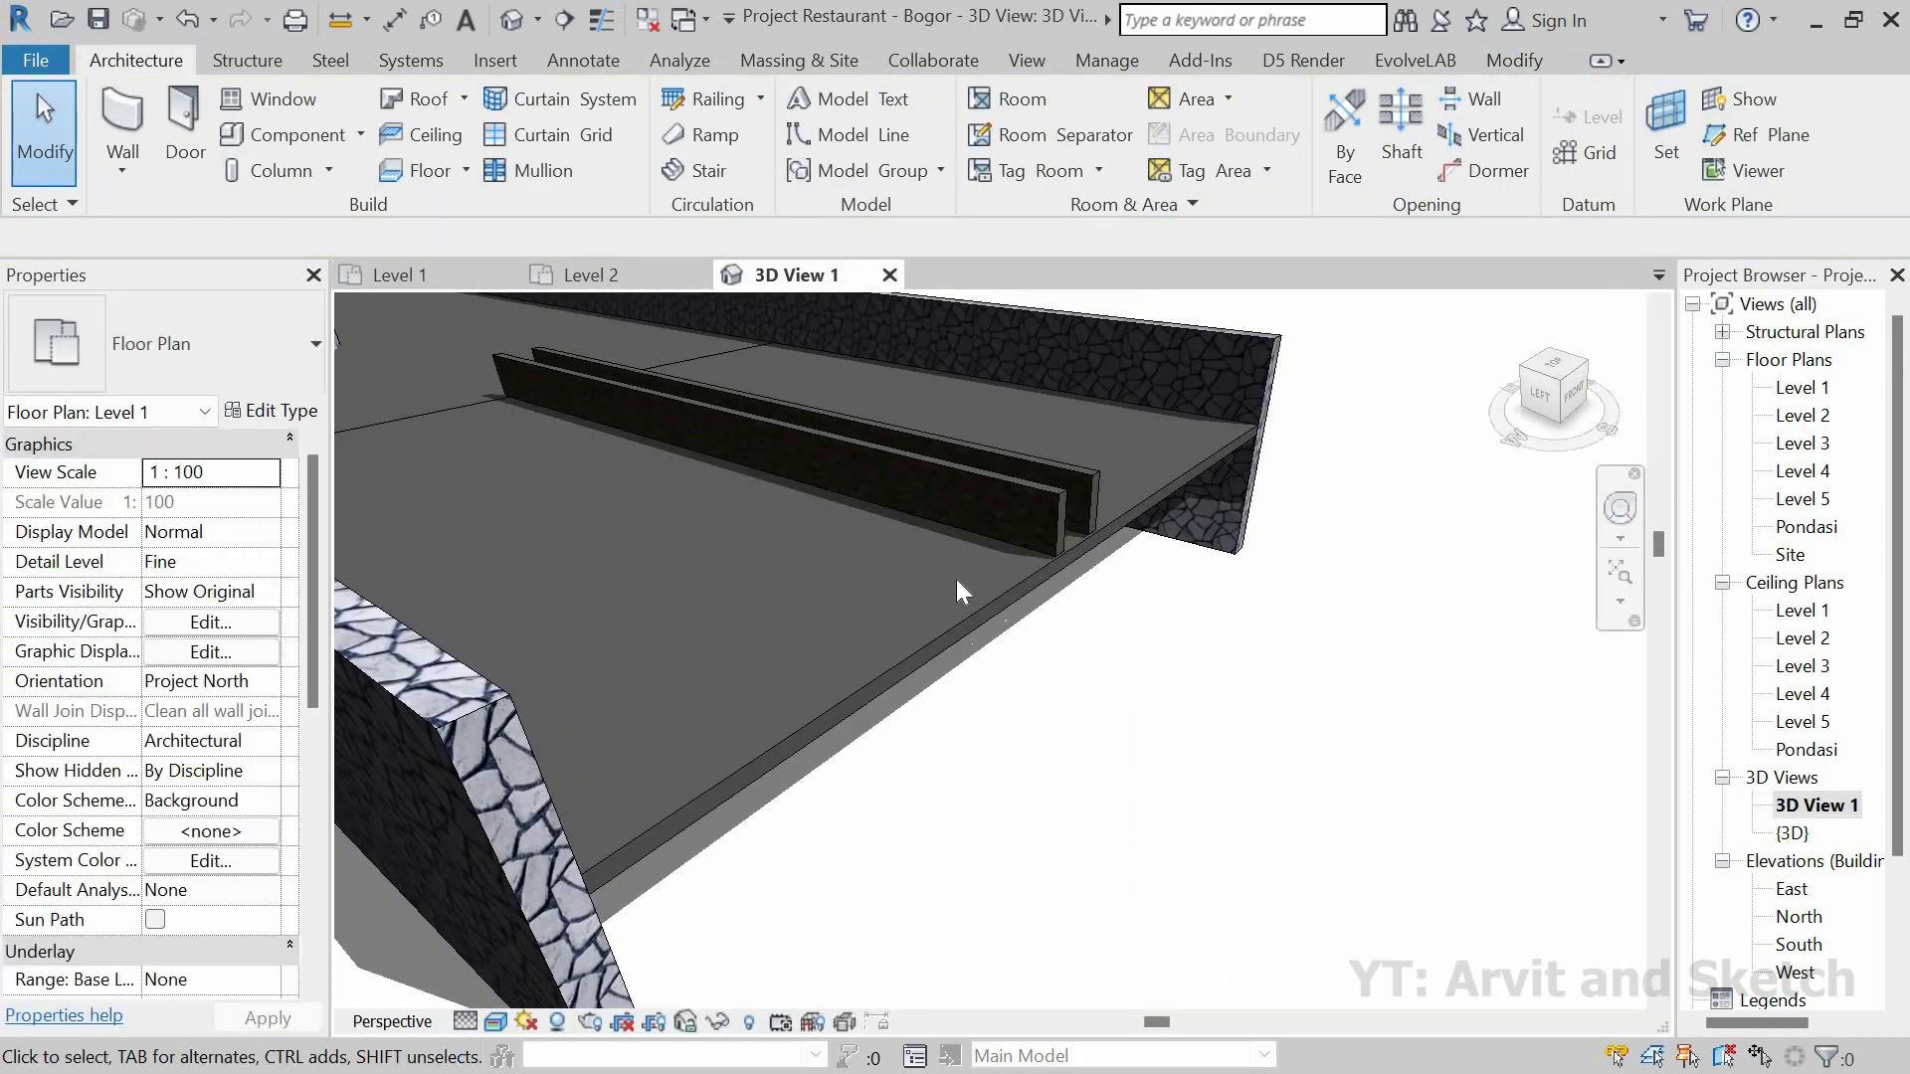
pyautogui.keyDown('shift'); pyautogui.moveTo(1091, 646); pyautogui.dragTo(559, 296, button='middle'); pyautogui.keyUp('shift')
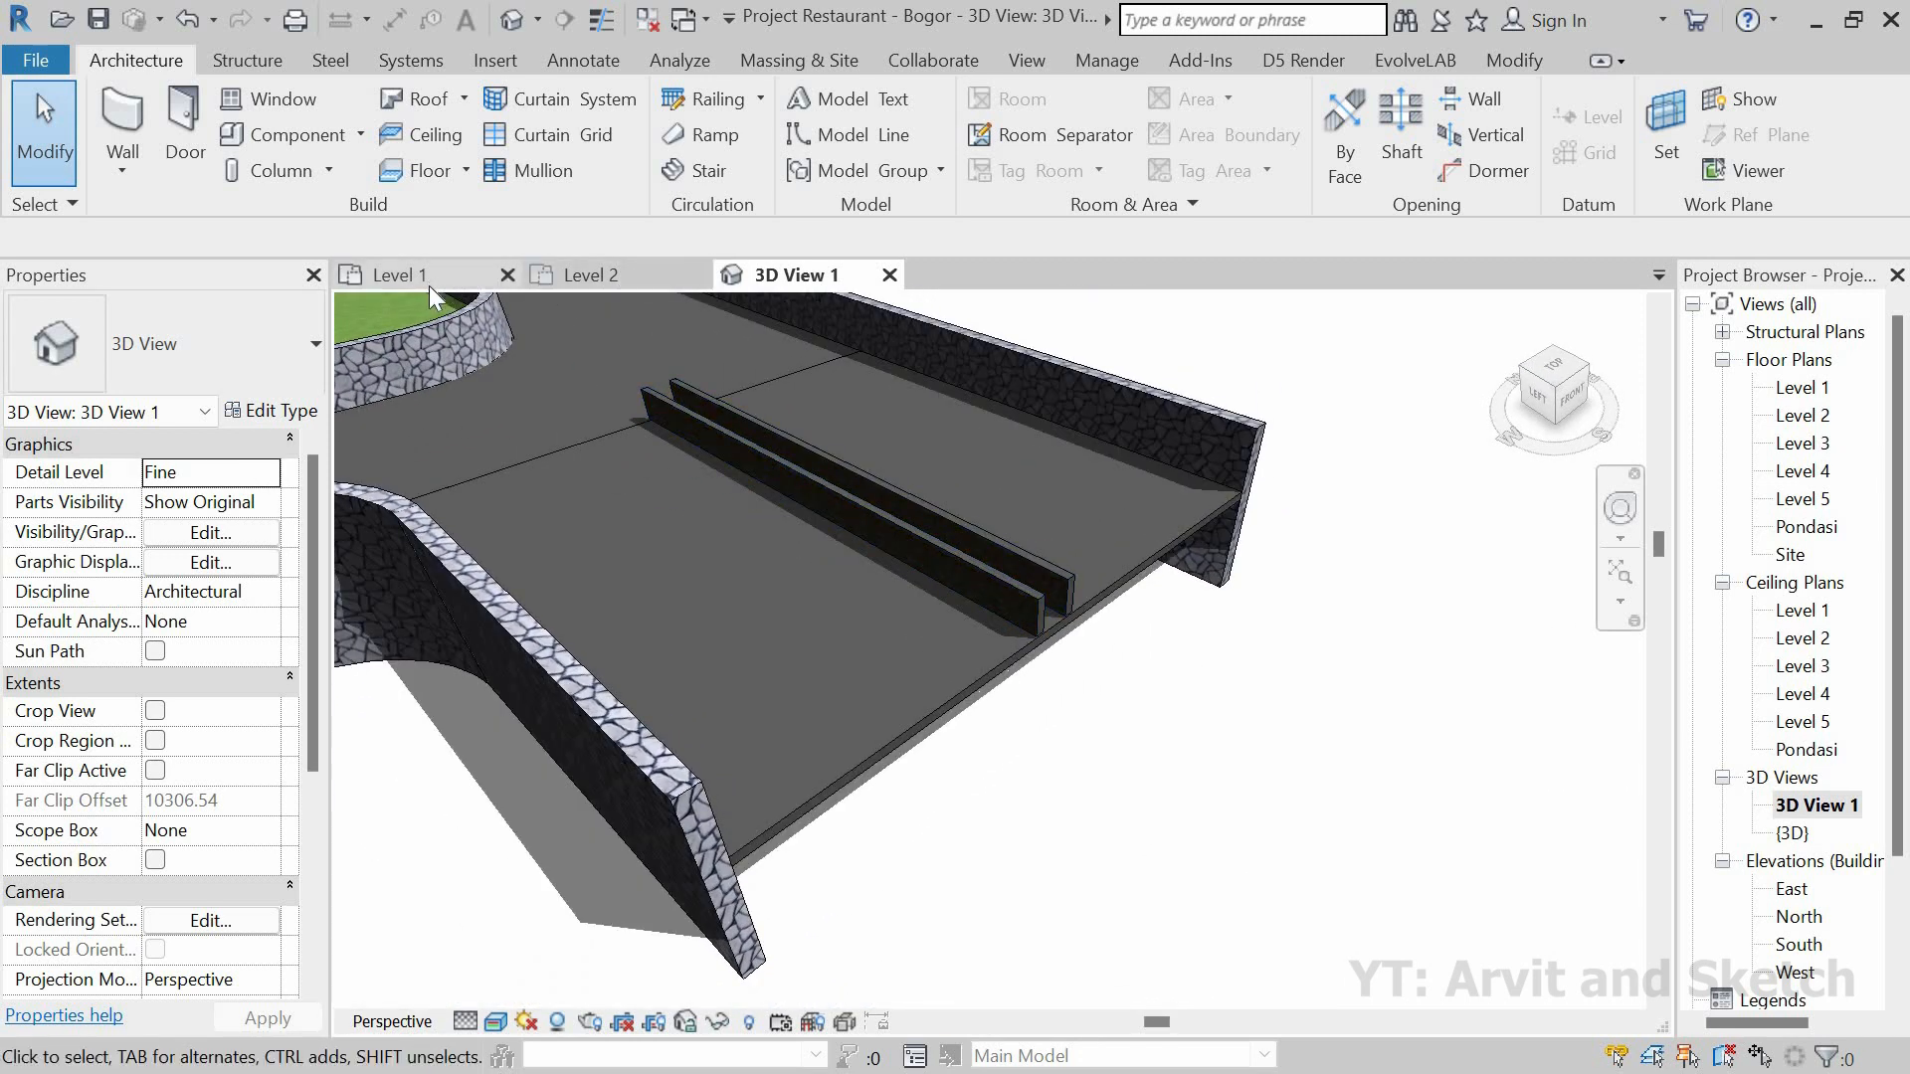
# Step: On Level 1, cap the northern ends of the two barrier walls with a semicircular Pembatas Jalan Raya wall using the Start-End-Radius Arc
pyautogui.click(428, 283)
pyautogui.click(1619, 398)
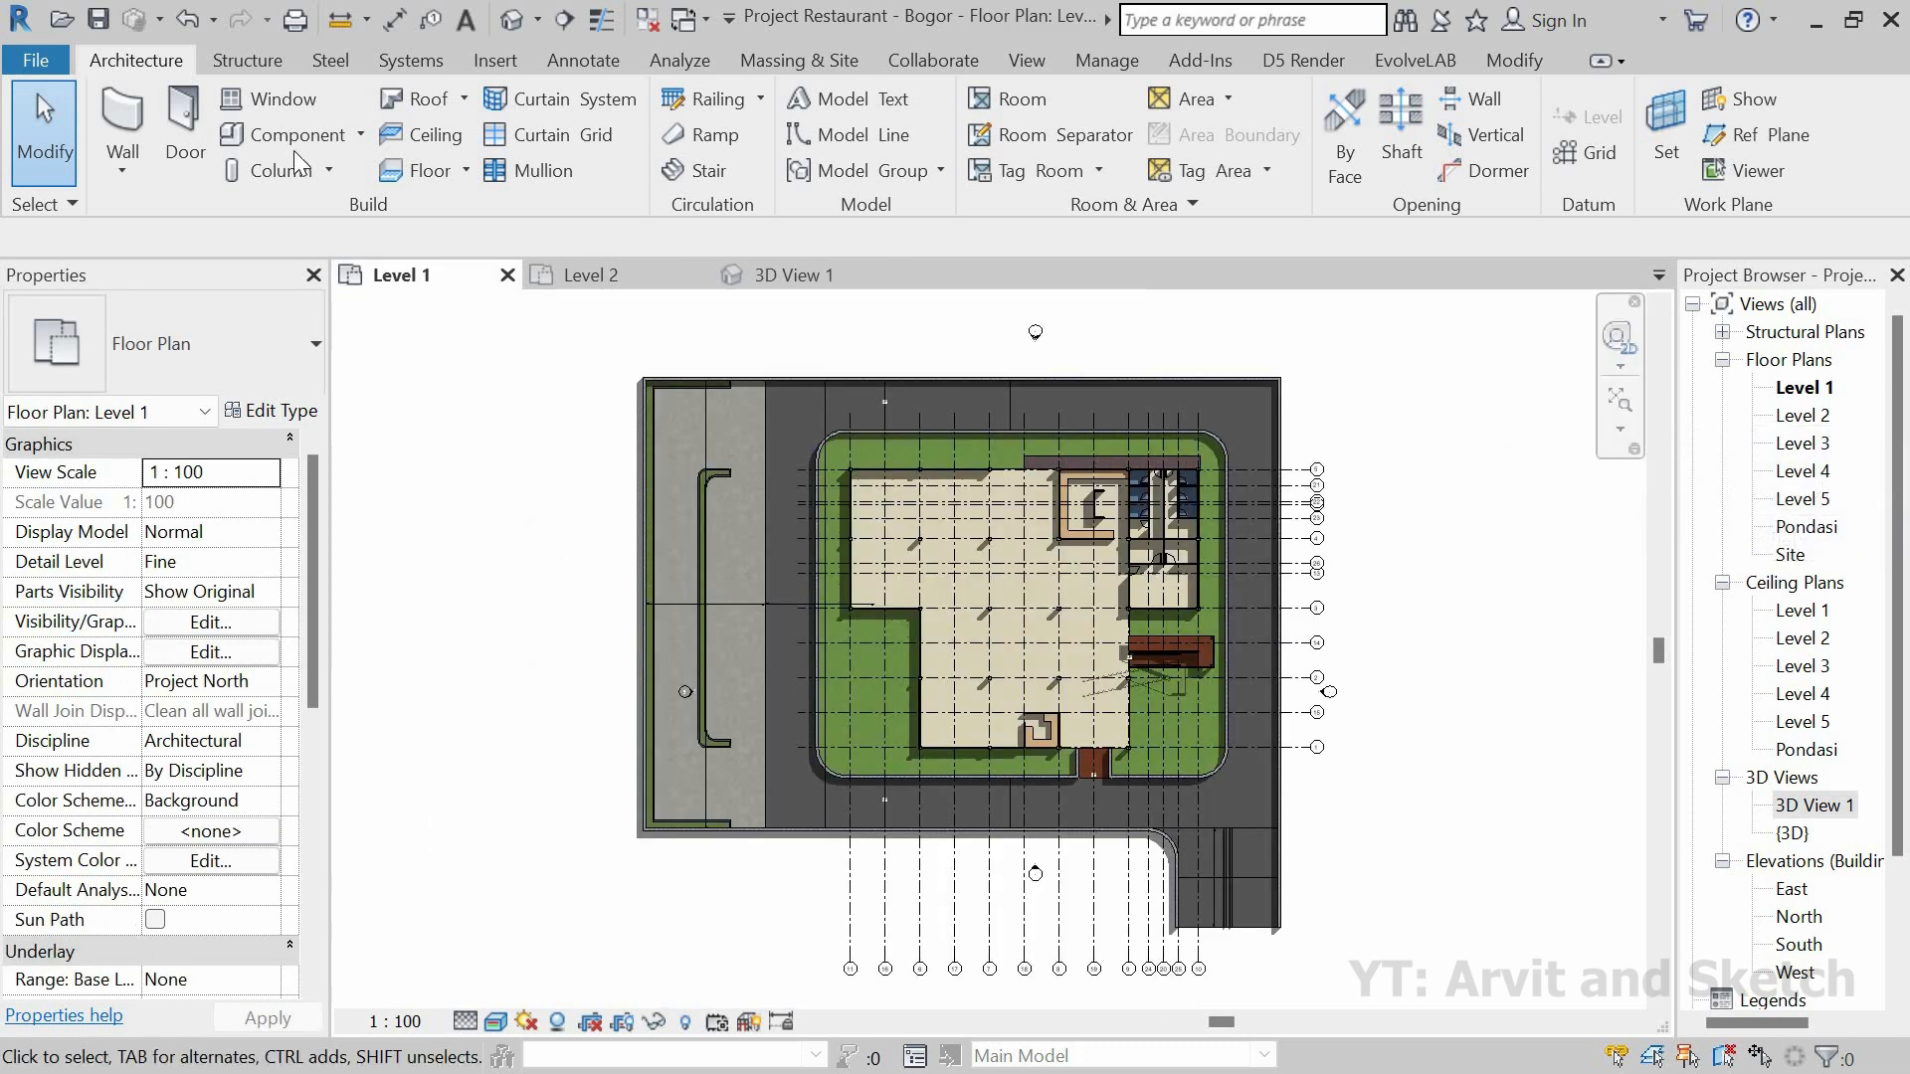
pyautogui.click(130, 108)
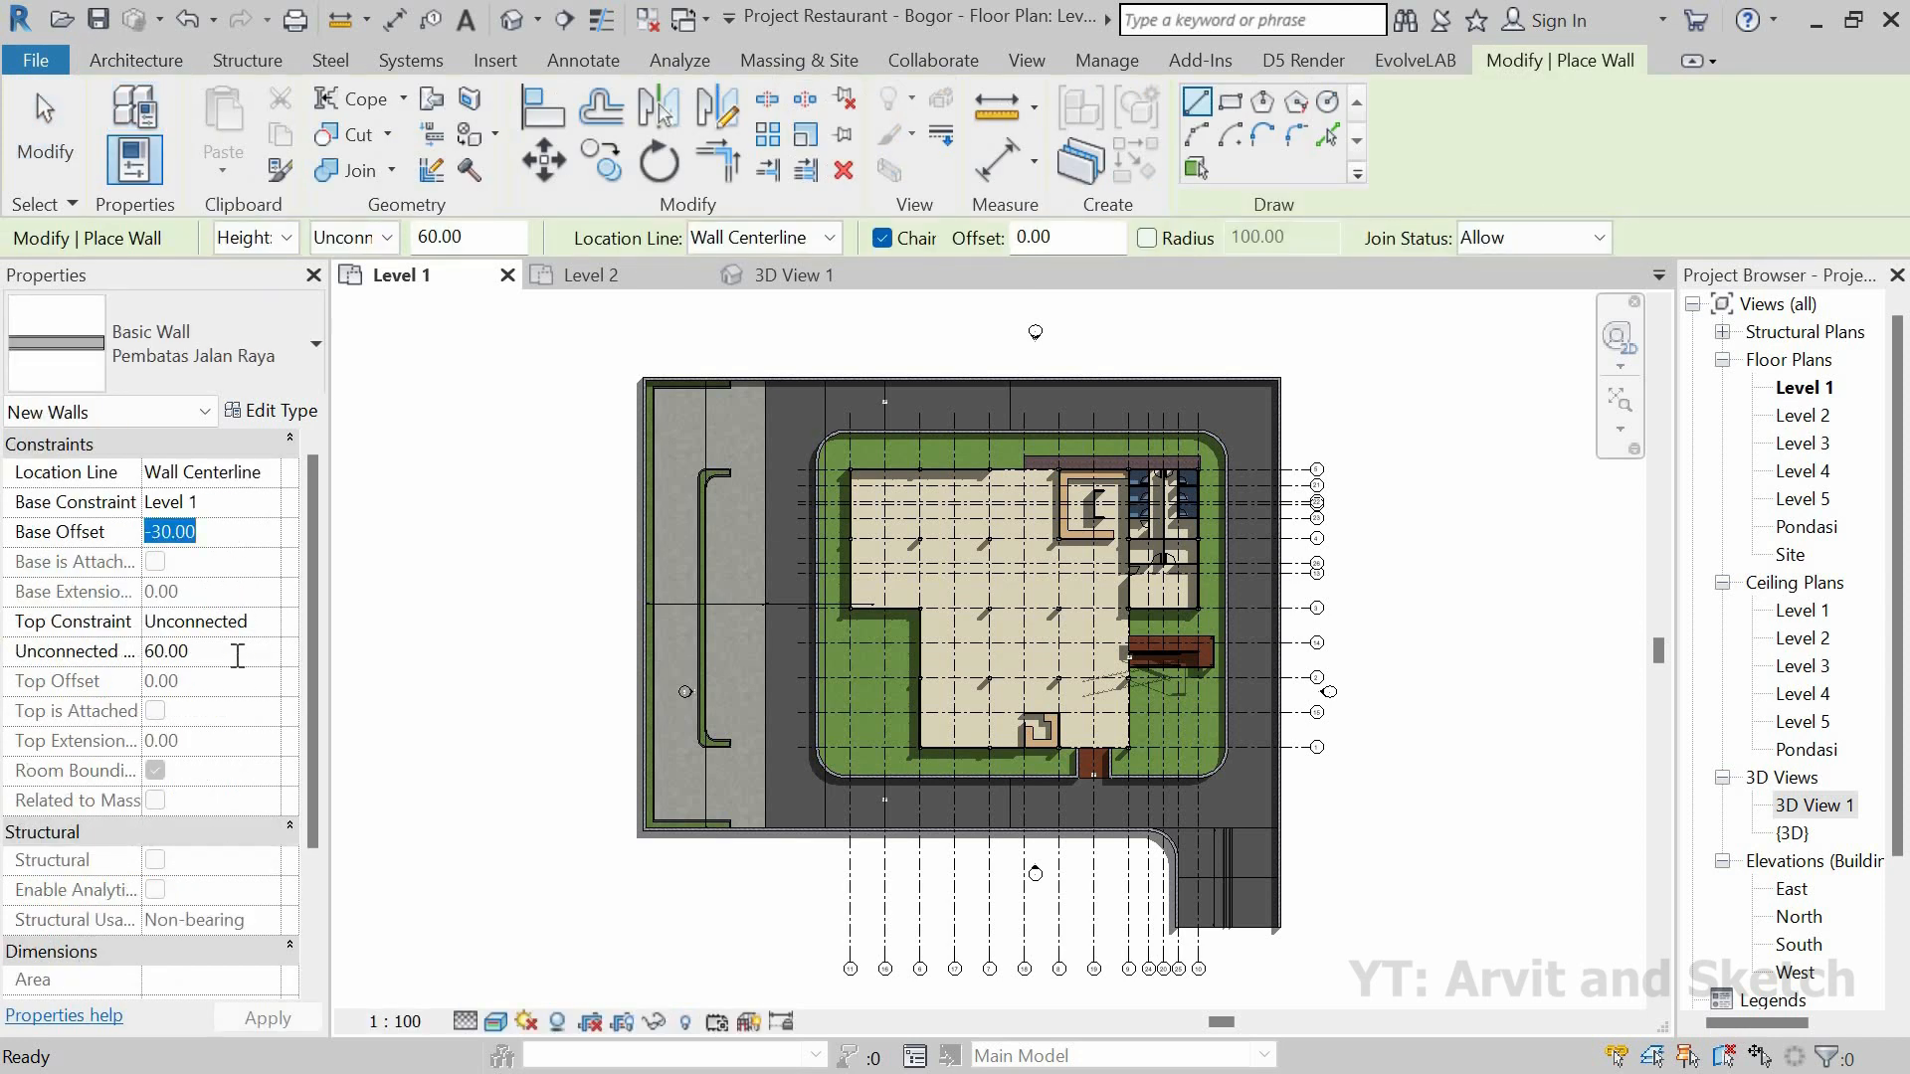
pyautogui.click(1194, 131)
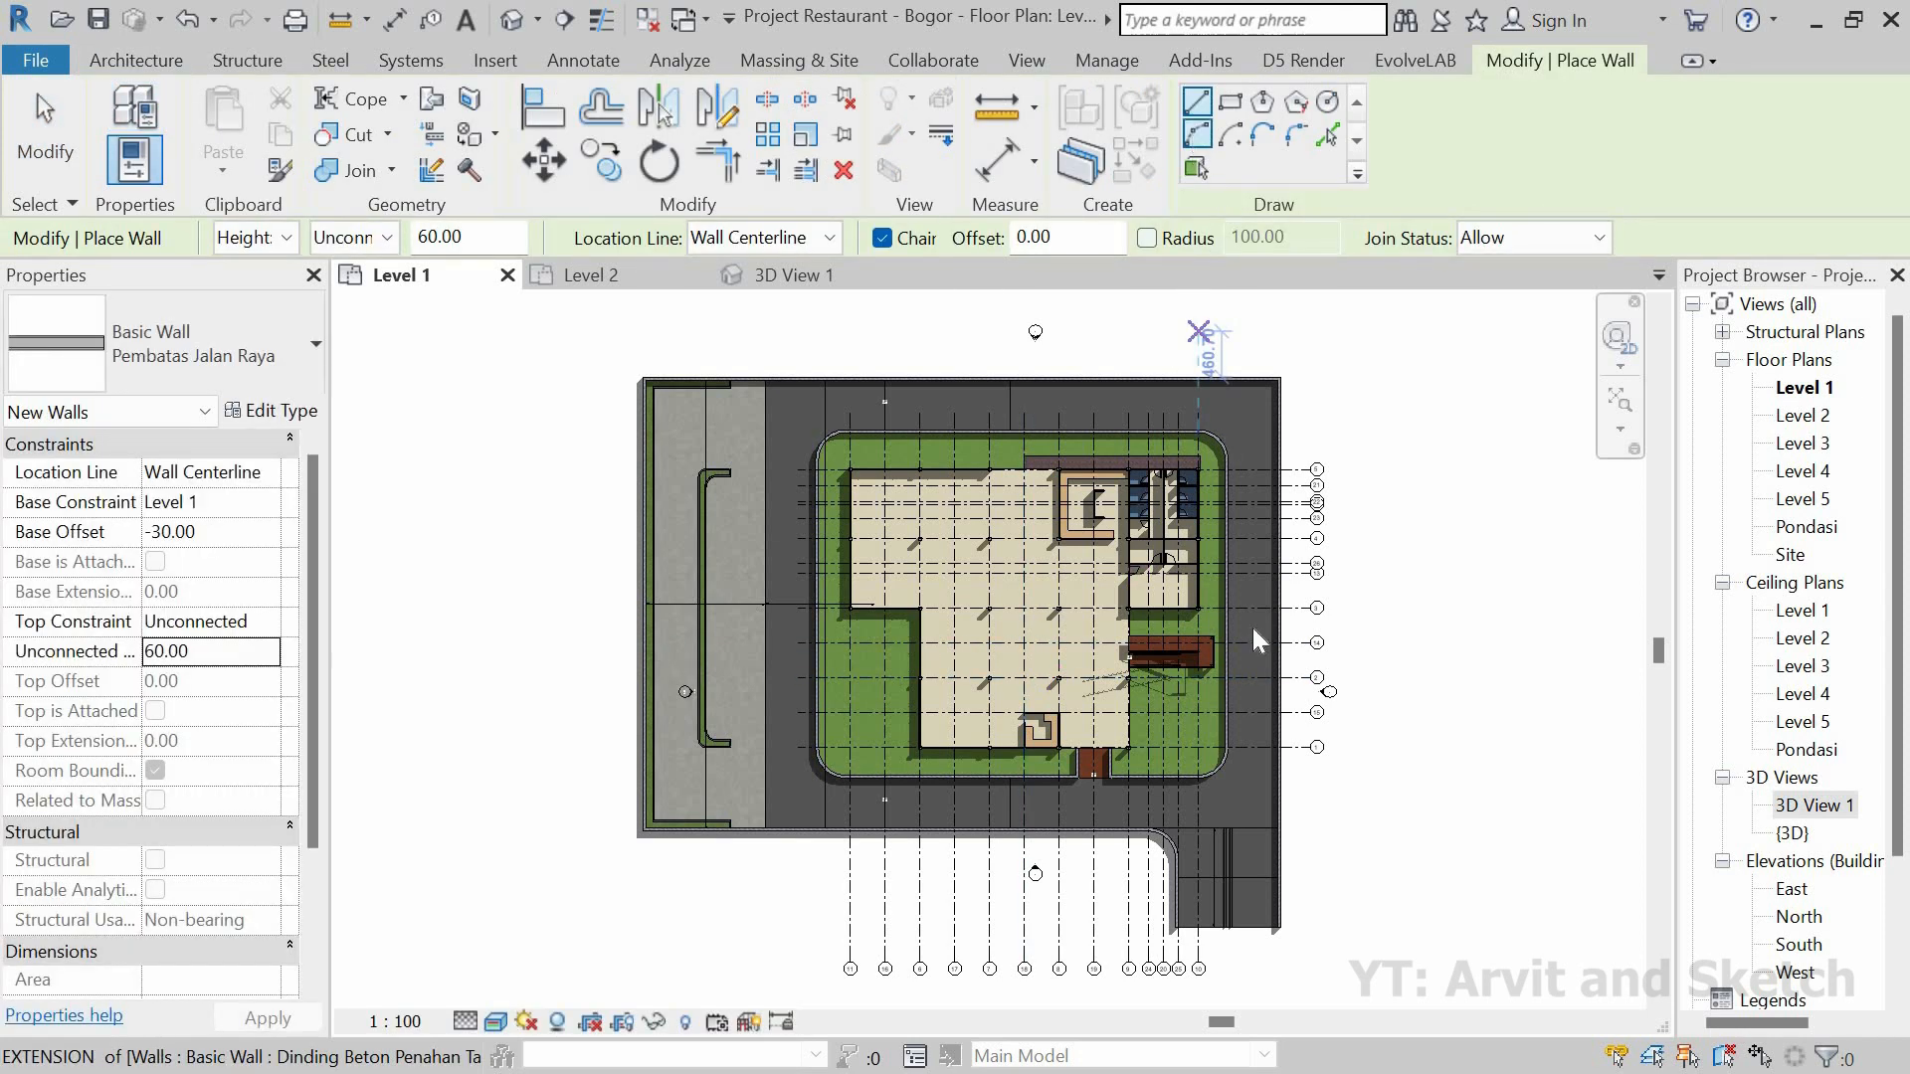
pyautogui.scroll(8, 1229, 875)
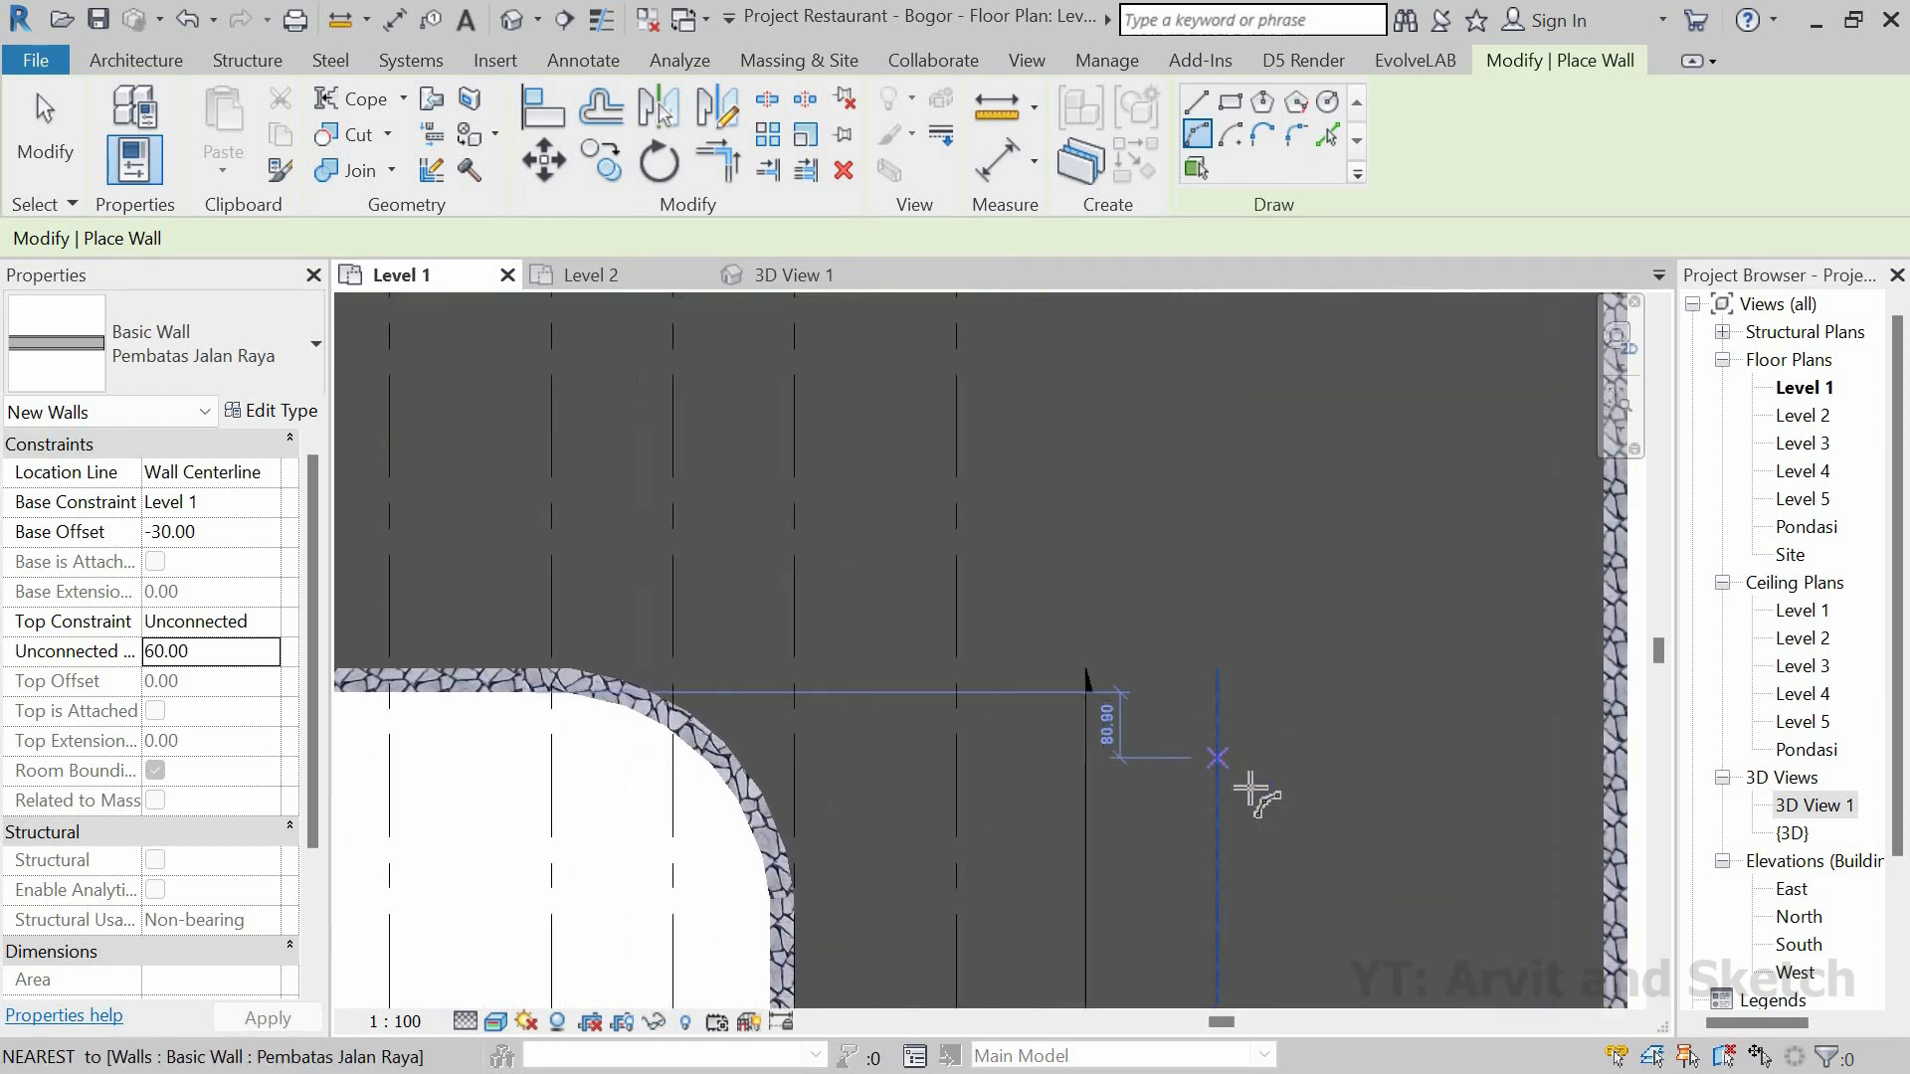
pyautogui.scroll(3, 1244, 712)
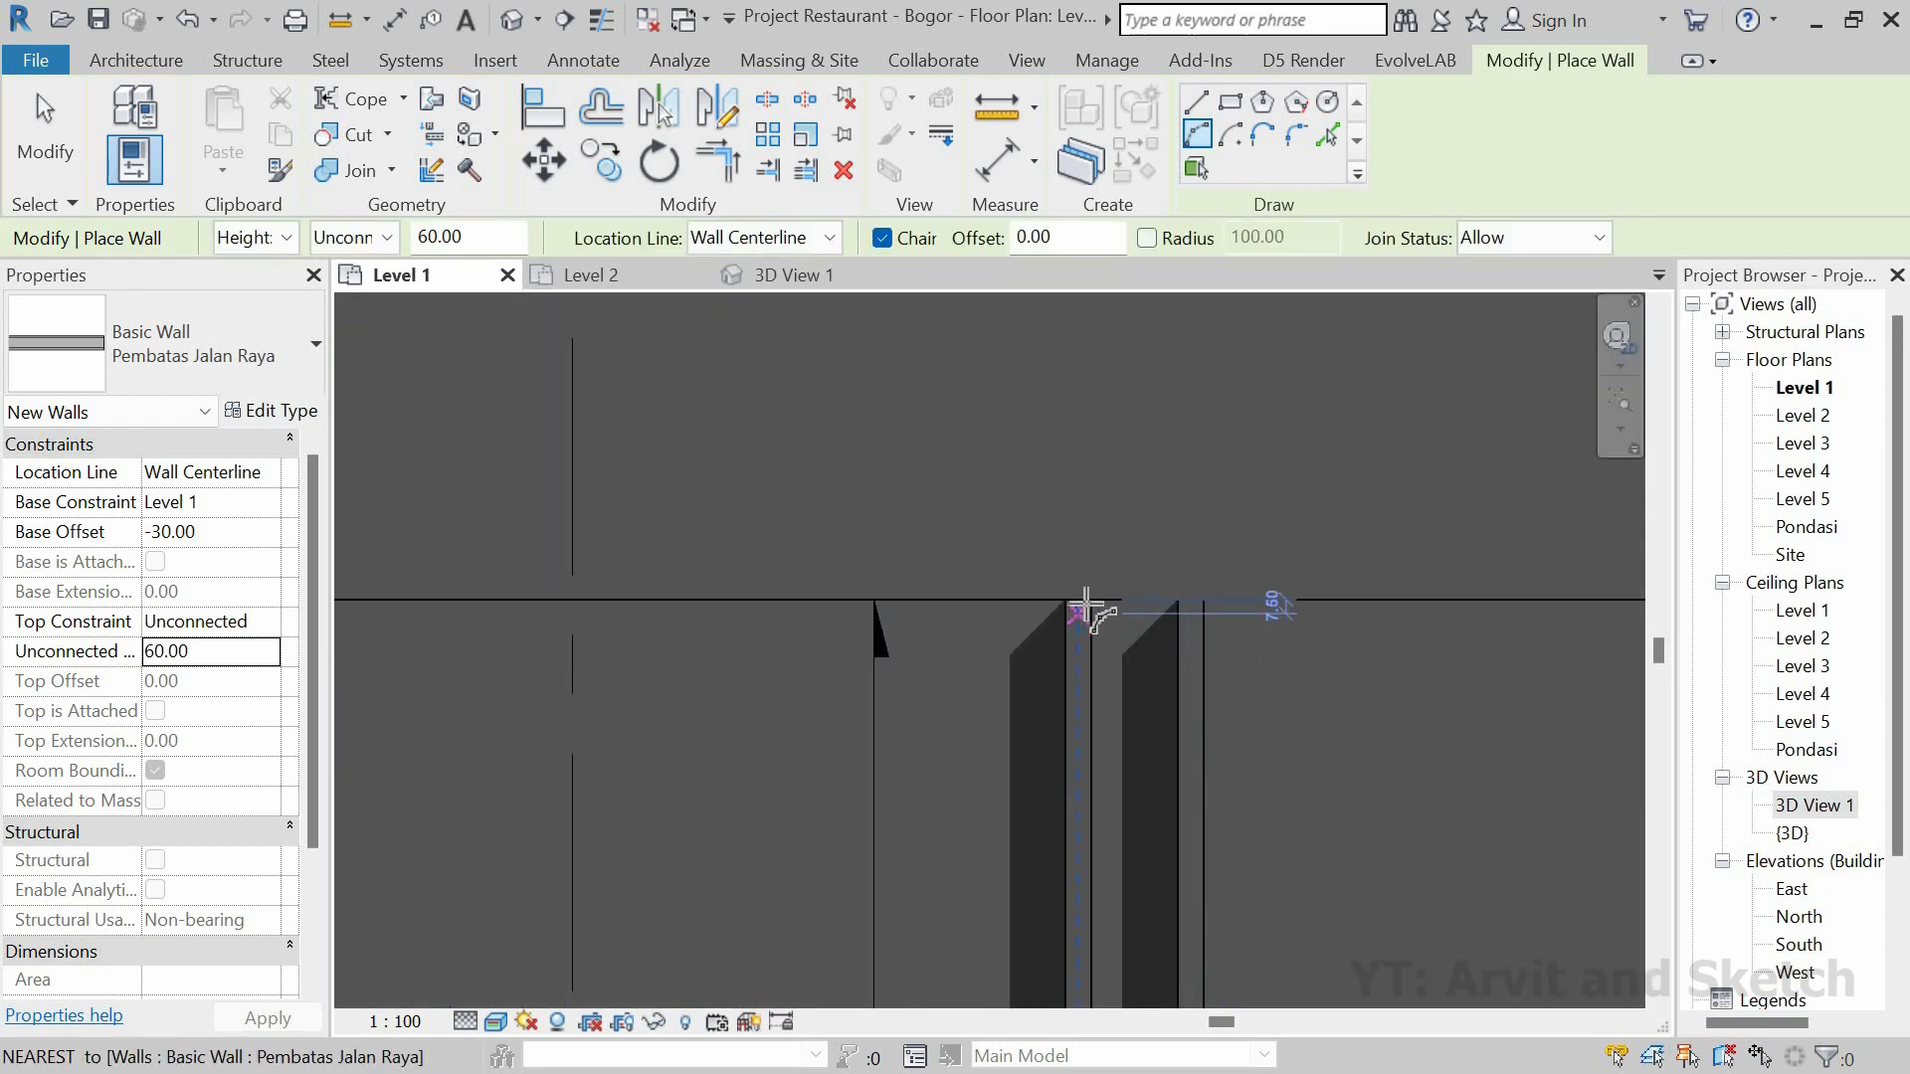
pyautogui.click(1080, 603)
pyautogui.click(1191, 602)
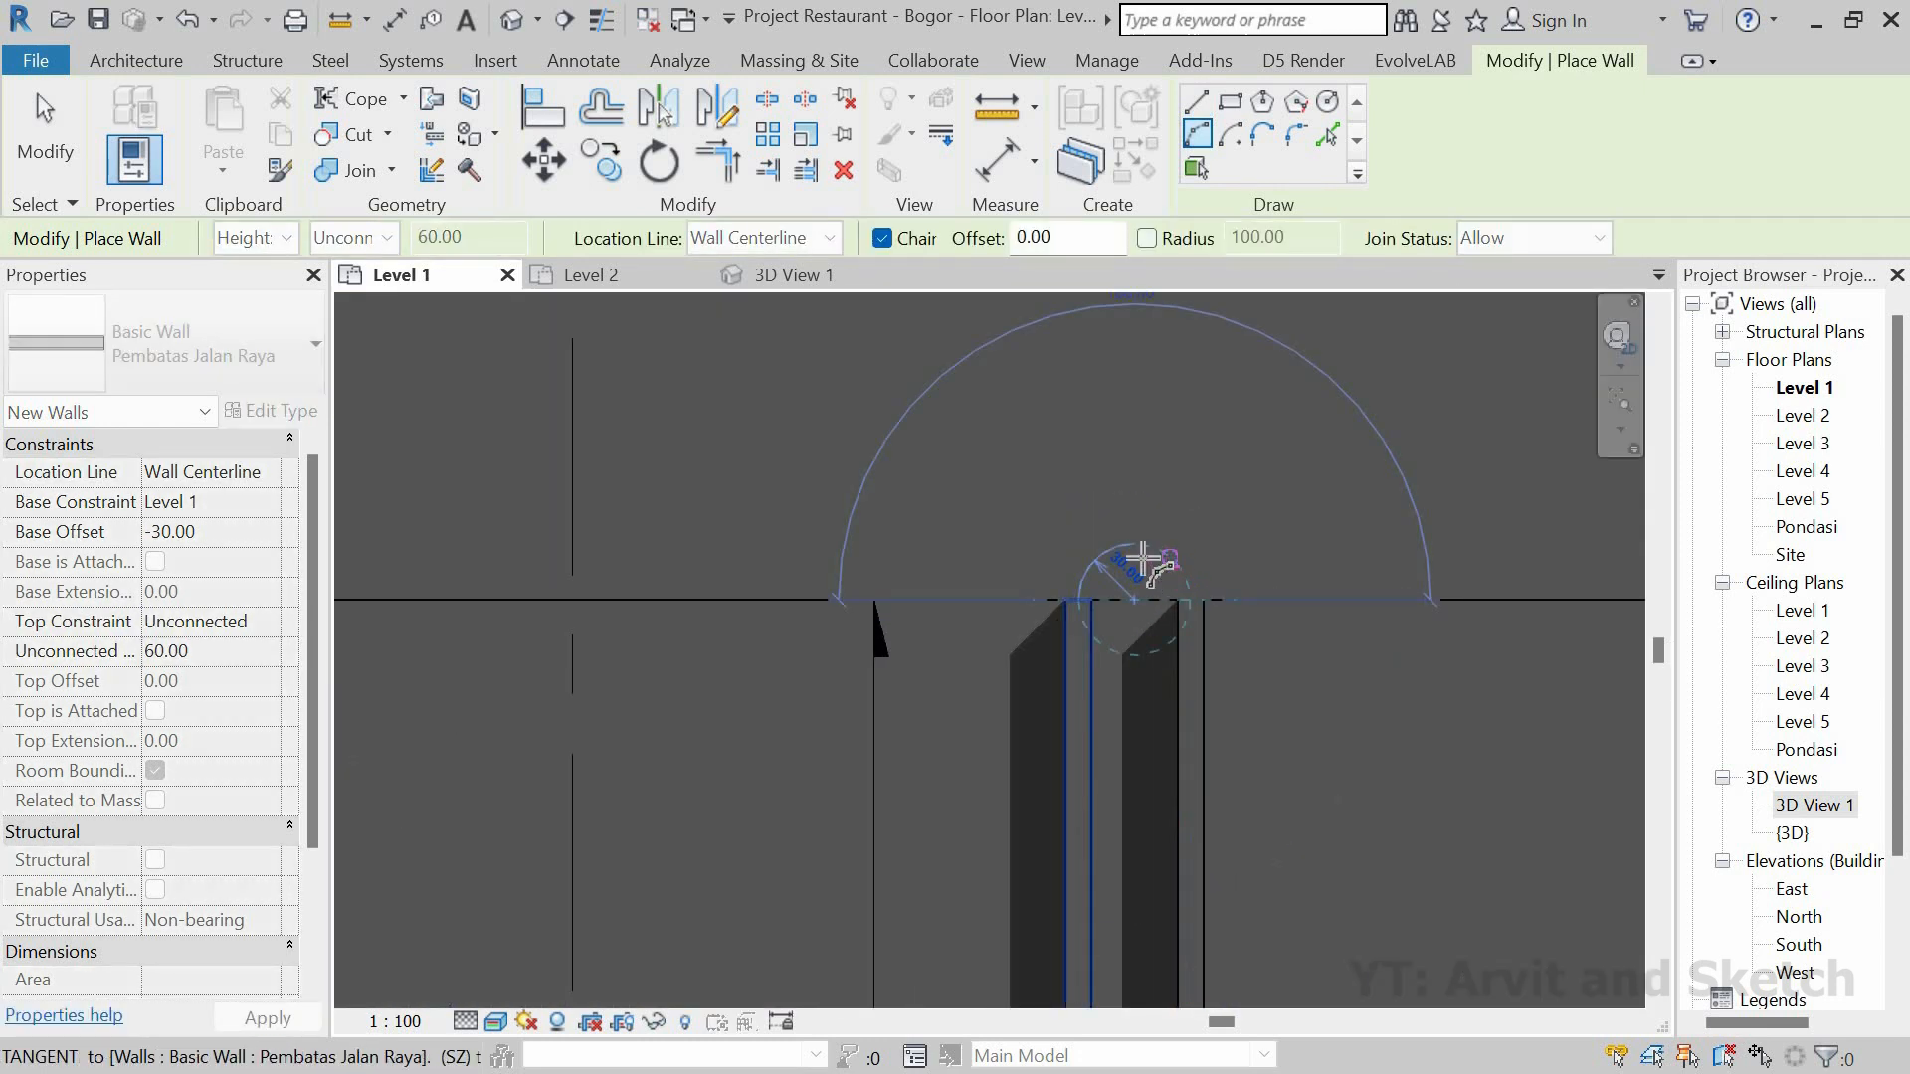
pyautogui.click(1194, 491)
pyautogui.scroll(-6, 1078, 491)
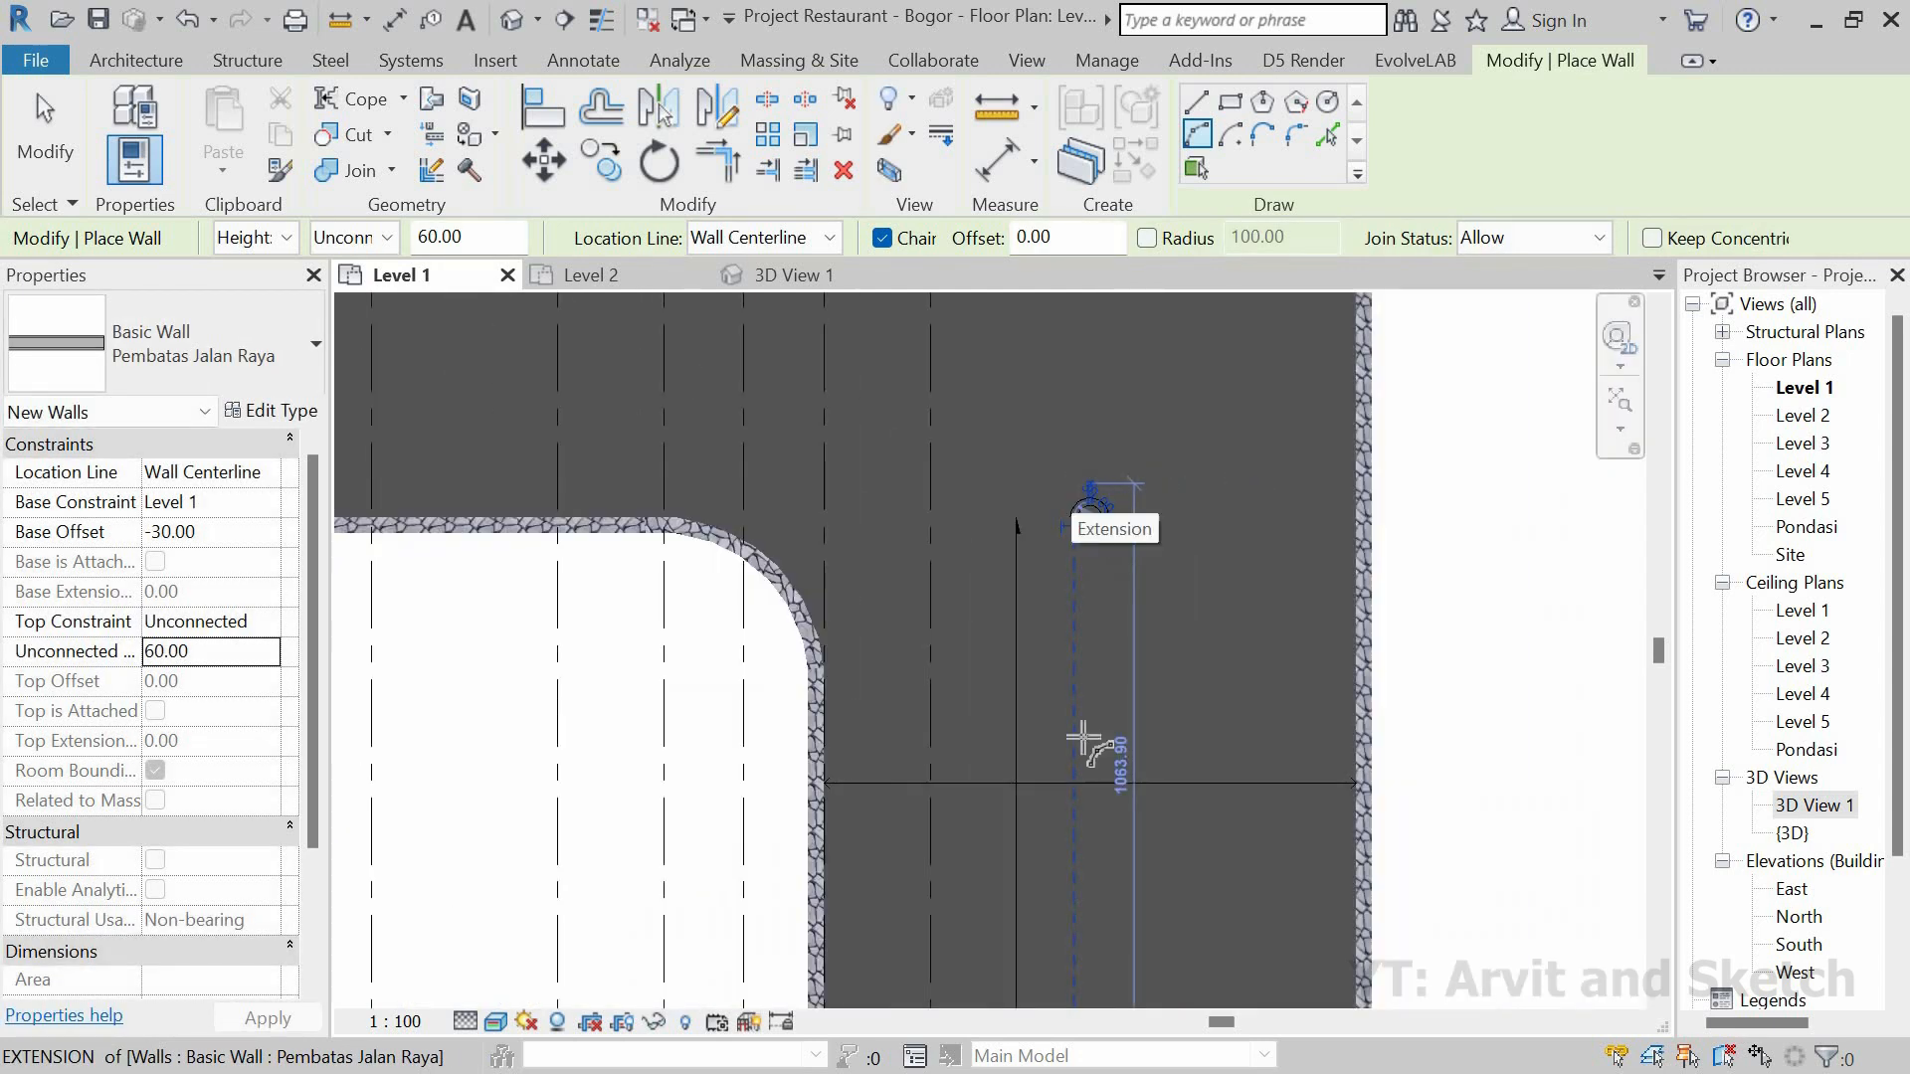
pyautogui.scroll(6, 1089, 945)
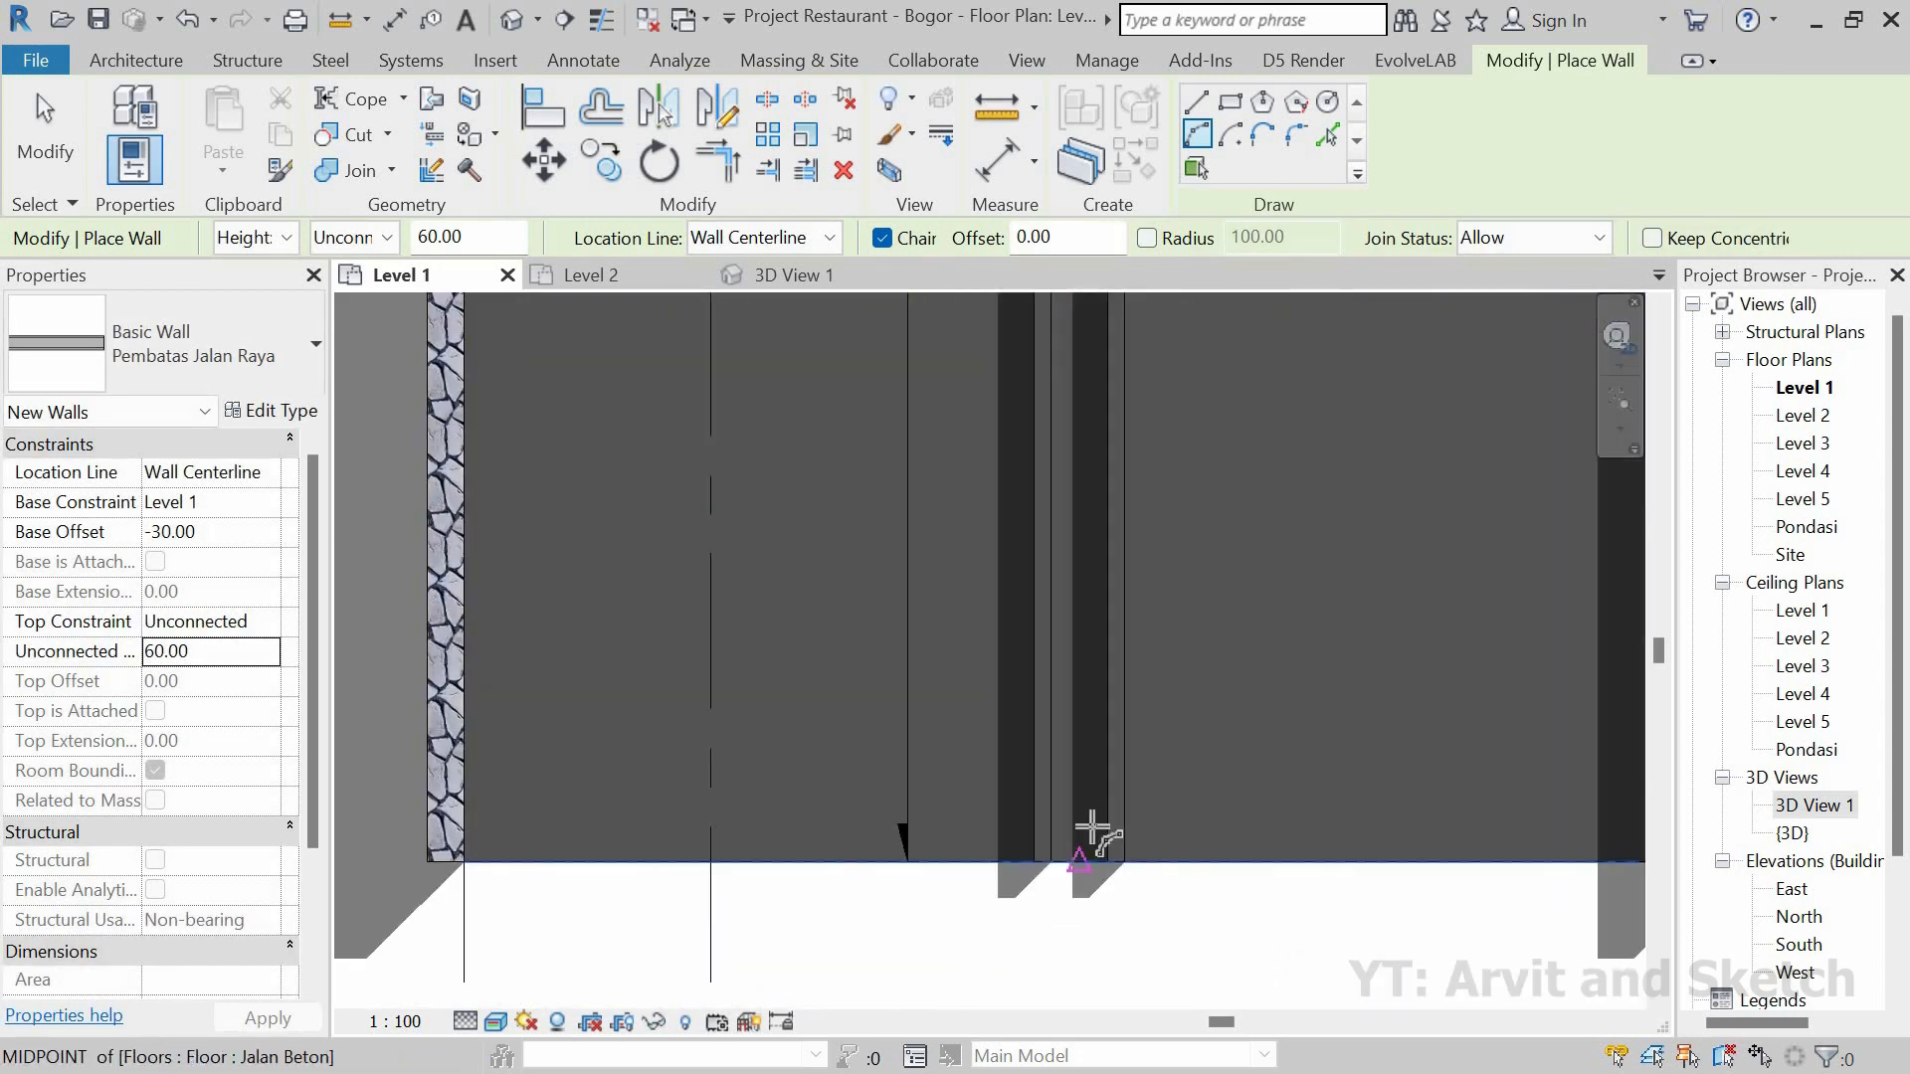
pyautogui.scroll(-5, 1085, 736)
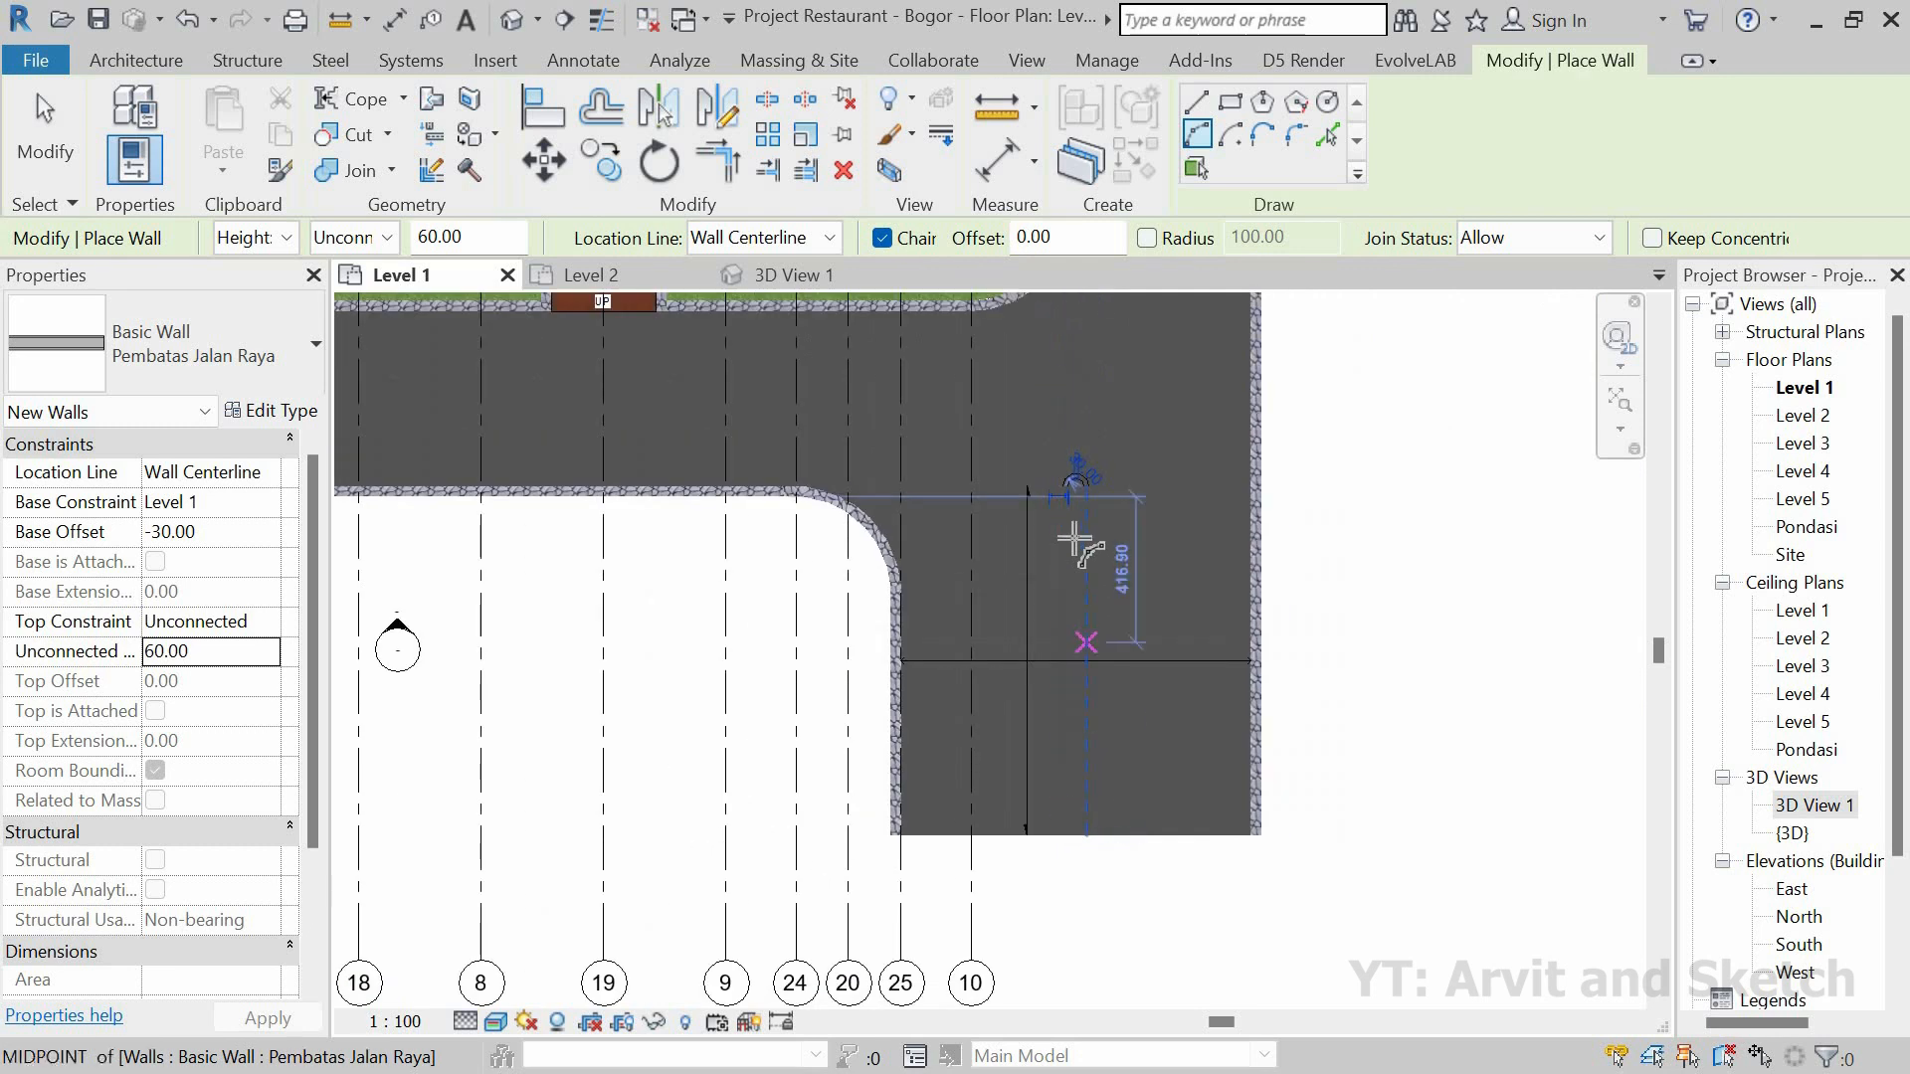
pyautogui.press('Escape')
pyautogui.press('Escape')
# Step: Mirror a copy of the semicircular end wall to the barrier's southern end about a horizontal axis through the walls' midpoint
pyautogui.scroll(1, 1072, 474)
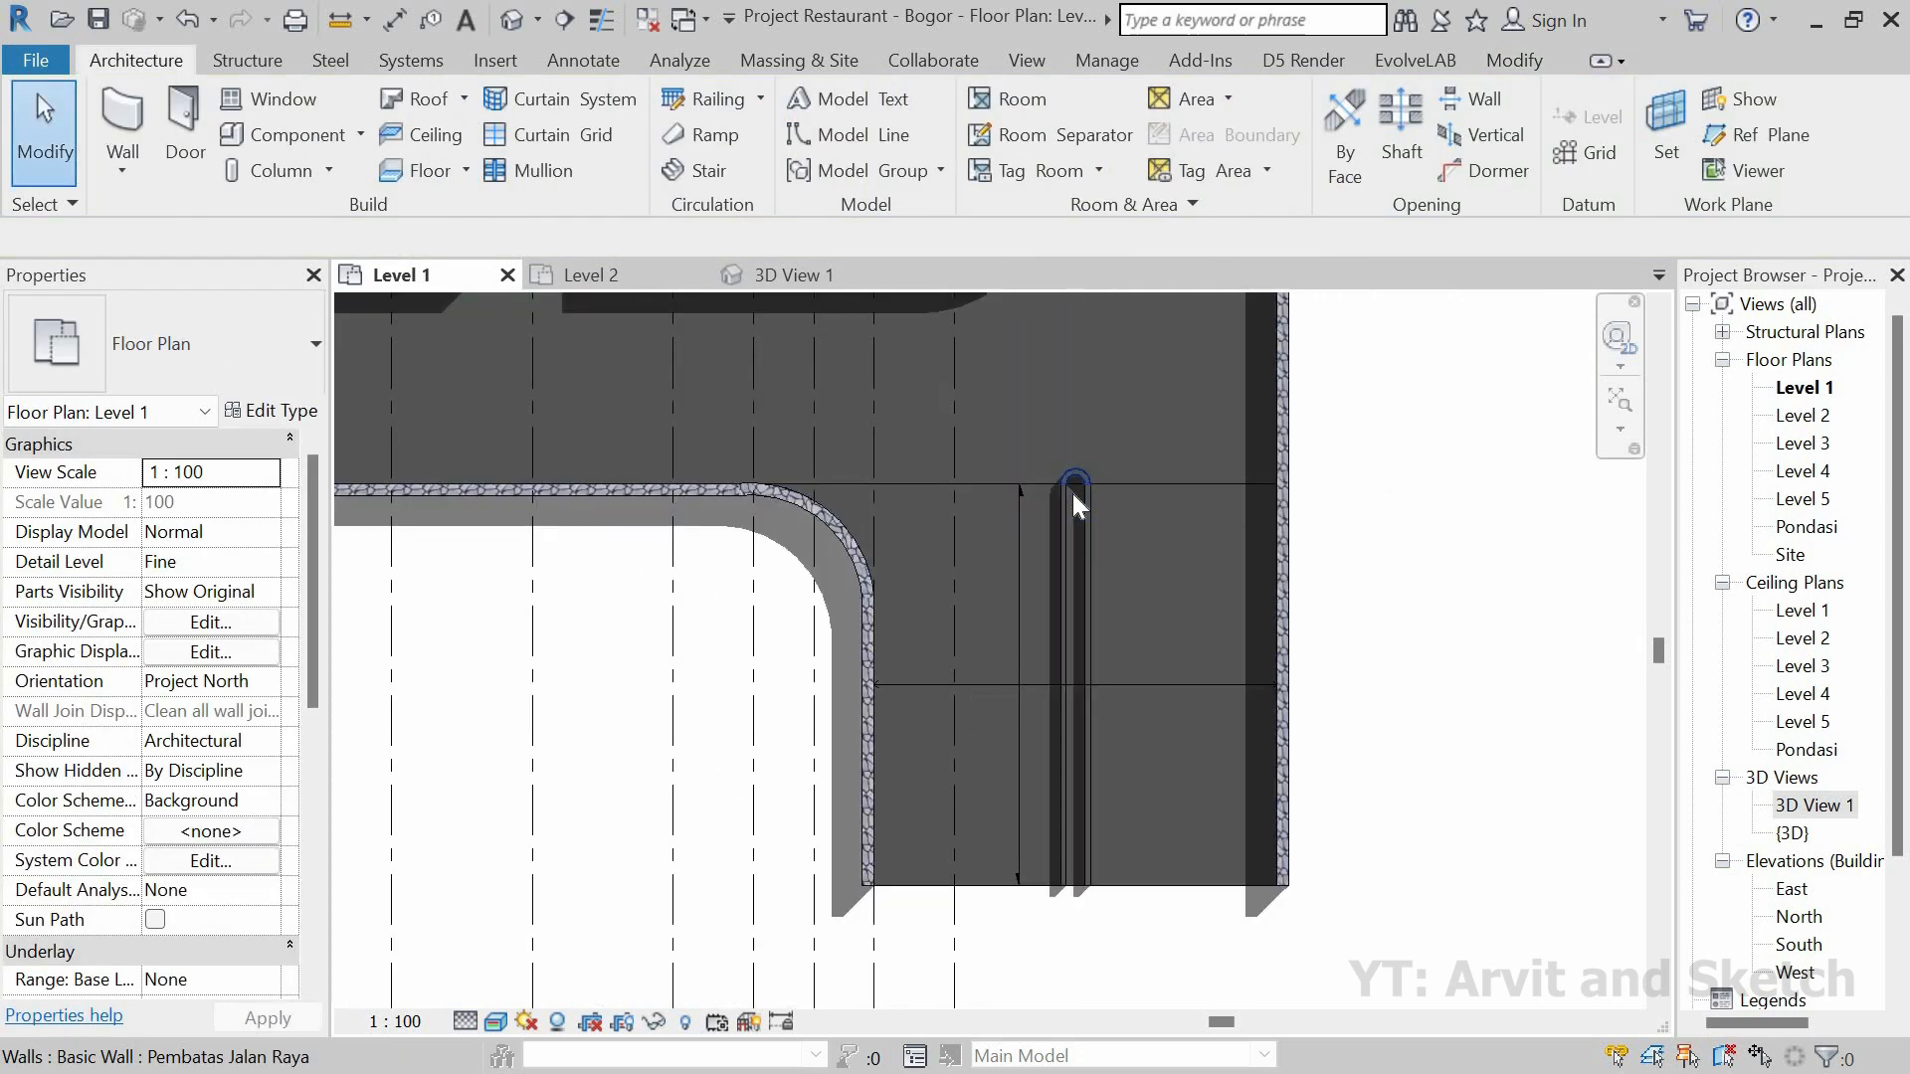
pyautogui.click(1072, 494)
pyautogui.click(724, 122)
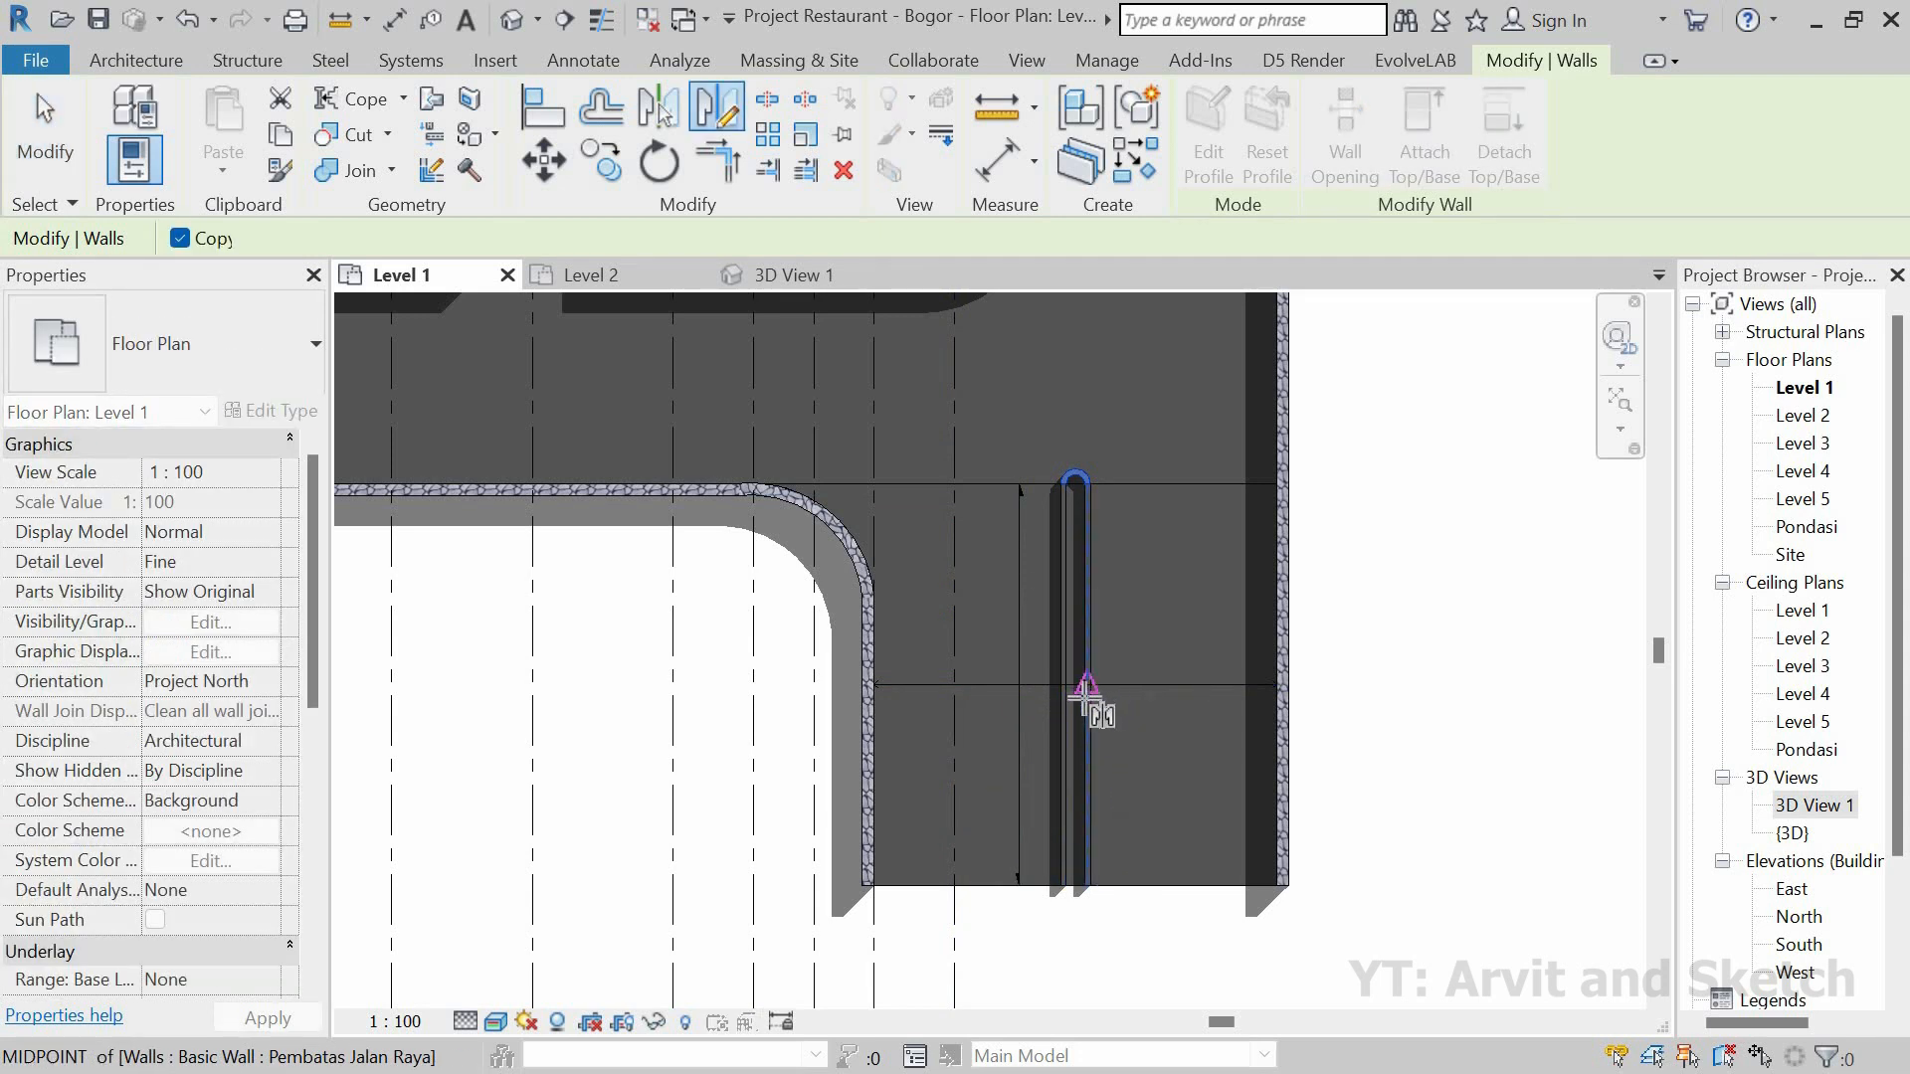
pyautogui.scroll(2, 1086, 694)
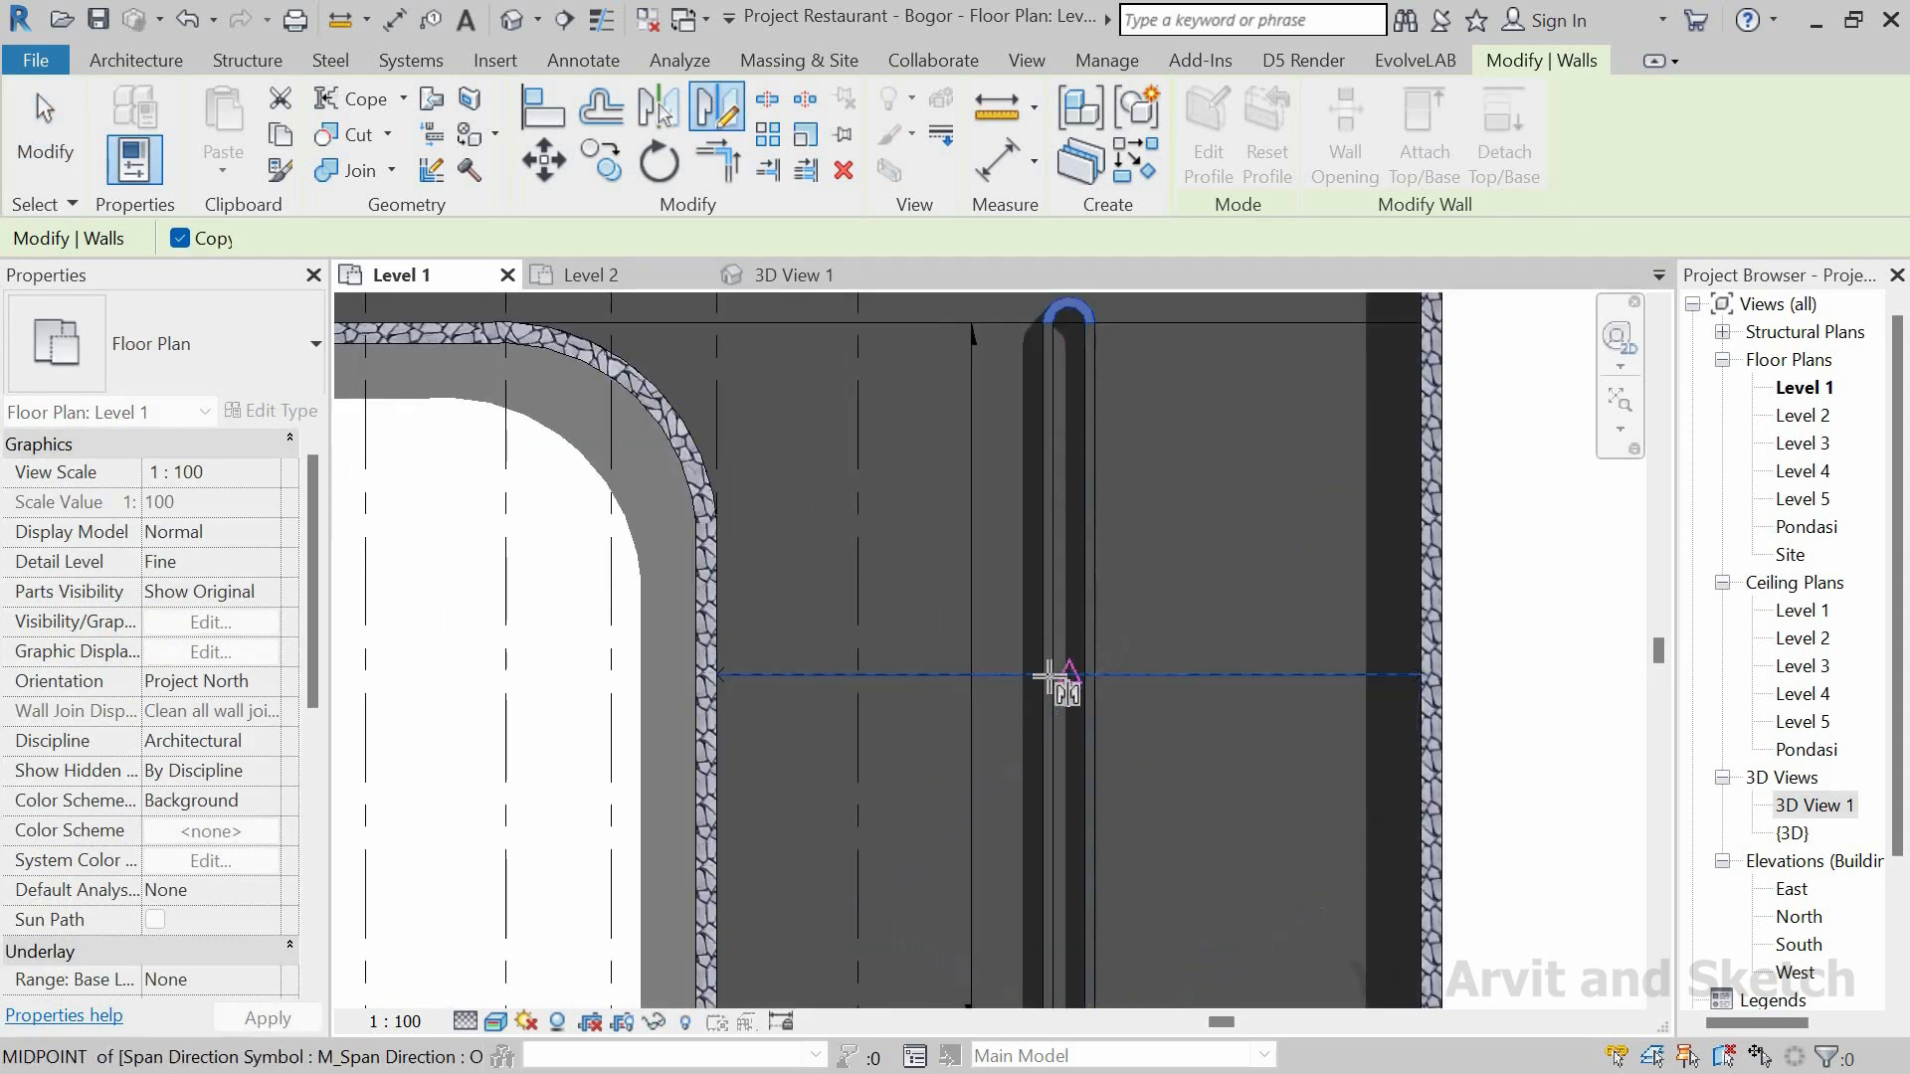
pyautogui.scroll(-2, 981, 549)
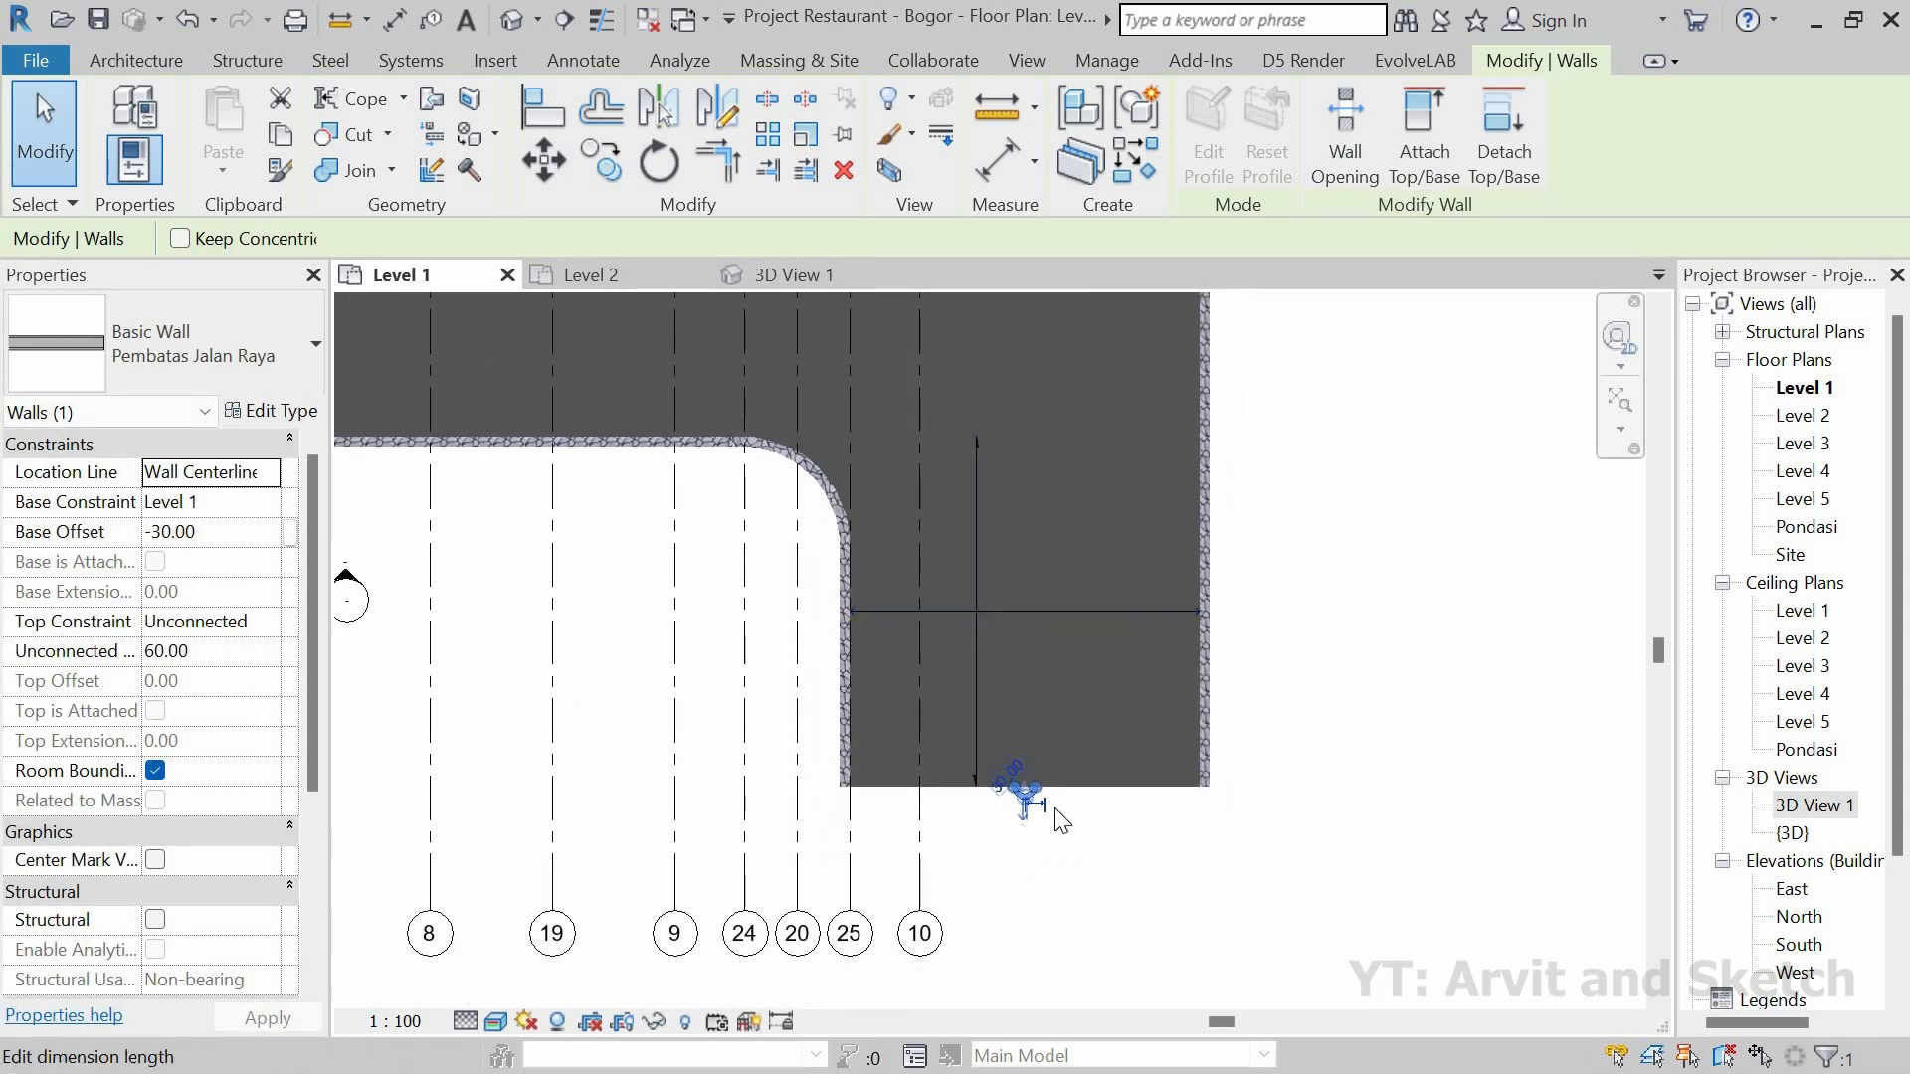
# Step: Move the southern arc wall north until its outer face meets the road's outer edge, and inspect the closed barrier in 3D View 1
pyautogui.scroll(2, 1052, 801)
pyautogui.scroll(3, 1063, 811)
pyautogui.click(544, 161)
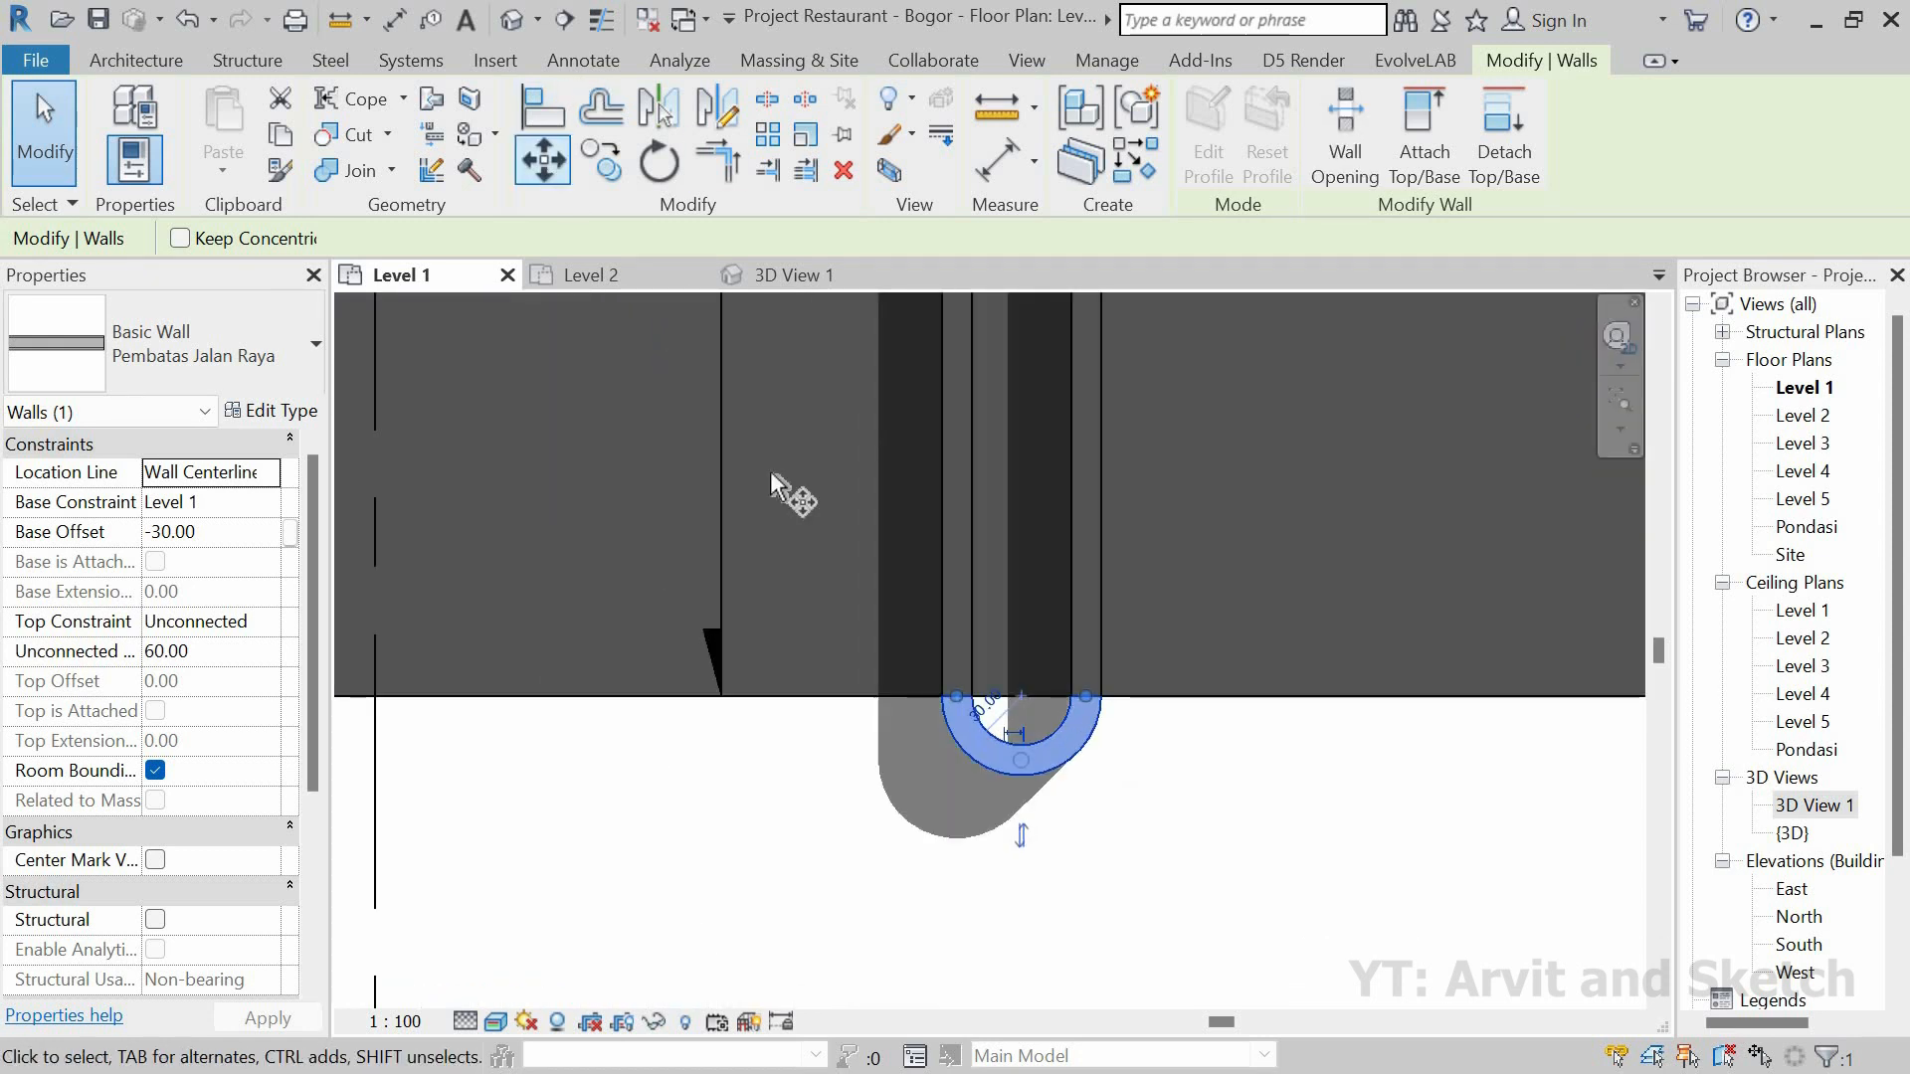
pyautogui.scroll(2, 917, 677)
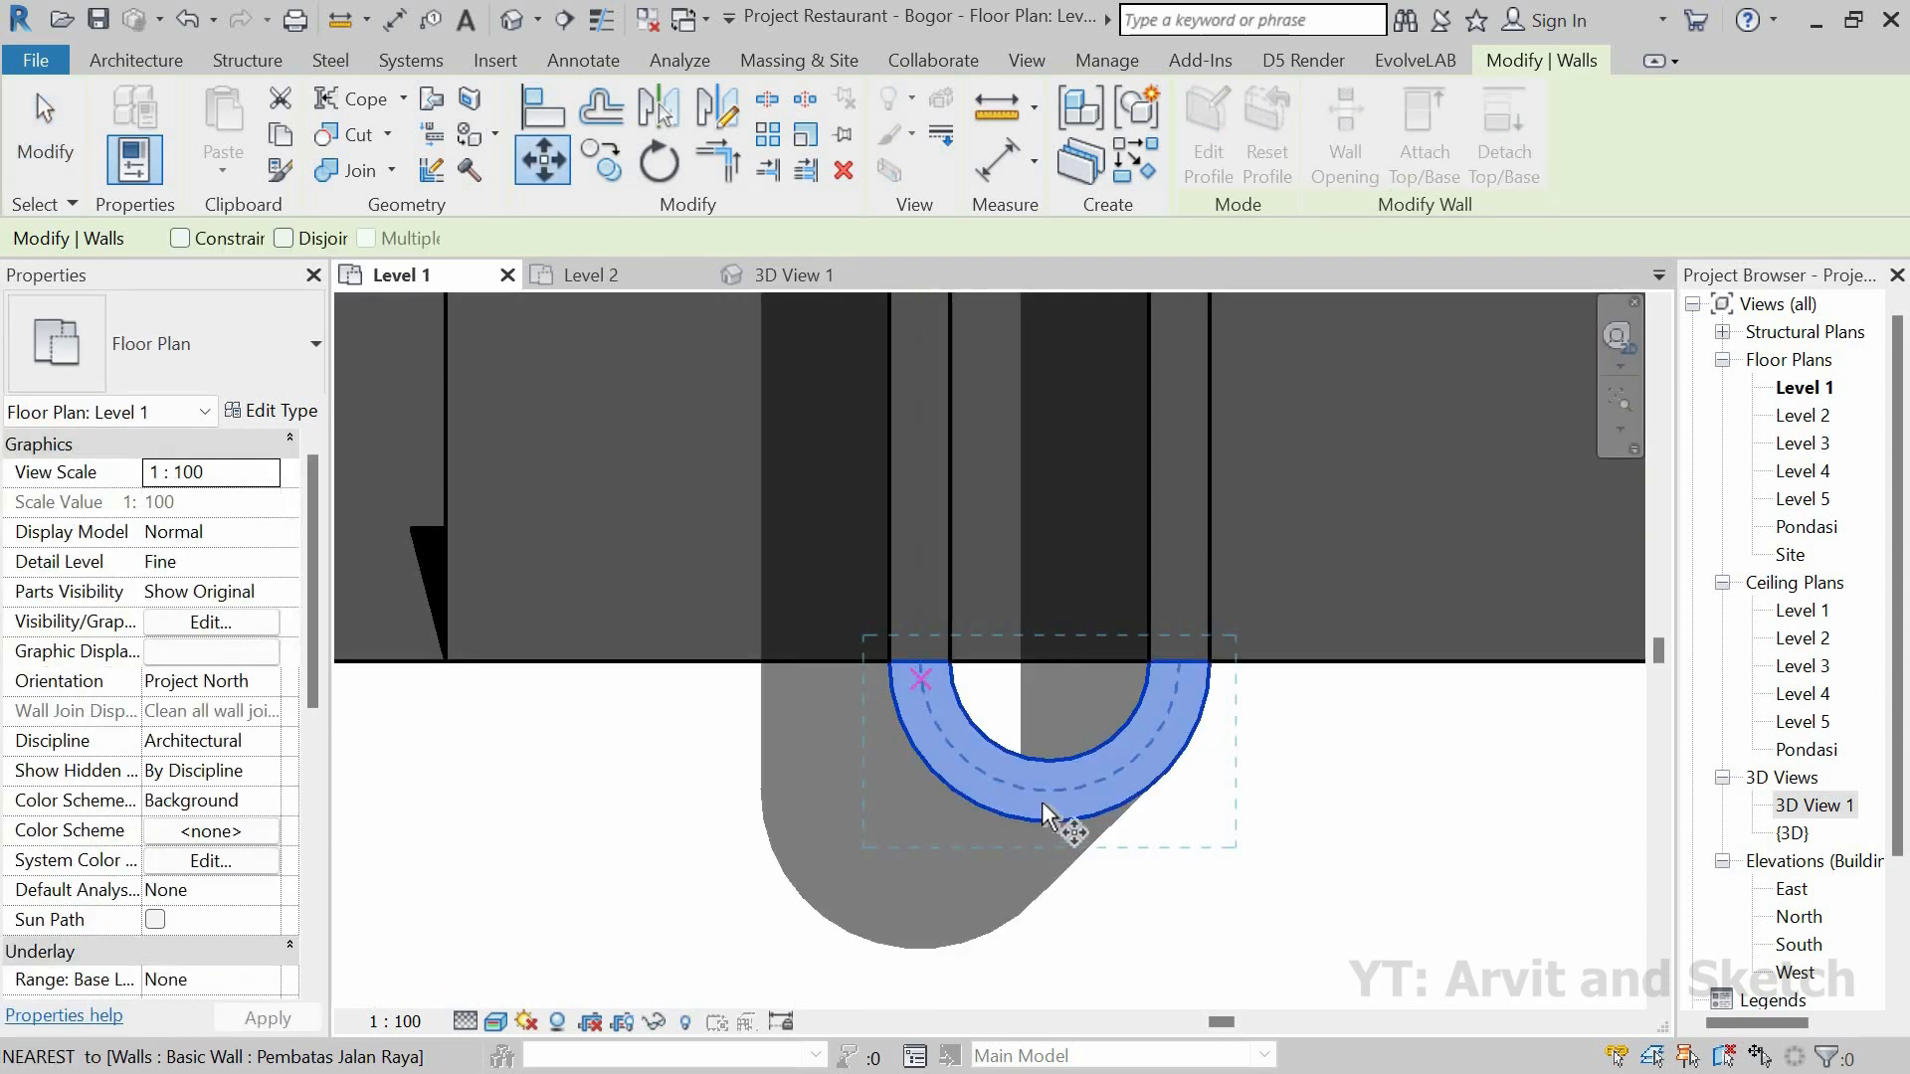
pyautogui.click(1050, 691)
pyautogui.click(1047, 730)
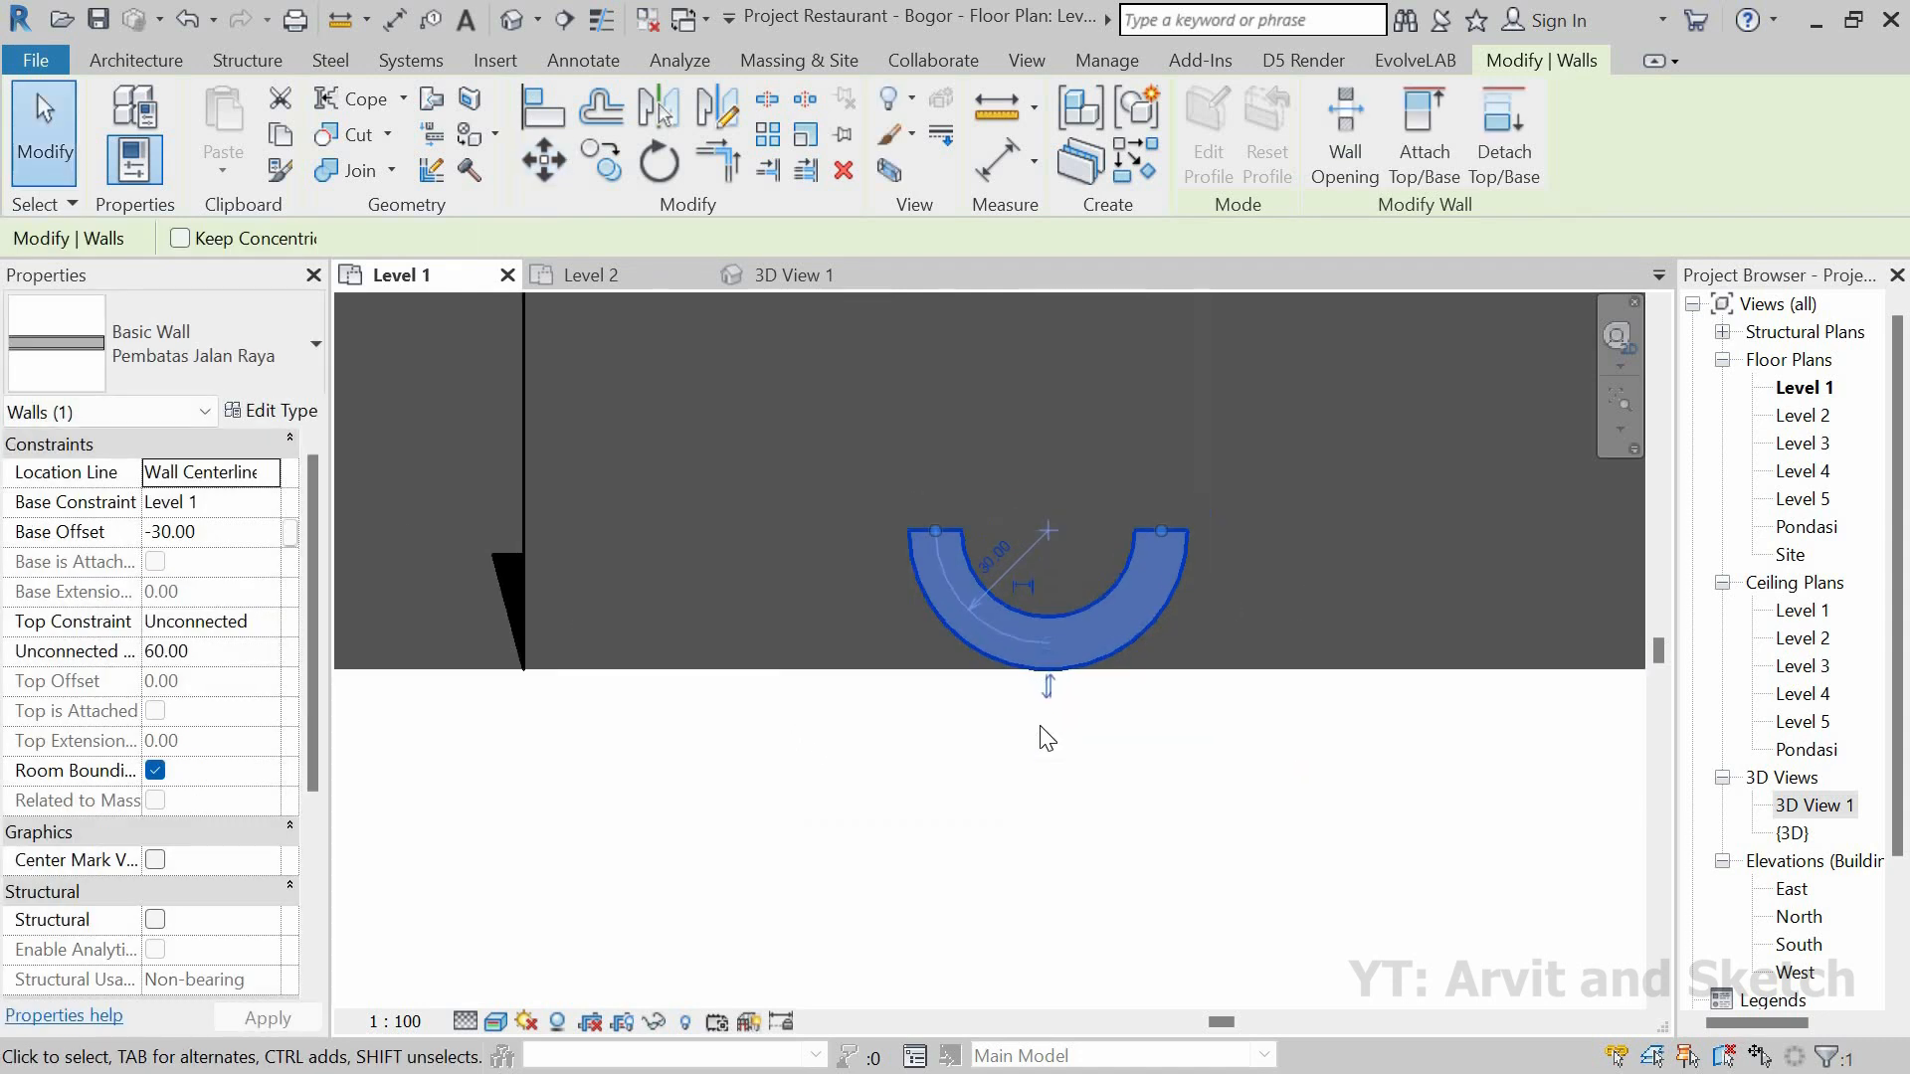
pyautogui.click(786, 277)
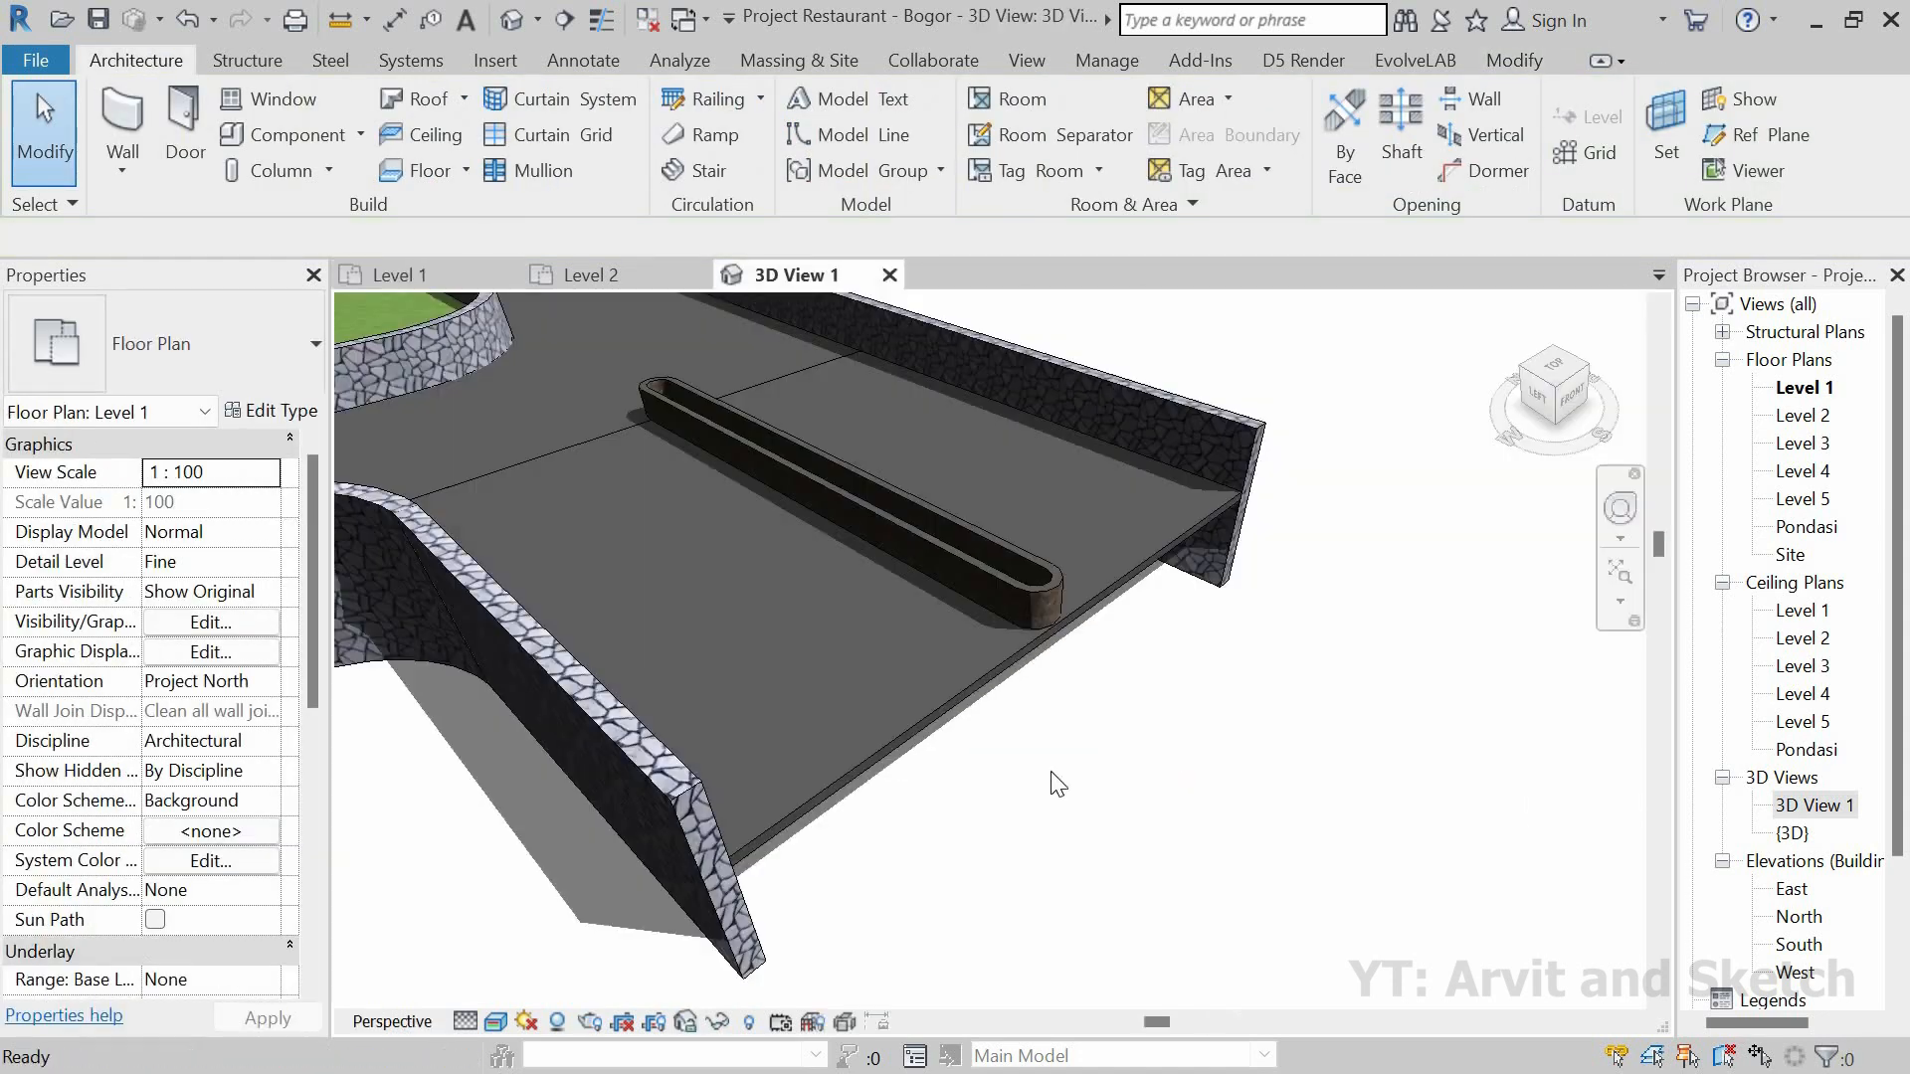
pyautogui.keyDown('shift'); pyautogui.moveTo(1127, 801); pyautogui.dragTo(744, 336, button='middle'); pyautogui.keyUp('shift')
# Step: Start a floor on Level 1, duplicate the Rumput Pot type as Rumput Pot 2 and set the height offset to 80
pyautogui.click(601, 276)
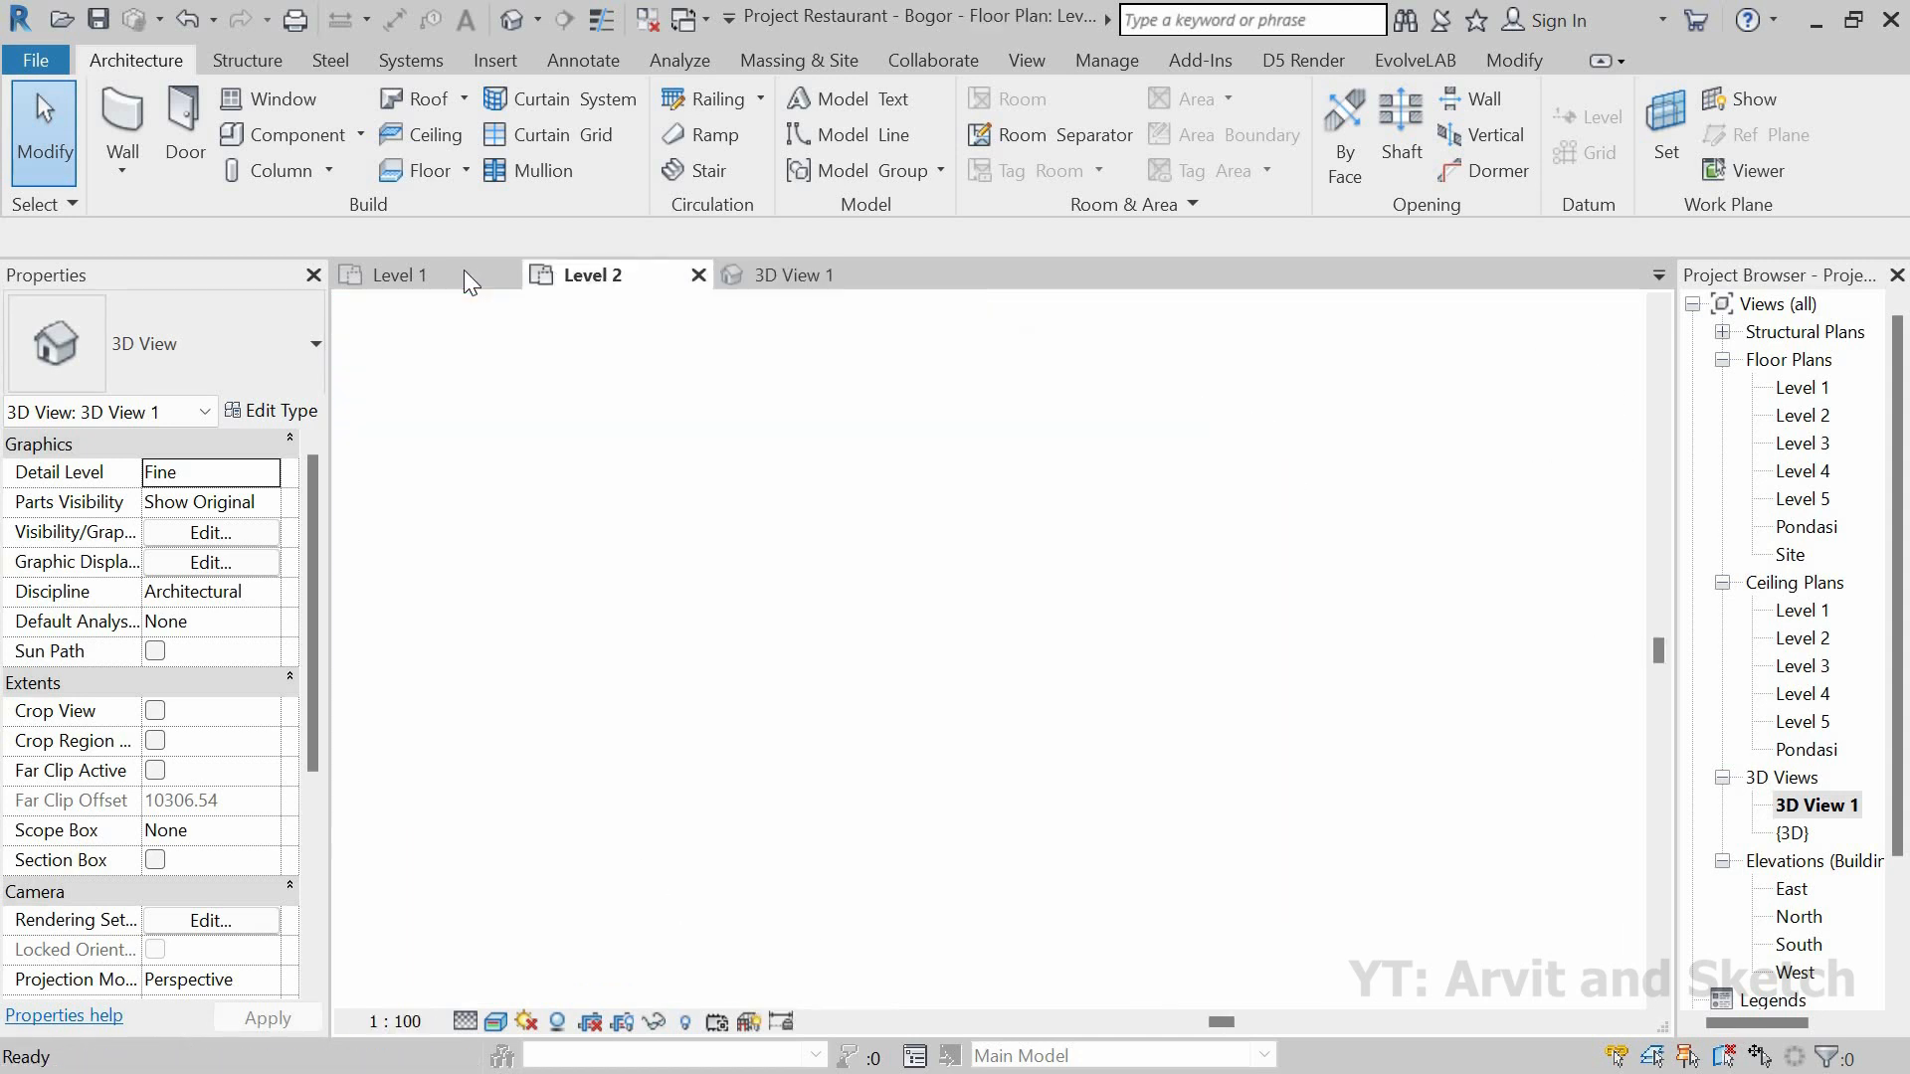
pyautogui.click(464, 273)
pyautogui.click(1609, 398)
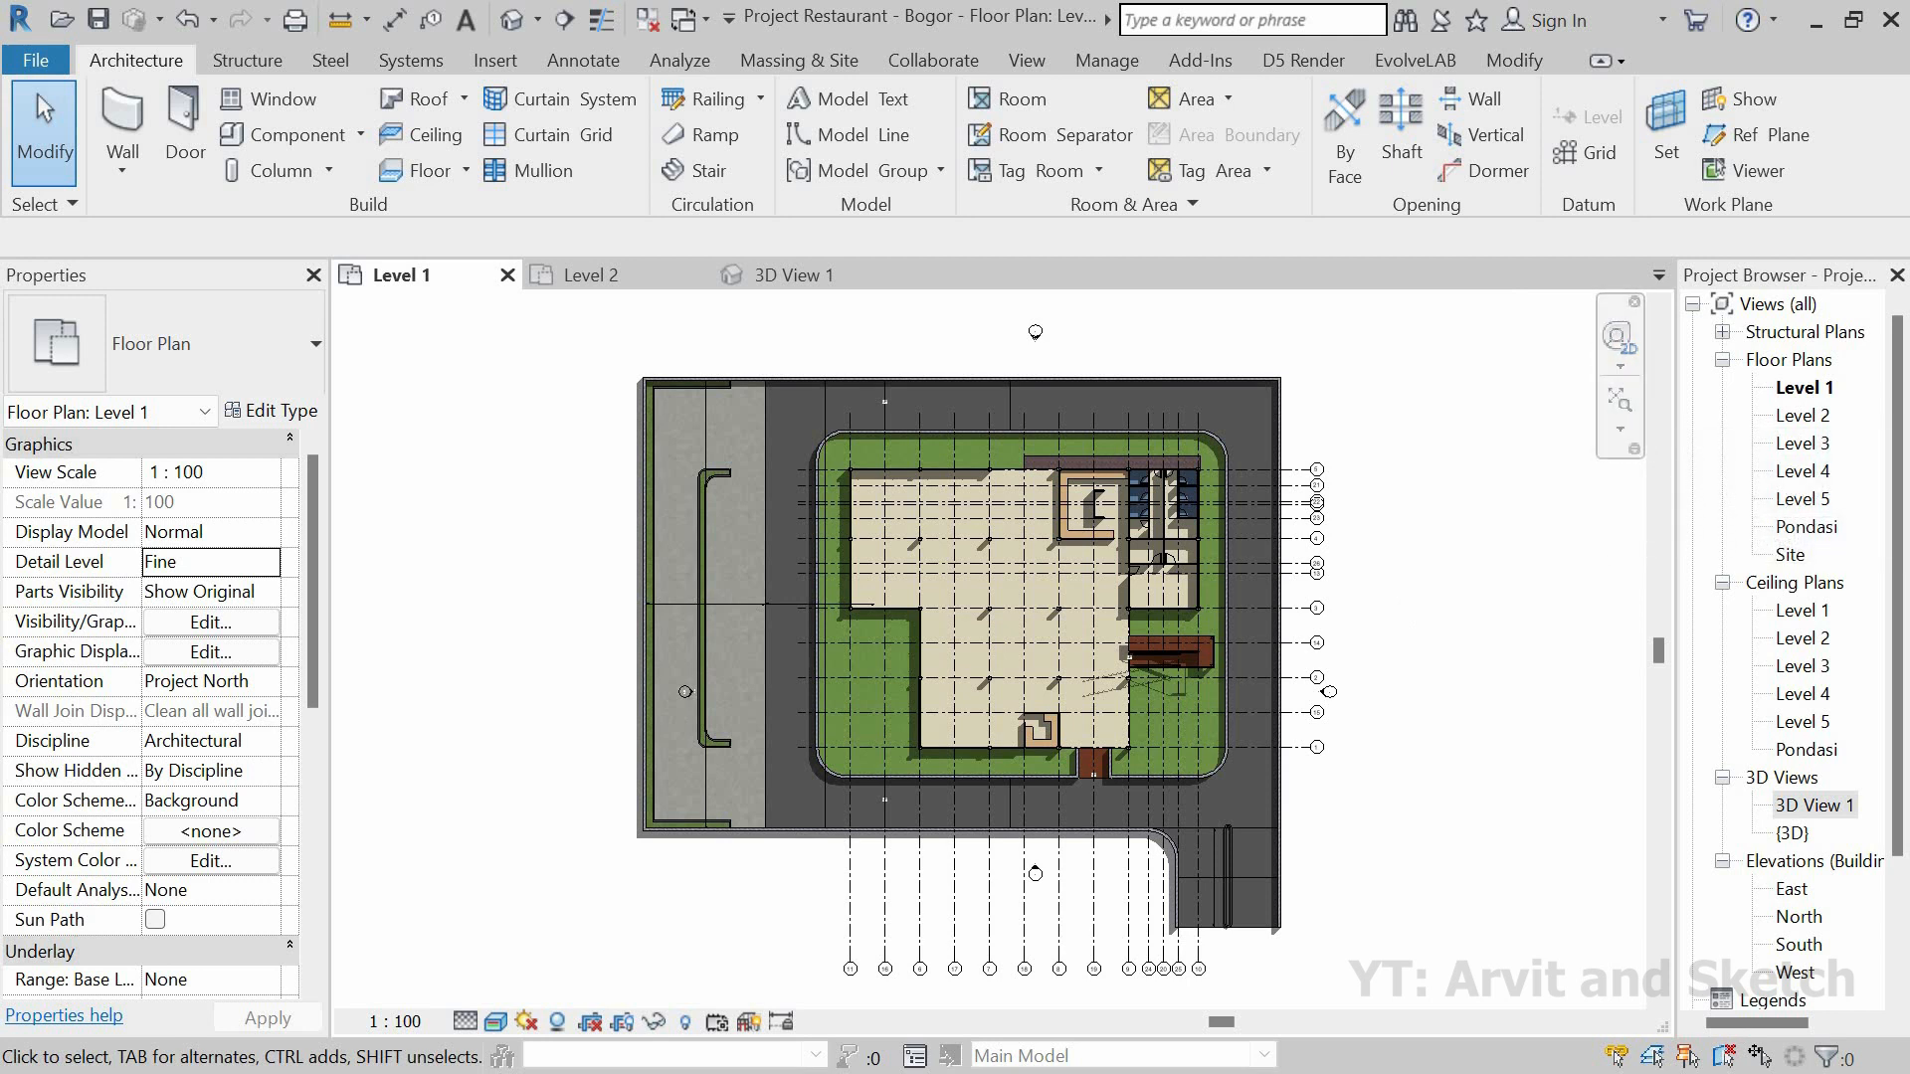
pyautogui.click(428, 170)
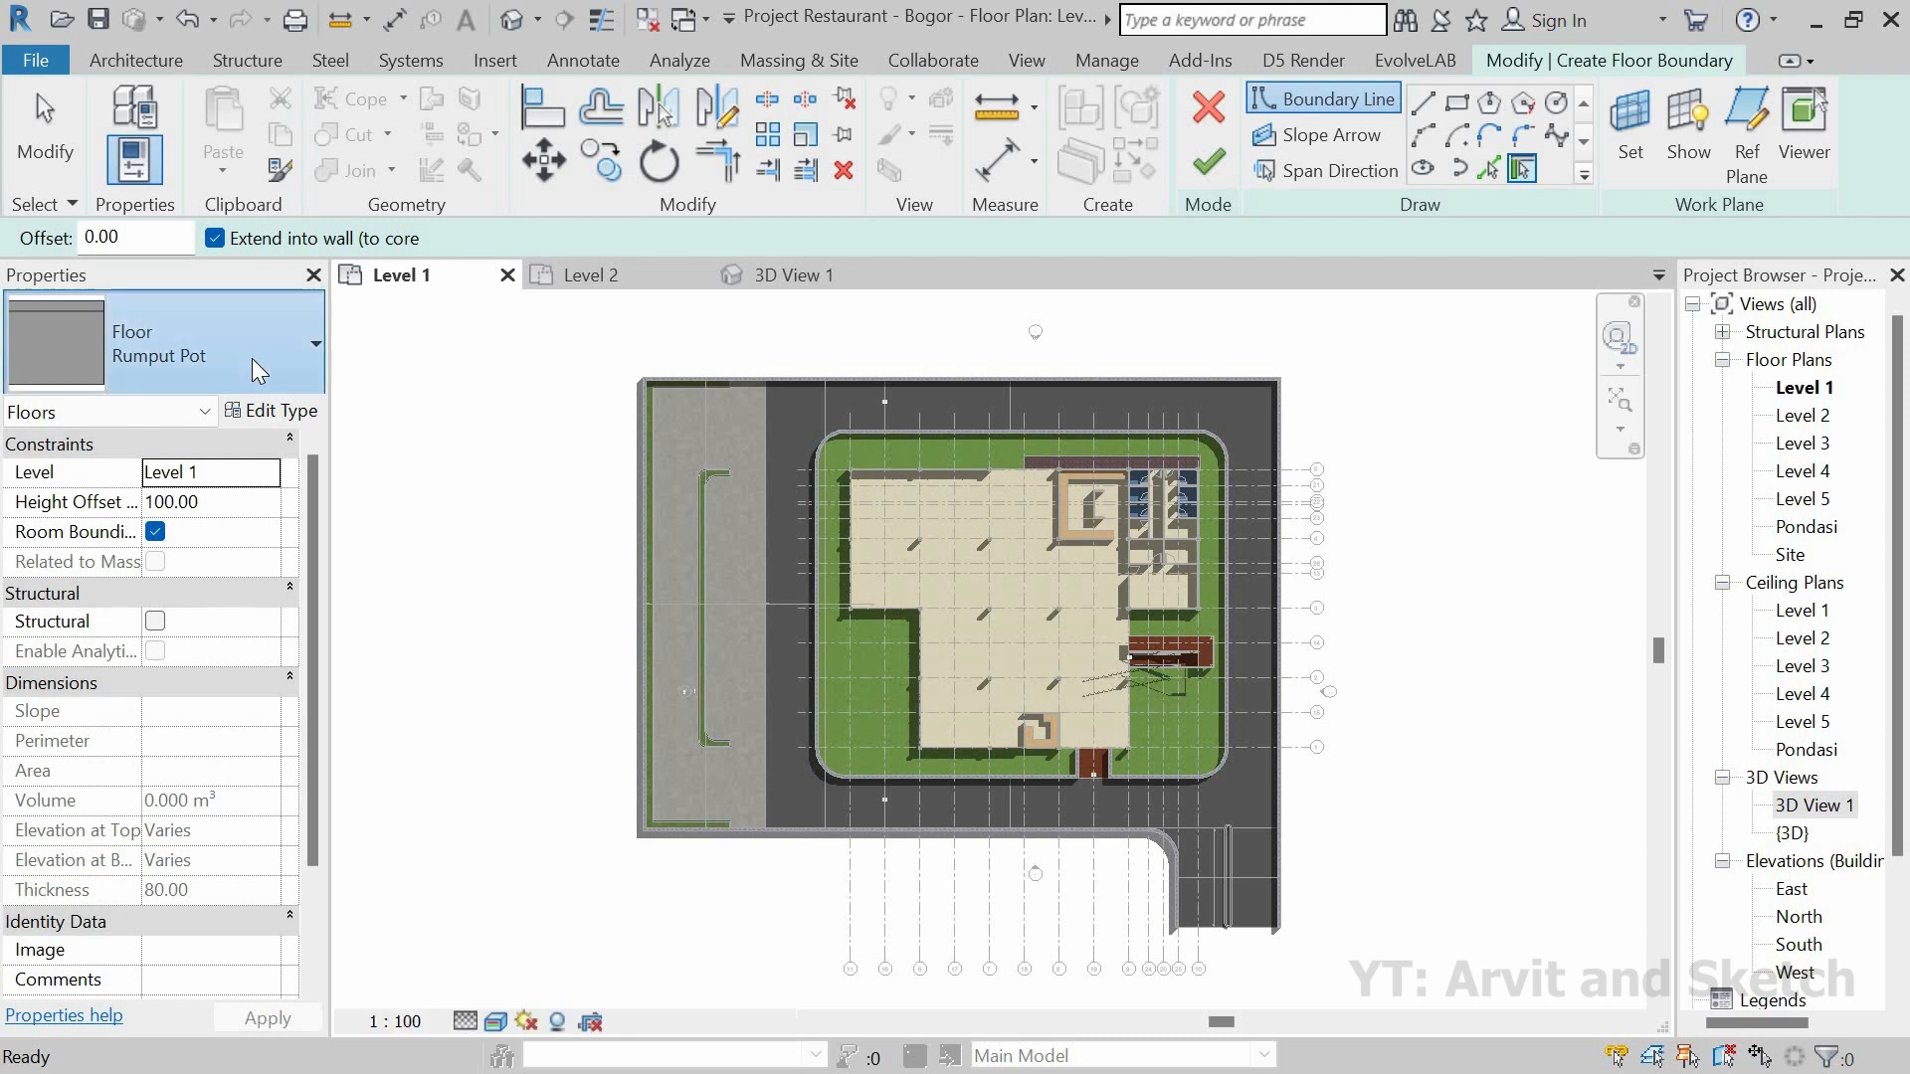
pyautogui.click(253, 358)
pyautogui.click(253, 358)
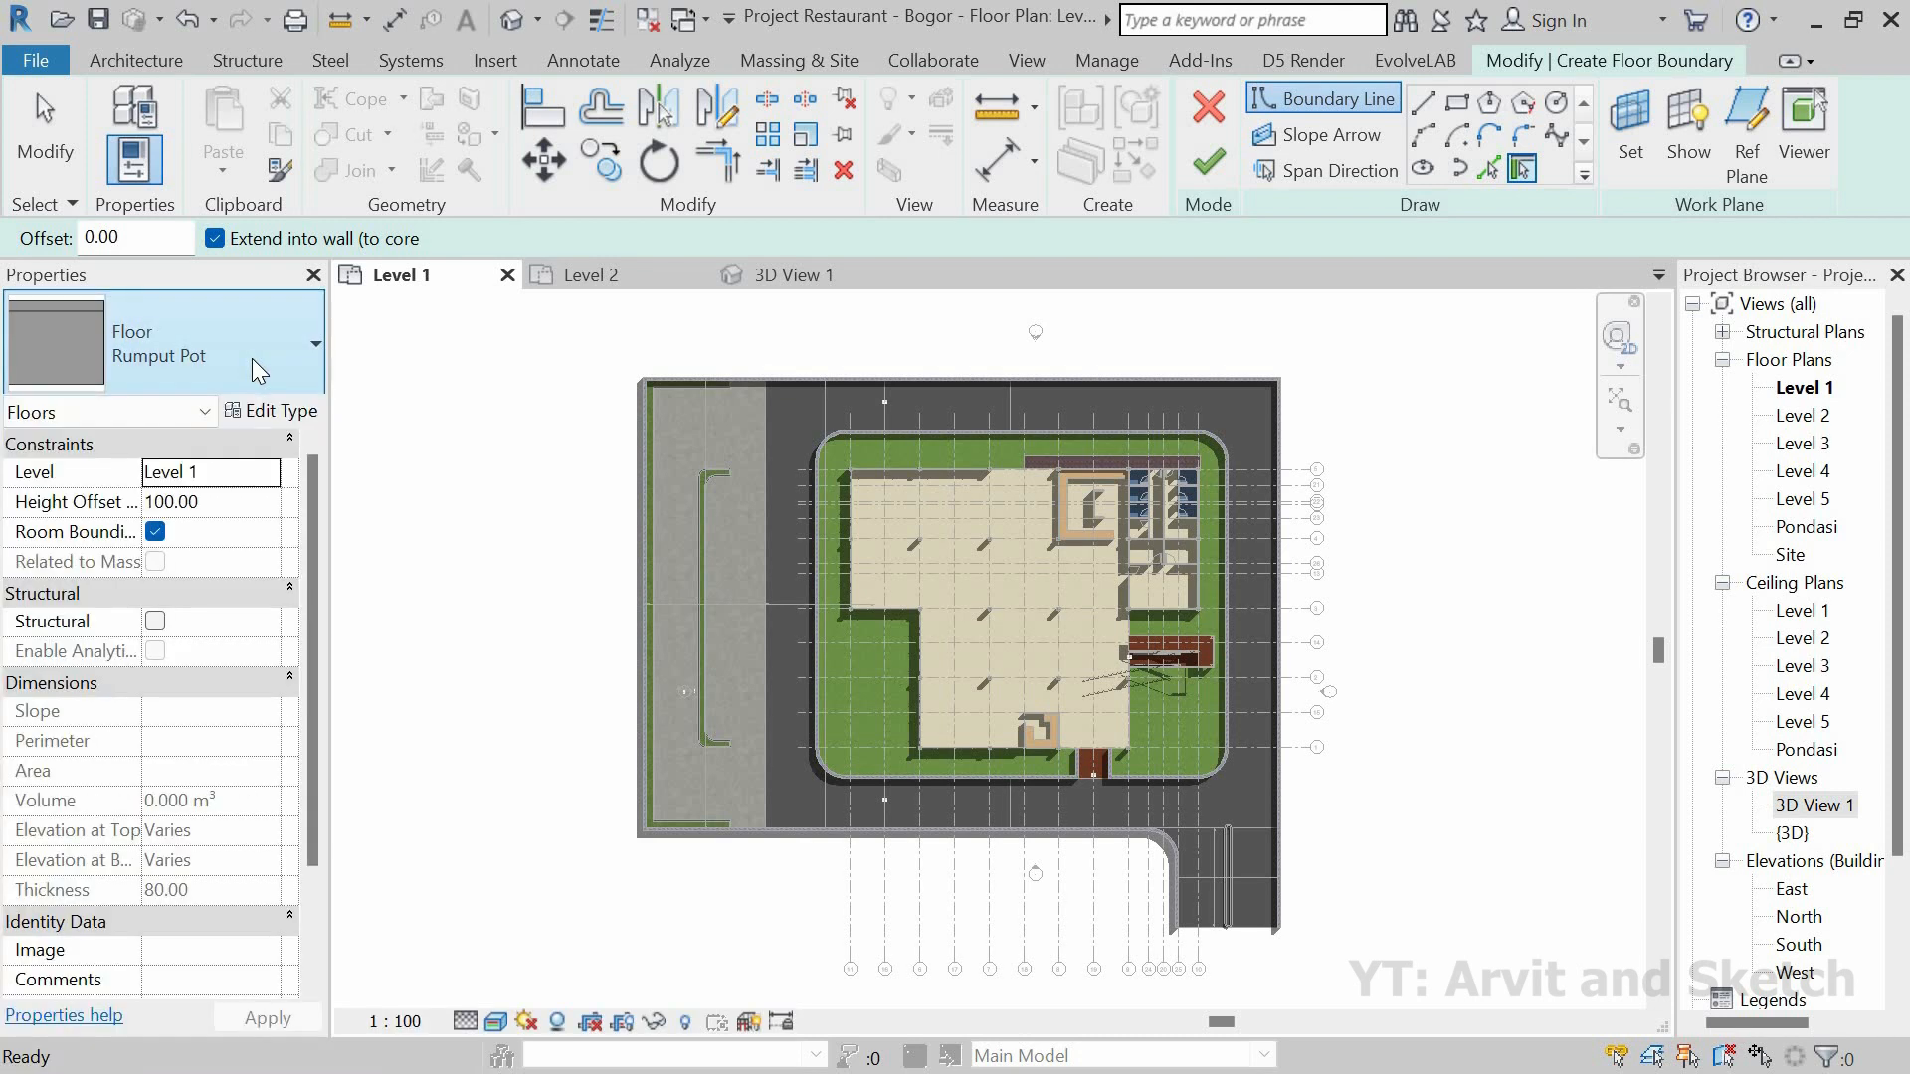
pyautogui.click(272, 412)
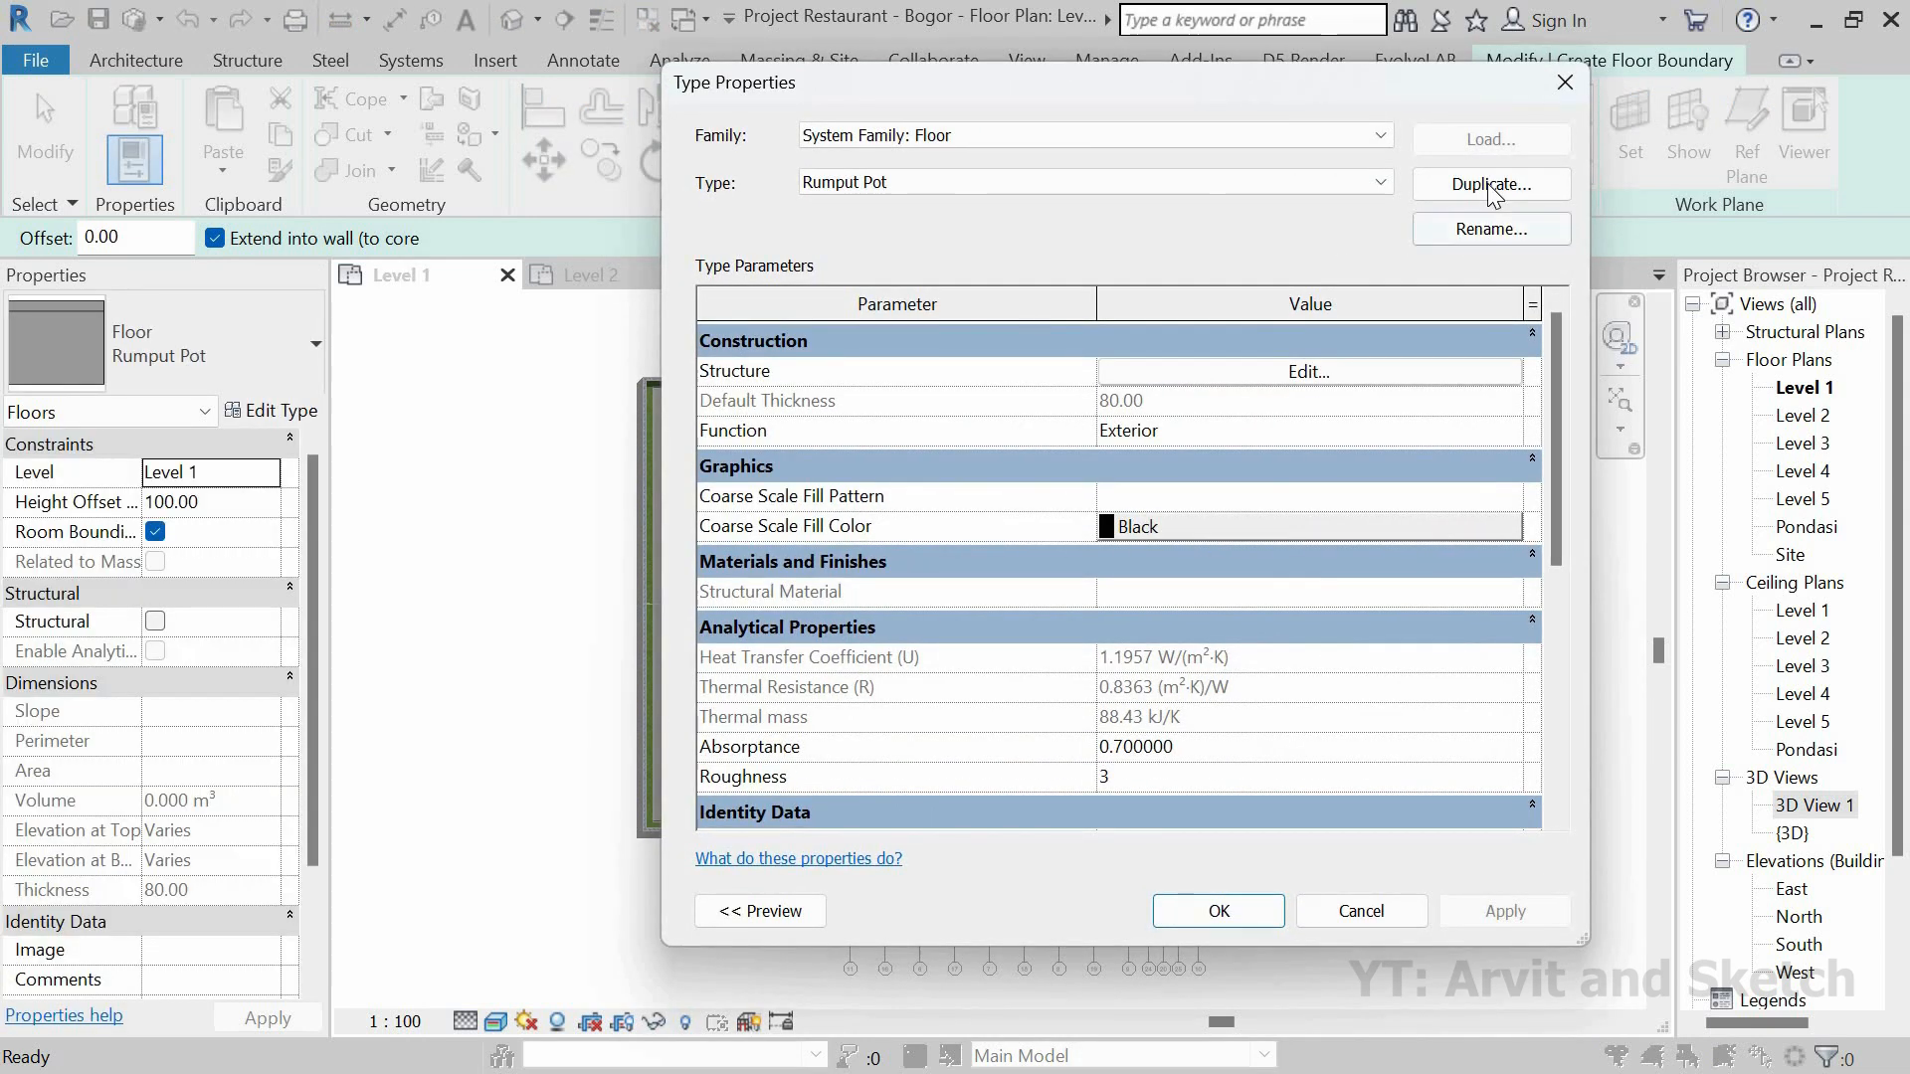
pyautogui.click(1488, 183)
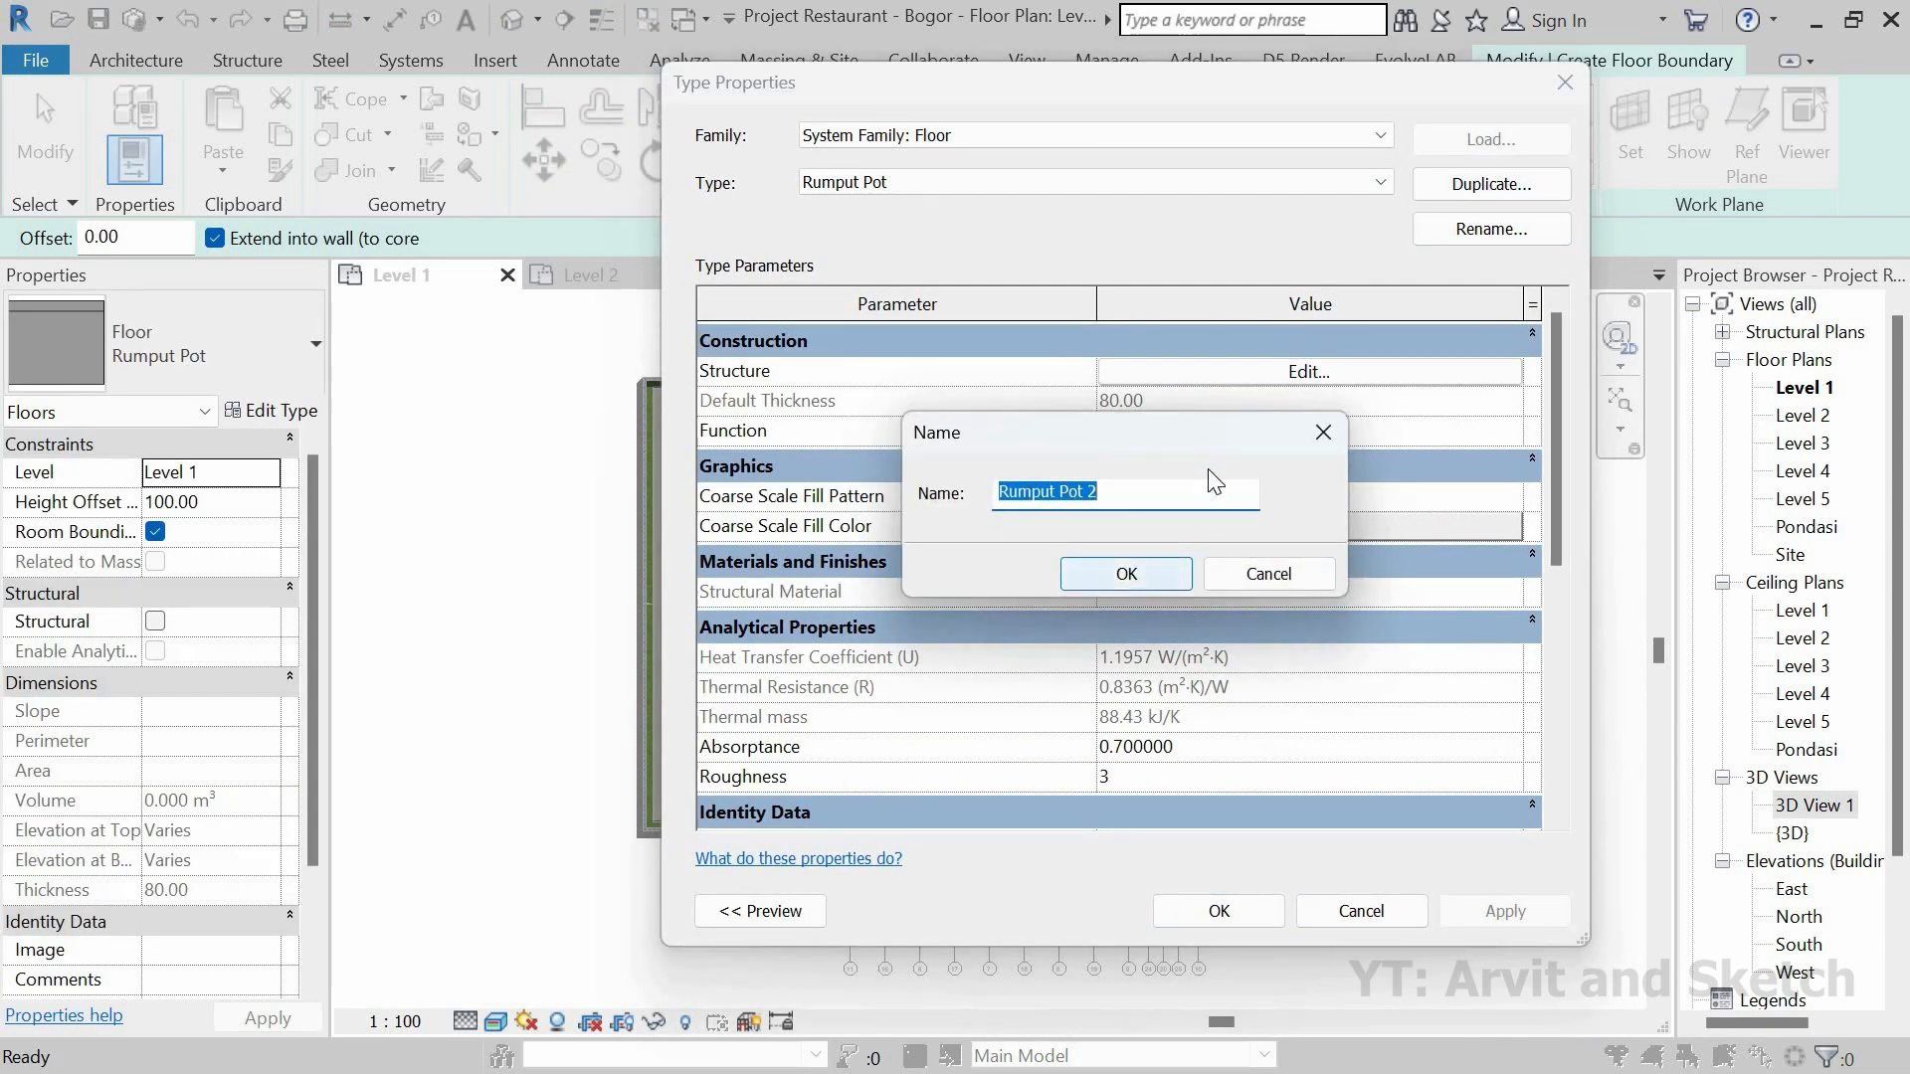
pyautogui.press('Return')
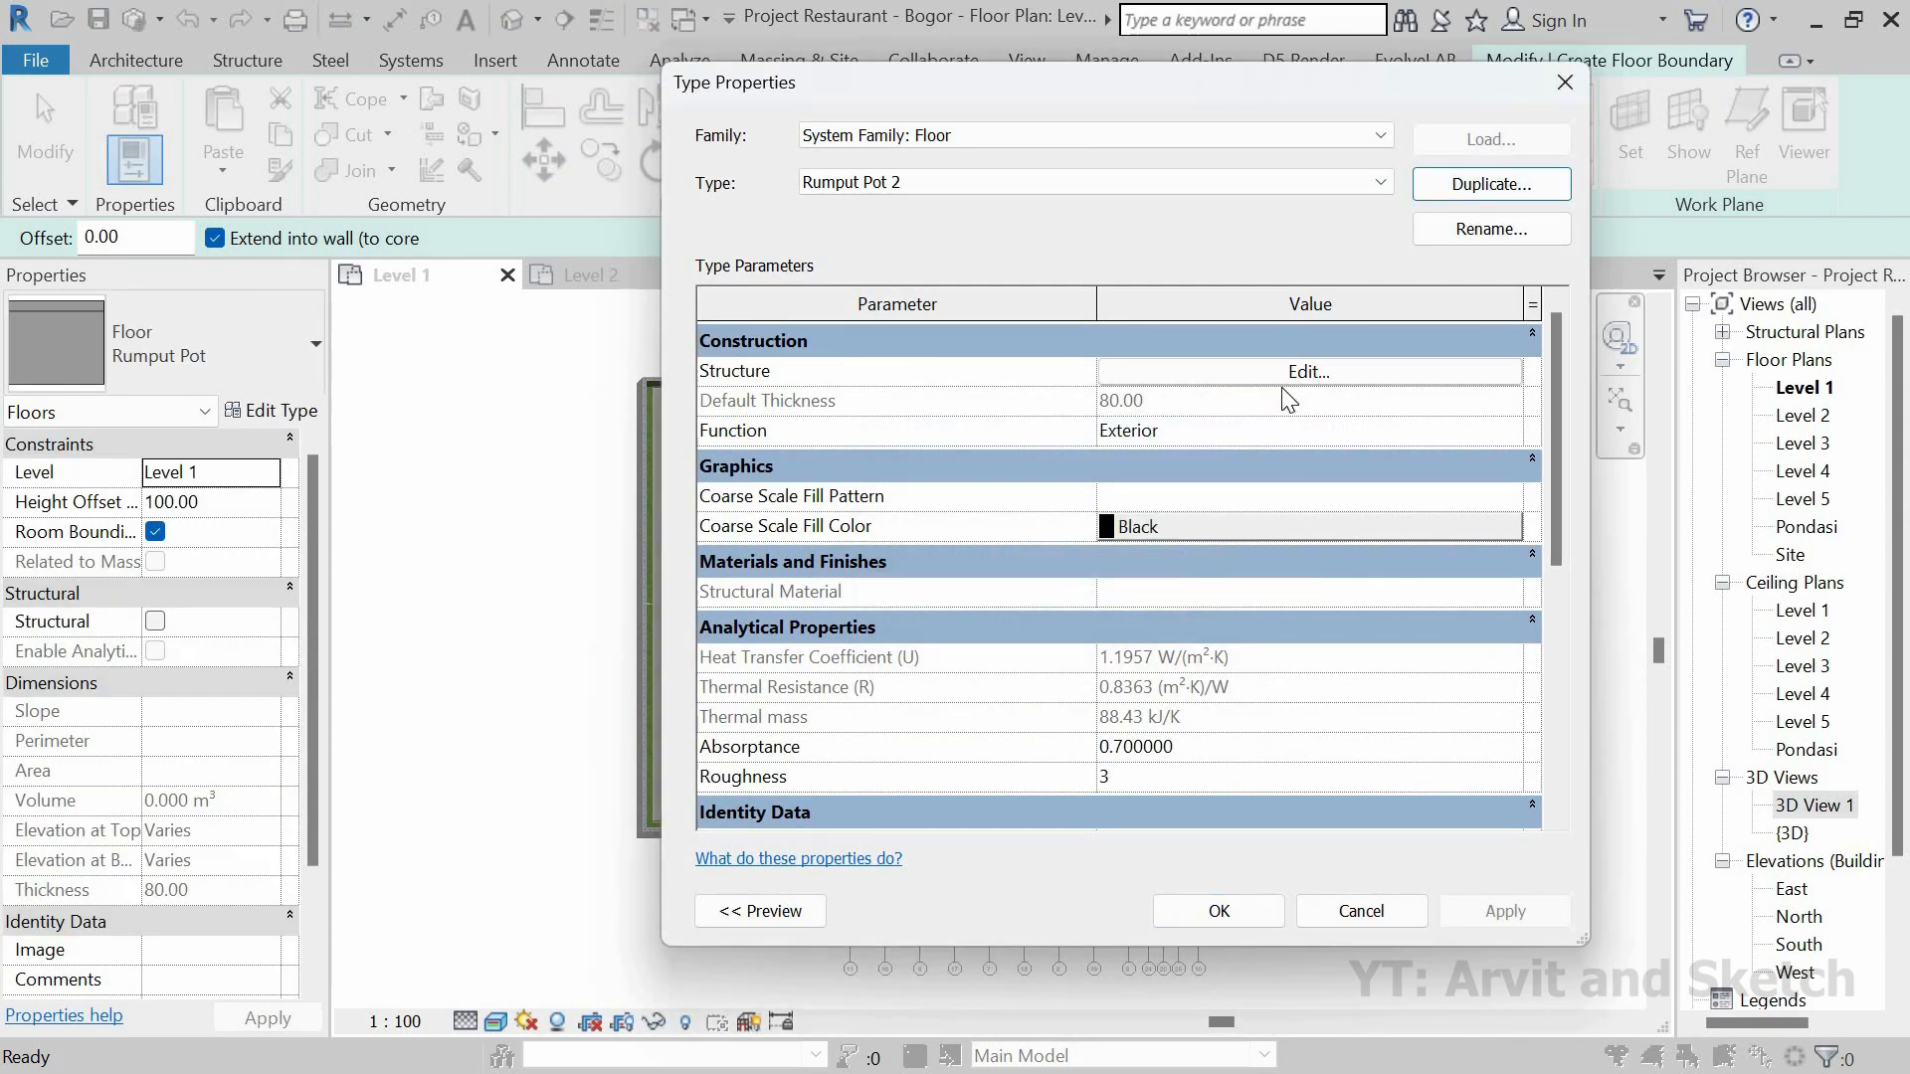
pyautogui.click(1256, 911)
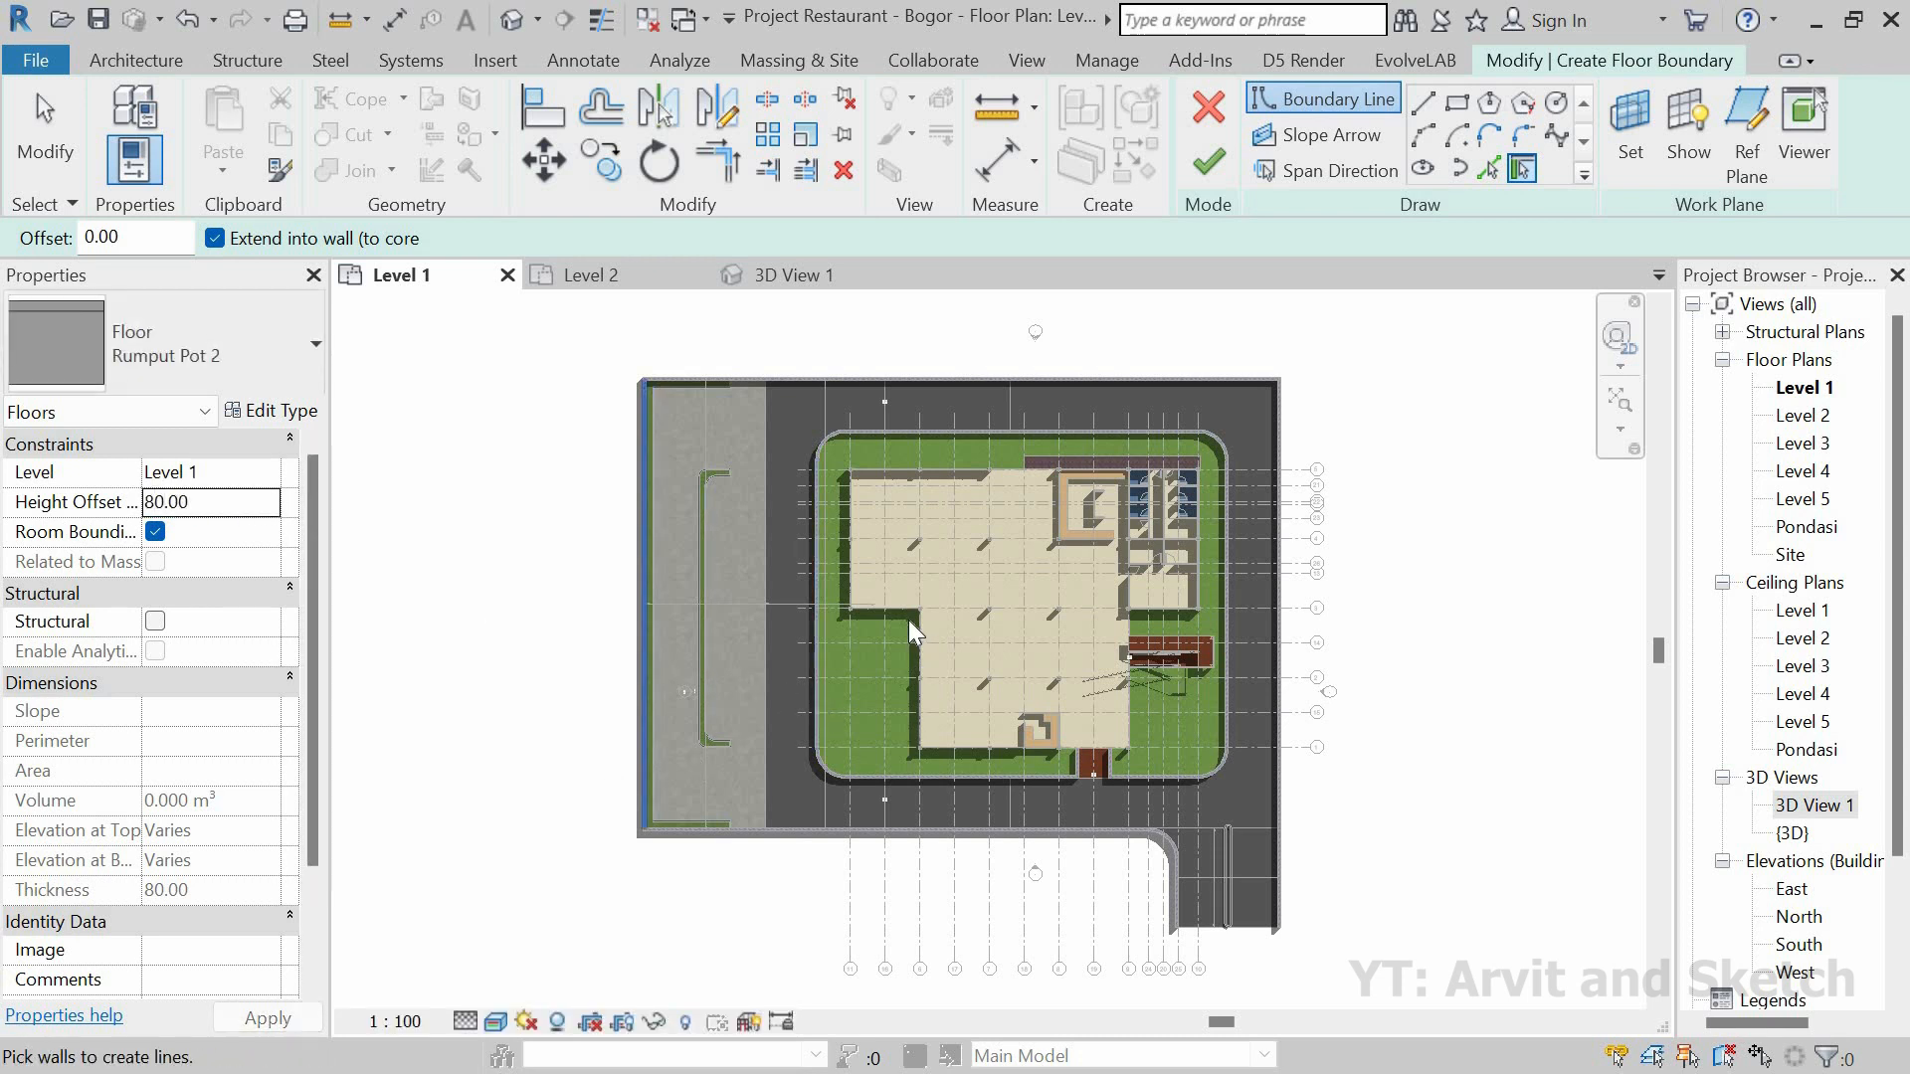
# Step: Set the floor's height offset to 0 and draw its straight boundary line along the western barrier wall's inner face
pyautogui.scroll(-2, 909, 619)
pyautogui.click(235, 509)
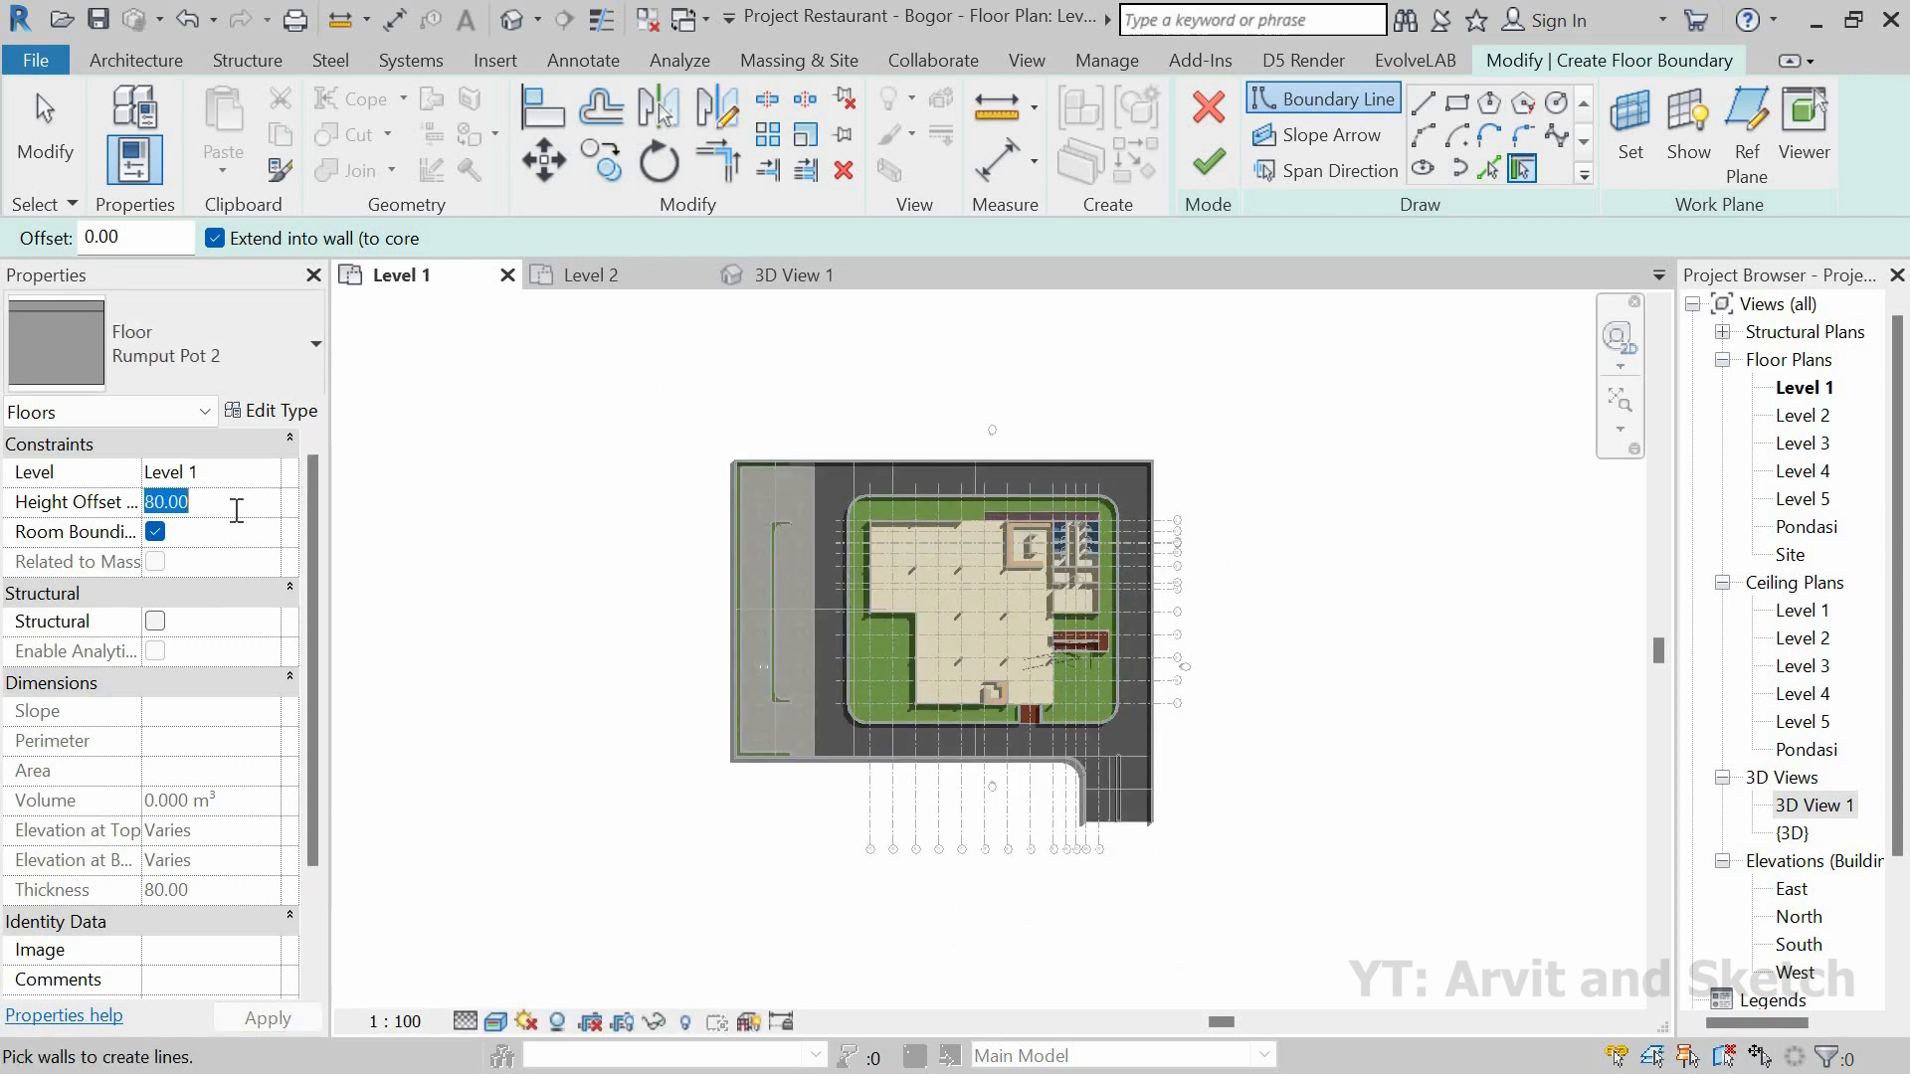
pyautogui.scroll(5, 1130, 755)
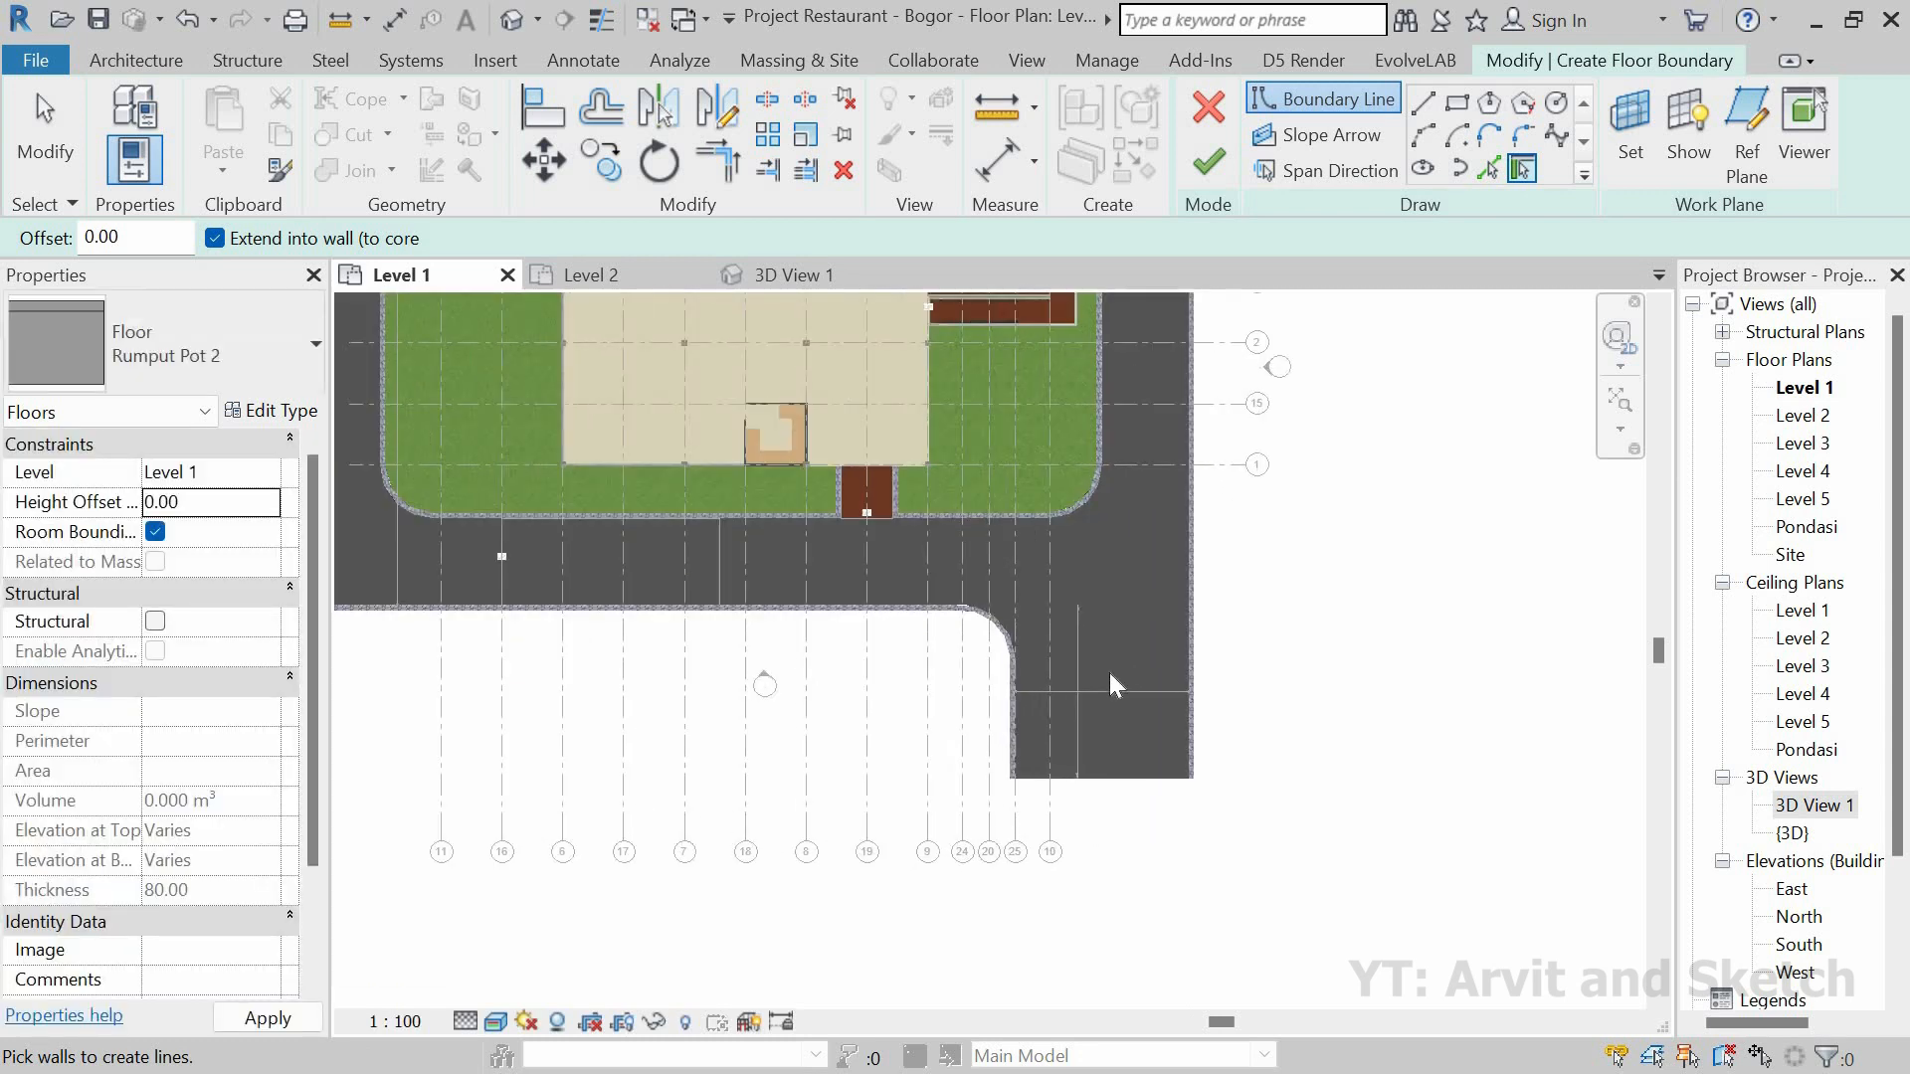
pyautogui.scroll(1, 1109, 669)
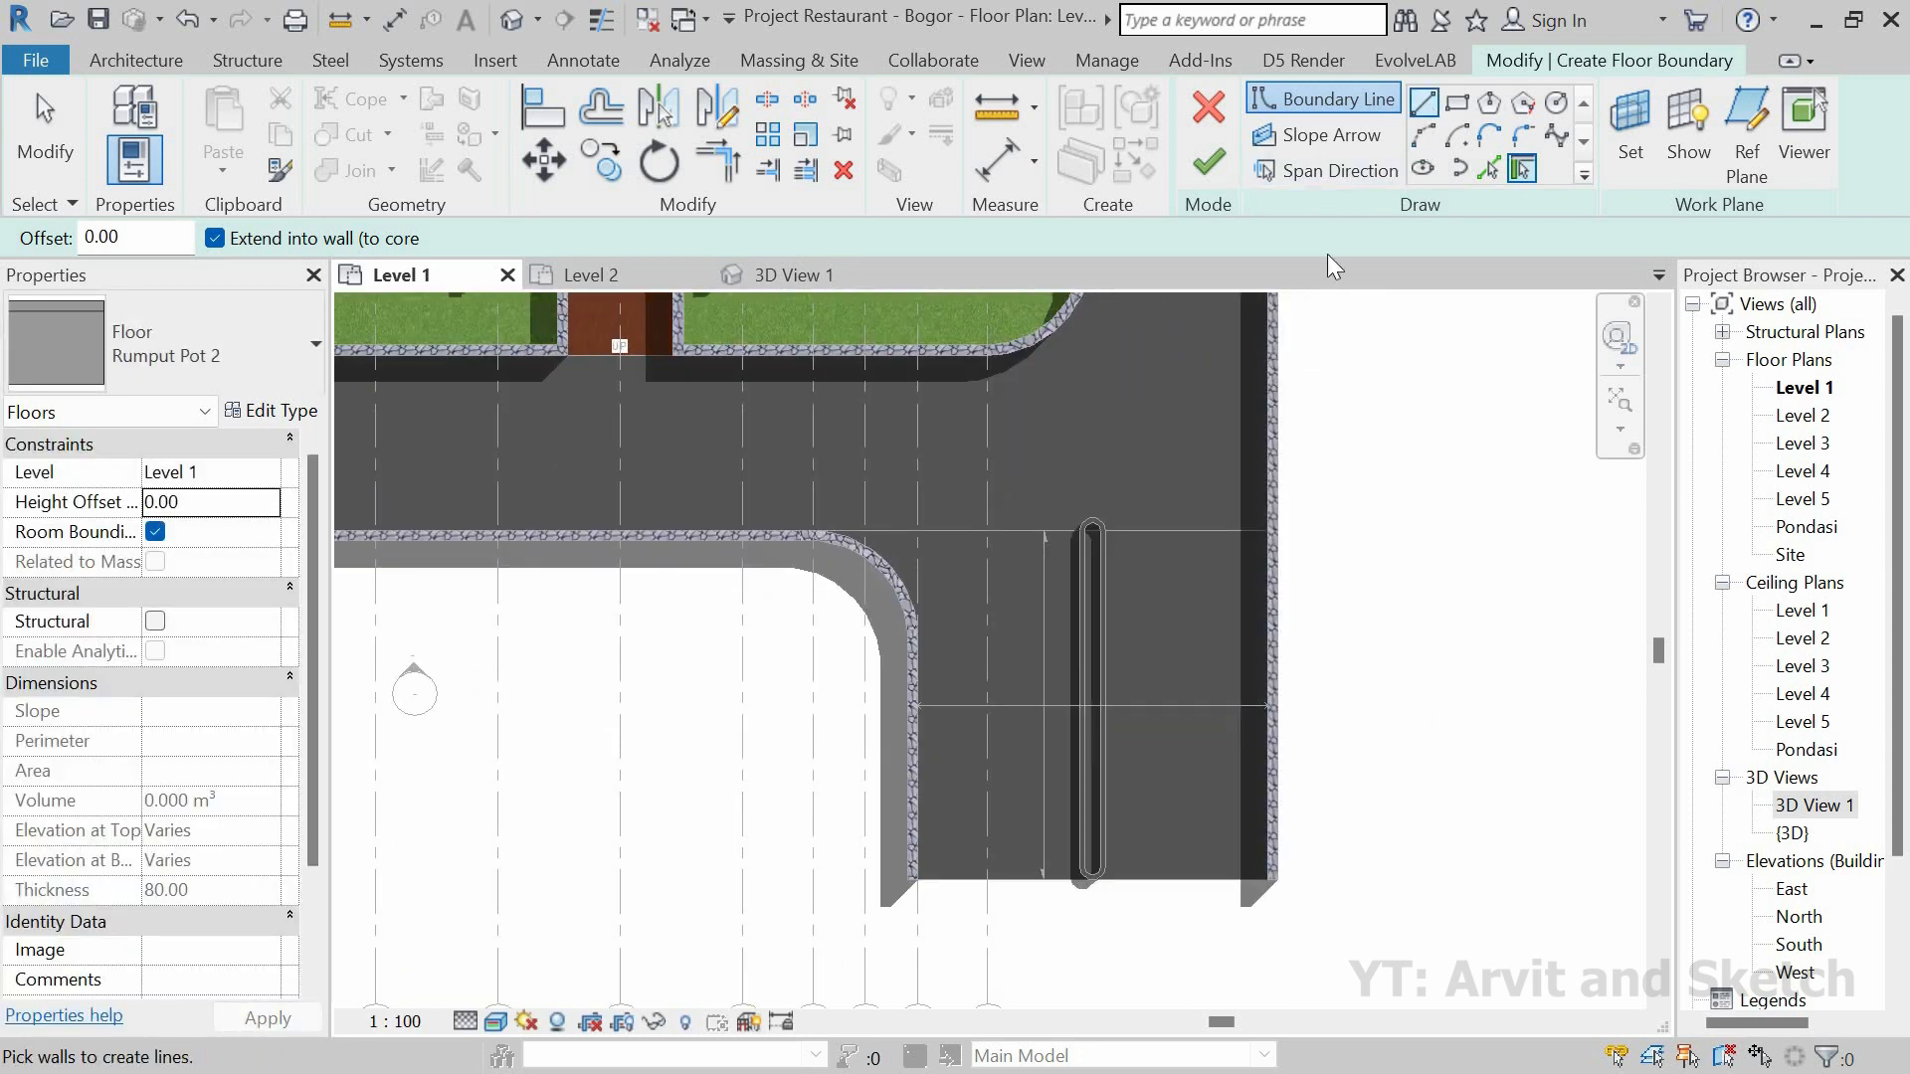
pyautogui.press('l')
pyautogui.press('i')
pyautogui.scroll(5, 1118, 875)
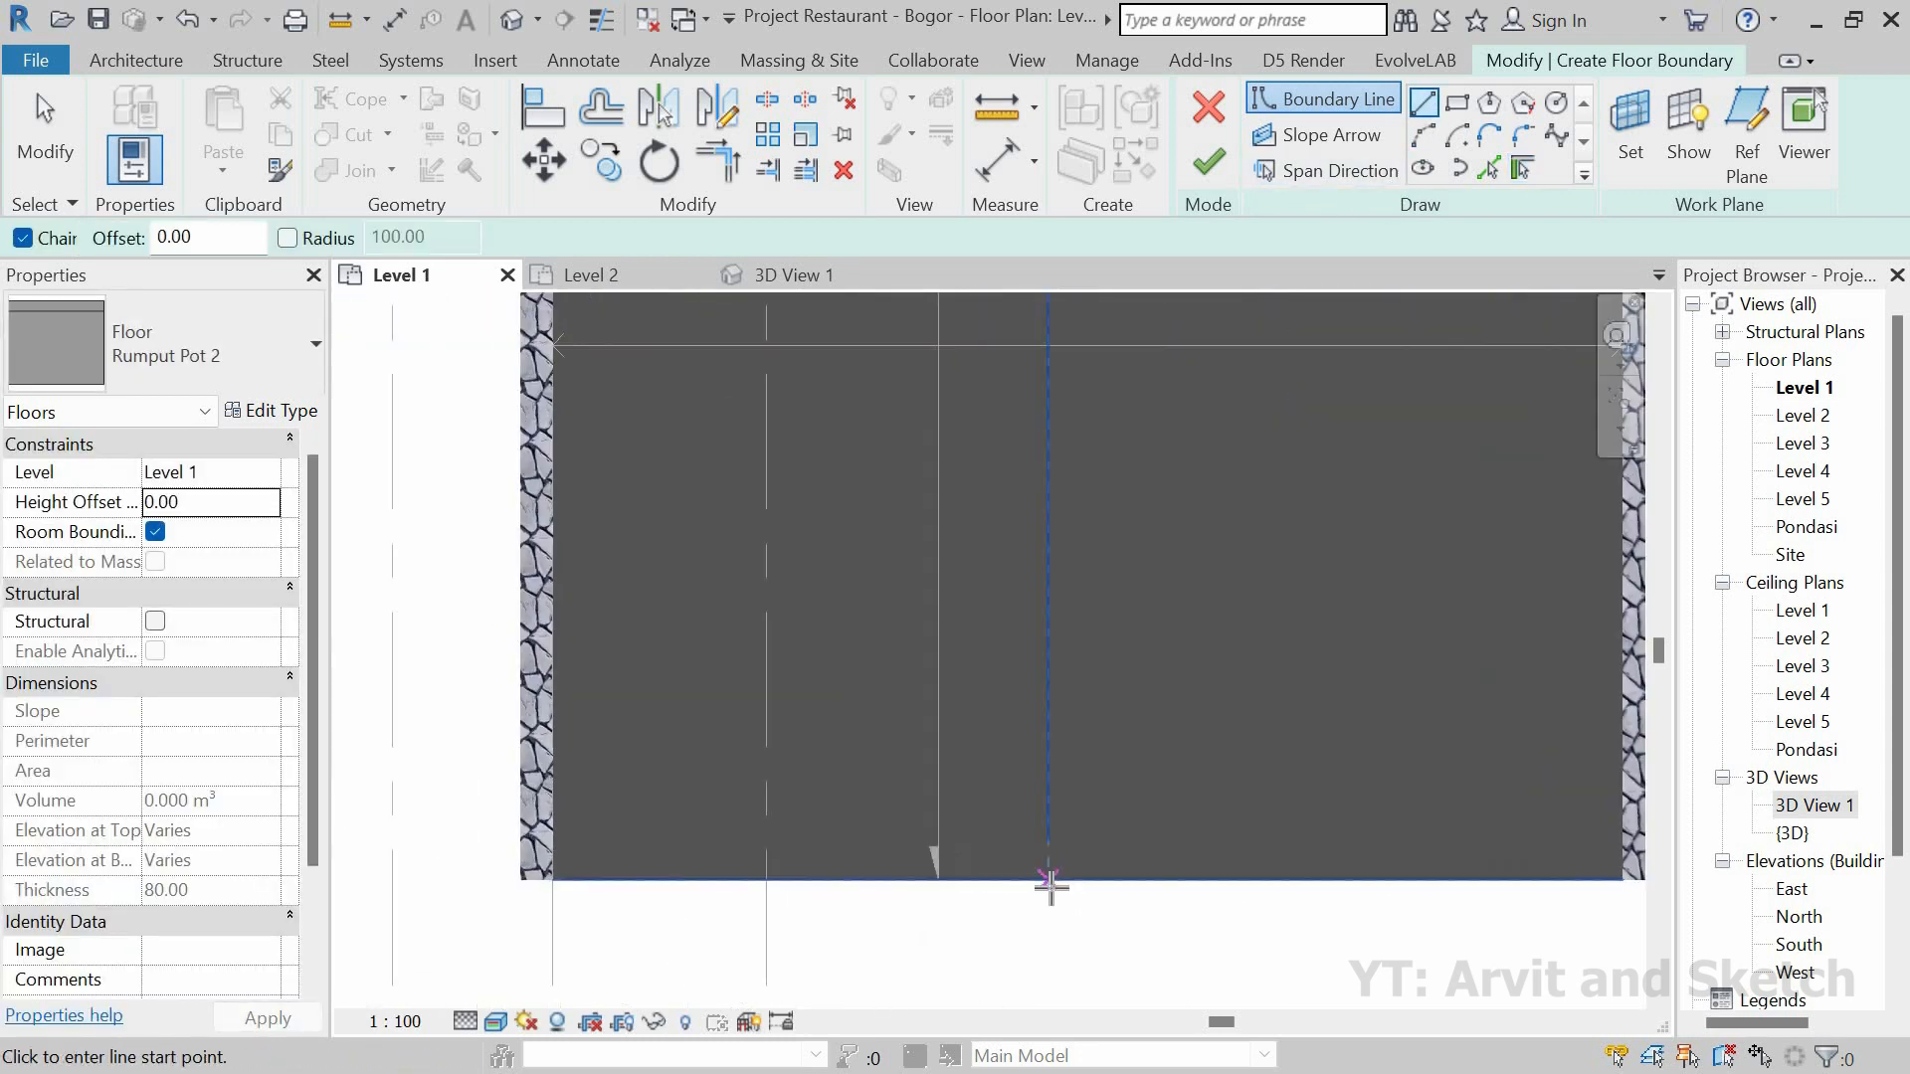
pyautogui.scroll(2, 1048, 876)
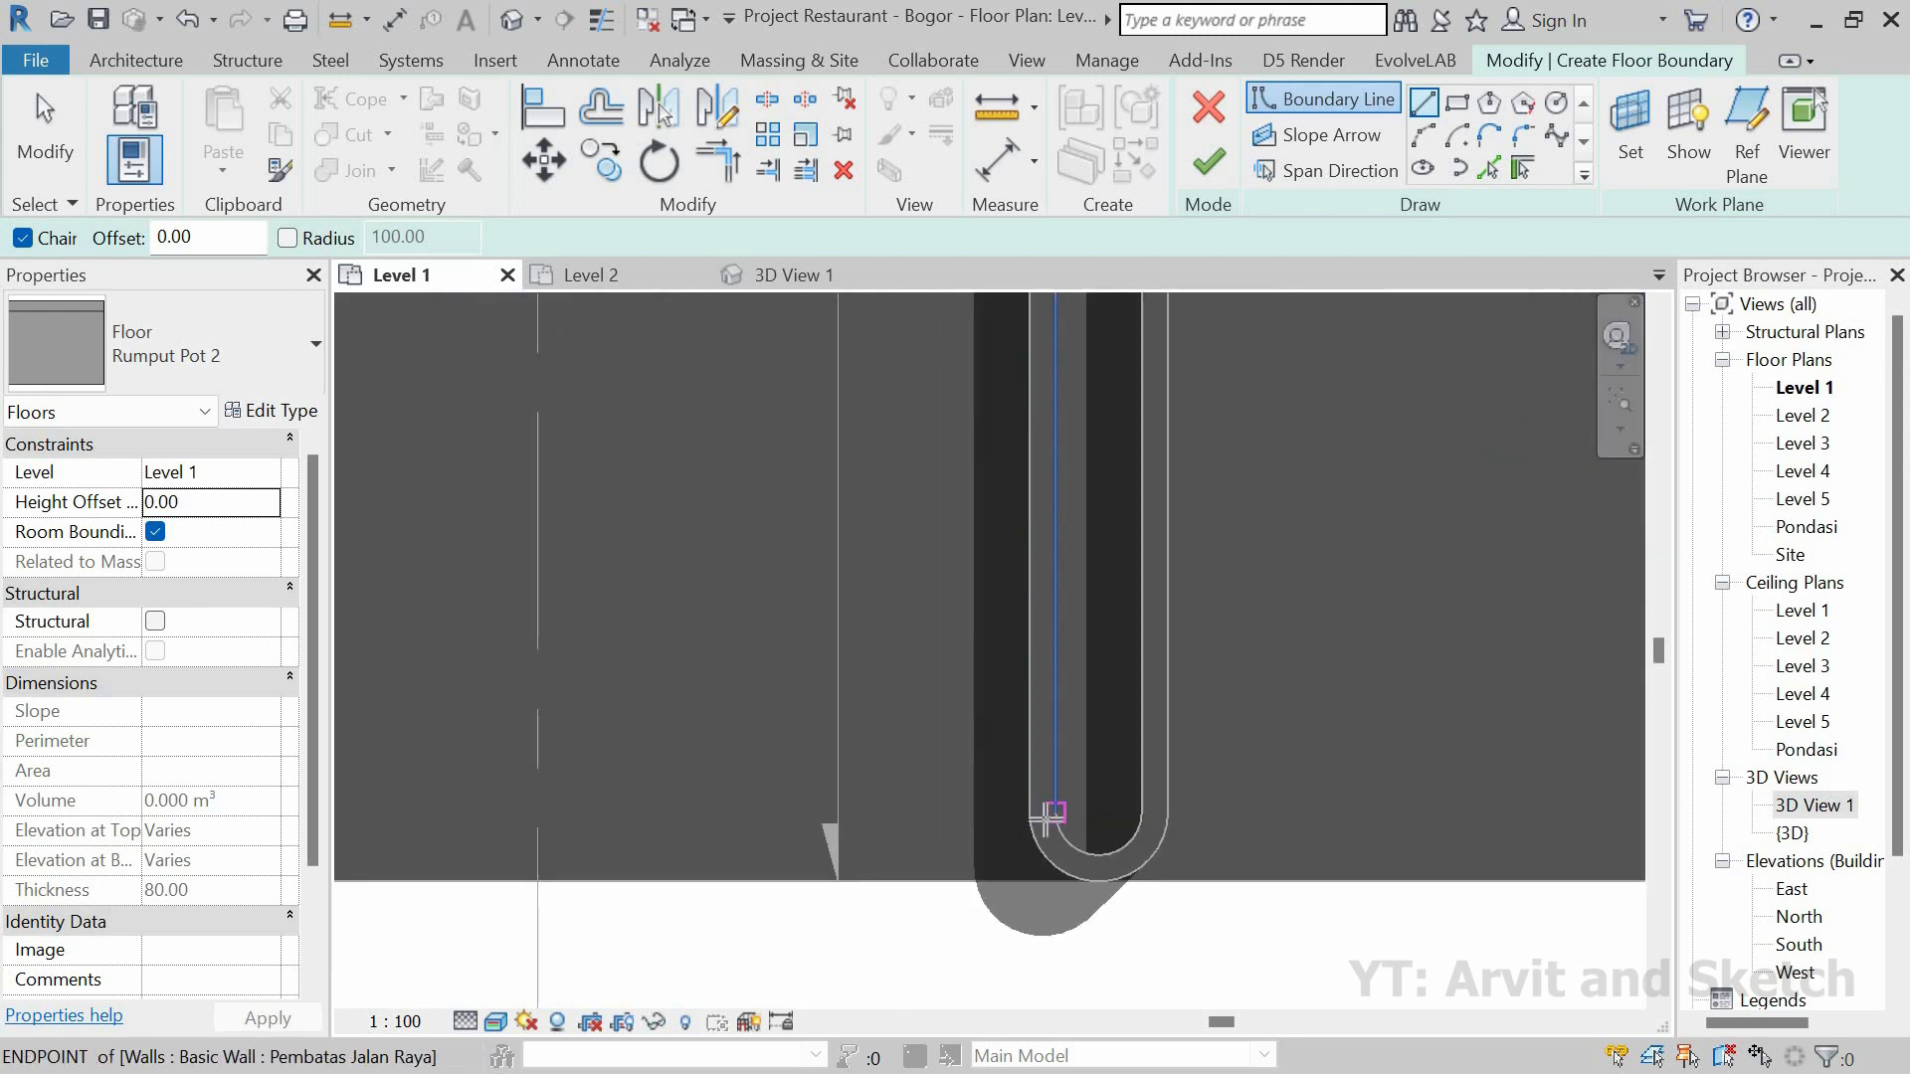
pyautogui.click(1046, 820)
pyautogui.scroll(-3, 1045, 836)
pyautogui.moveTo(1051, 582); pyautogui.dragTo(1025, 839, button='middle')
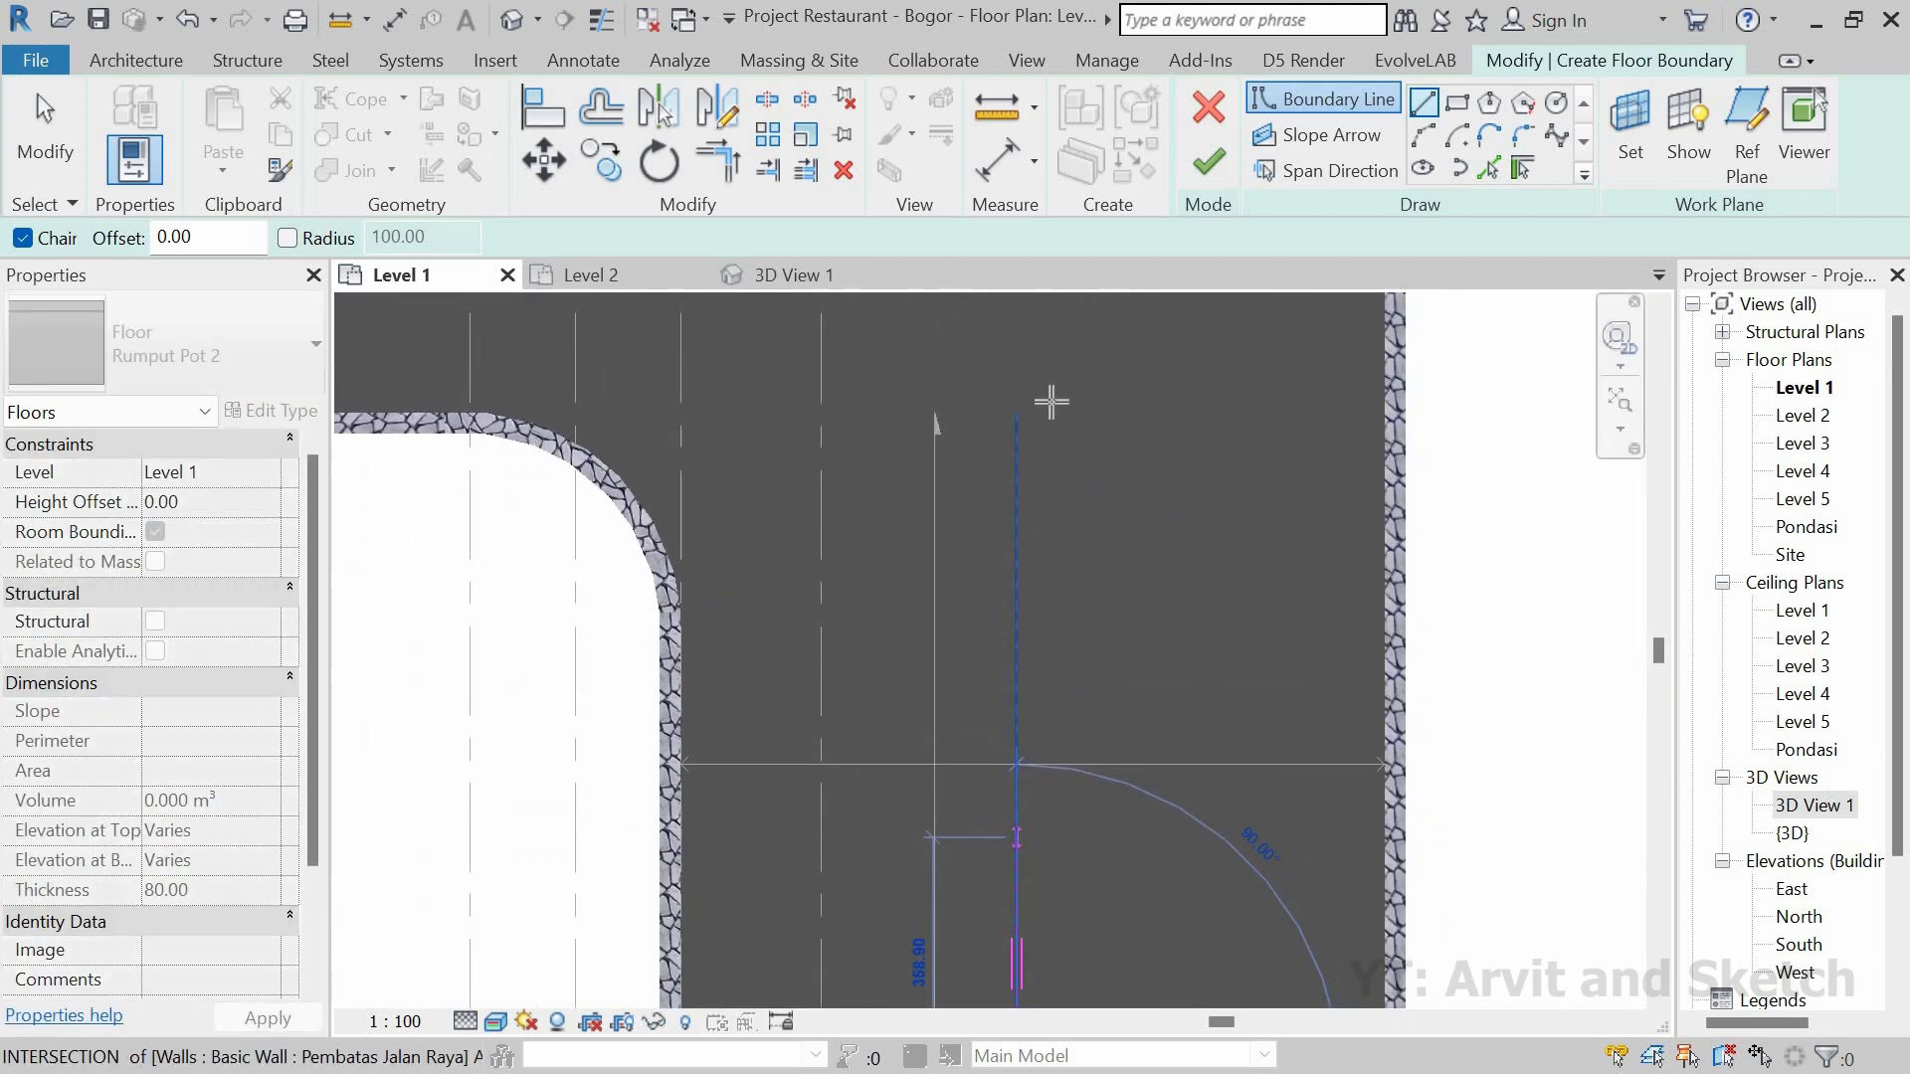
pyautogui.scroll(6, 1051, 402)
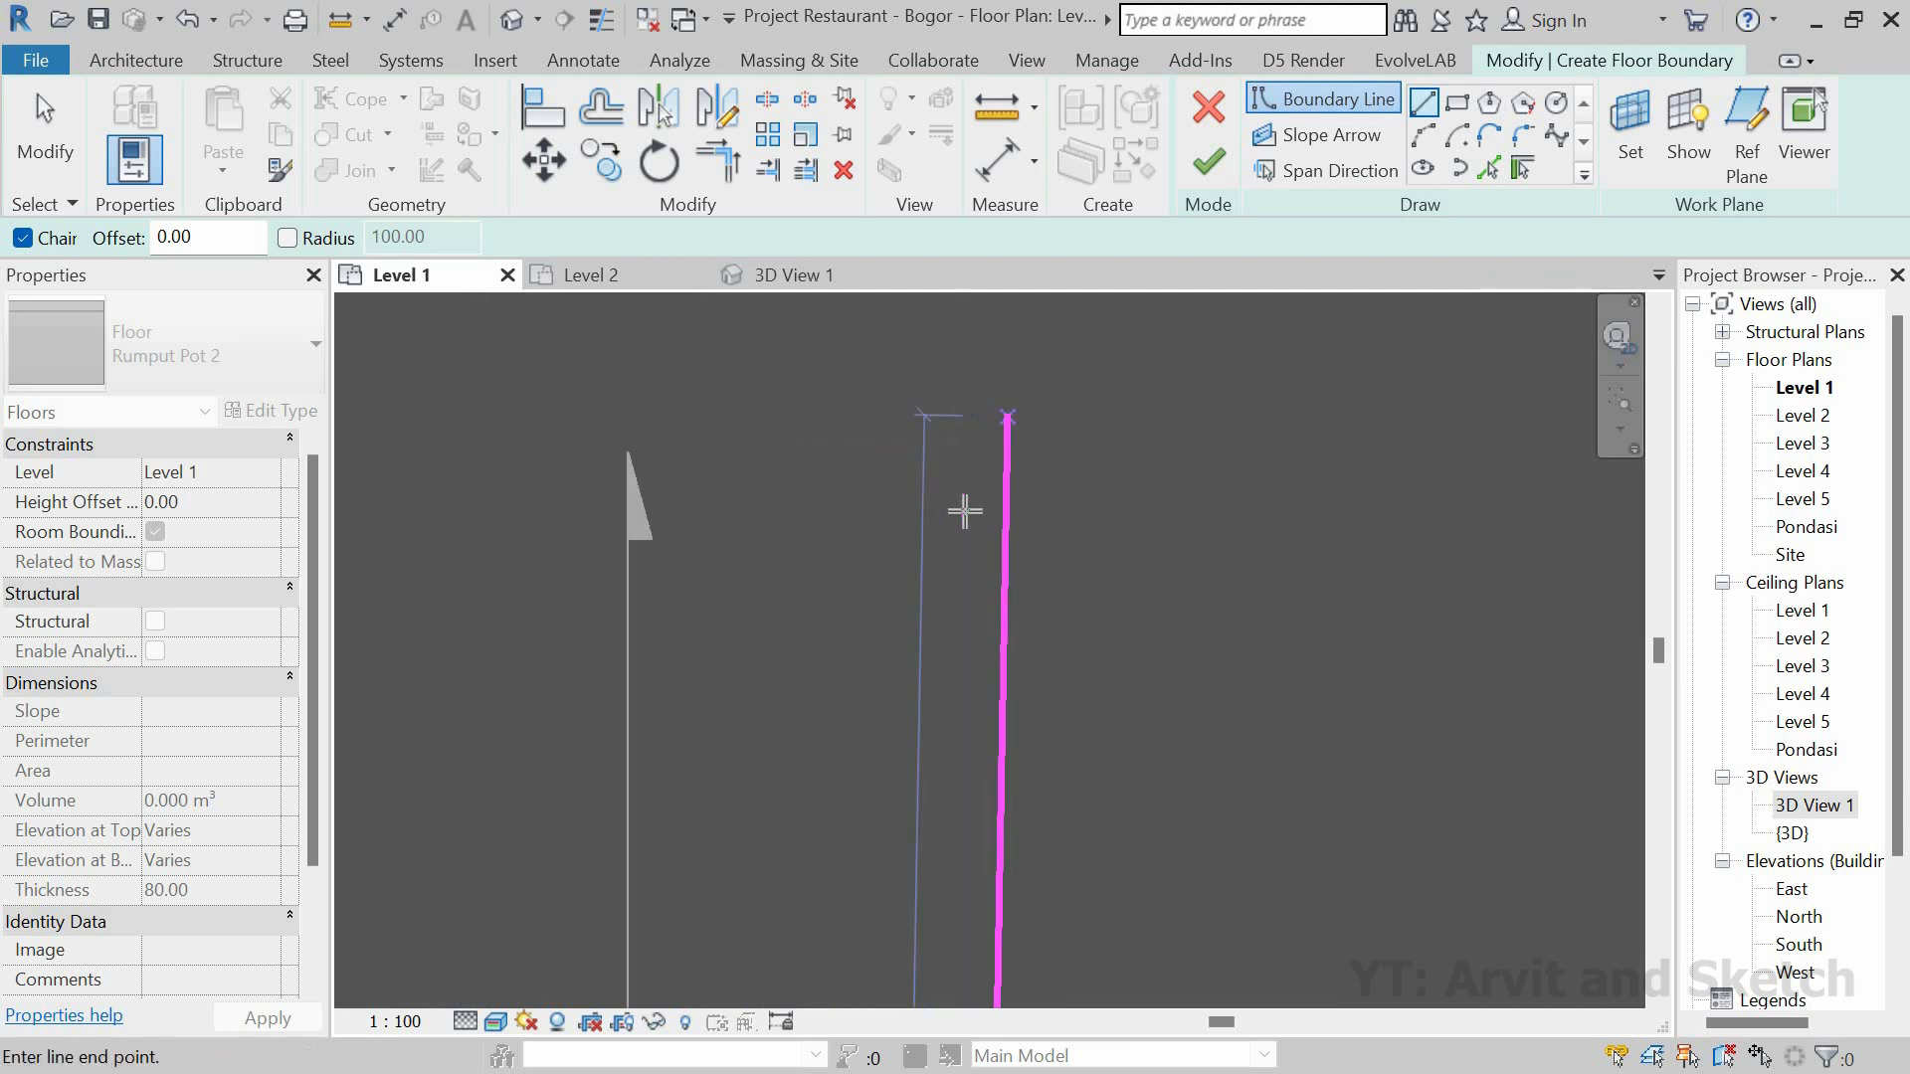
pyautogui.click(959, 453)
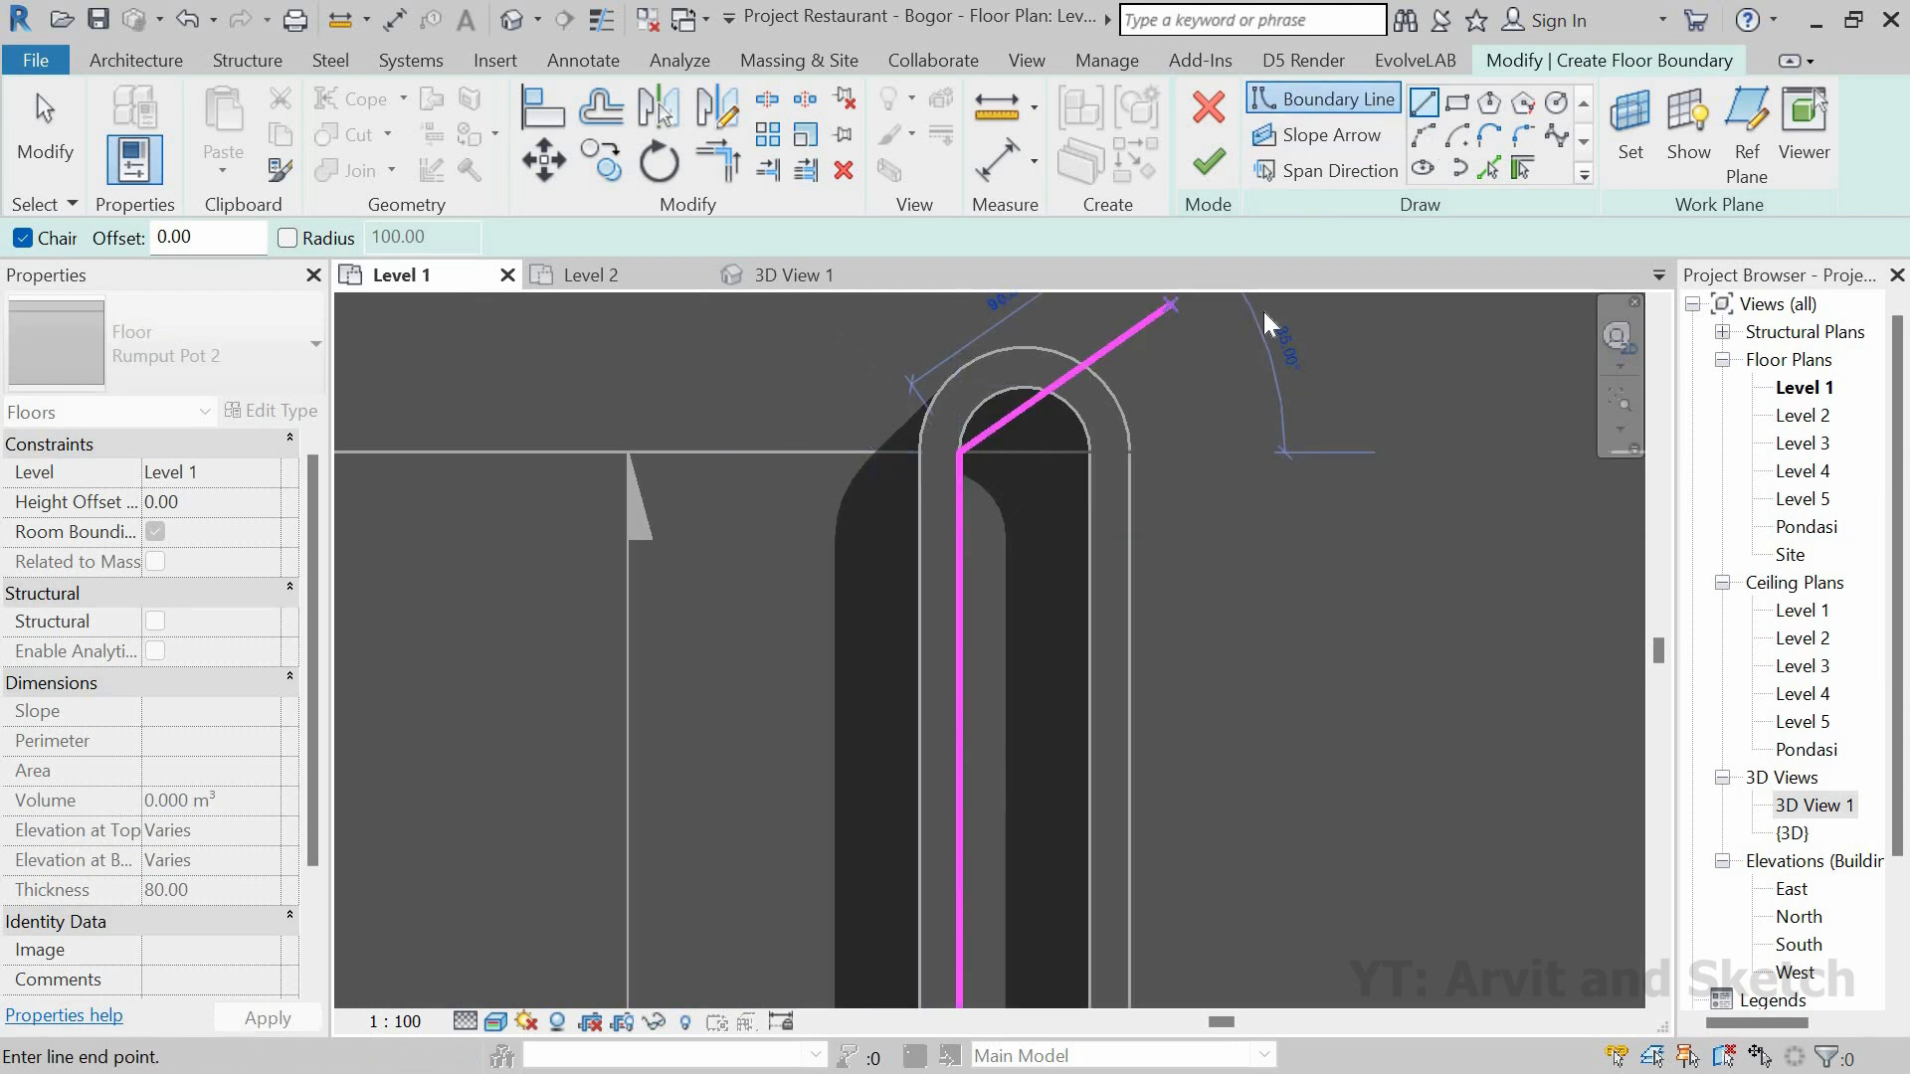
# Step: Continue the floor boundary with a semicircular arc along the northern inner end and a straight line down the eastern wall's inner face
pyautogui.click(1427, 134)
pyautogui.click(1092, 454)
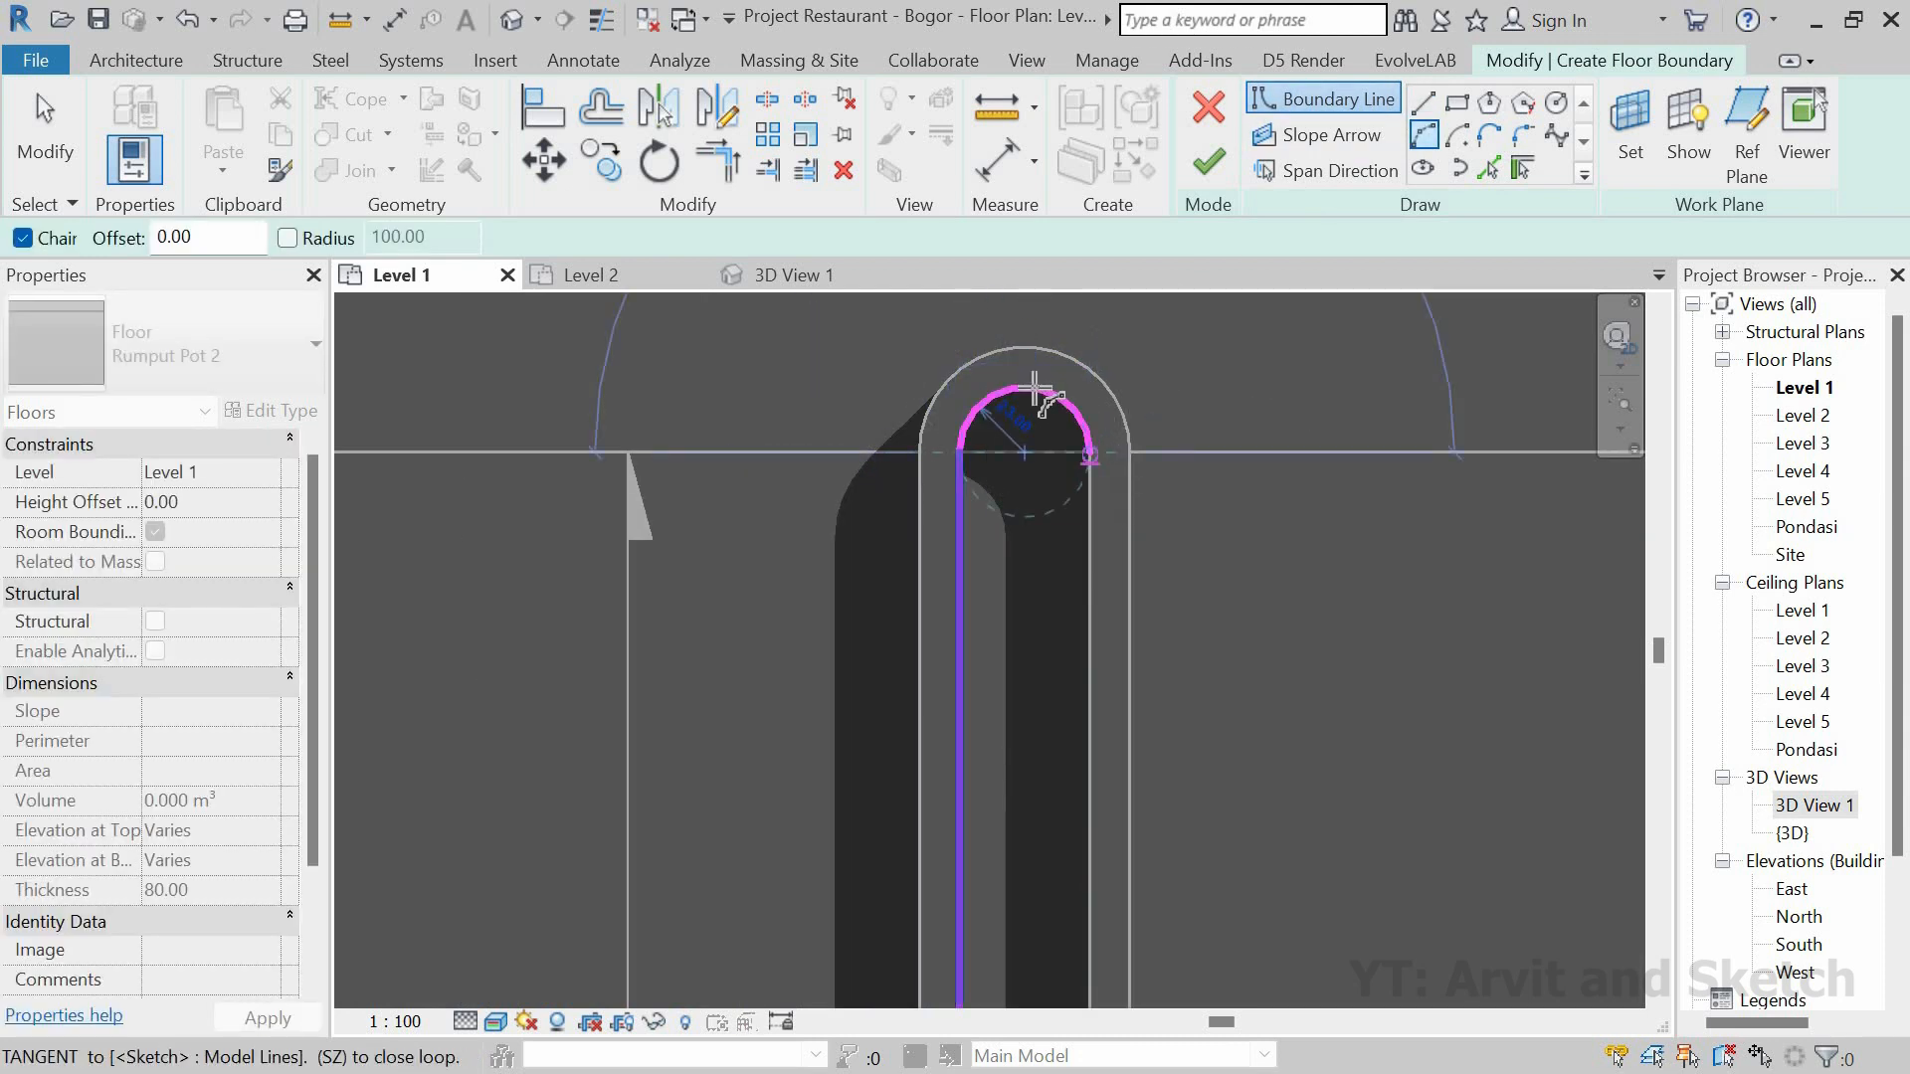
pyautogui.click(1036, 389)
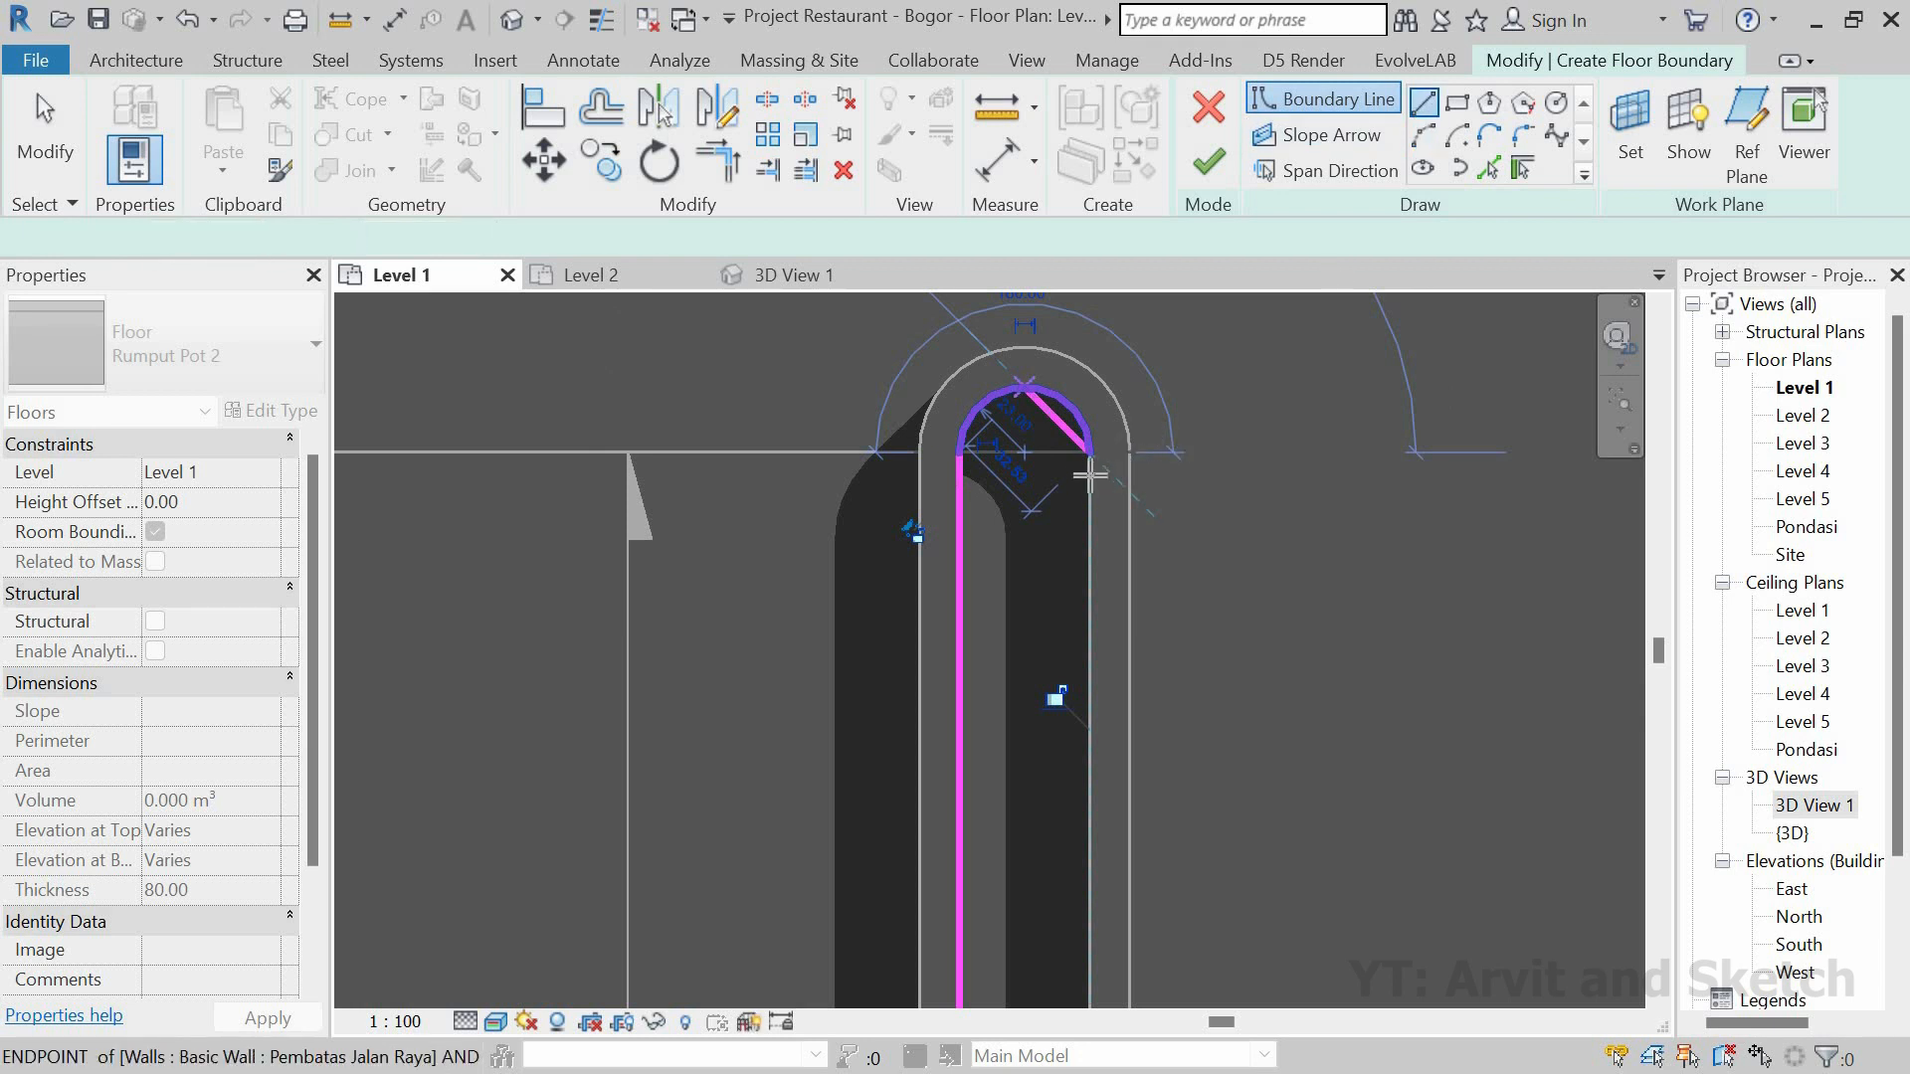
pyautogui.scroll(-3, 1074, 424)
pyautogui.moveTo(1106, 709); pyautogui.dragTo(1071, 376, button='middle')
pyautogui.scroll(3, 1050, 721)
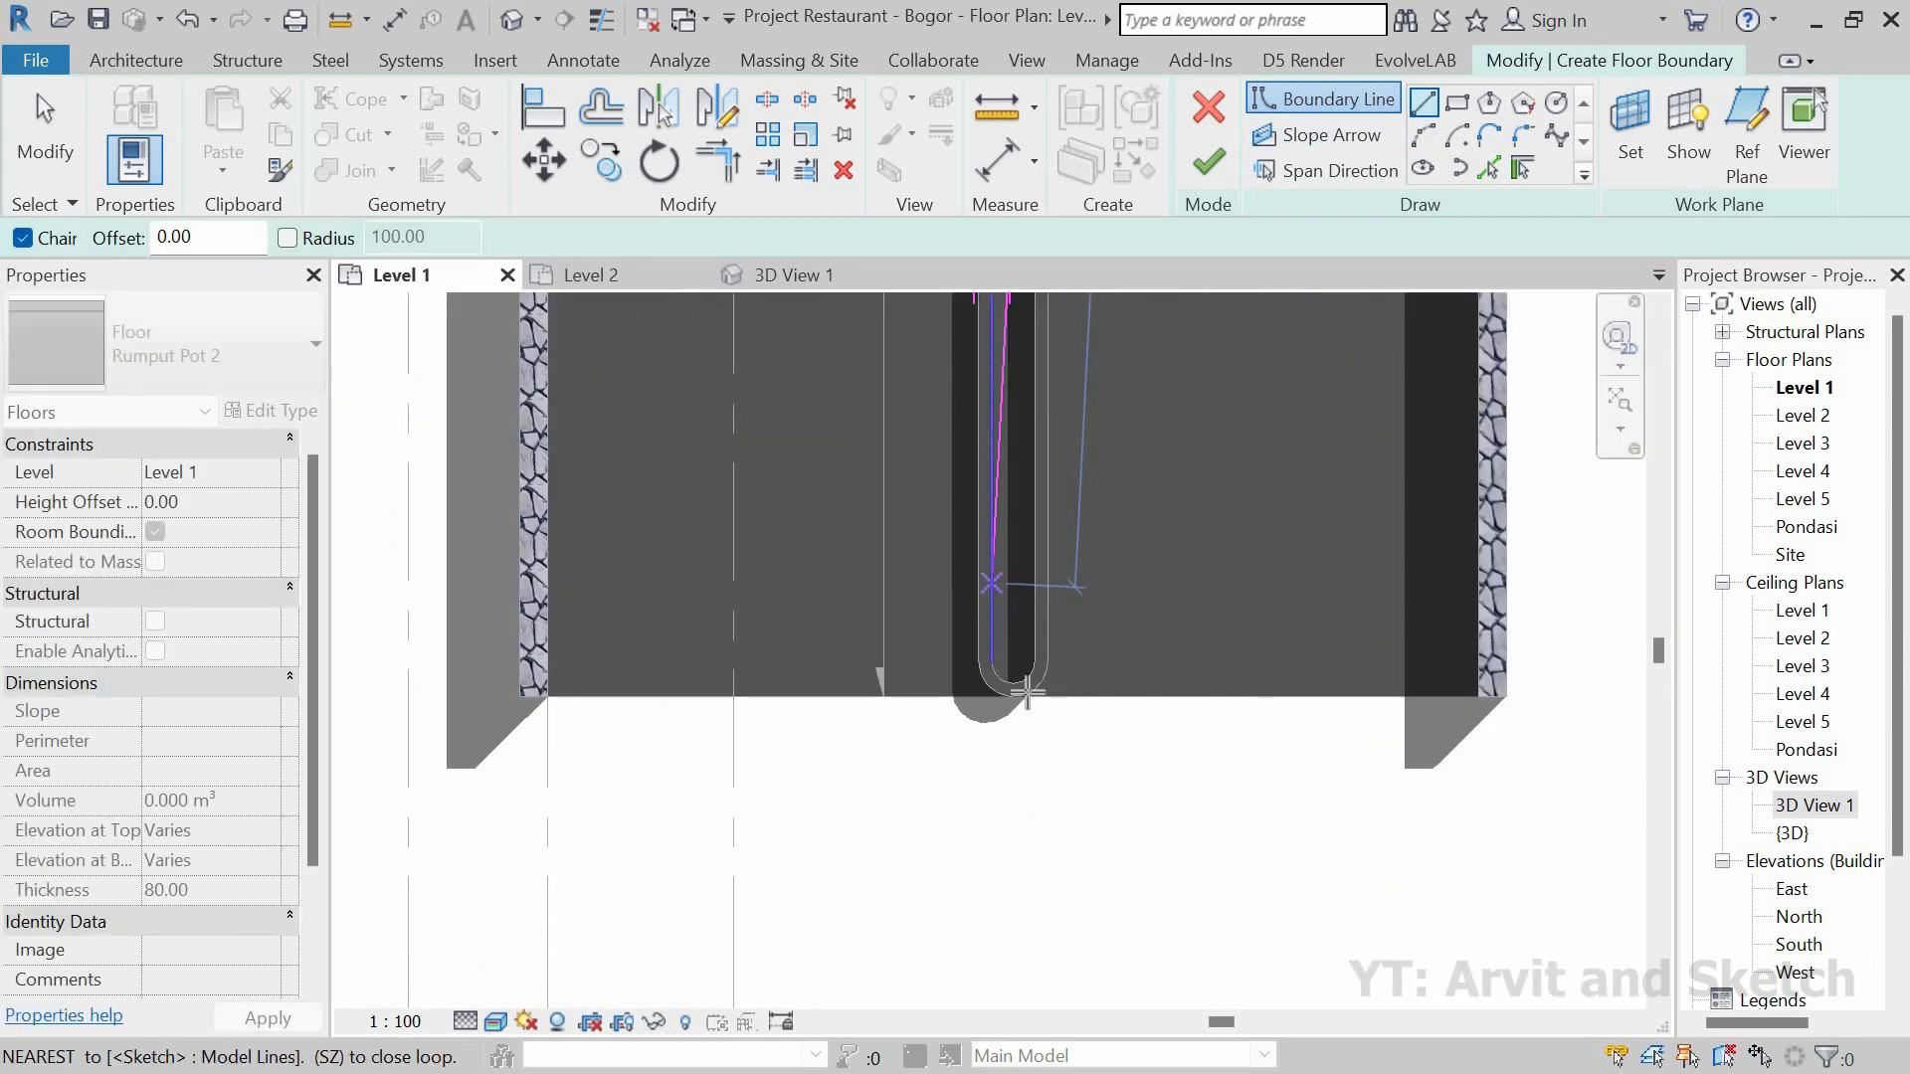
pyautogui.scroll(5, 999, 653)
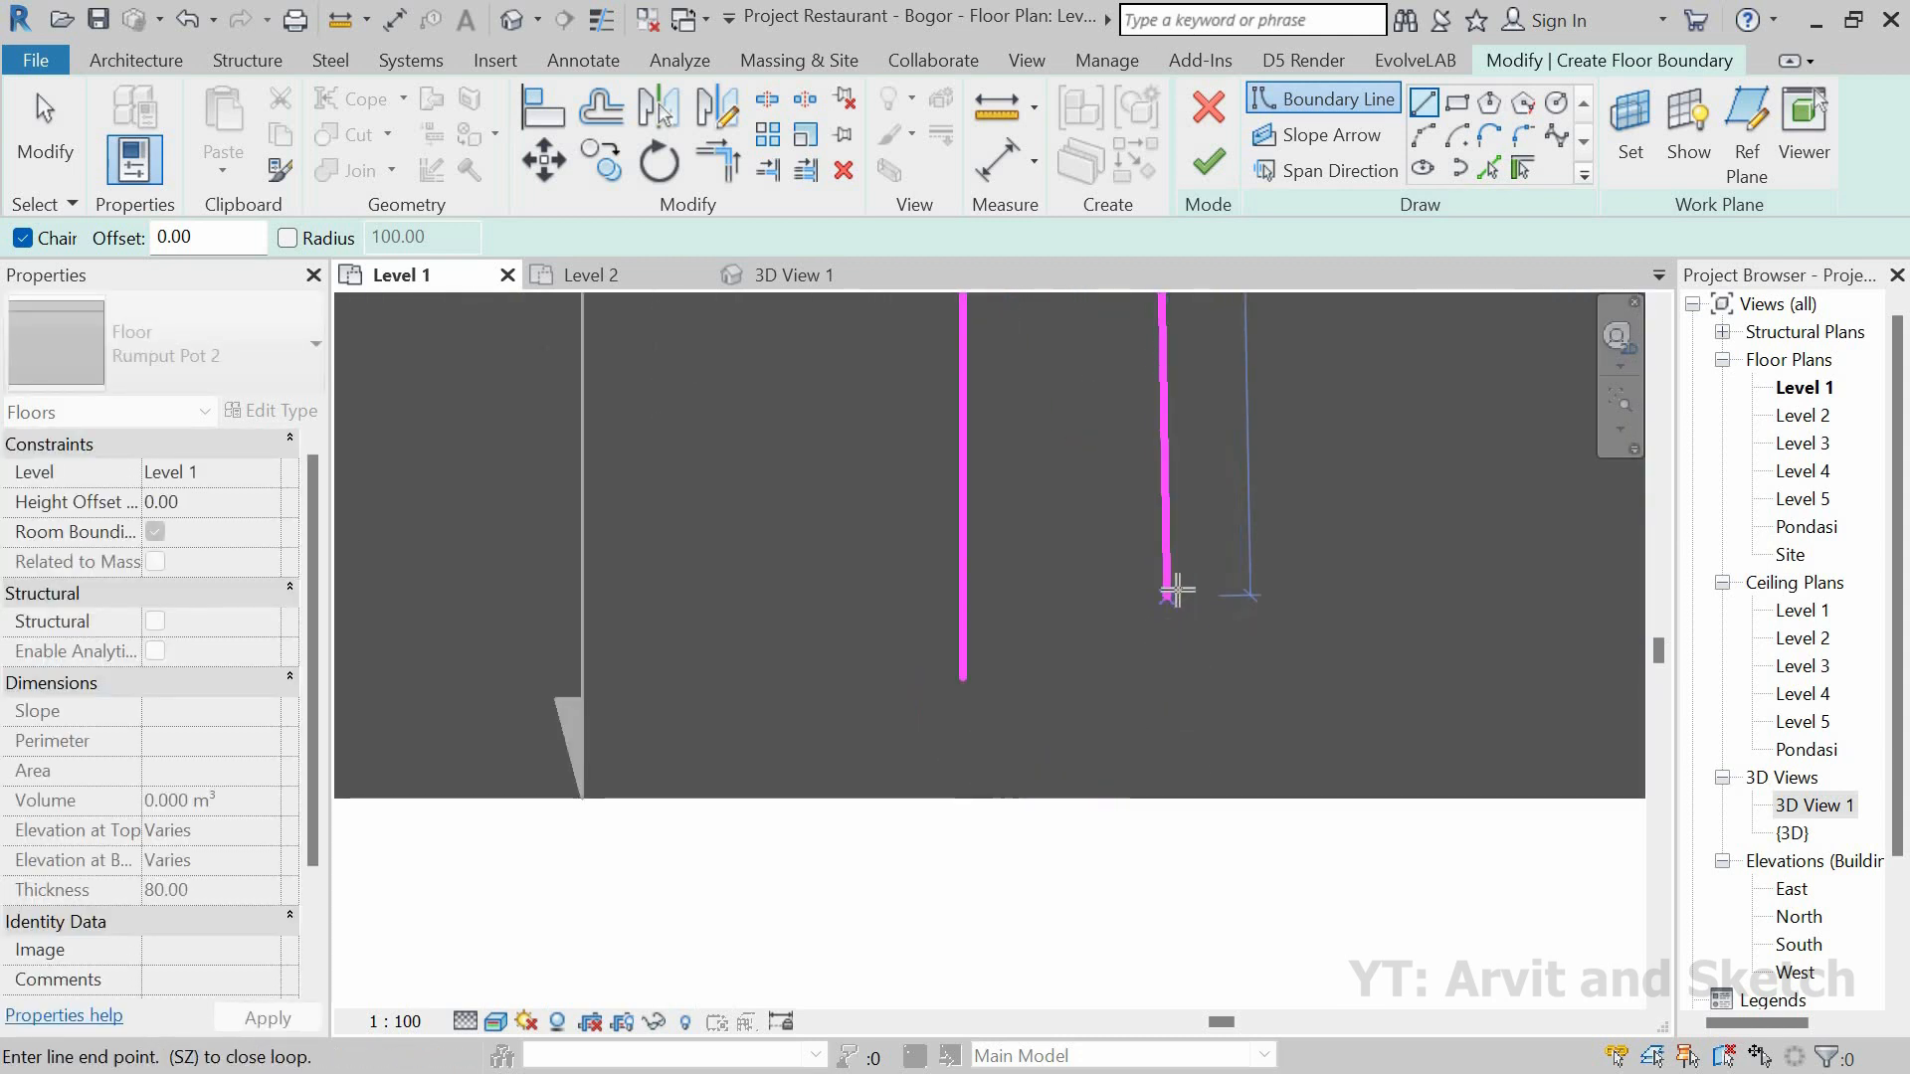
pyautogui.click(1115, 678)
# Step: Close the floor boundary with a semicircular arc along the barrier's southern inner end and finish the sketch
pyautogui.click(1424, 139)
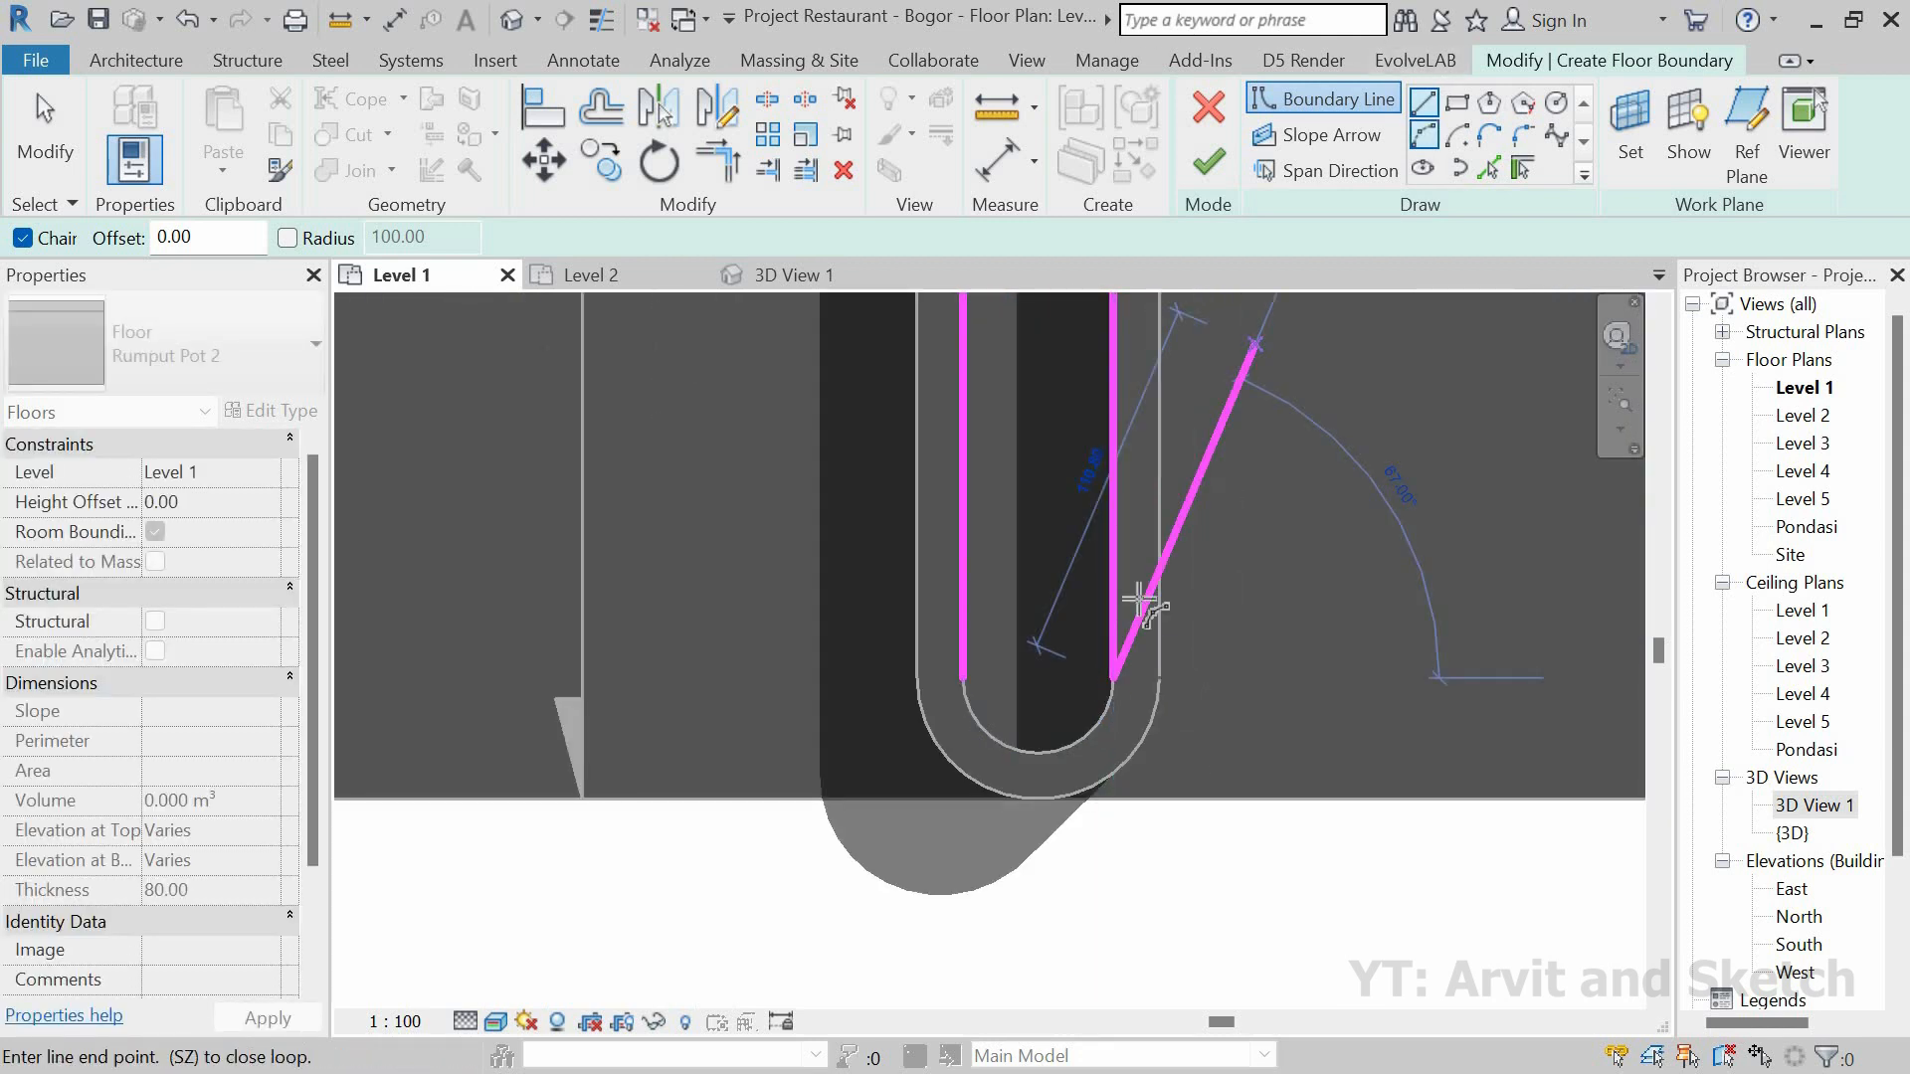
pyautogui.click(963, 679)
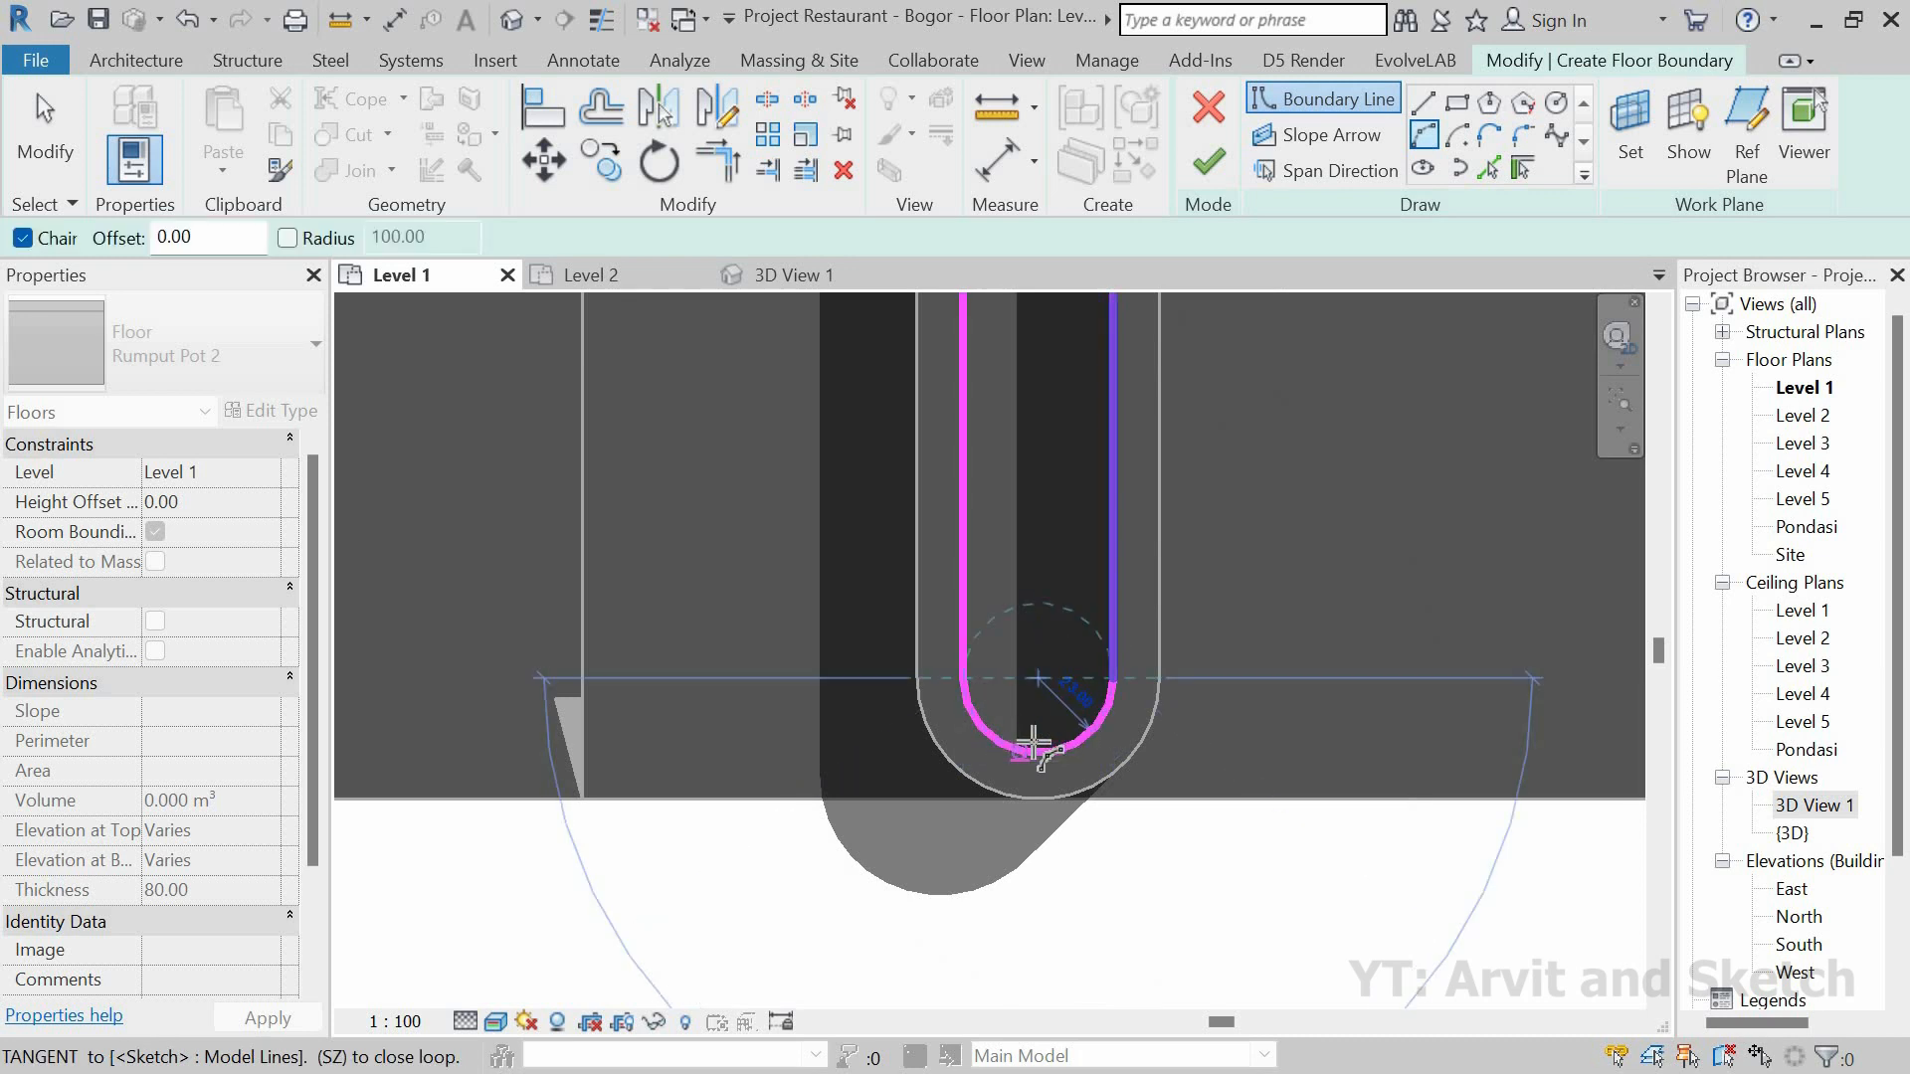
pyautogui.click(1035, 752)
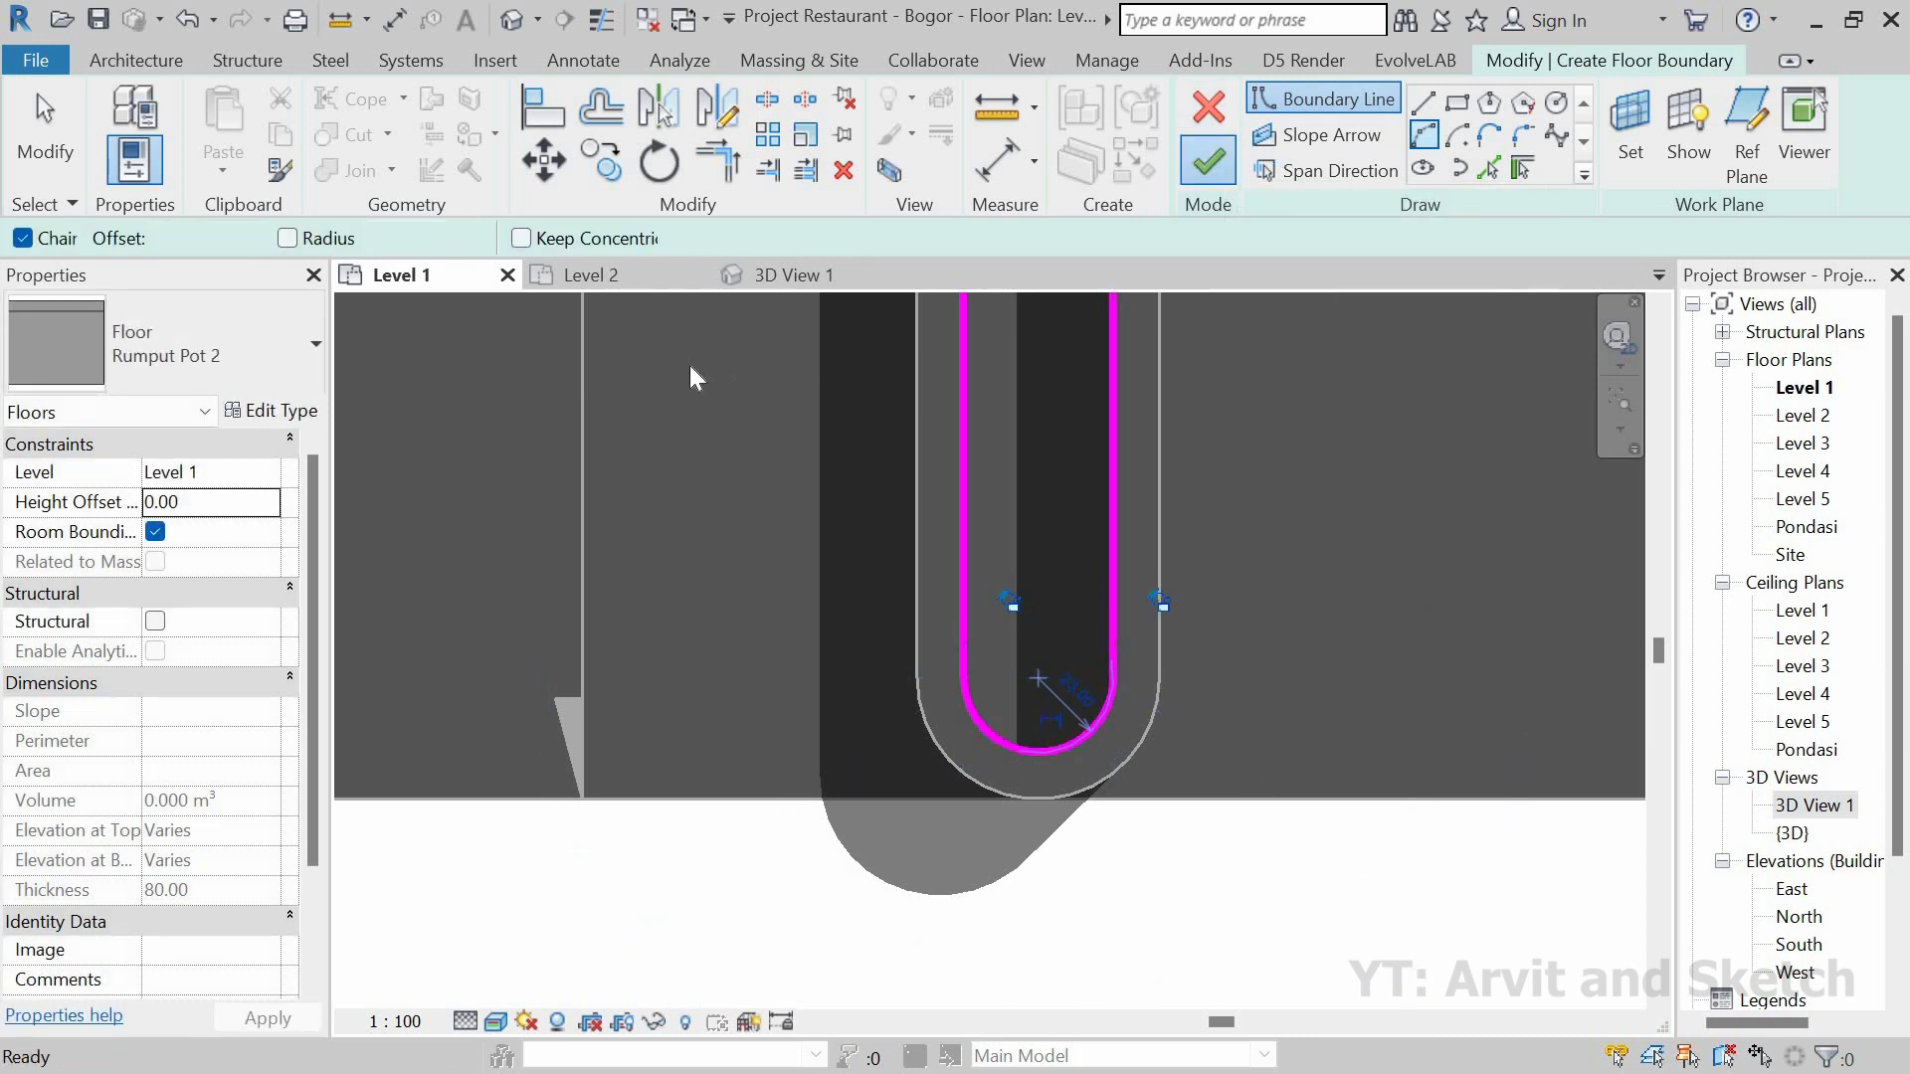
# Step: In 3D View 1, select the new floor inside the road barrier and set its height offset to 50
pyautogui.click(764, 274)
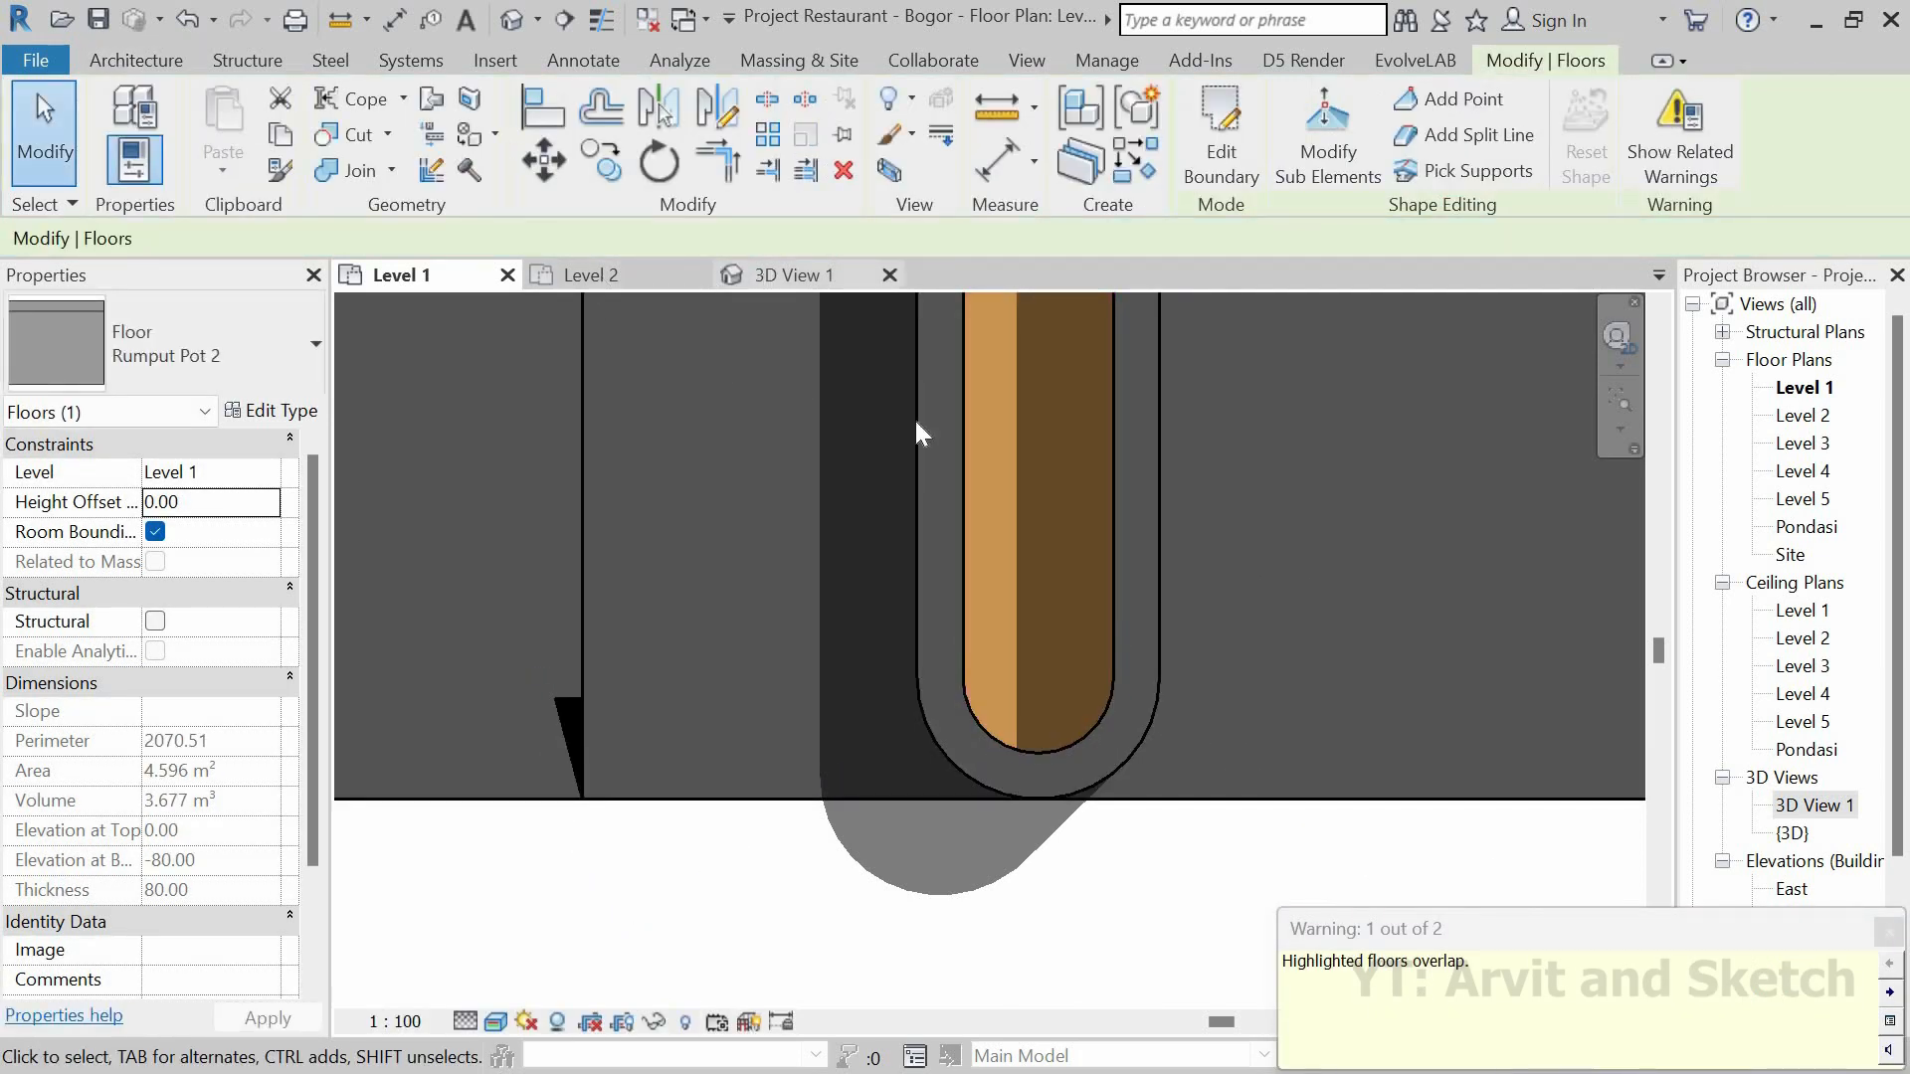
pyautogui.scroll(5, 1059, 615)
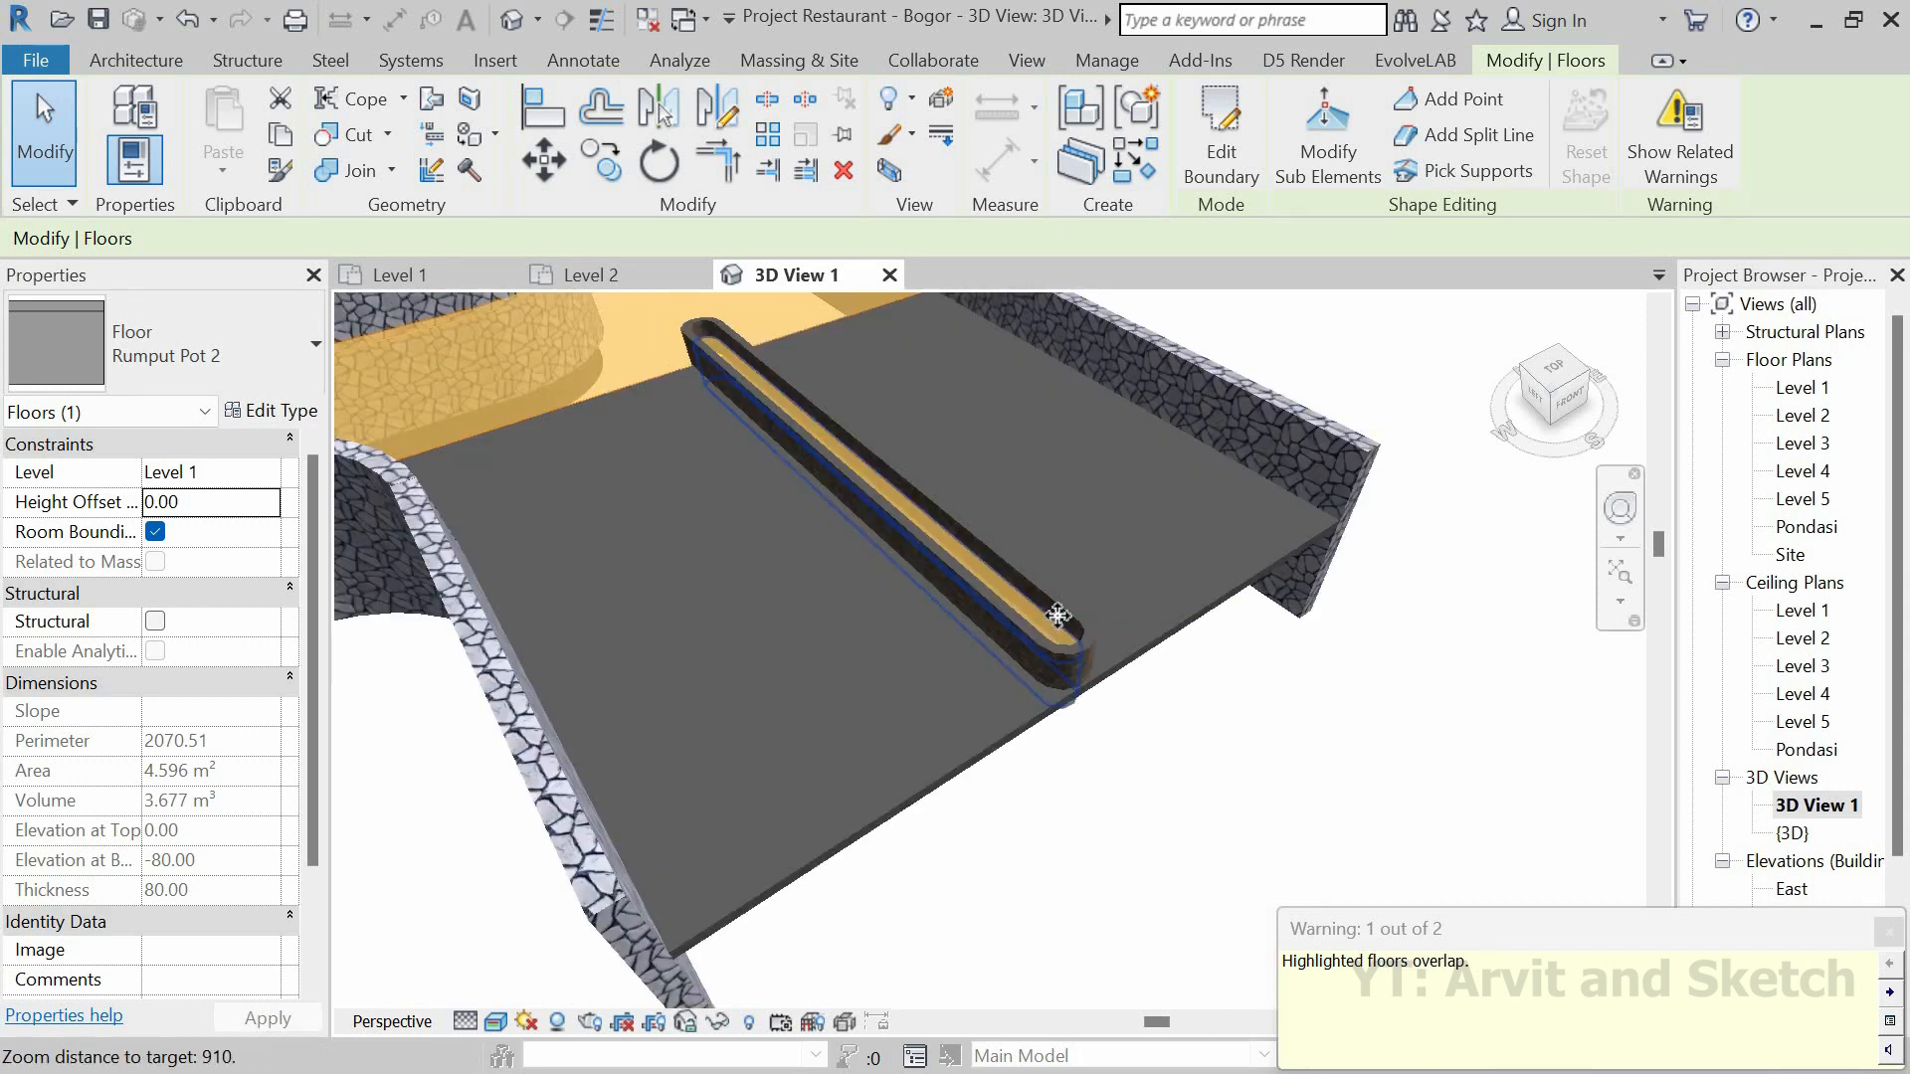
pyautogui.press('Escape')
pyautogui.click(1037, 629)
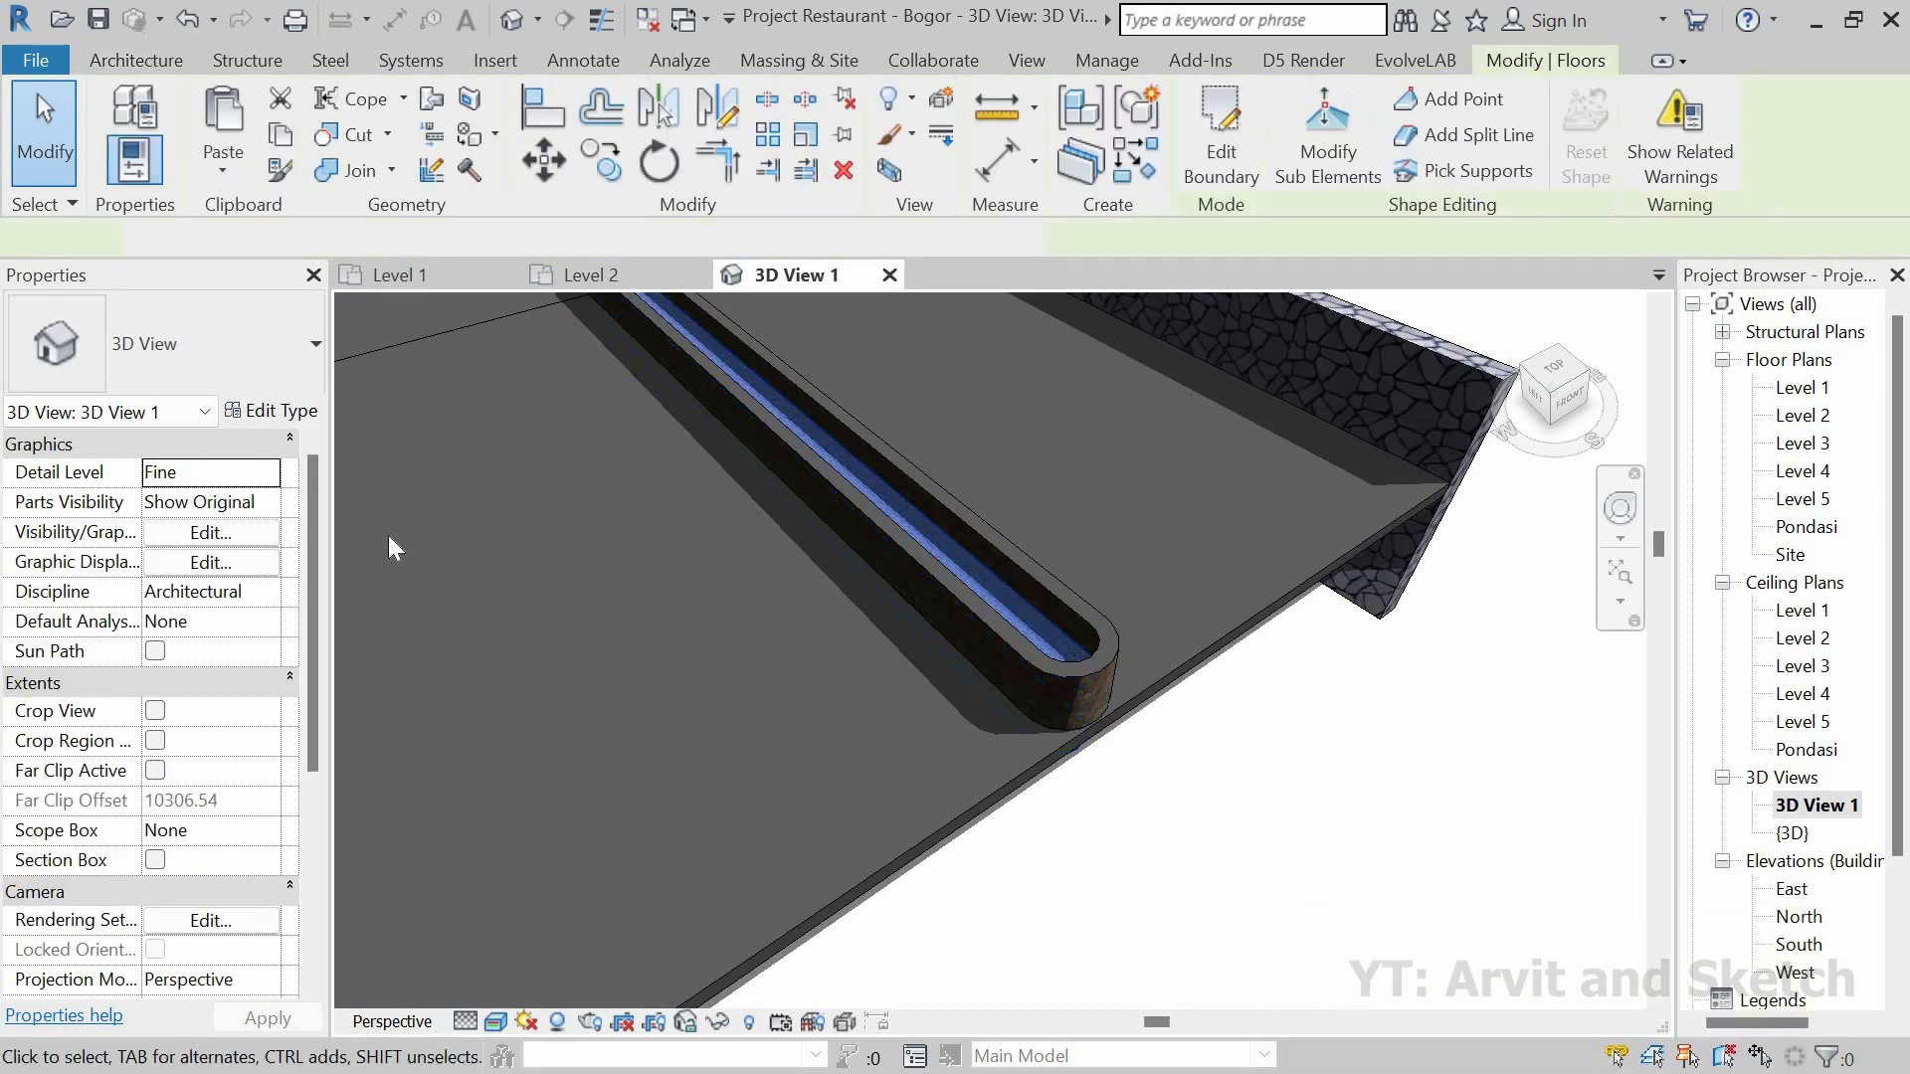
pyautogui.click(214, 503)
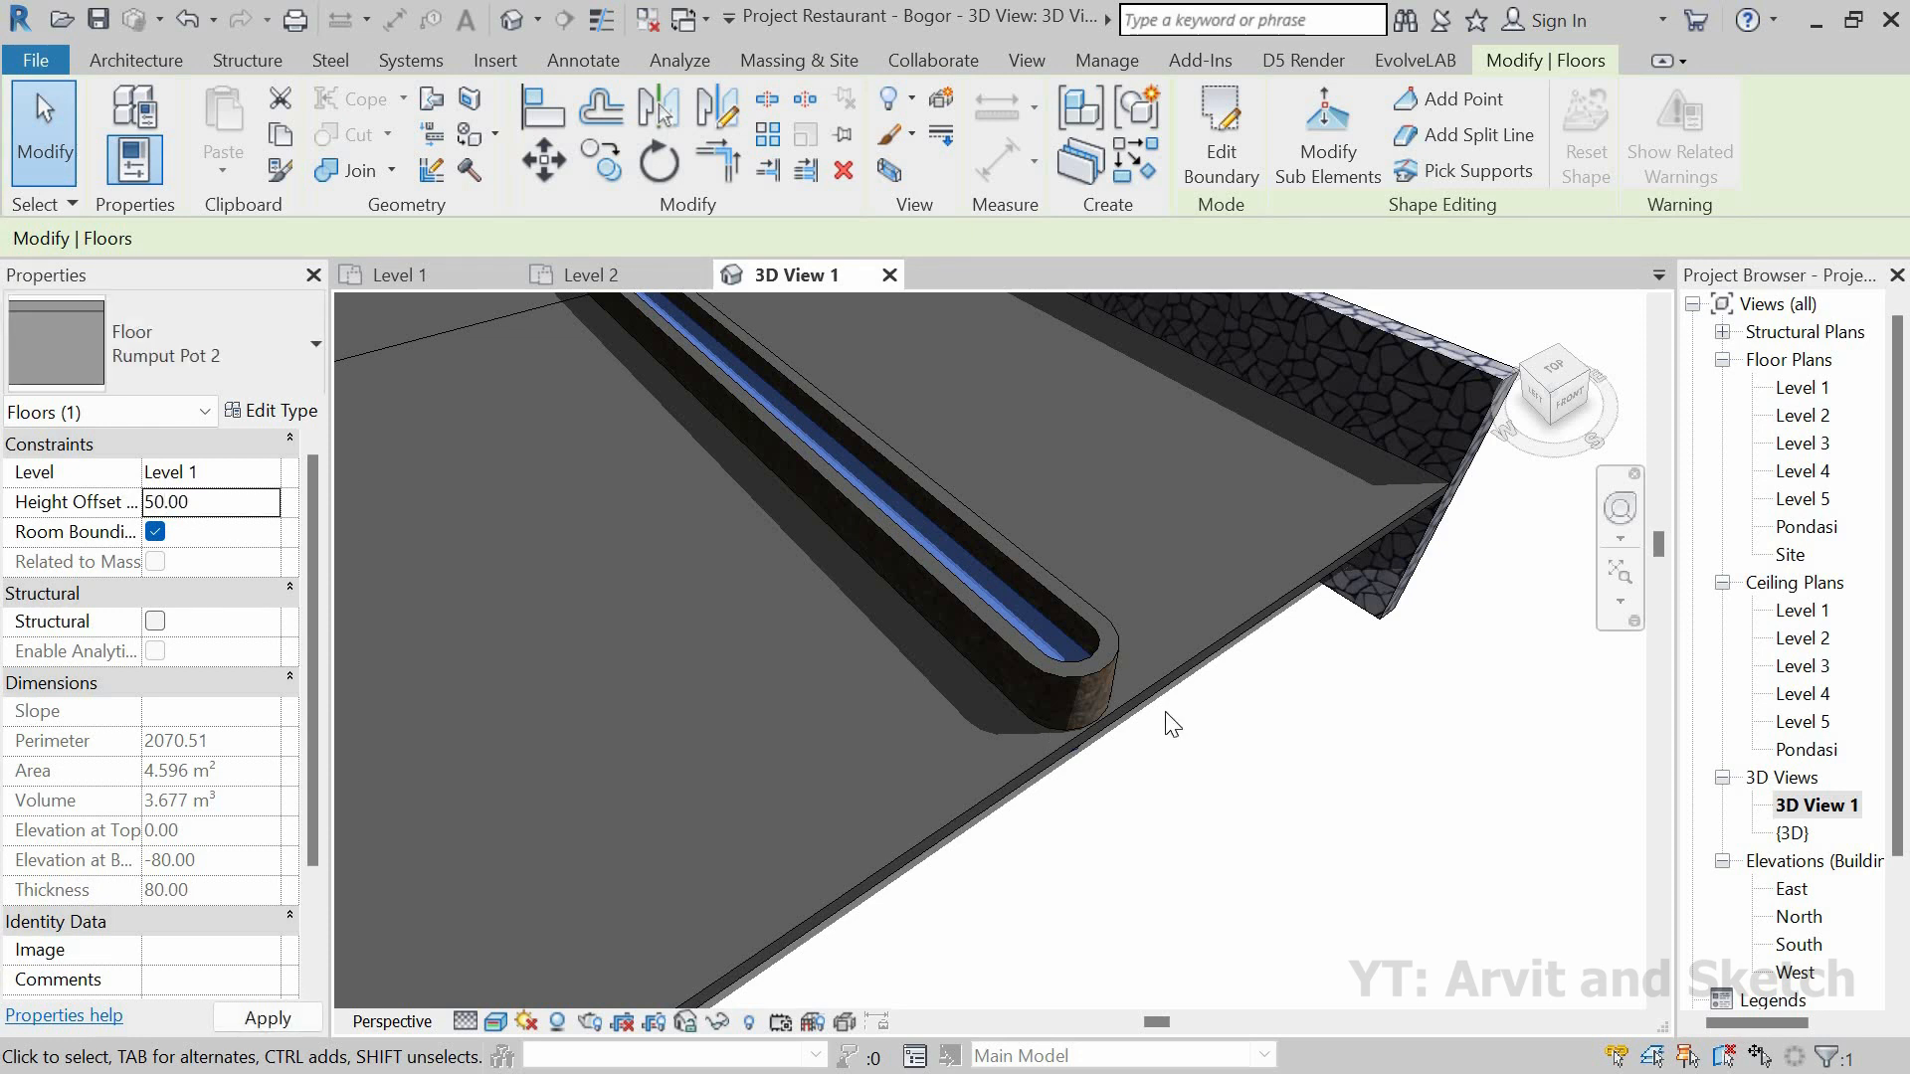
pyautogui.scroll(2, 1041, 614)
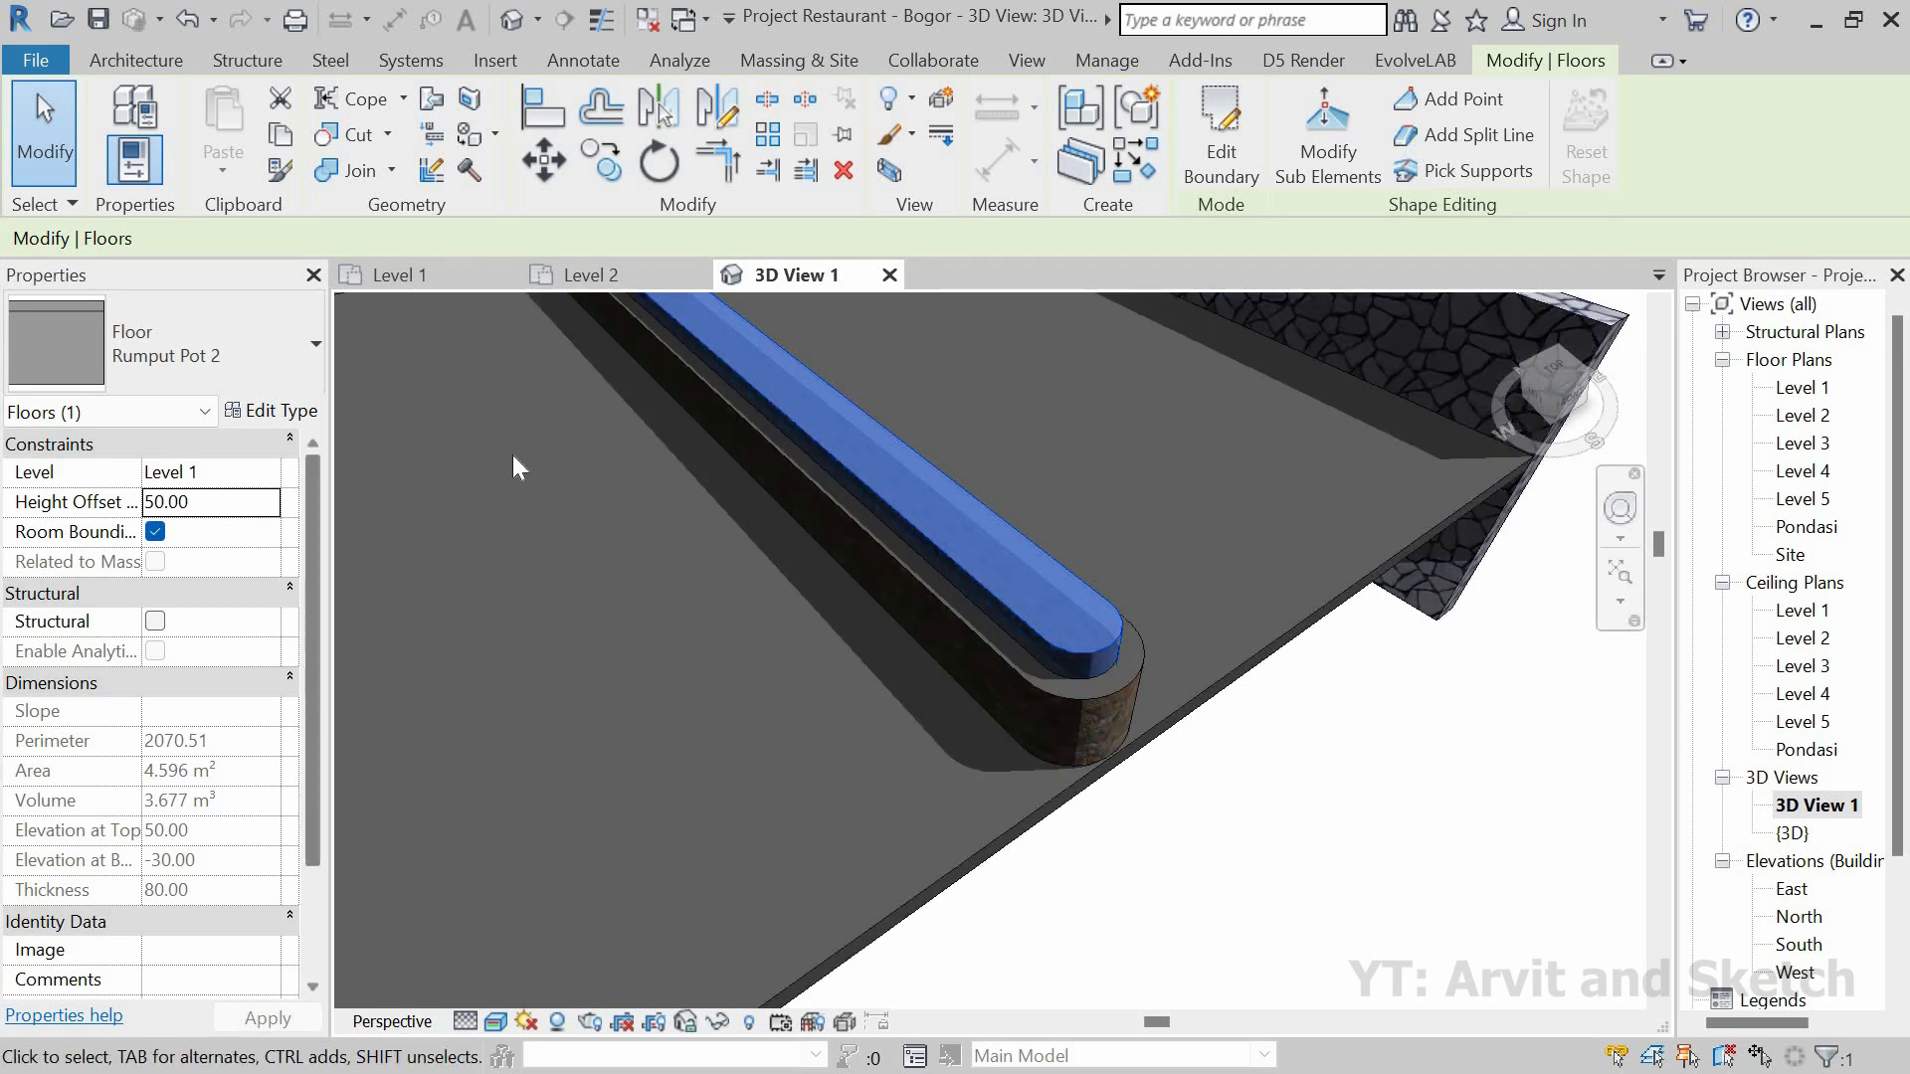
# Step: Edit the Rumput Pot 2 floor structure, setting the Tanah -3 layer thickness to 40
pyautogui.click(263, 411)
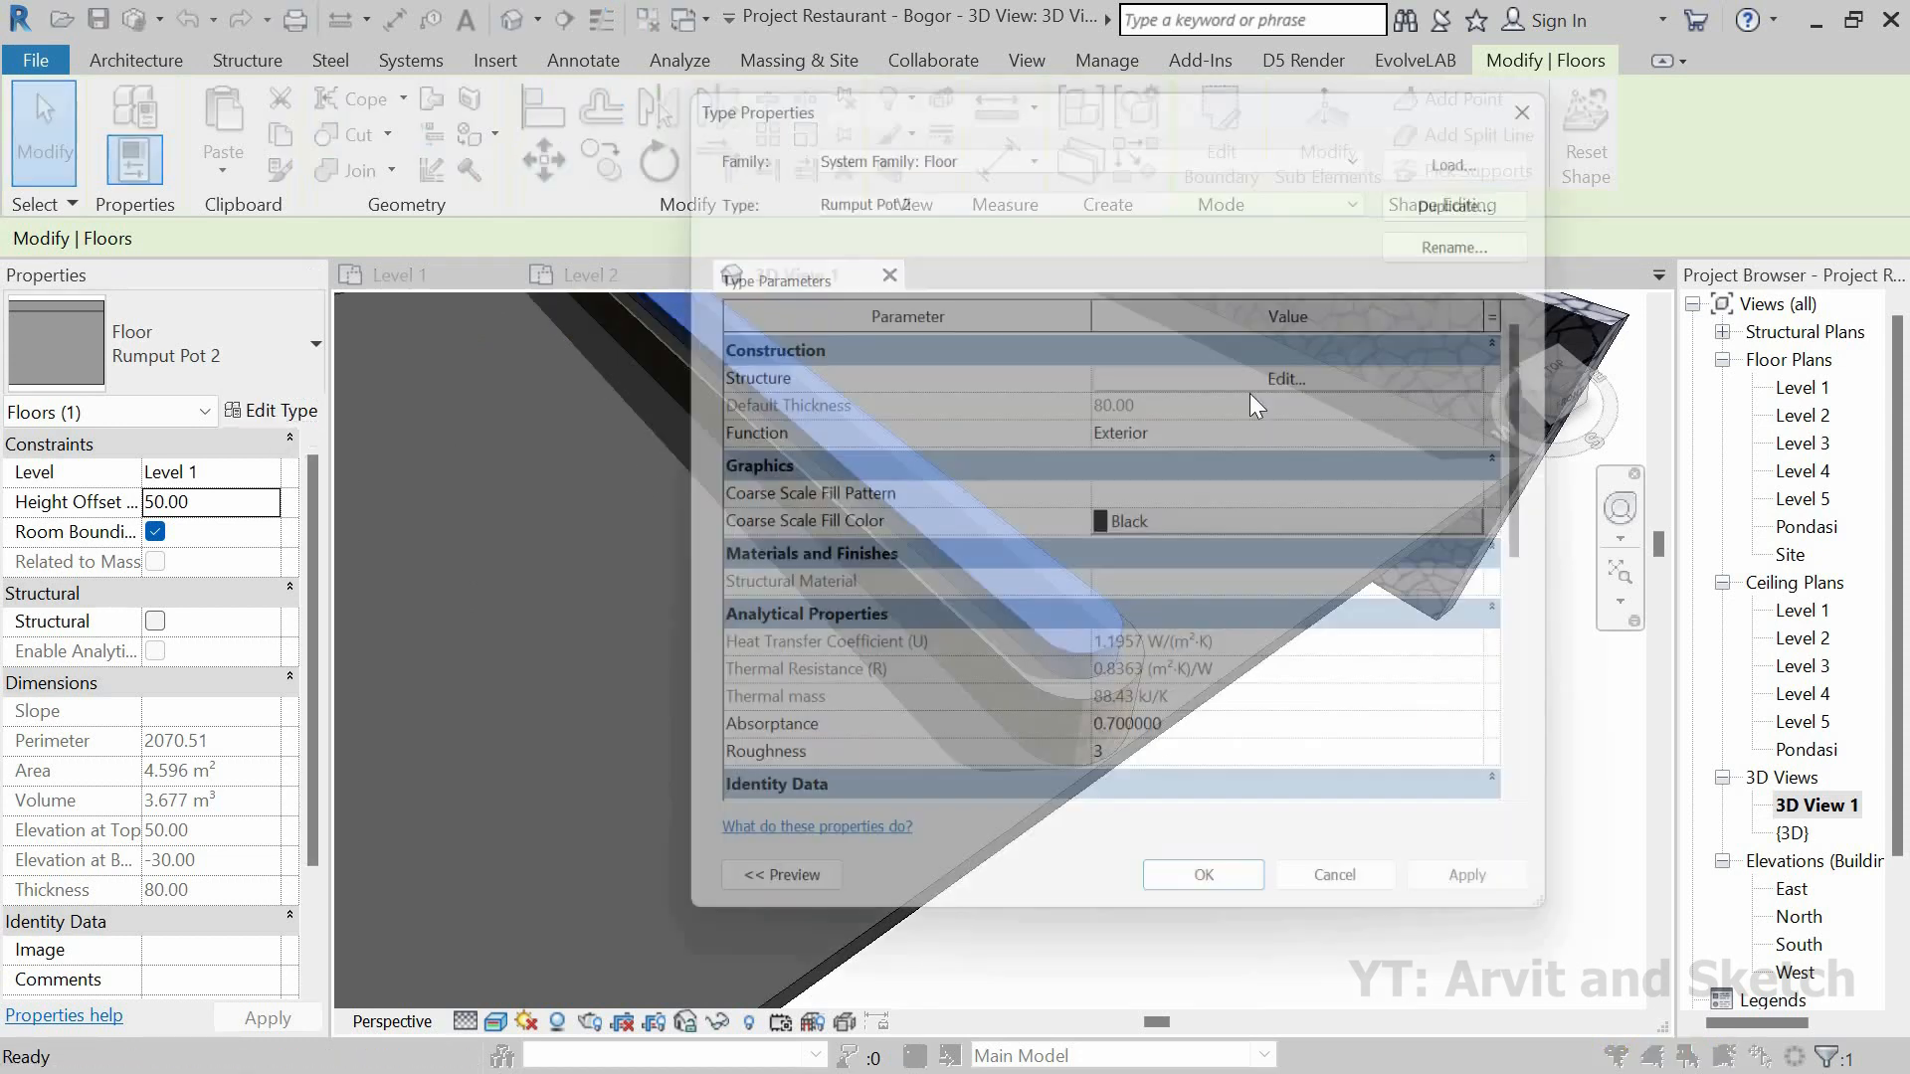
pyautogui.click(1250, 392)
pyautogui.click(1150, 428)
pyautogui.doubleClick(1150, 428)
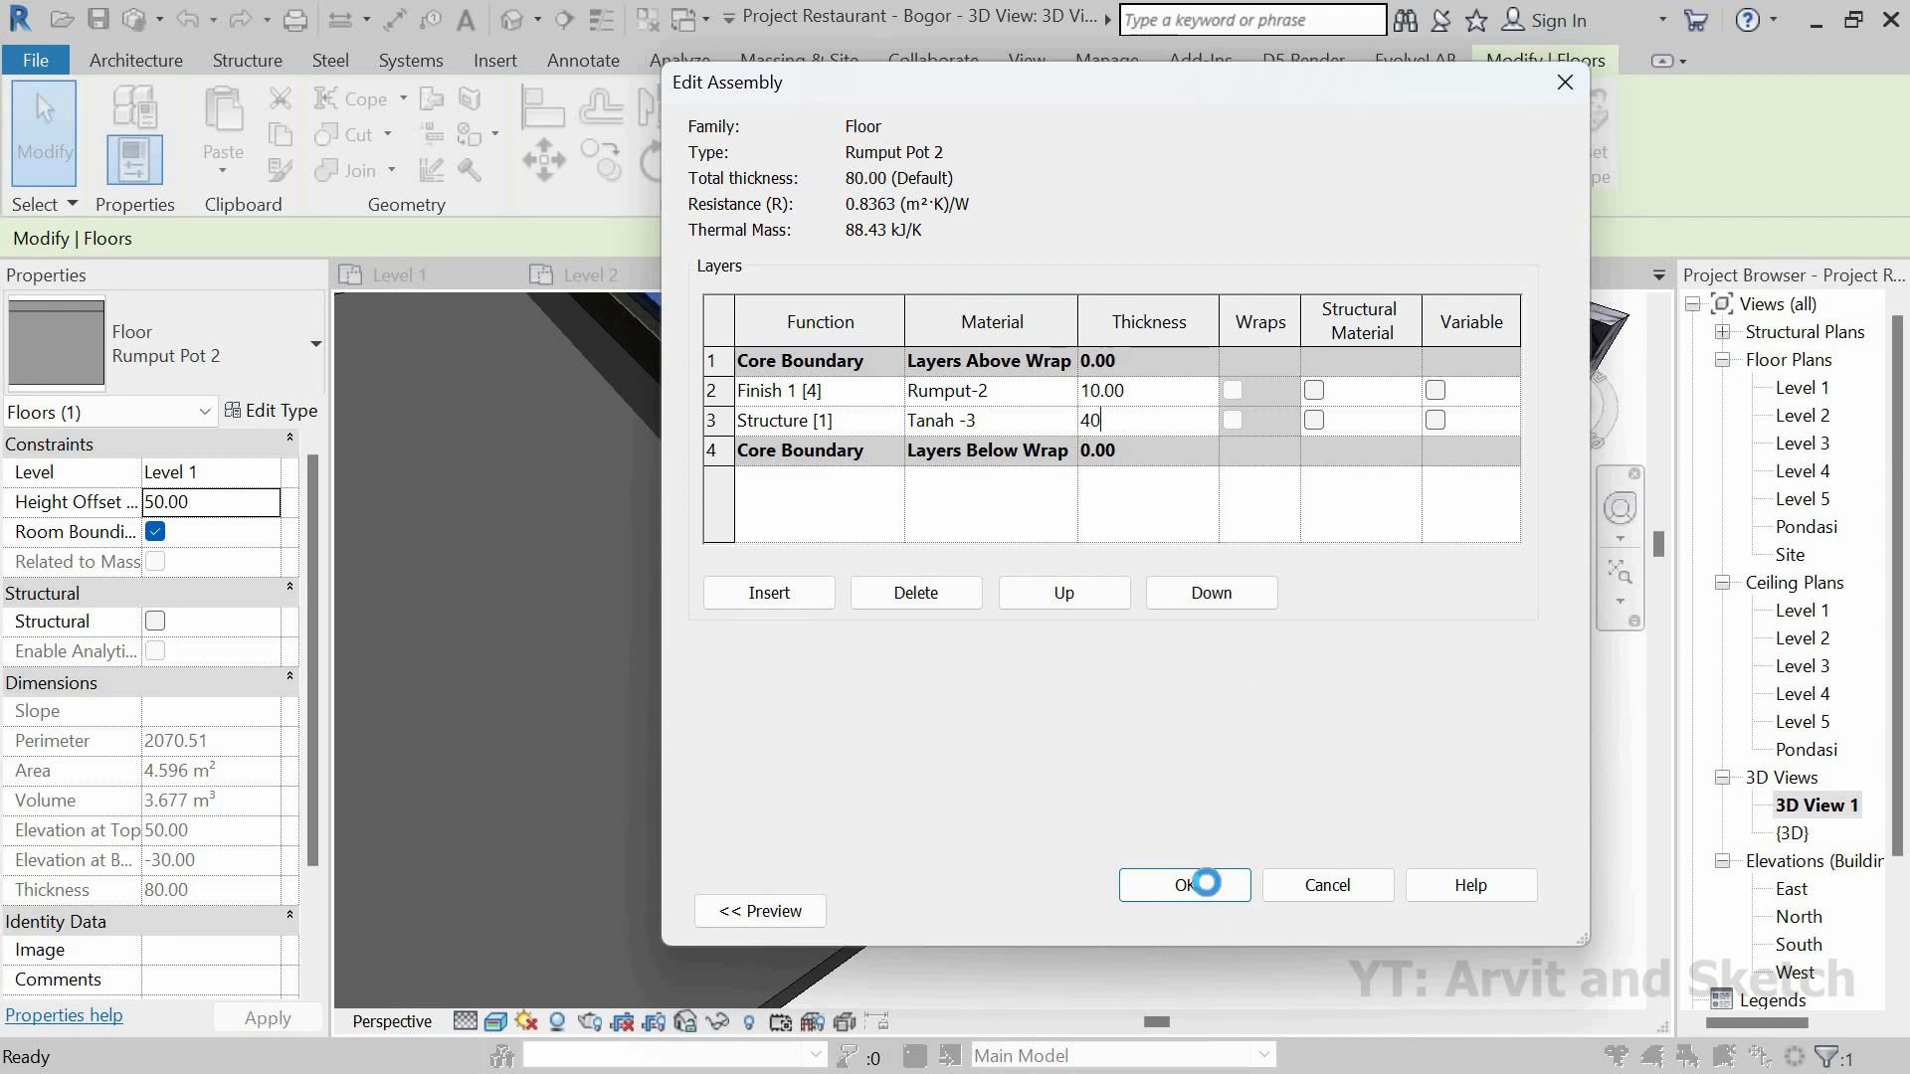
pyautogui.click(1239, 884)
pyautogui.click(1219, 912)
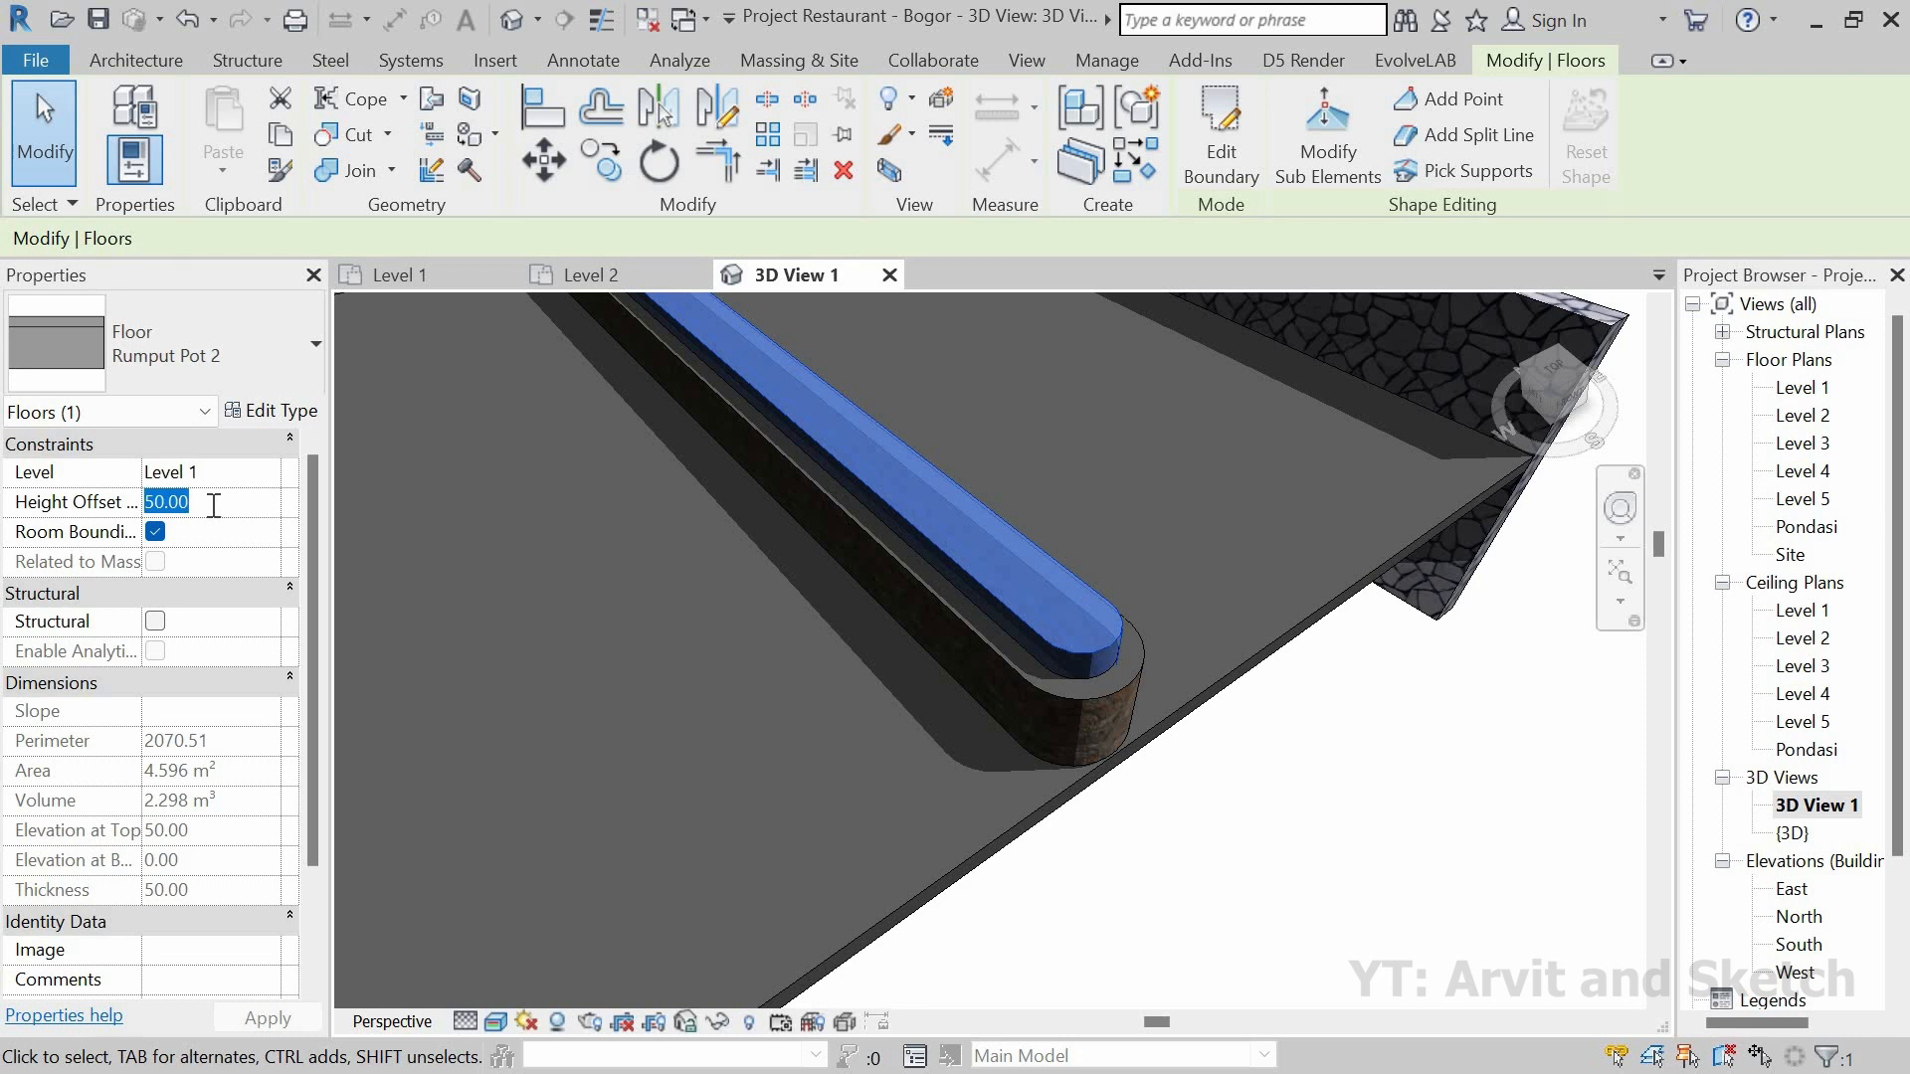
# Step: Try a height offset of 30 for the grass floor, lower it to 20, and inspect the planter within the site
pyautogui.press('Return')
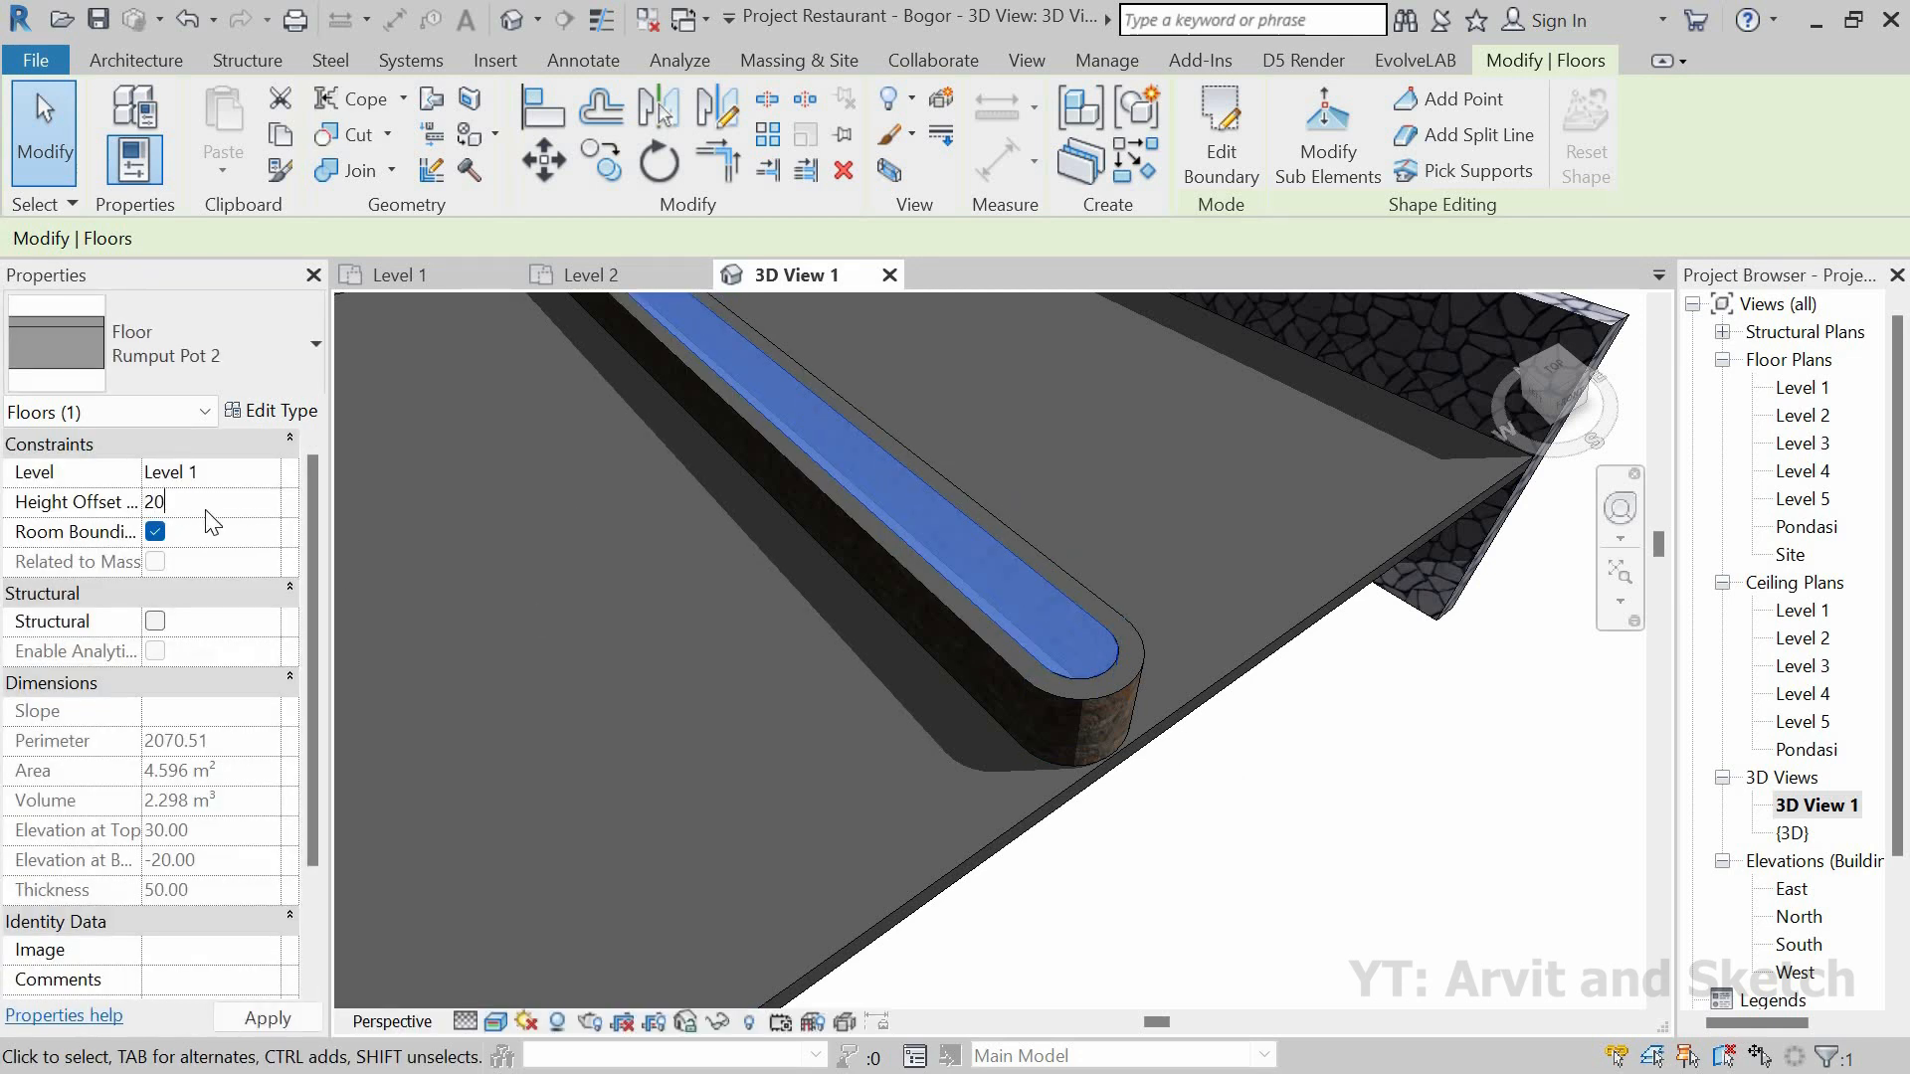
pyautogui.click(1373, 791)
pyautogui.scroll(-6, 1373, 791)
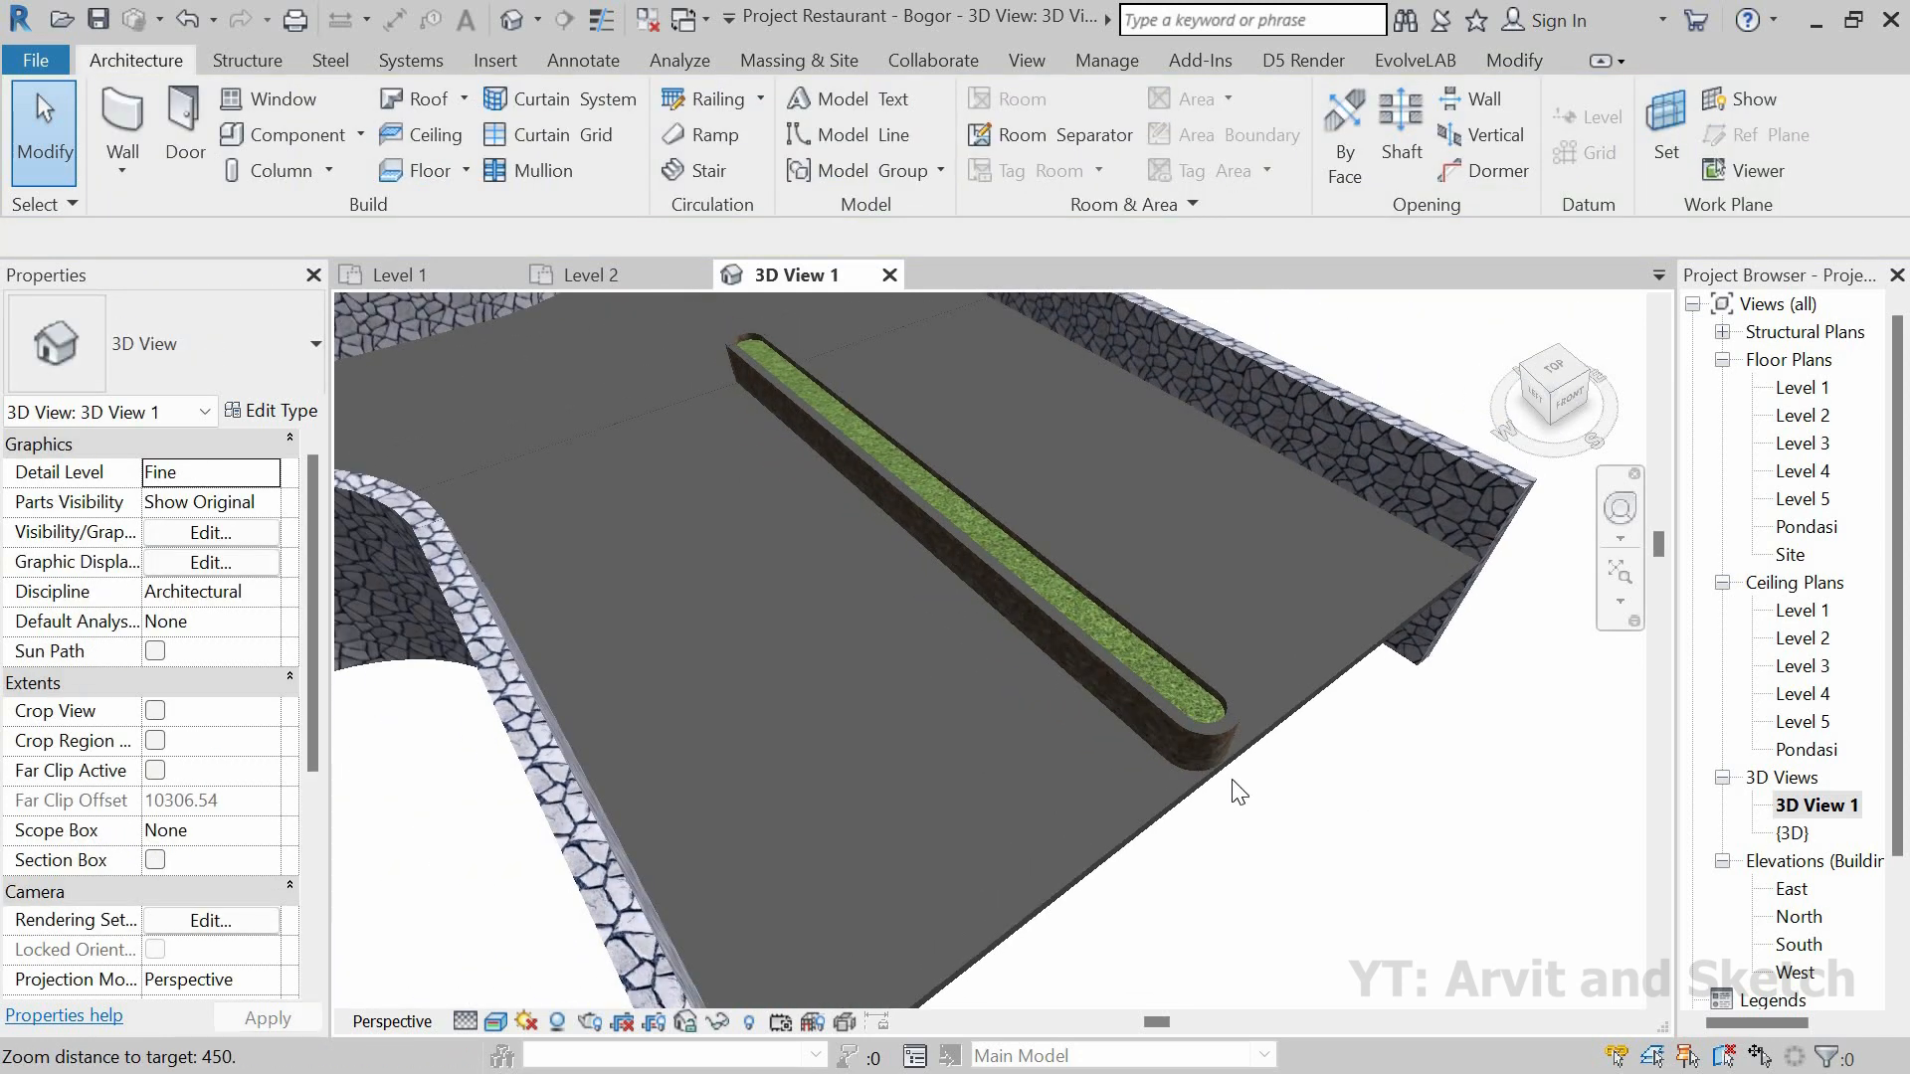
pyautogui.scroll(-8, 1248, 793)
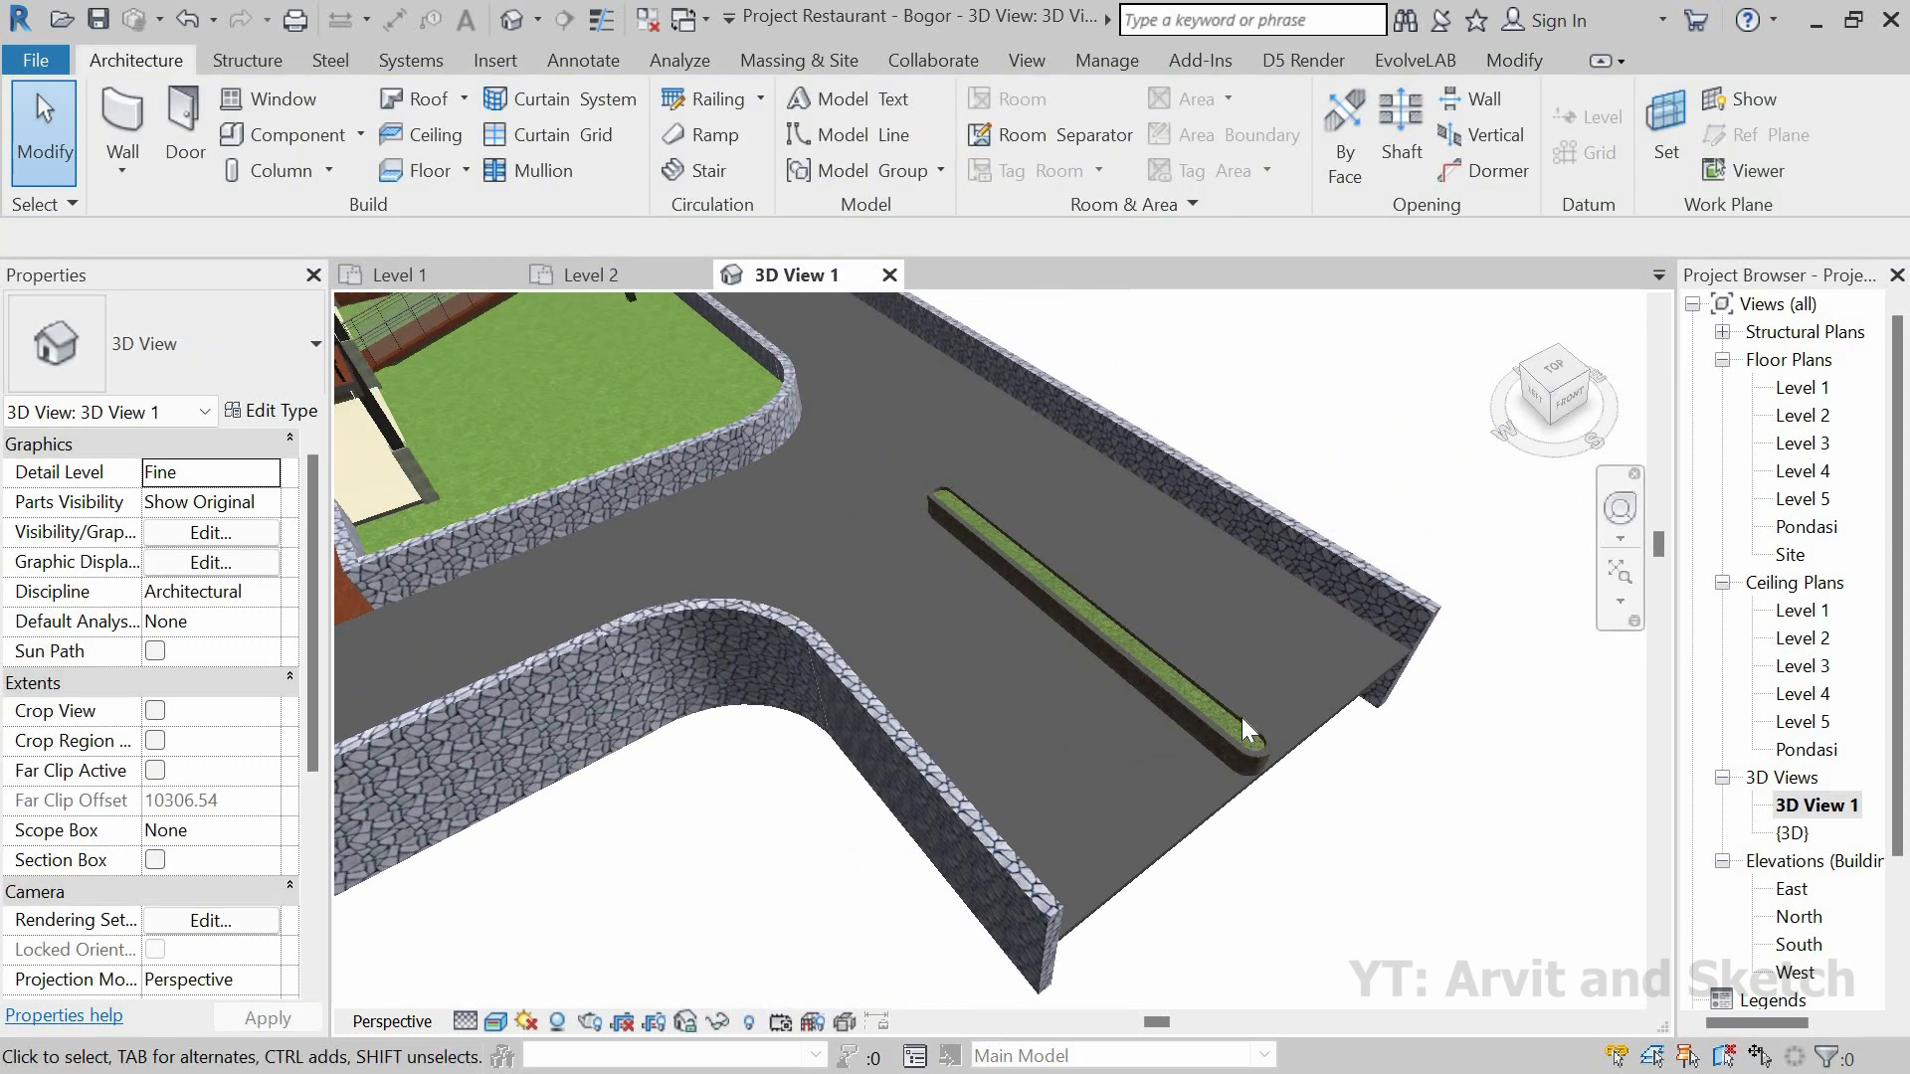
pyautogui.scroll(-6, 1308, 704)
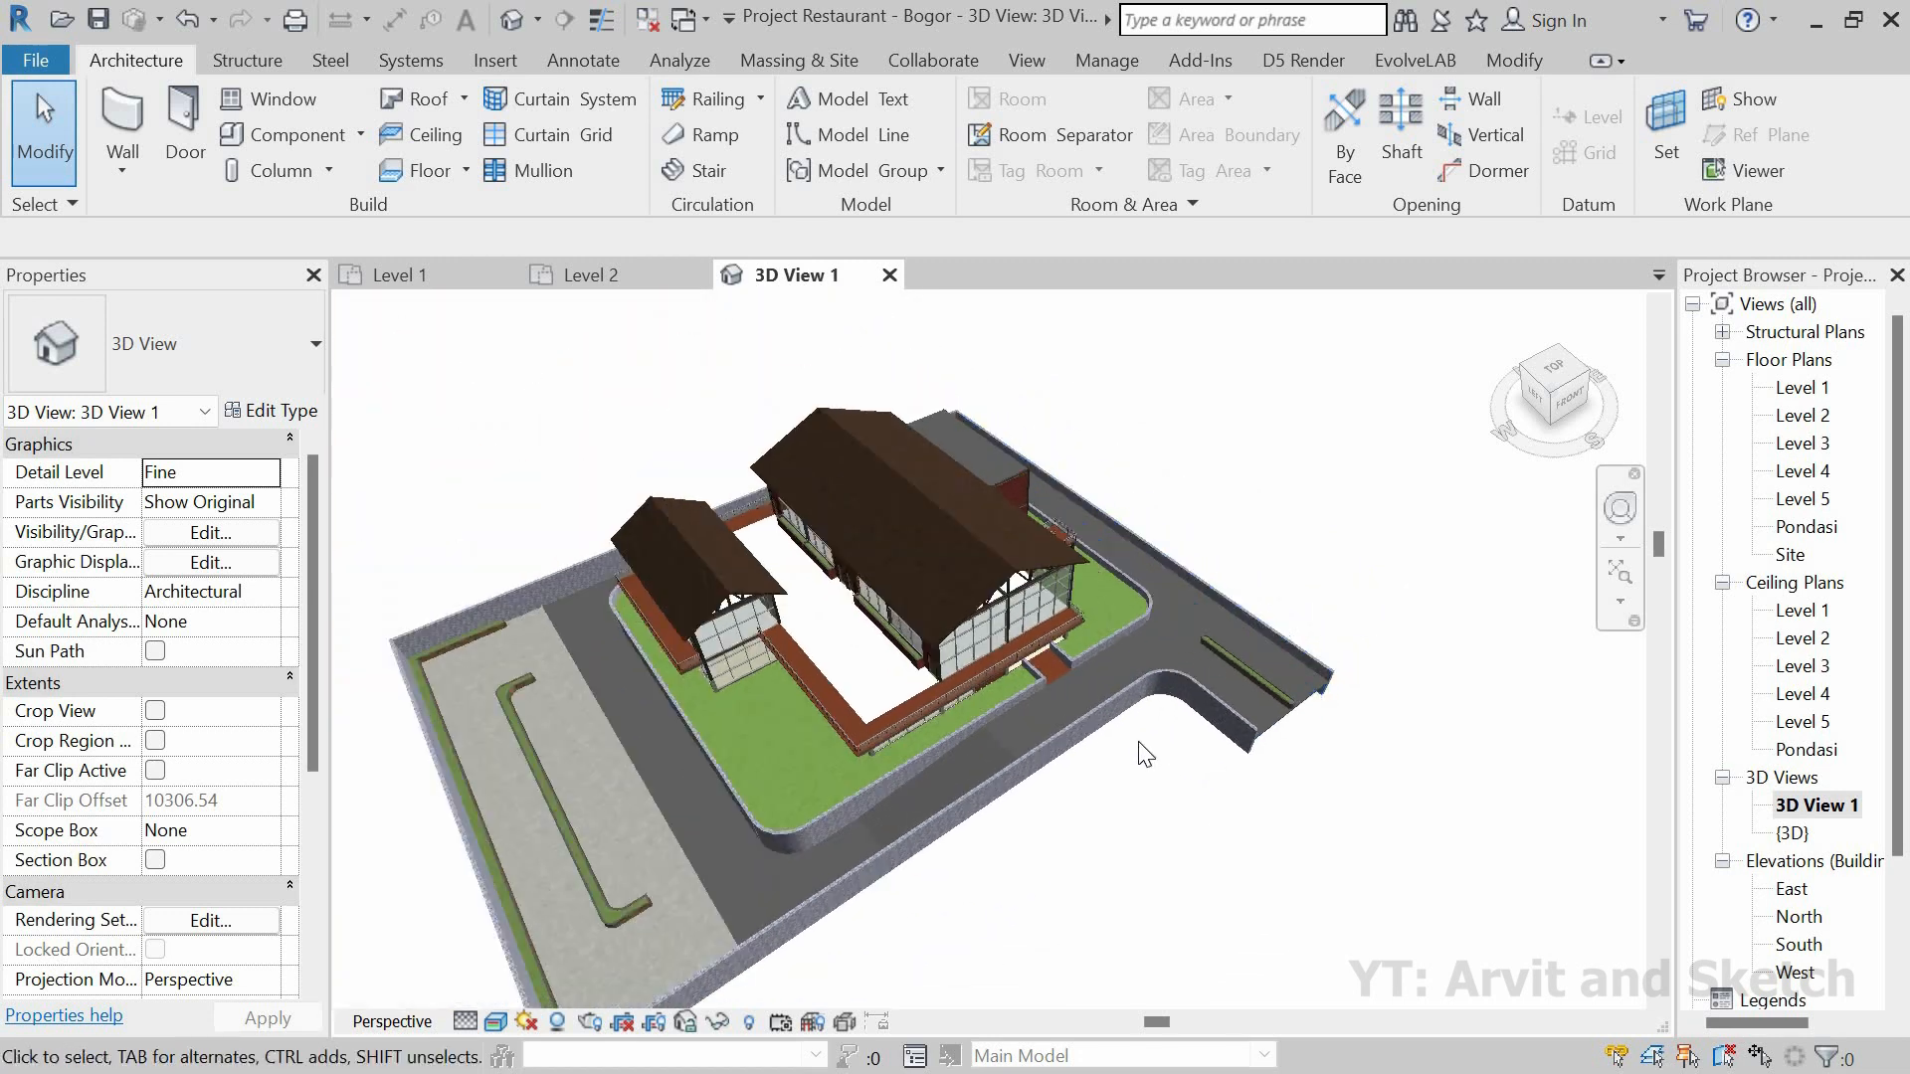
pyautogui.moveTo(1316, 667); pyautogui.dragTo(1211, 746, button='middle')
# Step: Start placing a Curtain Wall Storefront 3 in the Level 1 plan with base offset 10 and unconnected height 360
pyautogui.click(591, 275)
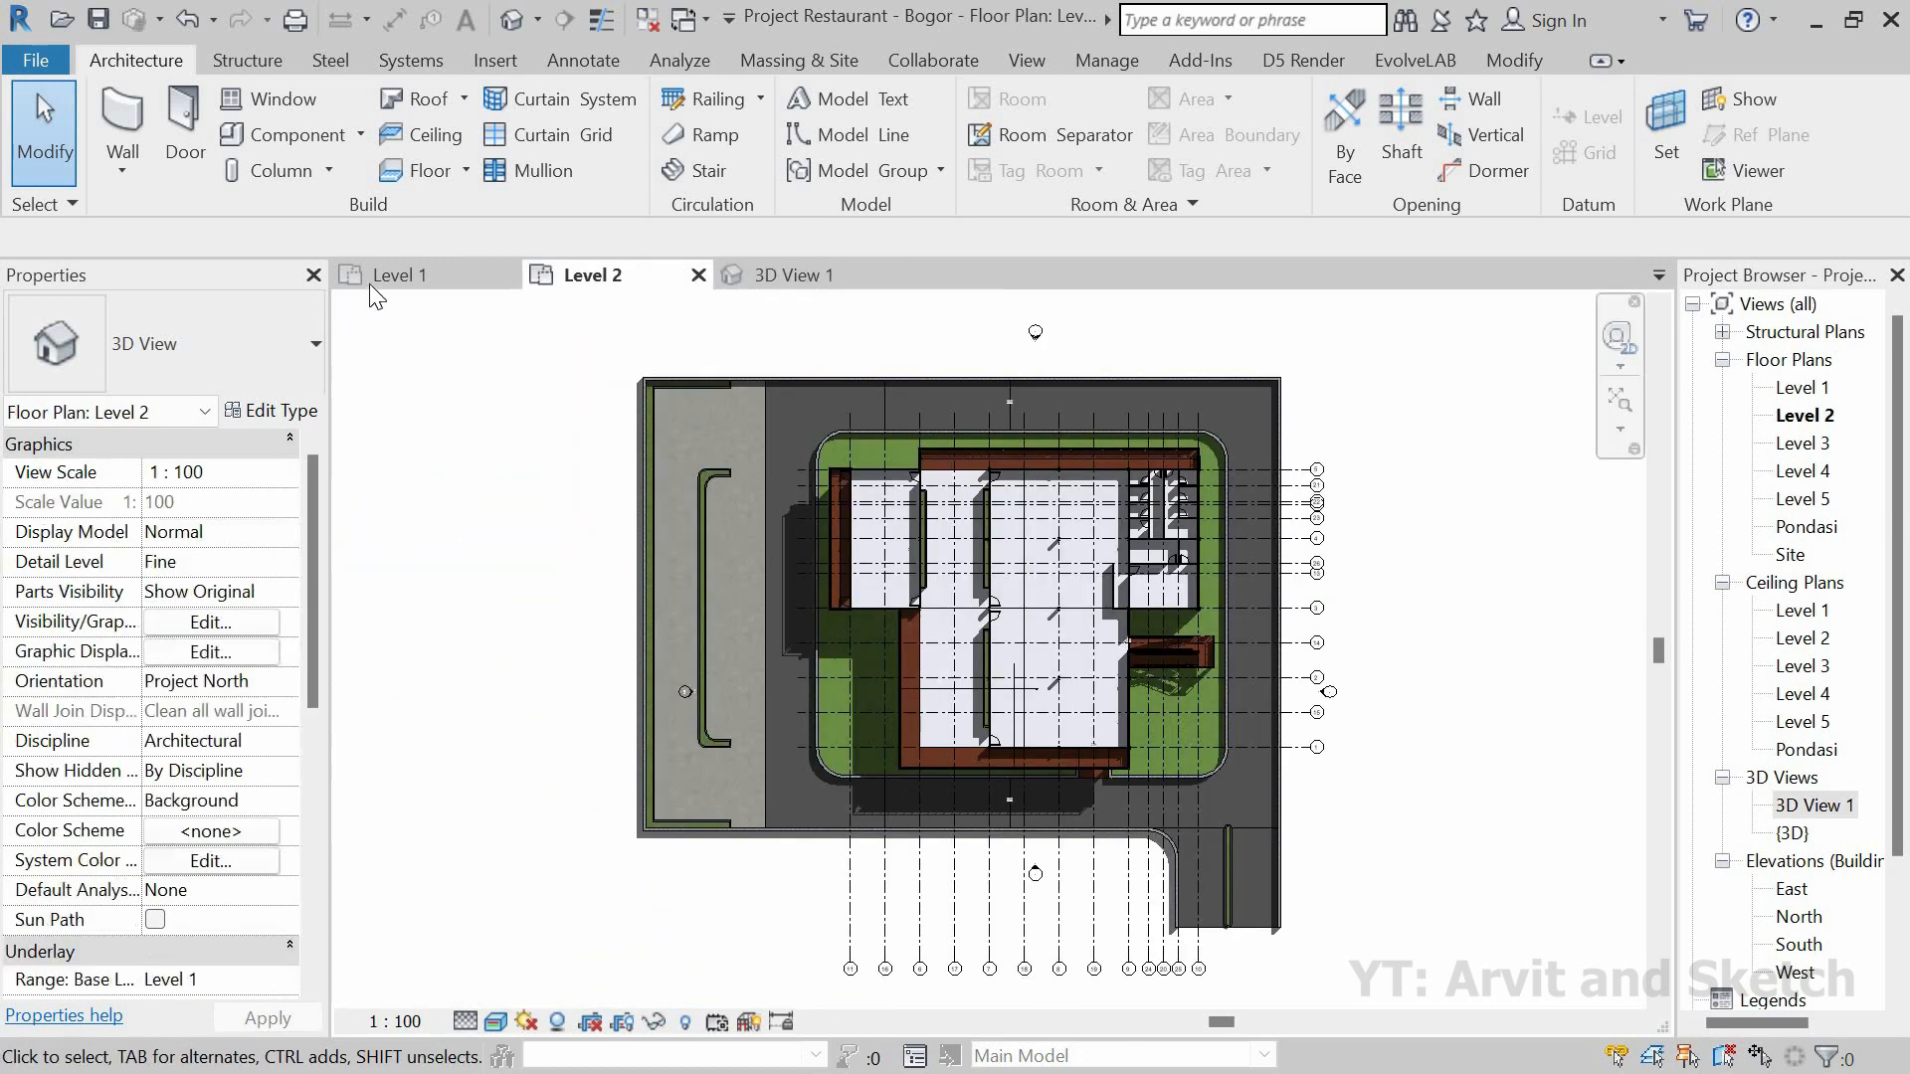
pyautogui.click(390, 278)
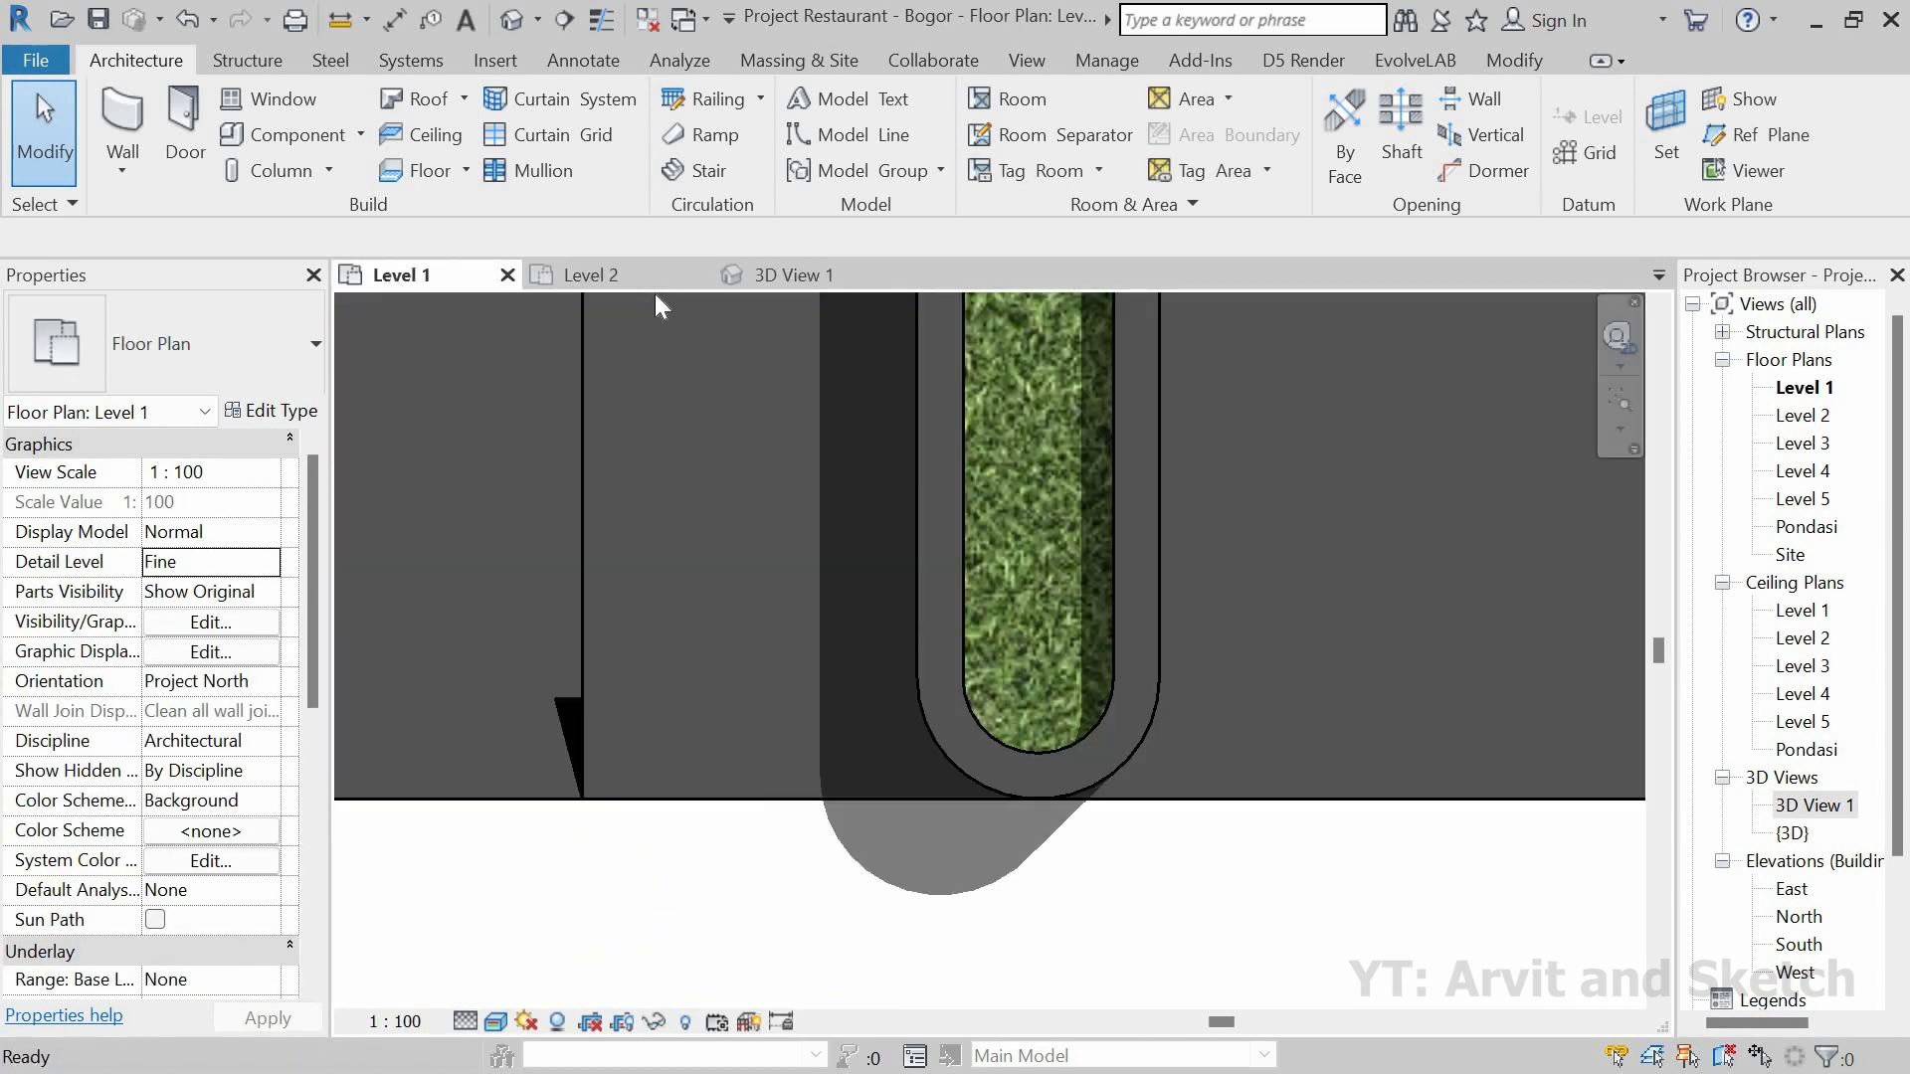
pyautogui.click(1621, 401)
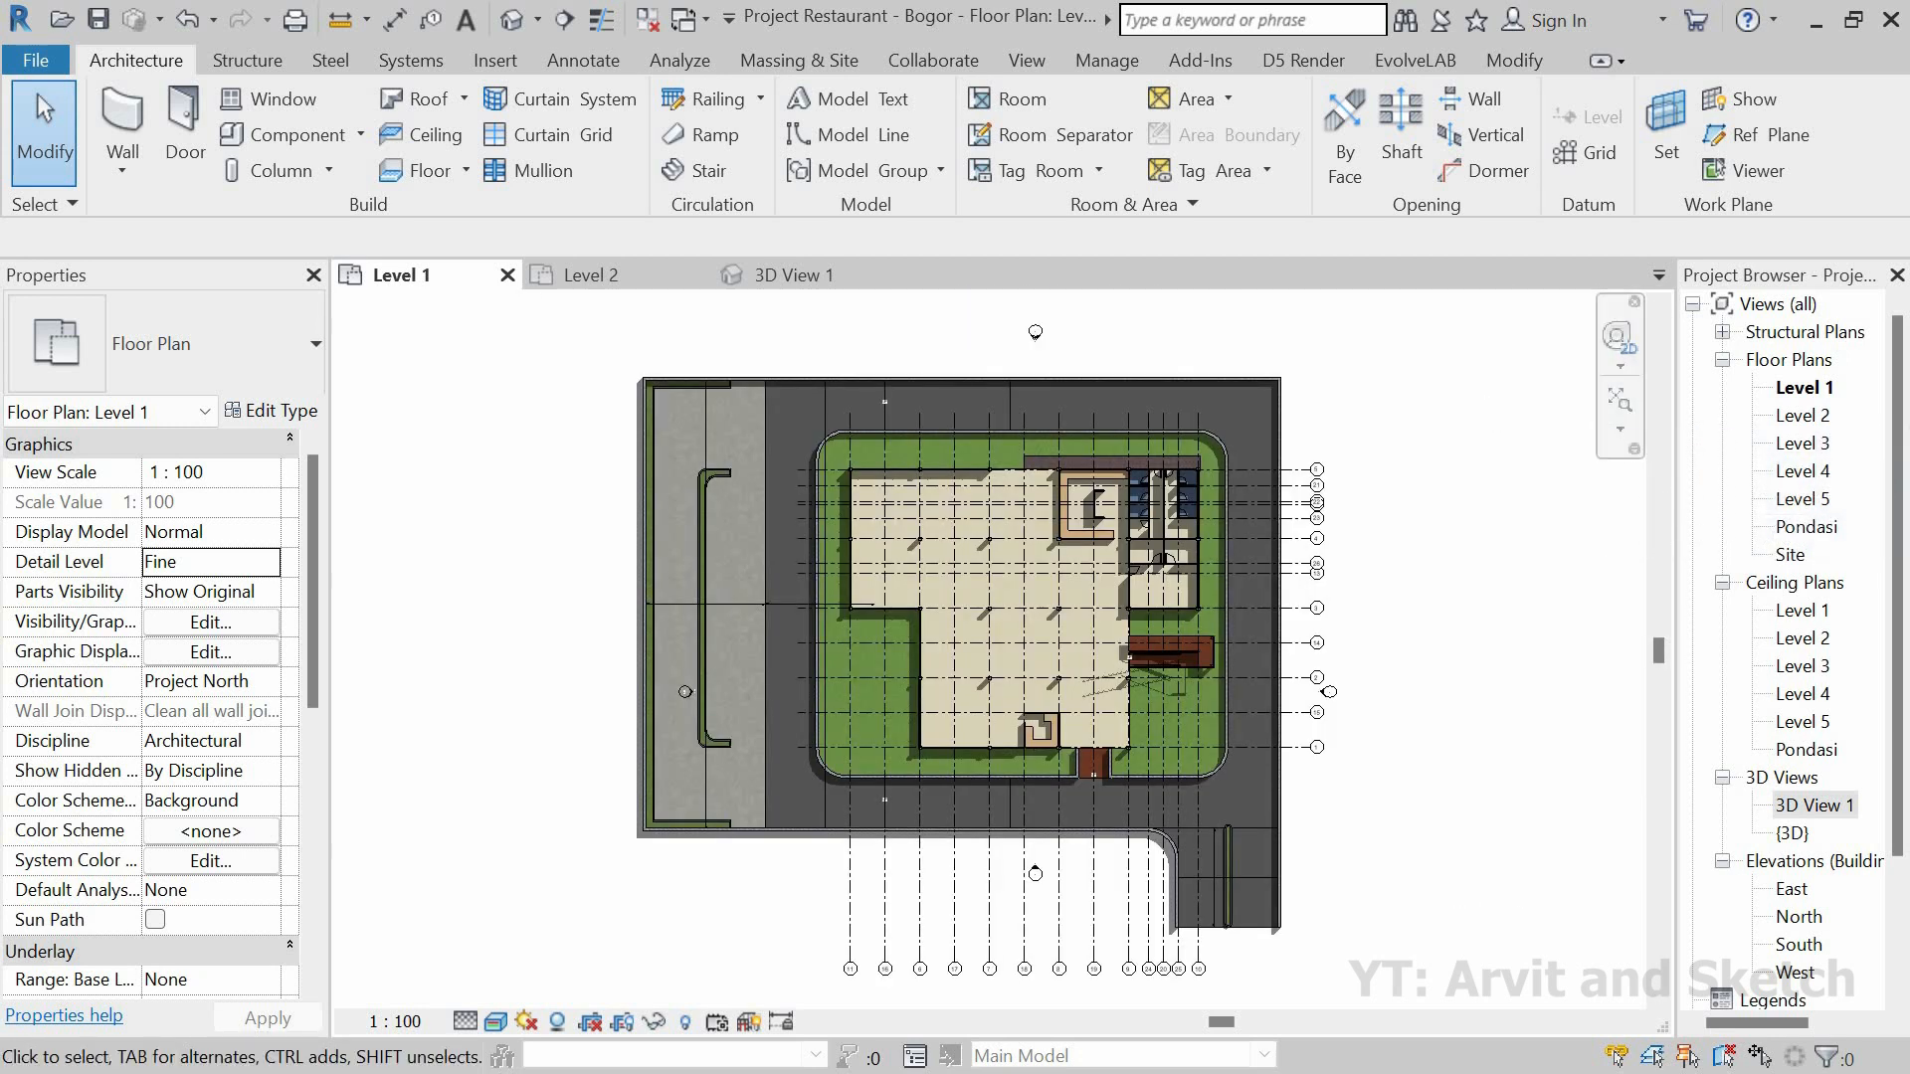
pyautogui.click(121, 110)
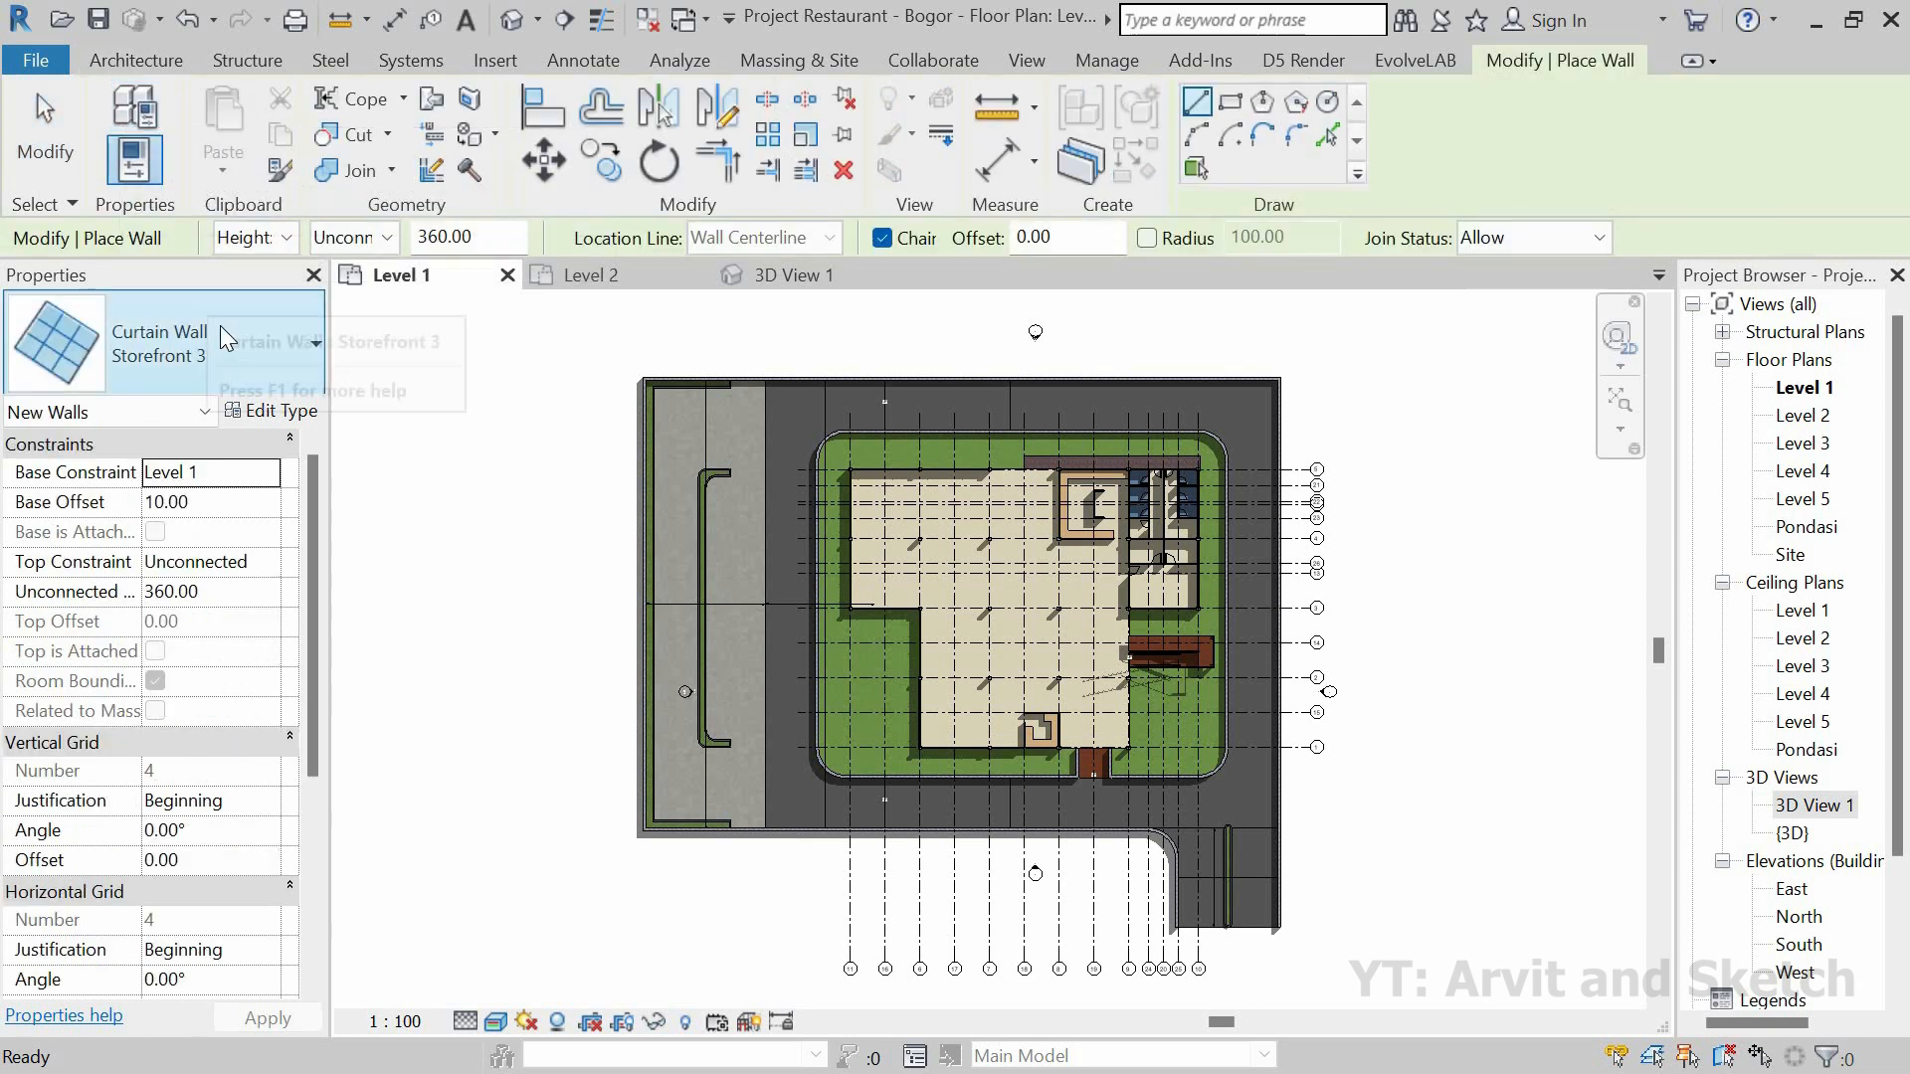
pyautogui.click(219, 325)
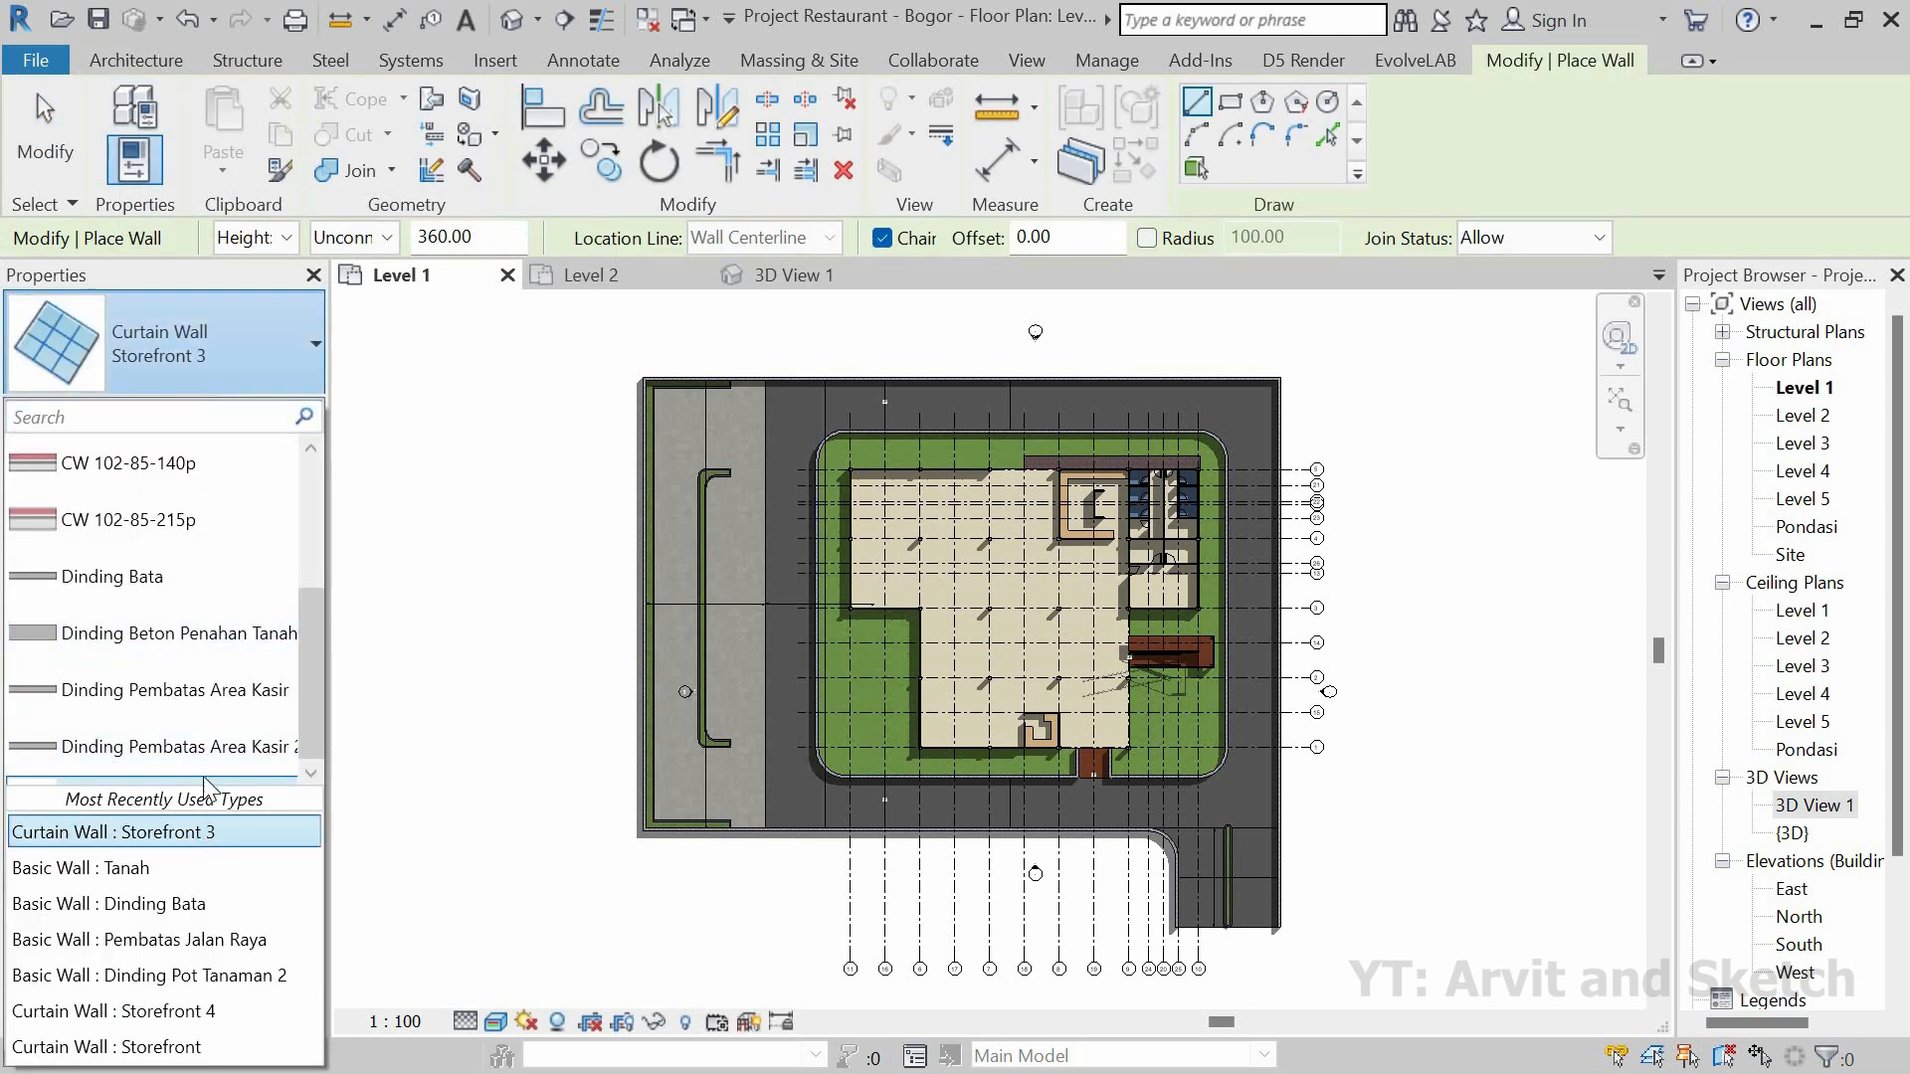
pyautogui.click(194, 712)
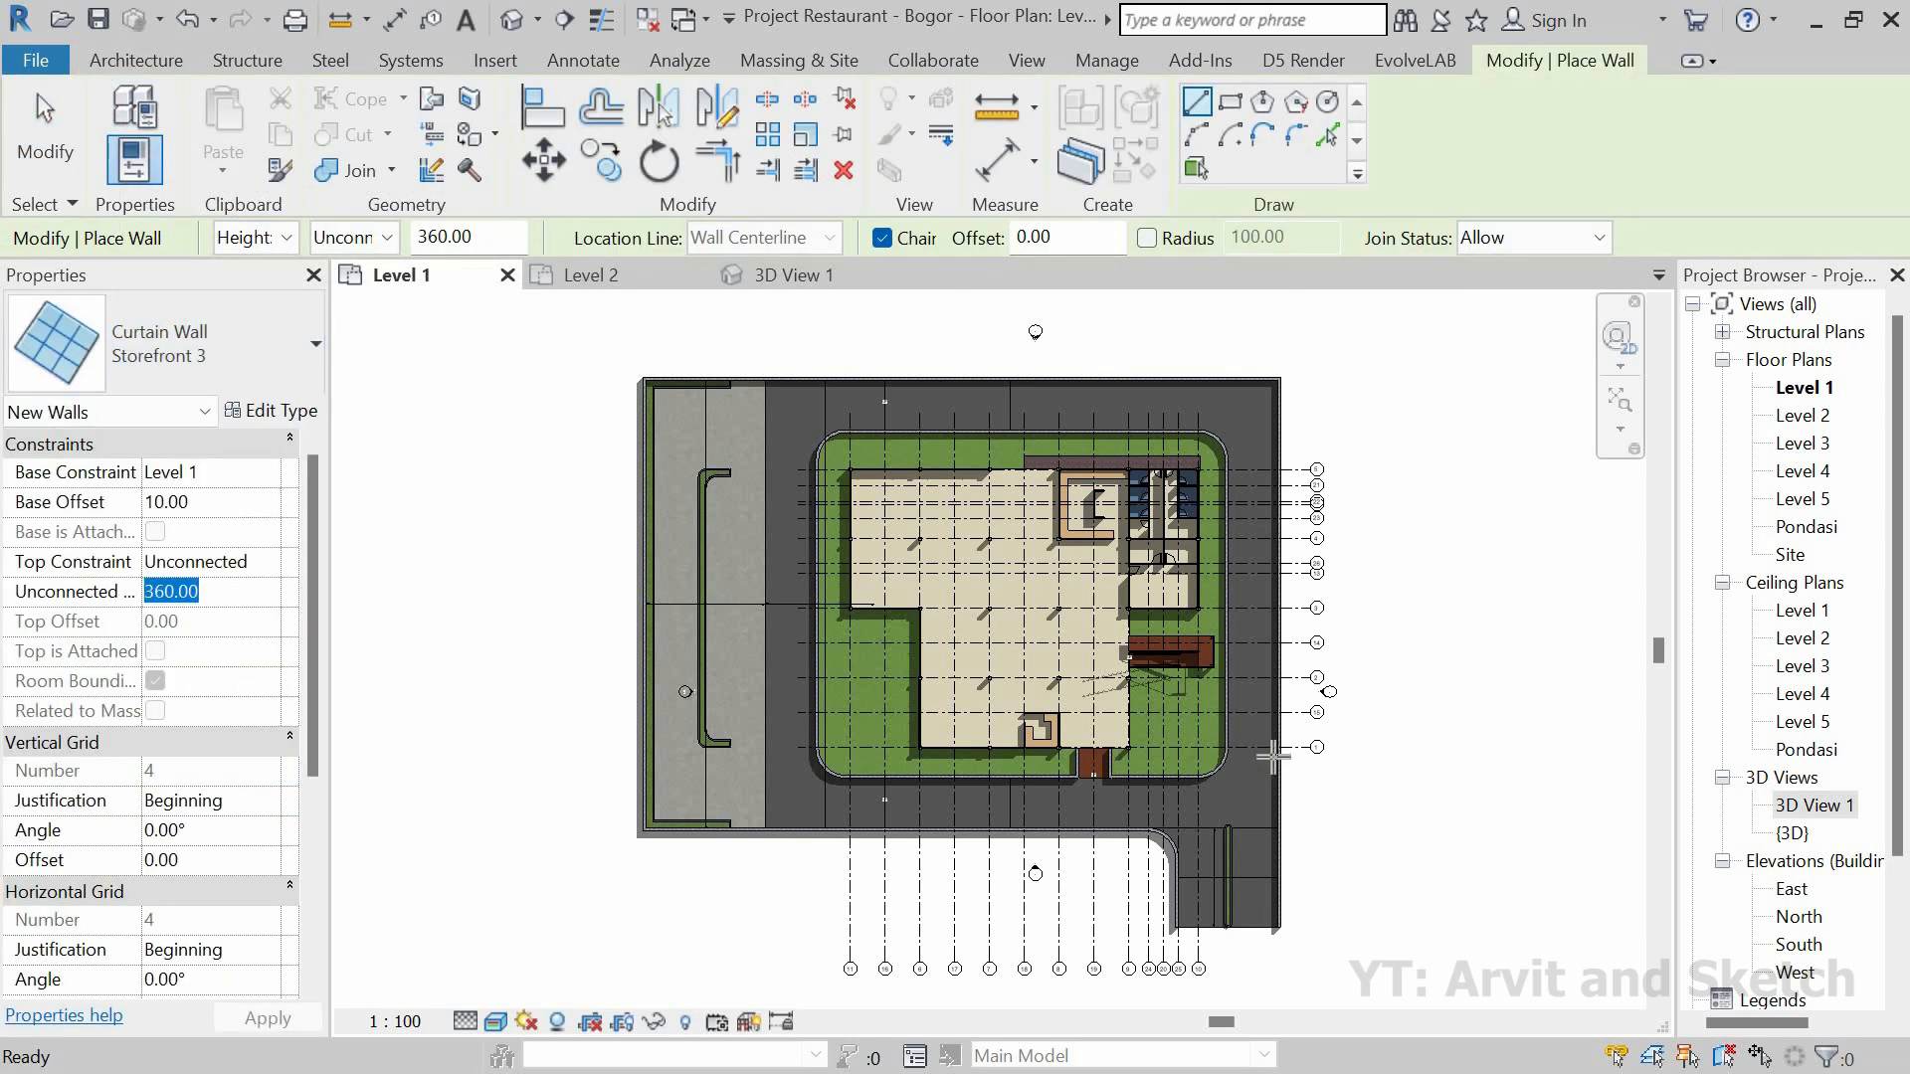
# Step: Draw the Storefront 3 curtain wall along the restaurant's eastern edge, from the grid 2 column to the southeast corner column
pyautogui.scroll(5, 1131, 748)
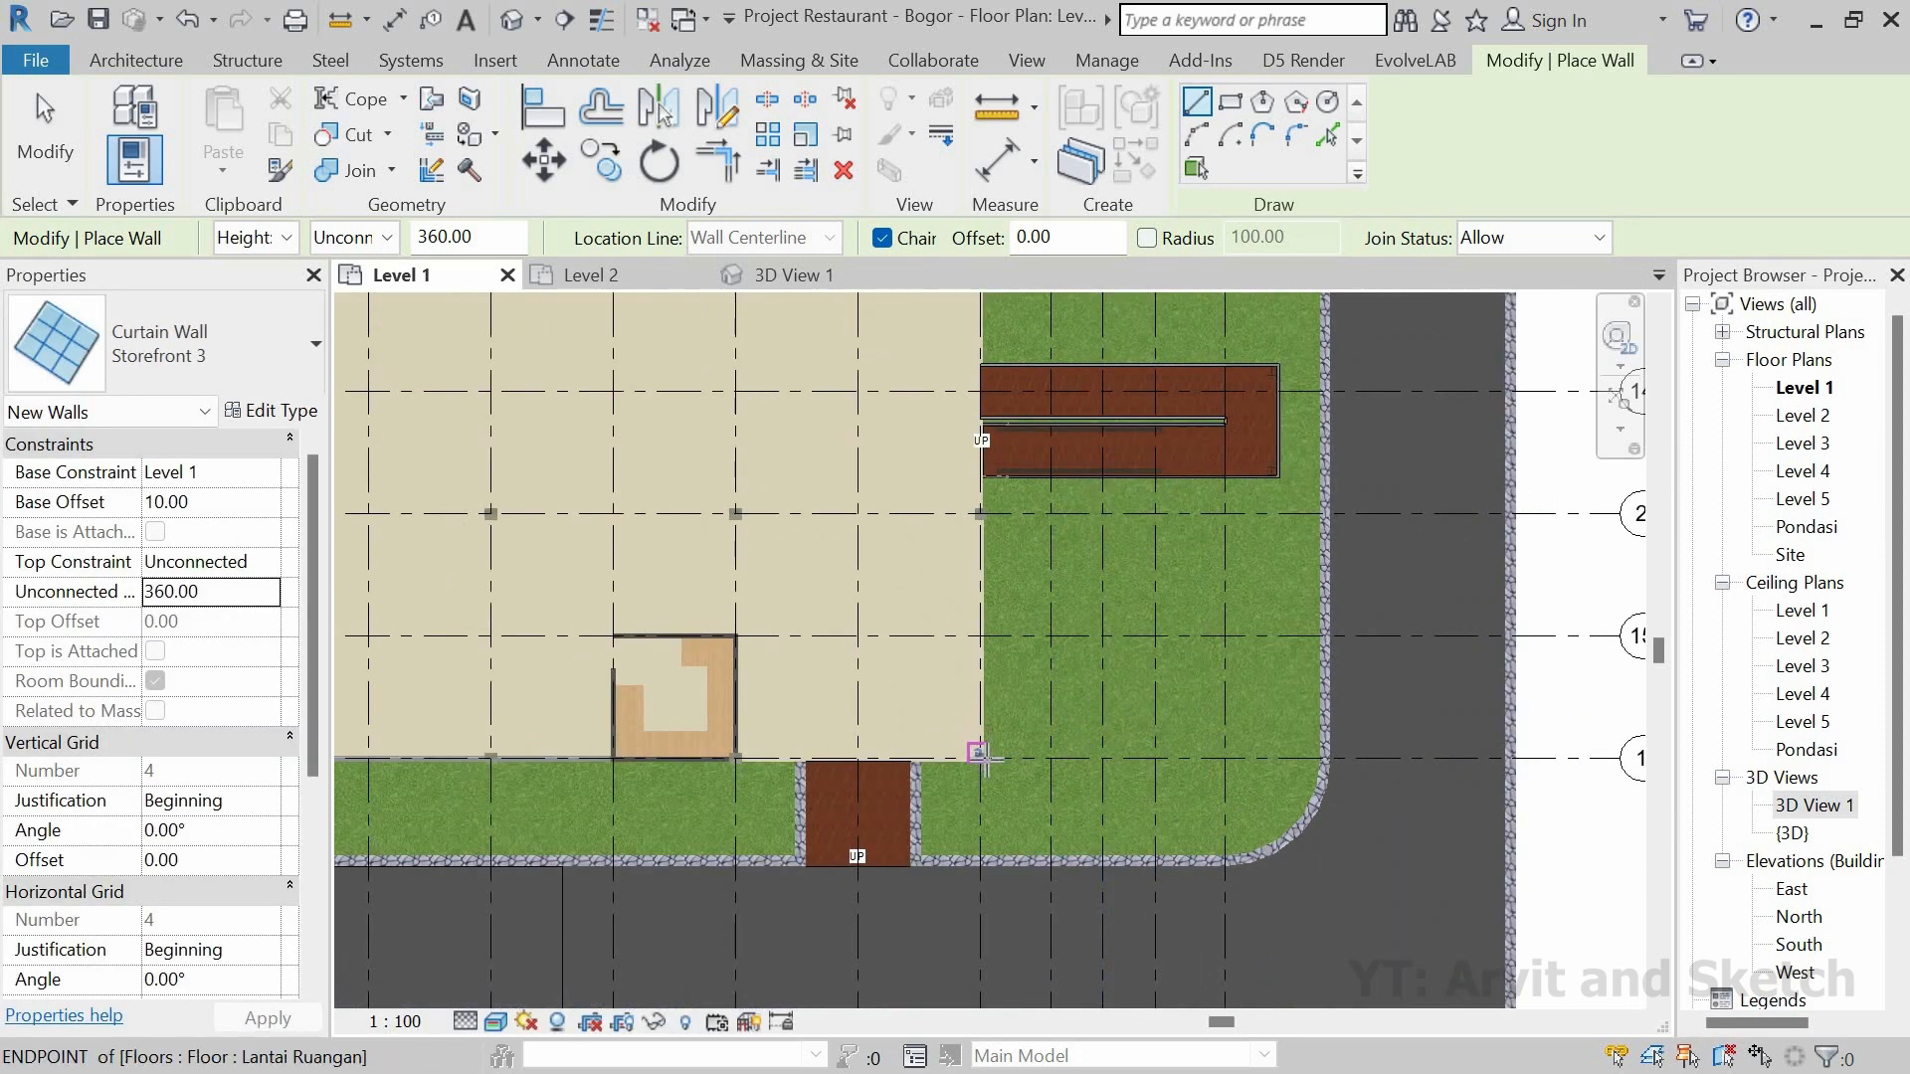
pyautogui.scroll(5, 980, 754)
pyautogui.click(980, 756)
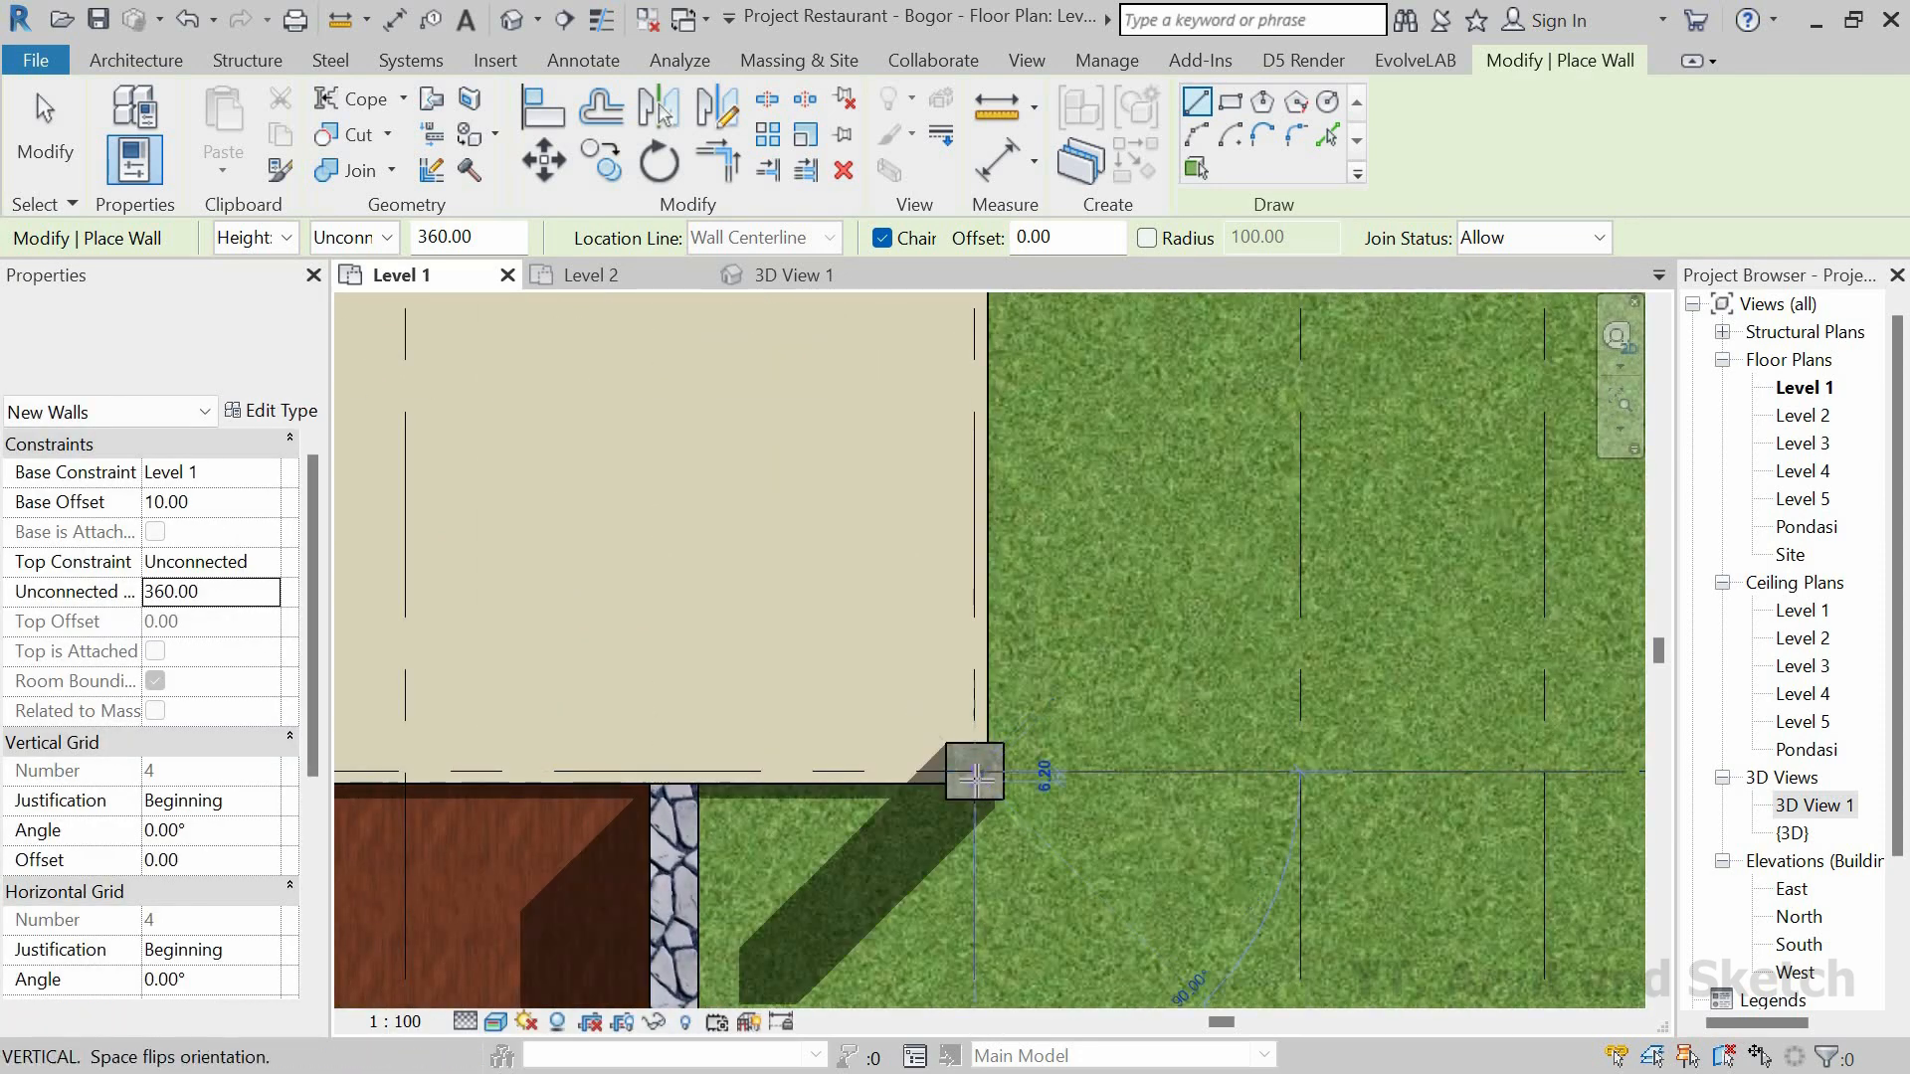
pyautogui.scroll(-5, 975, 776)
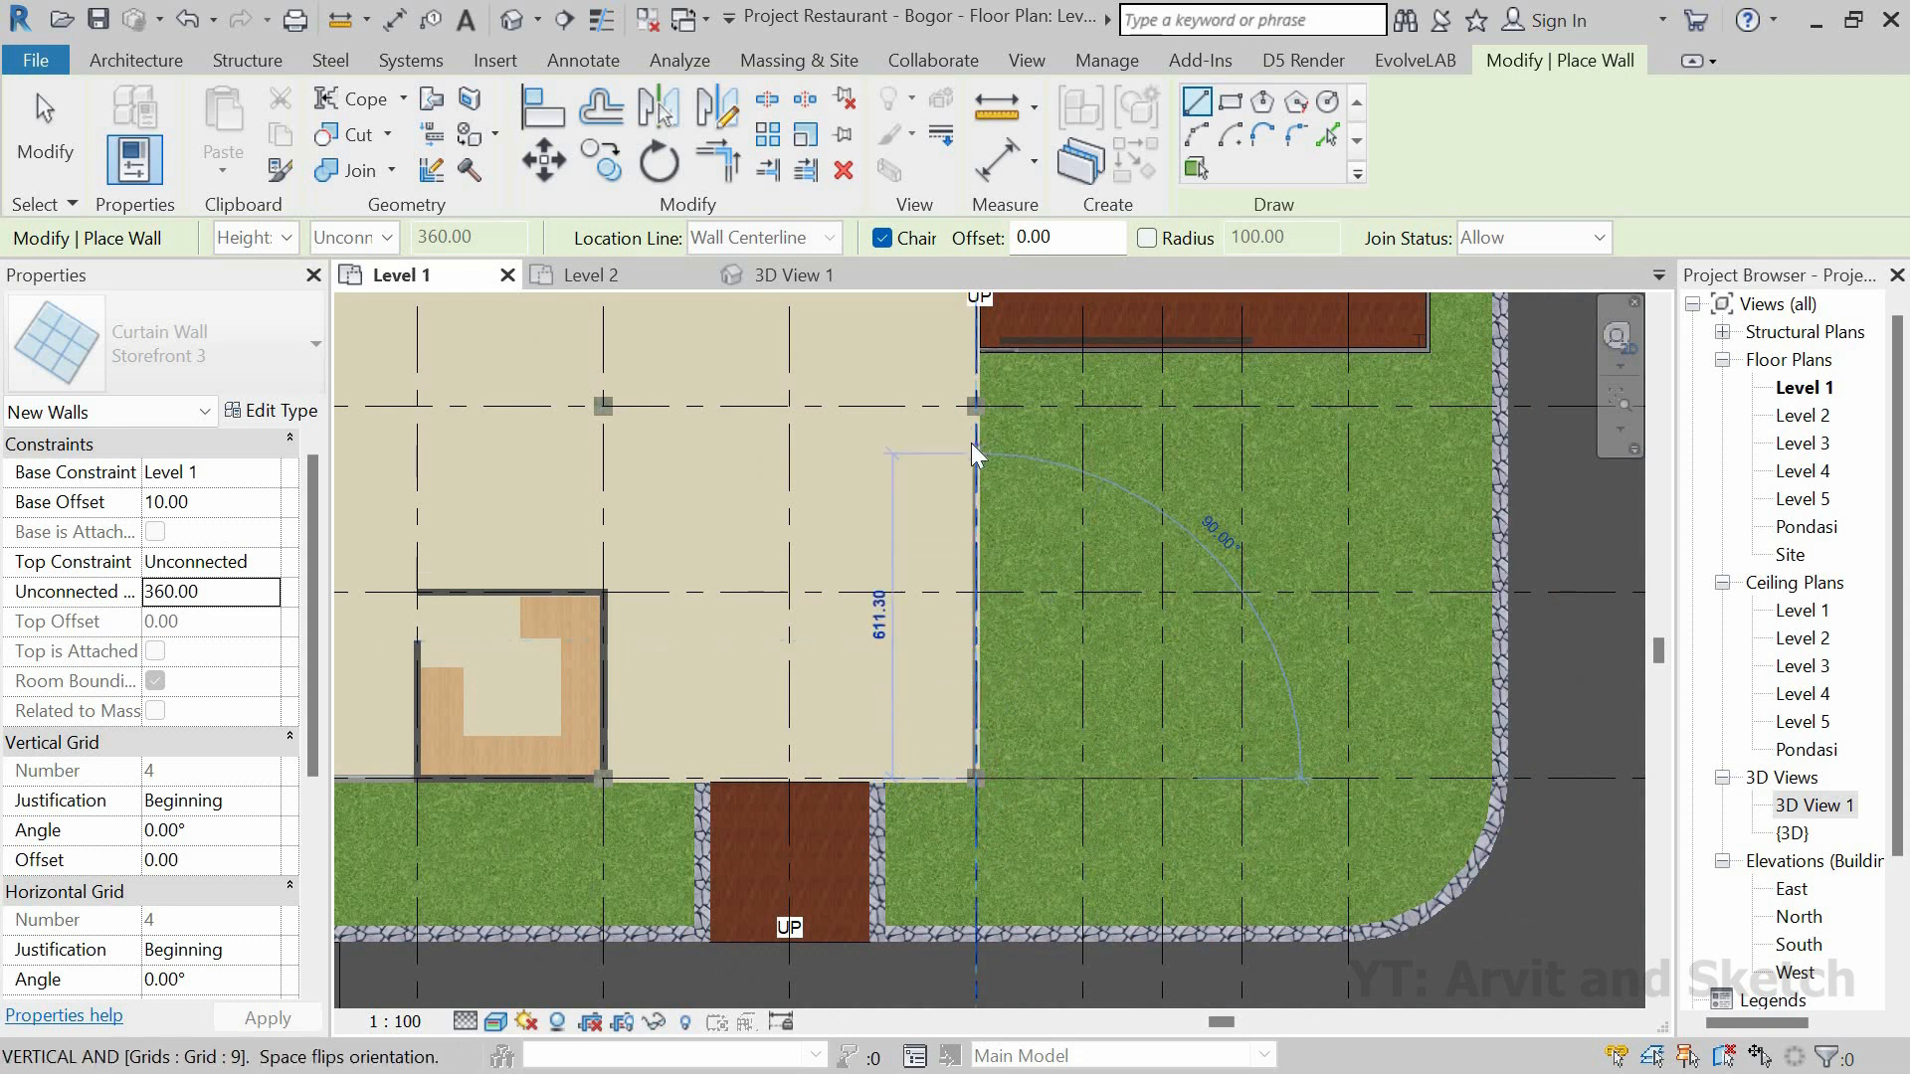
pyautogui.scroll(2, 971, 448)
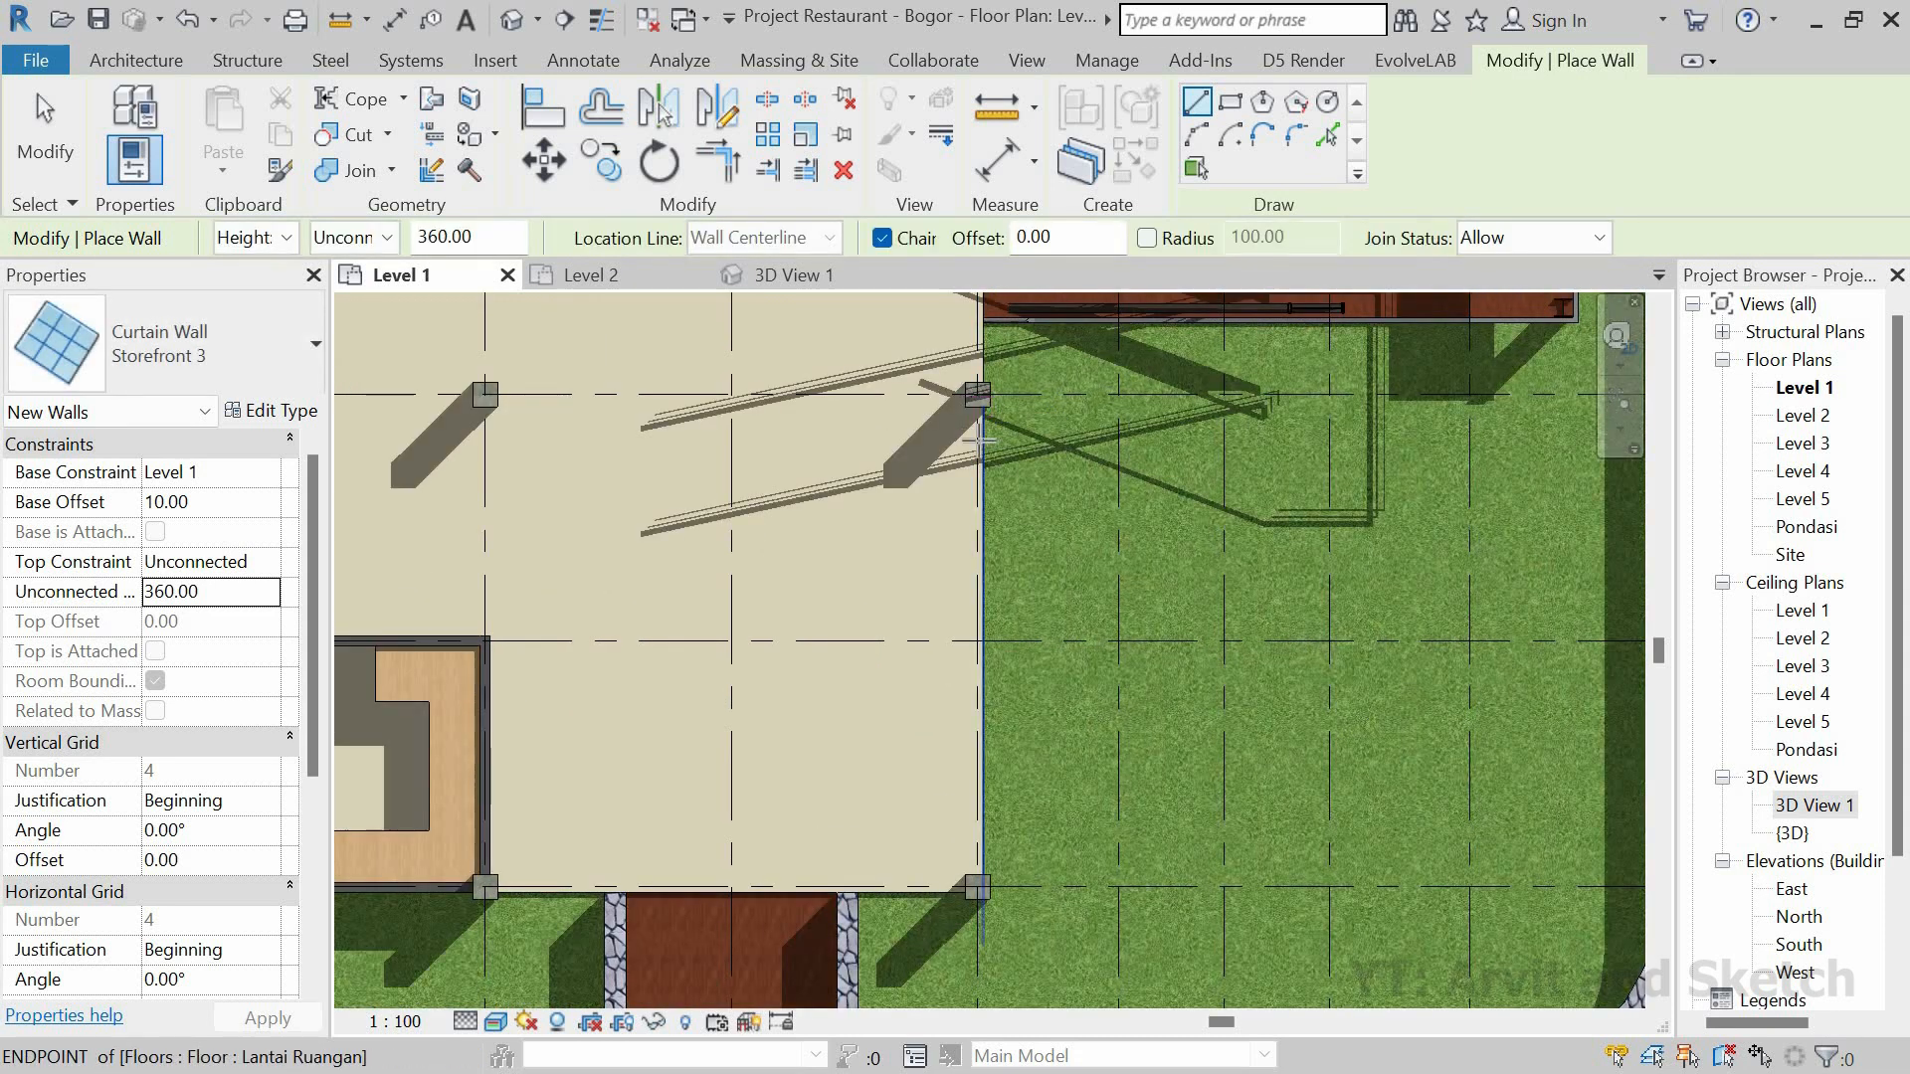
pyautogui.scroll(2, 978, 412)
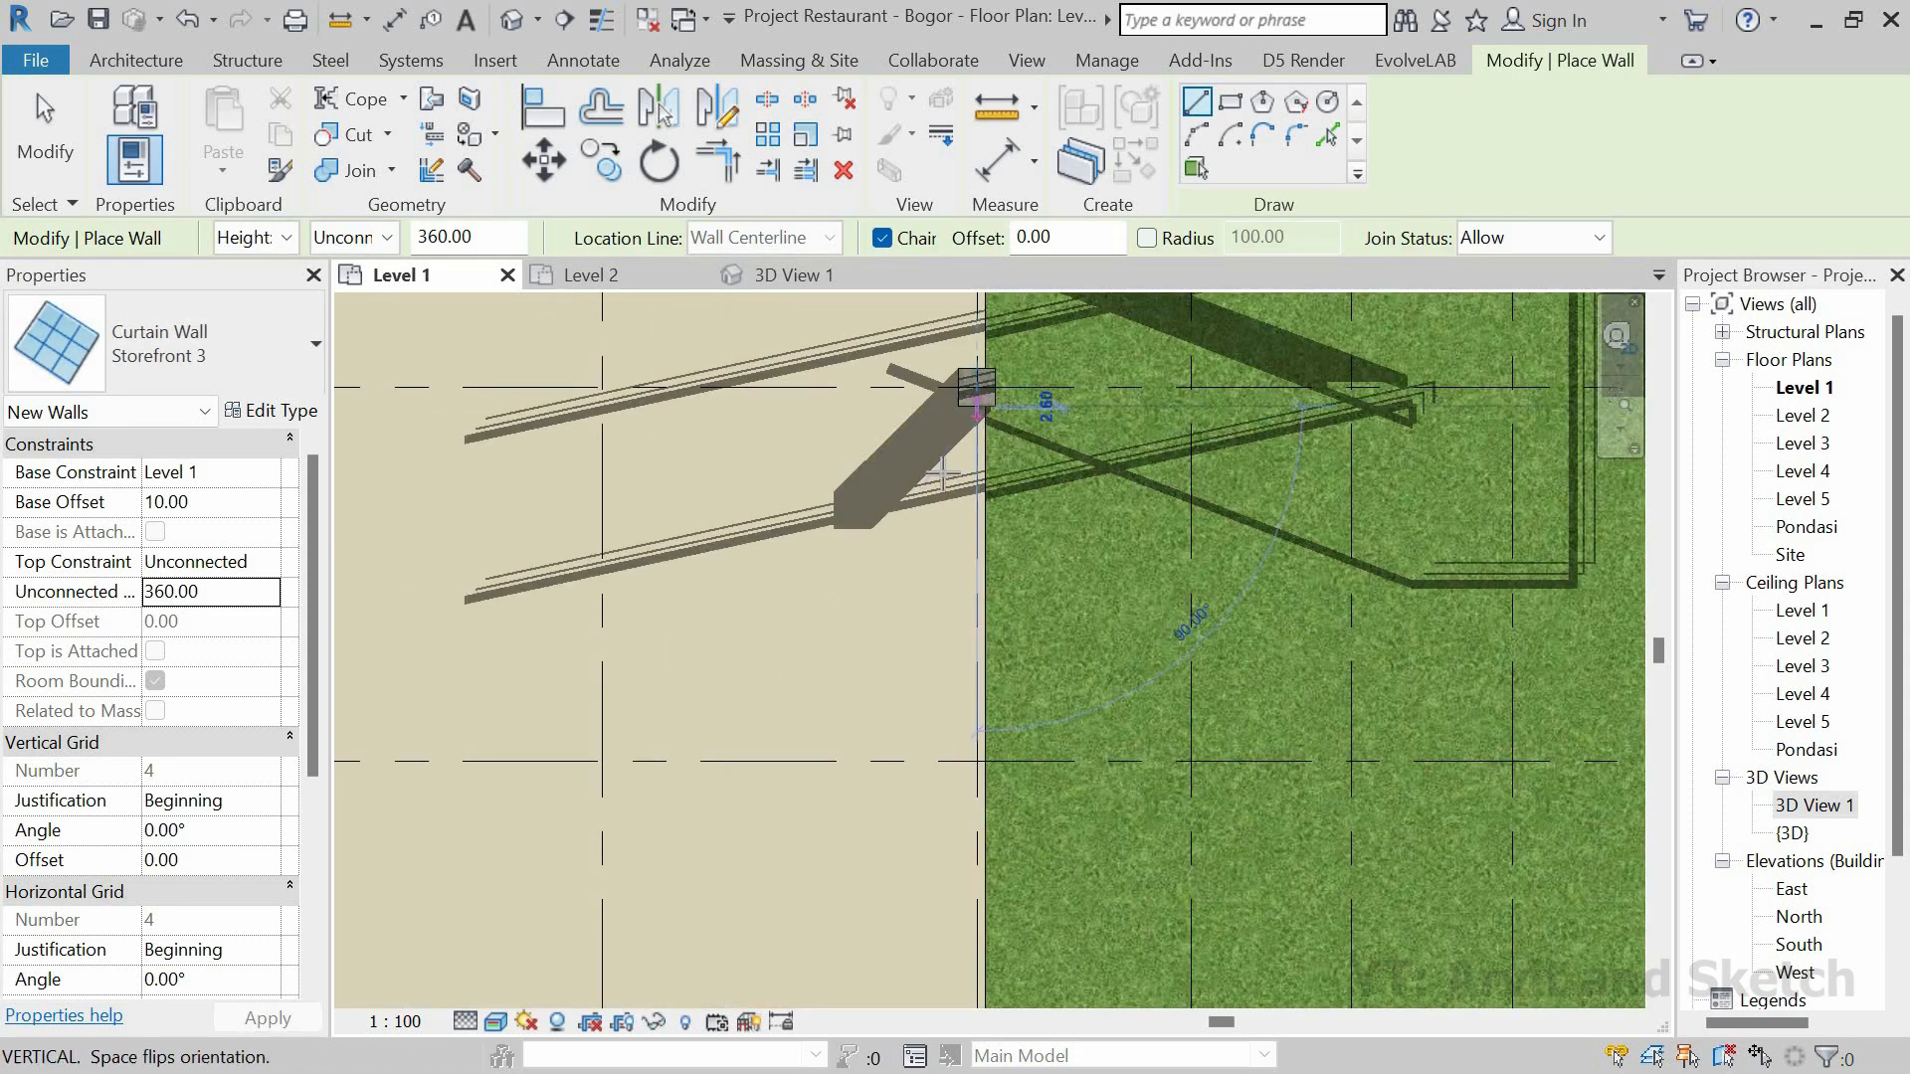
pyautogui.scroll(-2, 939, 463)
pyautogui.scroll(4, 953, 839)
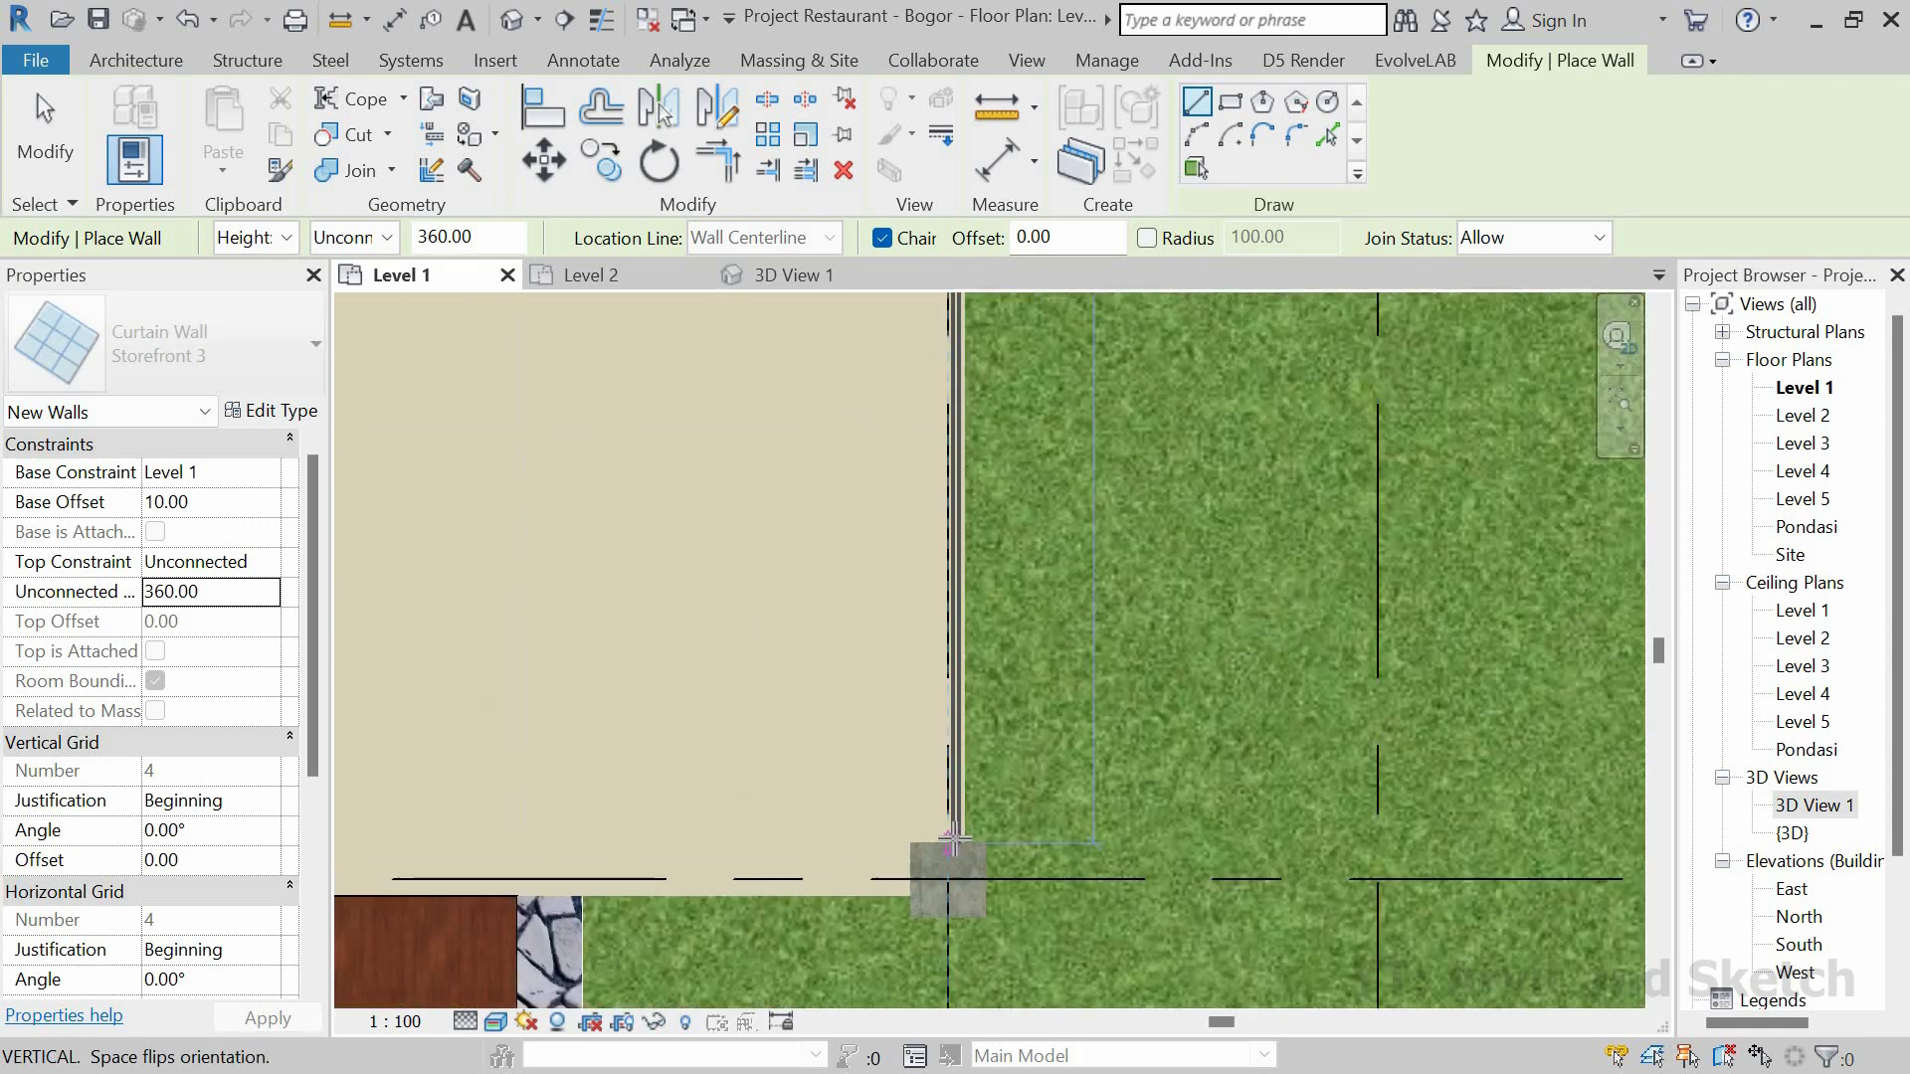
pyautogui.click(950, 843)
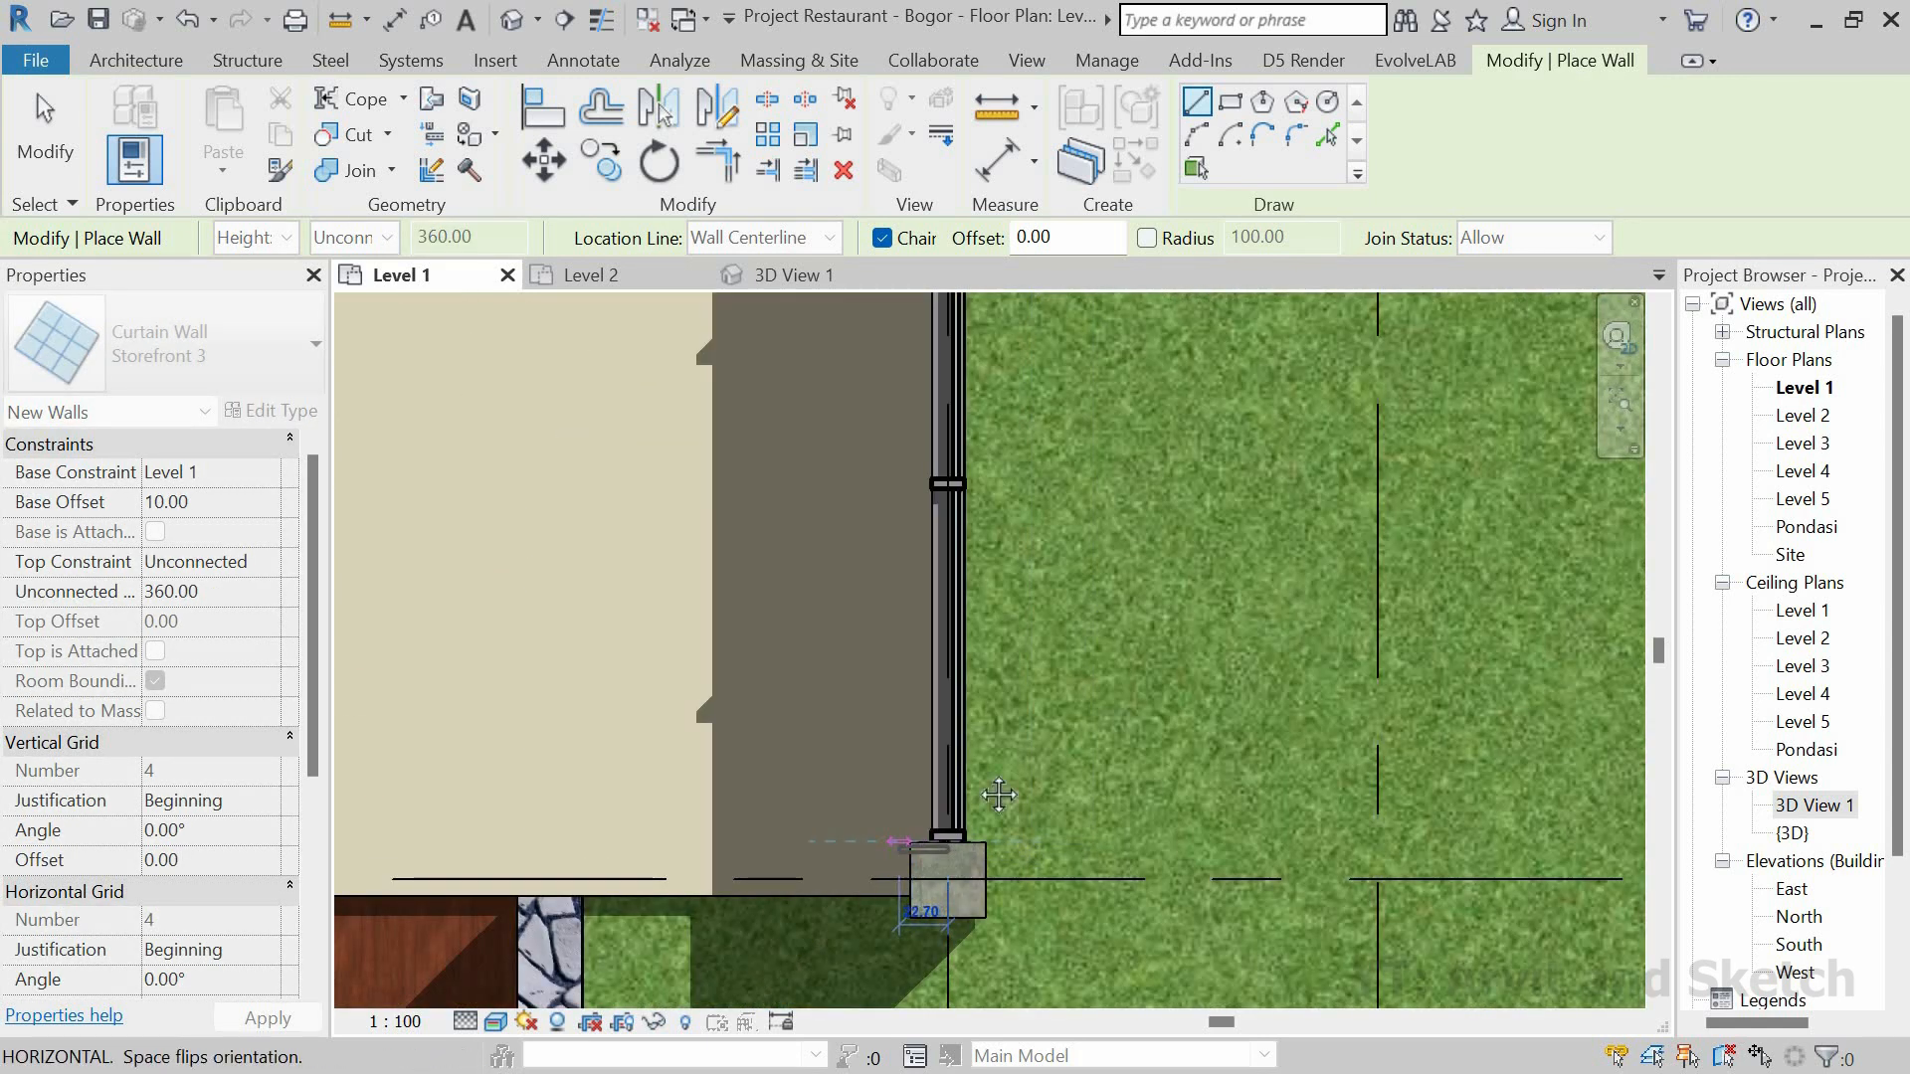
pyautogui.moveTo(999, 795); pyautogui.dragTo(1121, 577, button='middle')
pyautogui.press('Escape')
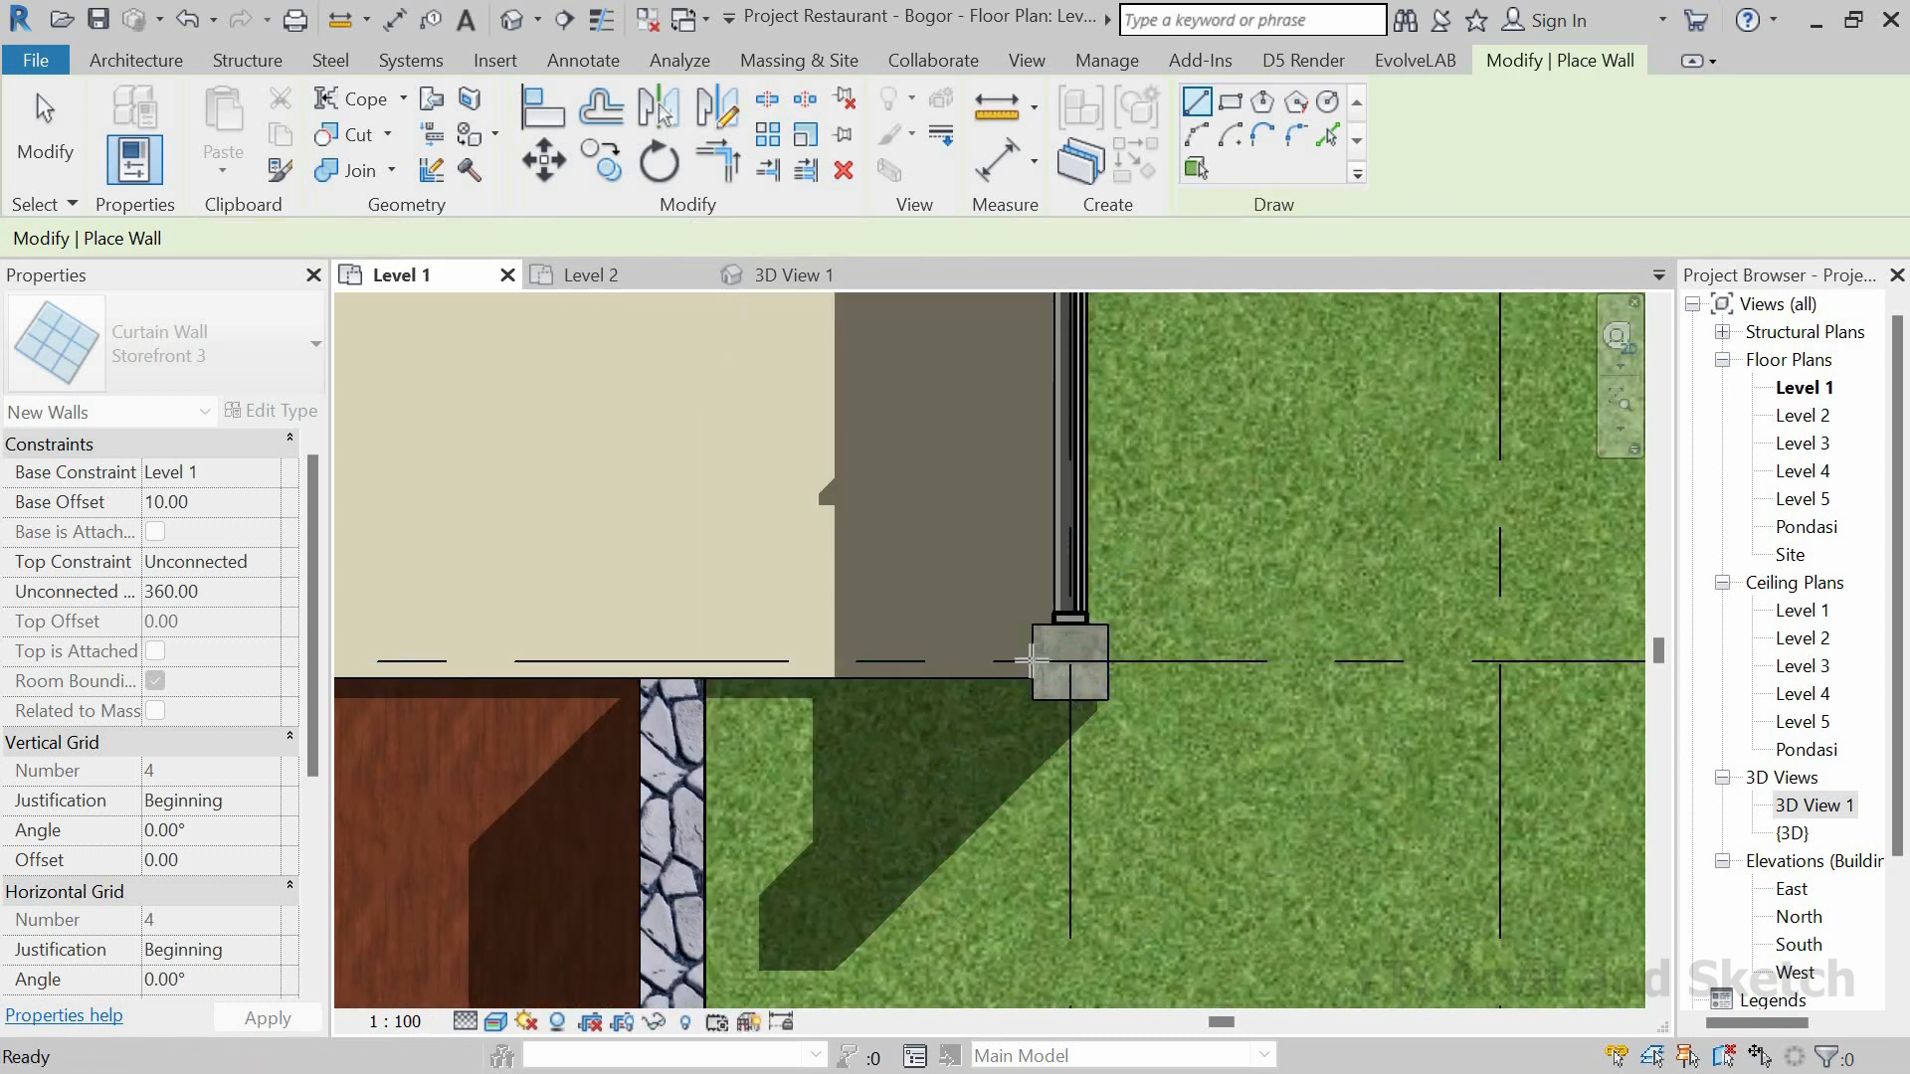
# Step: Draw a short Storefront 3 curtain wall from the southeast corner column west to the near side of the southern entrance
pyautogui.click(1031, 660)
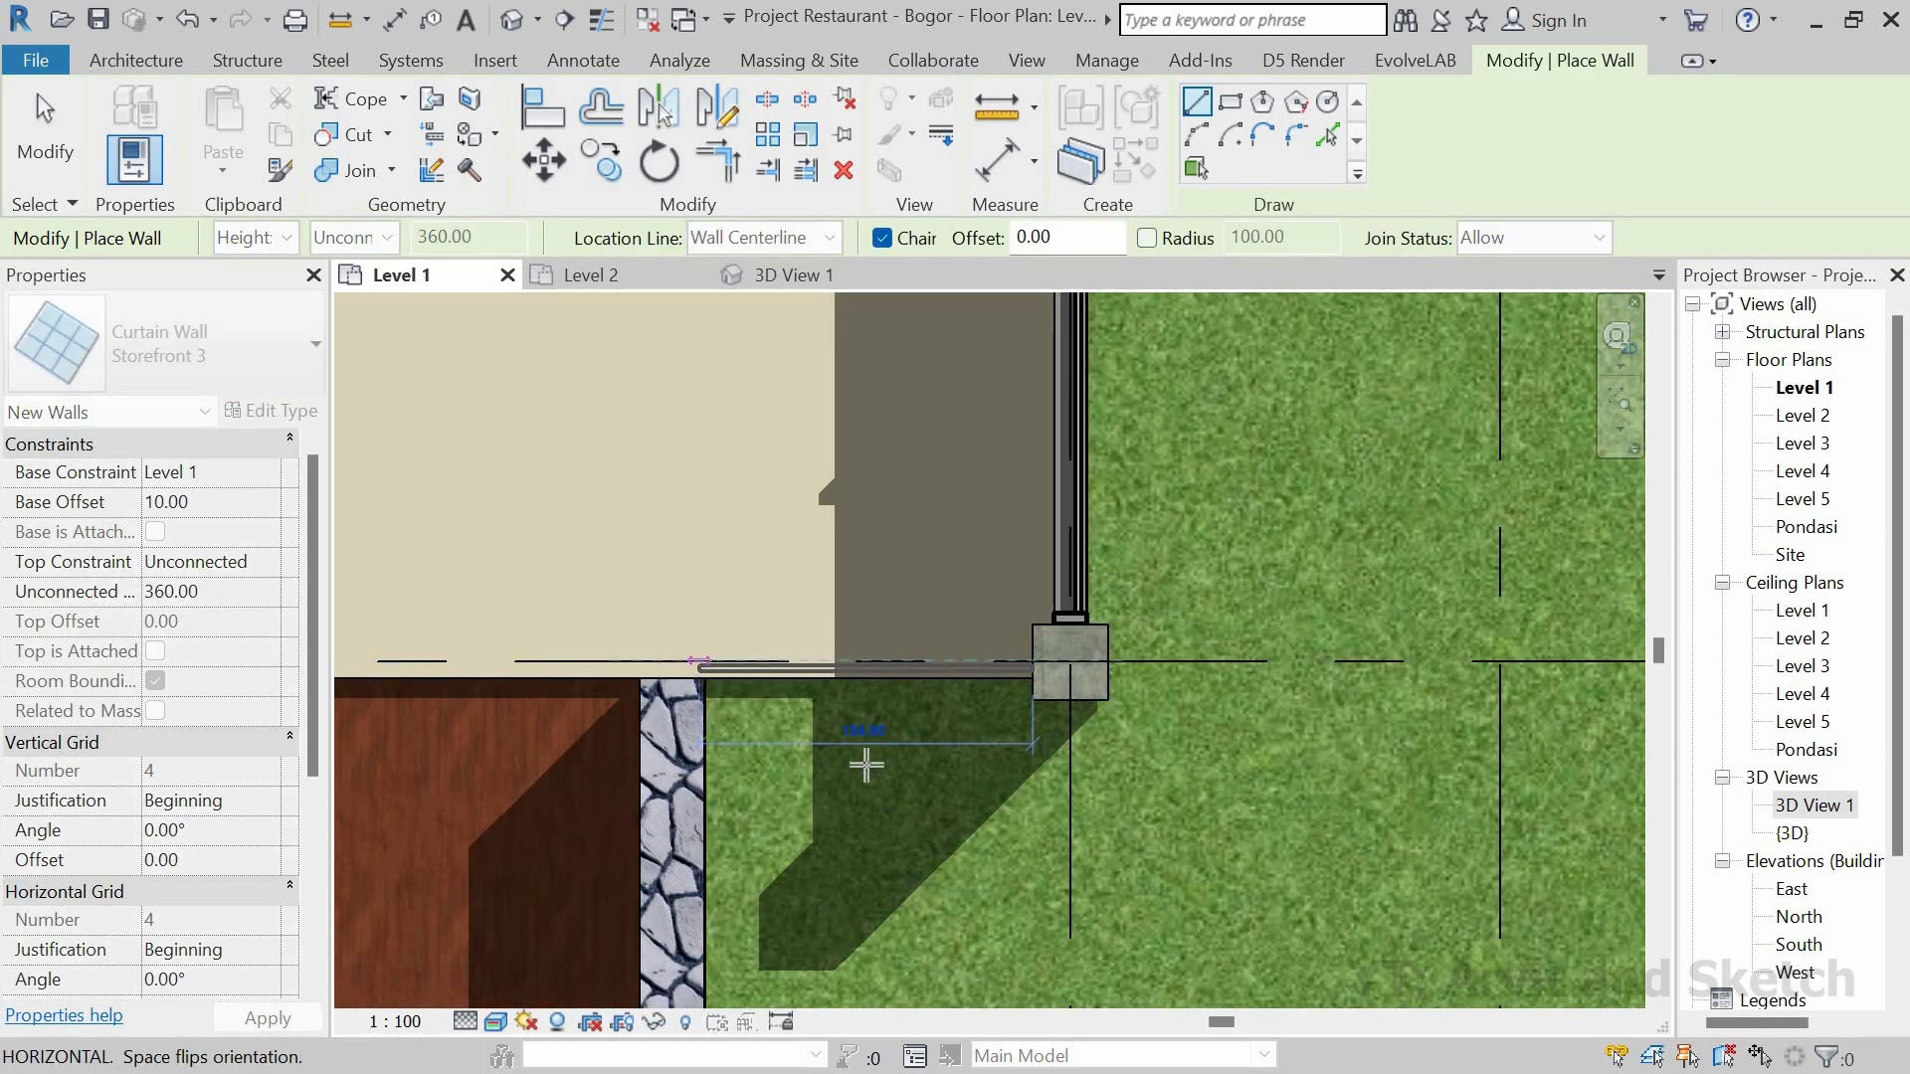
pyautogui.scroll(-5, 900, 792)
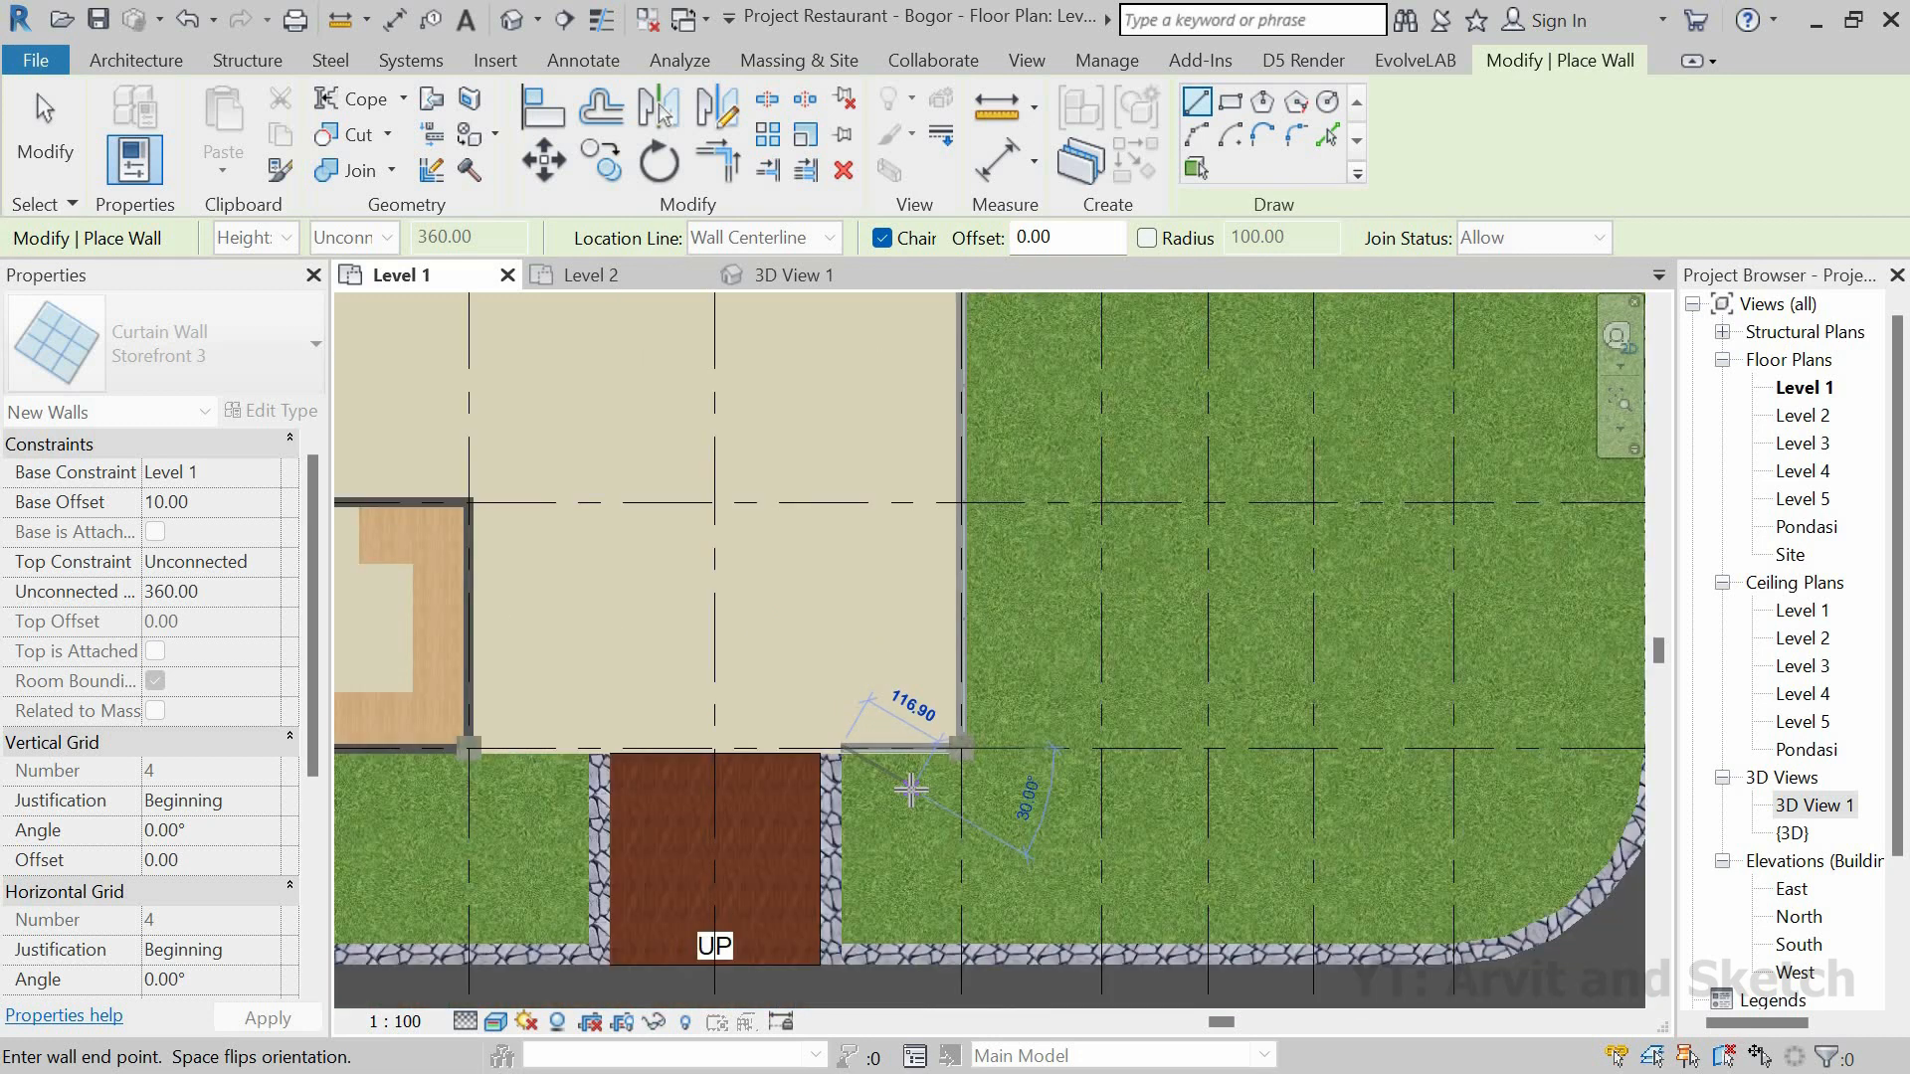
pyautogui.scroll(-2, 910, 791)
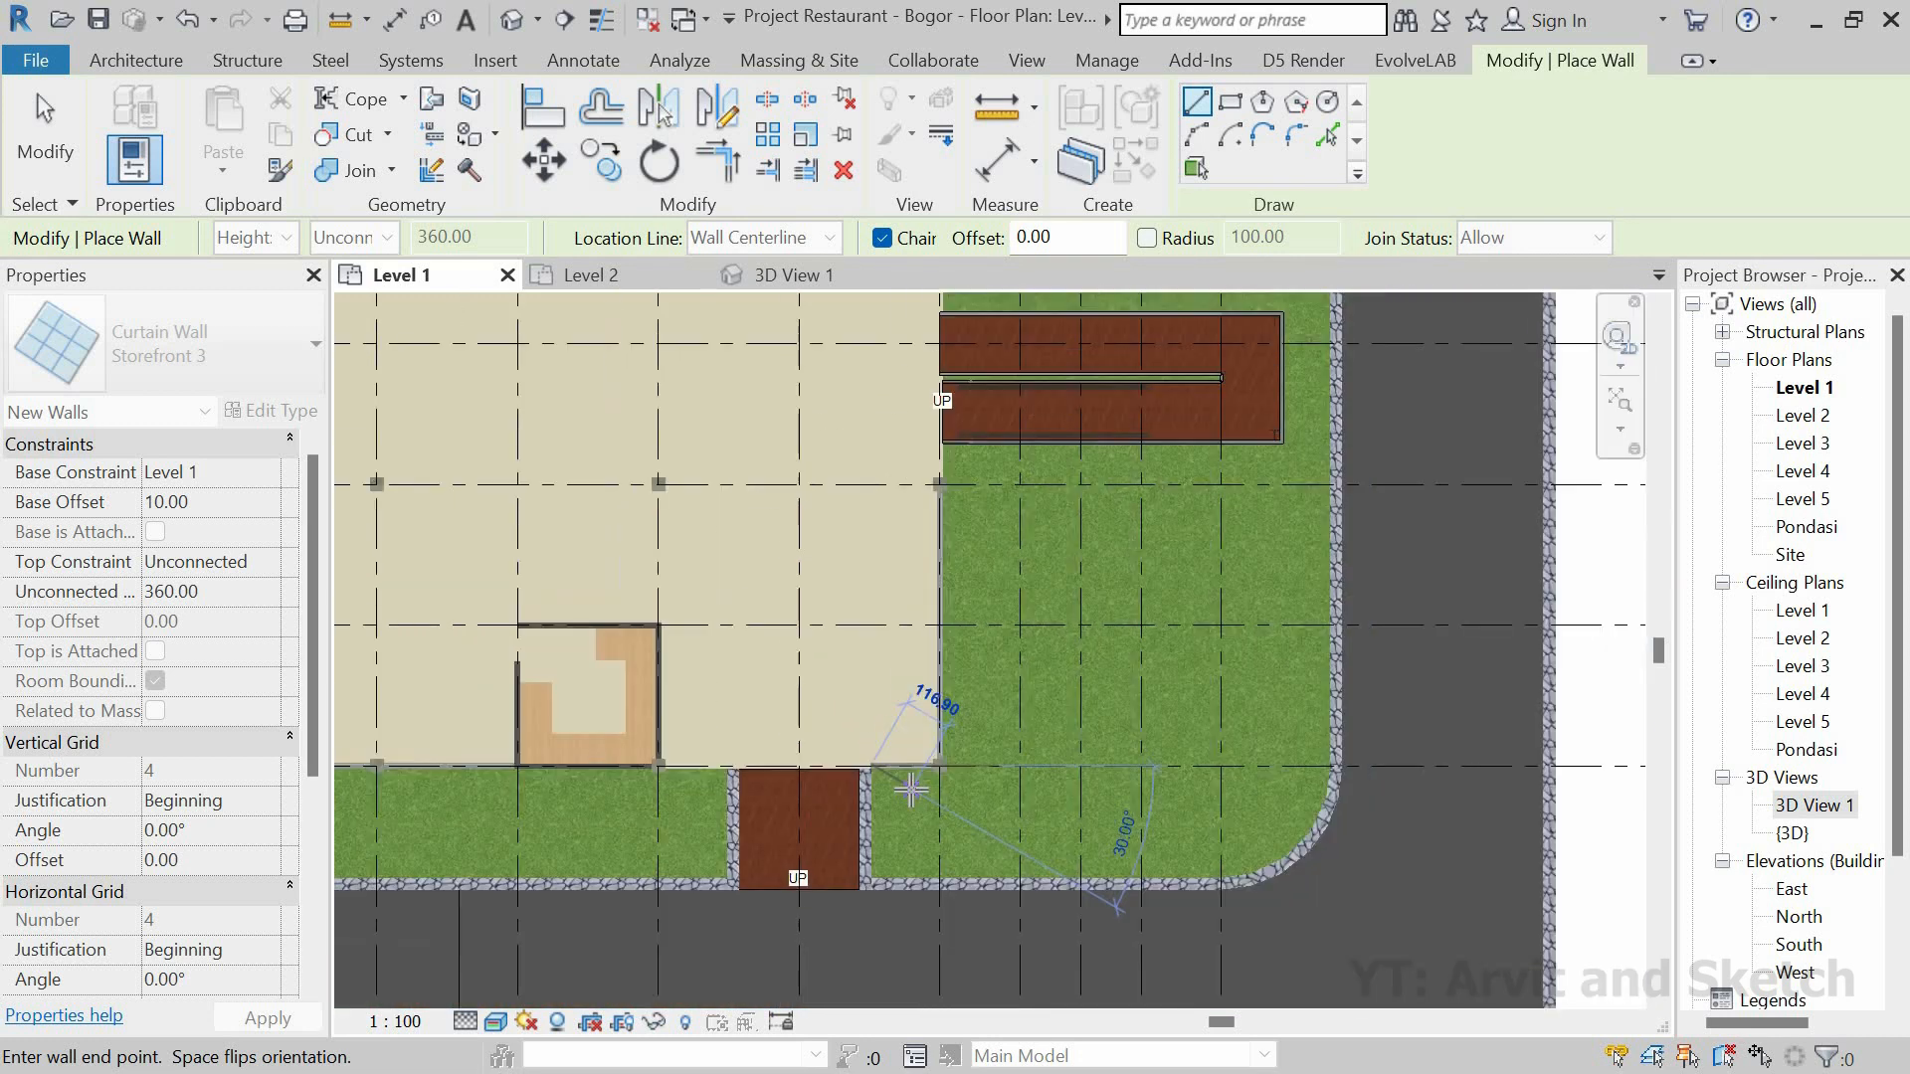
pyautogui.scroll(-1, 910, 791)
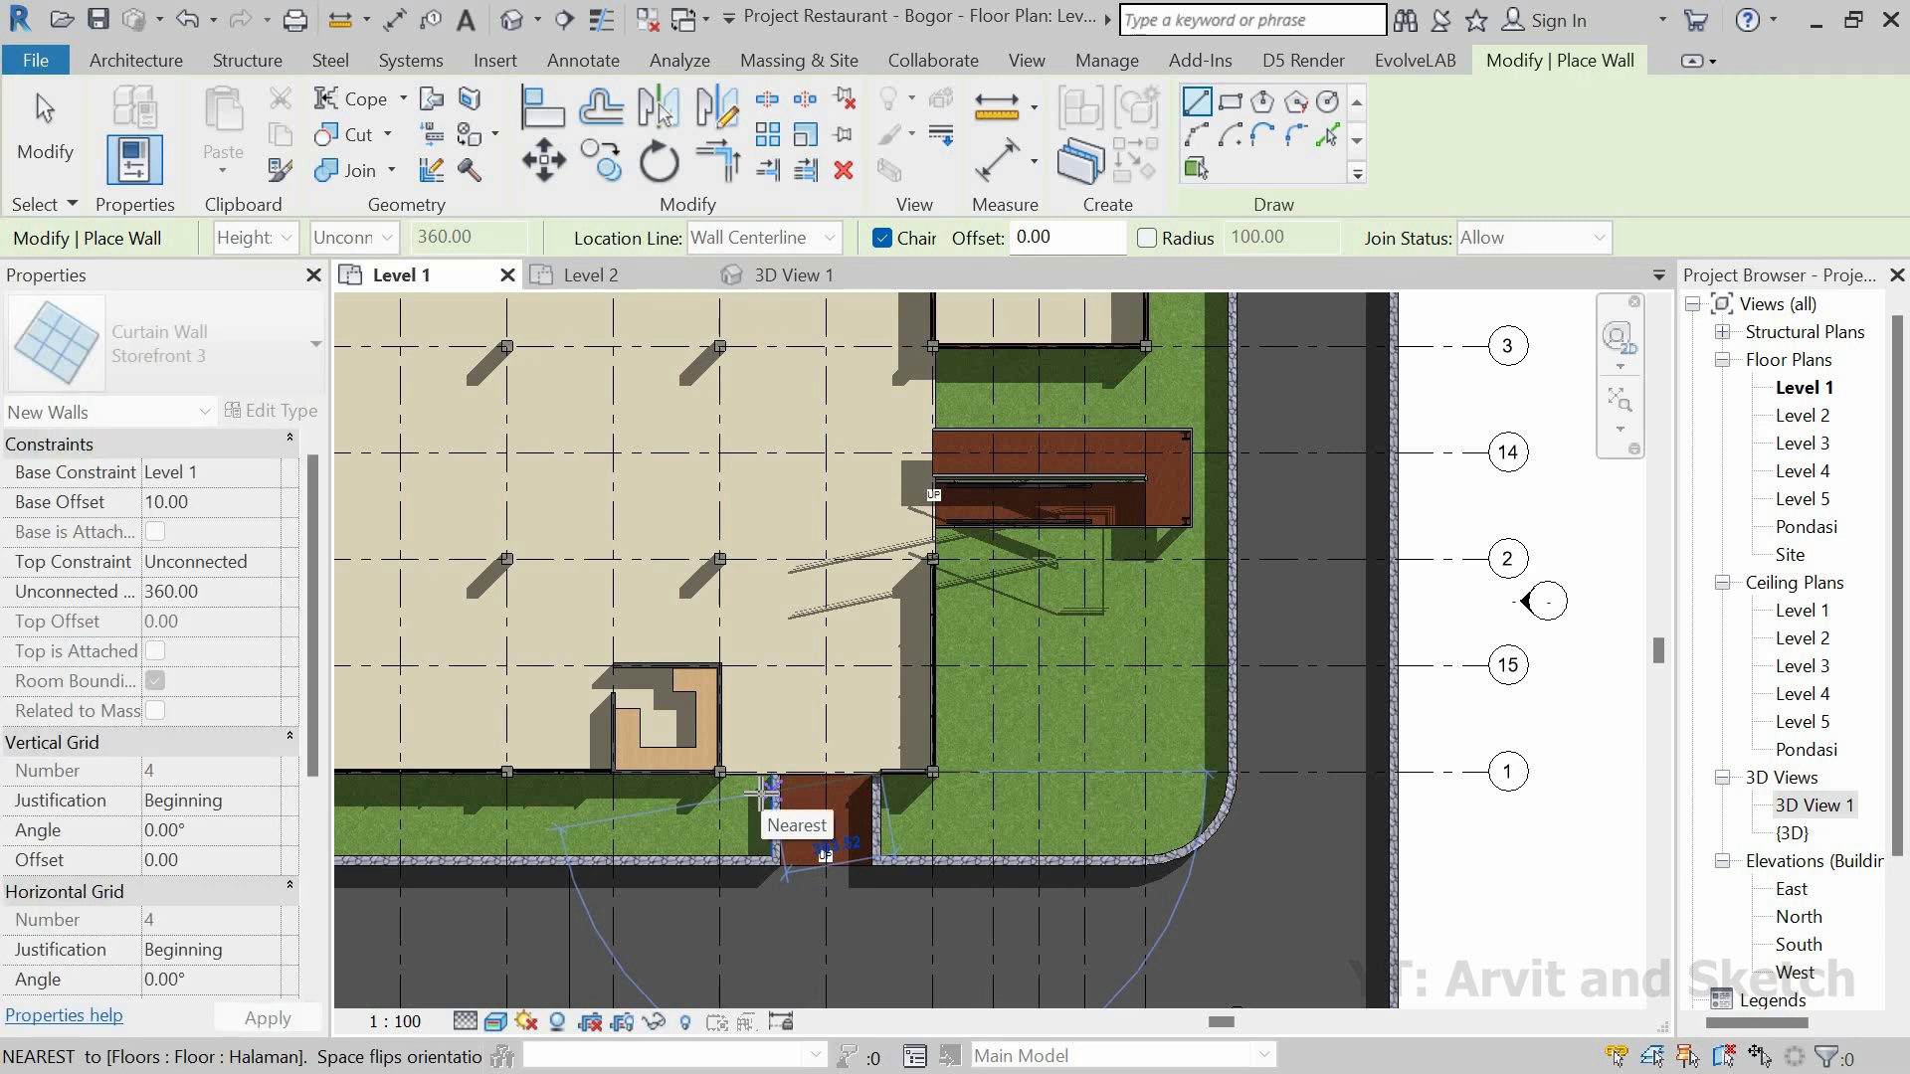
# Step: Examine the new storefront walls at the southeast corner, around the entrance and exterior stair, in 3D View 1
pyautogui.click(778, 279)
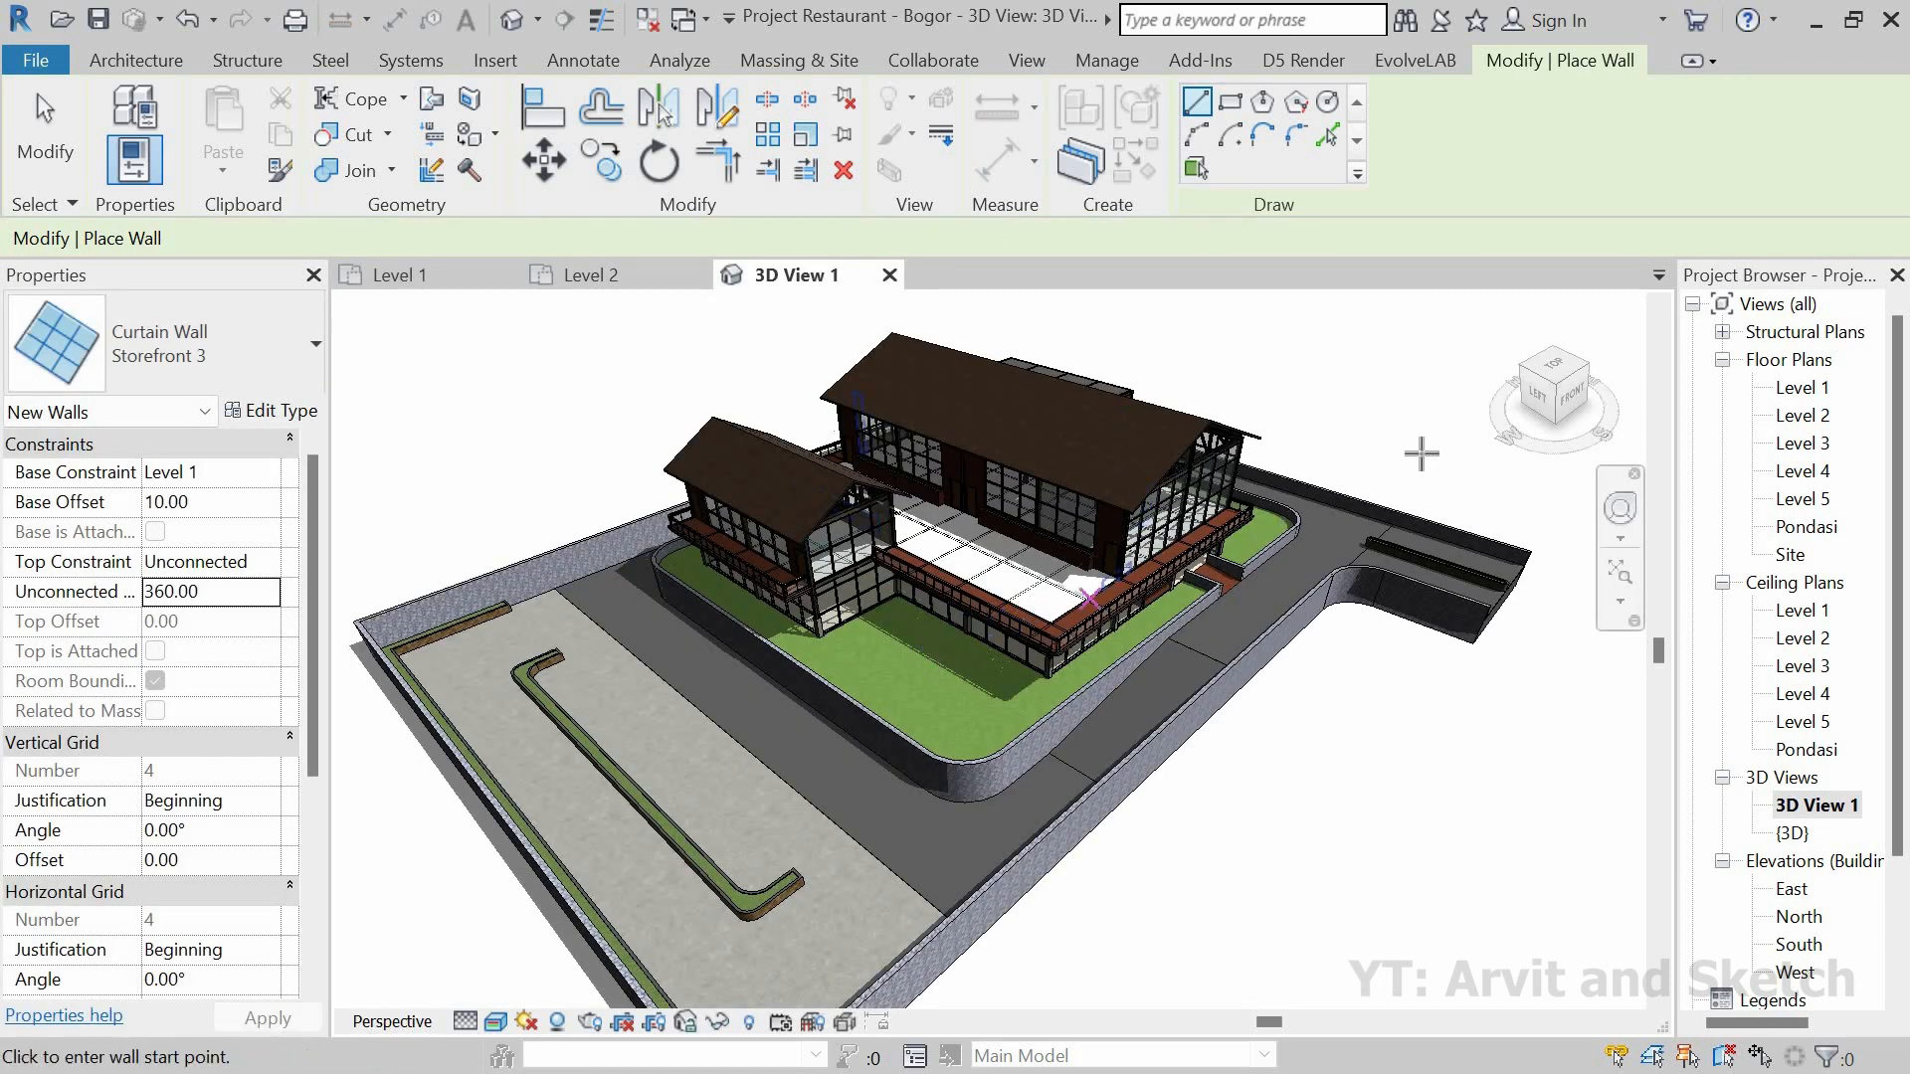
pyautogui.scroll(6, 1420, 454)
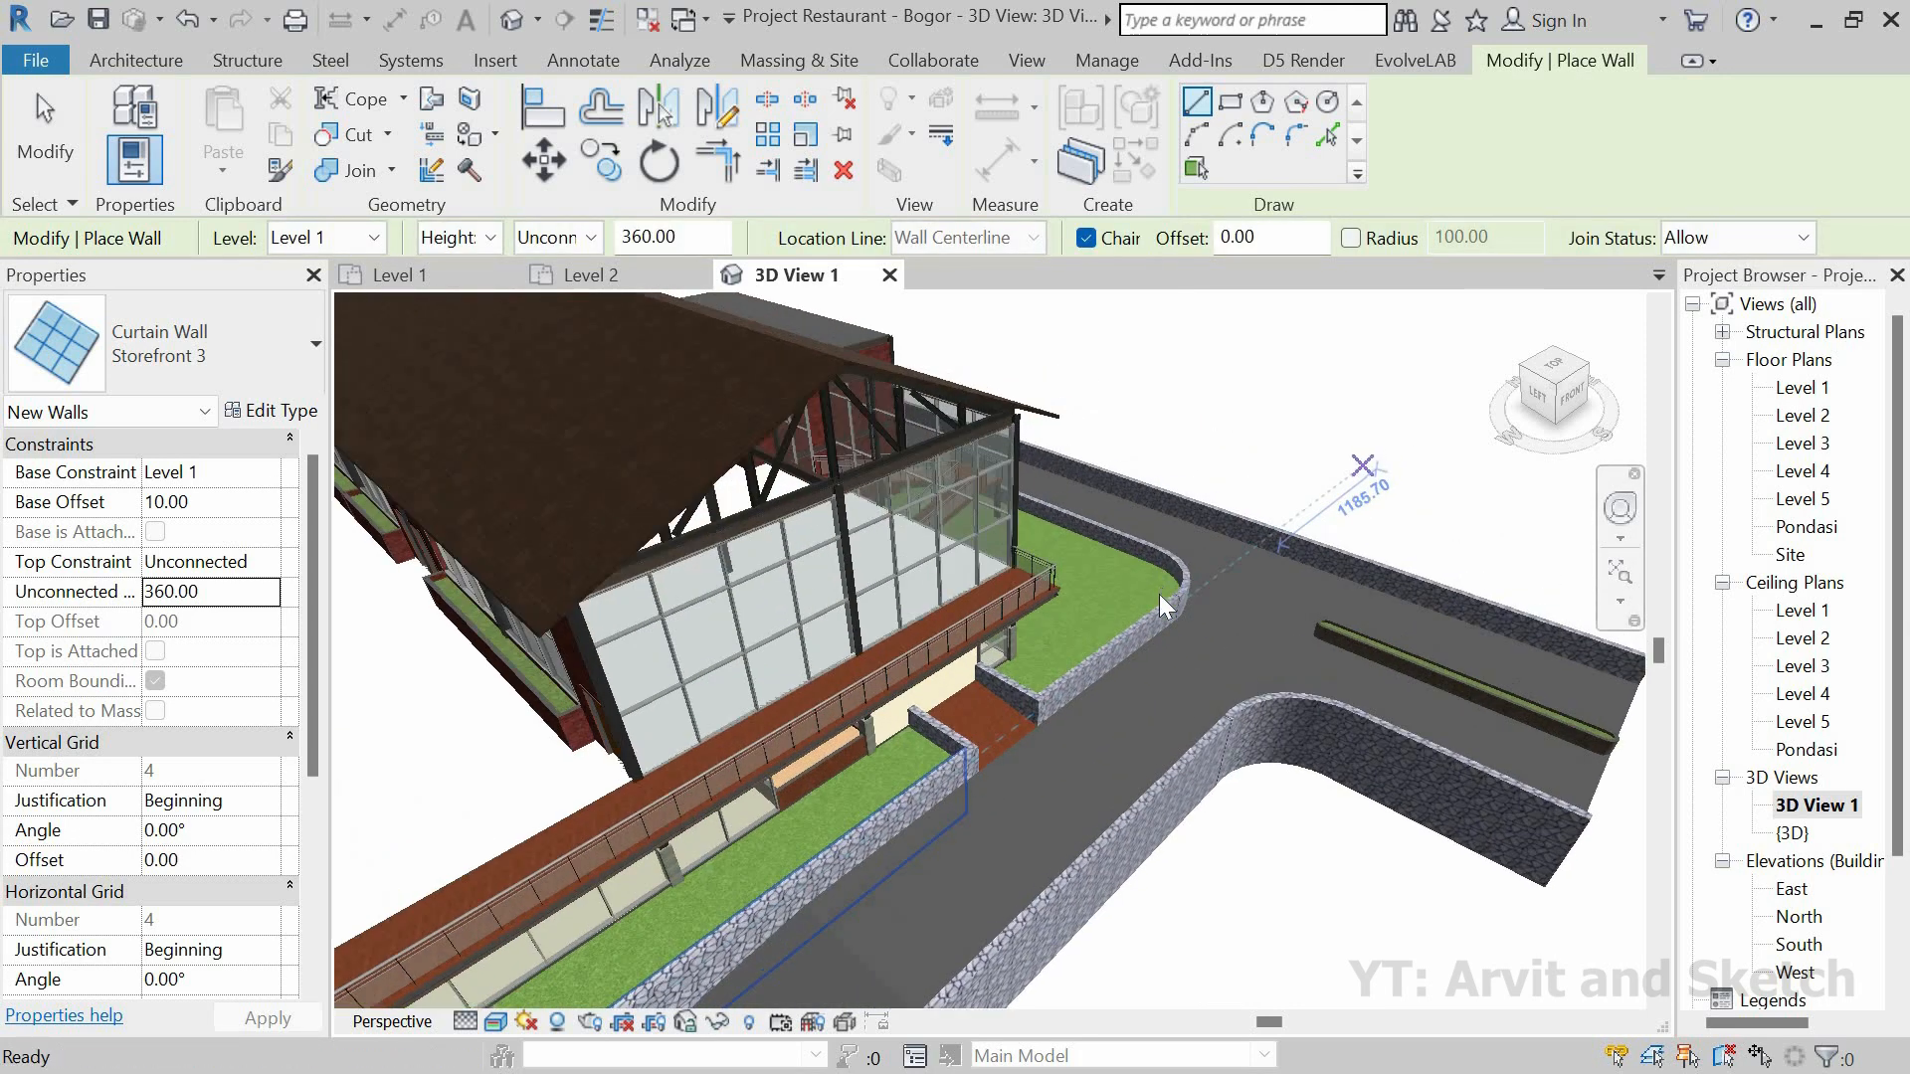
pyautogui.press('Escape')
pyautogui.press('Escape')
pyautogui.keyDown('shift'); pyautogui.moveTo(1160, 594); pyautogui.dragTo(889, 497, button='middle'); pyautogui.keyUp('shift')
pyautogui.scroll(-5, 1325, 637)
pyautogui.scroll(3, 1358, 619)
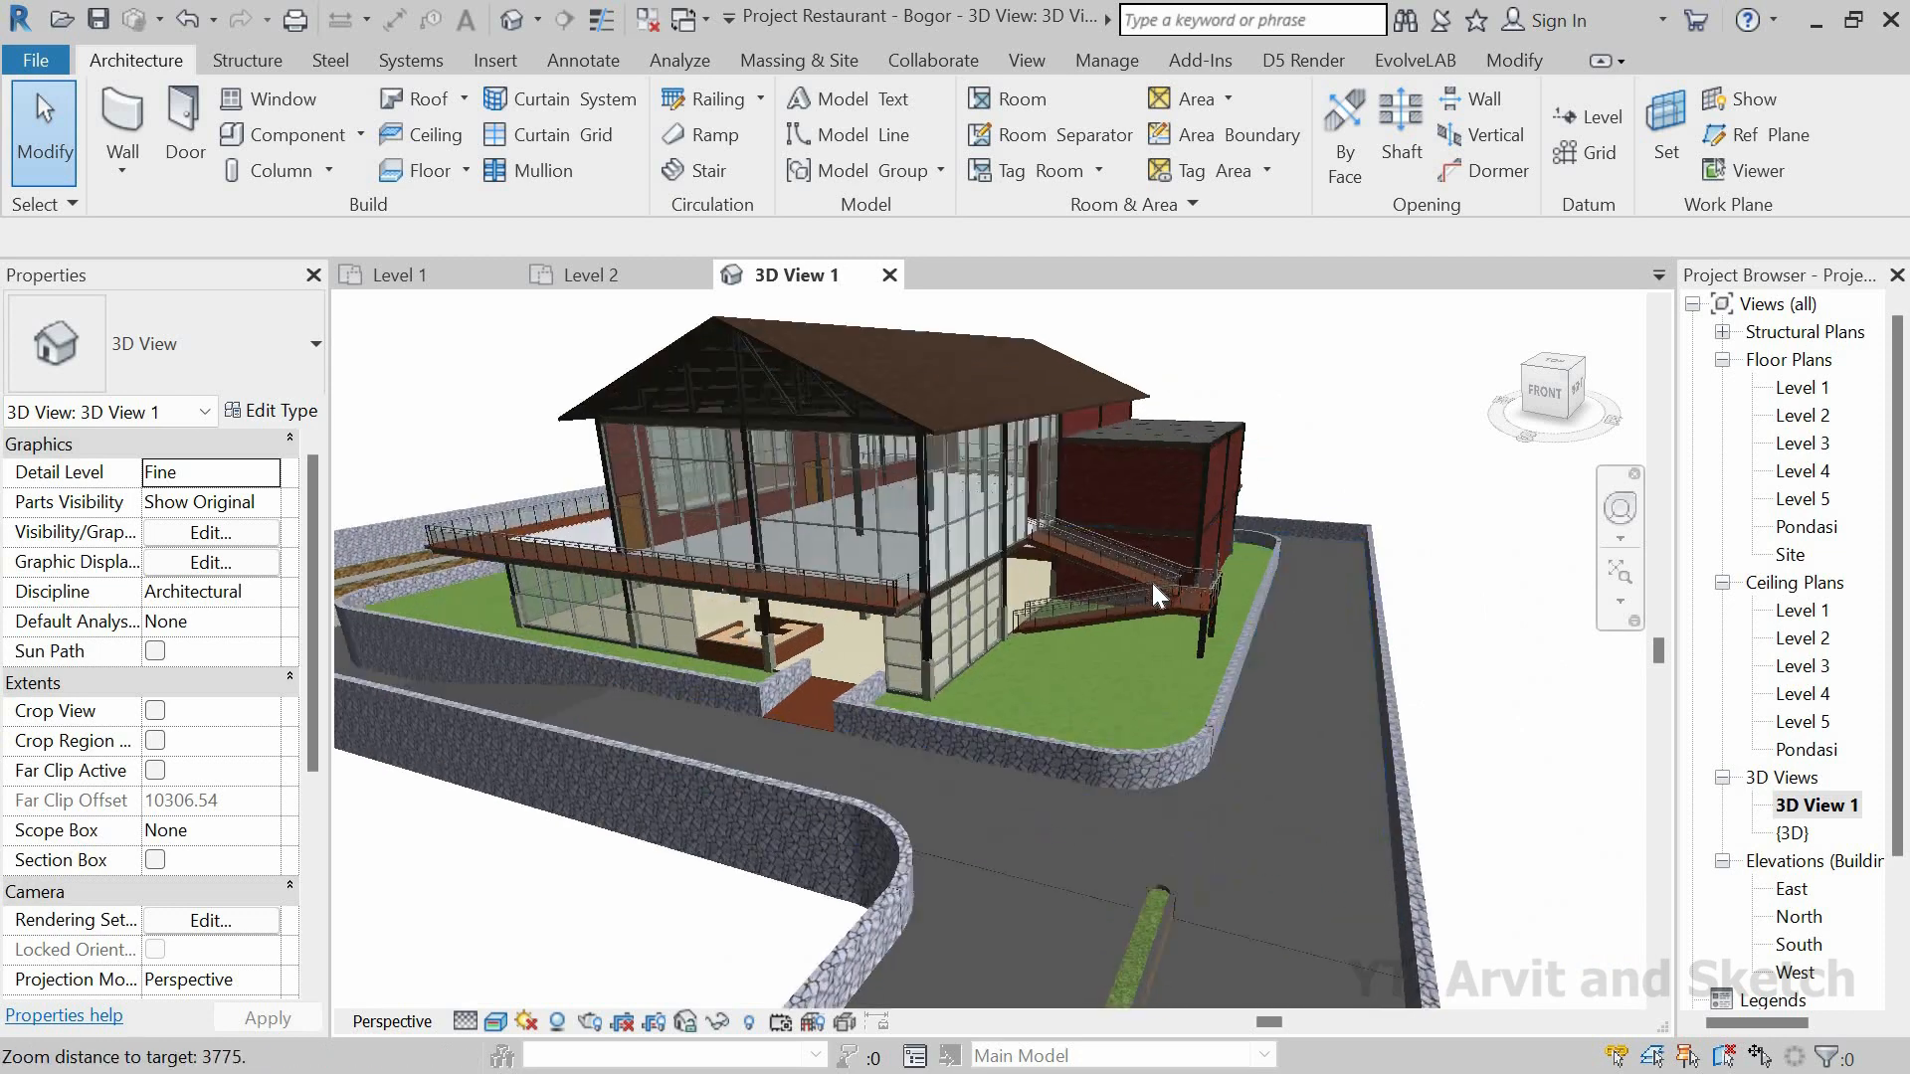
pyautogui.scroll(3, 1059, 593)
pyautogui.keyDown('shift'); pyautogui.moveTo(1025, 593); pyautogui.dragTo(995, 695, button='middle'); pyautogui.keyUp('shift')
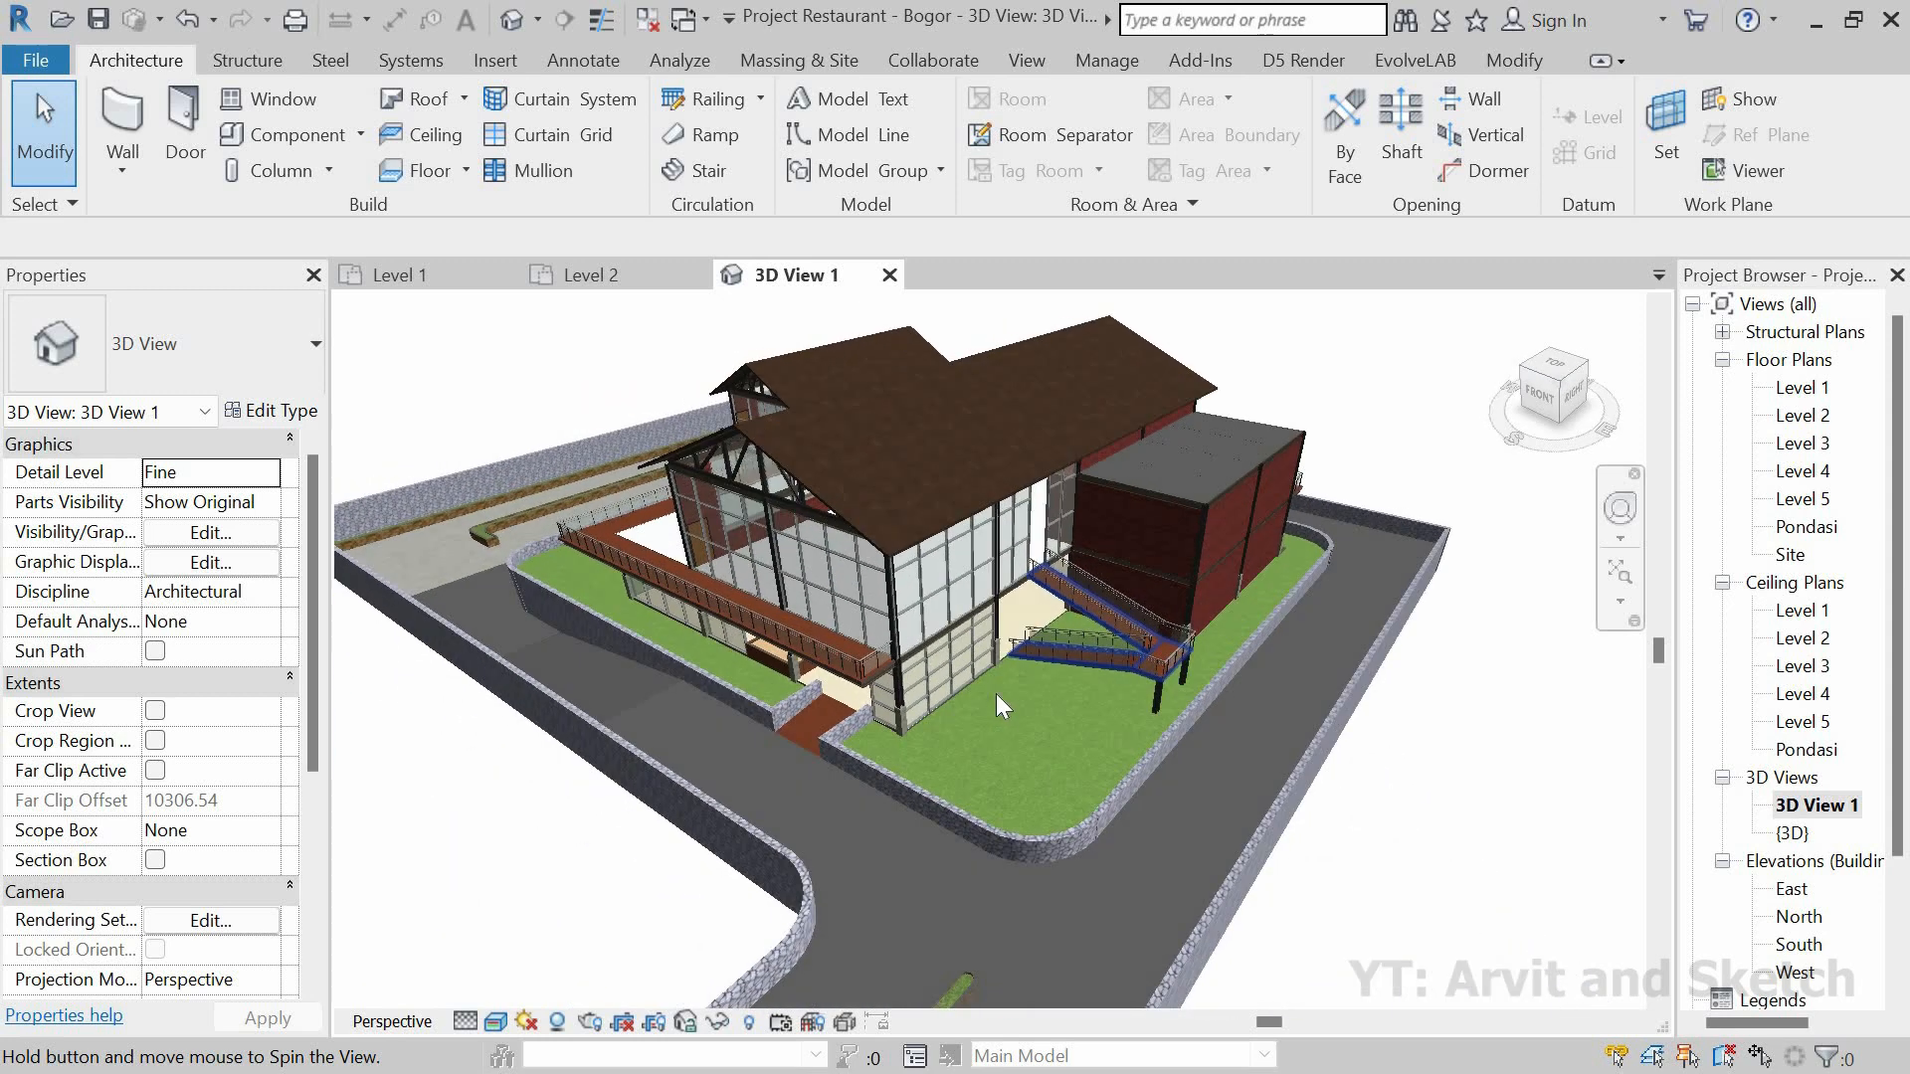
pyautogui.click(416, 267)
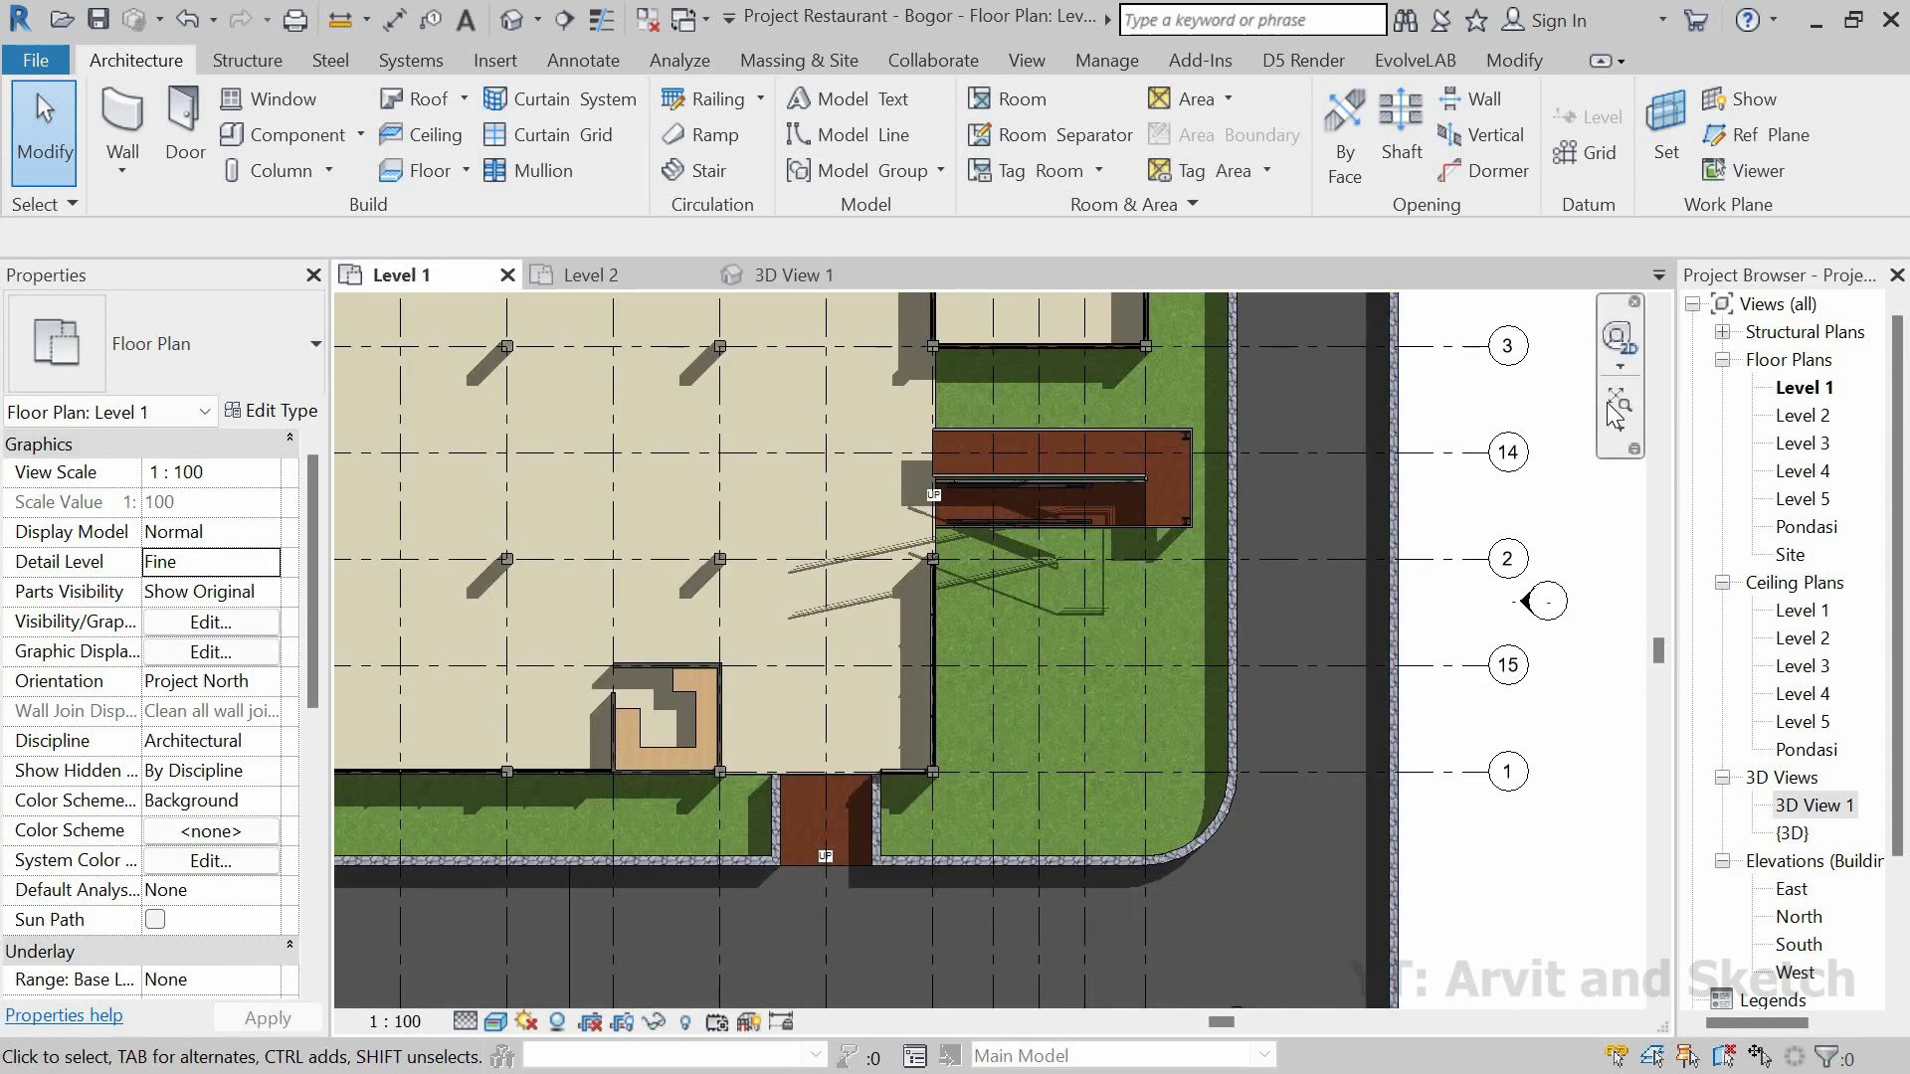
pyautogui.click(1613, 404)
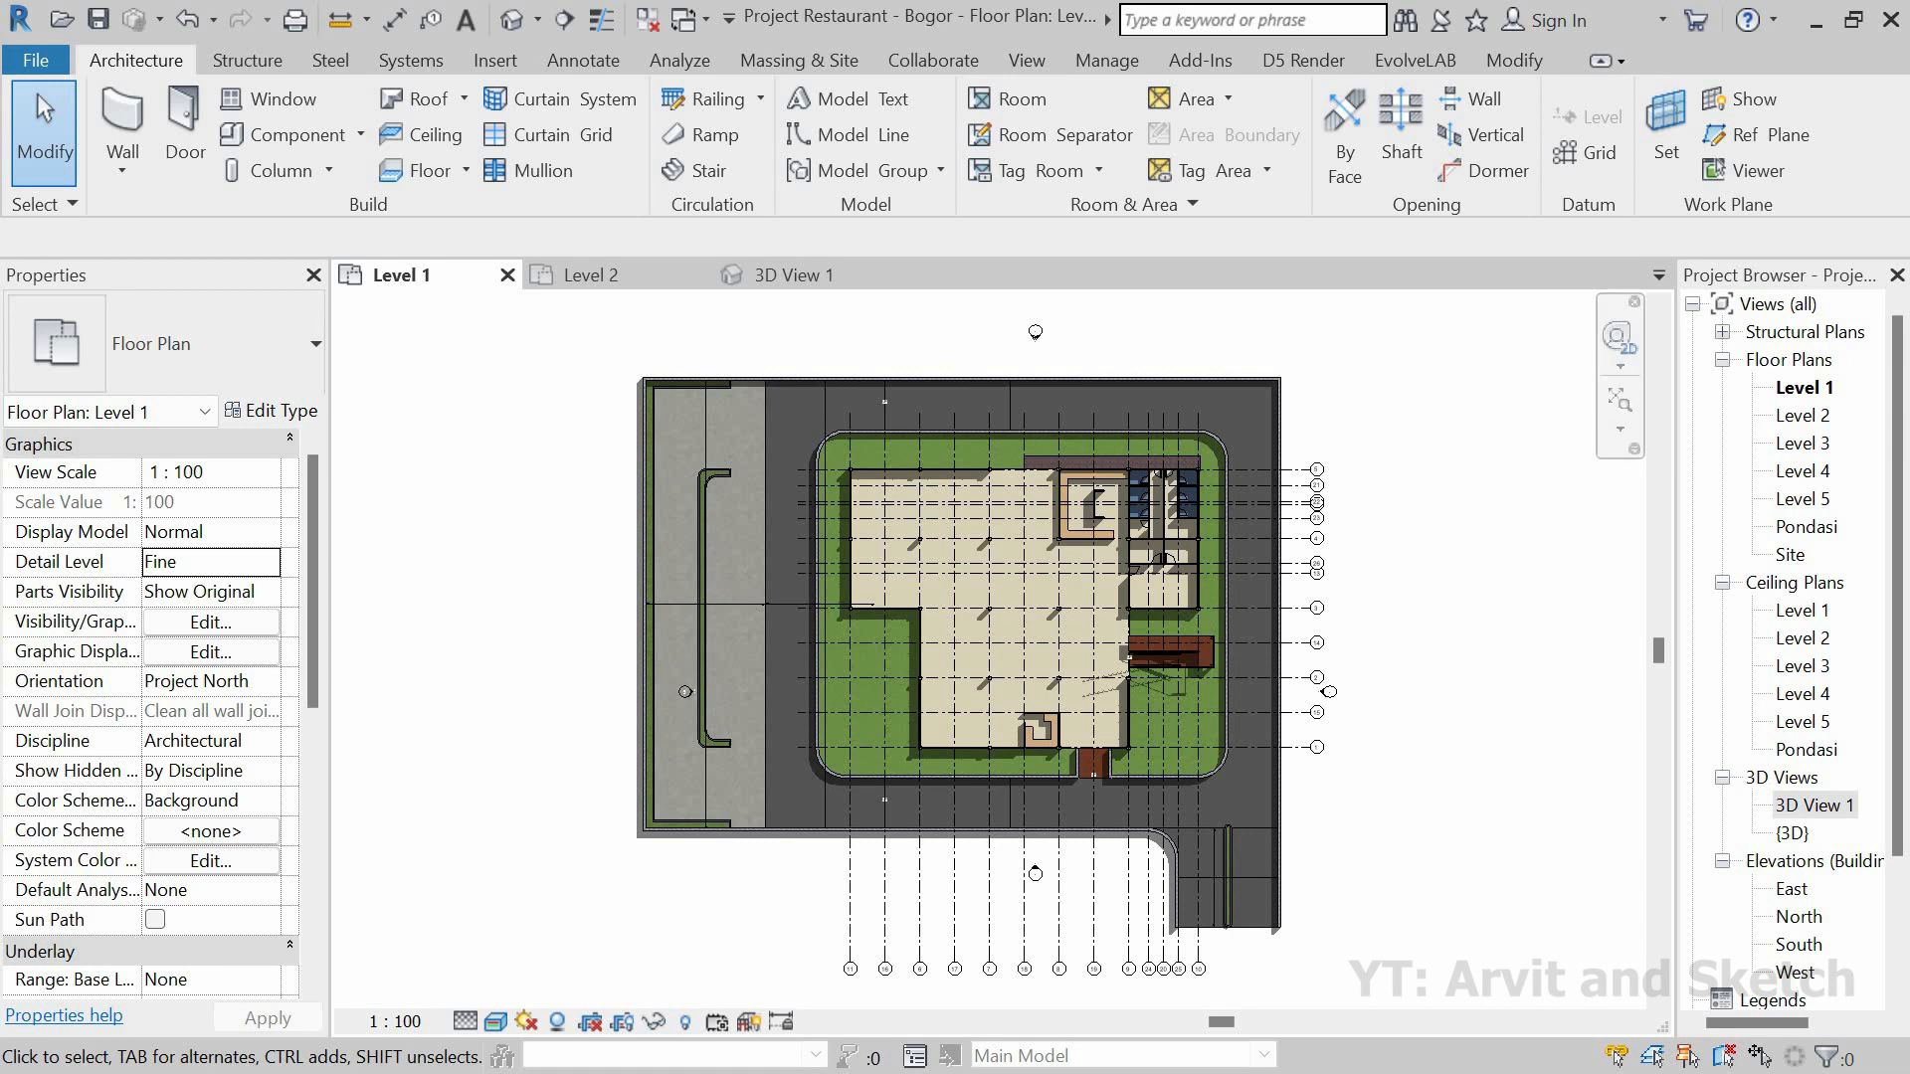
pyautogui.click(780, 267)
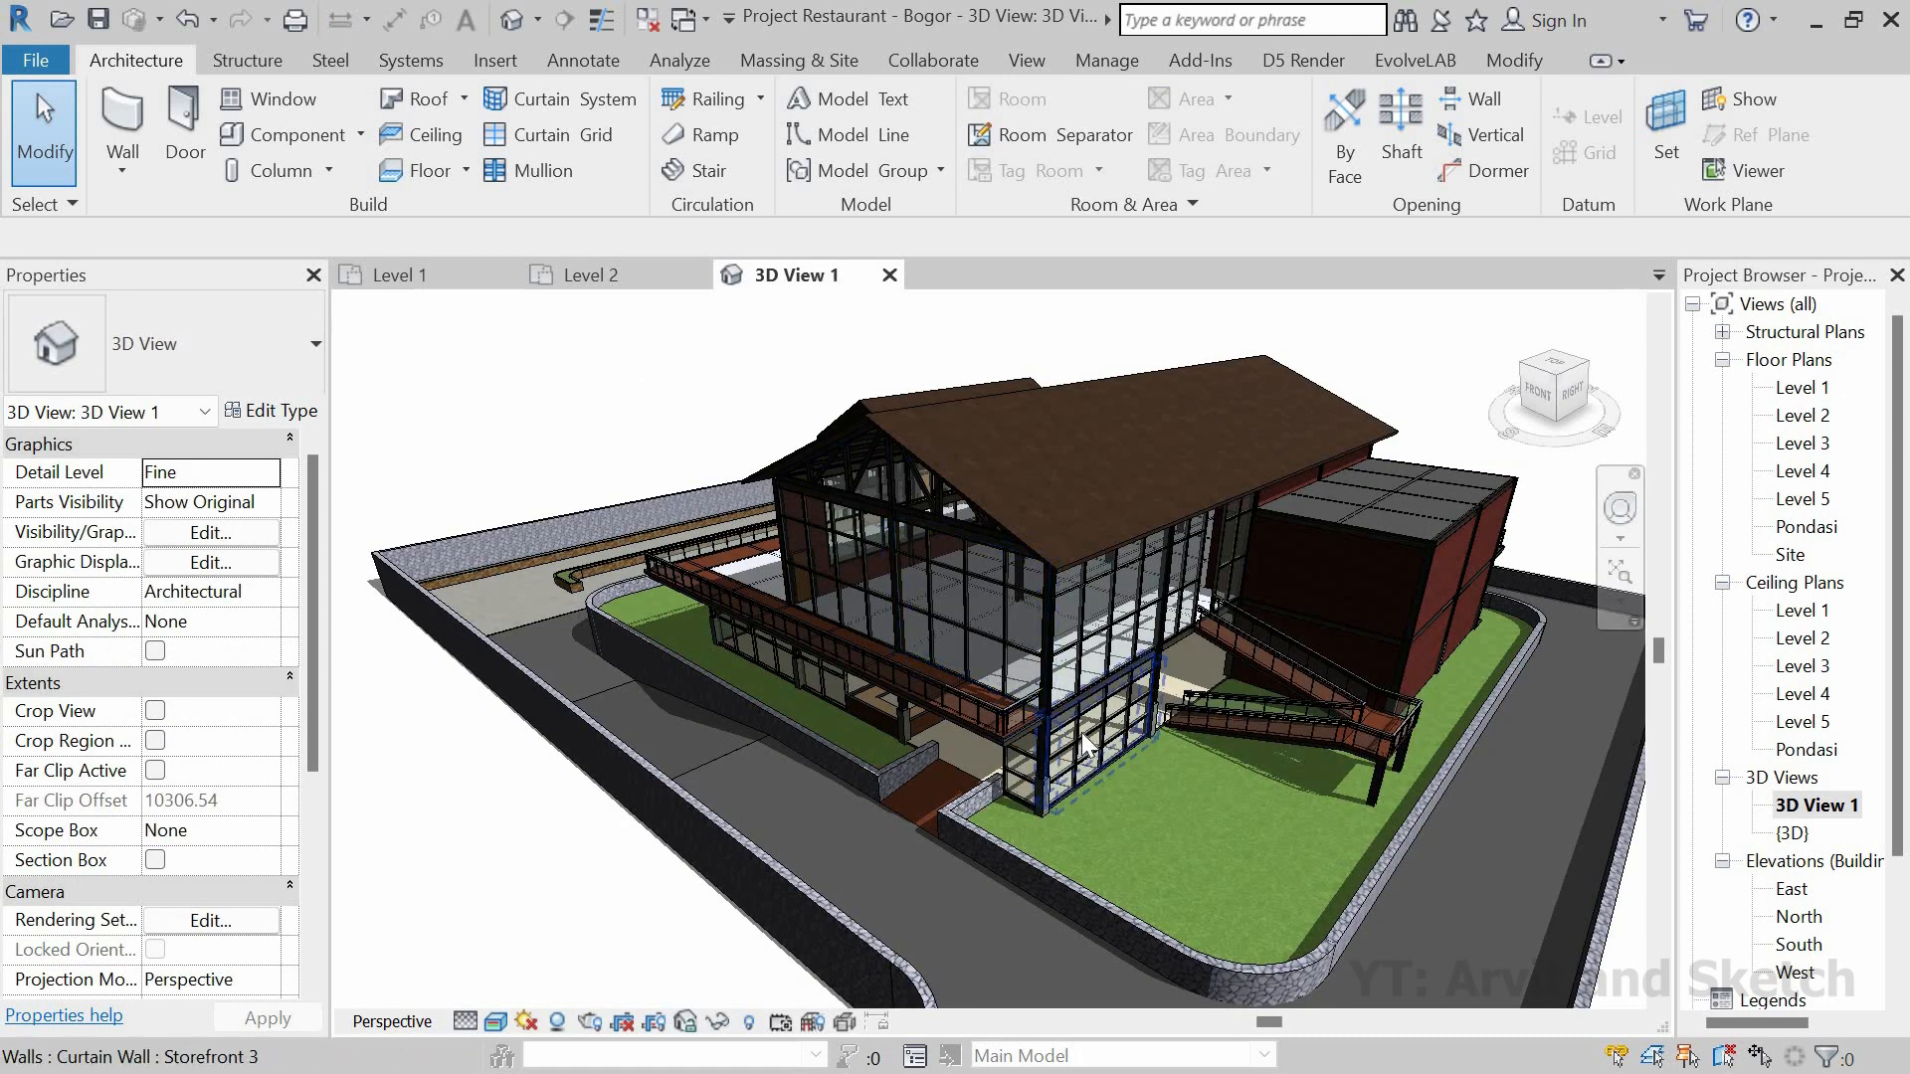
pyautogui.click(1086, 745)
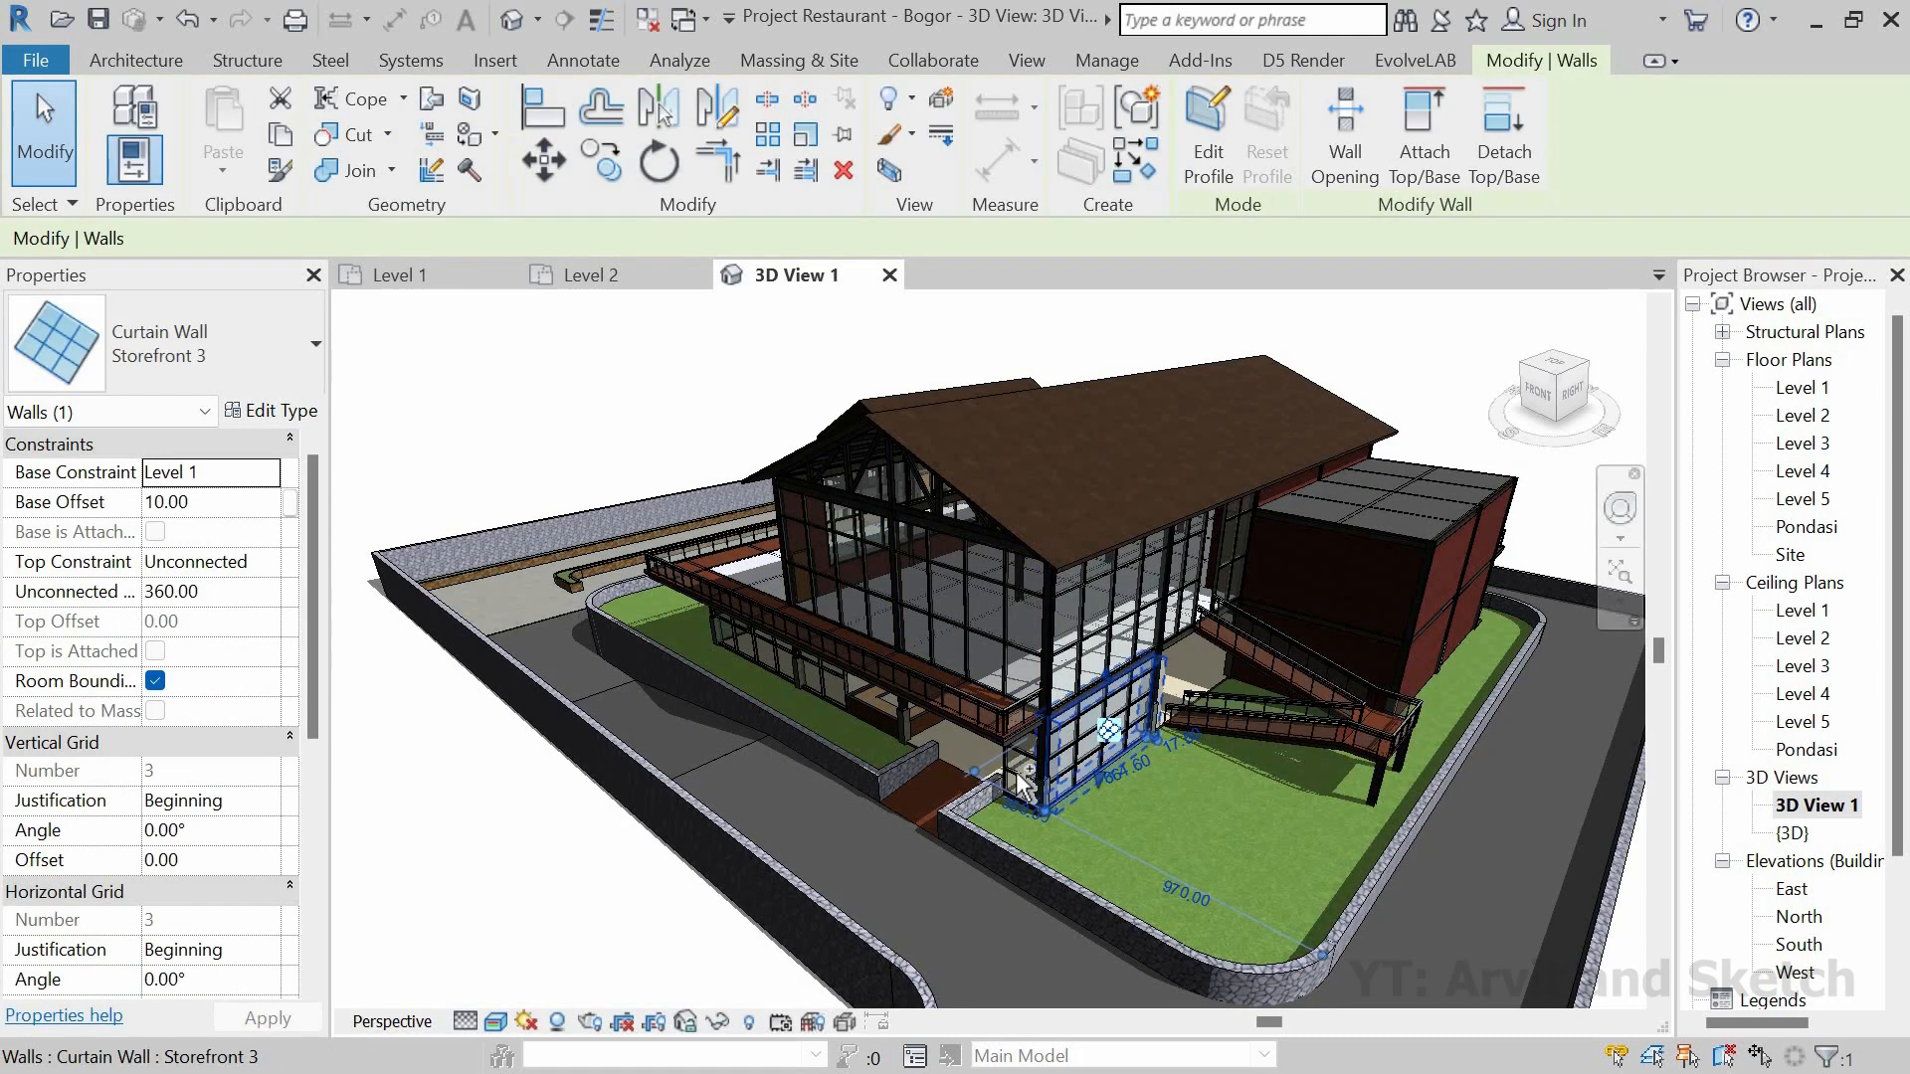
pyautogui.click(712, 792)
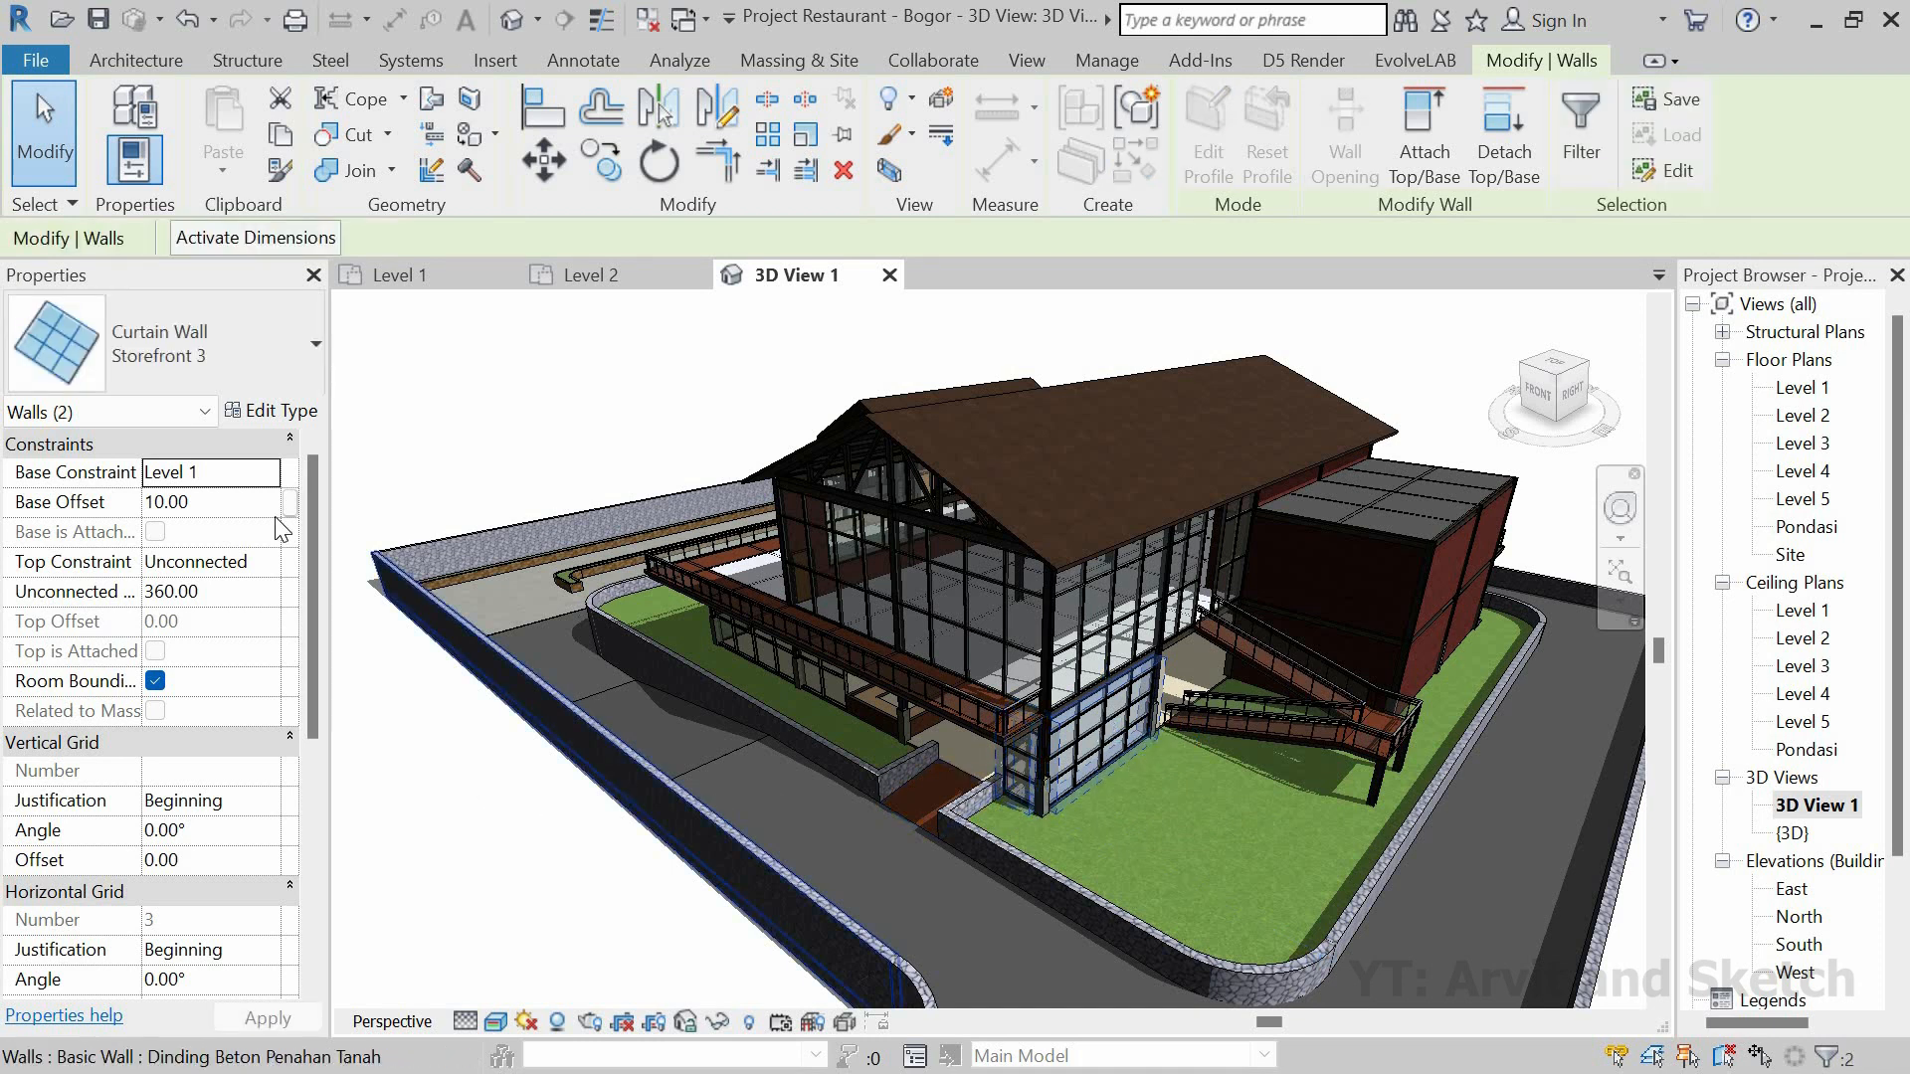
pyautogui.click(226, 364)
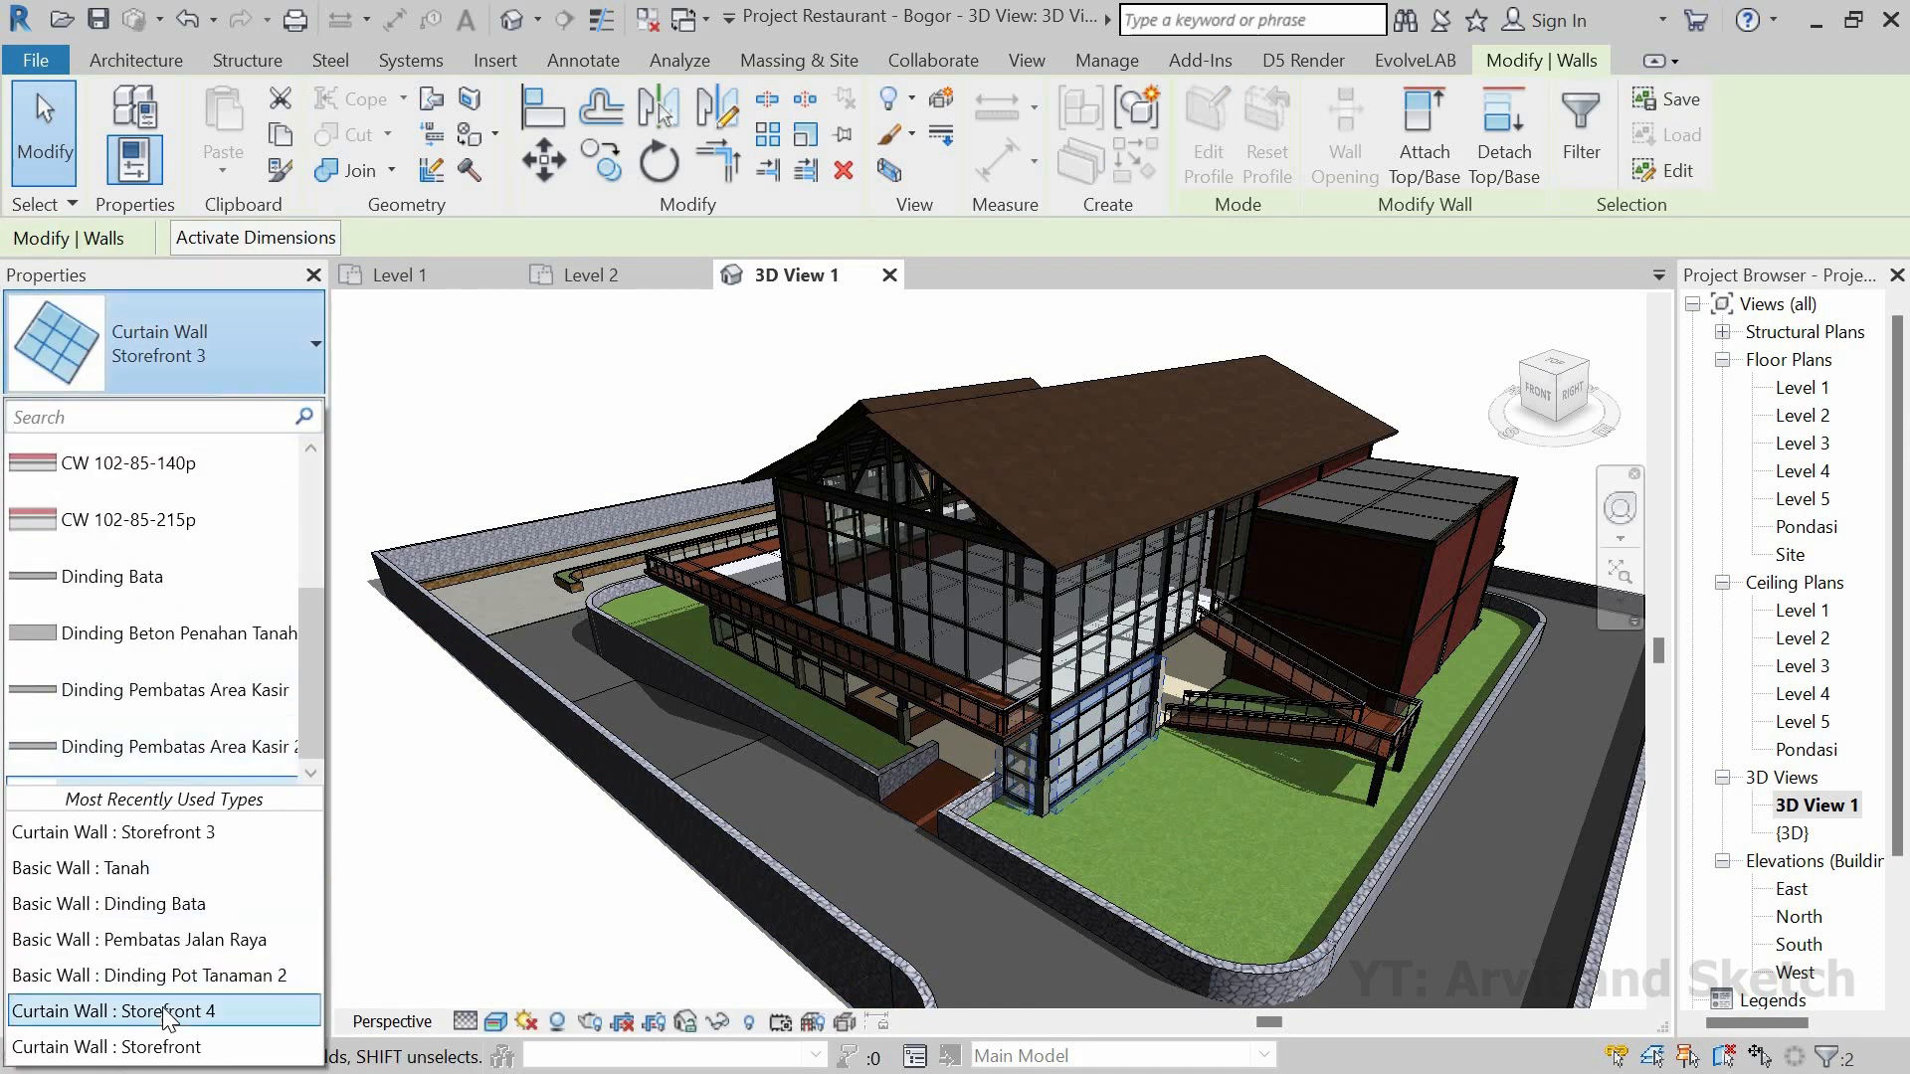
pyautogui.press('Escape')
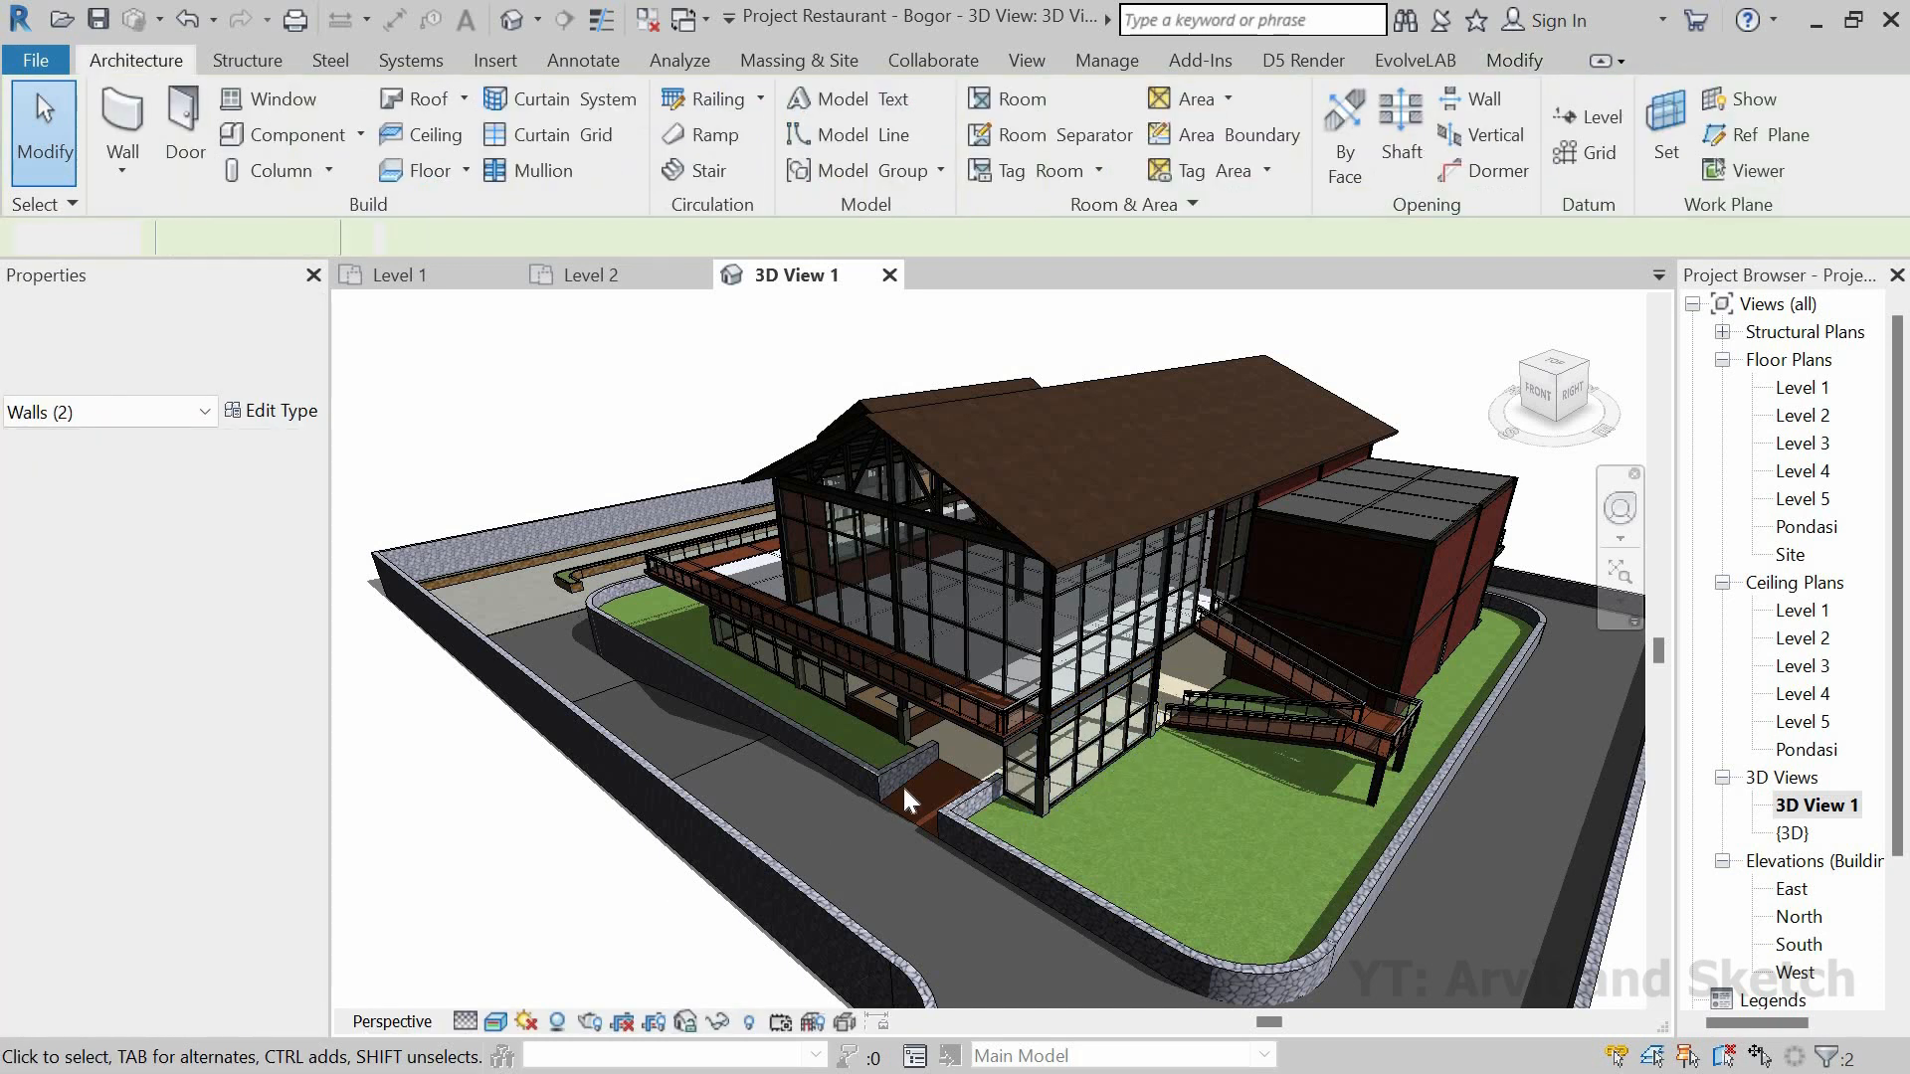
# Step: In the Level 1 plan, pull the cashier counter's south wall back east from its southwest corner, to about 316.9 long
pyautogui.keyDown('shift'); pyautogui.moveTo(926, 771); pyautogui.dragTo(1048, 750, button='middle'); pyautogui.keyUp('shift')
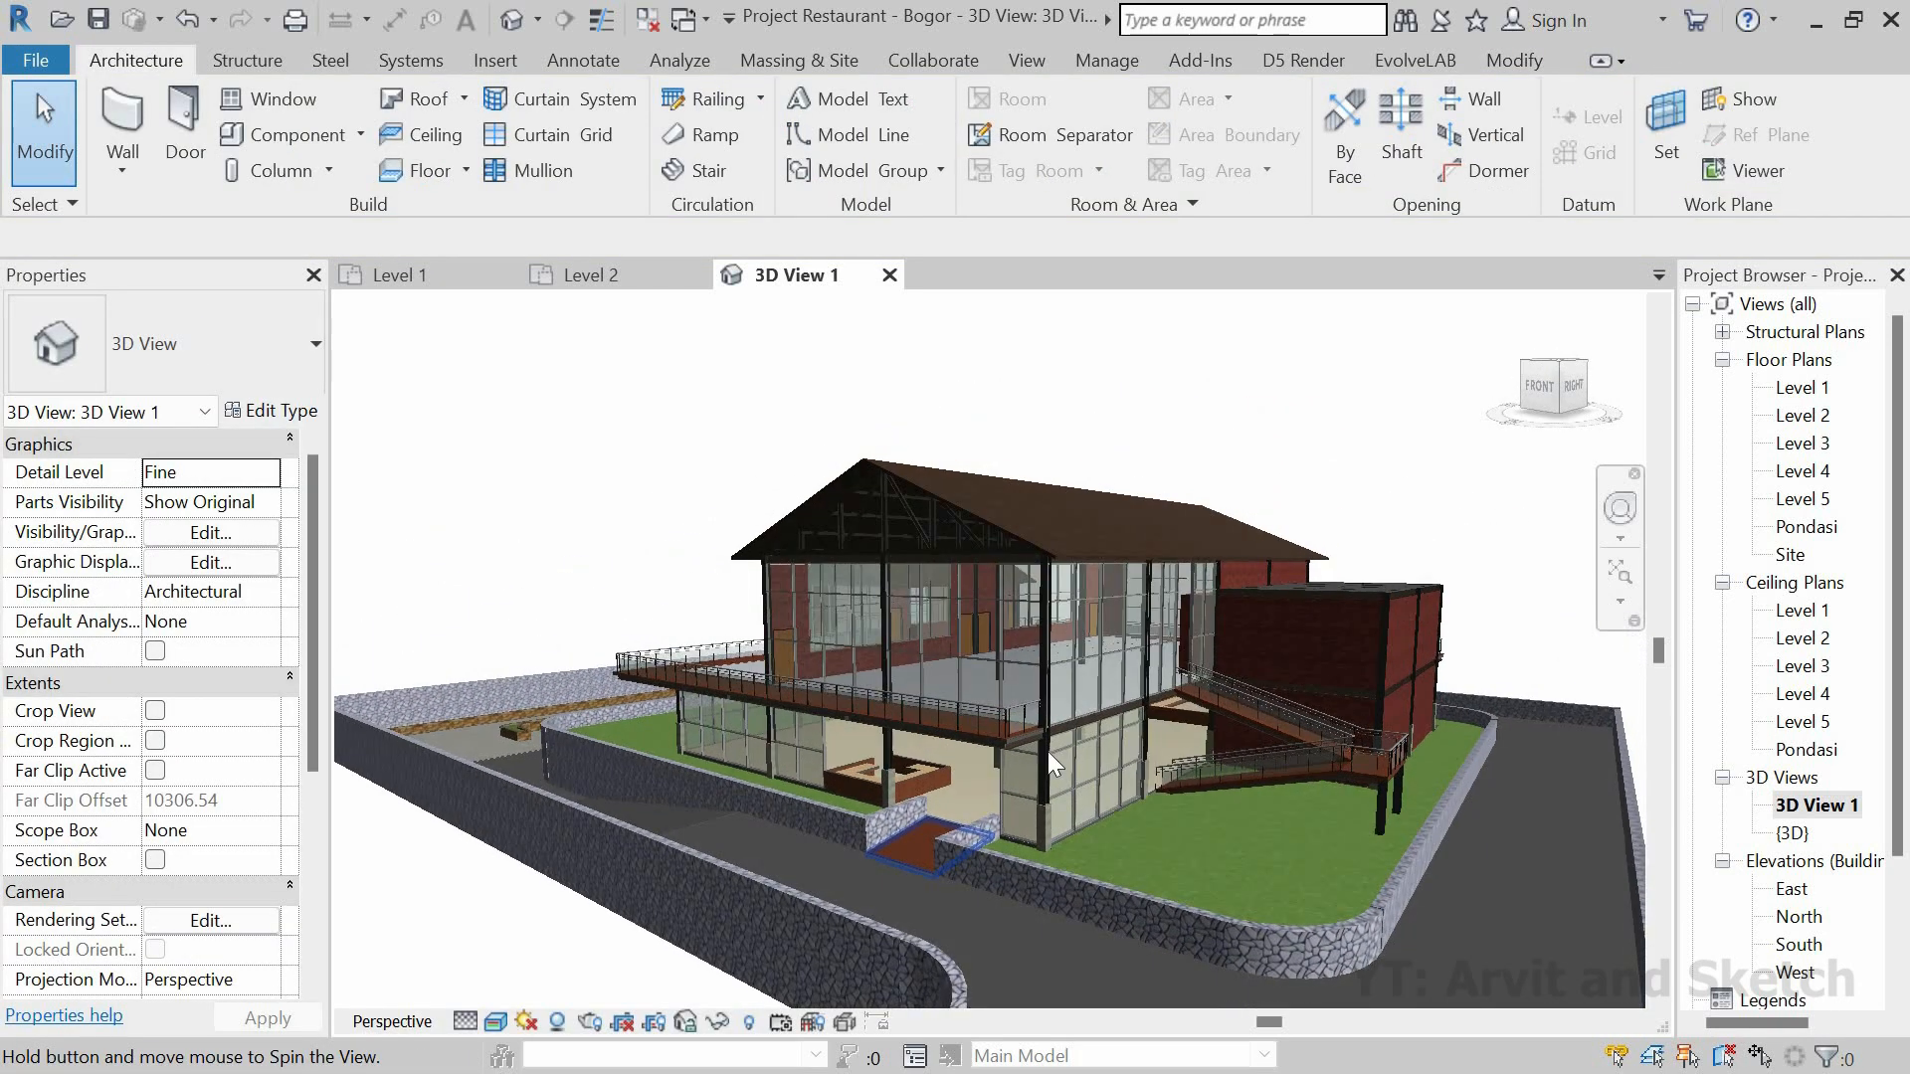
pyautogui.scroll(4, 1047, 750)
pyautogui.keyDown('shift'); pyautogui.moveTo(1096, 843); pyautogui.dragTo(1045, 814, button='middle'); pyautogui.keyUp('shift')
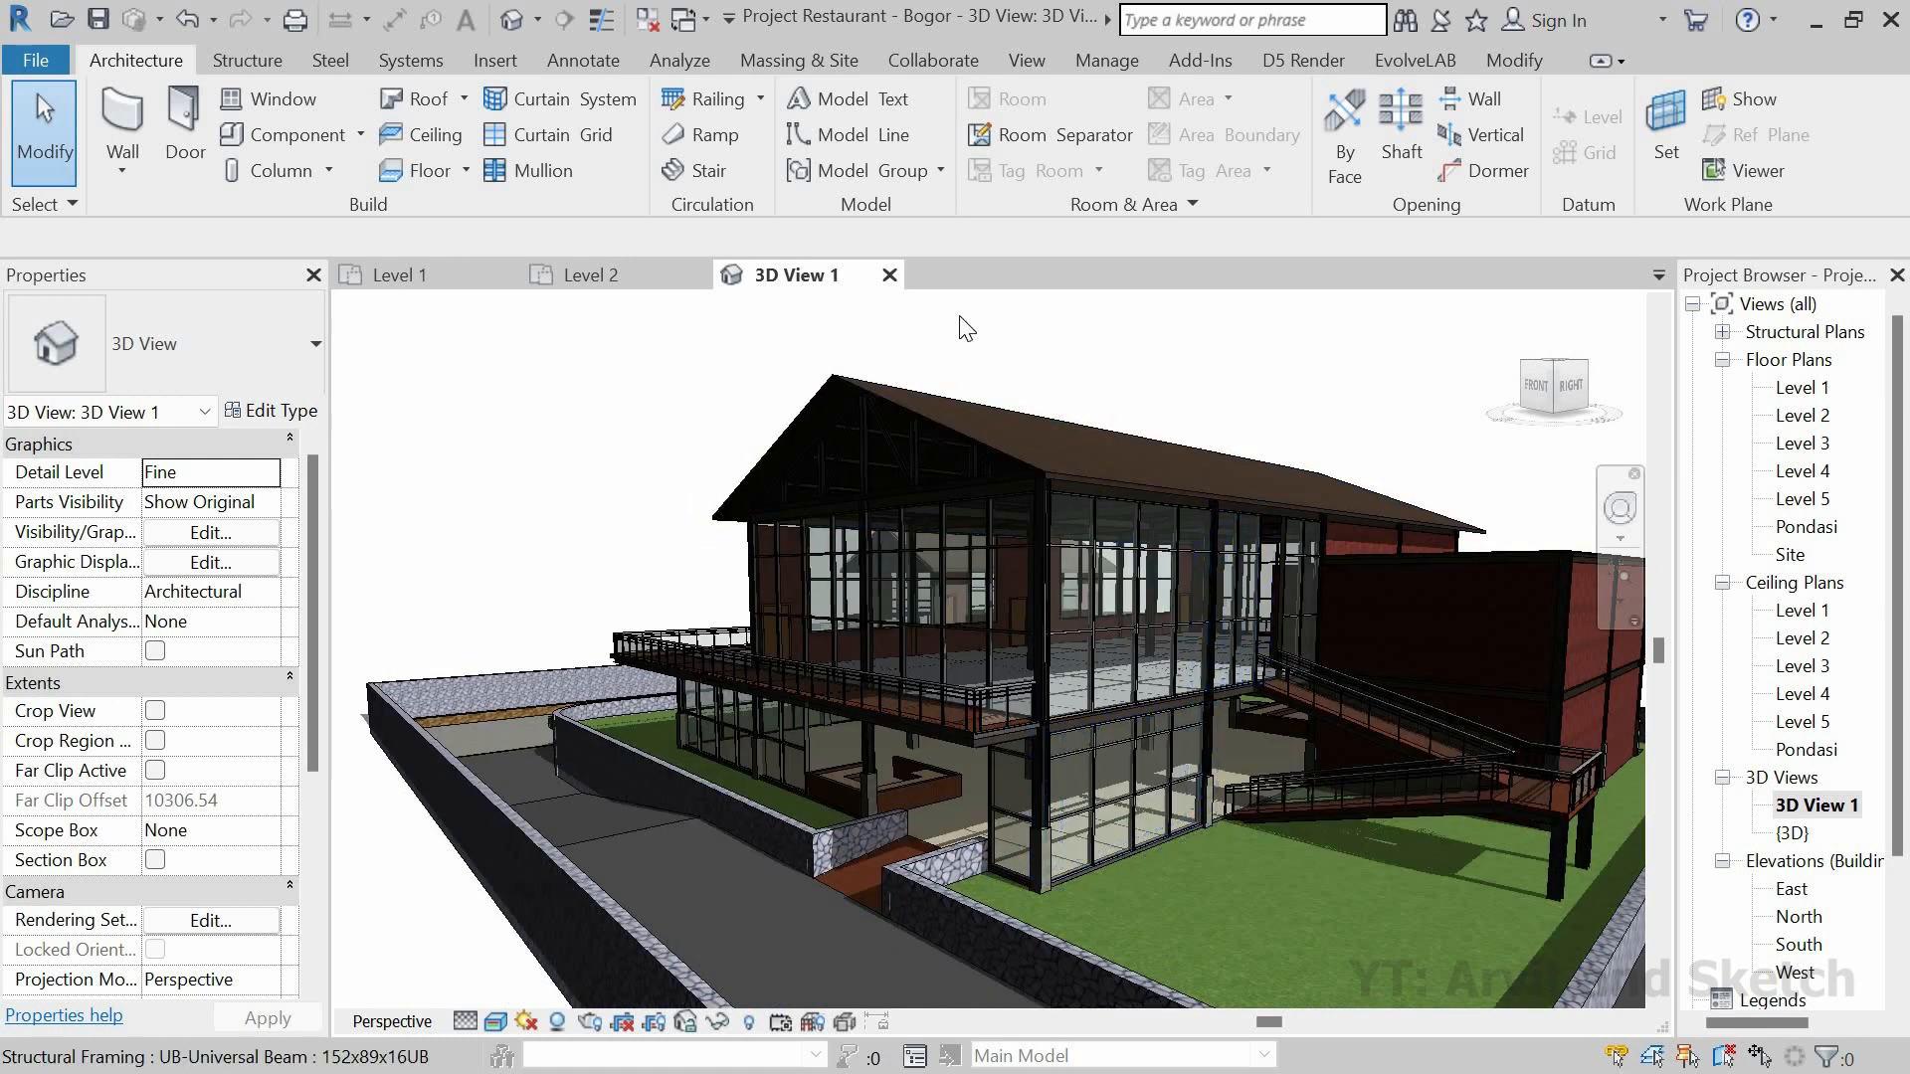
pyautogui.click(422, 276)
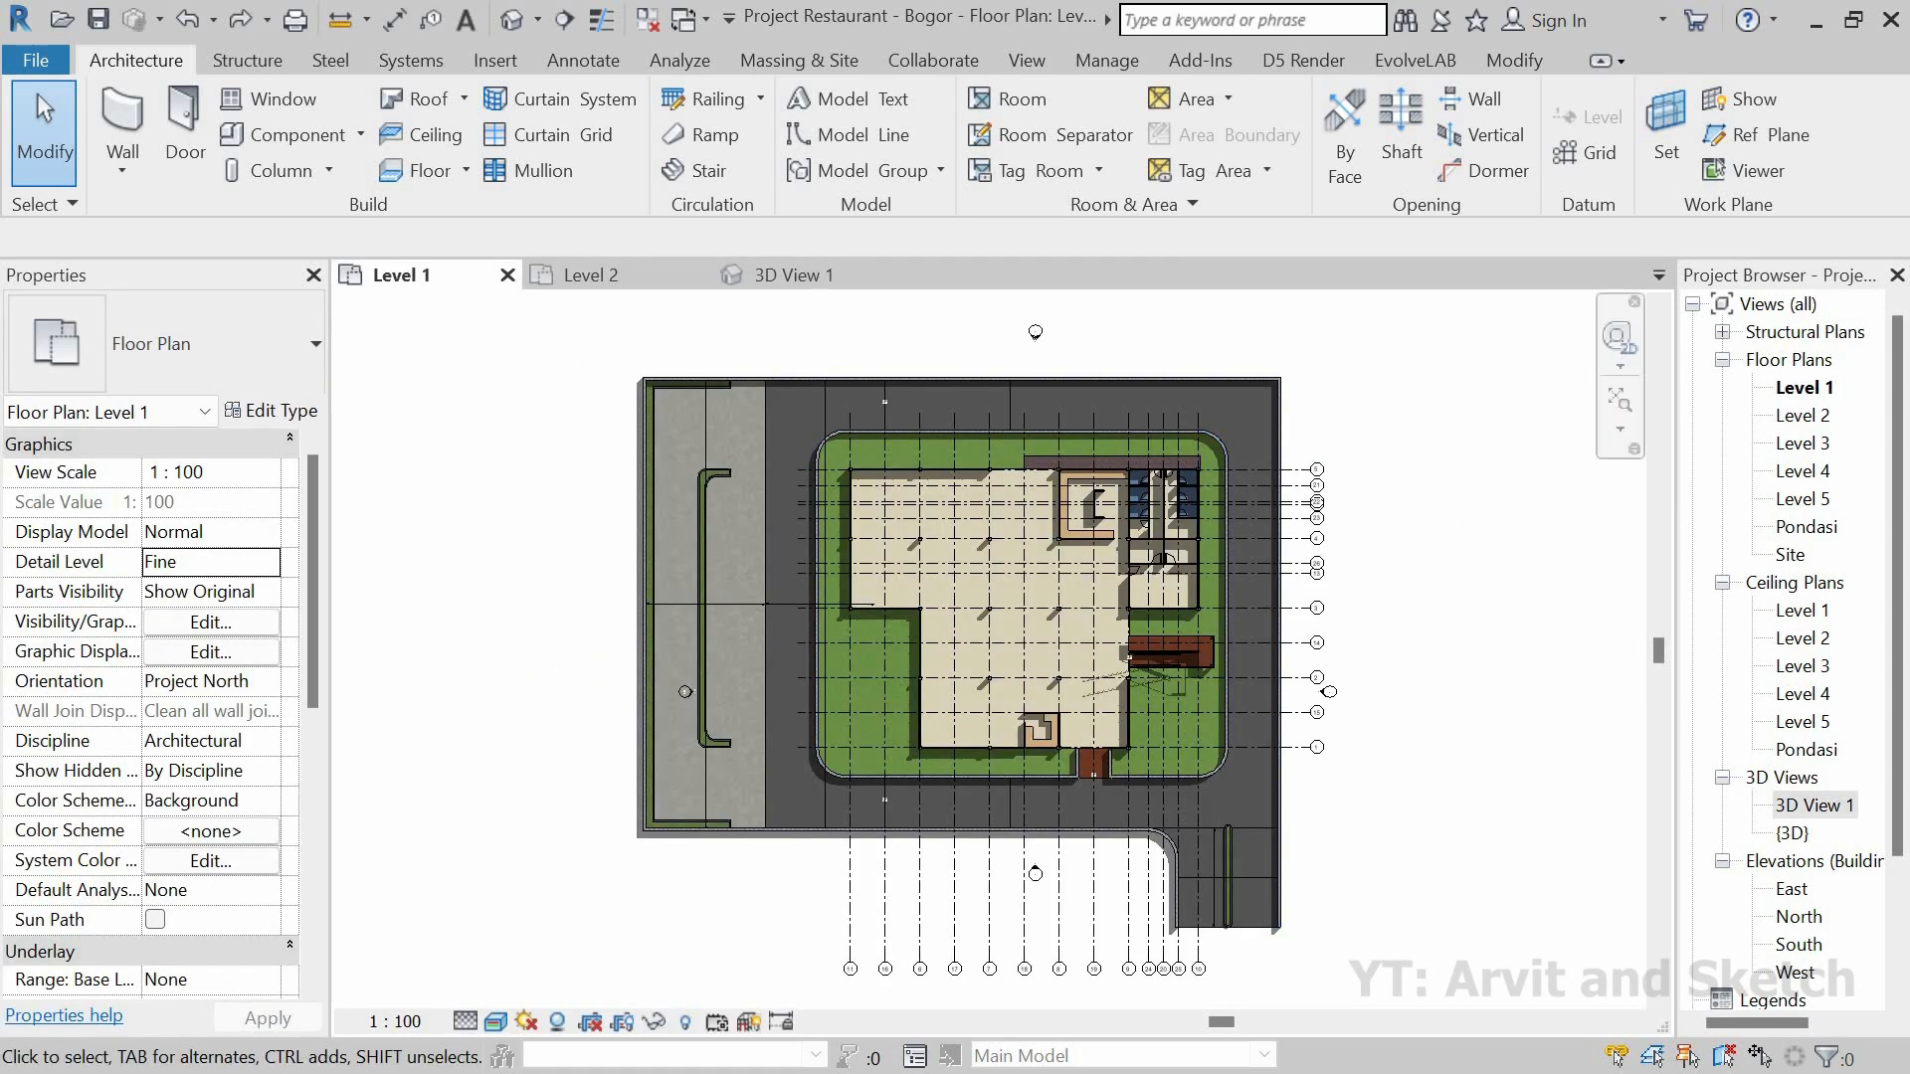
pyautogui.scroll(5, 1035, 754)
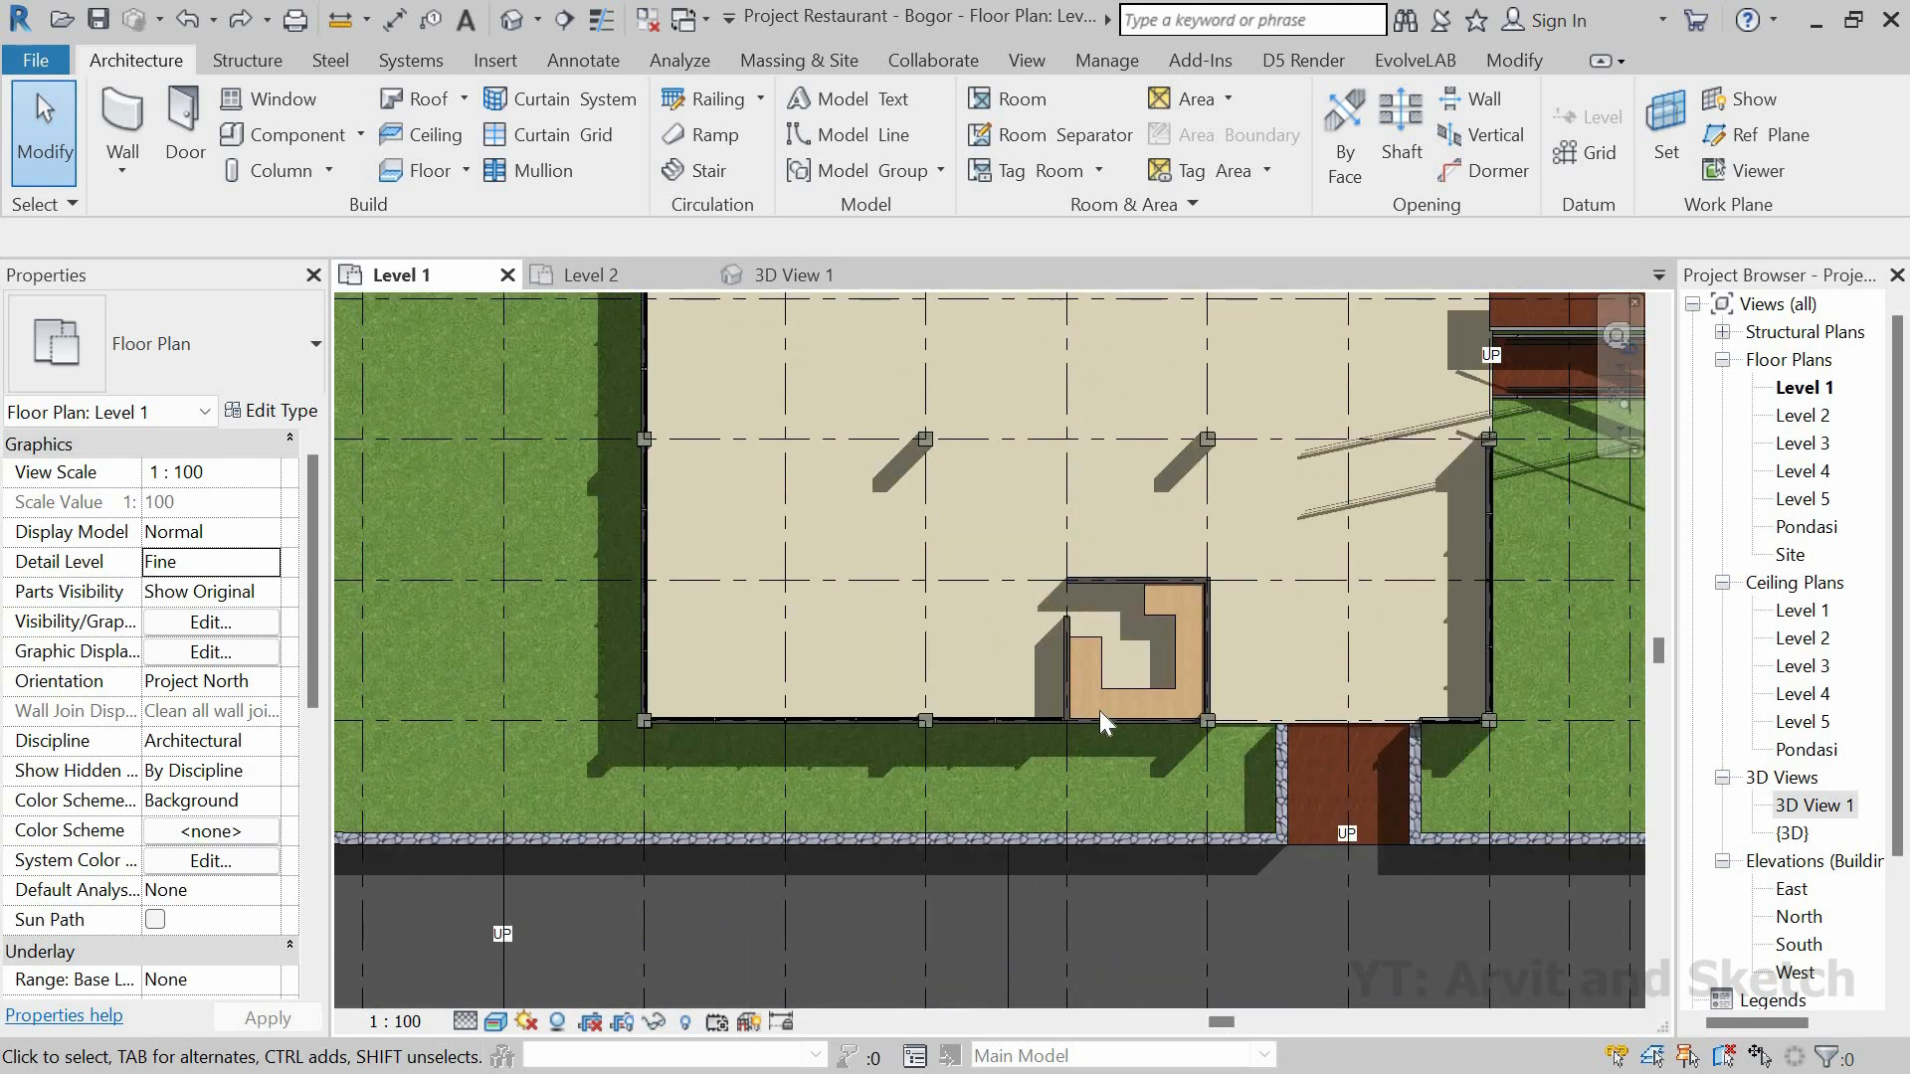
pyautogui.scroll(5, 1076, 702)
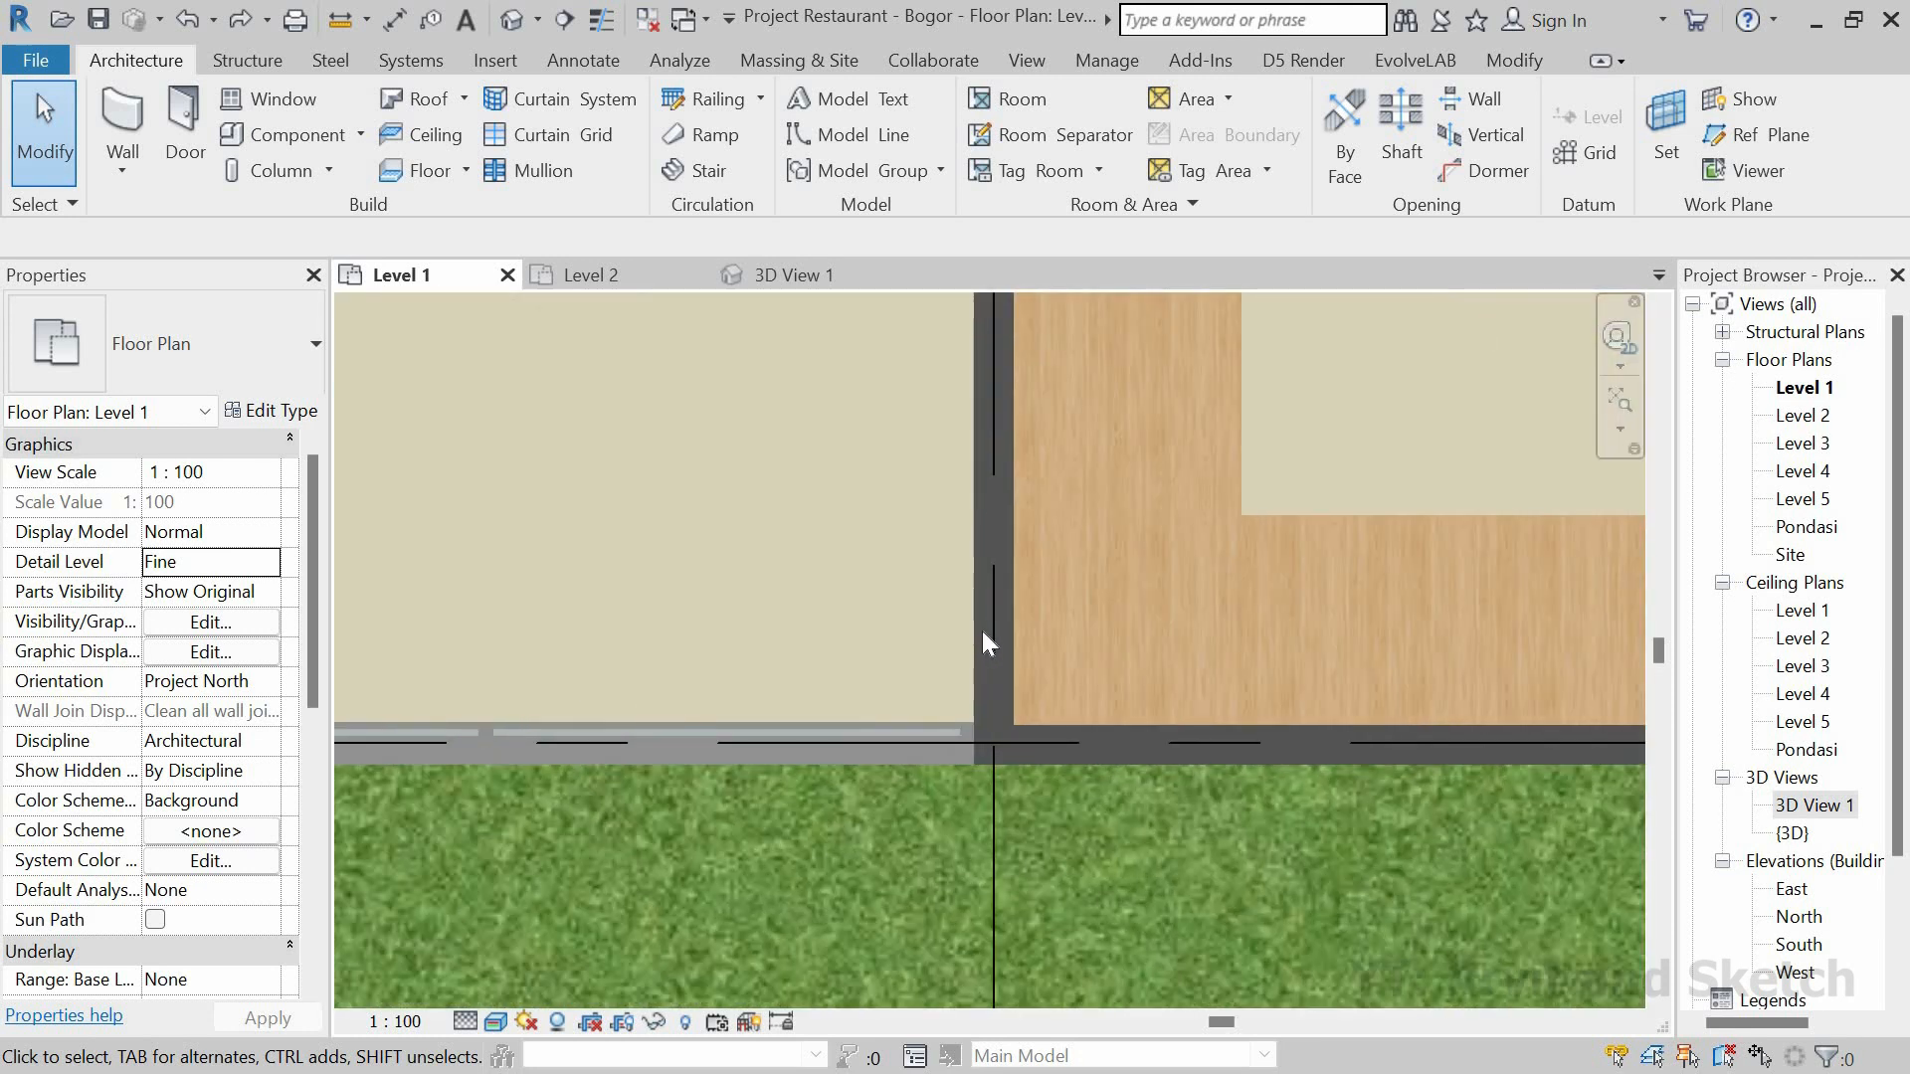
pyautogui.click(1016, 754)
pyautogui.moveTo(997, 743); pyautogui.dragTo(1088, 736)
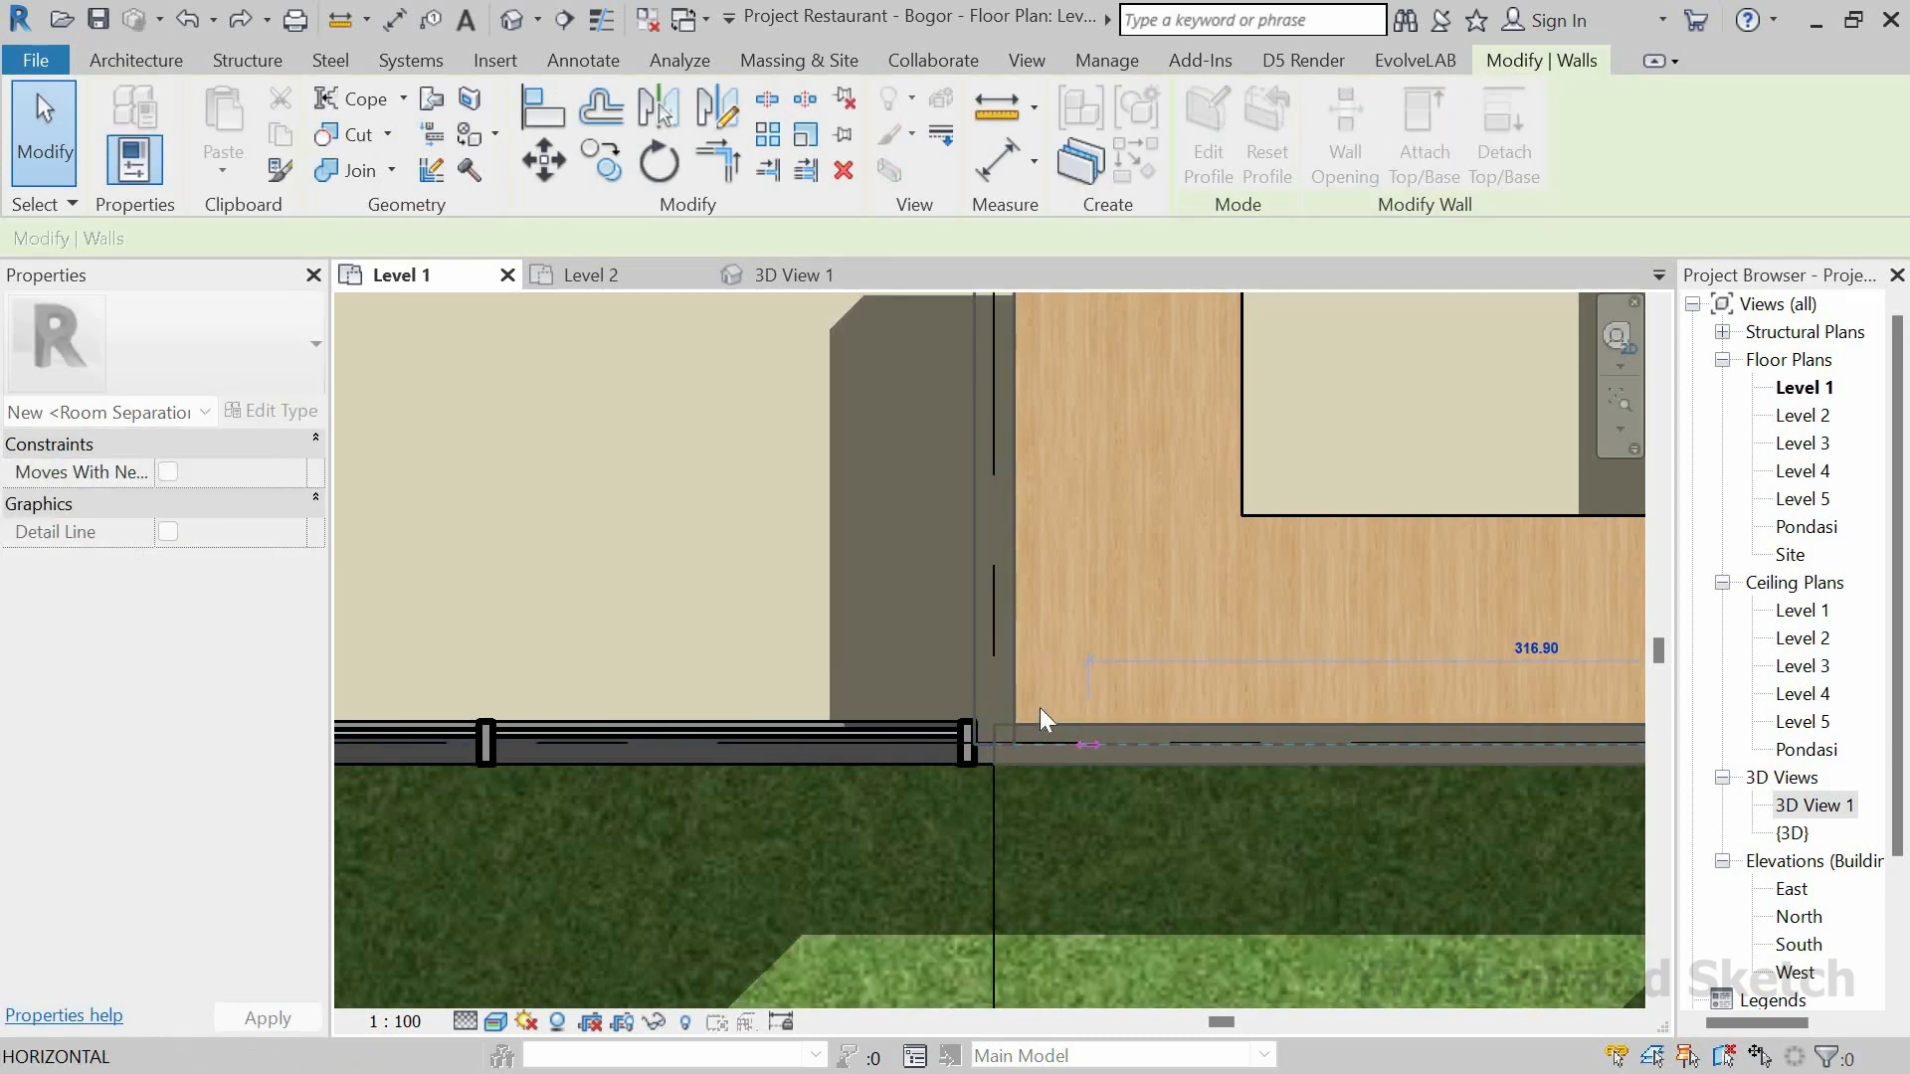
# Step: Shorten the cashier counter's west wall from its south end to about 217.8 long, unjoining it from the adjoining wall
pyautogui.click(986, 744)
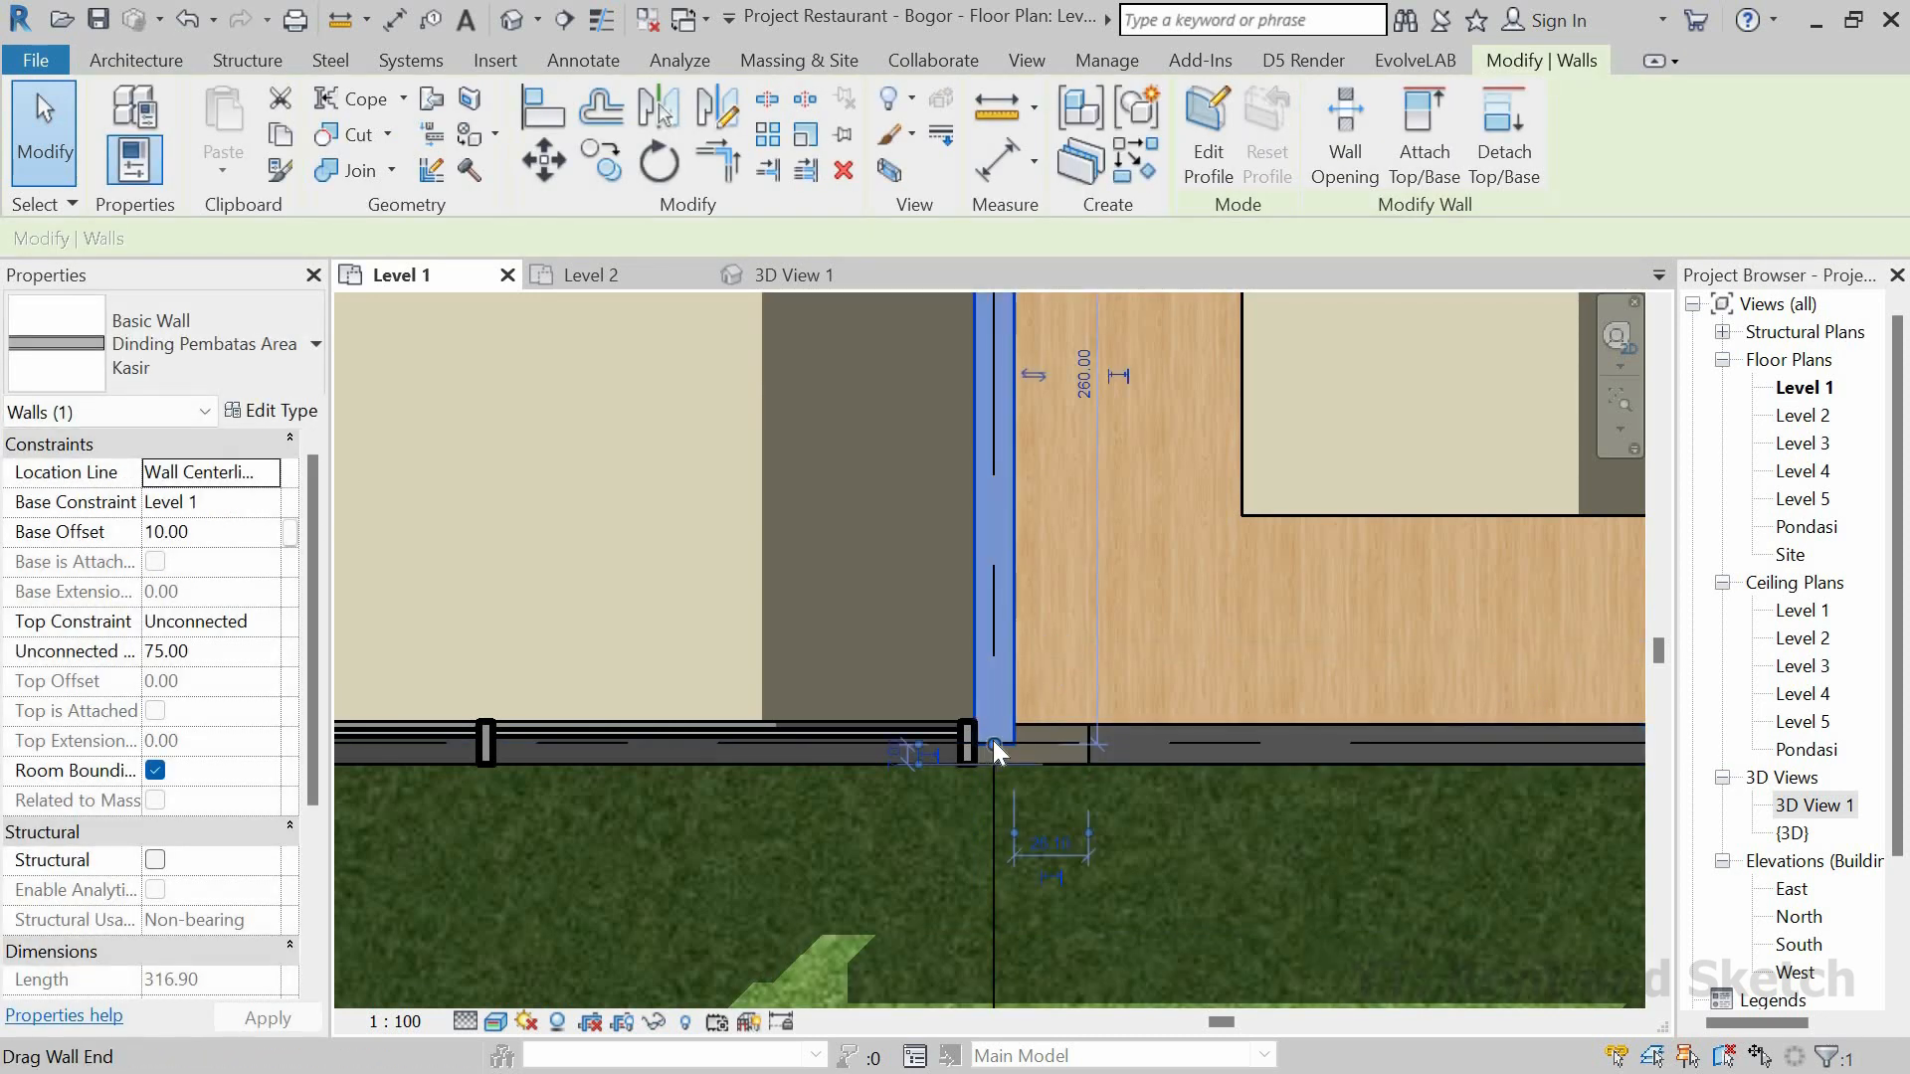
pyautogui.moveTo(993, 748); pyautogui.dragTo(994, 624)
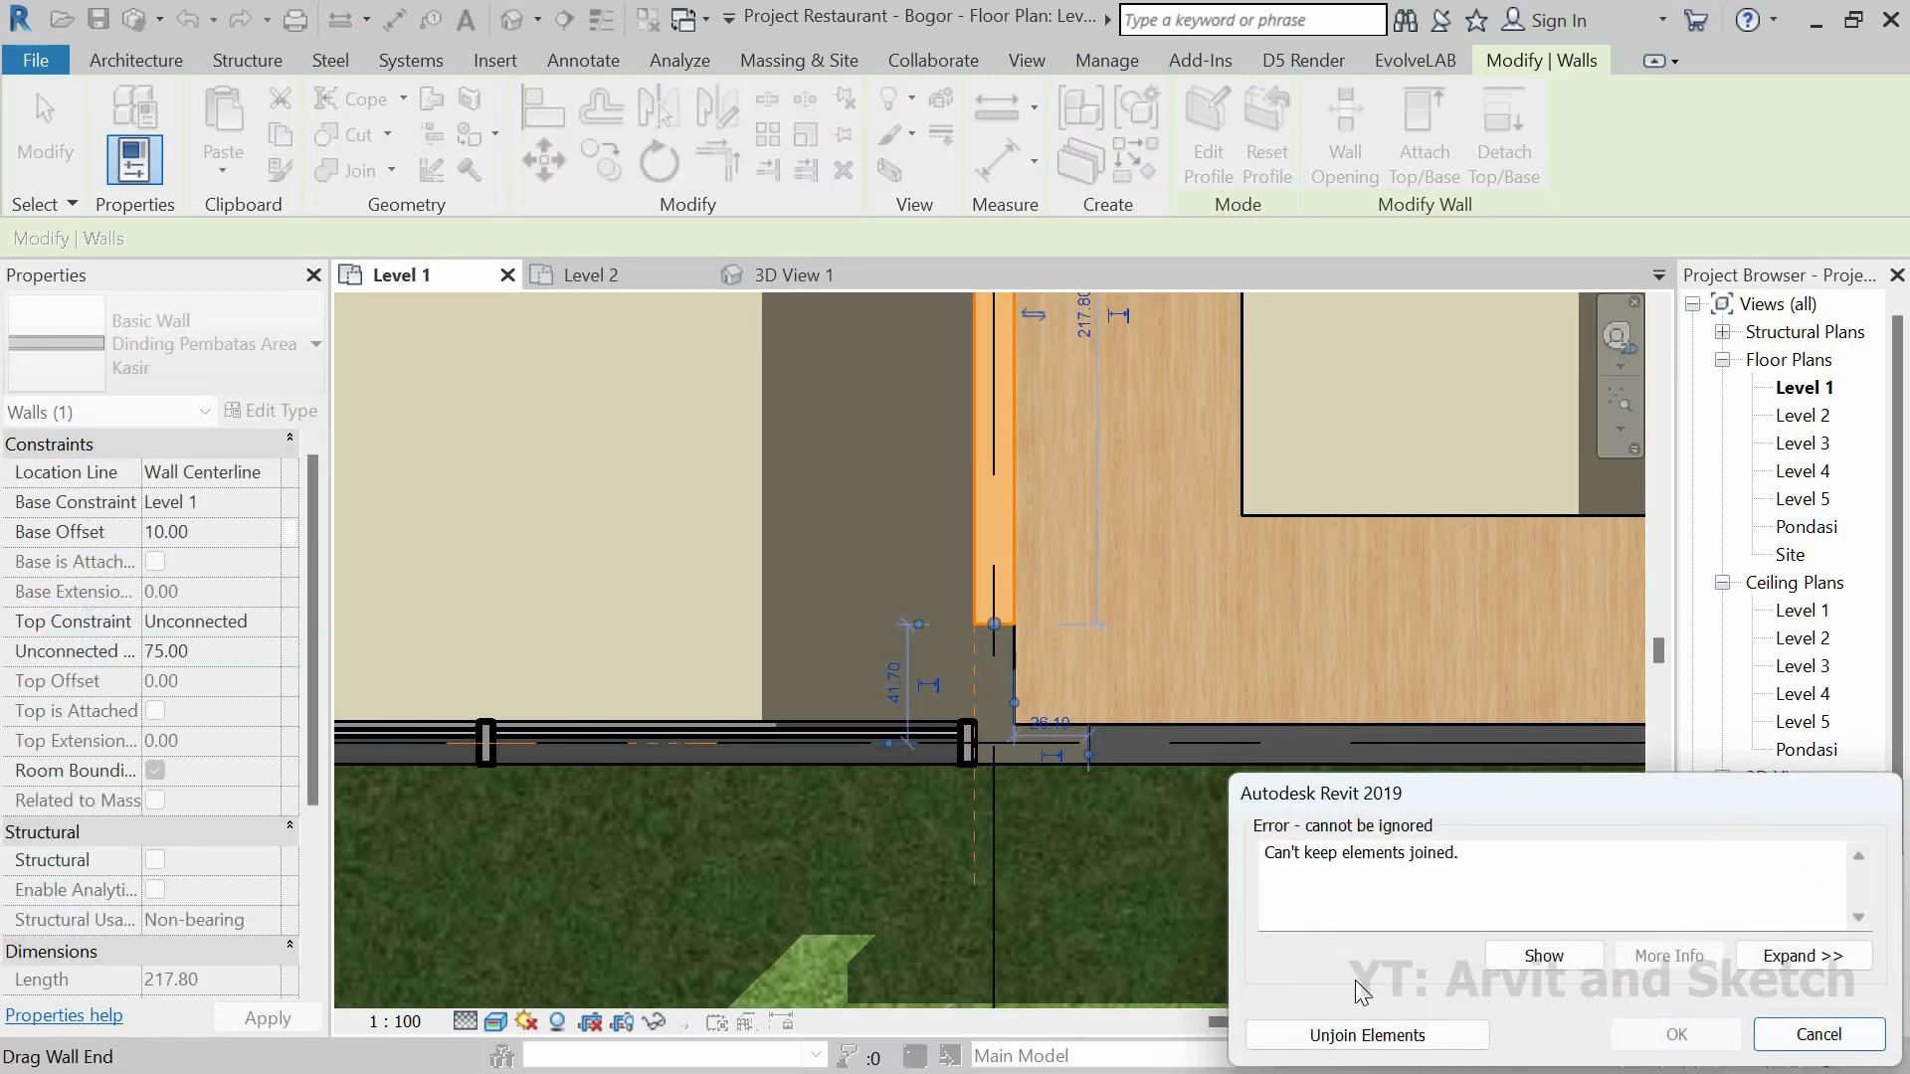
pyautogui.press('Return')
pyautogui.scroll(1, 995, 766)
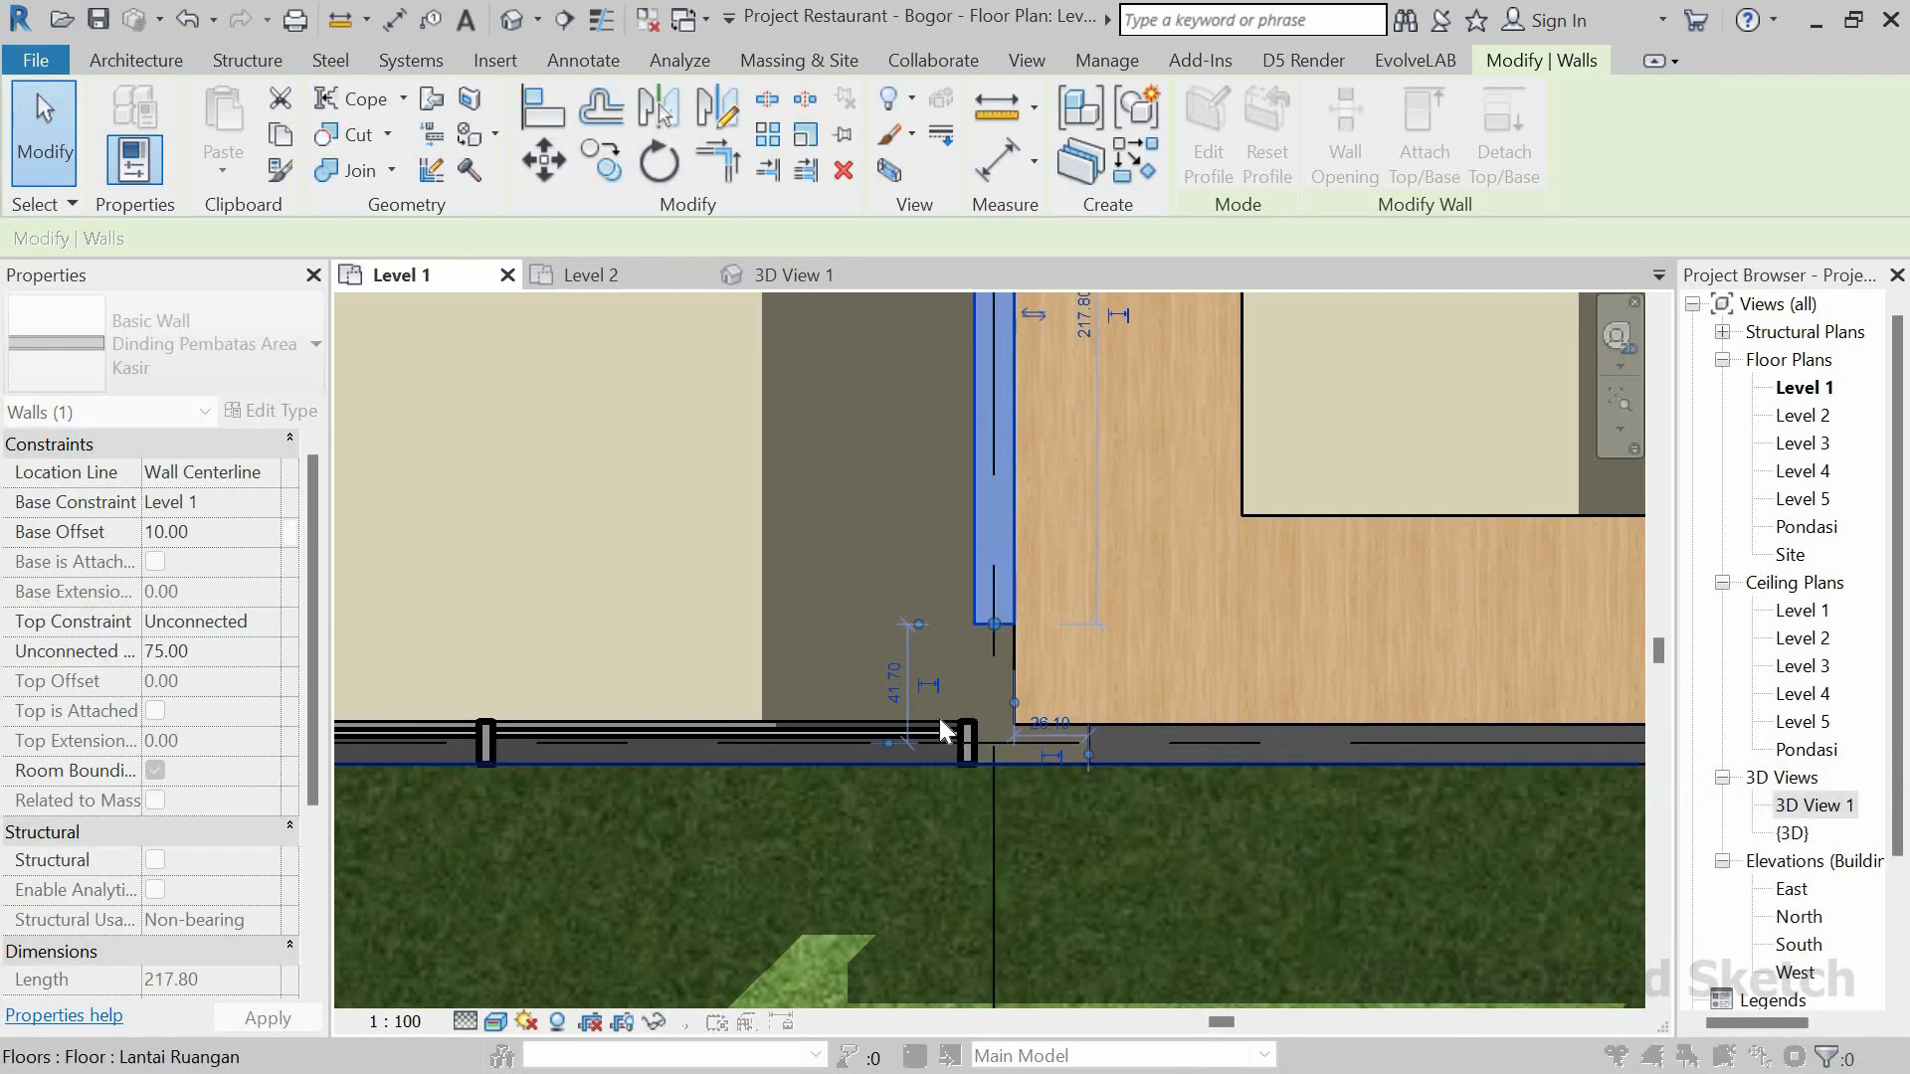
pyautogui.click(953, 802)
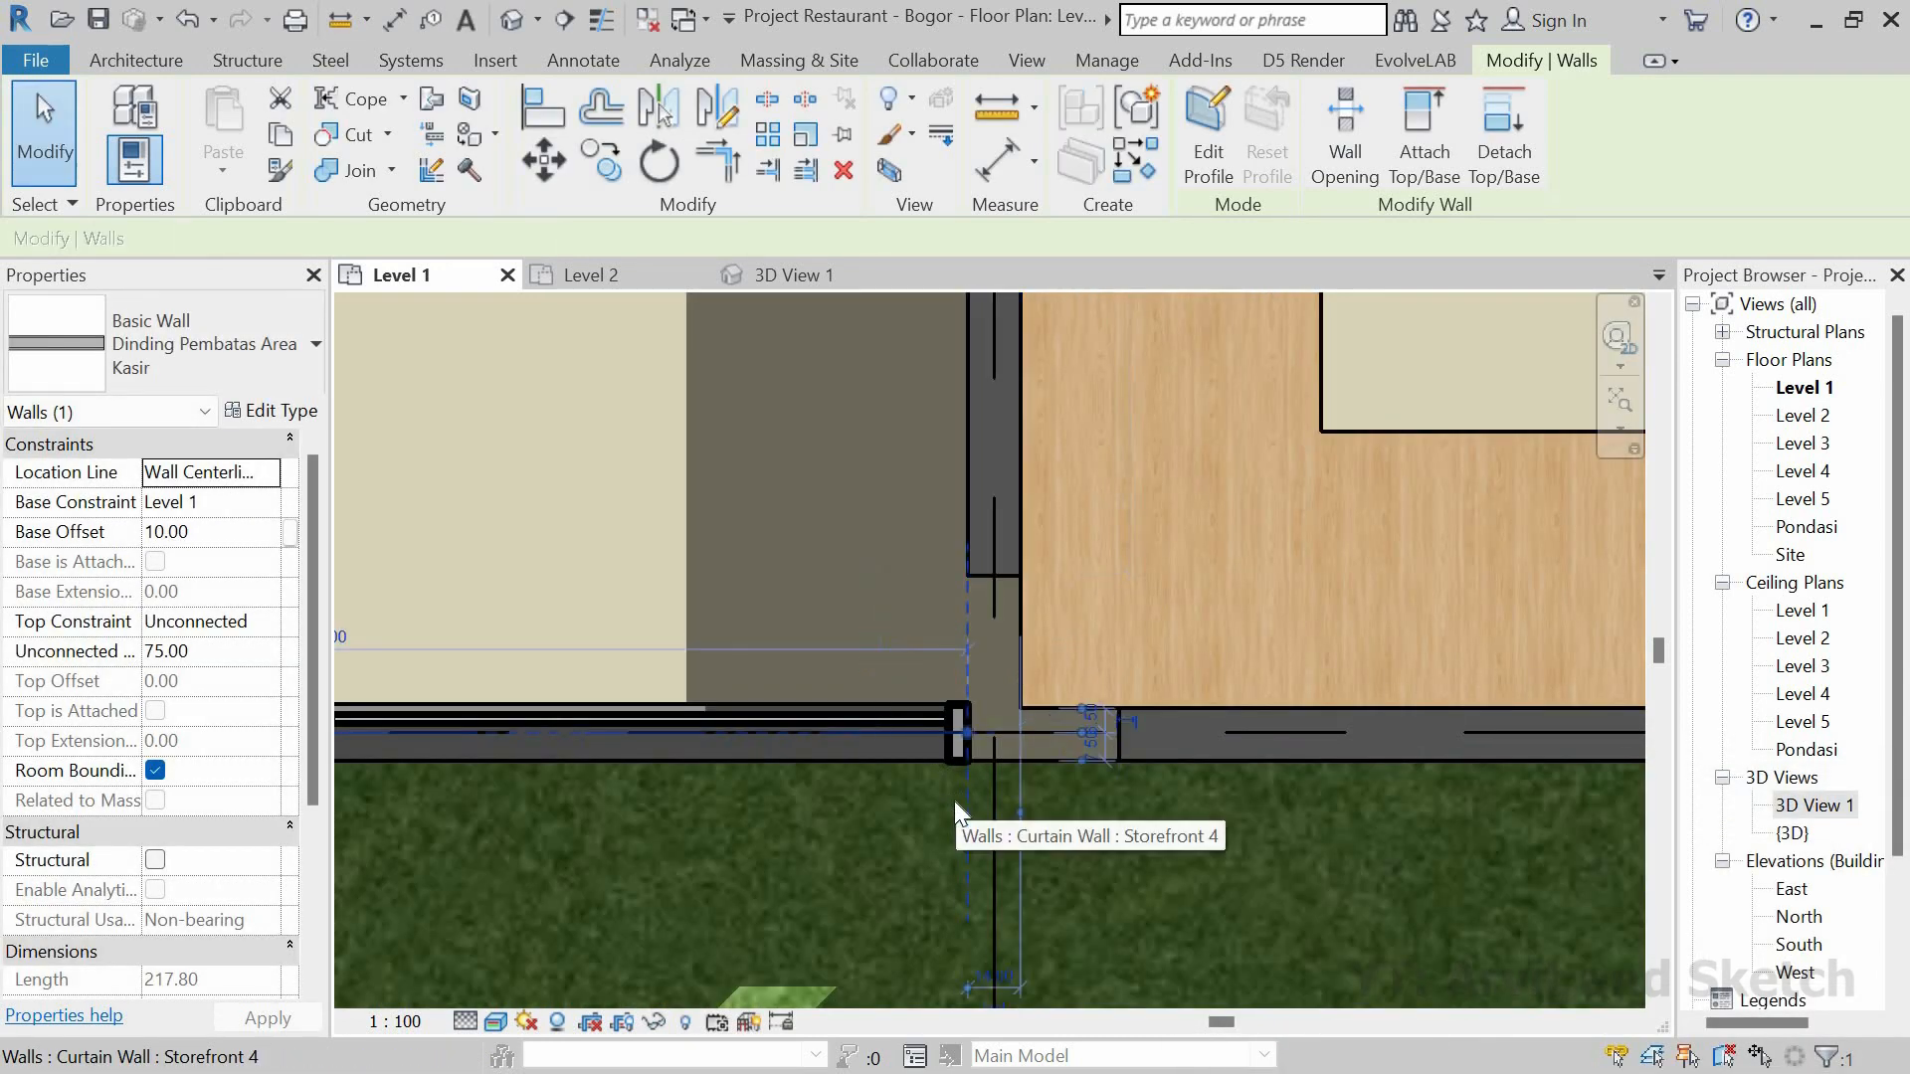
pyautogui.press('Escape')
pyautogui.scroll(-2, 775, 741)
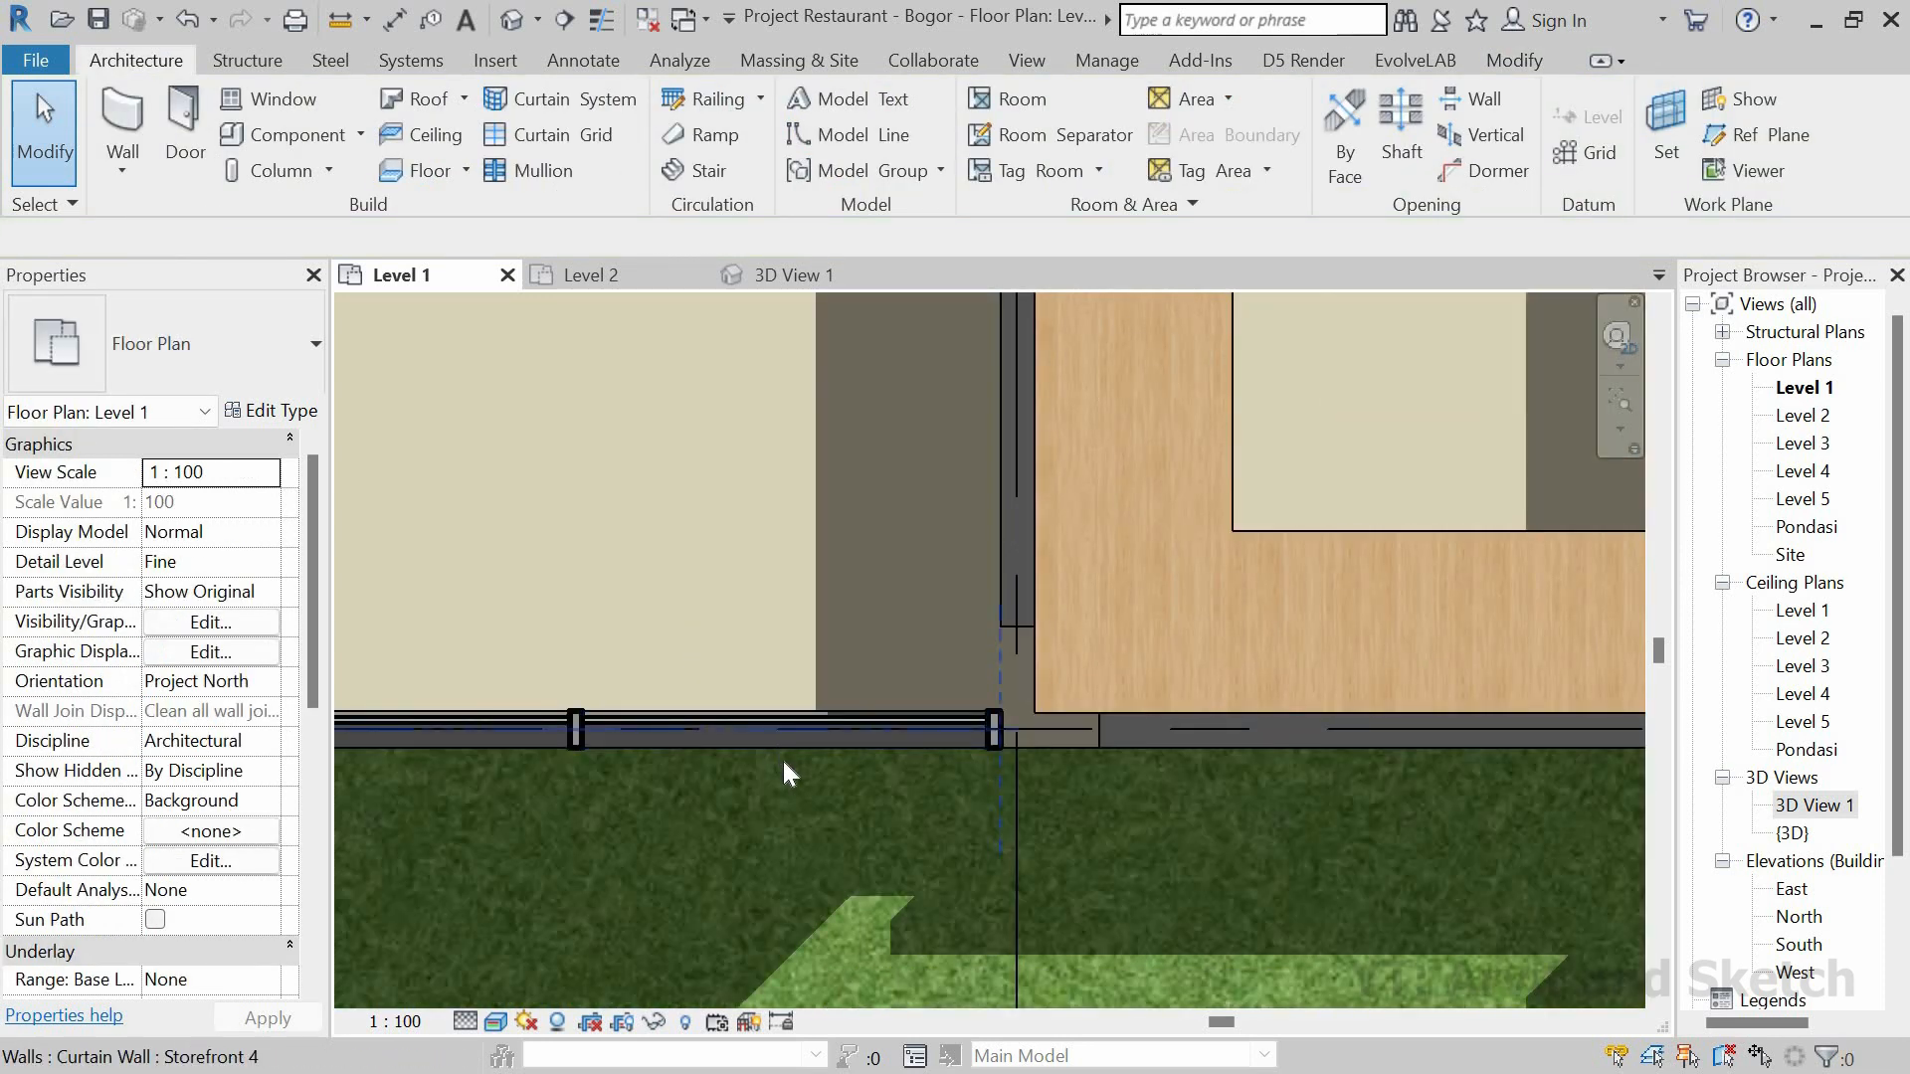
# Step: Extend the cashier counter's south wall west until it meets the end of the Storefront 4 curtain wall
pyautogui.click(786, 760)
pyautogui.click(1033, 774)
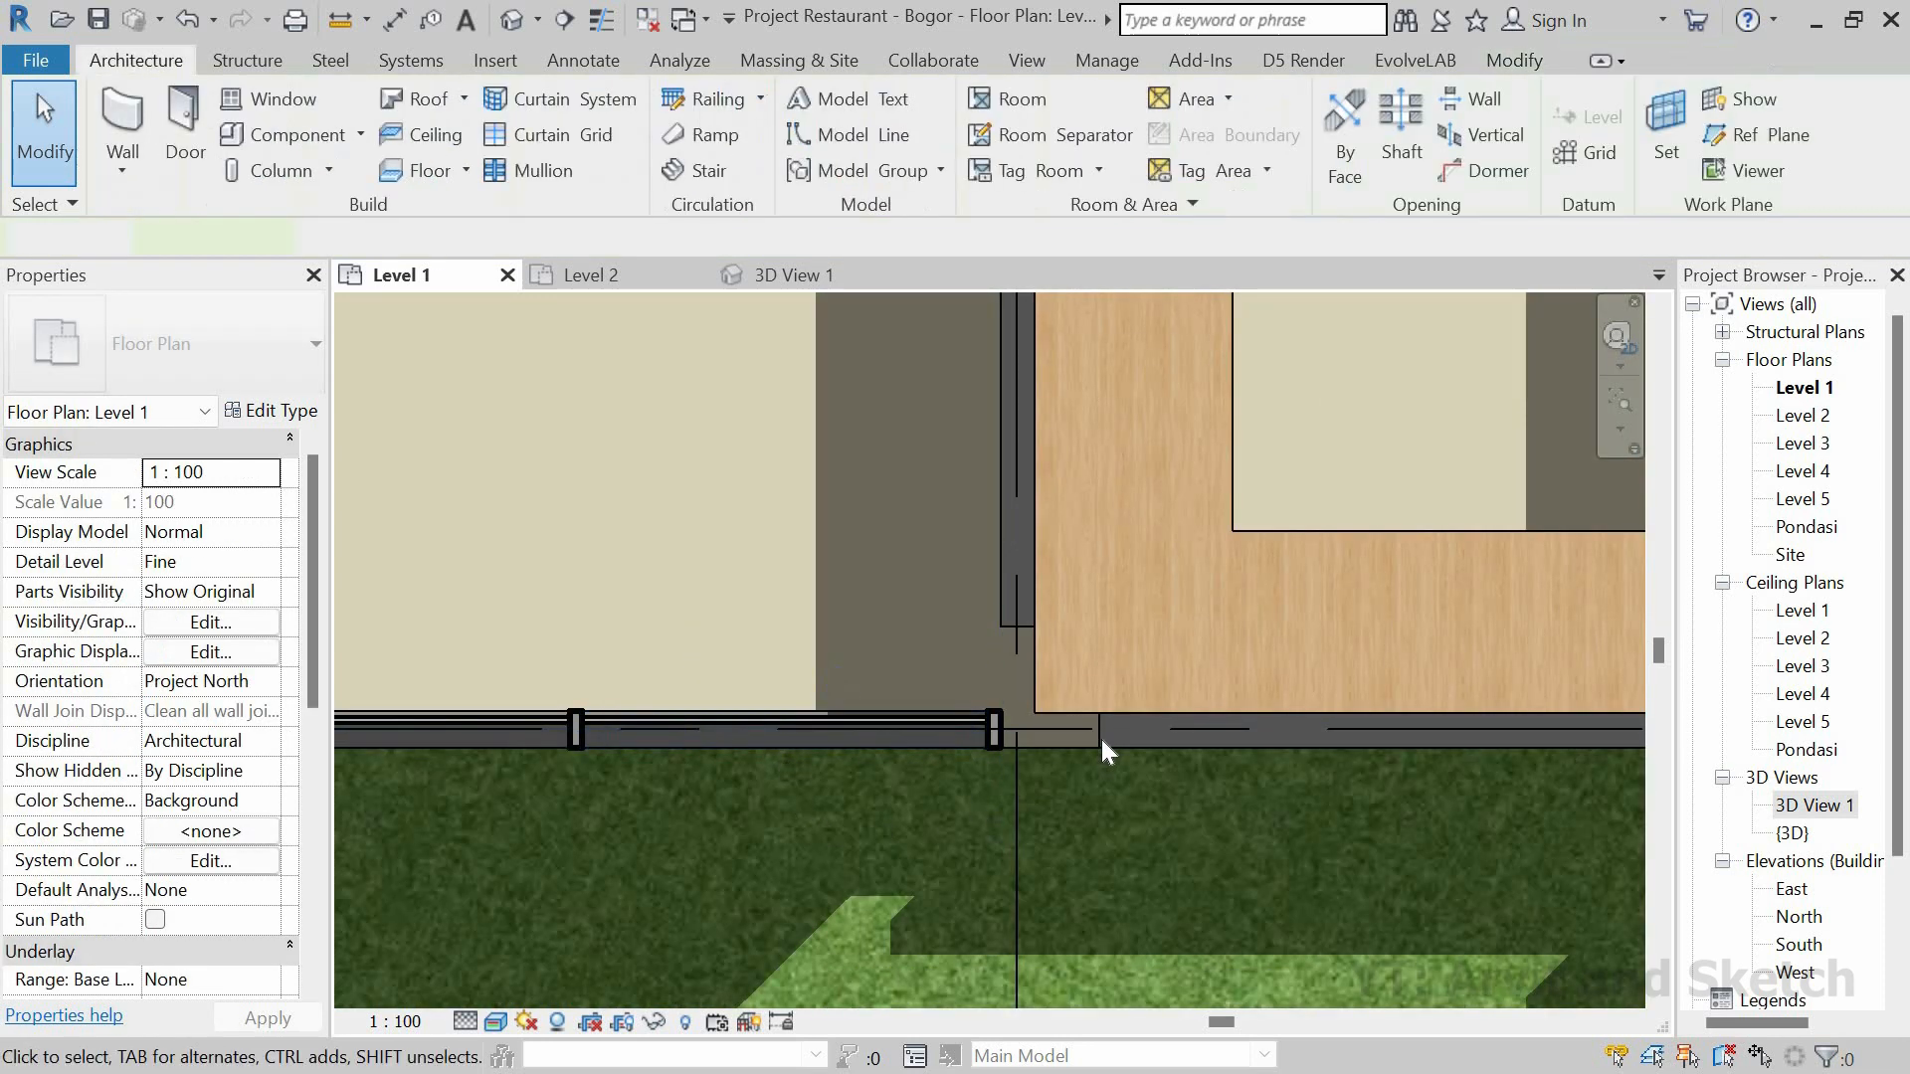
pyautogui.click(1099, 742)
pyautogui.scroll(2, 1097, 741)
pyautogui.moveTo(1101, 719); pyautogui.dragTo(905, 702)
pyautogui.press('Escape')
pyautogui.click(900, 736)
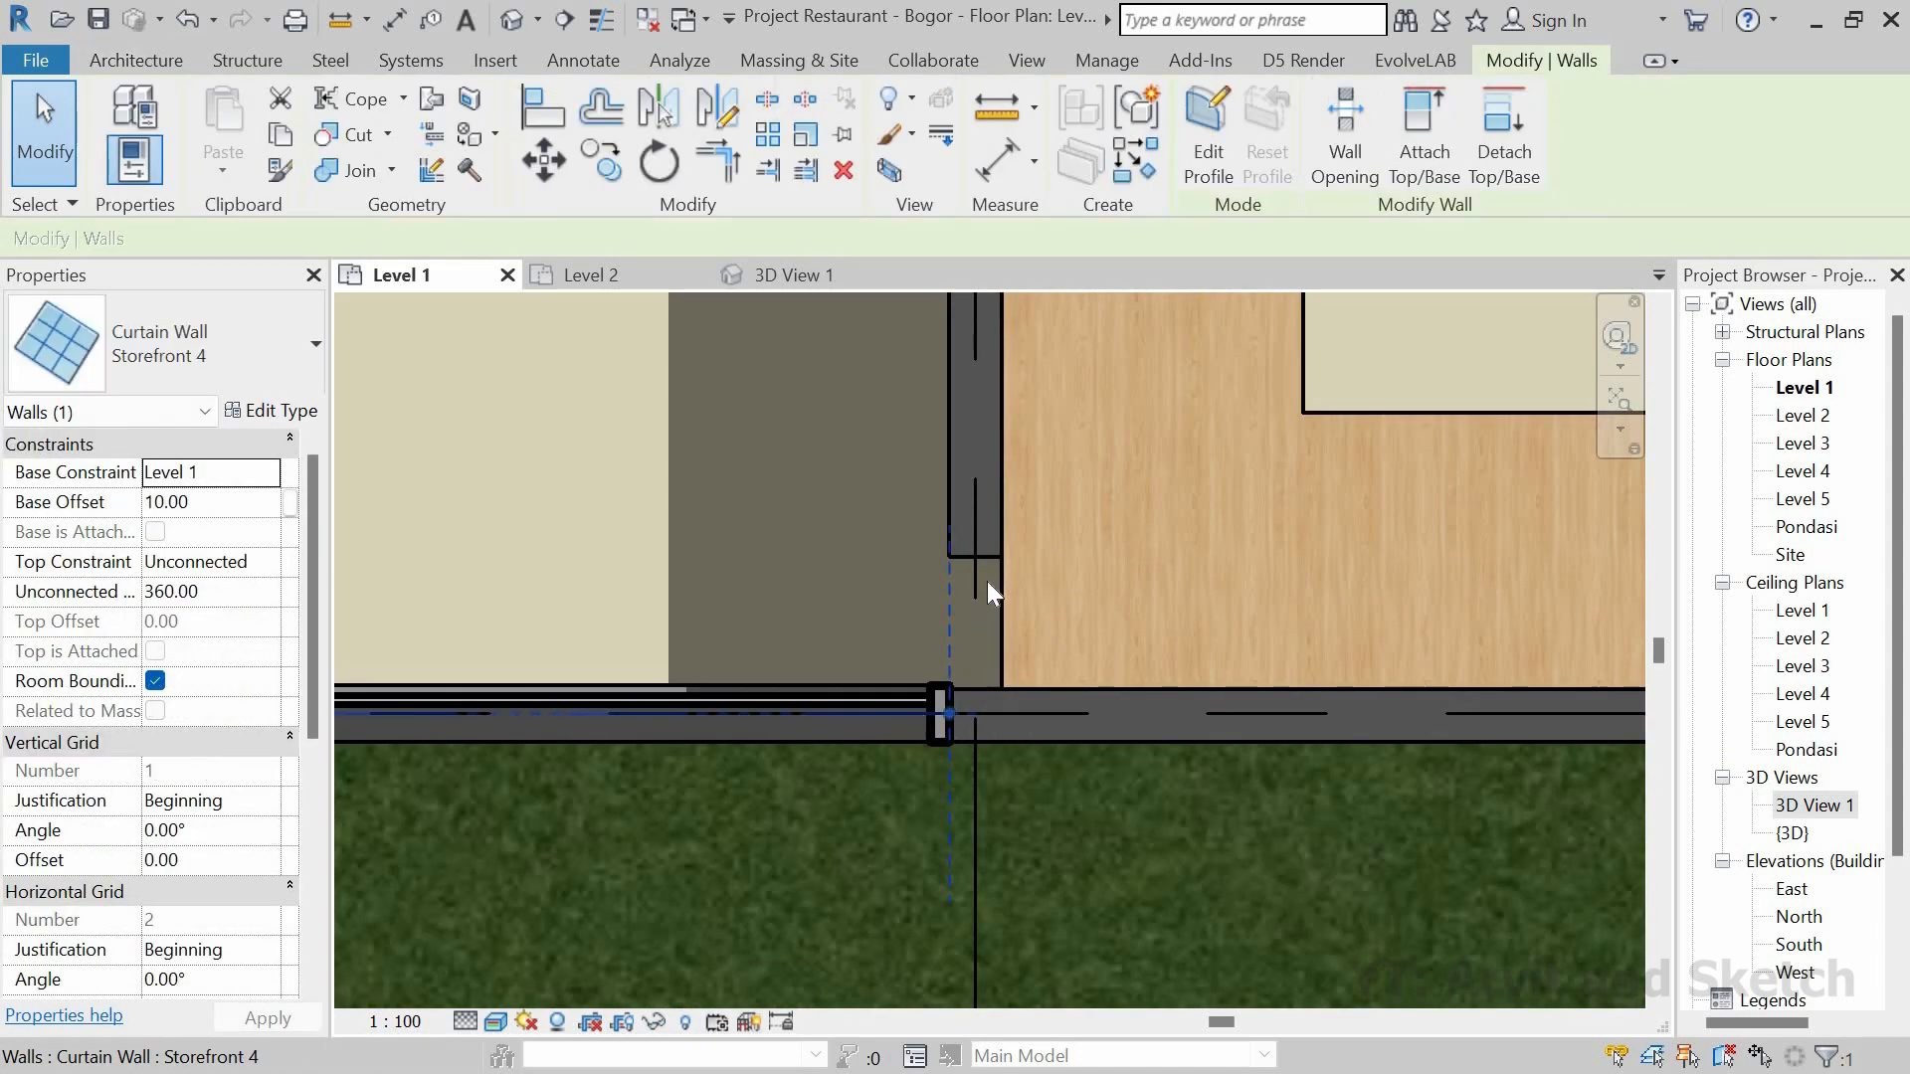
# Step: Try to extend the counter's west wall south until it joins the south wall, and undo the extension
pyautogui.press('Escape')
pyautogui.click(975, 554)
pyautogui.moveTo(975, 557); pyautogui.dragTo(973, 685)
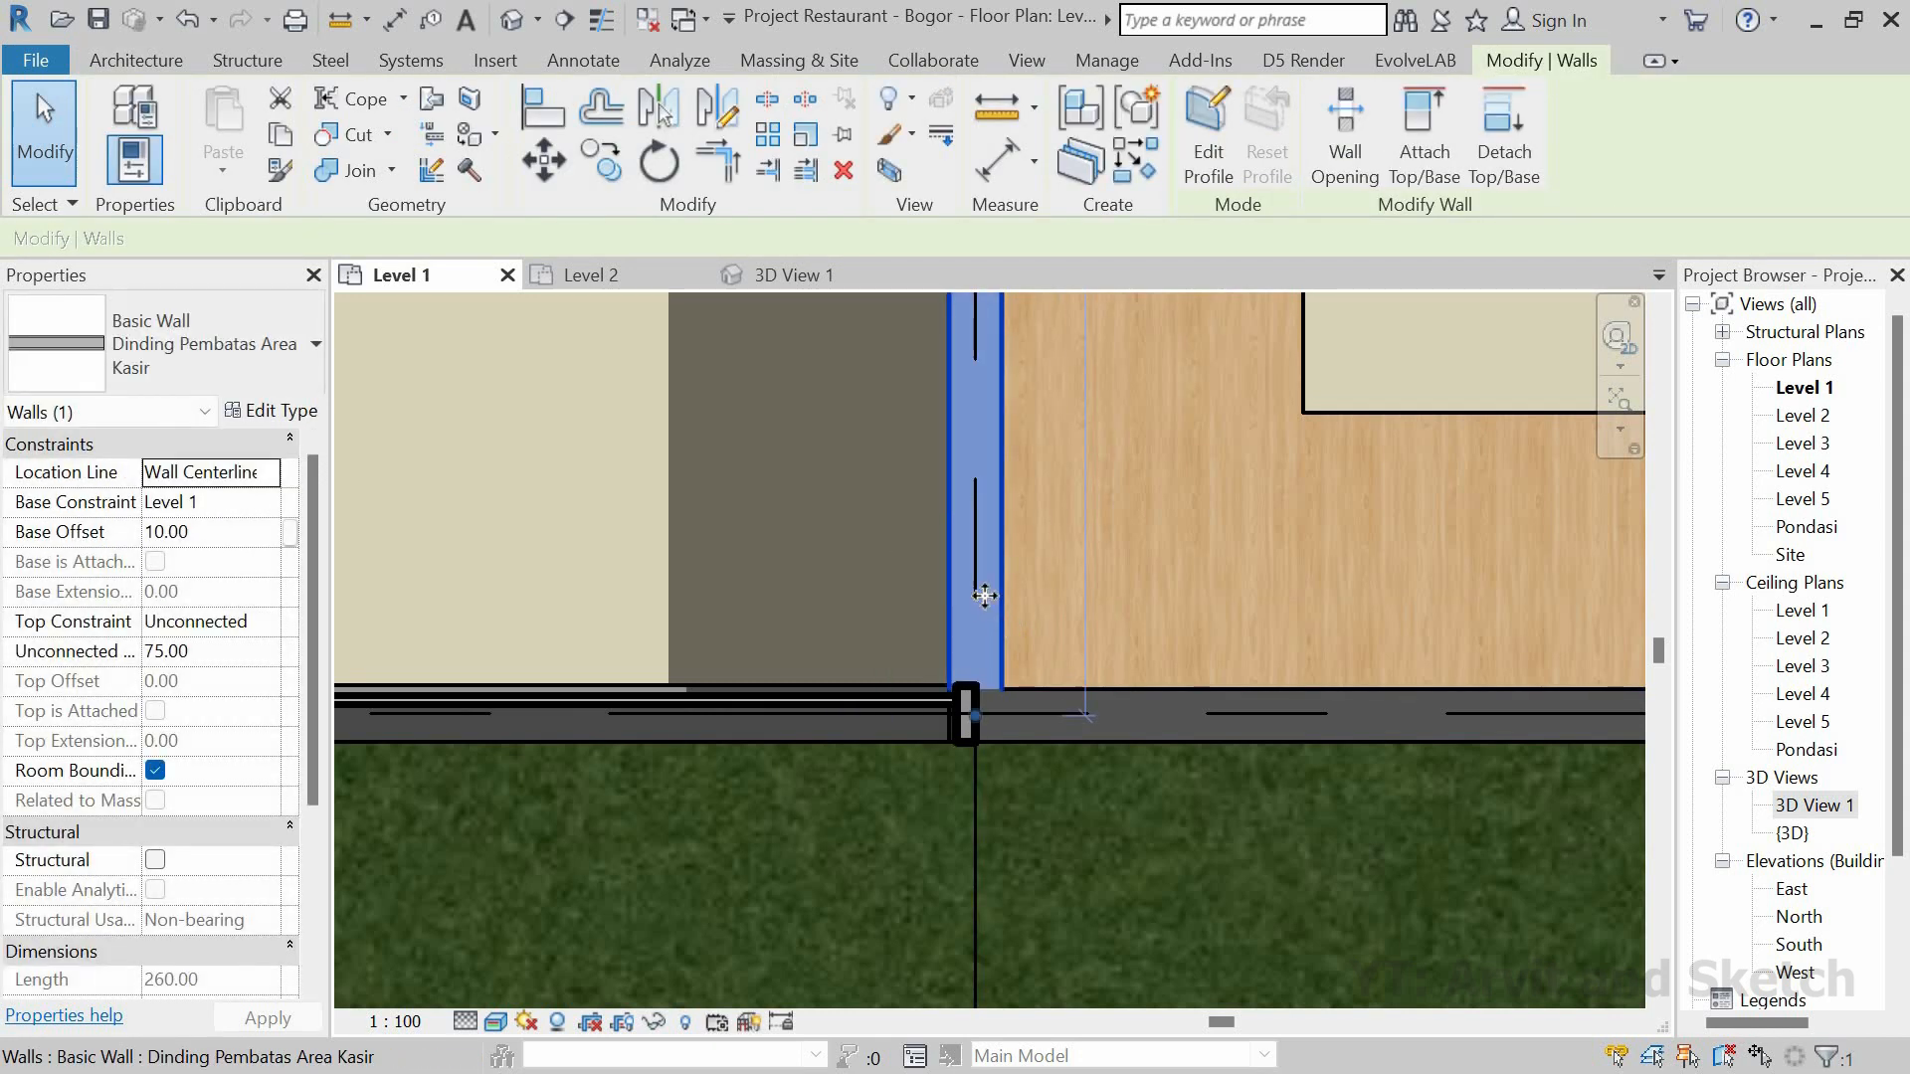
pyautogui.press('Escape')
pyautogui.click(967, 721)
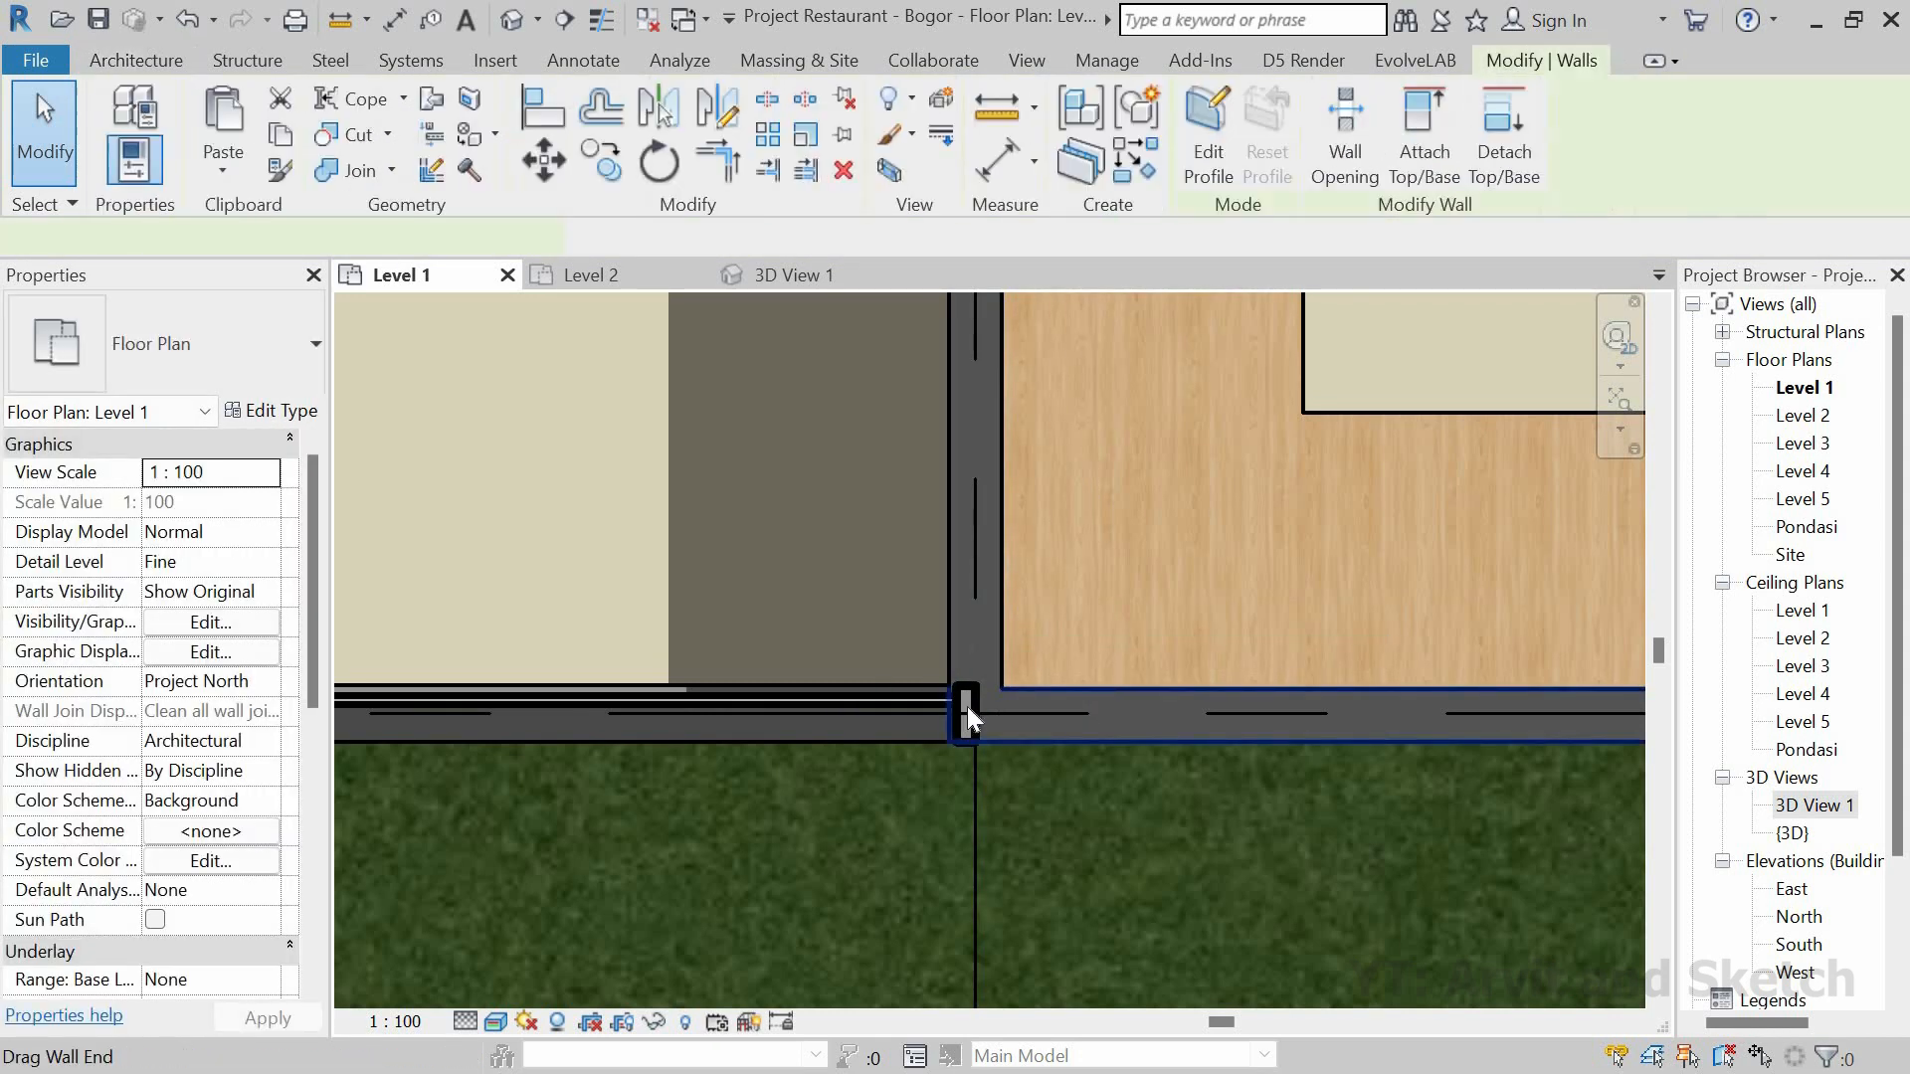
pyautogui.hotkey('ctrl', 'z')
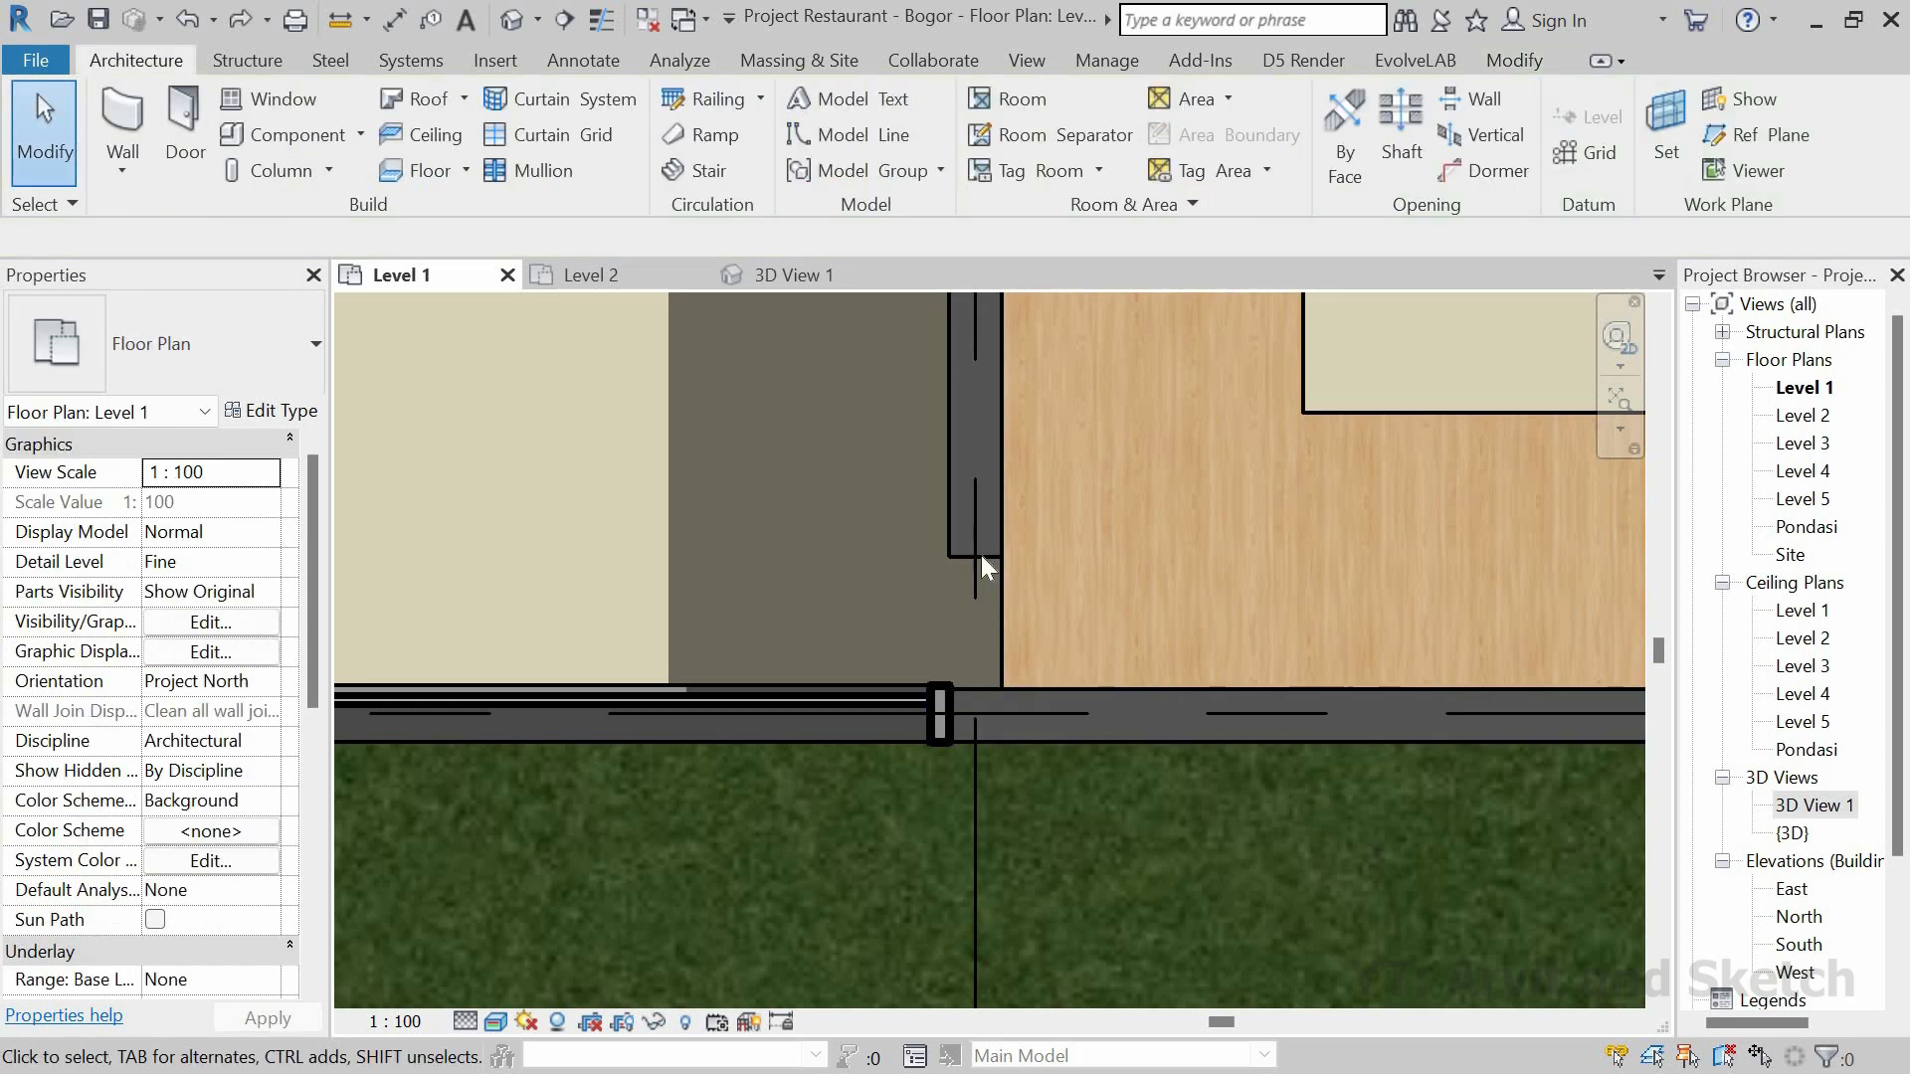
# Step: Extend the counter's west wall south to just short of the south wall's inner face, about 251.9 long
pyautogui.click(981, 569)
pyautogui.scroll(3, 981, 497)
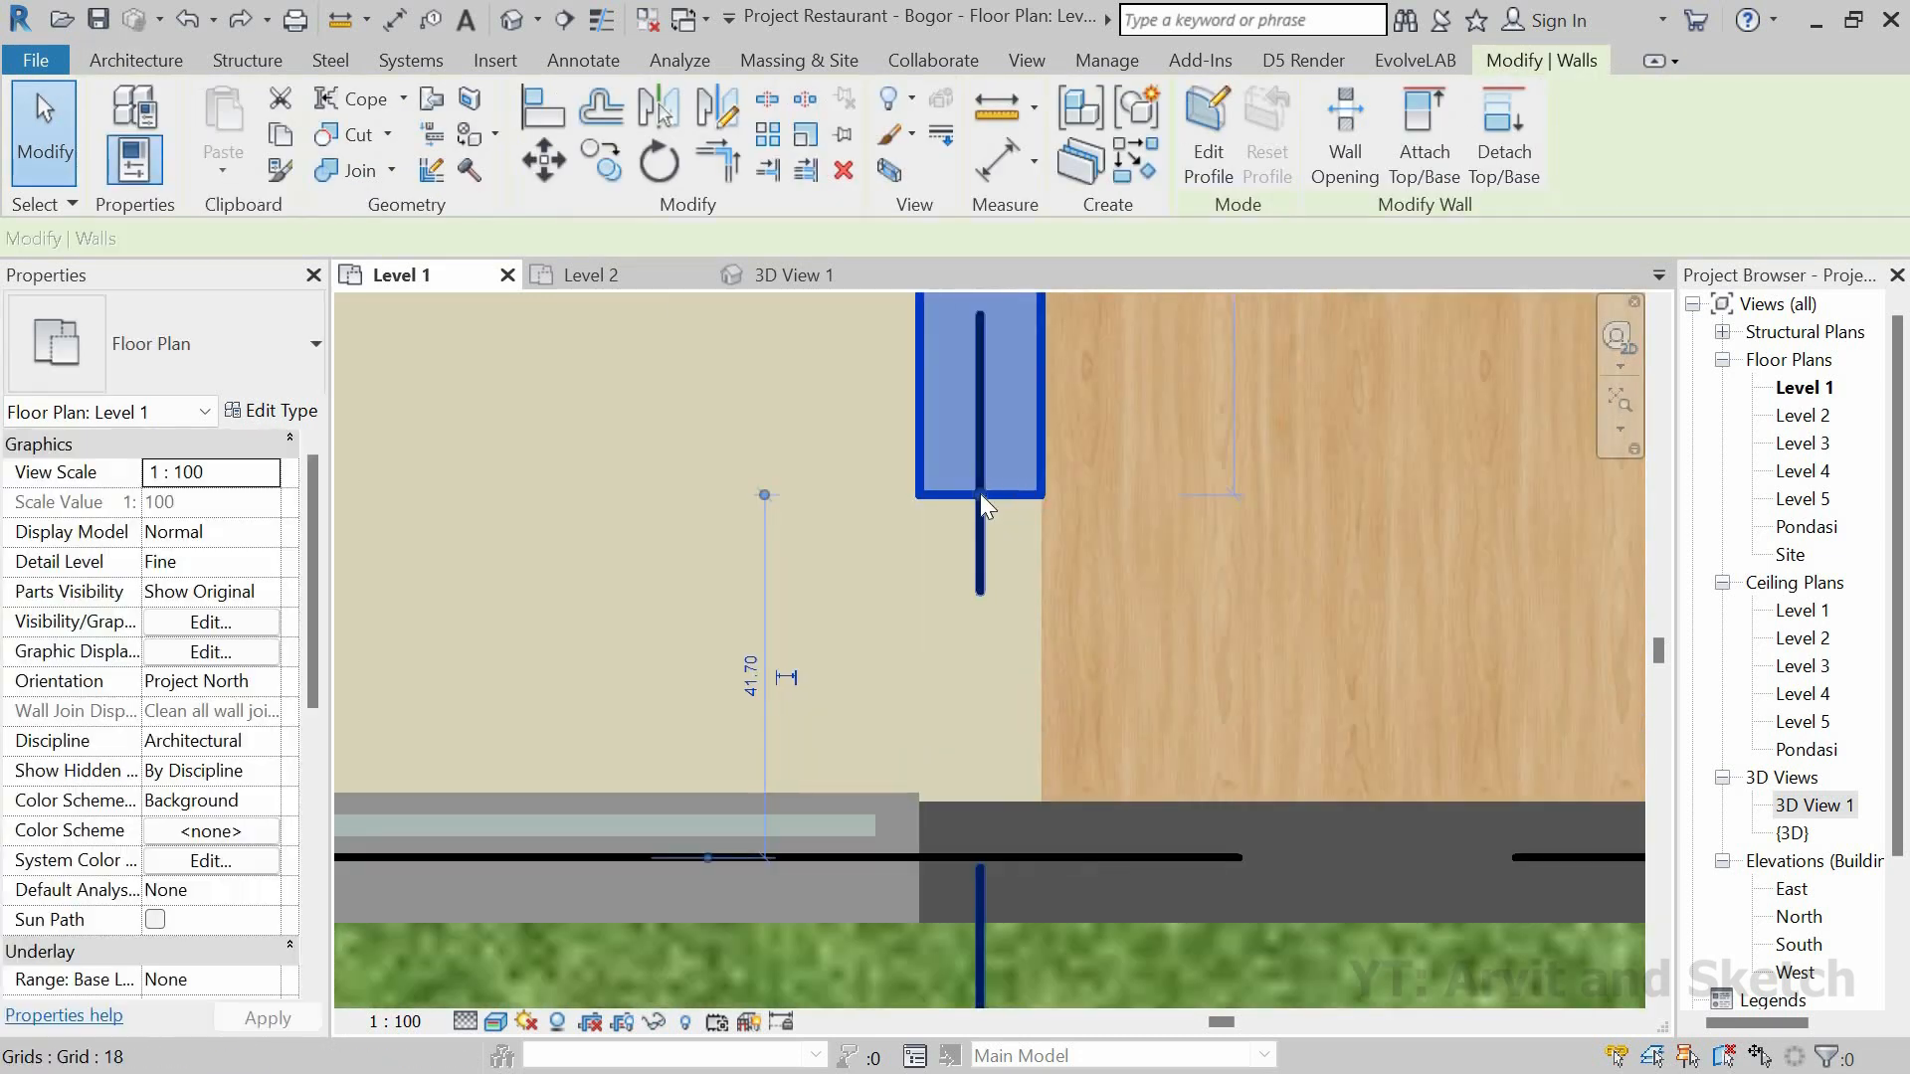
pyautogui.moveTo(981, 648); pyautogui.dragTo(980, 786)
pyautogui.moveTo(1025, 659); pyautogui.dragTo(987, 791)
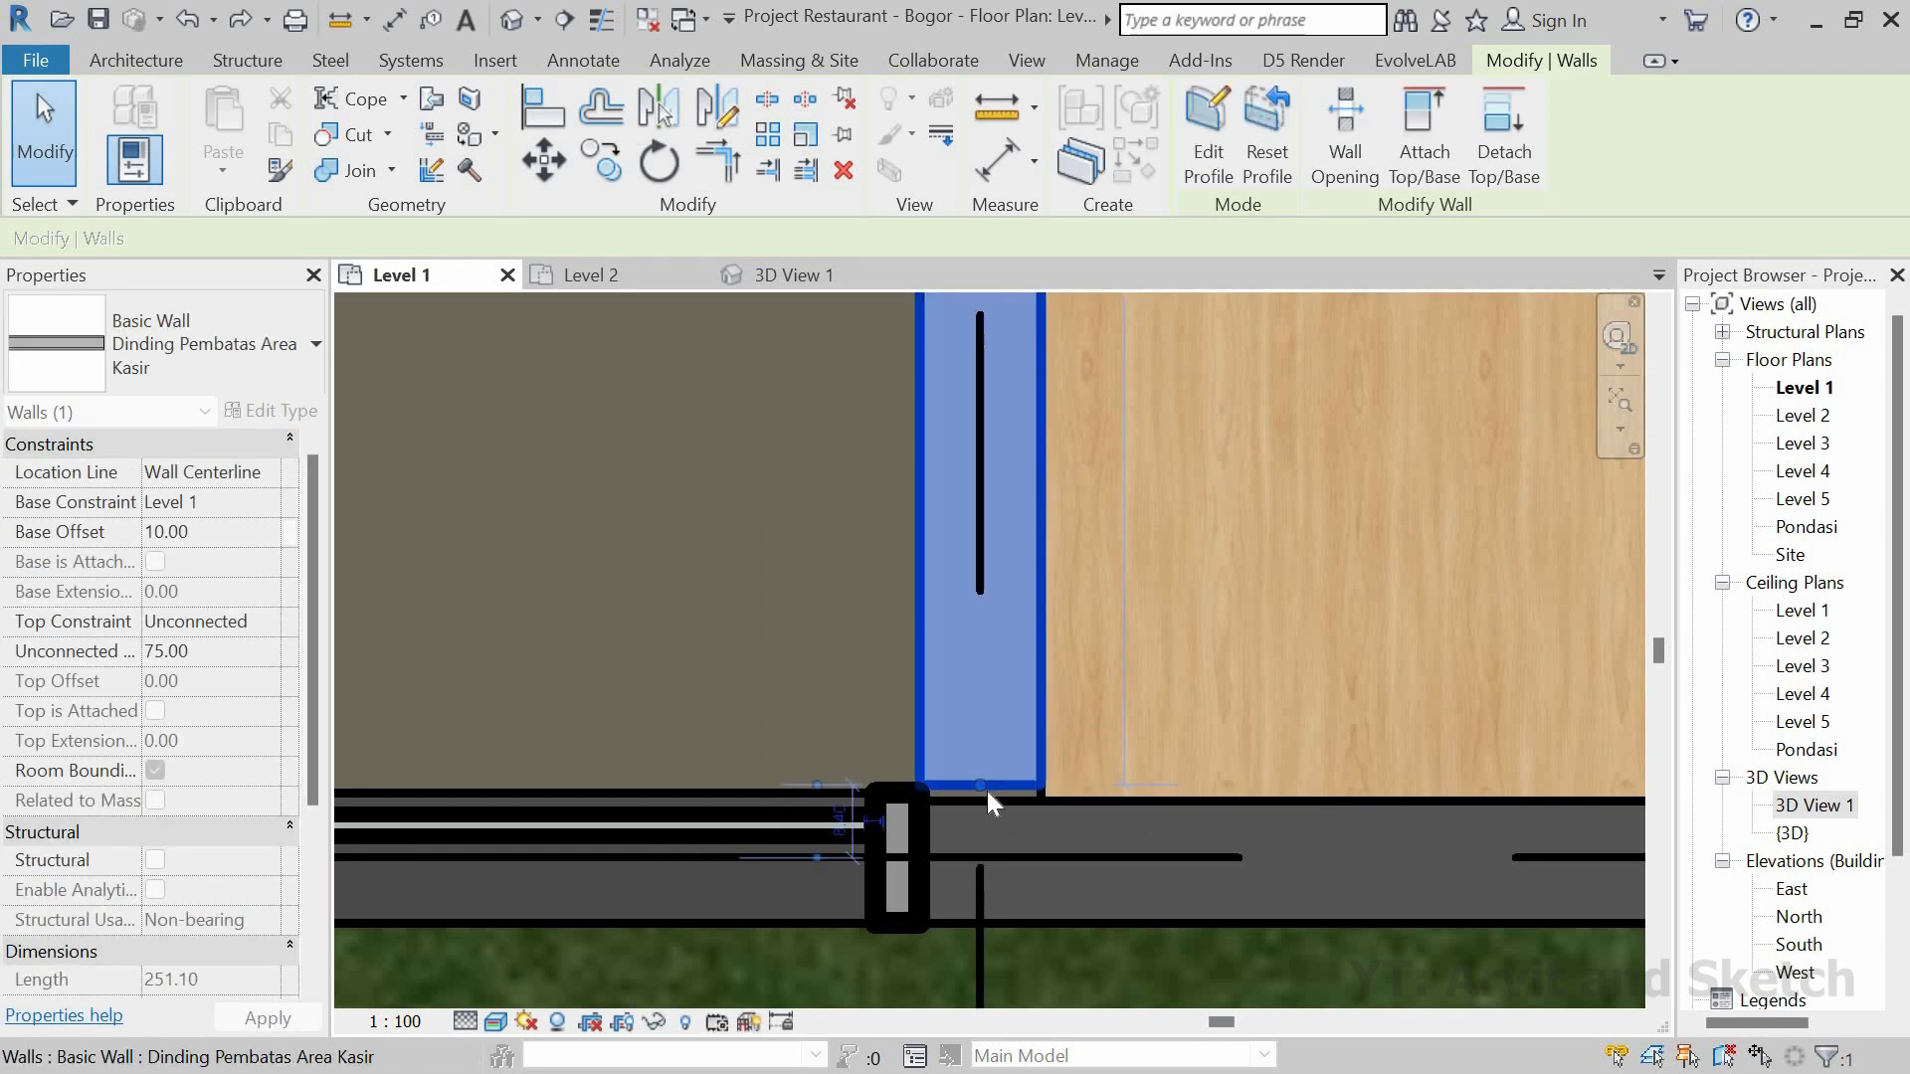
pyautogui.scroll(5, 987, 822)
pyautogui.moveTo(956, 711); pyautogui.dragTo(917, 696)
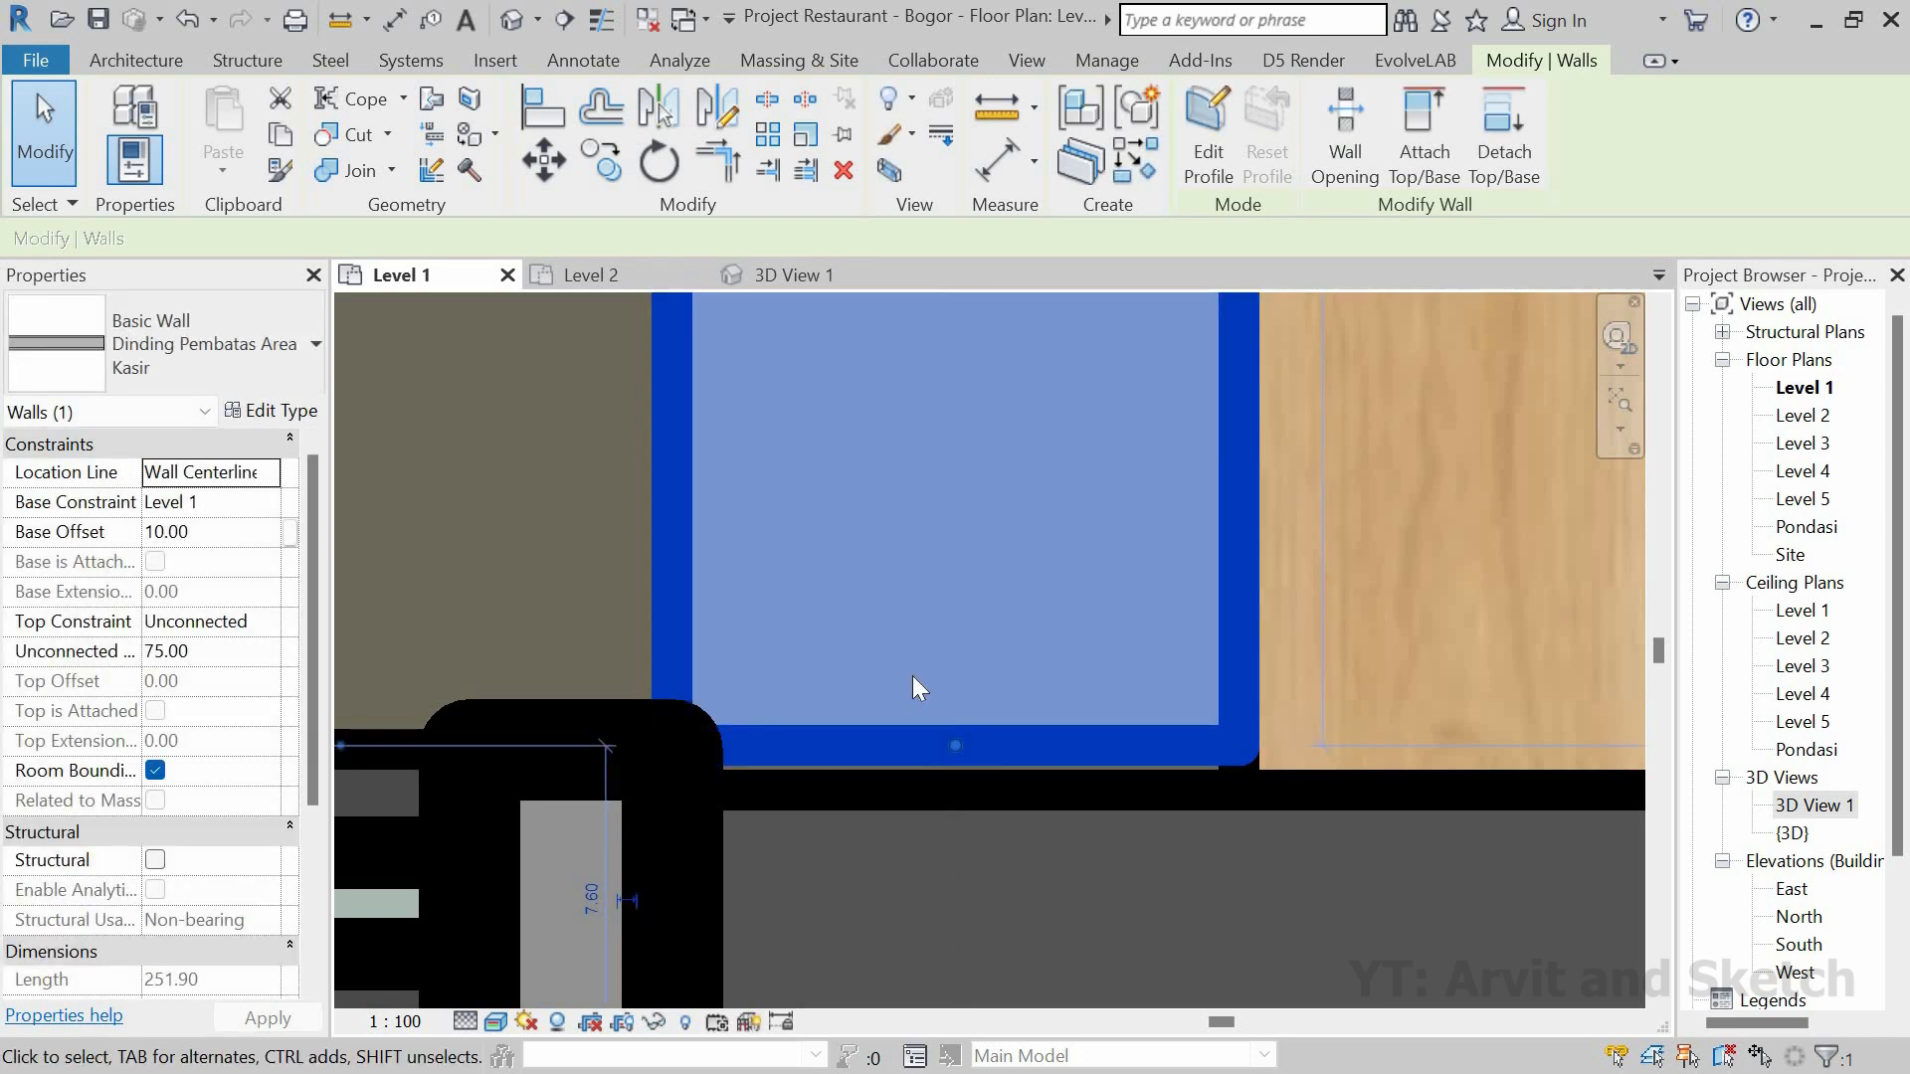
pyautogui.press('Escape')
pyautogui.scroll(-8, 910, 673)
# Step: In 3D View 1, stretch the top of the cashier counter's south wall up to an unconnected height of about 331.5
pyautogui.click(788, 277)
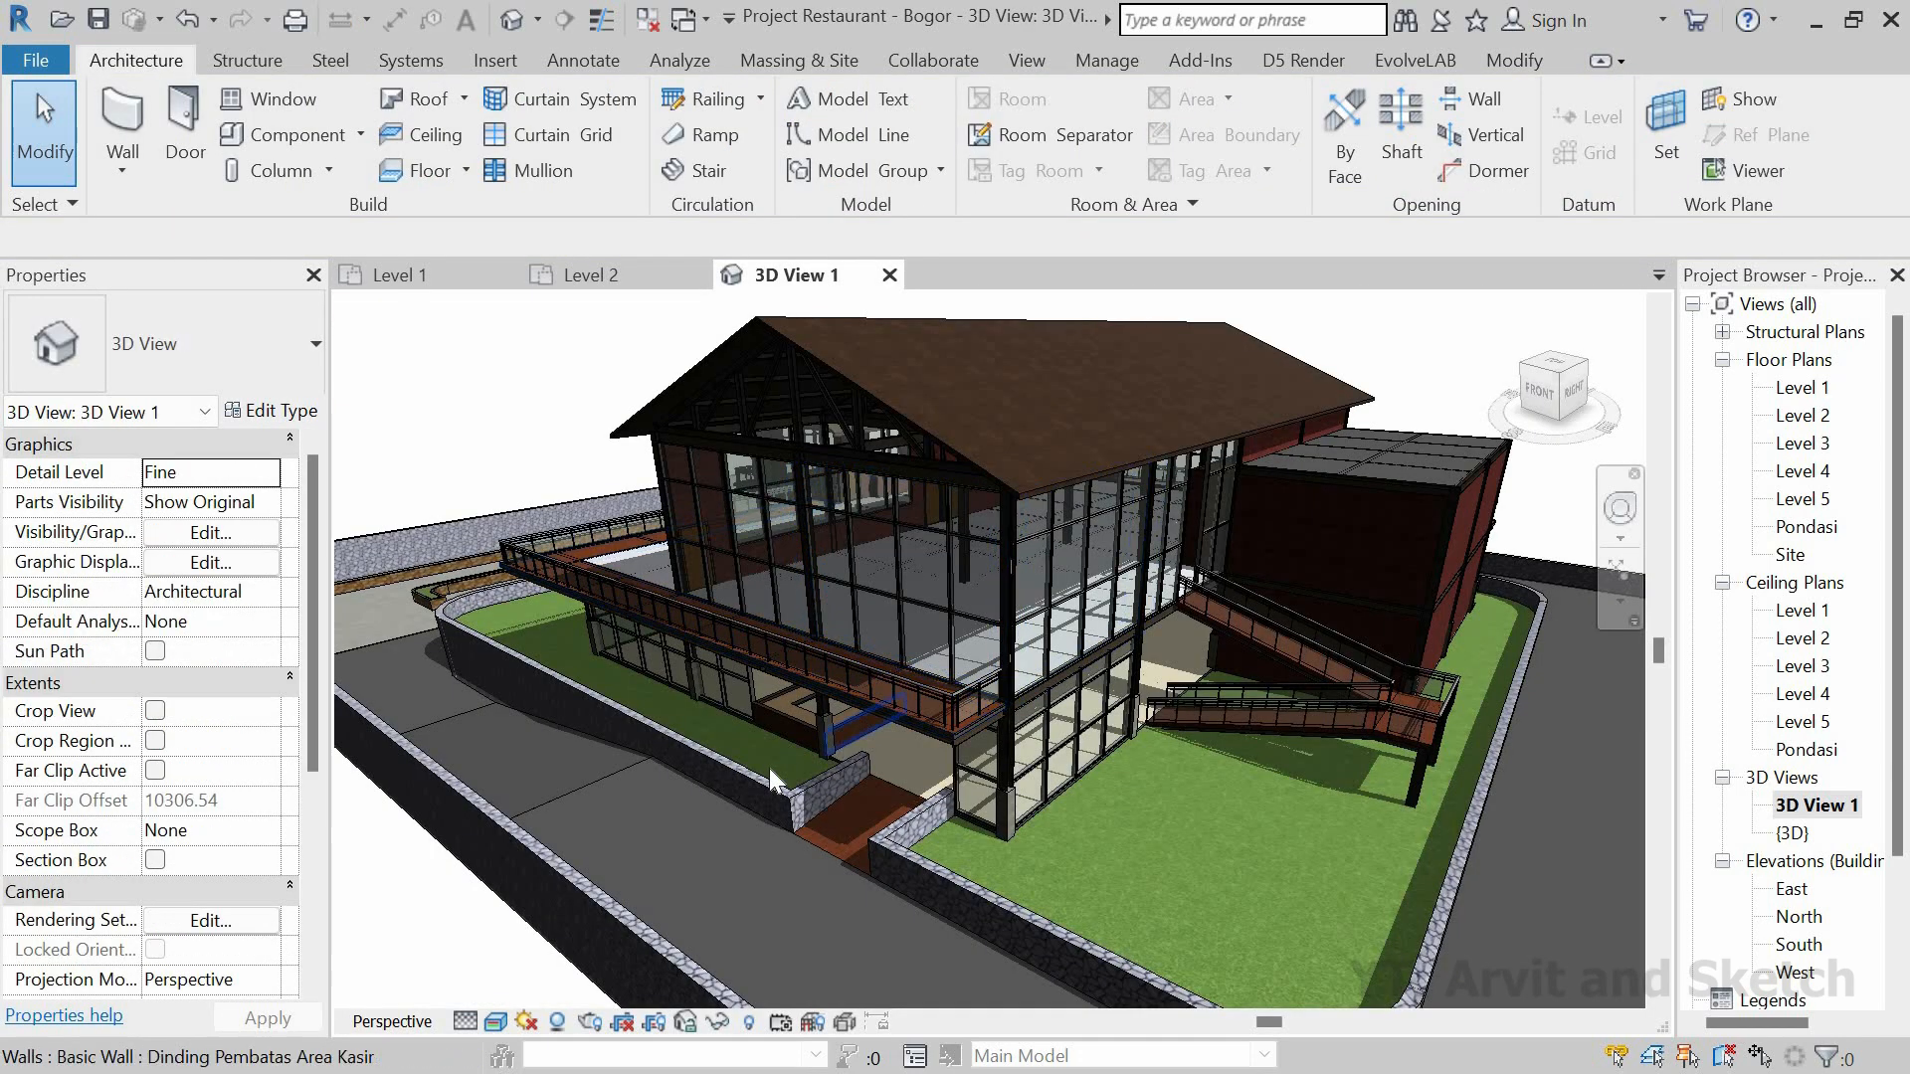
pyautogui.keyDown('shift'); pyautogui.moveTo(955, 737); pyautogui.dragTo(1035, 695, button='middle'); pyautogui.keyUp('shift')
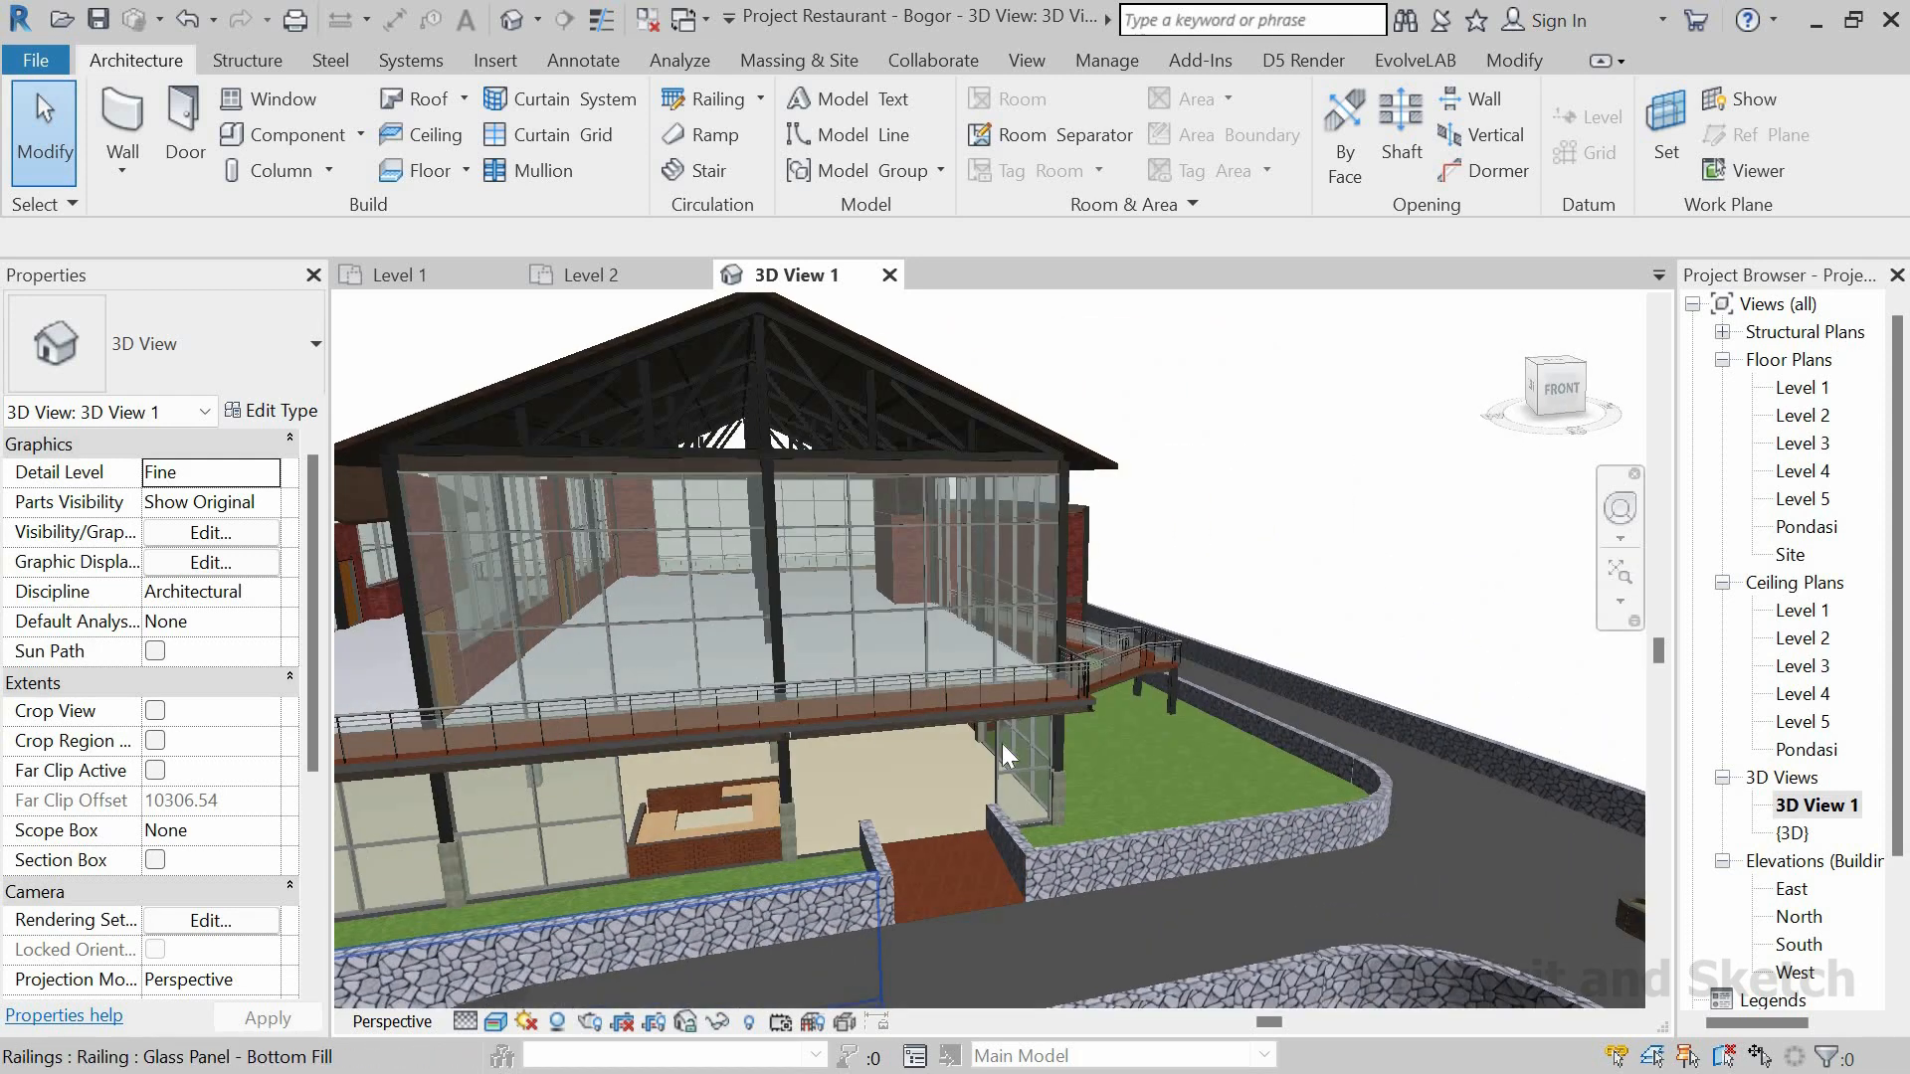
pyautogui.scroll(5, 666, 840)
pyautogui.scroll(4, 778, 802)
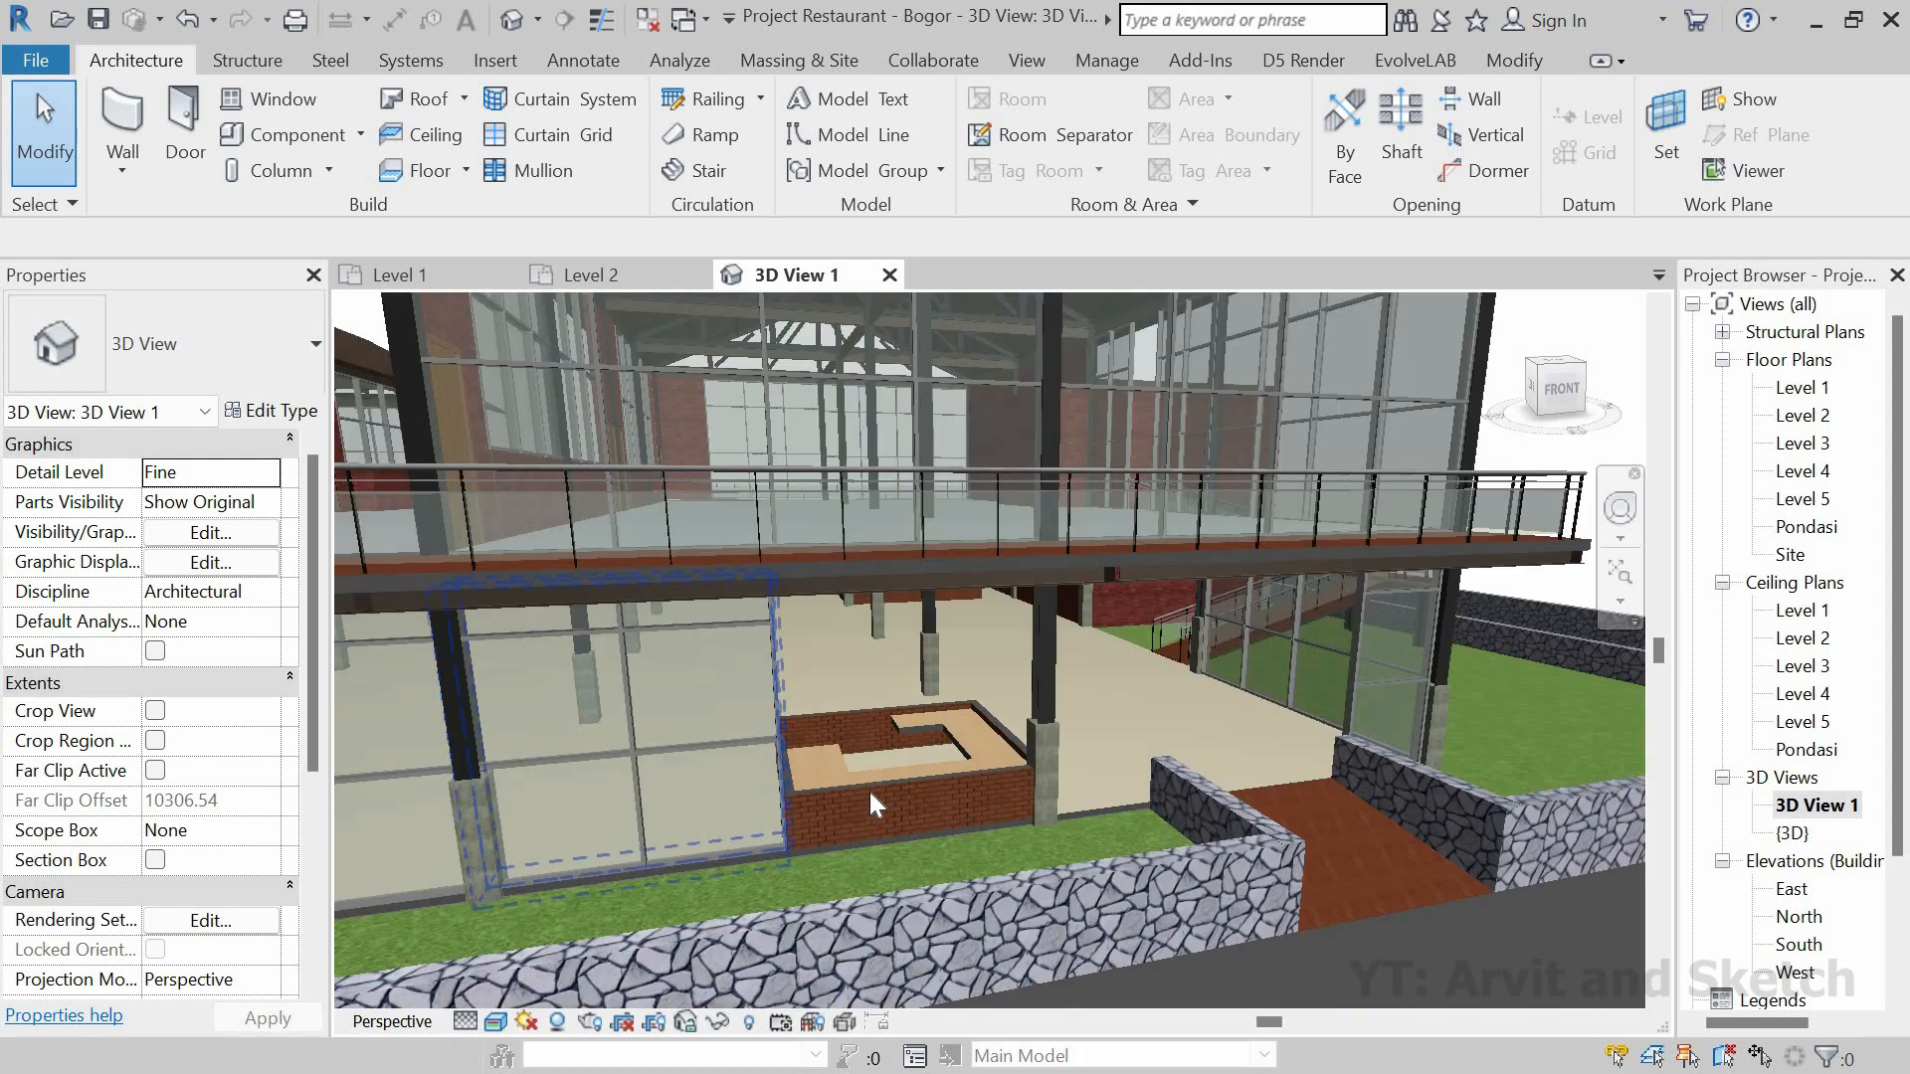
pyautogui.scroll(1, 905, 782)
pyautogui.click(909, 778)
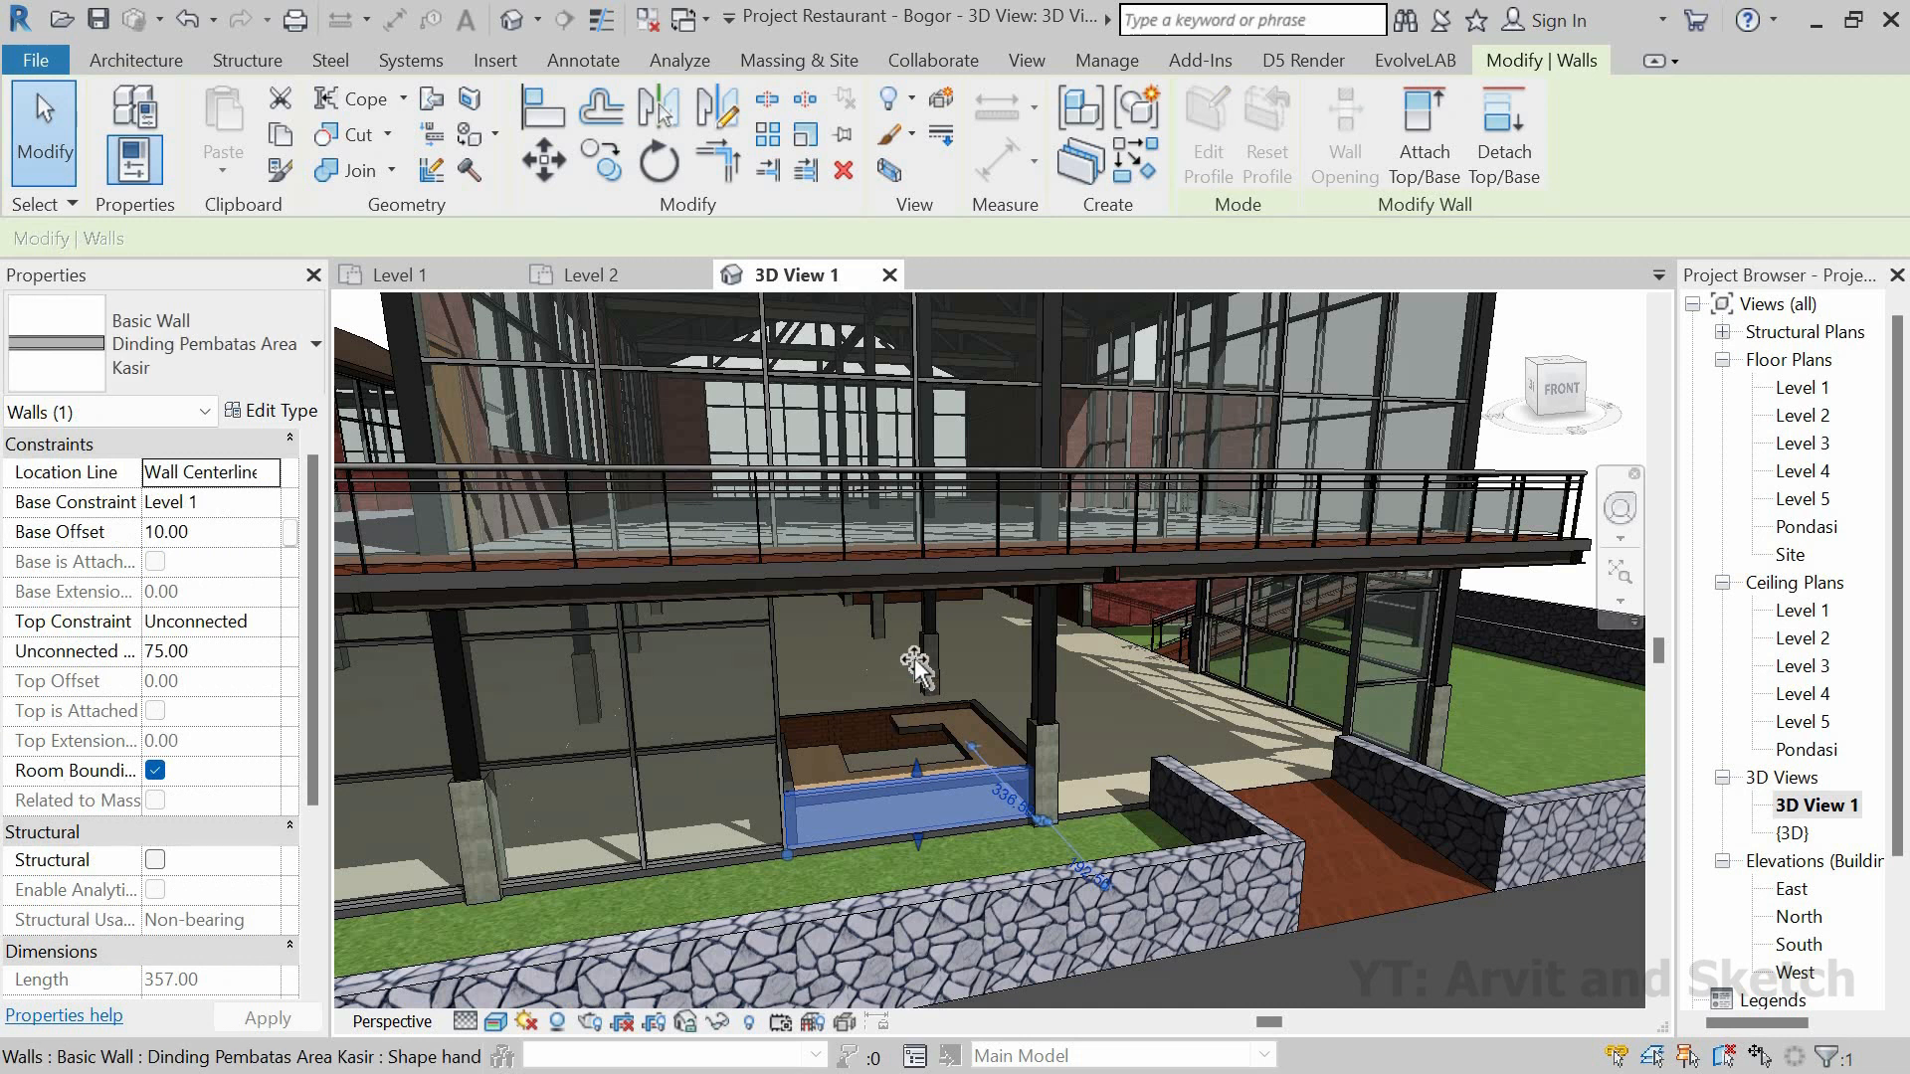
pyautogui.moveTo(926, 597); pyautogui.dragTo(924, 600)
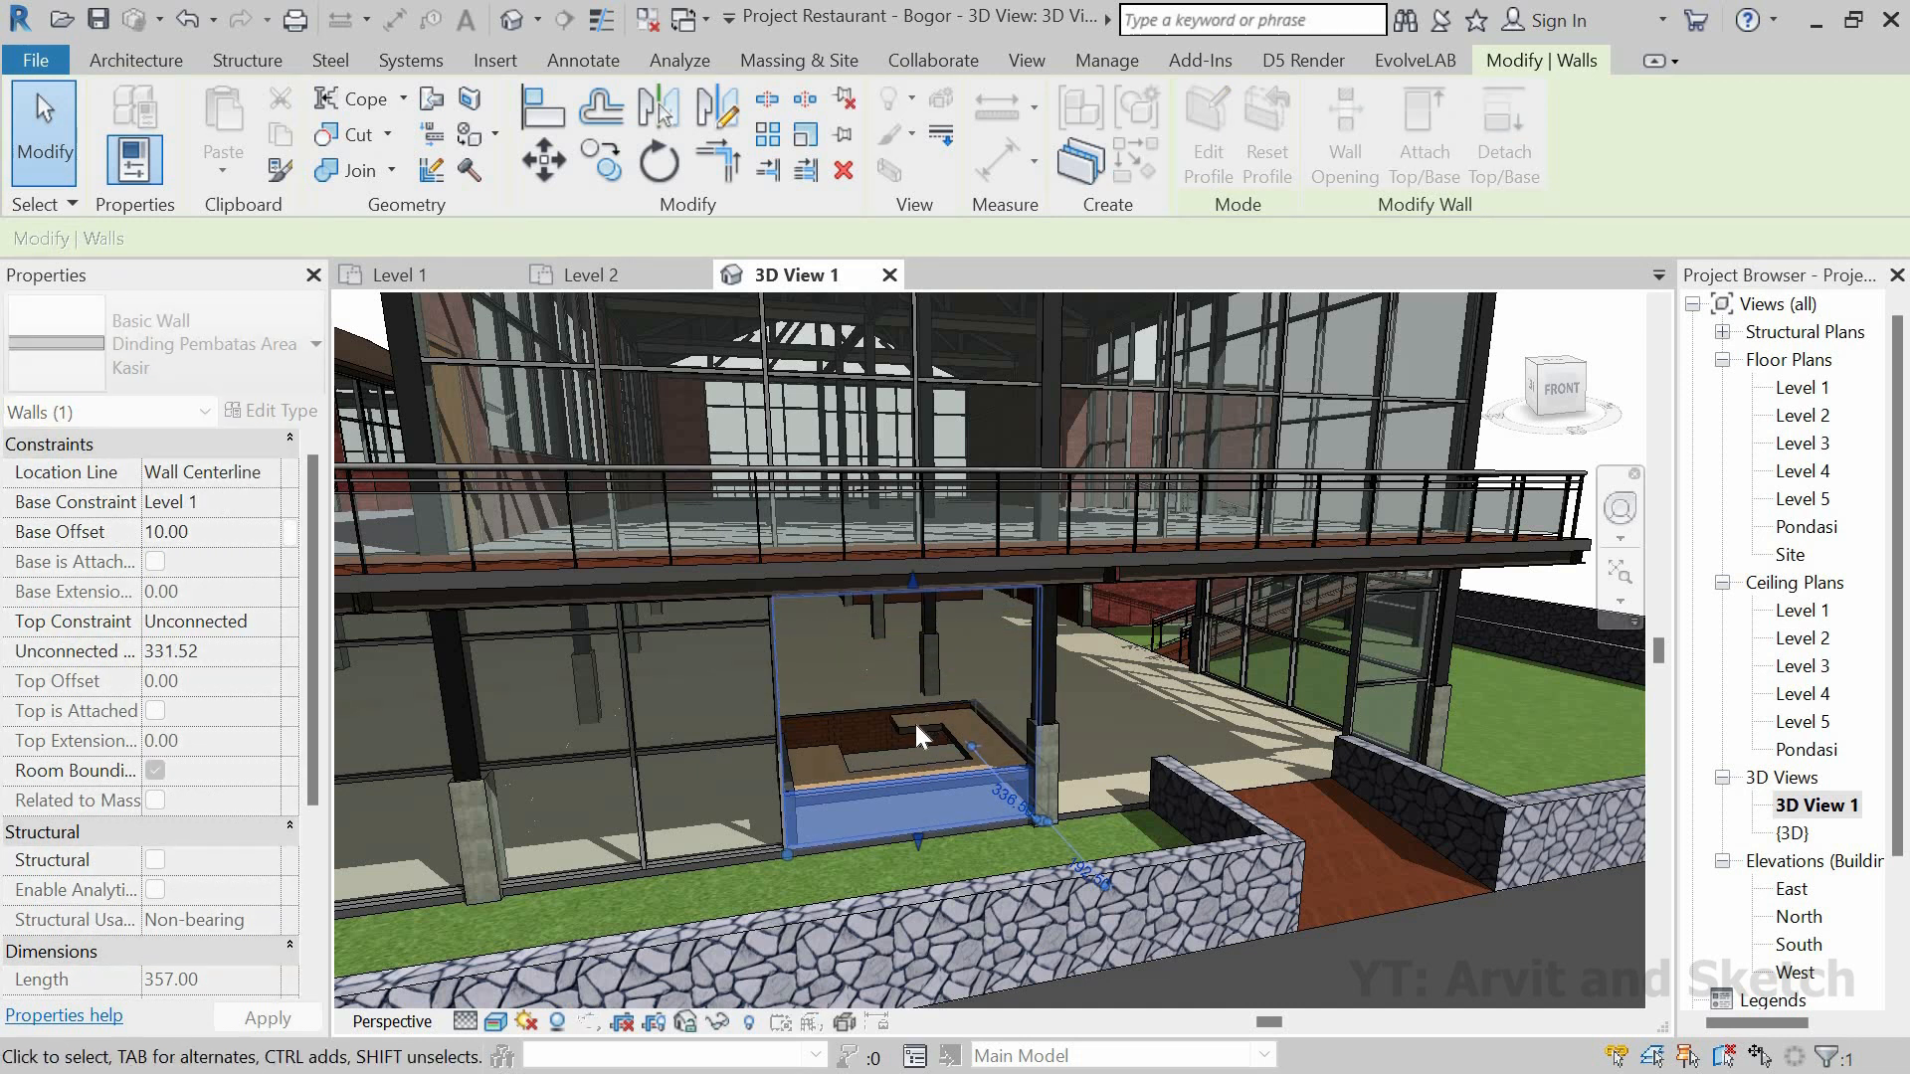
pyautogui.press('Escape')
# Step: Raise the top of the counter's brick south wall further, level with the top of the adjoining storefront beneath the floor beam
pyautogui.scroll(3, 840, 700)
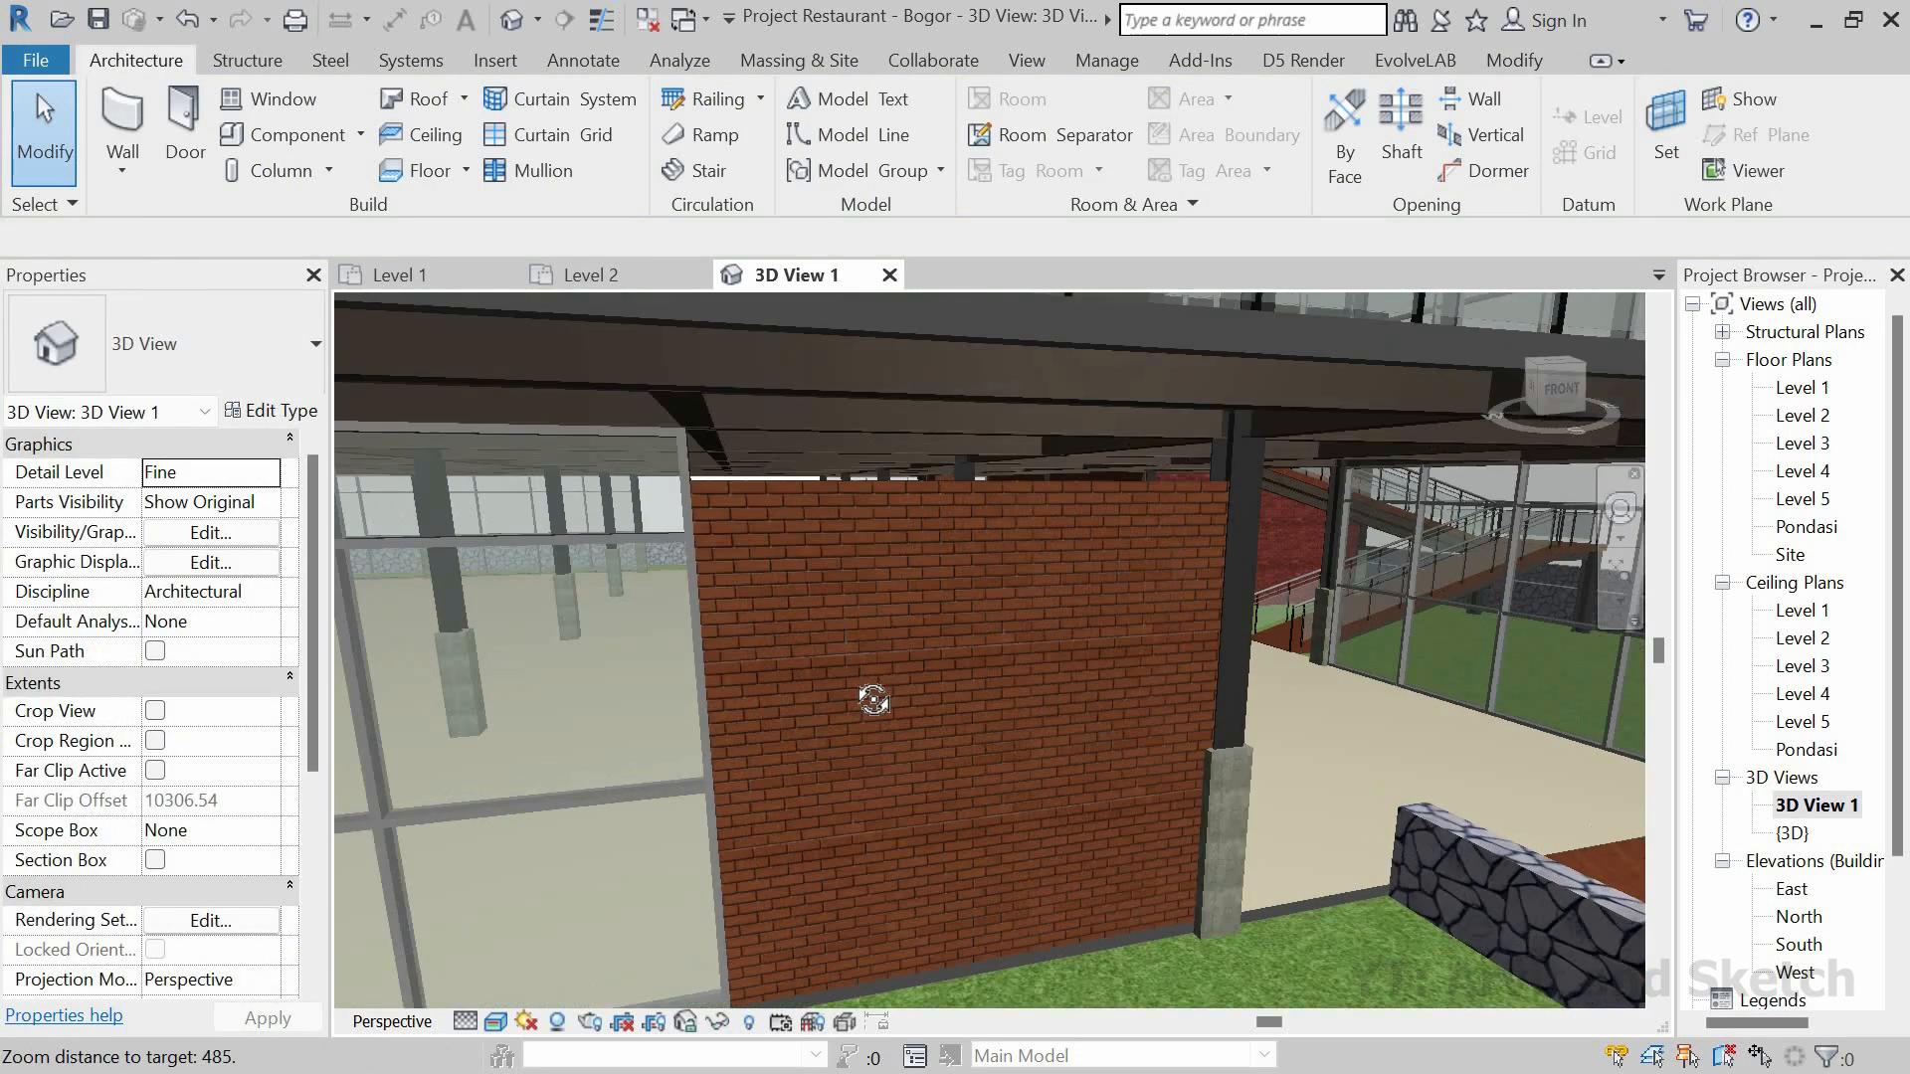
pyautogui.scroll(2, 970, 490)
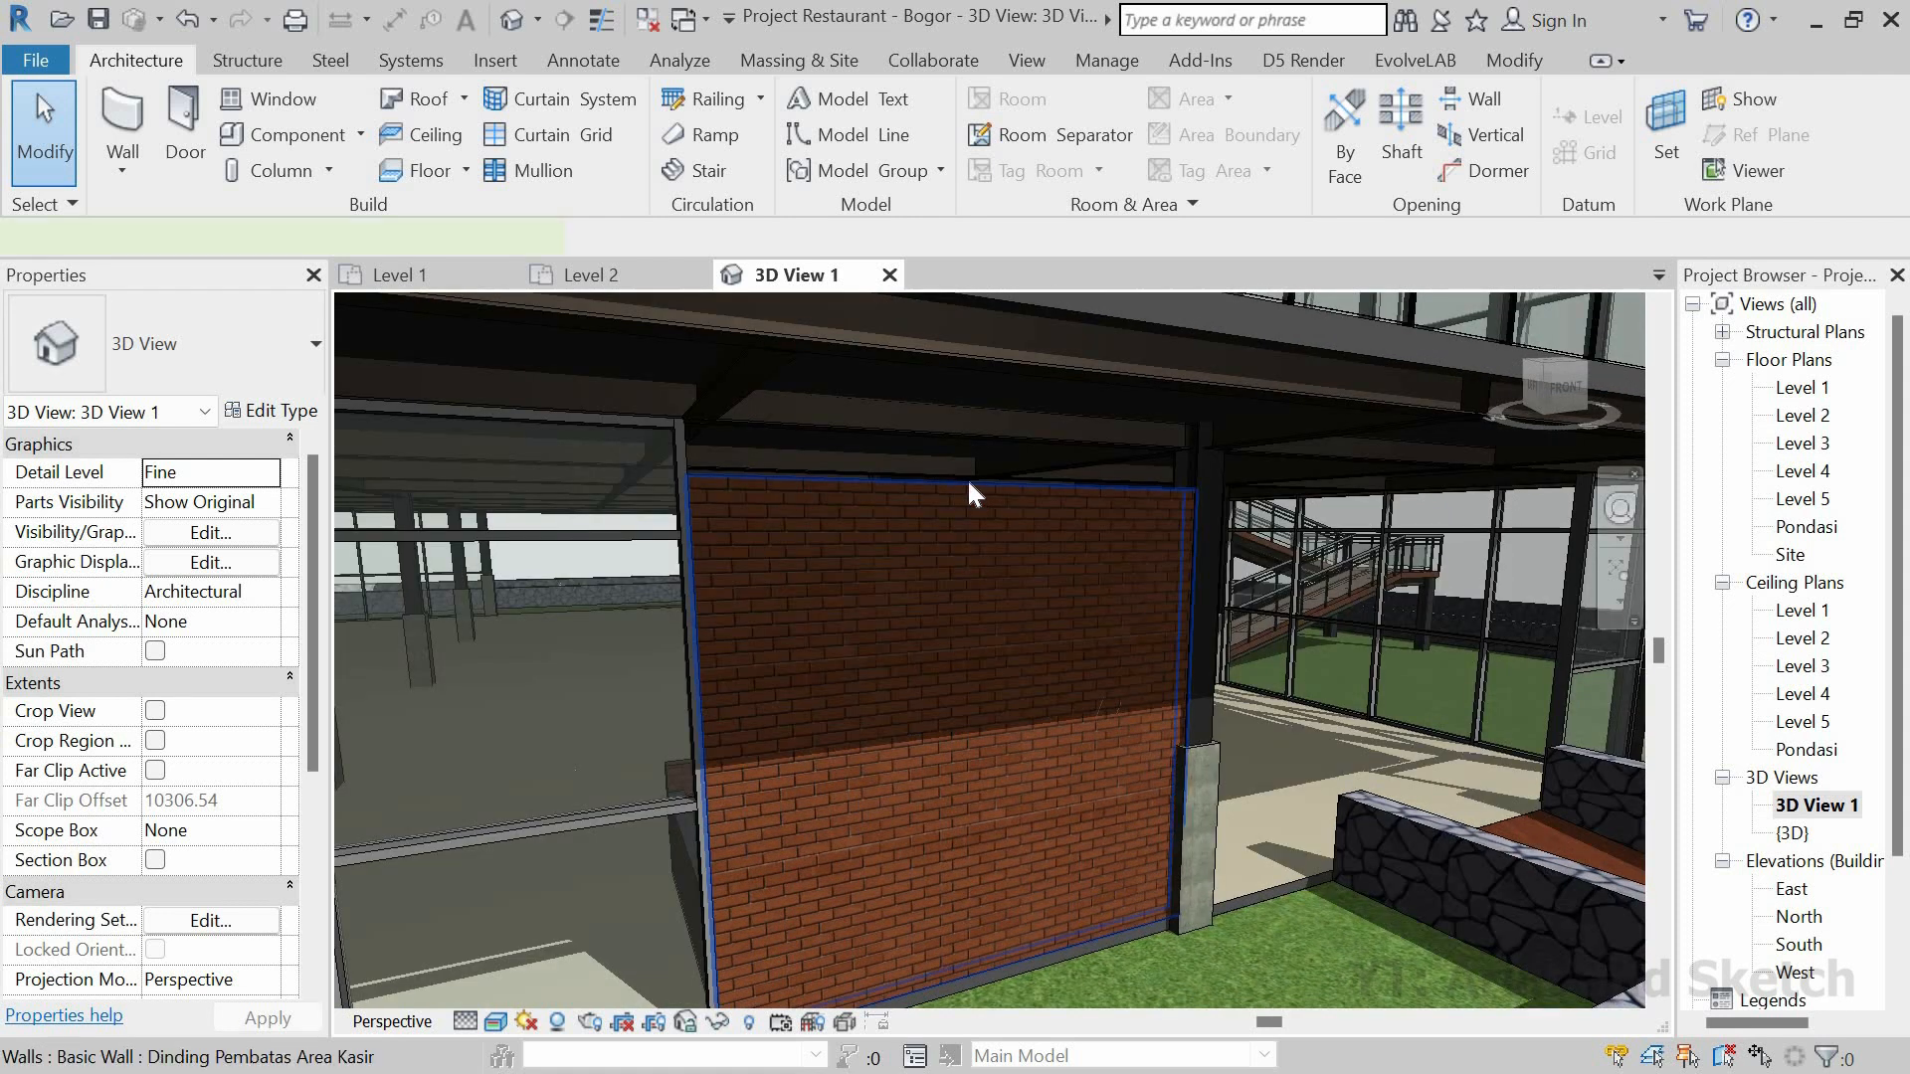
pyautogui.click(968, 478)
pyautogui.moveTo(979, 452); pyautogui.dragTo(972, 480)
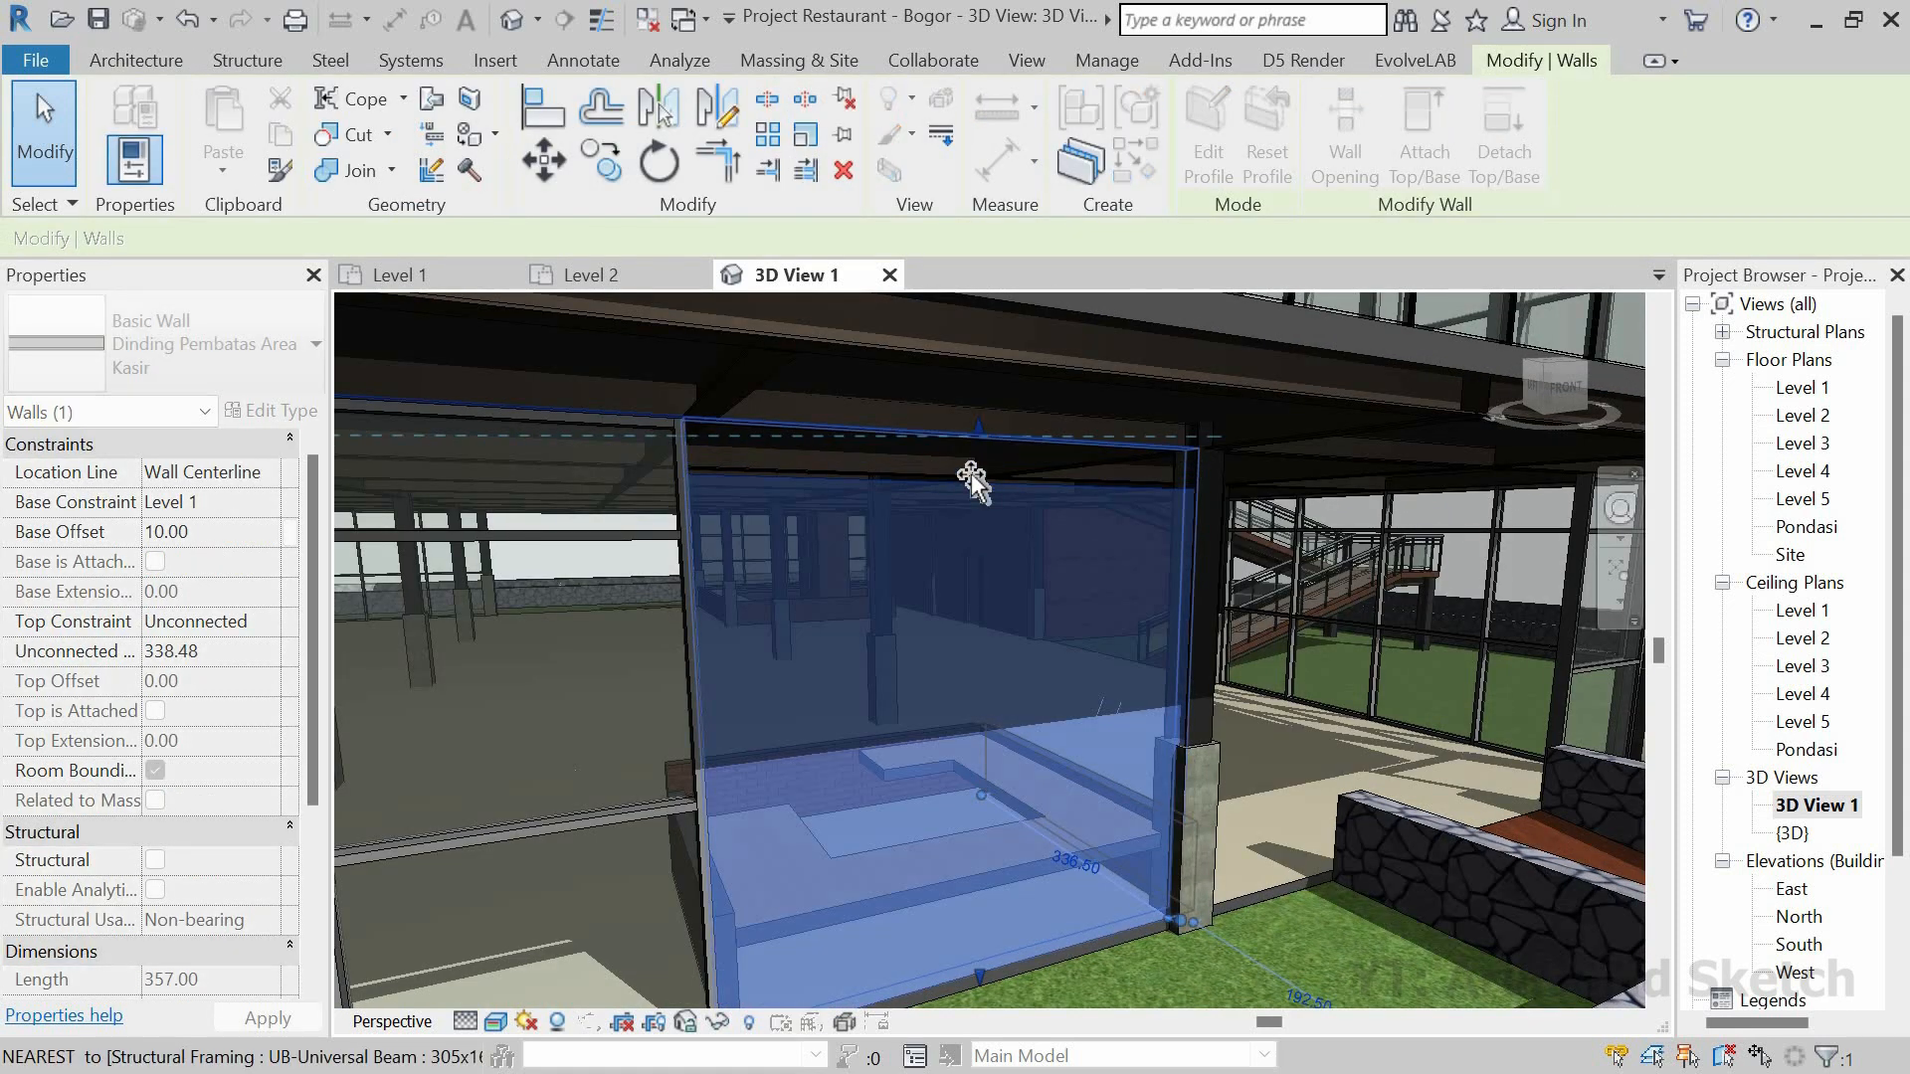
pyautogui.moveTo(943, 642); pyautogui.dragTo(939, 648)
pyautogui.press('Escape')
# Step: Examine the full-height brick wall beside the entrance and the surrounding storefronts from the building's front and southeast corner
pyautogui.scroll(-3, 893, 798)
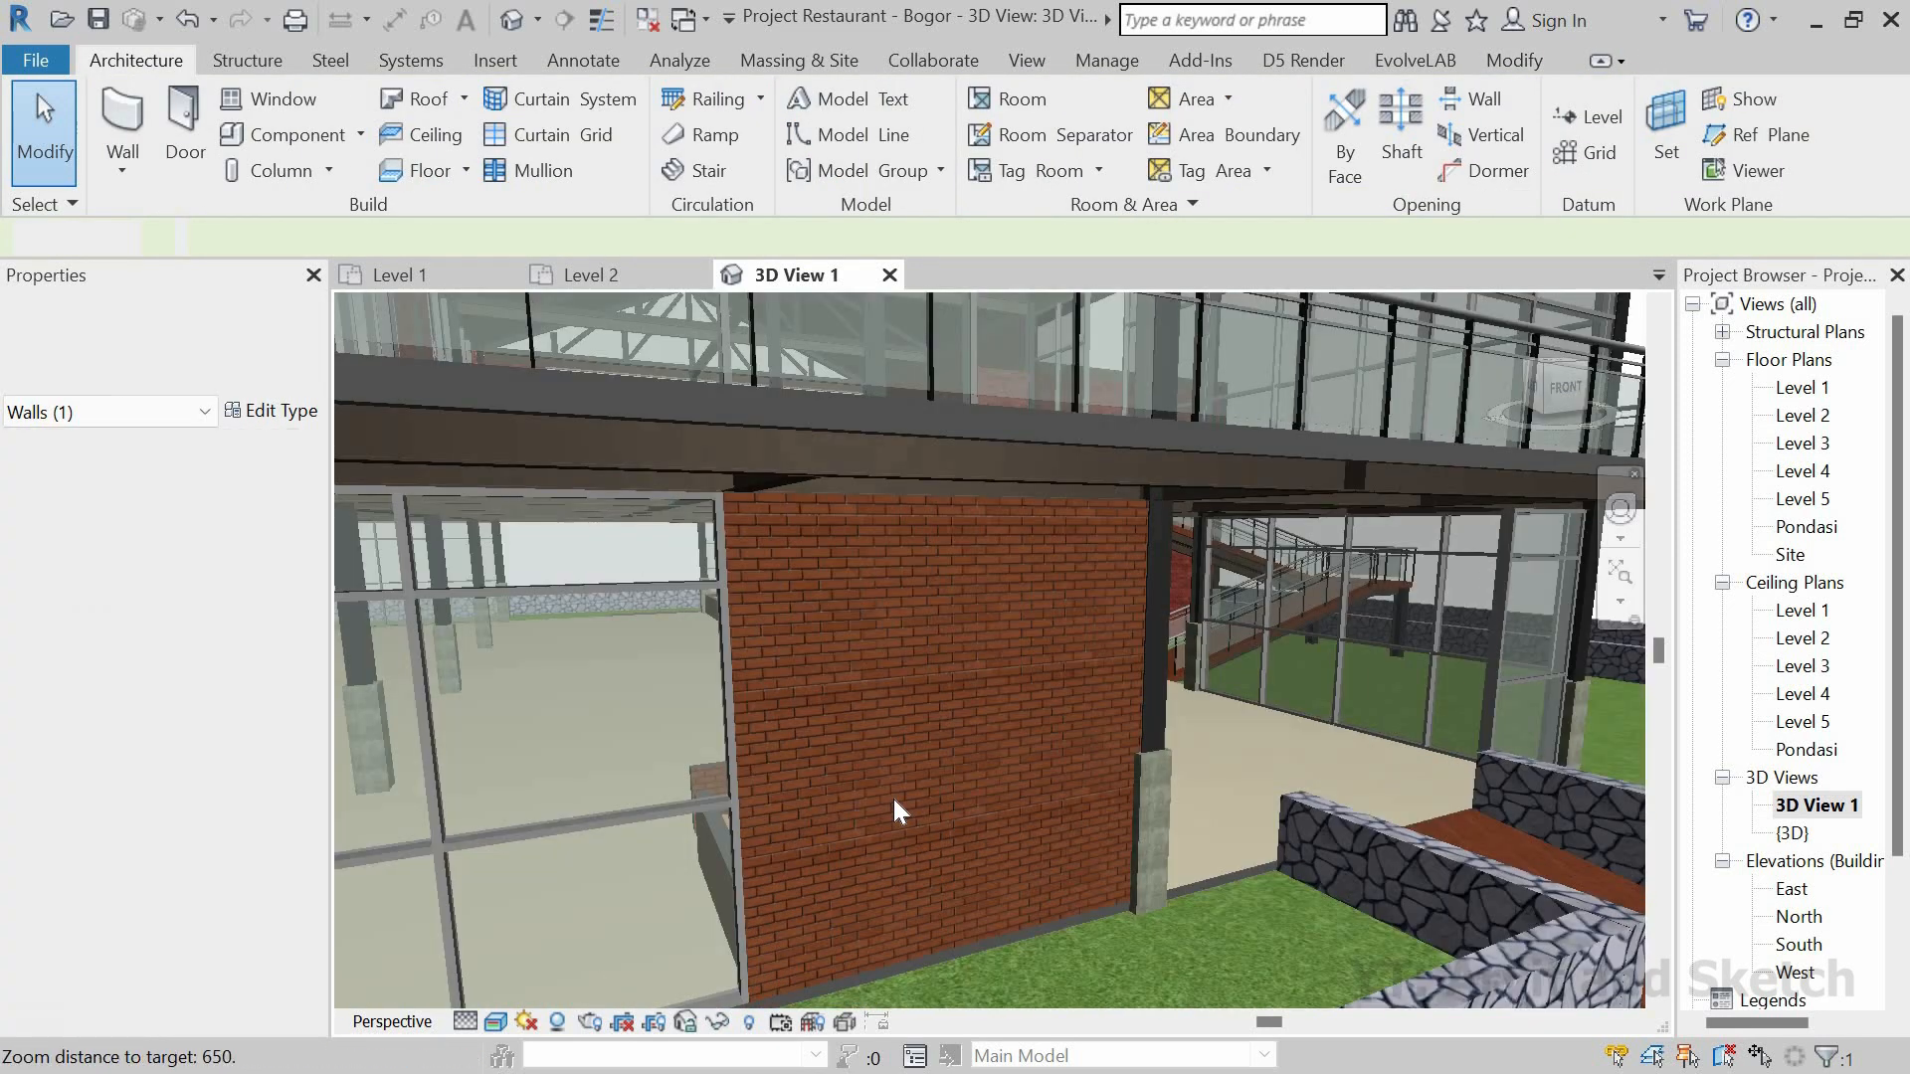
pyautogui.scroll(-2, 922, 804)
pyautogui.keyDown('shift'); pyautogui.moveTo(923, 804); pyautogui.dragTo(748, 792, button='middle'); pyautogui.keyUp('shift')
pyautogui.scroll(-4, 766, 784)
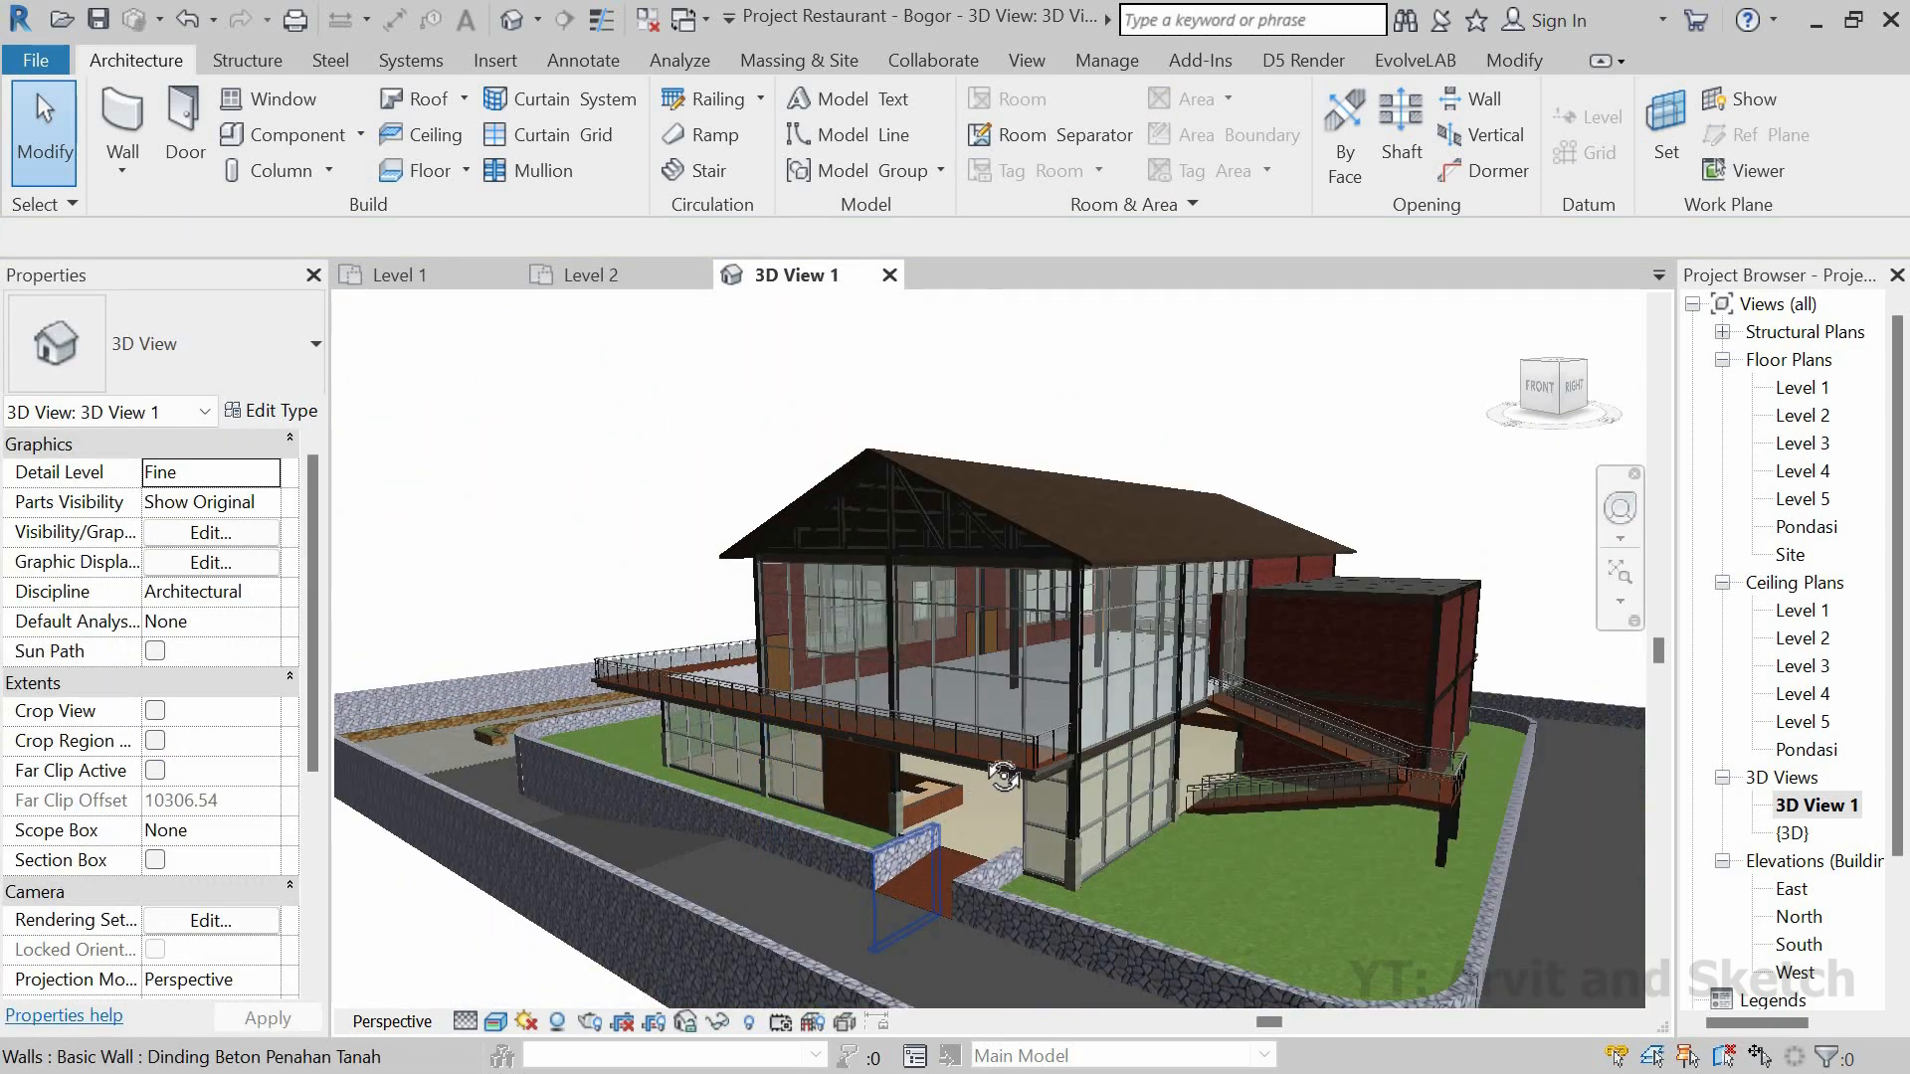
pyautogui.keyDown('shift'); pyautogui.moveTo(995, 782); pyautogui.dragTo(939, 803, button='middle'); pyautogui.keyUp('shift')
pyautogui.scroll(-2, 1349, 876)
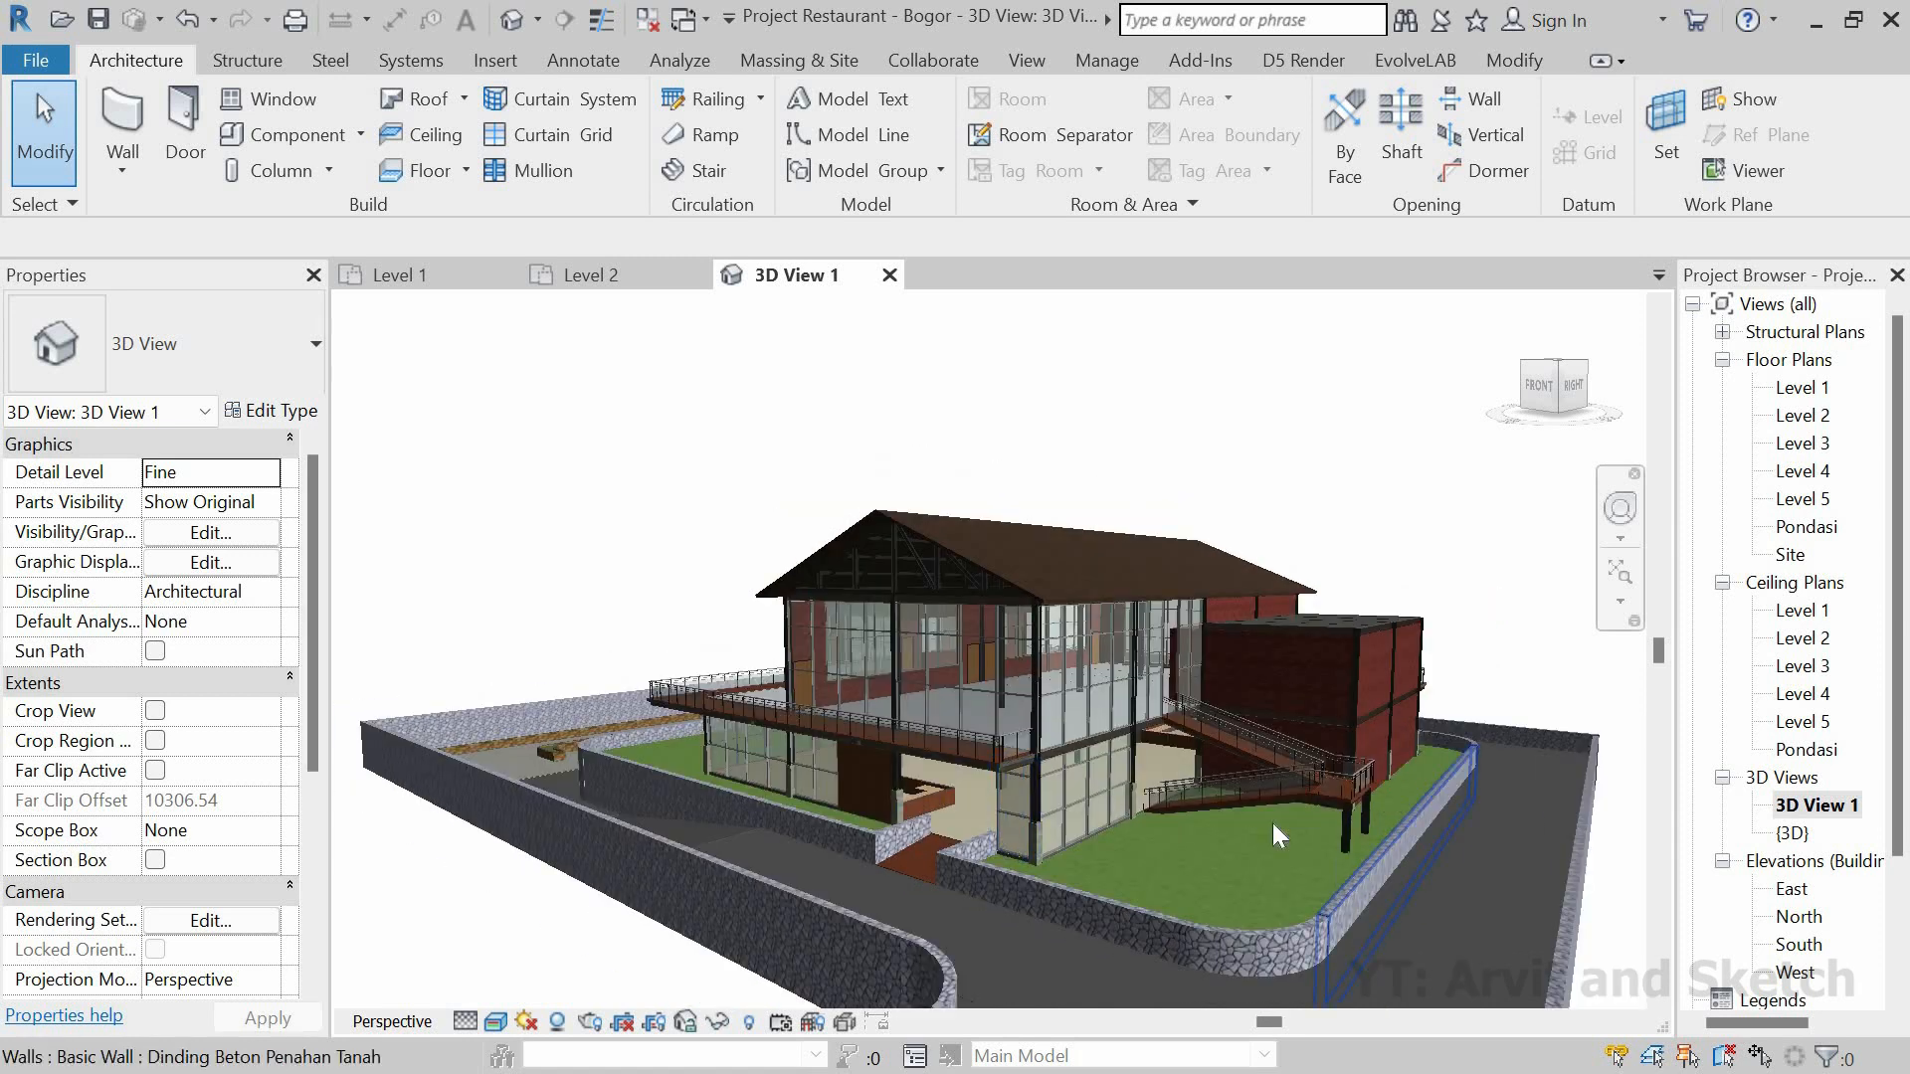
pyautogui.scroll(2, 1278, 834)
pyautogui.keyDown('shift'); pyautogui.moveTo(1278, 834); pyautogui.dragTo(1202, 907, button='middle'); pyautogui.keyUp('shift')
# Step: Start placing a window in the whole Level 1 plan and begin duplicating the M_Fixed 0406 x 0610mm type
pyautogui.click(418, 276)
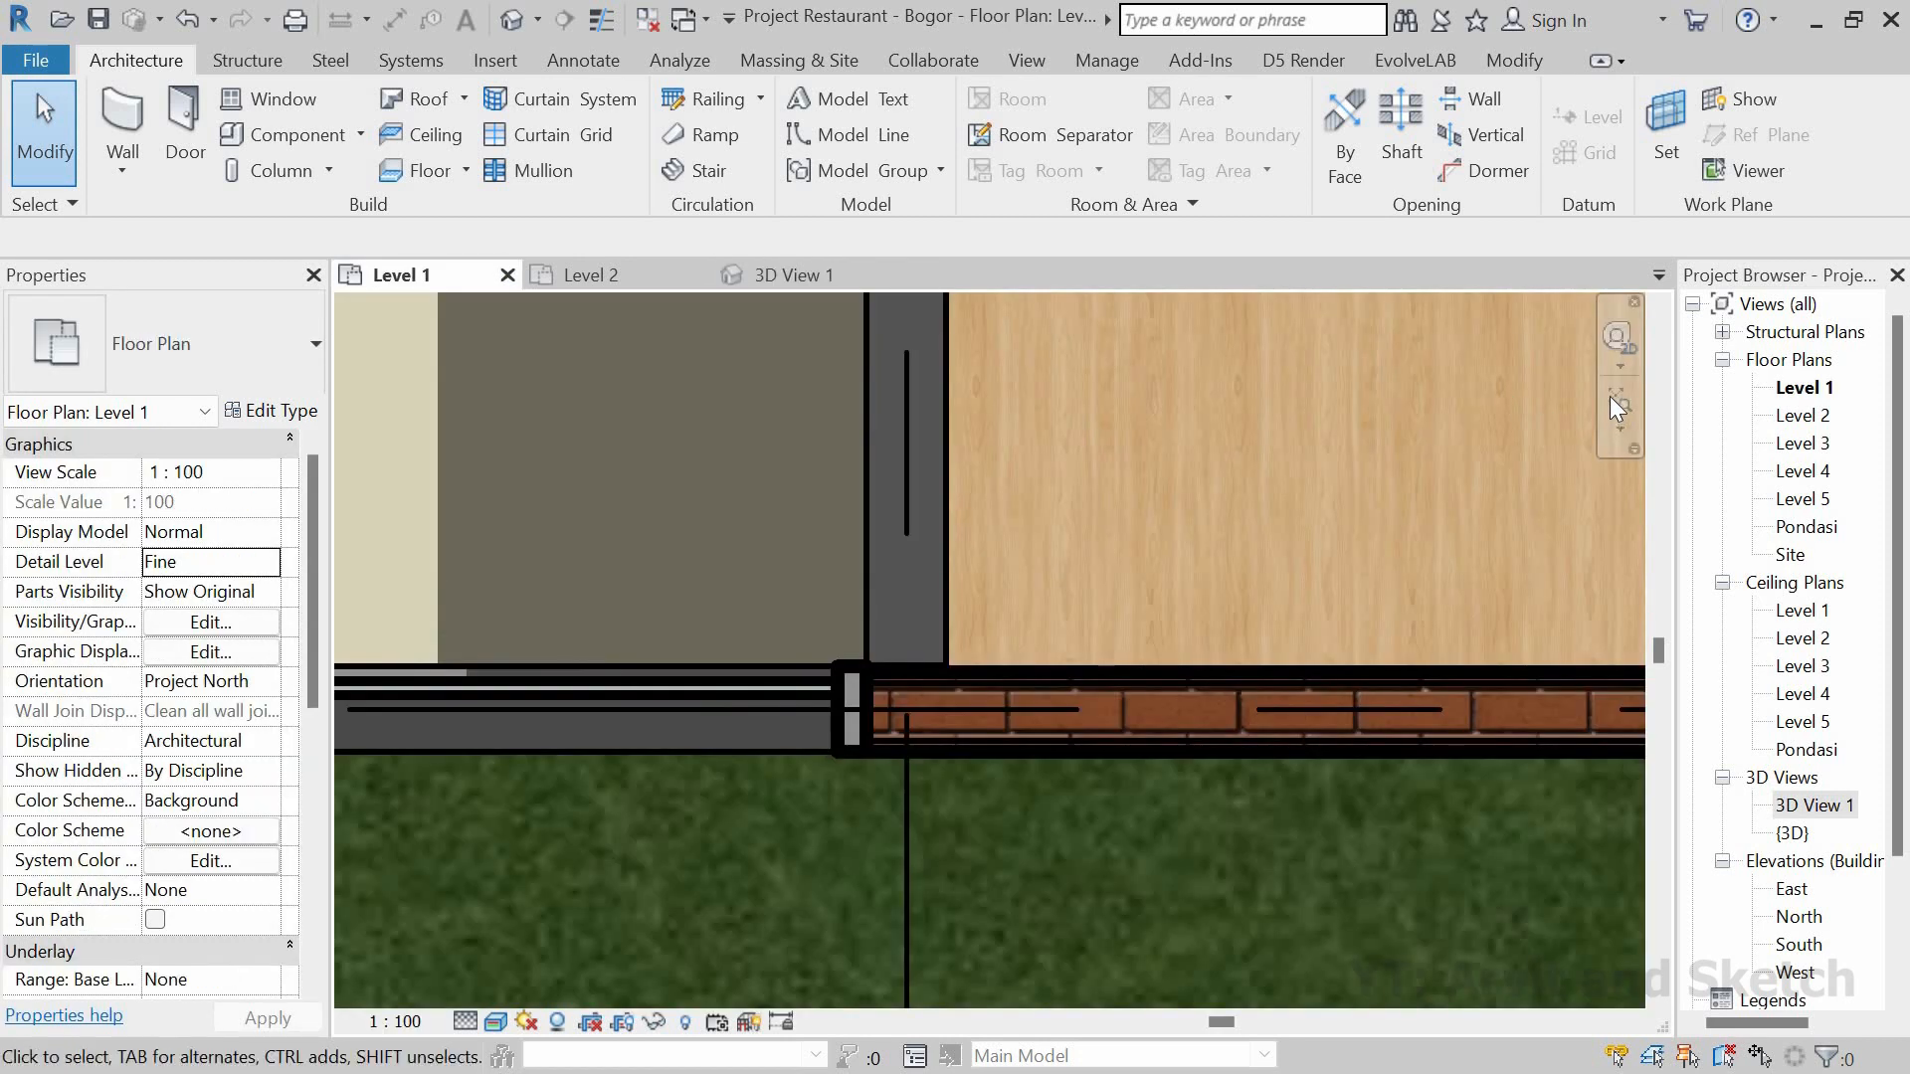
pyautogui.click(1613, 393)
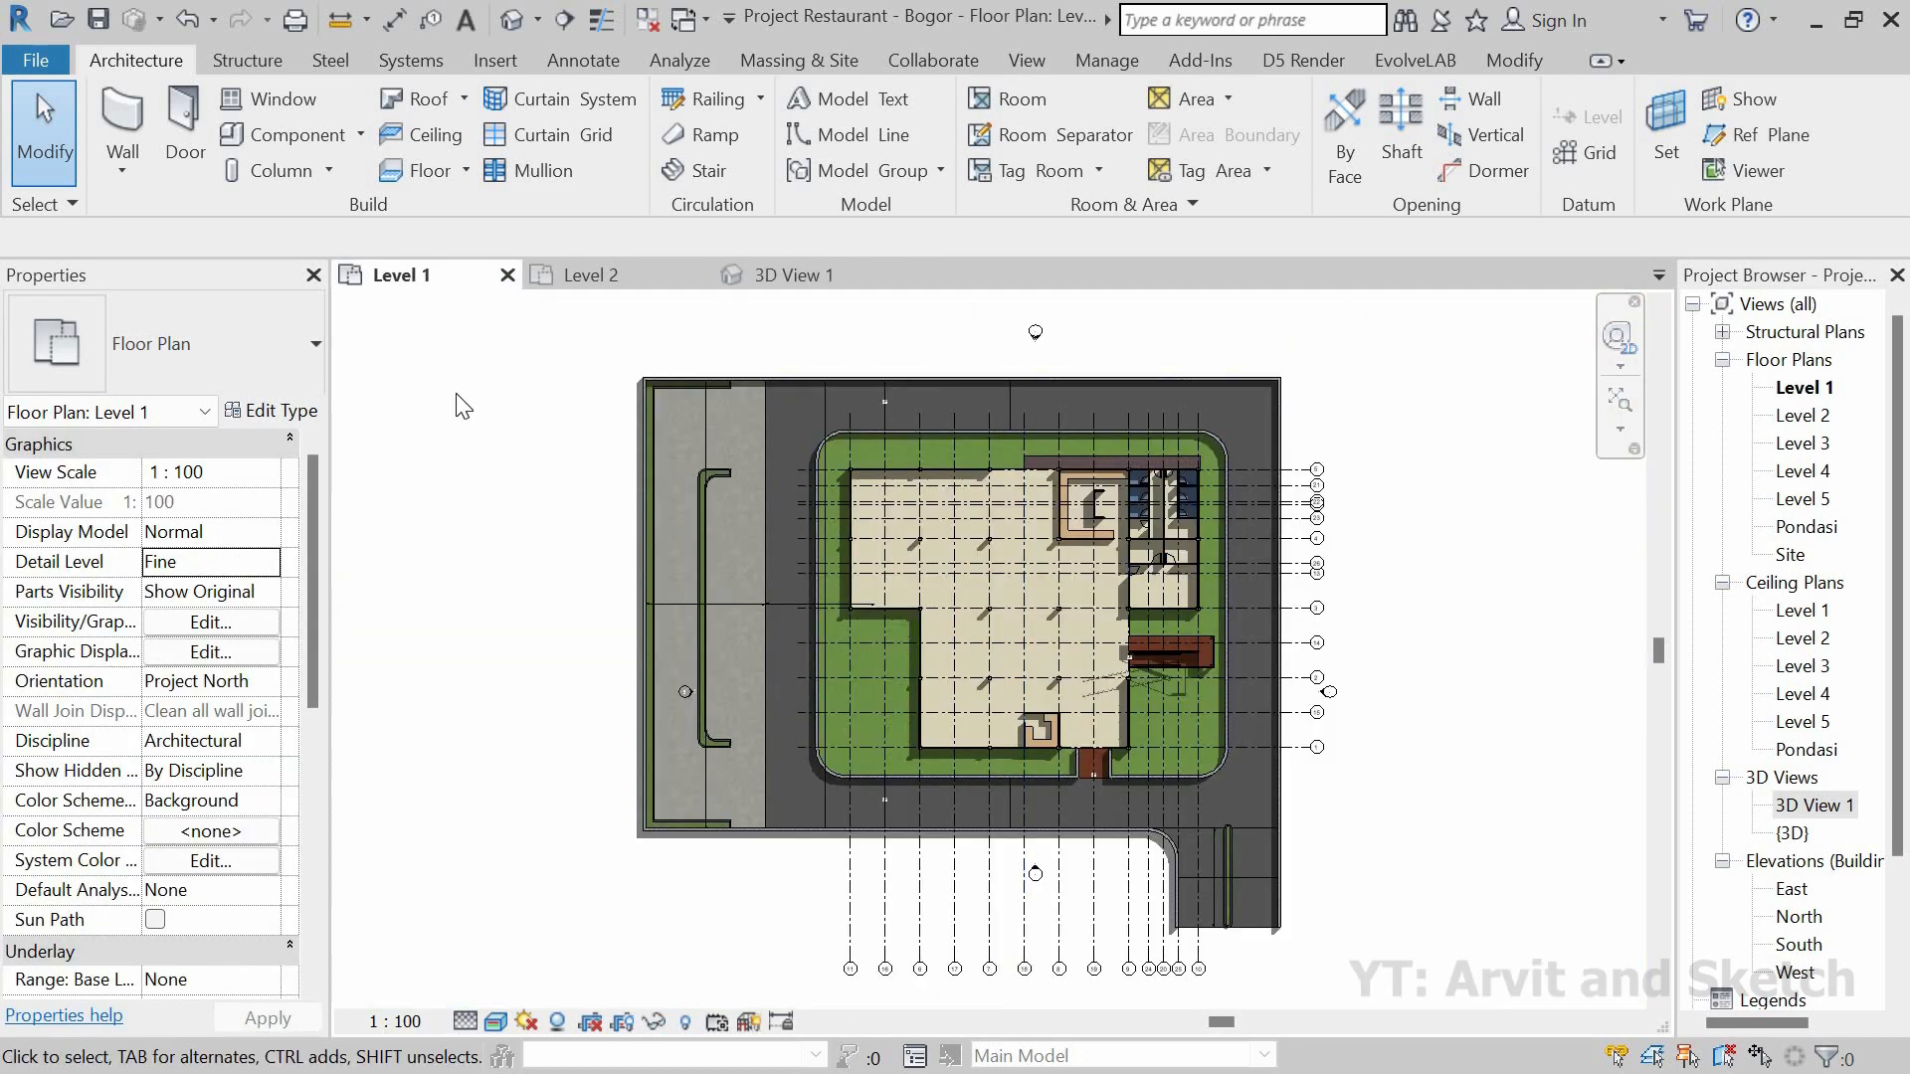
pyautogui.click(273, 104)
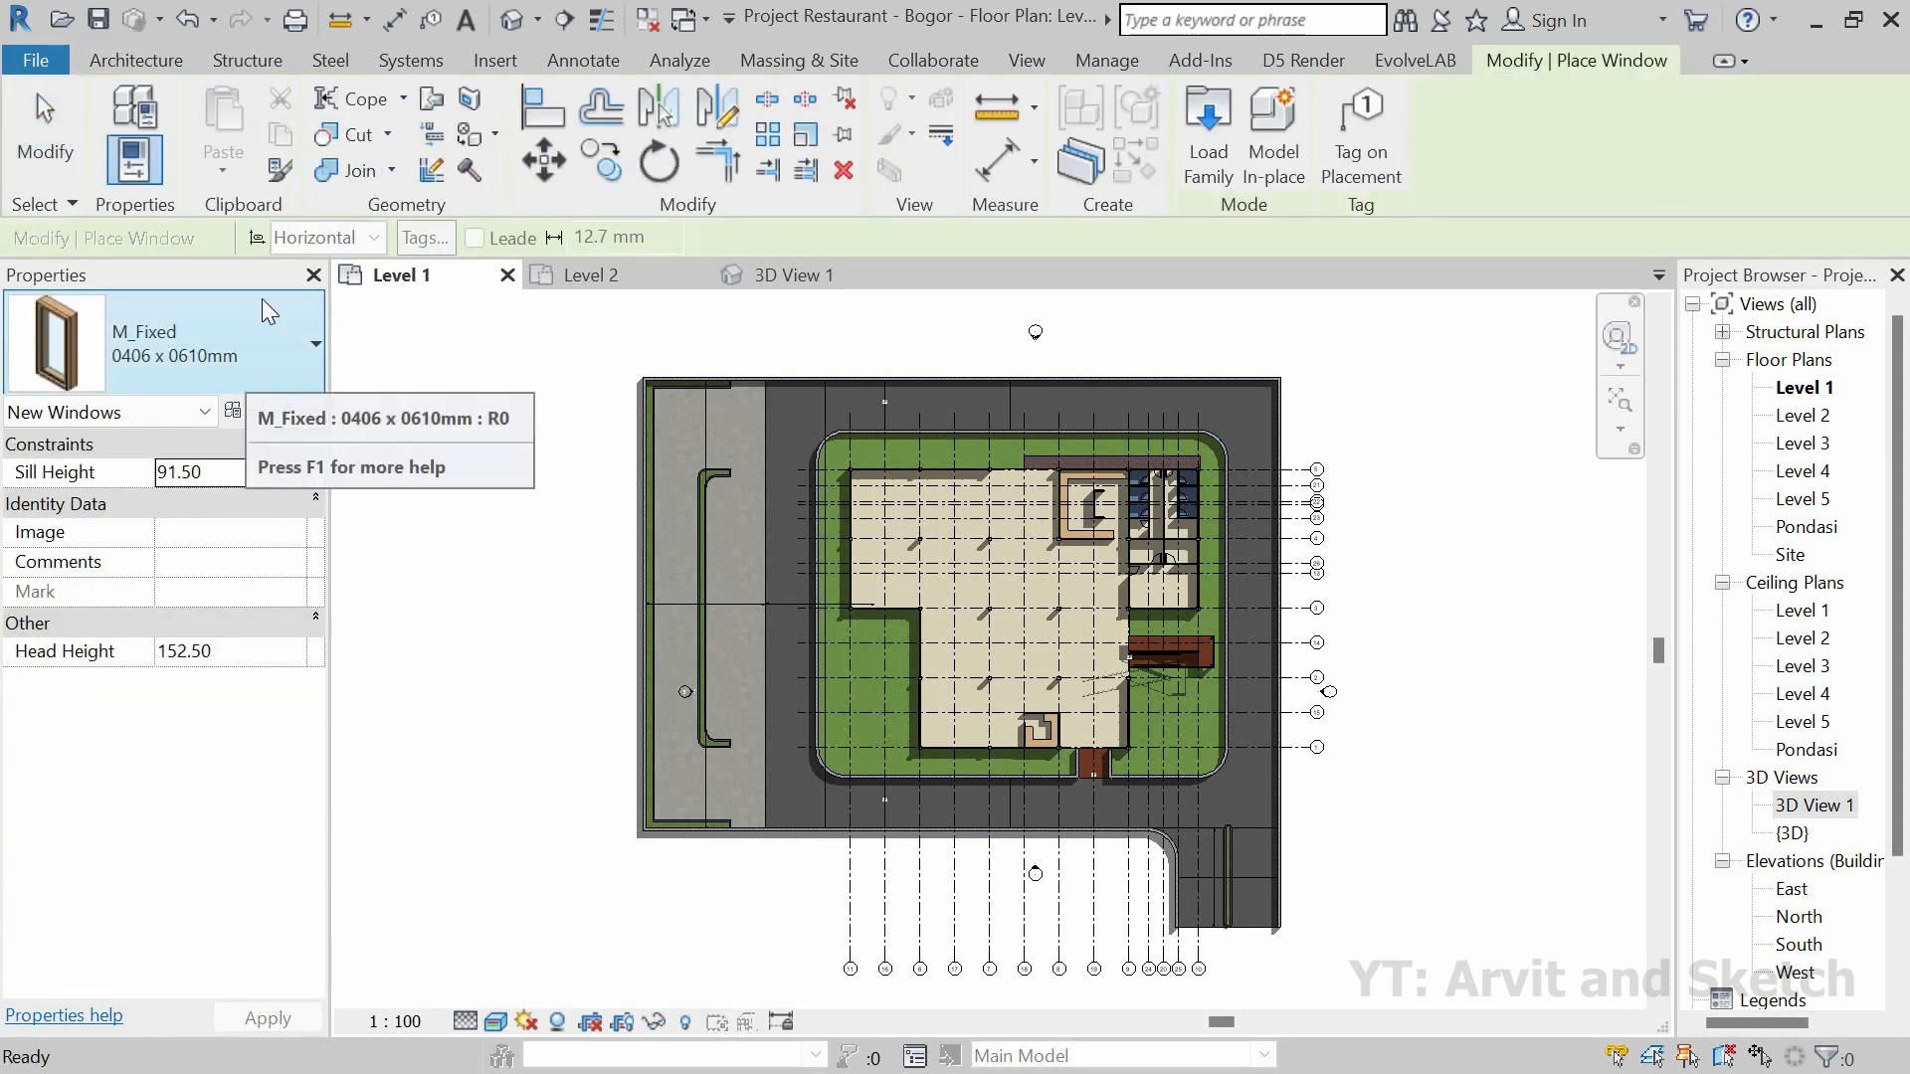
pyautogui.click(271, 412)
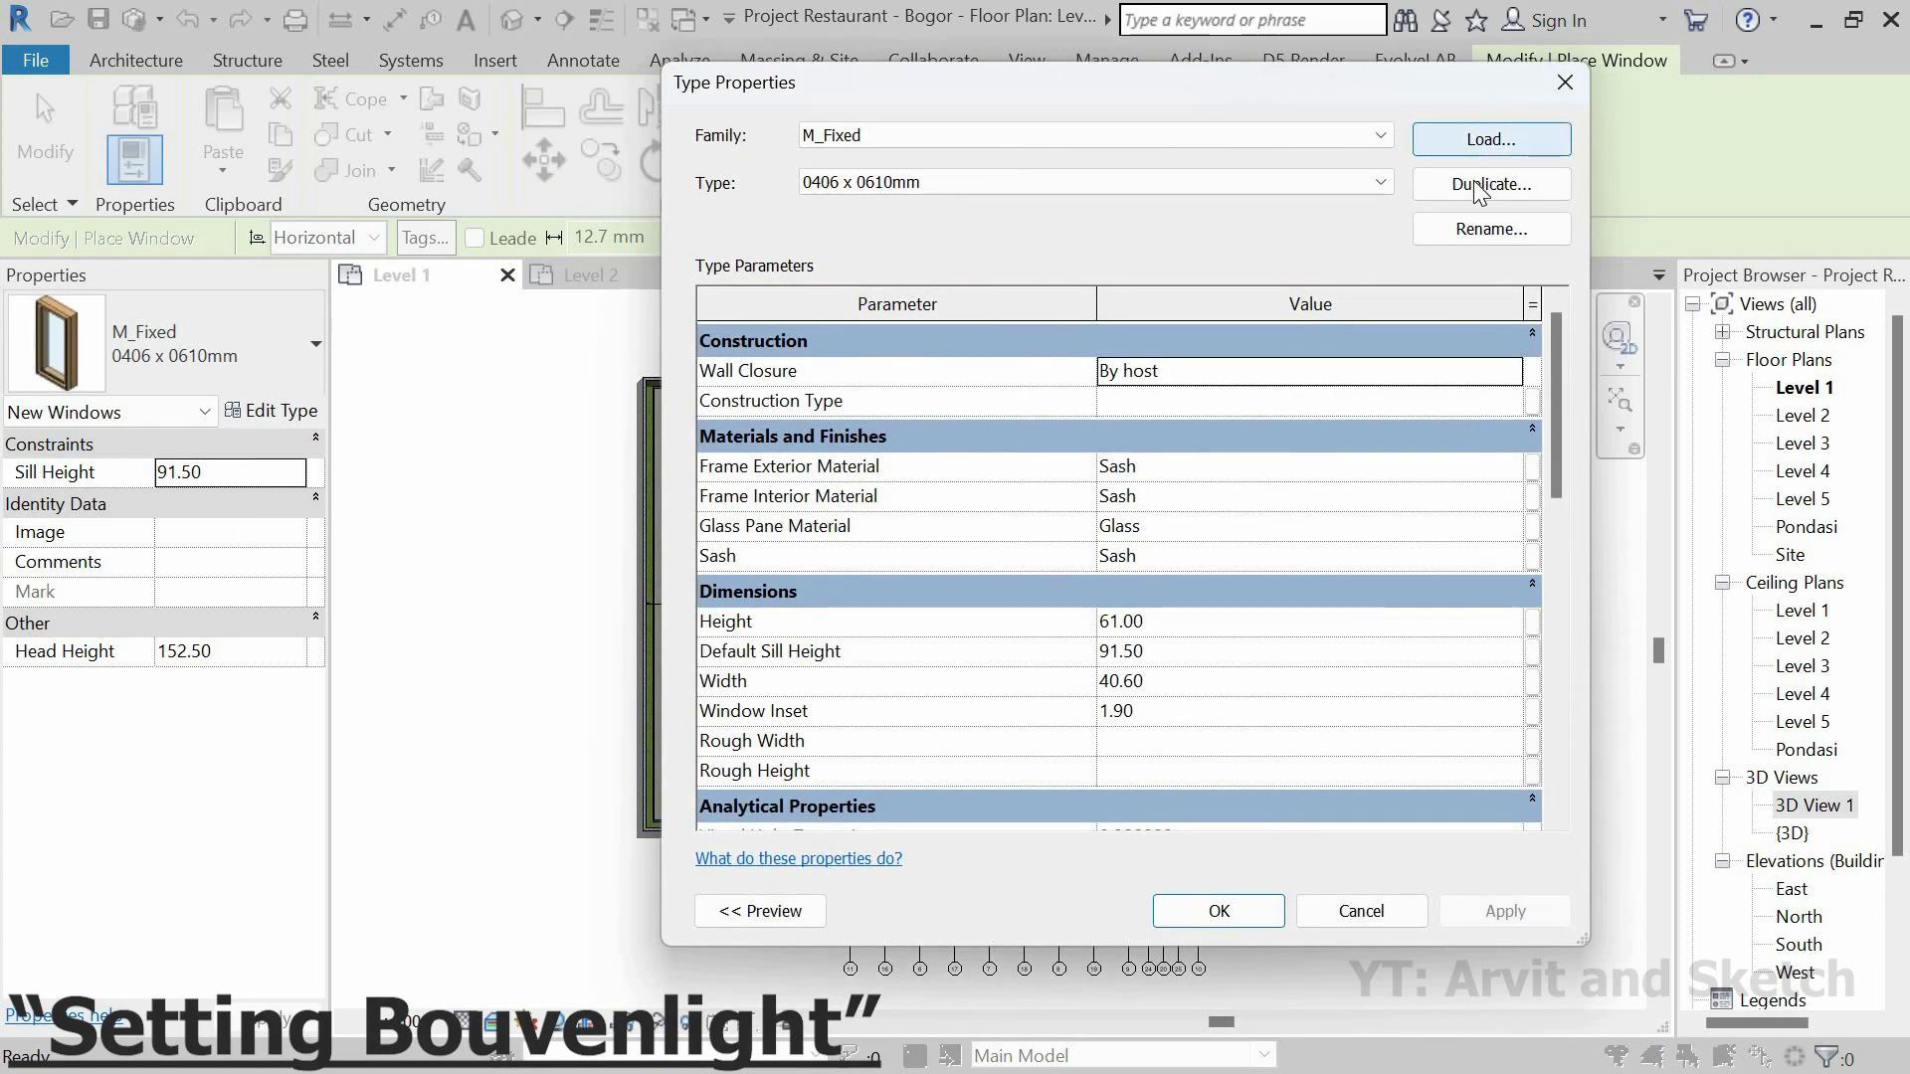
pyautogui.click(1479, 189)
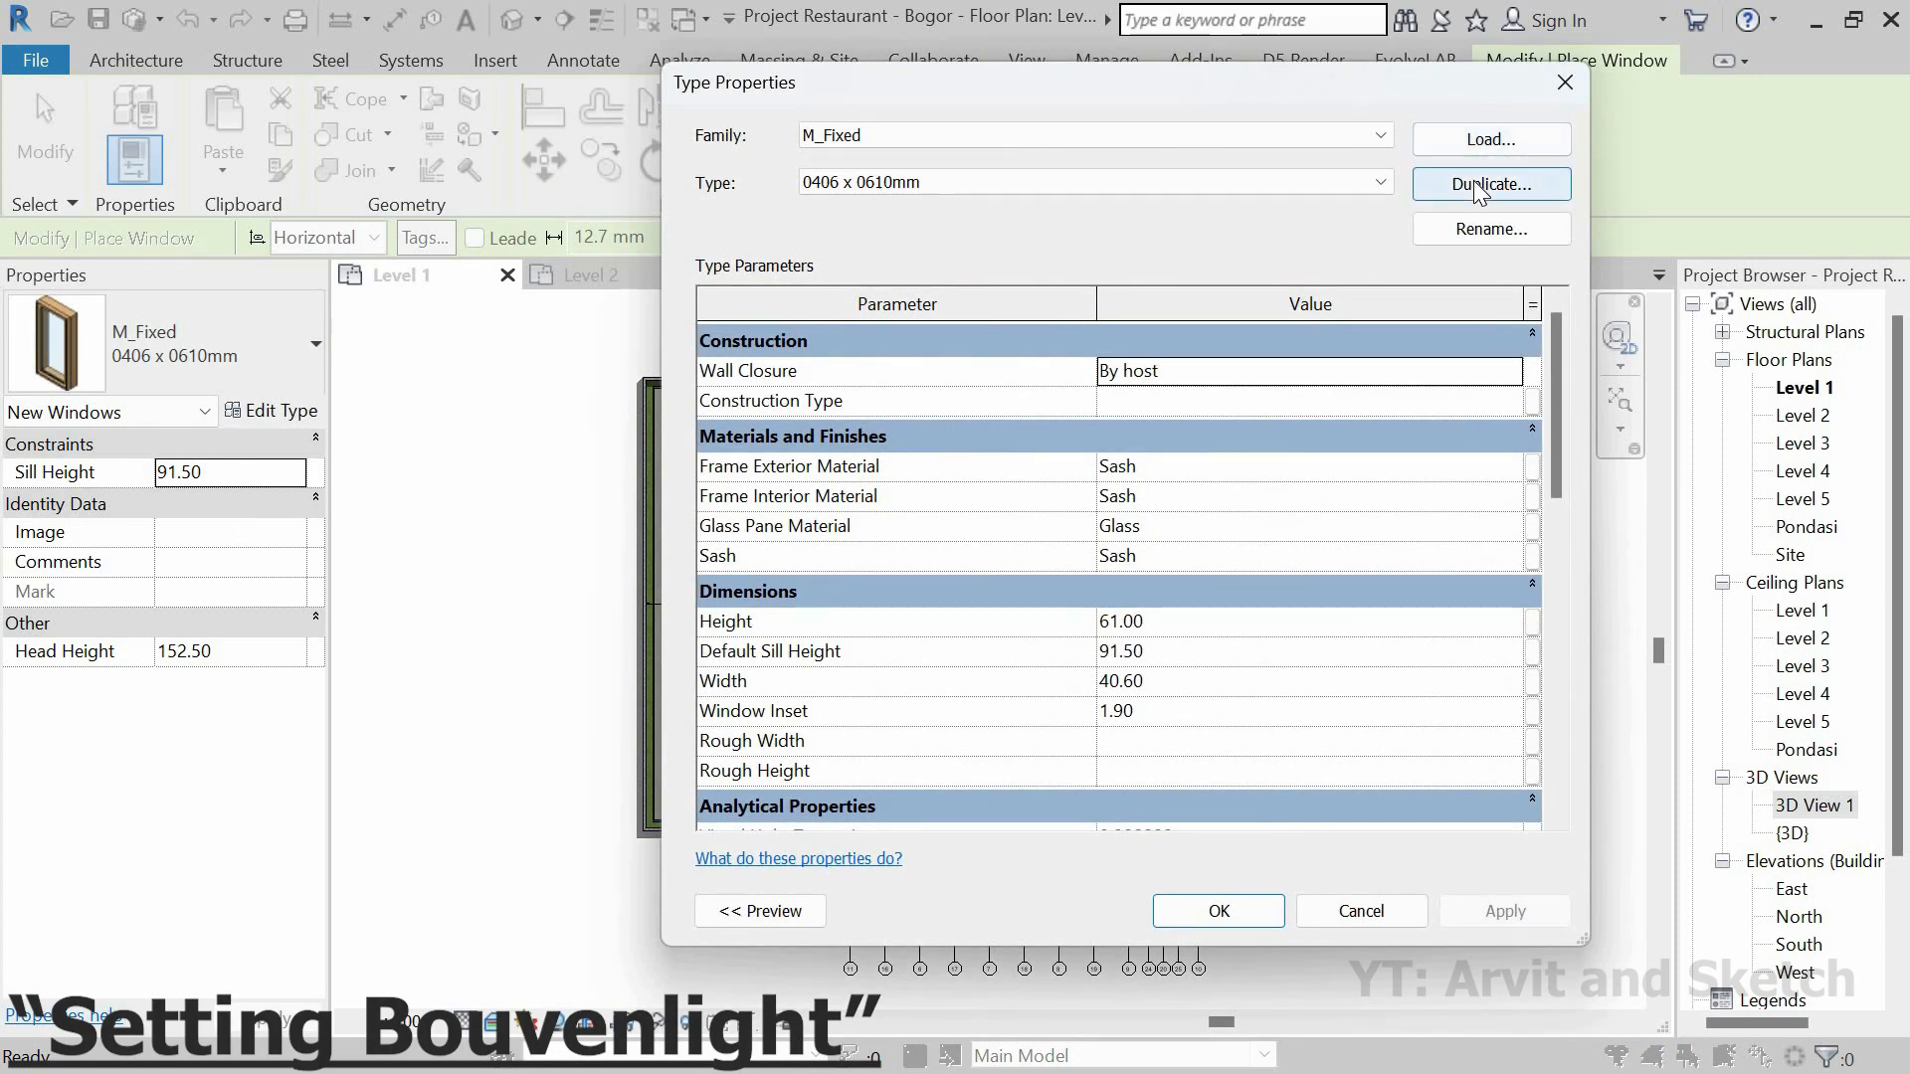
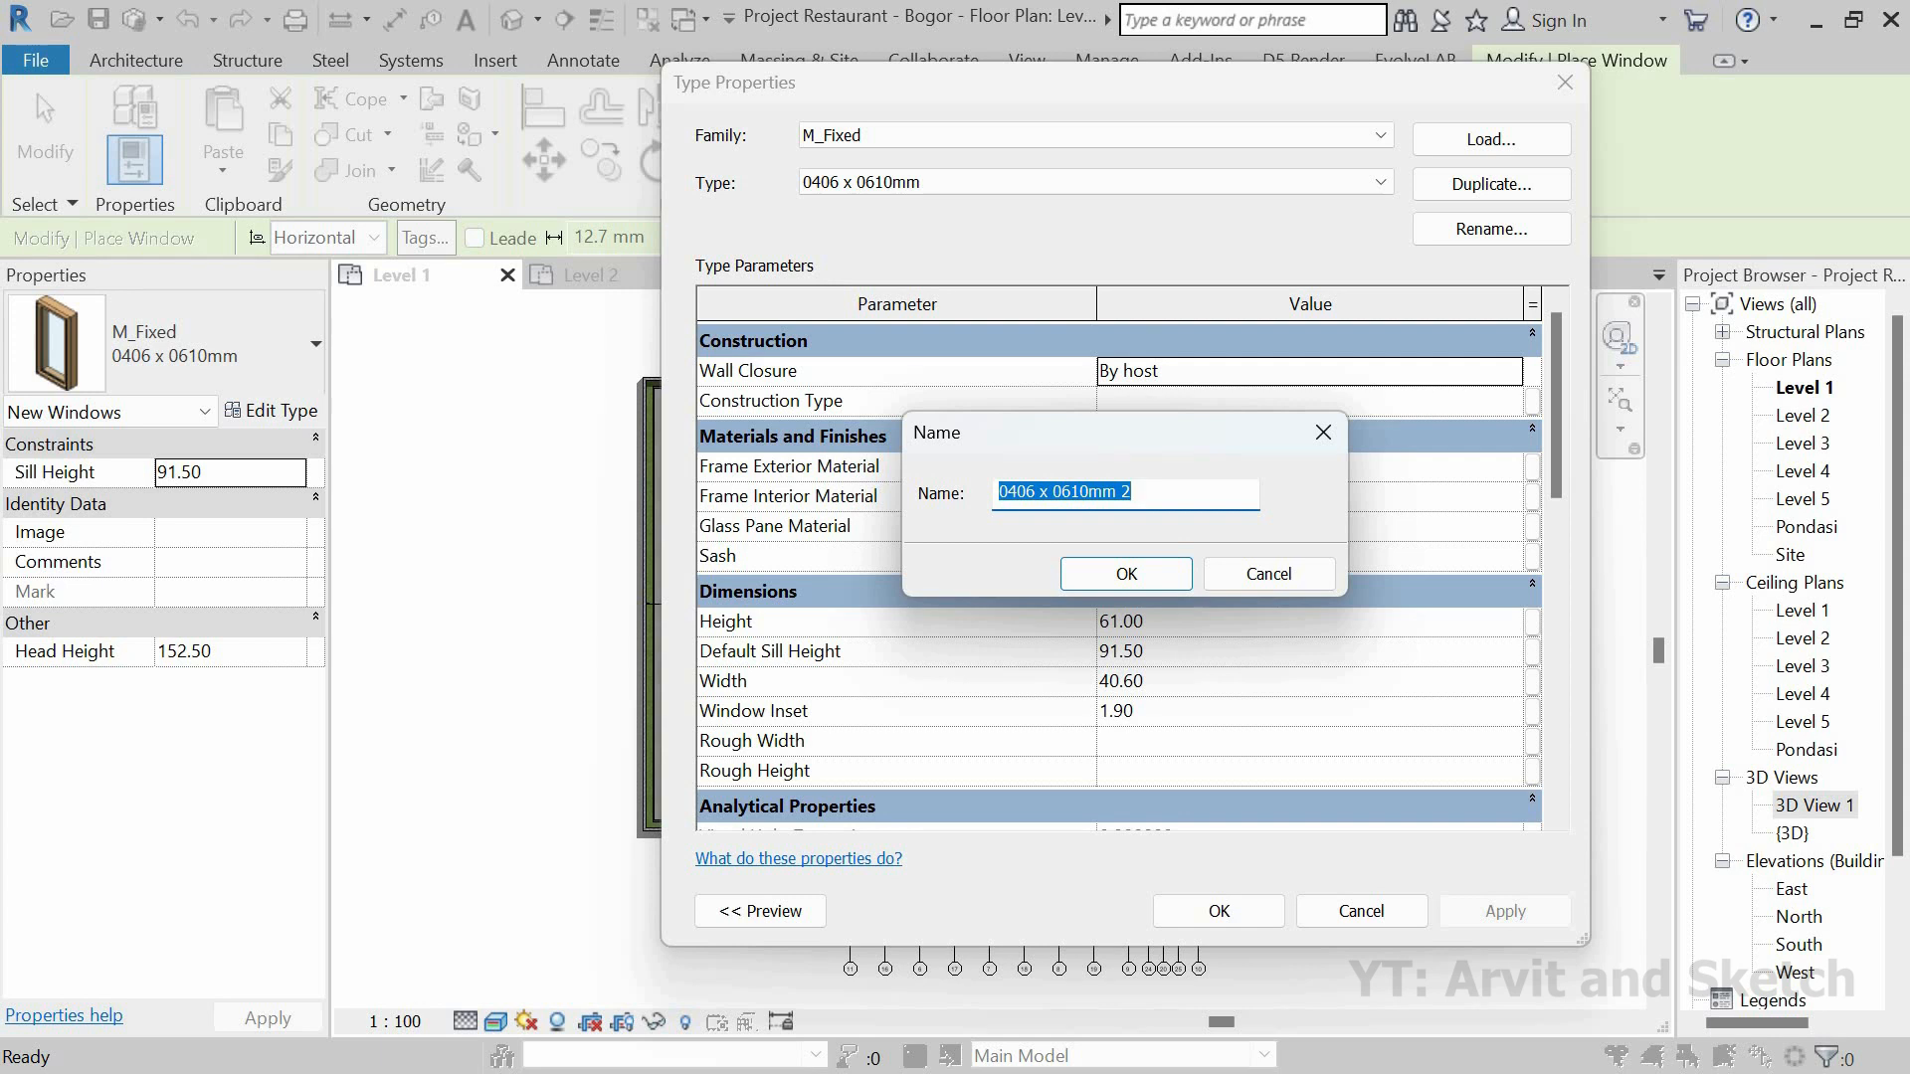
# Step: Name the duplicated M_Fixed window type Bovenlight and set its height to 40 and width to 80
pyautogui.write('Bovenlight')
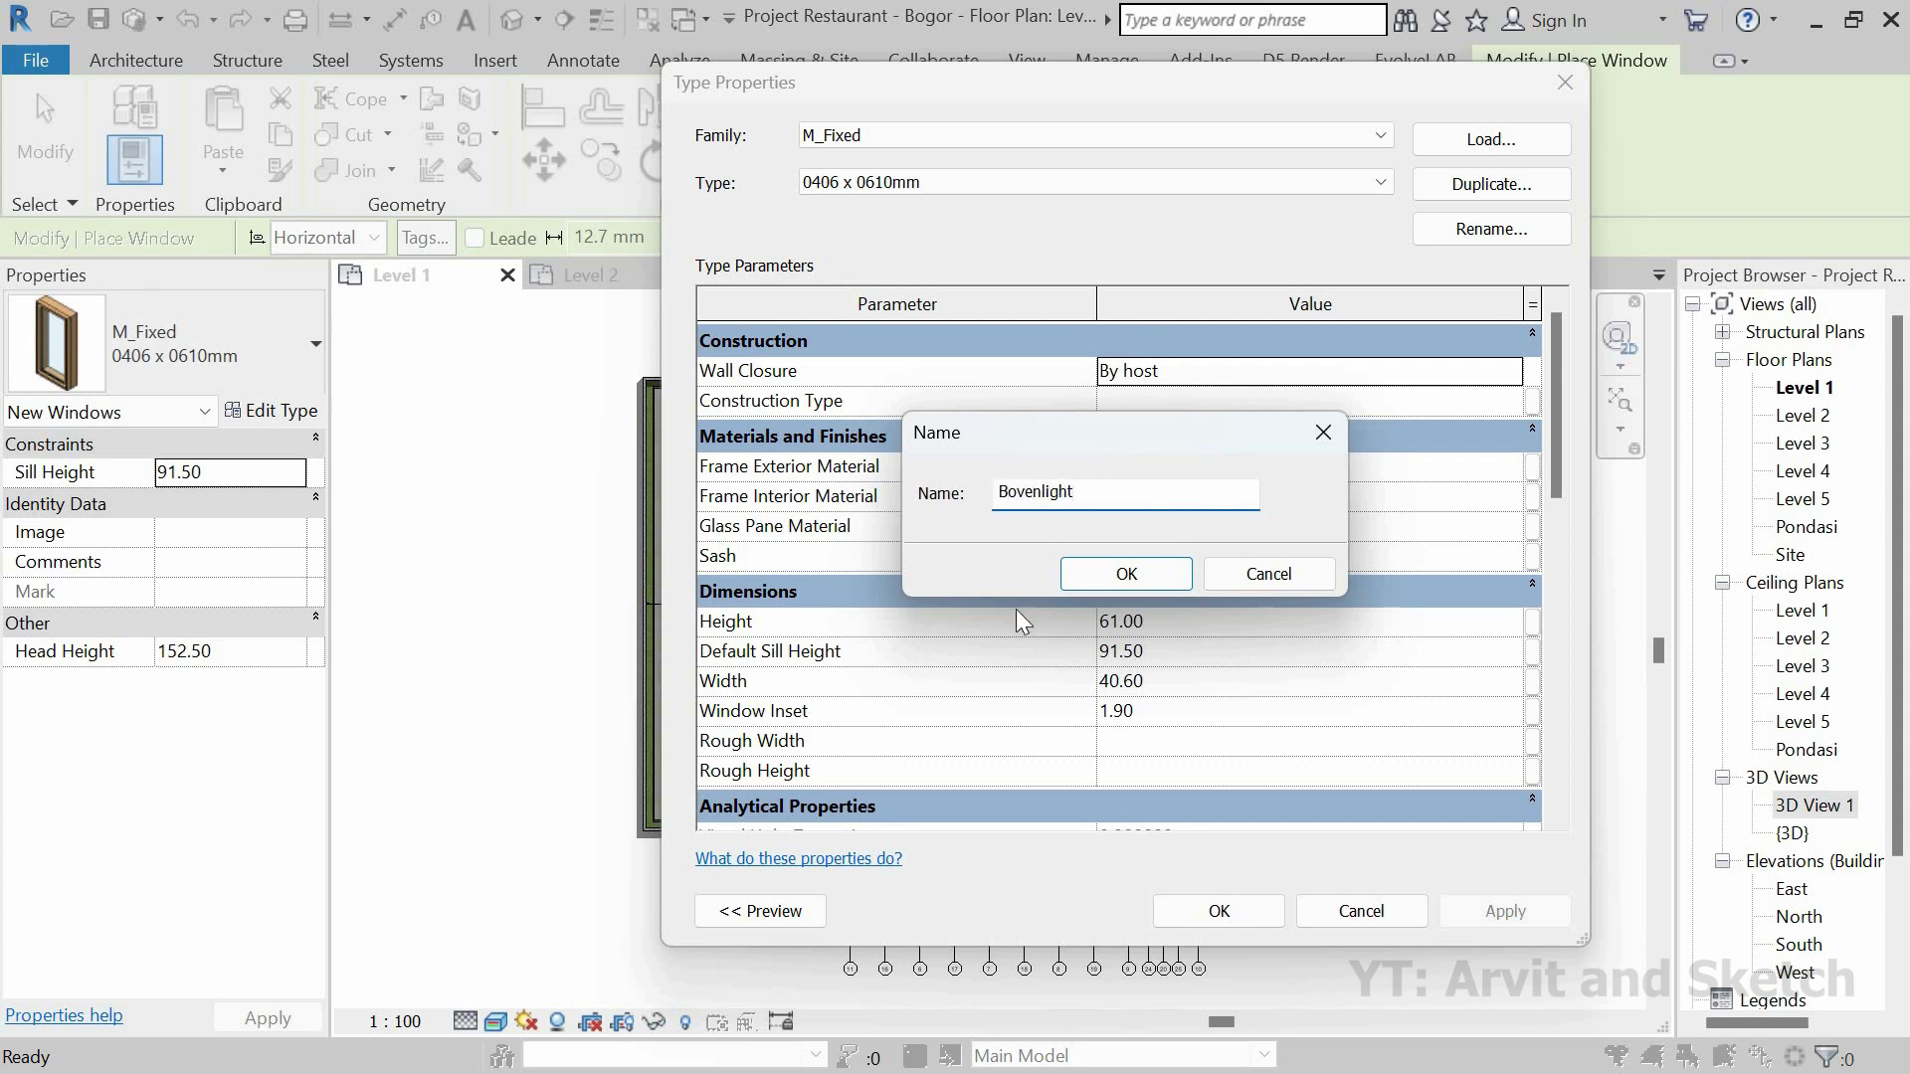
pyautogui.click(1092, 577)
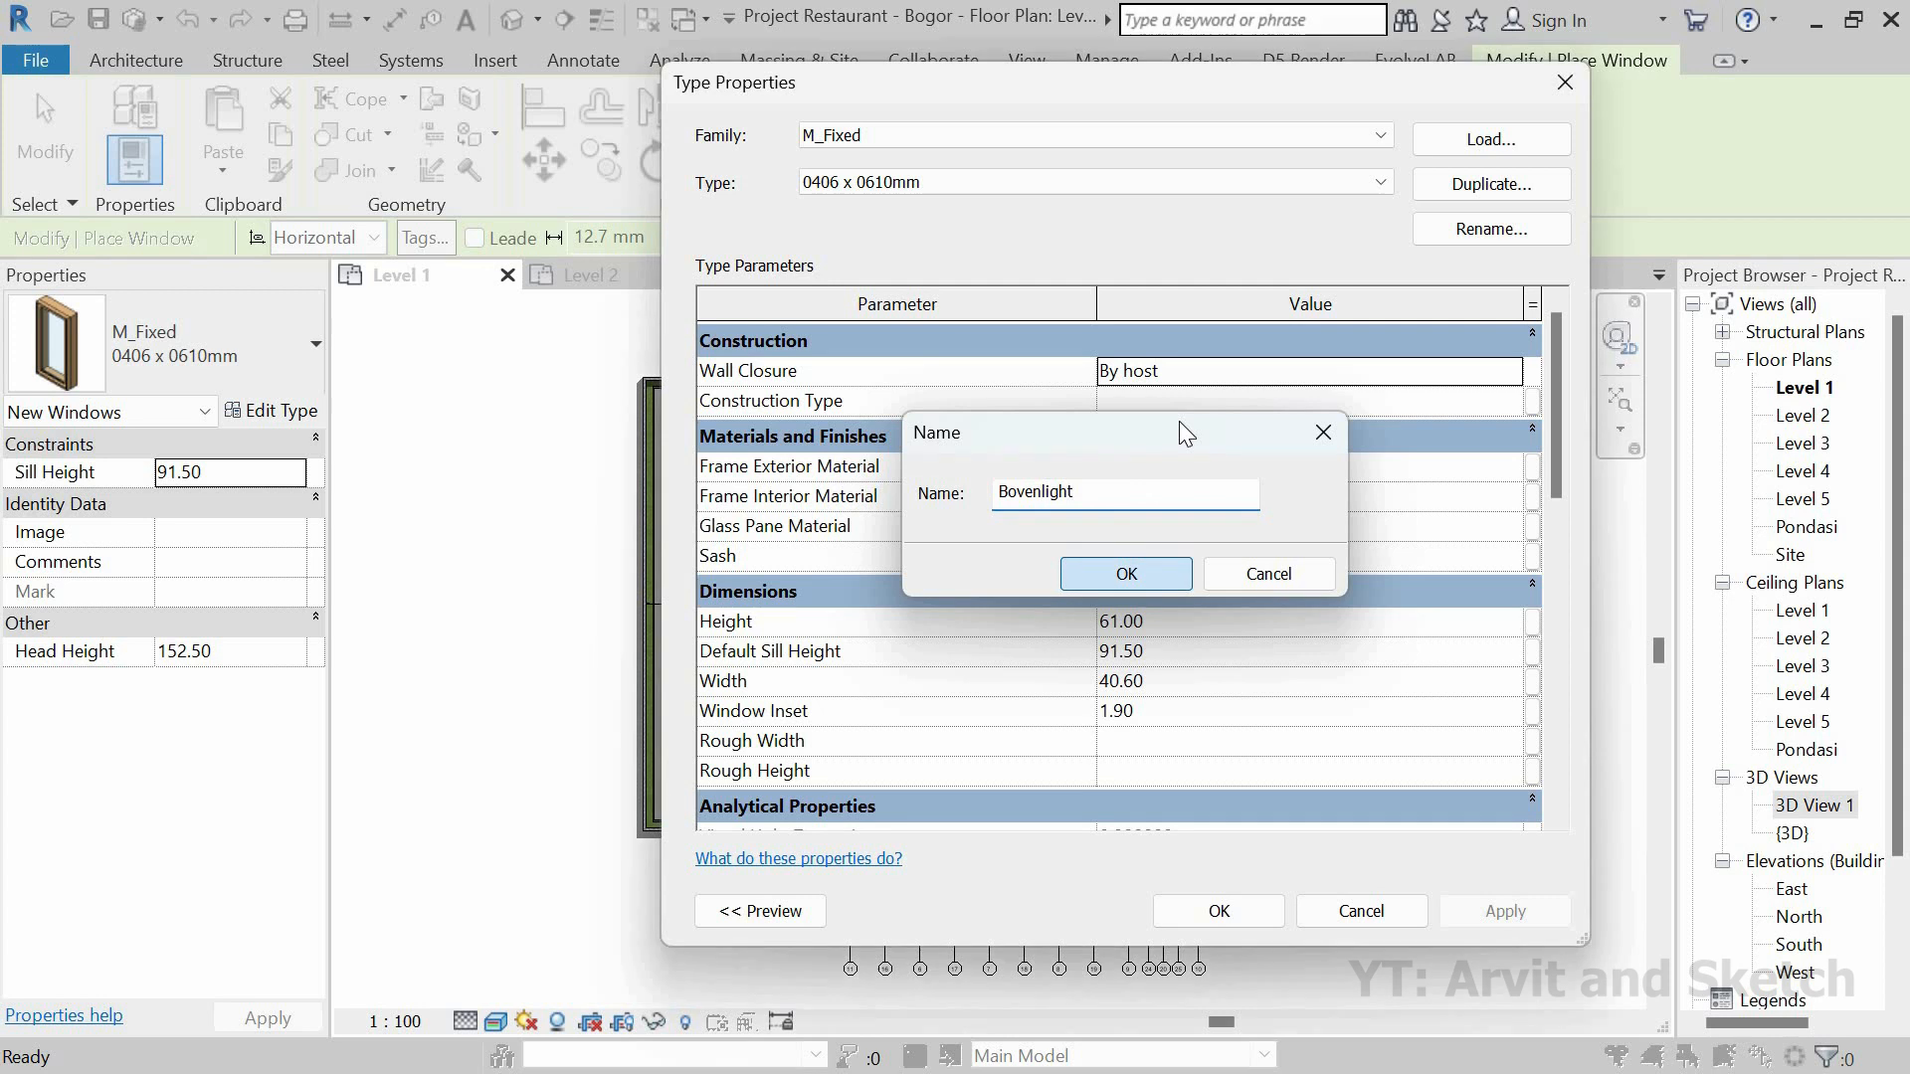
pyautogui.click(1189, 621)
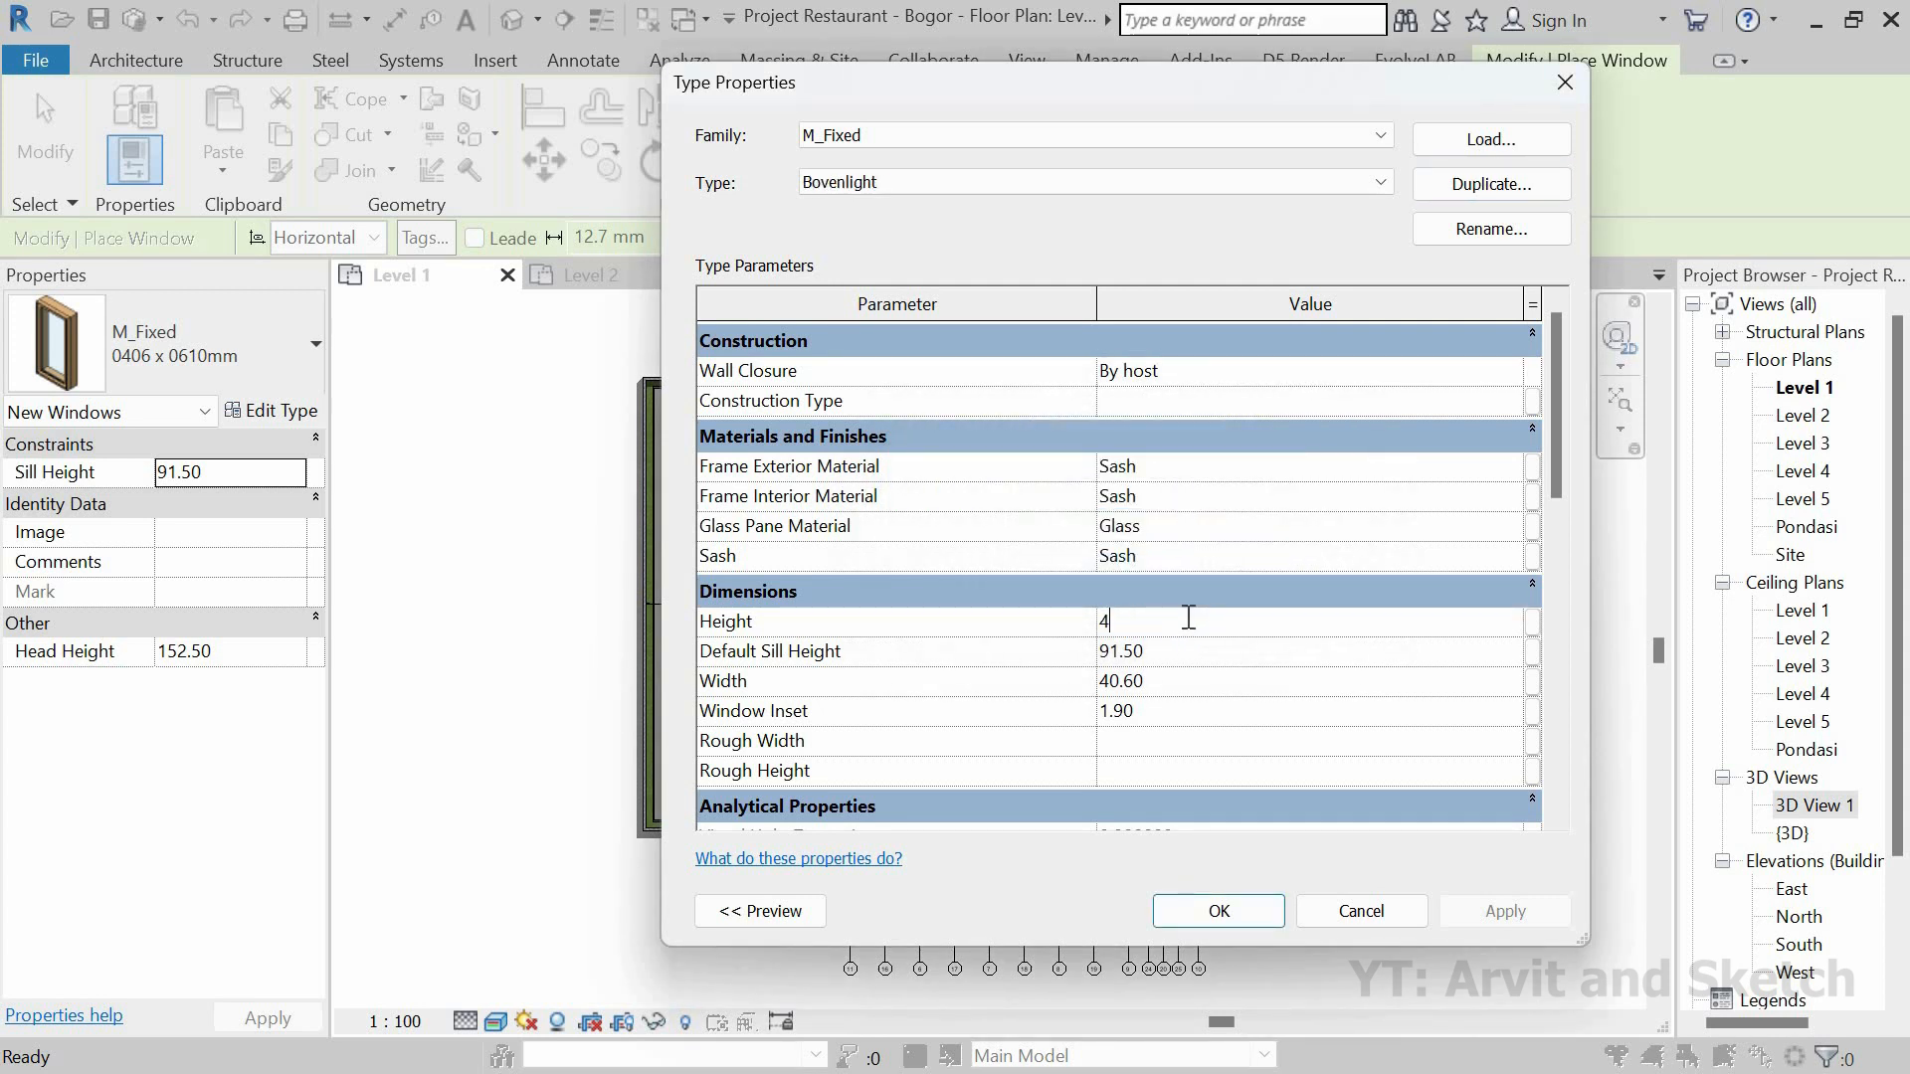
pyautogui.click(1175, 680)
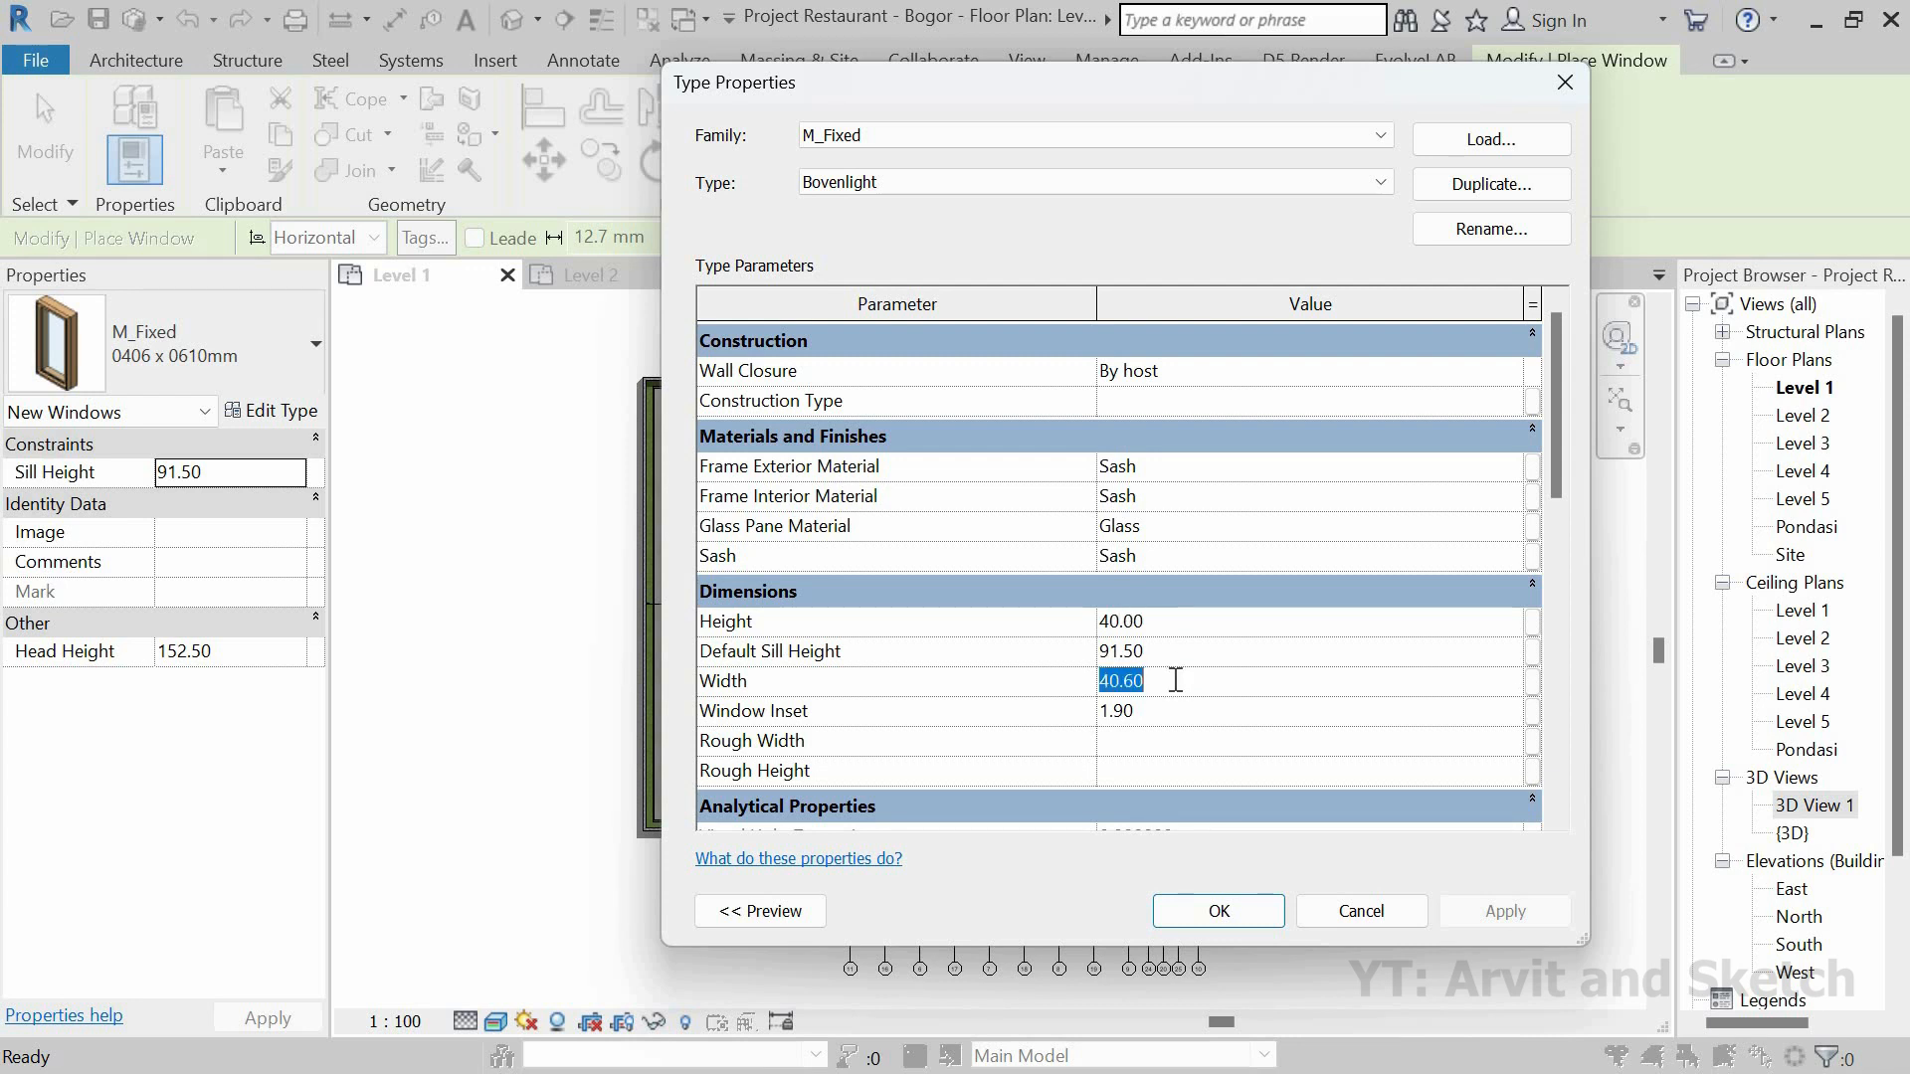
pyautogui.click(1234, 920)
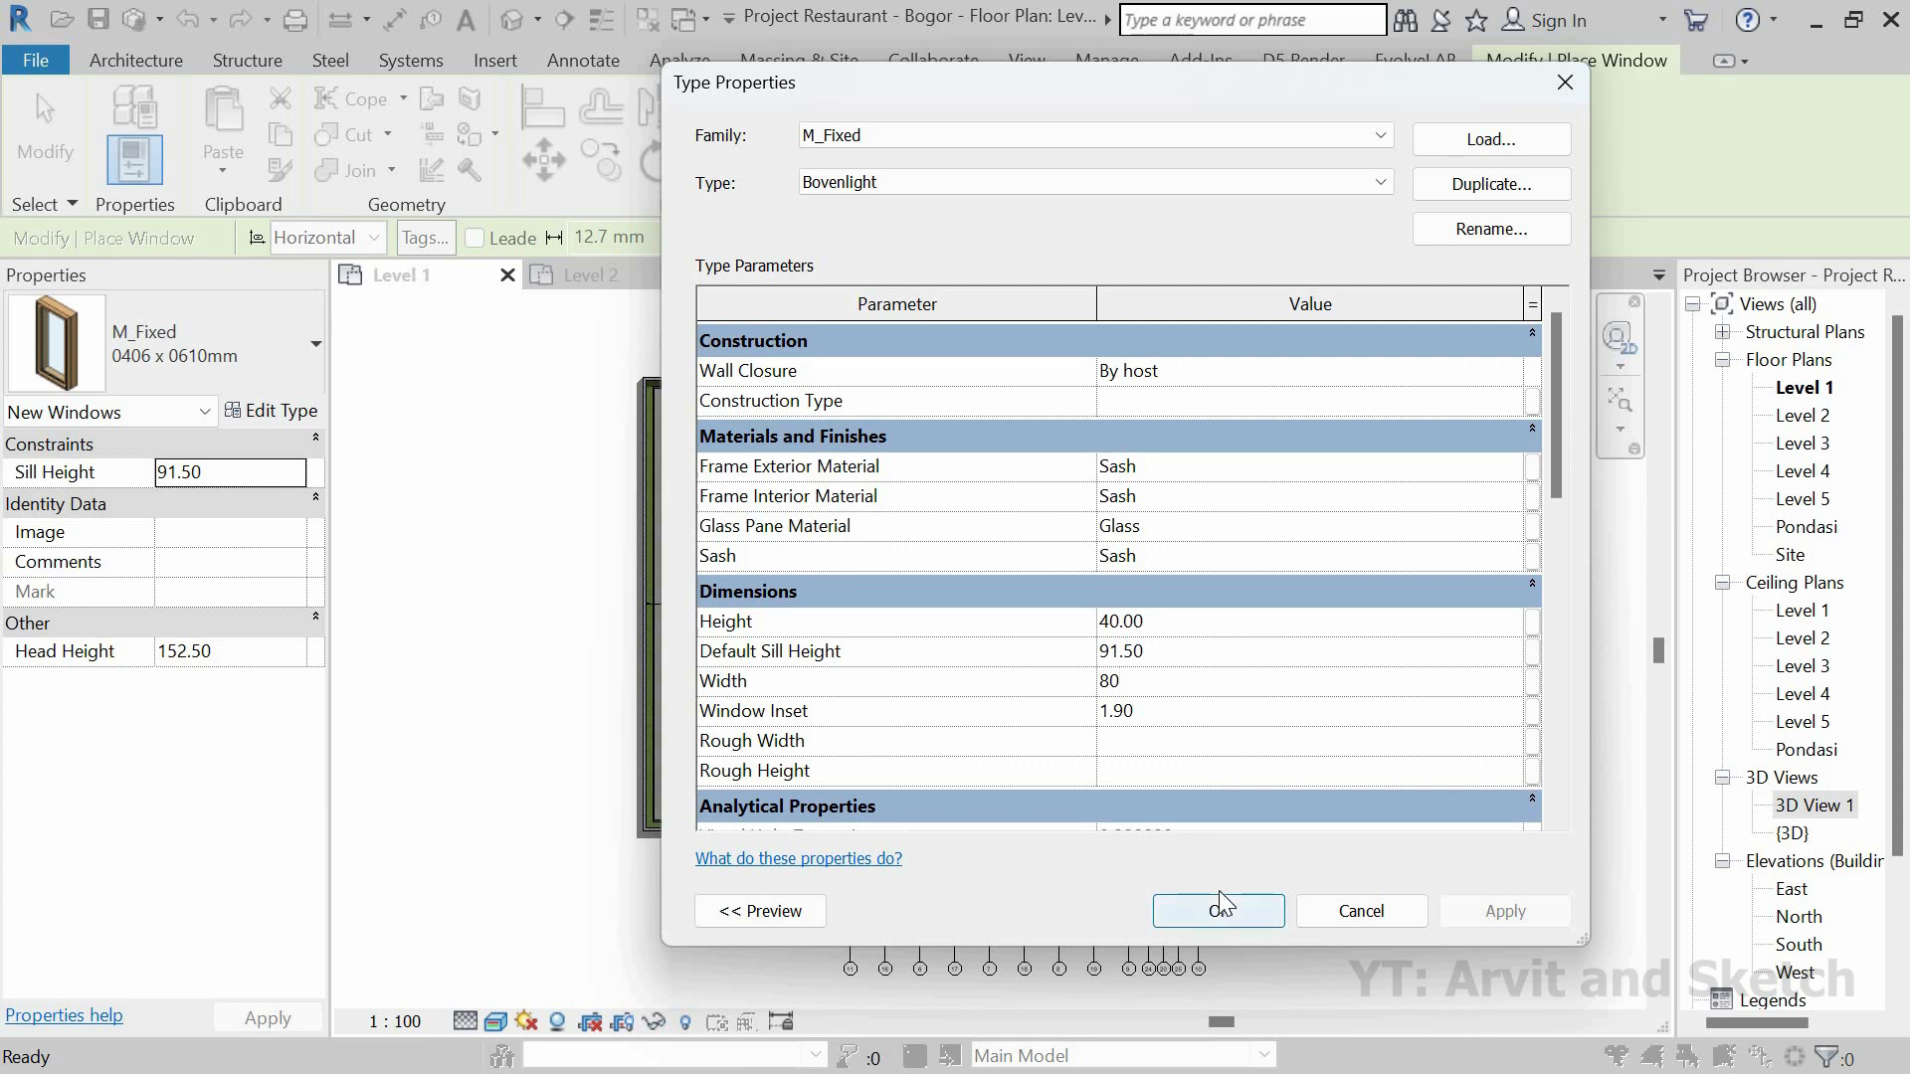
# Step: Place a Bovenlight window with sill height 190 centred in the outer wall of the corner toilet cubicle on Level 1
pyautogui.click(230, 477)
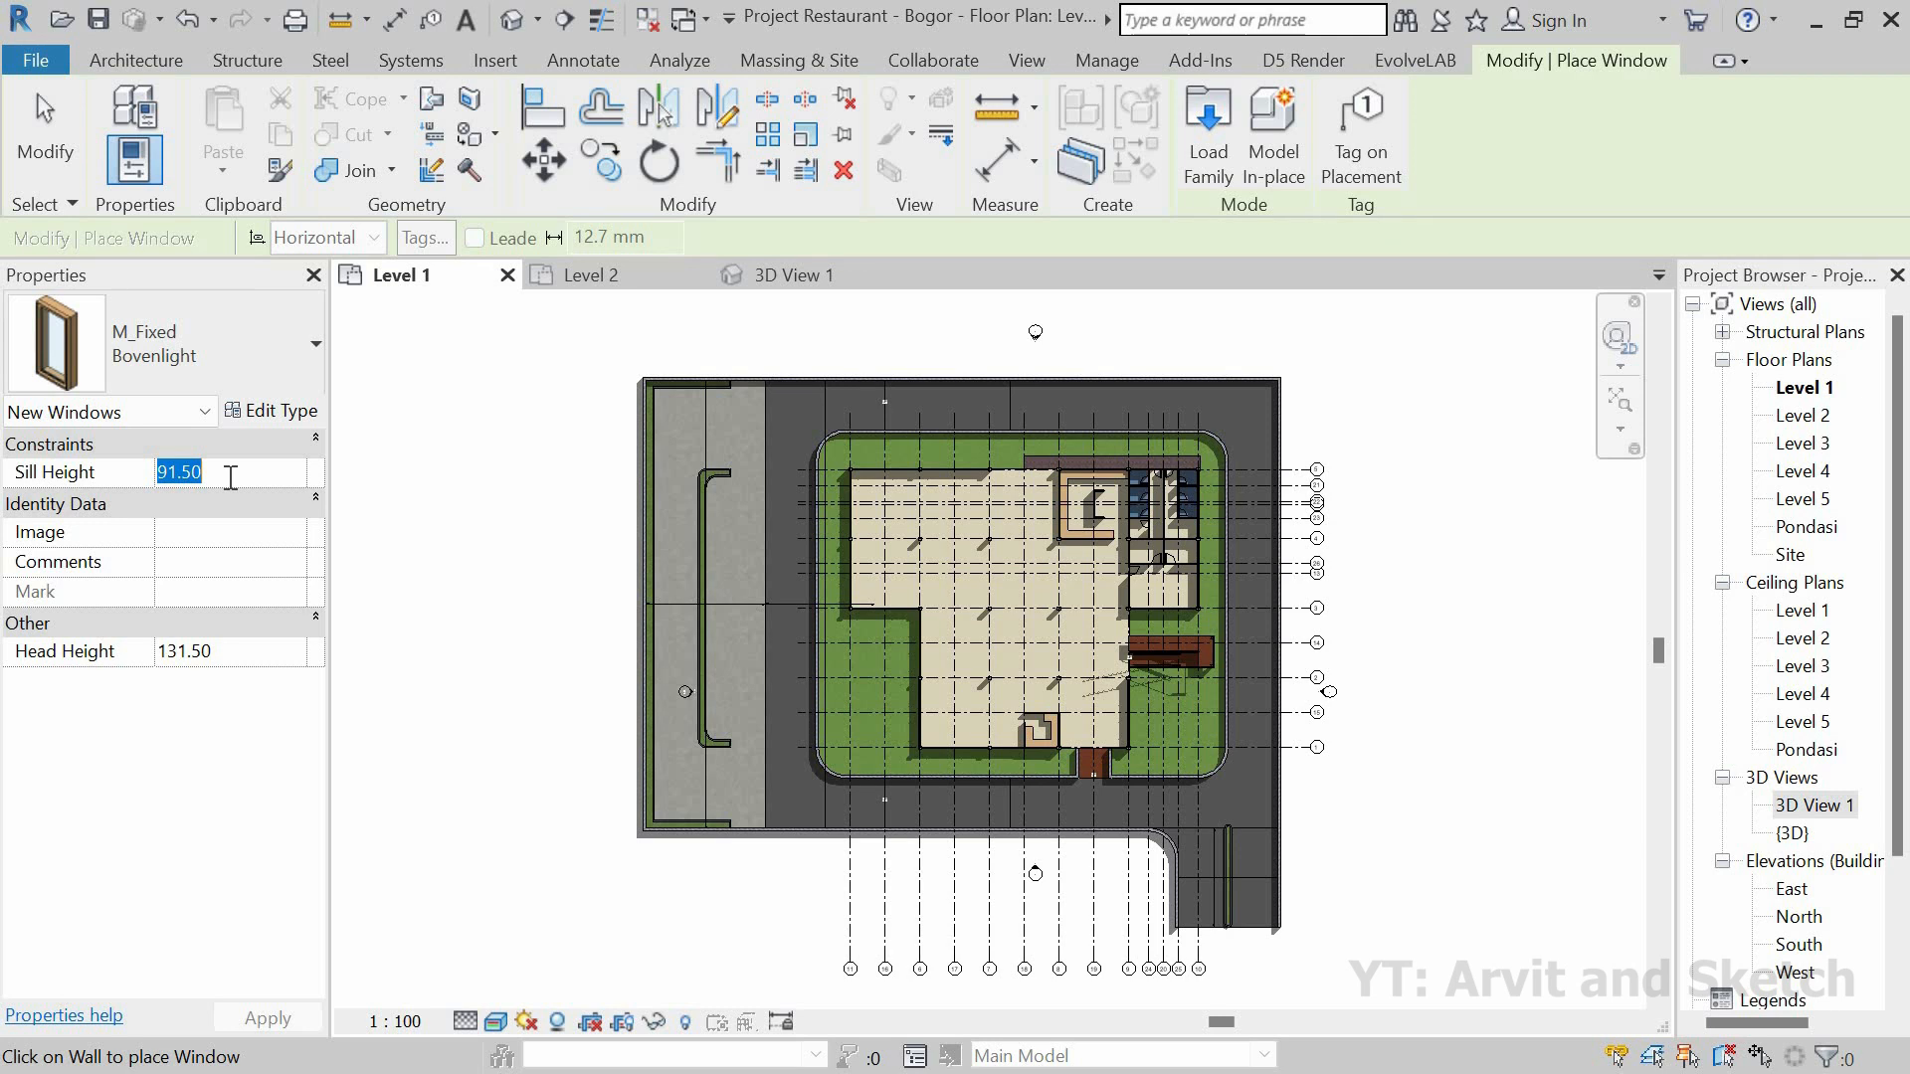
pyautogui.write('190')
pyautogui.scroll(5, 1164, 474)
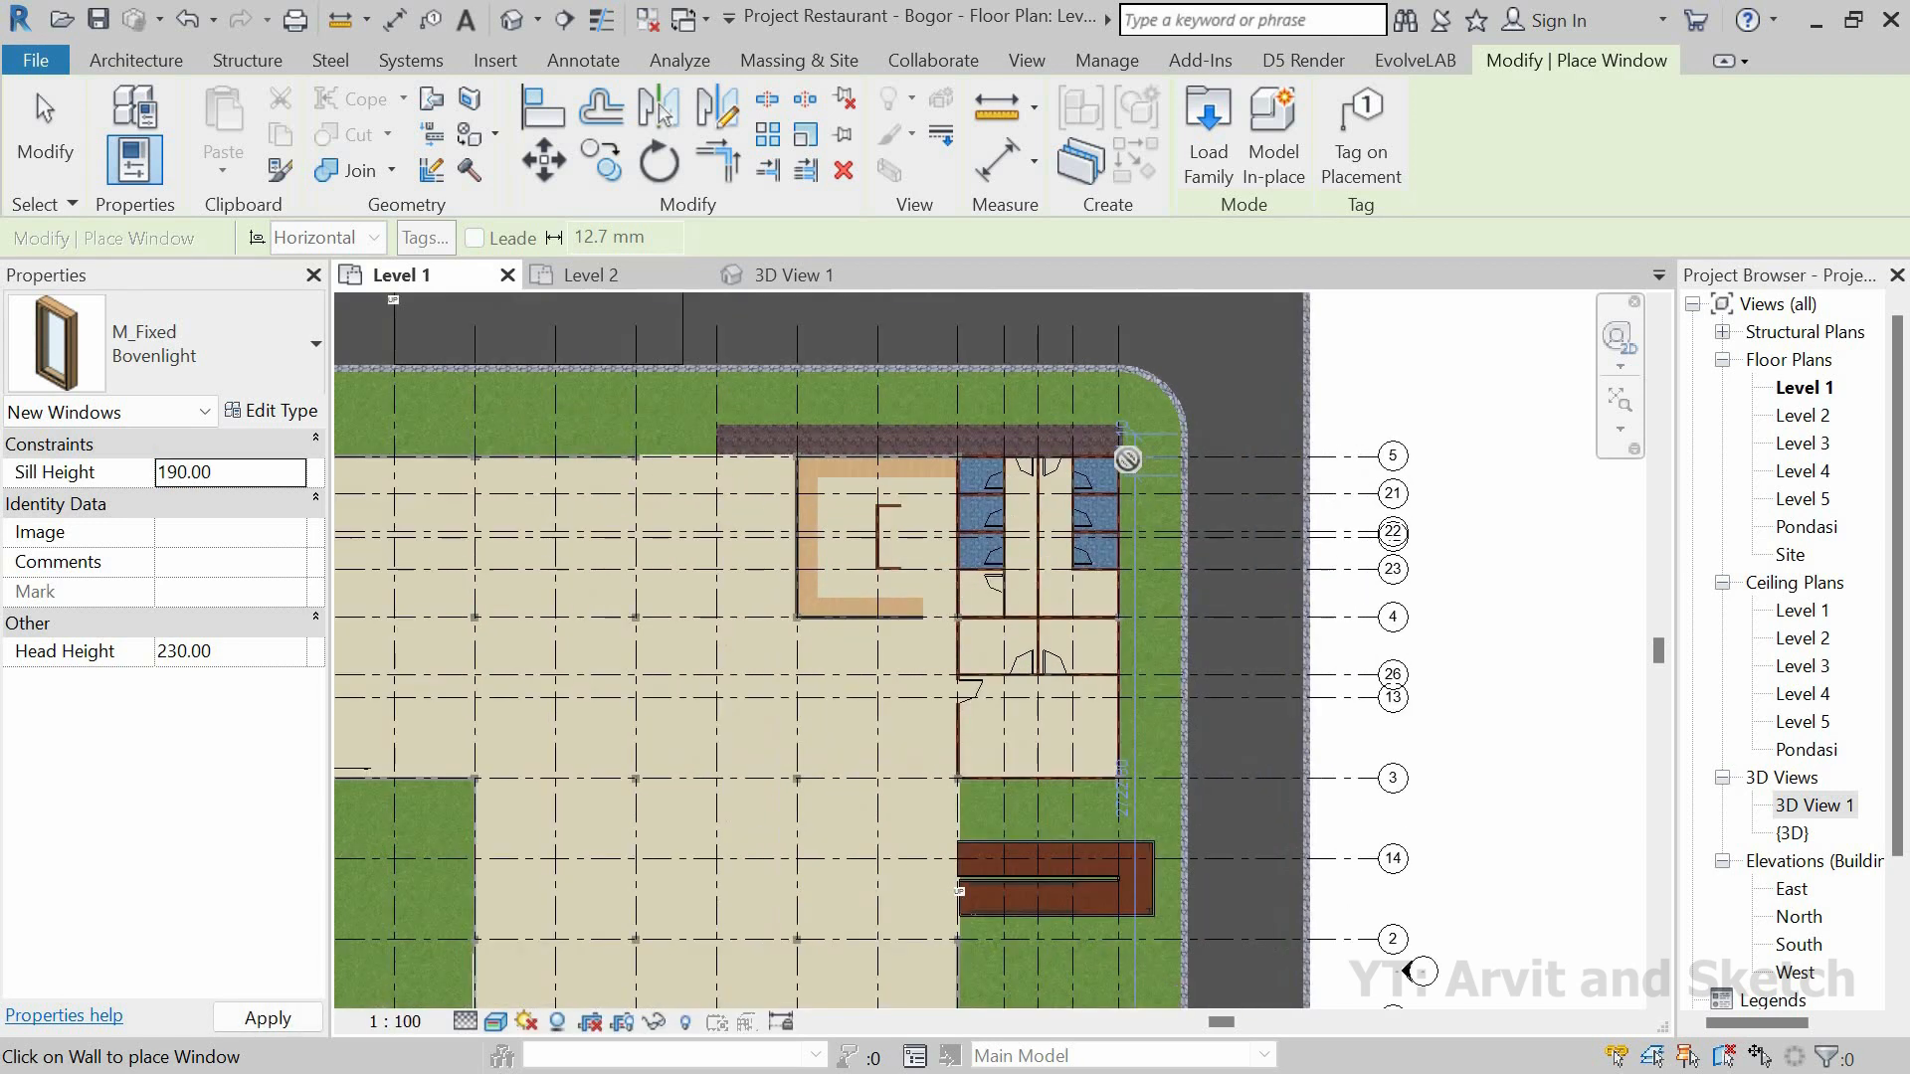
pyautogui.scroll(3, 1113, 460)
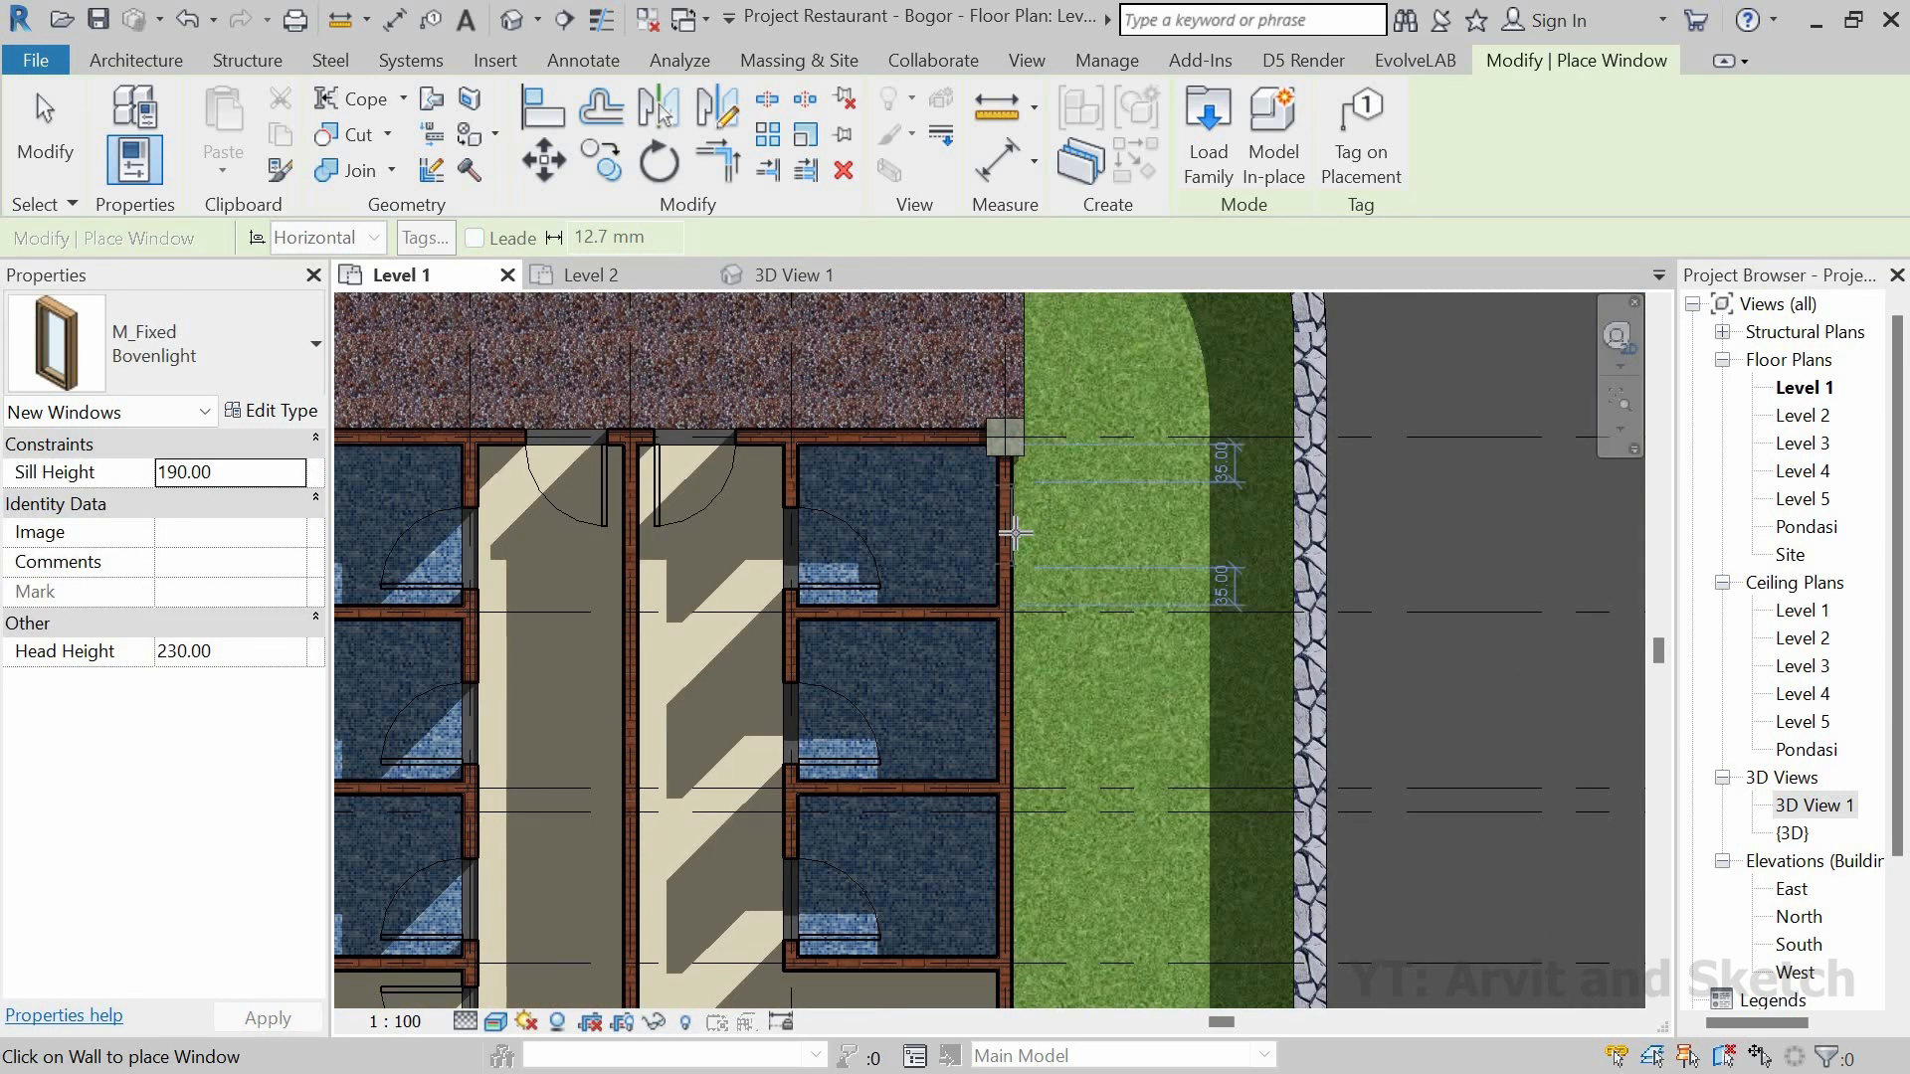
pyautogui.scroll(3, 1015, 532)
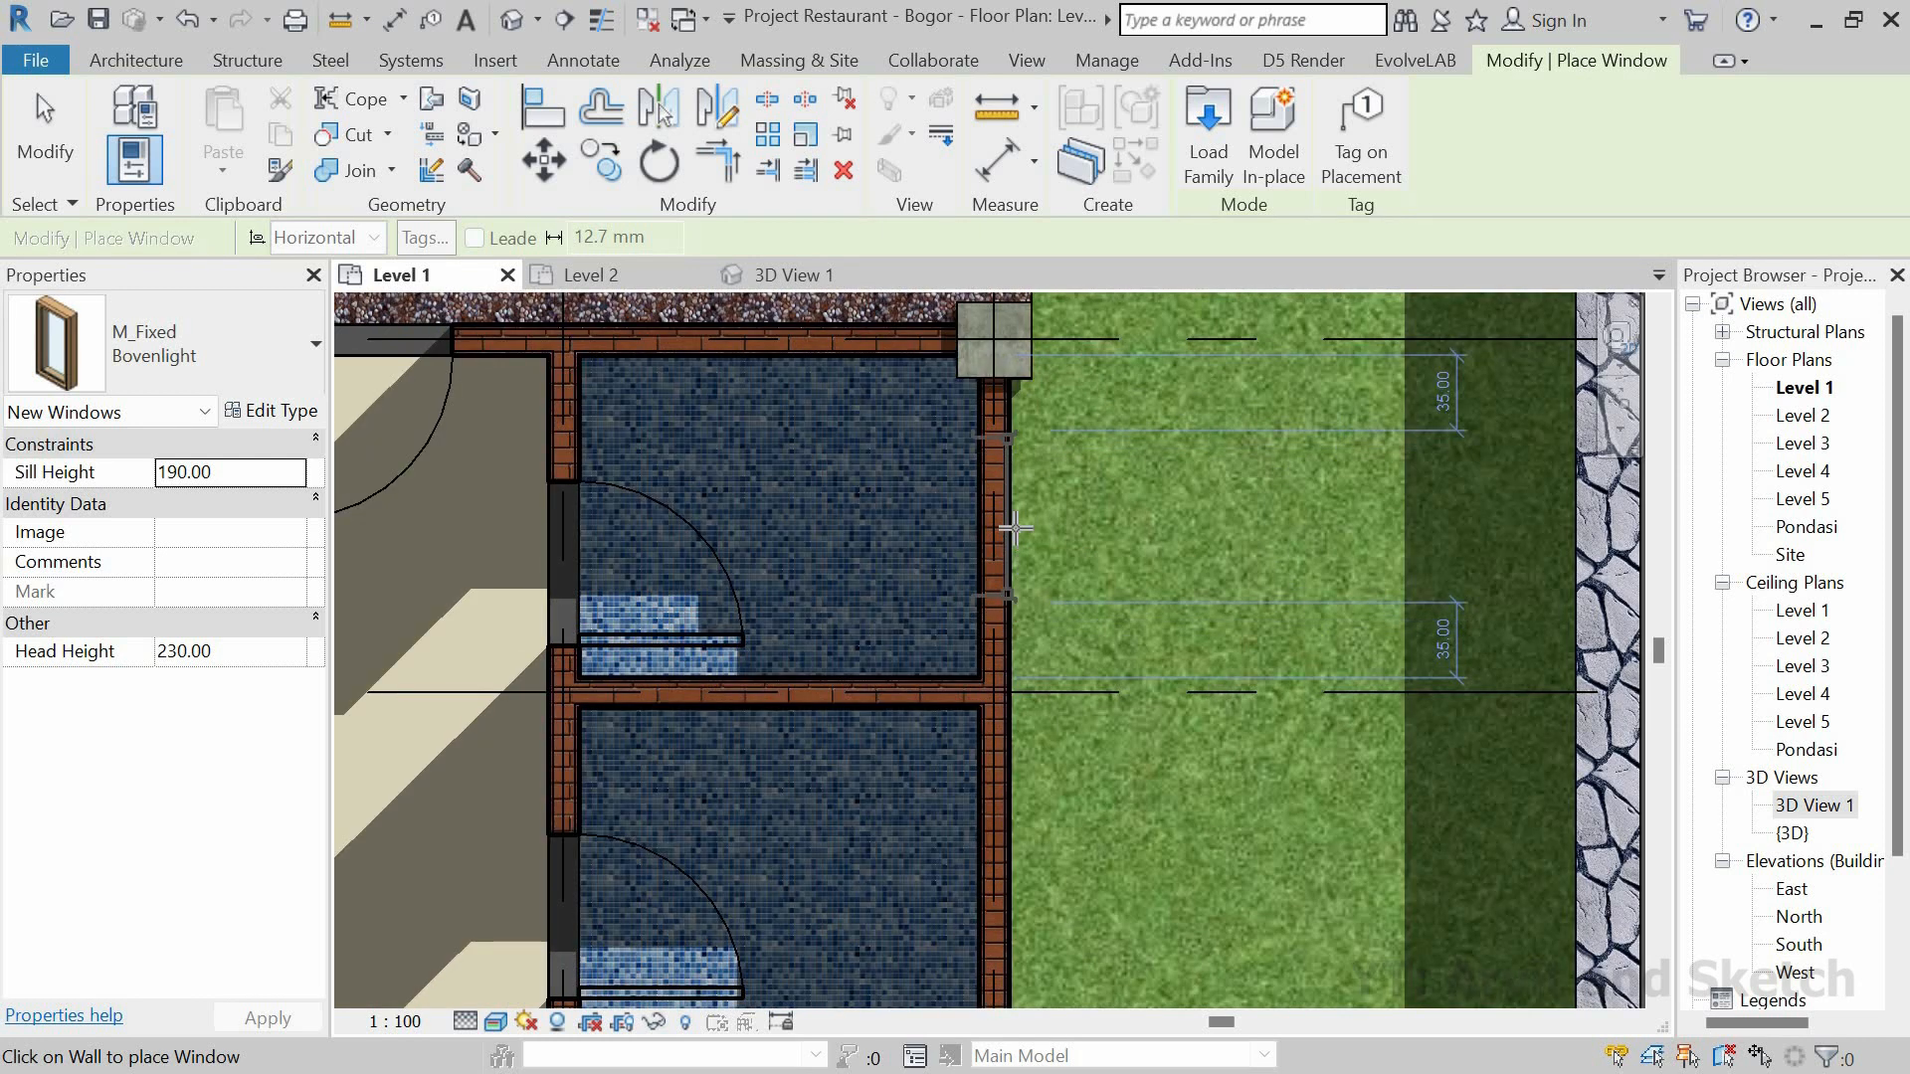
pyautogui.click(1015, 528)
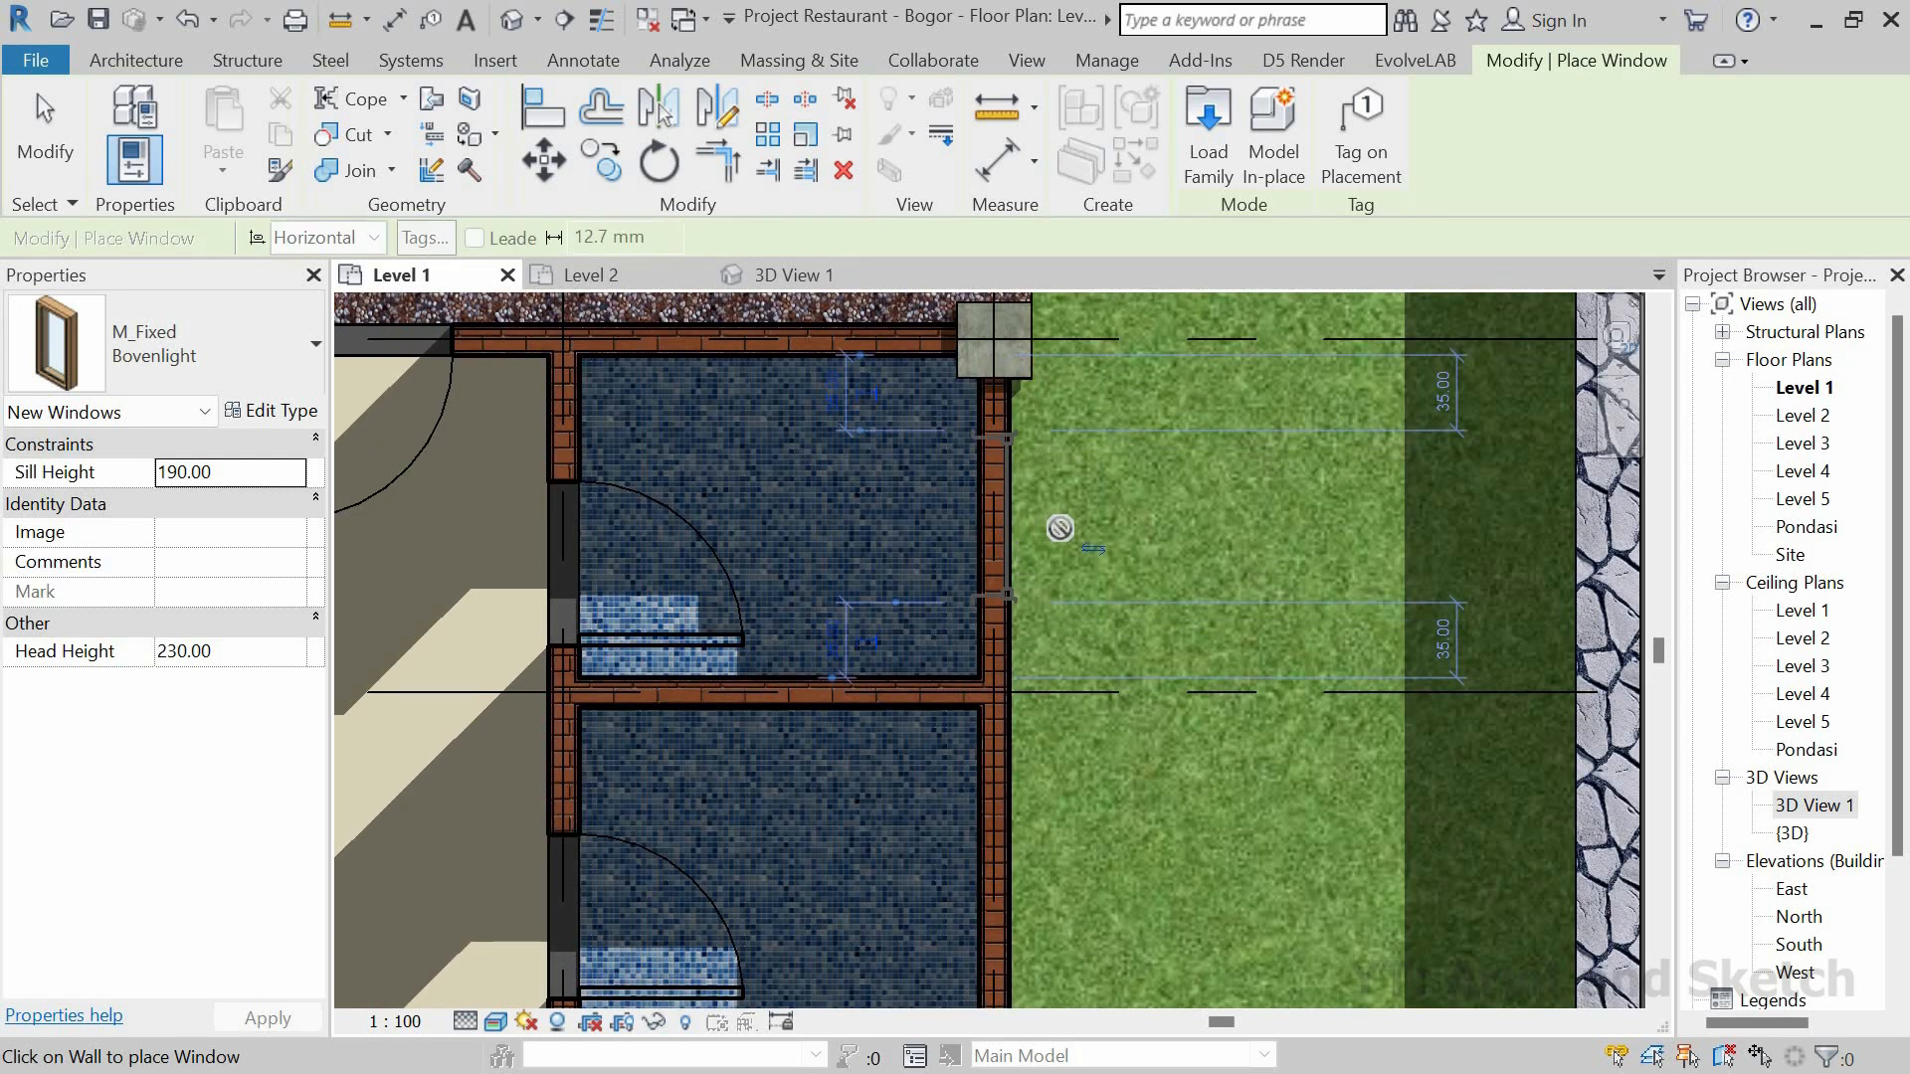
# Step: In 3D View 1, set the sill height of the window placed in the exterior brick wall to 230
pyautogui.click(826, 278)
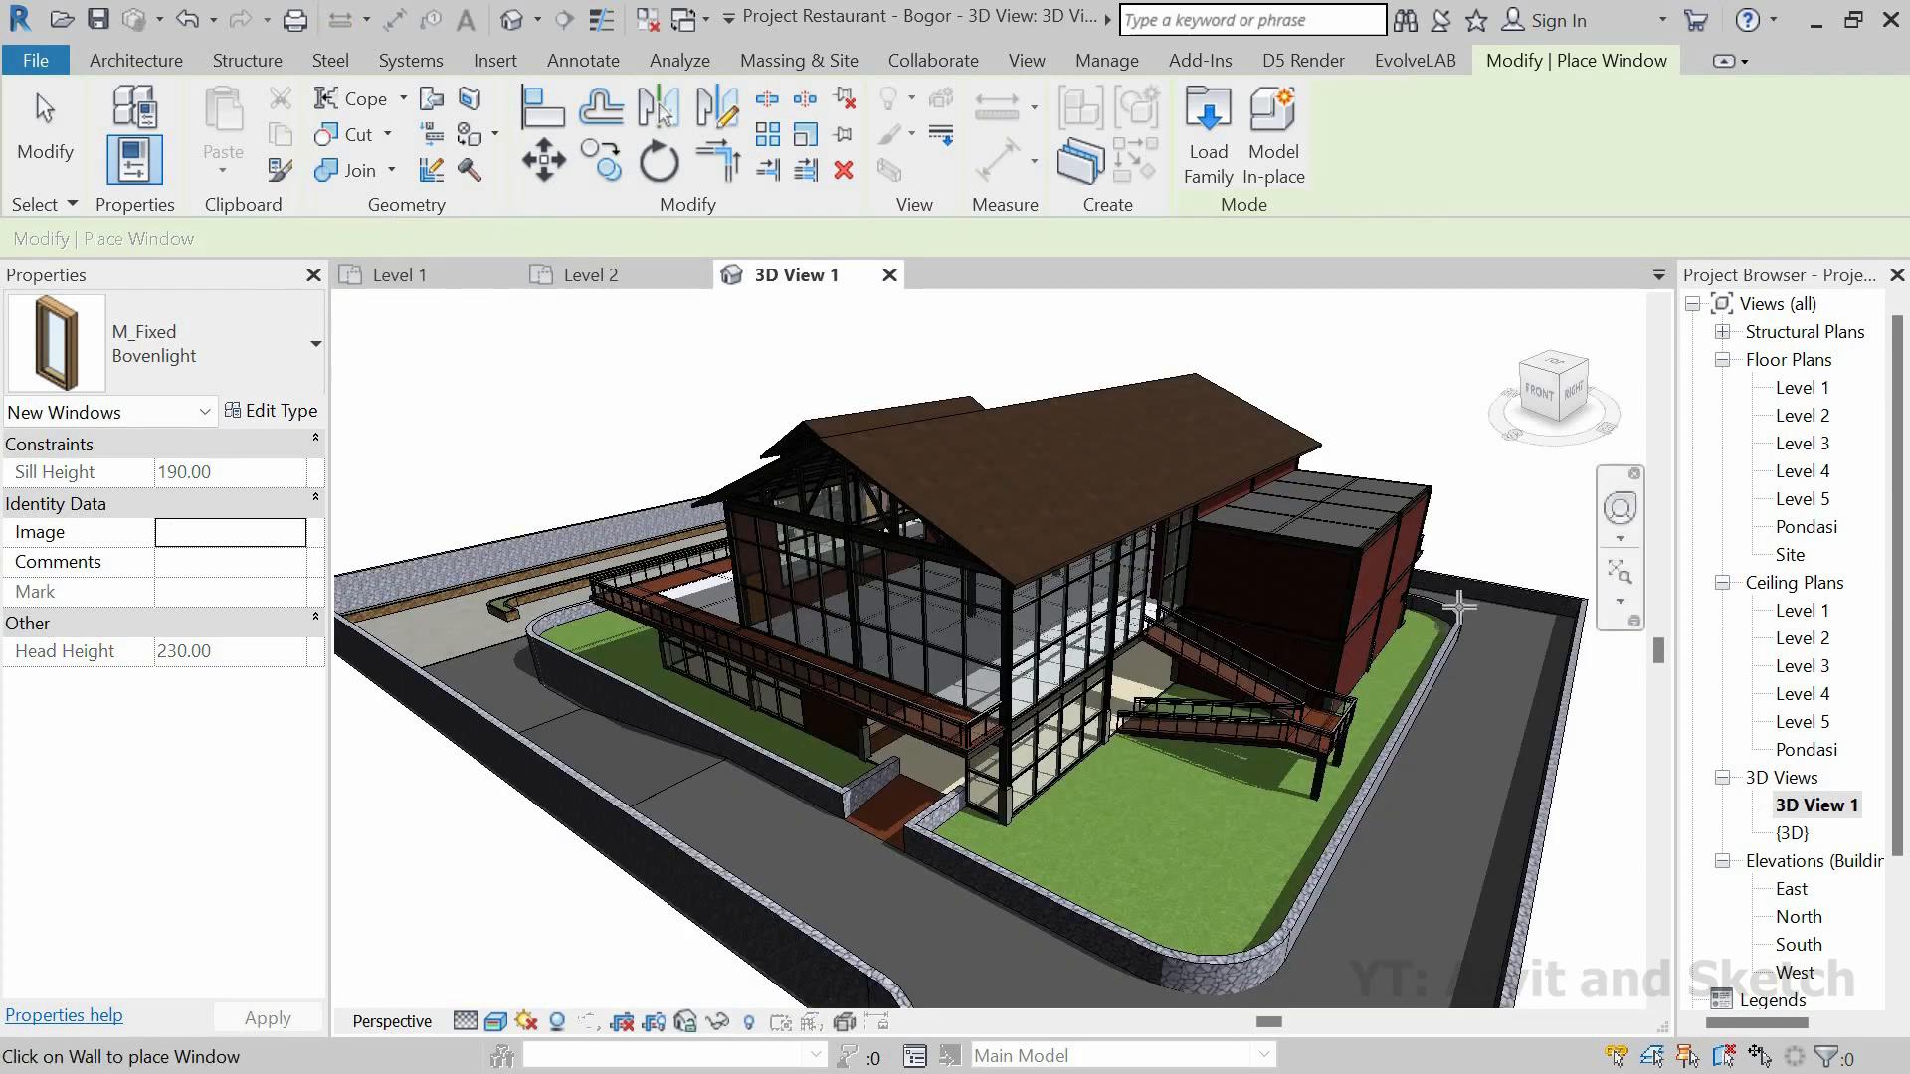
pyautogui.scroll(10, 1417, 597)
pyautogui.scroll(3, 1416, 585)
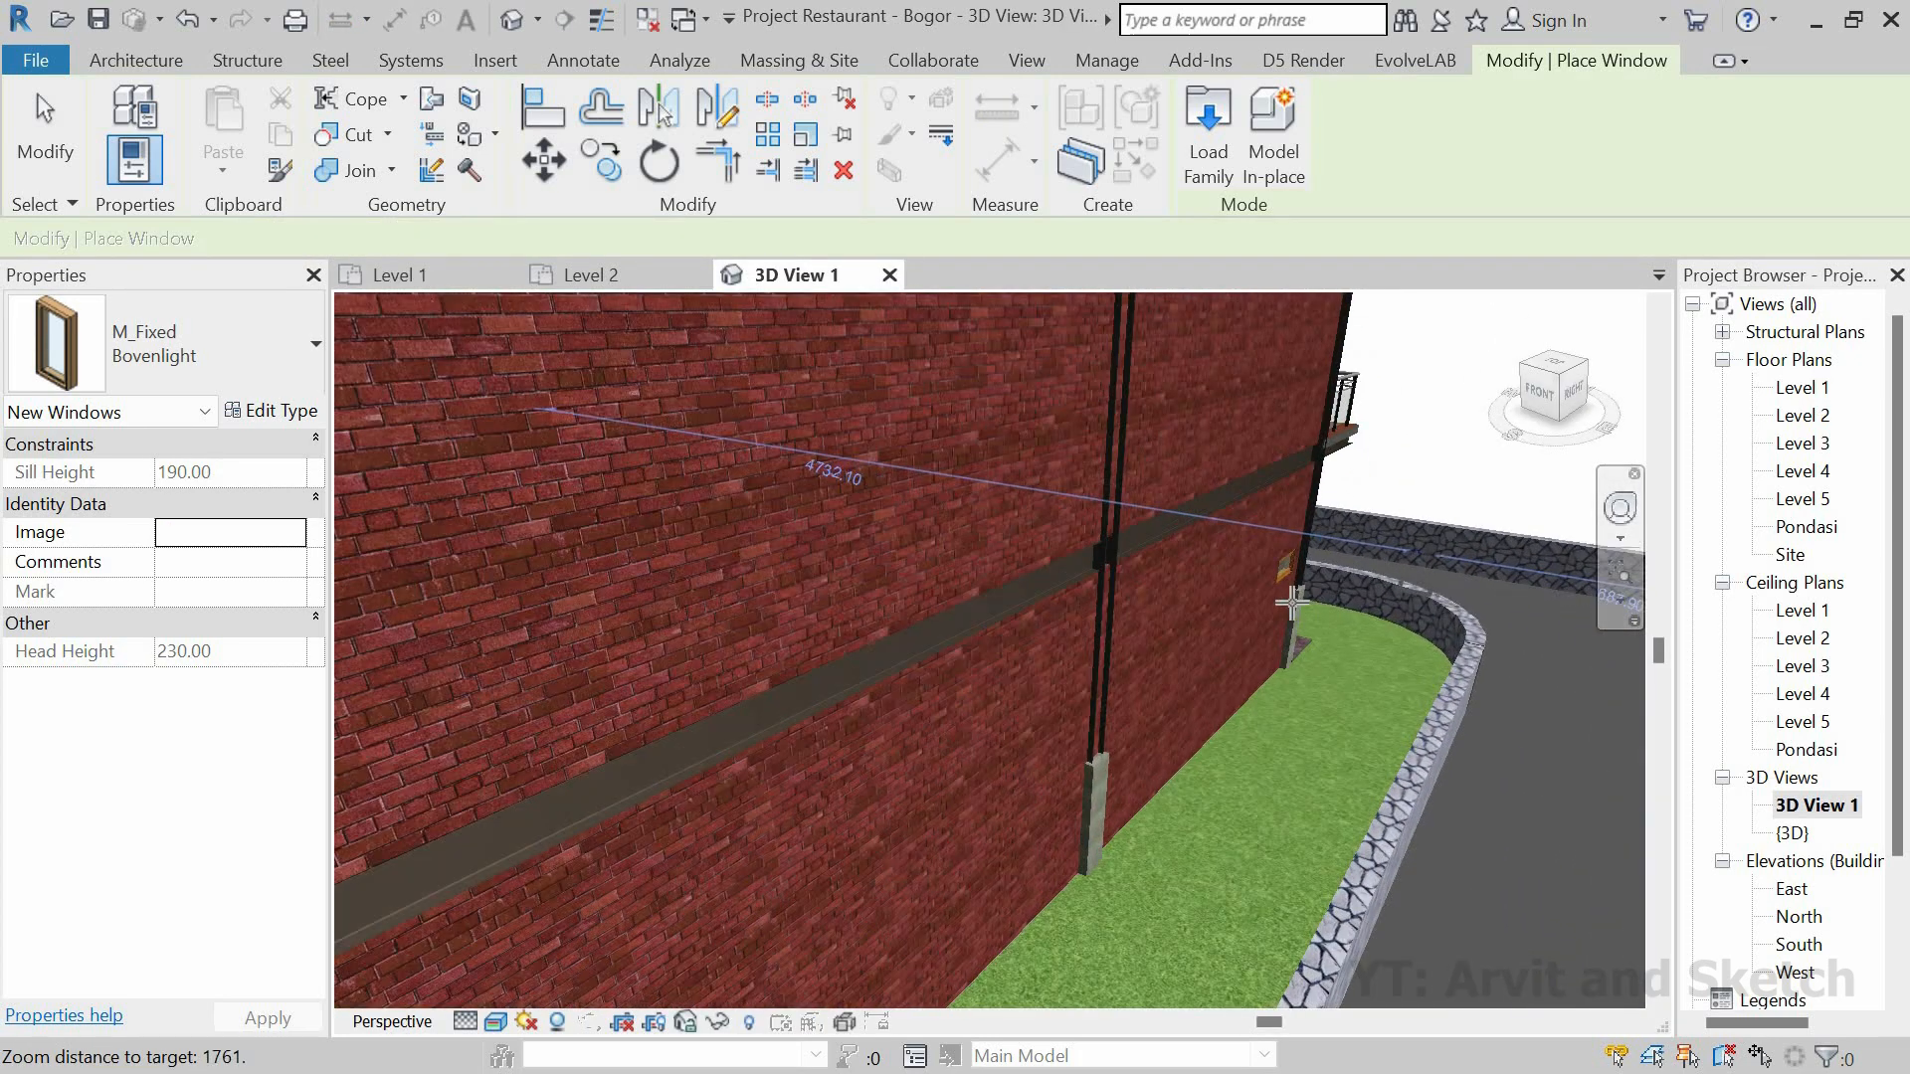
pyautogui.keyDown('shift'); pyautogui.moveTo(1240, 622); pyautogui.dragTo(1185, 610, button='middle'); pyautogui.keyUp('shift')
pyautogui.scroll(6, 989, 614)
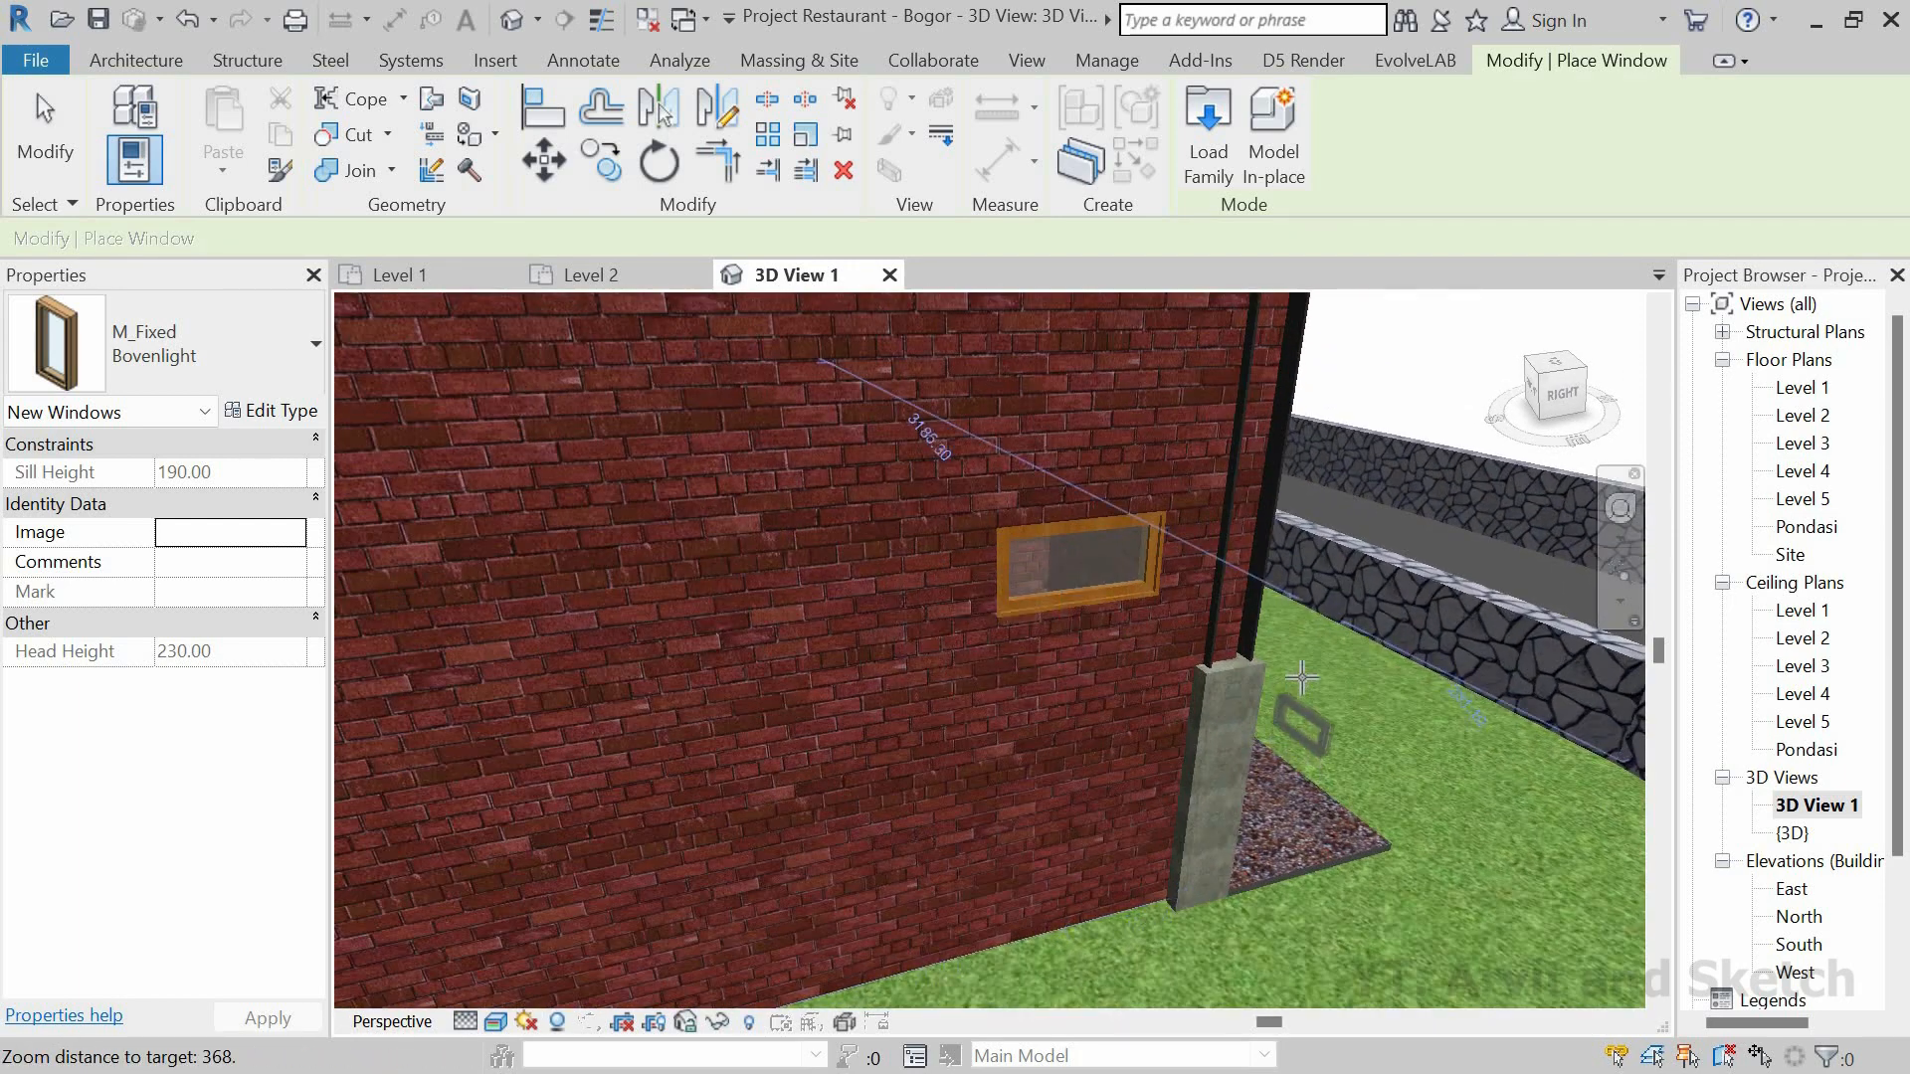
pyautogui.scroll(-4, 1323, 659)
pyautogui.scroll(-1, 1323, 656)
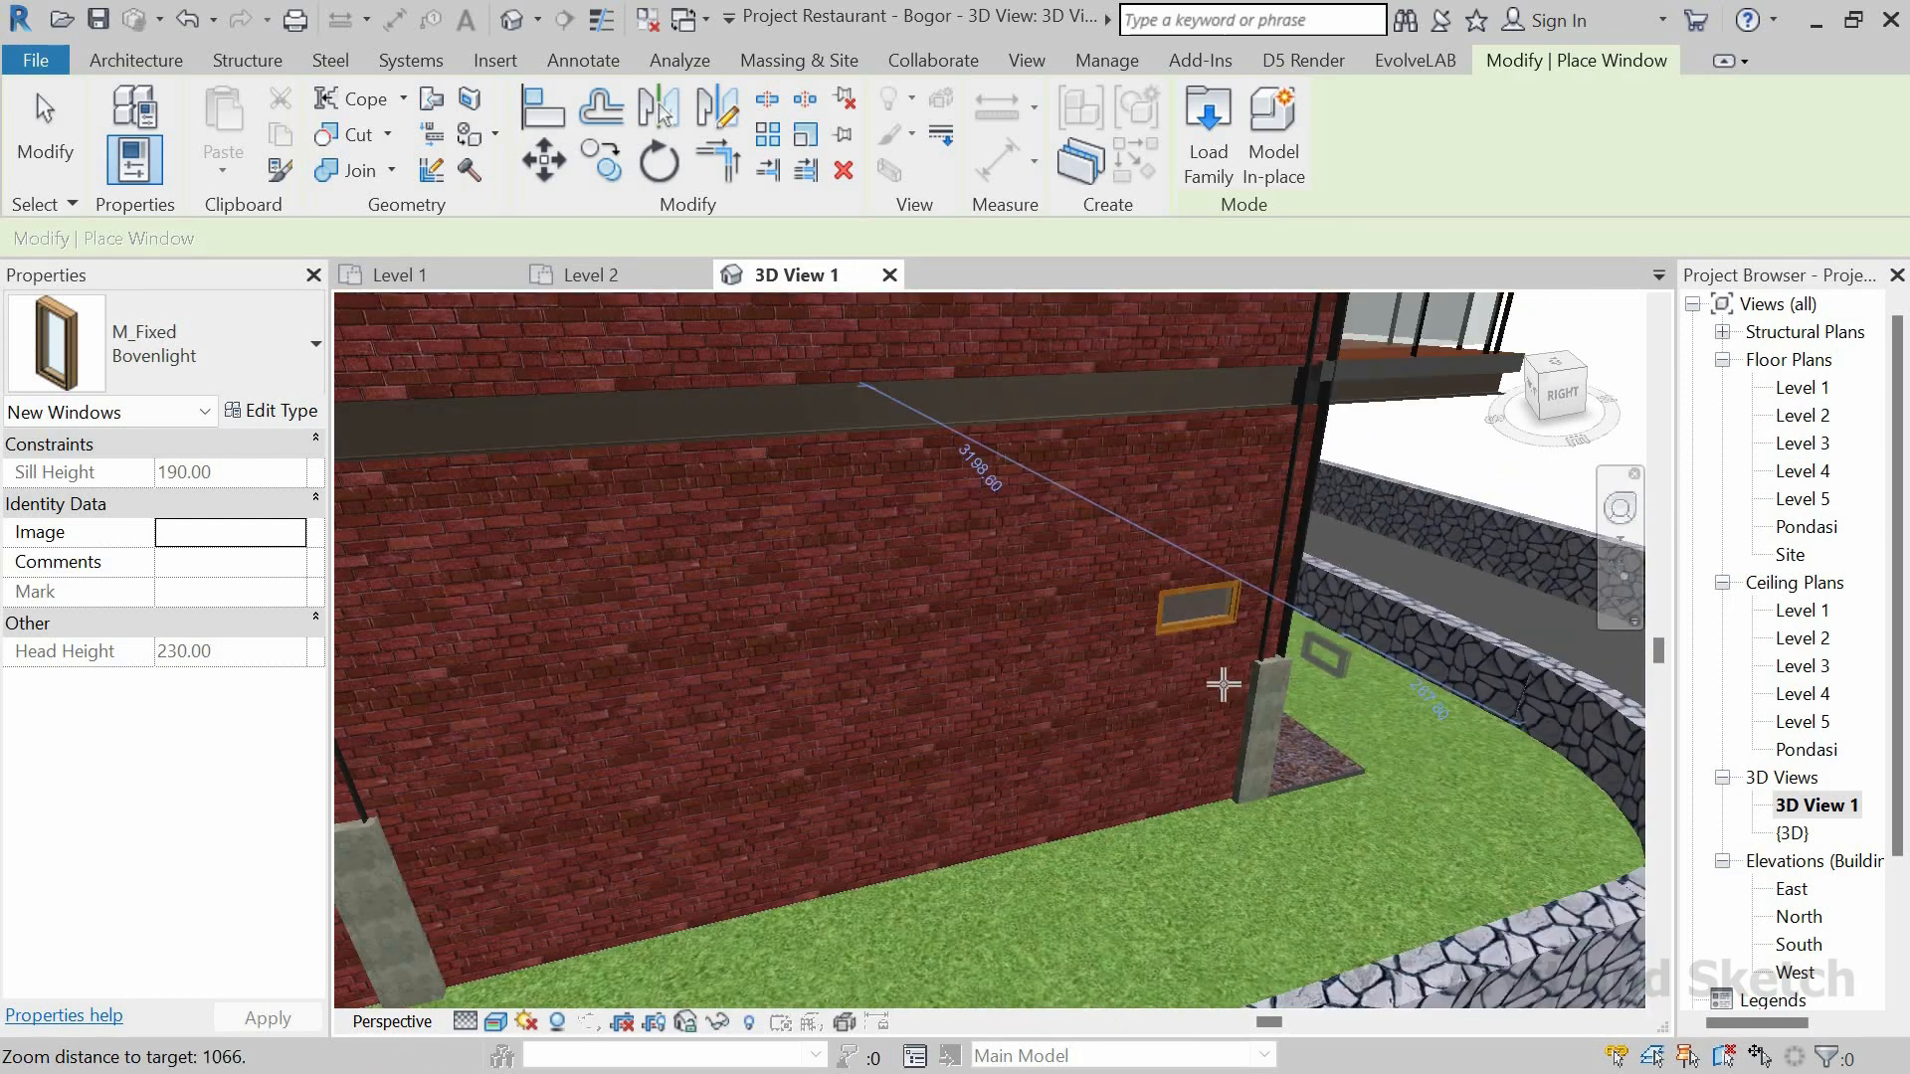
pyautogui.click(1204, 612)
pyautogui.press('Escape')
pyautogui.press('Escape')
pyautogui.click(1194, 609)
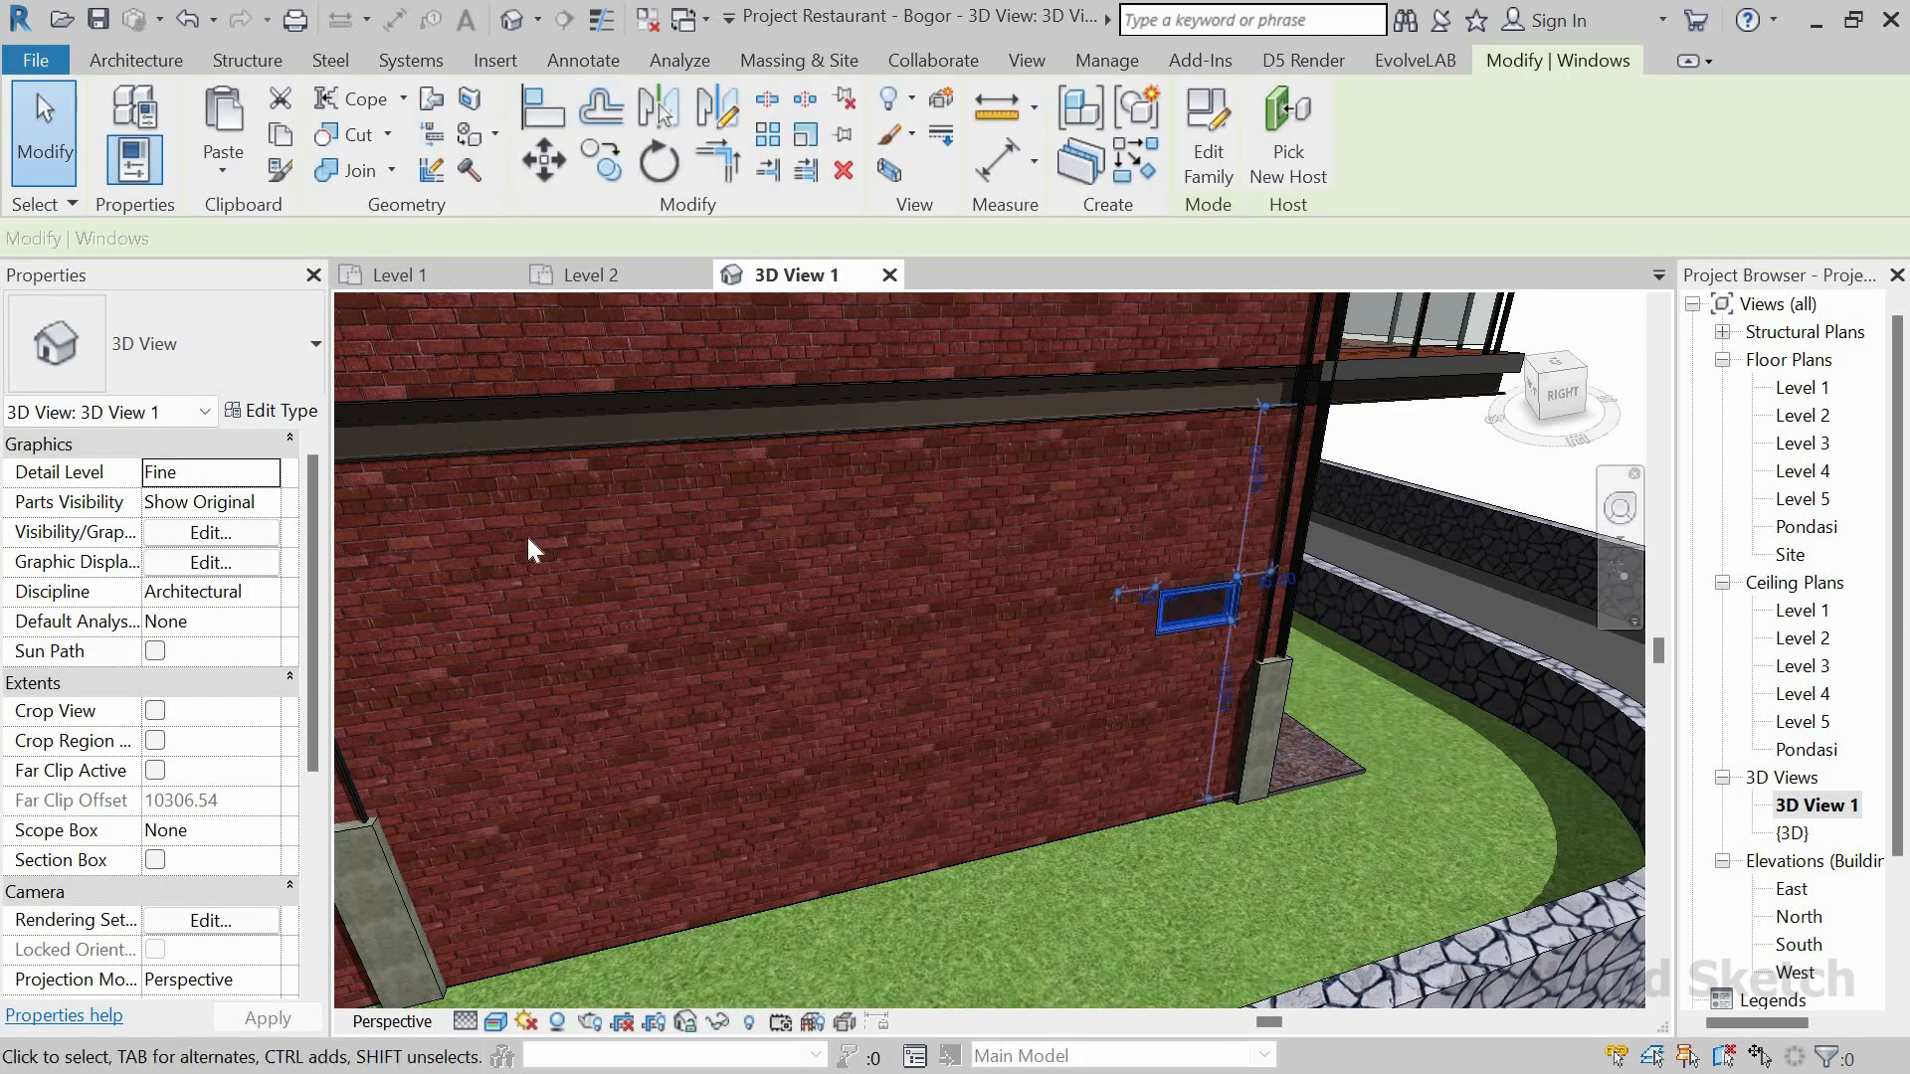
pyautogui.scroll(2, 1220, 695)
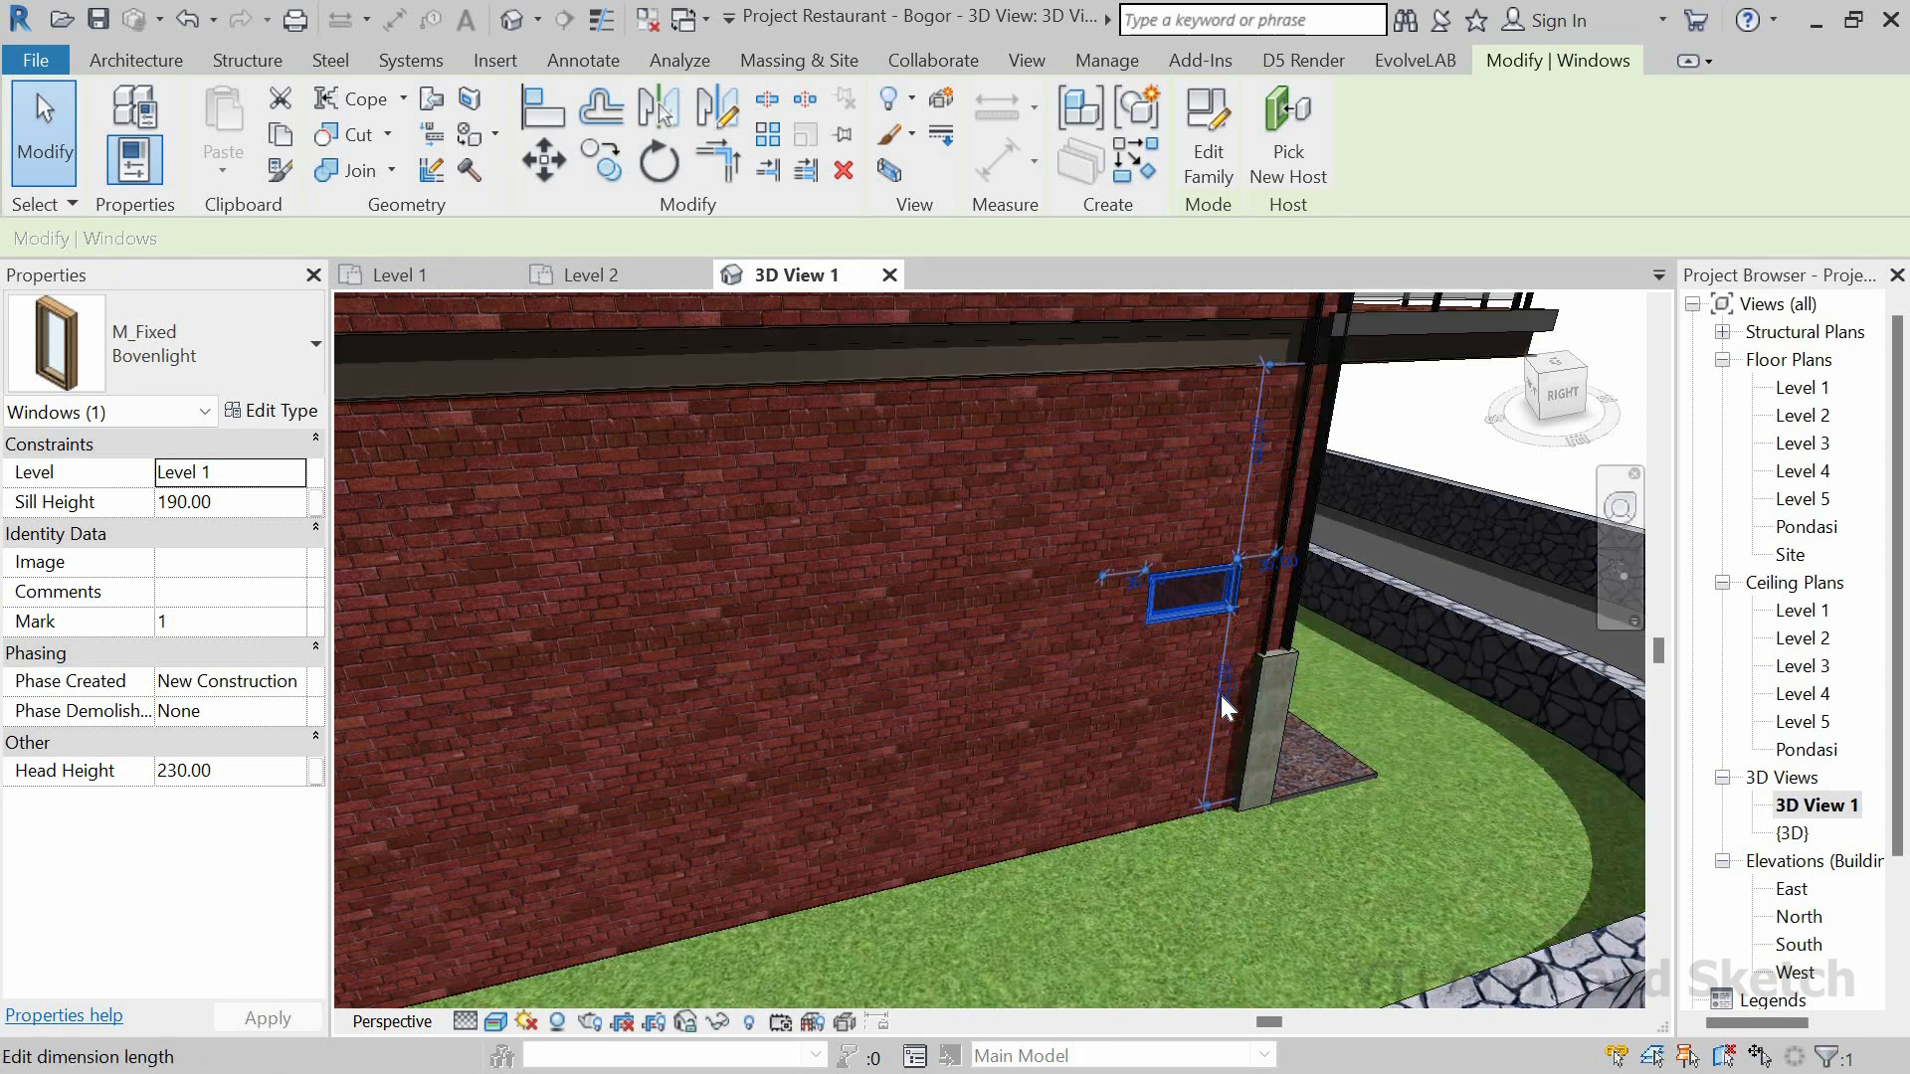
pyautogui.click(1221, 695)
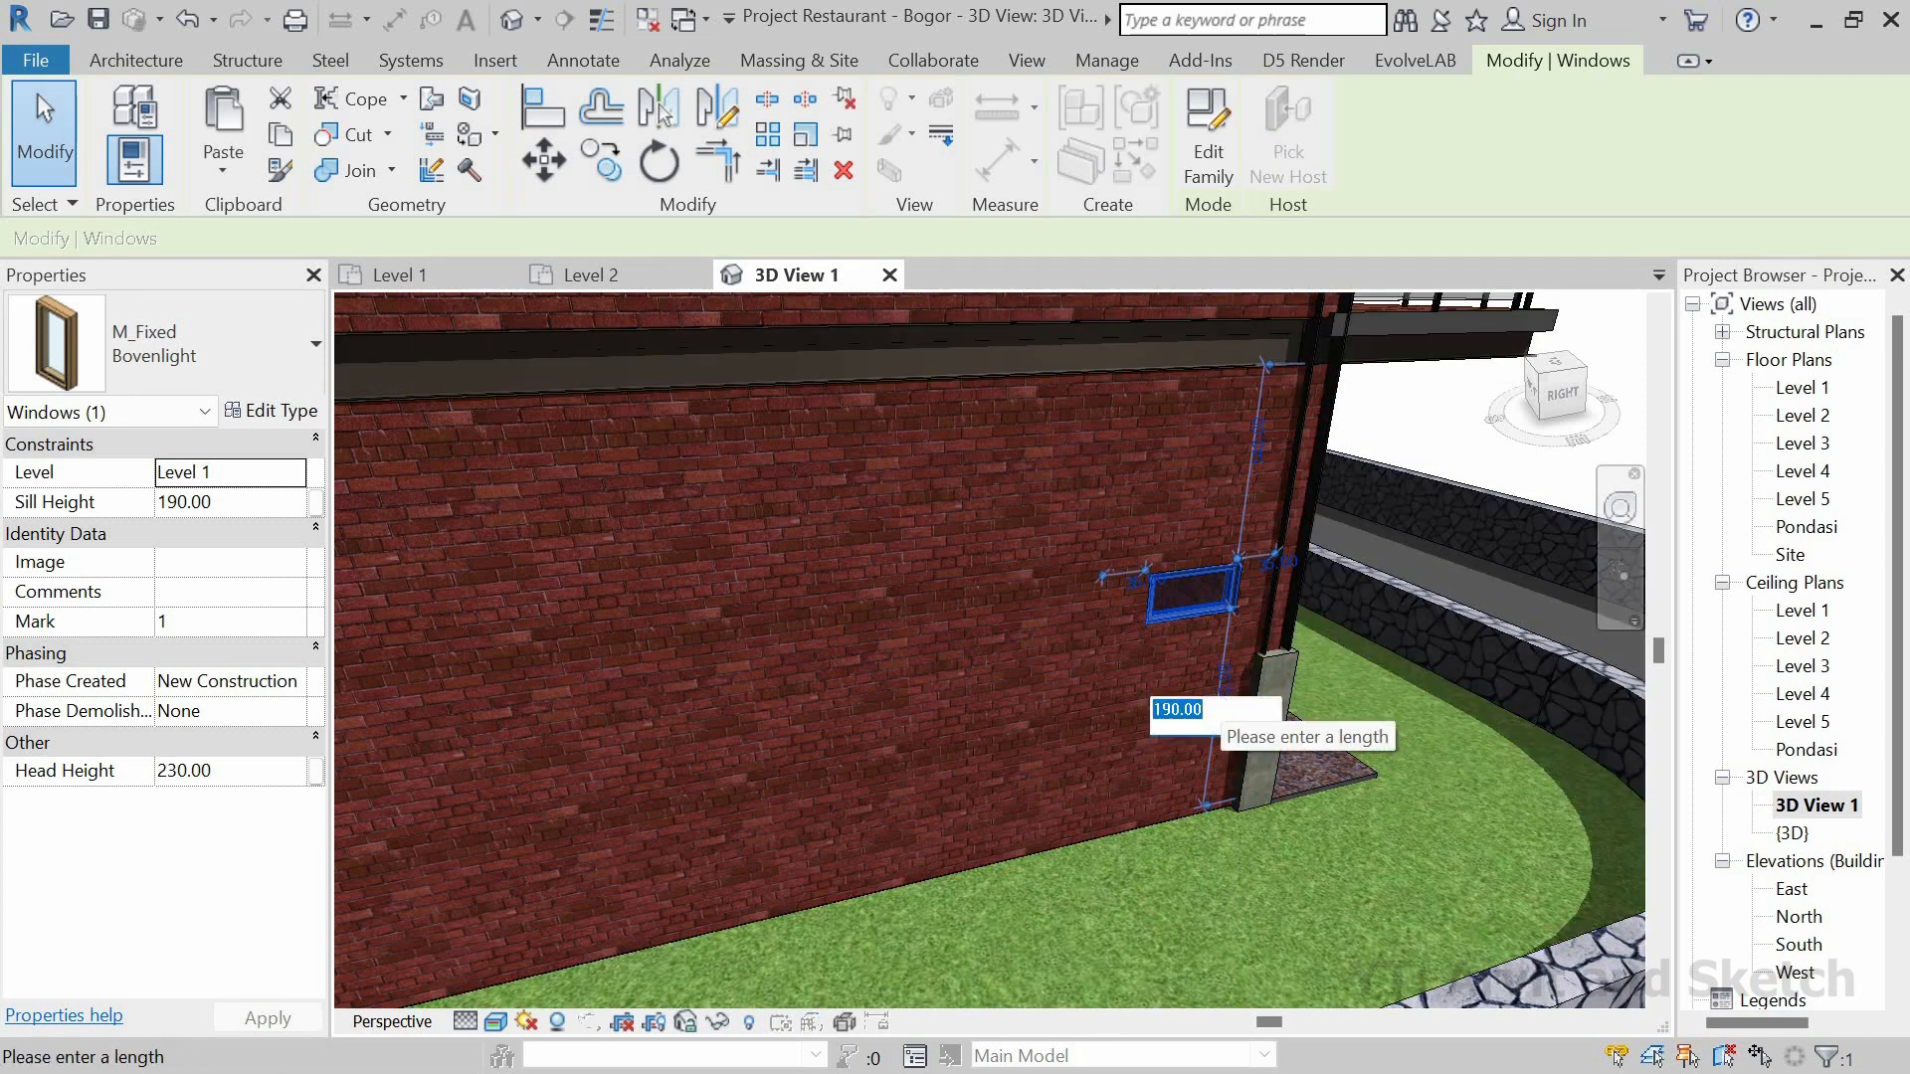
pyautogui.write('230')
pyautogui.press('Return')
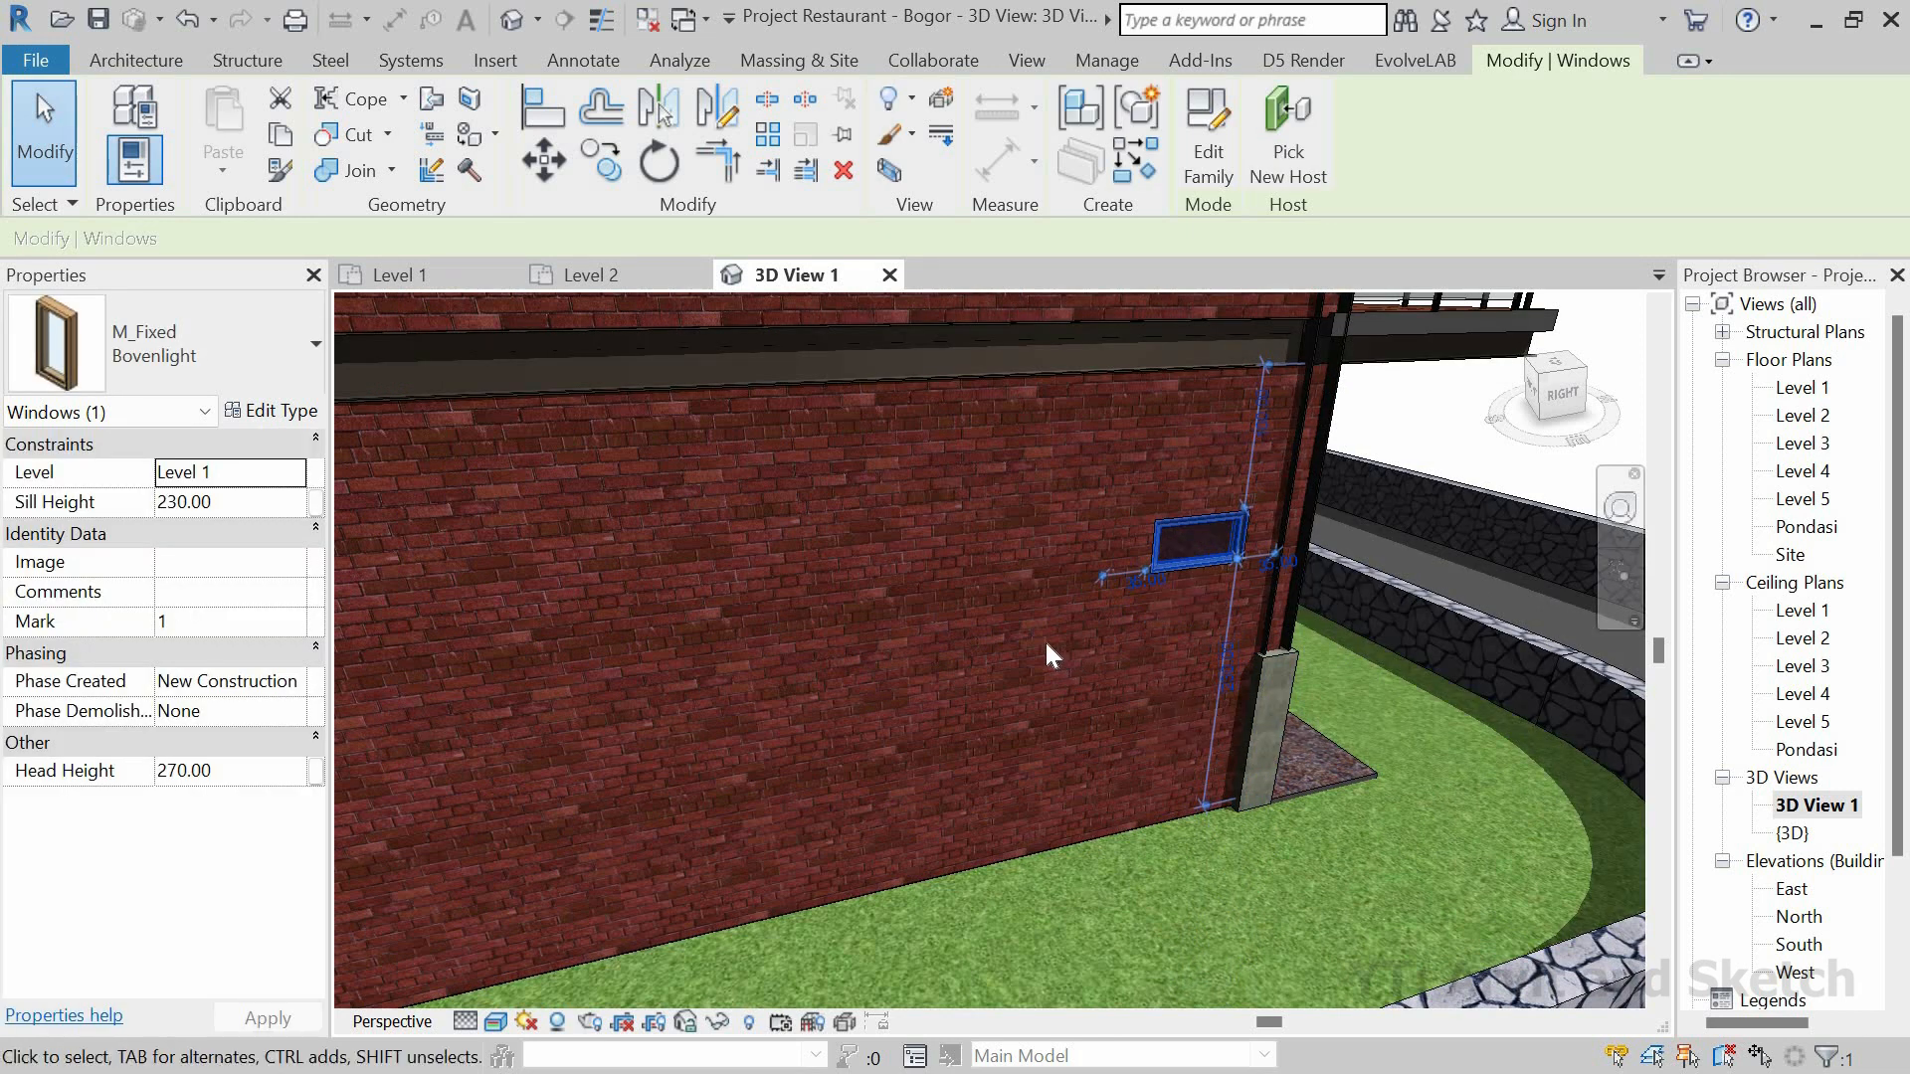
pyautogui.press('Escape')
# Step: On Level 1, place three more Bovenlight windows with sill height 230 along the same outer wall, at the other two cubicles and the adjoining space
pyautogui.click(434, 277)
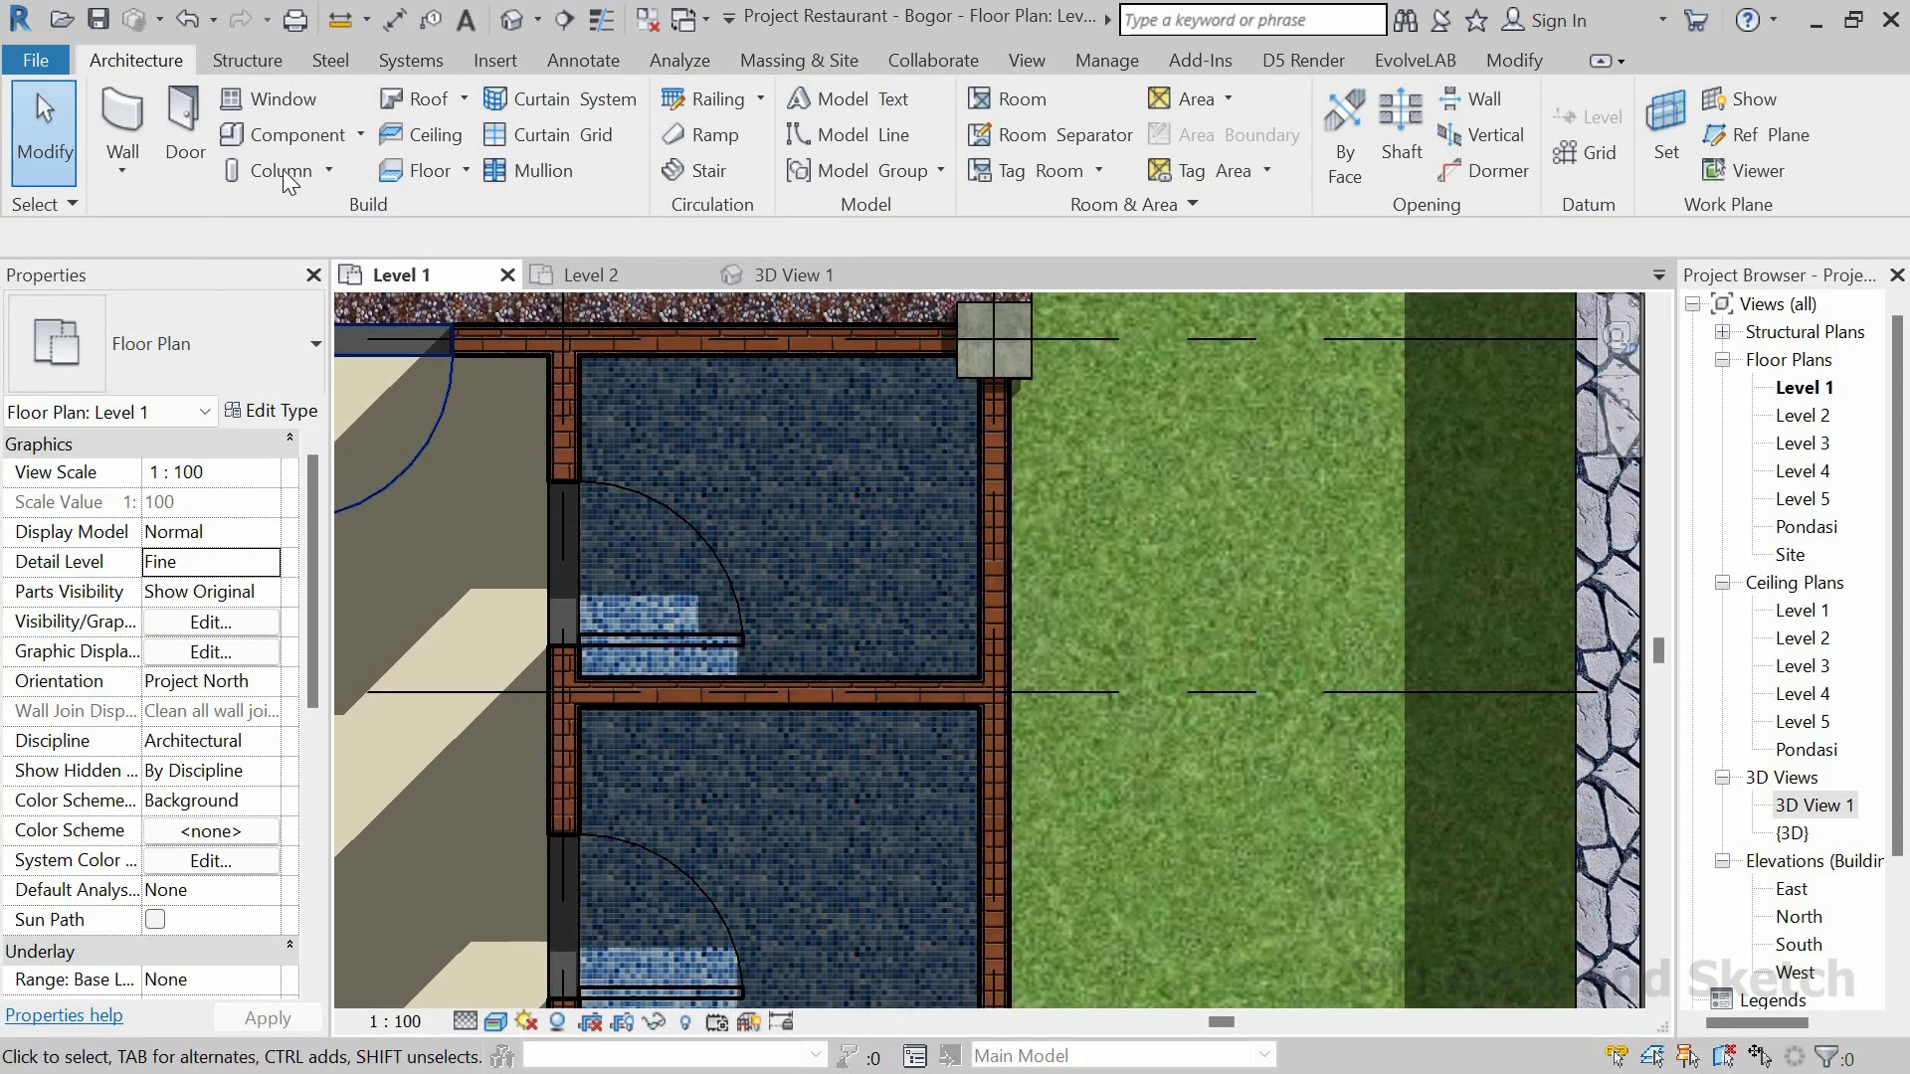
pyautogui.click(290, 95)
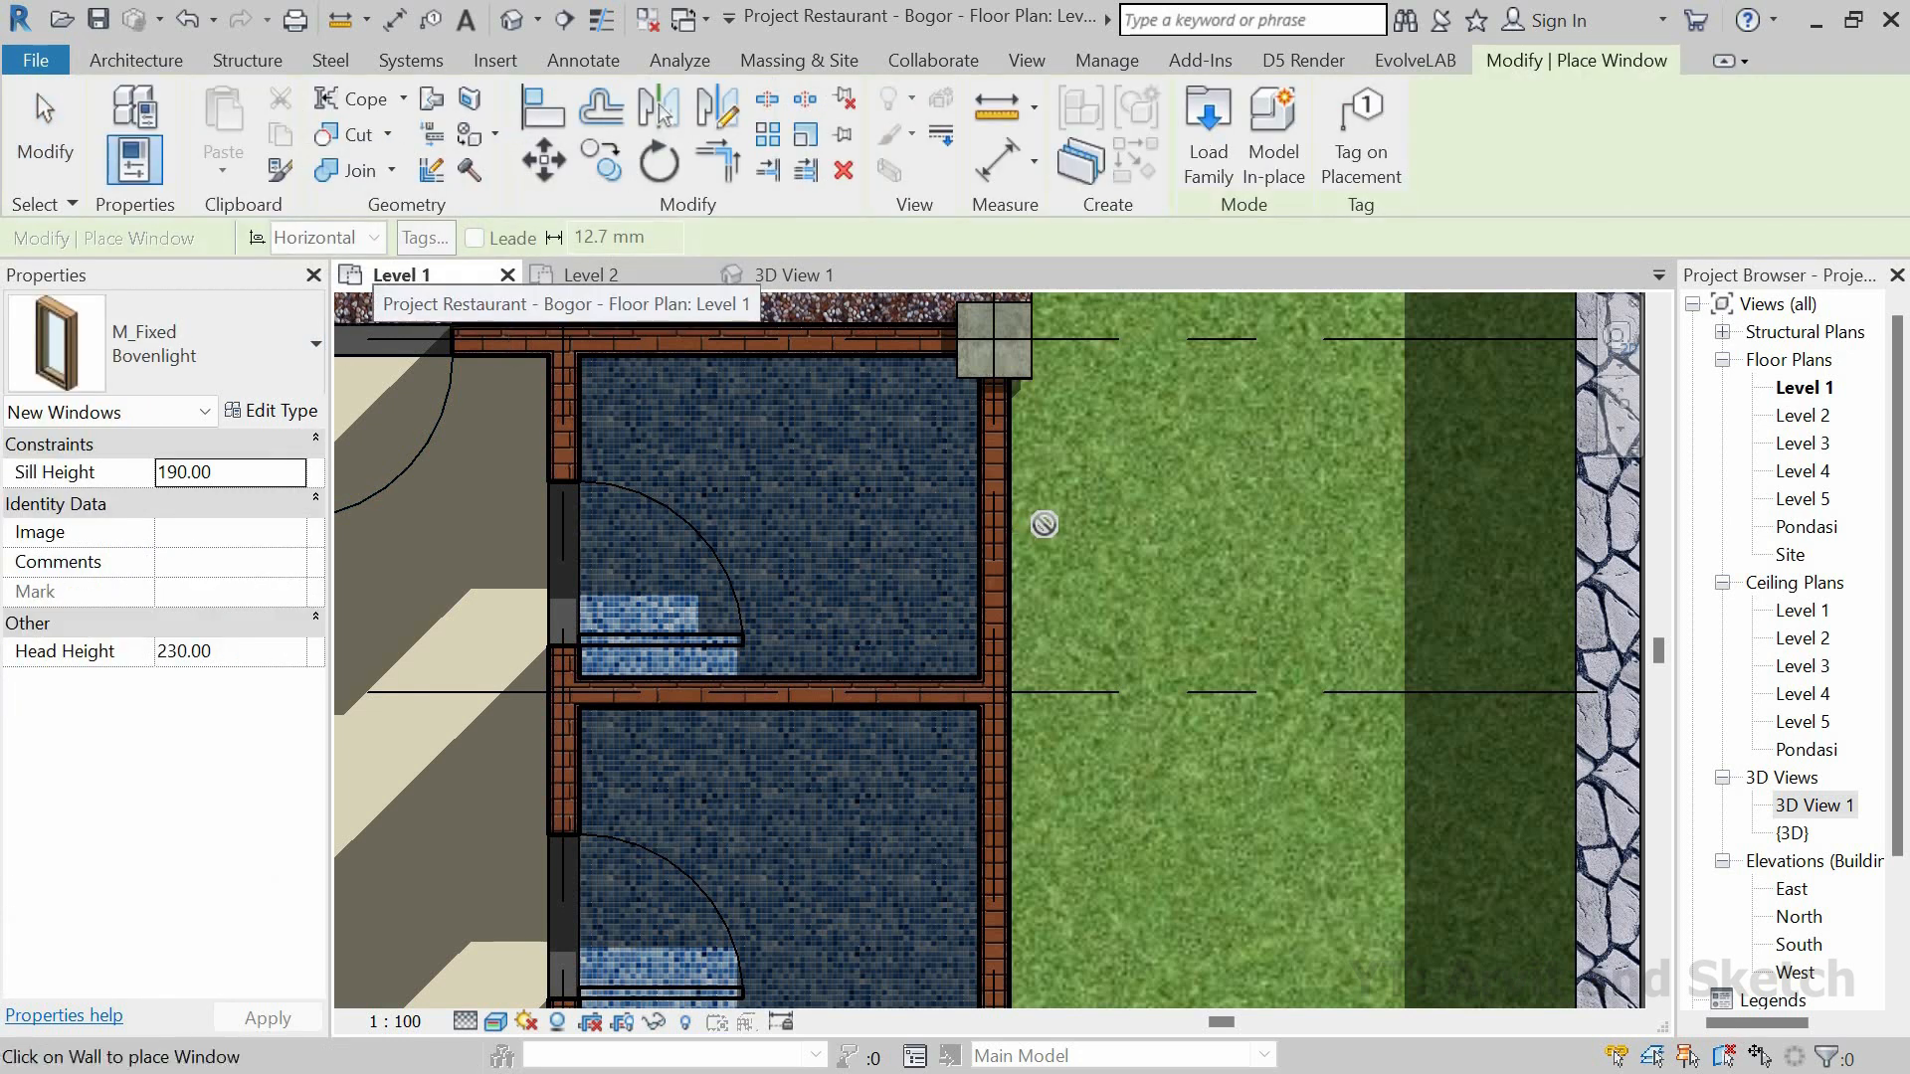
pyautogui.scroll(-1, 1036, 524)
pyautogui.click(260, 481)
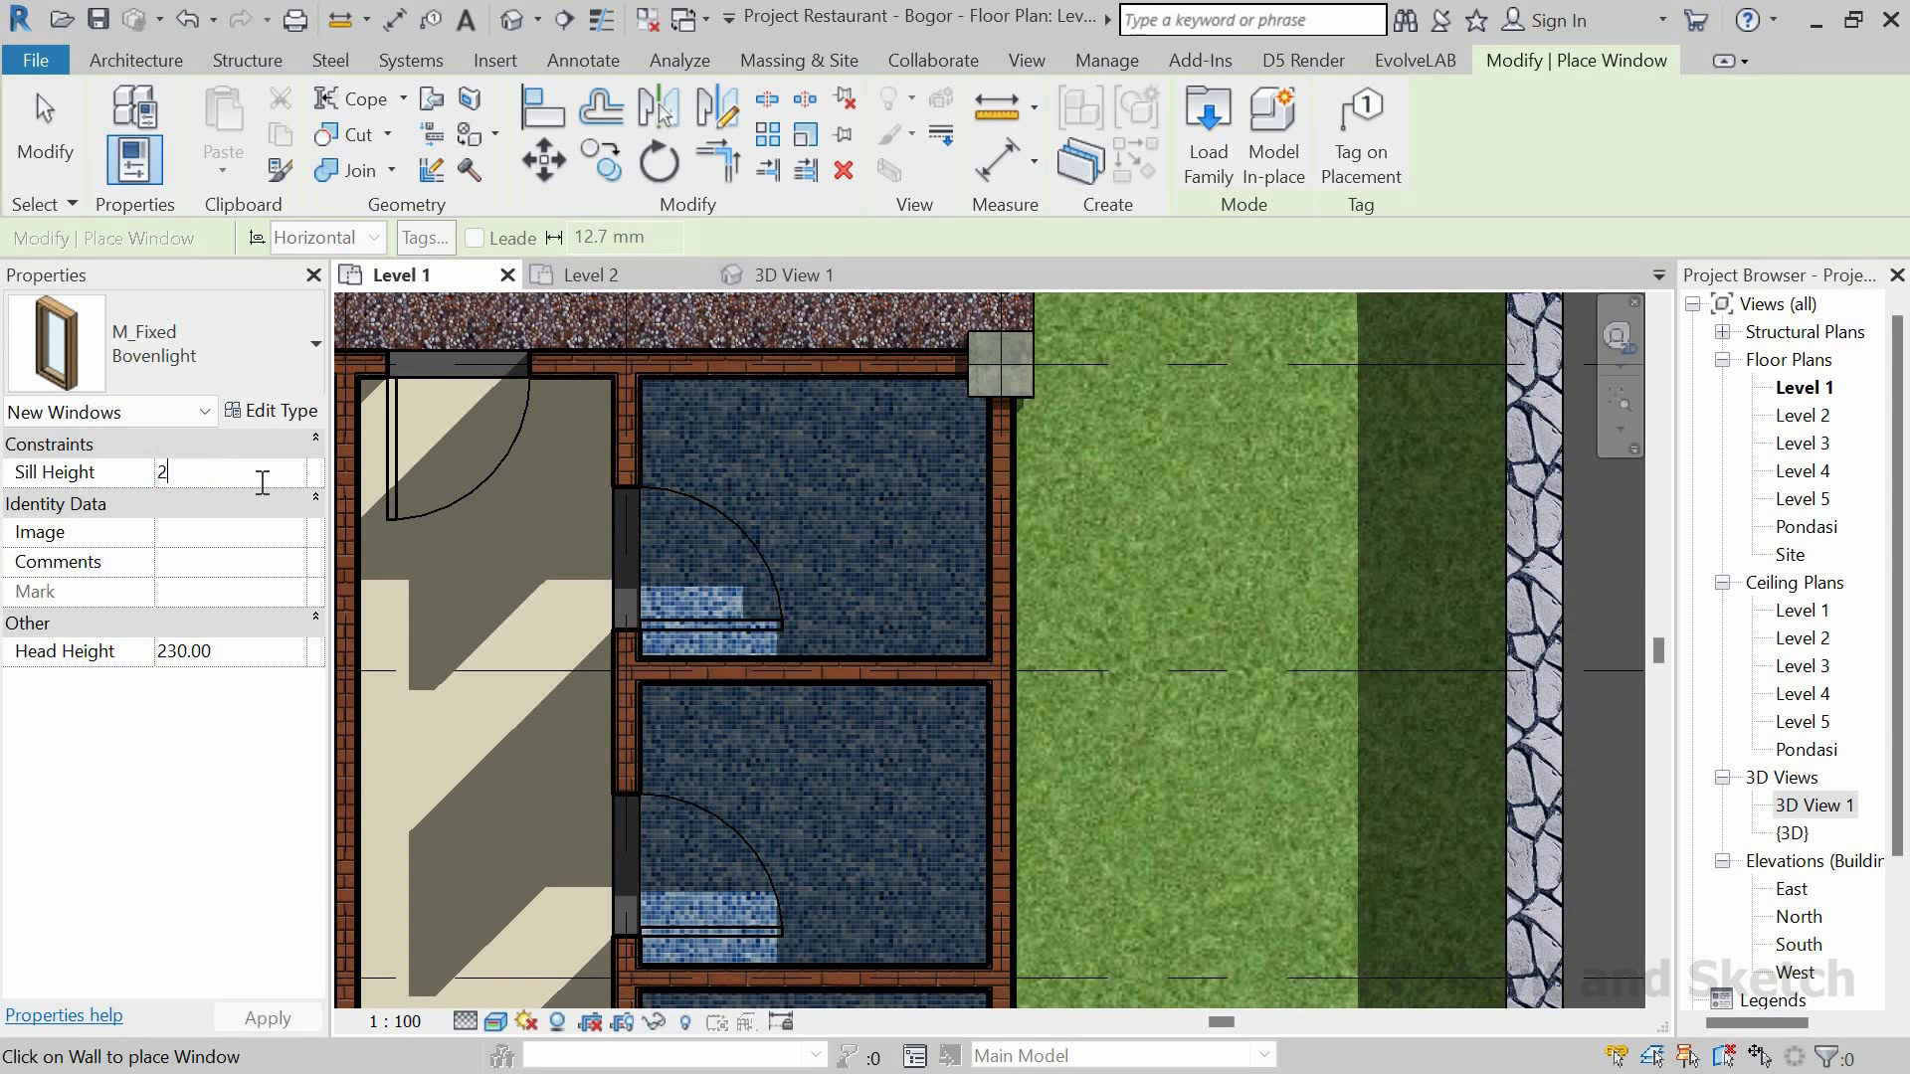
pyautogui.press('Return')
pyautogui.scroll(-4, 1044, 680)
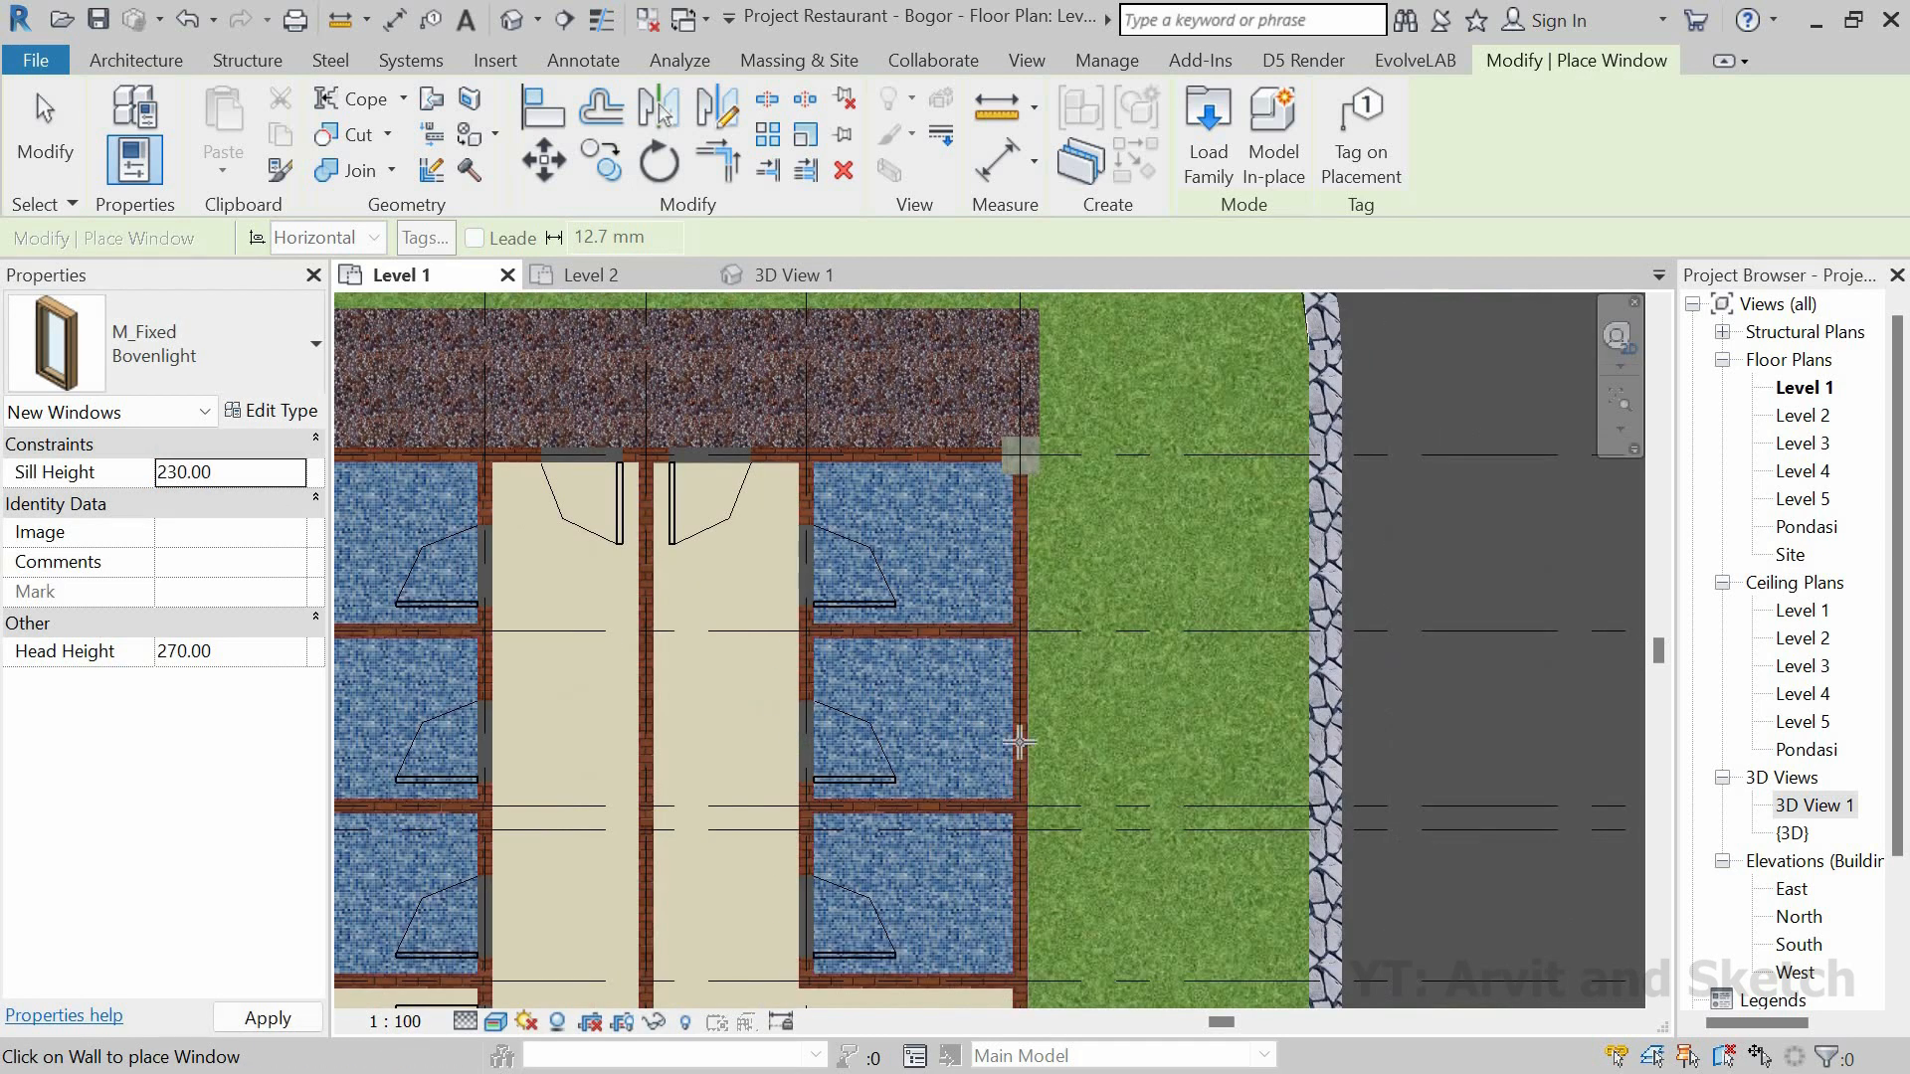
pyautogui.scroll(3, 1020, 743)
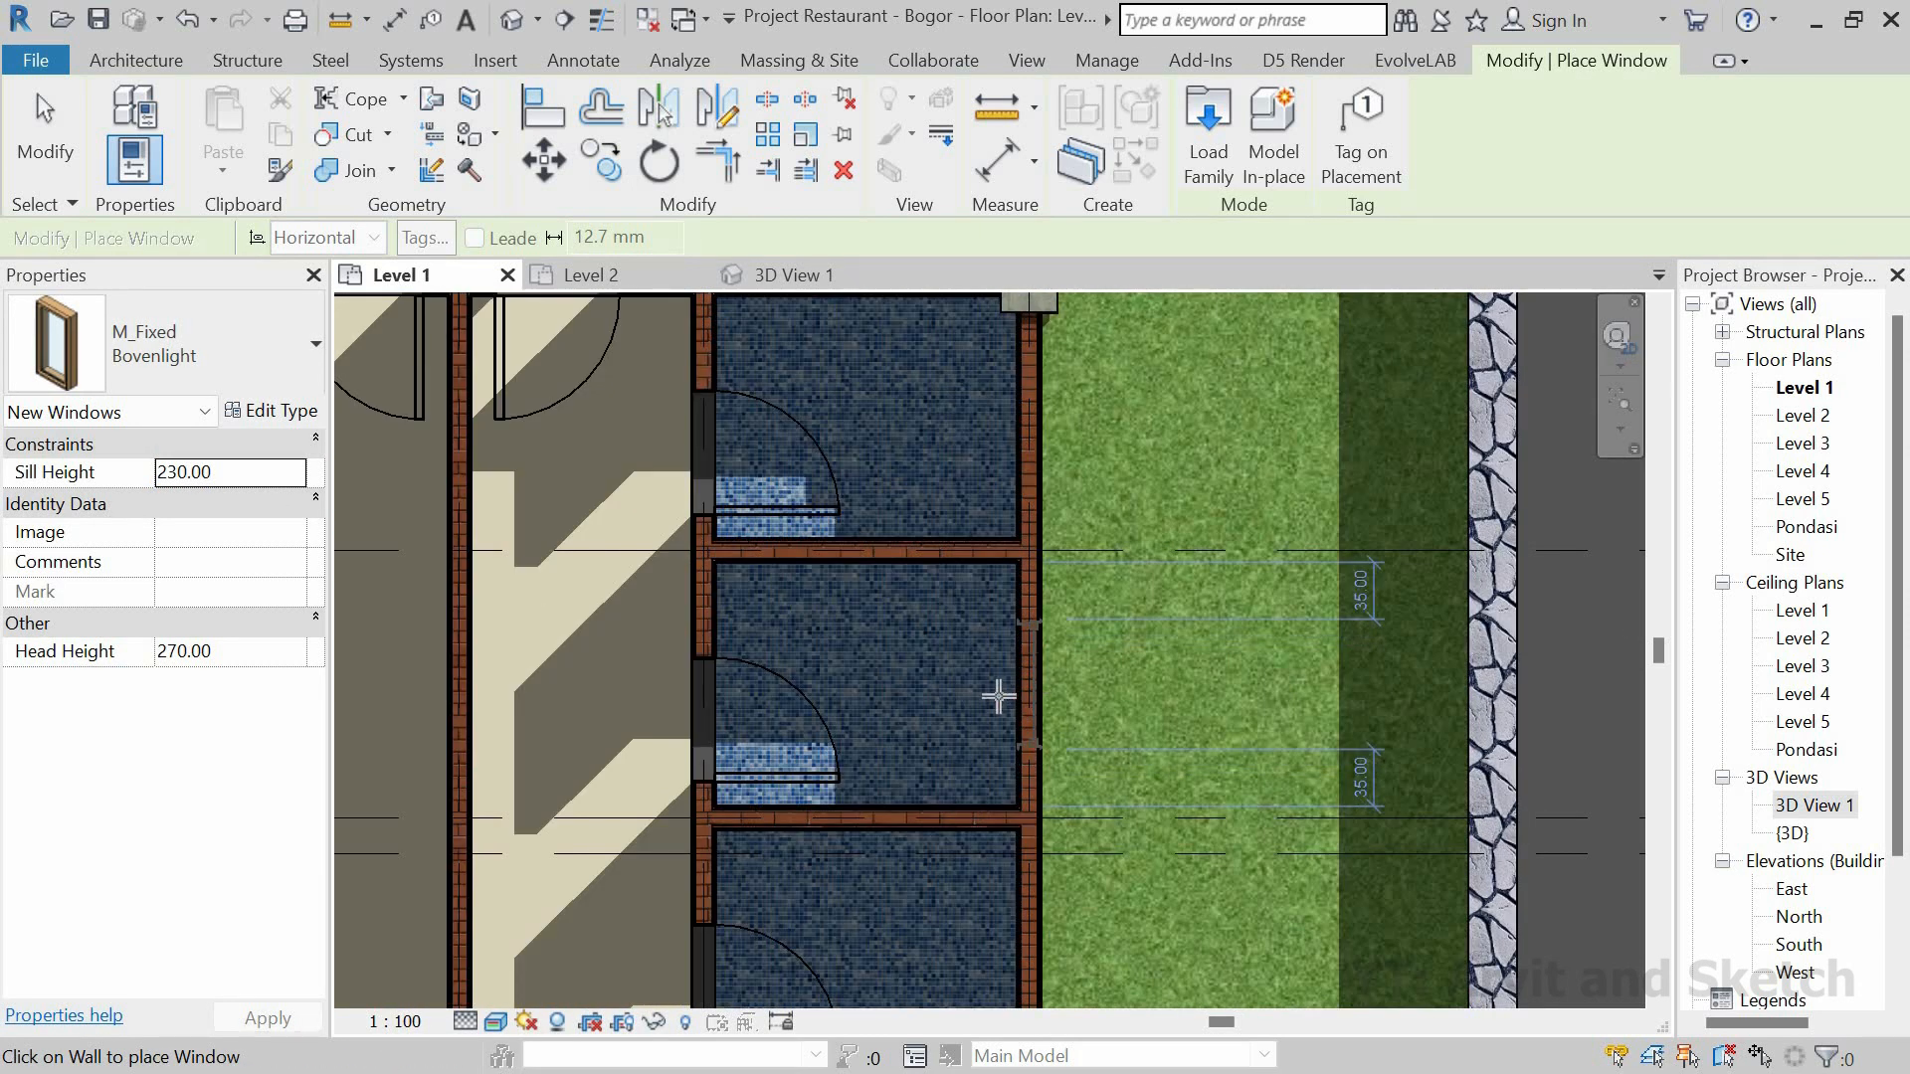
pyautogui.scroll(-3, 1056, 724)
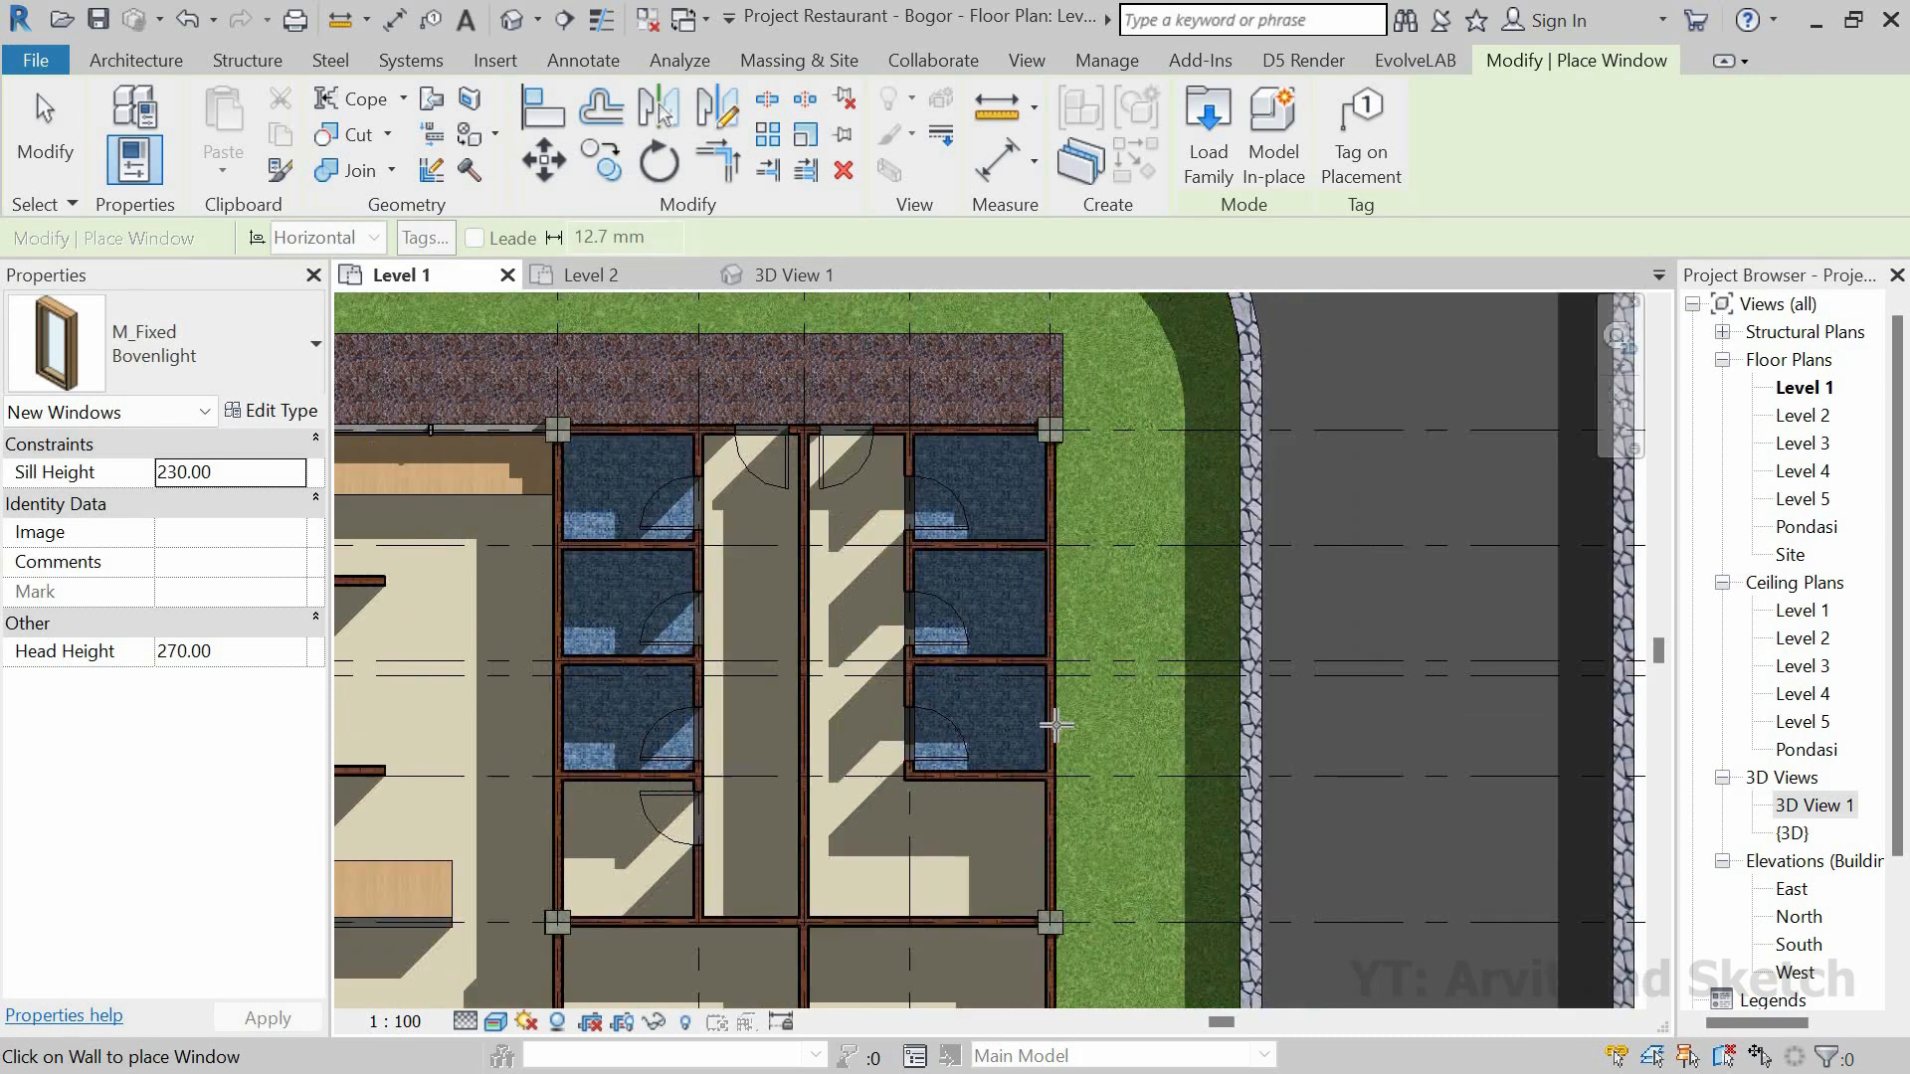
pyautogui.scroll(3, 1056, 724)
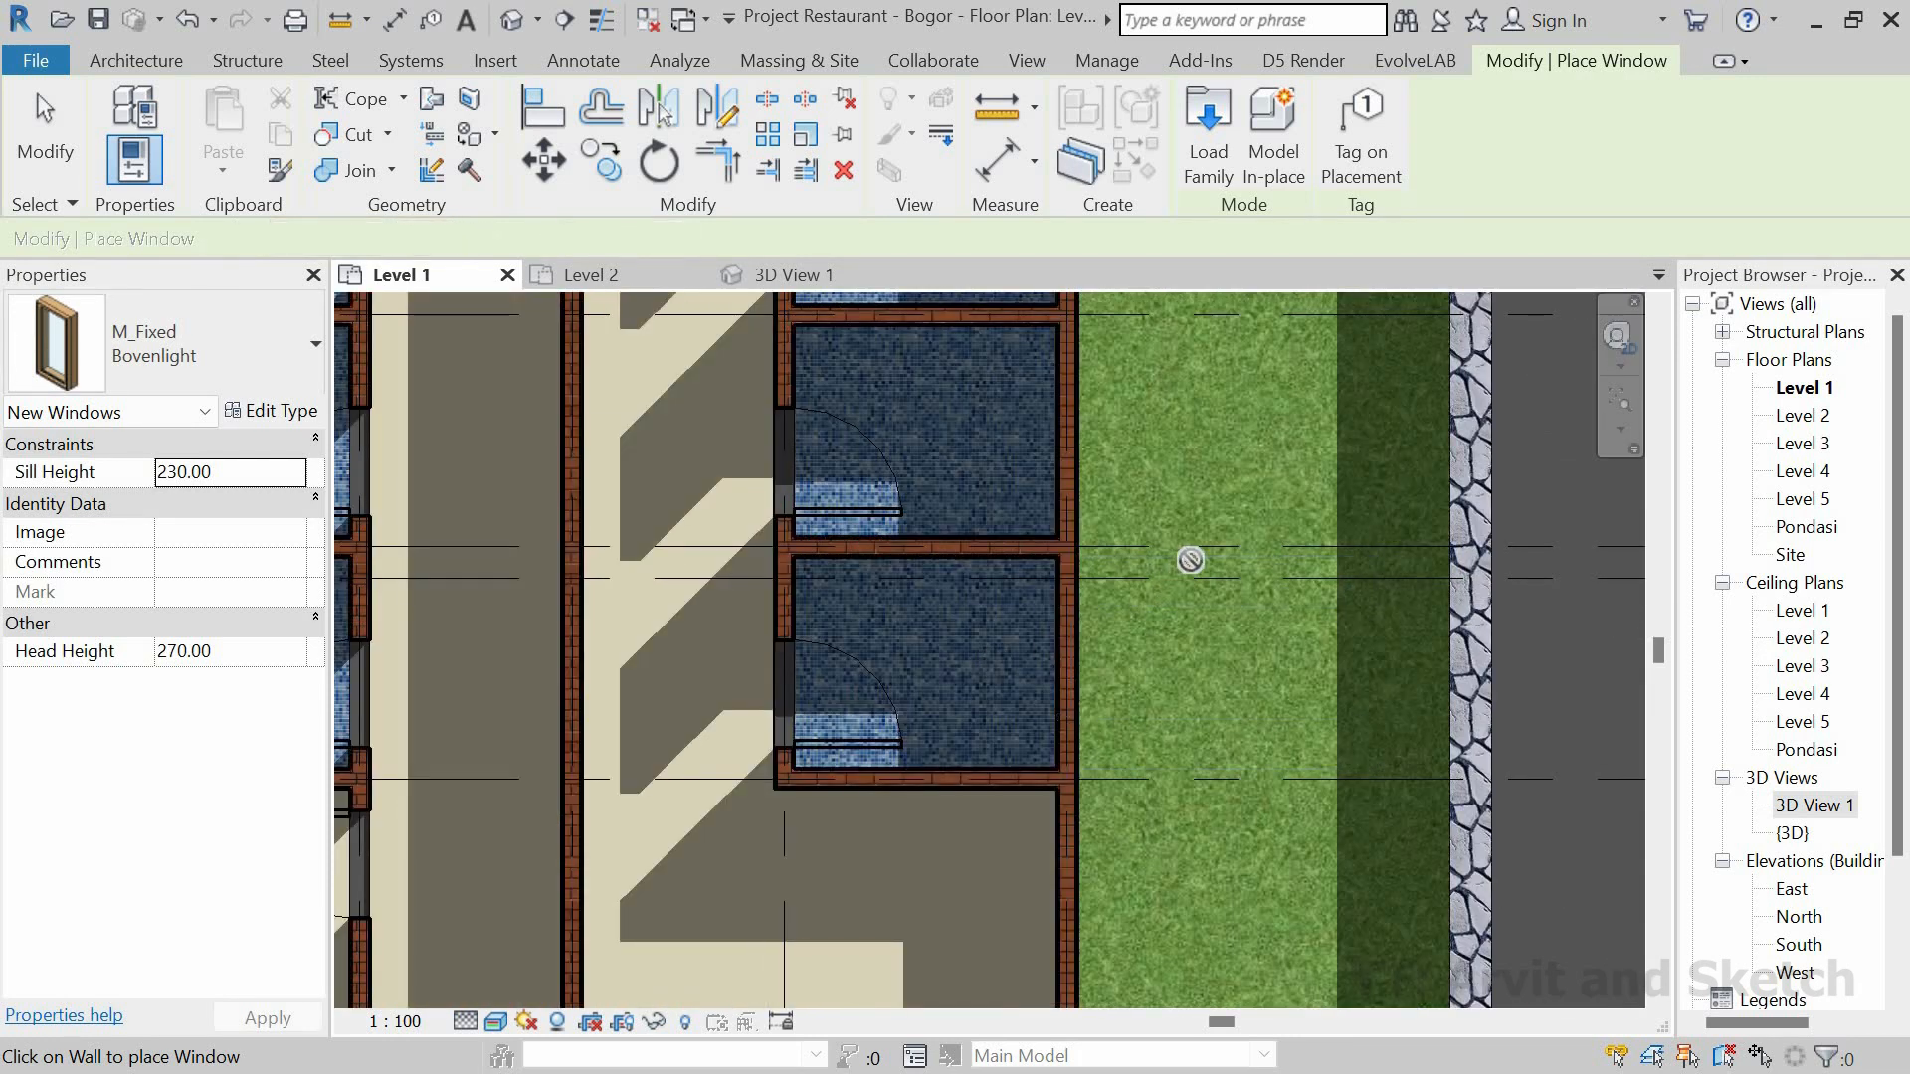
pyautogui.scroll(-3, 1184, 565)
pyautogui.moveTo(1166, 636); pyautogui.dragTo(1170, 498, button='middle')
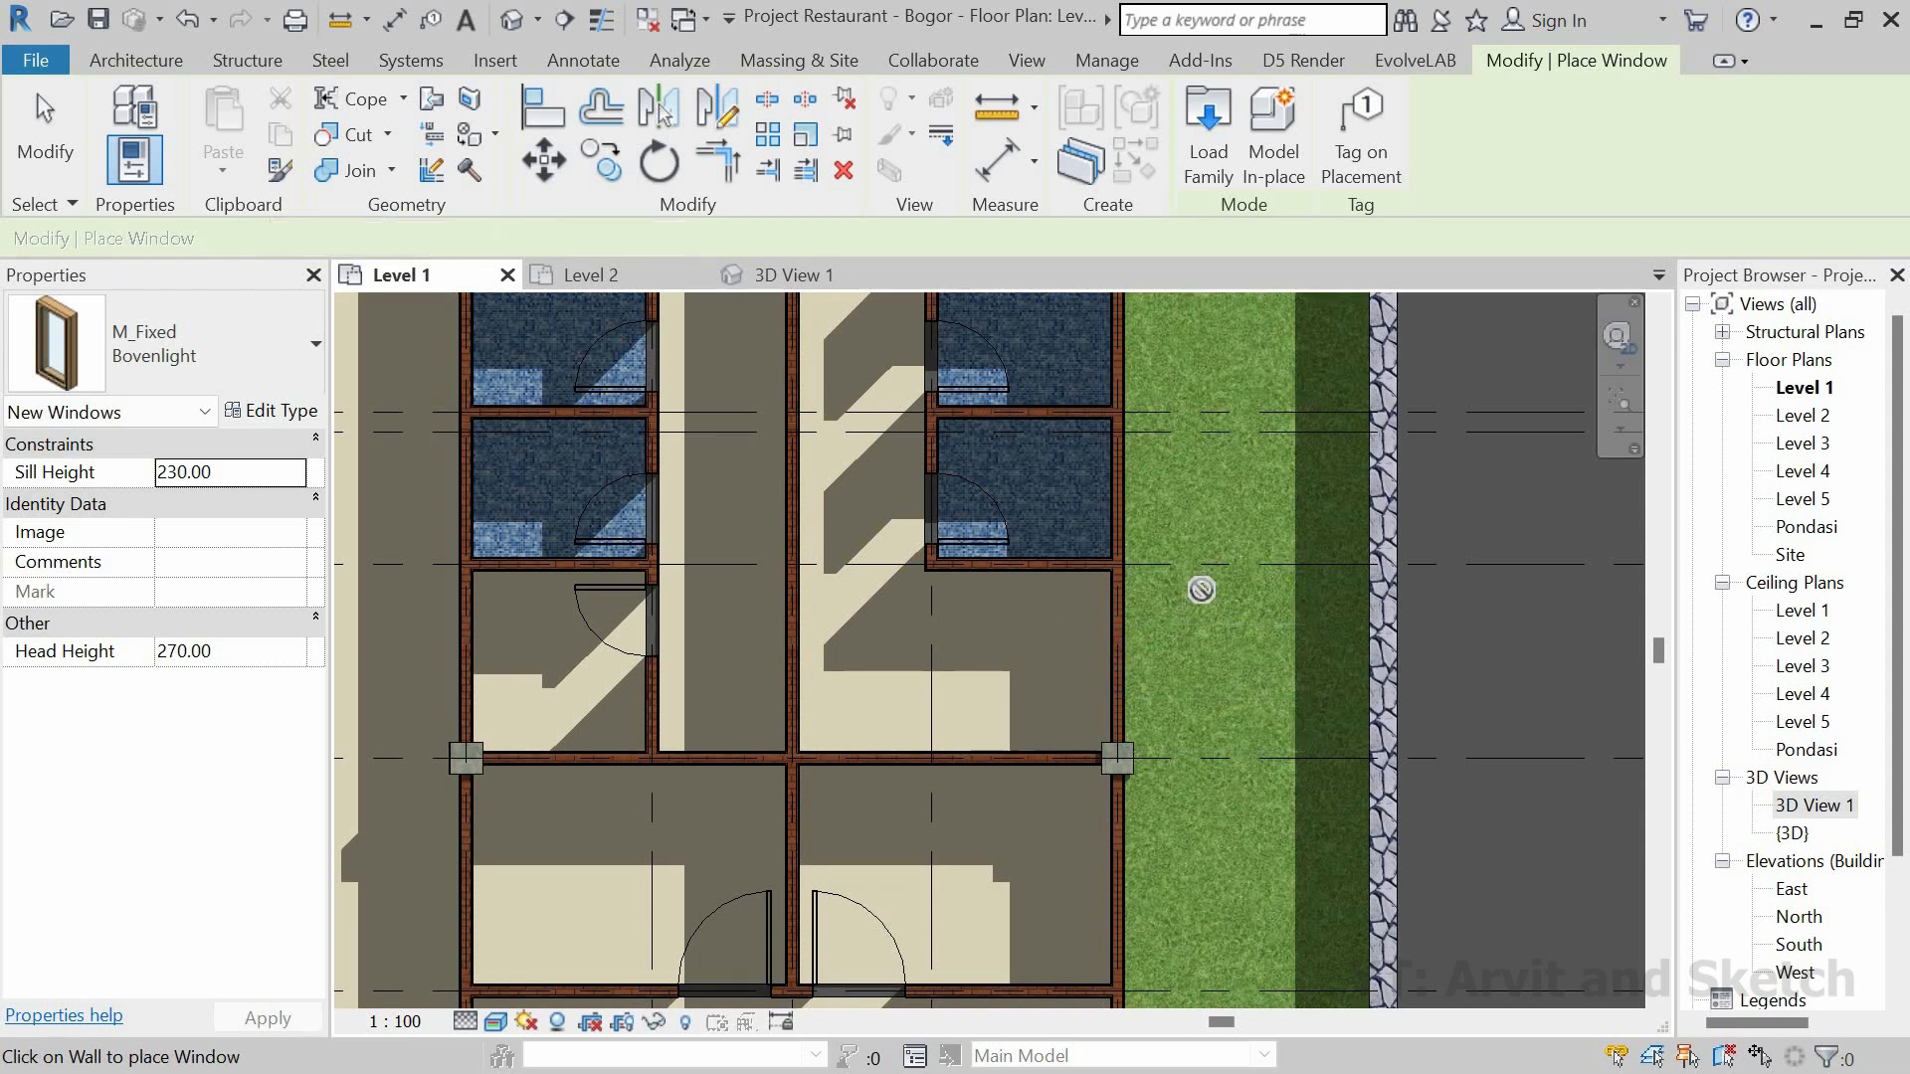
pyautogui.scroll(-4, 1194, 602)
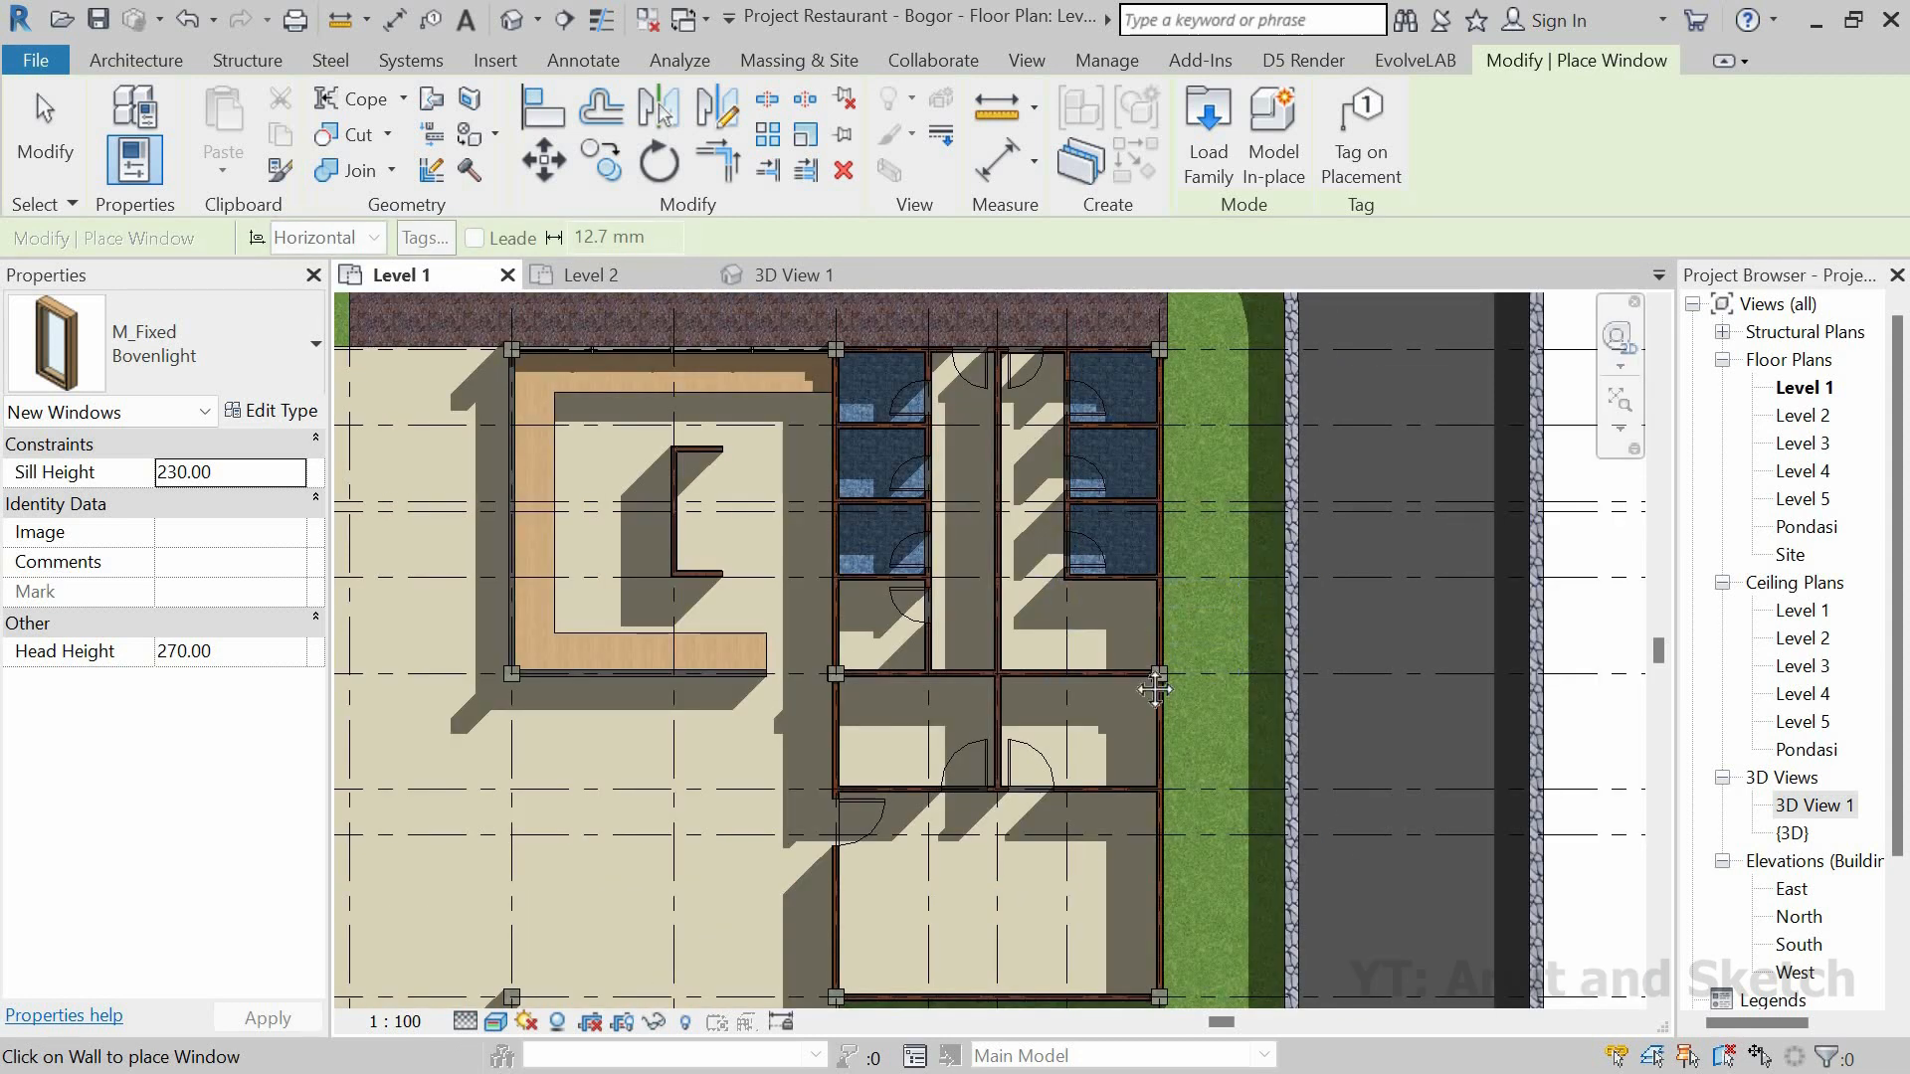
pyautogui.moveTo(1151, 656); pyautogui.dragTo(1166, 757, button='middle')
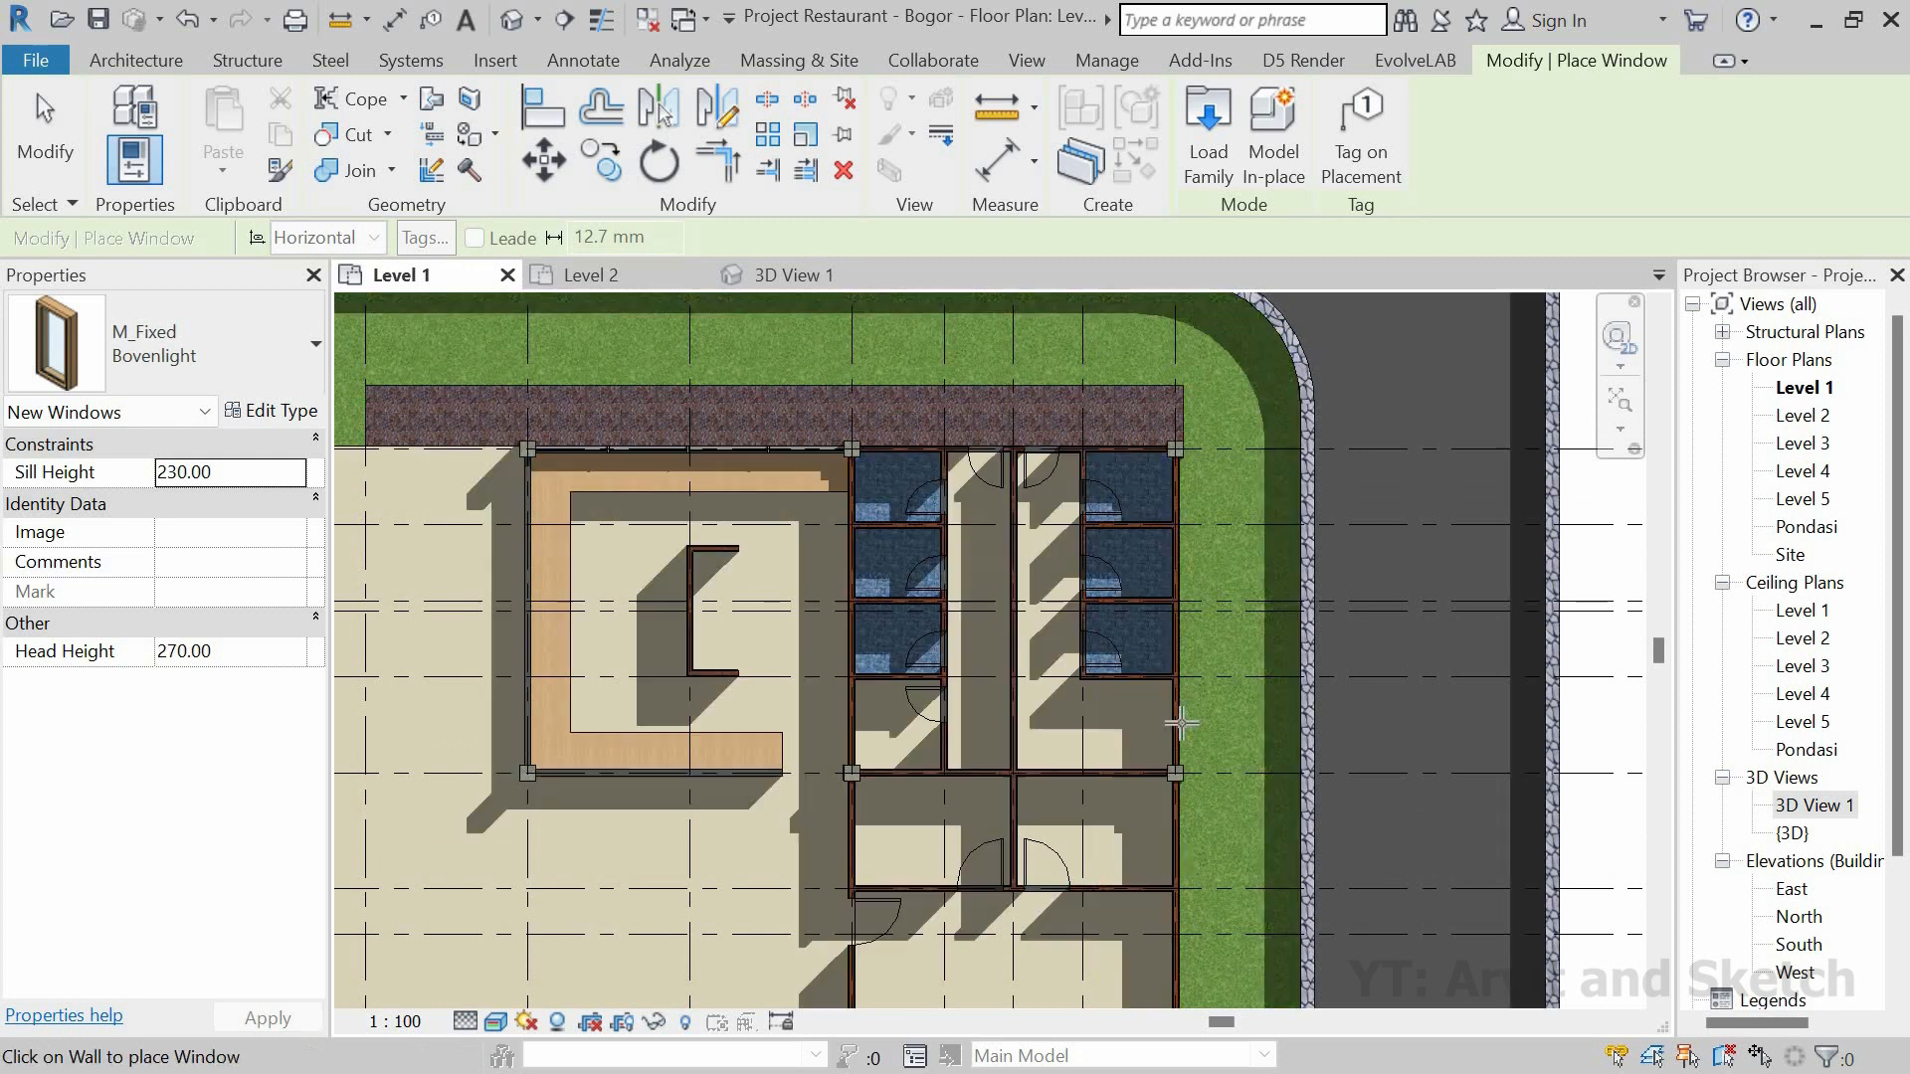
# Step: Inspect the row of Bovenlight windows on the exterior brick wall in 3D View 1
pyautogui.click(807, 283)
pyautogui.scroll(2, 1266, 605)
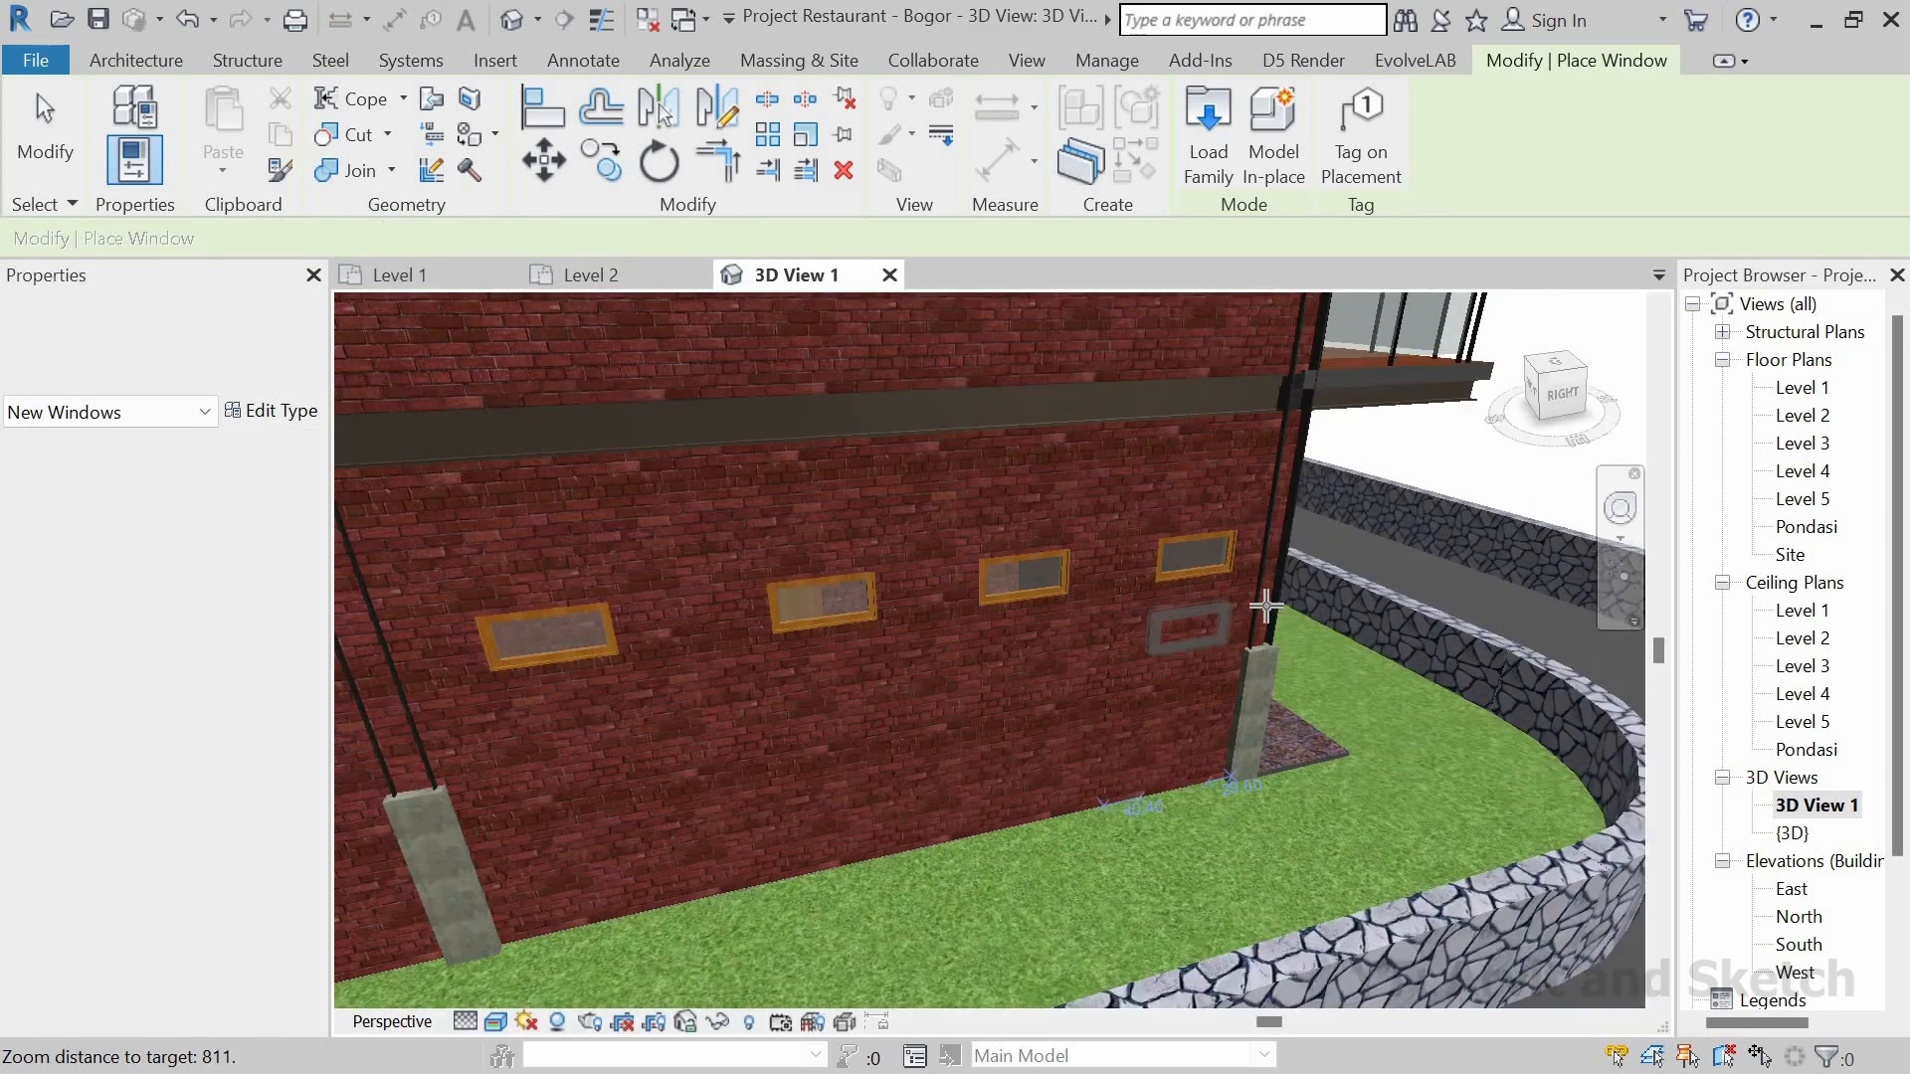
pyautogui.scroll(-4, 1265, 605)
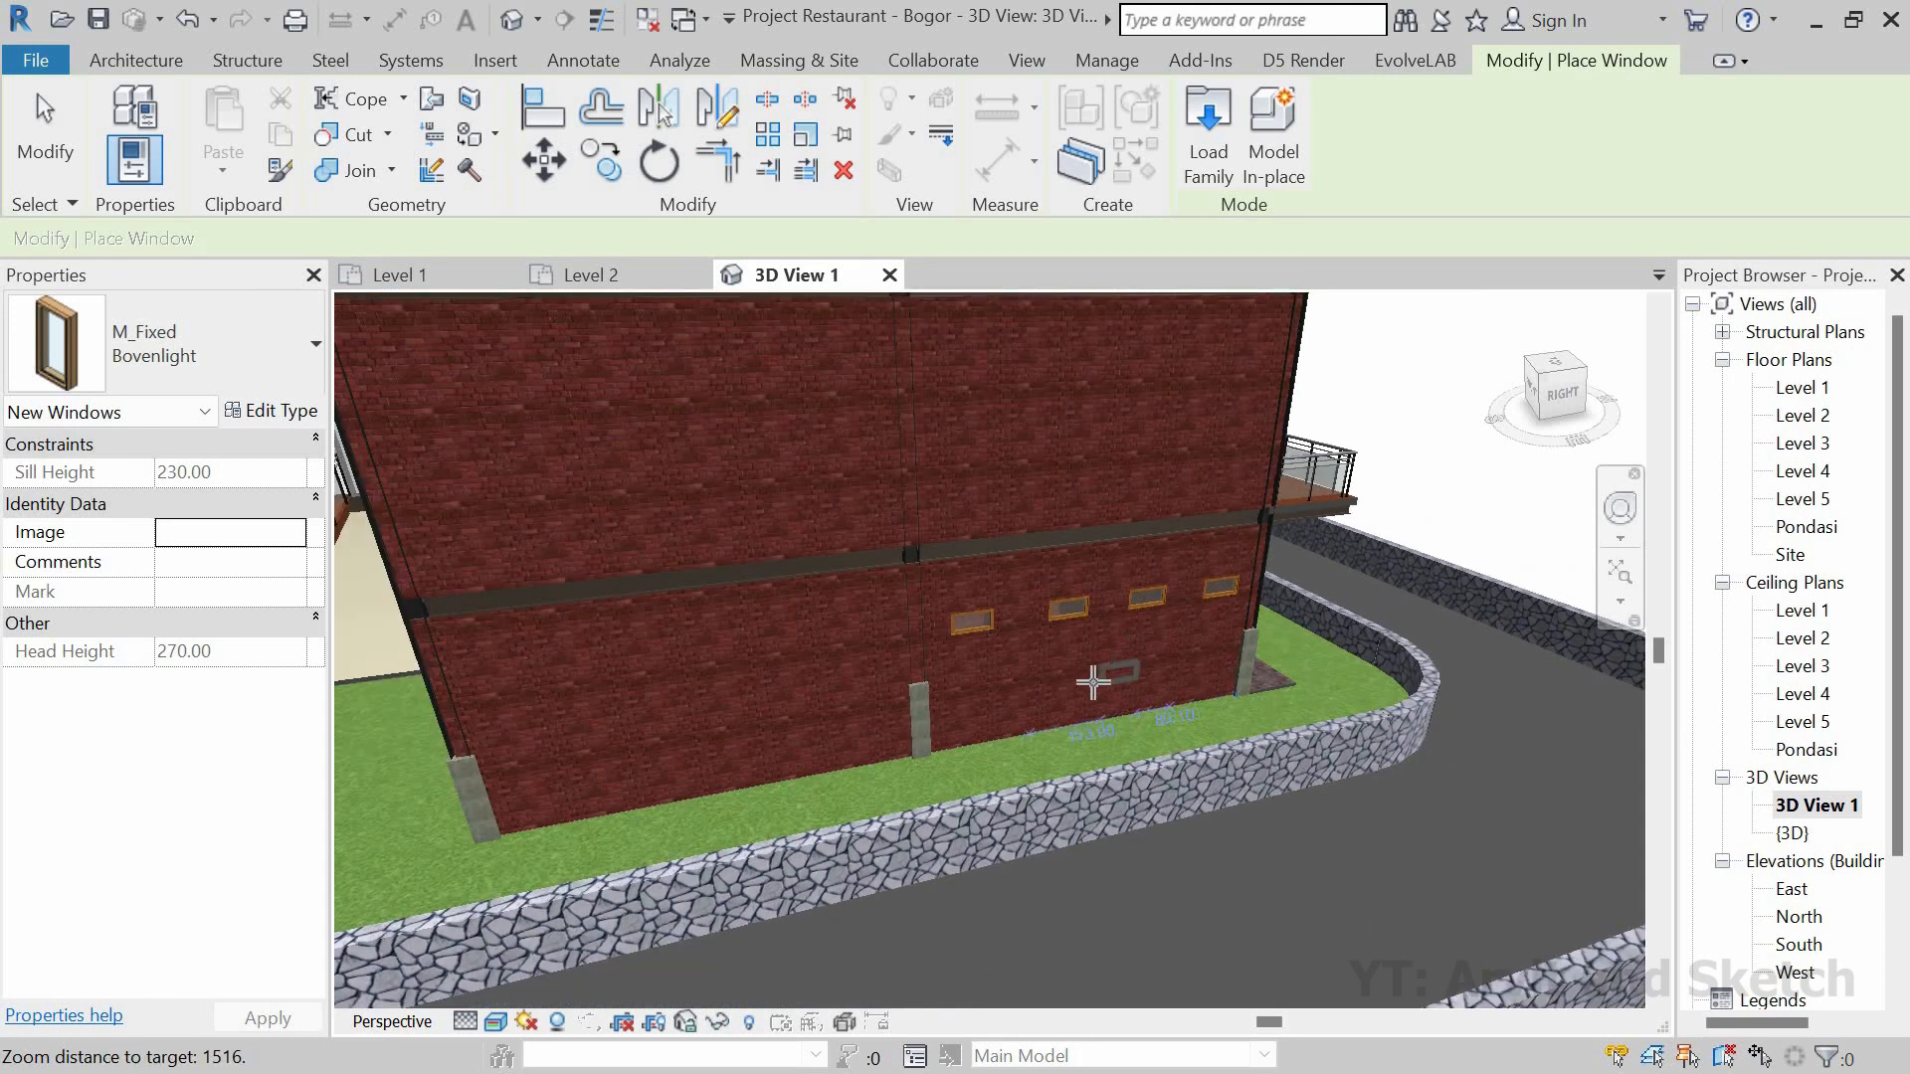
pyautogui.keyDown('shift'); pyautogui.moveTo(1173, 653); pyautogui.dragTo(1224, 625, button='middle'); pyautogui.keyUp('shift')
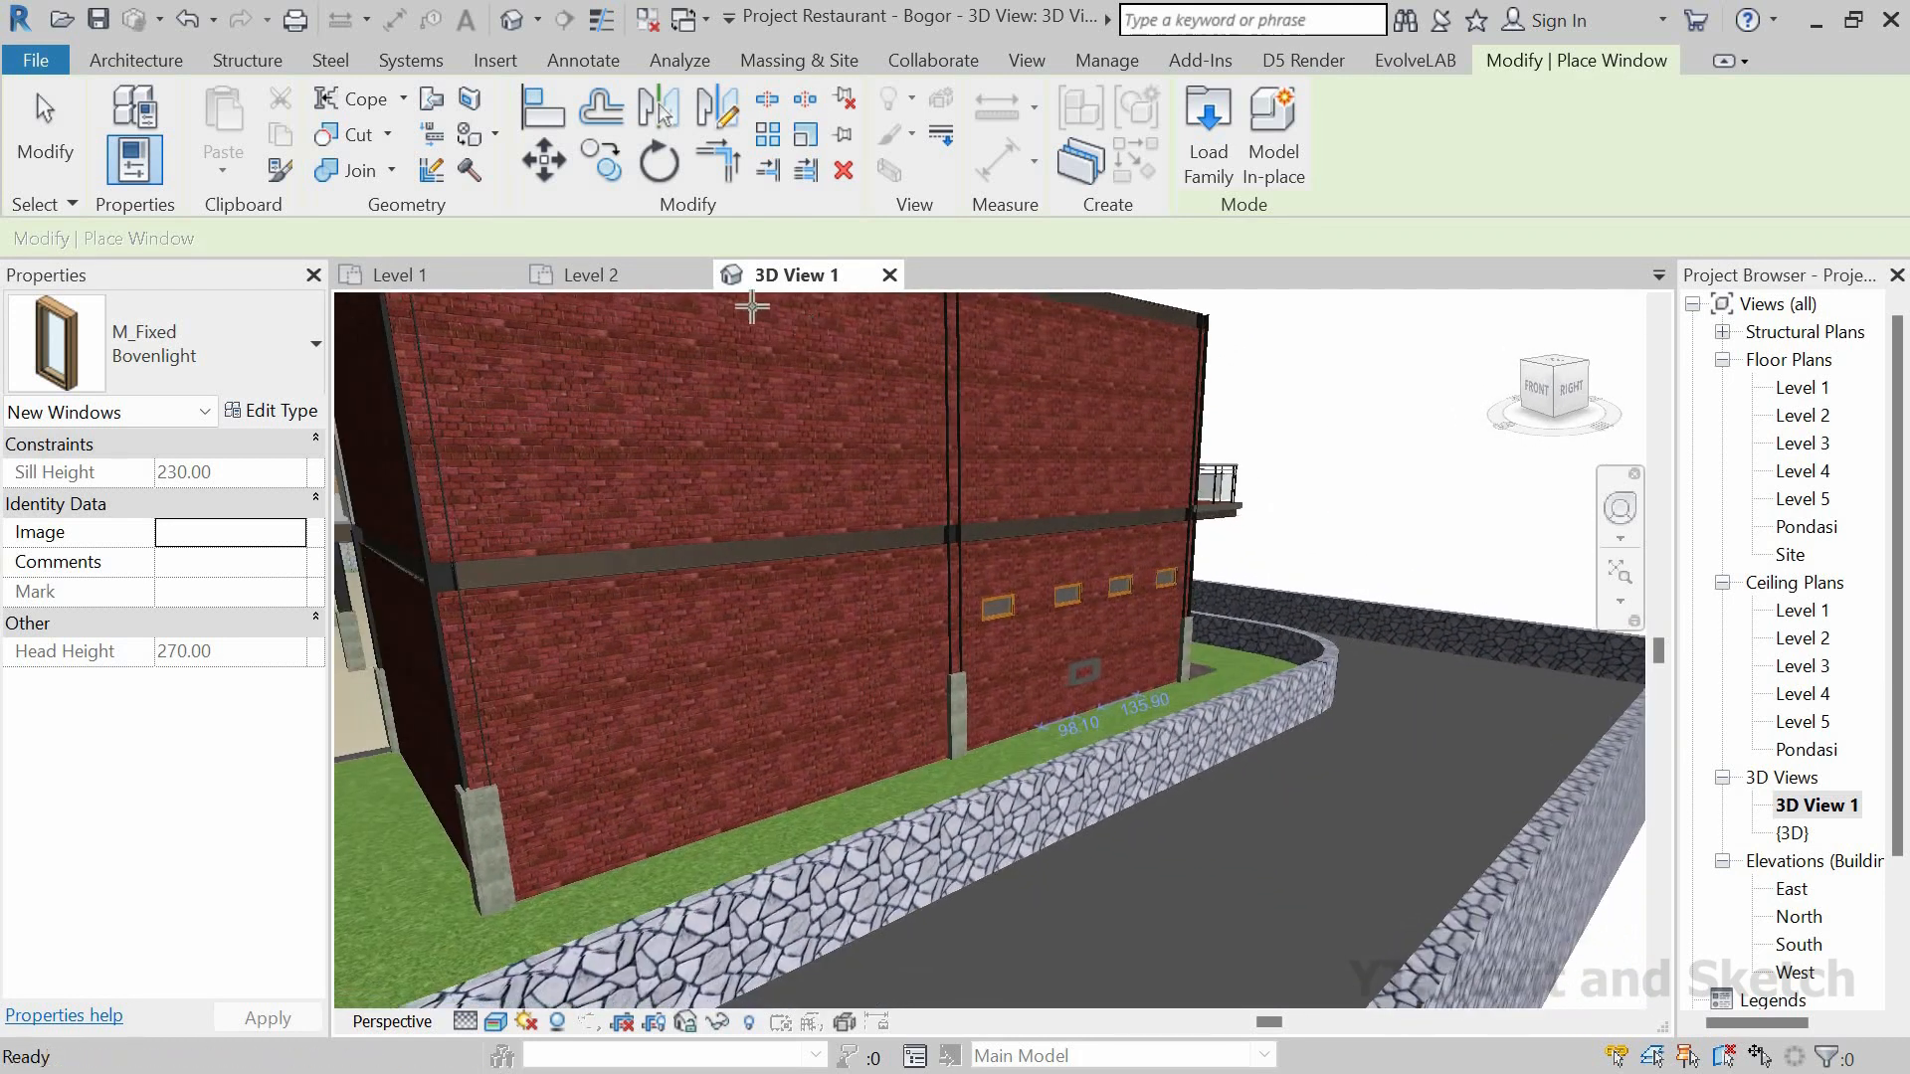
# Step: Check the Level 2 floor plan, return to Level 1 and fit the whole plan in view
pyautogui.click(589, 274)
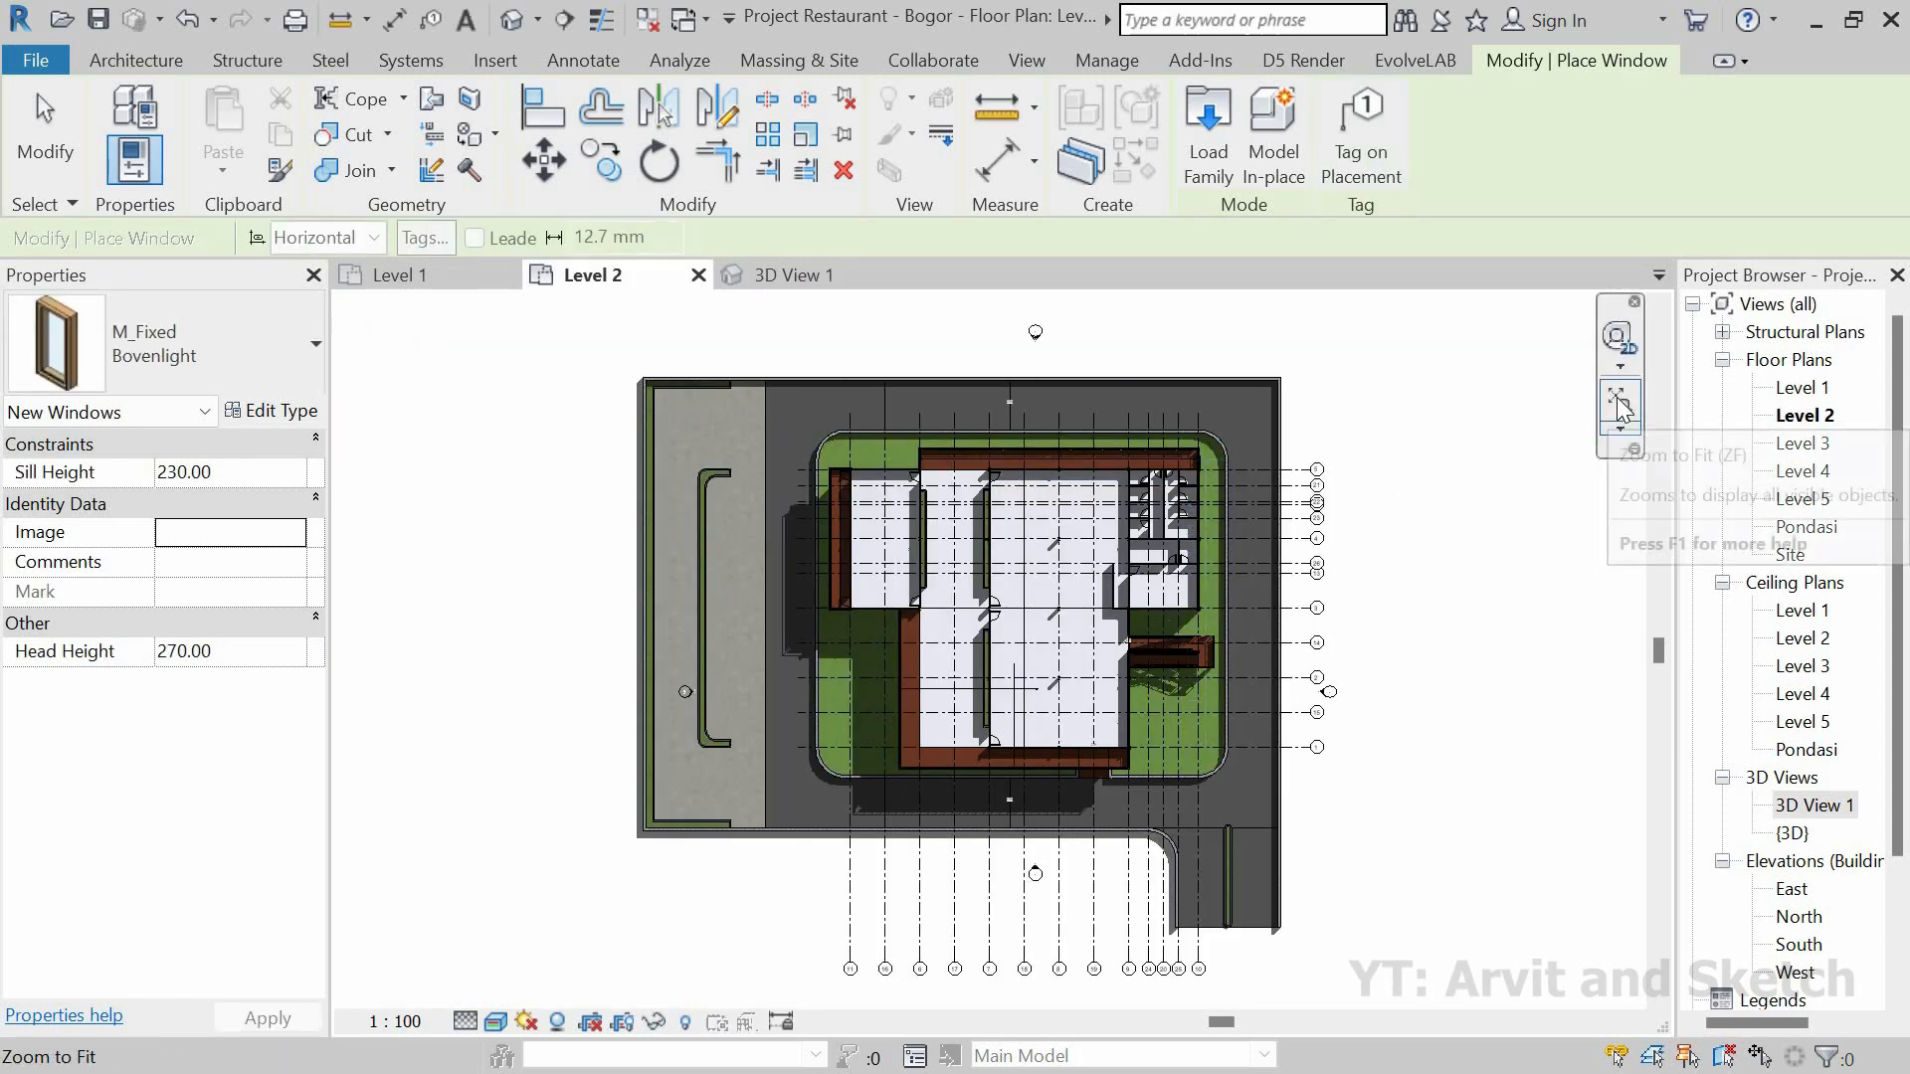
pyautogui.click(398, 275)
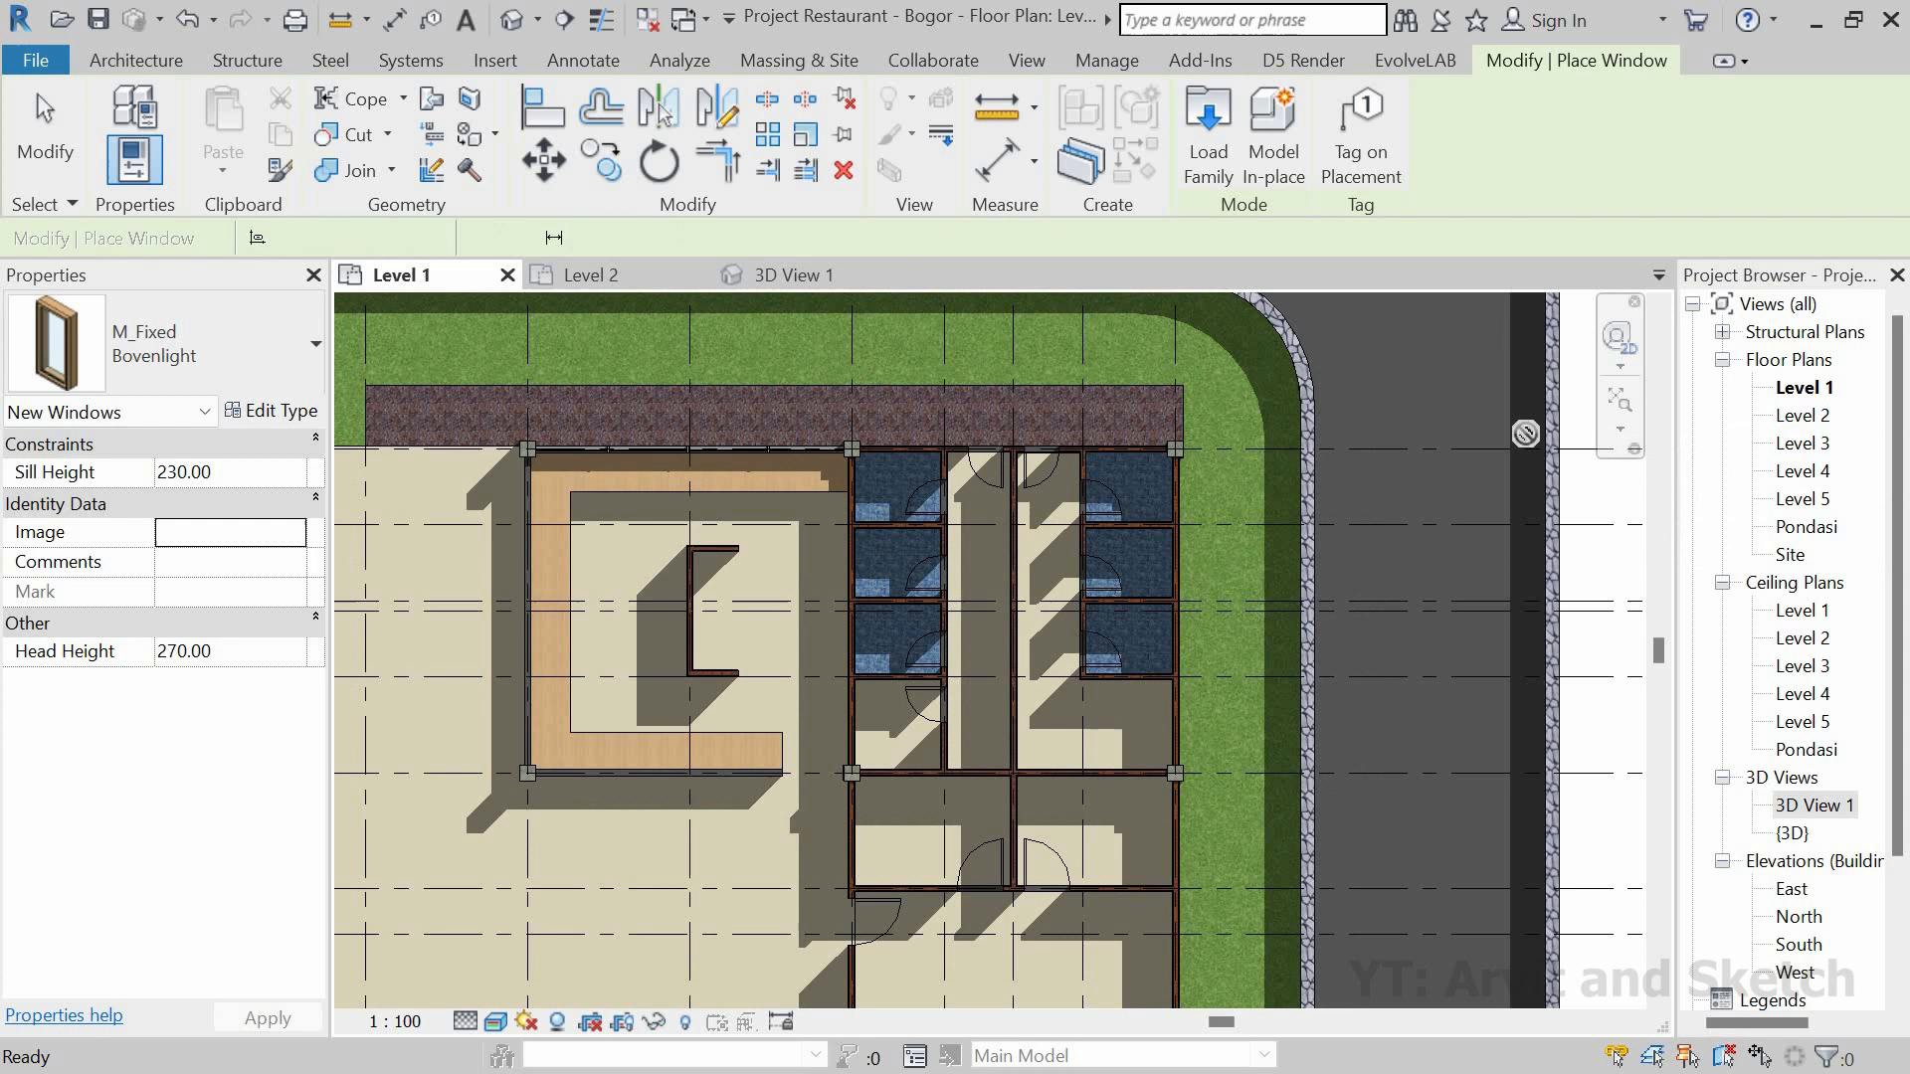
pyautogui.click(1619, 403)
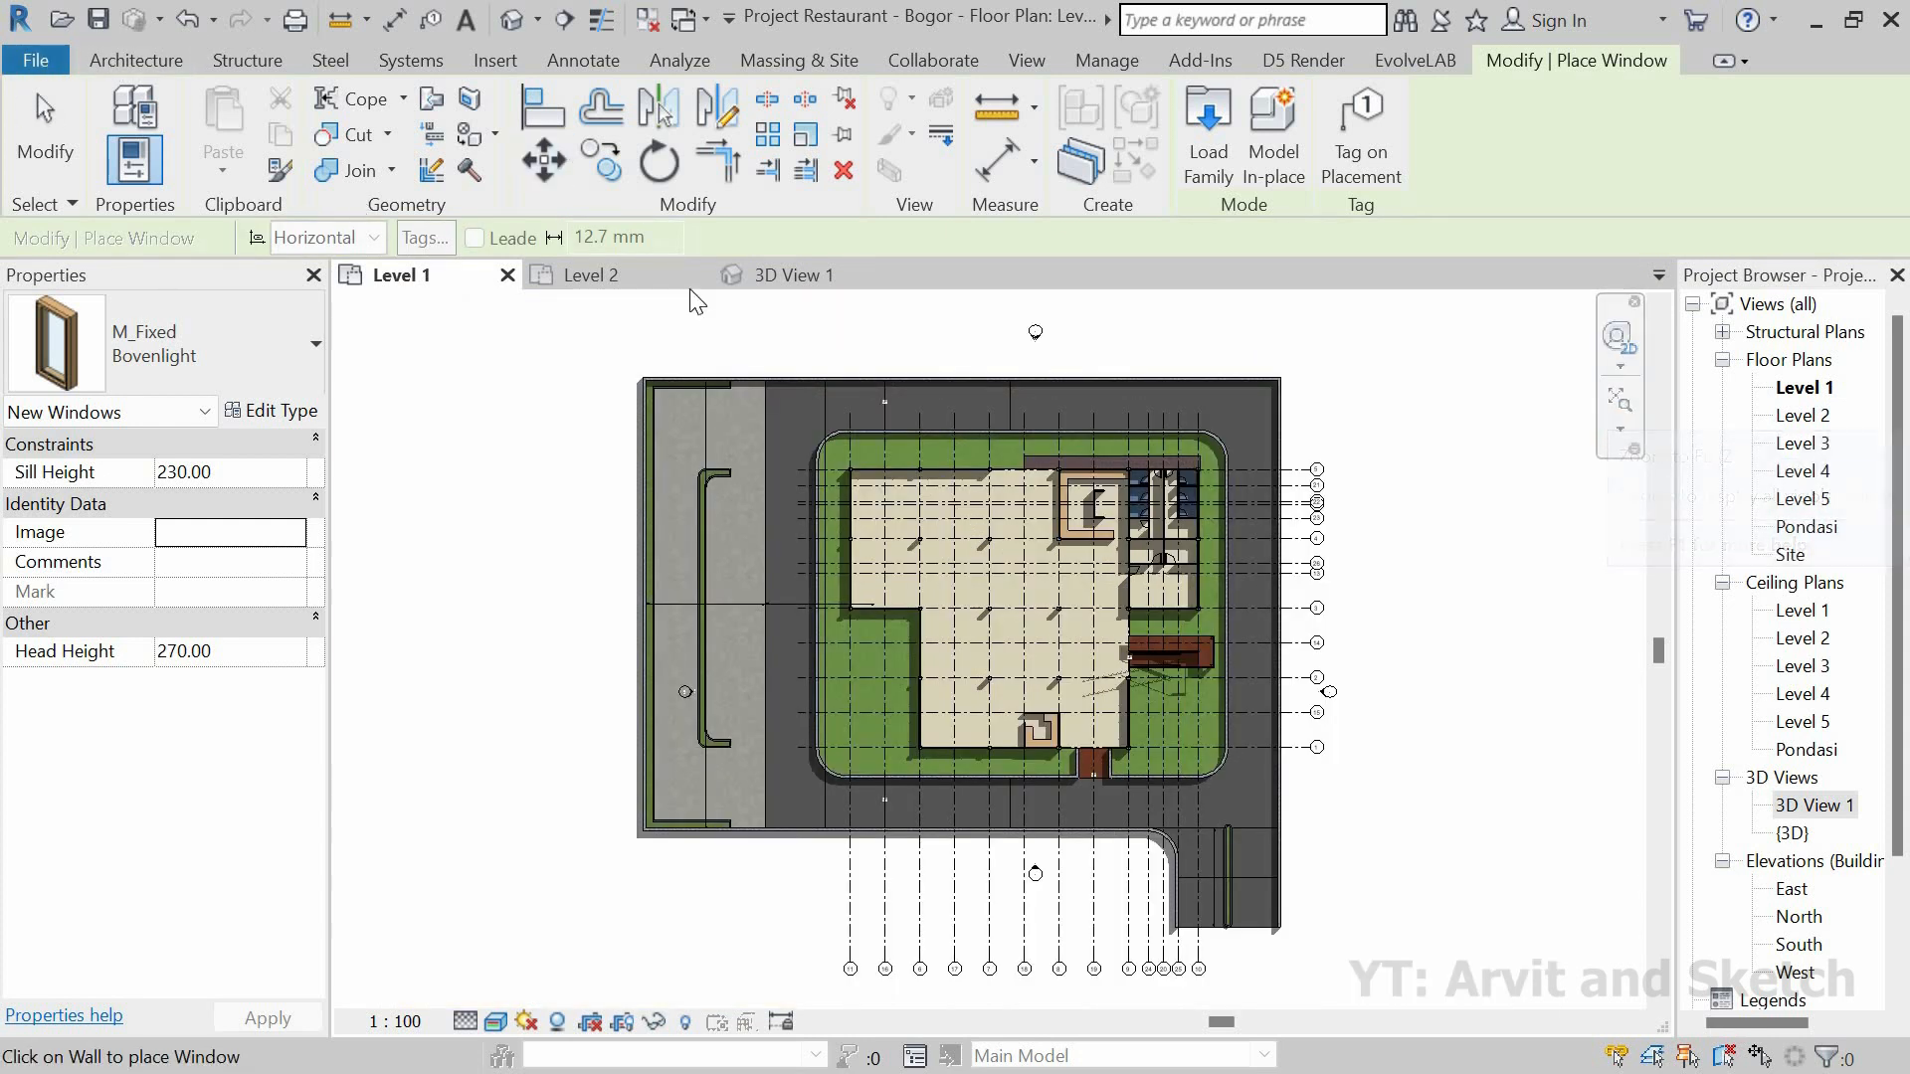
# Step: Duplicate the Bovenlight fixed window type under the name Bovenlight Dapur
pyautogui.press('Escape')
pyautogui.press('Escape')
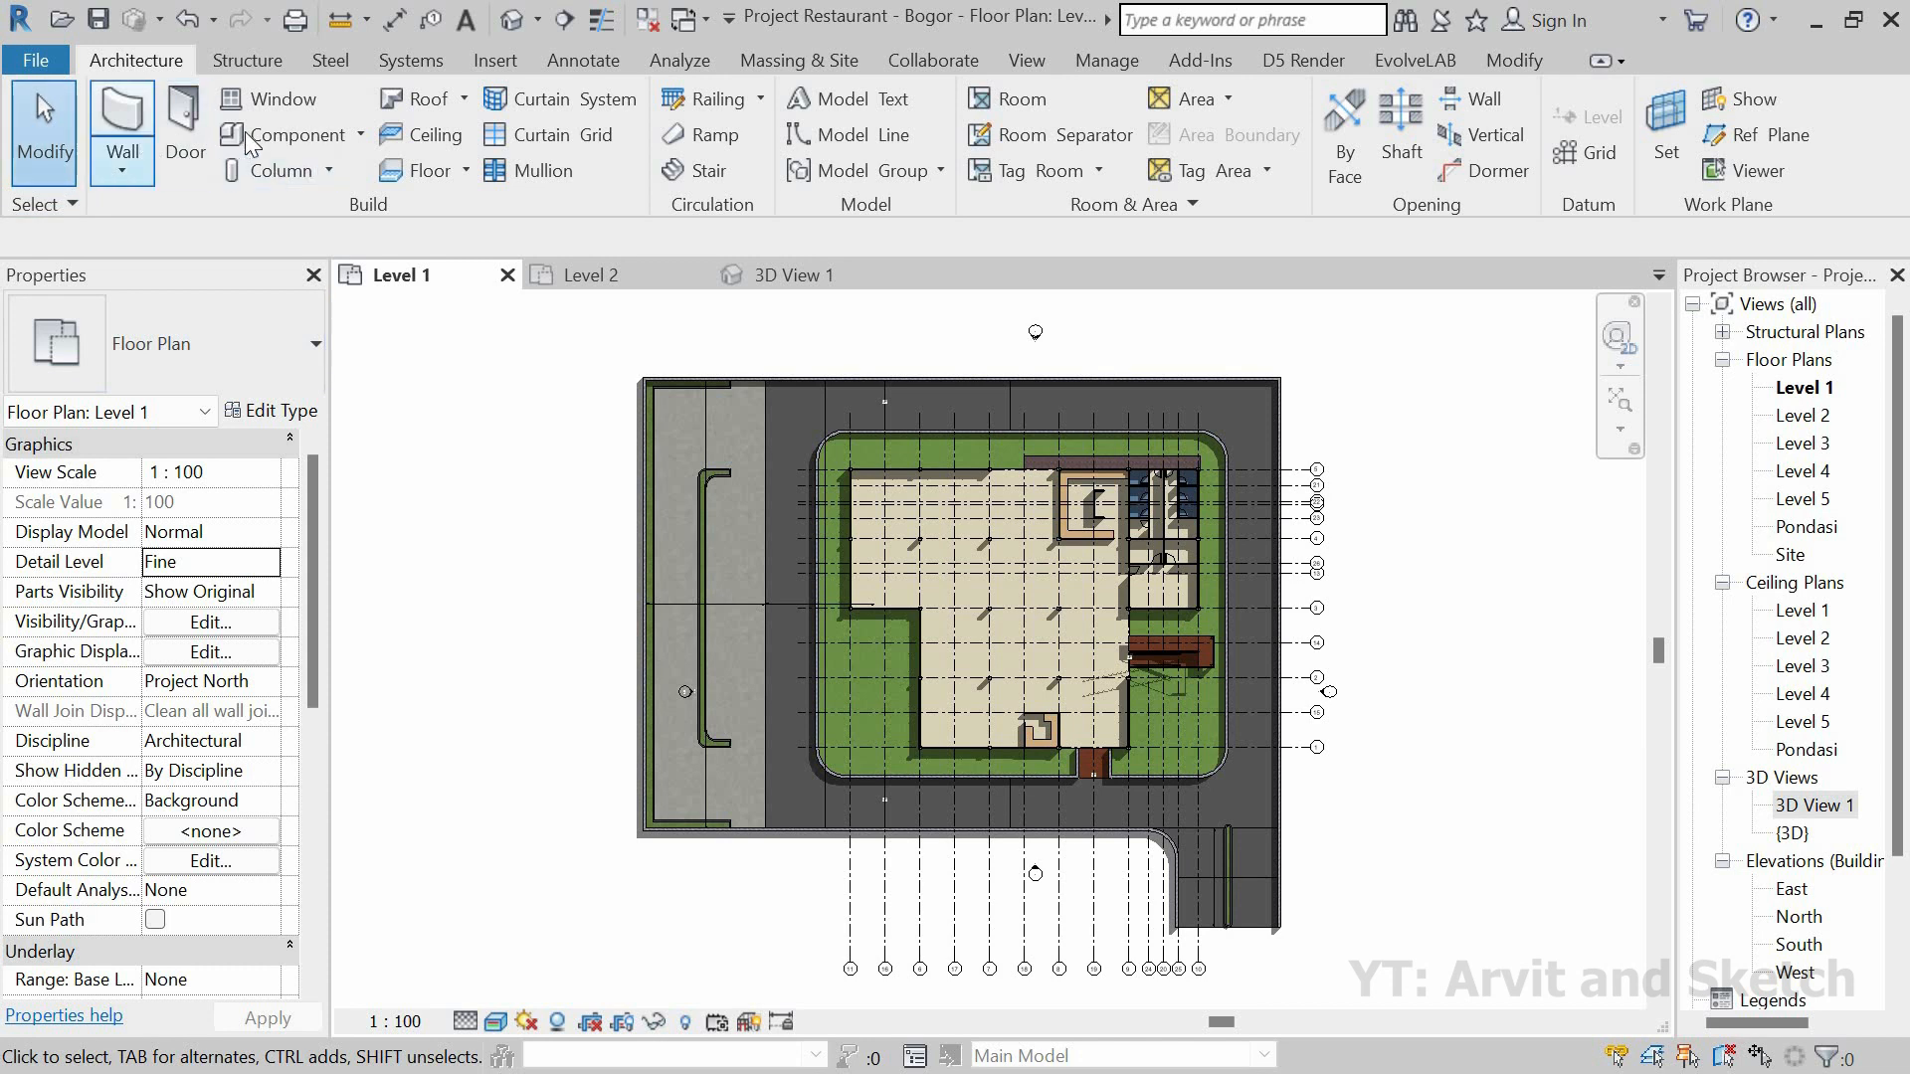
pyautogui.click(280, 109)
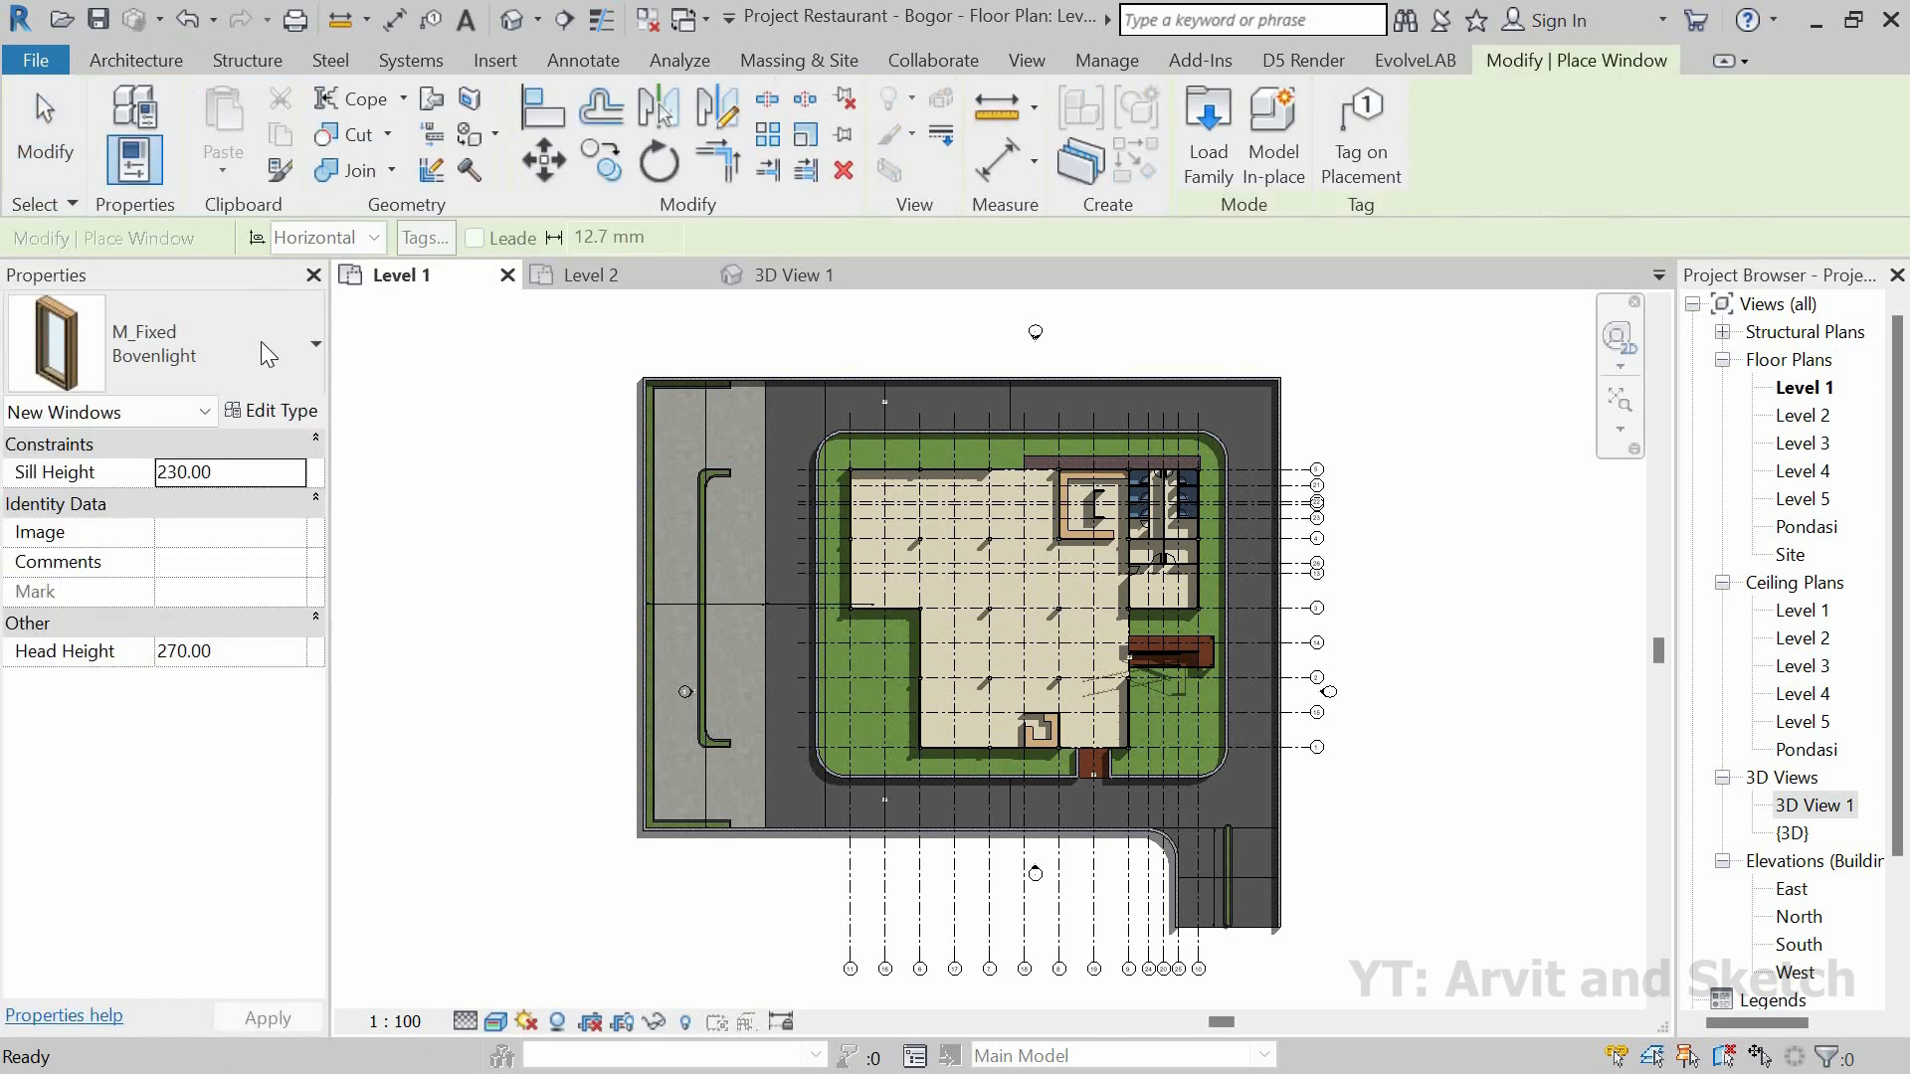
pyautogui.click(271, 411)
pyautogui.click(1491, 185)
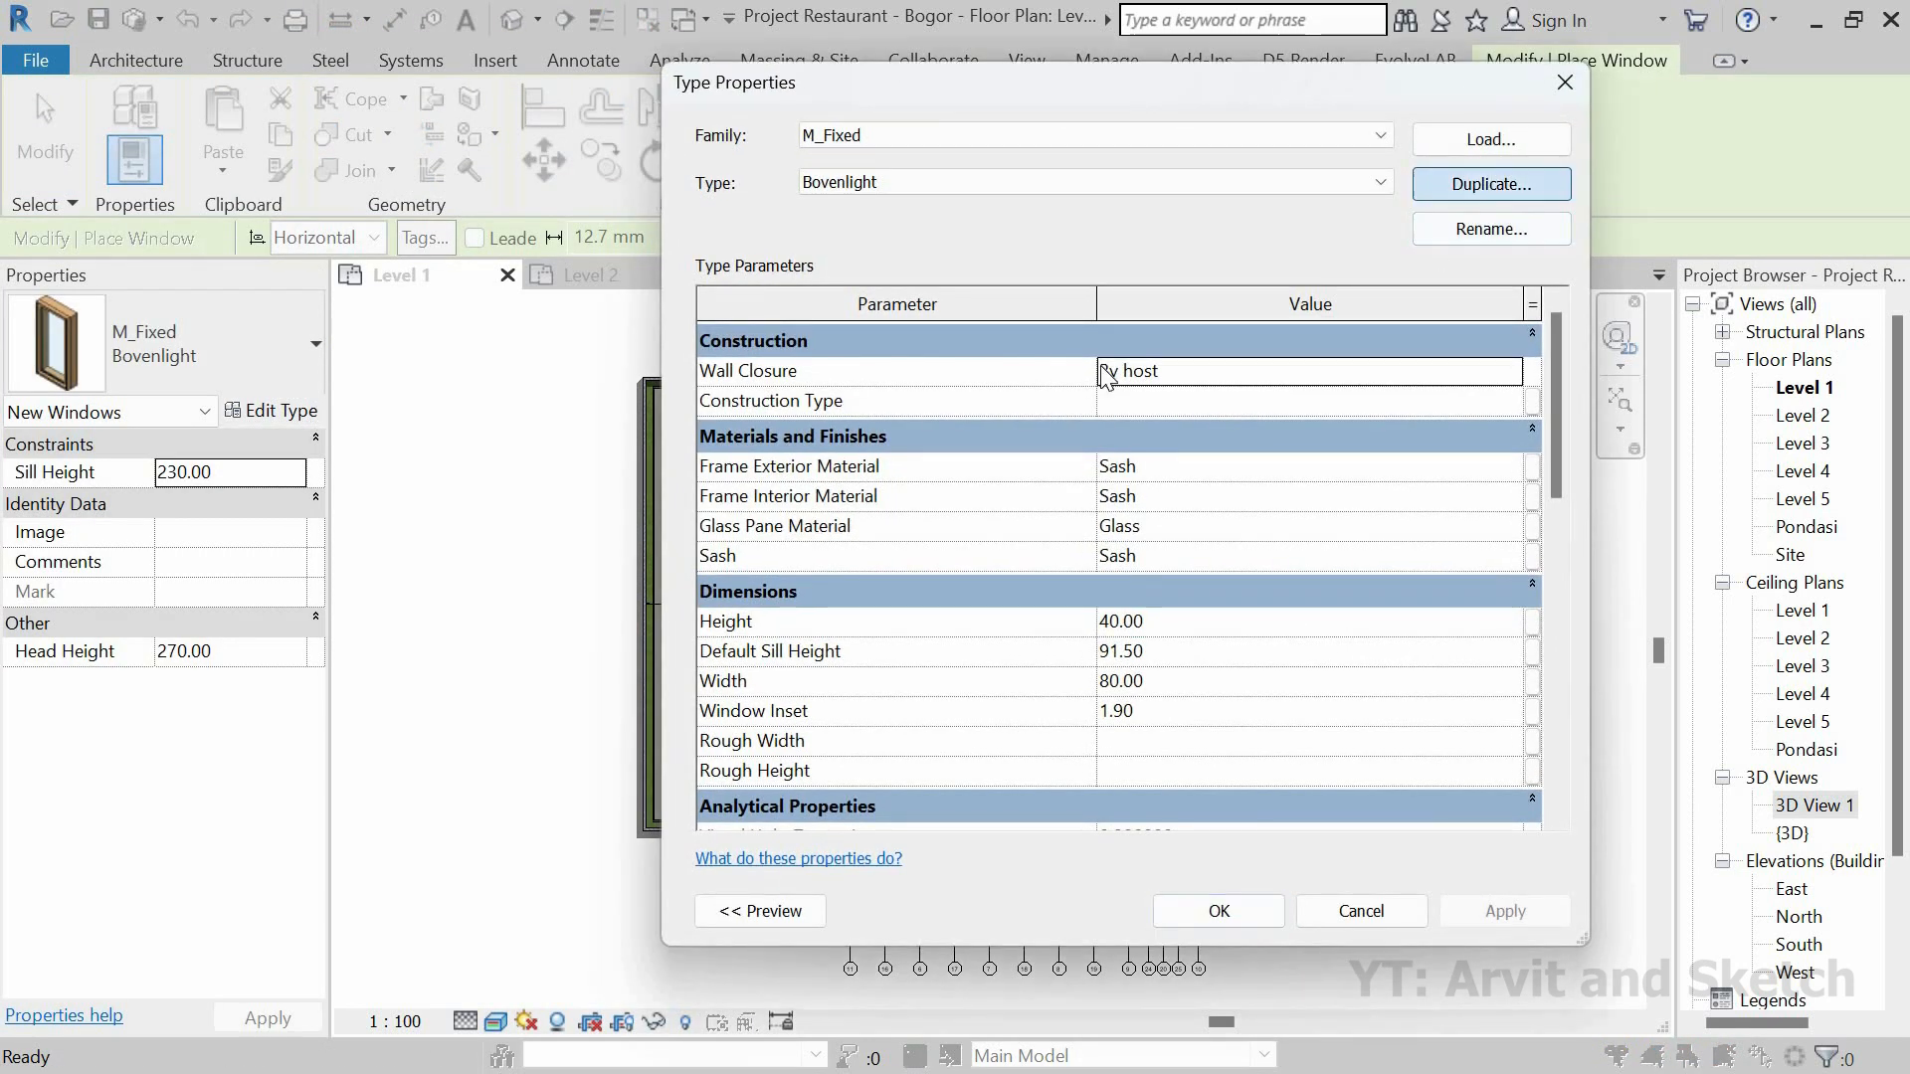
pyautogui.click(1137, 496)
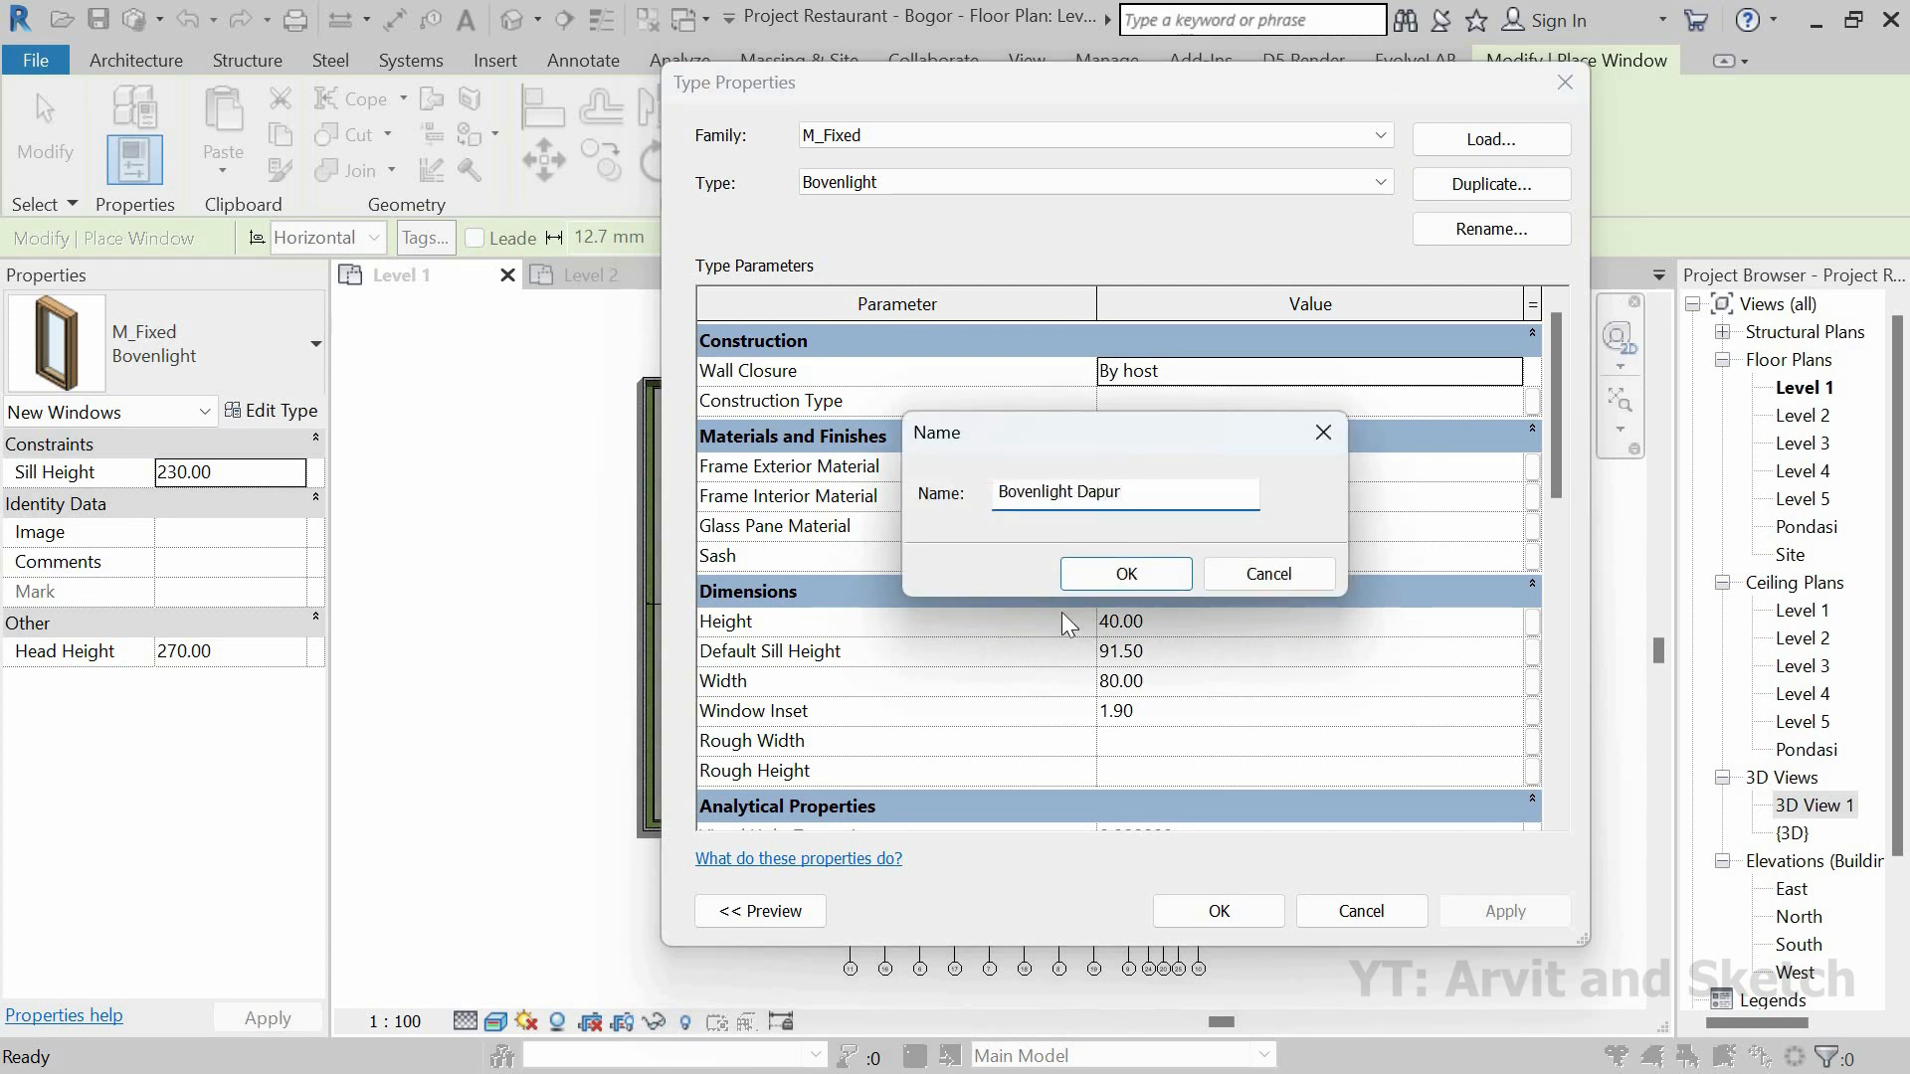
pyautogui.click(1125, 574)
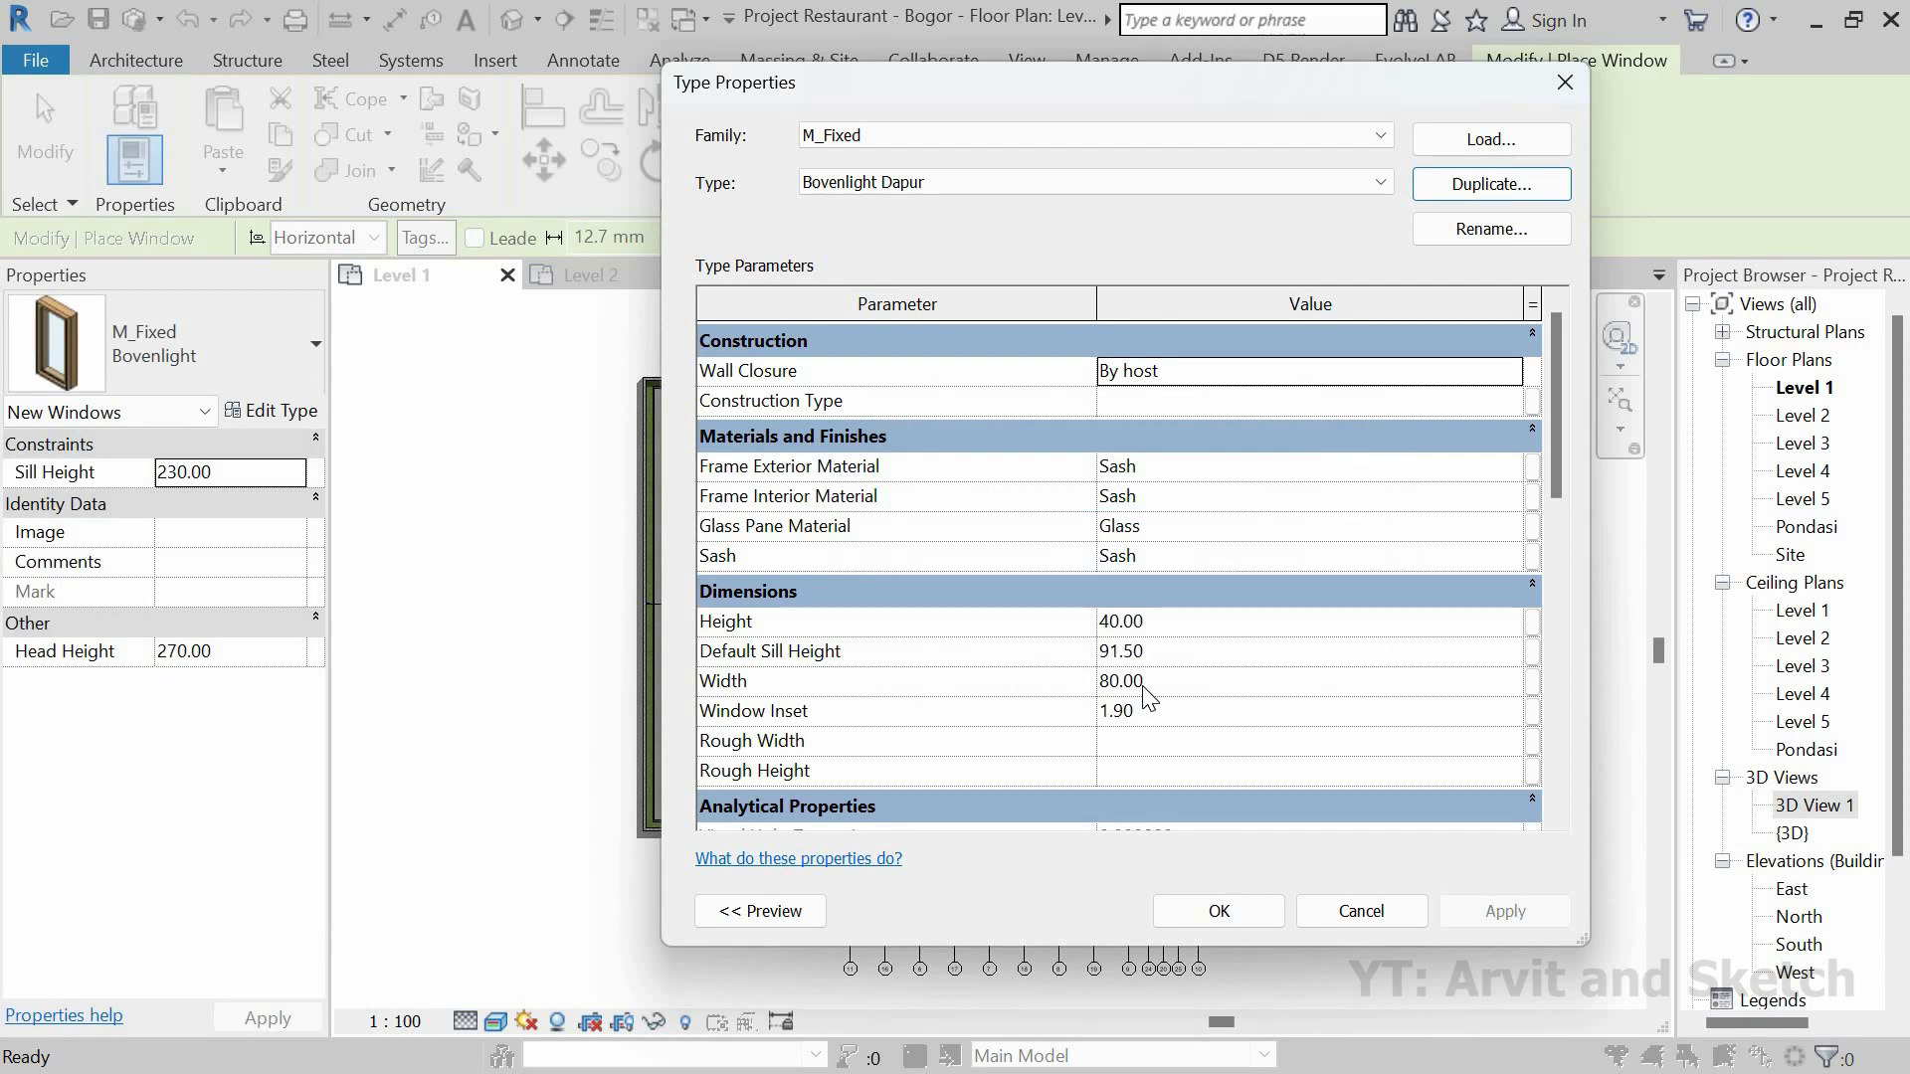
# Step: Set the Bovenlight Dapur type's width to 100 and accept the type properties
pyautogui.click(1144, 684)
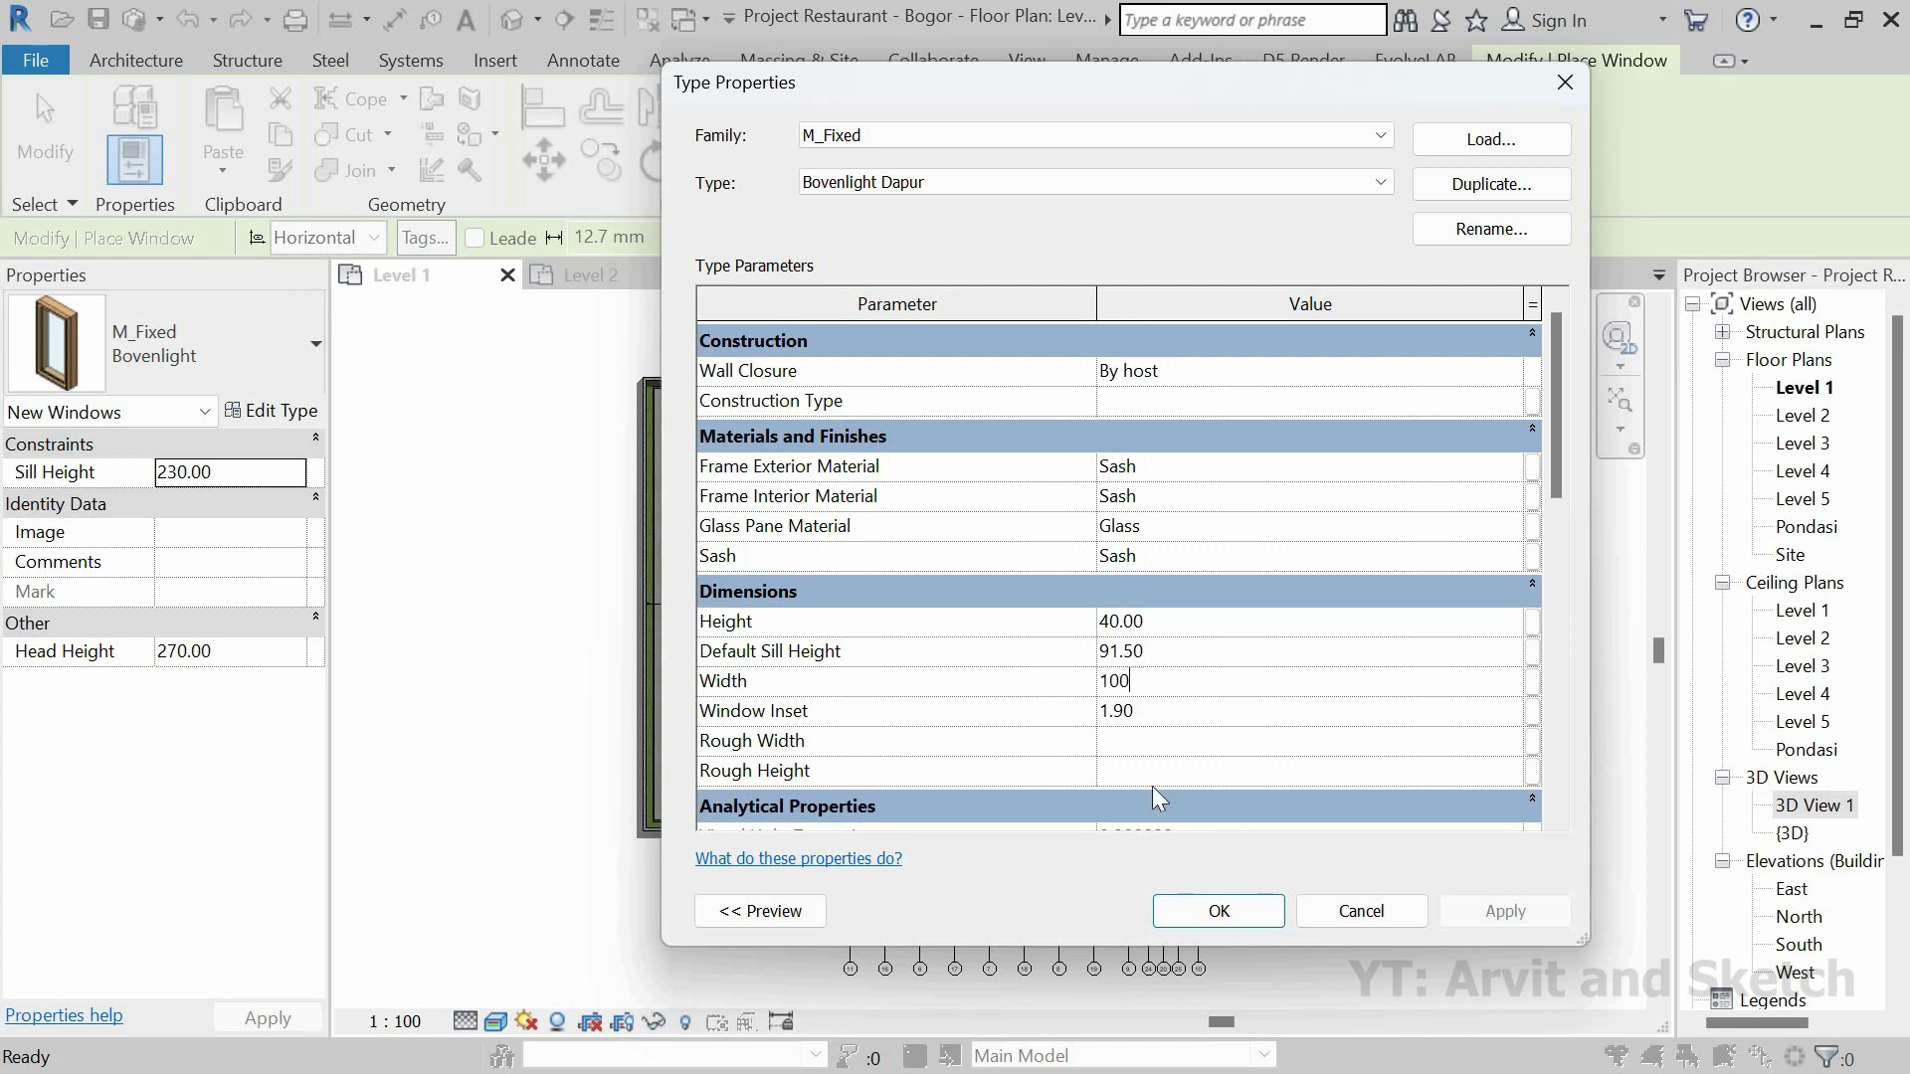
pyautogui.write('100')
pyautogui.click(1220, 912)
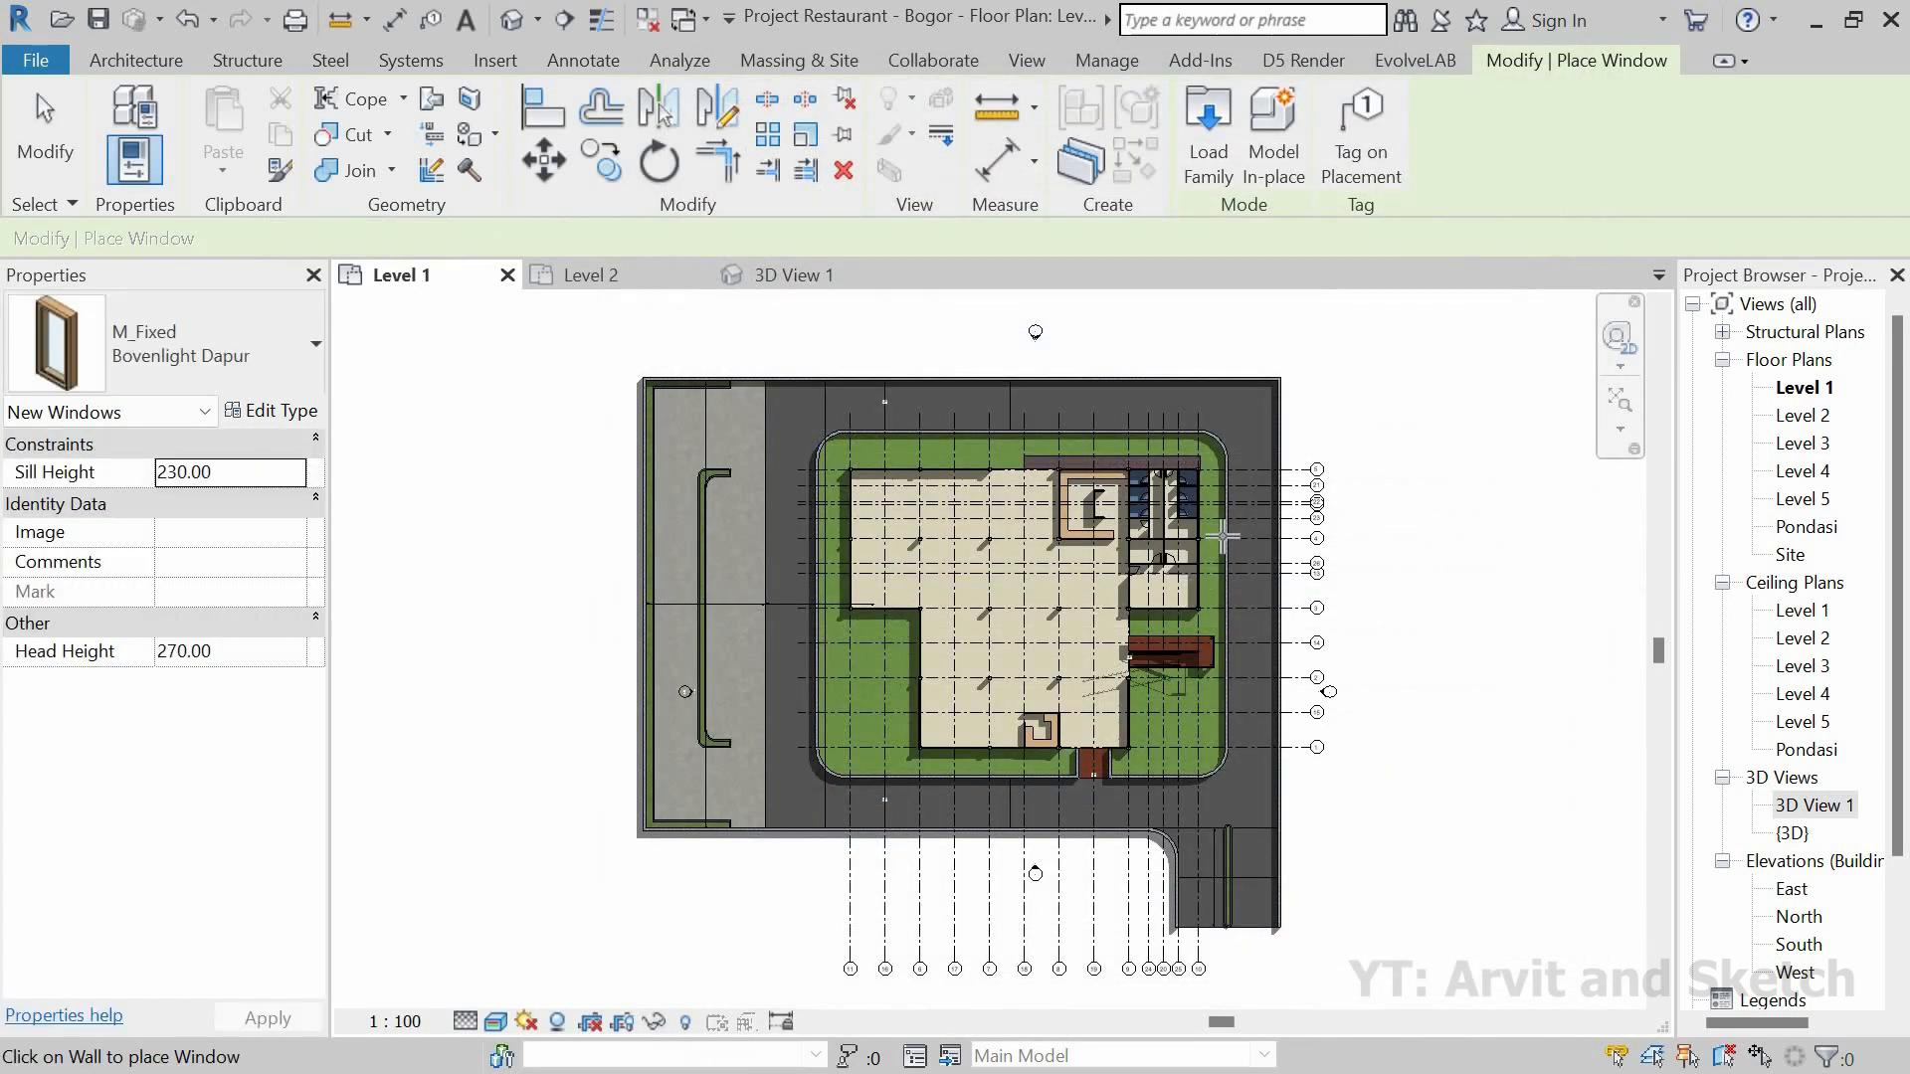
# Step: Place a Bovenlight Dapur window on Level 1 in the kitchen's outer wall, just past the toilet partition
pyautogui.scroll(6, 1221, 577)
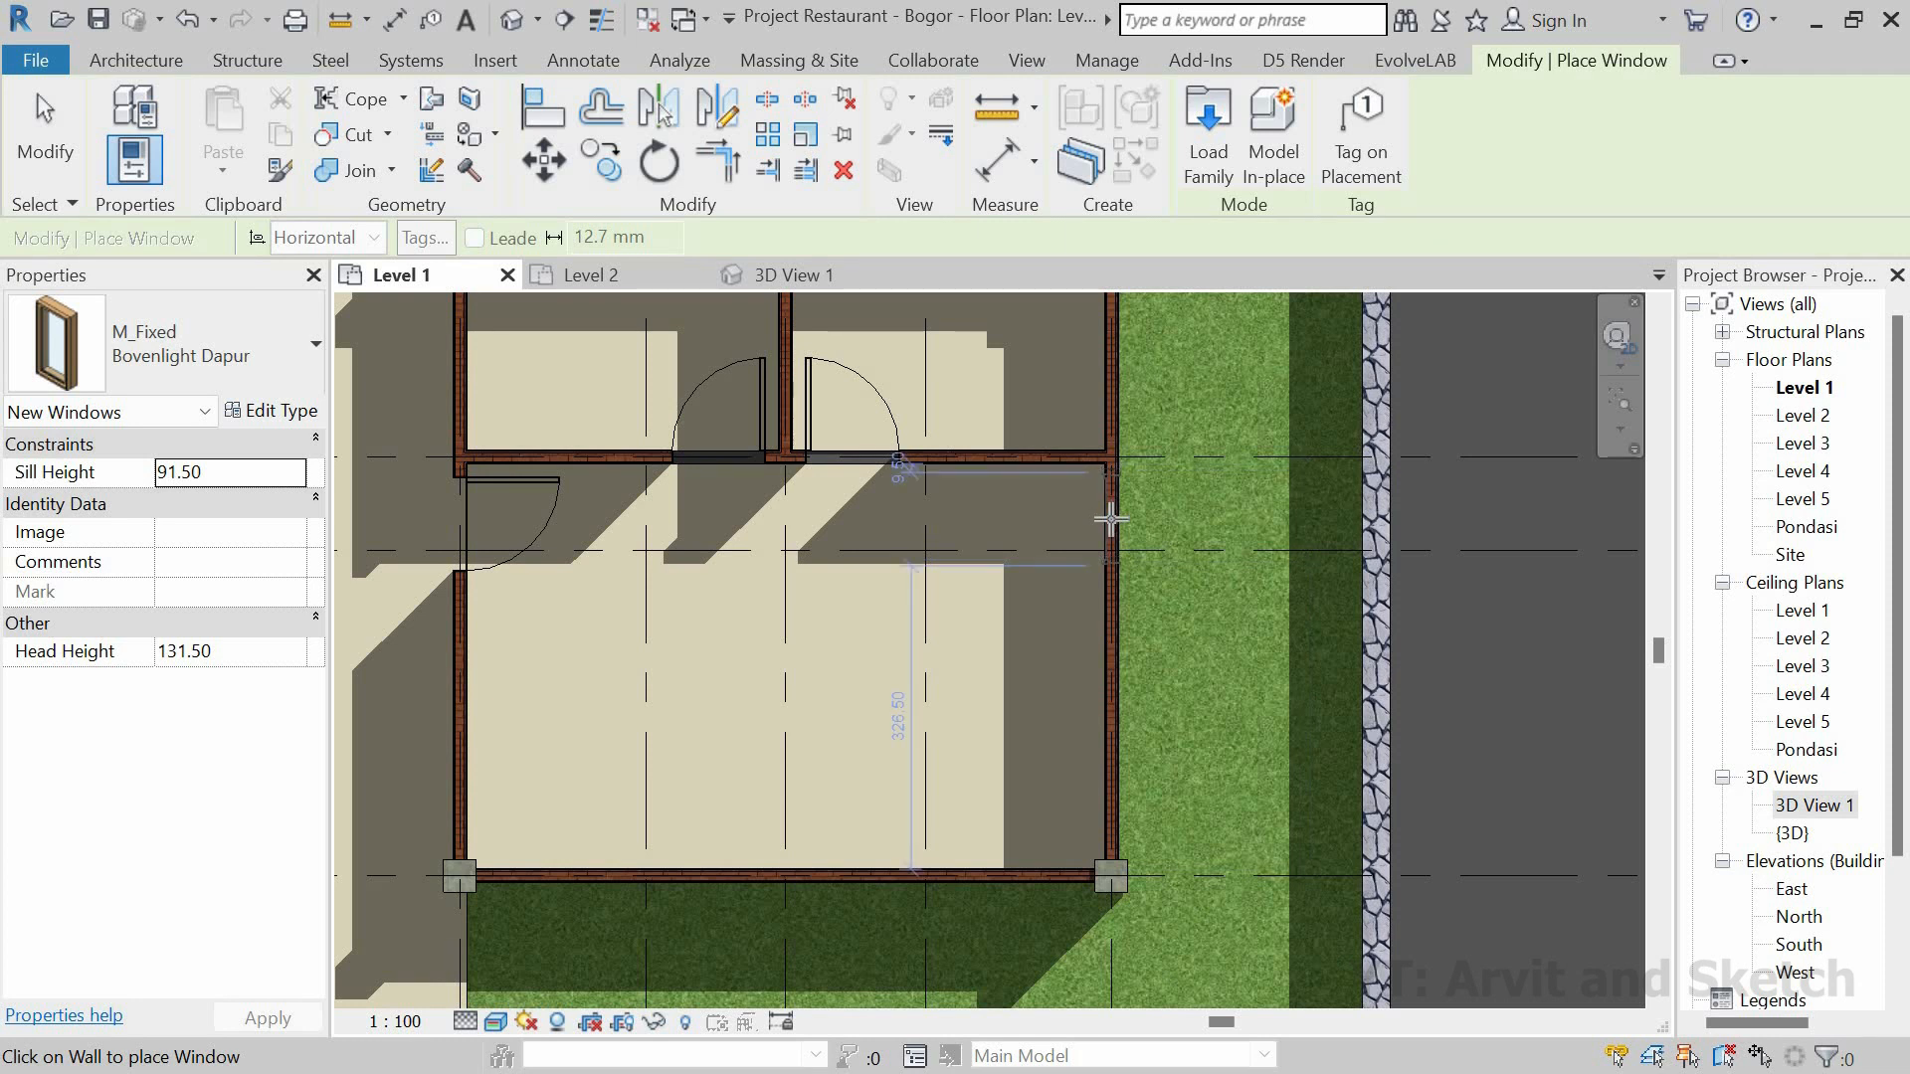
pyautogui.scroll(2, 1111, 518)
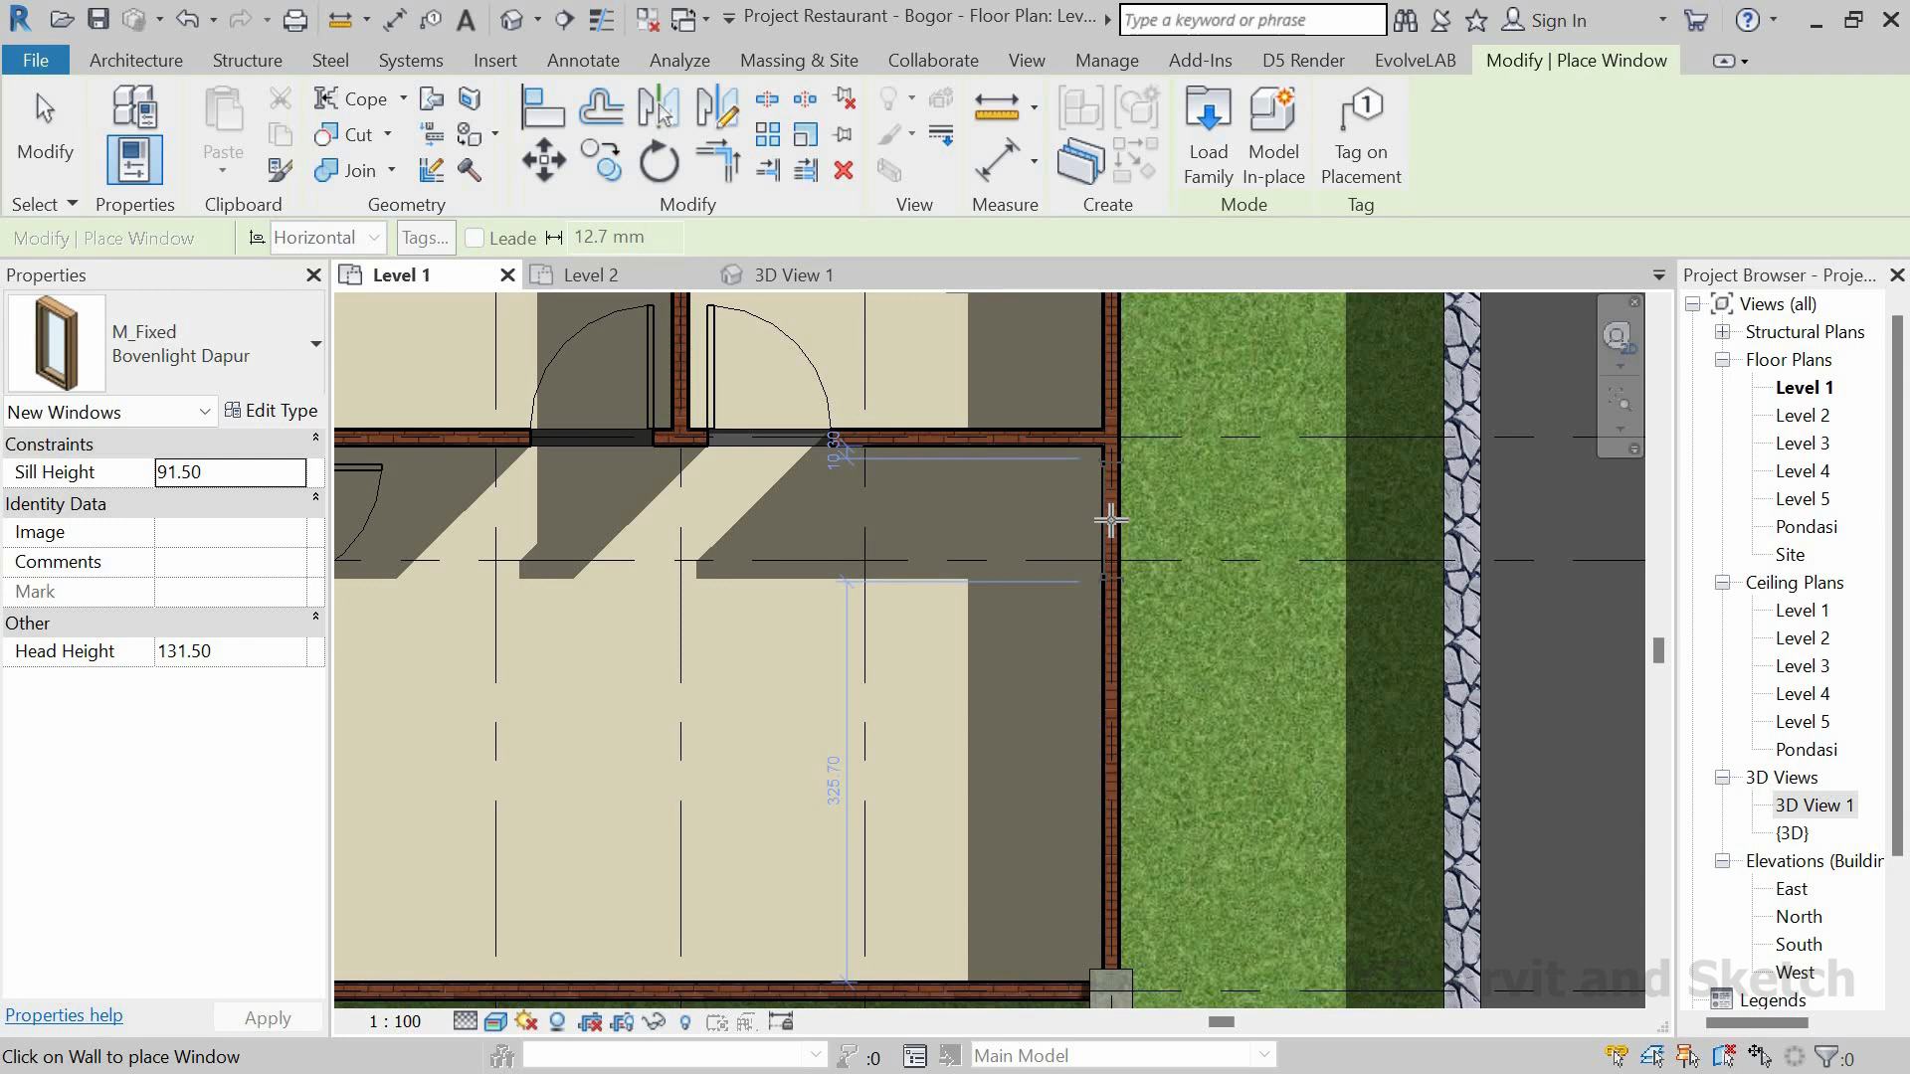
pyautogui.click(1106, 518)
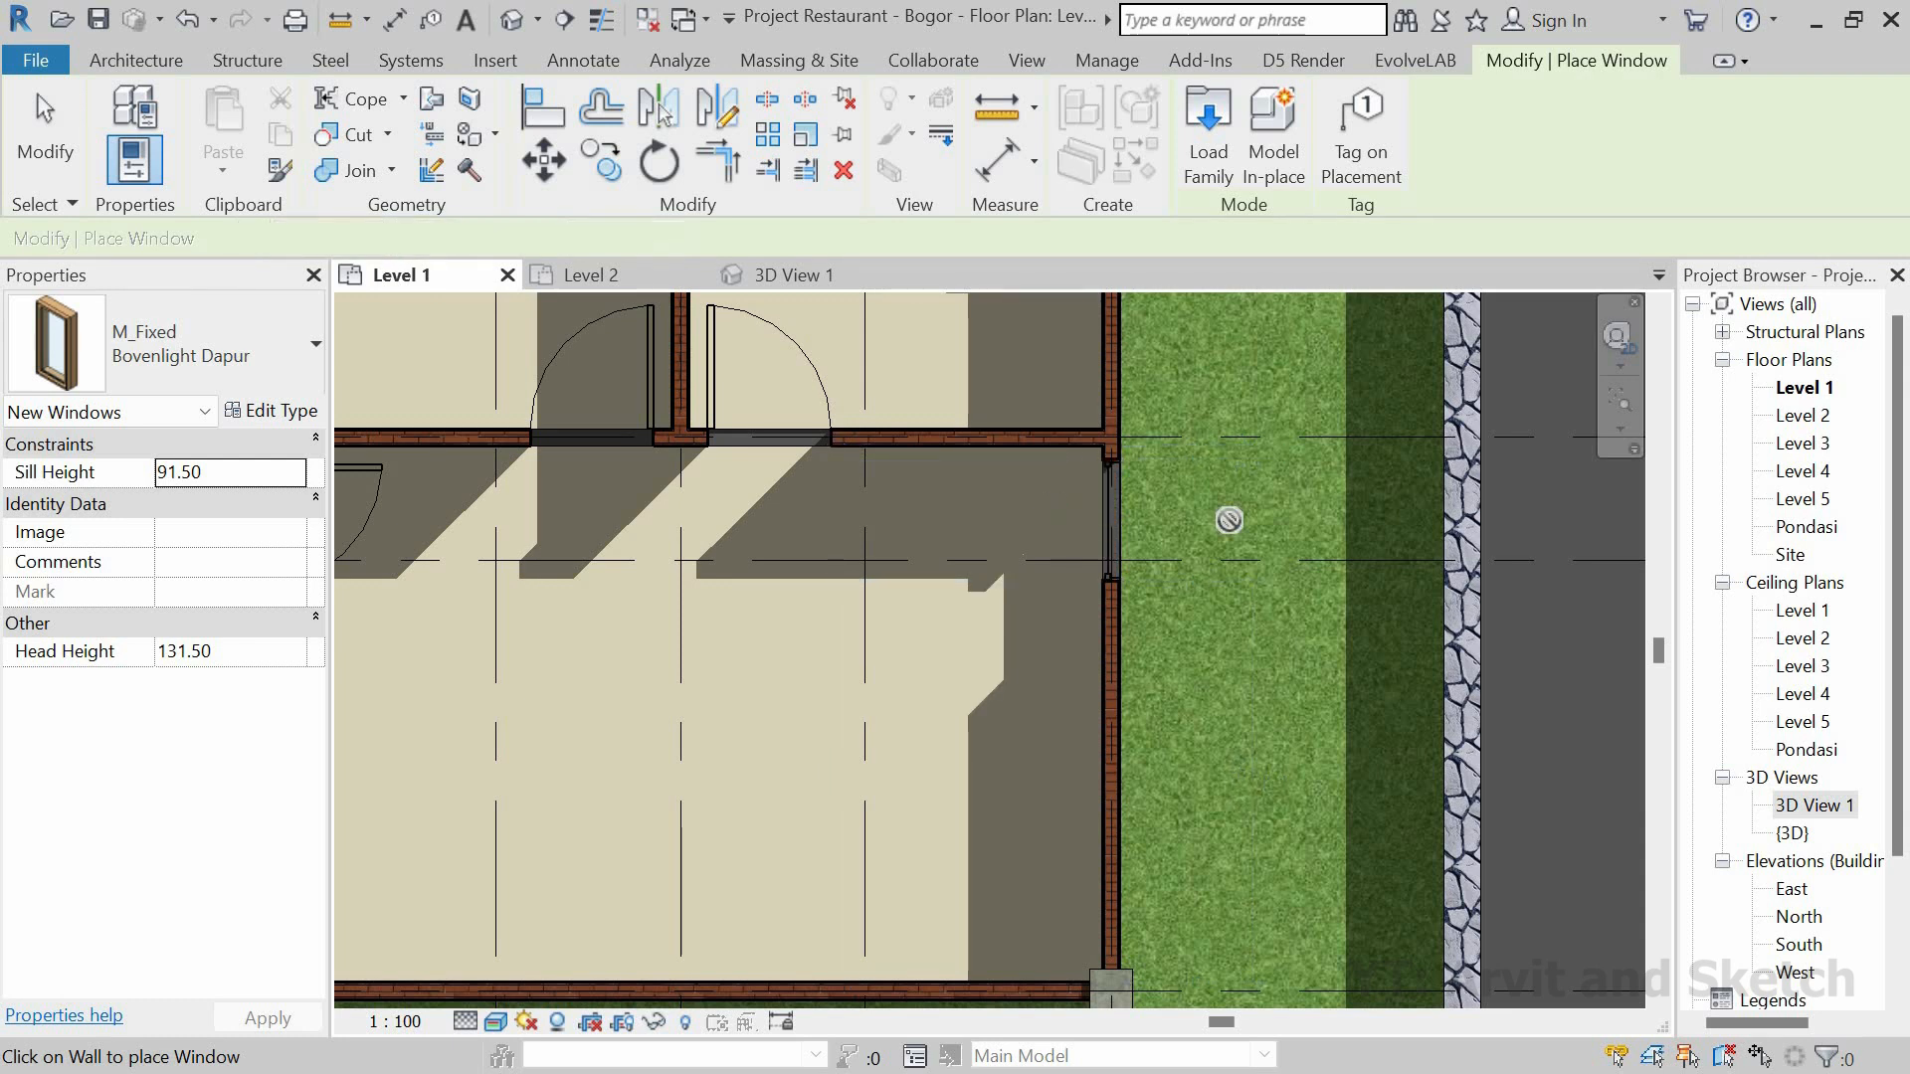
# Step: In 3D View 1, set the sill height of the new kitchen window to 230
pyautogui.click(816, 272)
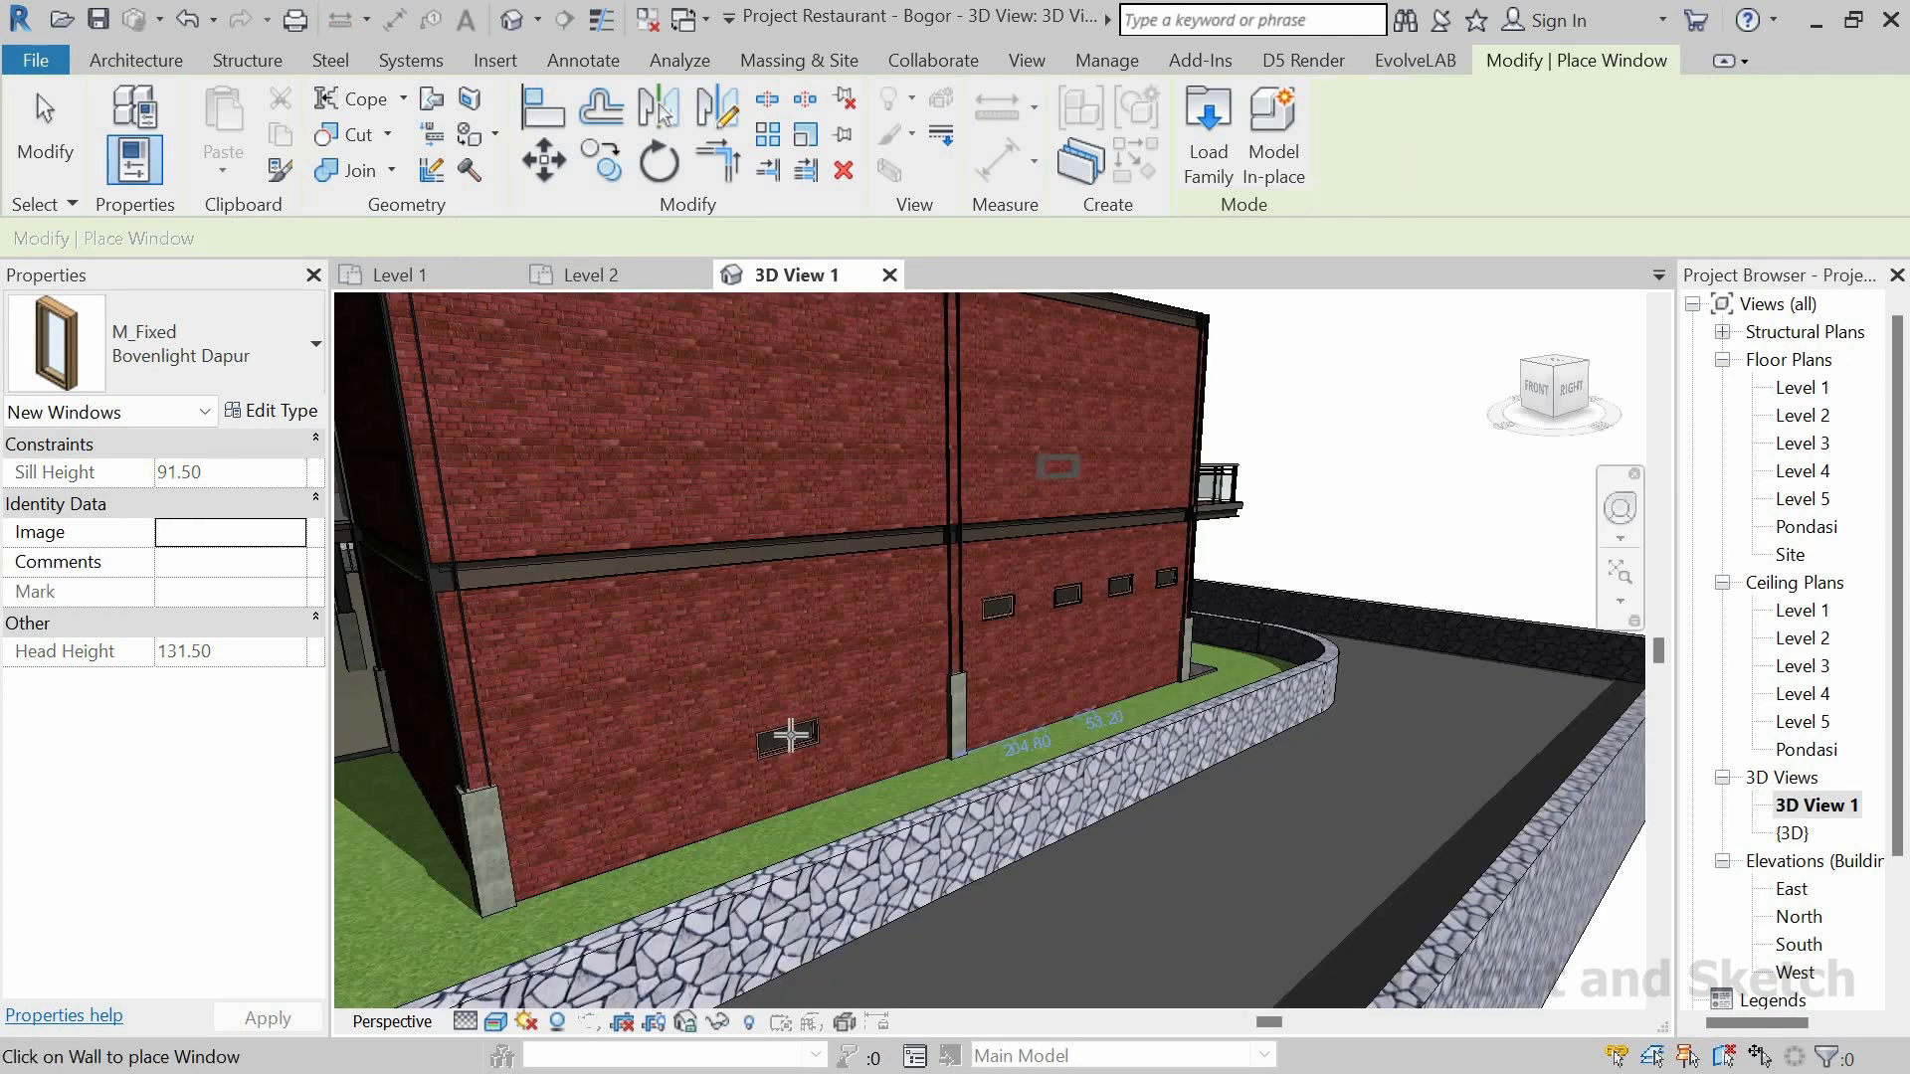
pyautogui.click(785, 734)
pyautogui.press('Escape')
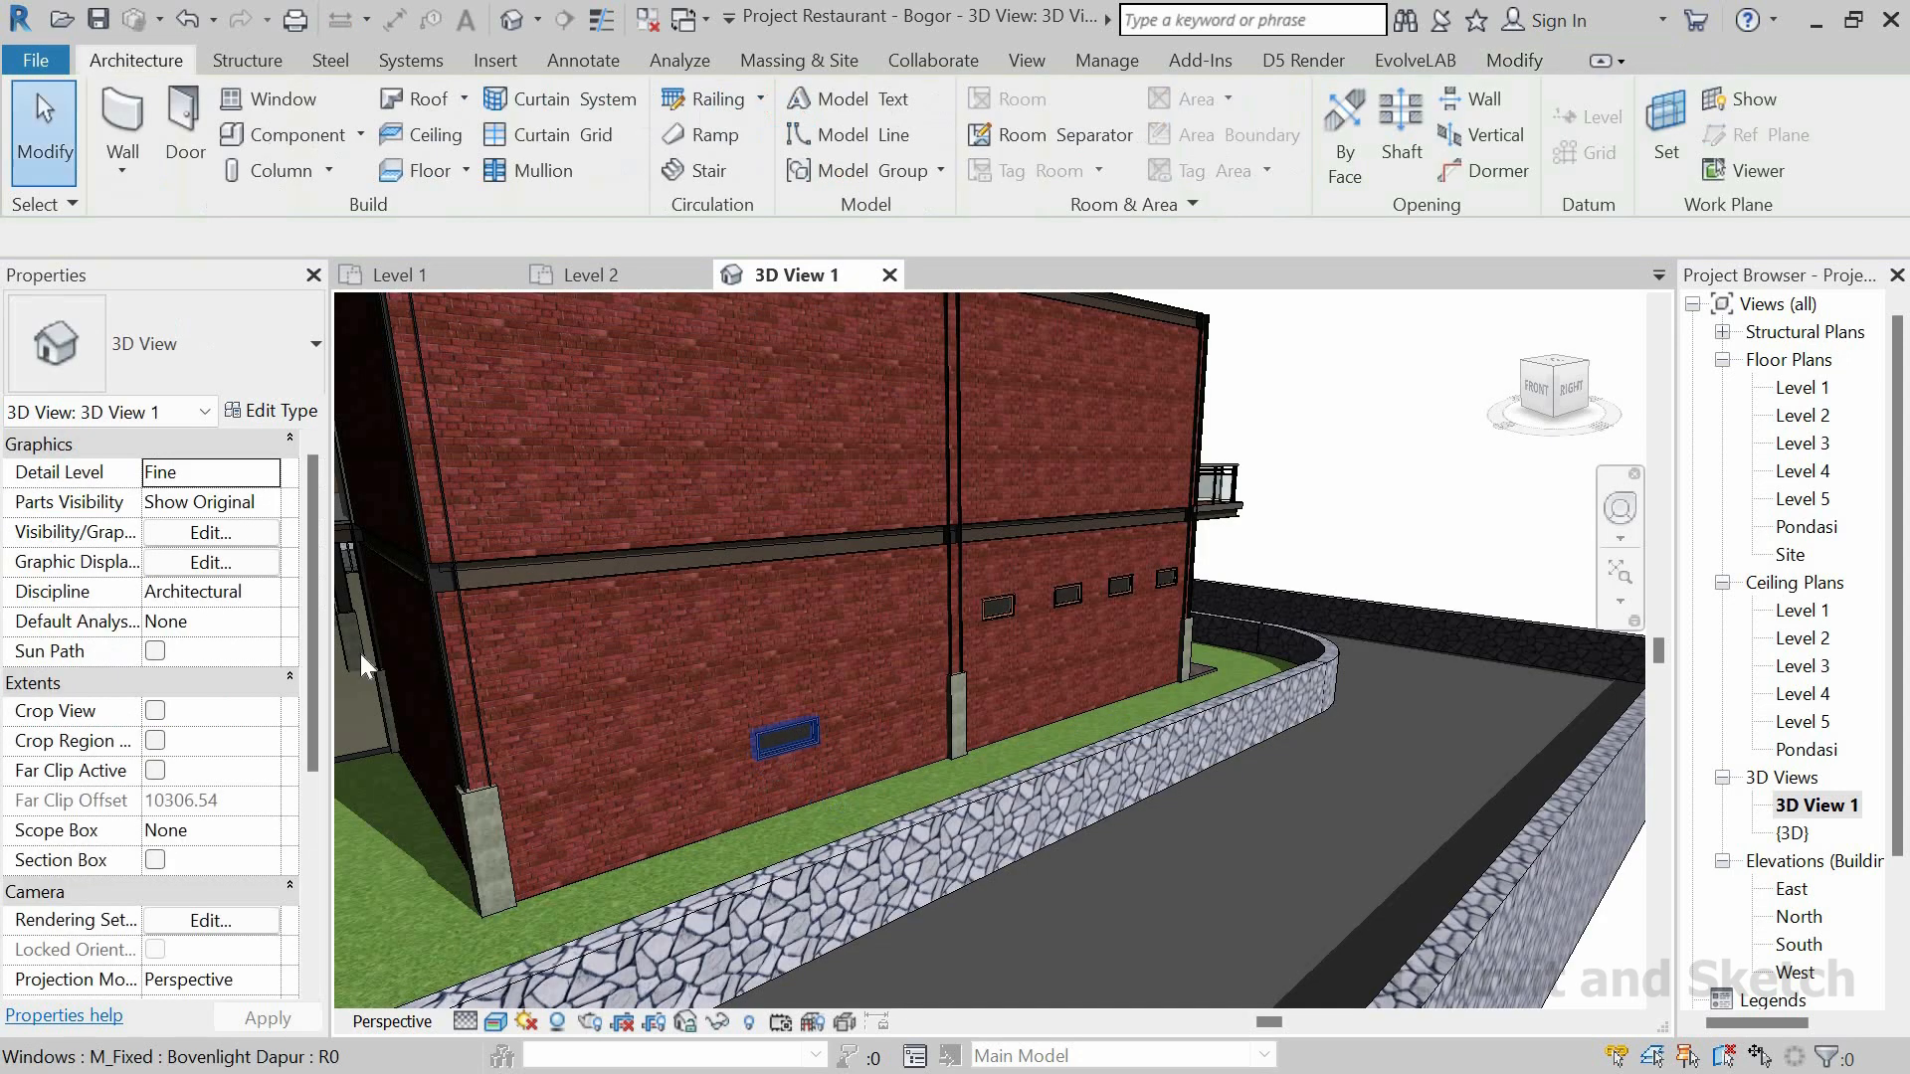
pyautogui.click(237, 506)
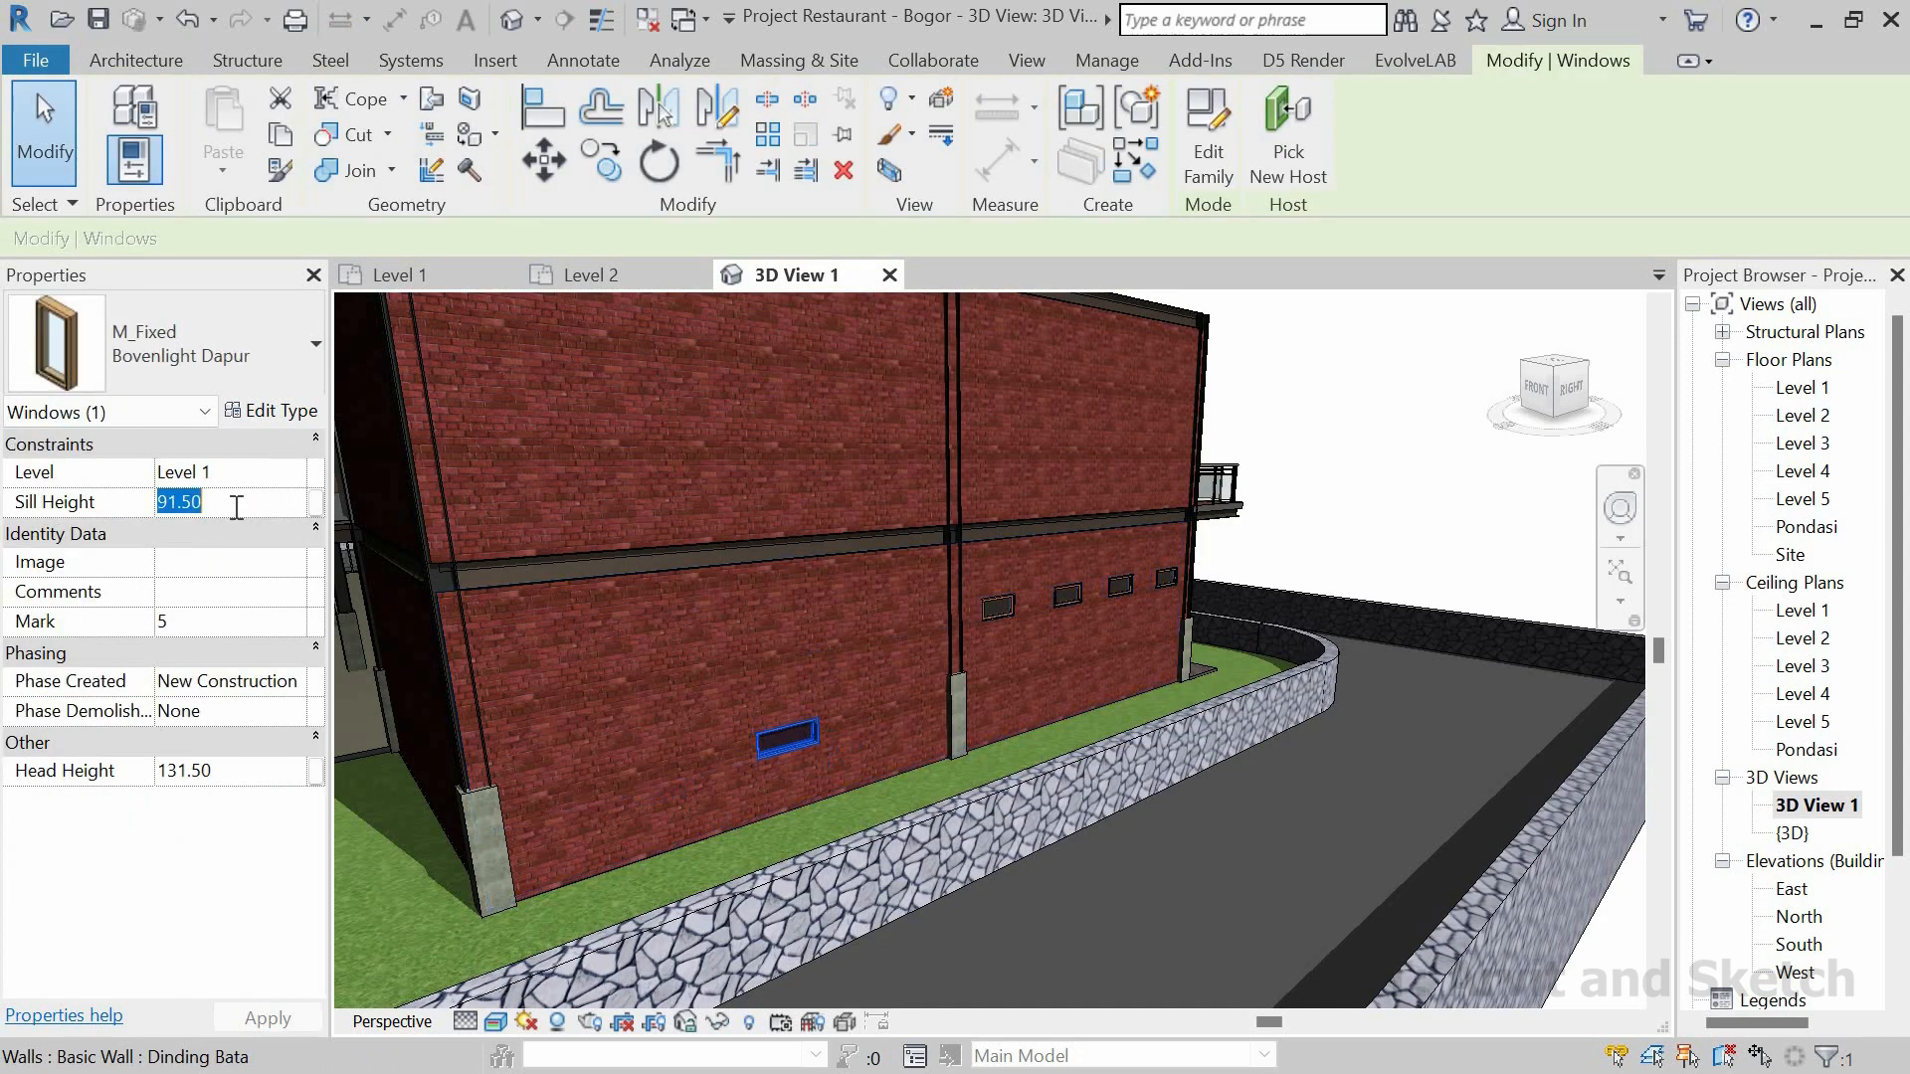
pyautogui.write('230')
pyautogui.press('Return')
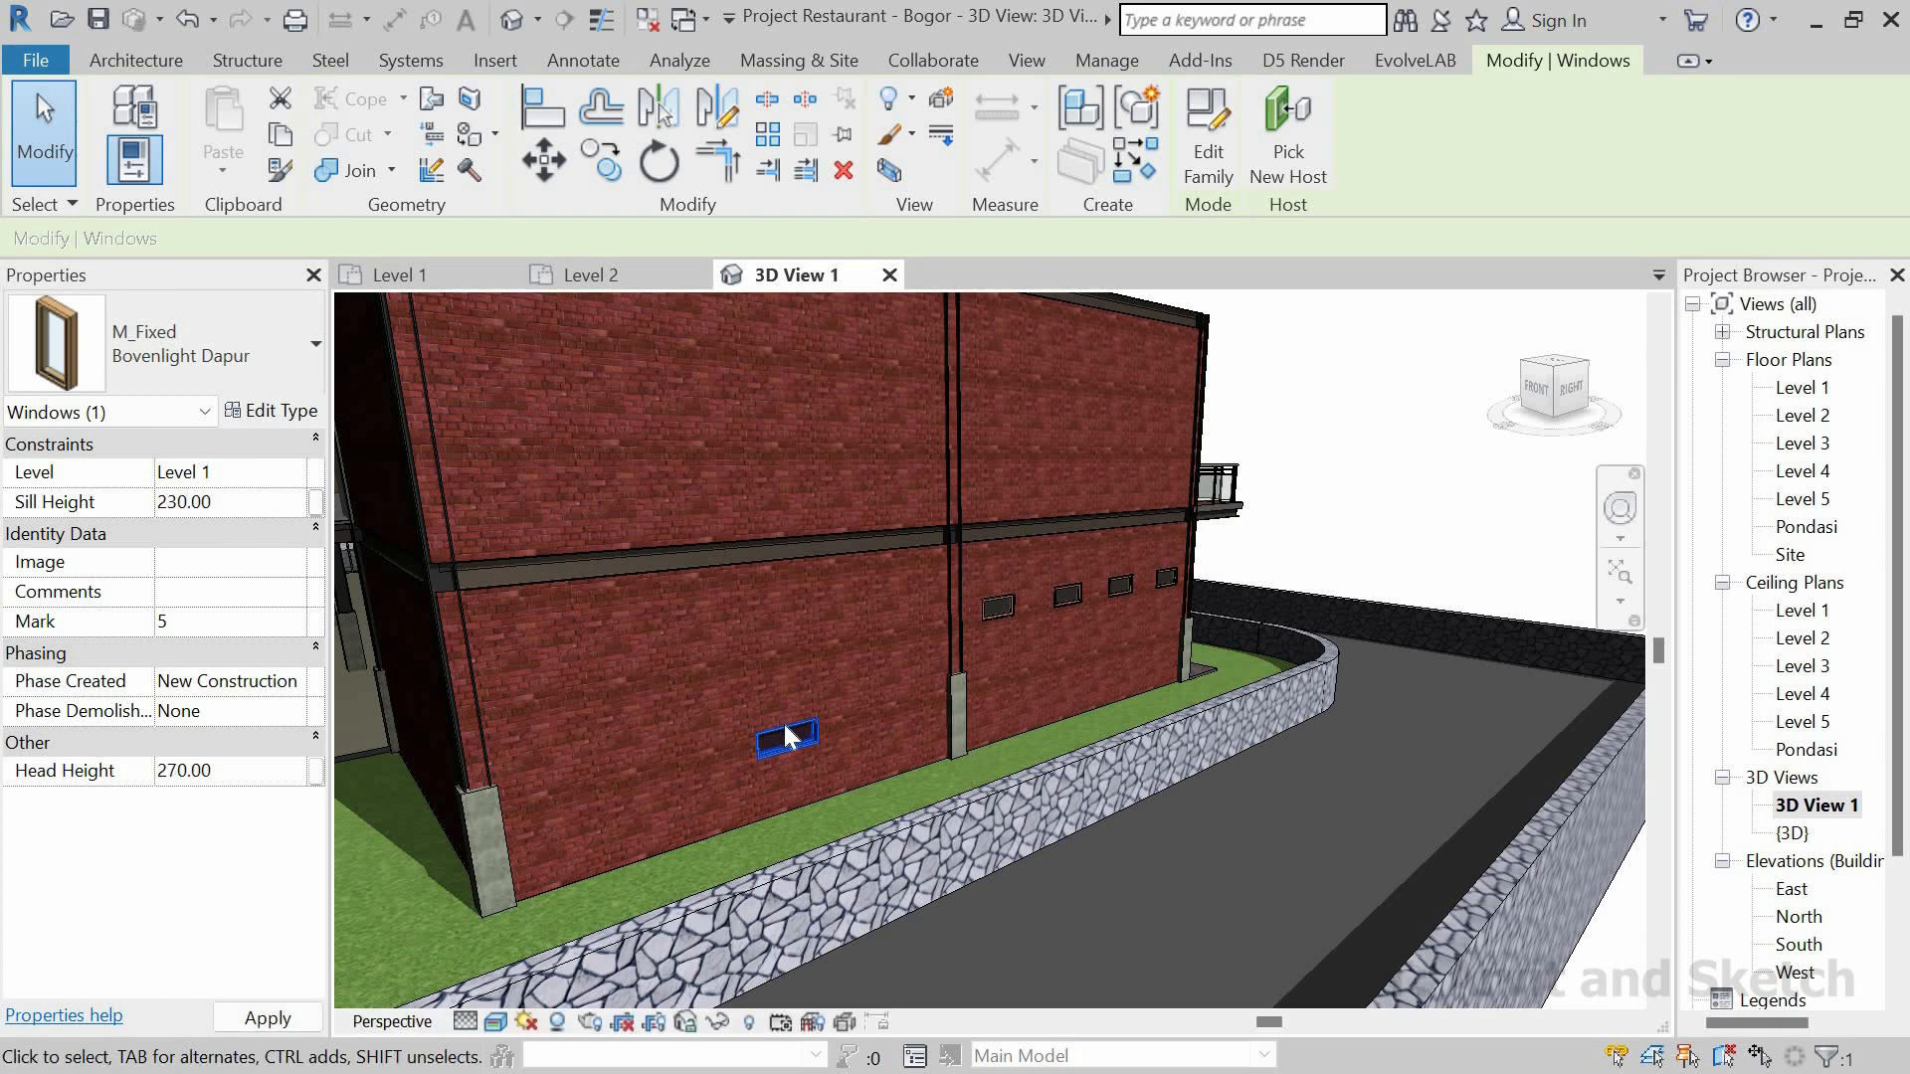
pyautogui.press('Escape')
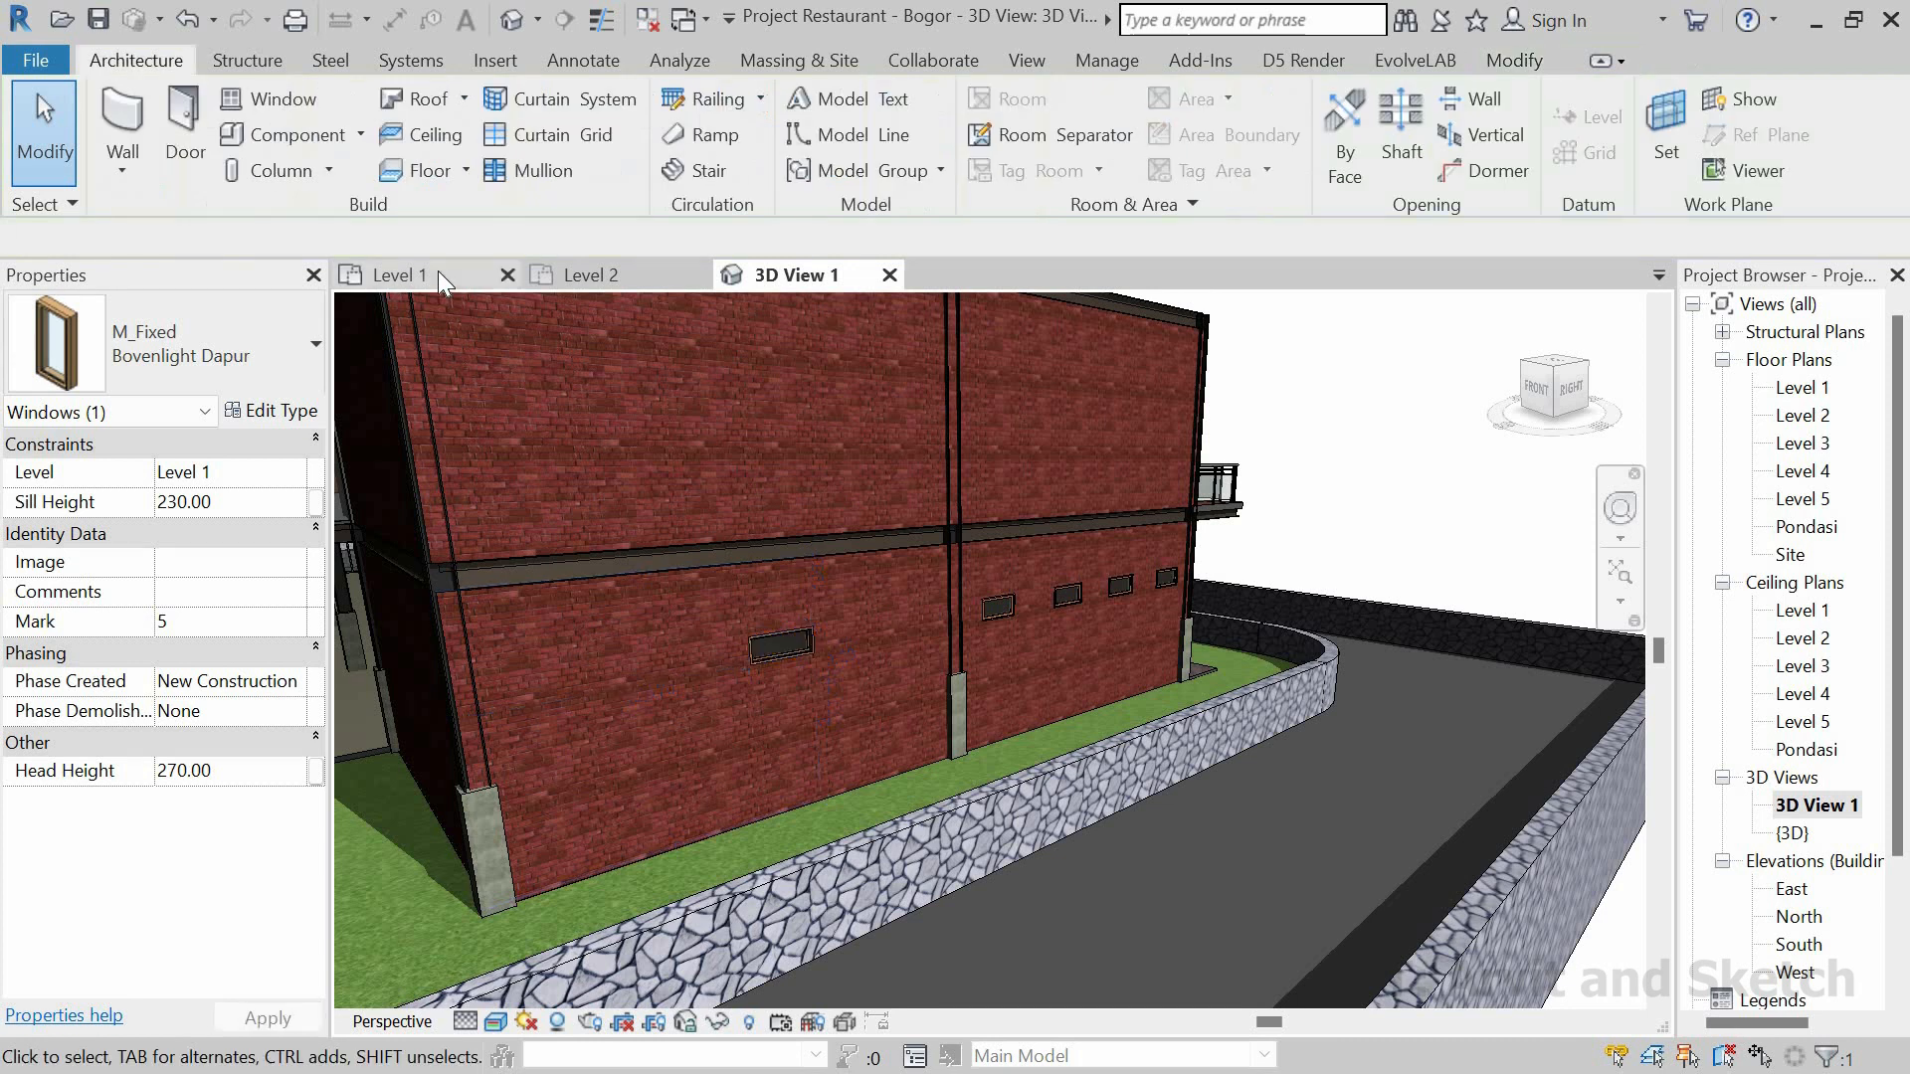
# Step: On Level 1, place a second Bovenlight Dapur window with sill height 230 in the same outer wall, near the building corner
pyautogui.click(437, 271)
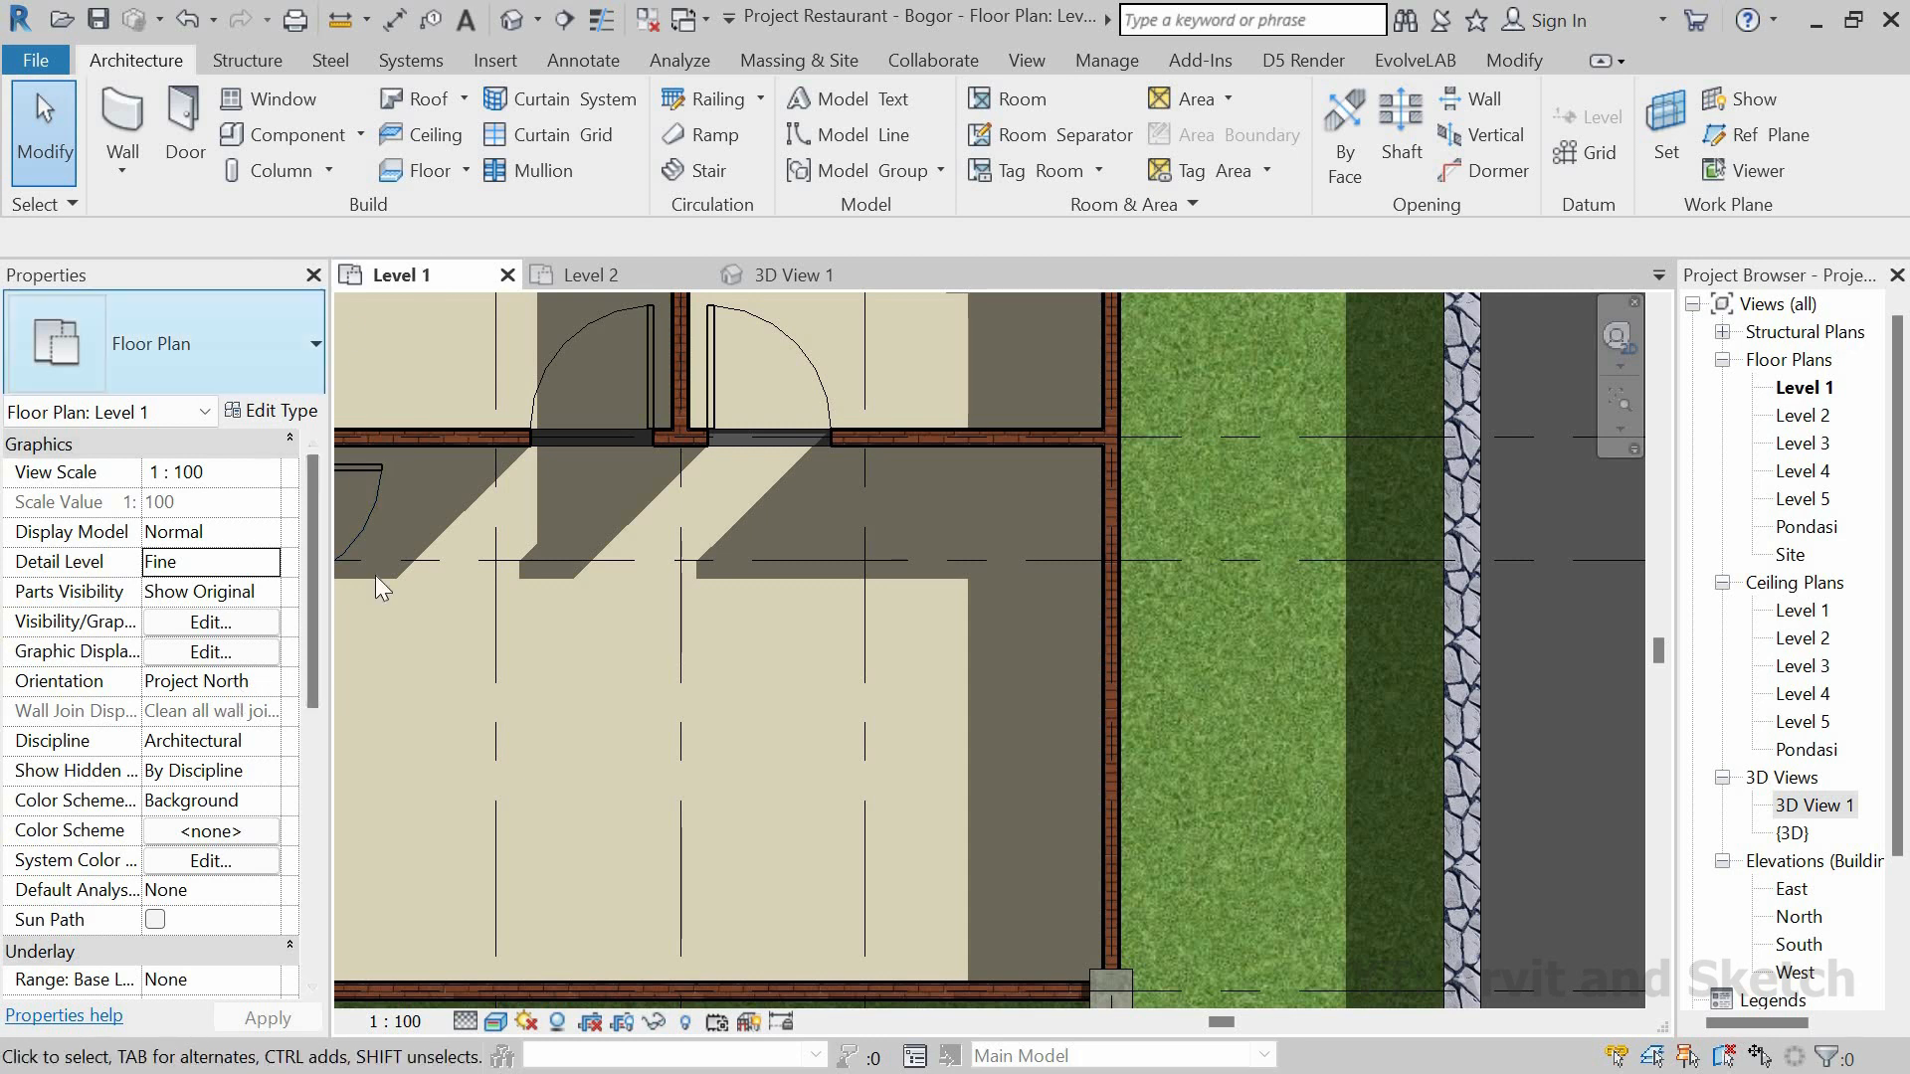
pyautogui.click(782, 276)
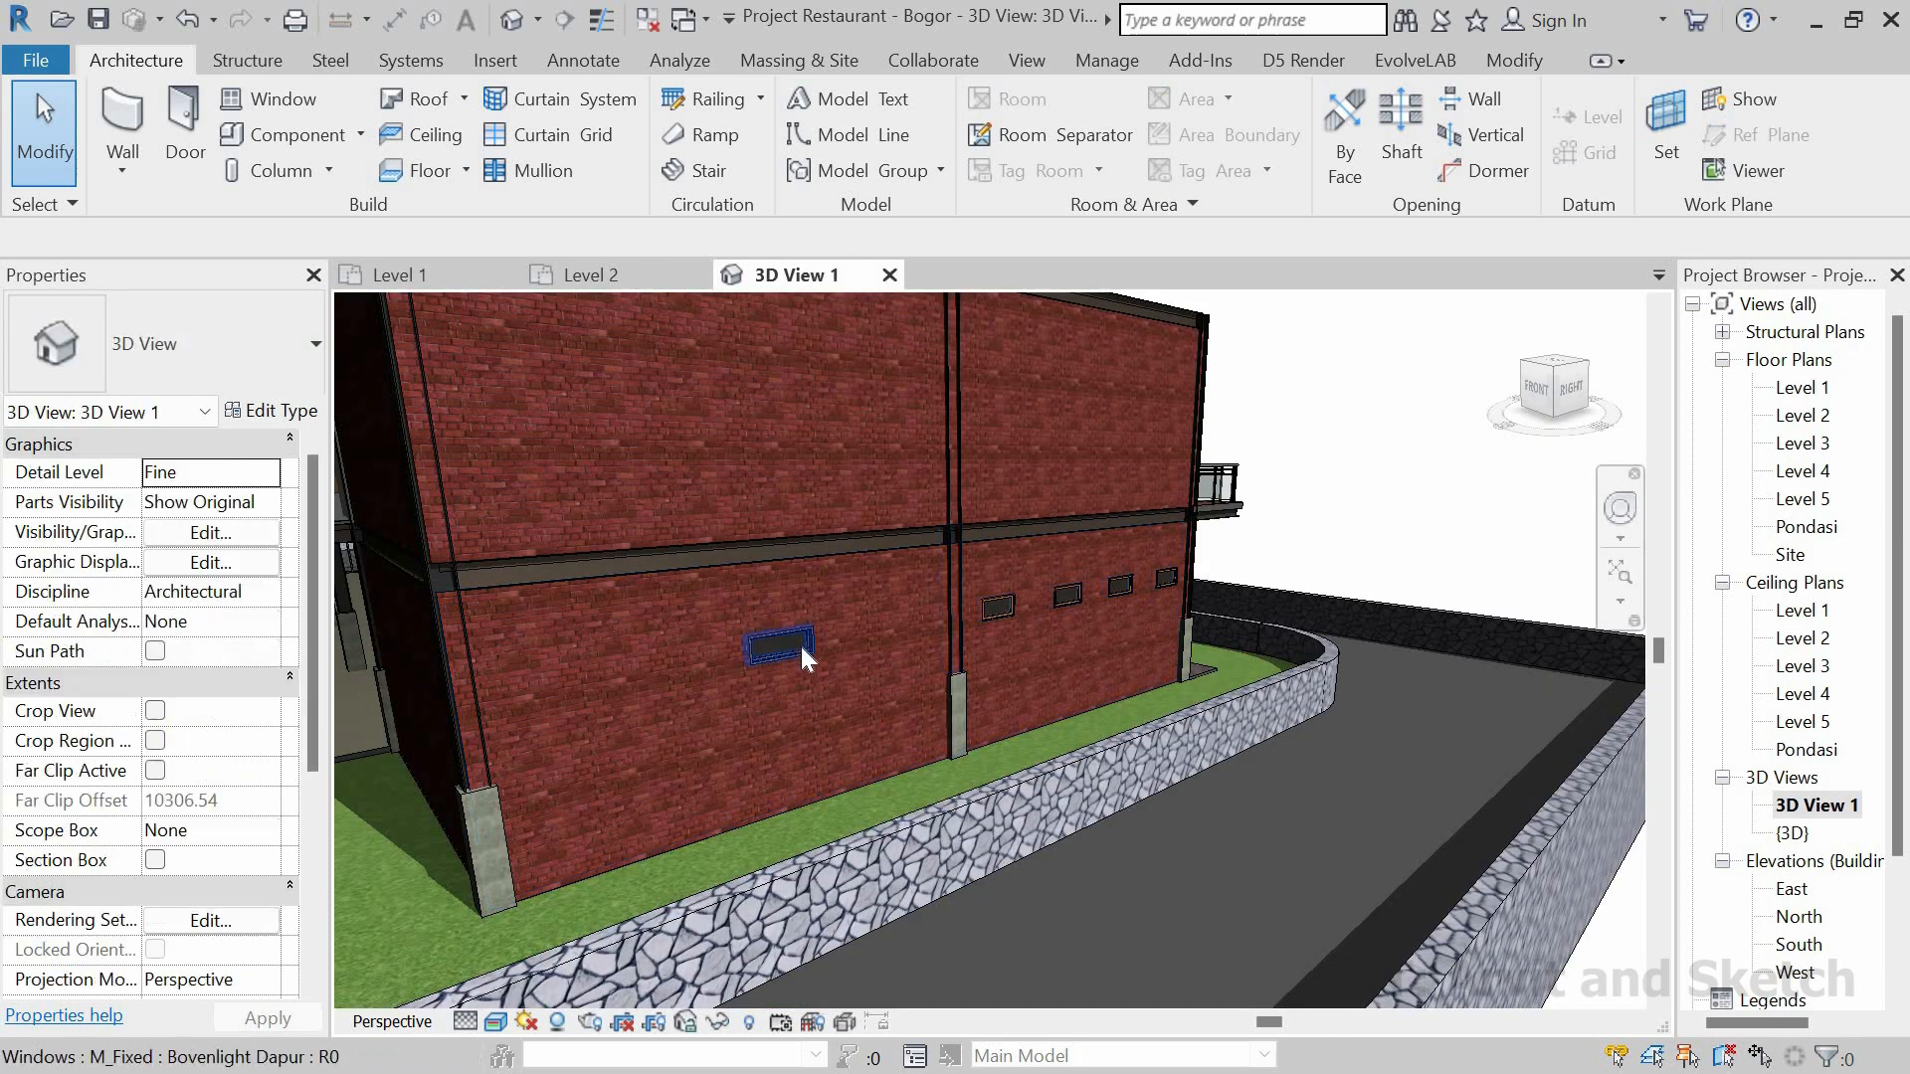
pyautogui.scroll(2, 802, 646)
pyautogui.scroll(1, 802, 646)
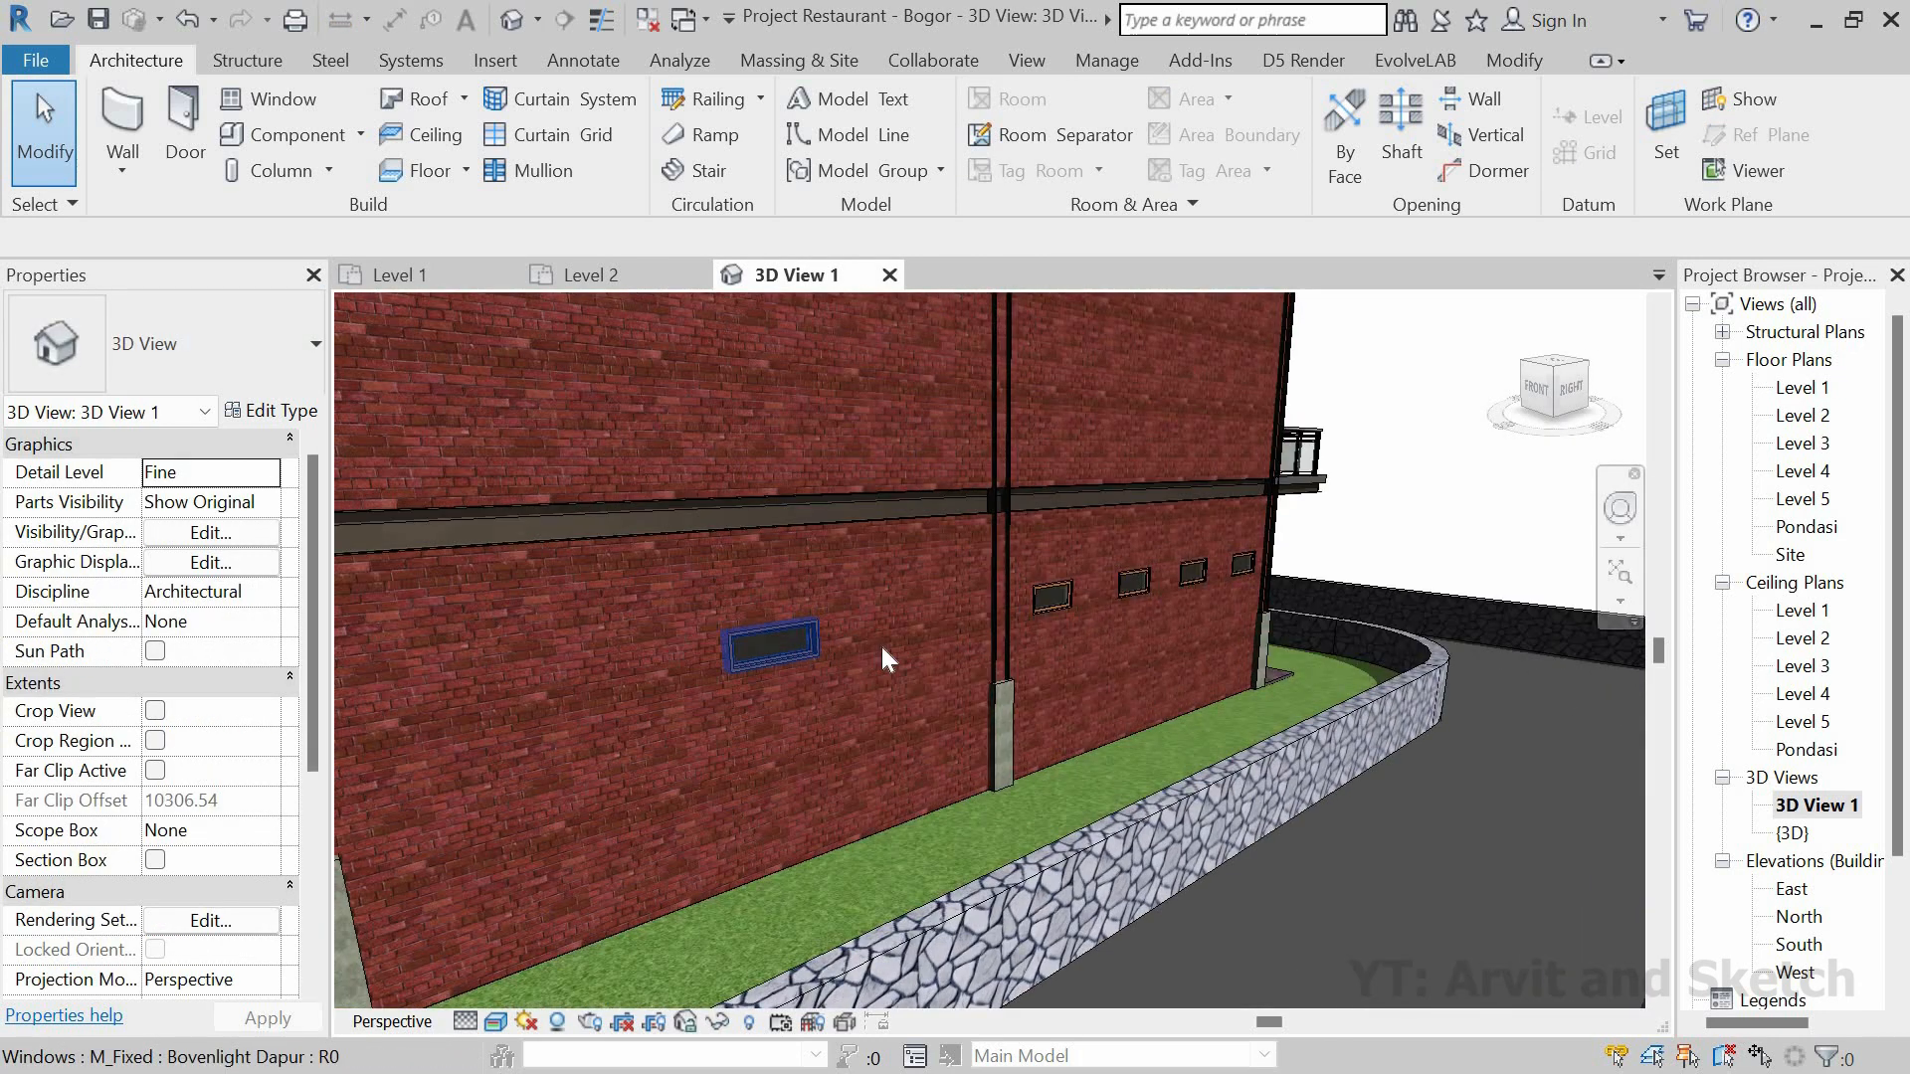
pyautogui.scroll(-3, 712, 508)
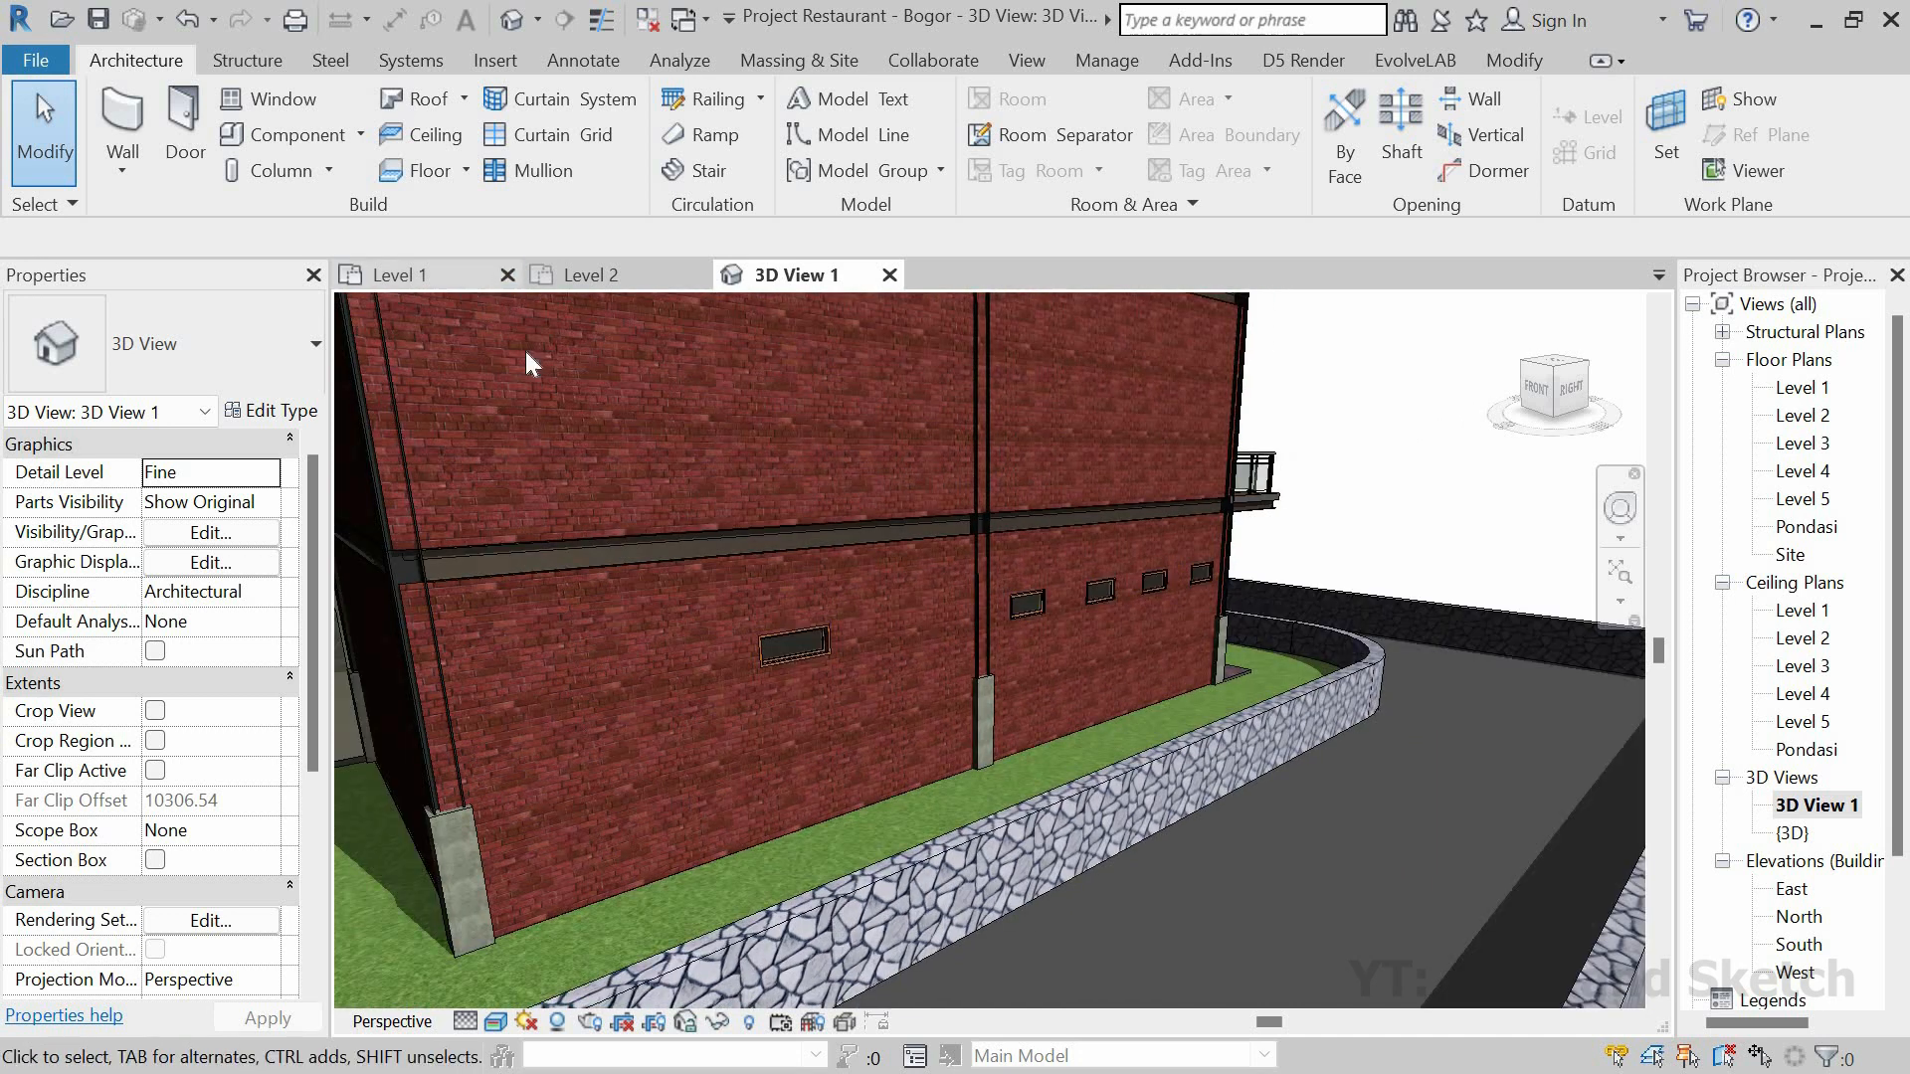
pyautogui.click(459, 279)
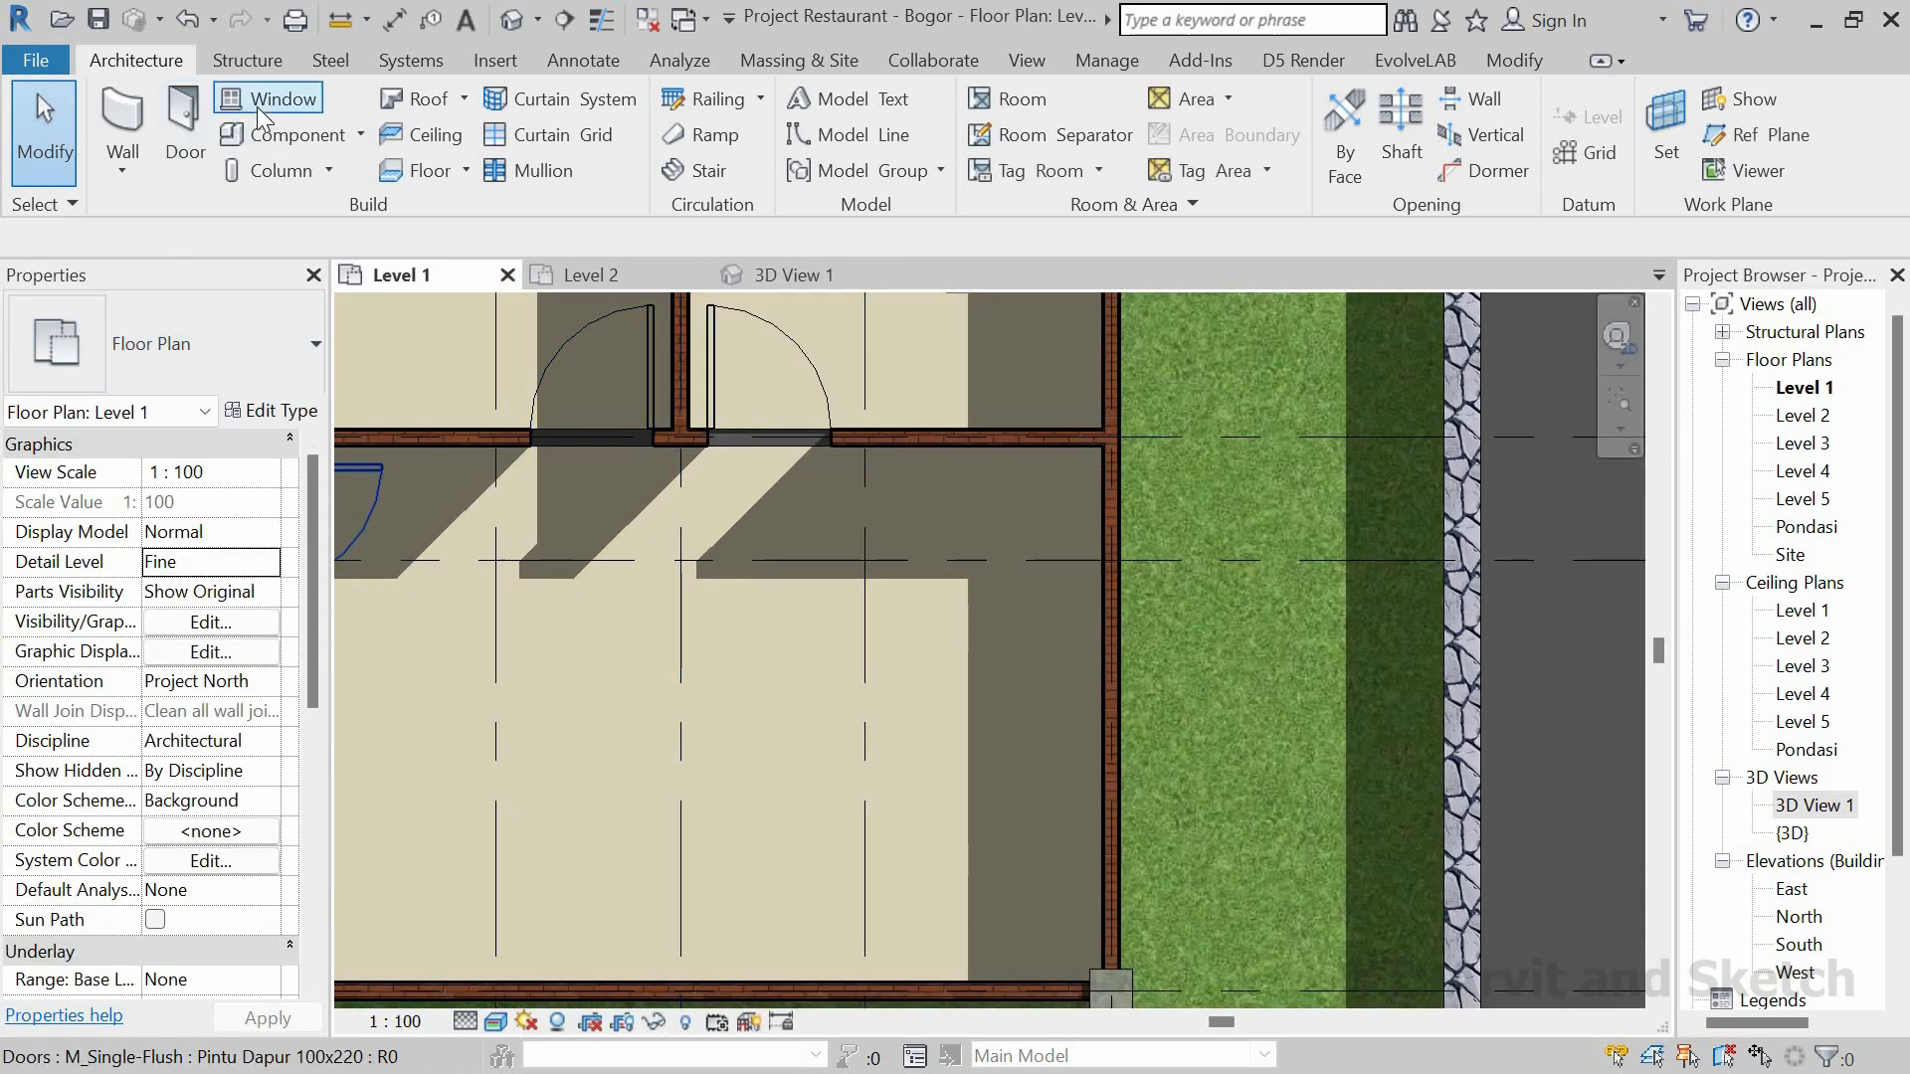
pyautogui.click(245, 472)
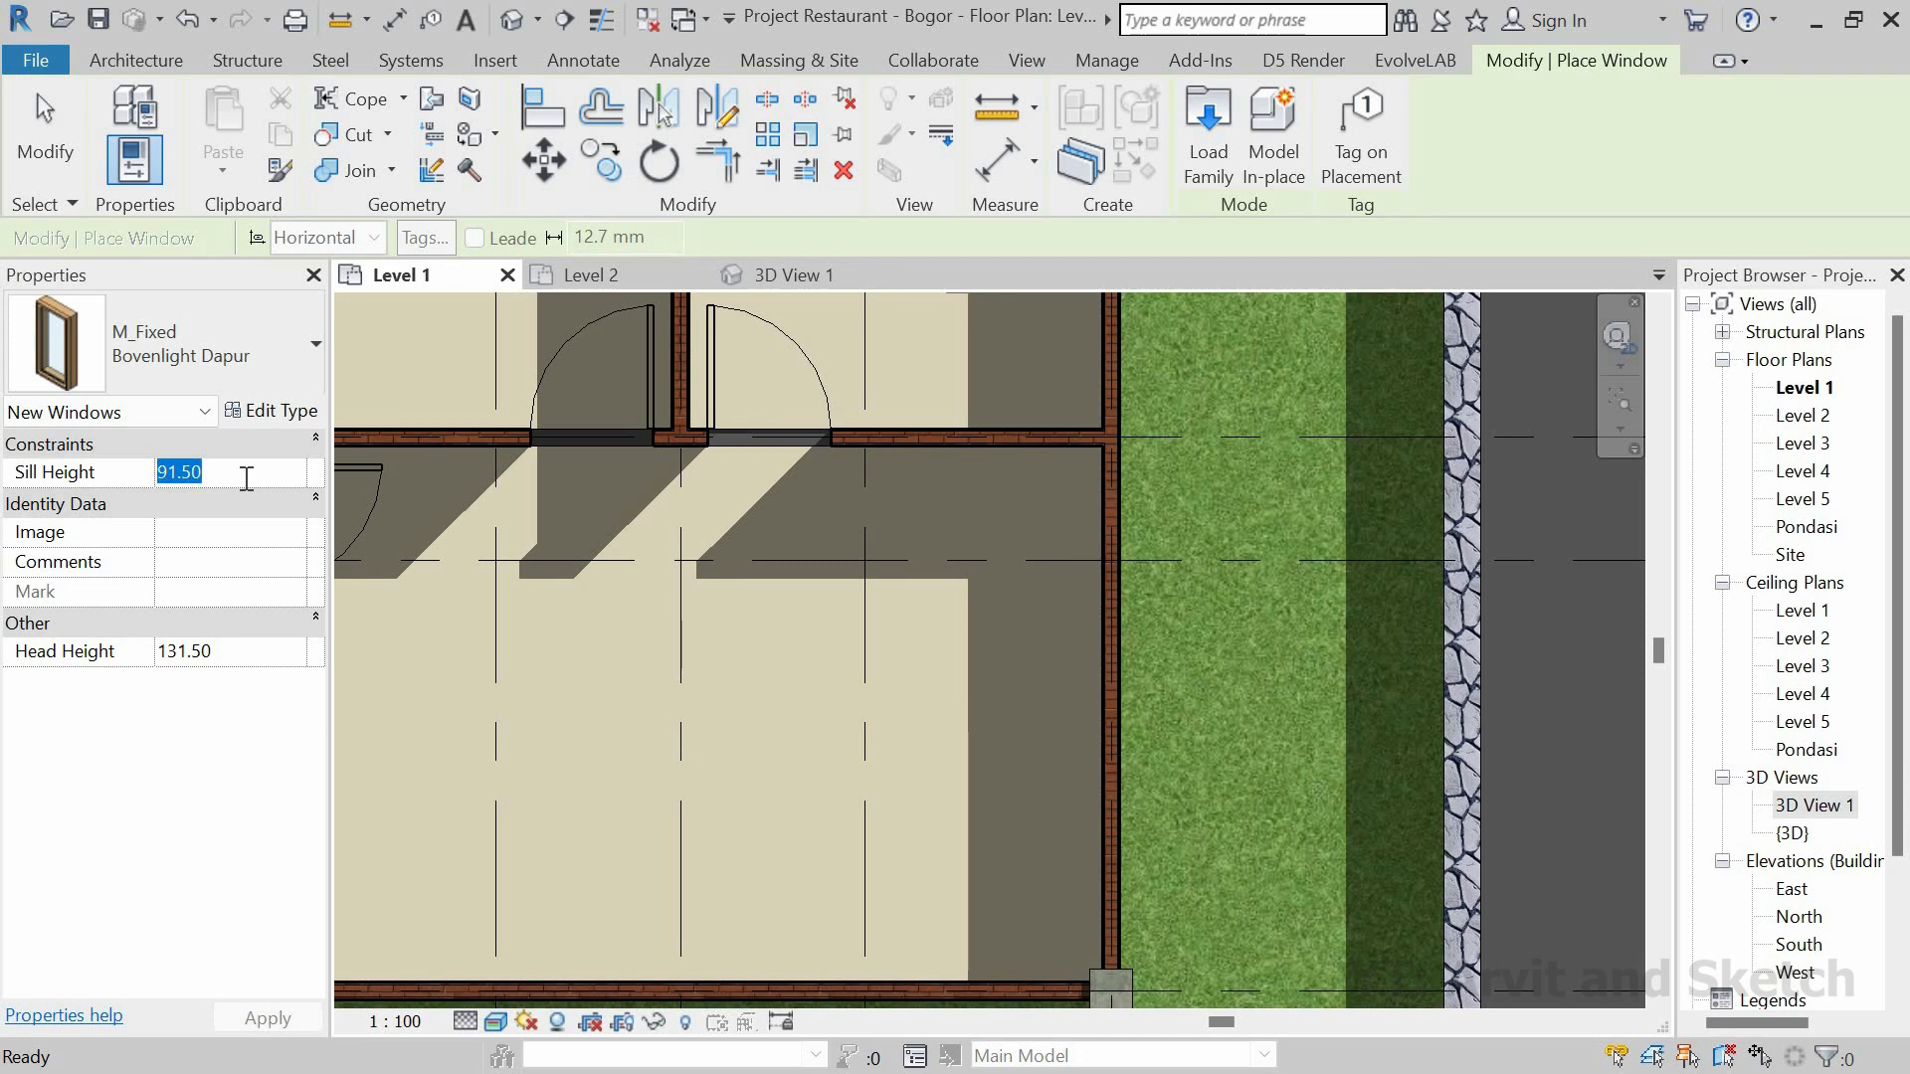
pyautogui.write('230')
pyautogui.scroll(-1, 1024, 746)
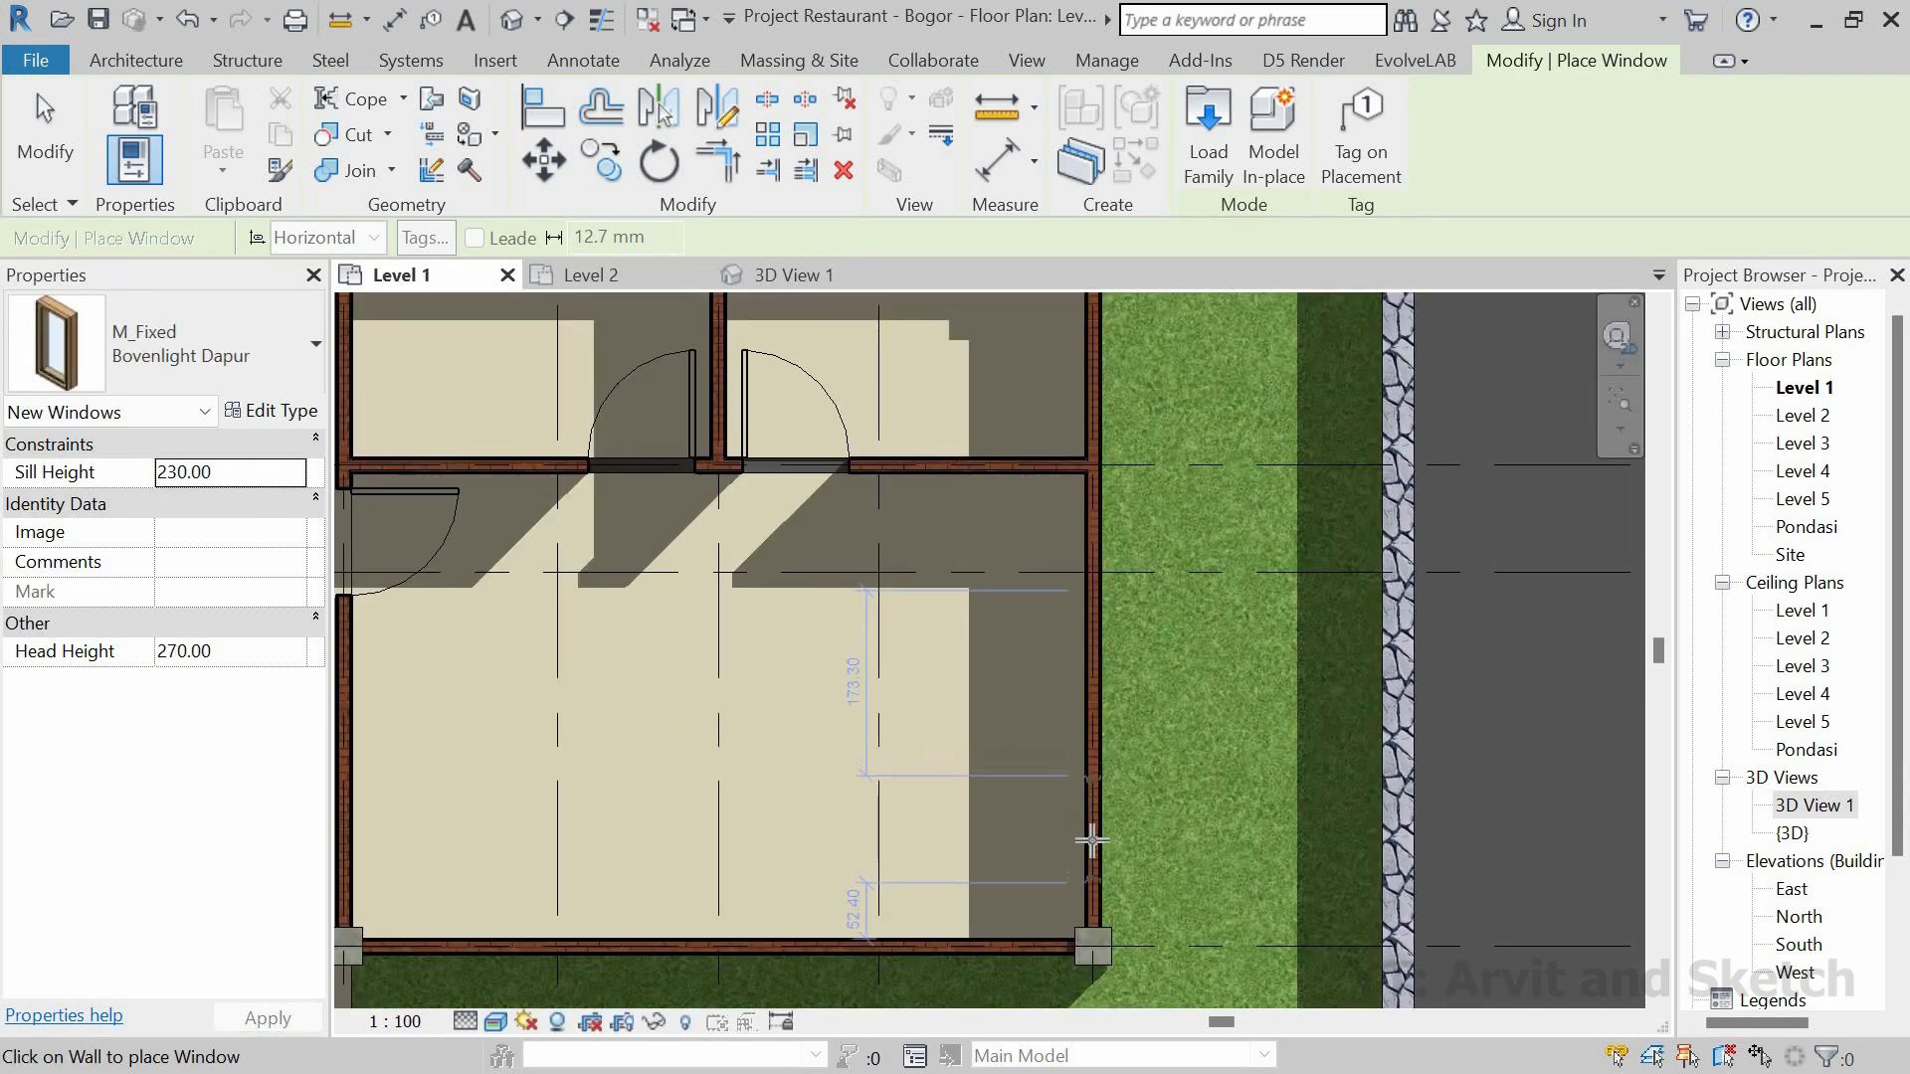
# Step: In 3D View 1, set the distance between the corner kitchen window and the adjacent wall end to 20
pyautogui.click(779, 277)
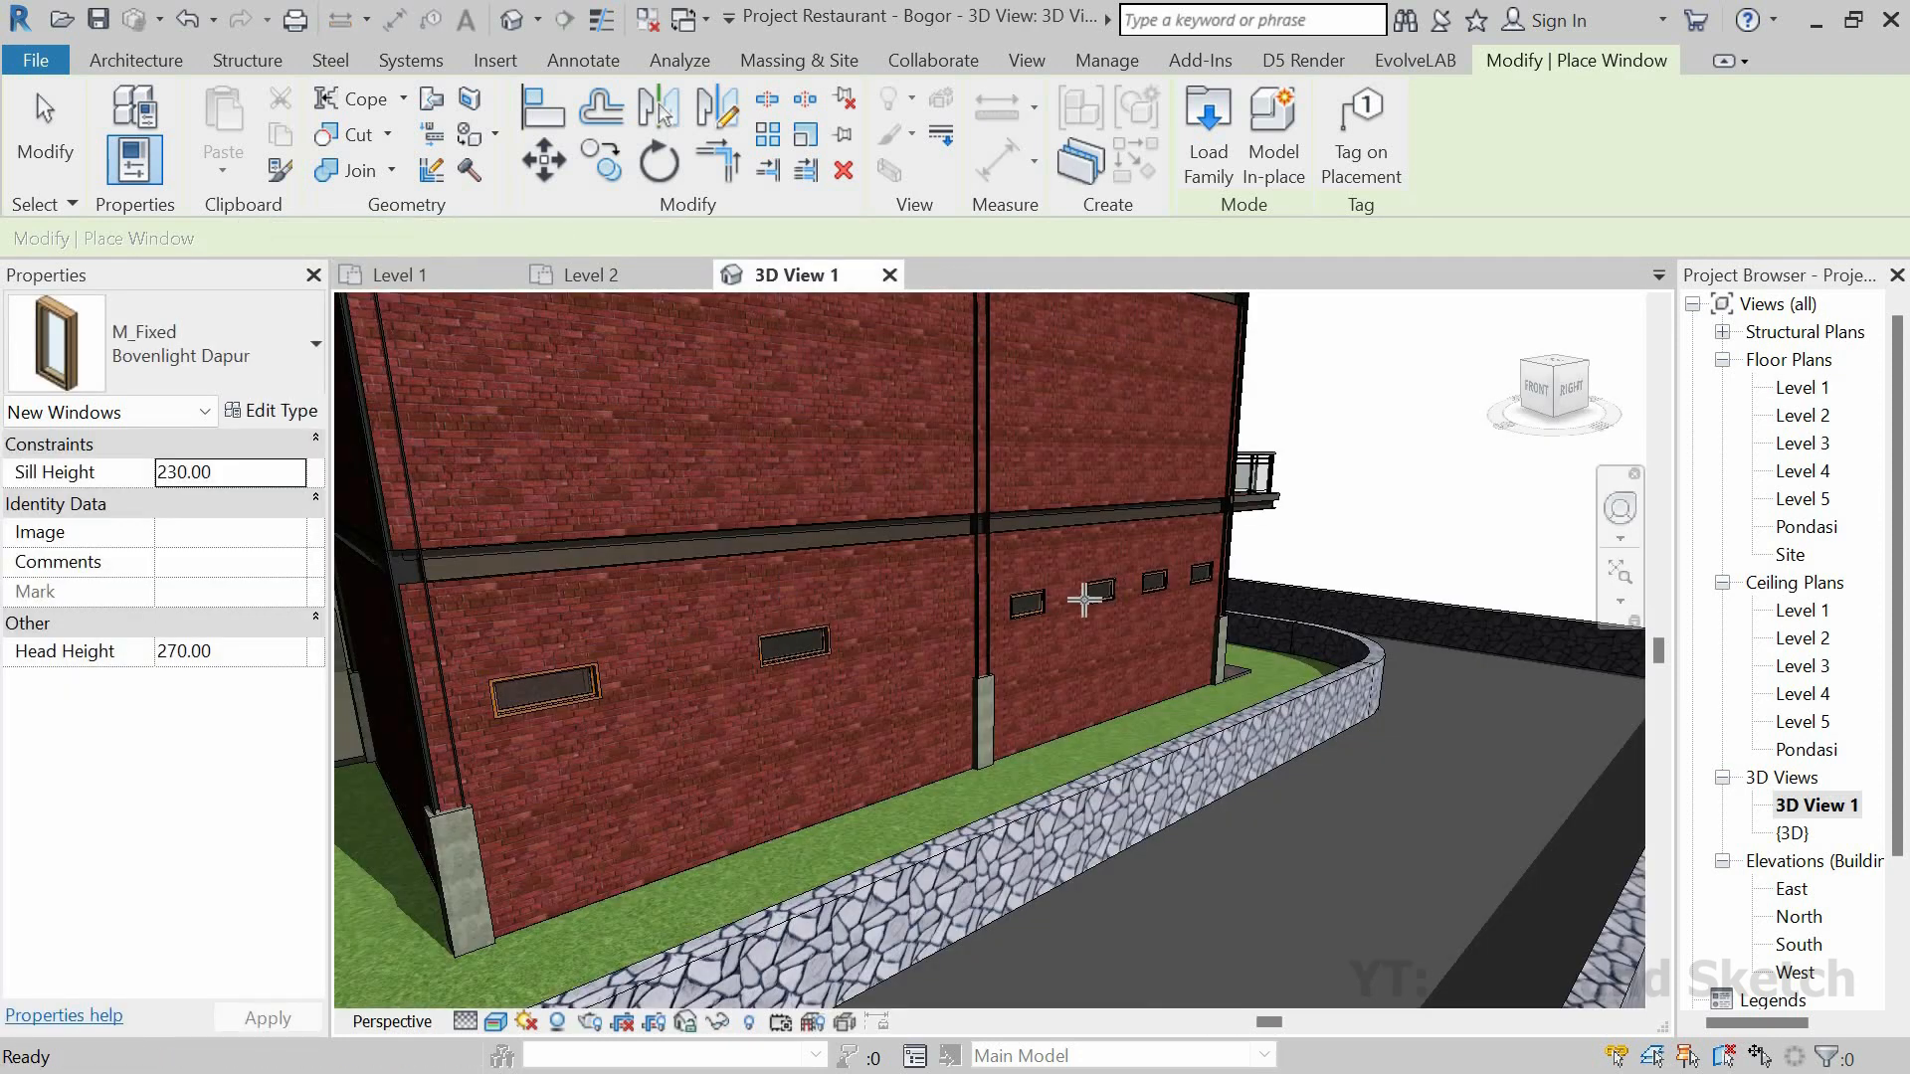
pyautogui.scroll(-3, 762, 687)
pyautogui.scroll(2, 719, 684)
pyautogui.press('Escape')
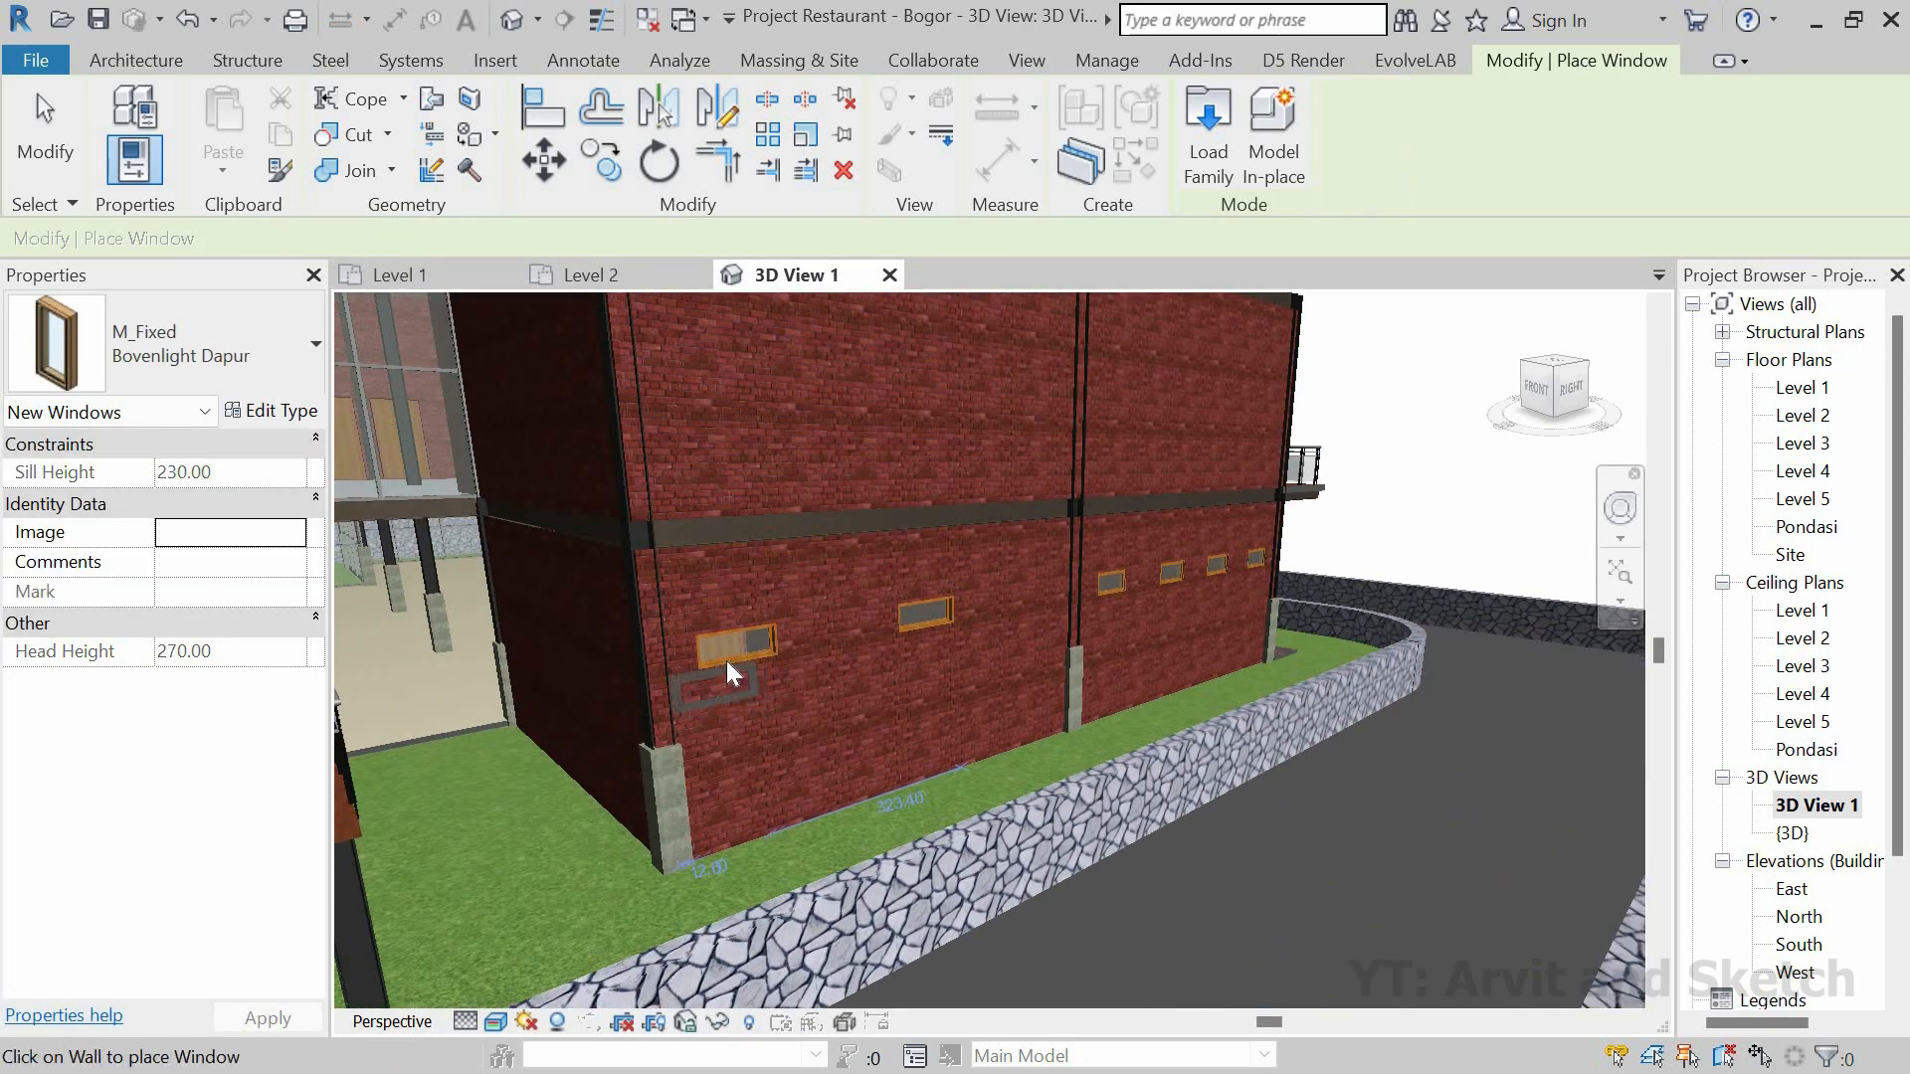
pyautogui.click(708, 679)
pyautogui.scroll(2, 733, 697)
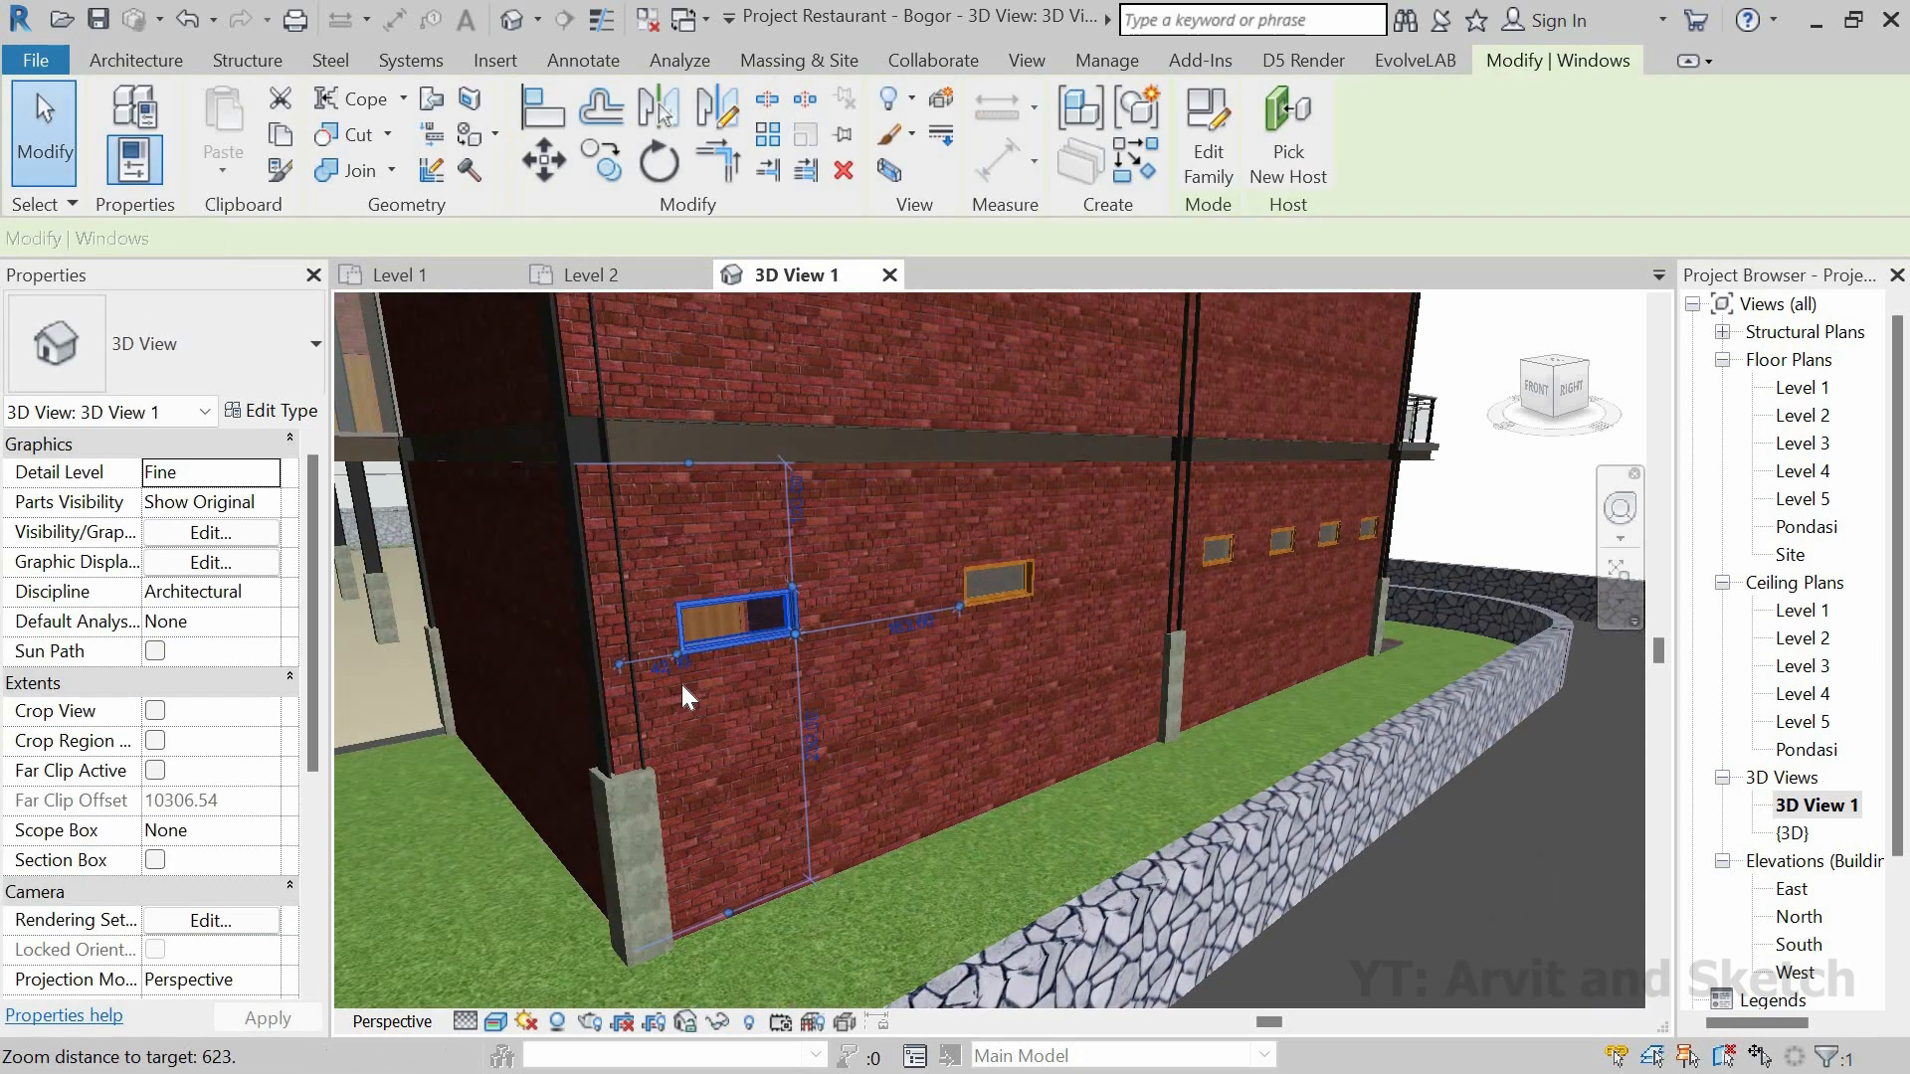
pyautogui.click(664, 668)
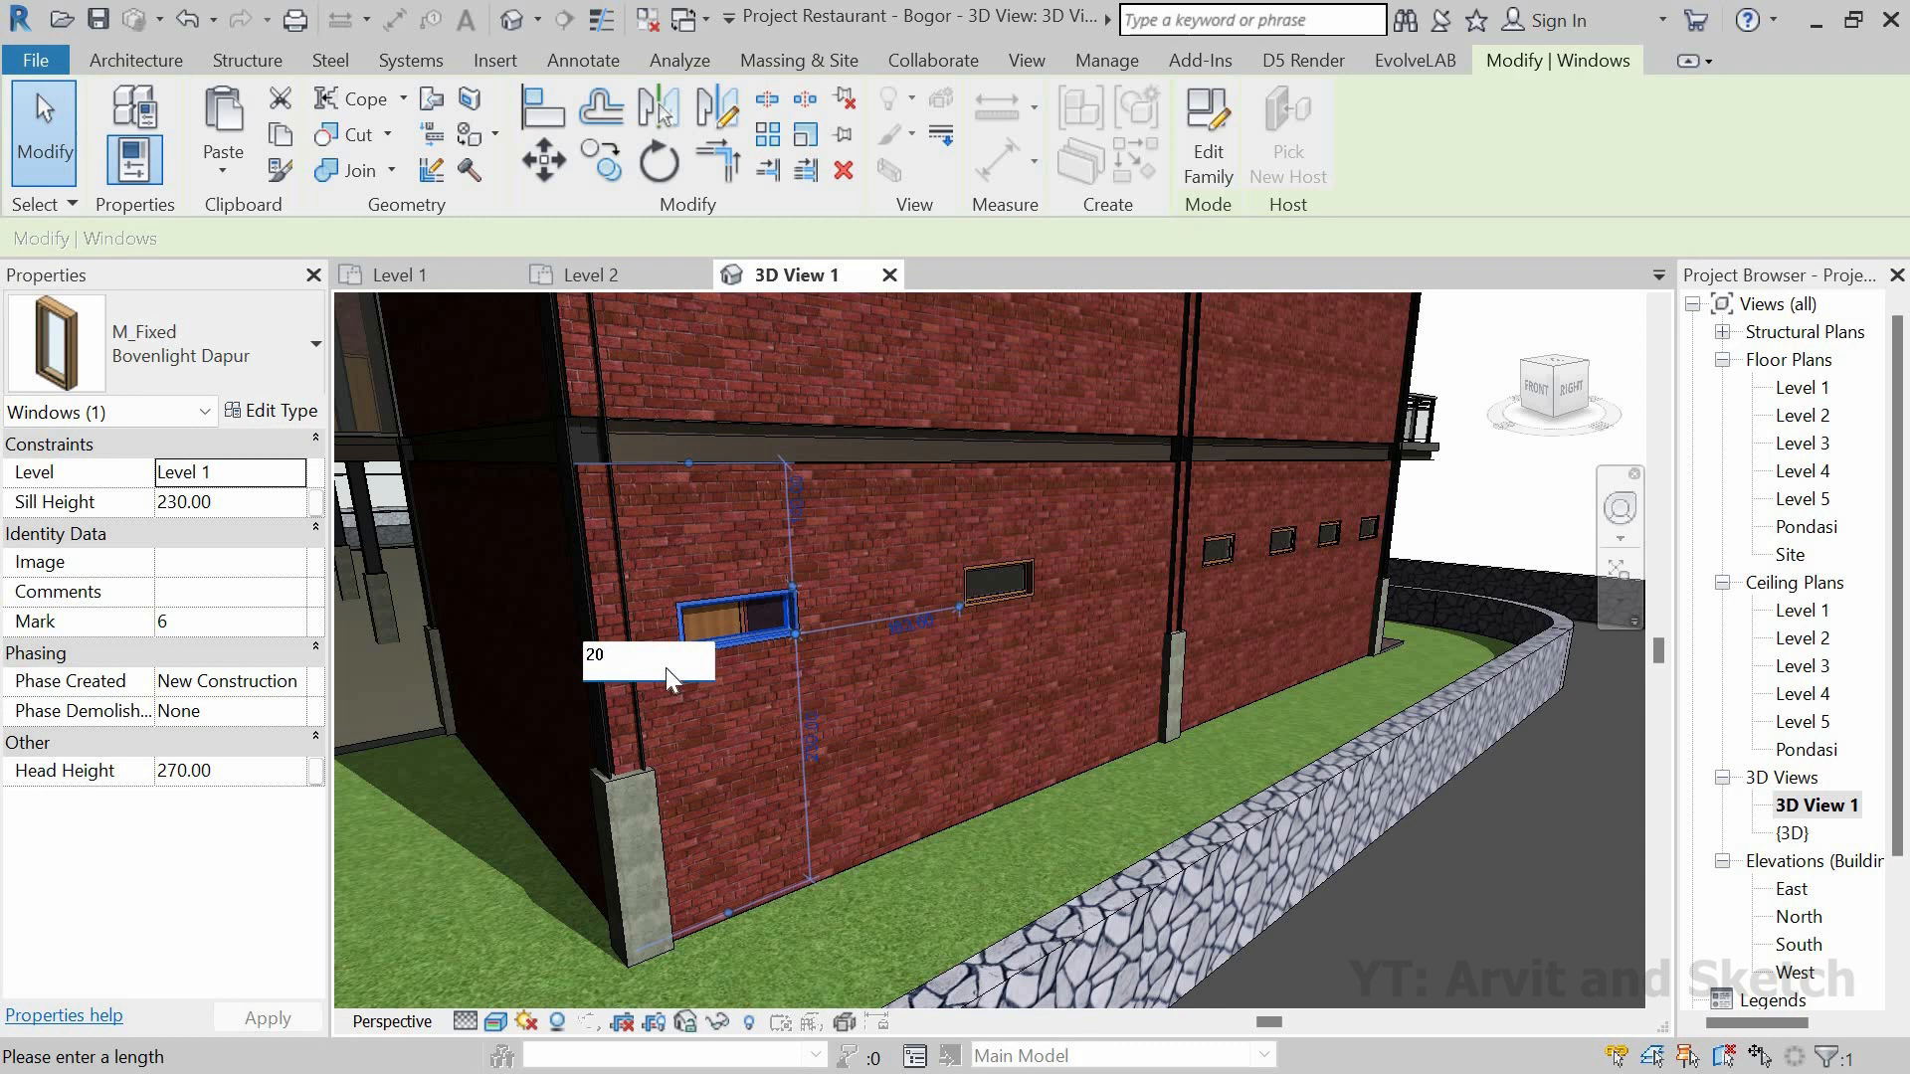
pyautogui.write('20')
pyautogui.press('Return')
pyautogui.press('Escape')
# Step: Check the spacing dimensions of the other Bovenlight Dapur window in the same wall
pyautogui.click(1000, 584)
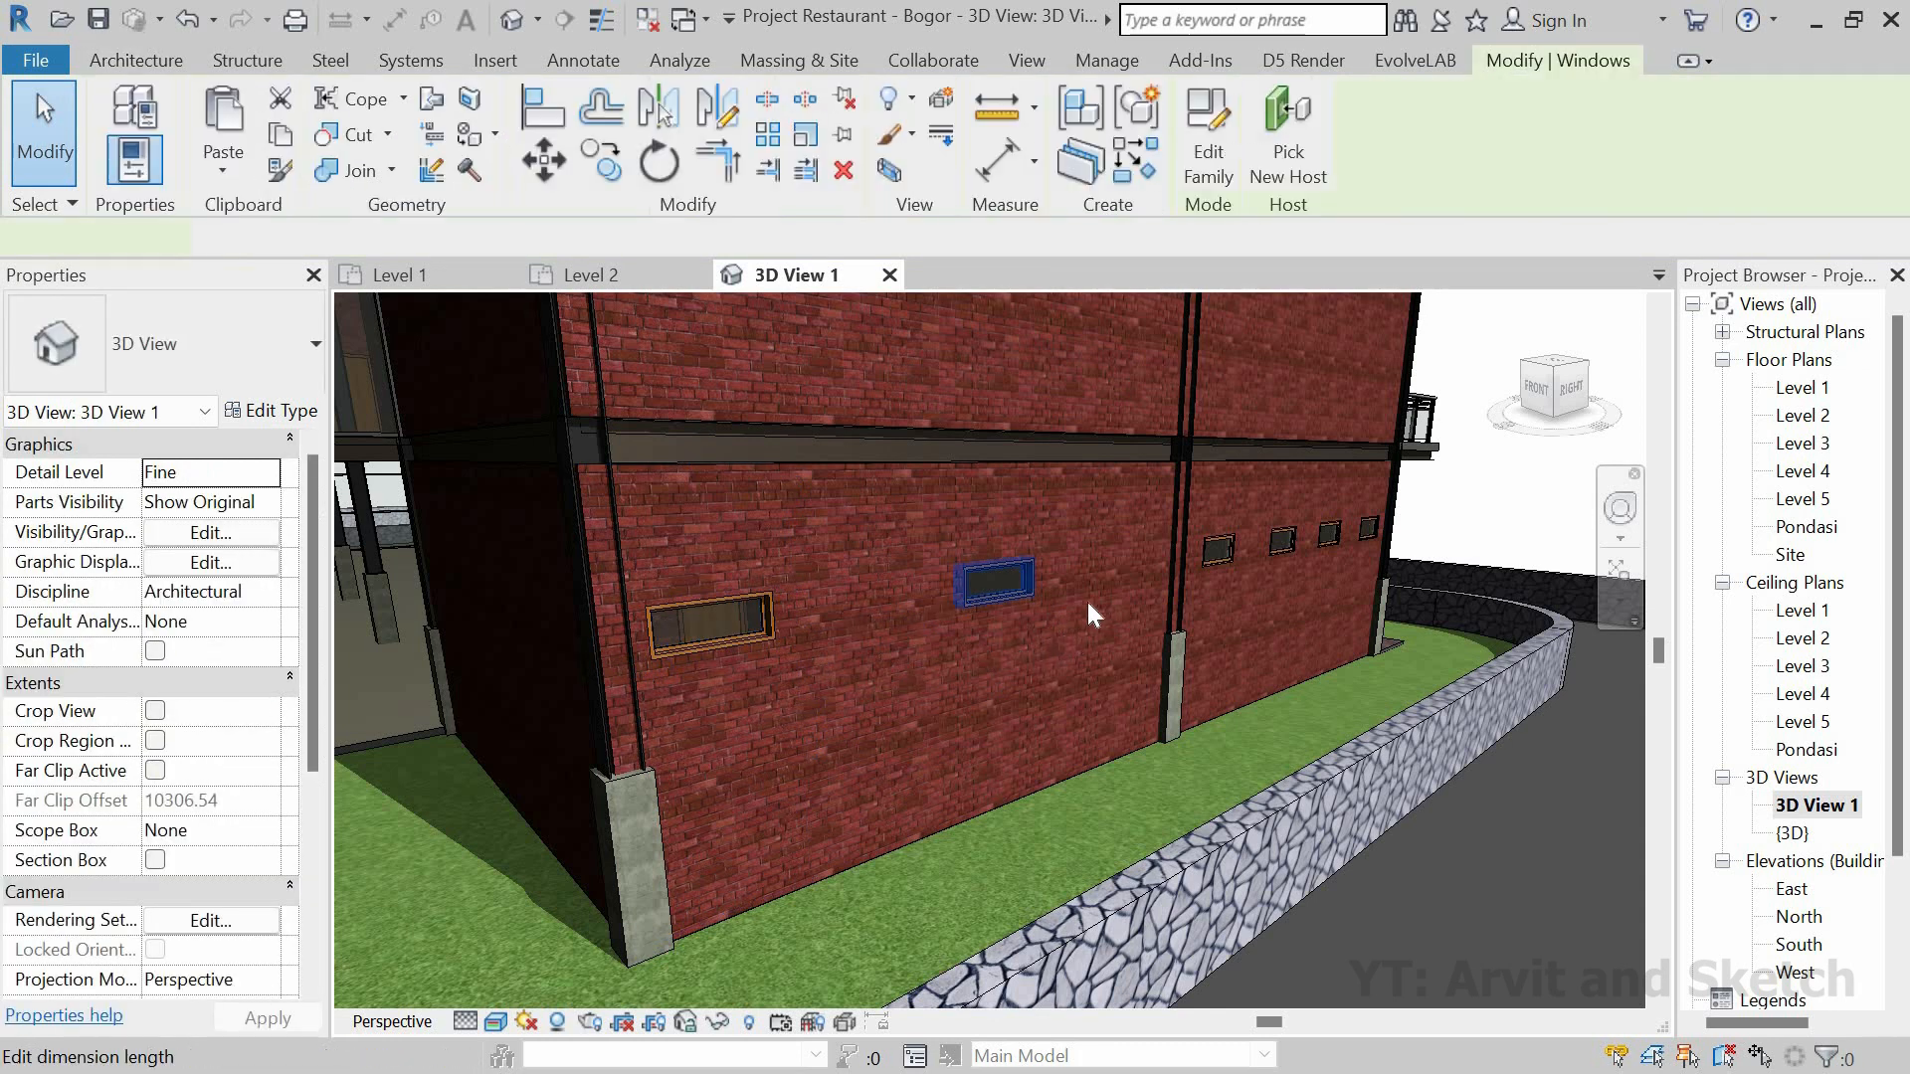
pyautogui.scroll(2, 1089, 589)
pyautogui.scroll(2, 1065, 645)
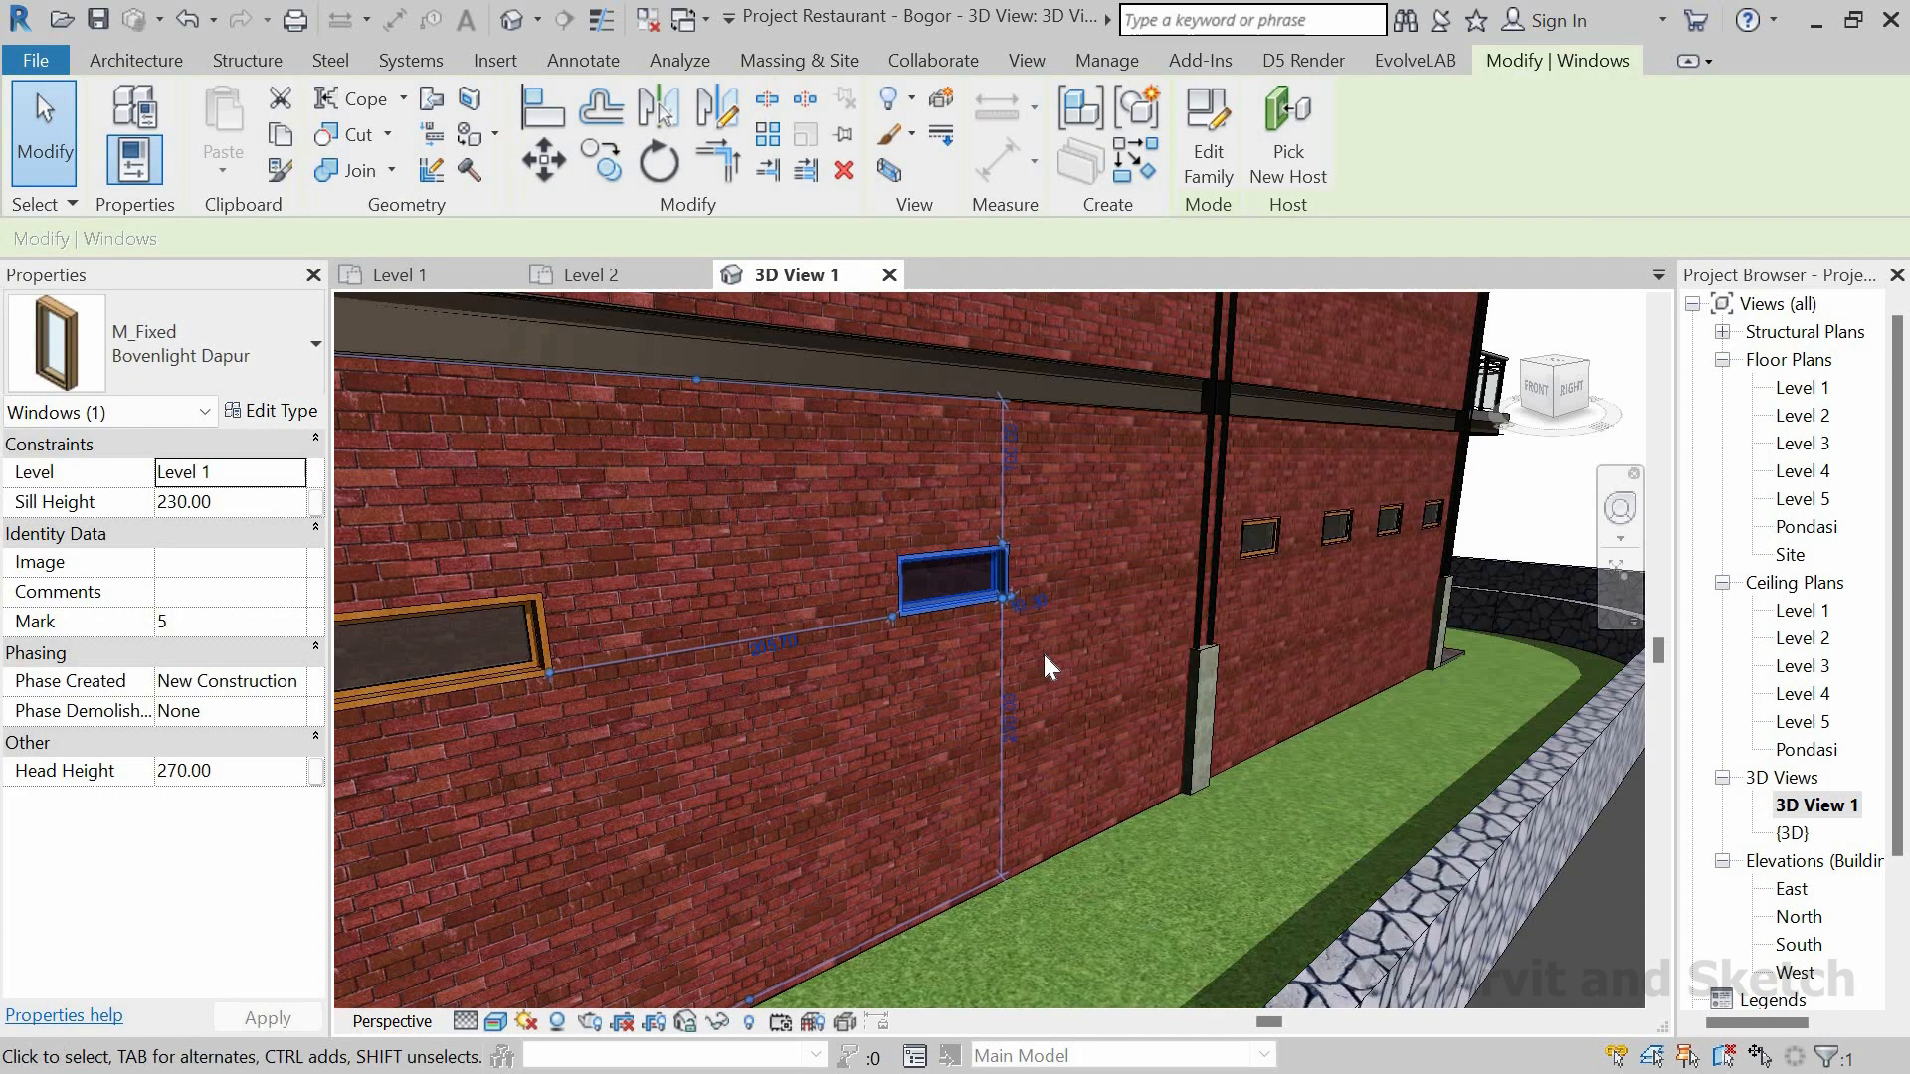
pyautogui.press('Escape')
pyautogui.scroll(-4, 1124, 643)
# Step: On Level 1, place three Bovenlight Dapur windows with sill height 230 along the kitchen's front wall
pyautogui.keyDown('shift'); pyautogui.moveTo(1124, 643); pyautogui.dragTo(664, 348, button='middle'); pyautogui.keyUp('shift')
pyautogui.click(424, 271)
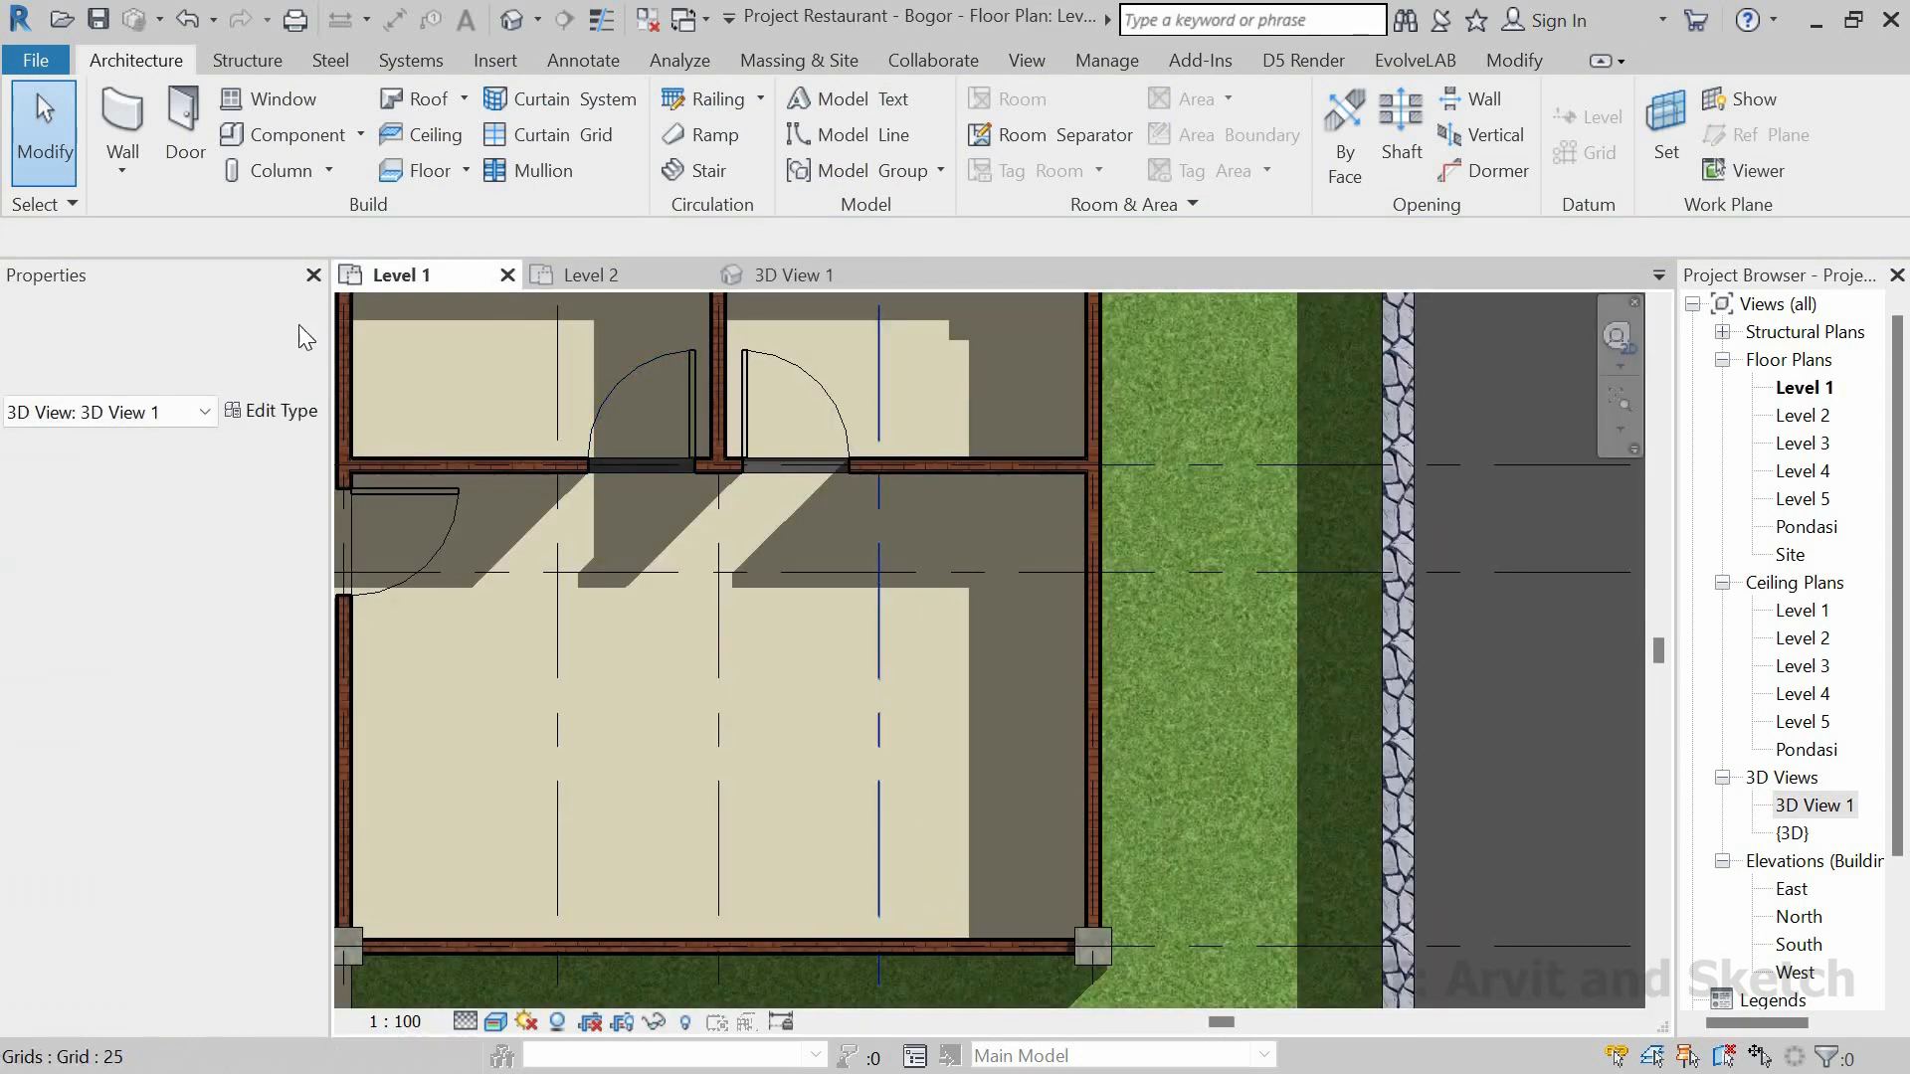
pyautogui.click(288, 108)
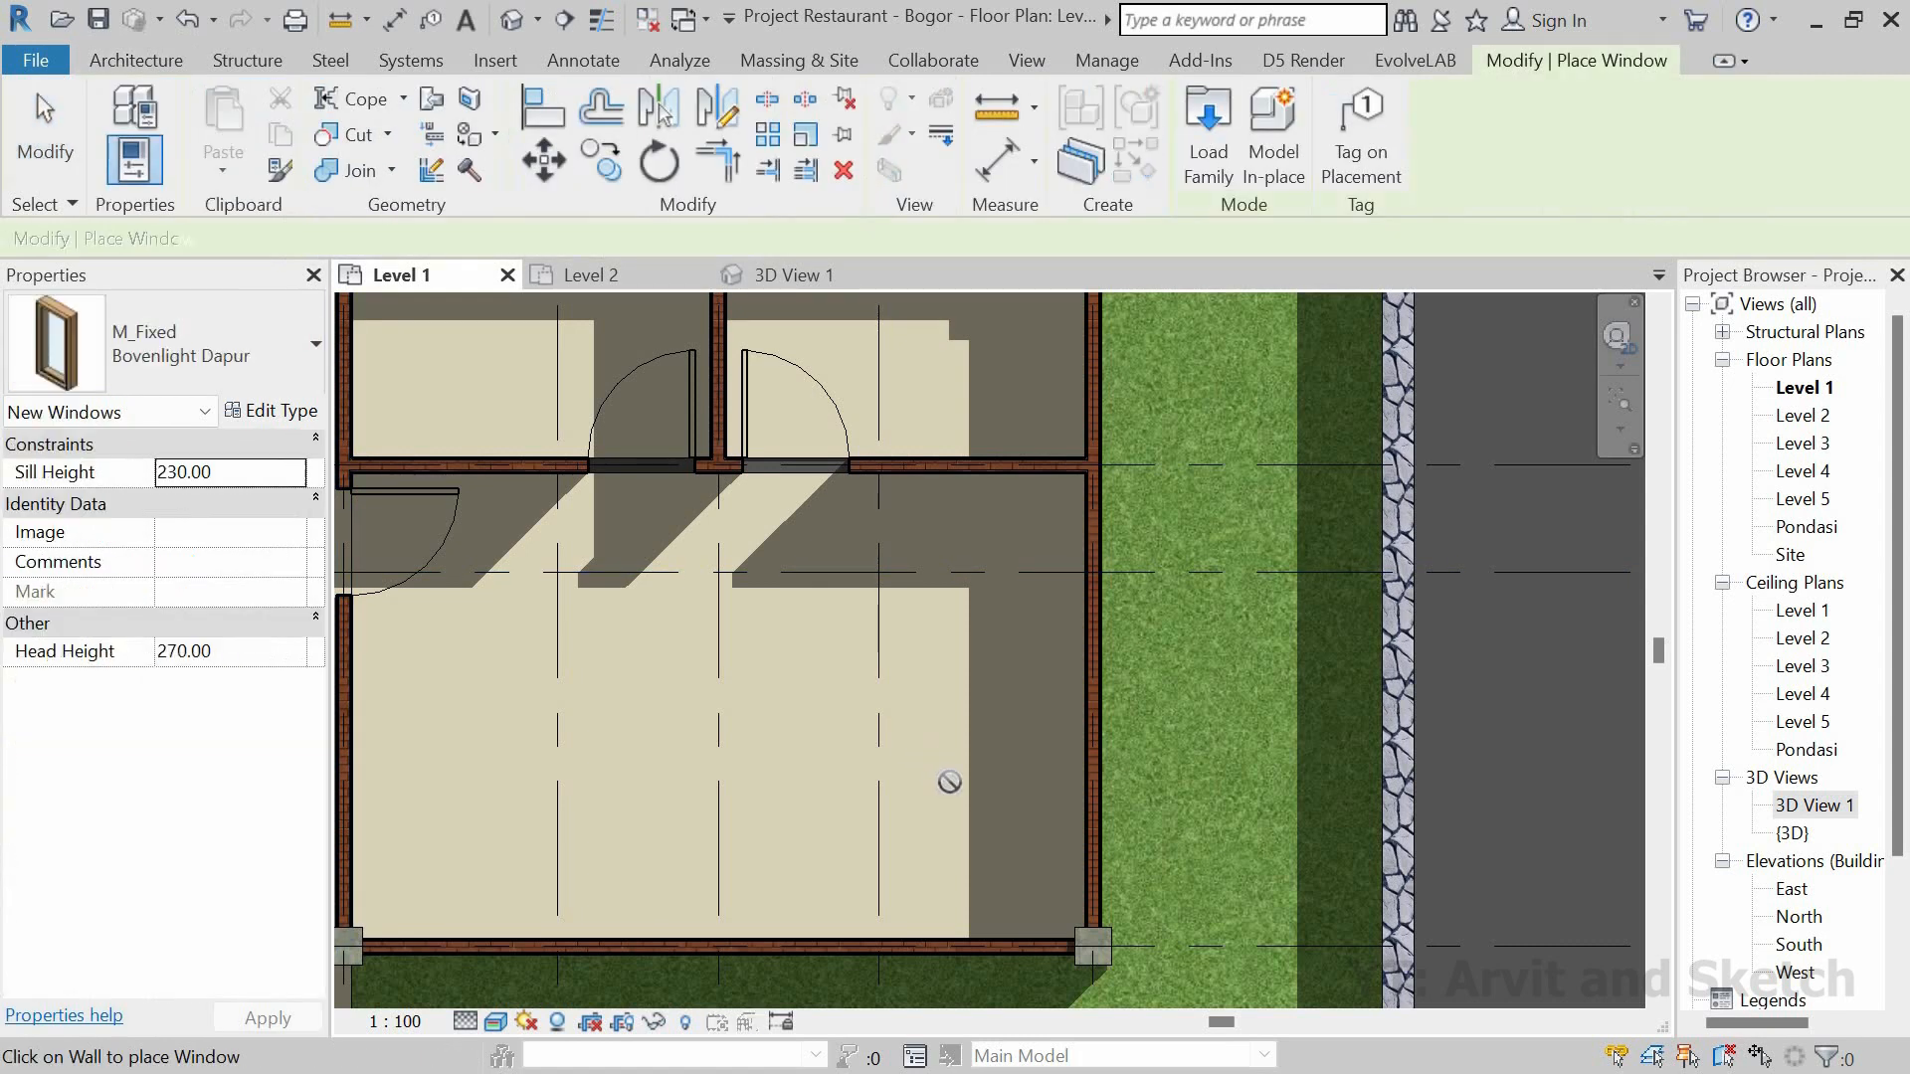
pyautogui.moveTo(977, 951); pyautogui.dragTo(1061, 769, button='middle')
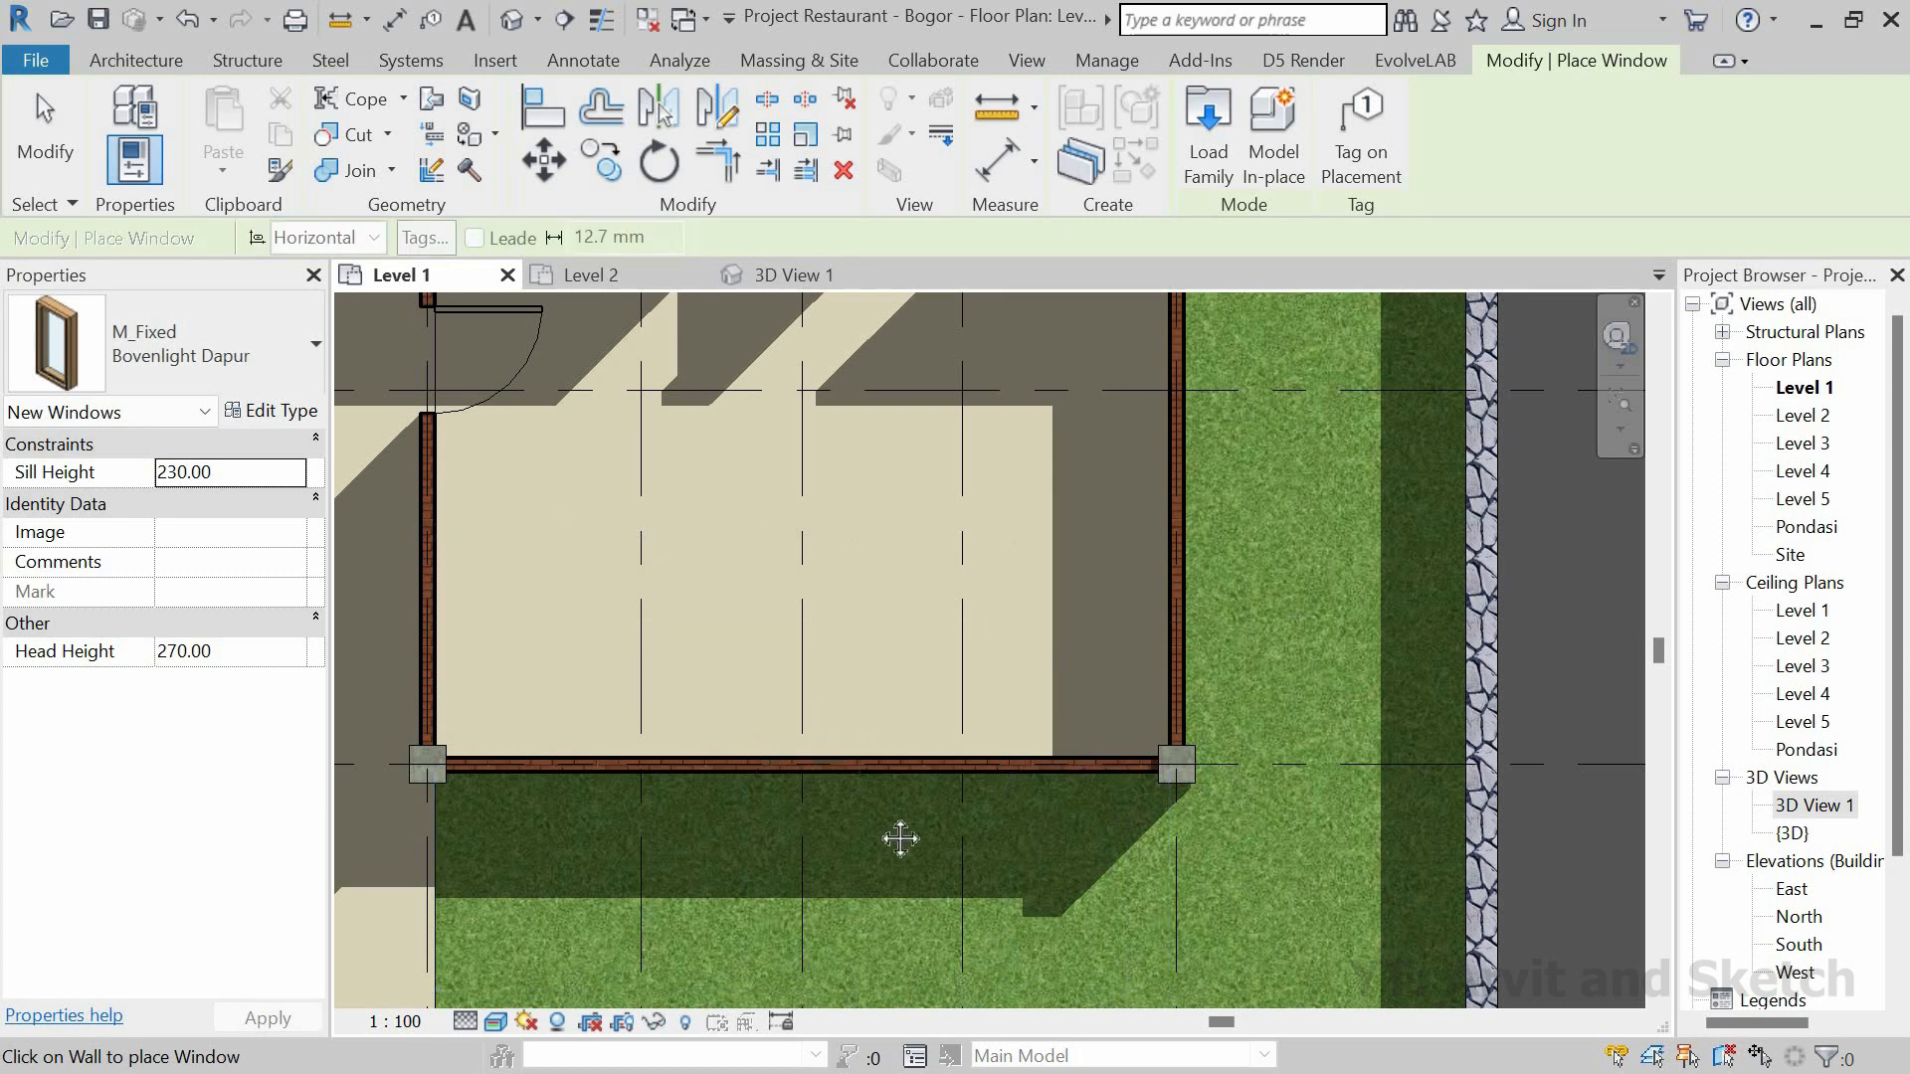
pyautogui.moveTo(860, 780); pyautogui.dragTo(934, 772, button='middle')
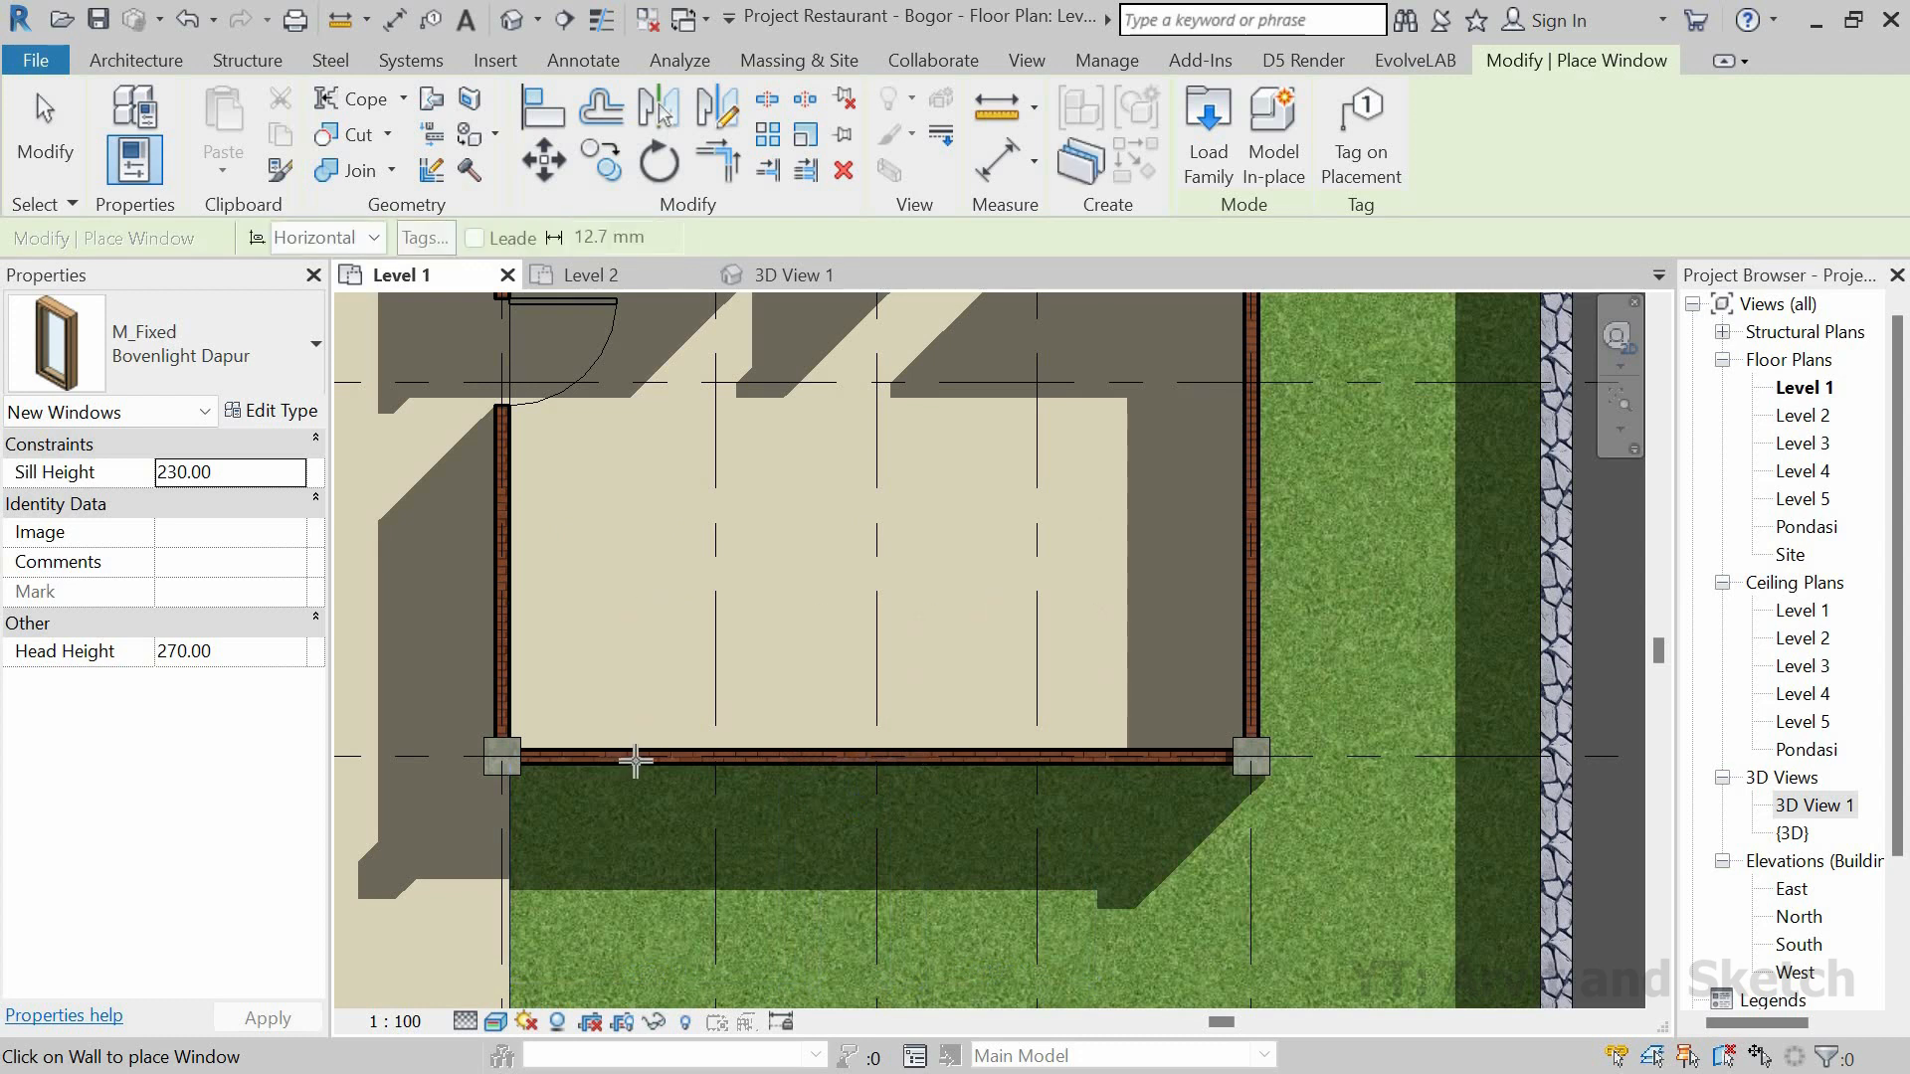
# Step: In 3D View 1, set the distance from the front kitchen wall's window nearest the building corner to the adjacent wall end to 20
pyautogui.click(797, 277)
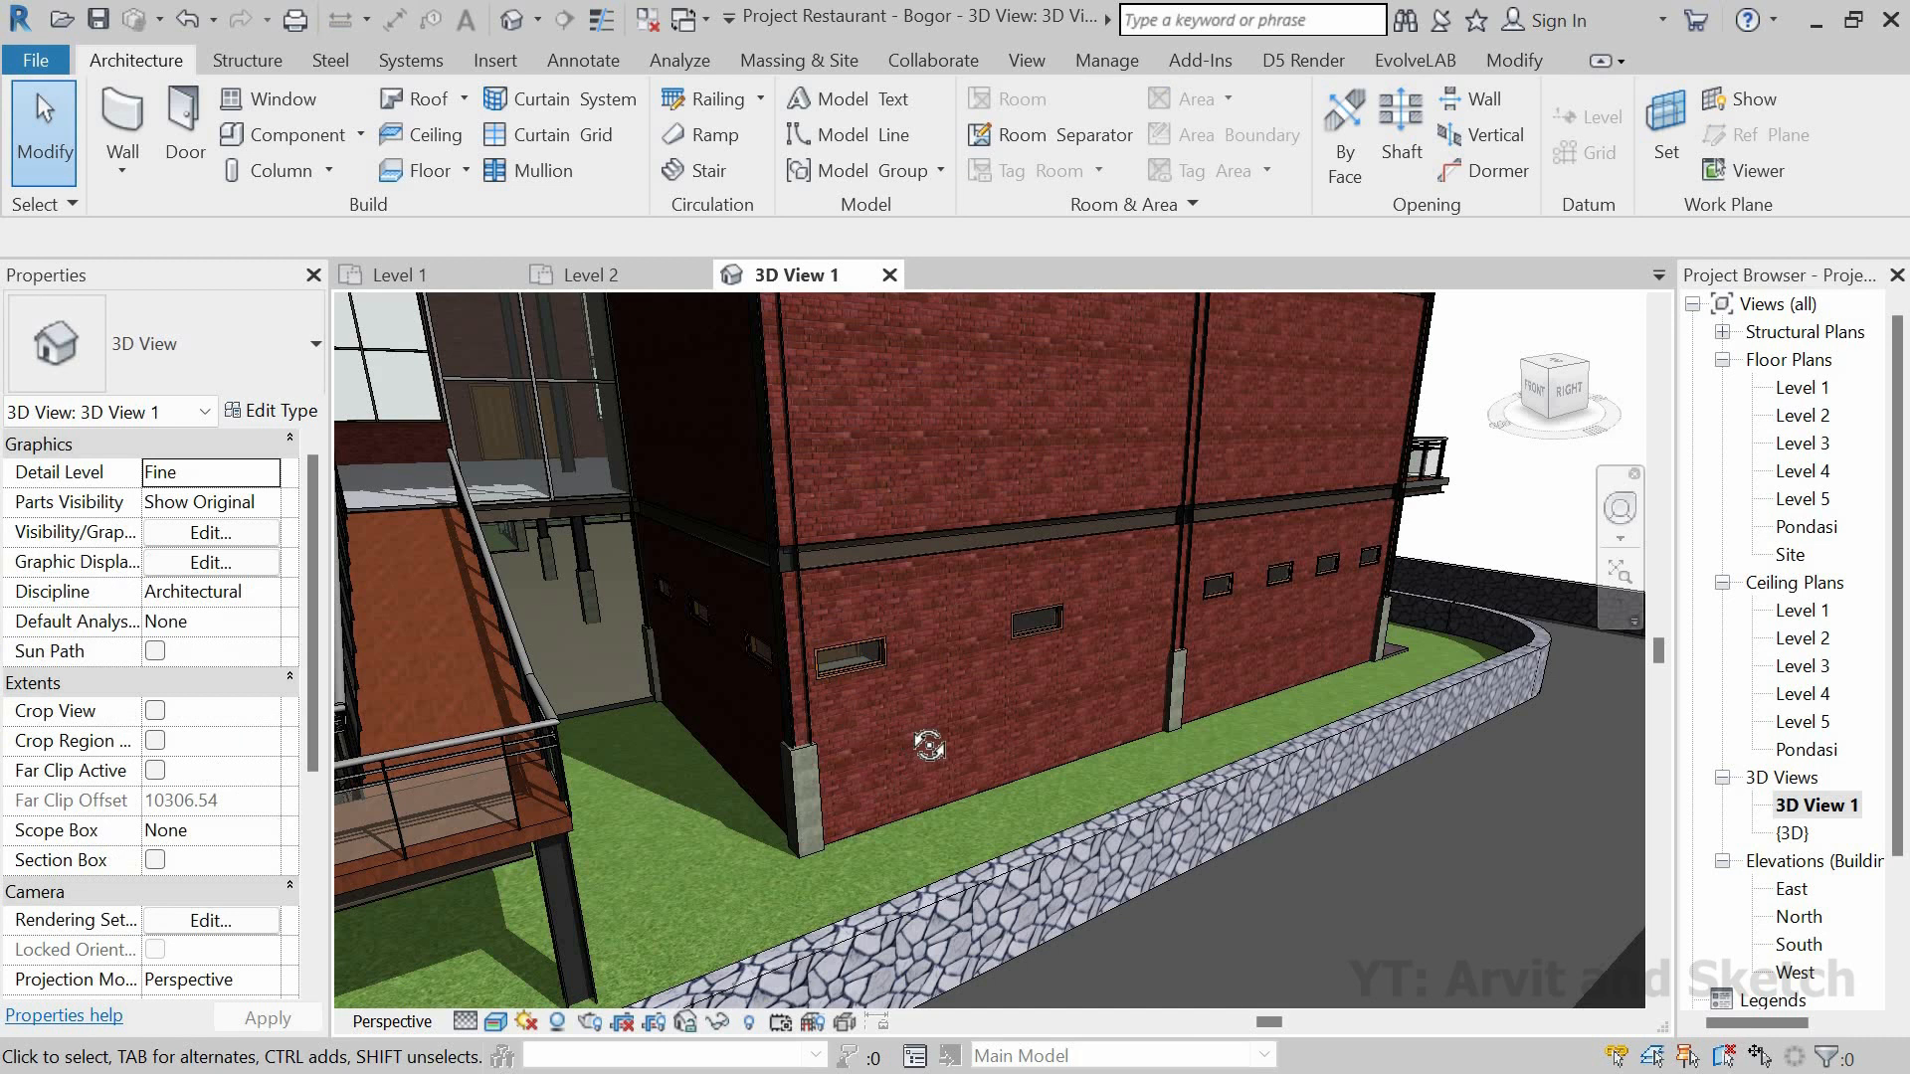
pyautogui.keyDown('shift'); pyautogui.moveTo(917, 731); pyautogui.dragTo(785, 664, button='middle'); pyautogui.keyUp('shift')
pyautogui.scroll(5, 786, 684)
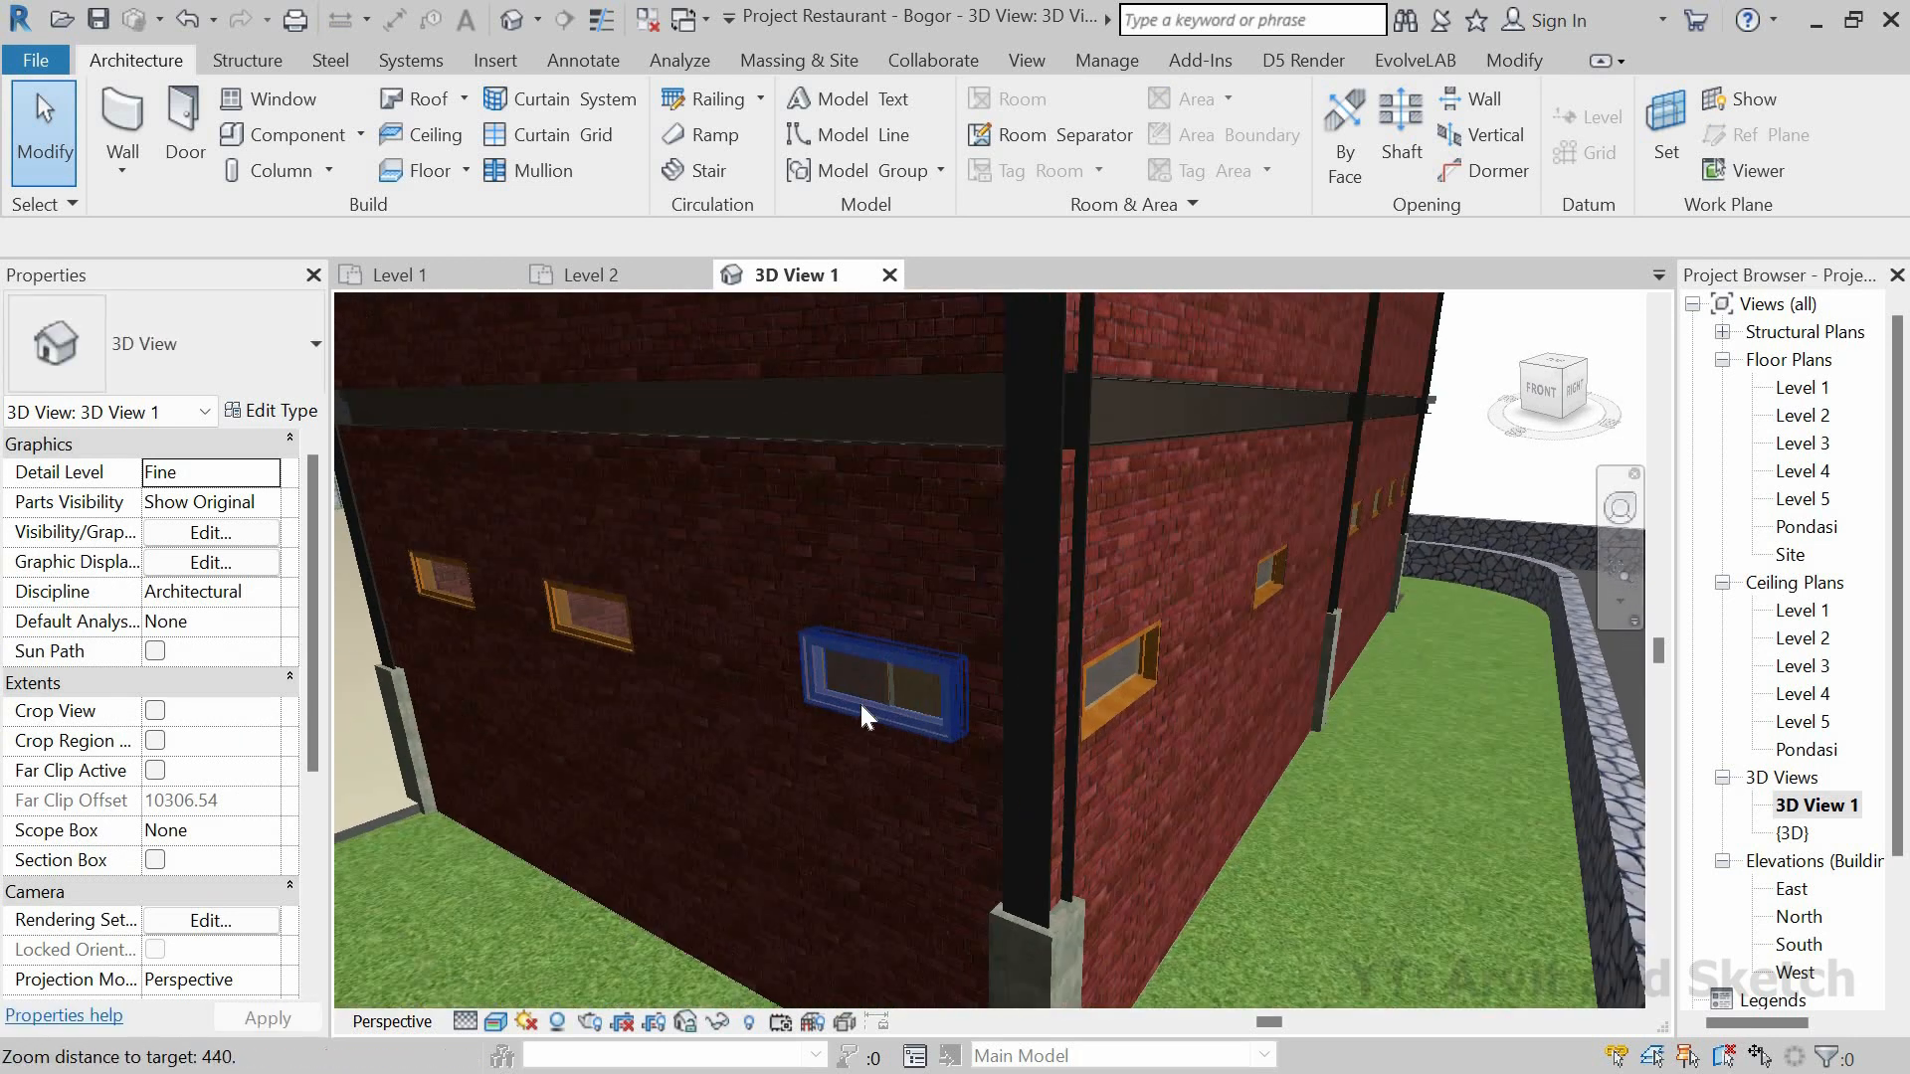
pyautogui.click(868, 726)
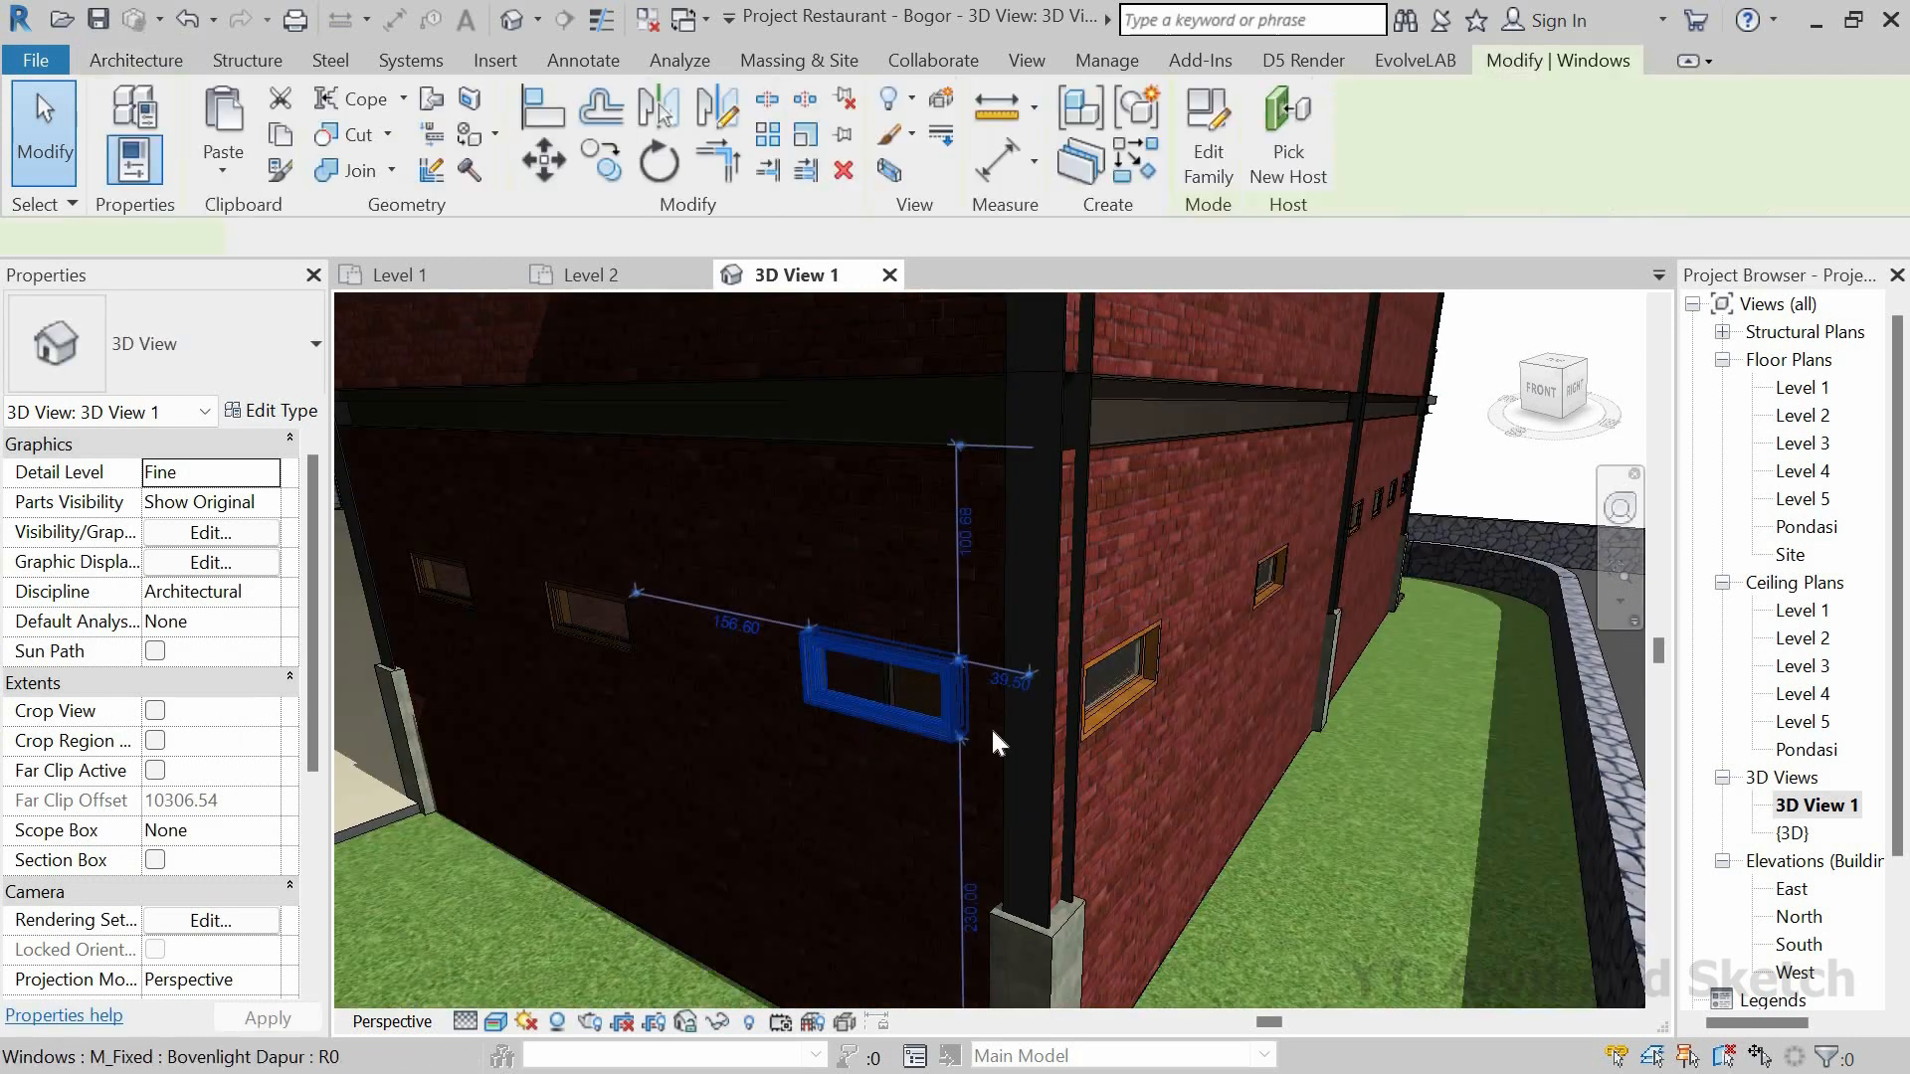
pyautogui.click(1006, 679)
pyautogui.write('230')
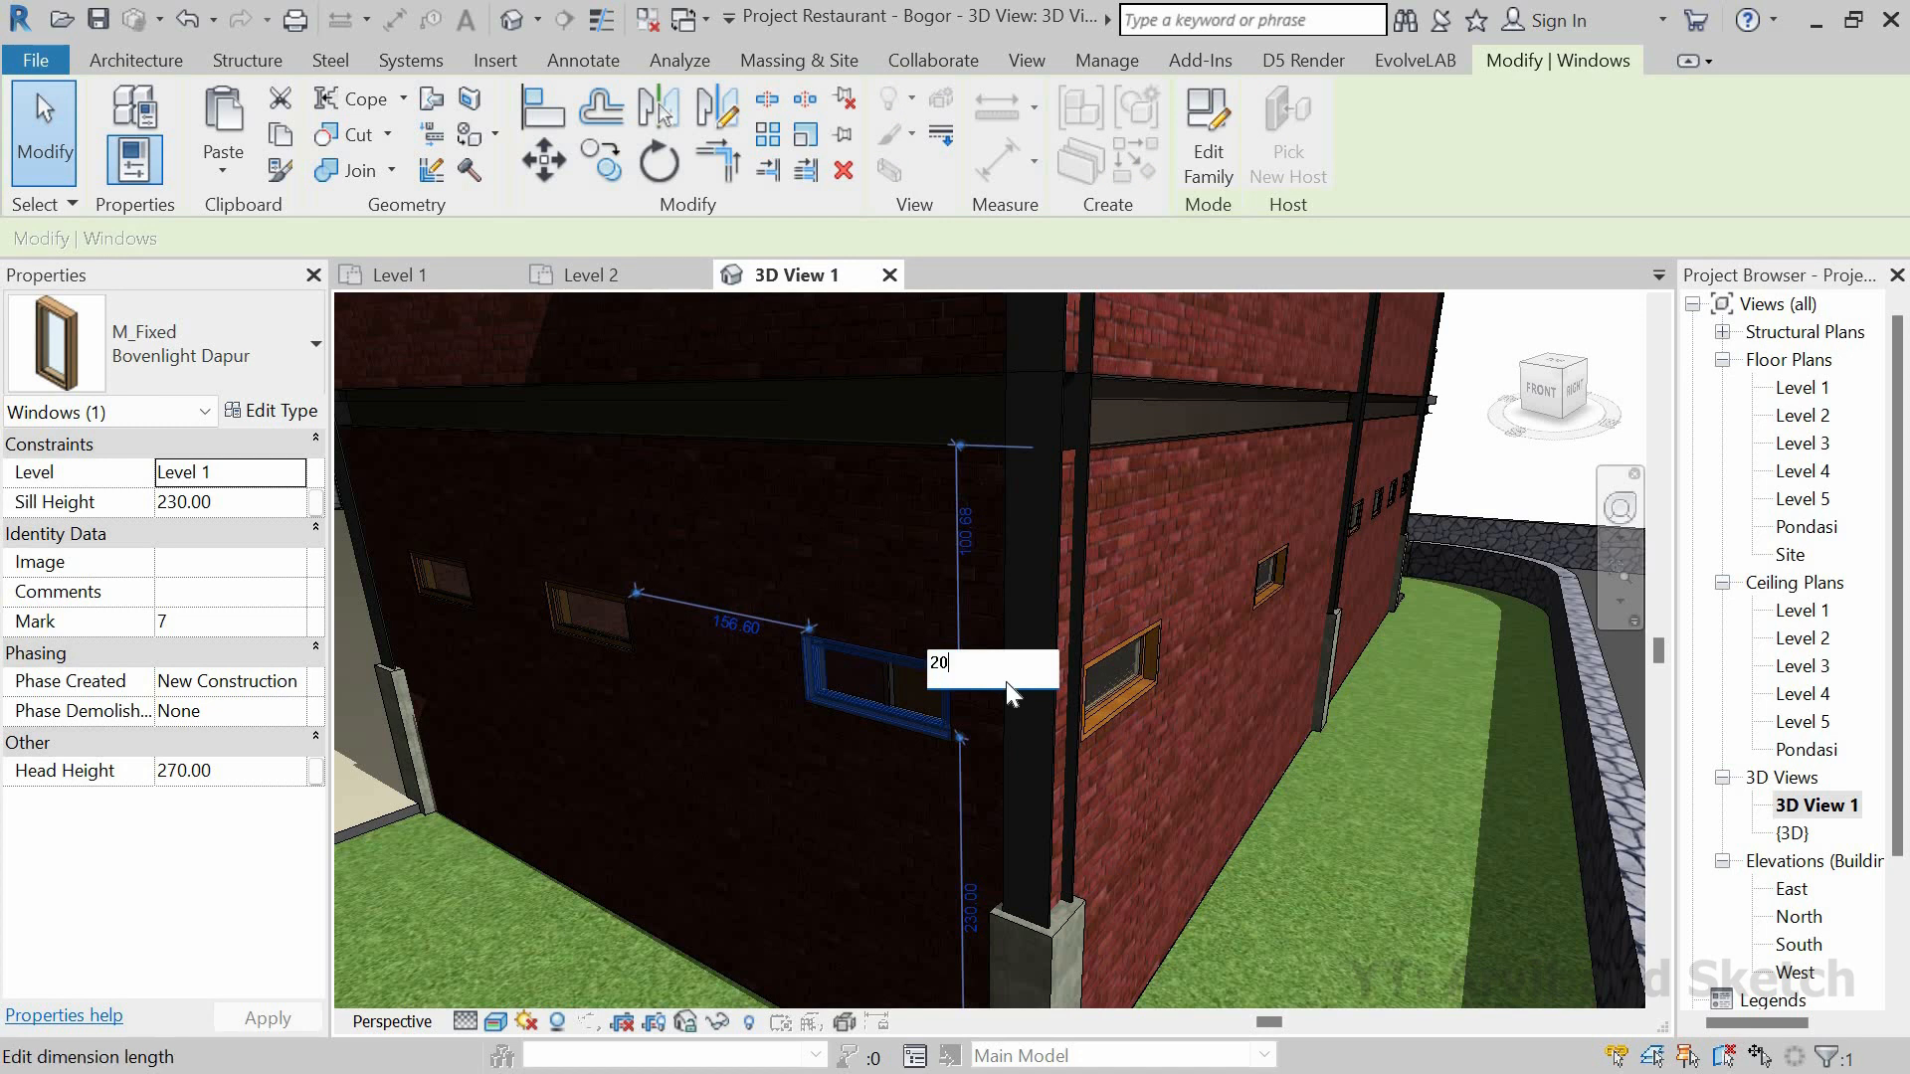
pyautogui.press('Return')
# Step: Set the distance between the window at the opposite end of the front kitchen wall and its adjacent wall end to 20
pyautogui.scroll(8, 636, 610)
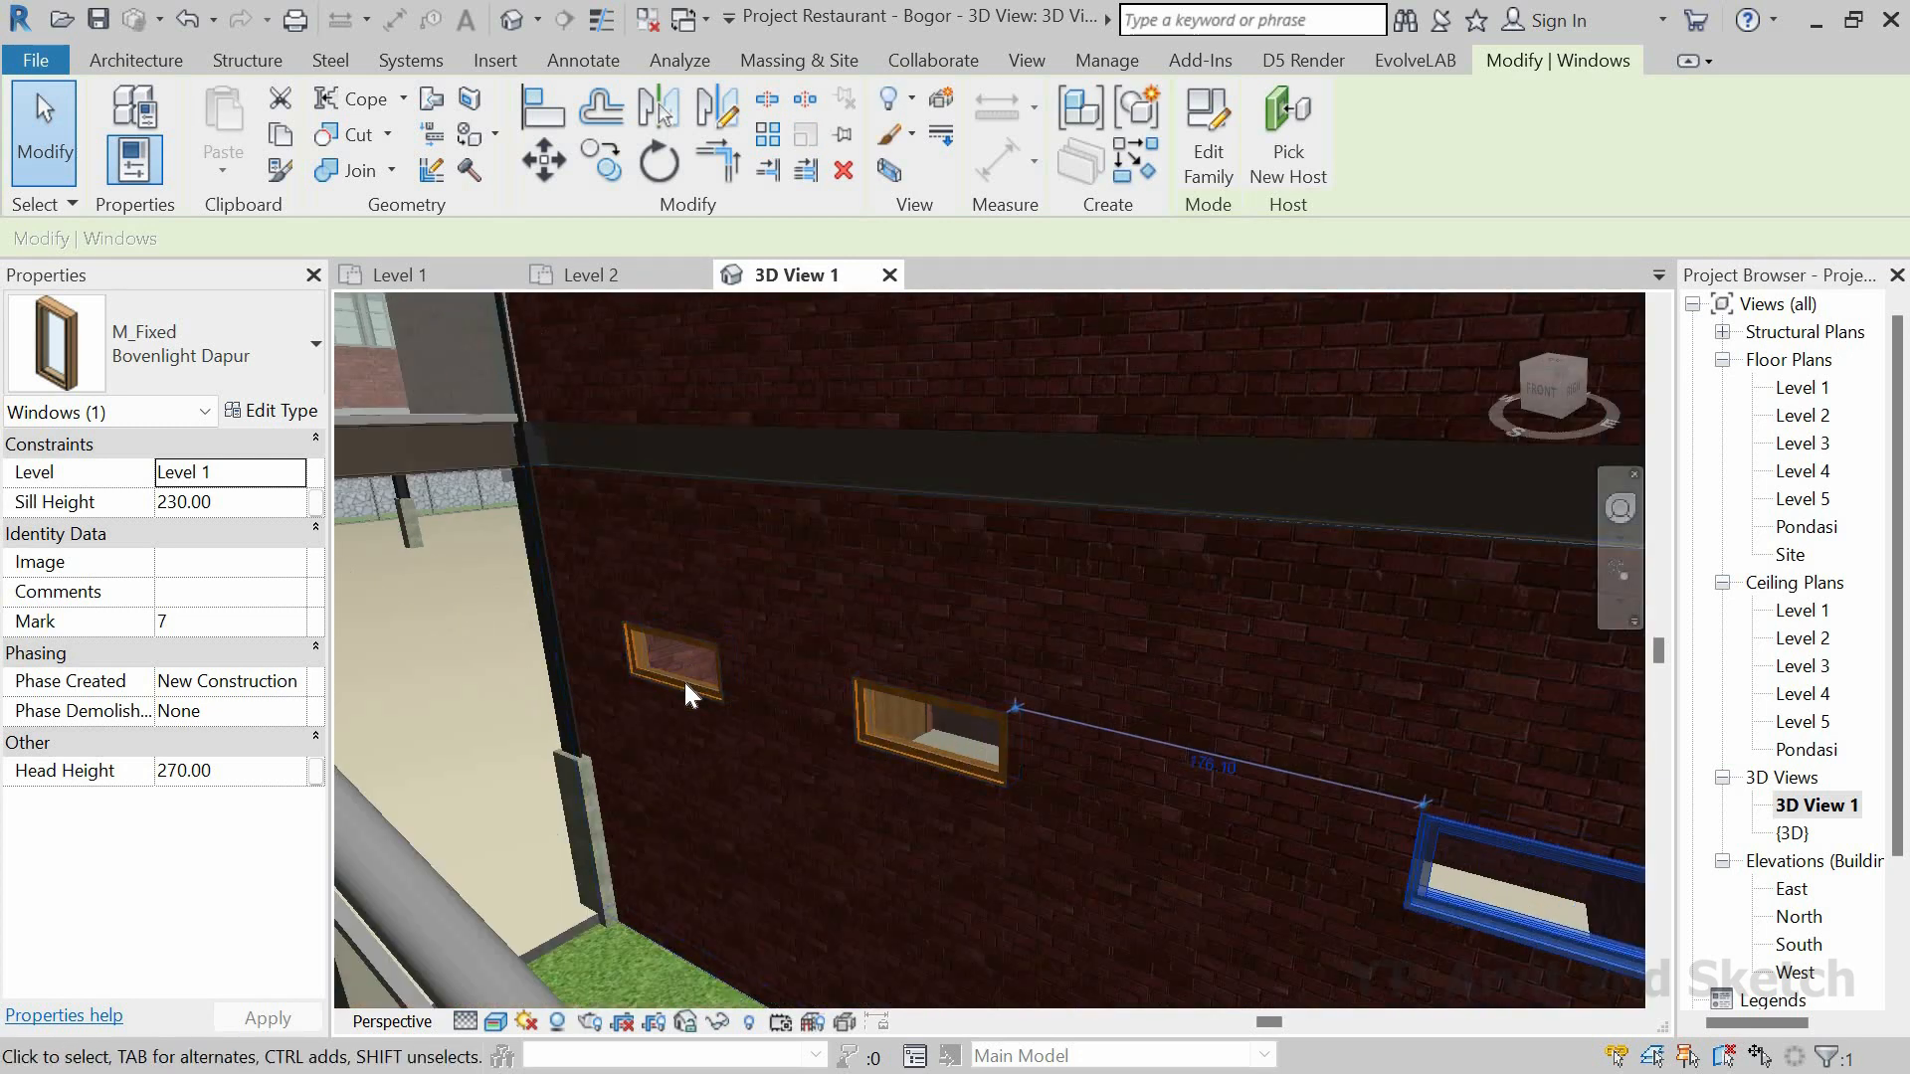
pyautogui.click(623, 687)
pyautogui.click(604, 620)
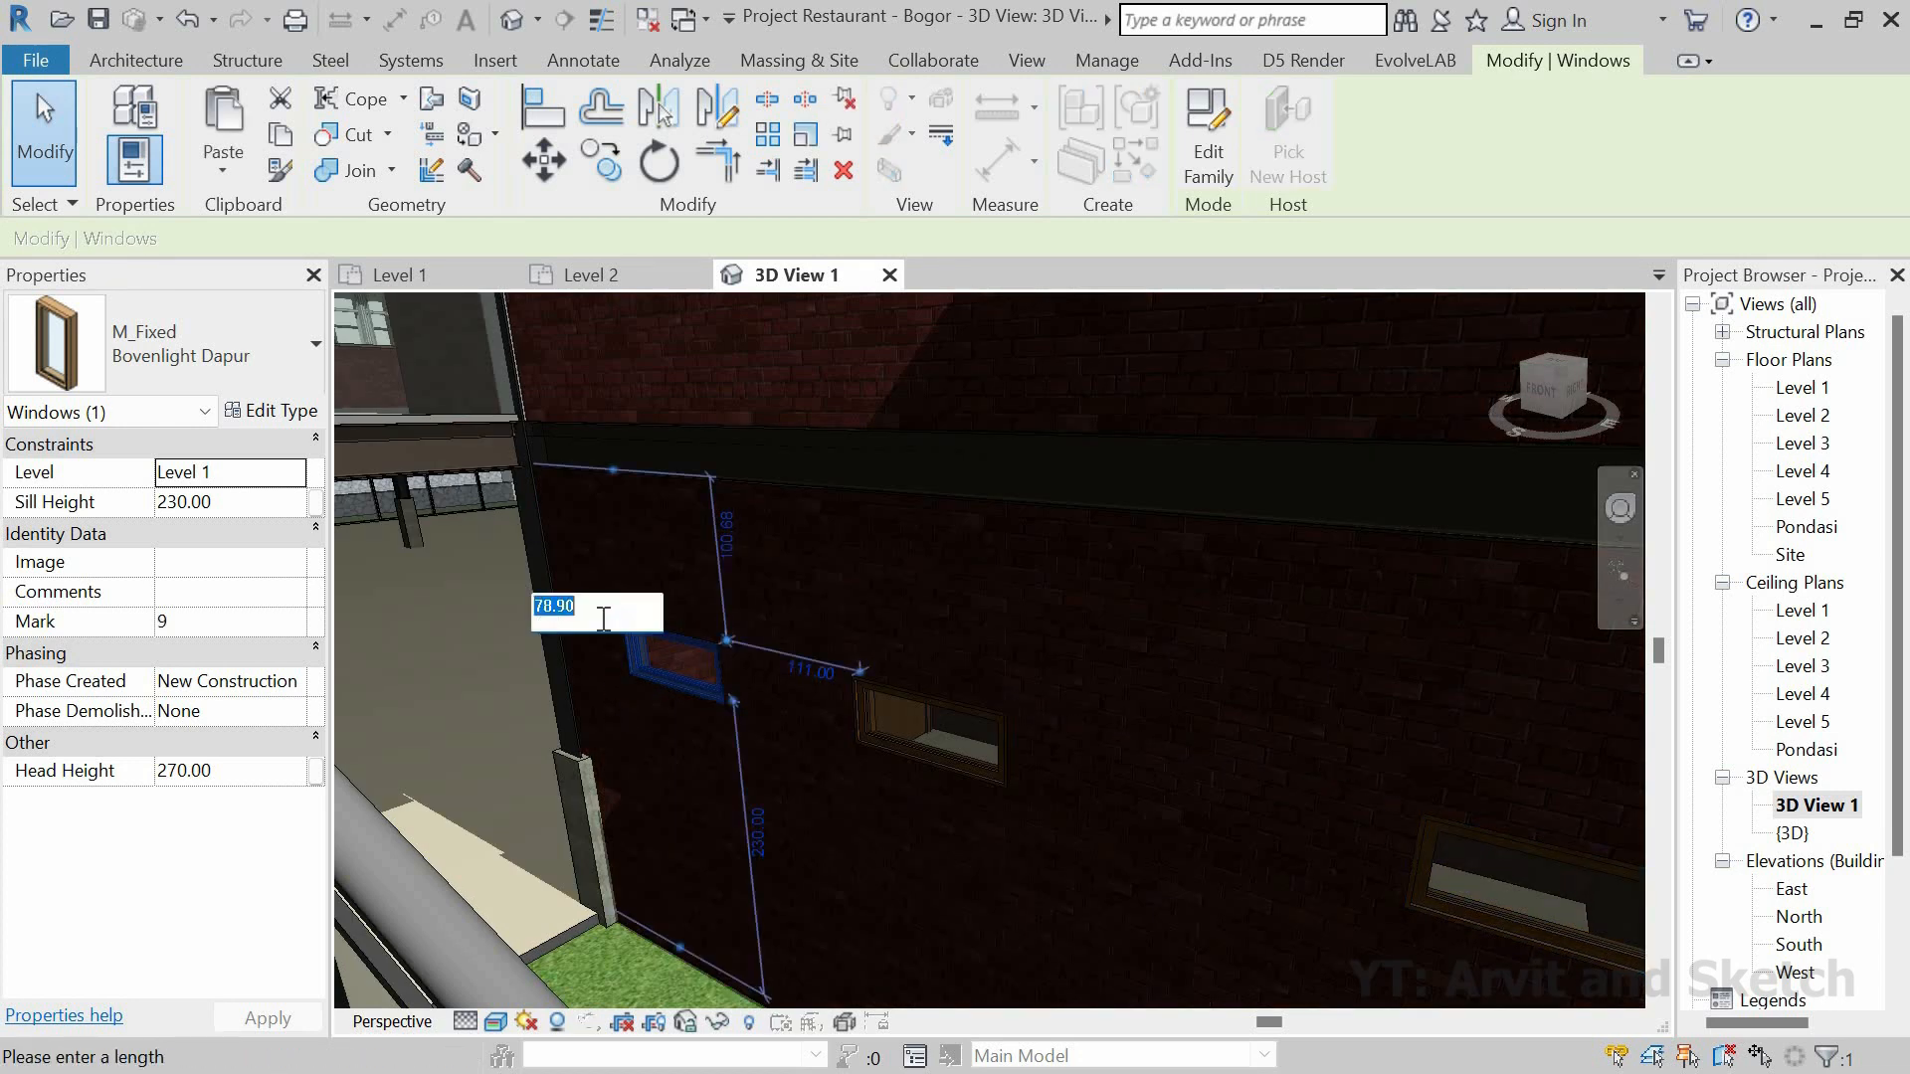
pyautogui.write('20')
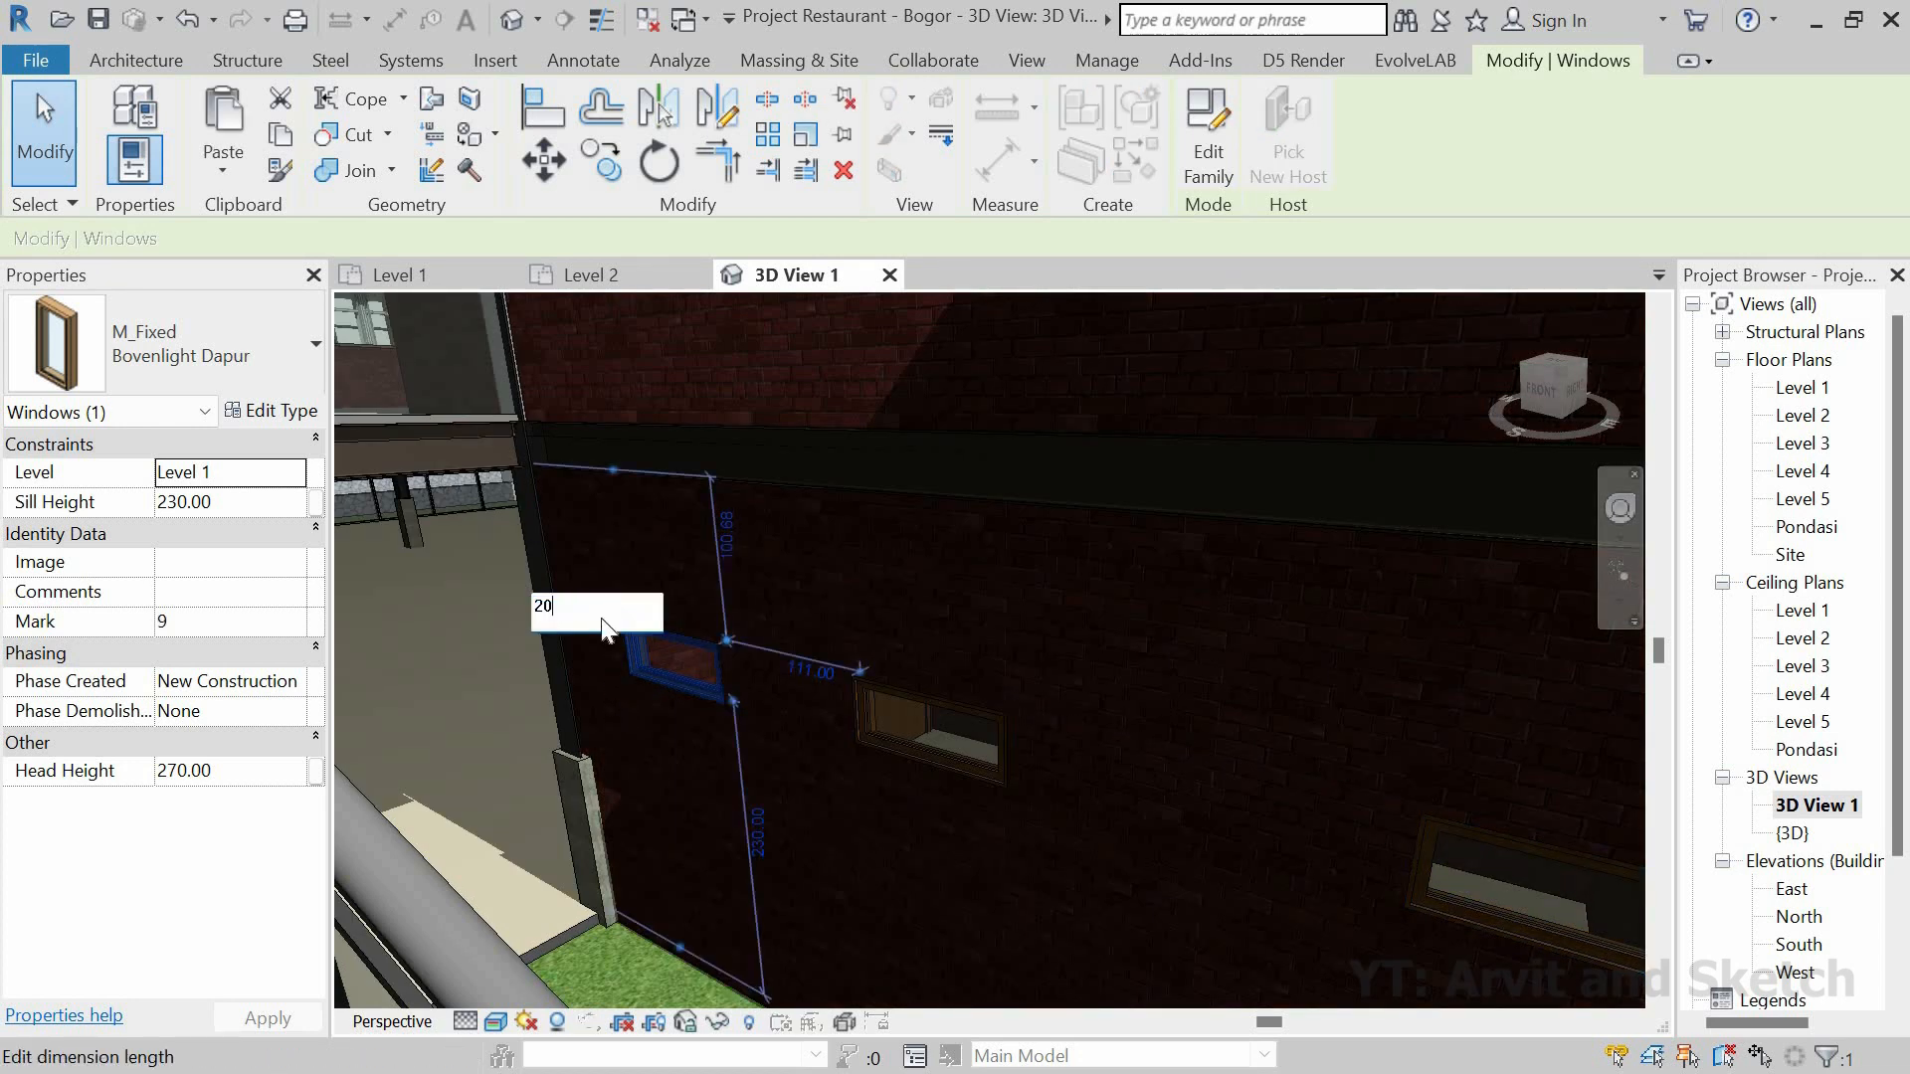
pyautogui.press('Return')
# Step: Center the middle Bovenlight Dapur window of the front kitchen wall by setting its distance to the neighbouring window to 173
pyautogui.click(945, 766)
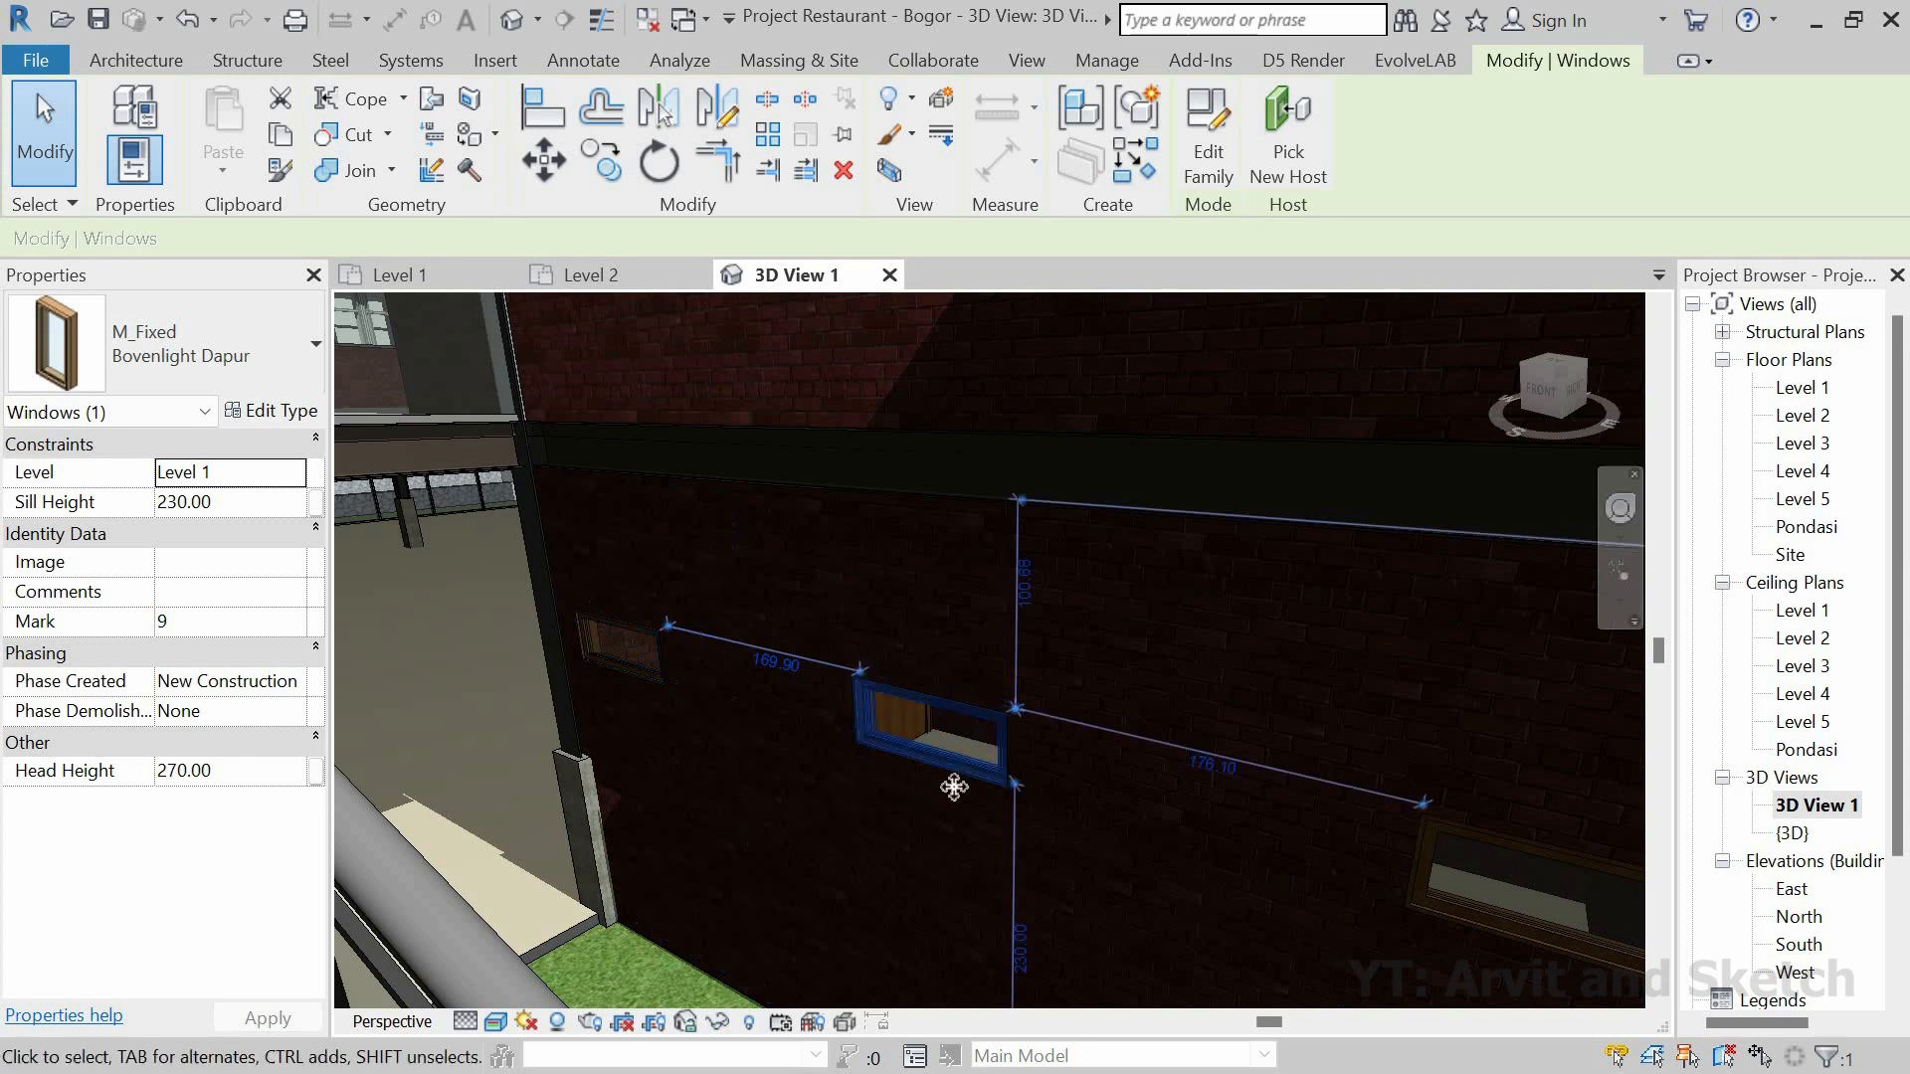
pyautogui.scroll(2, 860, 658)
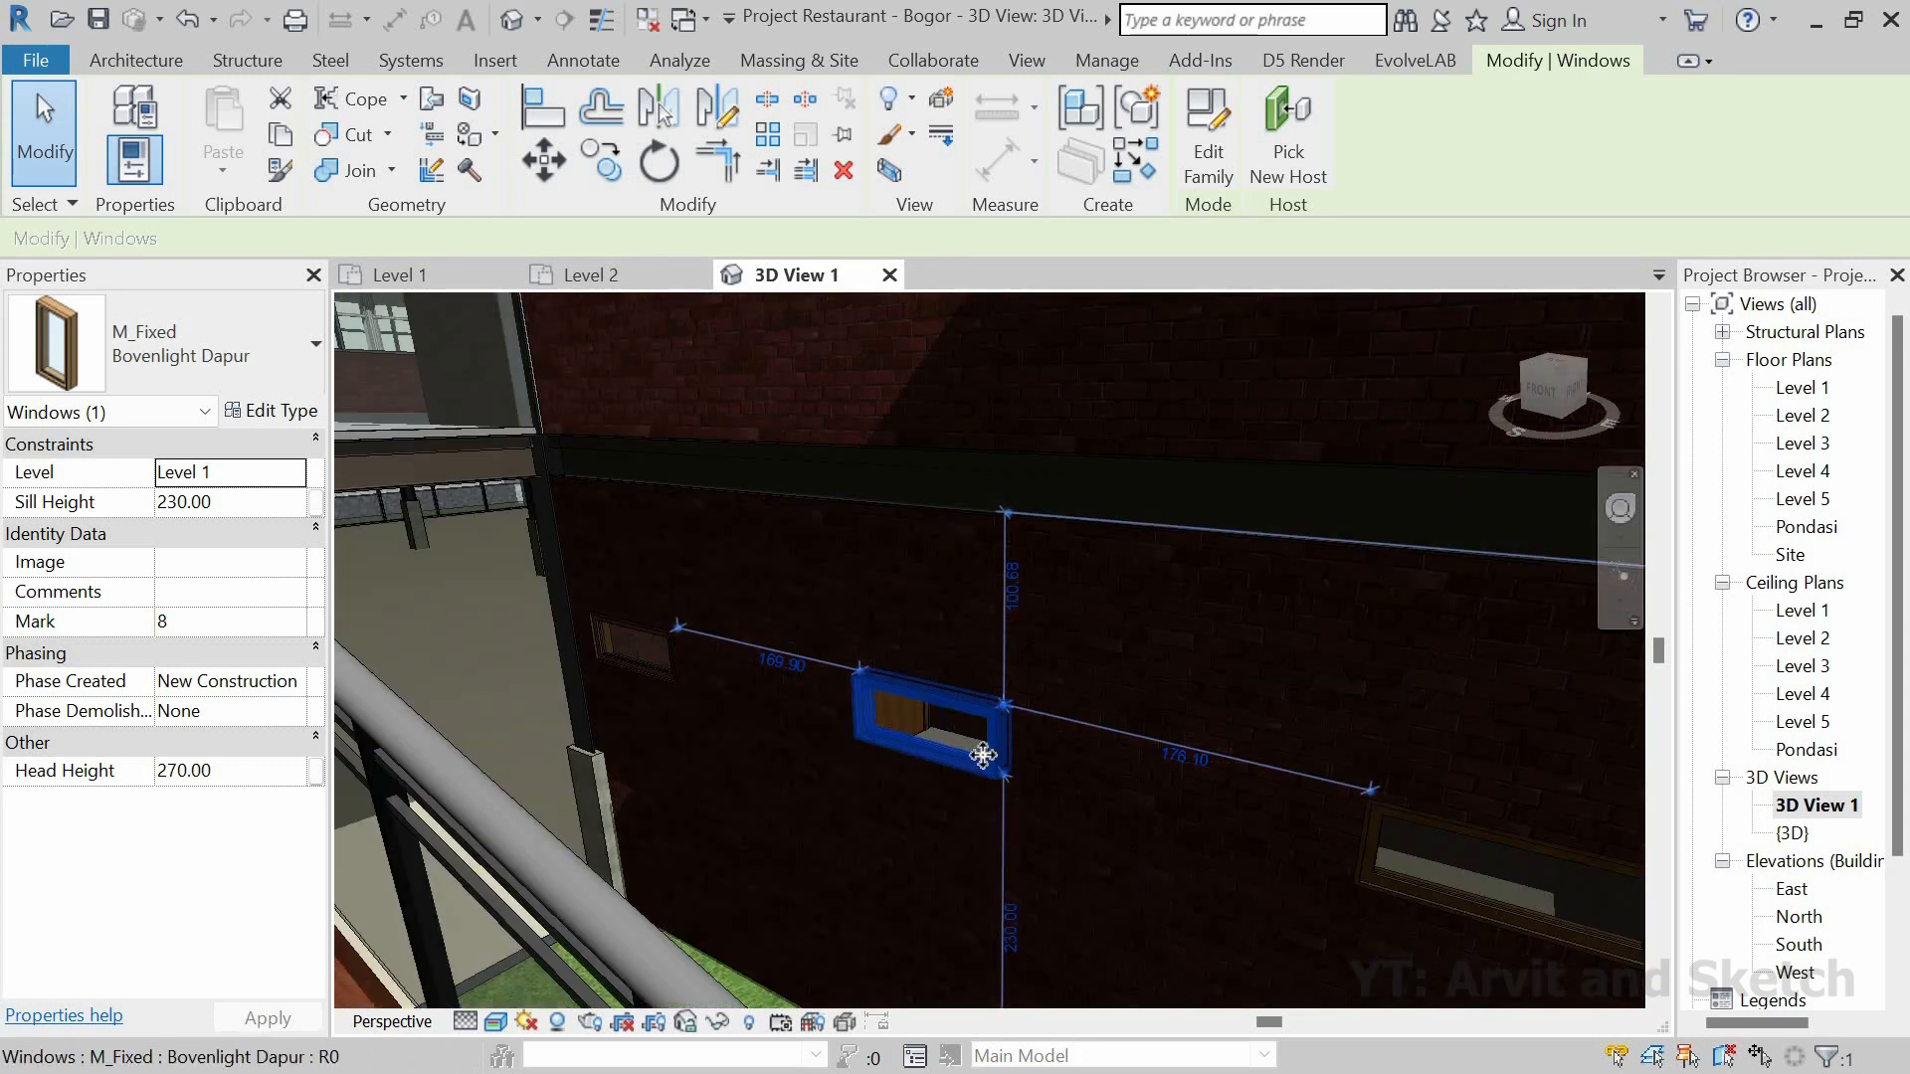
pyautogui.scroll(-3, 874, 672)
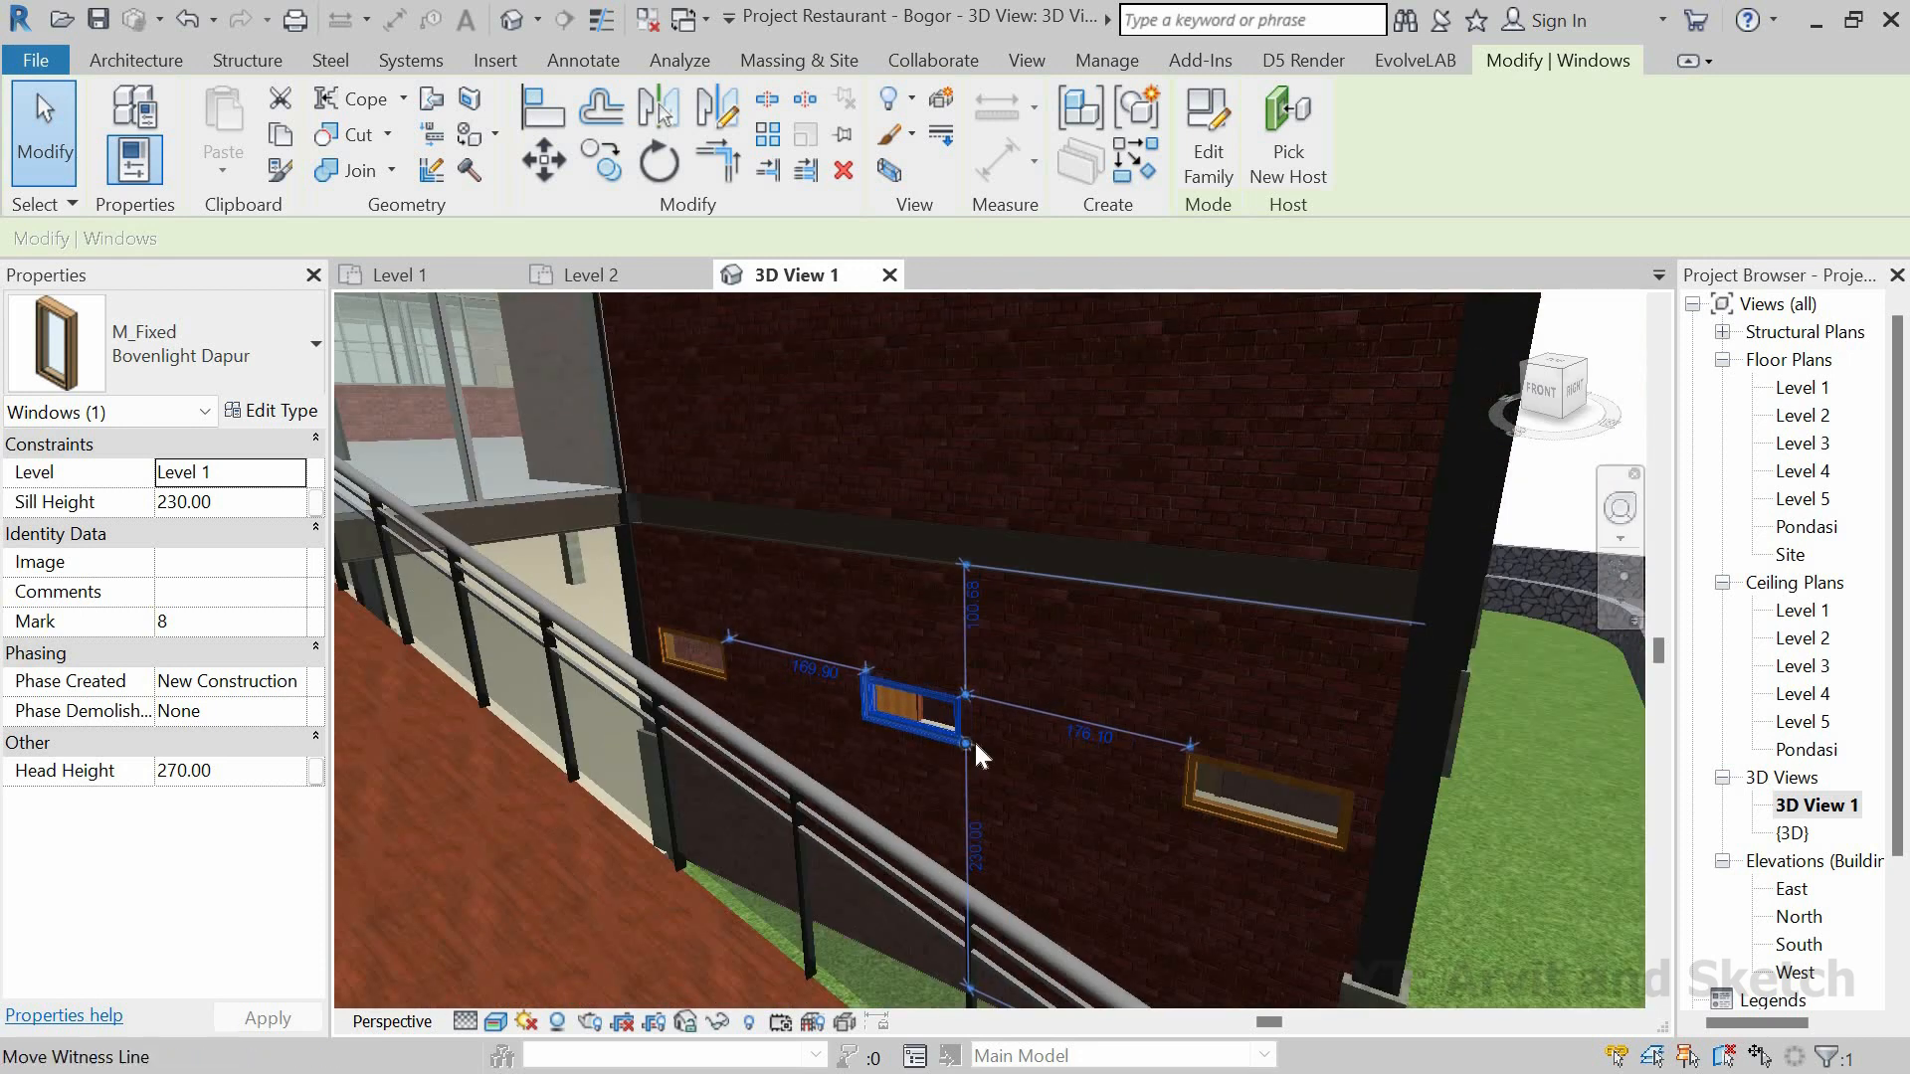
pyautogui.scroll(1, 975, 756)
pyautogui.scroll(1, 951, 781)
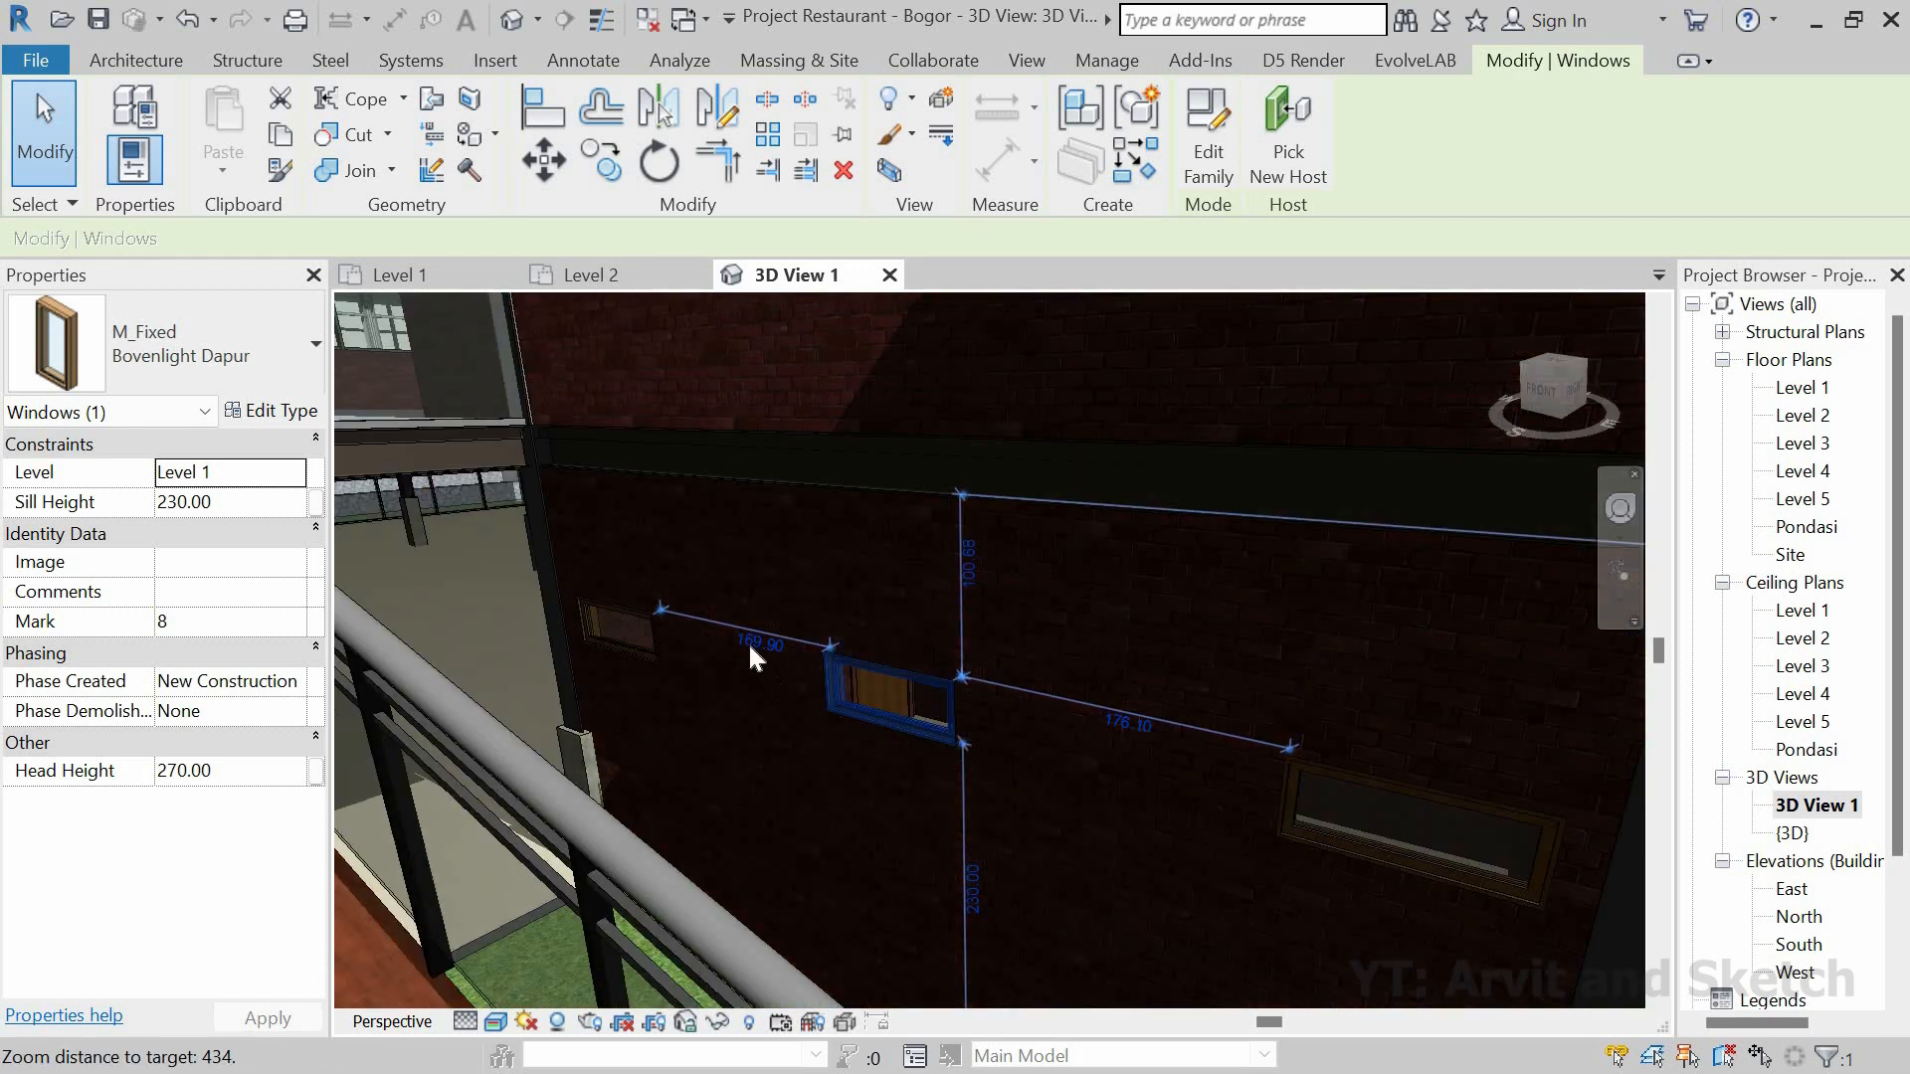
pyautogui.click(753, 647)
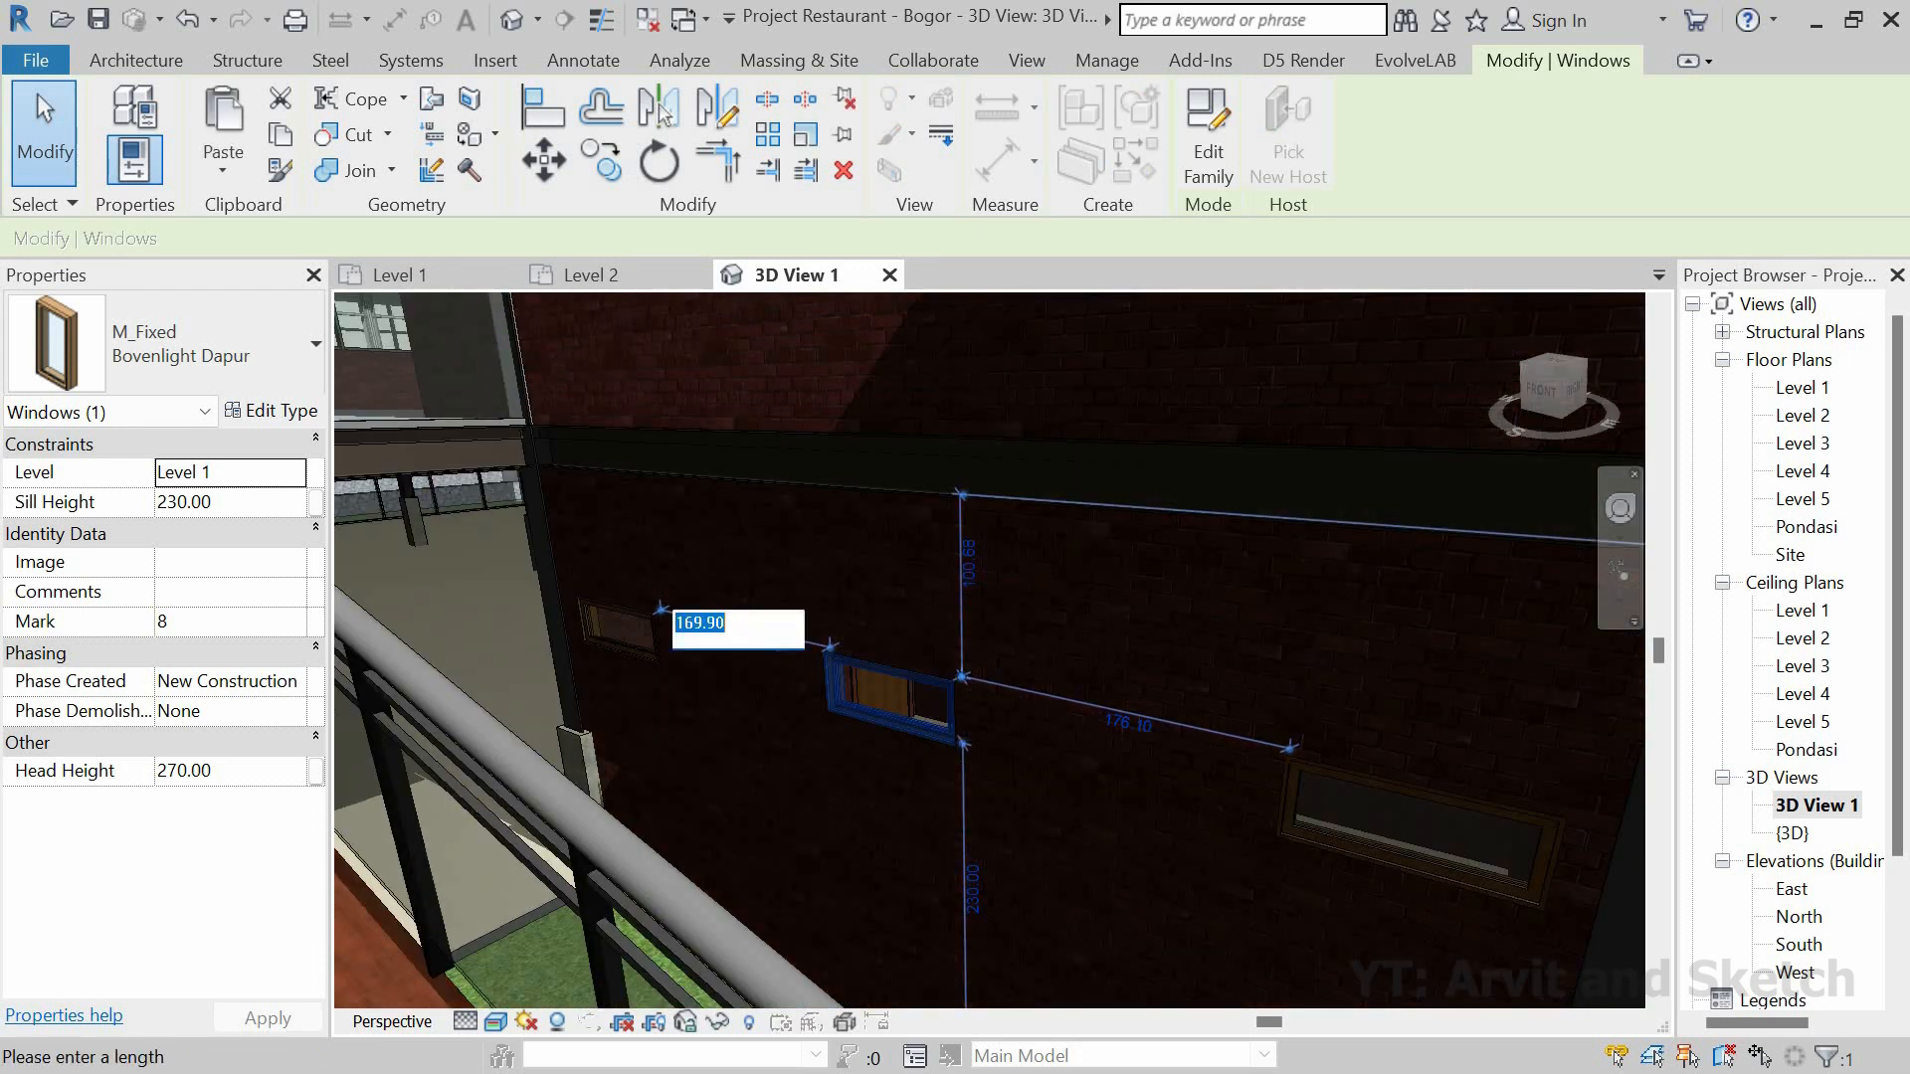
pyautogui.press('Return')
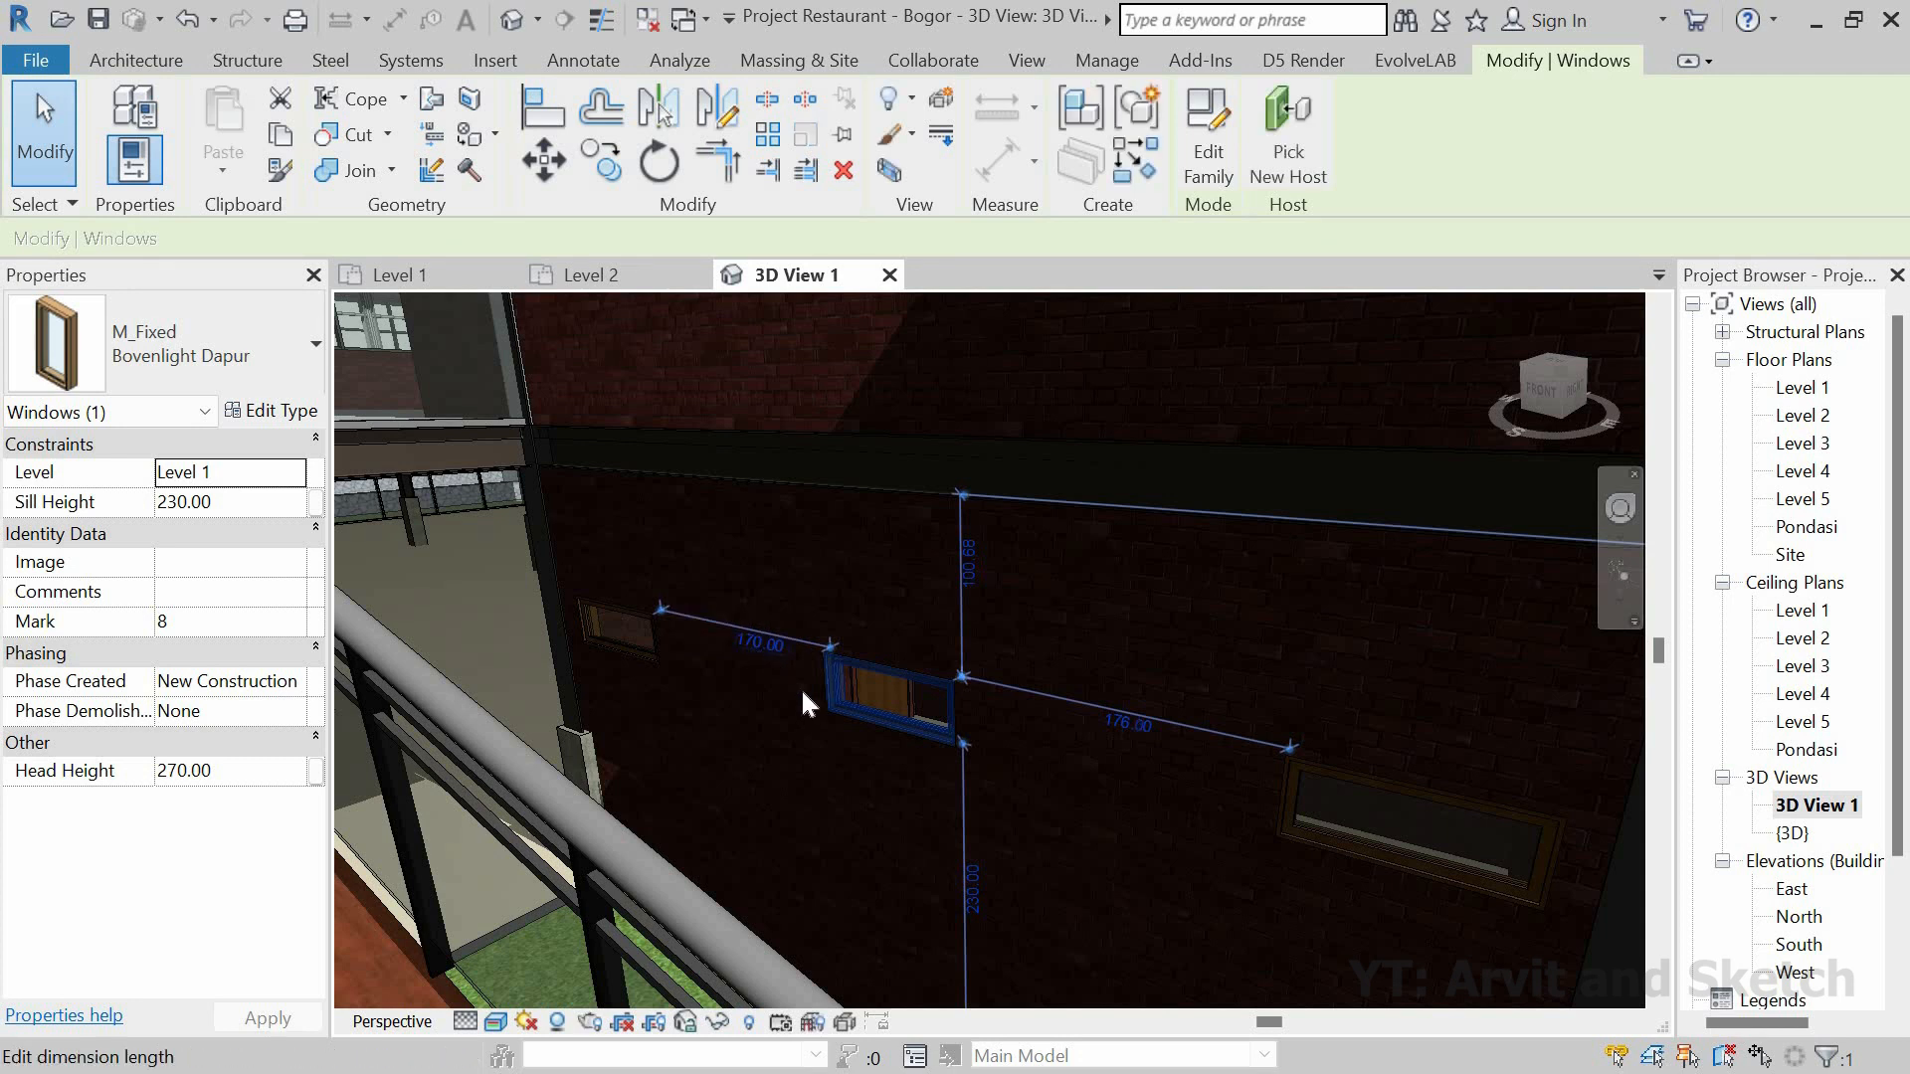
pyautogui.click(762, 647)
pyautogui.write('17')
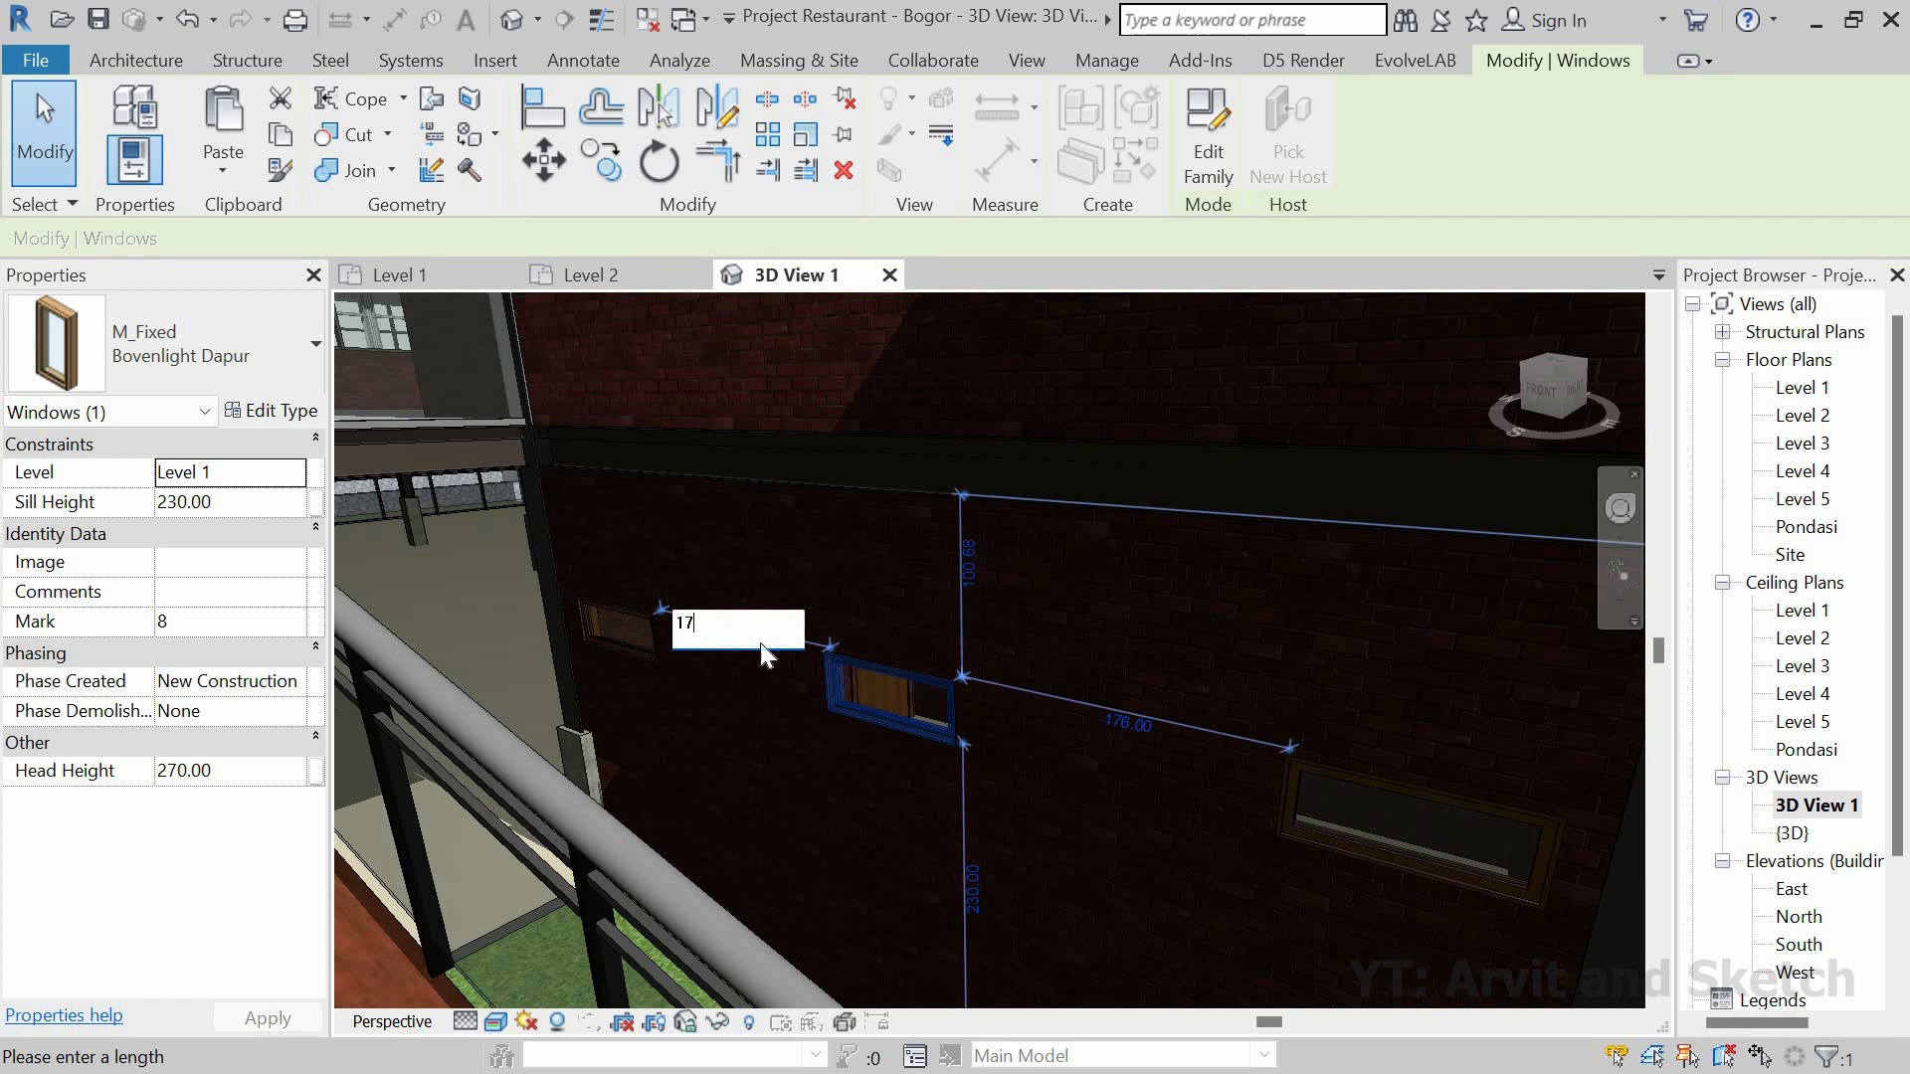
pyautogui.write('3')
pyautogui.press('Return')
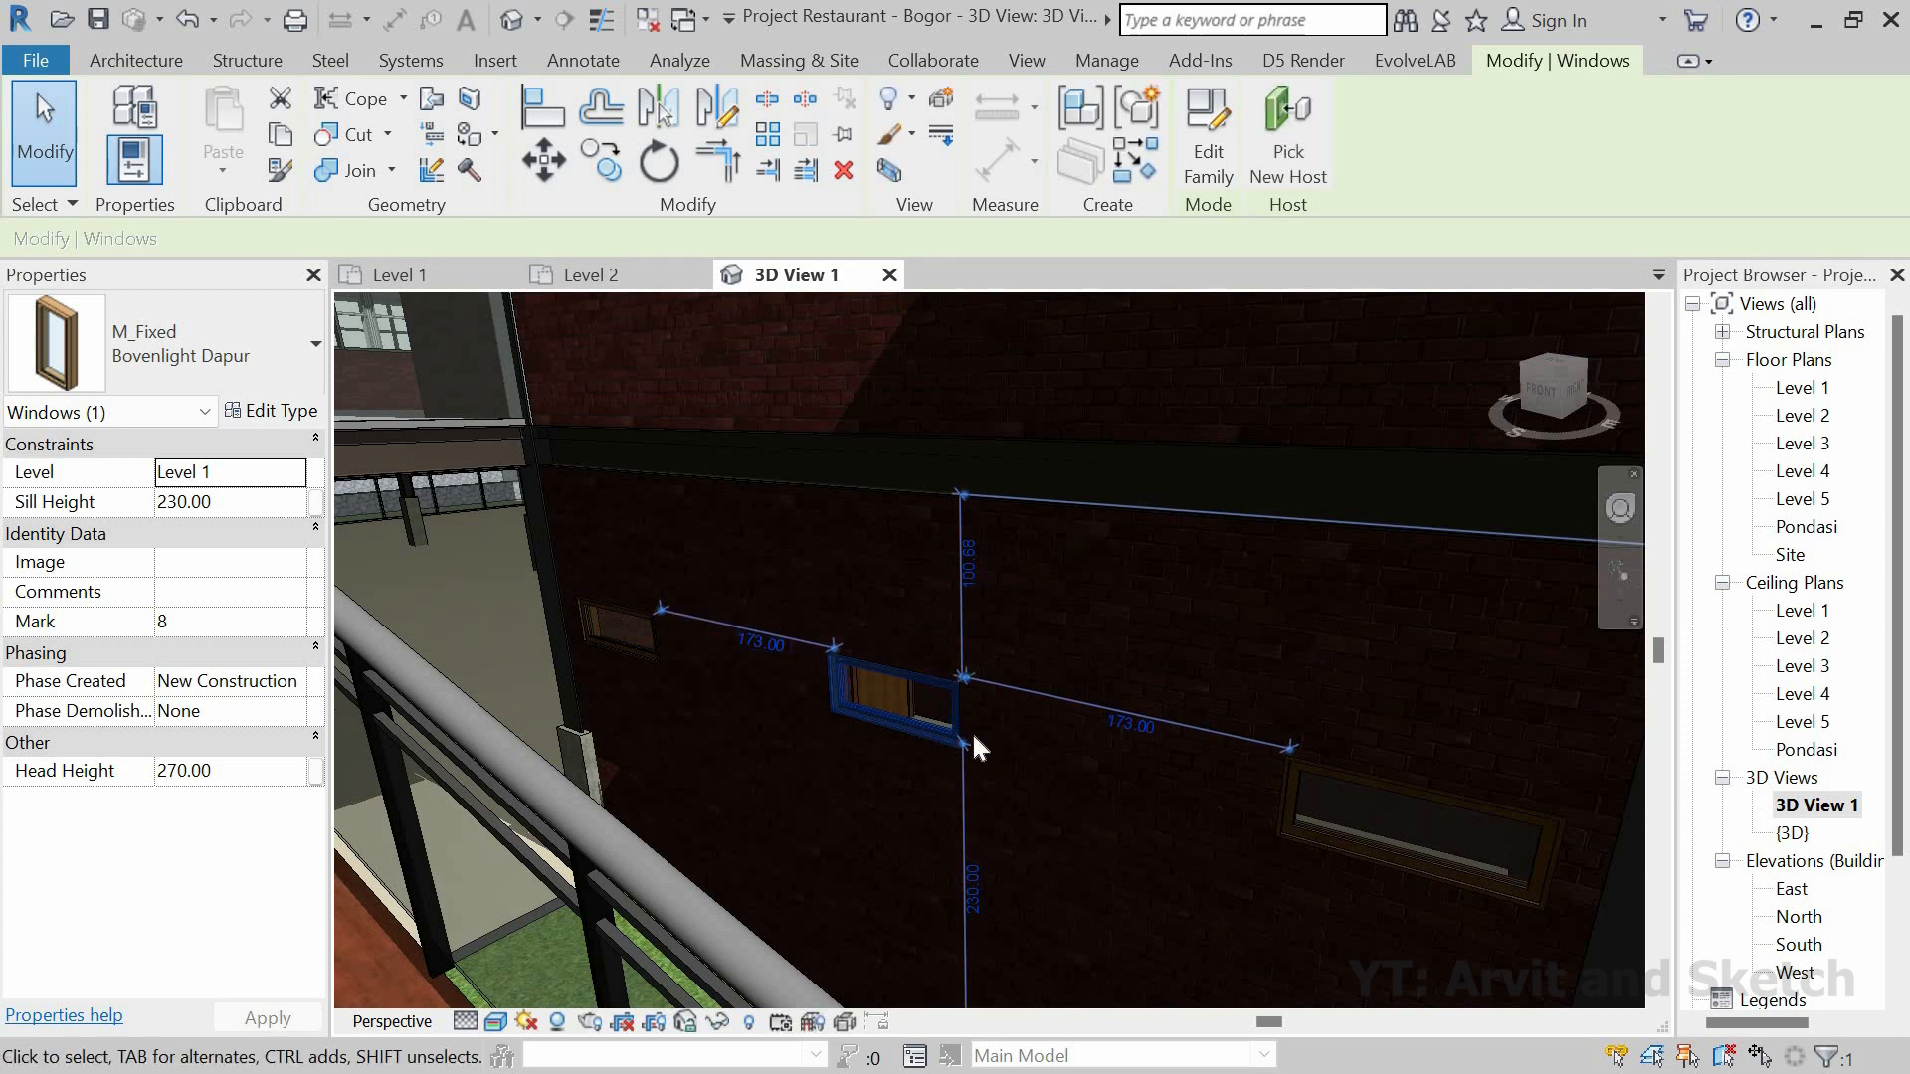
pyautogui.press('Escape')
# Step: Open the Level 2 floor plan at the toilet rooms and dismiss the save reminder without saving
pyautogui.scroll(-6, 754, 710)
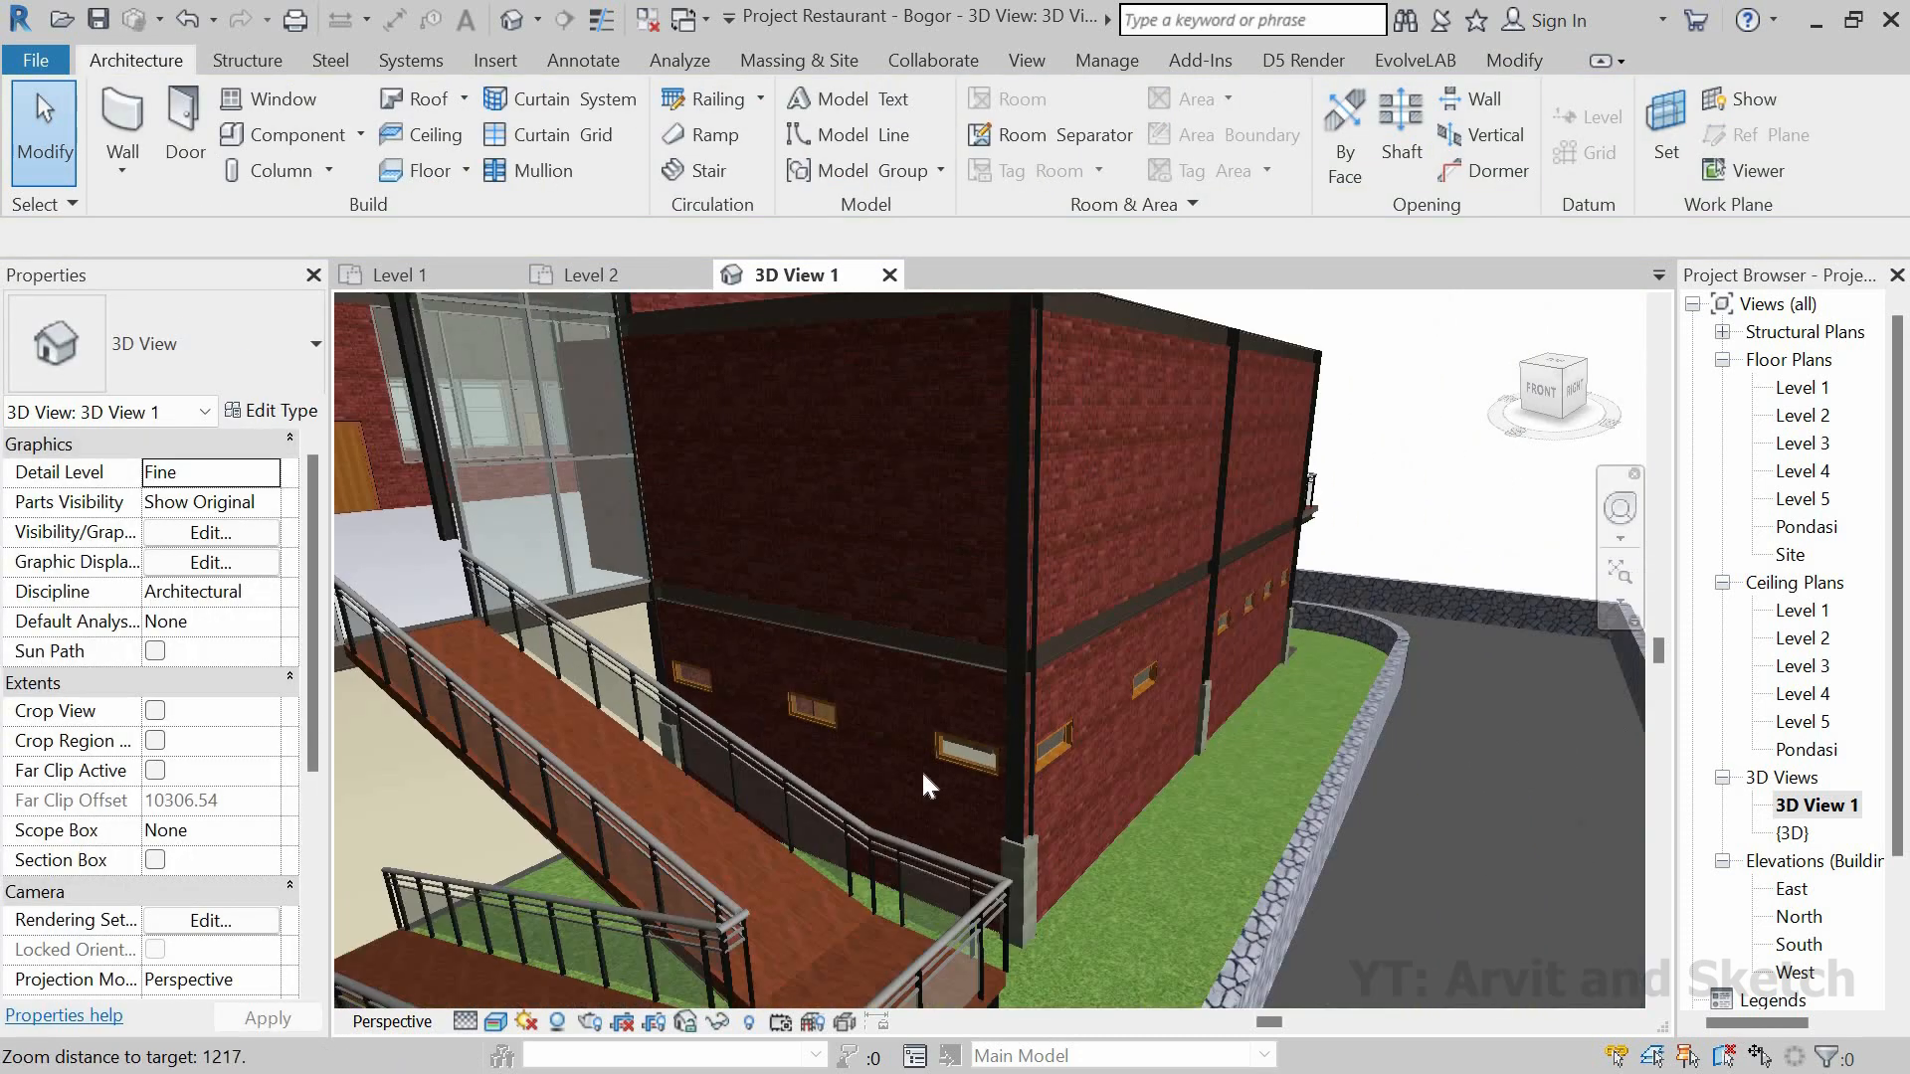
pyautogui.scroll(-2, 925, 776)
pyautogui.keyDown('shift'); pyautogui.moveTo(1107, 828); pyautogui.dragTo(1167, 642, button='middle'); pyautogui.keyUp('shift')
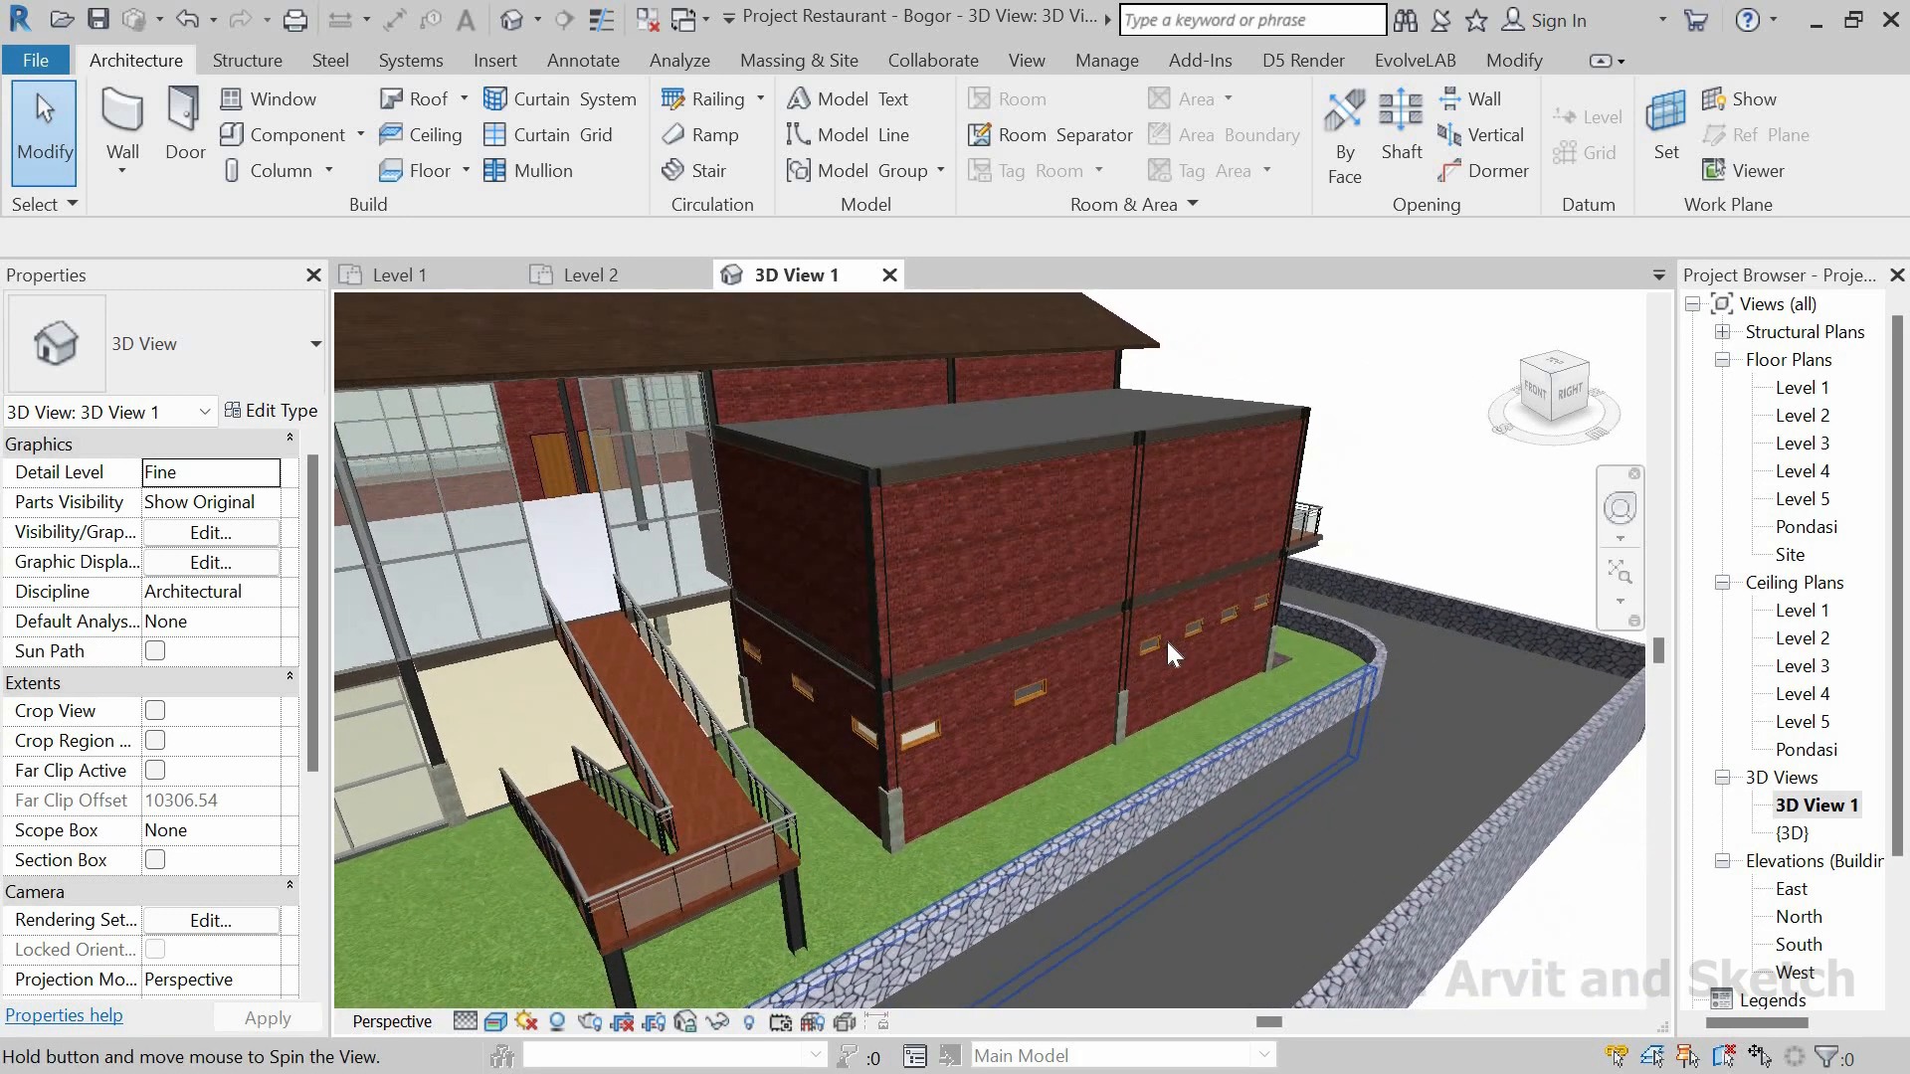
pyautogui.click(439, 272)
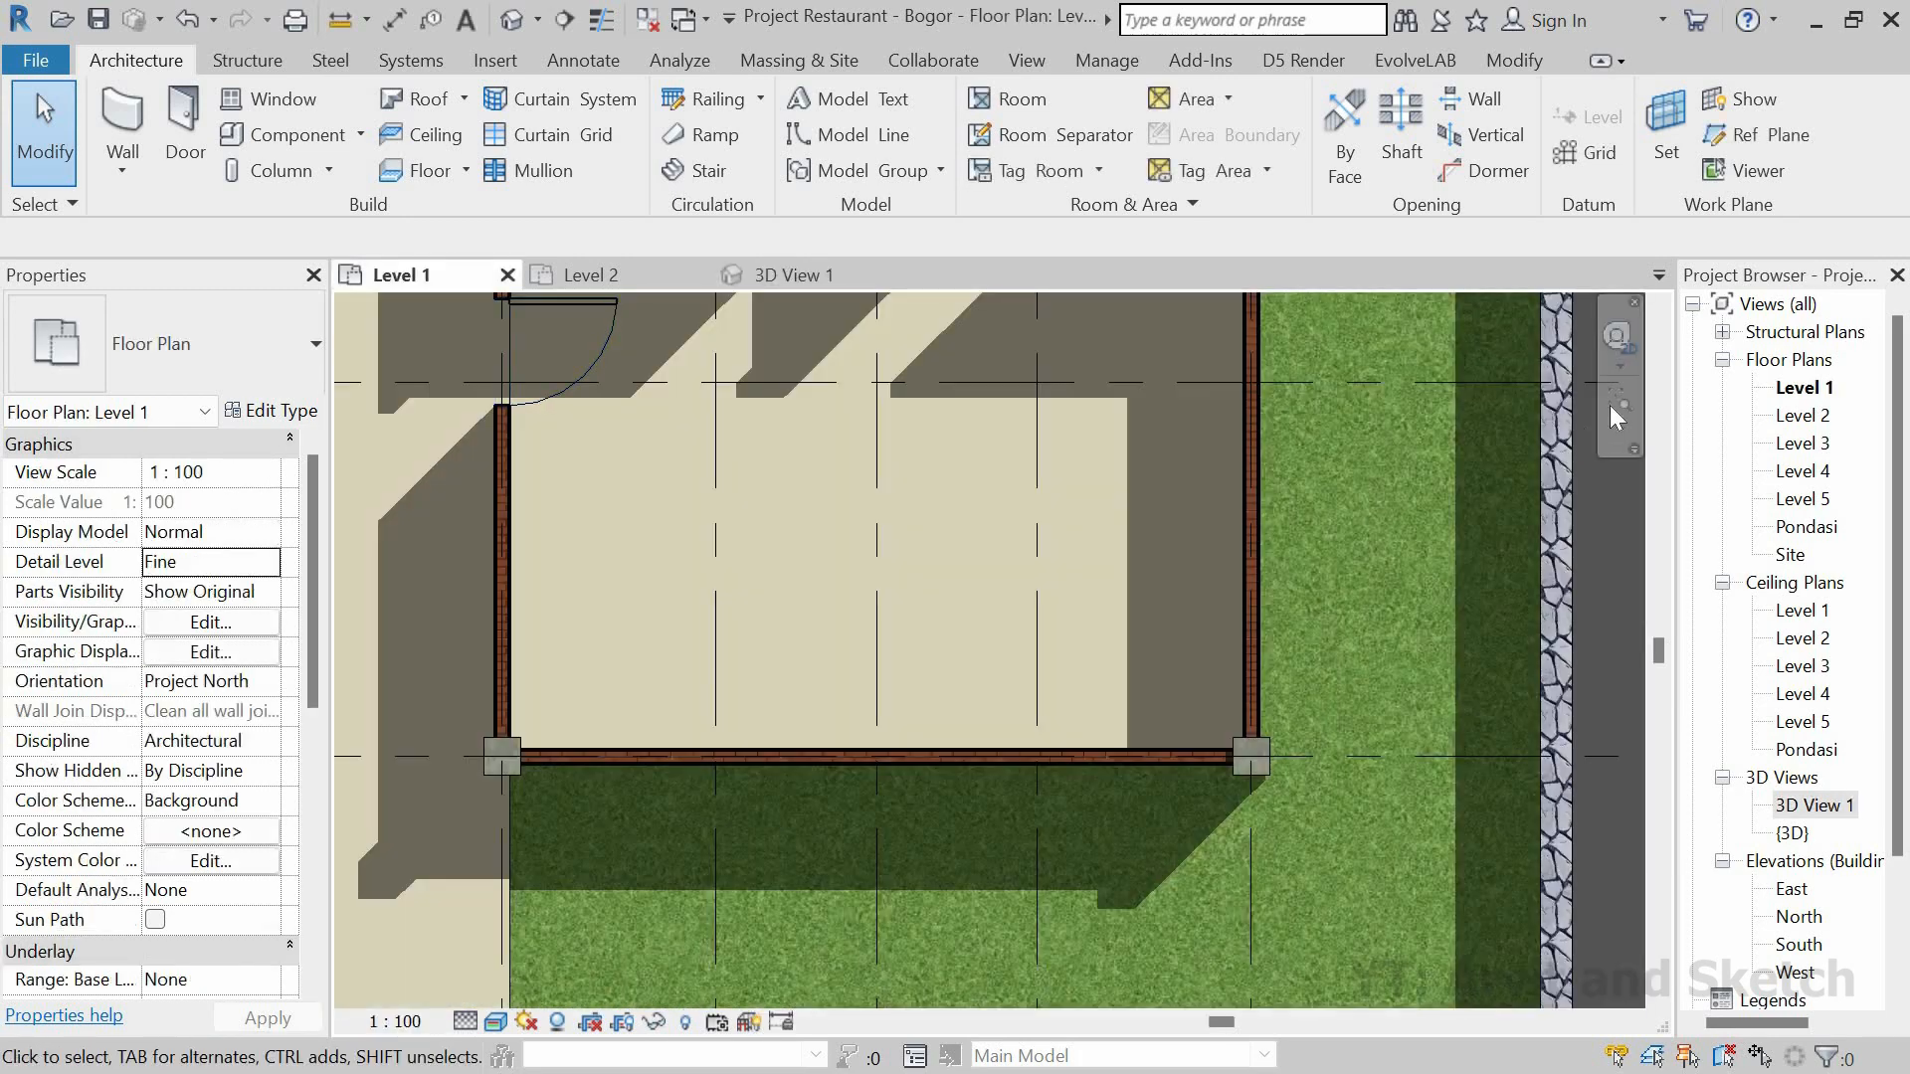
pyautogui.click(1619, 406)
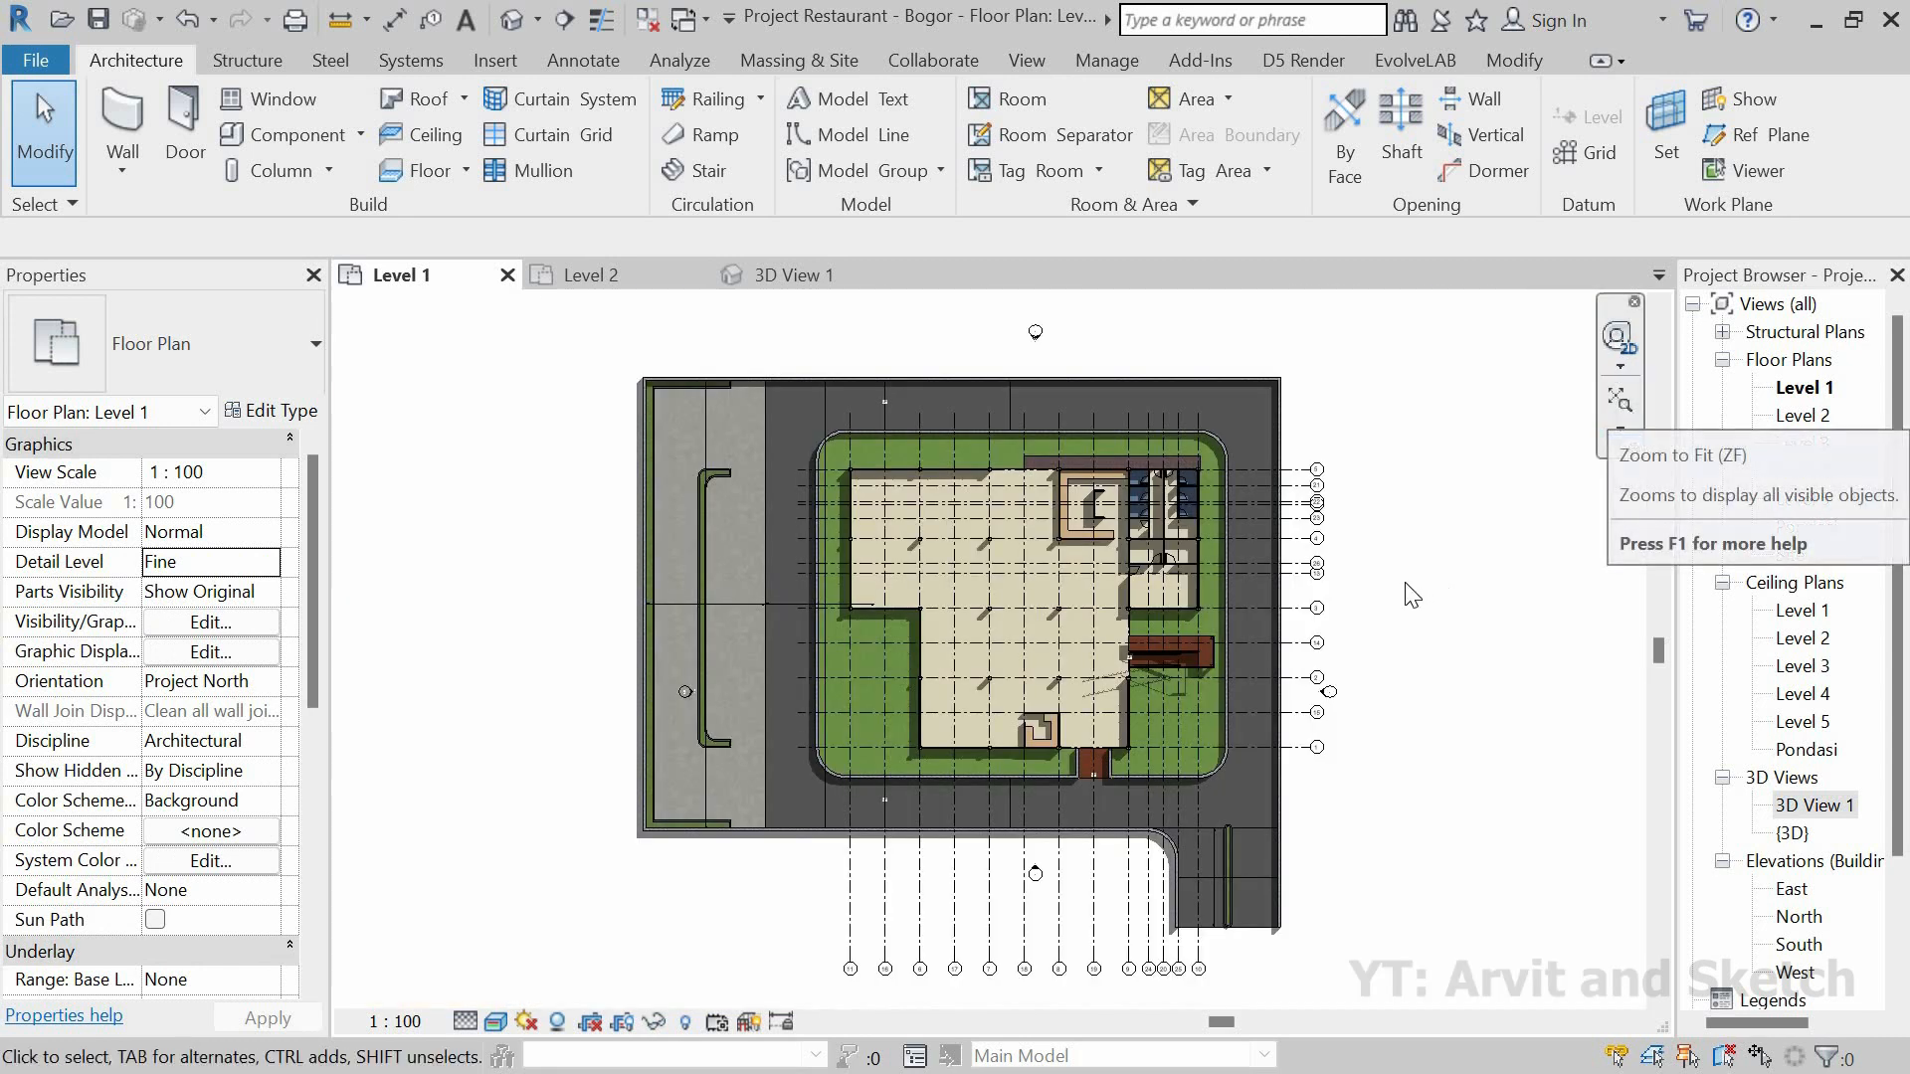
pyautogui.click(615, 278)
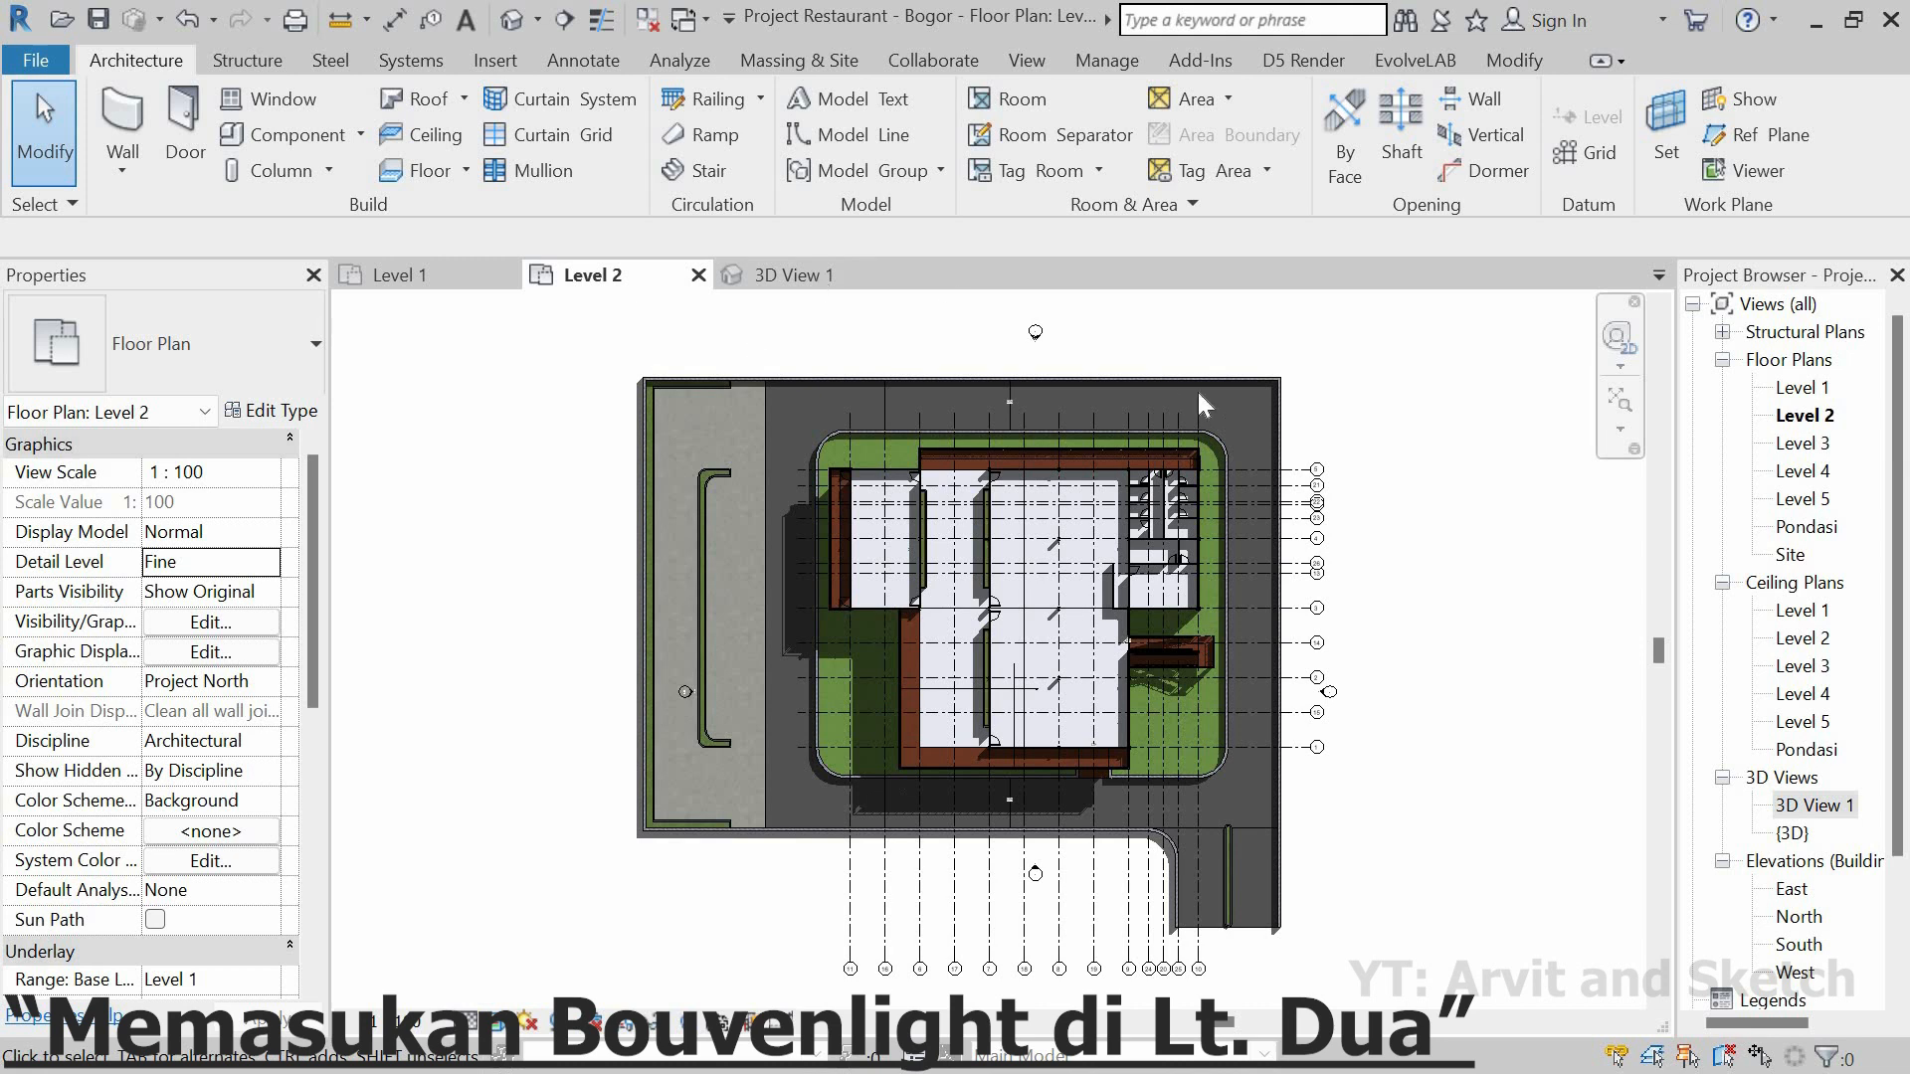
pyautogui.scroll(5, 1168, 467)
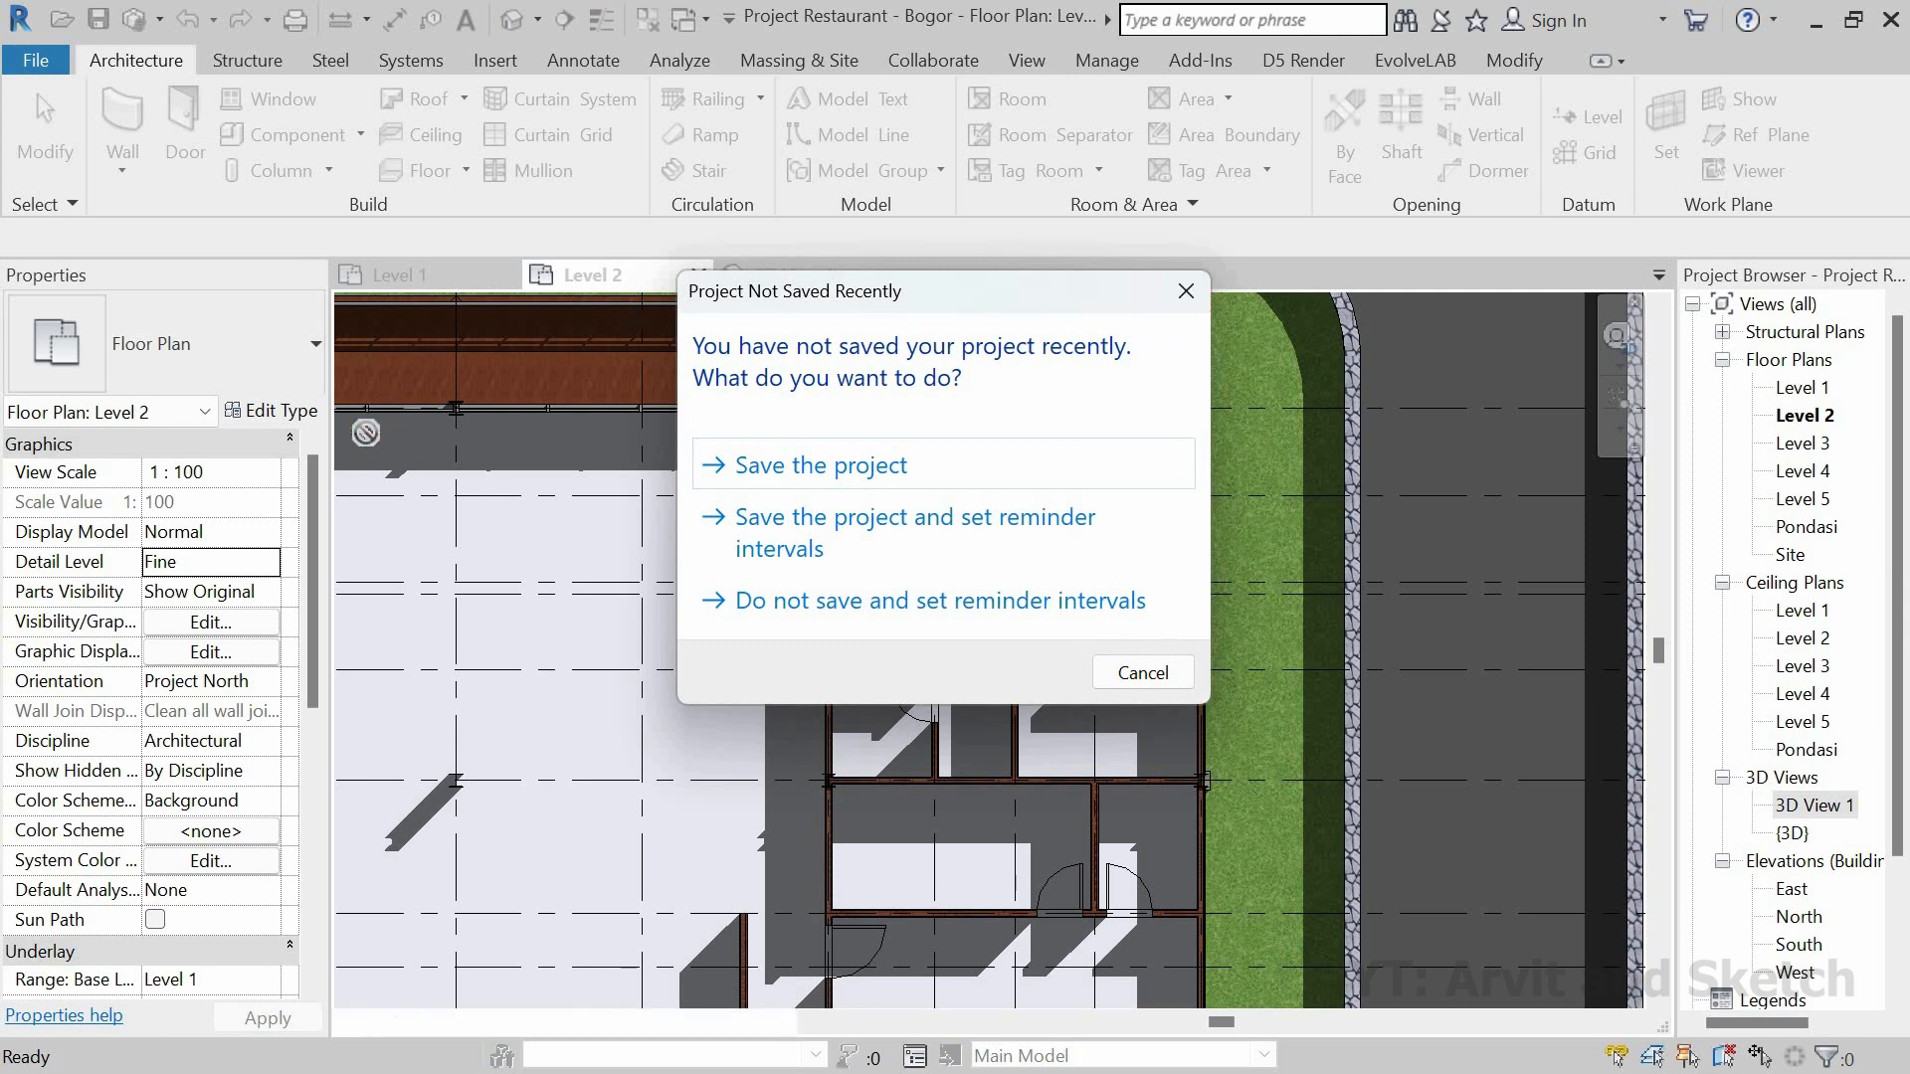
pyautogui.click(1185, 291)
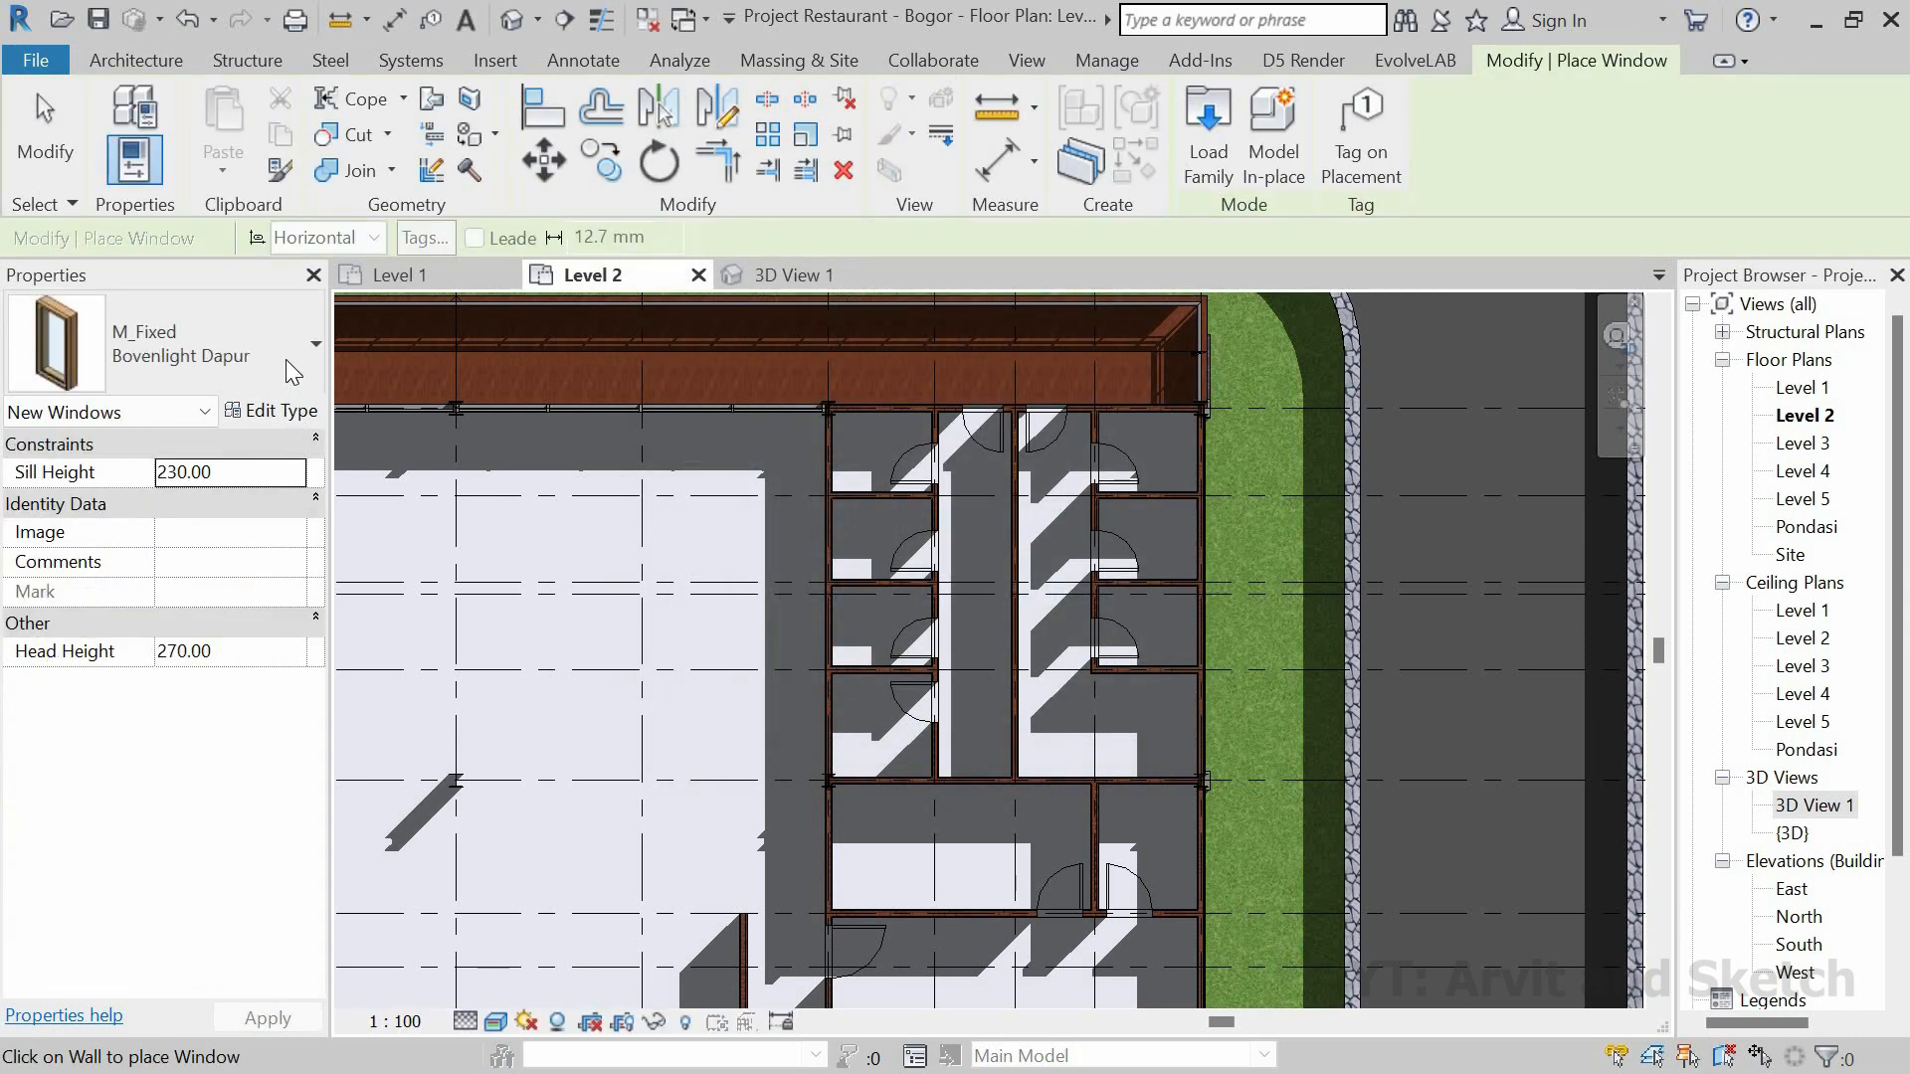
# Step: For the new windows, duplicate the M_Fixed Bovenlight type as Bovenlight 2, keeping its dimensions
pyautogui.click(290, 370)
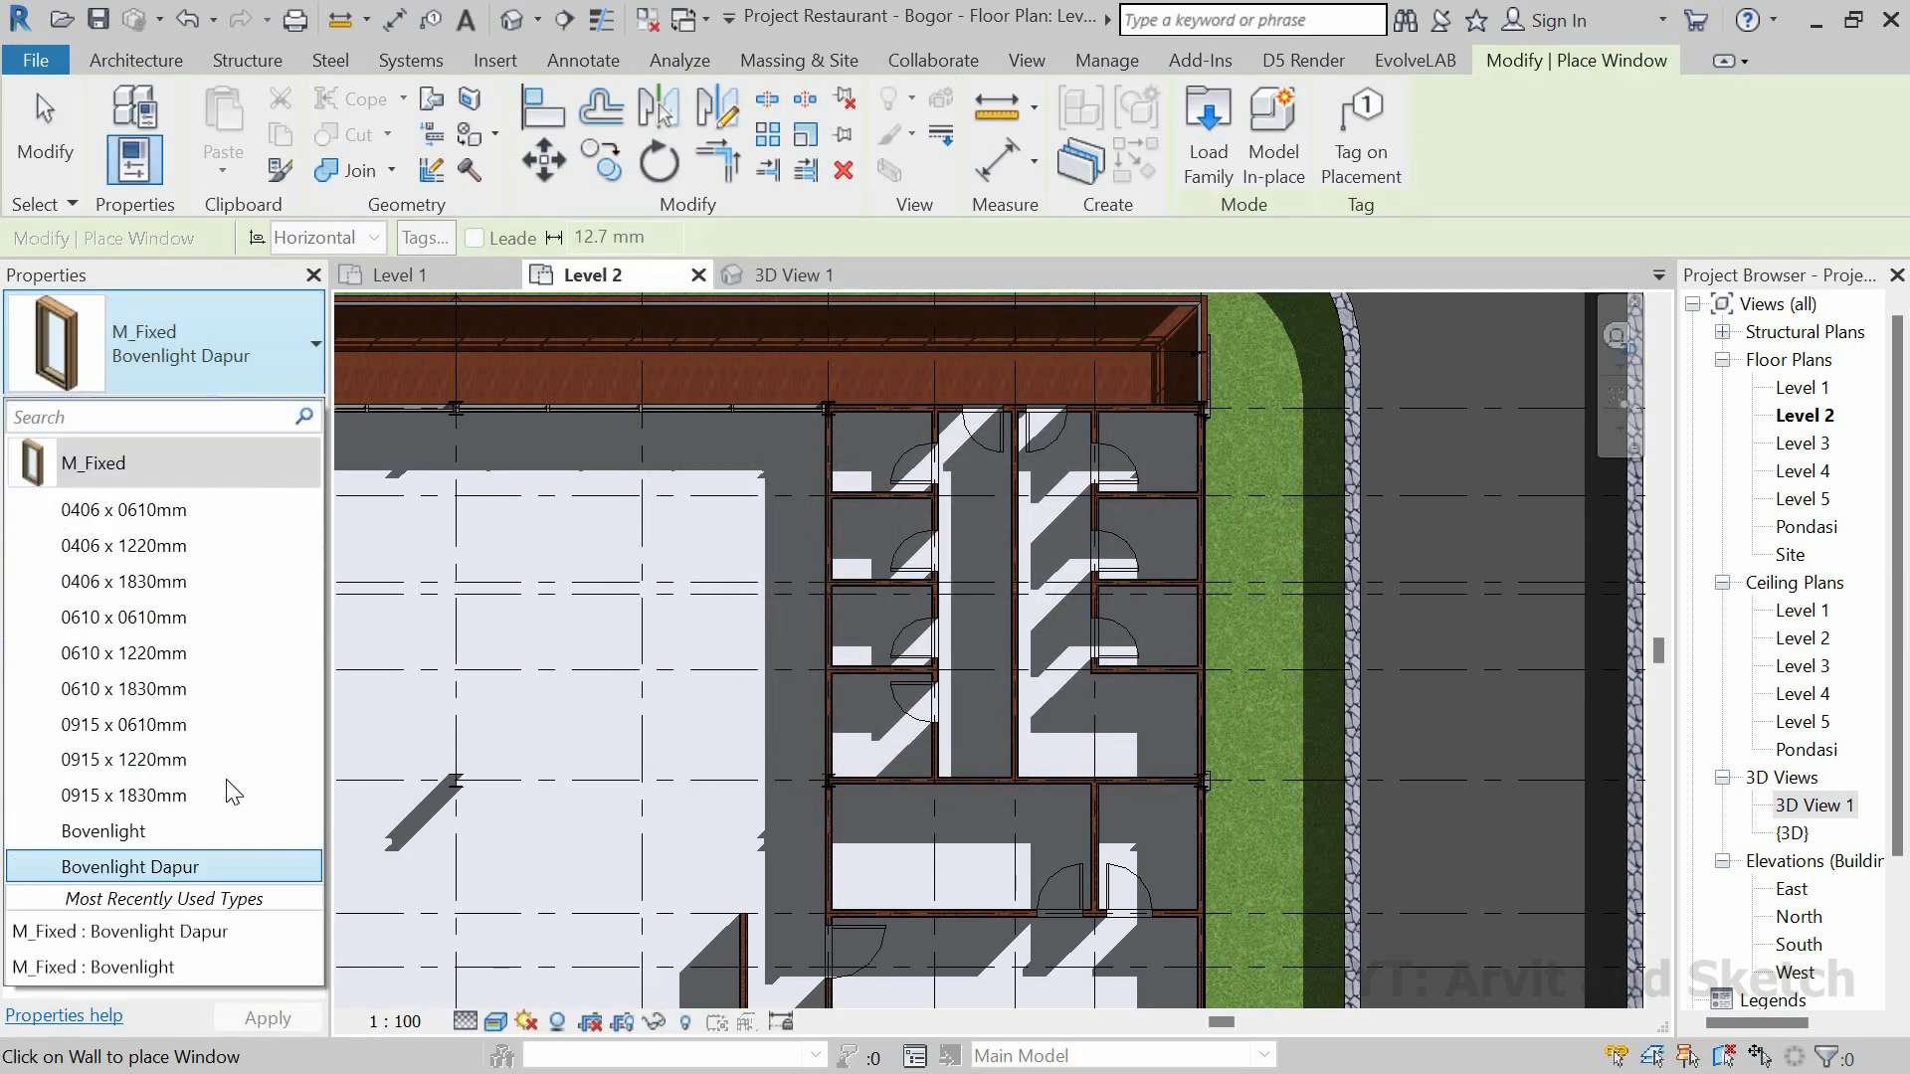
pyautogui.click(204, 830)
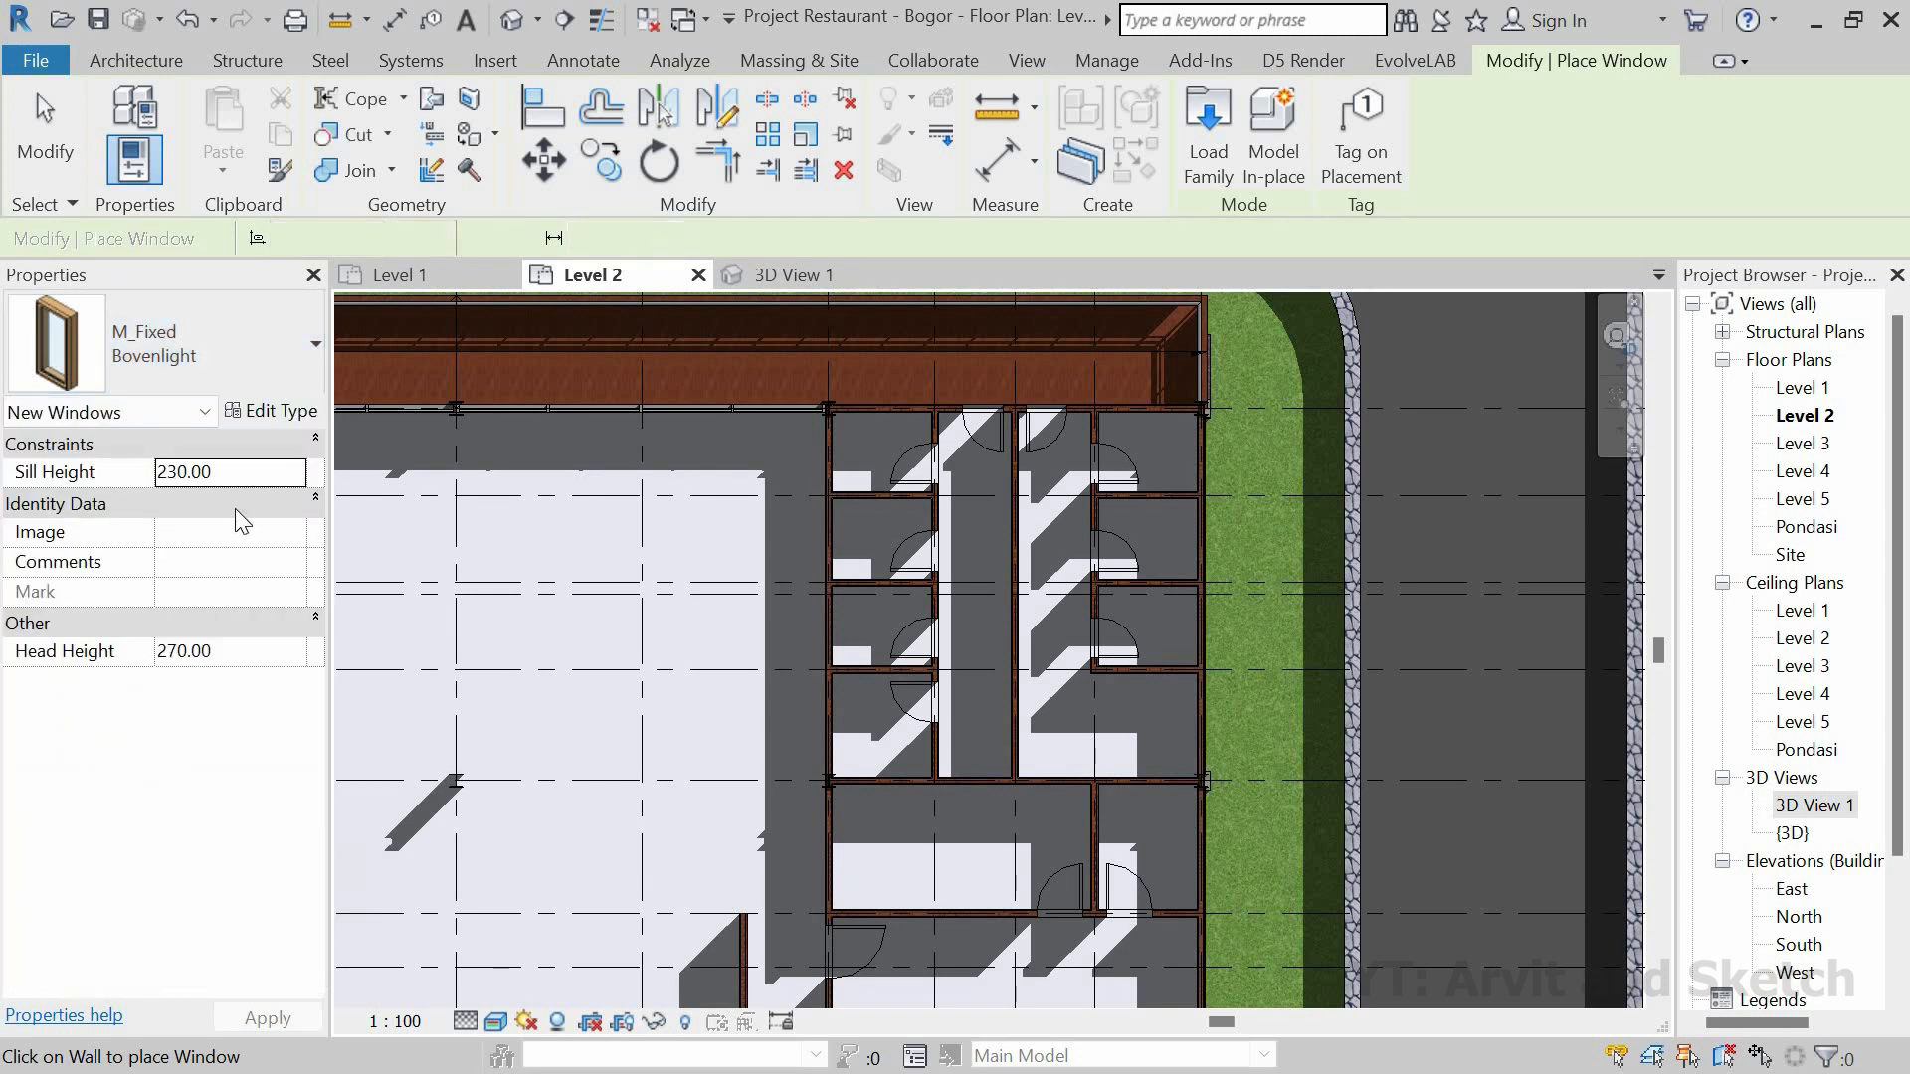
pyautogui.click(276, 413)
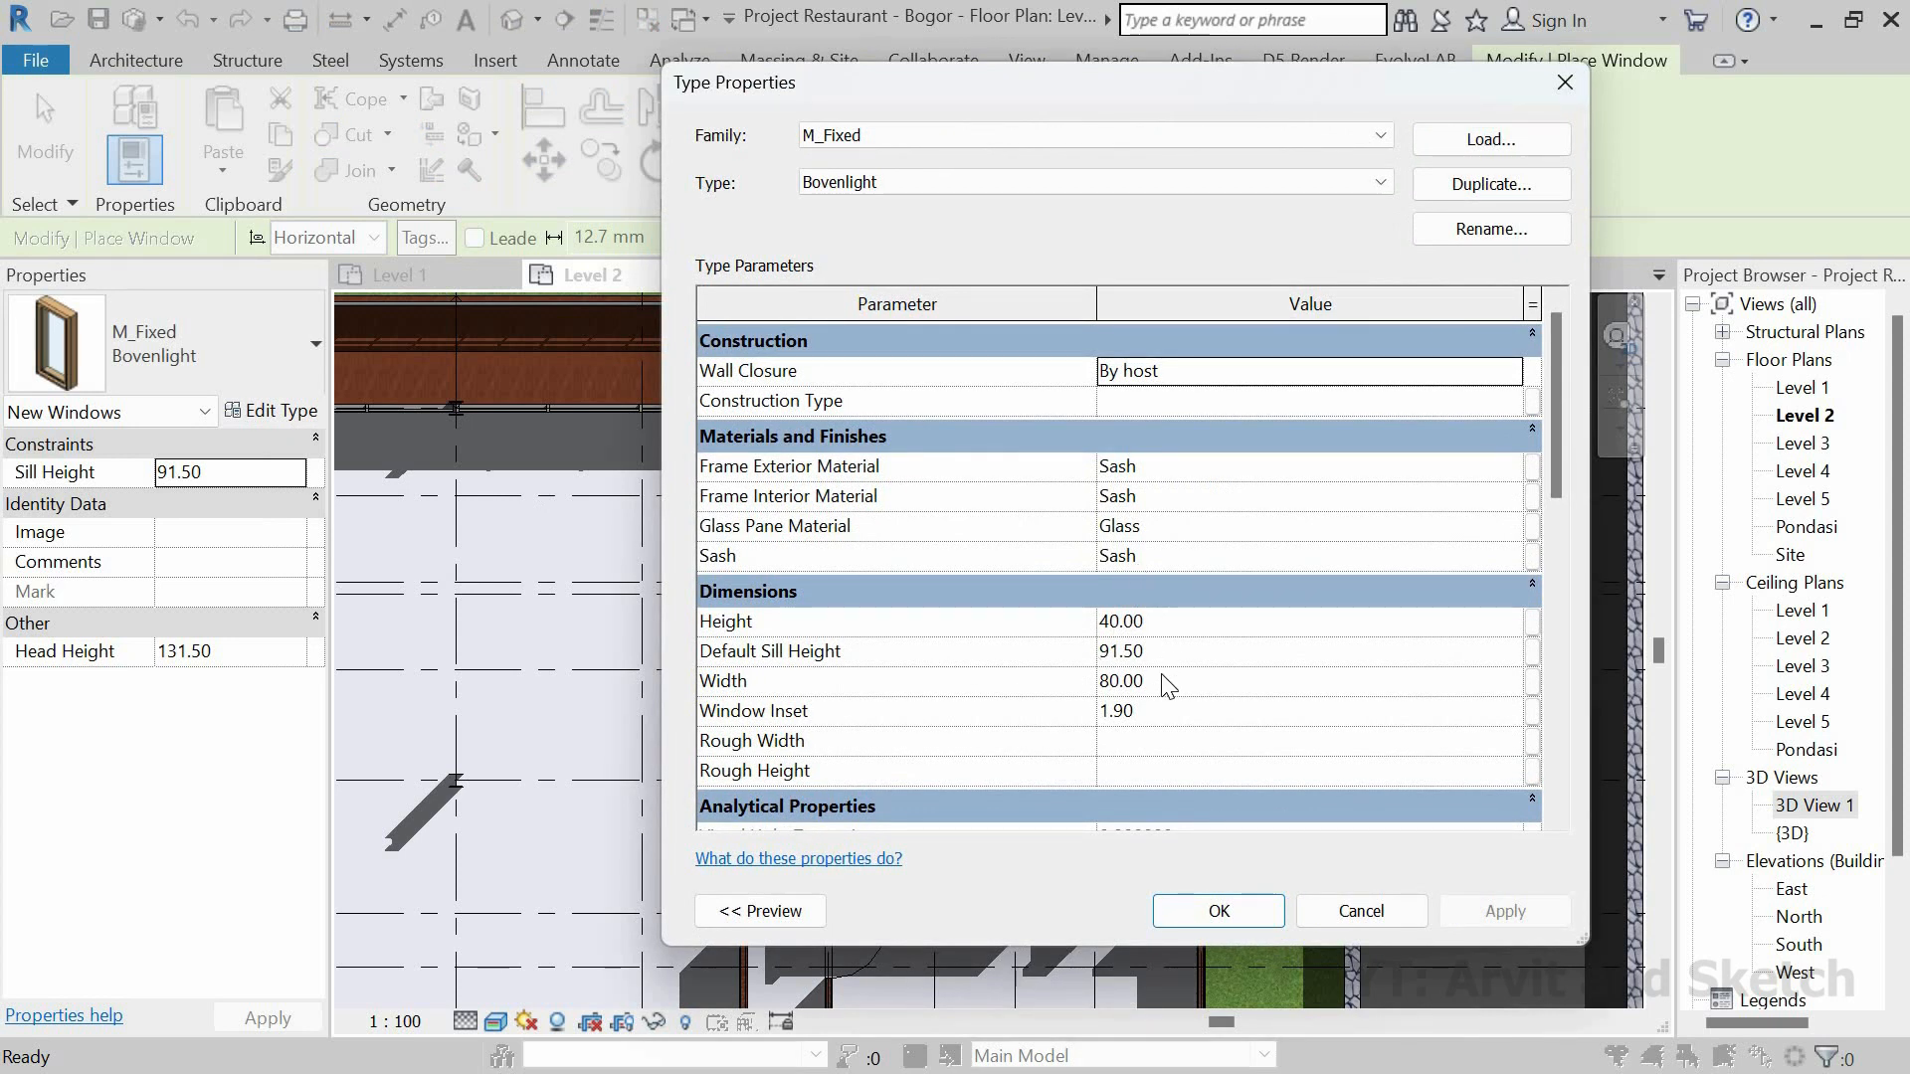
pyautogui.click(1485, 186)
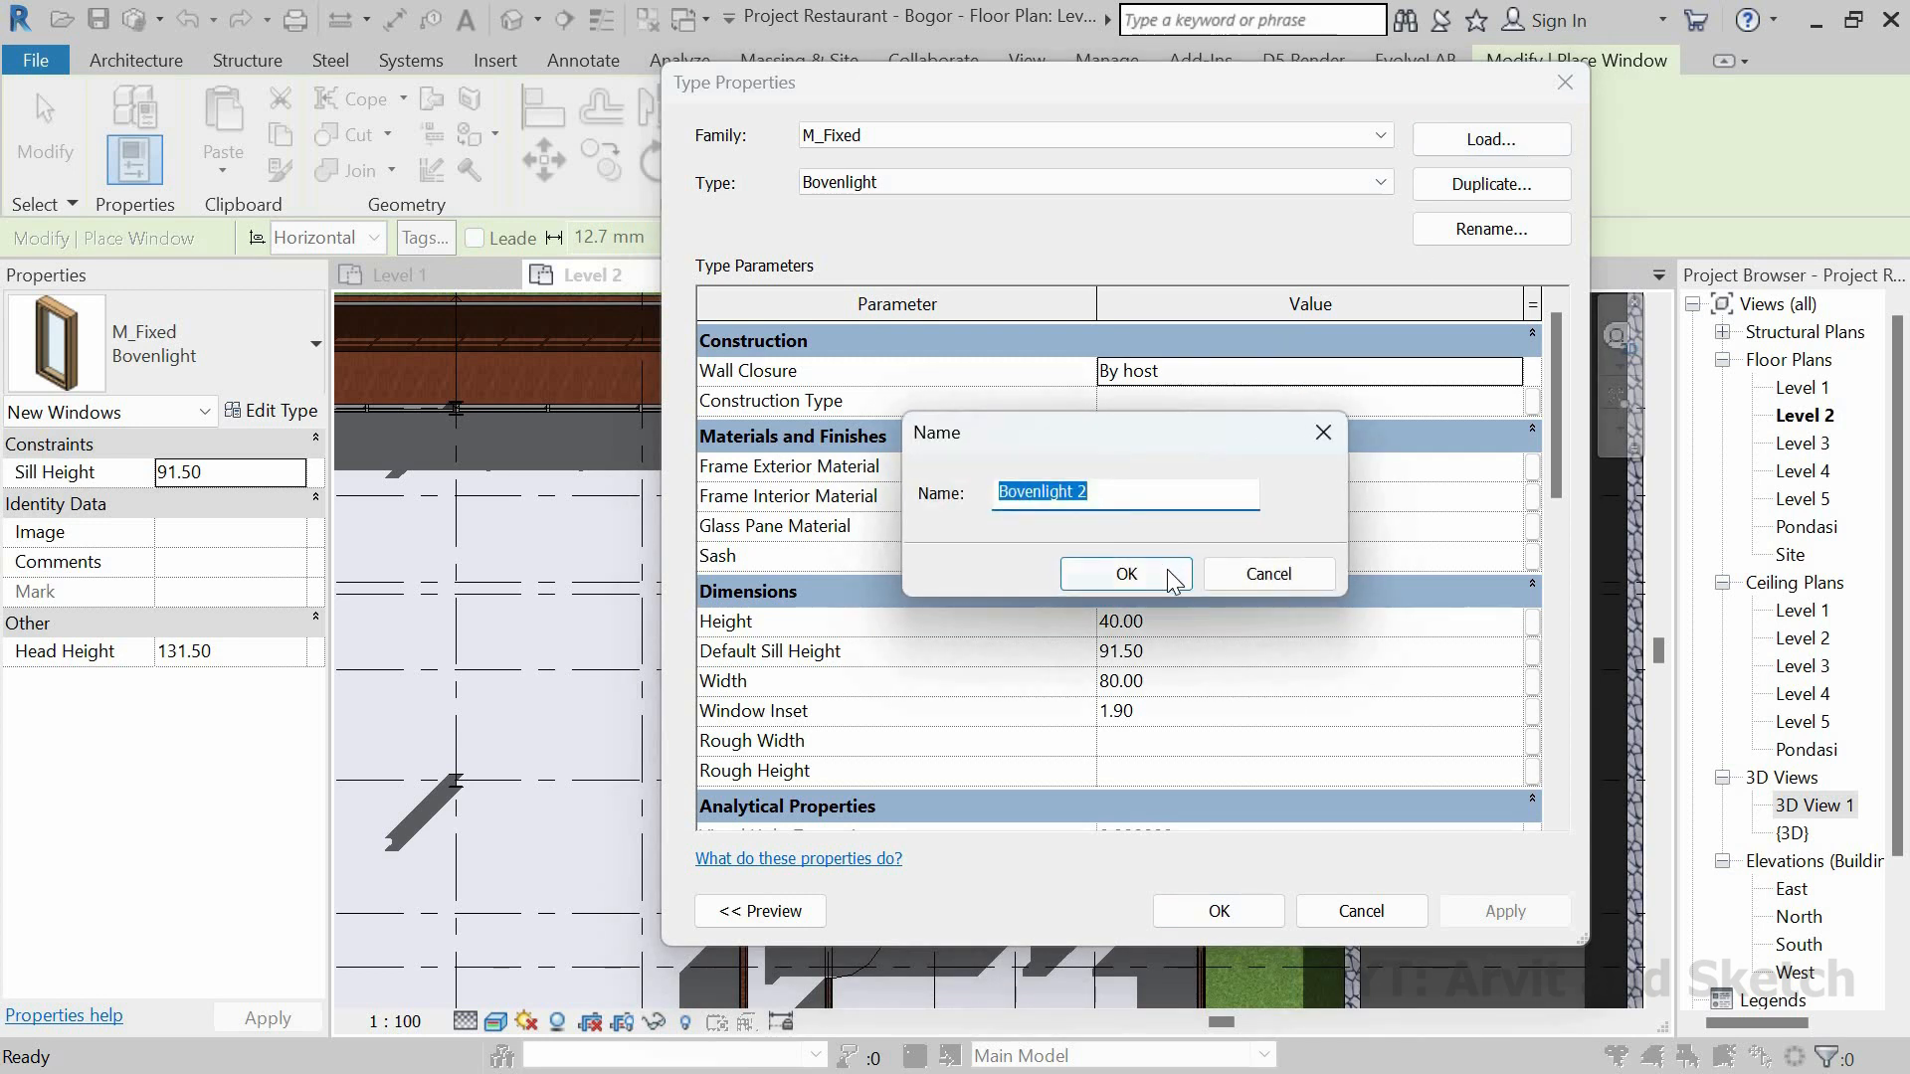
pyautogui.click(1126, 575)
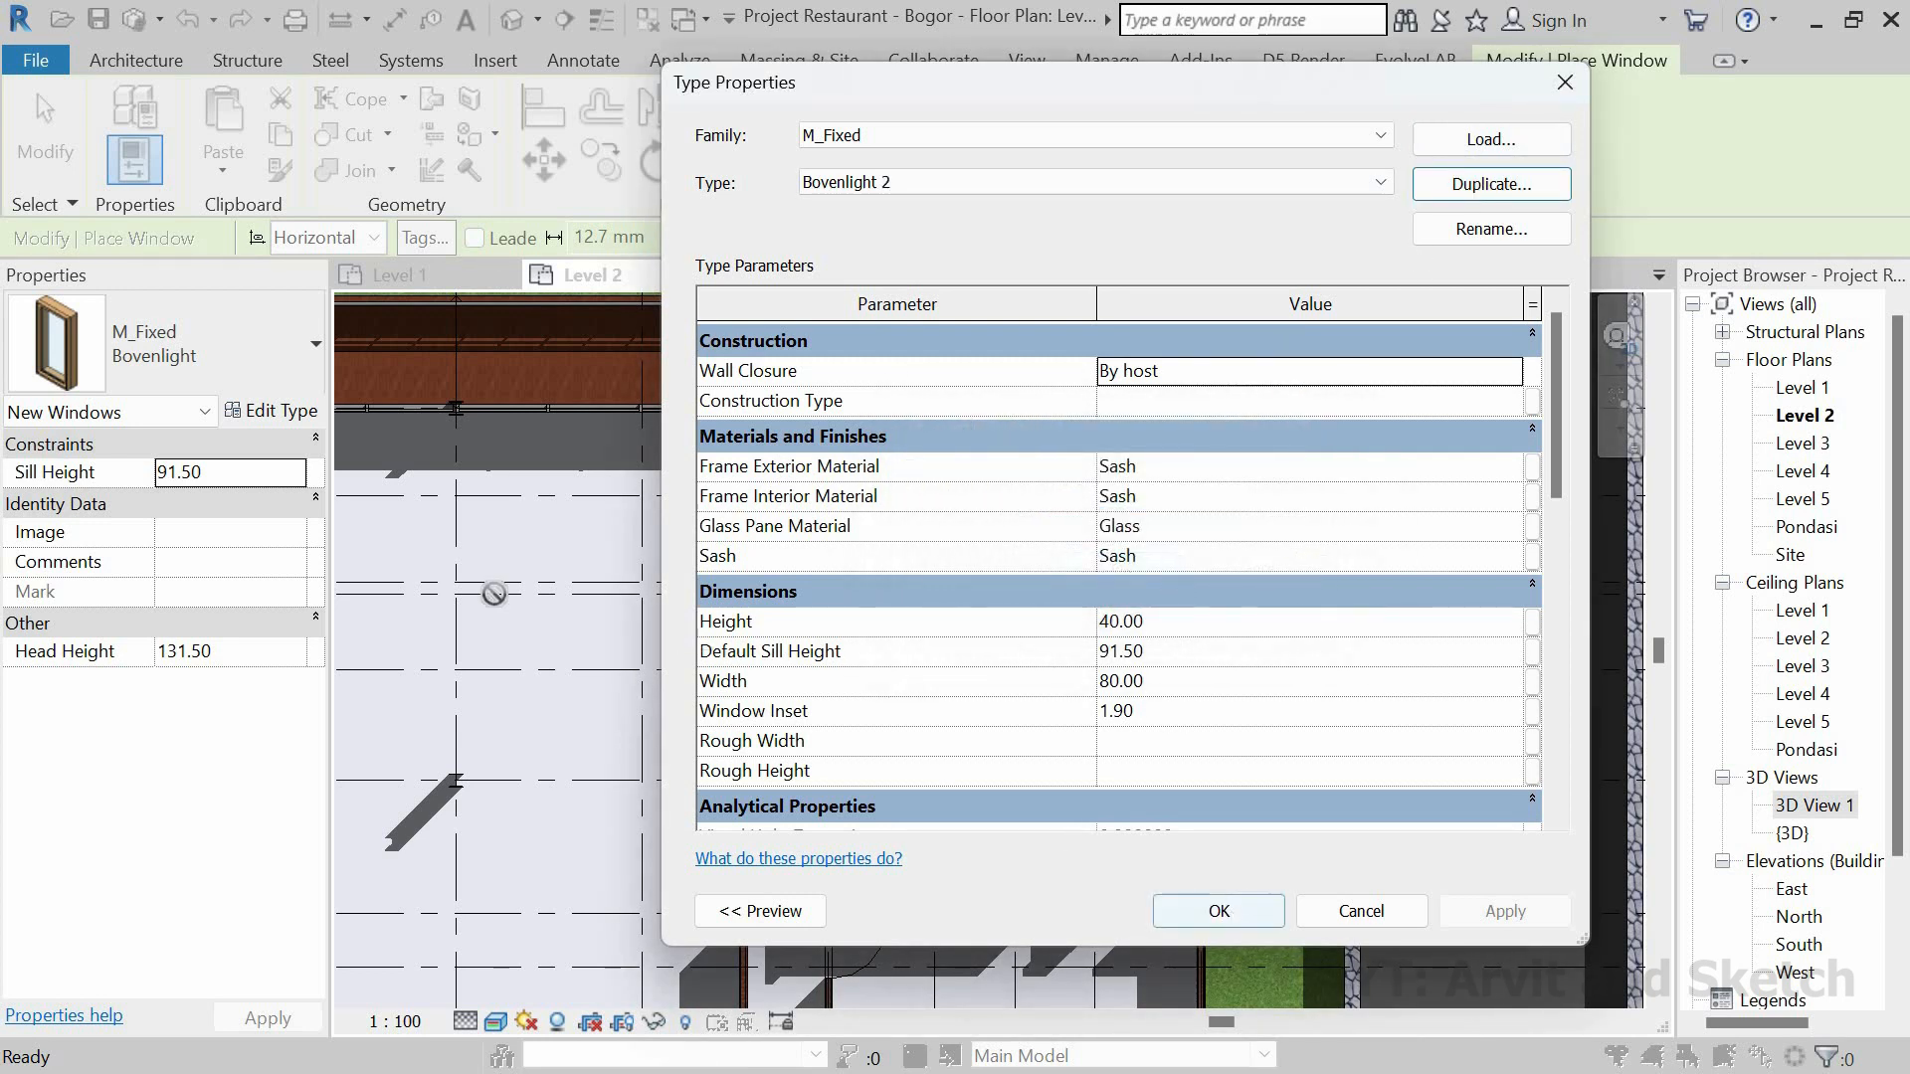
pyautogui.click(1219, 911)
# Step: On Level 2, place a Bovenlight 2 window with sill height 230 in the northernmost toilet cubicle's outer wall and check it in 3D View 1
pyautogui.click(266, 470)
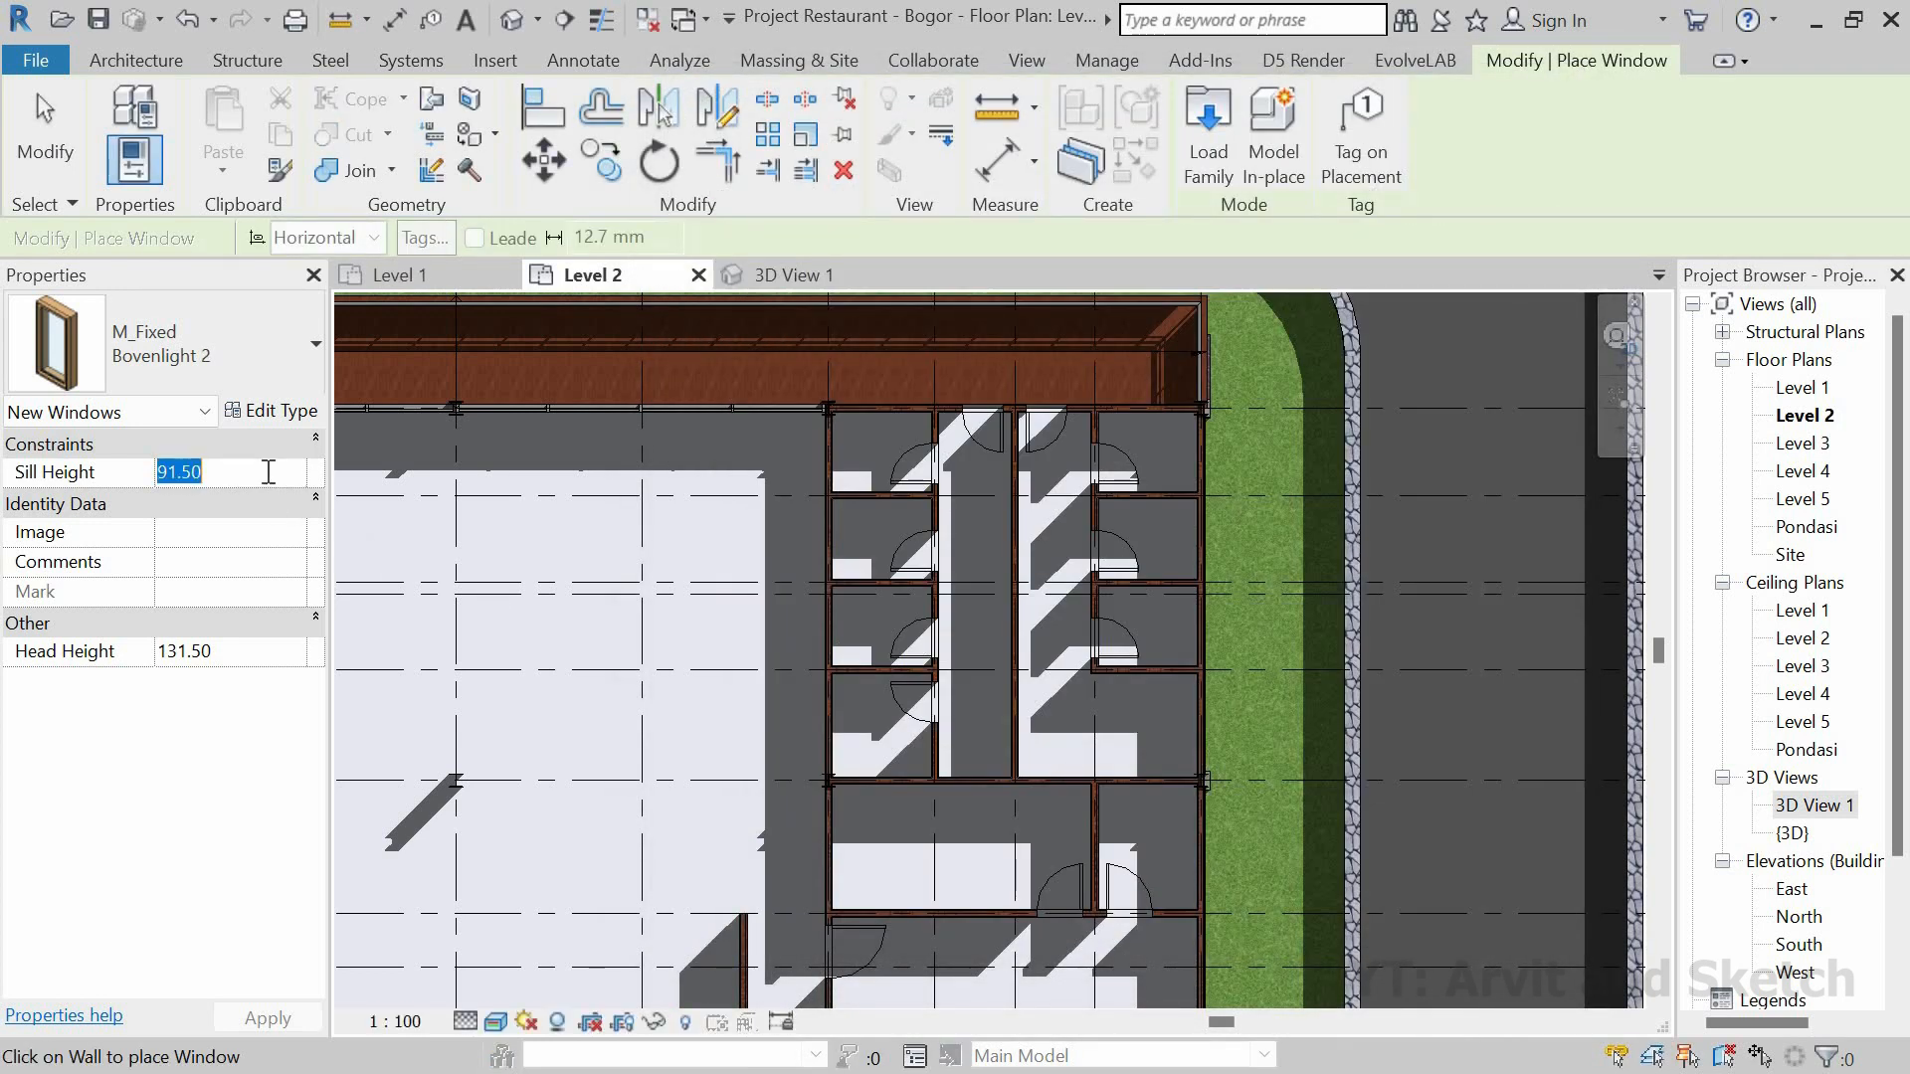
pyautogui.write('230')
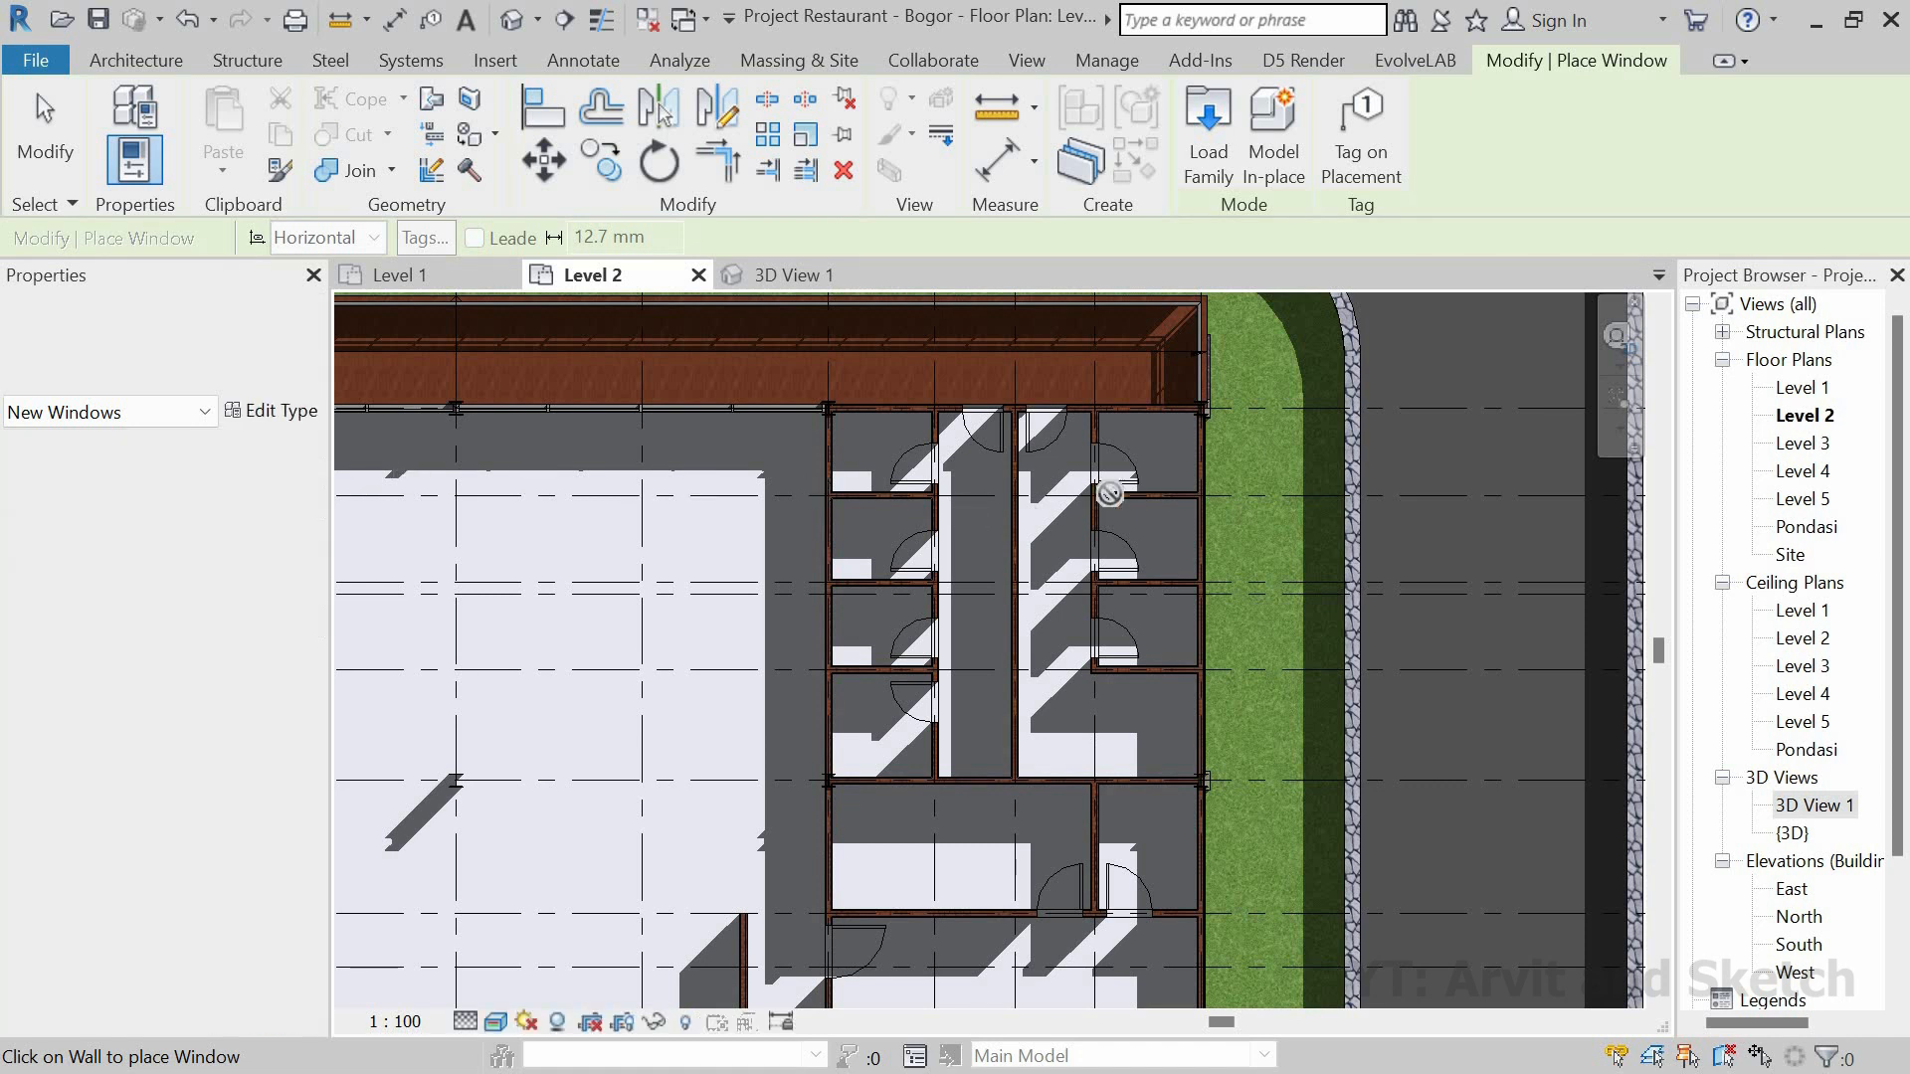
pyautogui.scroll(2, 1205, 453)
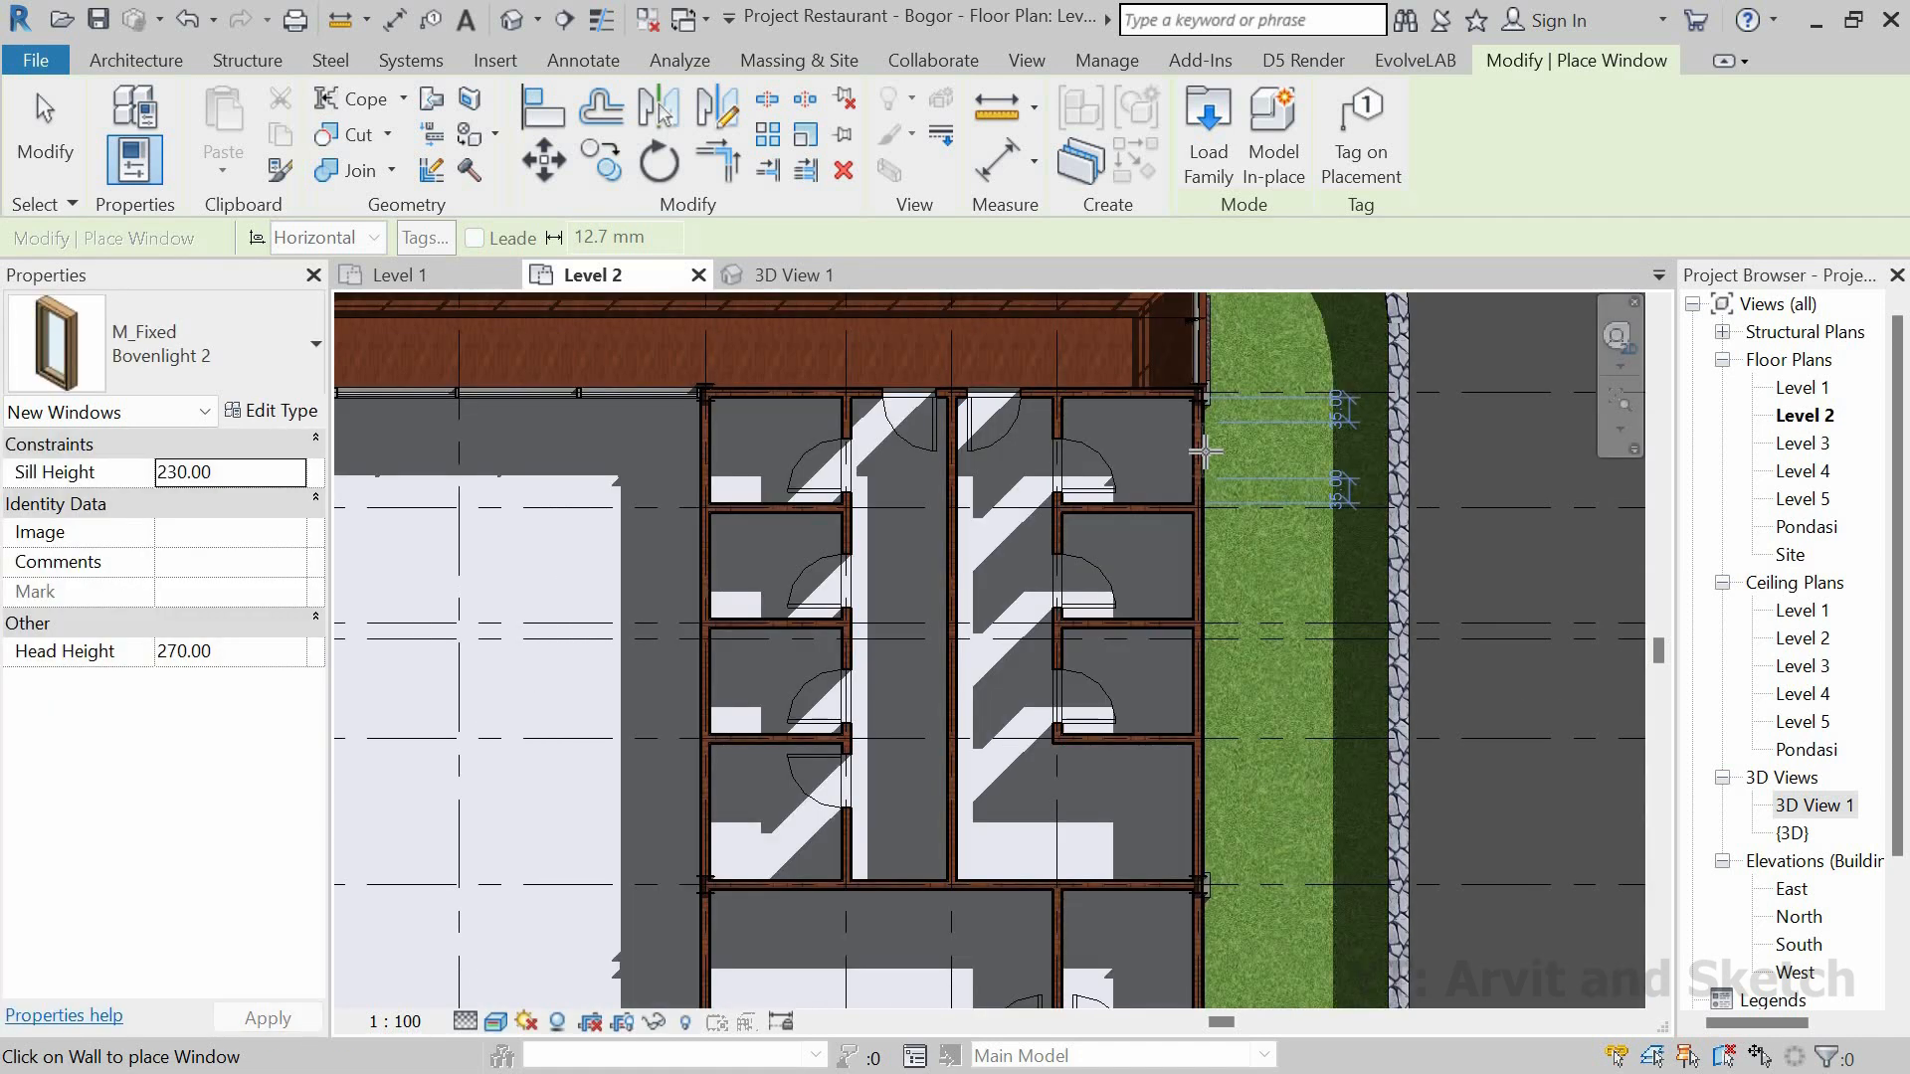
pyautogui.click(1135, 453)
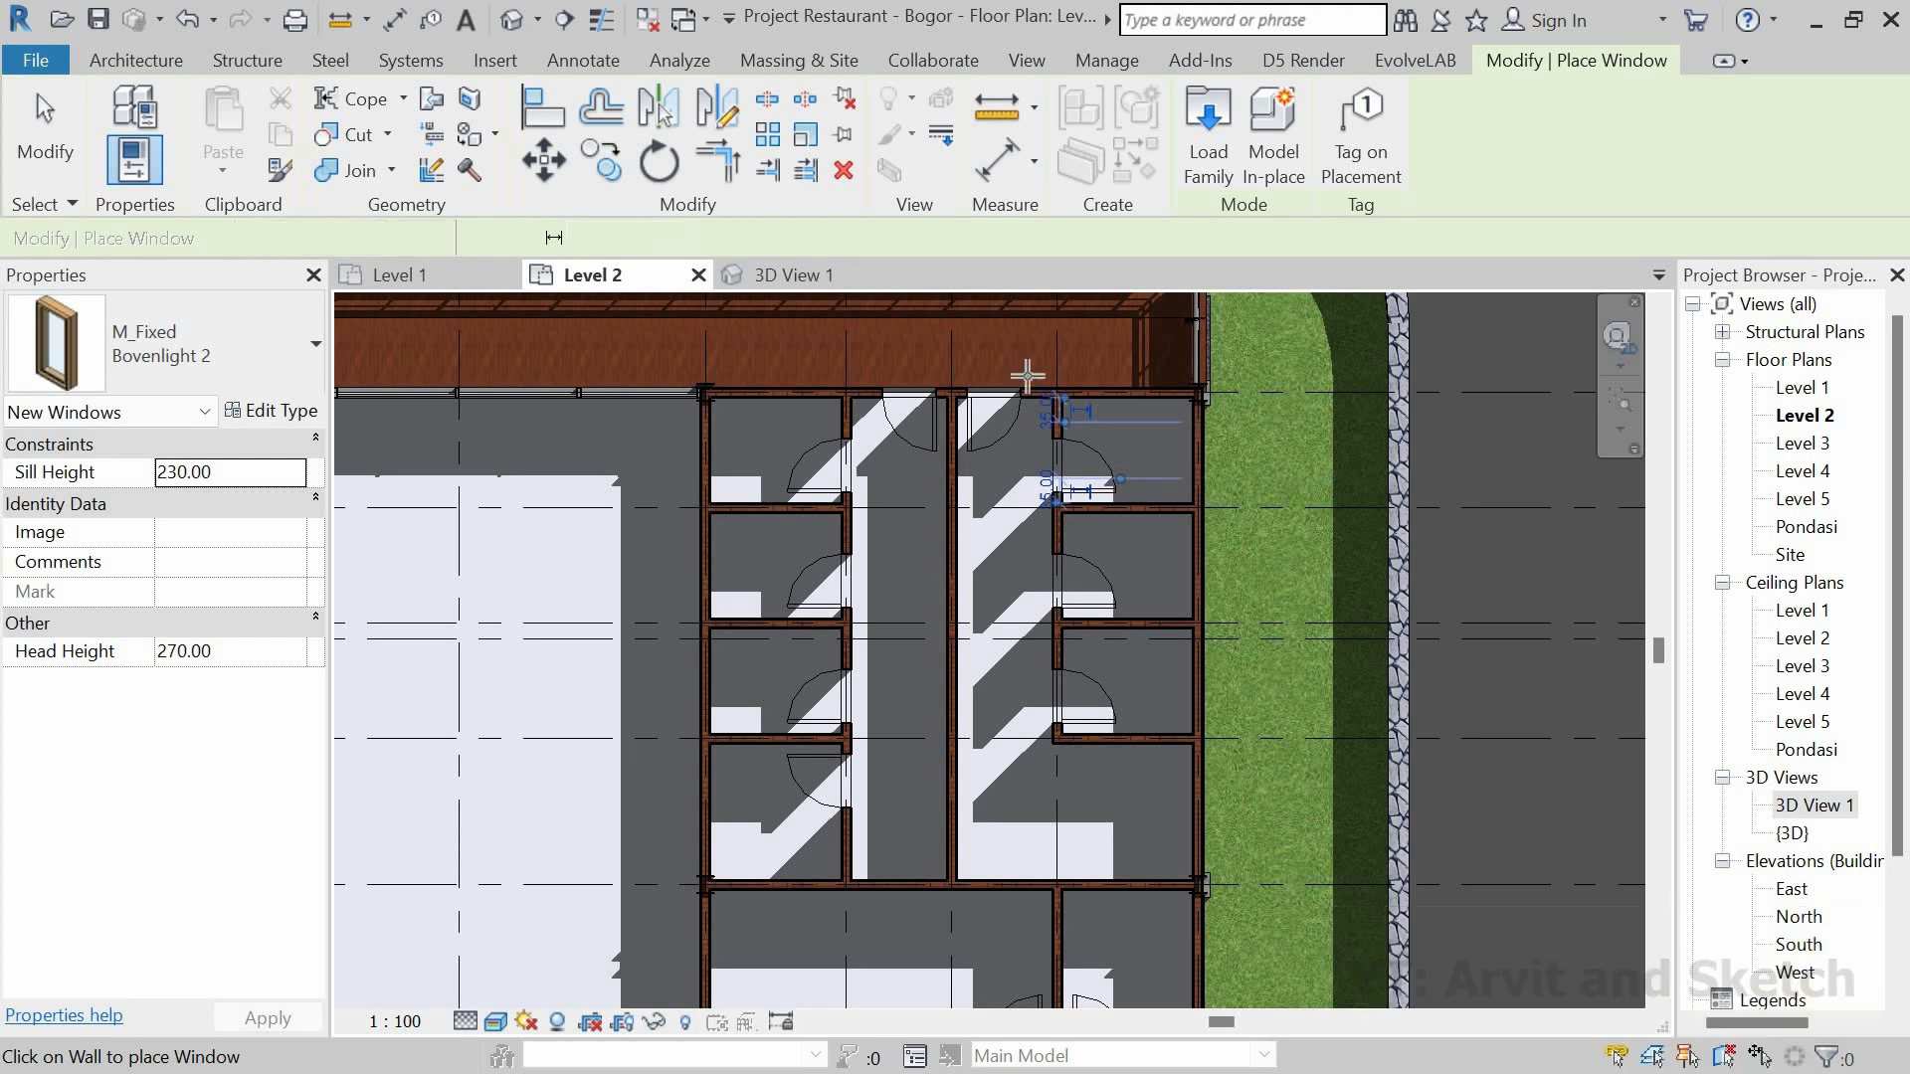
pyautogui.click(758, 273)
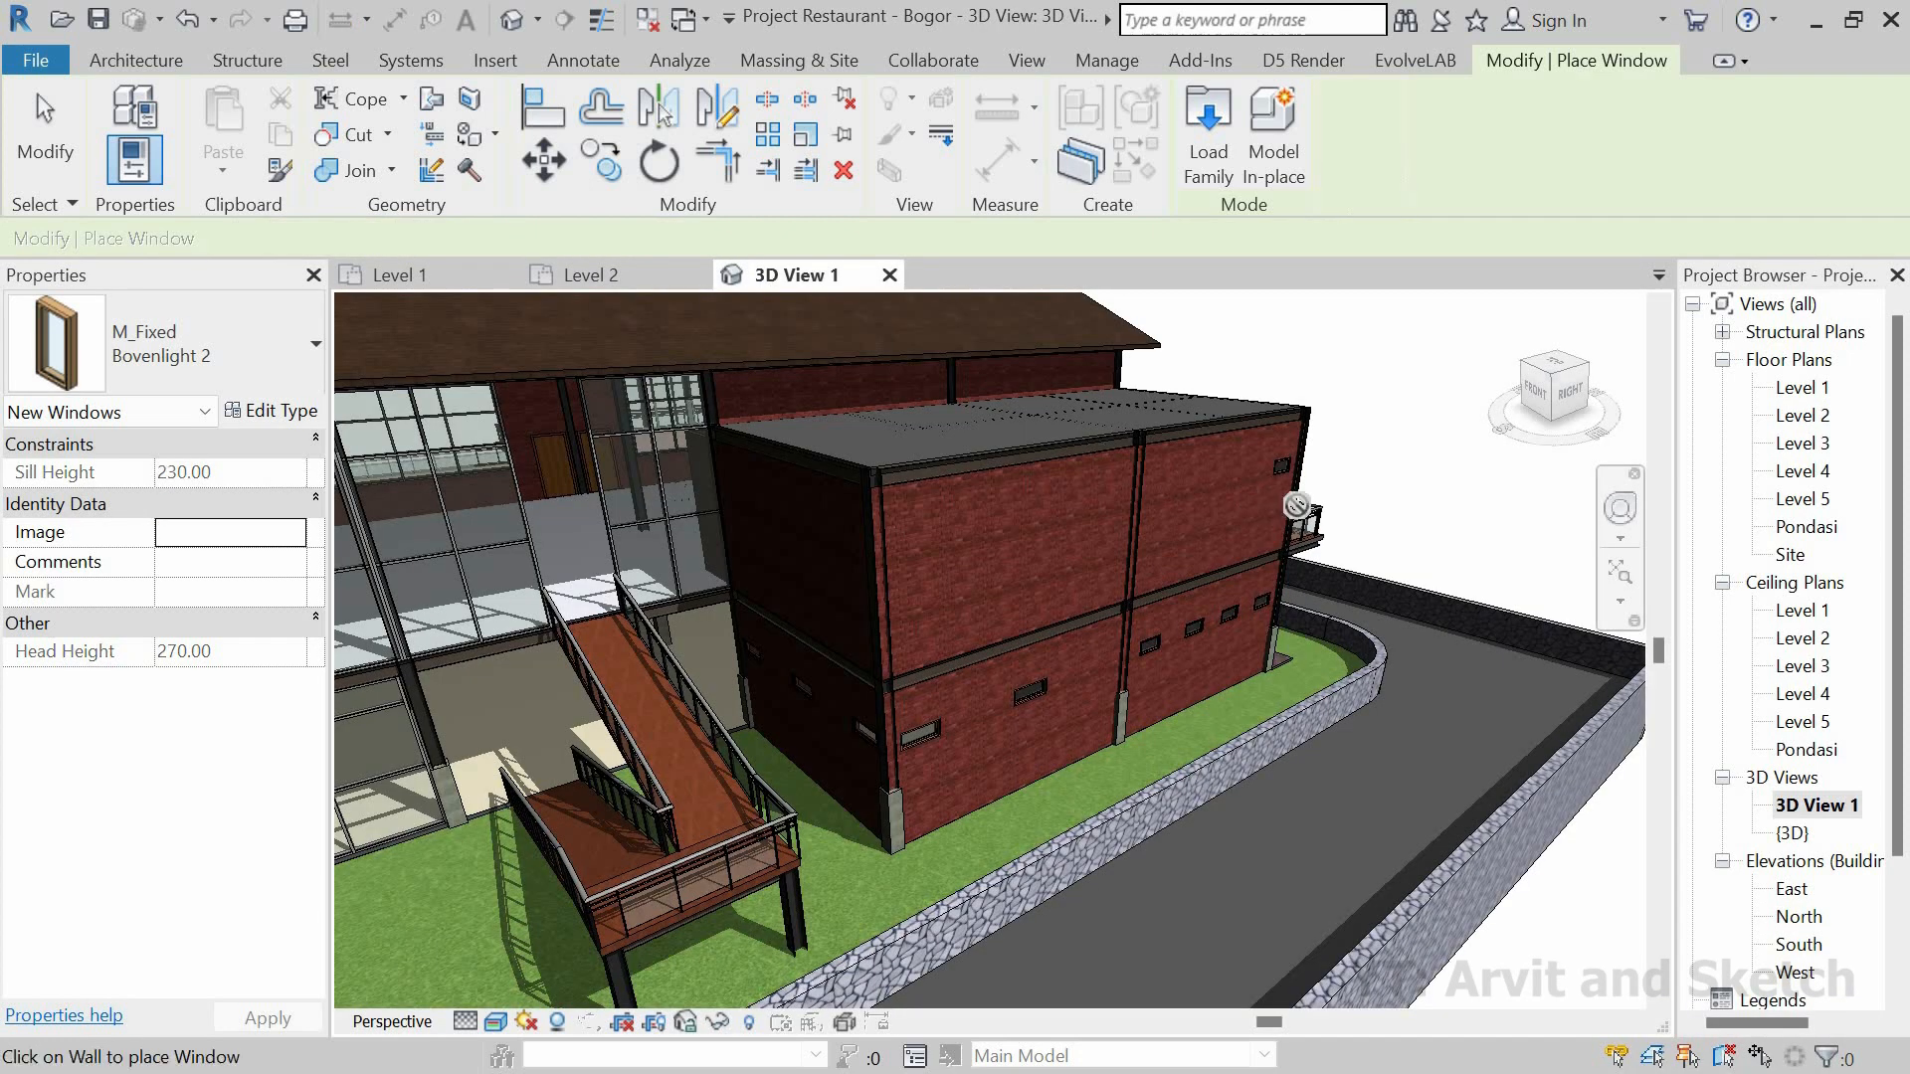
pyautogui.scroll(5, 1318, 499)
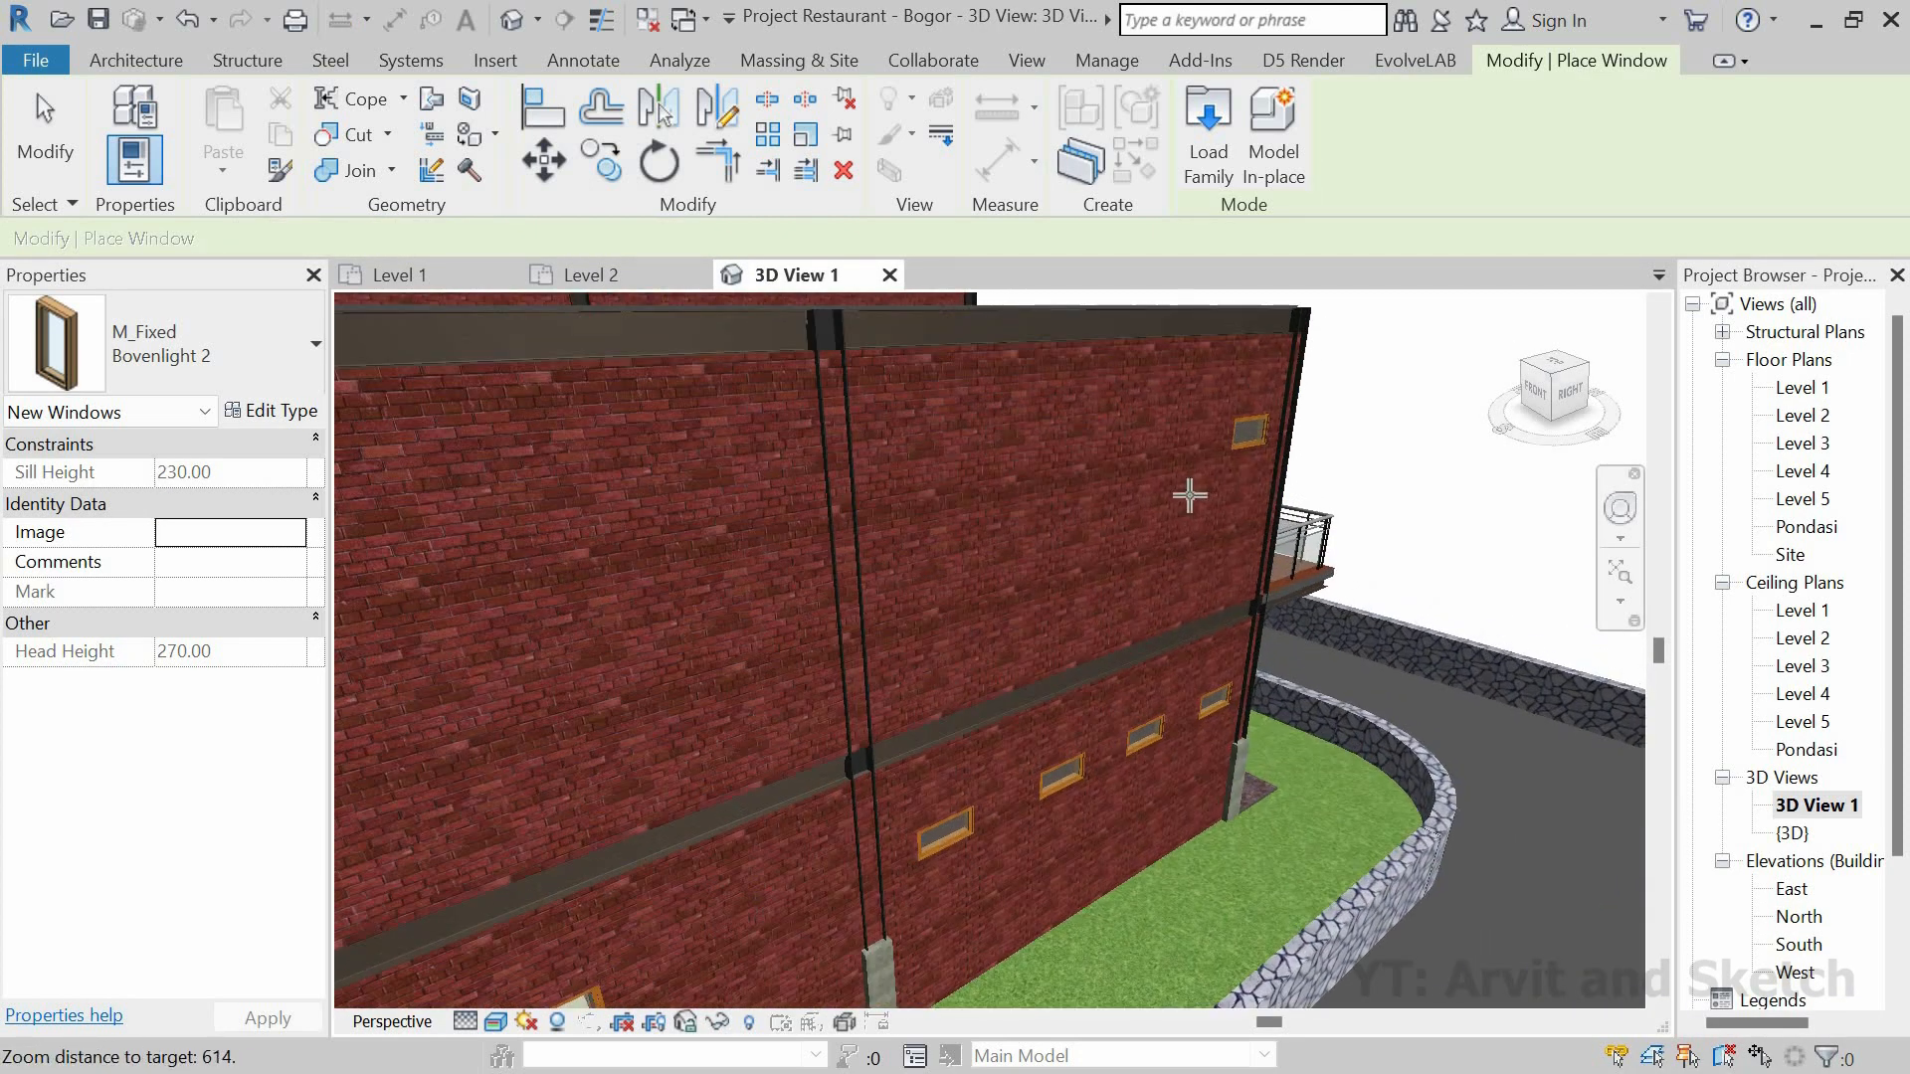
pyautogui.keyDown('shift'); pyautogui.moveTo(1184, 505); pyautogui.dragTo(619, 272, button='middle'); pyautogui.keyUp('shift')
# Step: On Level 2, place Bovenlight 2 windows in the outer walls of the remaining toilet cubicles, the small room south of them and the large southern room
pyautogui.click(619, 272)
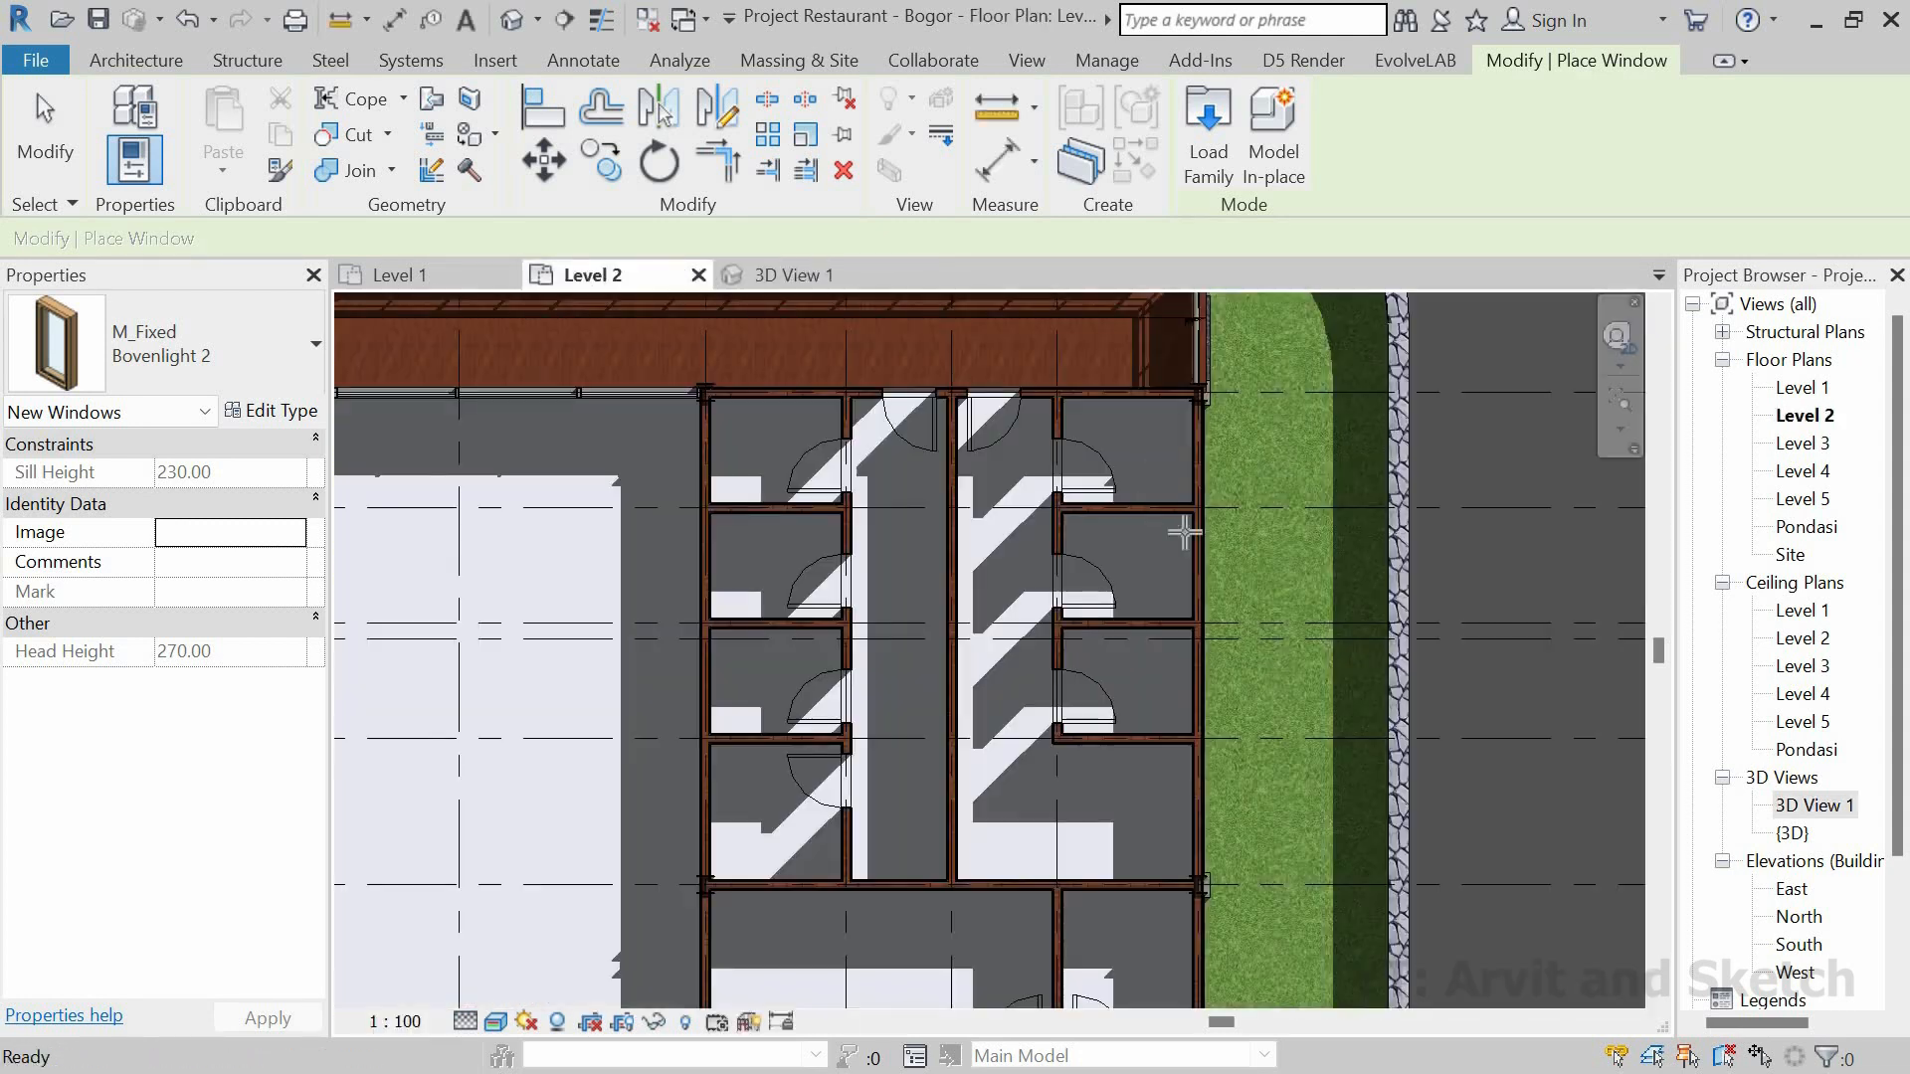
pyautogui.click(1134, 567)
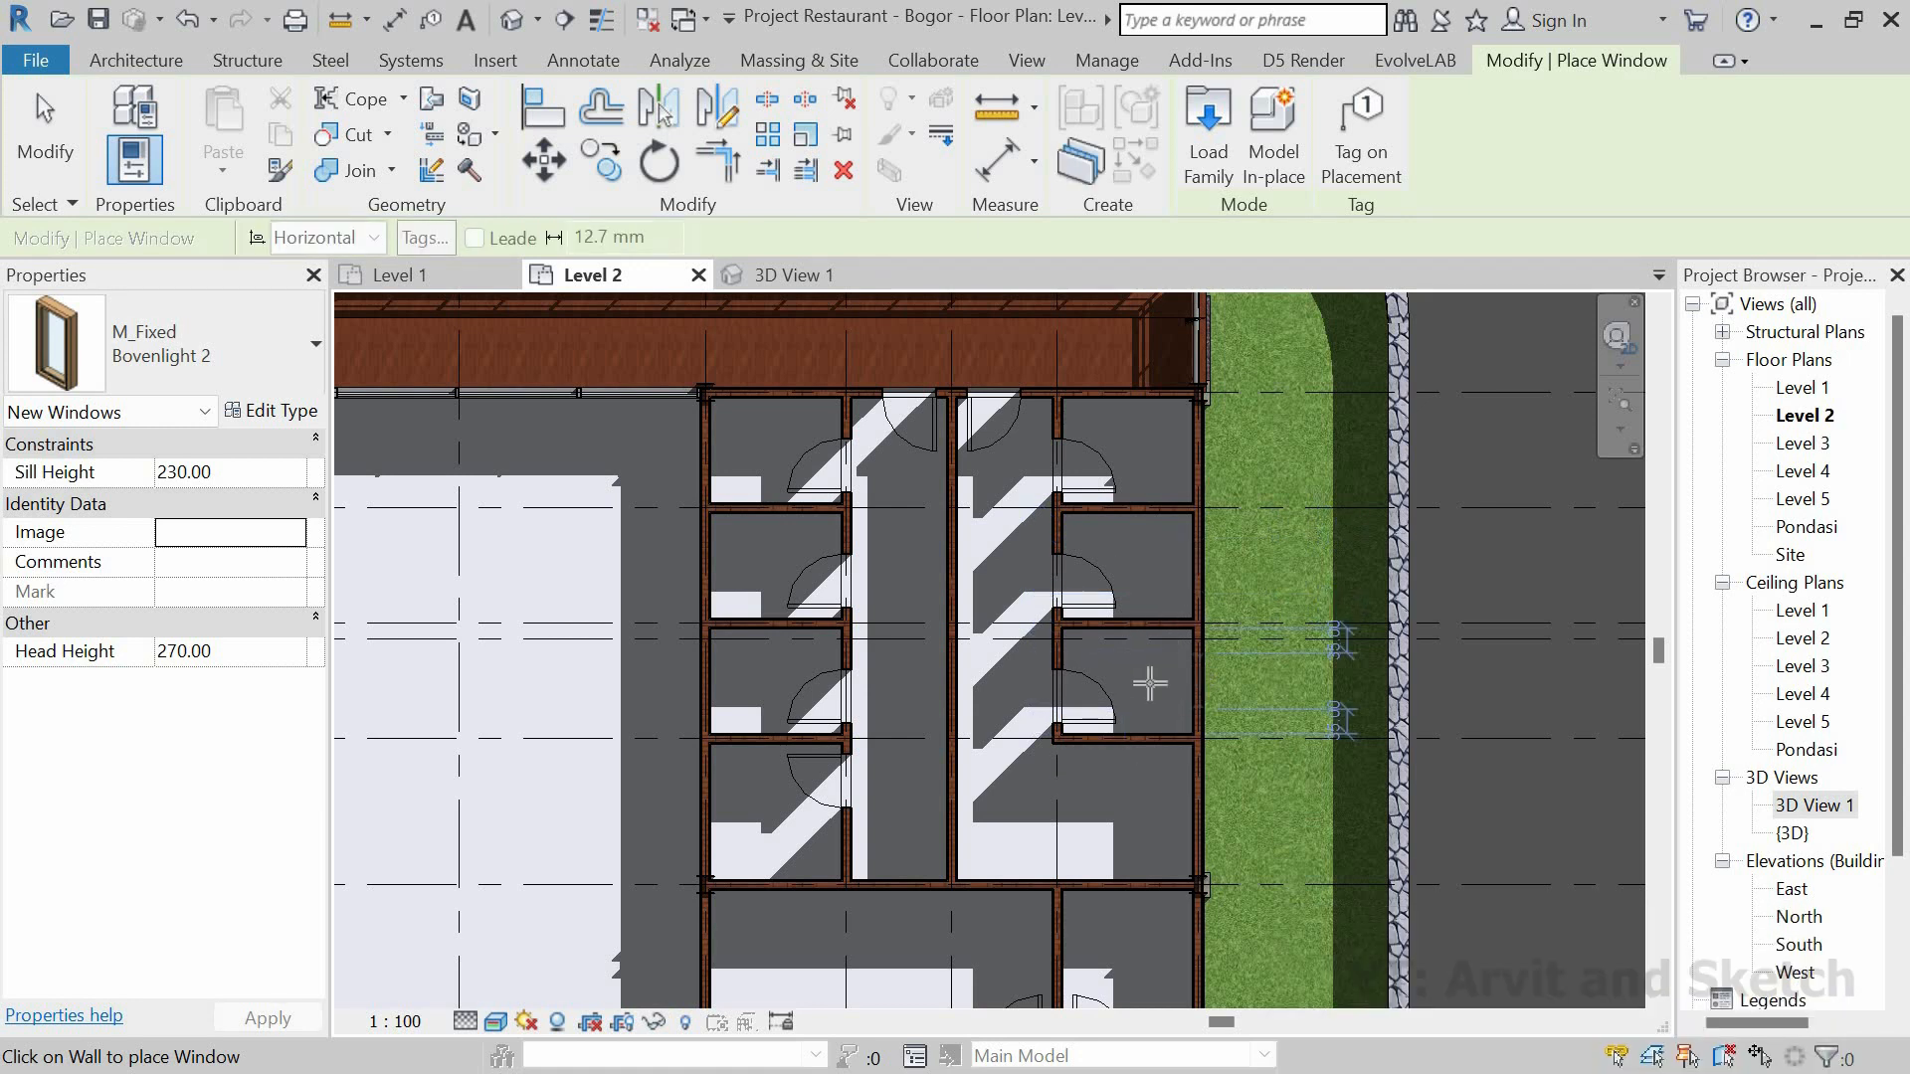
pyautogui.moveTo(1189, 779); pyautogui.dragTo(1191, 614, button='middle')
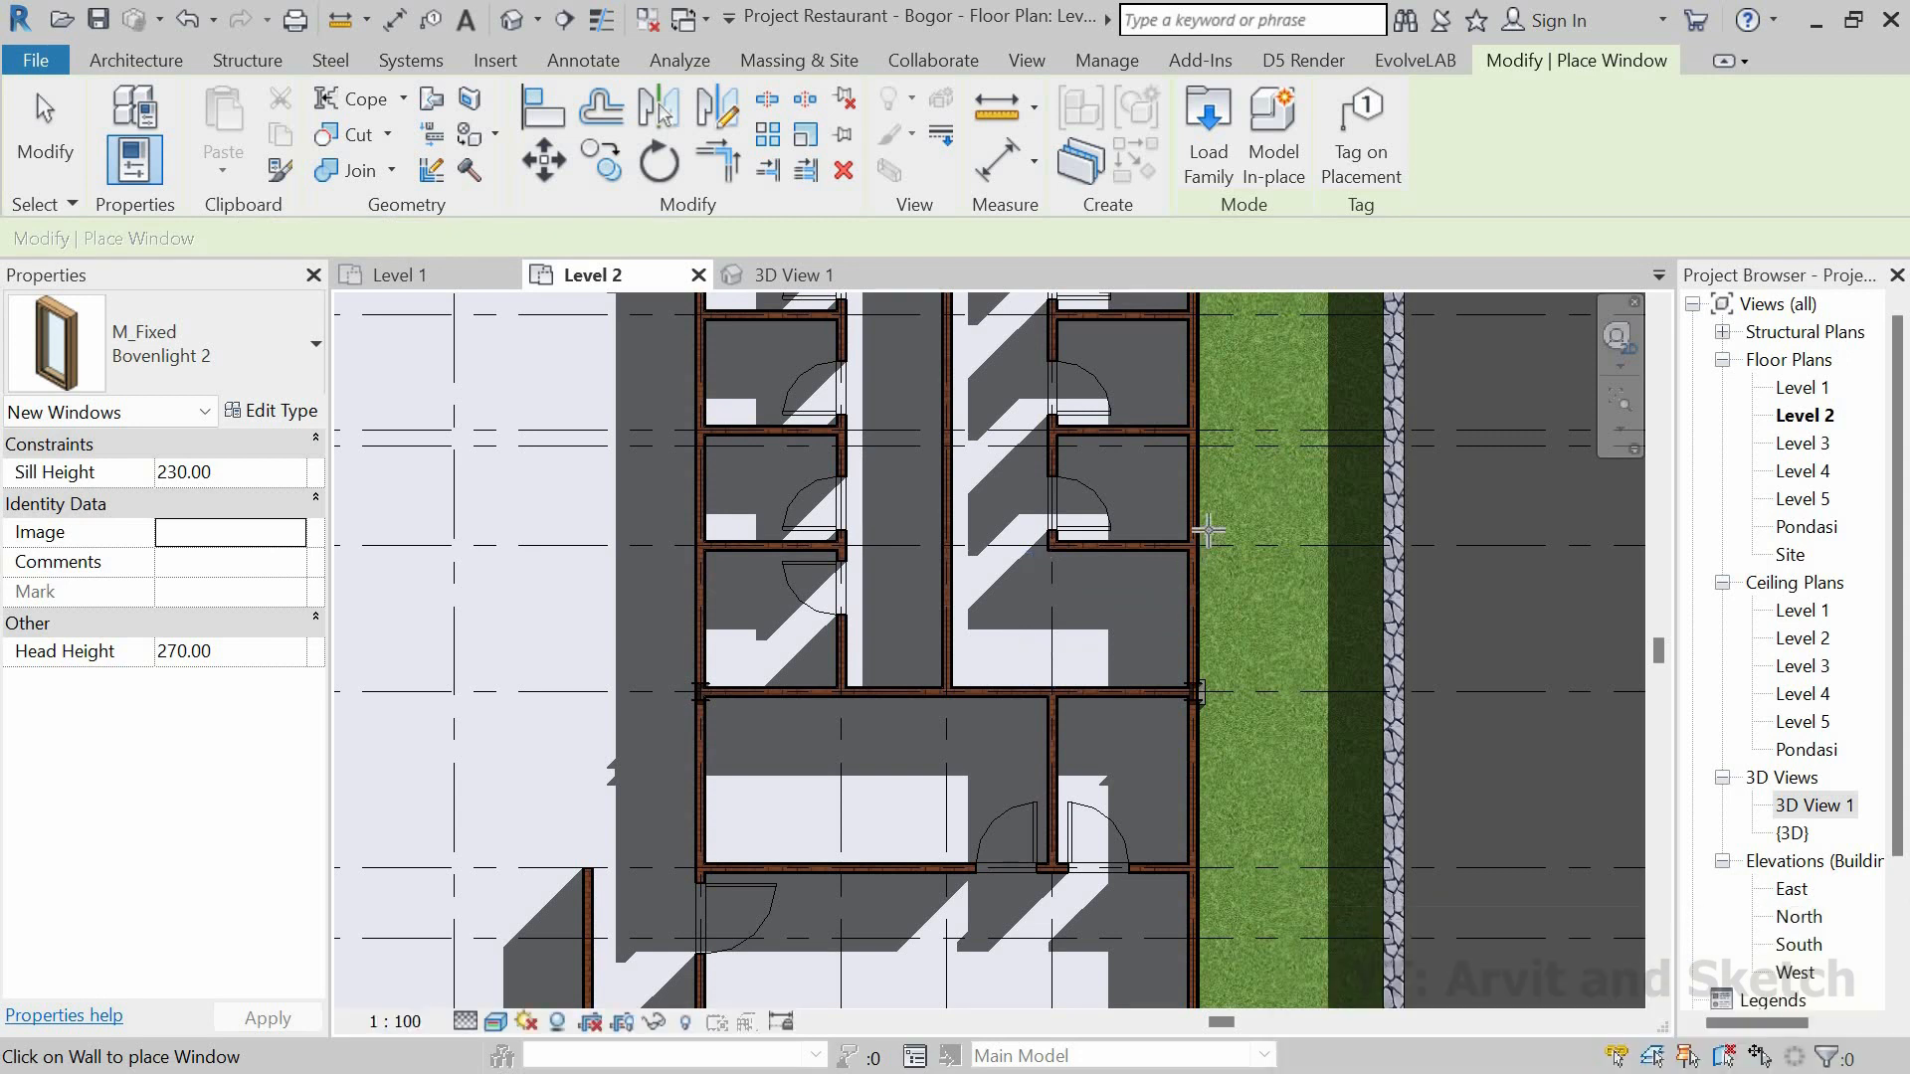
pyautogui.scroll(-2, 1224, 516)
pyautogui.moveTo(1230, 543); pyautogui.dragTo(1207, 503, button='middle')
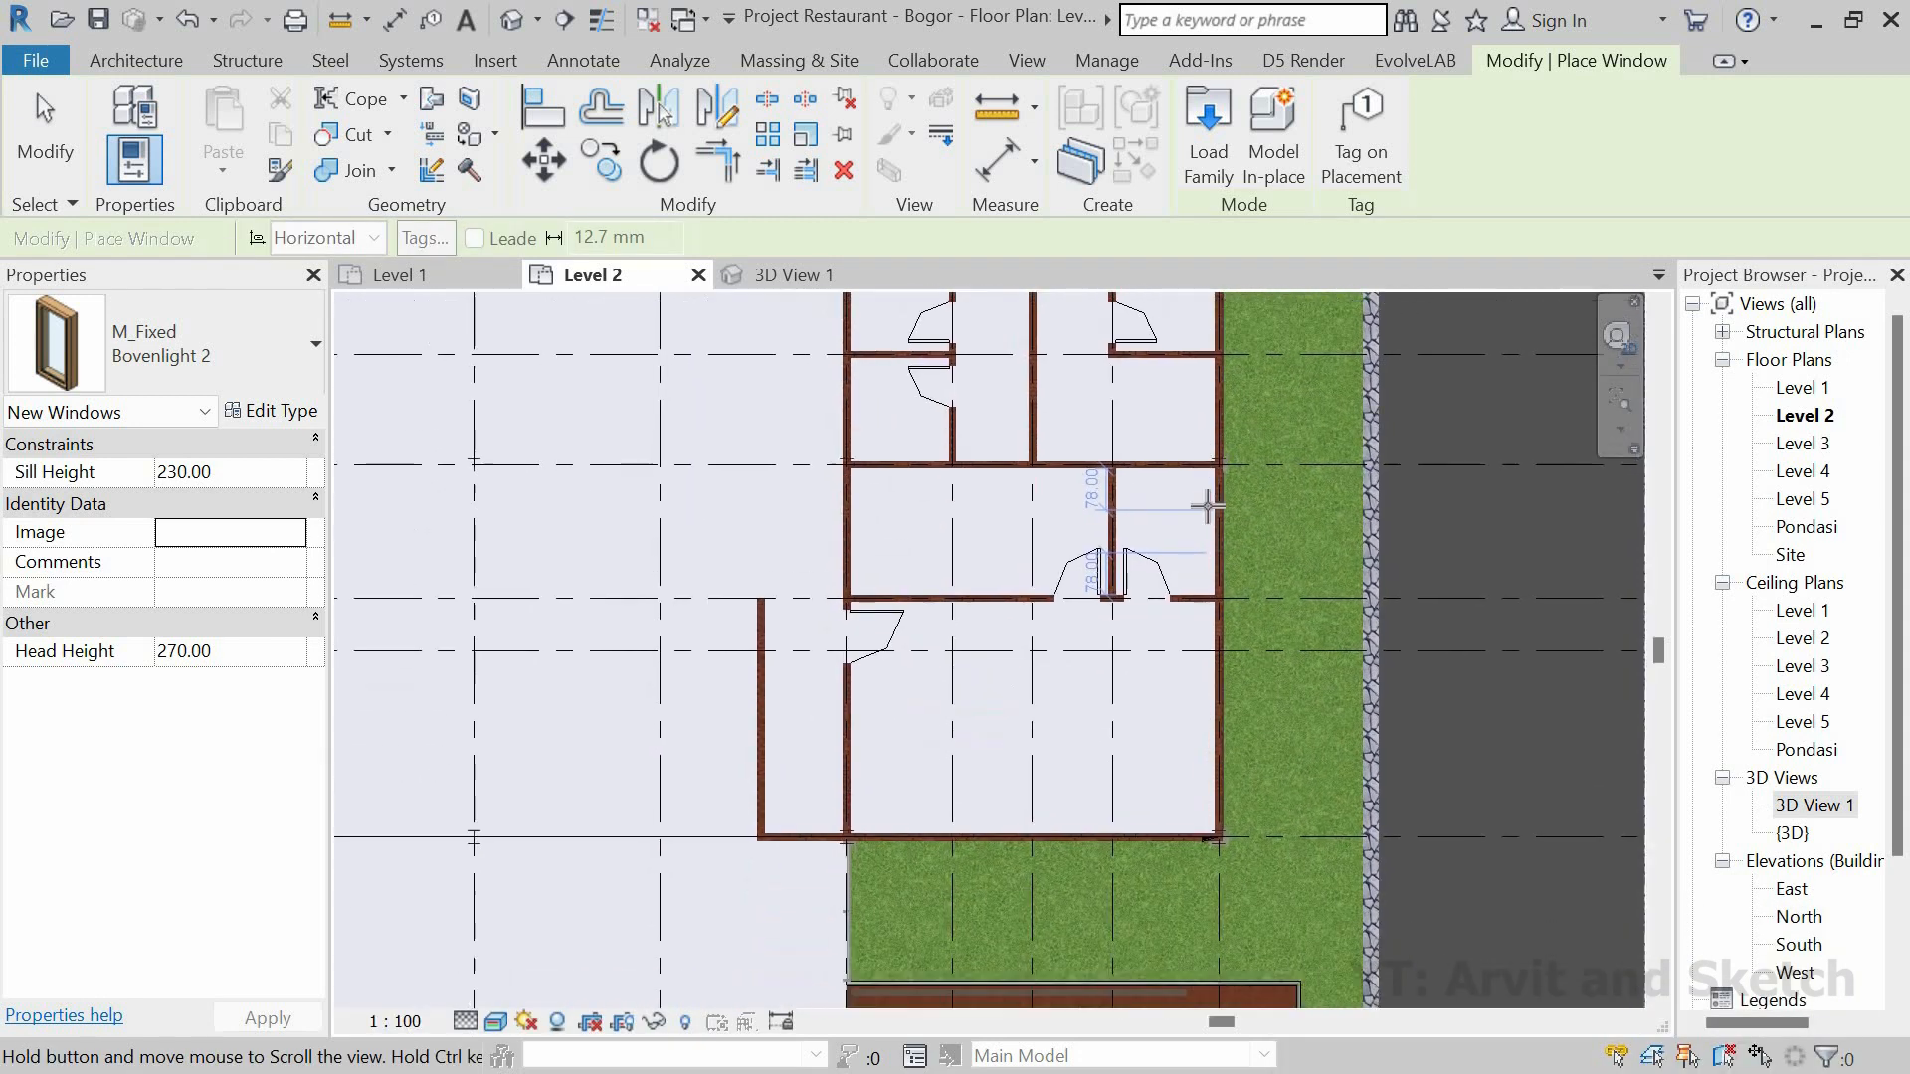
pyautogui.scroll(2, 1208, 505)
pyautogui.scroll(1, 1208, 504)
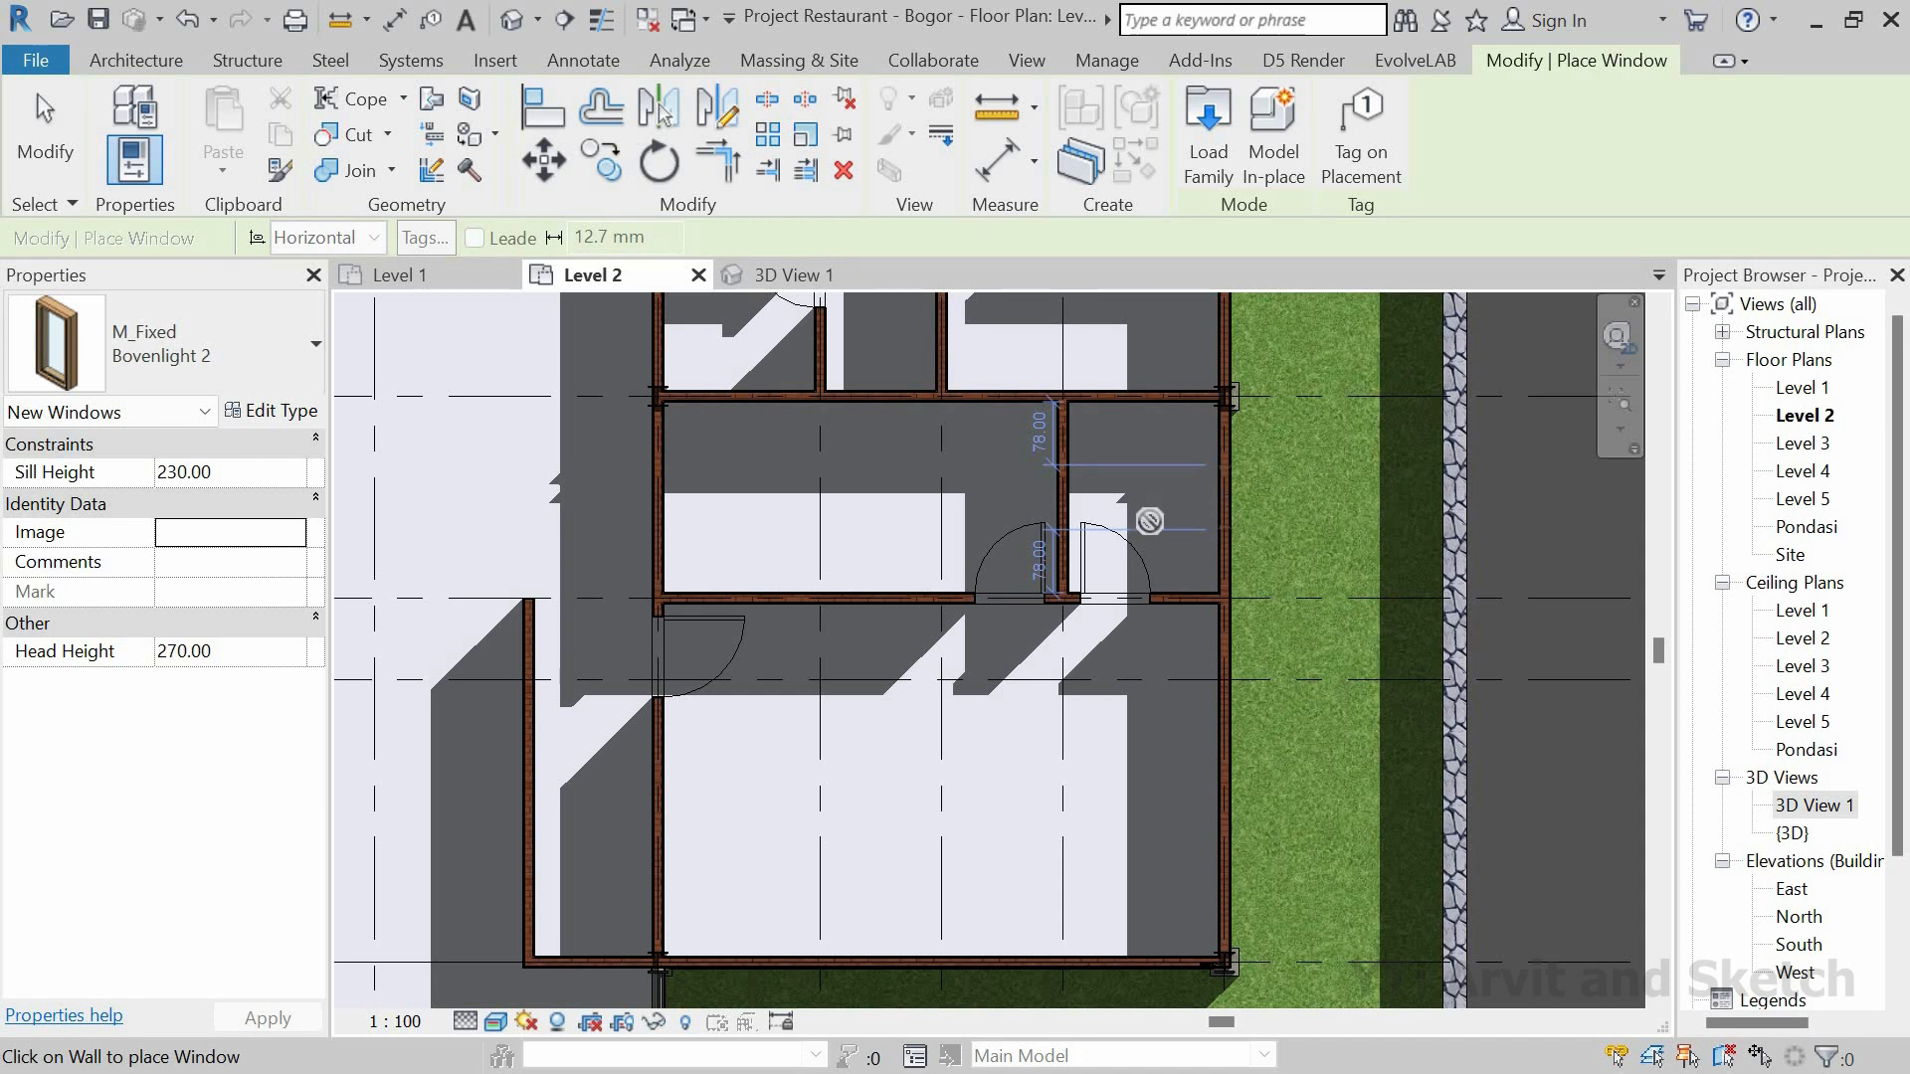
pyautogui.moveTo(1218, 648); pyautogui.dragTo(1222, 460, button='middle')
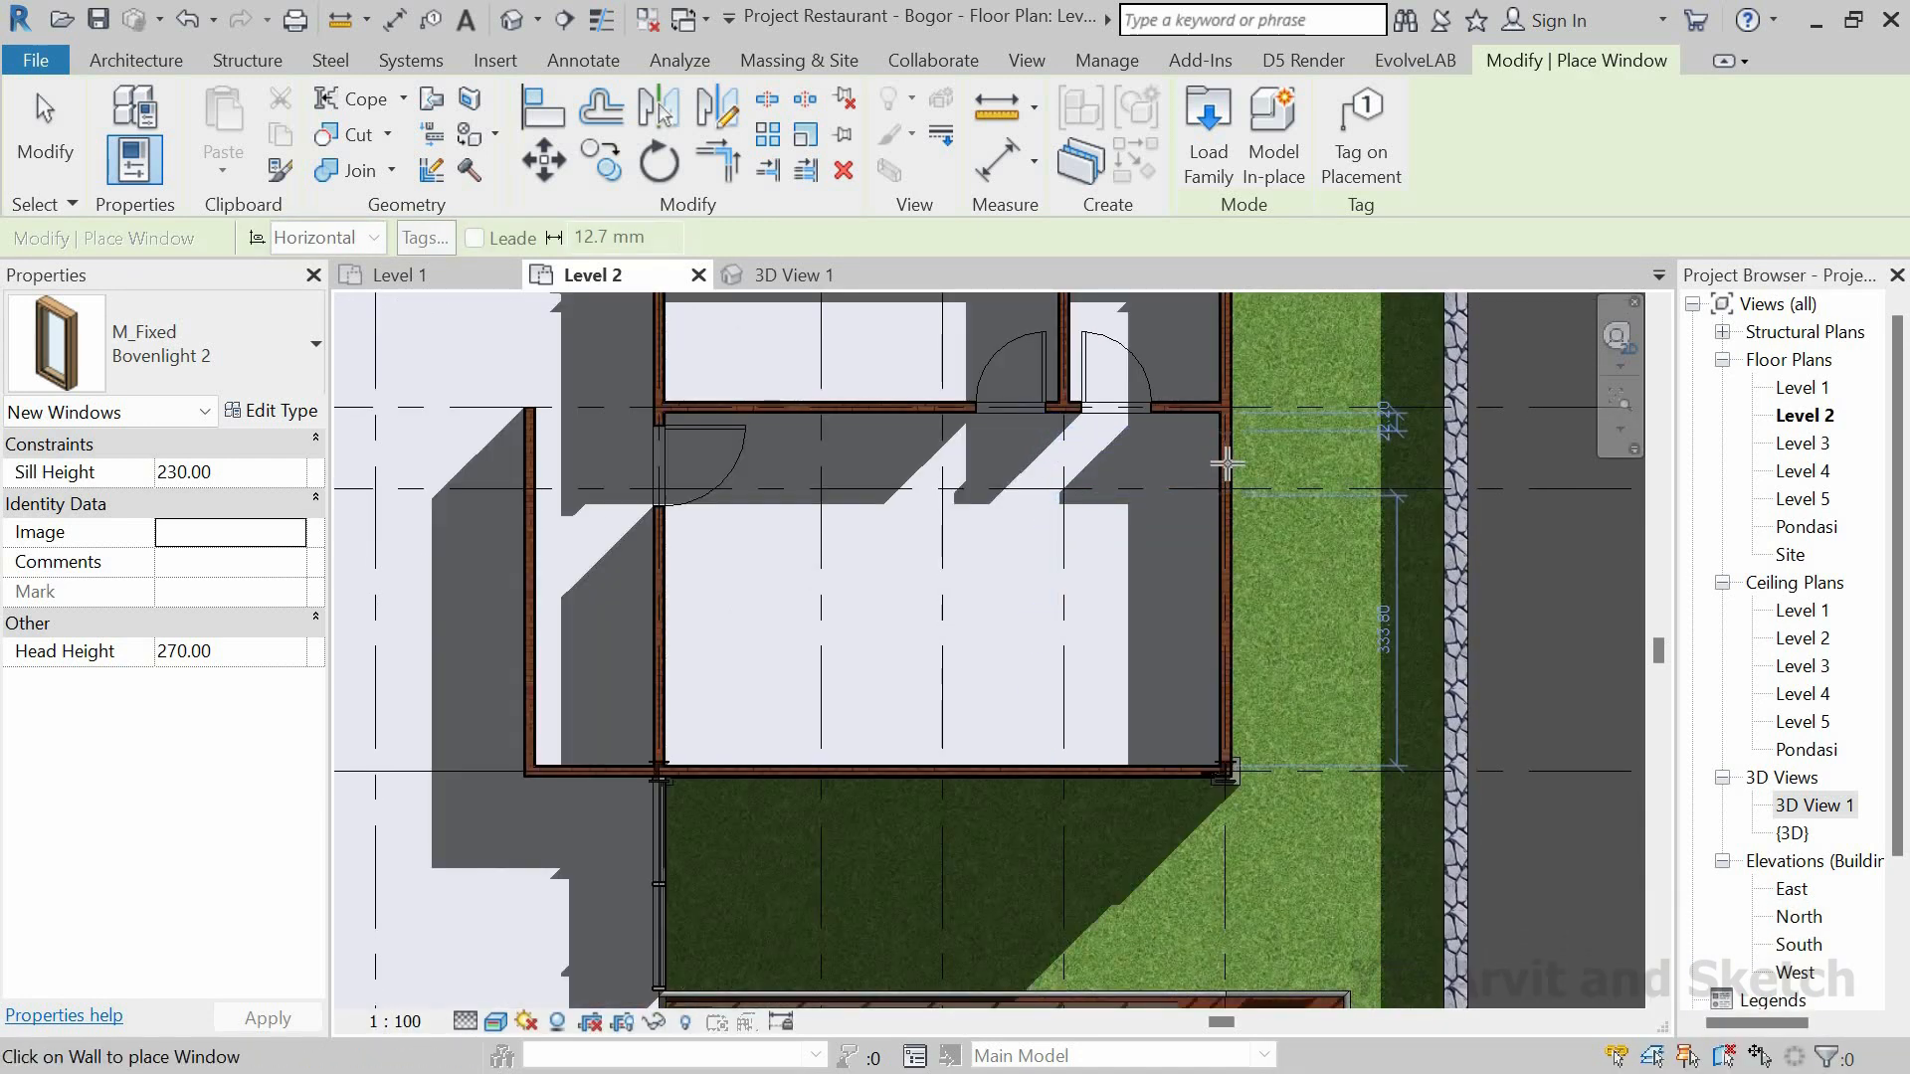
pyautogui.click(1227, 463)
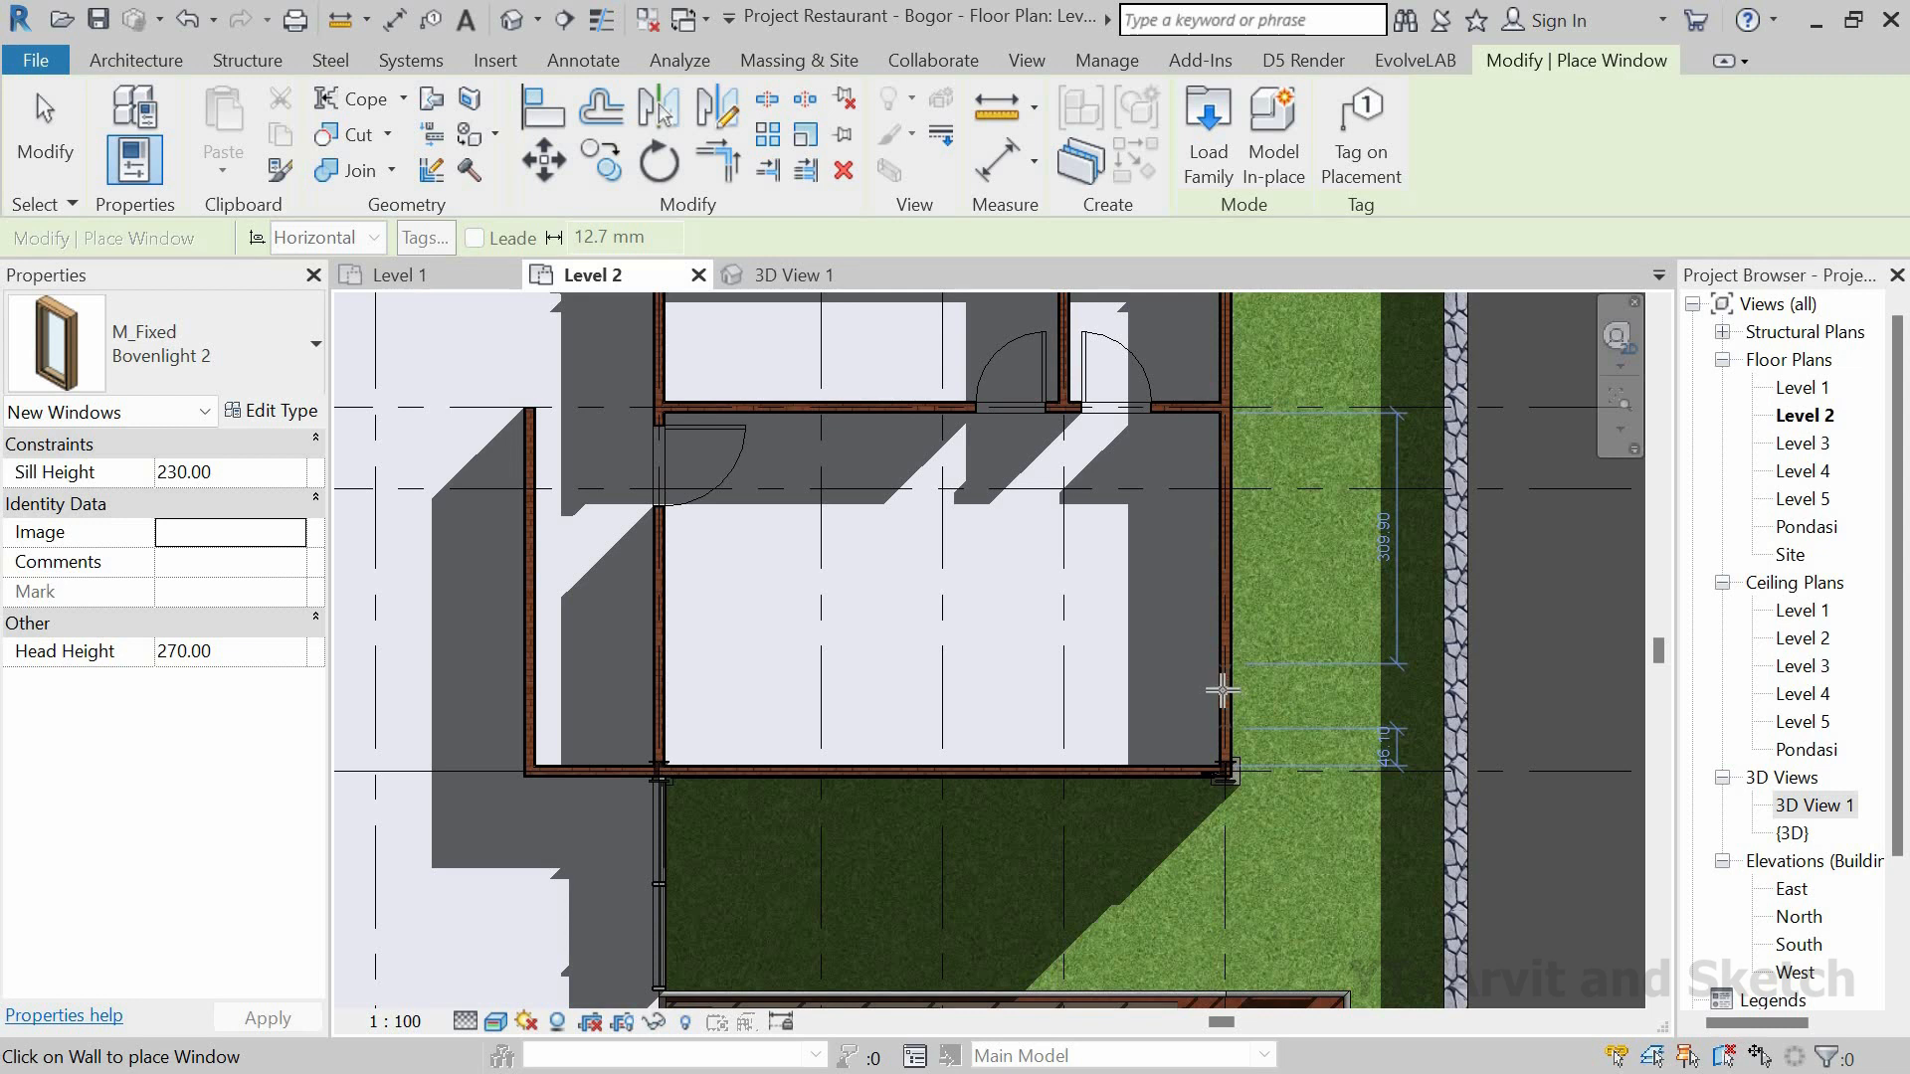
# Step: In 3D View 1, delete the southernmost Level 2 Bovenlight 2 window, in the large room's outer wall, and check the remaining windows
pyautogui.click(790, 277)
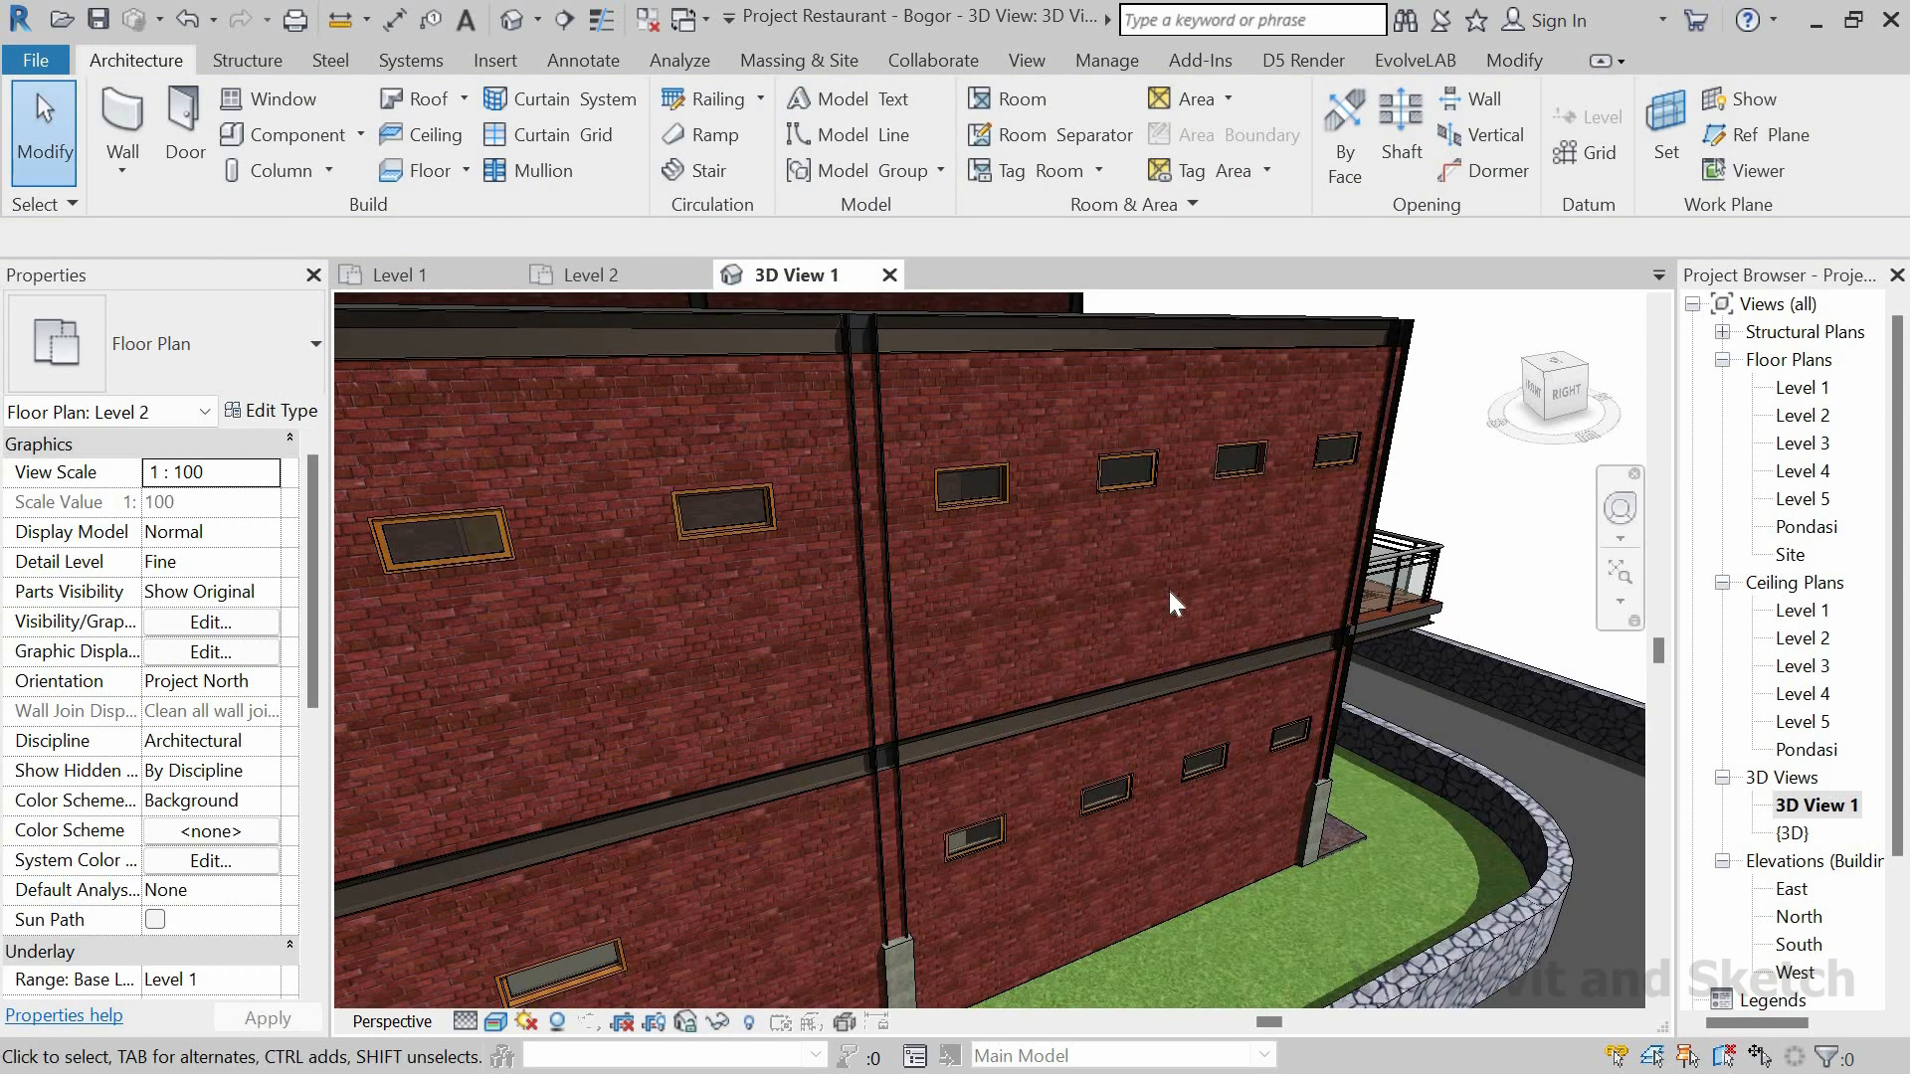
pyautogui.scroll(1, 1170, 590)
pyautogui.scroll(-5, 874, 565)
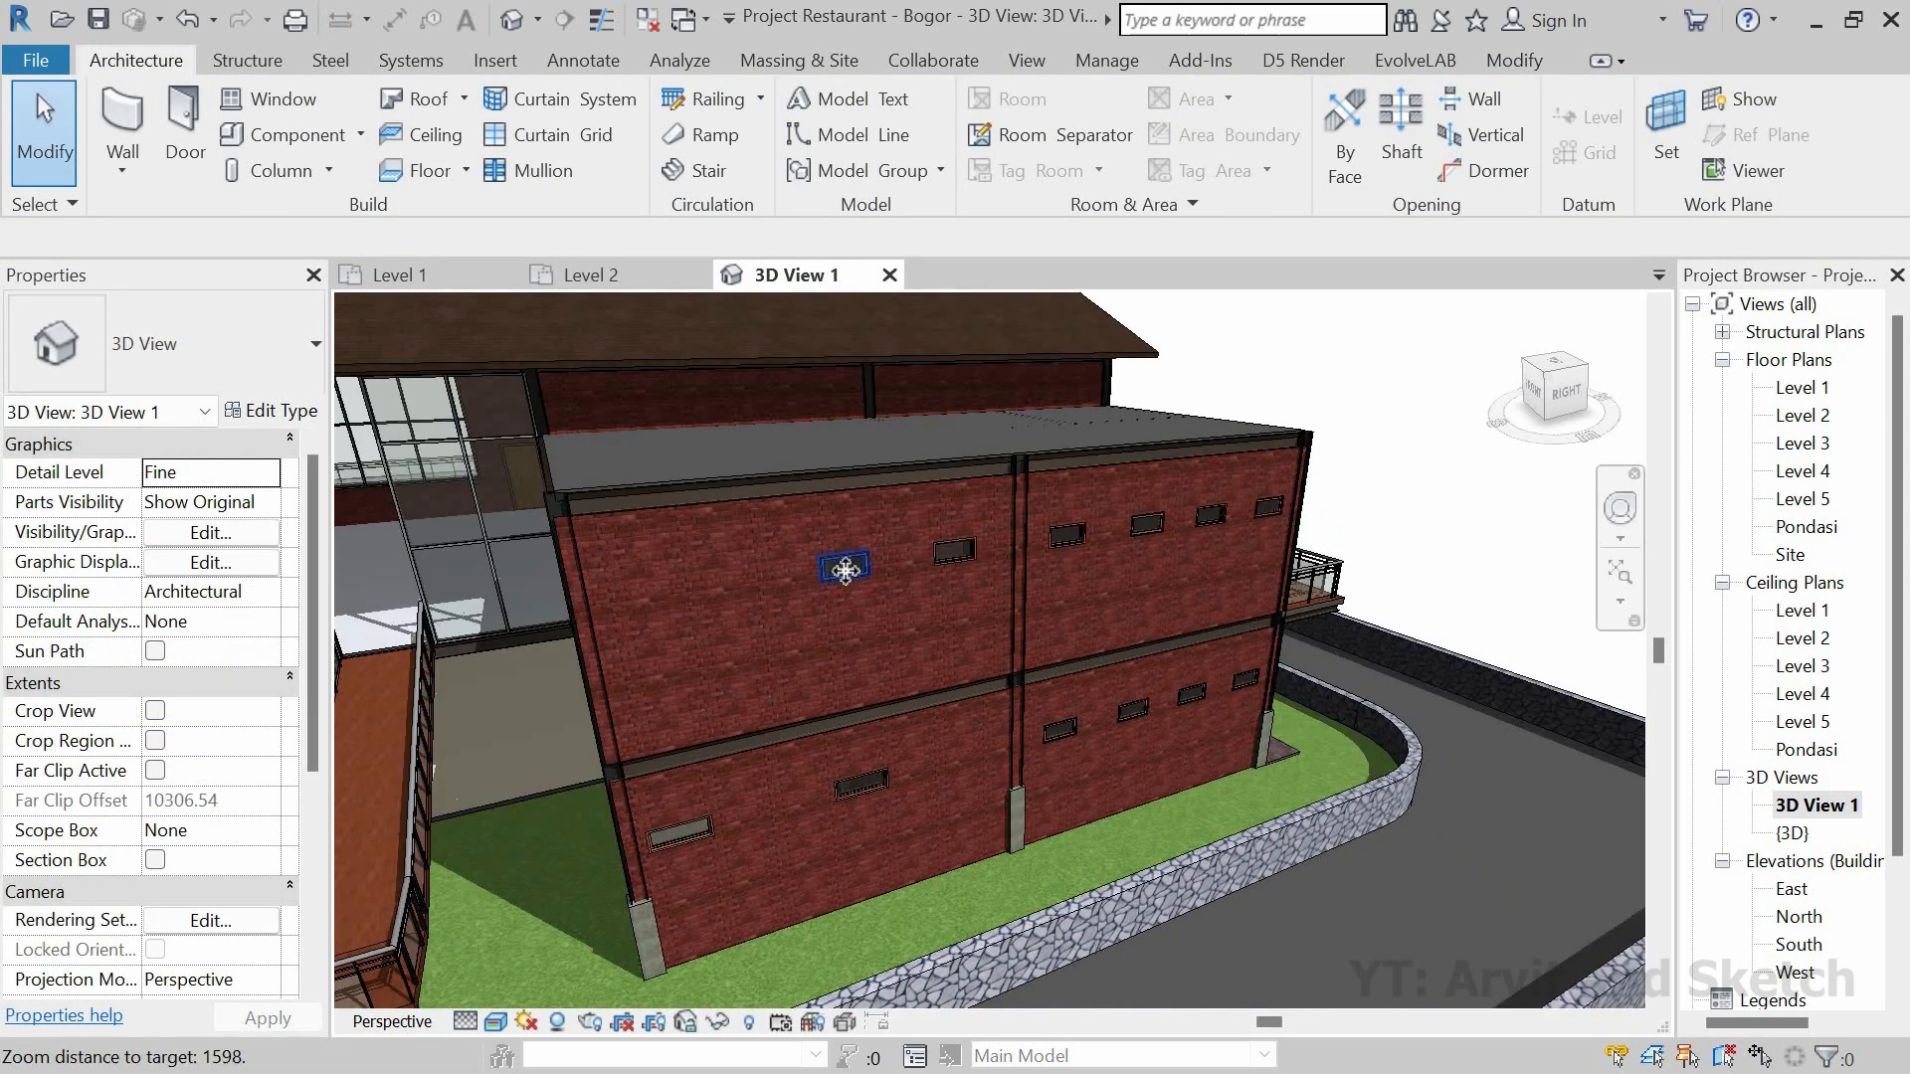
pyautogui.click(845, 569)
pyautogui.press('Escape')
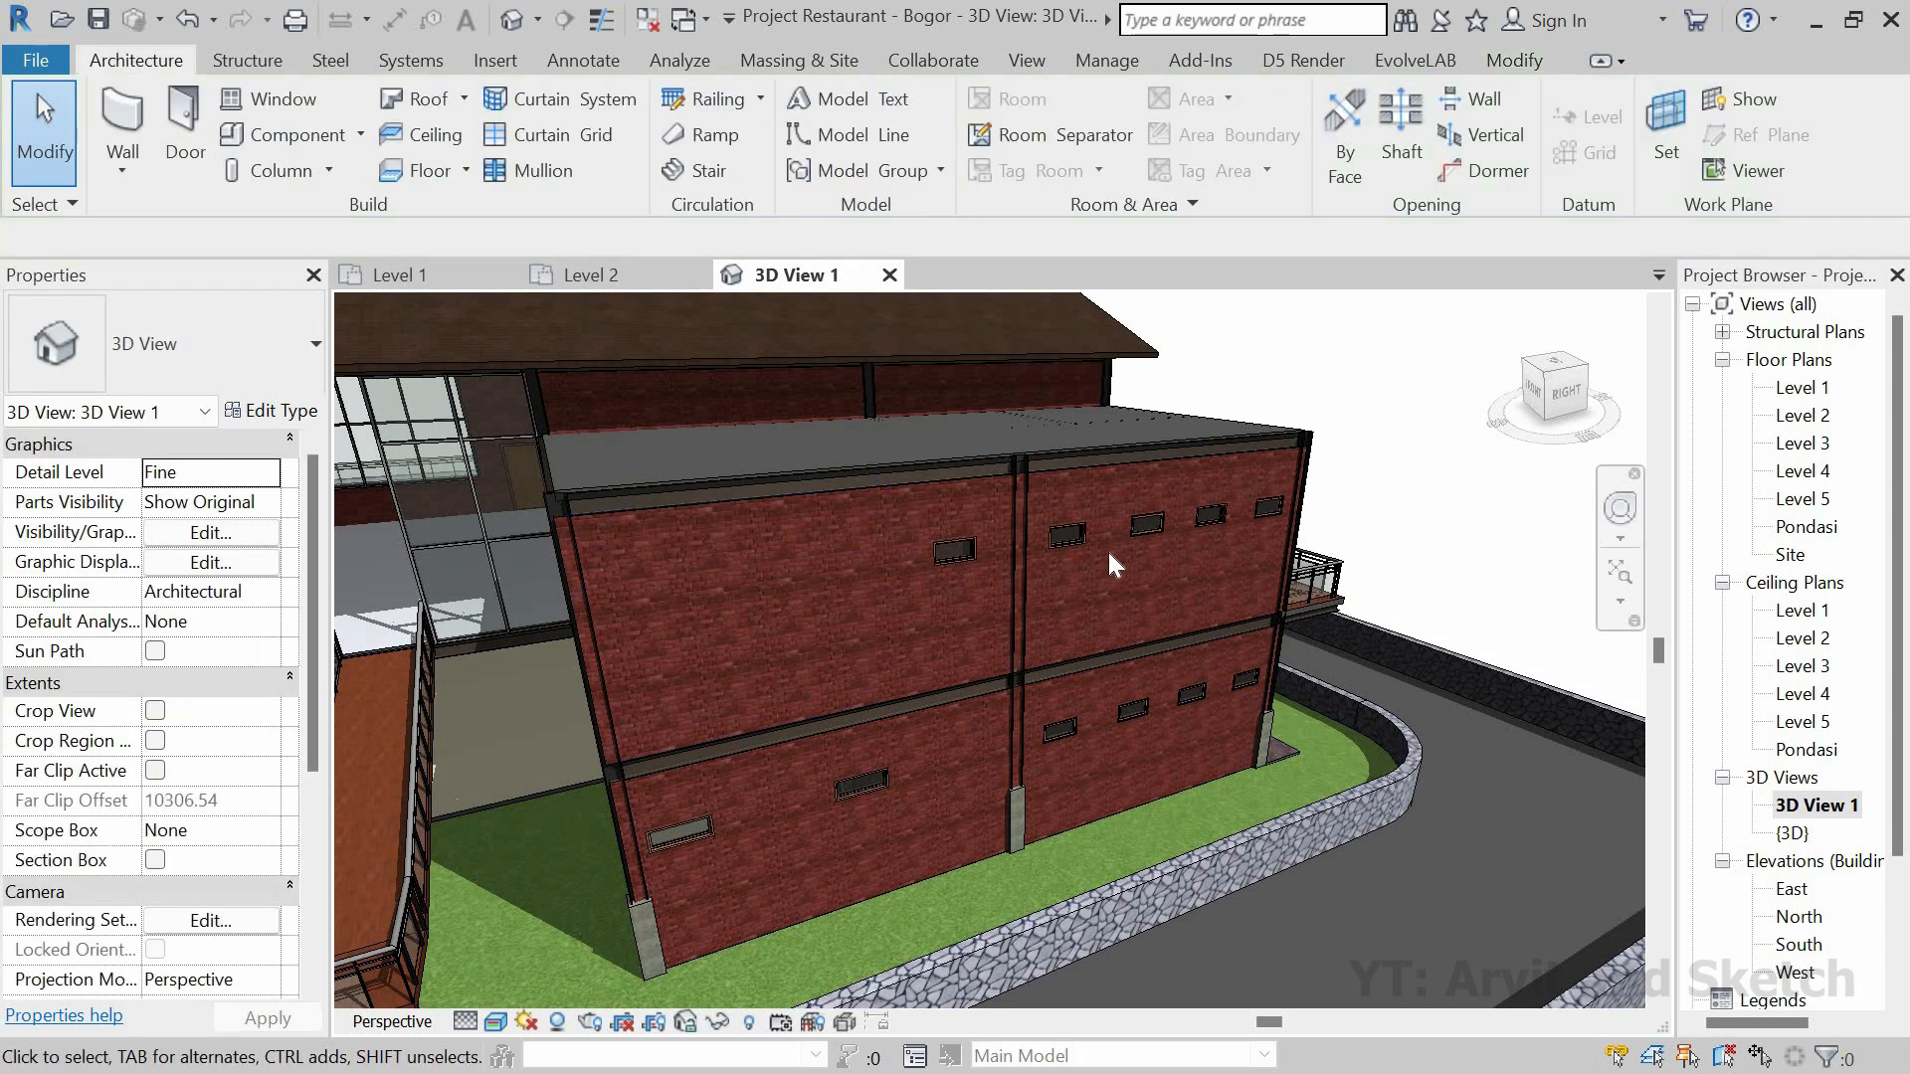
pyautogui.scroll(2, 1108, 552)
pyautogui.scroll(1, 1269, 552)
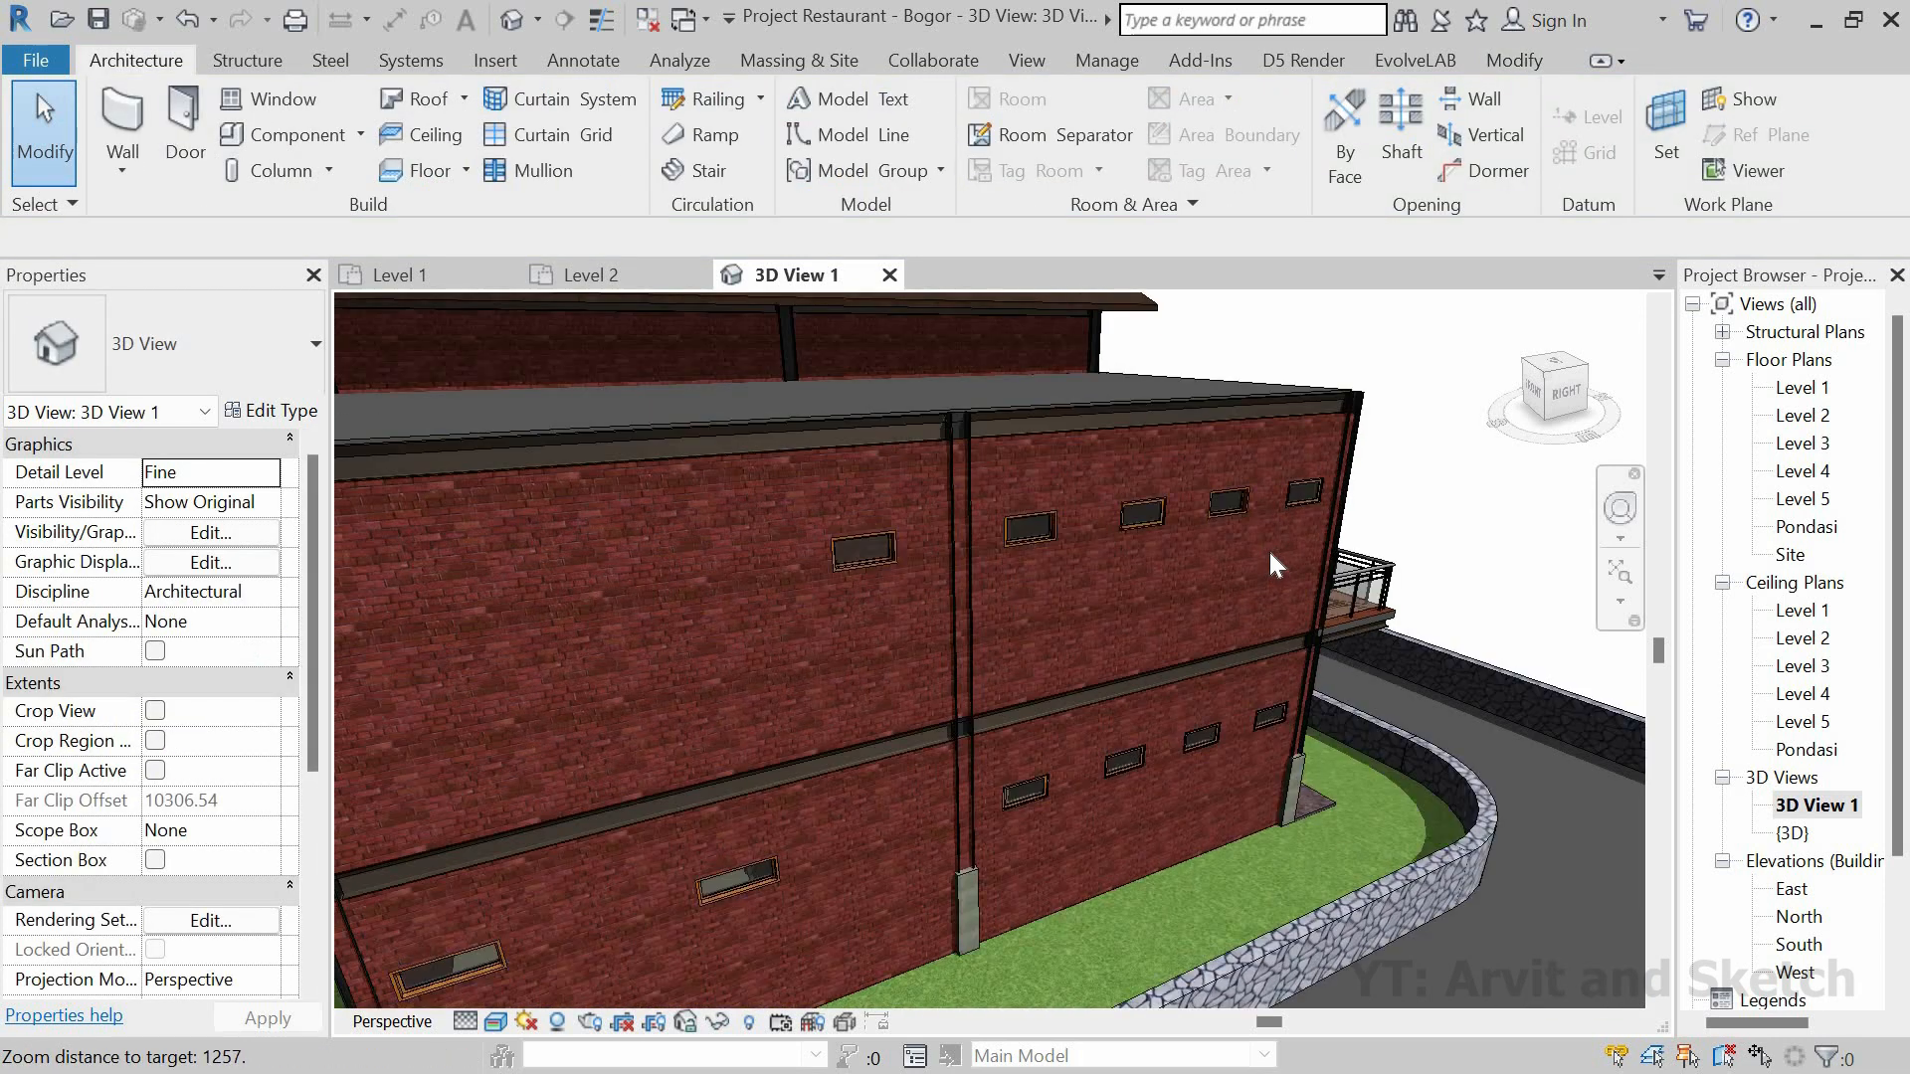
pyautogui.scroll(-2, 1264, 554)
pyautogui.scroll(-2, 1264, 552)
pyautogui.scroll(1, 732, 354)
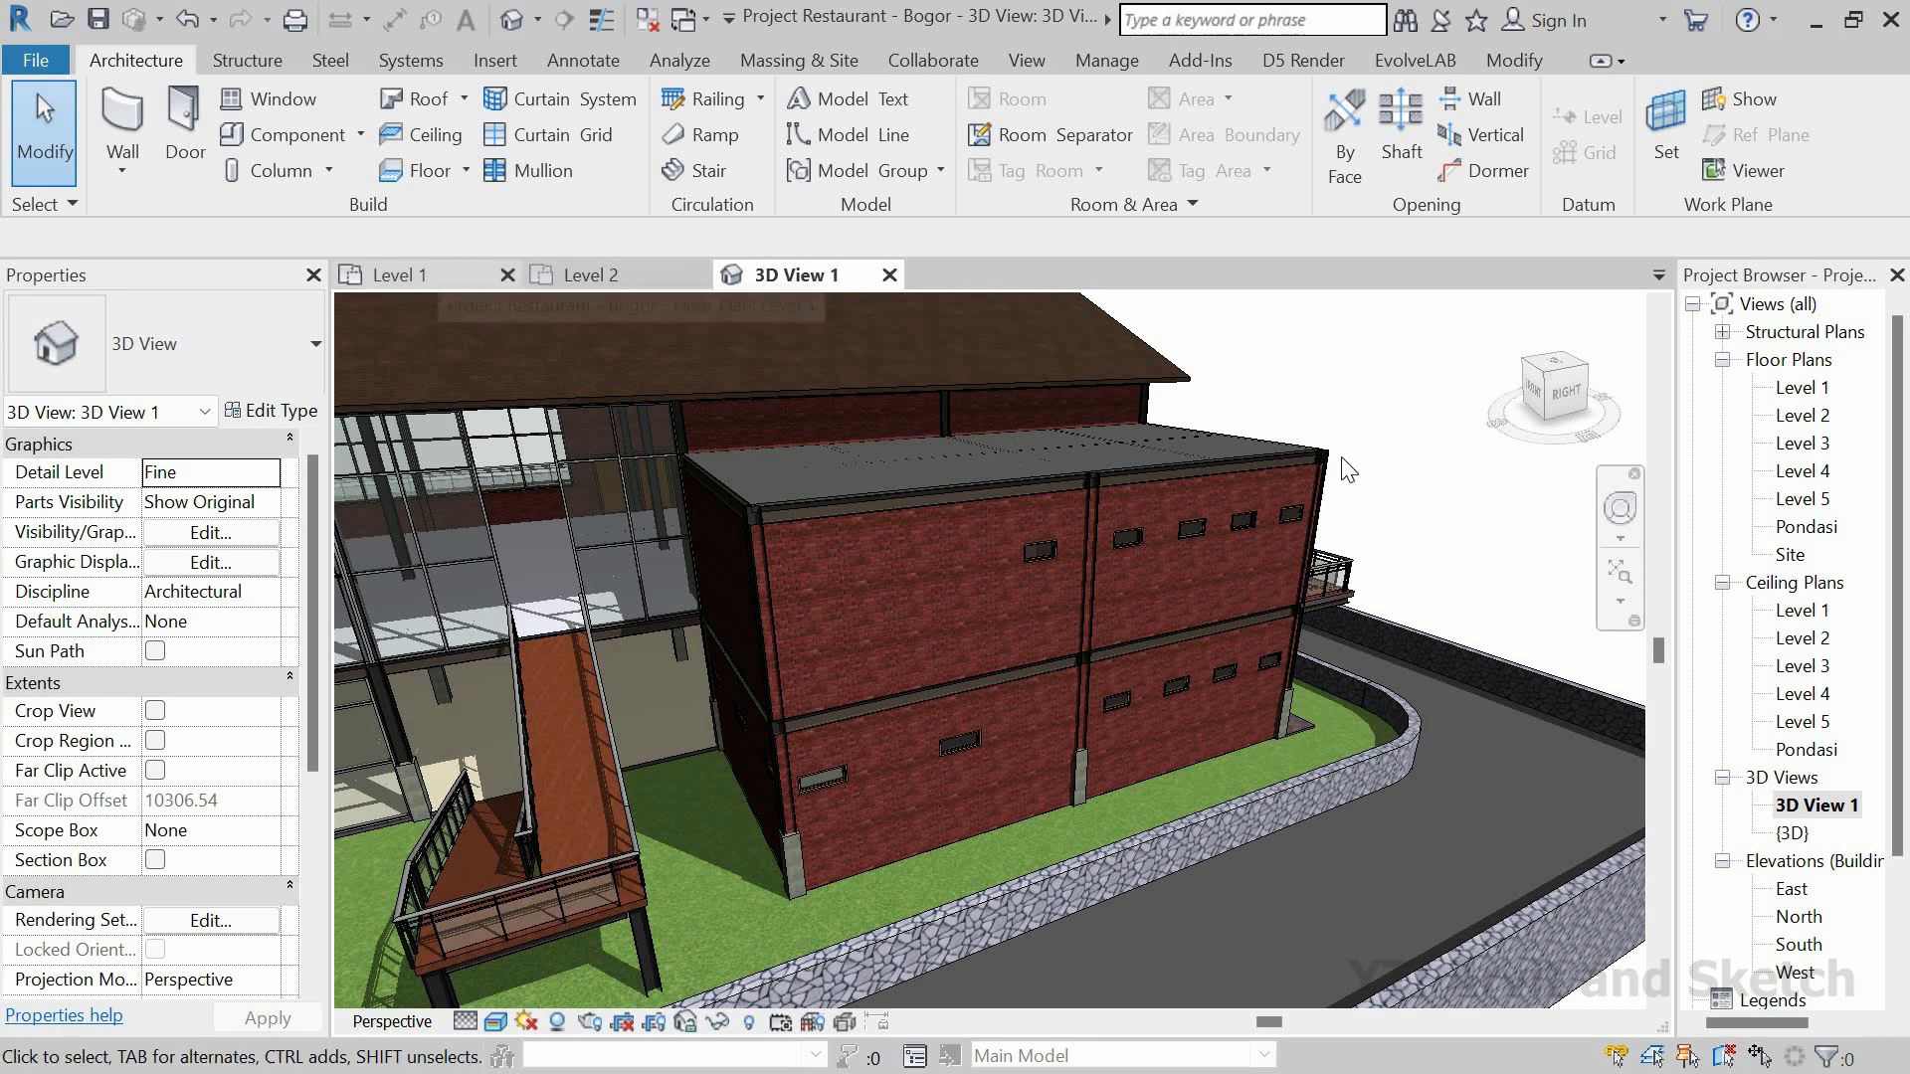
# Step: Return to the Level 2 floor plan and duplicate the Bovenlight 2 window type as Jendela Musholla
pyautogui.click(438, 272)
pyautogui.click(635, 275)
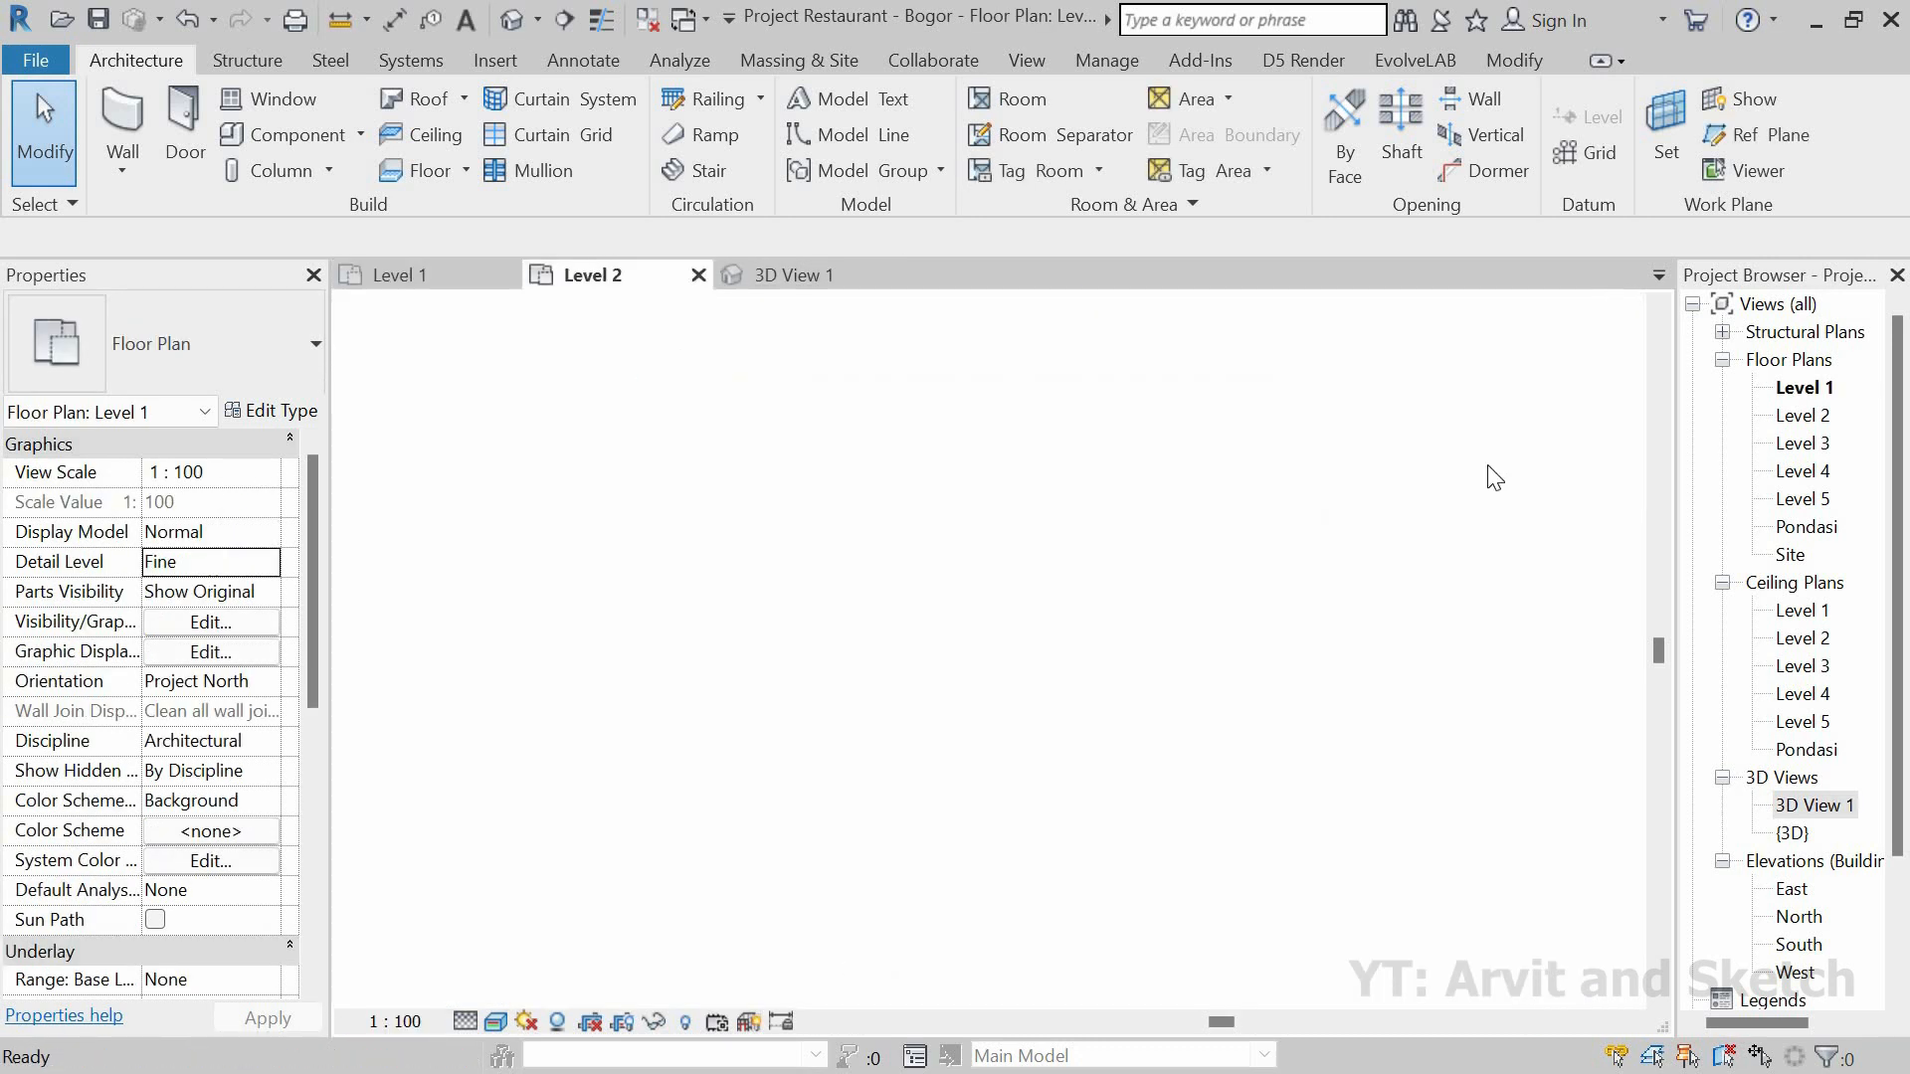
pyautogui.click(1612, 402)
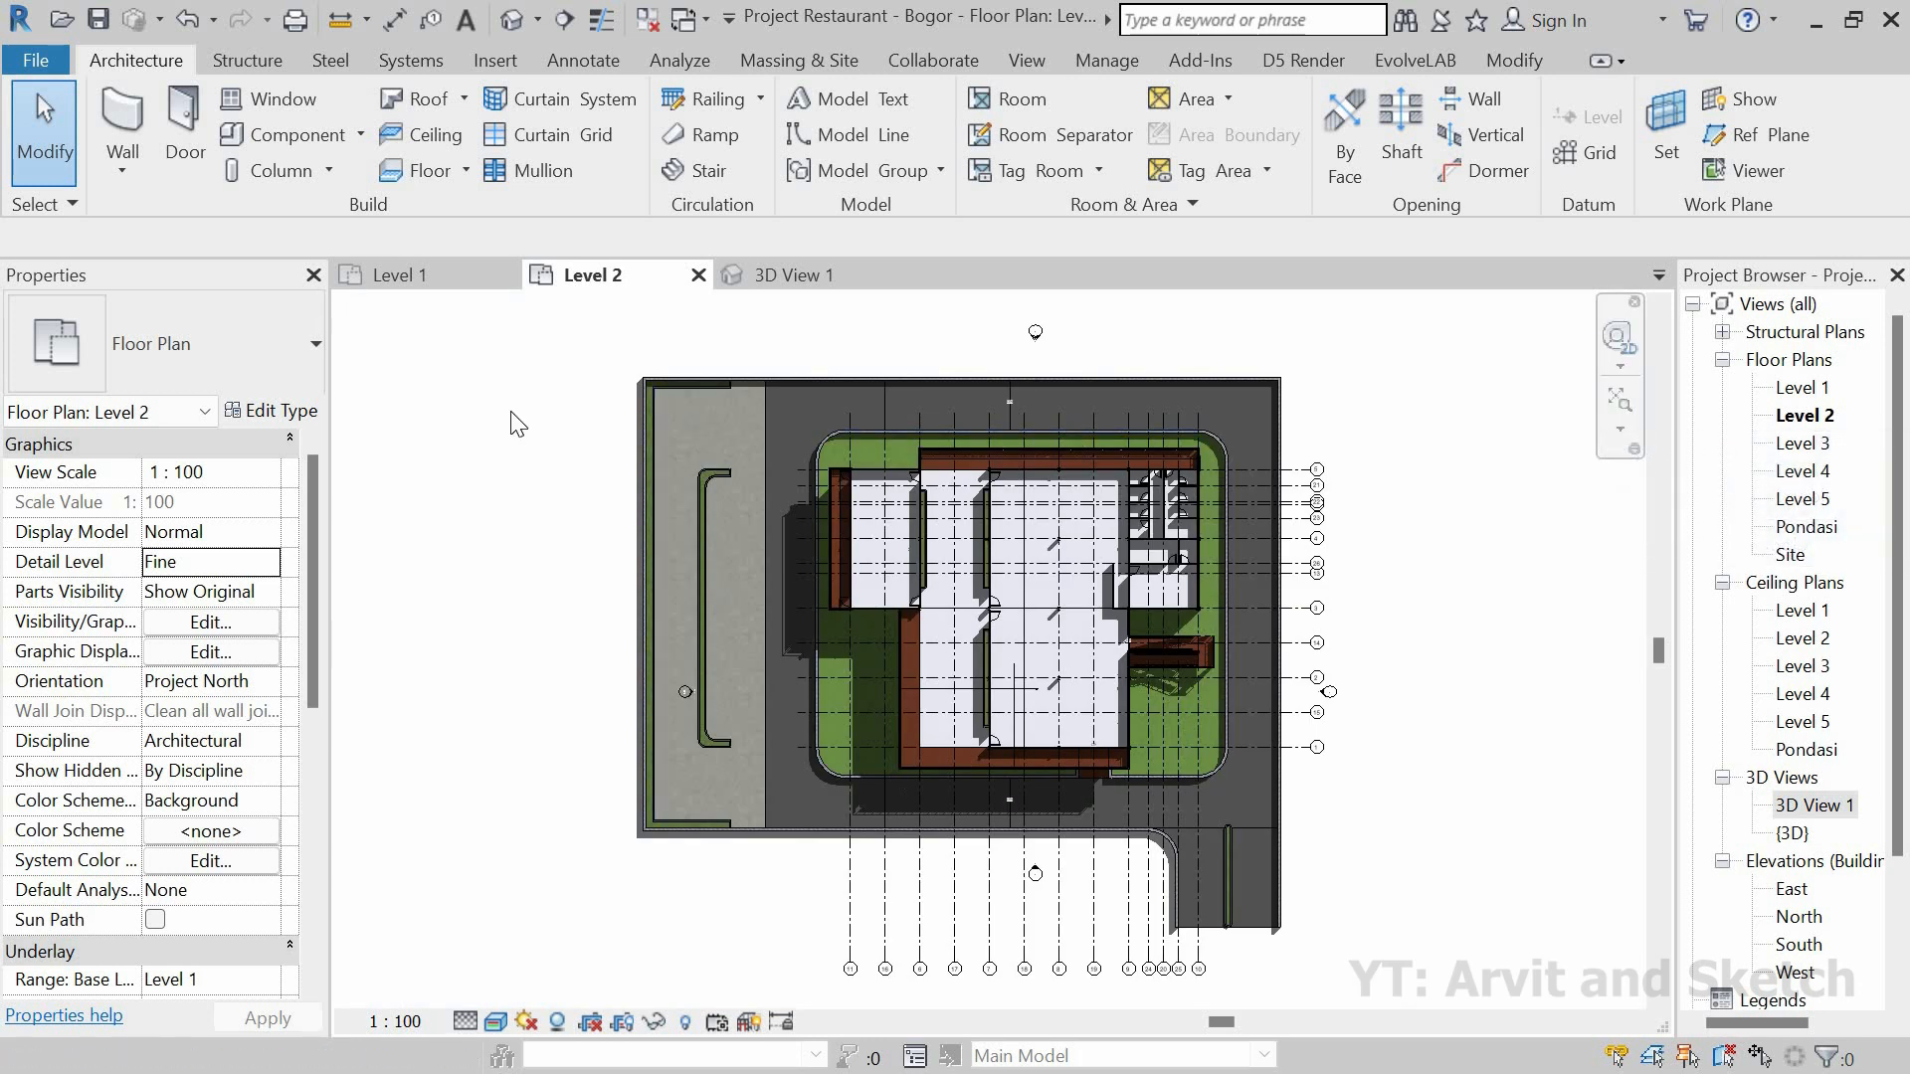
pyautogui.click(269, 98)
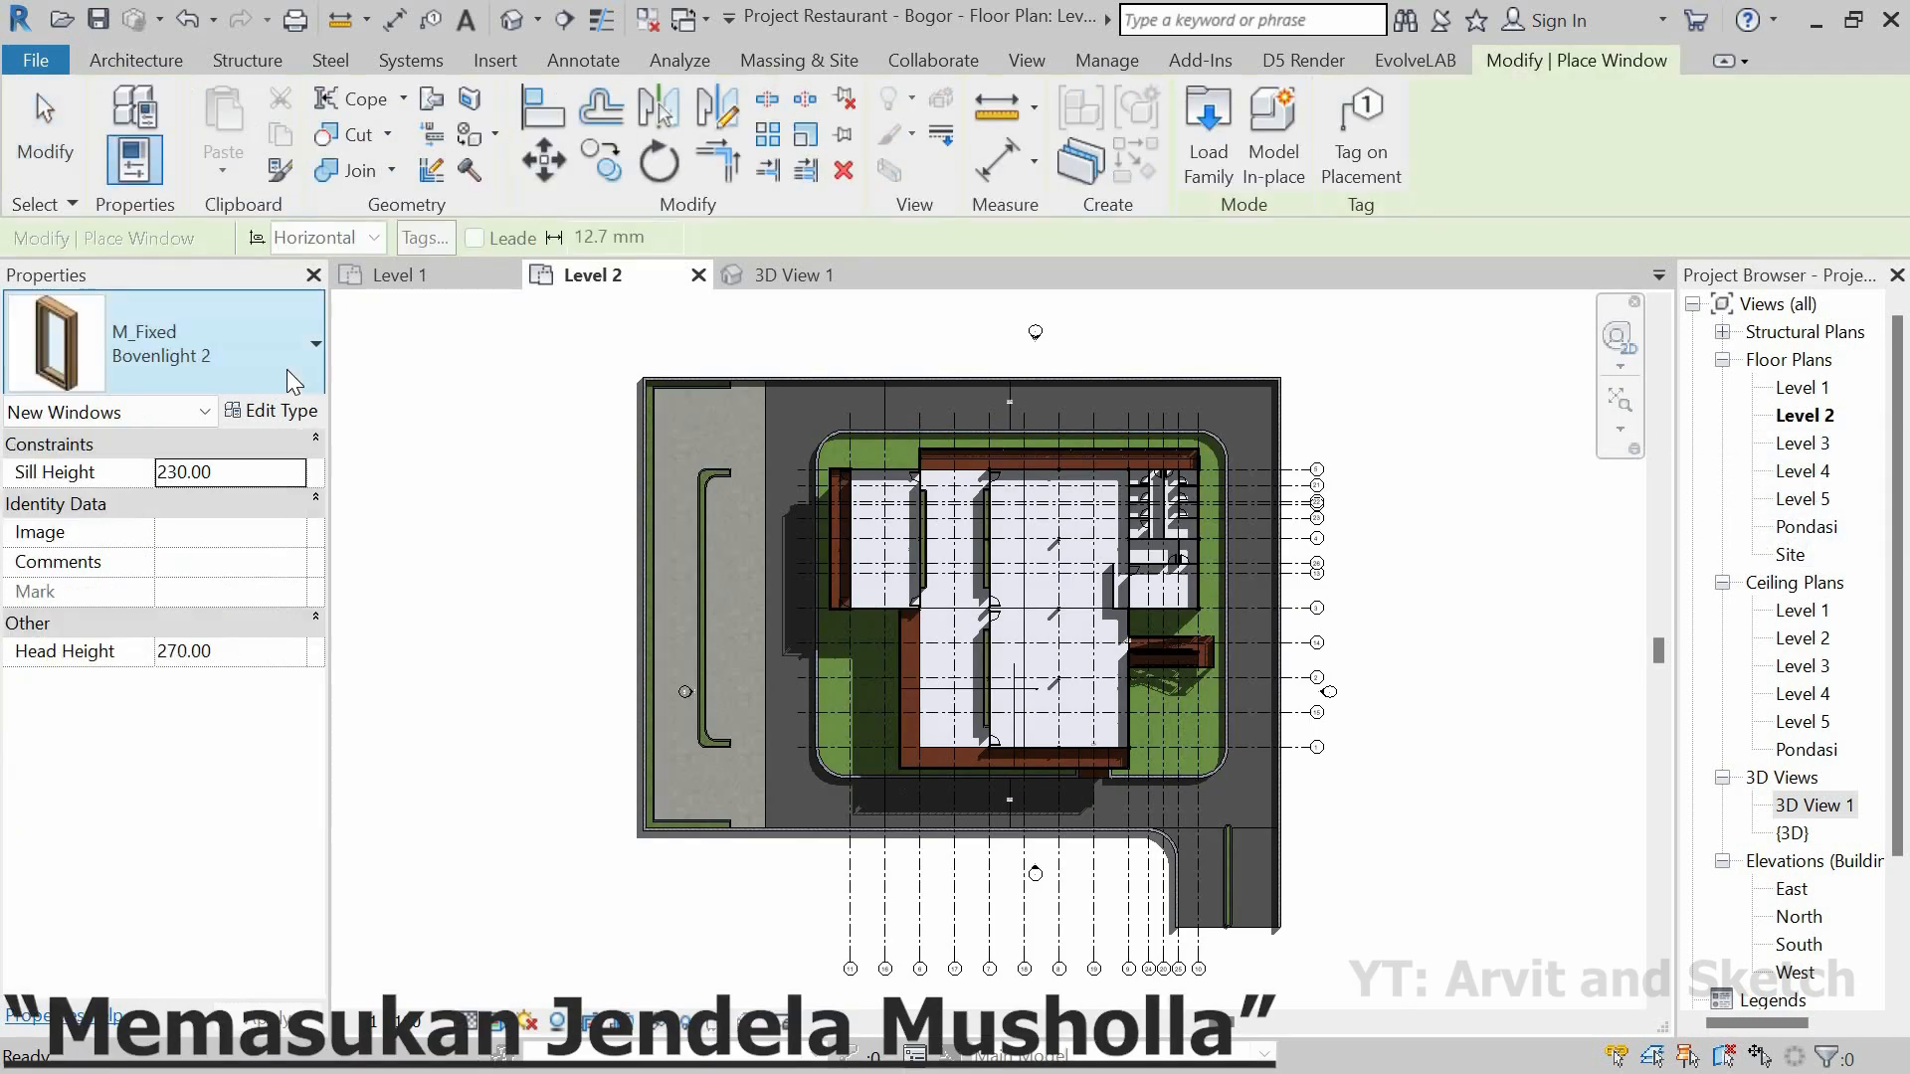
pyautogui.click(287, 382)
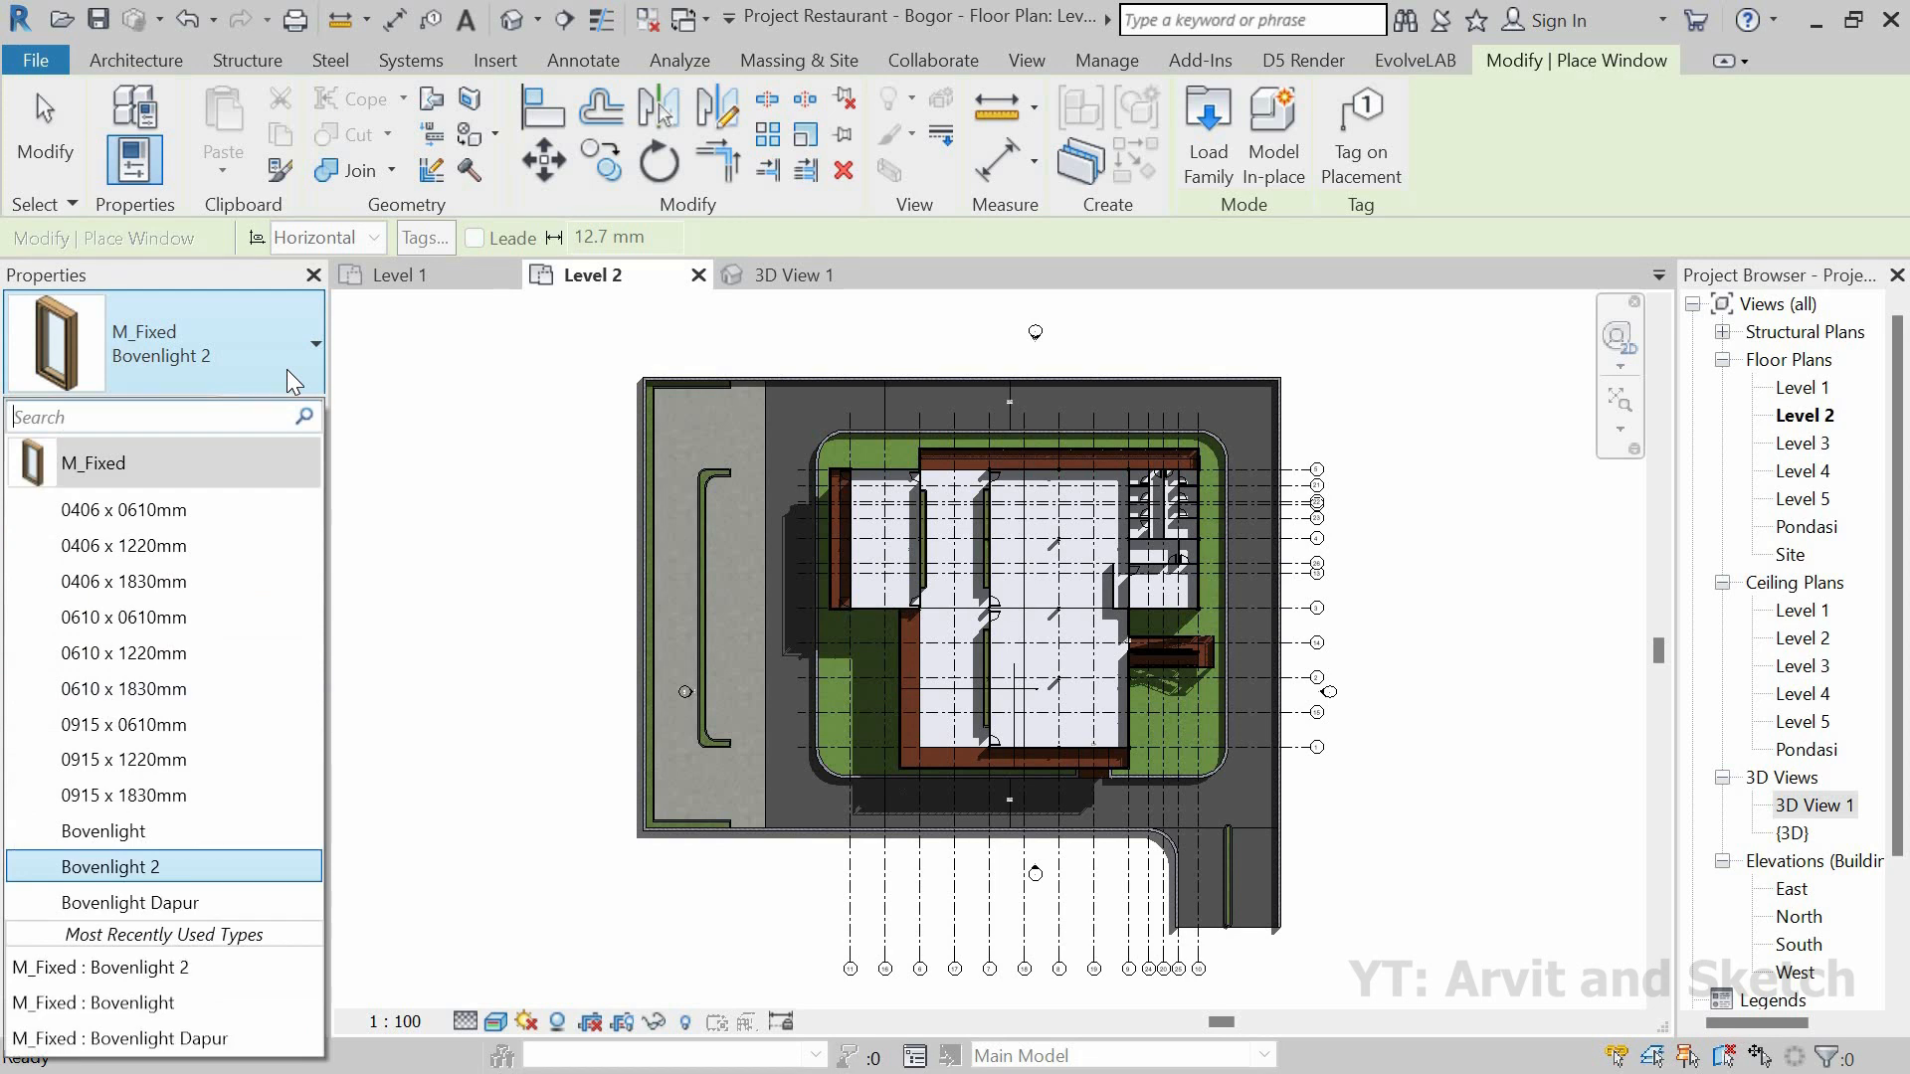
pyautogui.click(286, 368)
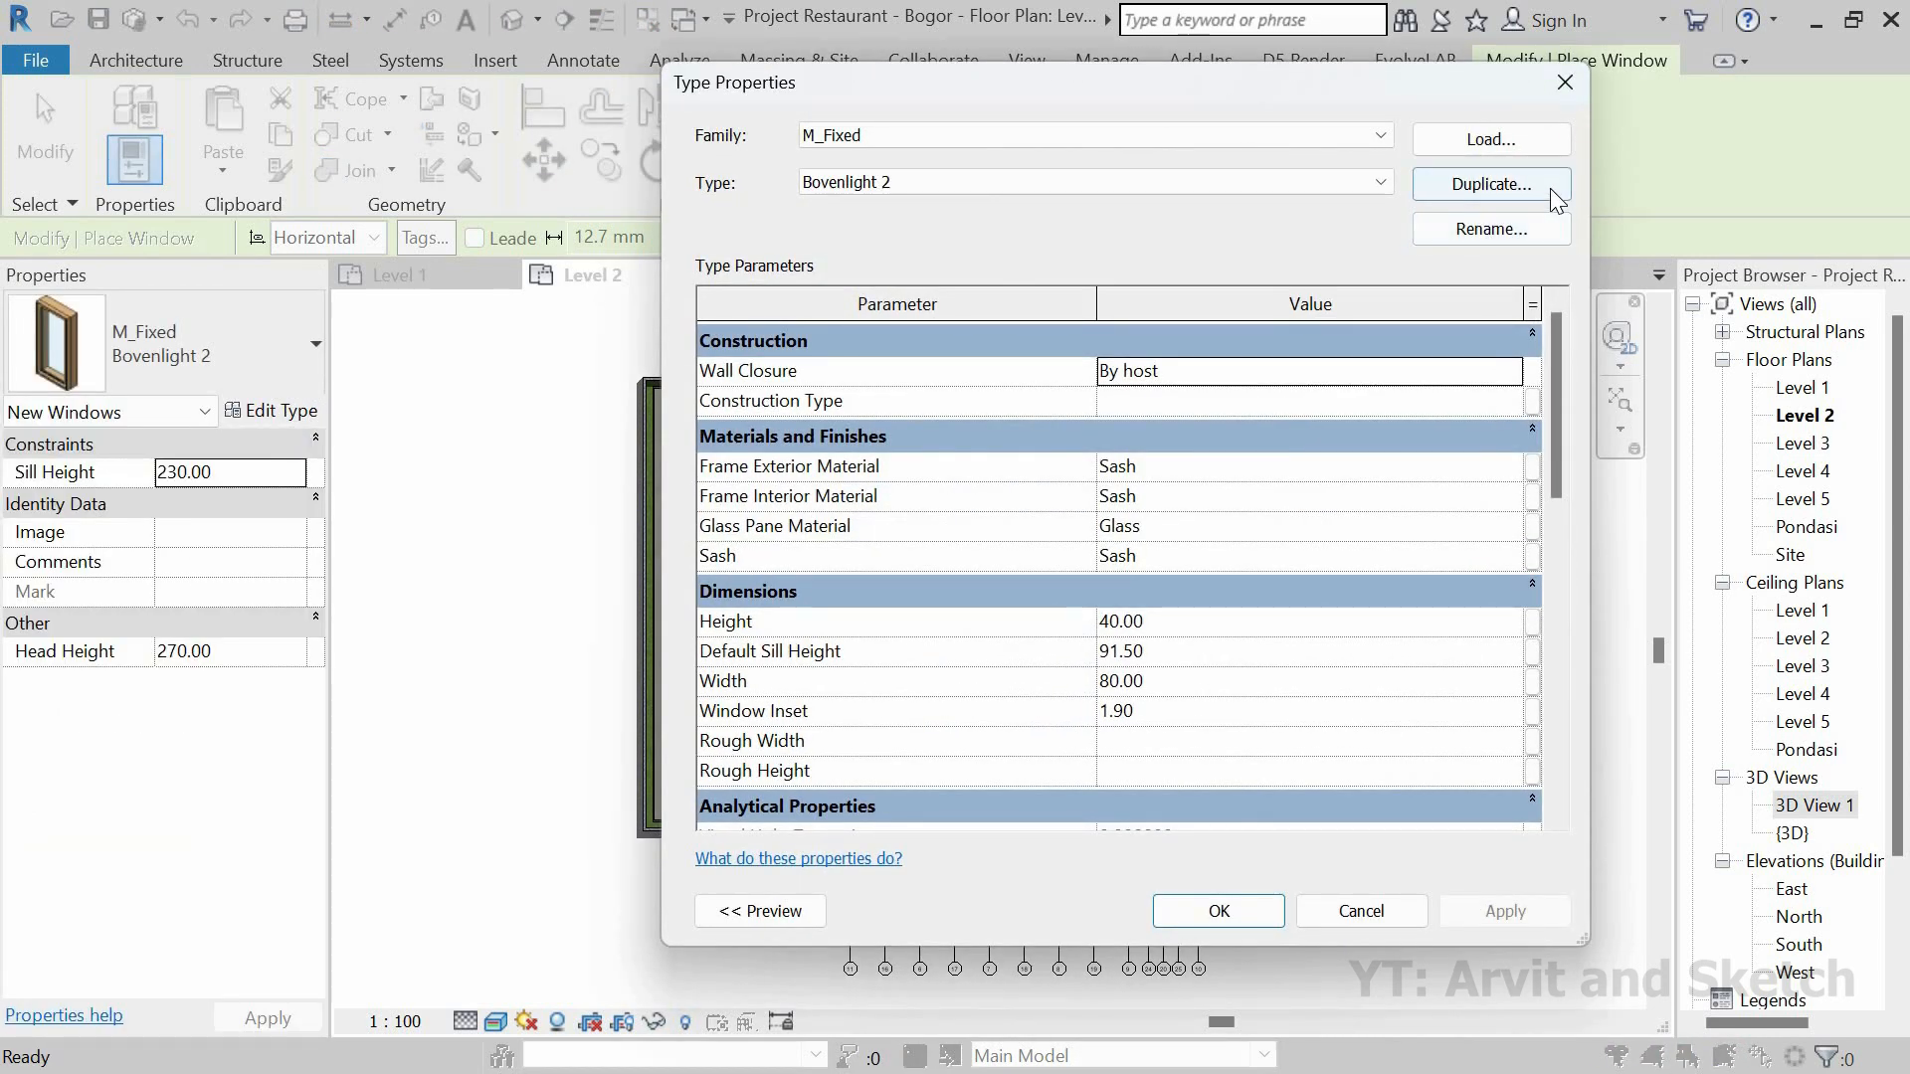
pyautogui.click(1550, 188)
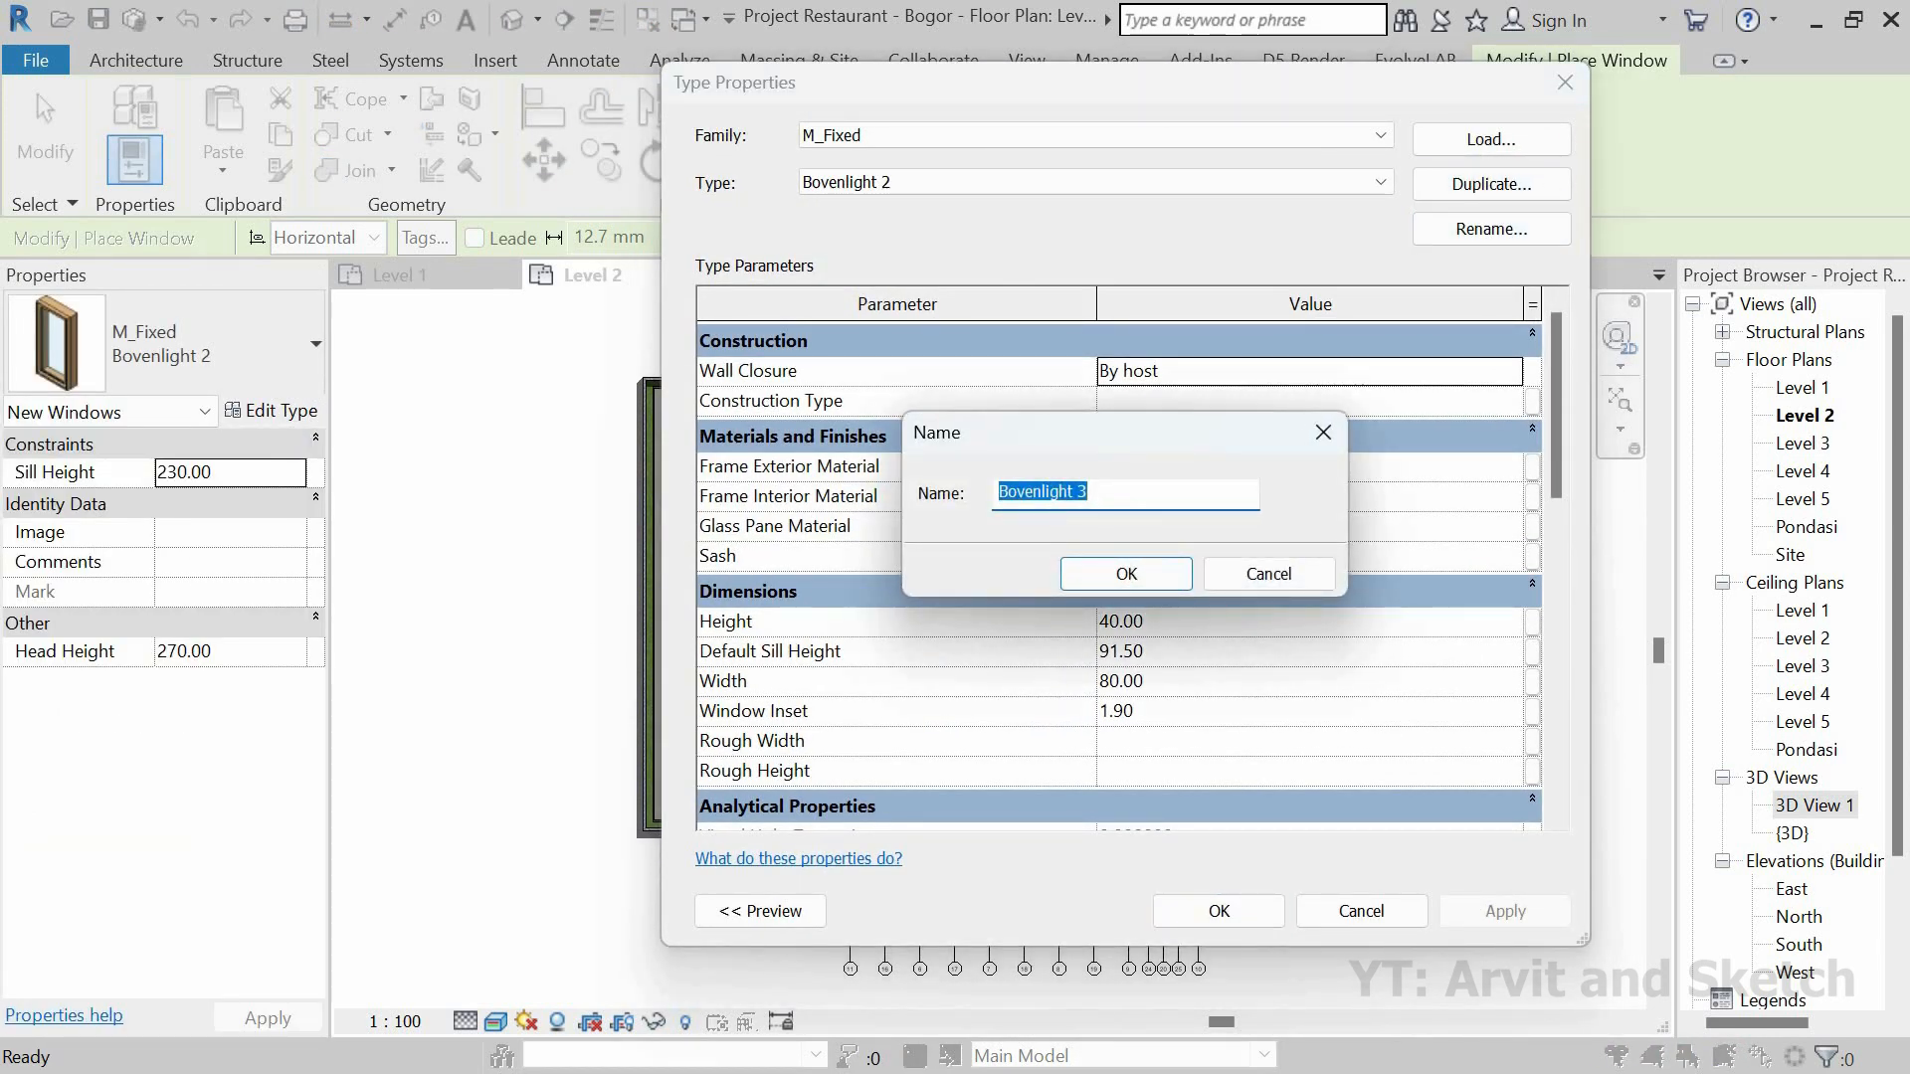
pyautogui.write('Jendela Musholla')
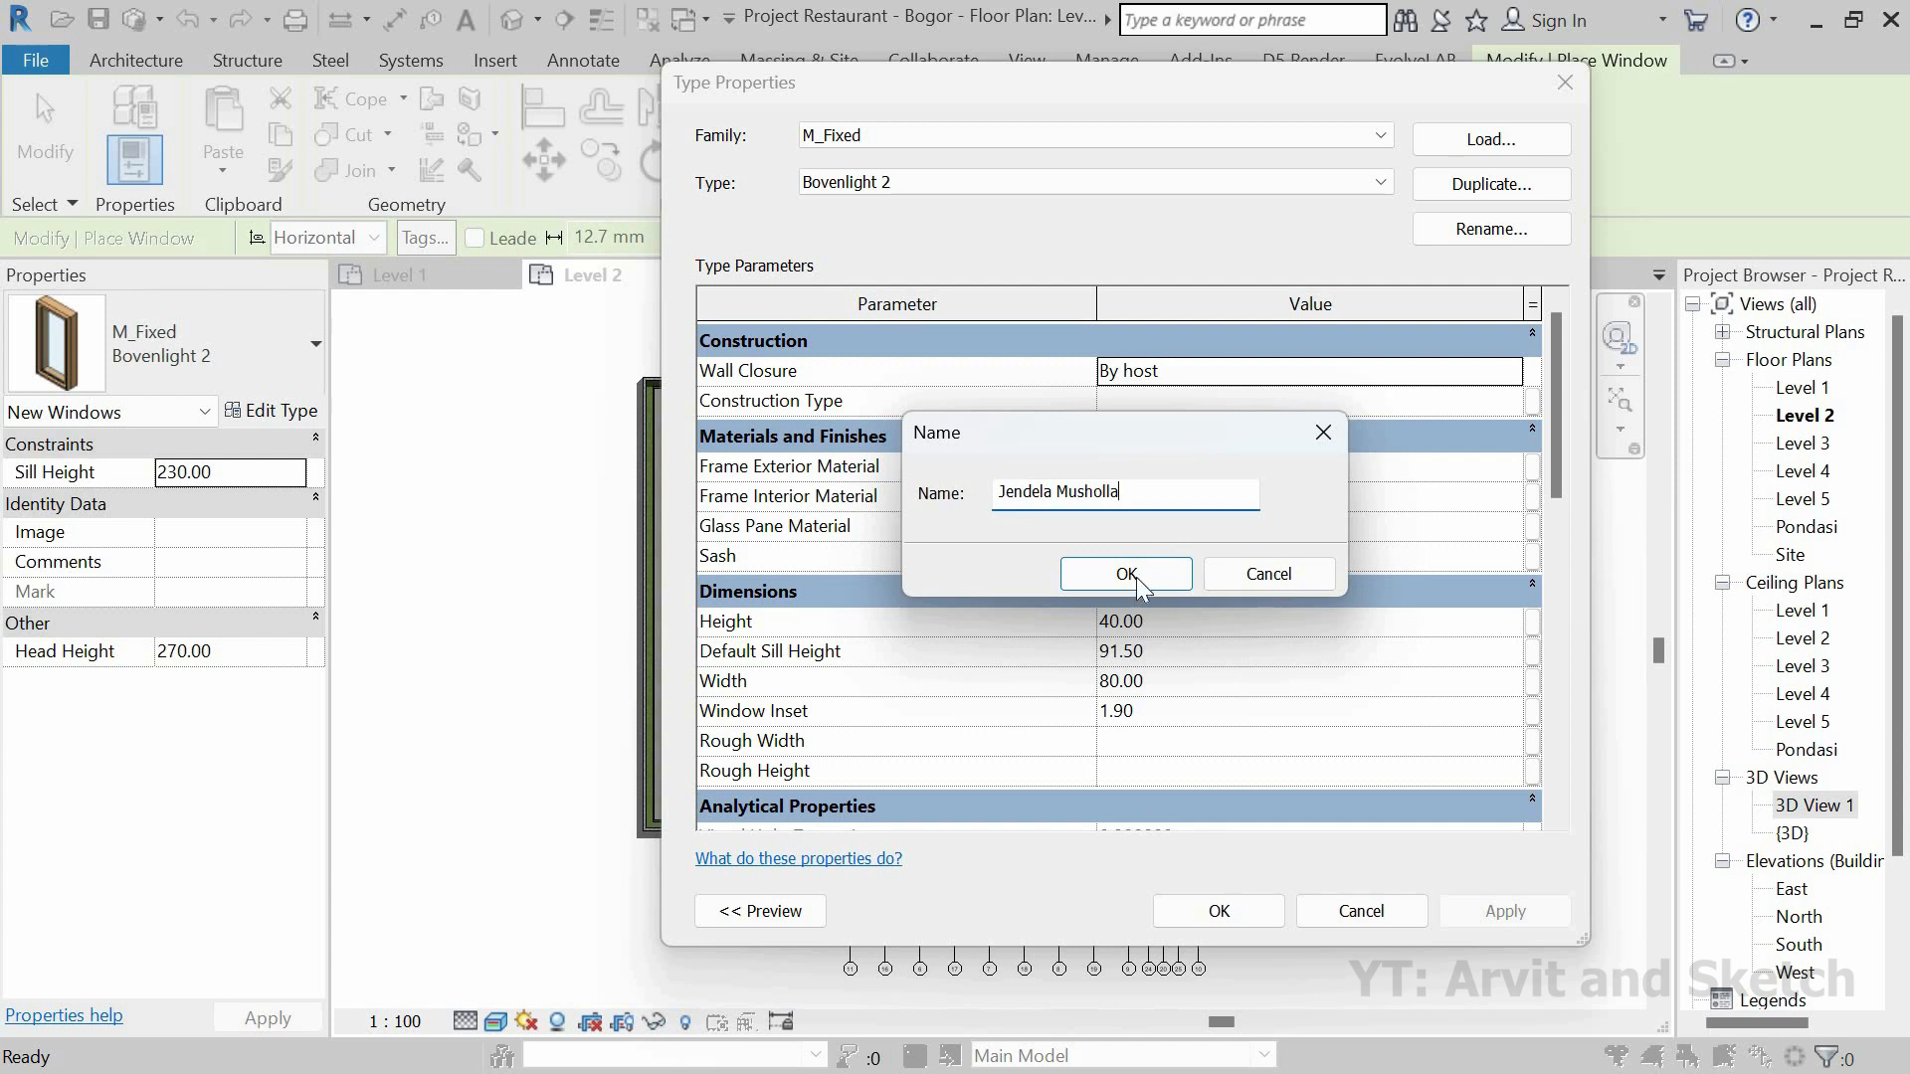
pyautogui.click(1134, 574)
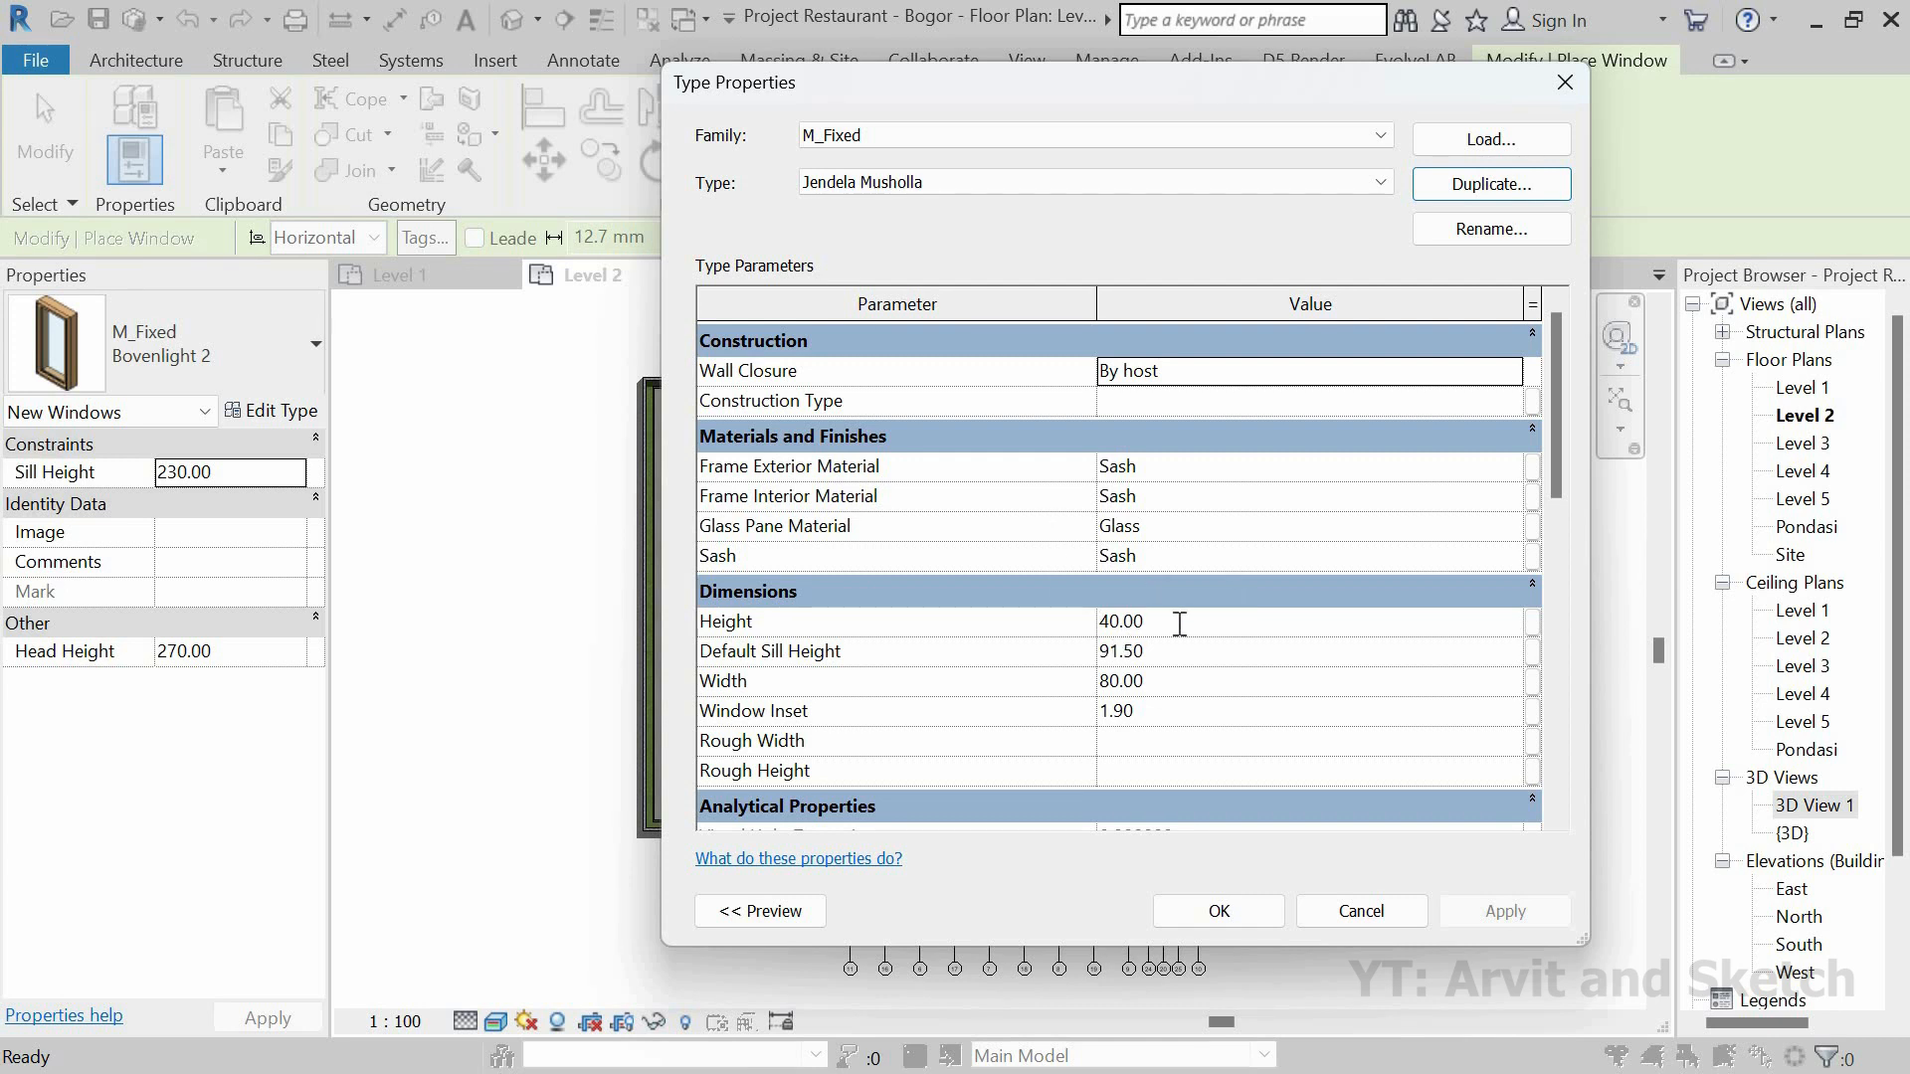
# Step: Set the Jendela Musholla type's height to 120 and its width to 40
pyautogui.click(1119, 622)
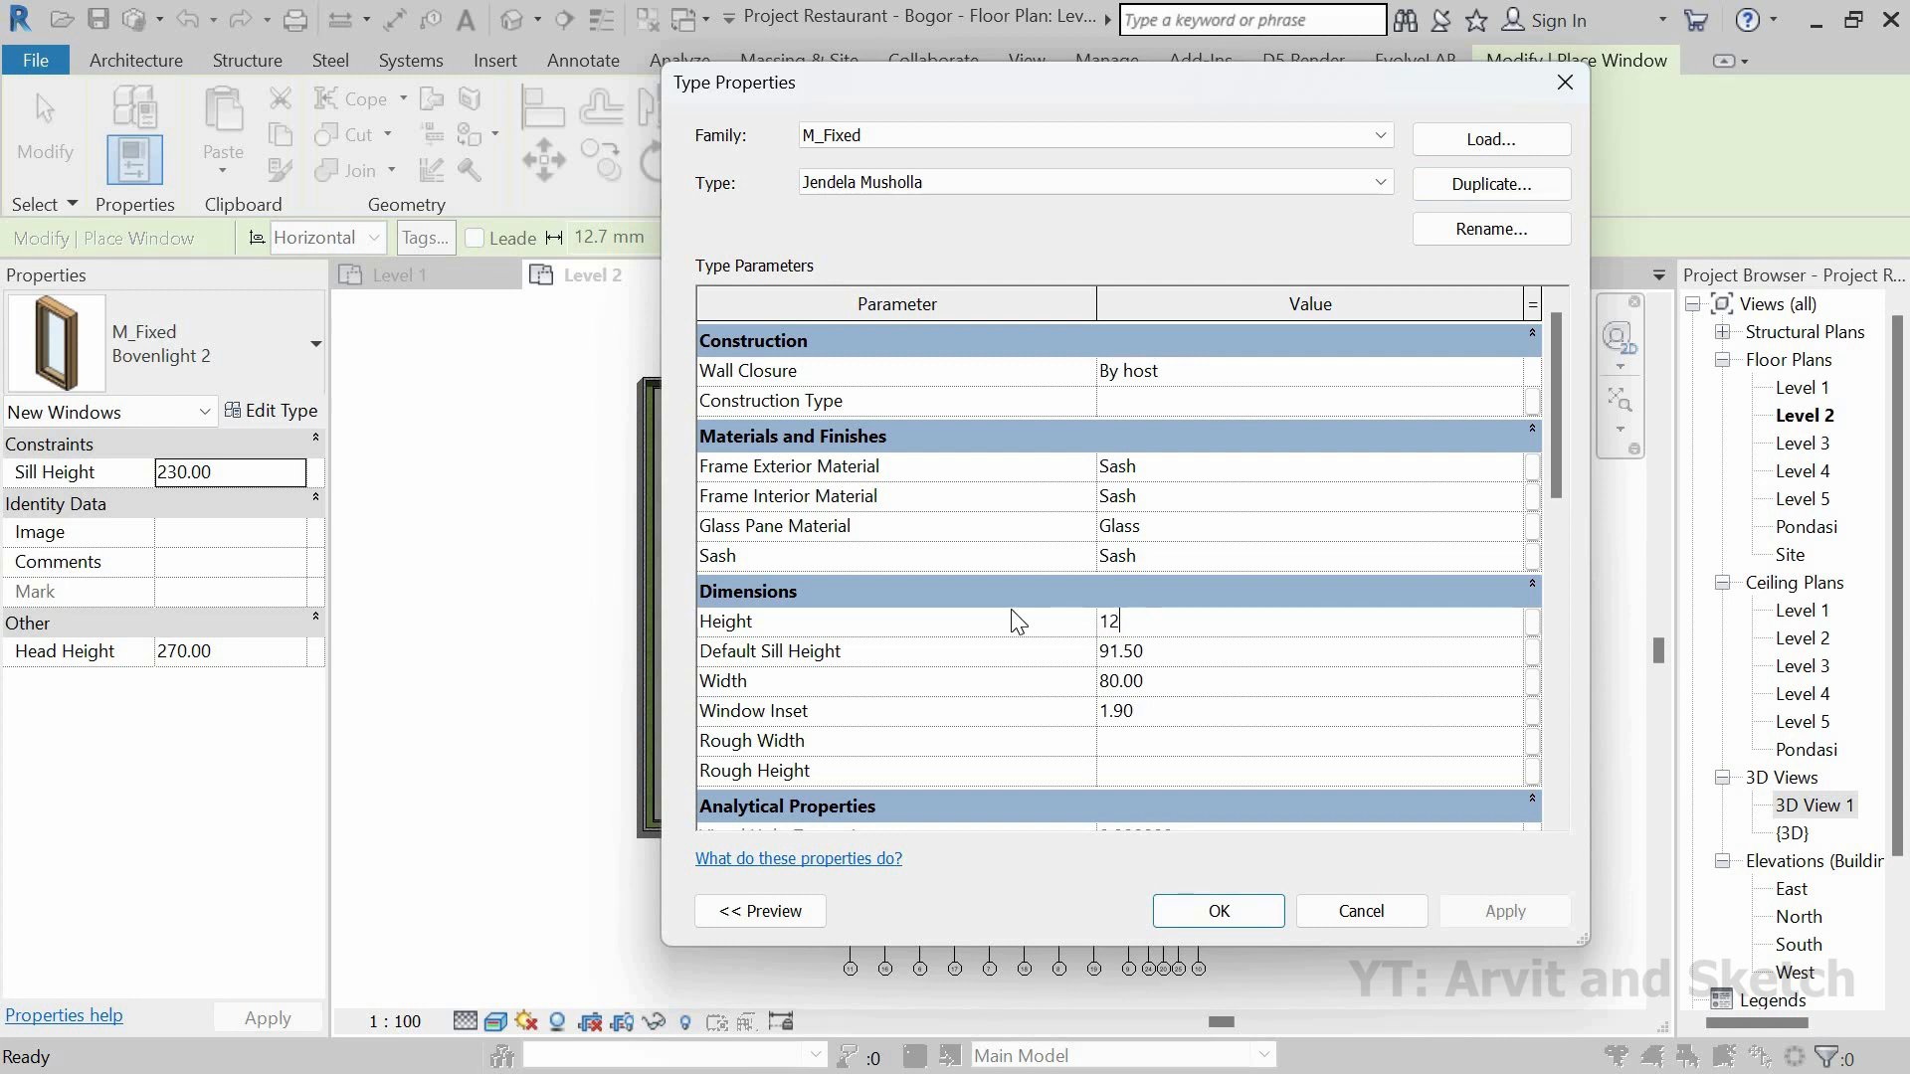
pyautogui.press('Tab')
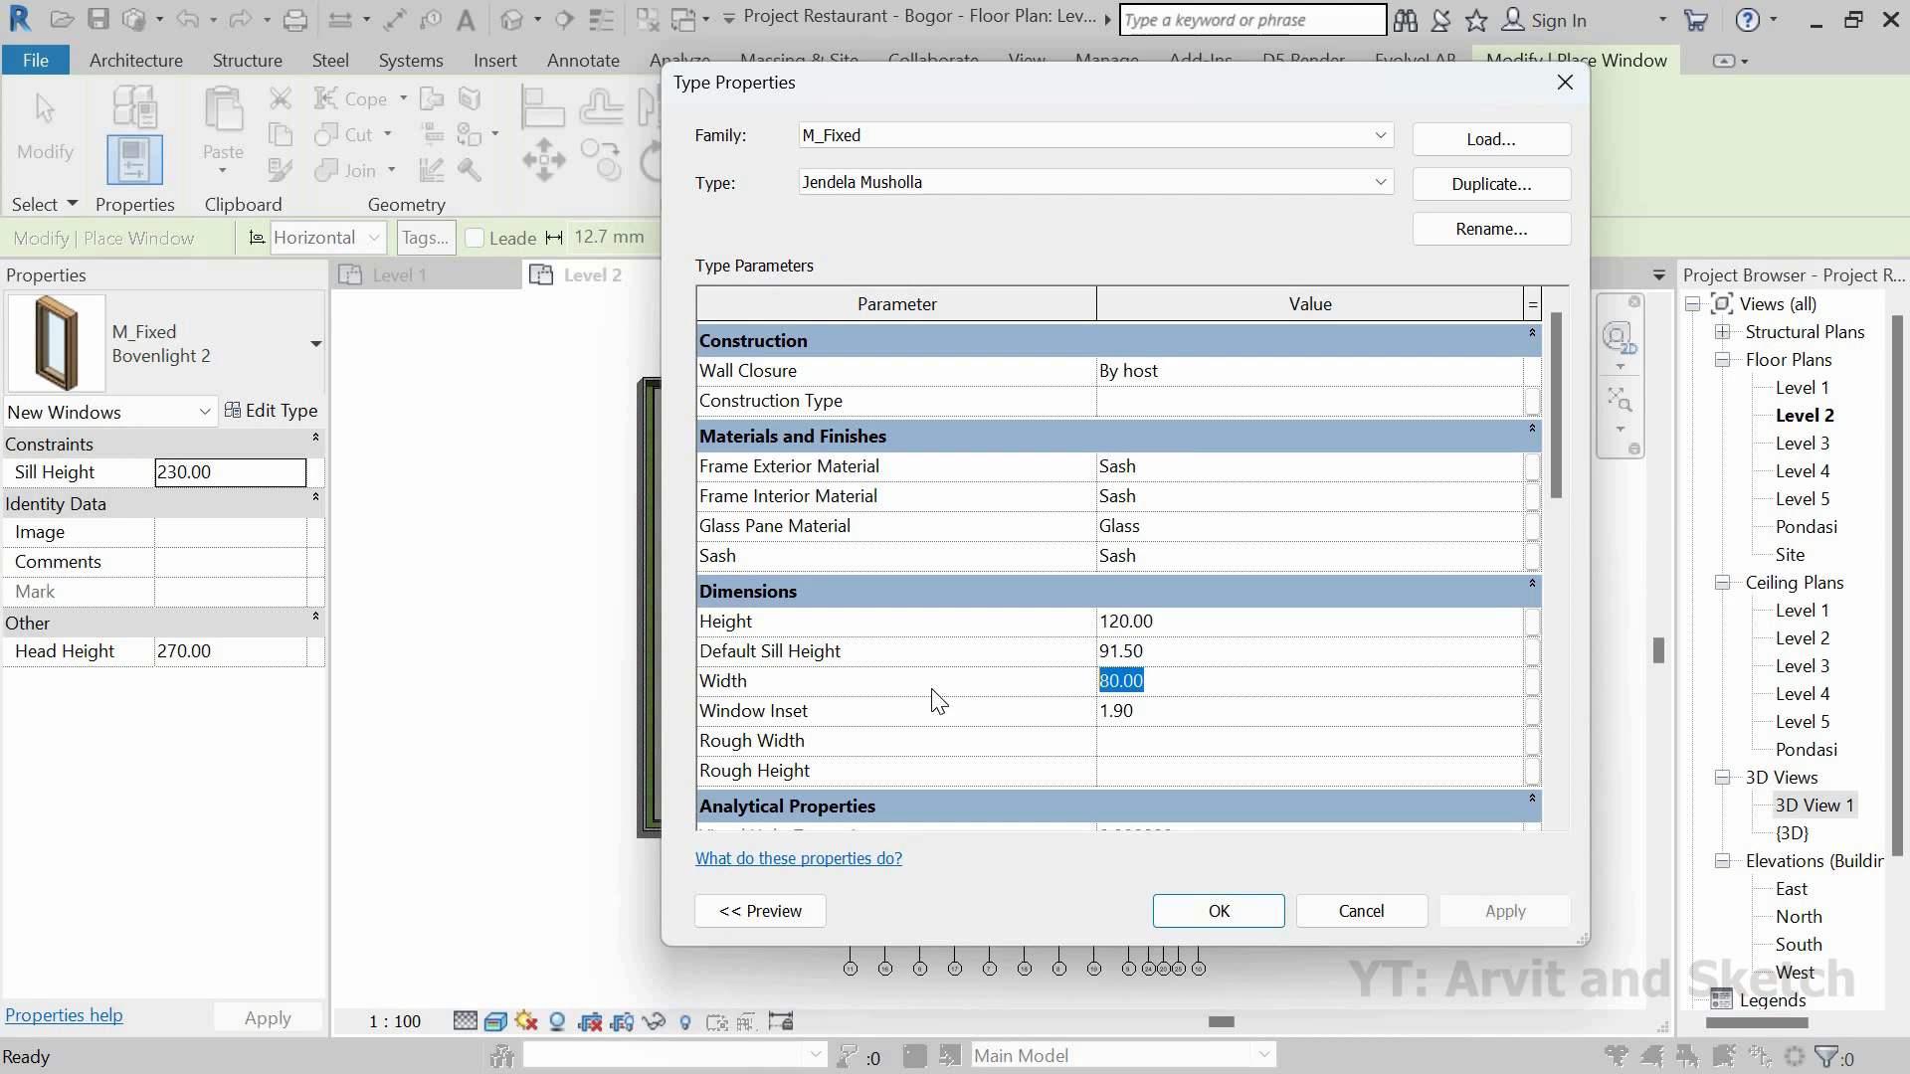
pyautogui.write('40')
pyautogui.click(1225, 912)
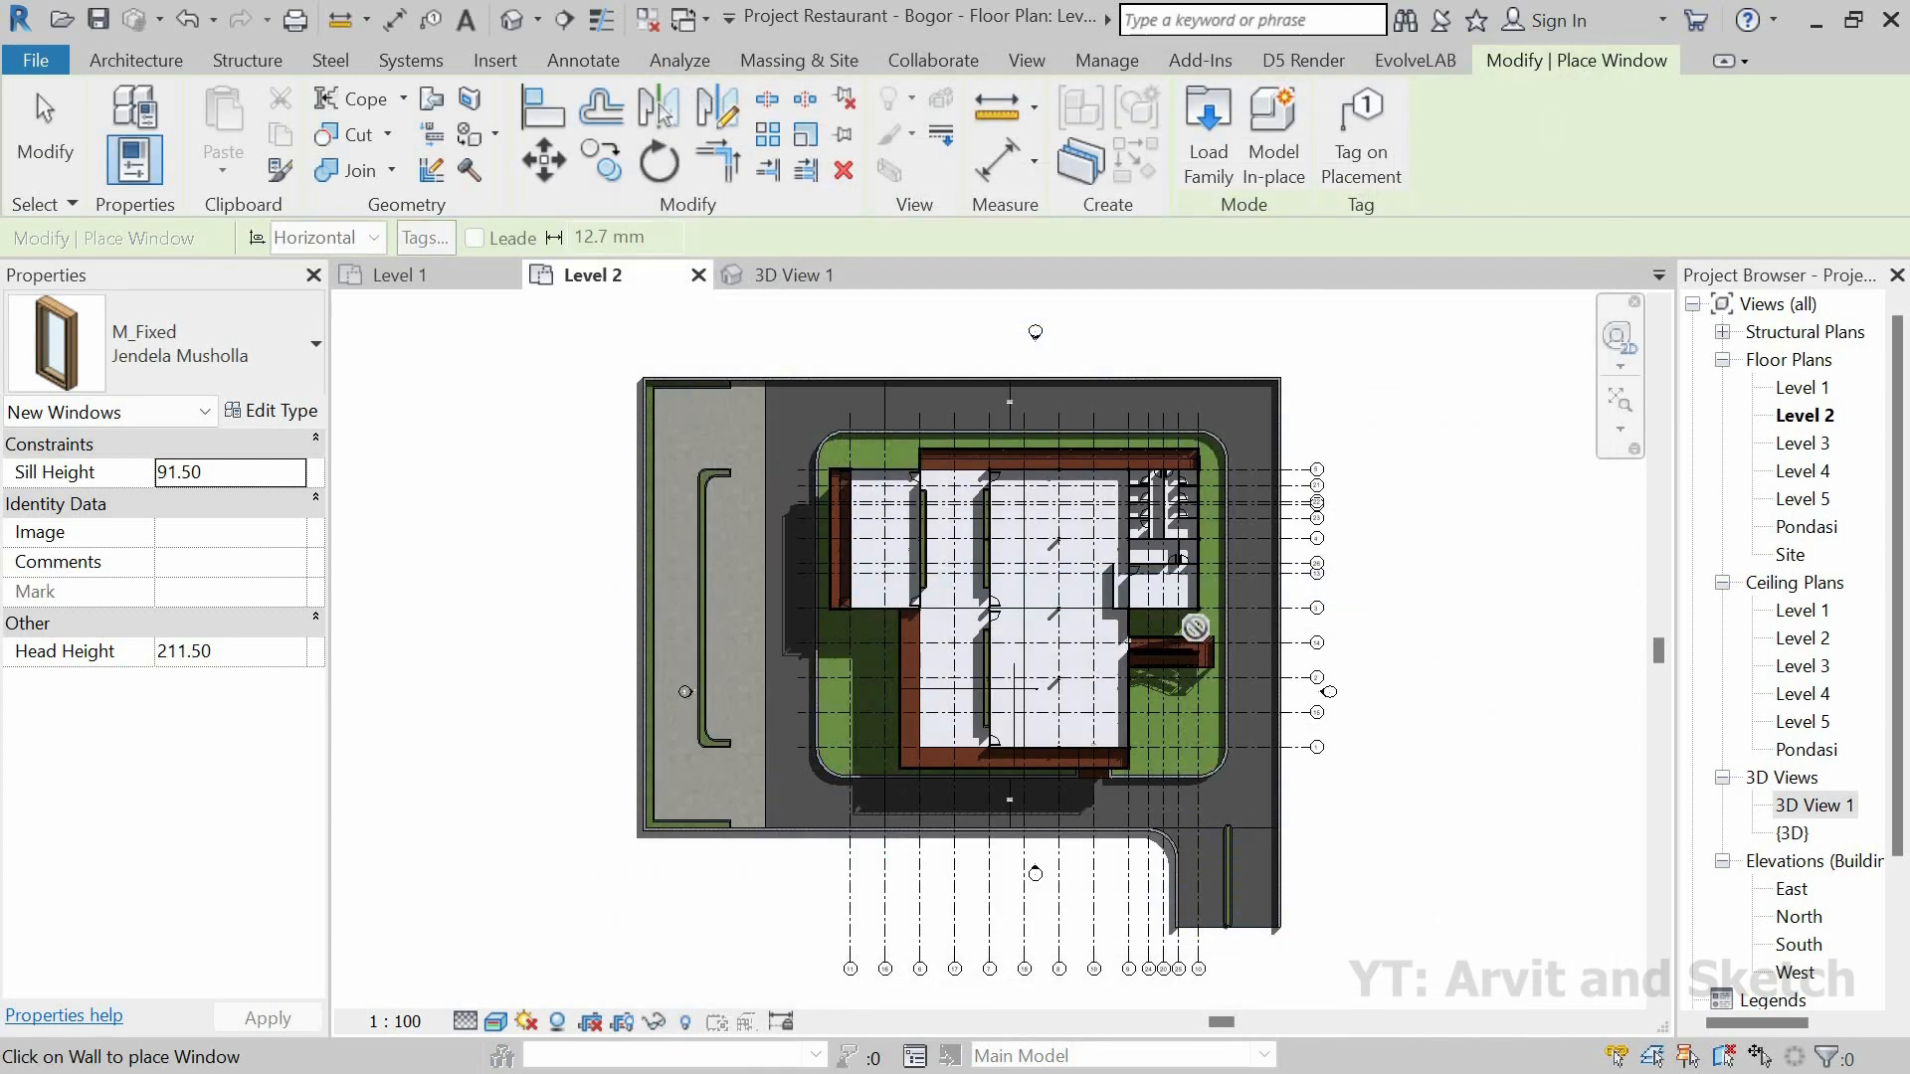
# Step: Set the sill height to 40 and place two Jendela Musholla windows at the northern end of the large southern room's outer east wall
pyautogui.scroll(2, 1195, 626)
pyautogui.click(232, 475)
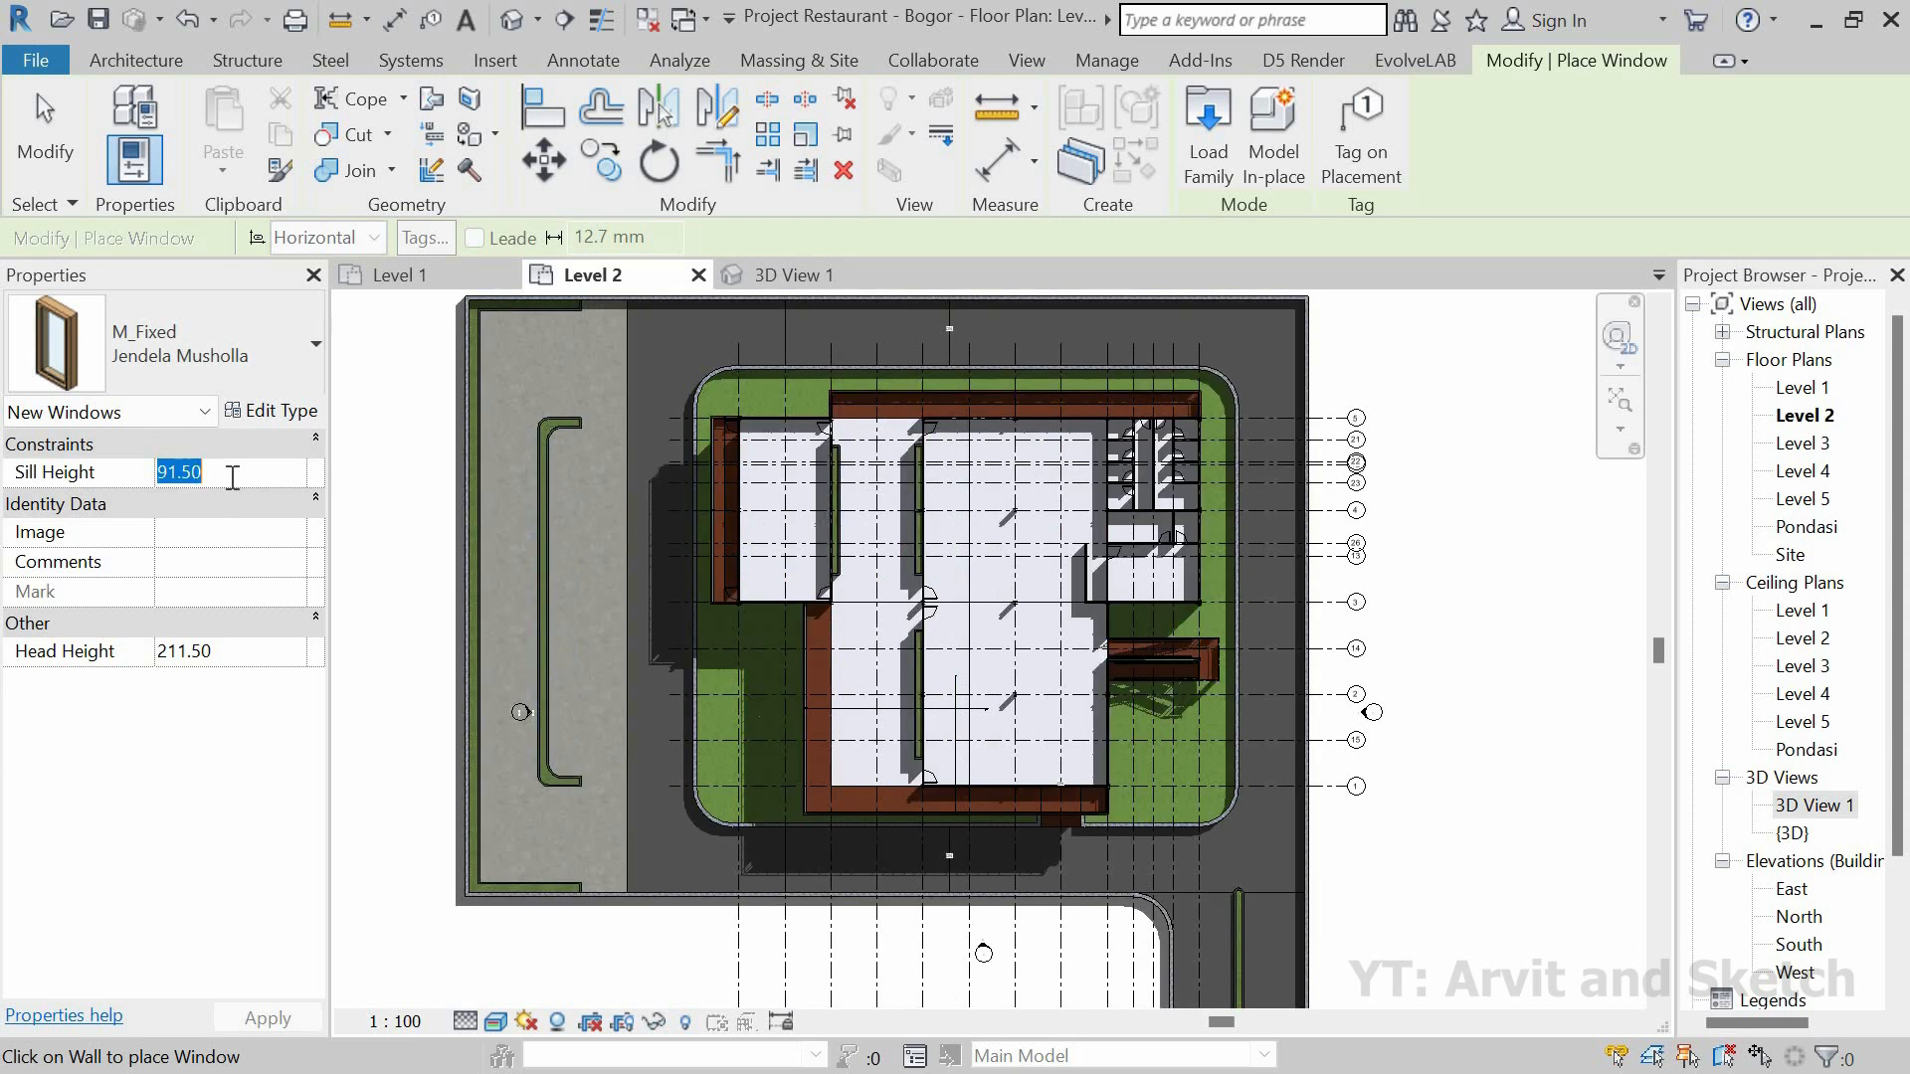
pyautogui.write('40')
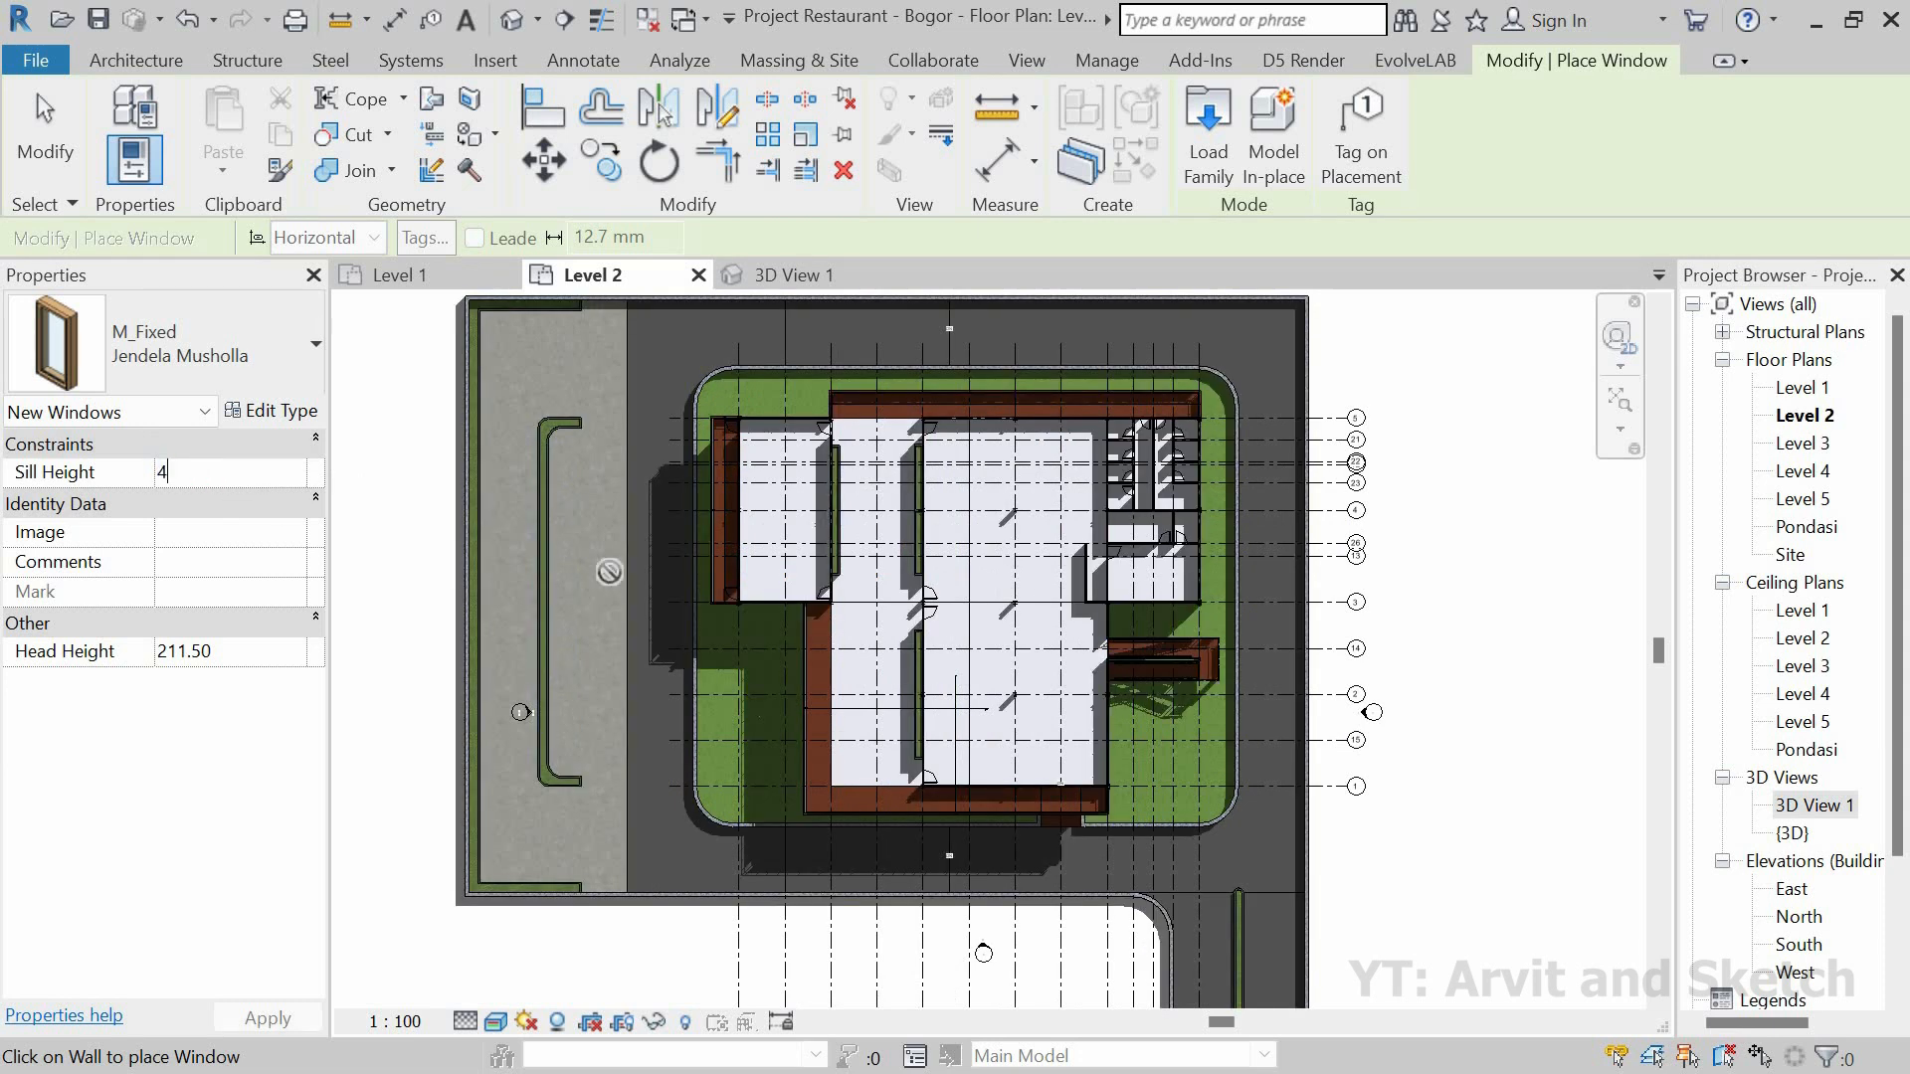
pyautogui.scroll(5, 1223, 569)
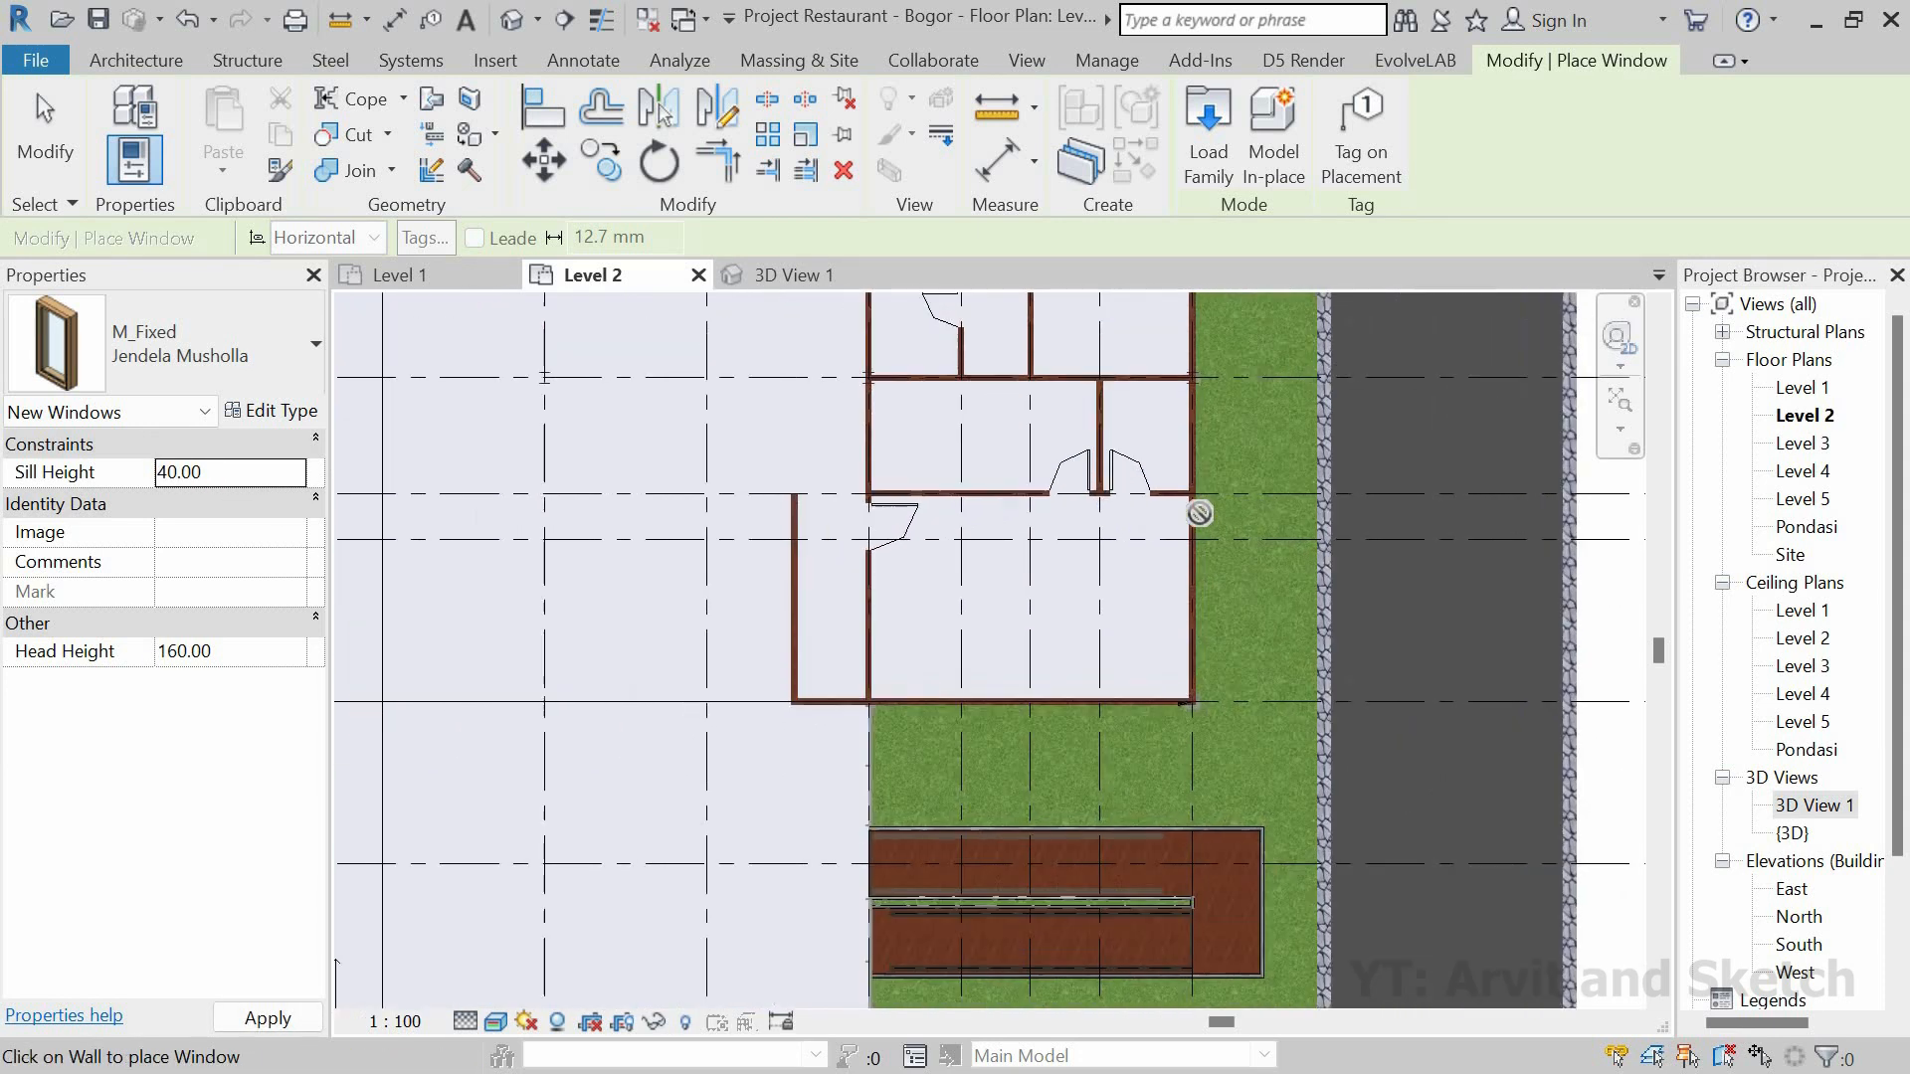
pyautogui.scroll(3, 1157, 488)
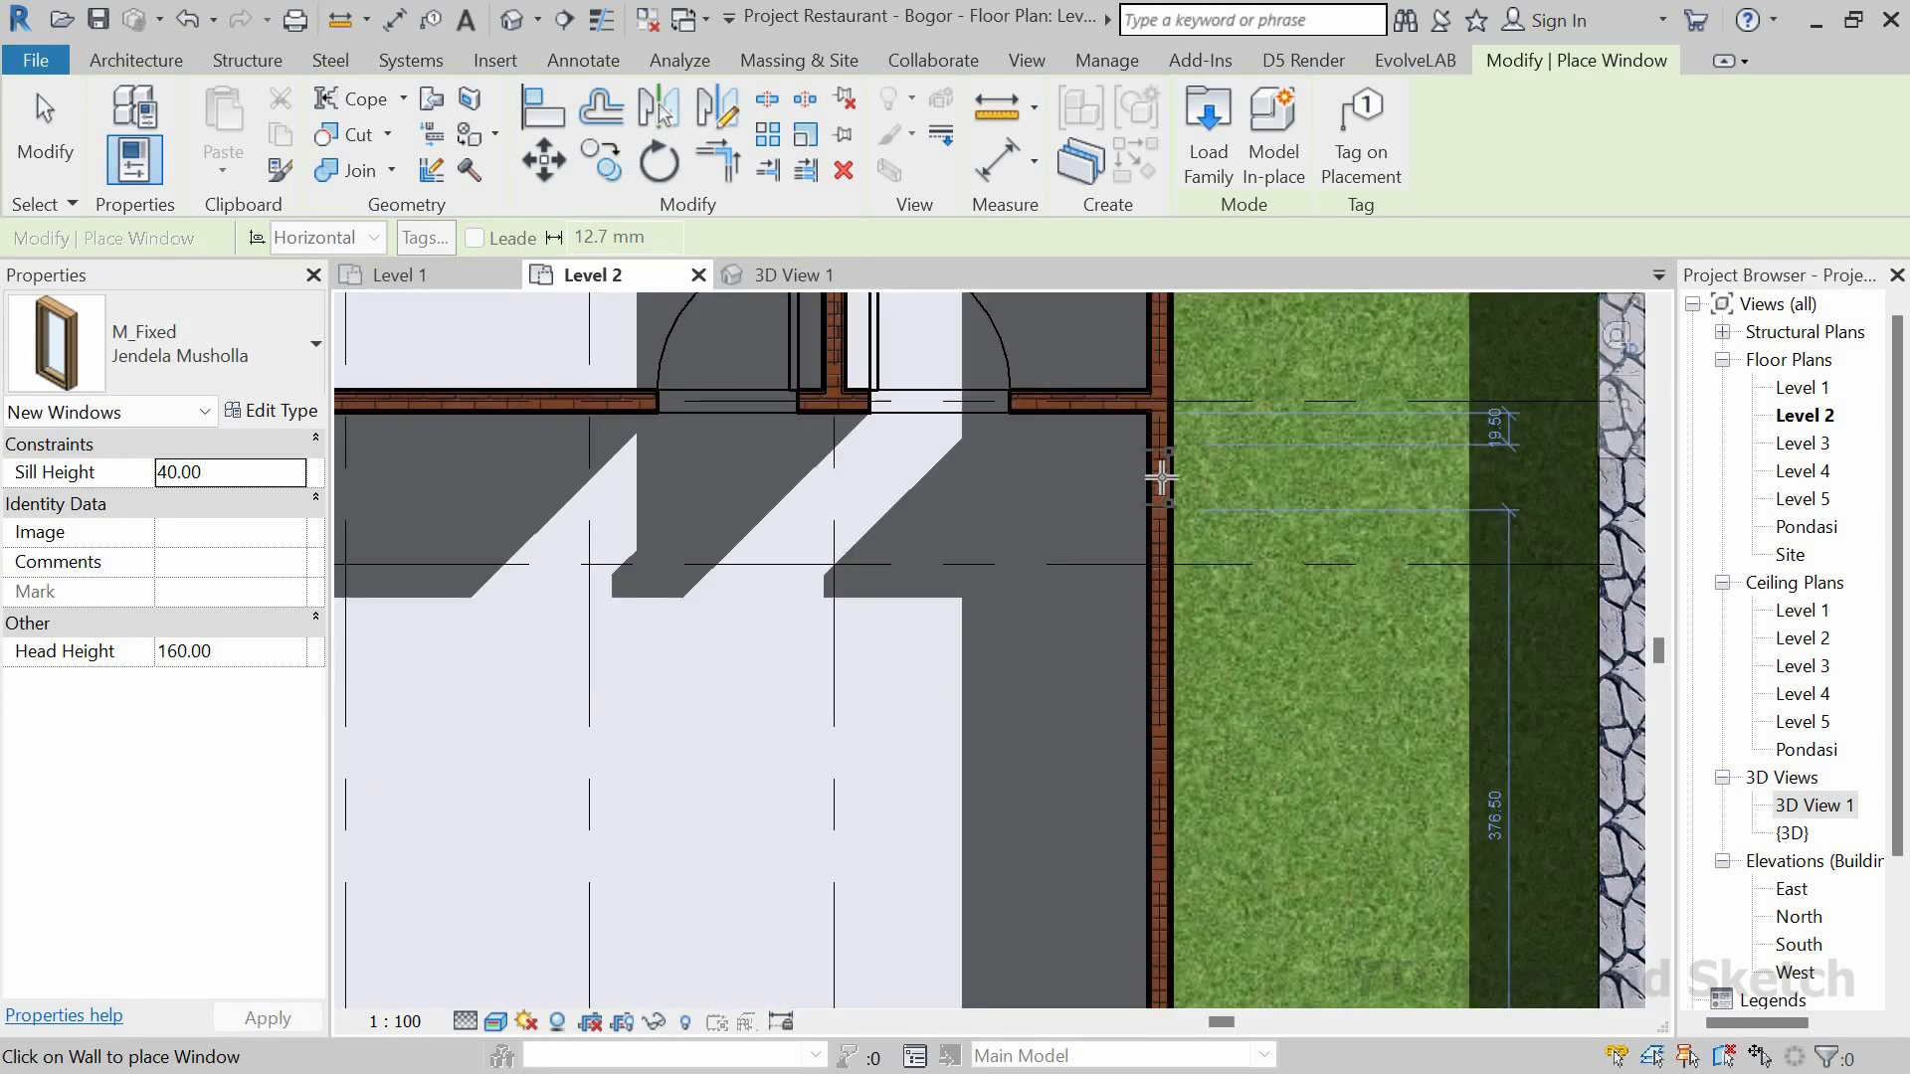
pyautogui.click(1074, 478)
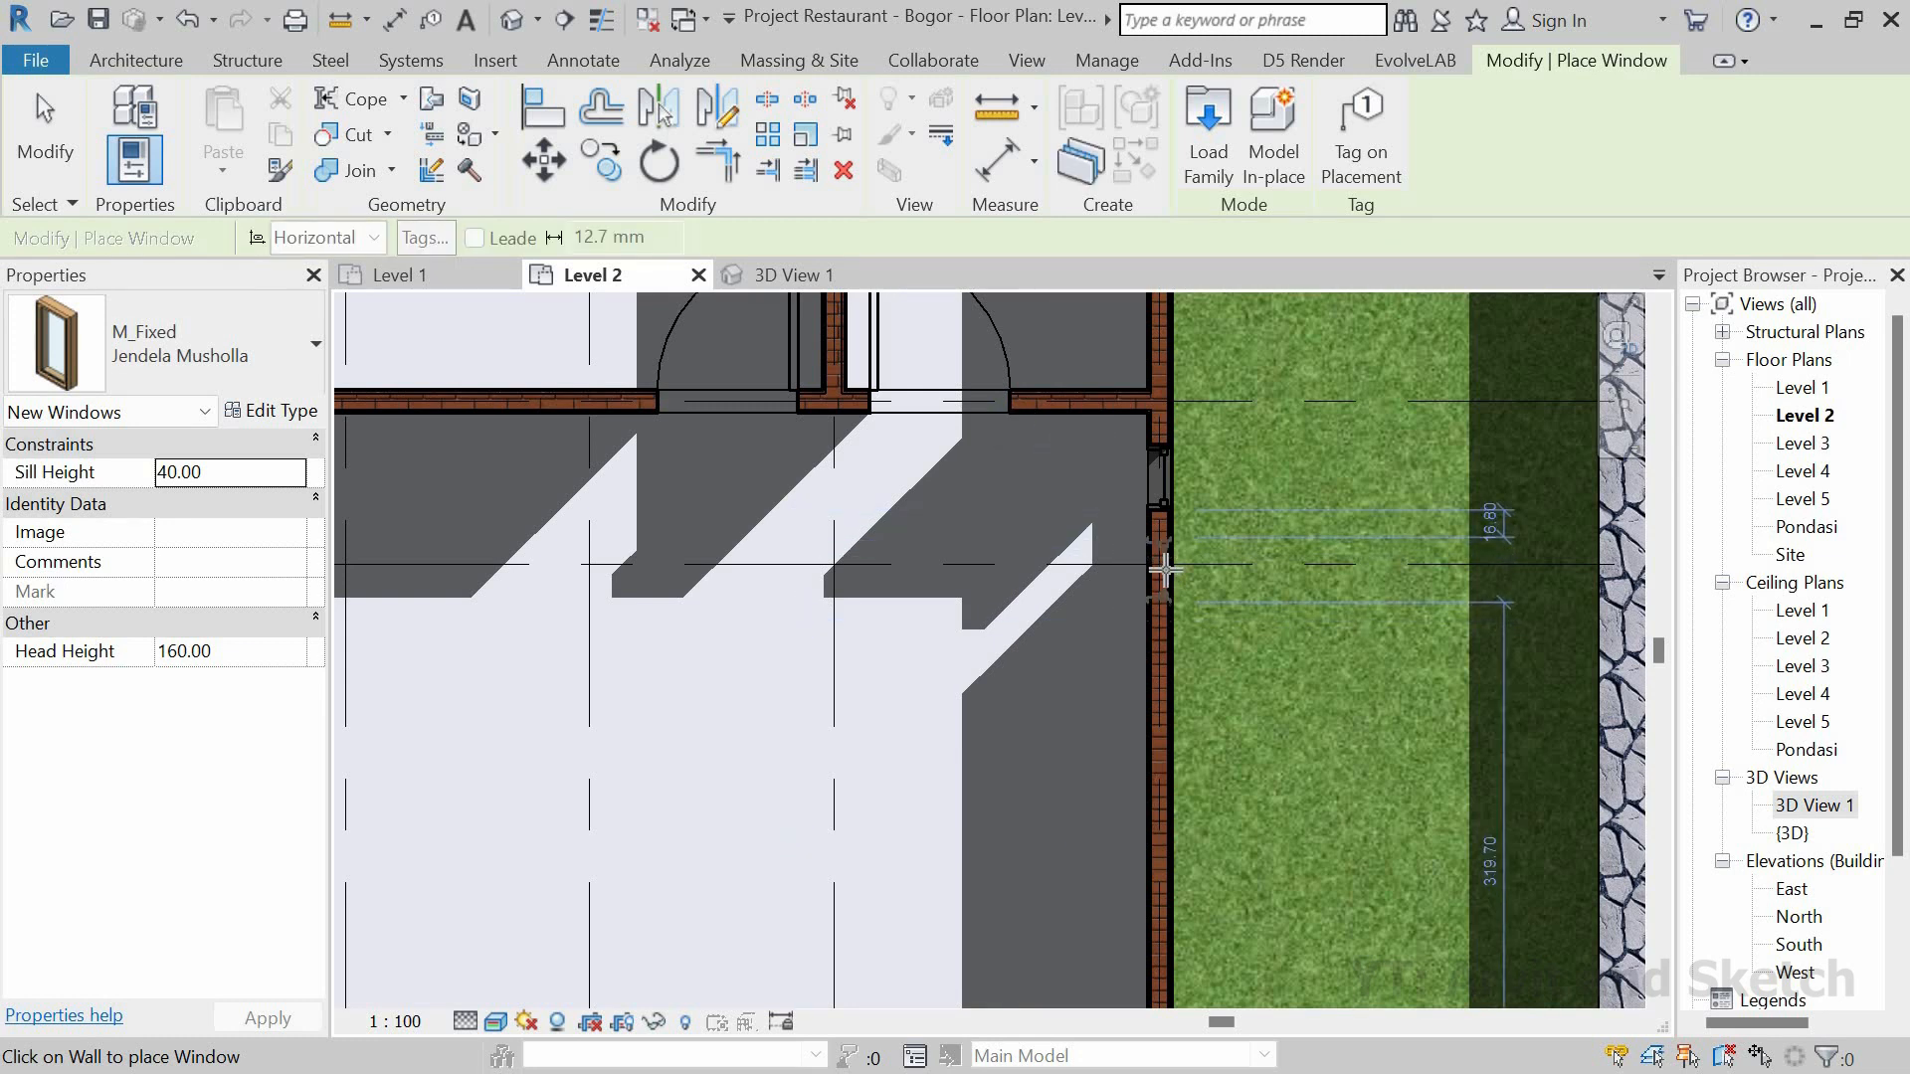
pyautogui.click(1036, 573)
pyautogui.moveTo(1115, 547); pyautogui.dragTo(1097, 415, button='middle')
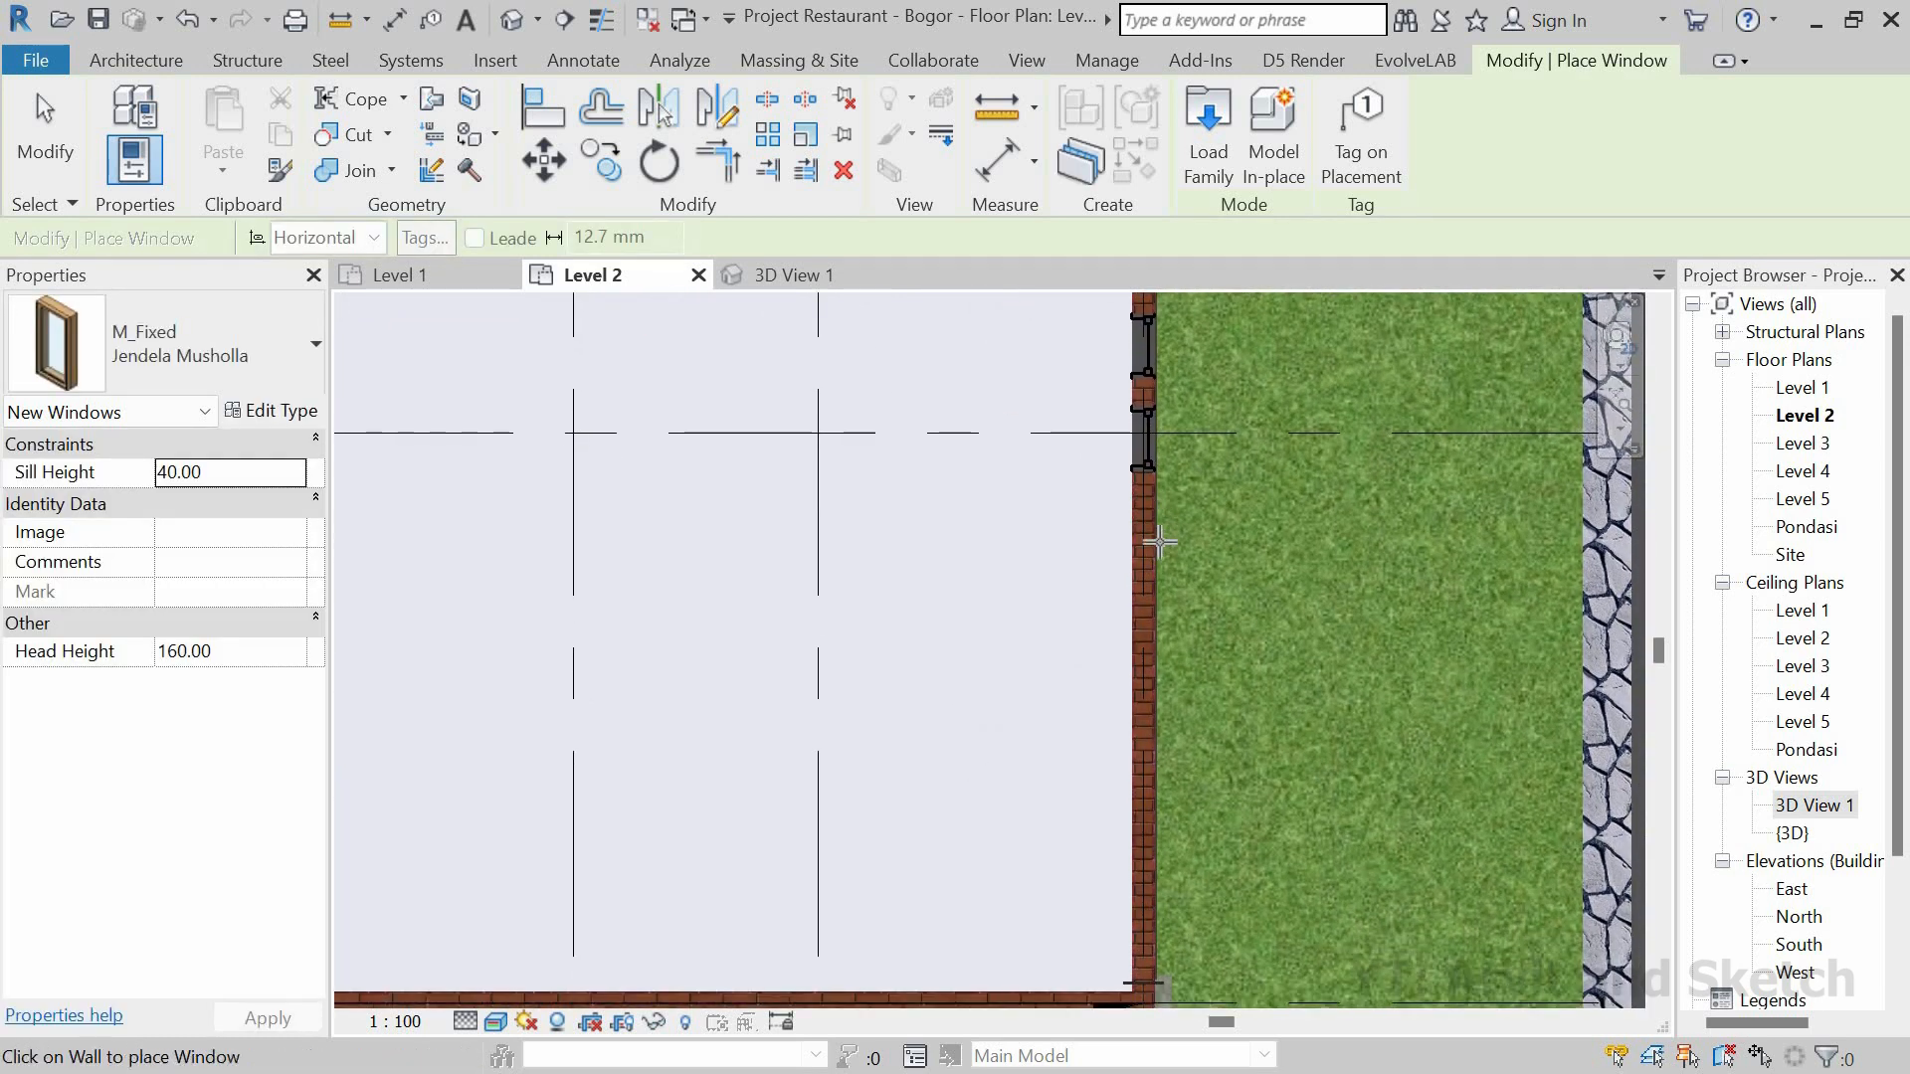
# Step: Place five more Jendela Musholla windows southward along the same wall, with similar gaps, and check the row in 3D View 1
pyautogui.click(1103, 541)
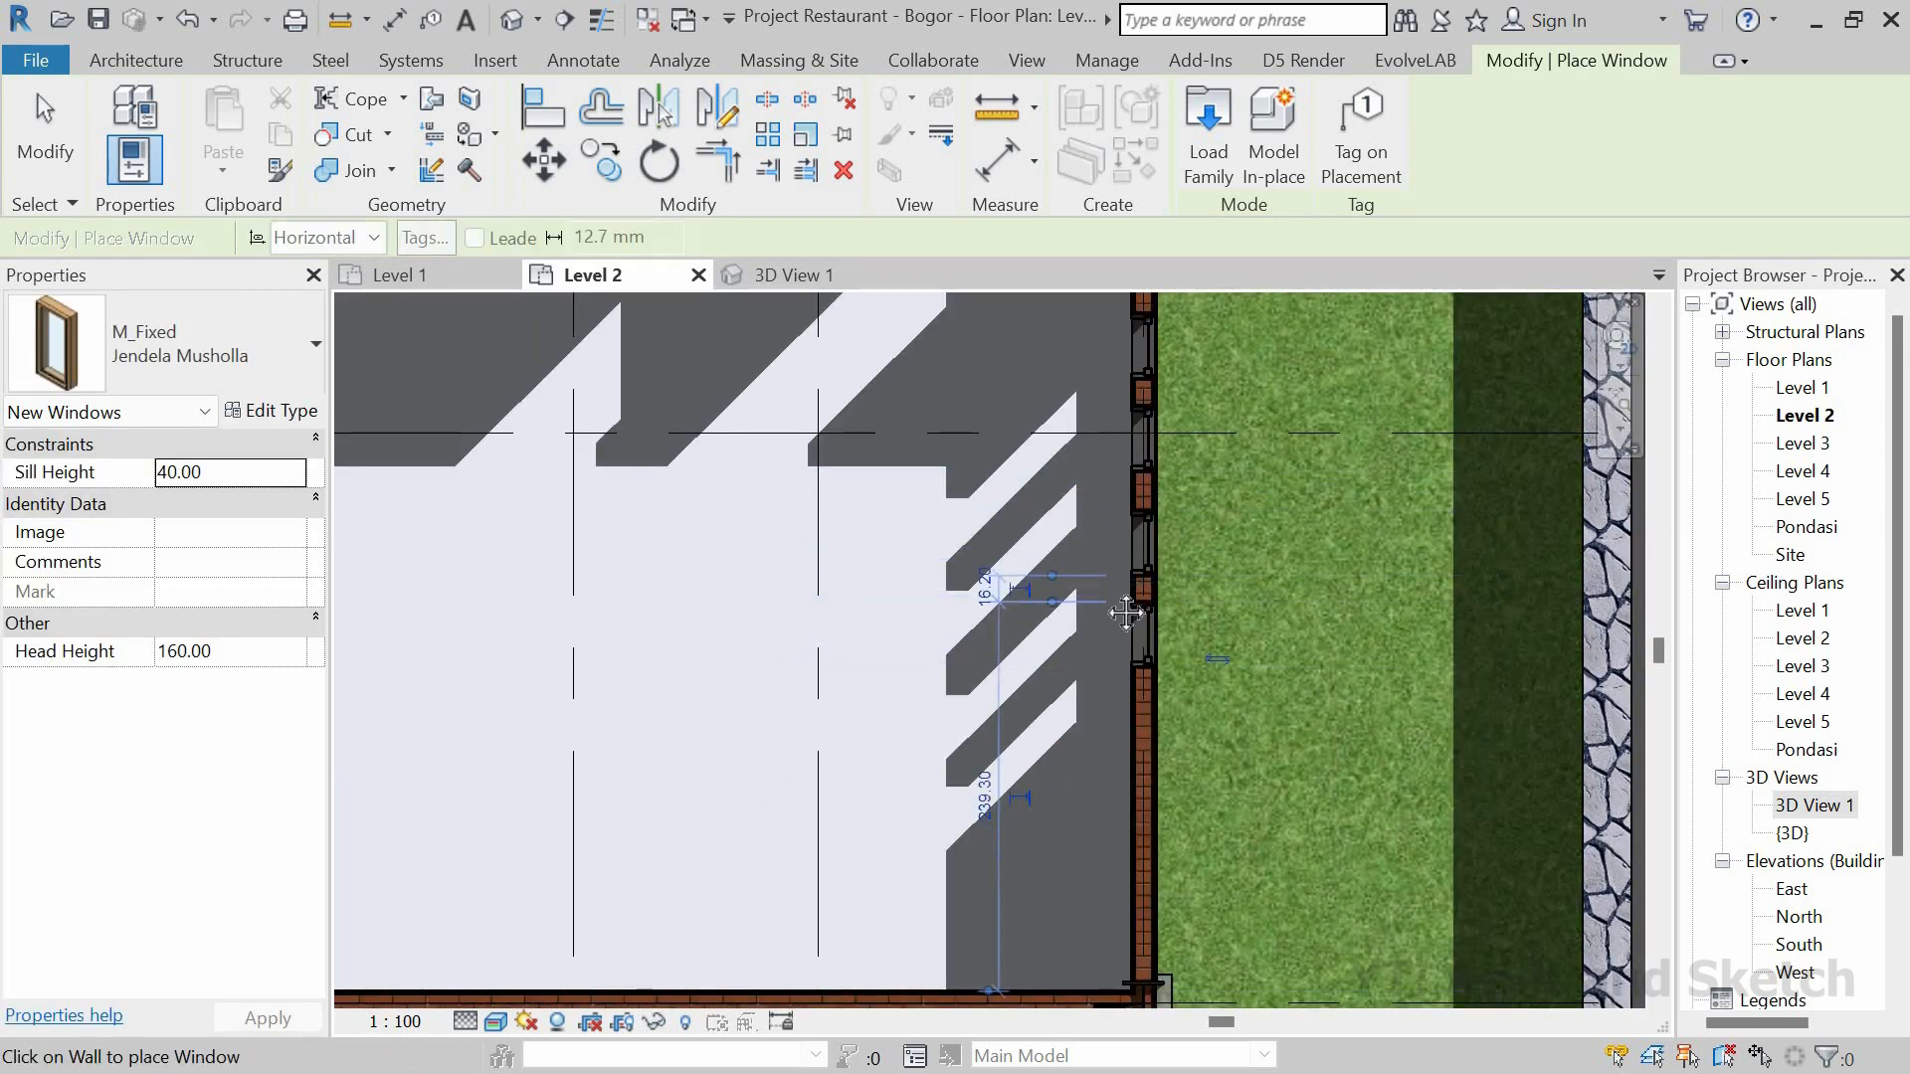
pyautogui.moveTo(1154, 729); pyautogui.dragTo(1160, 619, button='middle')
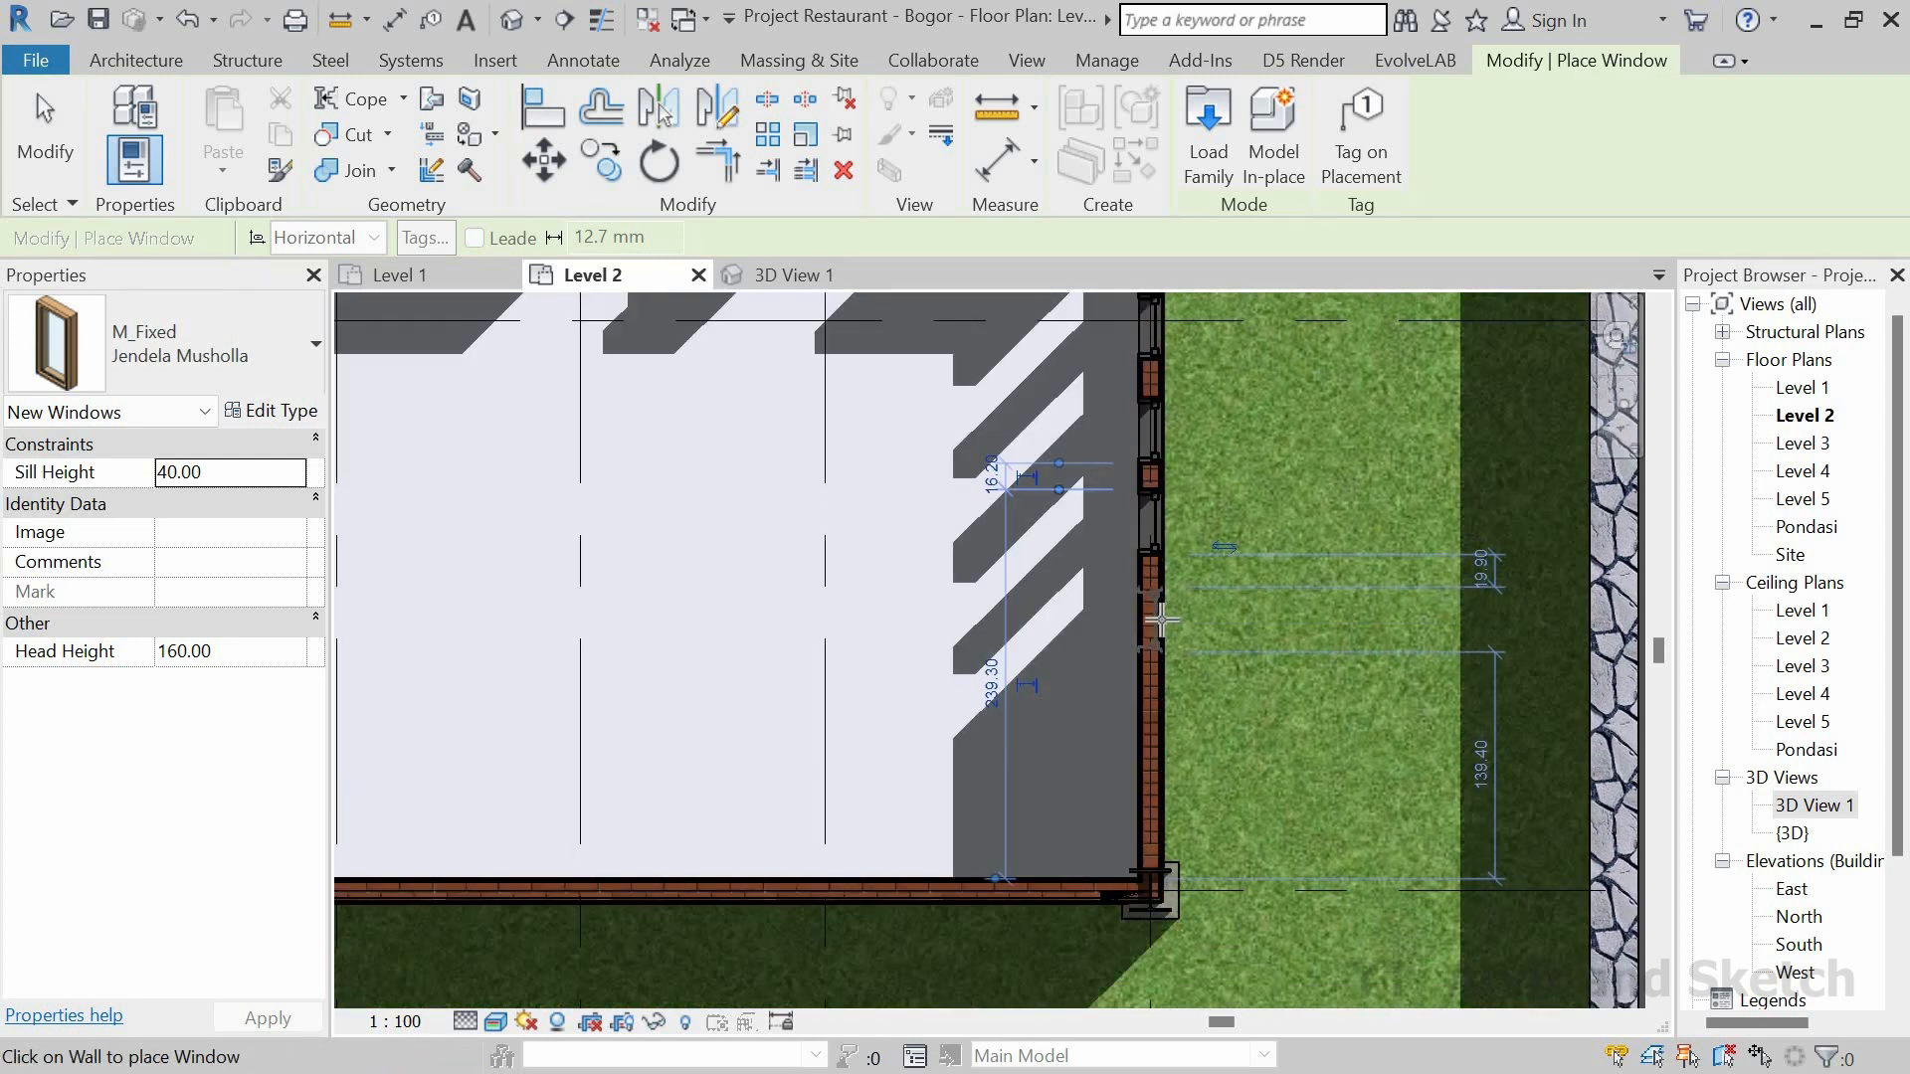
pyautogui.click(1052, 627)
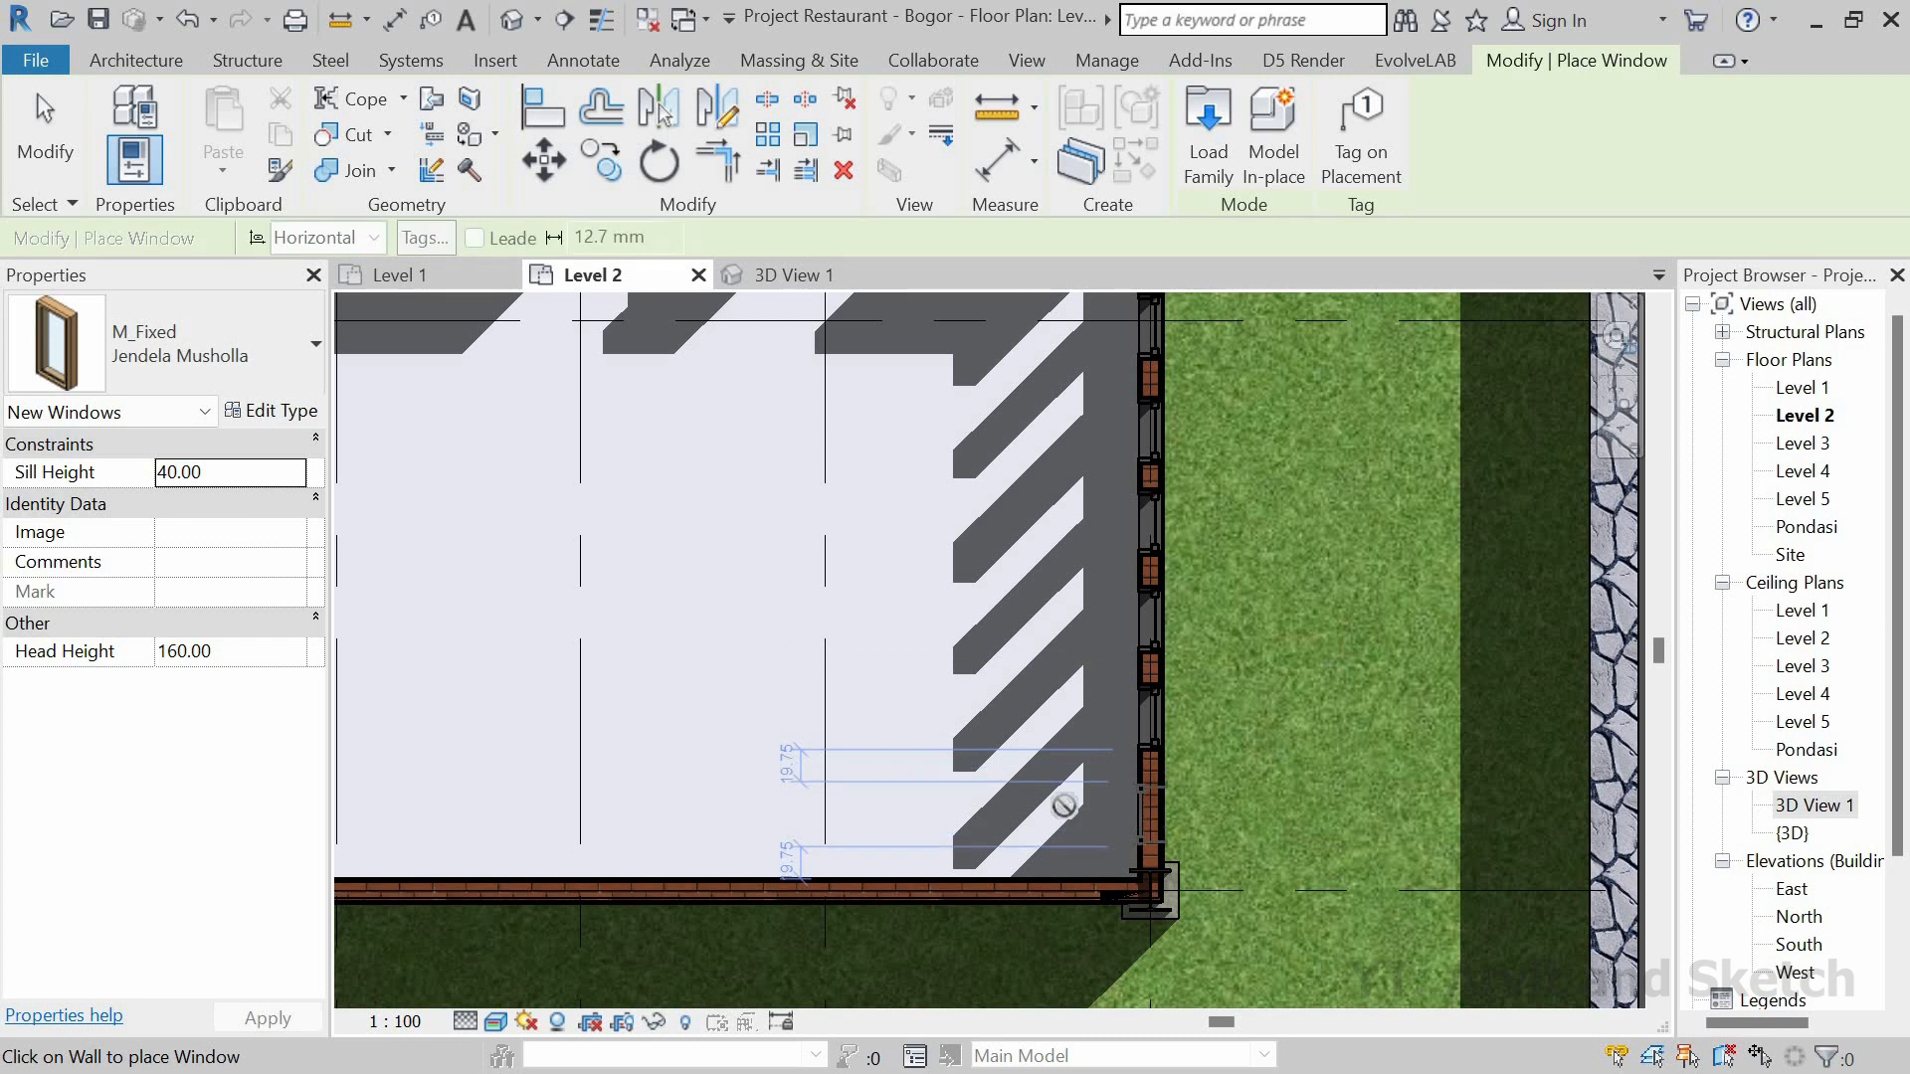
pyautogui.scroll(-3, 1228, 533)
pyautogui.scroll(2, 1257, 660)
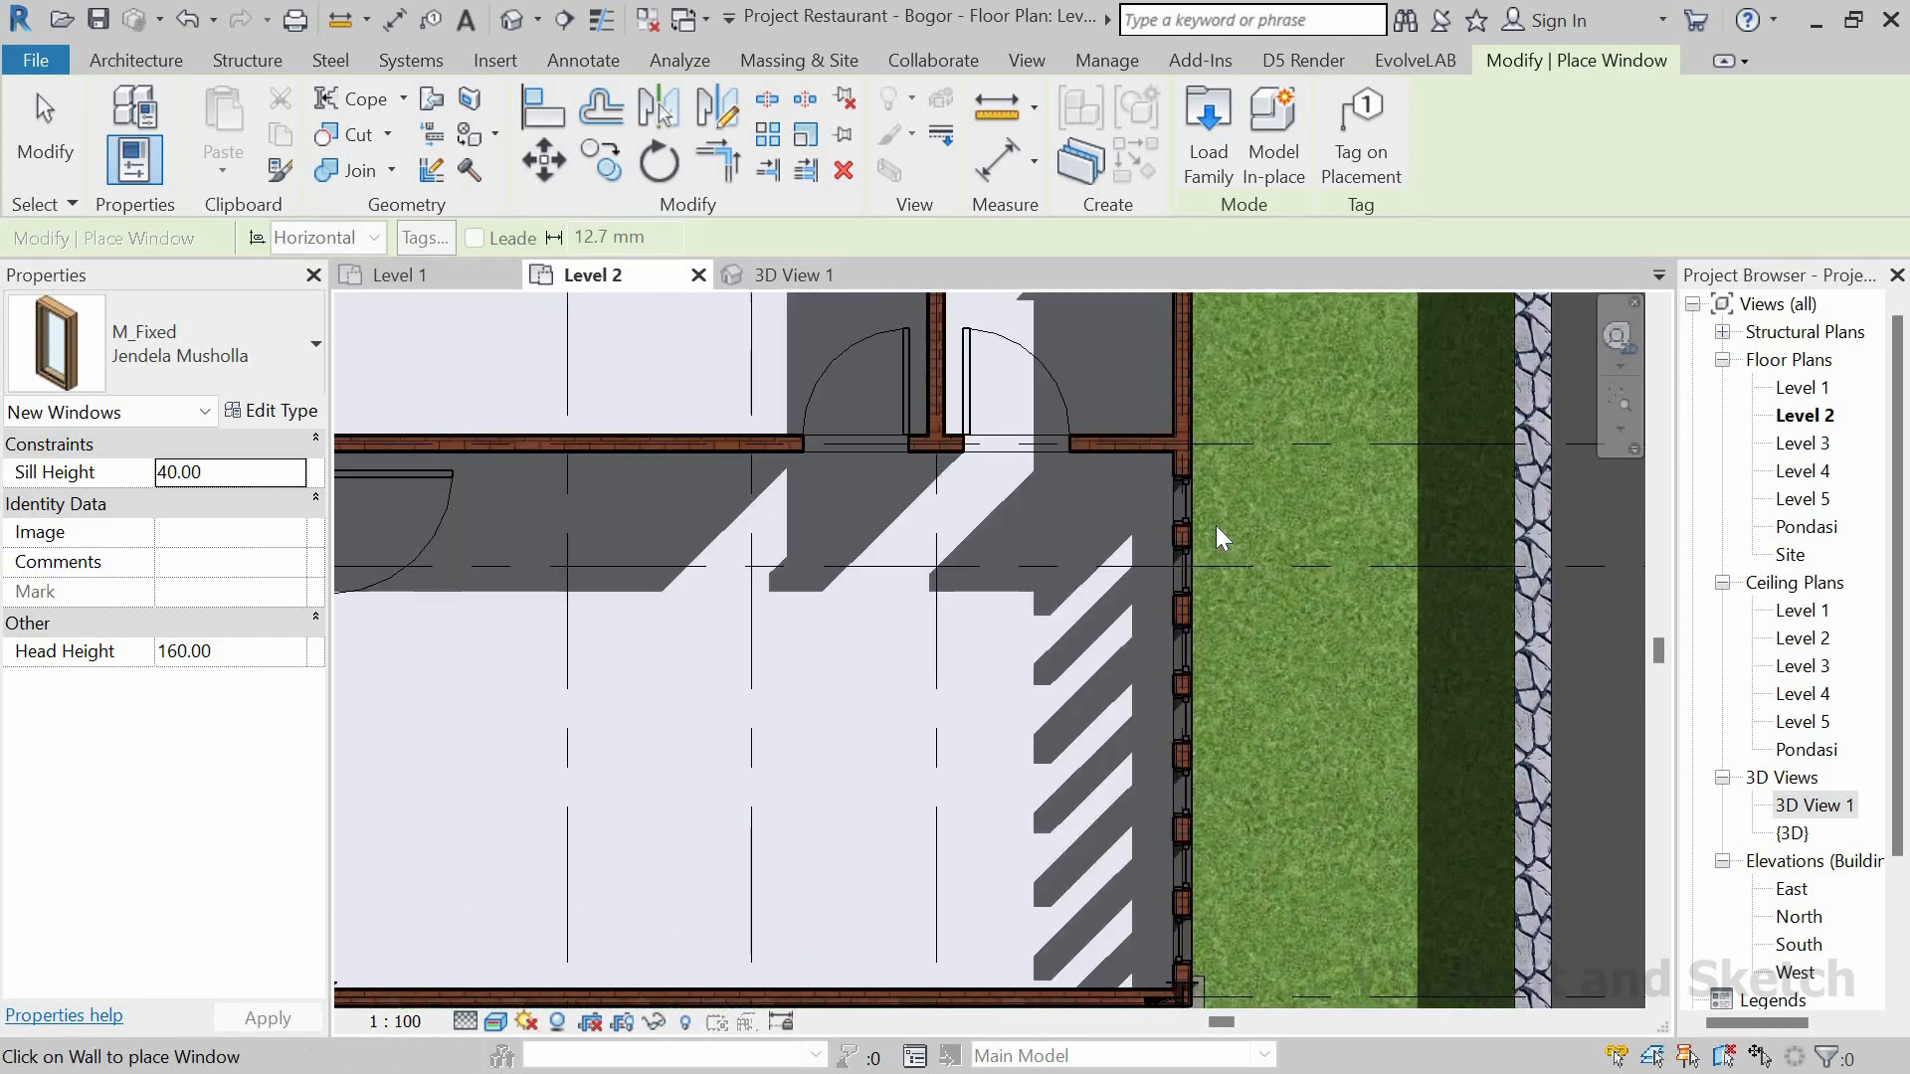
pyautogui.press('Escape')
pyautogui.click(796, 270)
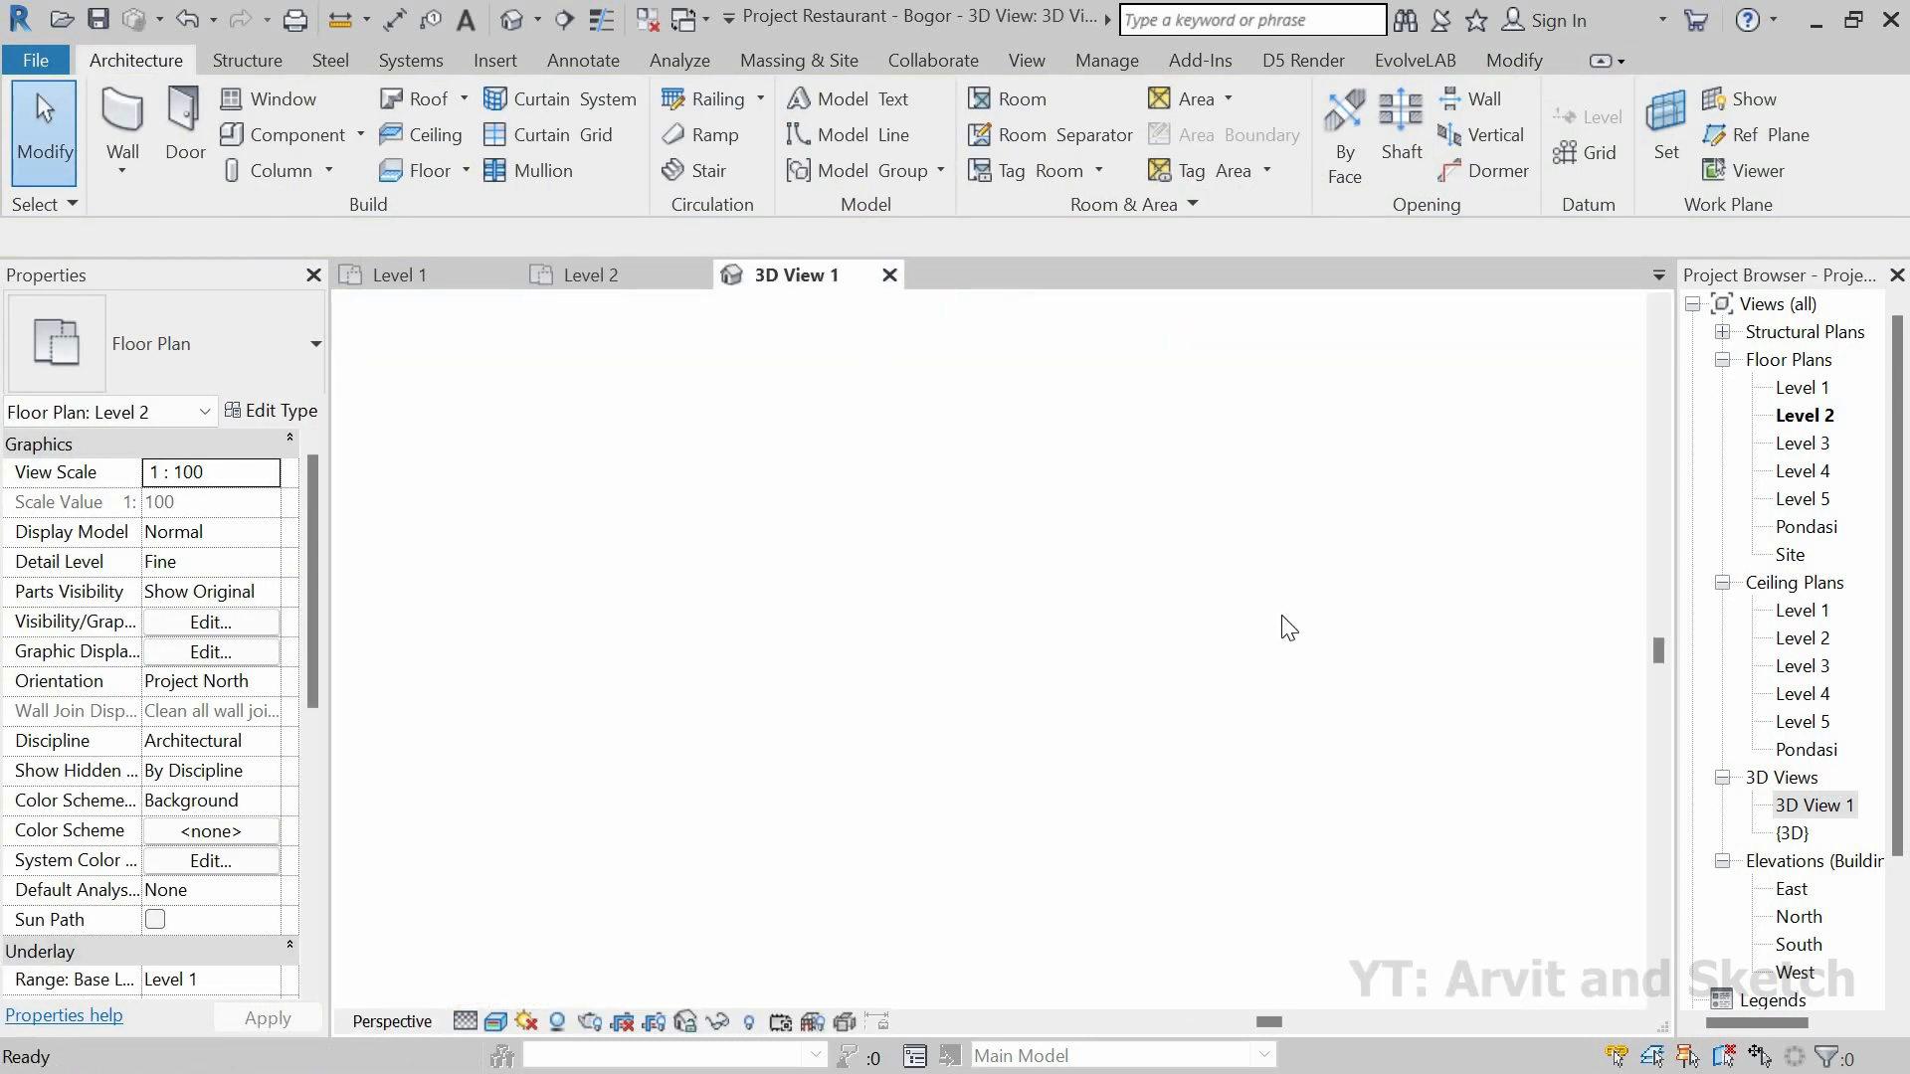
pyautogui.scroll(4, 858, 671)
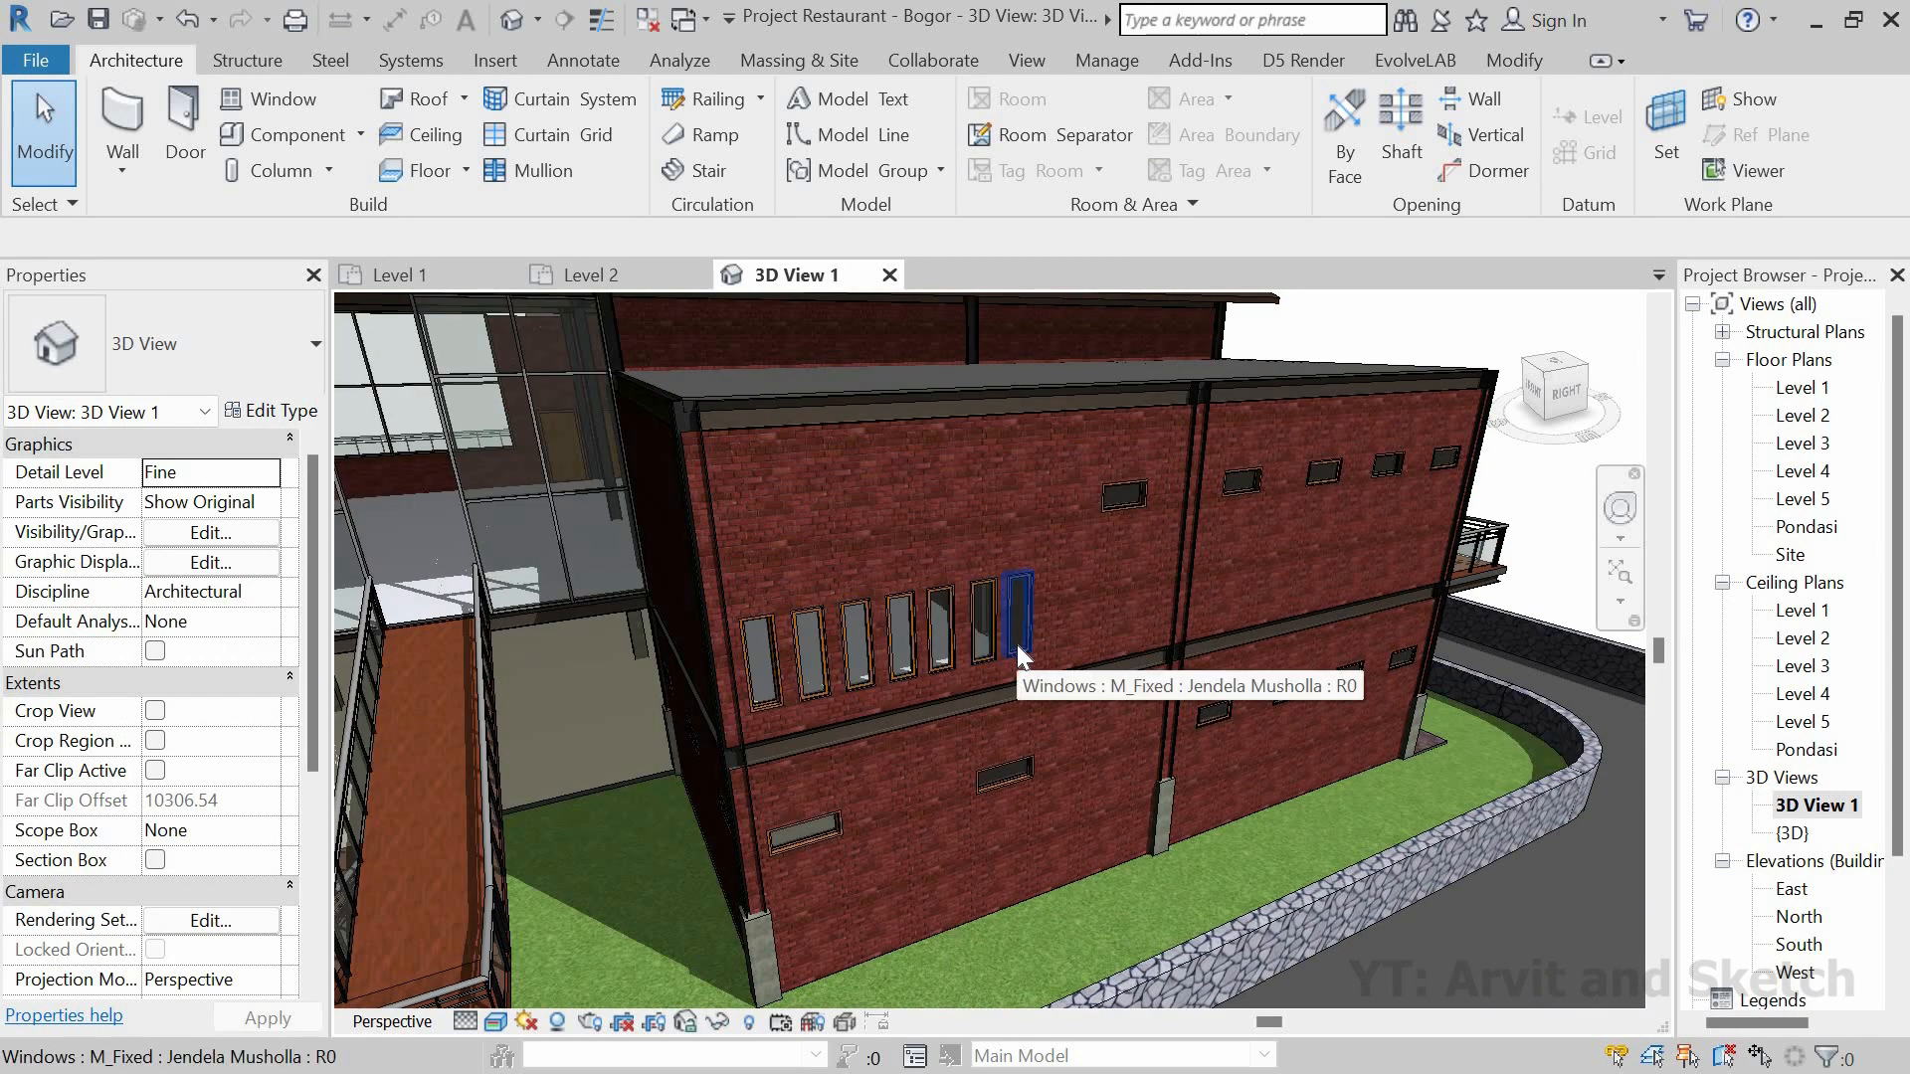
# Step: Select all seven Jendela Musholla windows on the east wall and set their type's height to 170
pyautogui.click(1017, 645)
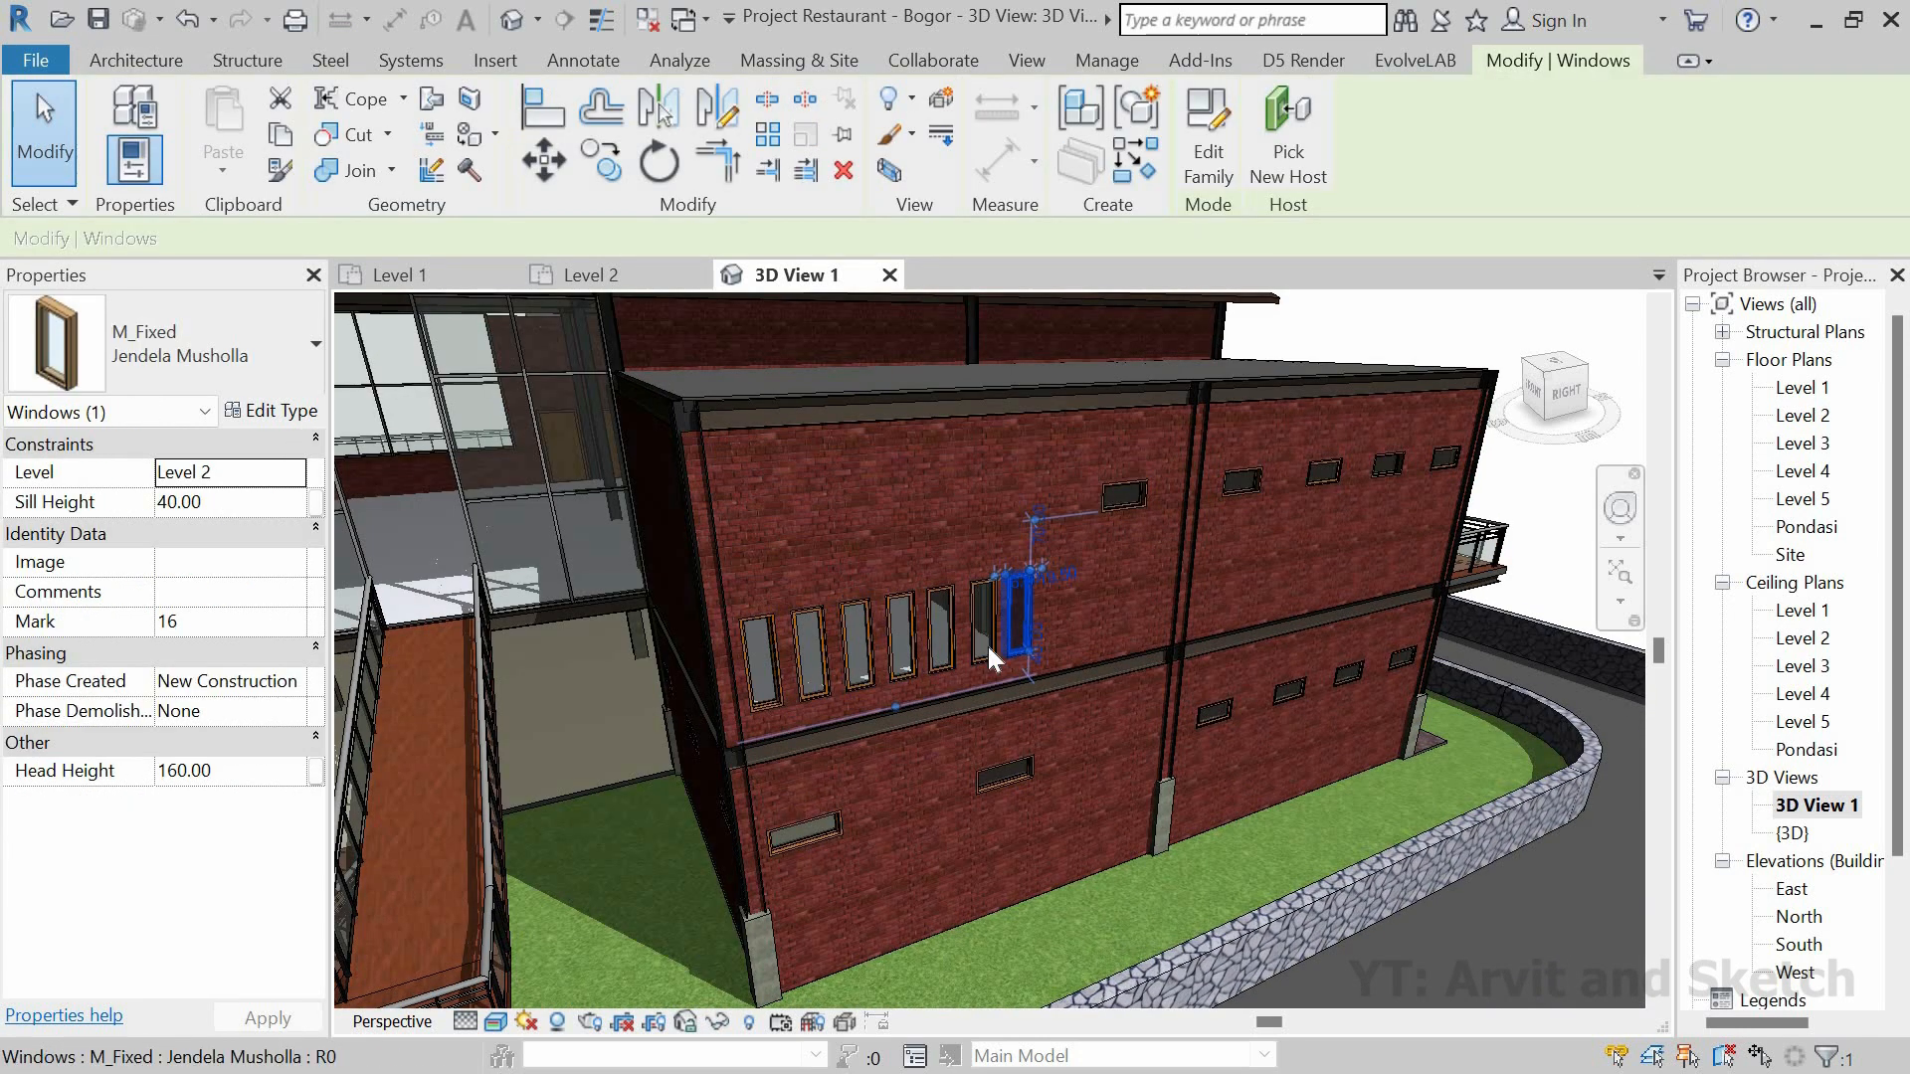
pyautogui.keyDown('ctrl'); pyautogui.click(943, 652); pyautogui.keyUp('ctrl')
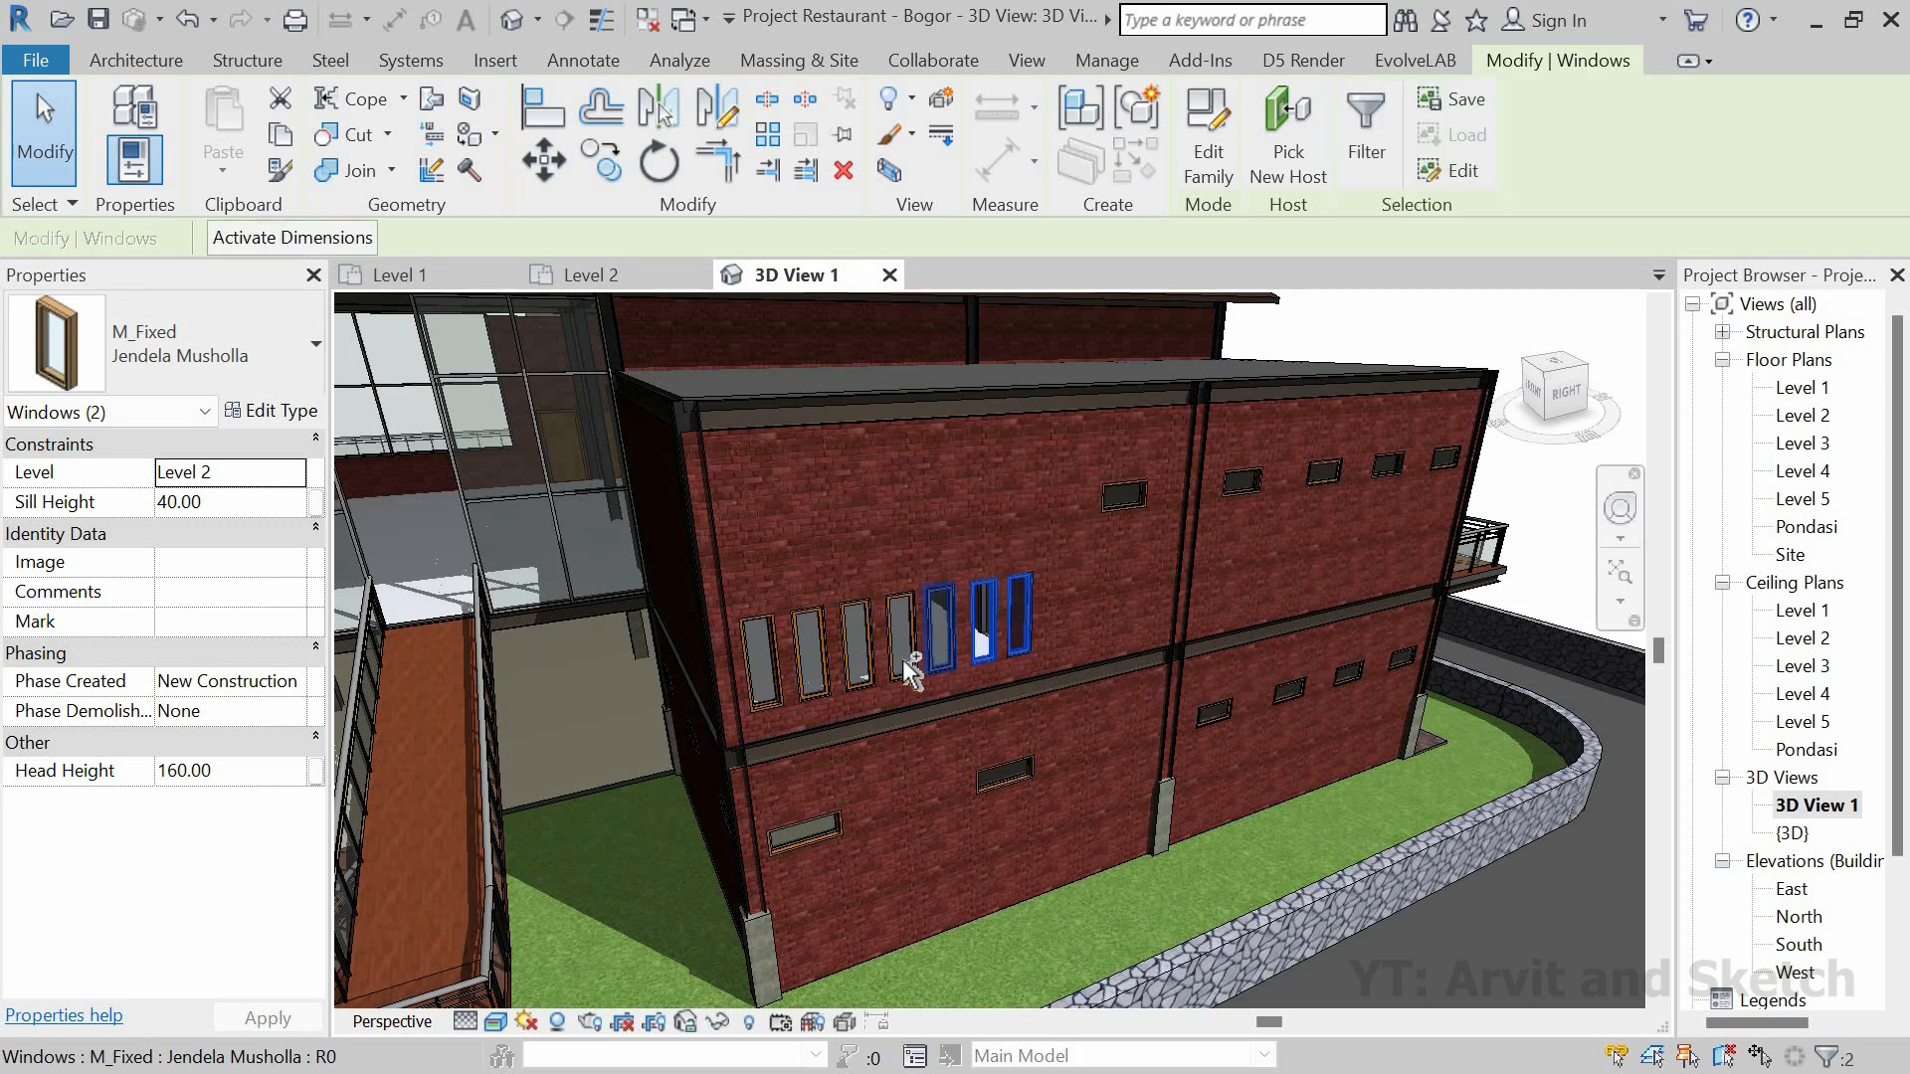
pyautogui.keyDown('ctrl'); pyautogui.click(903, 658); pyautogui.keyUp('ctrl')
pyautogui.keyDown('ctrl'); pyautogui.click(854, 652); pyautogui.keyUp('ctrl')
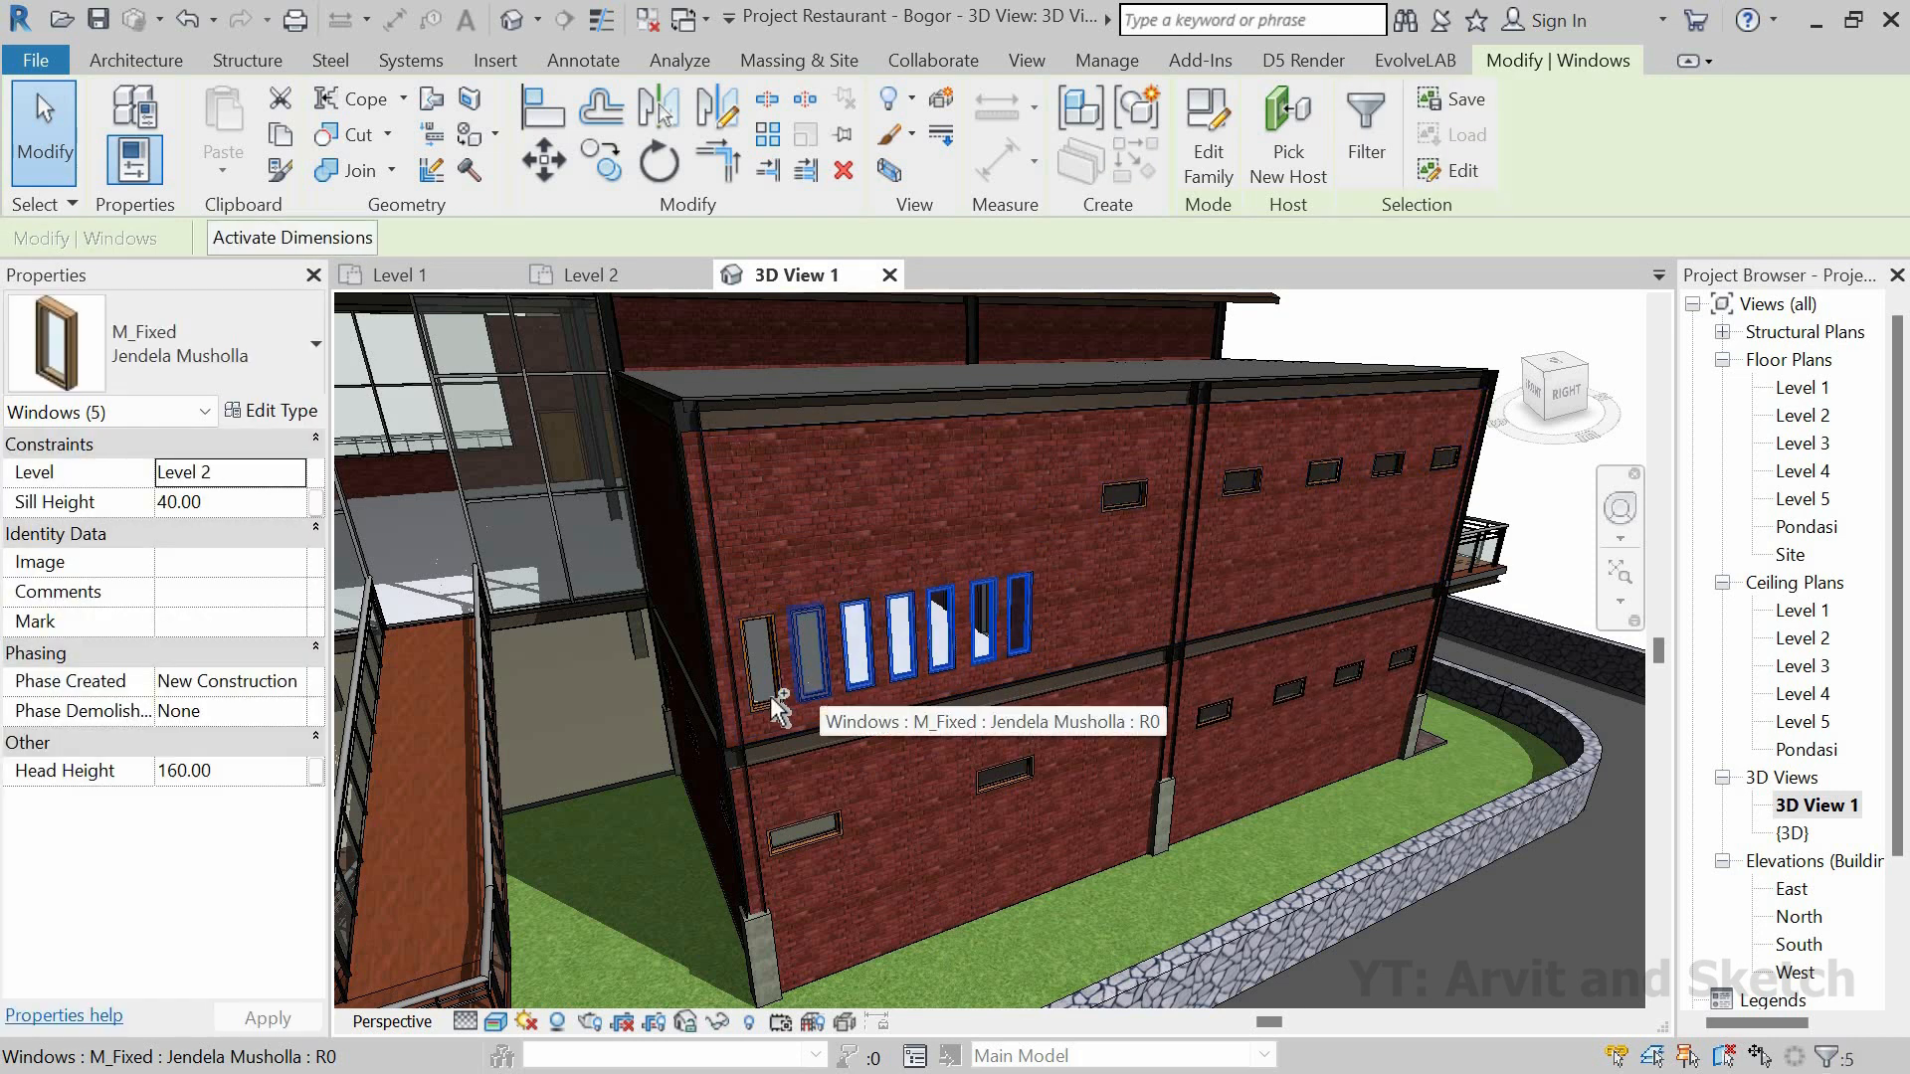
pyautogui.keyDown('ctrl'); pyautogui.click(810, 657); pyautogui.keyUp('ctrl')
pyautogui.keyDown('ctrl'); pyautogui.click(740, 716); pyautogui.keyUp('ctrl')
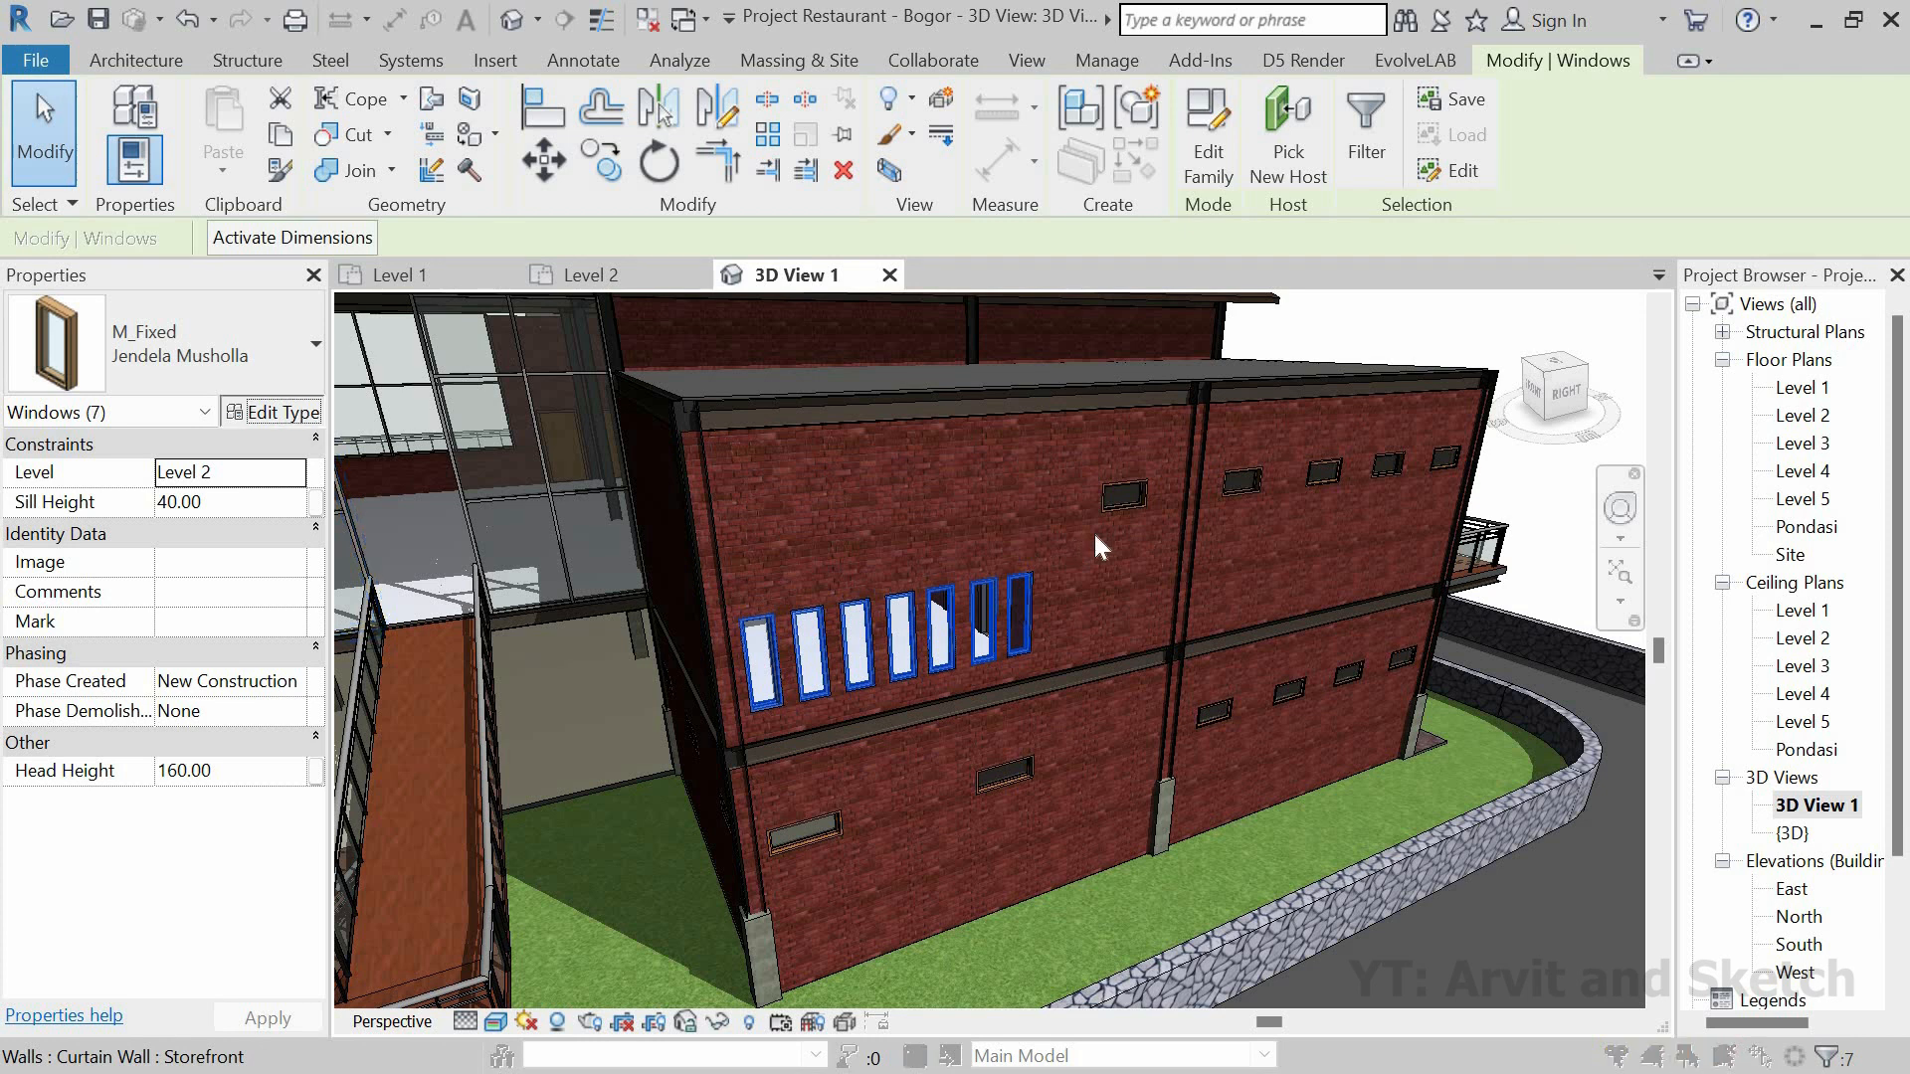
pyautogui.click(272, 411)
pyautogui.click(1186, 619)
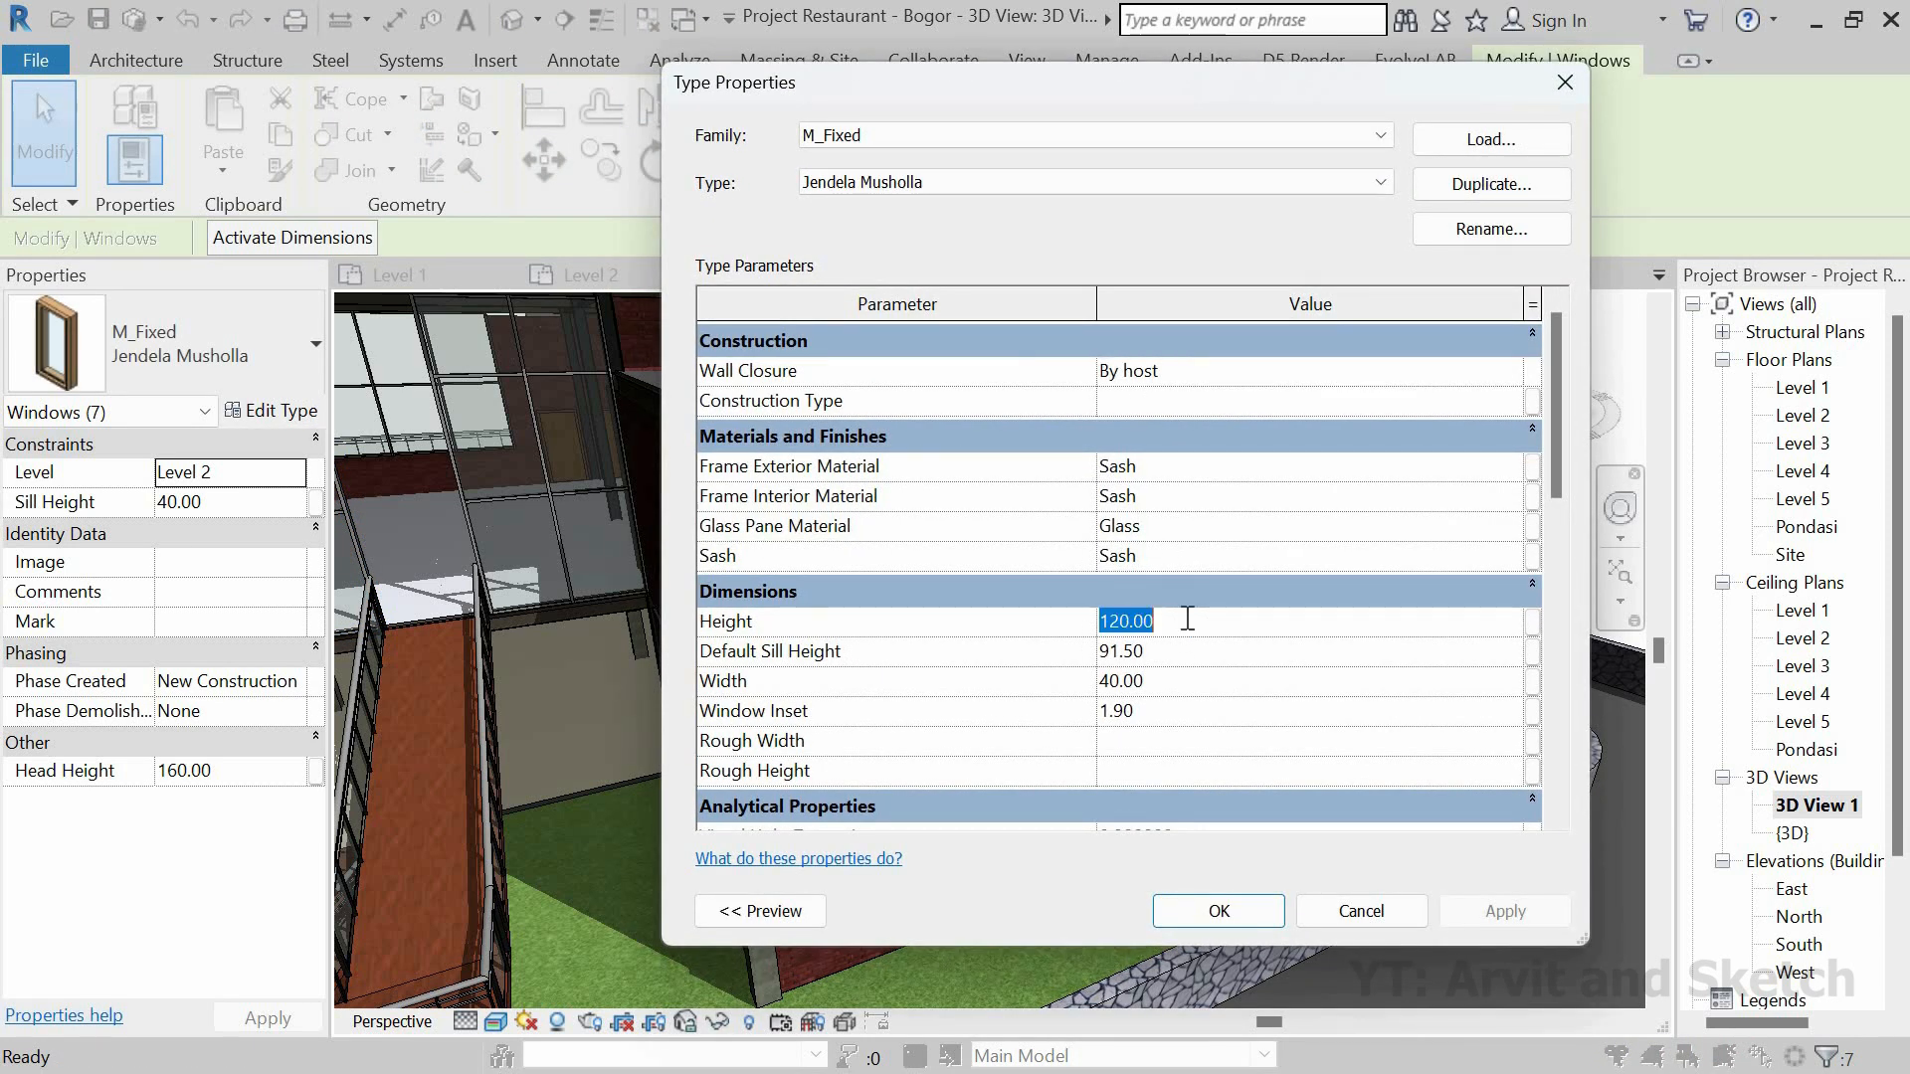
pyautogui.write('17')
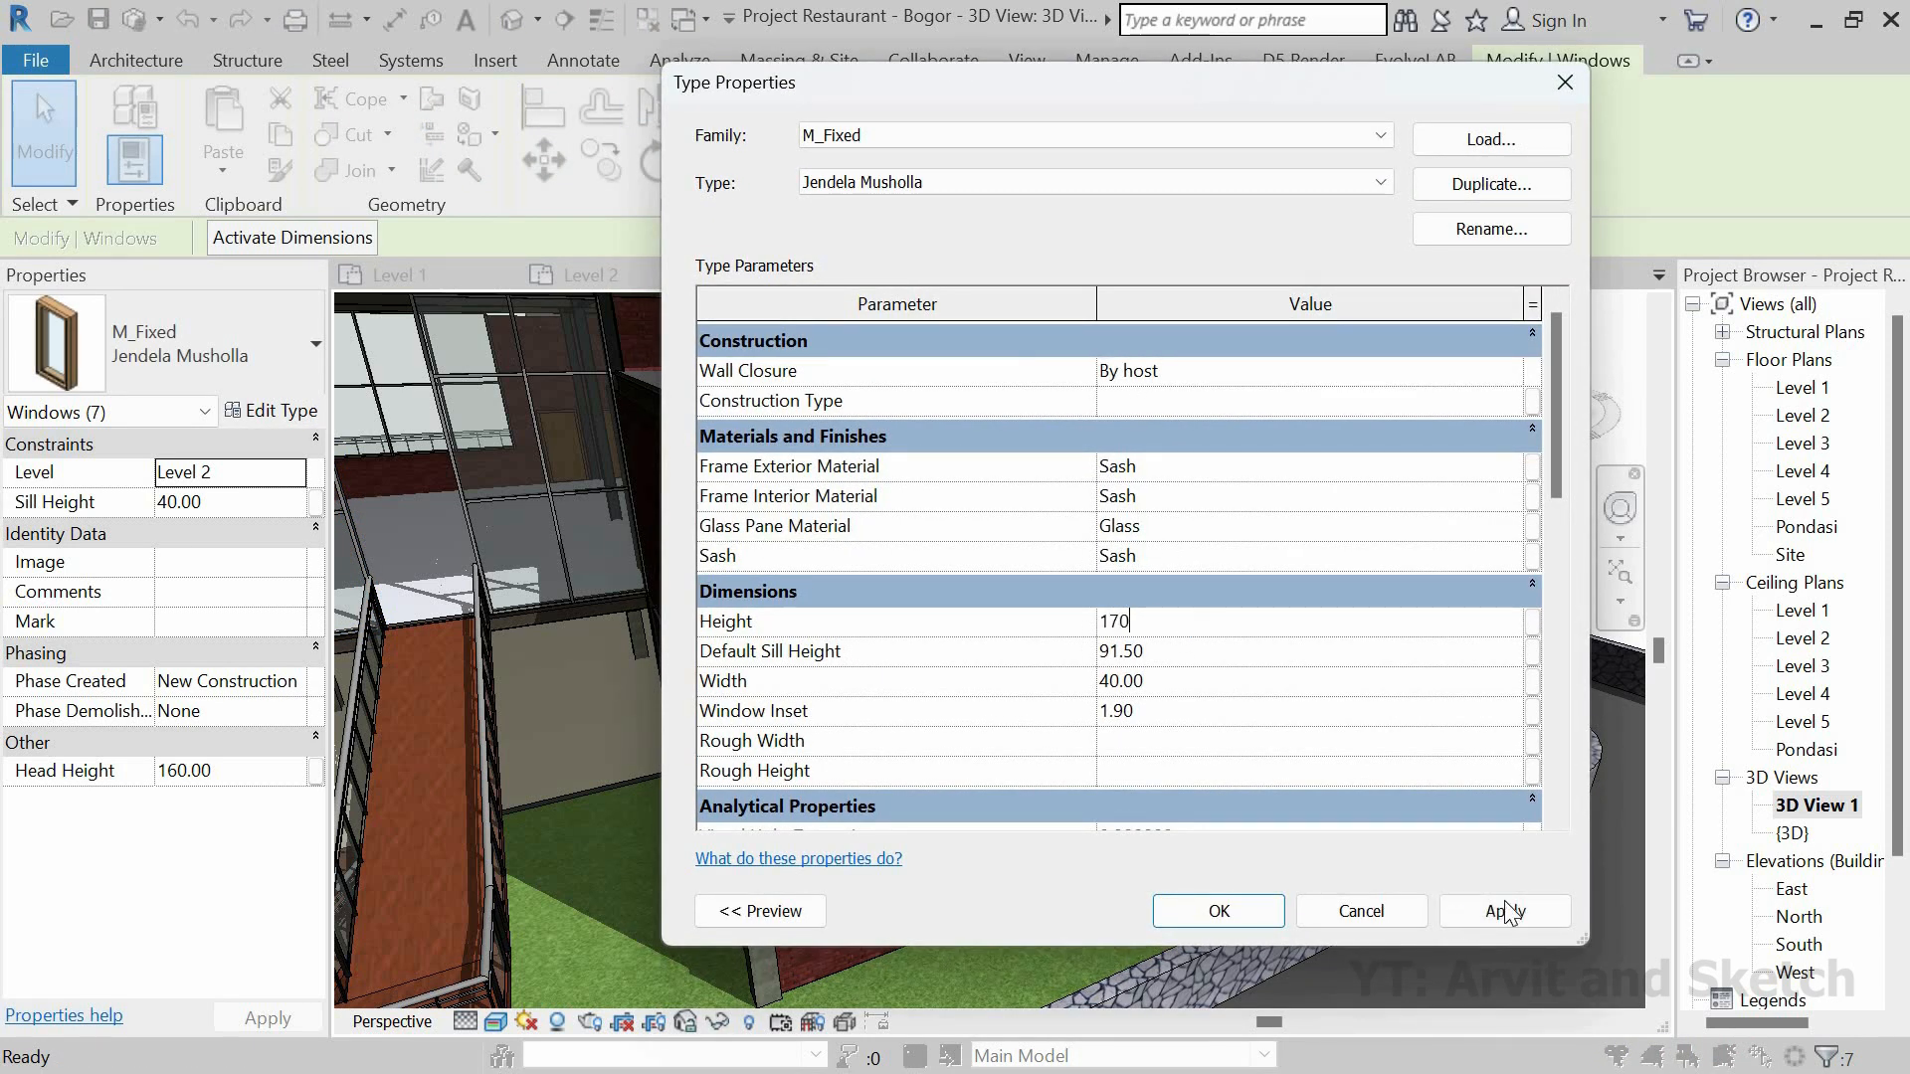
pyautogui.write('0')
pyautogui.click(1240, 911)
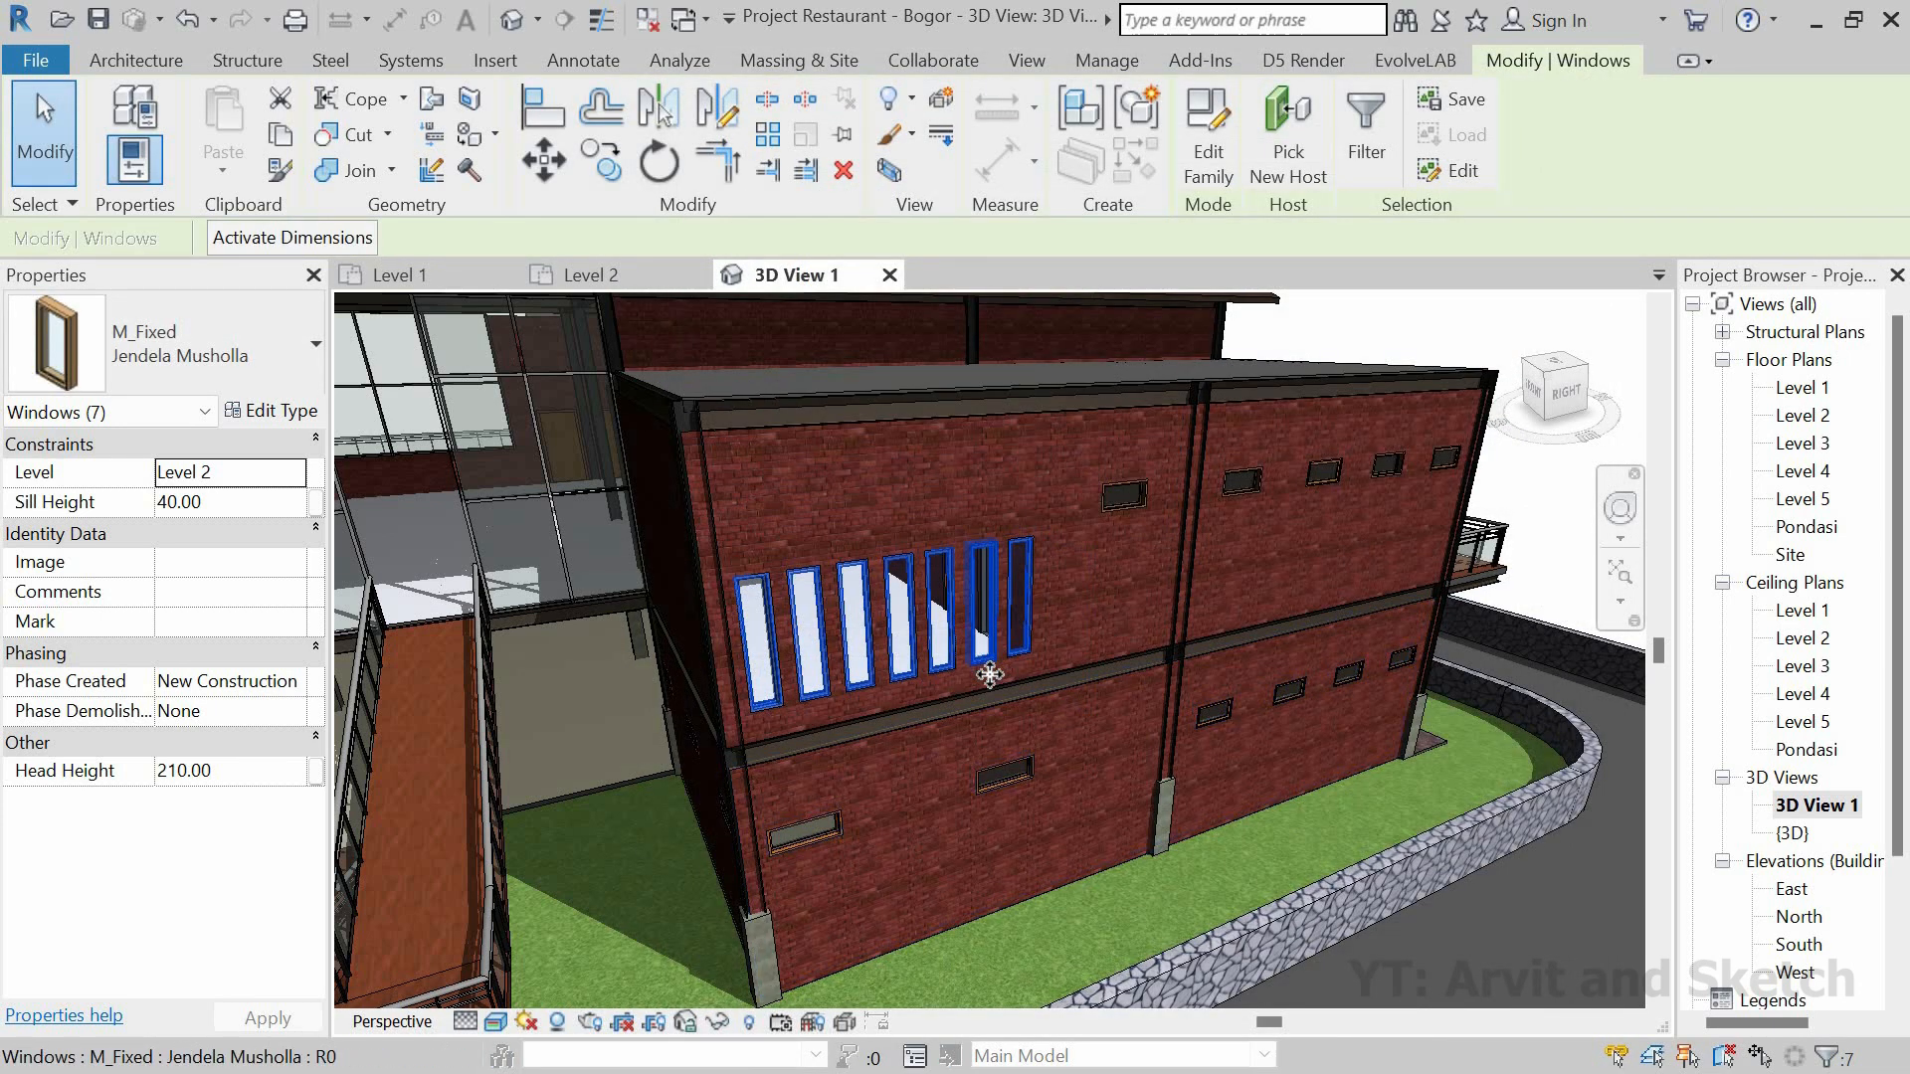
pyautogui.press('Escape')
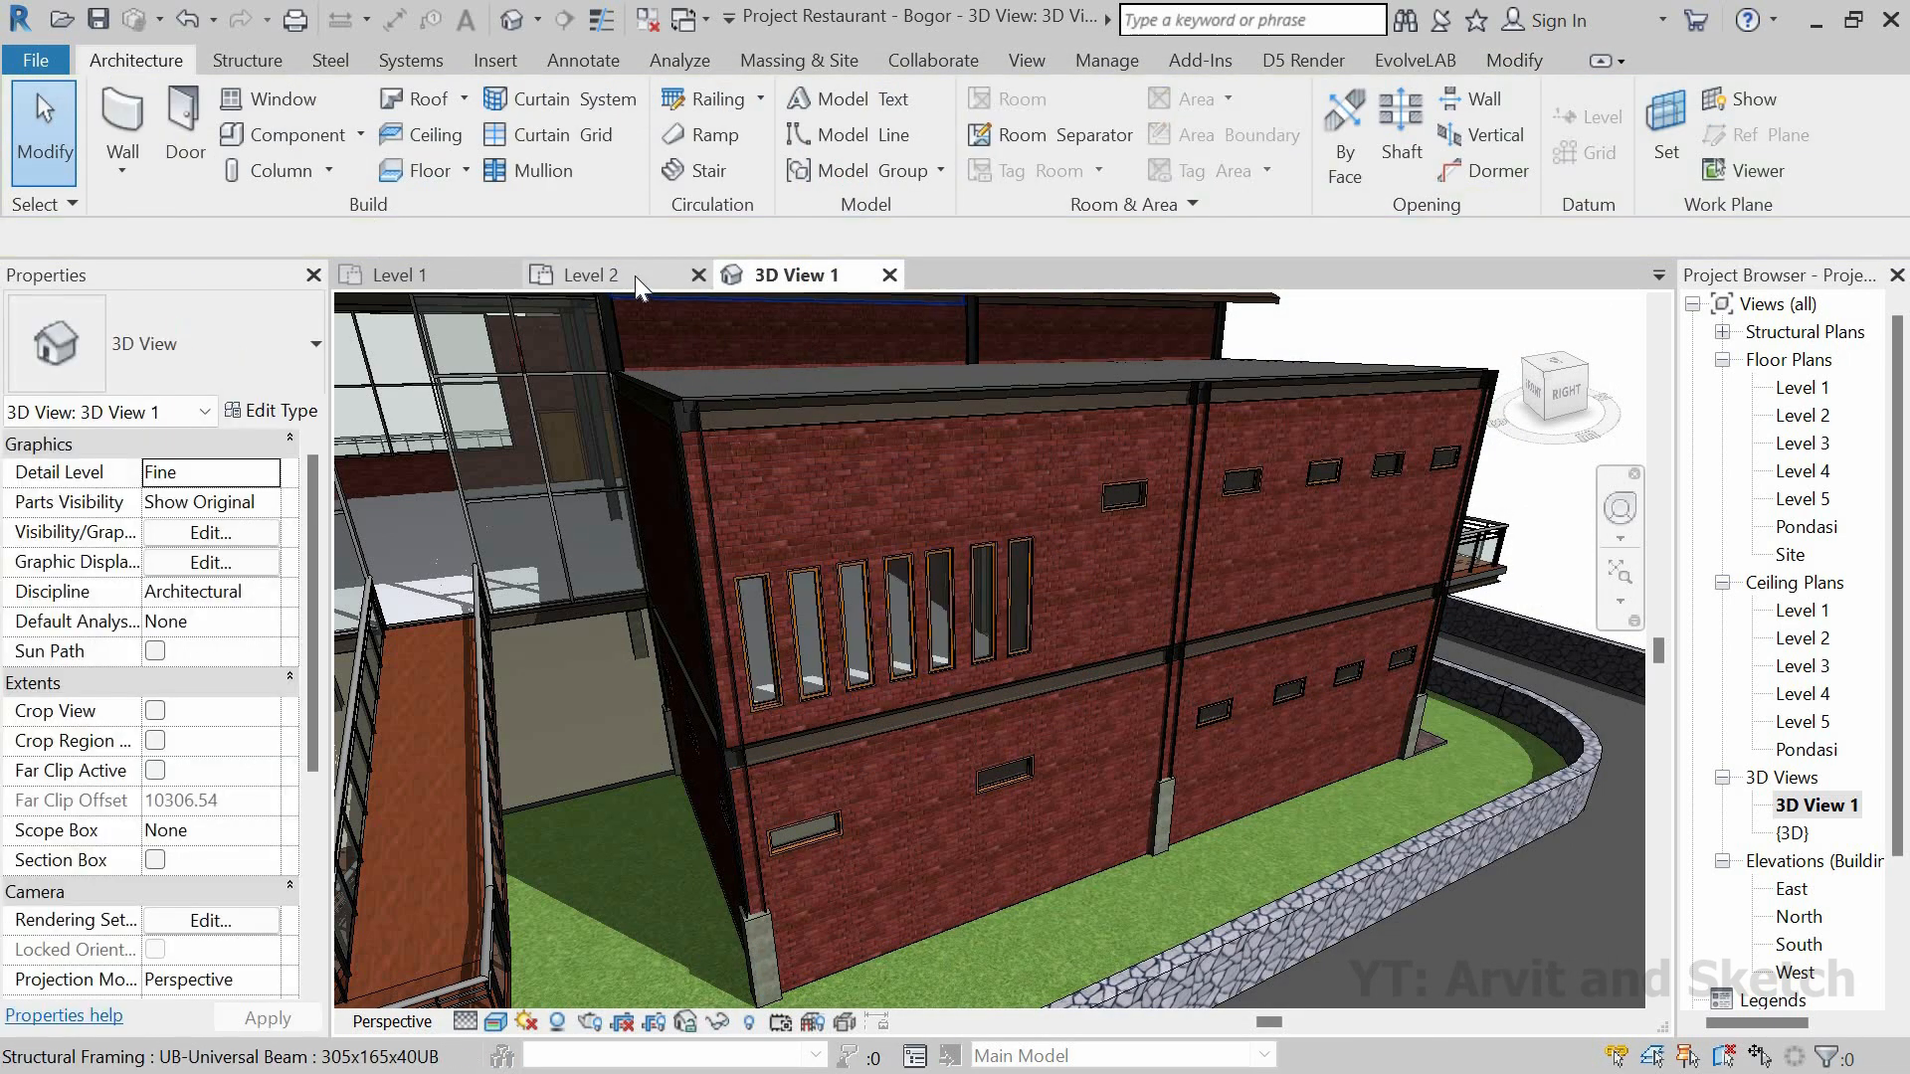
# Step: In the Level 2 floor plan, set the northernmost Jendela Musholla window's distance from the prayer room's north wall to 15
pyautogui.click(635, 276)
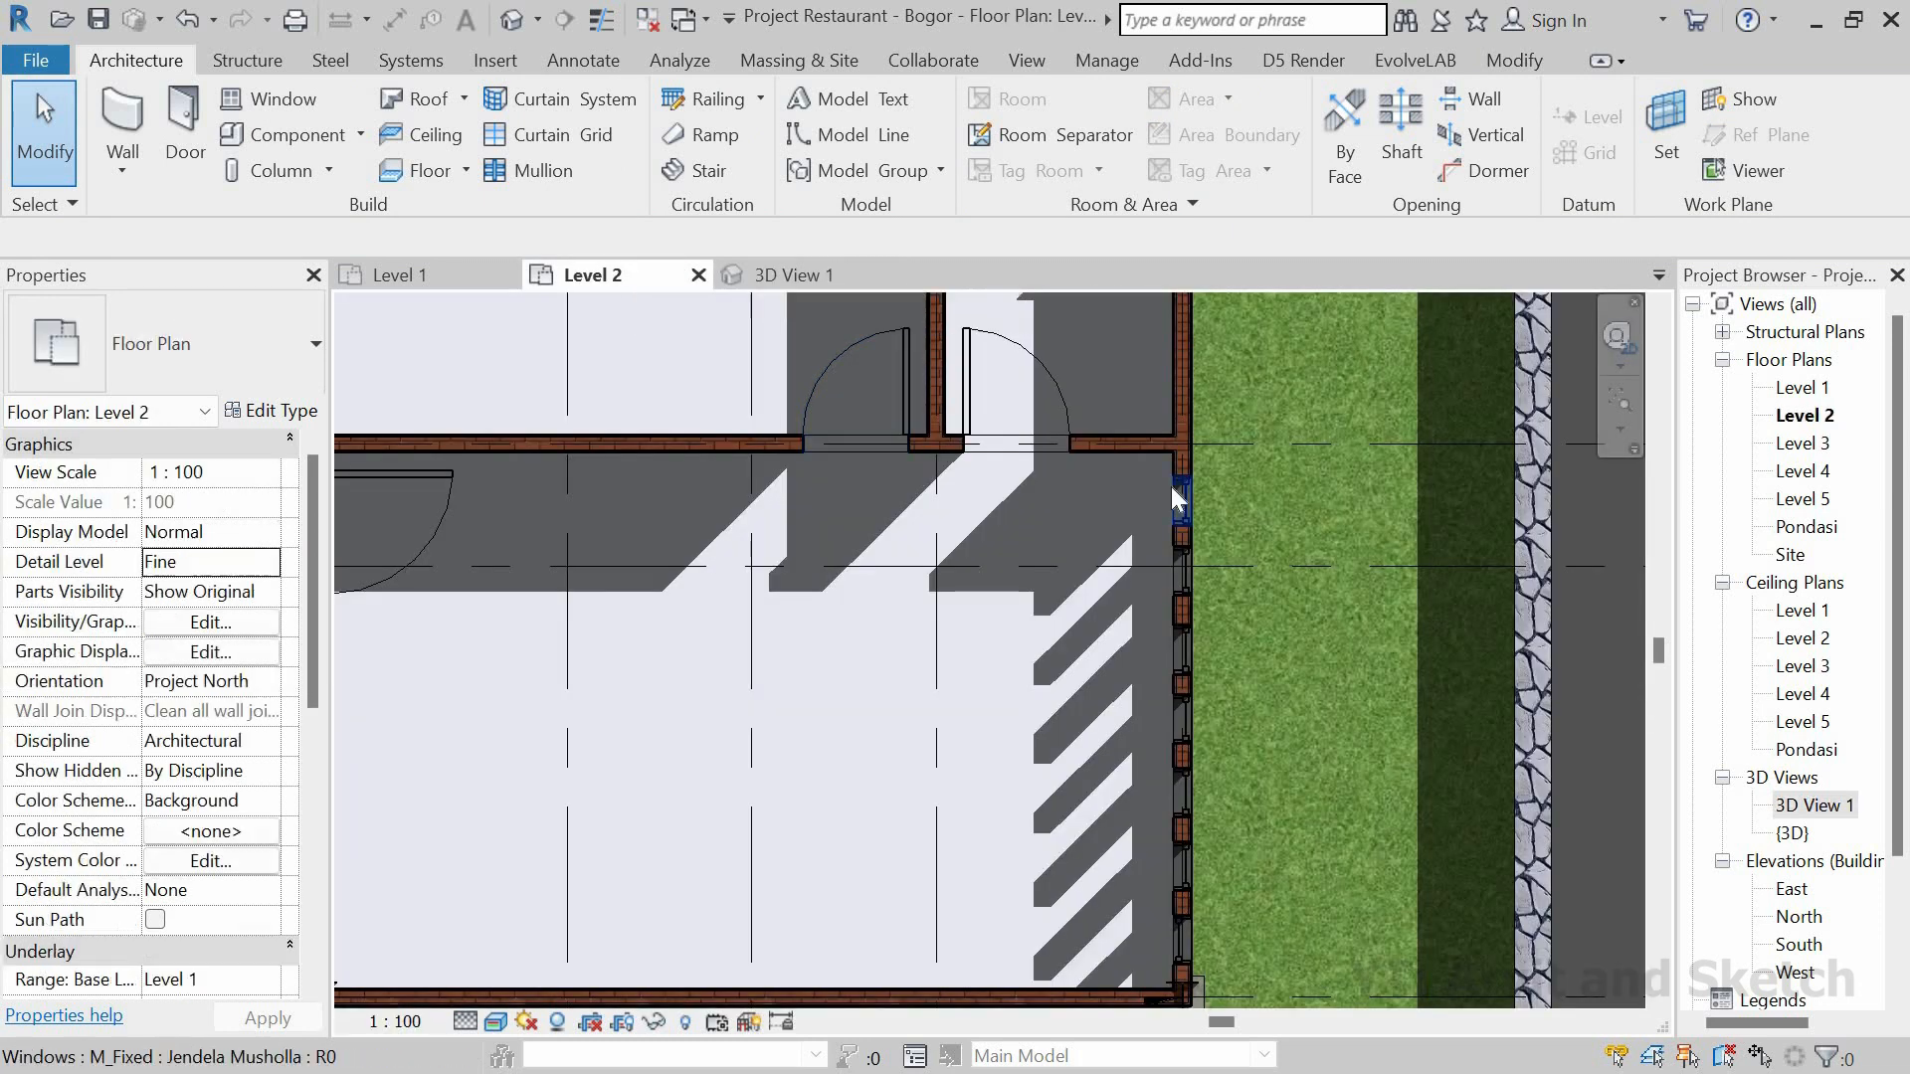
pyautogui.click(1196, 487)
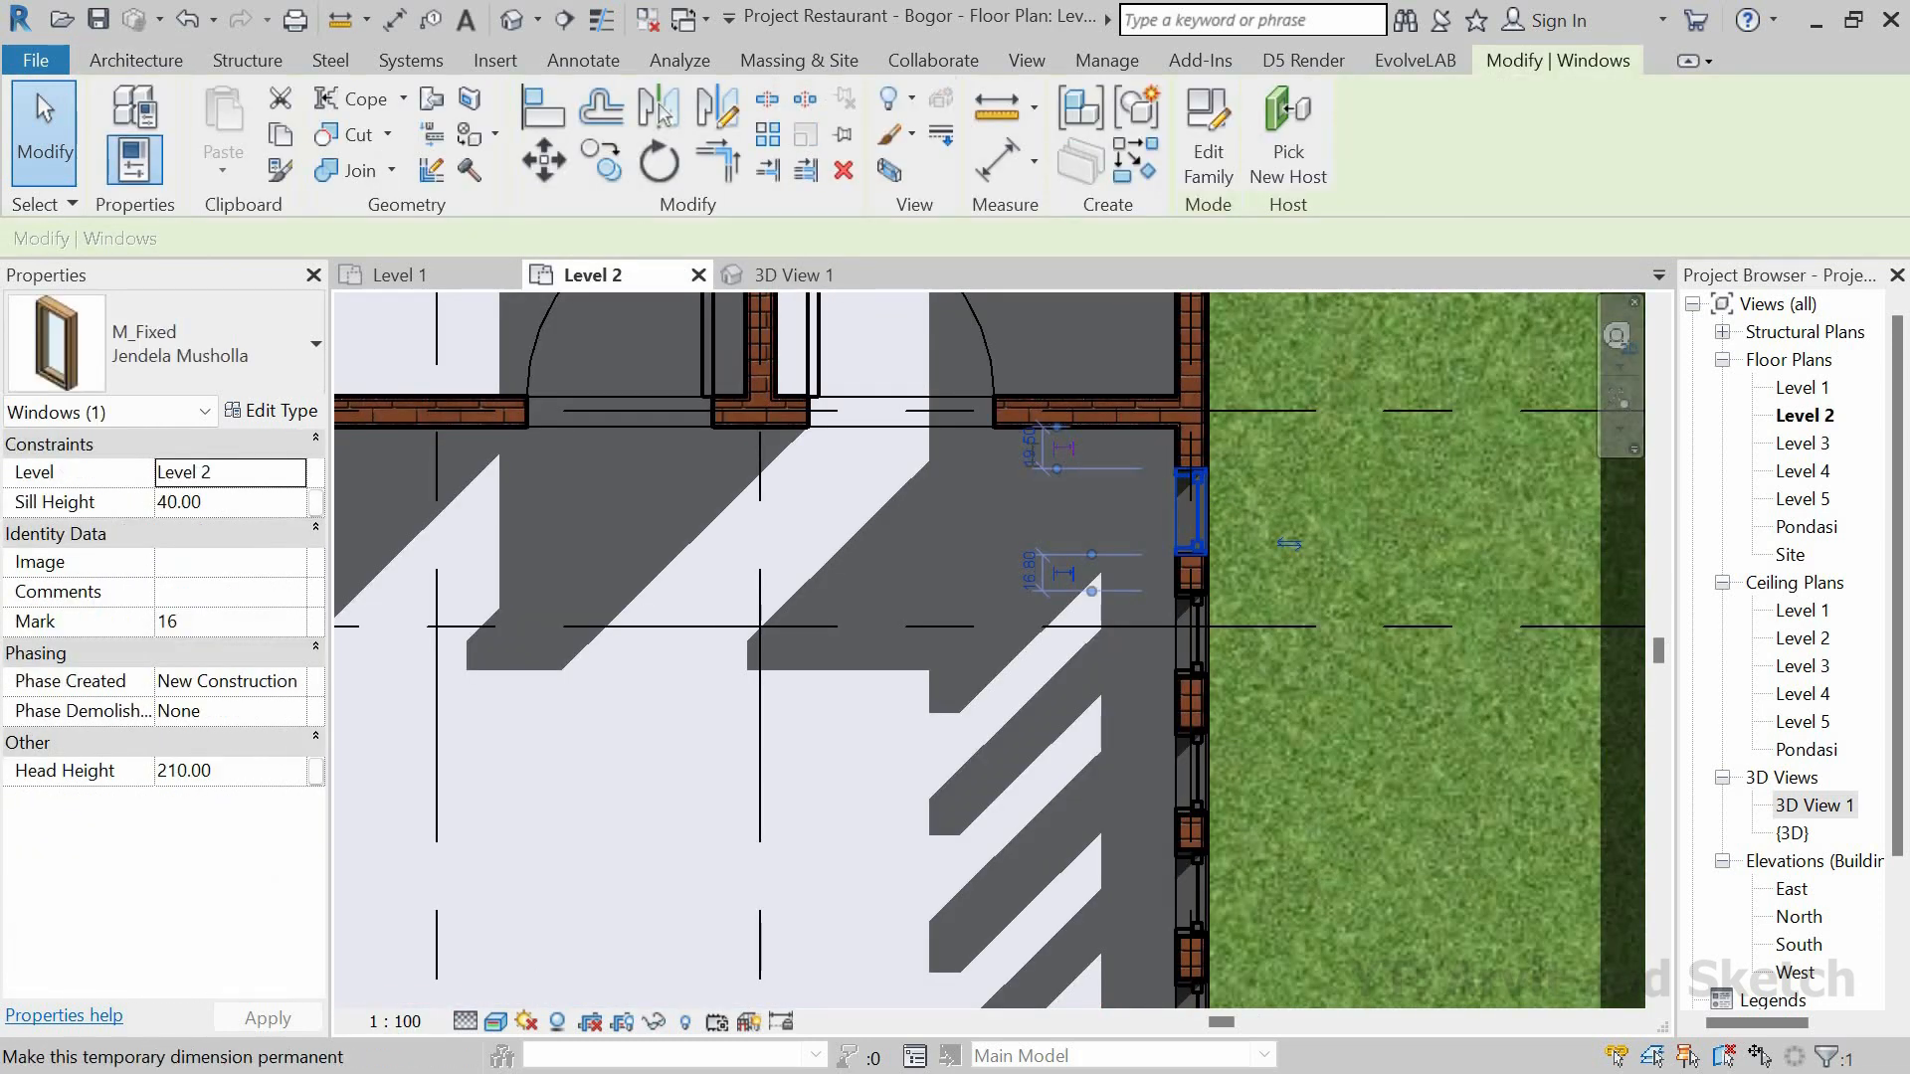
pyautogui.click(1033, 448)
pyautogui.write('15')
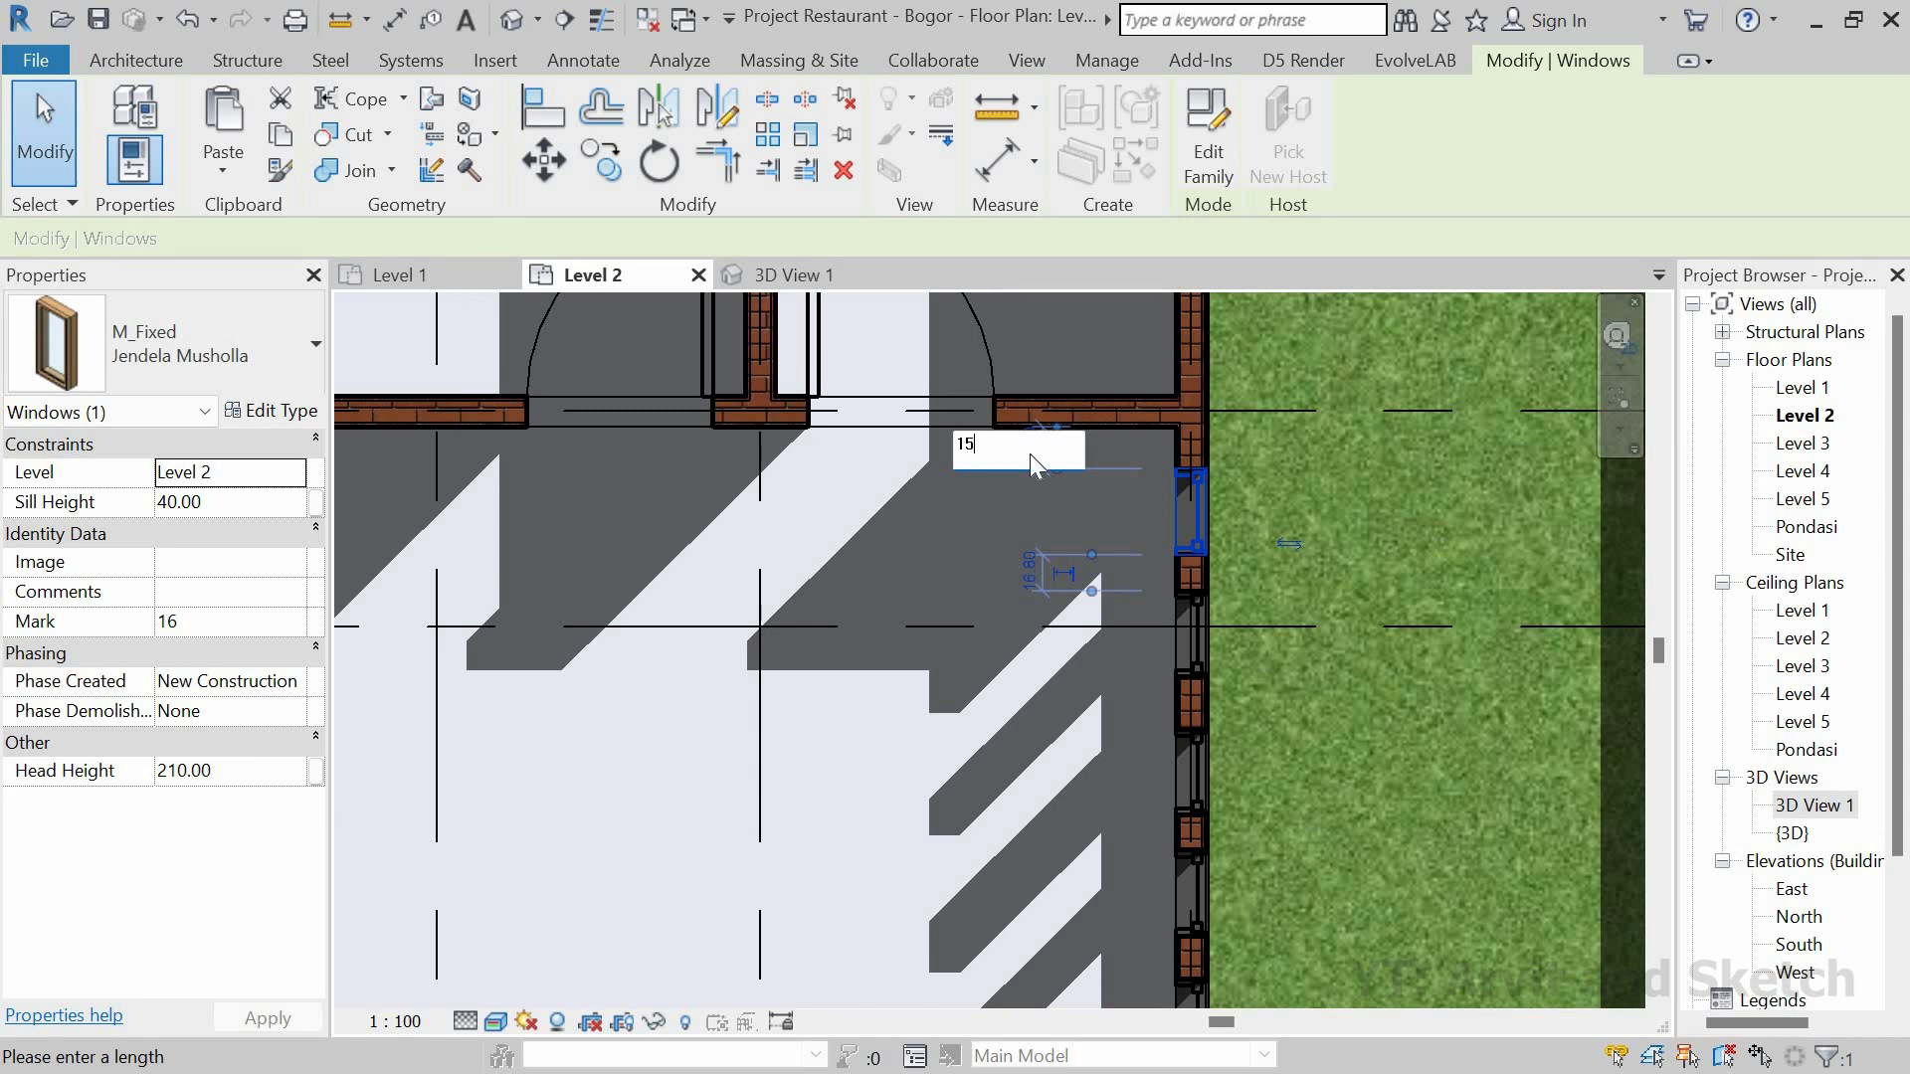
pyautogui.press('Return')
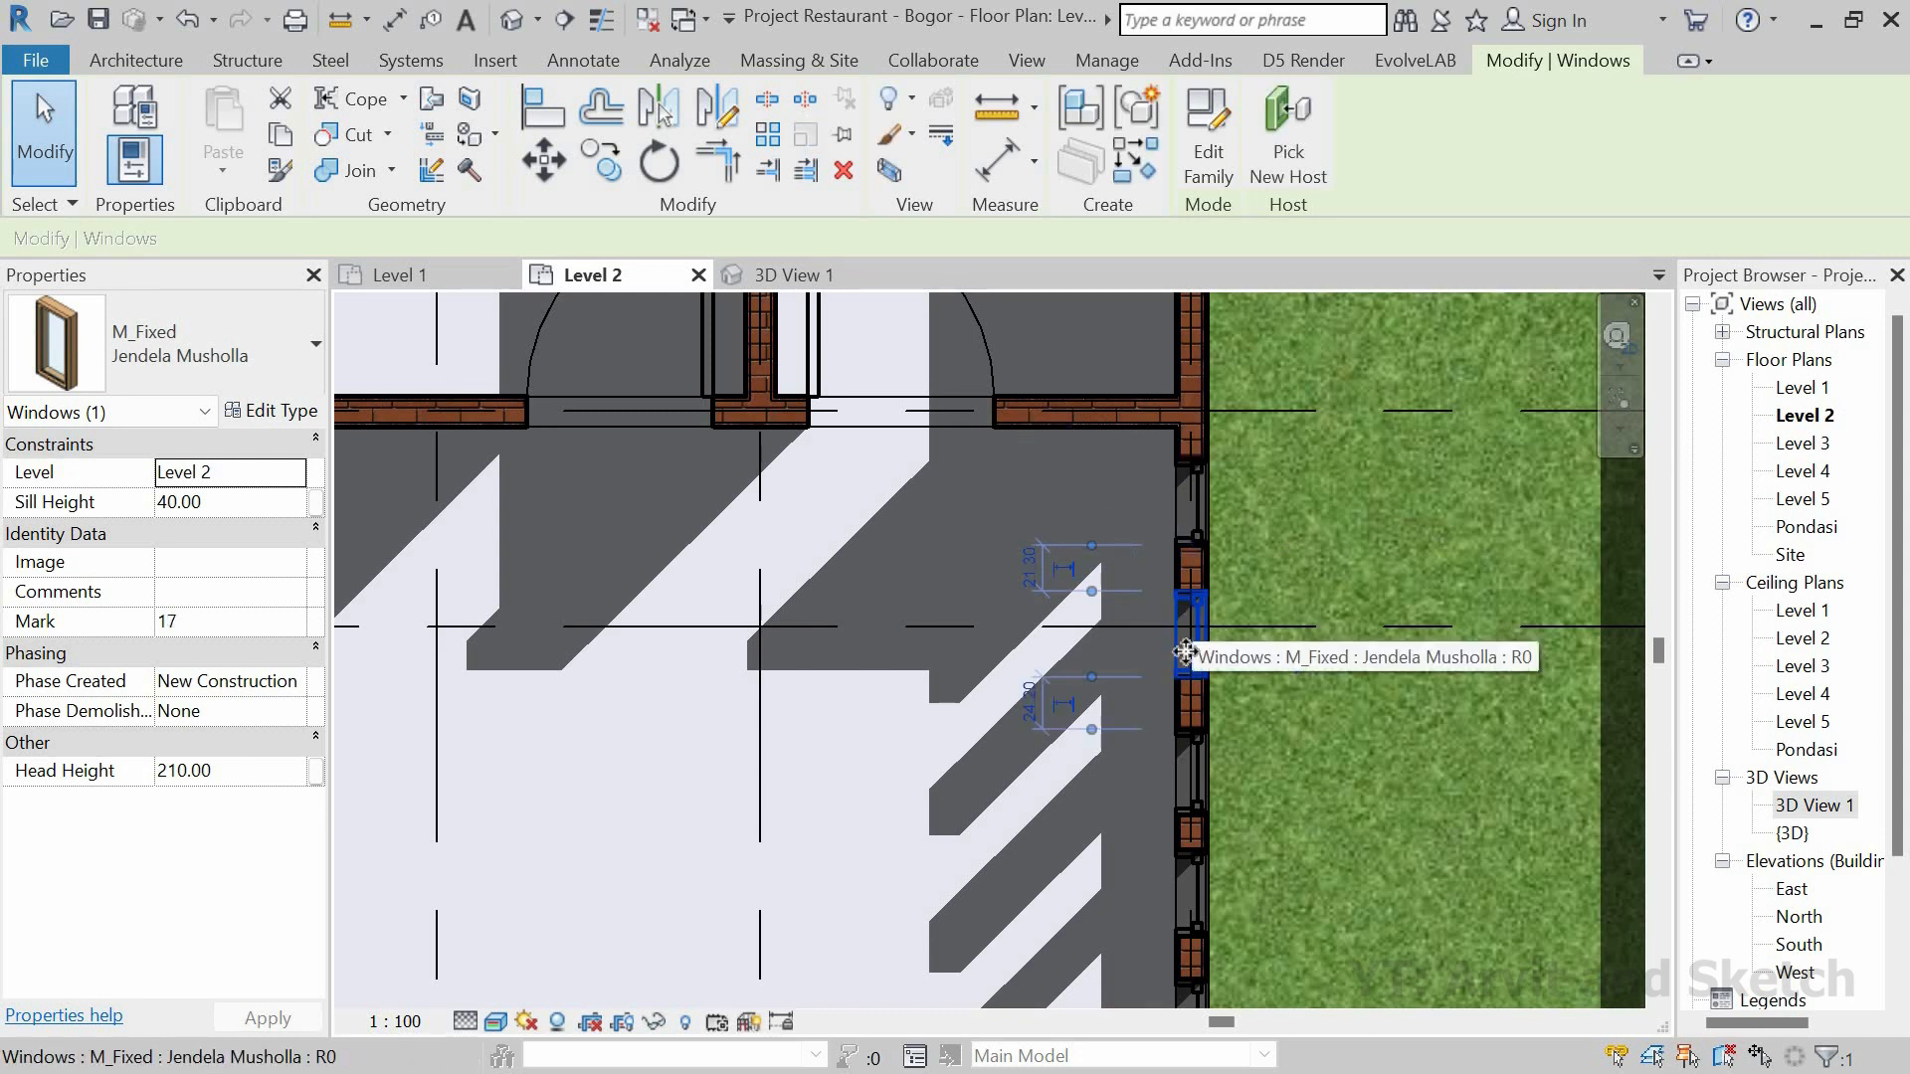
# Step: Set the gaps on the north side of the second and third Jendela Musholla windows to 20 each
pyautogui.click(1192, 617)
pyautogui.moveTo(1192, 617); pyautogui.dragTo(1195, 572, button='middle')
pyautogui.click(1031, 521)
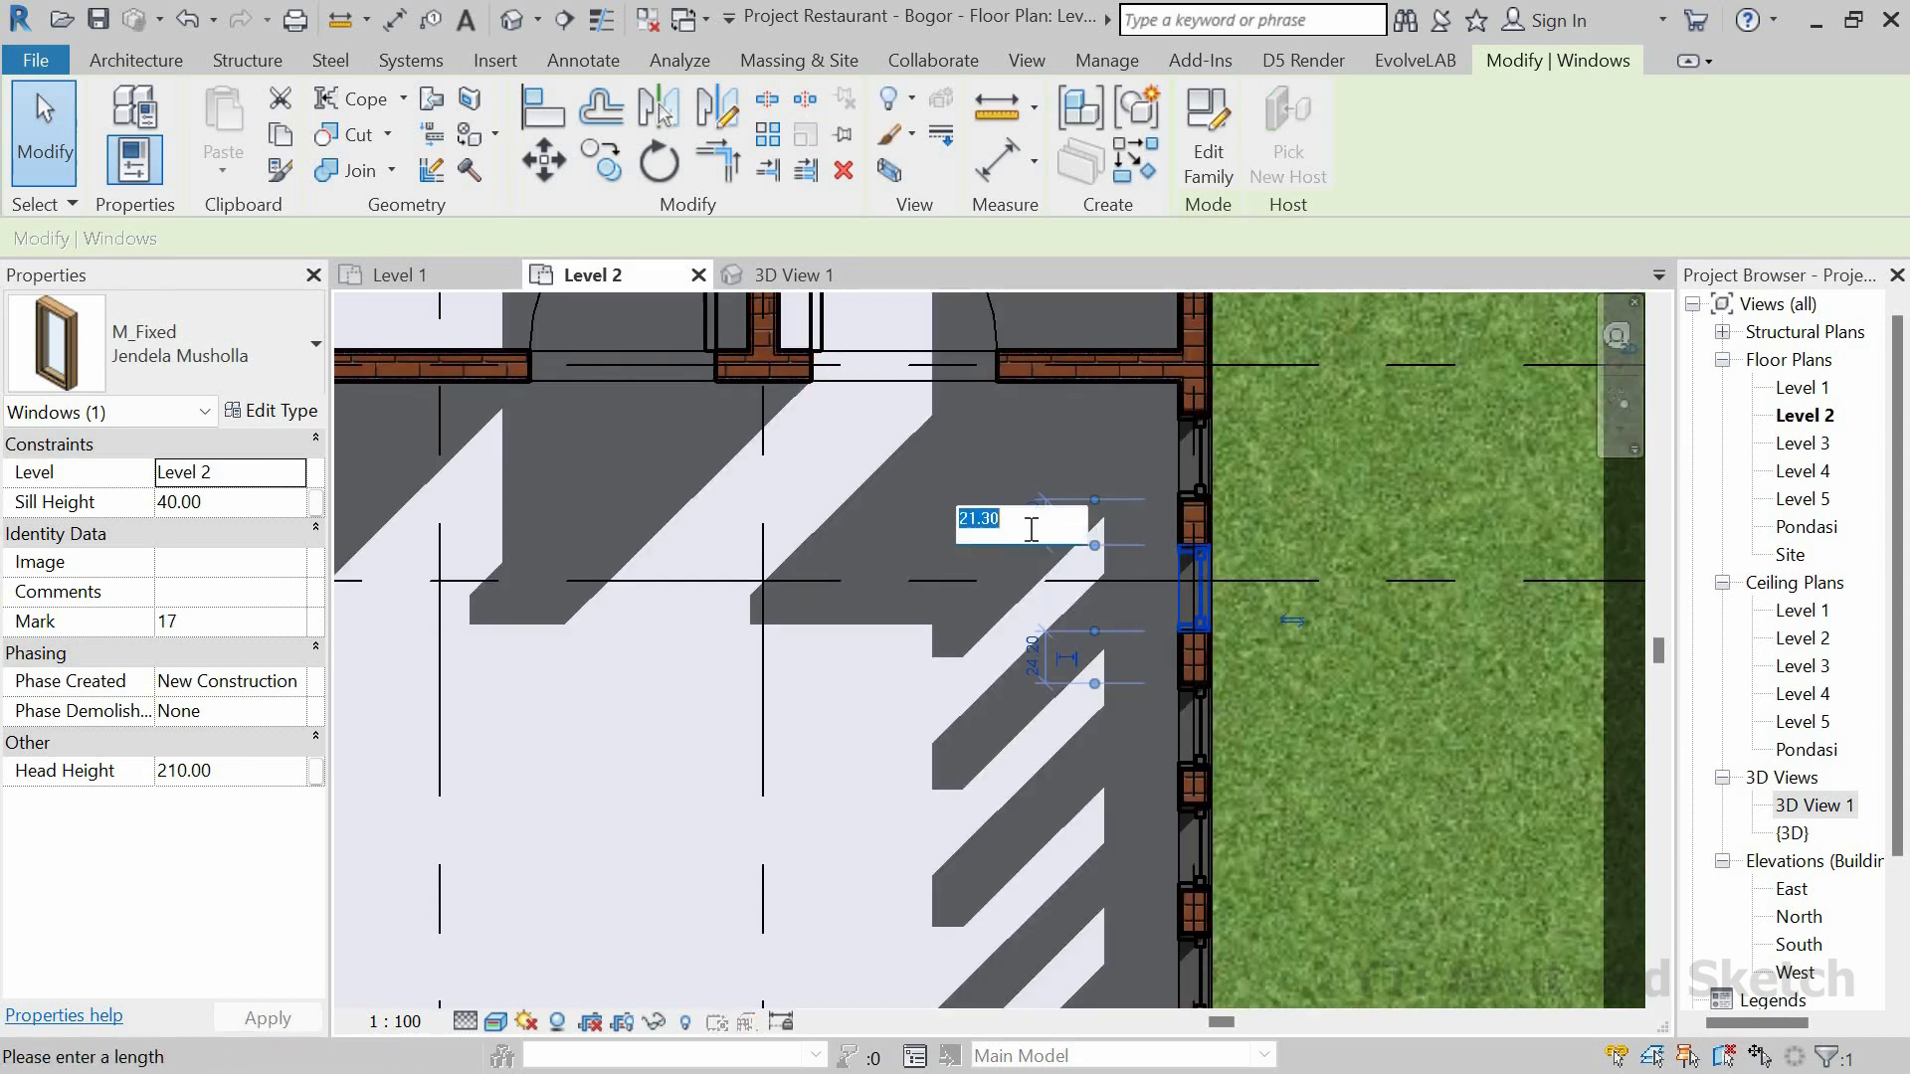
pyautogui.write('2')
pyautogui.press('Return')
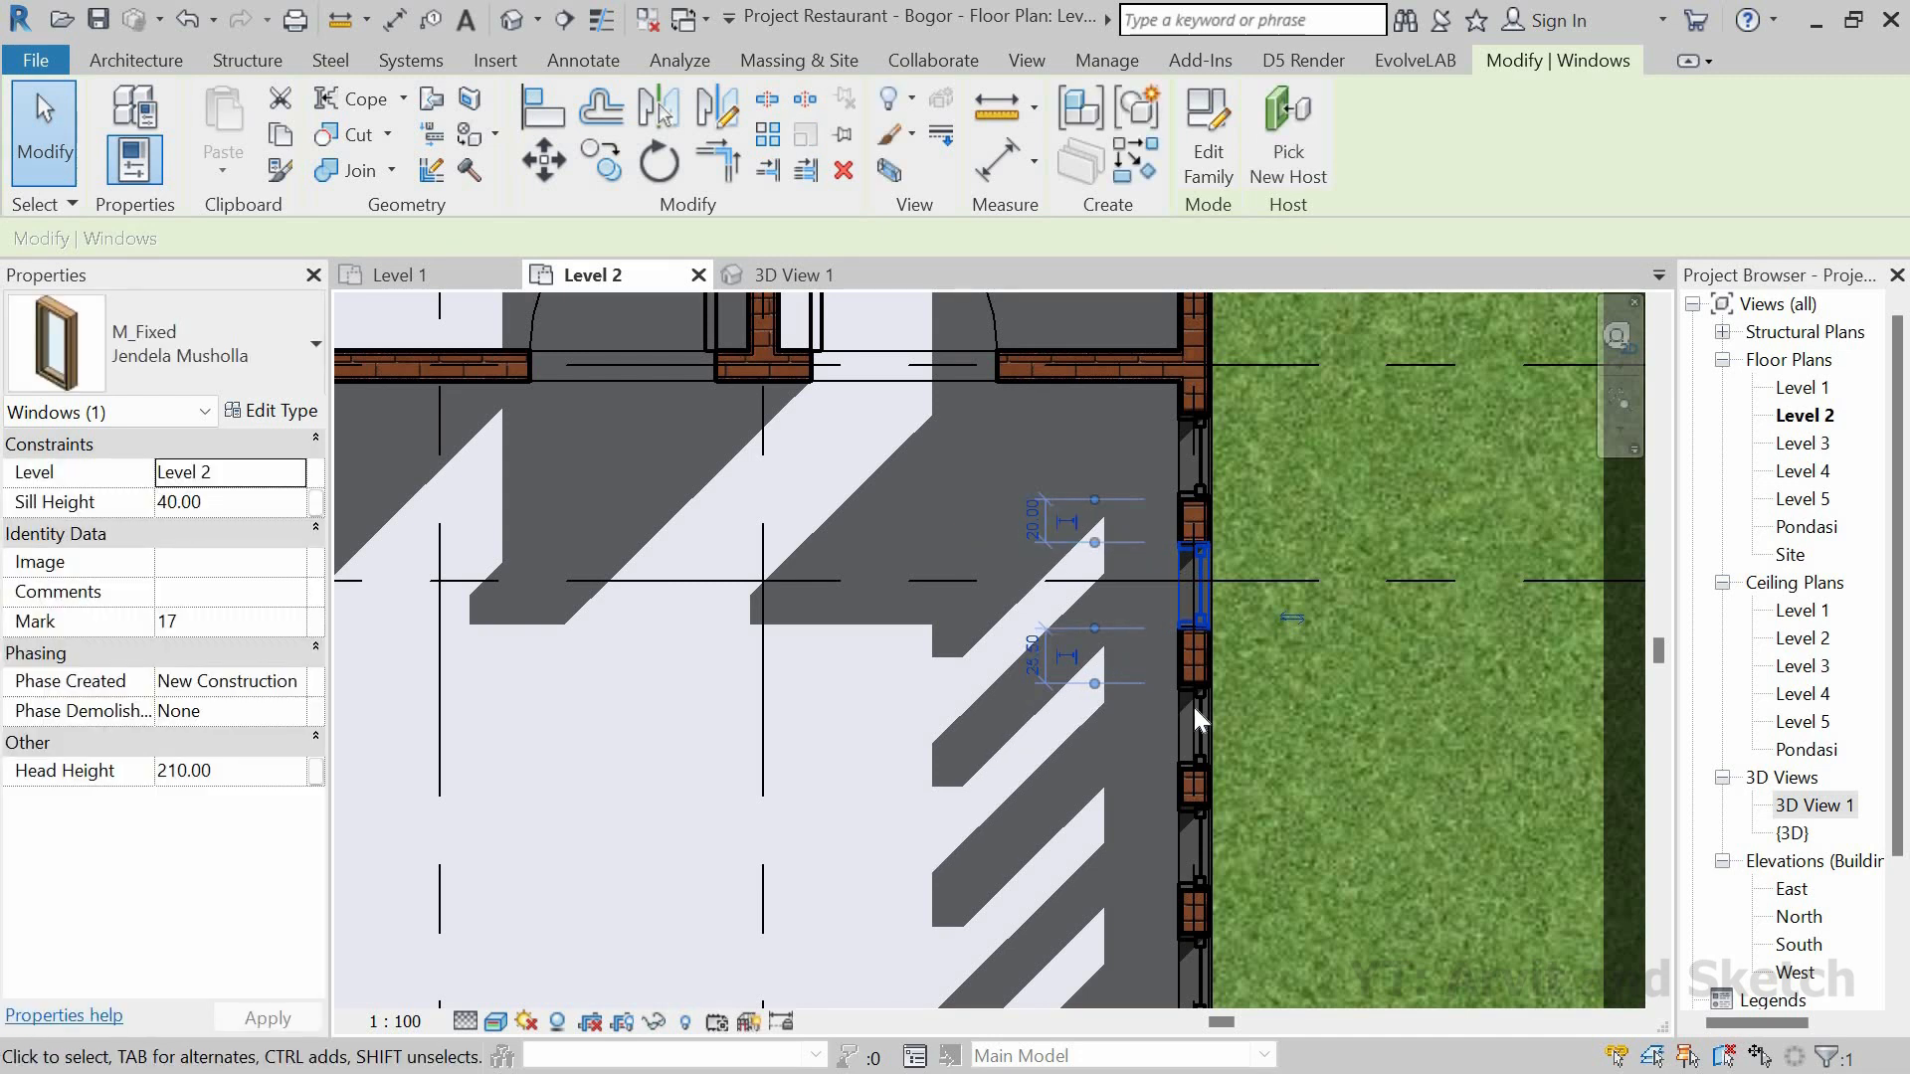
pyautogui.click(1033, 655)
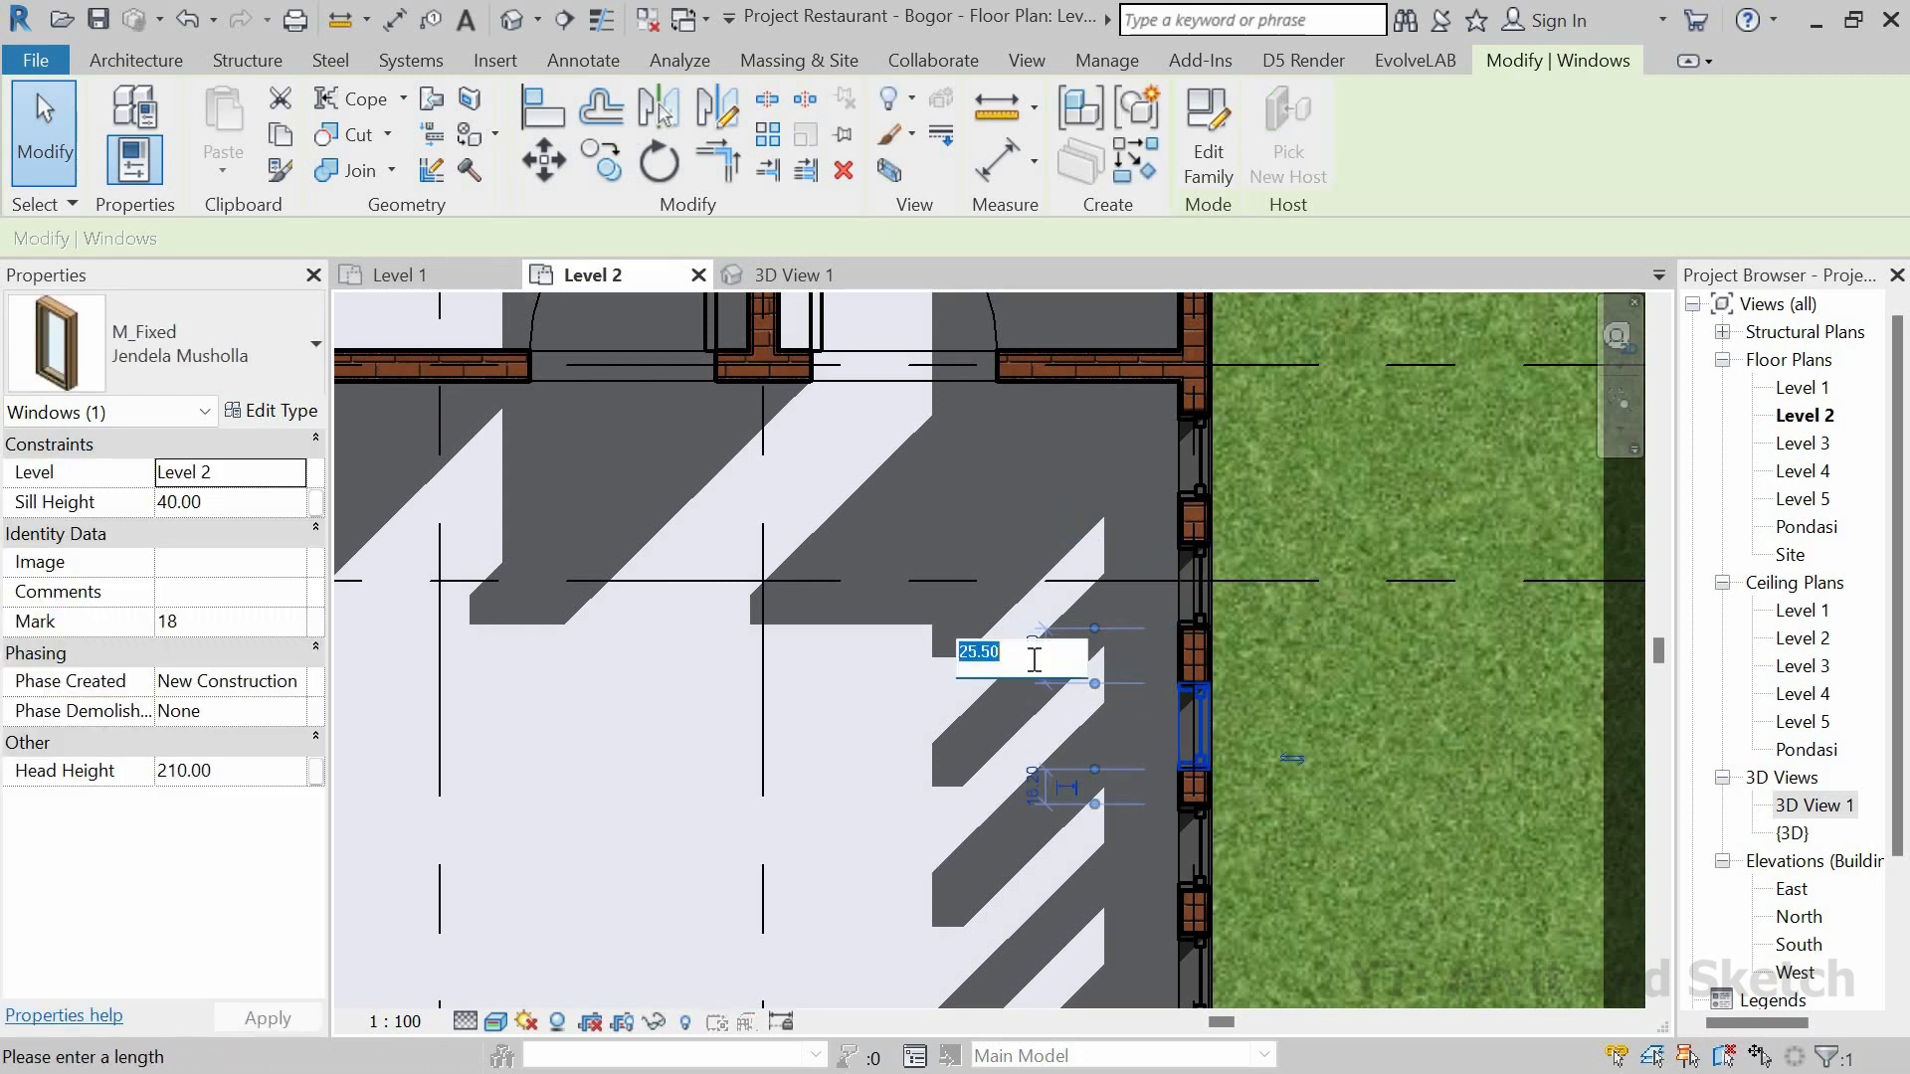
pyautogui.write('20')
pyautogui.press('Return')
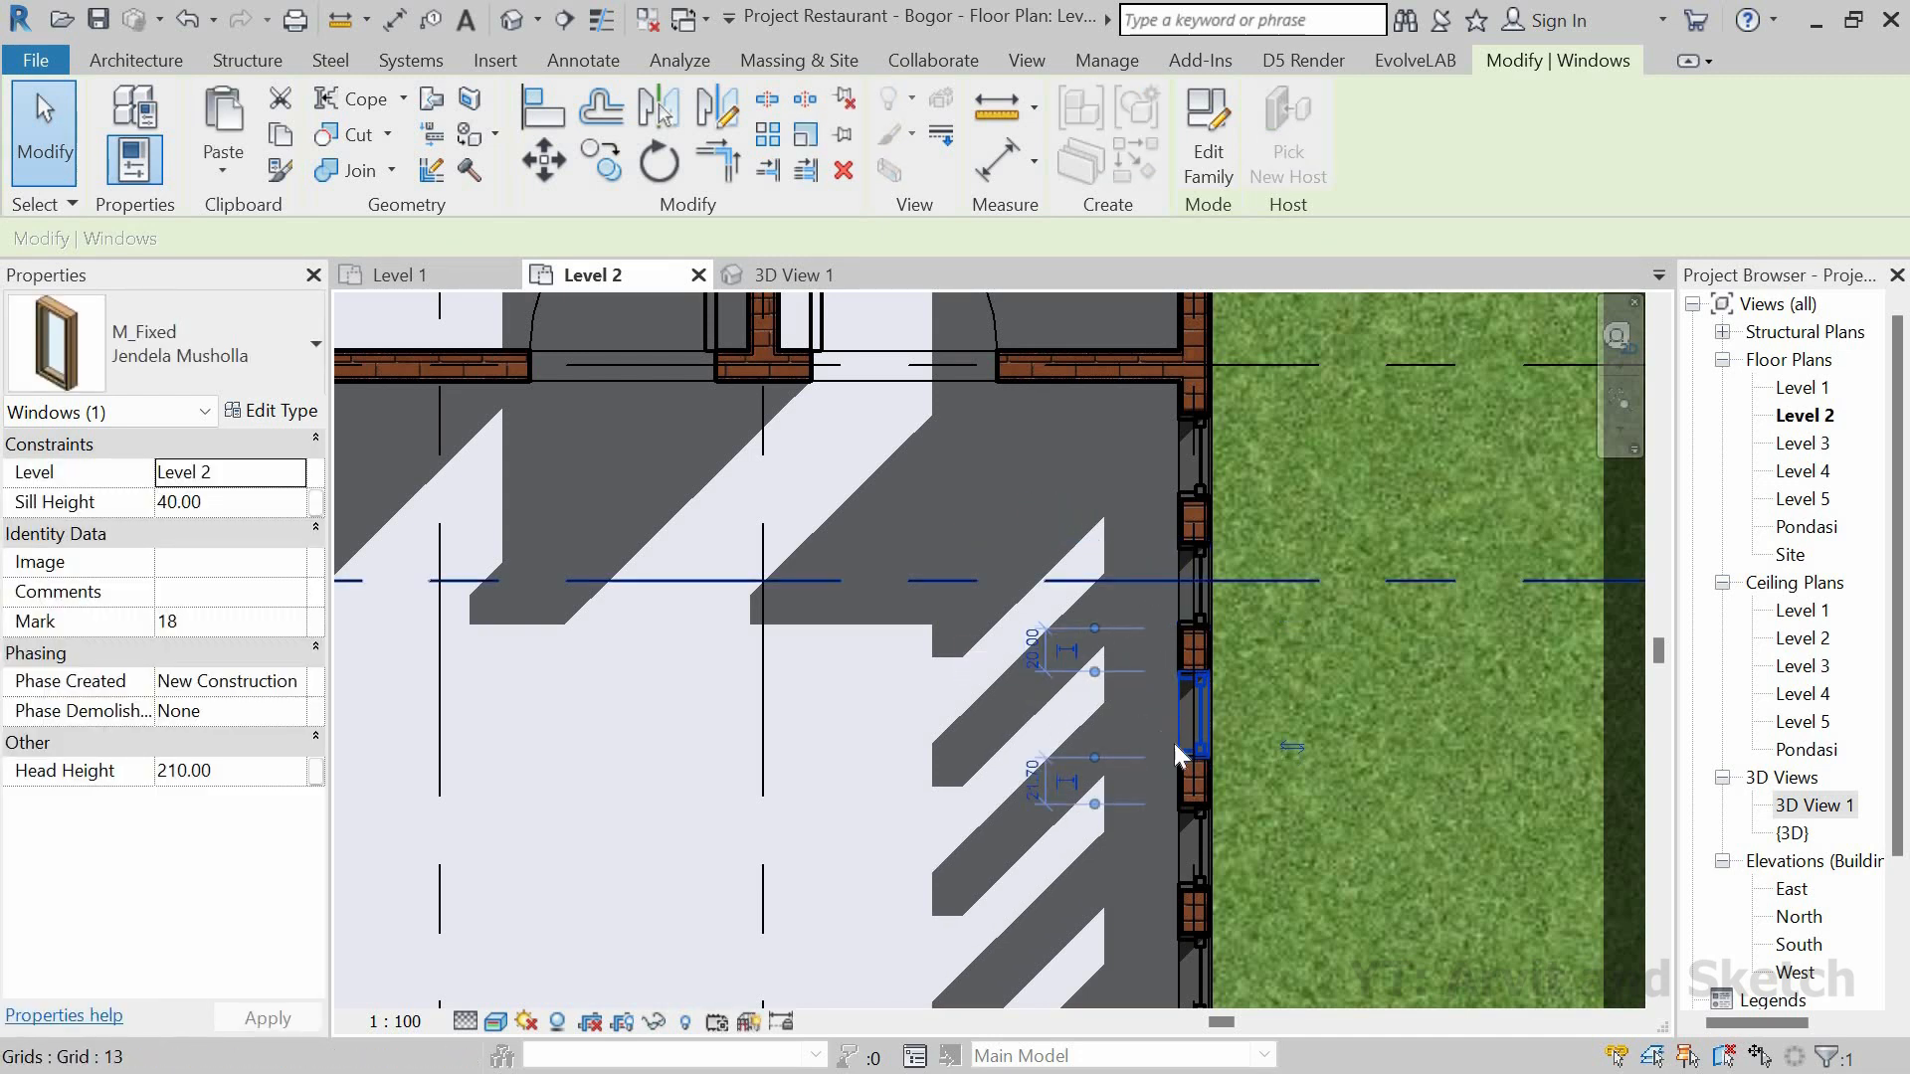
# Step: Set the gaps on the north side of the fourth and fifth Jendela Musholla windows to 20 each
pyautogui.scroll(2, 1166, 764)
pyautogui.click(1166, 764)
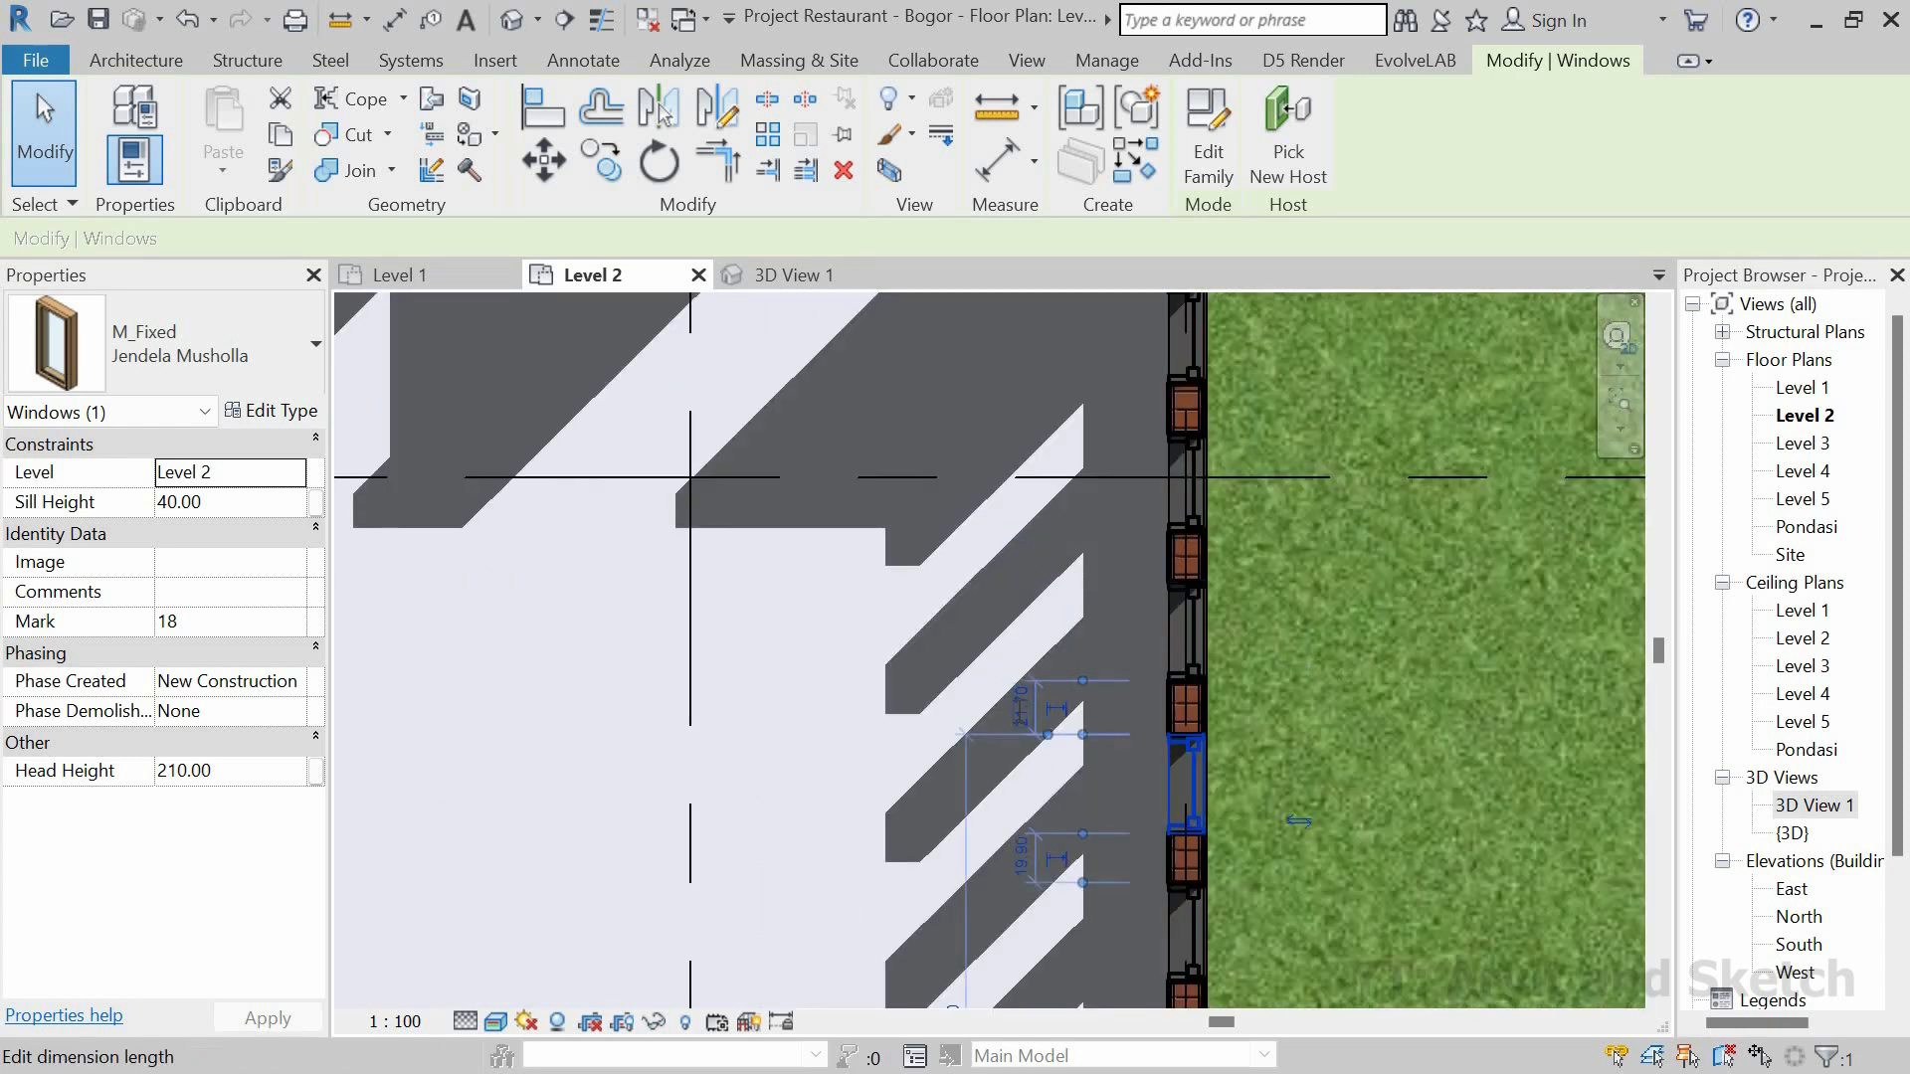
pyautogui.click(1015, 708)
pyautogui.write('20')
pyautogui.press('Return')
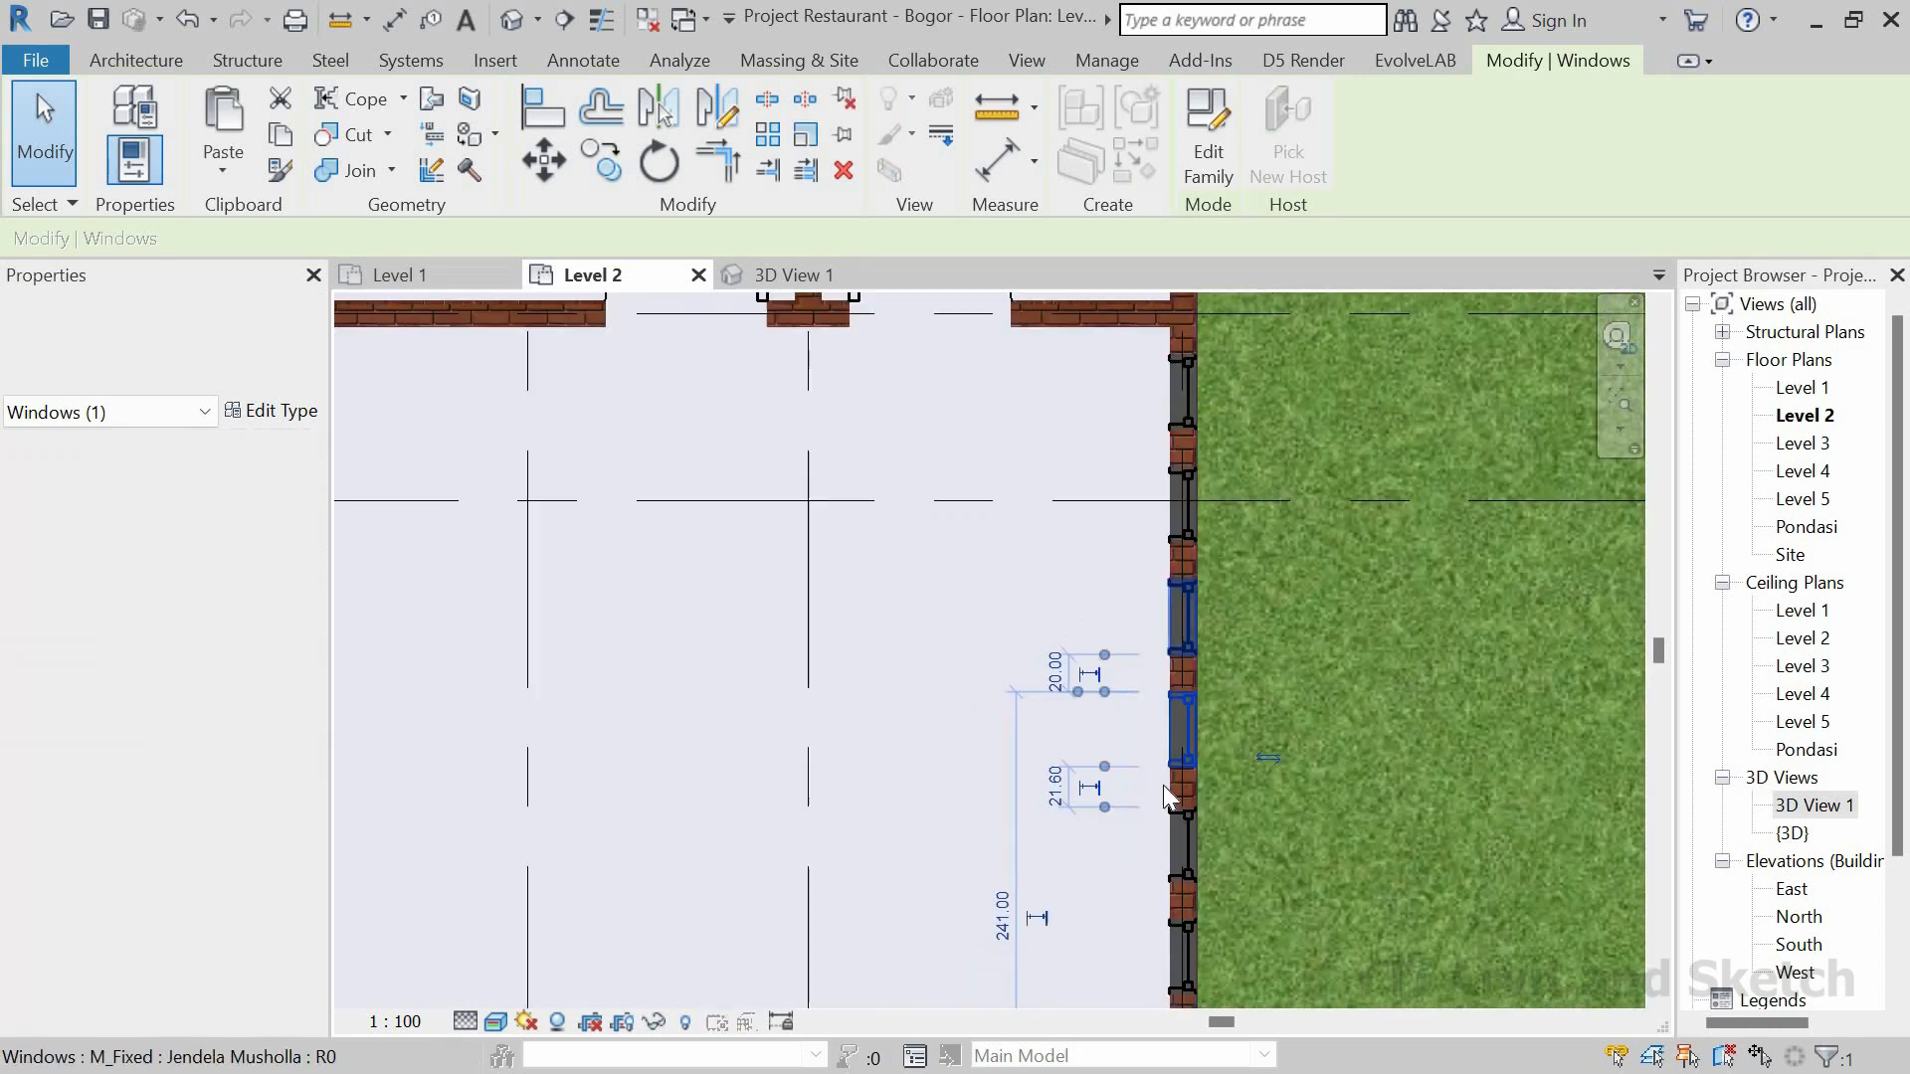
pyautogui.click(1187, 793)
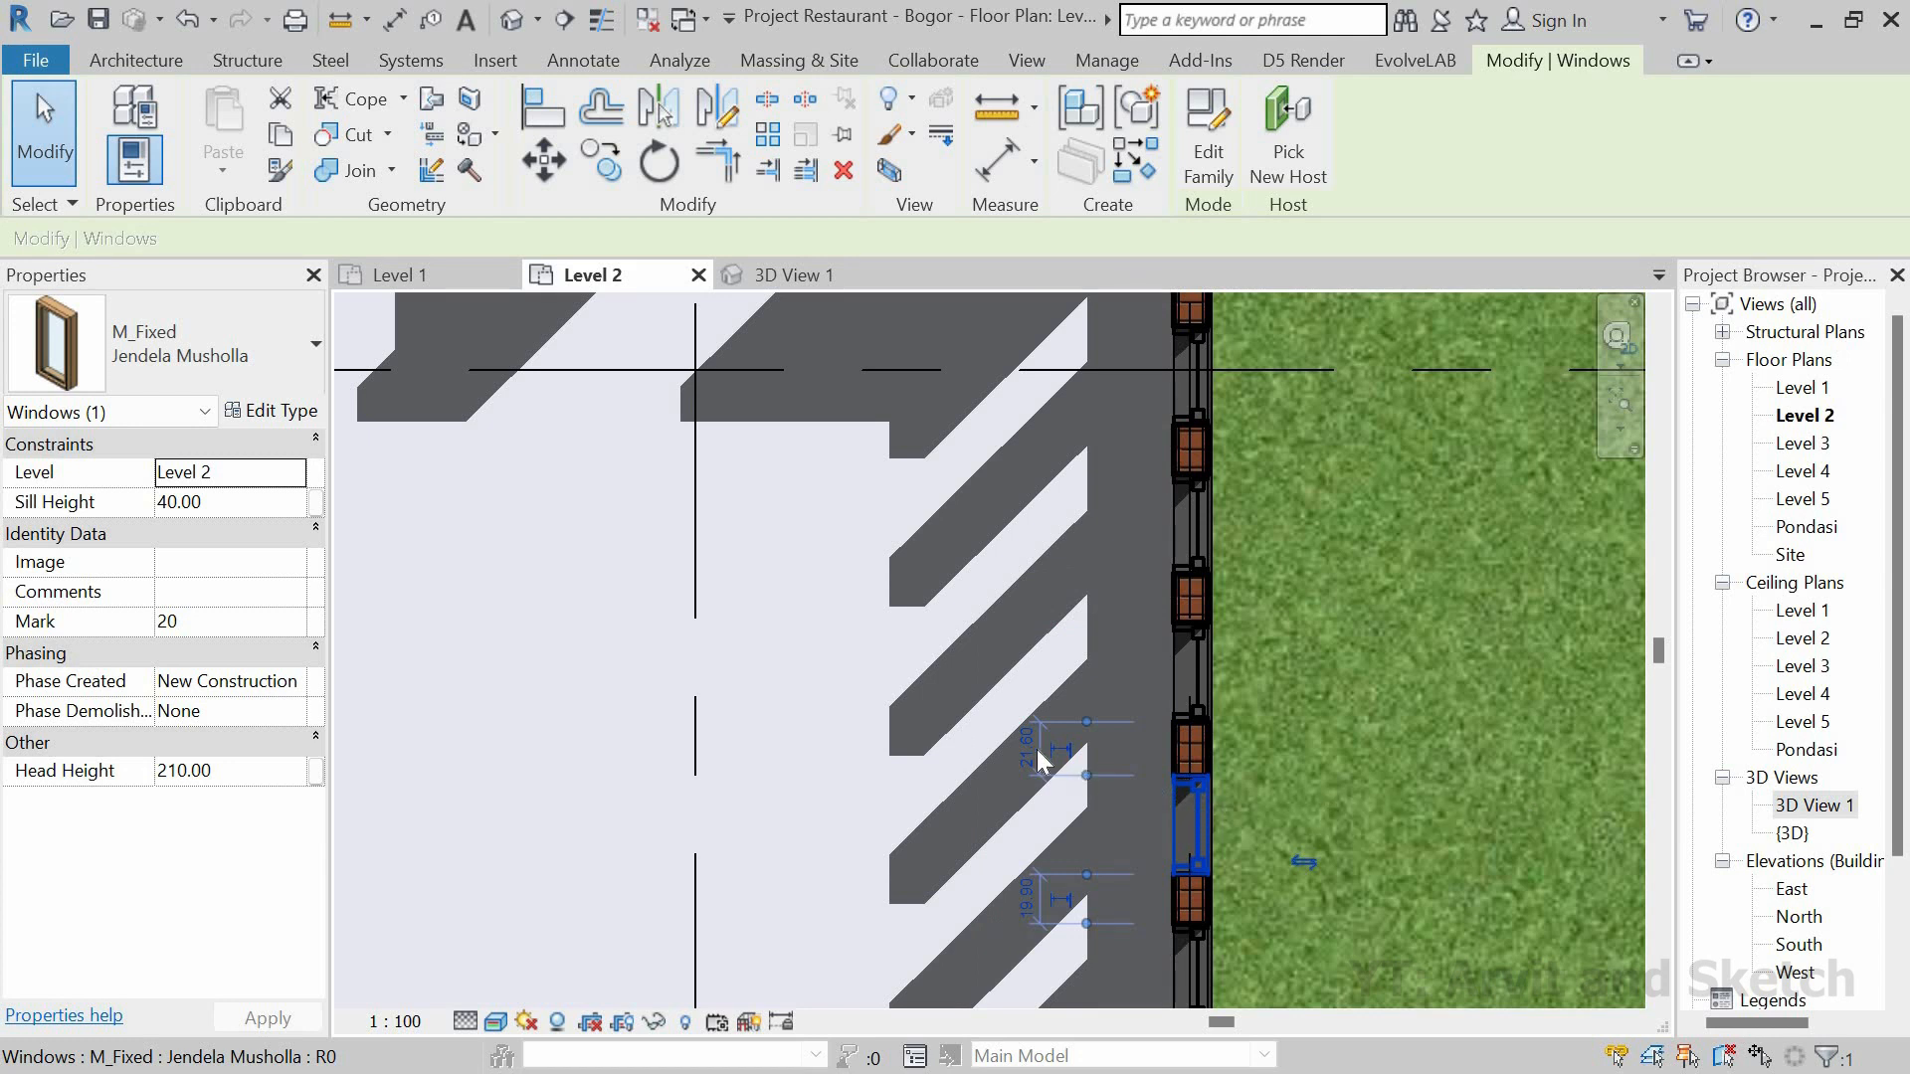
pyautogui.click(1028, 748)
pyautogui.write('20')
pyautogui.press('Return')
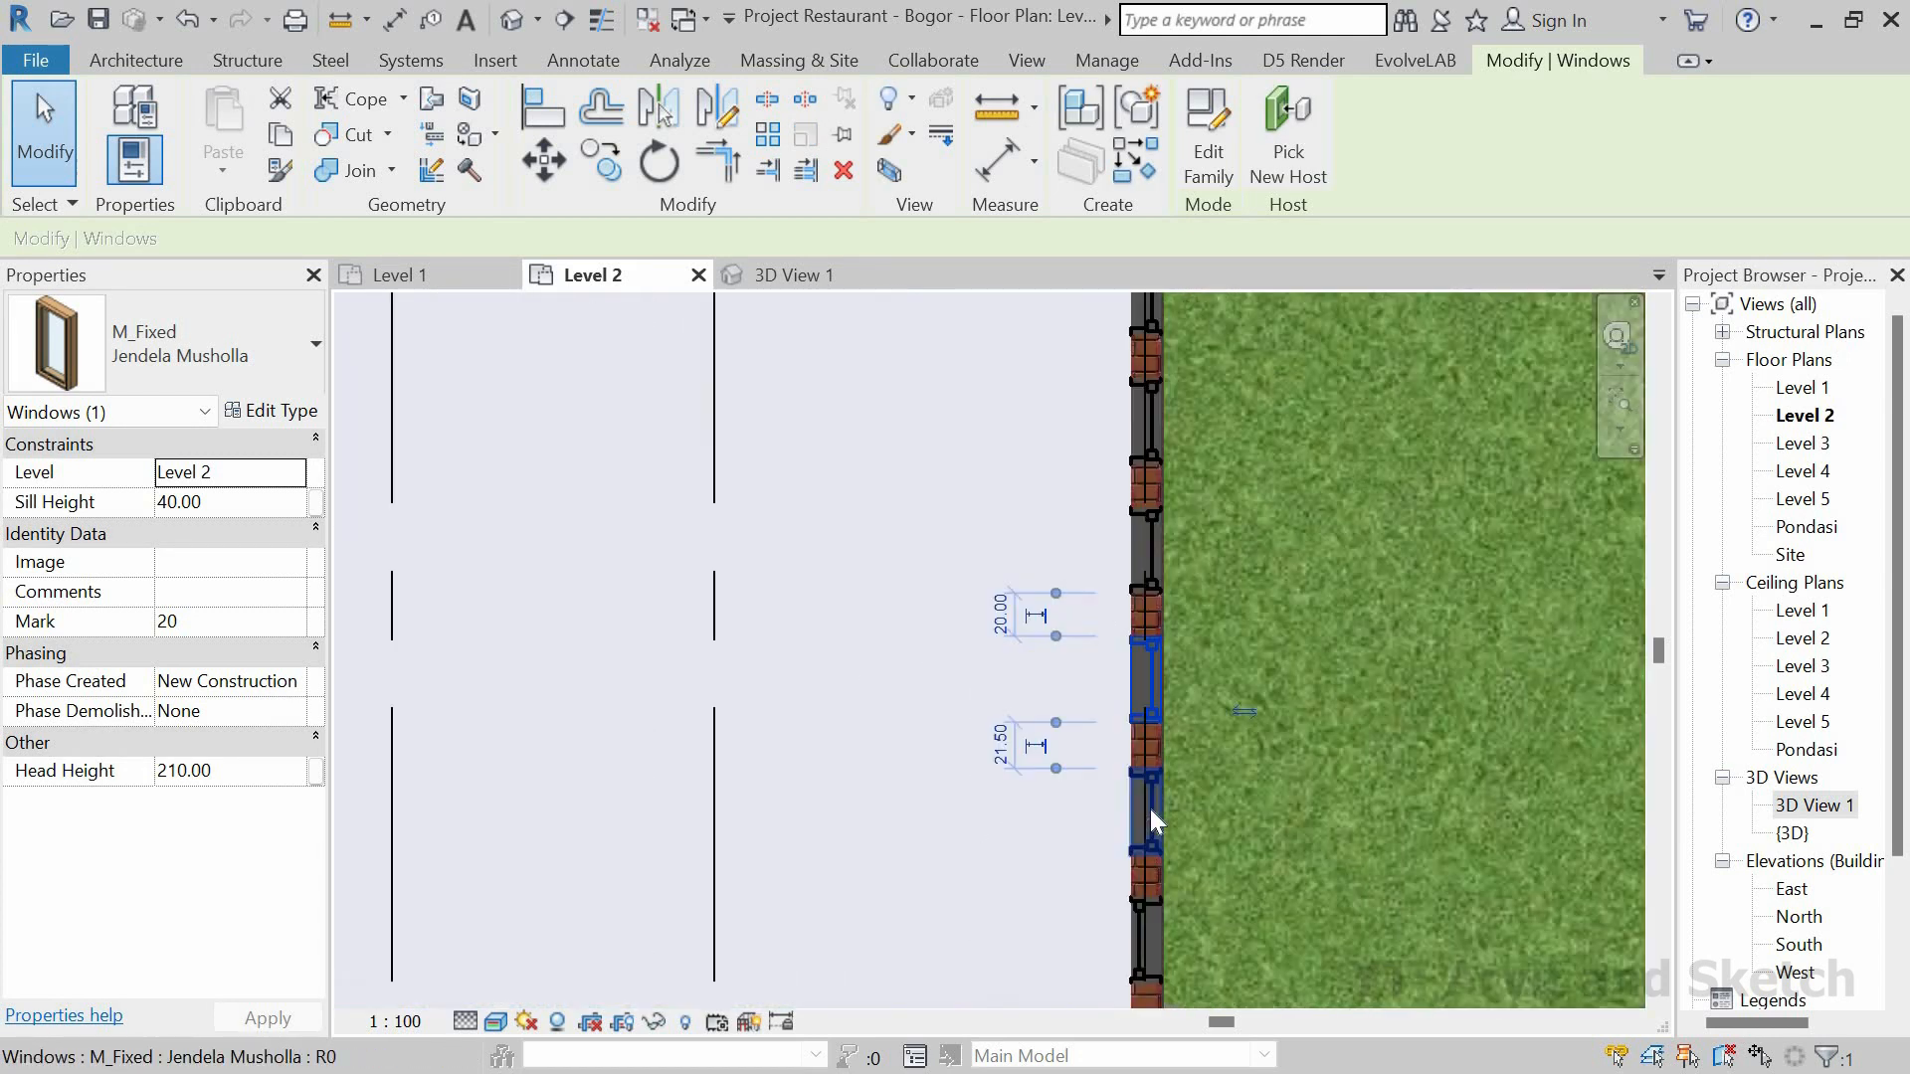
# Step: Set the gap between the fifth and sixth Jendela Musholla windows to 20
pyautogui.scroll(2, 1150, 808)
pyautogui.click(1146, 811)
pyautogui.click(985, 744)
pyautogui.write('2')
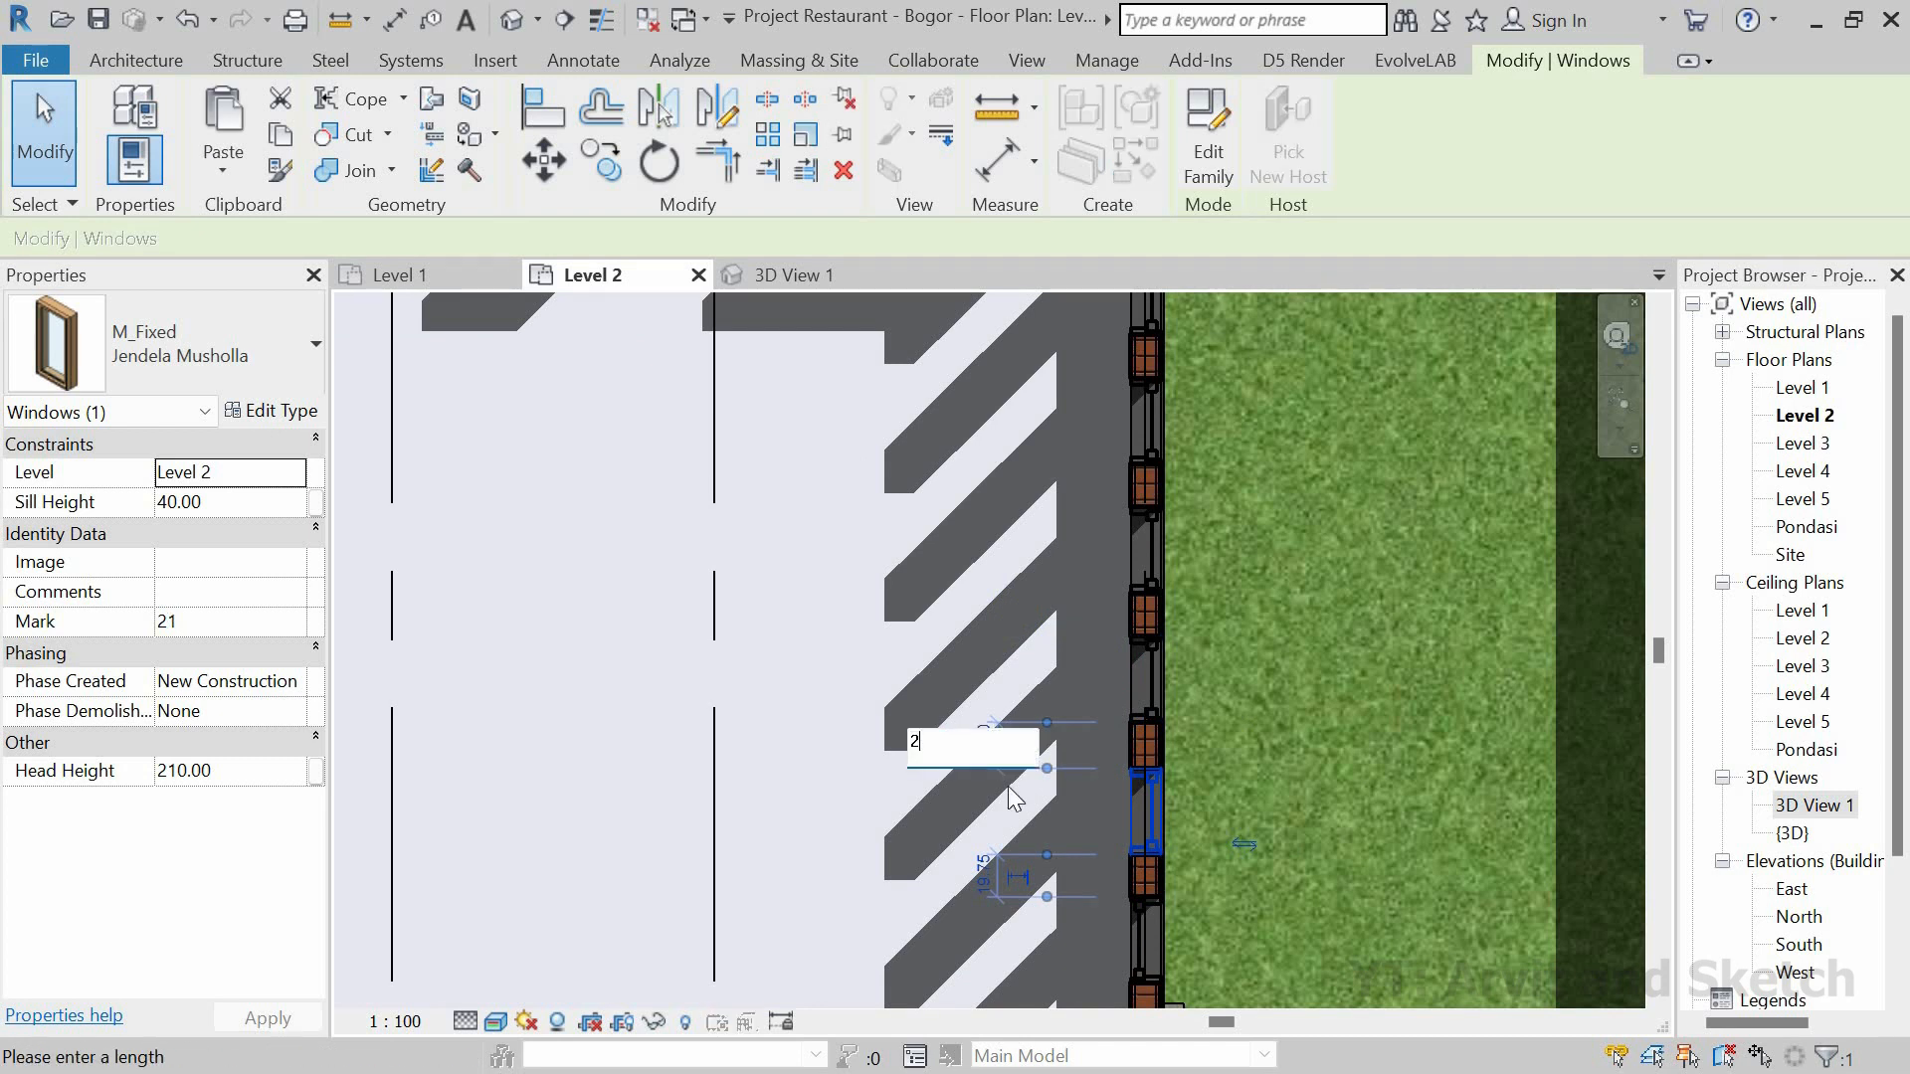
pyautogui.write('0')
pyautogui.press('Return')
# Step: Set the gap between the sixth and the southernmost Jendela Musholla window to 20, then clear the selection
pyautogui.scroll(-1, 1170, 665)
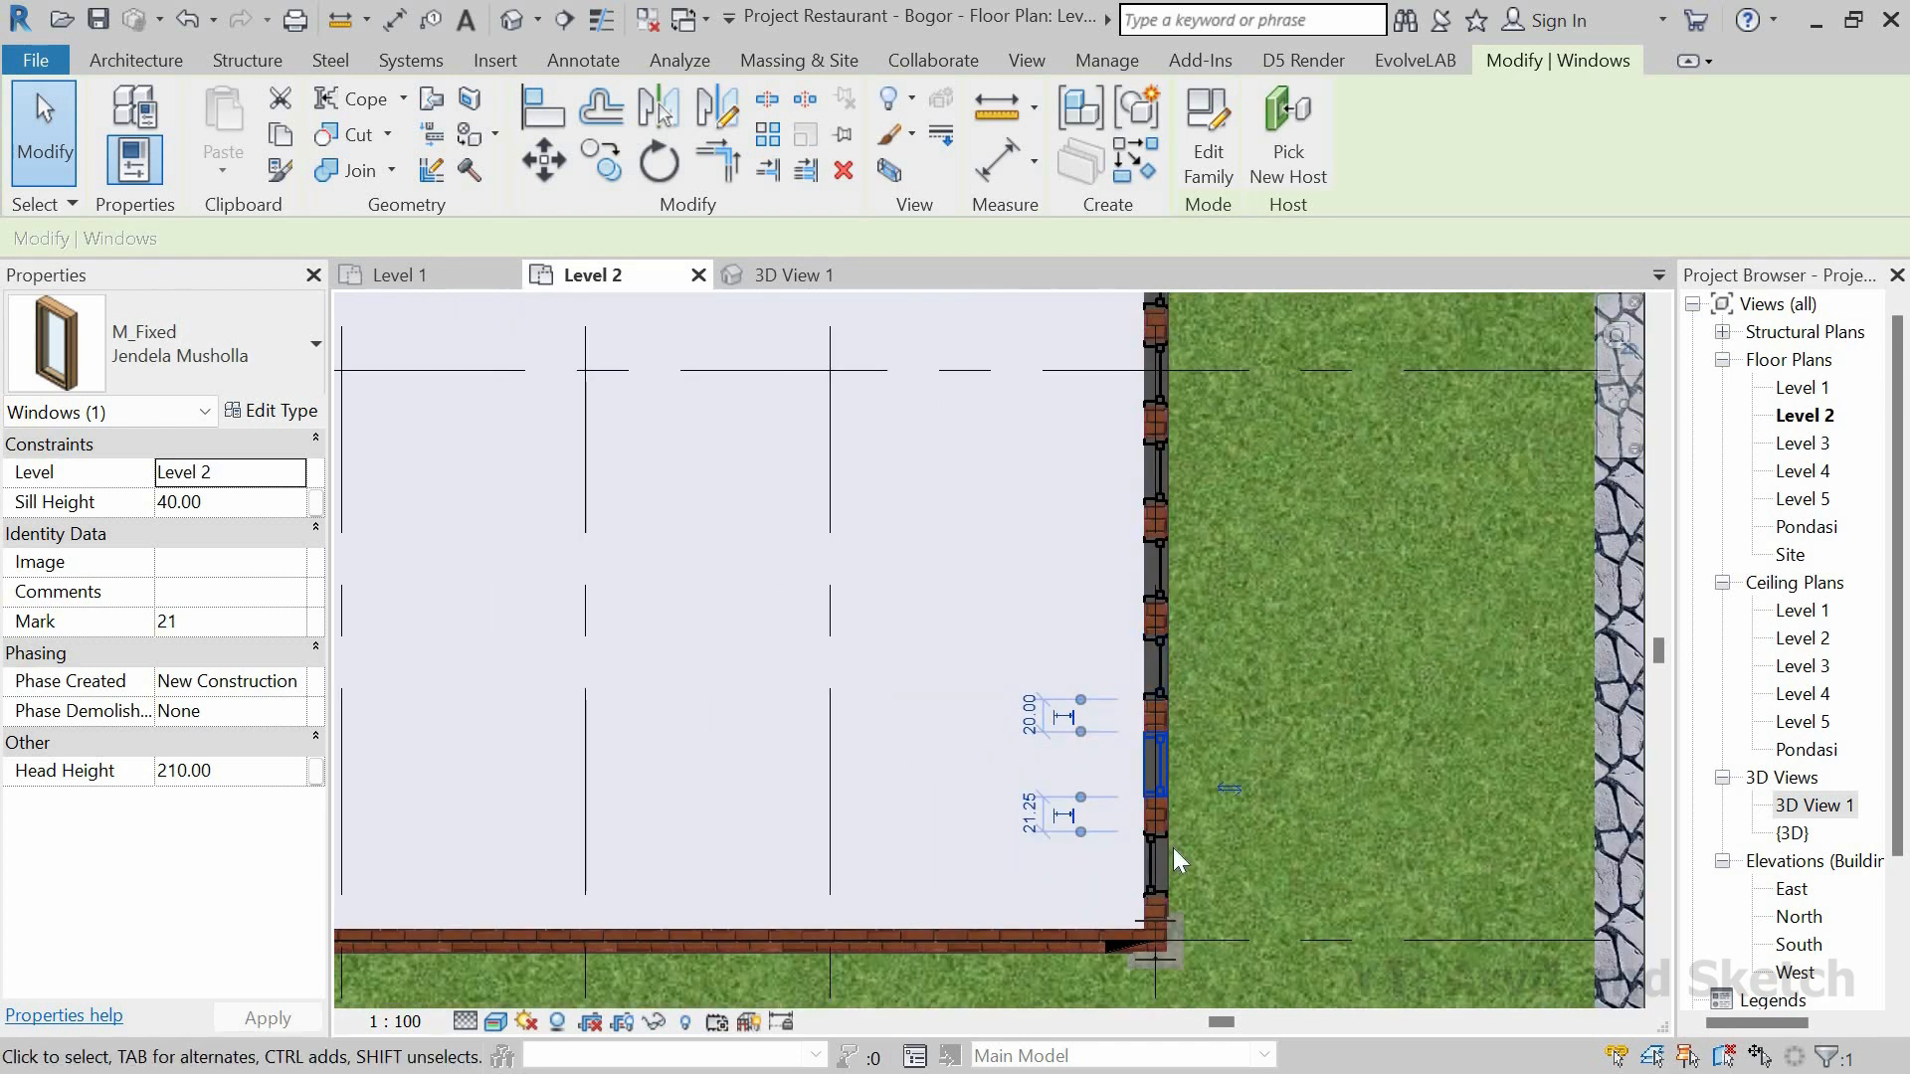
pyautogui.scroll(2, 1175, 856)
pyautogui.click(1143, 854)
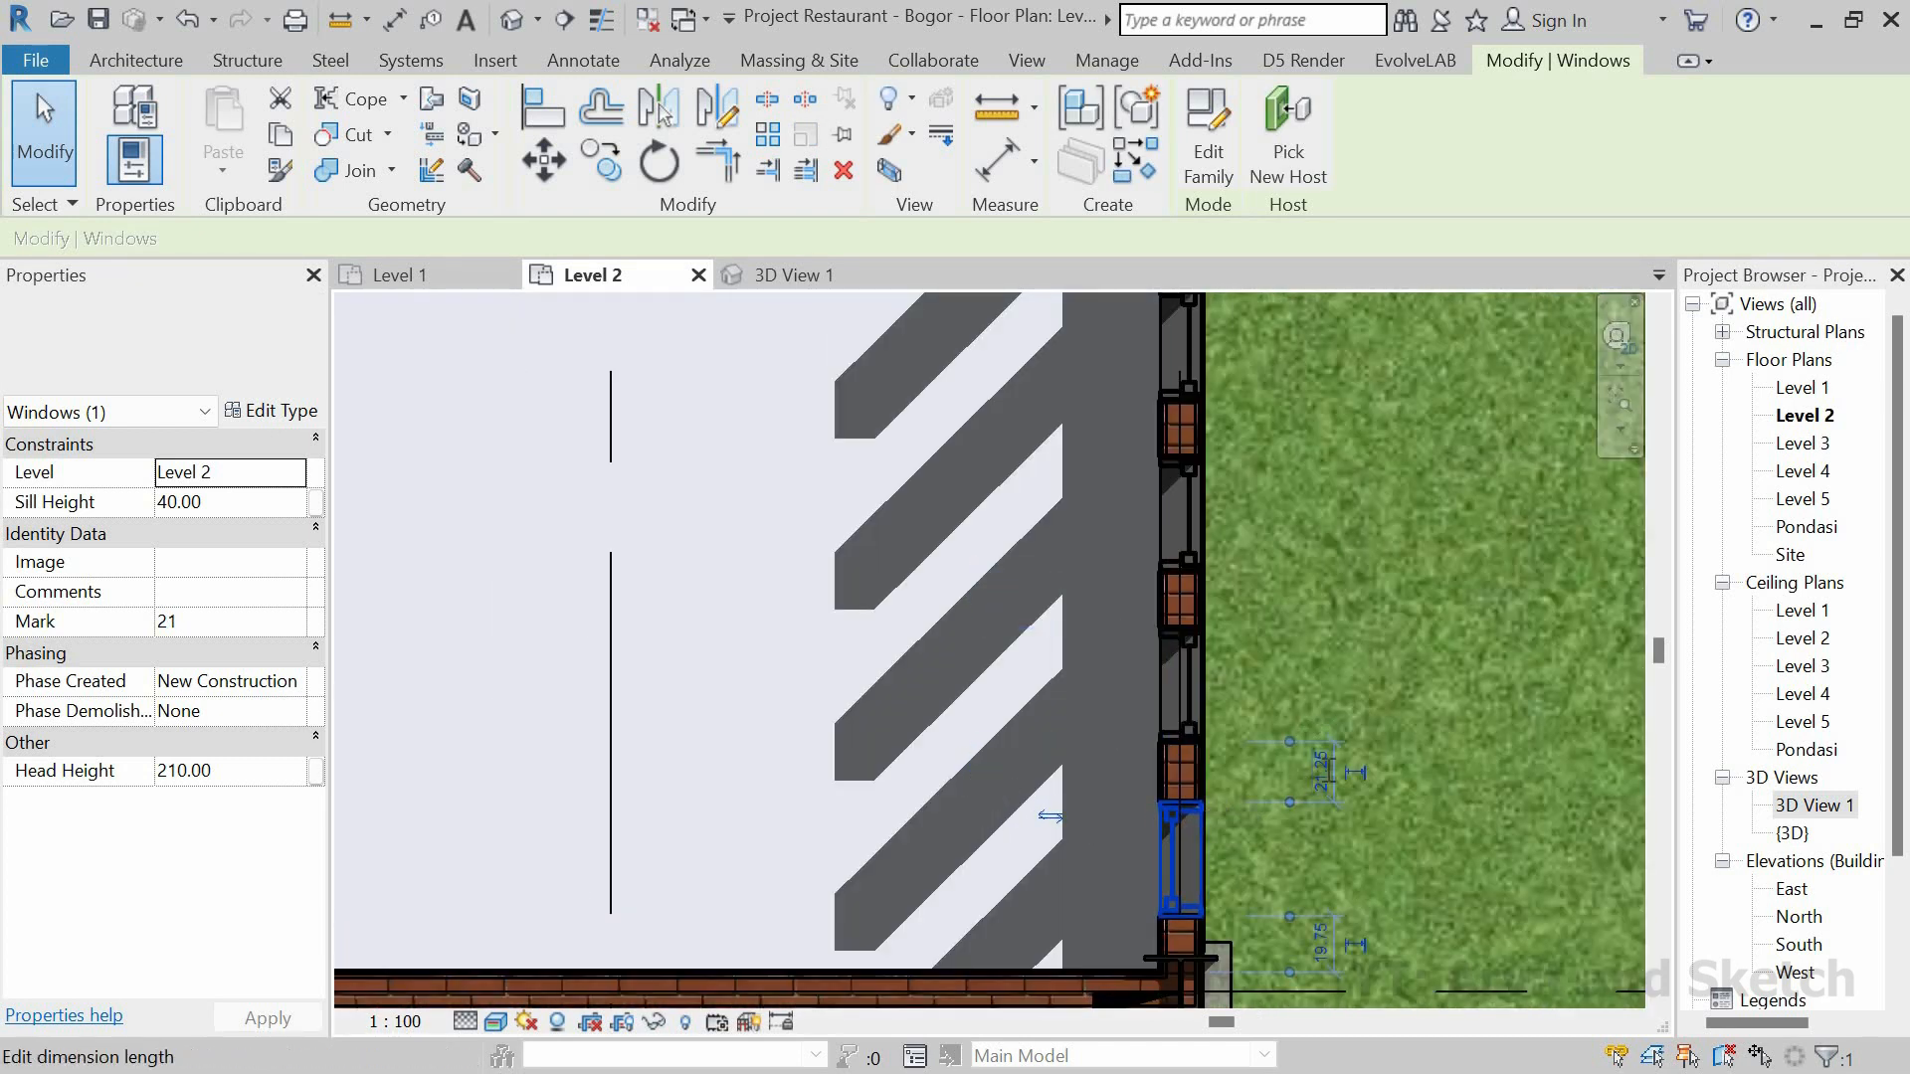
pyautogui.click(1326, 772)
pyautogui.write('20')
pyautogui.press('Return')
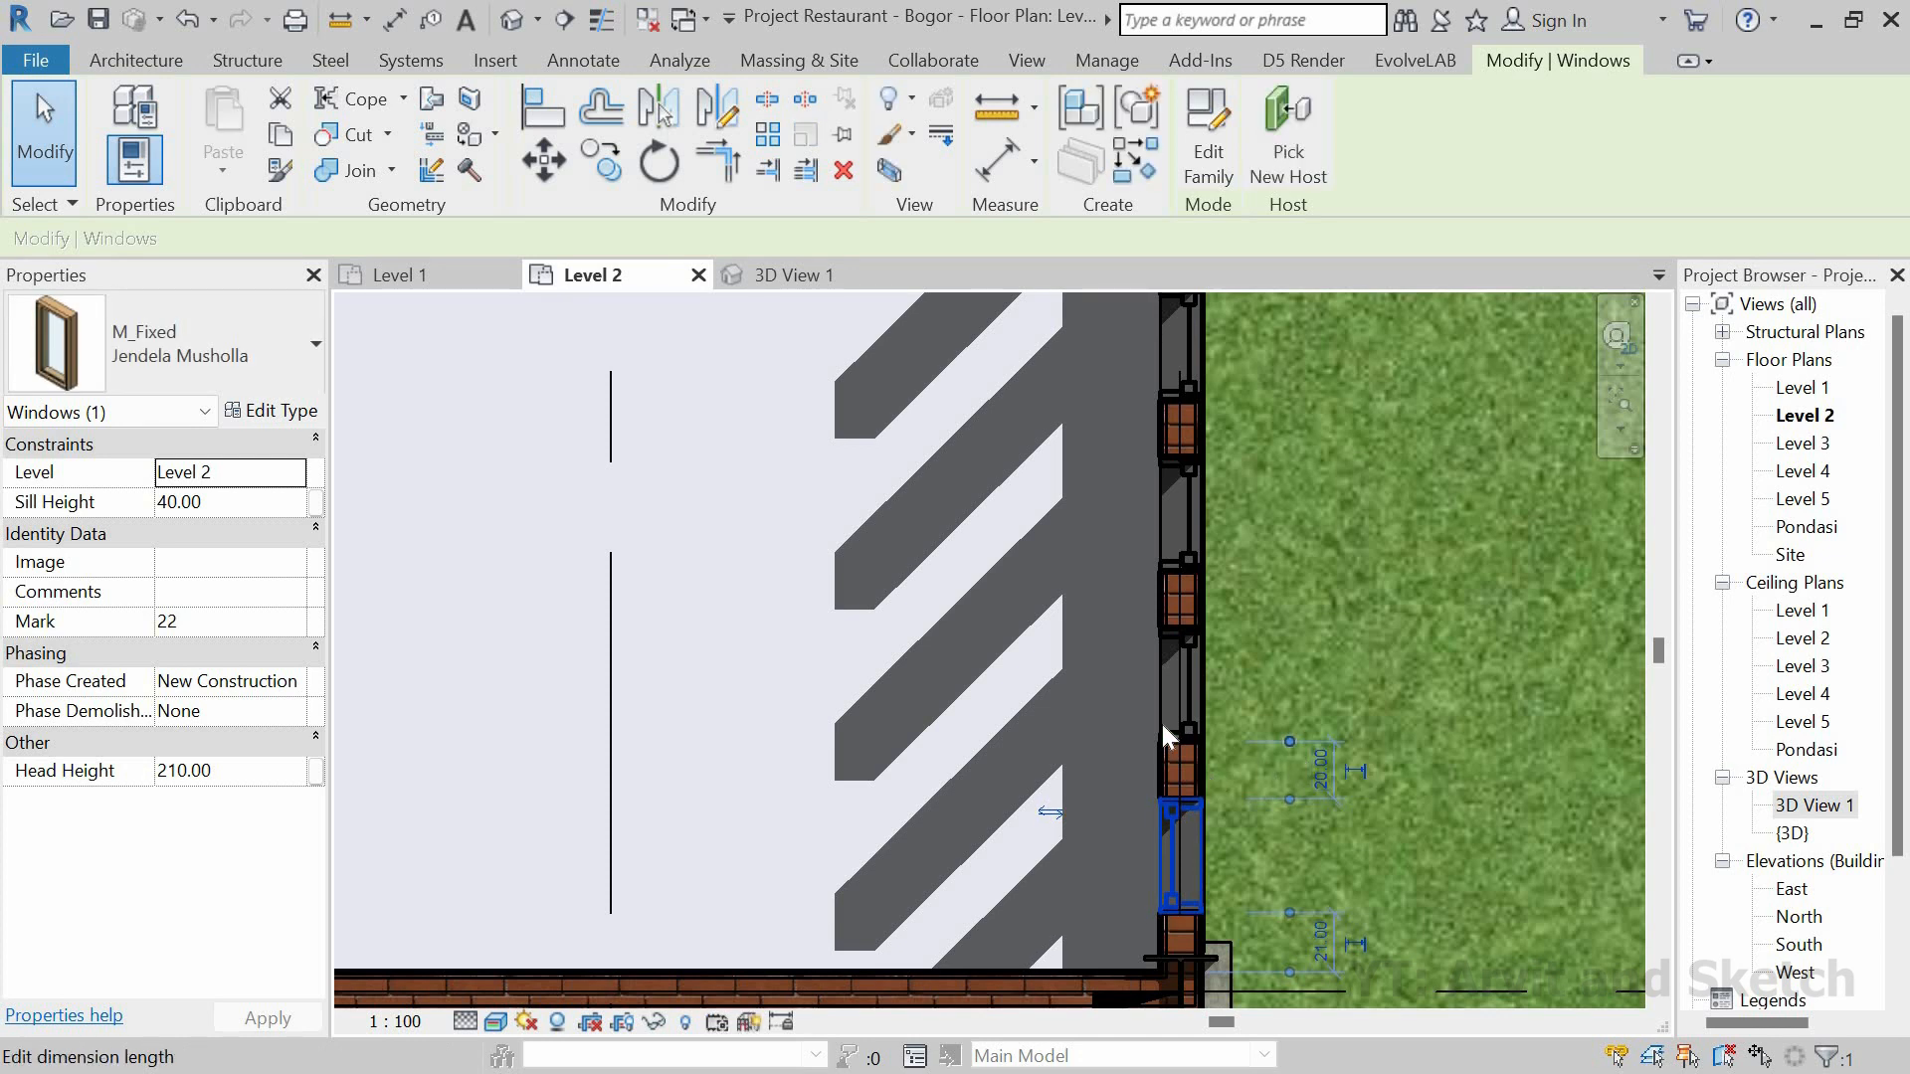
pyautogui.scroll(-2, 1179, 736)
pyautogui.scroll(-1, 1230, 898)
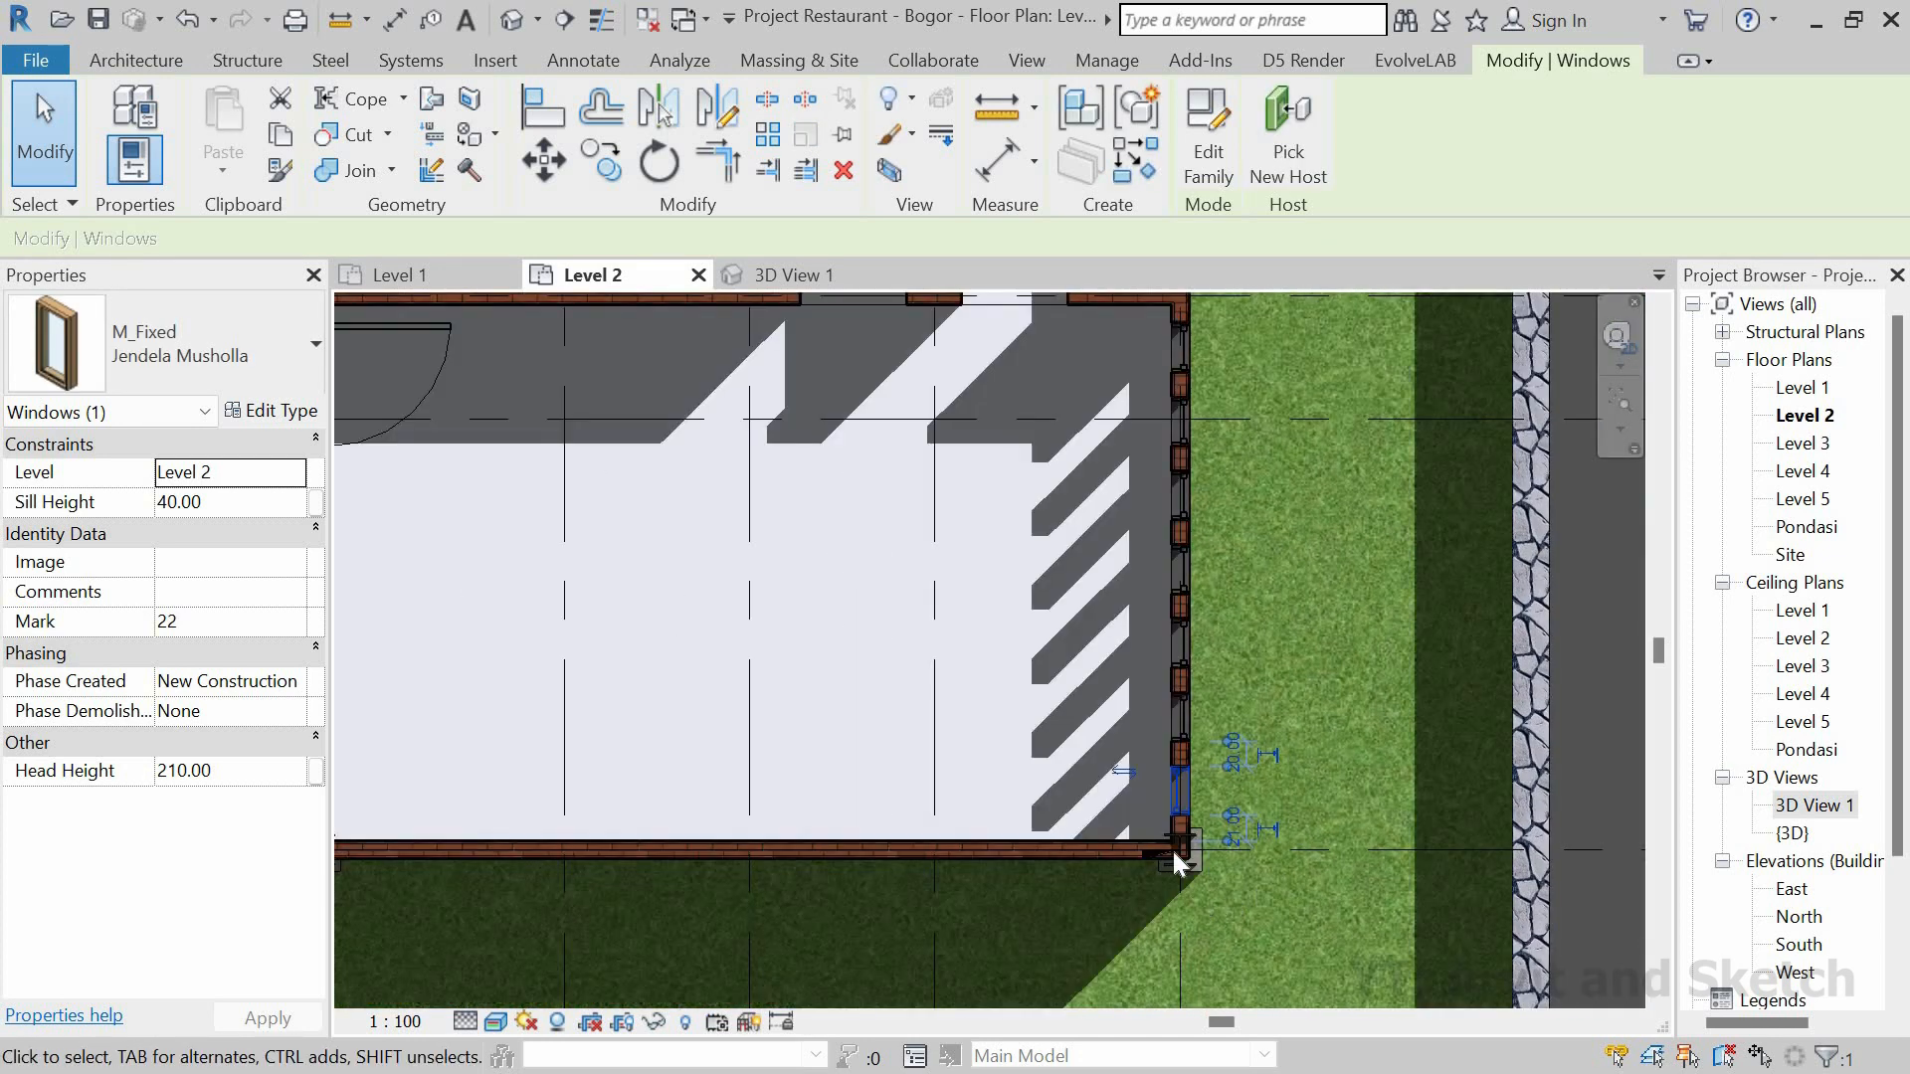
pyautogui.press('Escape')
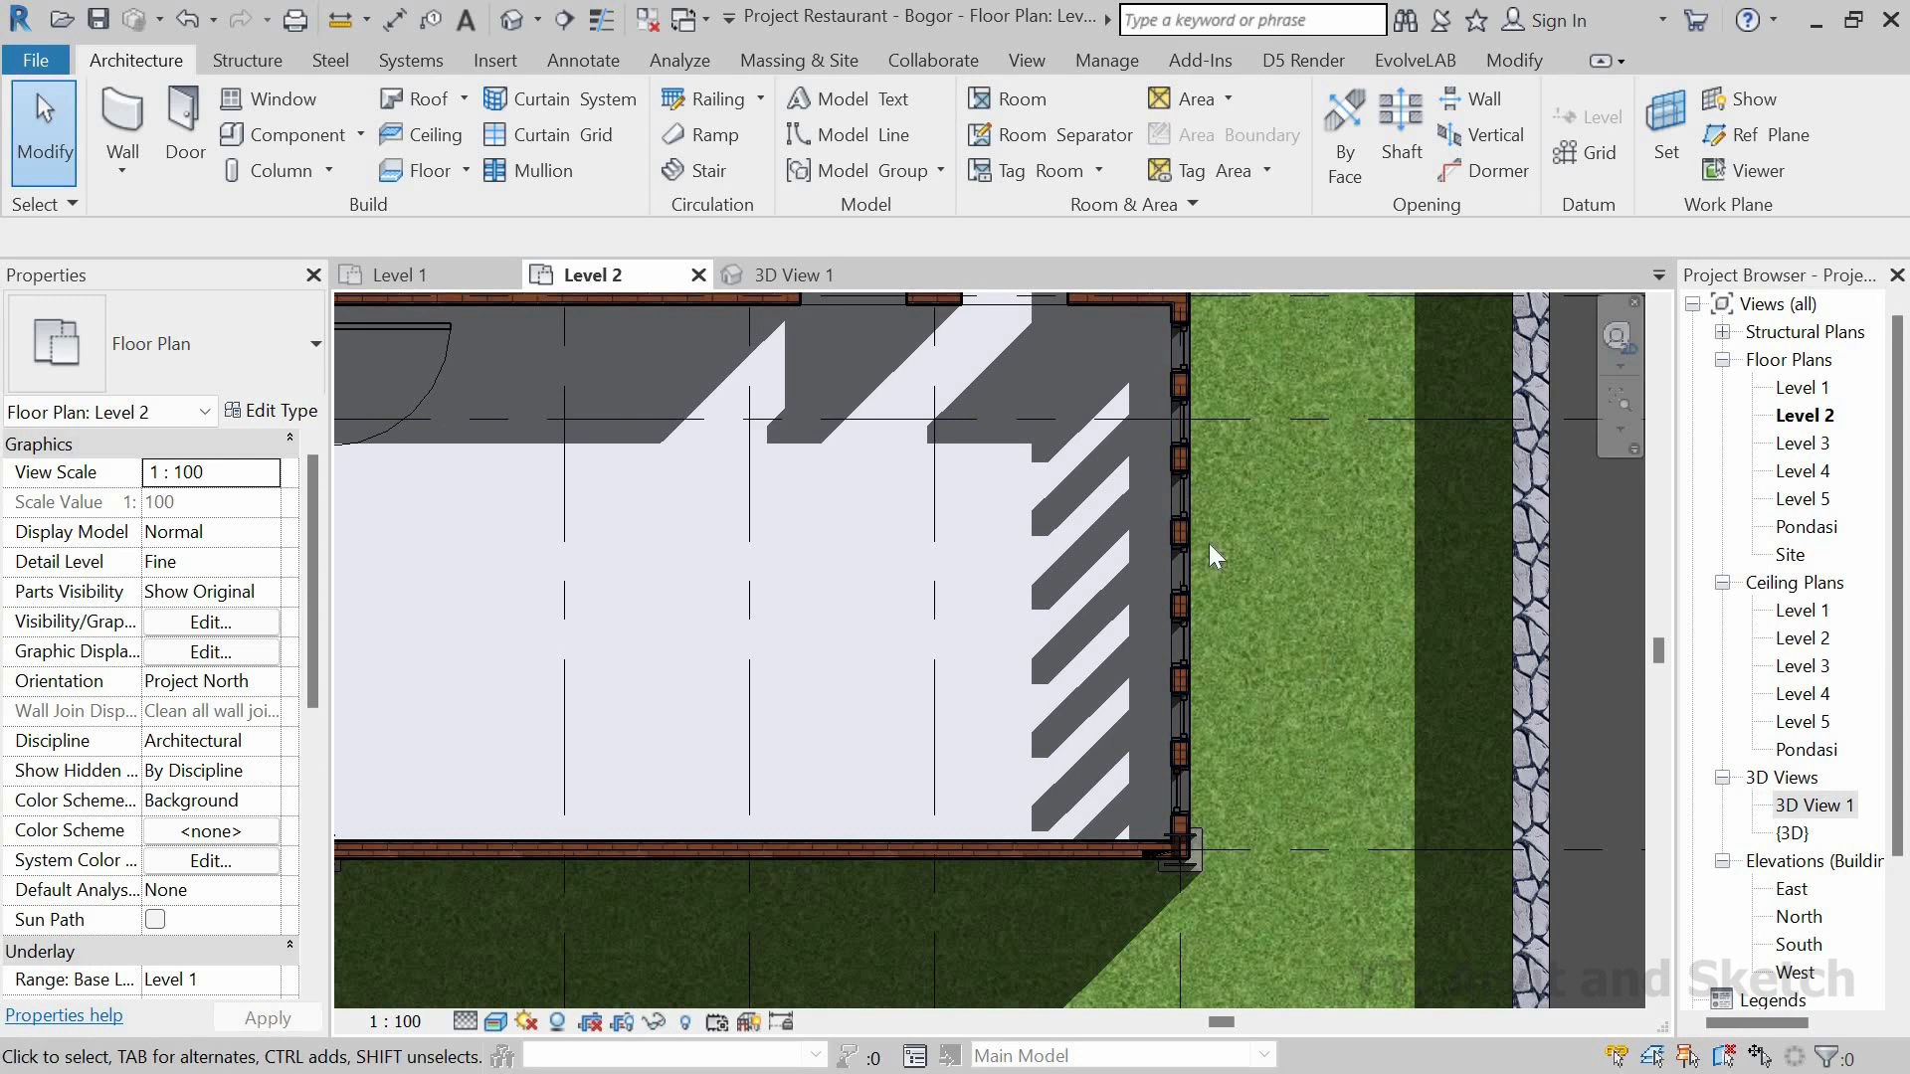
# Step: Examine the adjusted Jendela Musholla window row on the outer east wall in 3D View 1
pyautogui.scroll(-2, 1209, 543)
pyautogui.click(796, 274)
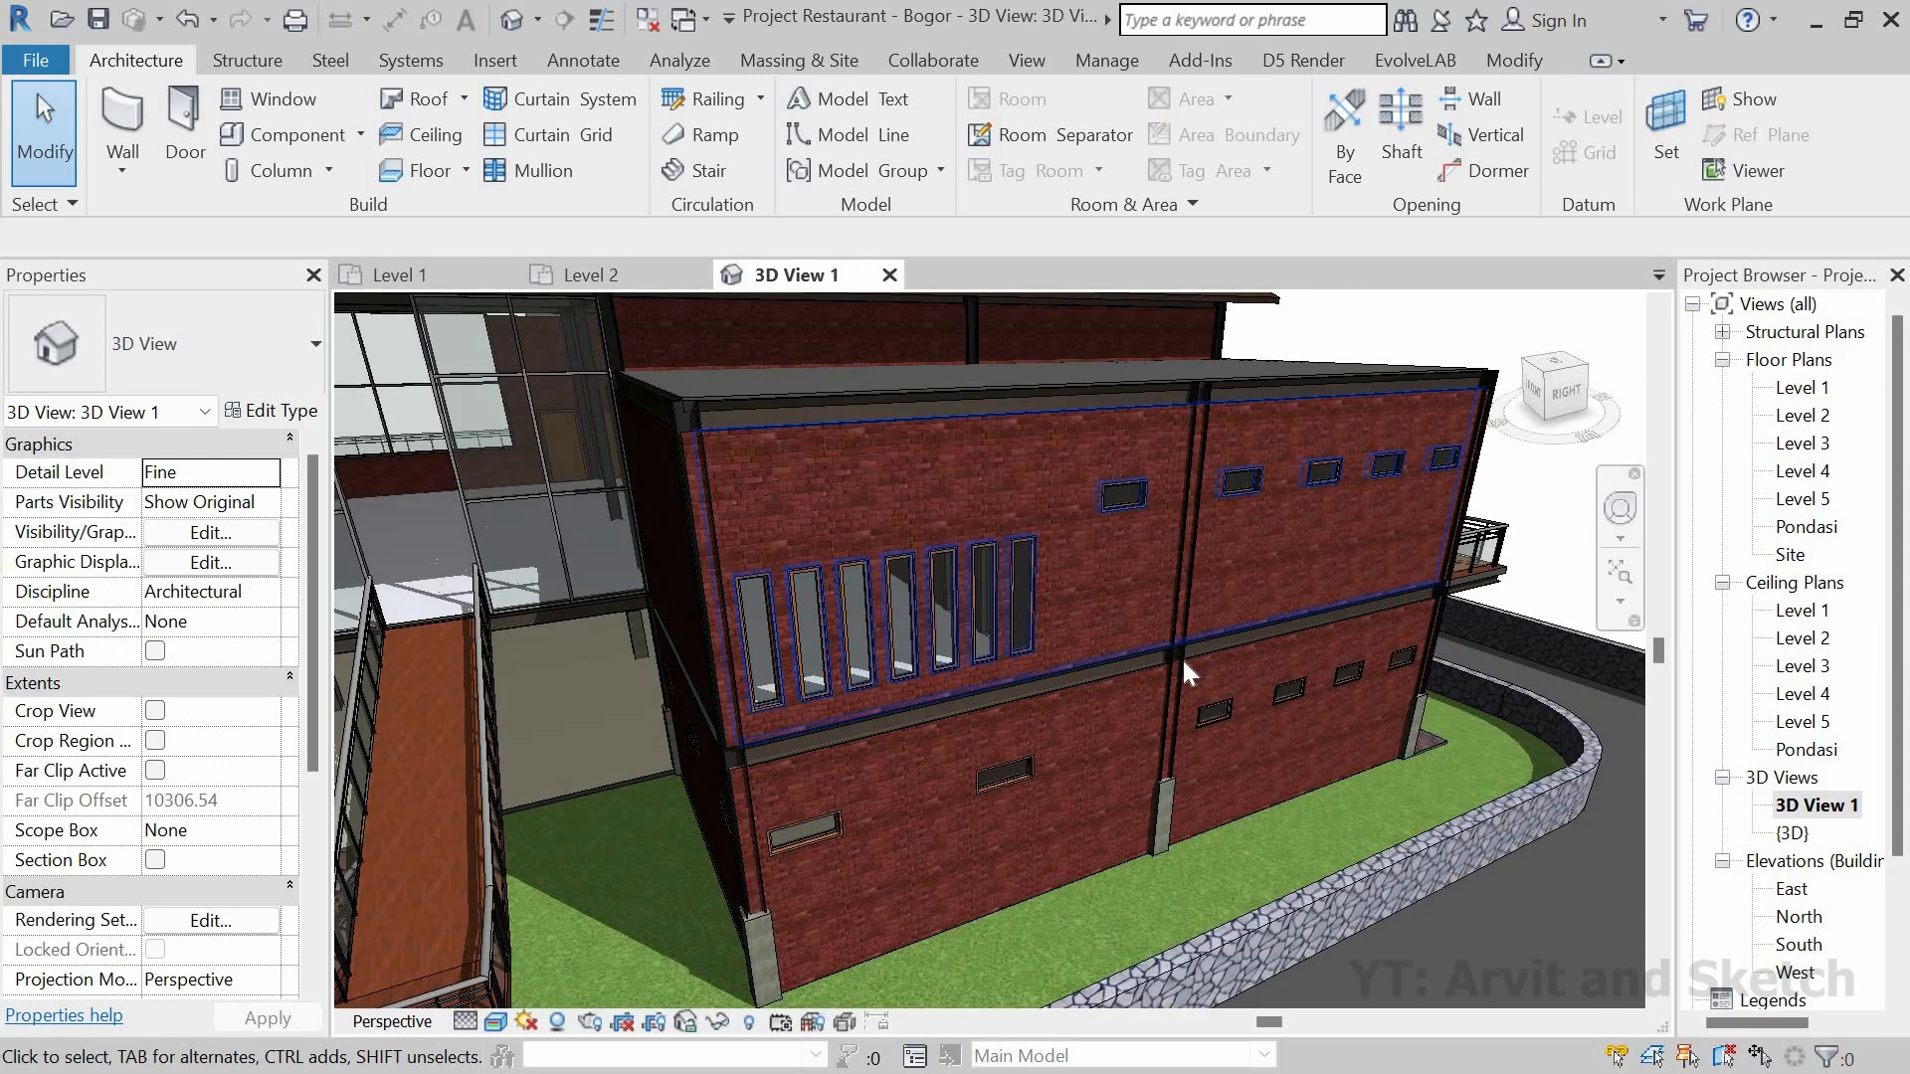
pyautogui.keyDown('shift'); pyautogui.moveTo(1108, 714); pyautogui.dragTo(1171, 696, button='middle'); pyautogui.keyUp('shift')
pyautogui.scroll(-1, 1150, 629)
pyautogui.scroll(-1, 1150, 628)
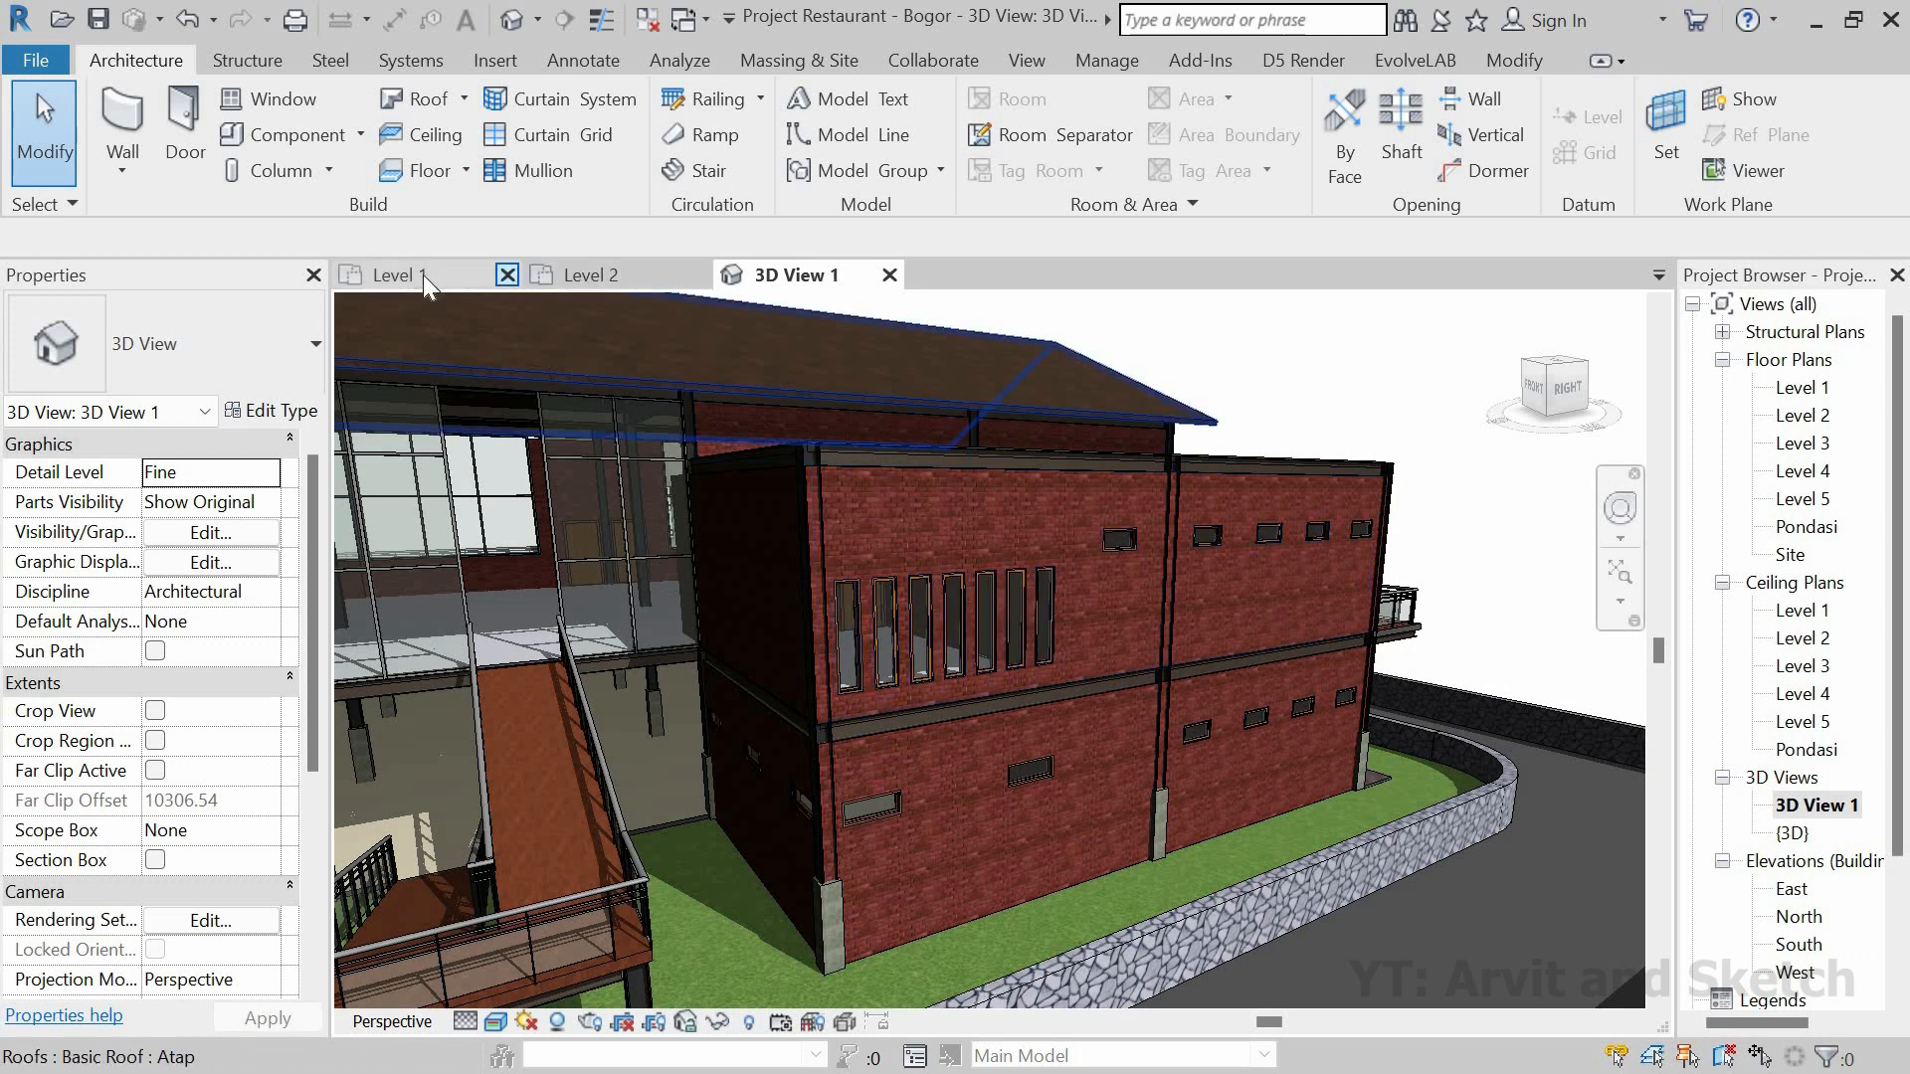
# Step: Return to the Level 2 floor plan, start a roof fascia and duplicate the Fascia type as Listplank
pyautogui.click(581, 277)
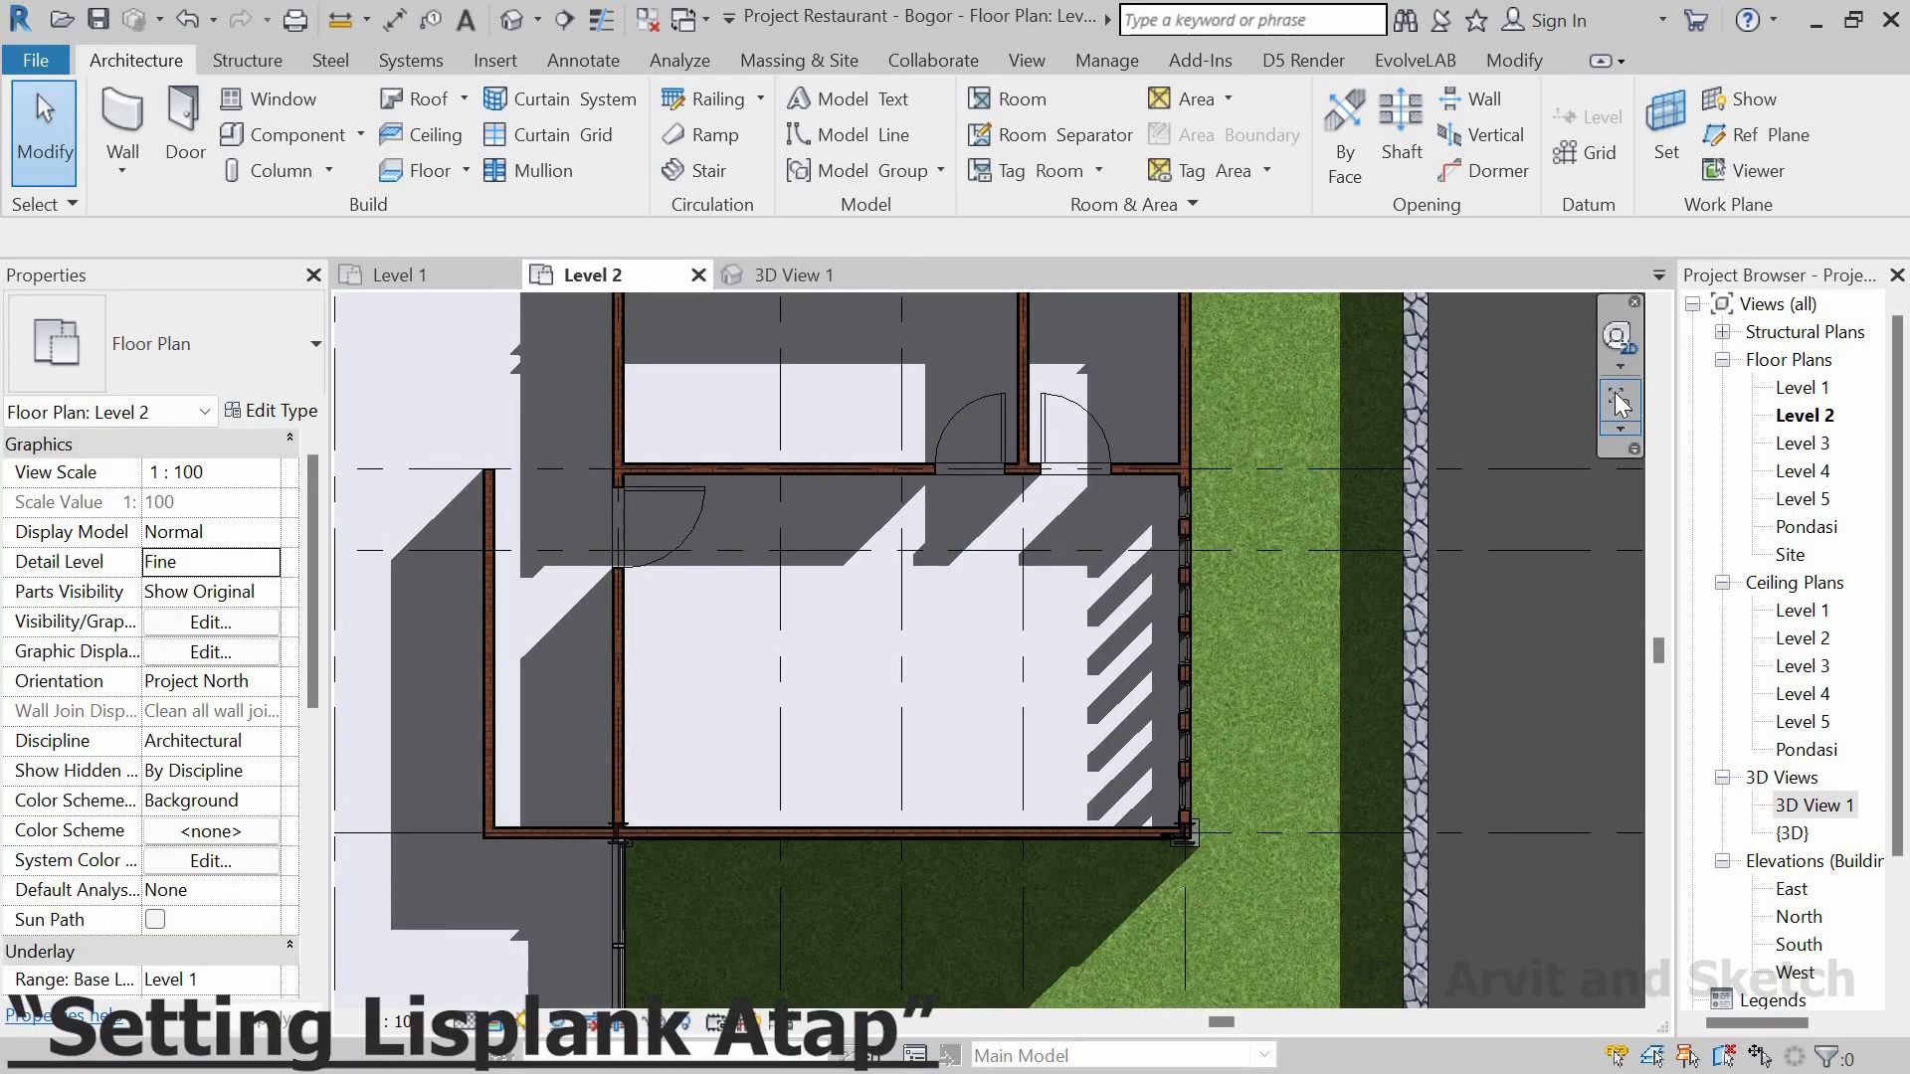
pyautogui.click(1617, 402)
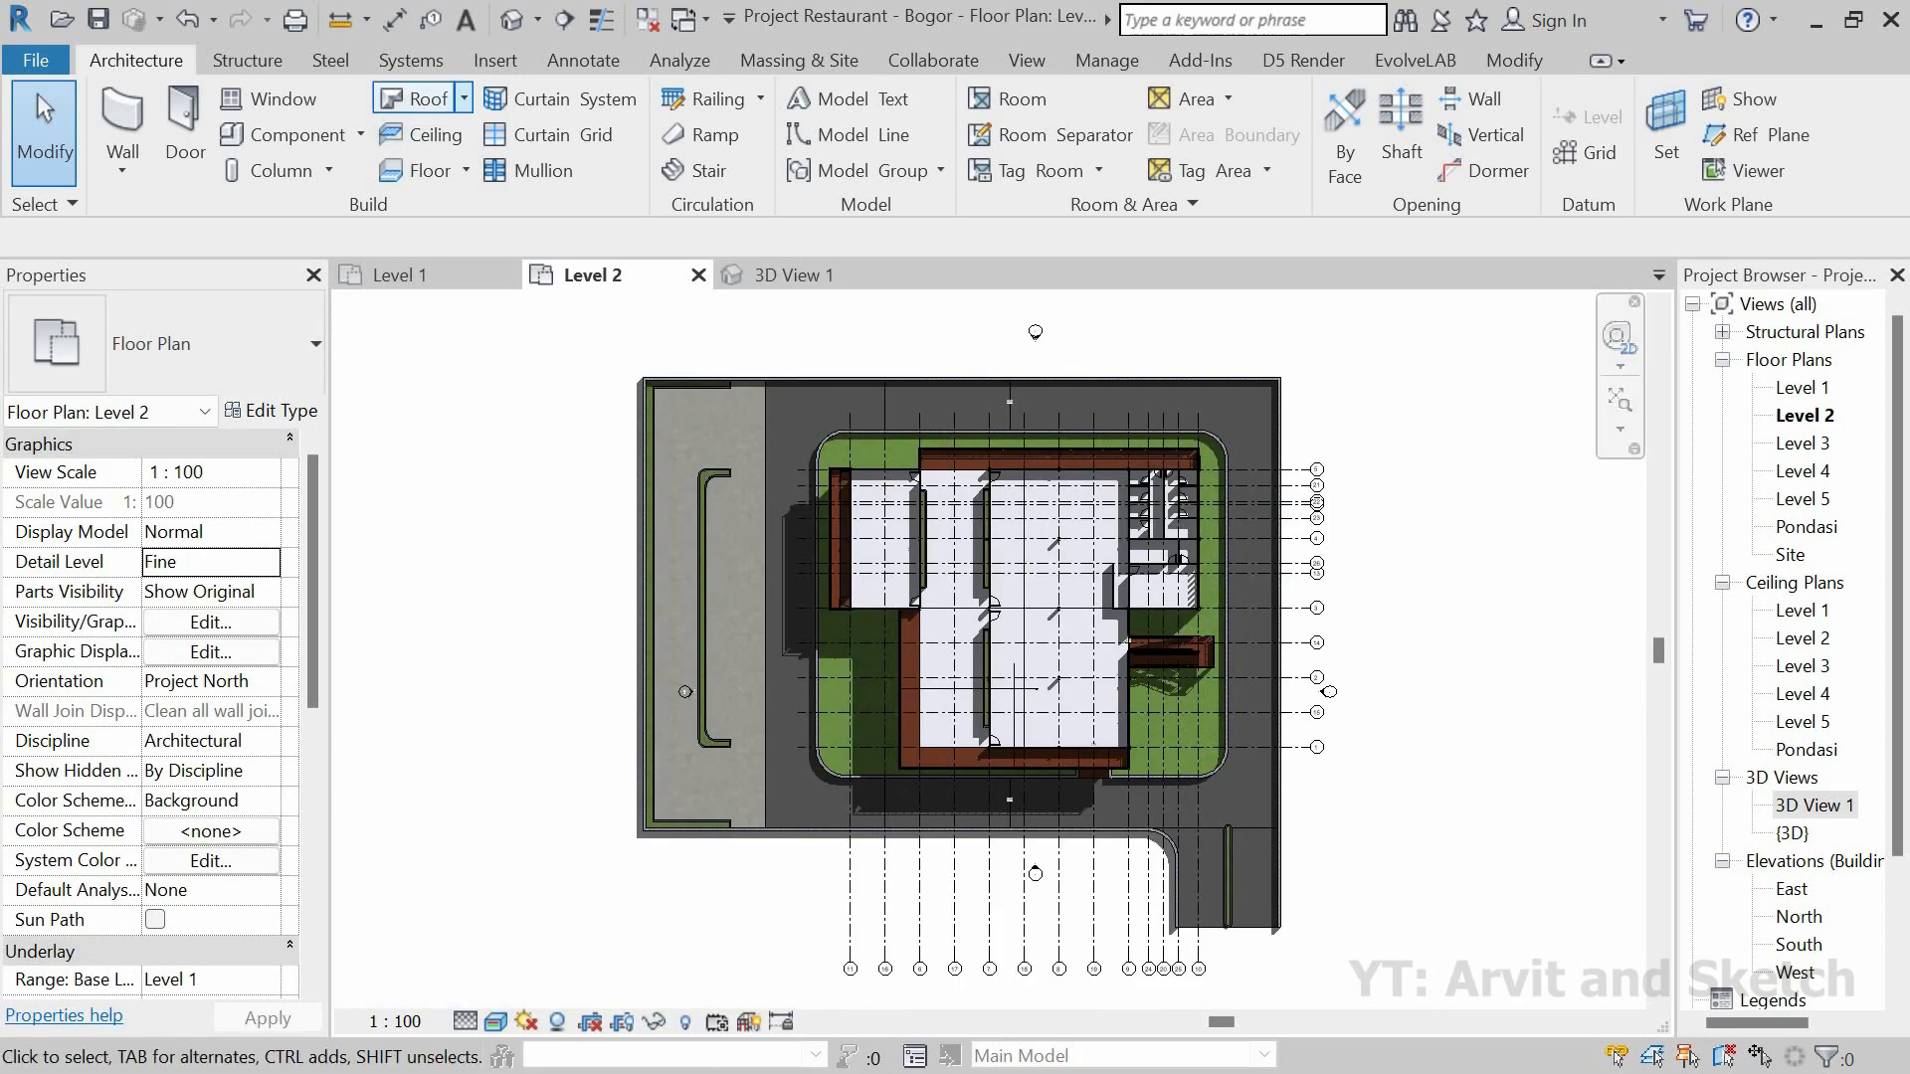
pyautogui.click(463, 98)
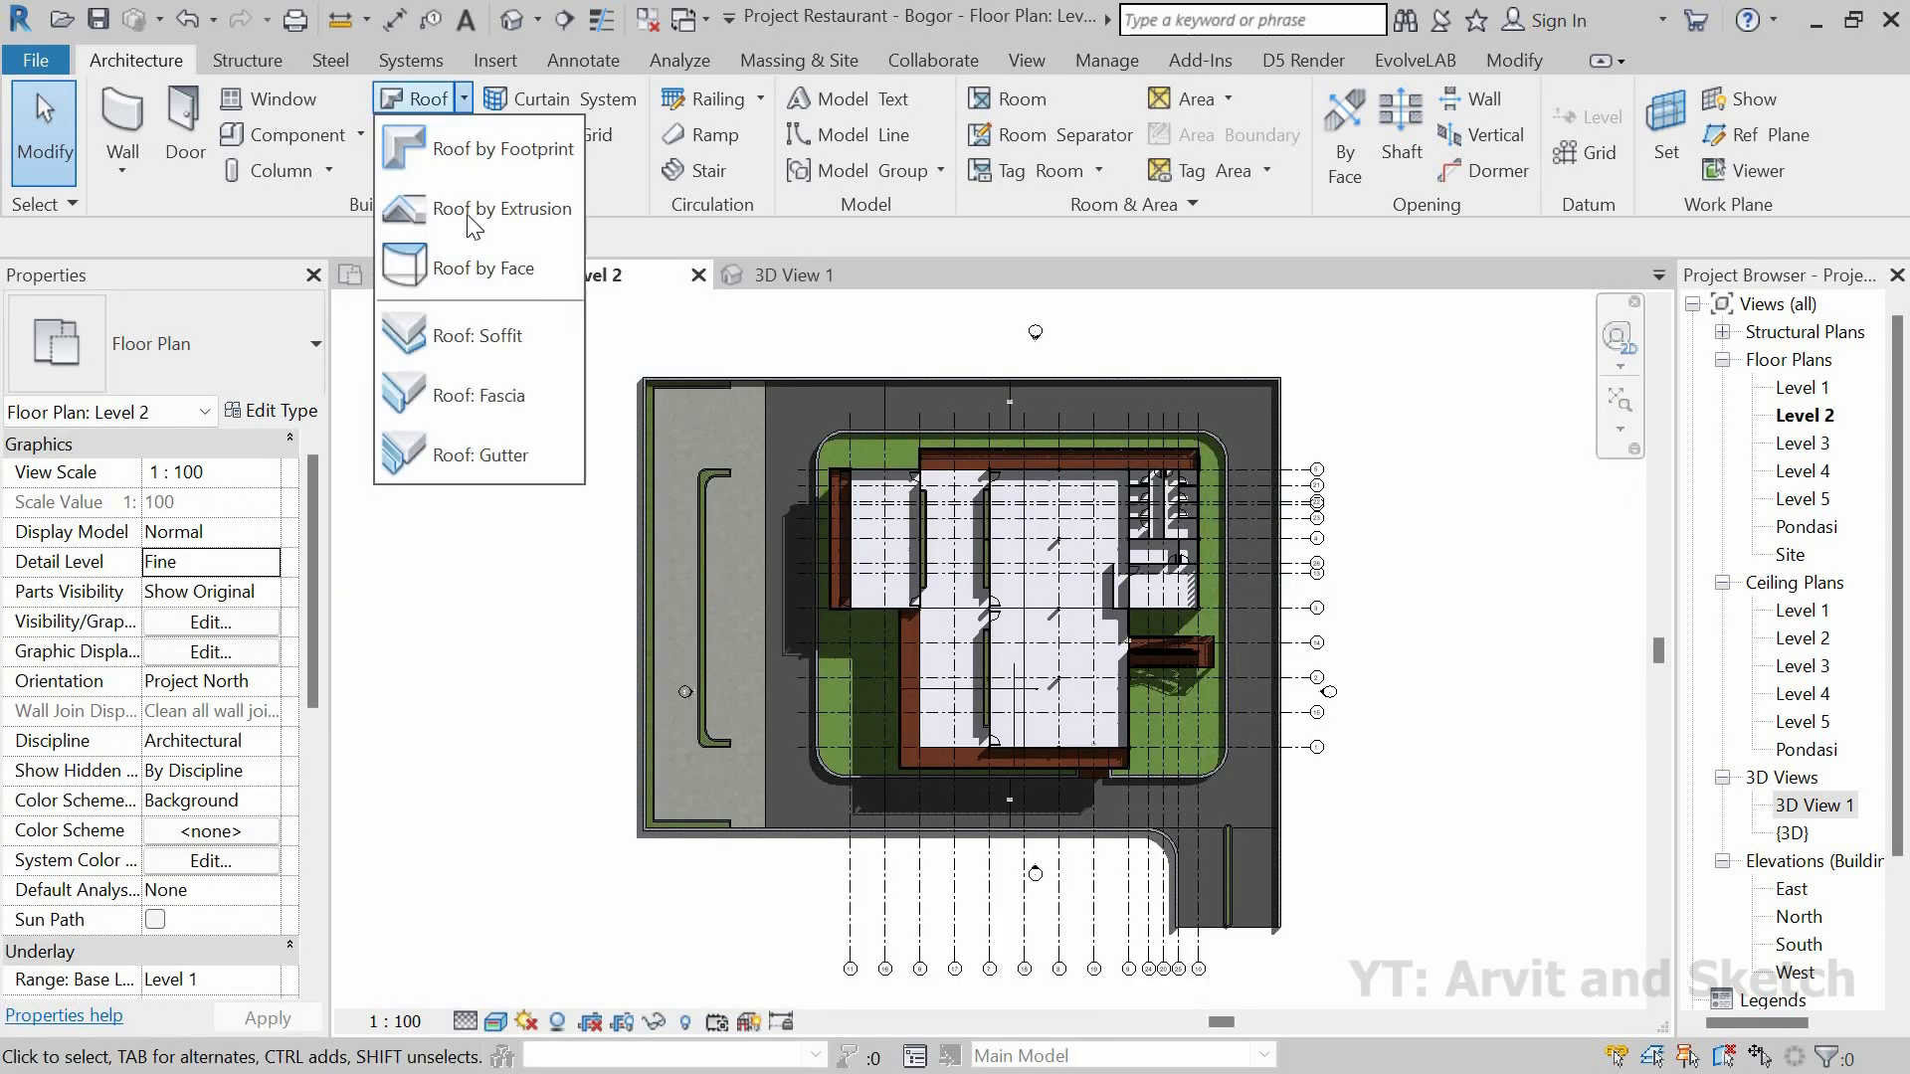
pyautogui.click(486, 394)
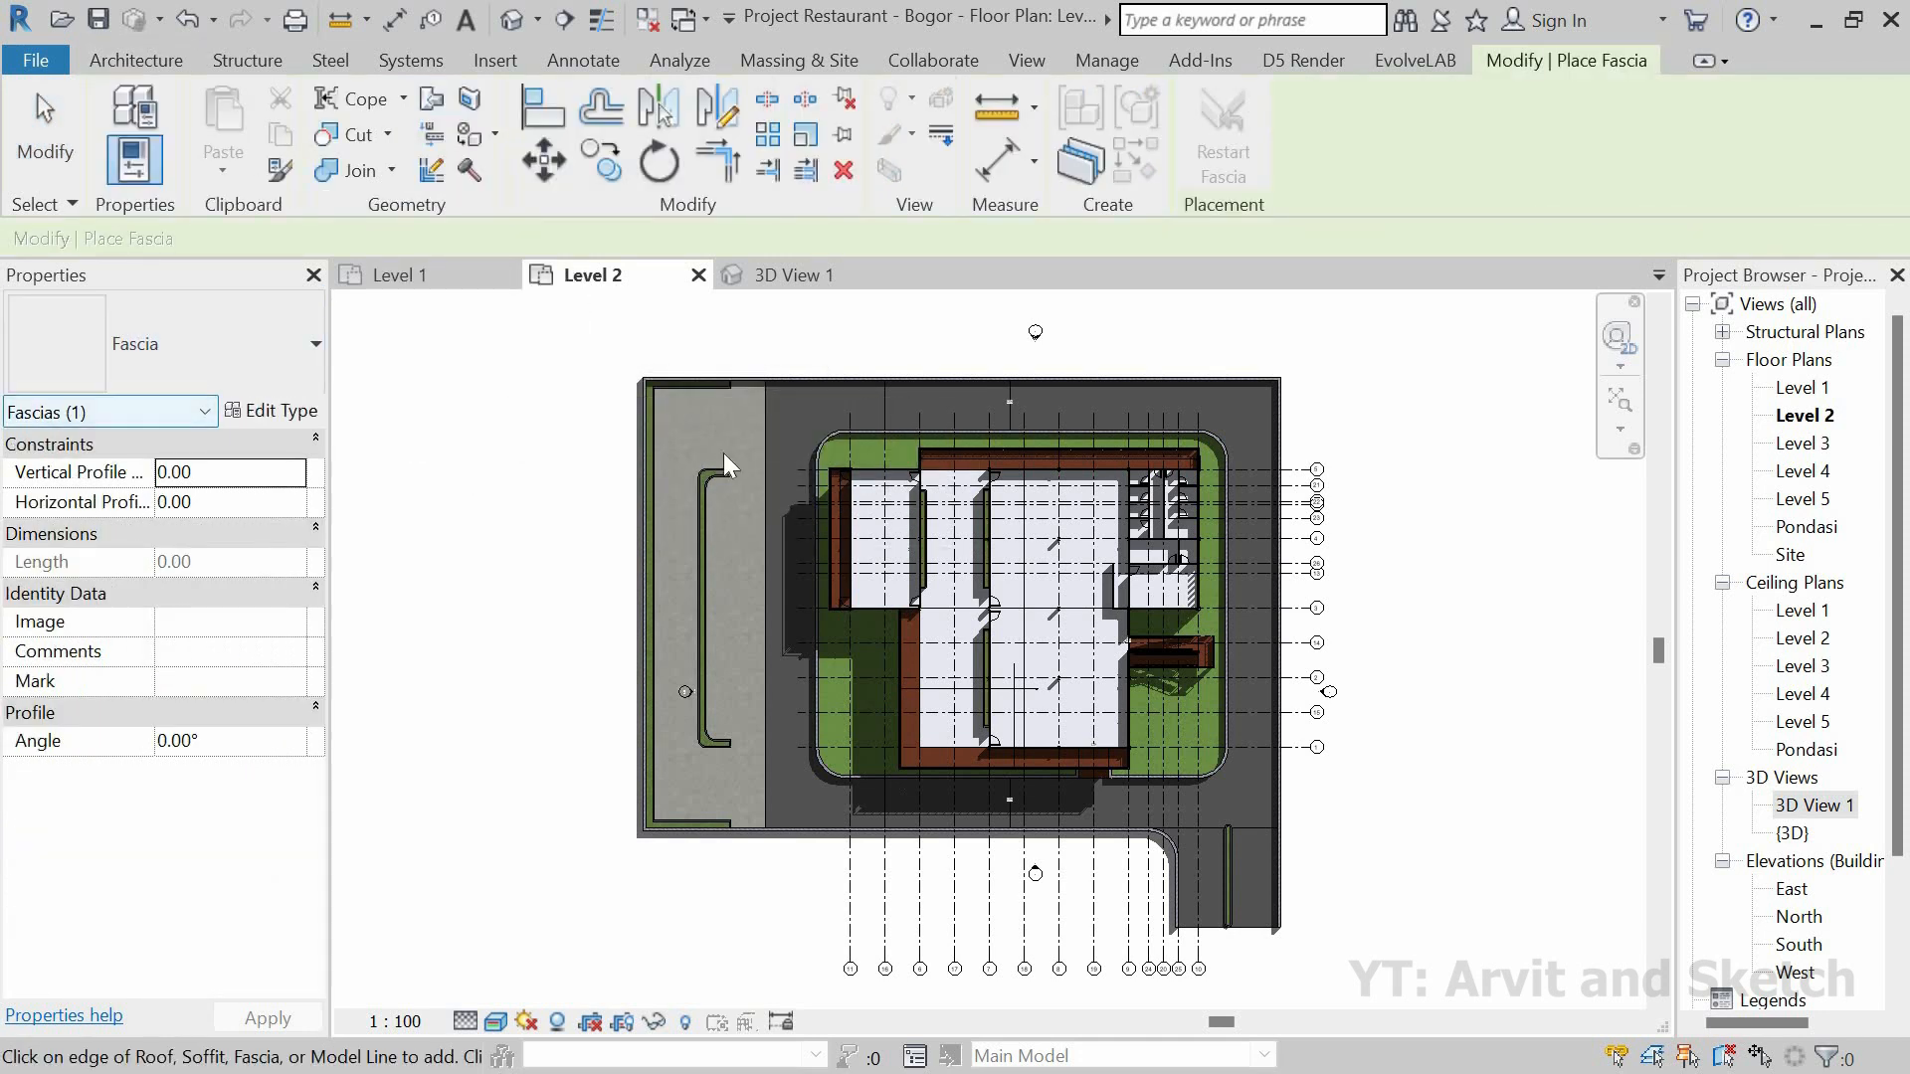
pyautogui.click(261, 412)
pyautogui.click(1498, 184)
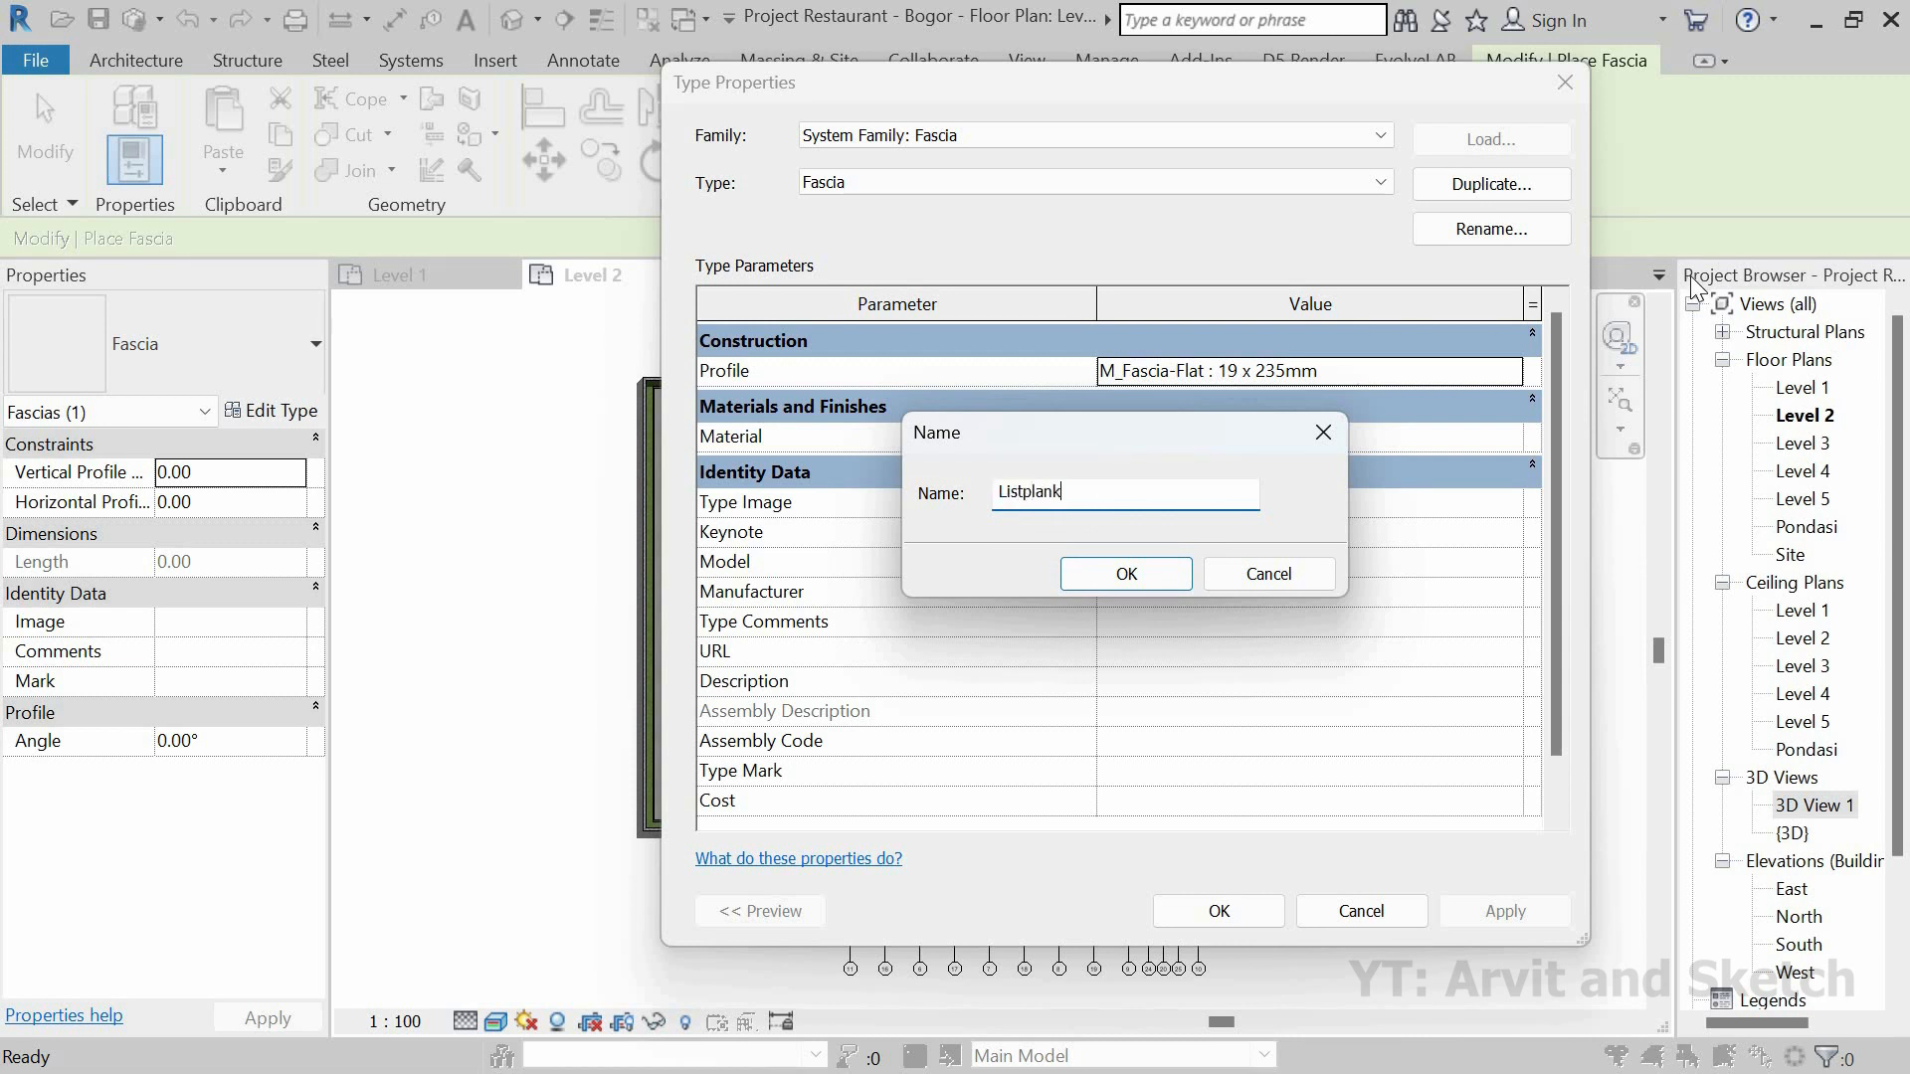
pyautogui.click(1150, 574)
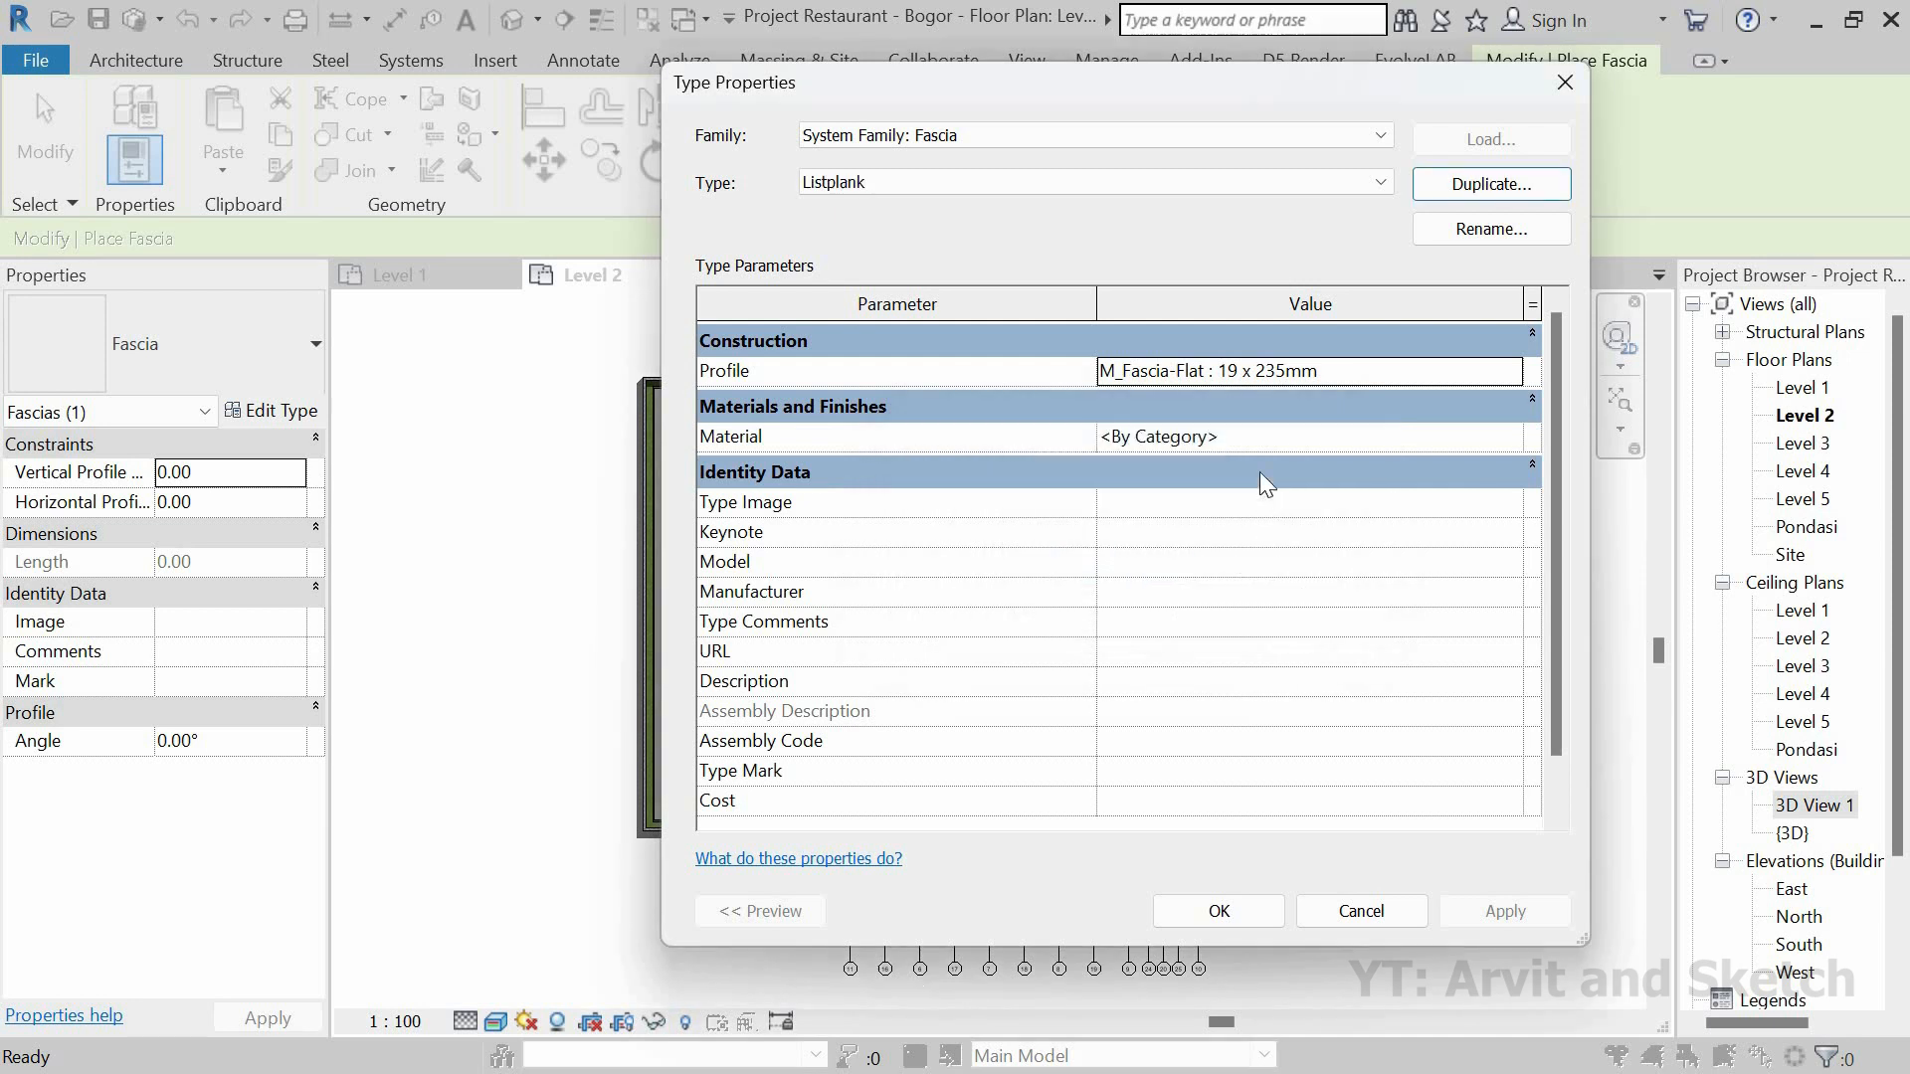
pyautogui.click(1368, 406)
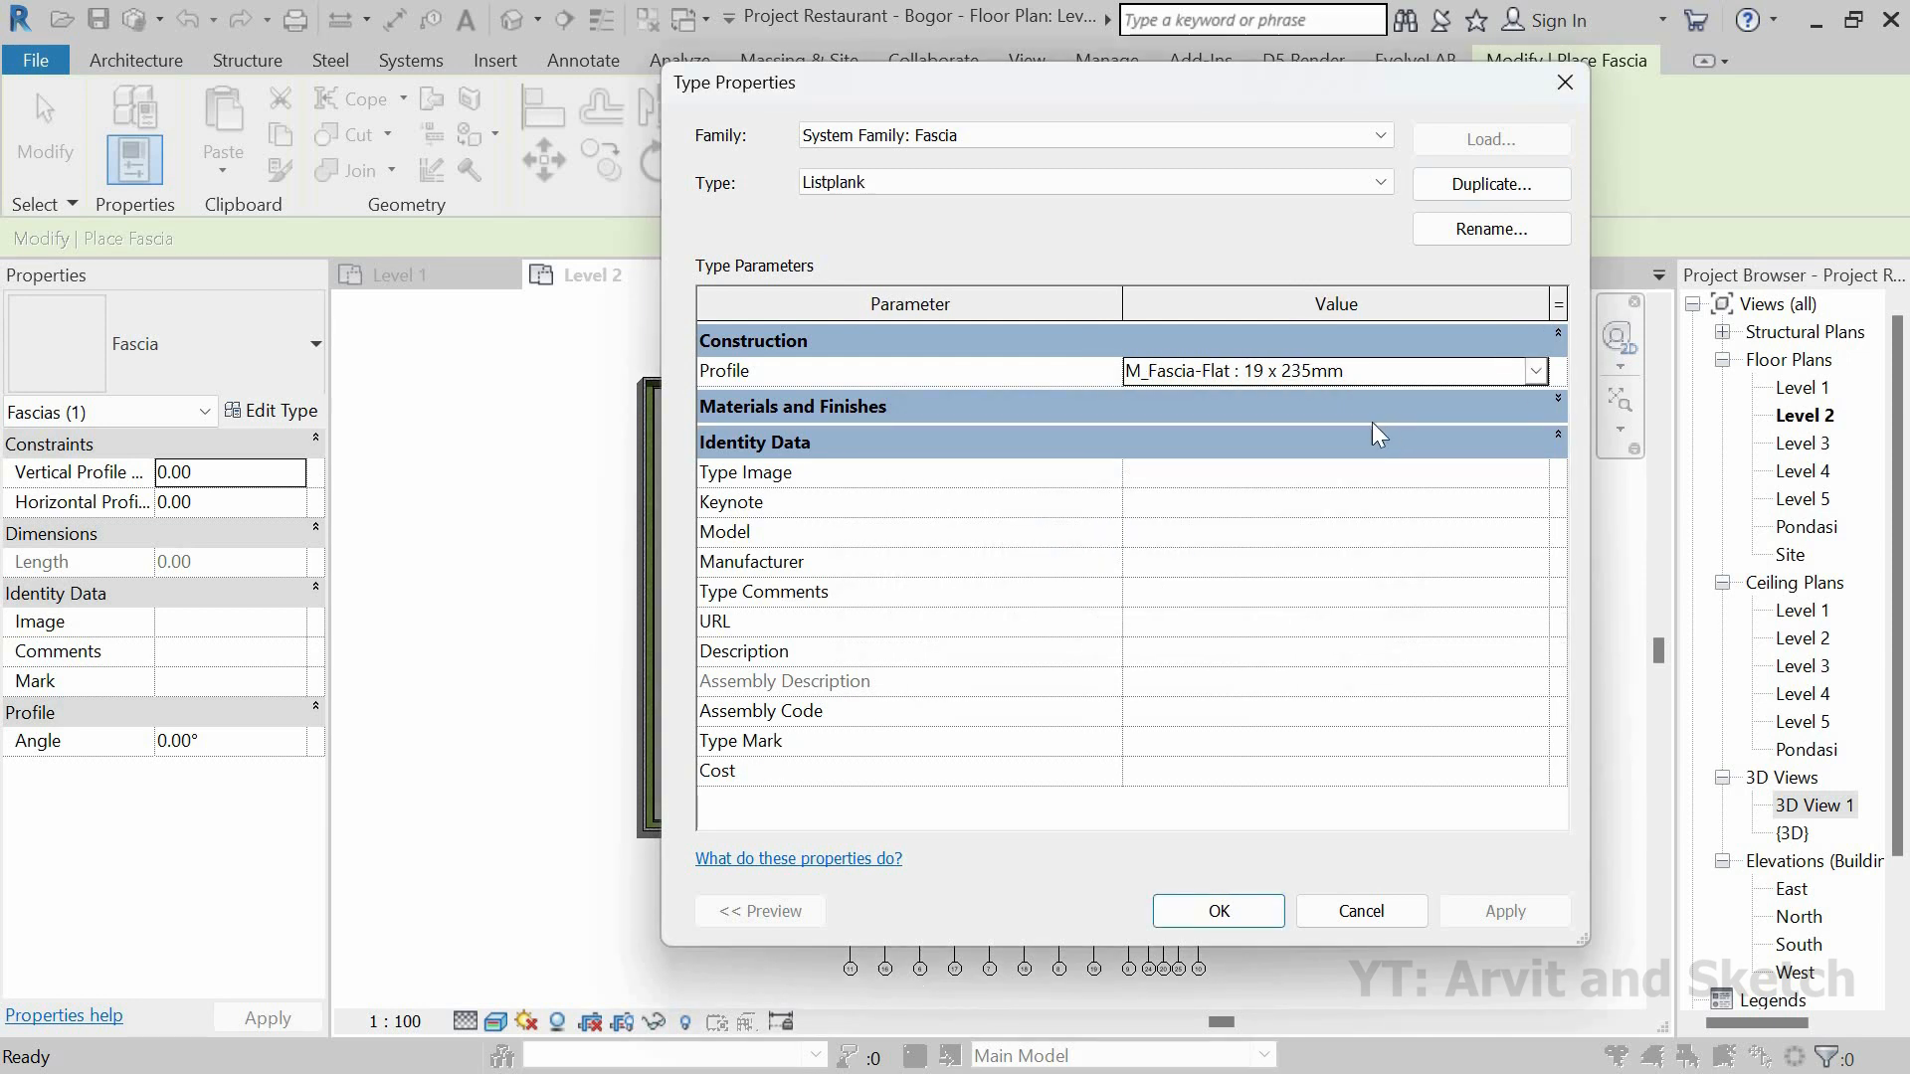
# Step: Create a new material named Lisplank for the Listplank fascia type
pyautogui.click(1447, 408)
pyautogui.click(1519, 436)
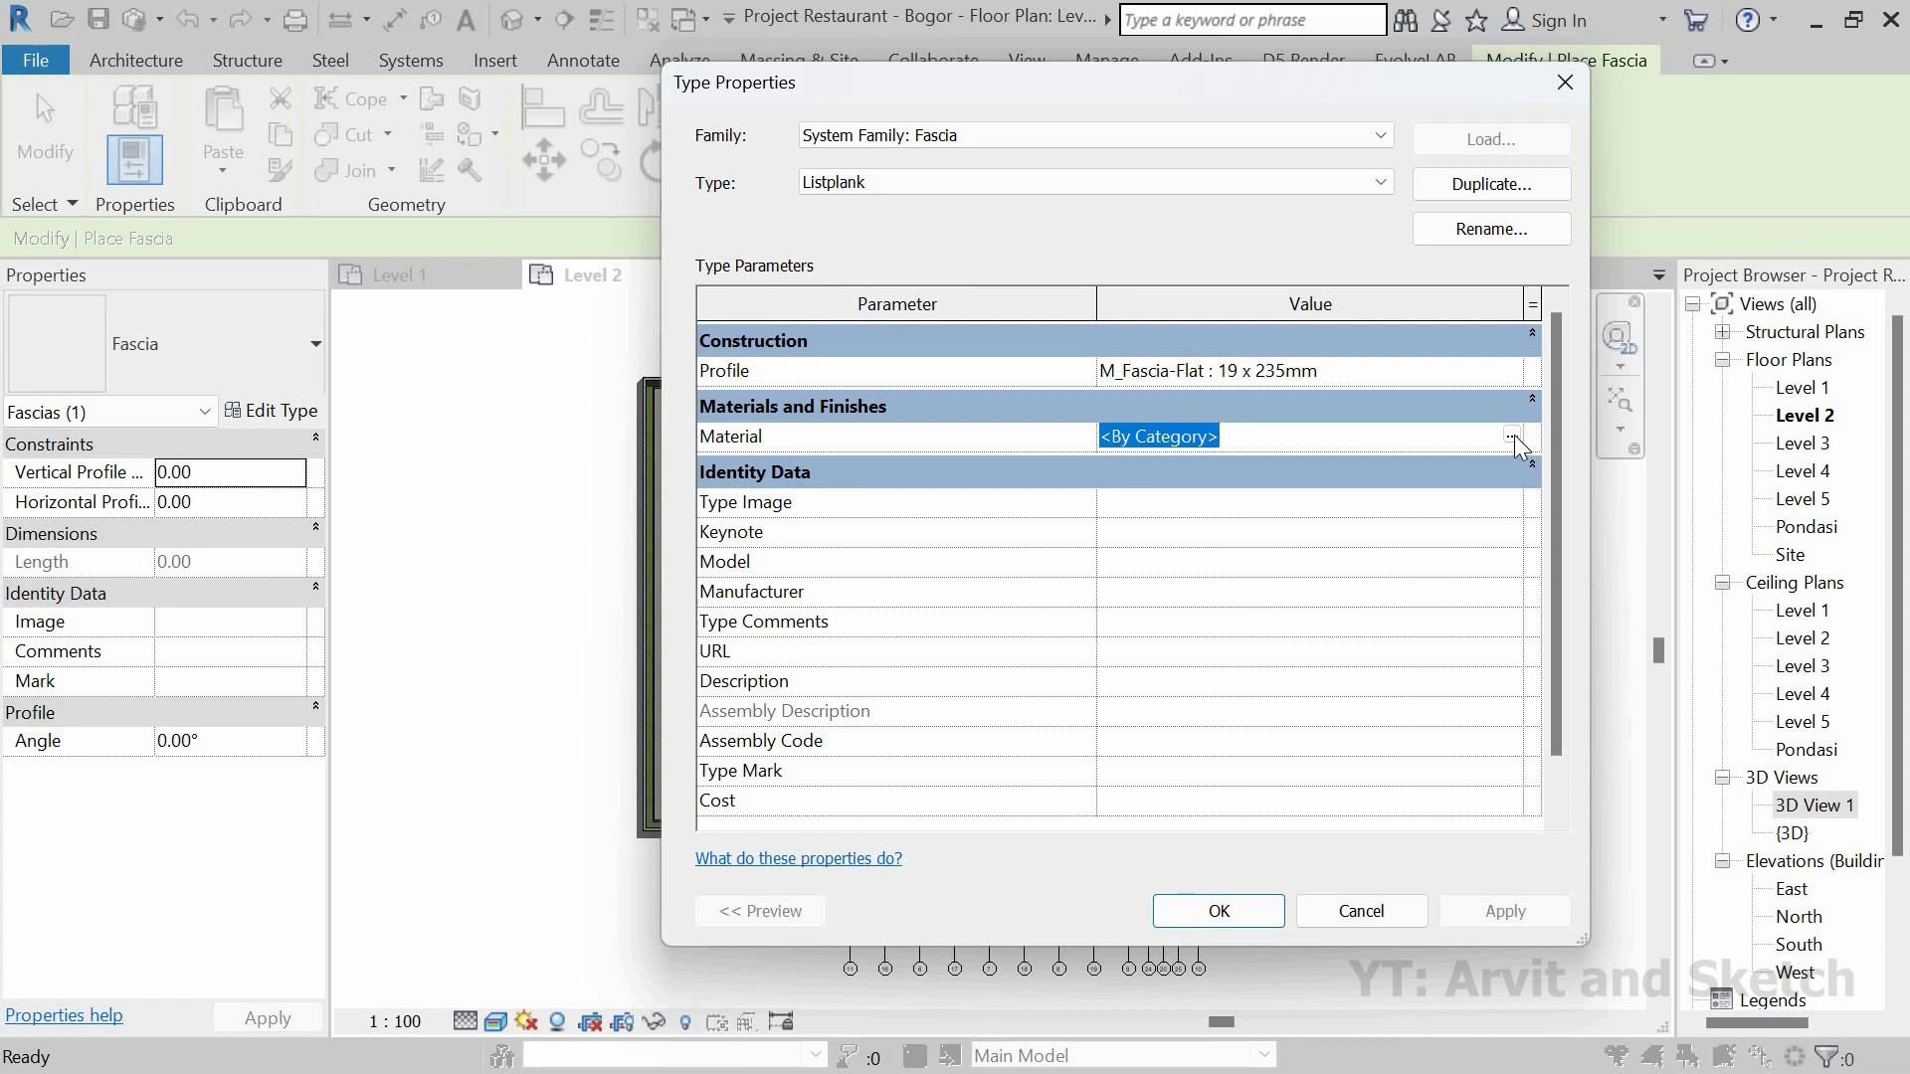
pyautogui.click(1512, 438)
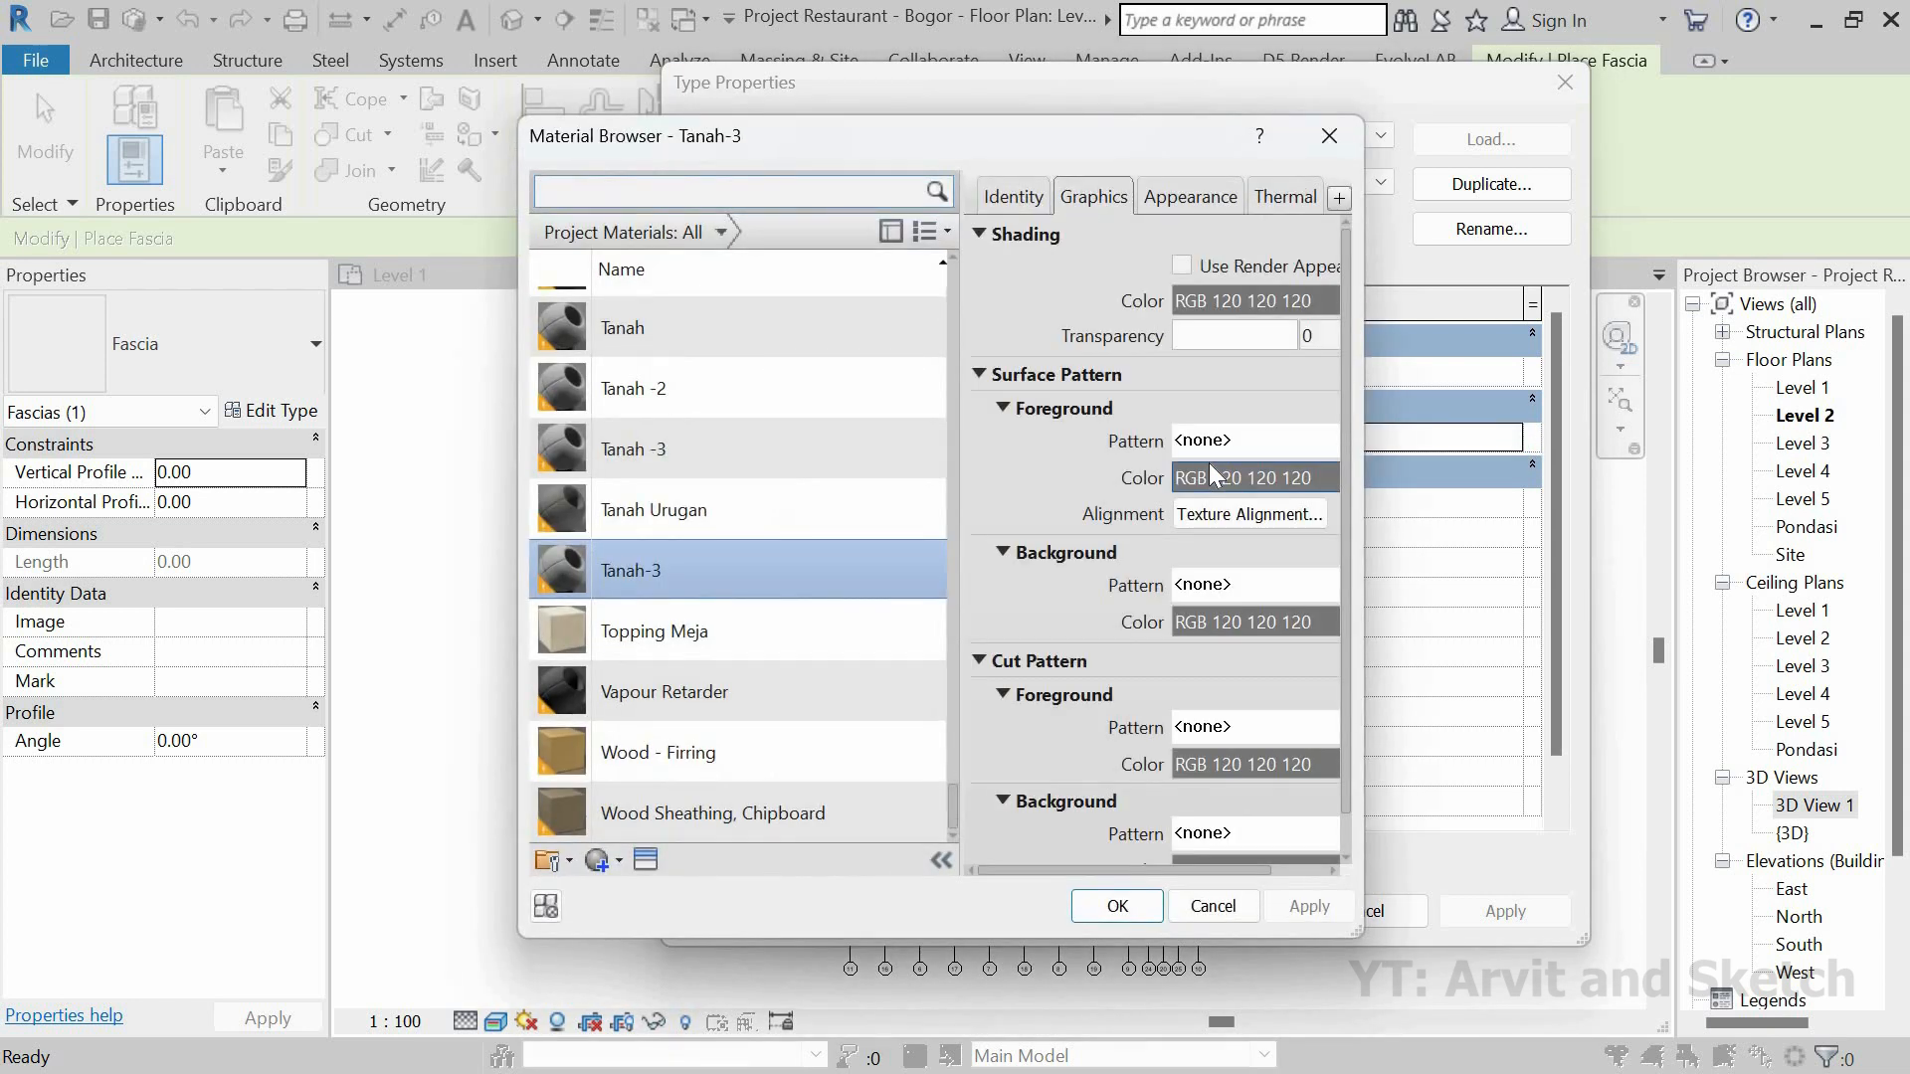
pyautogui.click(601, 862)
pyautogui.click(619, 894)
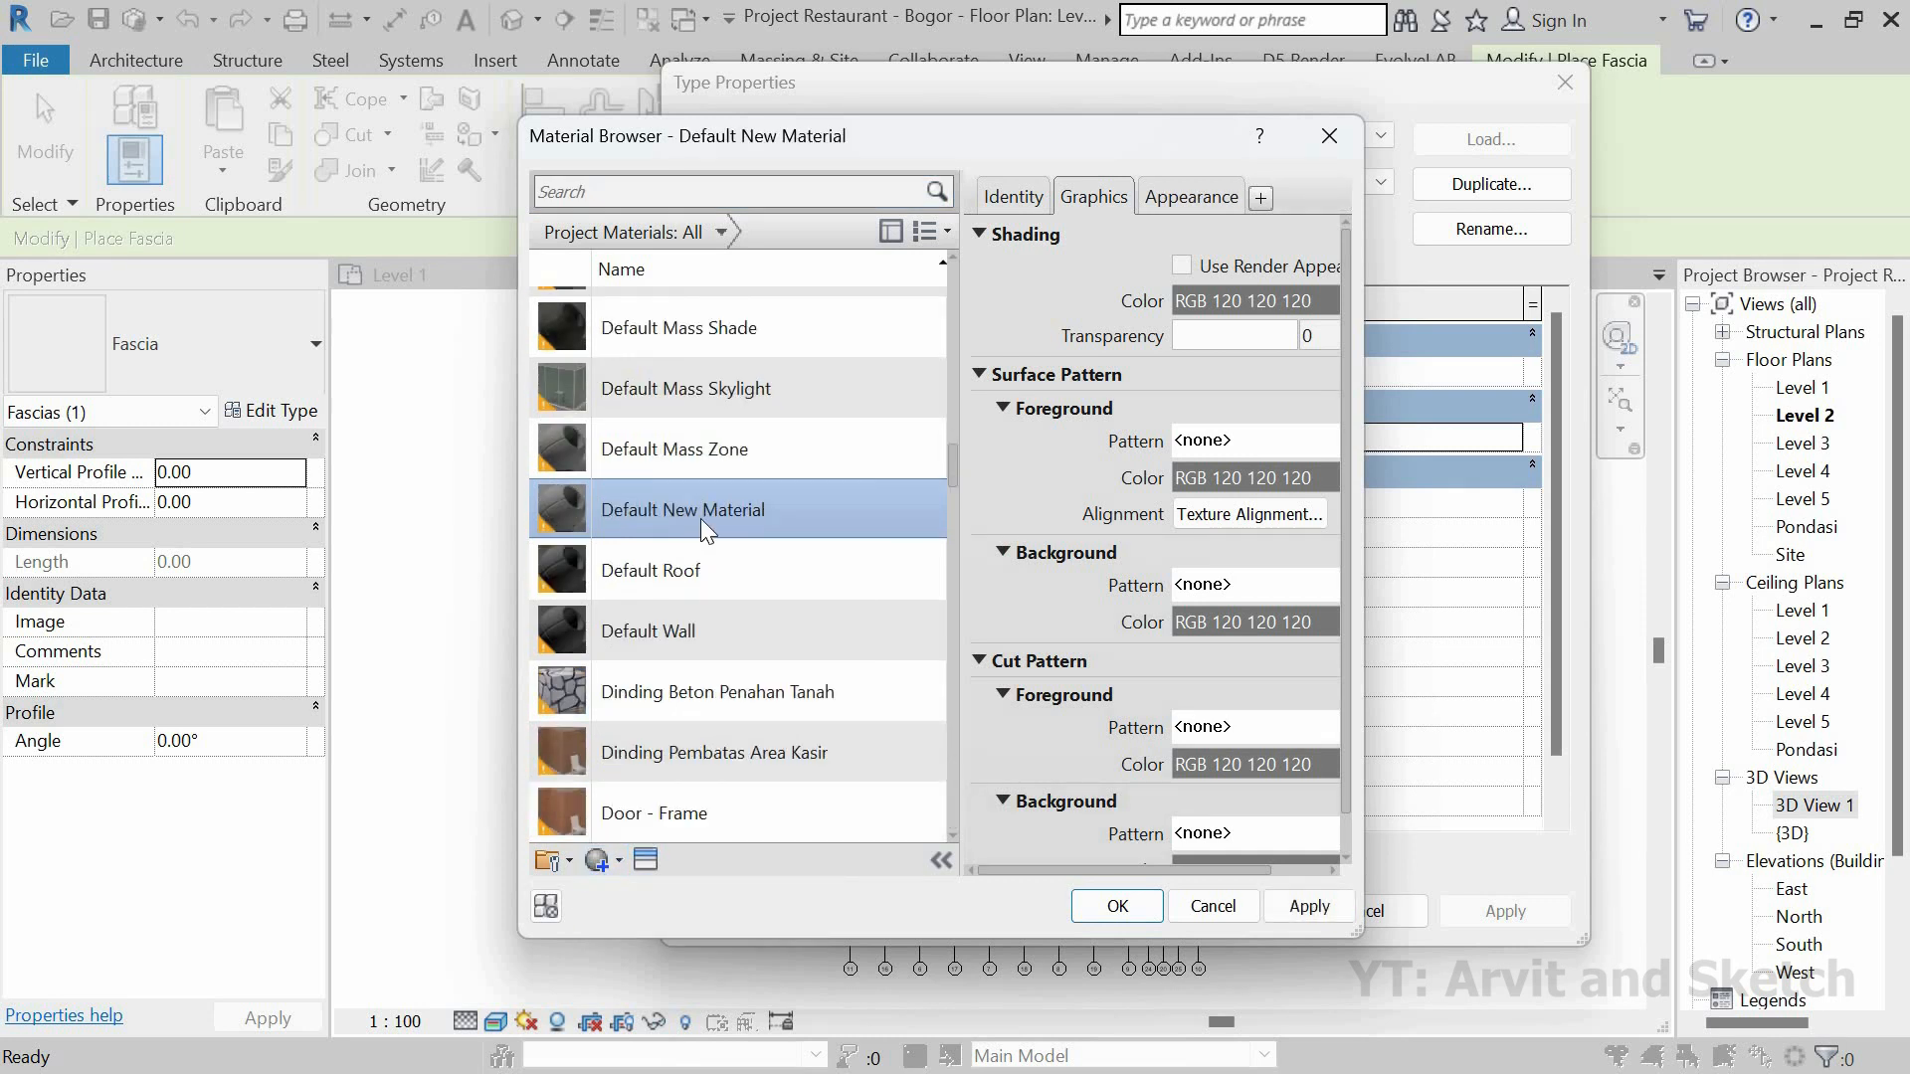
pyautogui.rightClick(701, 518)
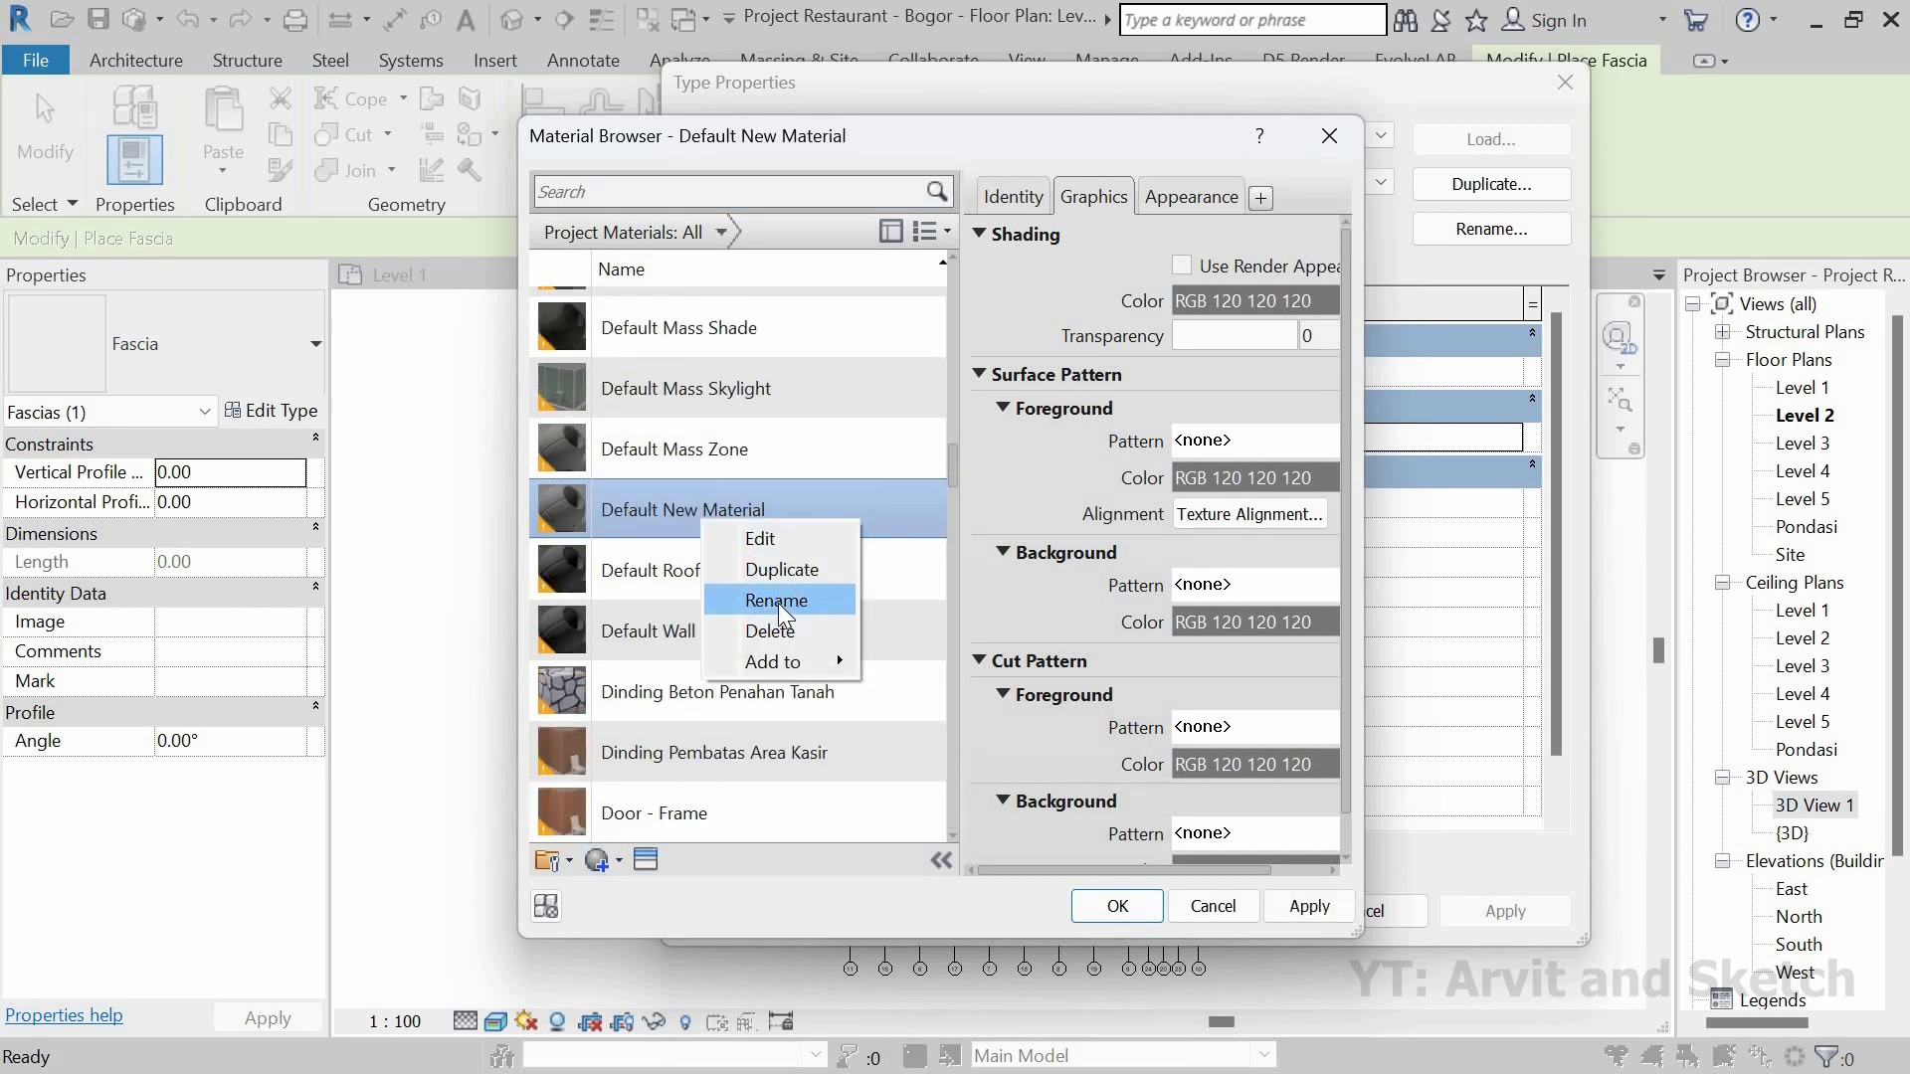
pyautogui.click(778, 603)
pyautogui.write('Lisp')
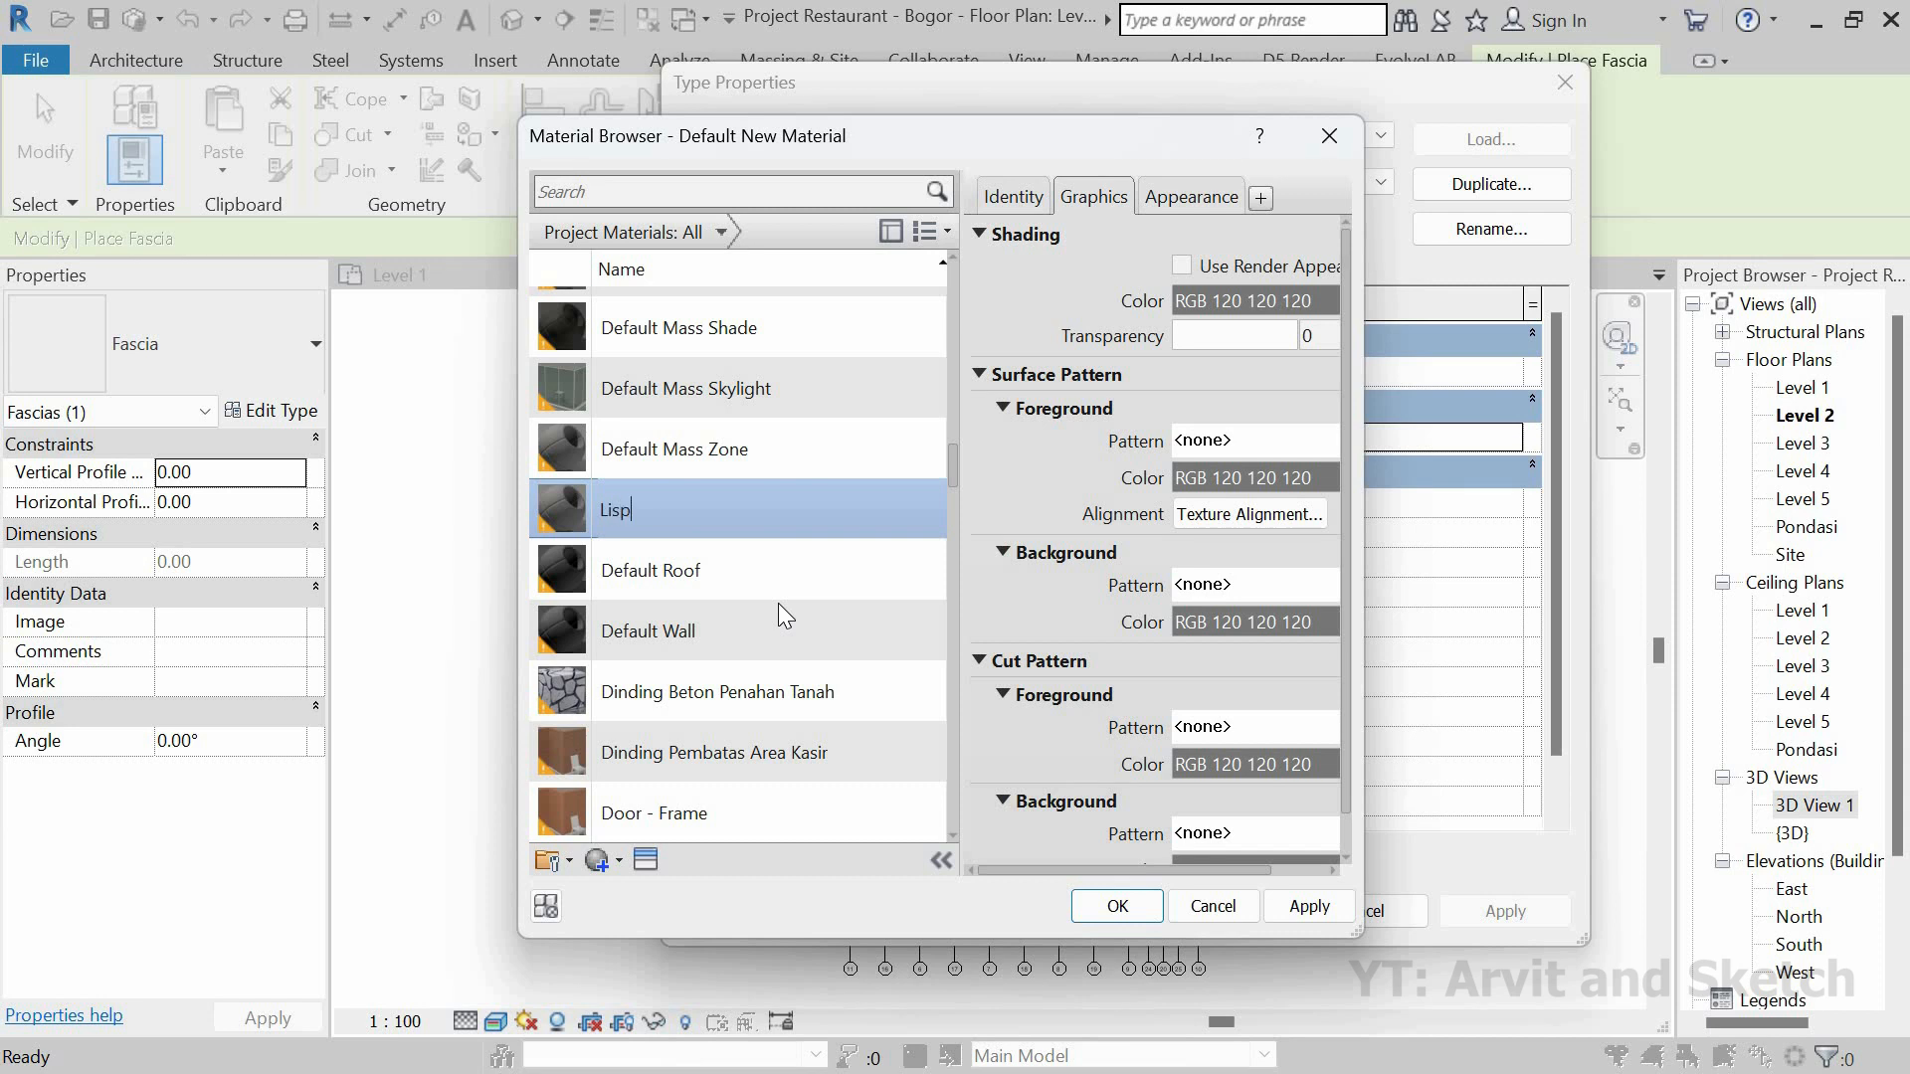
pyautogui.write('lank')
# Step: Search the asset library for cement, add the solid Cement asset to the Lisplank material and apply it to the fascia type
pyautogui.click(652, 857)
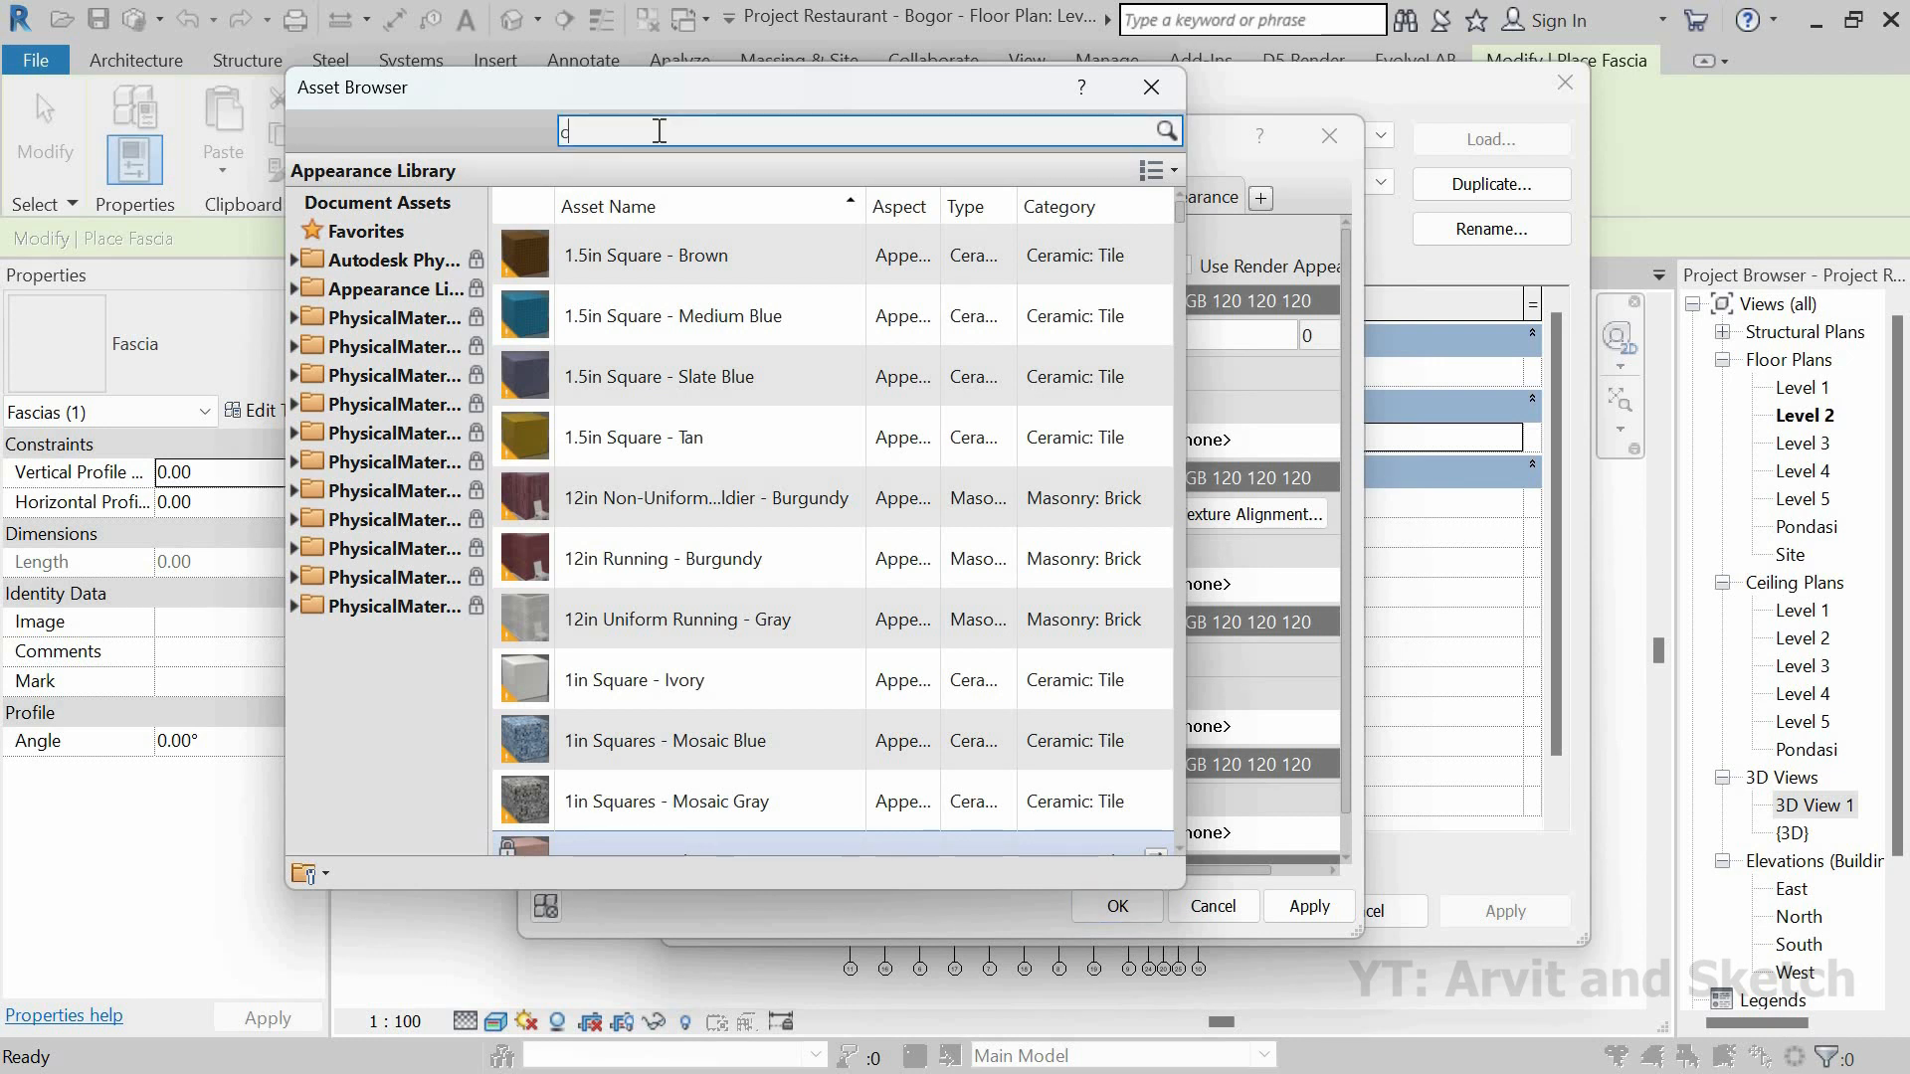
pyautogui.press('Return')
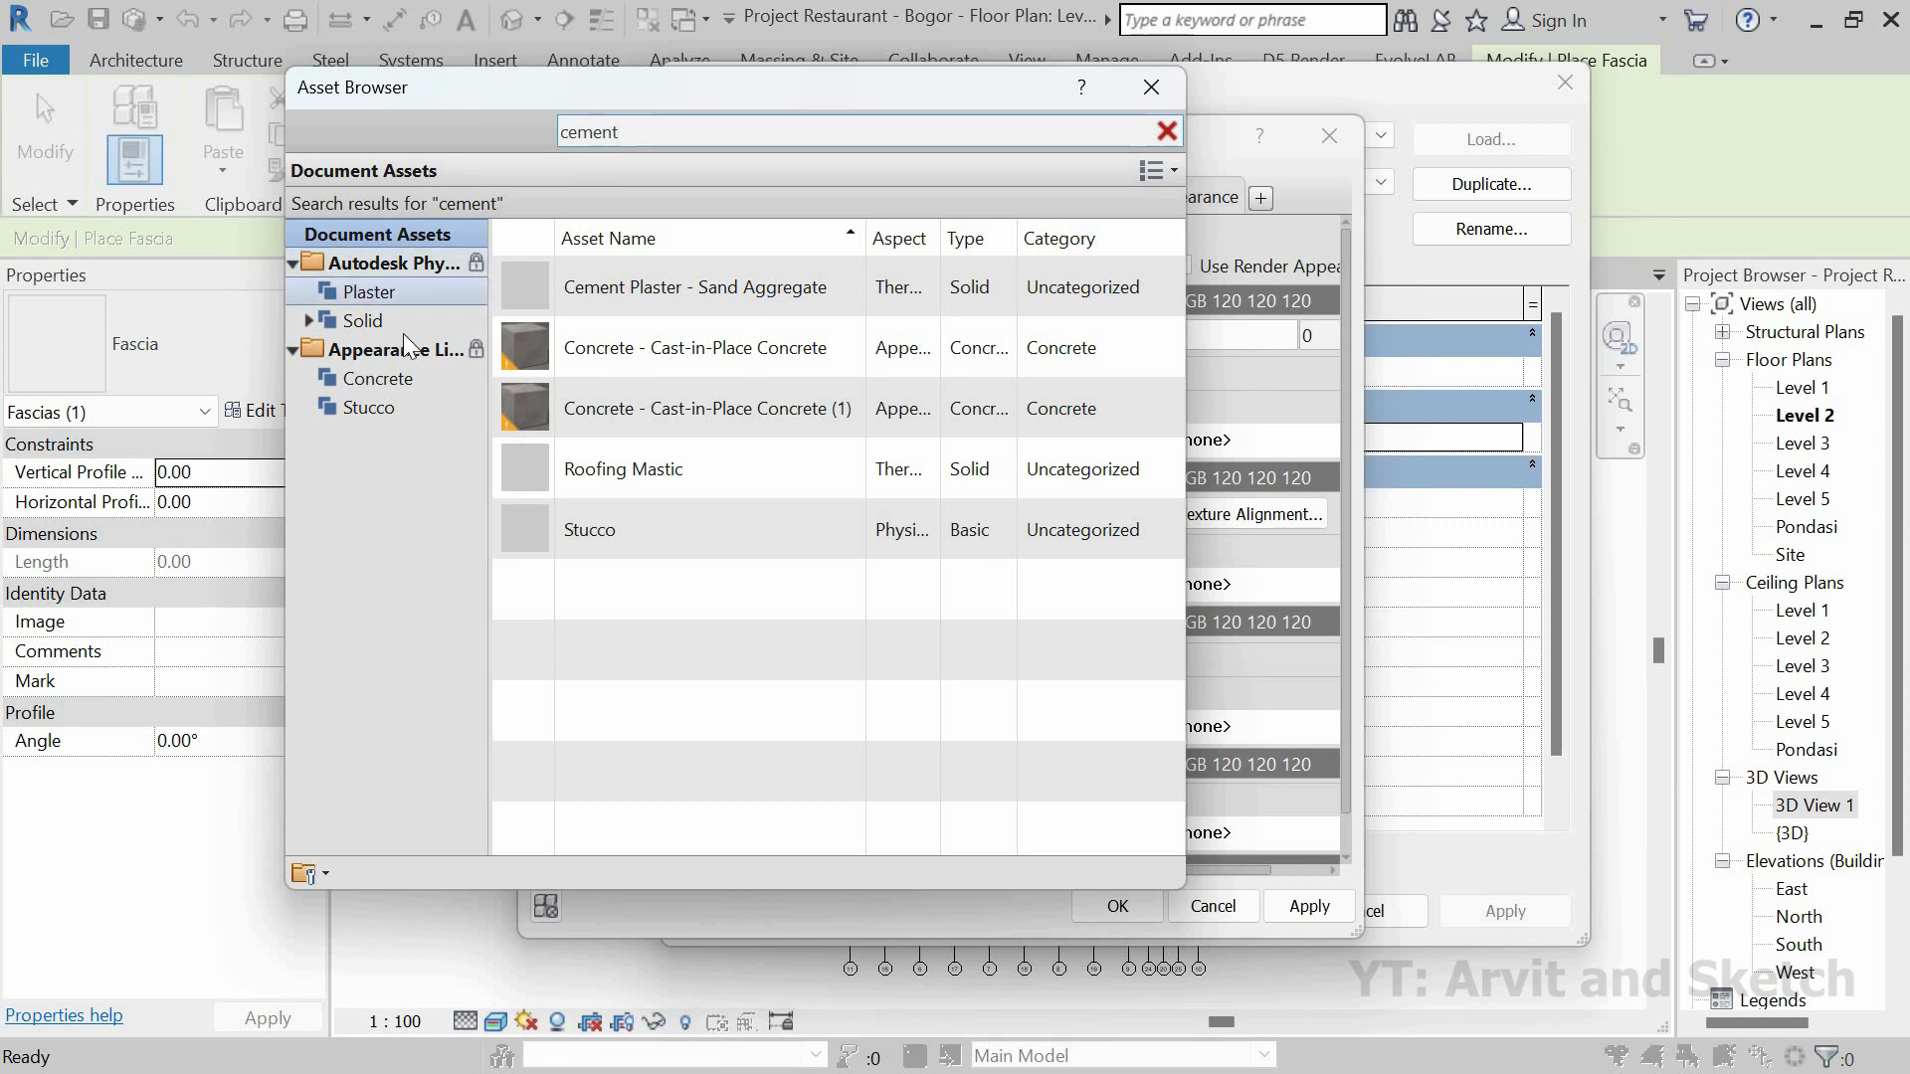
pyautogui.click(398, 379)
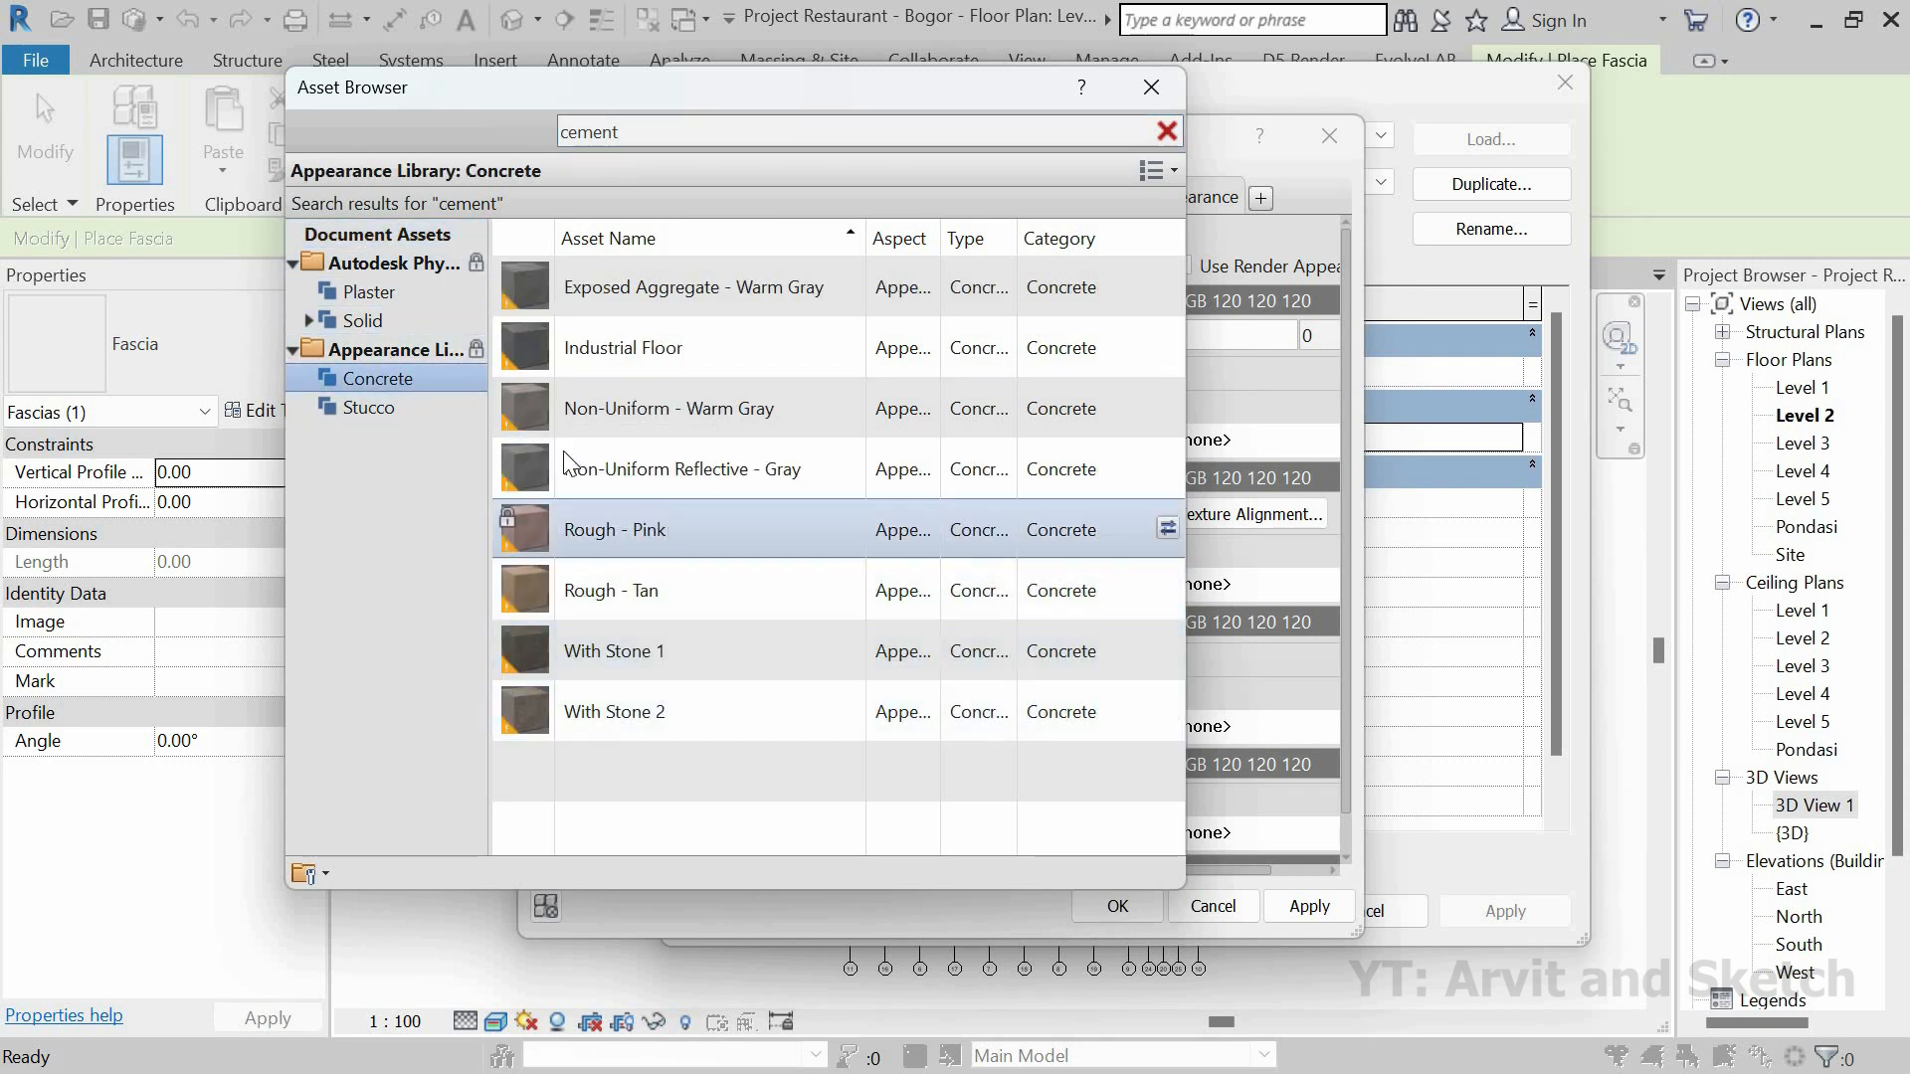
pyautogui.click(404, 411)
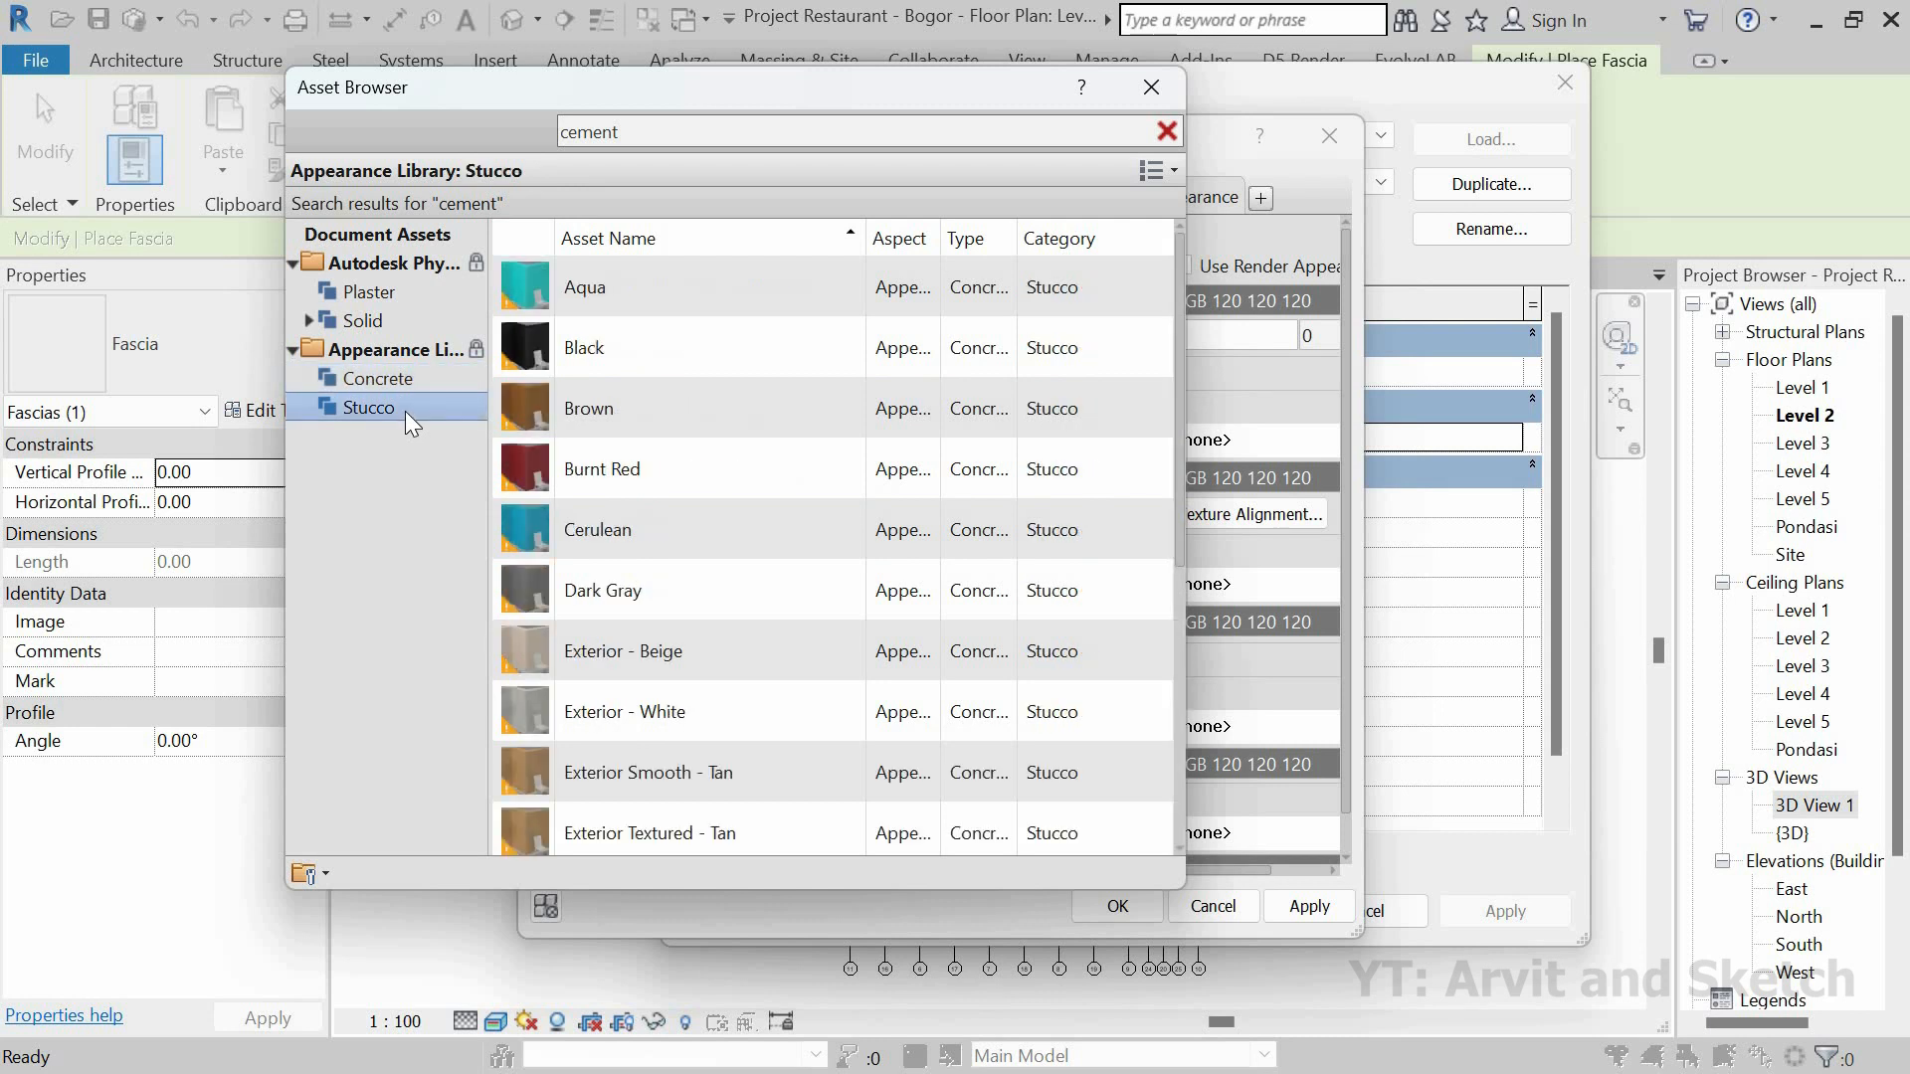
pyautogui.click(400, 305)
pyautogui.click(430, 322)
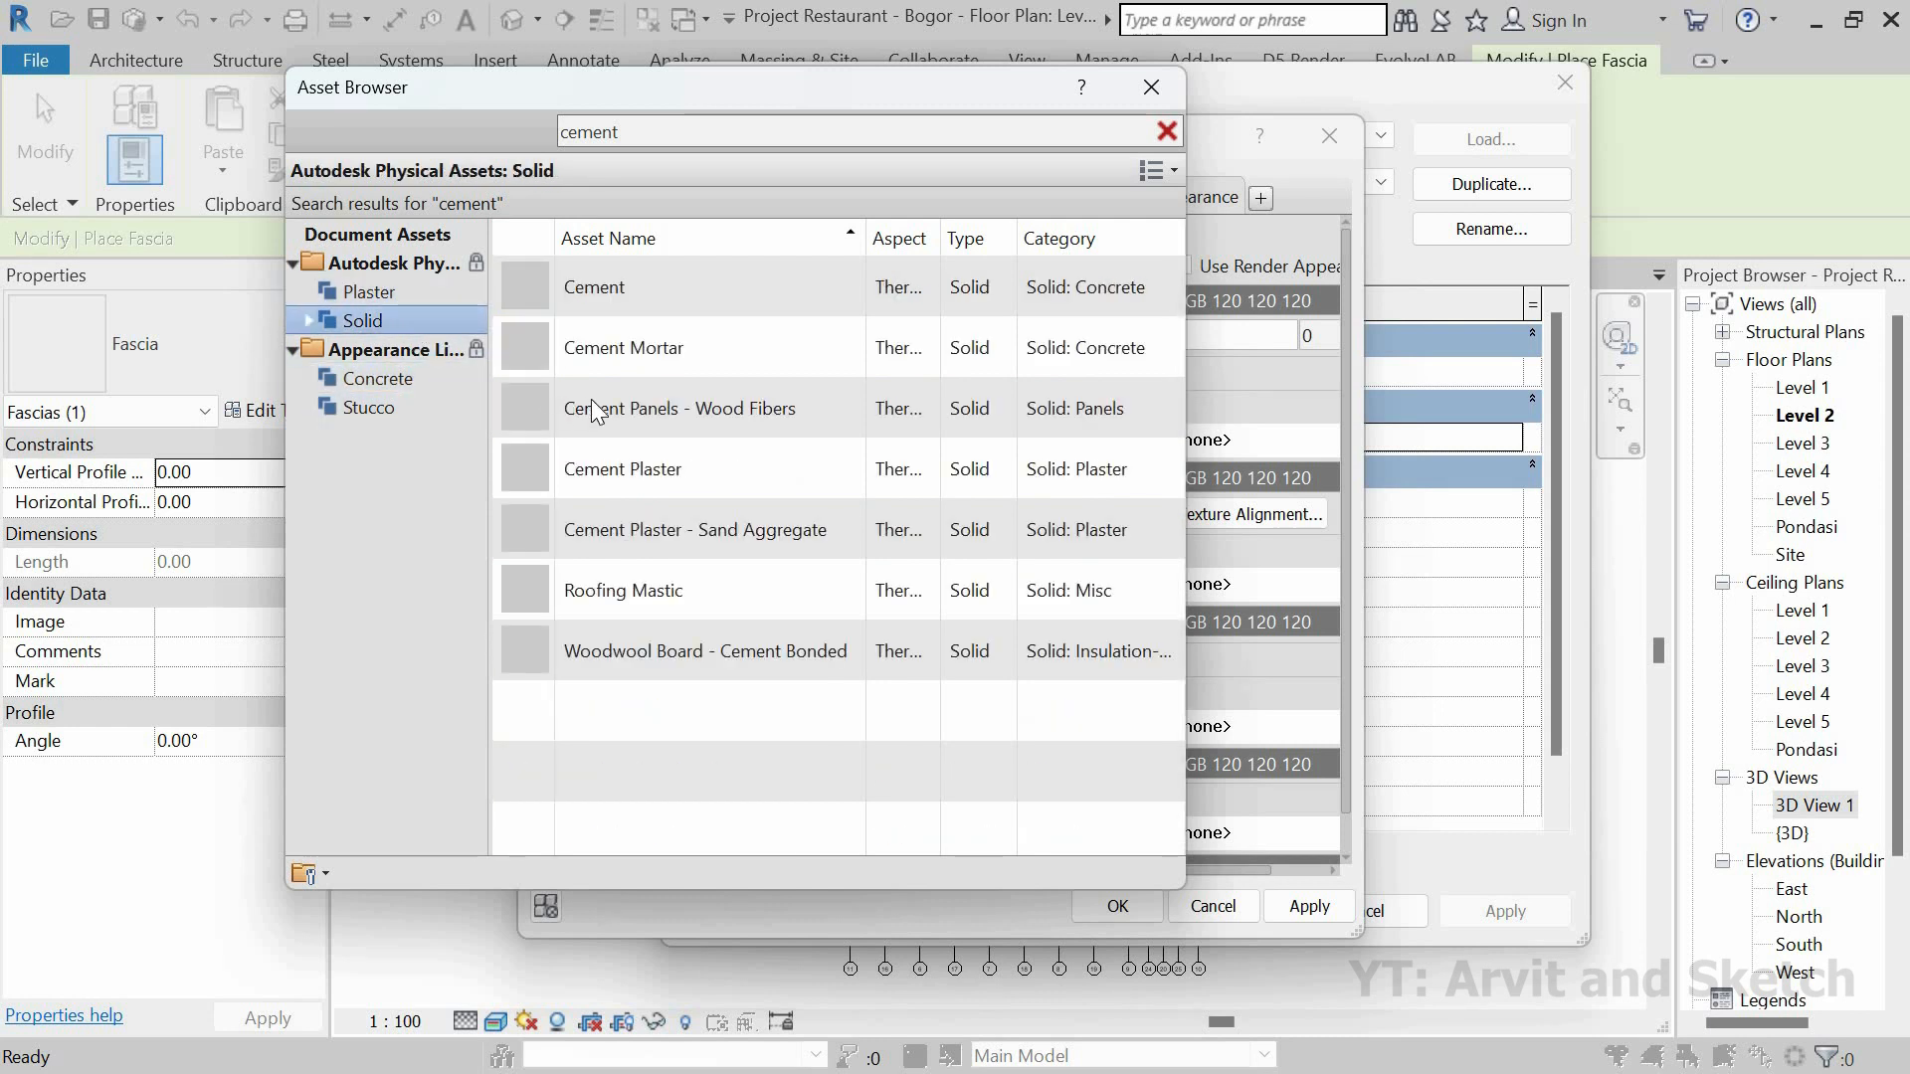
pyautogui.doubleClick(655, 287)
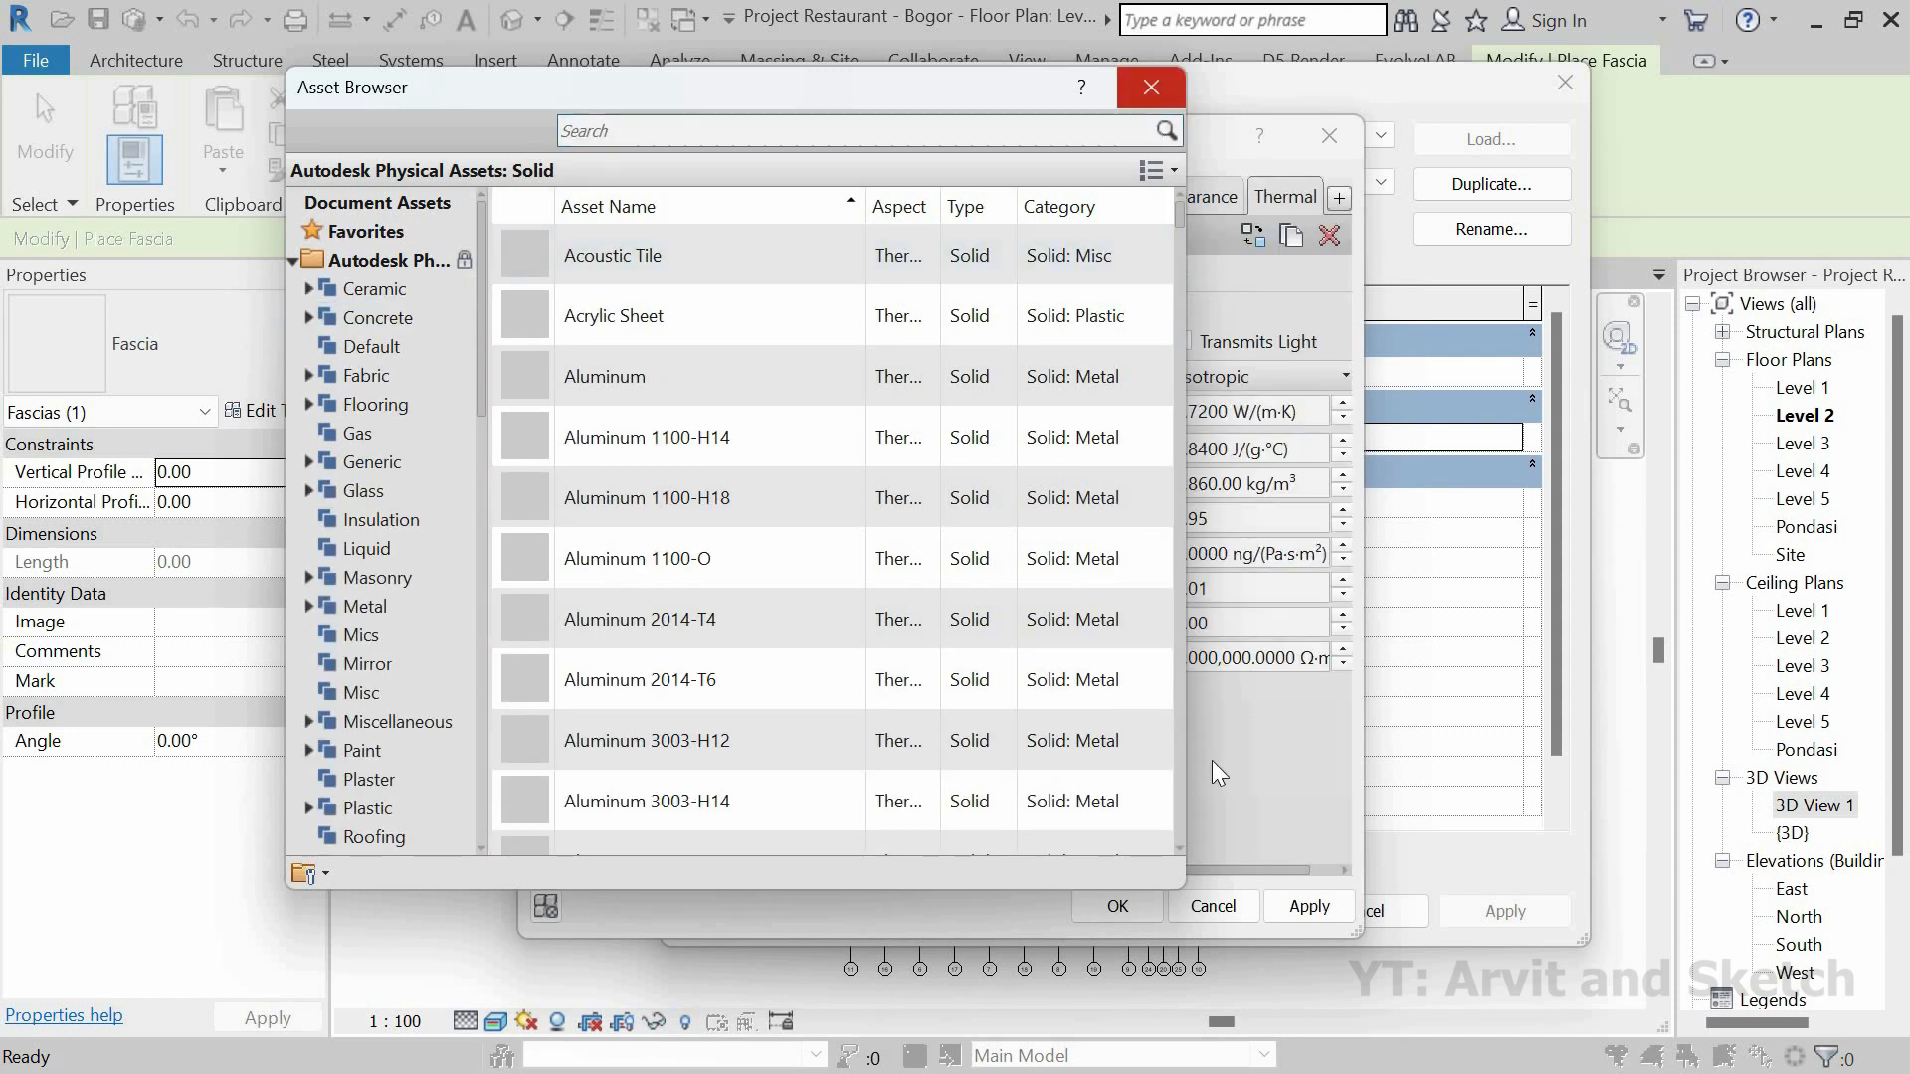
pyautogui.click(1151, 87)
pyautogui.click(1310, 906)
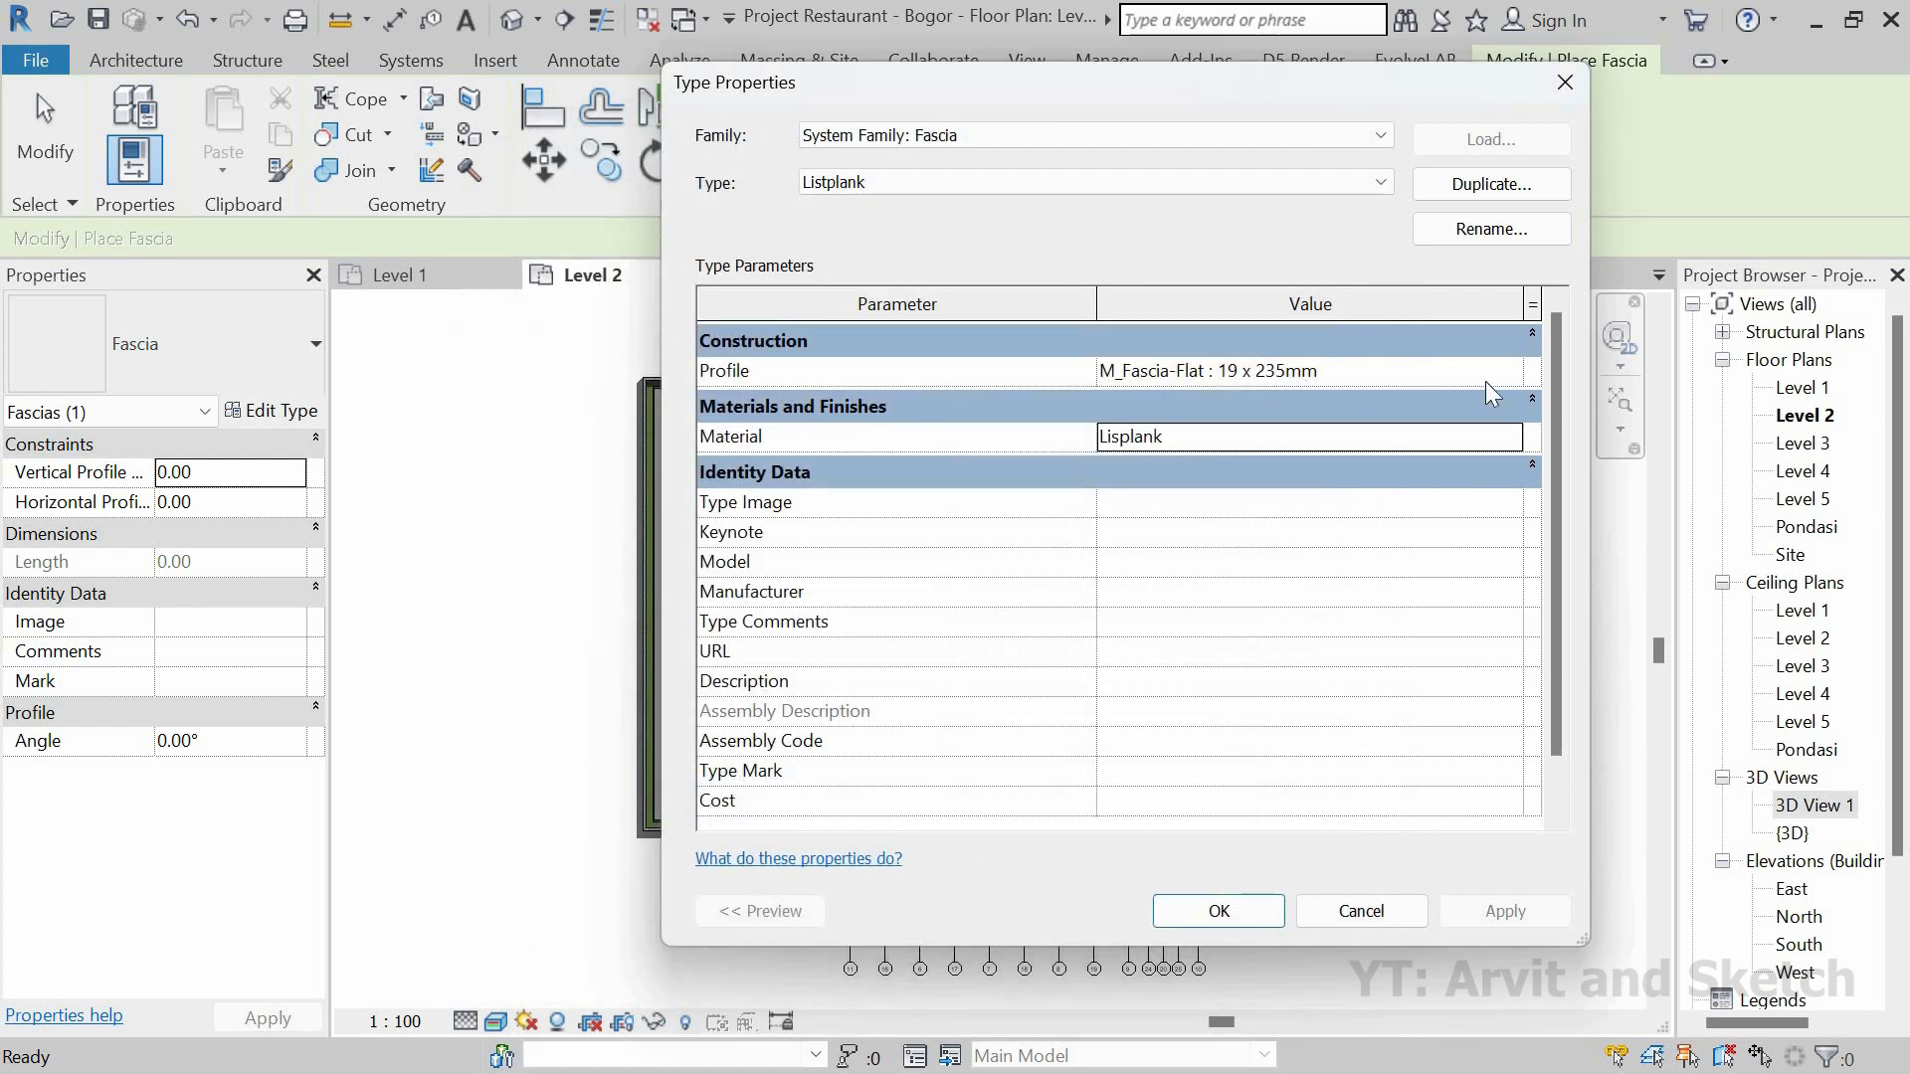
# Step: Set the Listplank fascia profile to M_Fascia-Flat : 19 x 184mm, confirm the type and switch to 3D View 1
pyautogui.click(1413, 376)
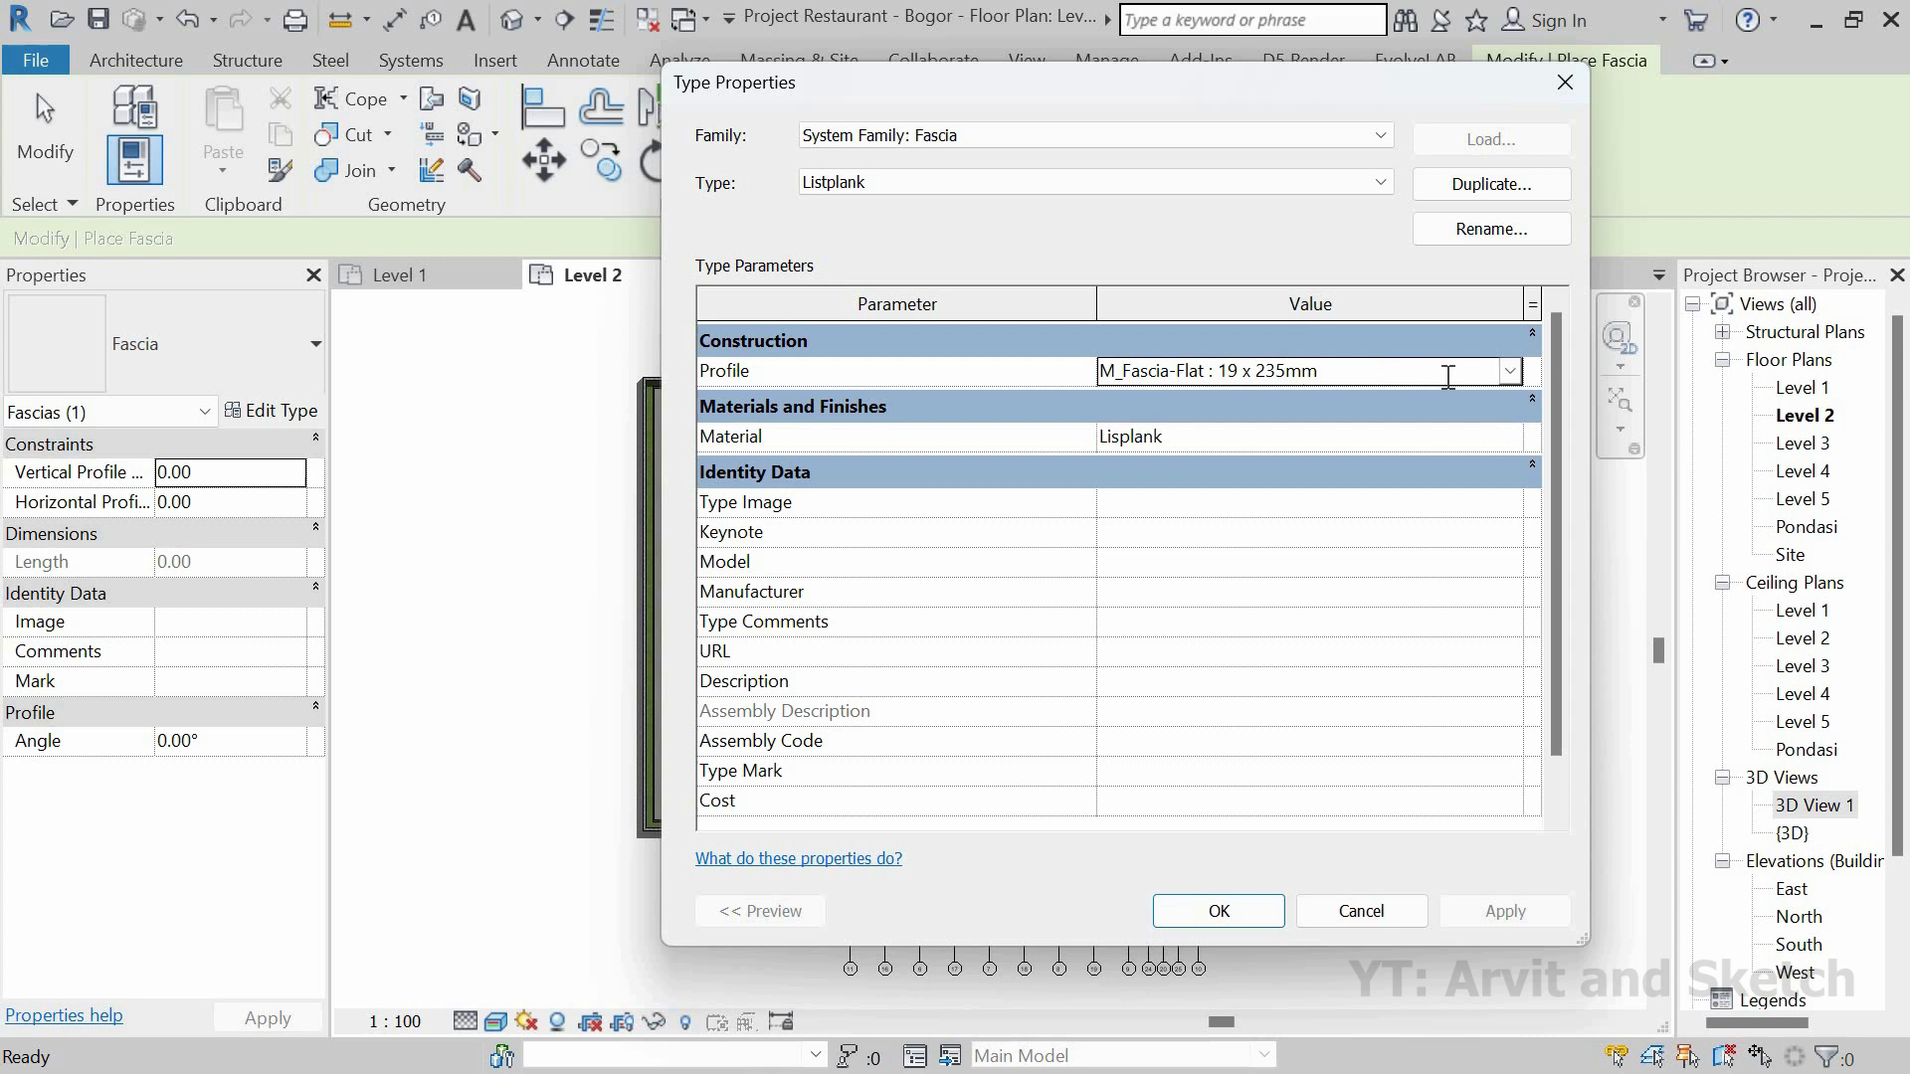
pyautogui.click(1512, 370)
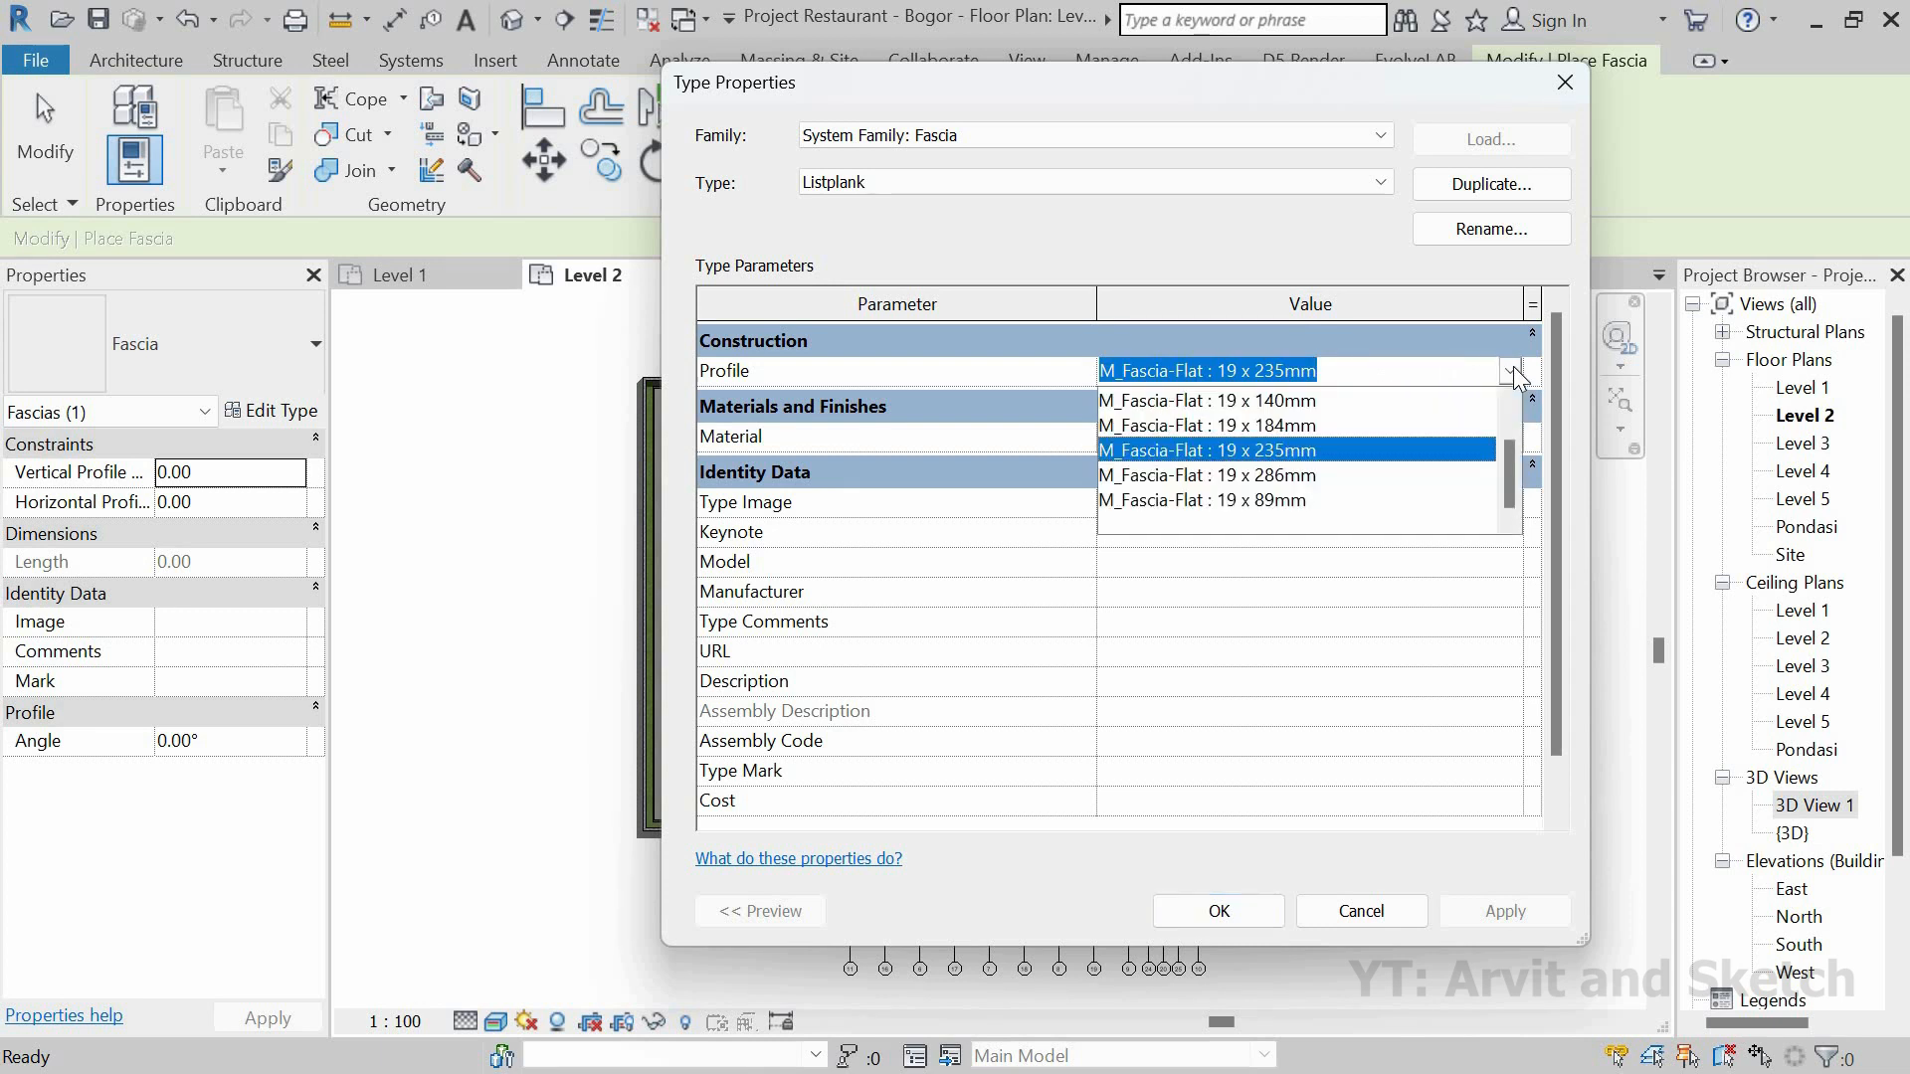
pyautogui.click(1279, 425)
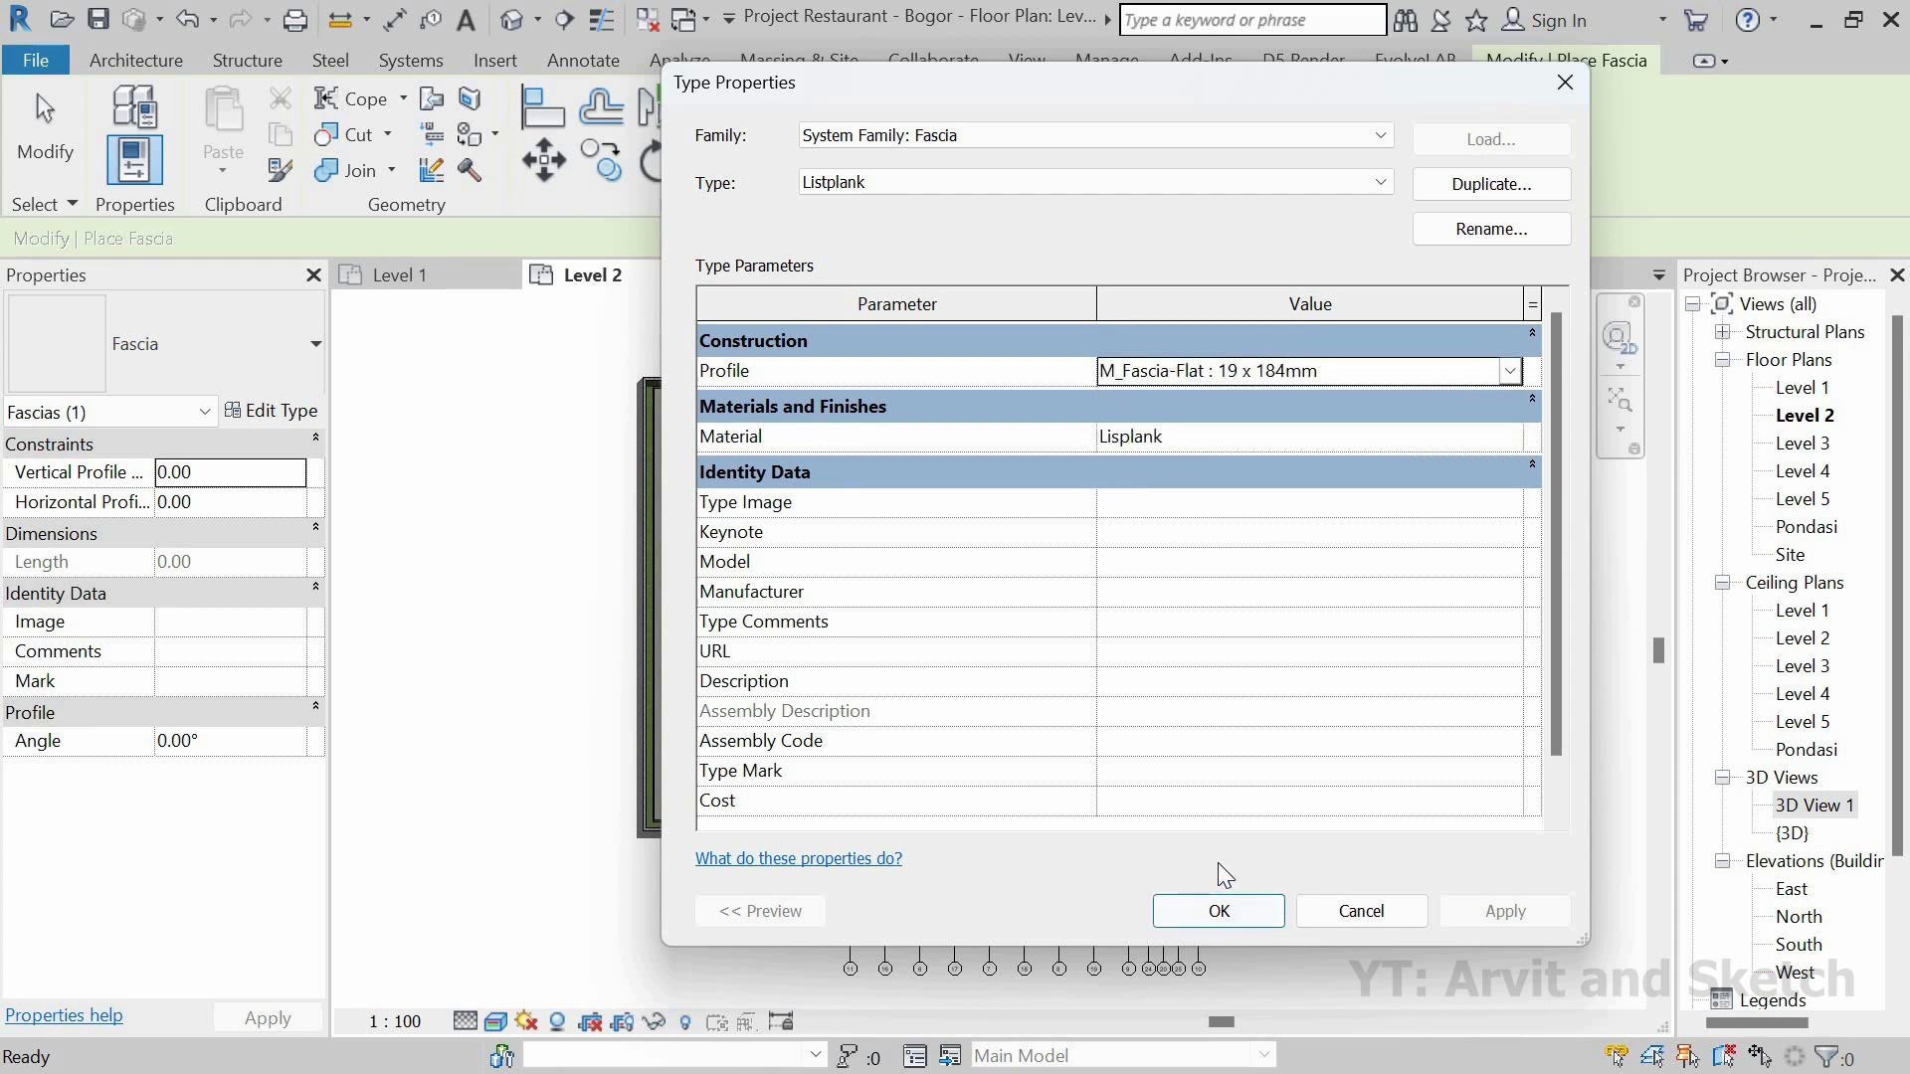
pyautogui.click(1218, 911)
pyautogui.click(792, 279)
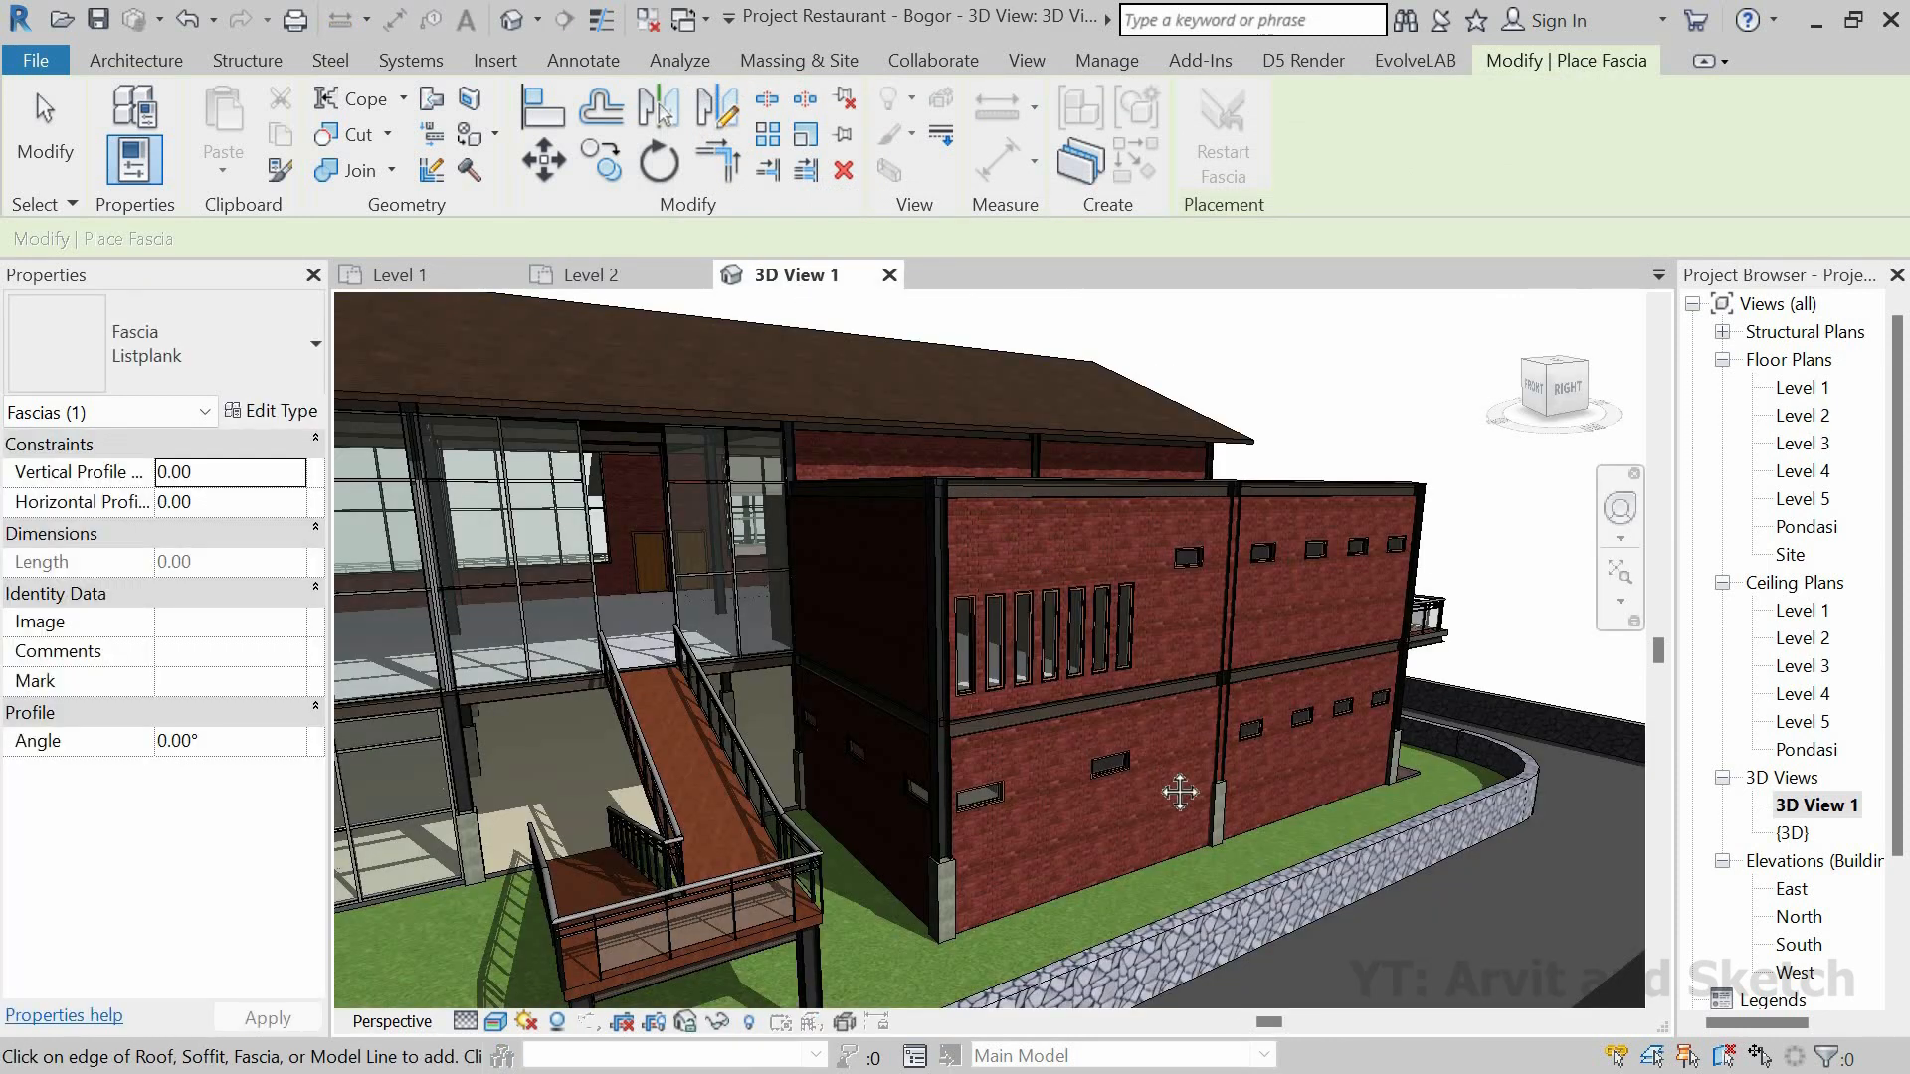
# Step: Place the Listplank fascia along the main roof's long eave on the side facing the flat-roofed wing
pyautogui.moveTo(1180, 791); pyautogui.dragTo(1195, 772, button='middle')
pyautogui.scroll(-4, 790, 619)
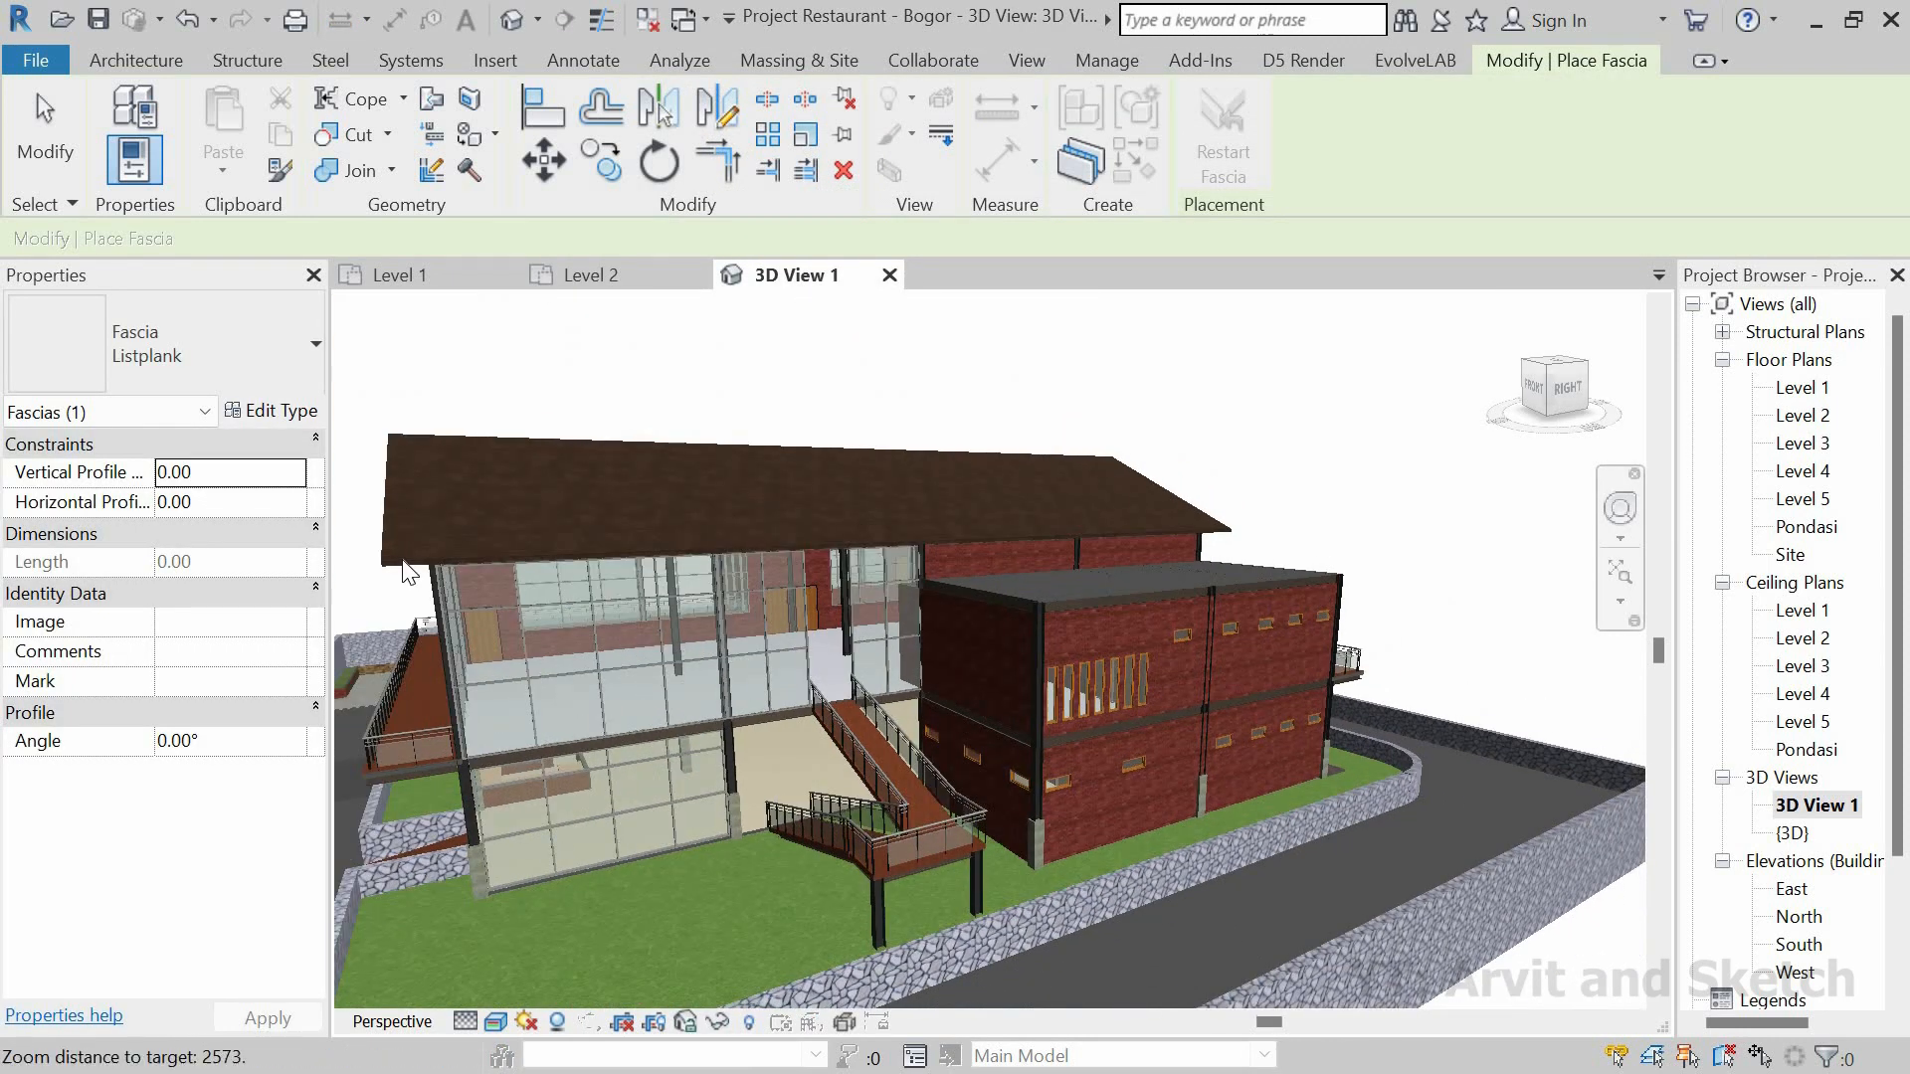
pyautogui.scroll(5, 539, 565)
pyautogui.keyDown('shift'); pyautogui.moveTo(1011, 588); pyautogui.dragTo(1146, 587, button='middle'); pyautogui.keyUp('shift')
pyautogui.scroll(-4, 649, 691)
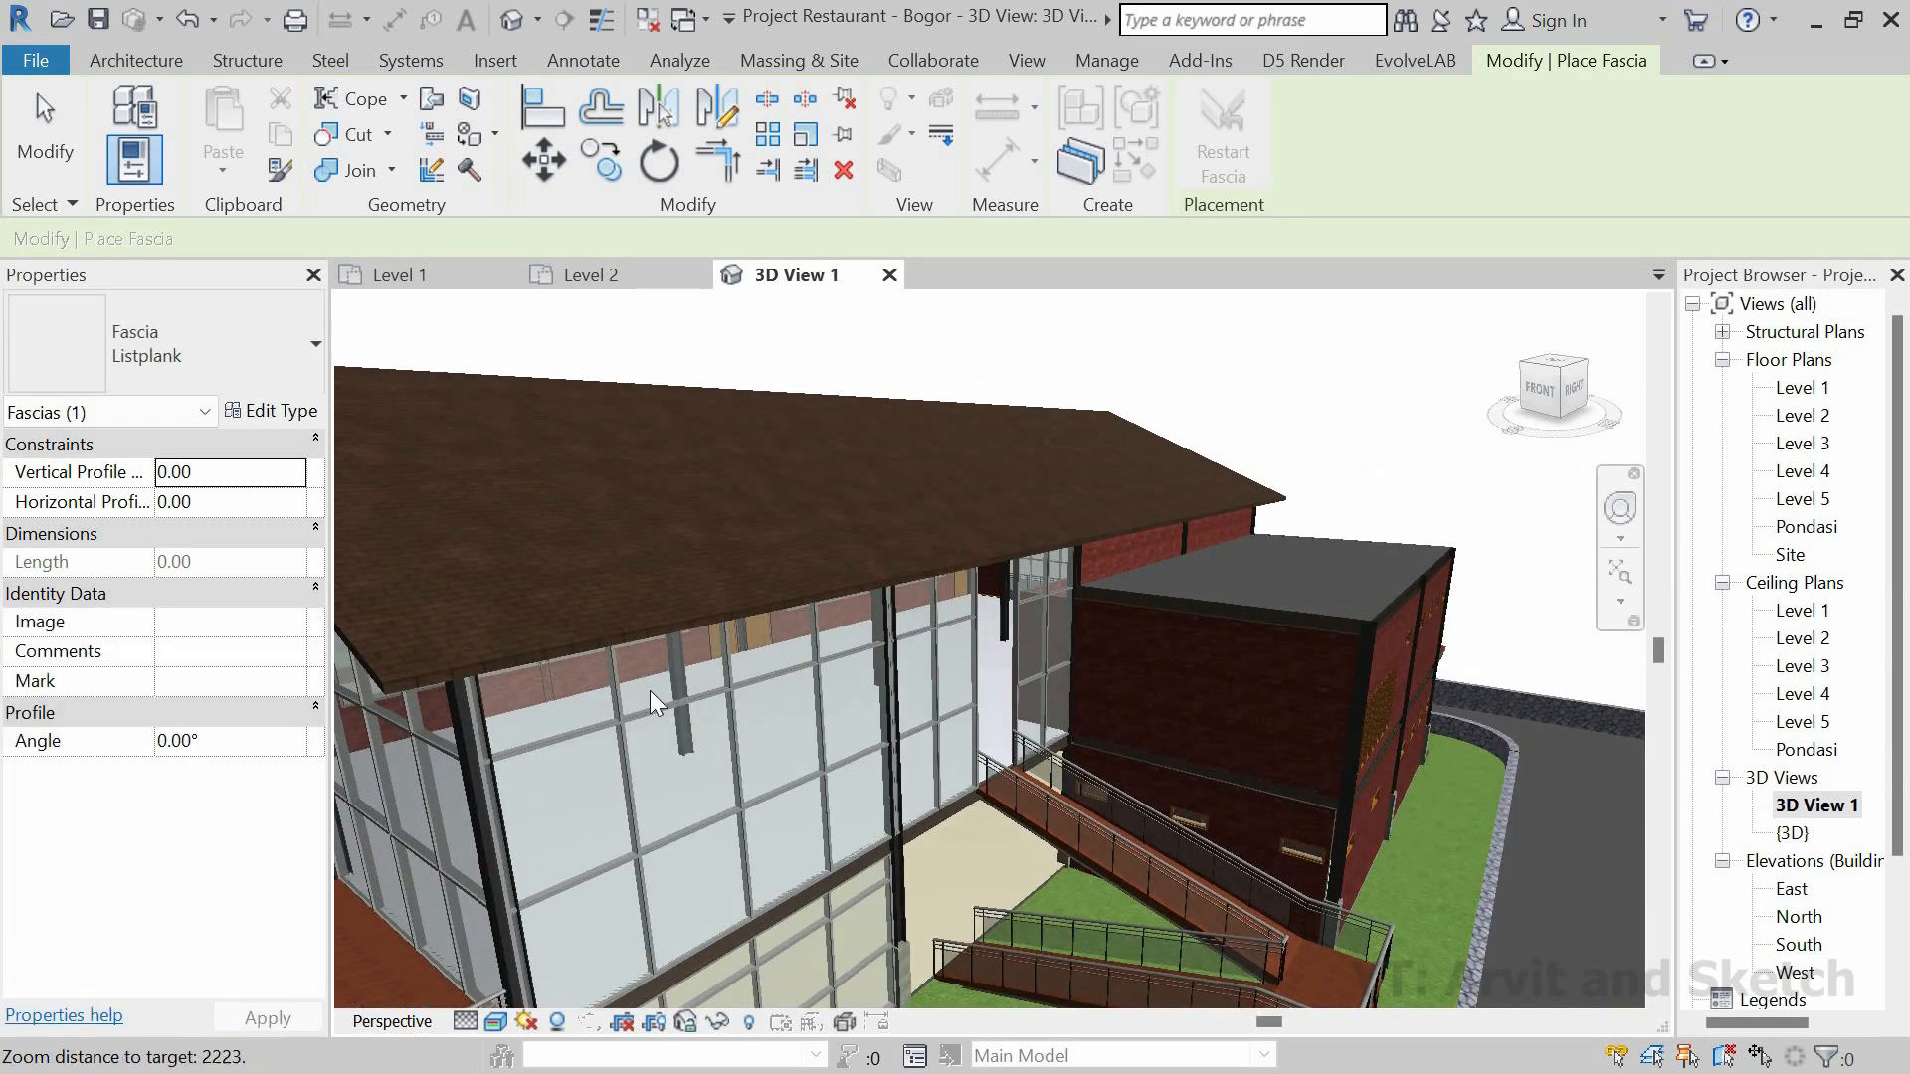
pyautogui.scroll(3, 770, 660)
pyautogui.scroll(2, 770, 661)
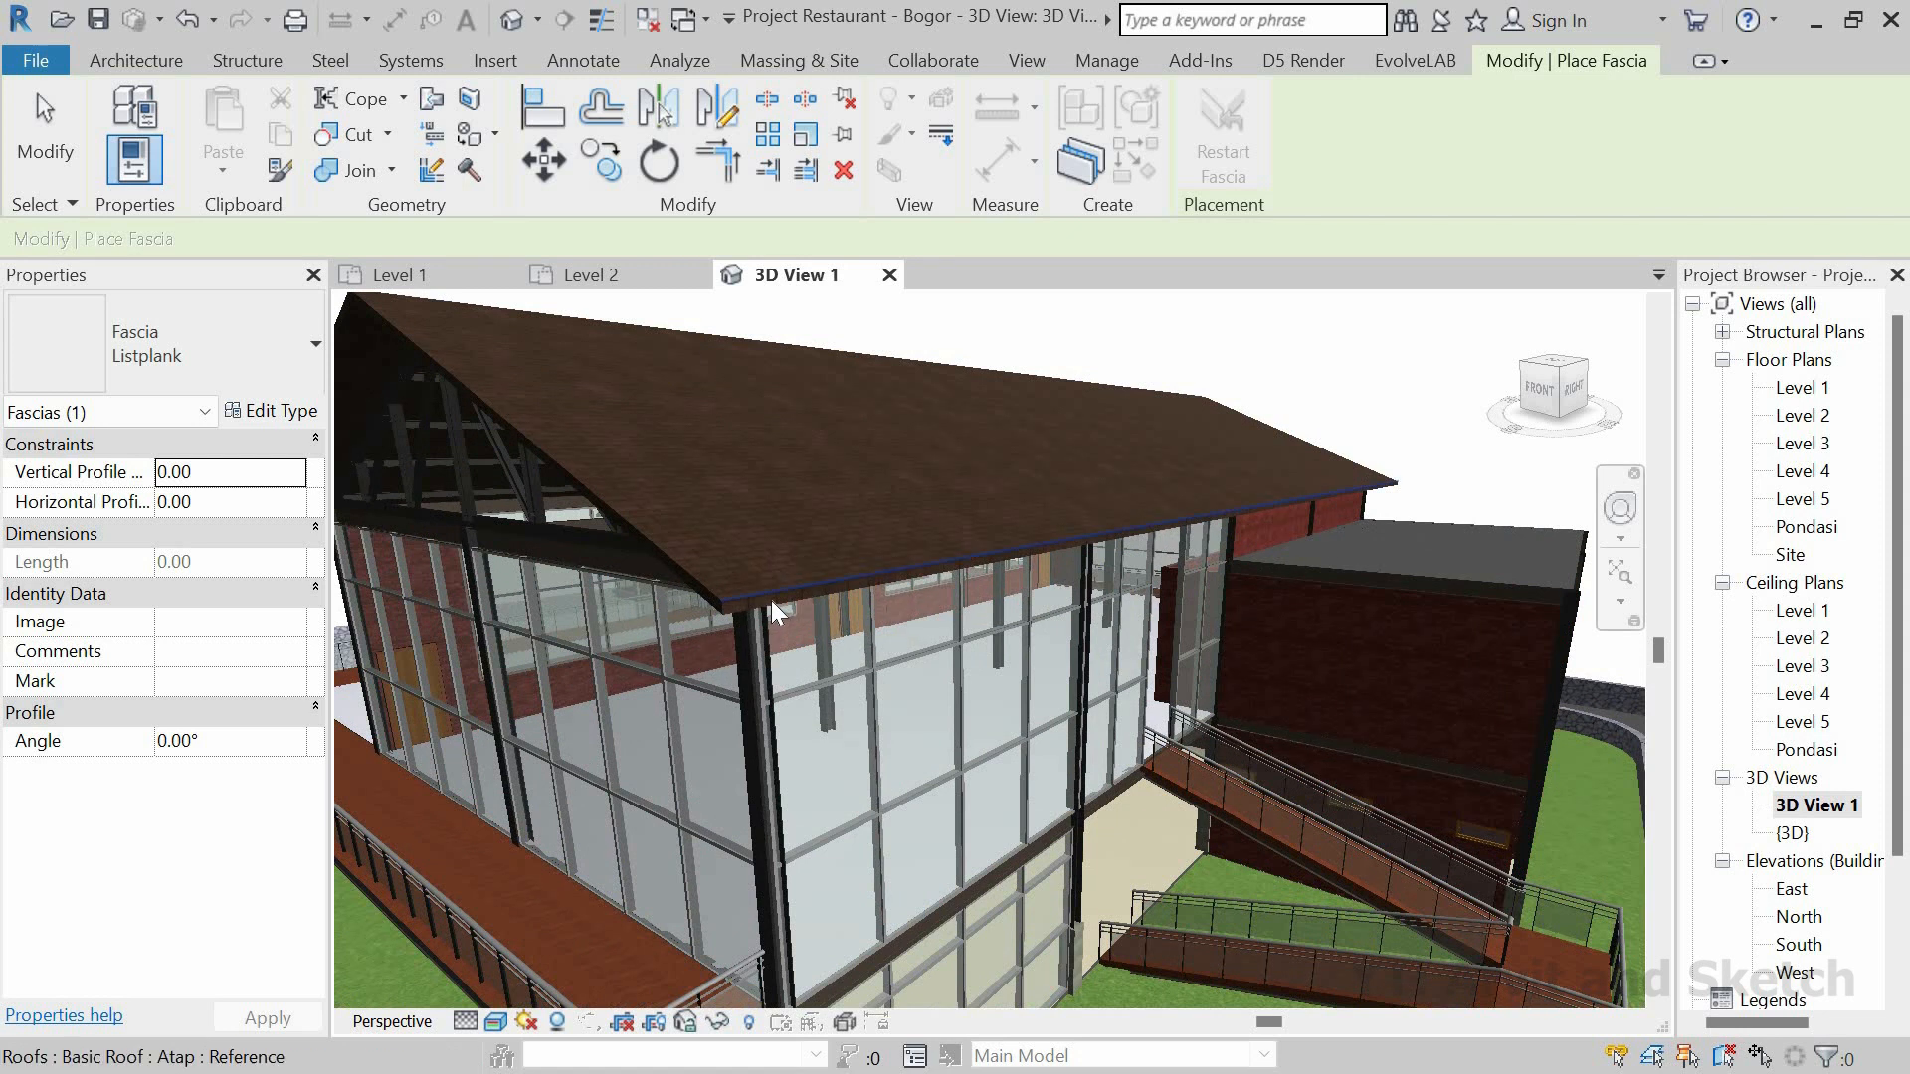
pyautogui.click(772, 600)
# Step: Extend the Listplank fascia along both sloping roof edges of the main building's front gable
pyautogui.scroll(-4, 1064, 718)
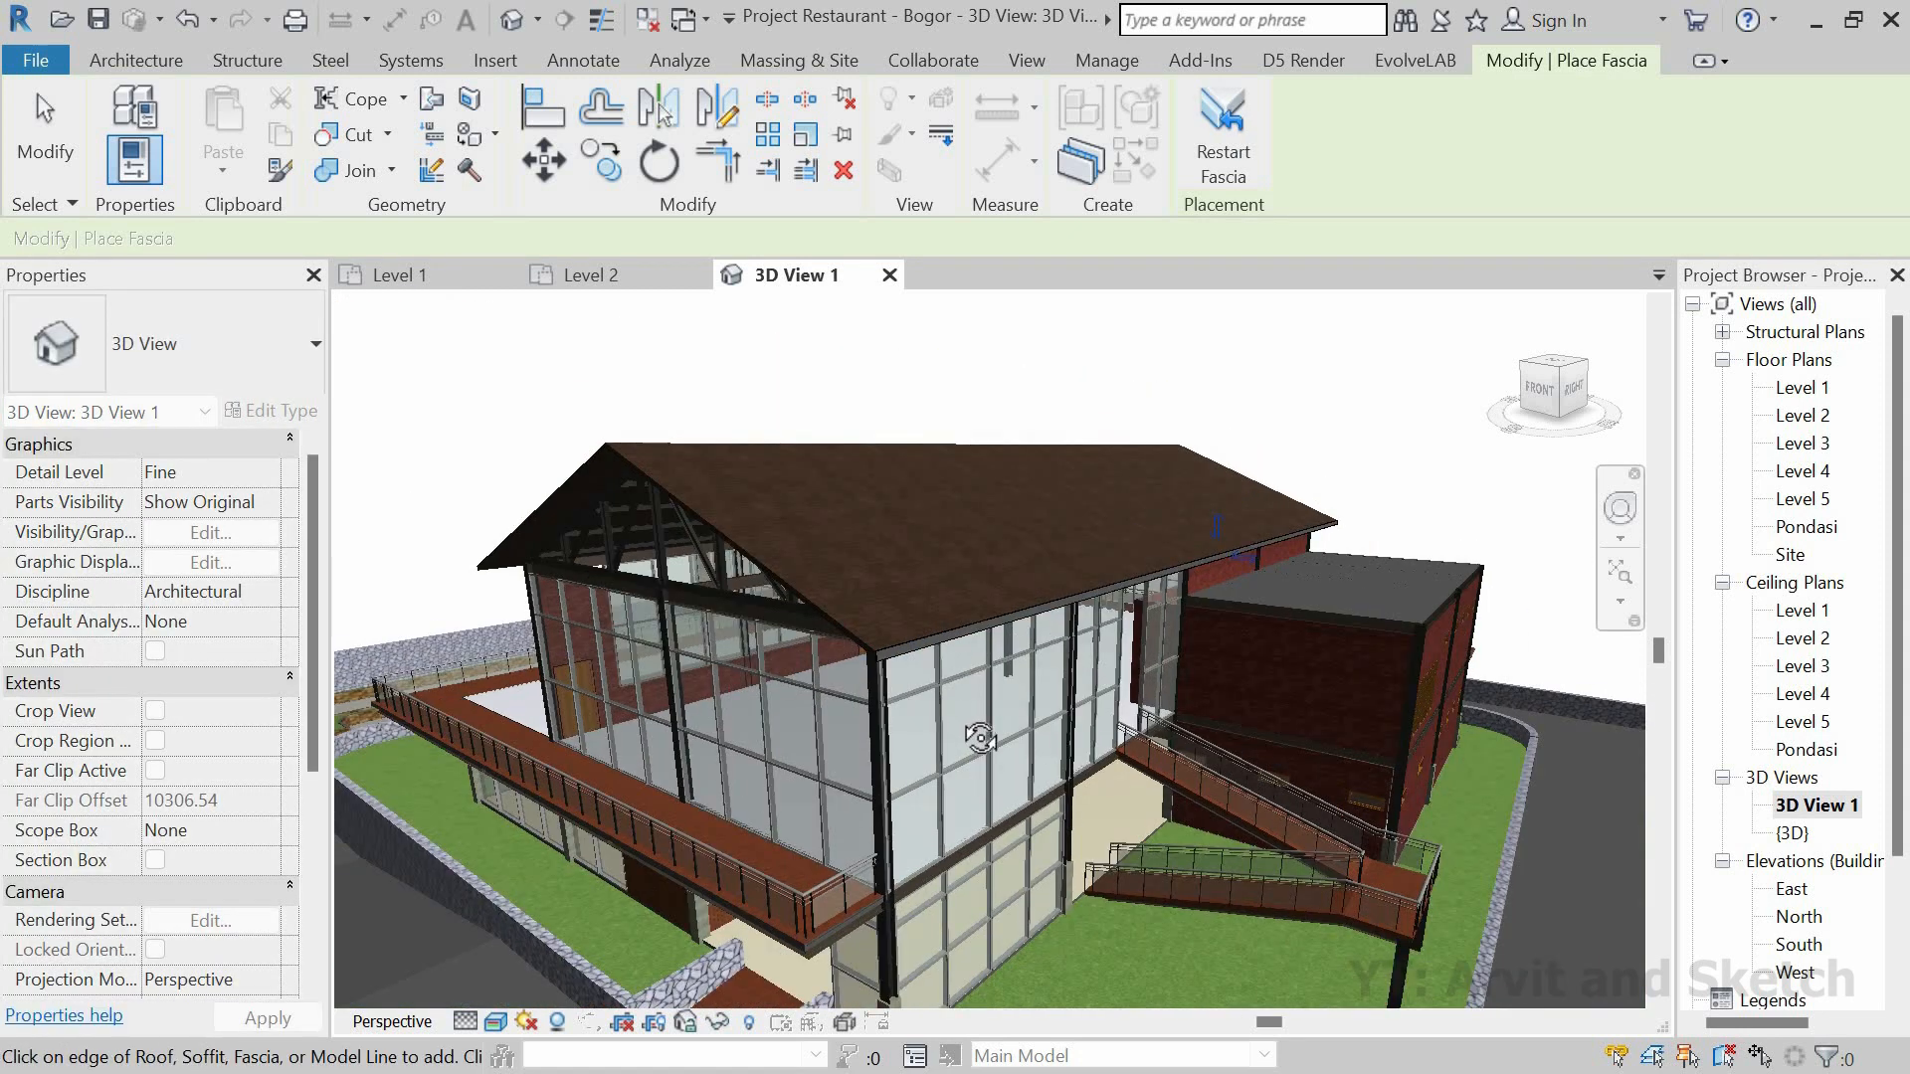
pyautogui.keyDown('shift'); pyautogui.moveTo(981, 726); pyautogui.dragTo(1143, 774, button='middle'); pyautogui.keyUp('shift')
pyautogui.scroll(3, 1144, 774)
pyautogui.scroll(1, 1148, 738)
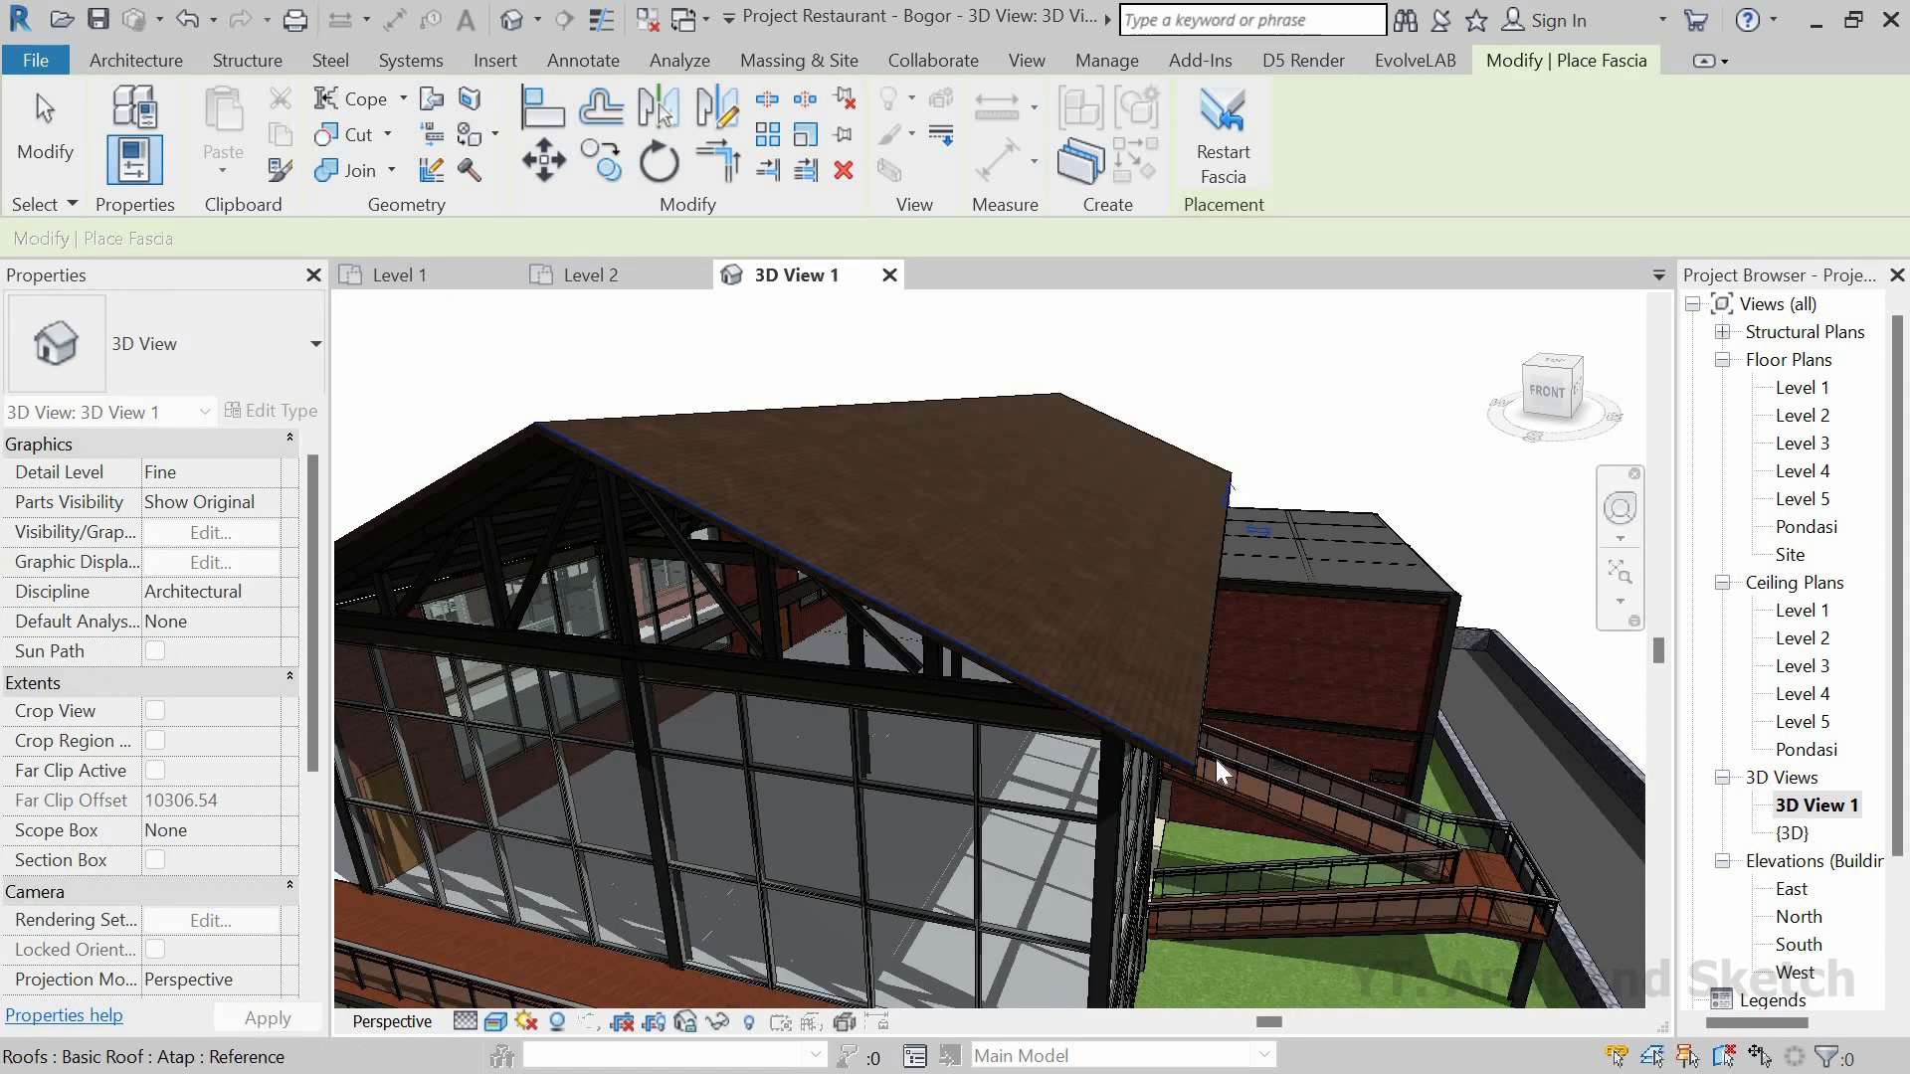
pyautogui.scroll(-4, 773, 585)
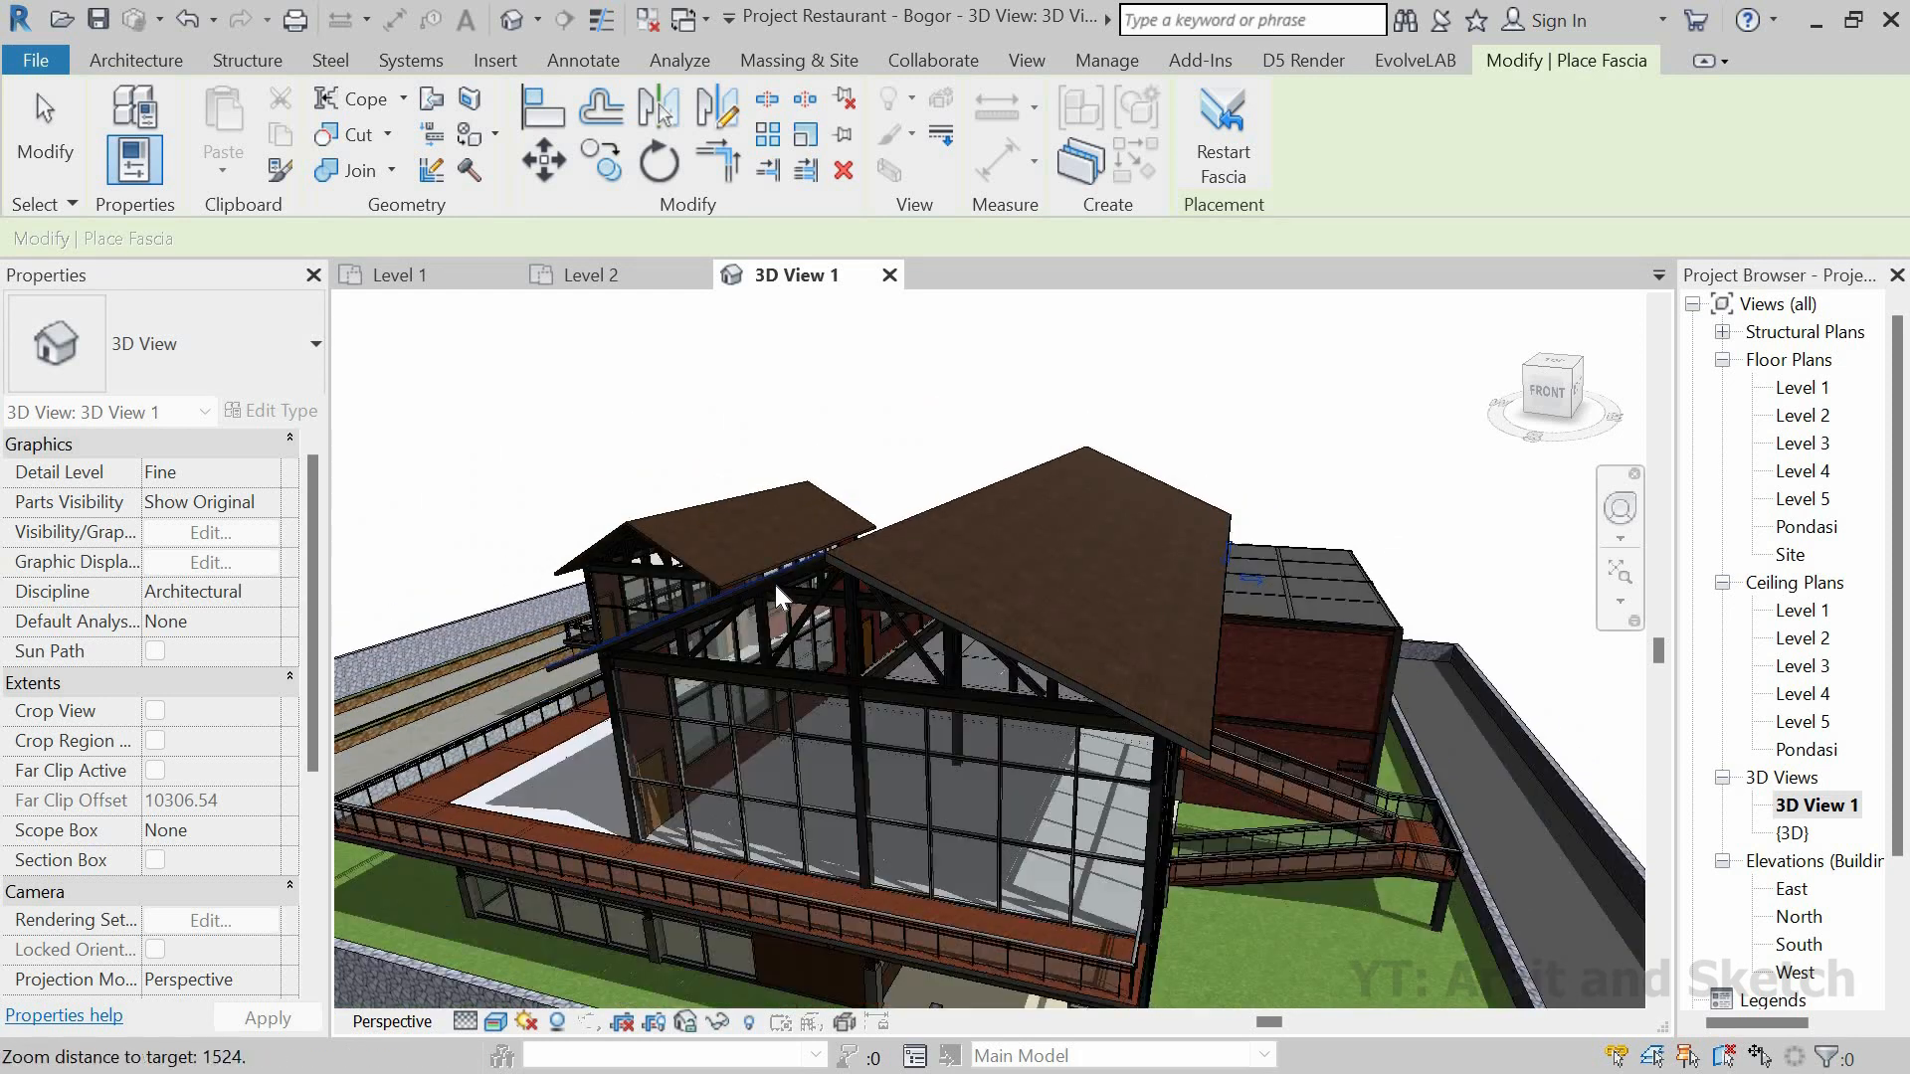
pyautogui.scroll(3, 791, 583)
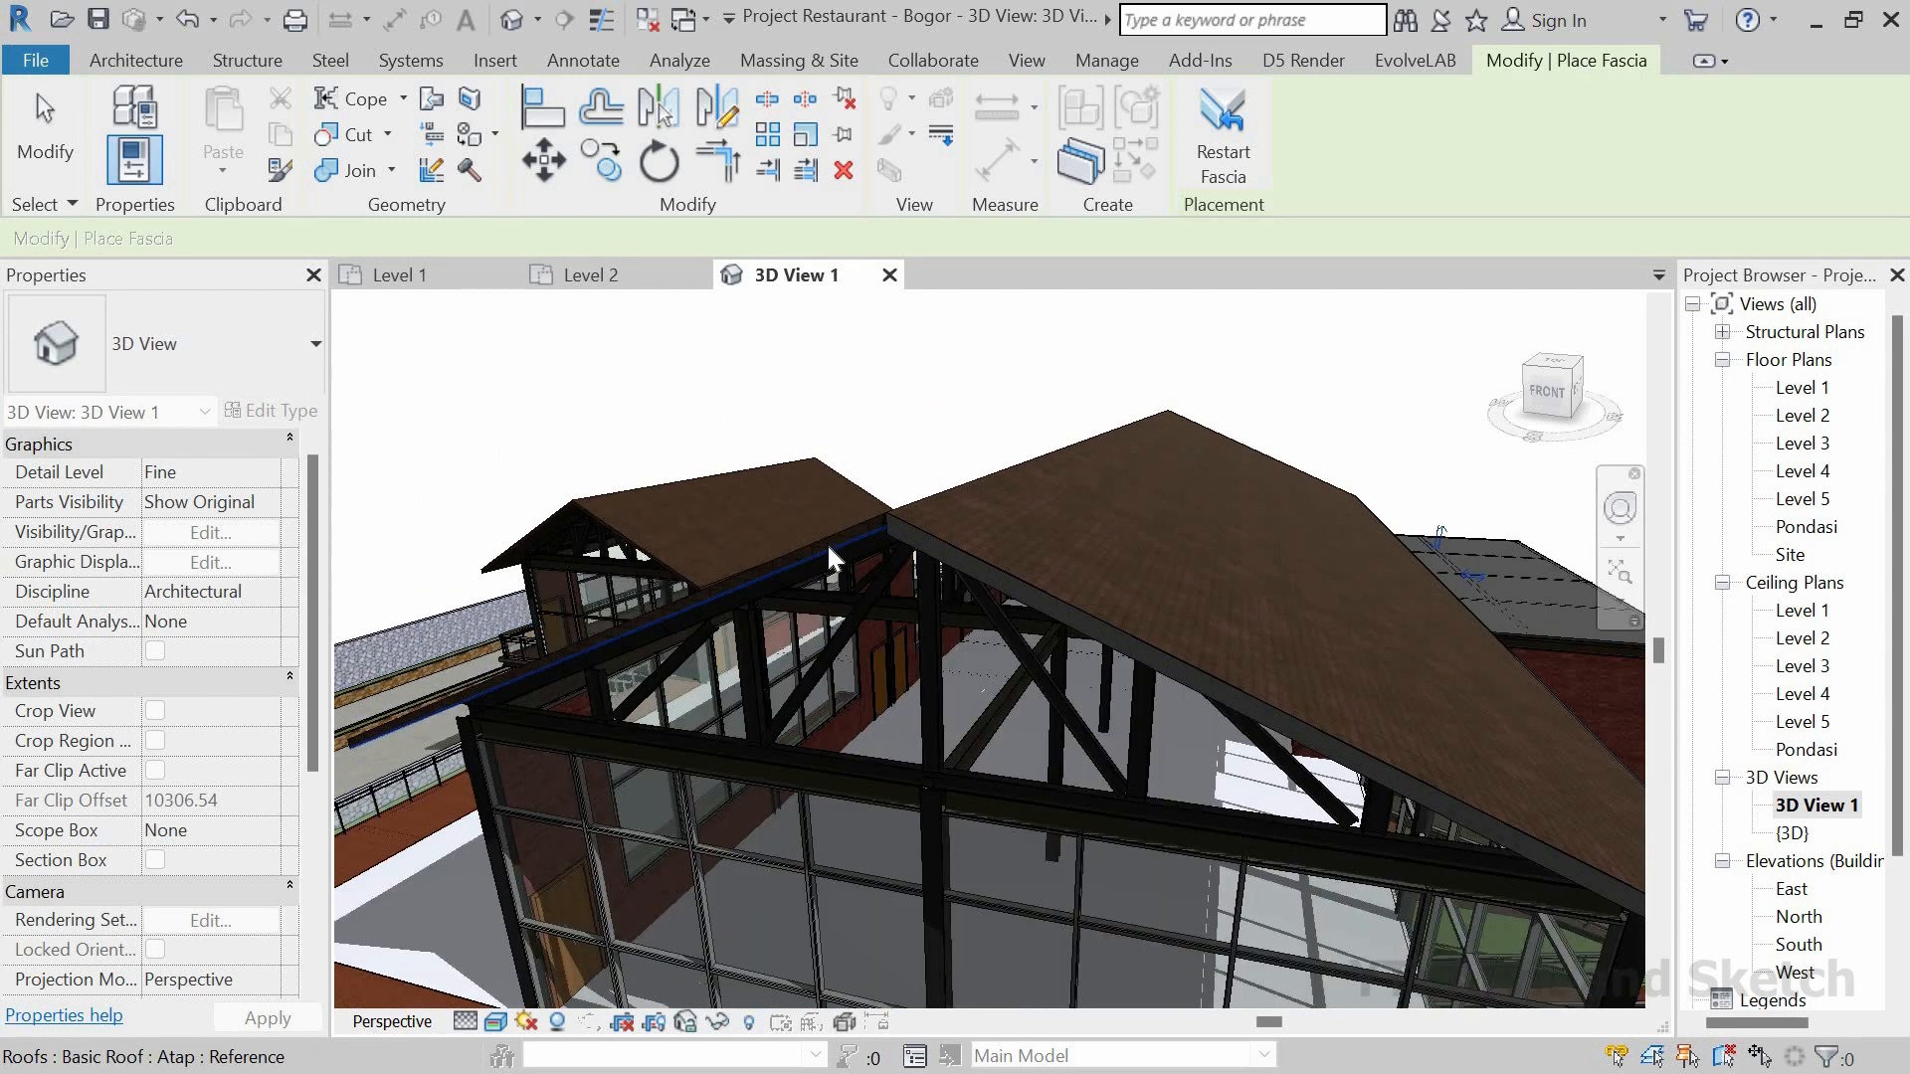
pyautogui.scroll(3, 808, 537)
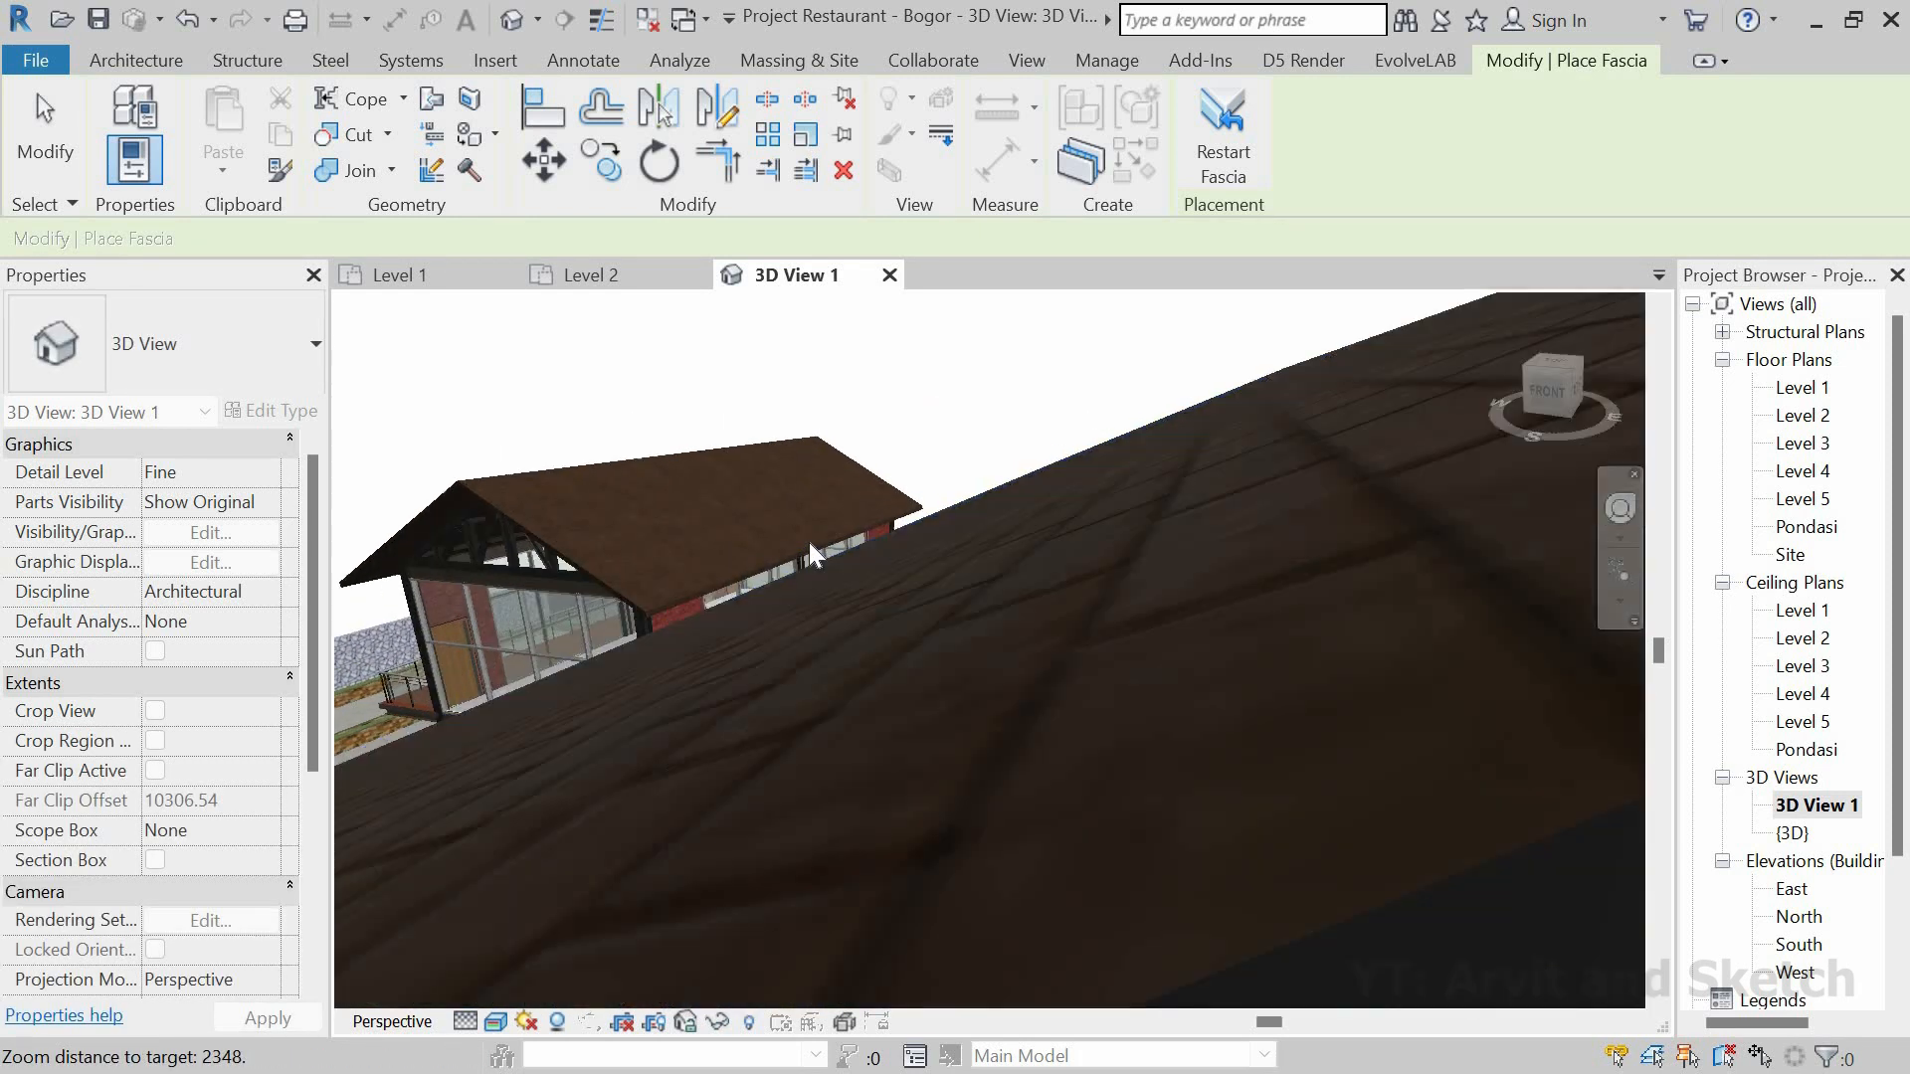
pyautogui.scroll(-2, 845, 555)
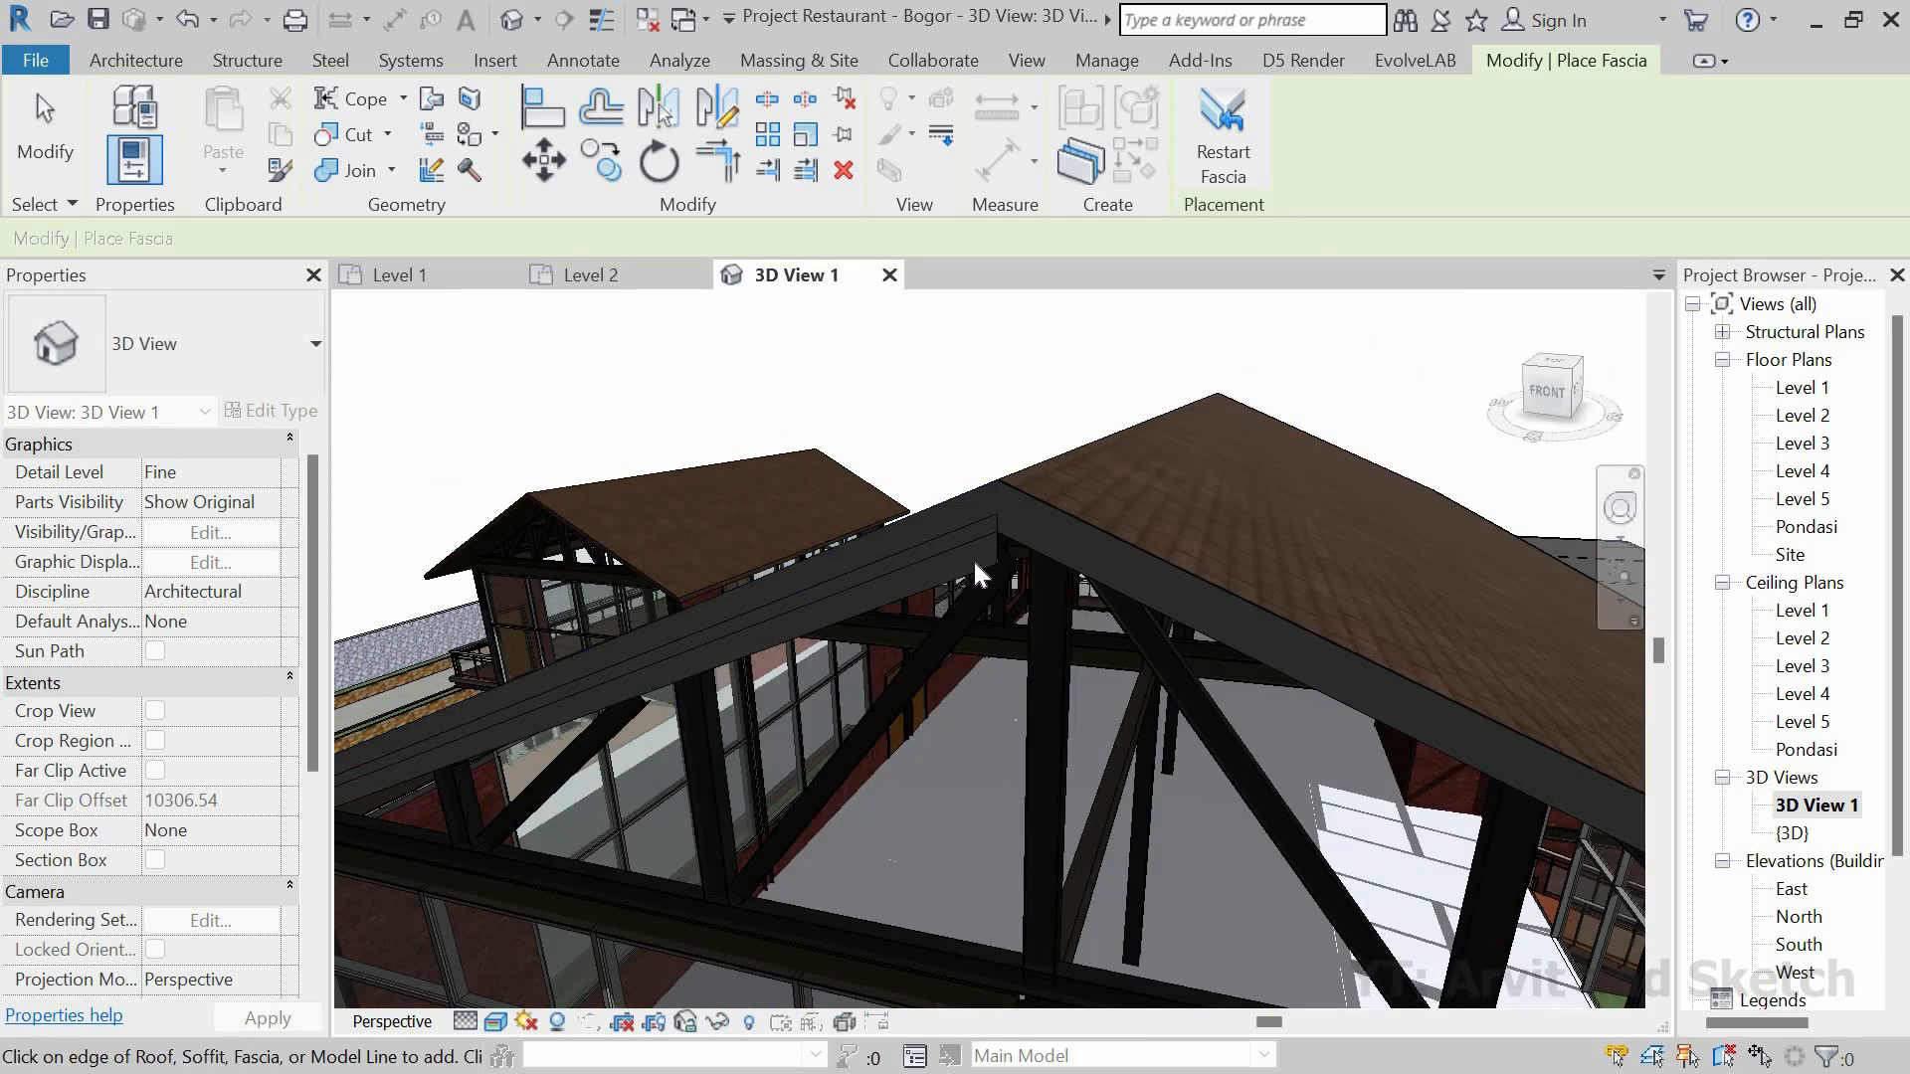
# Step: End fascia placement, select the Listplank fascia just placed on the main roof and delete it
pyautogui.press('Escape')
pyautogui.press('Escape')
pyautogui.click(825, 632)
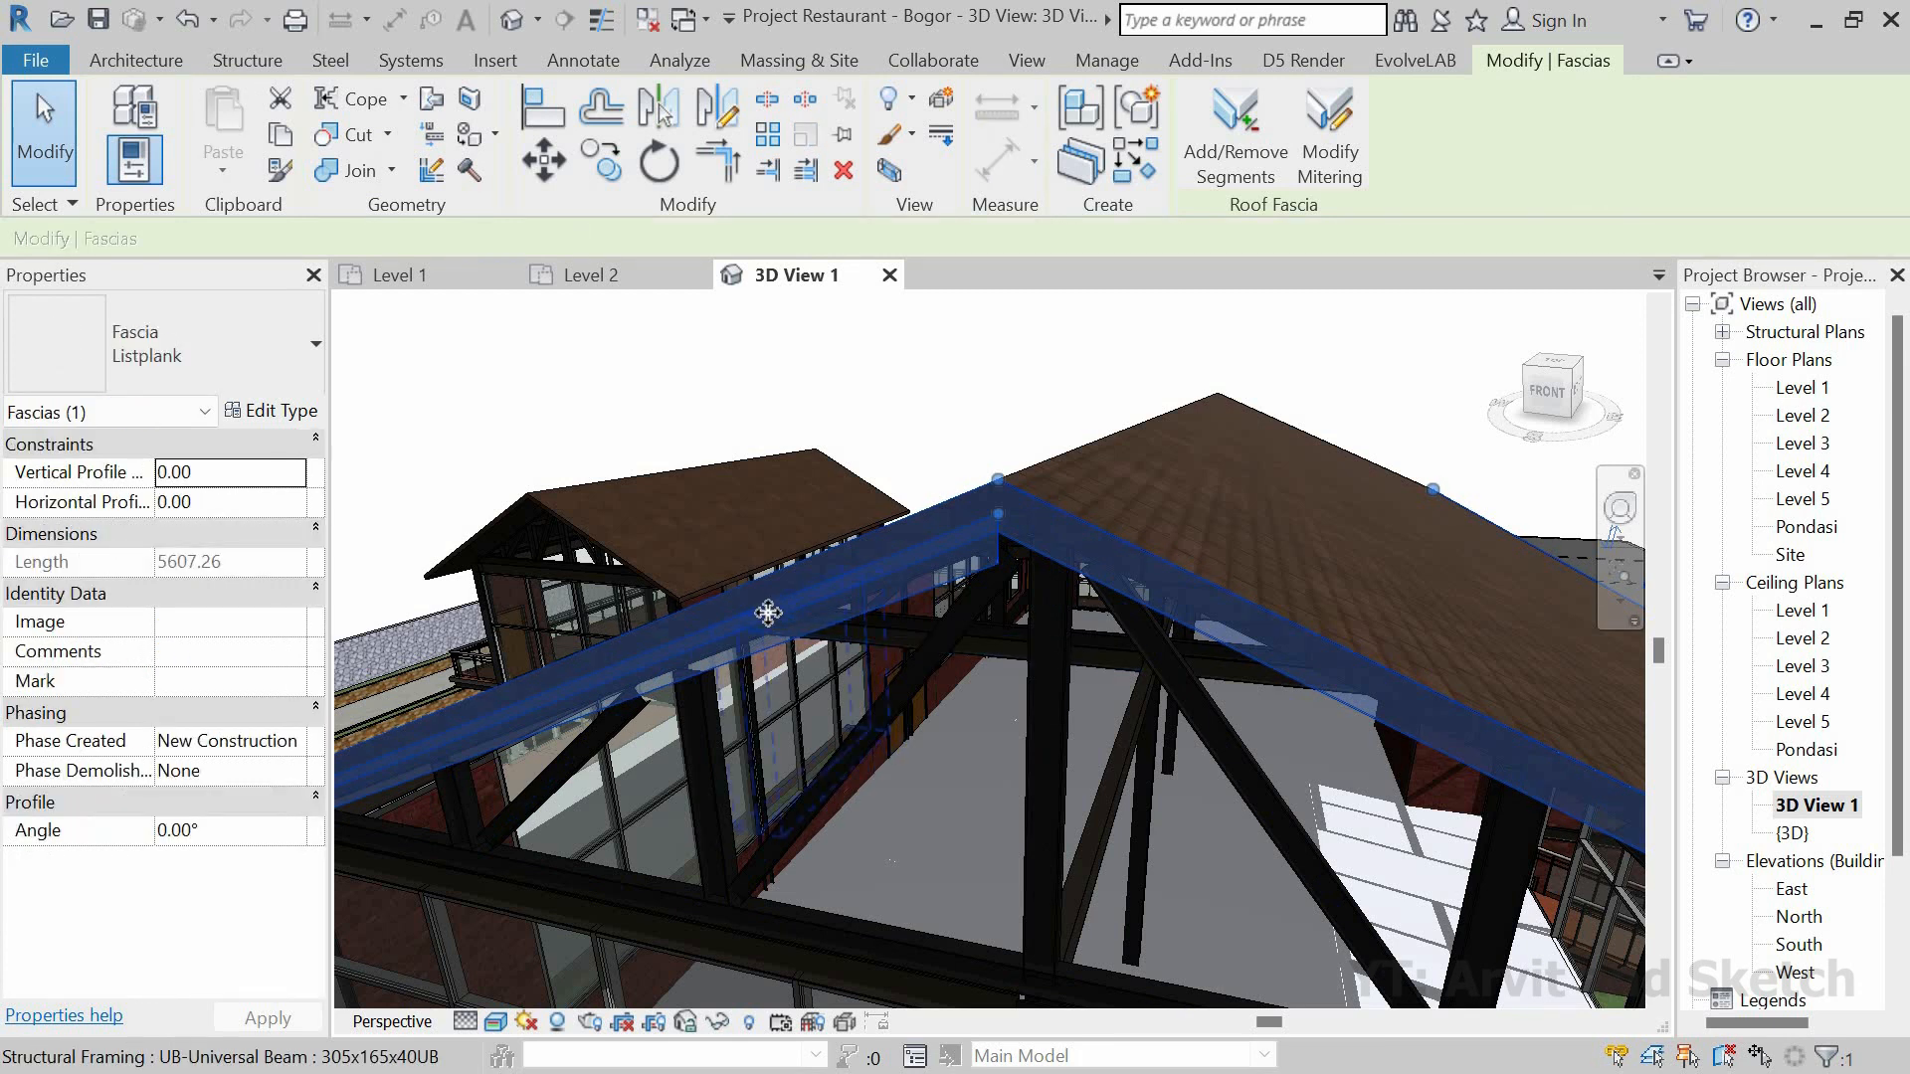
pyautogui.press('Escape')
pyautogui.scroll(-5, 945, 621)
pyautogui.scroll(-3, 1273, 744)
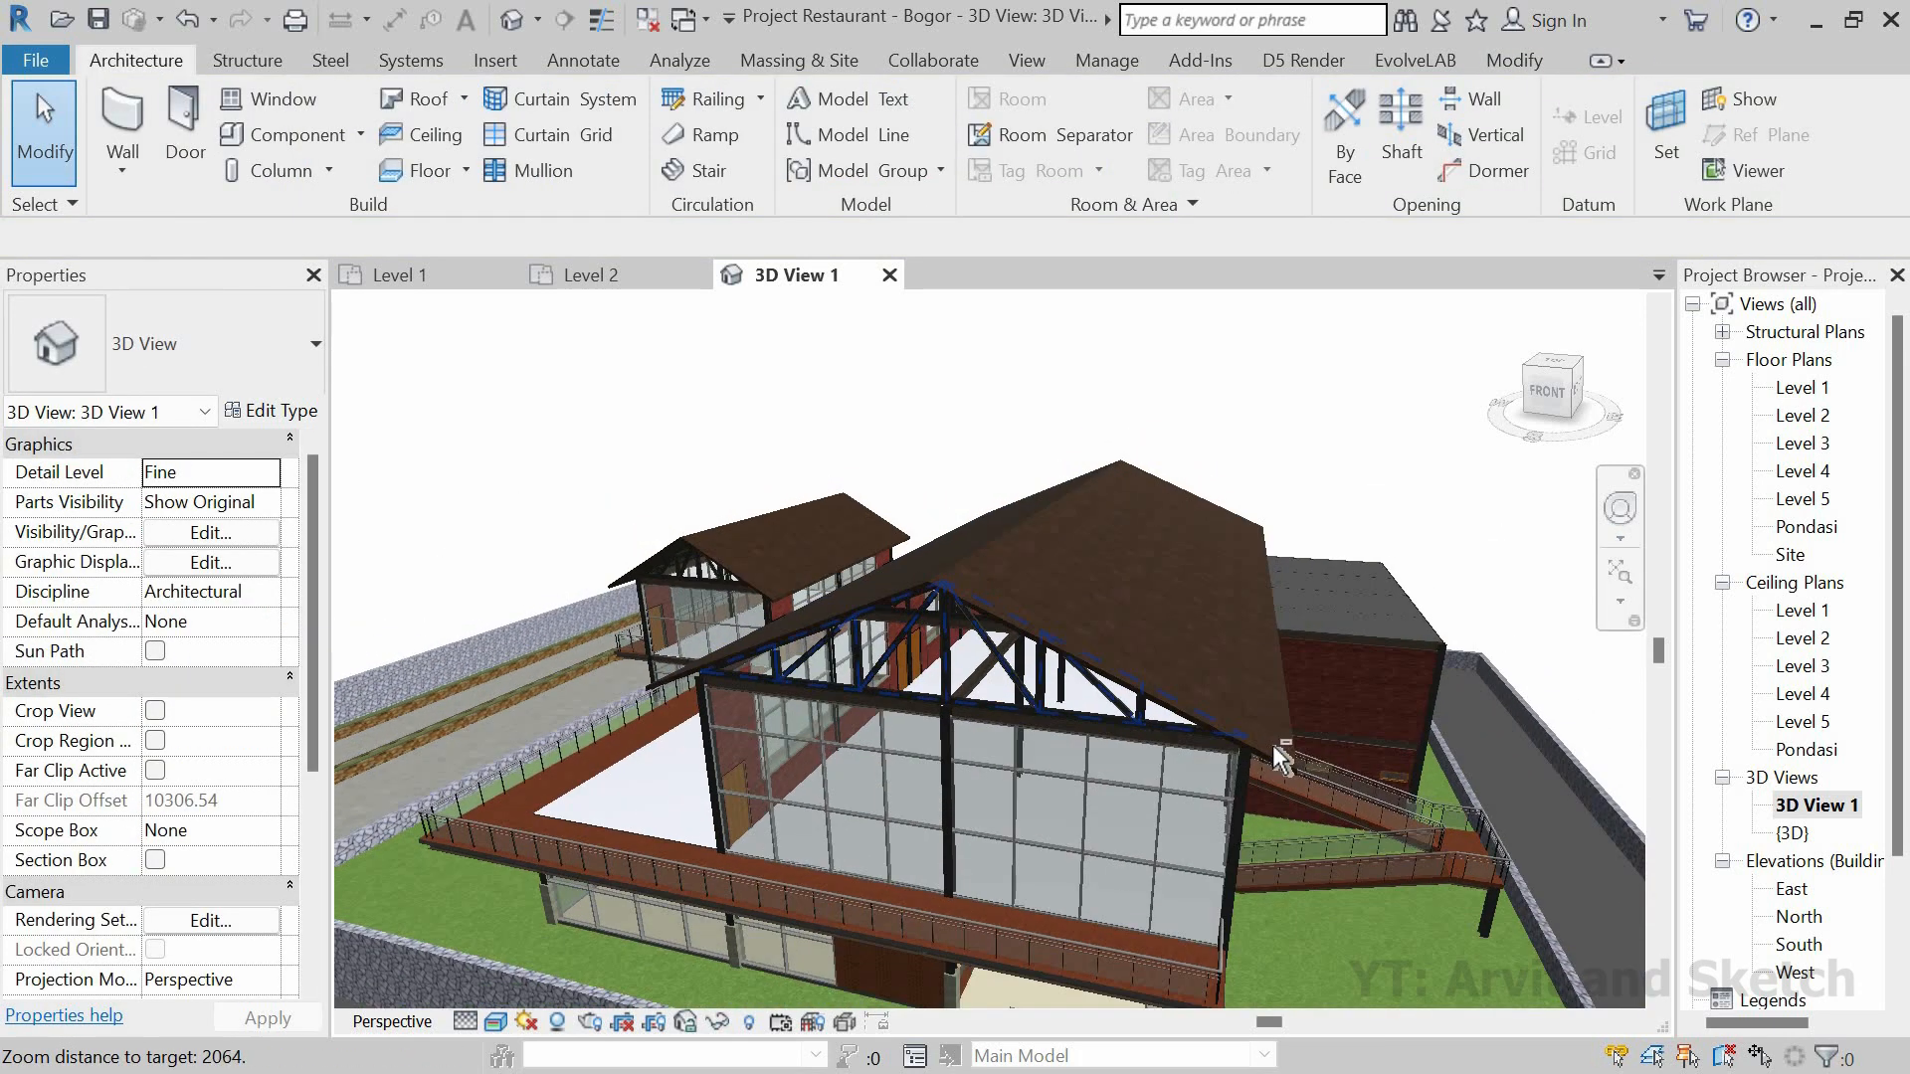
# Step: Restart the roof fascia with the Listplank type and place it on the main roof's eave beside the flat-roofed wing
pyautogui.keyDown('shift'); pyautogui.moveTo(1273, 744); pyautogui.dragTo(1239, 868, button='middle'); pyautogui.keyUp('shift')
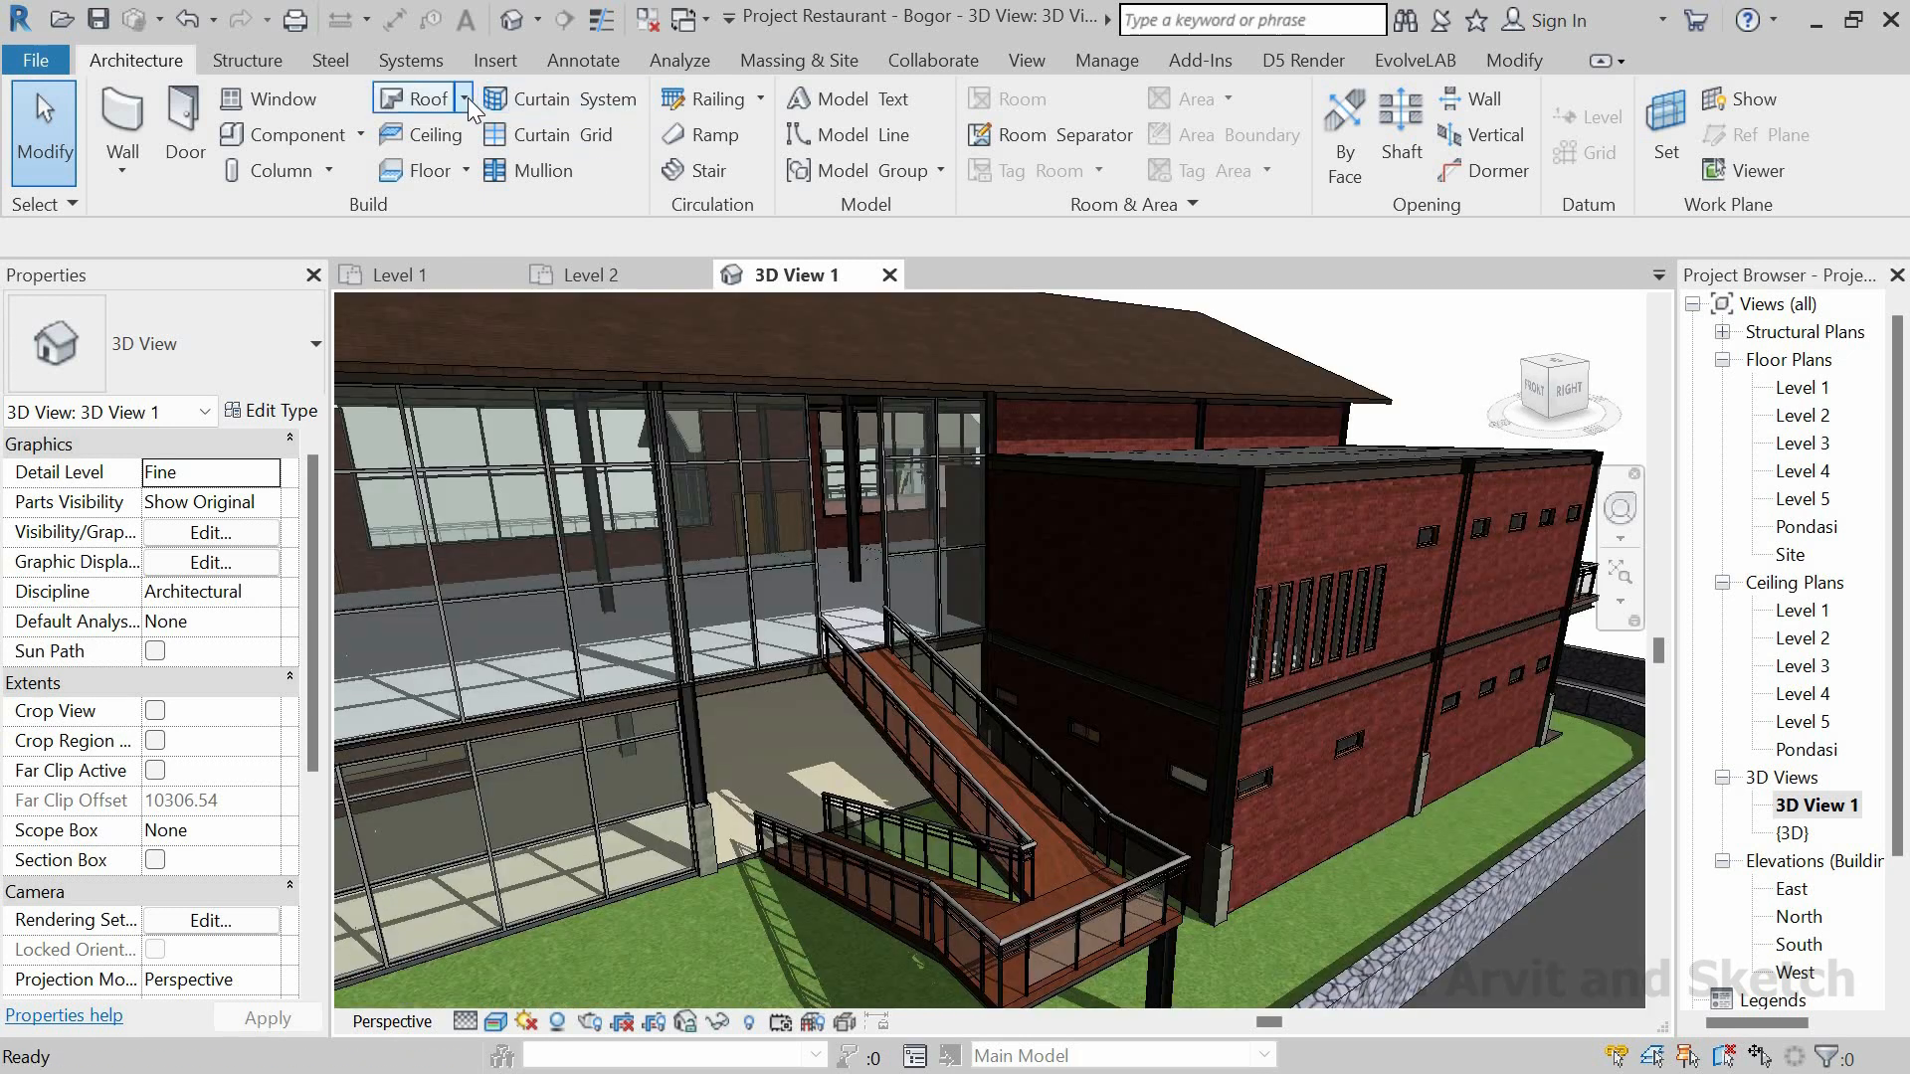
pyautogui.click(465, 98)
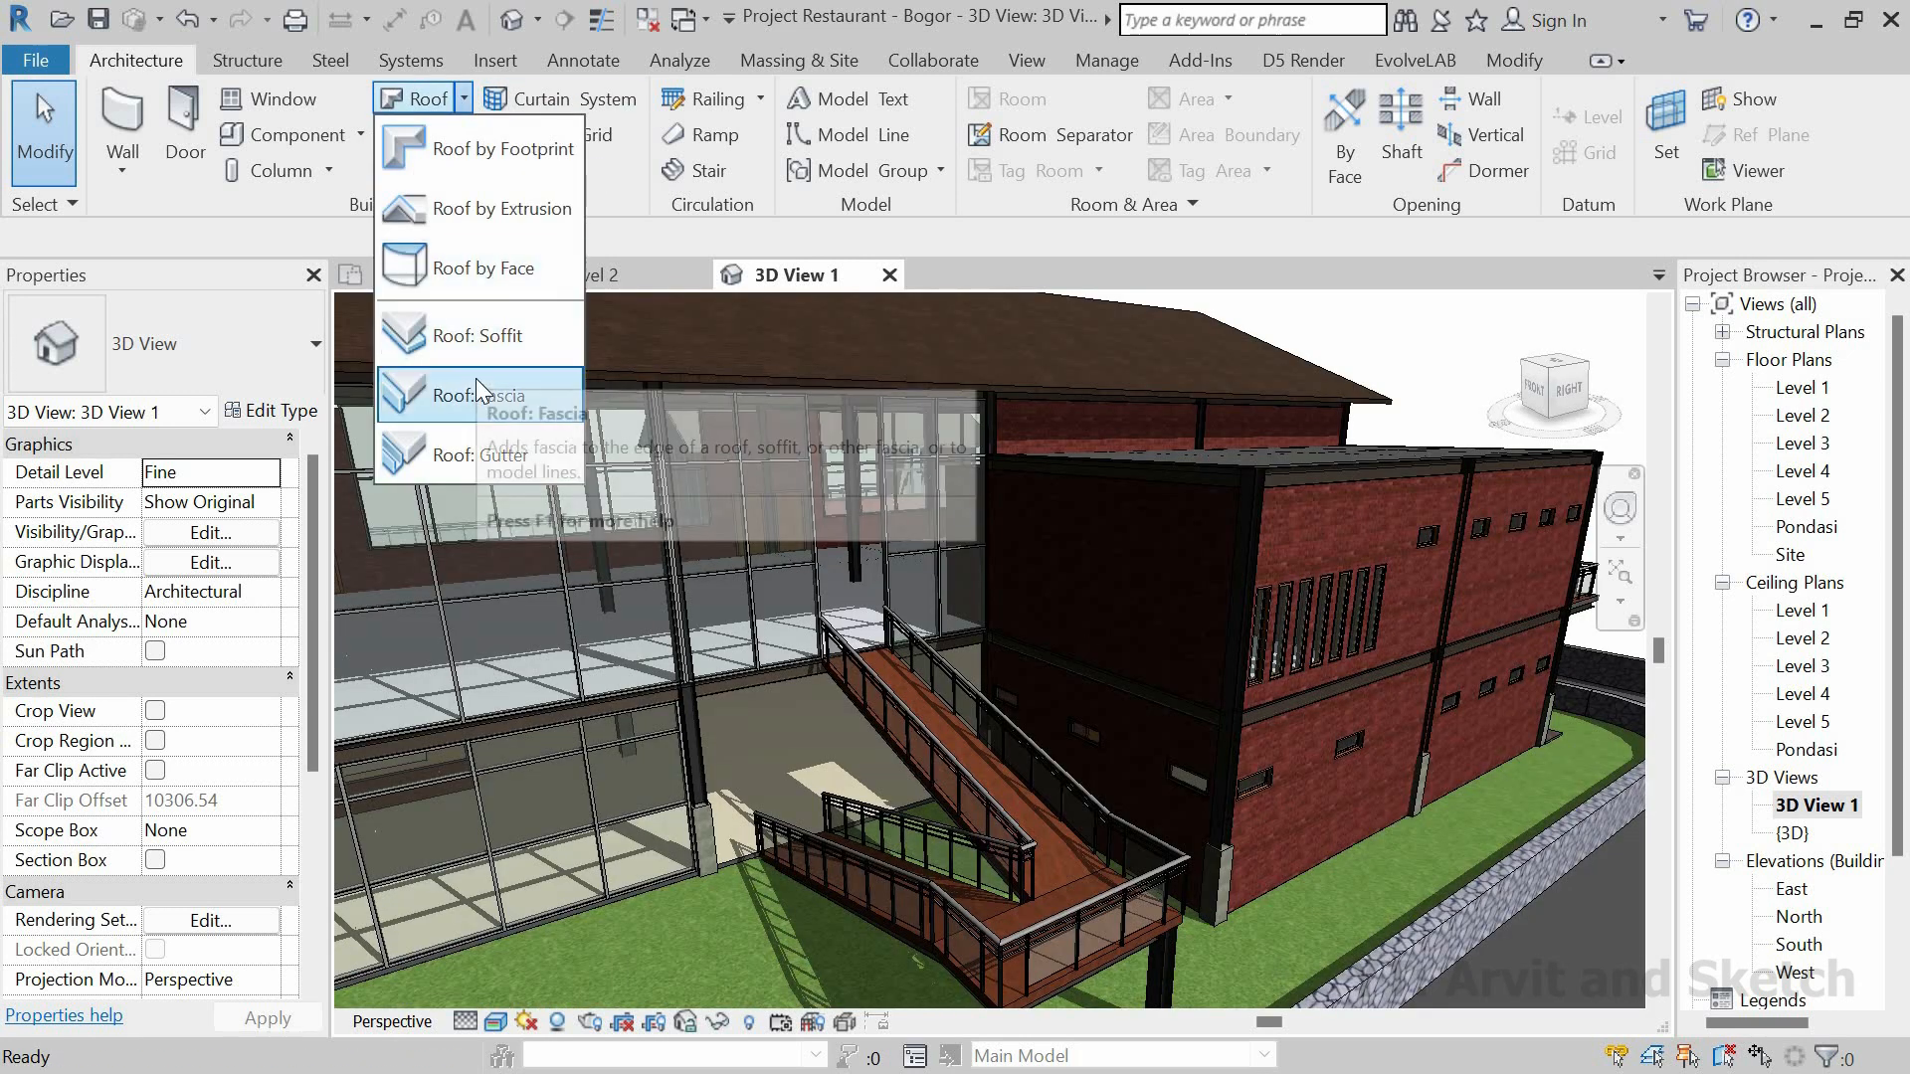
pyautogui.click(478, 393)
pyautogui.click(271, 410)
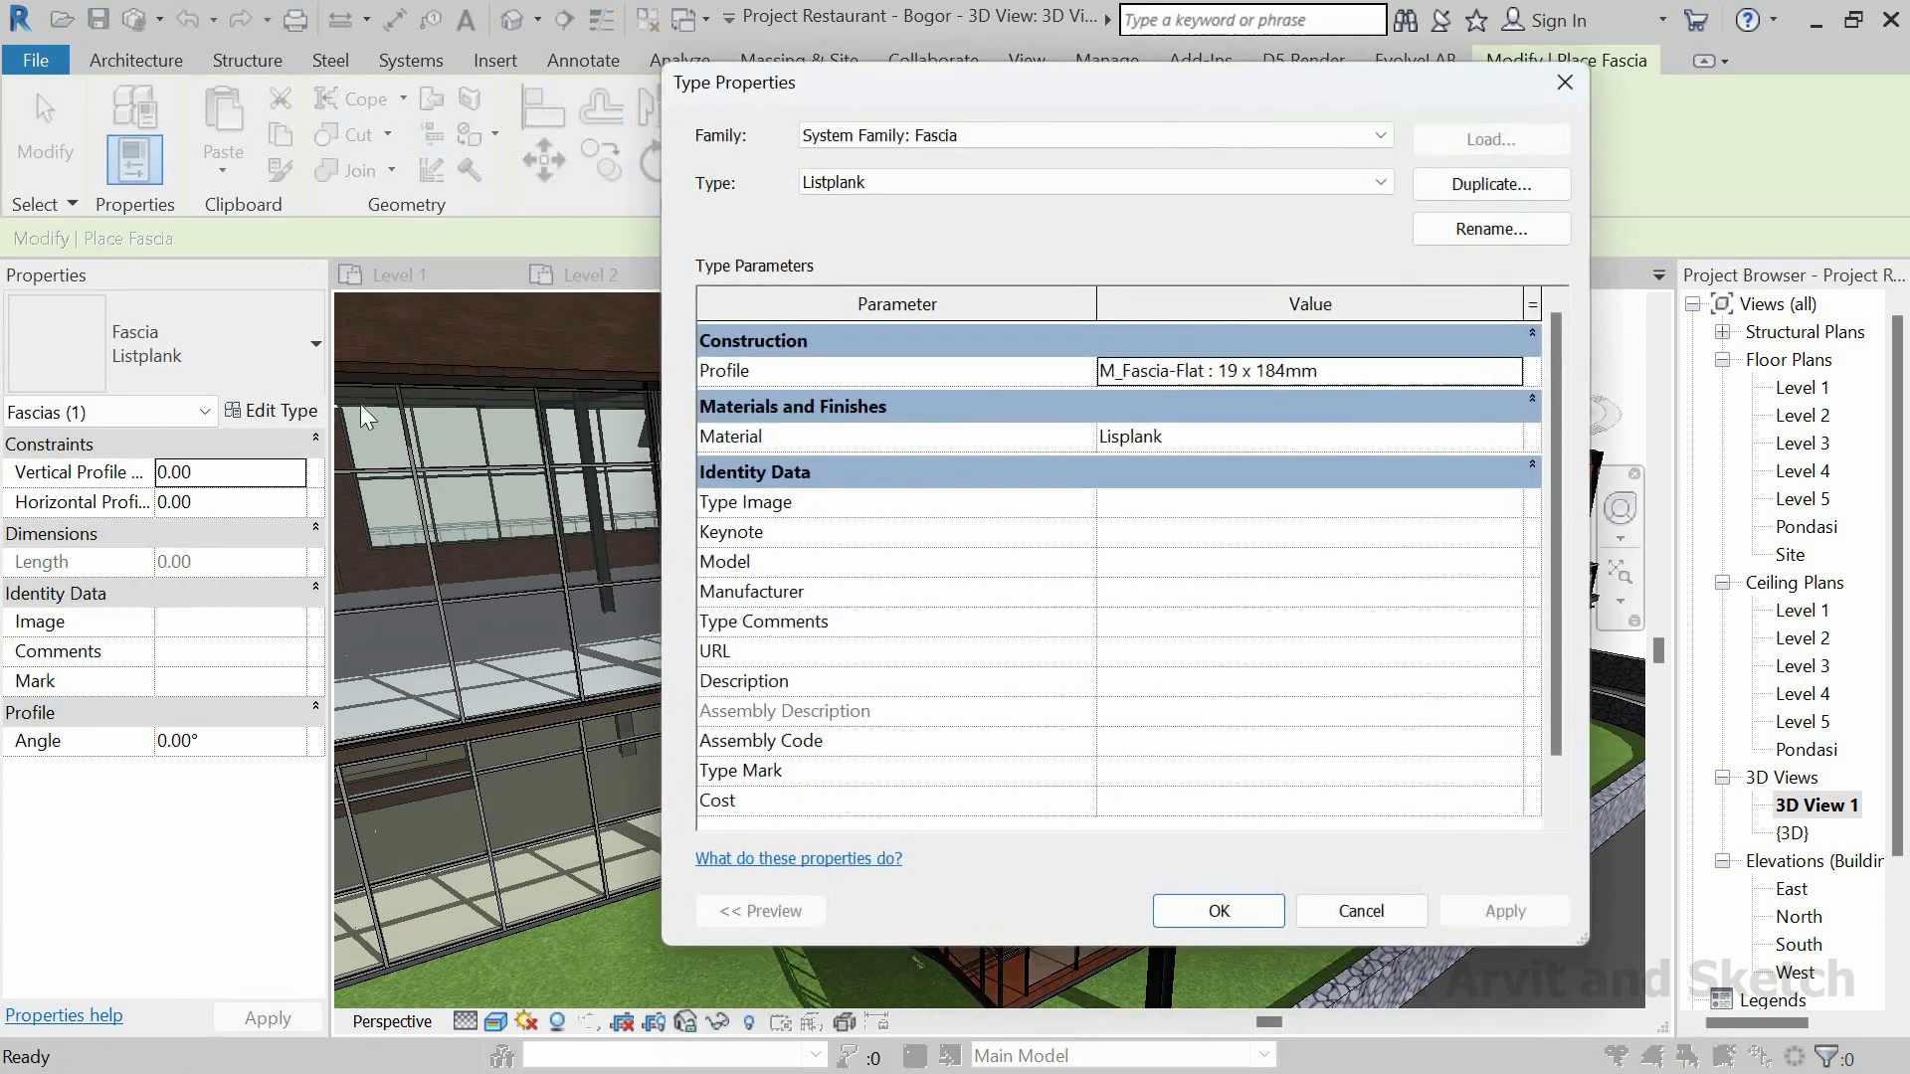
pyautogui.click(1260, 923)
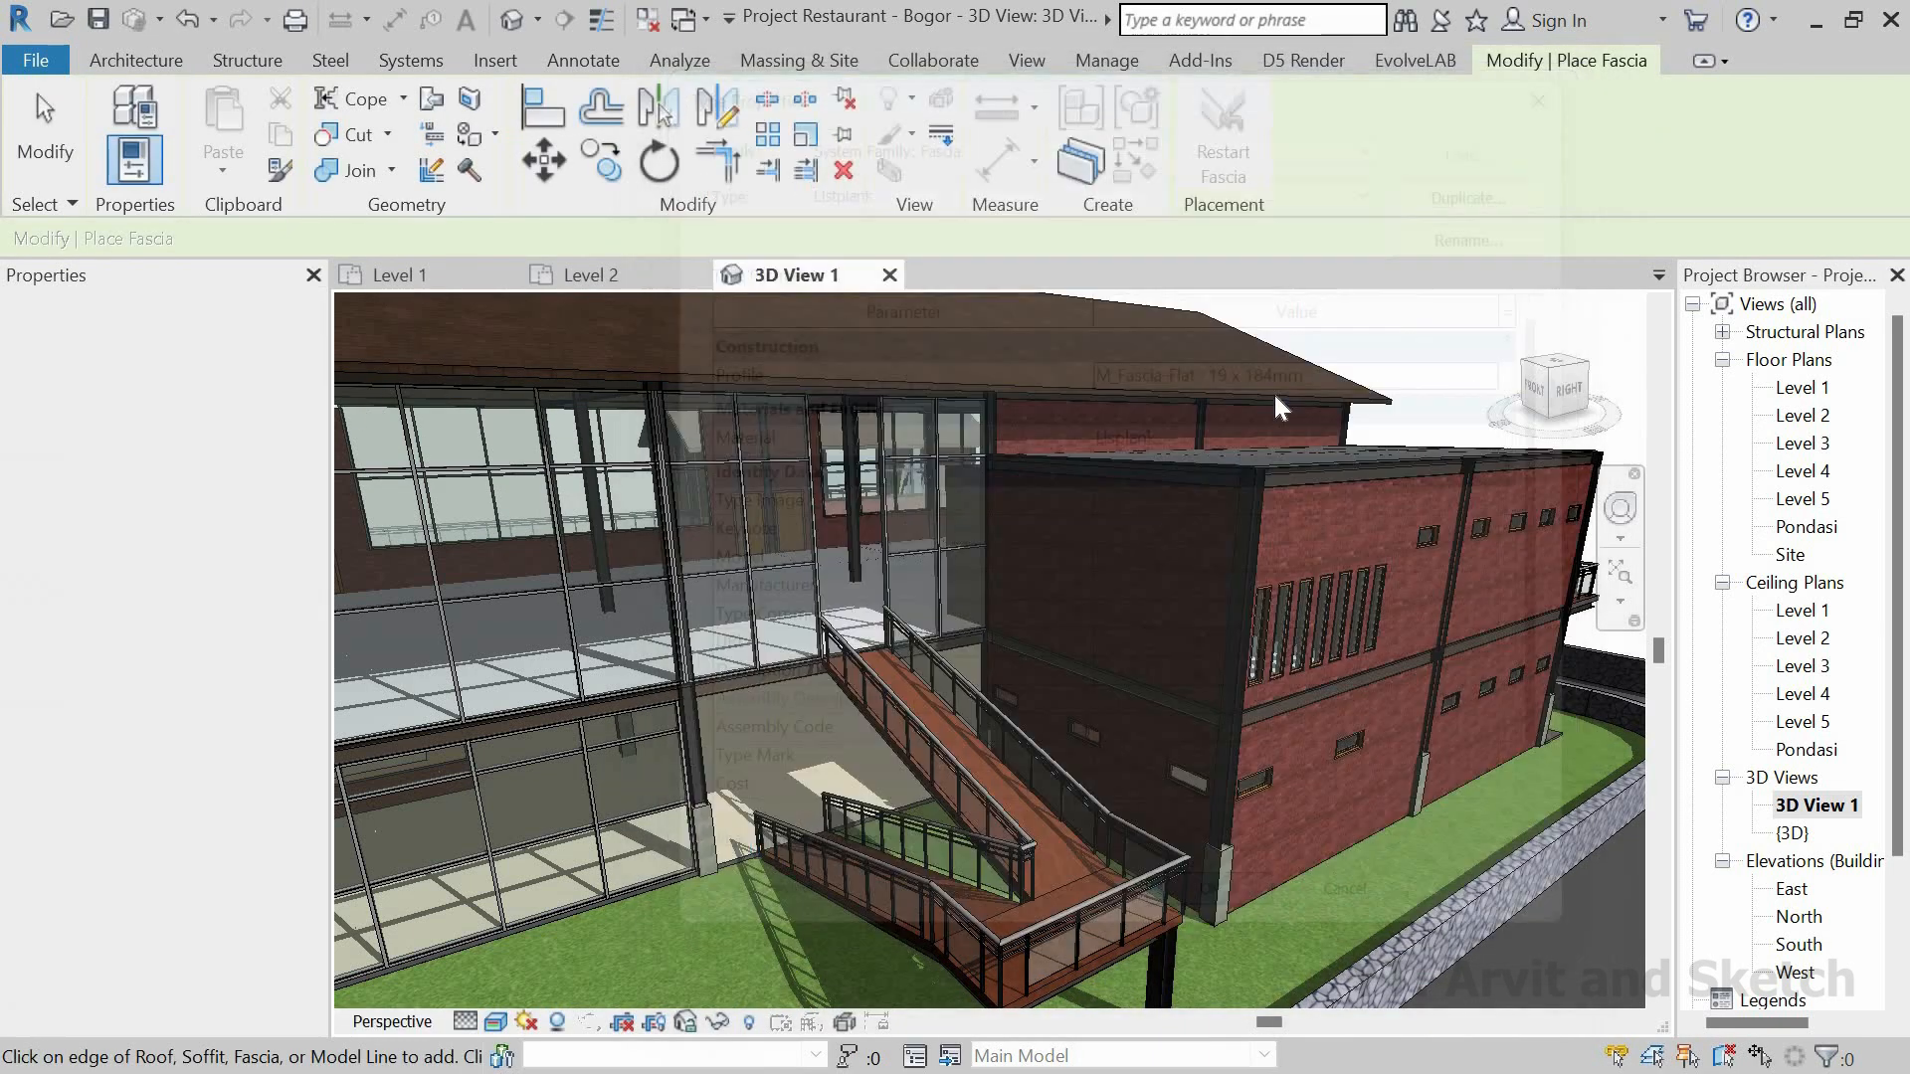
pyautogui.scroll(5, 1162, 394)
pyautogui.scroll(5, 1162, 394)
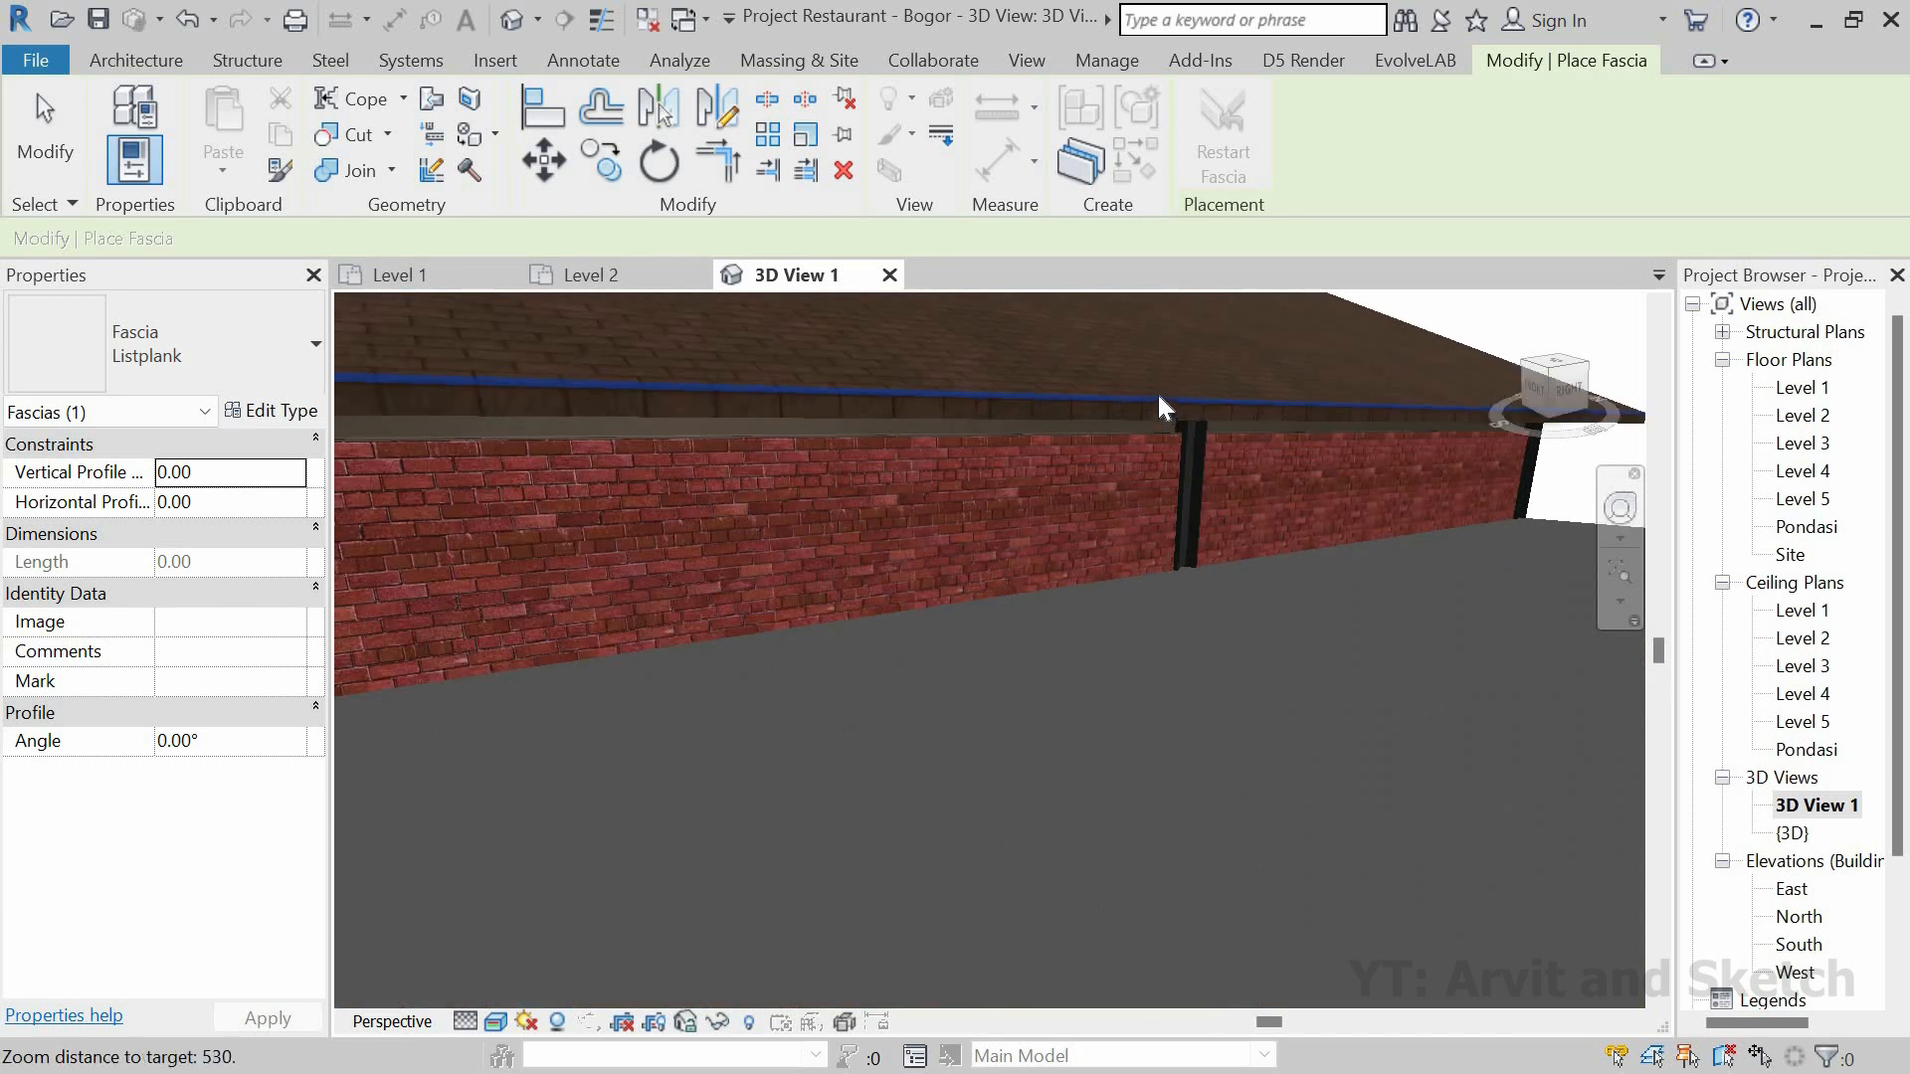
pyautogui.click(1225, 487)
pyautogui.scroll(-8, 1345, 565)
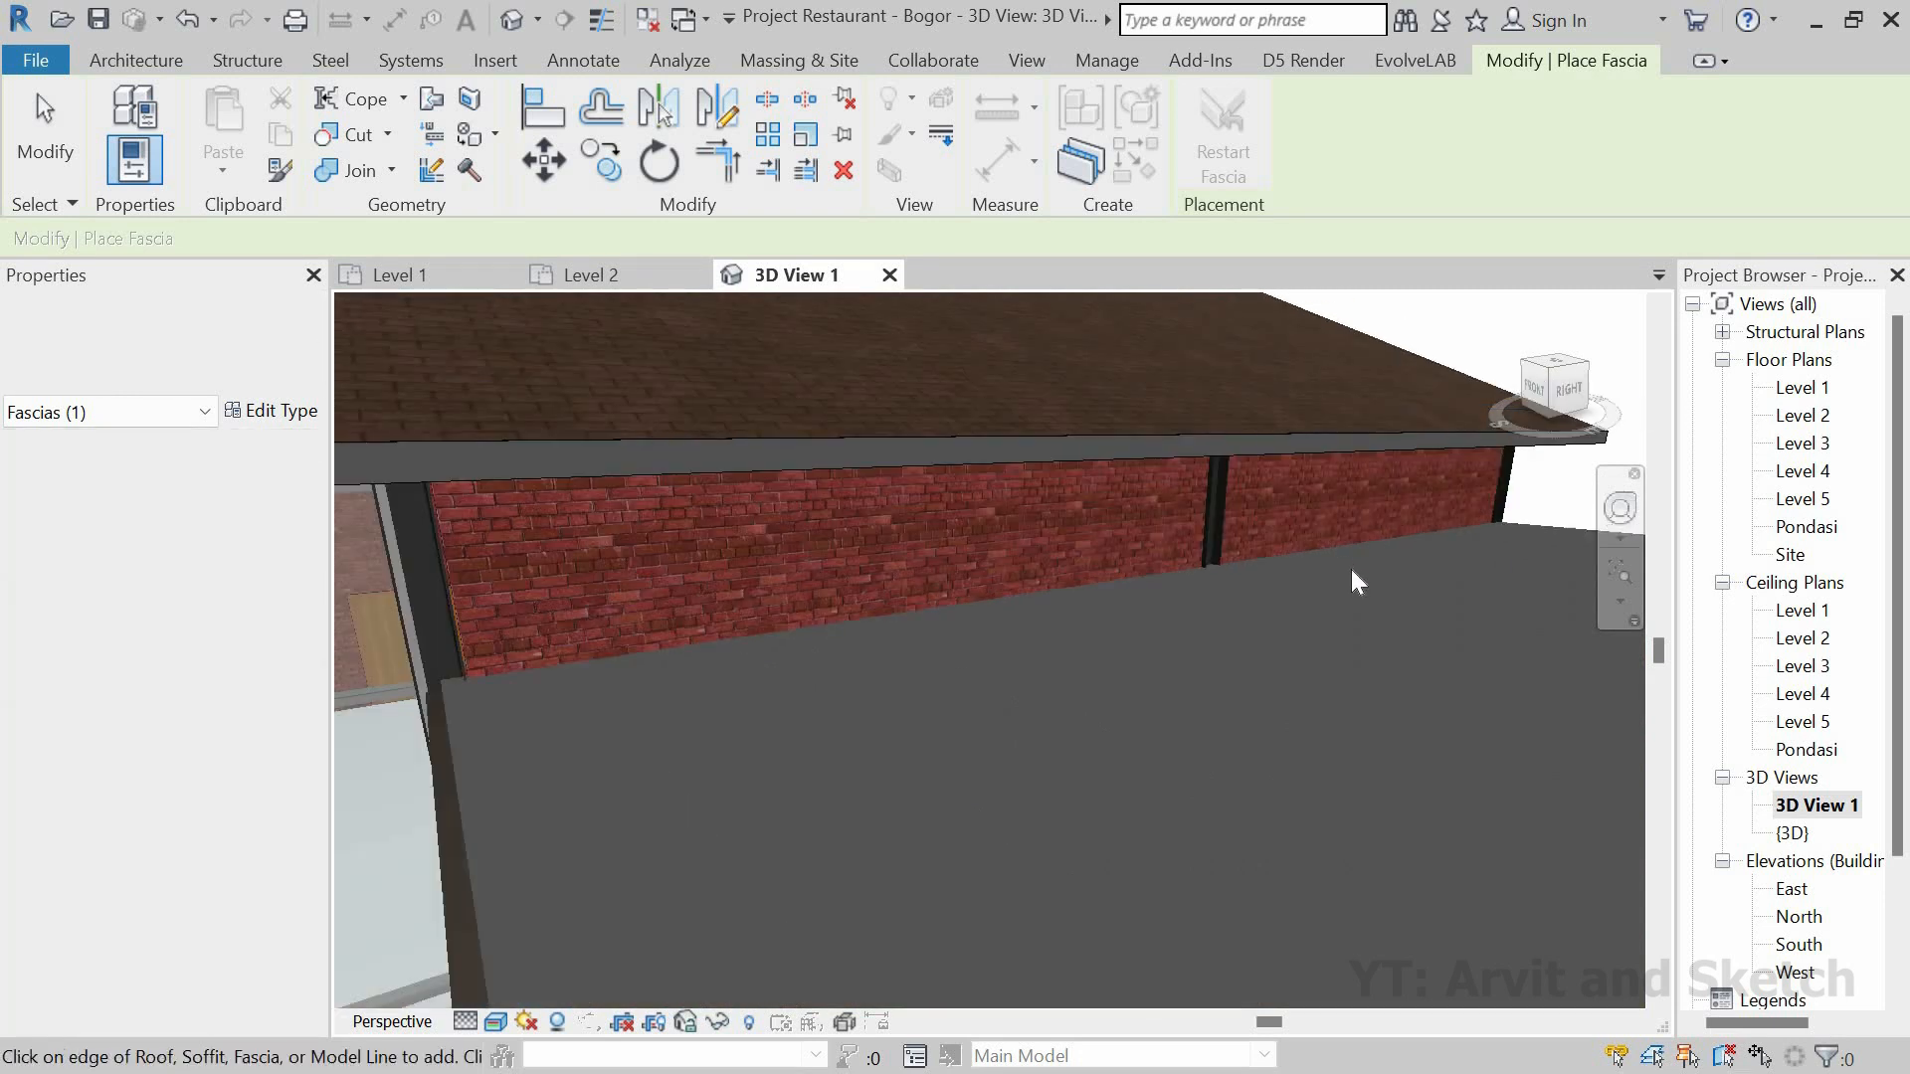
# Step: Add the Listplank fascia to both sloping roof edges of the main building's front gable
pyautogui.scroll(-3, 1311, 581)
pyautogui.scroll(-3, 744, 653)
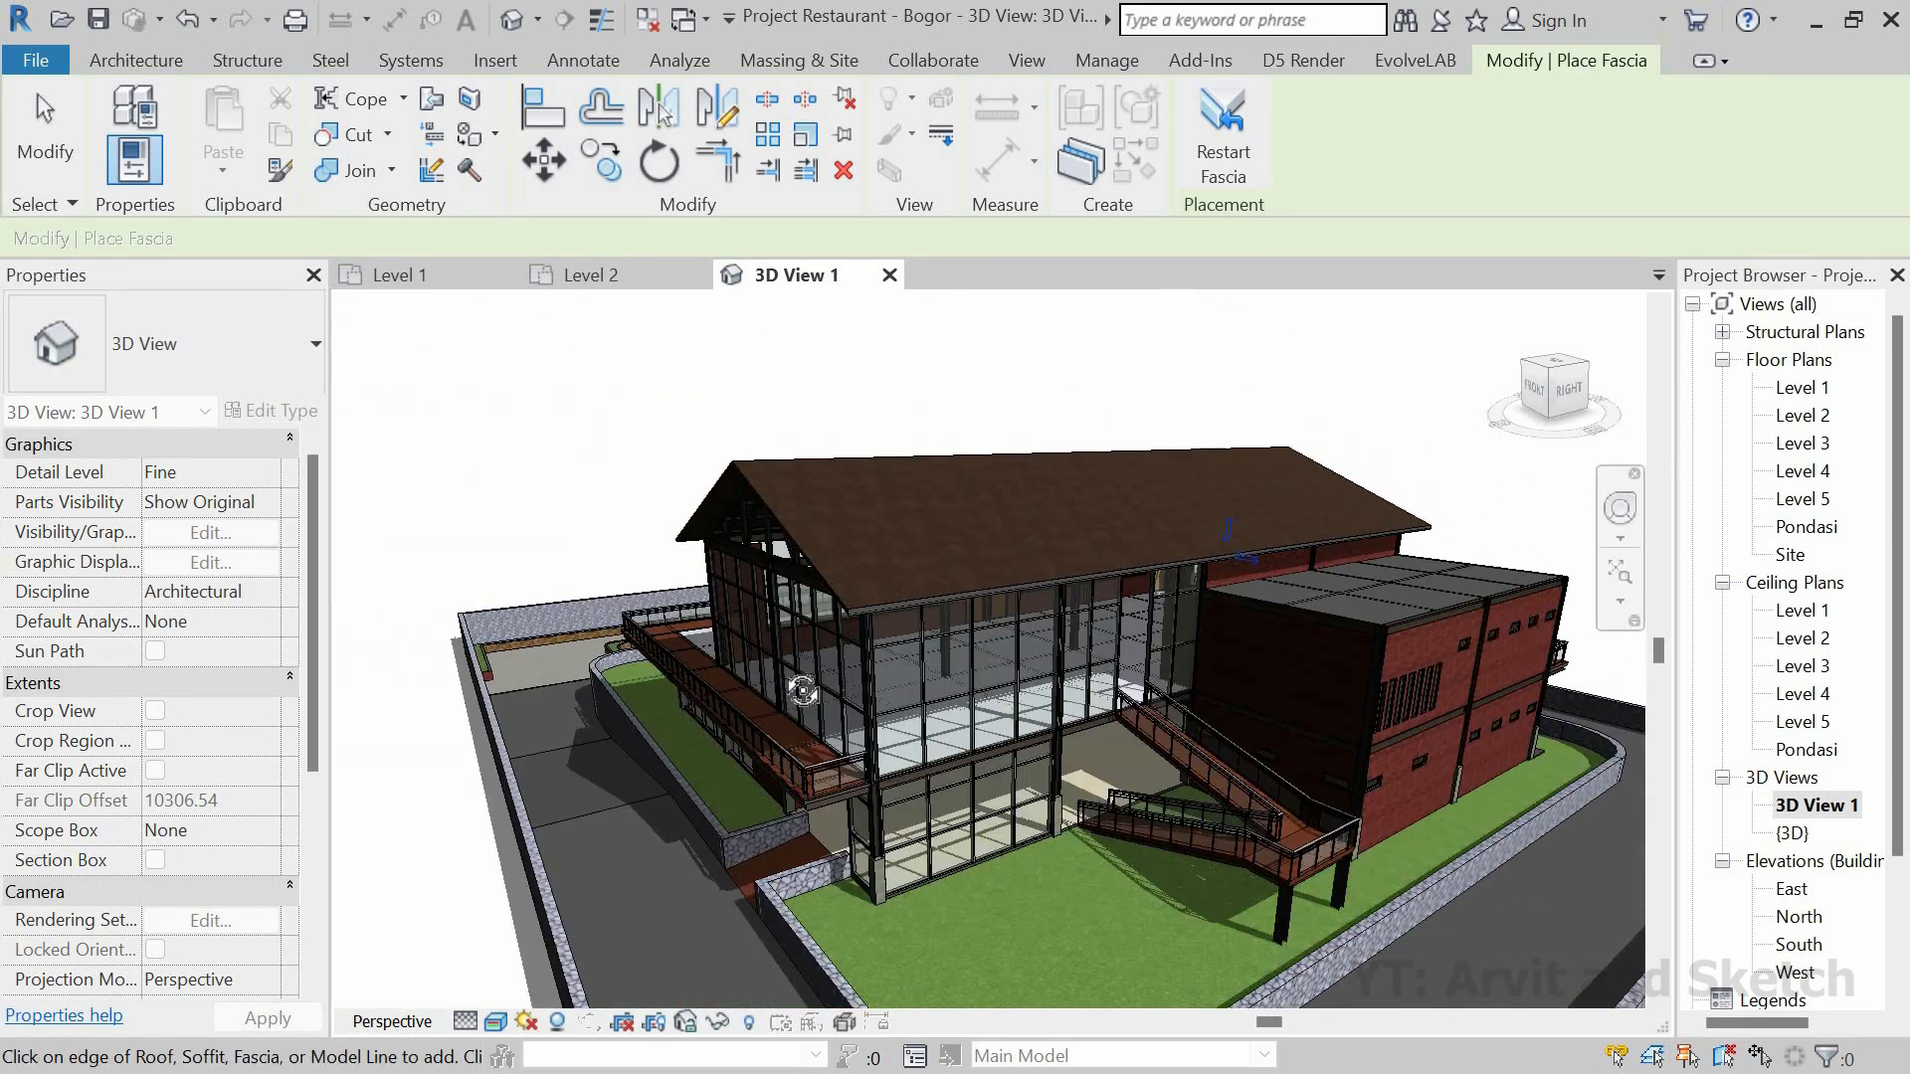
pyautogui.keyDown('shift'); pyautogui.moveTo(796, 677); pyautogui.dragTo(901, 677, button='middle'); pyautogui.keyUp('shift')
pyautogui.scroll(2, 779, 551)
pyautogui.scroll(8, 905, 647)
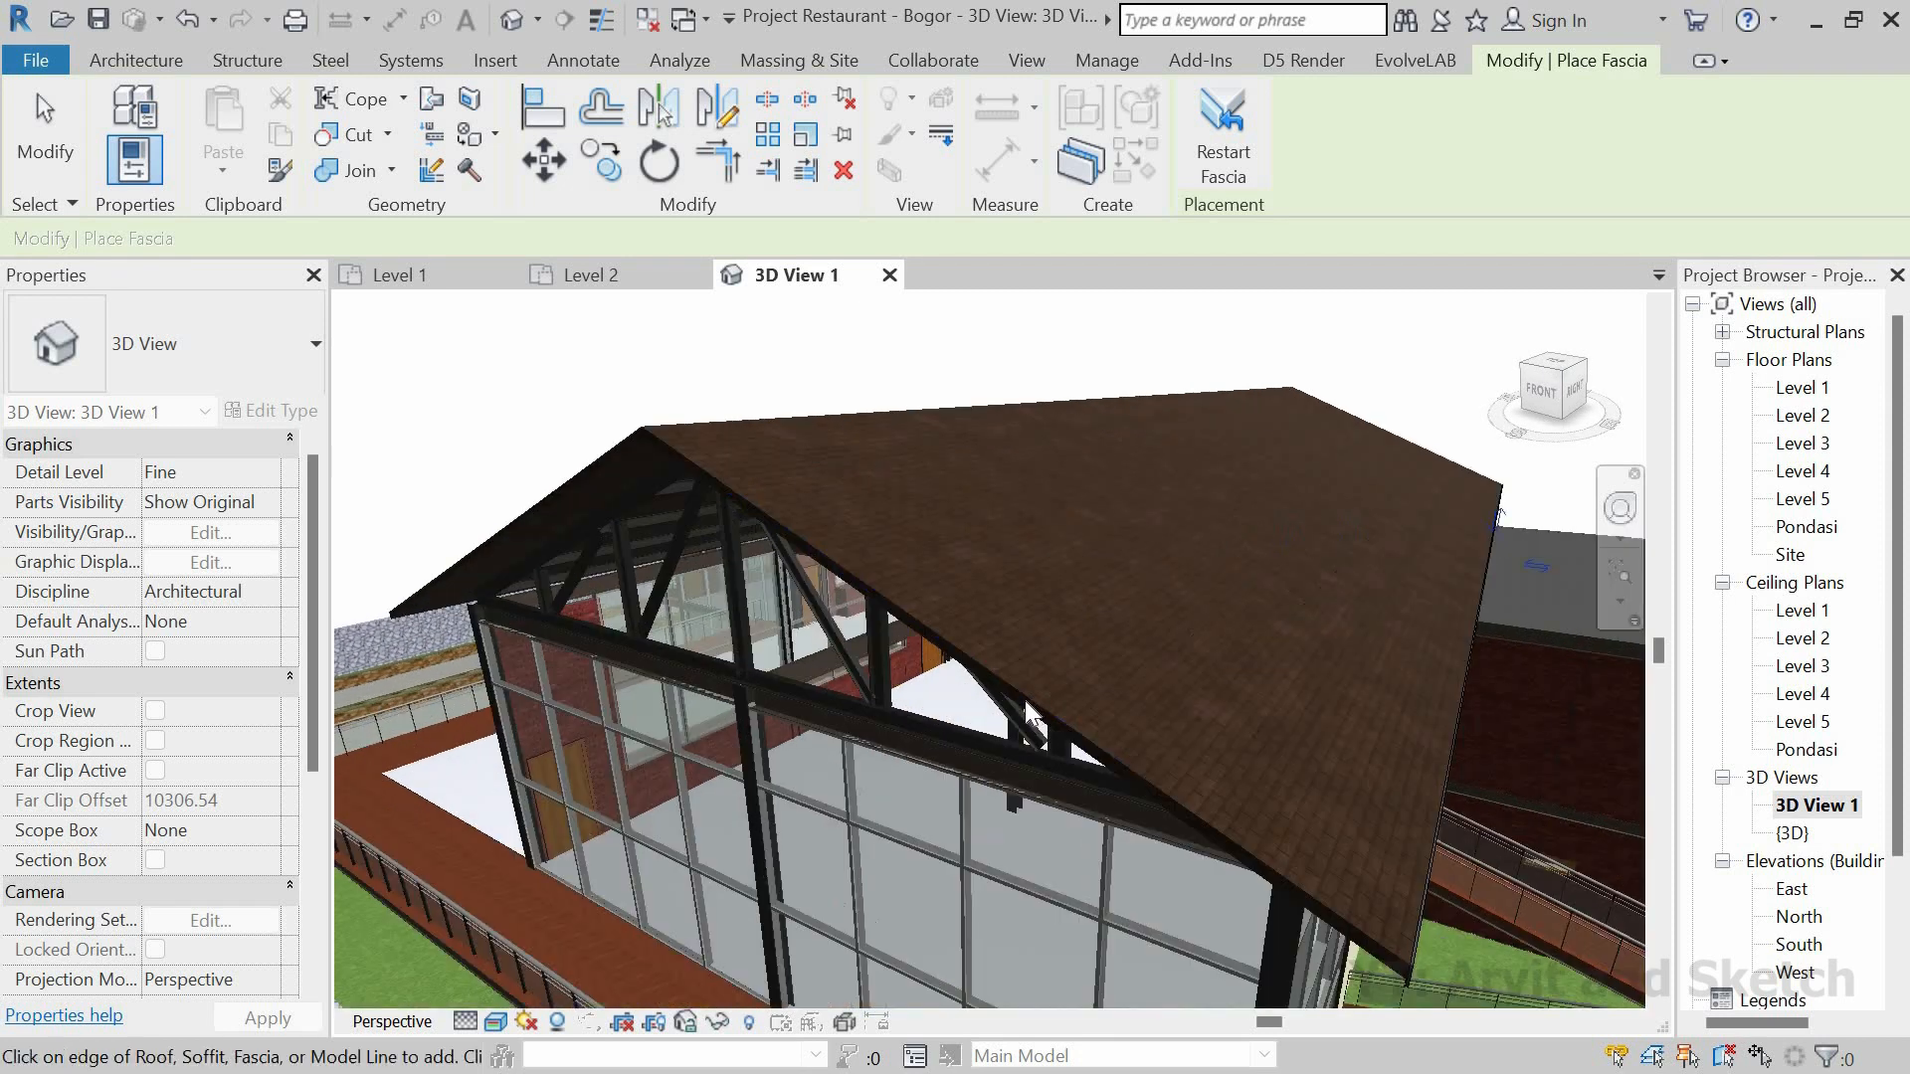
pyautogui.scroll(-3, 1138, 677)
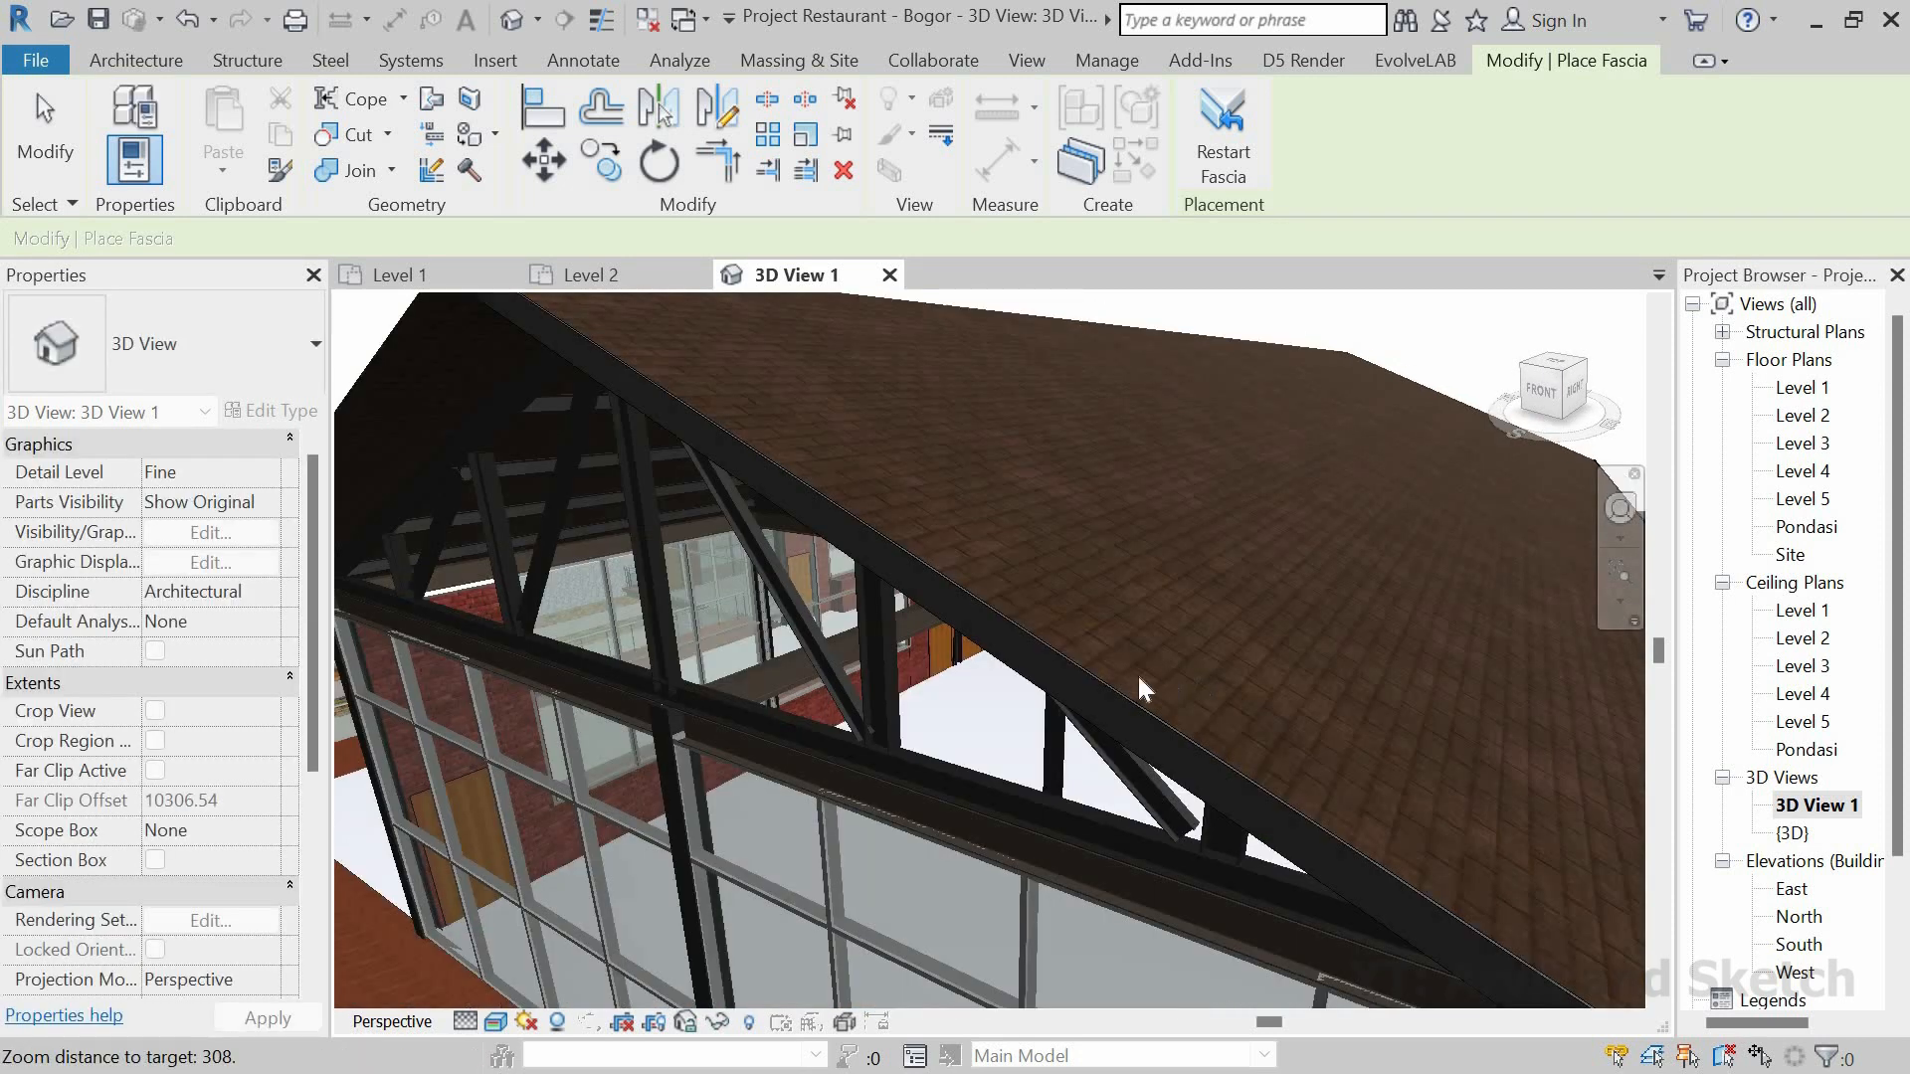
pyautogui.scroll(-3, 631, 496)
pyautogui.scroll(3, 612, 447)
pyautogui.scroll(3, 796, 418)
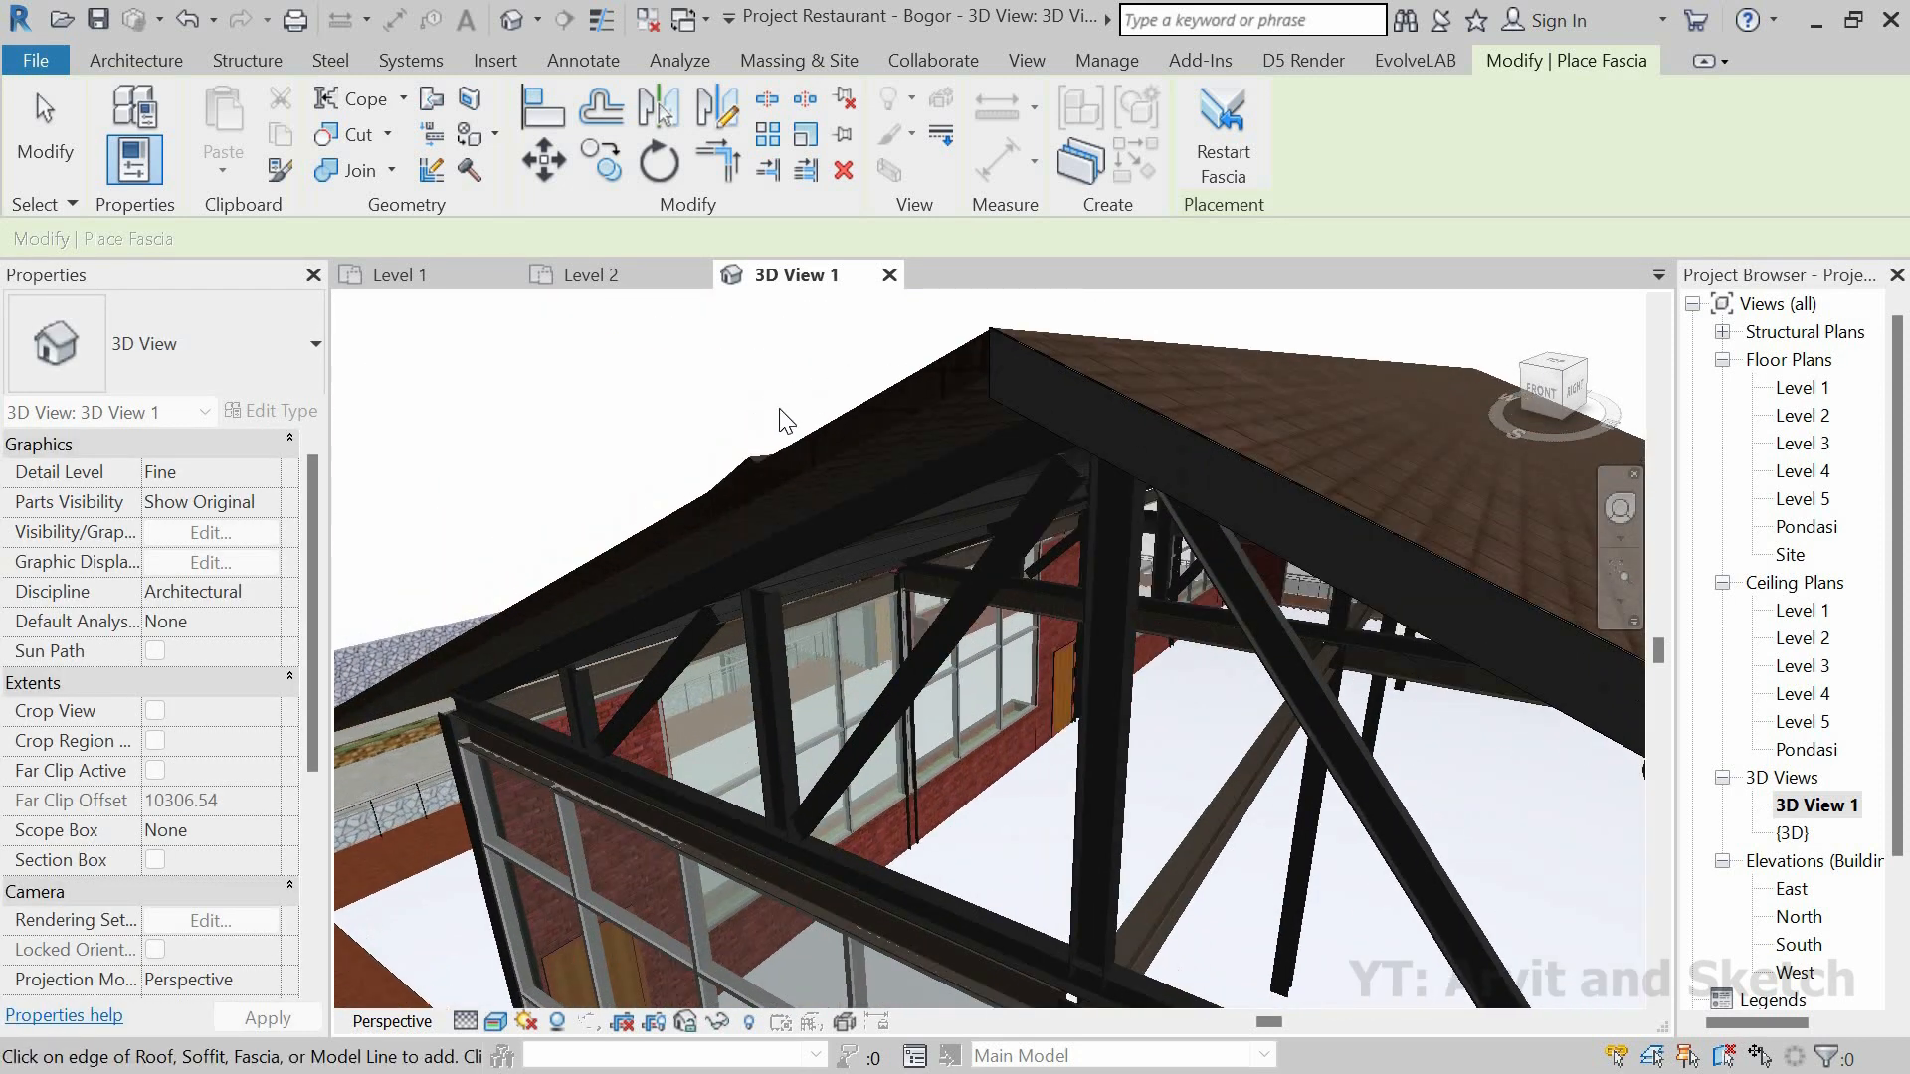
pyautogui.scroll(-4, 1025, 583)
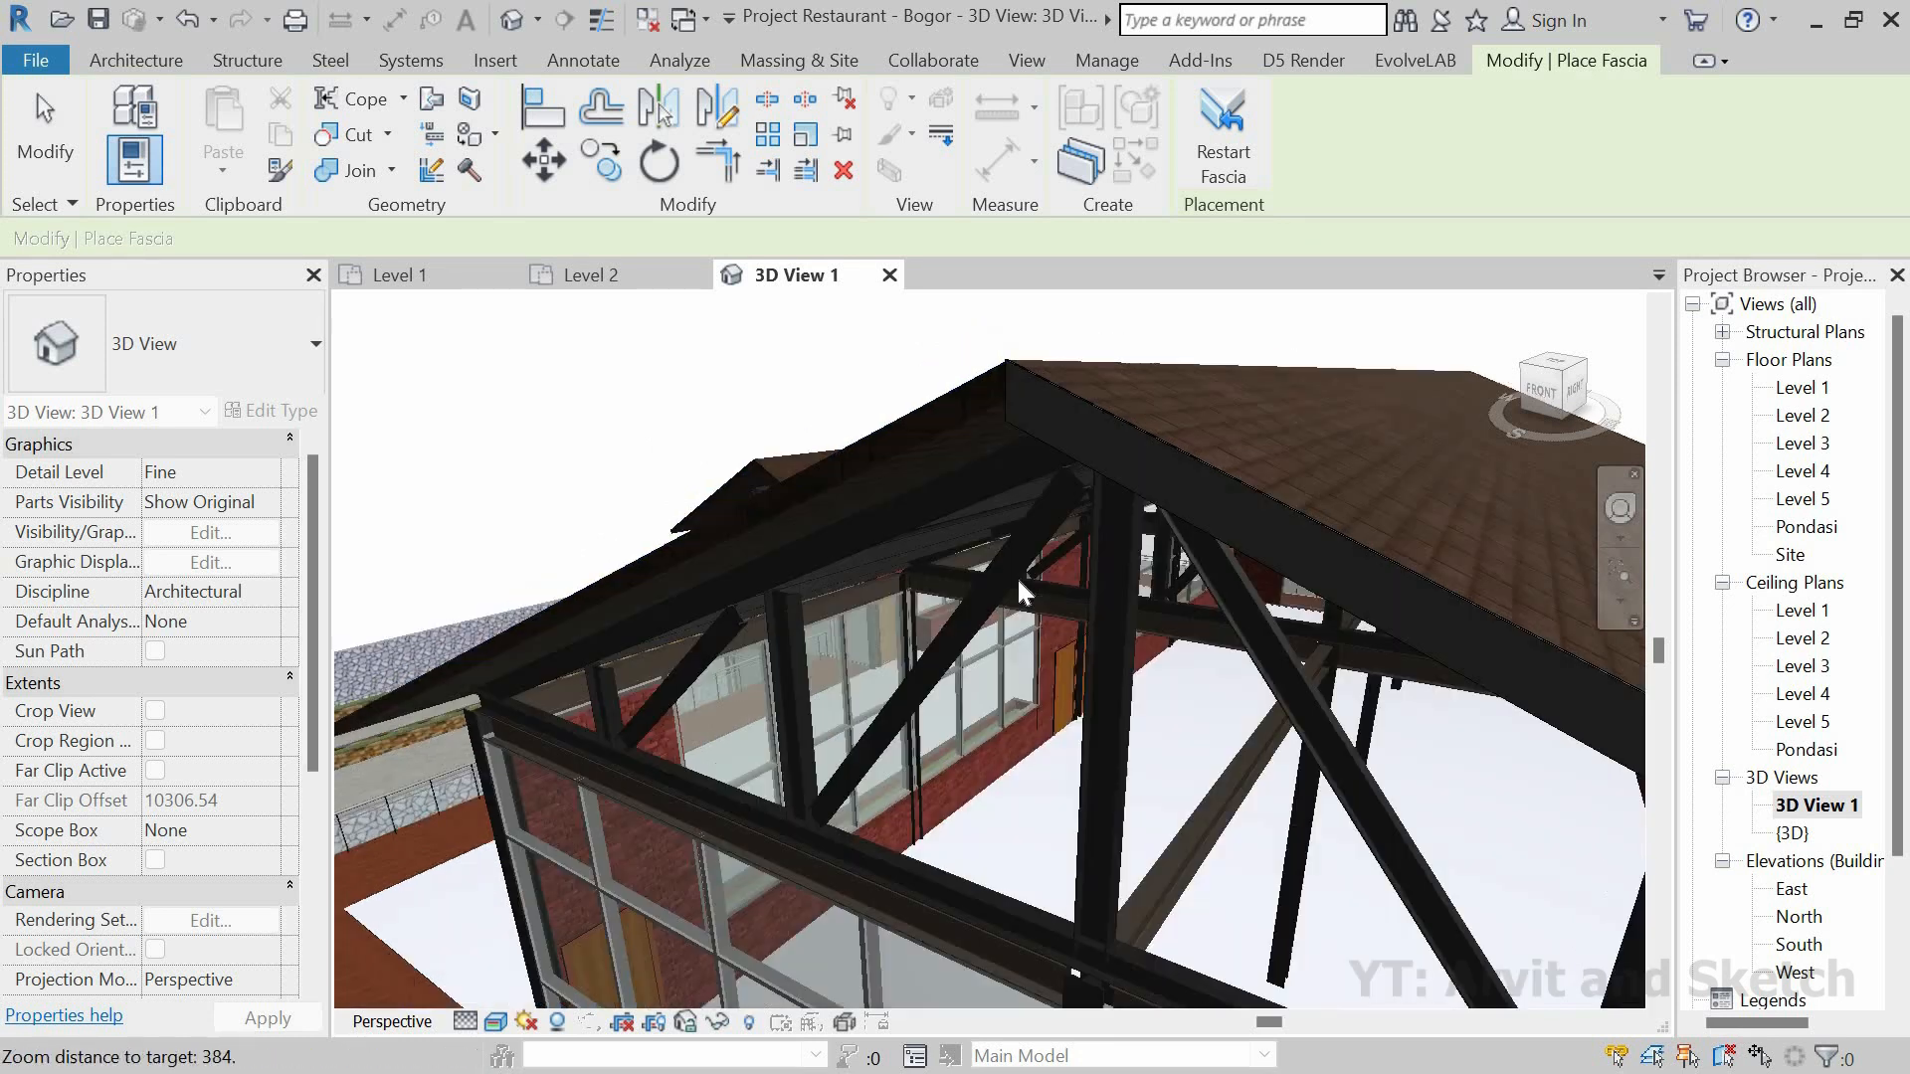
# Step: Place the Listplank fascia along the main roof's long eave on the side facing the smaller building
pyautogui.keyDown('shift'); pyautogui.moveTo(1003, 630); pyautogui.dragTo(1230, 867, button='middle'); pyautogui.keyUp('shift')
pyautogui.scroll(3, 1234, 876)
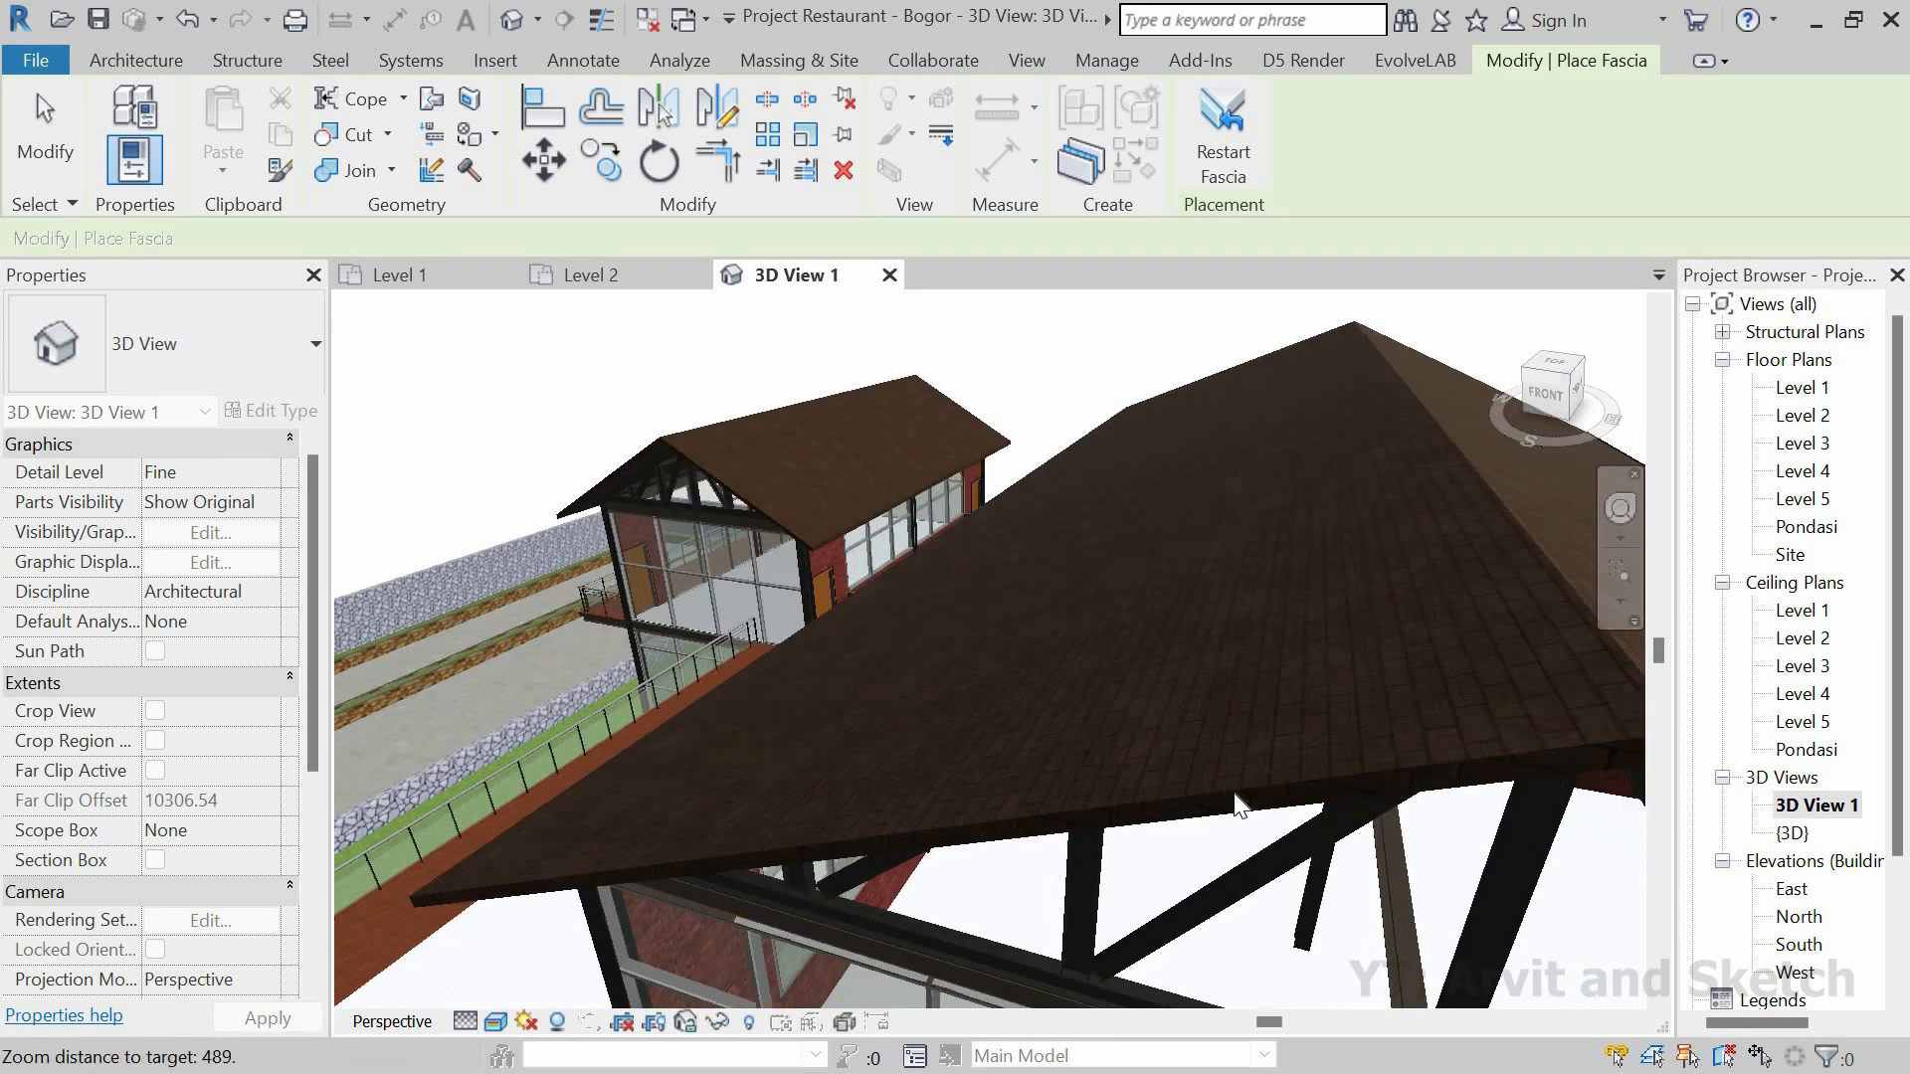
pyautogui.scroll(-2, 1043, 656)
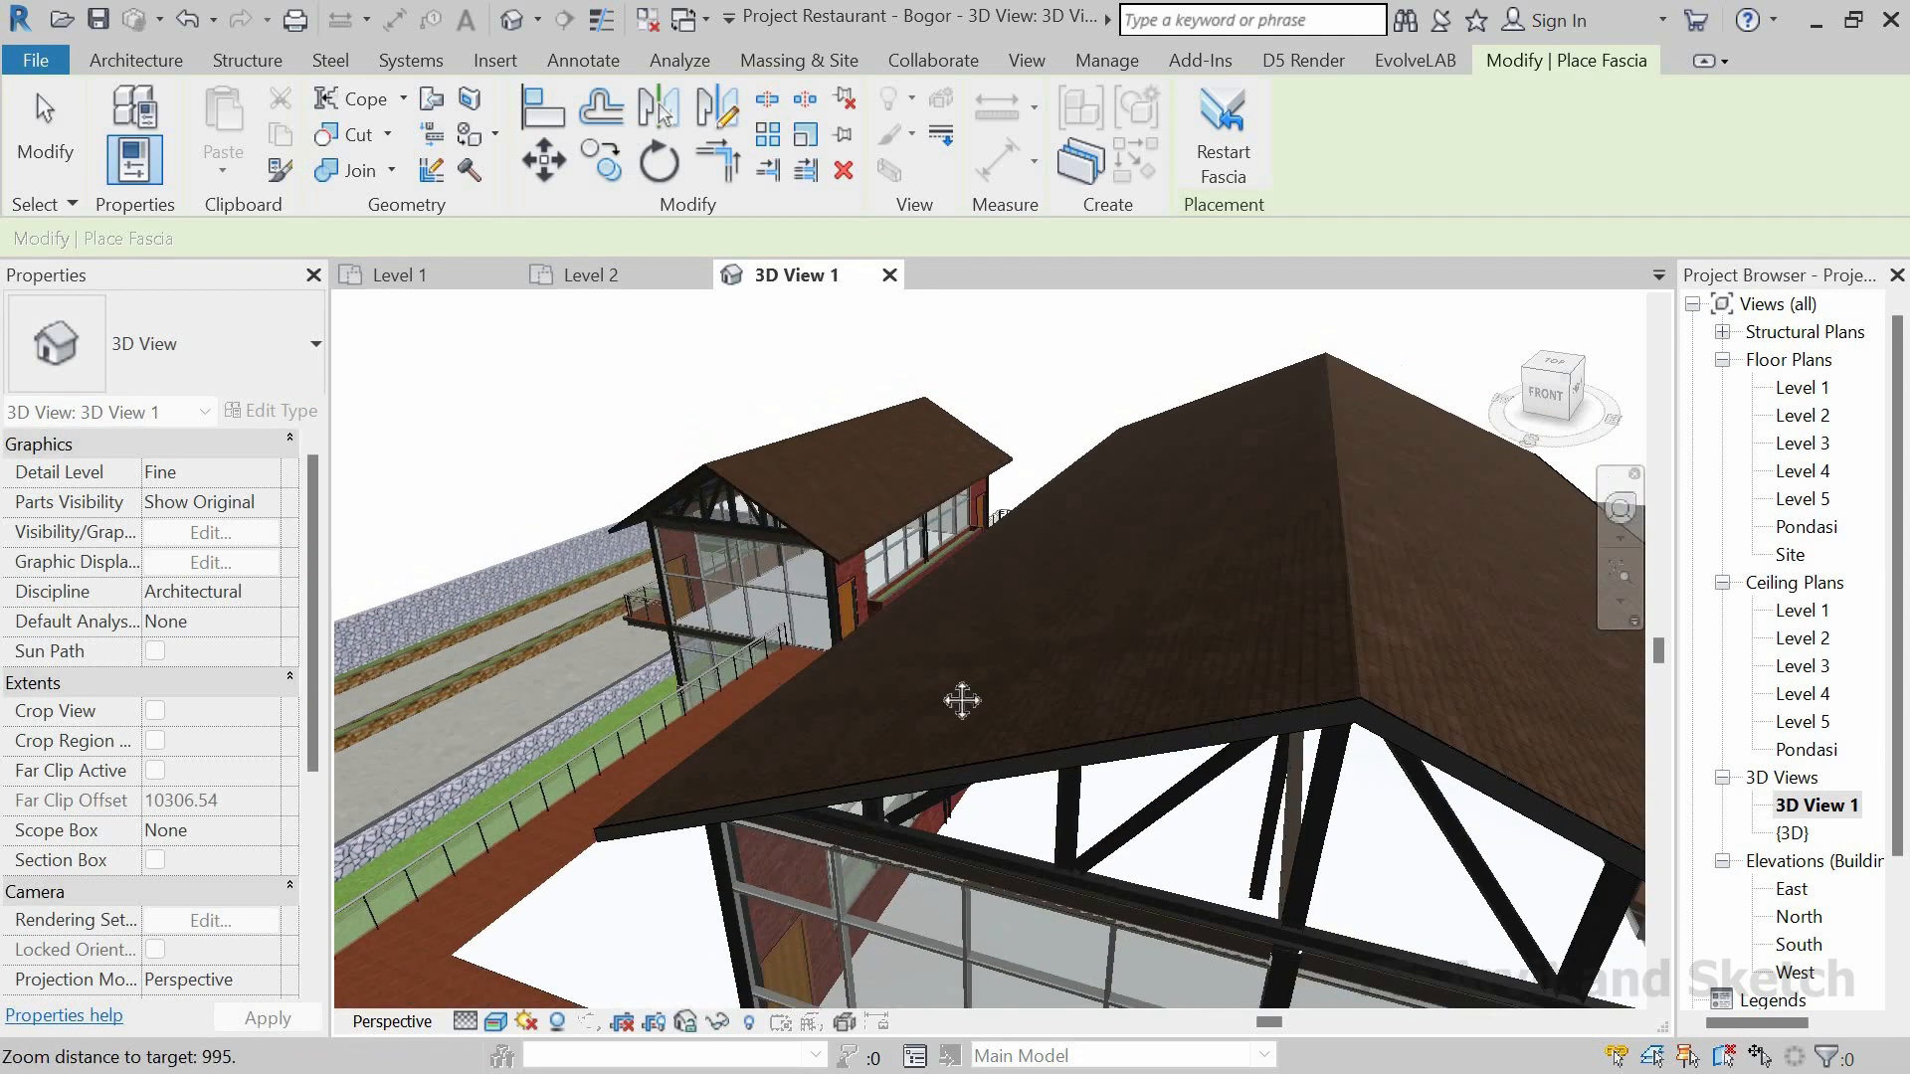
pyautogui.keyDown('shift'); pyautogui.moveTo(964, 695); pyautogui.dragTo(1262, 720, button='middle'); pyautogui.keyUp('shift')
pyautogui.scroll(-2, 1370, 761)
pyautogui.scroll(4, 1359, 772)
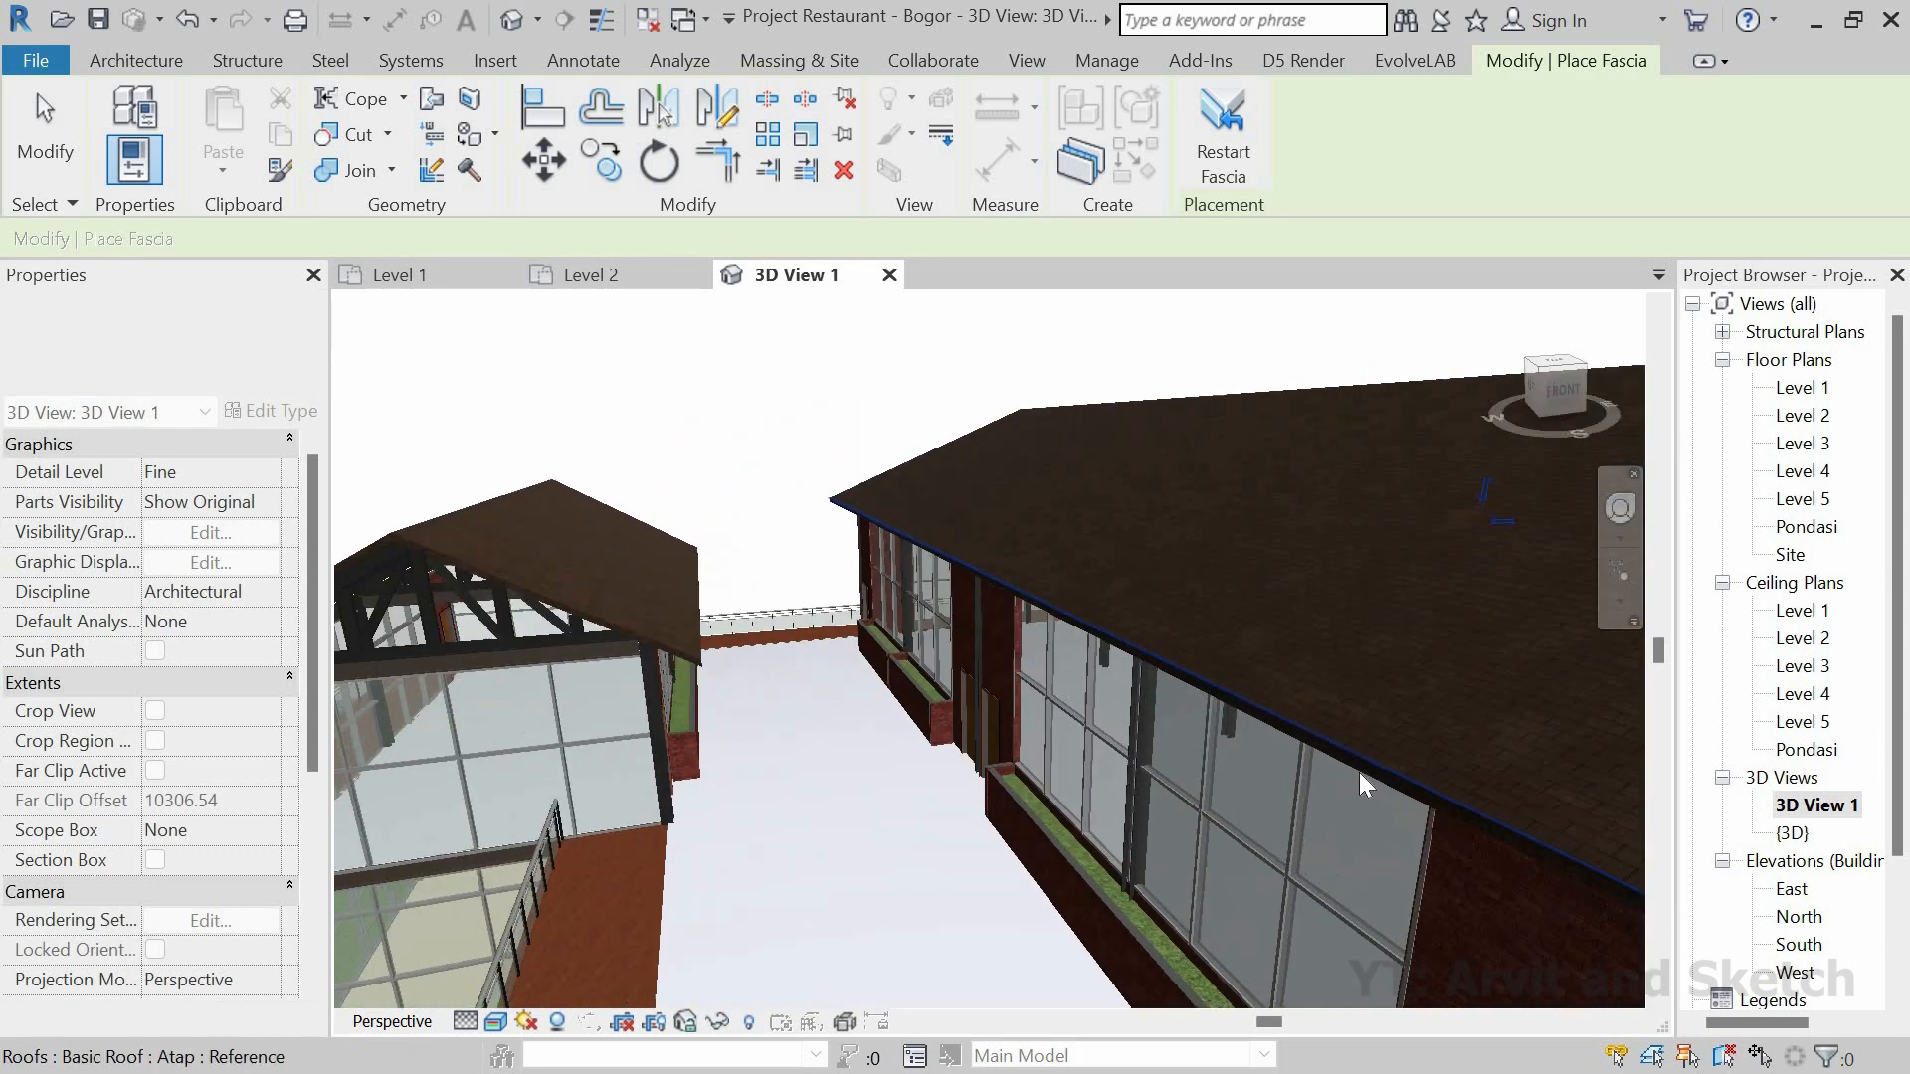
pyautogui.scroll(-3, 1358, 732)
pyautogui.scroll(-2, 1092, 737)
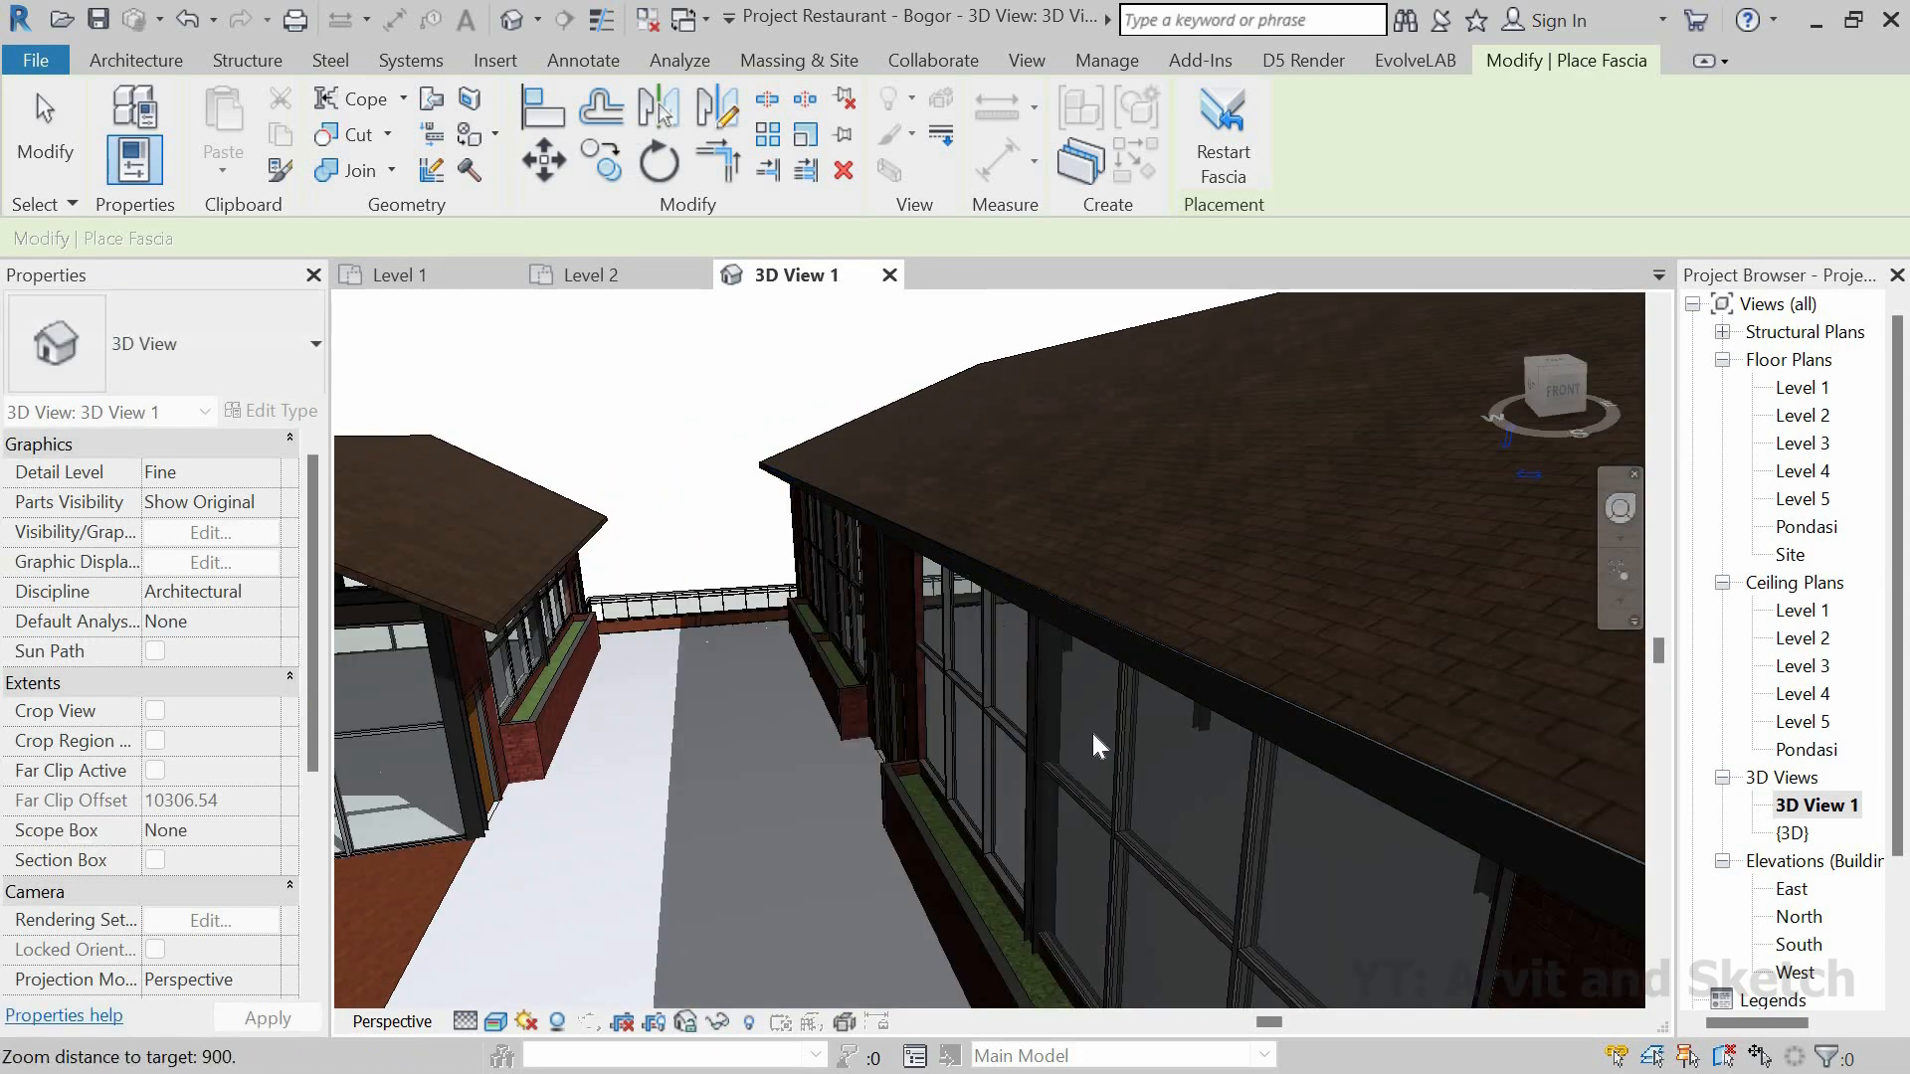
# Step: Extend the Listplank fascia along both sloping roof edges of the main building's rear gable
pyautogui.scroll(-5, 1079, 630)
pyautogui.keyDown('shift'); pyautogui.moveTo(1079, 630); pyautogui.dragTo(1055, 656, button='middle'); pyautogui.keyUp('shift')
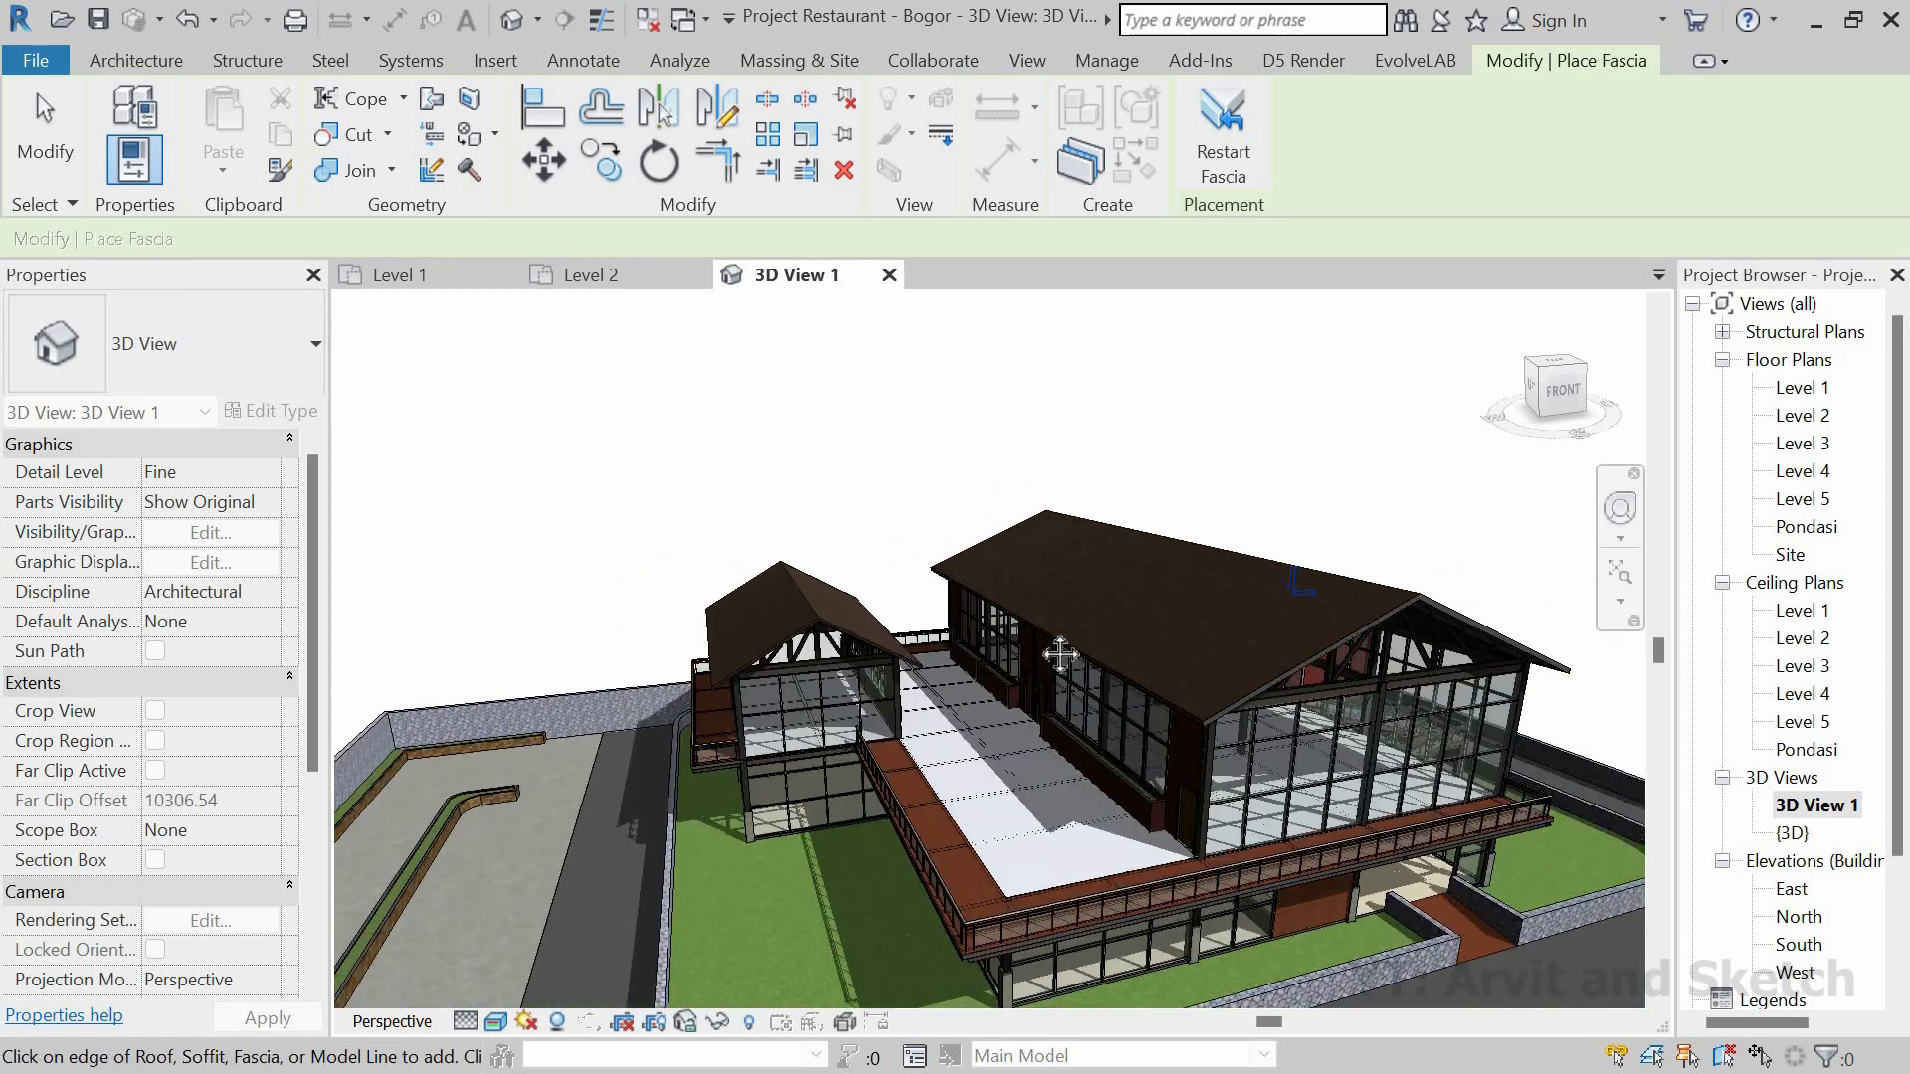
pyautogui.keyDown('shift'); pyautogui.moveTo(1328, 686); pyautogui.dragTo(1532, 687, button='middle'); pyautogui.keyUp('shift')
pyautogui.scroll(1, 945, 666)
pyautogui.keyDown('shift'); pyautogui.moveTo(945, 665); pyautogui.dragTo(1064, 647, button='middle'); pyautogui.keyUp('shift')
pyautogui.scroll(5, 917, 609)
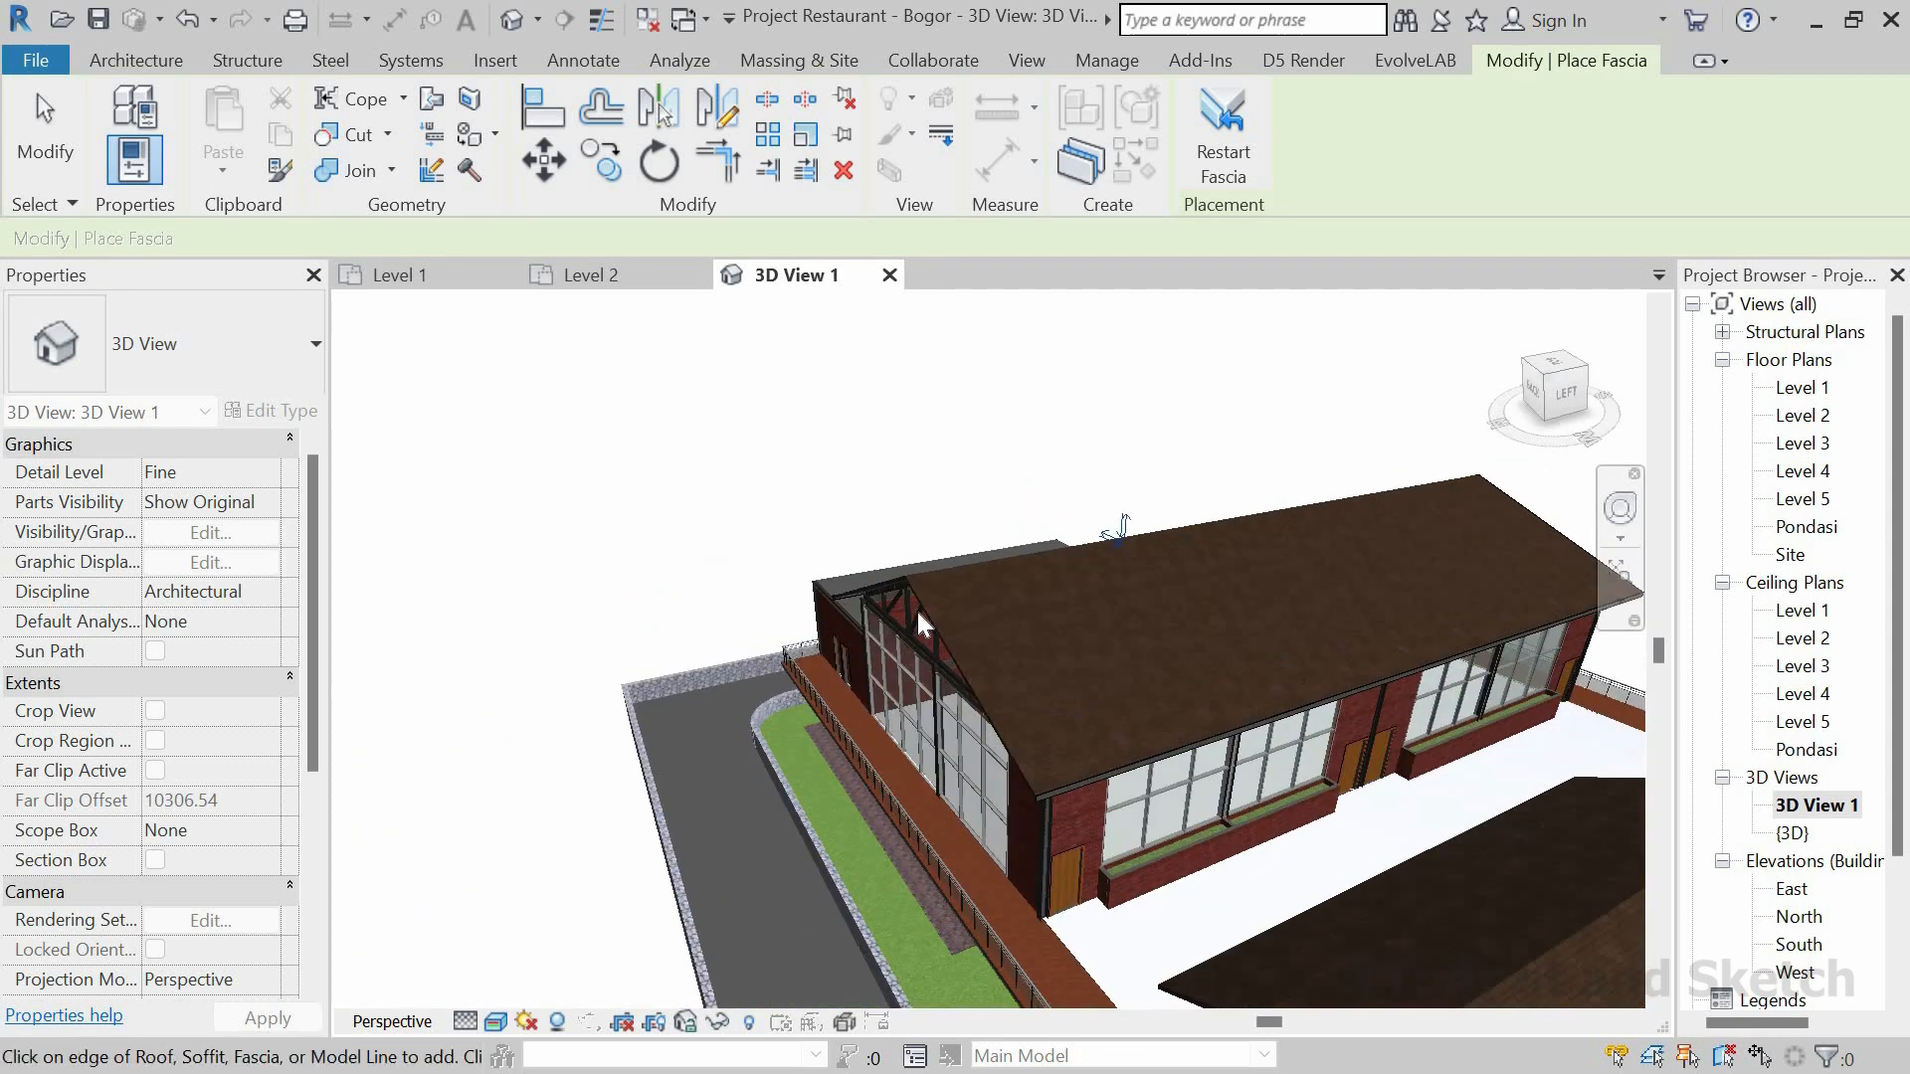
pyautogui.scroll(3, 929, 607)
pyautogui.keyDown('shift'); pyautogui.moveTo(929, 607); pyautogui.dragTo(998, 555, button='middle'); pyautogui.keyUp('shift')
pyautogui.scroll(2, 1172, 557)
pyautogui.scroll(2, 1175, 555)
pyautogui.click(1256, 575)
pyautogui.scroll(-2, 1193, 573)
pyautogui.scroll(-1, 1125, 644)
pyautogui.scroll(-4, 1406, 752)
pyautogui.scroll(3, 1428, 752)
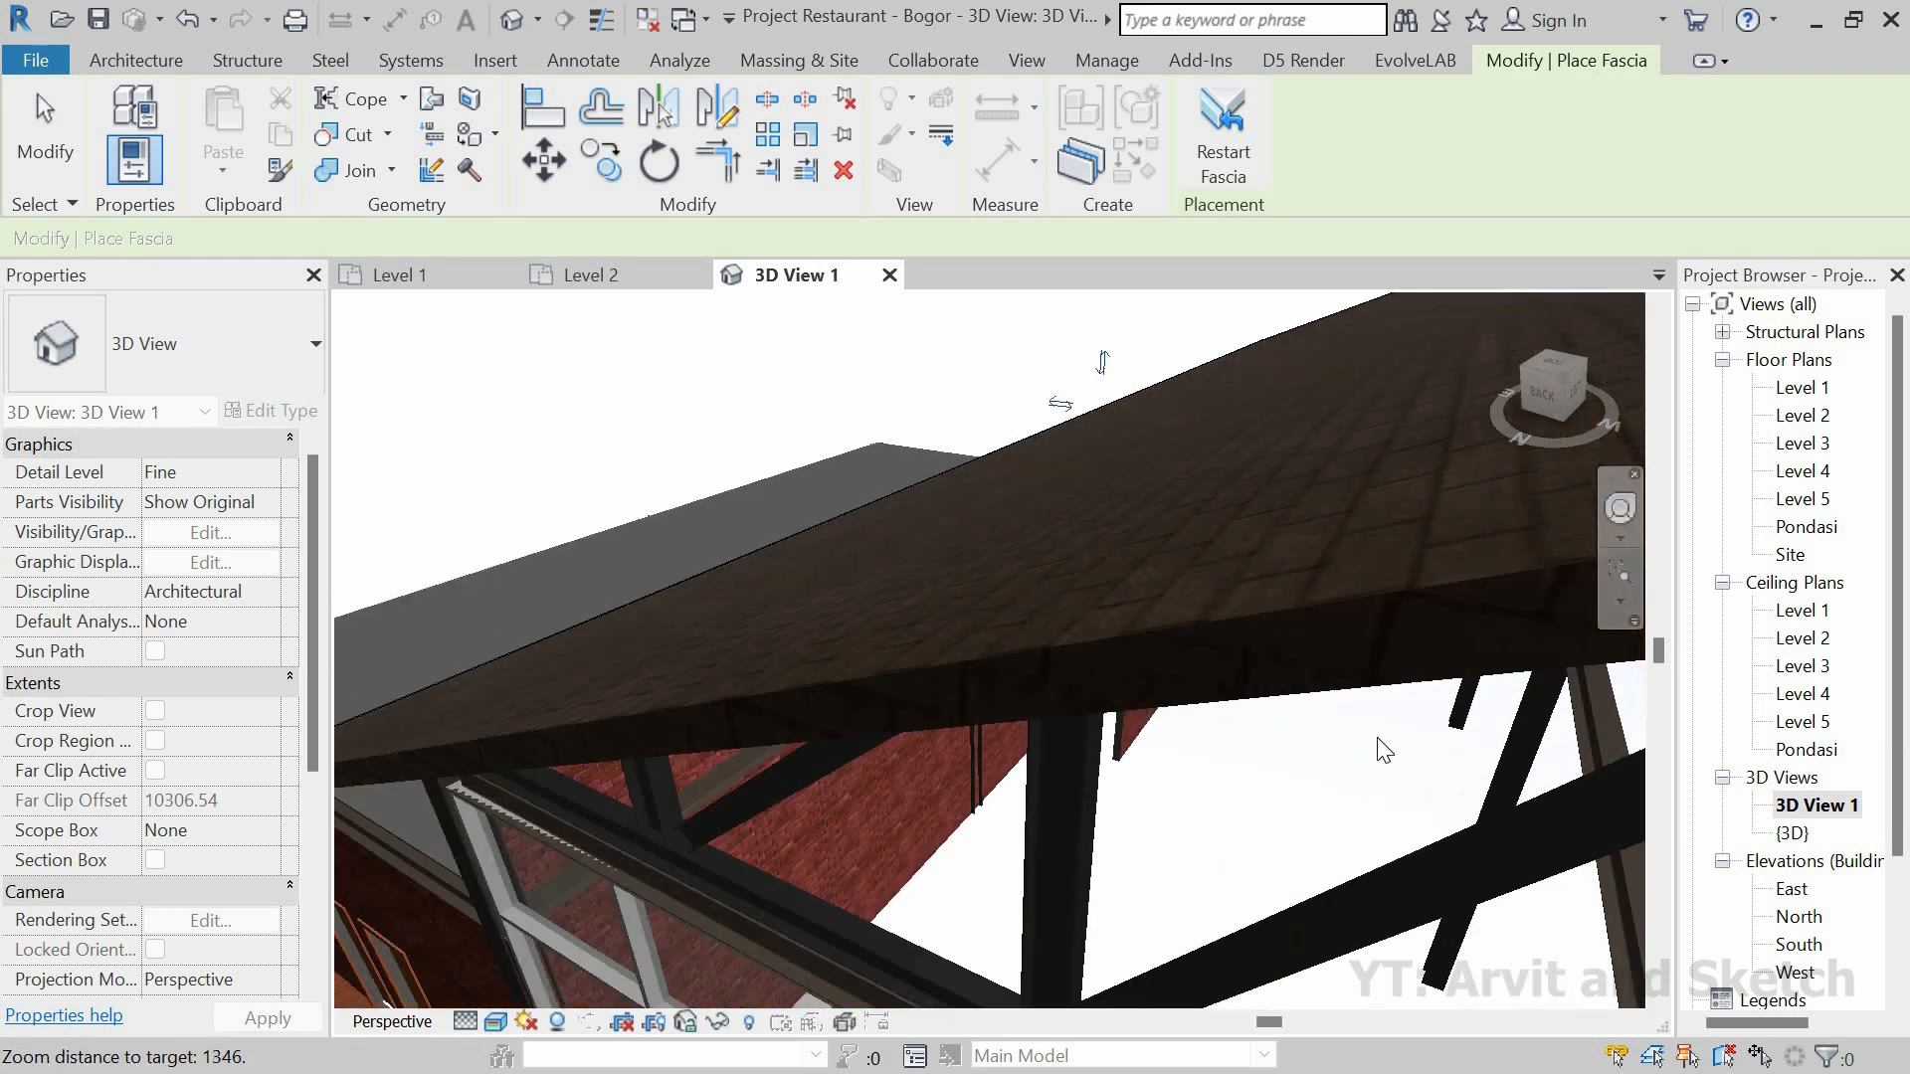
pyautogui.scroll(-1, 1256, 632)
pyautogui.click(1256, 588)
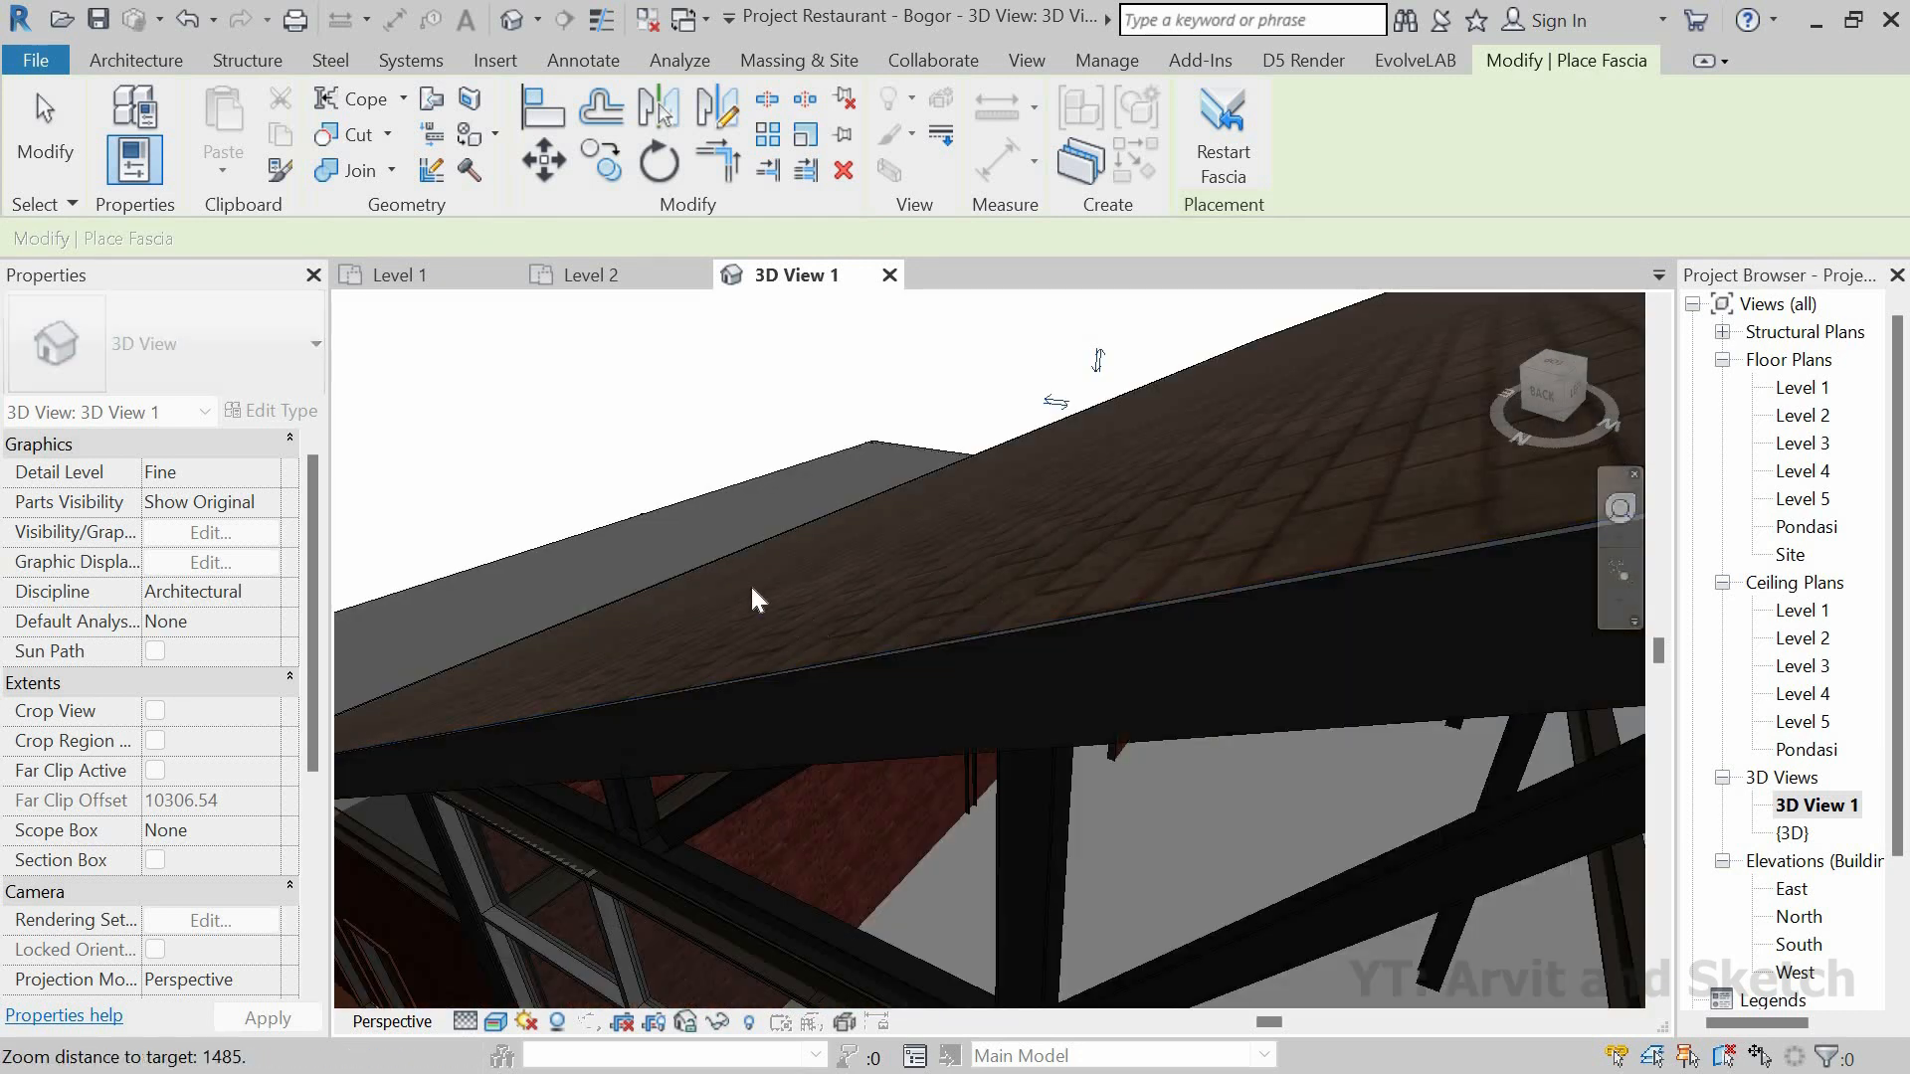
pyautogui.scroll(-8, 725, 581)
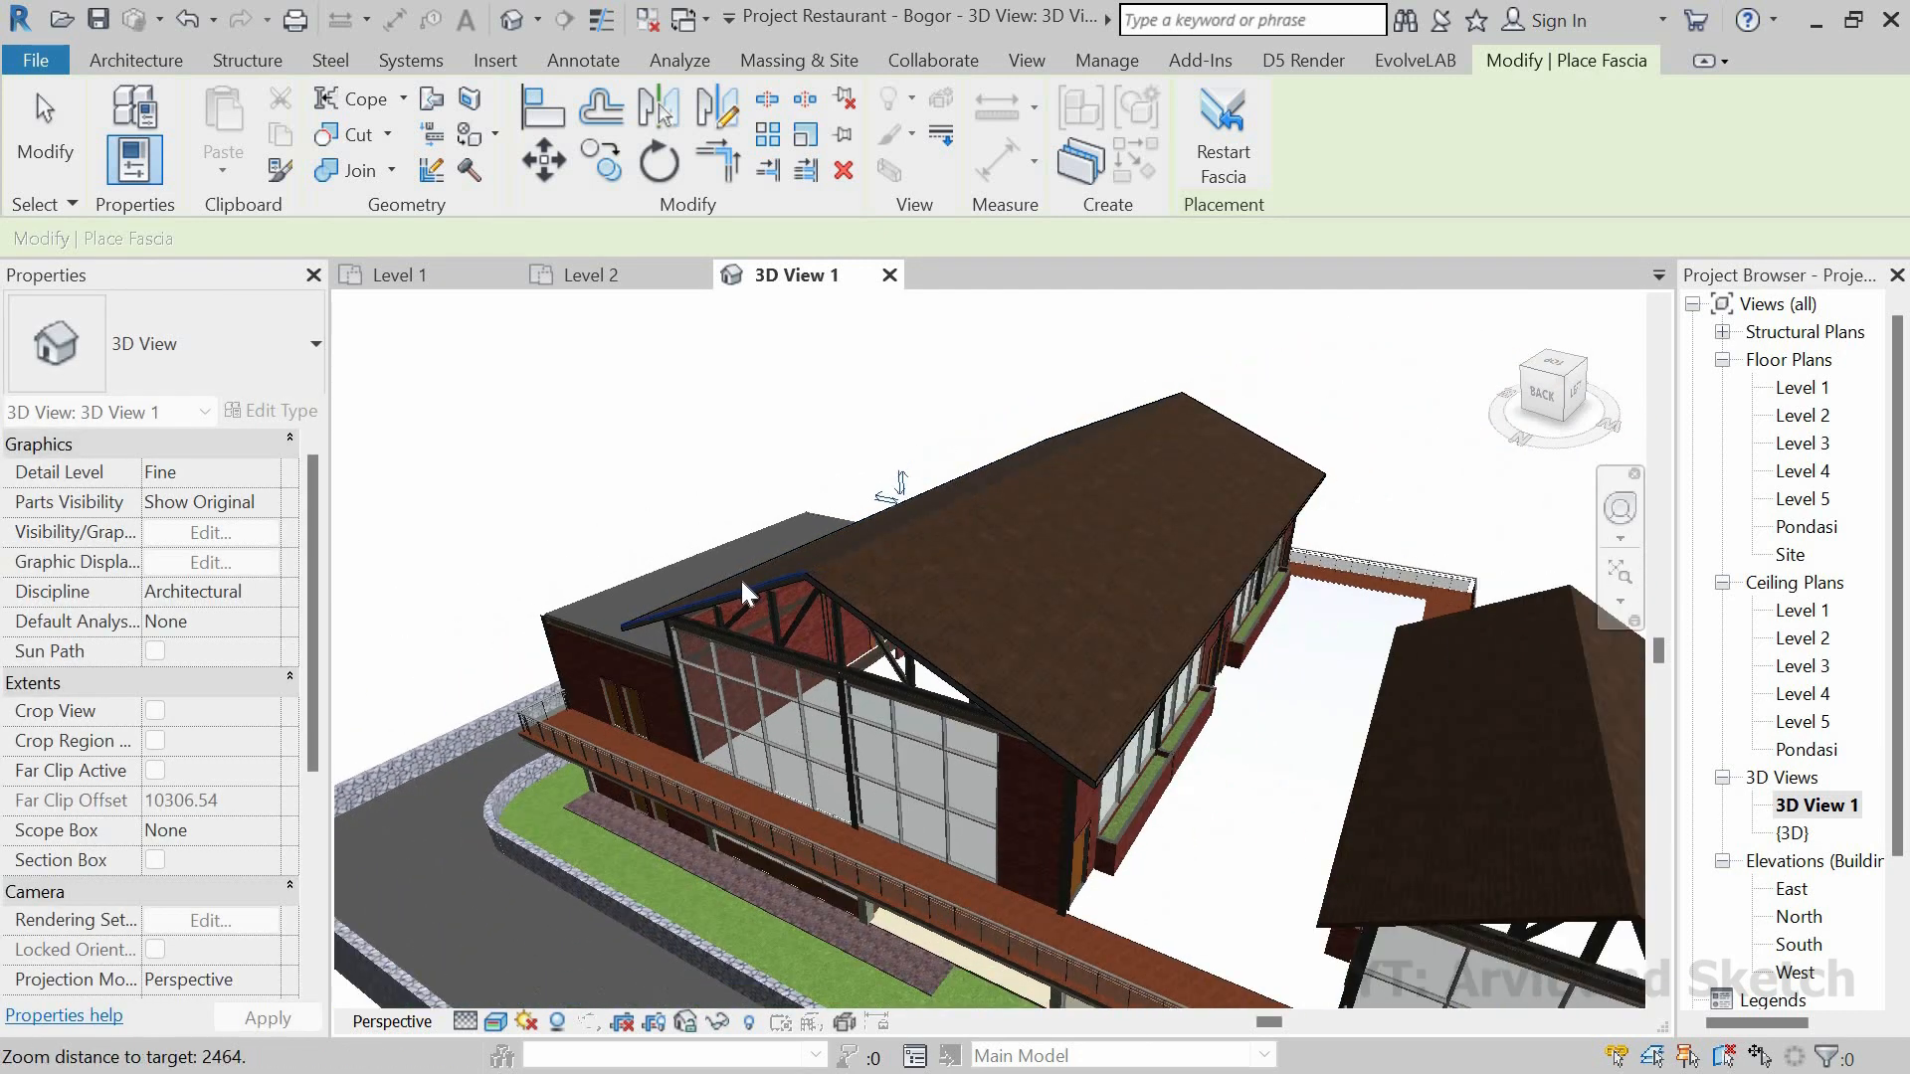
# Step: Place the Listplank fascia on both sloping roof edges of the smaller building's rear gable
pyautogui.keyDown('shift'); pyautogui.moveTo(1085, 808); pyautogui.dragTo(1266, 573, button='middle'); pyautogui.keyUp('shift')
pyautogui.scroll(10, 1263, 561)
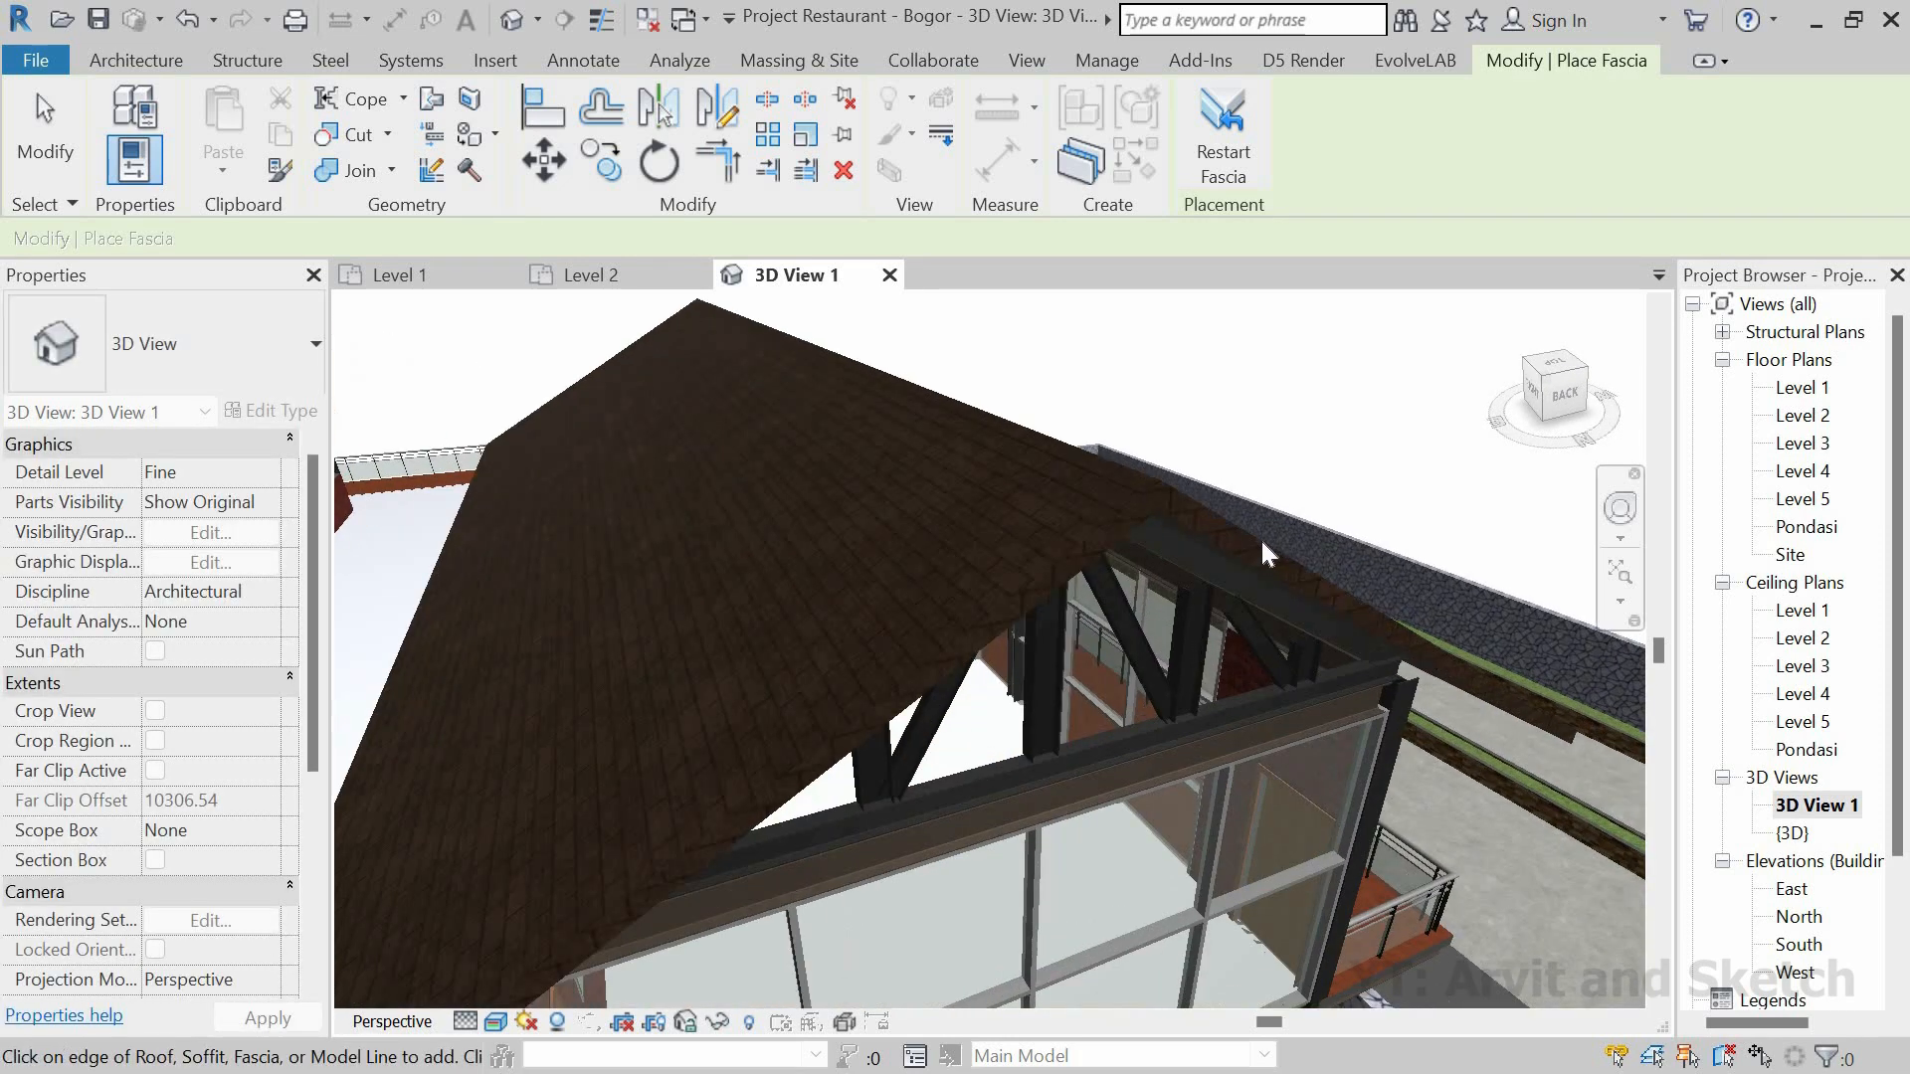
pyautogui.scroll(3, 1246, 533)
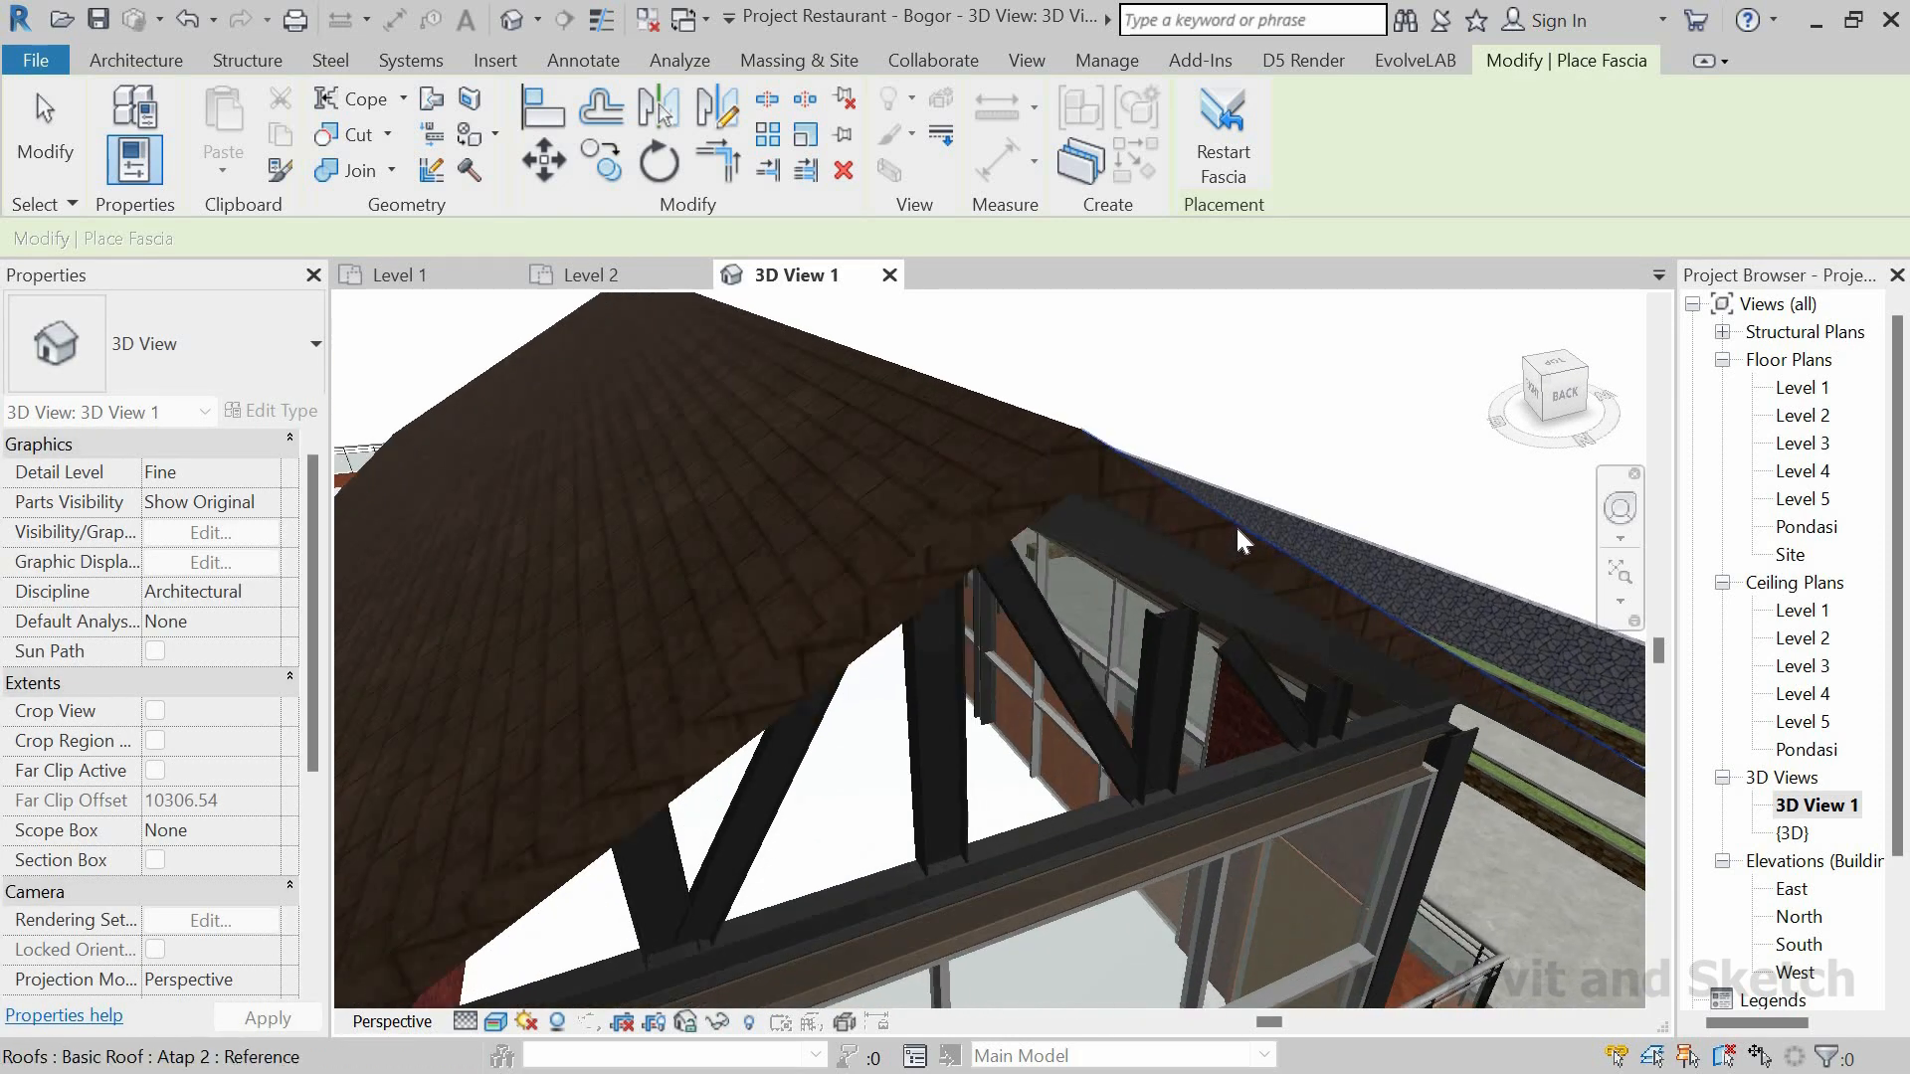
pyautogui.scroll(1, 1015, 488)
pyautogui.scroll(-4, 1043, 642)
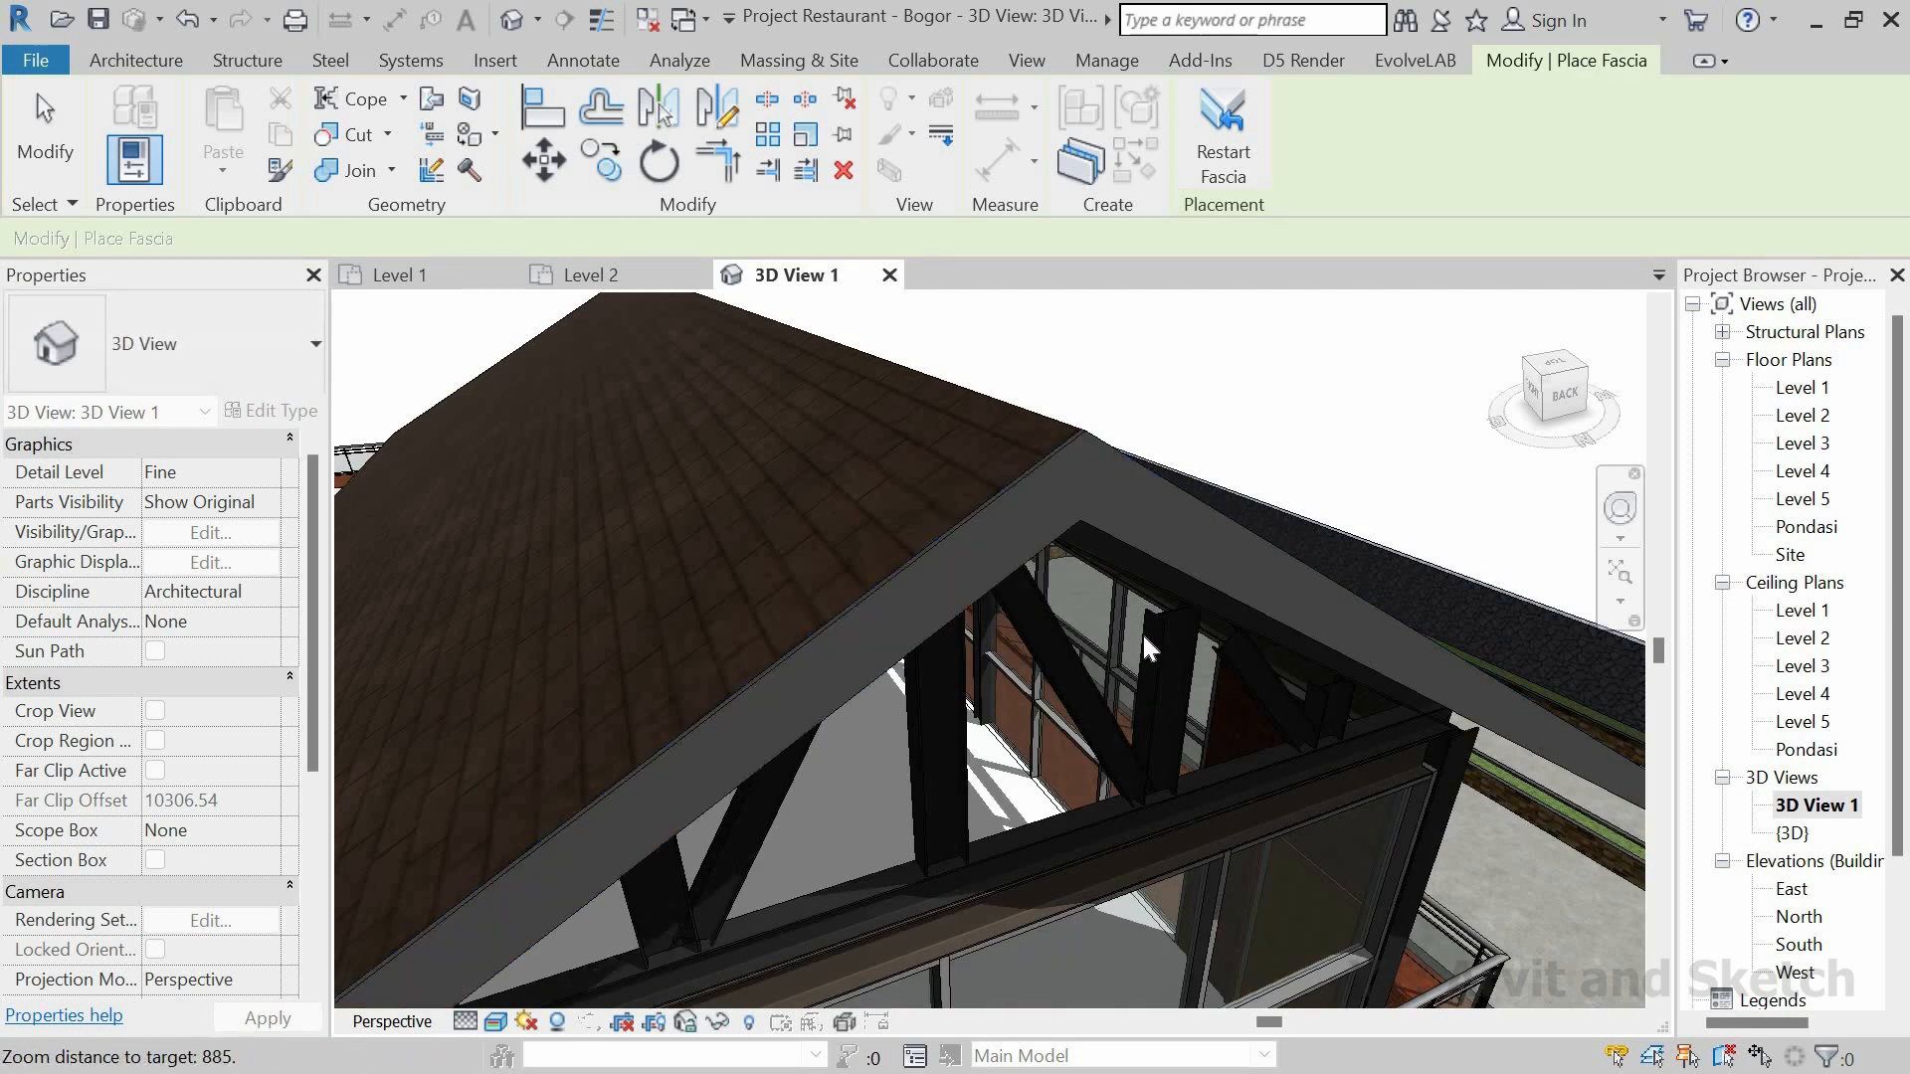
pyautogui.scroll(-2, 1045, 661)
pyautogui.keyDown('shift'); pyautogui.moveTo(923, 699); pyautogui.dragTo(822, 672, button='middle'); pyautogui.keyUp('shift')
pyautogui.scroll(-4, 1002, 547)
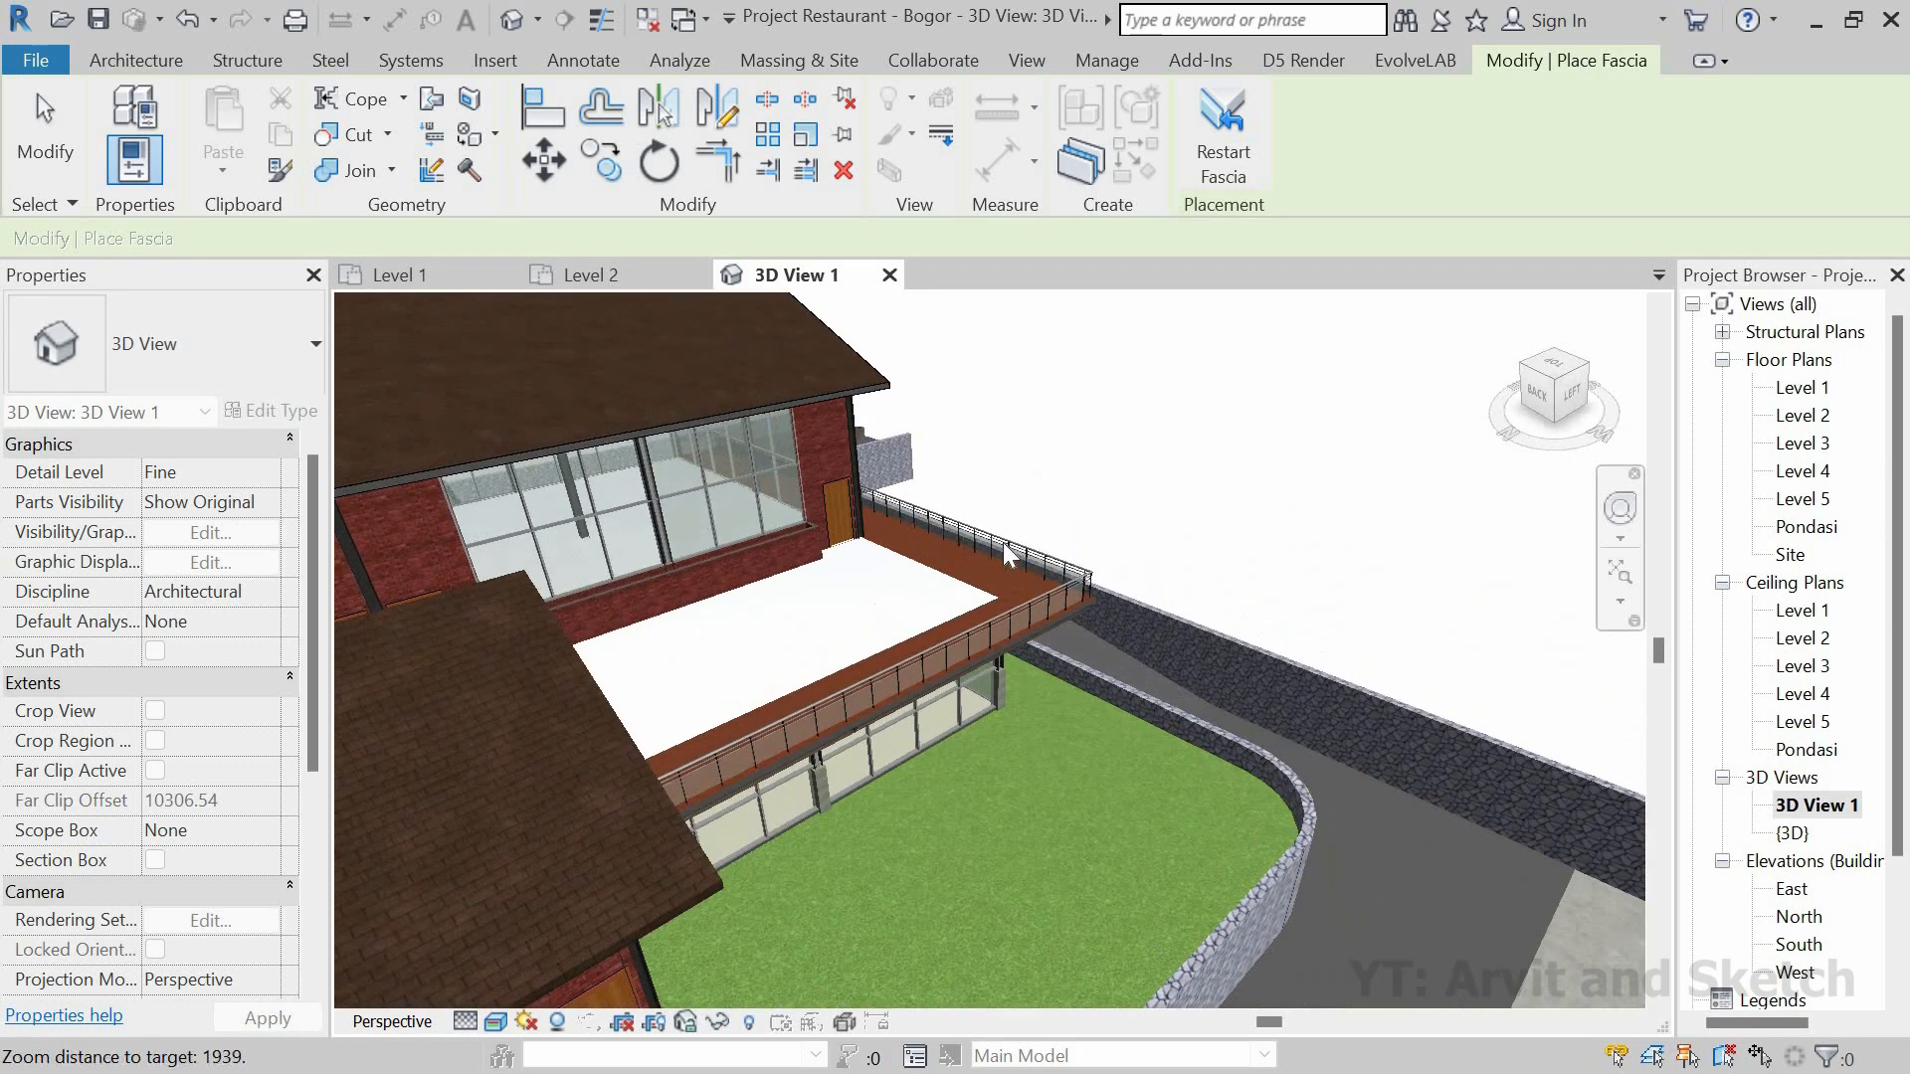
# Step: Add the Listplank fascia to both sloping roof edges of the smaller building's front gable
pyautogui.moveTo(1003, 558); pyautogui.dragTo(1001, 617, button='middle')
pyautogui.scroll(-2, 1000, 617)
pyautogui.keyDown('shift'); pyautogui.moveTo(836, 649); pyautogui.dragTo(597, 665, button='middle'); pyautogui.keyUp('shift')
pyautogui.scroll(3, 495, 677)
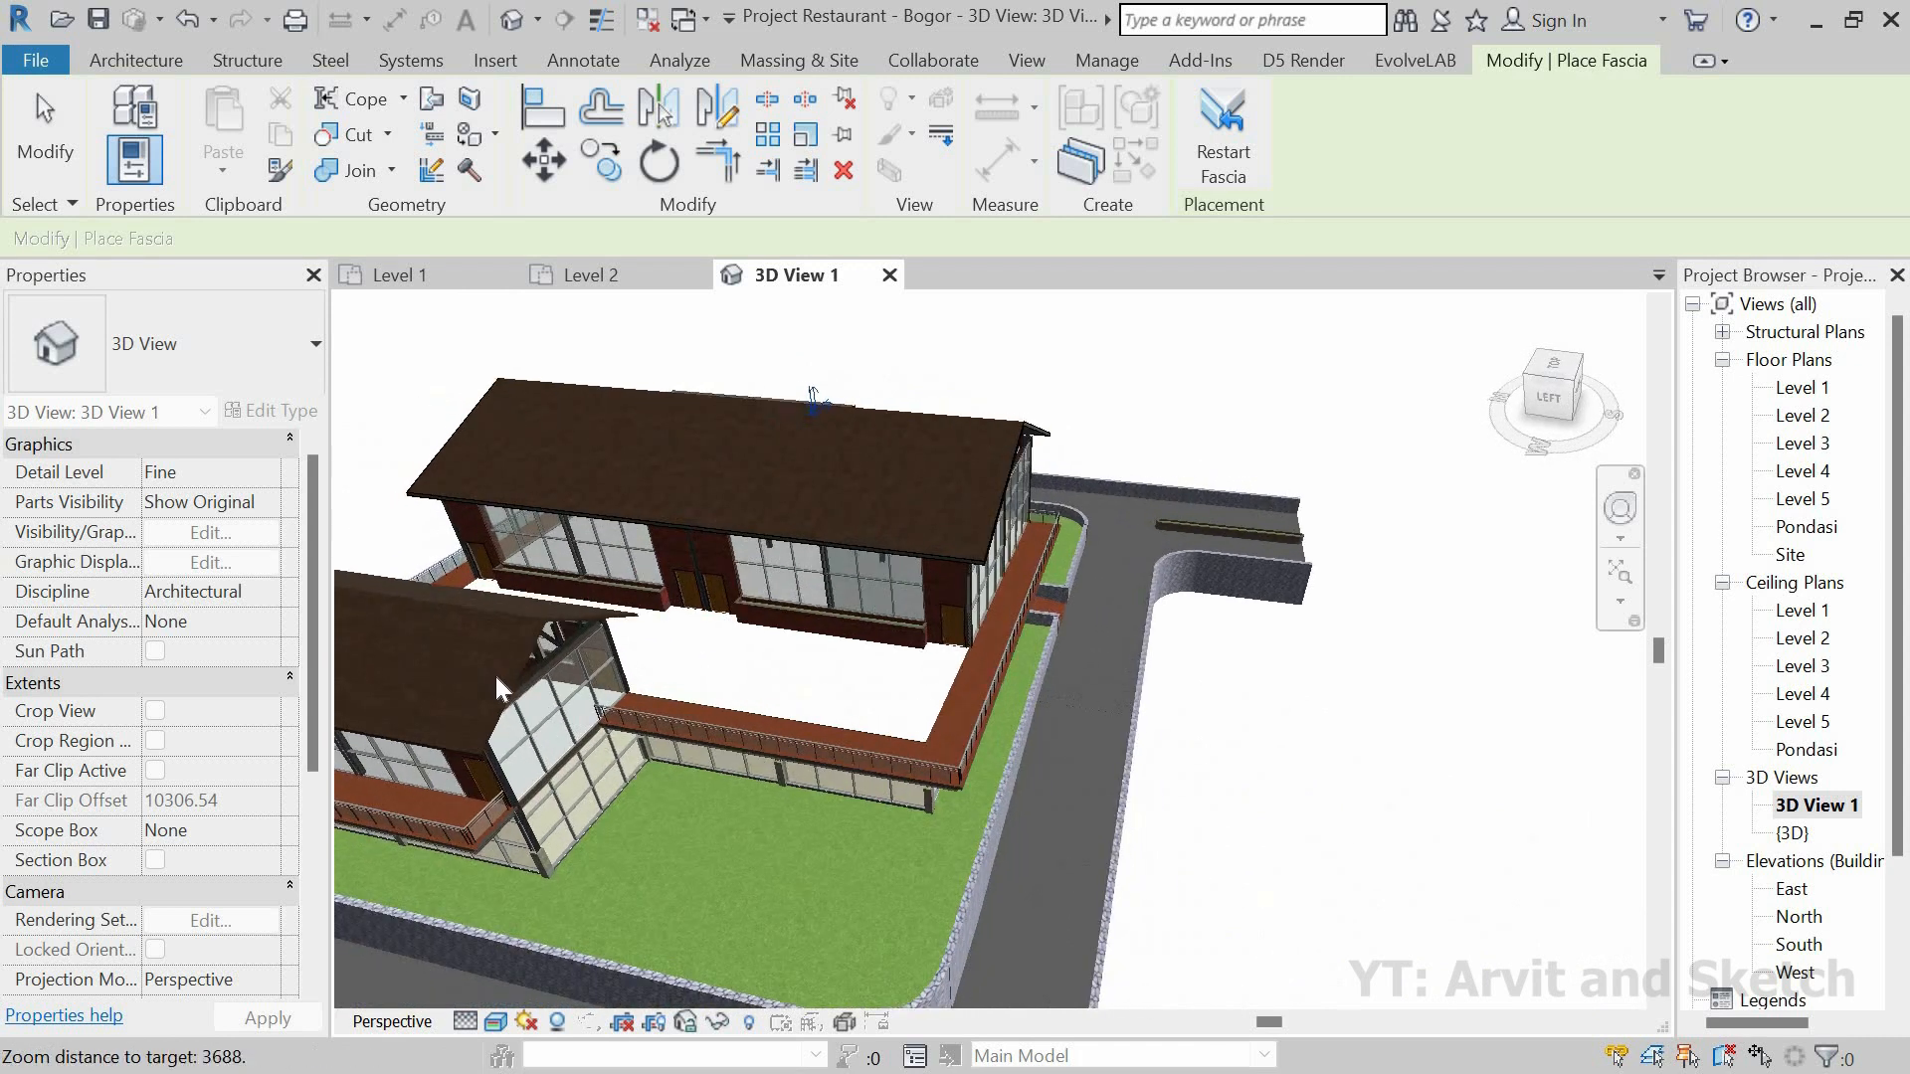
pyautogui.scroll(7, 514, 659)
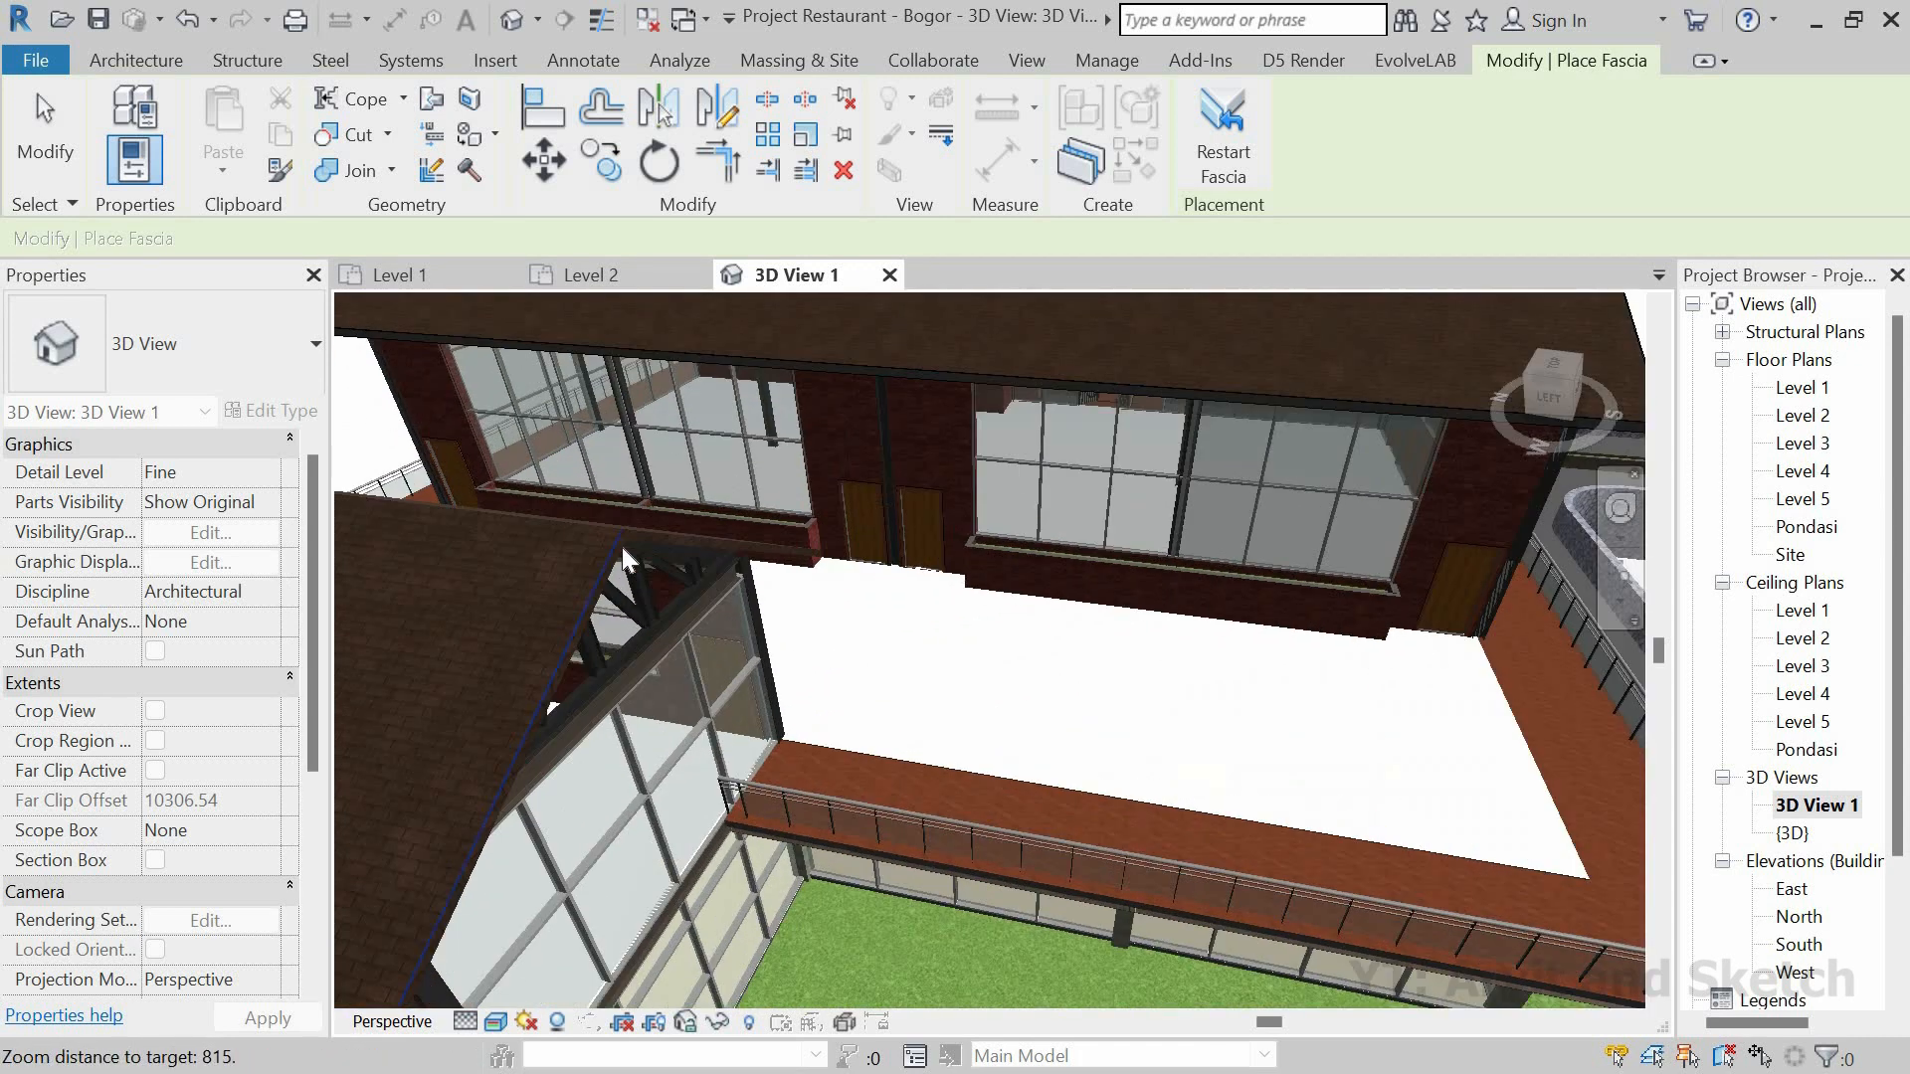
pyautogui.scroll(1, 622, 547)
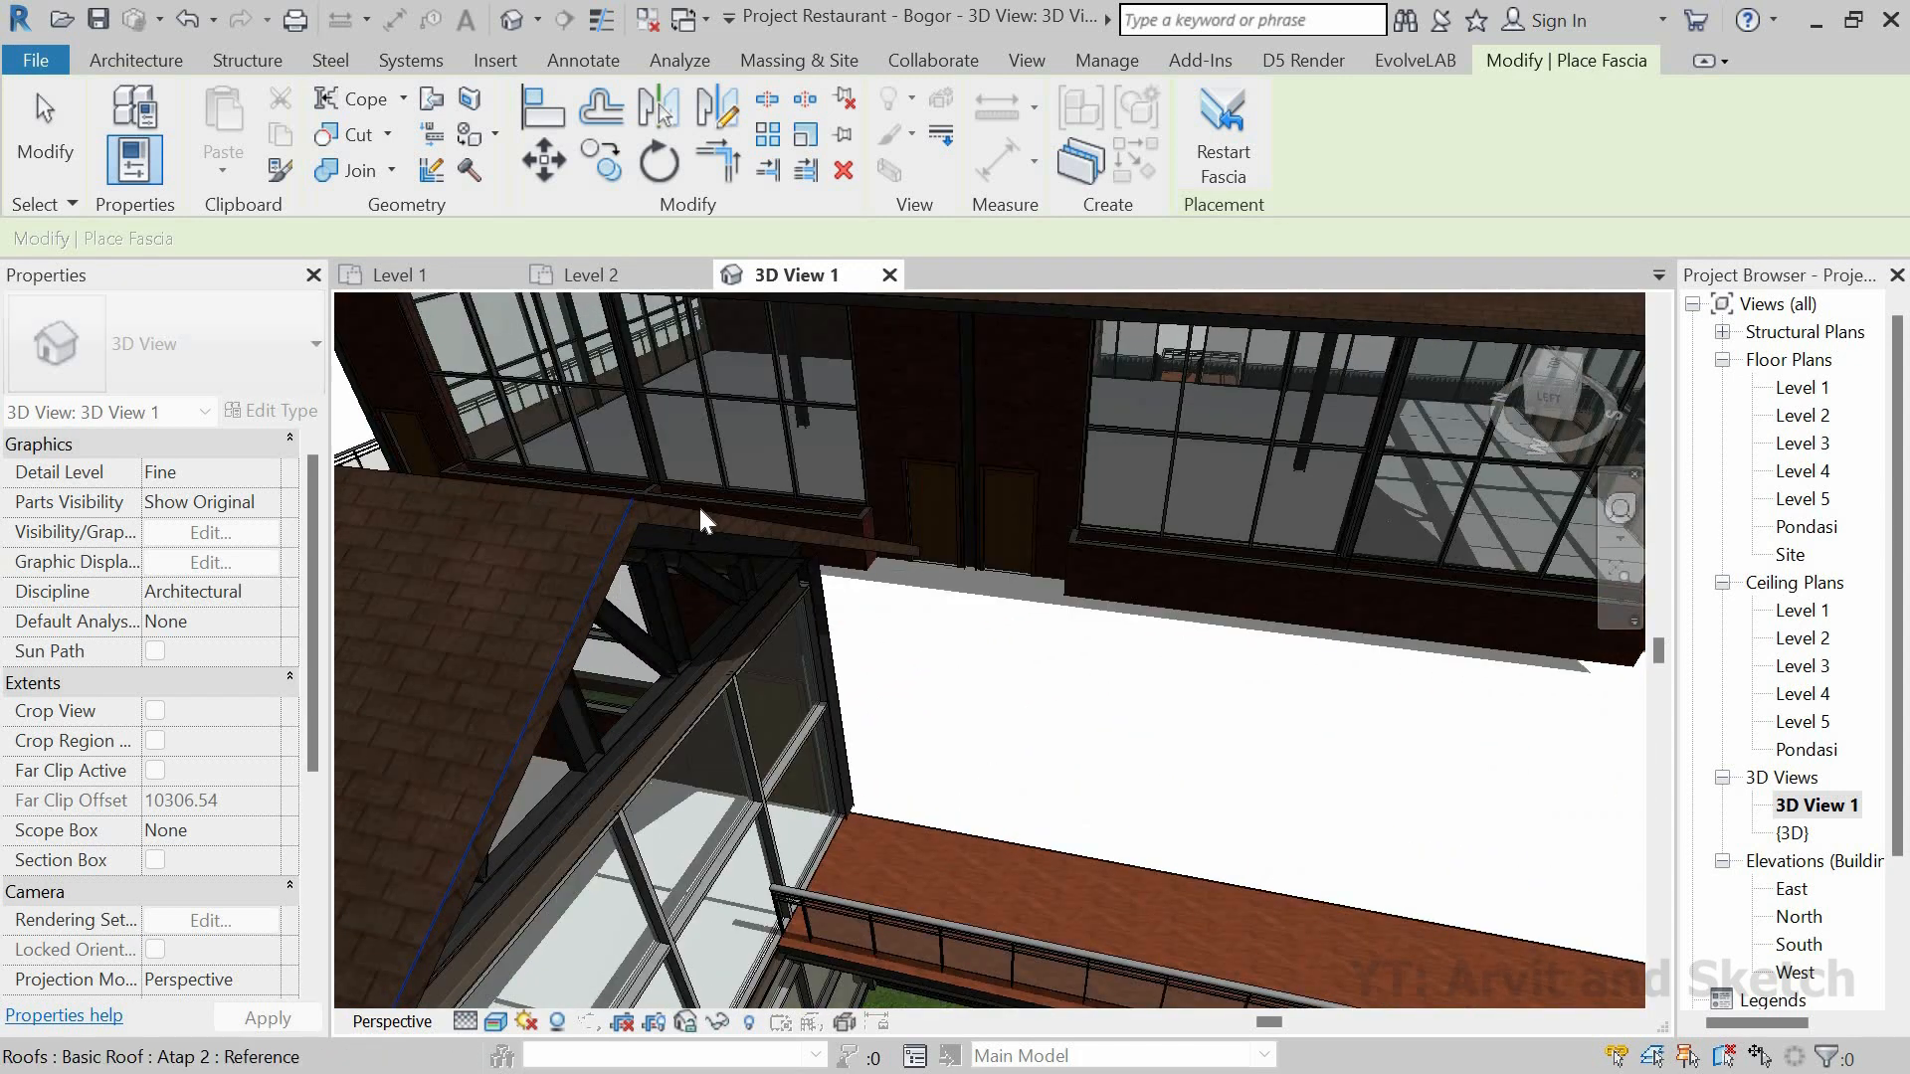
pyautogui.scroll(3, 702, 506)
pyautogui.scroll(-3, 702, 505)
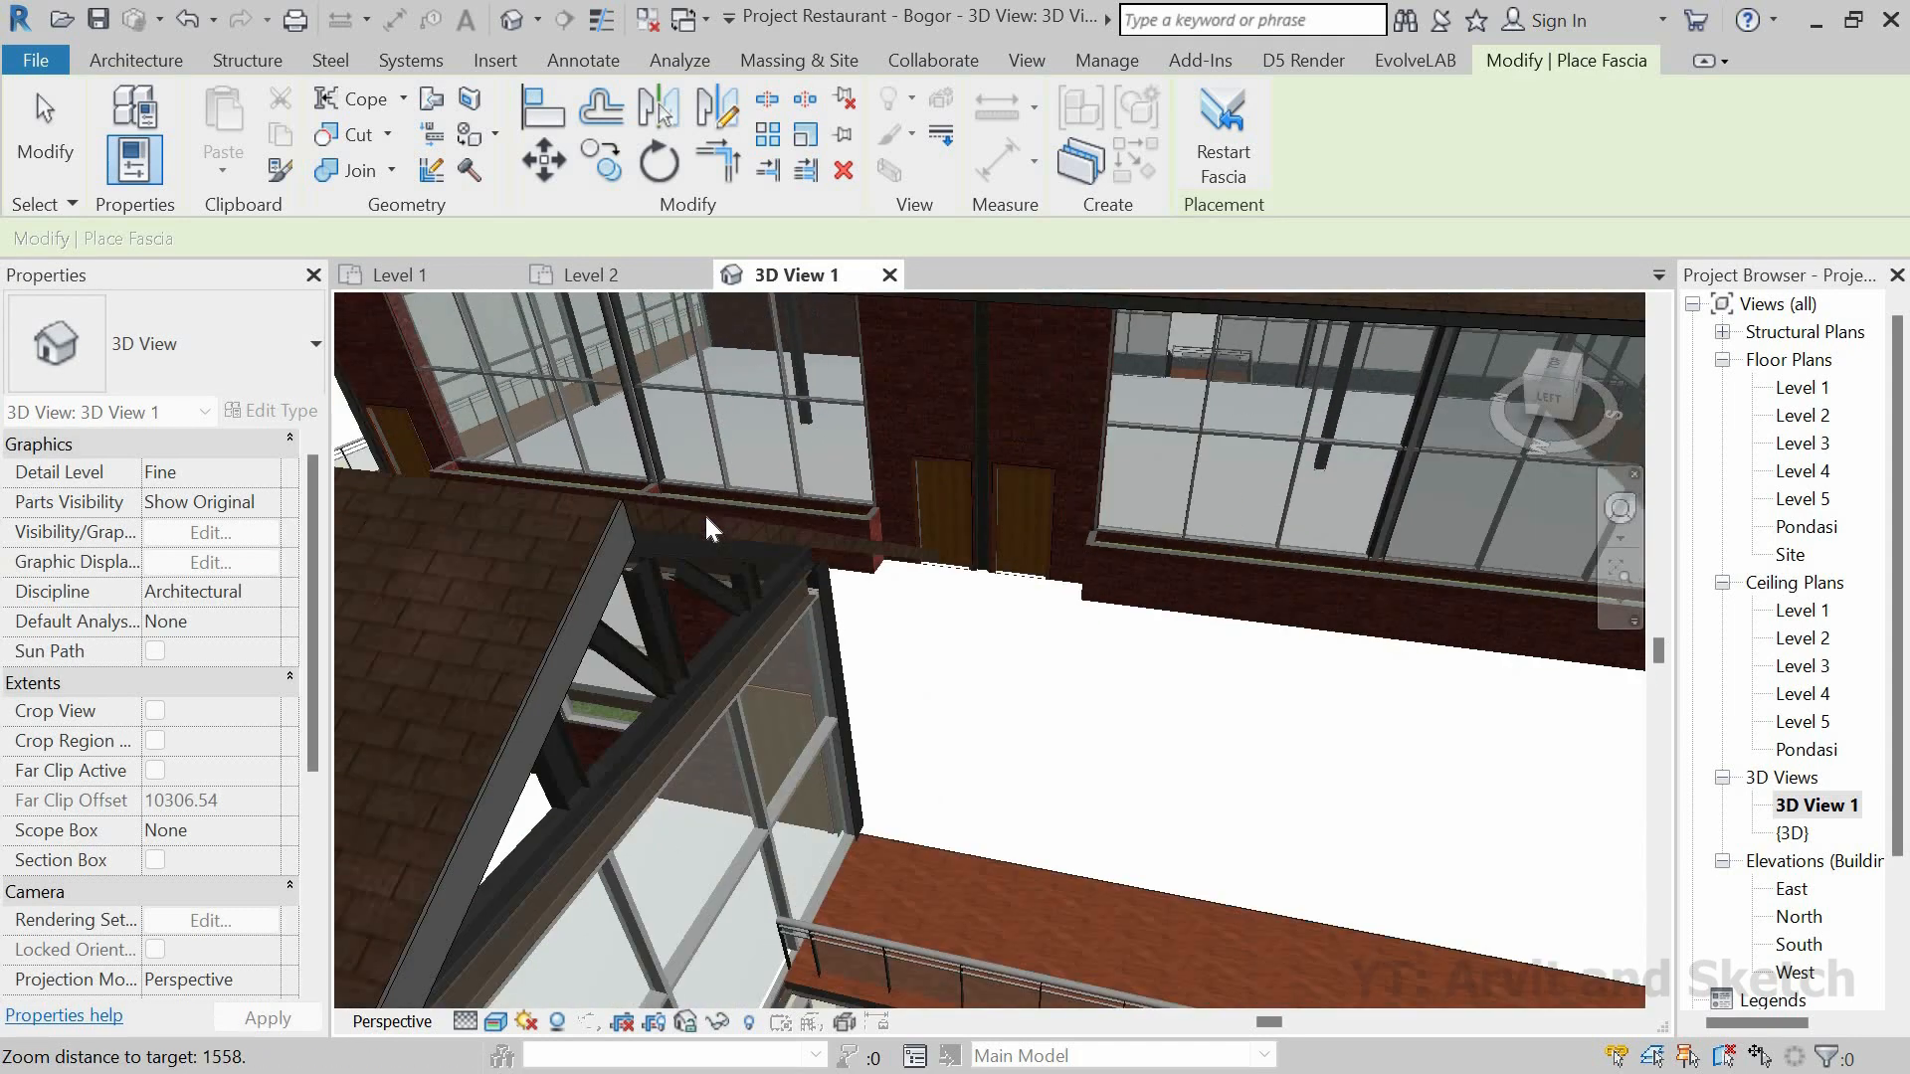
pyautogui.scroll(-5, 909, 651)
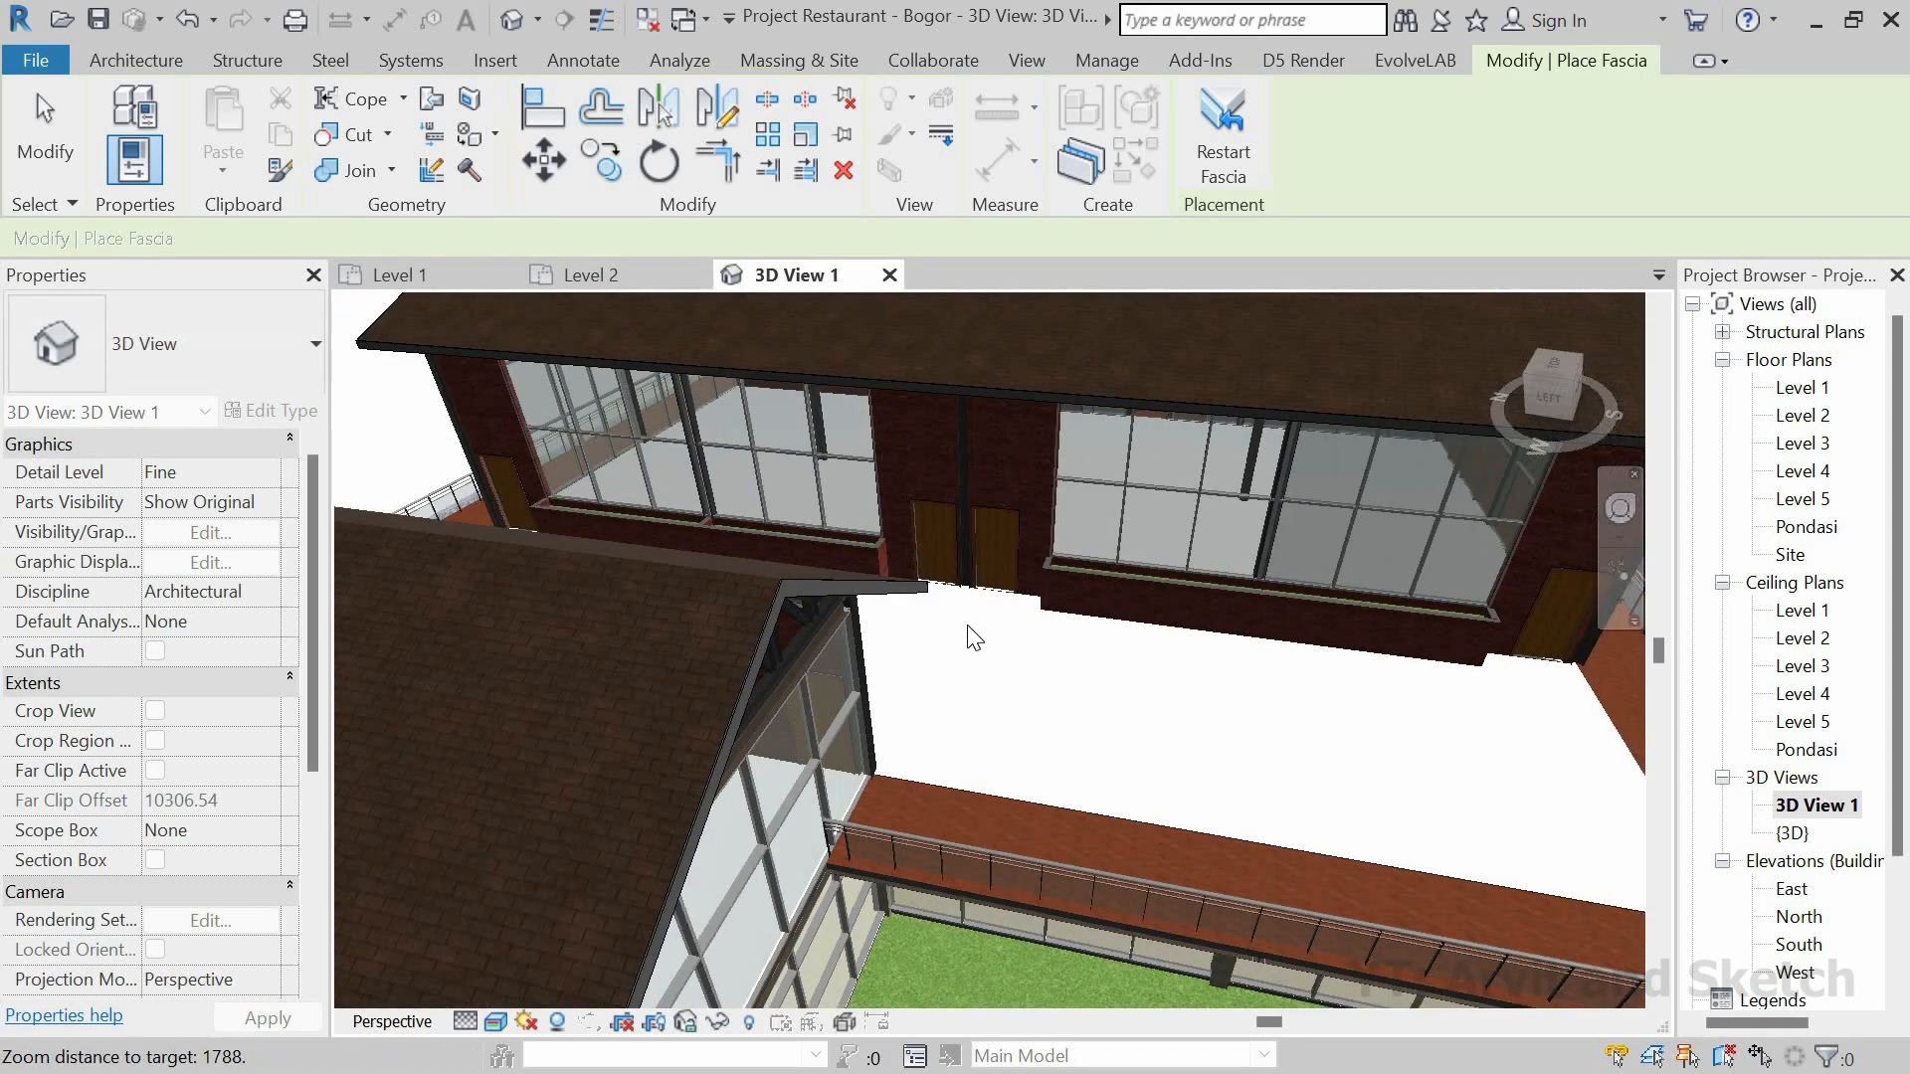
# Step: Place the Listplank fascia along the smaller building's outer eave, on the side away from the main building
pyautogui.scroll(-1, 824, 808)
pyautogui.keyDown('shift'); pyautogui.moveTo(824, 808); pyautogui.dragTo(627, 682, button='middle'); pyautogui.keyUp('shift')
pyautogui.scroll(4, 618, 671)
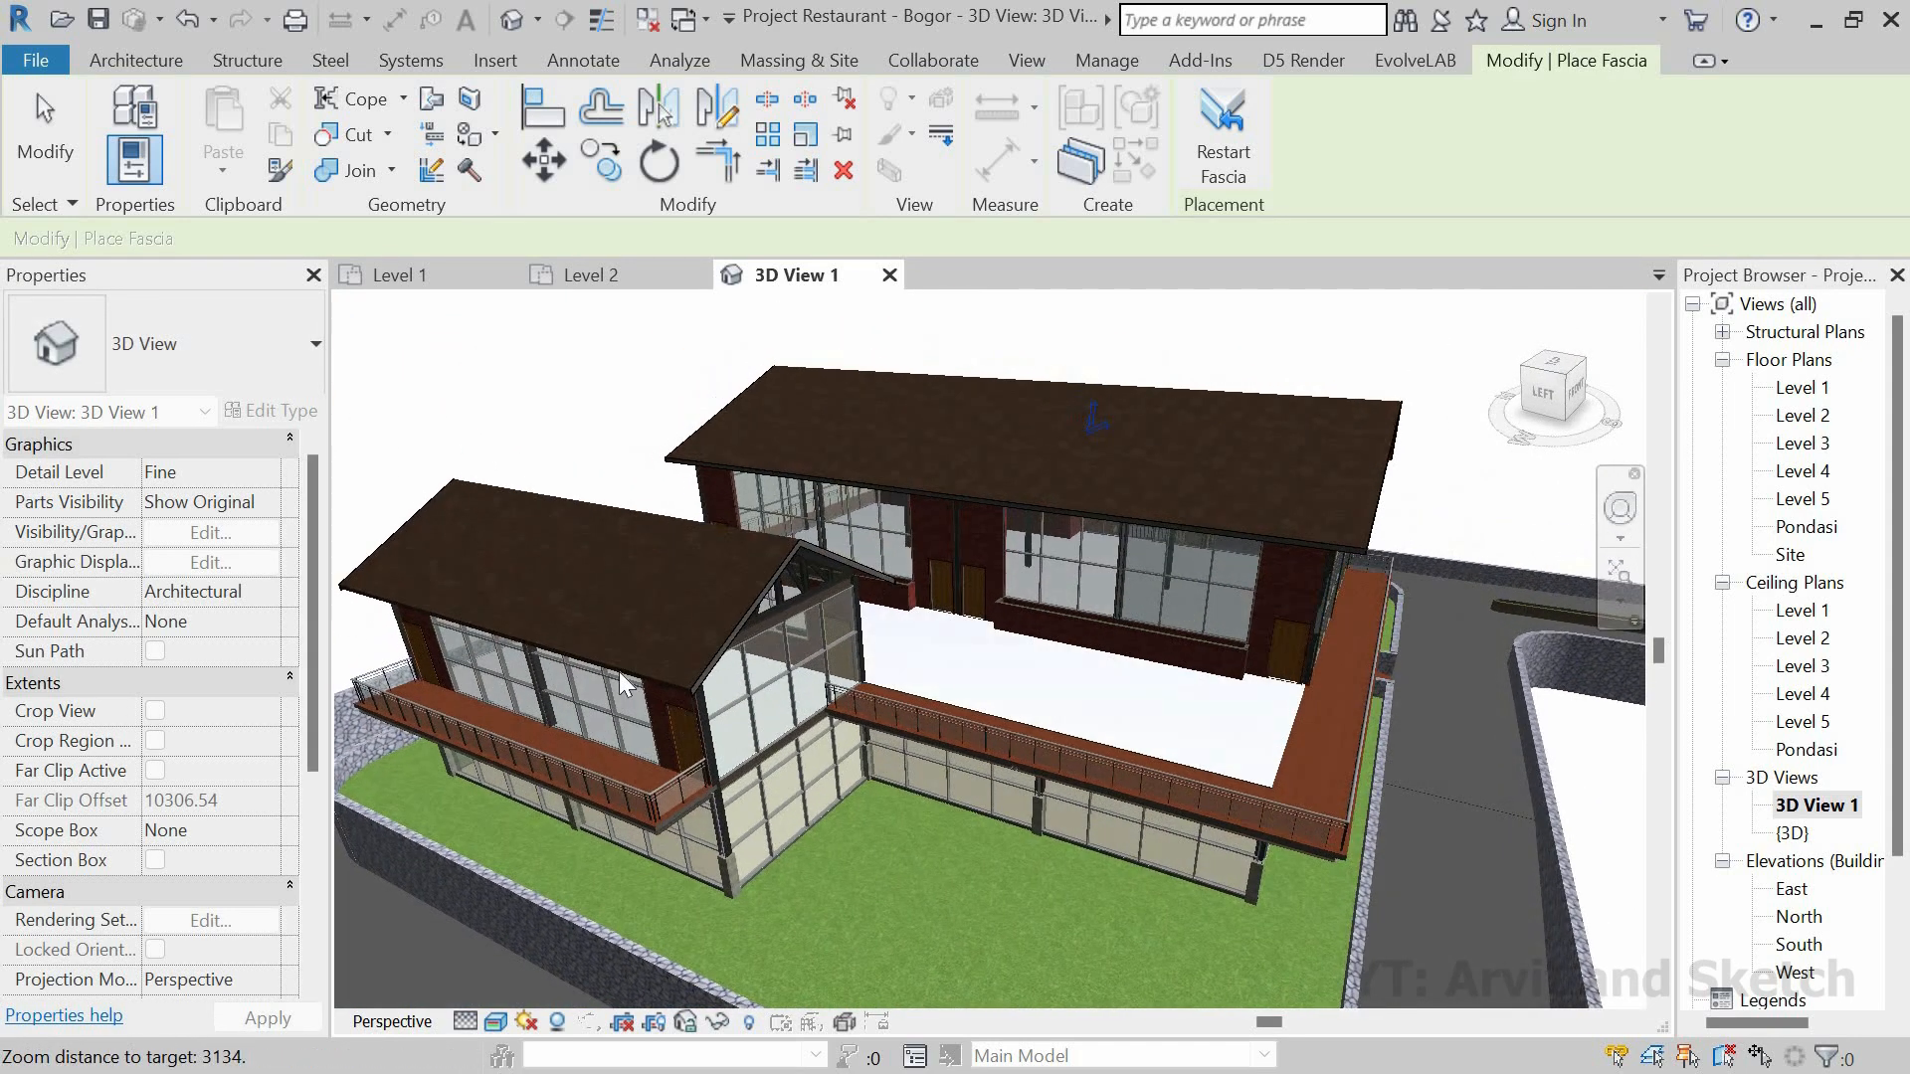
pyautogui.scroll(6, 625, 676)
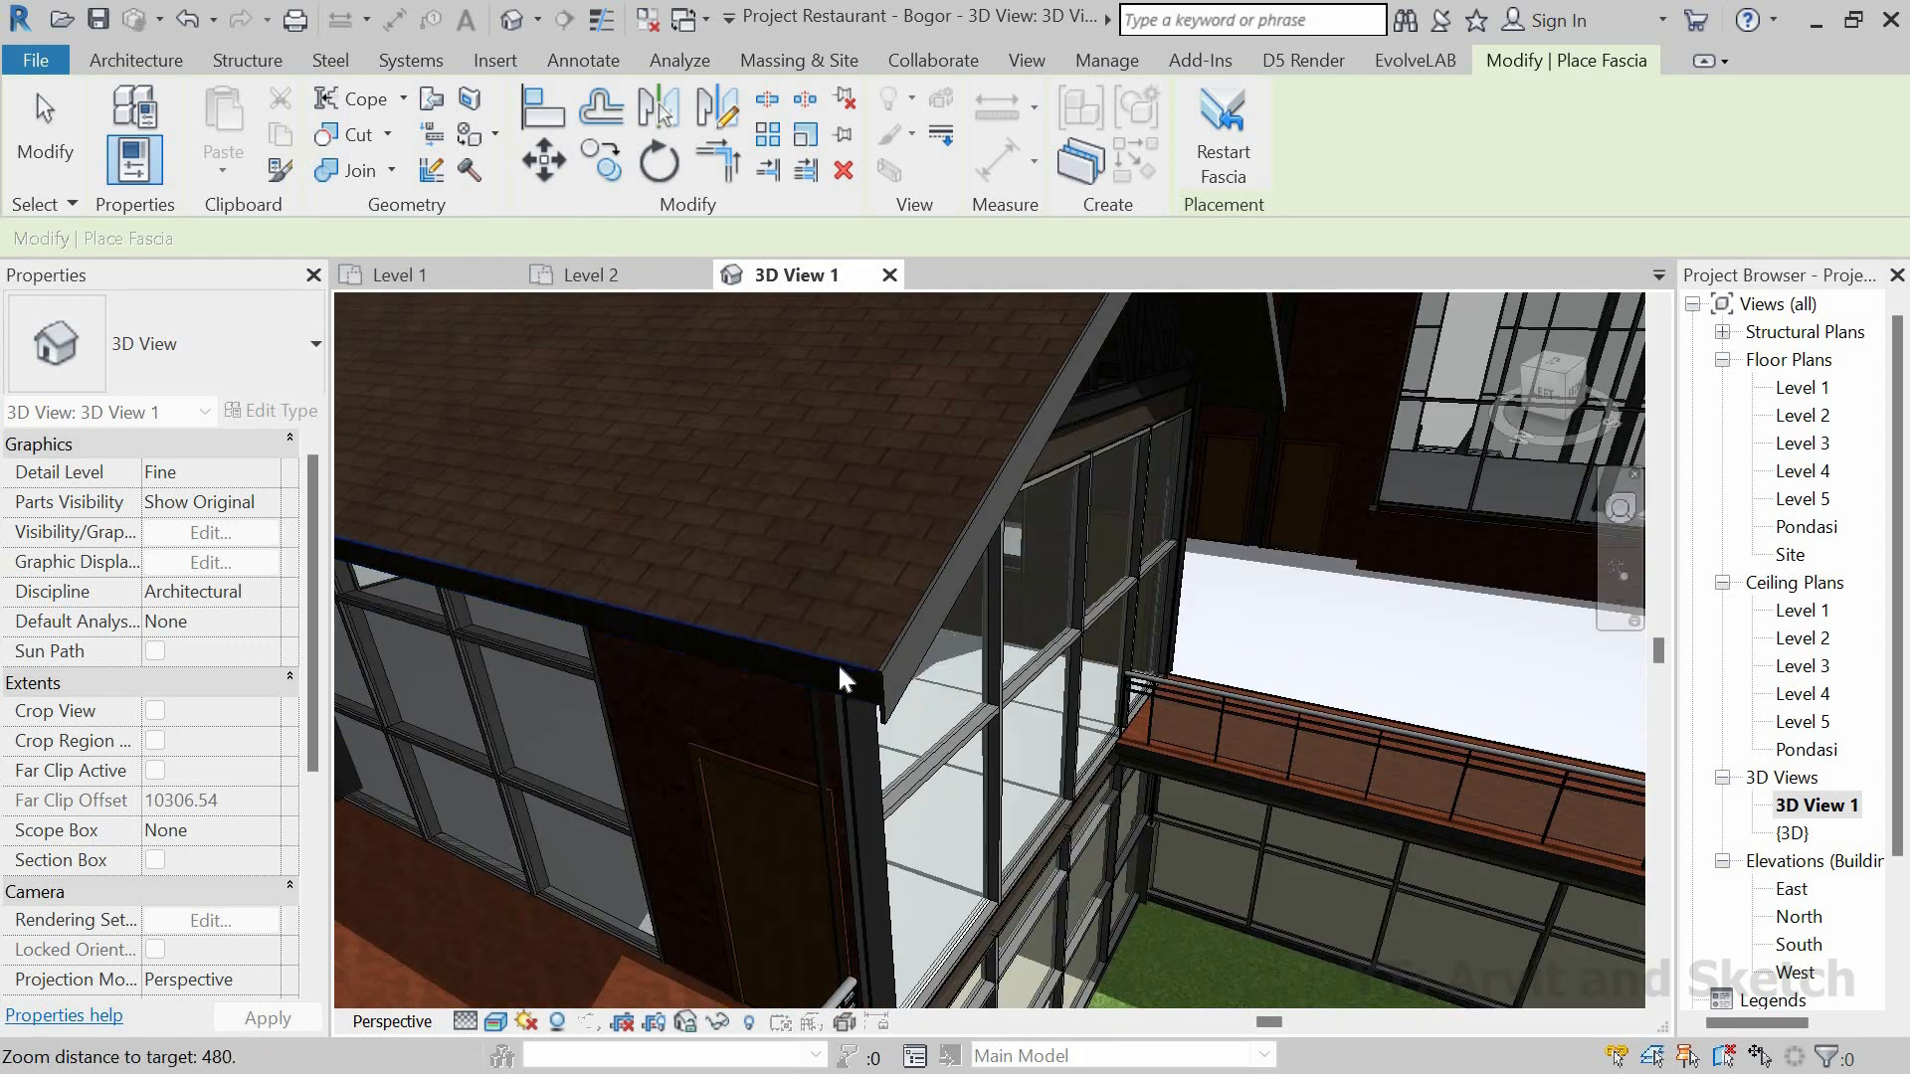
pyautogui.click(836, 662)
pyautogui.scroll(-5, 743, 744)
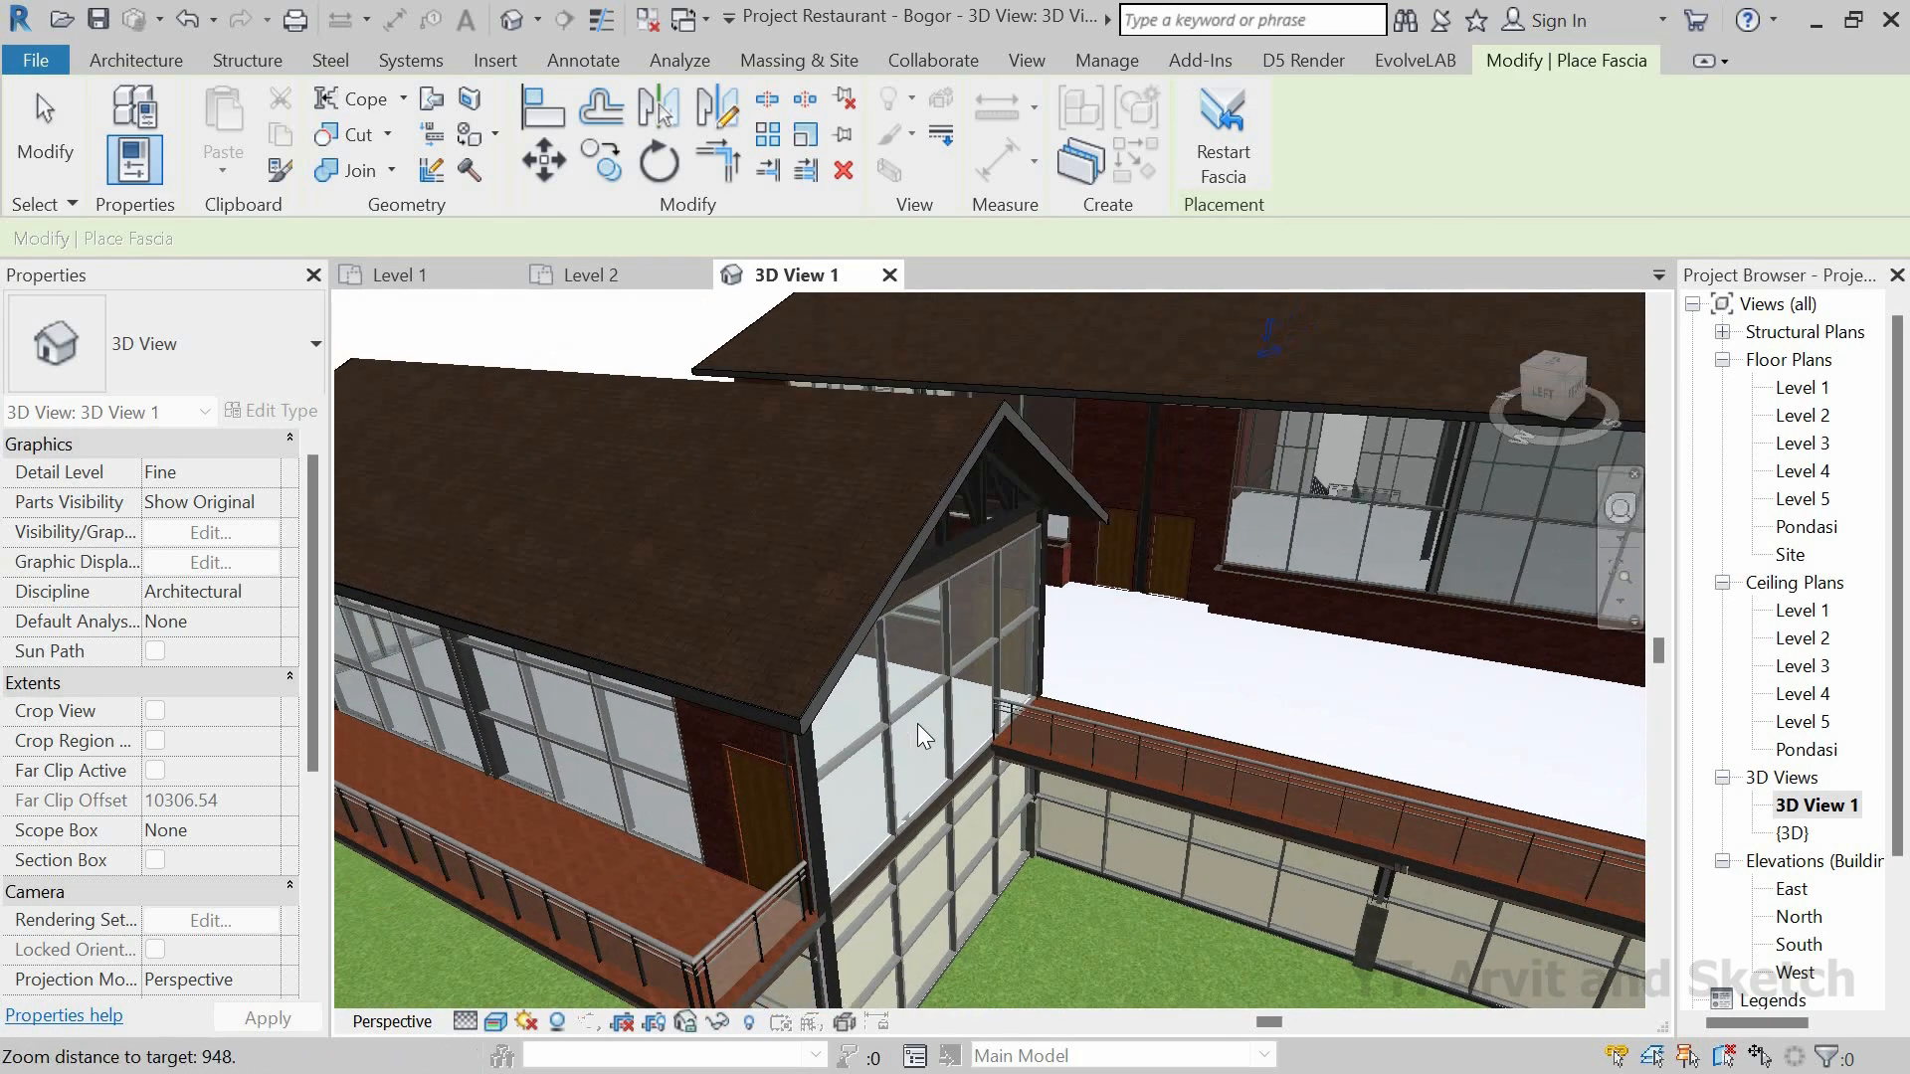
# Step: Place the Listplank fascia along the smaller building's eave facing the main building
pyautogui.keyDown('shift'); pyautogui.moveTo(911, 745); pyautogui.dragTo(982, 479, button='middle'); pyautogui.keyUp('shift')
pyautogui.scroll(8, 951, 498)
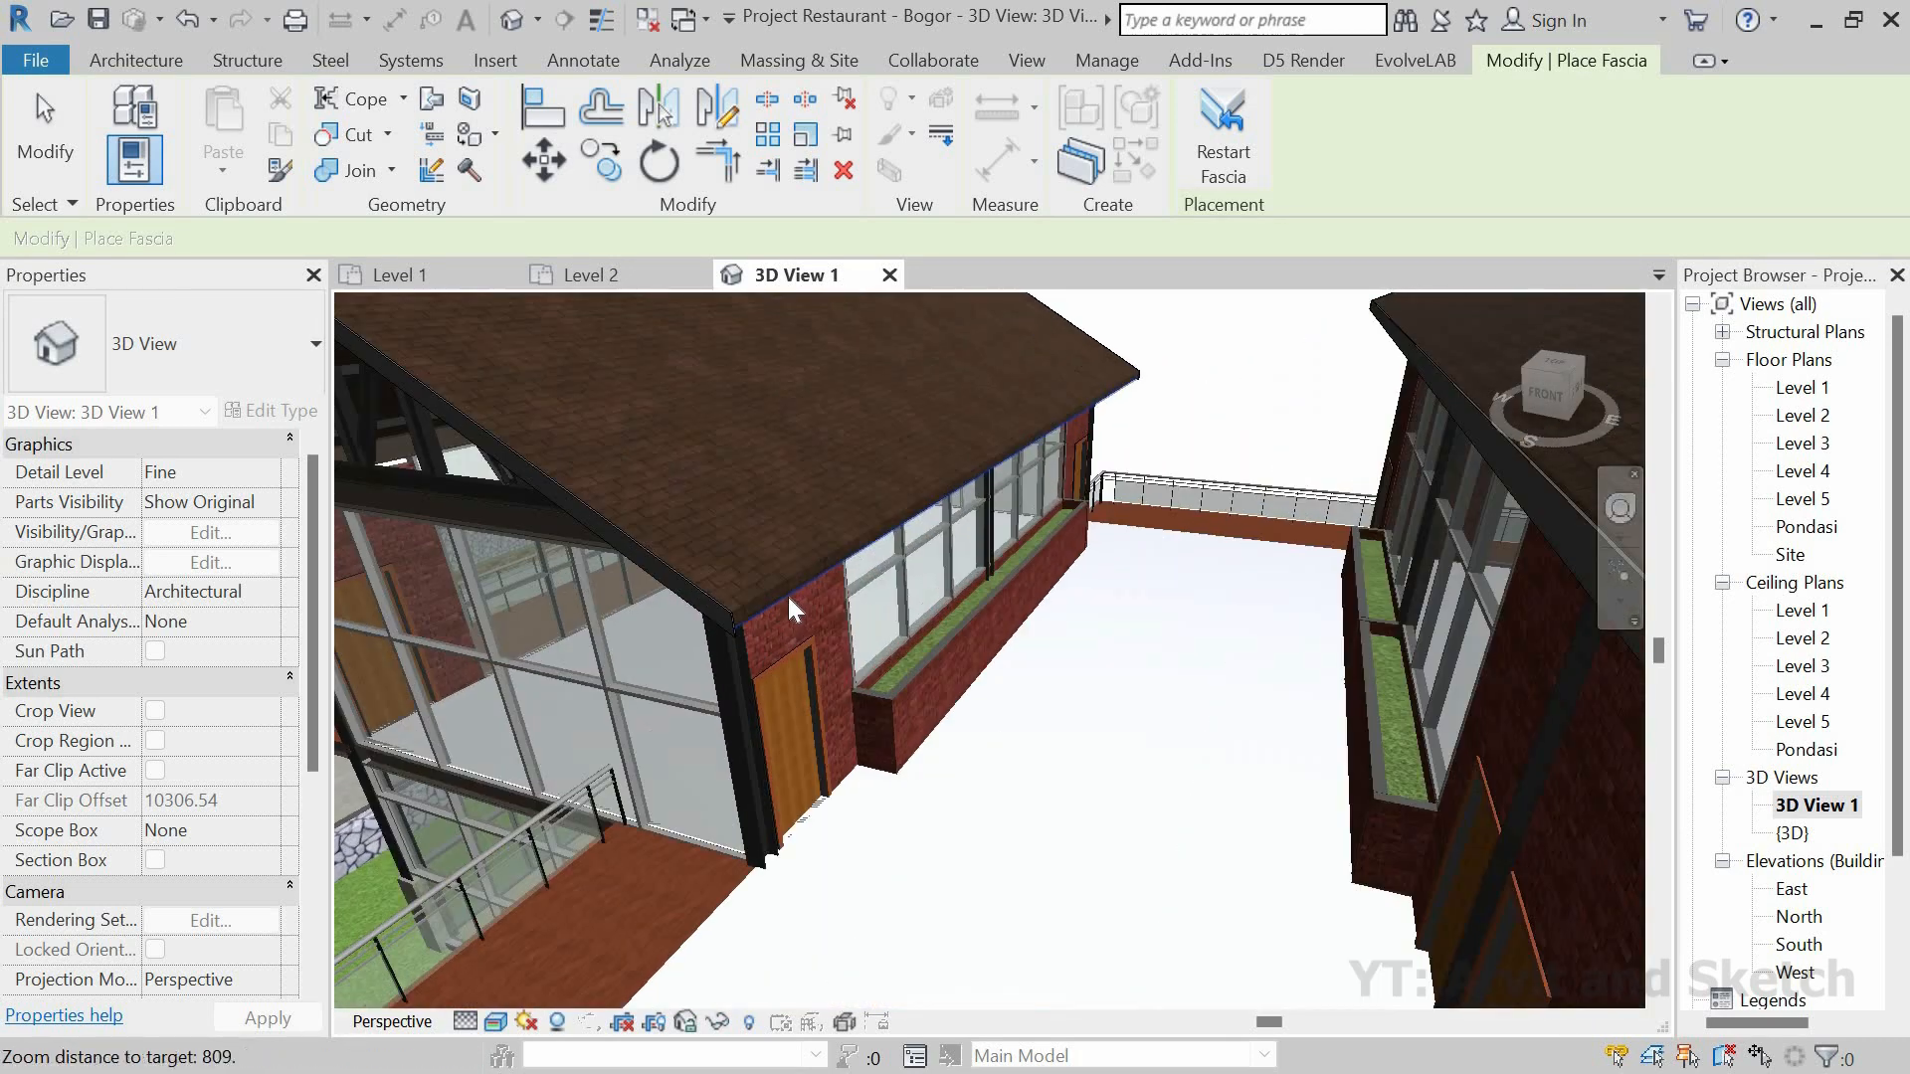
pyautogui.scroll(-4, 786, 577)
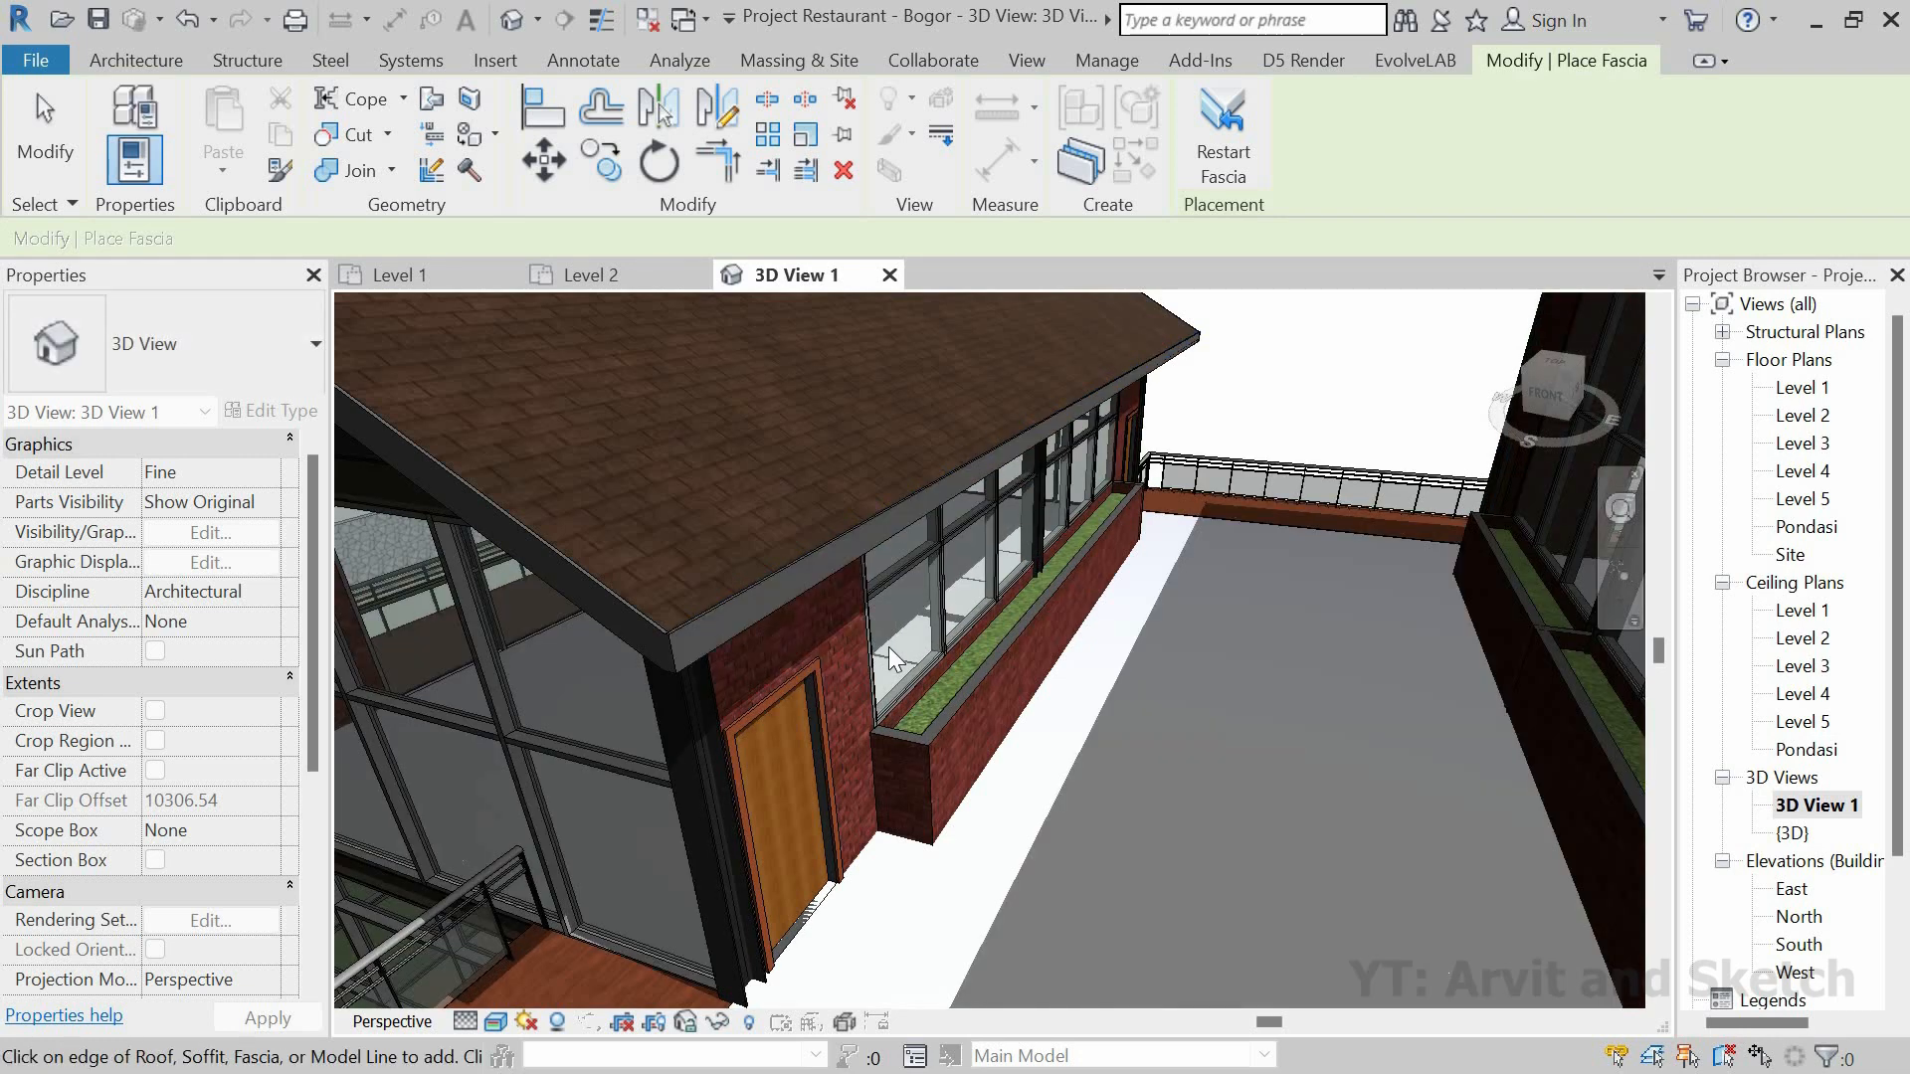
# Step: End the fascia placement and open the Level 1 floor plan
pyautogui.scroll(-8, 975, 504)
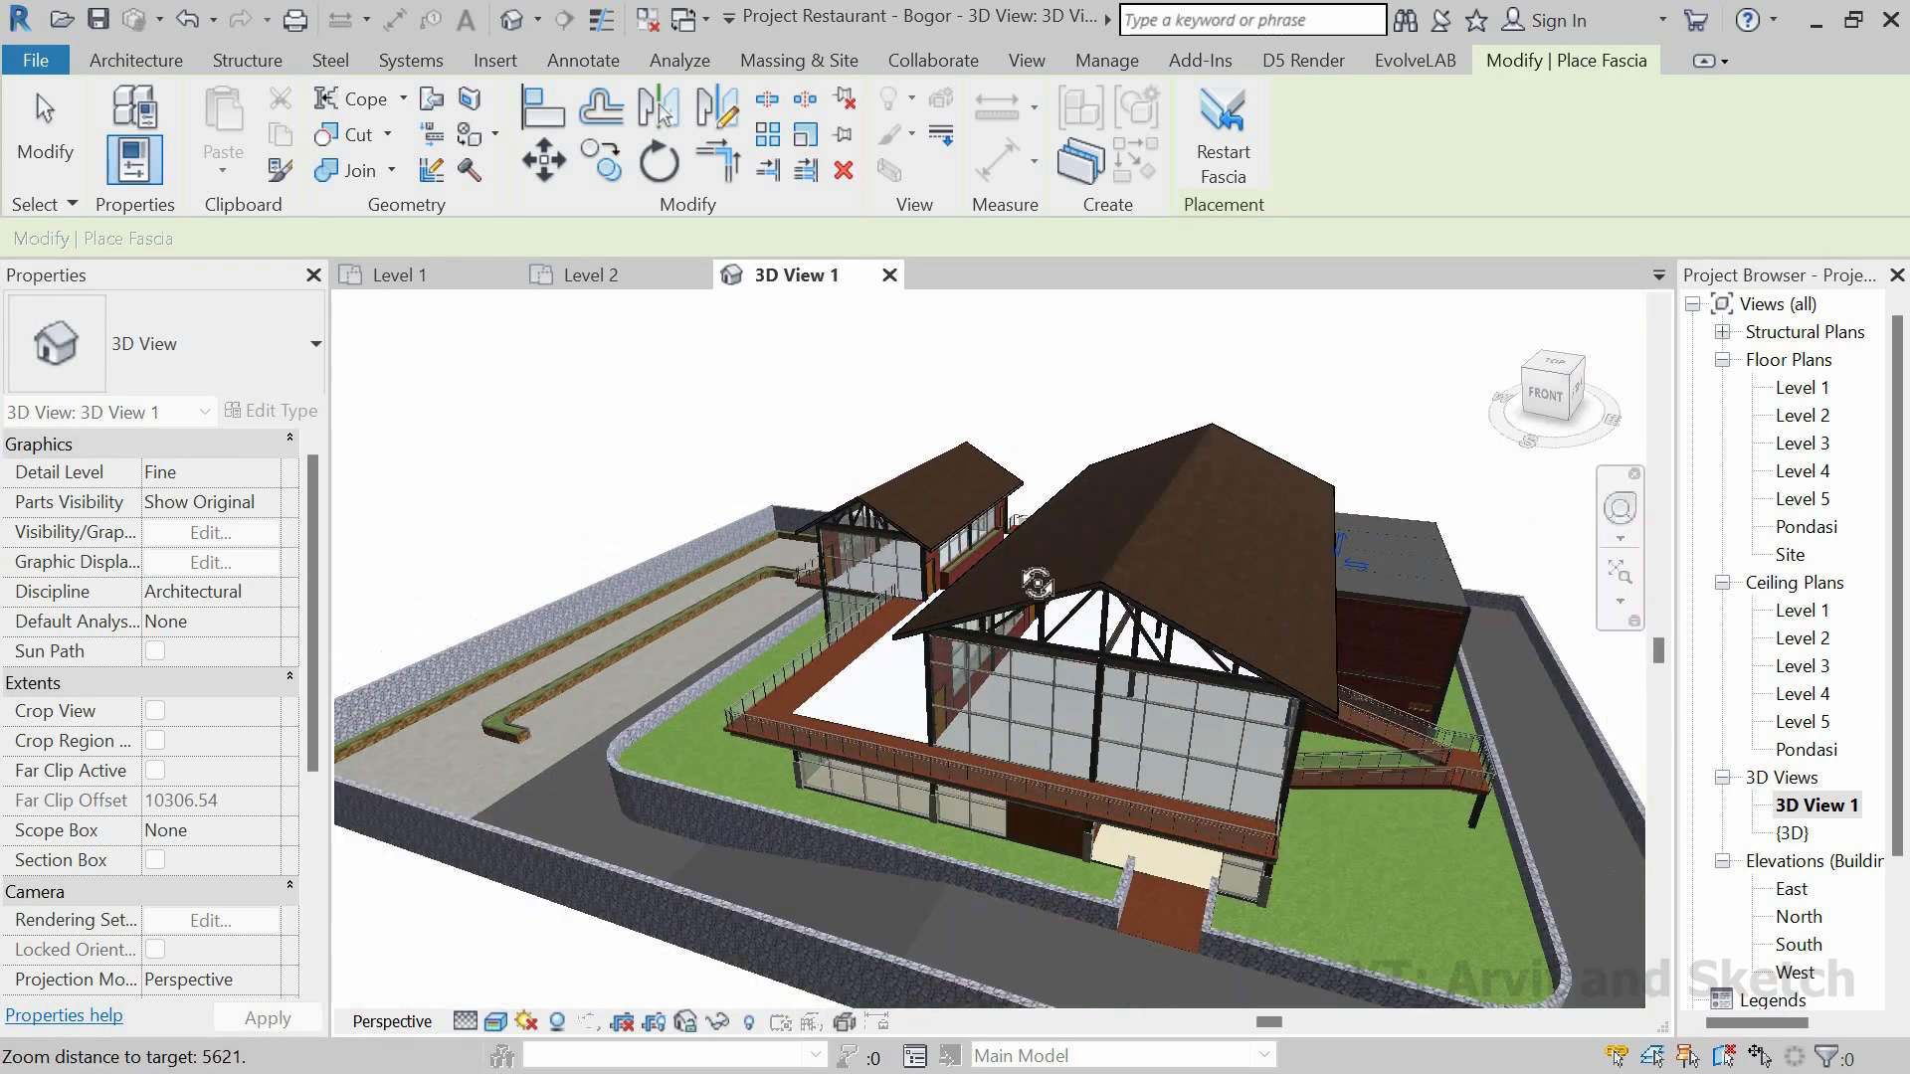
pyautogui.keyDown('shift'); pyautogui.moveTo(1187, 646); pyautogui.dragTo(1173, 587, button='middle'); pyautogui.keyUp('shift')
pyautogui.scroll(5, 619, 320)
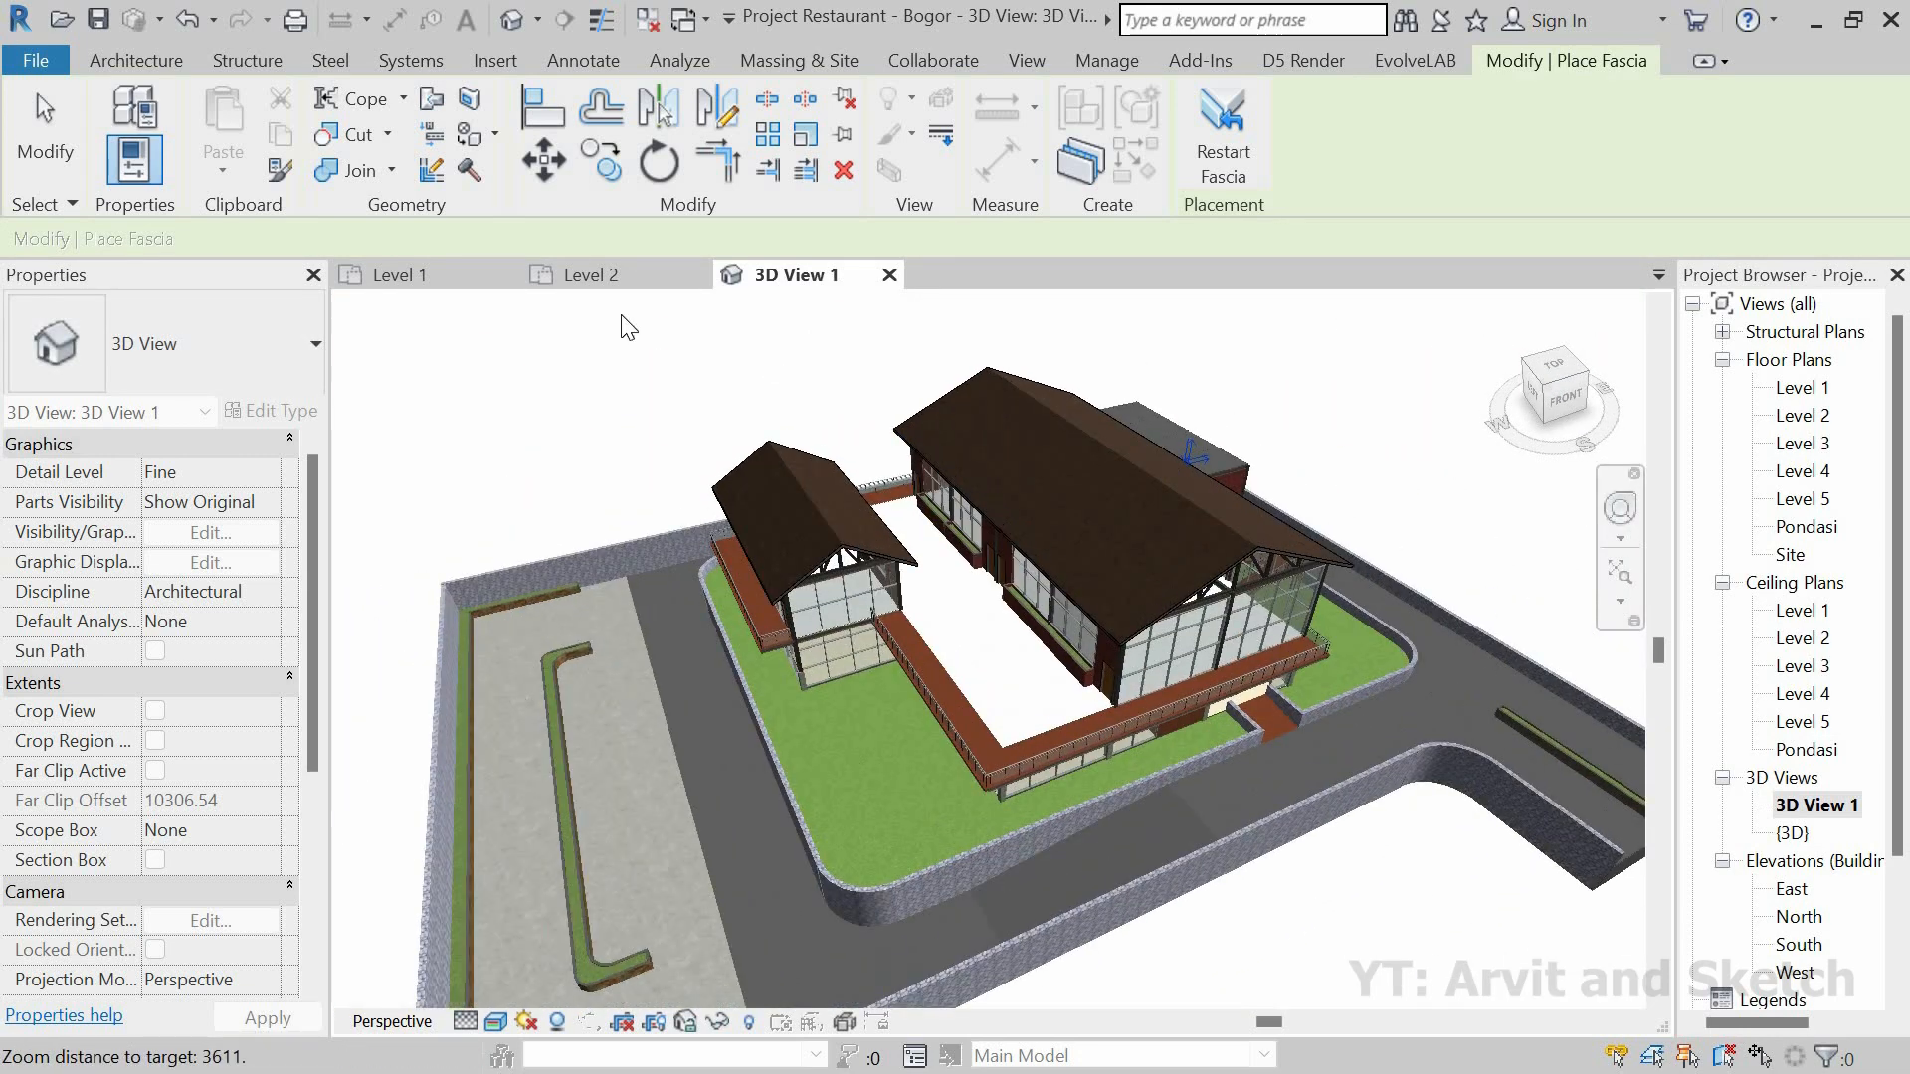
pyautogui.click(575, 279)
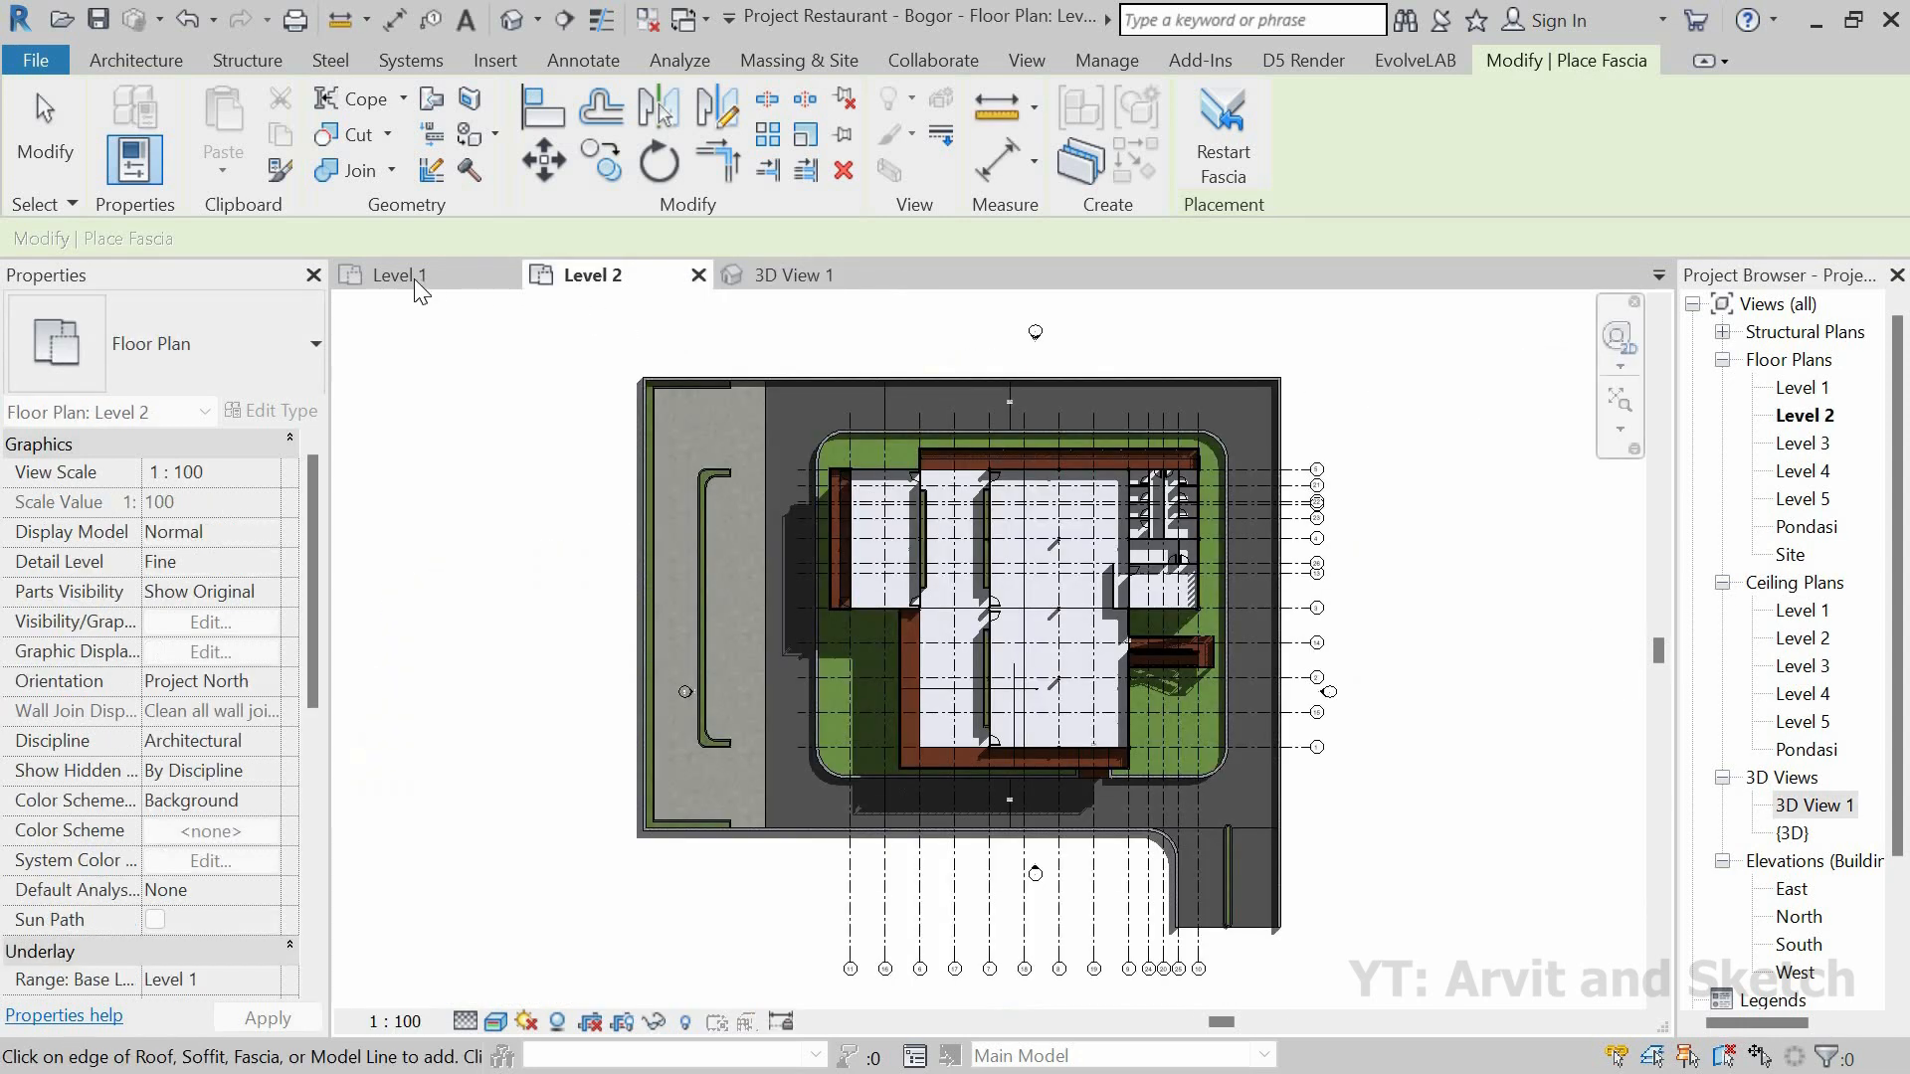
pyautogui.click(414, 278)
pyautogui.click(587, 277)
pyautogui.click(40, 137)
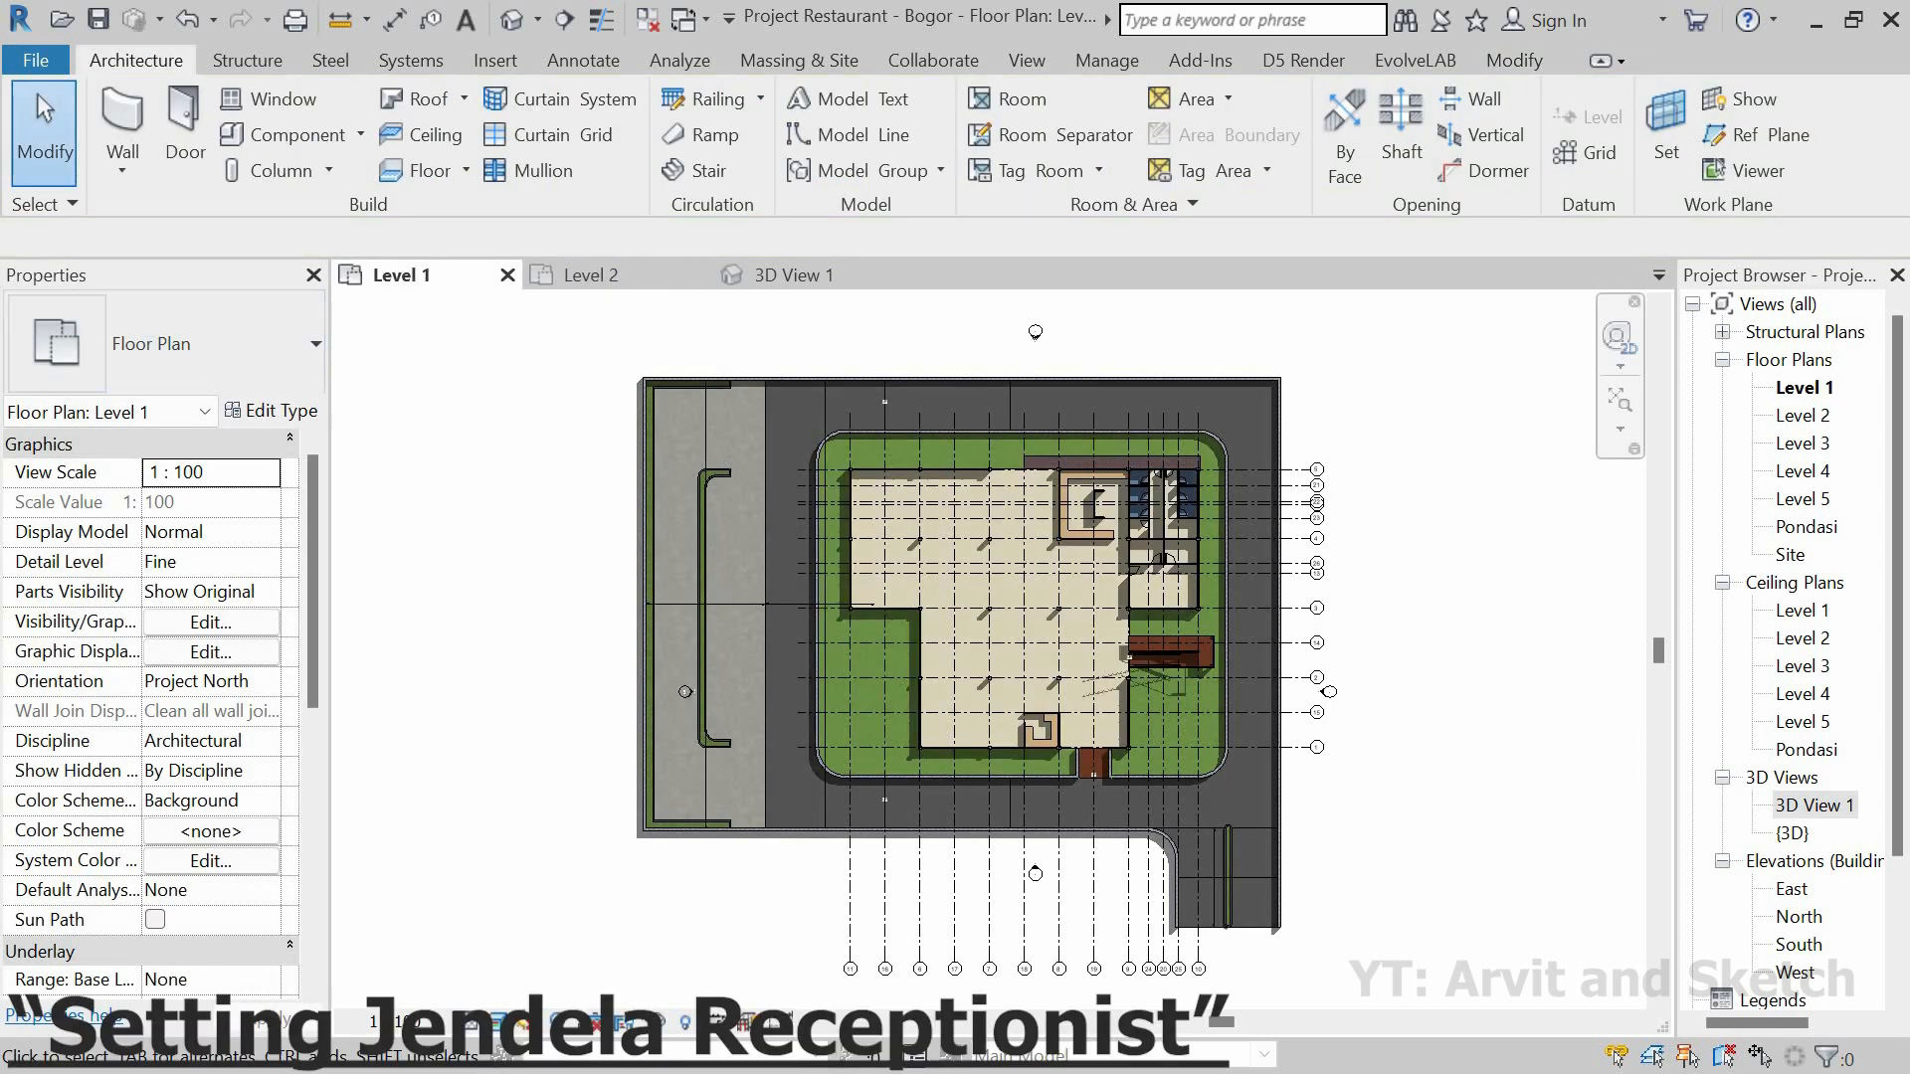
# Step: Duplicate the M_Fixed window type Jendela Musholla as Jendela Receptionist, with height 50 and width 150
pyautogui.click(260, 104)
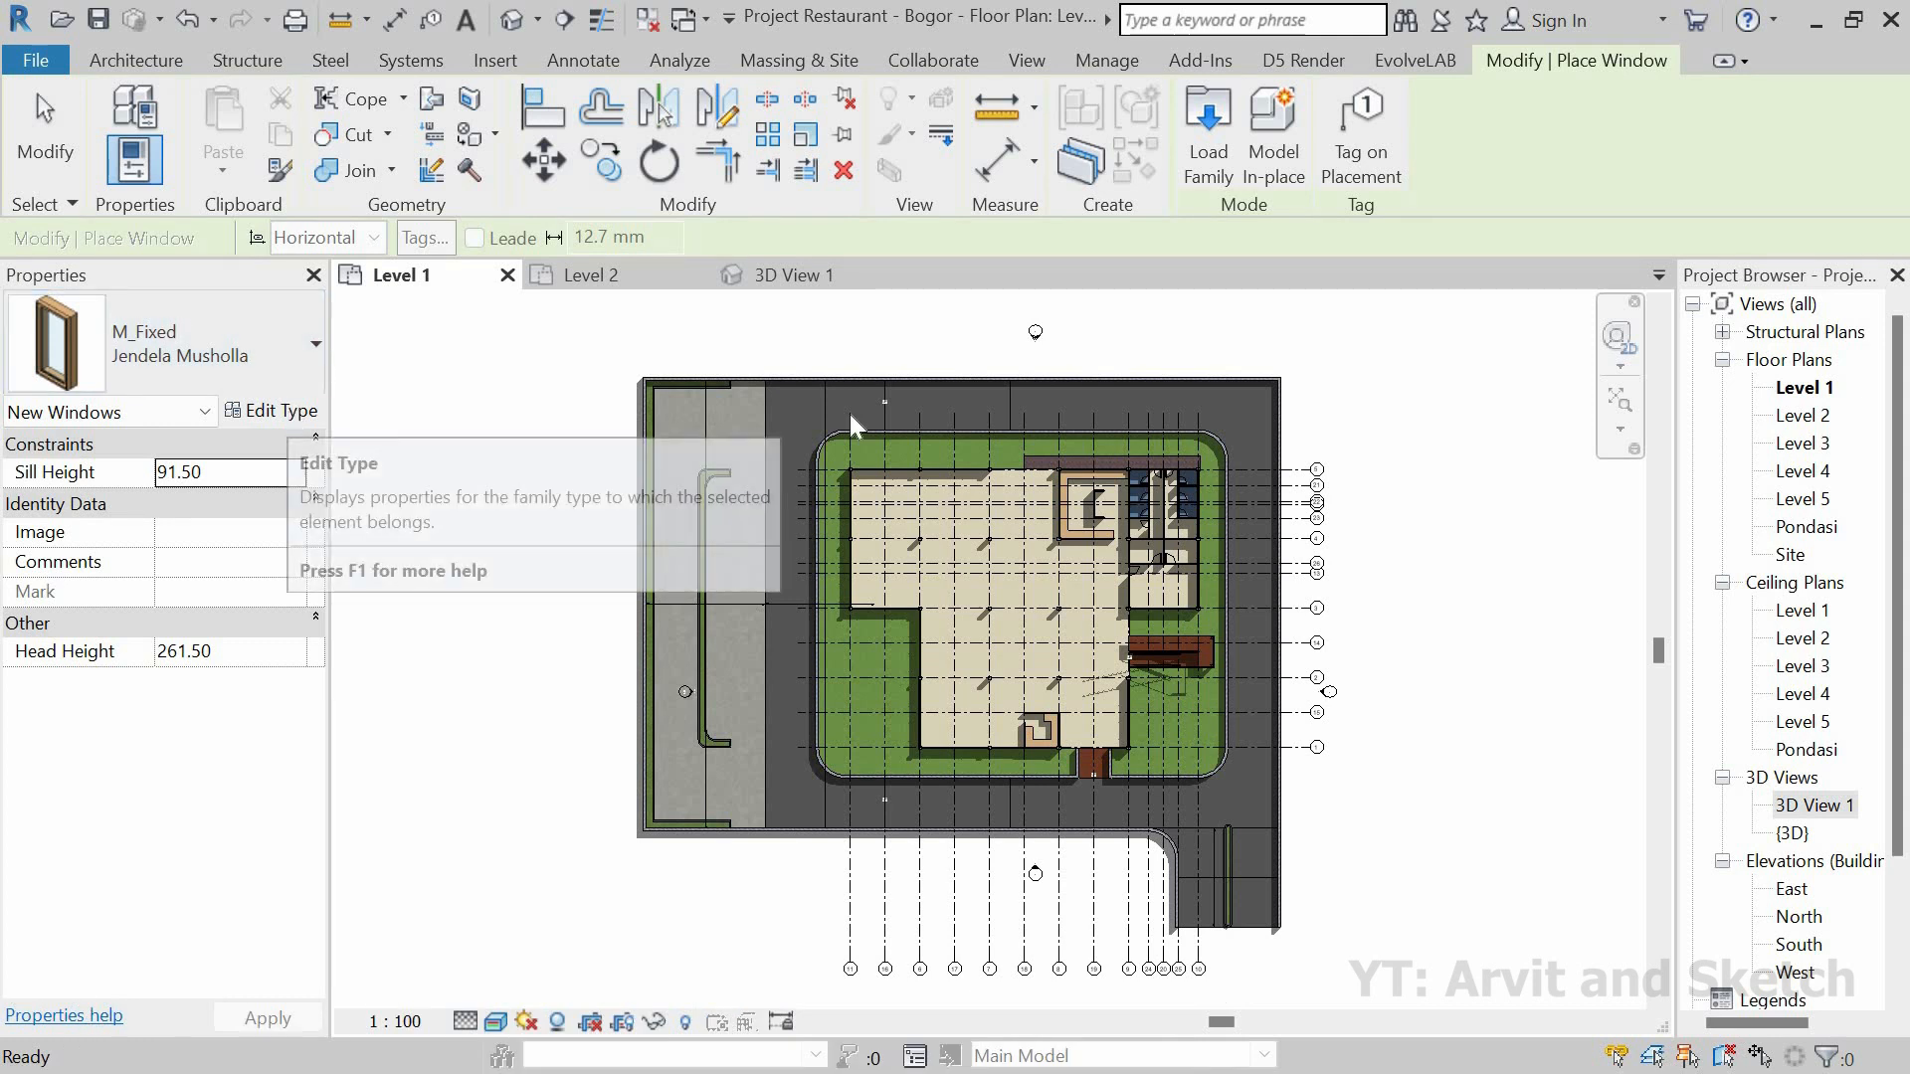
pyautogui.click(289, 412)
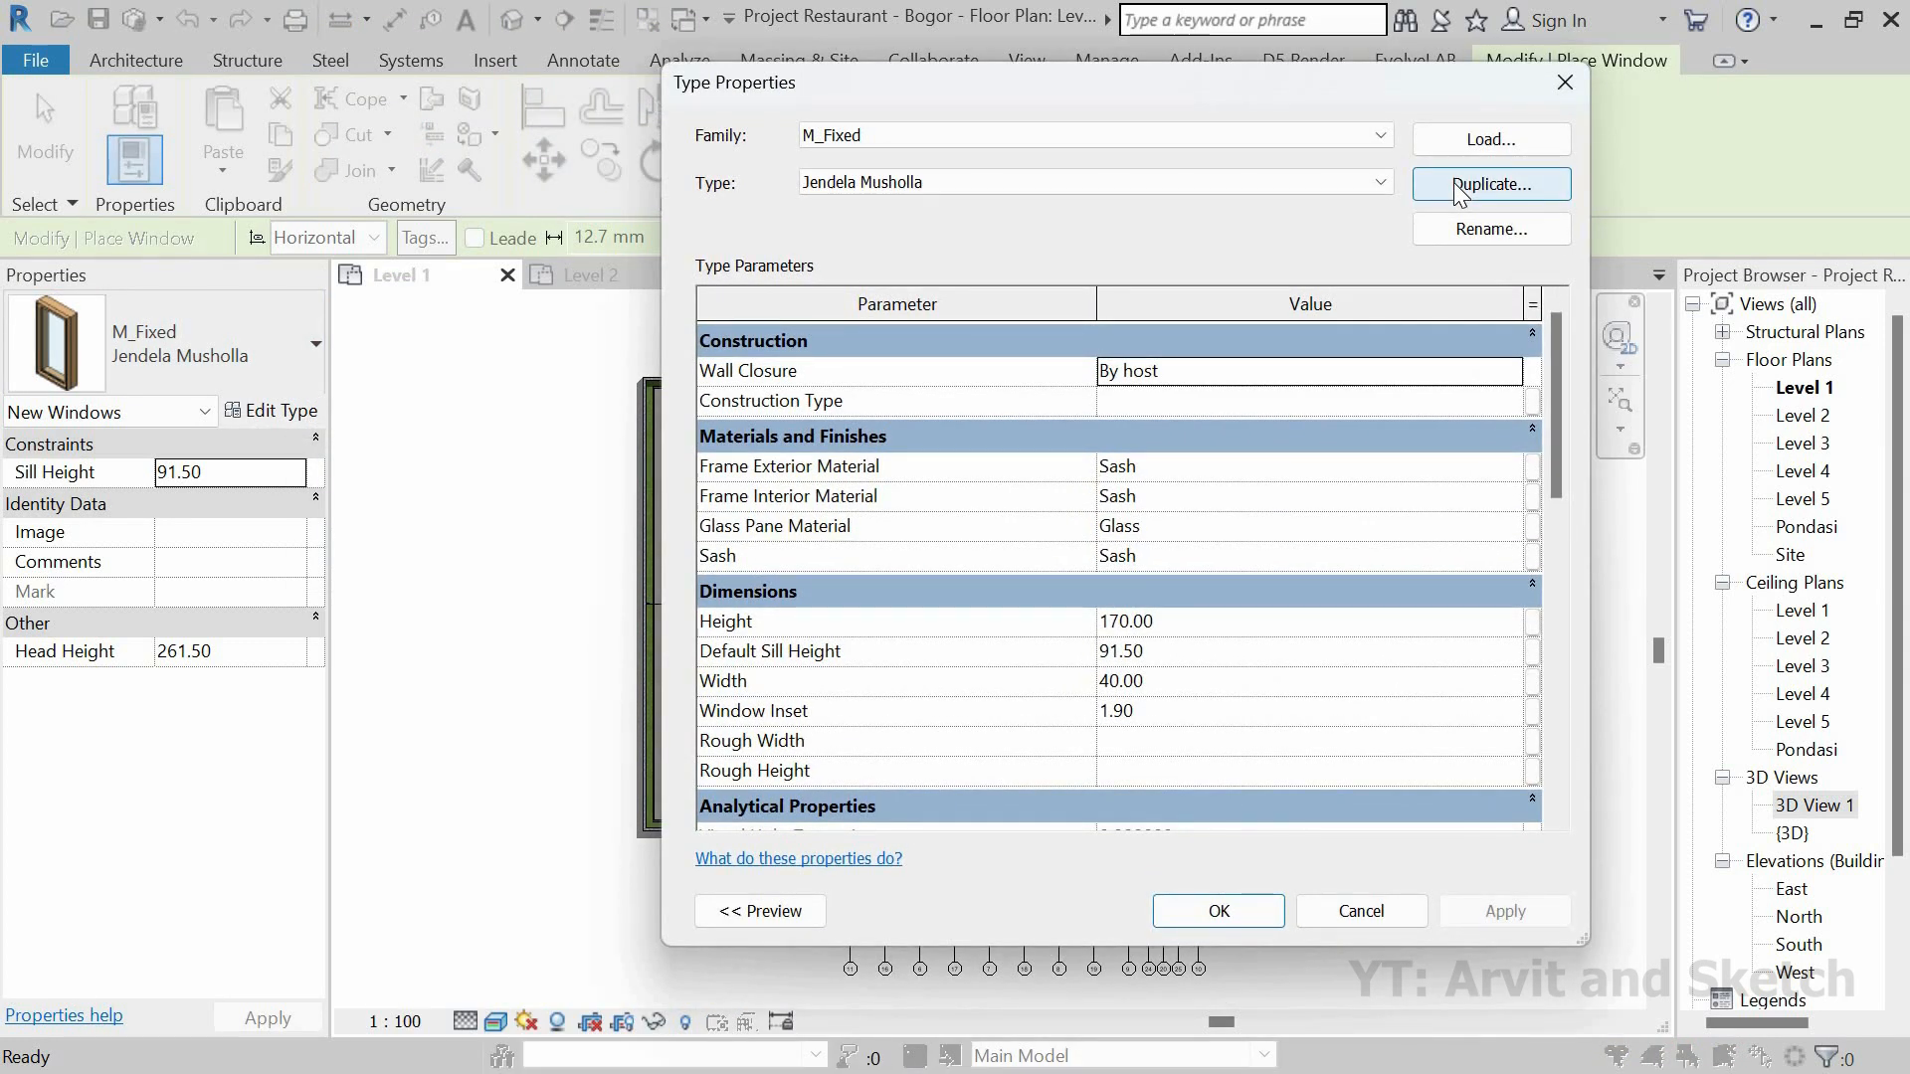
pyautogui.click(1460, 186)
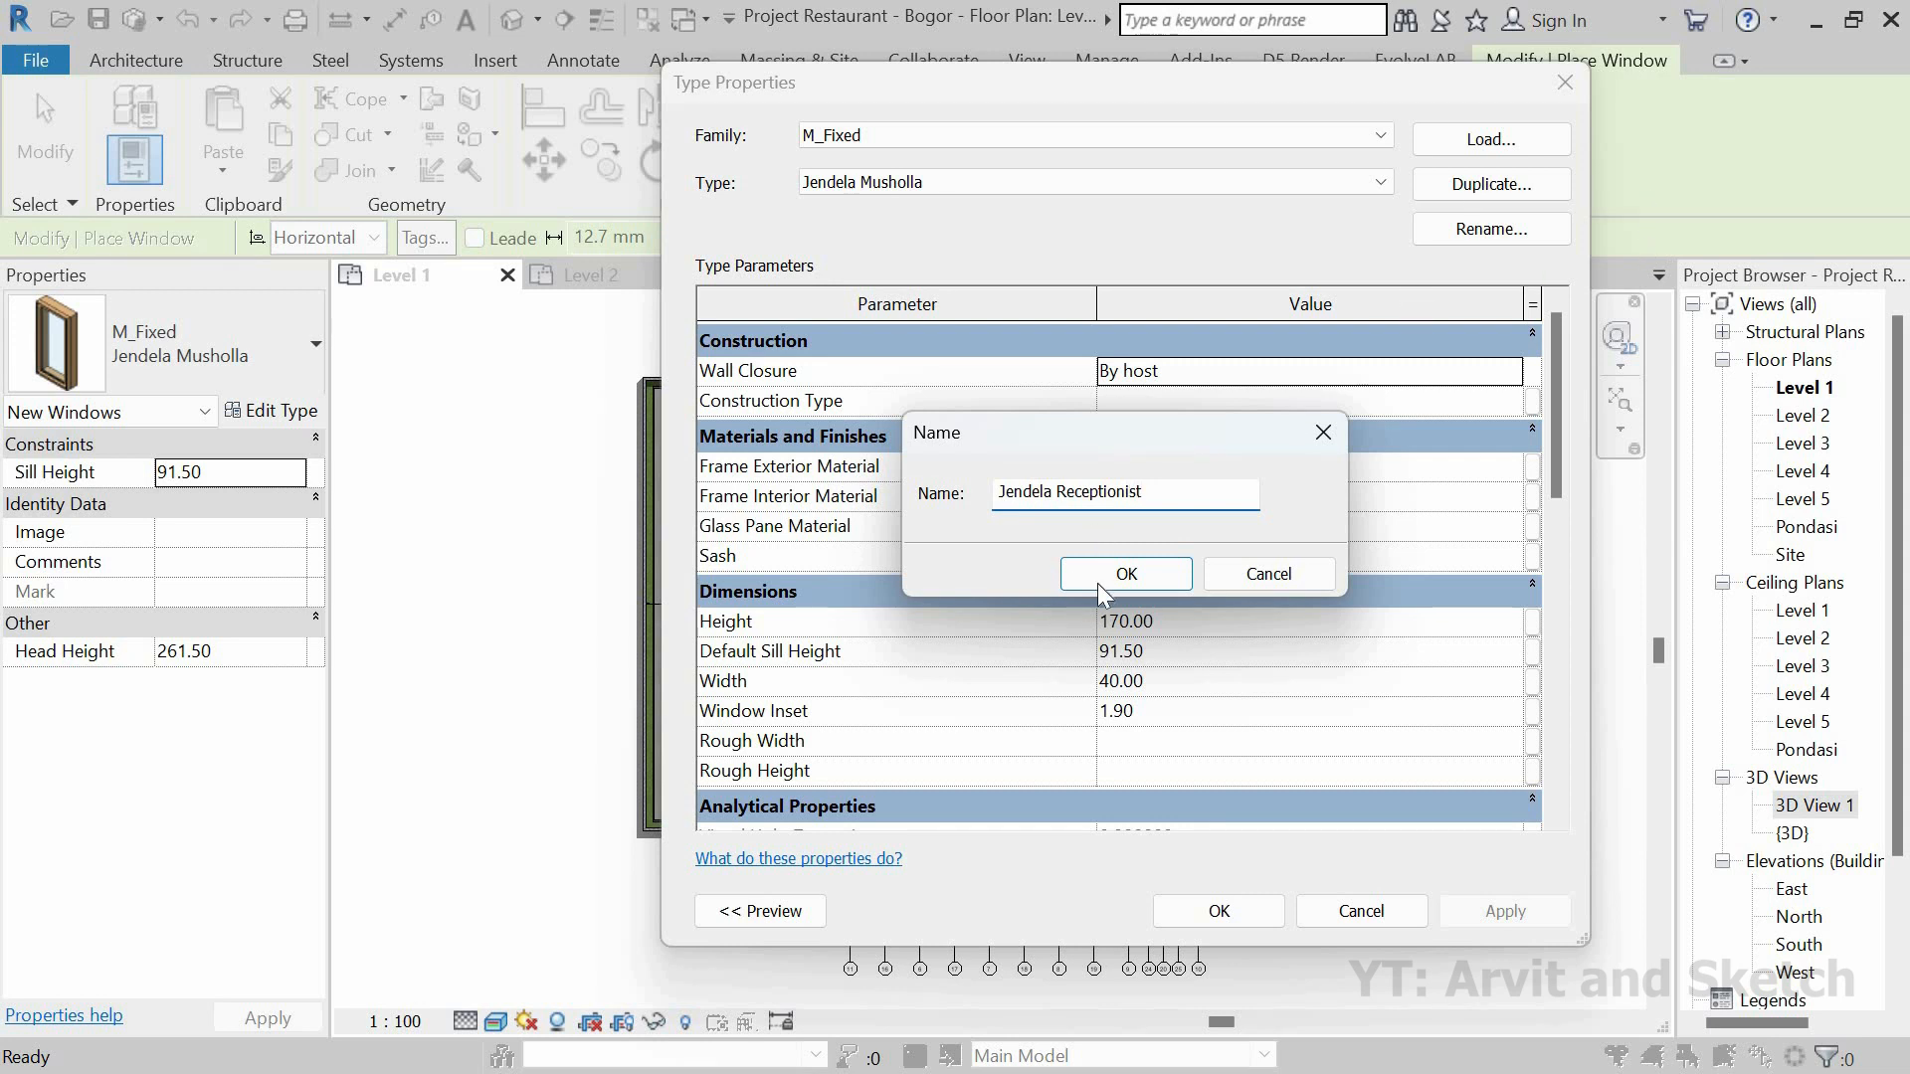
pyautogui.click(1125, 578)
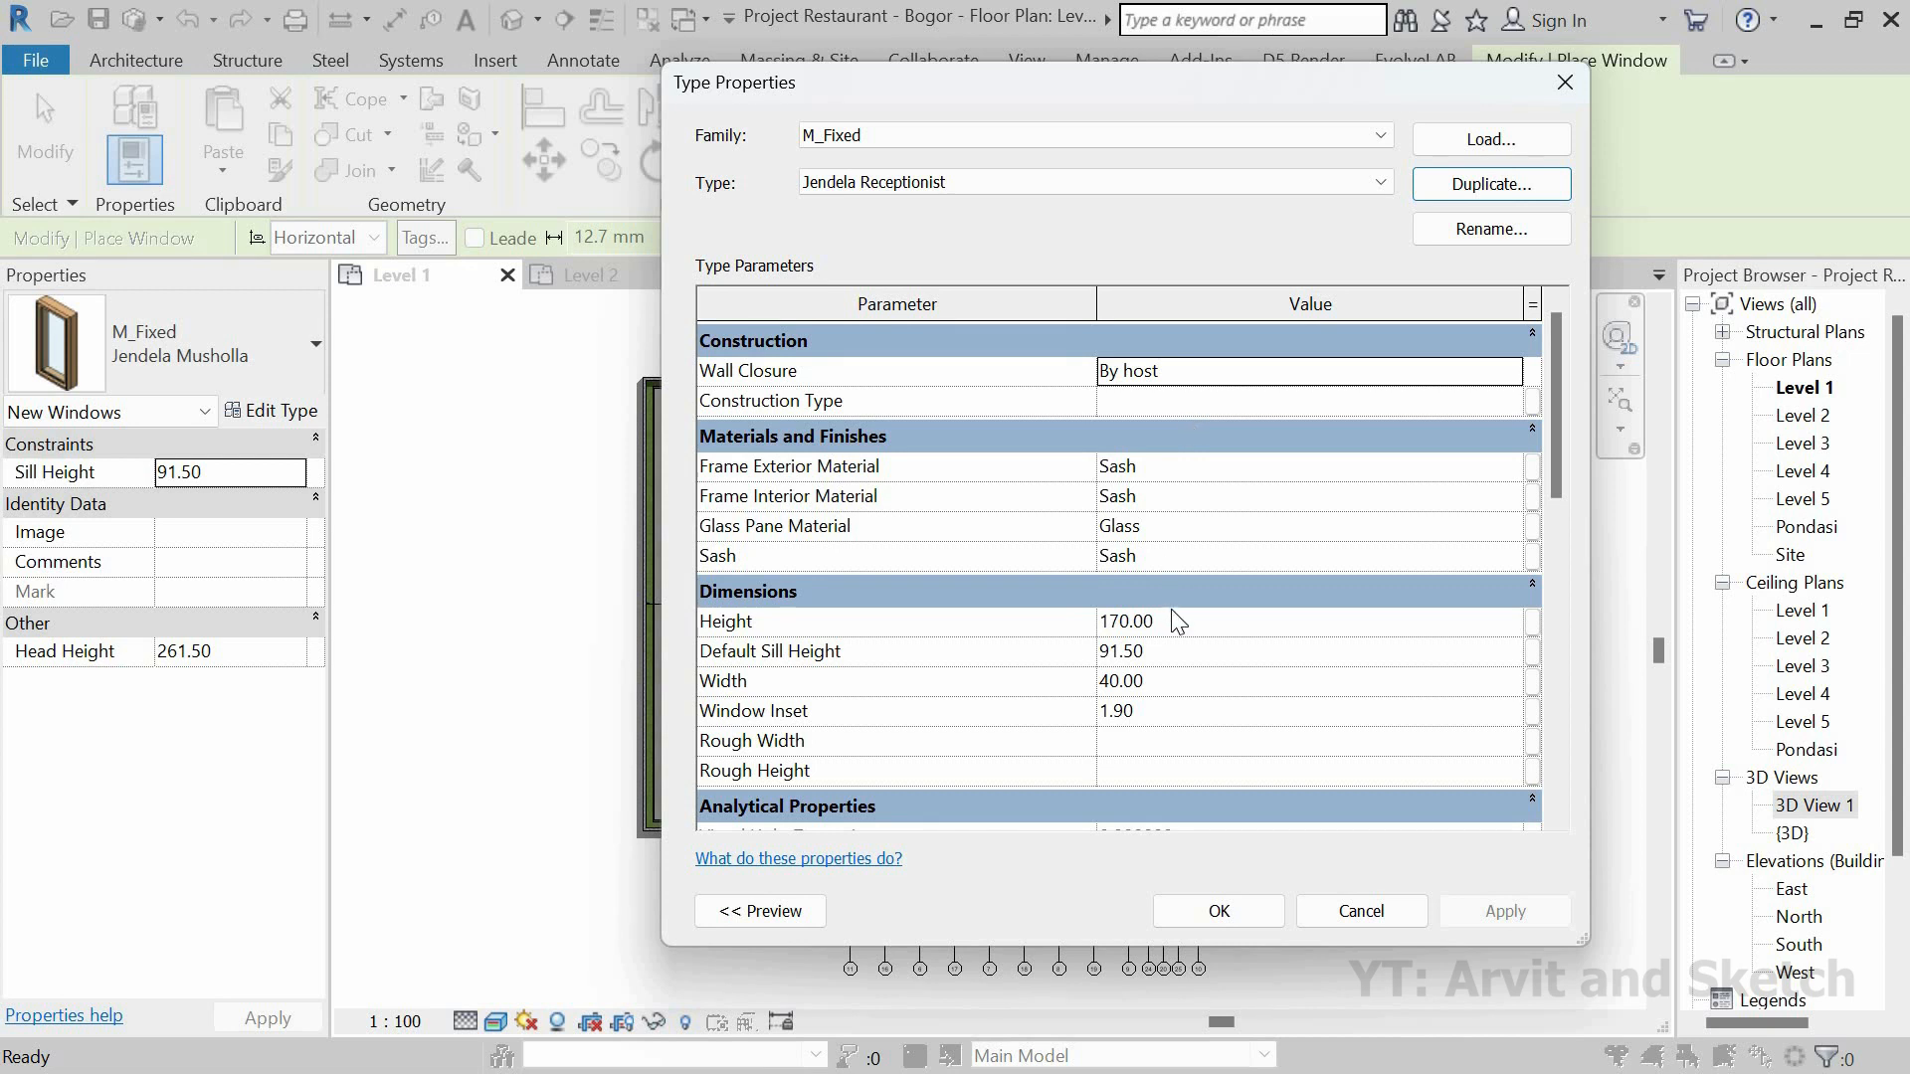
pyautogui.click(1213, 623)
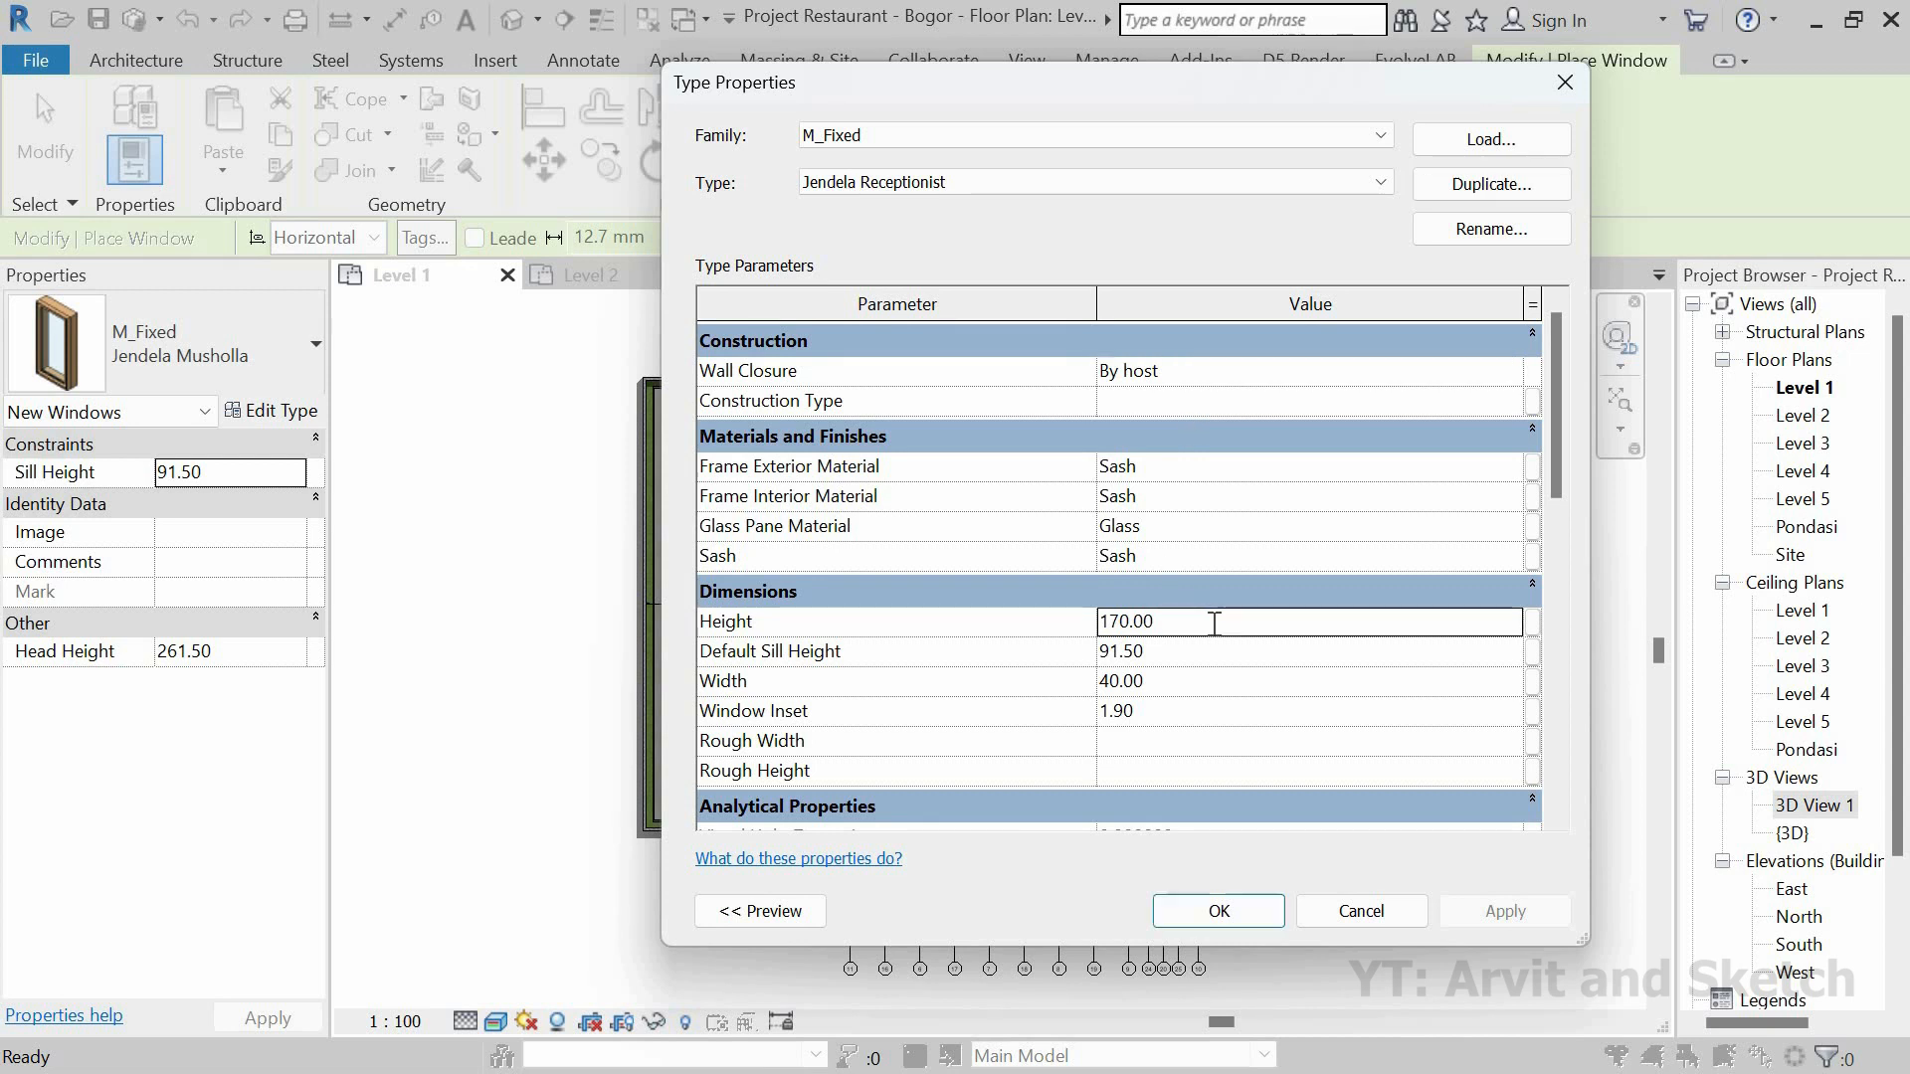
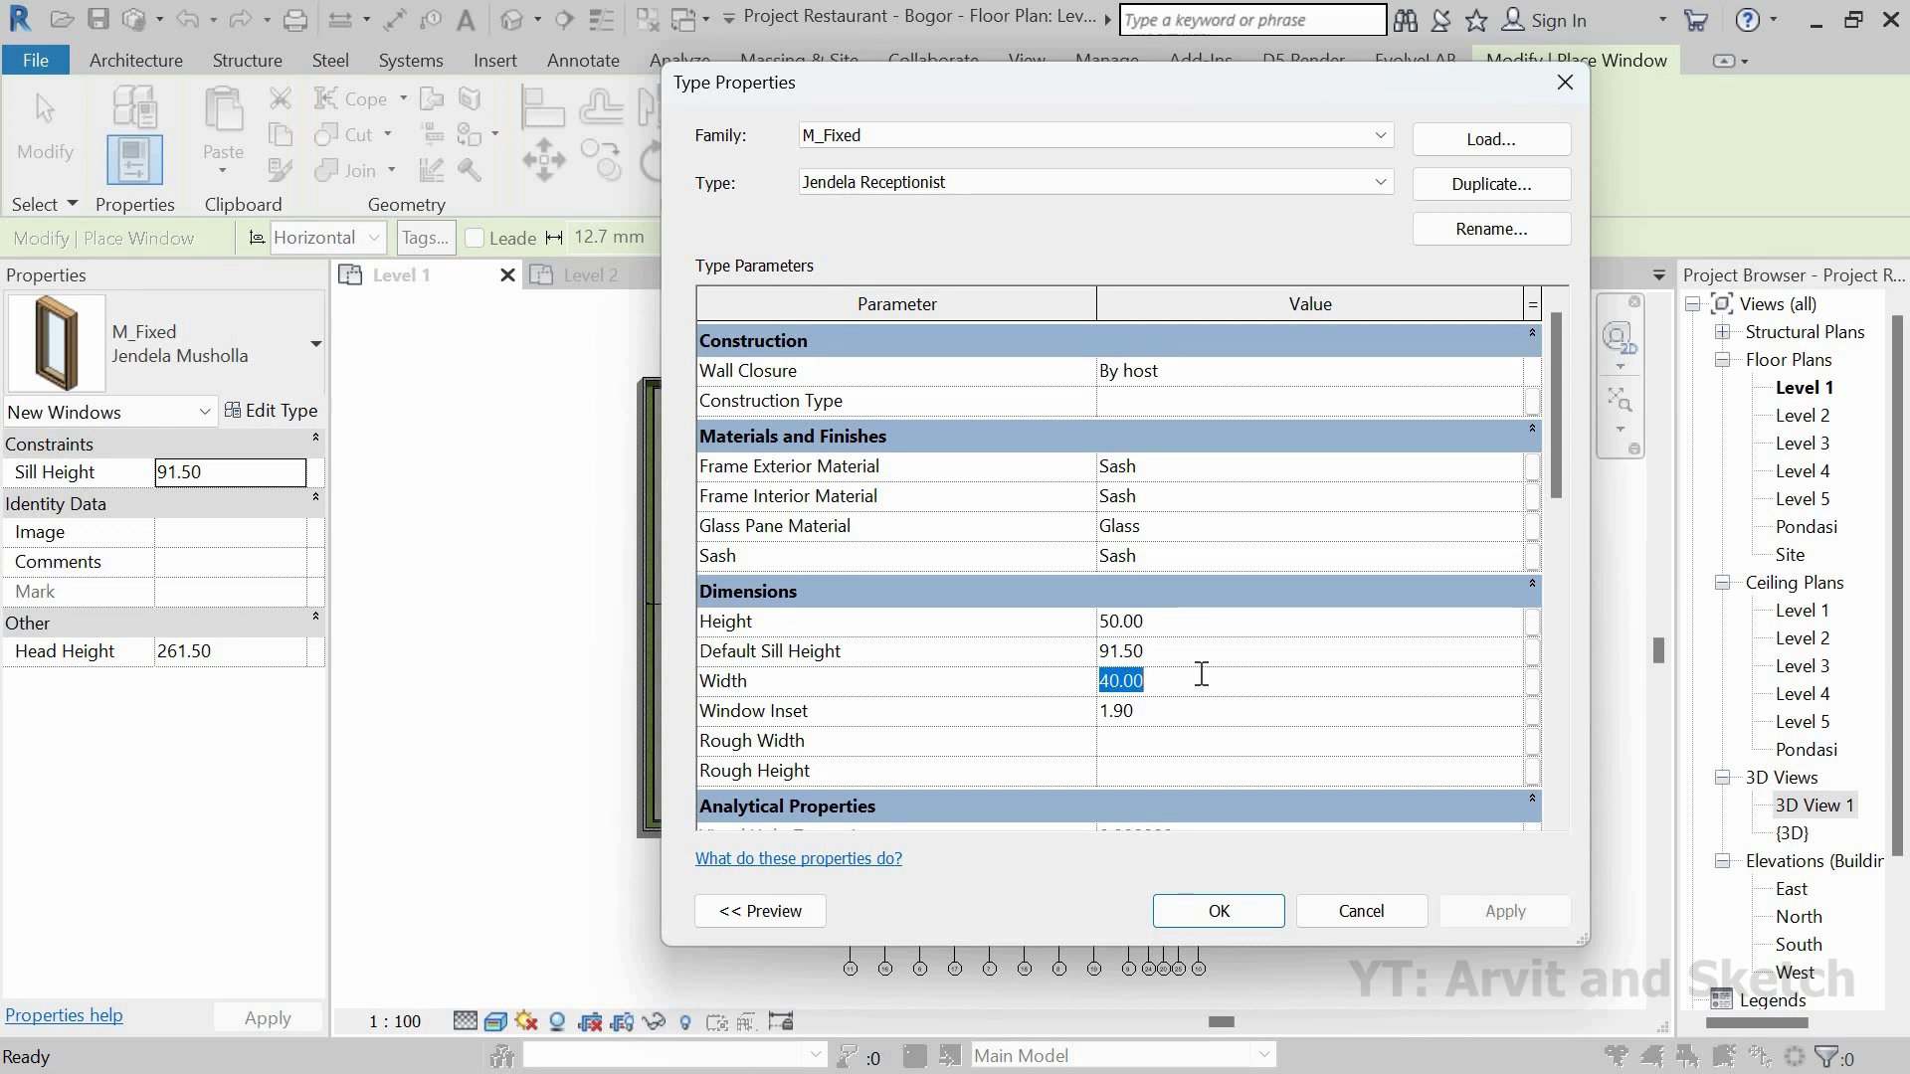
pyautogui.click(1249, 925)
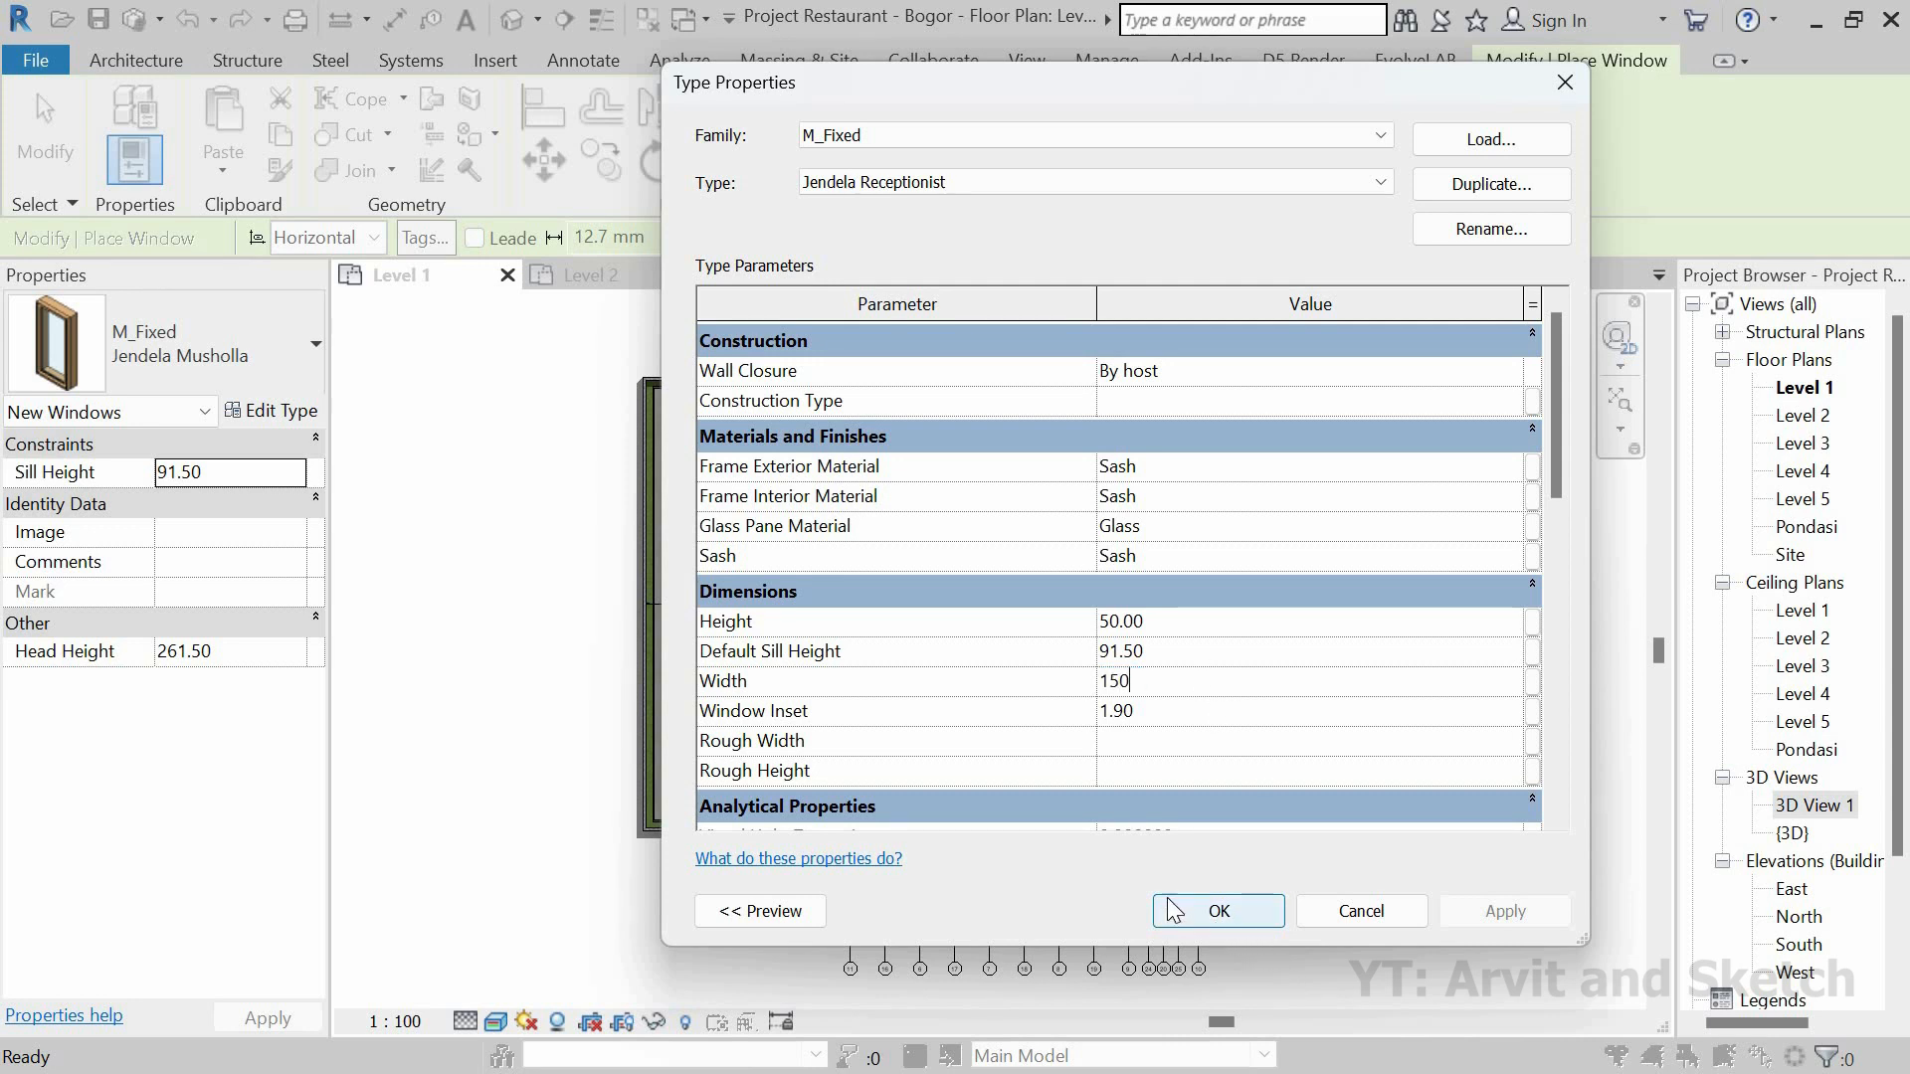
# Step: Place a Jendela Receptionist window in the outer brick wall behind the reception counter, centred about 100 from each wall end
pyautogui.scroll(3, 1039, 706)
pyautogui.scroll(4, 1040, 707)
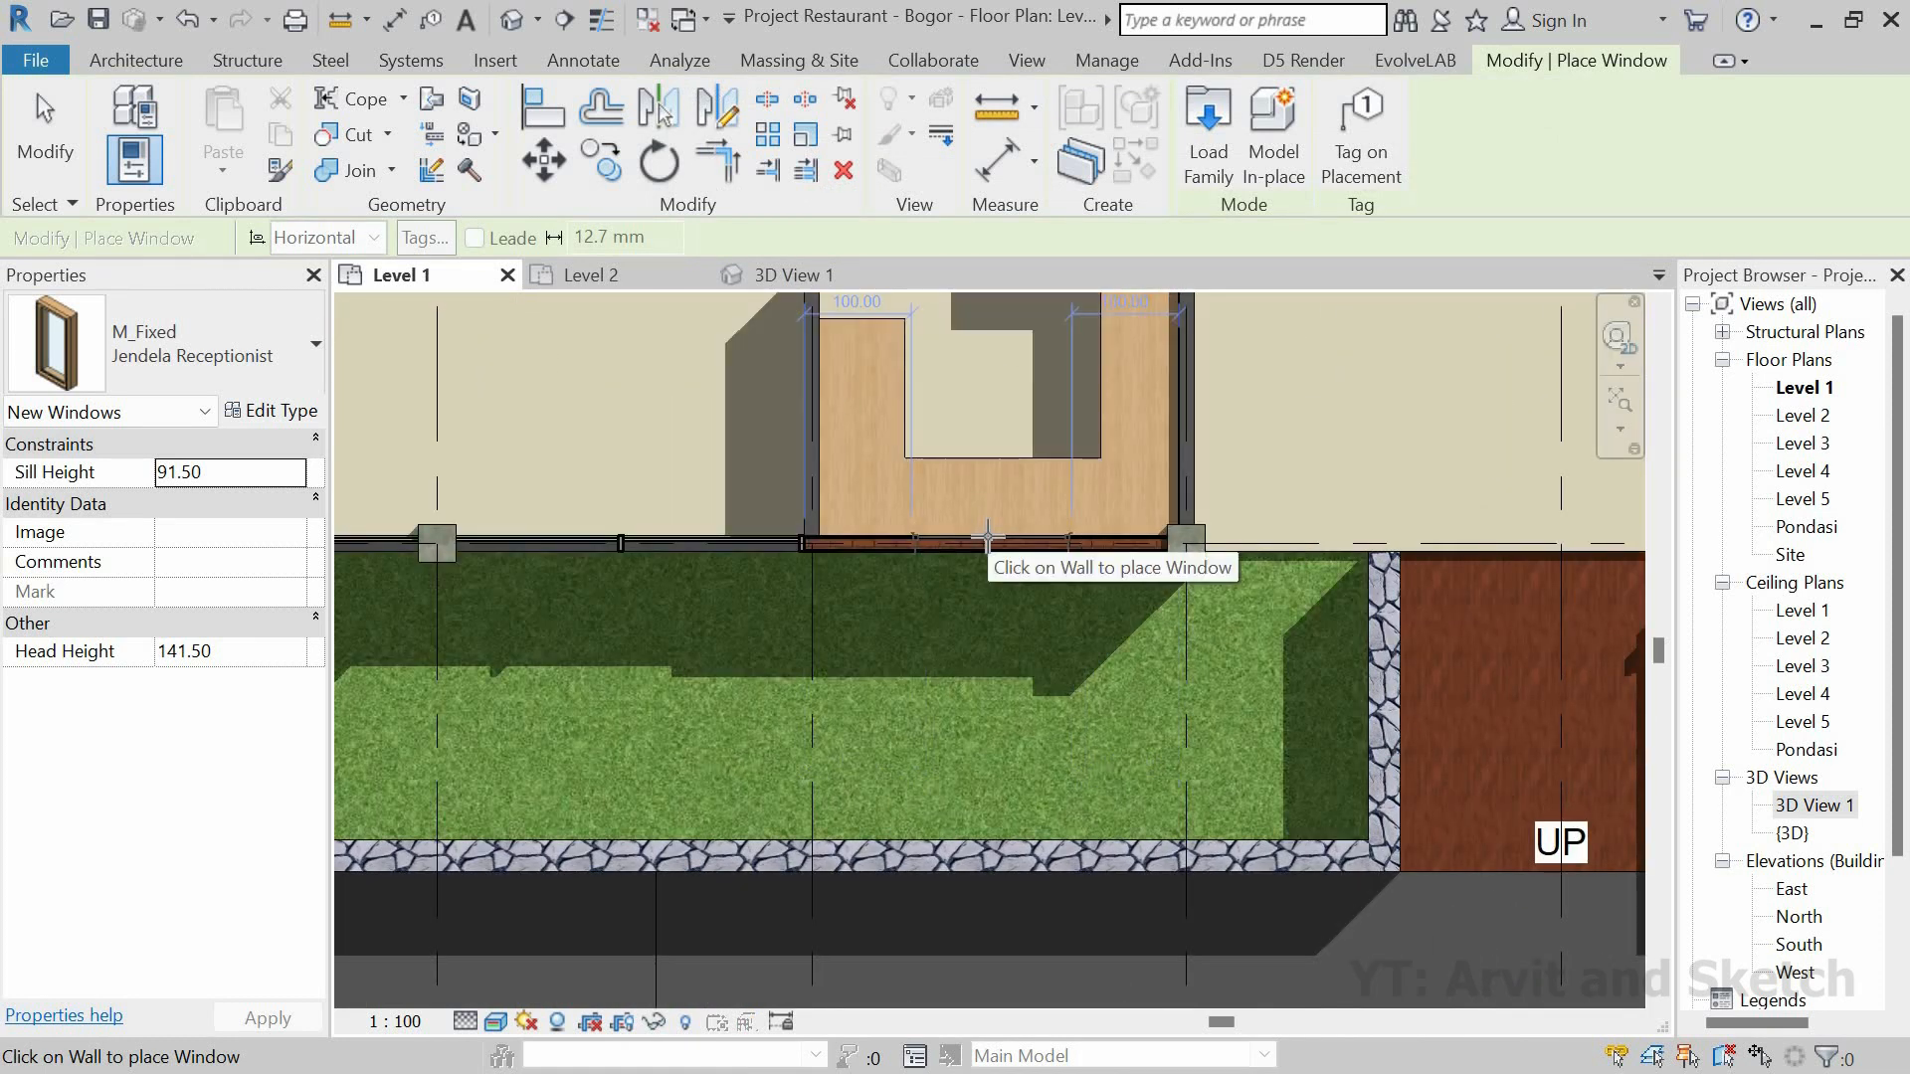
pyautogui.click(988, 473)
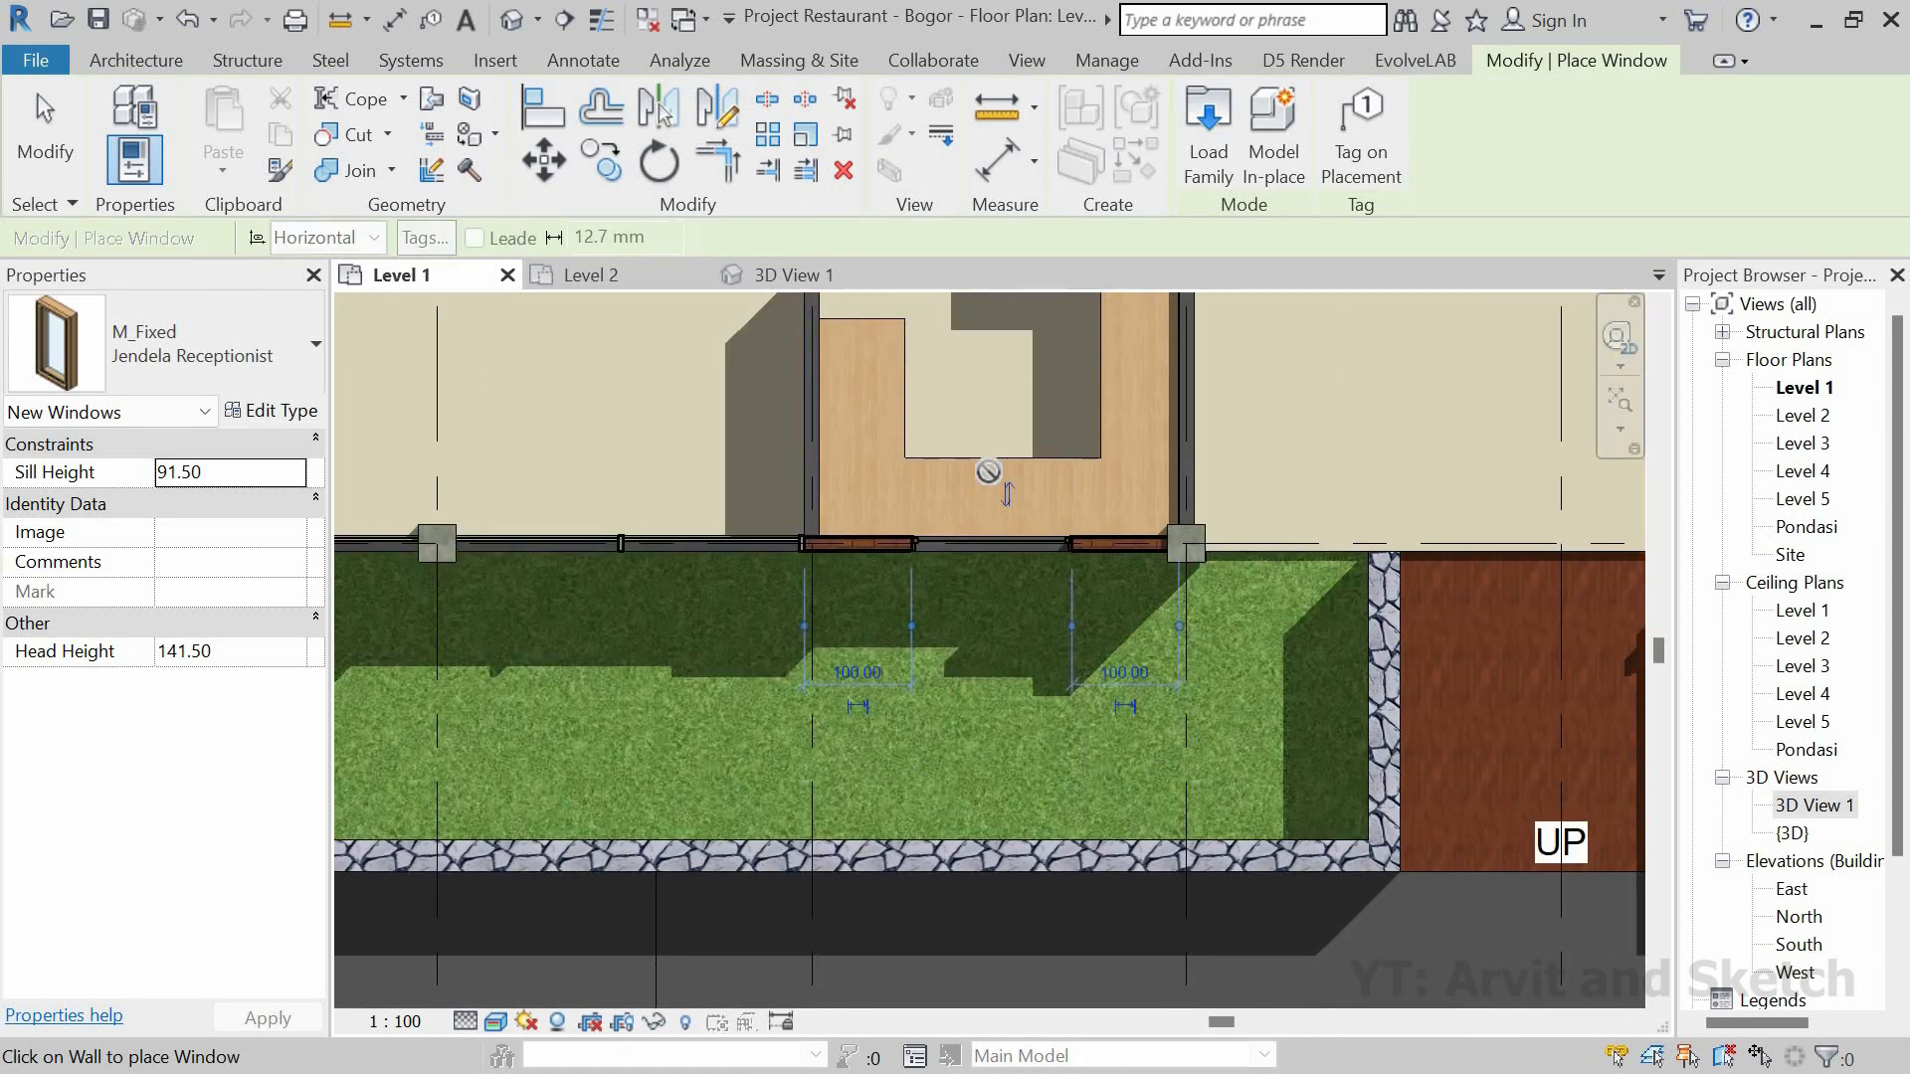
# Step: End window placement and examine the new receptionist window from outside in 3D View 1 and on the Level 1 plan
pyautogui.click(815, 275)
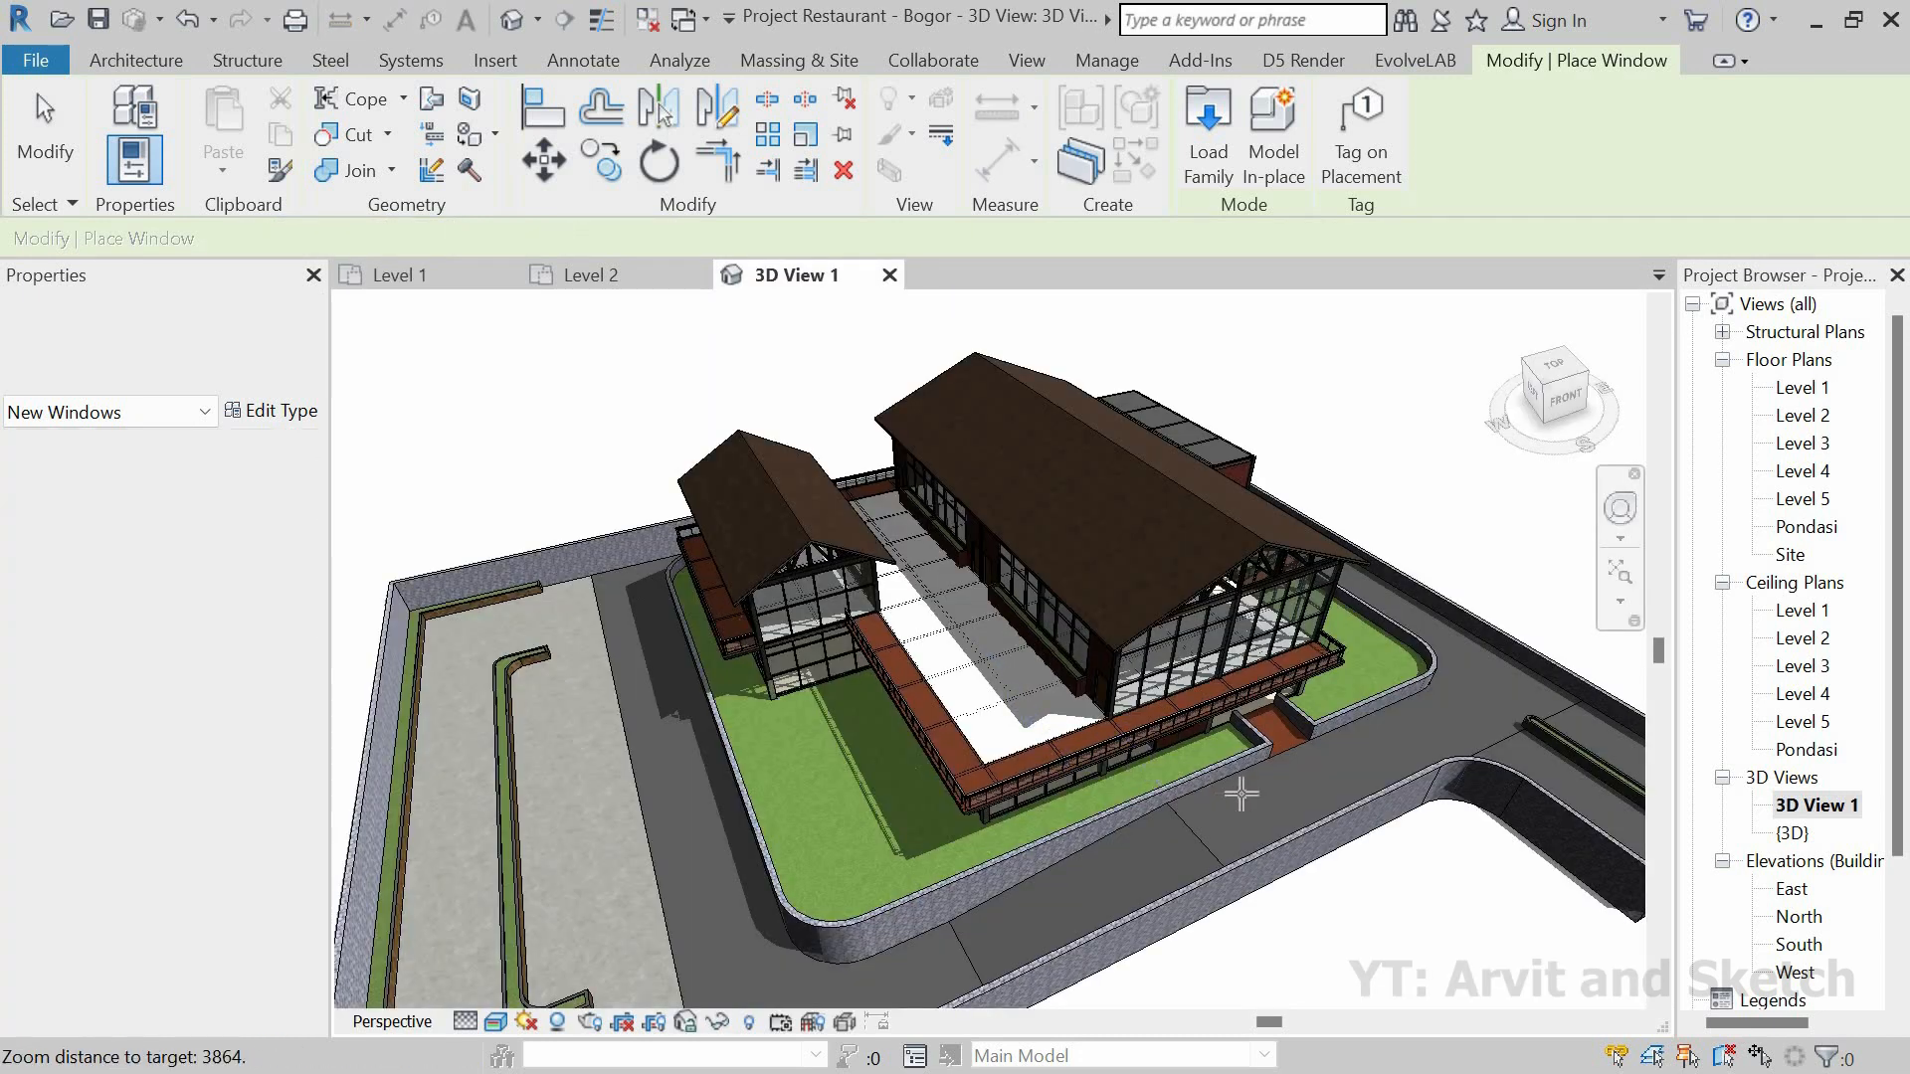
pyautogui.scroll(10, 1241, 794)
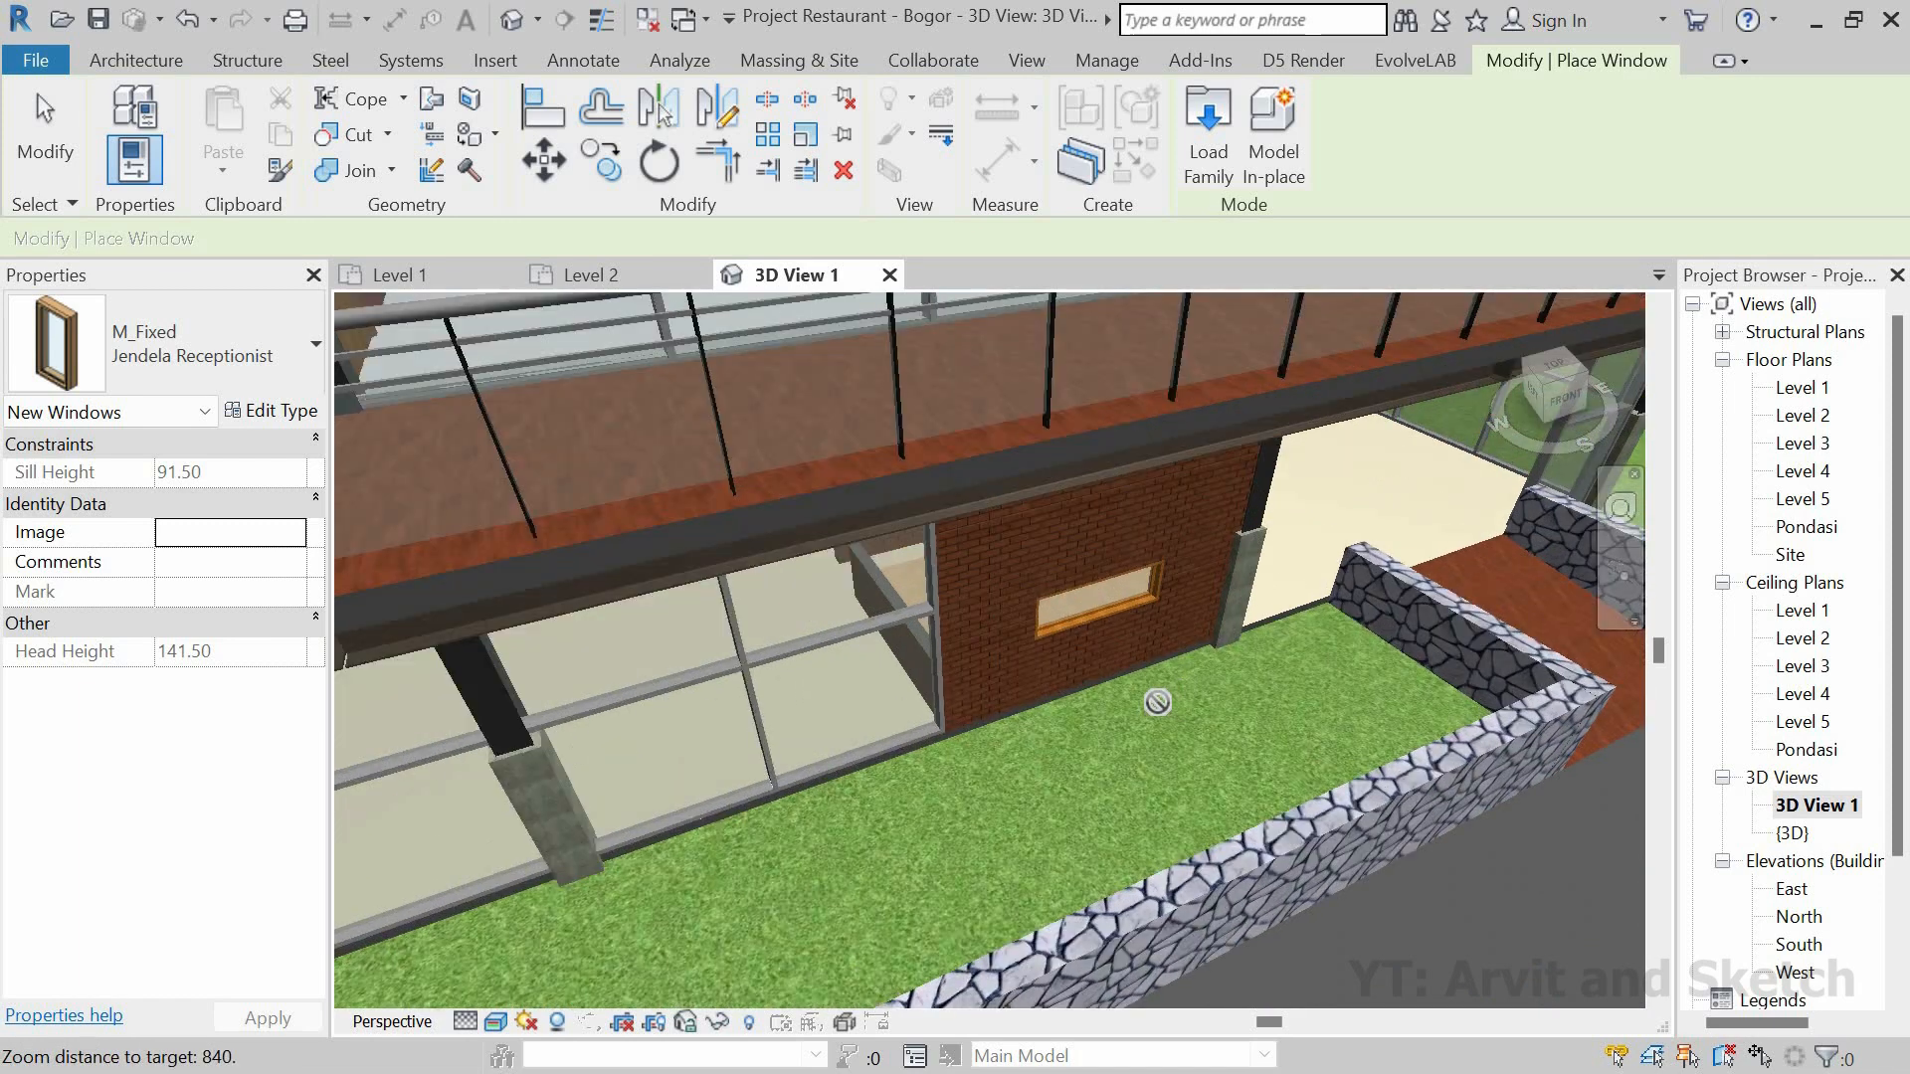
pyautogui.scroll(3, 1157, 703)
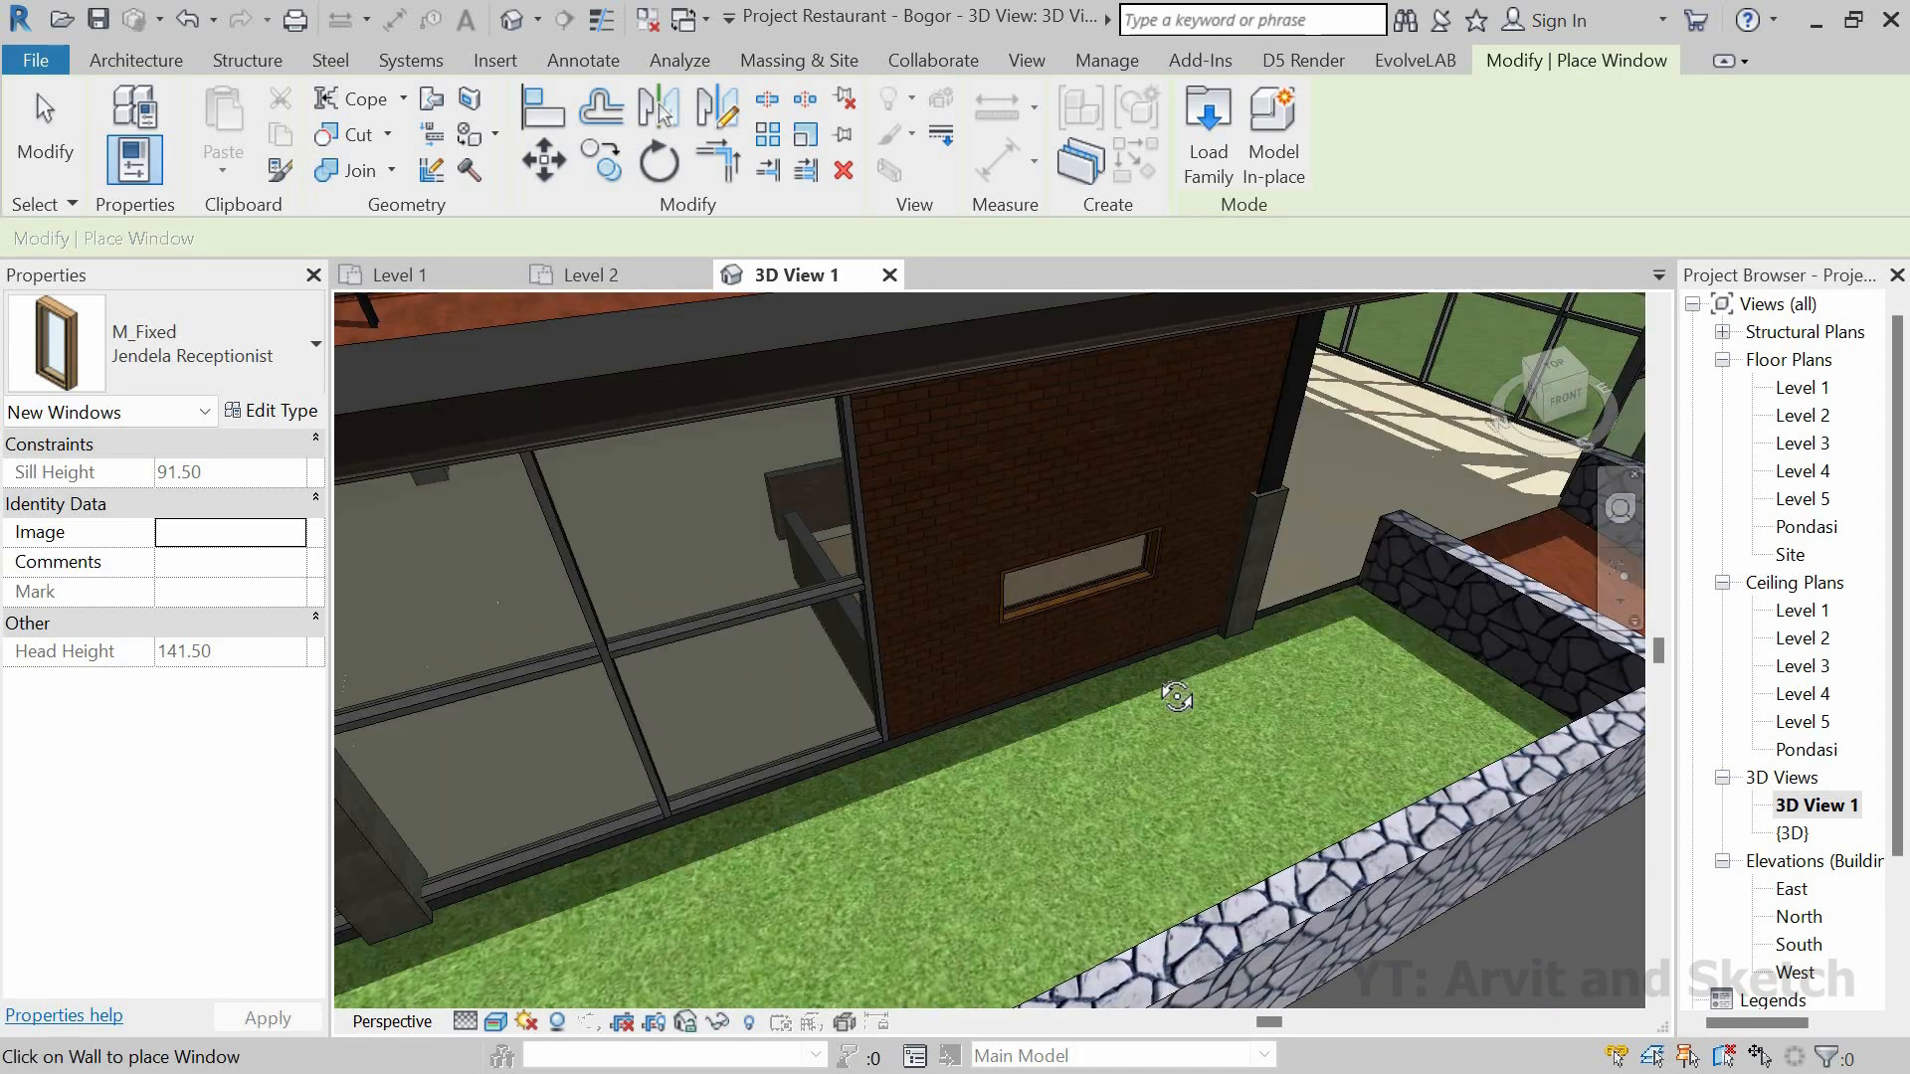
pyautogui.keyDown('shift'); pyautogui.moveTo(1177, 697); pyautogui.dragTo(1130, 589, button='middle'); pyautogui.keyUp('shift')
pyautogui.scroll(3, 1144, 582)
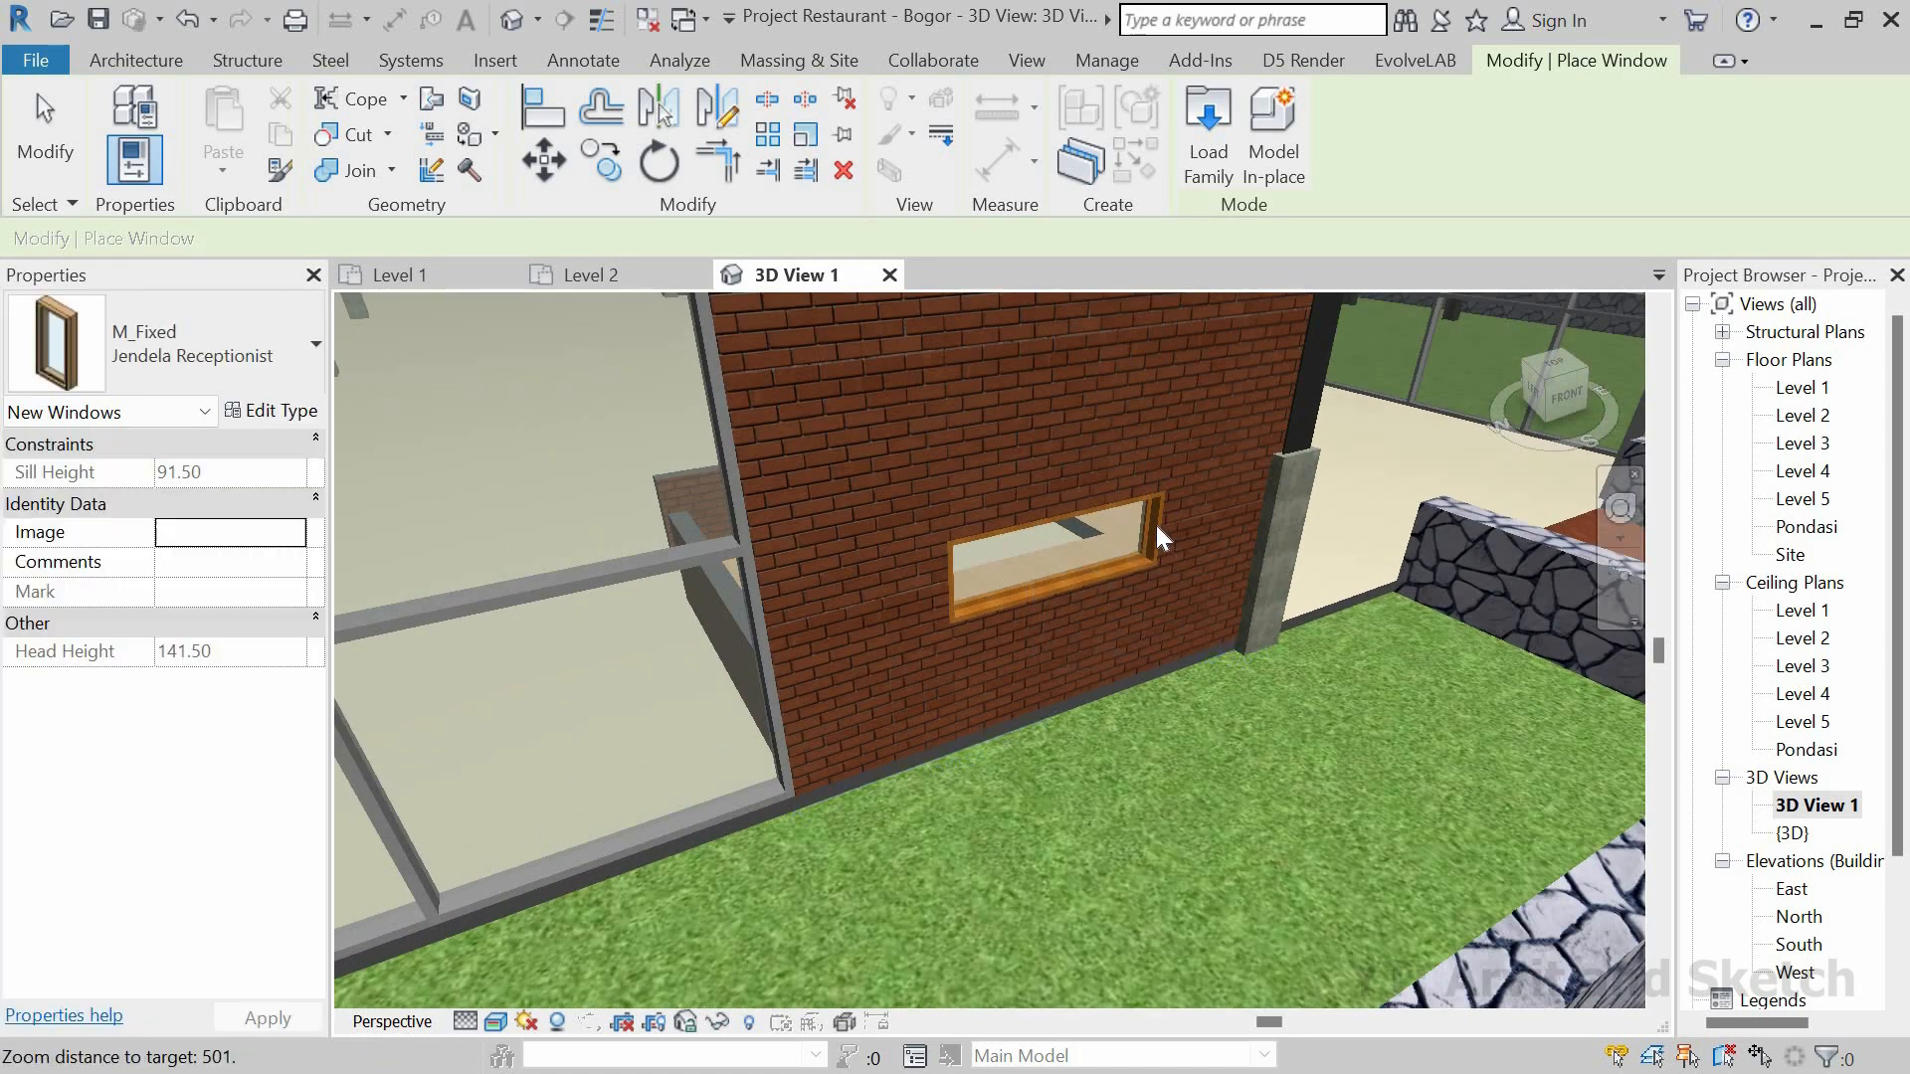
pyautogui.press('Escape')
pyautogui.press('Escape')
pyautogui.click(1156, 528)
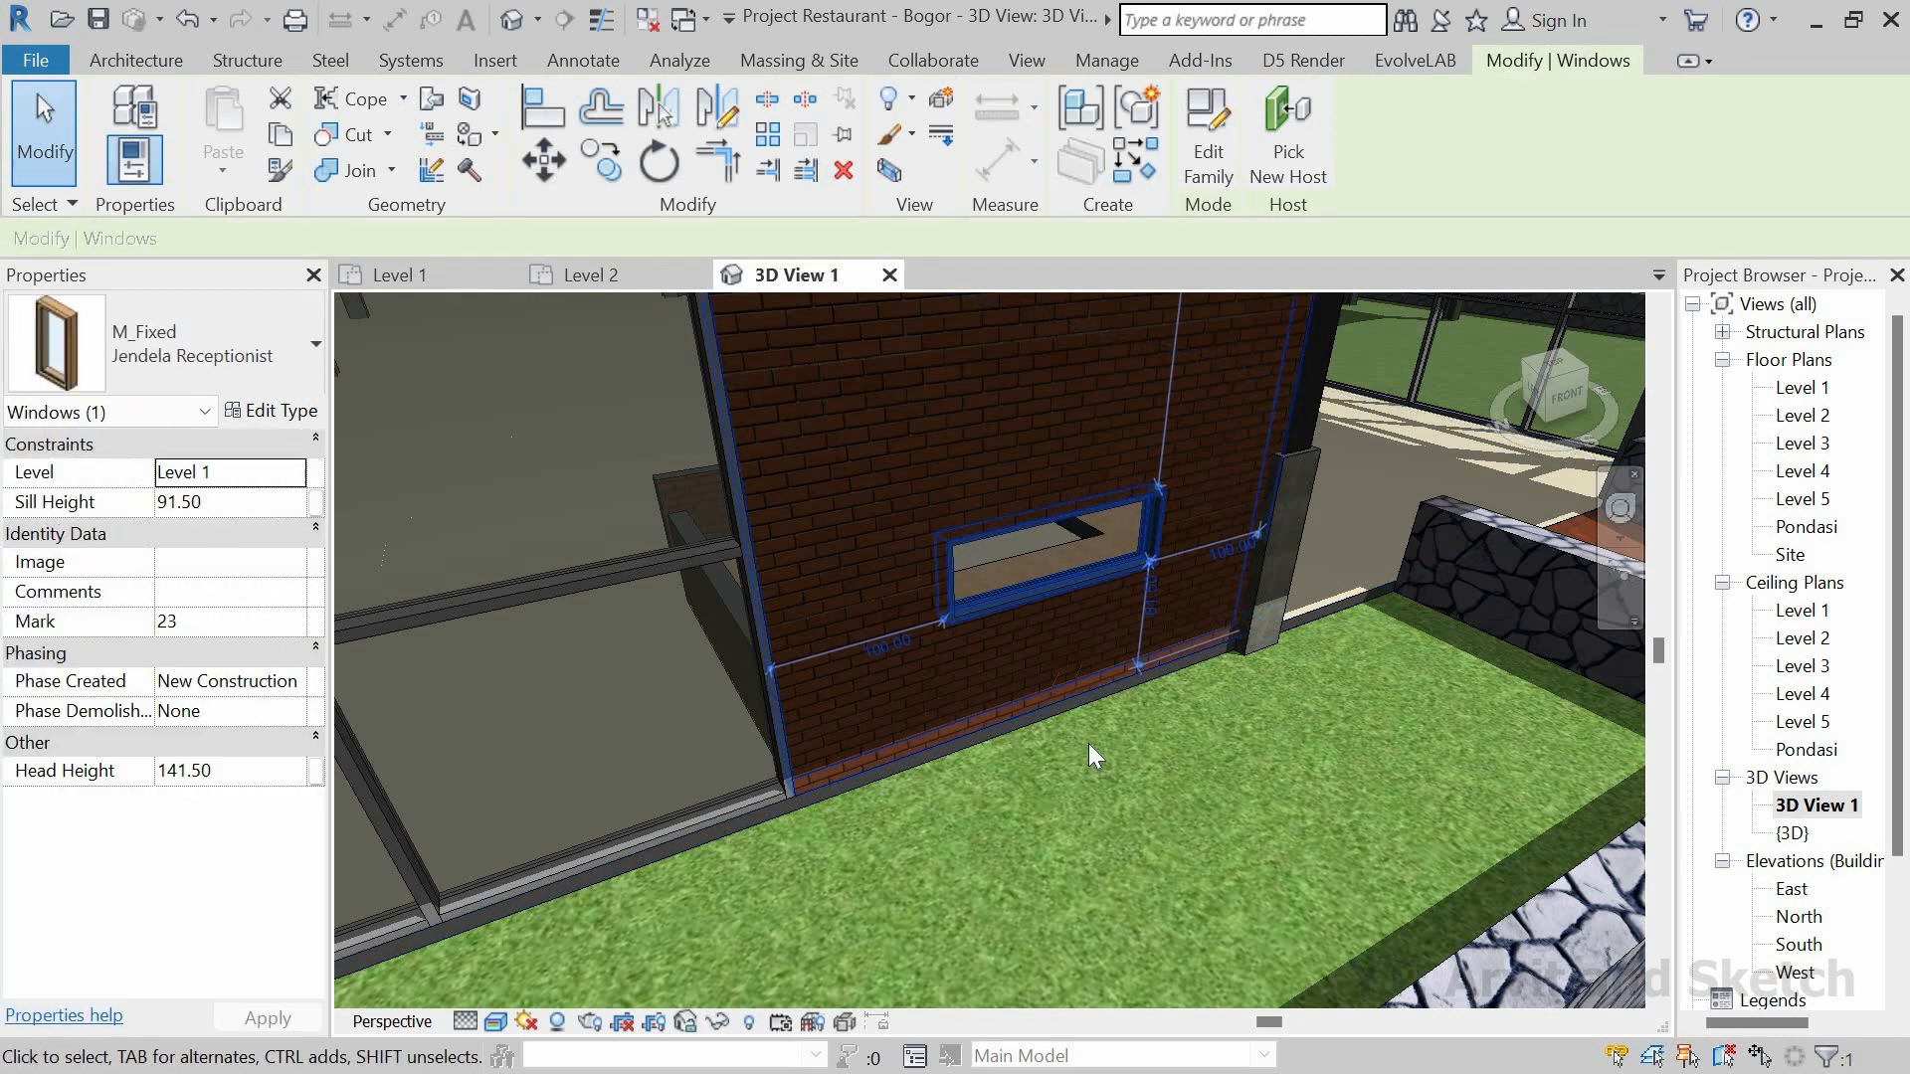
pyautogui.scroll(-5, 1092, 731)
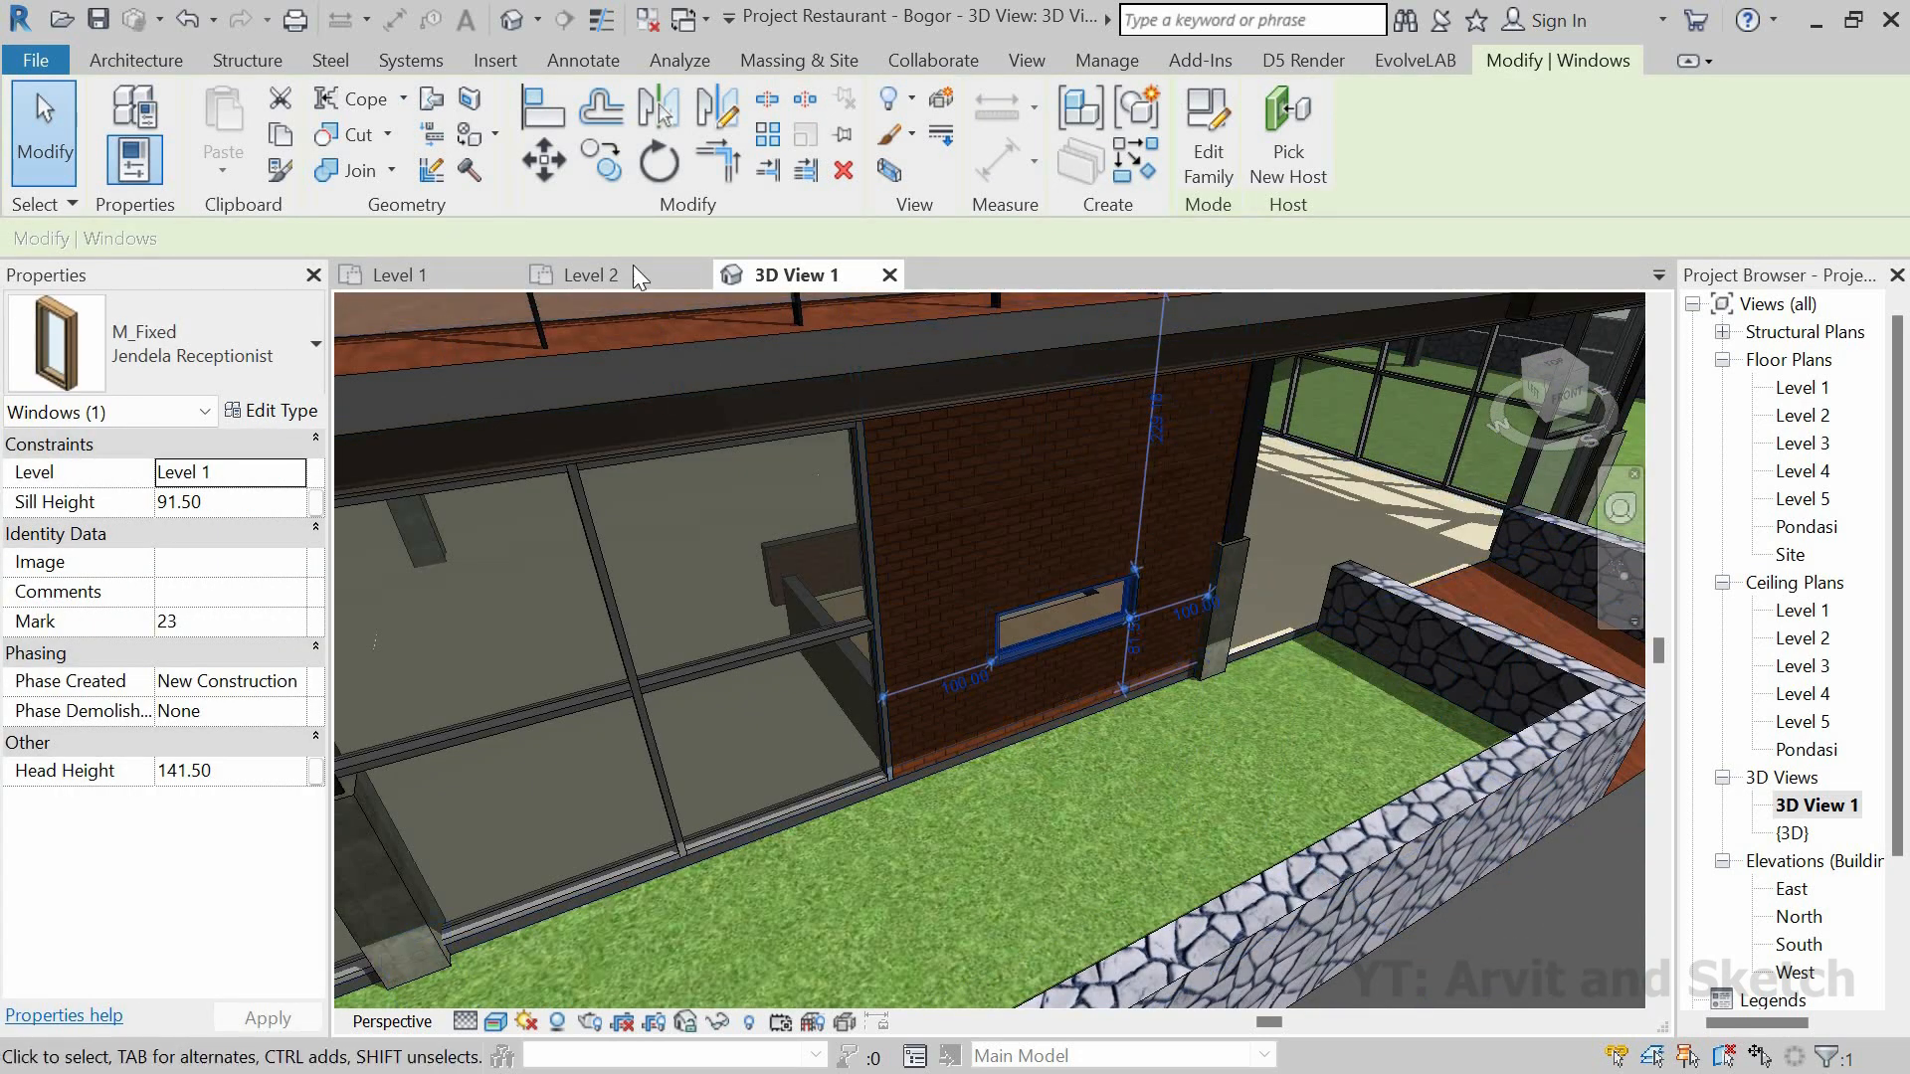
pyautogui.click(502, 274)
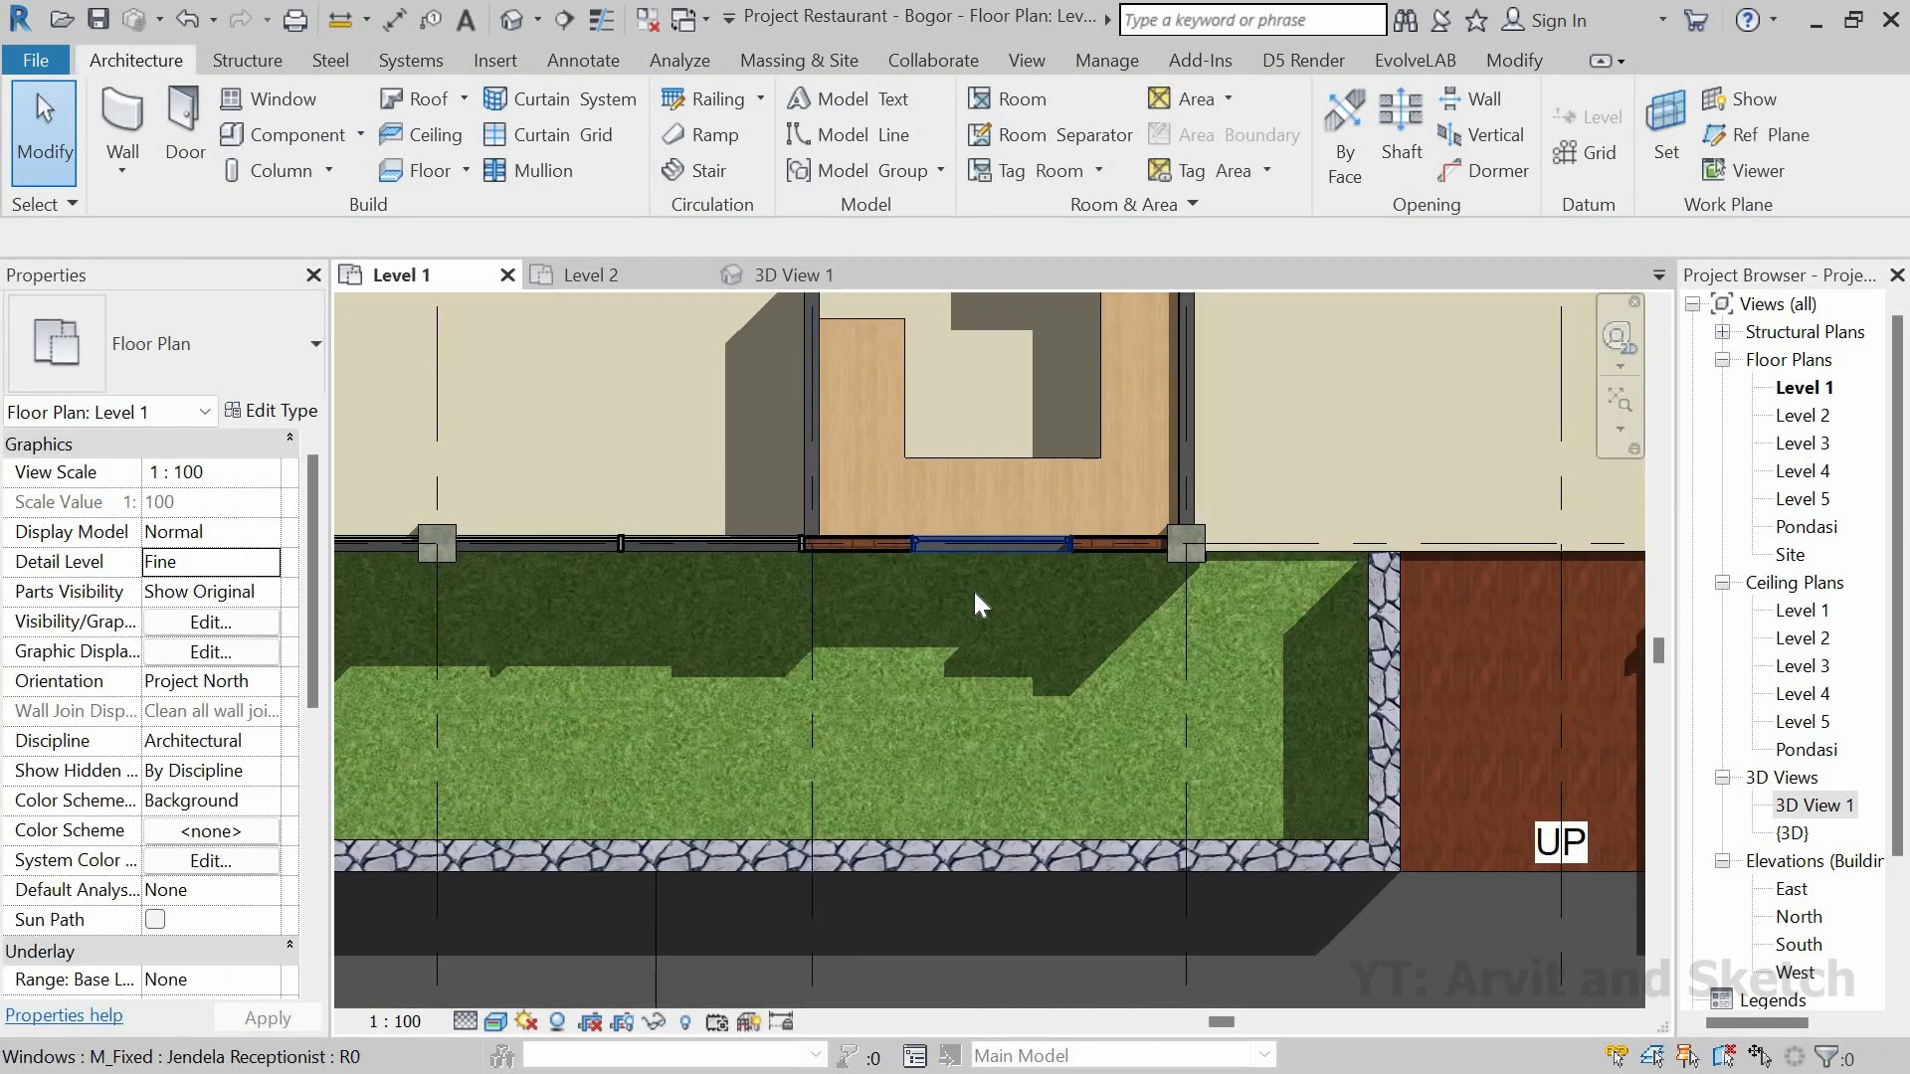
pyautogui.click(808, 275)
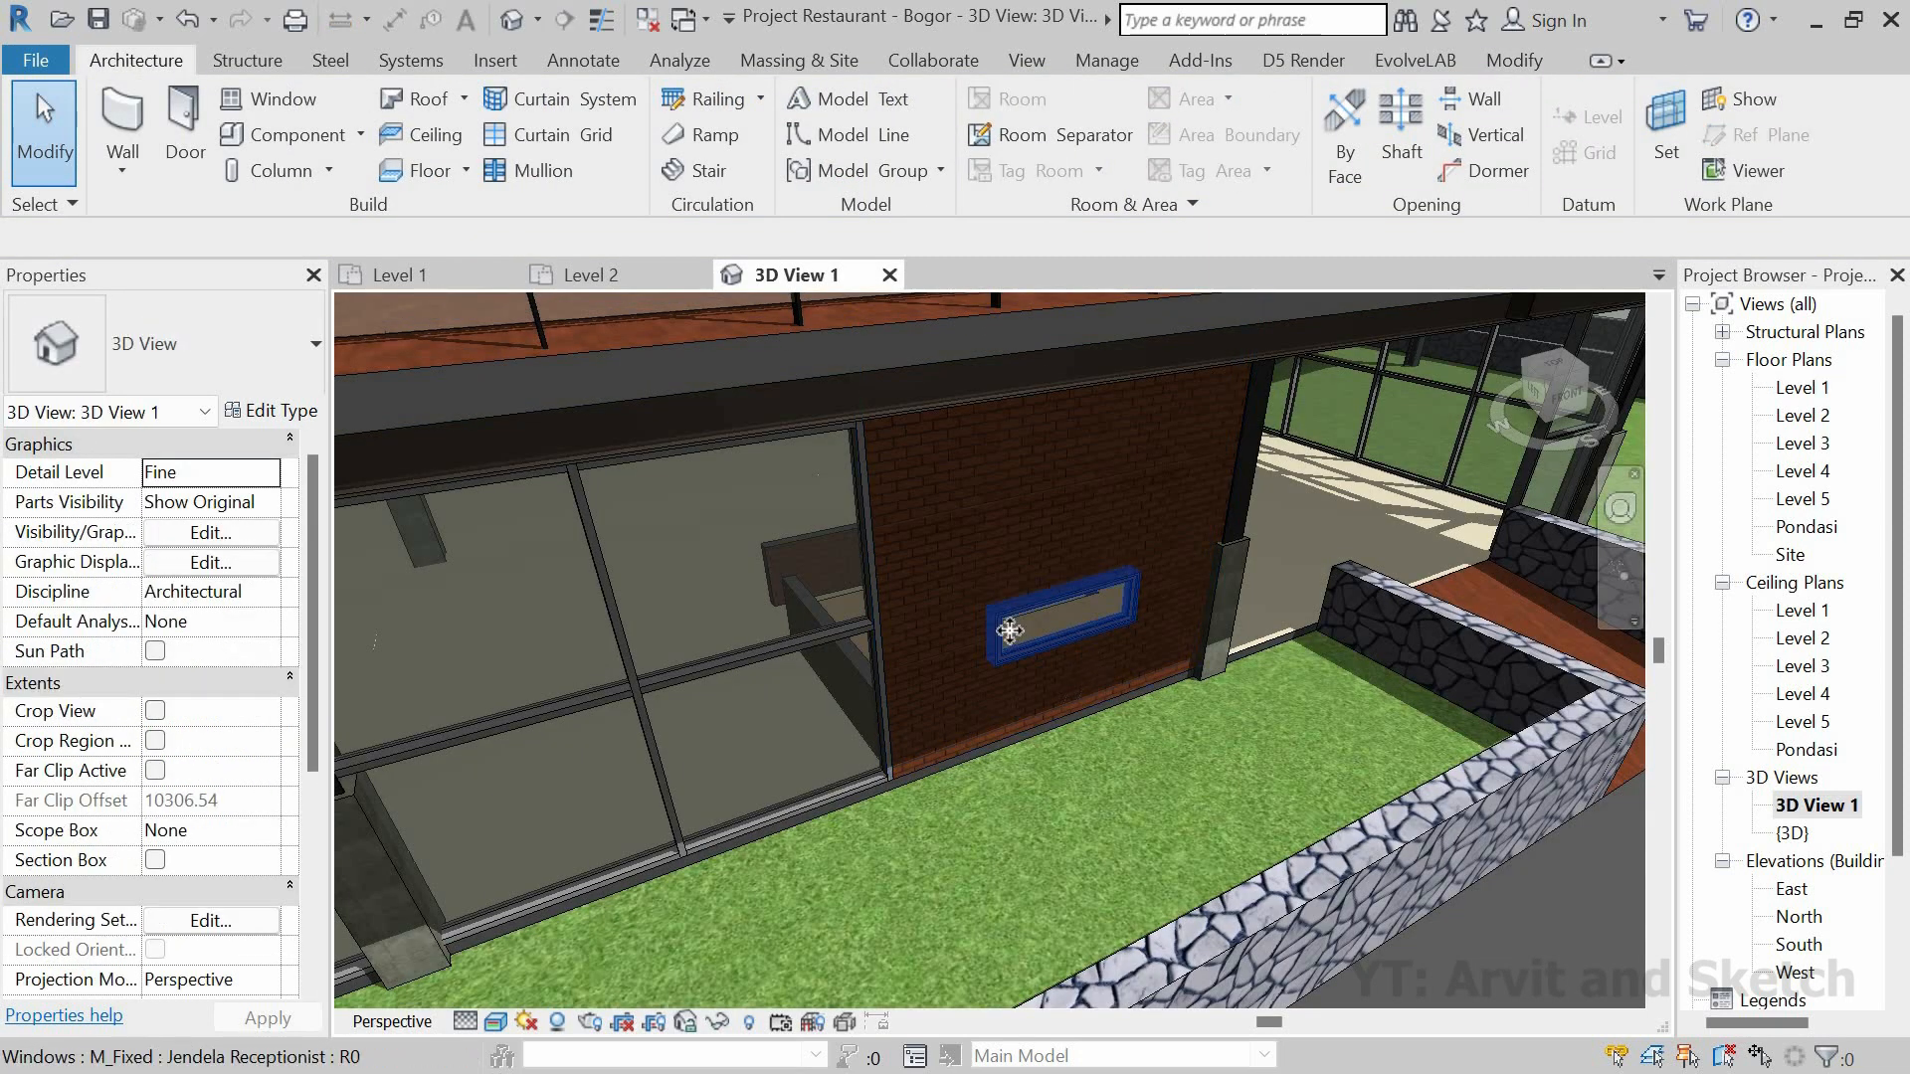
# Step: Set the receptionist window's sill height to 130
pyautogui.click(1010, 630)
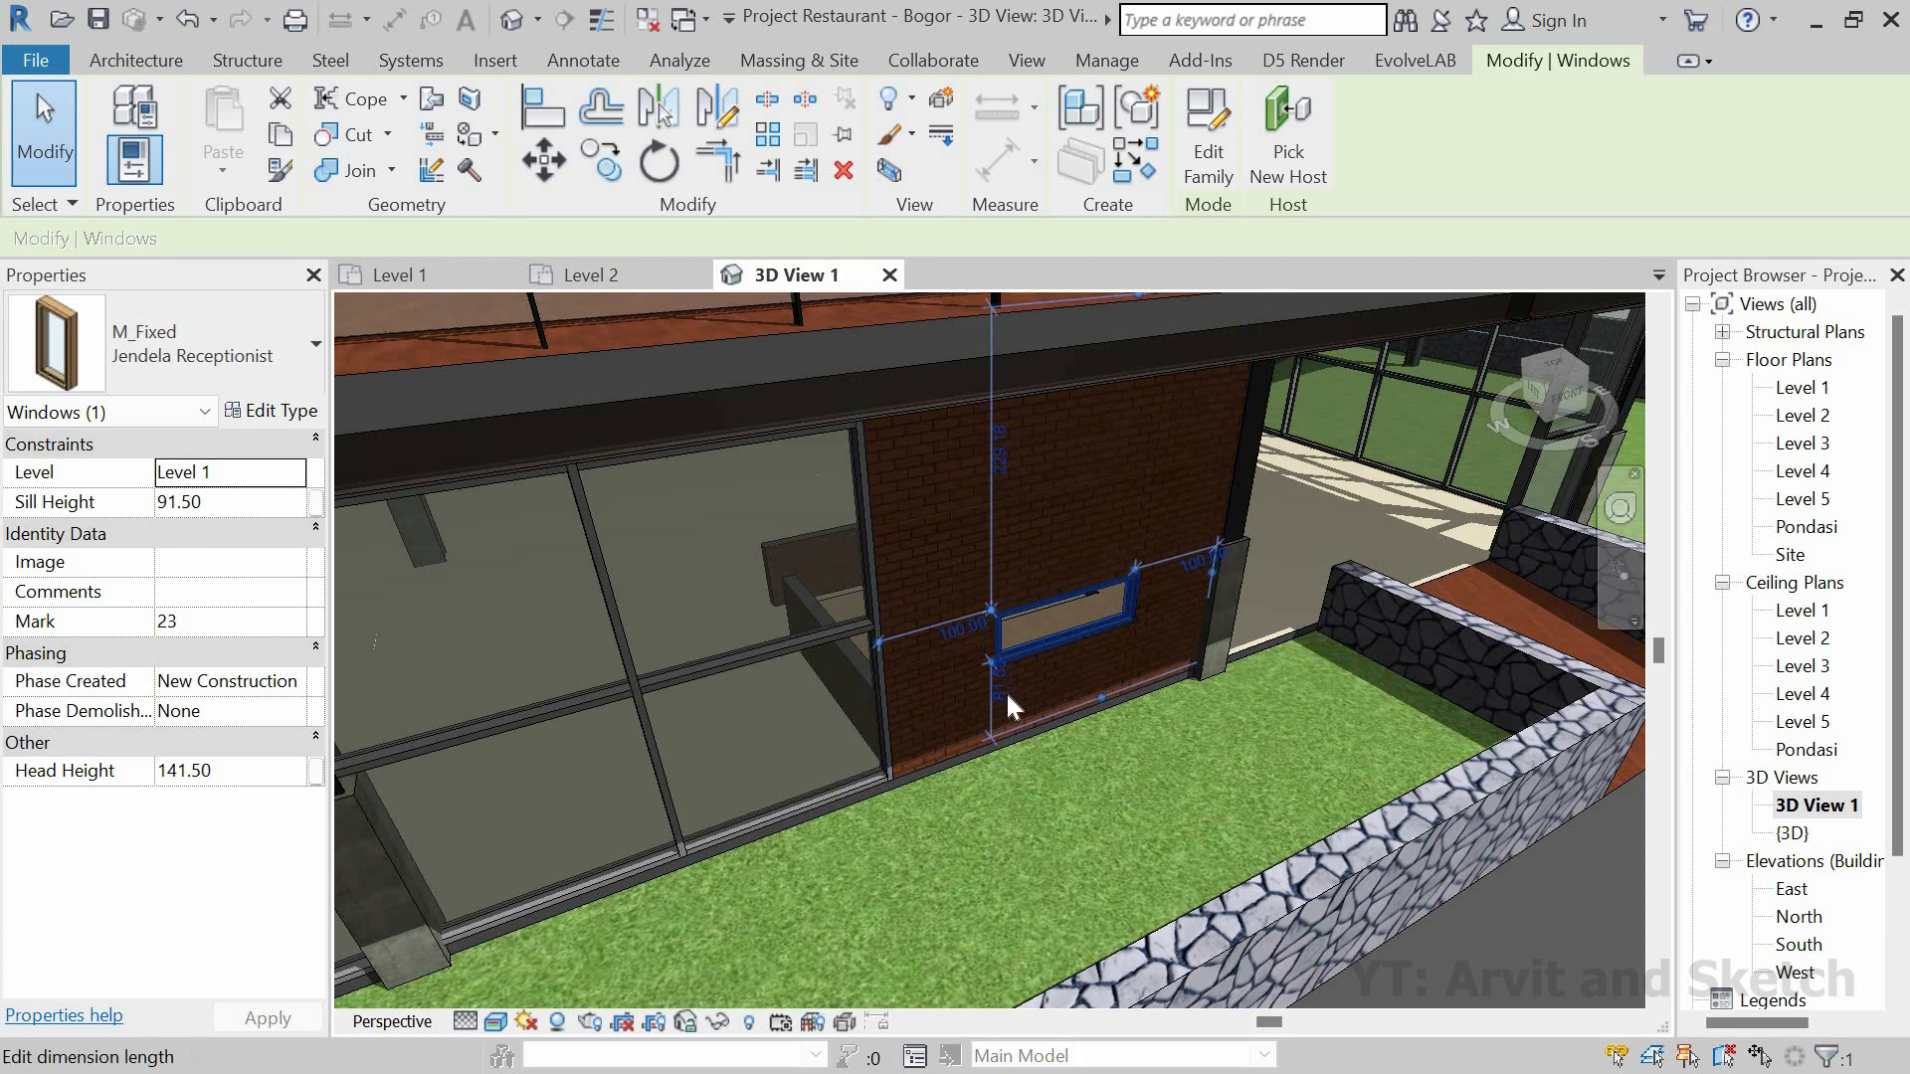
pyautogui.scroll(3, 1010, 697)
pyautogui.click(246, 500)
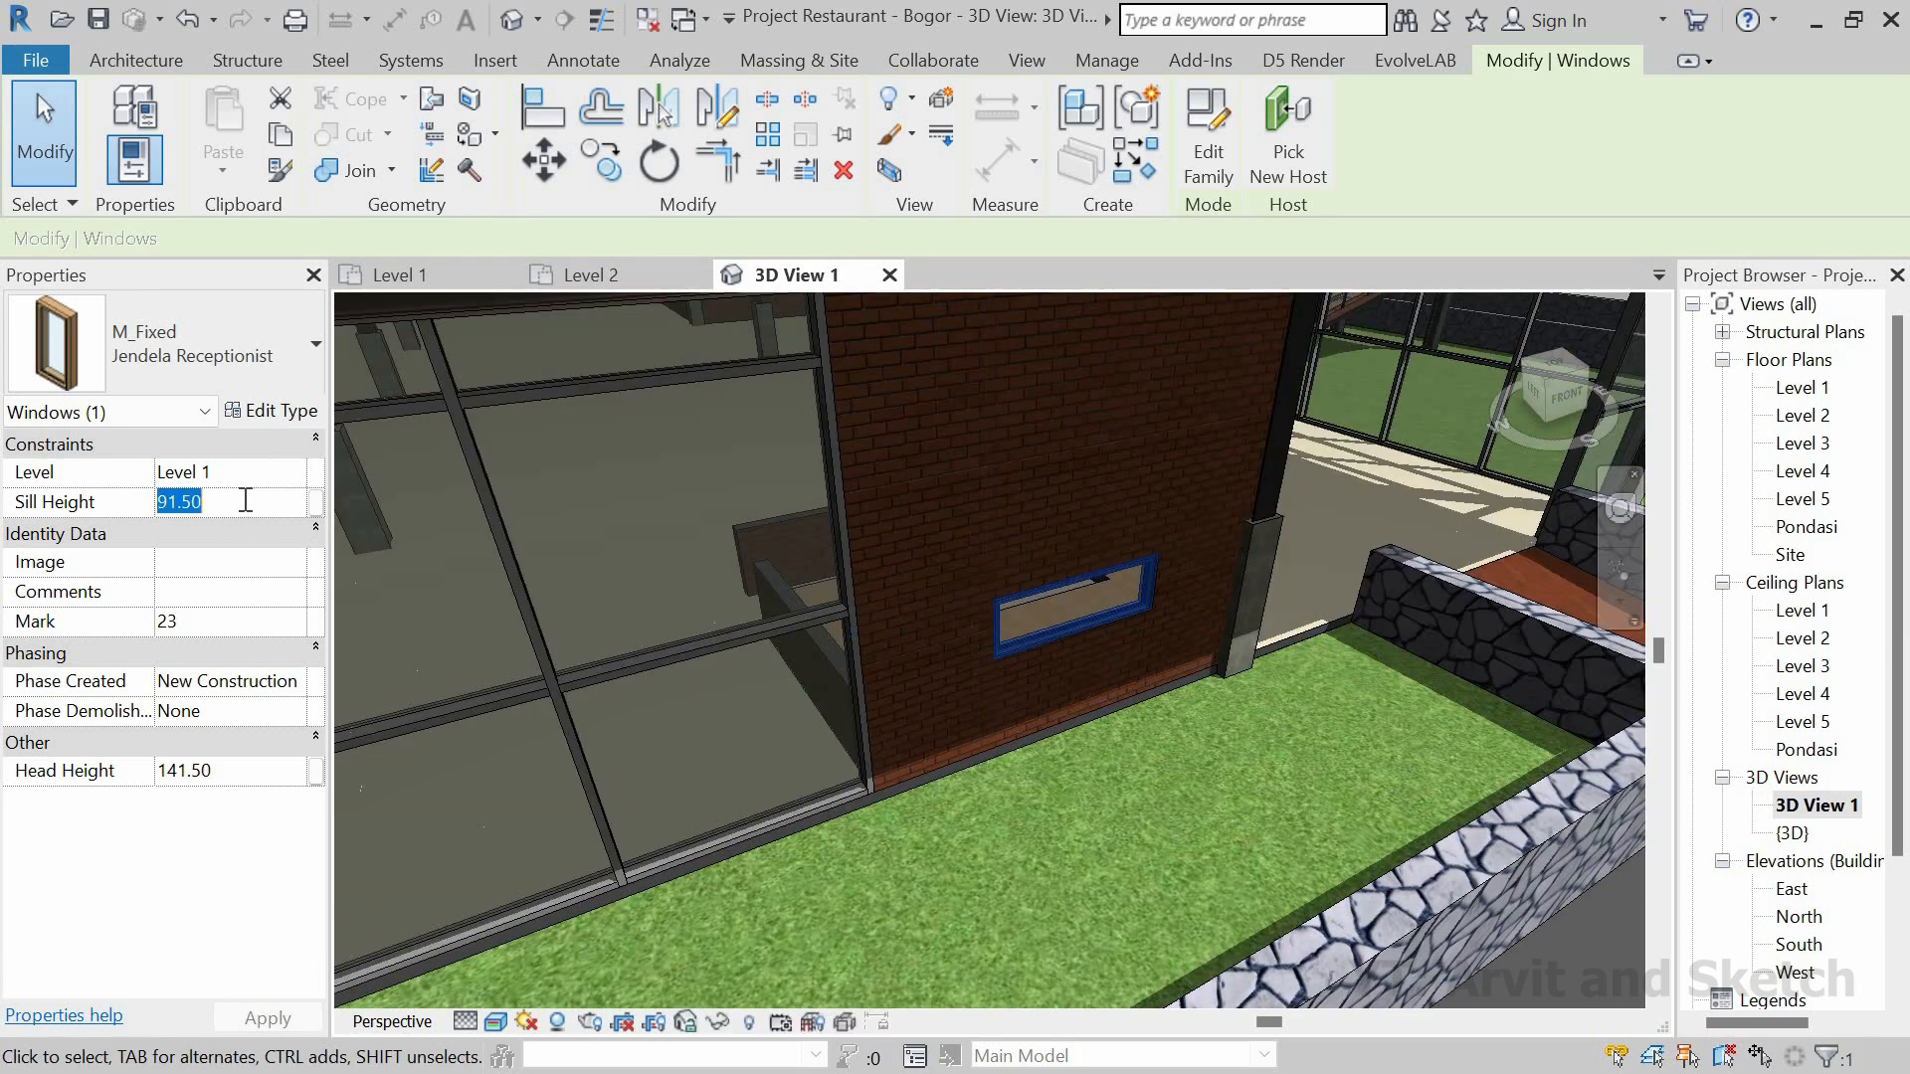
pyautogui.write('130')
pyautogui.press('Return')
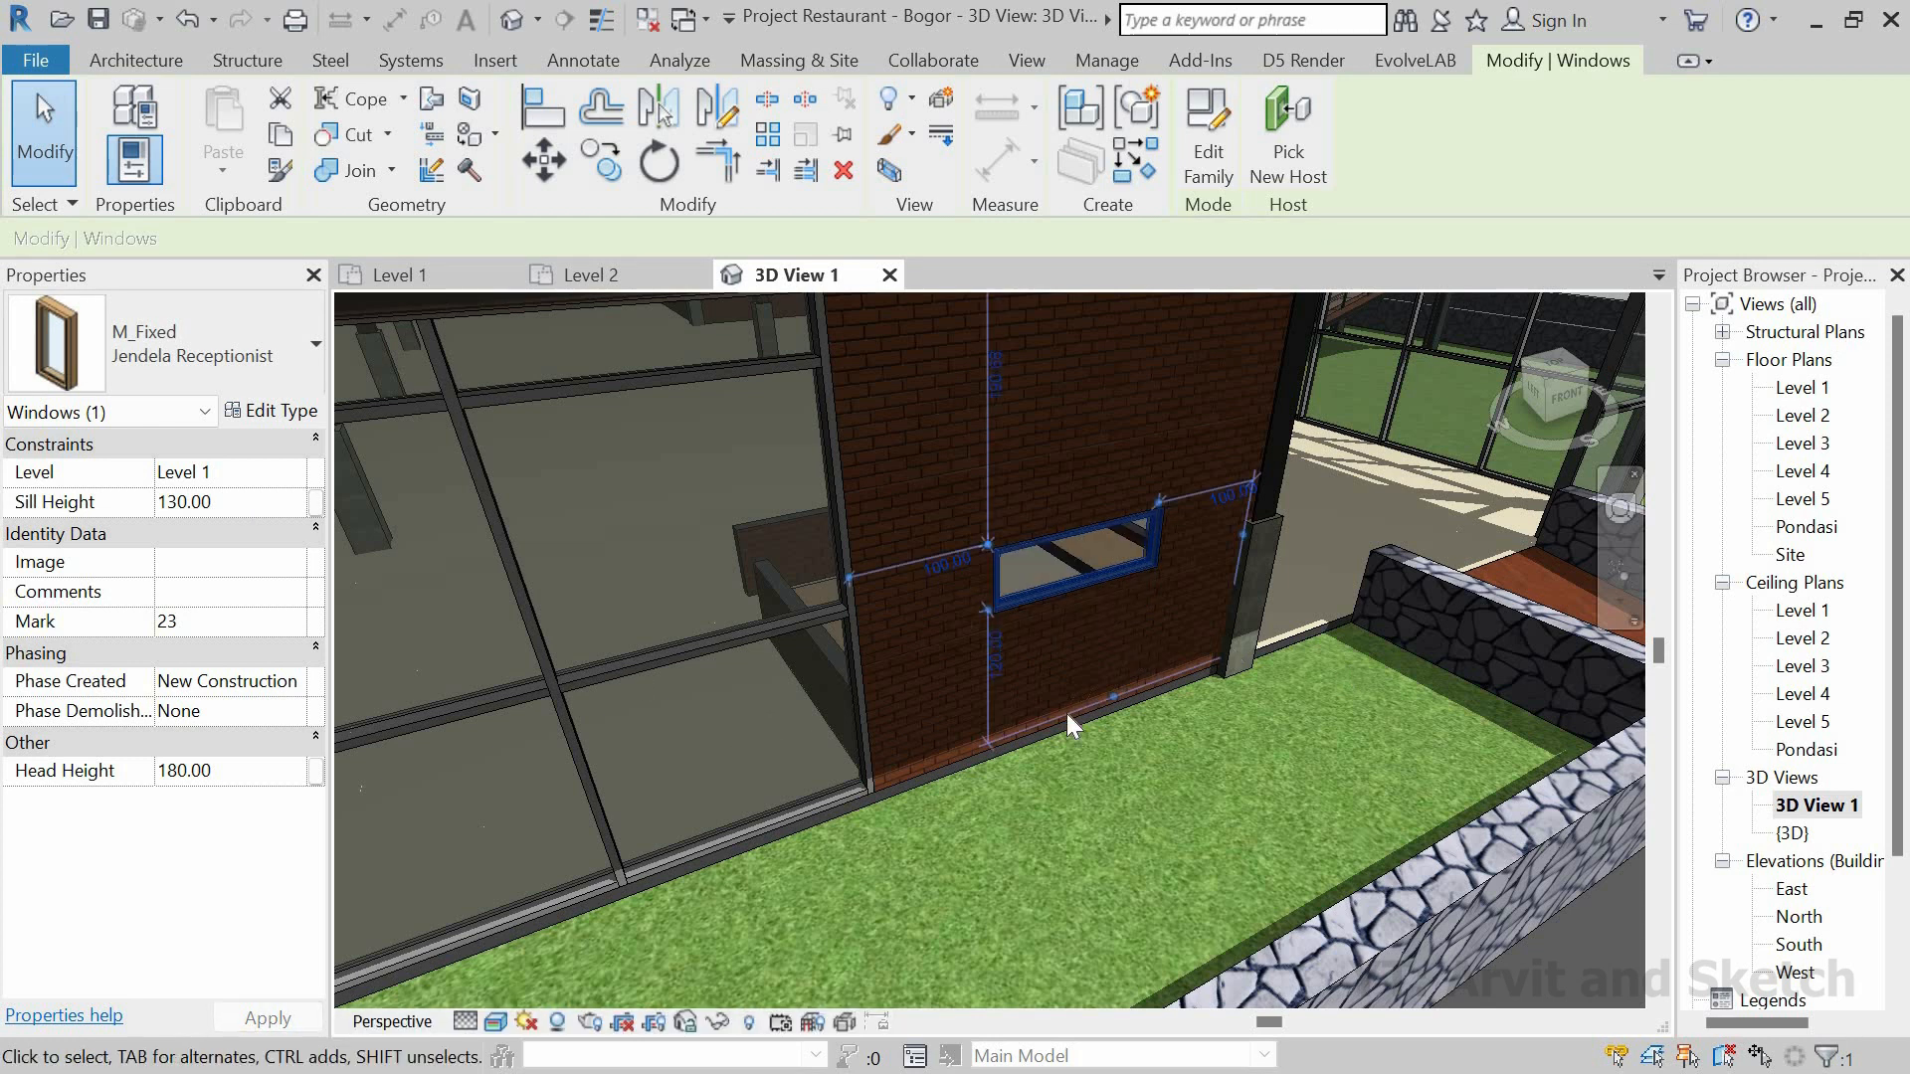
# Step: Set the Jendela Receptionist type's width to 200
pyautogui.click(272, 411)
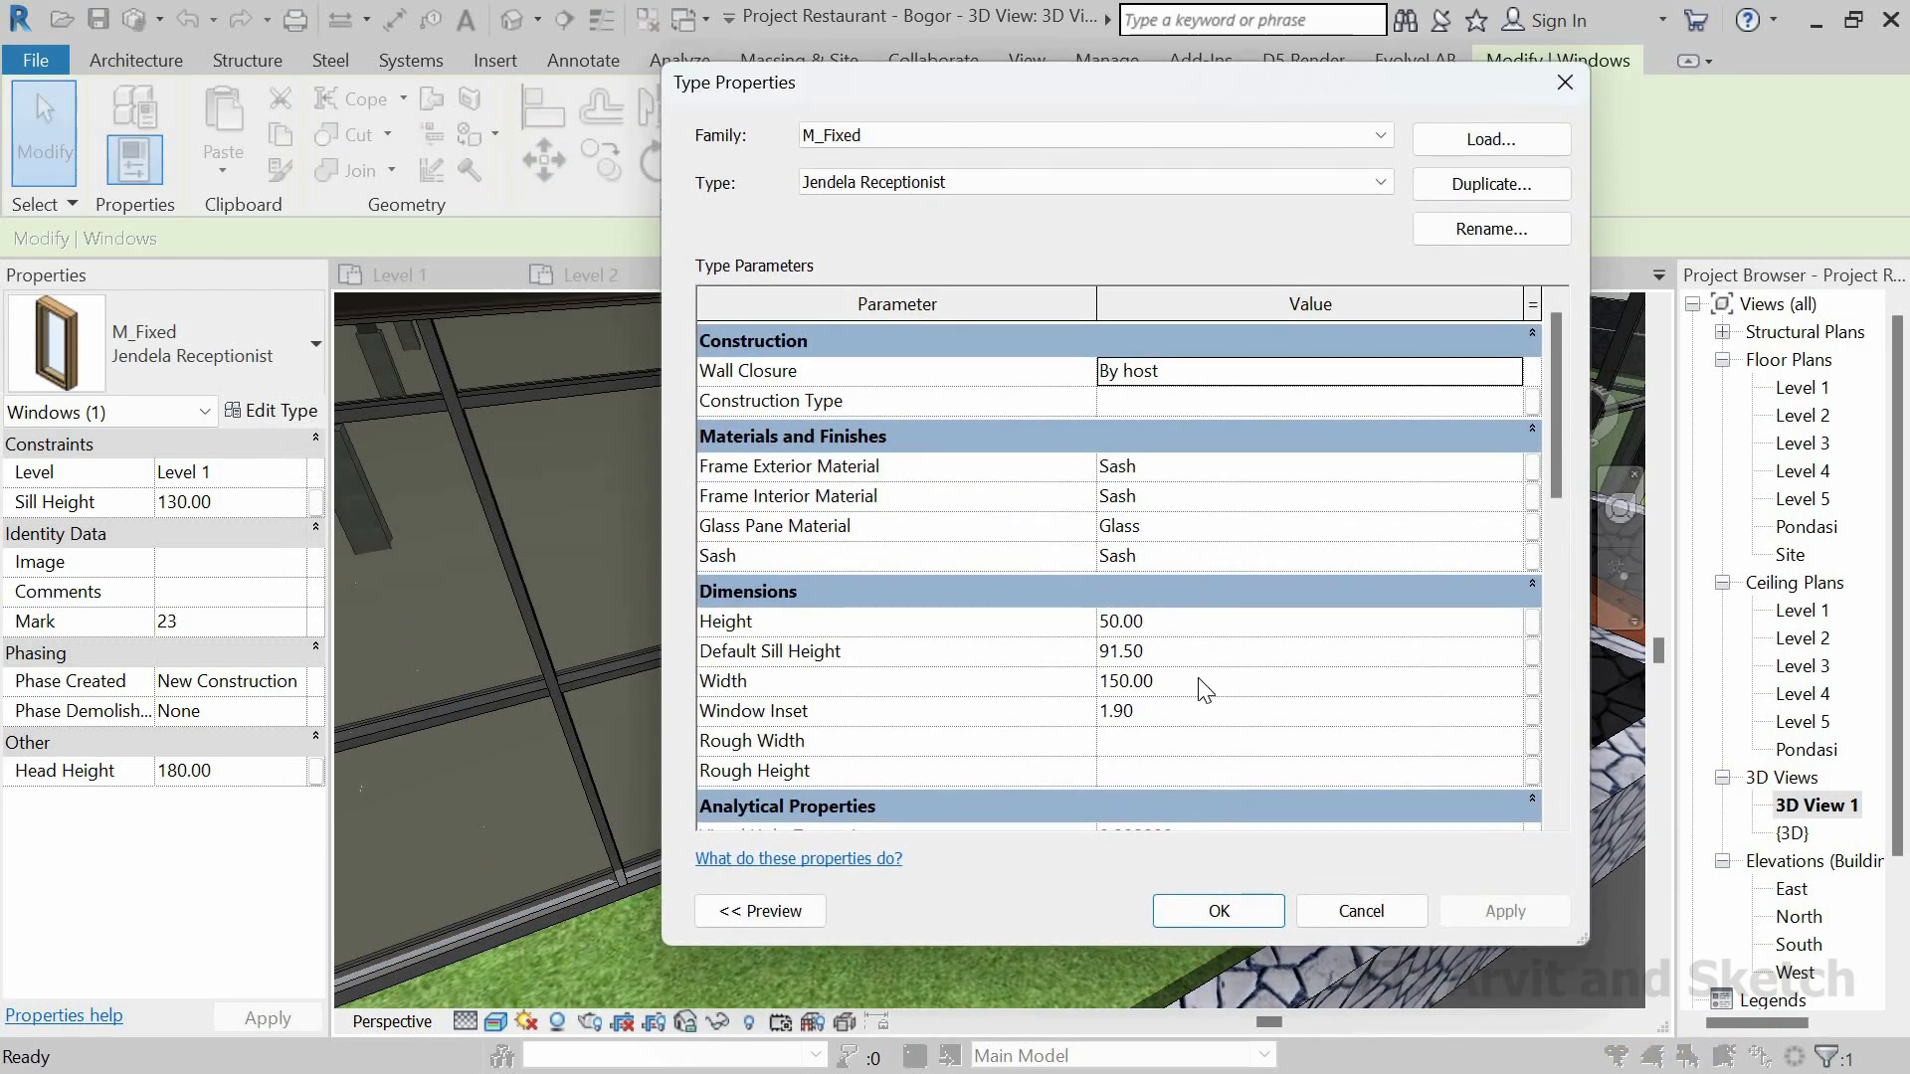
pyautogui.click(1202, 680)
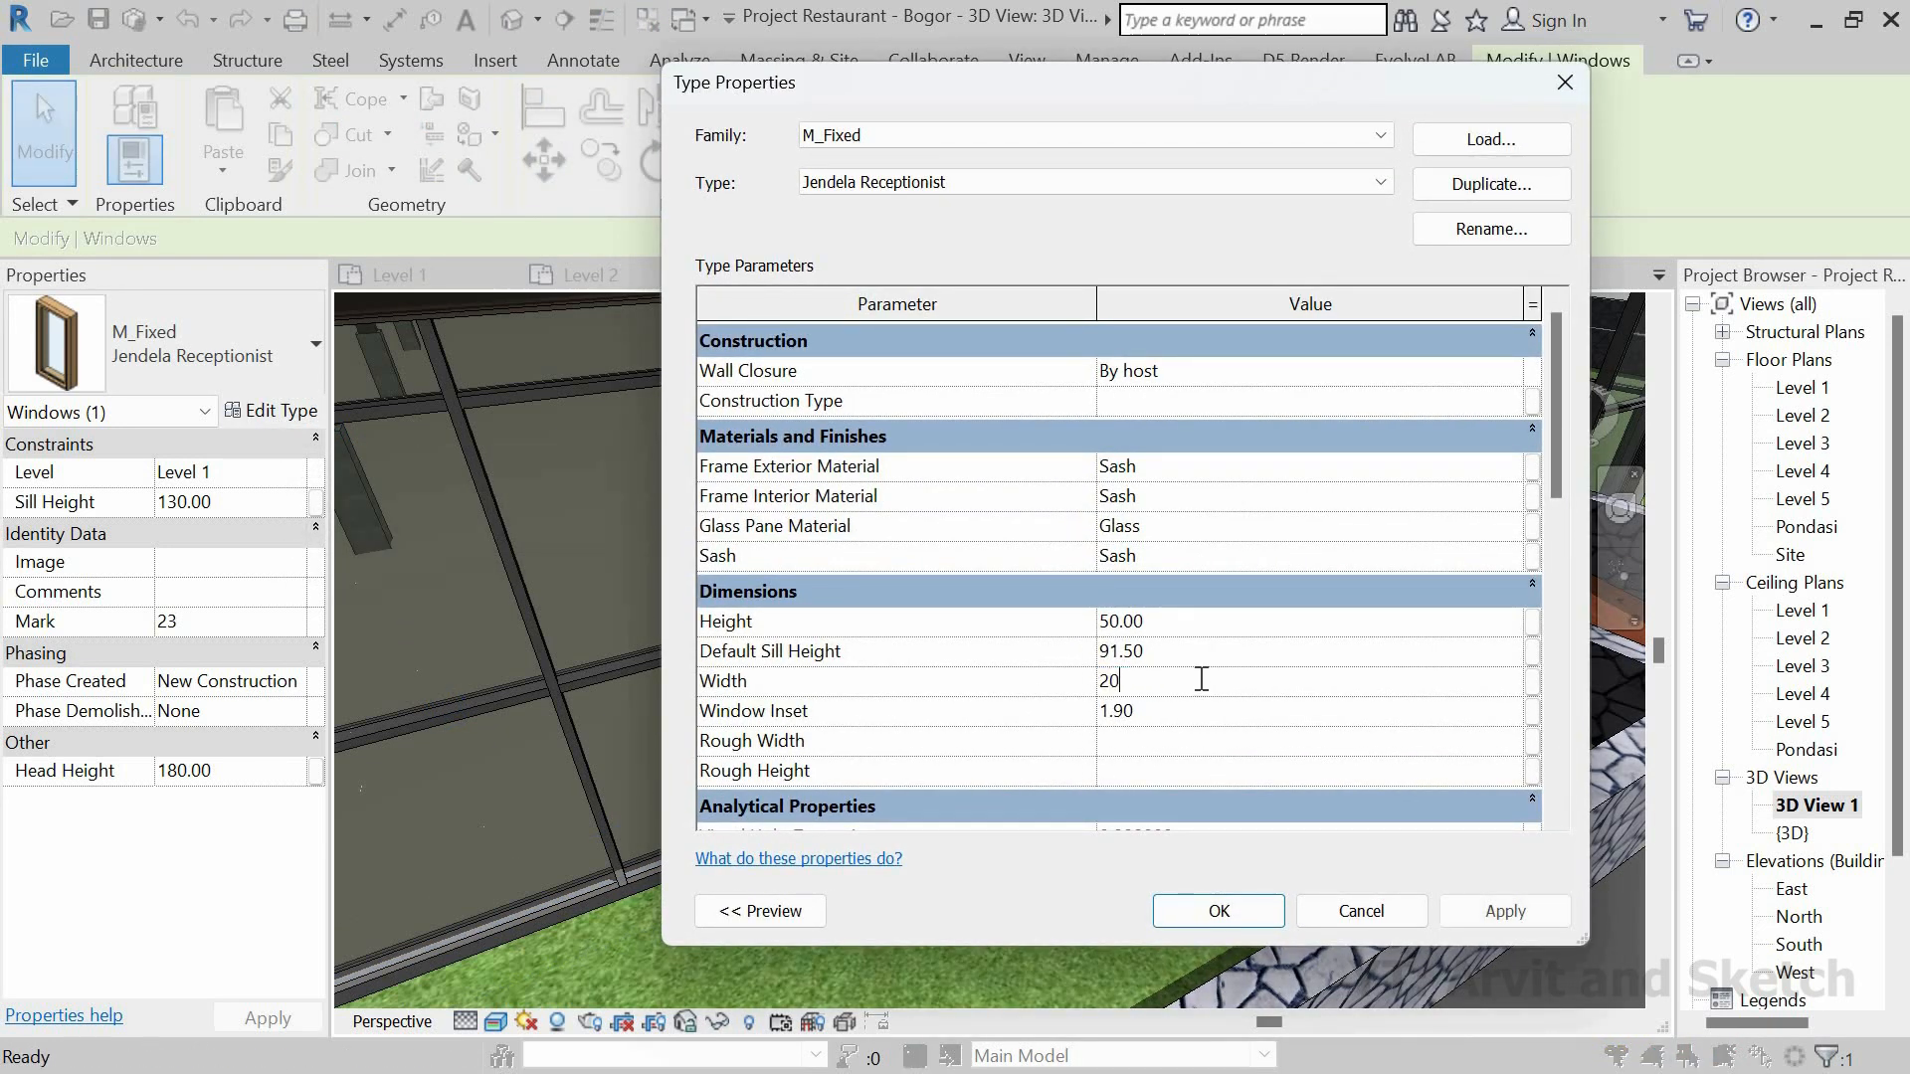
pyautogui.click(1244, 901)
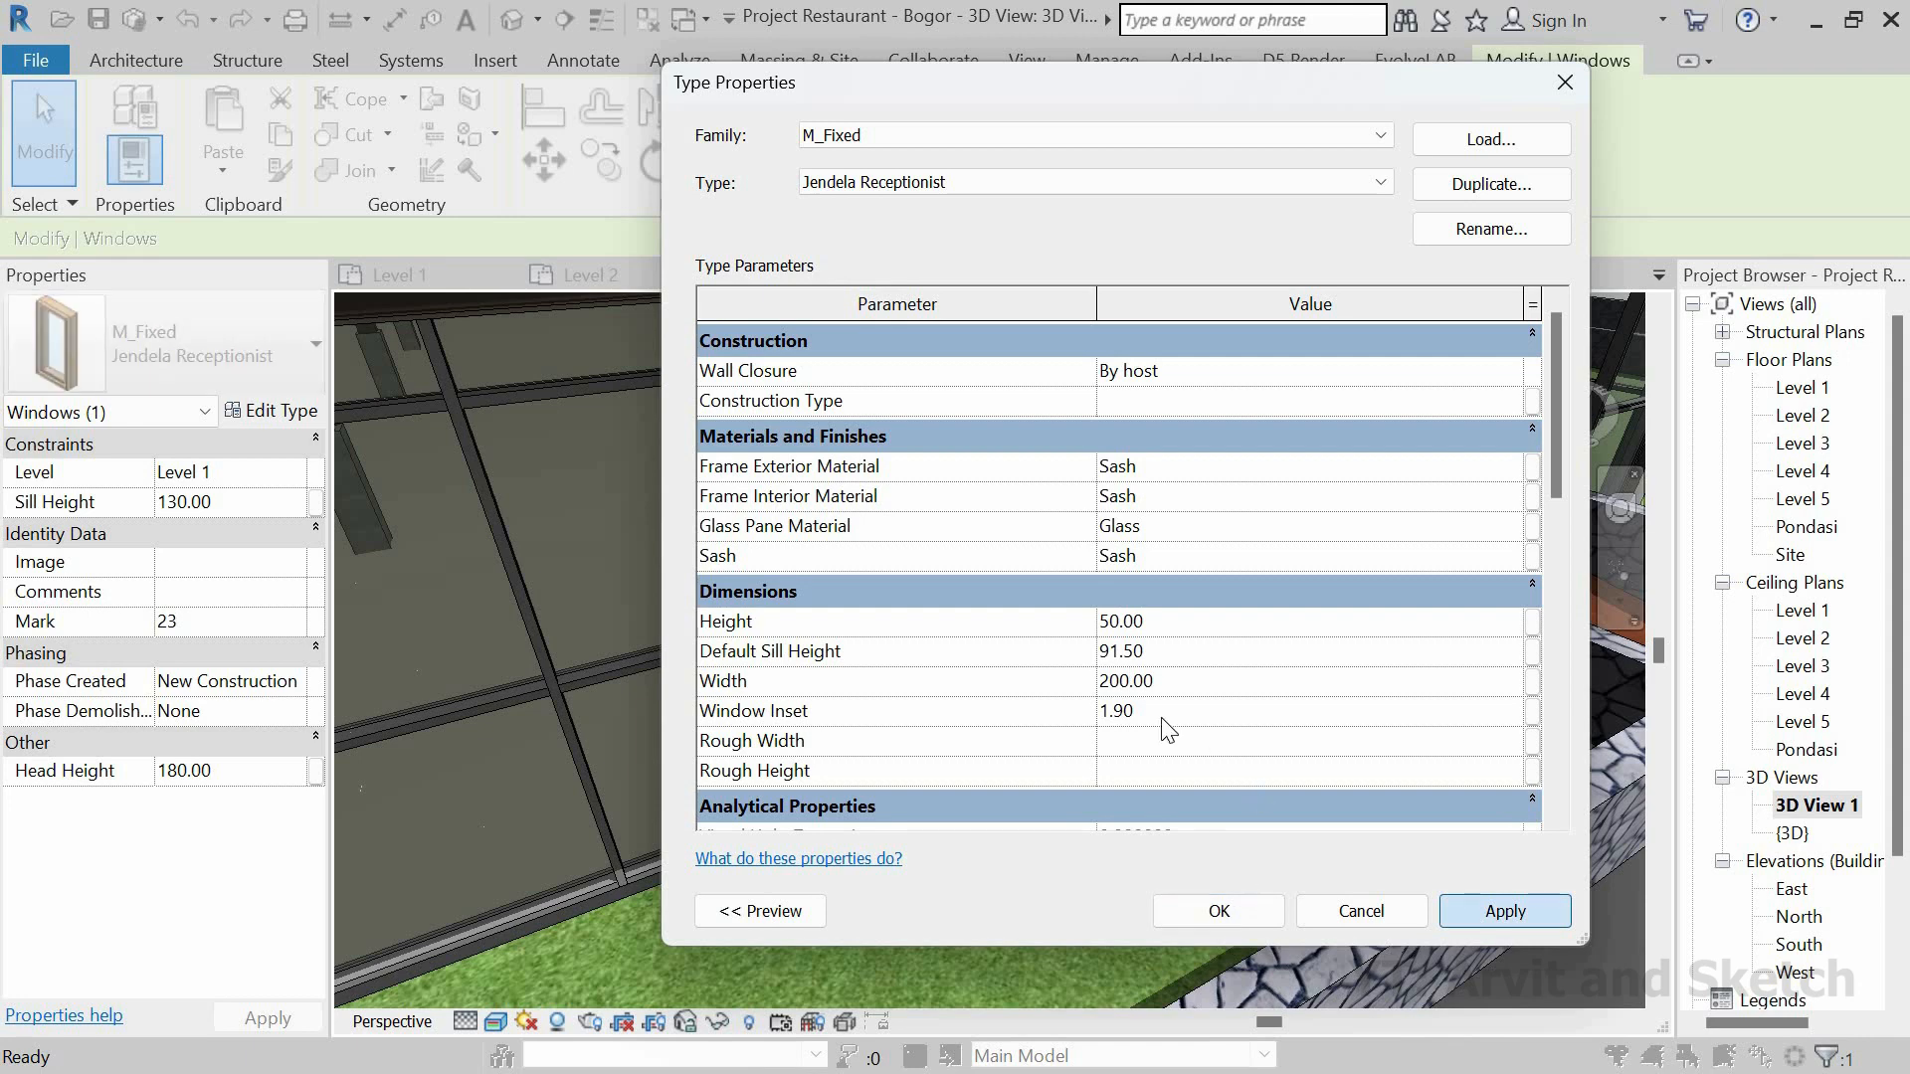
pyautogui.click(906, 689)
# Step: Examine the receptionist window's proportions and position on the brick facade from several distances and angles, and check its properties
pyautogui.scroll(-3, 951, 704)
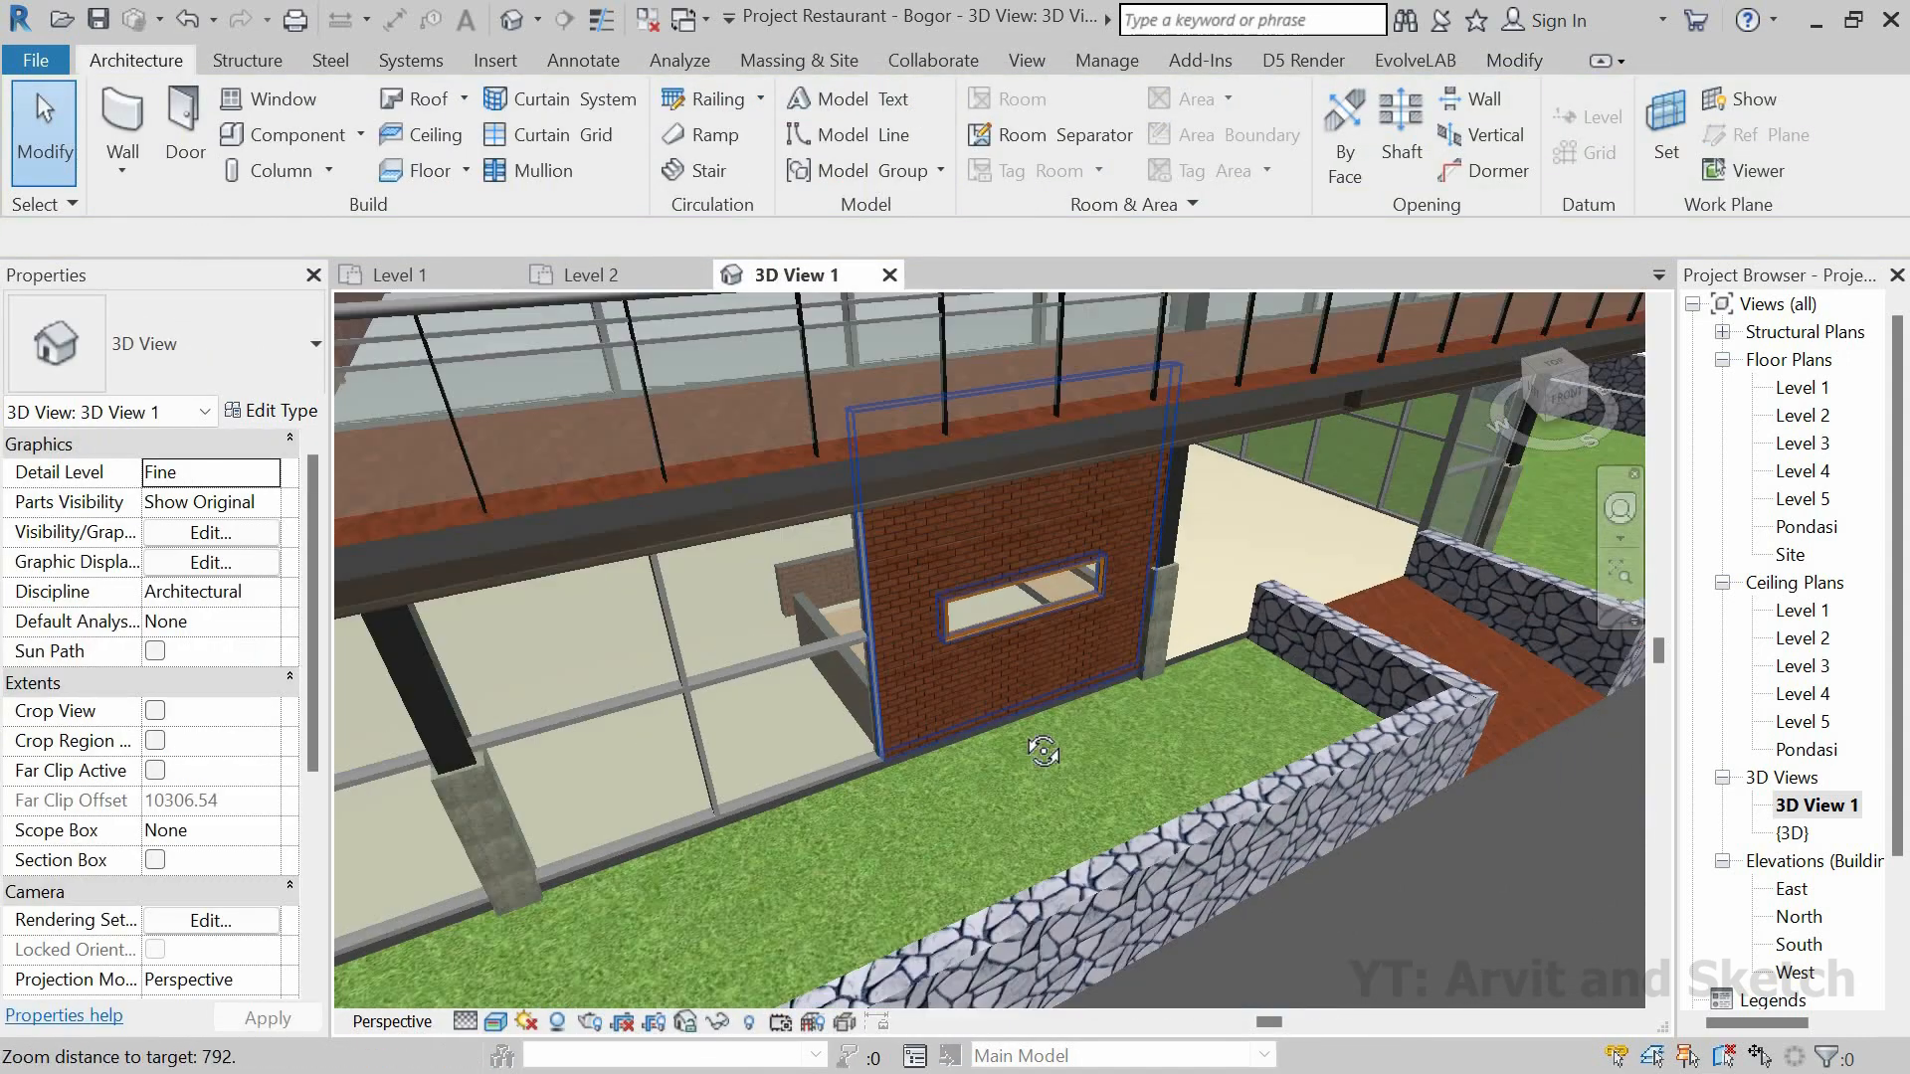
pyautogui.keyDown('shift'); pyautogui.moveTo(1045, 746); pyautogui.dragTo(397, 615, button='middle'); pyautogui.keyUp('shift')
pyautogui.keyDown('shift'); pyautogui.moveTo(562, 651); pyautogui.dragTo(1006, 711, button='middle'); pyautogui.keyUp('shift')
pyautogui.scroll(2, 1041, 750)
pyautogui.scroll(-4, 1041, 750)
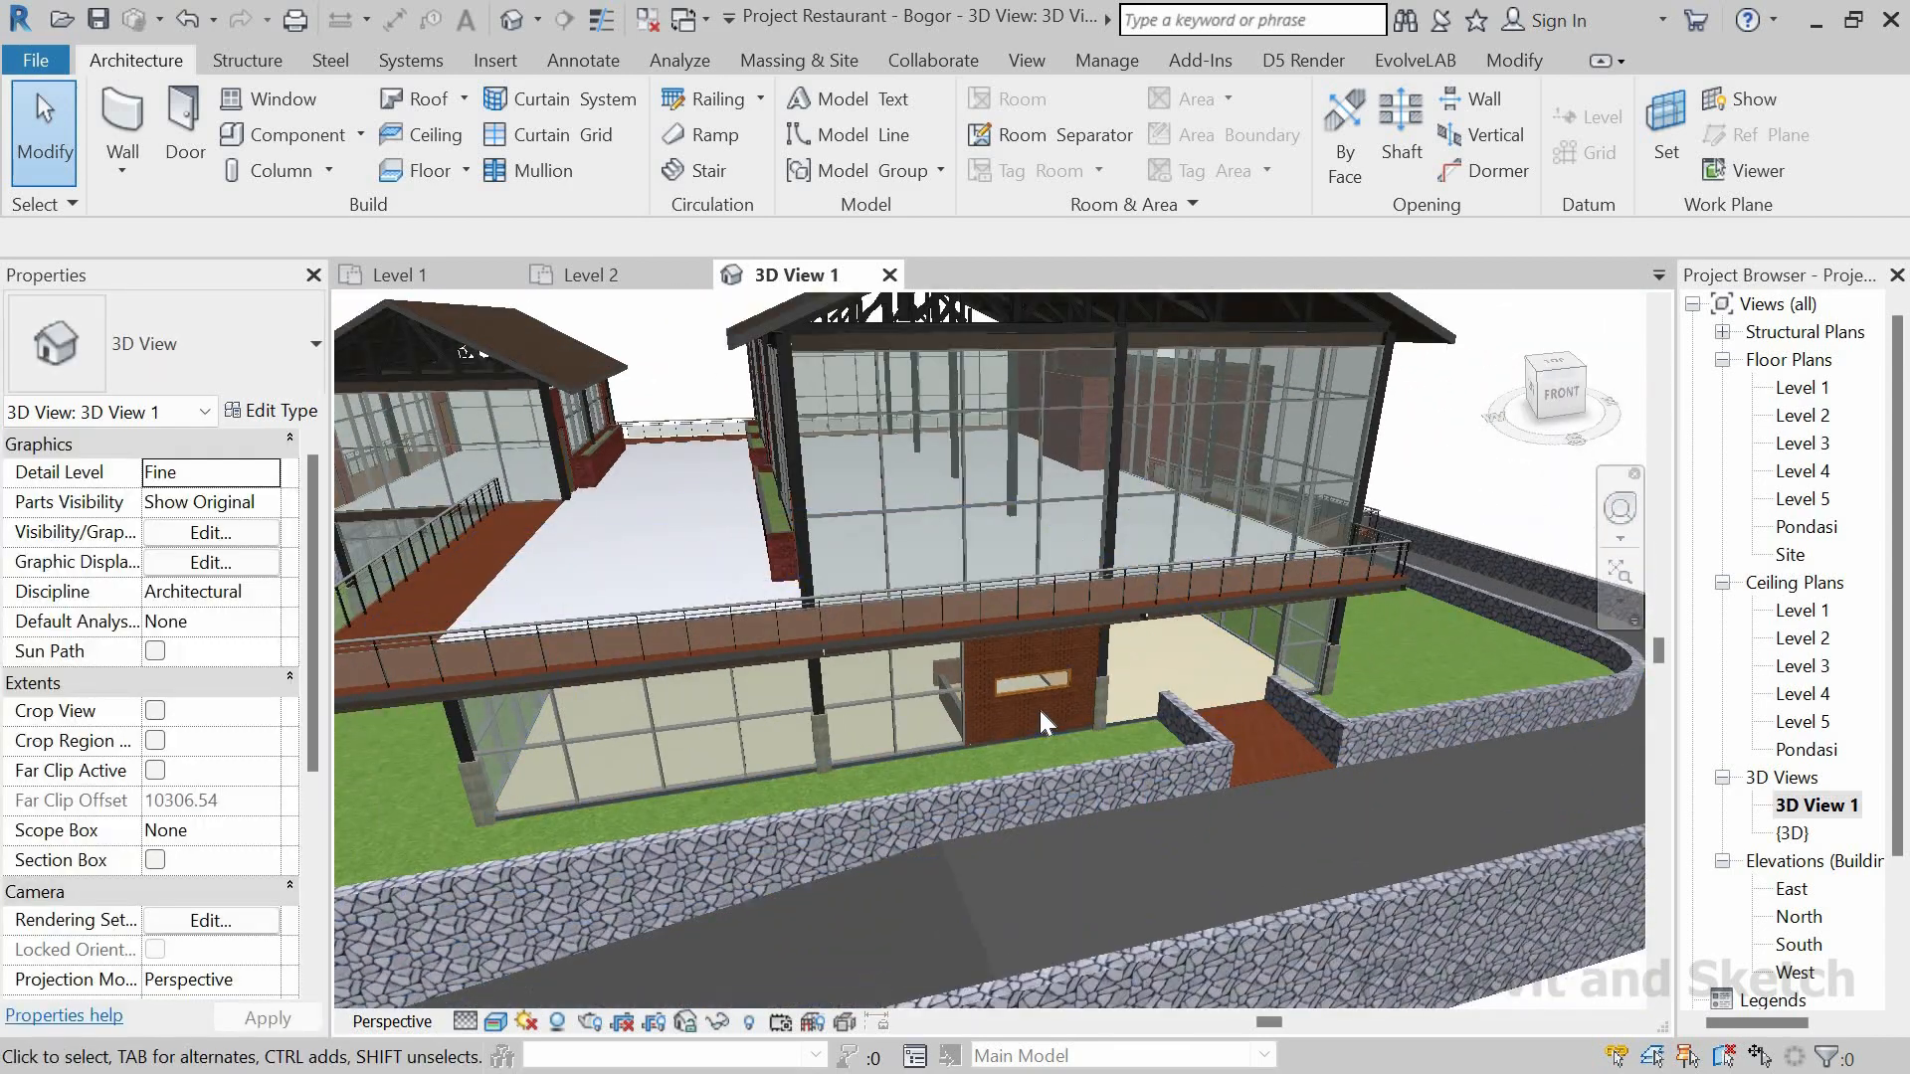
pyautogui.scroll(2, 1040, 710)
pyautogui.scroll(3, 1041, 701)
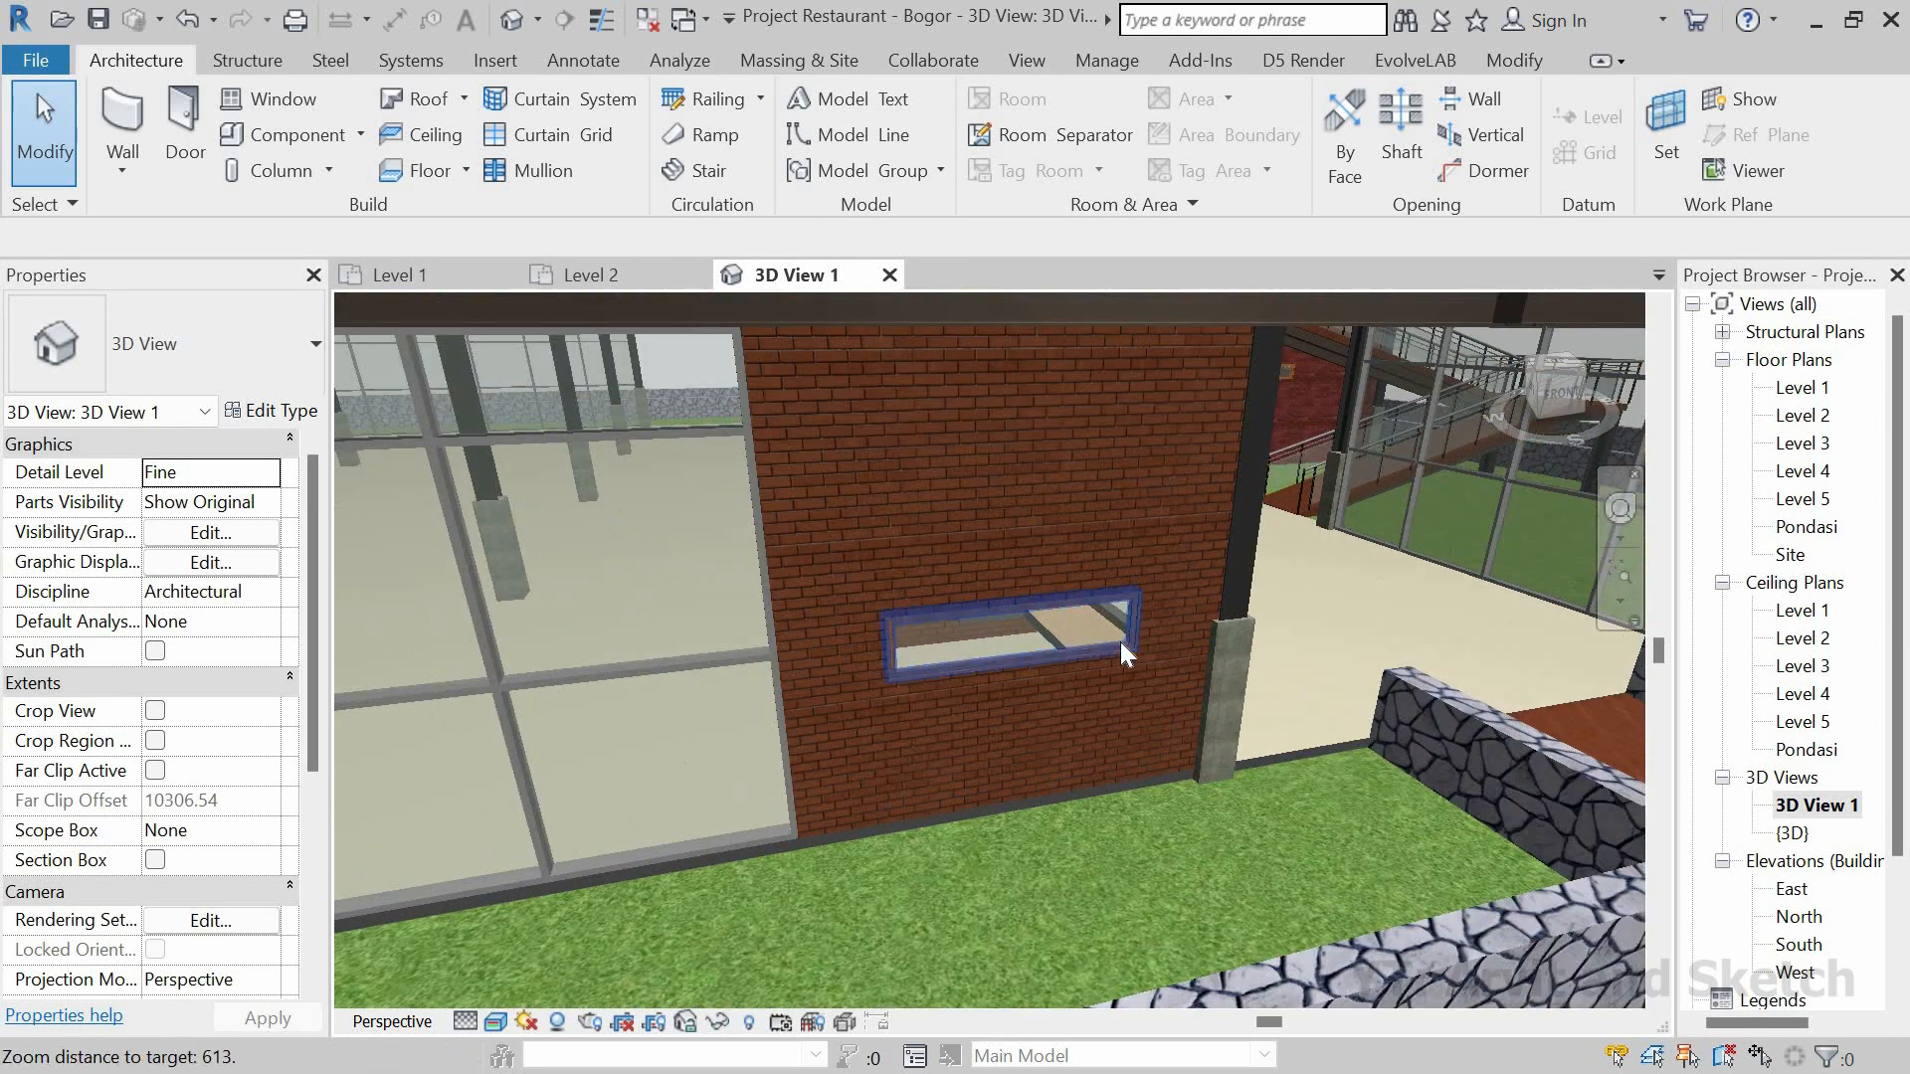
pyautogui.click(1120, 641)
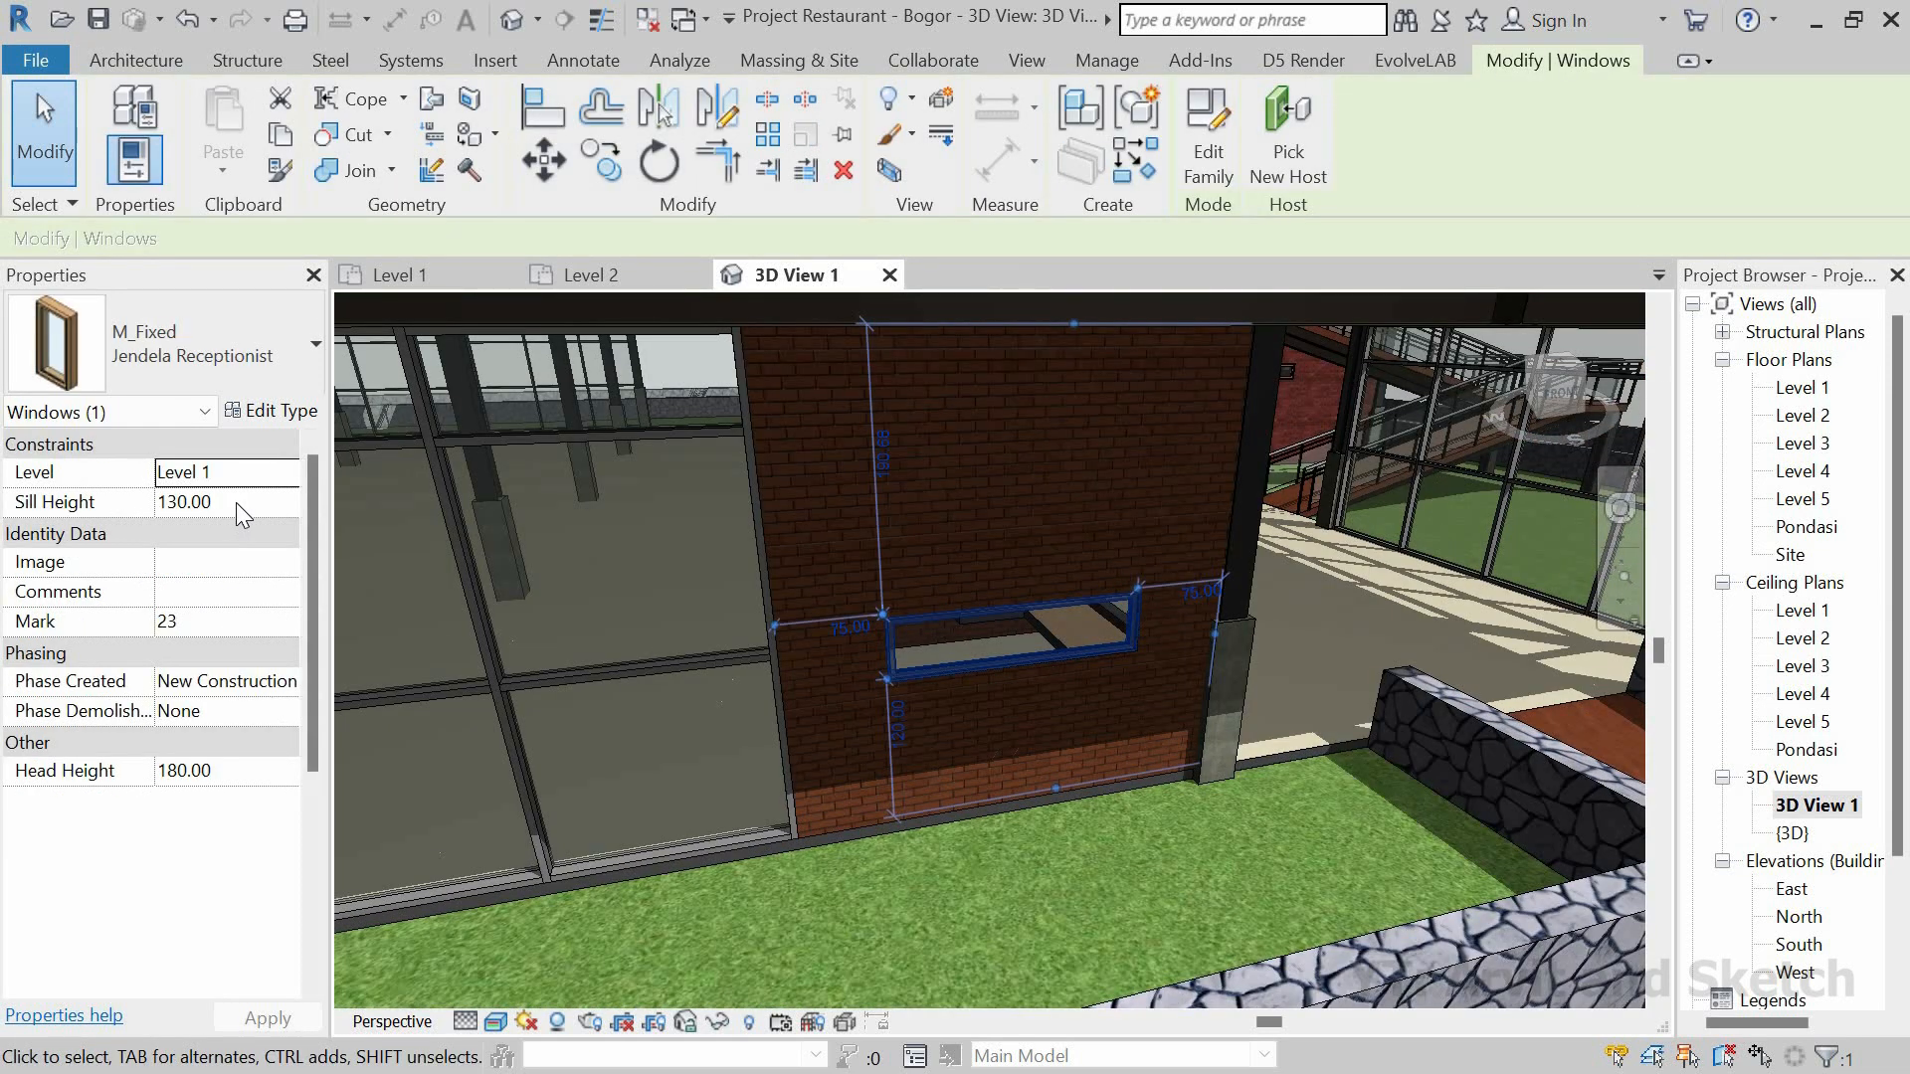
pyautogui.click(272, 412)
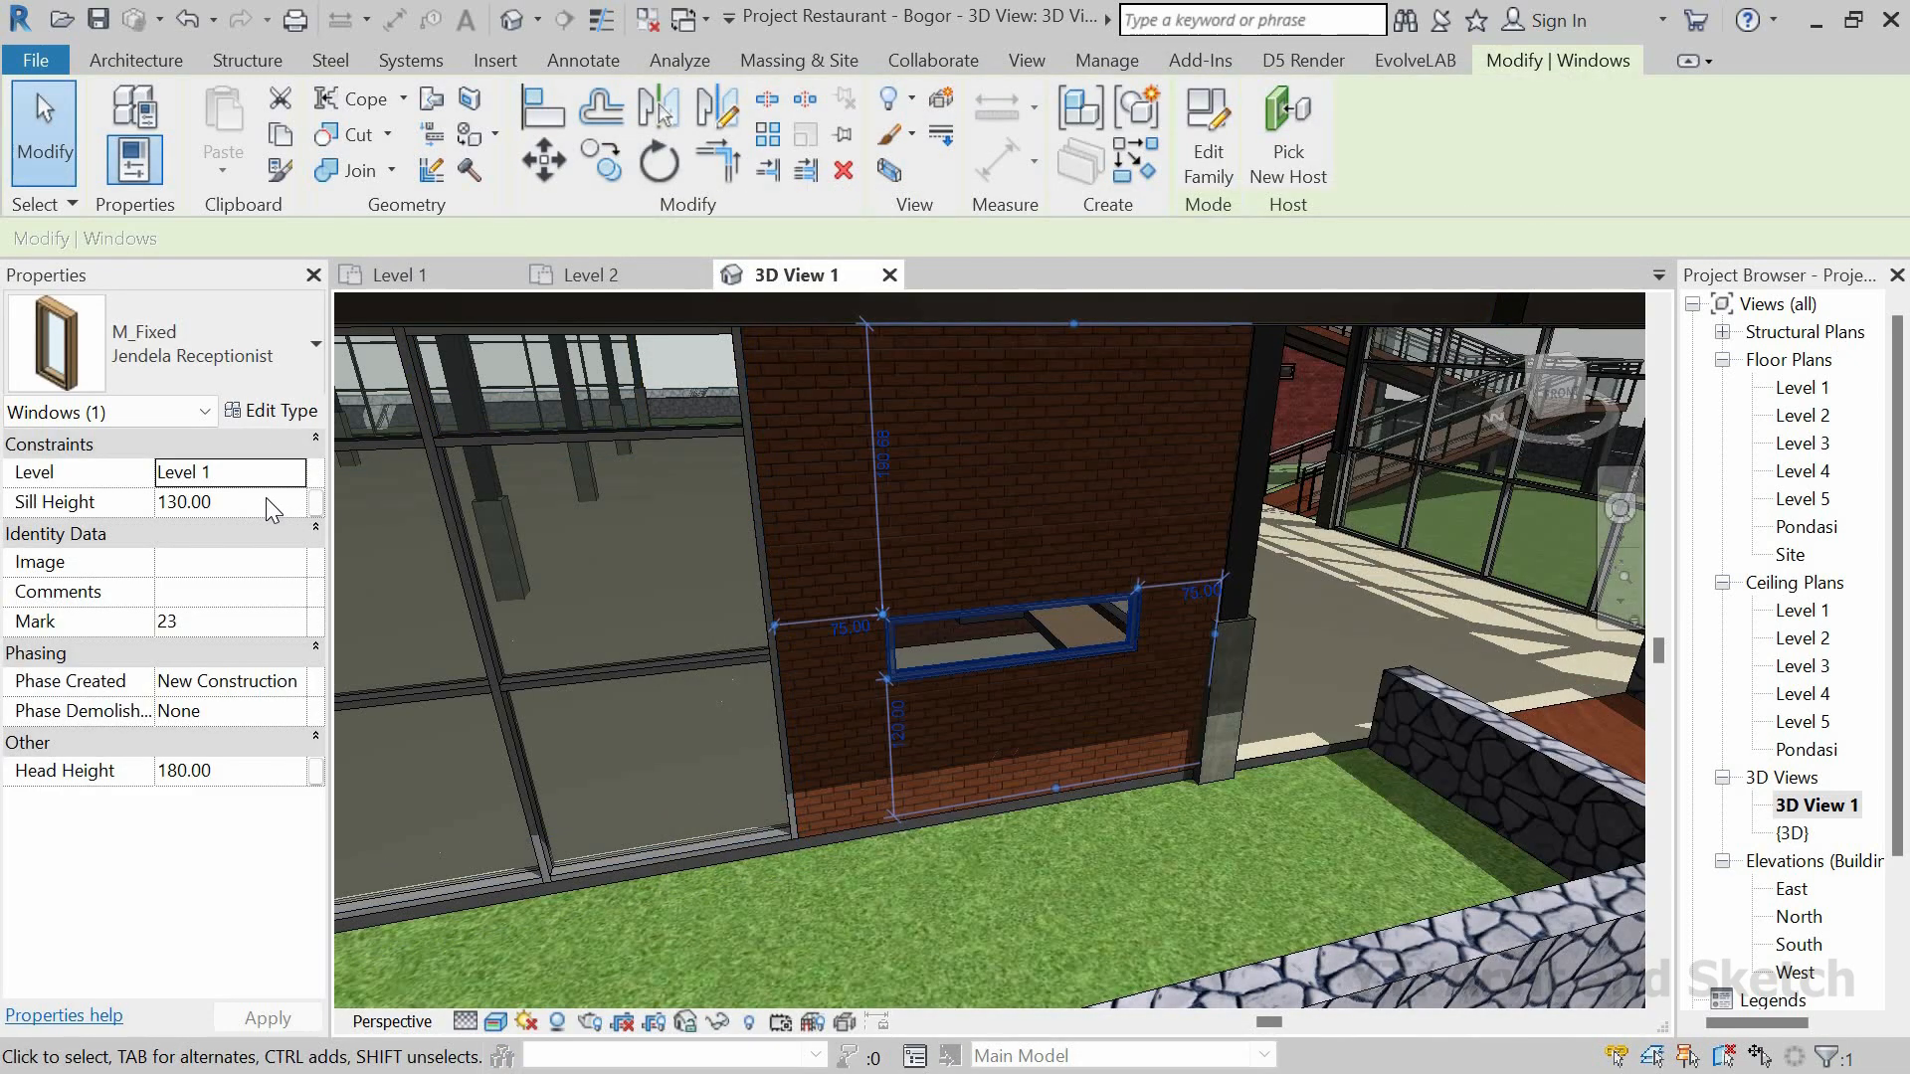
pyautogui.press('Escape')
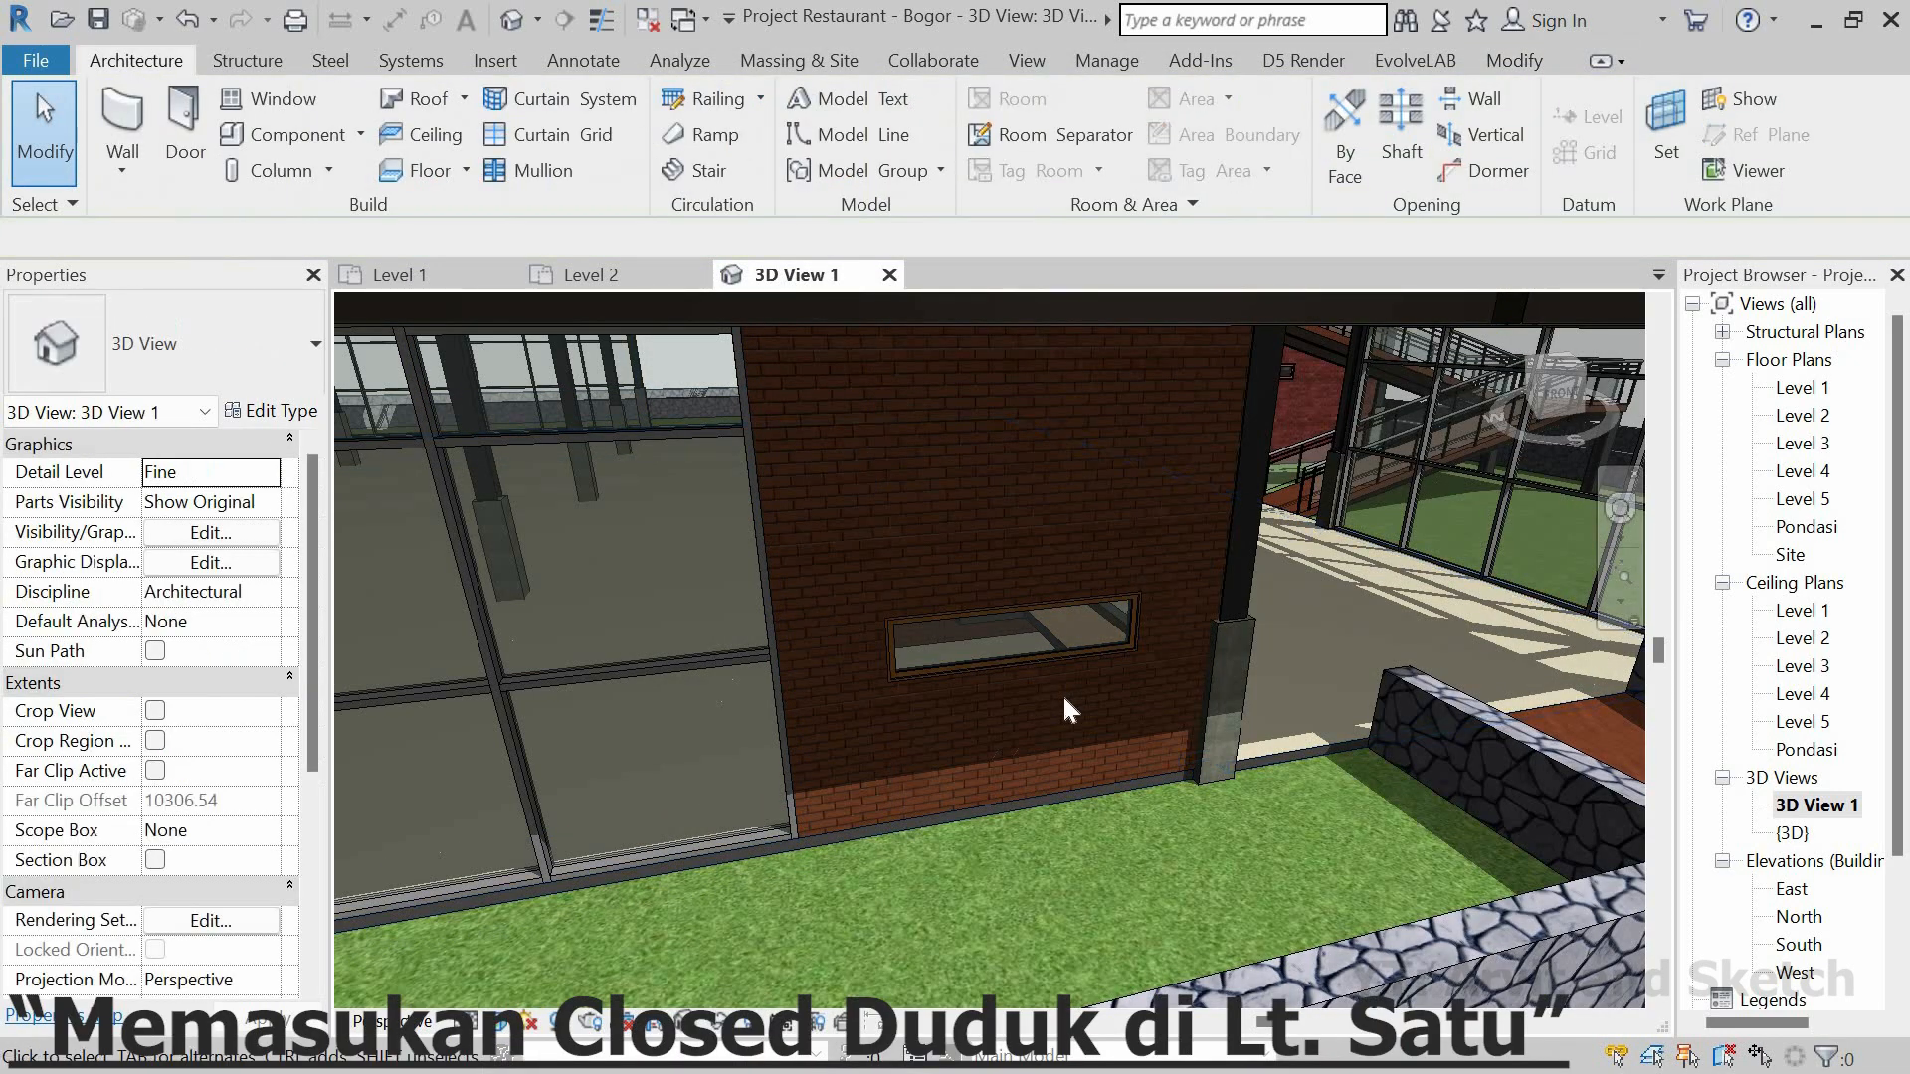
# Step: Return to the Level 1 floor plan and fit the whole plan in view
pyautogui.scroll(-5, 1062, 694)
pyautogui.scroll(-5, 1063, 686)
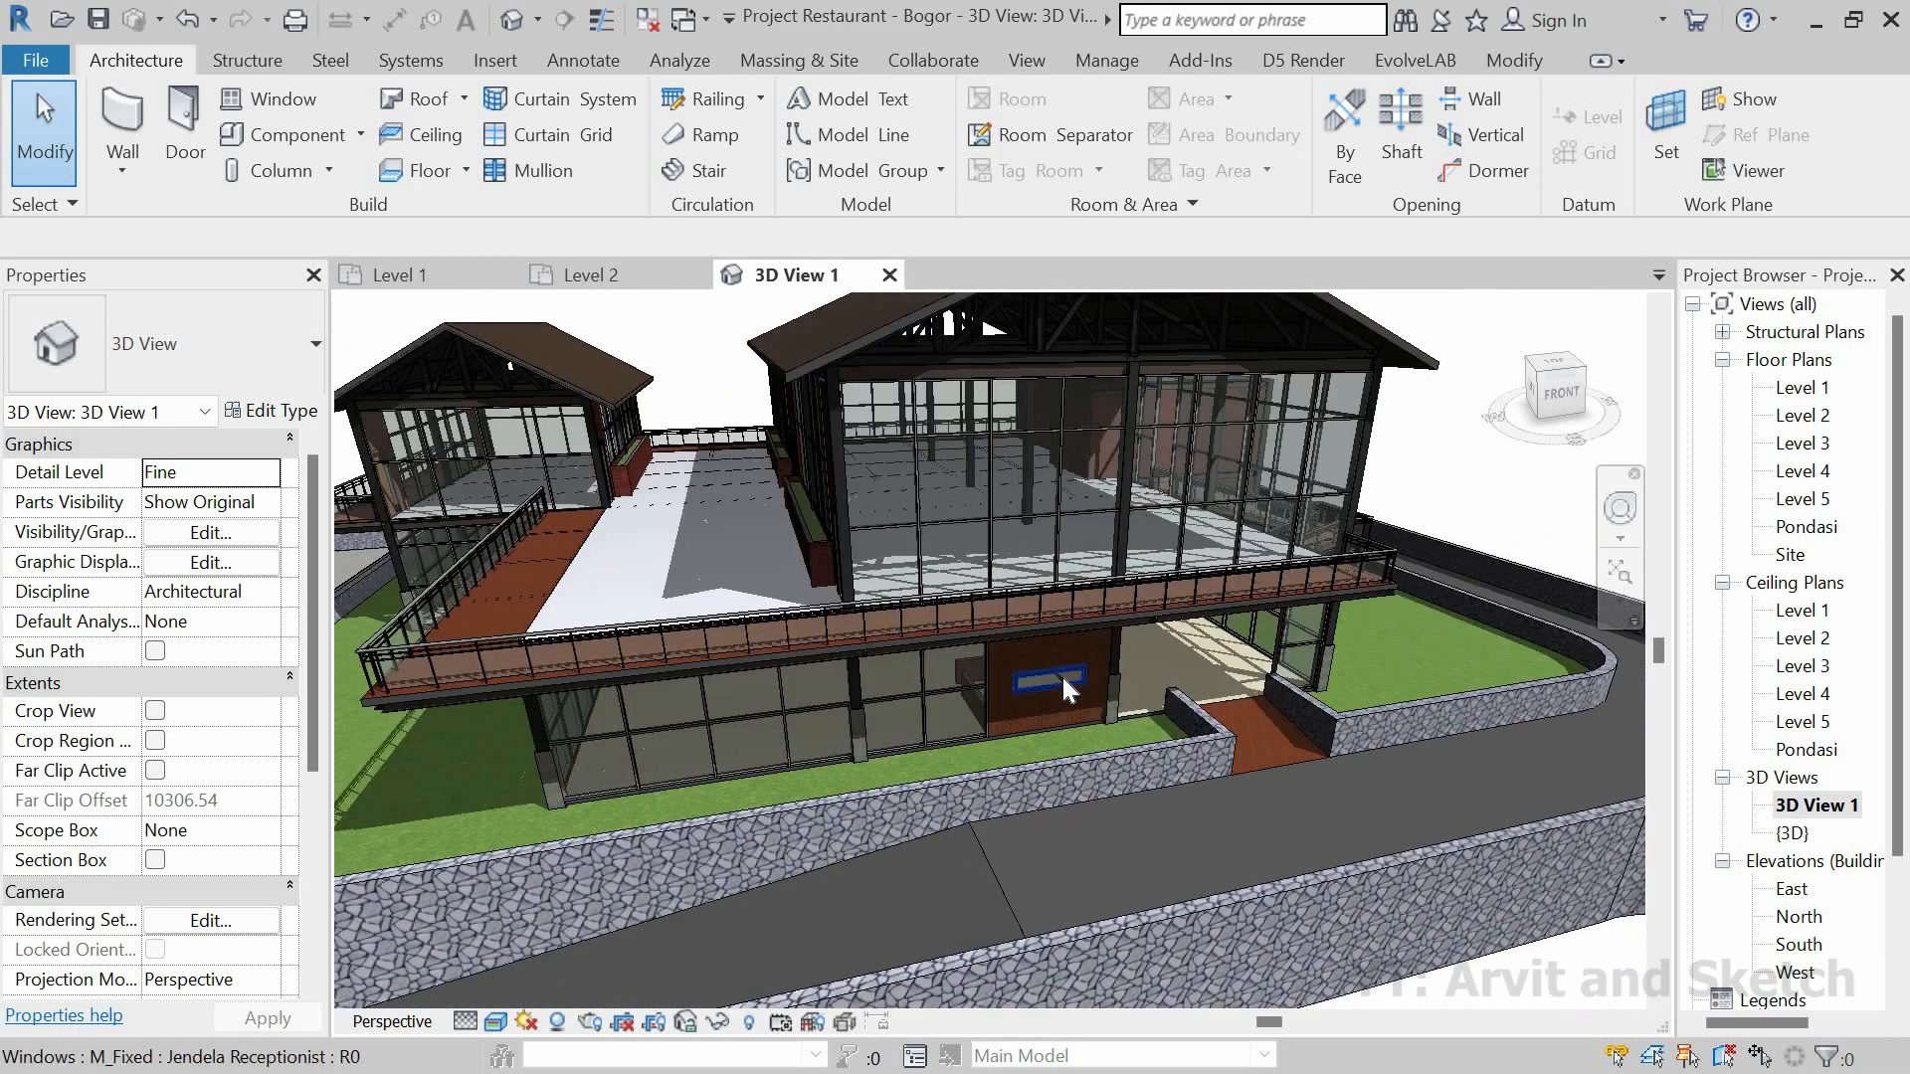
pyautogui.click(453, 278)
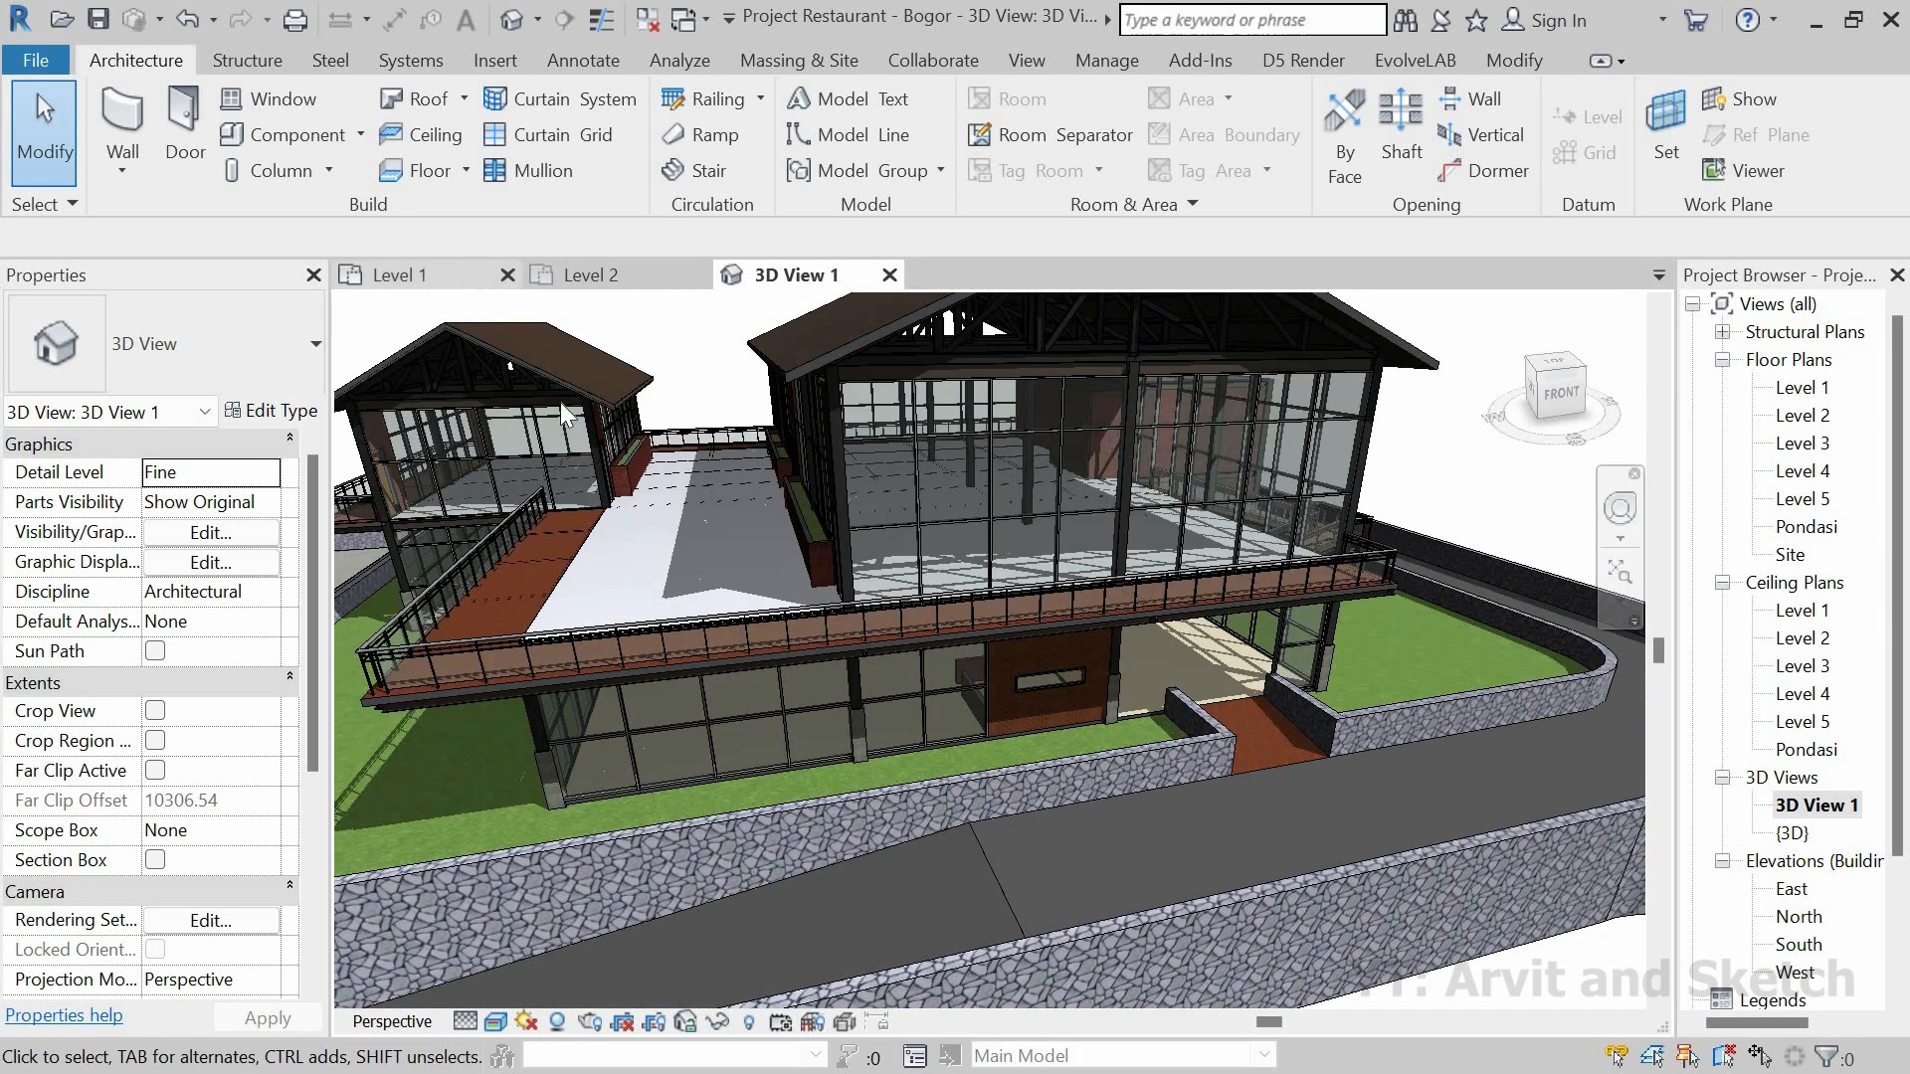
pyautogui.click(1608, 400)
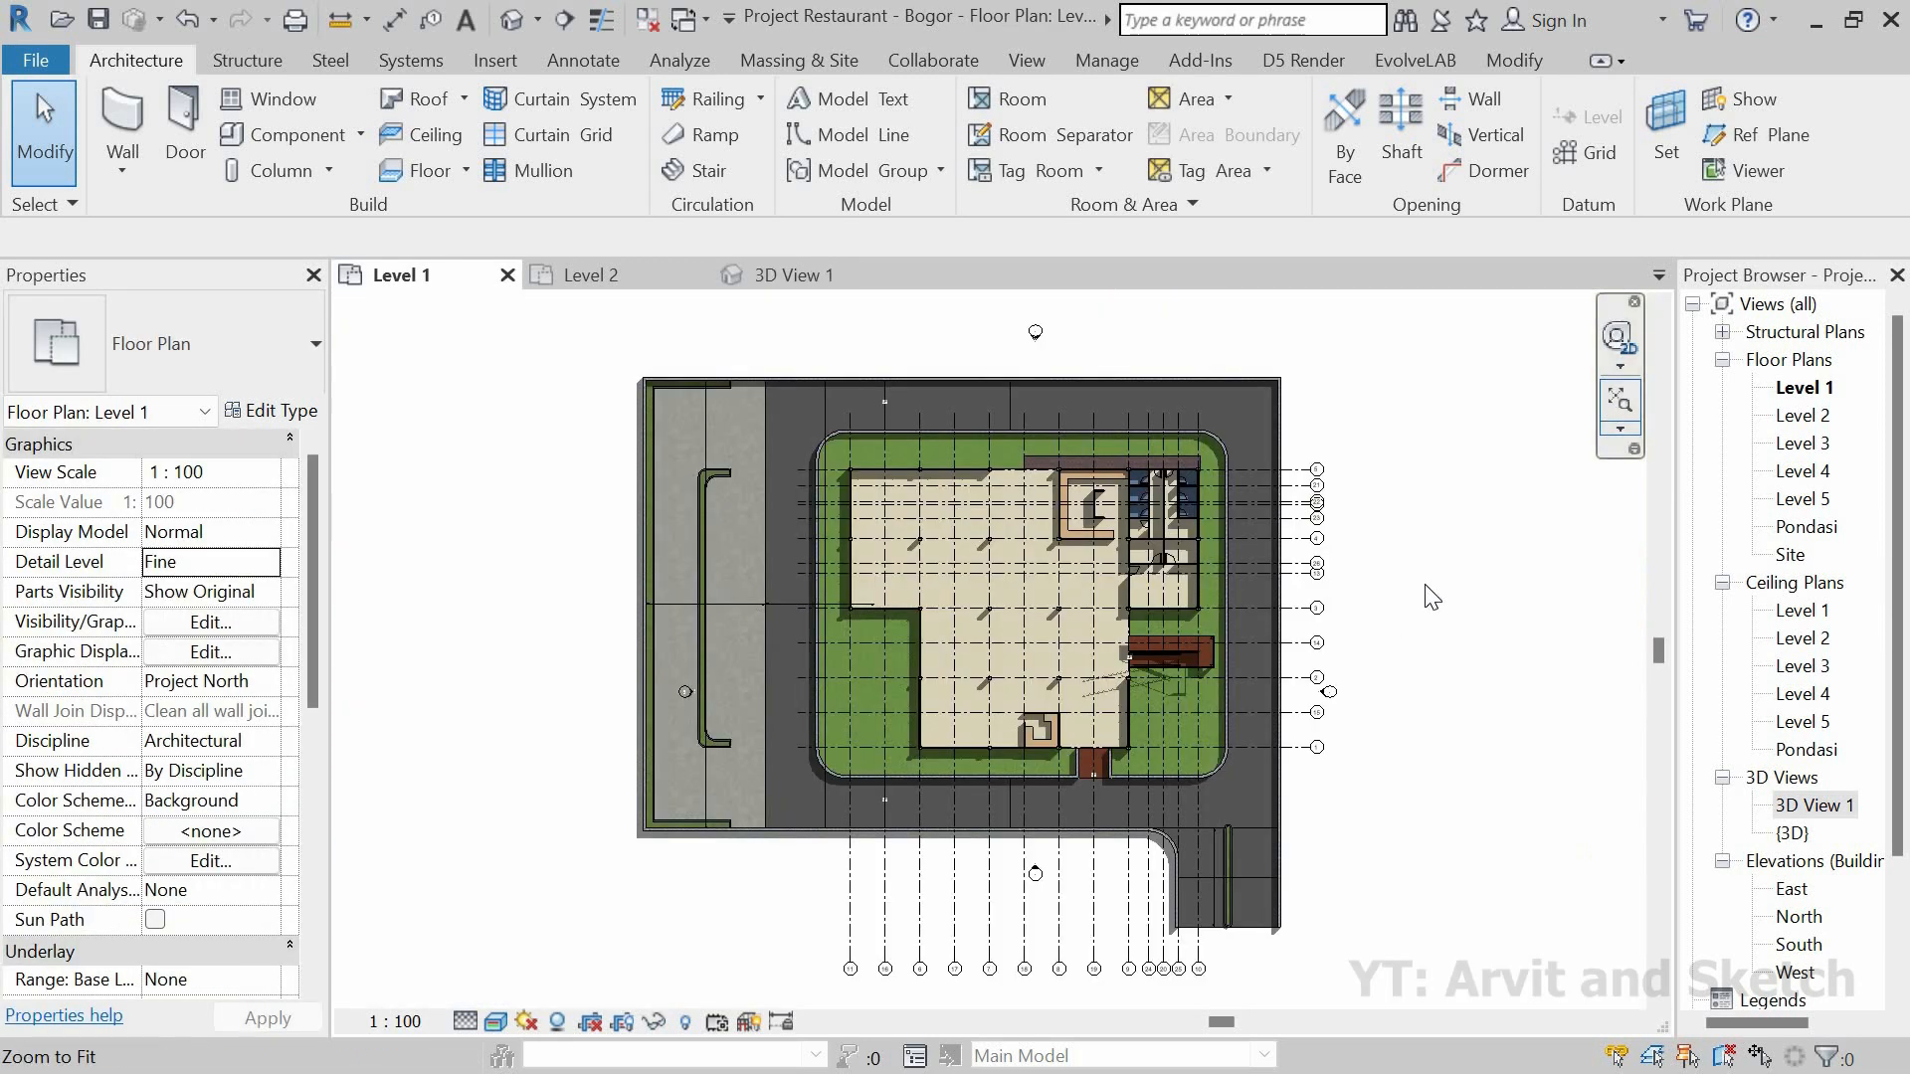
# Step: Place an M_Toilet-Domestic-3D component against the rear wall of the northernmost toilet stall beside the reception counter
pyautogui.click(301, 145)
pyautogui.click(230, 340)
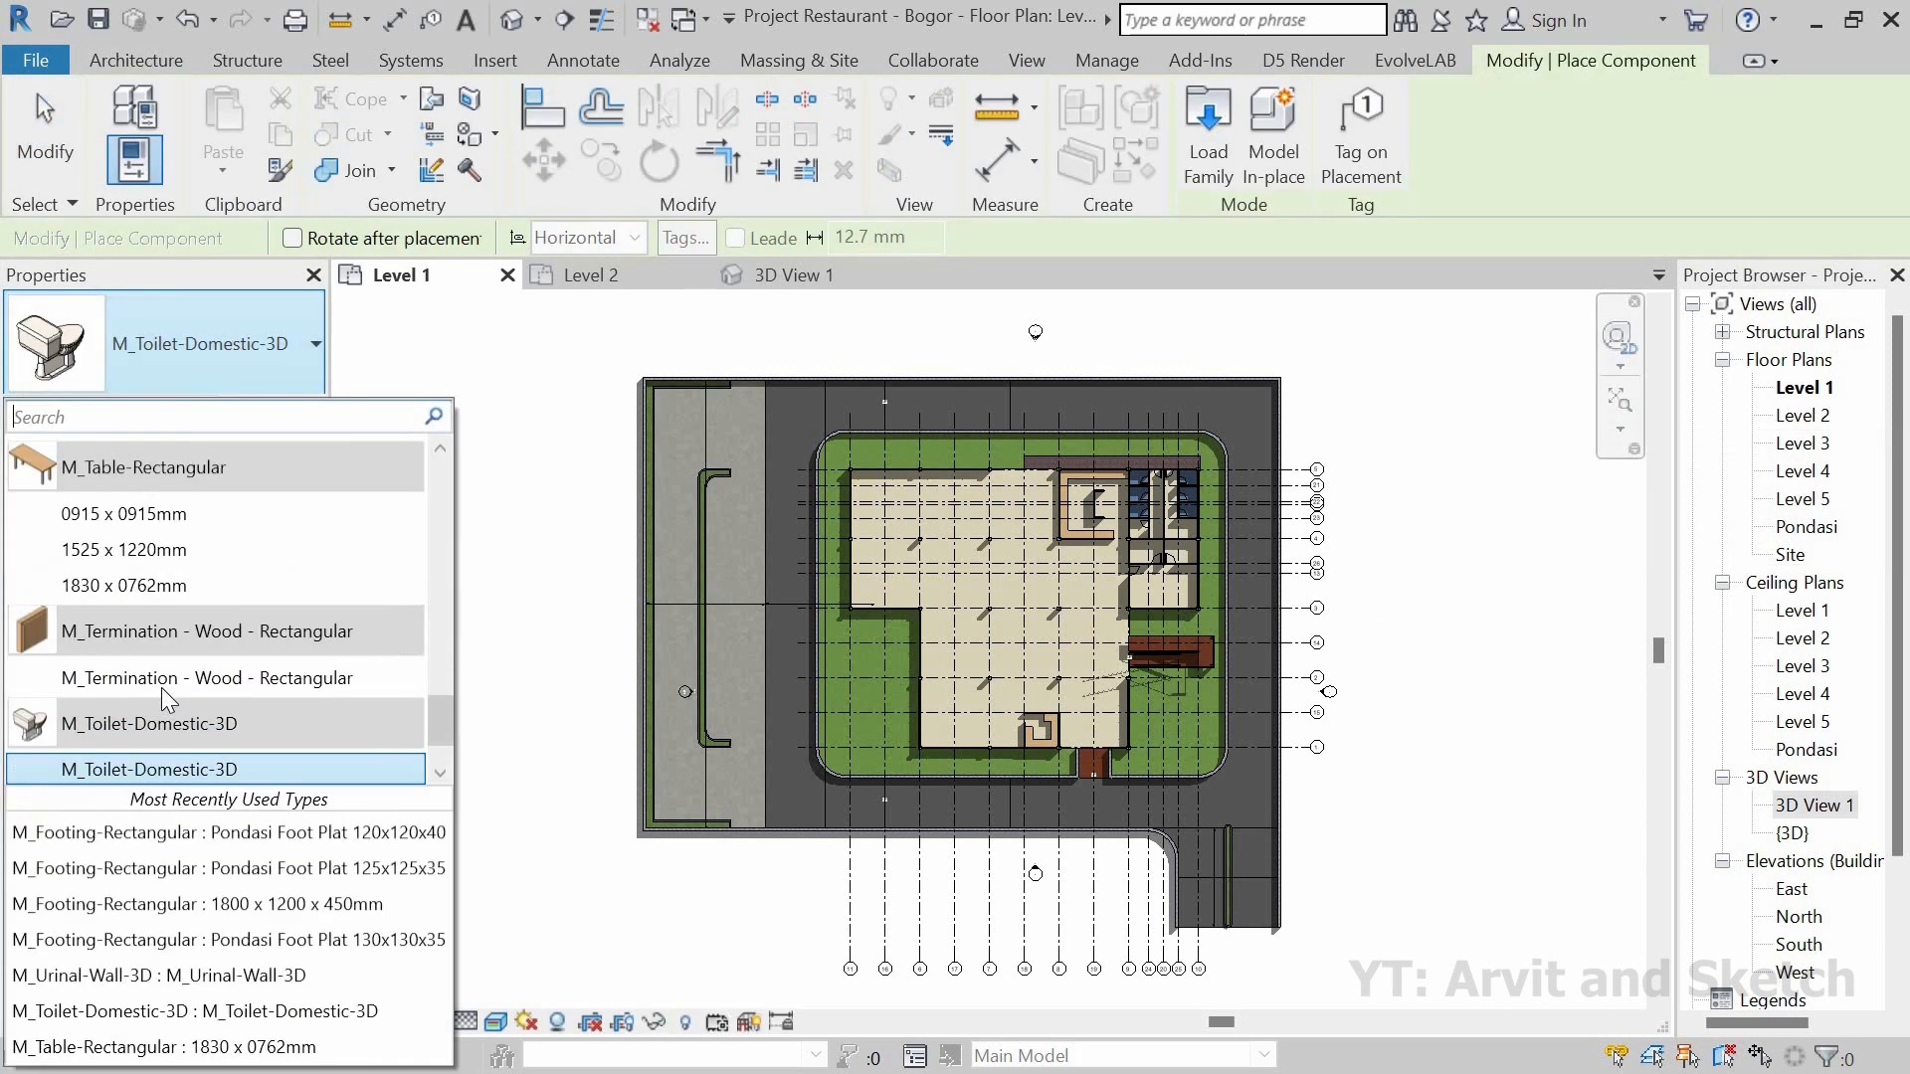
pyautogui.click(169, 975)
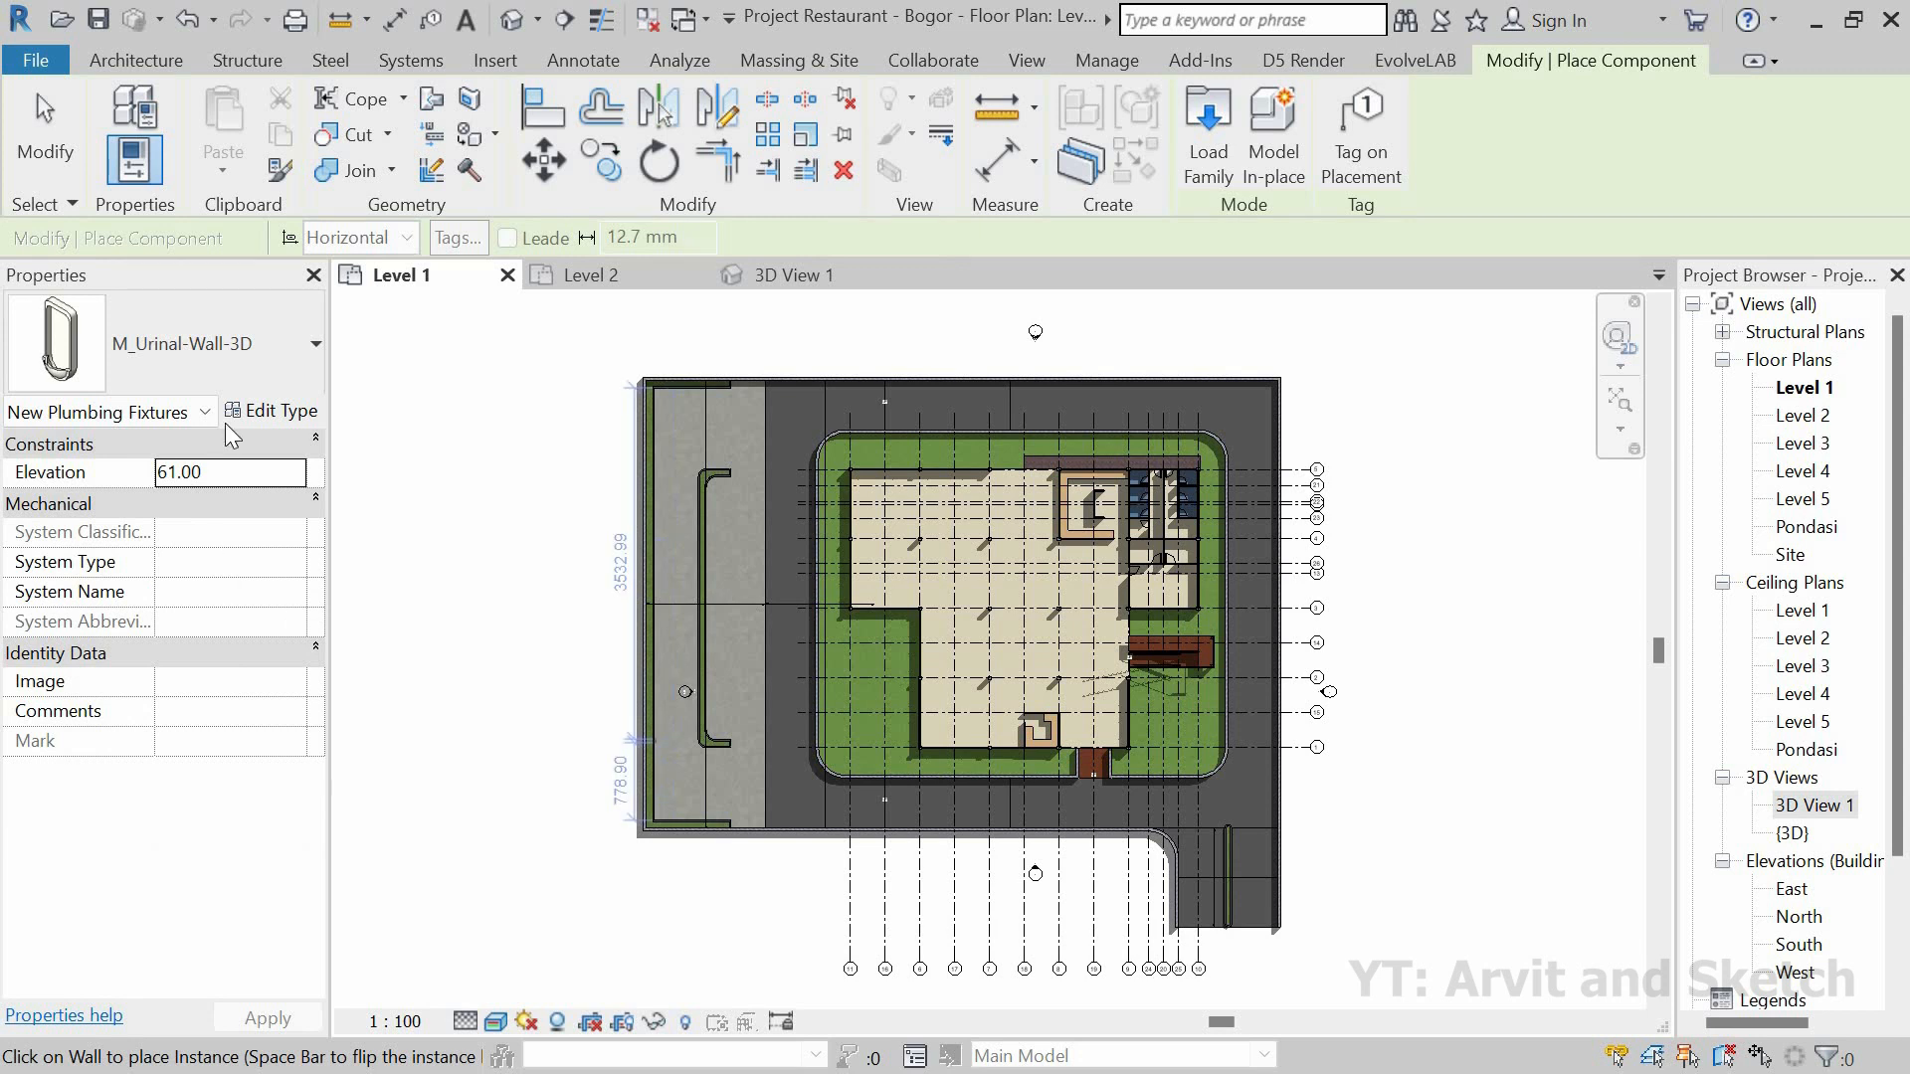
pyautogui.click(248, 350)
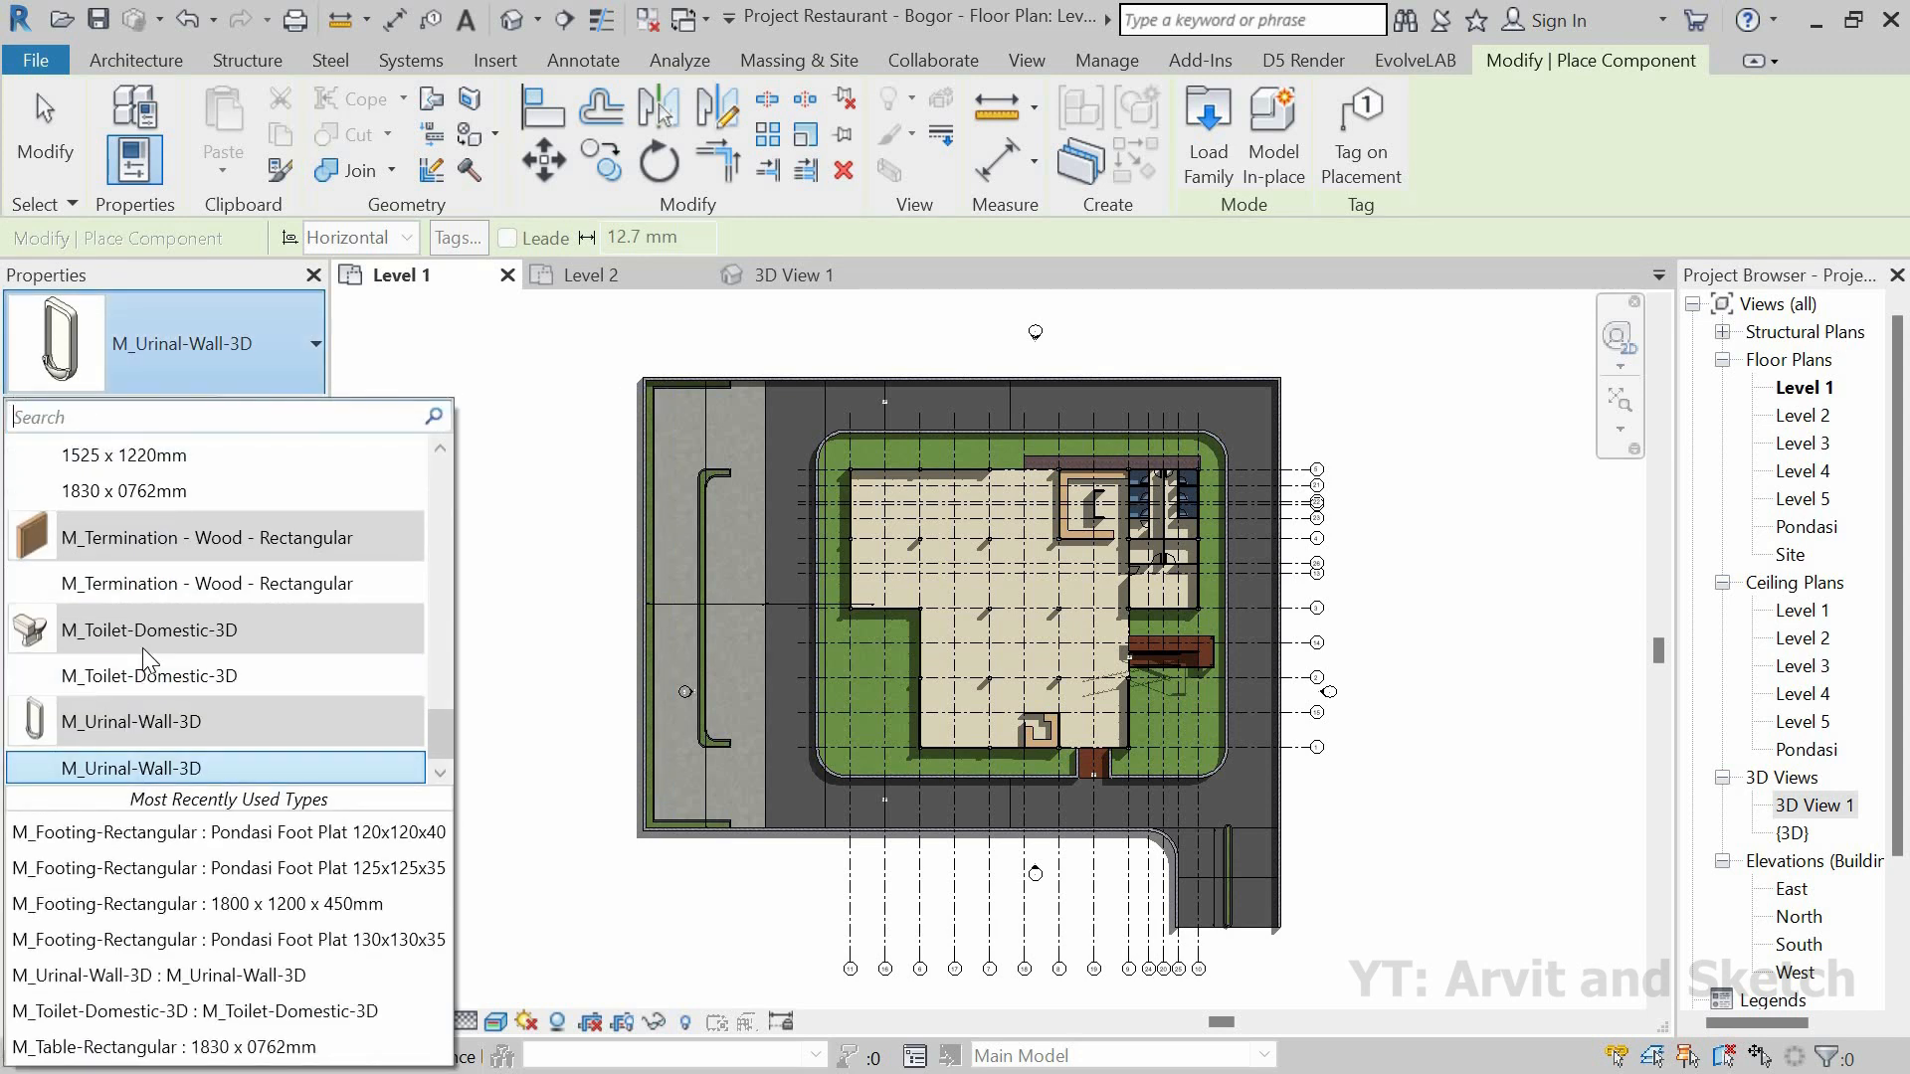
pyautogui.click(146, 672)
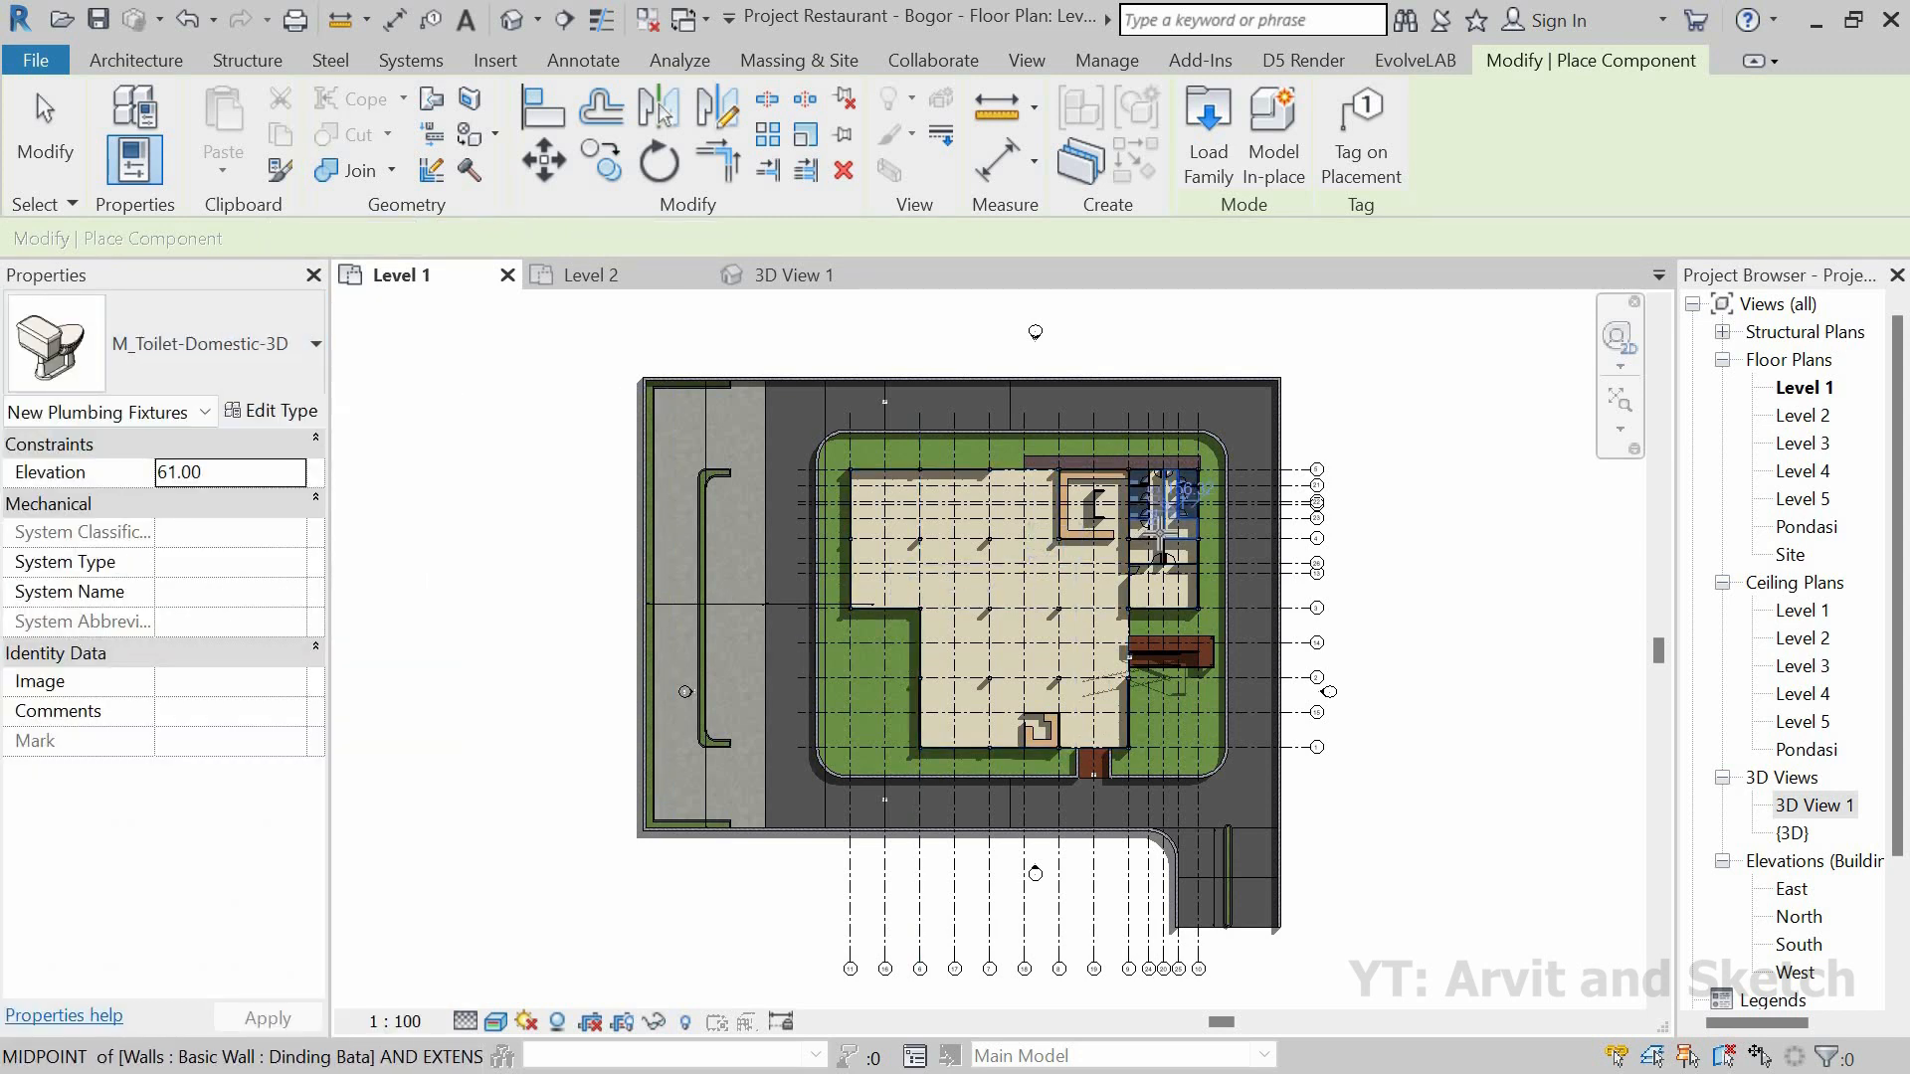
pyautogui.scroll(6, 1162, 517)
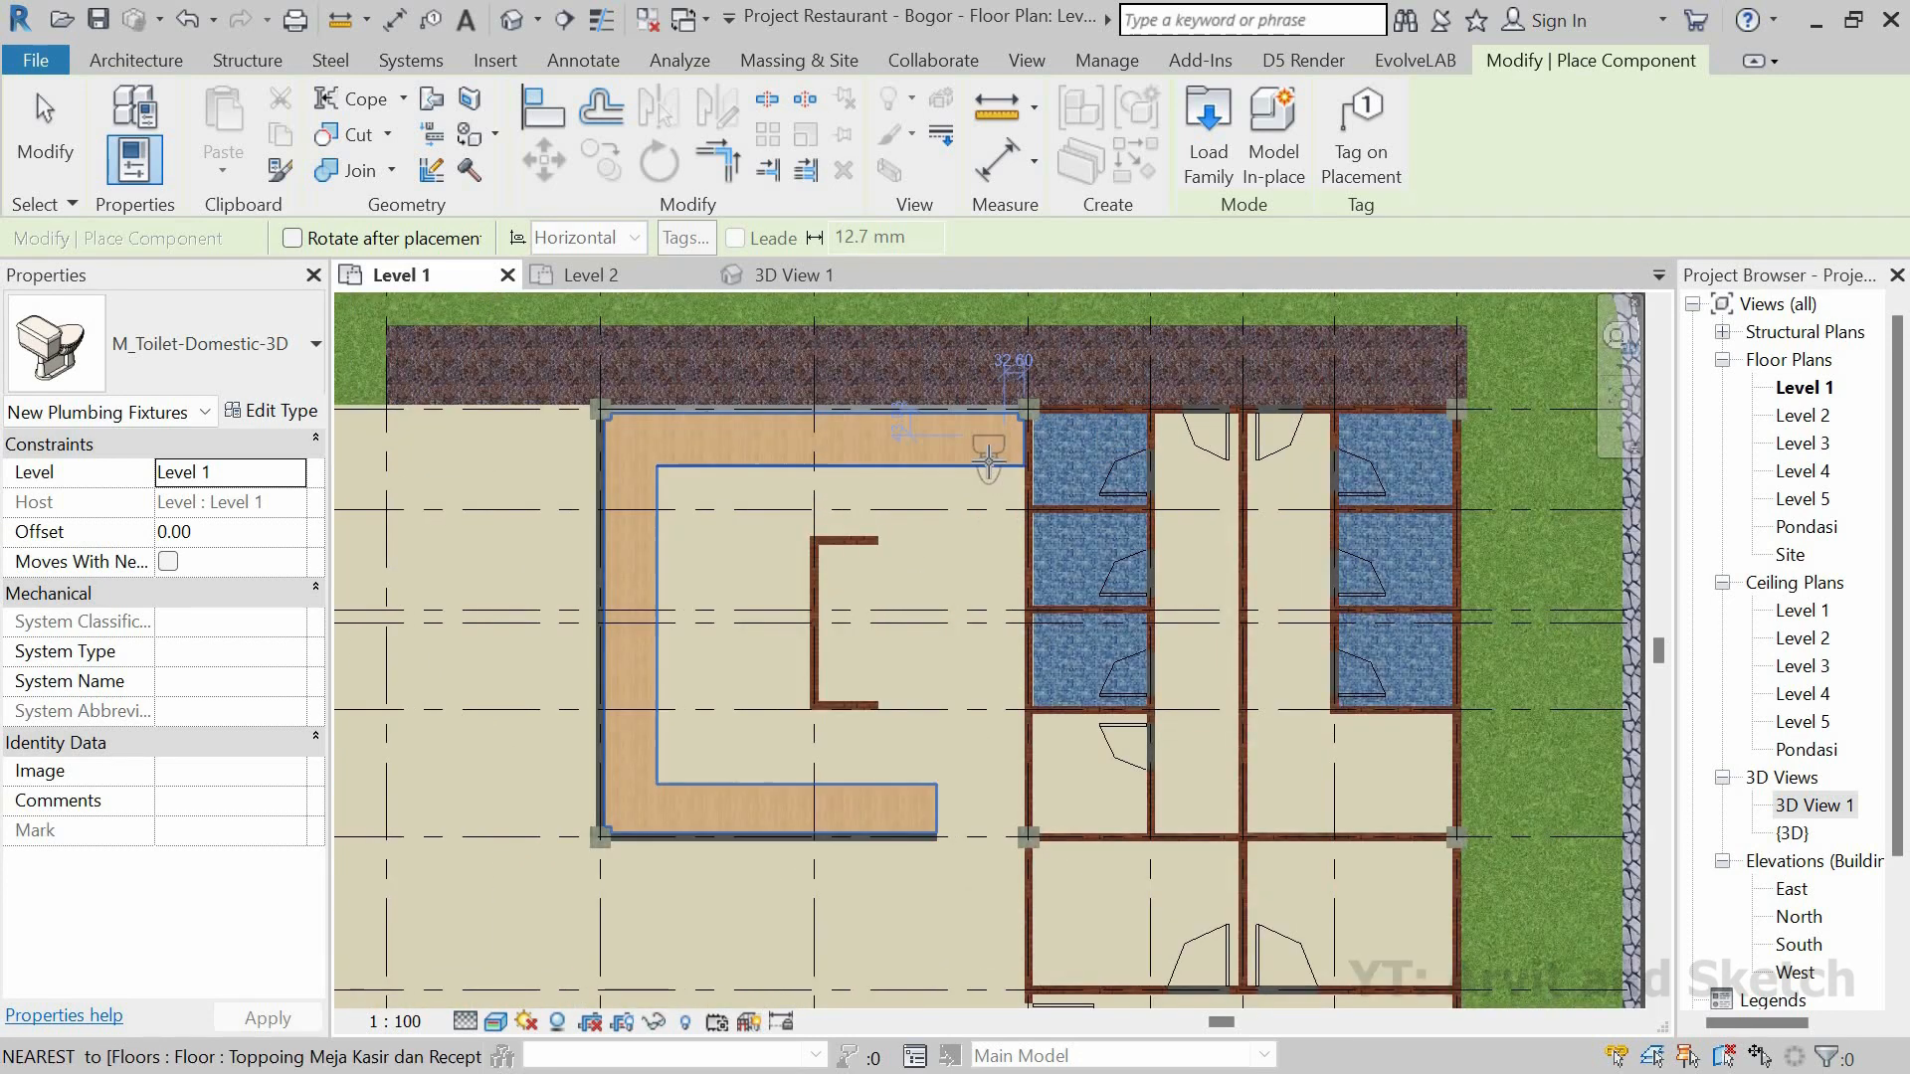
pyautogui.scroll(5, 1054, 390)
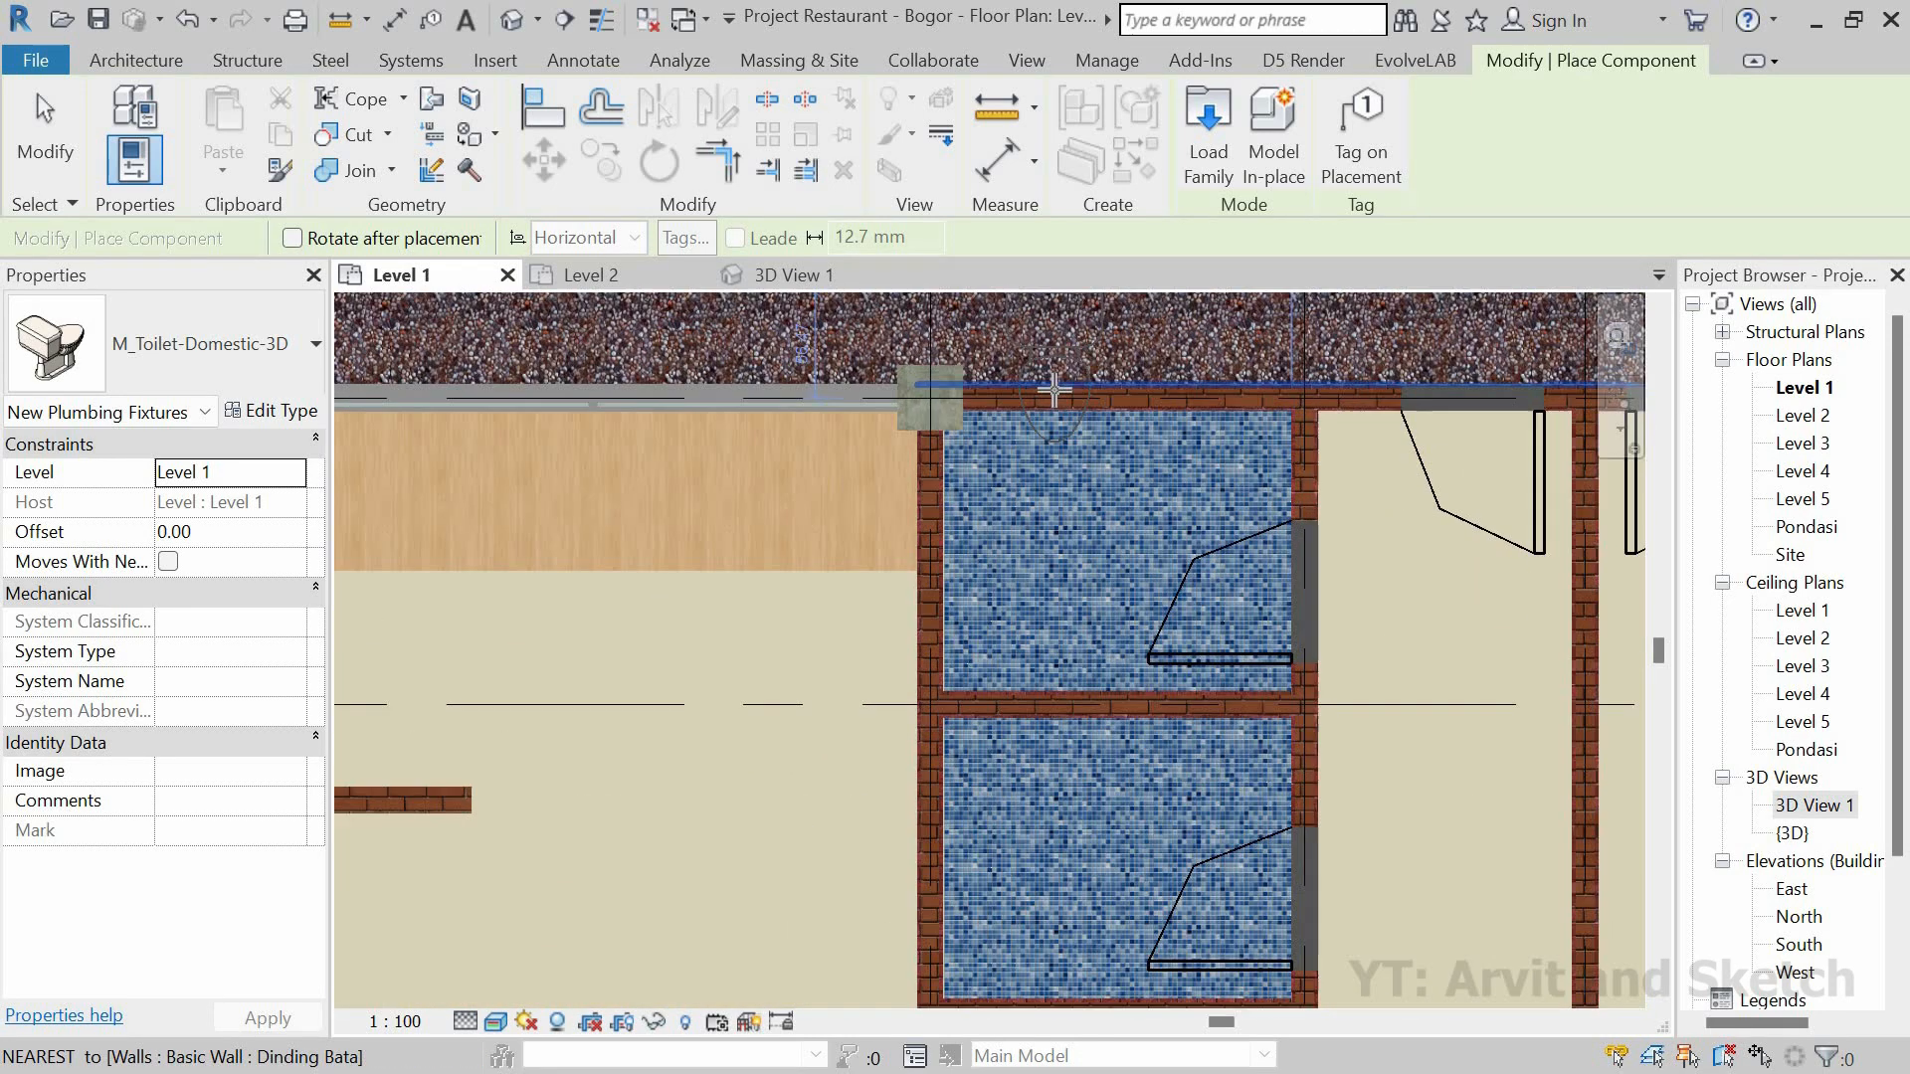
pyautogui.scroll(1, 1055, 390)
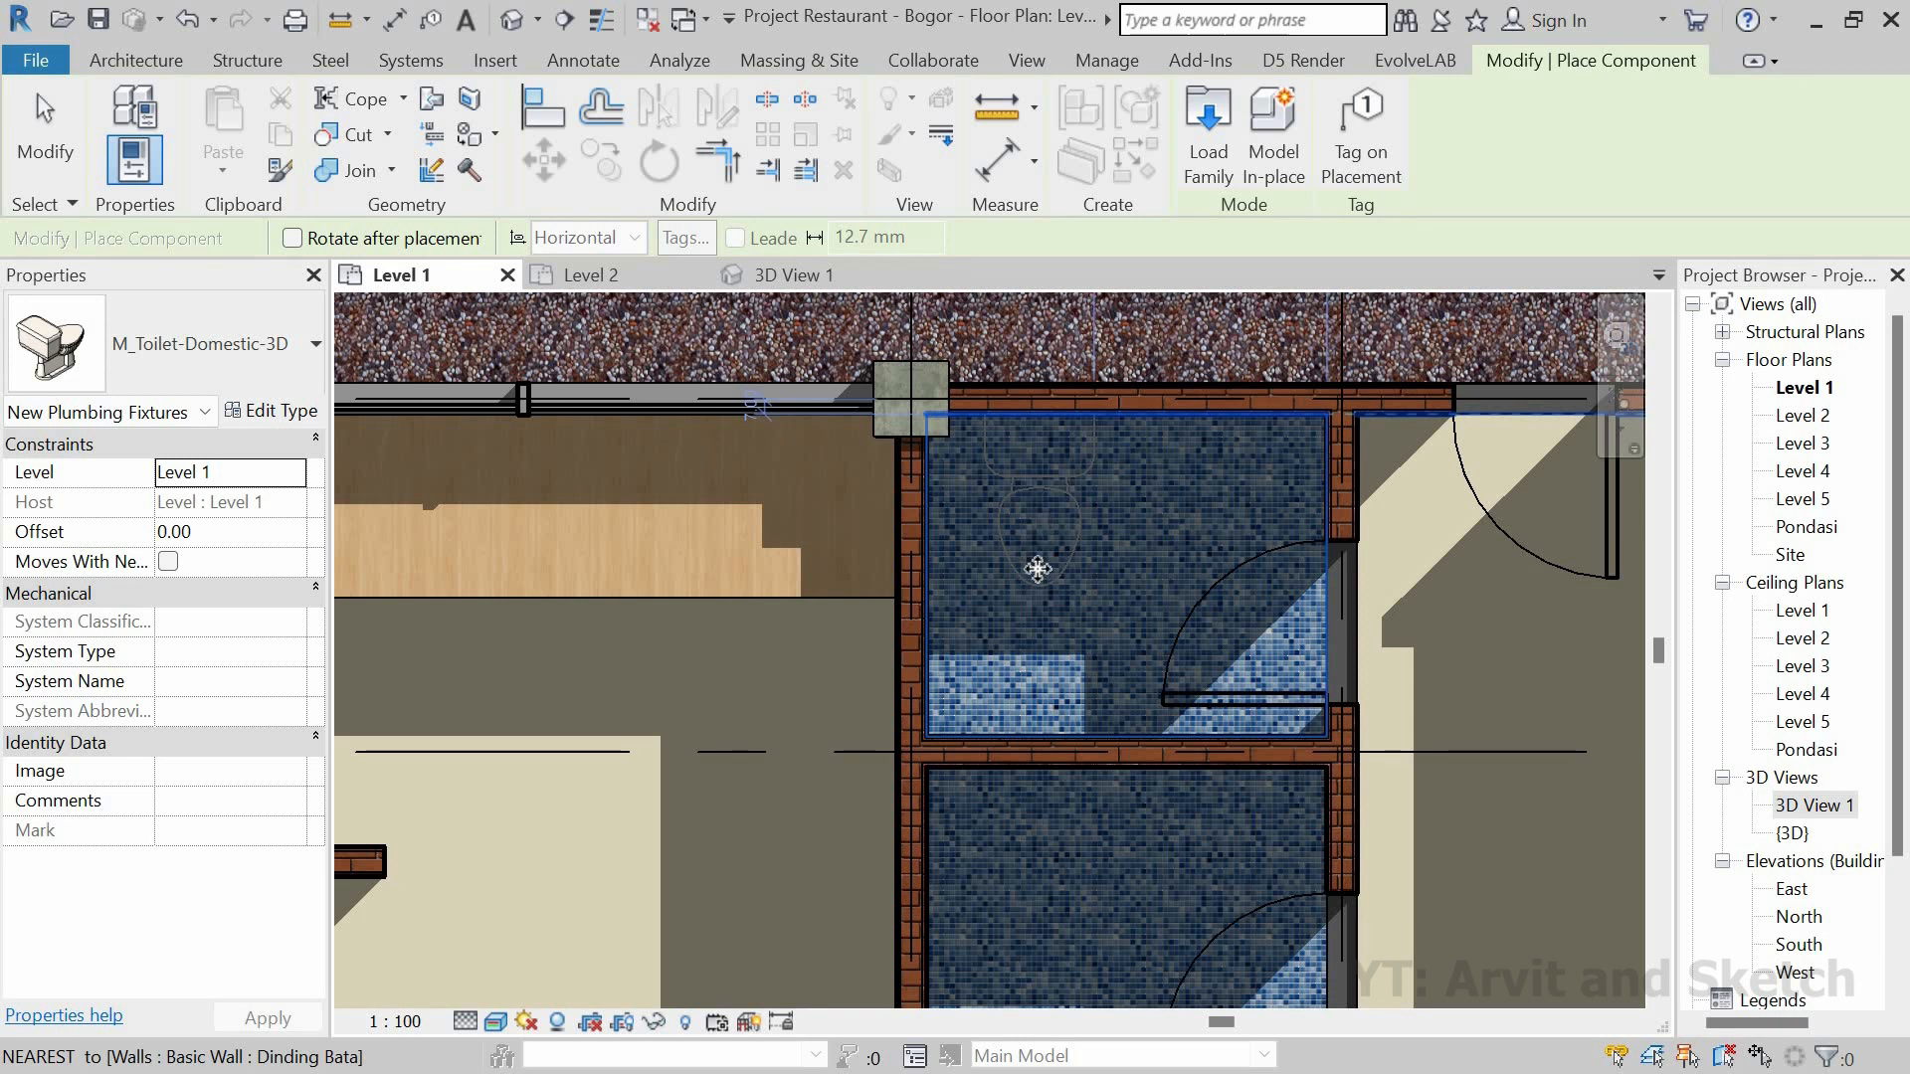
pyautogui.click(1038, 568)
pyautogui.press('Escape')
pyautogui.press('Escape')
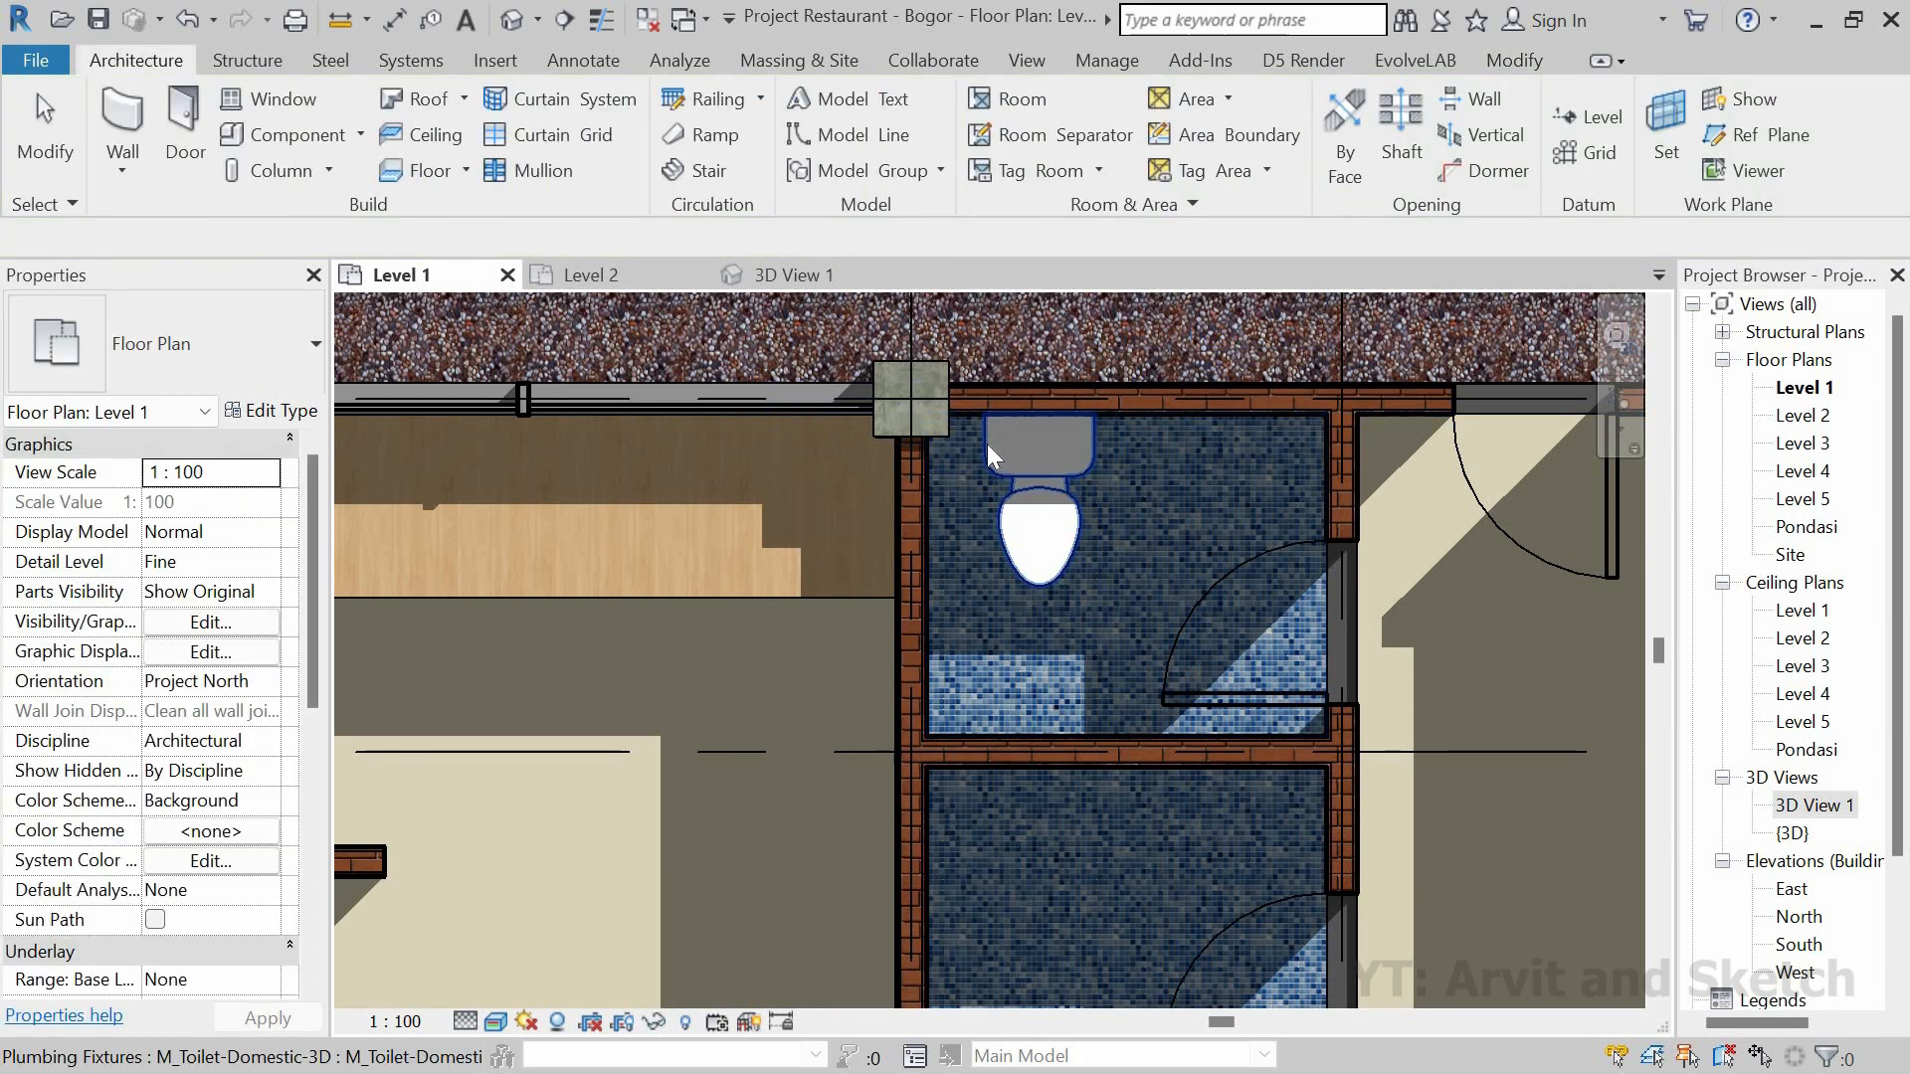
# Step: Set the toilet's horizontal distance to the stall's door-side wall to 110
pyautogui.click(987, 444)
pyautogui.scroll(3, 995, 437)
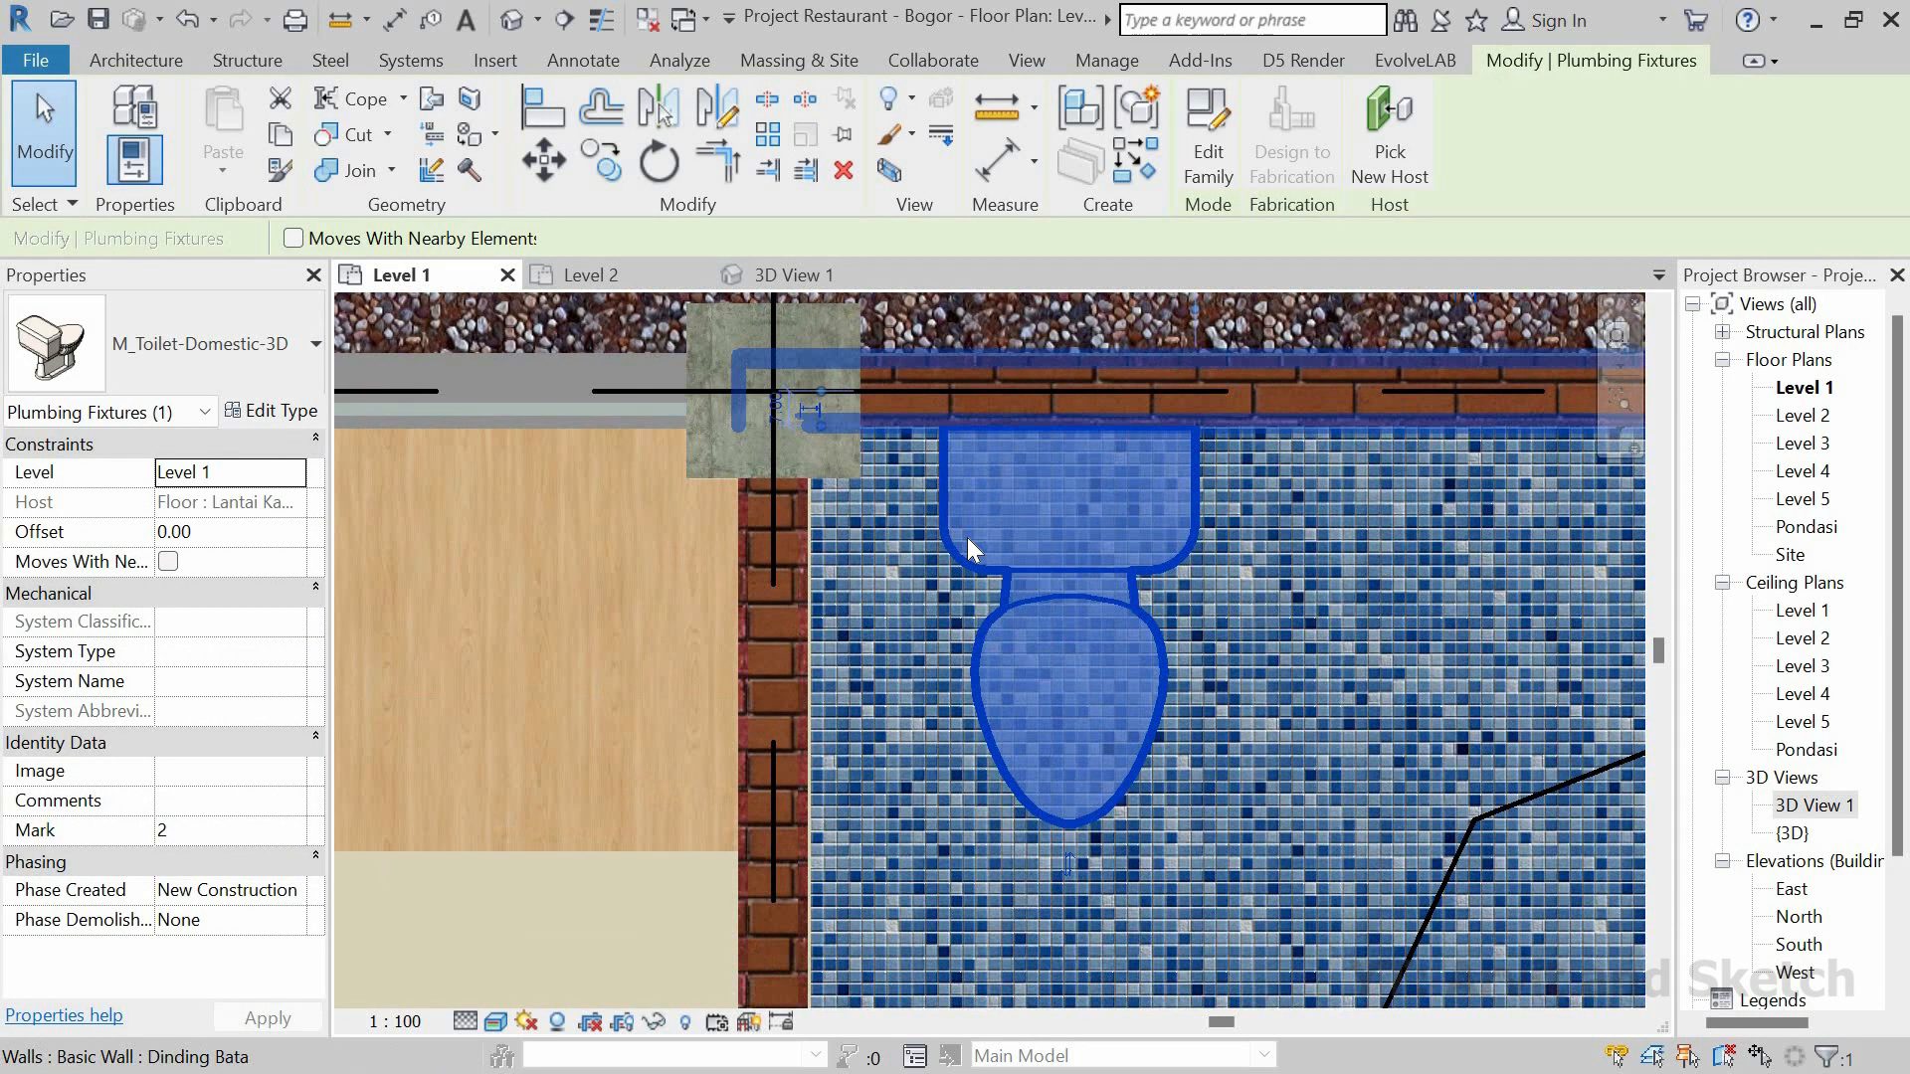
pyautogui.scroll(-3, 934, 535)
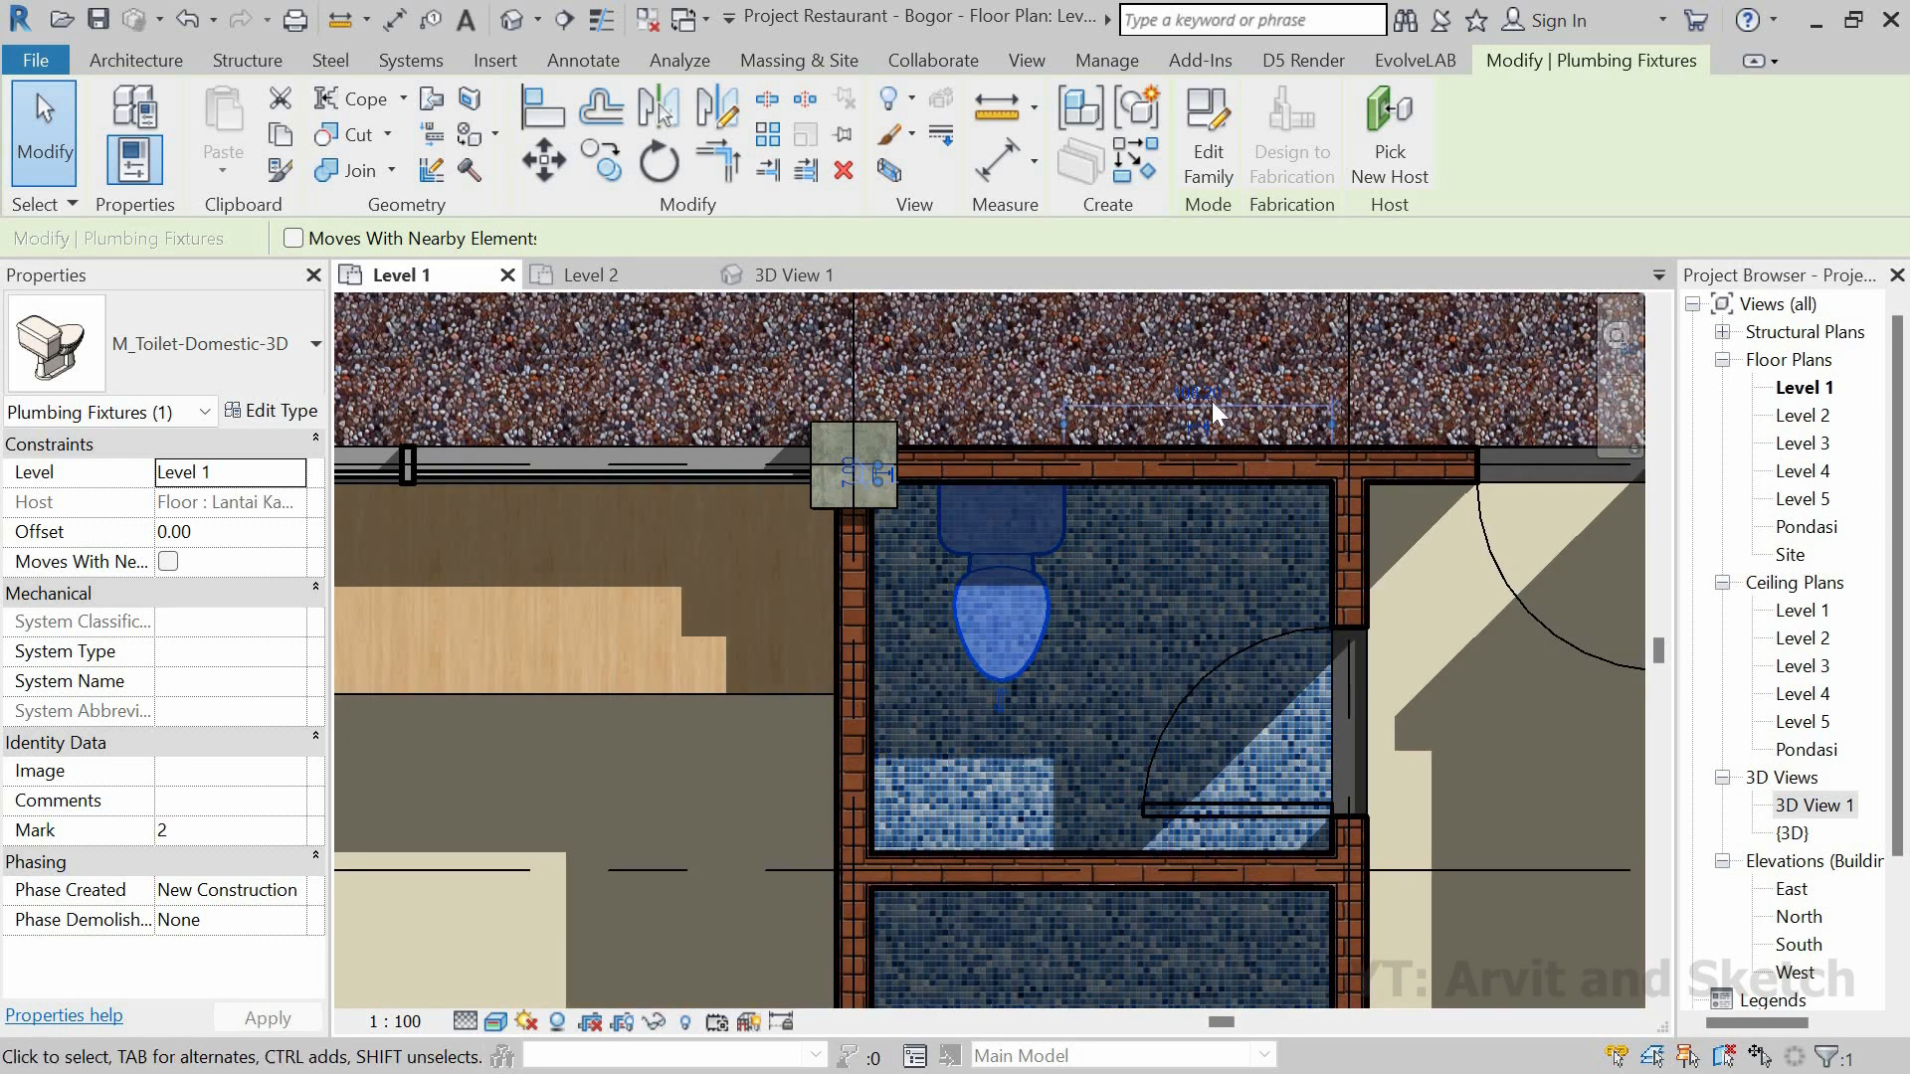
pyautogui.scroll(3, 1214, 412)
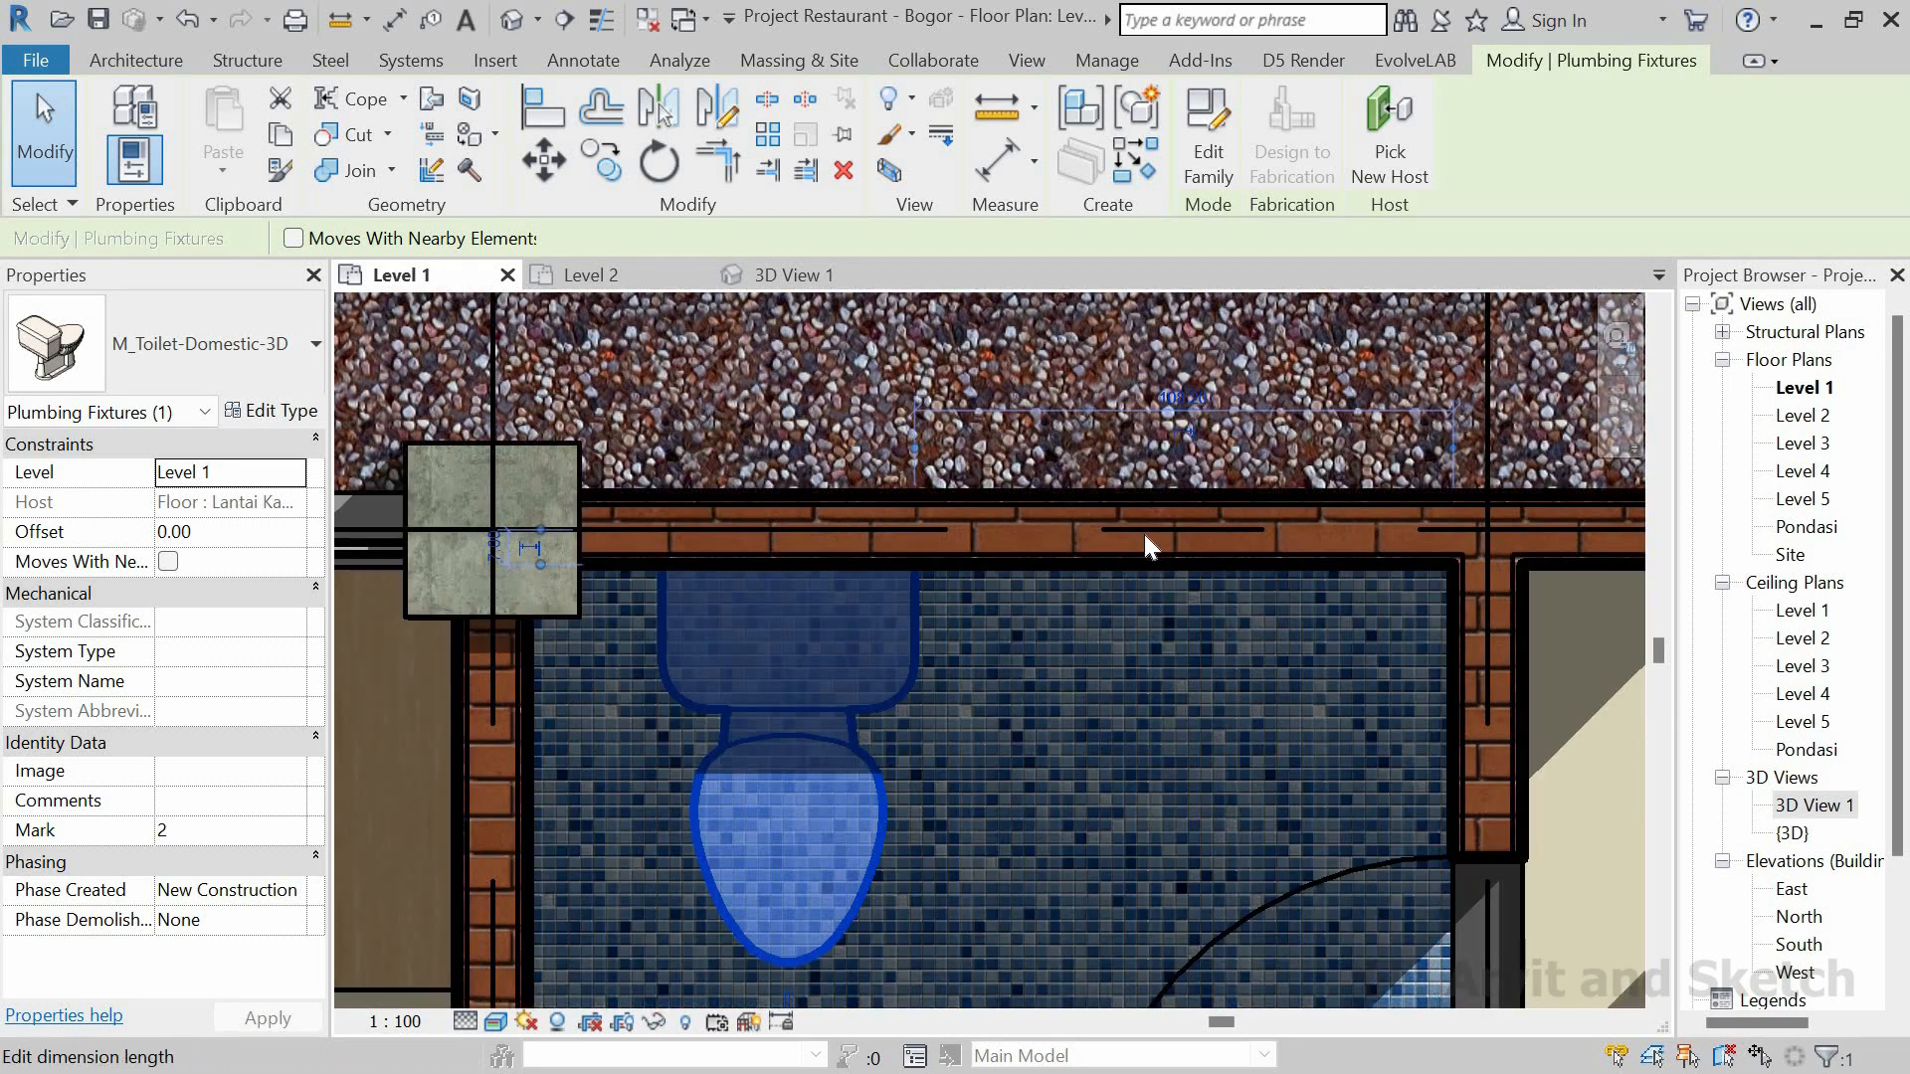
pyautogui.click(1183, 398)
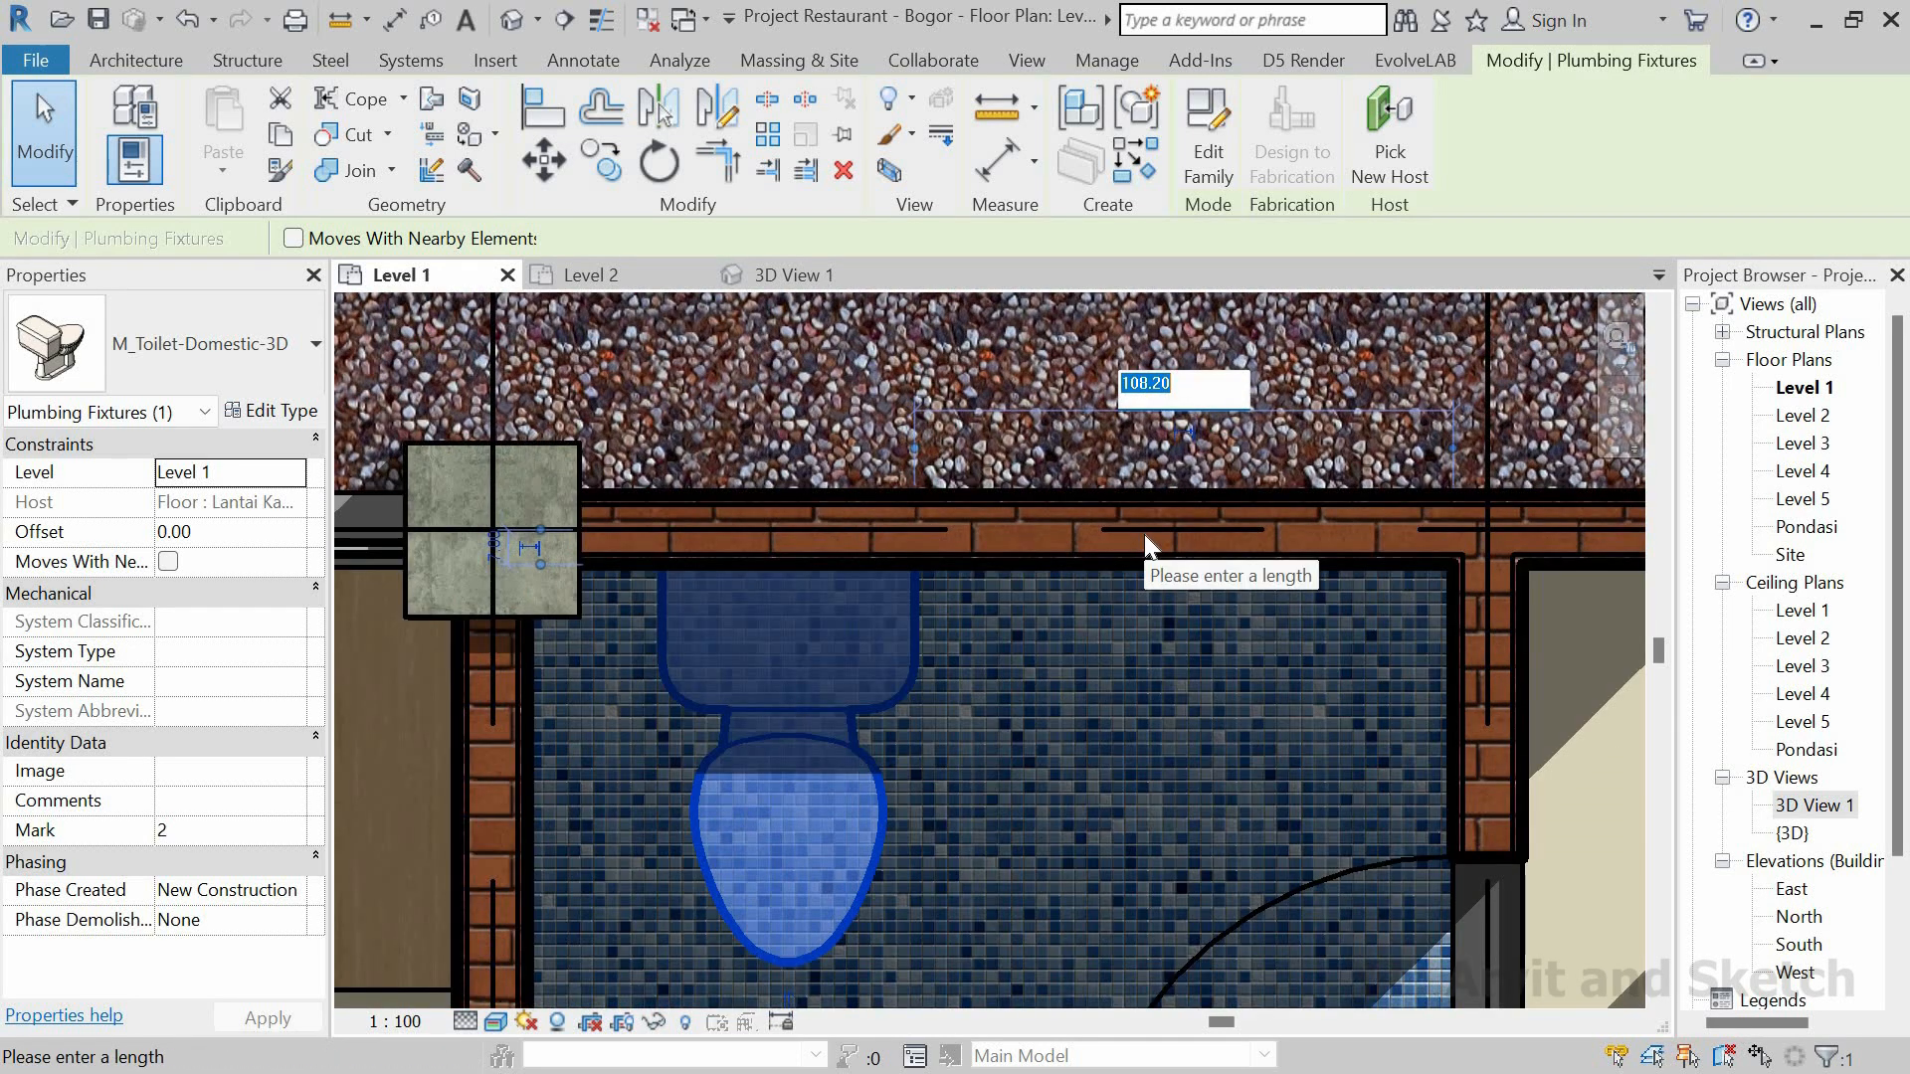
pyautogui.write('110')
pyautogui.press('Return')
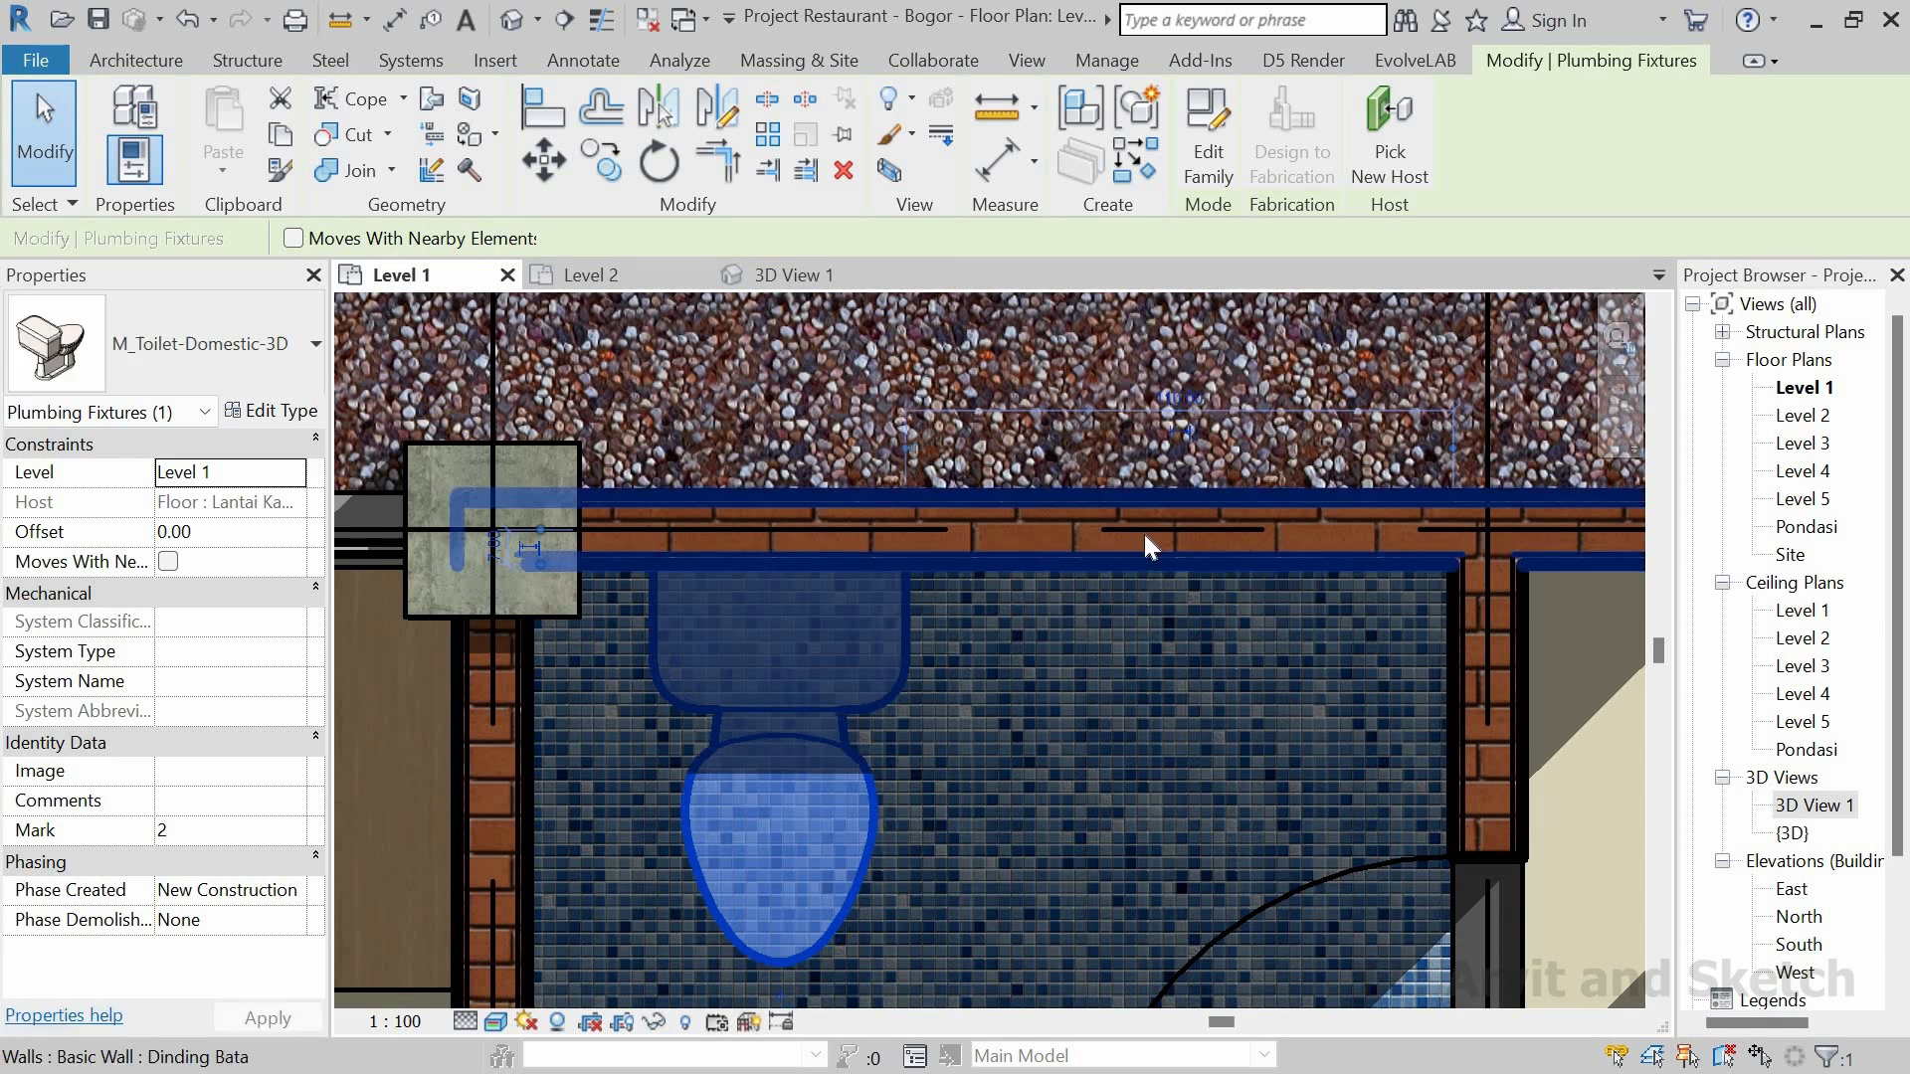
pyautogui.press('Escape')
# Step: Copy the toilet straight down into the middle stall, with its tank against the upper partition wall
pyautogui.scroll(-5, 1023, 492)
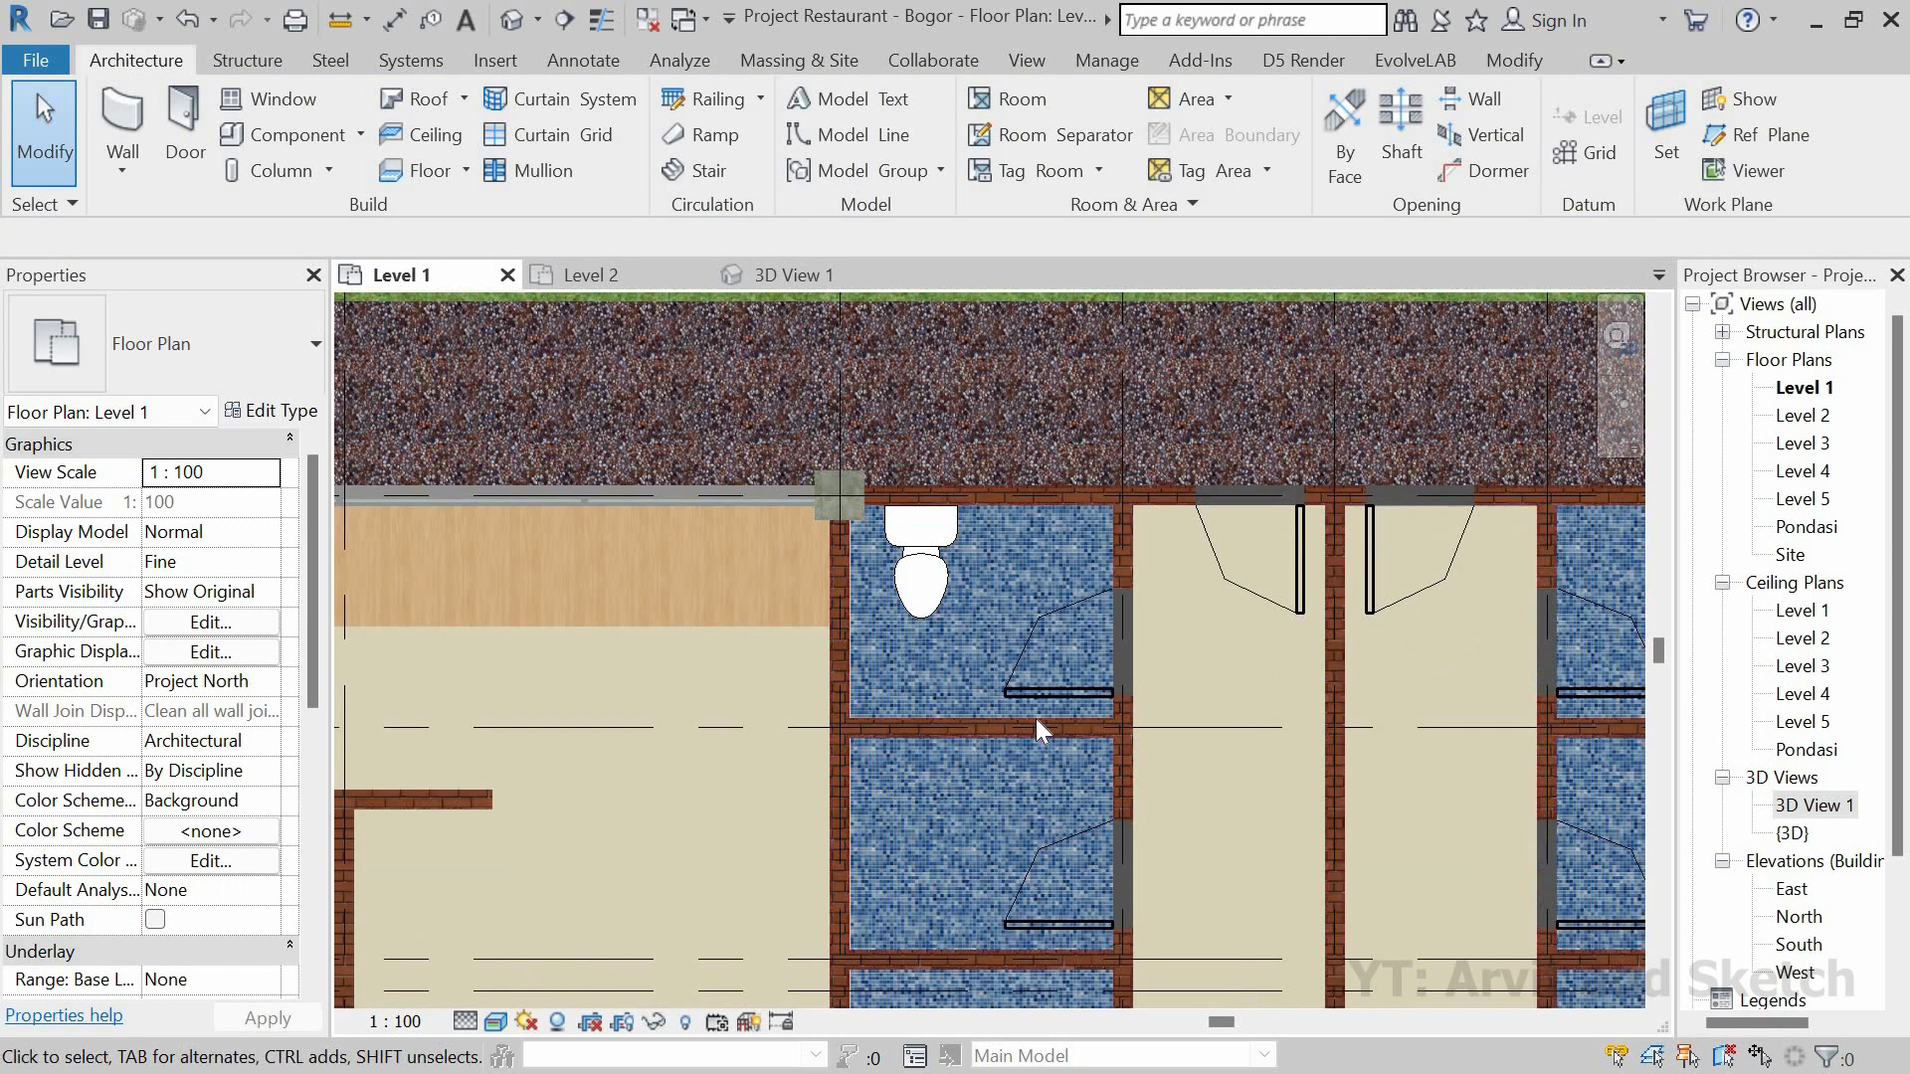
pyautogui.moveTo(1064, 696); pyautogui.dragTo(1053, 601, button='middle')
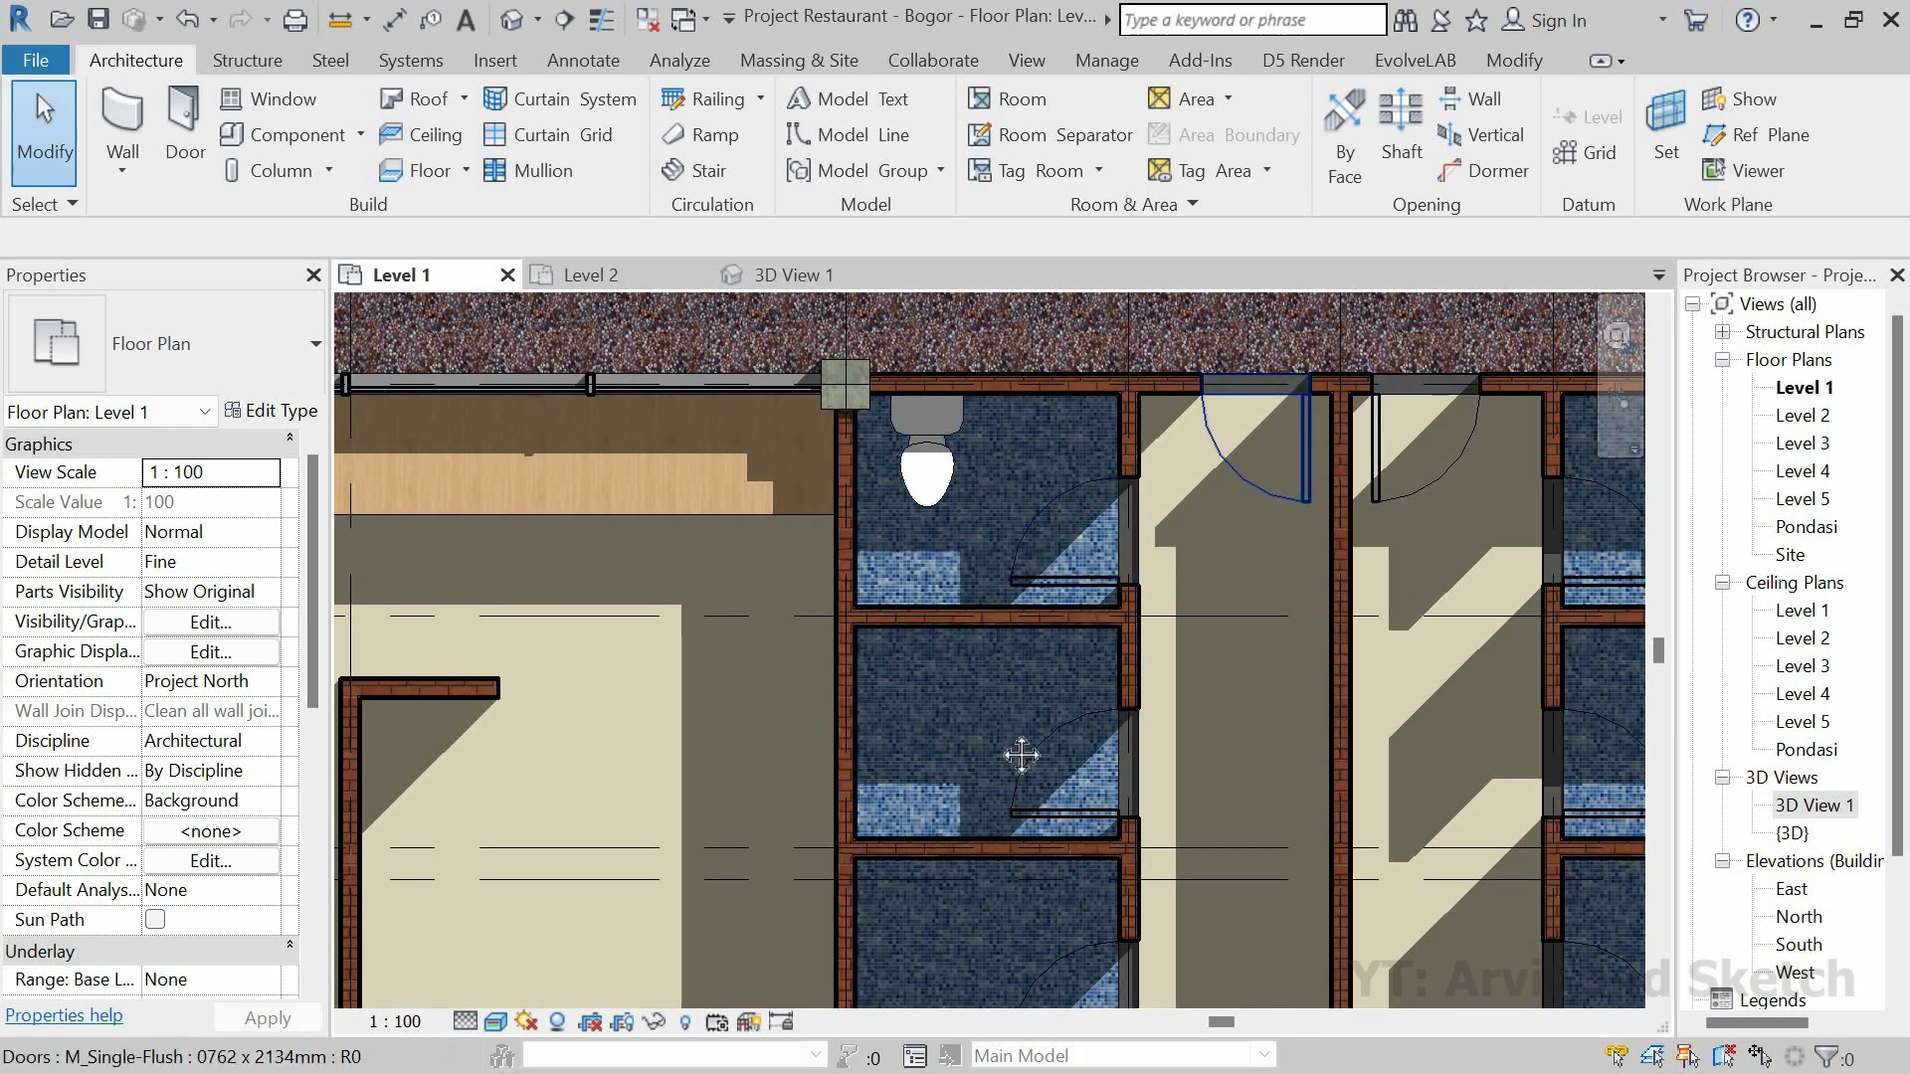
pyautogui.moveTo(1020, 718); pyautogui.dragTo(1020, 681, button='middle')
pyautogui.click(925, 428)
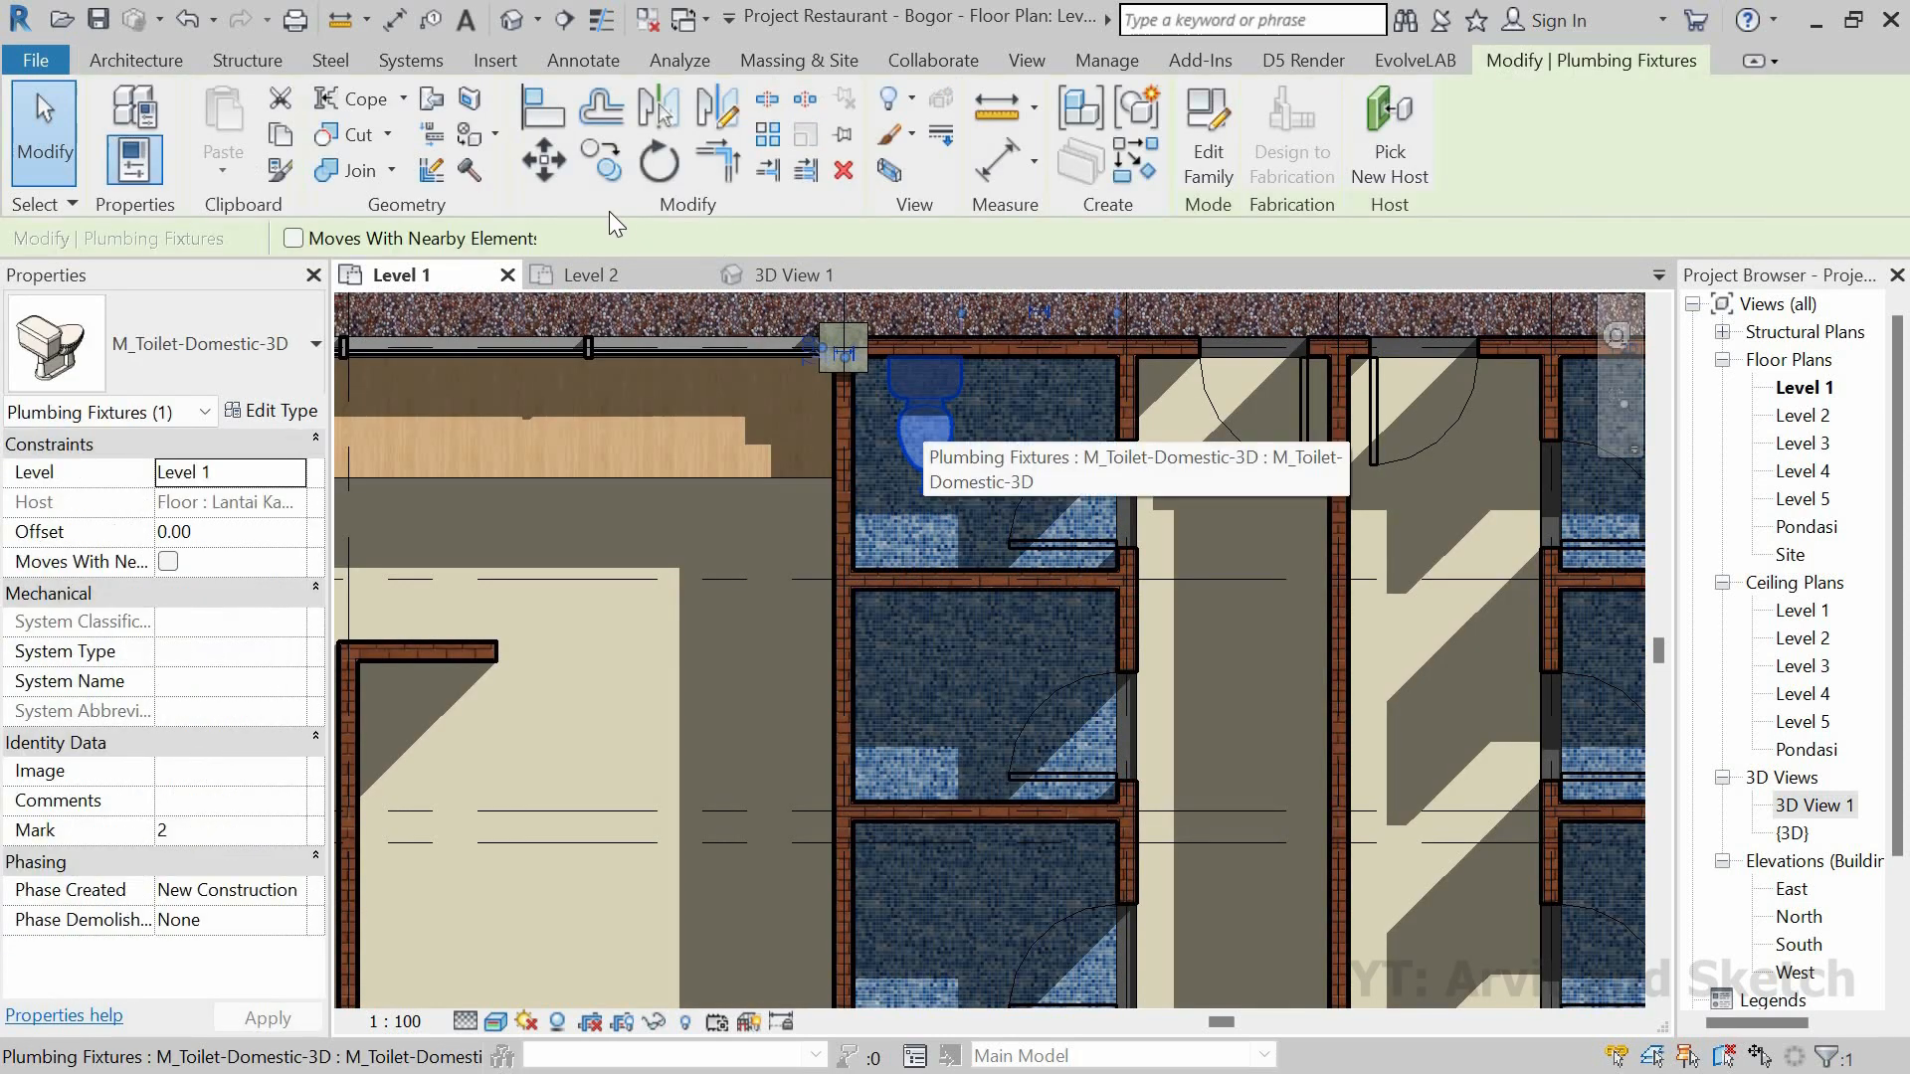
pyautogui.press('c')
pyautogui.press('o')
pyautogui.scroll(4, 904, 384)
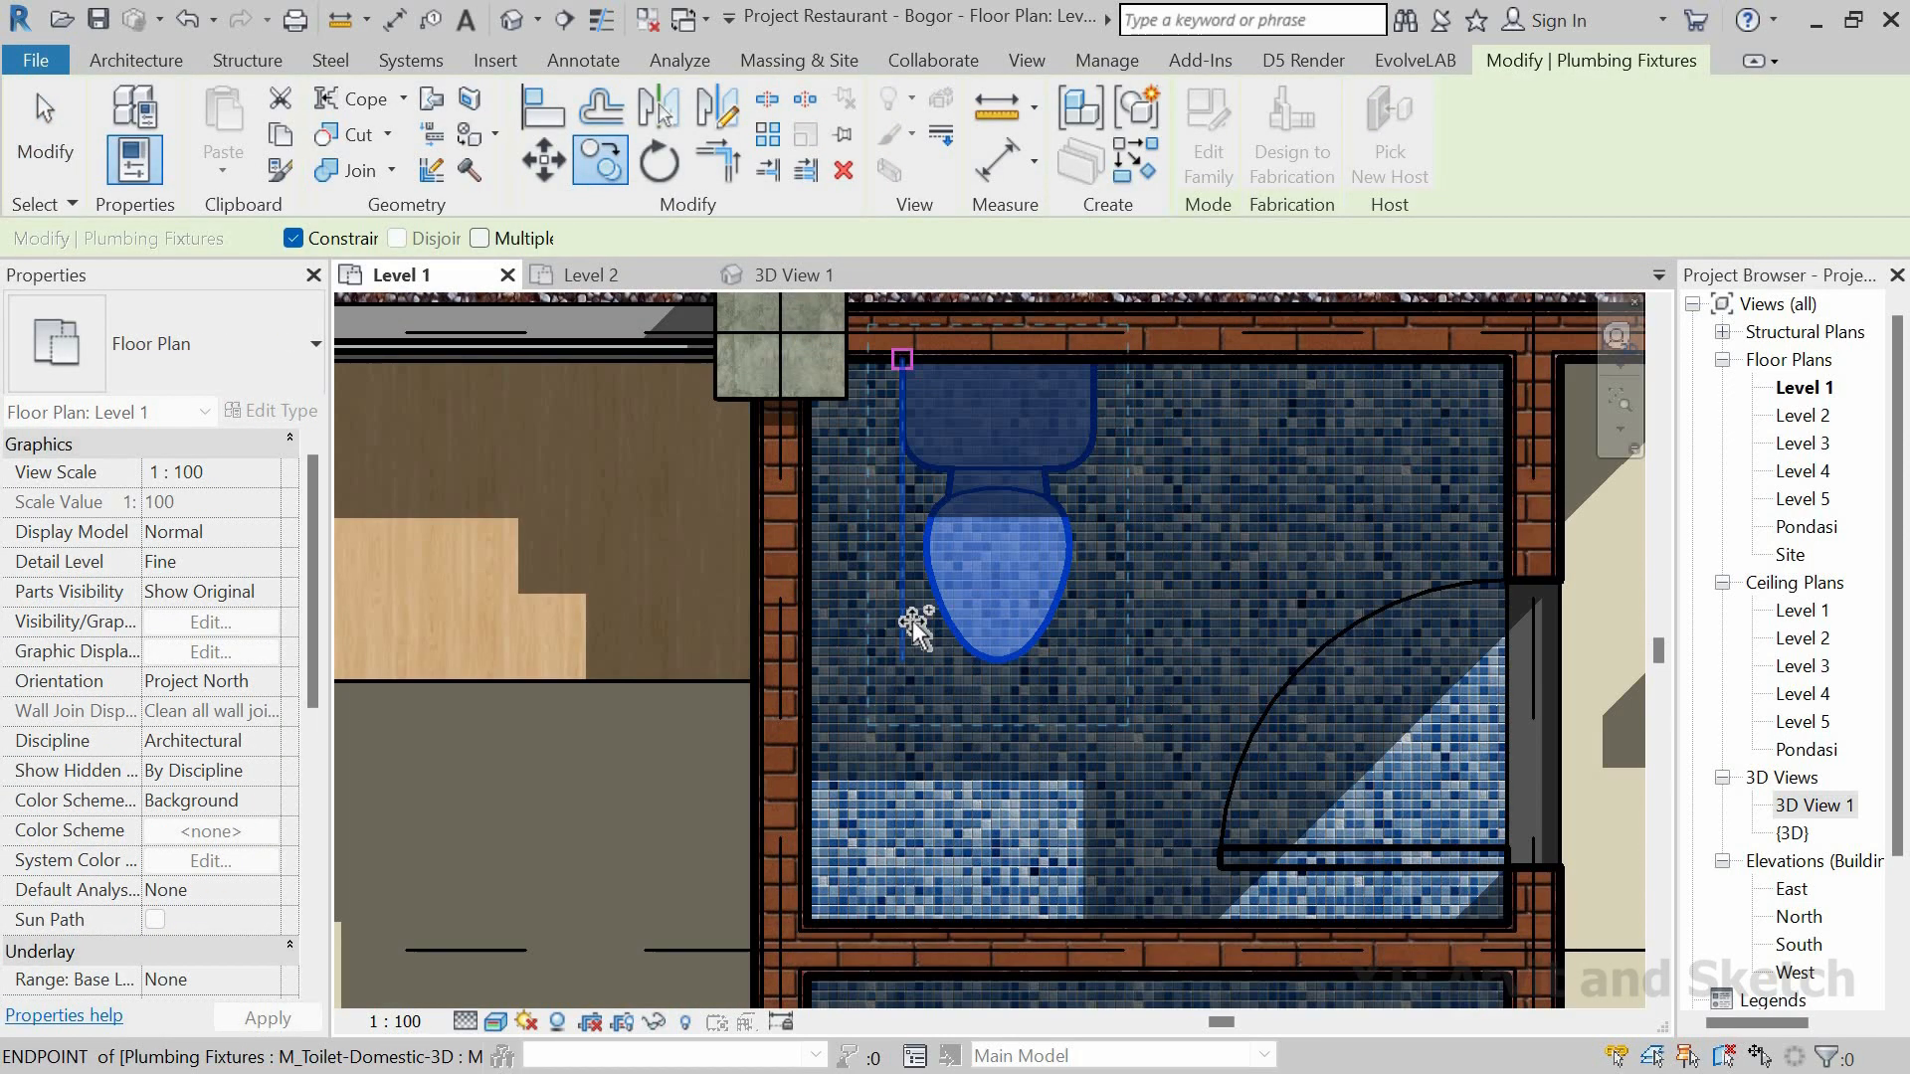
pyautogui.moveTo(907, 956); pyautogui.dragTo(886, 648, button='middle')
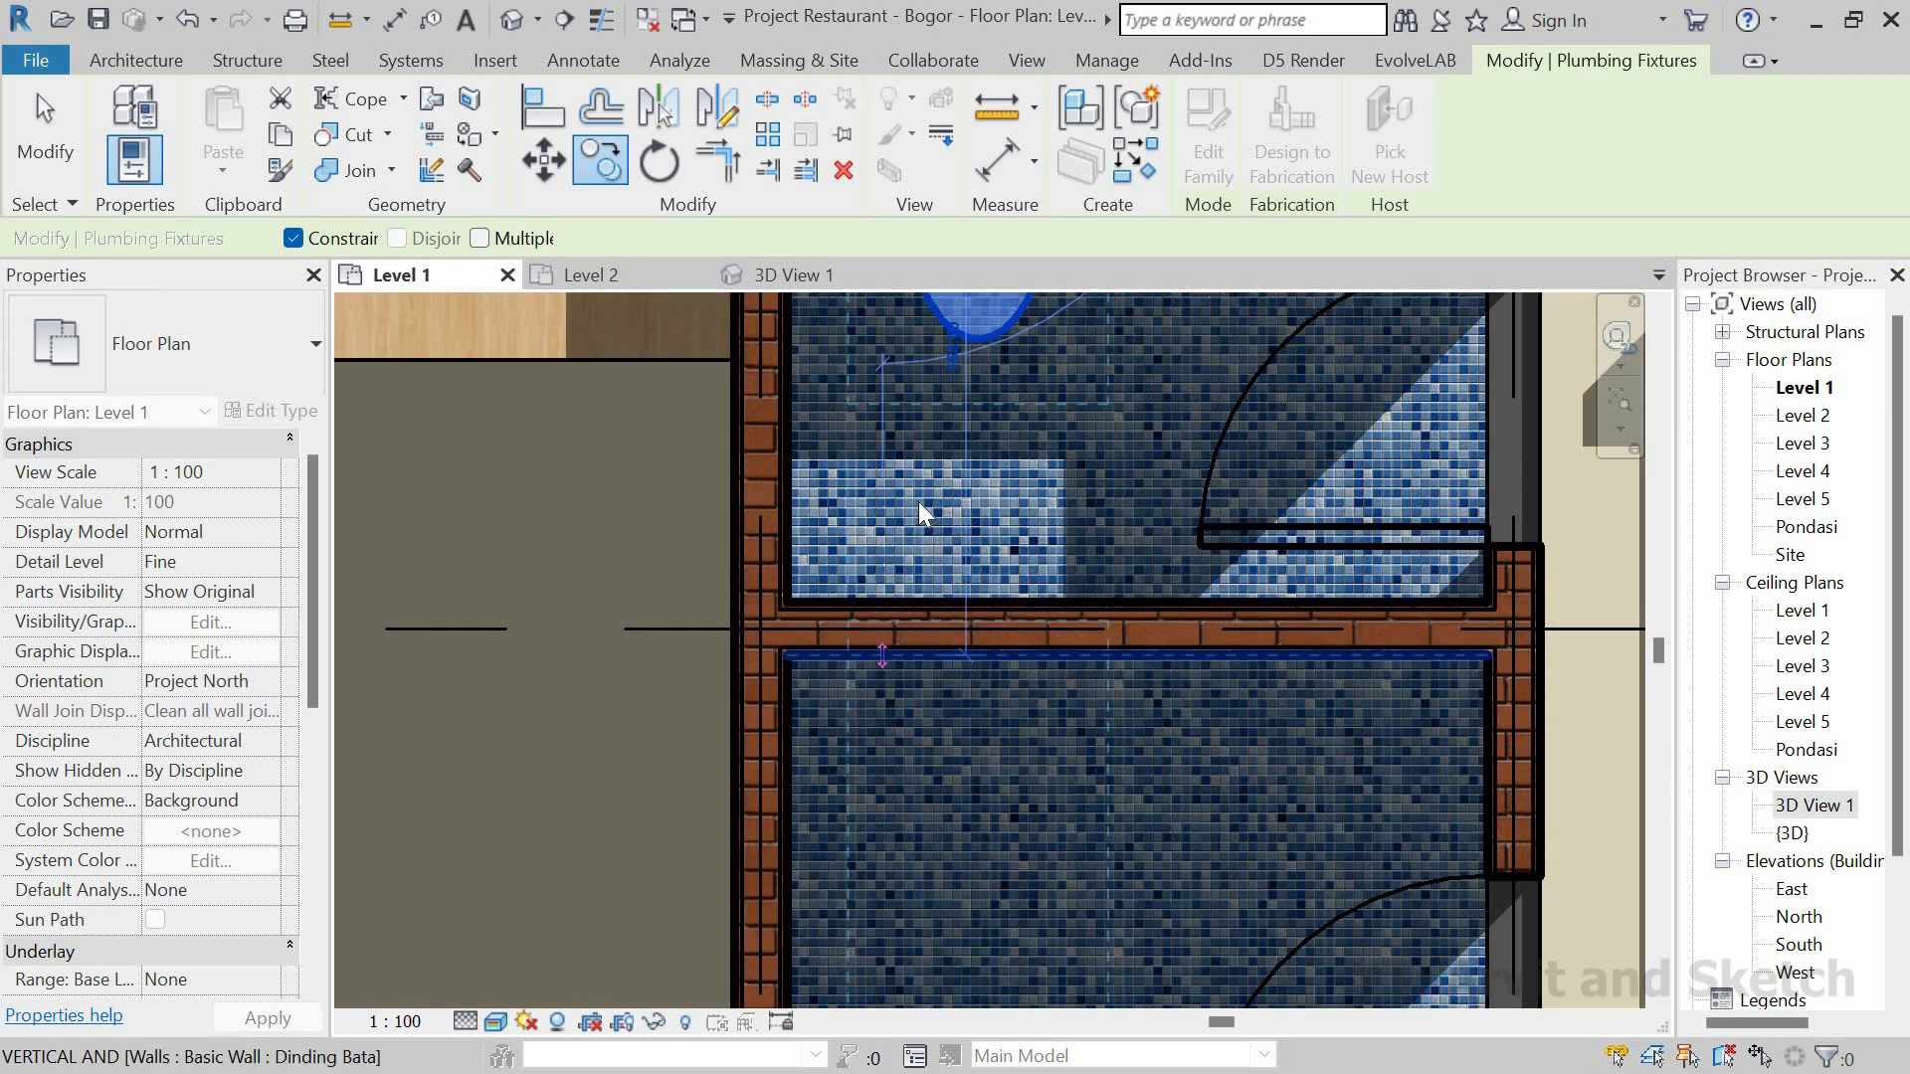
pyautogui.click(917, 502)
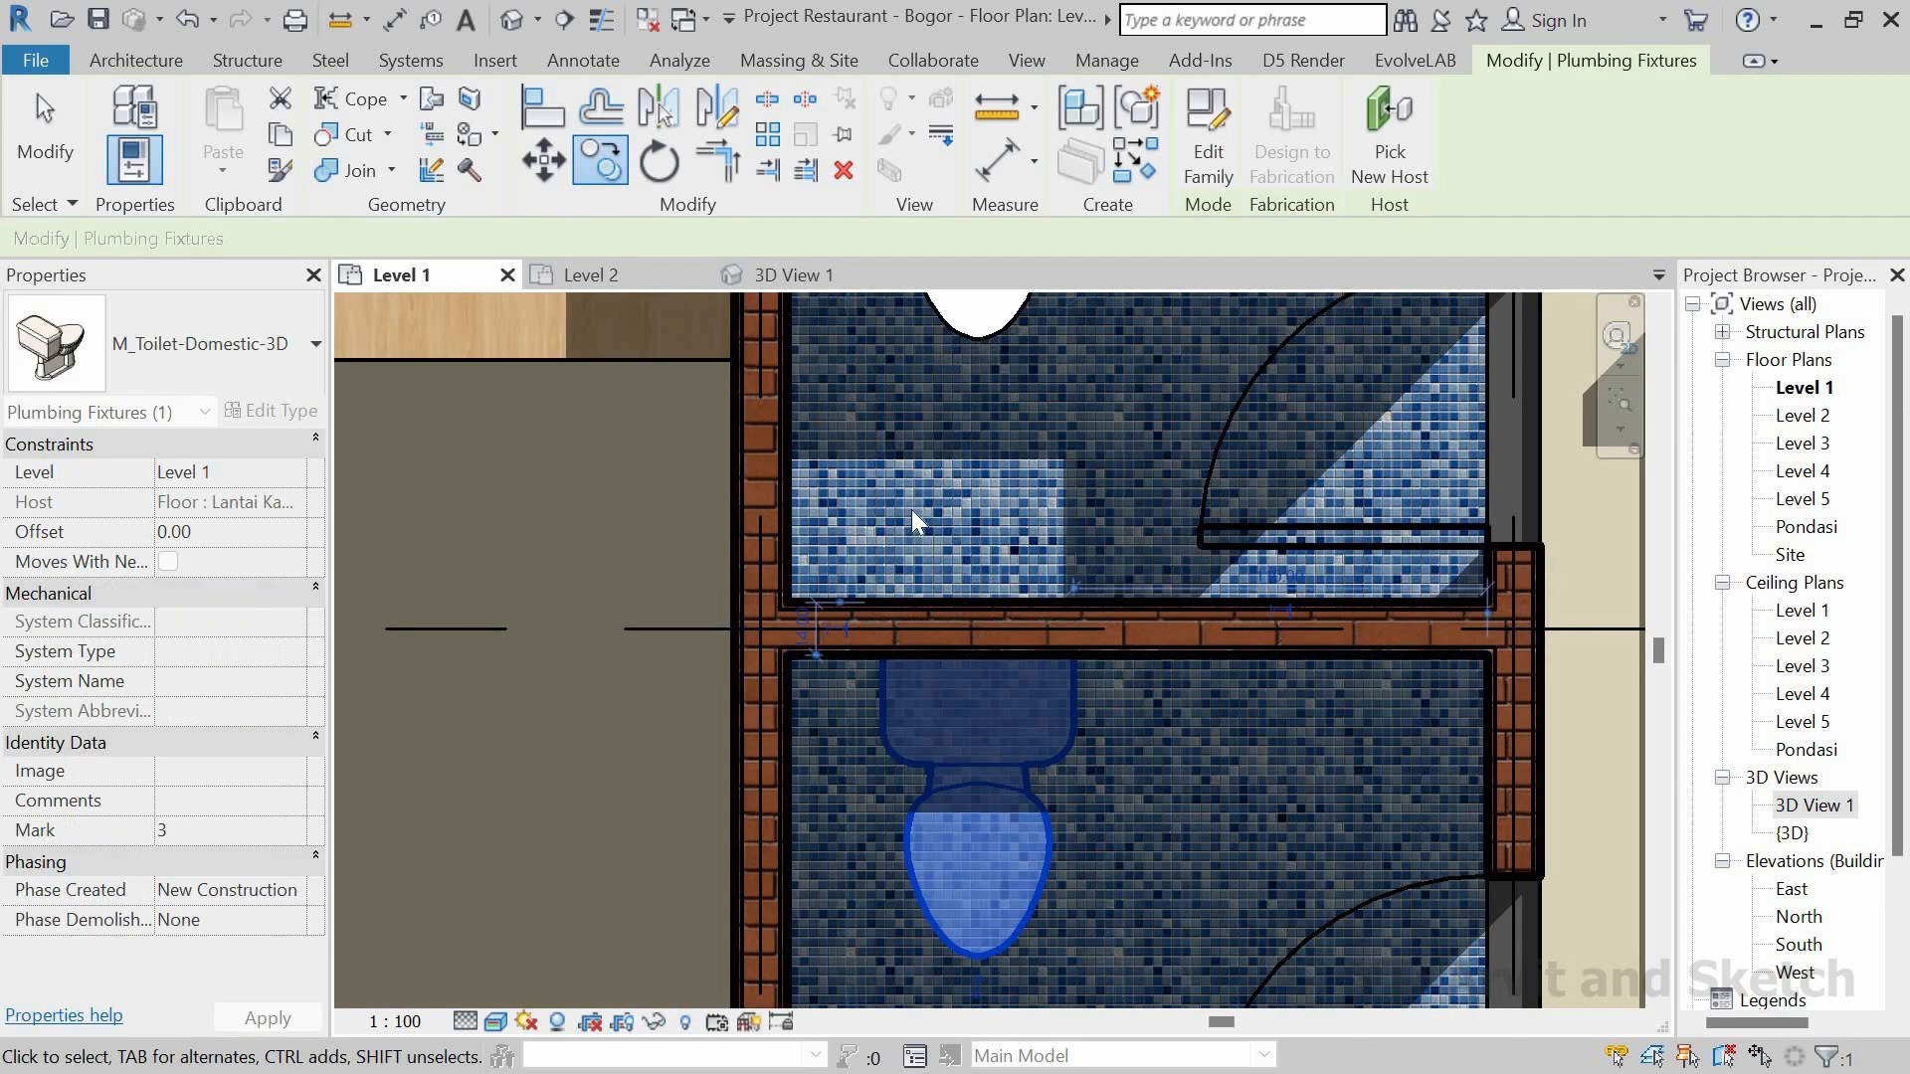
# Step: Copy the middle stall's toilet straight down into the third stall, with its tank against the partition wall
pyautogui.scroll(-5, 911, 509)
pyautogui.press('c')
pyautogui.press('o')
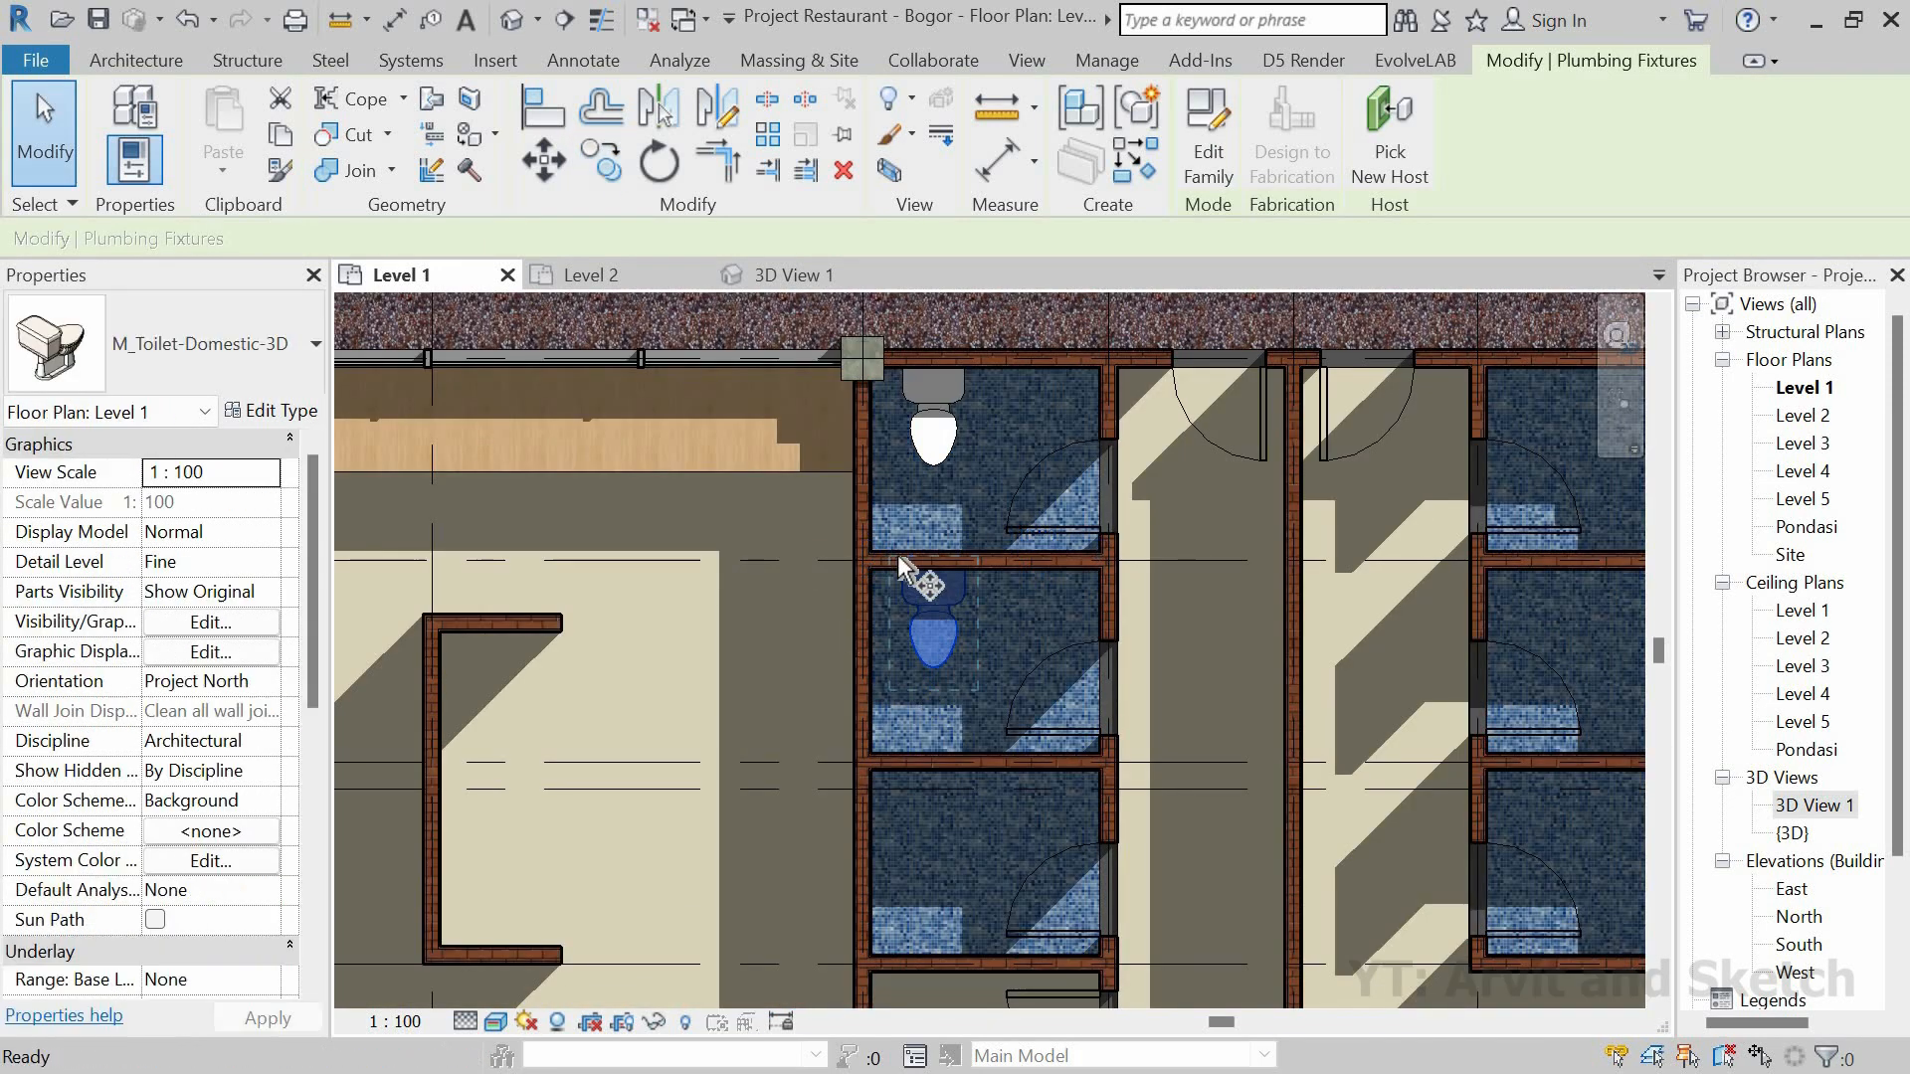
pyautogui.scroll(4, 926, 547)
pyautogui.click(927, 541)
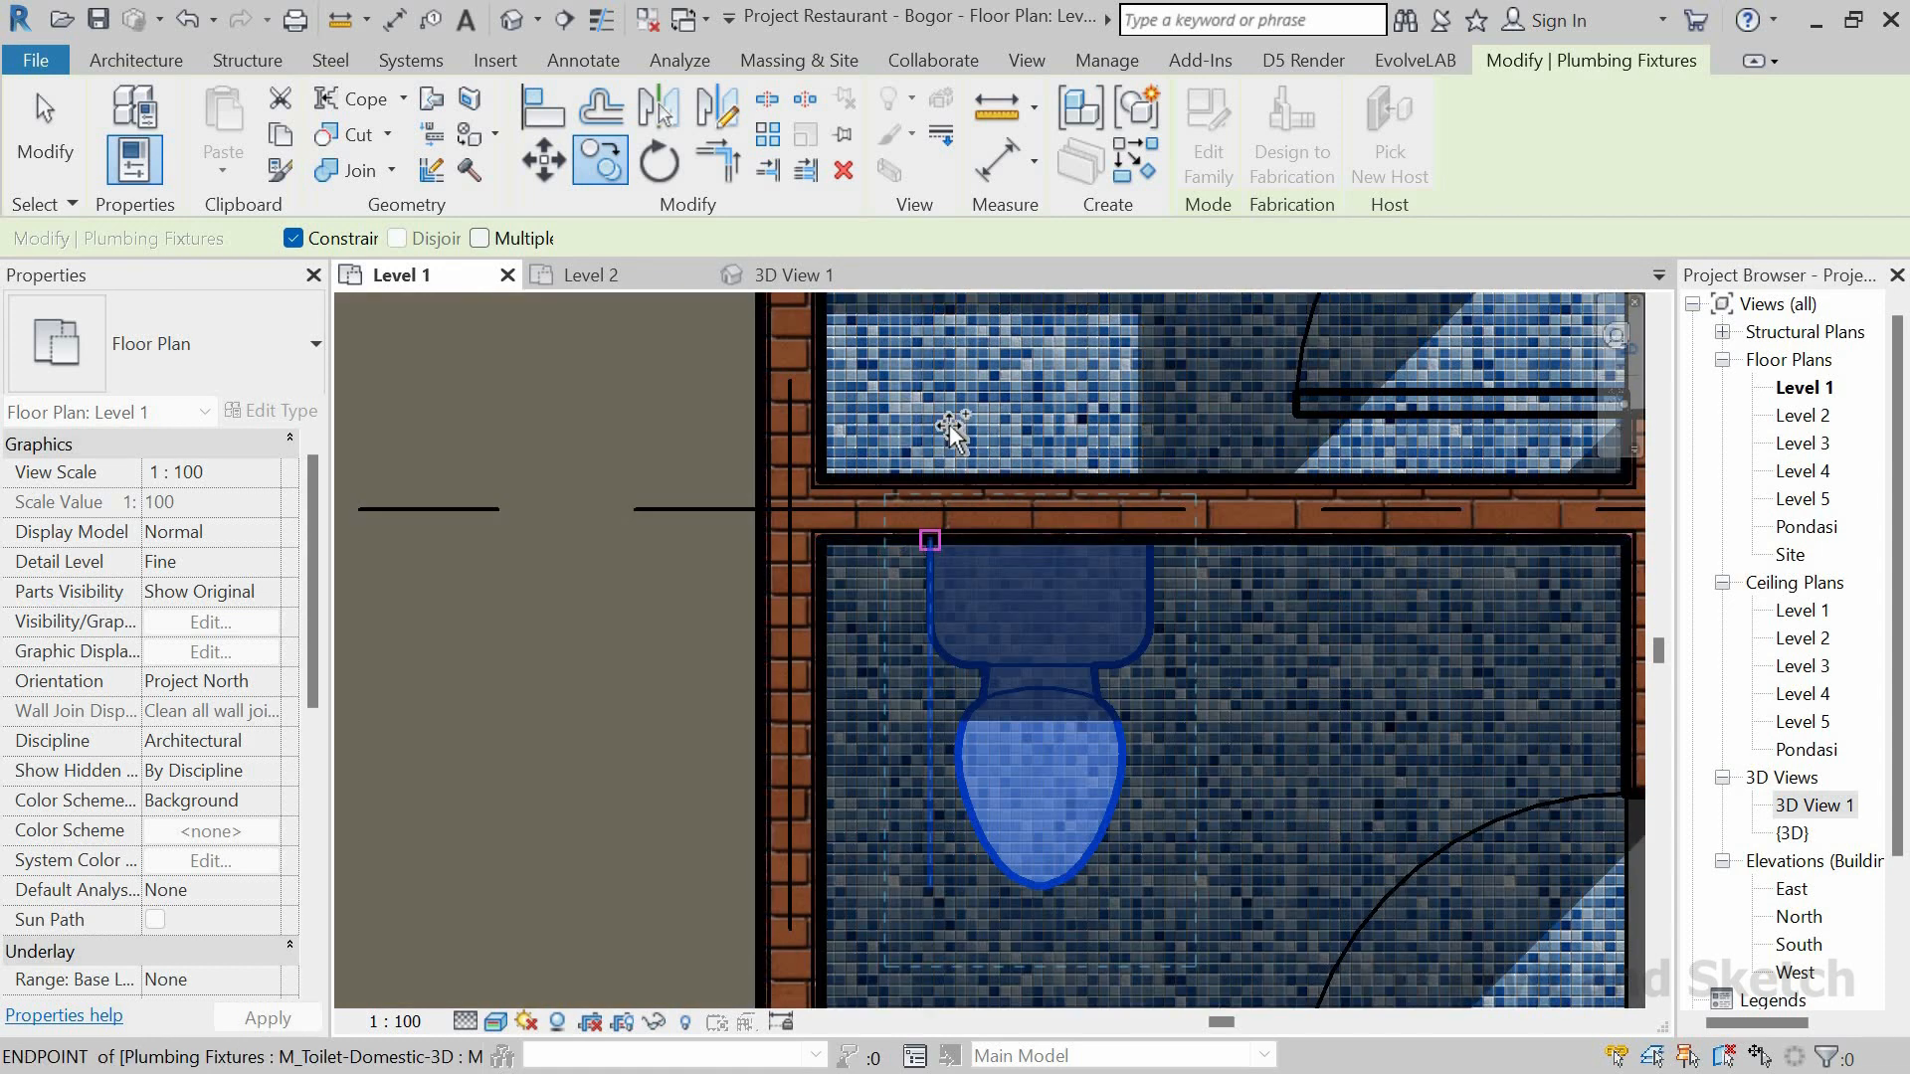
pyautogui.scroll(-7, 949, 454)
pyautogui.scroll(3, 965, 780)
pyautogui.scroll(3, 900, 717)
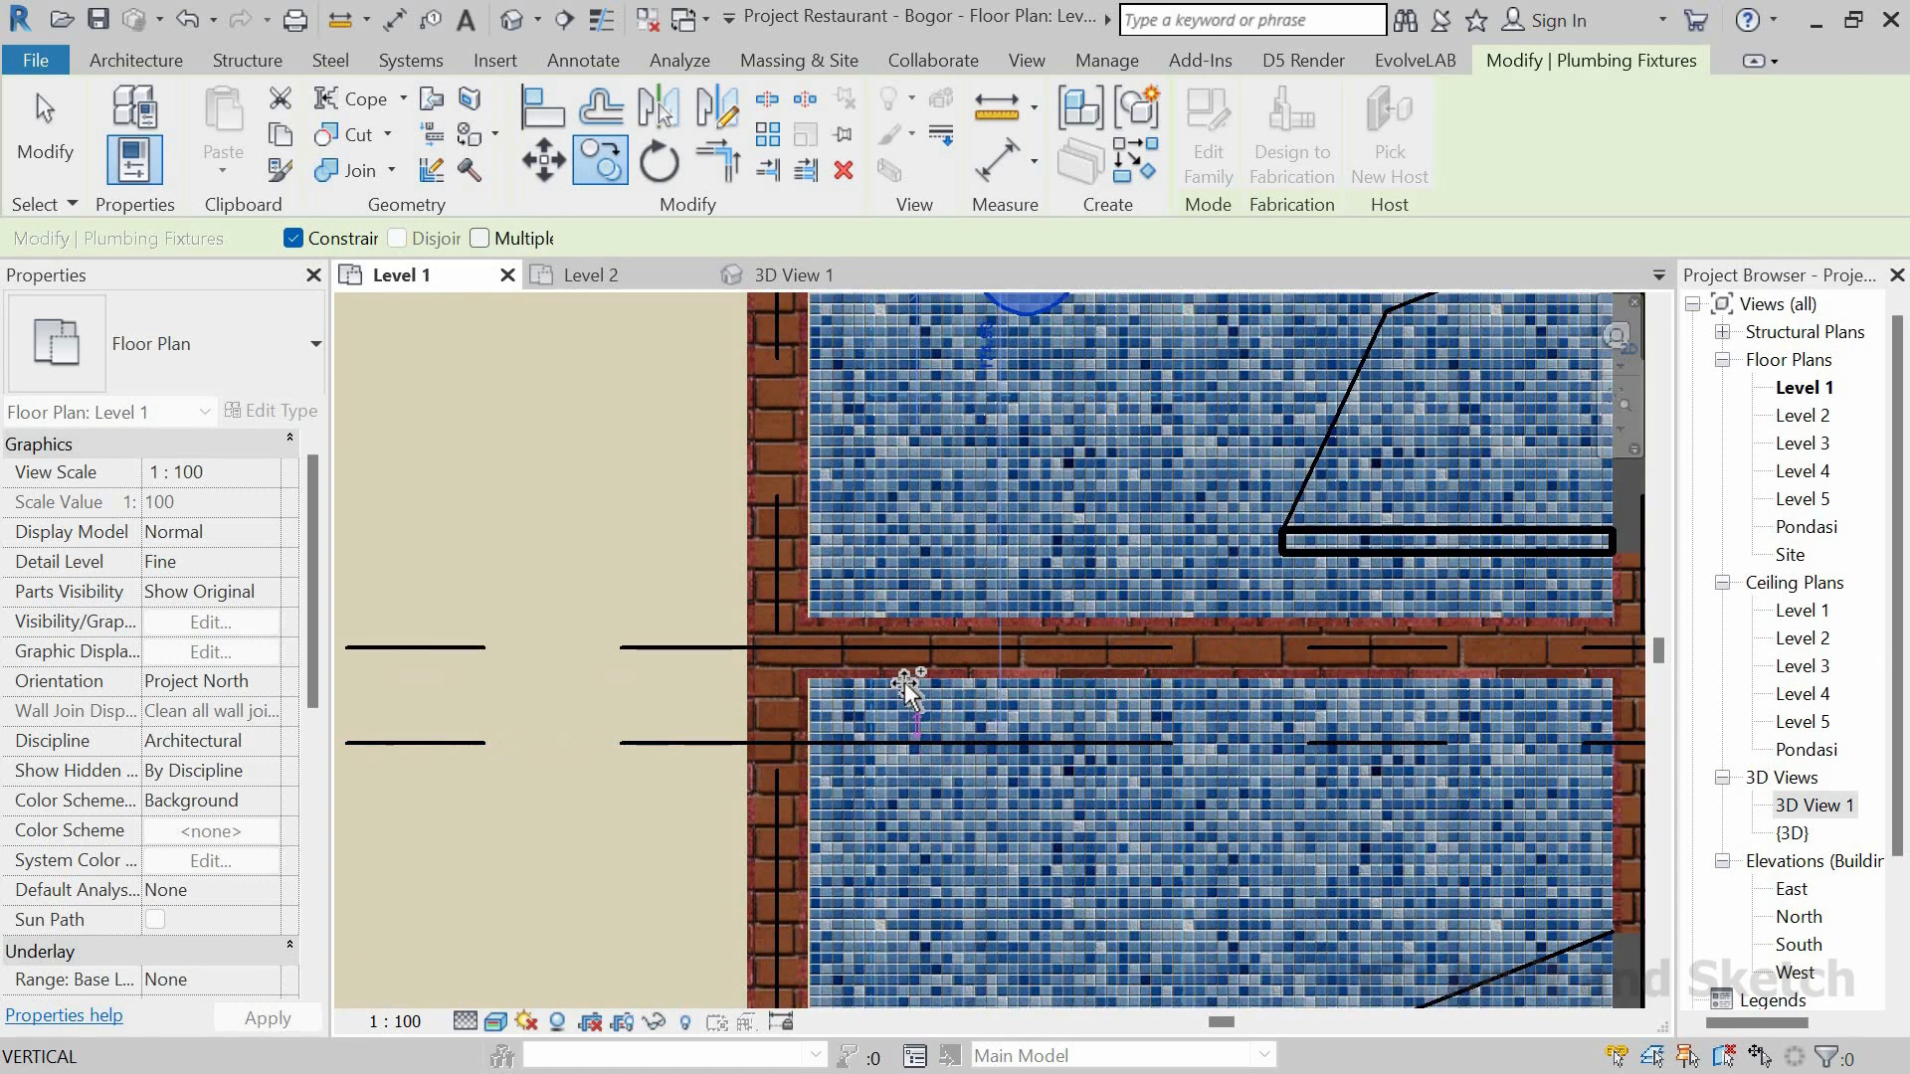
pyautogui.click(932, 602)
pyautogui.scroll(-5, 929, 601)
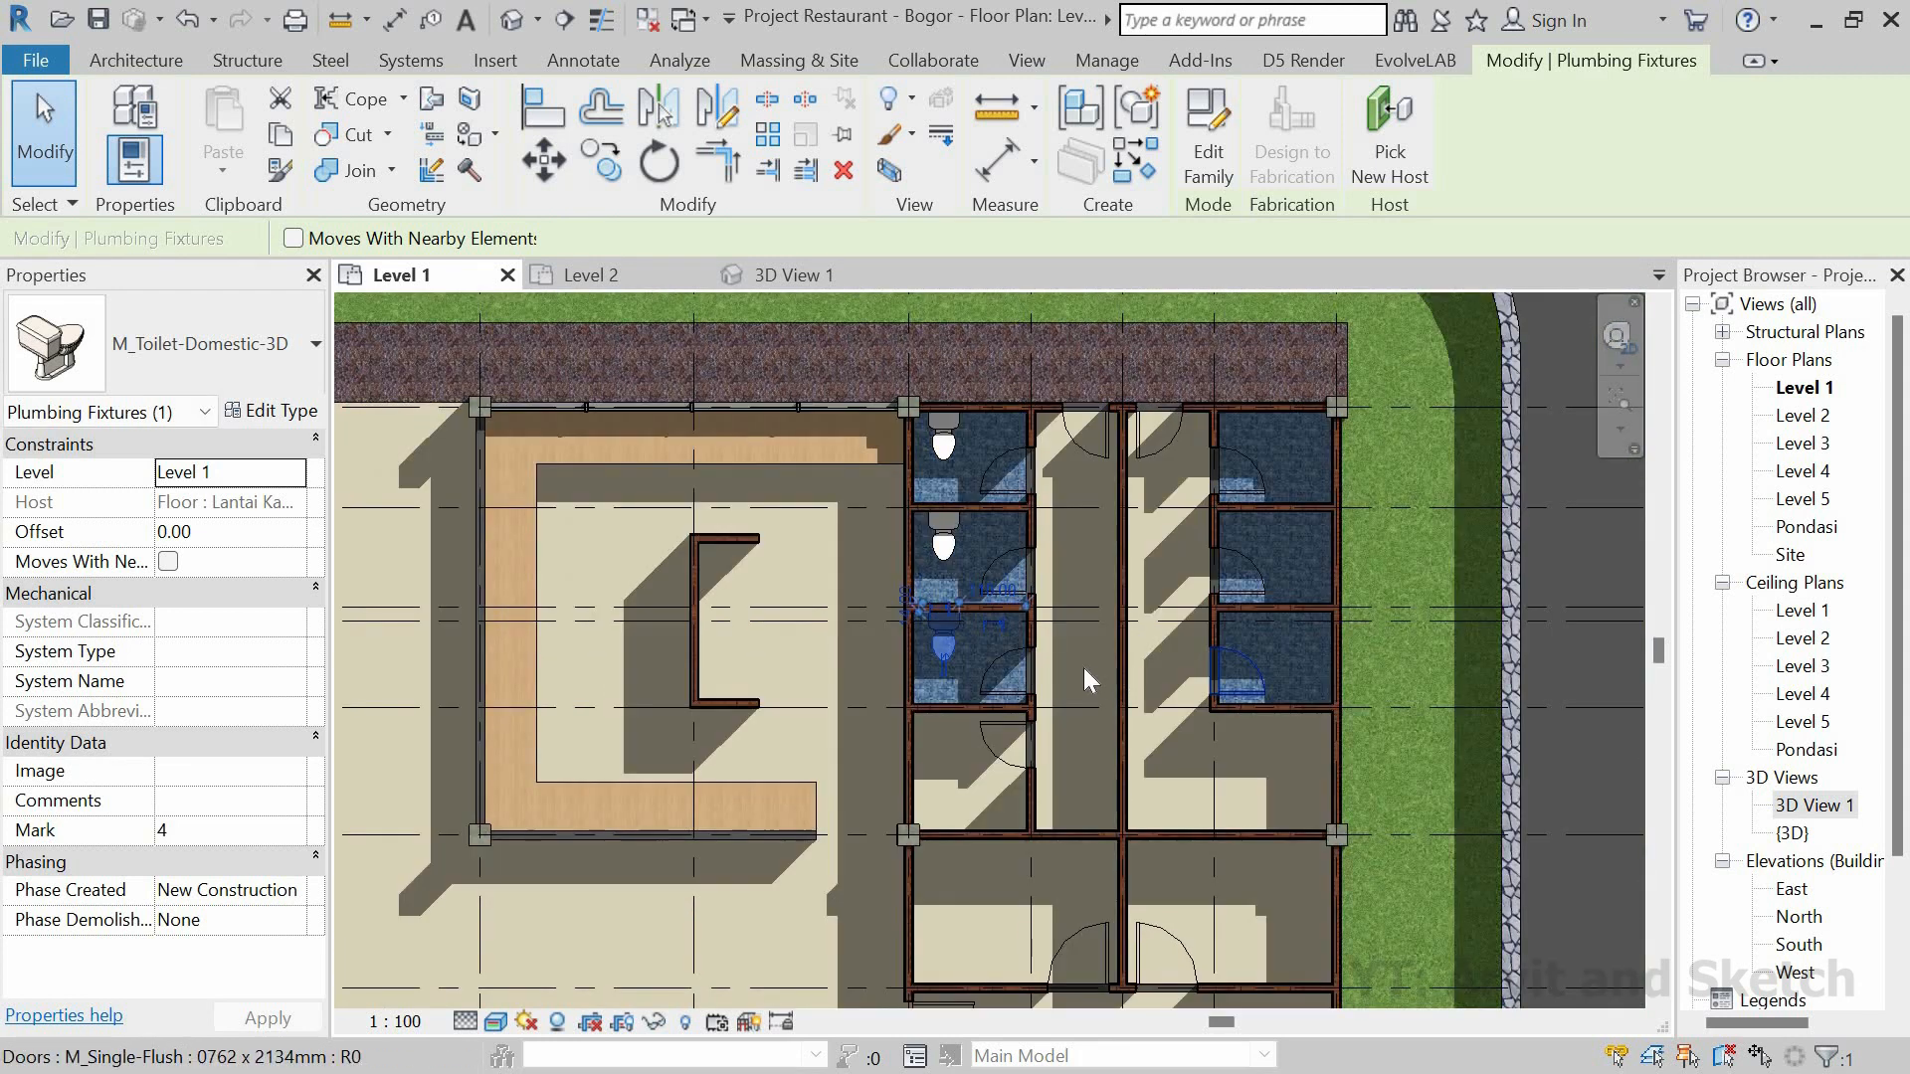
pyautogui.press('Escape')
# Step: Mirror the three toilets into the opposite stalls about an axis drawn along the central partition wall, keeping the originals
pyautogui.click(952, 649)
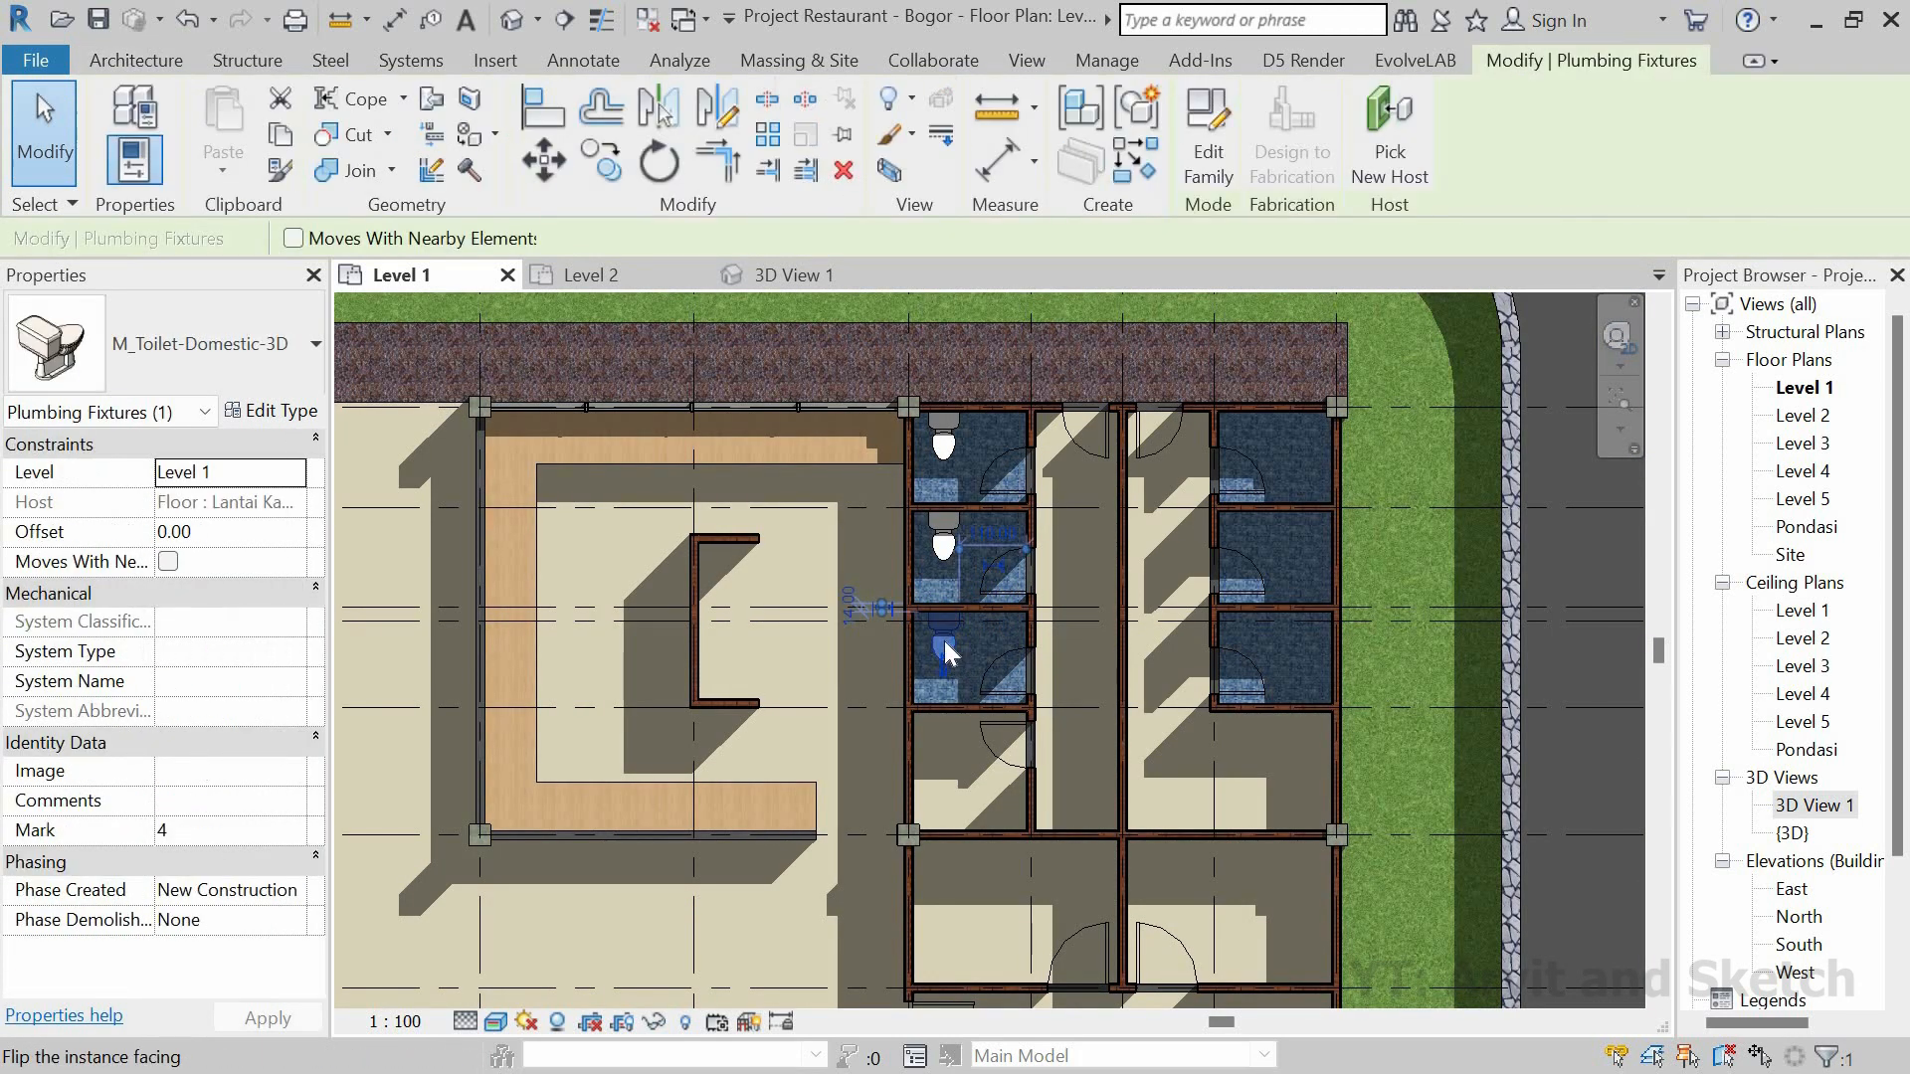
pyautogui.keyDown('ctrl'); pyautogui.click(943, 448); pyautogui.keyUp('ctrl')
pyautogui.click(732, 107)
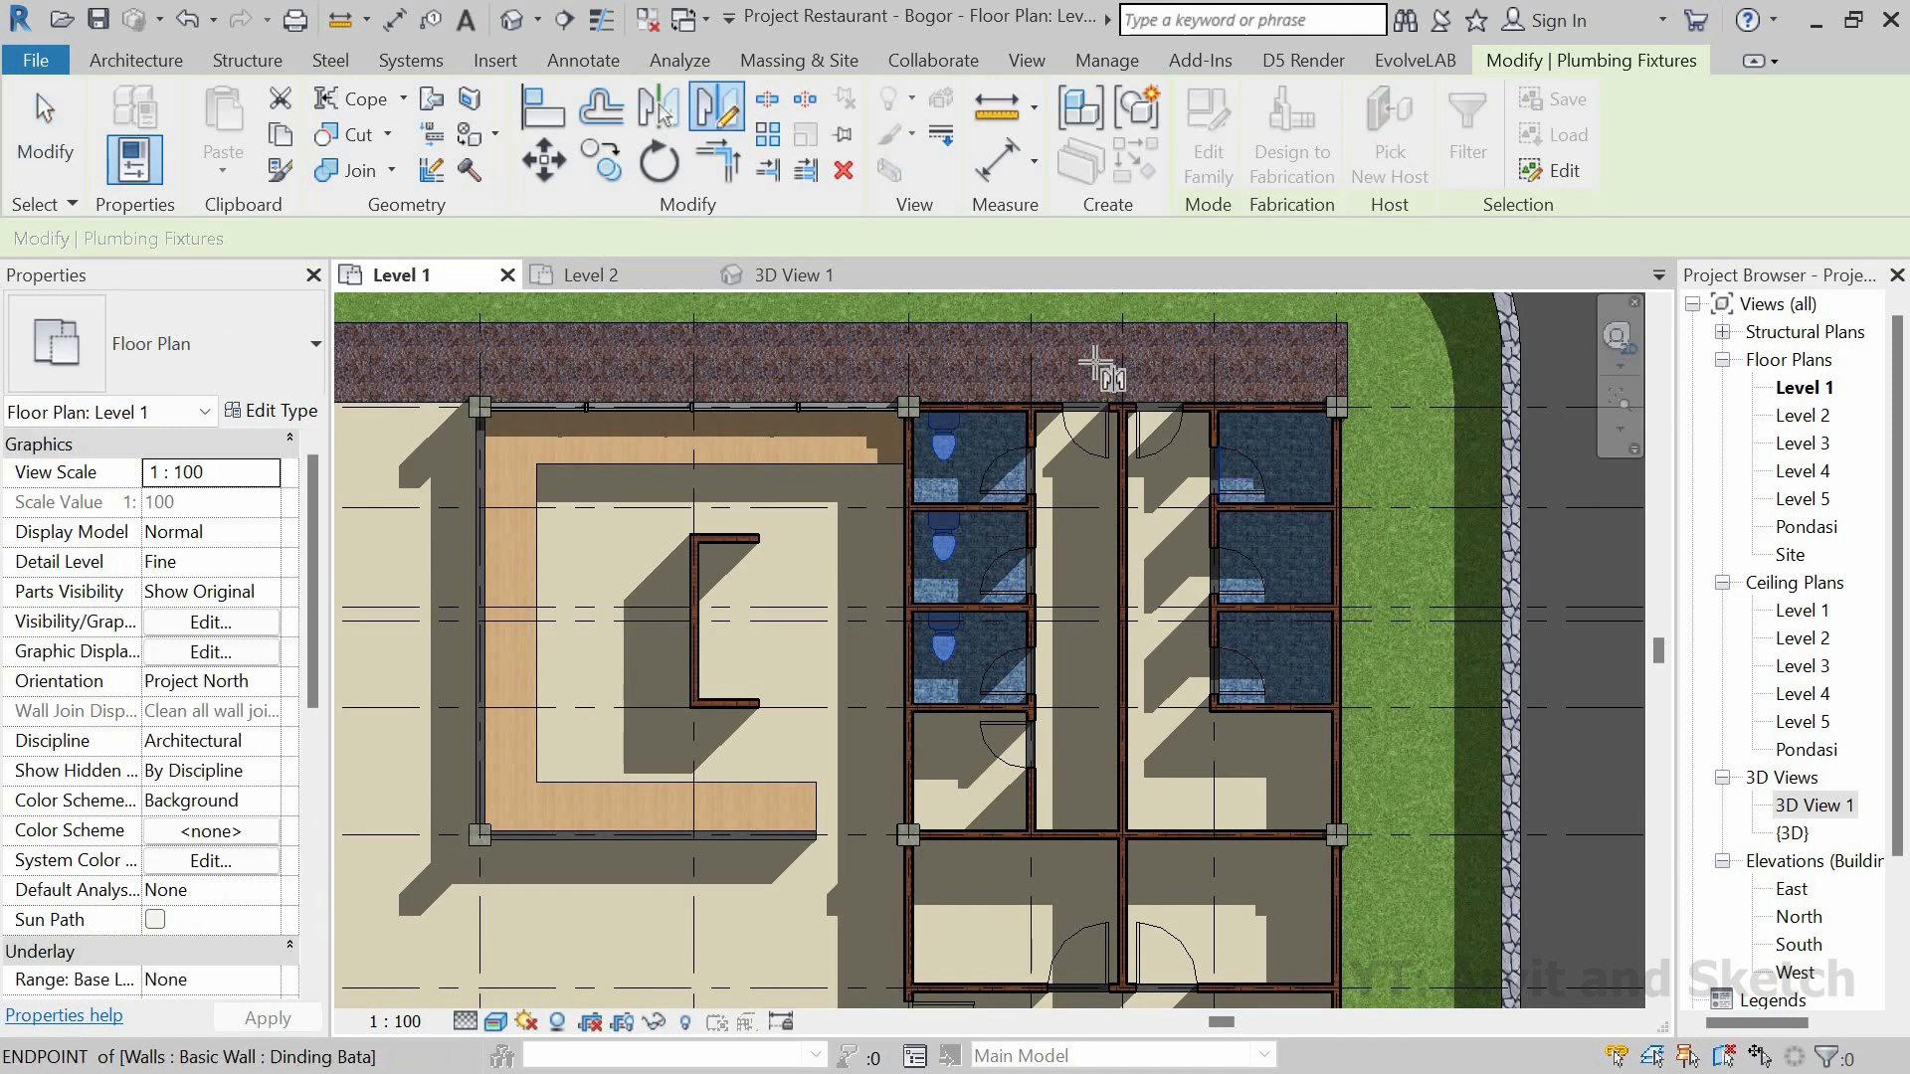
pyautogui.scroll(5, 1154, 418)
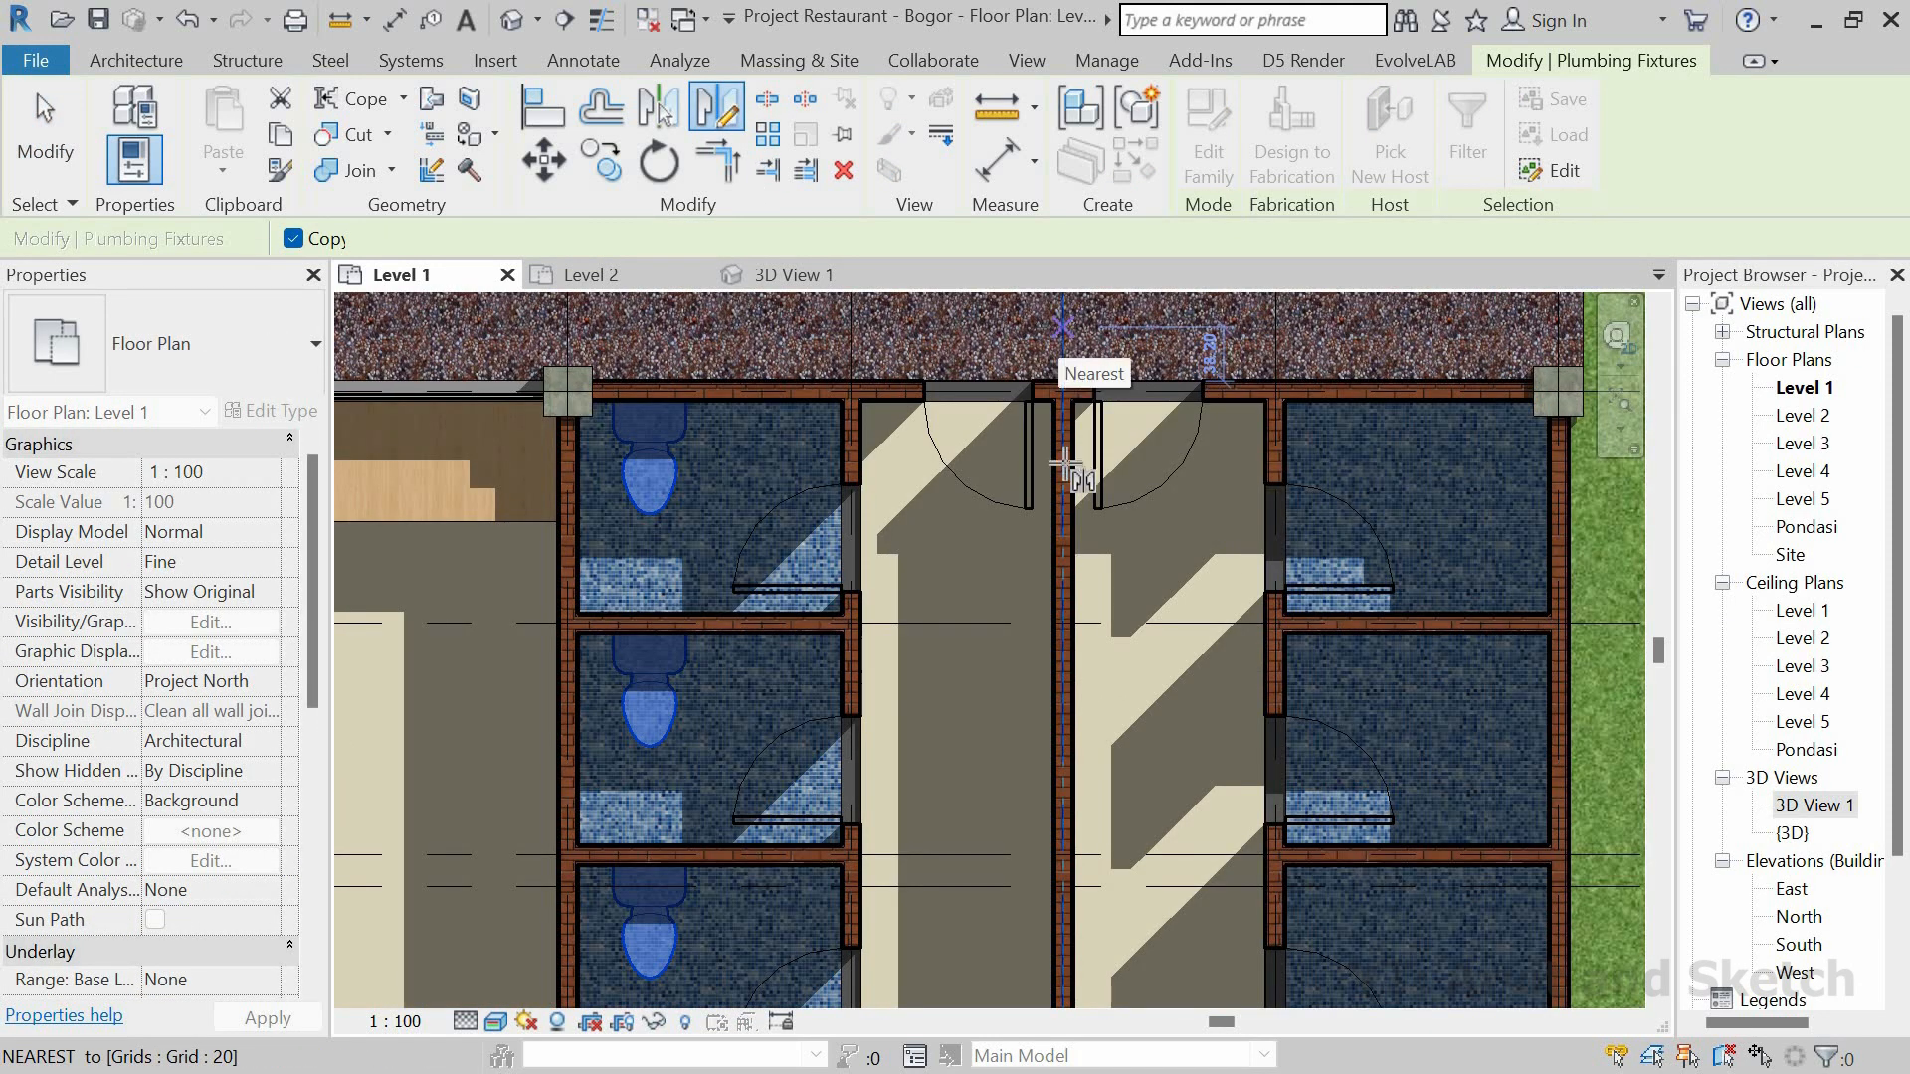
pyautogui.click(1064, 462)
pyautogui.click(1079, 597)
pyautogui.press('Escape')
pyautogui.scroll(-3, 1082, 617)
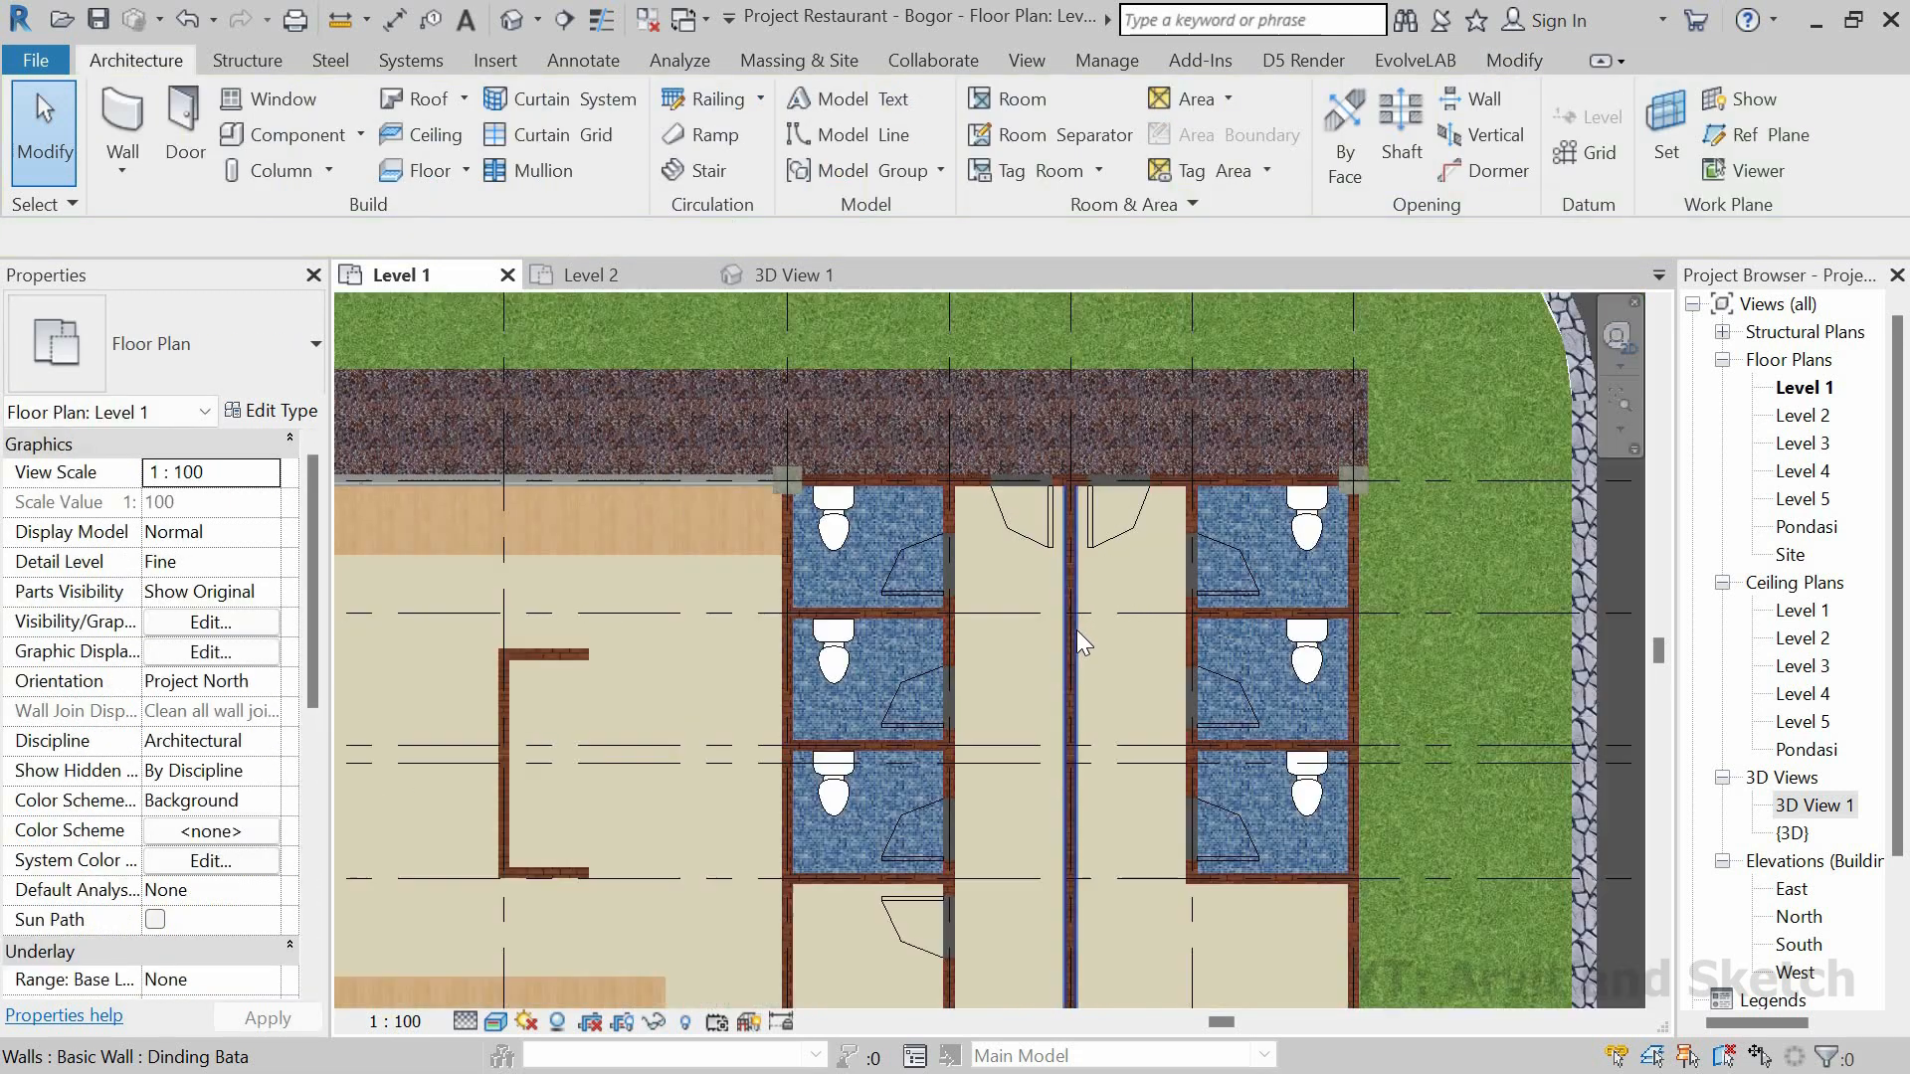
# Step: Start placing an M_Urinal-Wall-3D component and review its type properties, including the urinal material
pyautogui.scroll(-4, 1032, 581)
pyautogui.moveTo(1070, 580); pyautogui.dragTo(1105, 513, button='middle')
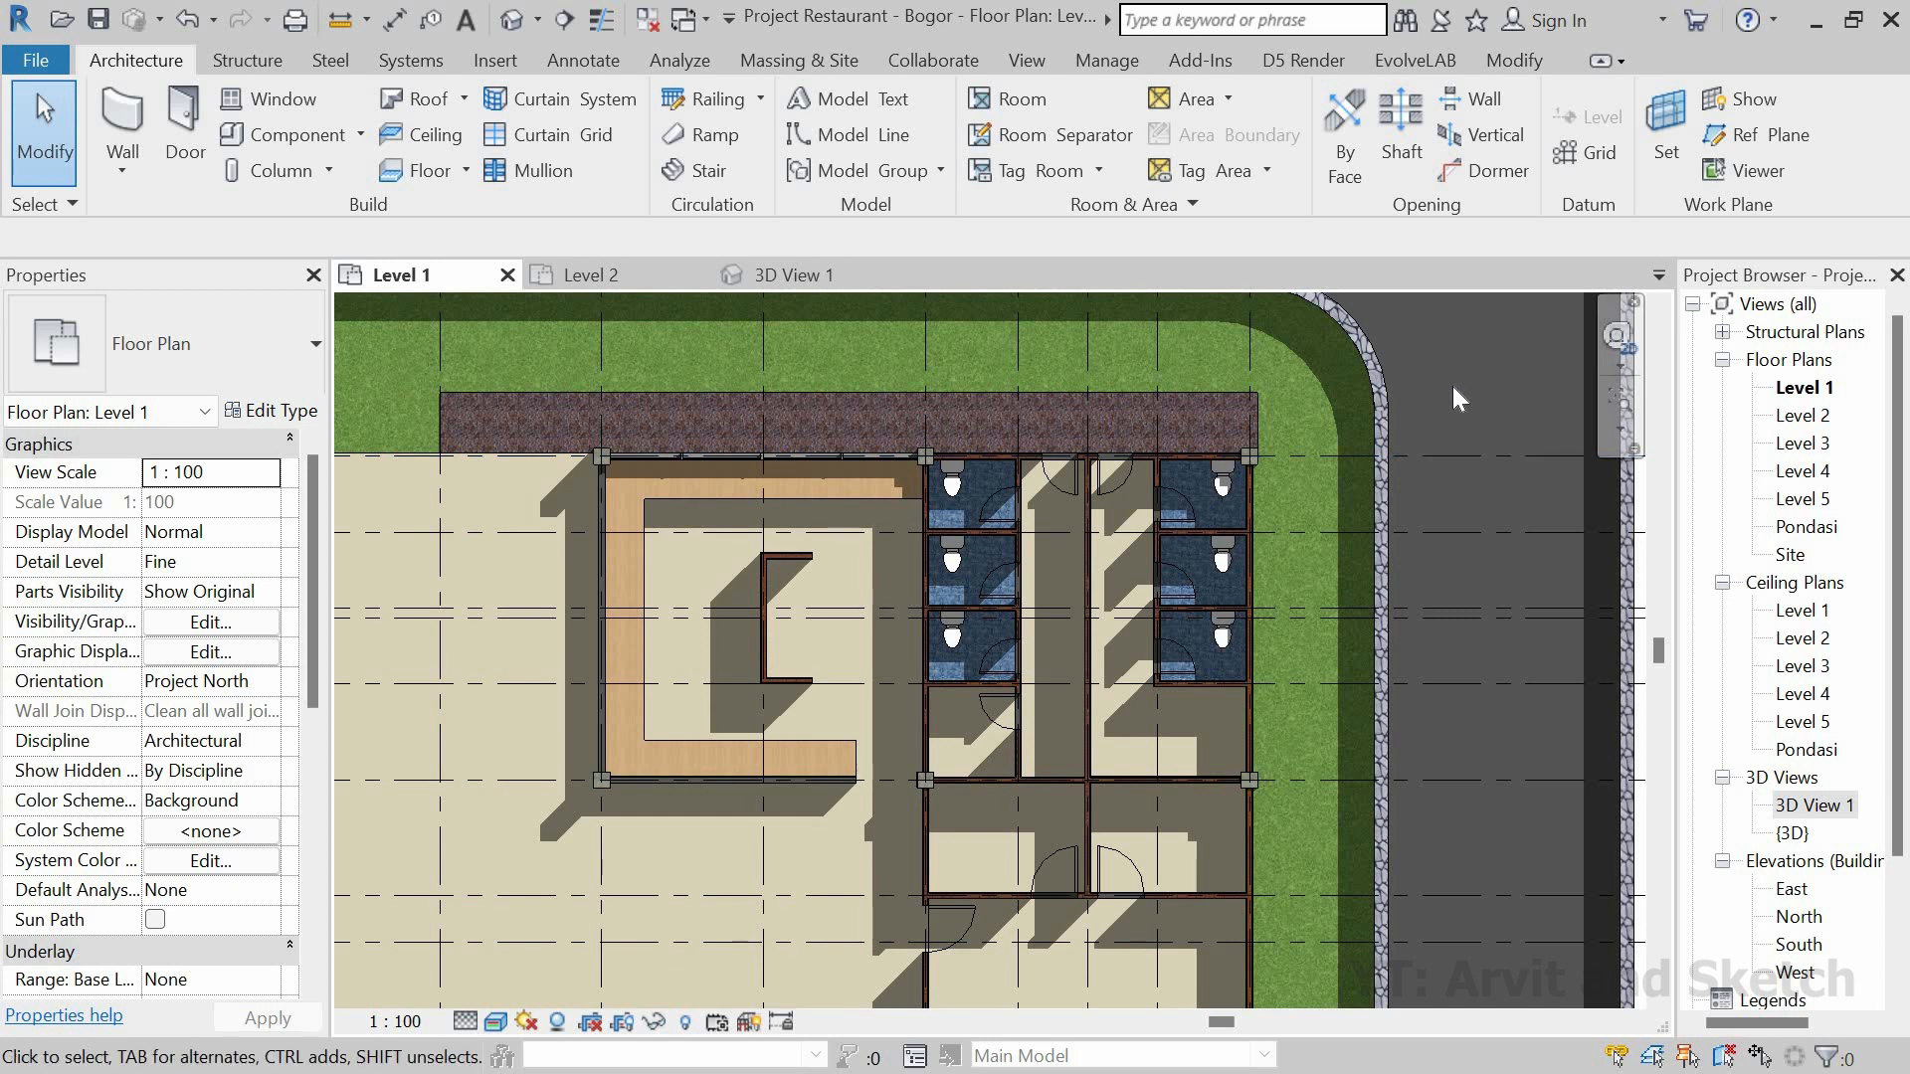
pyautogui.click(283, 134)
pyautogui.click(255, 350)
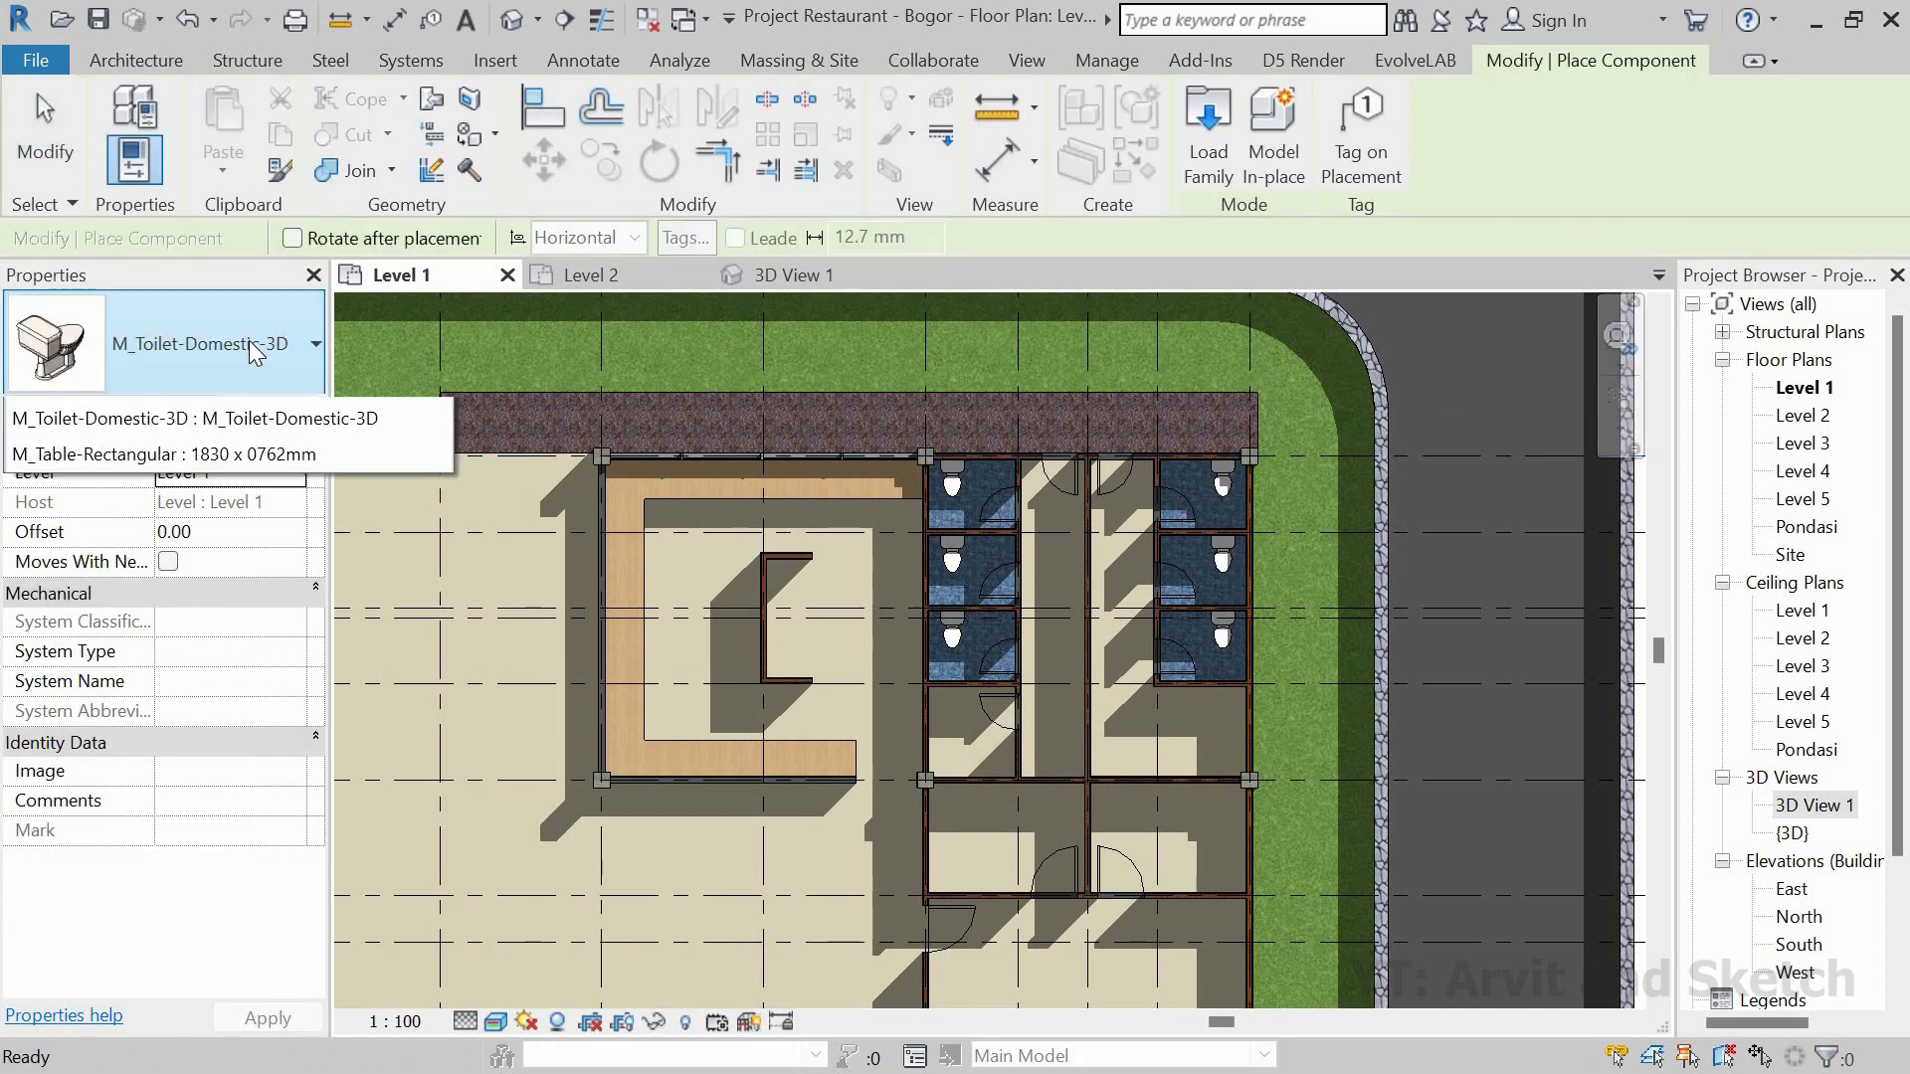
pyautogui.click(196, 775)
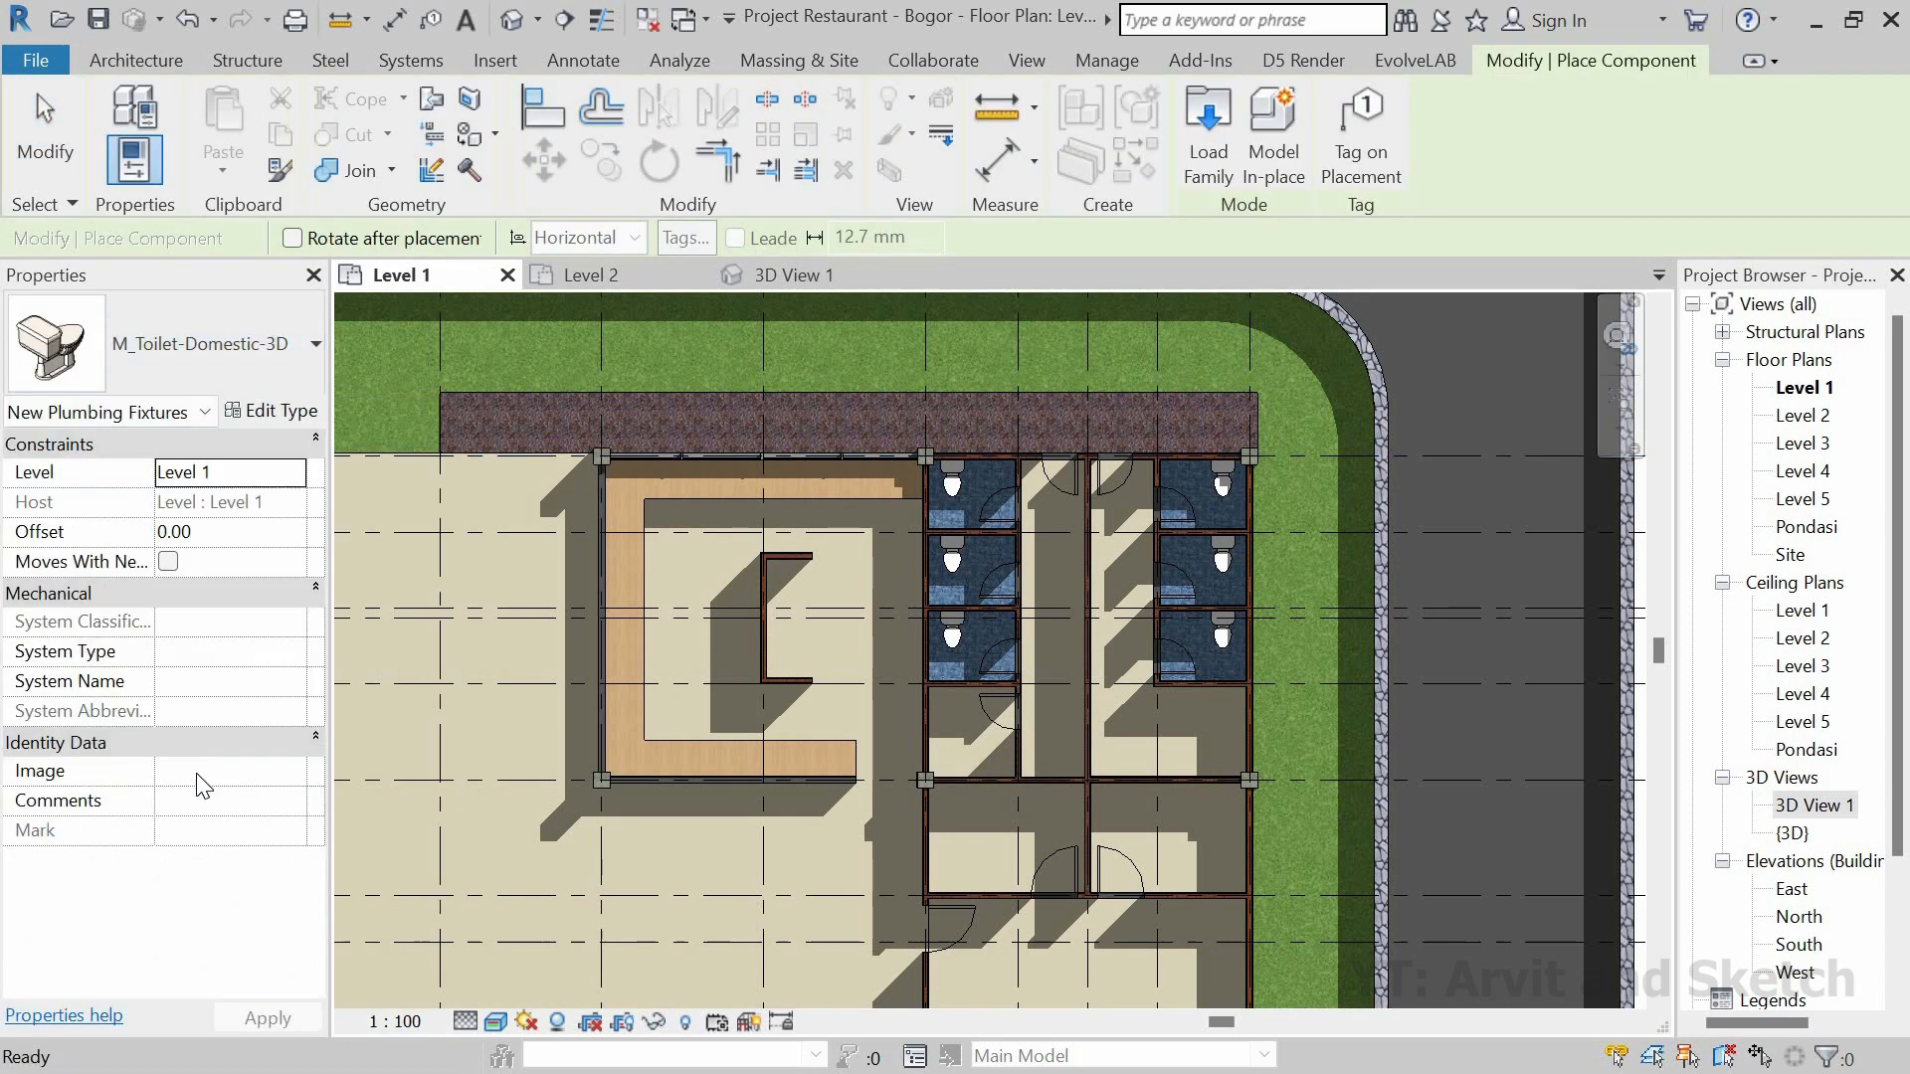
pyautogui.click(274, 412)
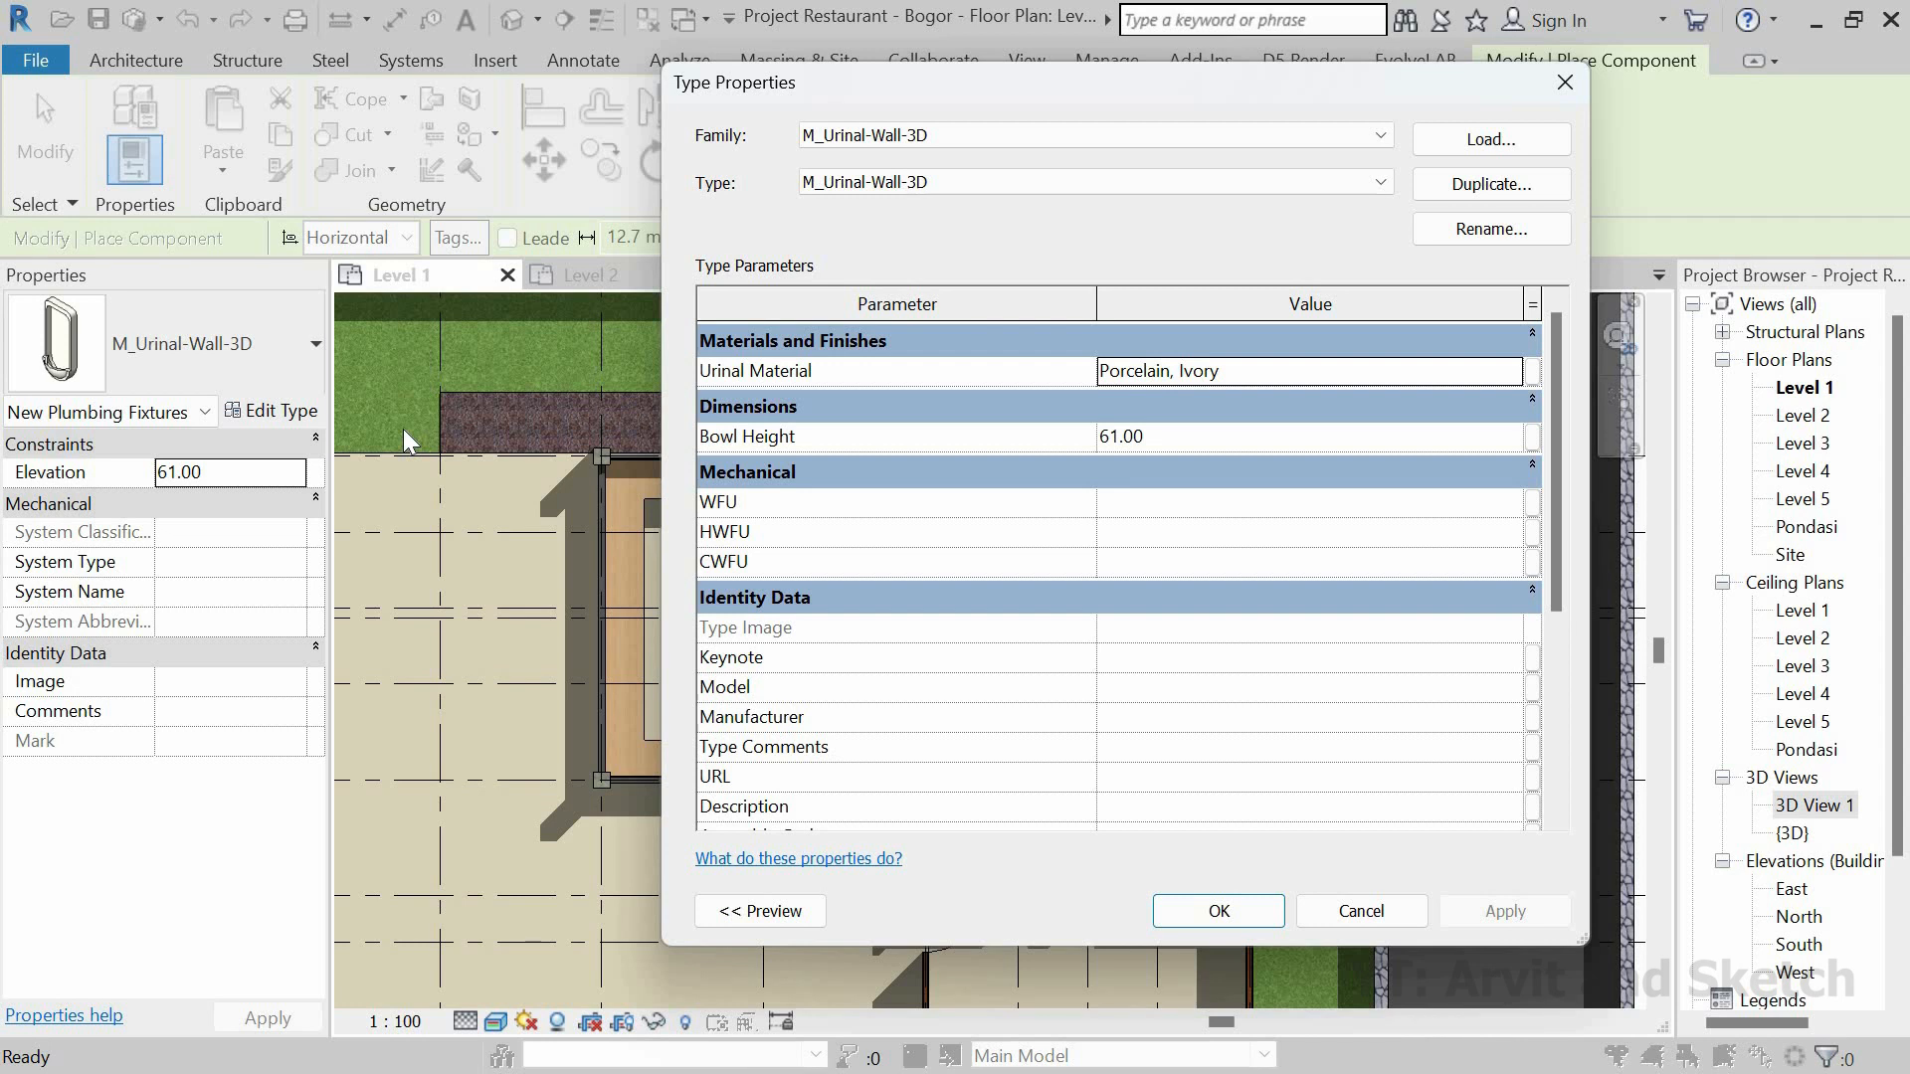
pyautogui.click(1460, 375)
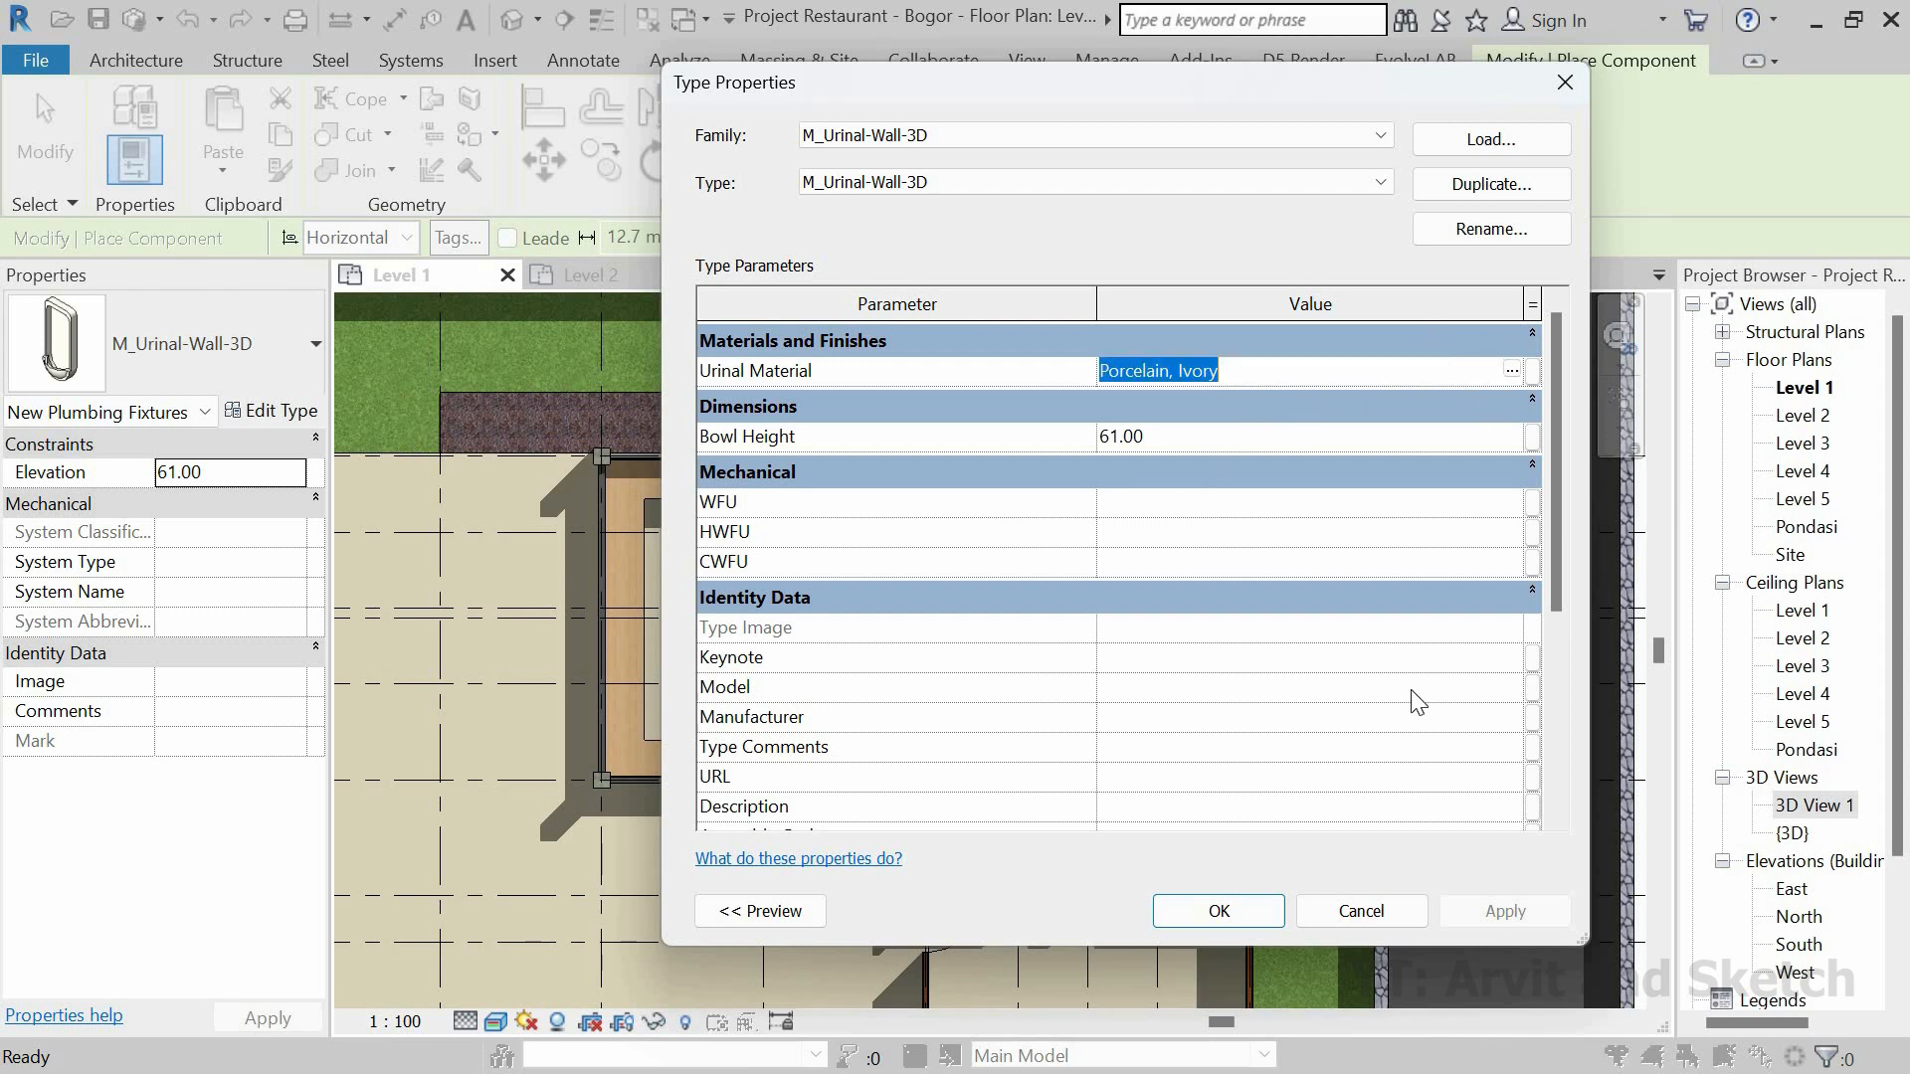
pyautogui.click(1254, 924)
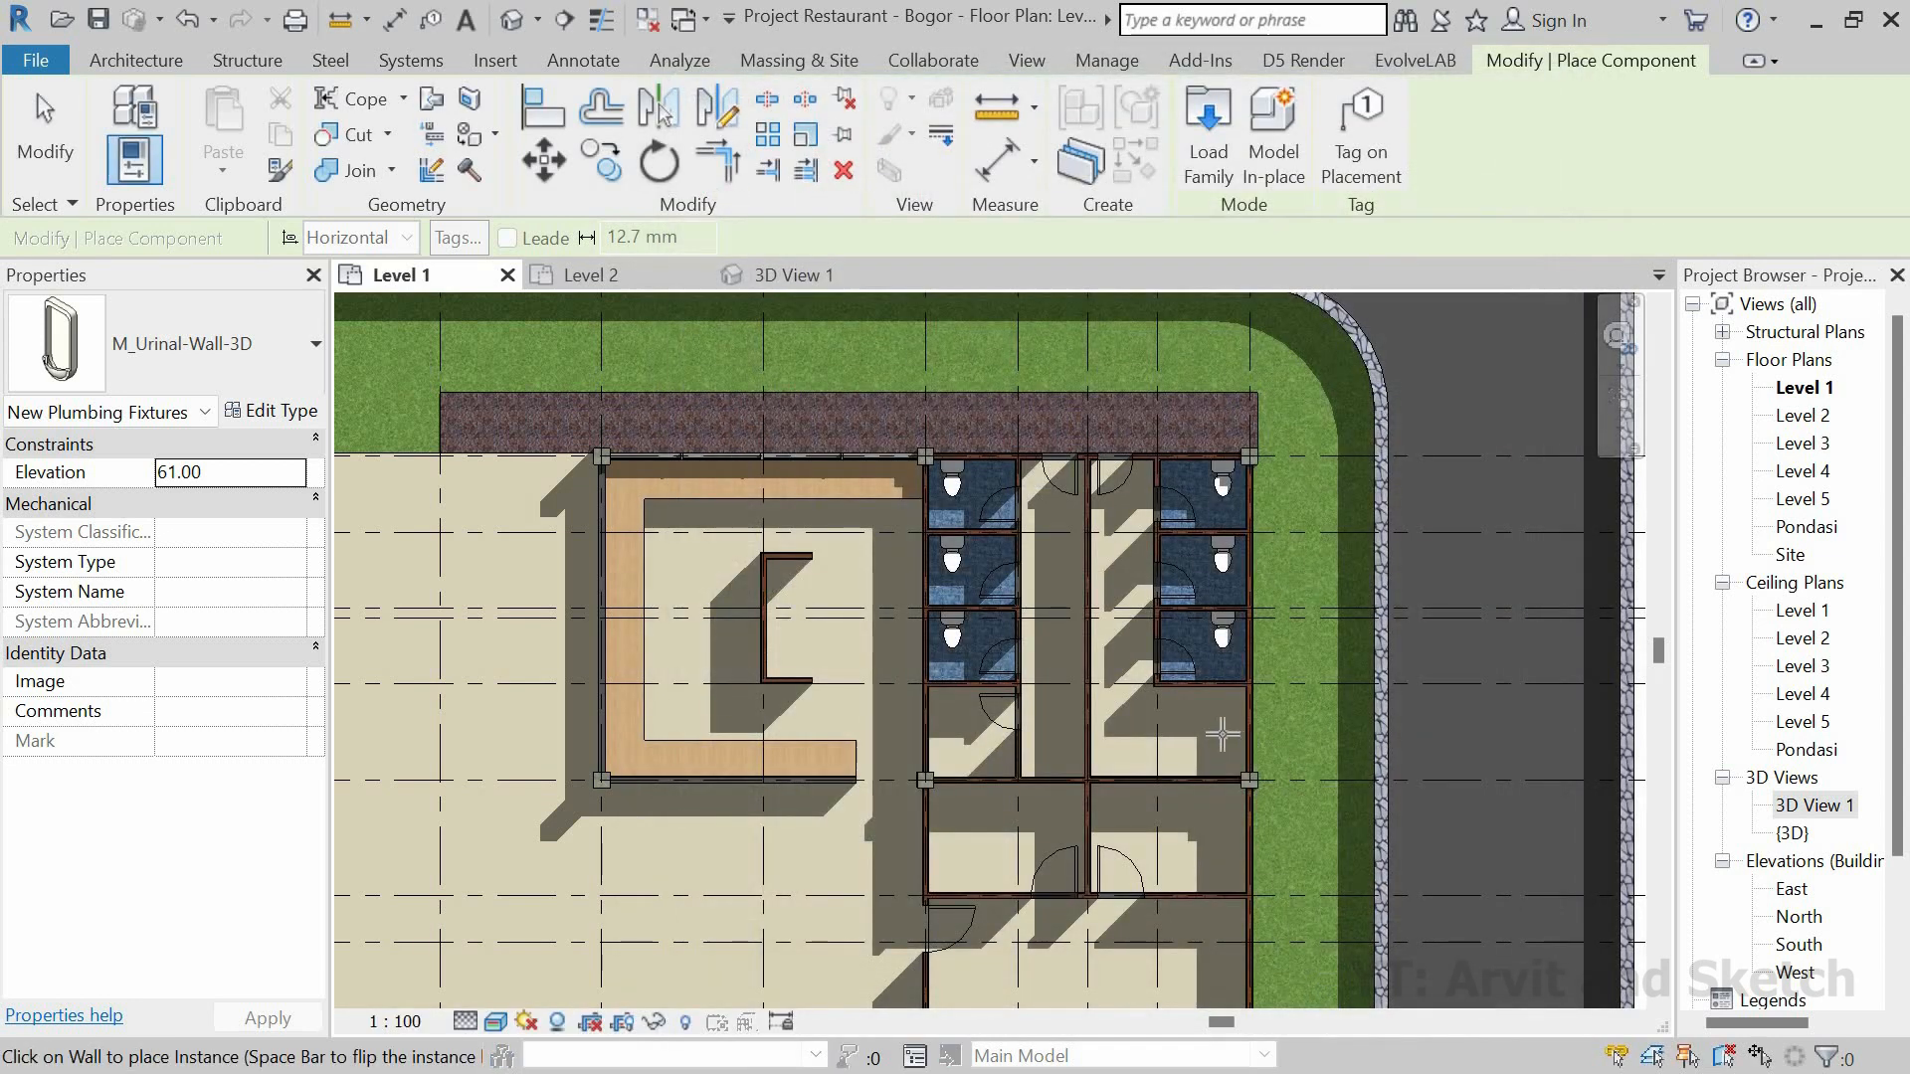
# Step: Place a wall urinal on the outer east wall just below the third stall of the eastern restroom
pyautogui.scroll(4, 1219, 697)
pyautogui.scroll(2, 1226, 590)
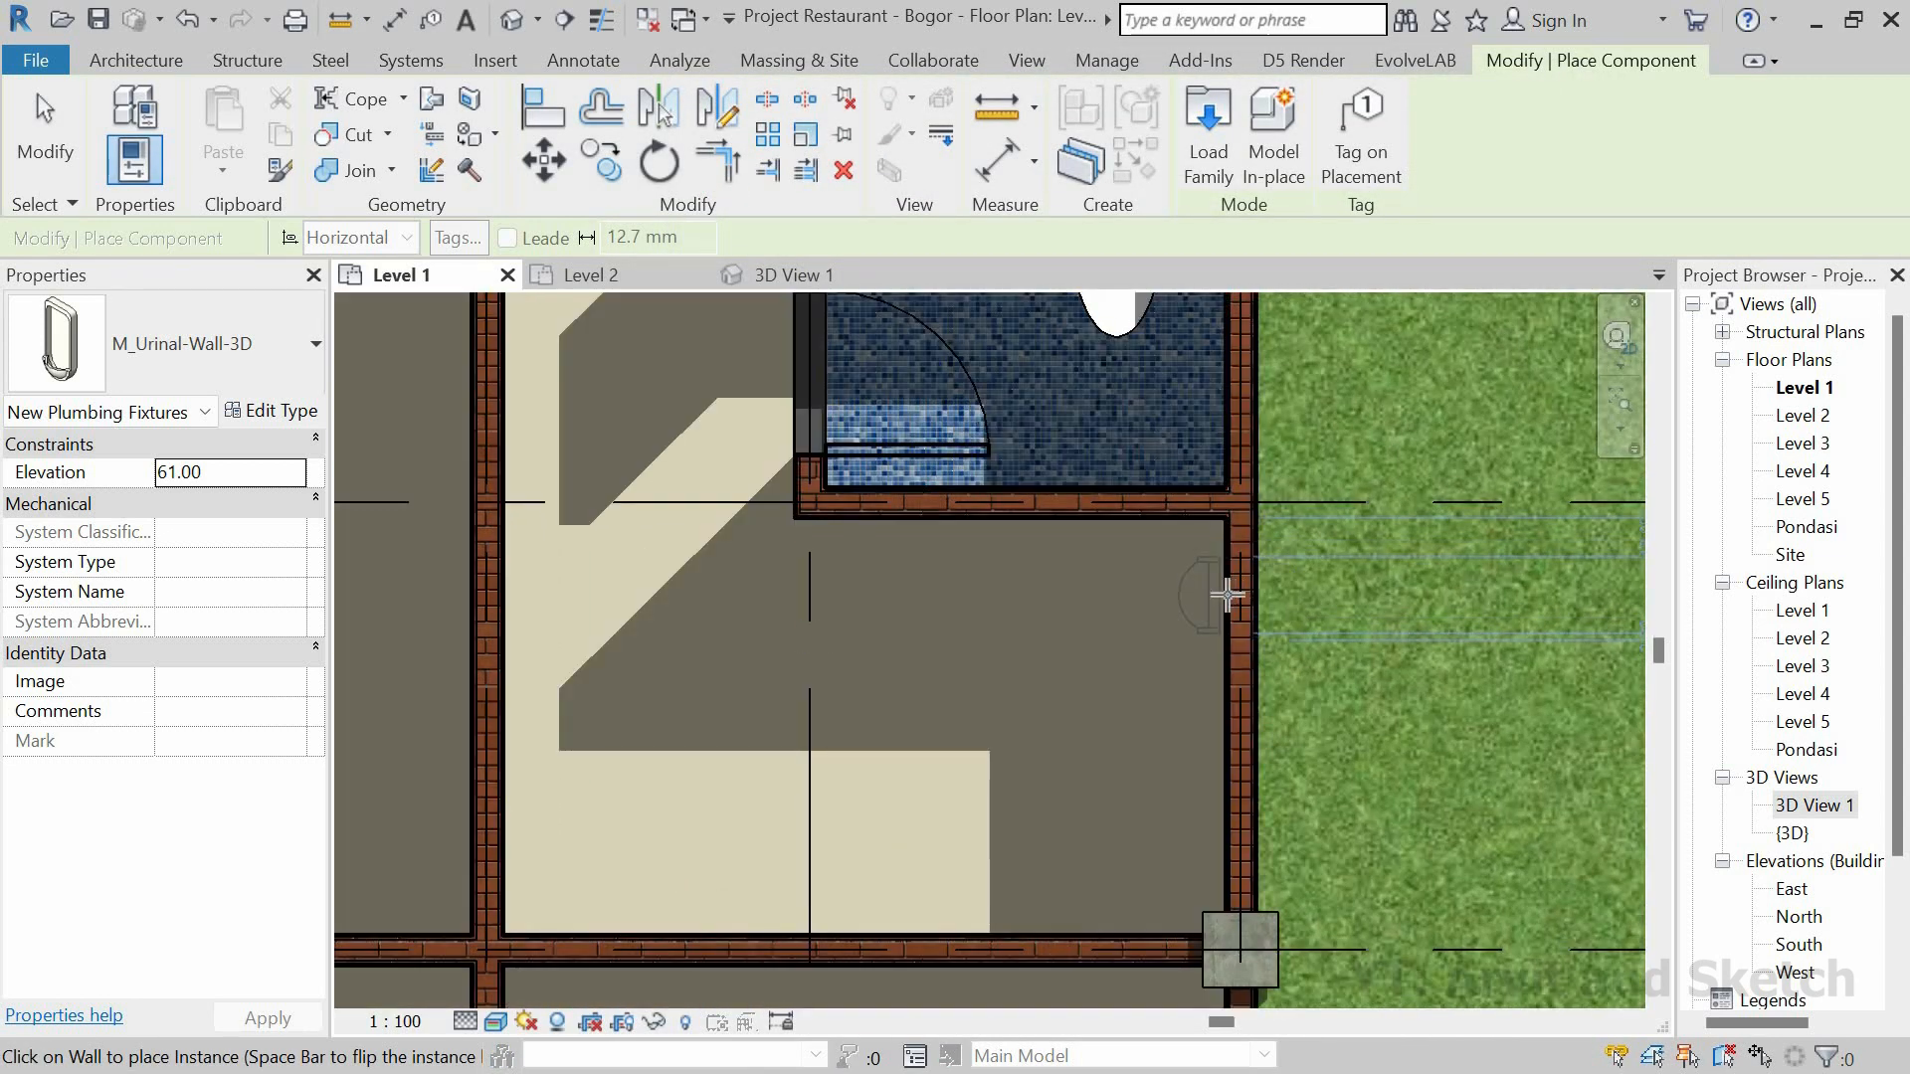
pyautogui.scroll(-3, 1047, 663)
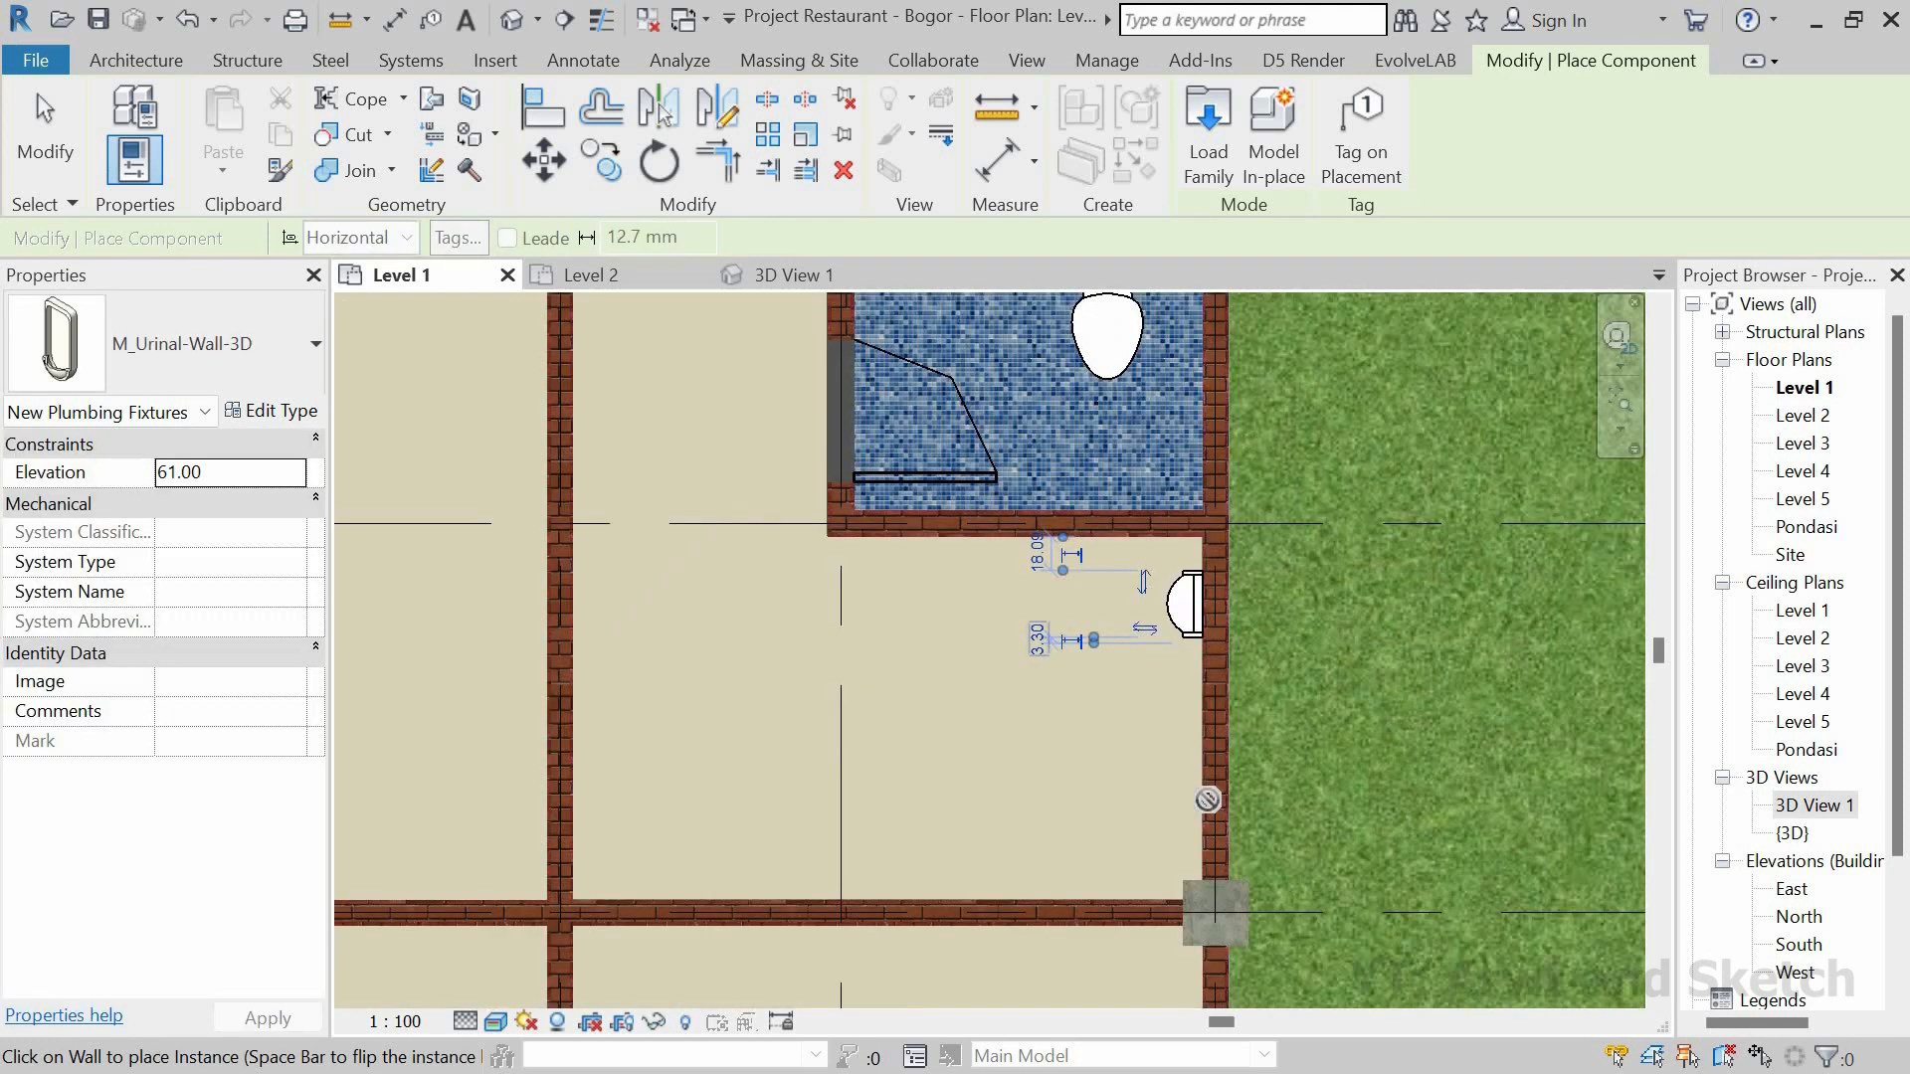
# Step: Place two more wall urinals on the east wall below the first, one midway along the wall and one near the corner column
pyautogui.moveTo(1207, 797); pyautogui.dragTo(1164, 716, button='middle')
pyautogui.scroll(4, 1164, 717)
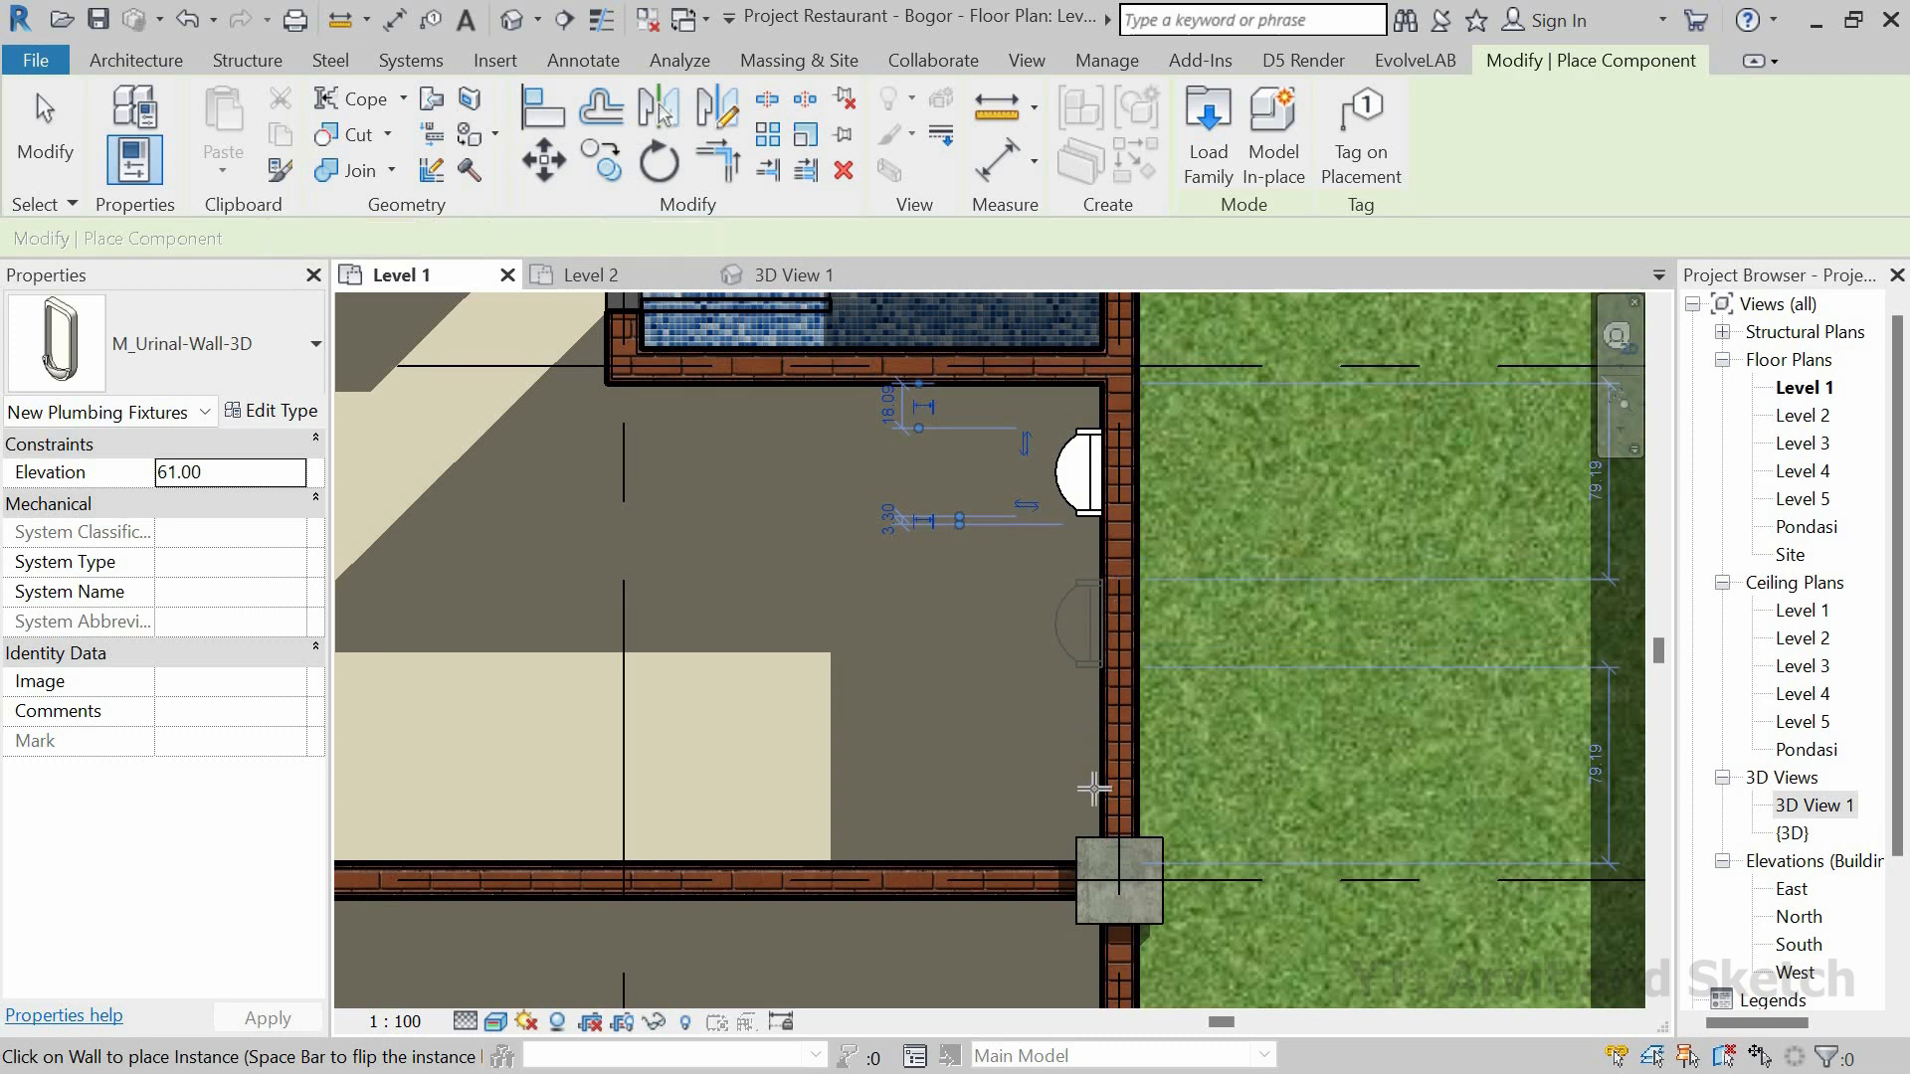
pyautogui.click(1091, 680)
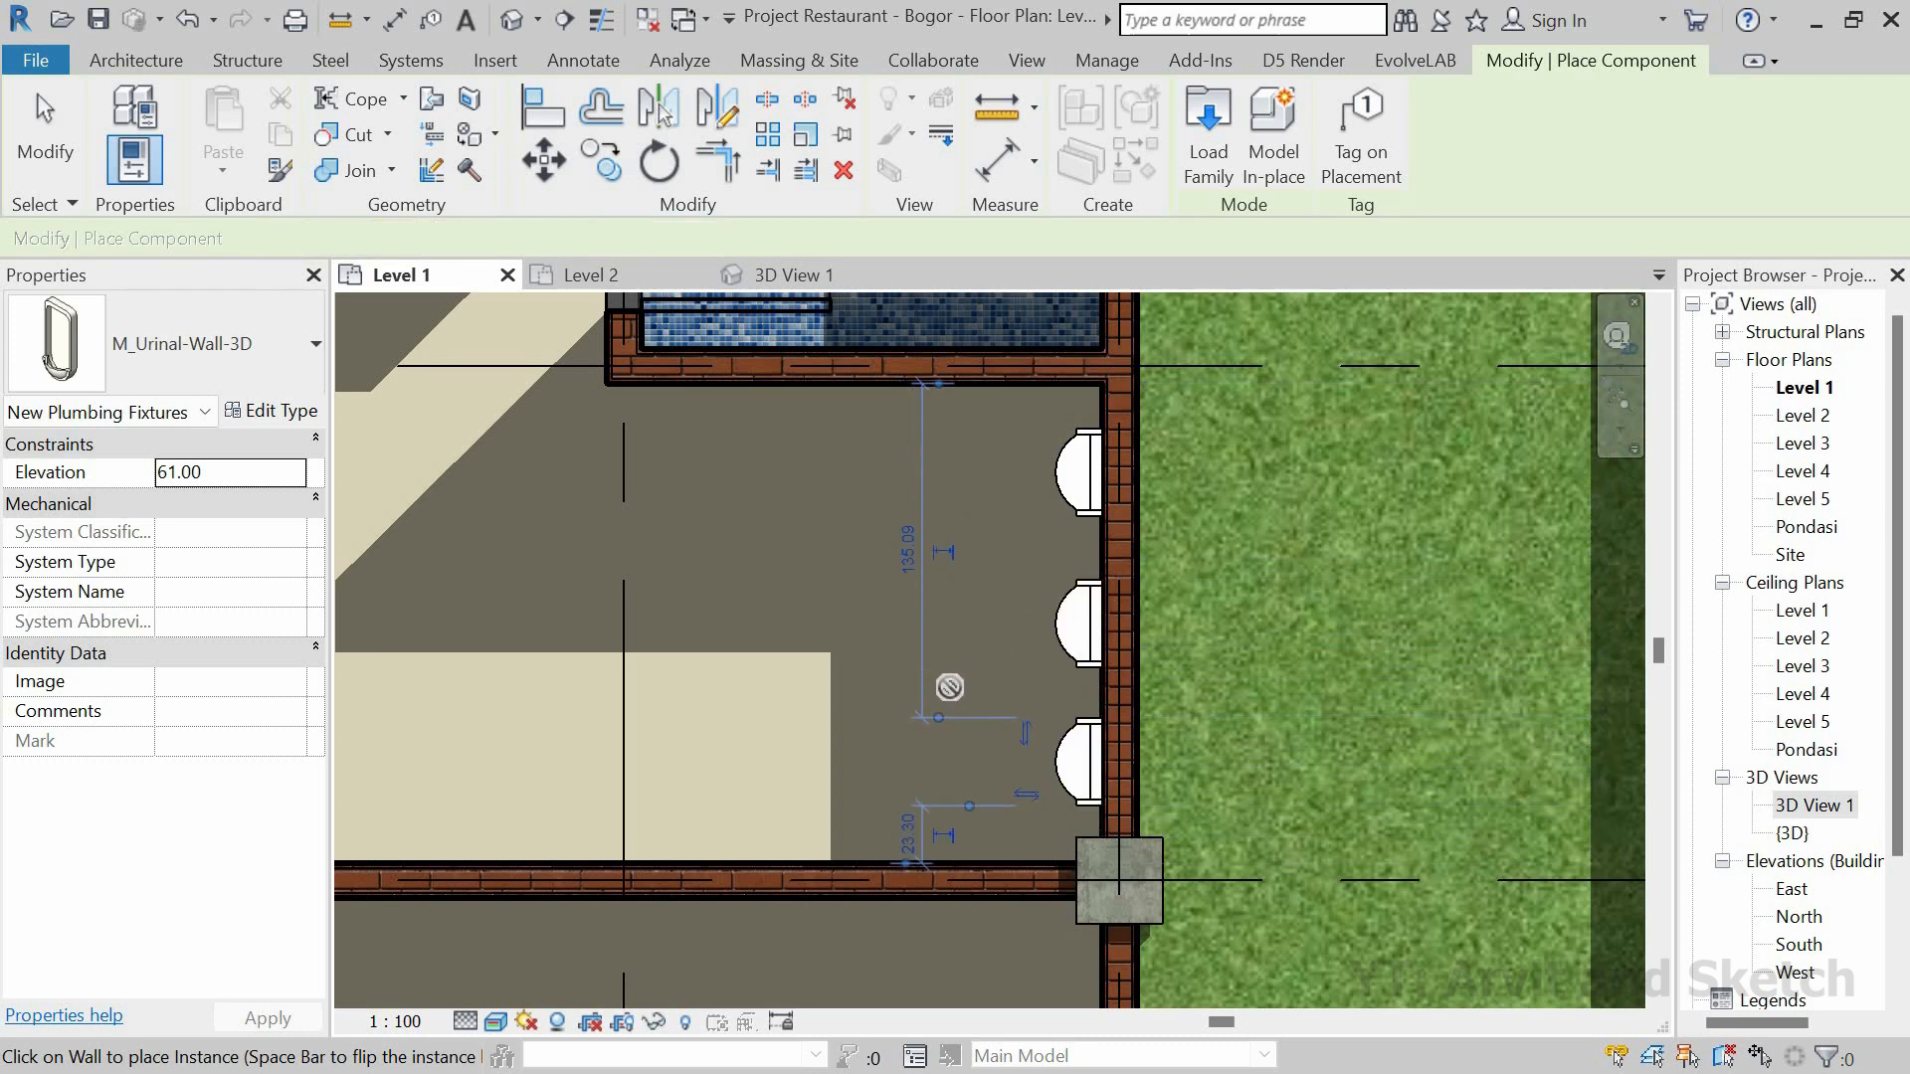
pyautogui.press('Escape')
pyautogui.press('Escape')
# Step: Set the upper east-wall urinal's distance from the stall wall to 15 and check the middle urinal's spacing to the adjoining walls
pyautogui.click(1075, 478)
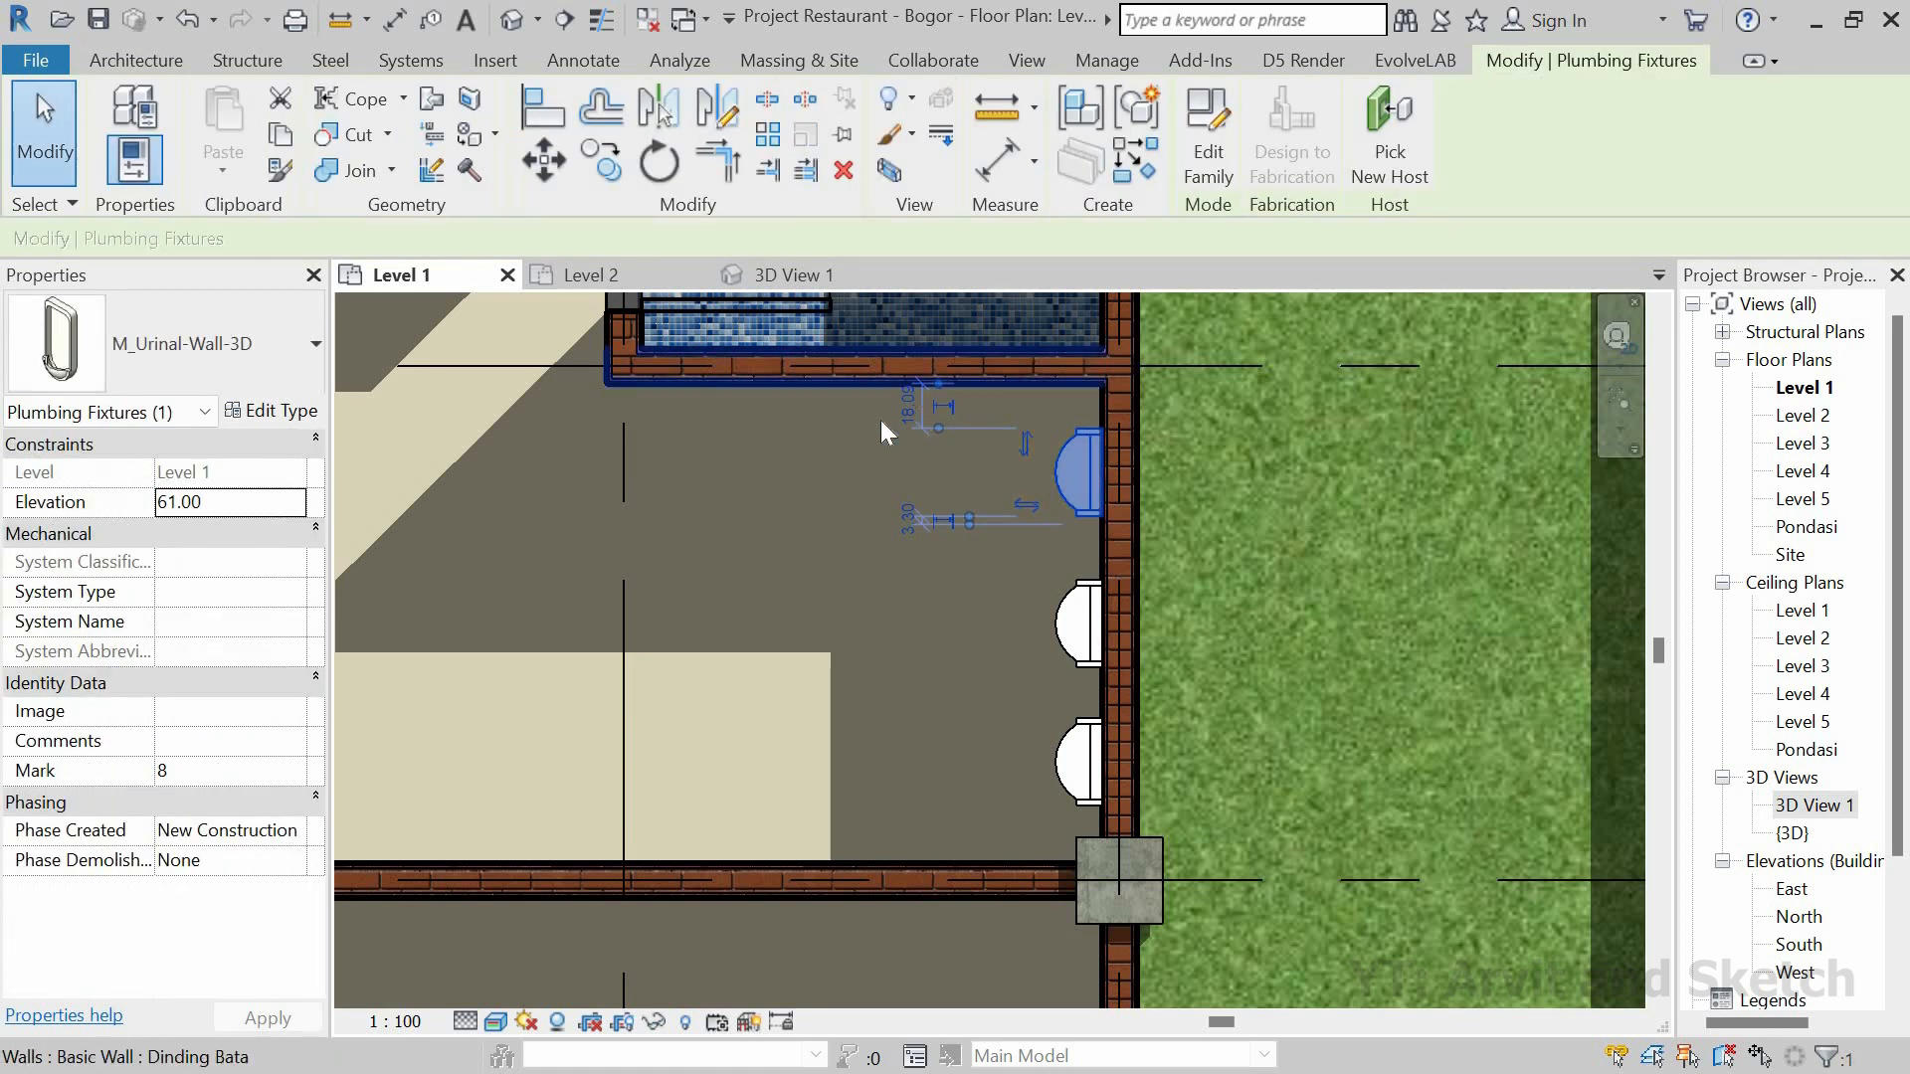
pyautogui.scroll(2, 969, 393)
pyautogui.click(887, 408)
pyautogui.write('1')
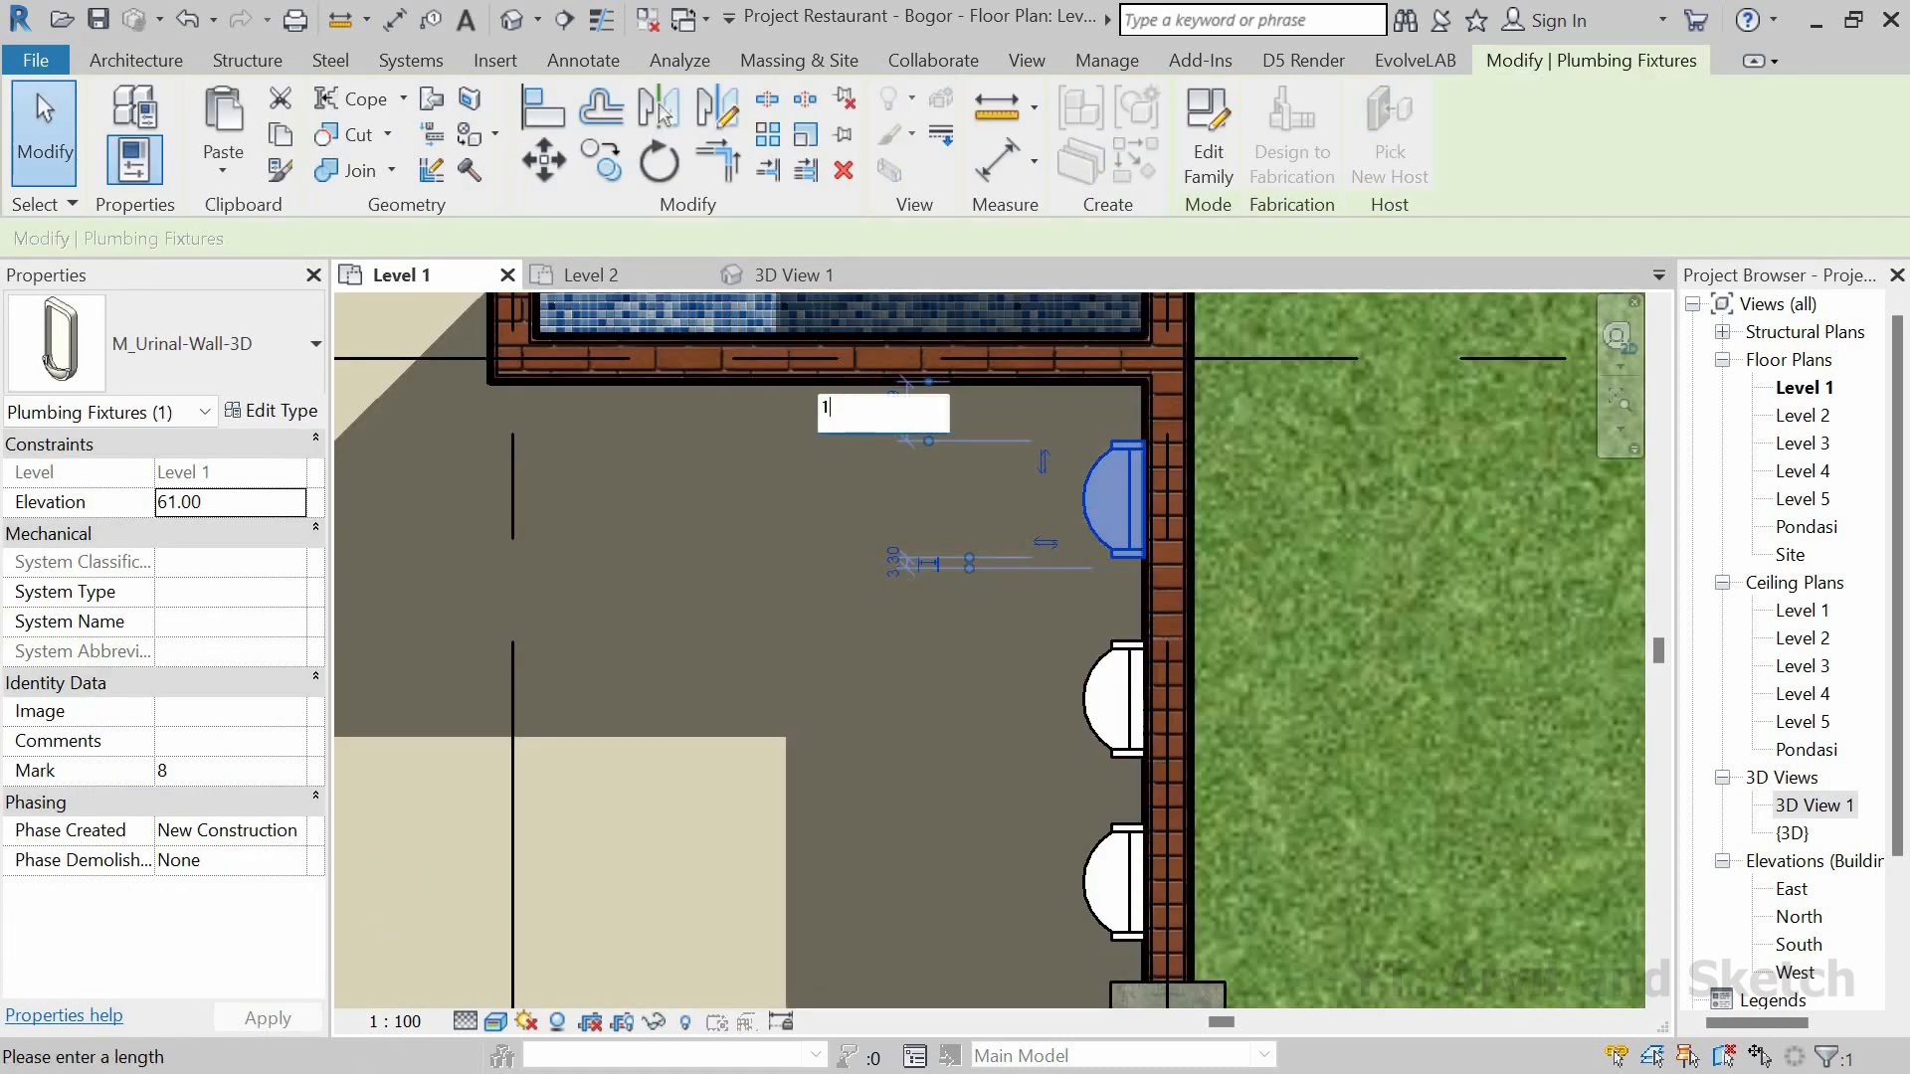
pyautogui.write('5')
pyautogui.press('Return')
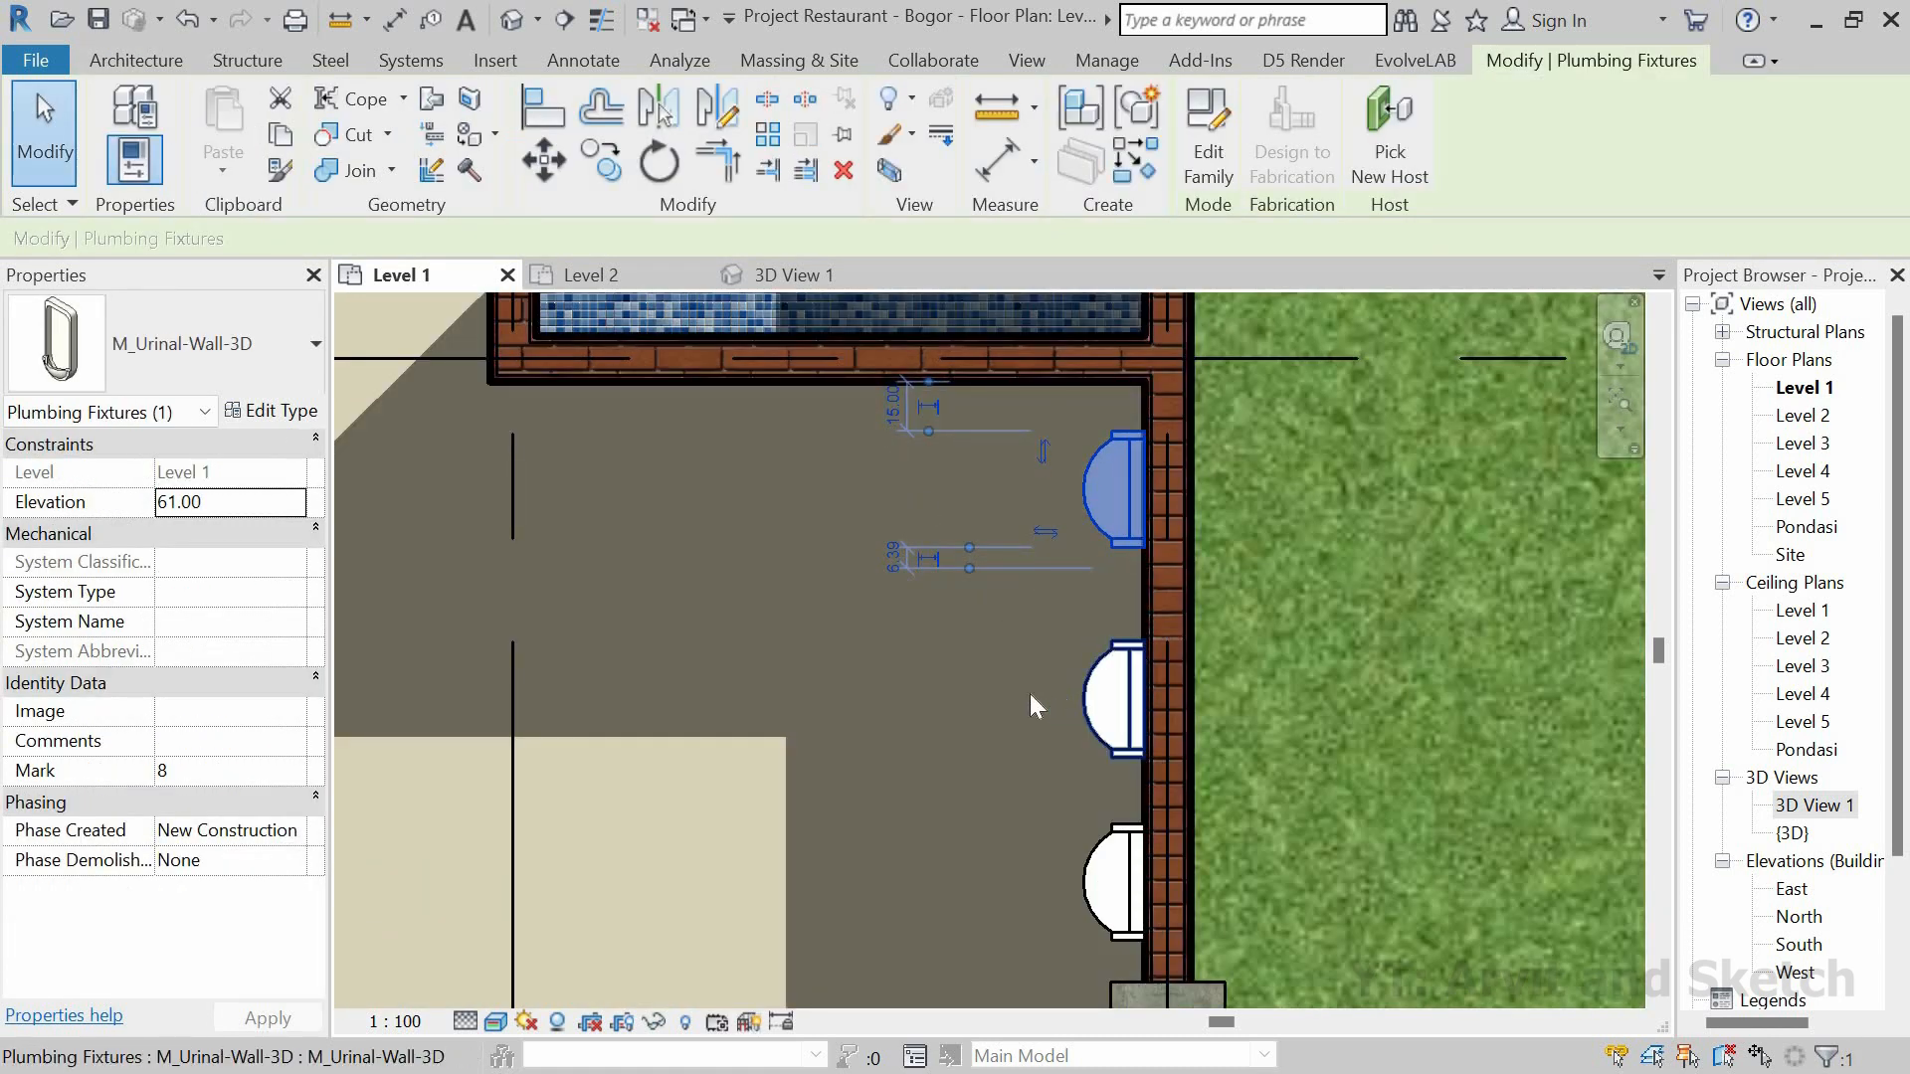
pyautogui.click(1088, 680)
pyautogui.moveTo(1112, 702); pyautogui.dragTo(1112, 619, button='middle')
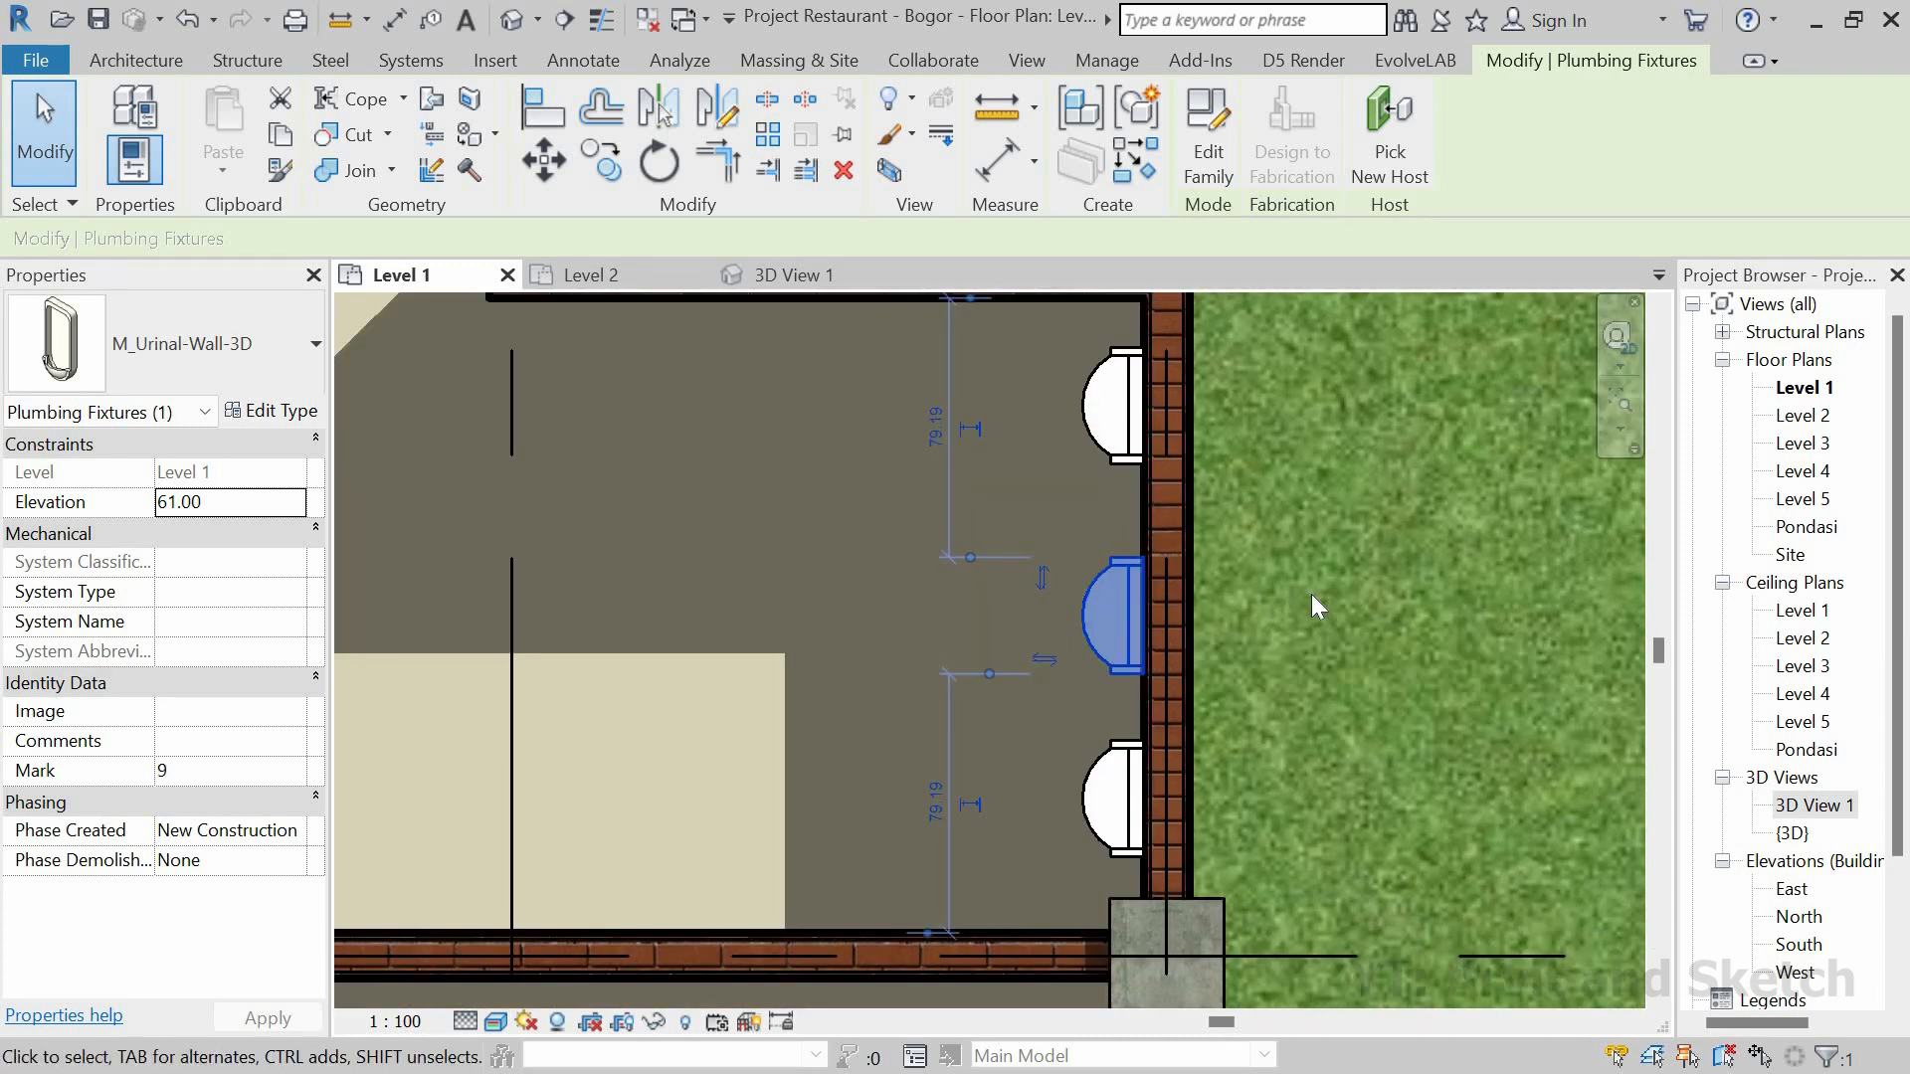
pyautogui.press('Escape')
pyautogui.scroll(-1, 1375, 718)
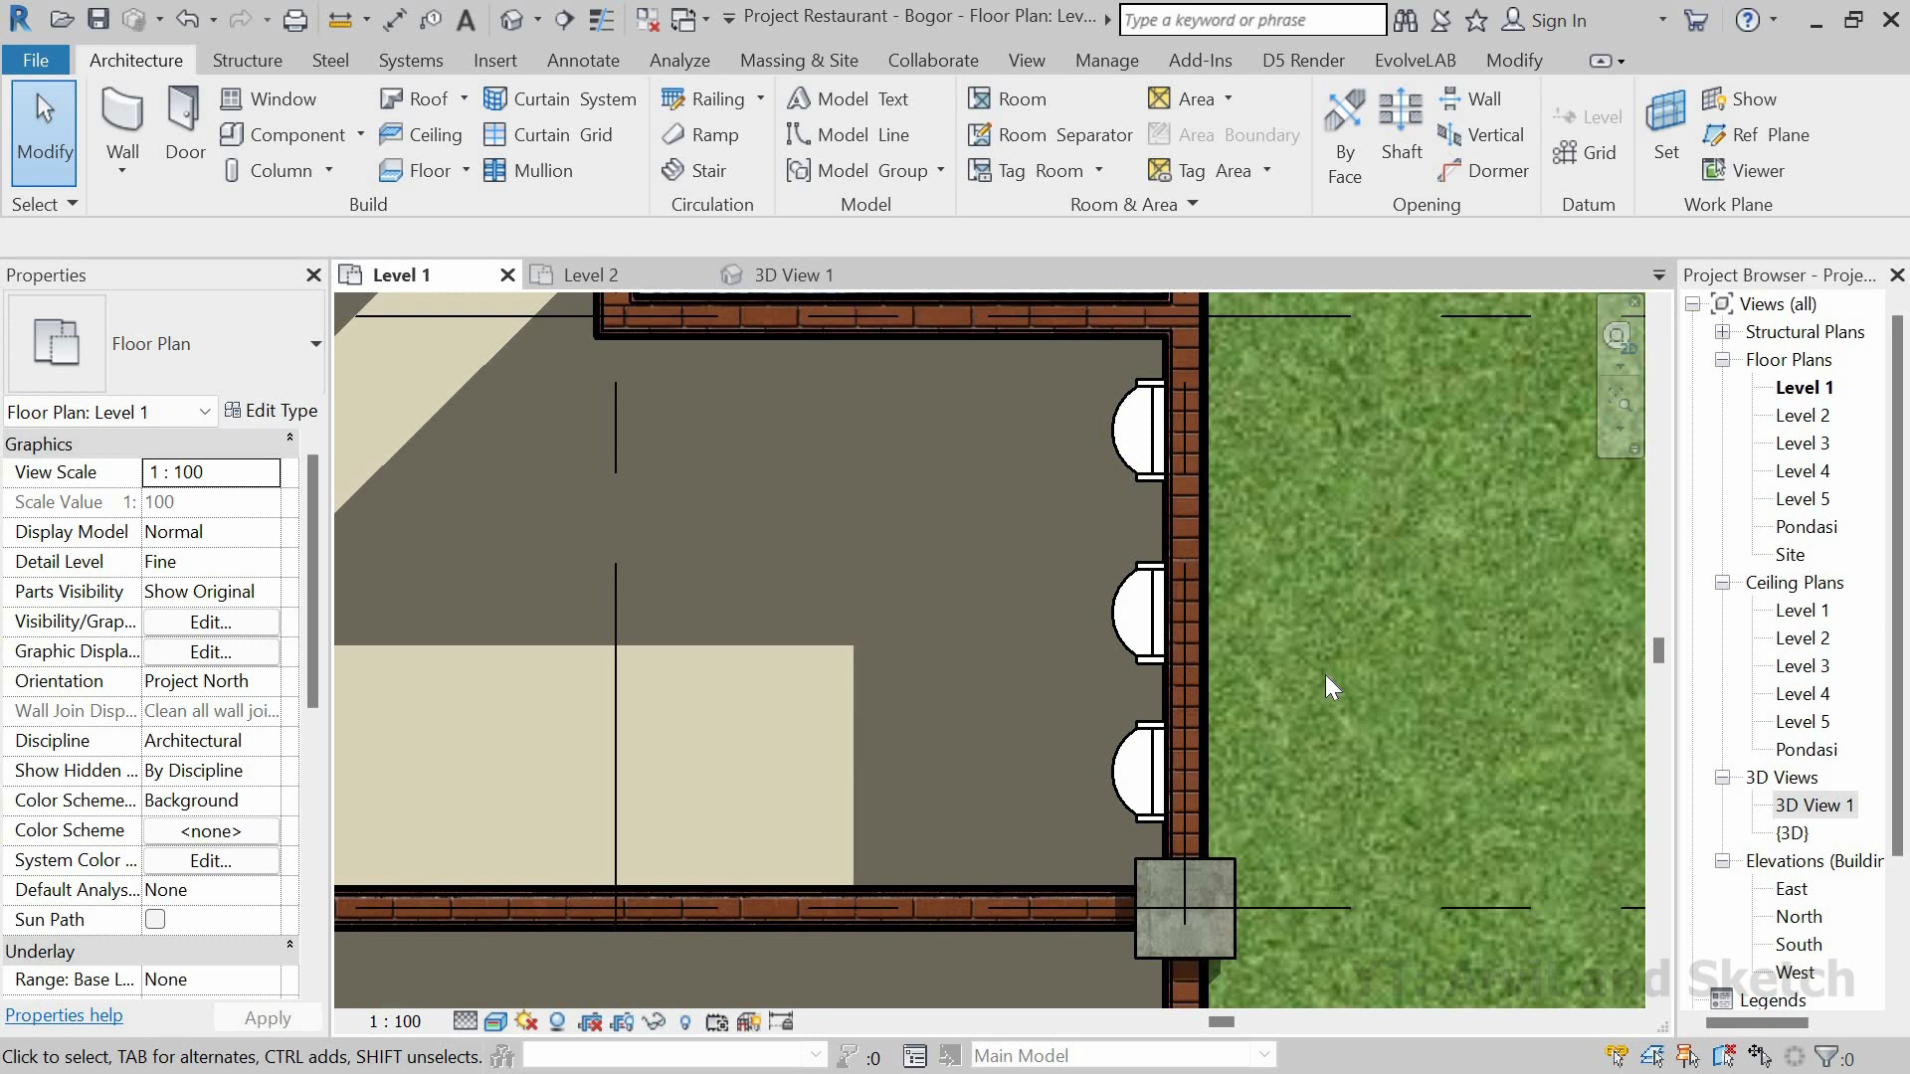
pyautogui.click(1138, 576)
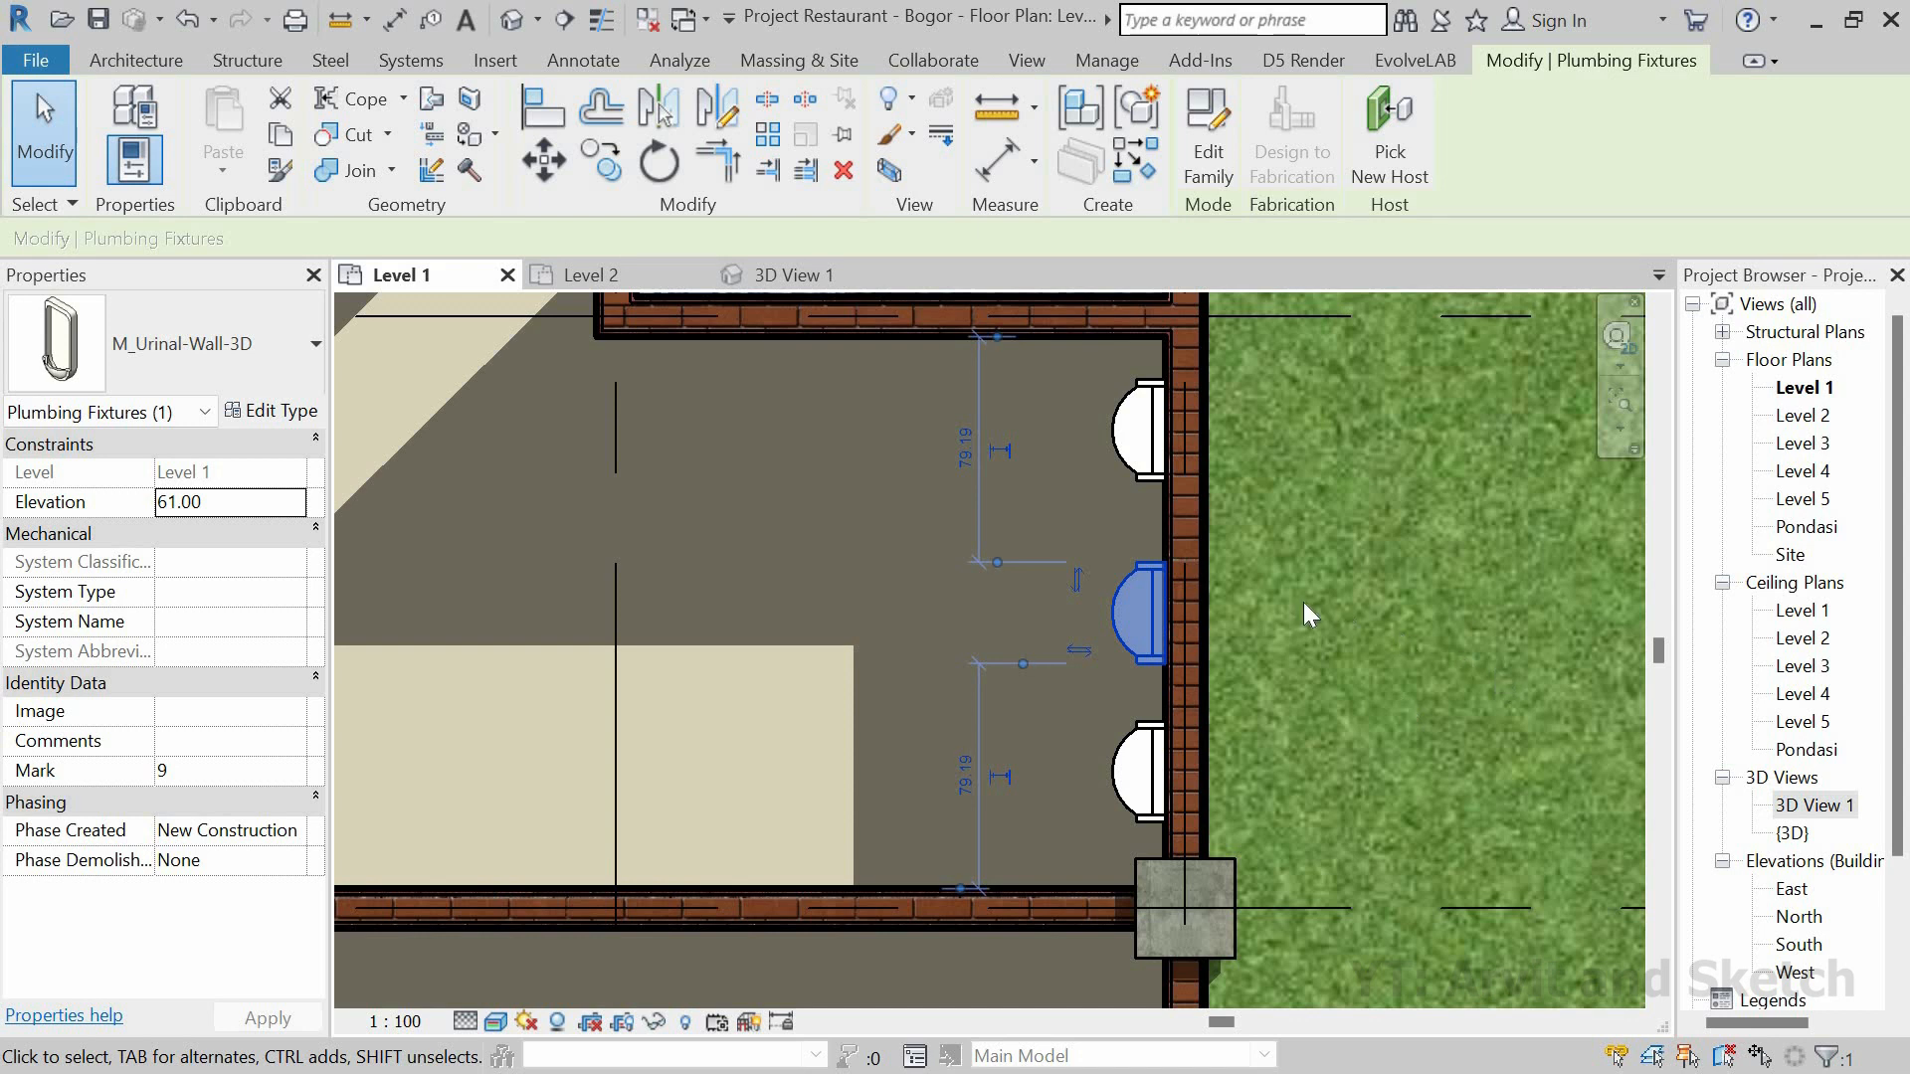
pyautogui.press('Escape')
# Step: Place three M_Urinal-Wall-3D urinals in a row along the inner face of the restroom's south wall, starting near the corner column
pyautogui.scroll(-2, 1303, 601)
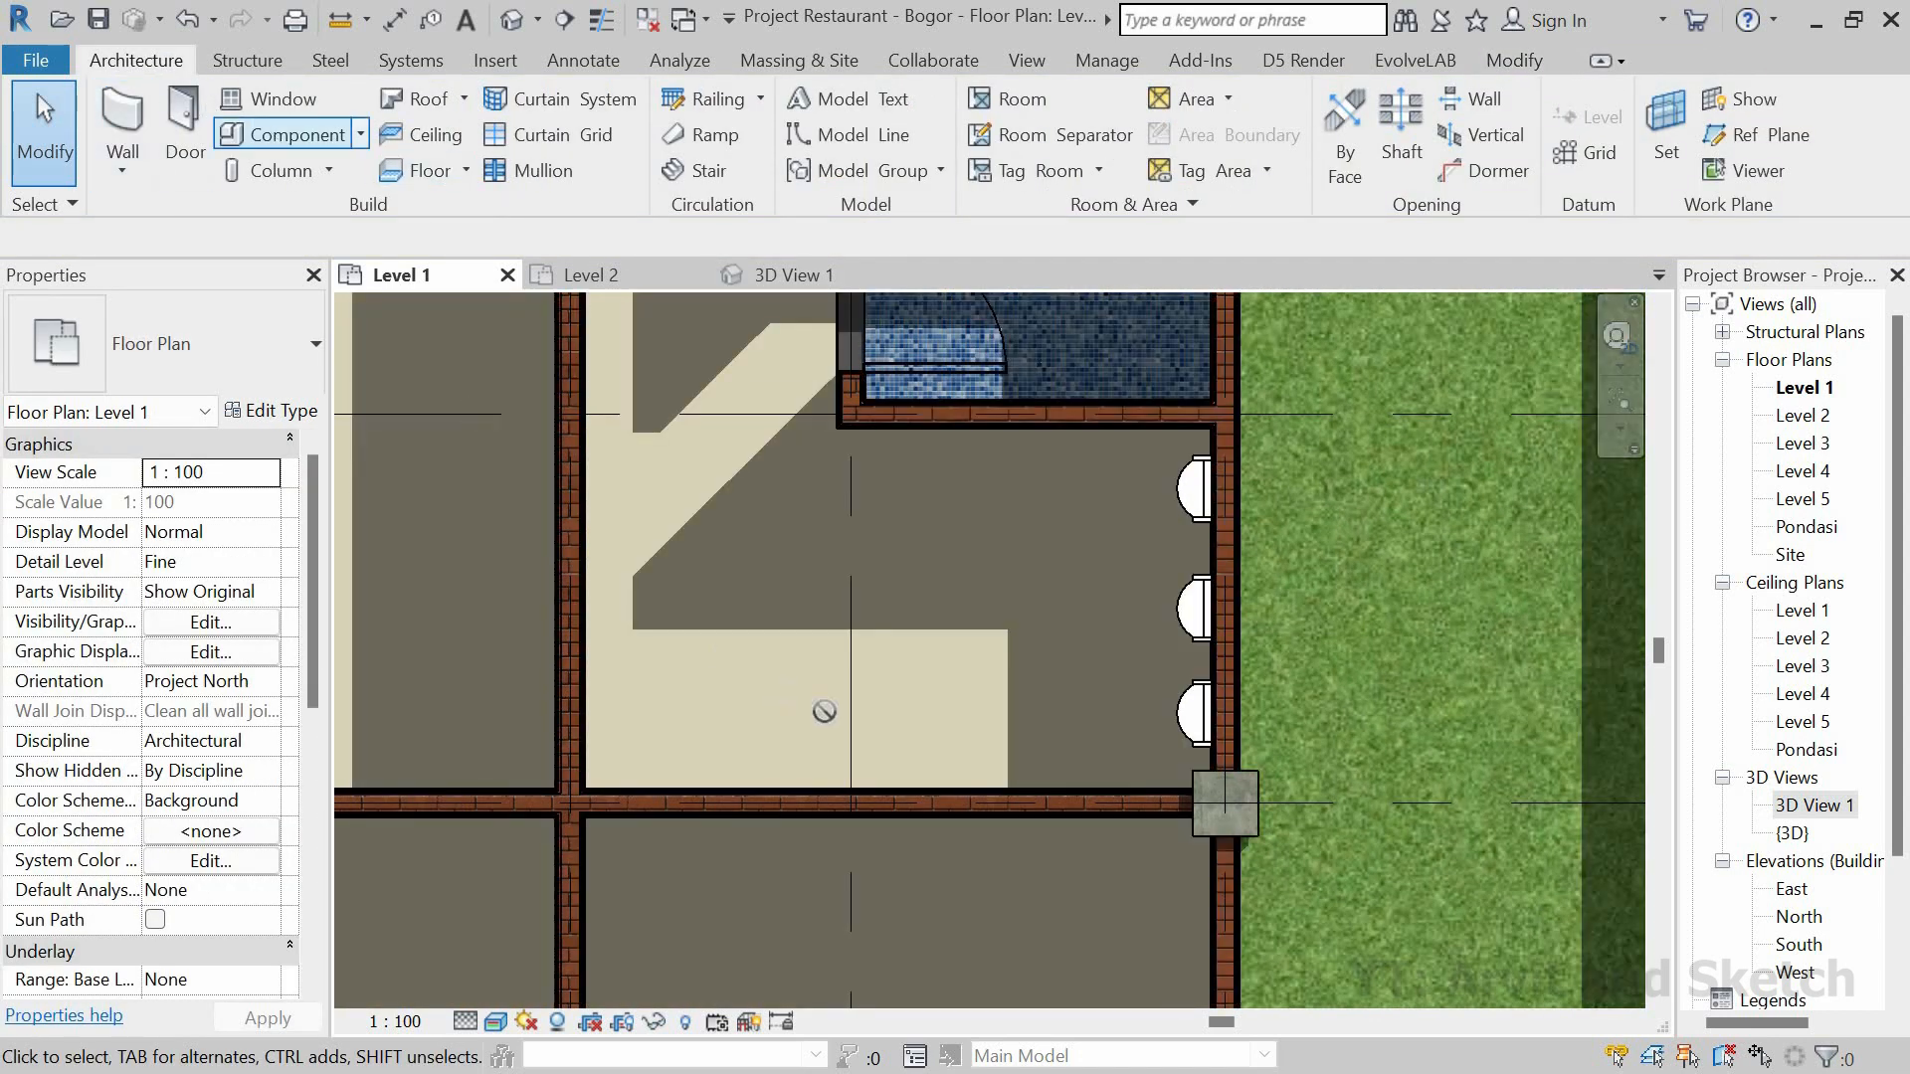
pyautogui.scroll(3, 1034, 818)
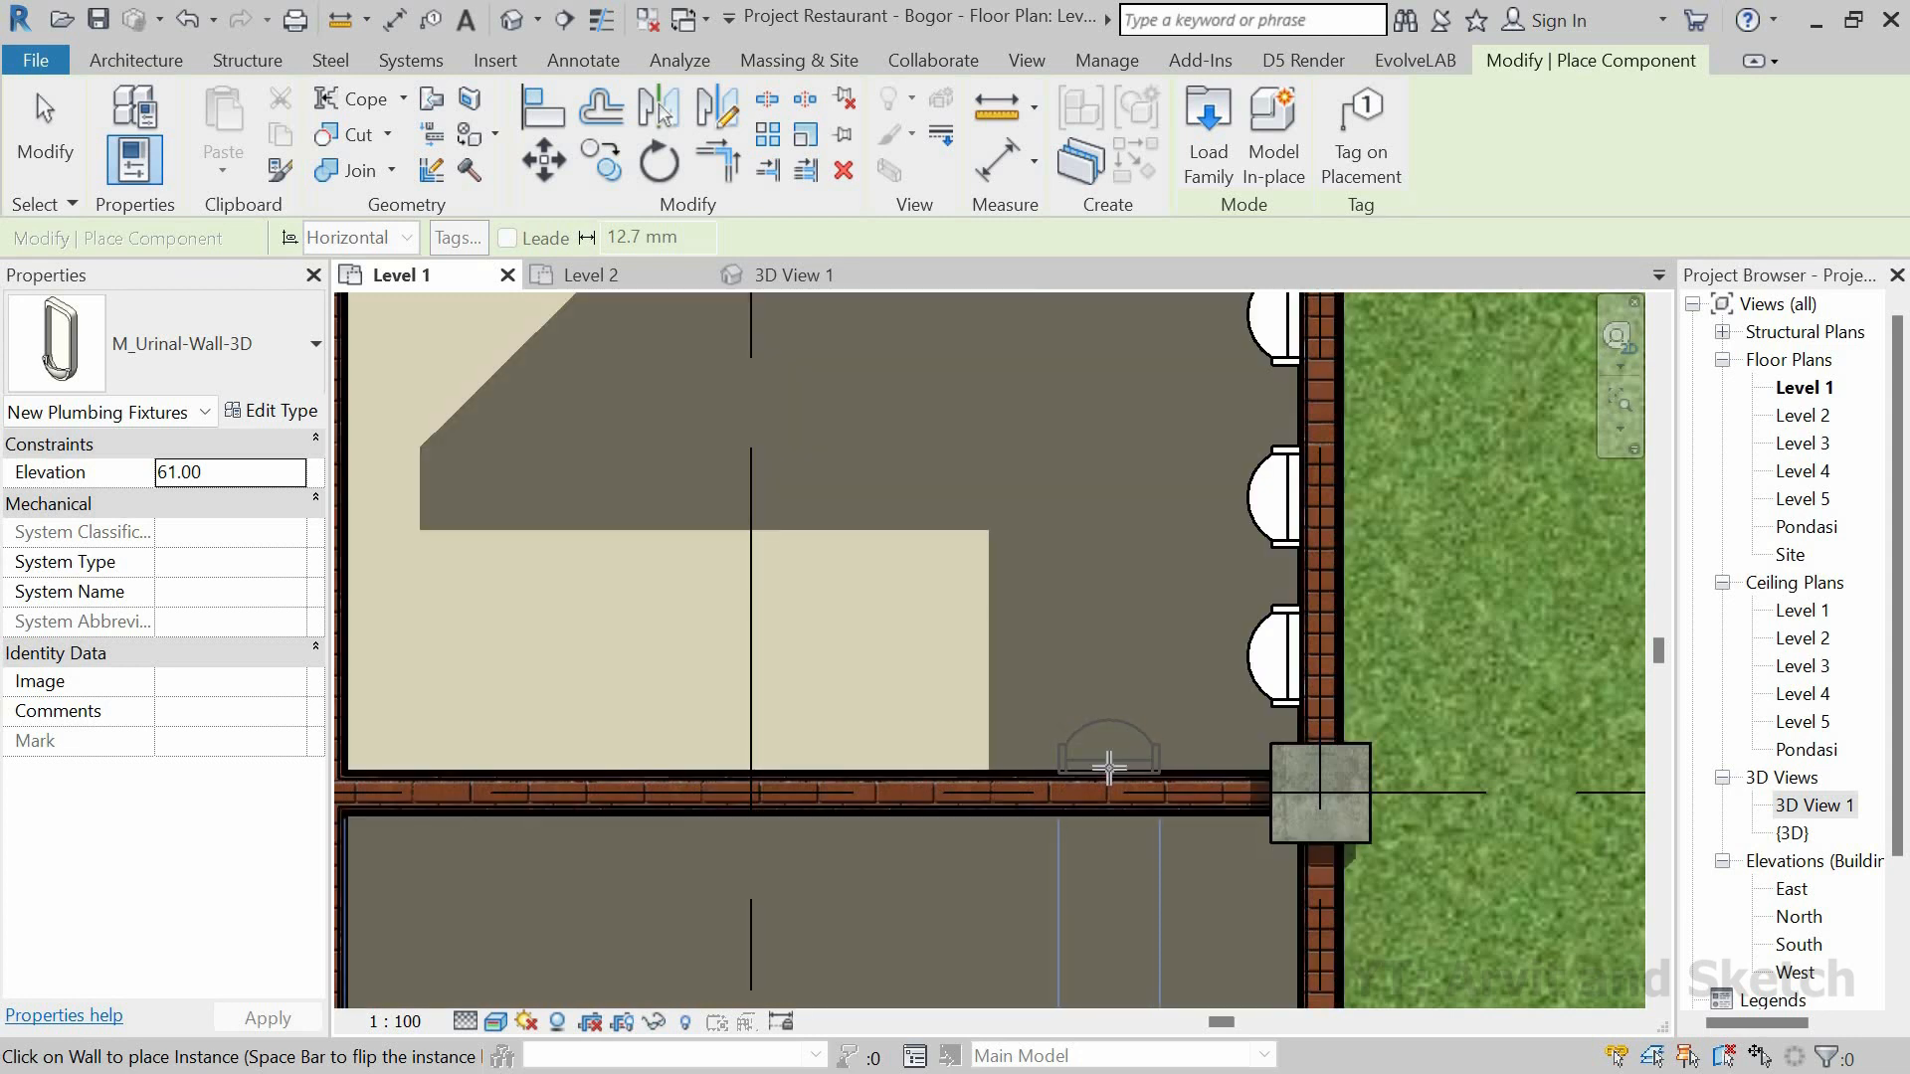
pyautogui.click(1110, 767)
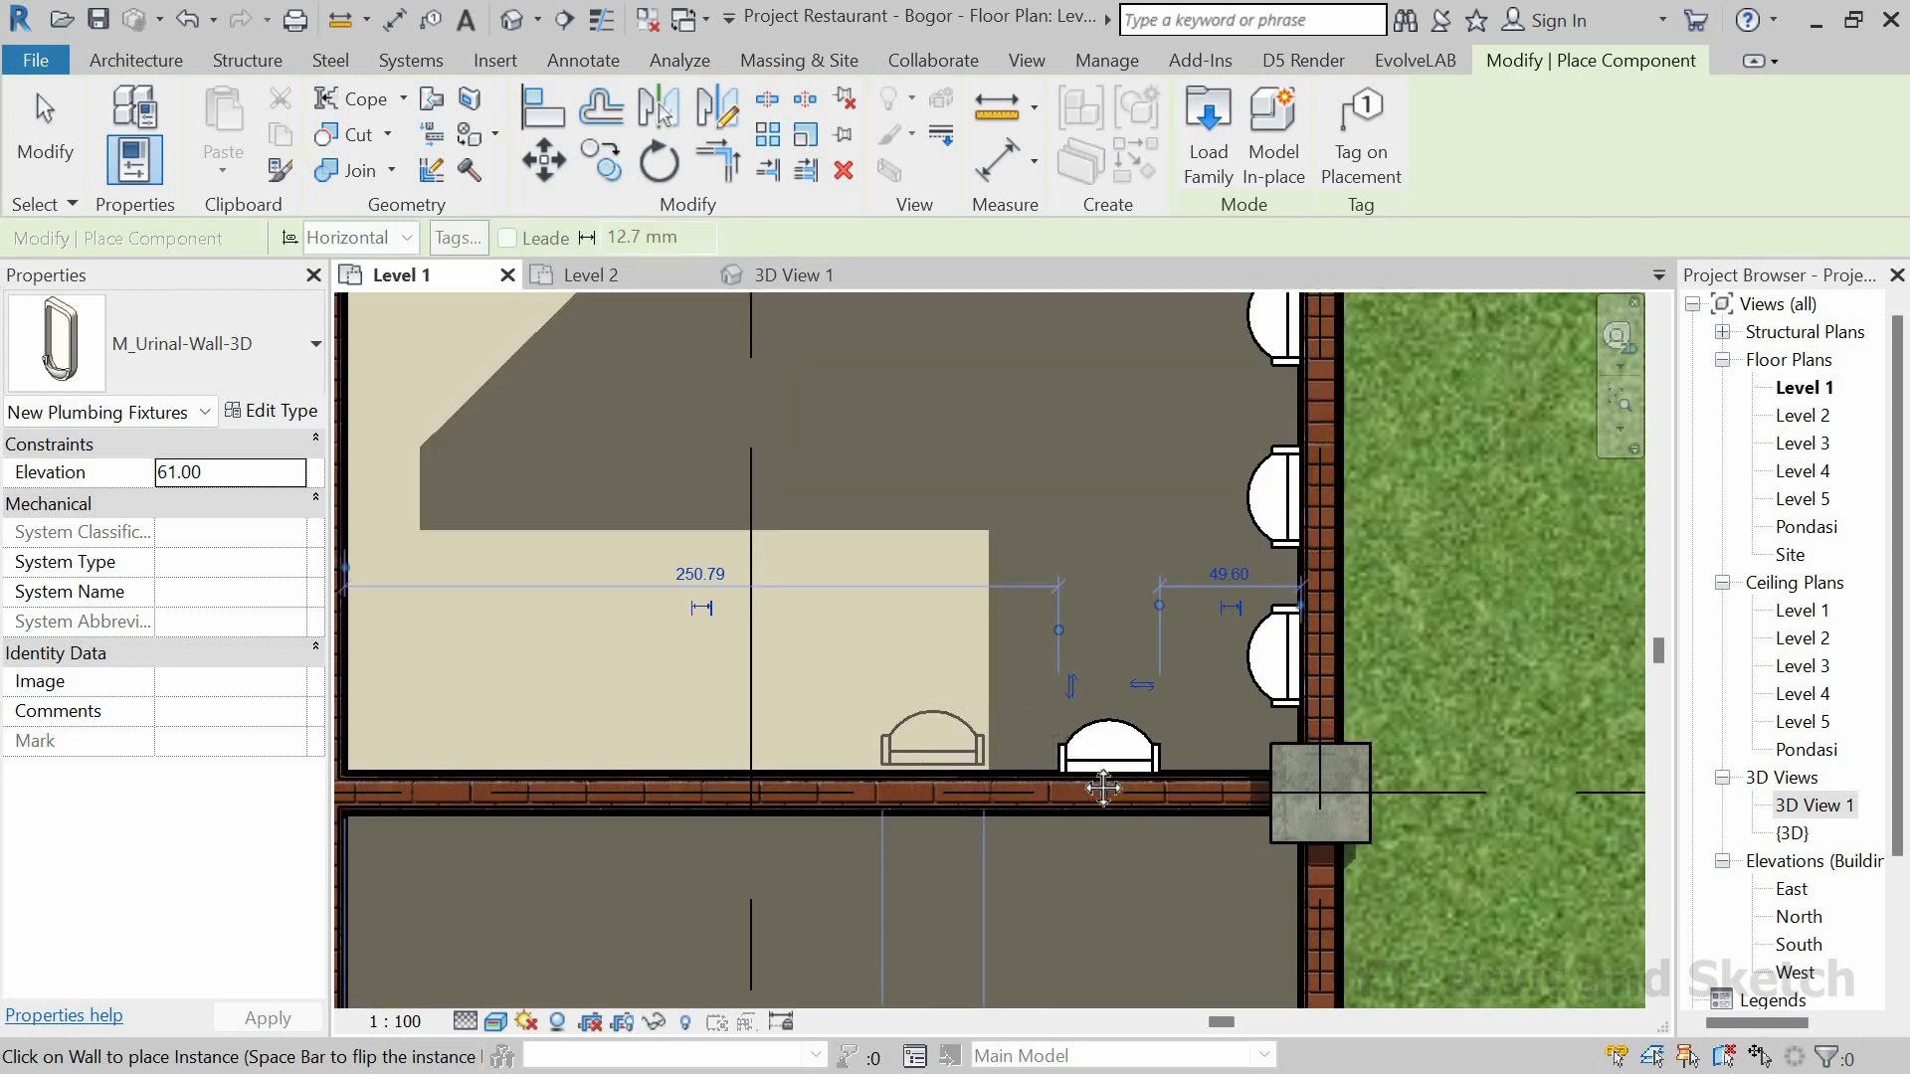
pyautogui.moveTo(960, 766); pyautogui.dragTo(1084, 766, button='middle')
pyautogui.click(1085, 766)
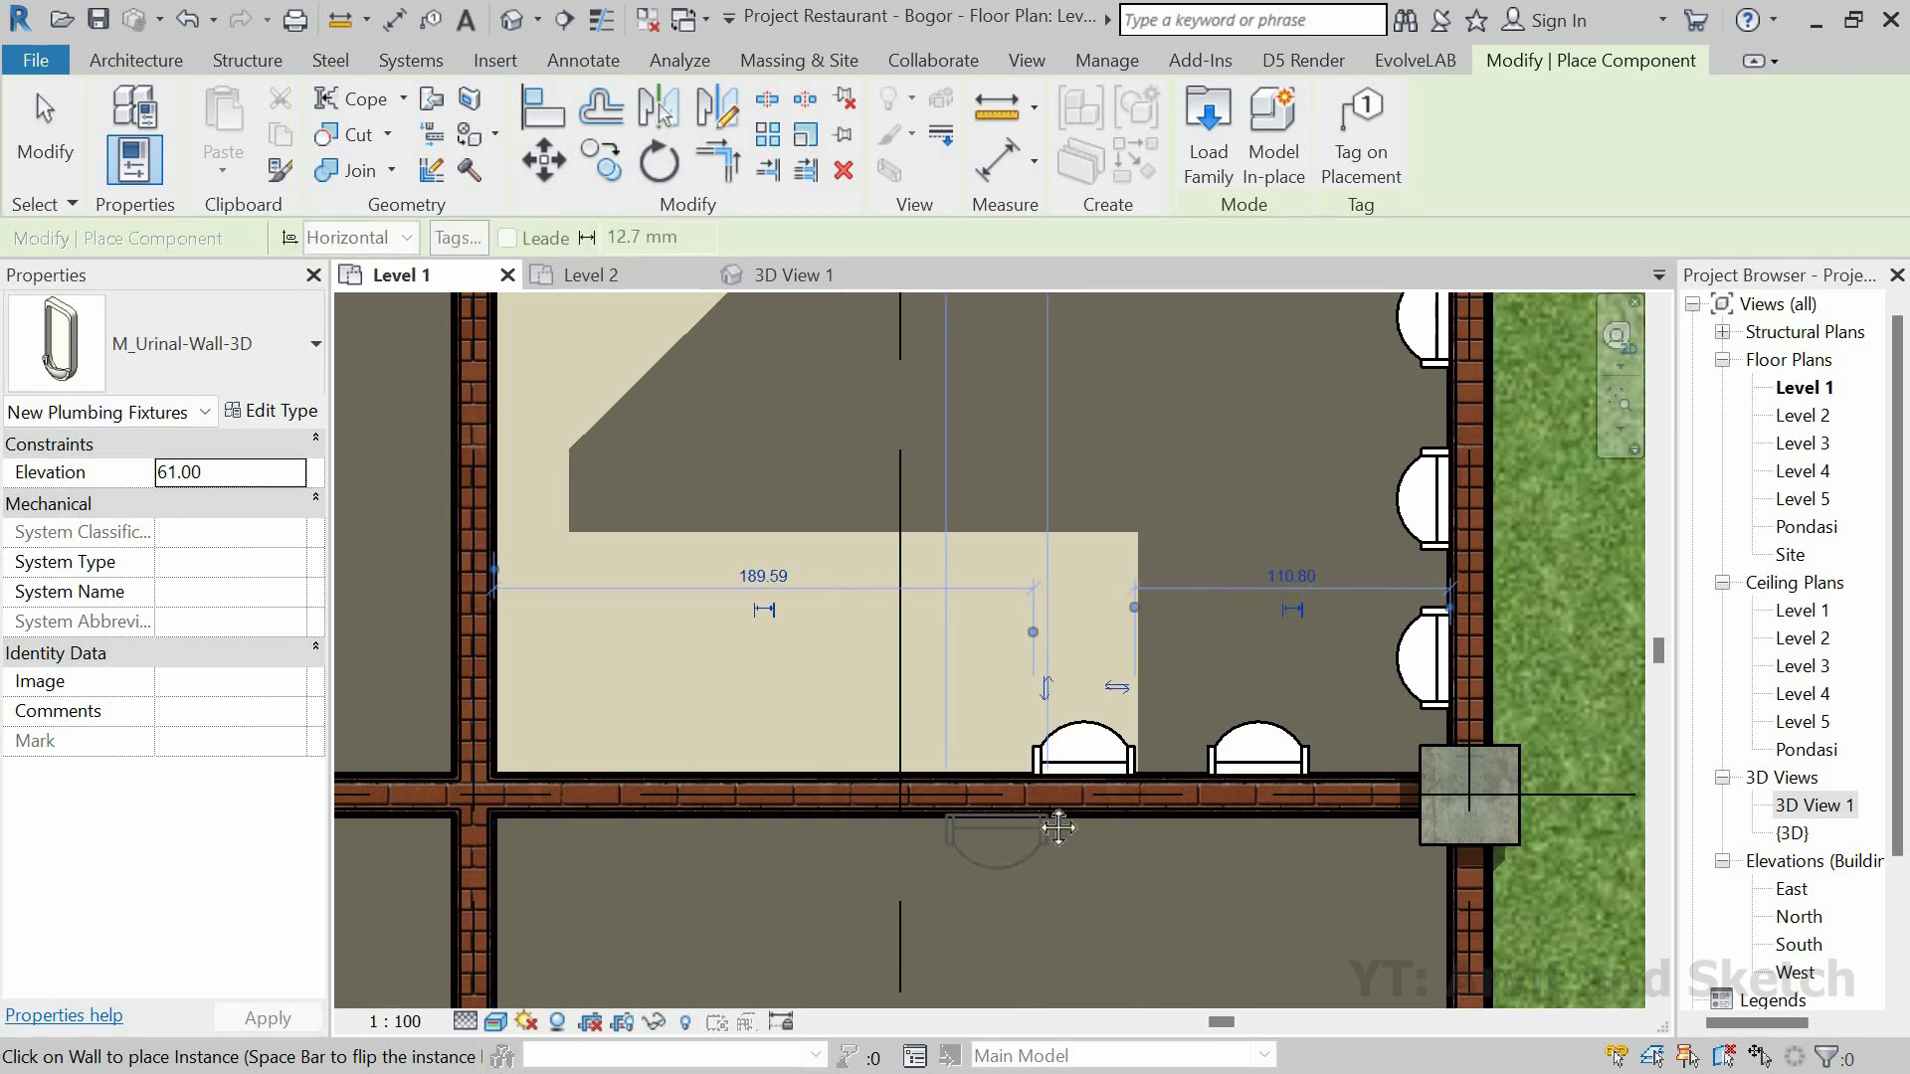
pyautogui.moveTo(899, 781); pyautogui.dragTo(1012, 781, button='middle')
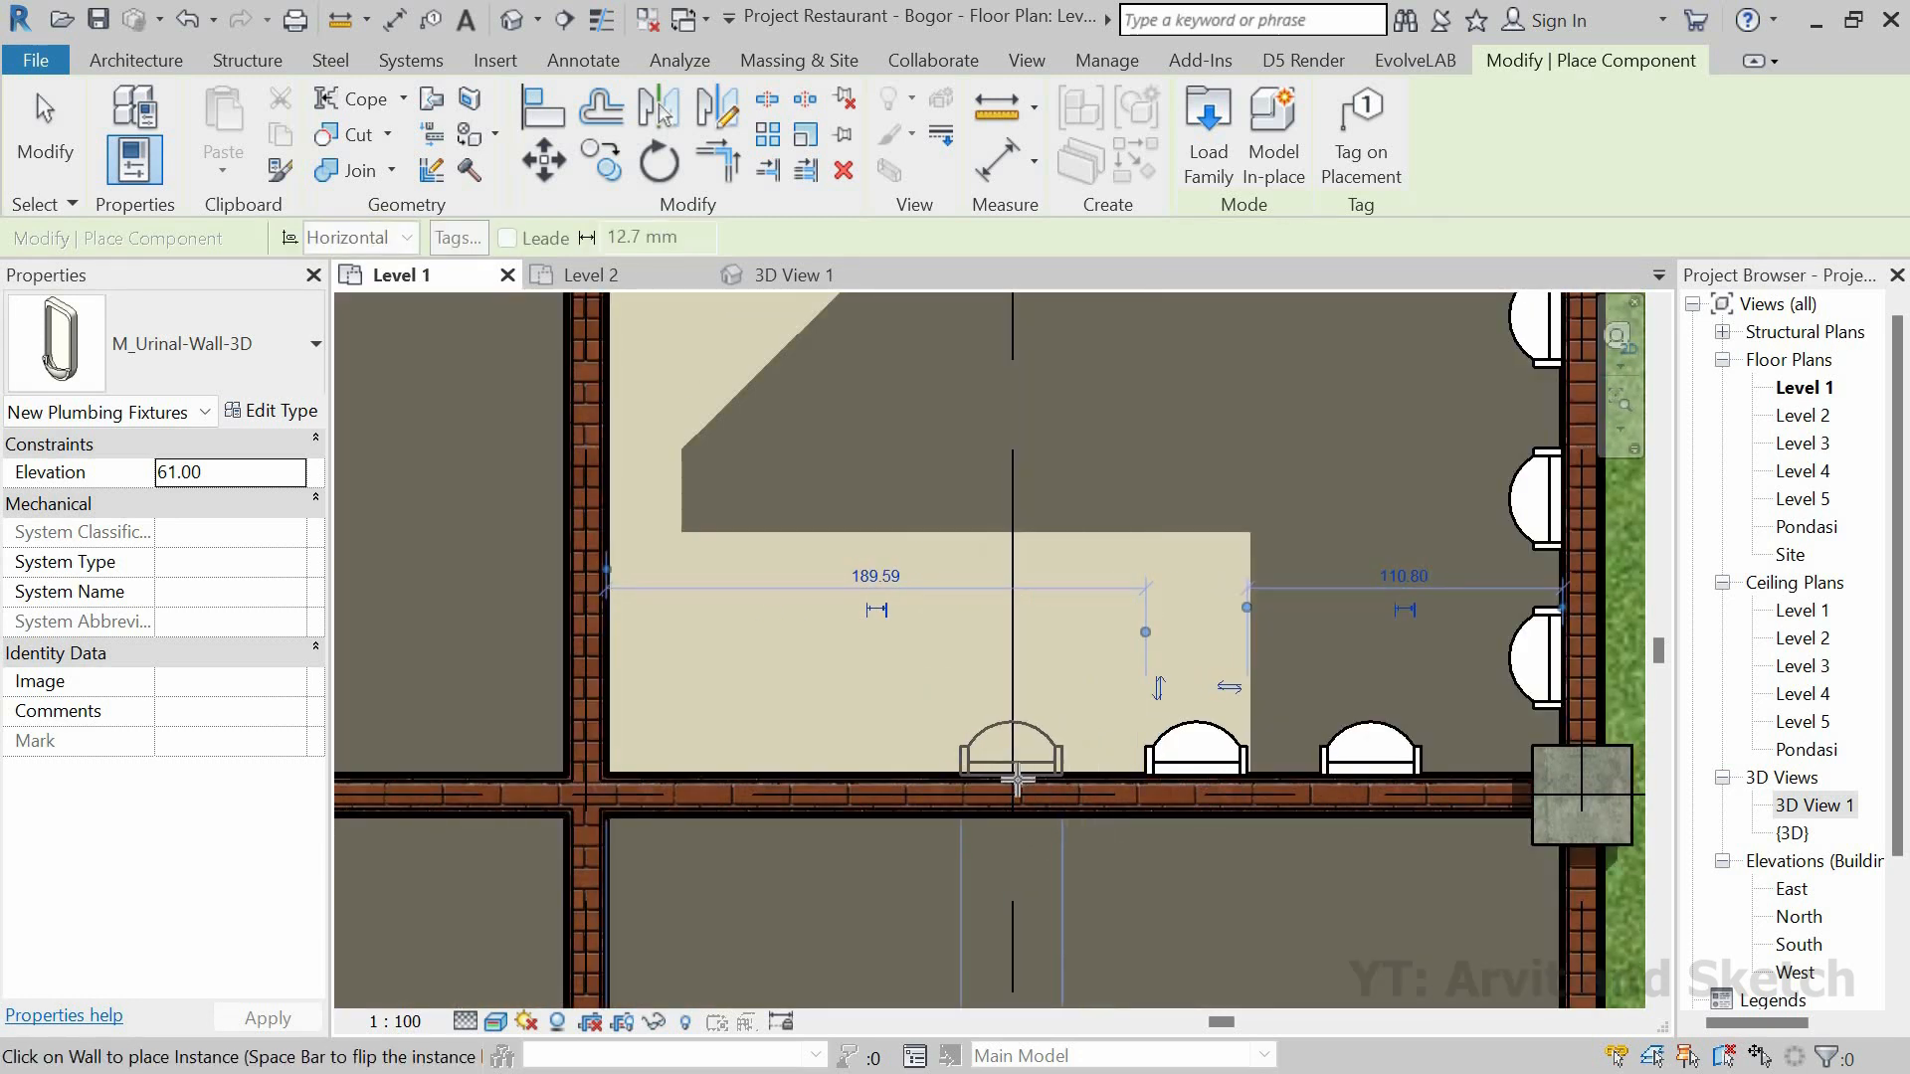
pyautogui.scroll(-2, 1034, 796)
pyautogui.scroll(-1, 1170, 871)
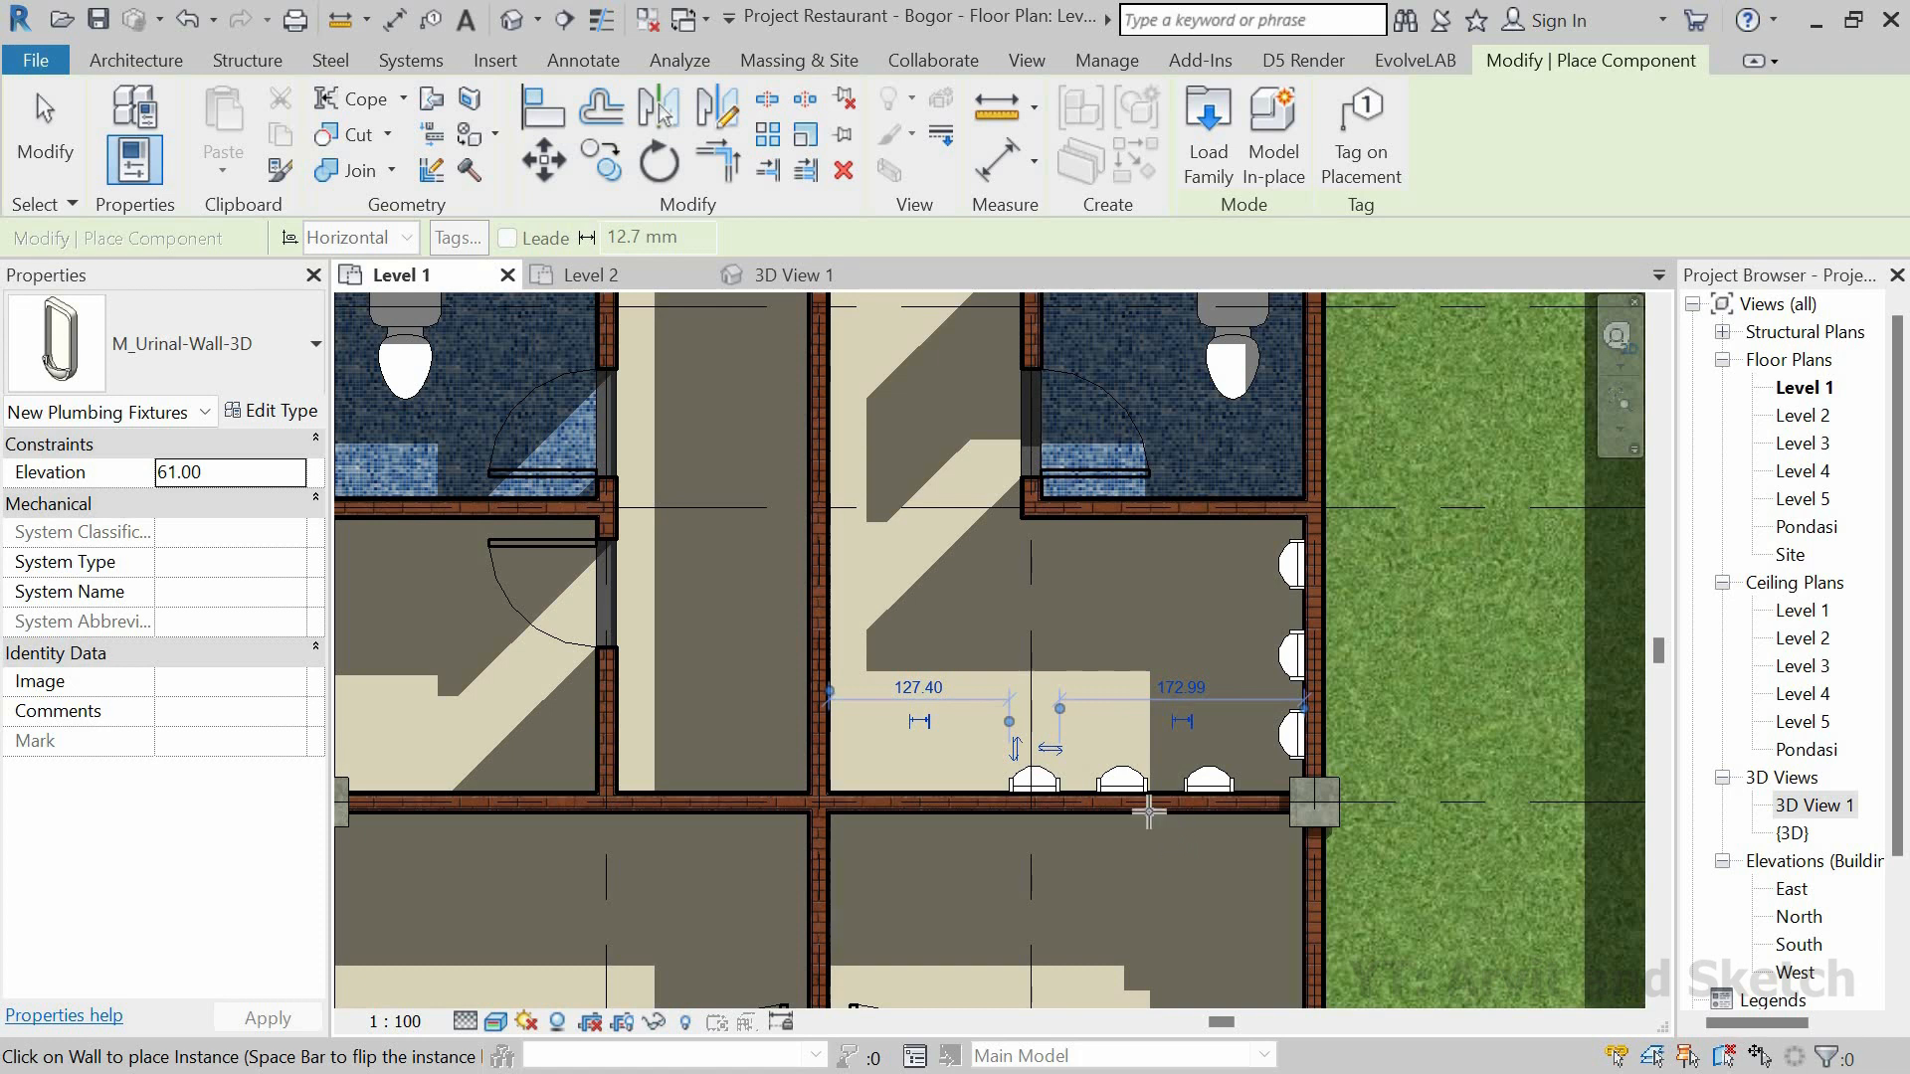
pyautogui.click(1202, 807)
pyautogui.press('Escape')
pyautogui.press('Escape')
# Step: Set the distance between the east wall and the nearest south-wall urinal to 50
pyautogui.scroll(2, 1222, 772)
pyautogui.click(1221, 773)
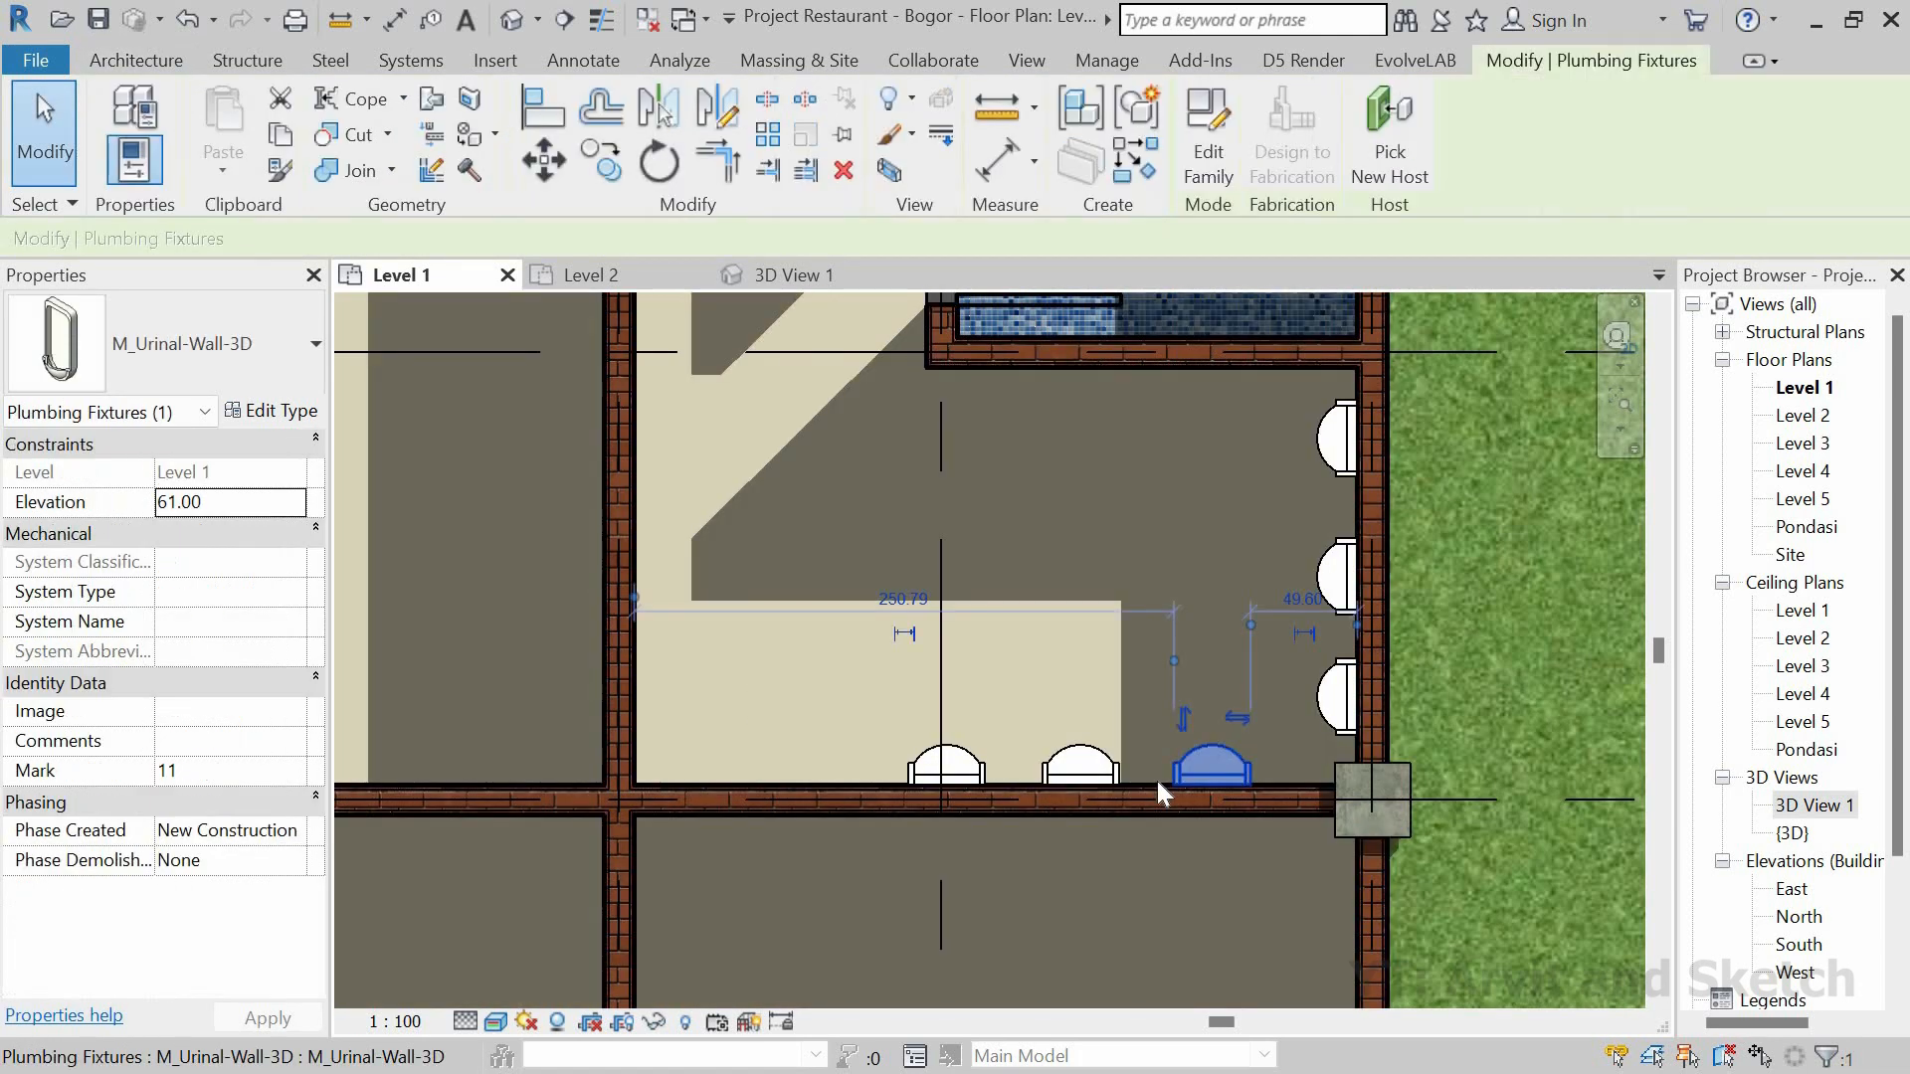
pyautogui.click(1298, 599)
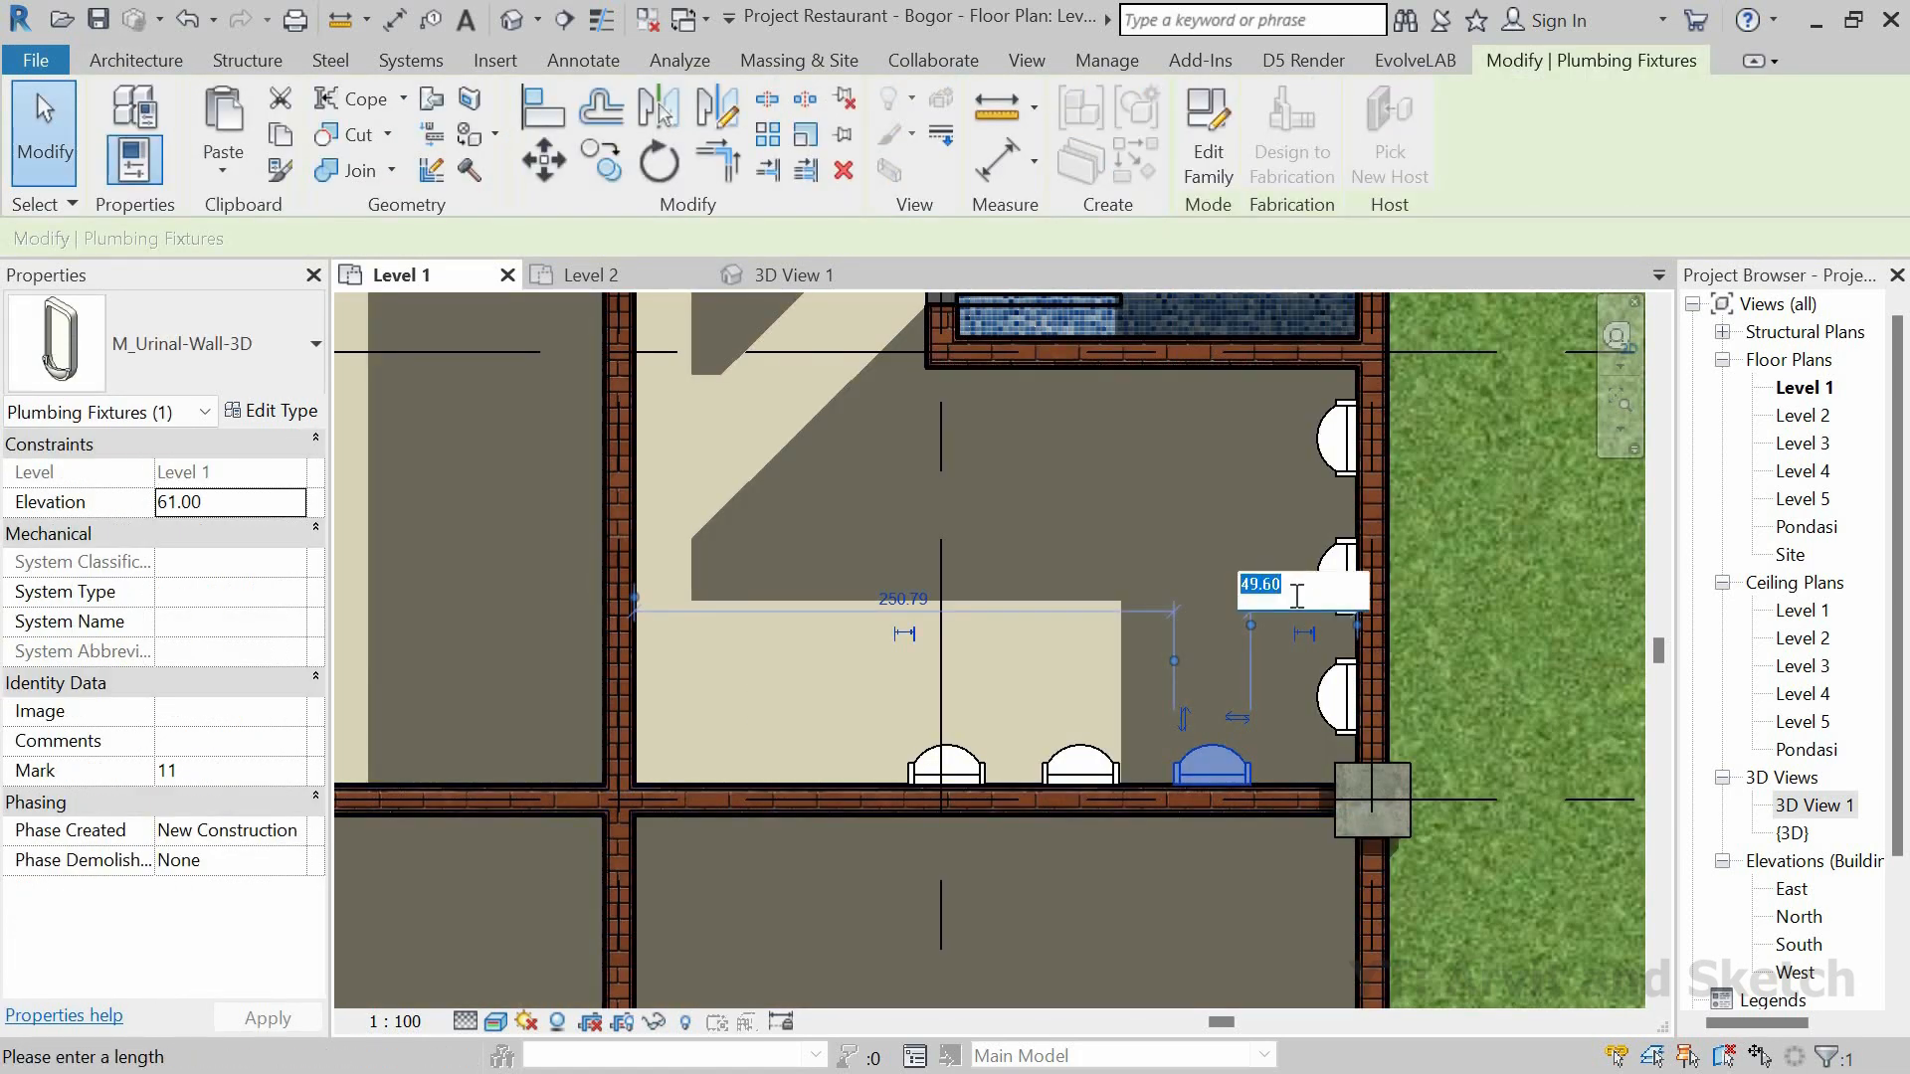
pyautogui.press('Return')
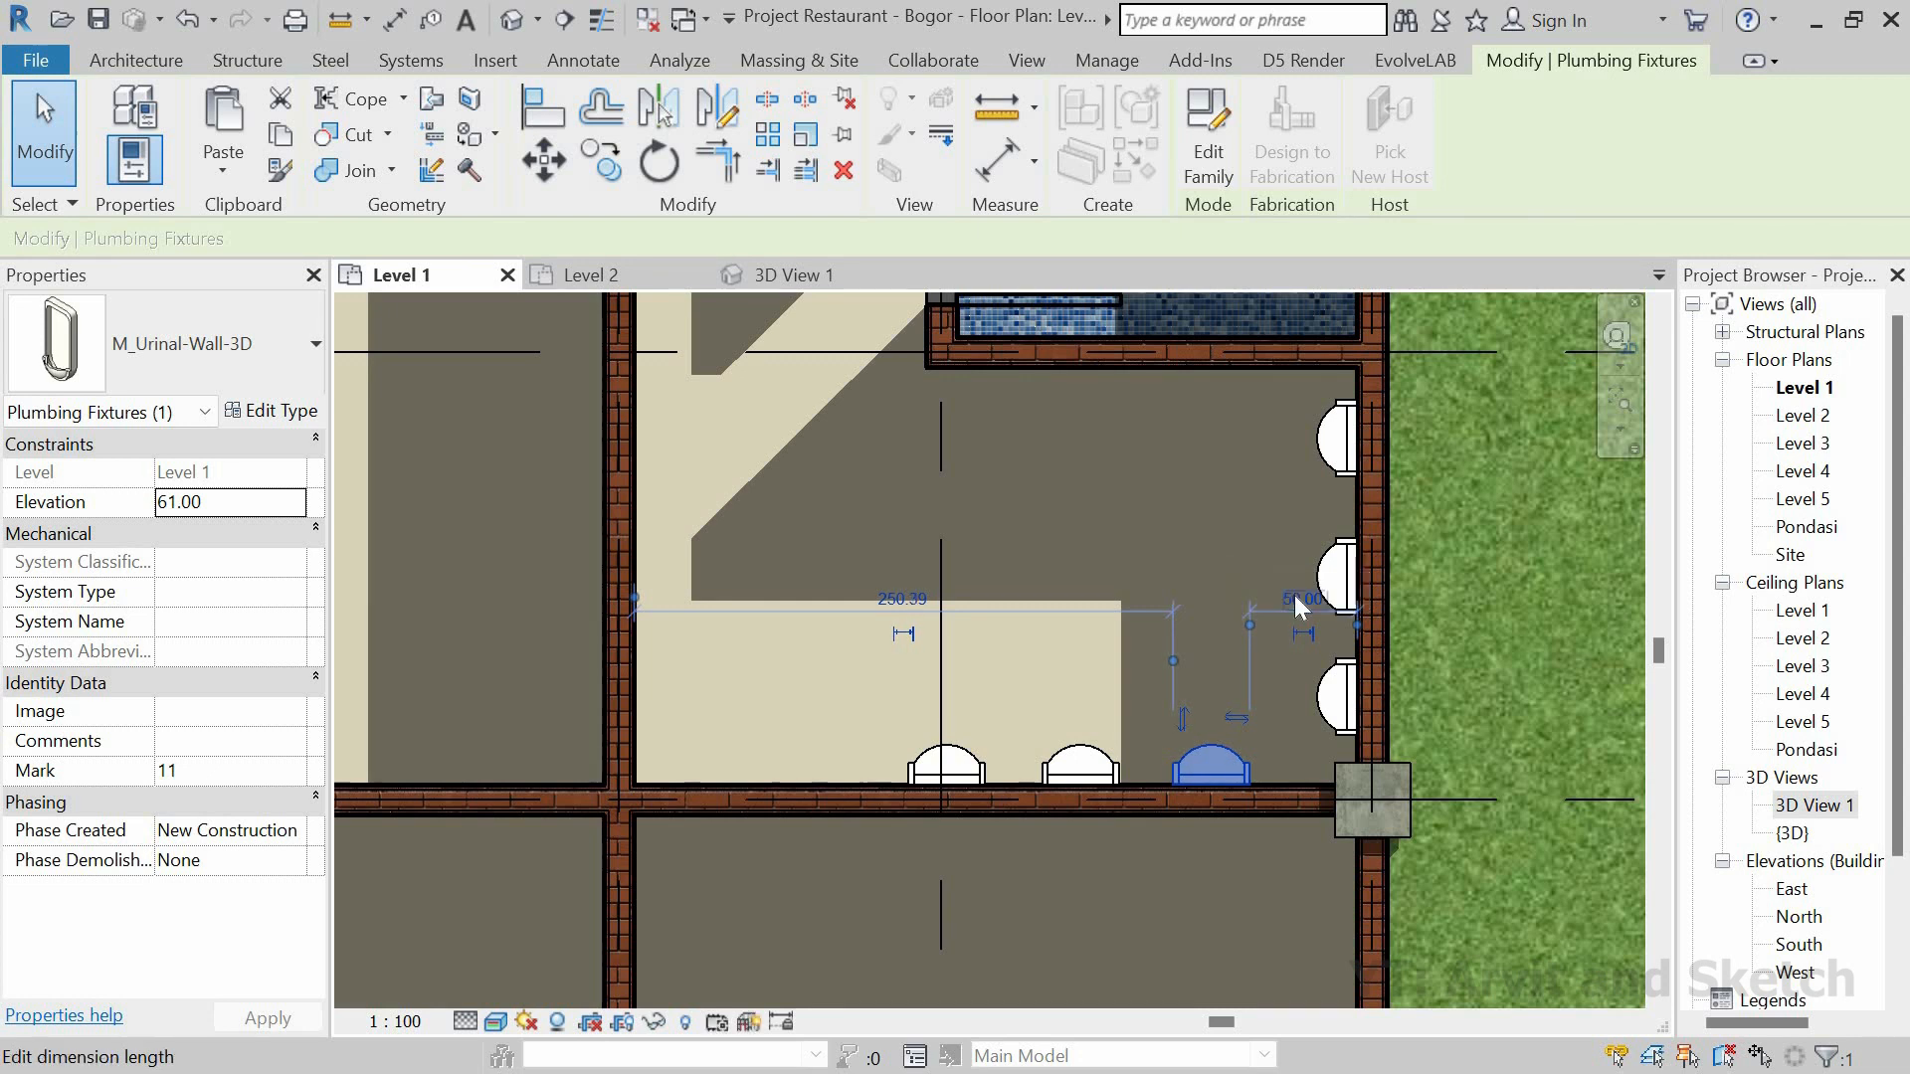
pyautogui.click(1112, 772)
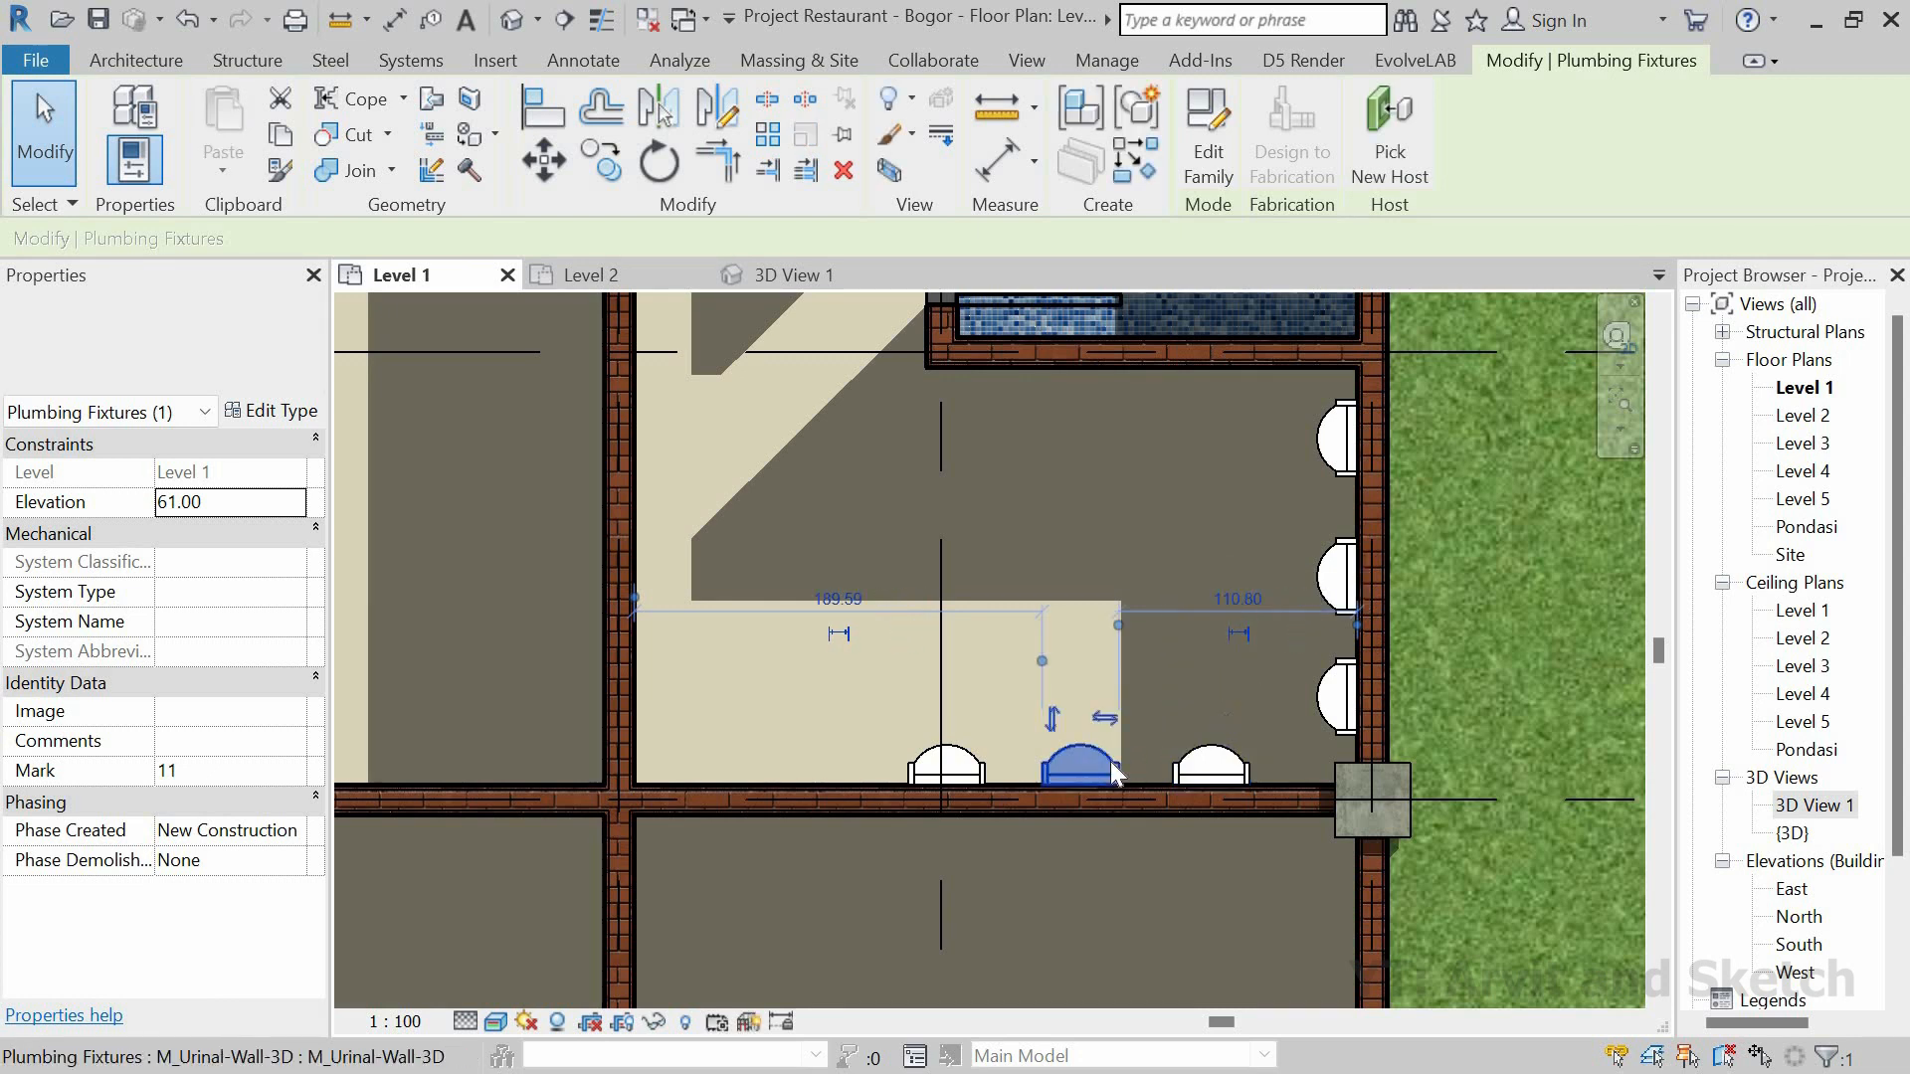
pyautogui.click(973, 772)
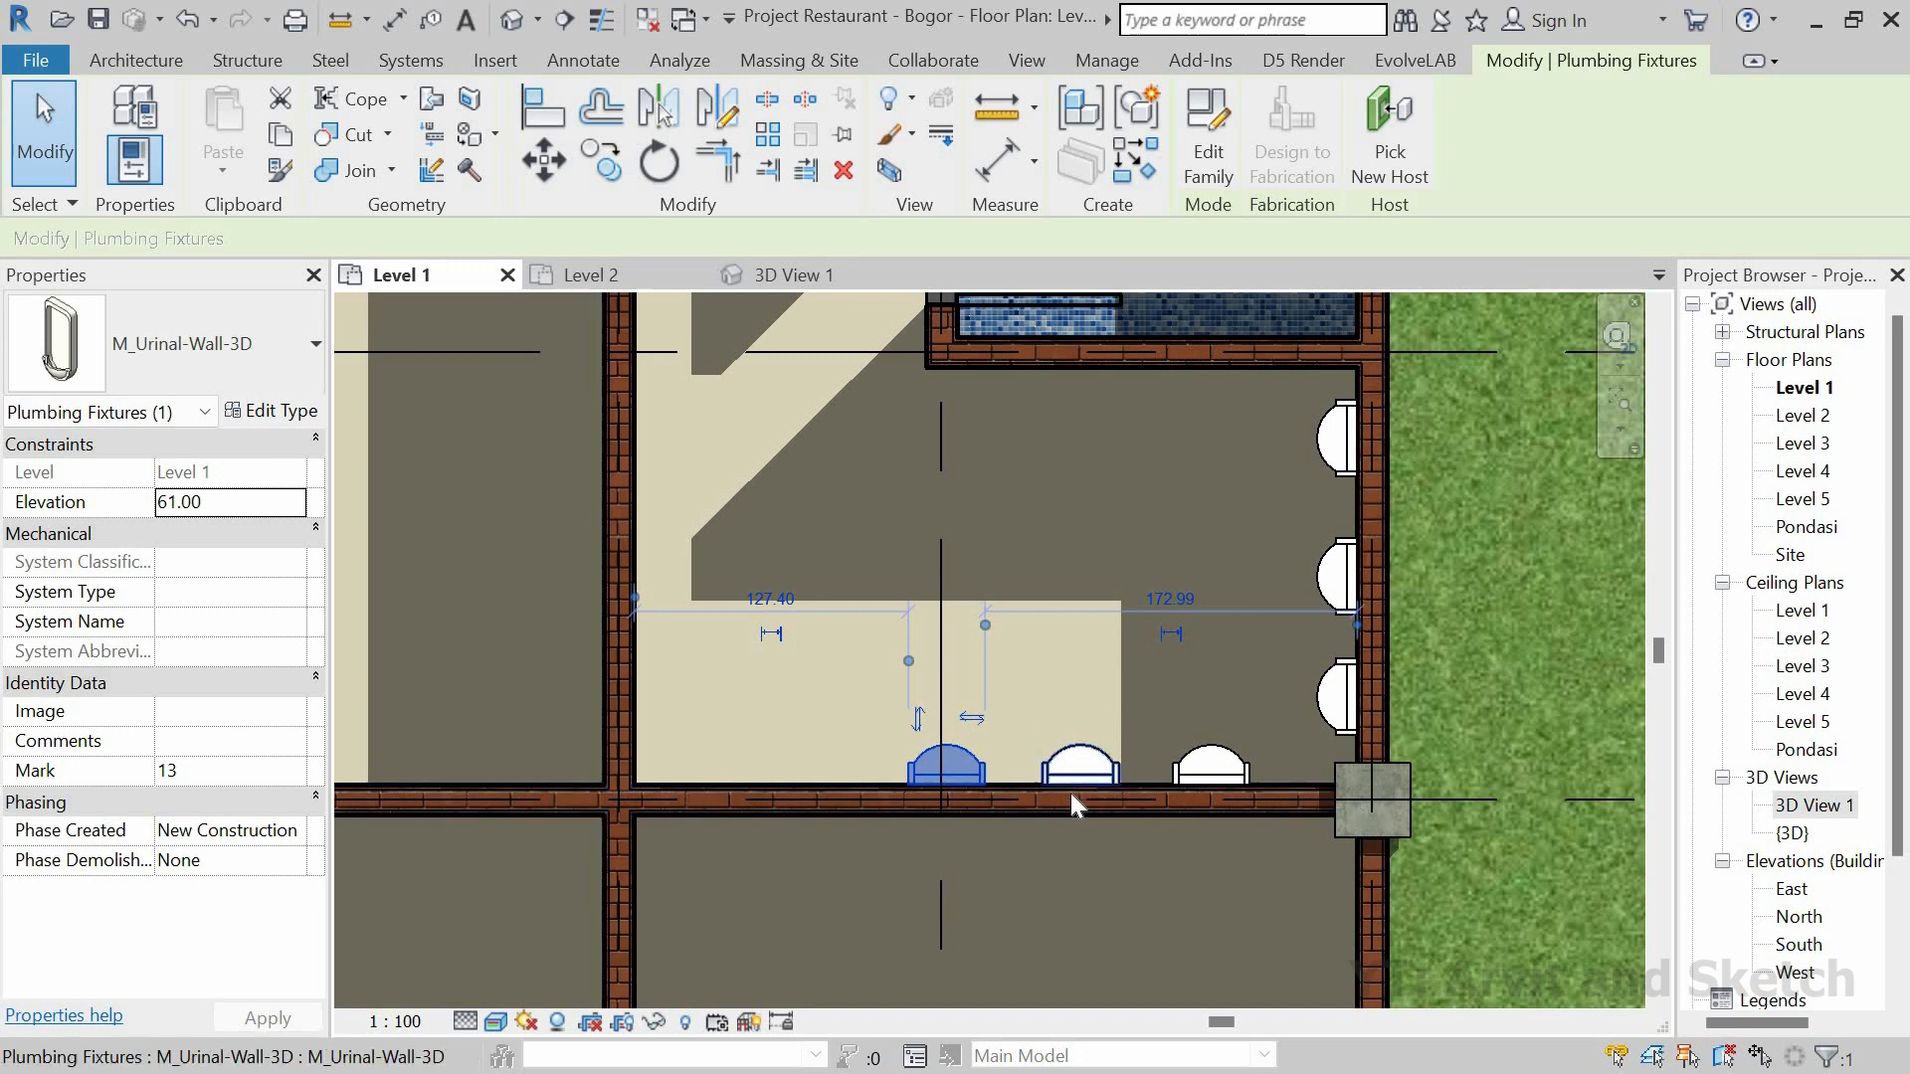
pyautogui.scroll(2, 1071, 792)
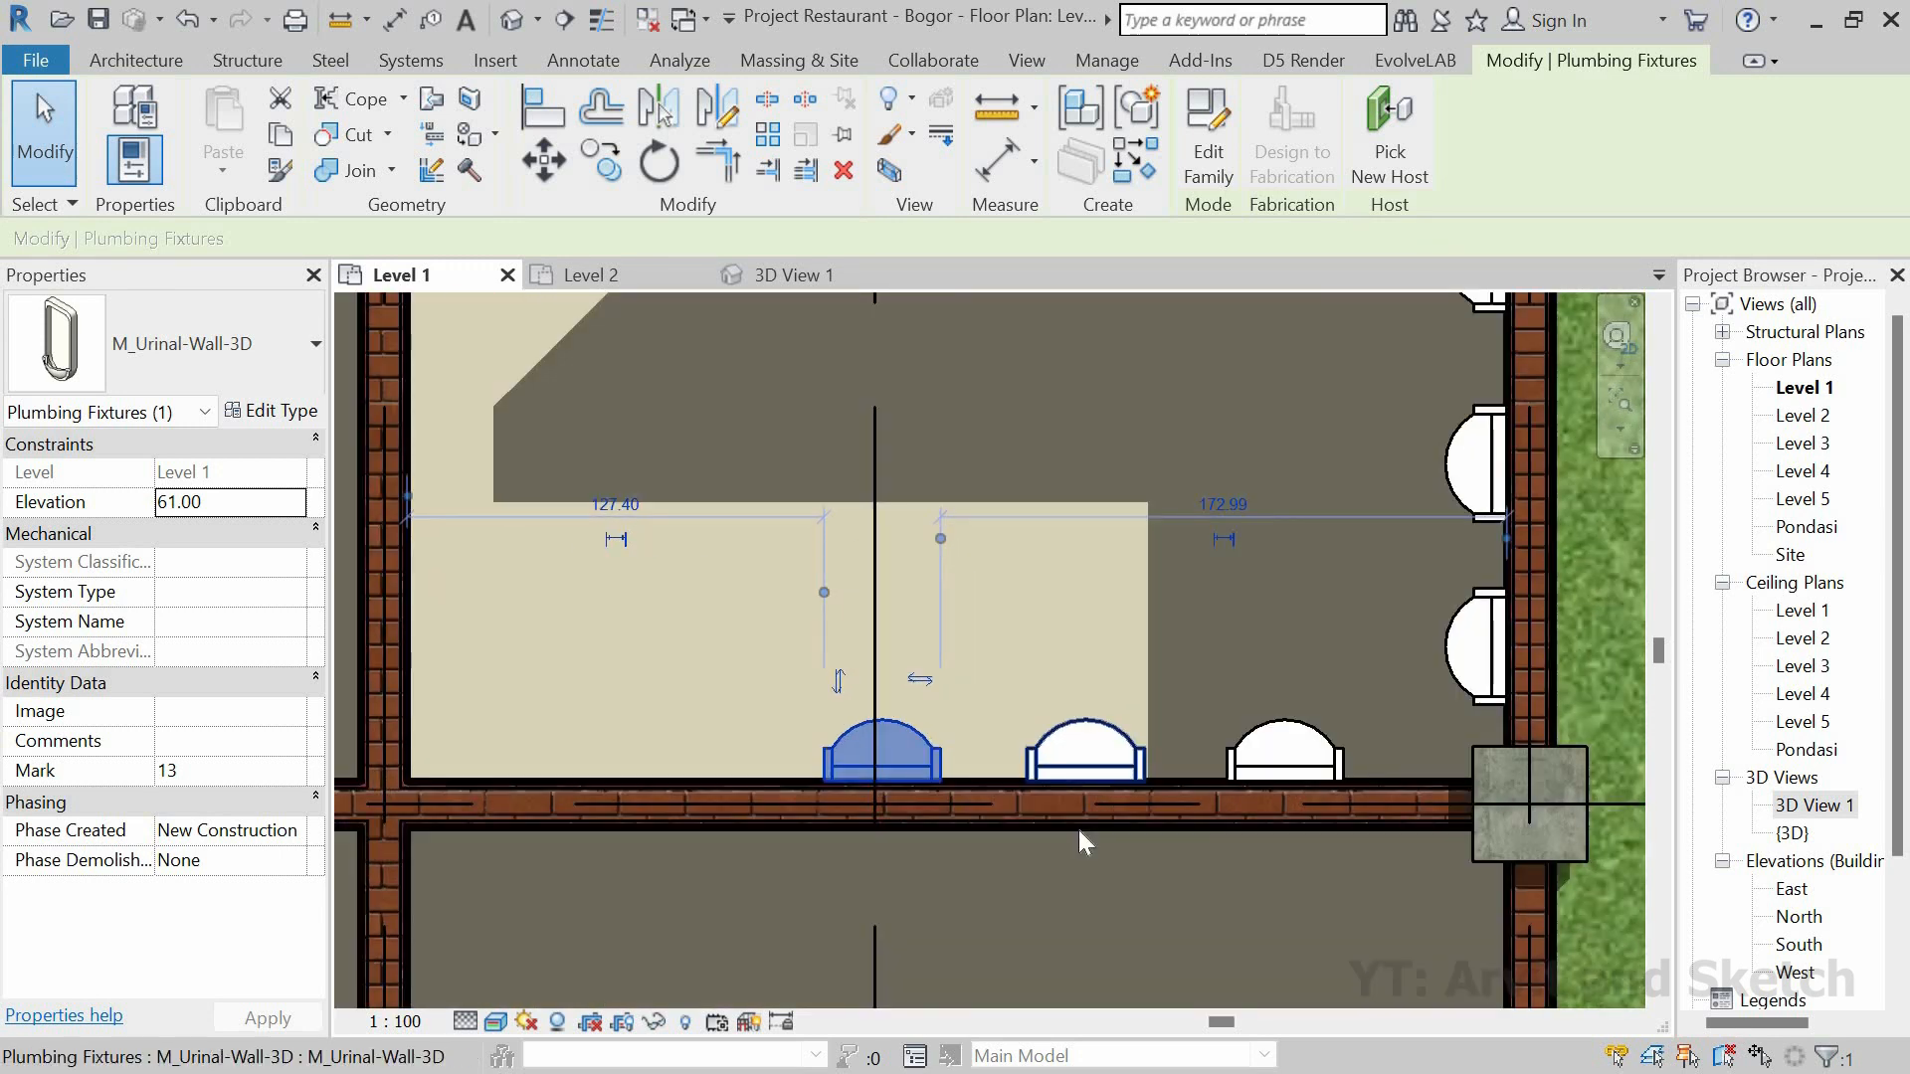
pyautogui.click(1098, 752)
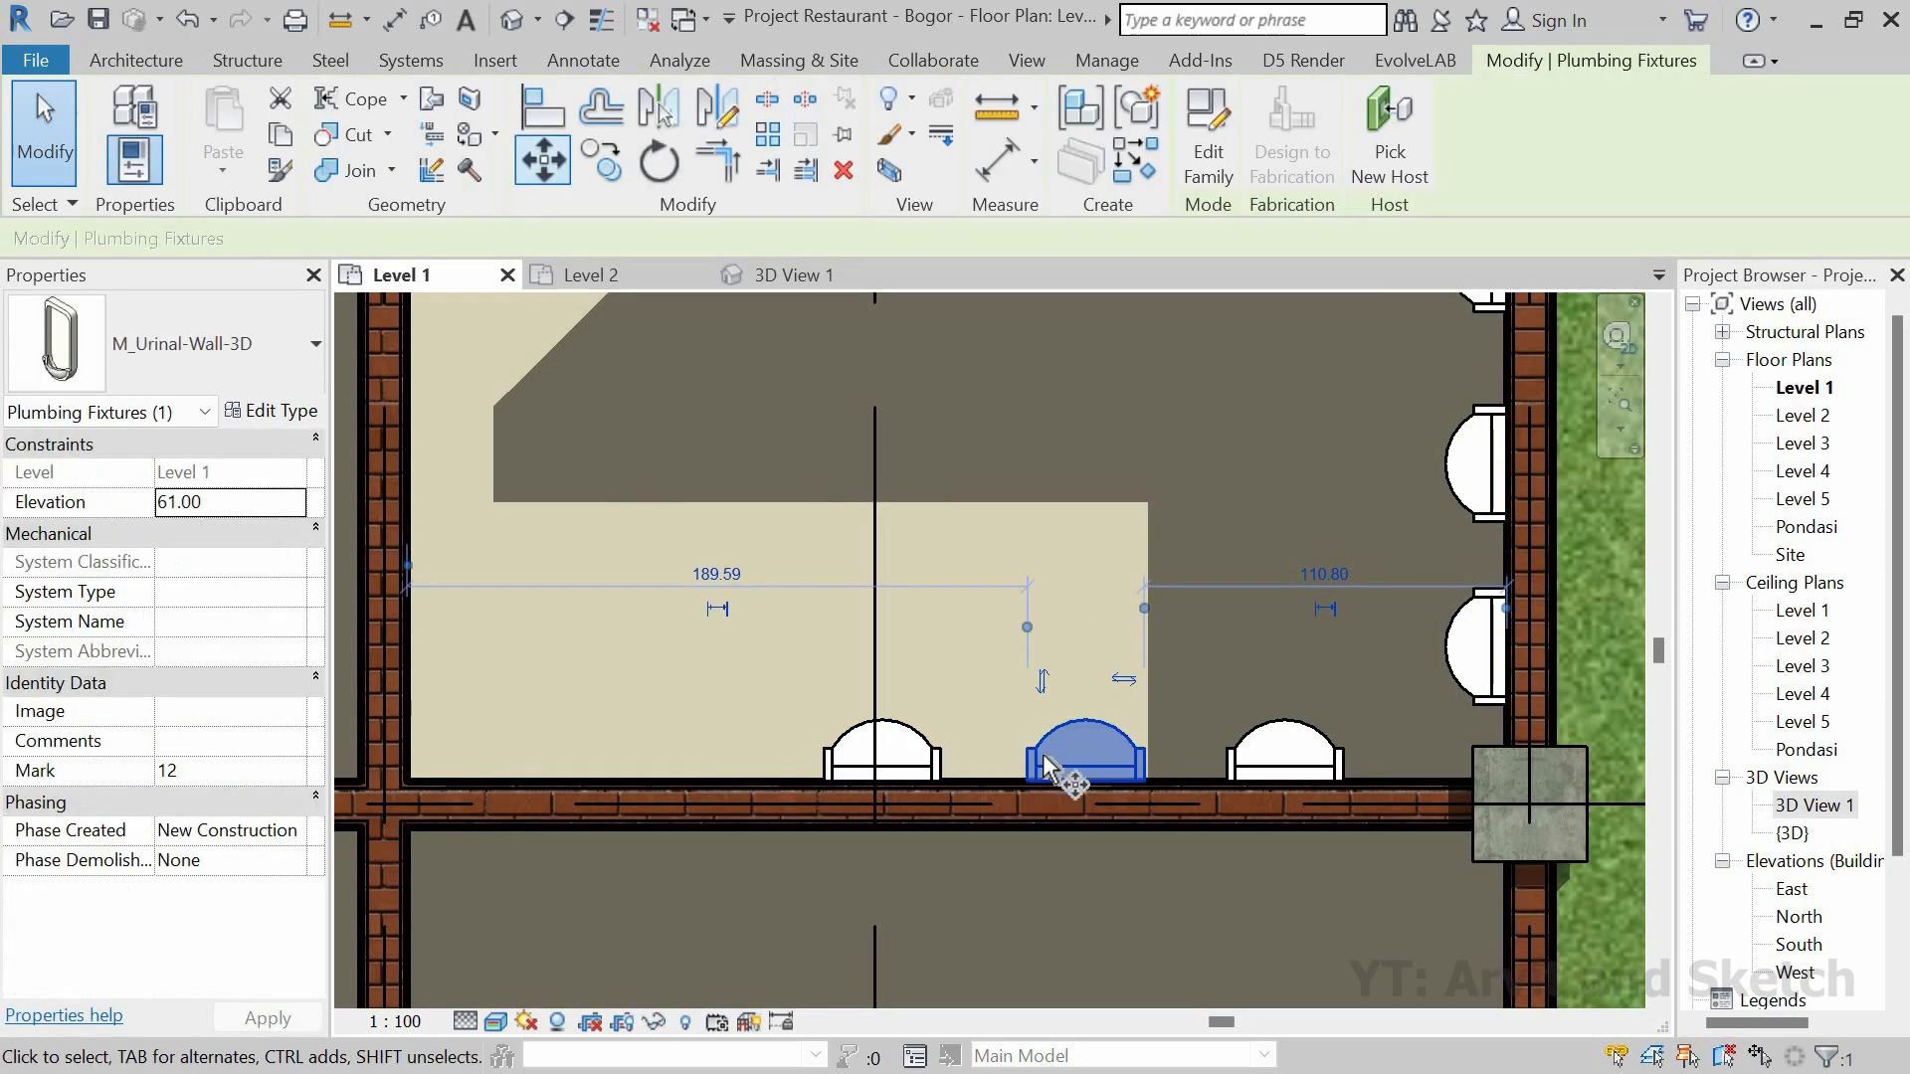
pyautogui.click(544, 159)
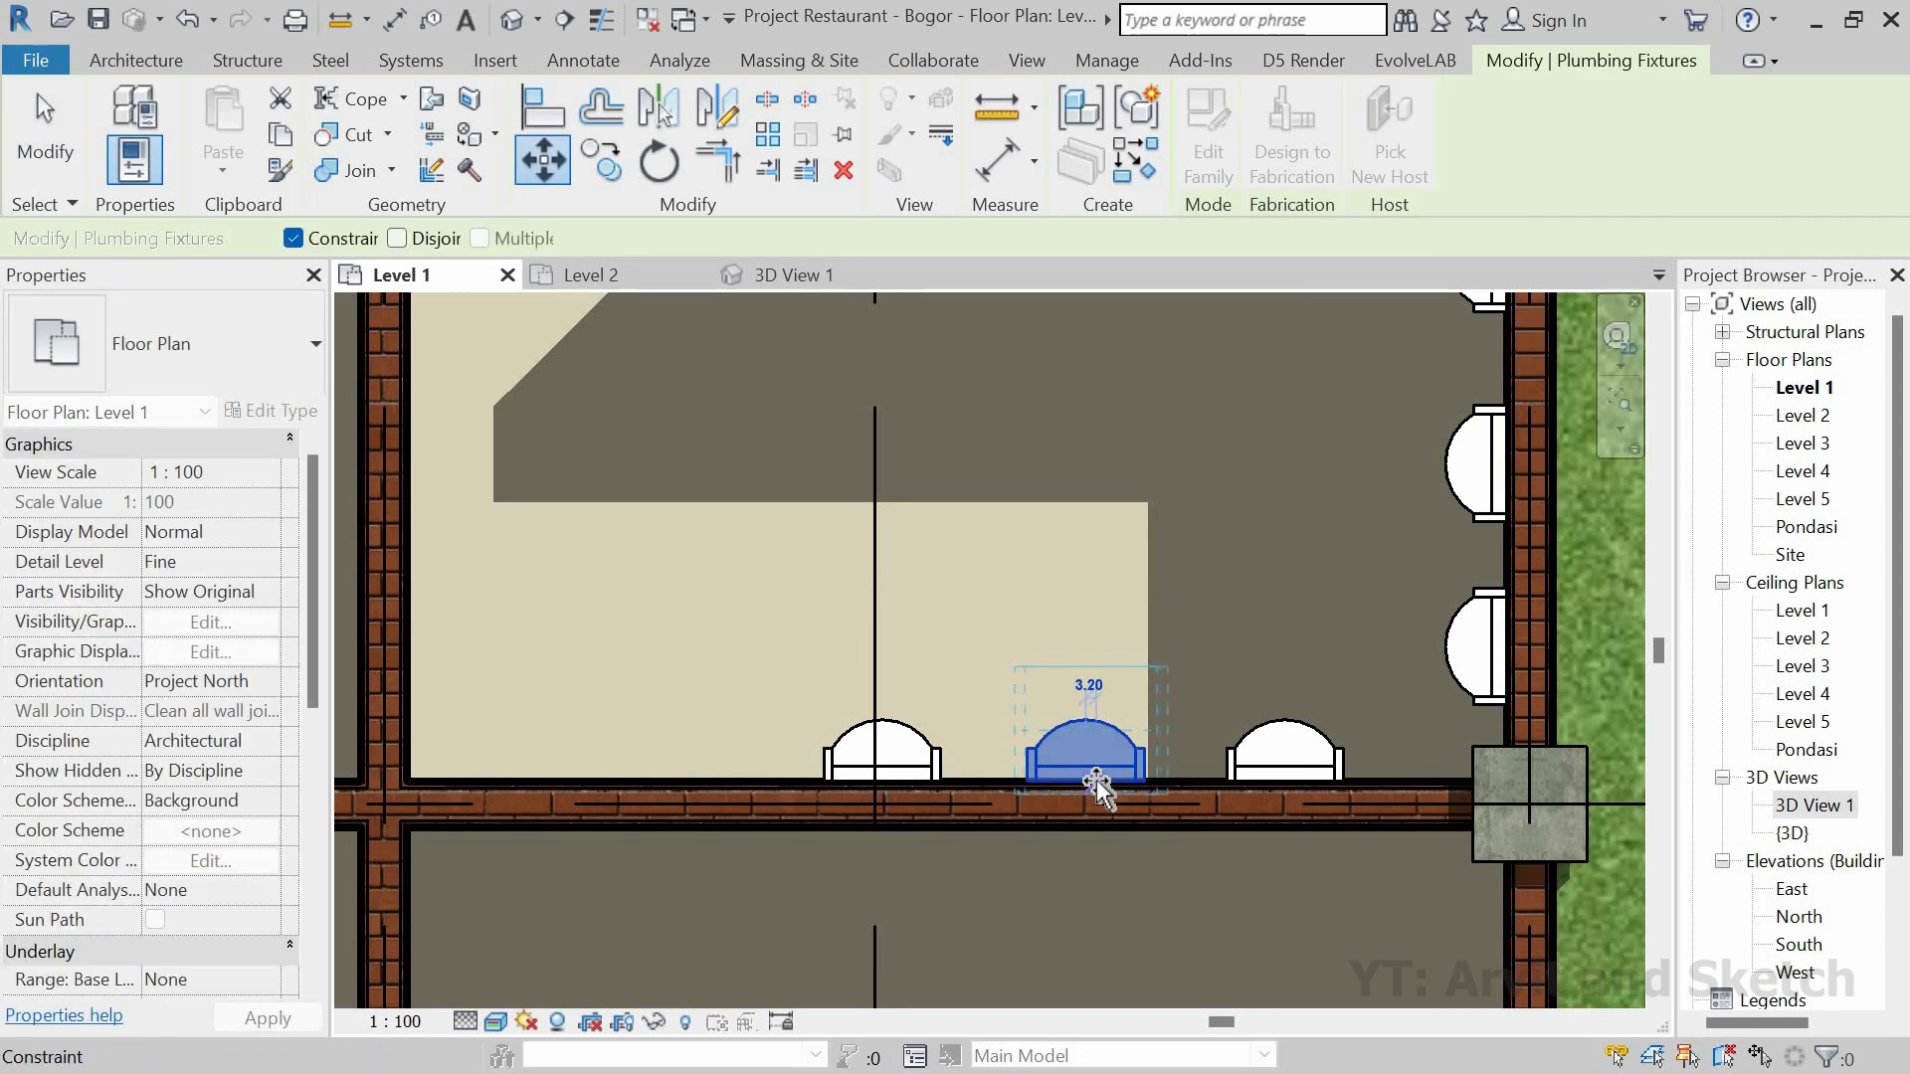
pyautogui.click(1086, 785)
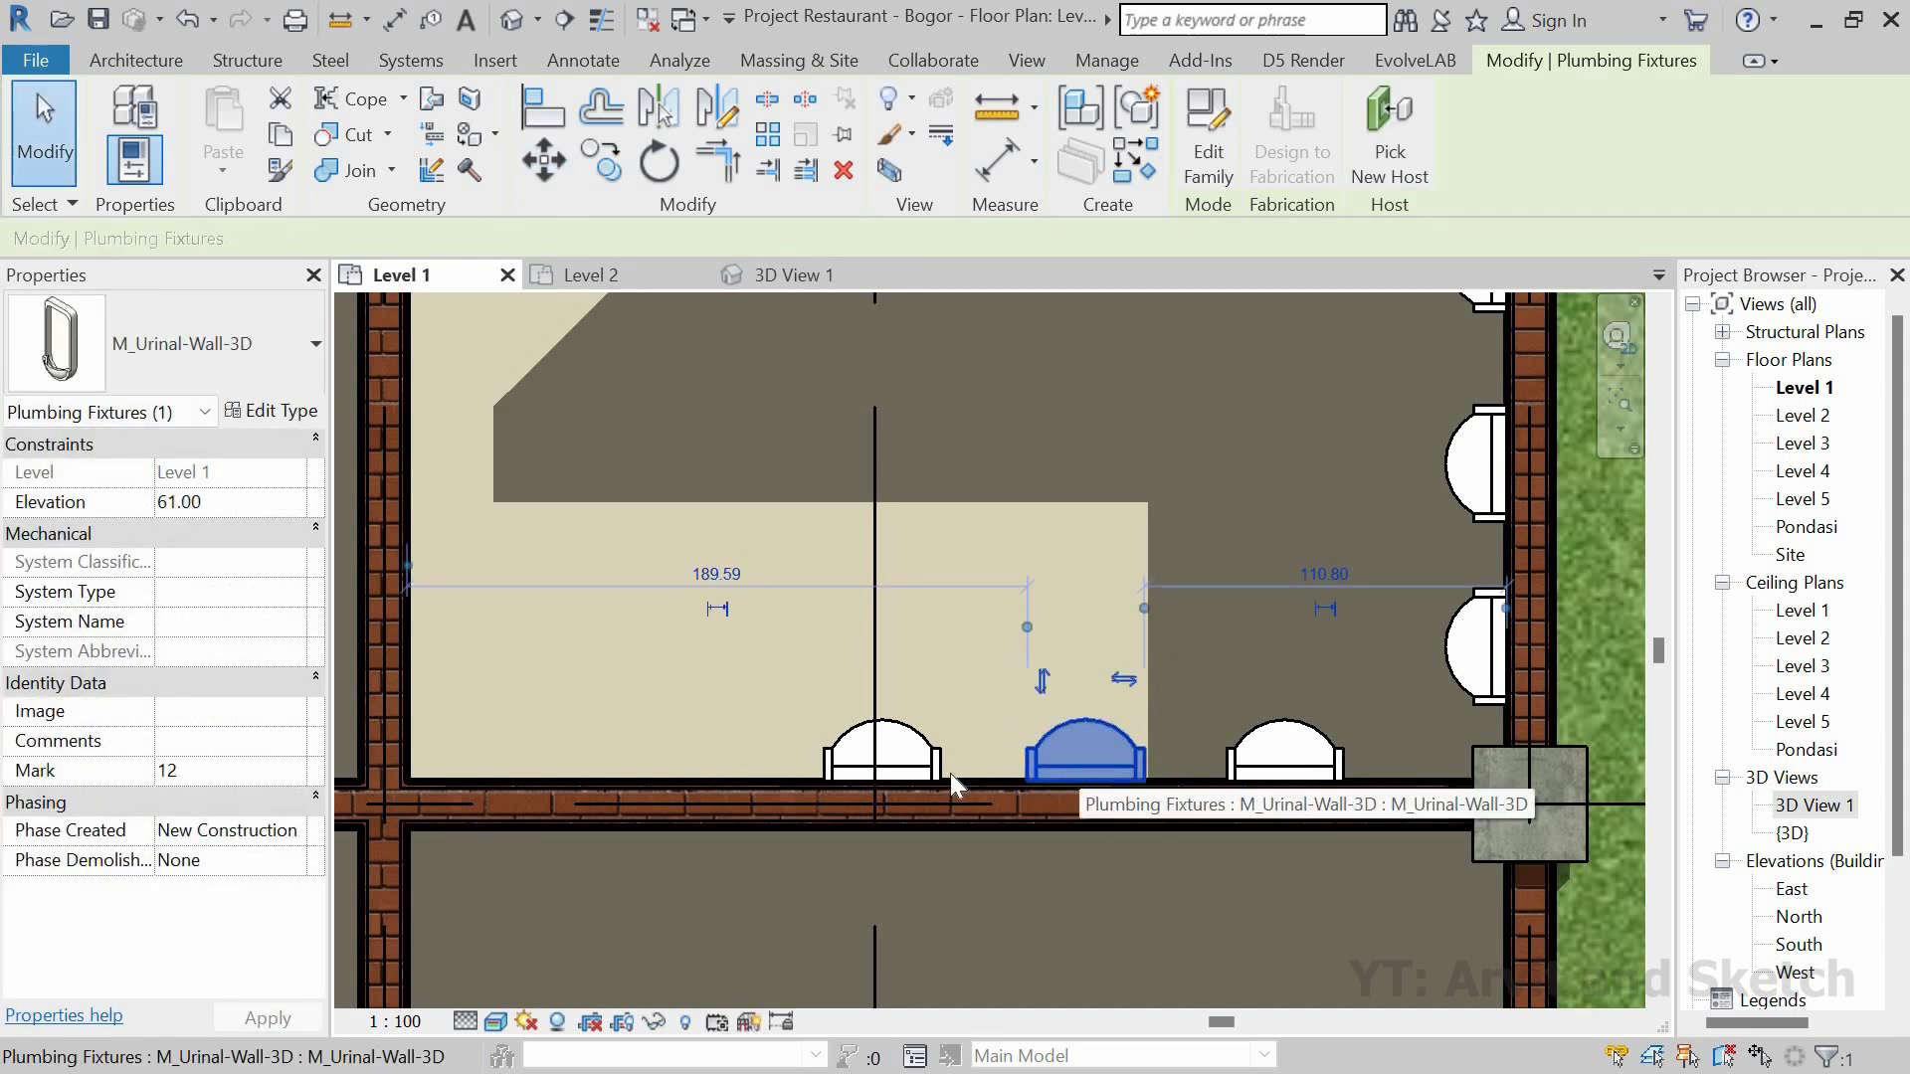
pyautogui.press('Escape')
# Step: Move the middle east-wall urinal 5 along the wall toward the upper urinal
pyautogui.scroll(-2, 1078, 690)
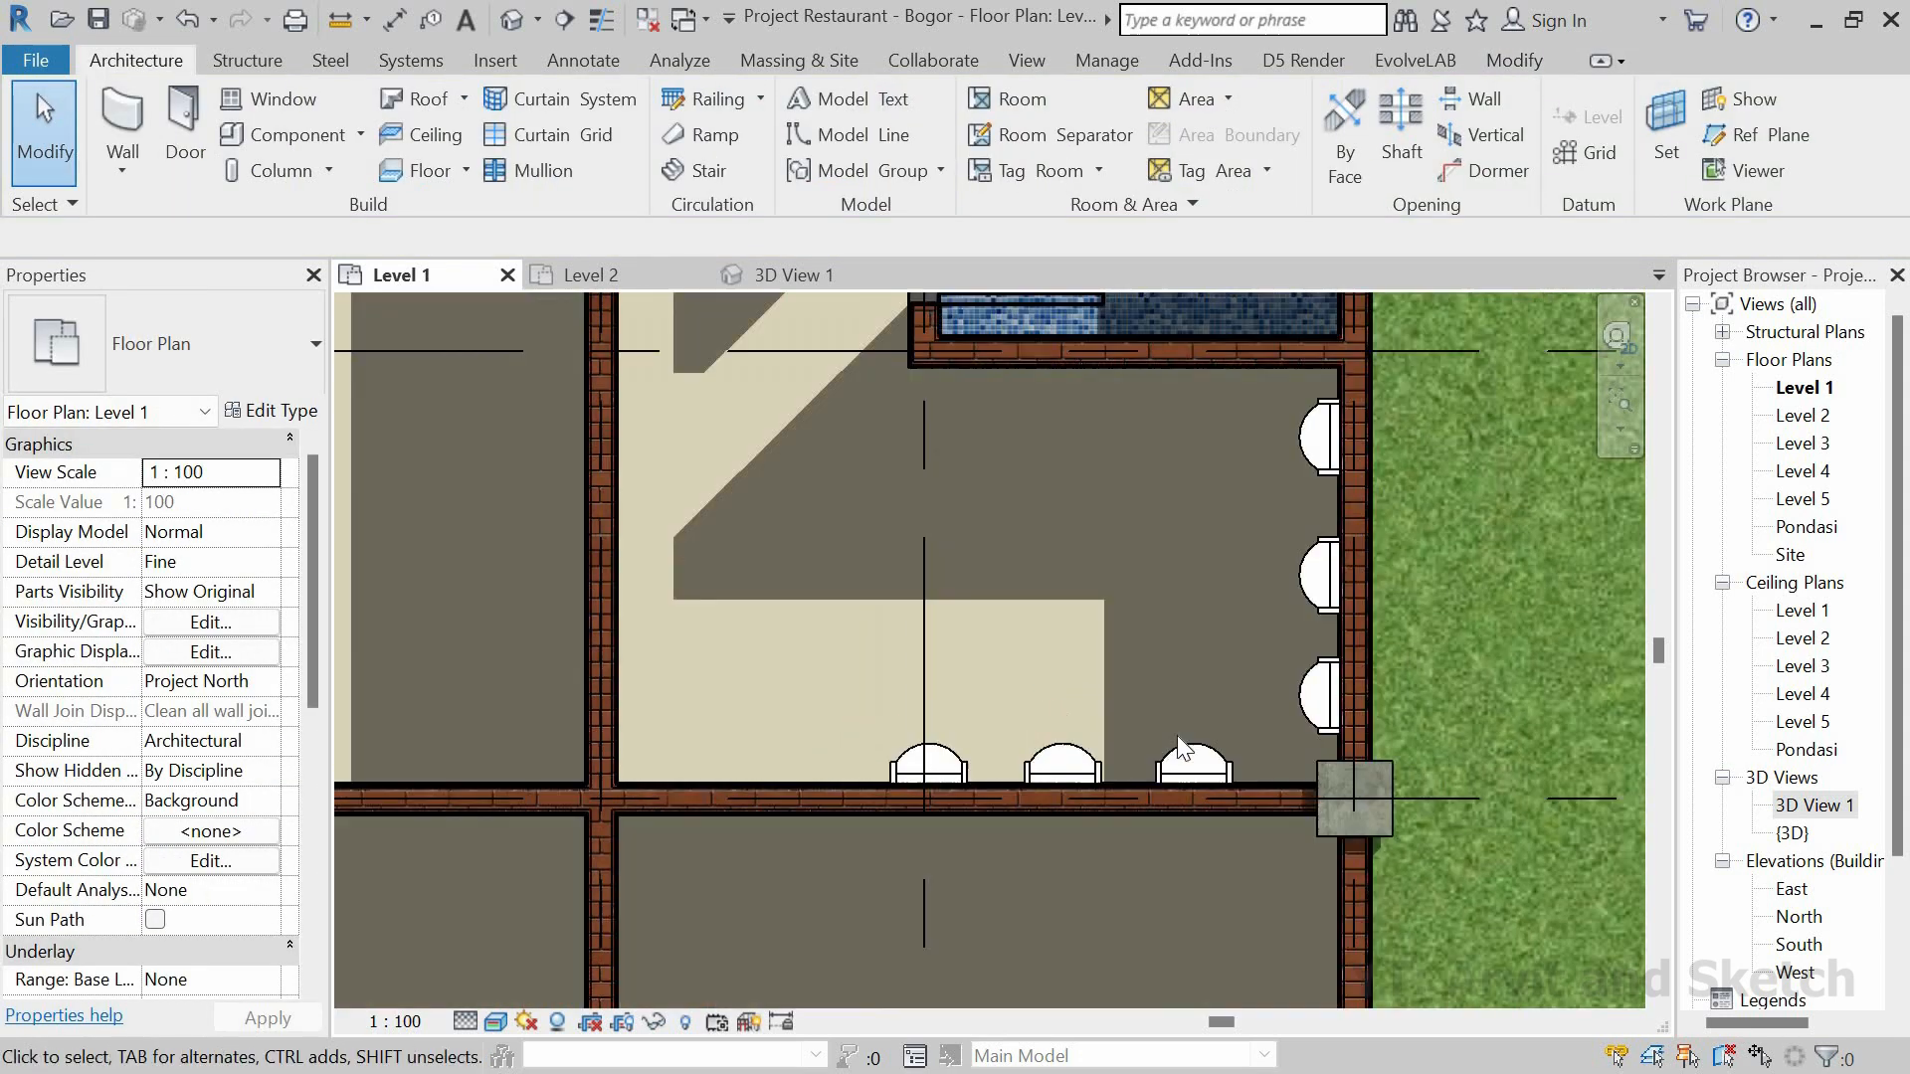
pyautogui.scroll(-1, 1314, 641)
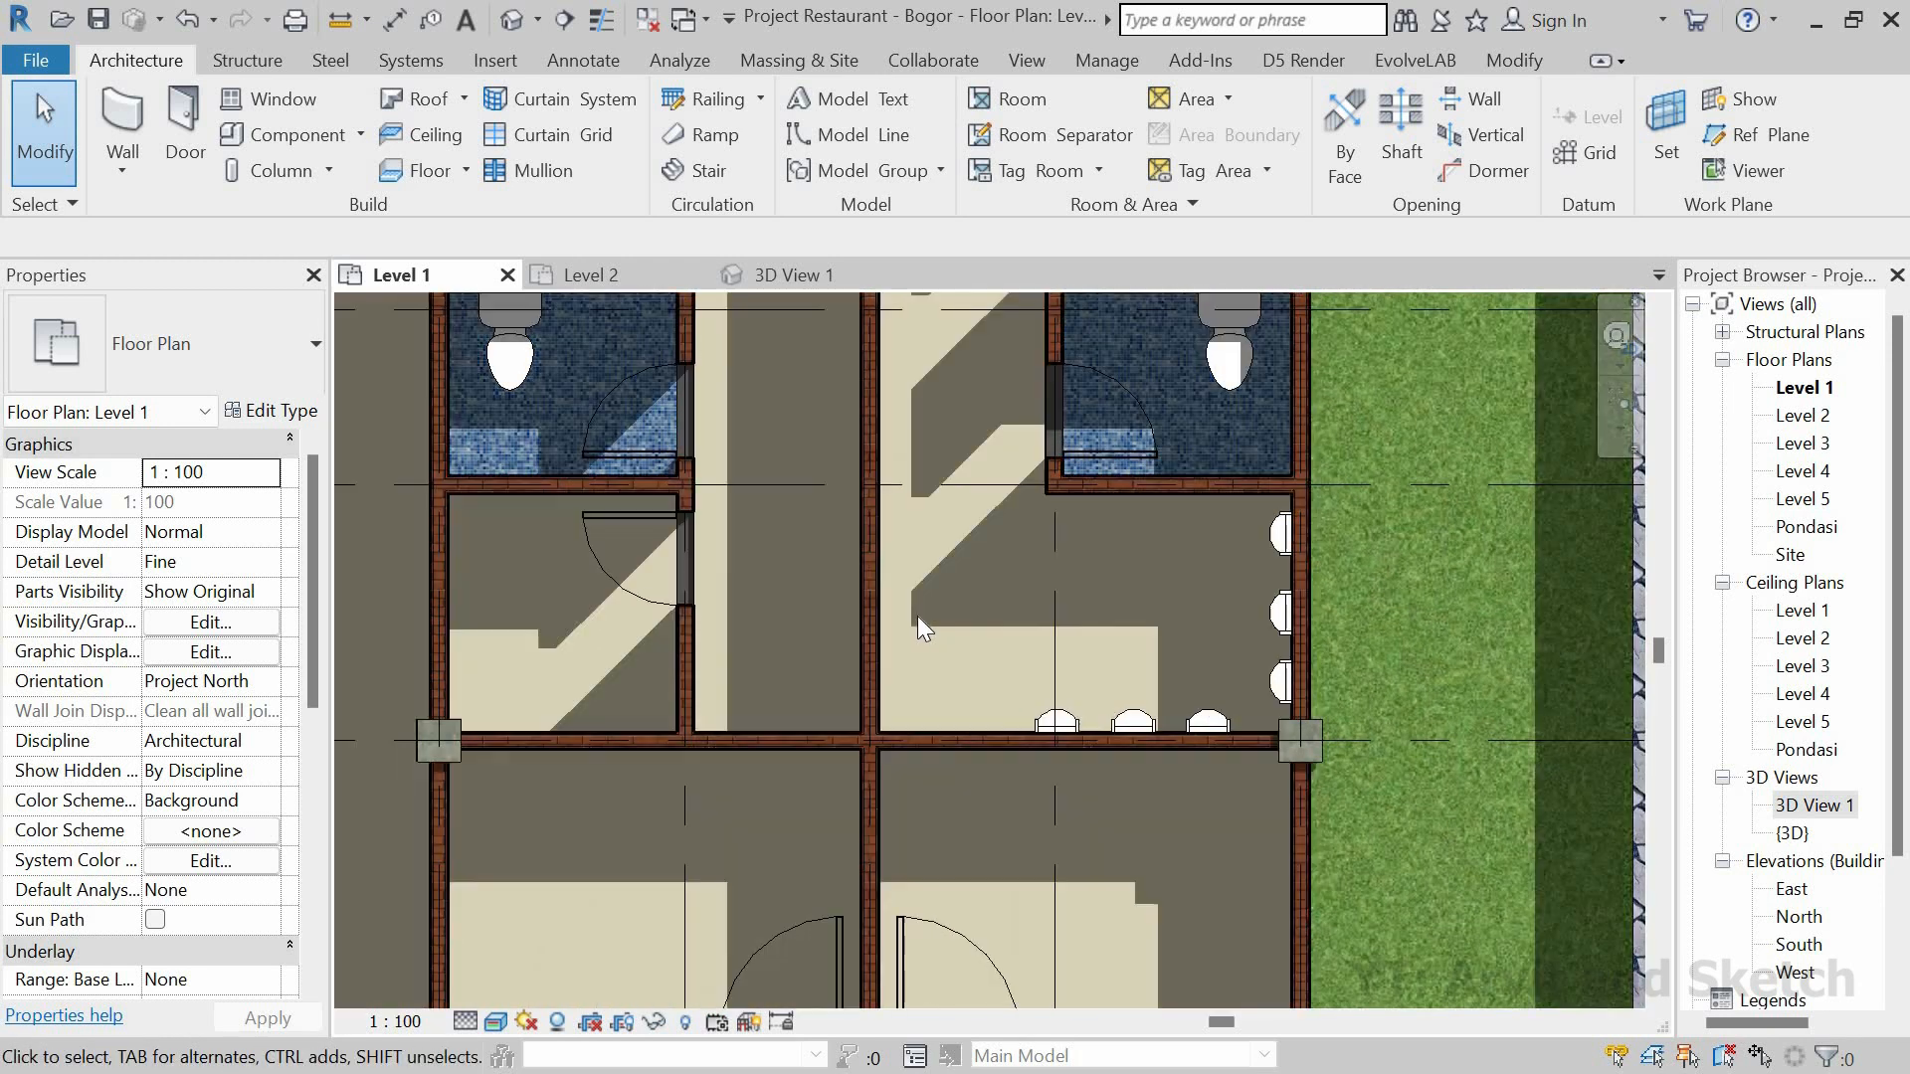
pyautogui.scroll(-4, 1233, 669)
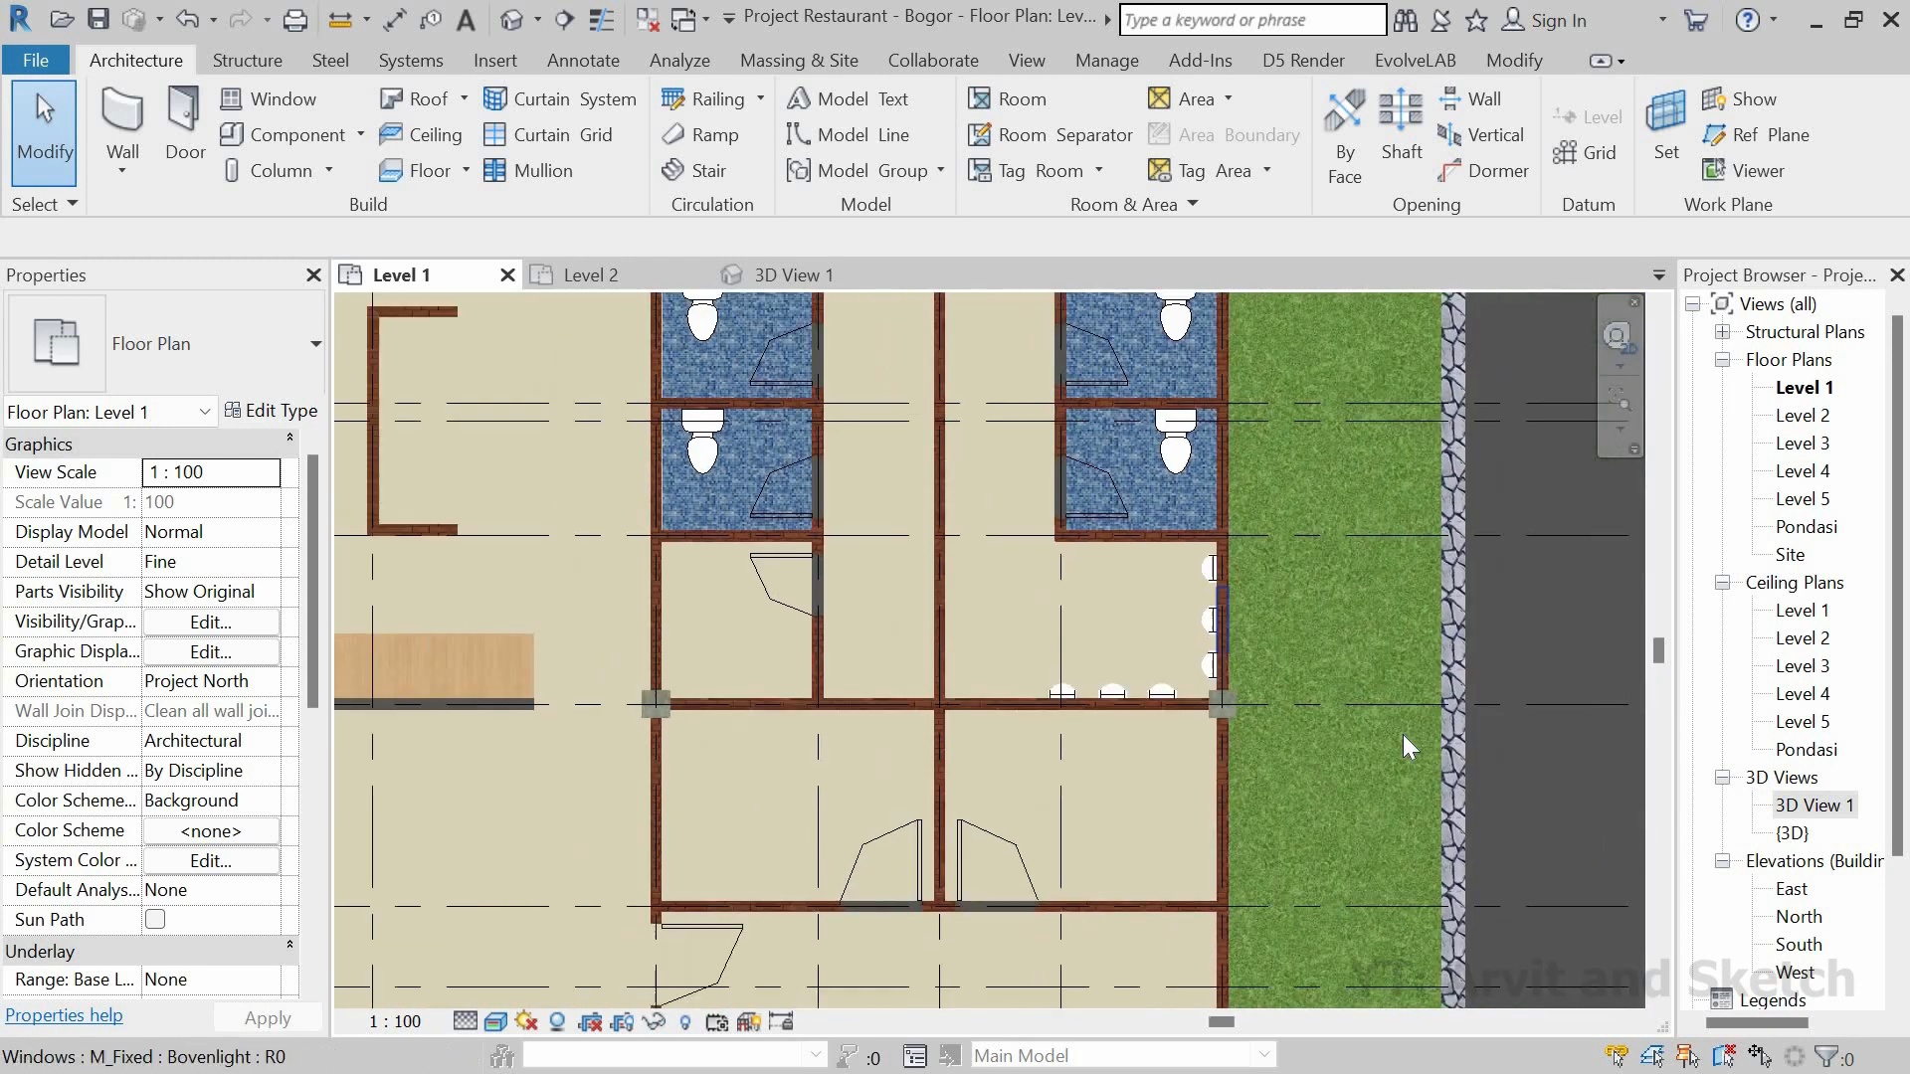
pyautogui.scroll(3, 1244, 641)
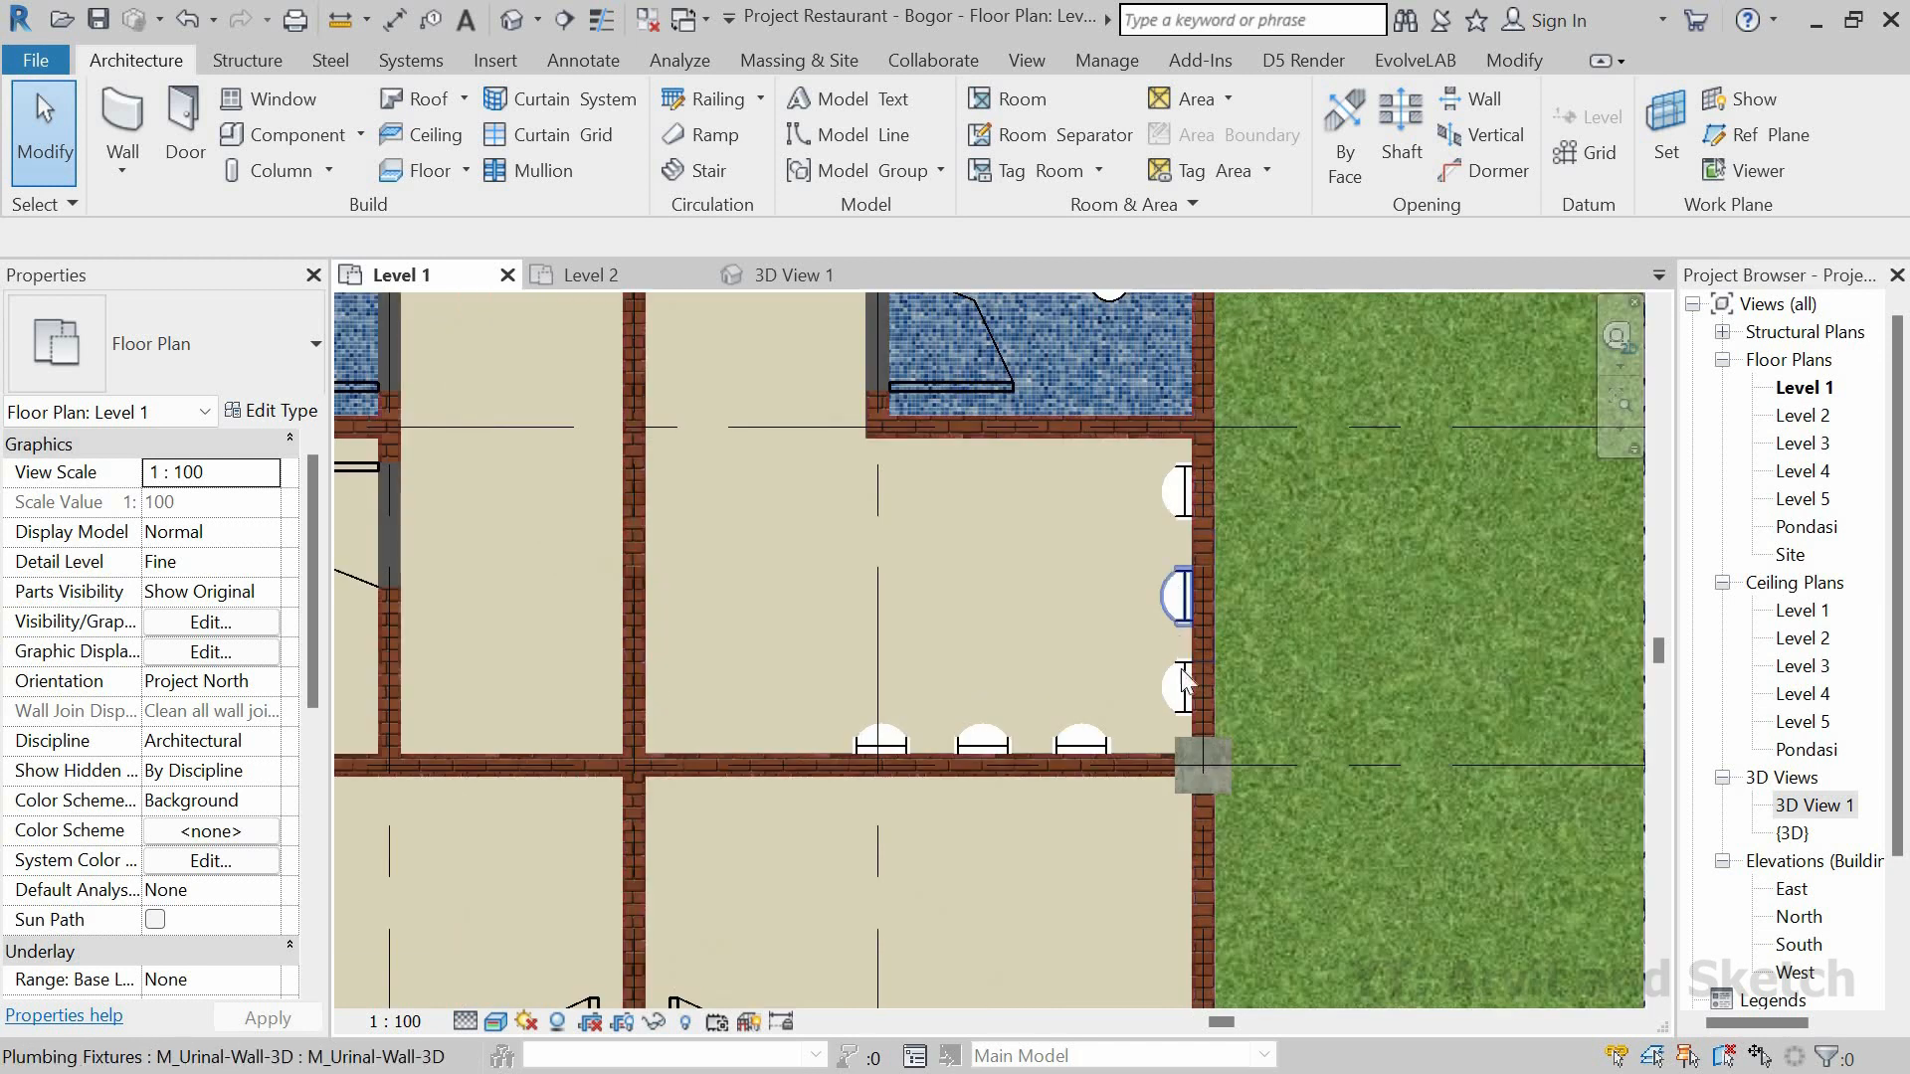
pyautogui.click(1192, 607)
pyautogui.scroll(3, 1248, 629)
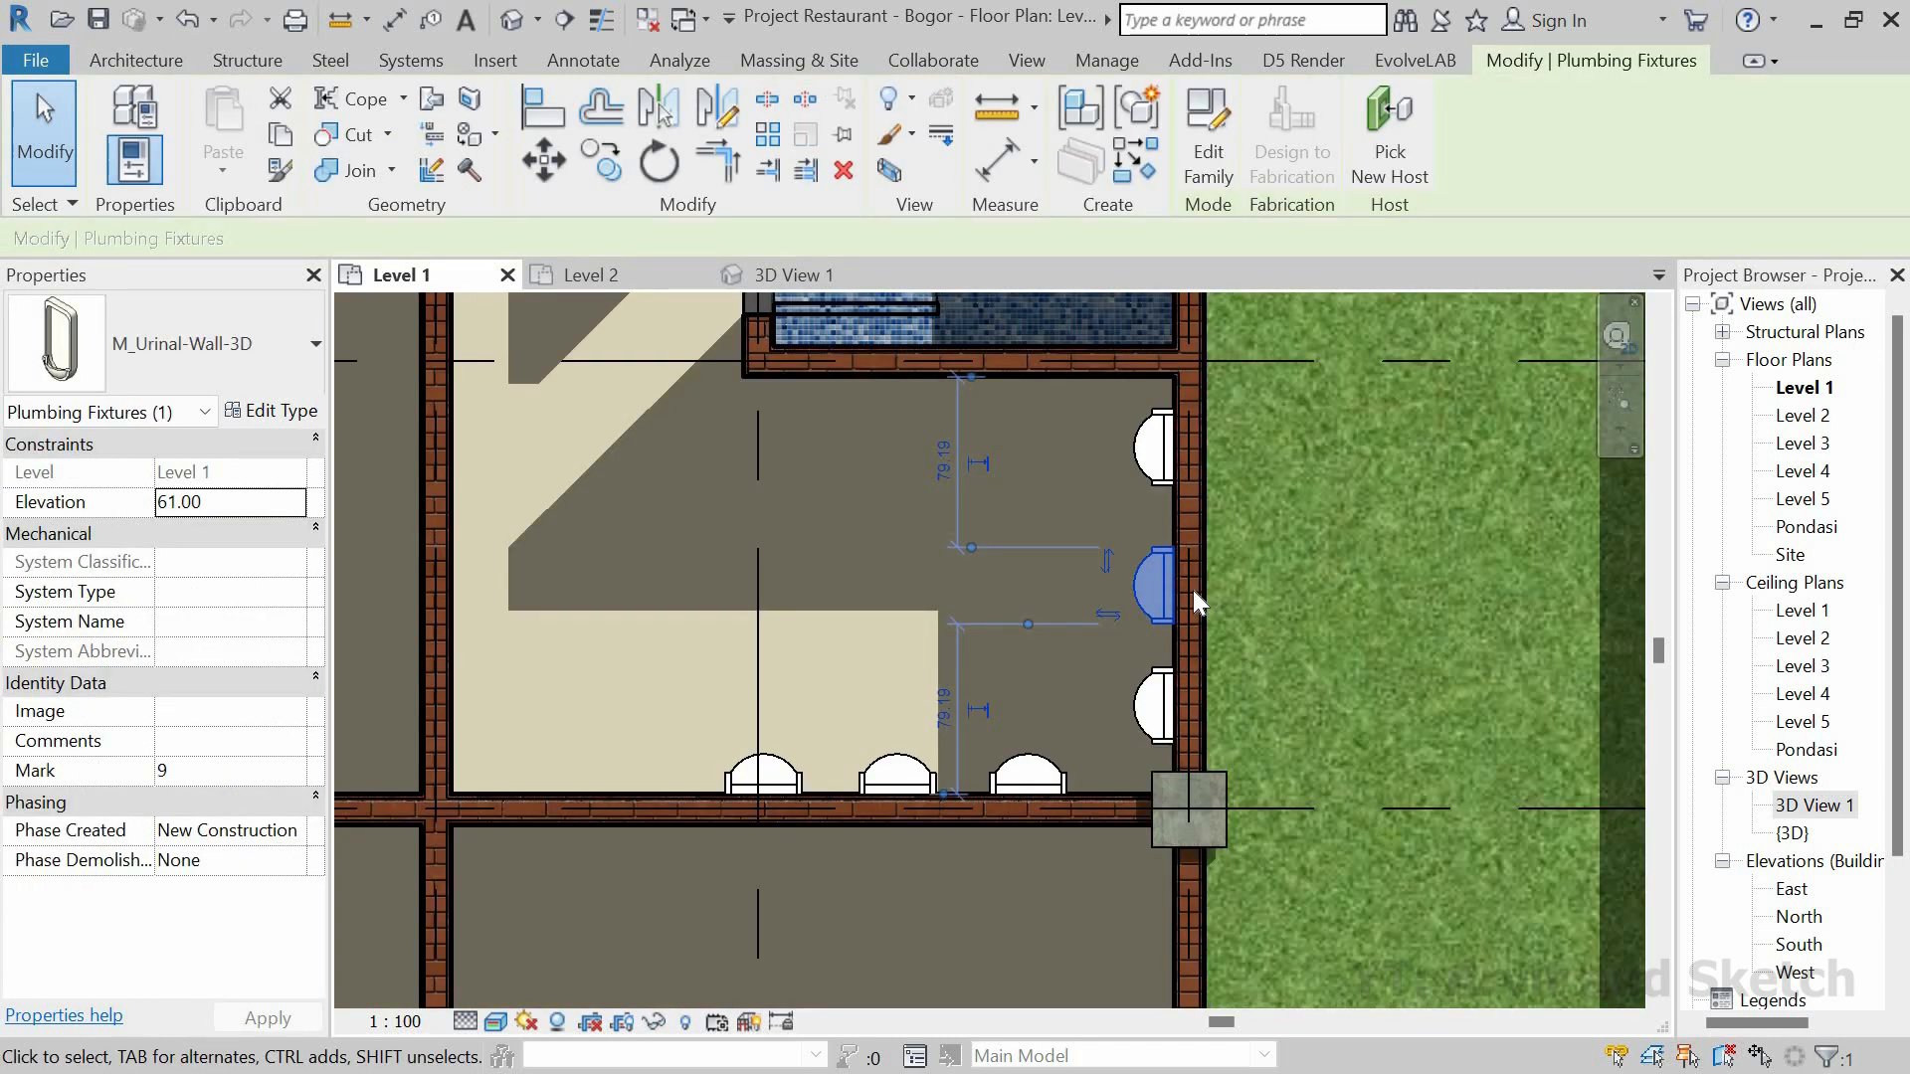
pyautogui.scroll(2, 1192, 591)
pyautogui.press('m')
pyautogui.press('v')
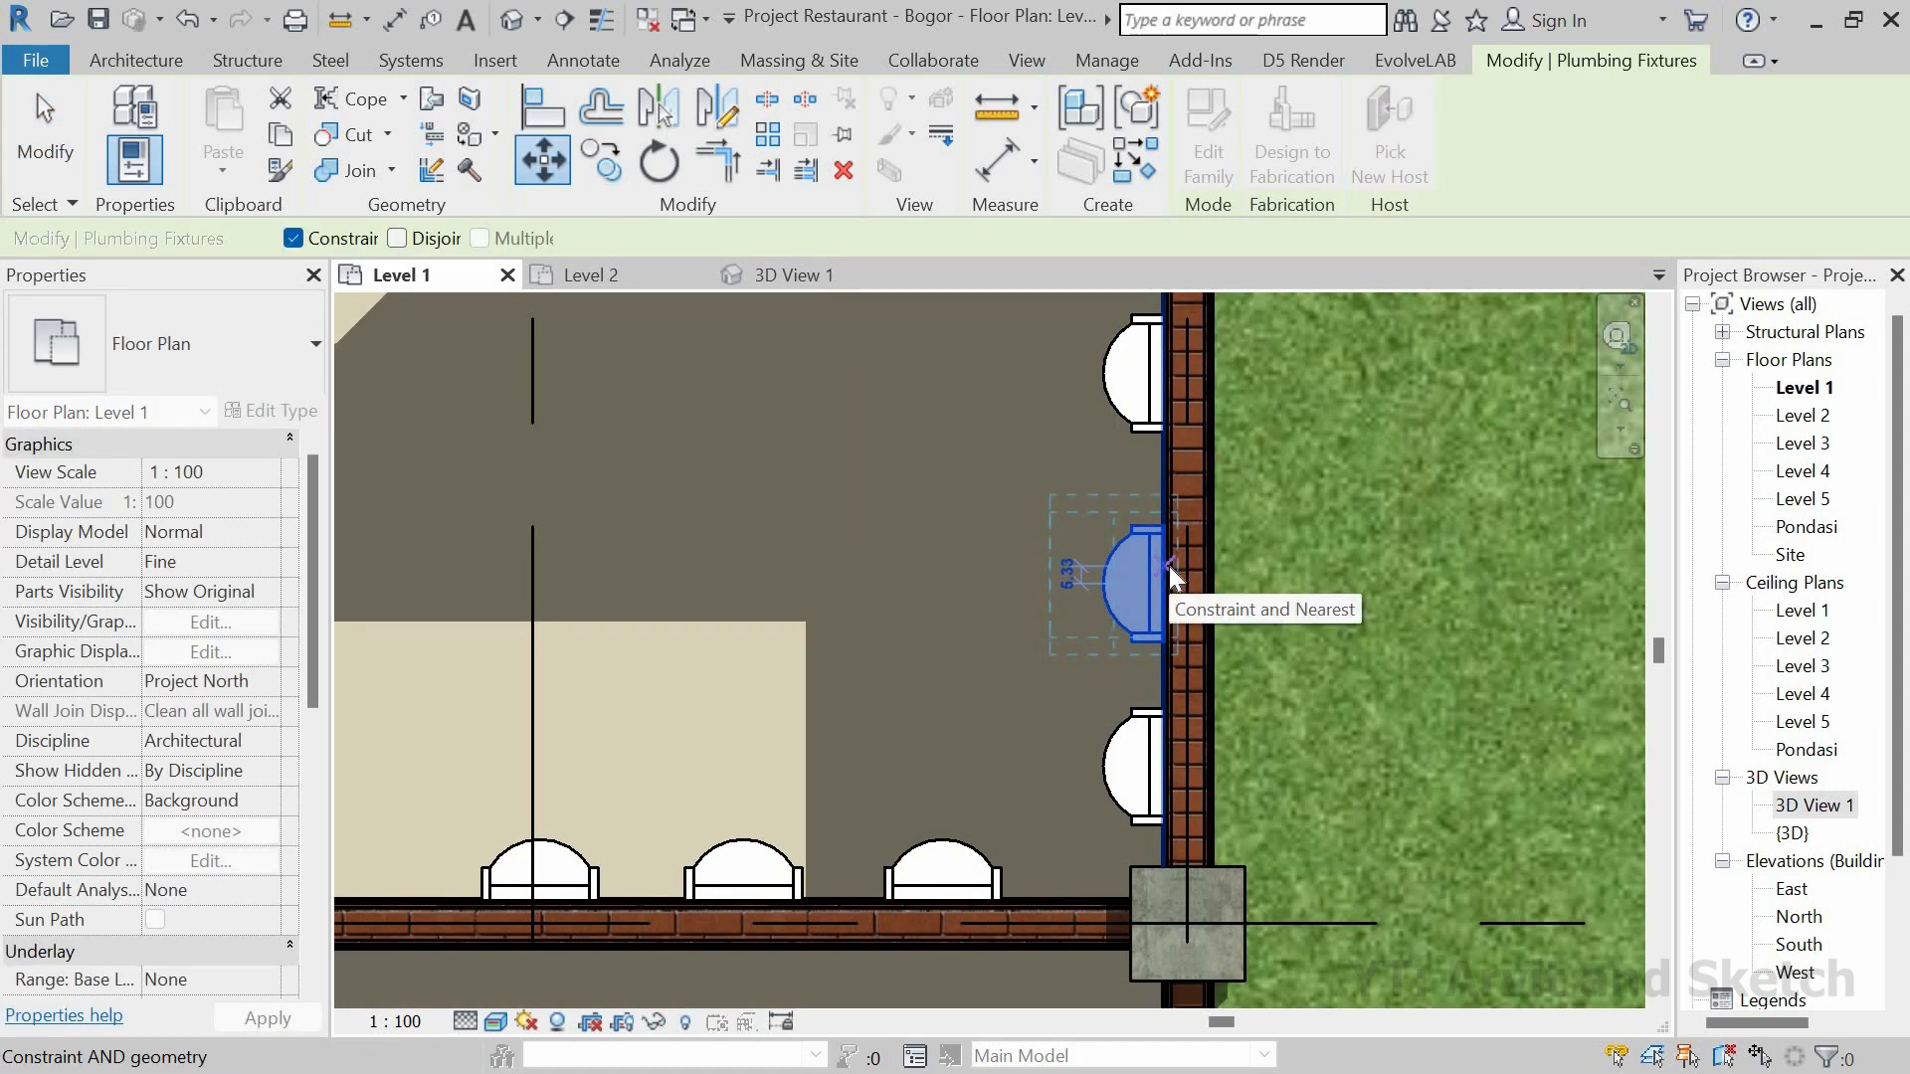
pyautogui.click(1168, 566)
pyautogui.write('5')
pyautogui.press('Return')
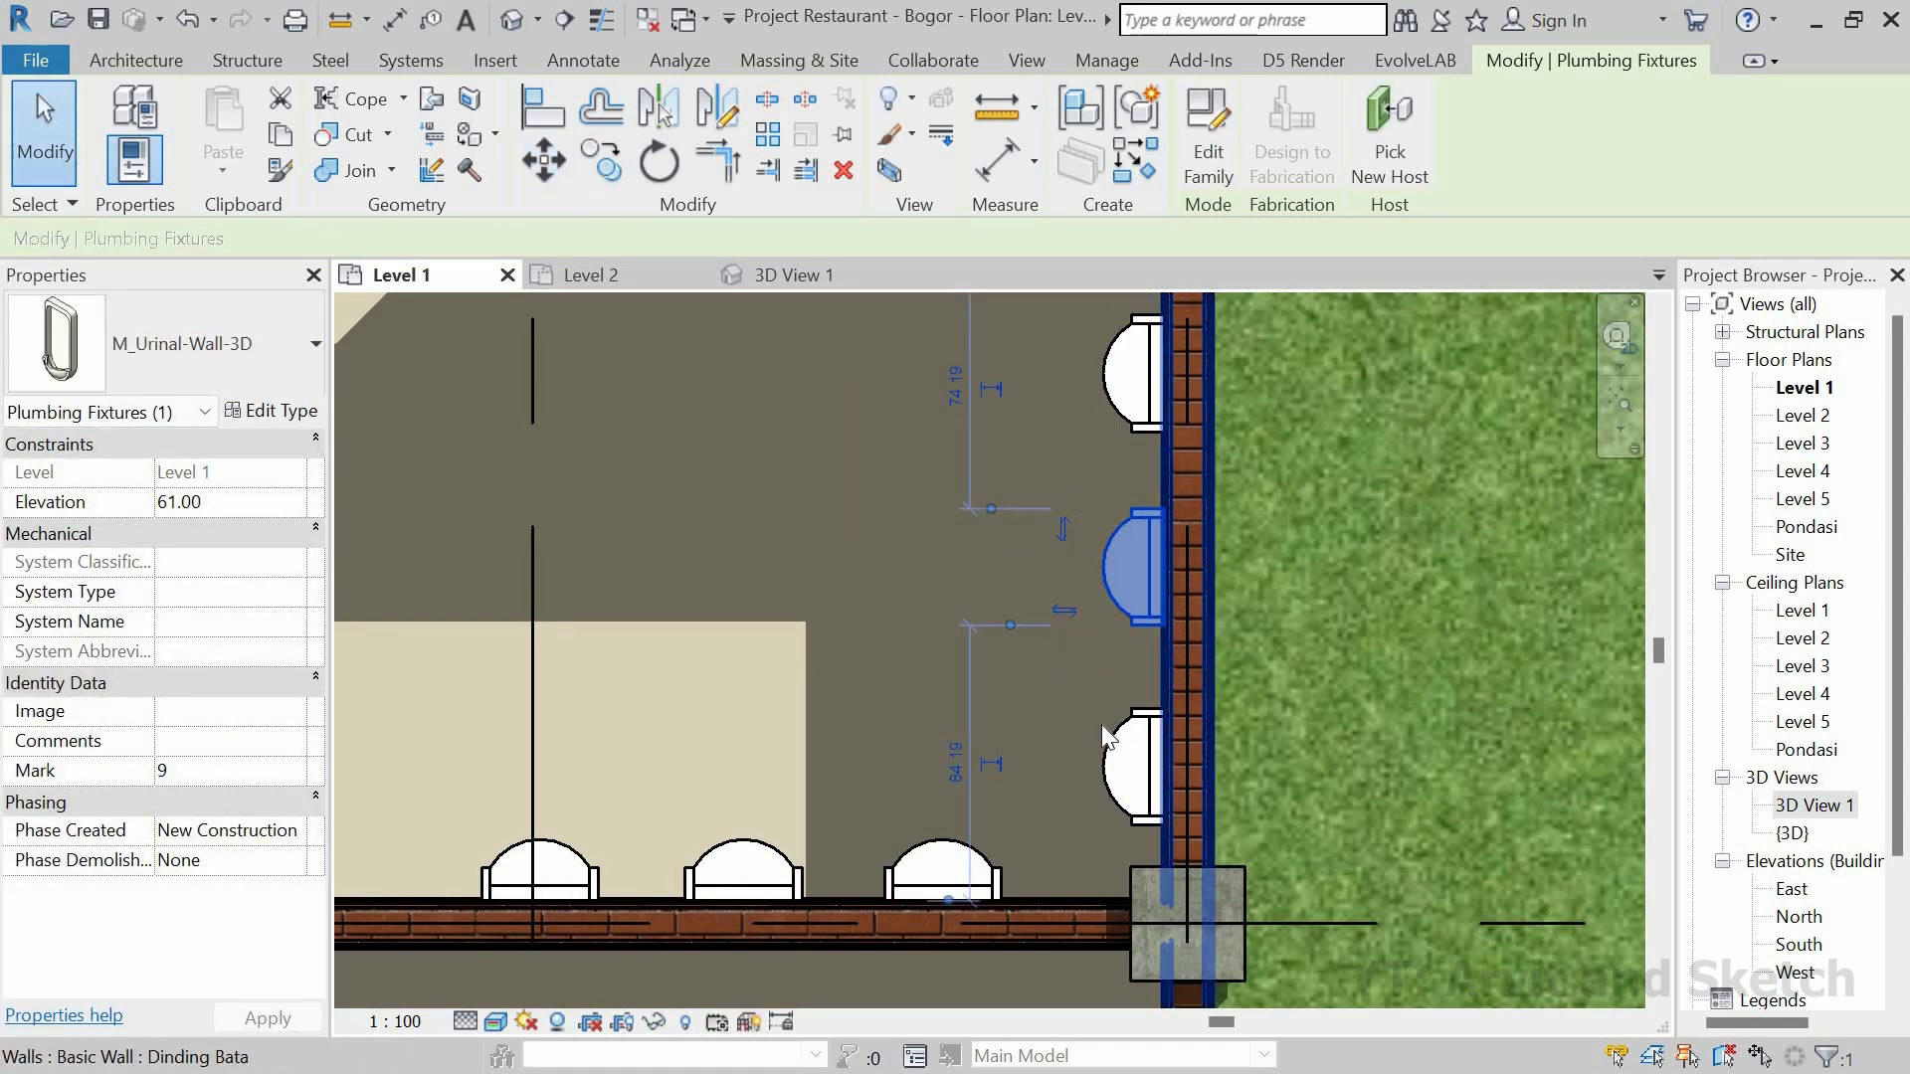
pyautogui.scroll(-2, 1307, 561)
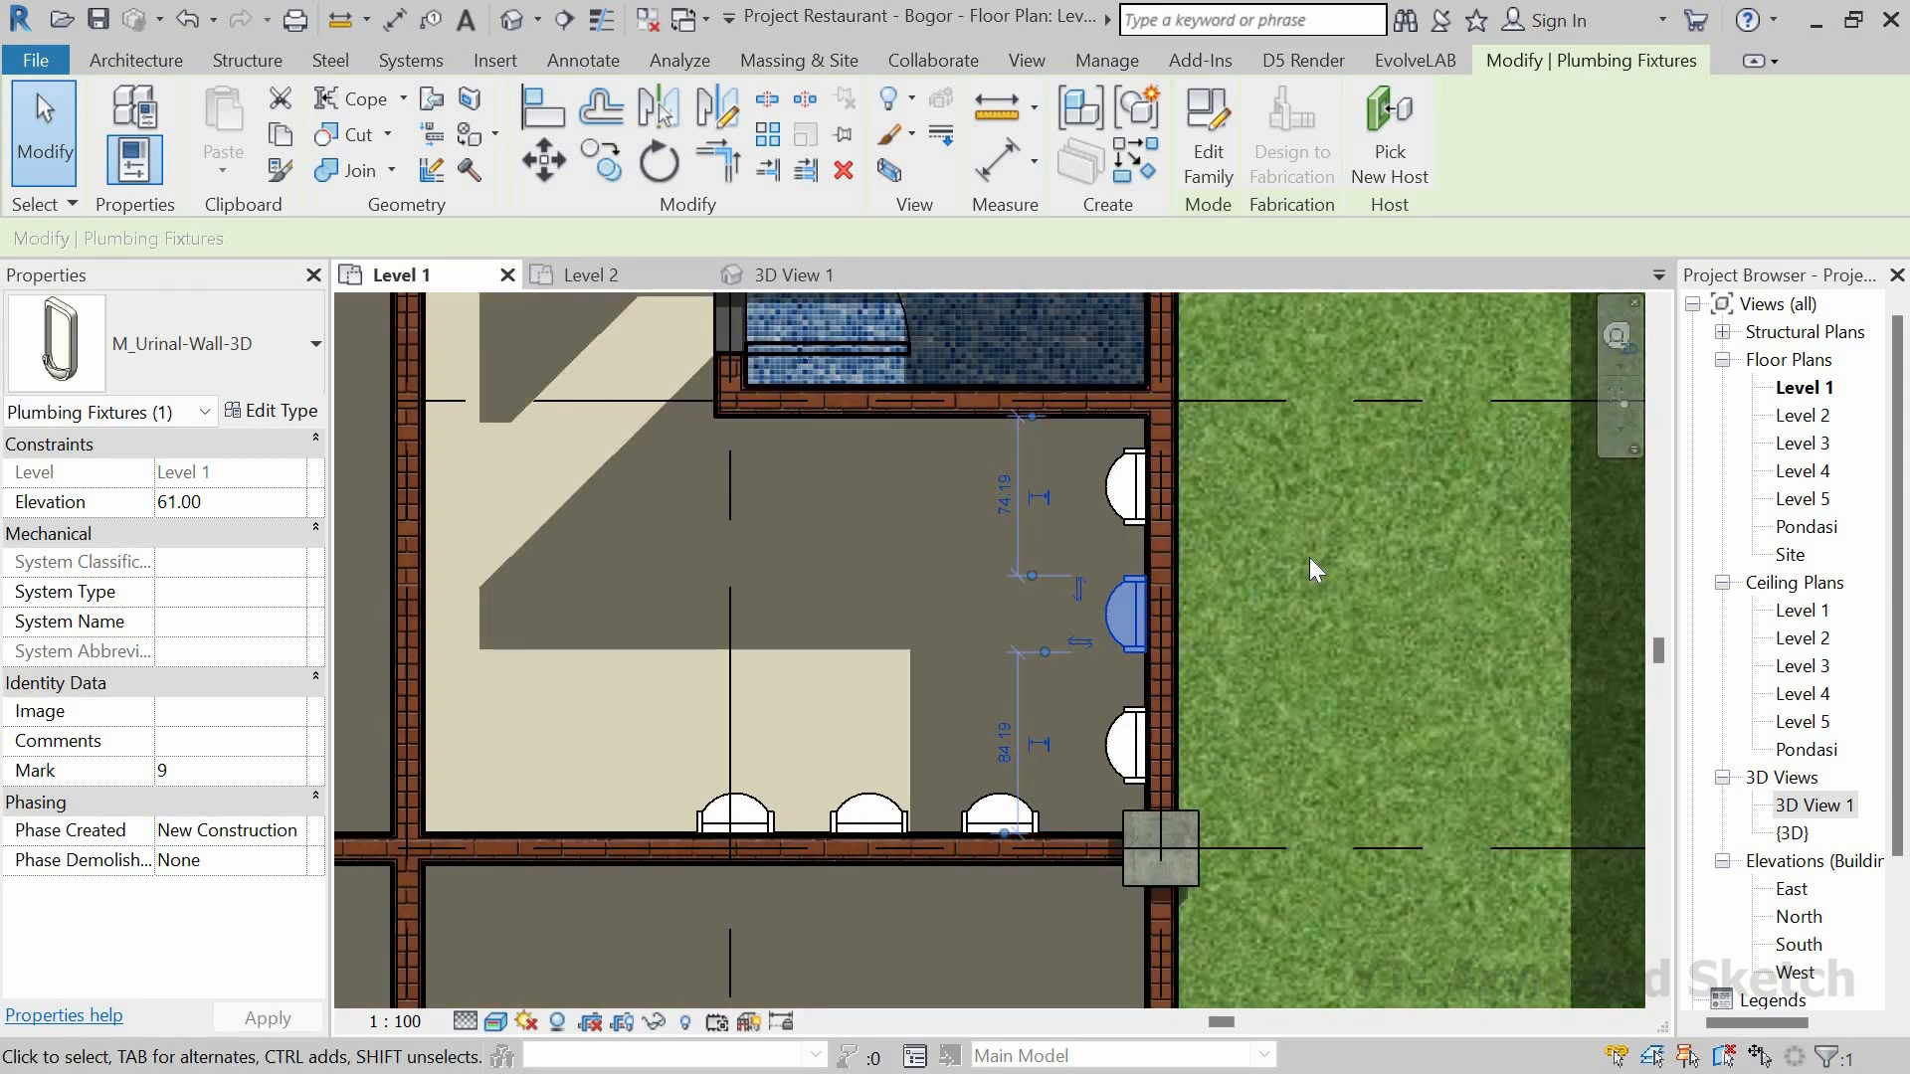
pyautogui.press('Escape')
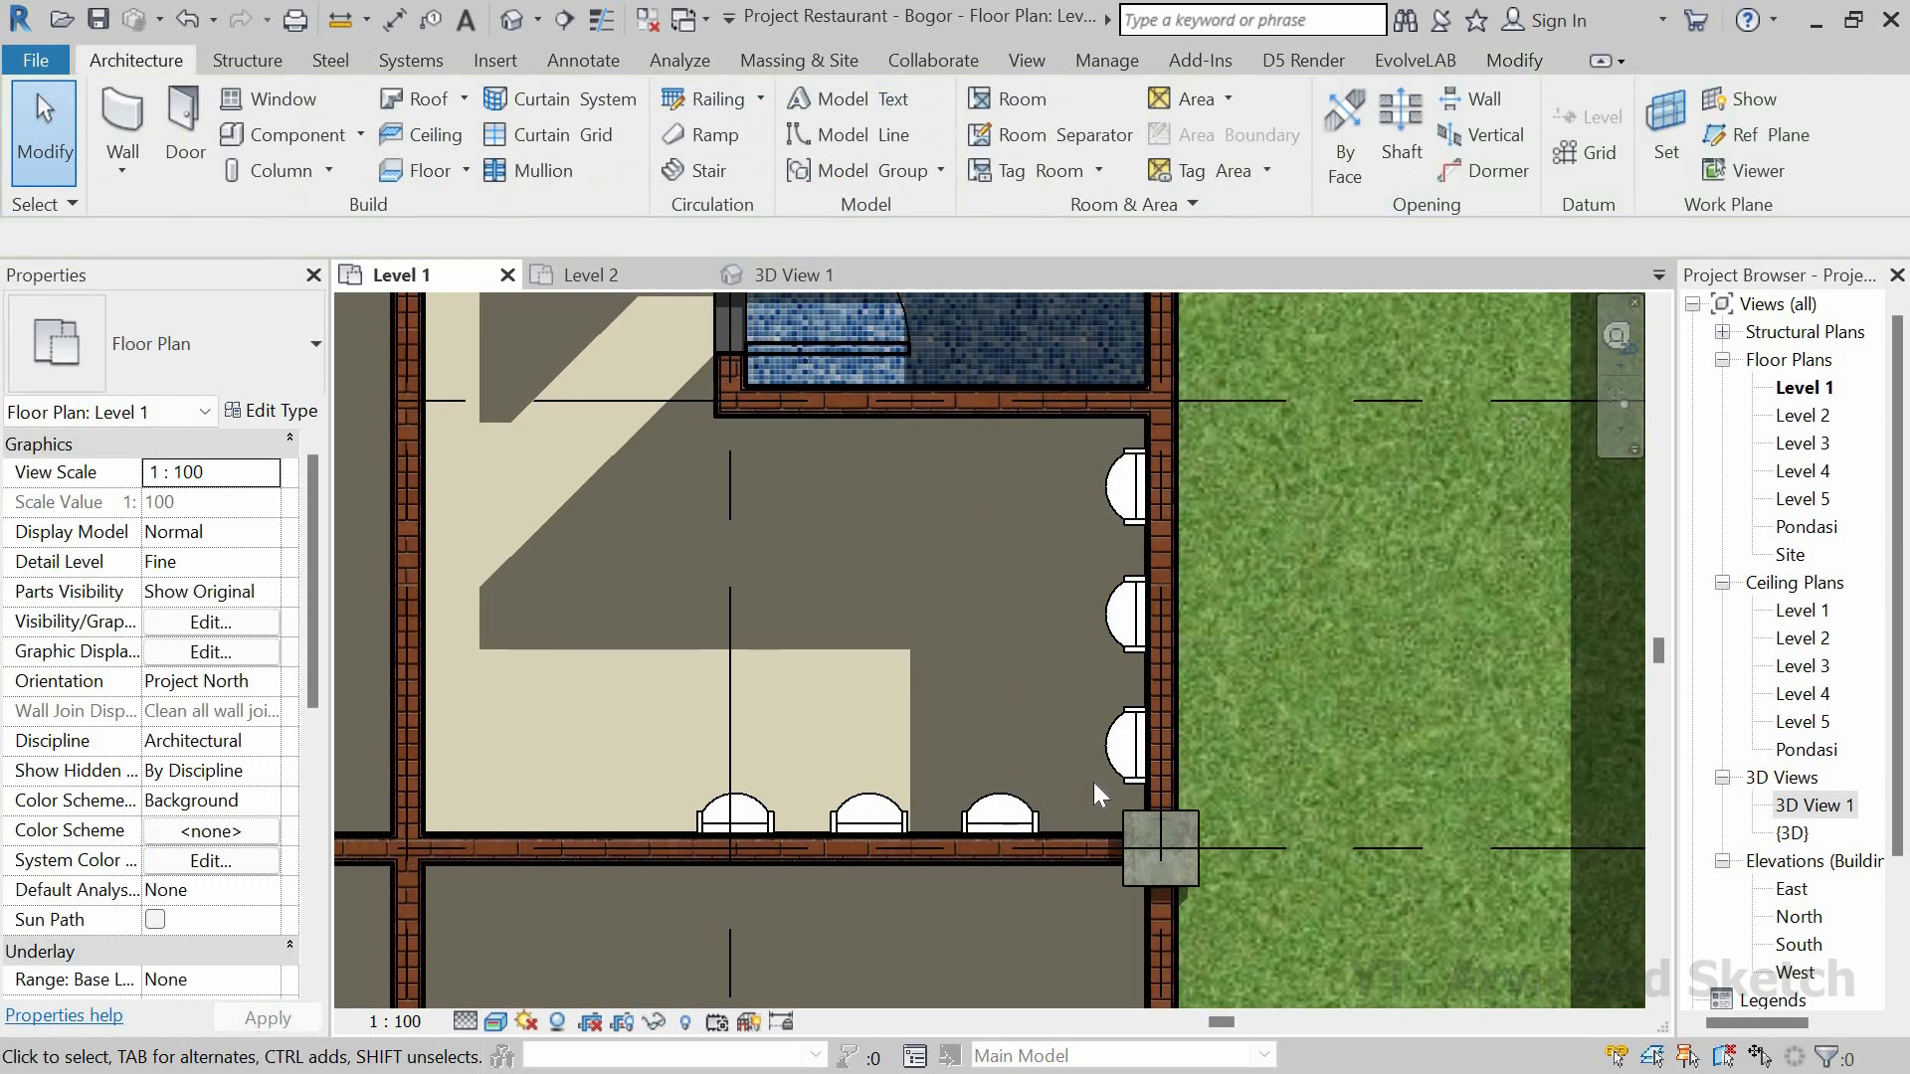
pyautogui.scroll(-1, 1094, 782)
pyautogui.scroll(-1, 1183, 646)
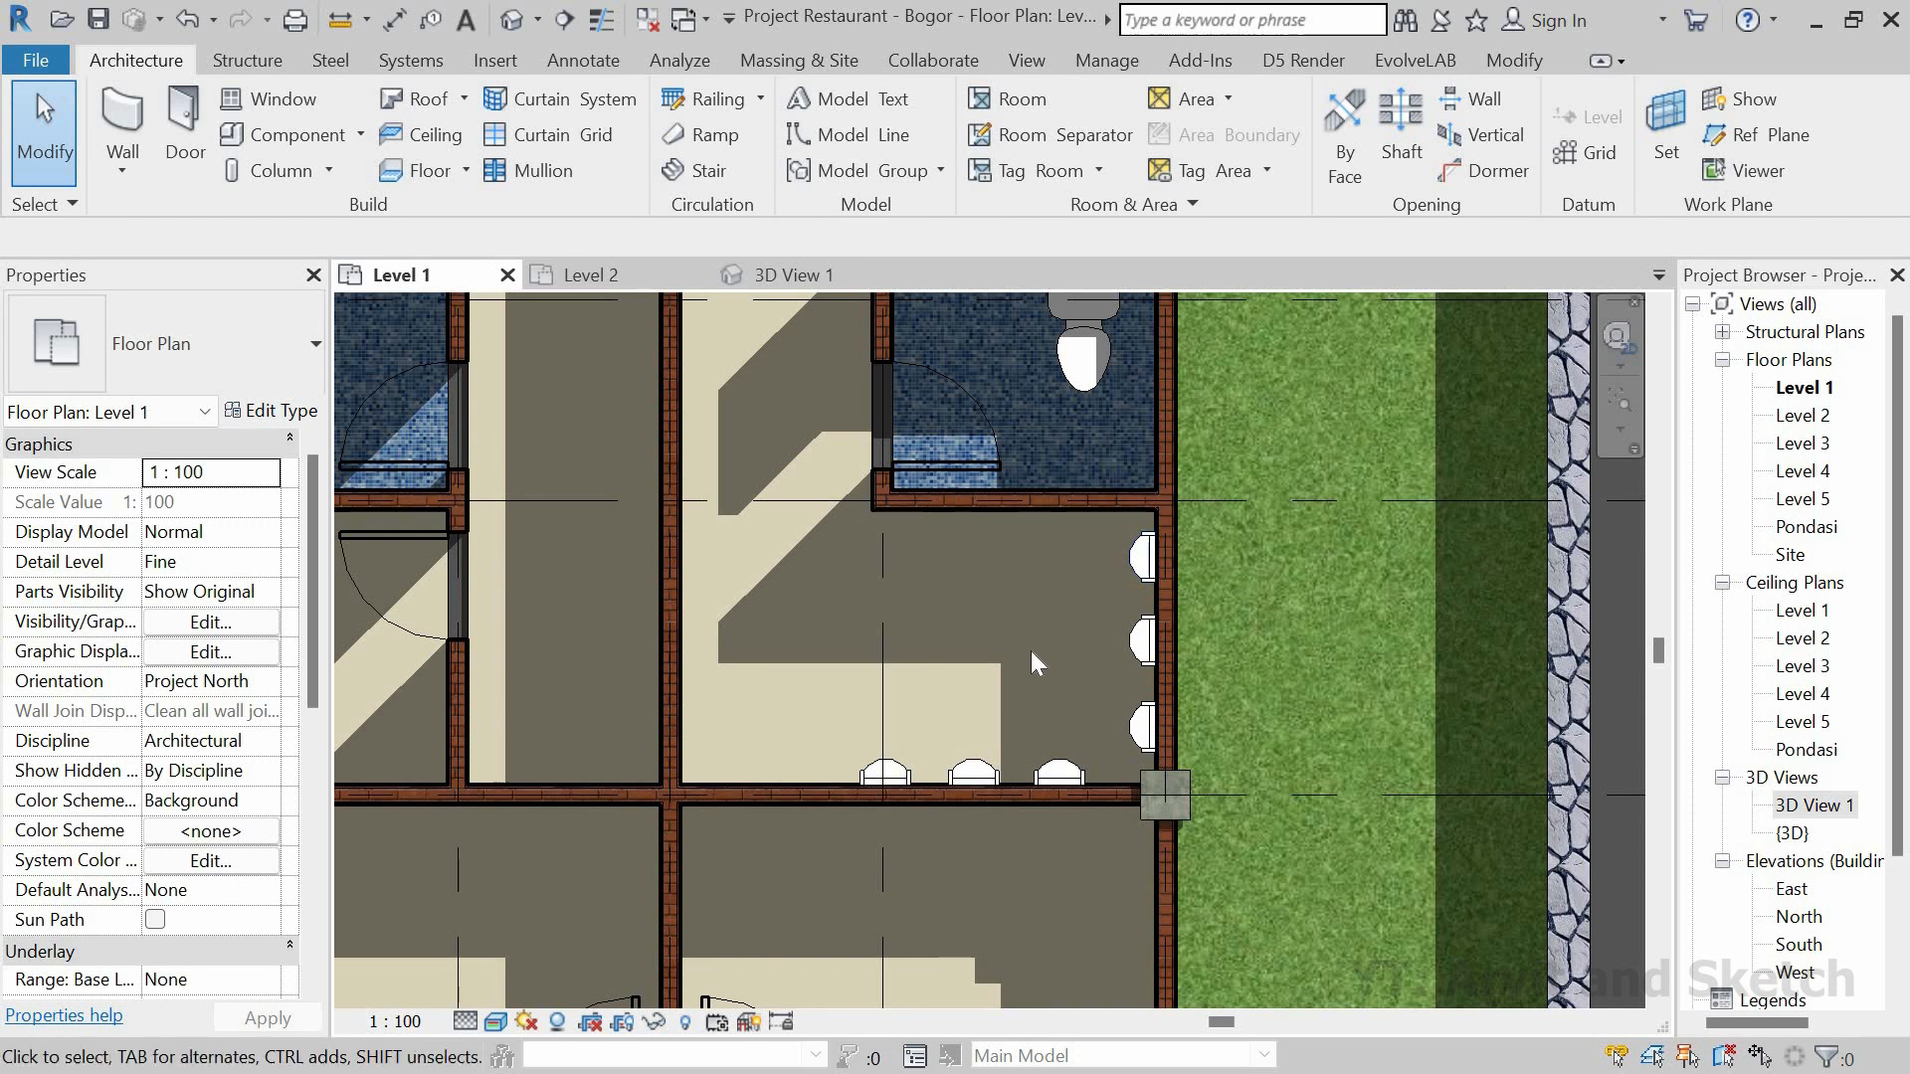
pyautogui.scroll(-3, 1032, 646)
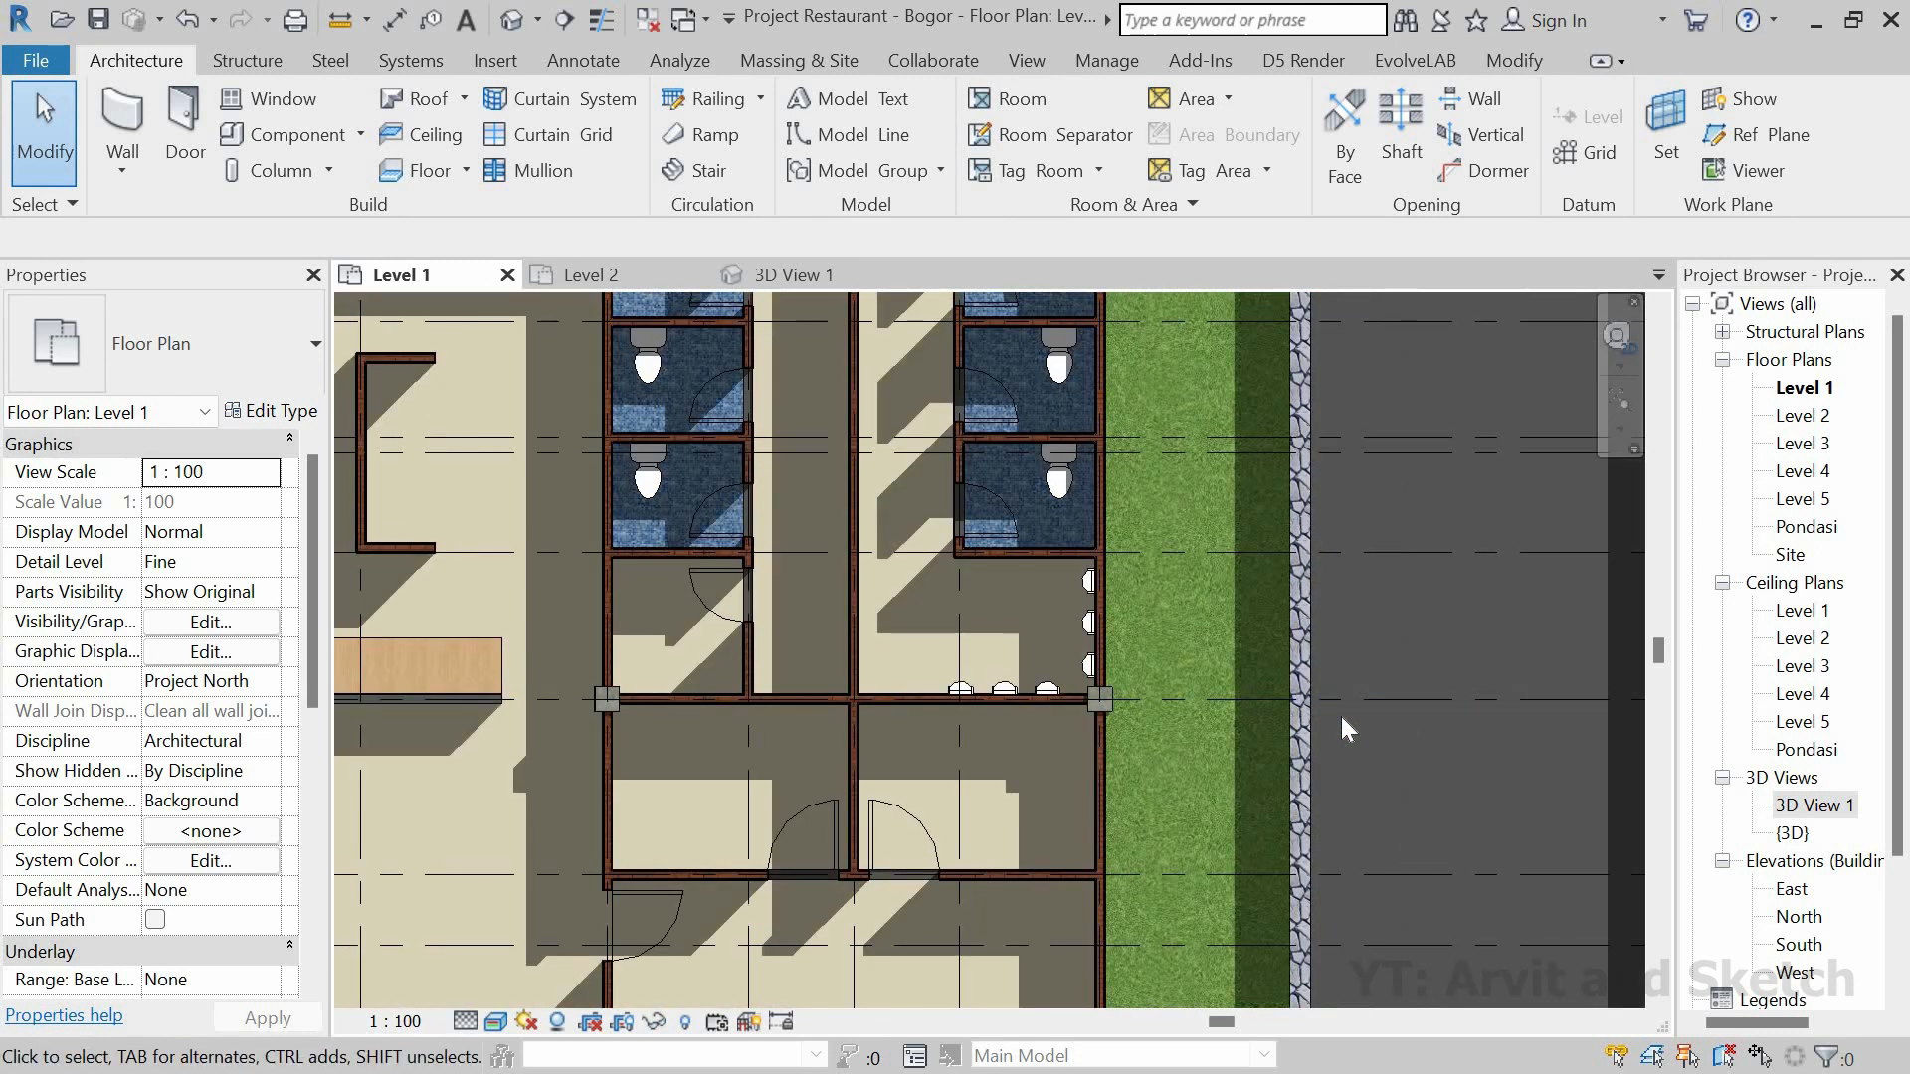
pyautogui.moveTo(1349, 600); pyautogui.dragTo(1376, 687, button='middle')
pyautogui.scroll(-1, 1376, 686)
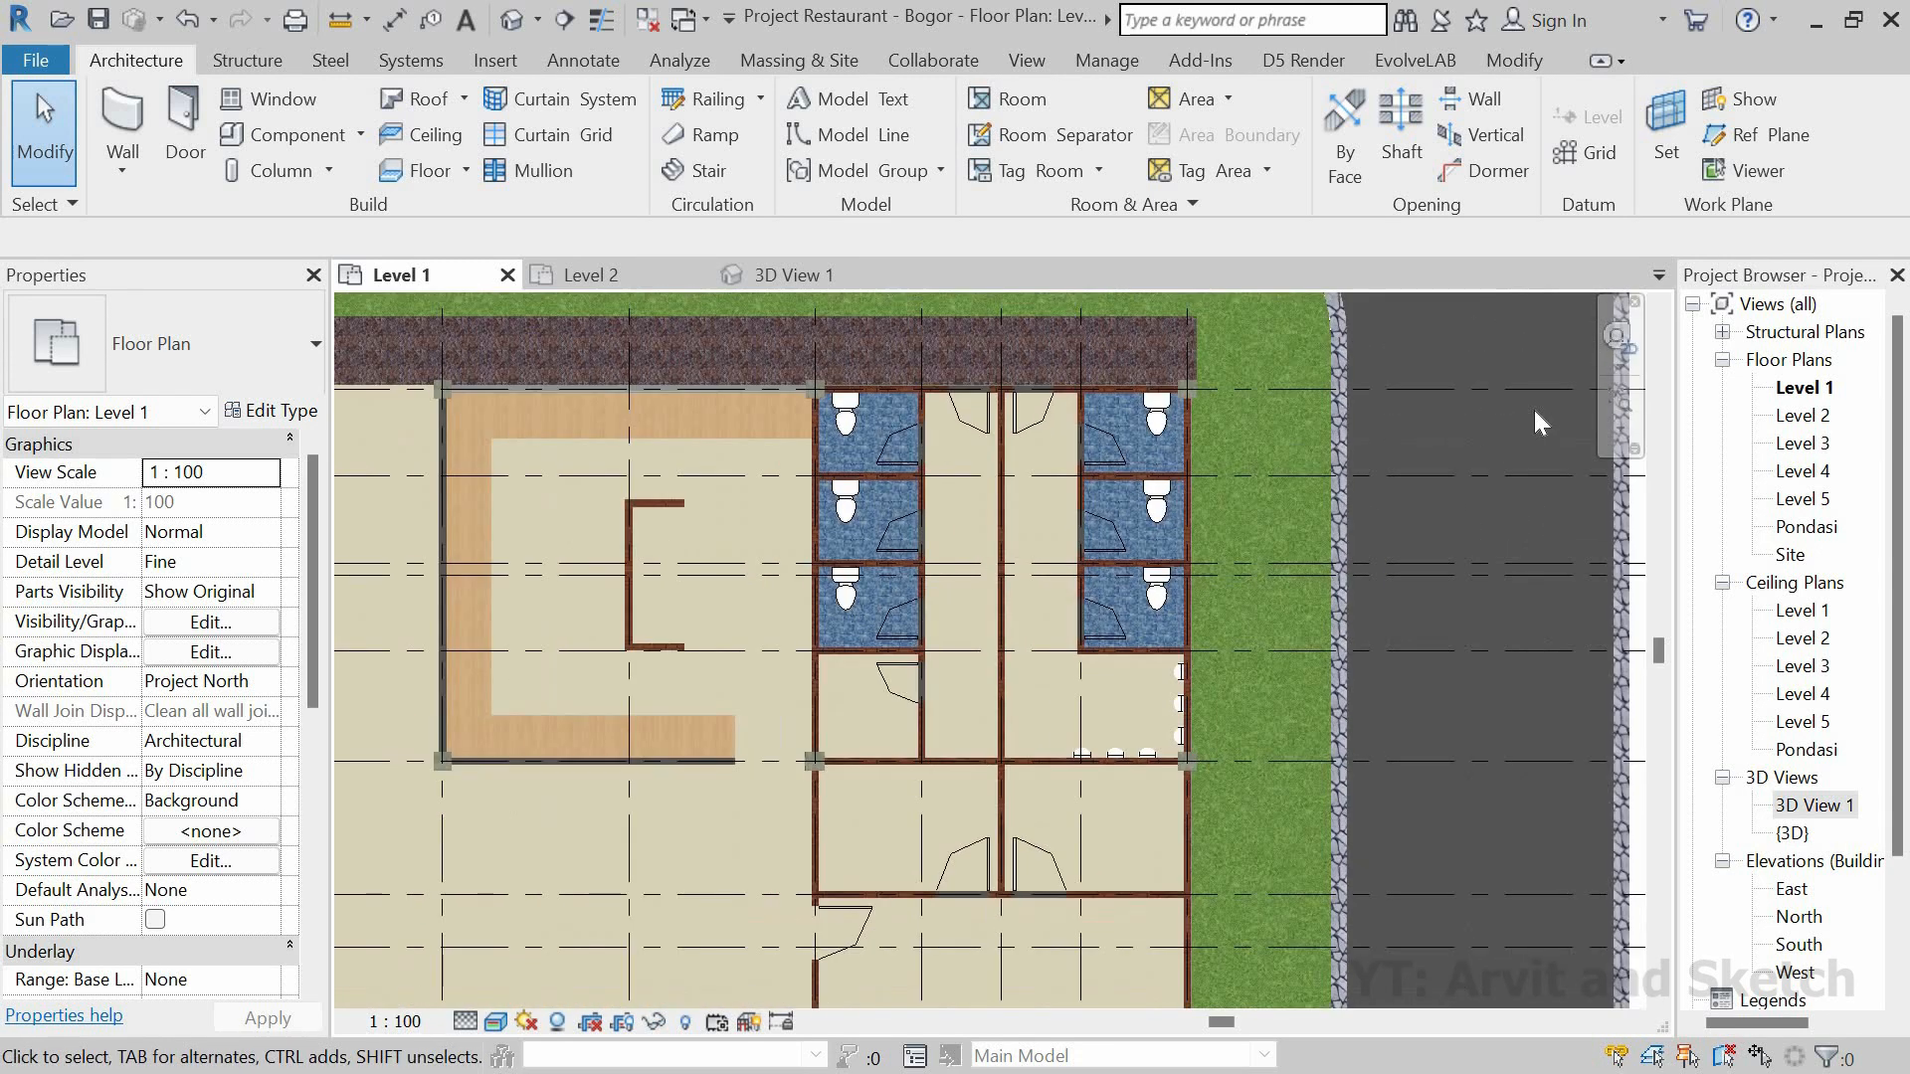
# Step: Copy all six M_Toilet-Domestic-3D toilets in the Level 1 restroom stalls
pyautogui.click(1606, 403)
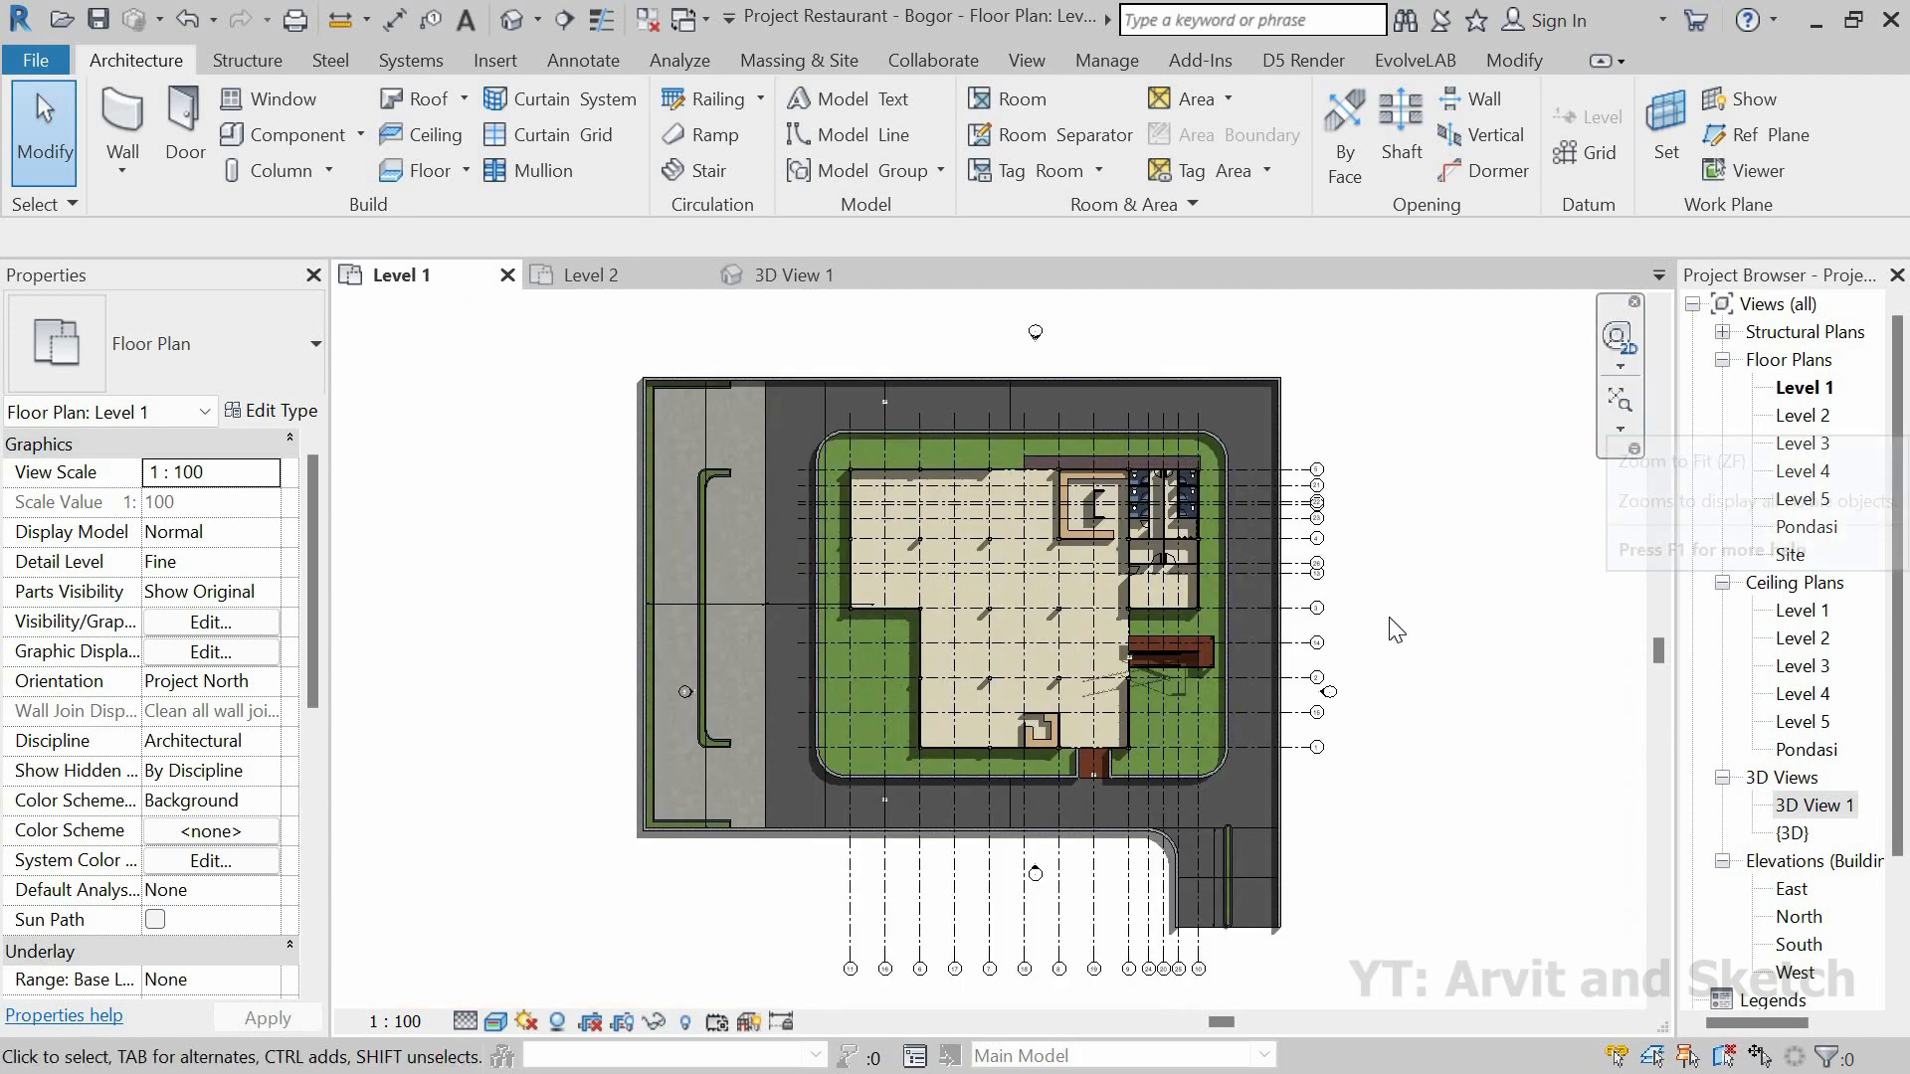
pyautogui.scroll(5, 1234, 439)
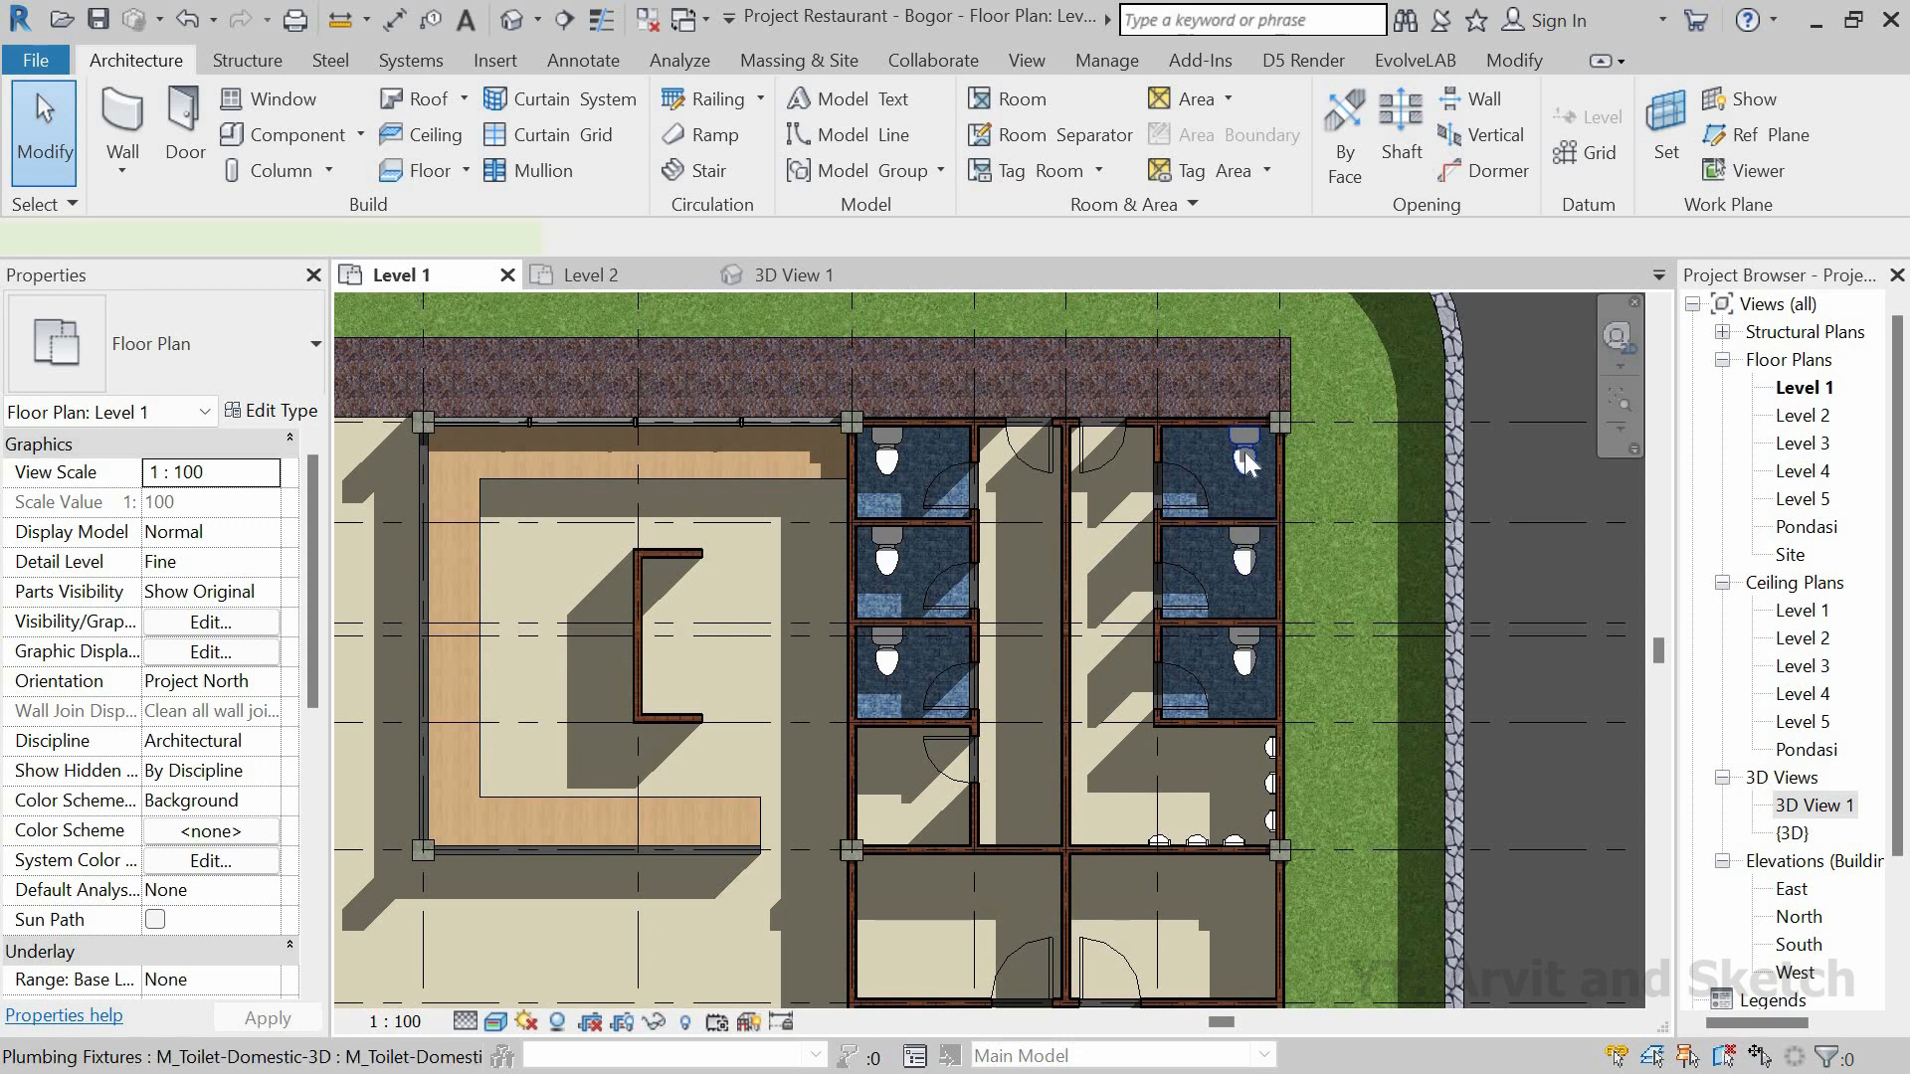
pyautogui.click(1246, 463)
pyautogui.keyDown('ctrl'); pyautogui.click(1243, 560); pyautogui.keyUp('ctrl')
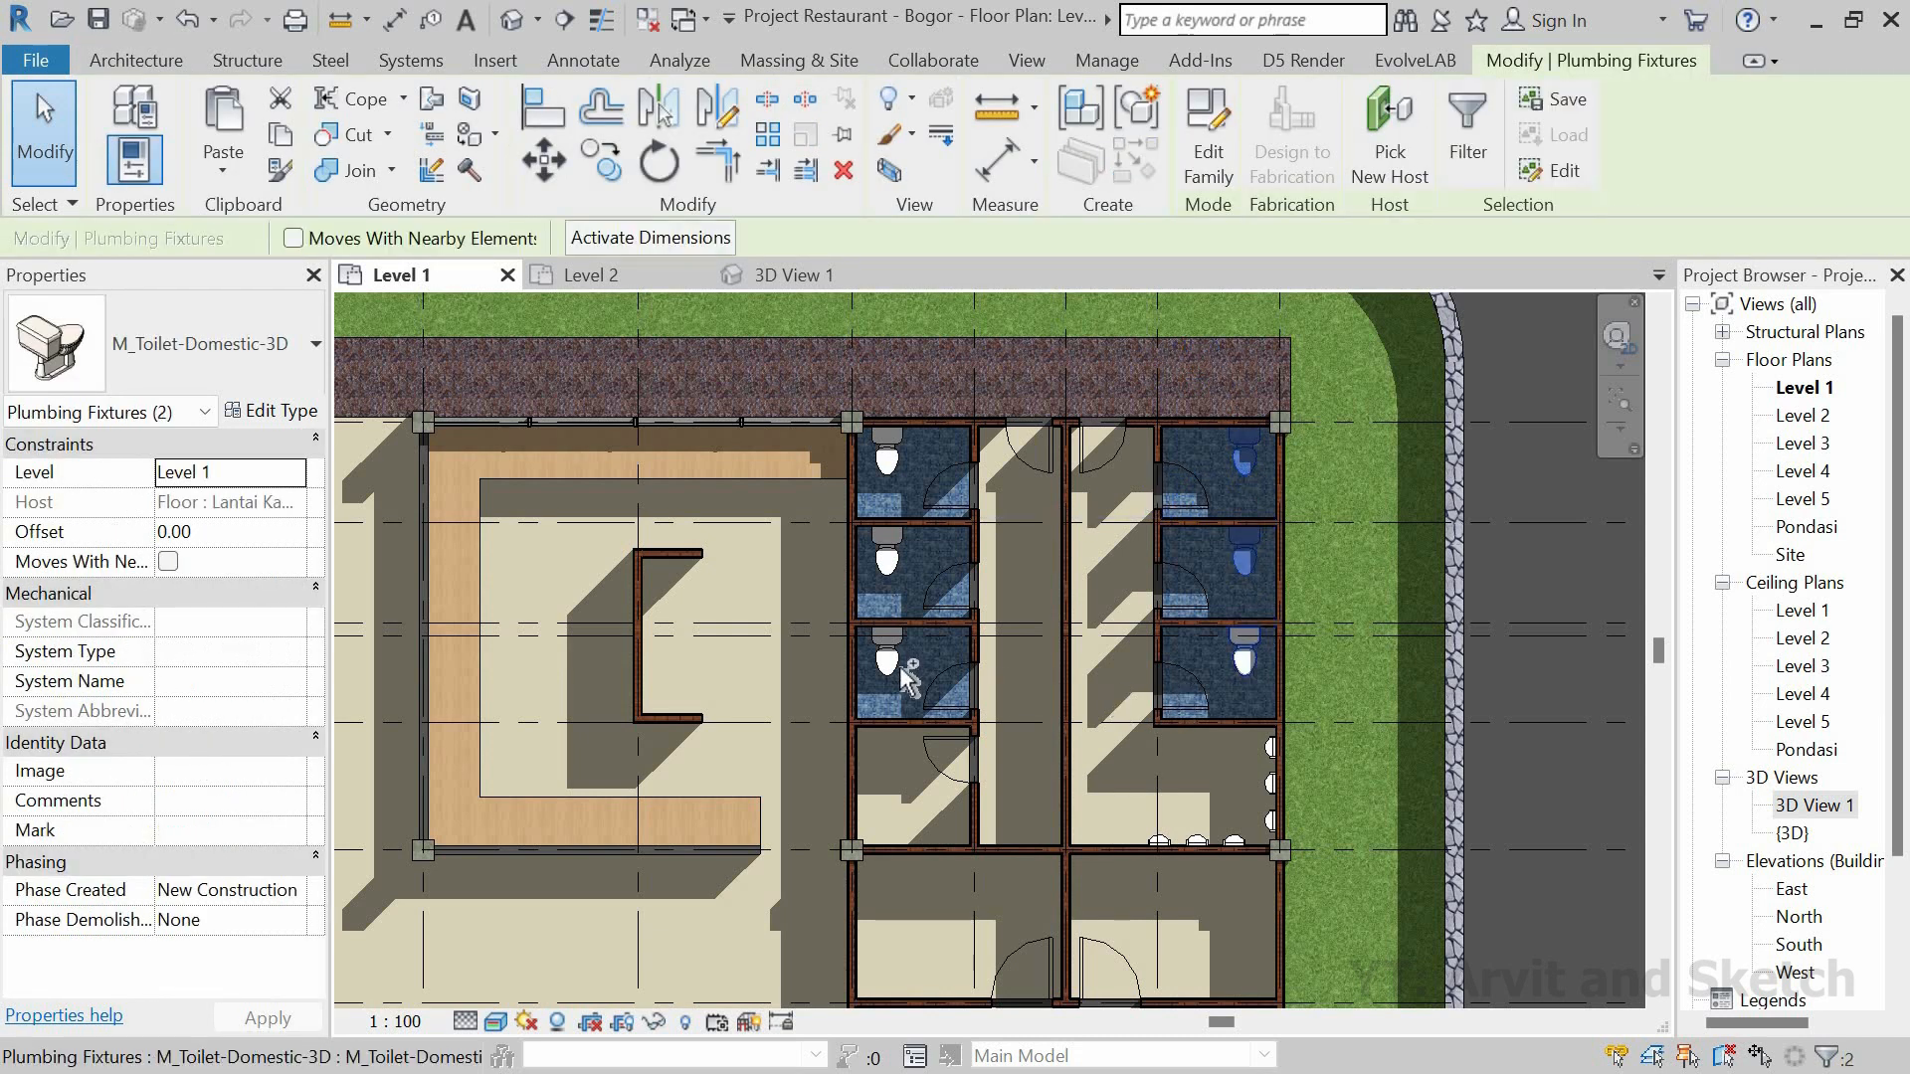
pyautogui.keyDown('ctrl'); pyautogui.click(895, 660); pyautogui.keyUp('ctrl')
pyautogui.keyDown('ctrl'); pyautogui.click(900, 478); pyautogui.keyUp('ctrl')
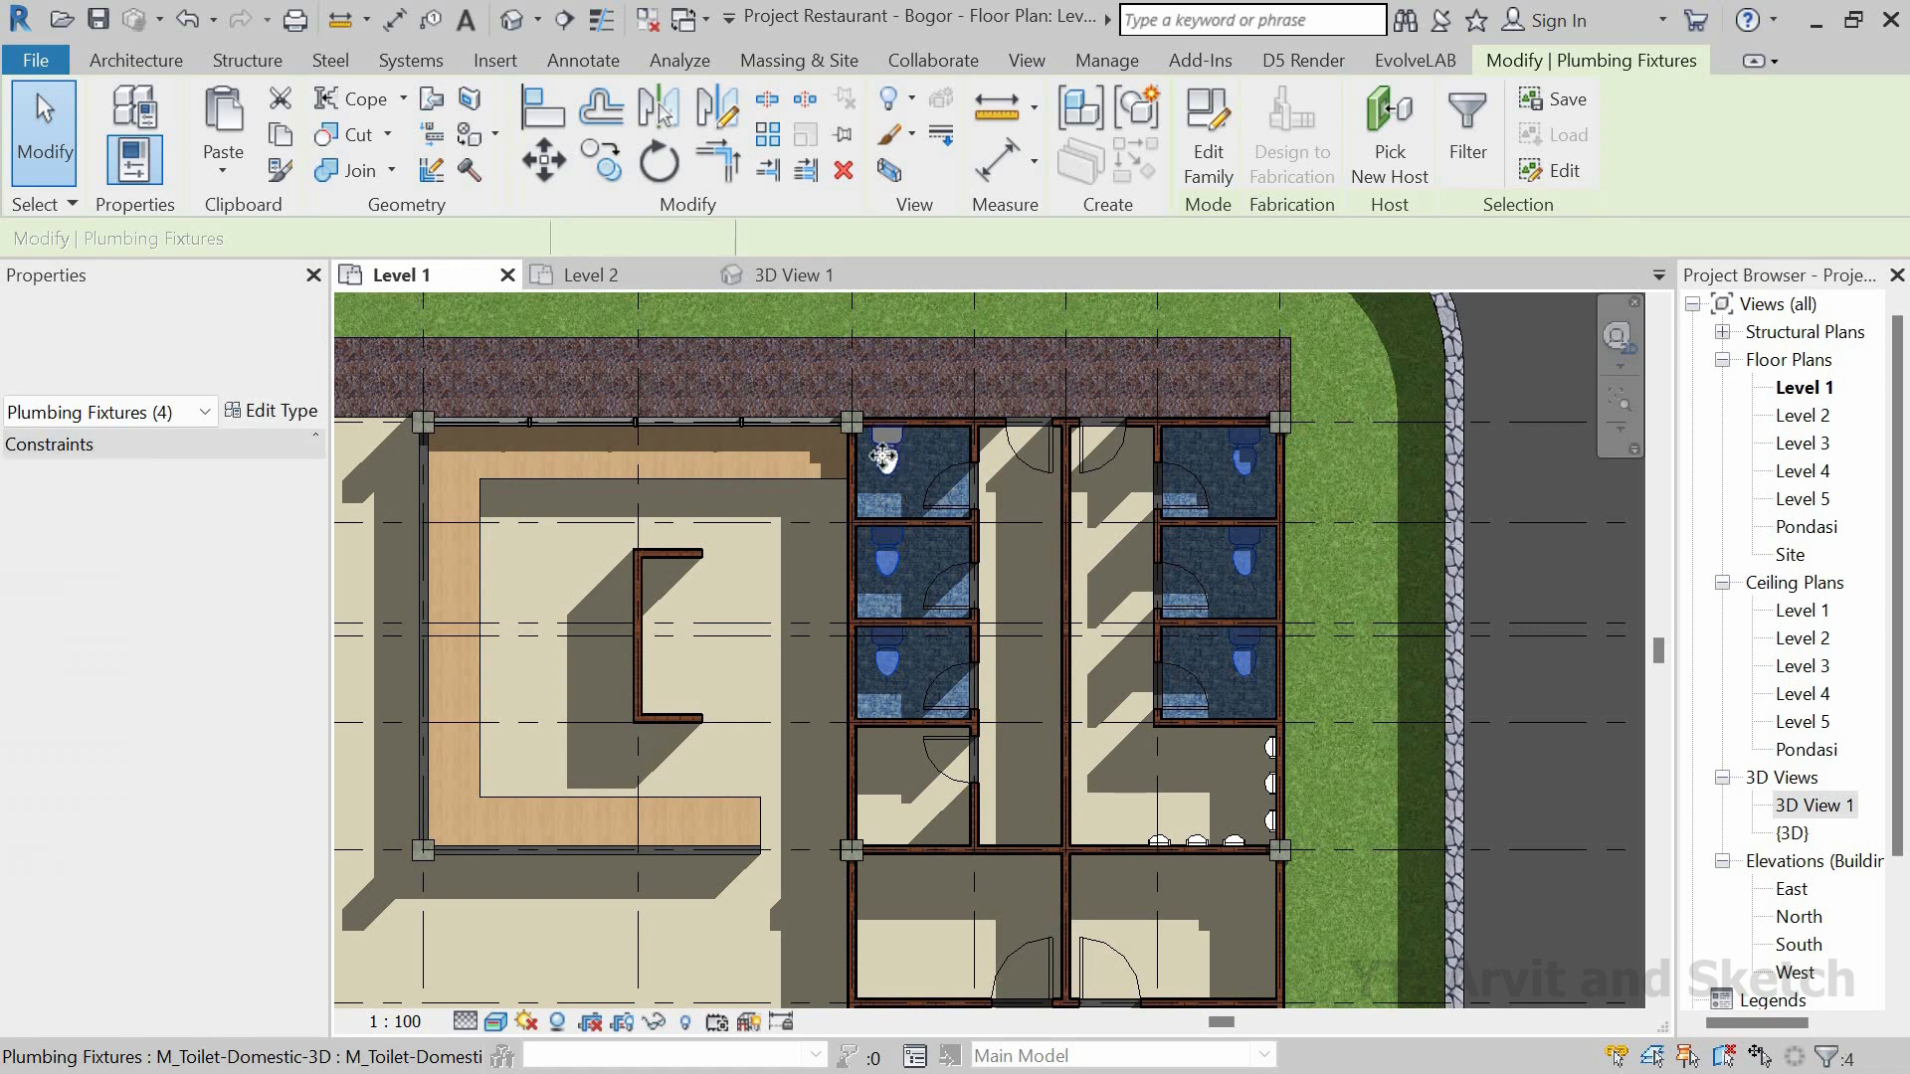
# Step: Paste the copied toilets into the Level 2 restrooms, aligned with the six stalls there
pyautogui.click(227, 119)
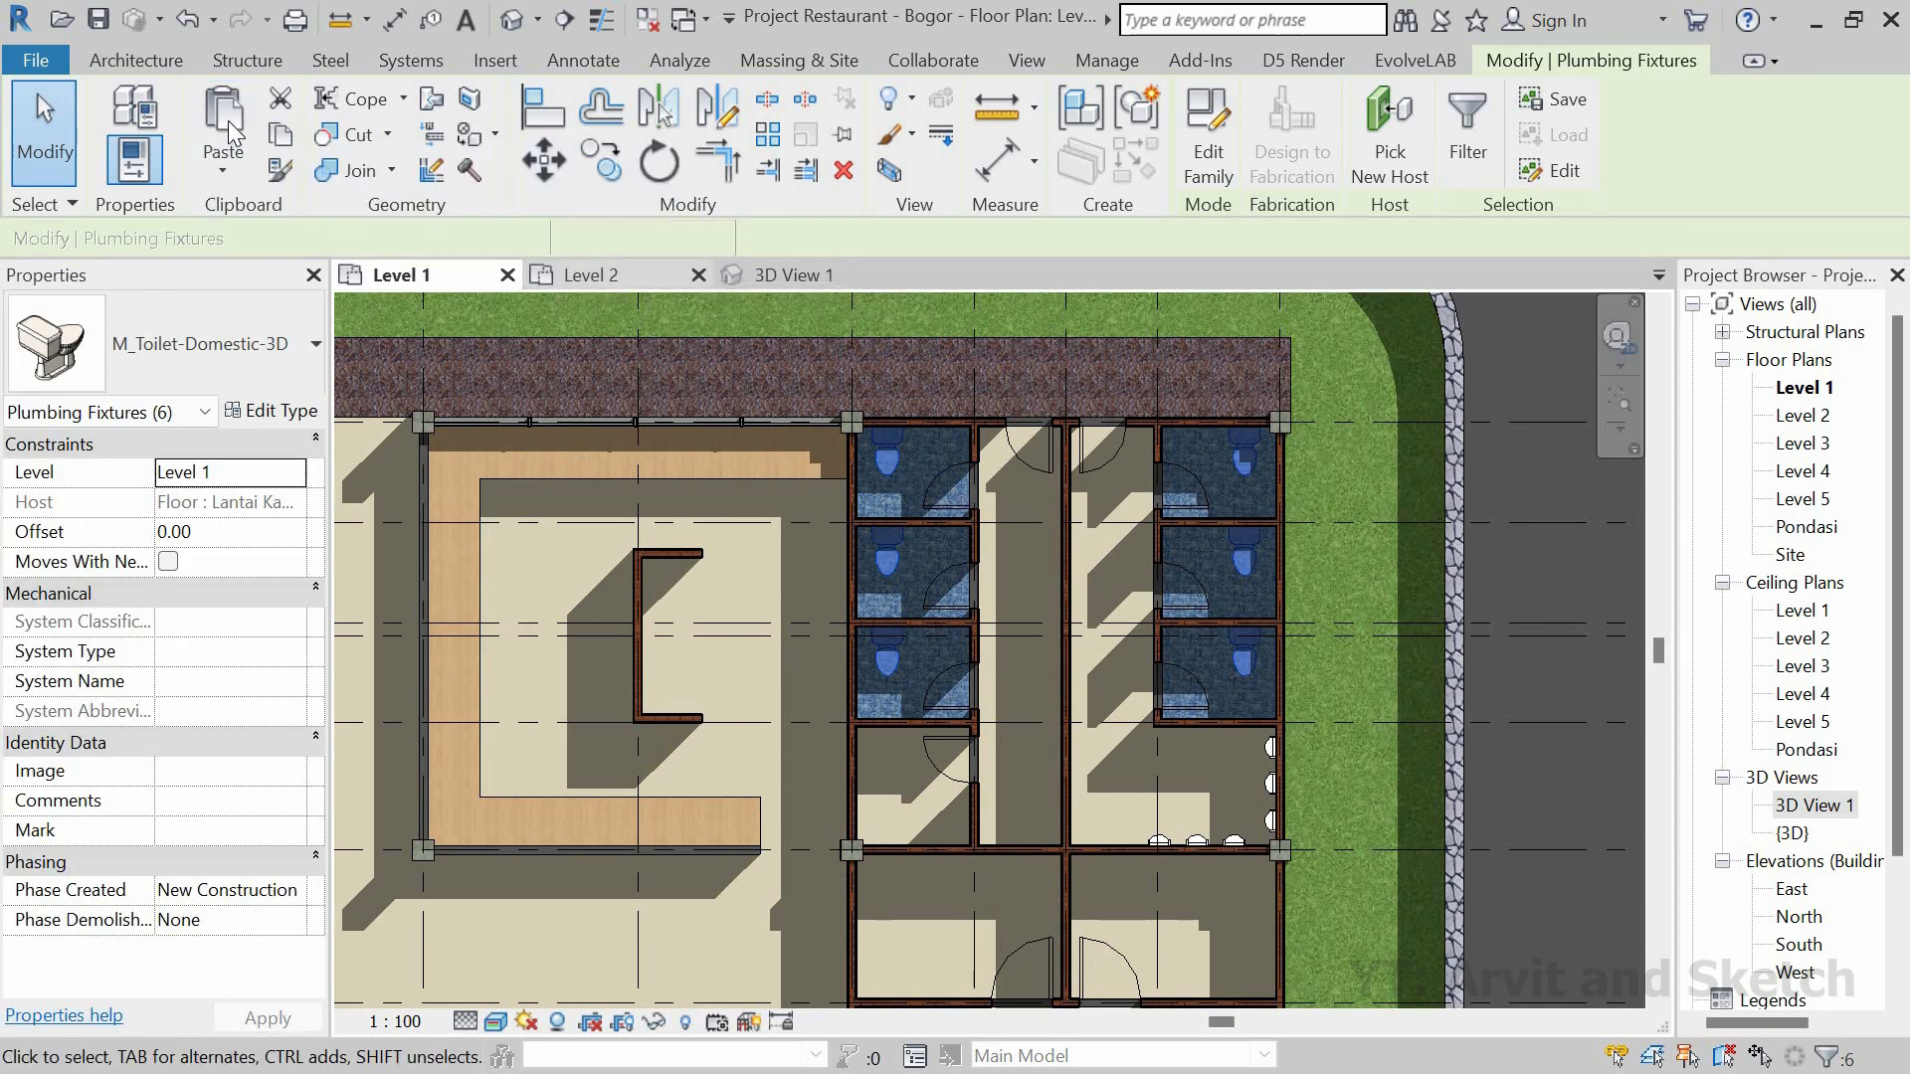
pyautogui.click(573, 276)
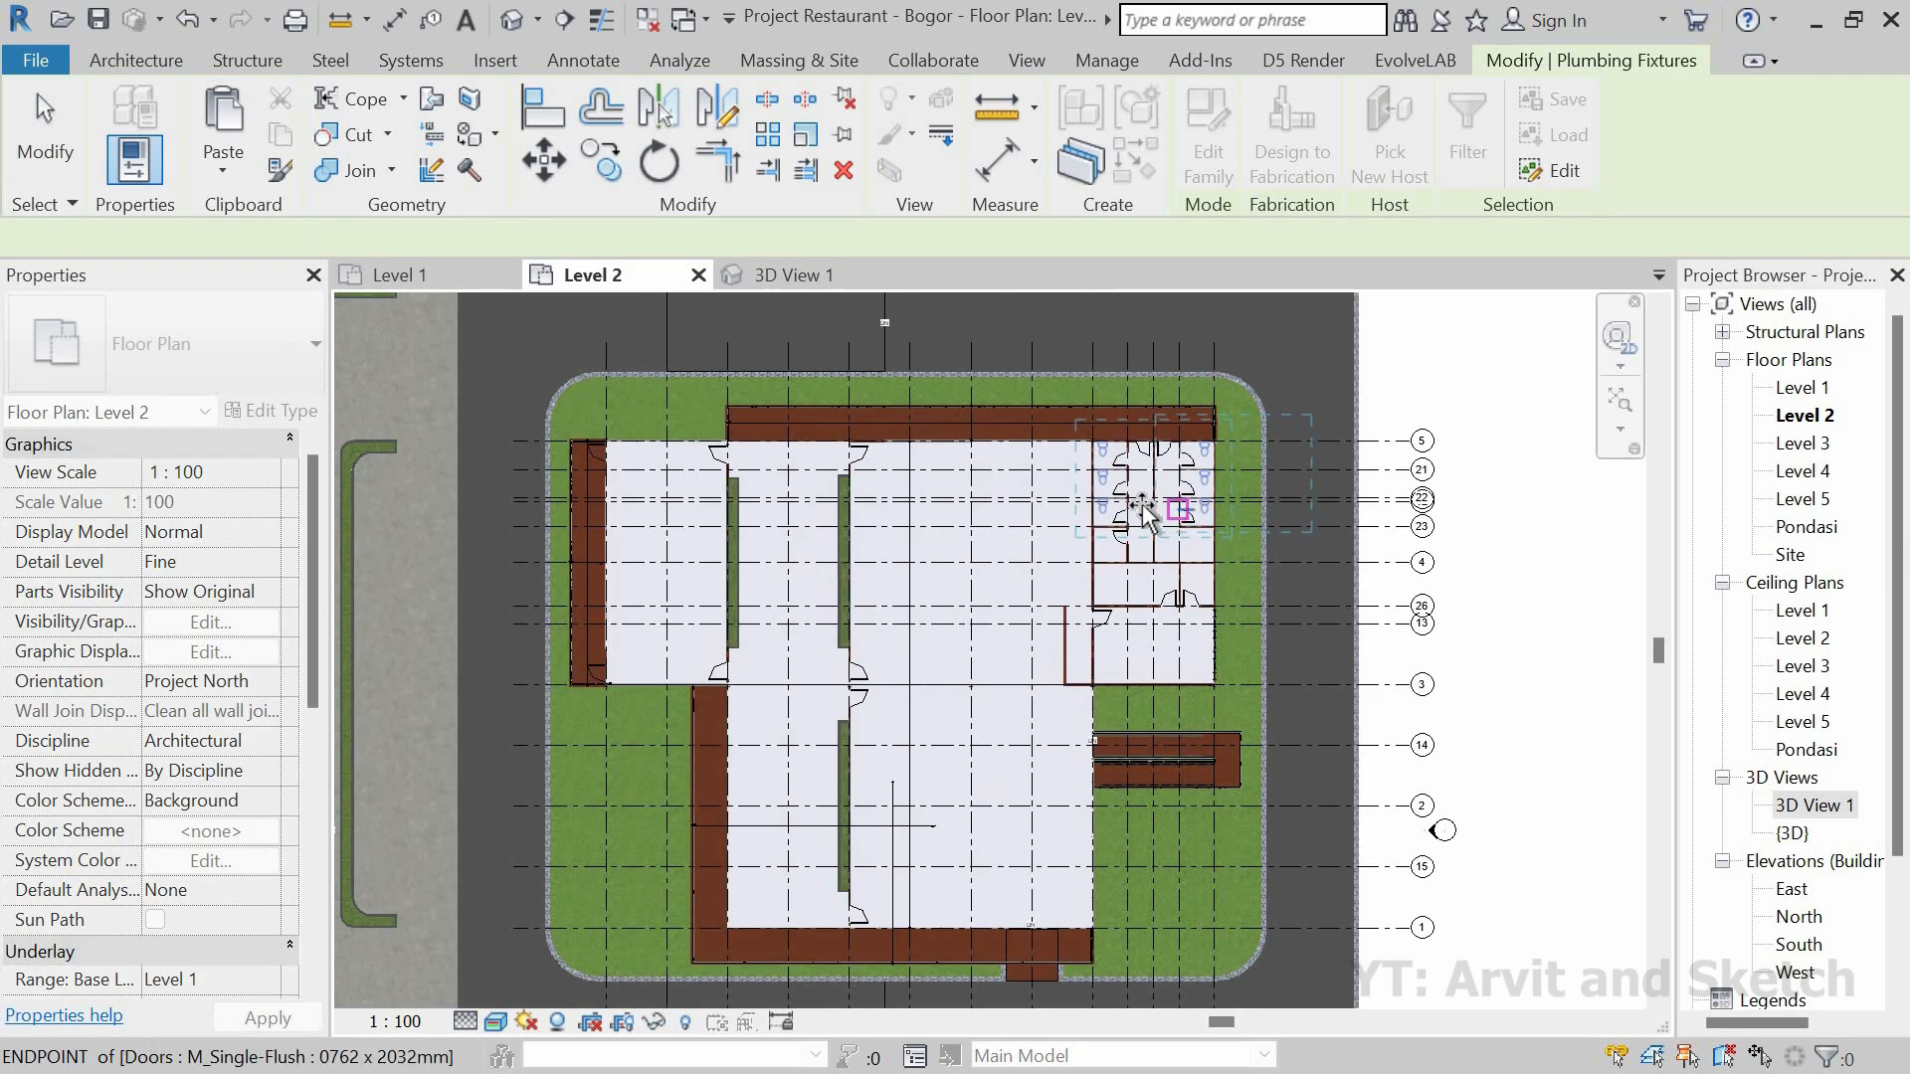
pyautogui.scroll(4, 1144, 513)
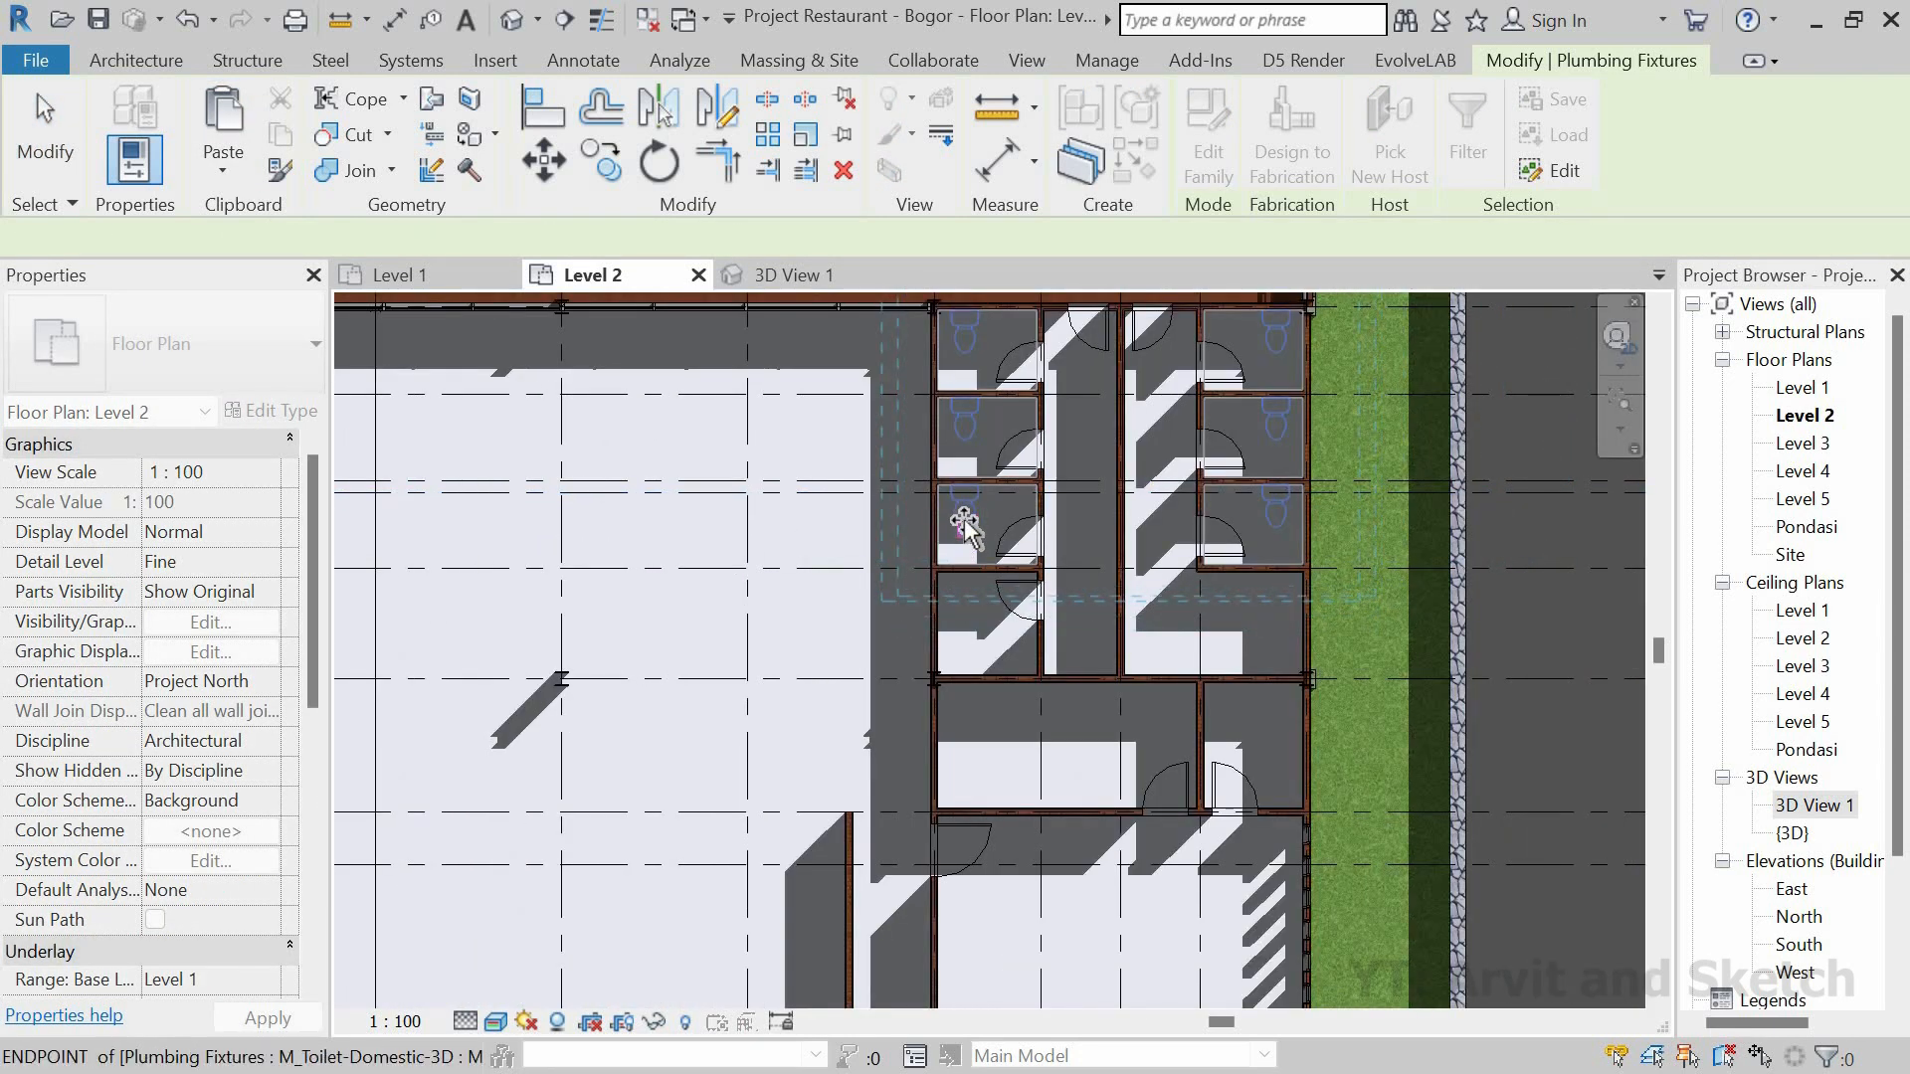
pyautogui.scroll(2, 963, 526)
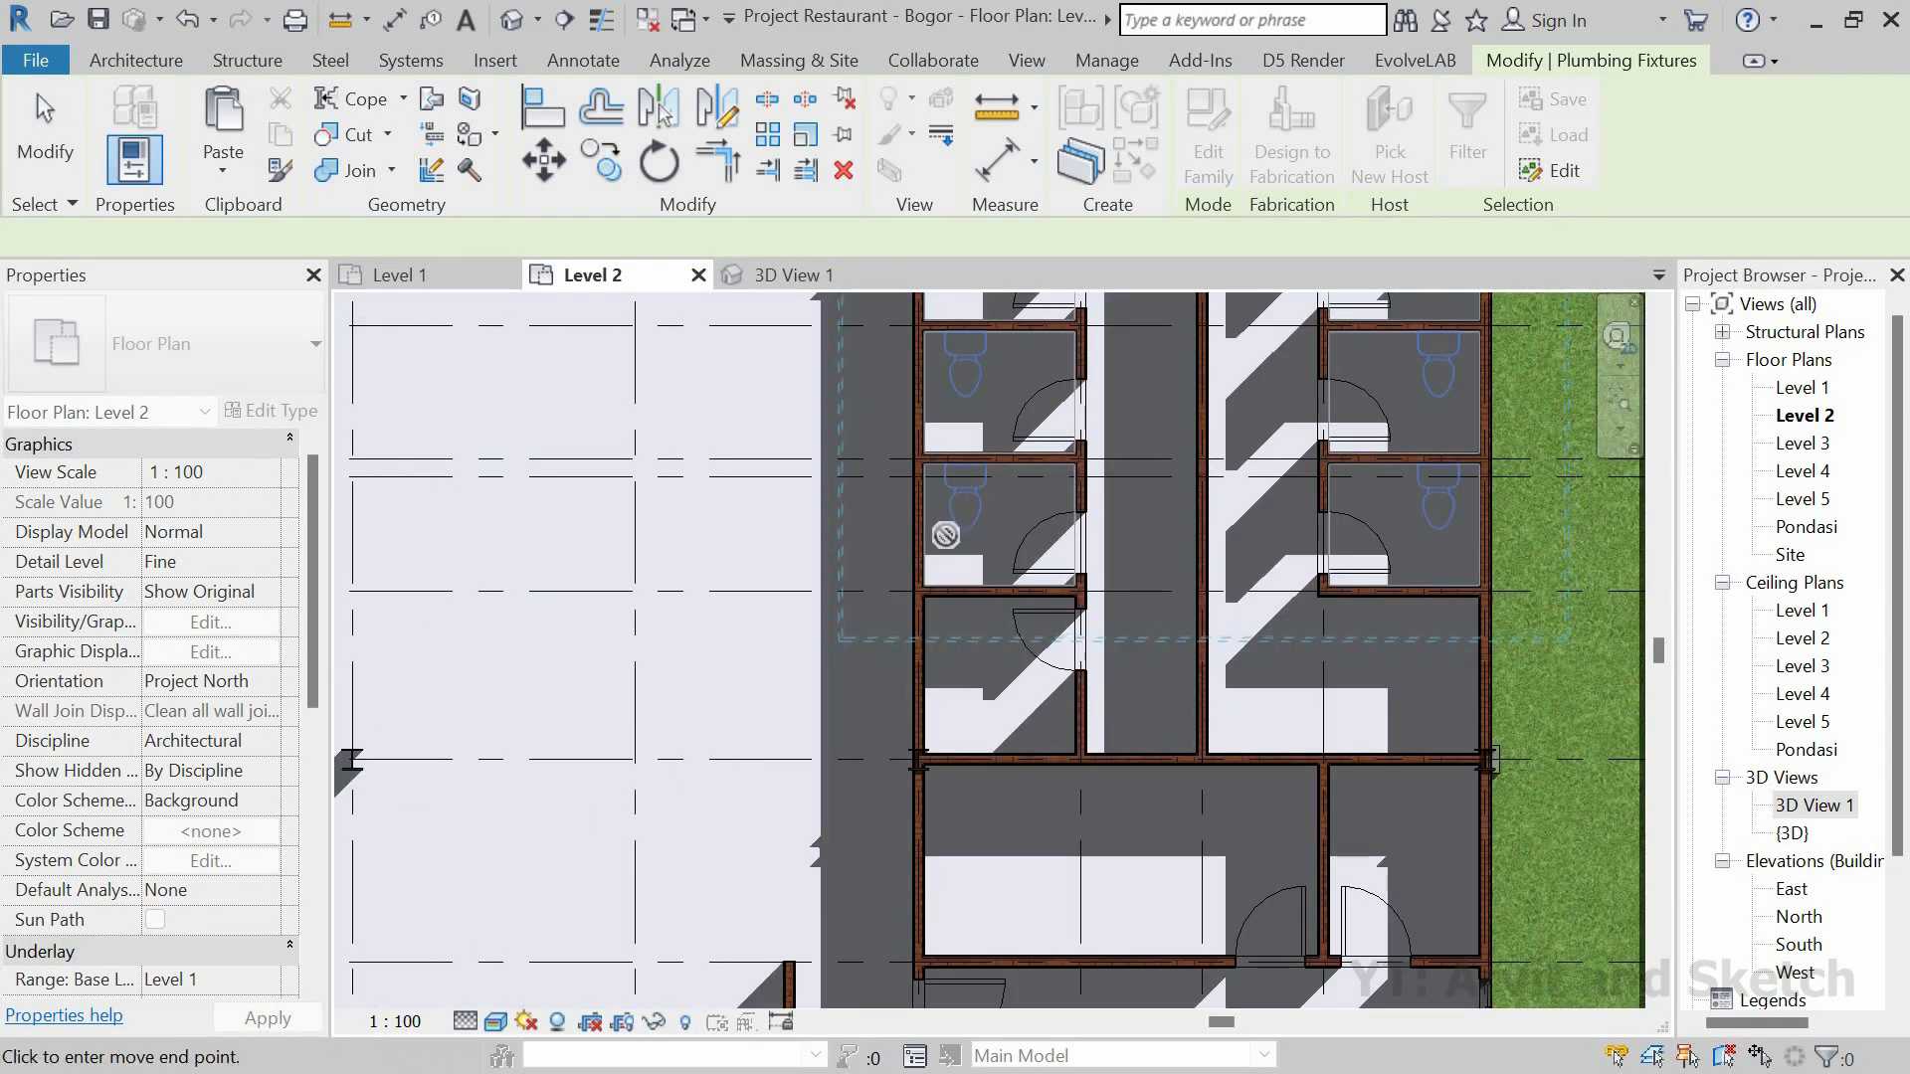
pyautogui.click(945, 536)
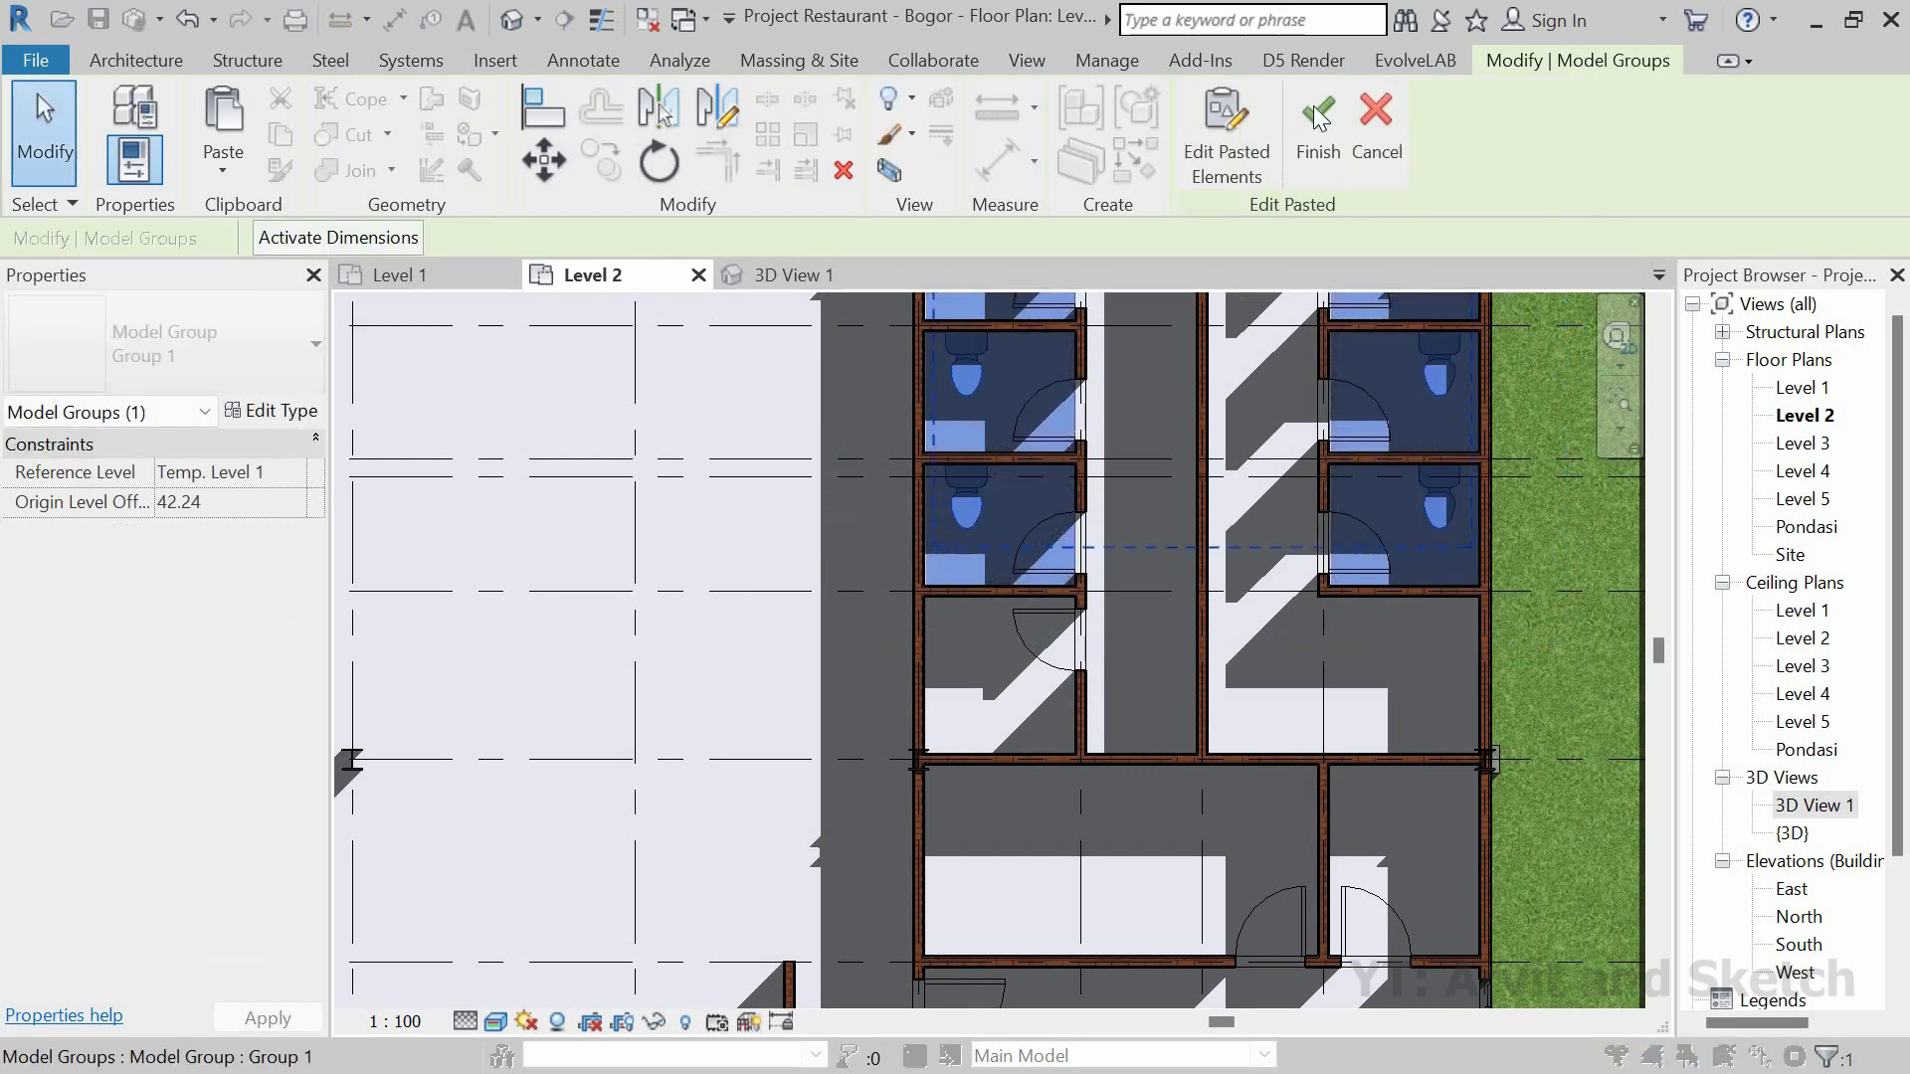
pyautogui.press('Escape')
pyautogui.scroll(-2, 1065, 583)
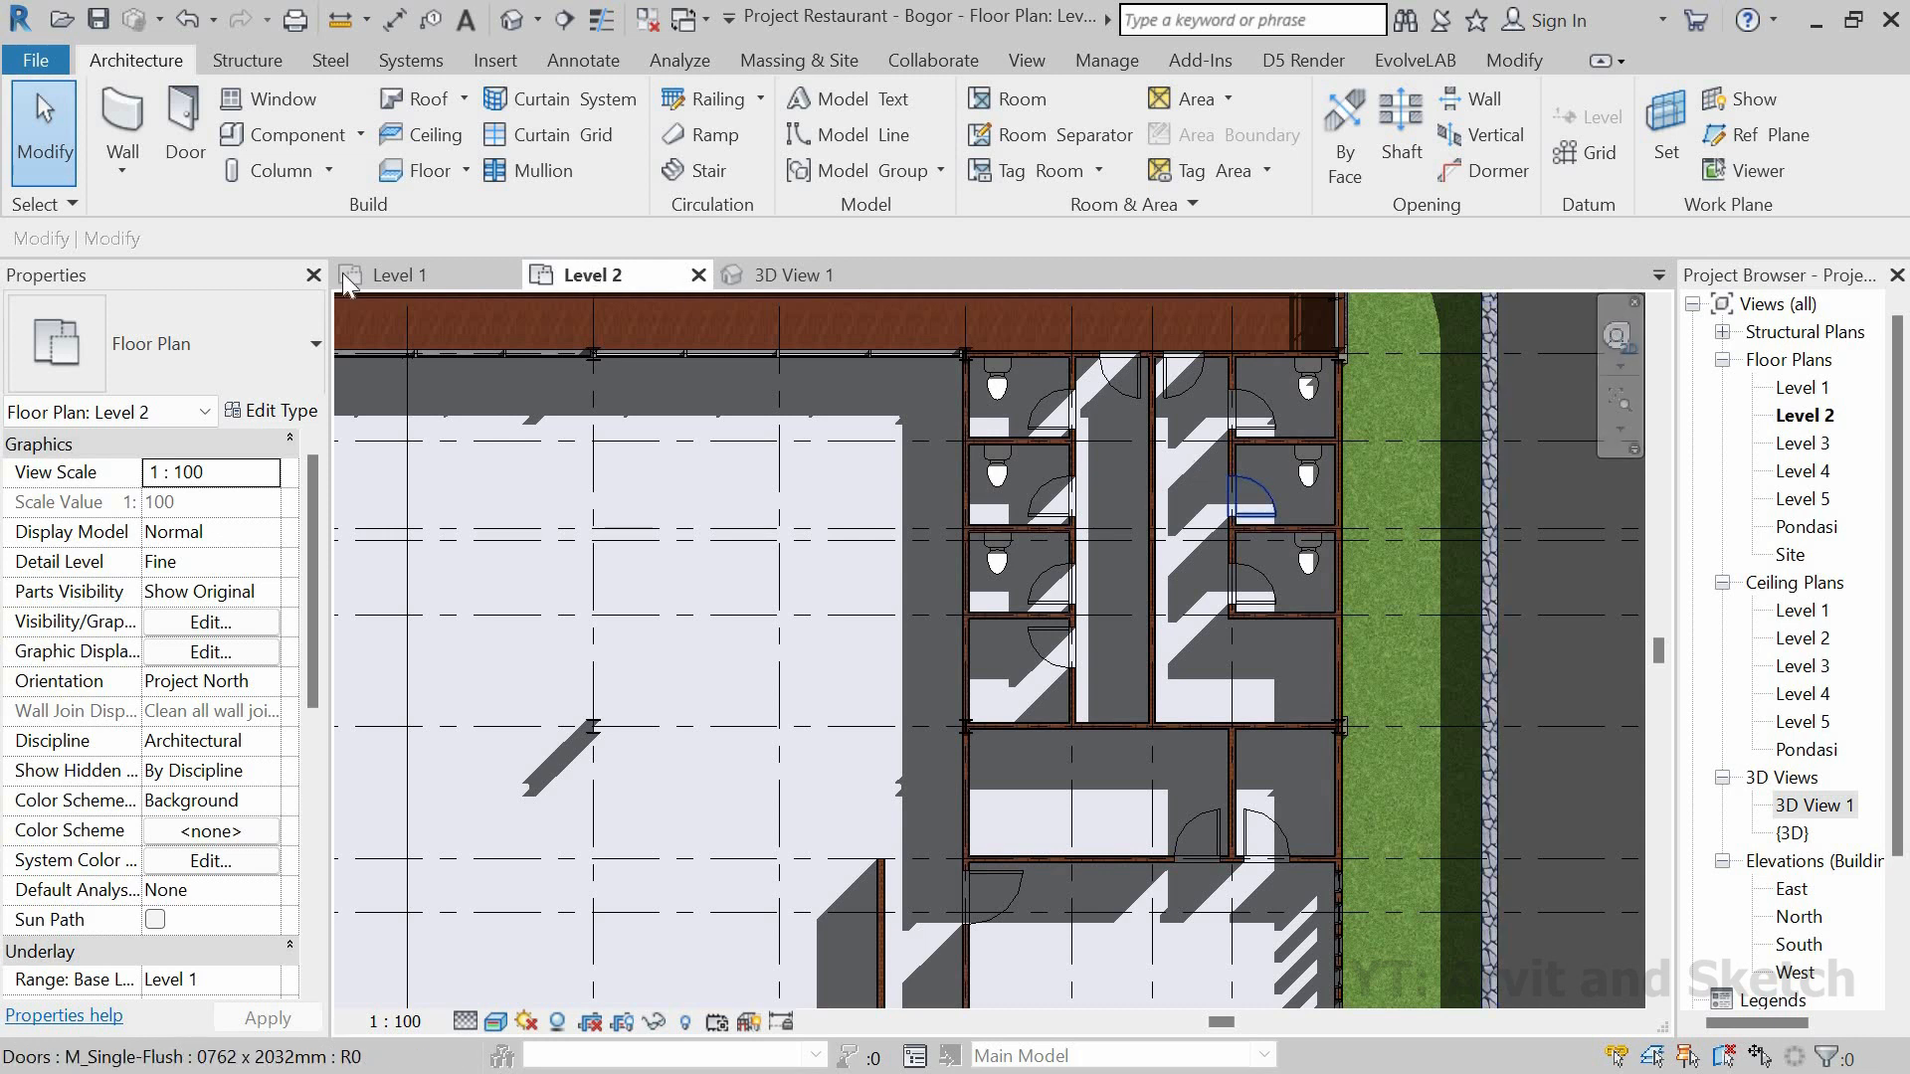
# Step: Copy the six M_Urinal-Wall-3D urinals along the east and south walls of the Level 1 restroom
pyautogui.click(398, 275)
pyautogui.scroll(5, 1250, 577)
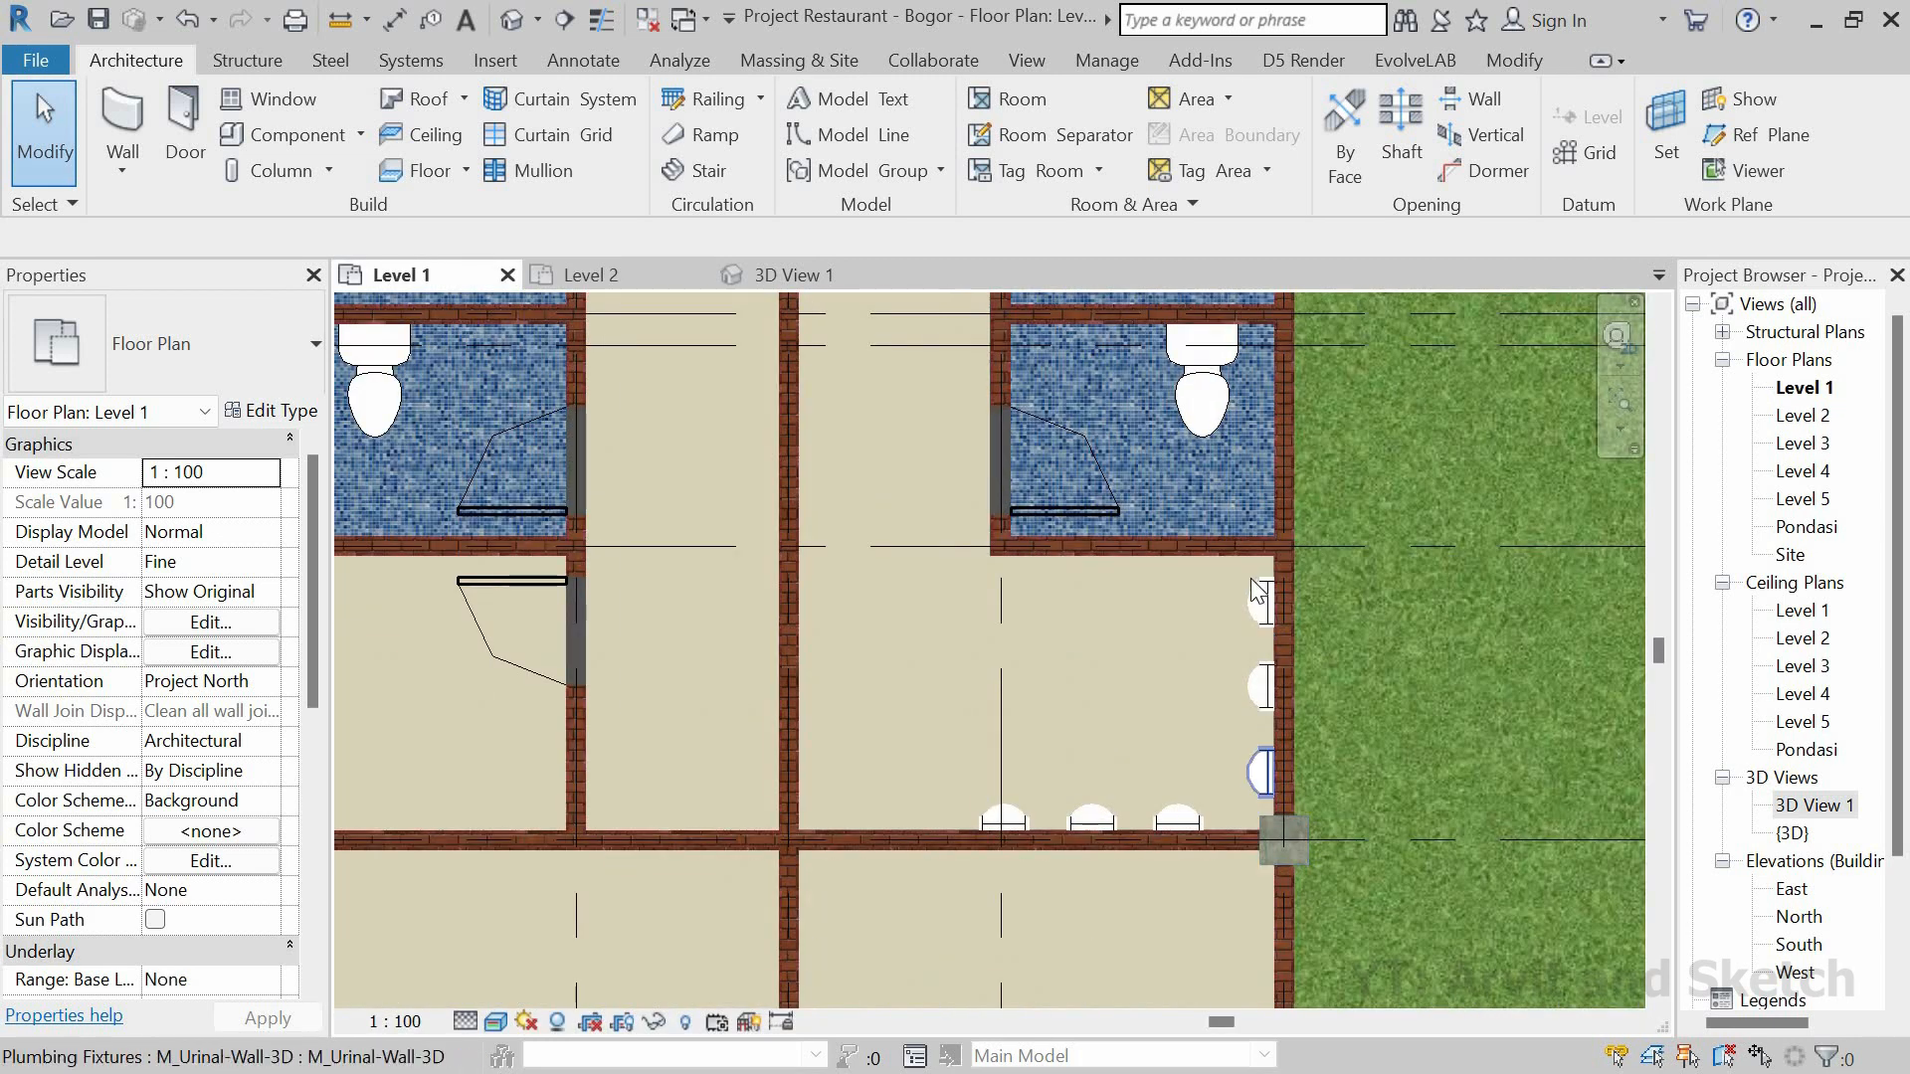
pyautogui.click(1256, 542)
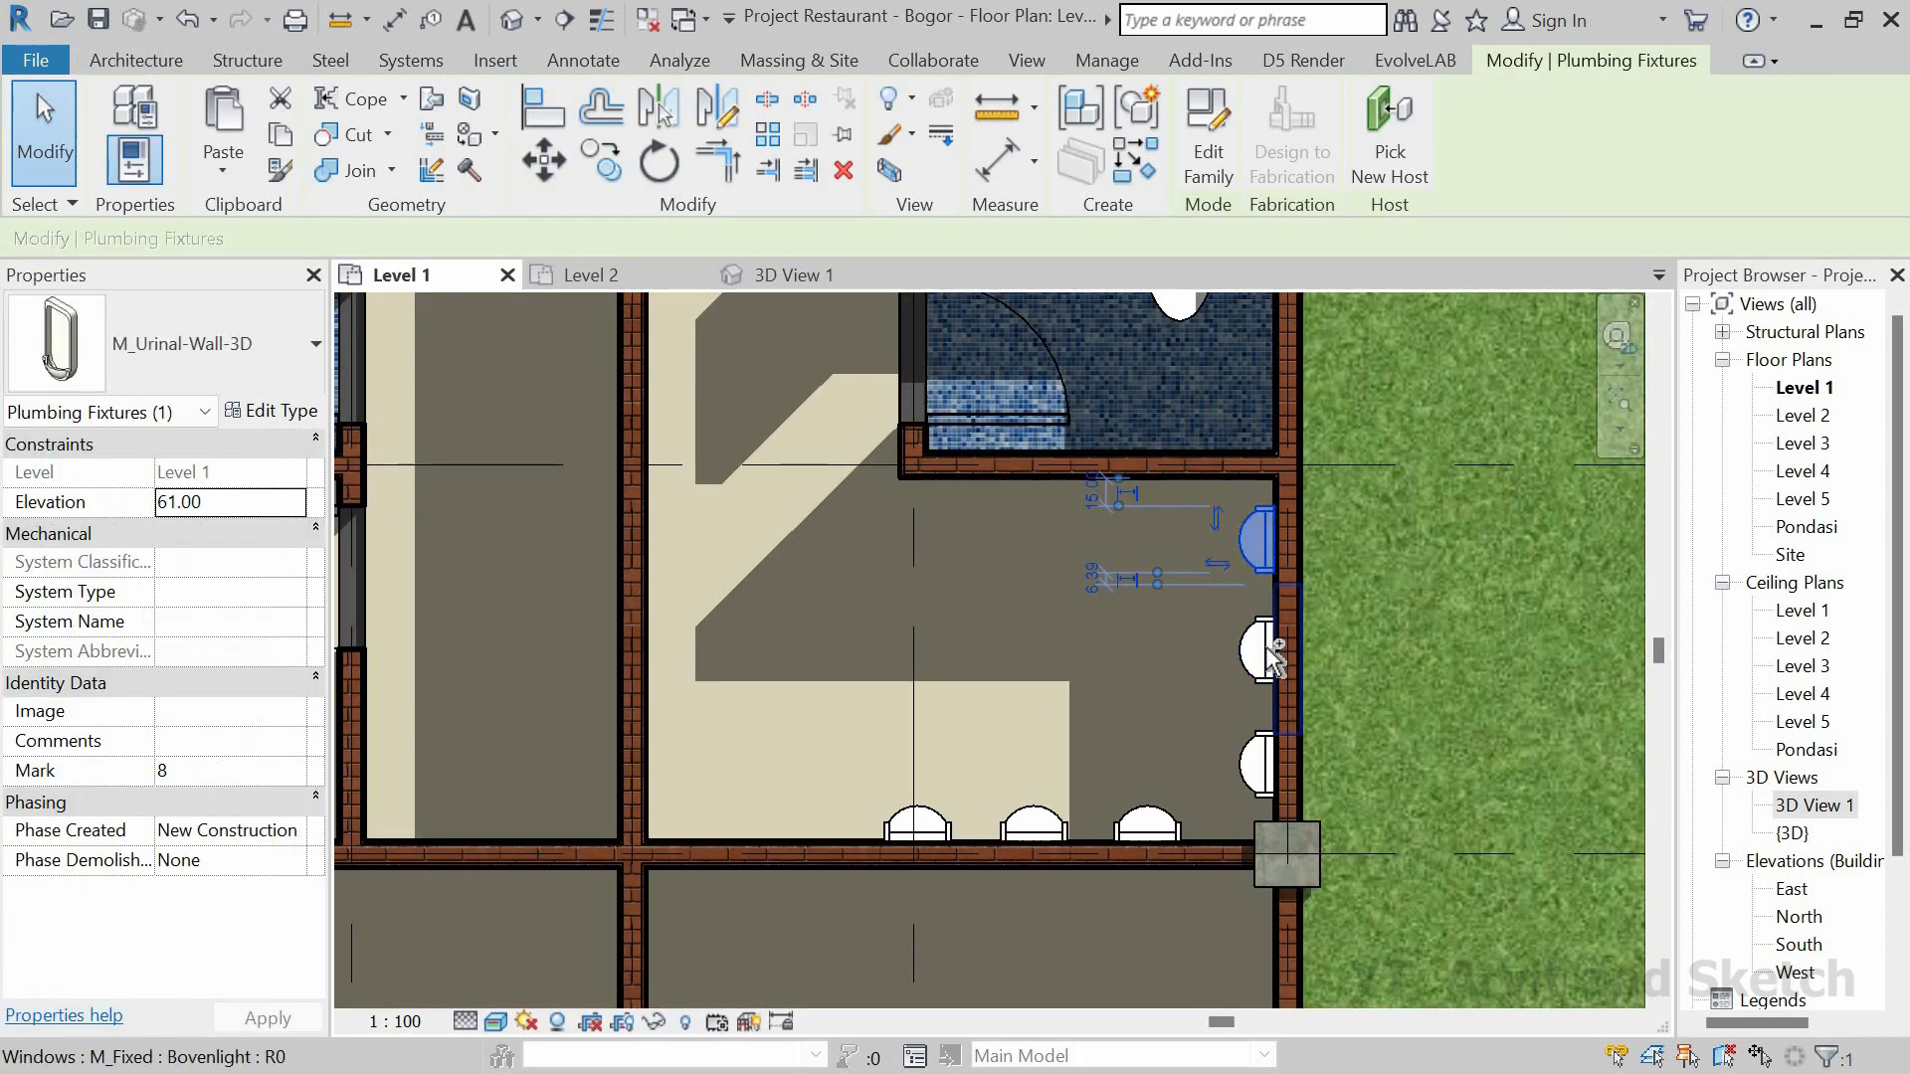
pyautogui.keyDown('ctrl'); pyautogui.click(1266, 646); pyautogui.keyUp('ctrl')
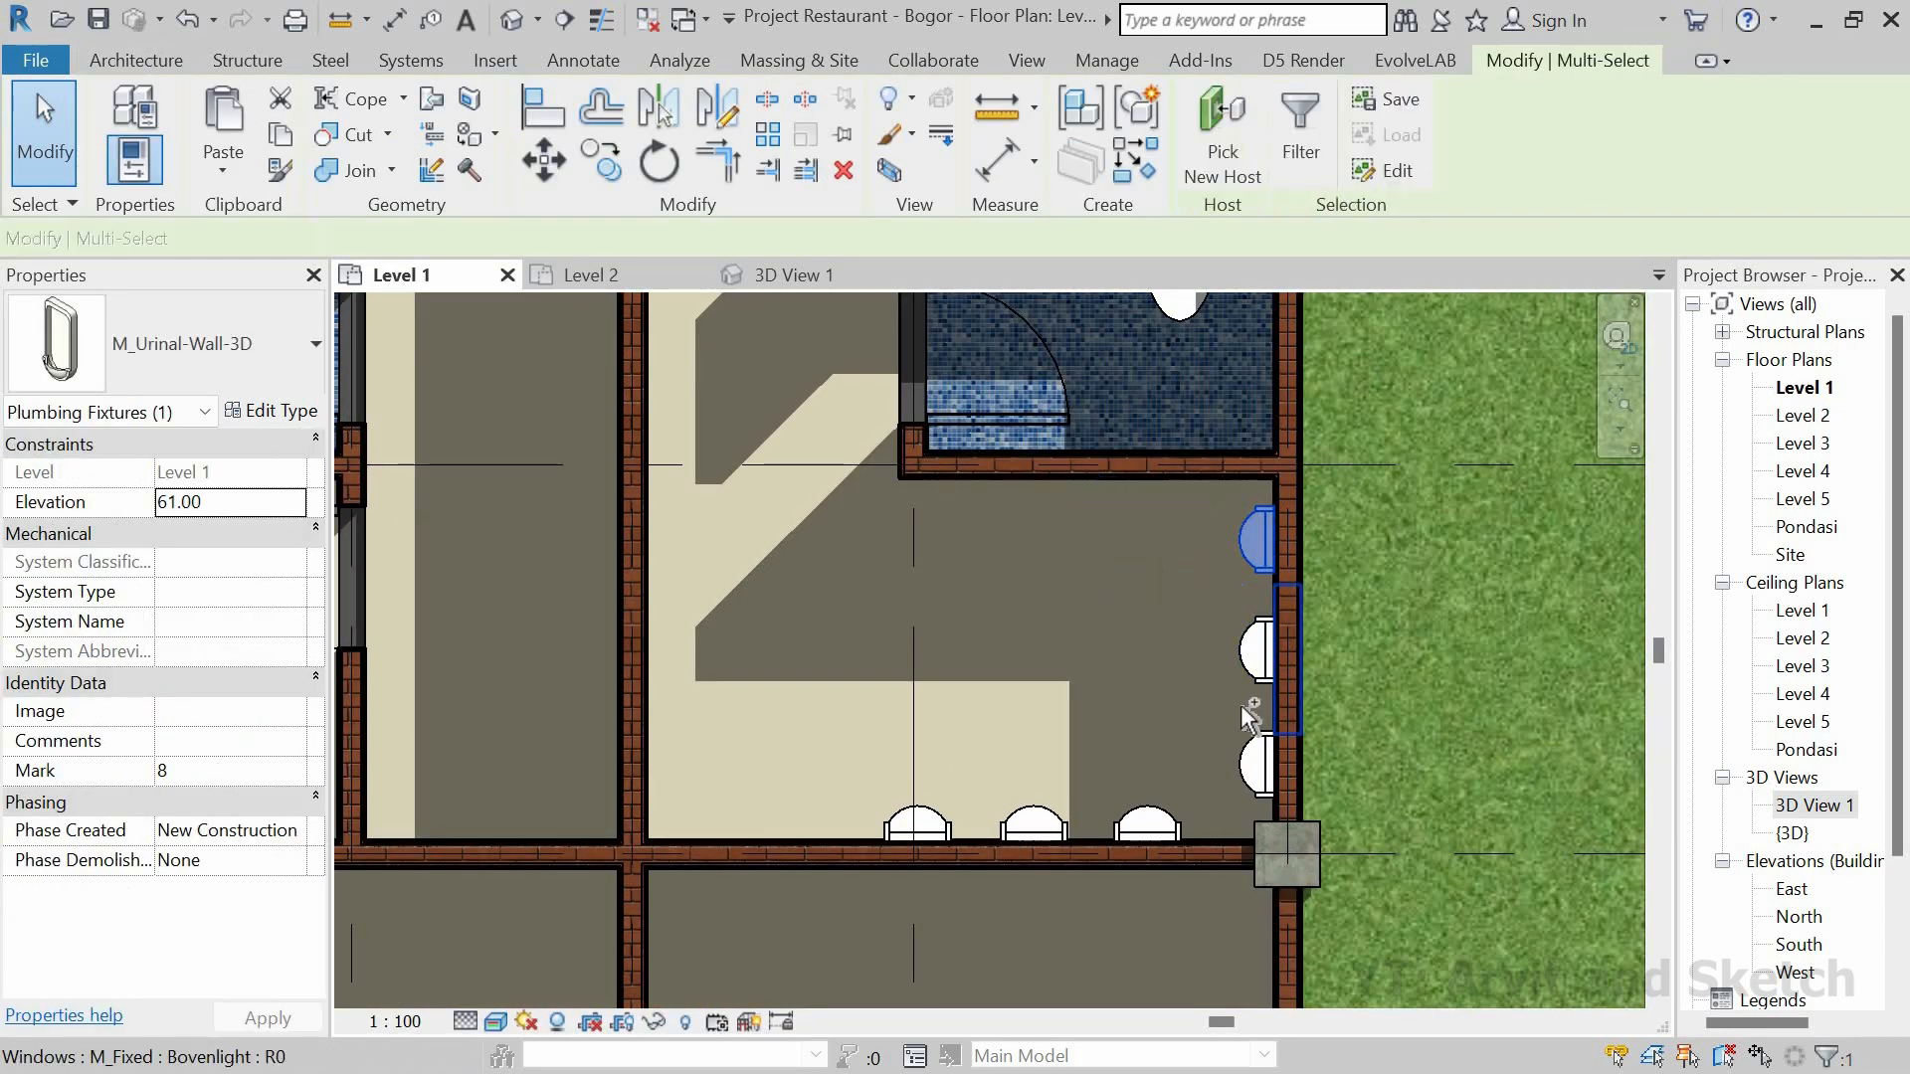
pyautogui.click(1256, 555)
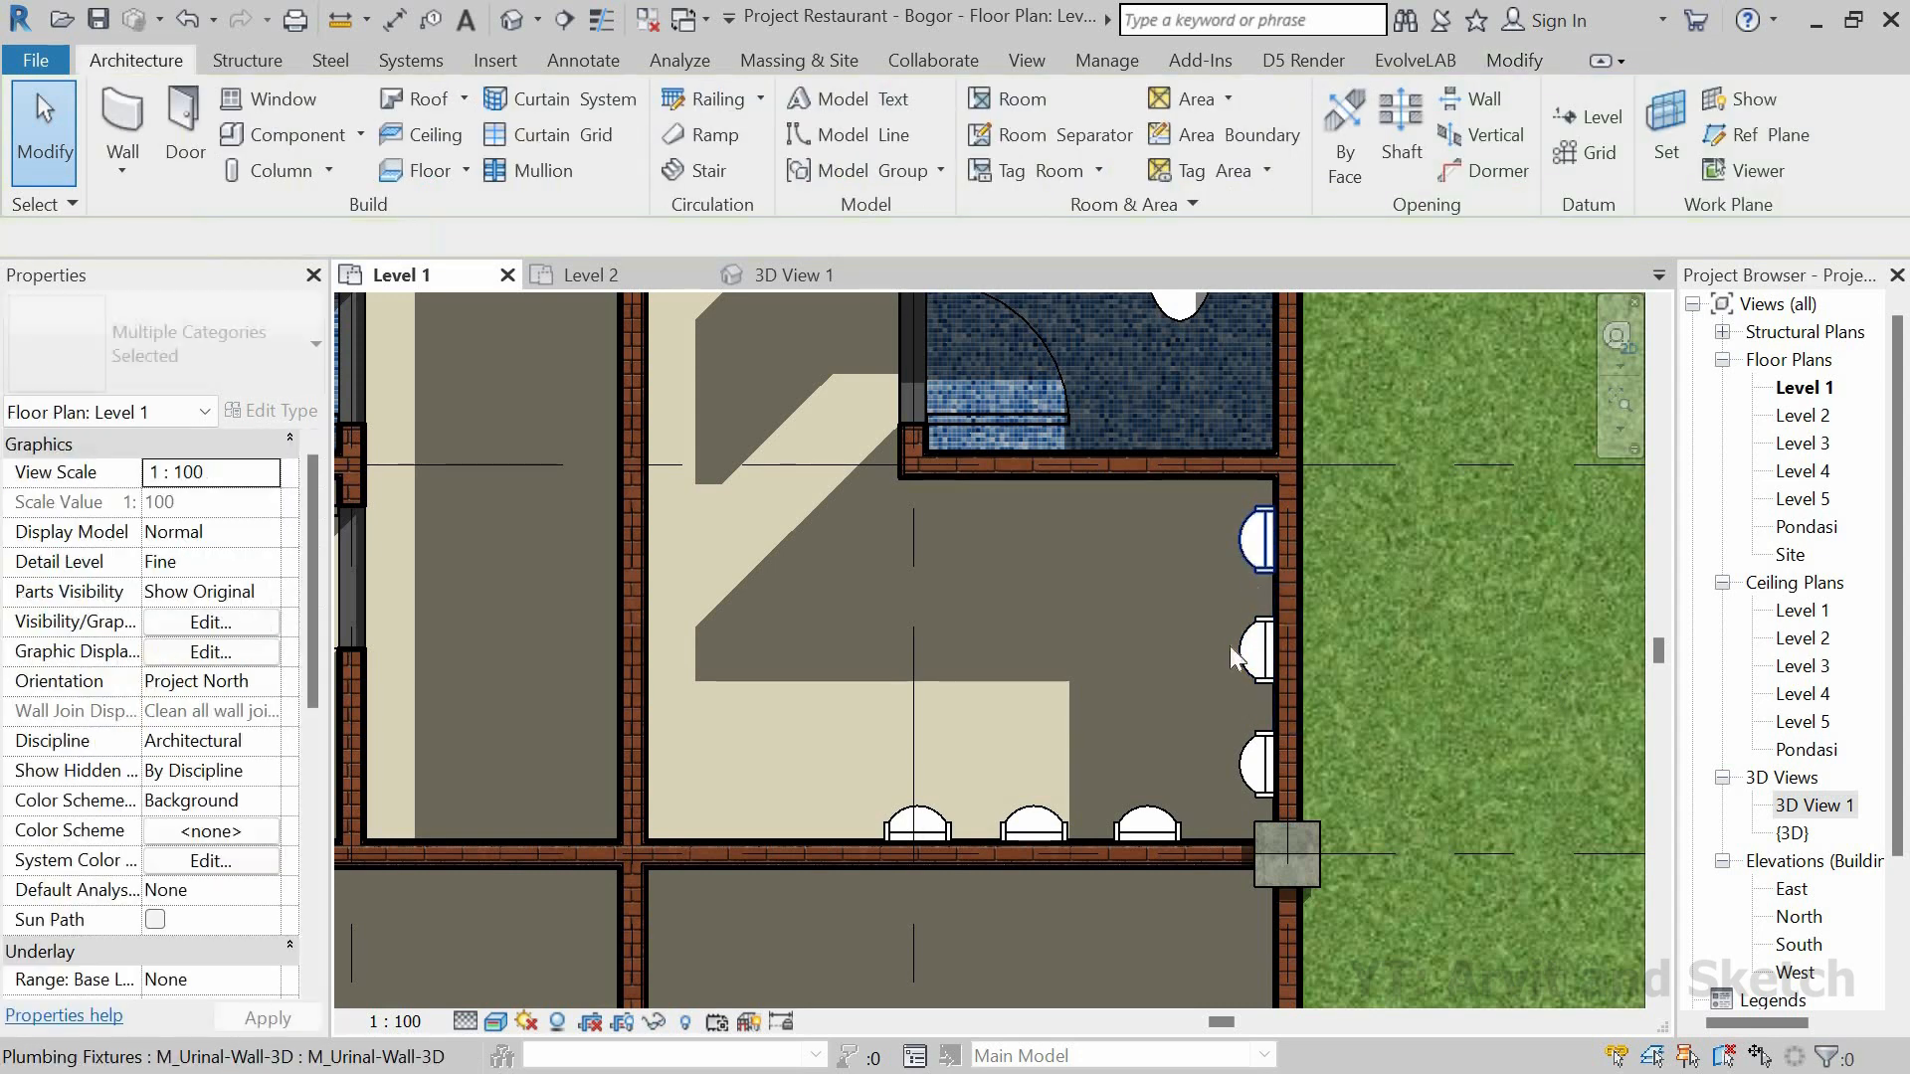
pyautogui.keyDown('ctrl'); pyautogui.click(1227, 811); pyautogui.keyUp('ctrl')
pyautogui.keyDown('ctrl'); pyautogui.click(1035, 831); pyautogui.keyUp('ctrl')
pyautogui.keyDown('ctrl'); pyautogui.click(1147, 825); pyautogui.keyUp('ctrl')
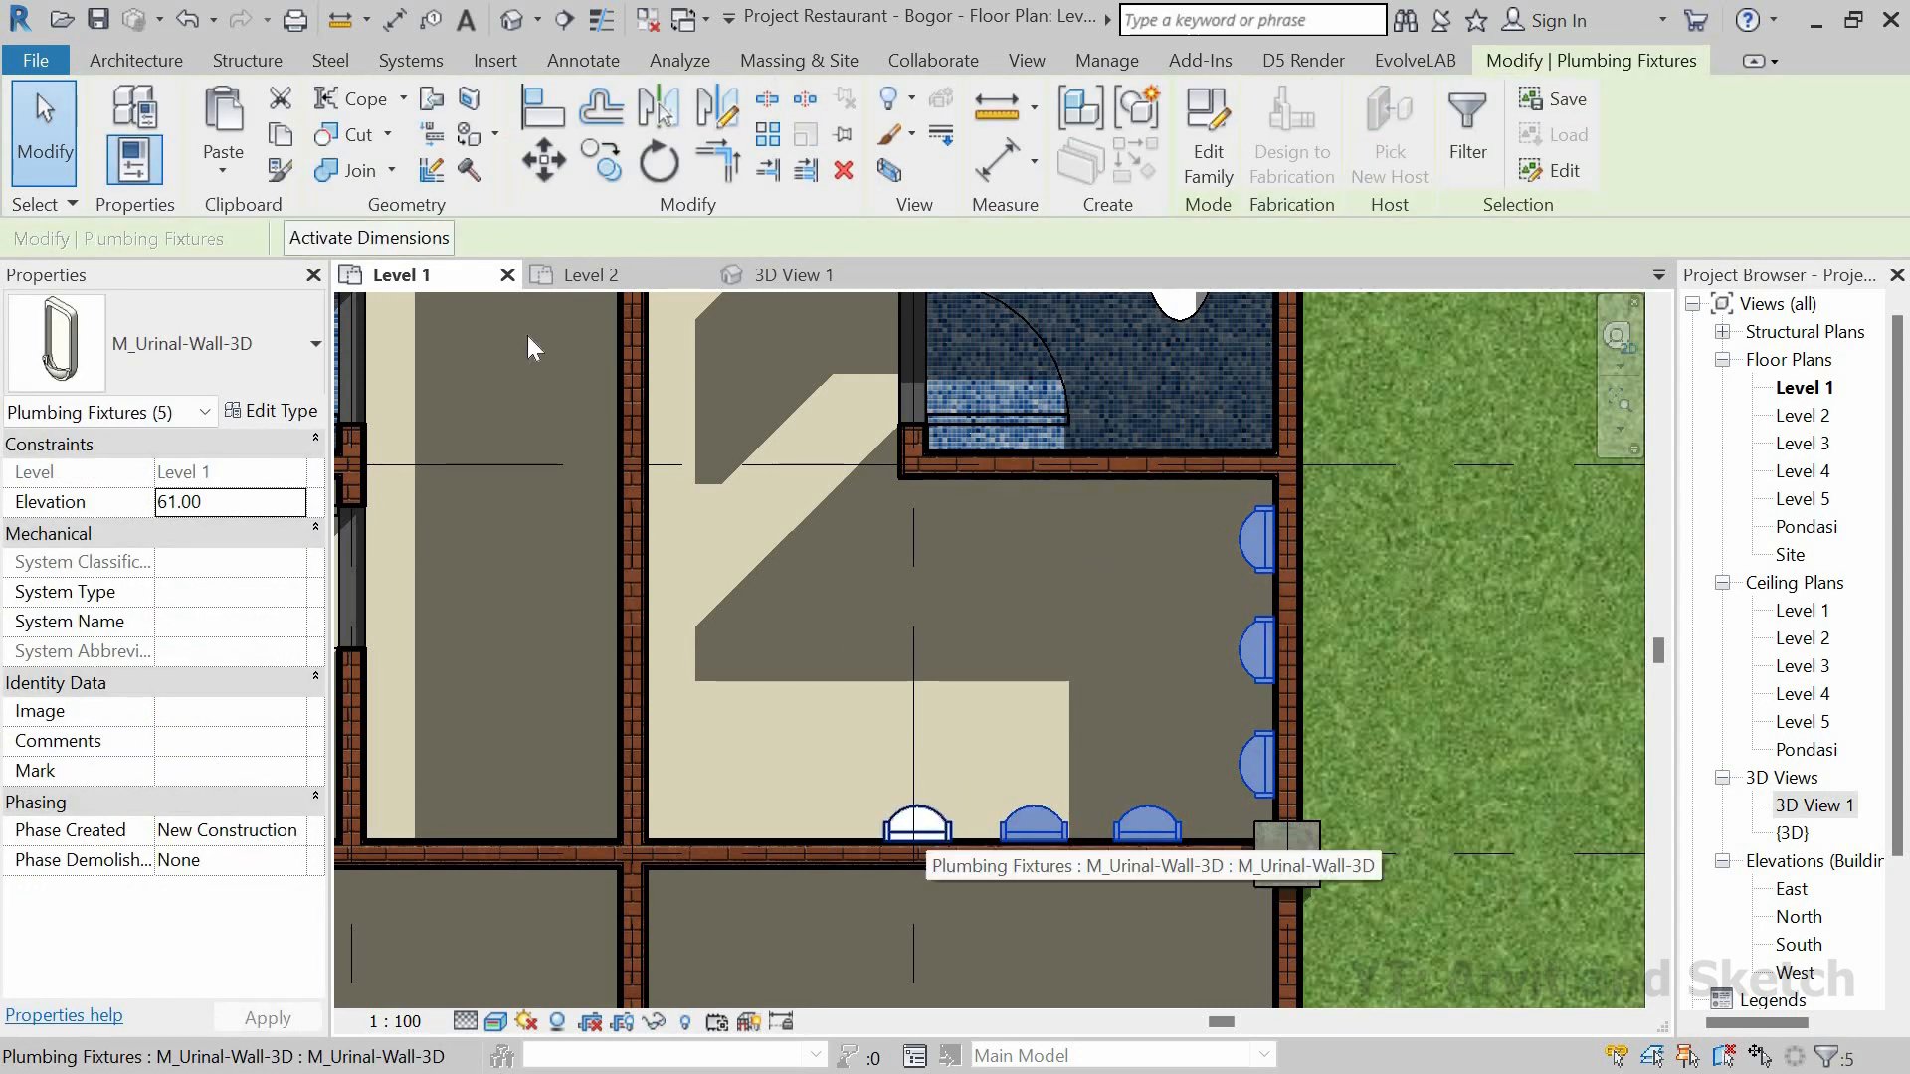
pyautogui.keyDown('ctrl'); pyautogui.click(917, 826); pyautogui.keyUp('ctrl')
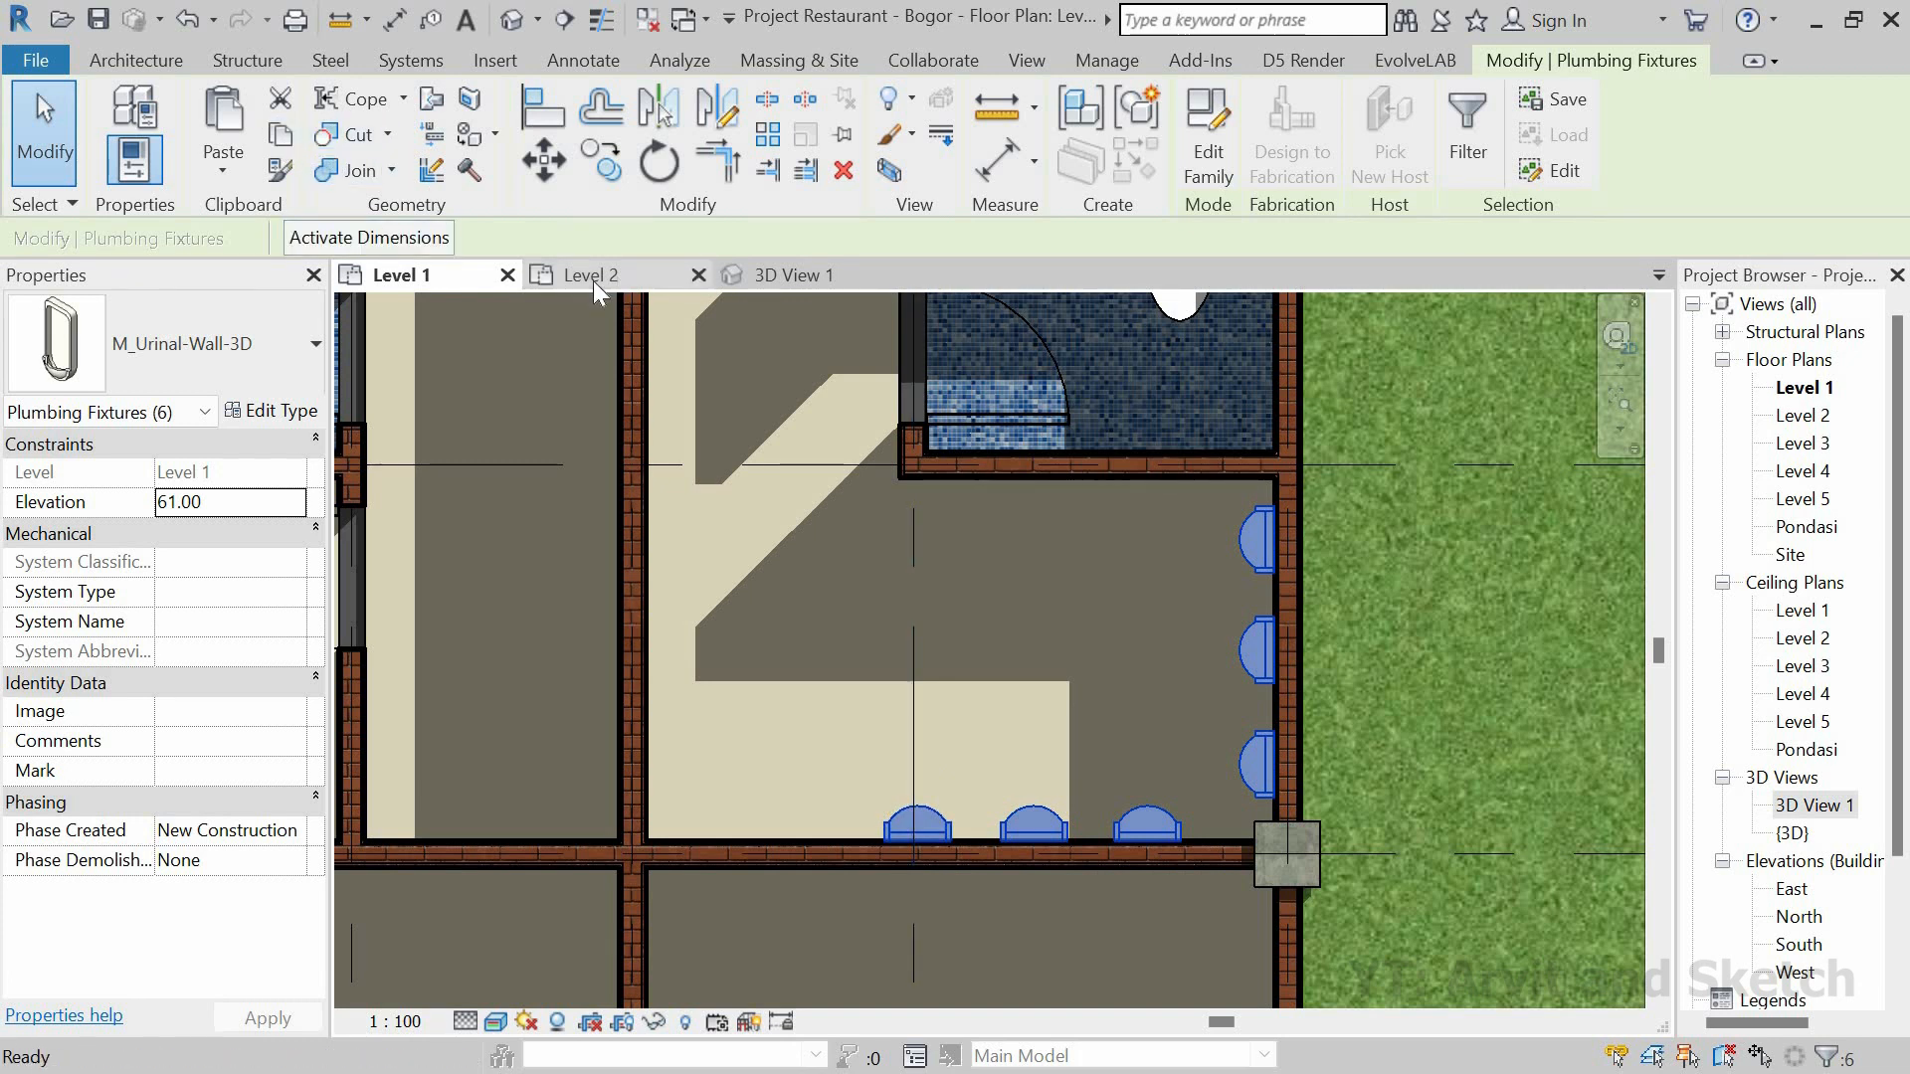
# Step: Paste the copied urinals into the Level 2 restroom against its east and south walls
pyautogui.click(593, 280)
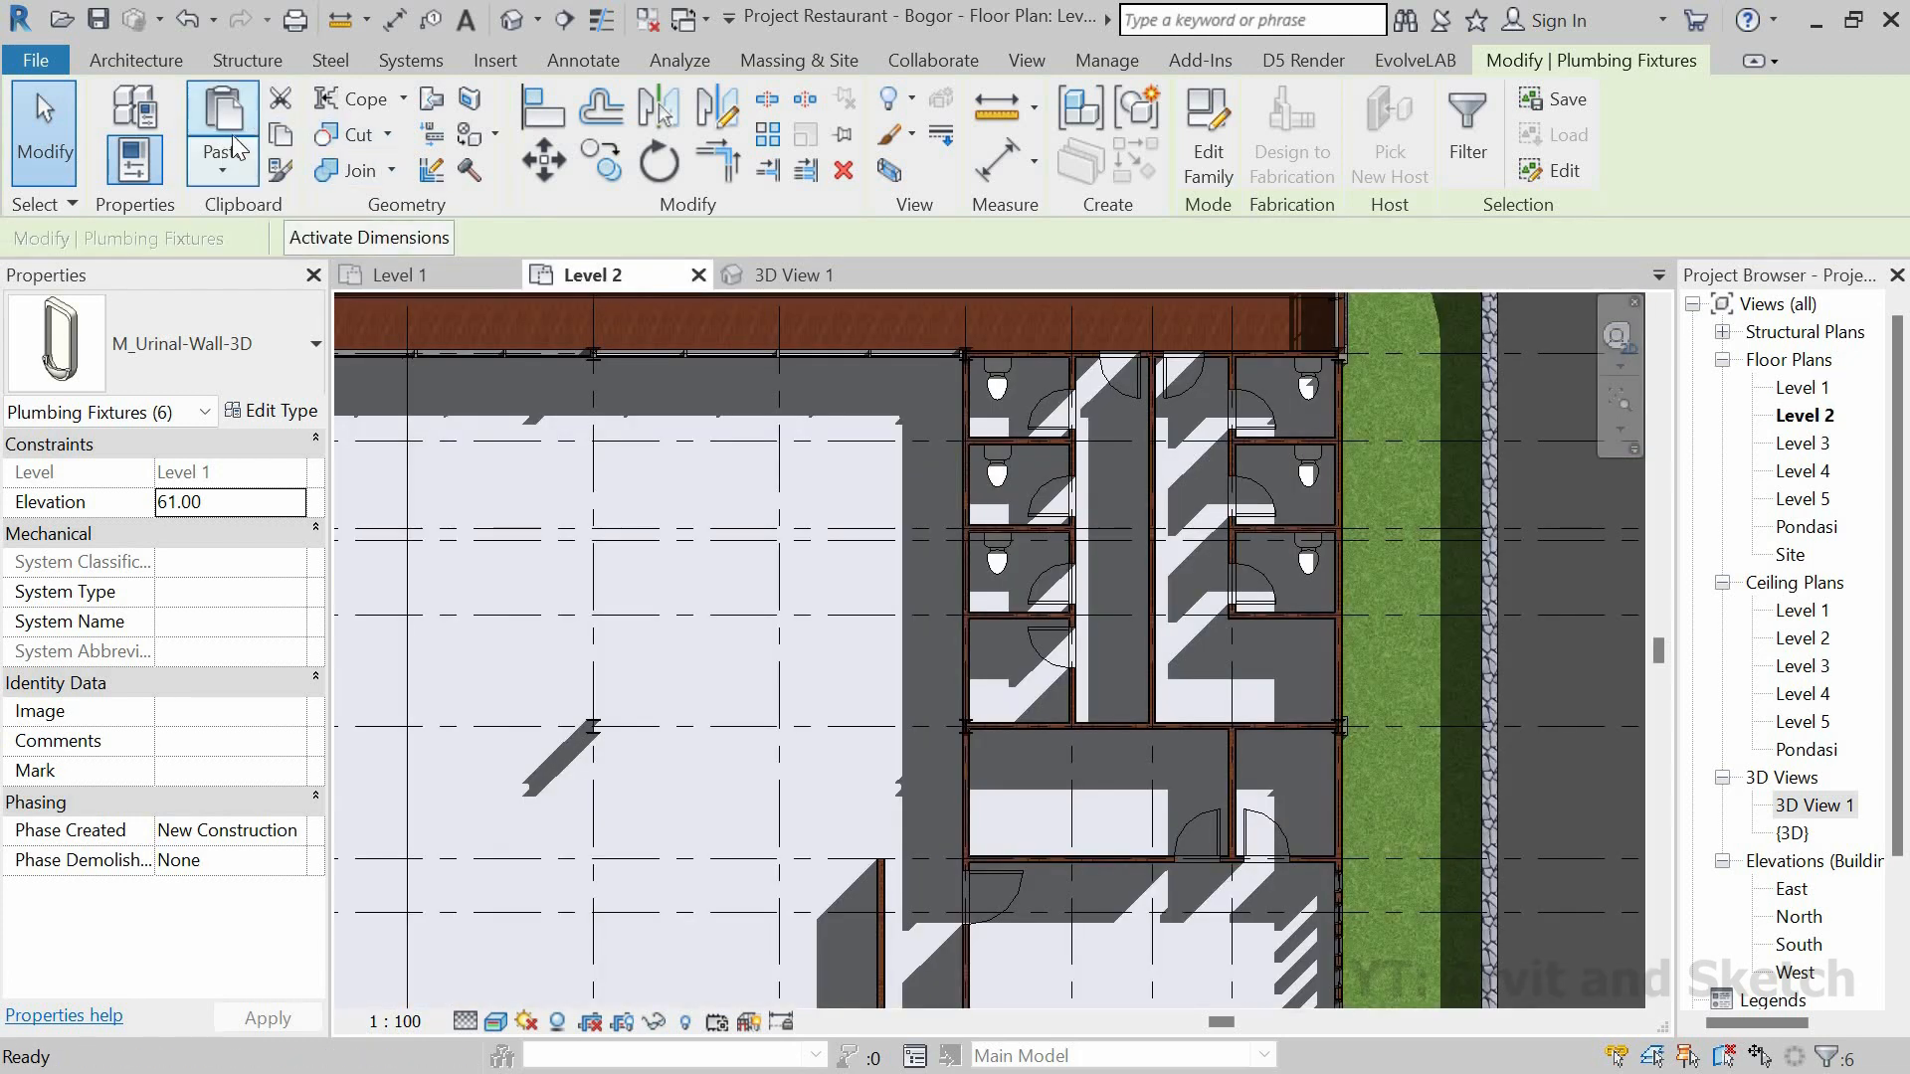
pyautogui.click(227, 124)
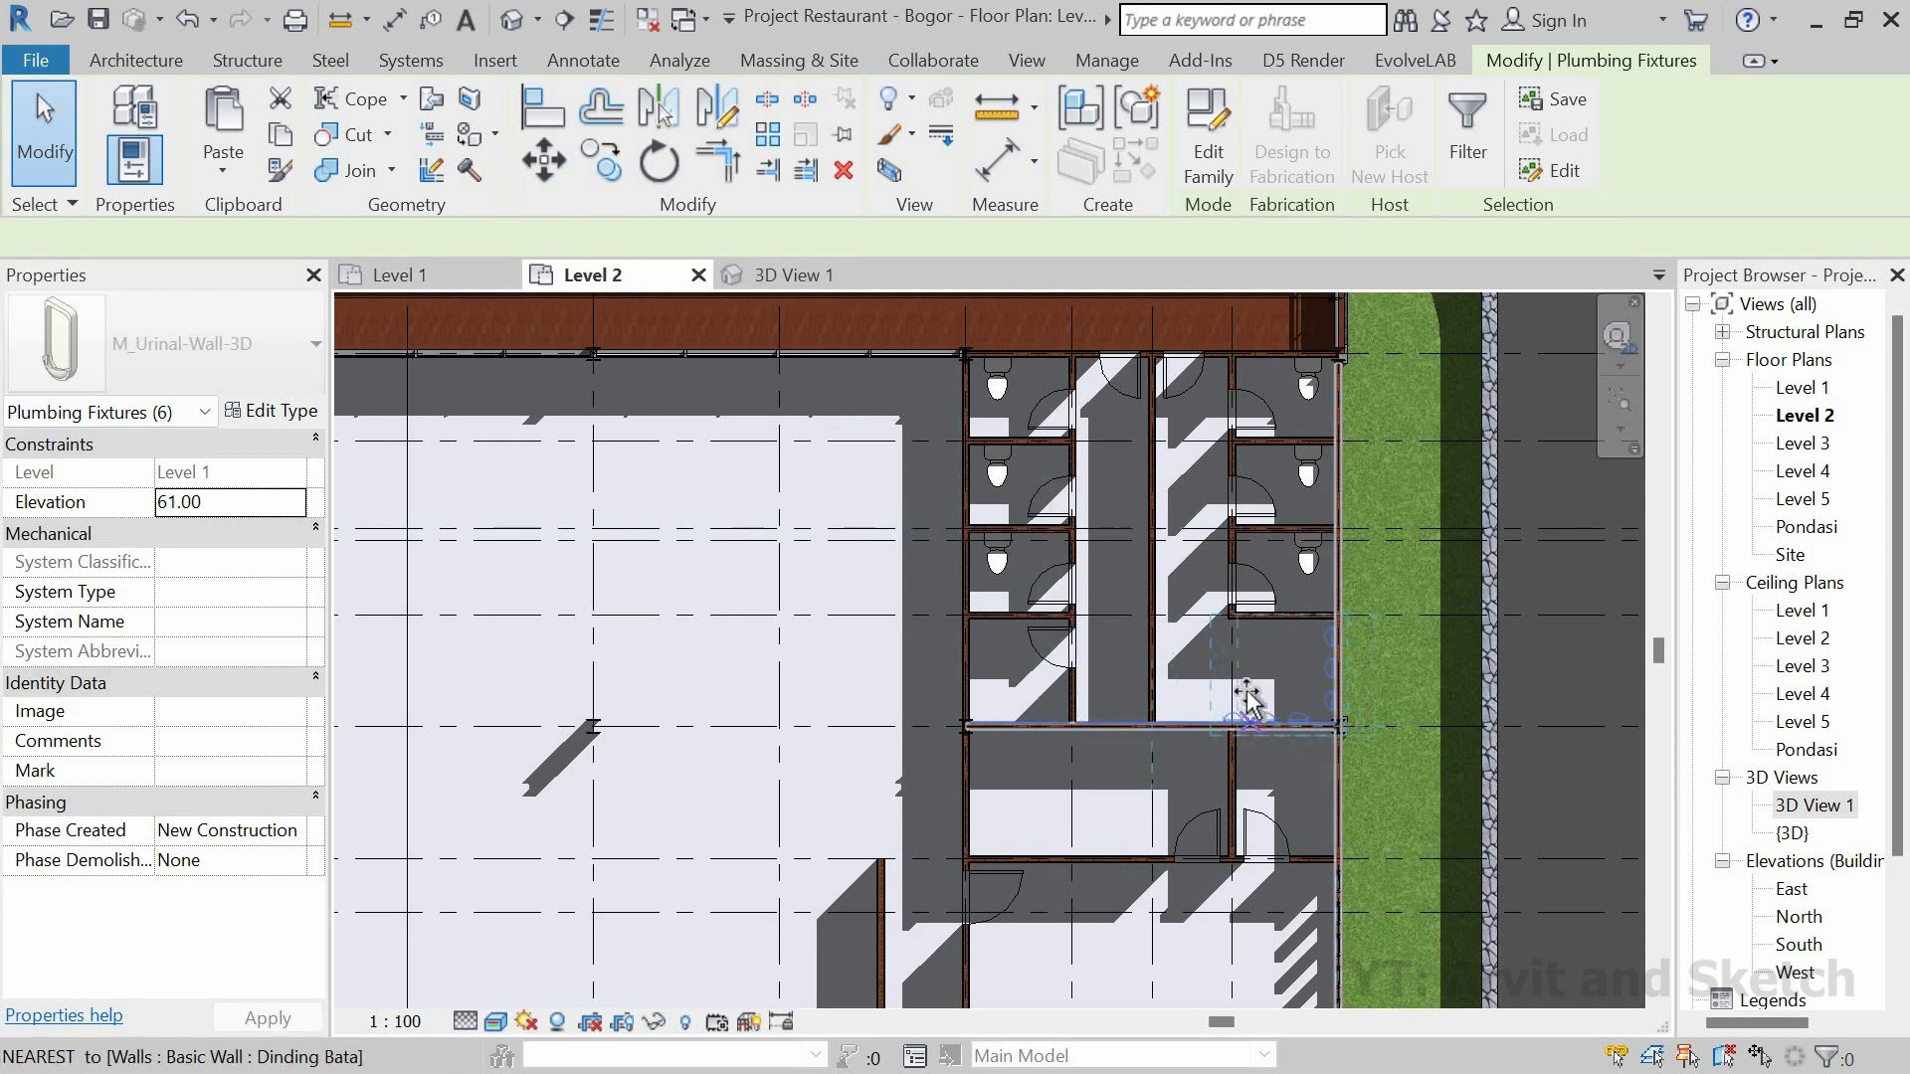
pyautogui.scroll(5, 1234, 707)
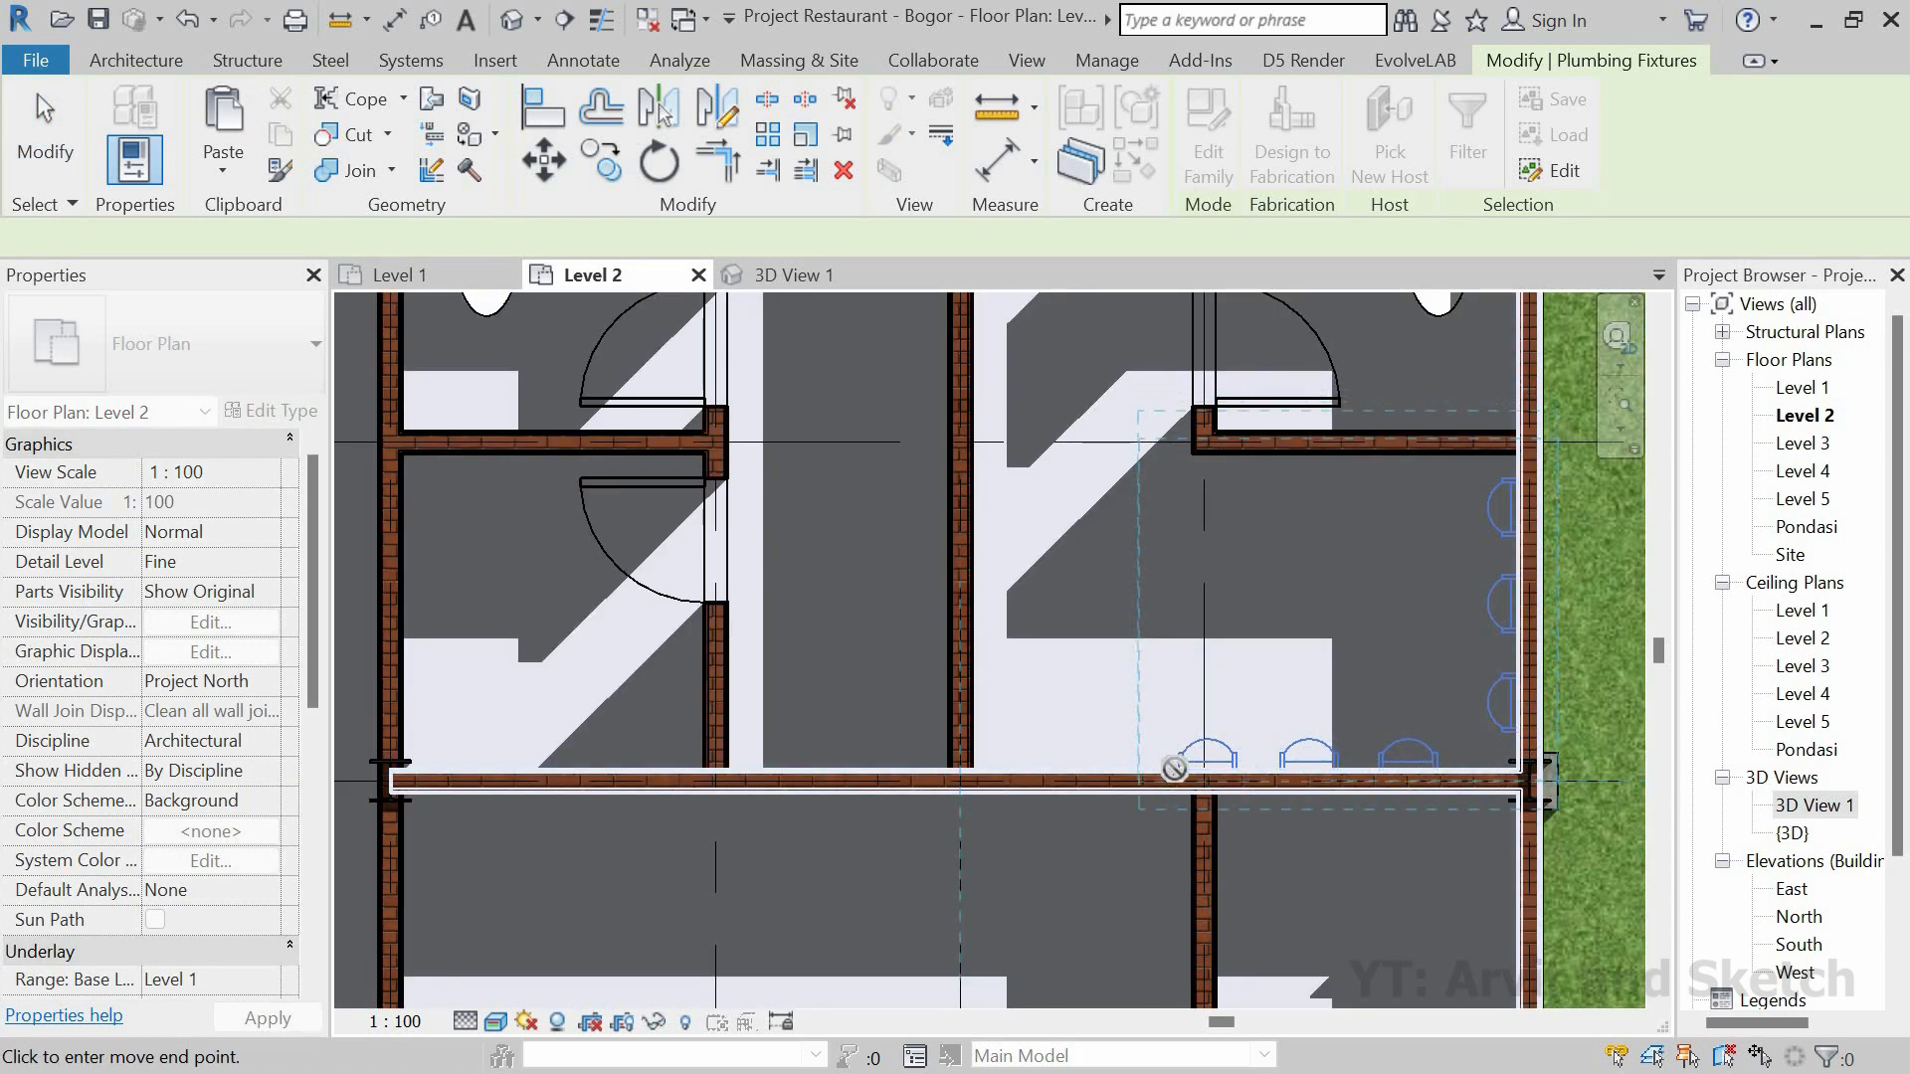
pyautogui.click(1178, 767)
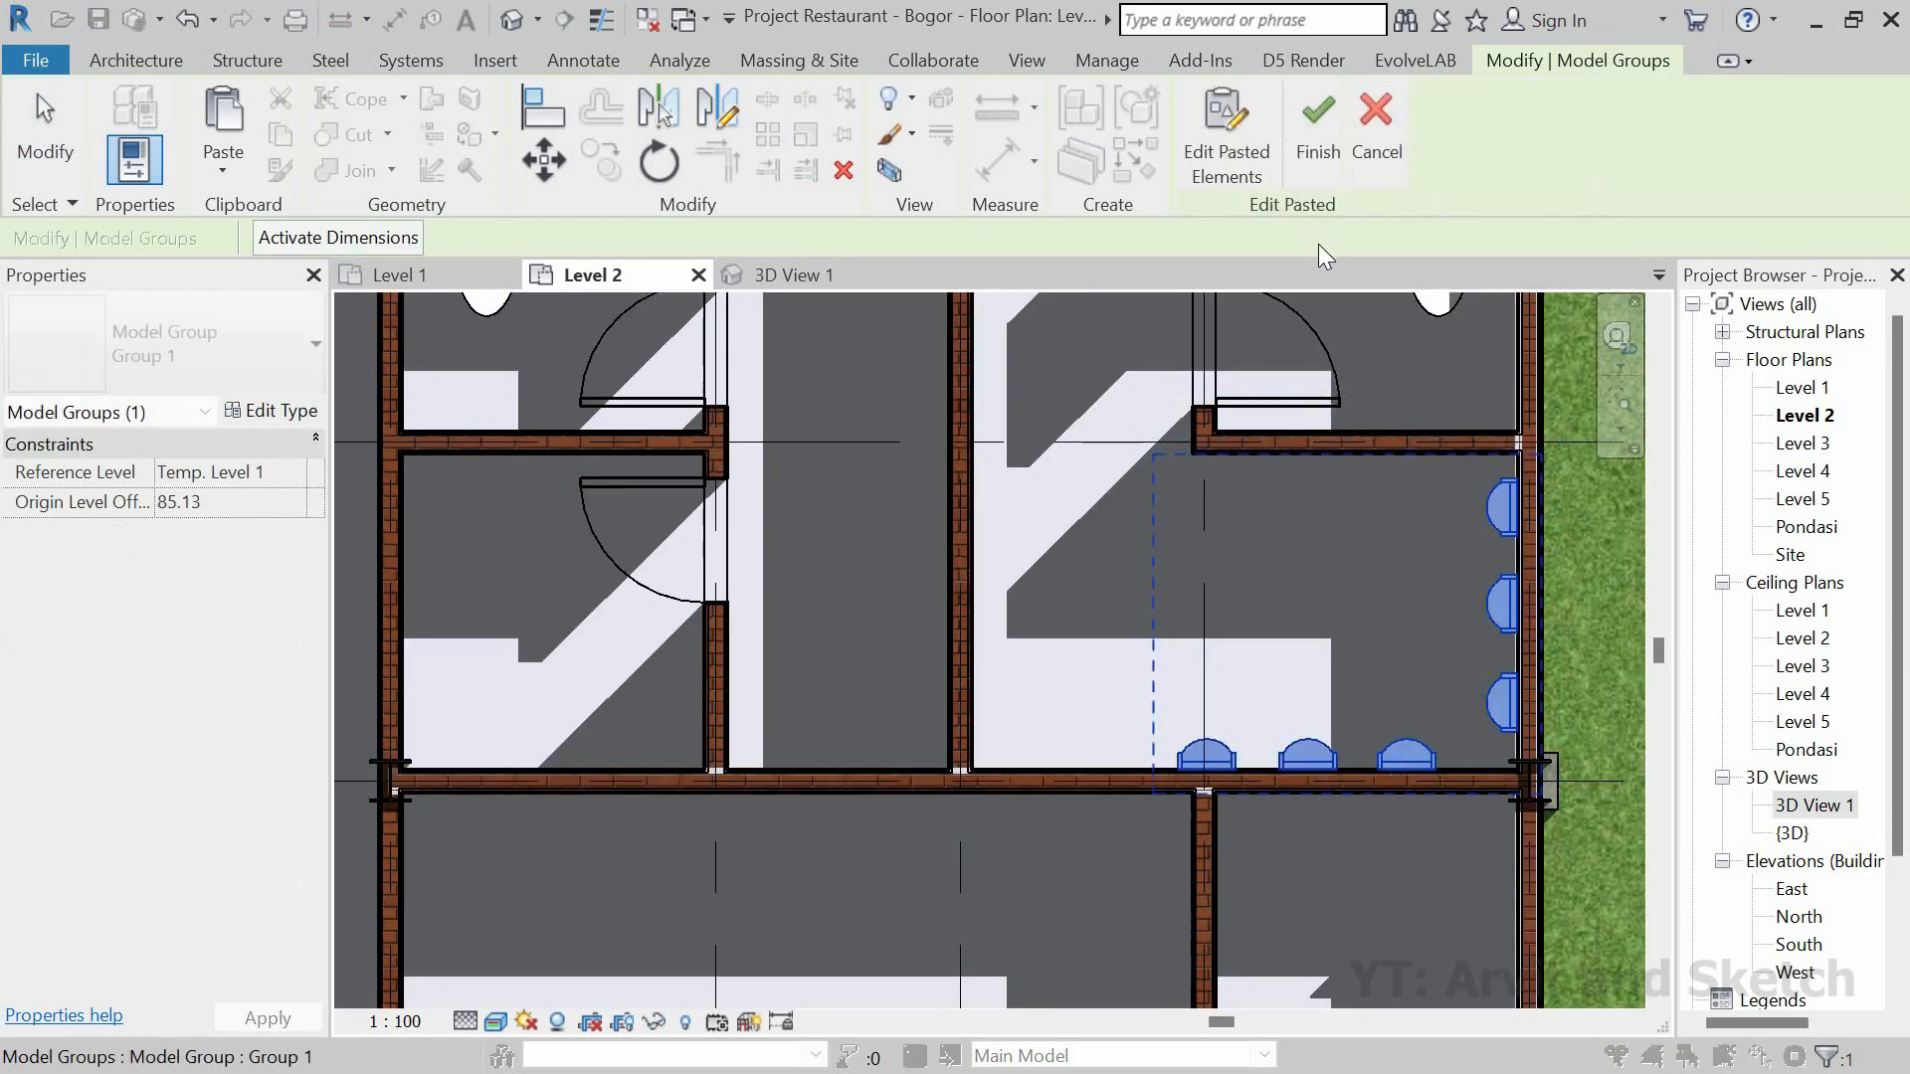
pyautogui.click(1180, 566)
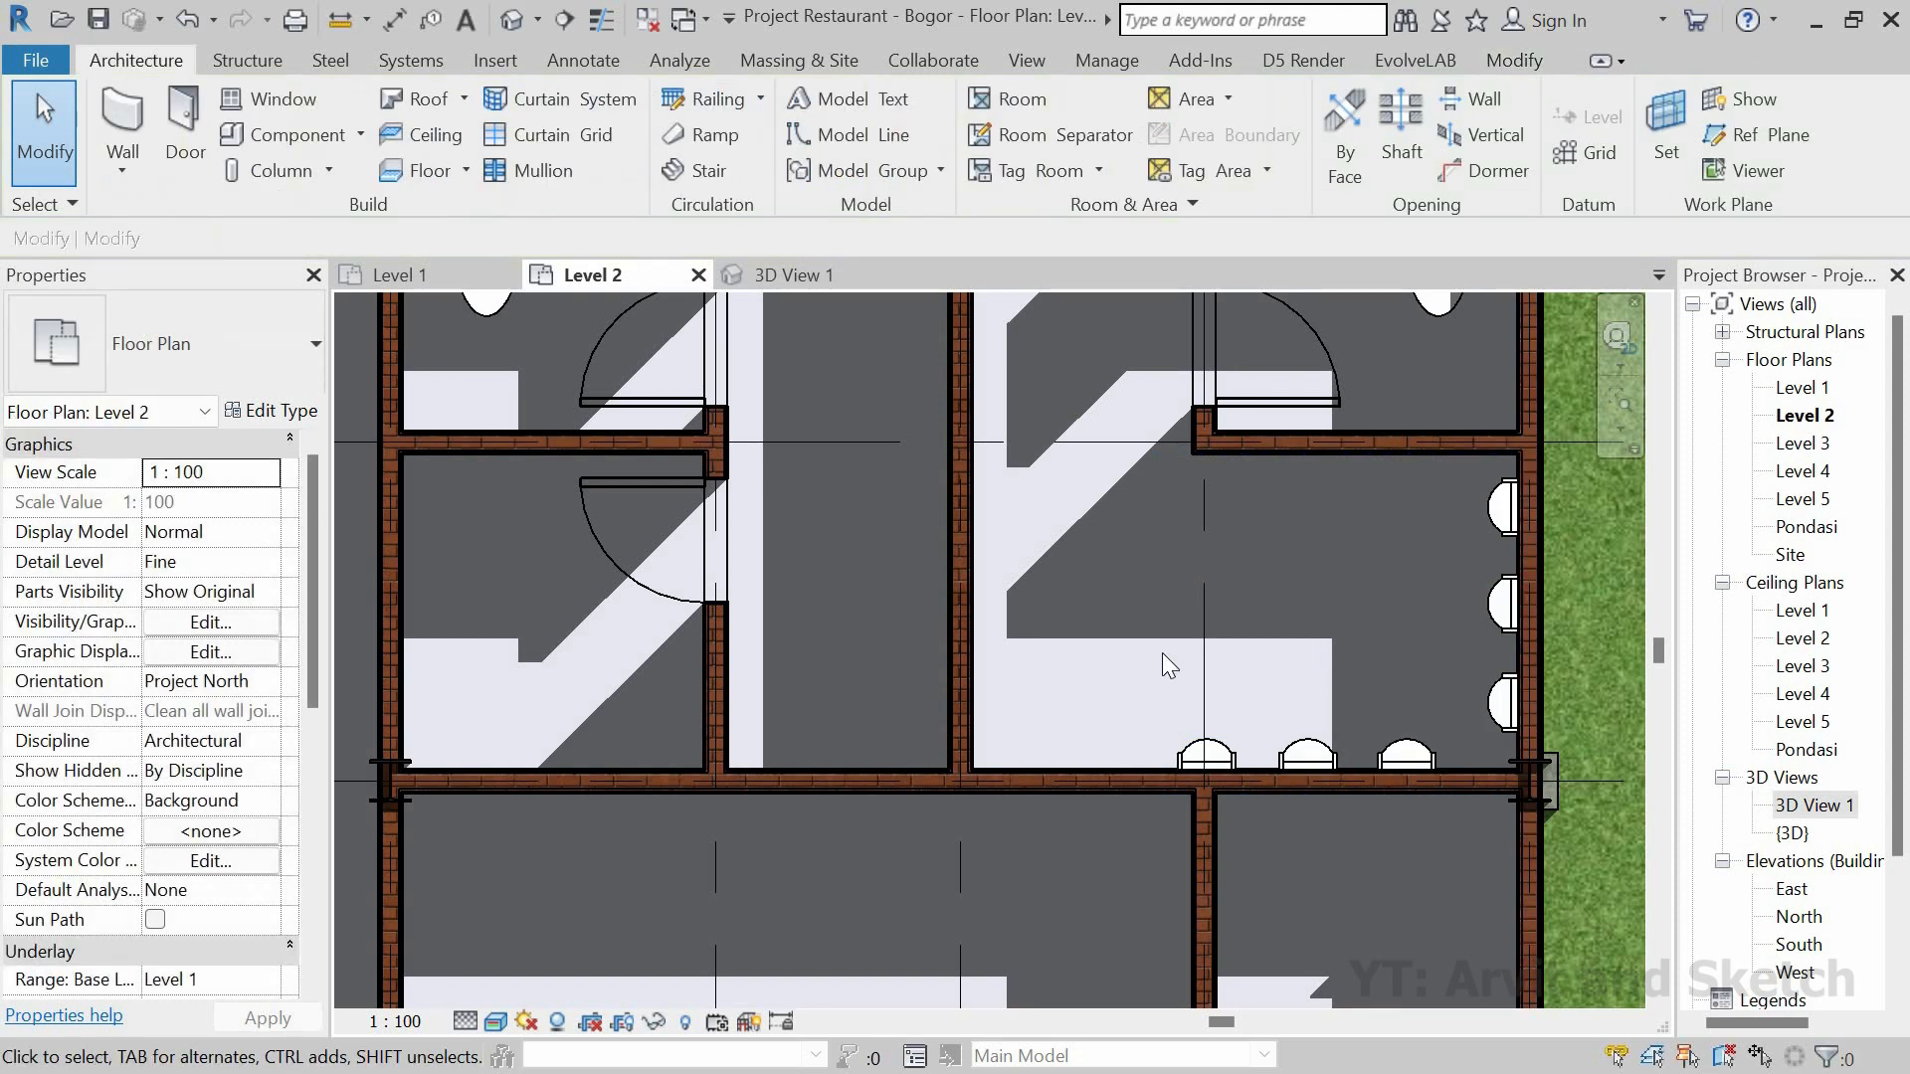
# Step: Inspect the upper-floor restroom and its wall urinals from inside the building in 3D View 1
pyautogui.scroll(-3, 1163, 648)
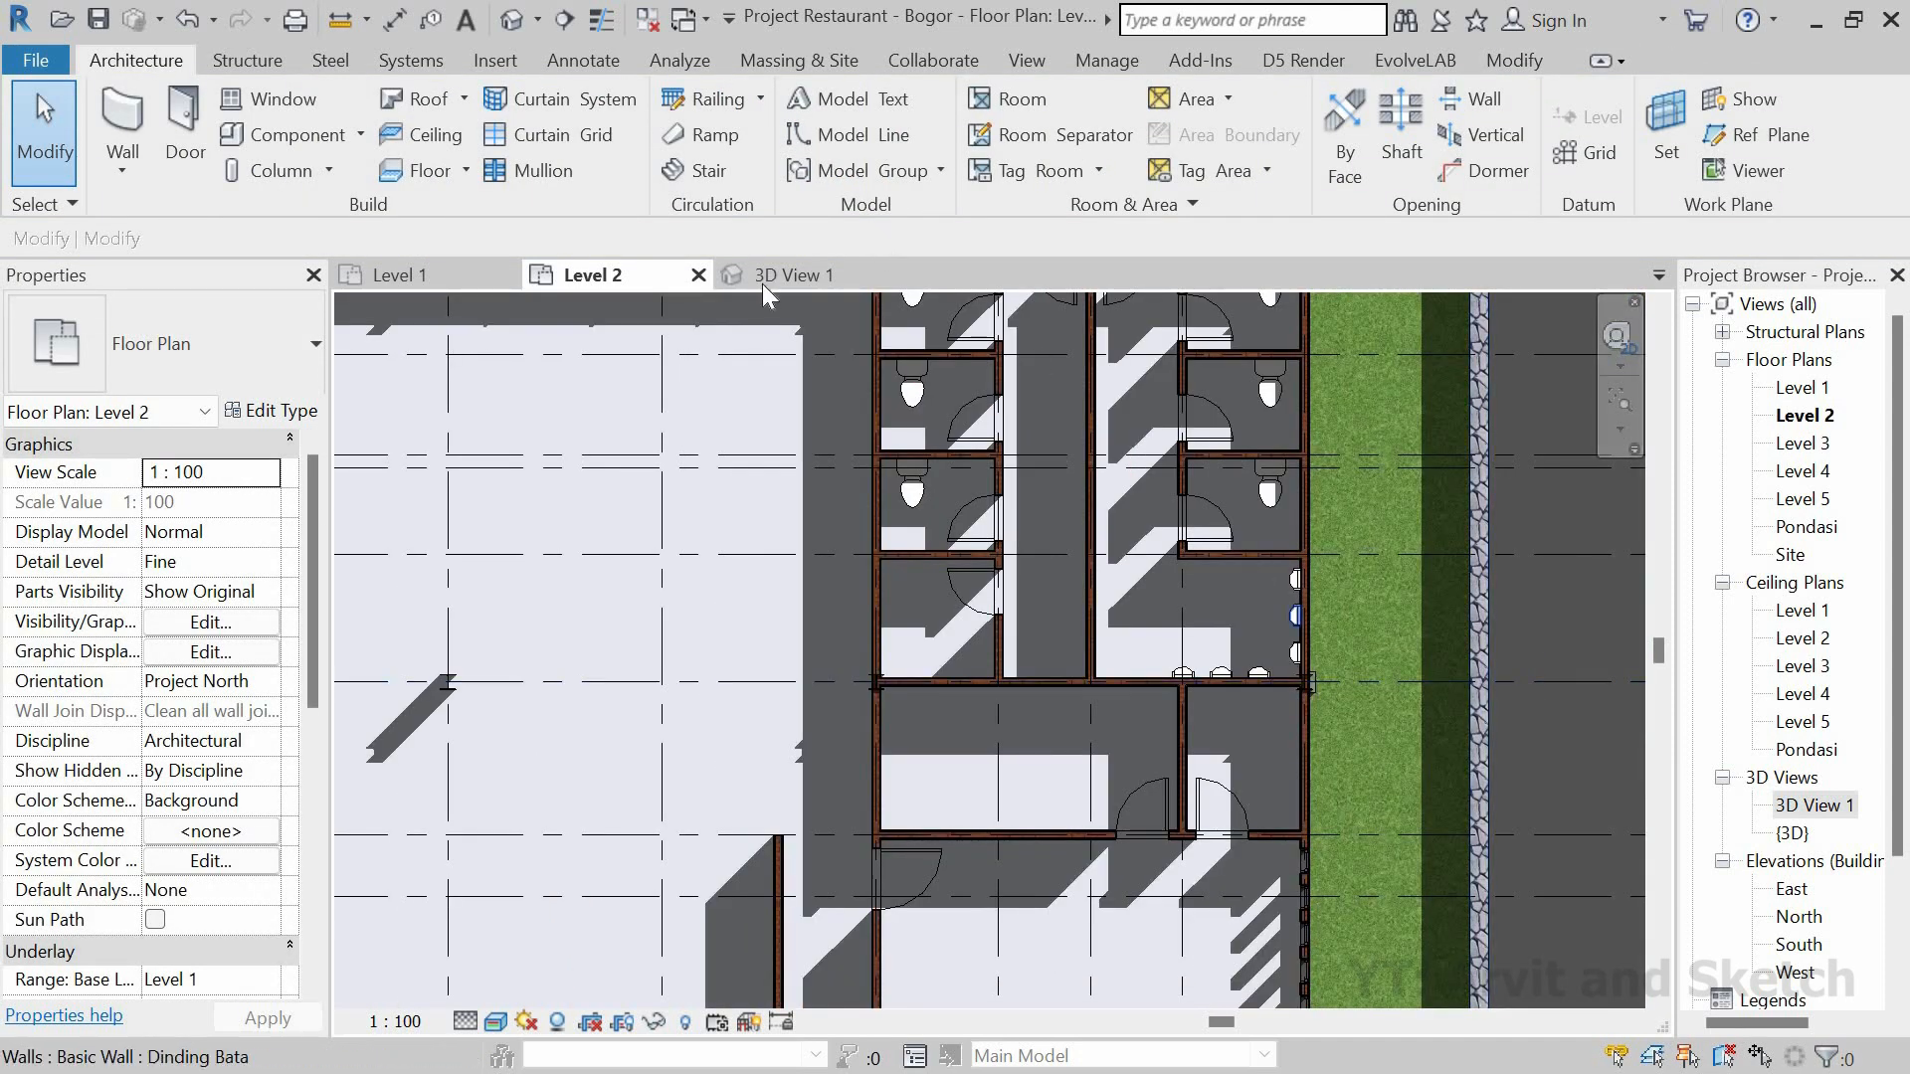
pyautogui.click(766, 278)
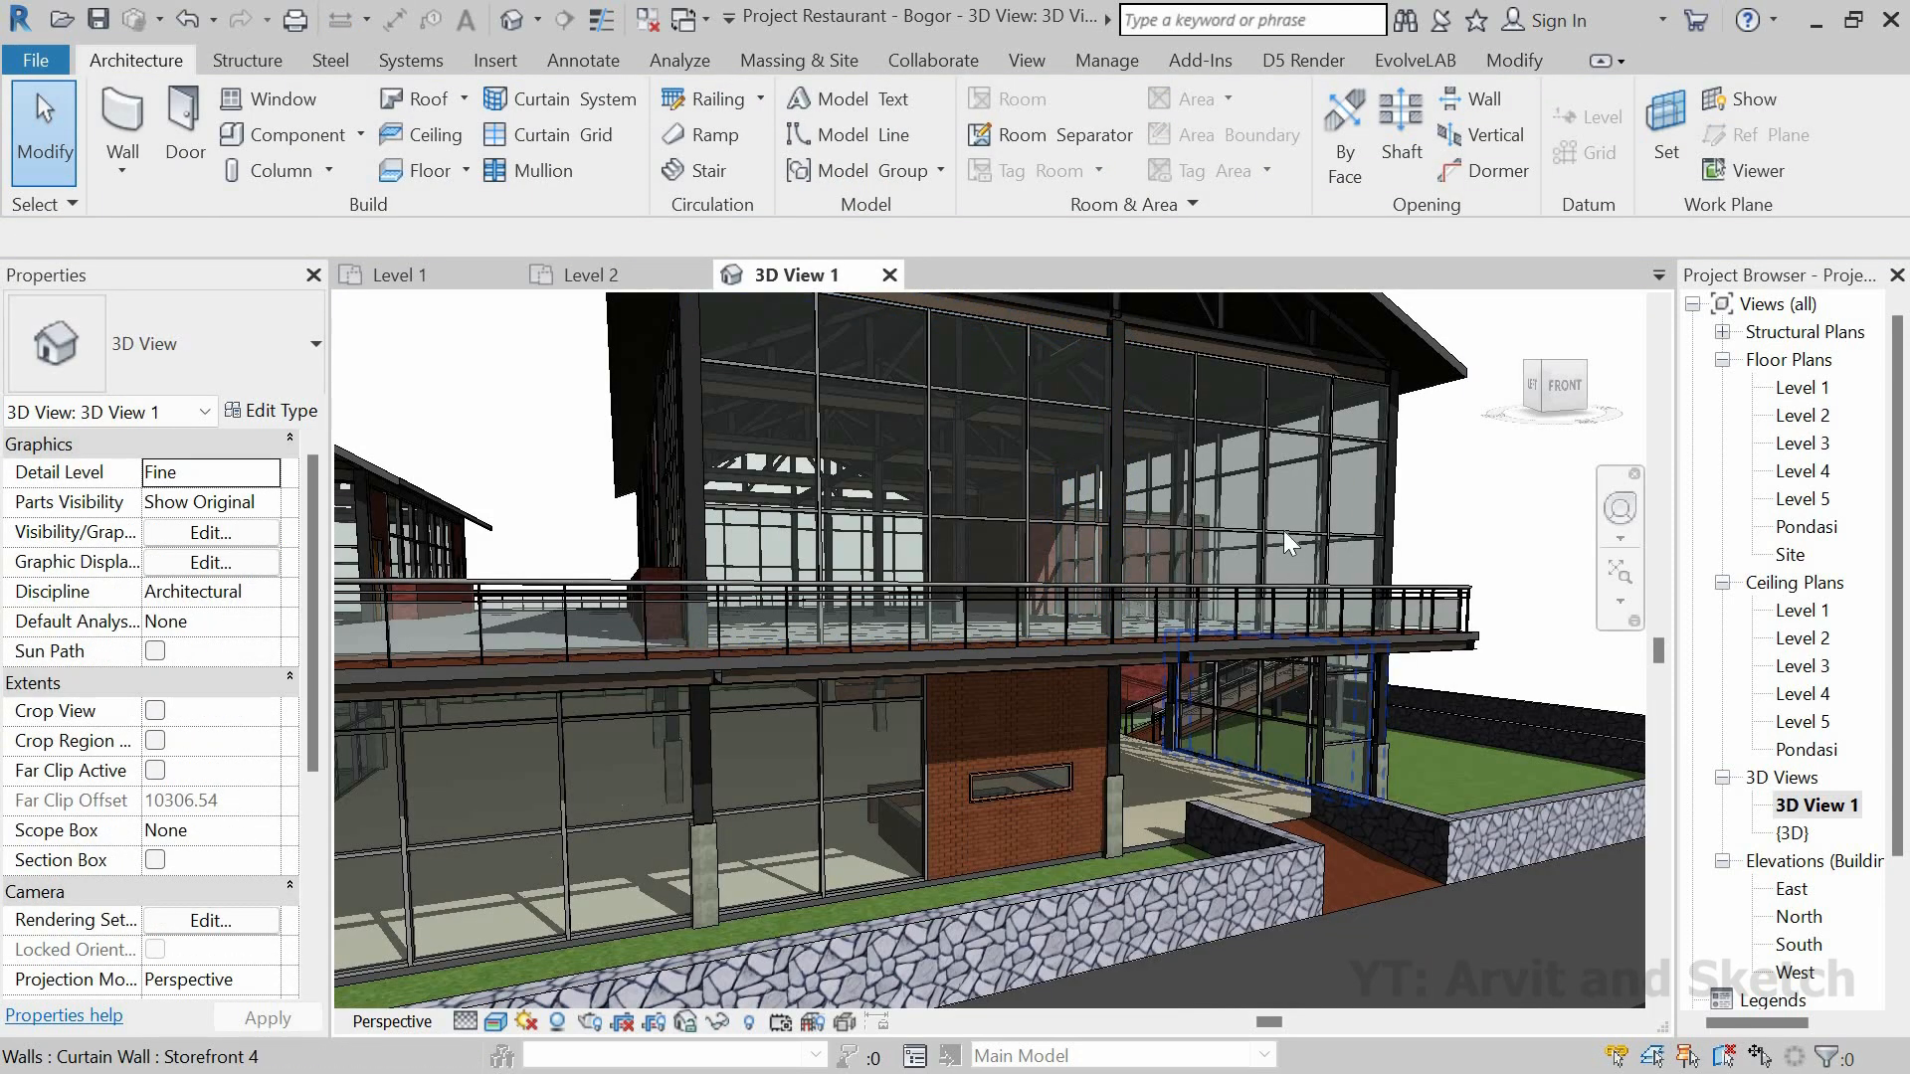
pyautogui.scroll(8, 1178, 559)
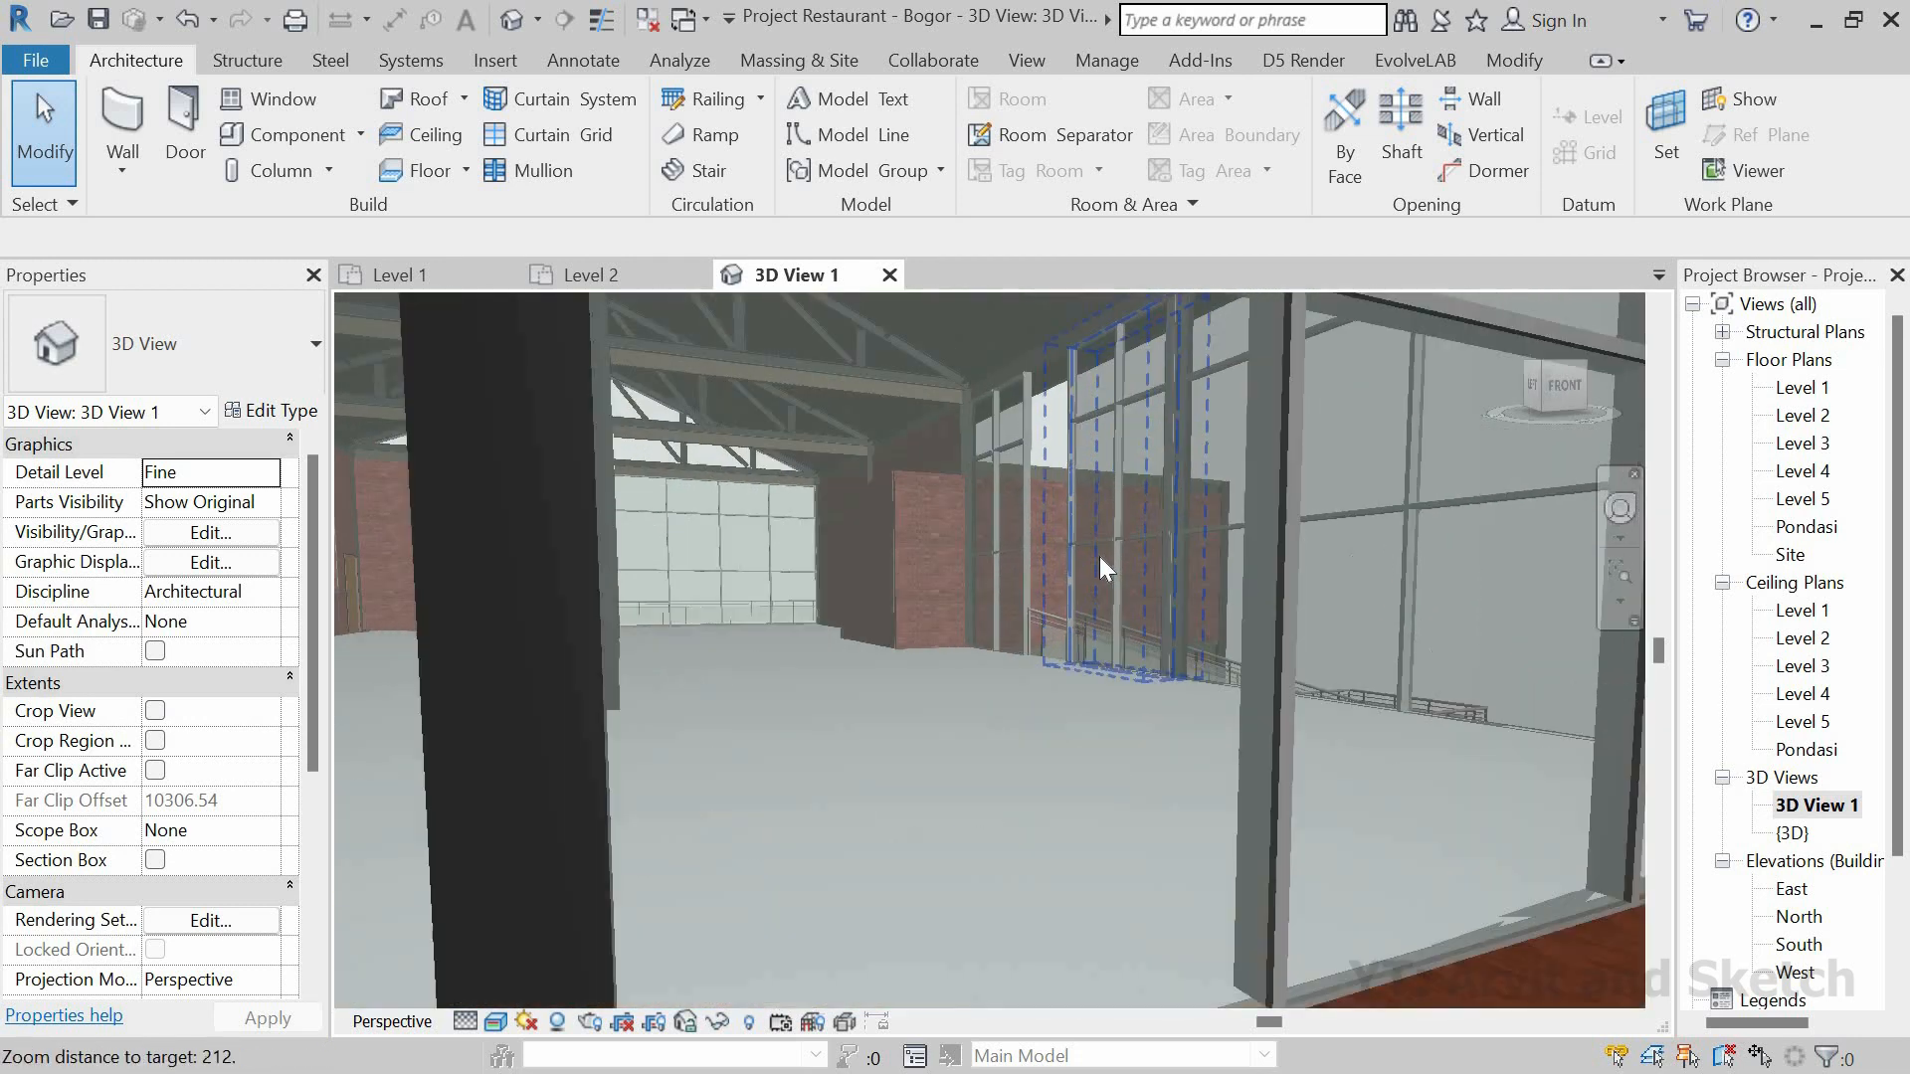
pyautogui.scroll(5, 1101, 557)
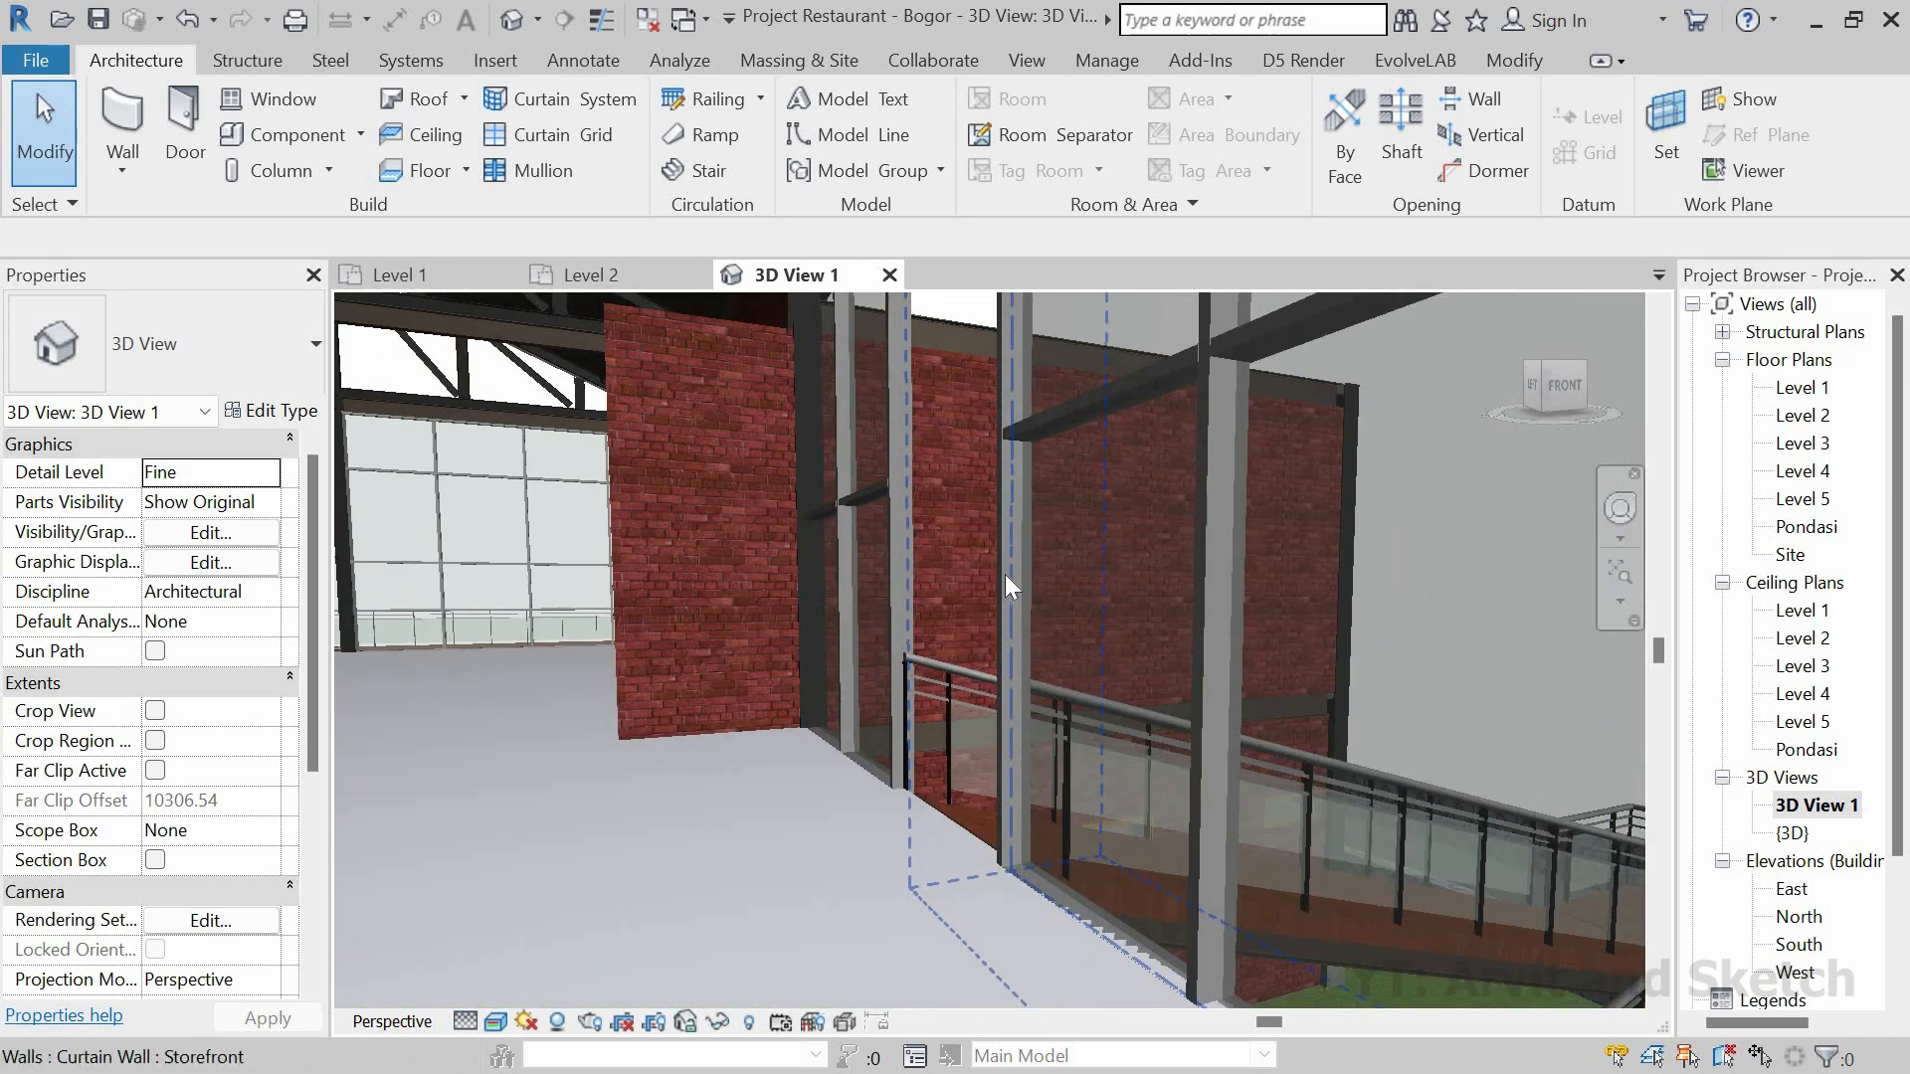
pyautogui.scroll(6, 1007, 585)
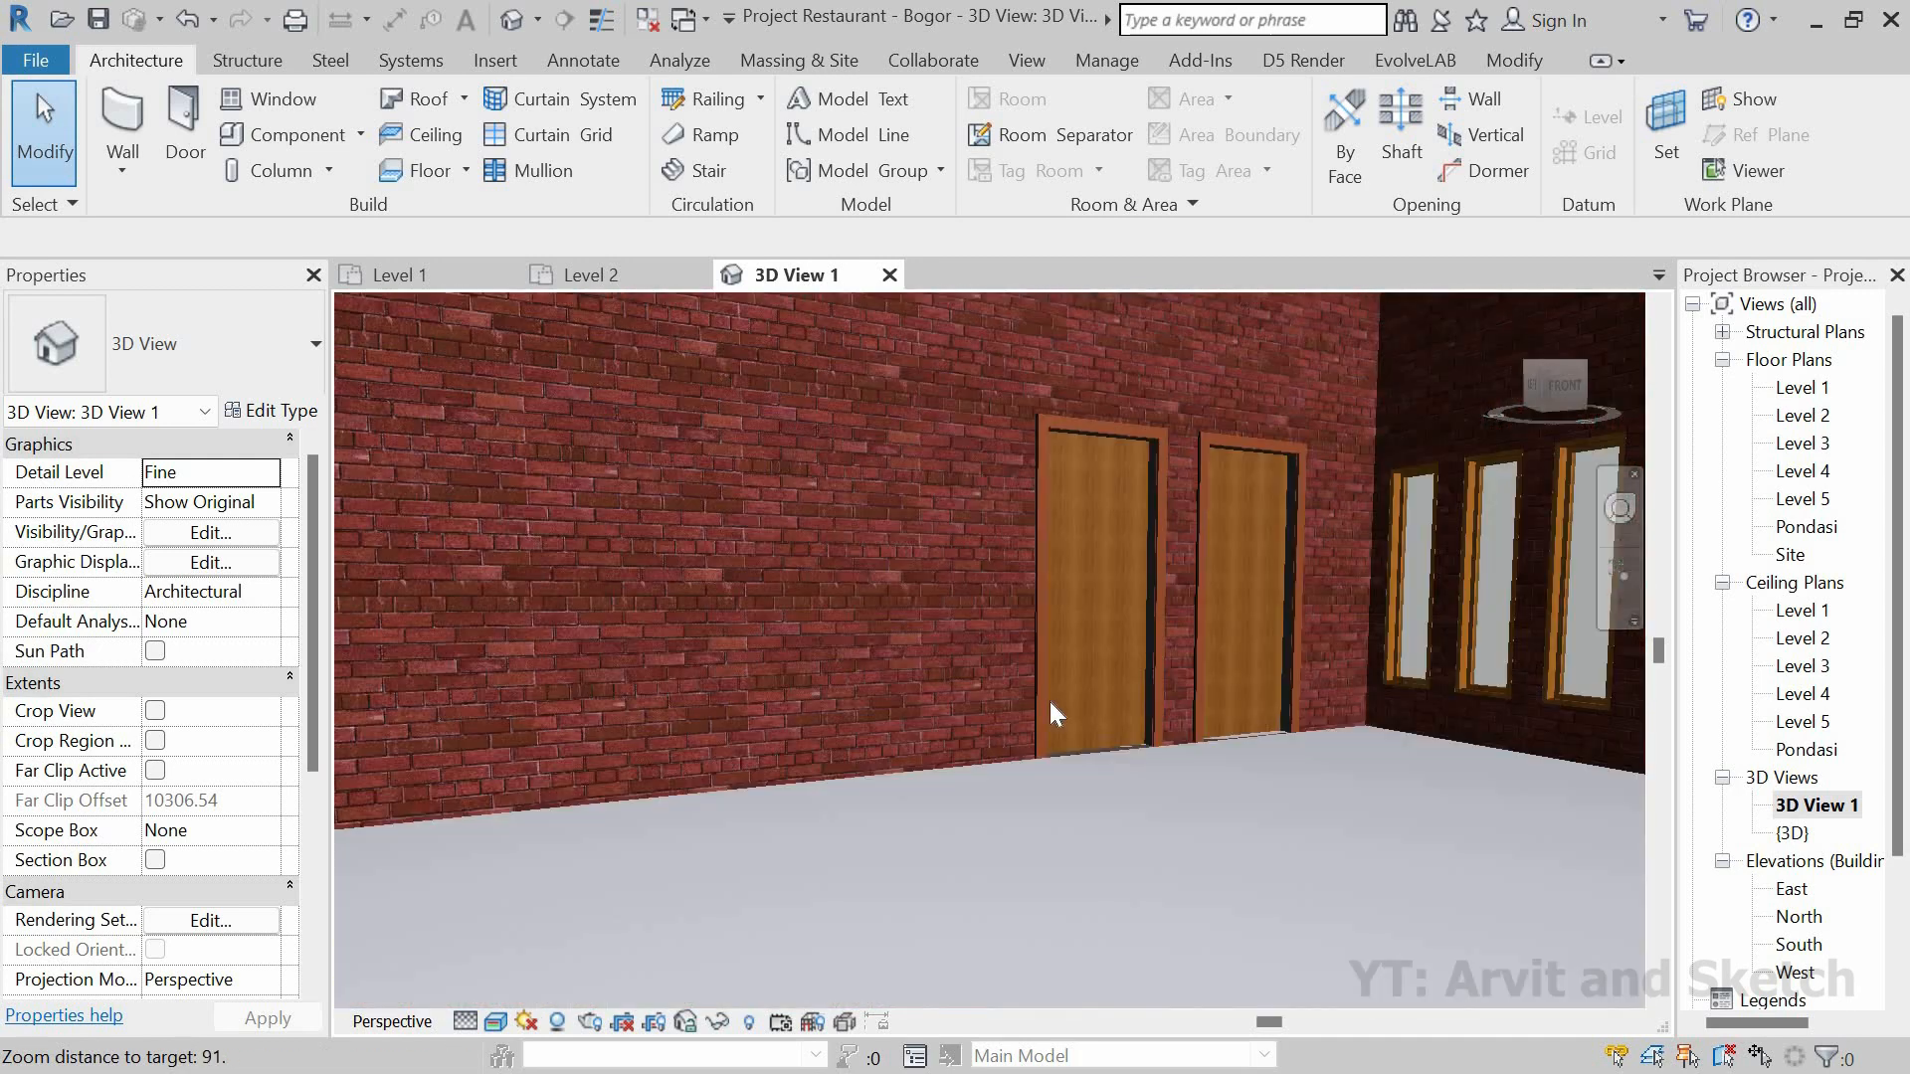
pyautogui.scroll(7, 1180, 613)
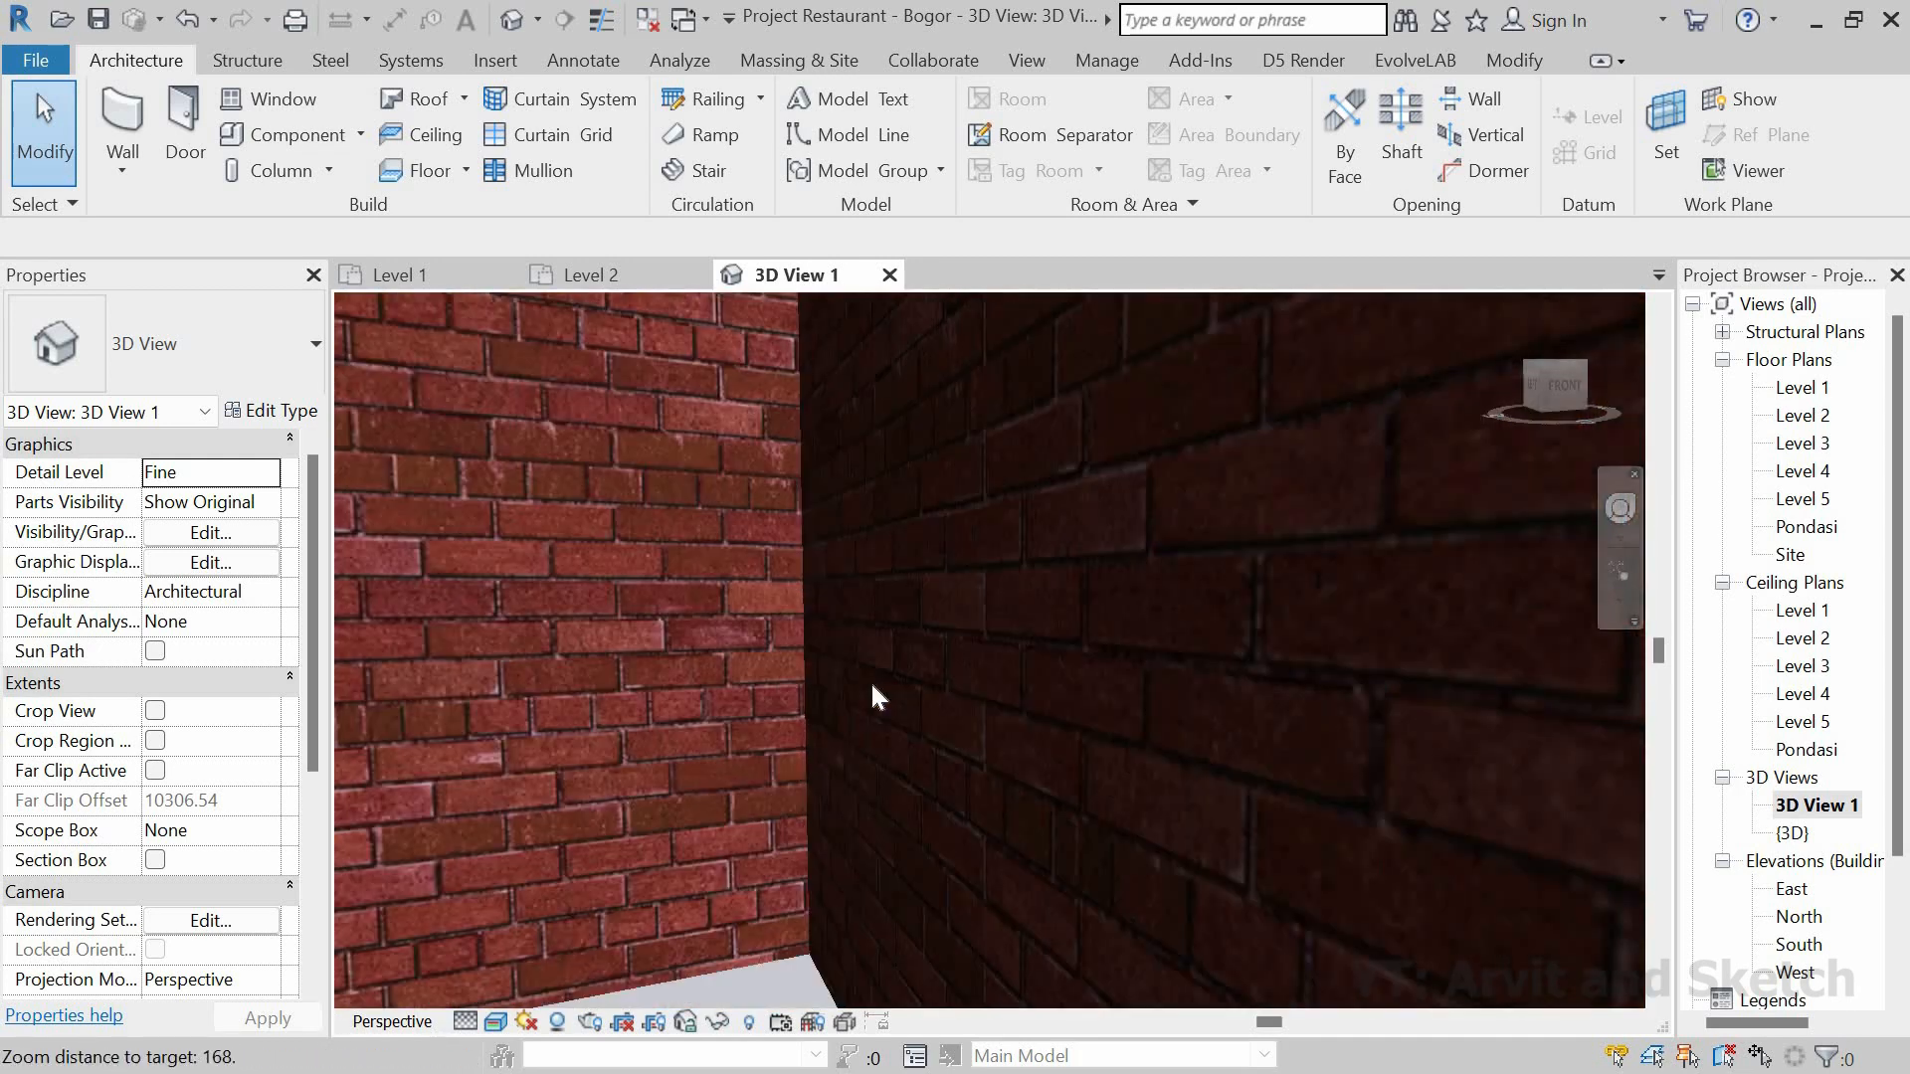
pyautogui.scroll(6, 873, 686)
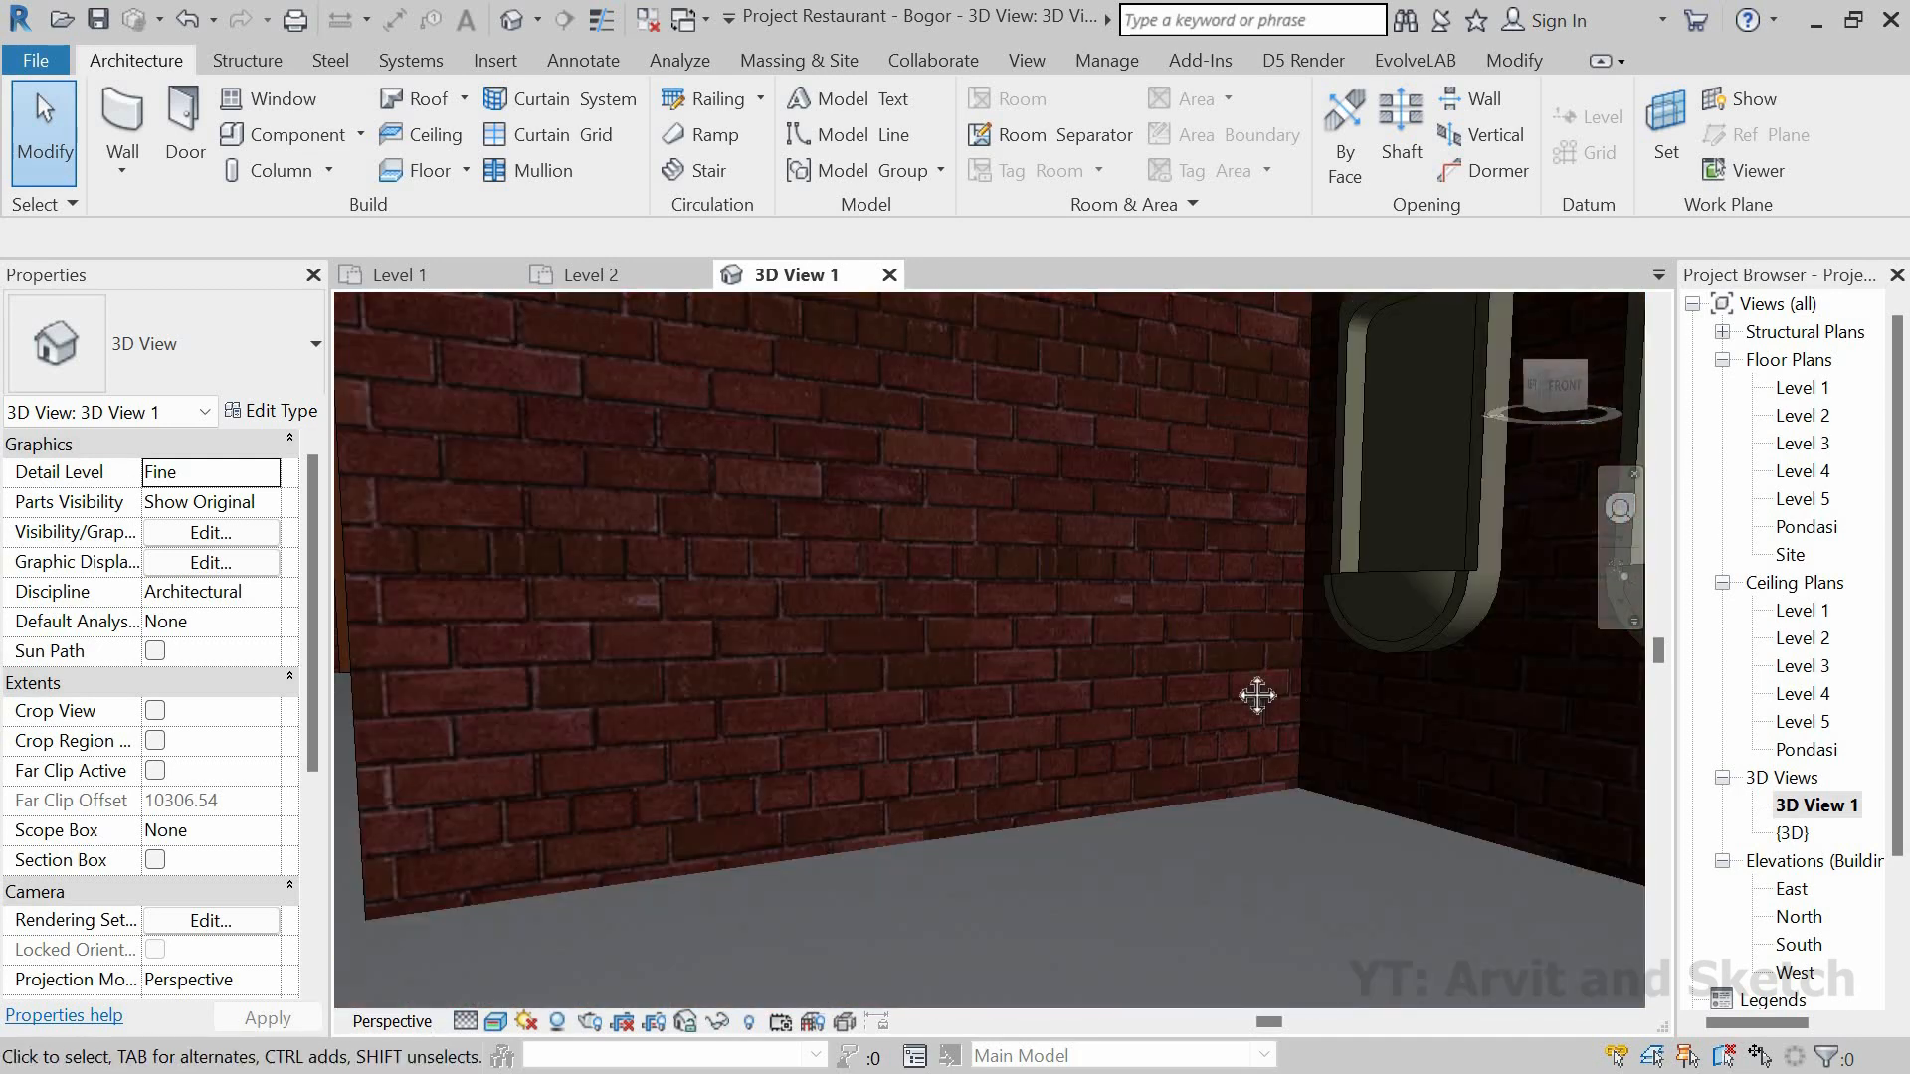
pyautogui.scroll(-5, 1257, 697)
pyautogui.moveTo(1091, 772)
pyautogui.keyDown('shift'); pyautogui.mouseDown(button='middle')
pyautogui.moveTo(1158, 875)
pyautogui.moveTo(1081, 733)
pyautogui.moveTo(1082, 672)
pyautogui.moveTo(1161, 667)
pyautogui.moveTo(1170, 629)
pyautogui.mouseUp(button='middle'); pyautogui.keyUp('shift')
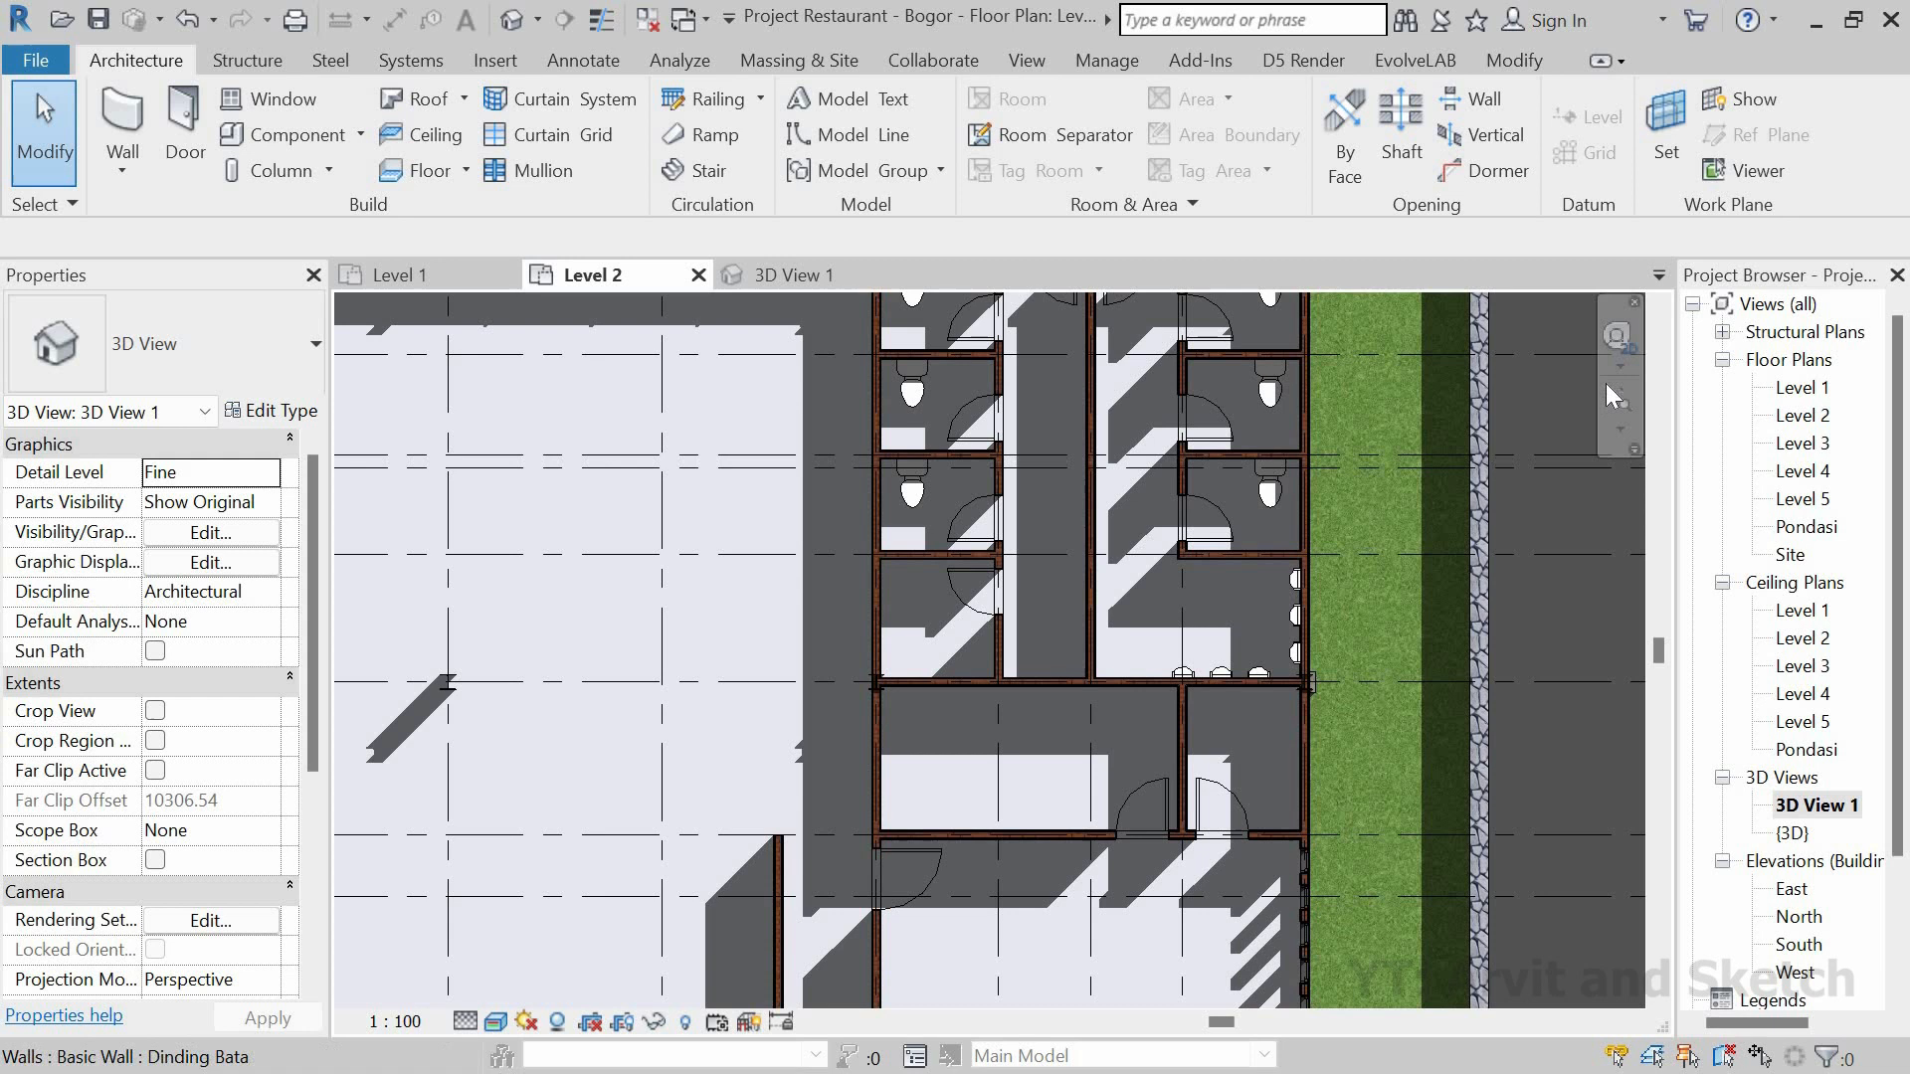
# Step: Place an M_Toilet-Domestic-3D in the Level 1 small room south of the west row of stalls
pyautogui.click(1614, 394)
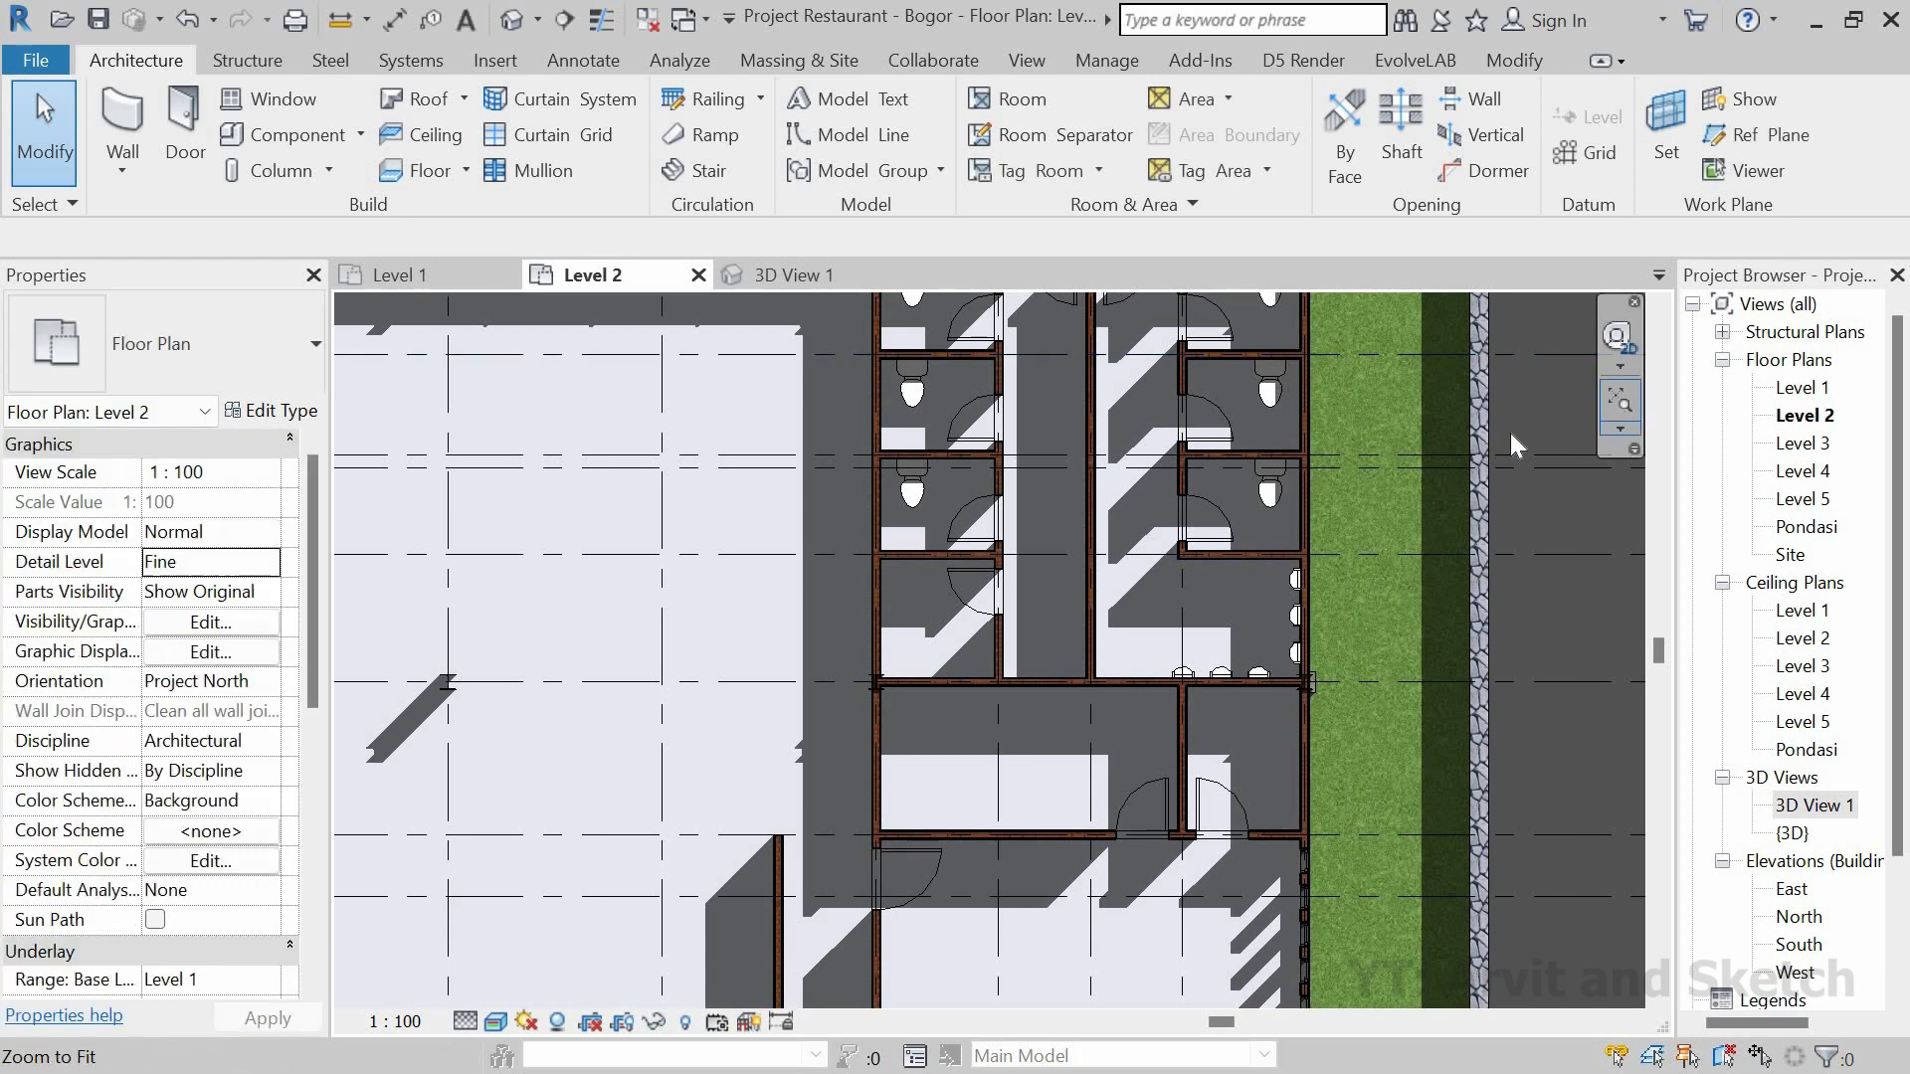
pyautogui.click(462, 277)
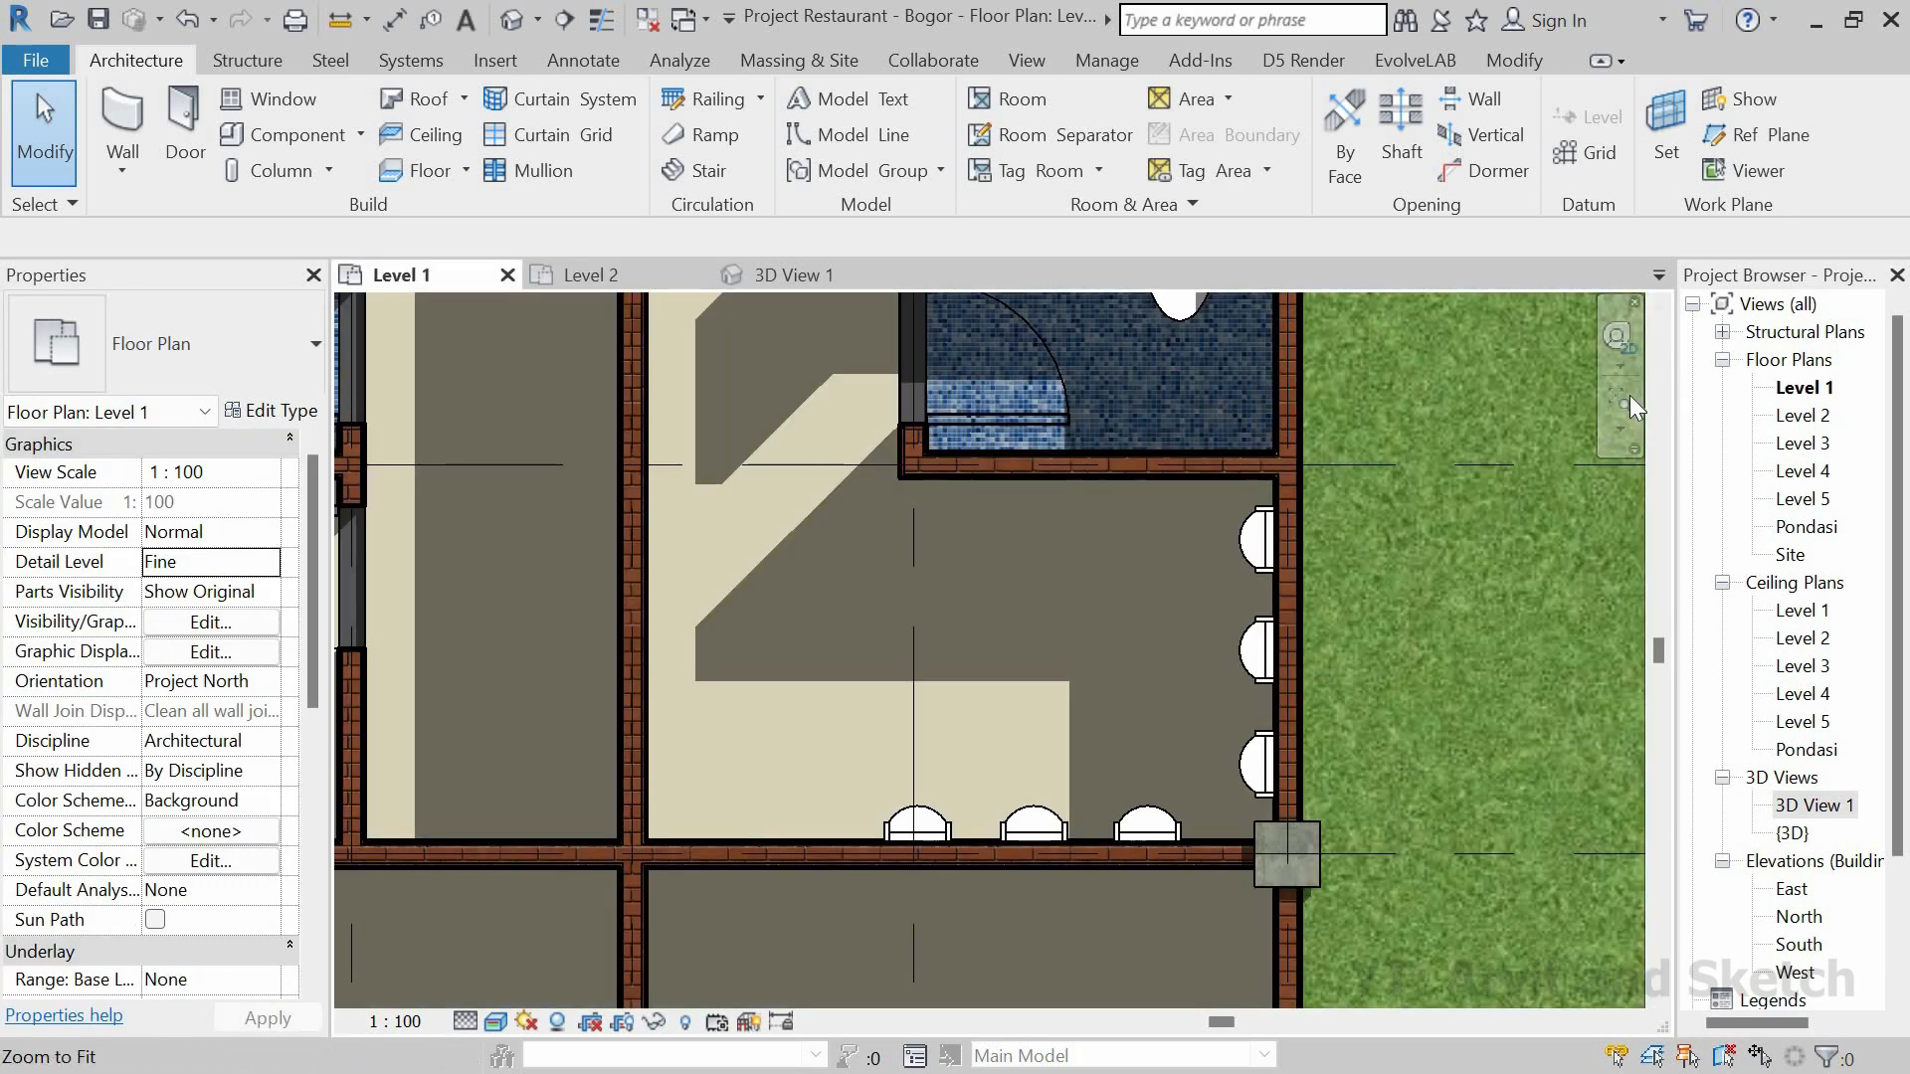
pyautogui.click(1618, 400)
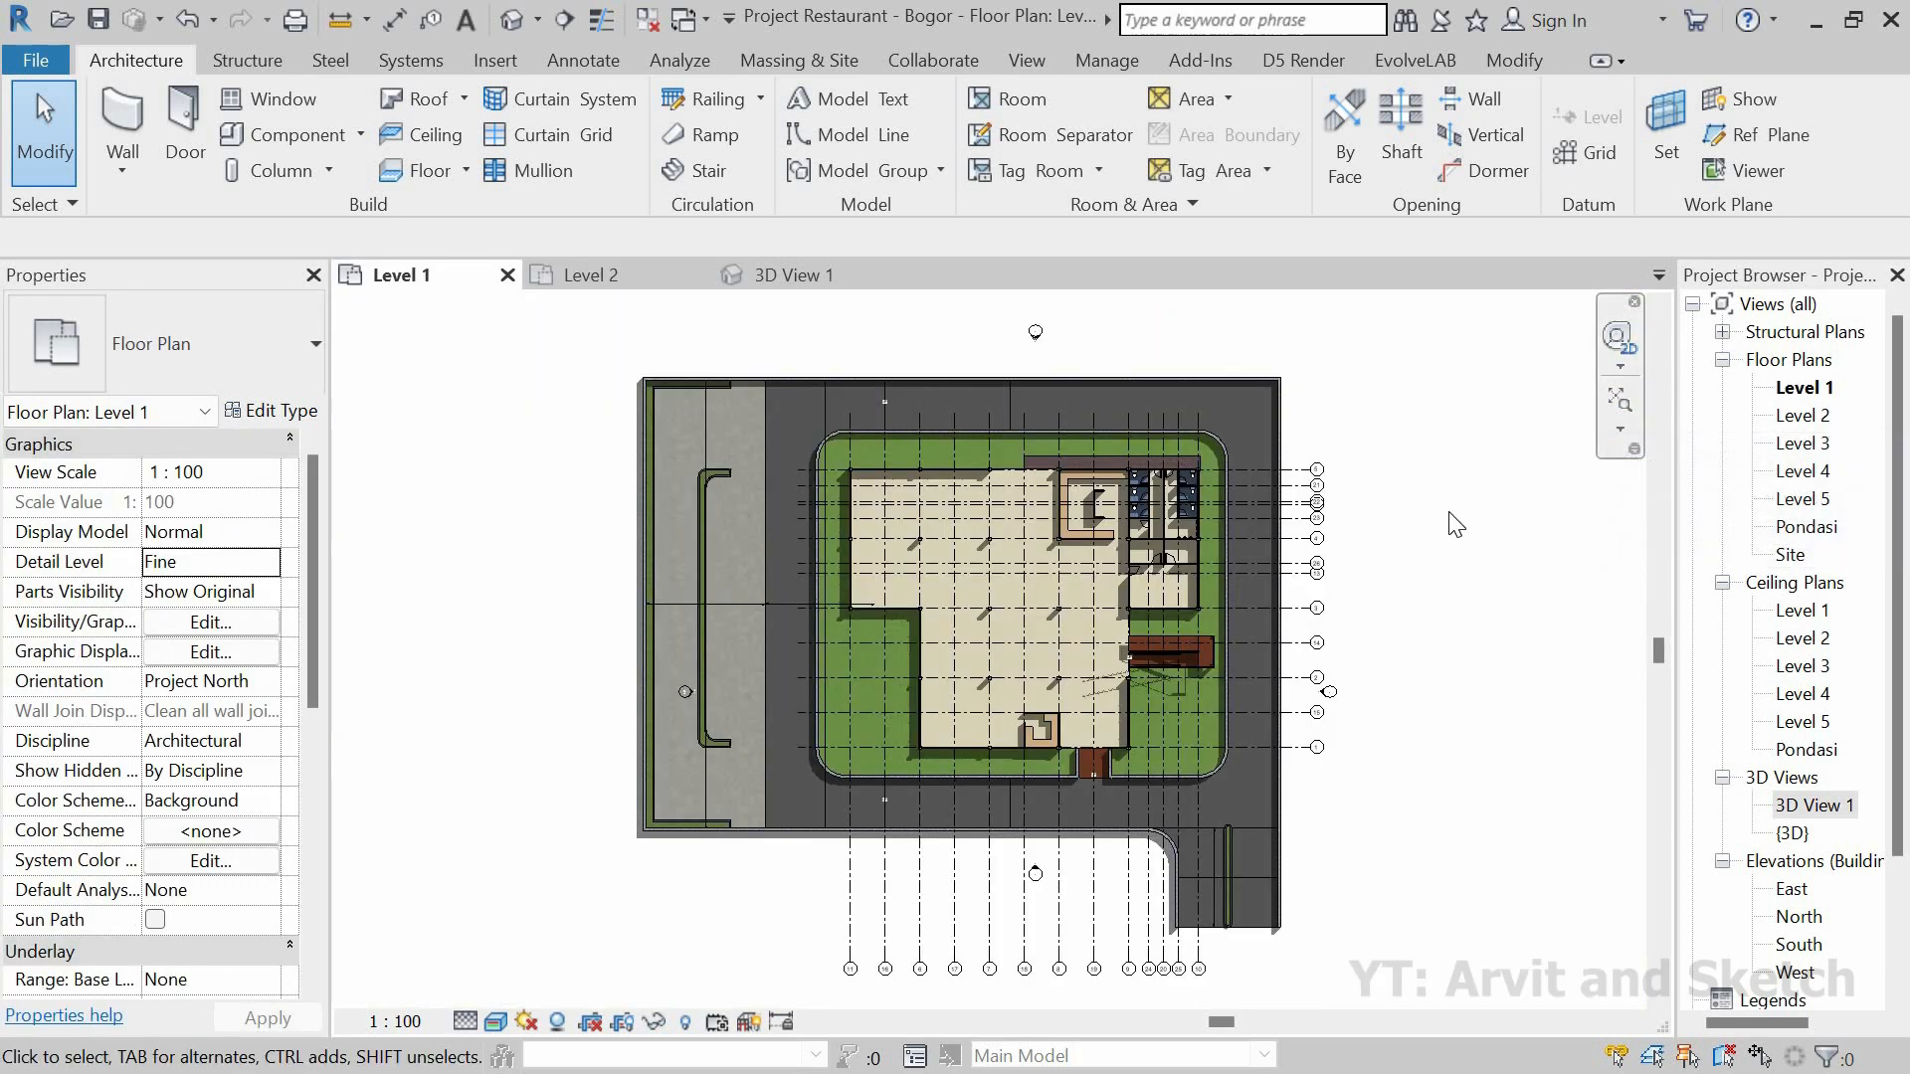
pyautogui.click(296, 137)
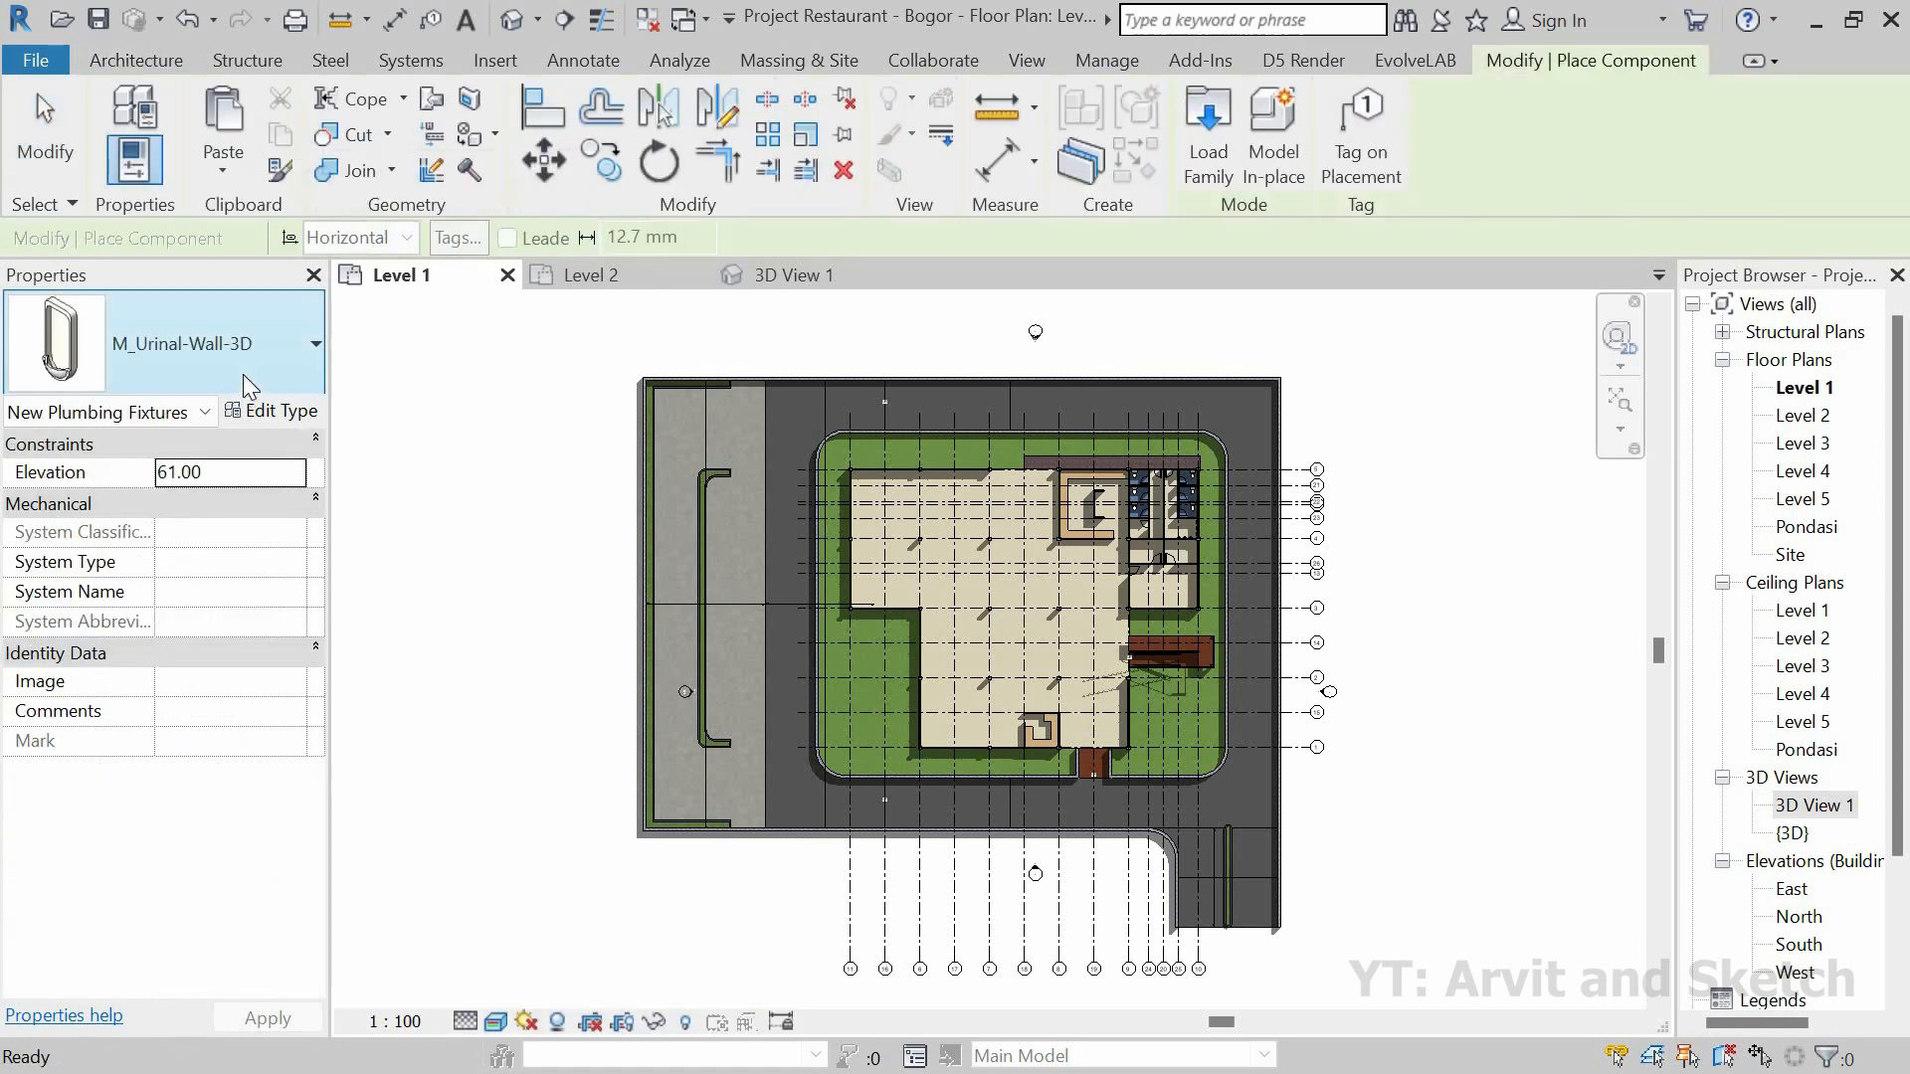
pyautogui.click(242, 374)
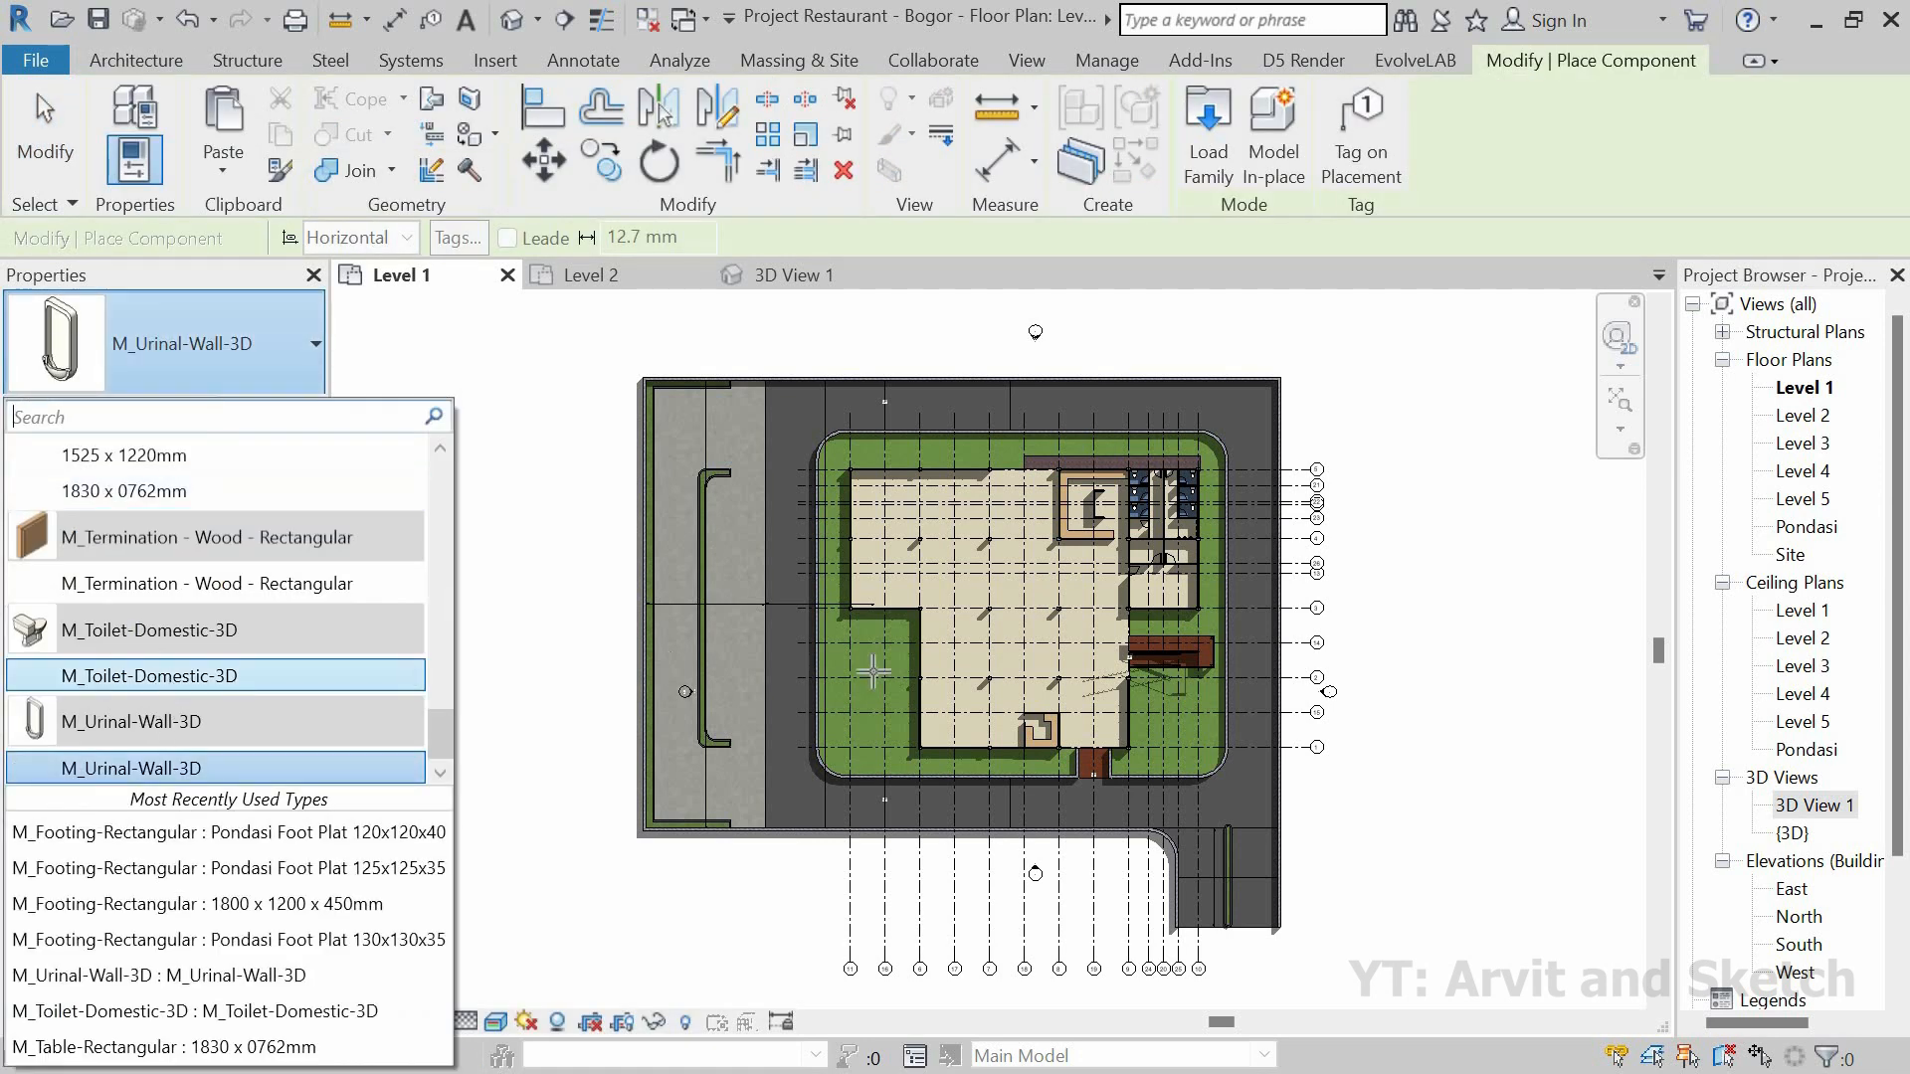
pyautogui.click(164, 677)
pyautogui.scroll(6, 1166, 455)
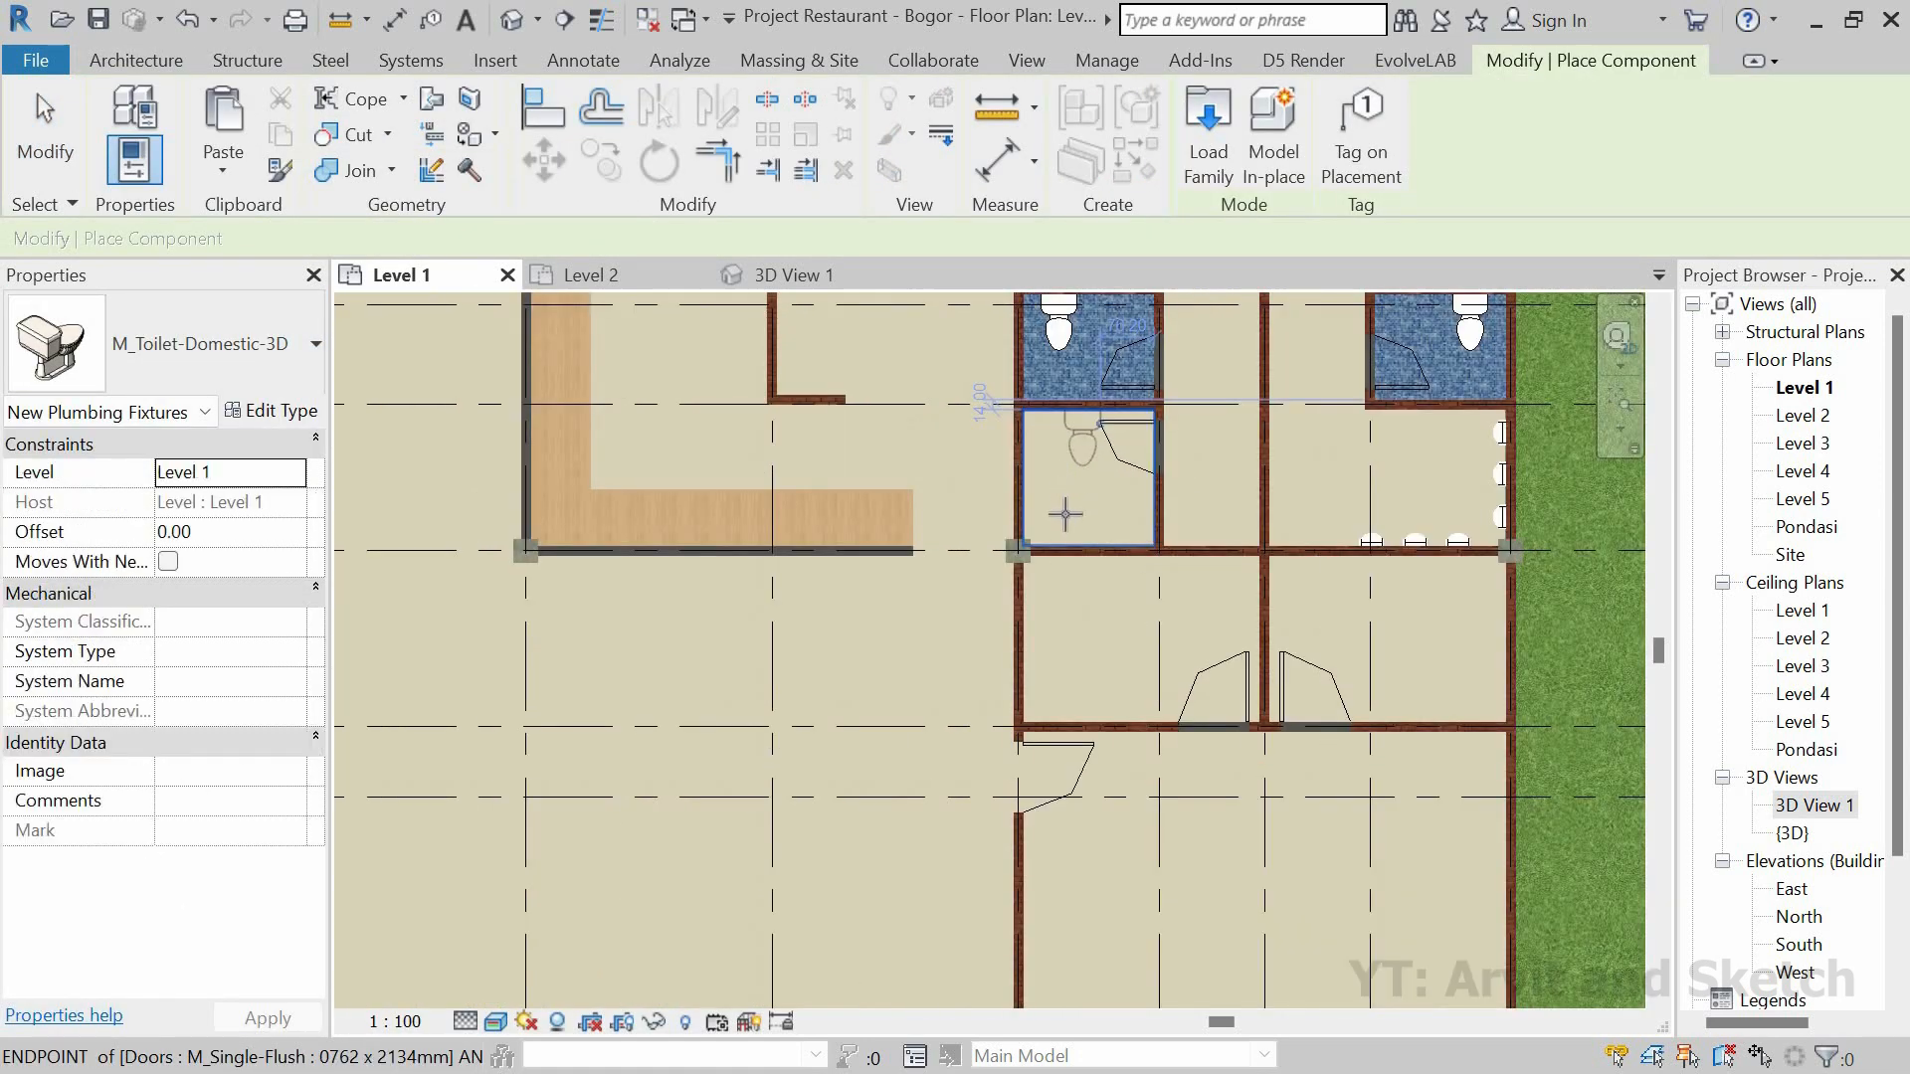
pyautogui.click(1055, 547)
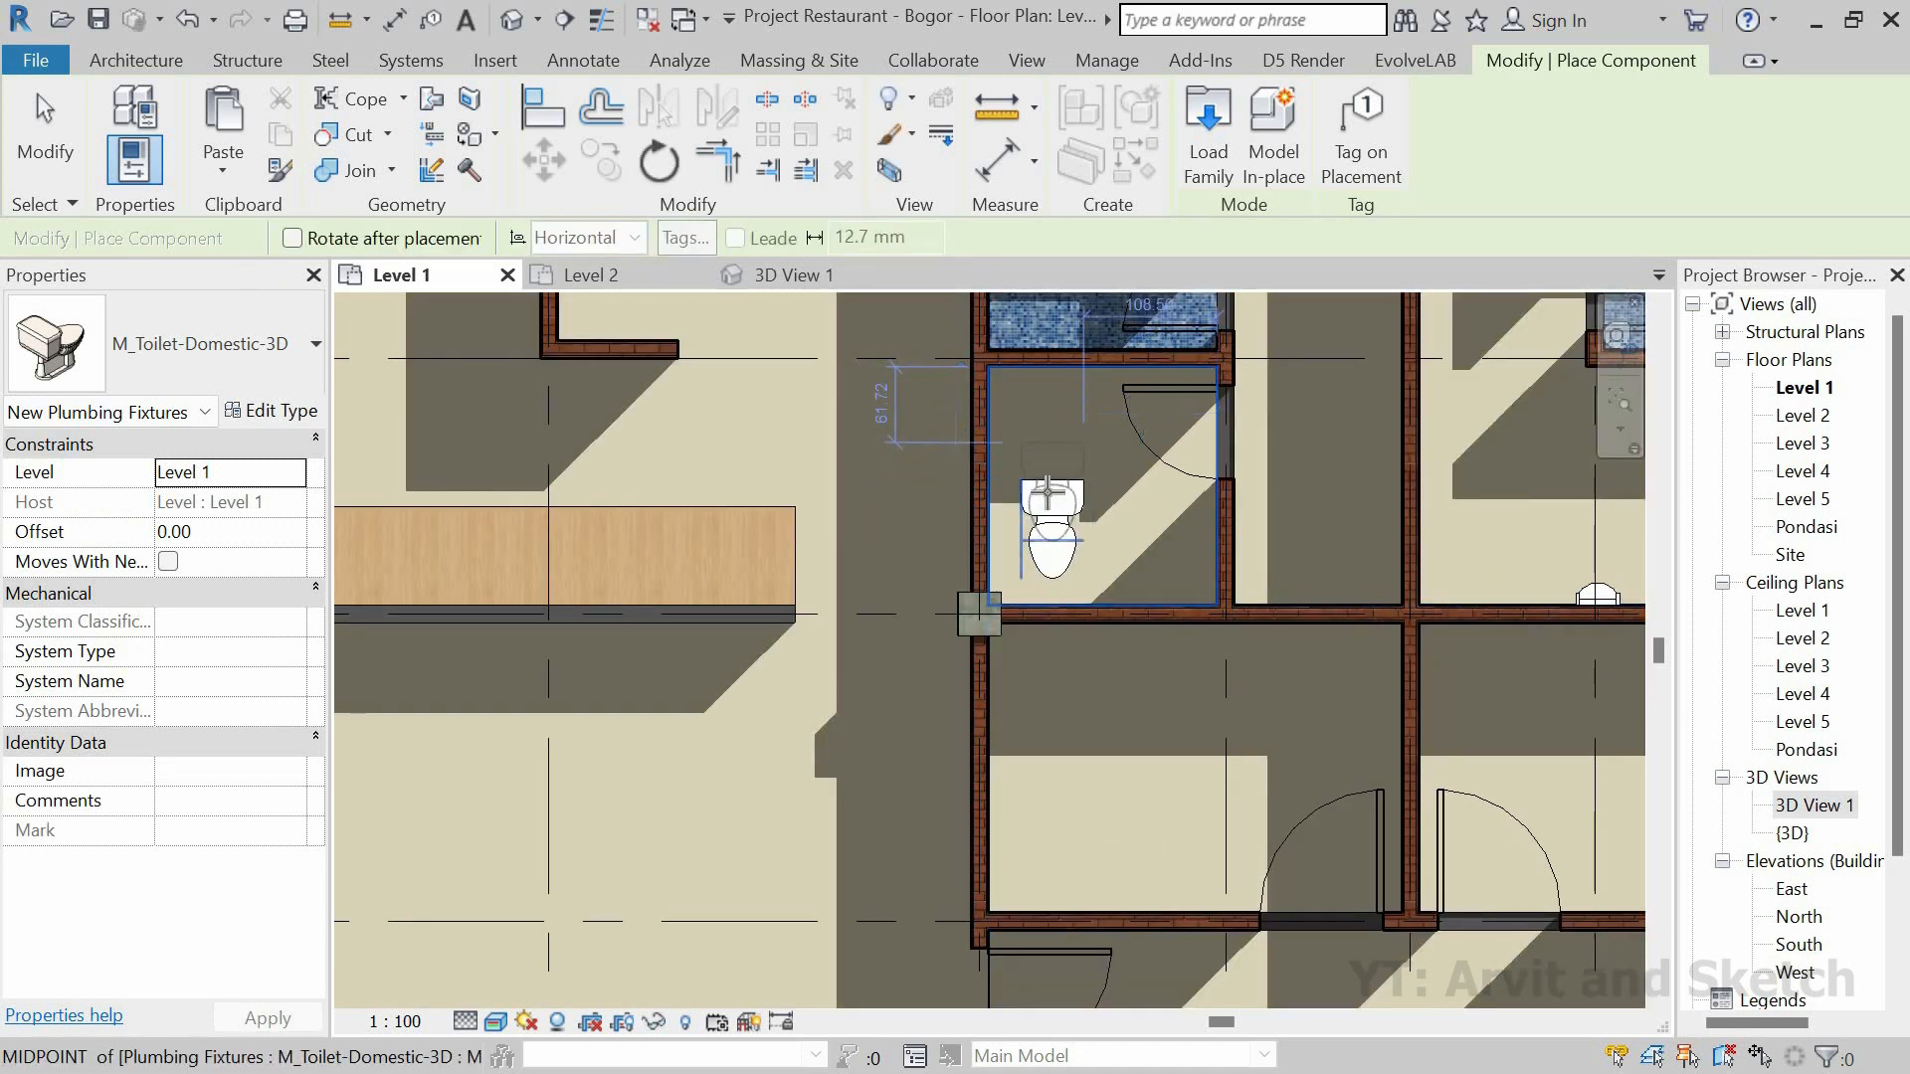
pyautogui.press('Escape')
pyautogui.press('Escape')
# Step: Rotate the new toilet a quarter turn so its tank faces the small room's west wall
pyautogui.click(1051, 513)
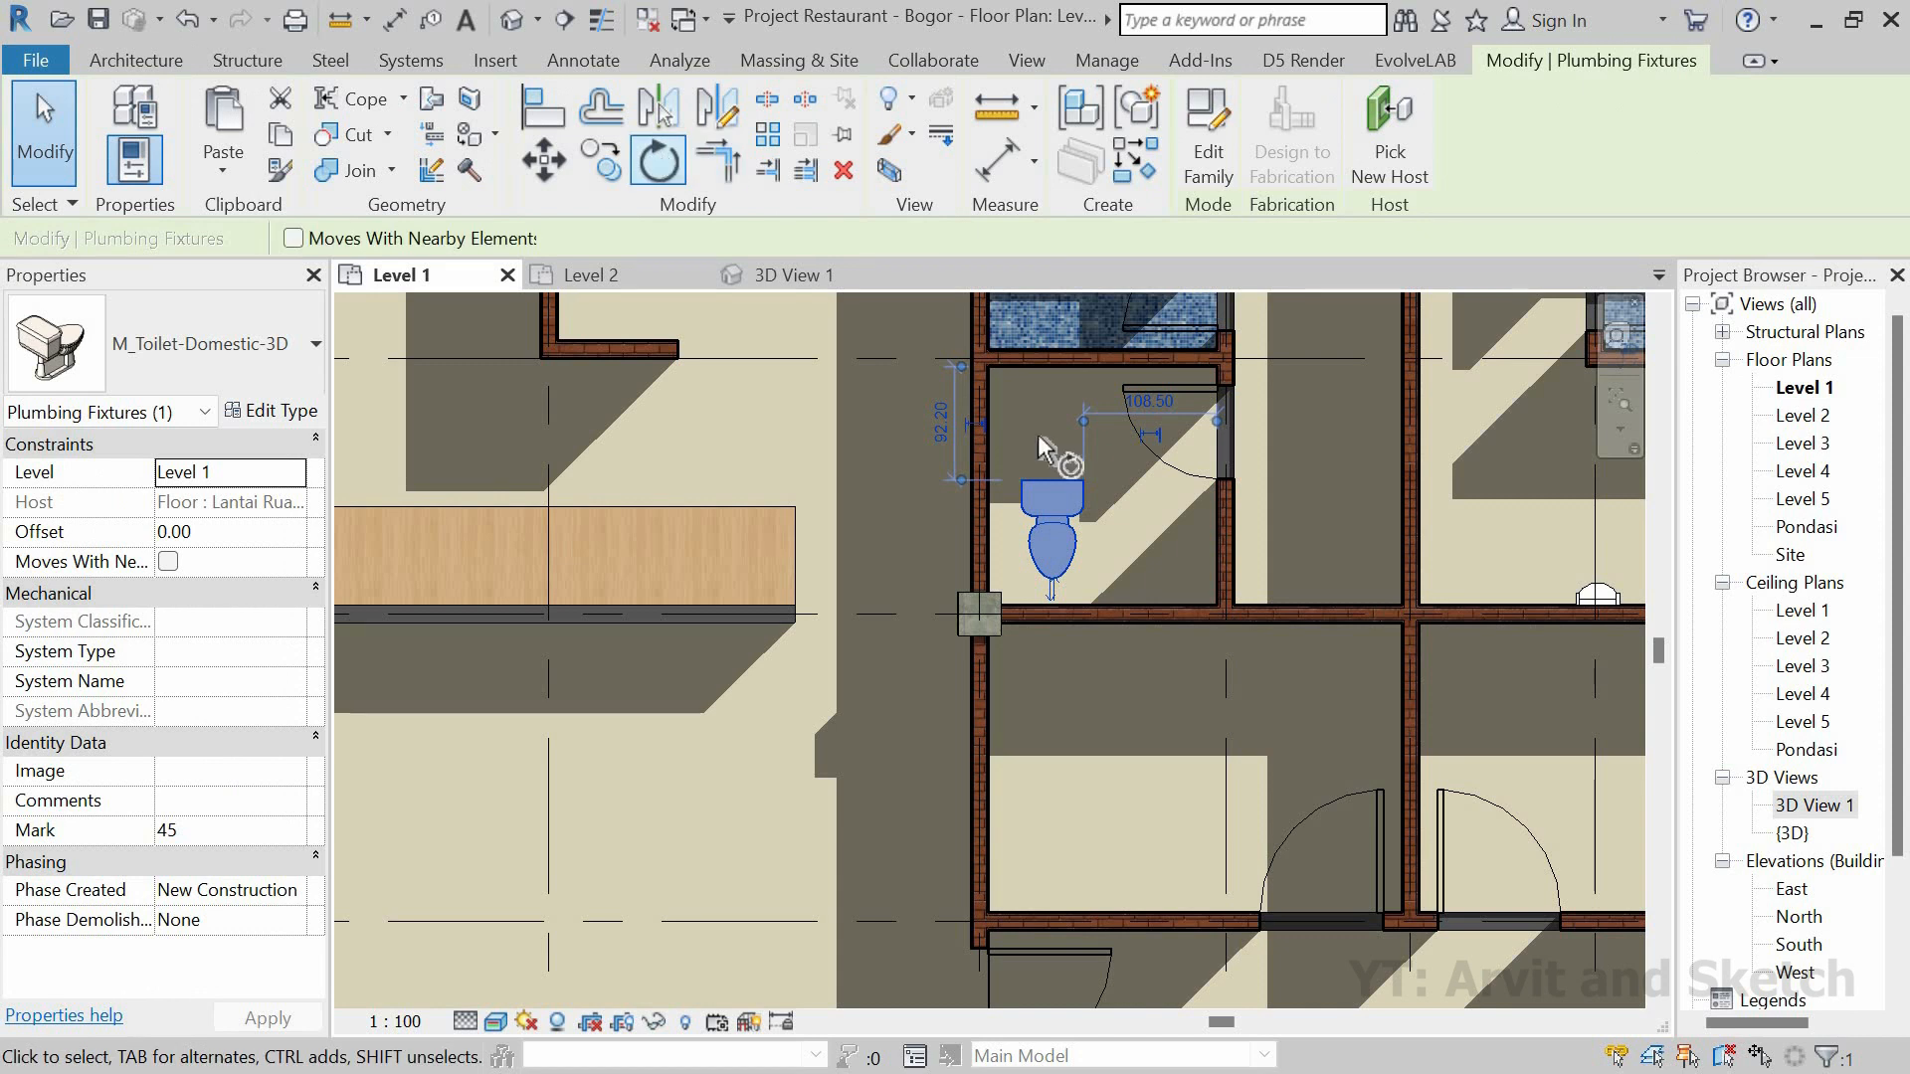
pyautogui.press('r')
pyautogui.press('o')
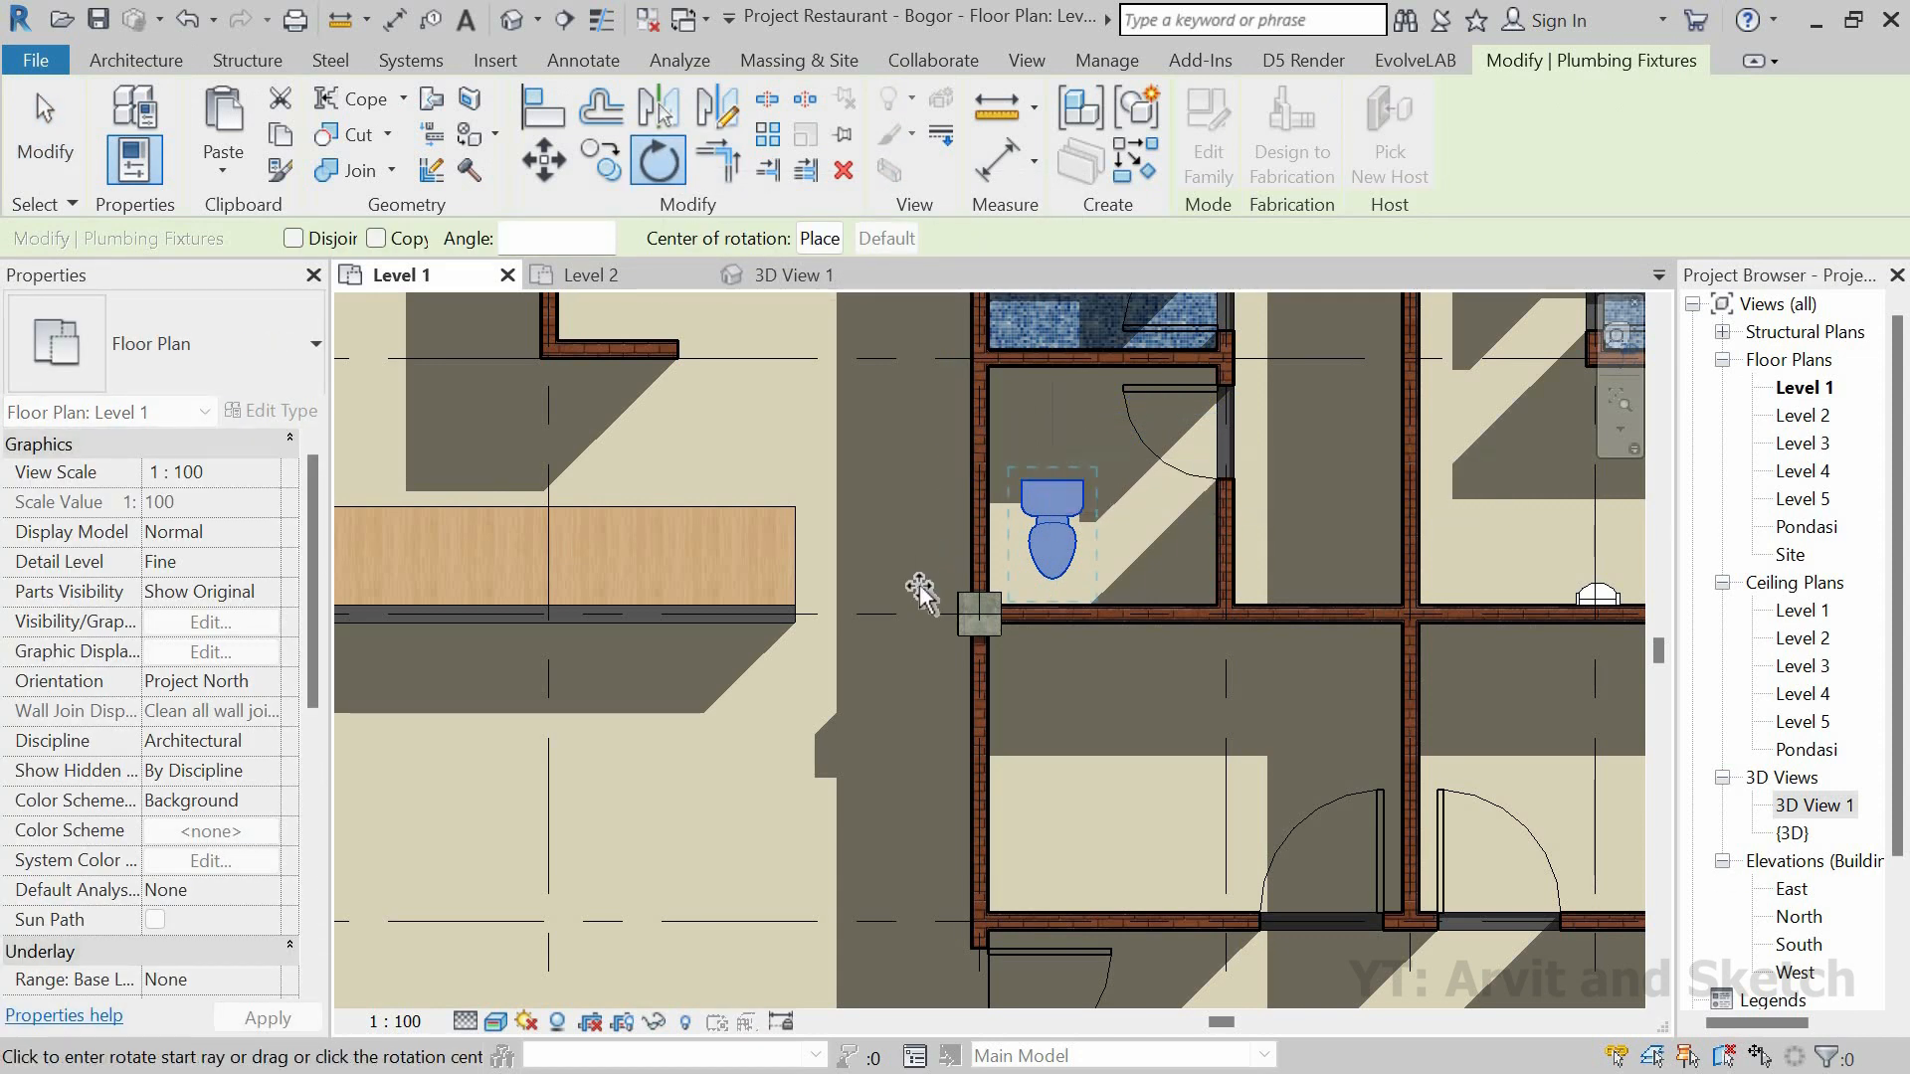
pyautogui.click(917, 588)
pyautogui.click(983, 580)
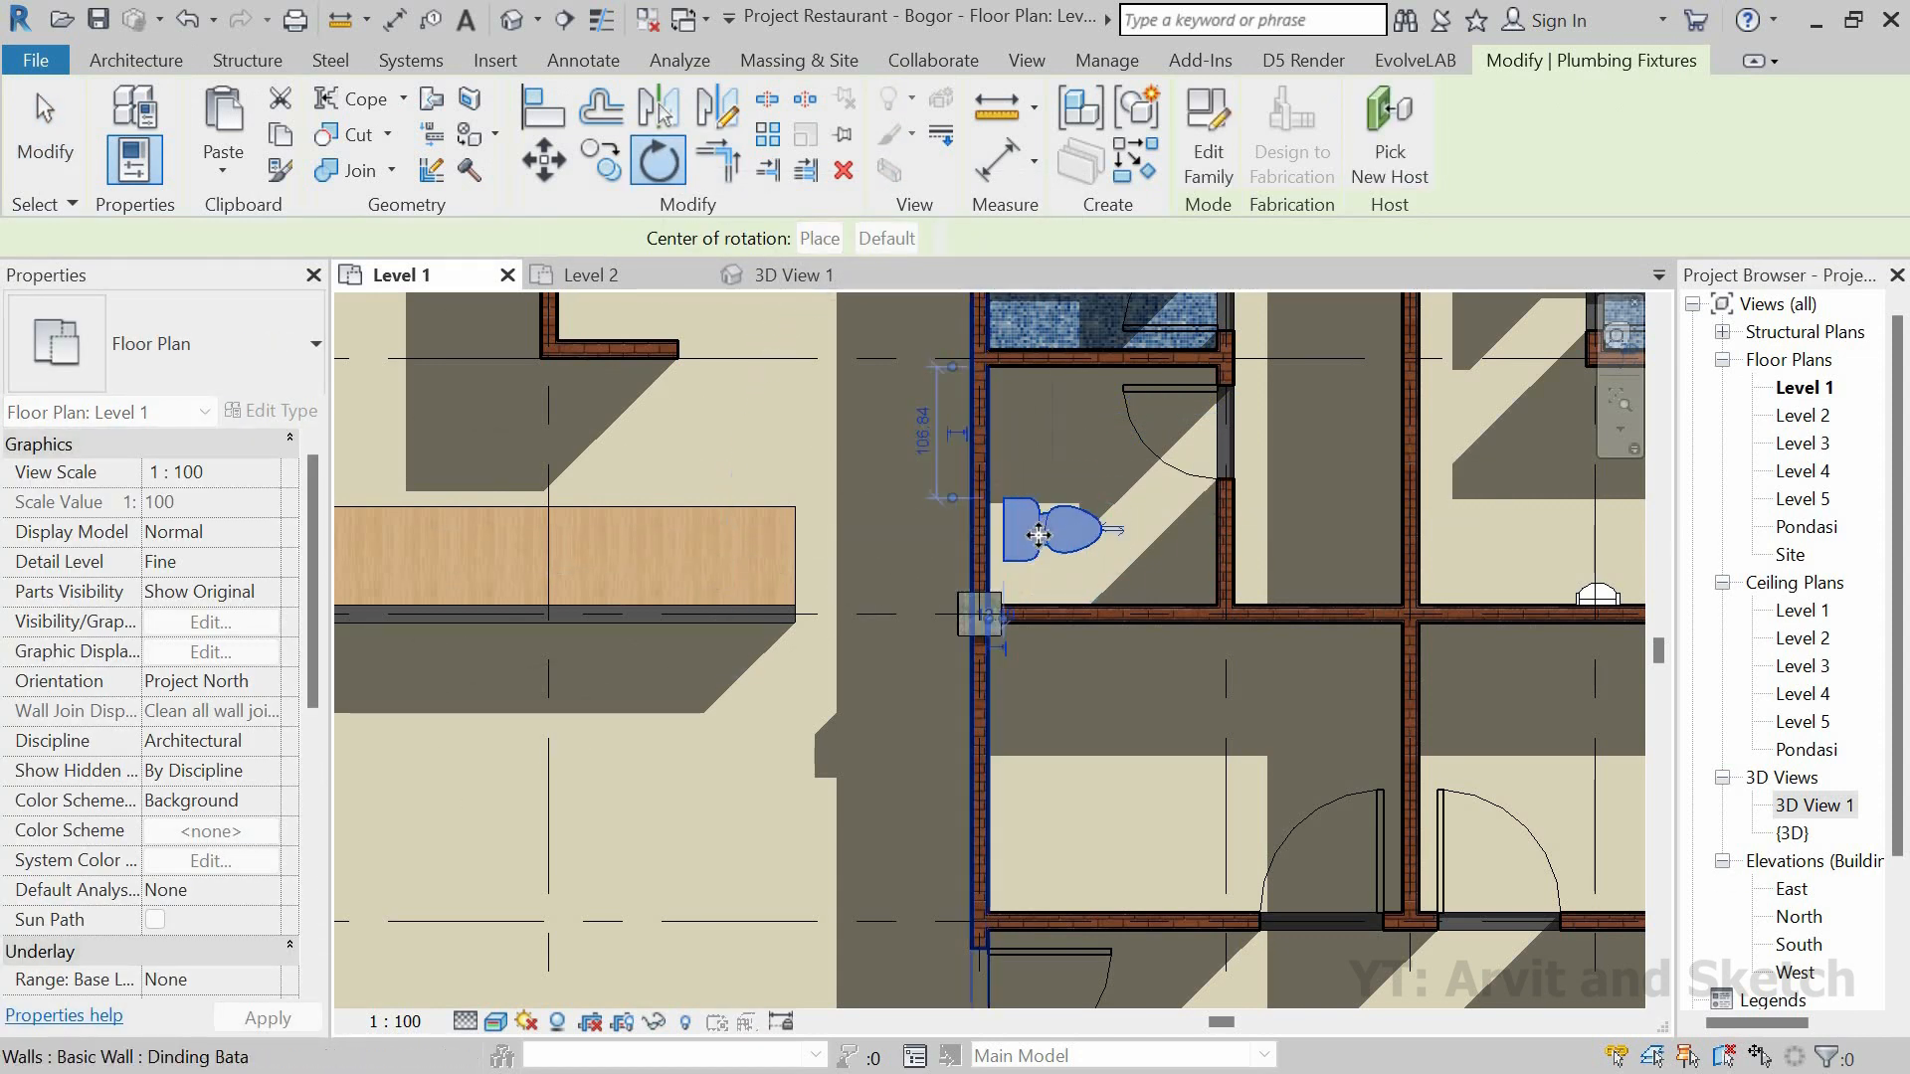
# Step: Move the rotated toilet west until its tank sits flush against the small room's west wall
pyautogui.scroll(2, 1040, 535)
pyautogui.press('m')
pyautogui.press('v')
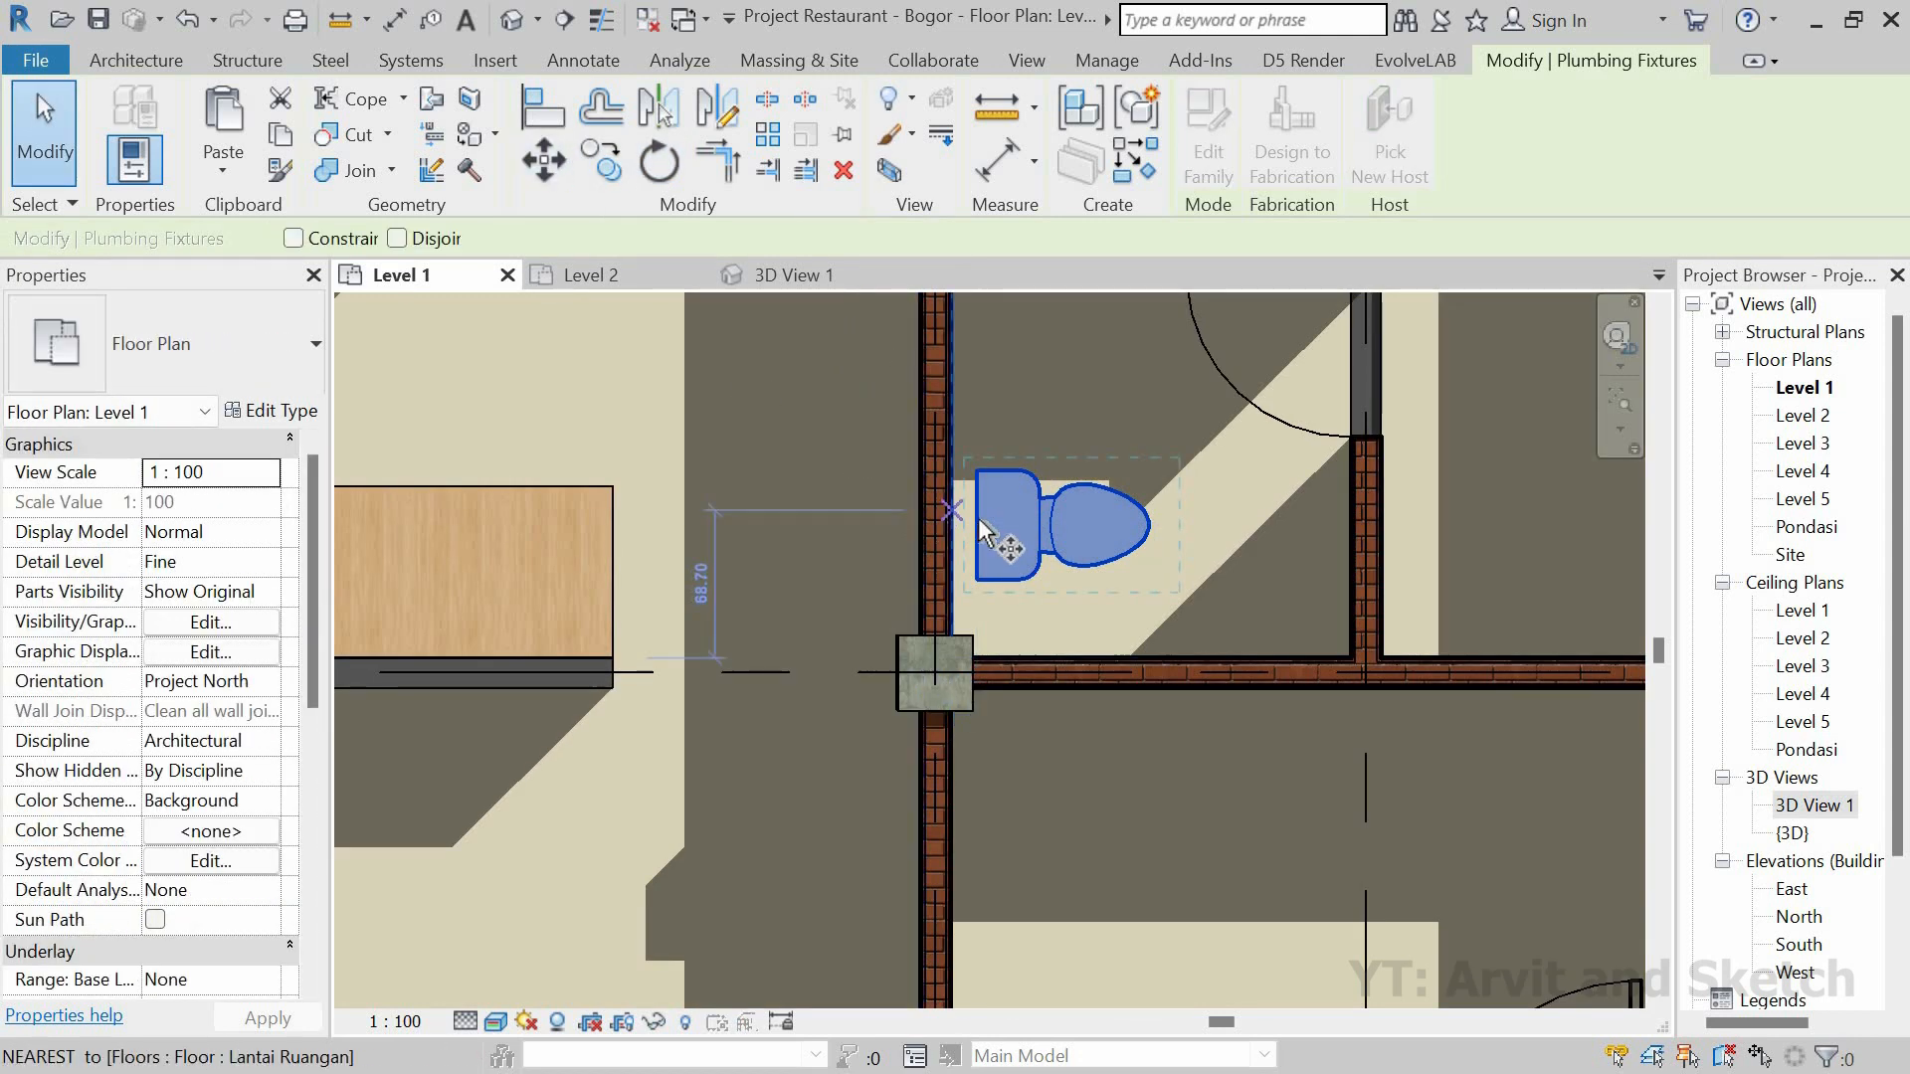
pyautogui.click(989, 574)
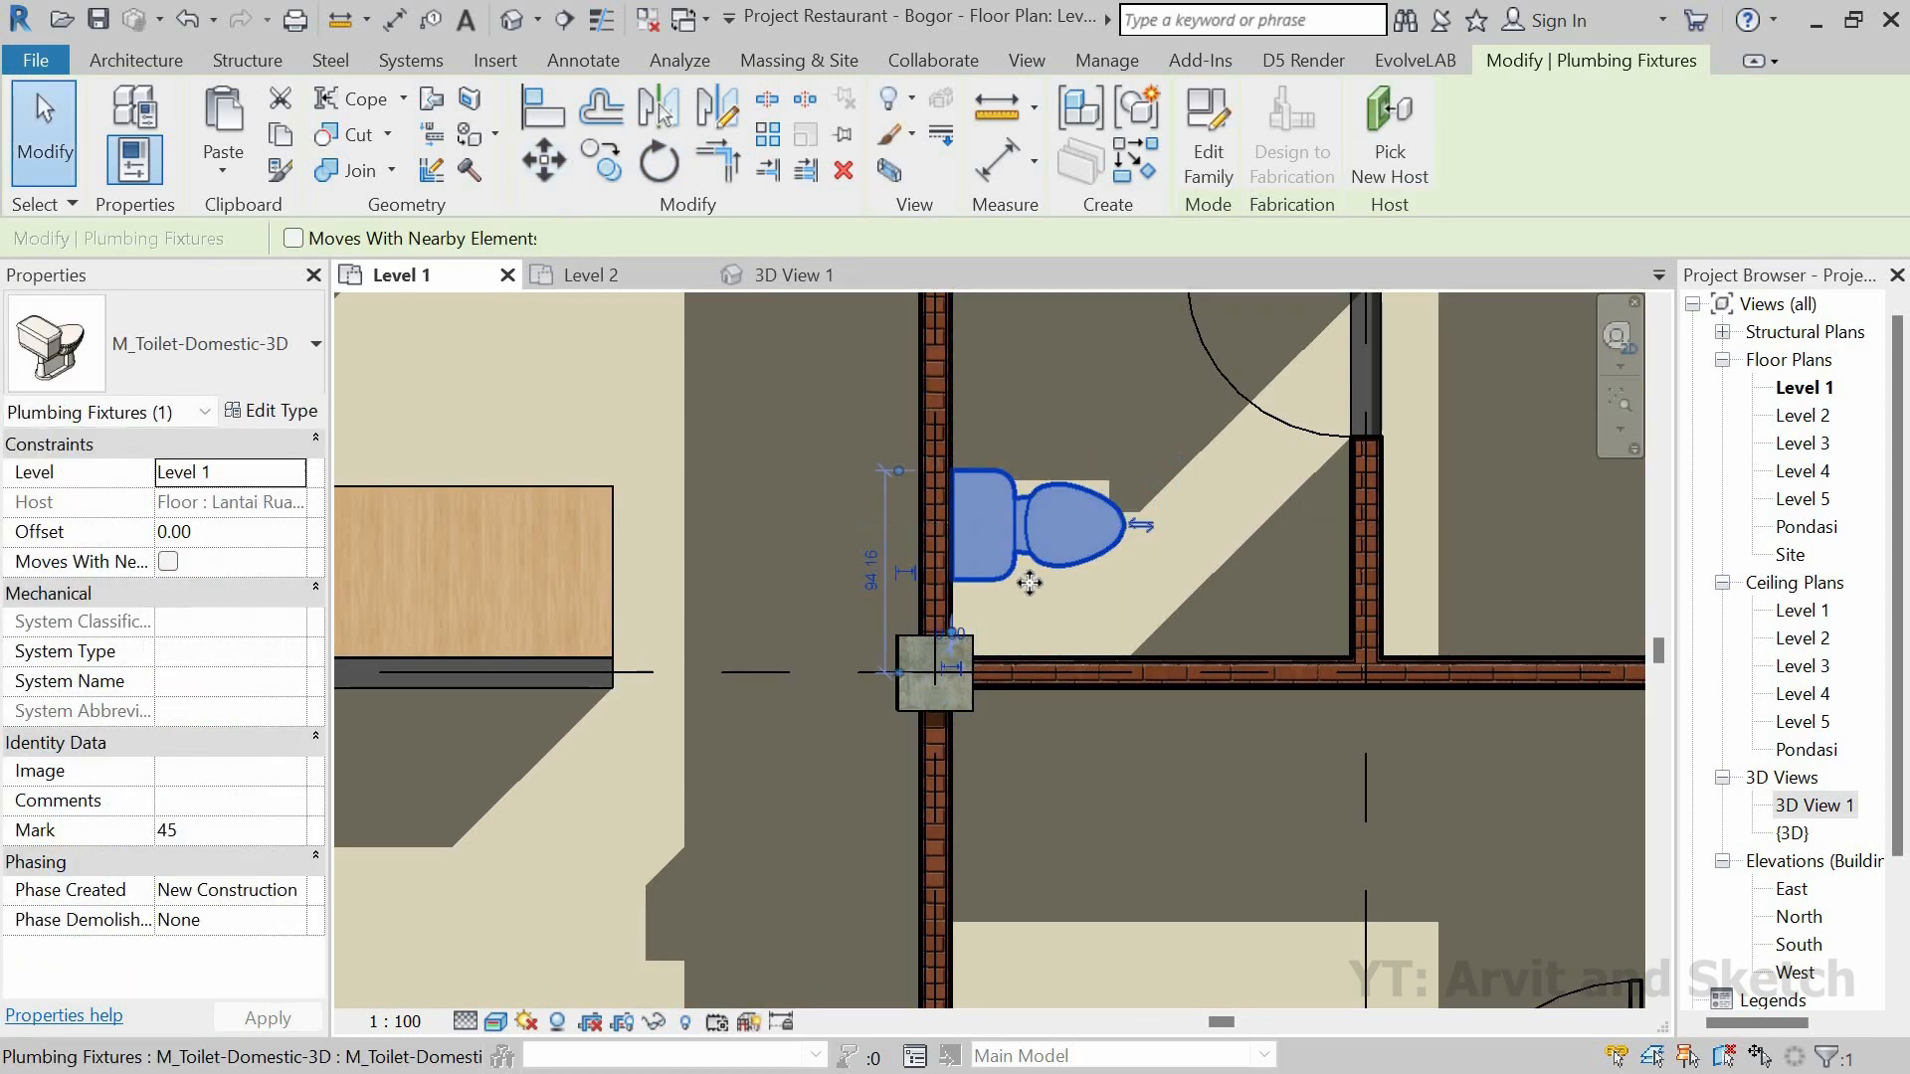
pyautogui.scroll(4, 929, 533)
pyautogui.scroll(-2, 772, 586)
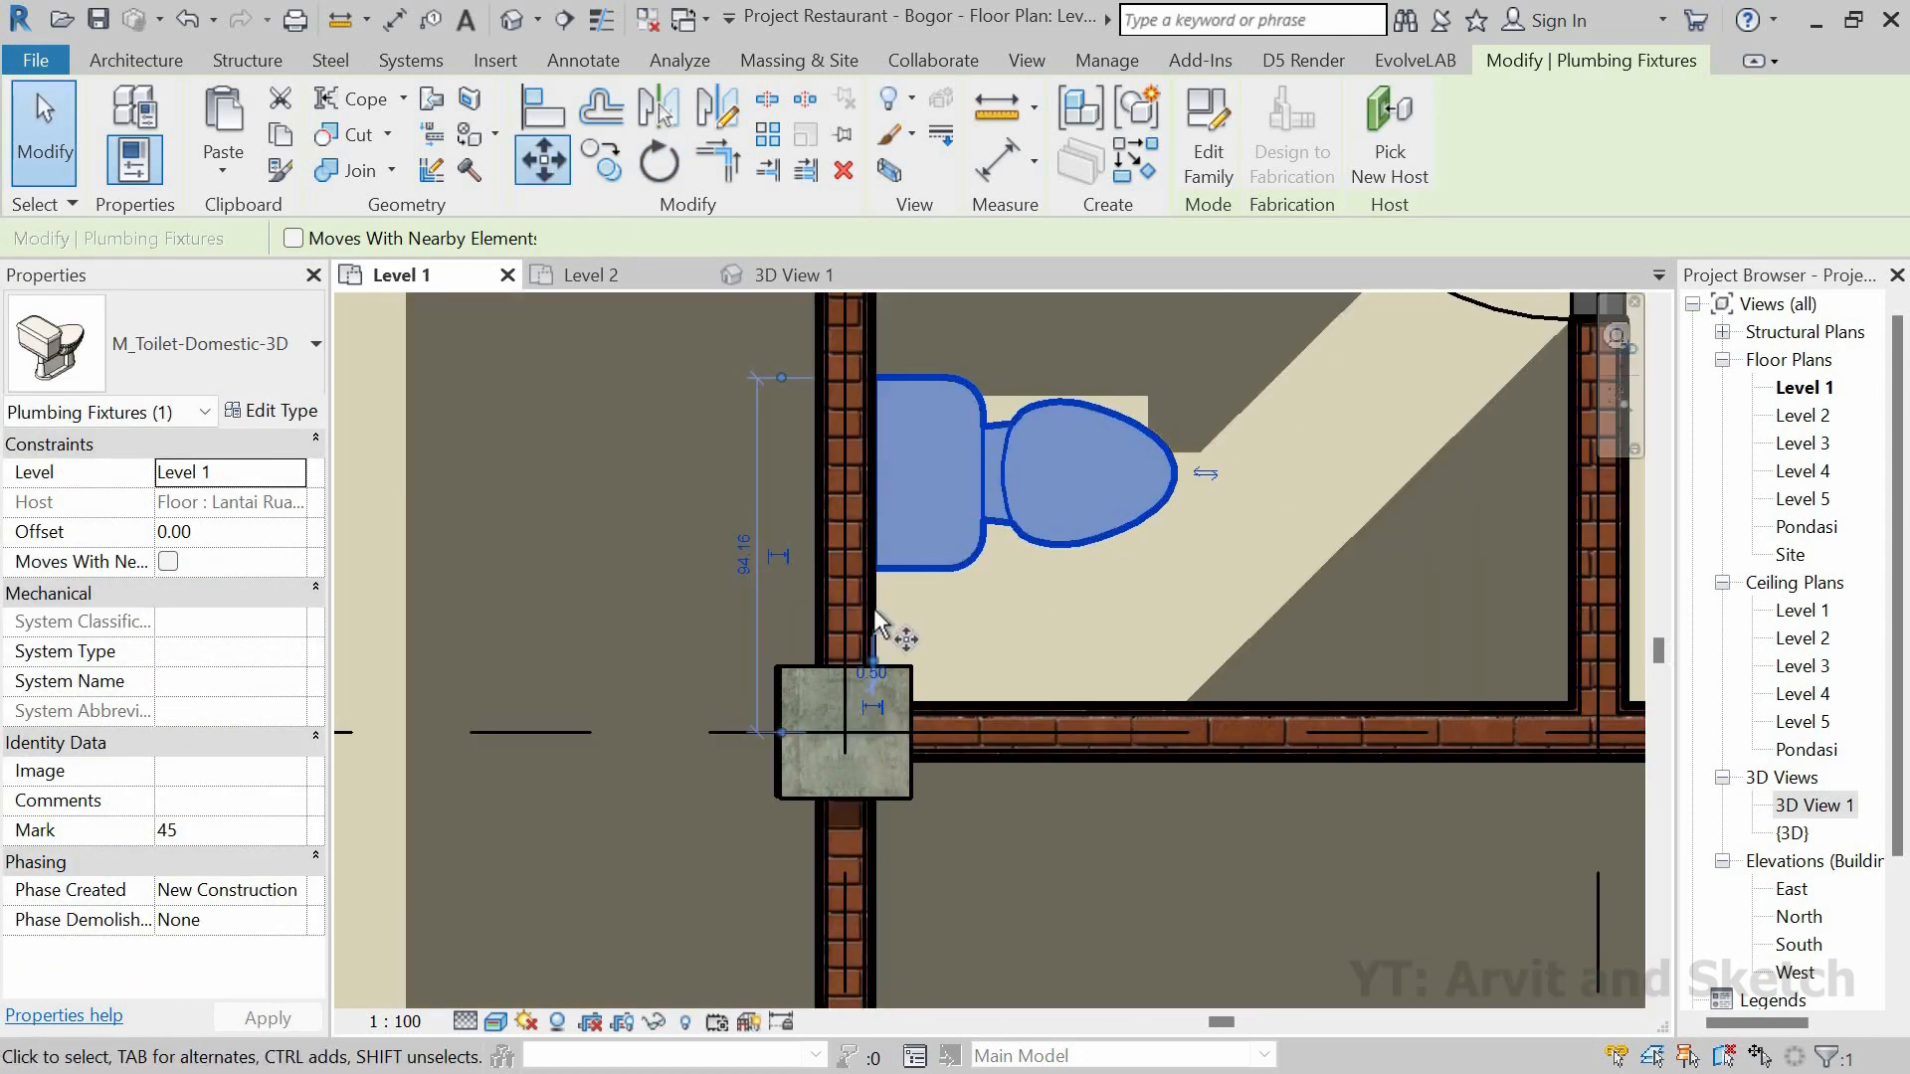
pyautogui.scroll(-3, 924, 613)
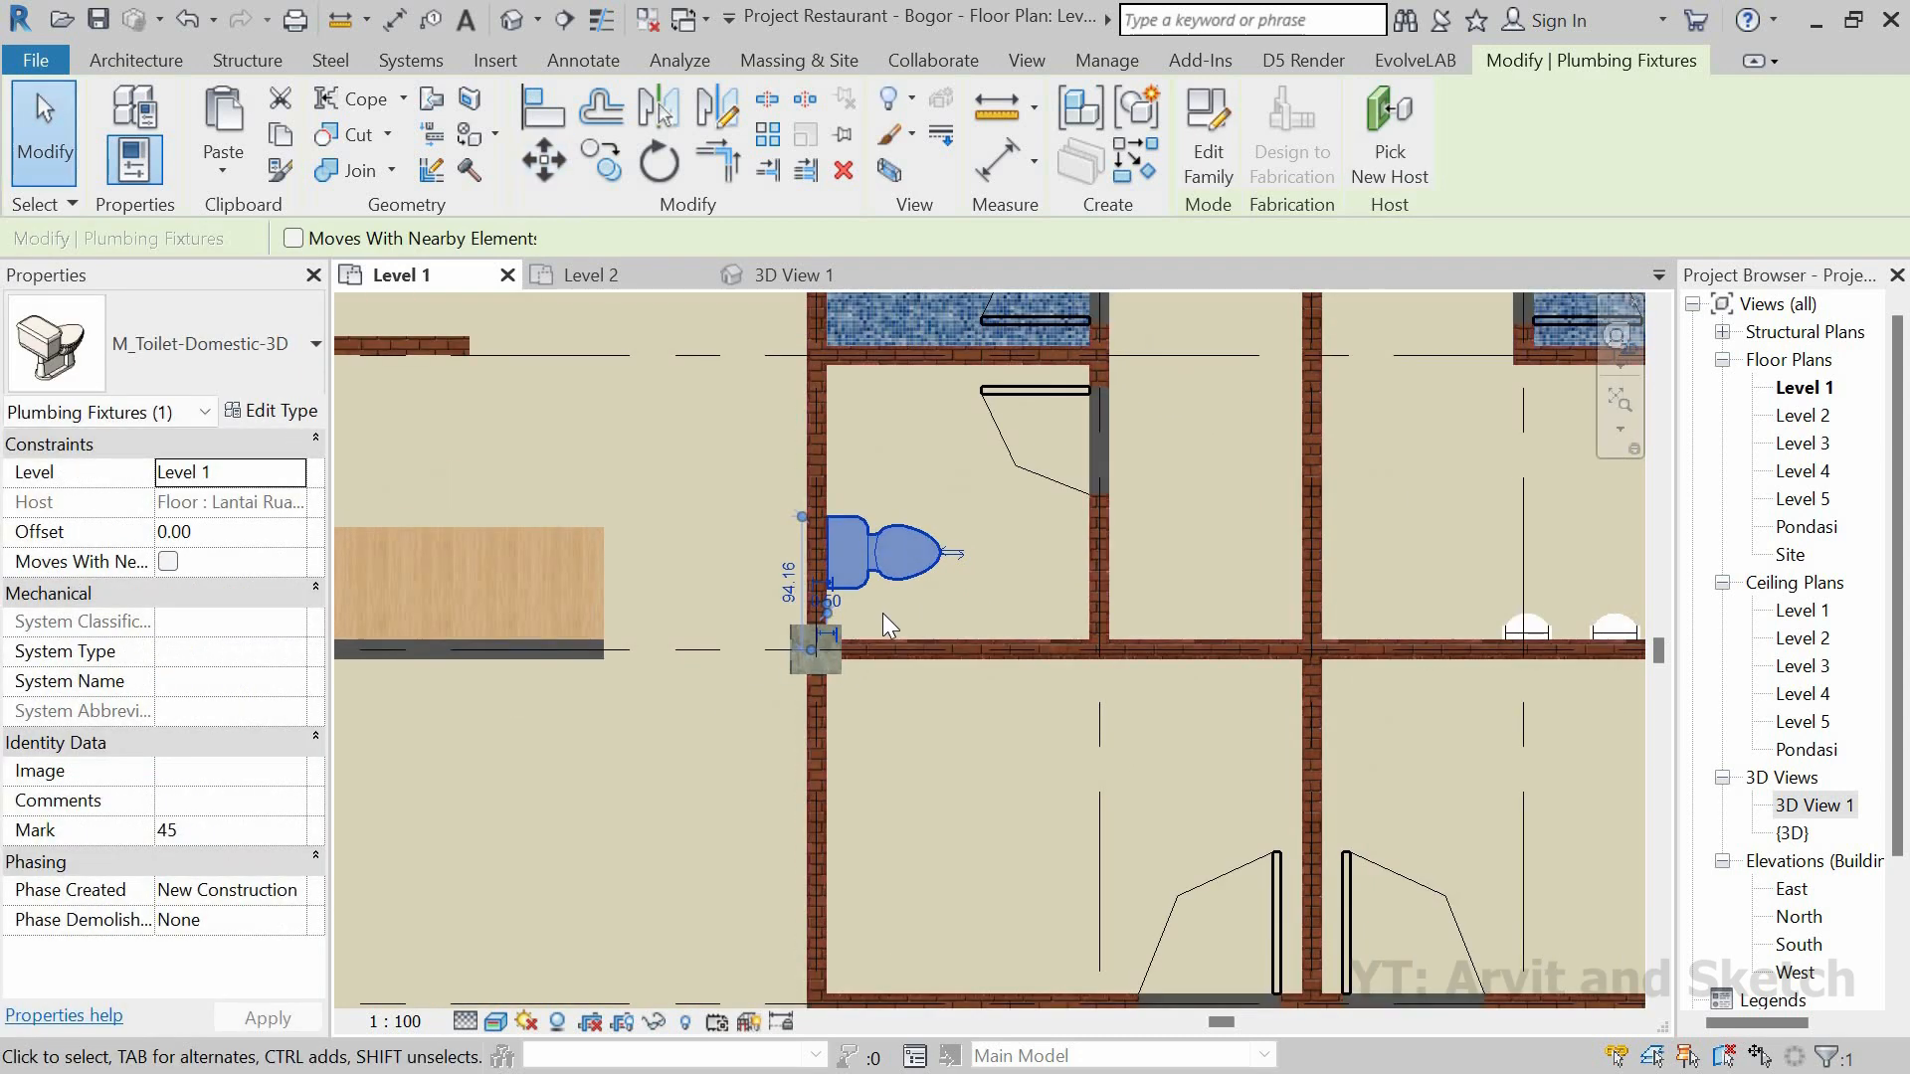
pyautogui.click(882, 613)
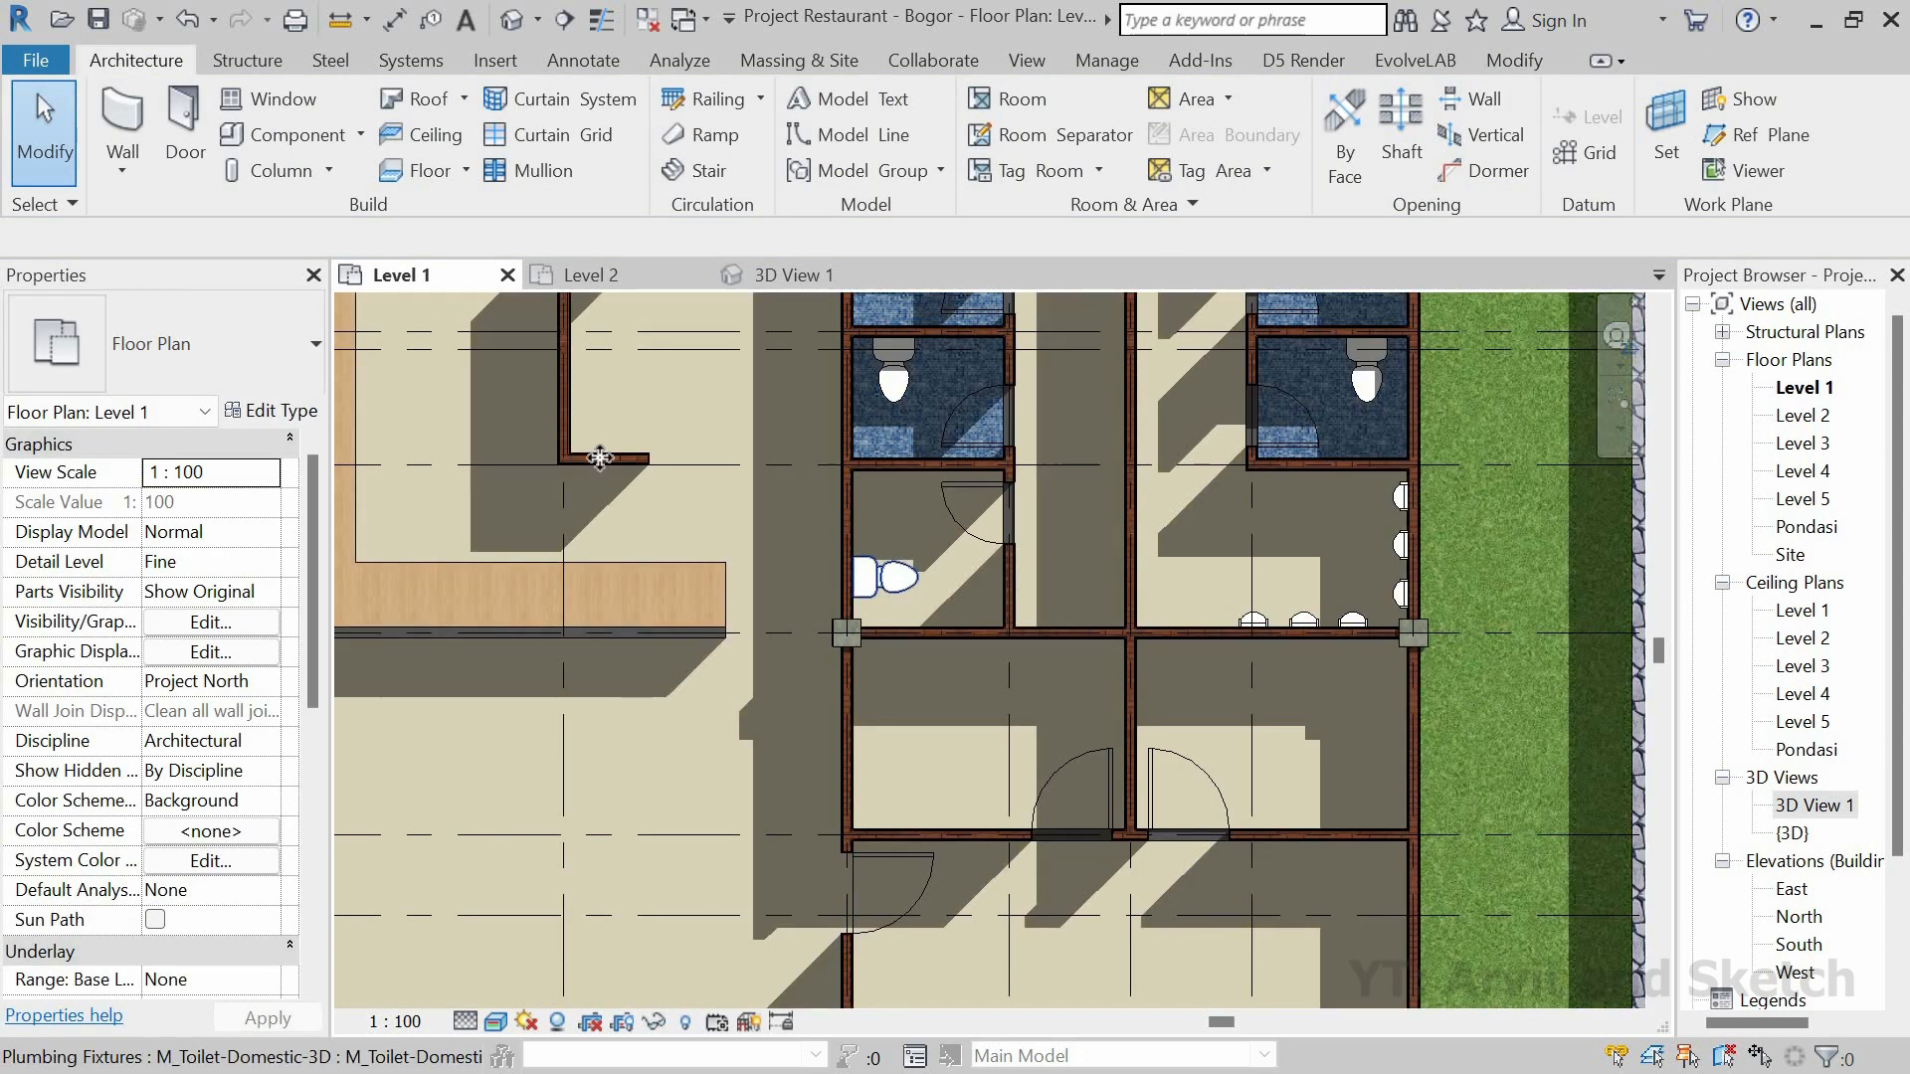
# Step: Copy the small room's toilet and paste it against the west wall of the matching room on Level 2
pyautogui.click(892, 583)
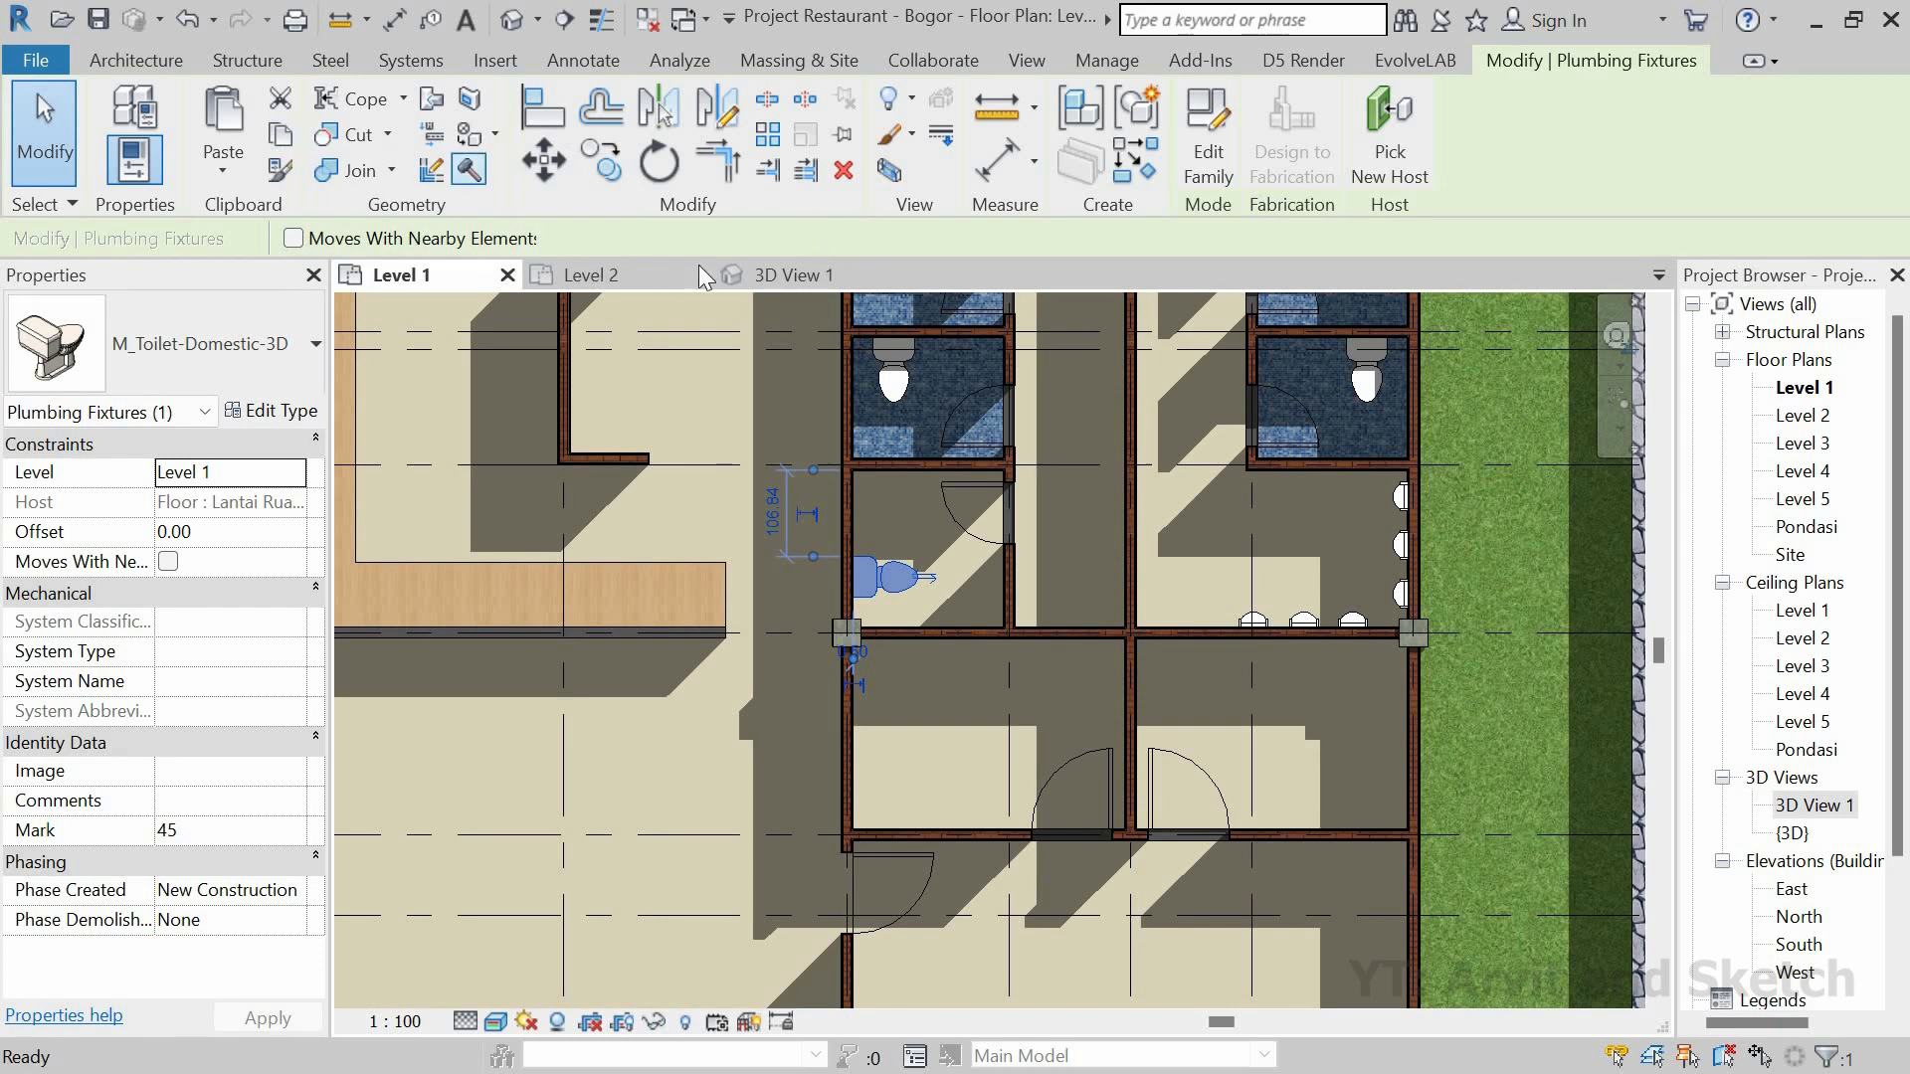
pyautogui.click(591, 275)
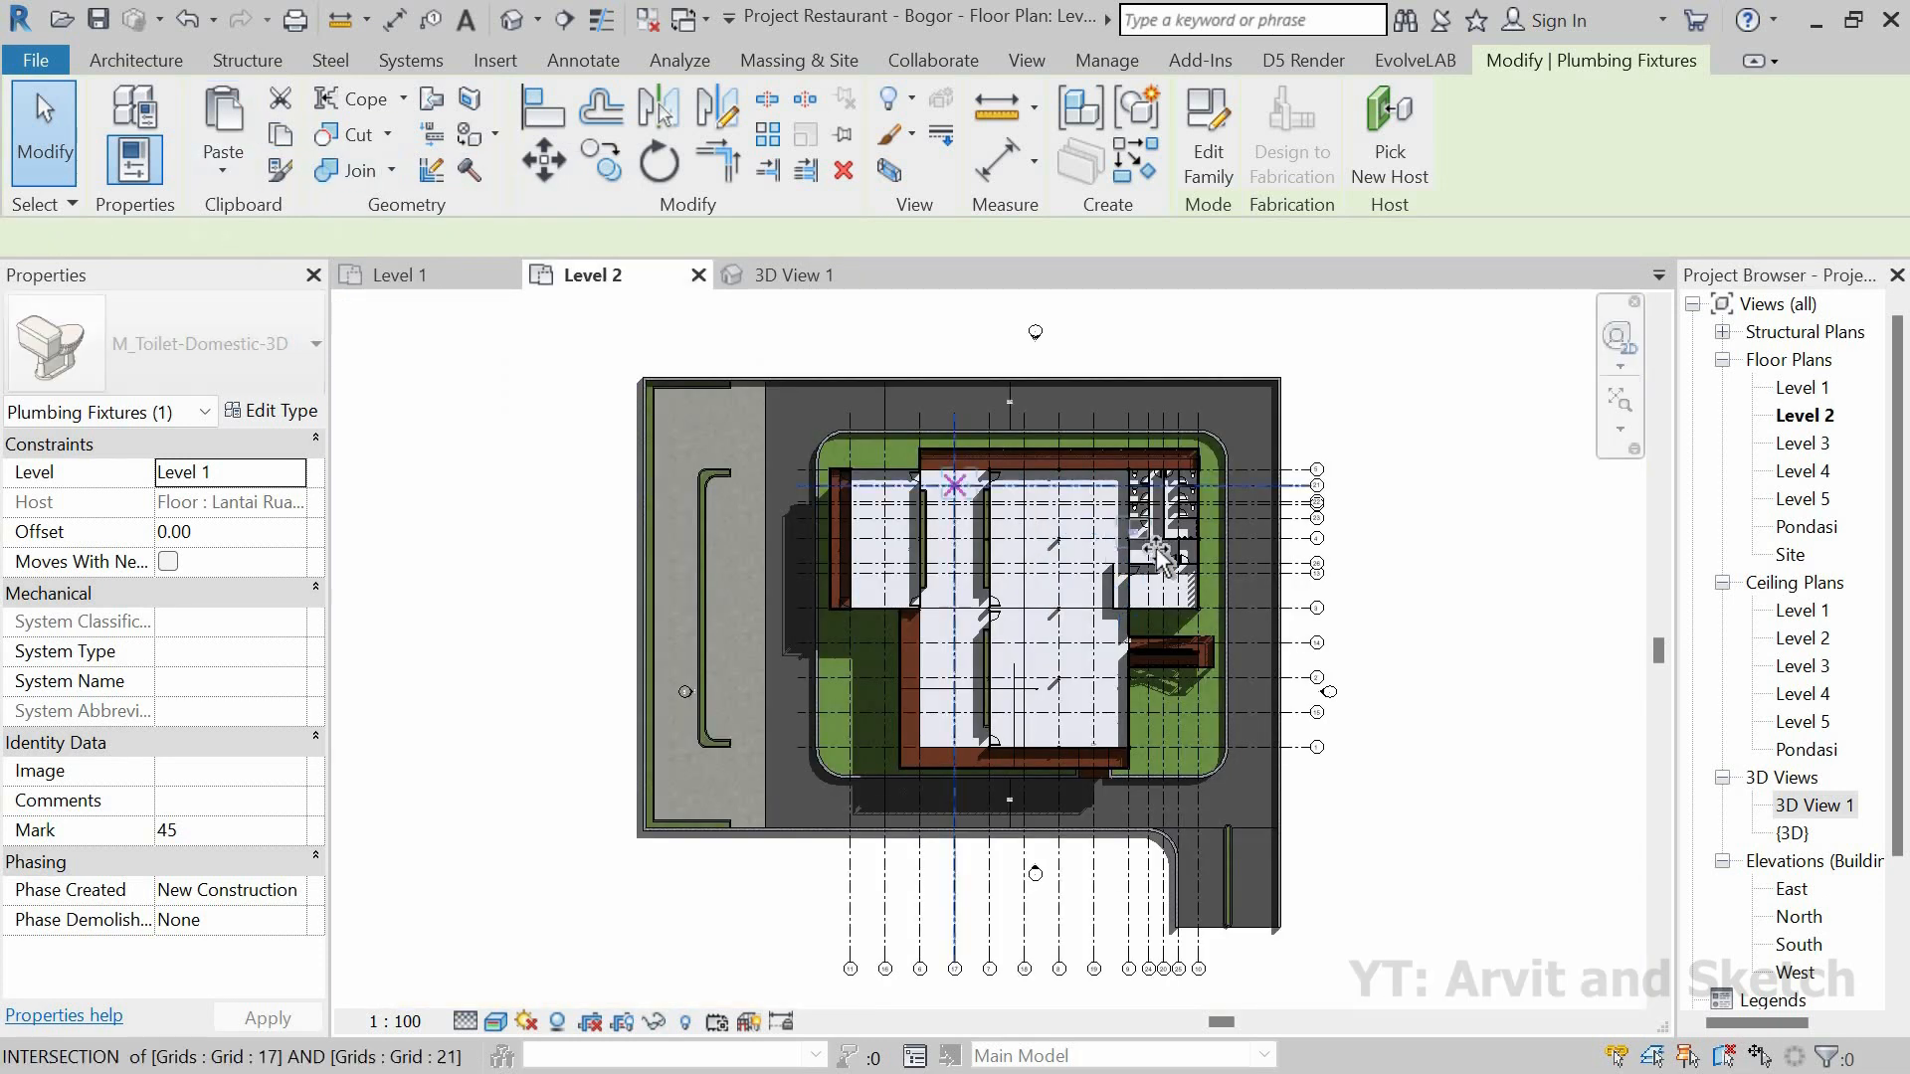
pyautogui.scroll(5, 1142, 532)
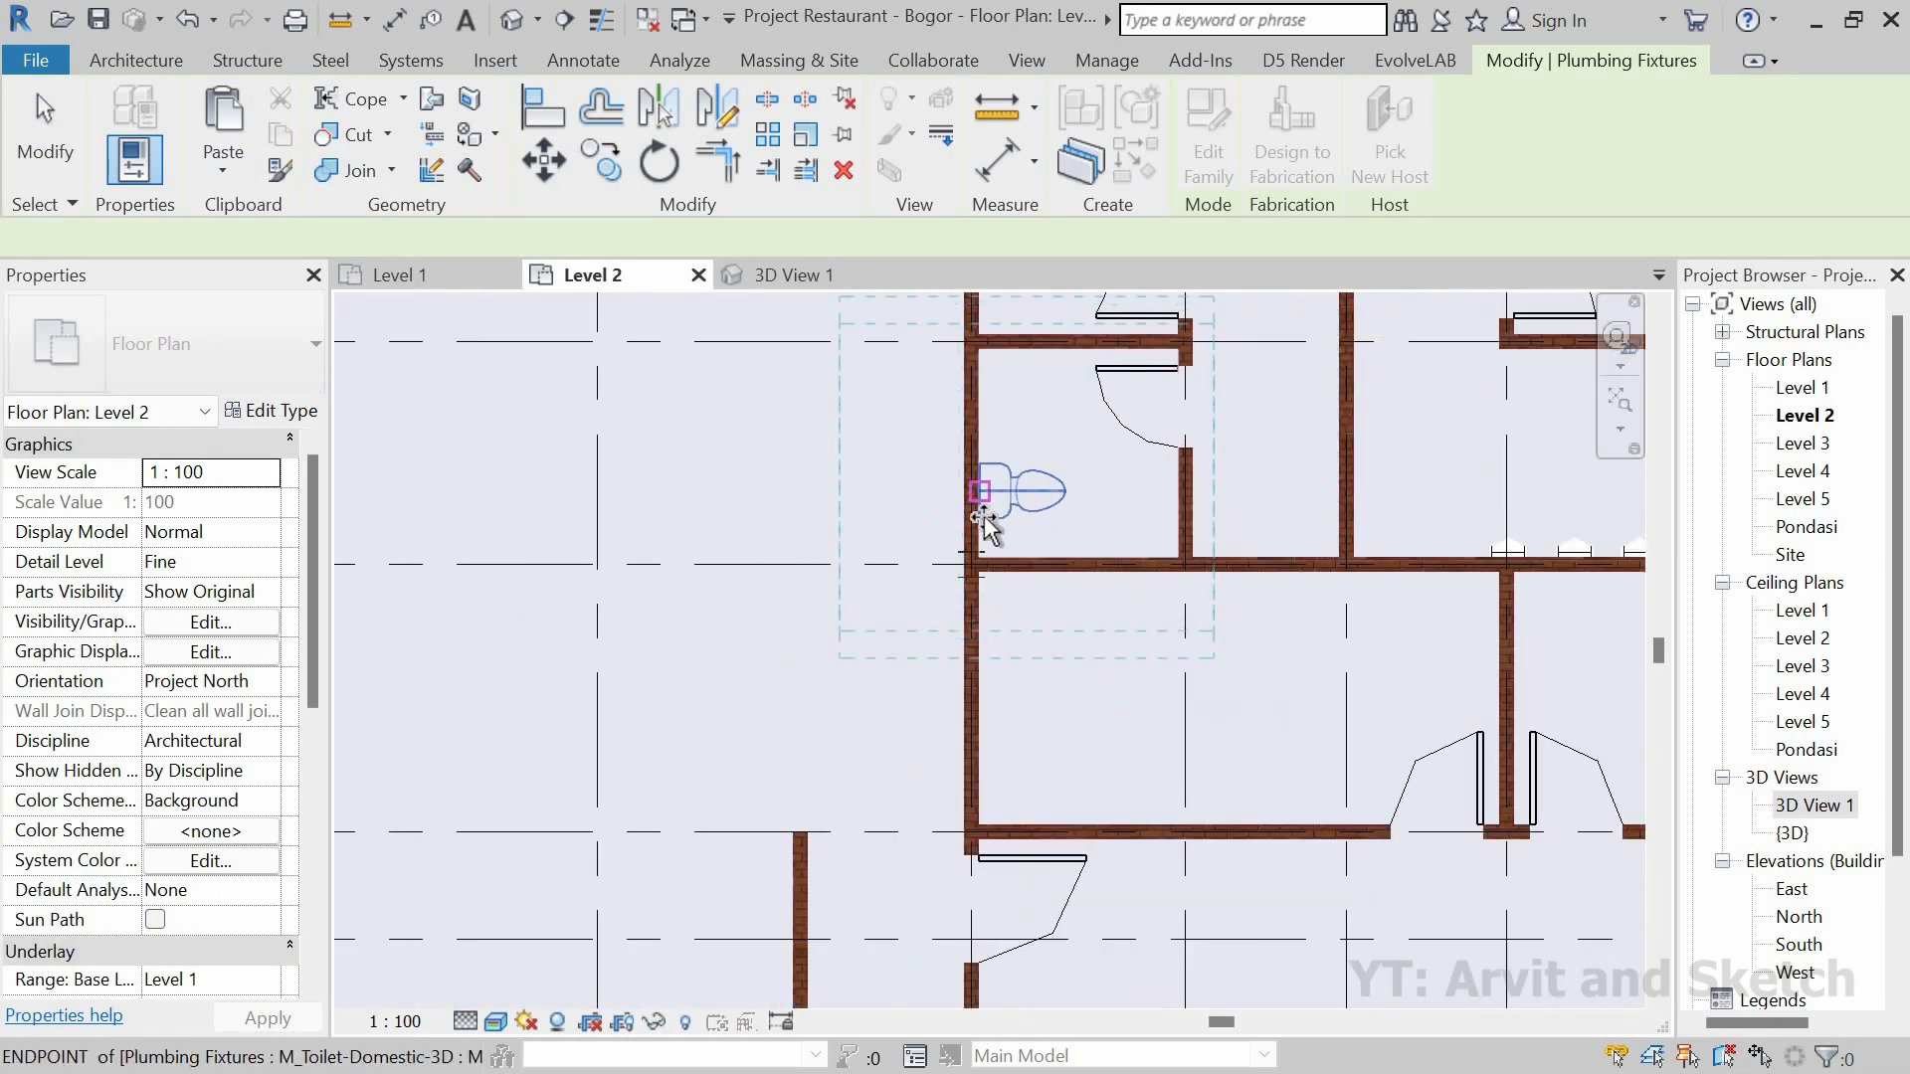
pyautogui.click(982, 515)
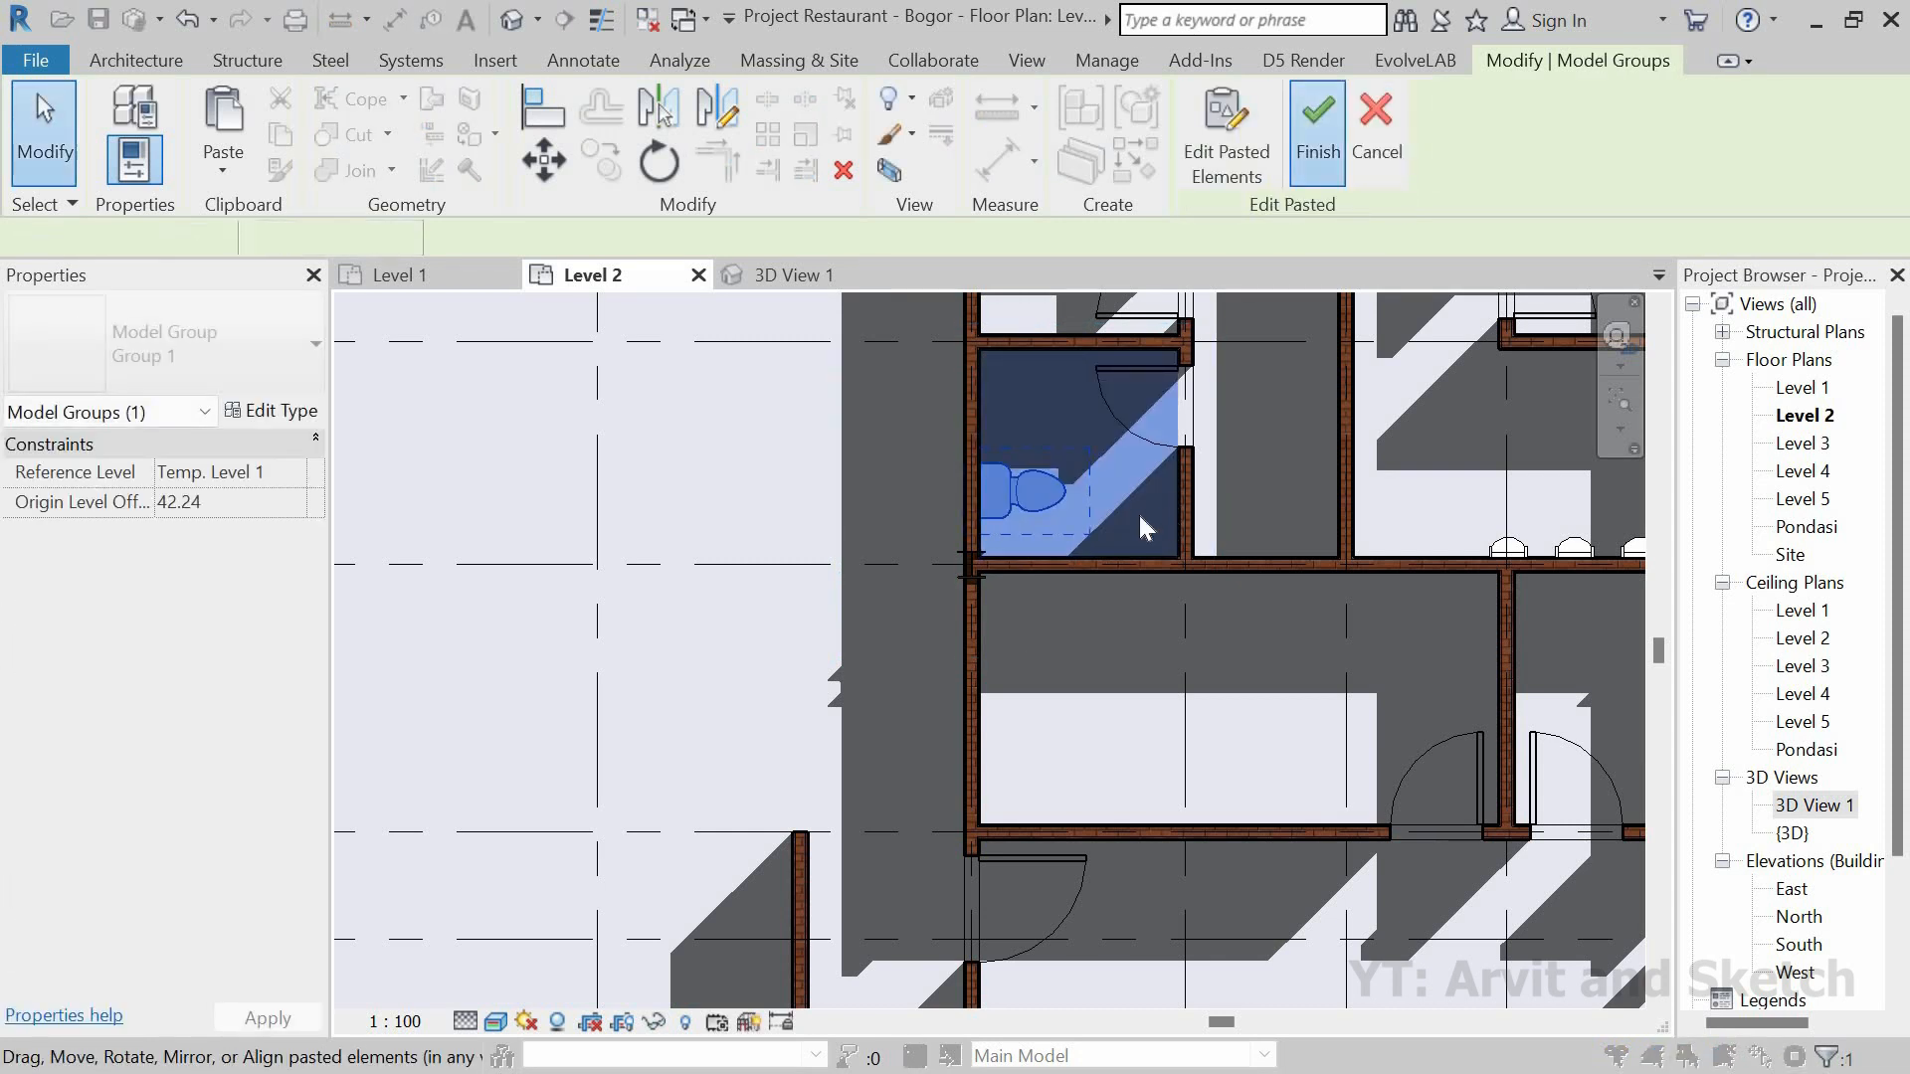
pyautogui.press('Escape')
pyautogui.scroll(-4, 1060, 661)
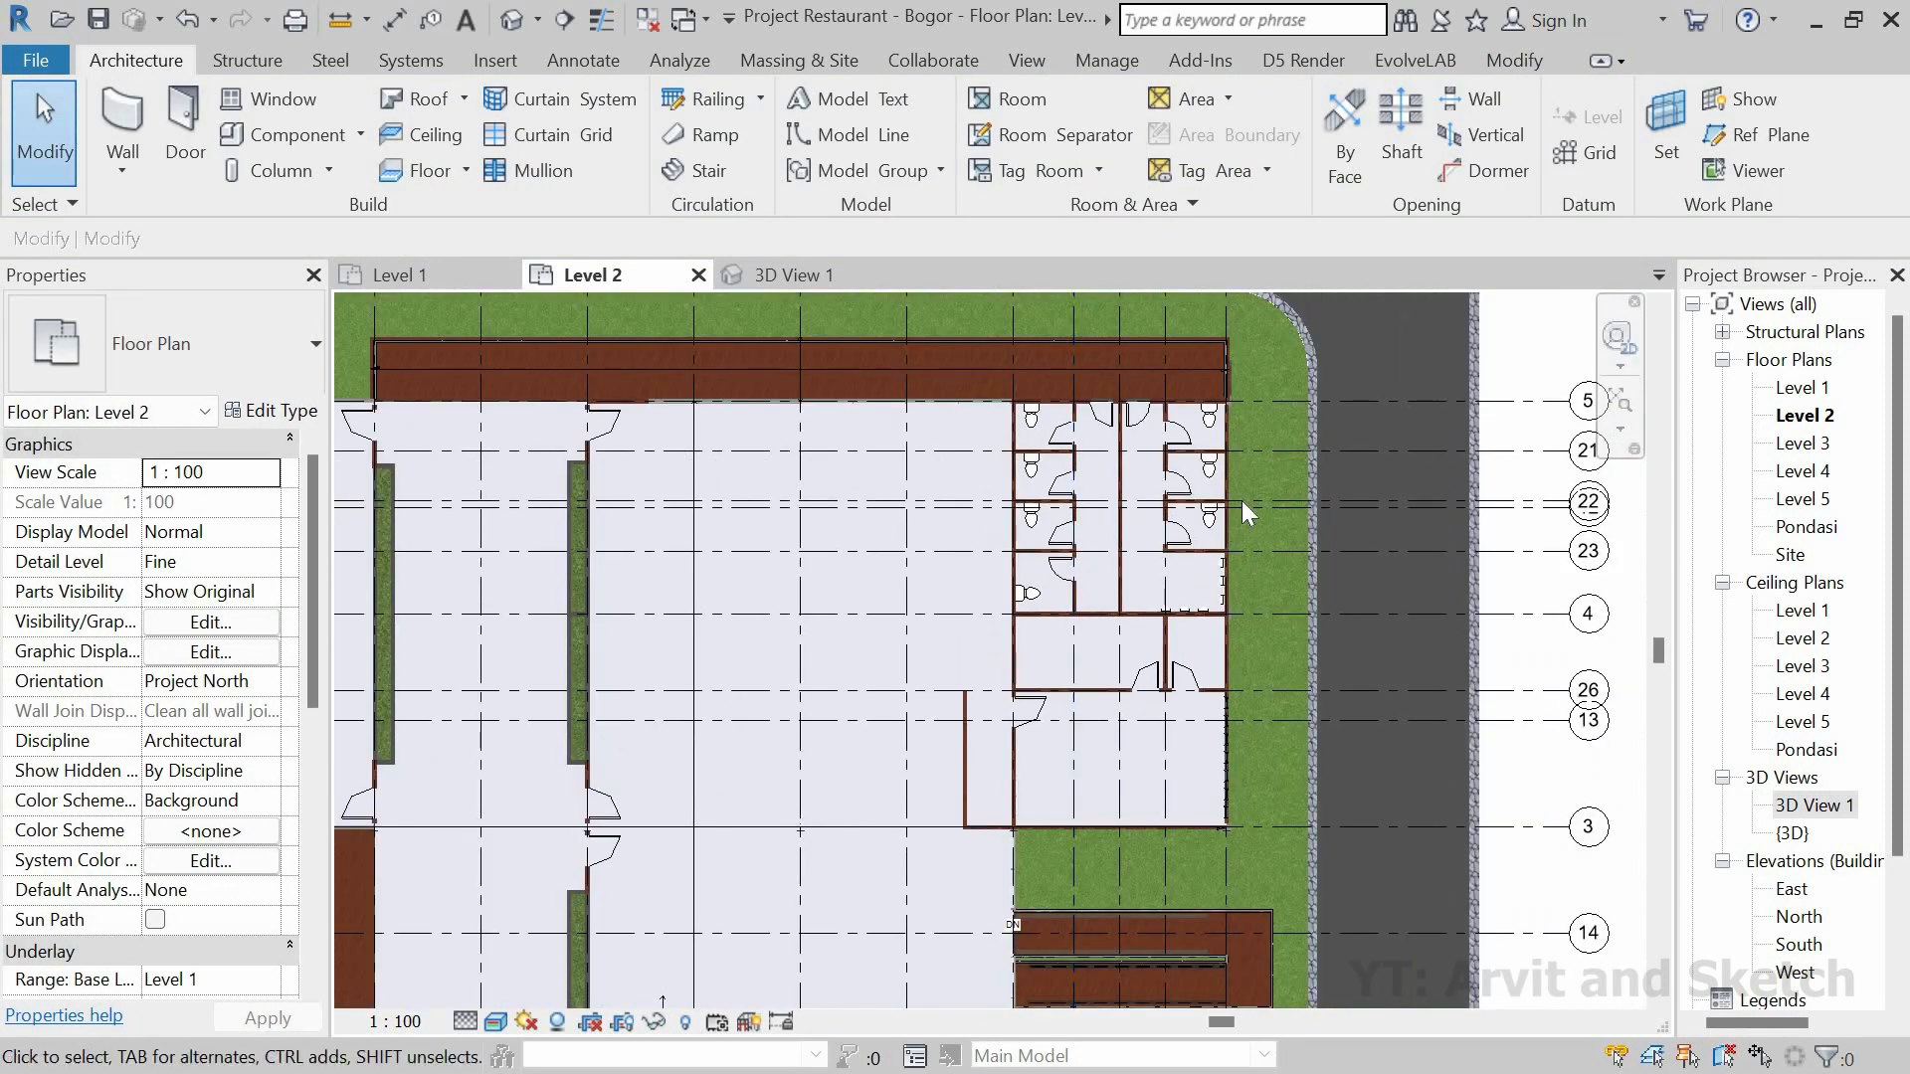
pyautogui.scroll(-2, 1304, 499)
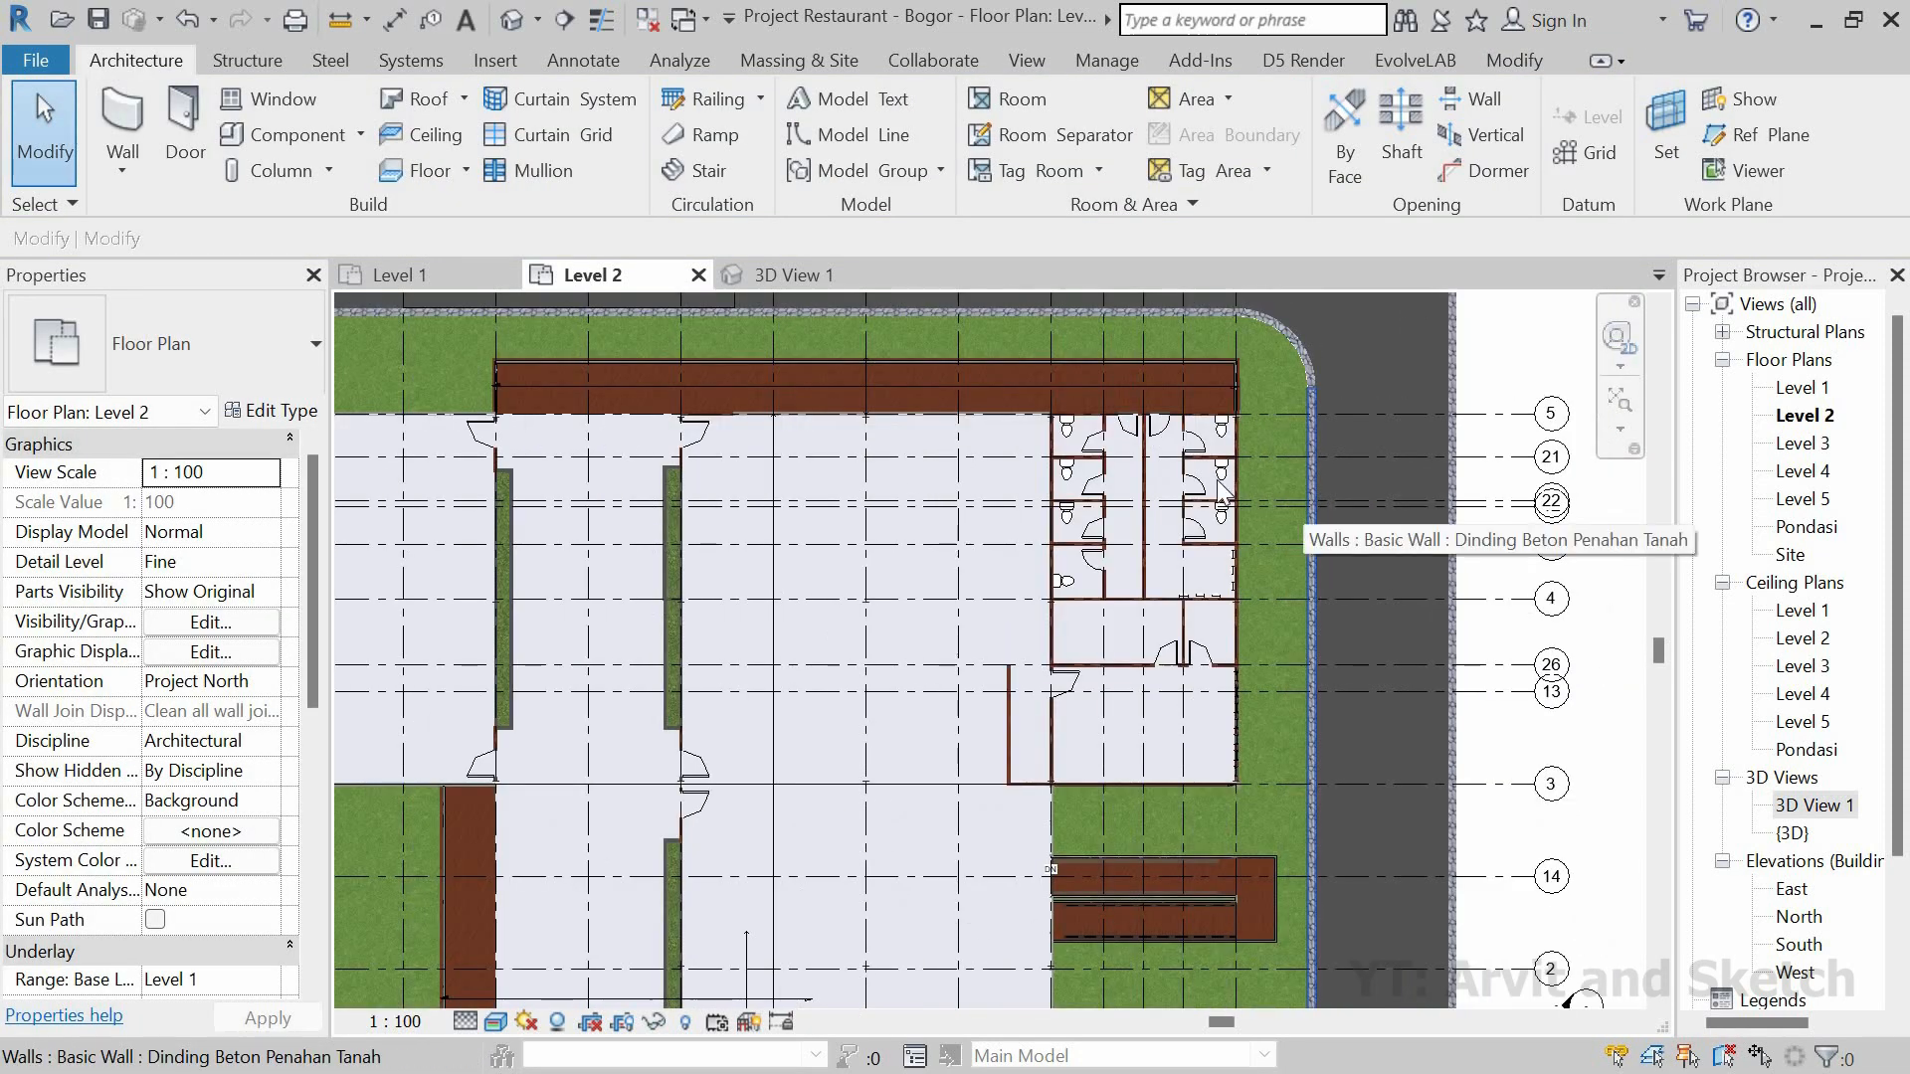
pyautogui.click(1619, 394)
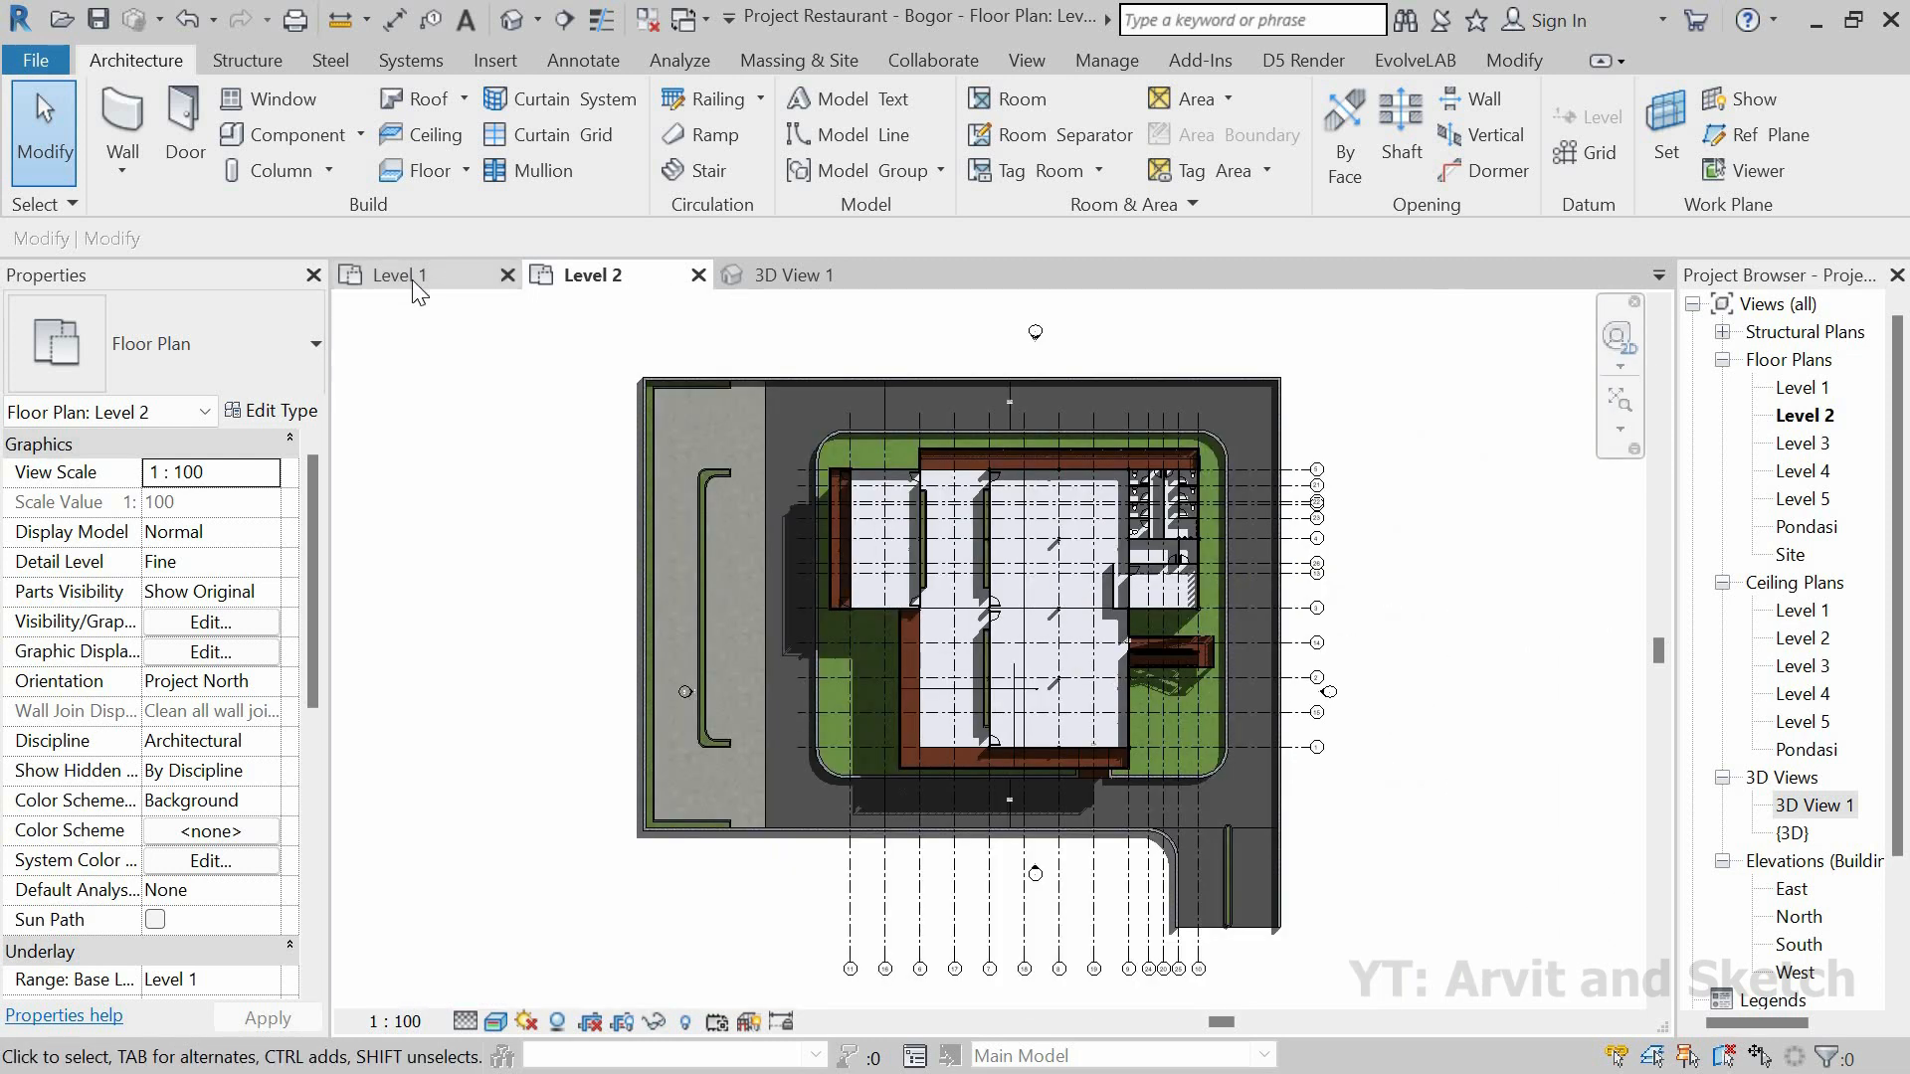
# Step: Start placing a component on Level 1 using the M_Table-Dining Round w Chairs family, 1525mm Diameter
pyautogui.click(412, 278)
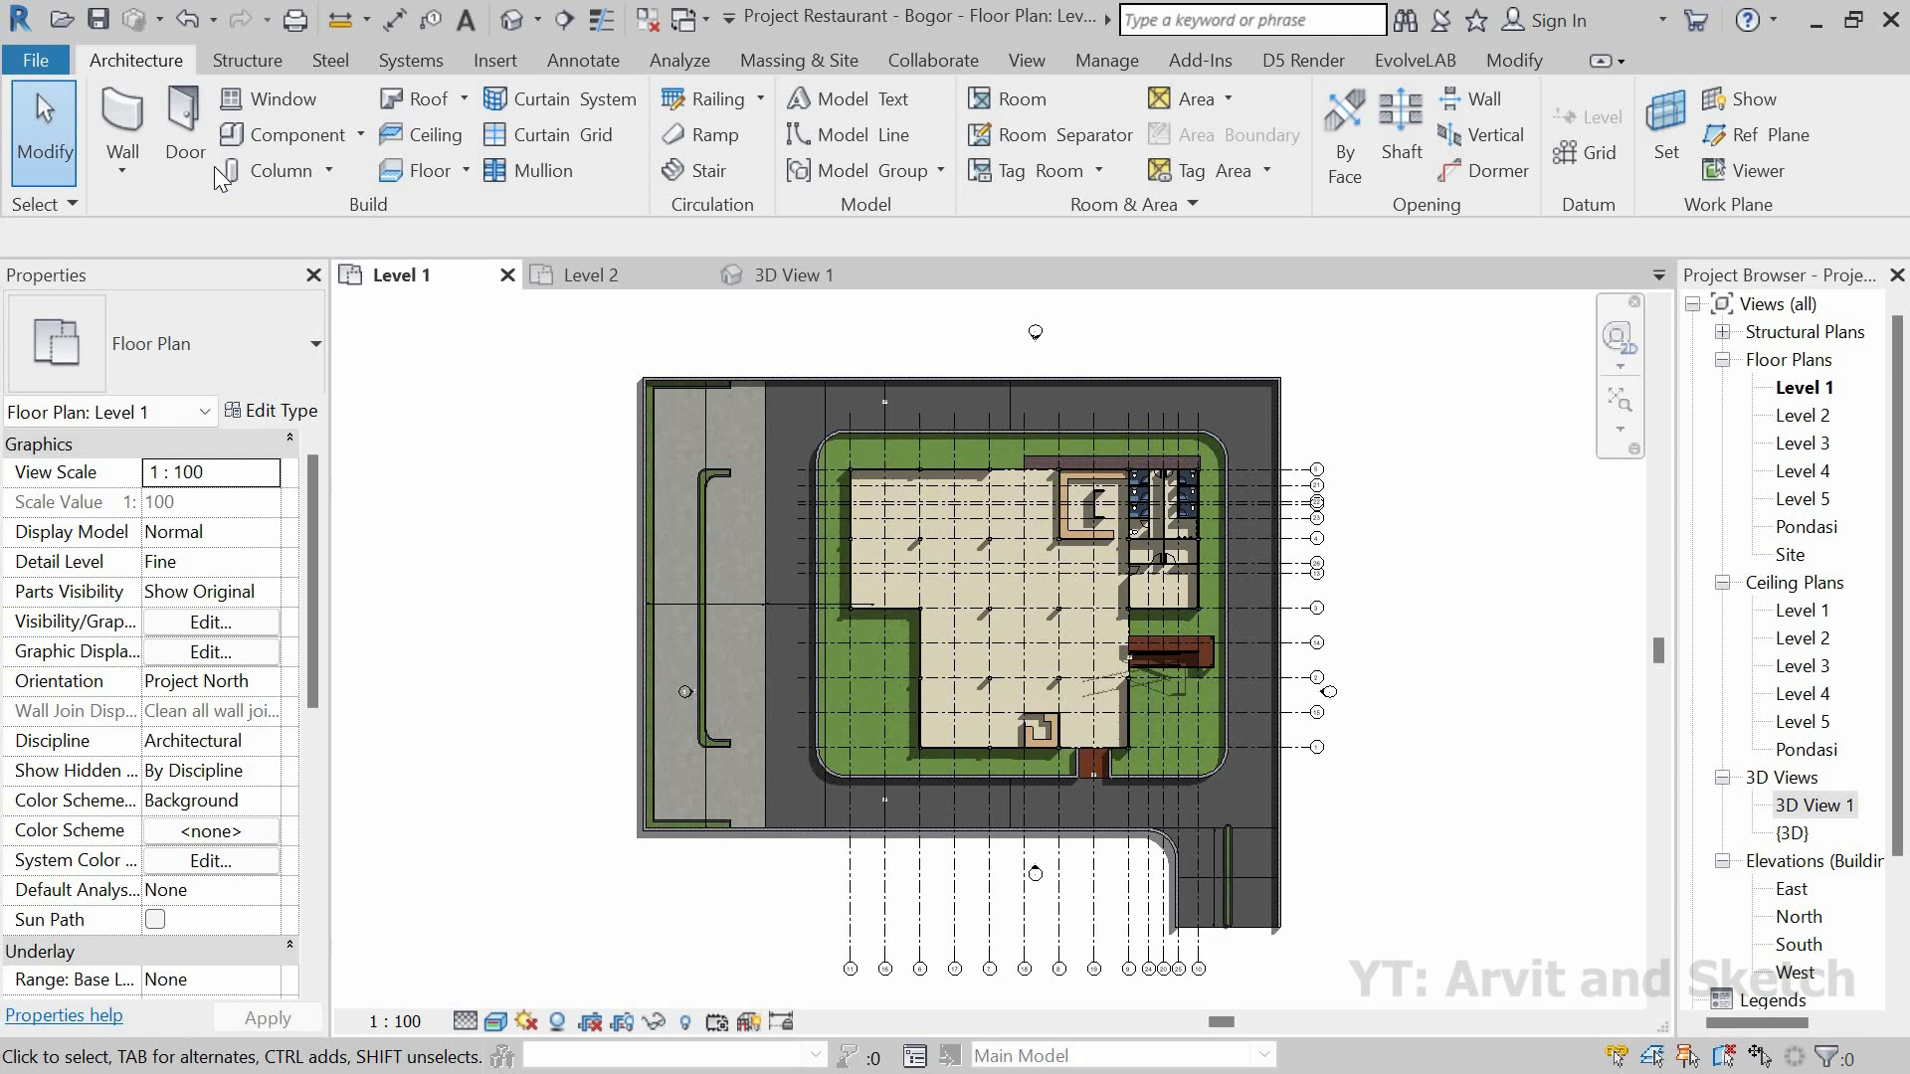
pyautogui.click(271, 144)
pyautogui.click(224, 381)
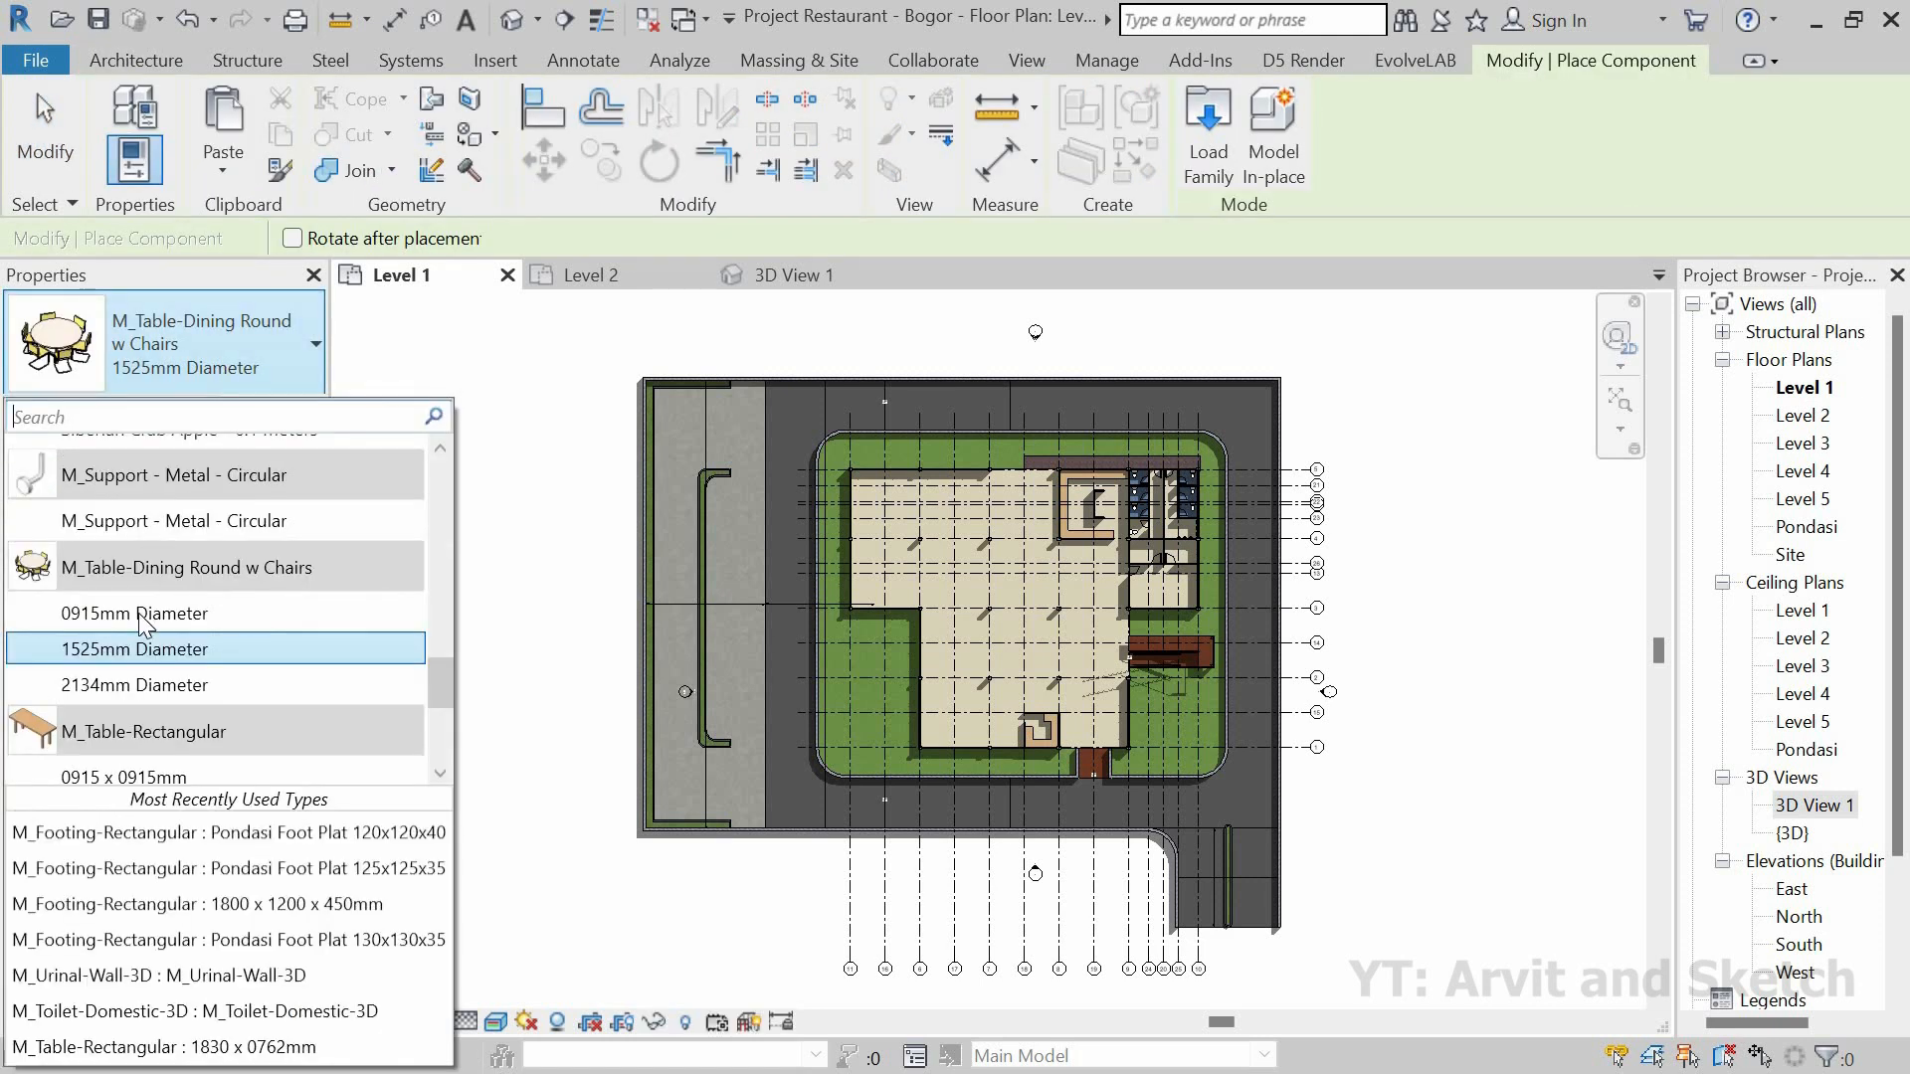
pyautogui.click(311, 577)
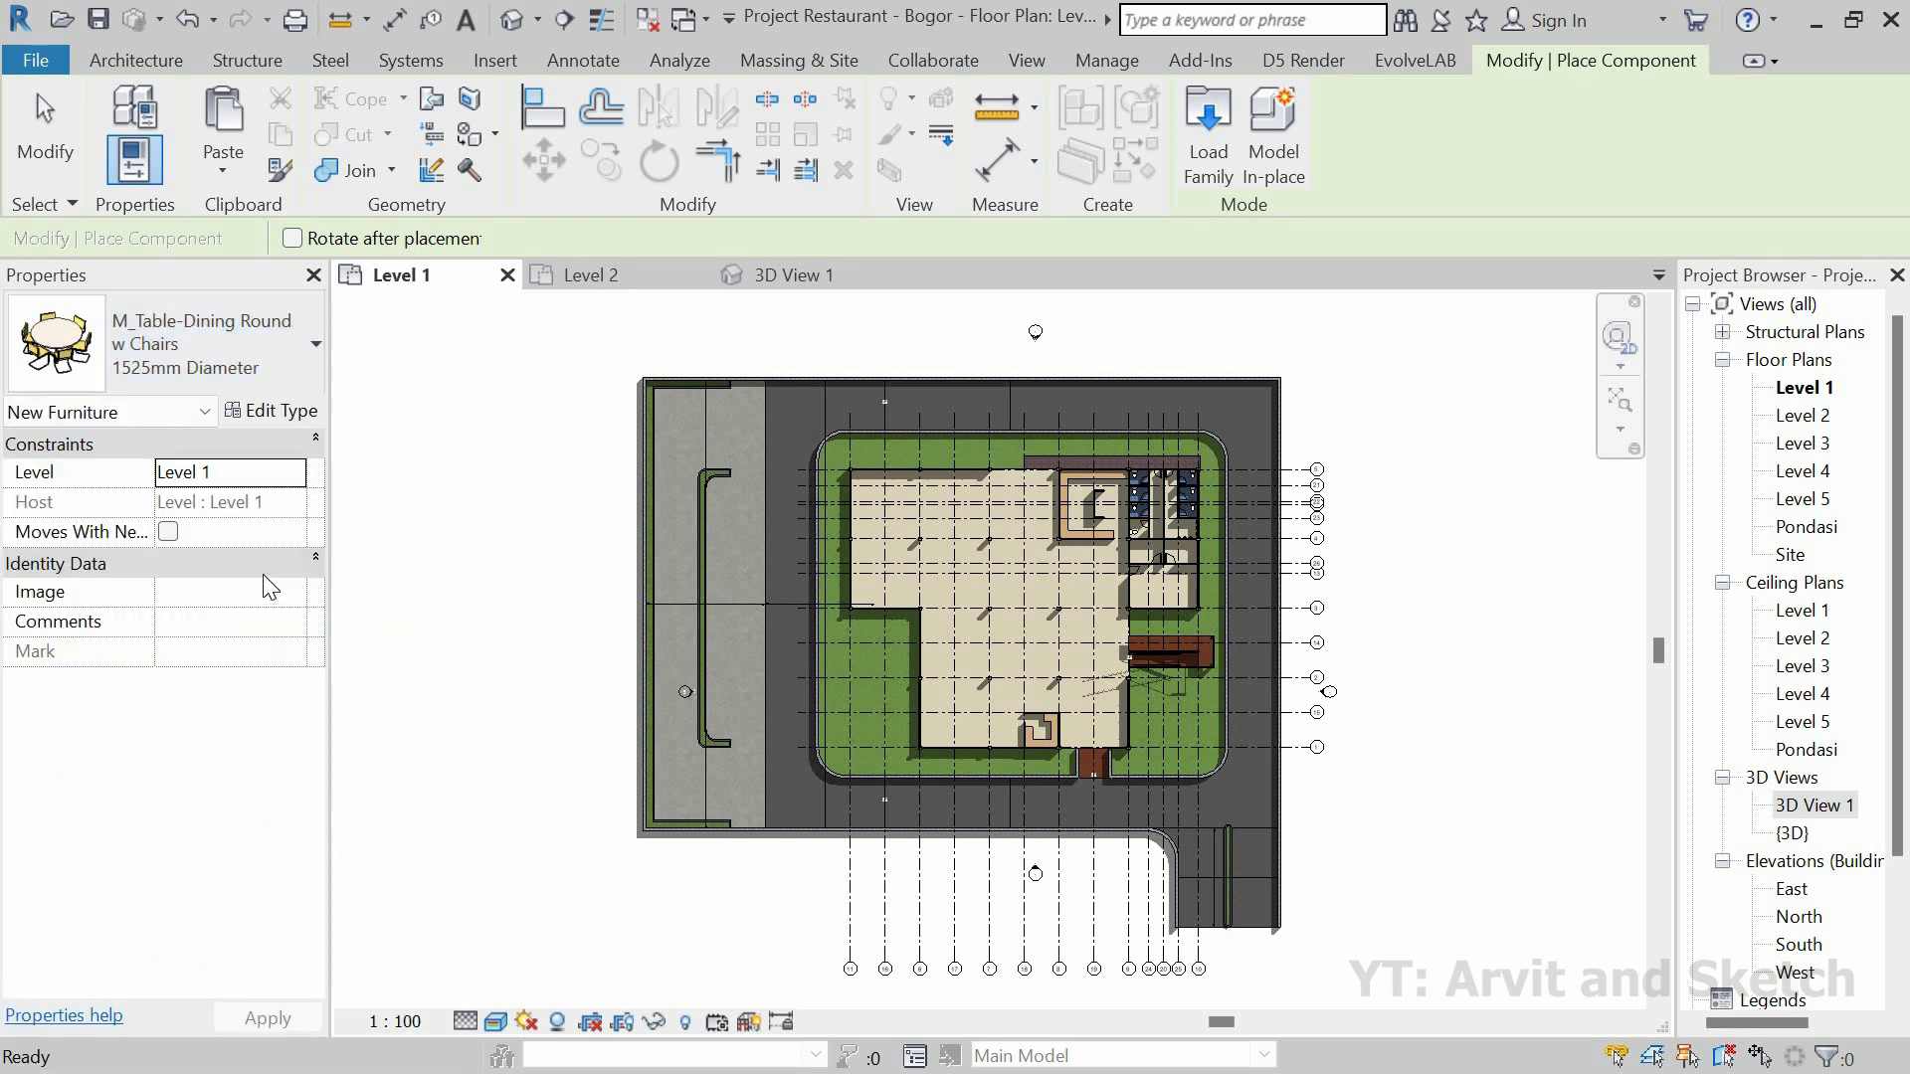
# Step: Place two 1525mm Diameter round dining tables with chairs side by side near the dining floor's lower-left corner on Level 1
pyautogui.click(302, 414)
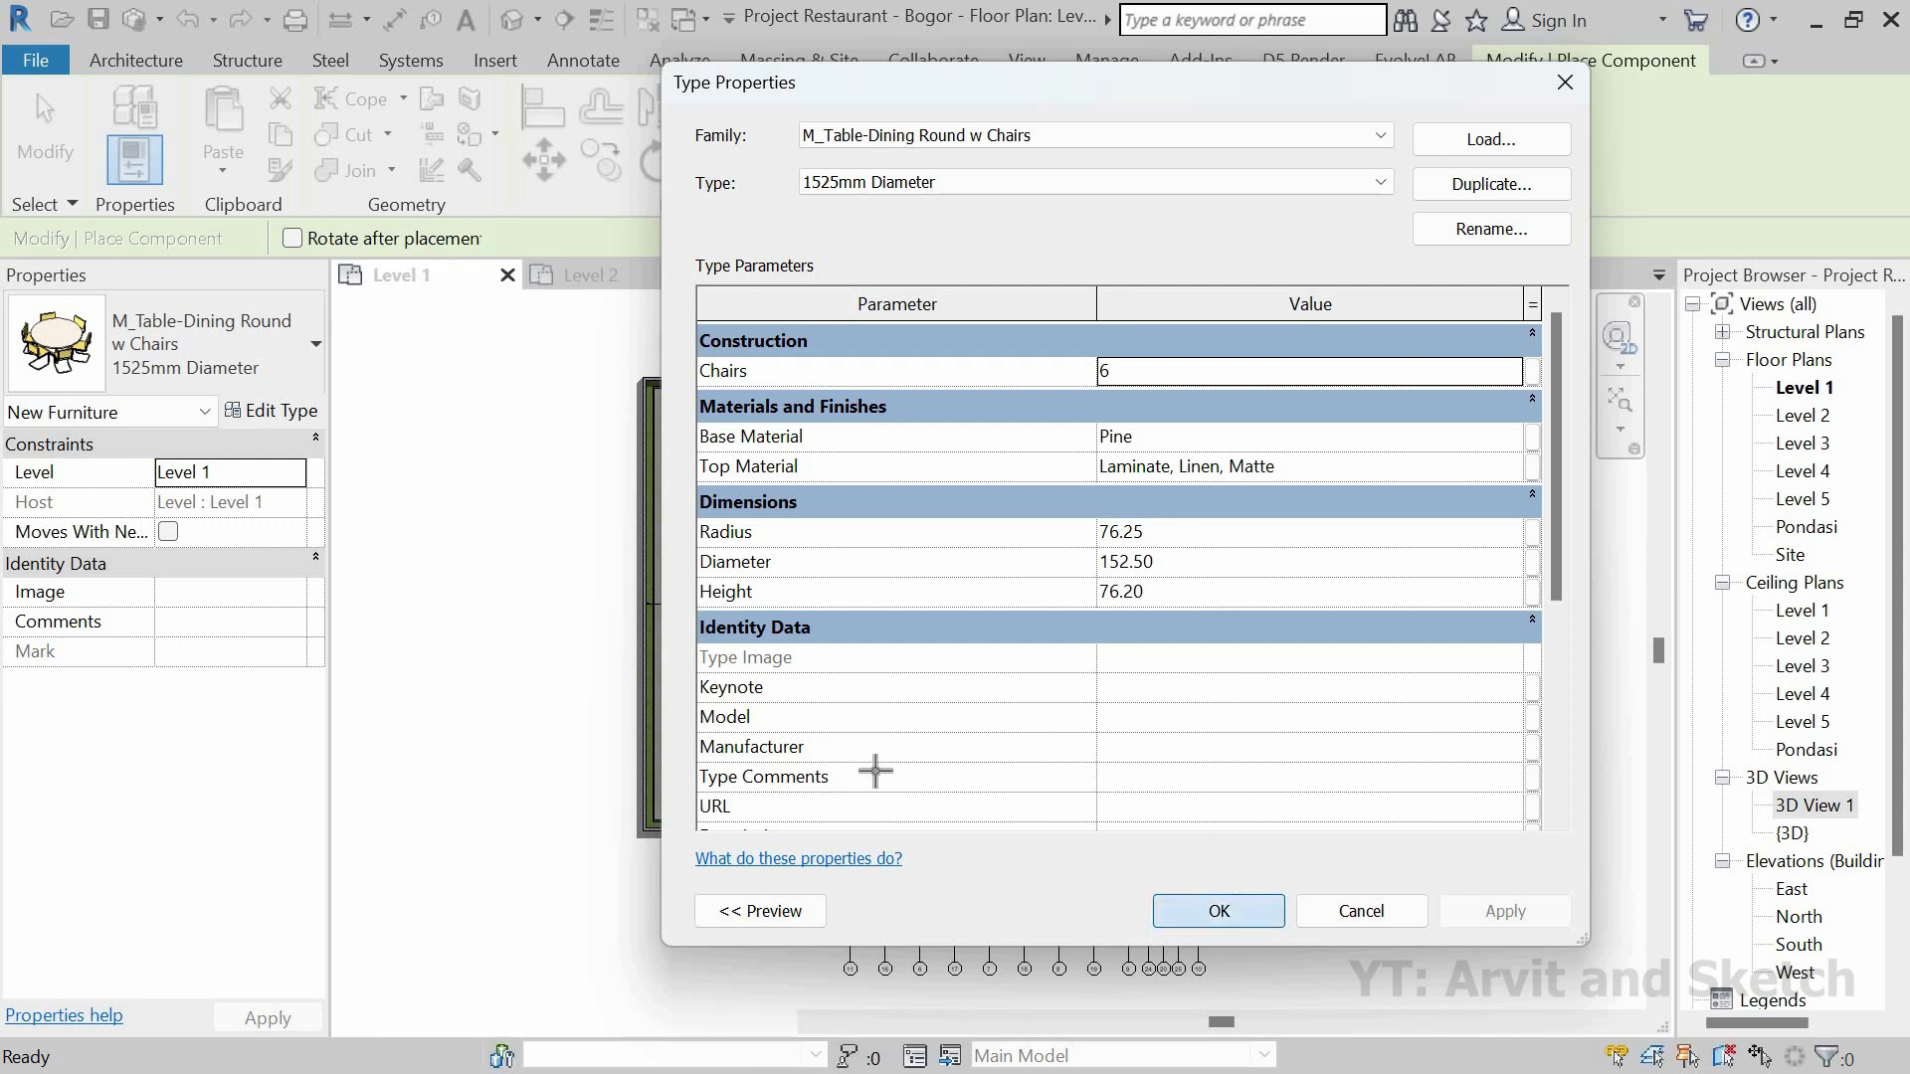
pyautogui.press('Return')
pyautogui.scroll(5, 937, 633)
pyautogui.scroll(3, 937, 633)
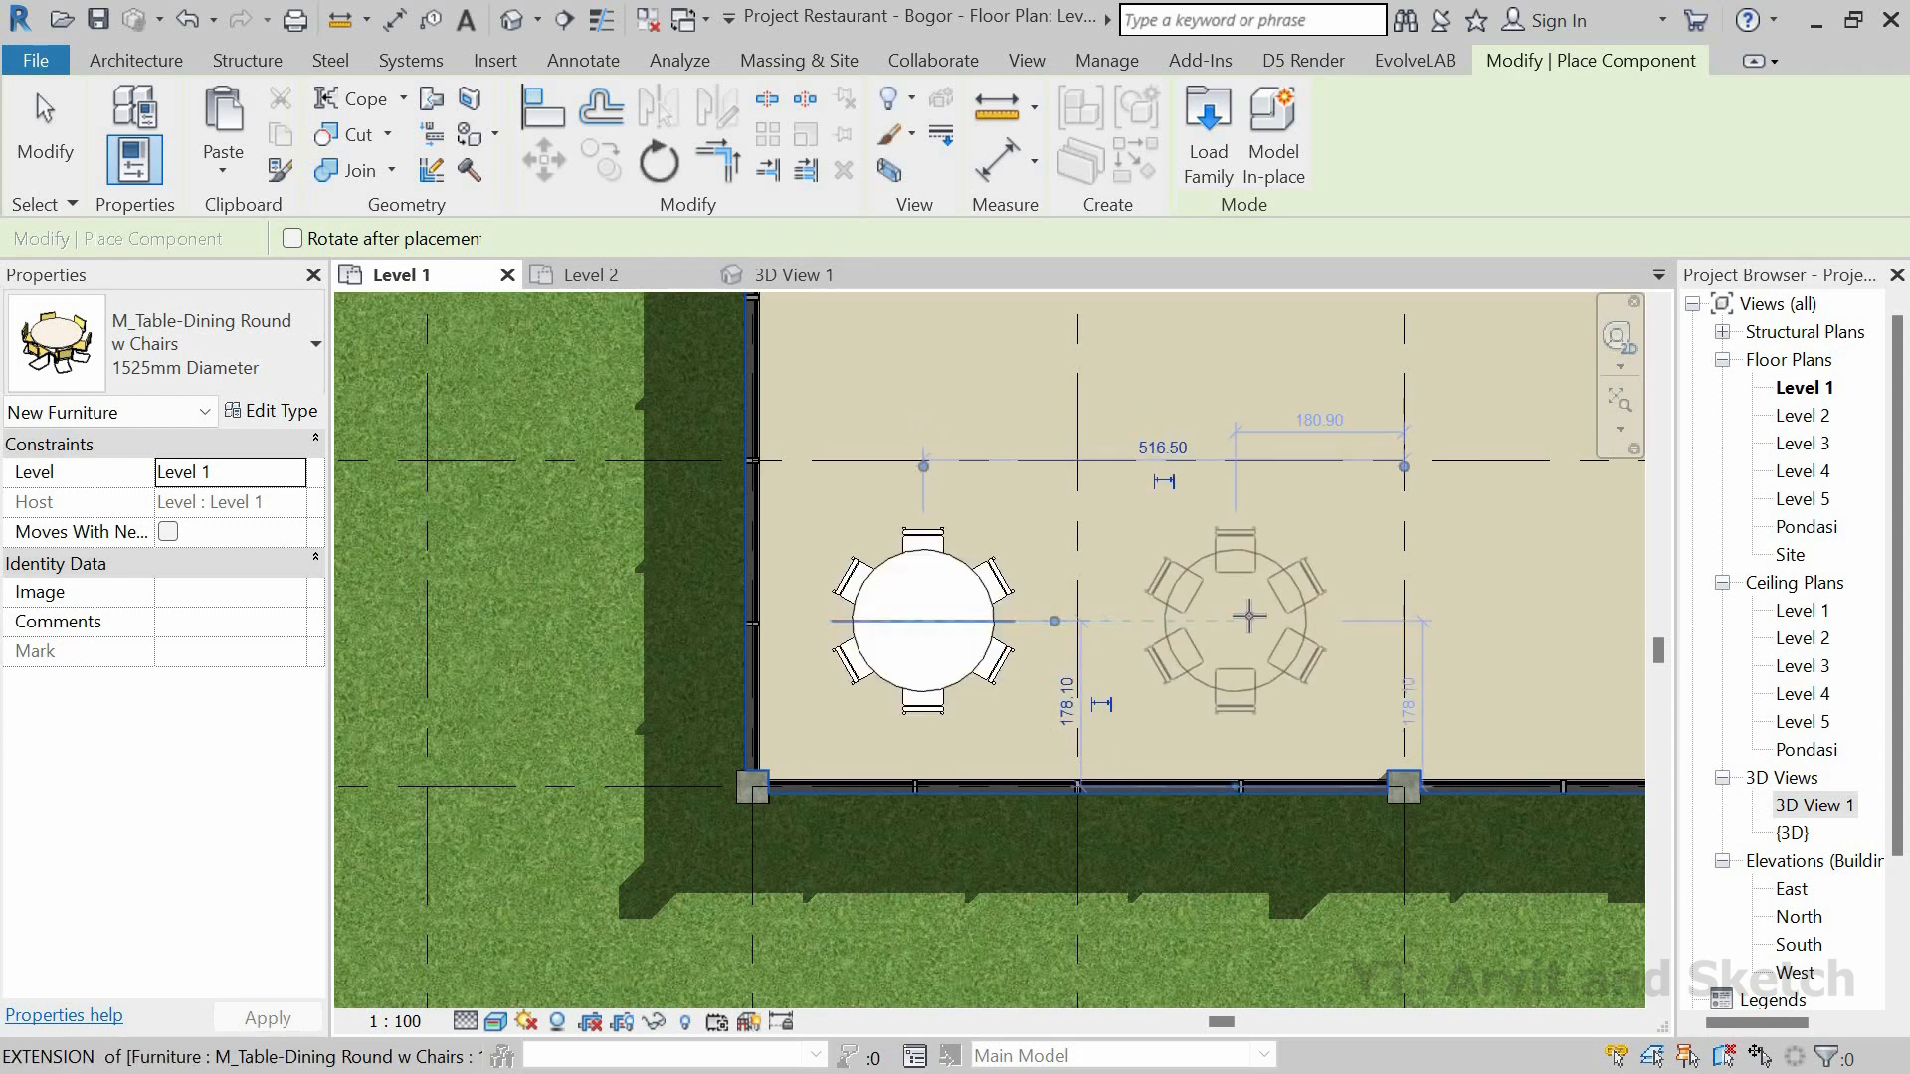
pyautogui.click(1236, 619)
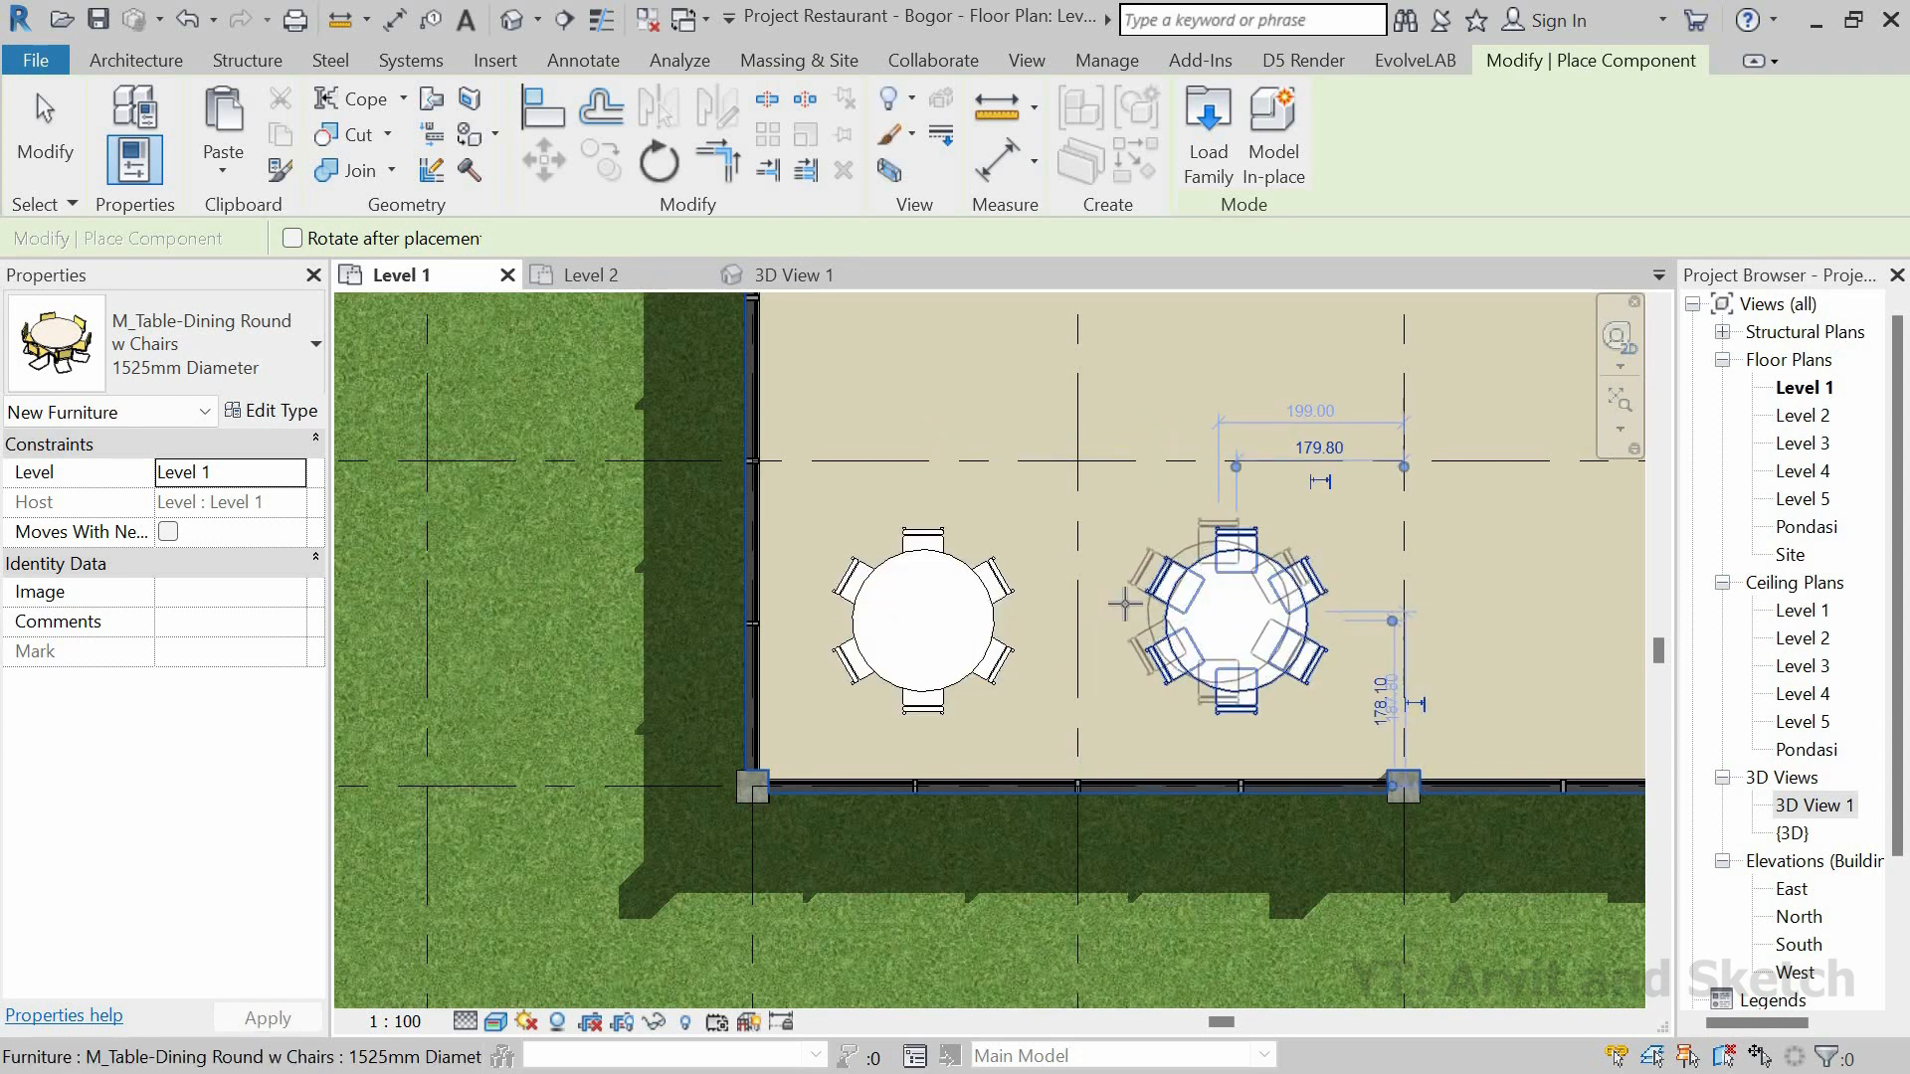
# Step: Inspect the two placed dining tables through the storefront glazing in 3D View 1, and return to the Level 1 plan
pyautogui.click(827, 279)
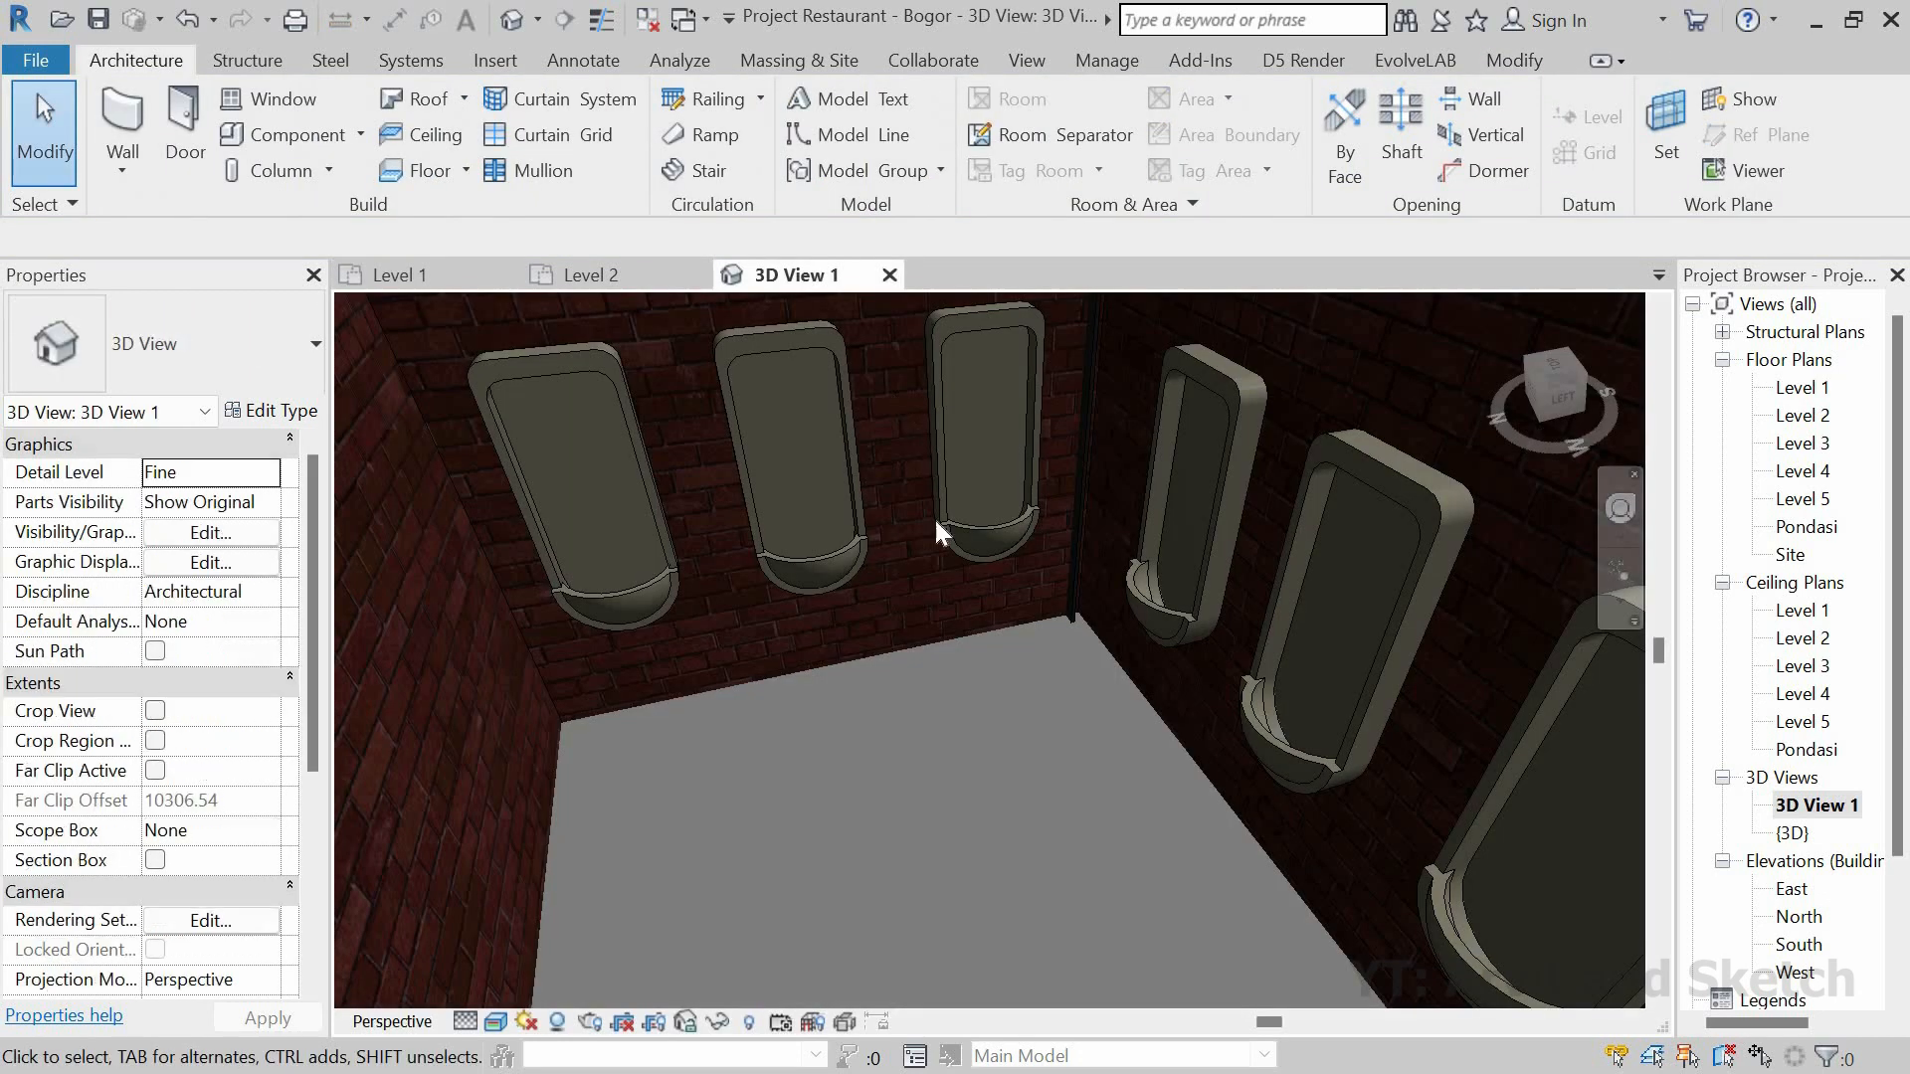
pyautogui.keyDown('shift'); pyautogui.moveTo(978, 625); pyautogui.dragTo(1019, 529, button='middle'); pyautogui.keyUp('shift')
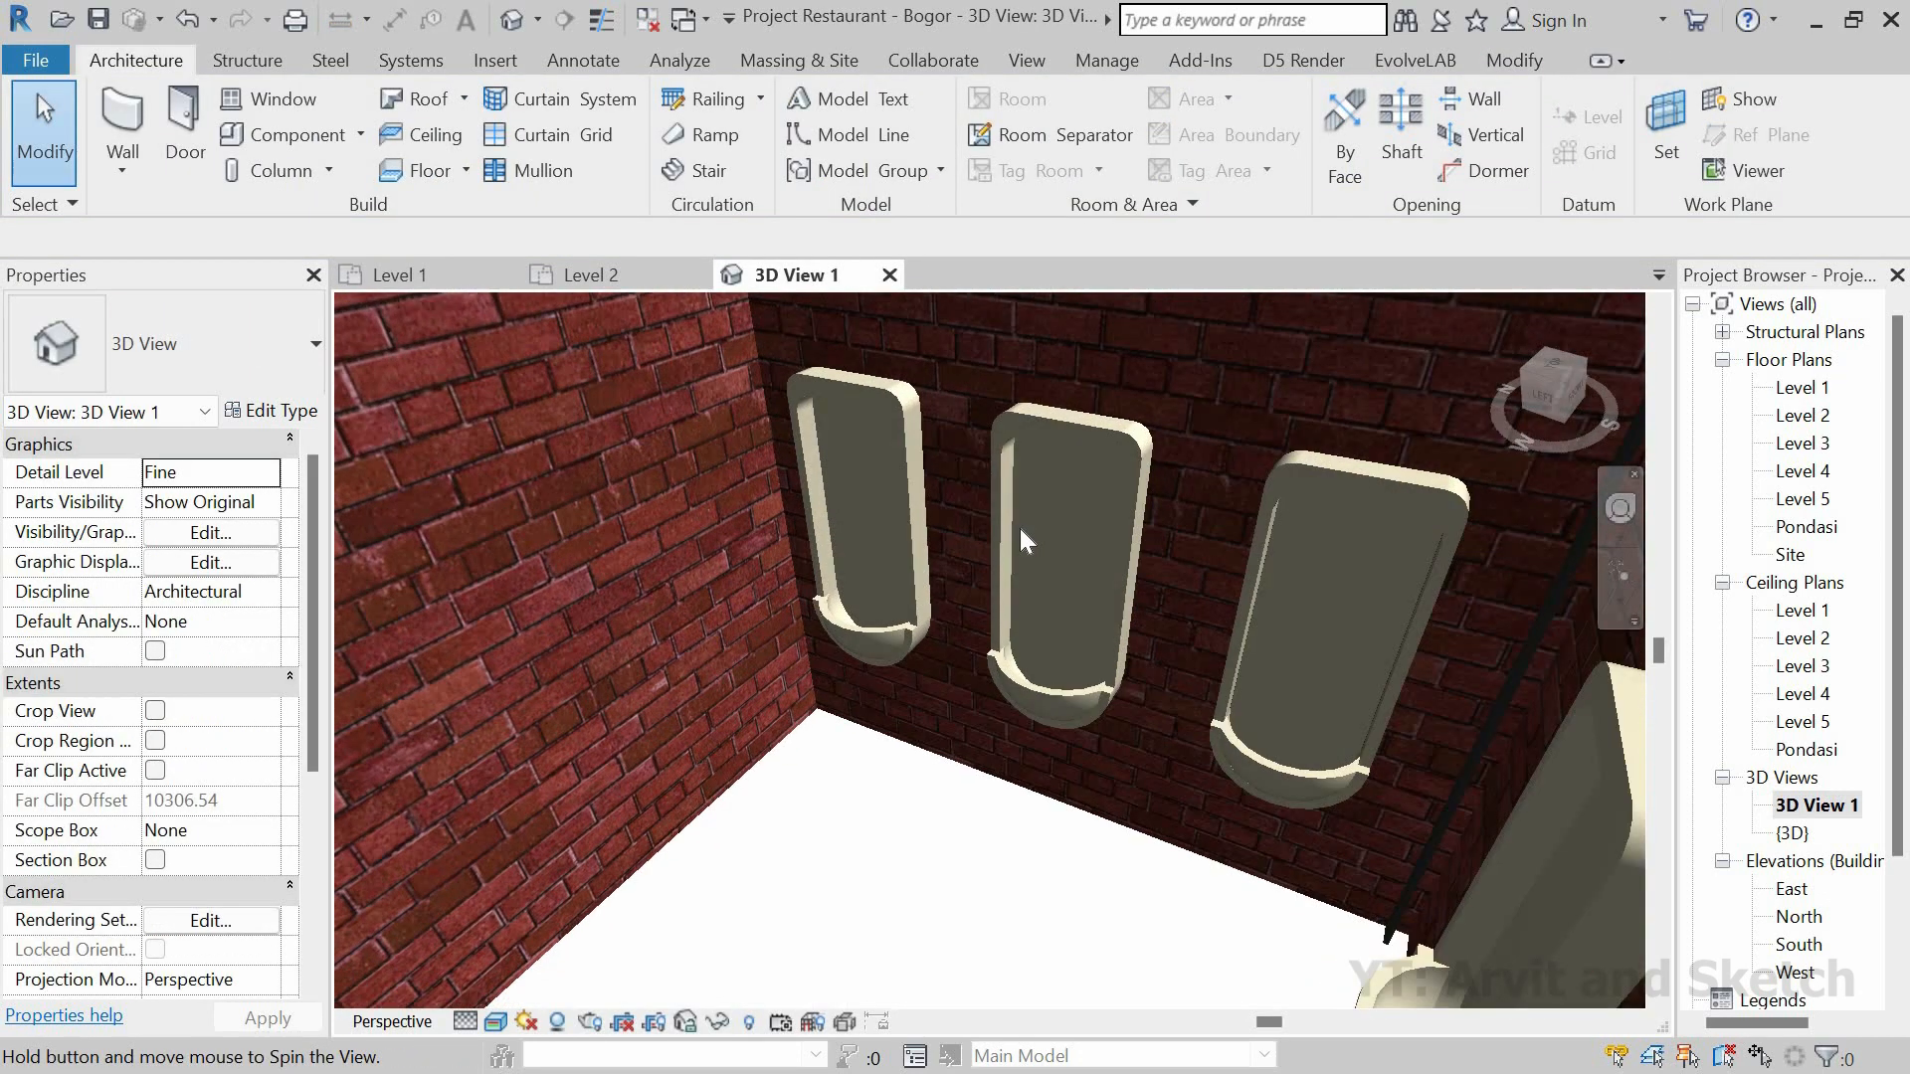
pyautogui.click(1562, 396)
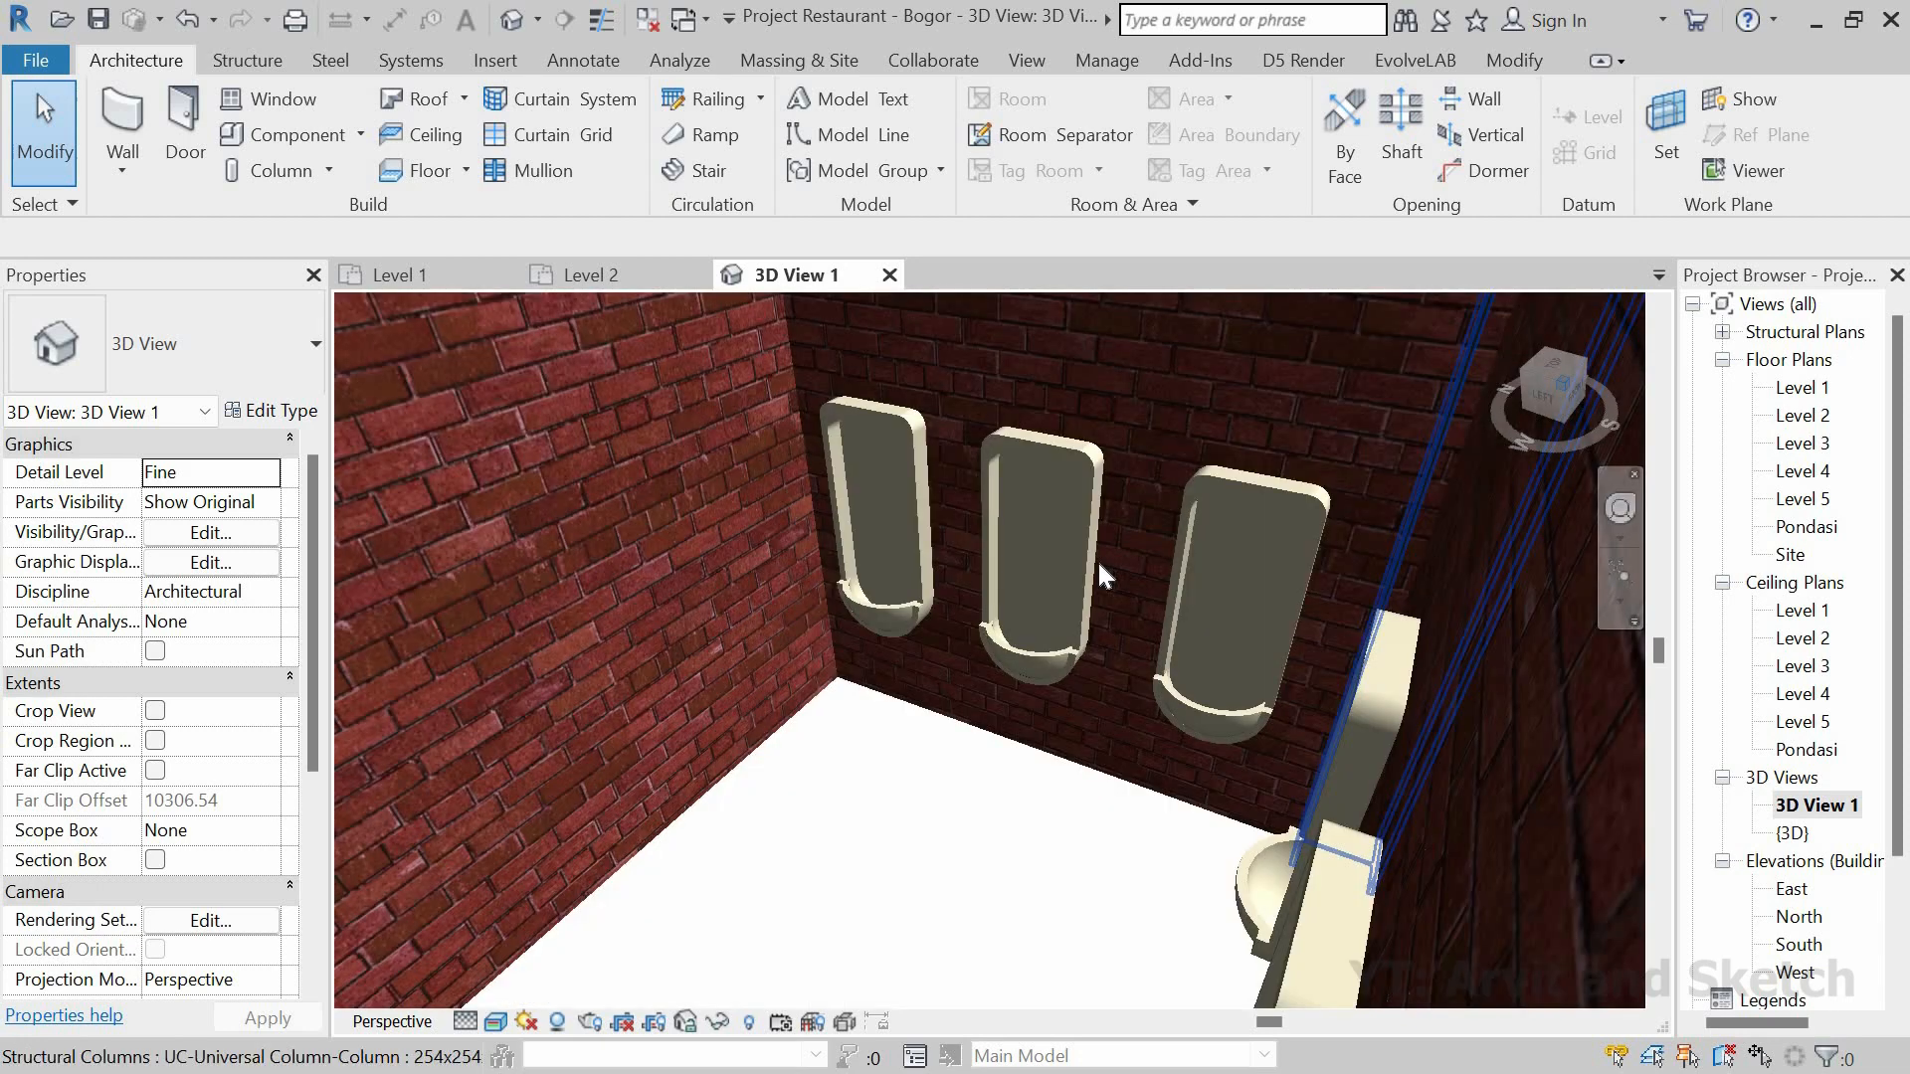
pyautogui.scroll(10, 1007, 587)
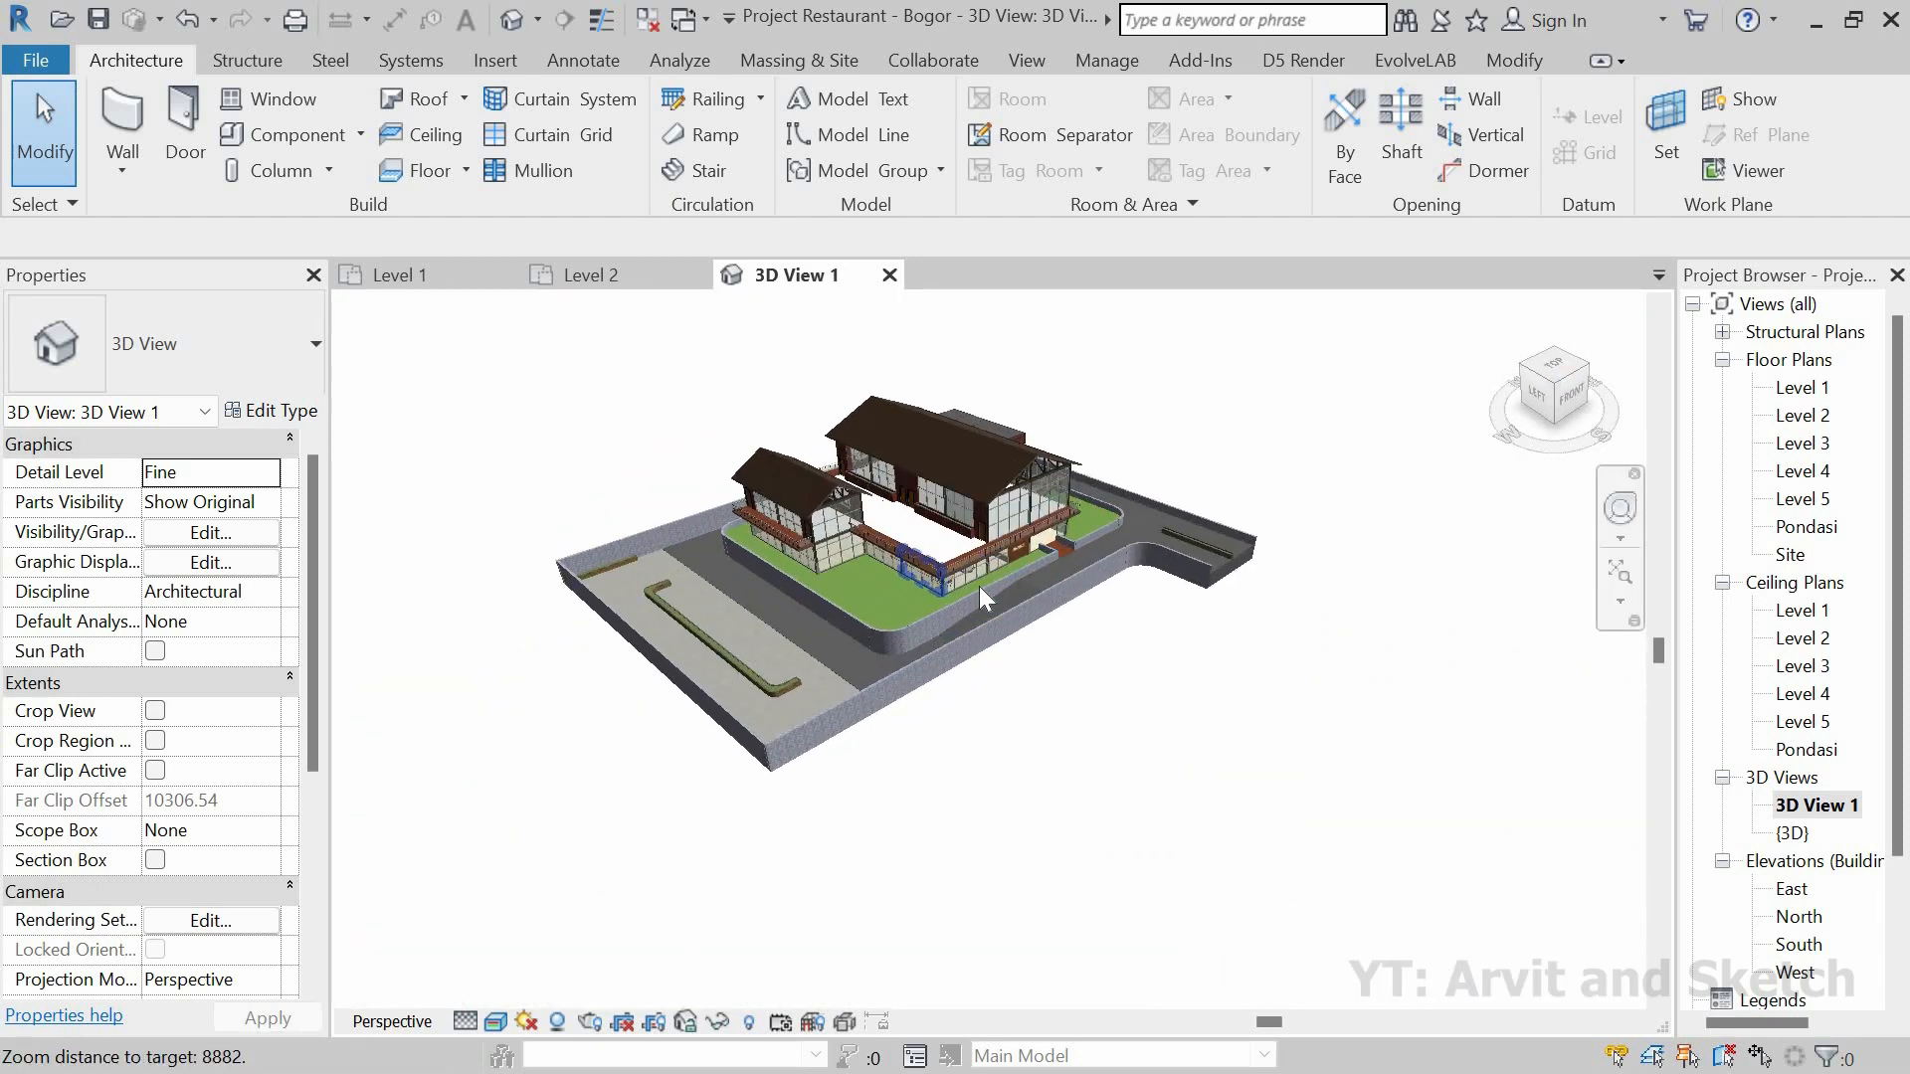
pyautogui.scroll(8, 980, 557)
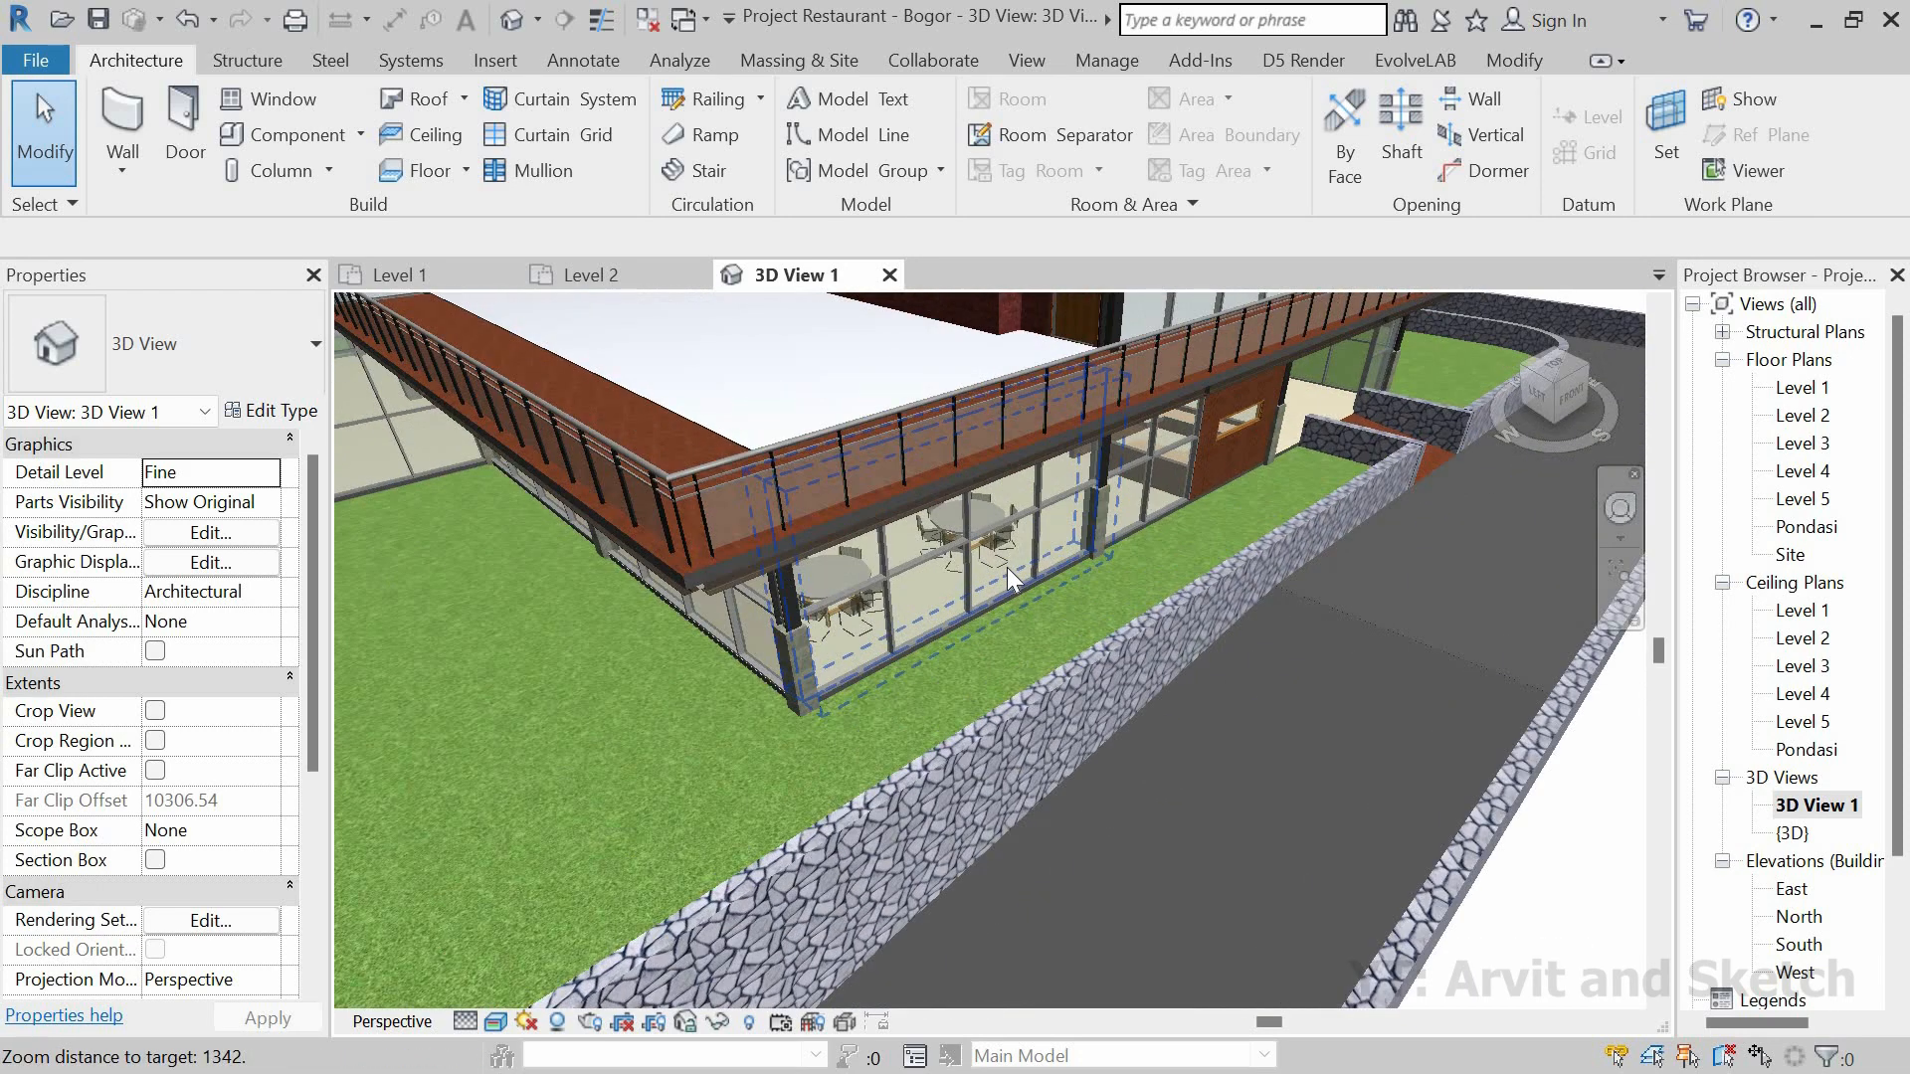
pyautogui.keyDown('shift'); pyautogui.moveTo(960, 589); pyautogui.dragTo(659, 315, button='middle'); pyautogui.keyUp('shift')
pyautogui.scroll(6, 1101, 540)
pyautogui.hotkey('ctrl', 'Tab')
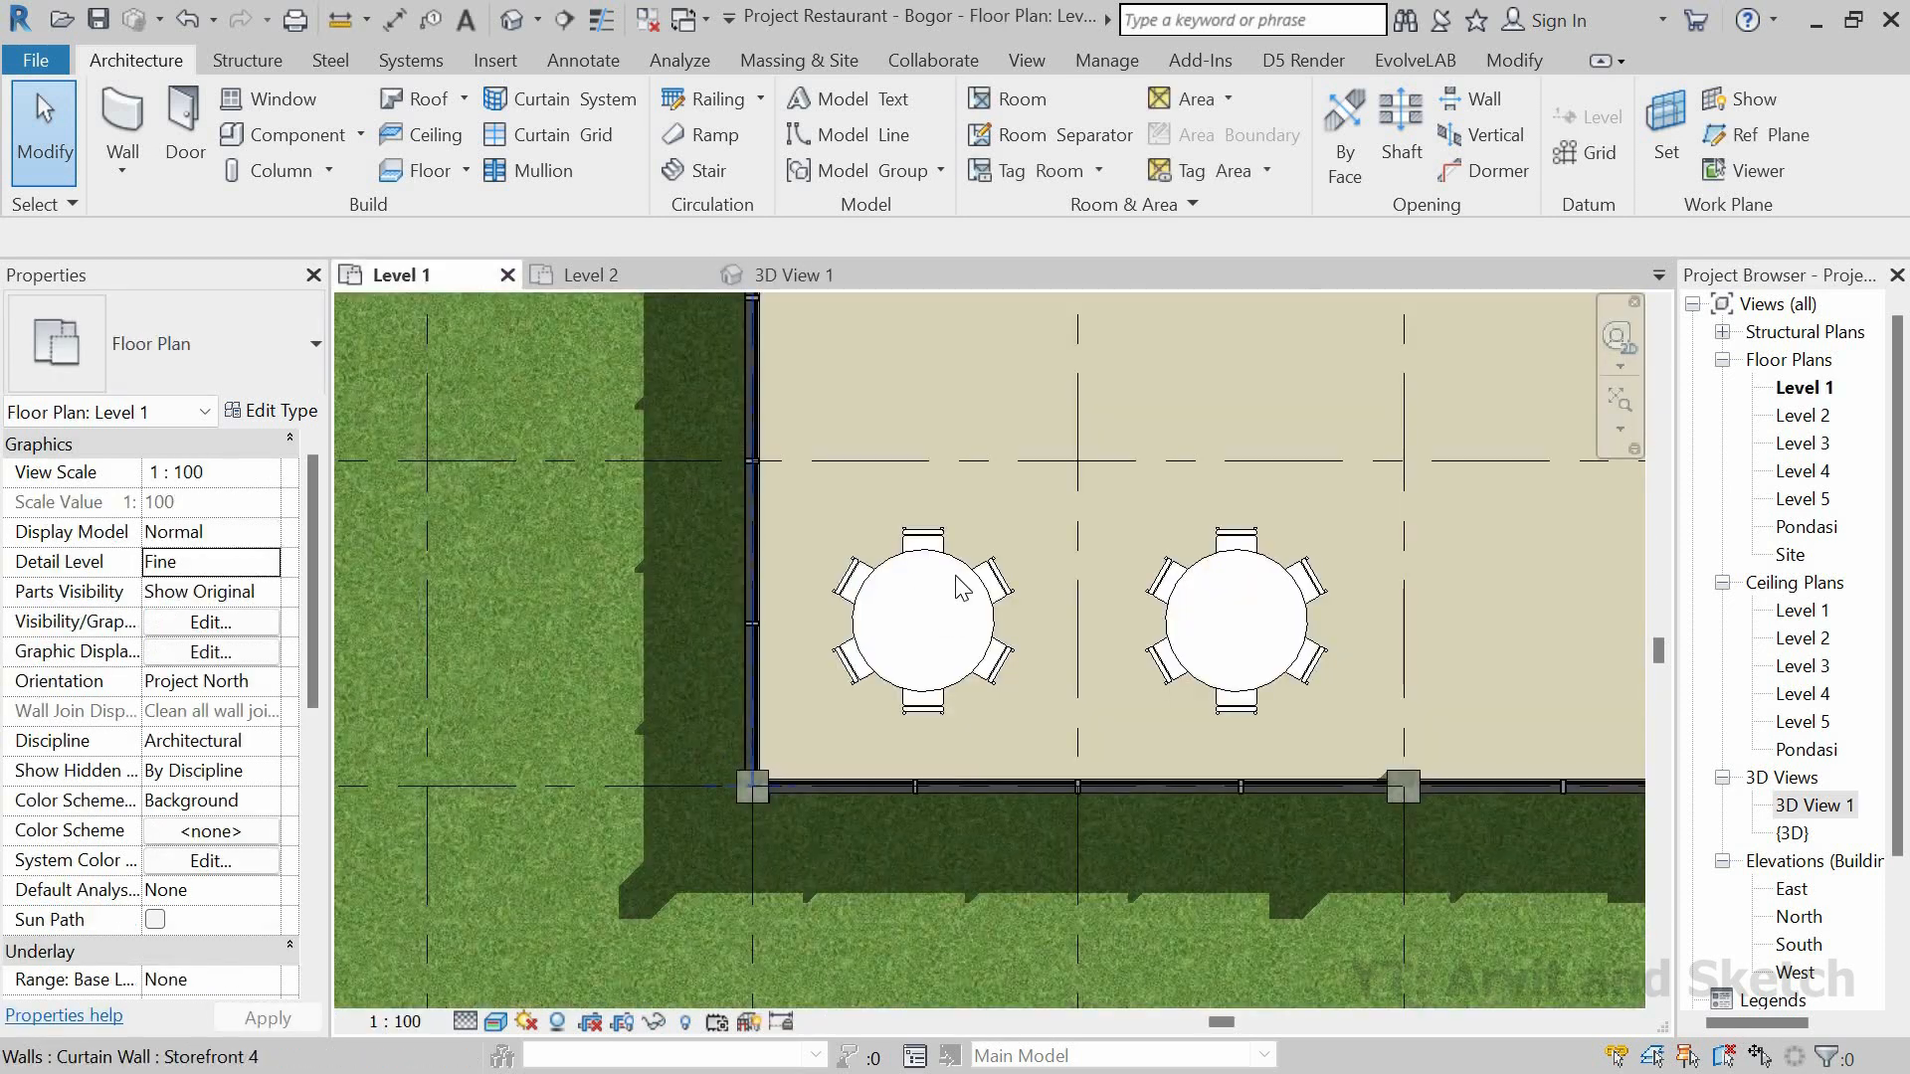
# Step: Copy the pair of round tables up one grid bay with multiple copies enabled to form a second row
pyautogui.click(960, 575)
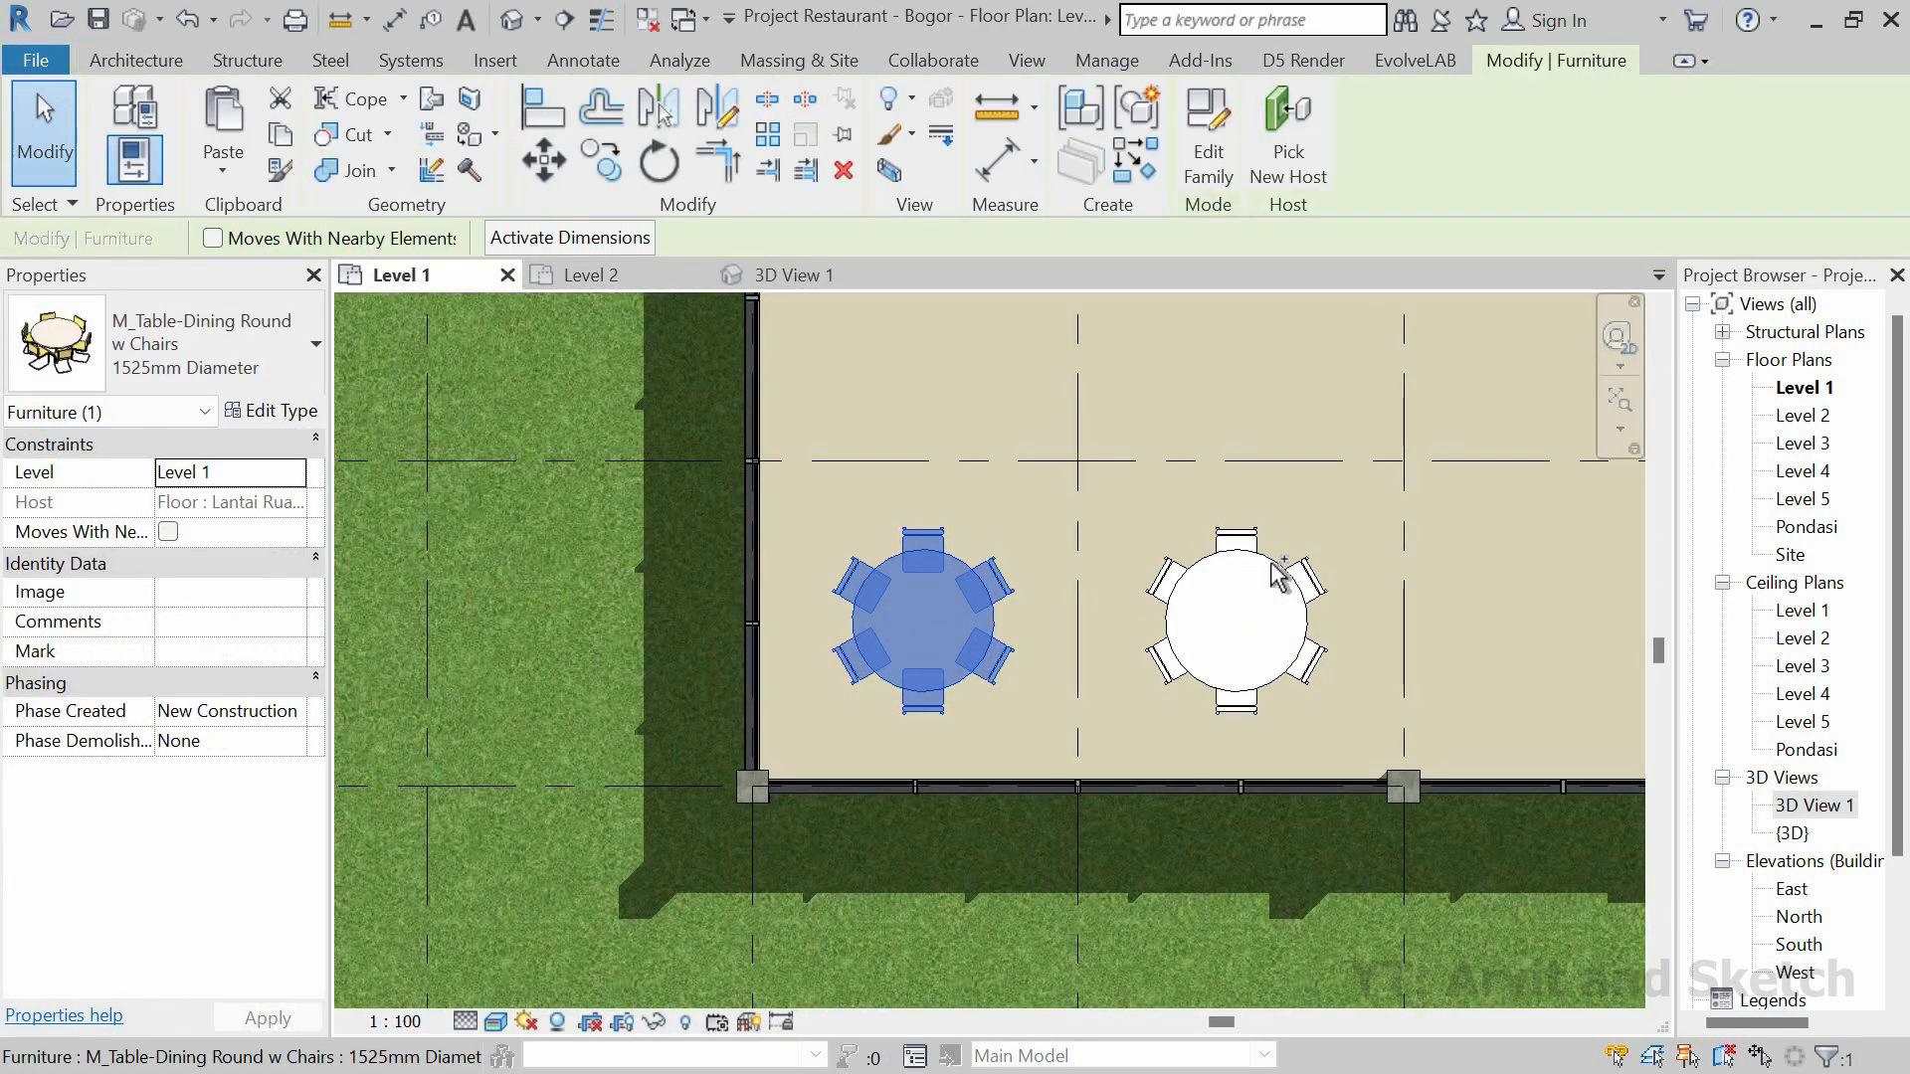
pyautogui.keyDown('ctrl'); pyautogui.click(1159, 654); pyautogui.keyUp('ctrl')
pyautogui.scroll(-2, 1088, 673)
pyautogui.click(605, 159)
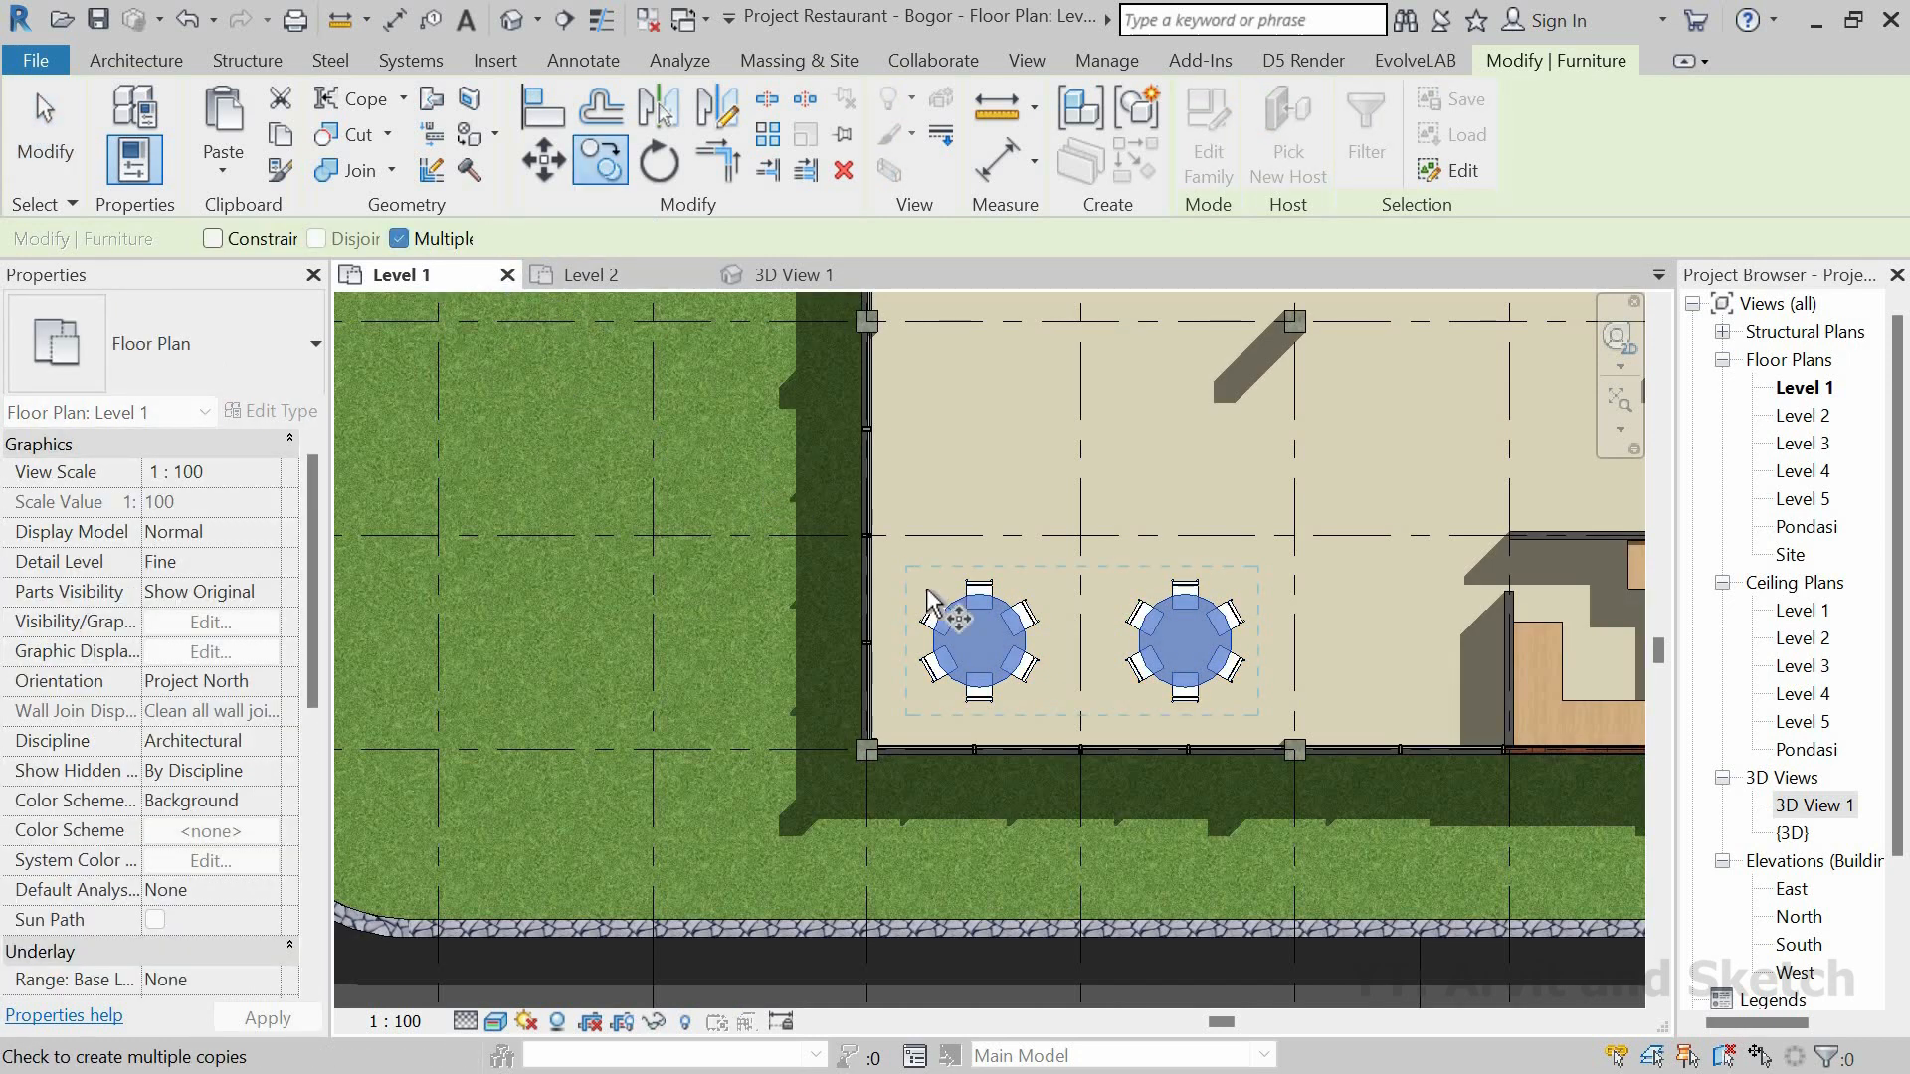
pyautogui.scroll(2, 952, 630)
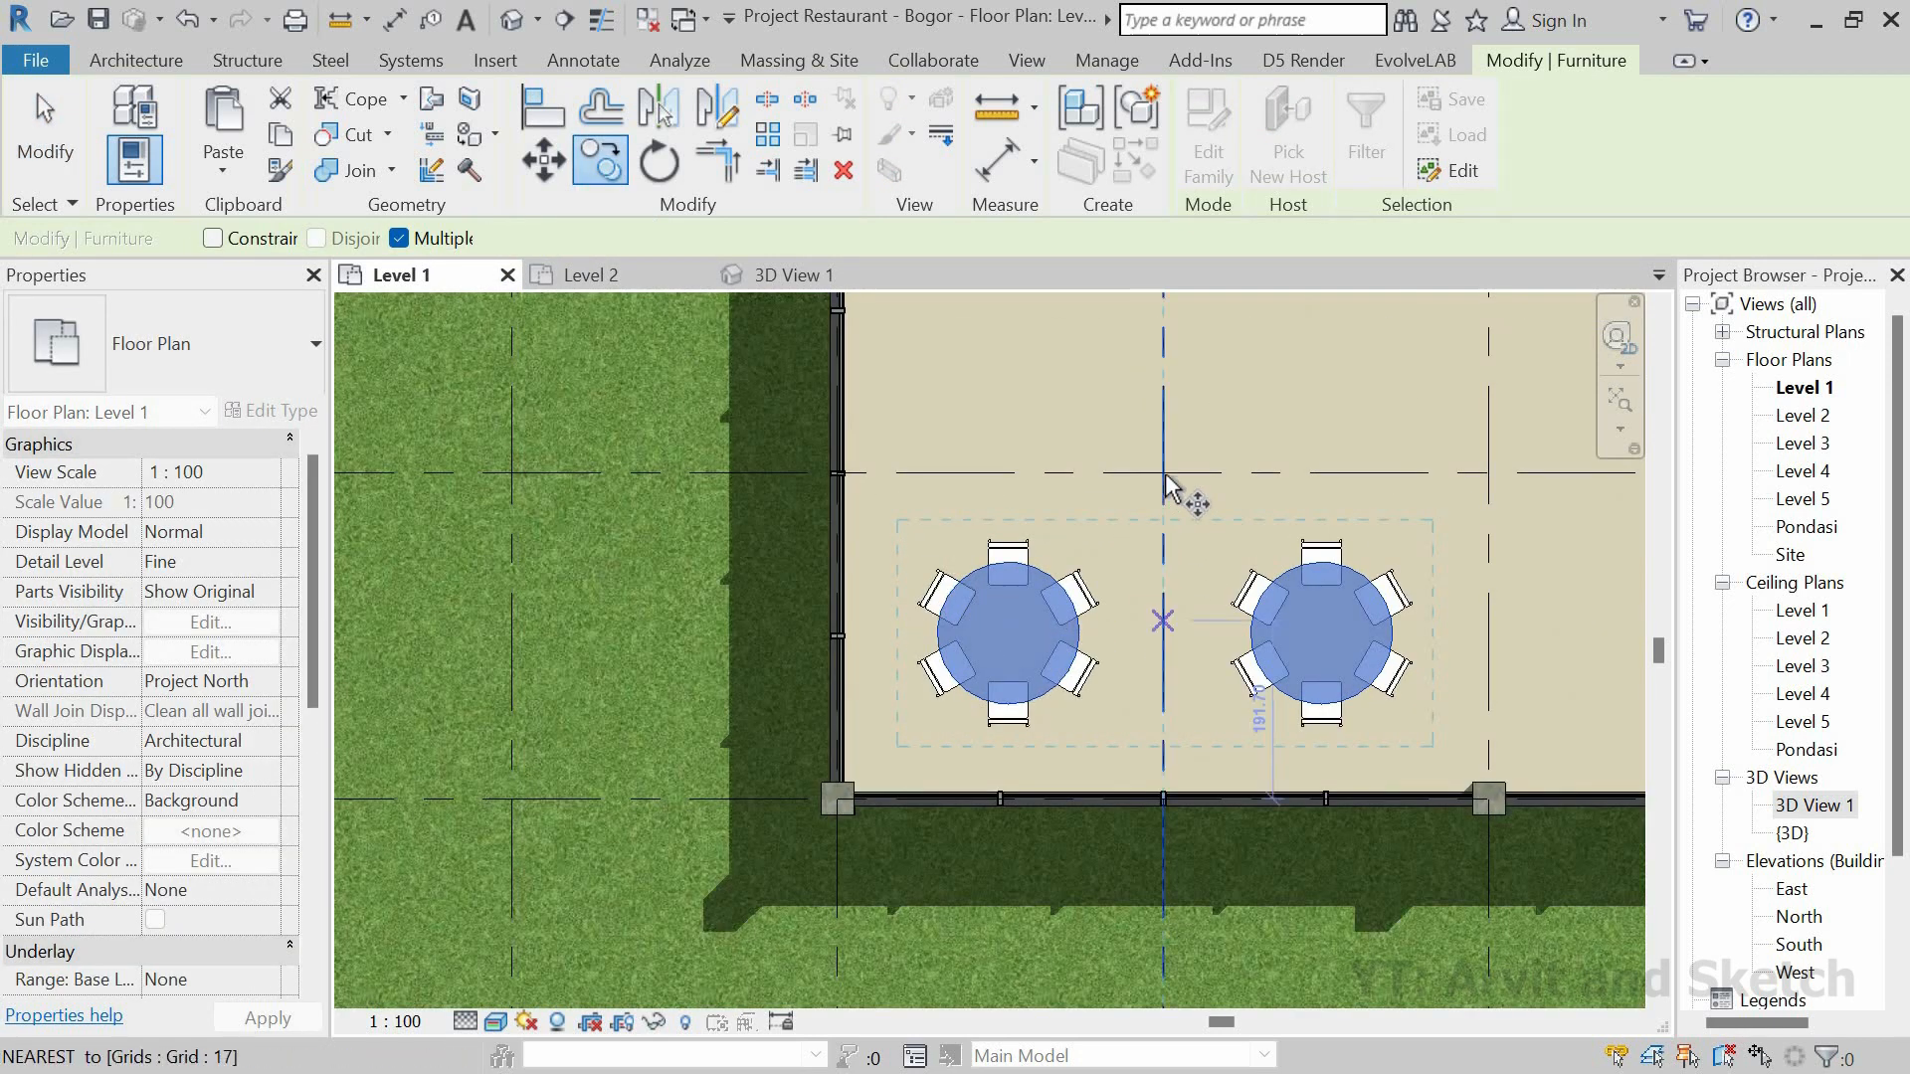
pyautogui.scroll(-1, 1168, 563)
pyautogui.moveTo(1168, 563); pyautogui.dragTo(1137, 822, button='middle')
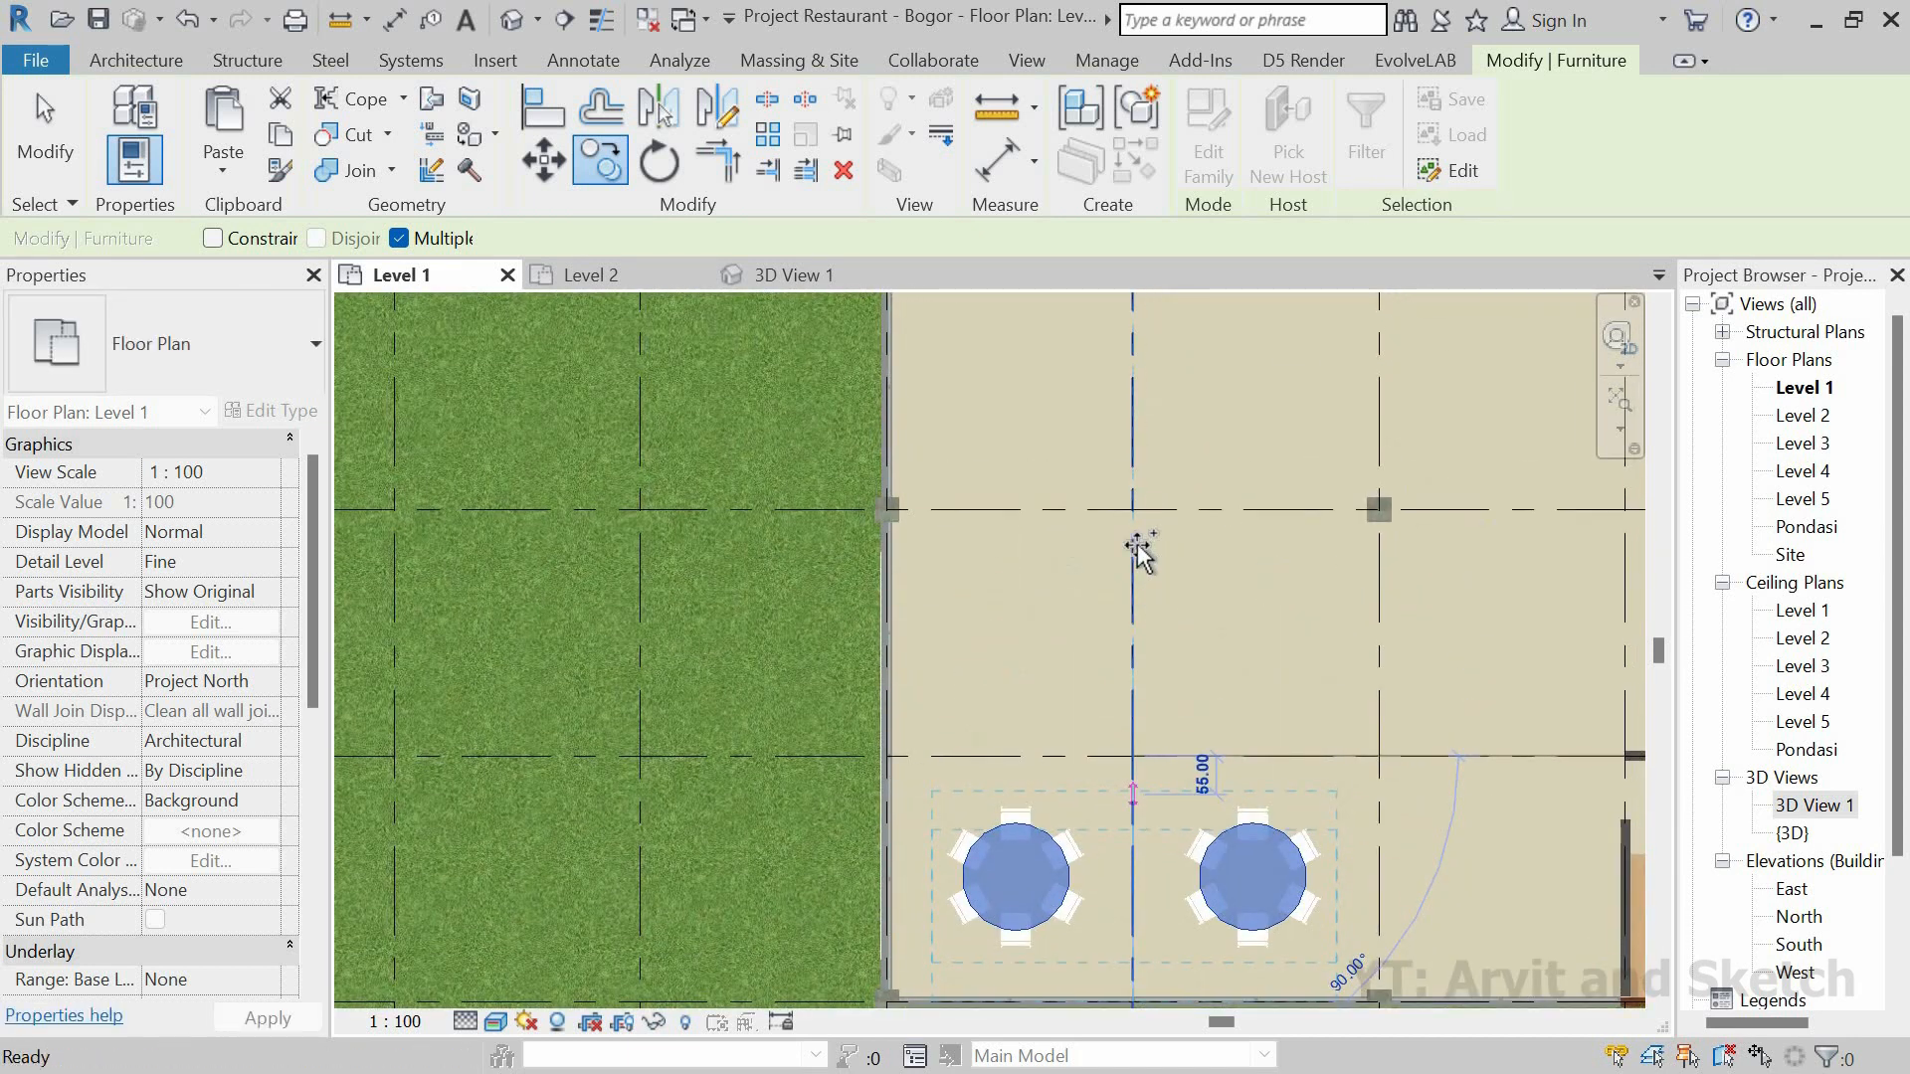
pyautogui.click(1132, 509)
# Step: Place two more copies of the table pair further up at 350 spacing, completing four rows along the glazed wall
pyautogui.scroll(-3, 1131, 631)
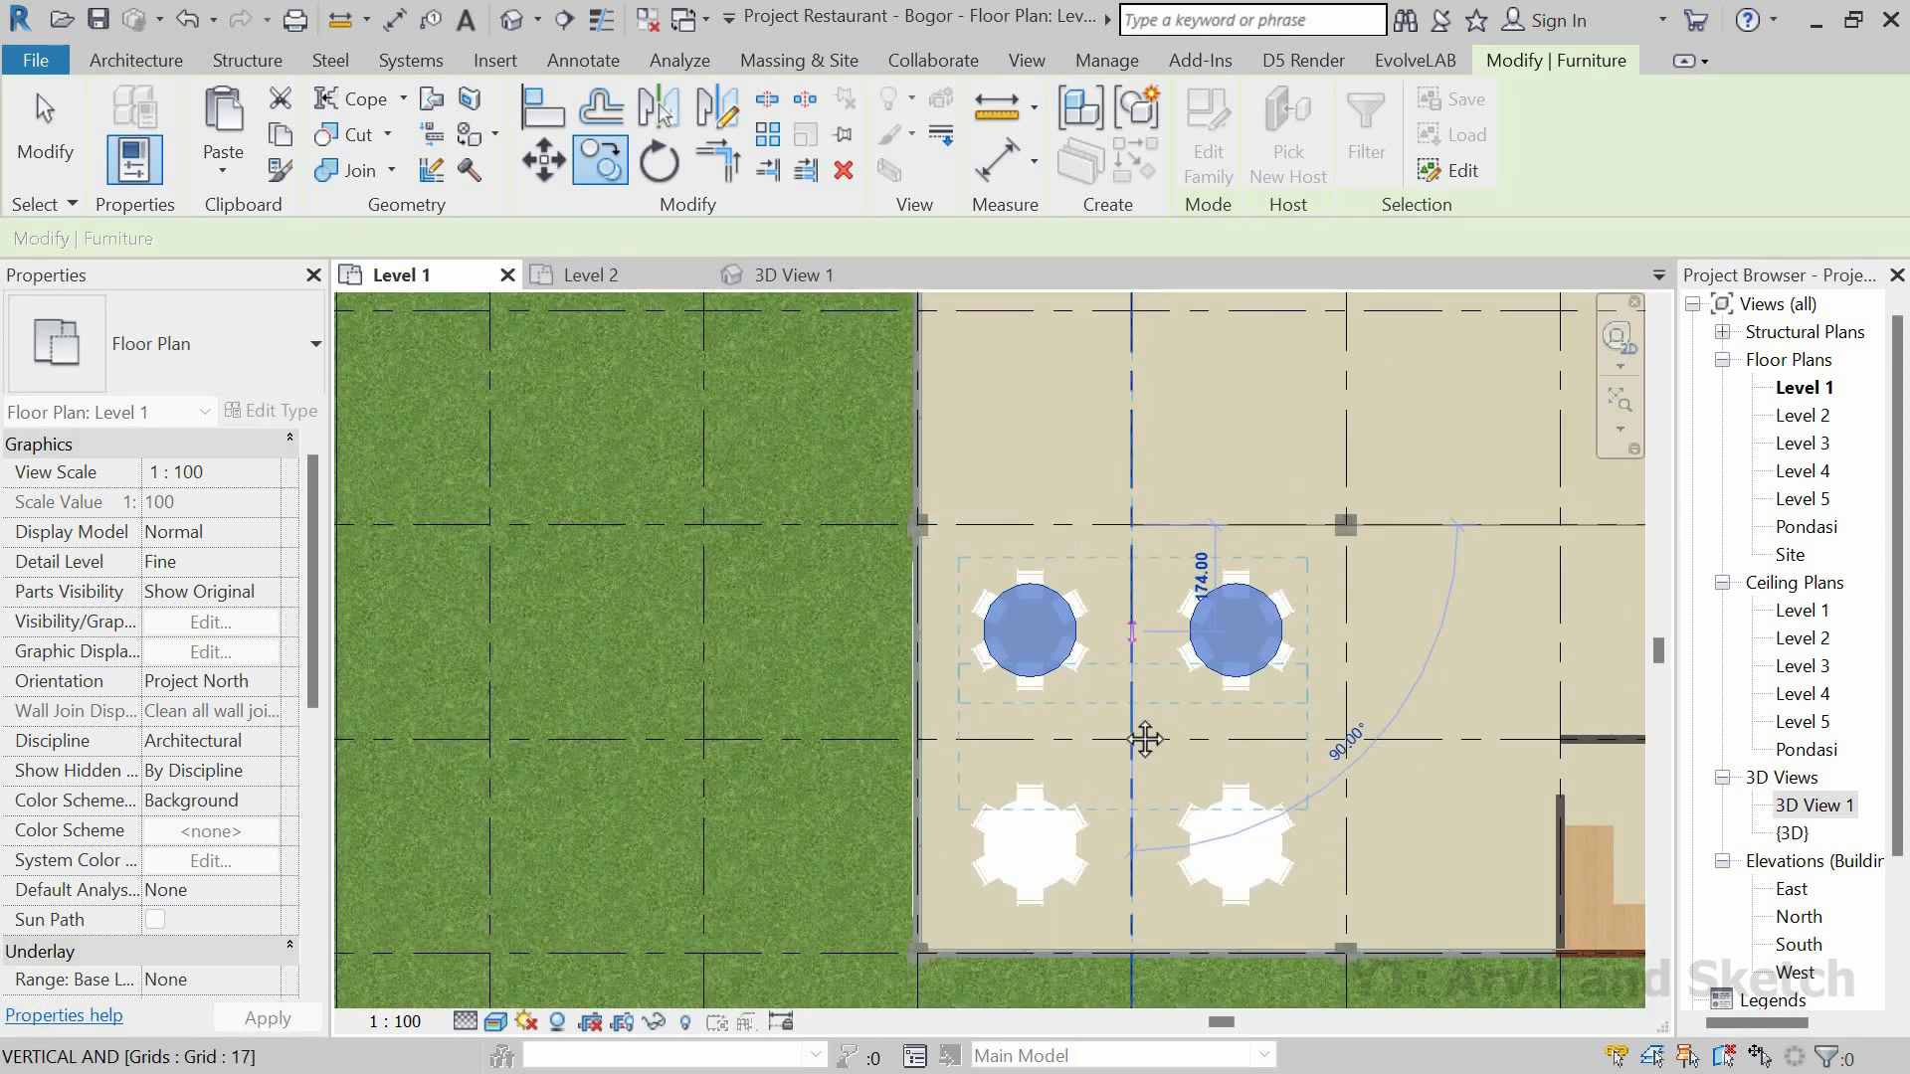
pyautogui.moveTo(1141, 567); pyautogui.dragTo(1123, 717, button='middle')
pyautogui.click(1112, 544)
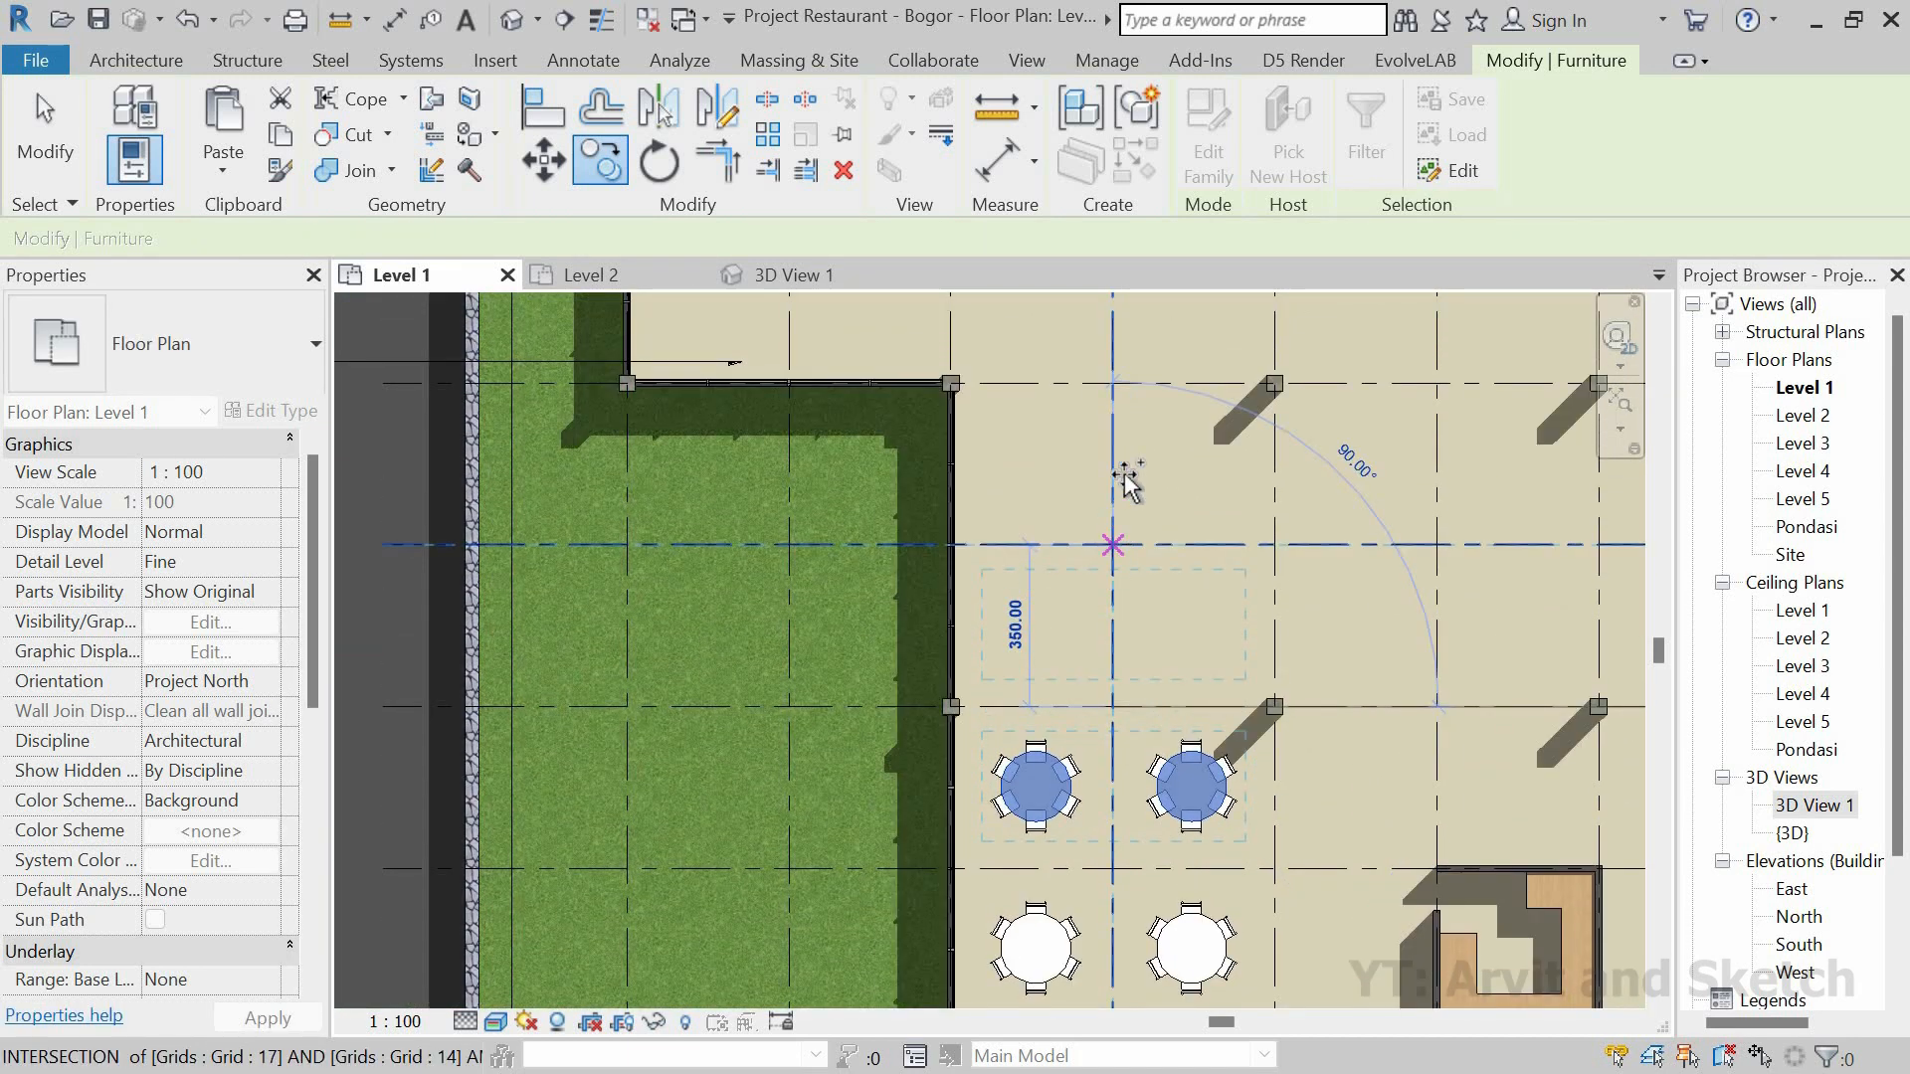
pyautogui.click(1112, 383)
pyautogui.scroll(-3, 1037, 500)
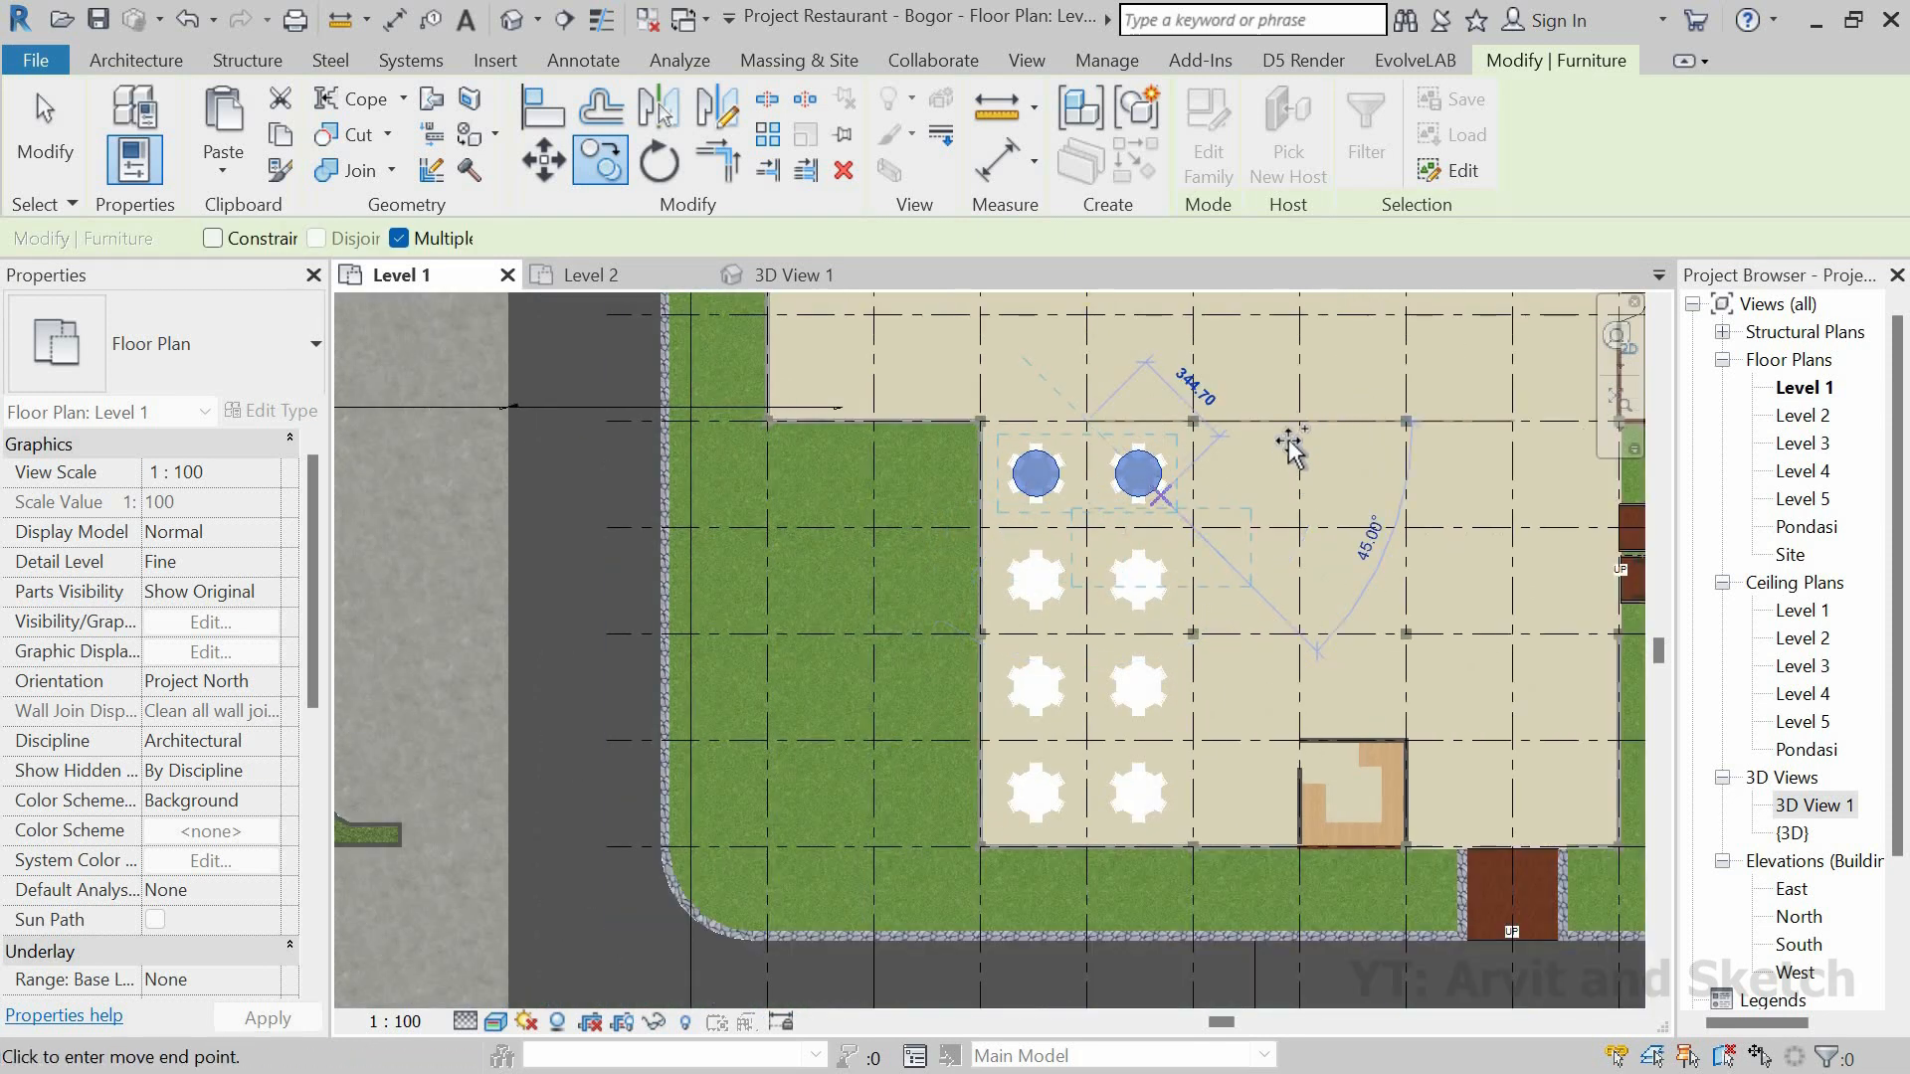
# Step: Copy the table pair beside the upper three rows, stopping above the corner counter, and finish copying
pyautogui.scroll(4, 1291, 456)
pyautogui.click(1283, 517)
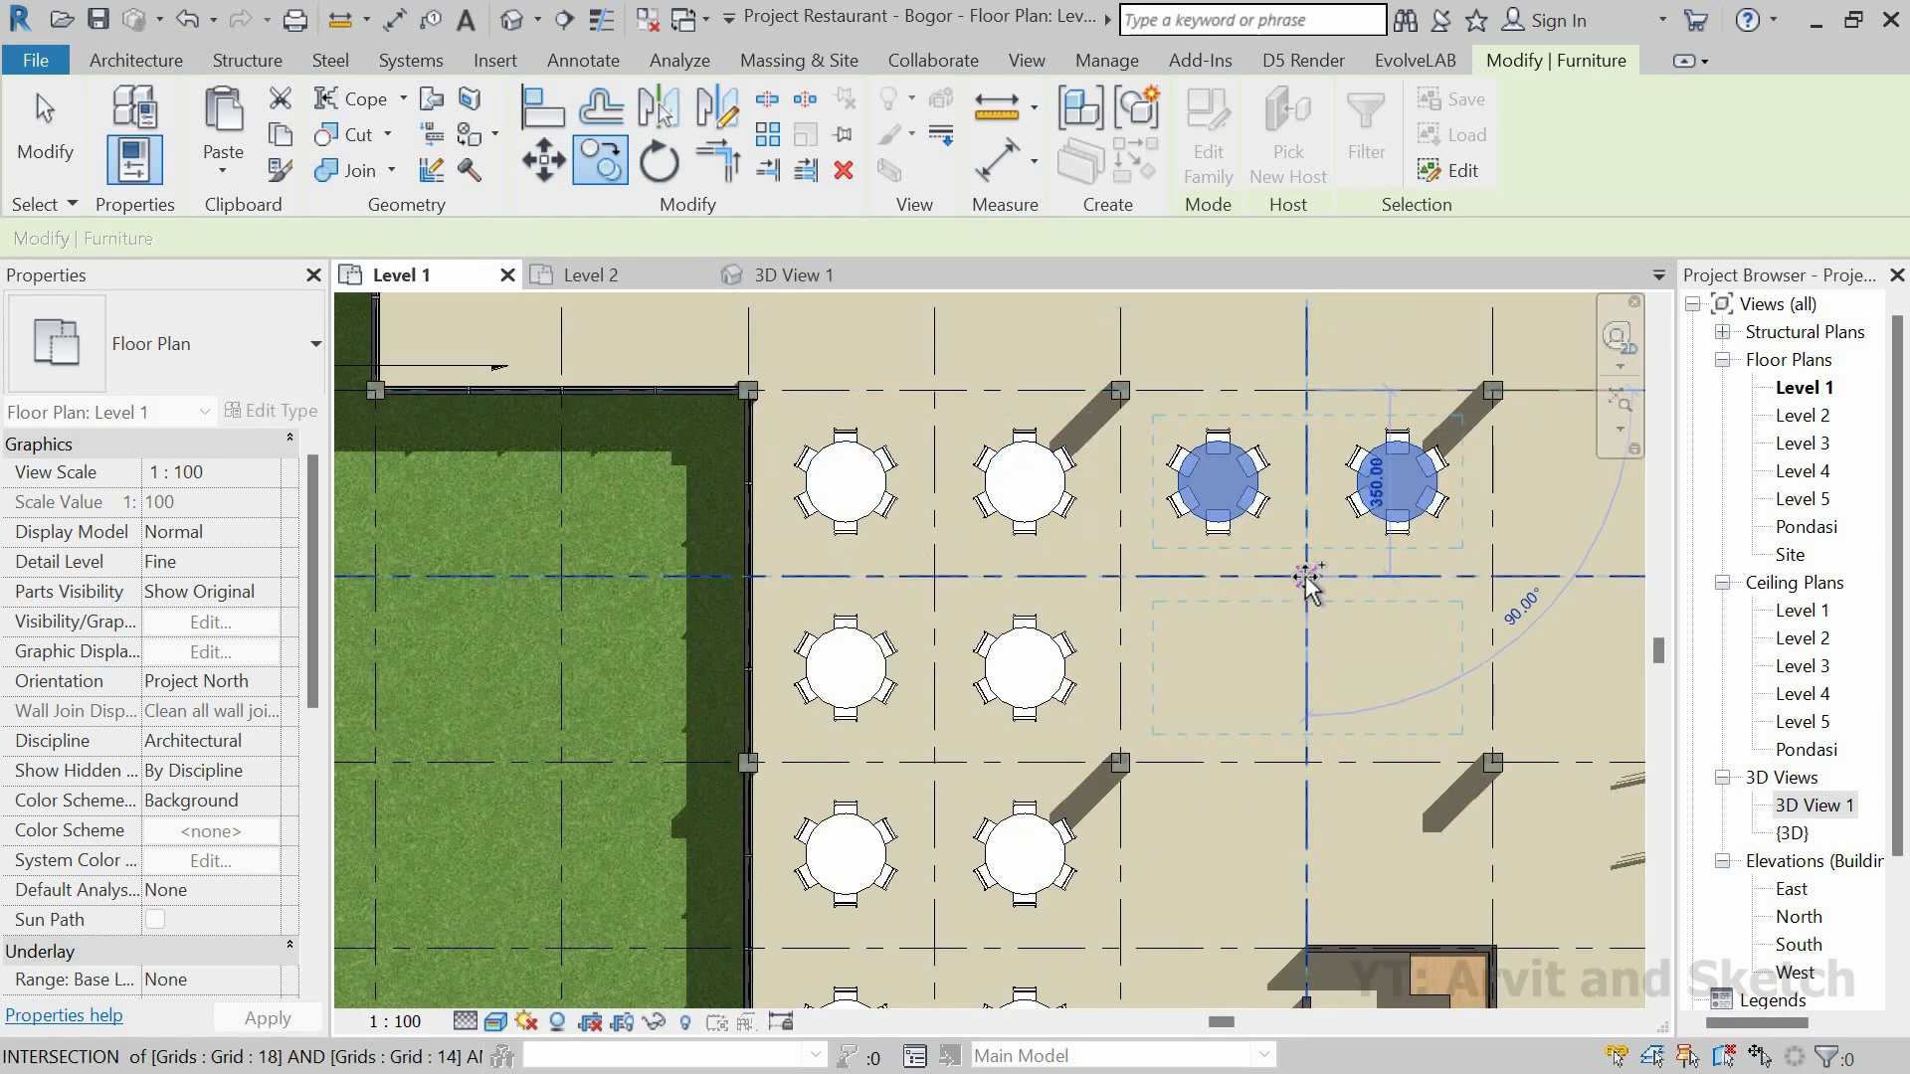
pyautogui.click(1299, 577)
pyautogui.moveTo(1292, 672); pyautogui.dragTo(1075, 466, button='middle')
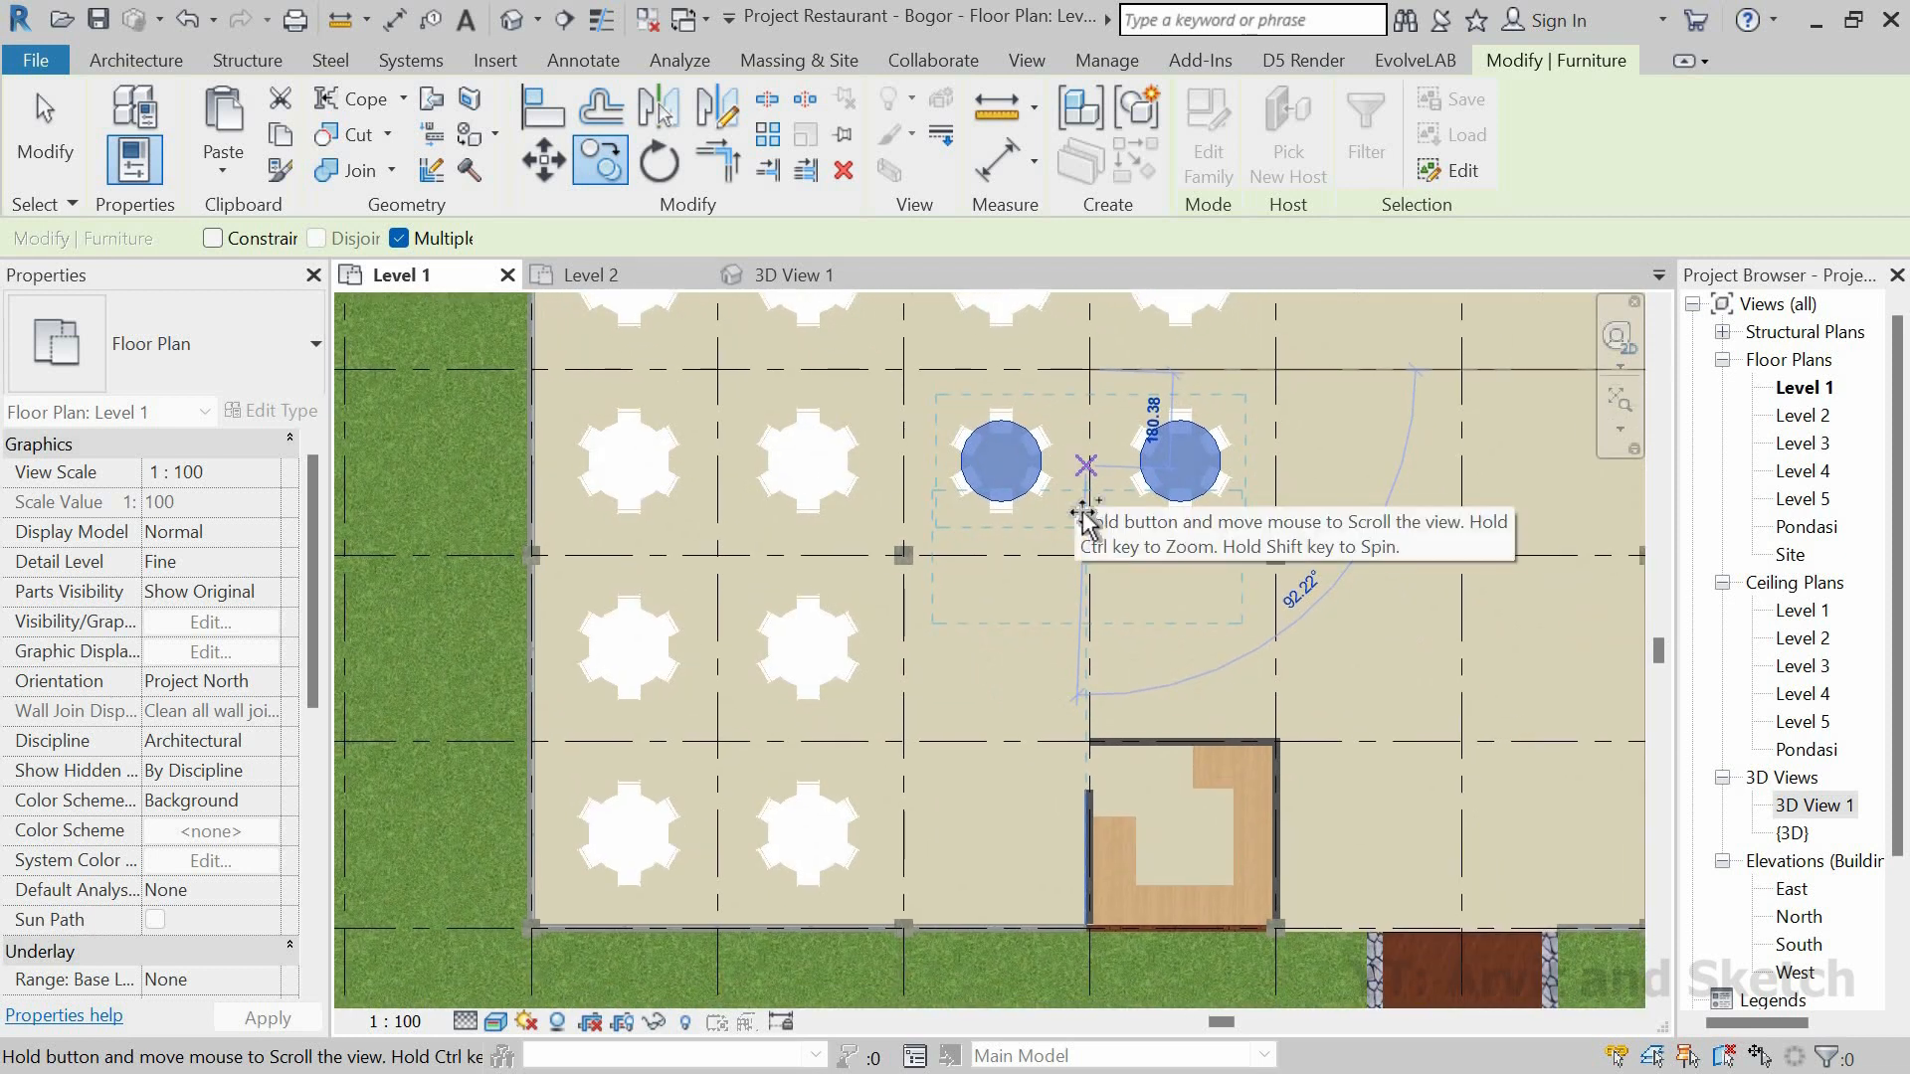
pyautogui.click(1091, 562)
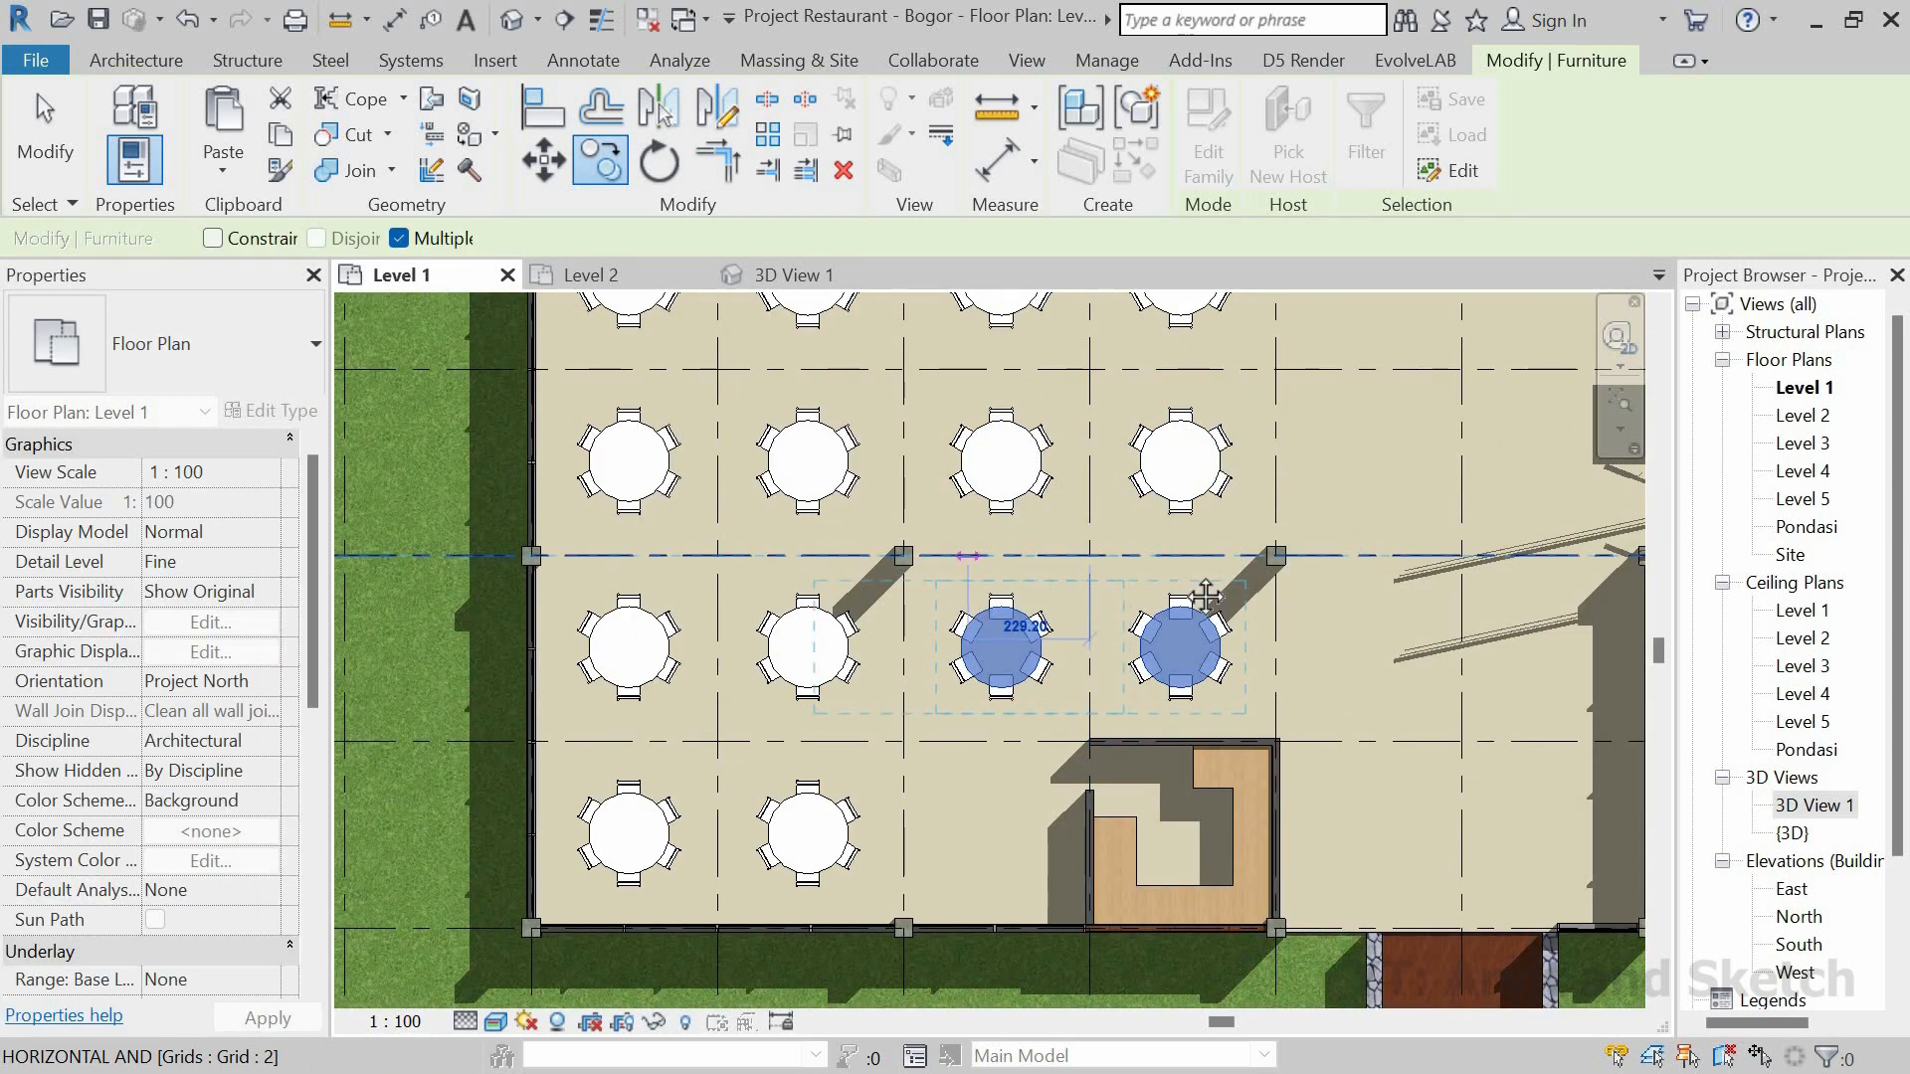
pyautogui.scroll(-3, 1206, 595)
pyautogui.moveTo(1179, 559); pyautogui.dragTo(1154, 647, button='middle')
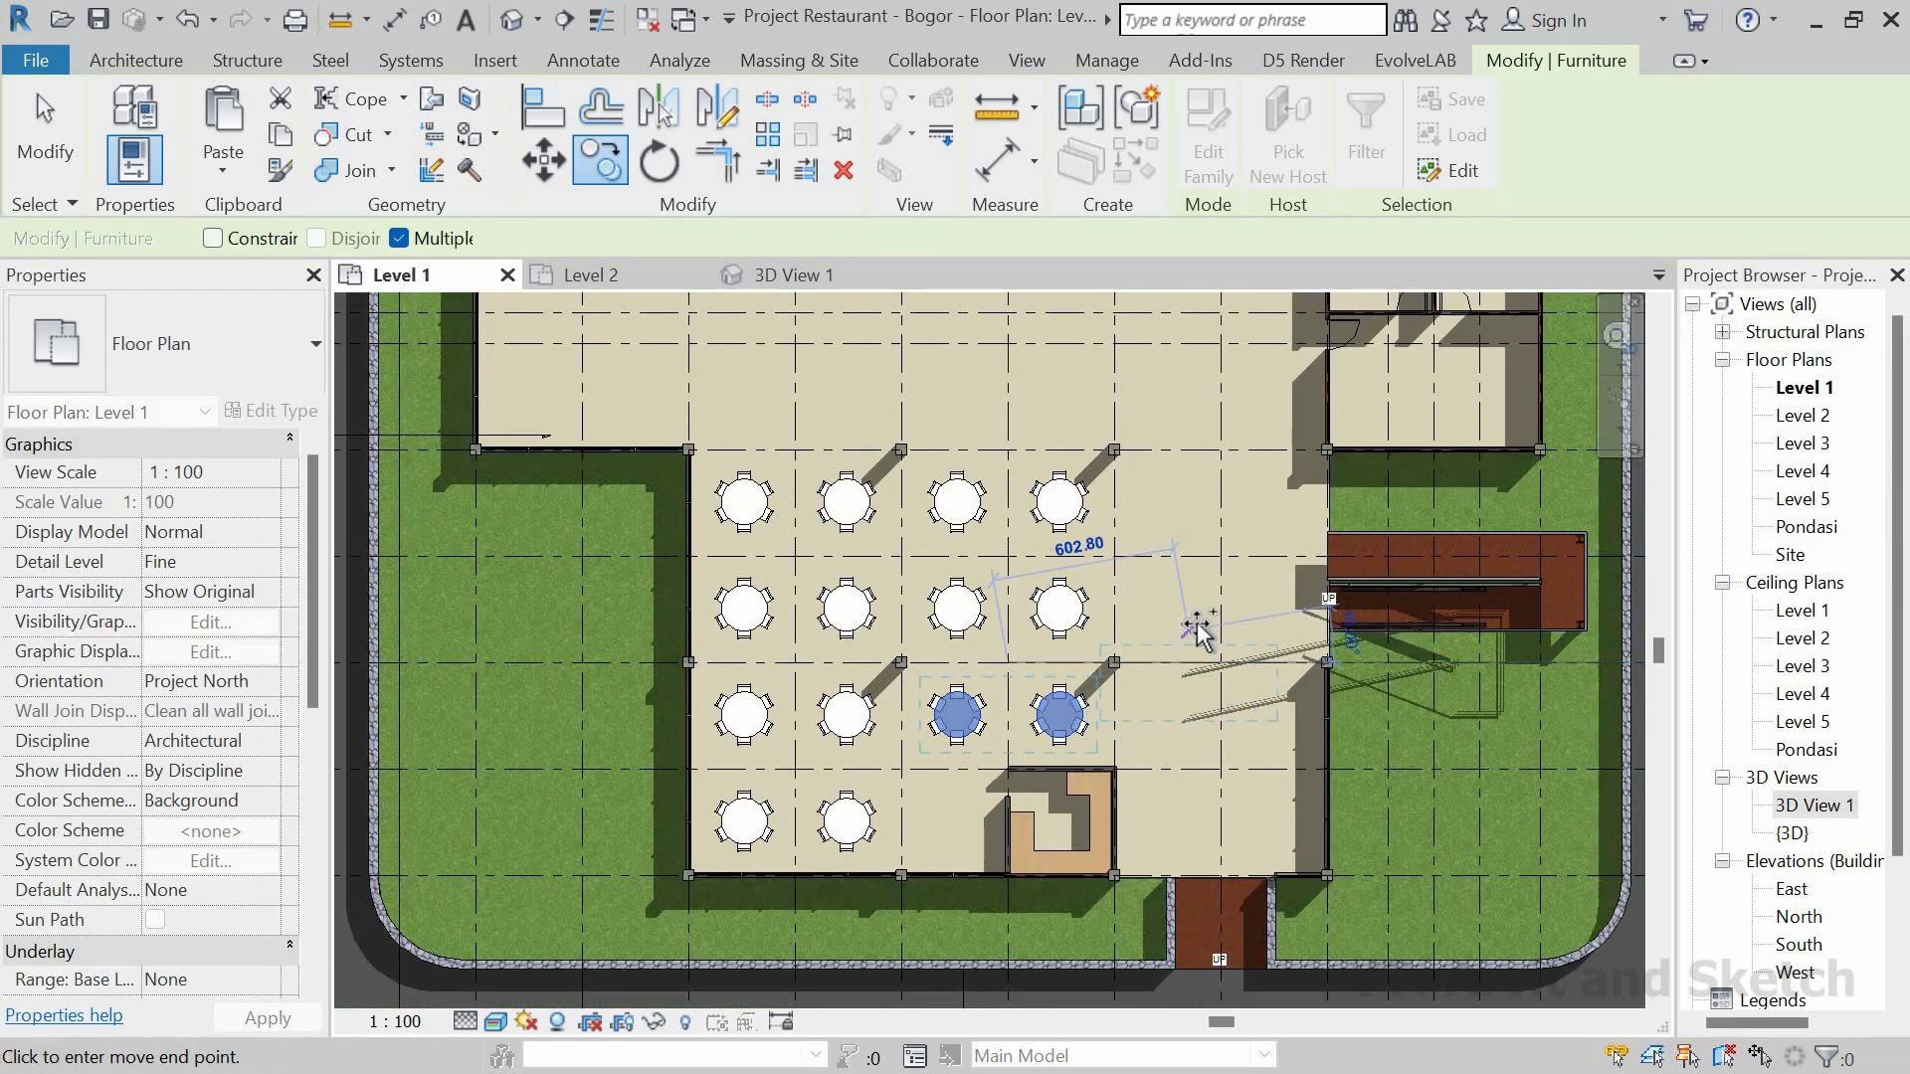
pyautogui.scroll(1, 1197, 624)
pyautogui.moveTo(980, 573); pyautogui.dragTo(1189, 878, button='middle')
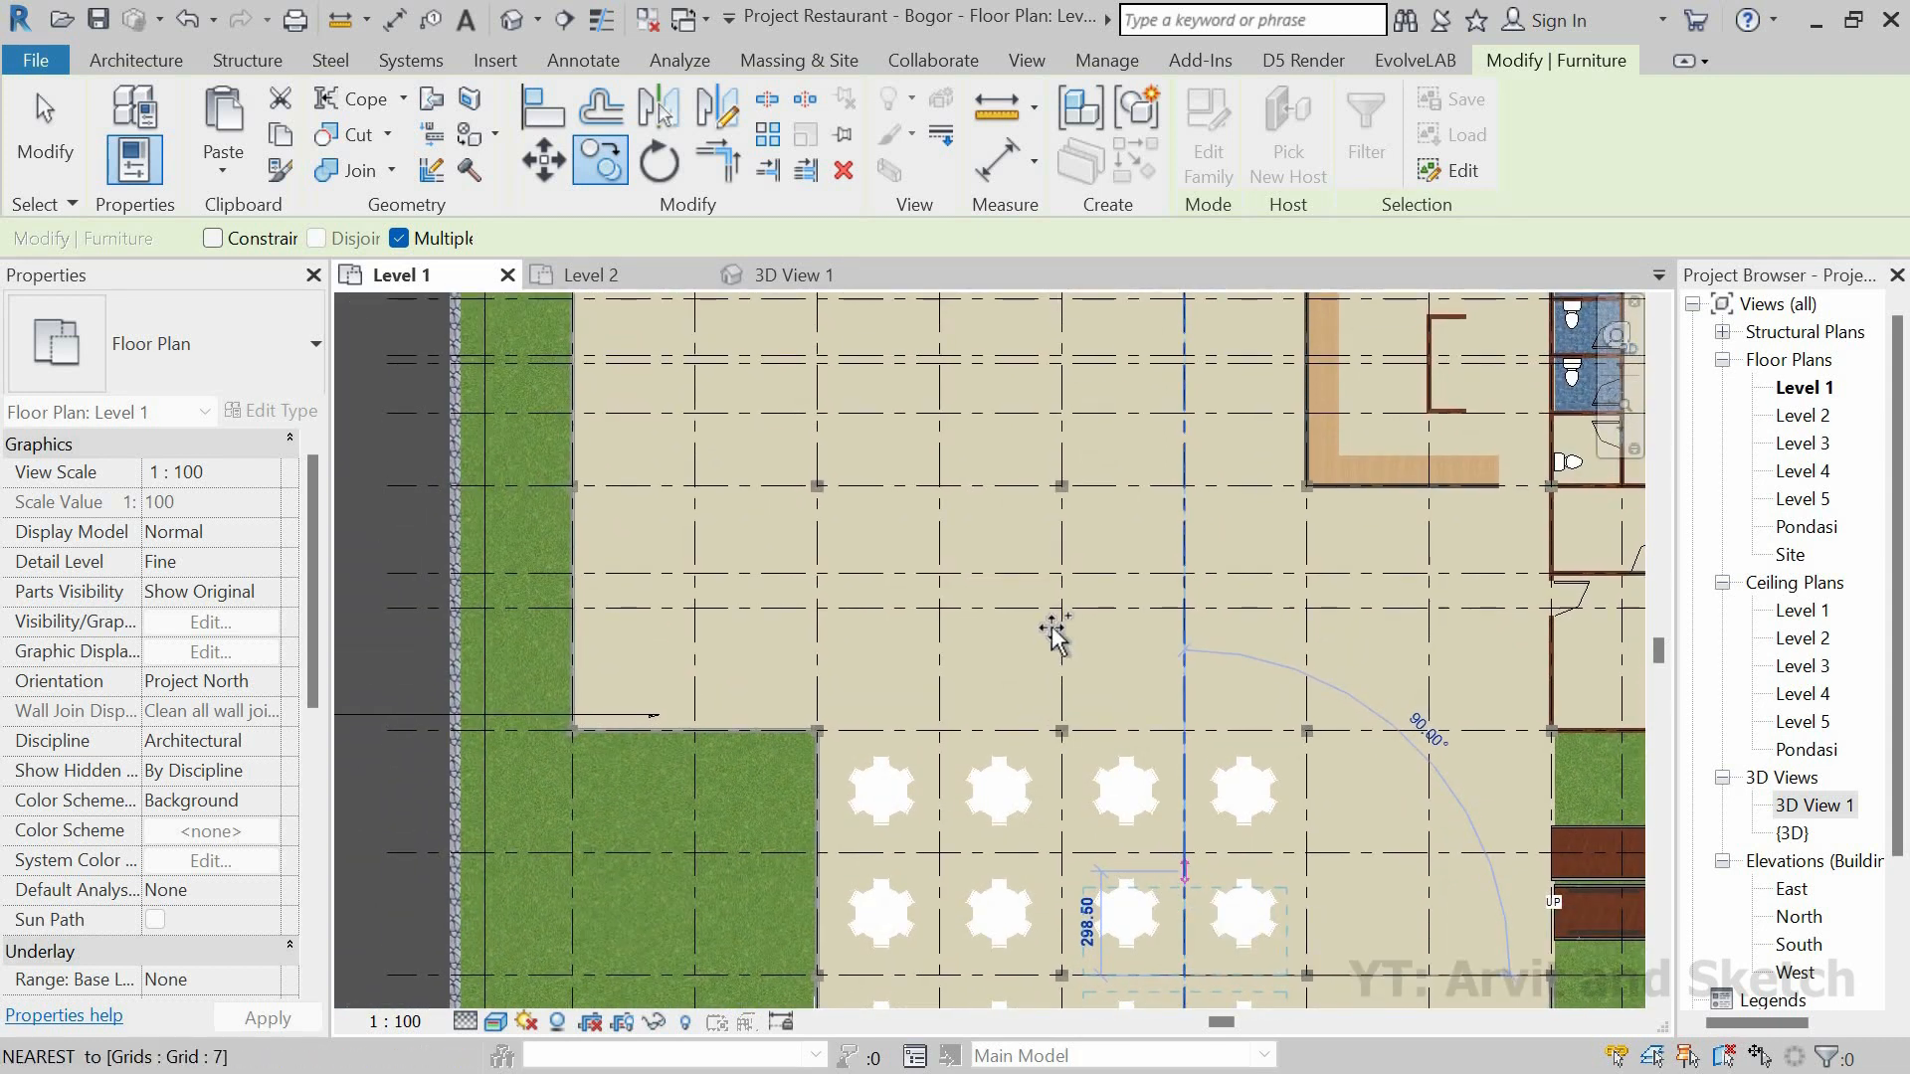
pyautogui.scroll(-1, 1053, 625)
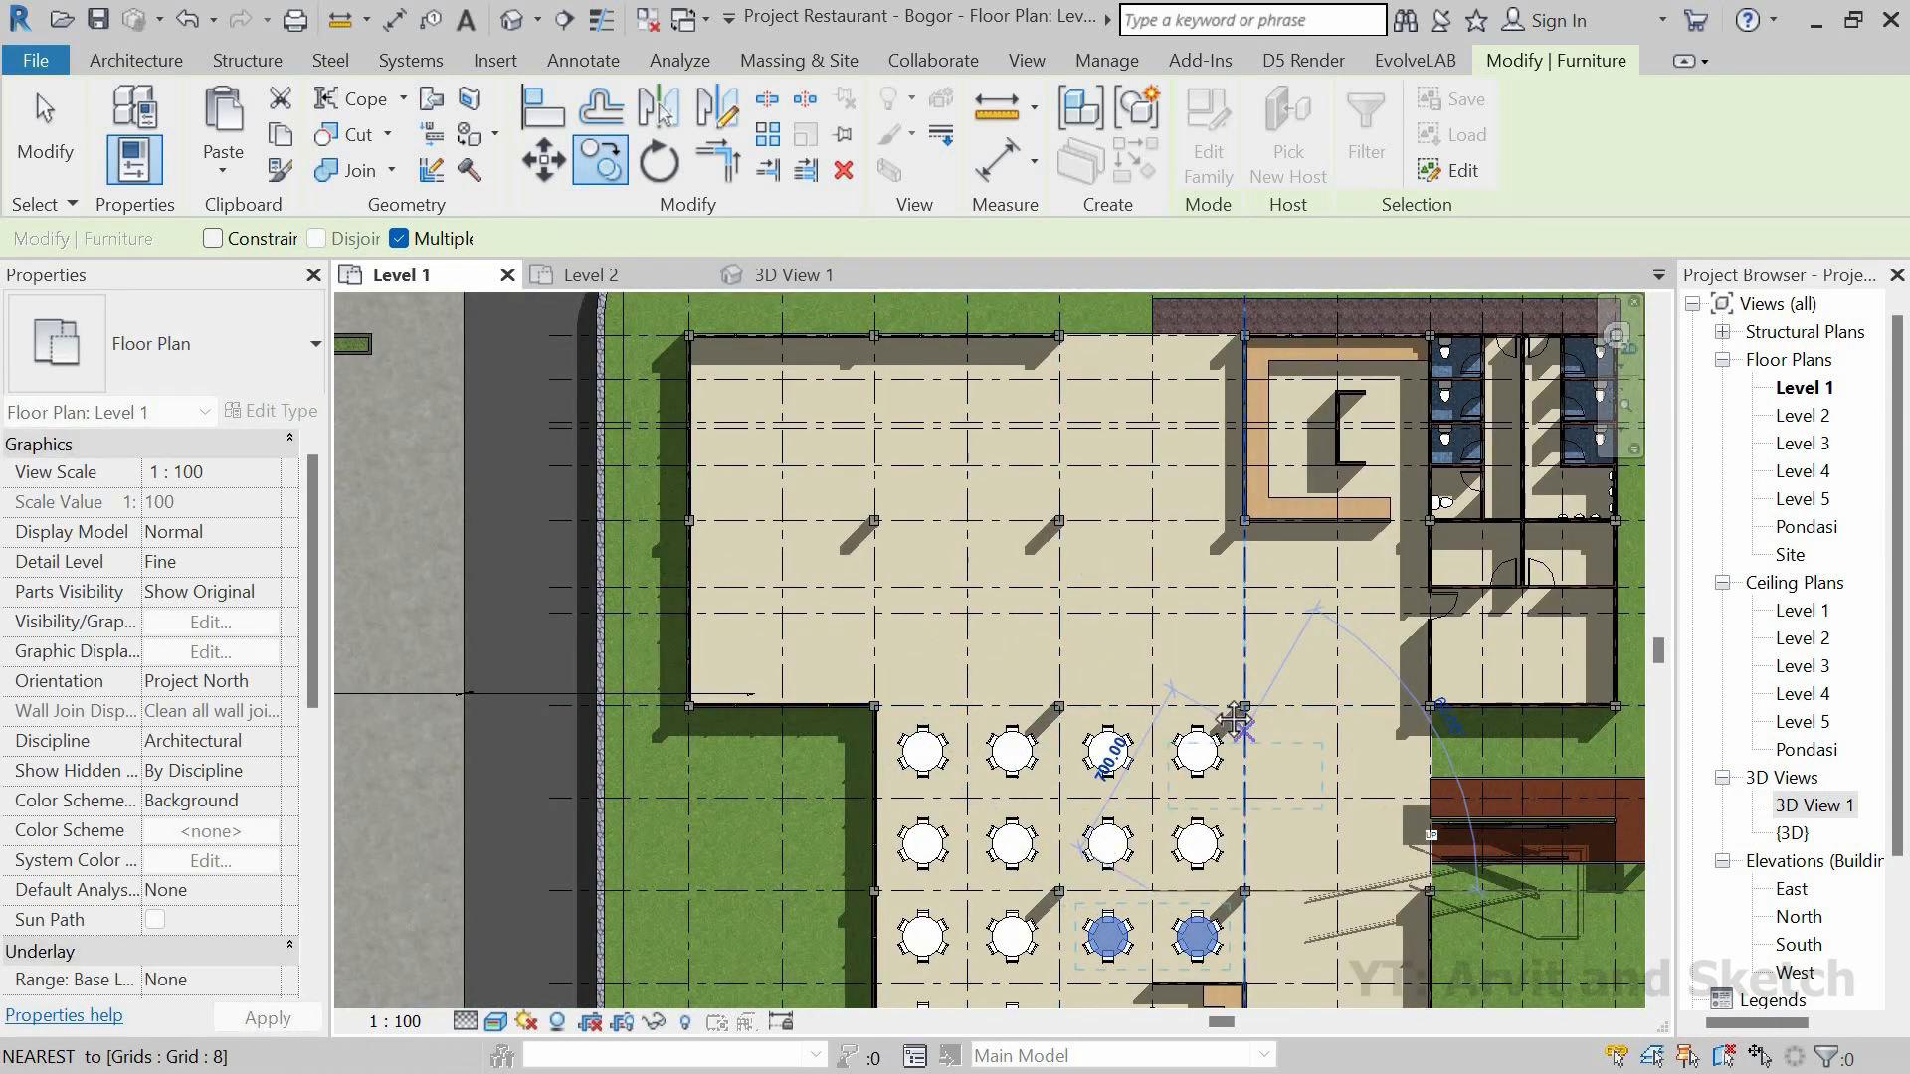
pyautogui.moveTo(1242, 748); pyautogui.dragTo(1154, 510, button='middle')
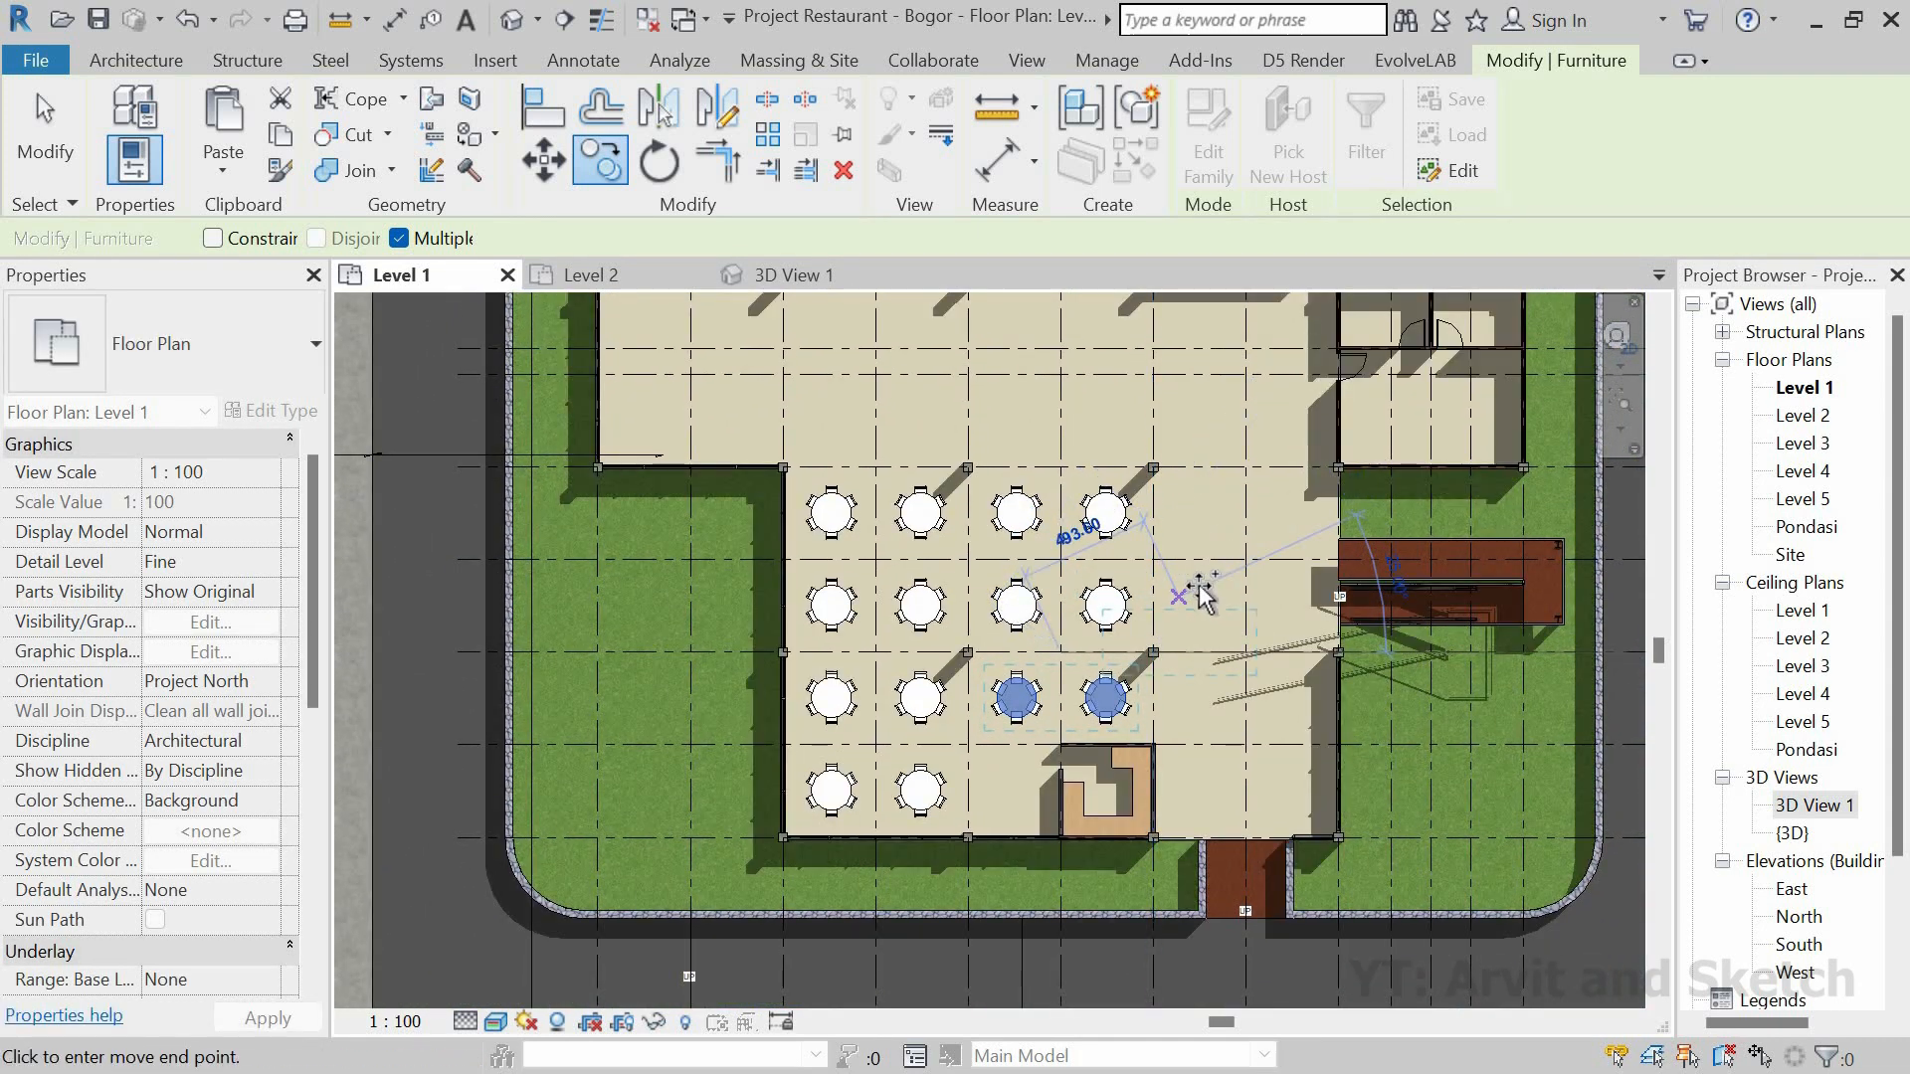
pyautogui.press('Escape')
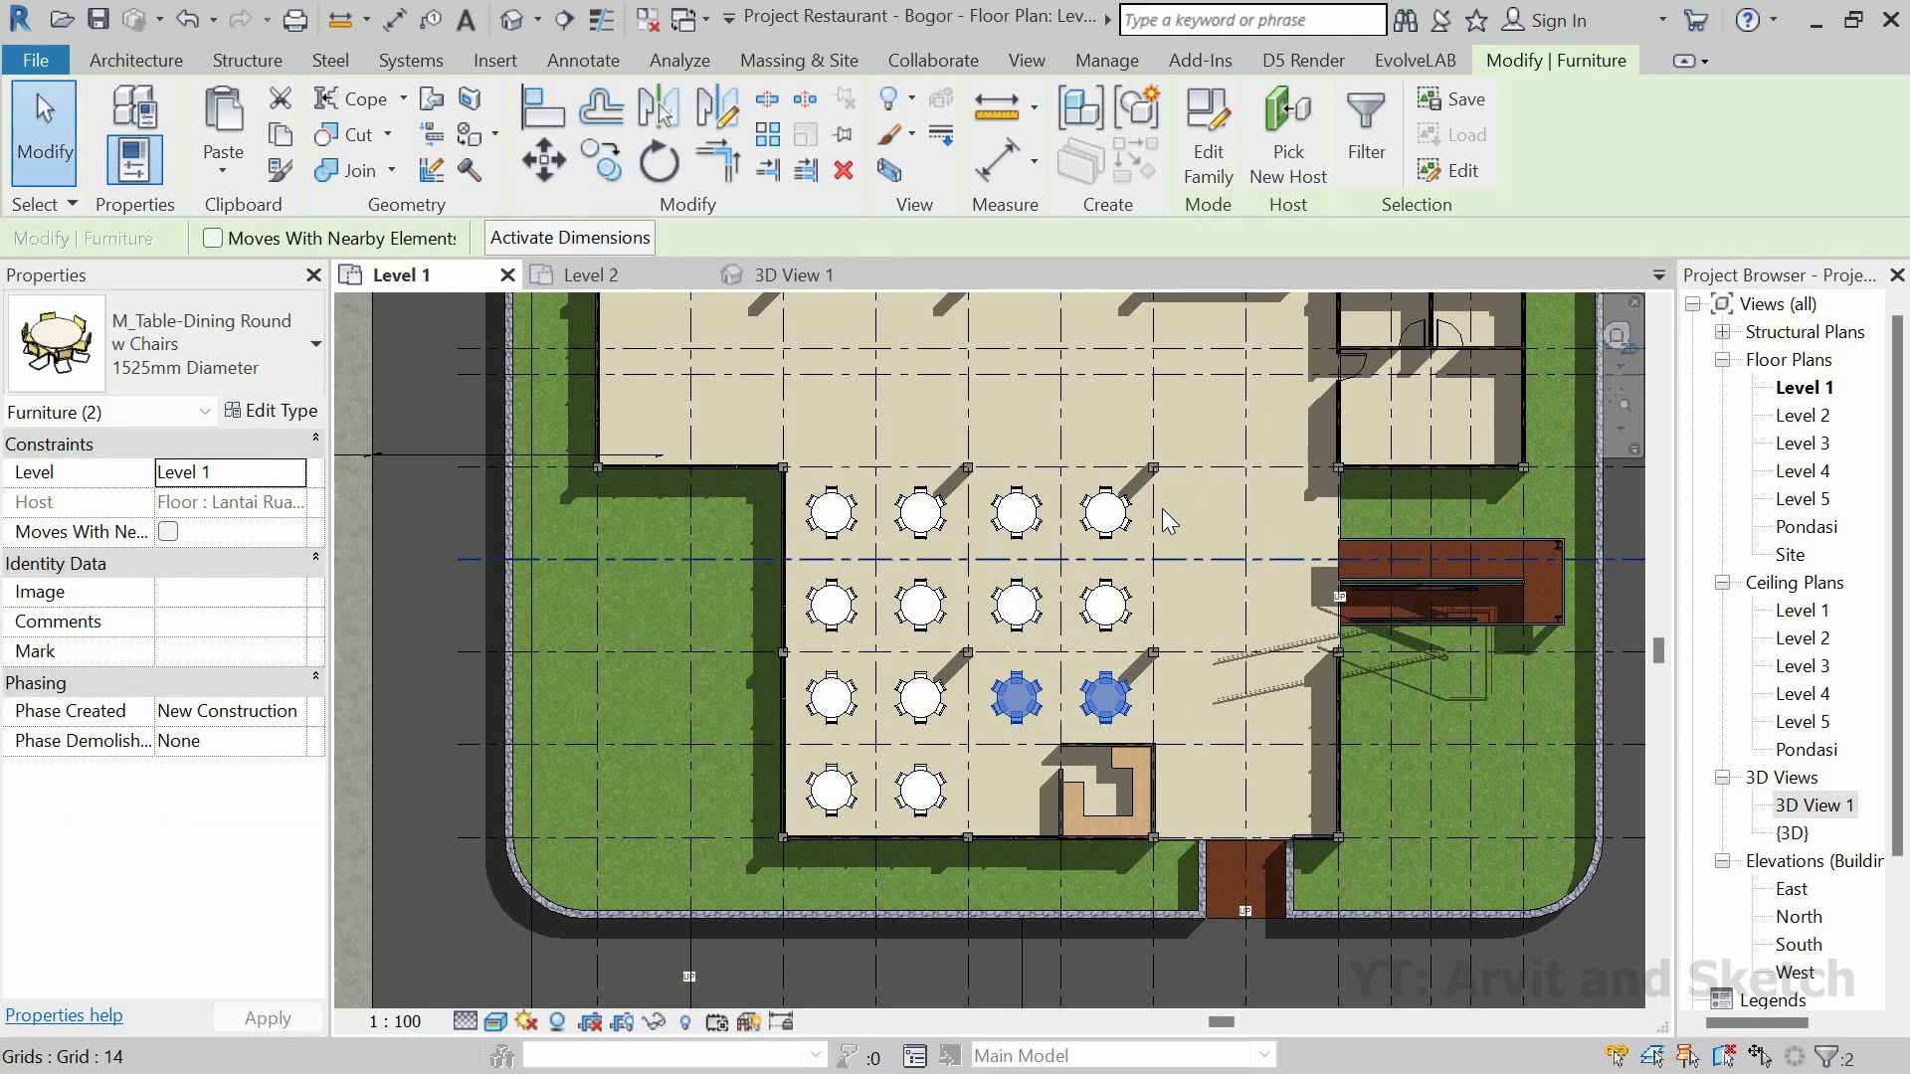
# Step: Copy the last table of the top row one grid bay to the right with multiple copies enabled
pyautogui.scroll(2, 1159, 508)
pyautogui.click(1100, 528)
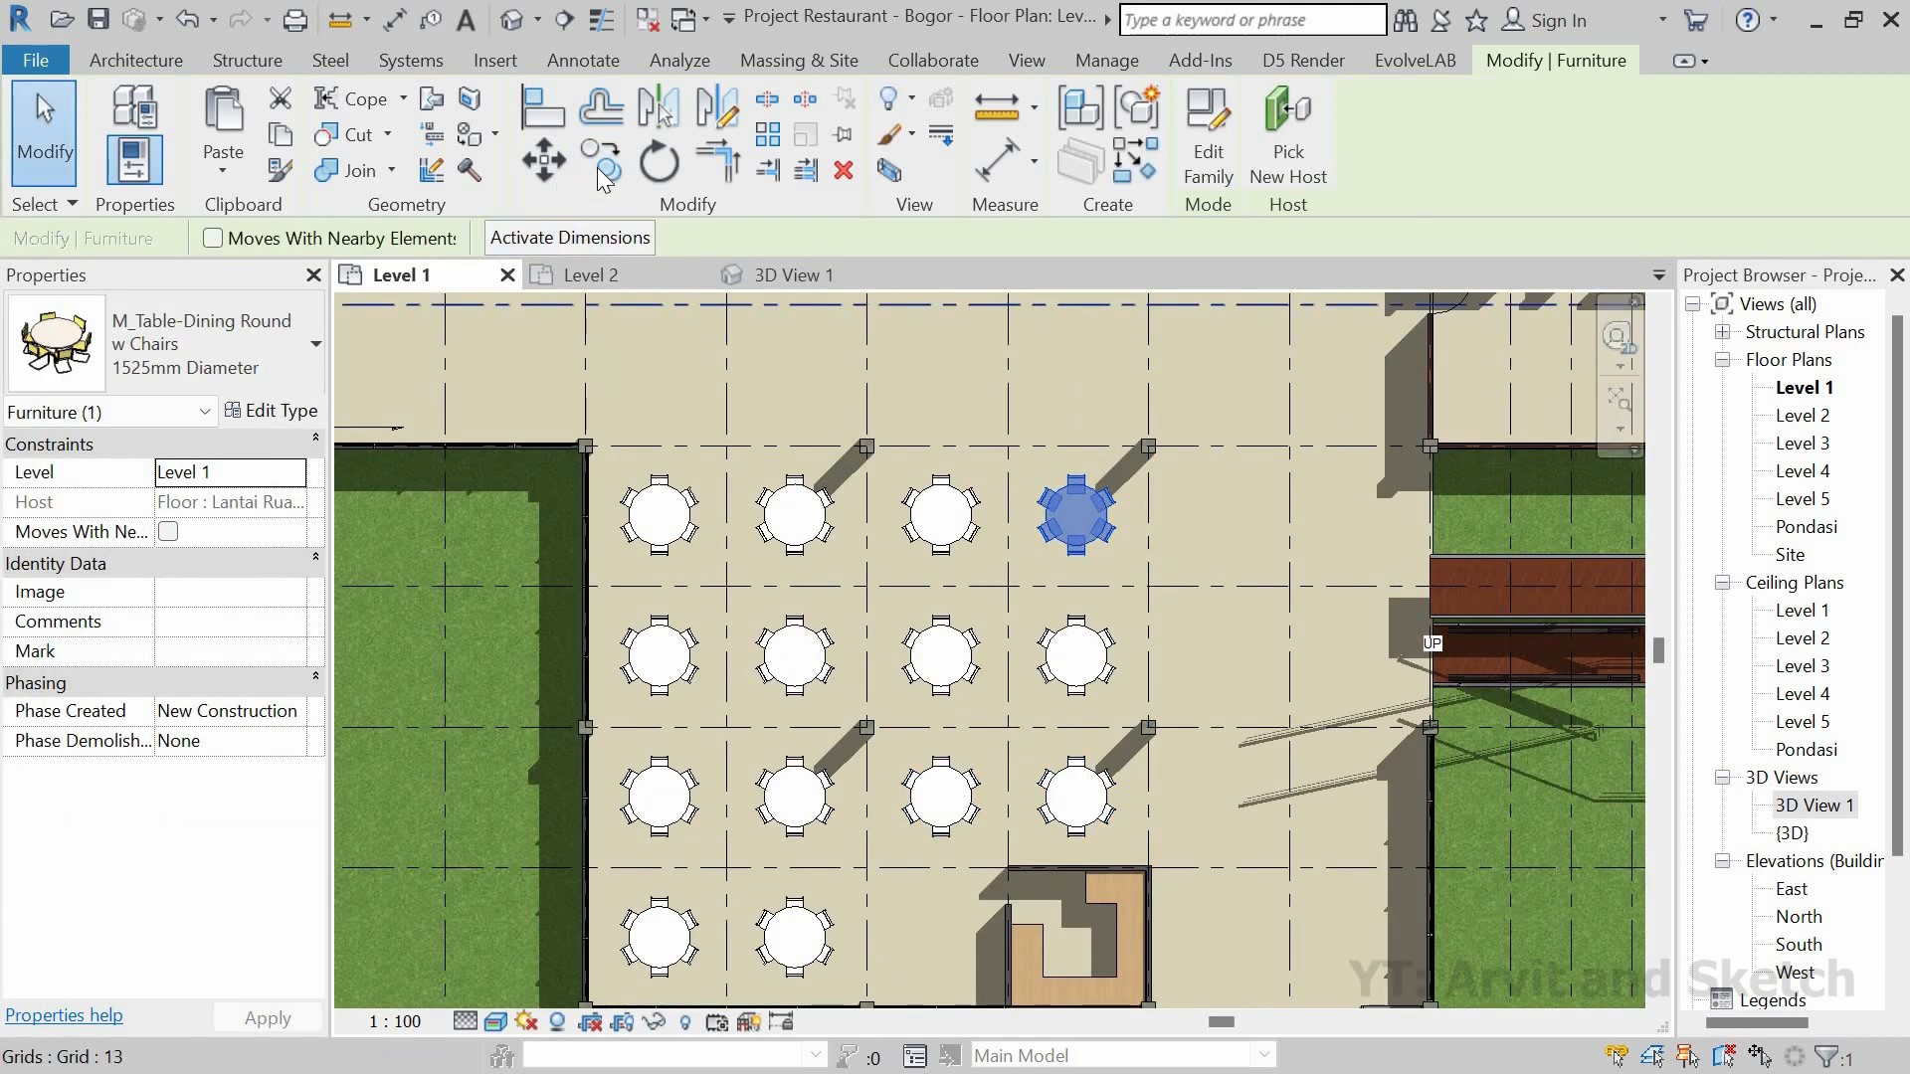
pyautogui.press('c')
pyautogui.press('o')
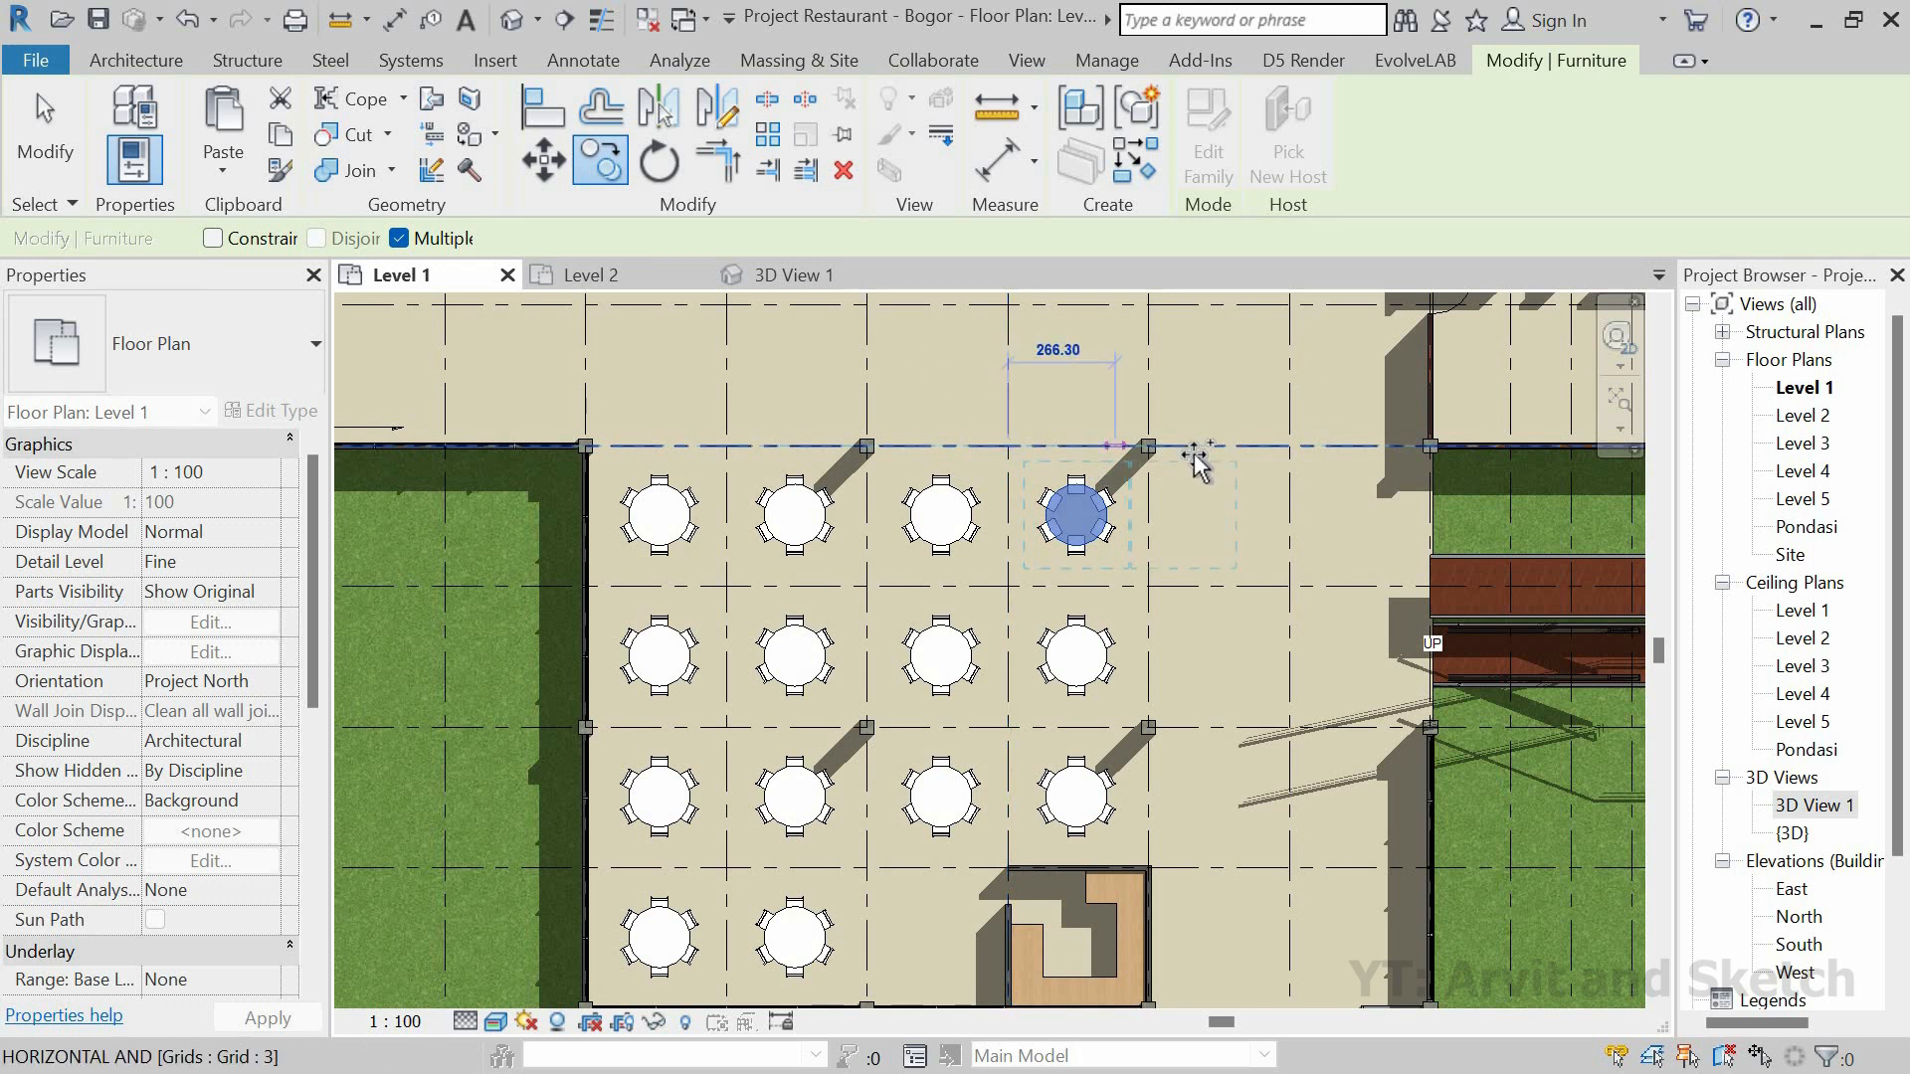
pyautogui.scroll(2, 1193, 452)
pyautogui.click(1148, 446)
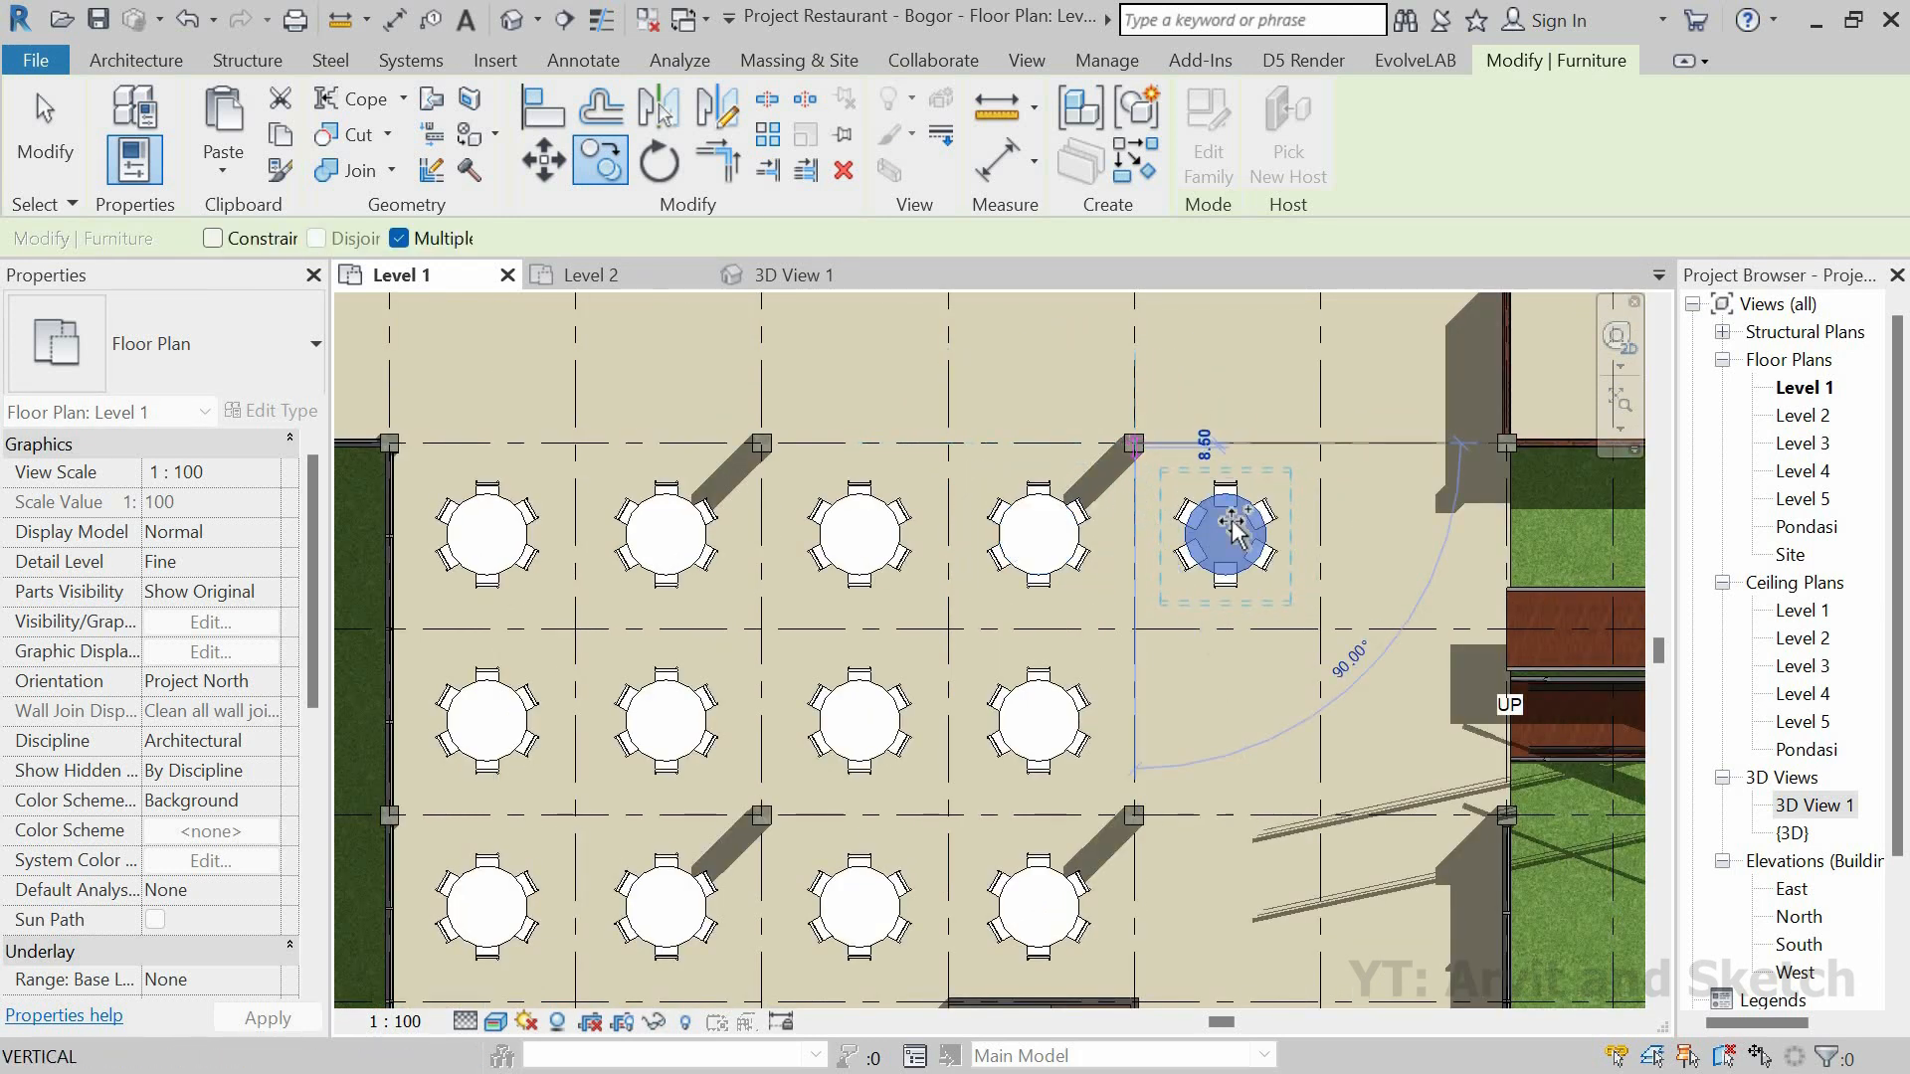
# Step: Place two more copies of the single table below it to extend the second and third rows, and finish copying
pyautogui.scroll(-1, 1214, 607)
pyautogui.moveTo(1203, 608); pyautogui.dragTo(1106, 597, button='middle')
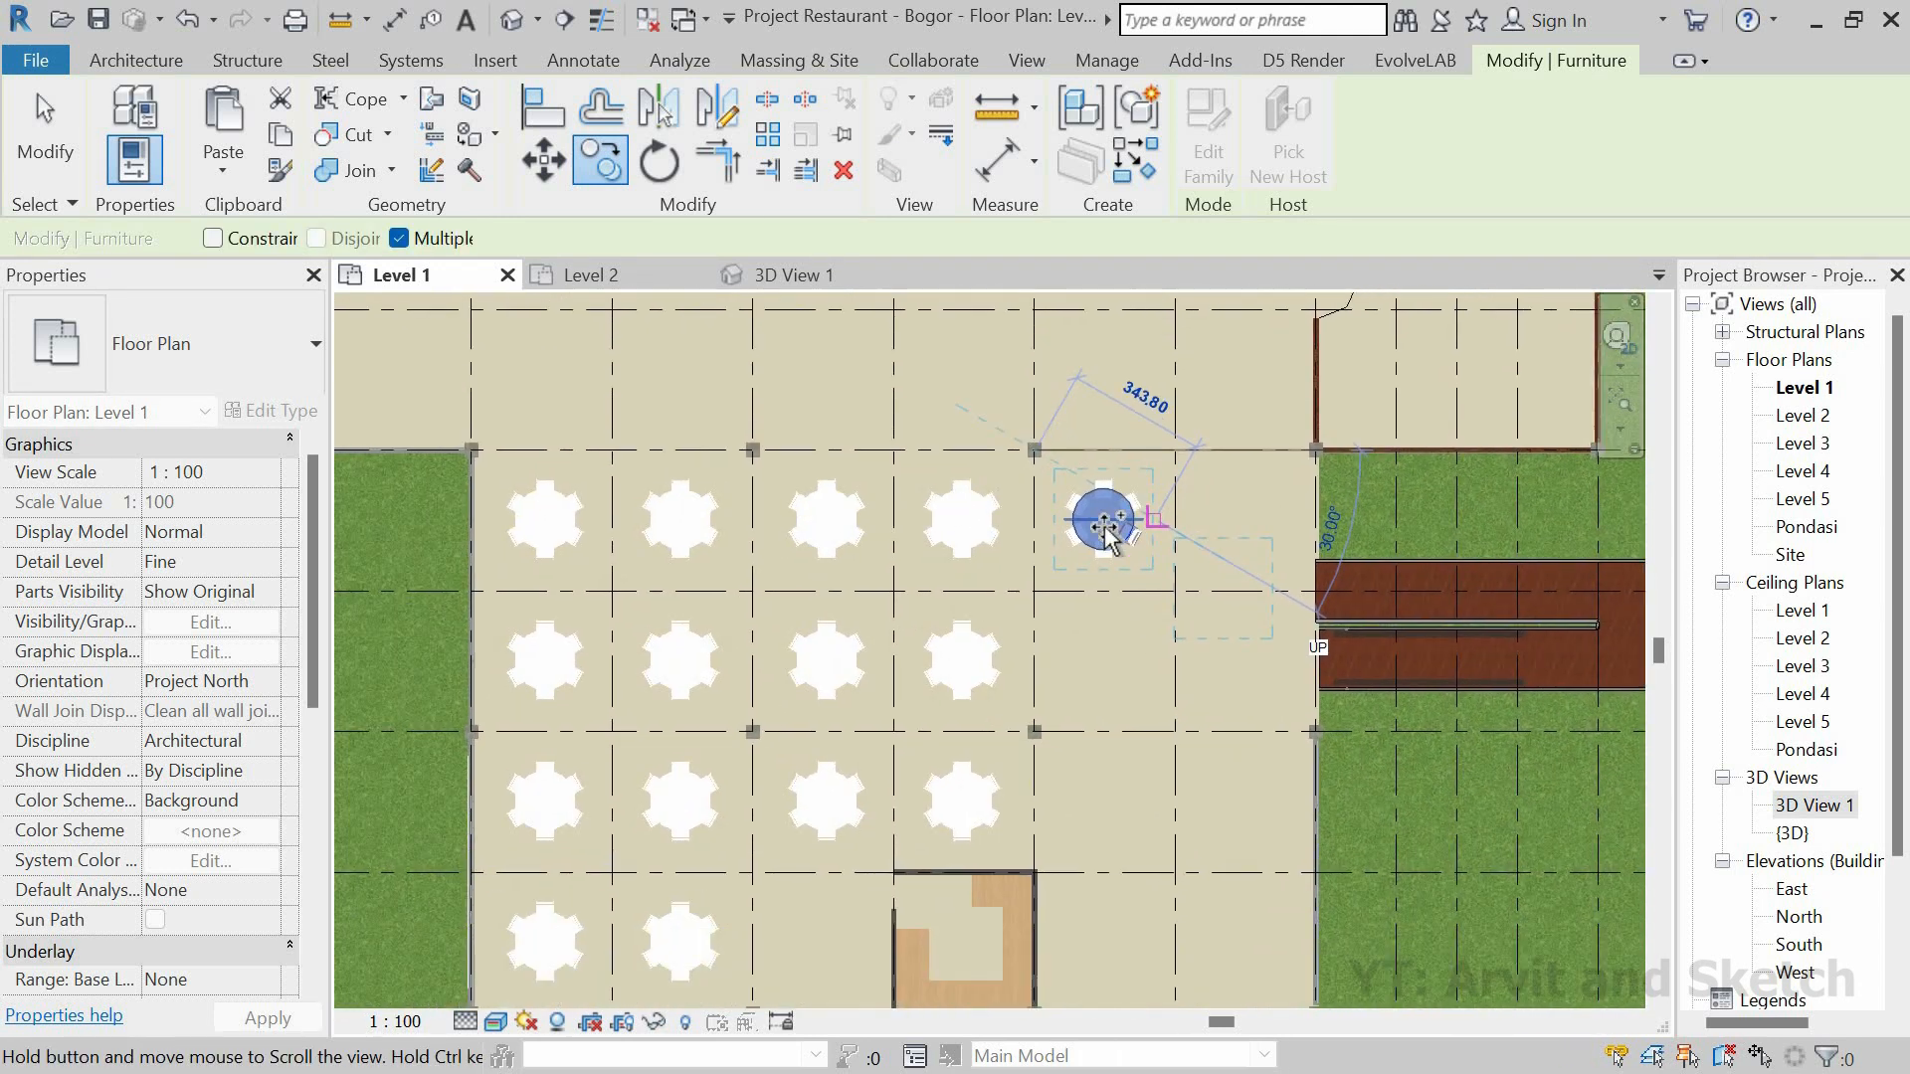
pyautogui.scroll(1, 1066, 530)
pyautogui.click(1042, 523)
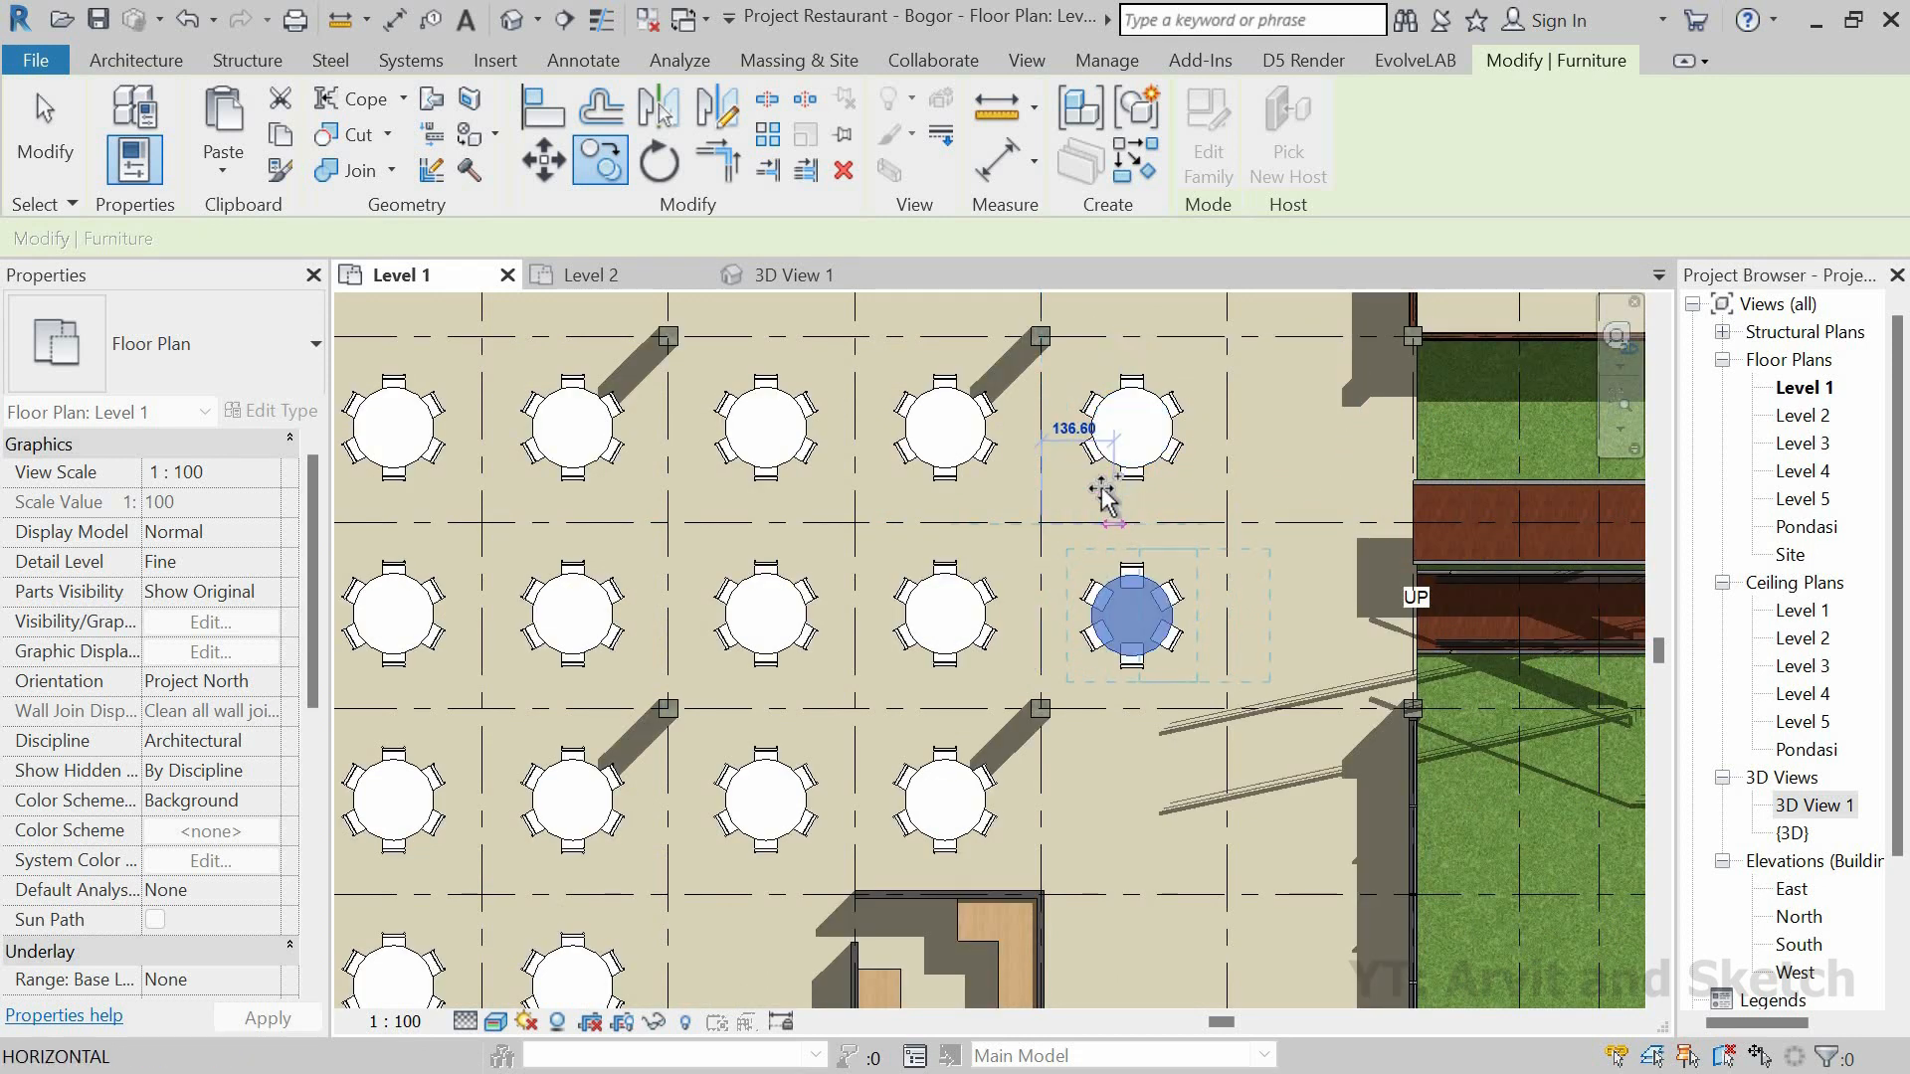
pyautogui.scroll(-1, 1104, 494)
pyautogui.scroll(3, 1081, 689)
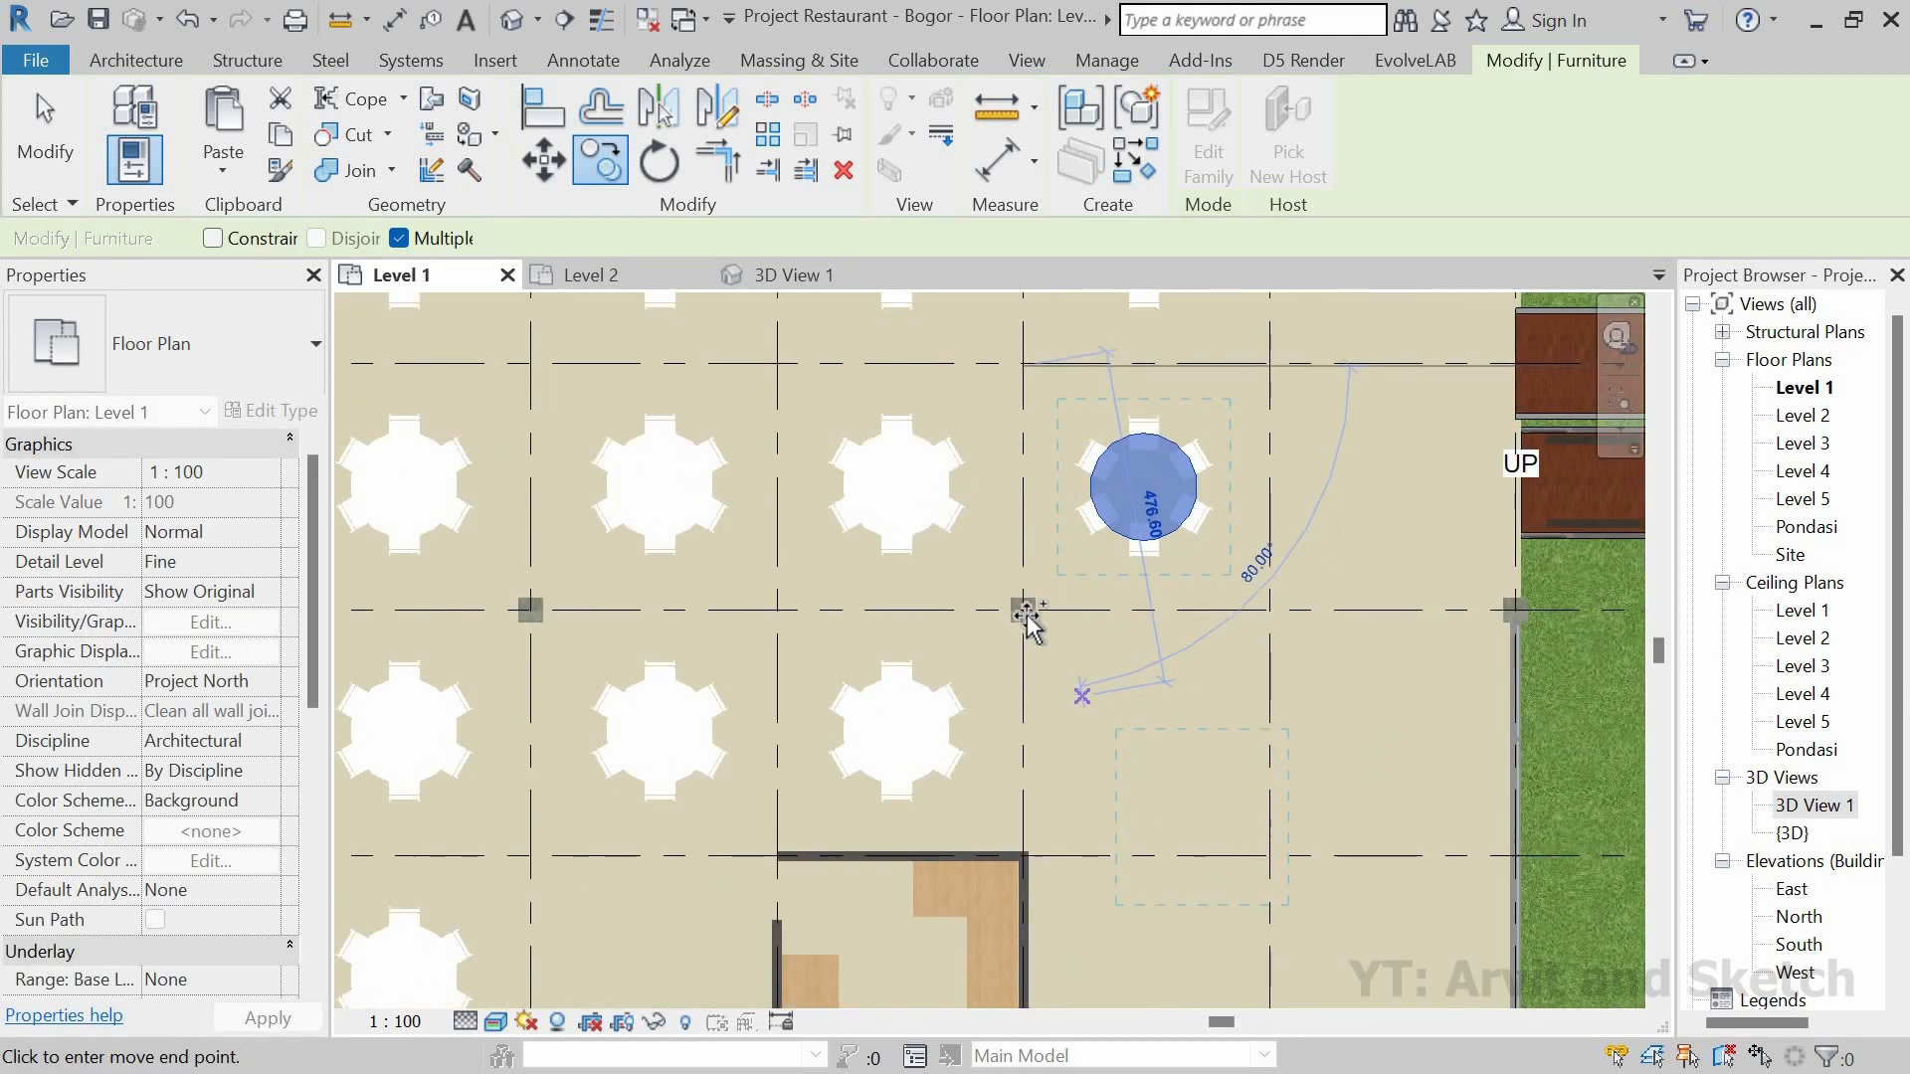
pyautogui.click(1023, 609)
pyautogui.scroll(-3, 1234, 651)
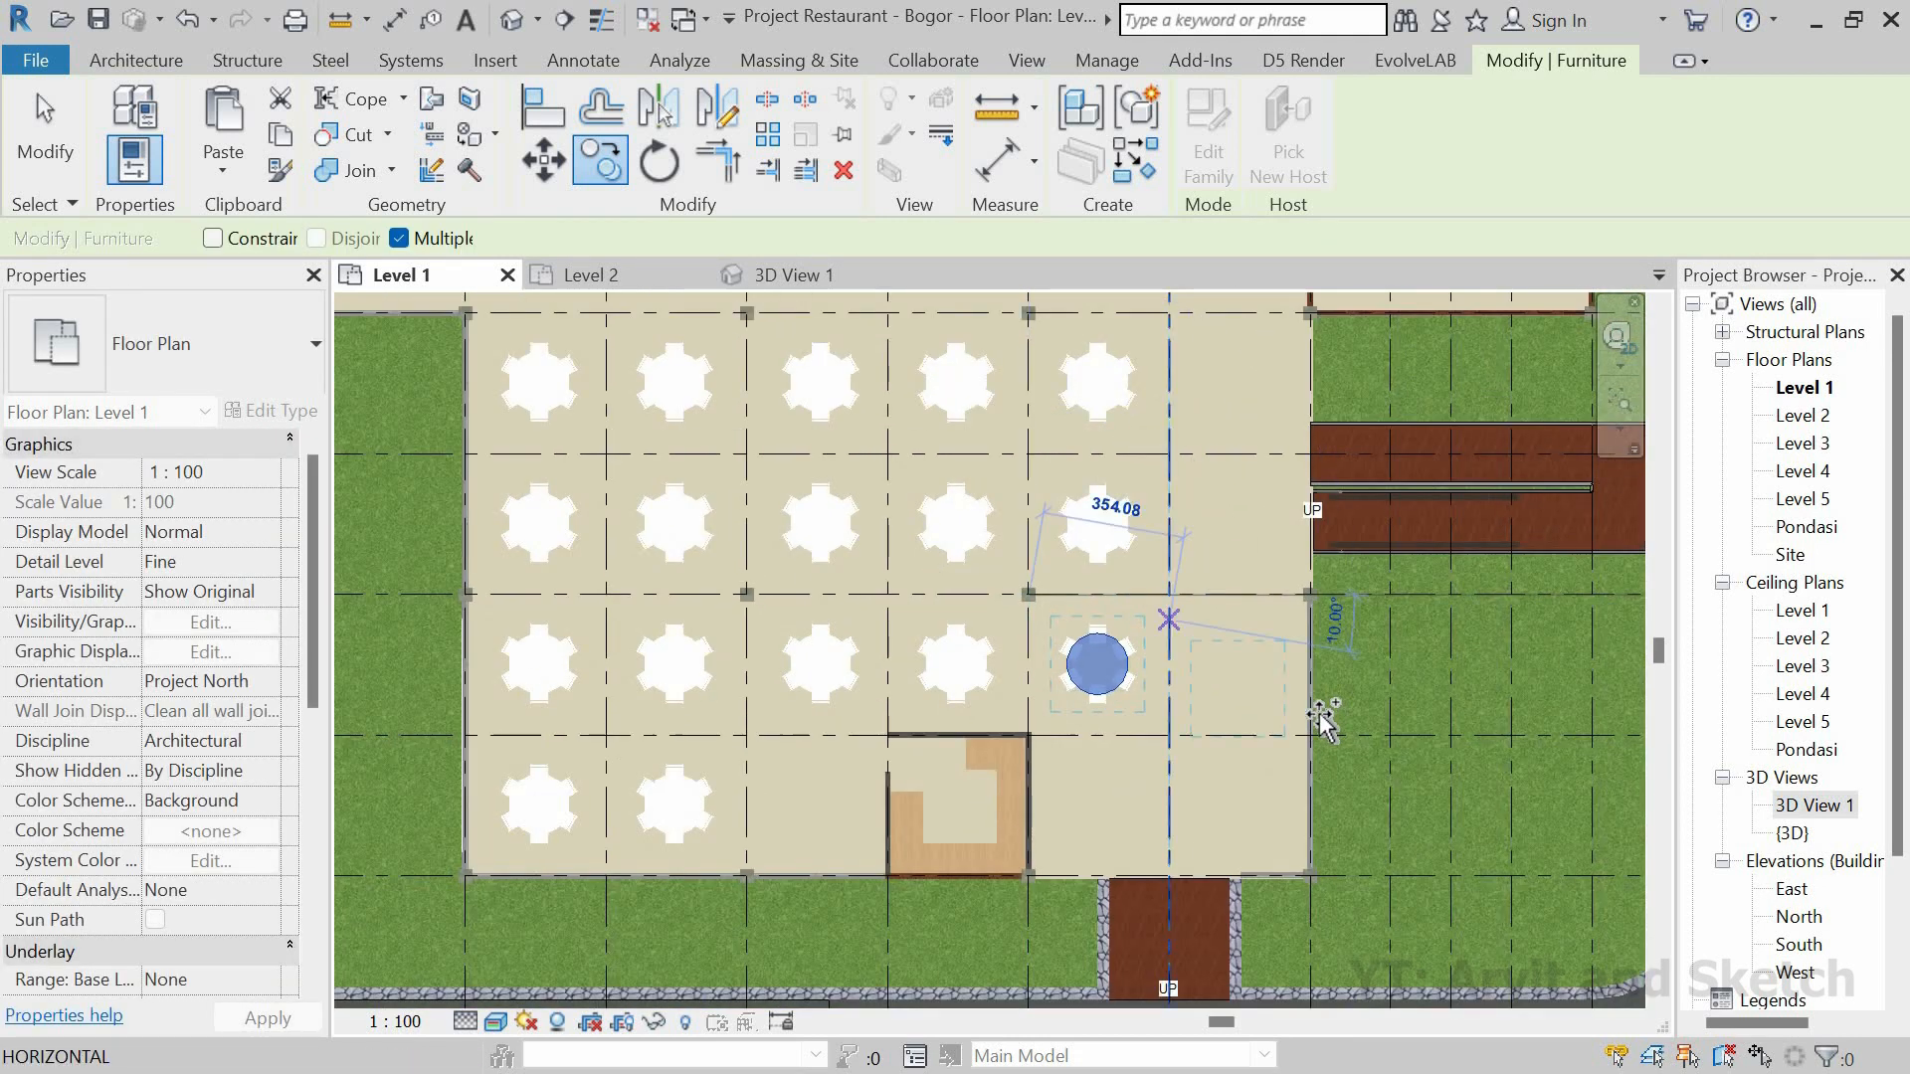
pyautogui.scroll(2, 1328, 701)
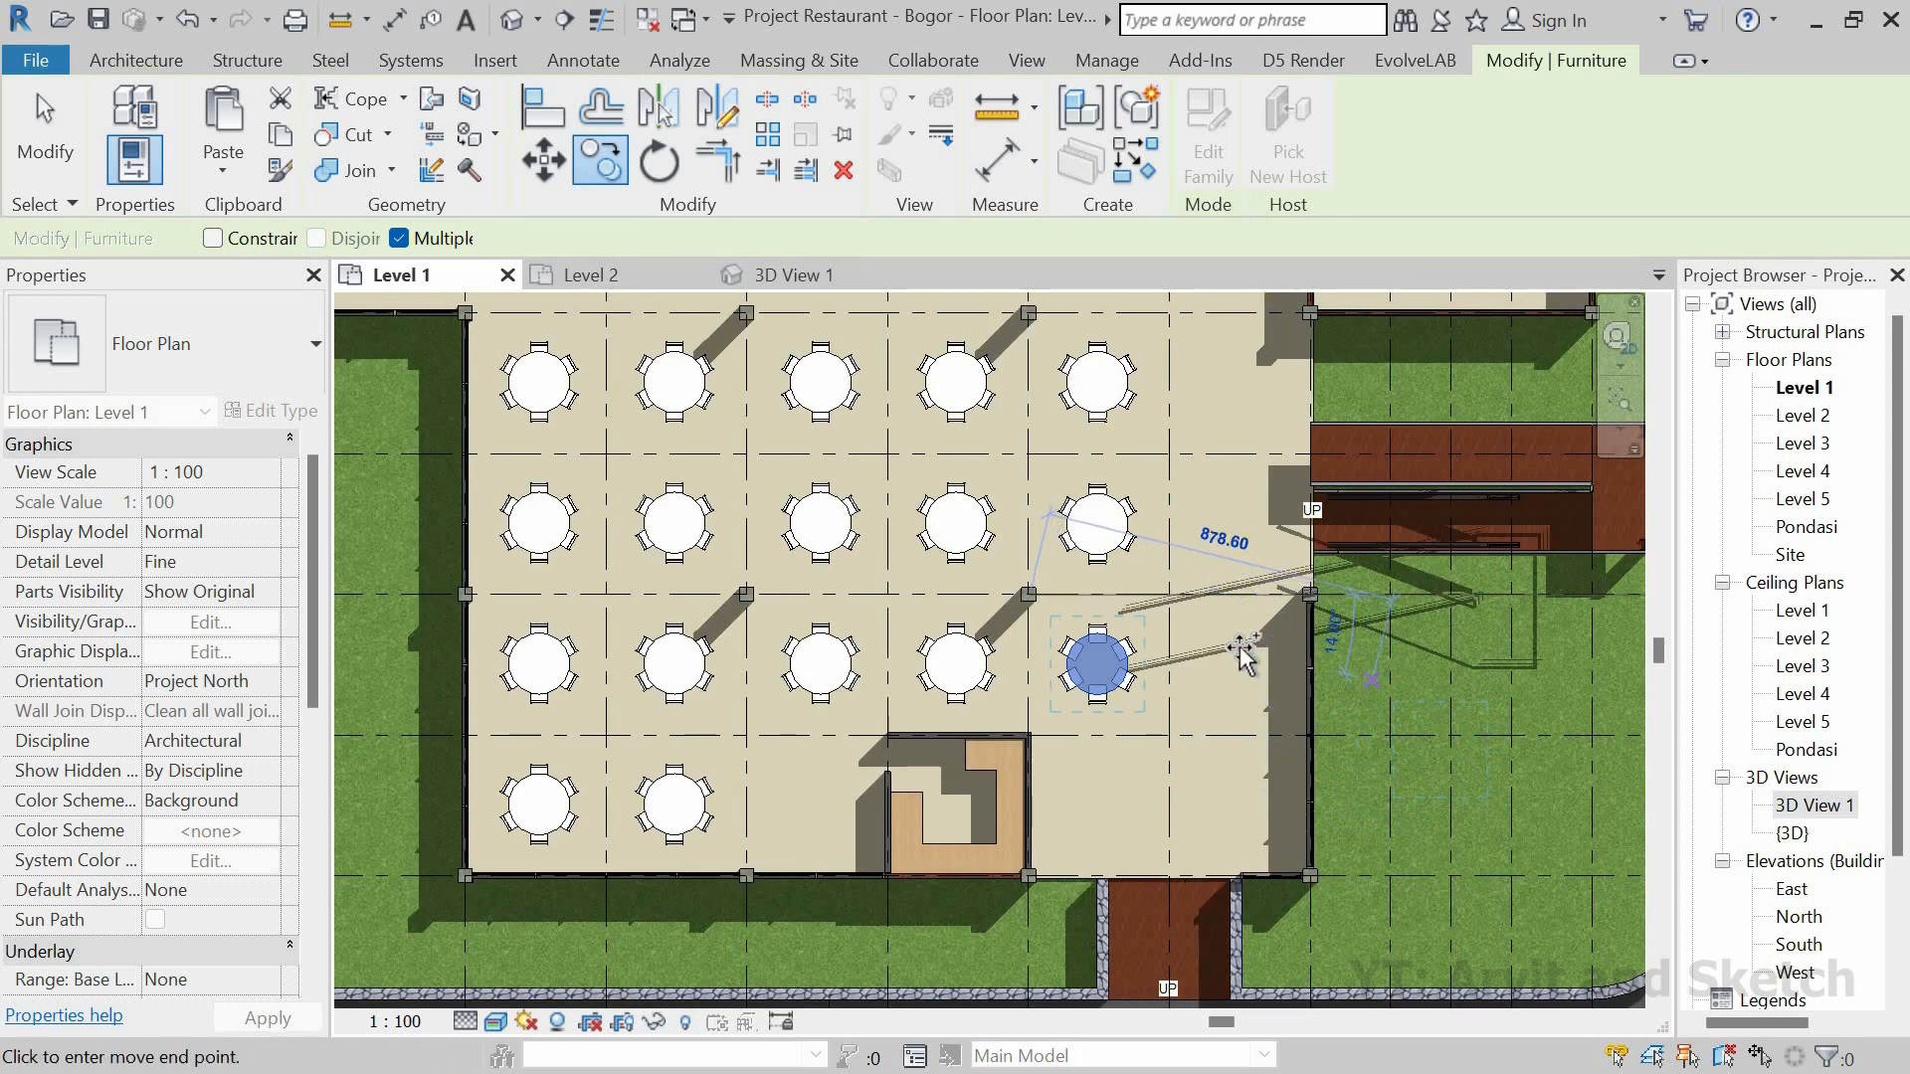
pyautogui.scroll(2, 1358, 657)
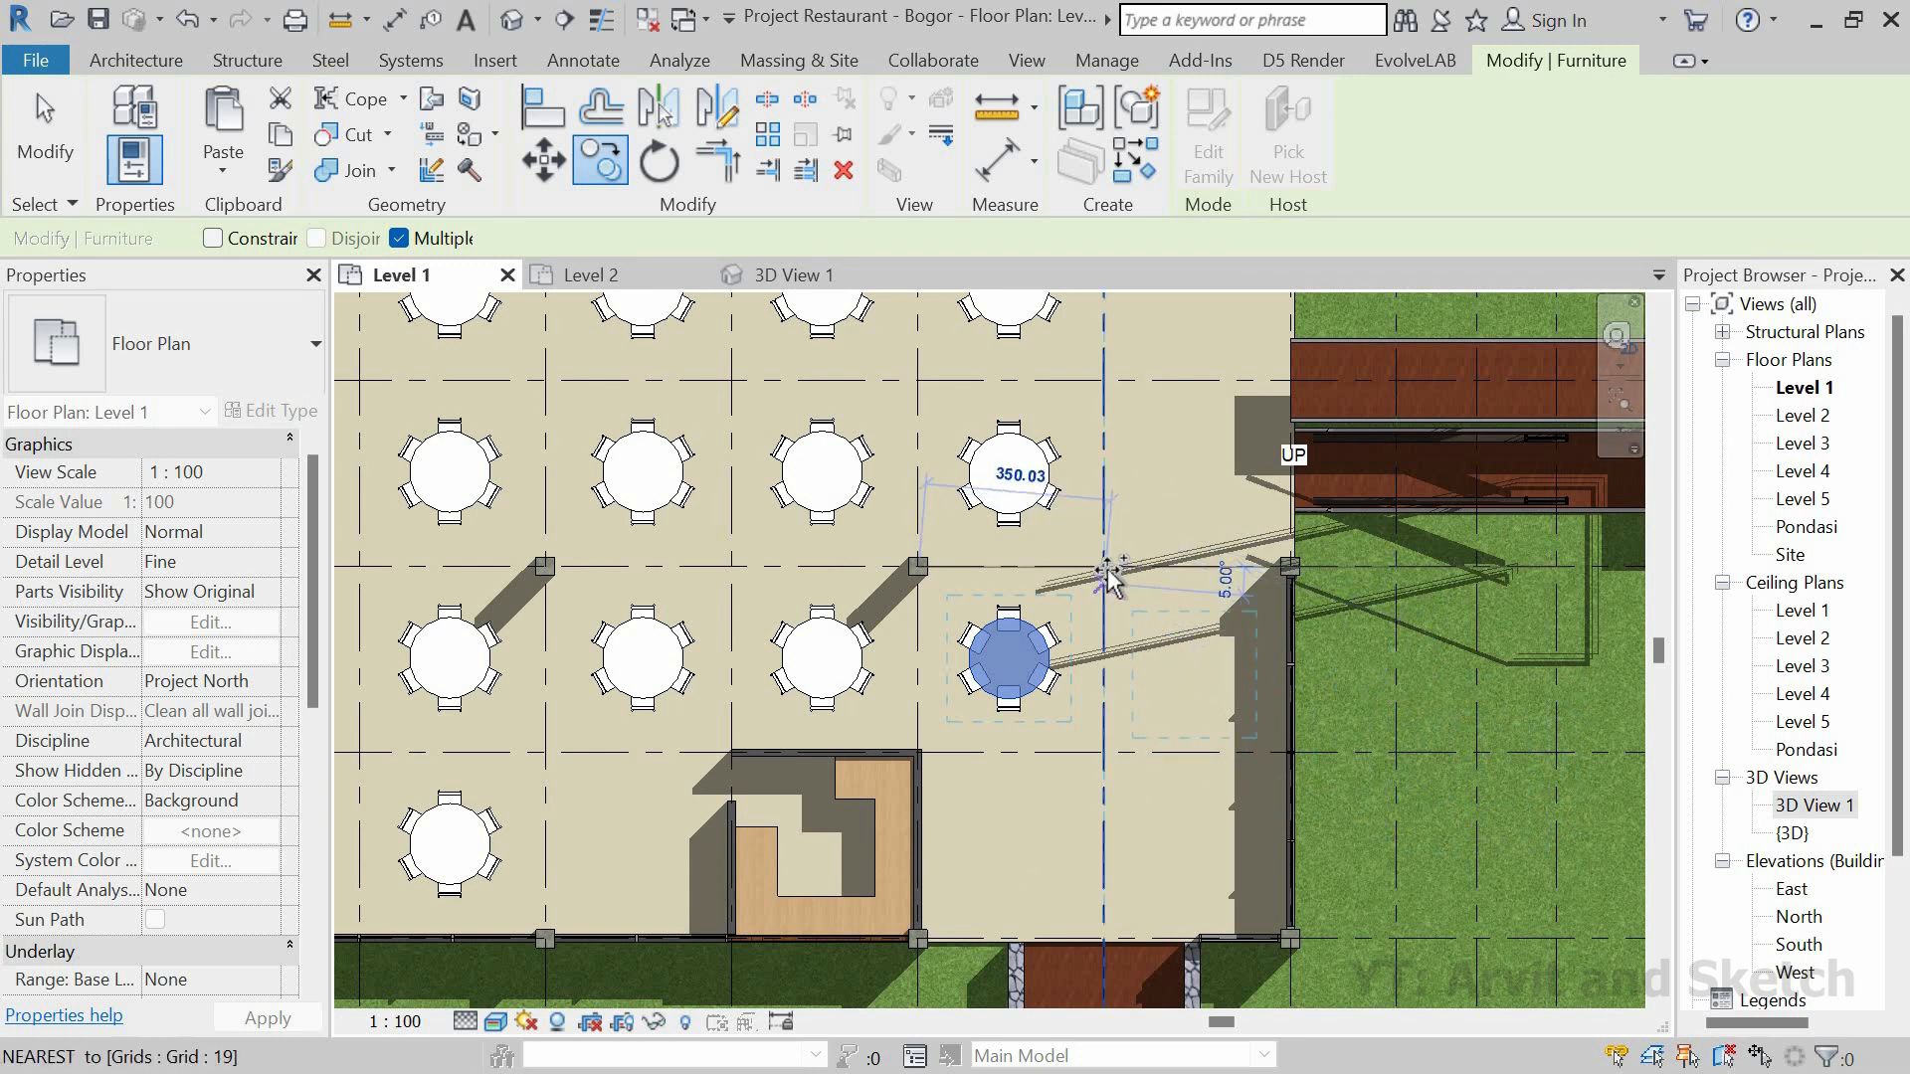
pyautogui.click(1241, 705)
pyautogui.scroll(-2, 1082, 496)
# Step: Inspect the dining table layout through the glazed facade in 3D View 1 and return to the Level 1 plan
pyautogui.click(784, 278)
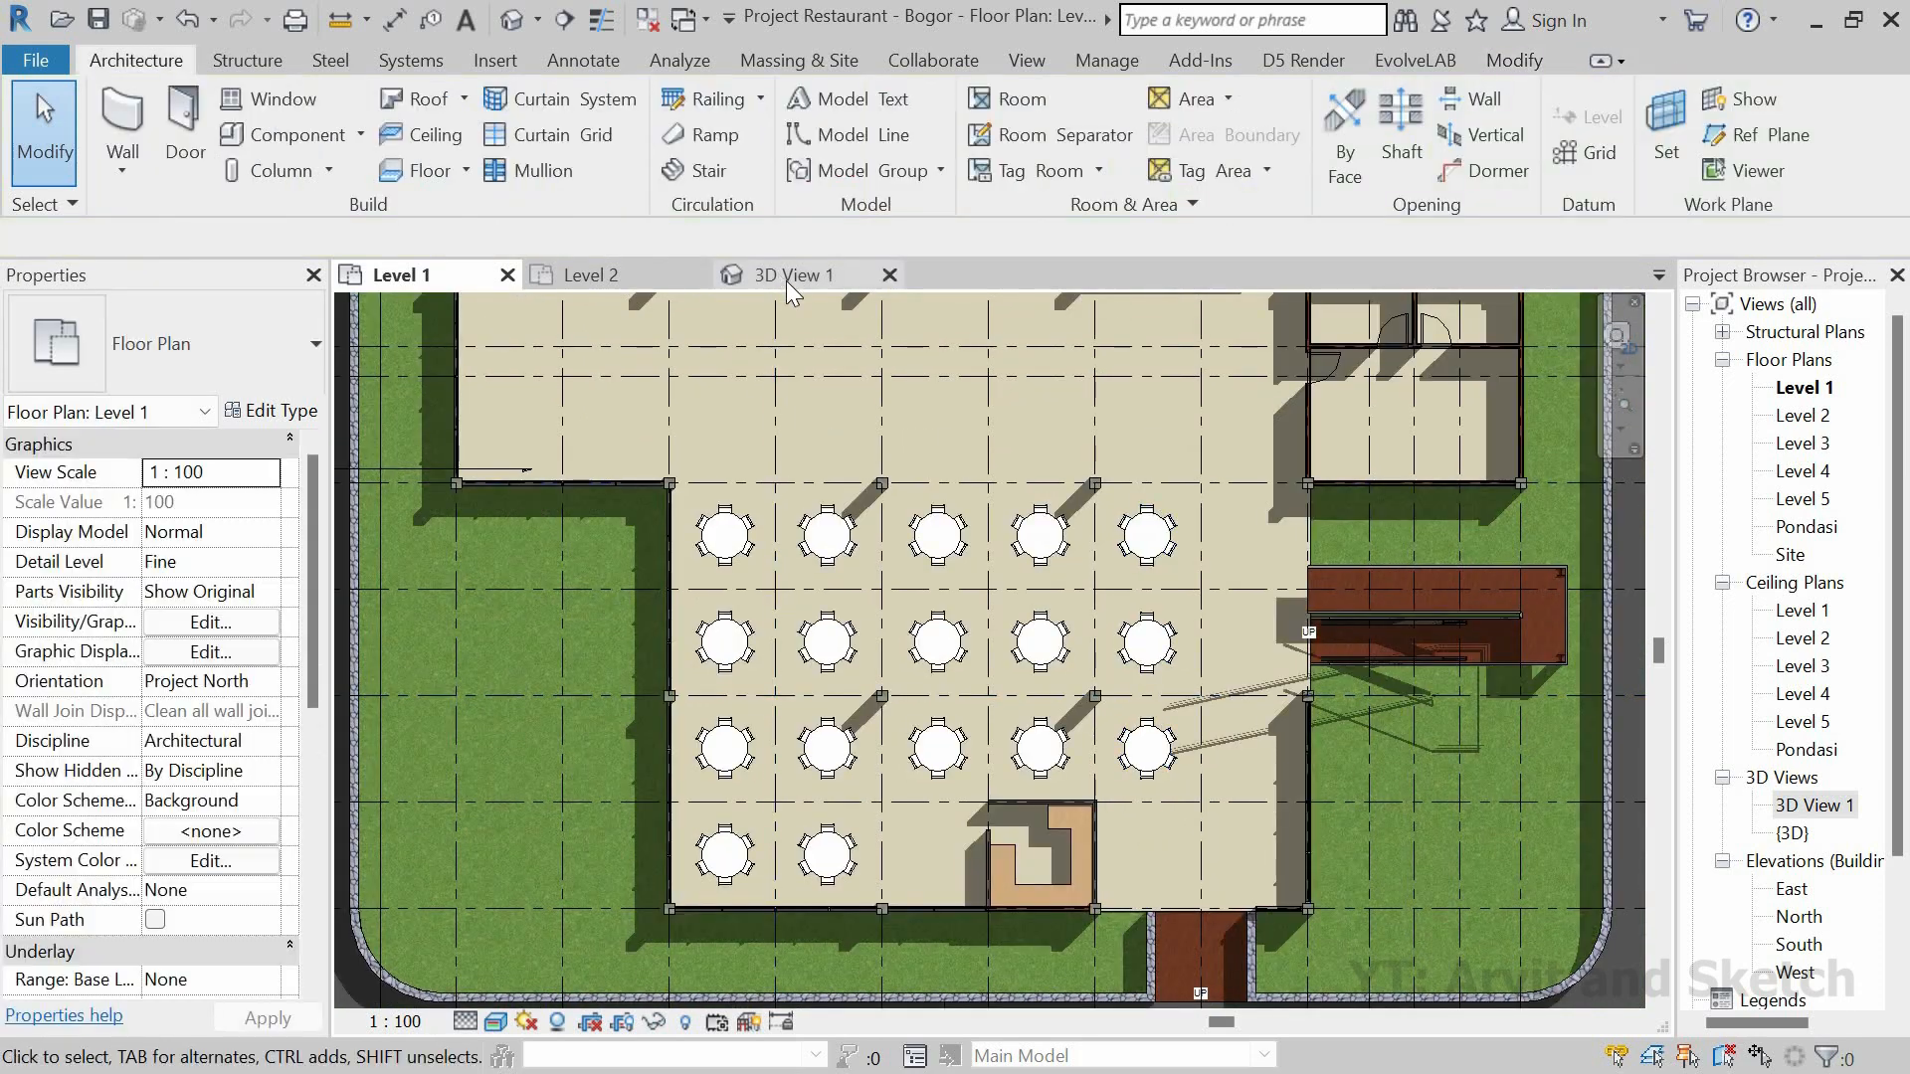
pyautogui.scroll(-5, 772, 646)
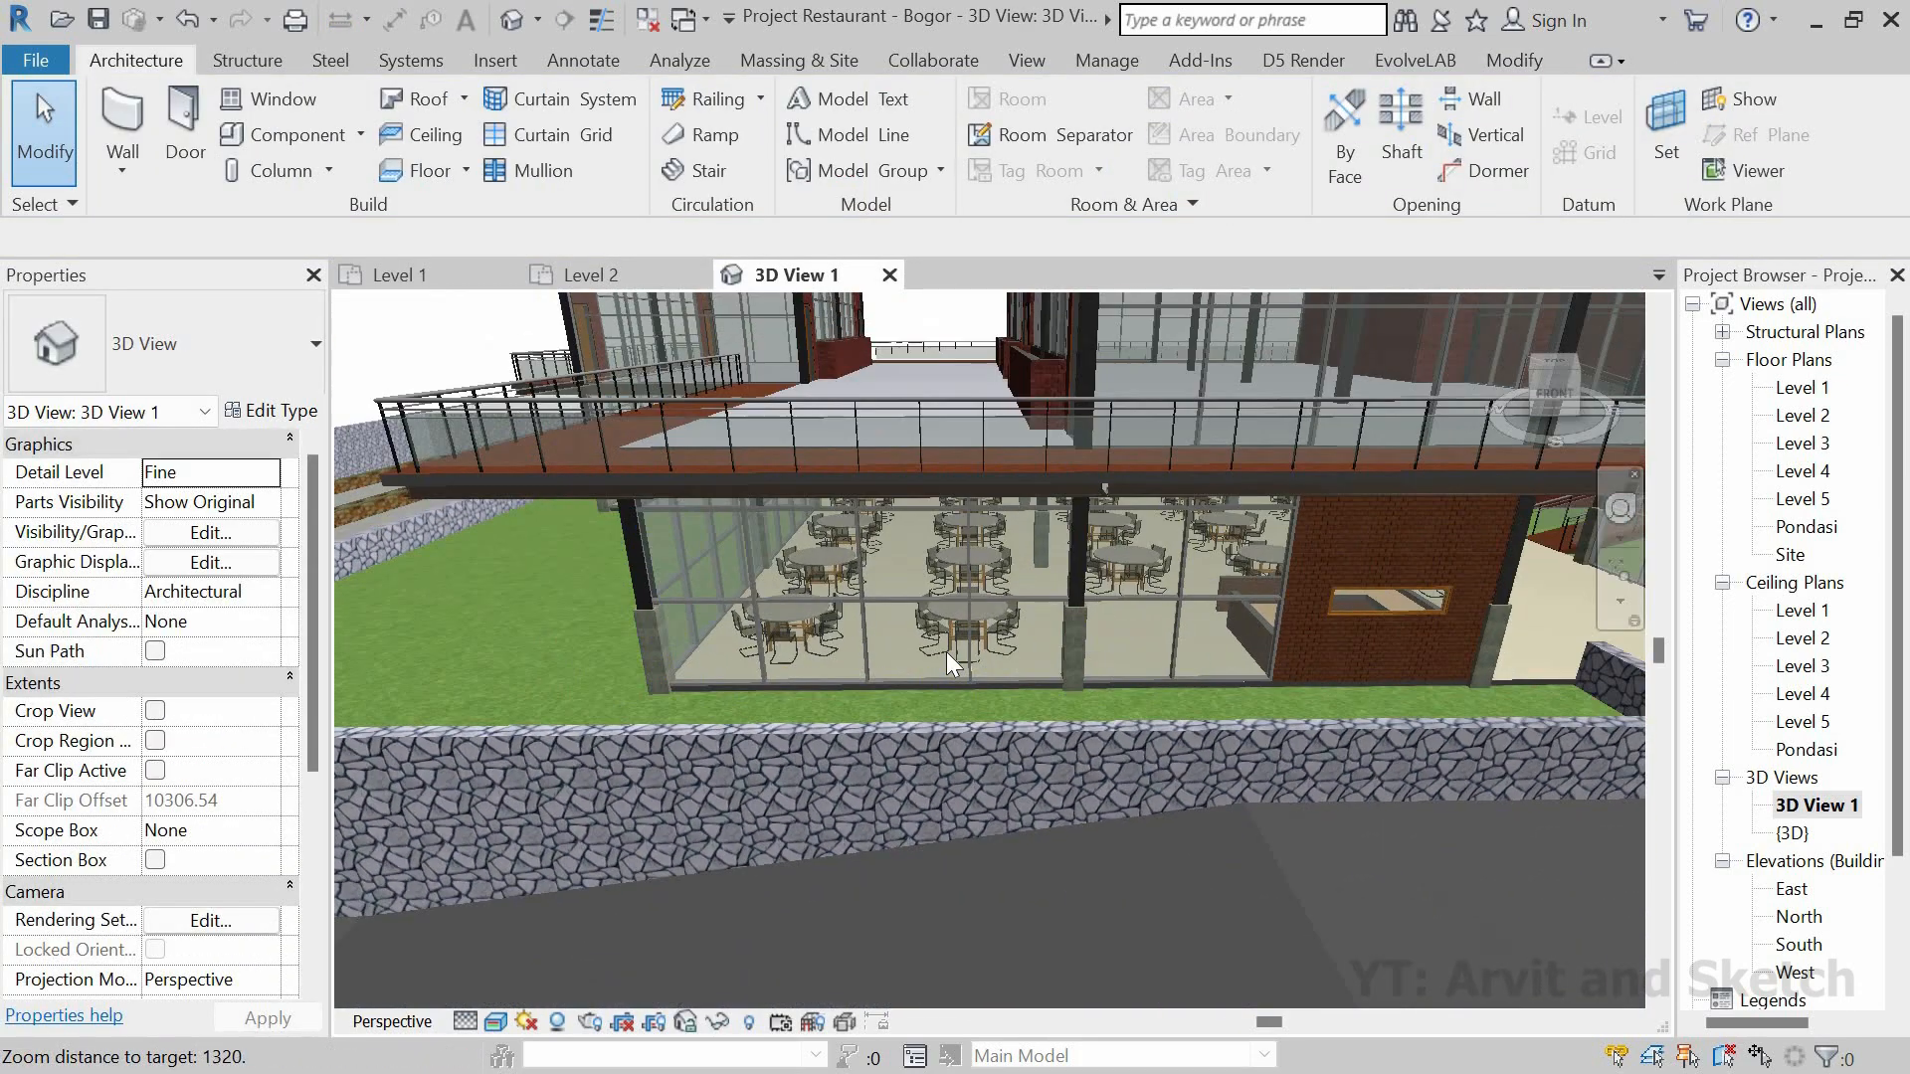
pyautogui.click(946, 652)
pyautogui.keyDown('shift'); pyautogui.moveTo(1014, 641); pyautogui.dragTo(1068, 634, button='middle'); pyautogui.keyUp('shift')
pyautogui.press('Escape')
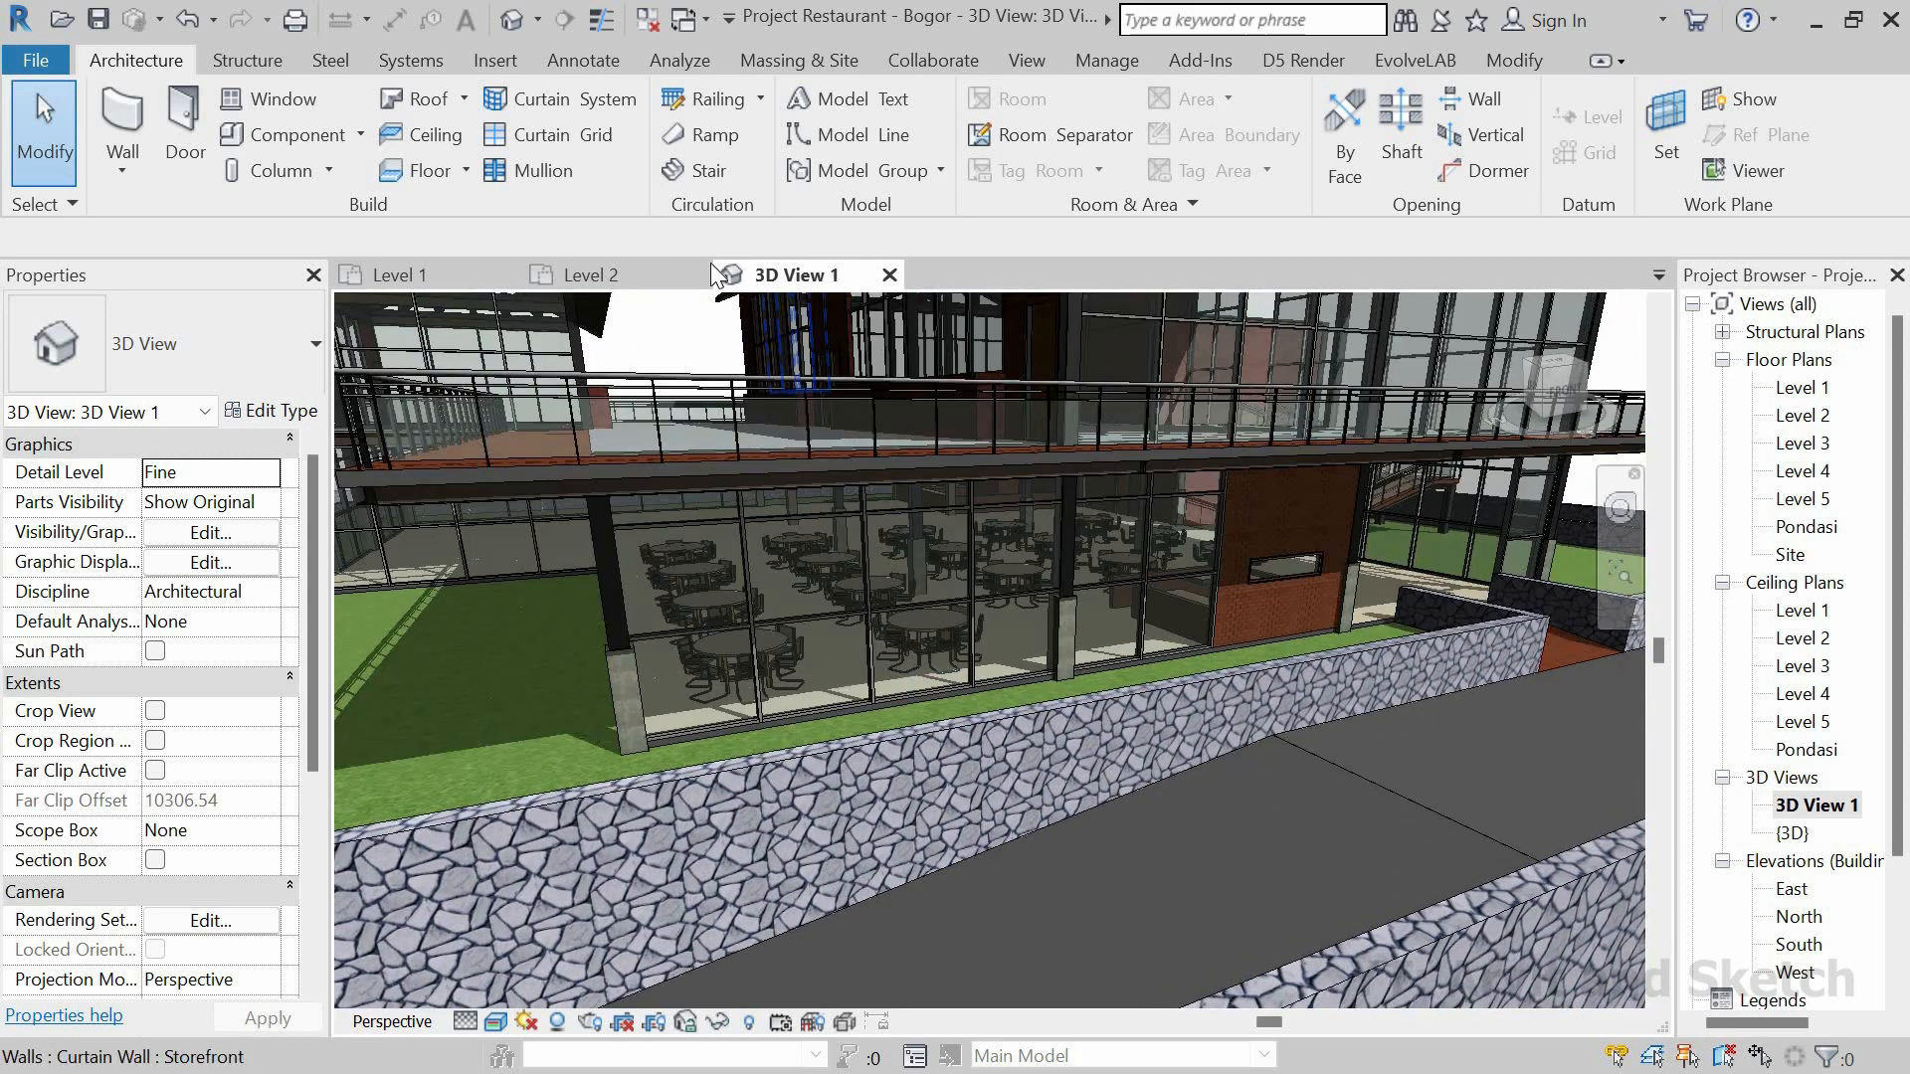
pyautogui.click(450, 277)
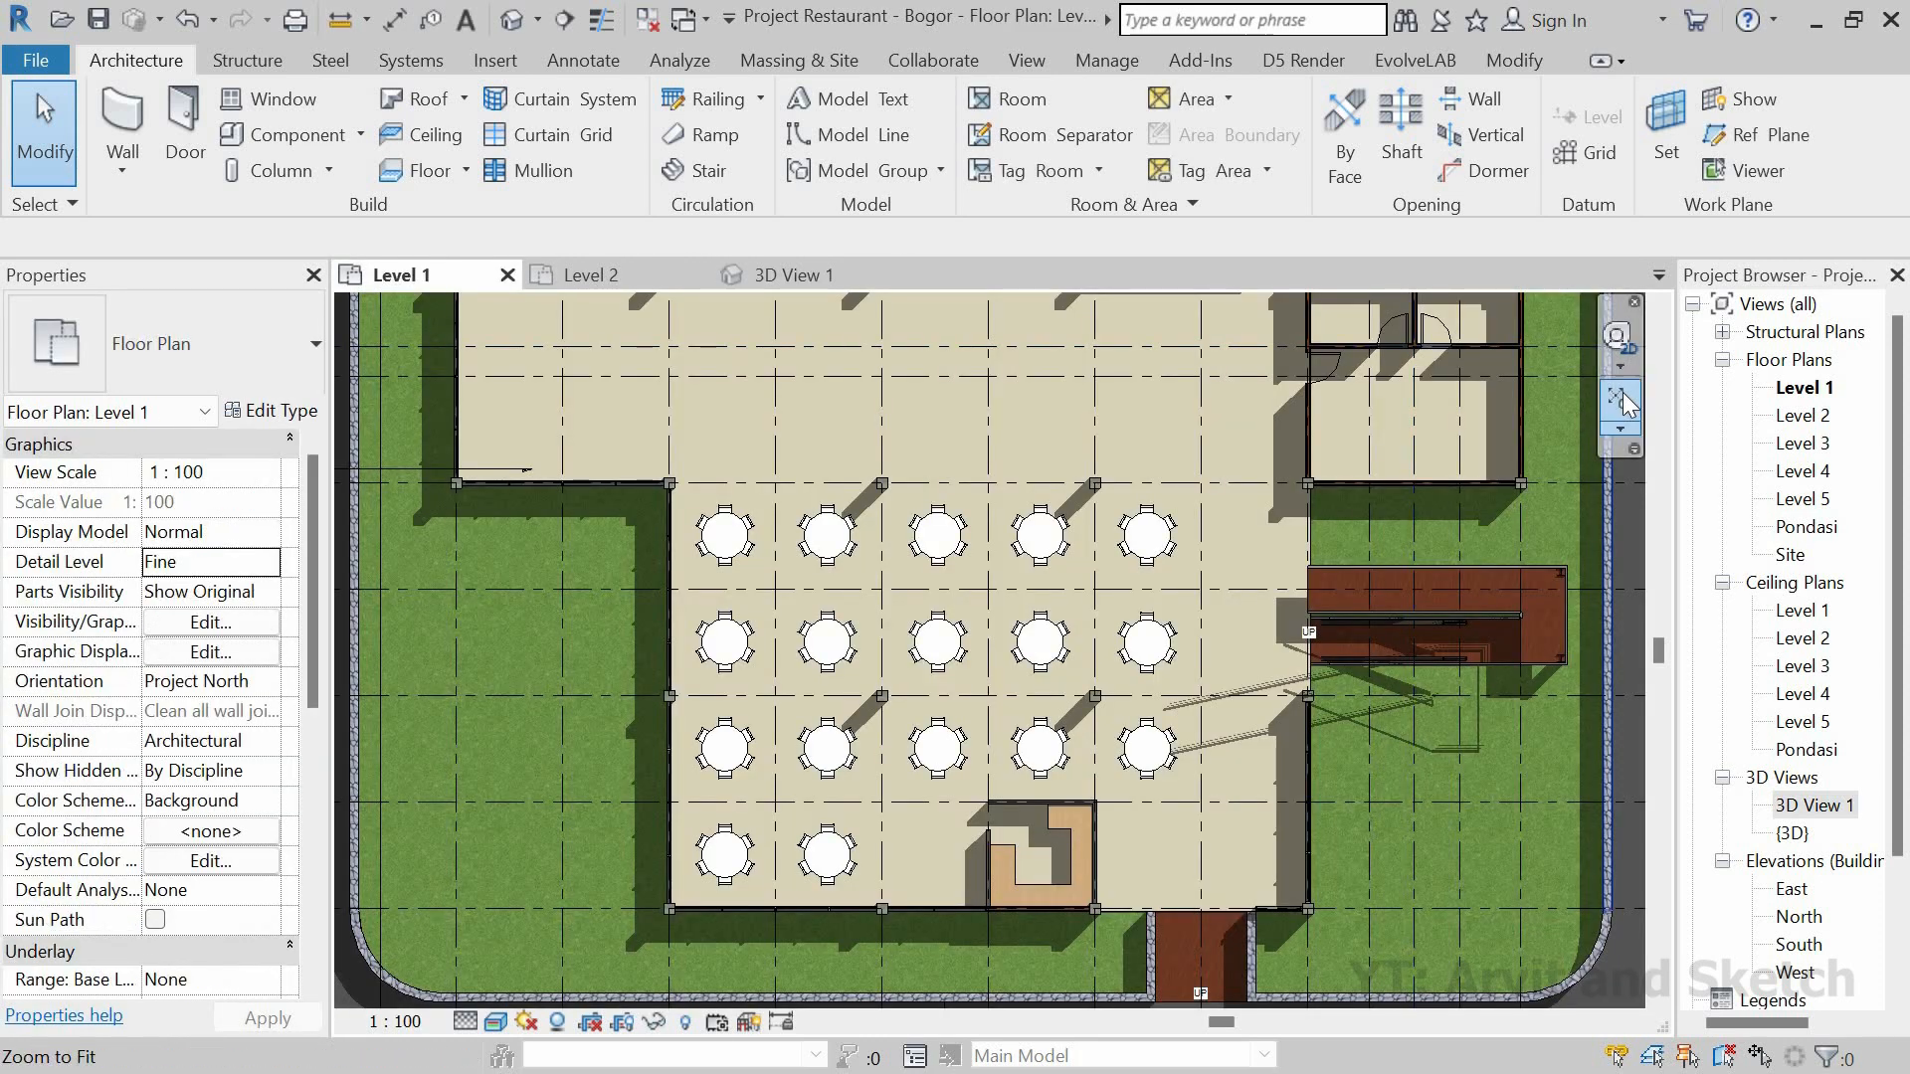
# Step: Start a new wall based on the Dinding Bata type and duplicate that type as "Dinding Kolam Ikan"
pyautogui.click(1620, 400)
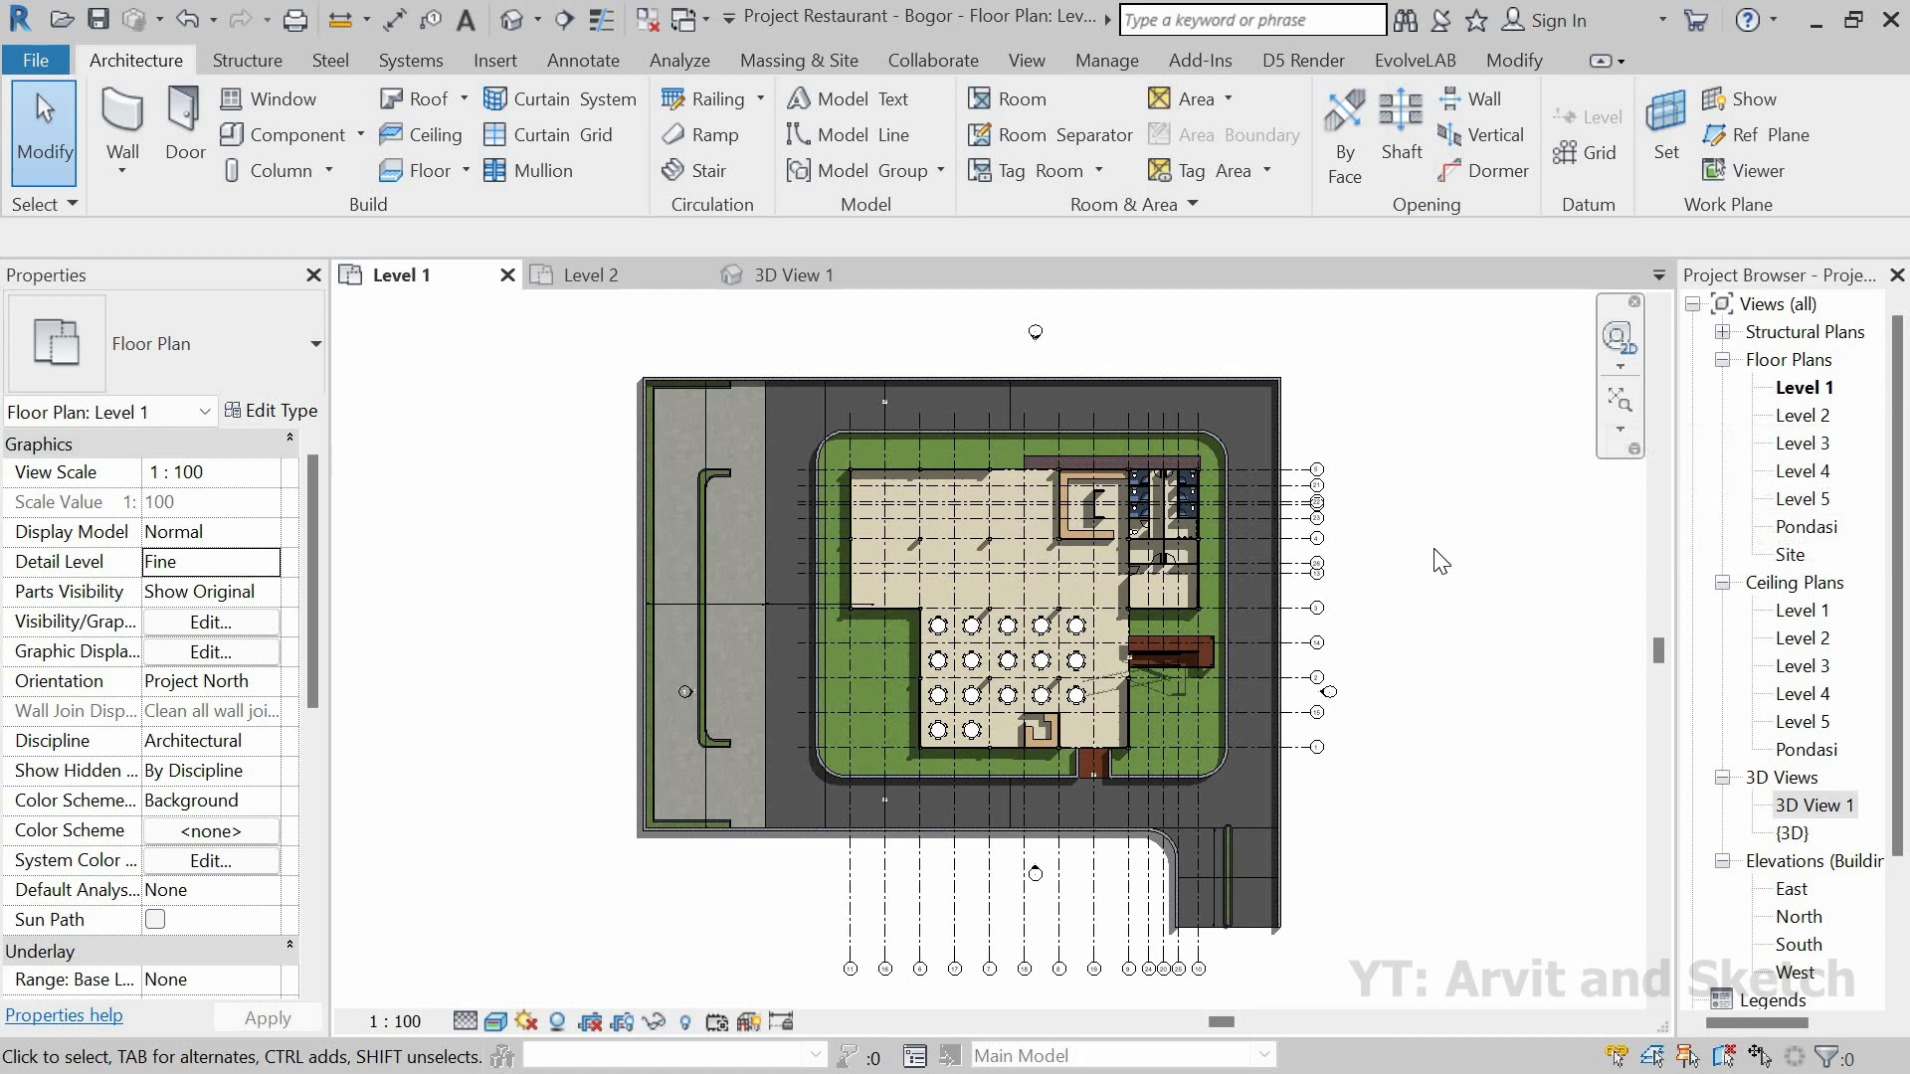
pyautogui.click(122, 125)
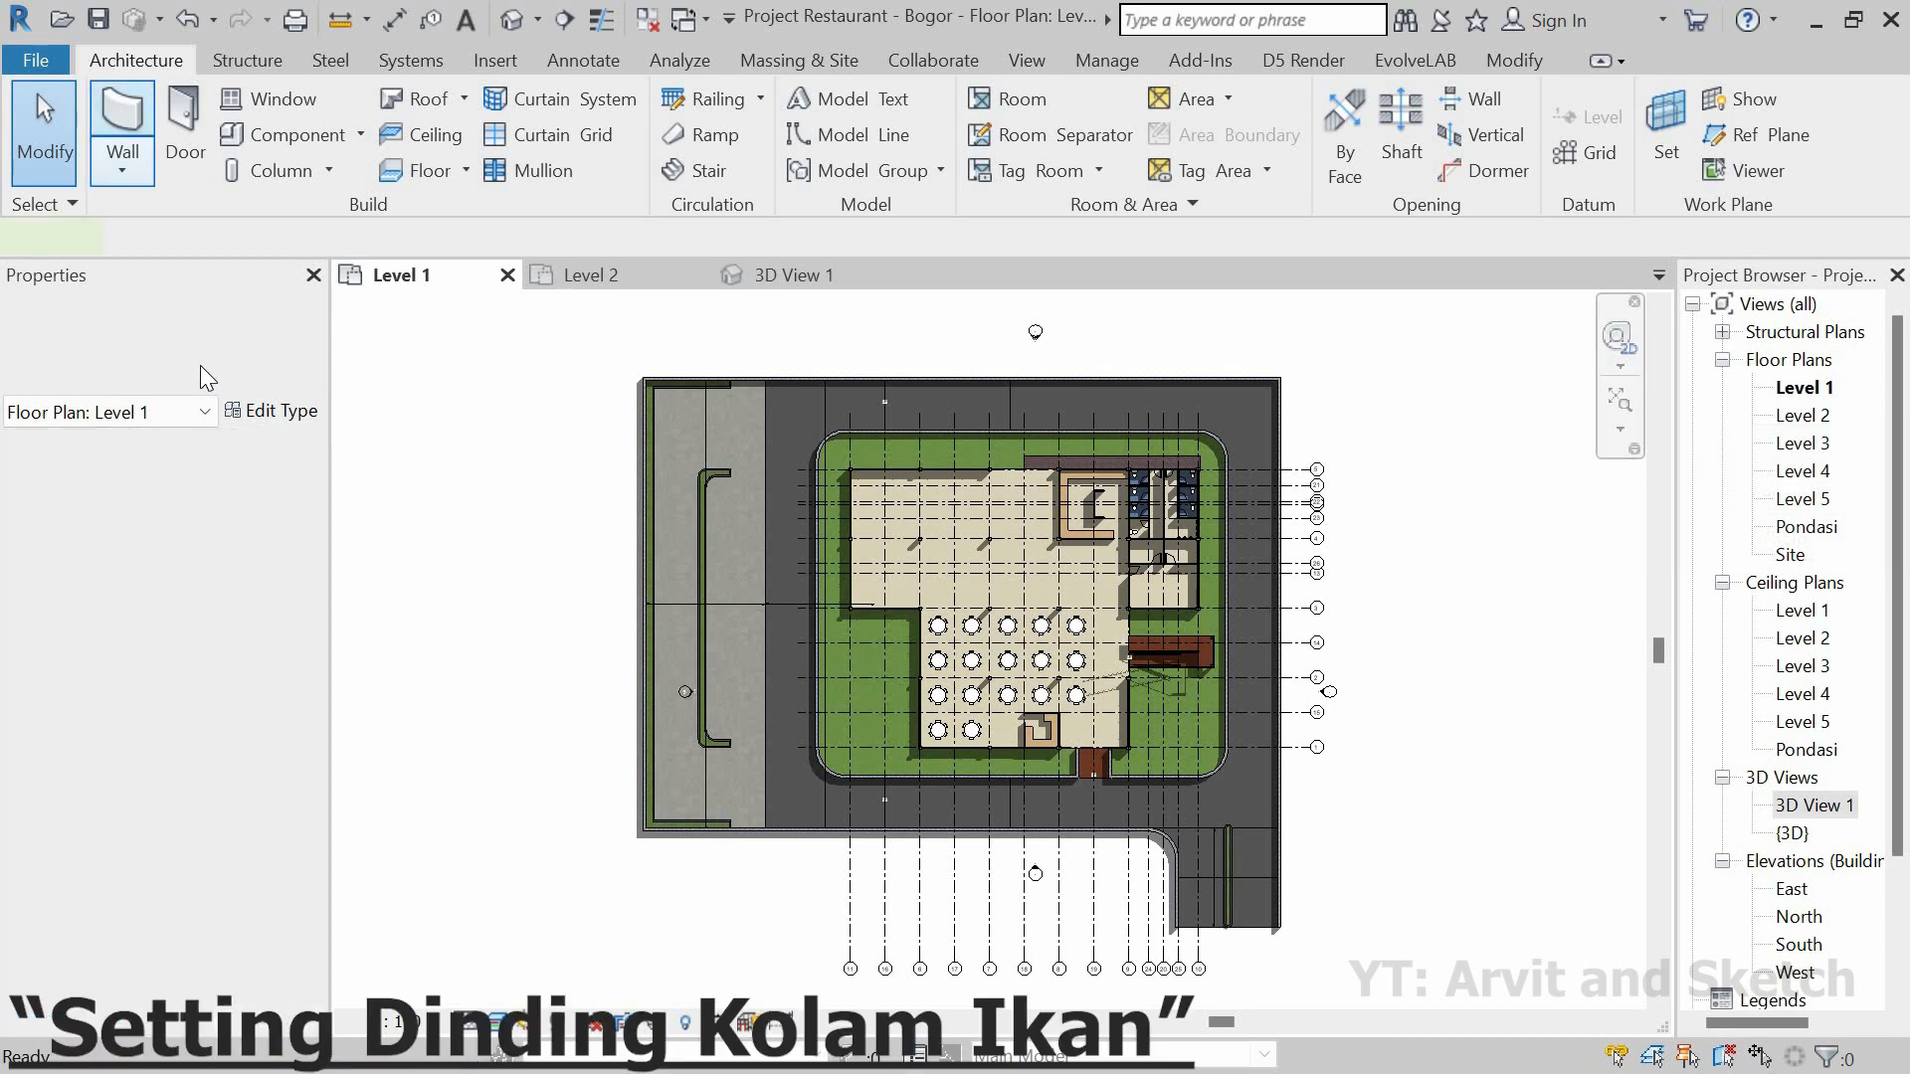
pyautogui.click(200, 366)
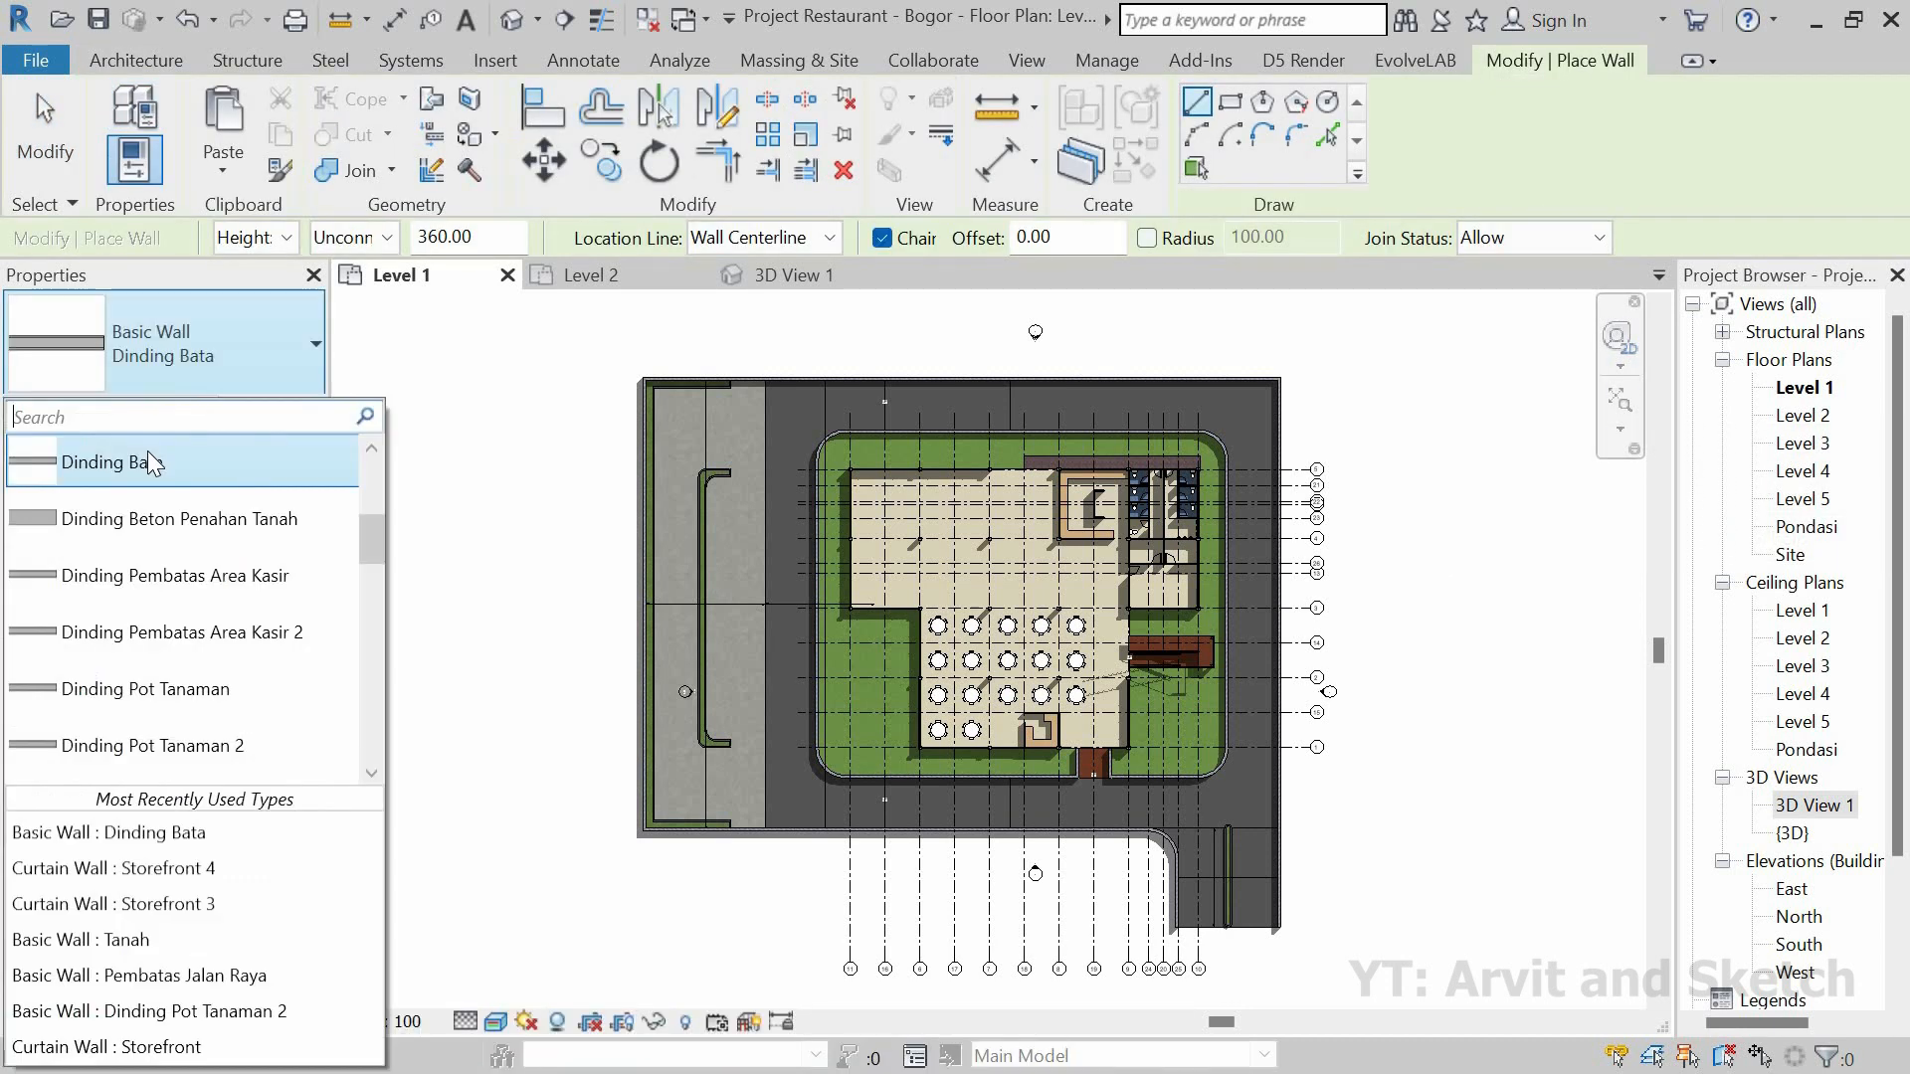
pyautogui.click(188, 452)
pyautogui.click(268, 411)
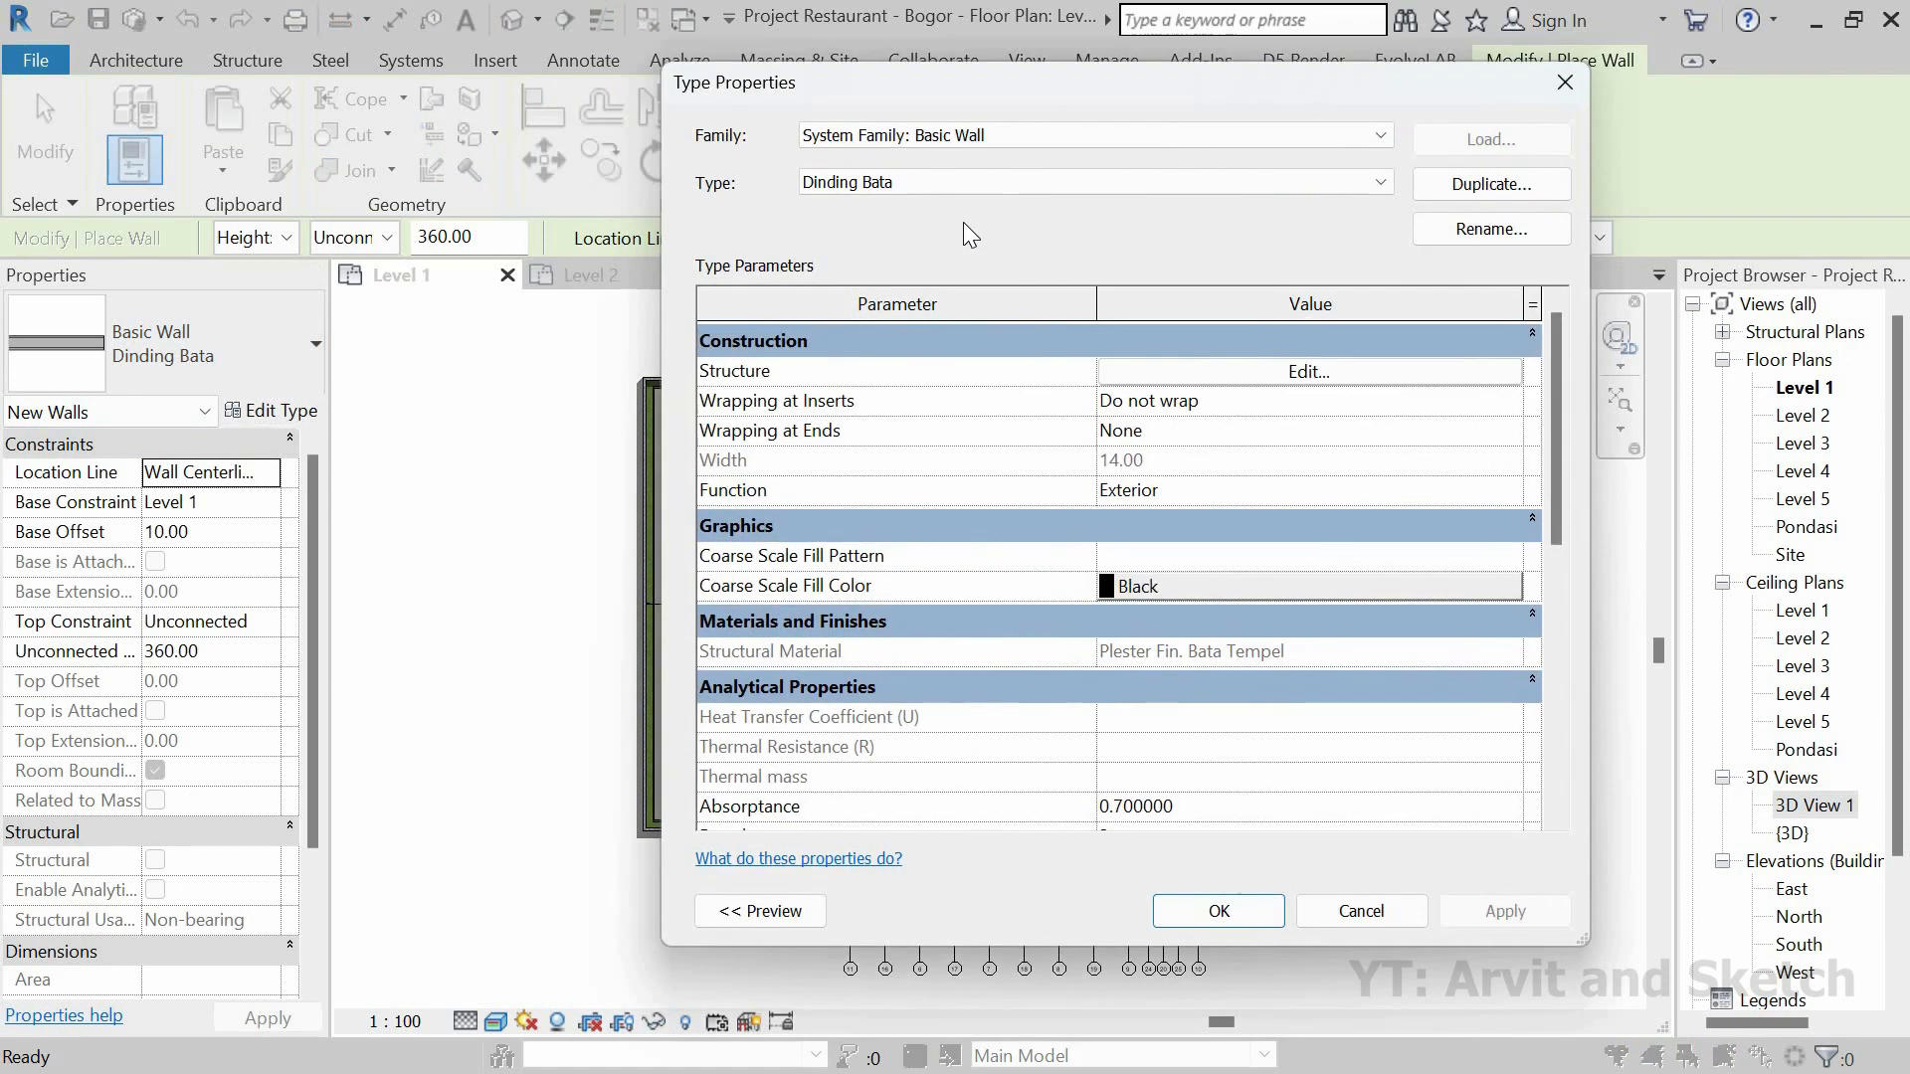
pyautogui.click(1441, 185)
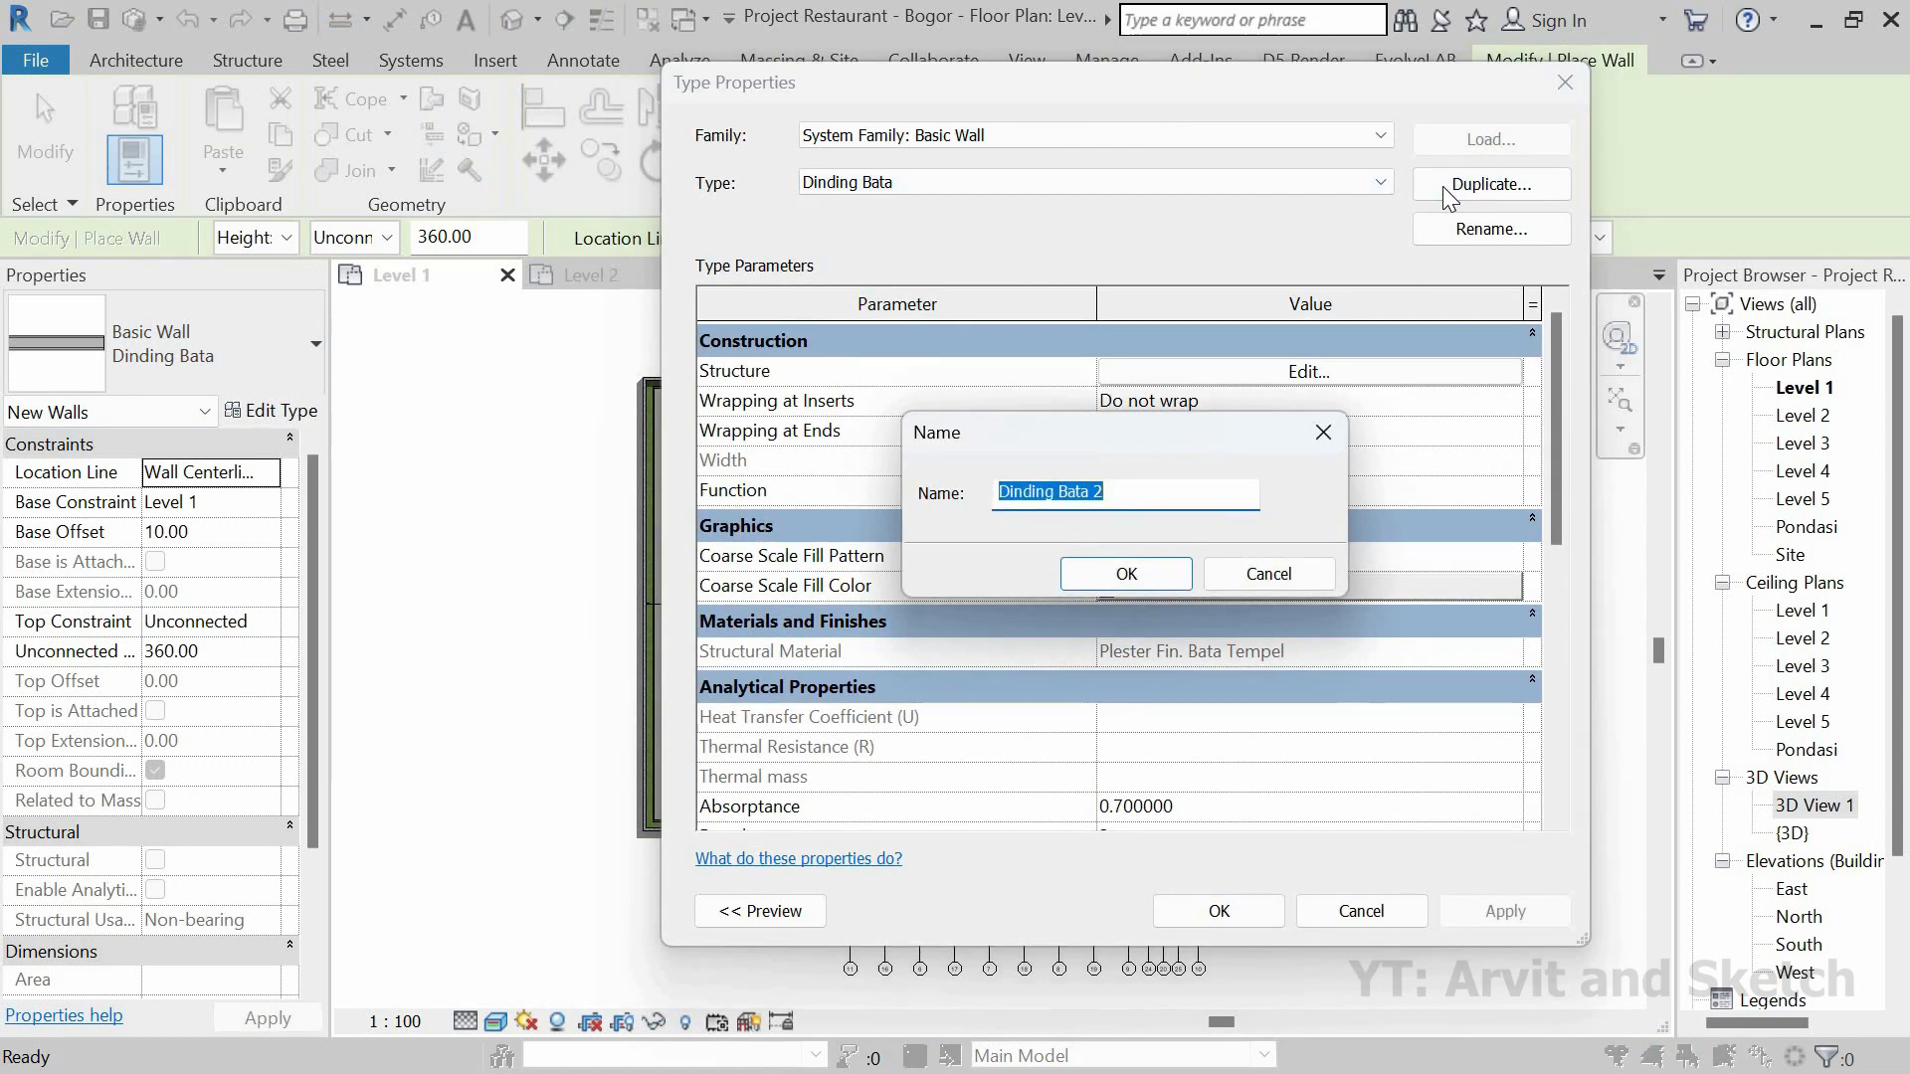
pyautogui.write('Di')
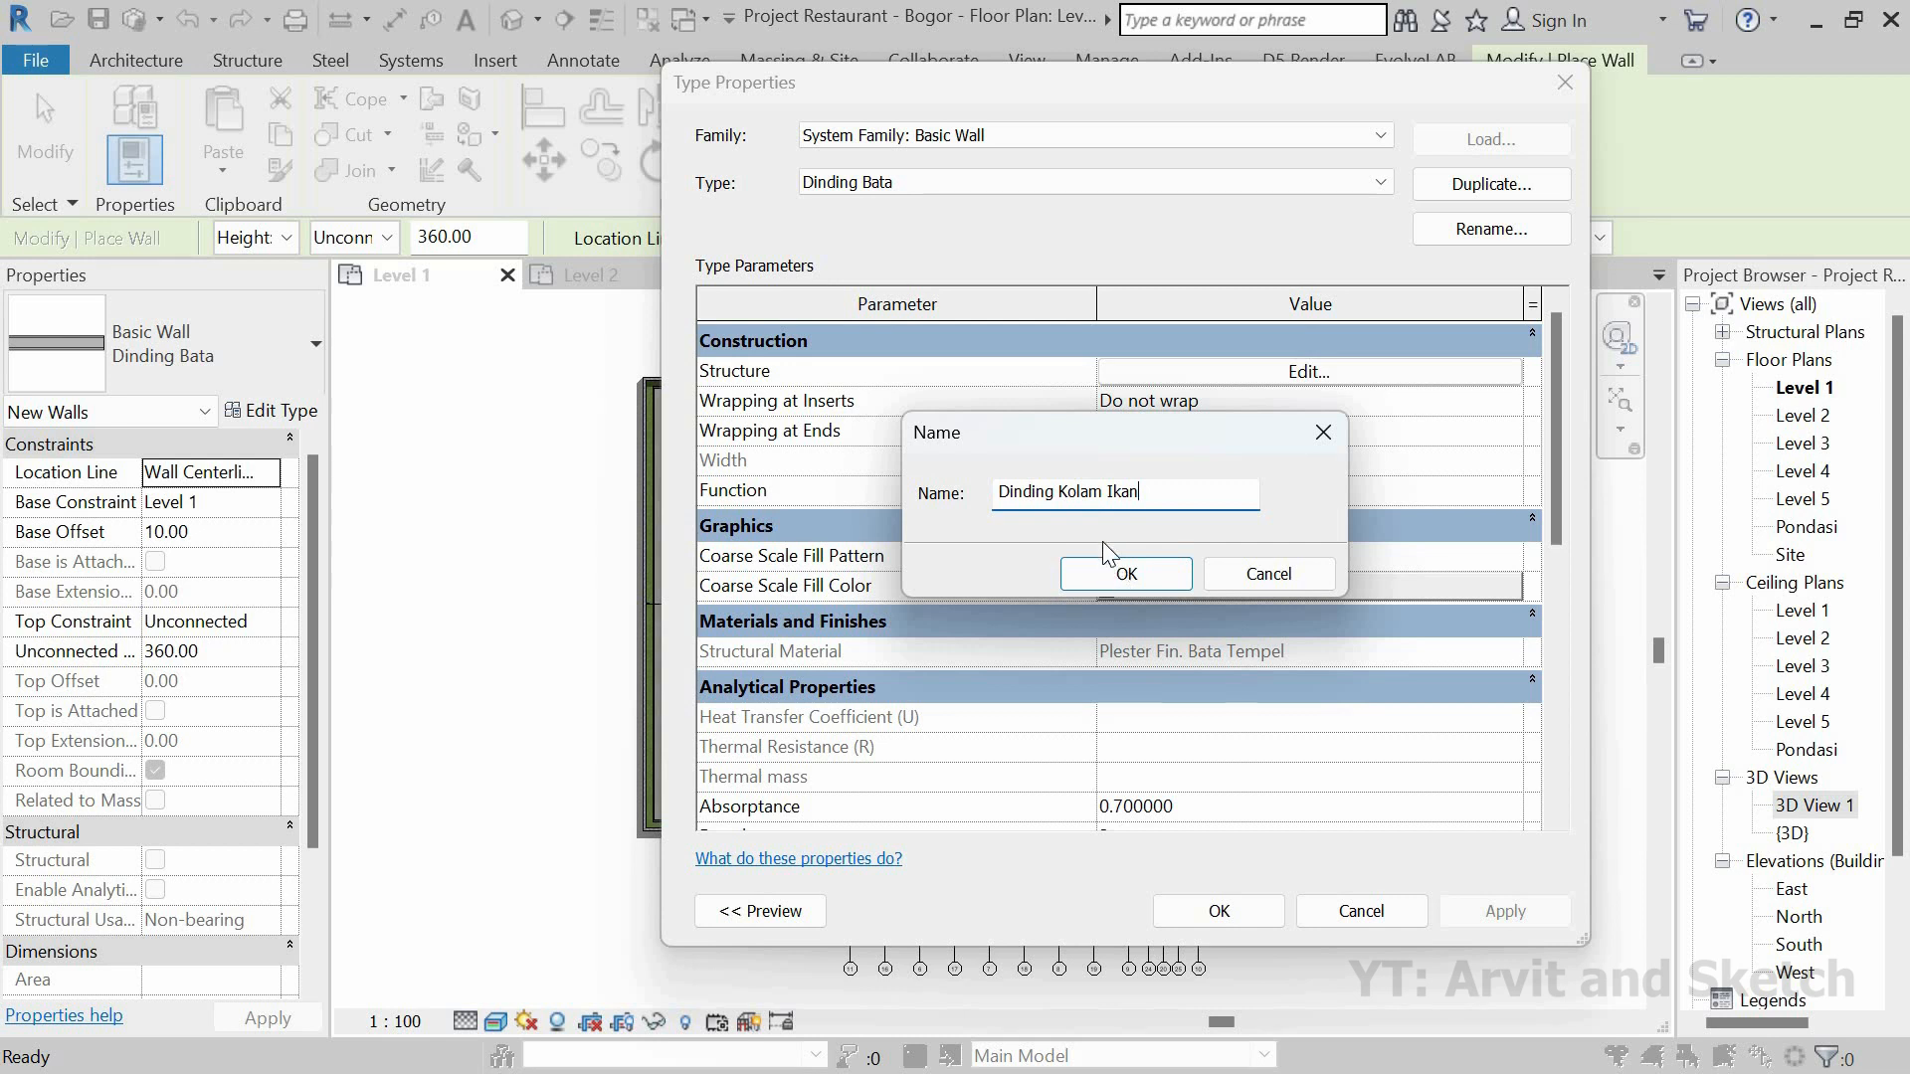
pyautogui.write('nding Kolam Ikan')
pyautogui.click(1116, 571)
# Step: Edit the Dinding Kolam Ikan structure and create a new material for its exterior finish layer
pyautogui.click(1144, 373)
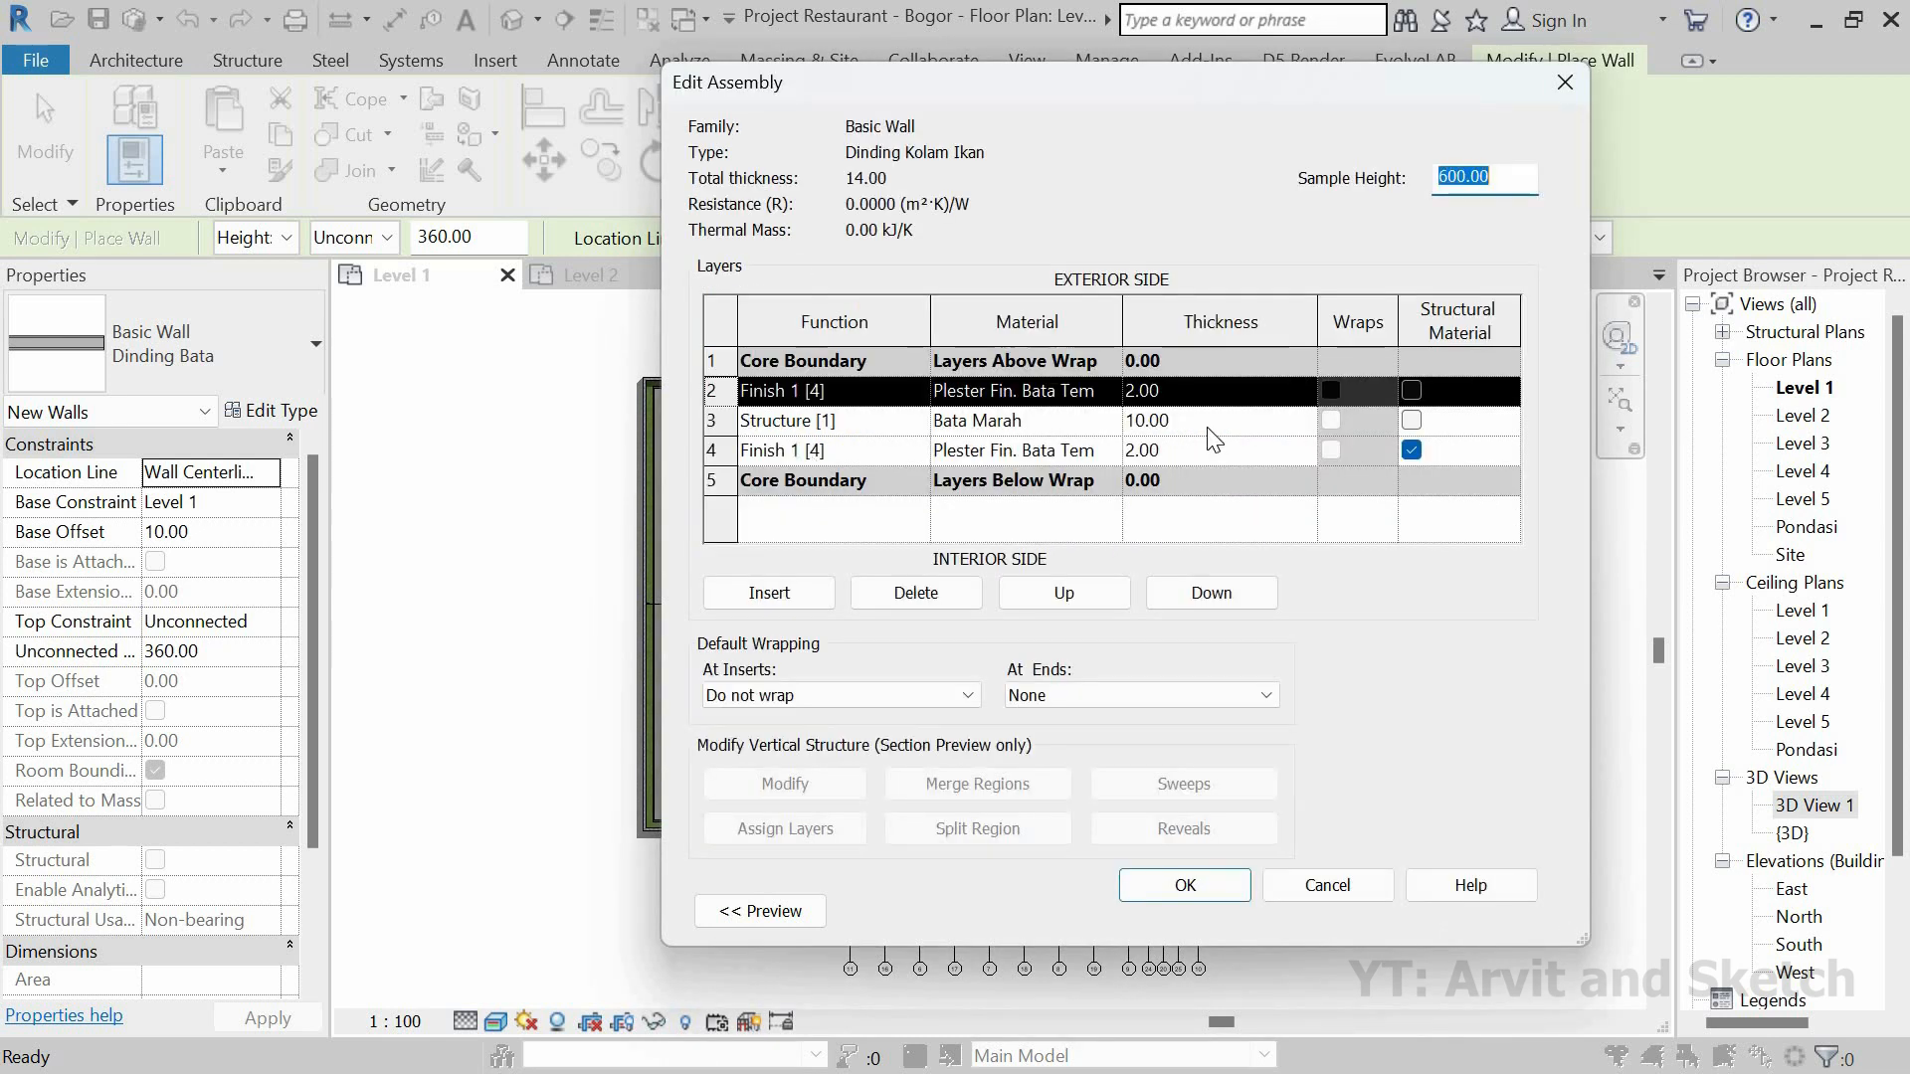
pyautogui.click(1102, 390)
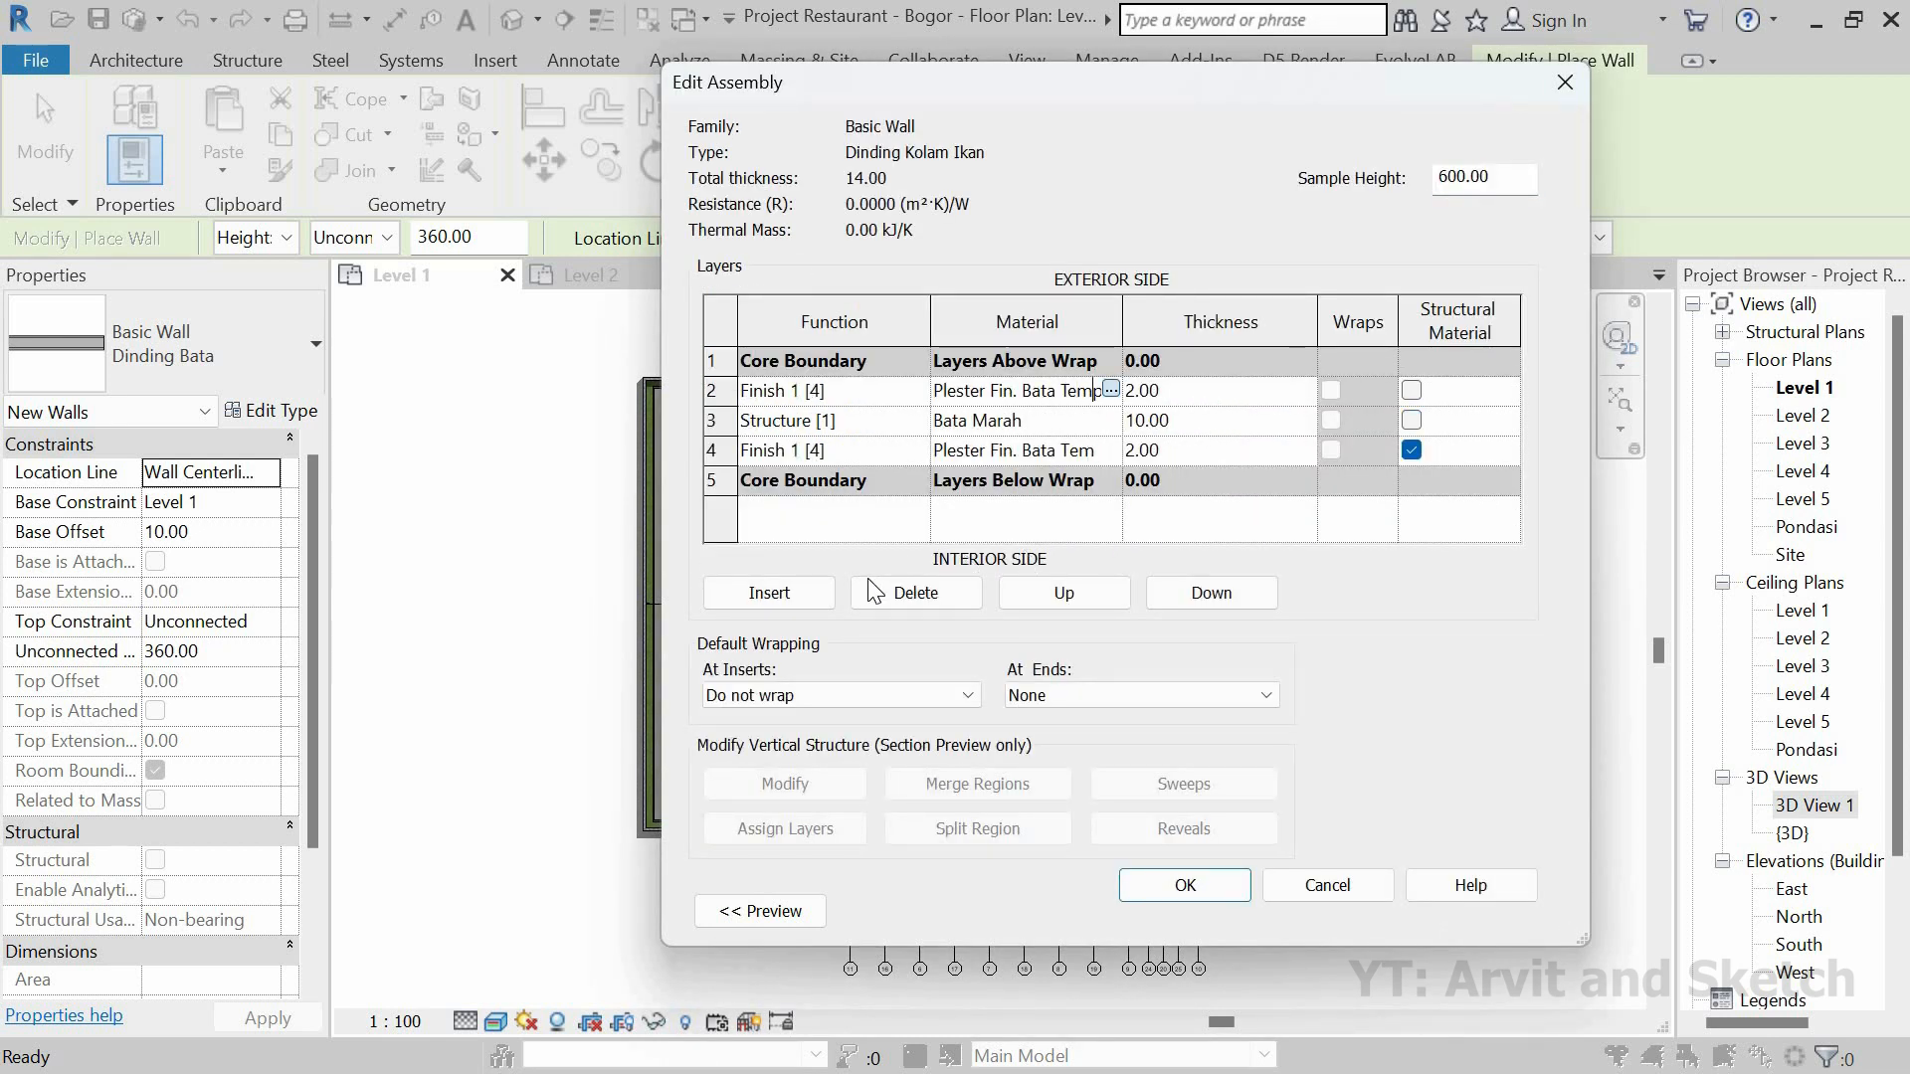
pyautogui.click(607, 861)
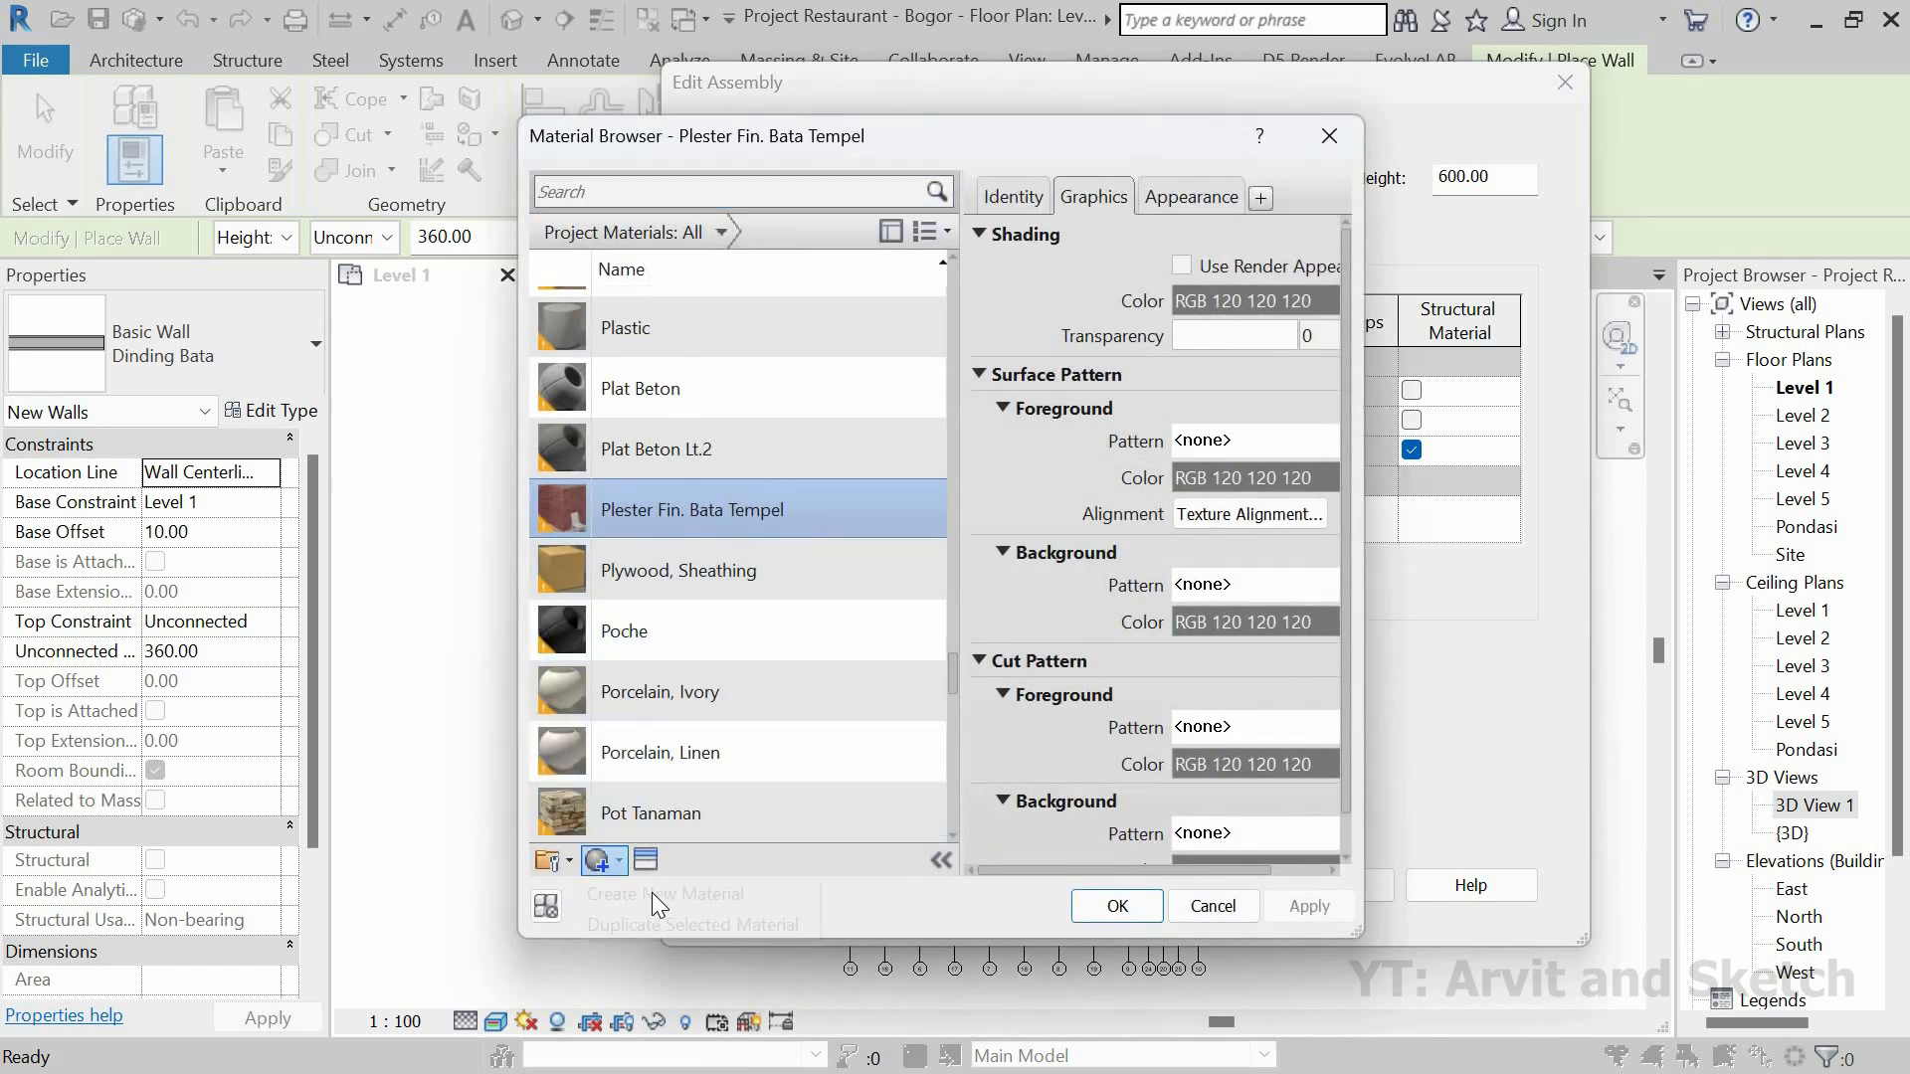
pyautogui.click(664, 893)
pyautogui.rightClick(750, 570)
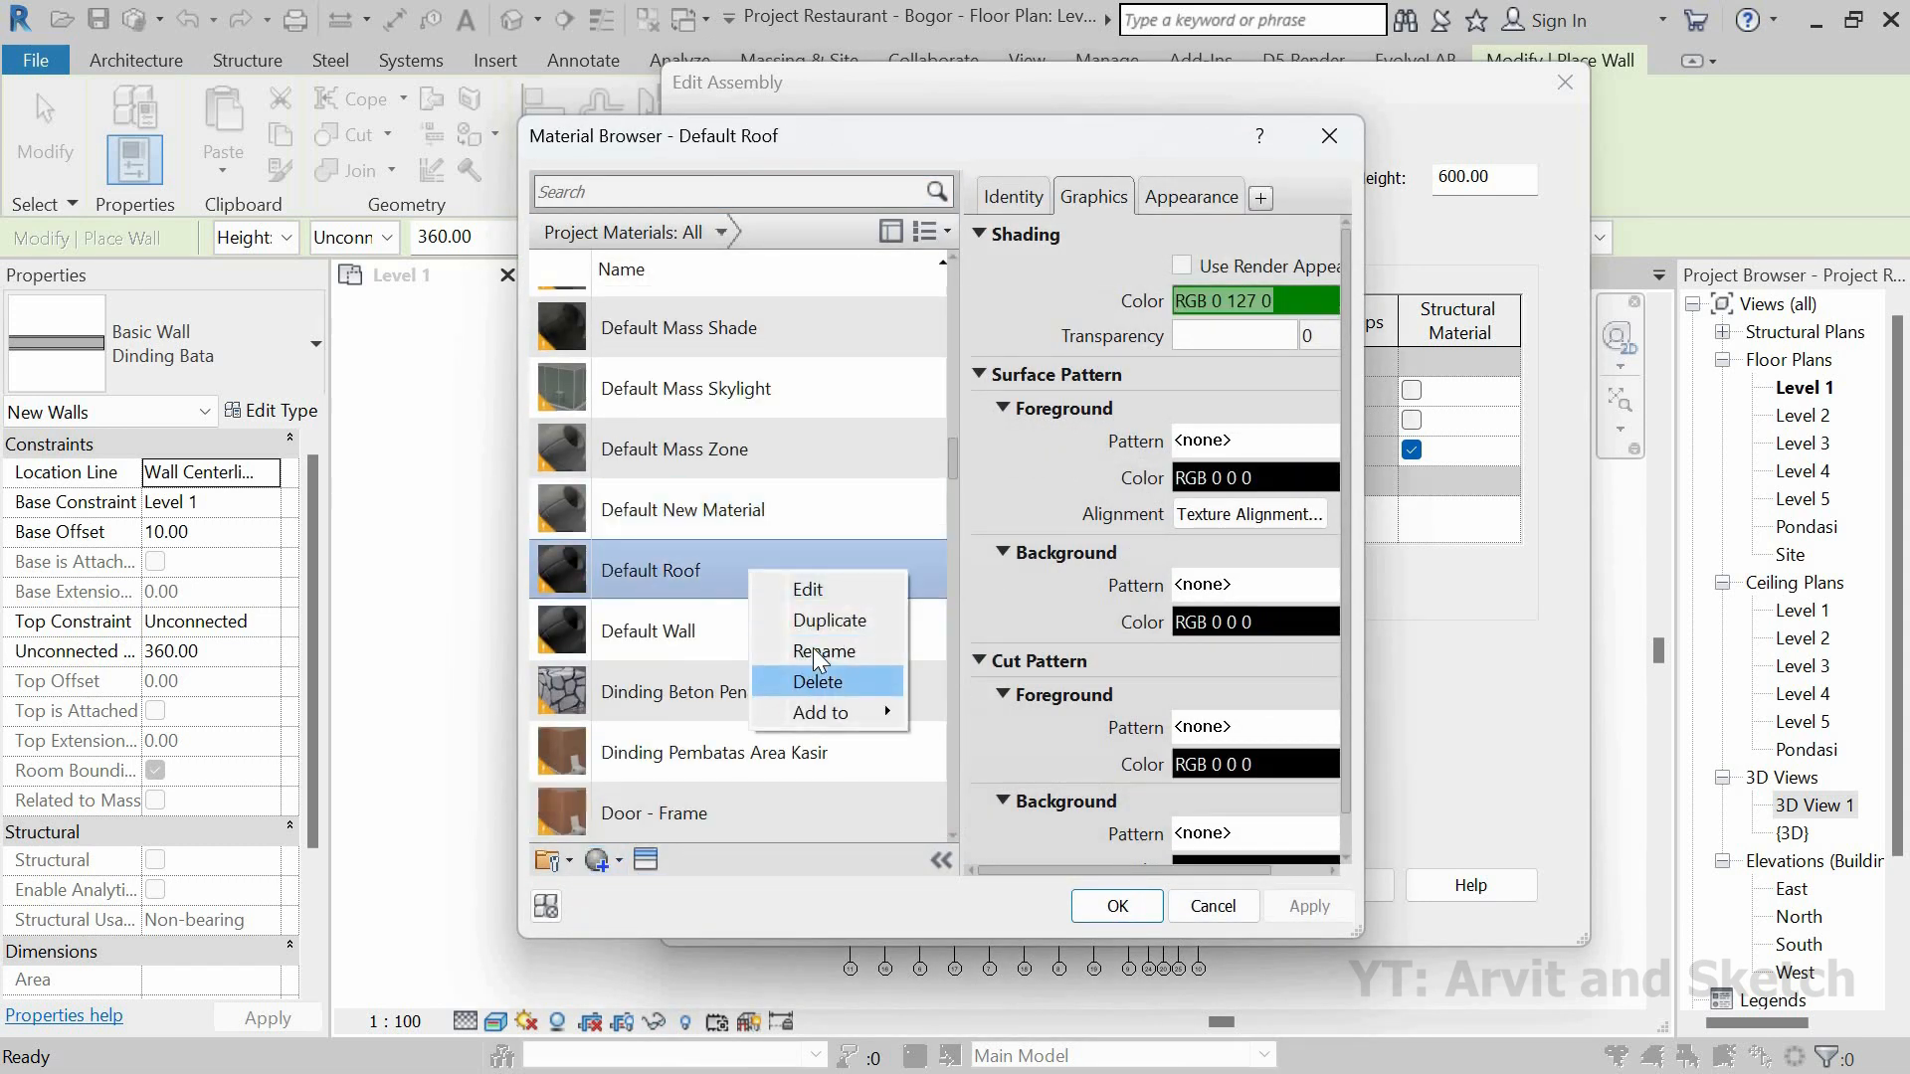
pyautogui.click(814, 650)
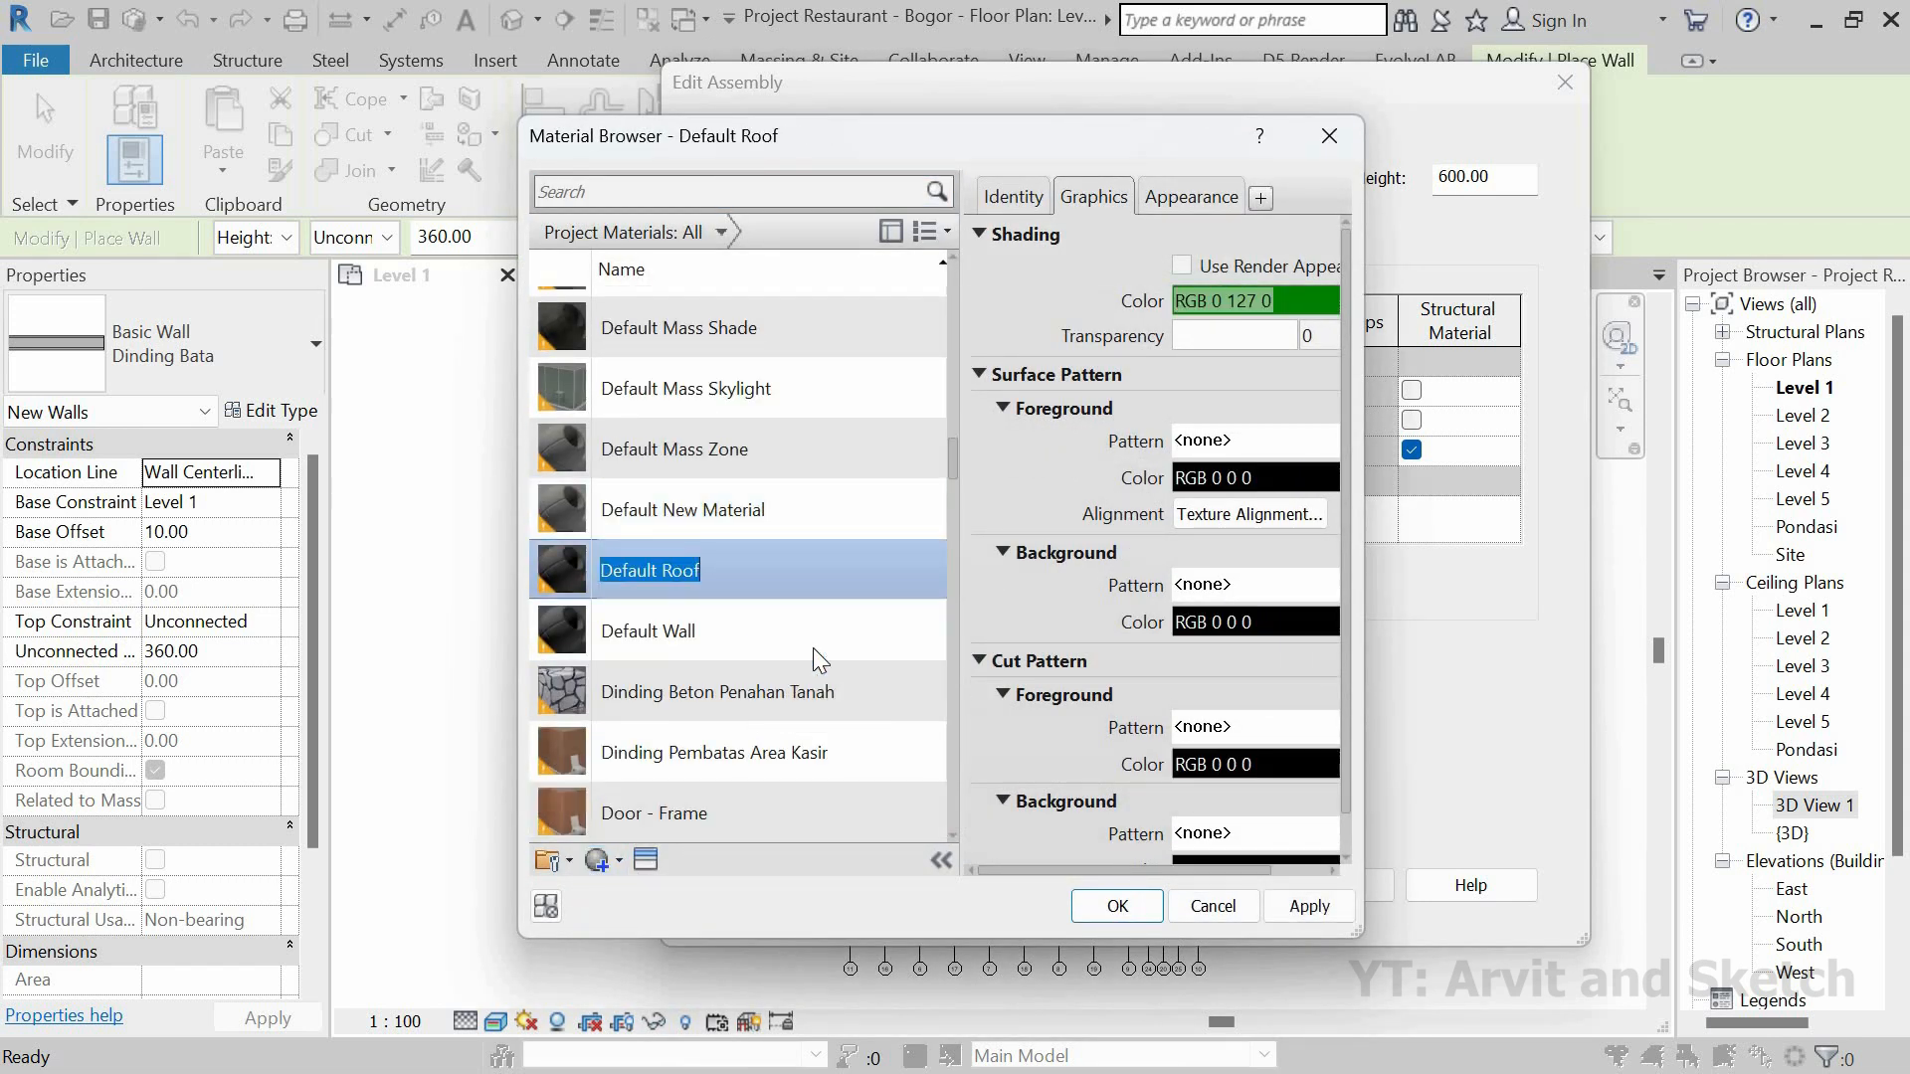
pyautogui.click(657, 683)
# Step: Assign Default New Material to the exterior finish layer and rename the material "Dinding Kolam"
pyautogui.click(684, 511)
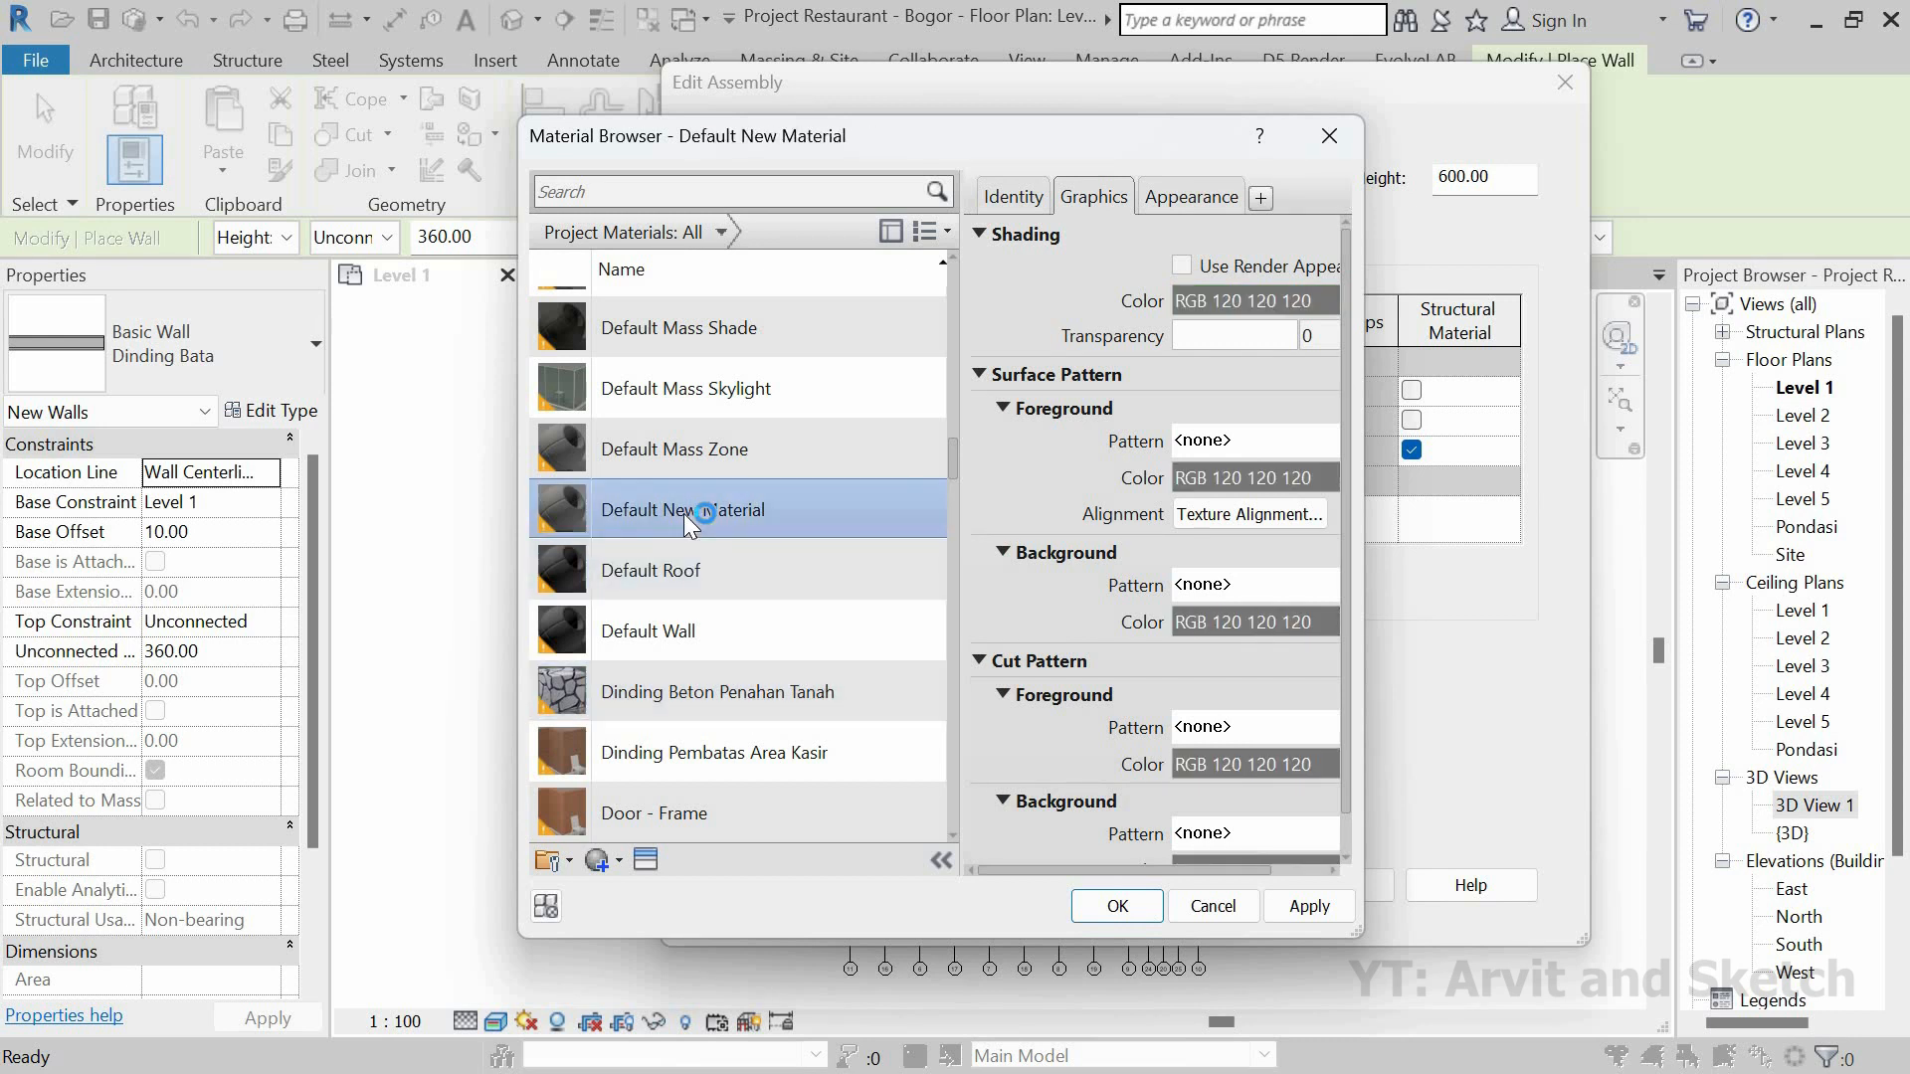
pyautogui.doubleClick(684, 513)
pyautogui.click(1102, 391)
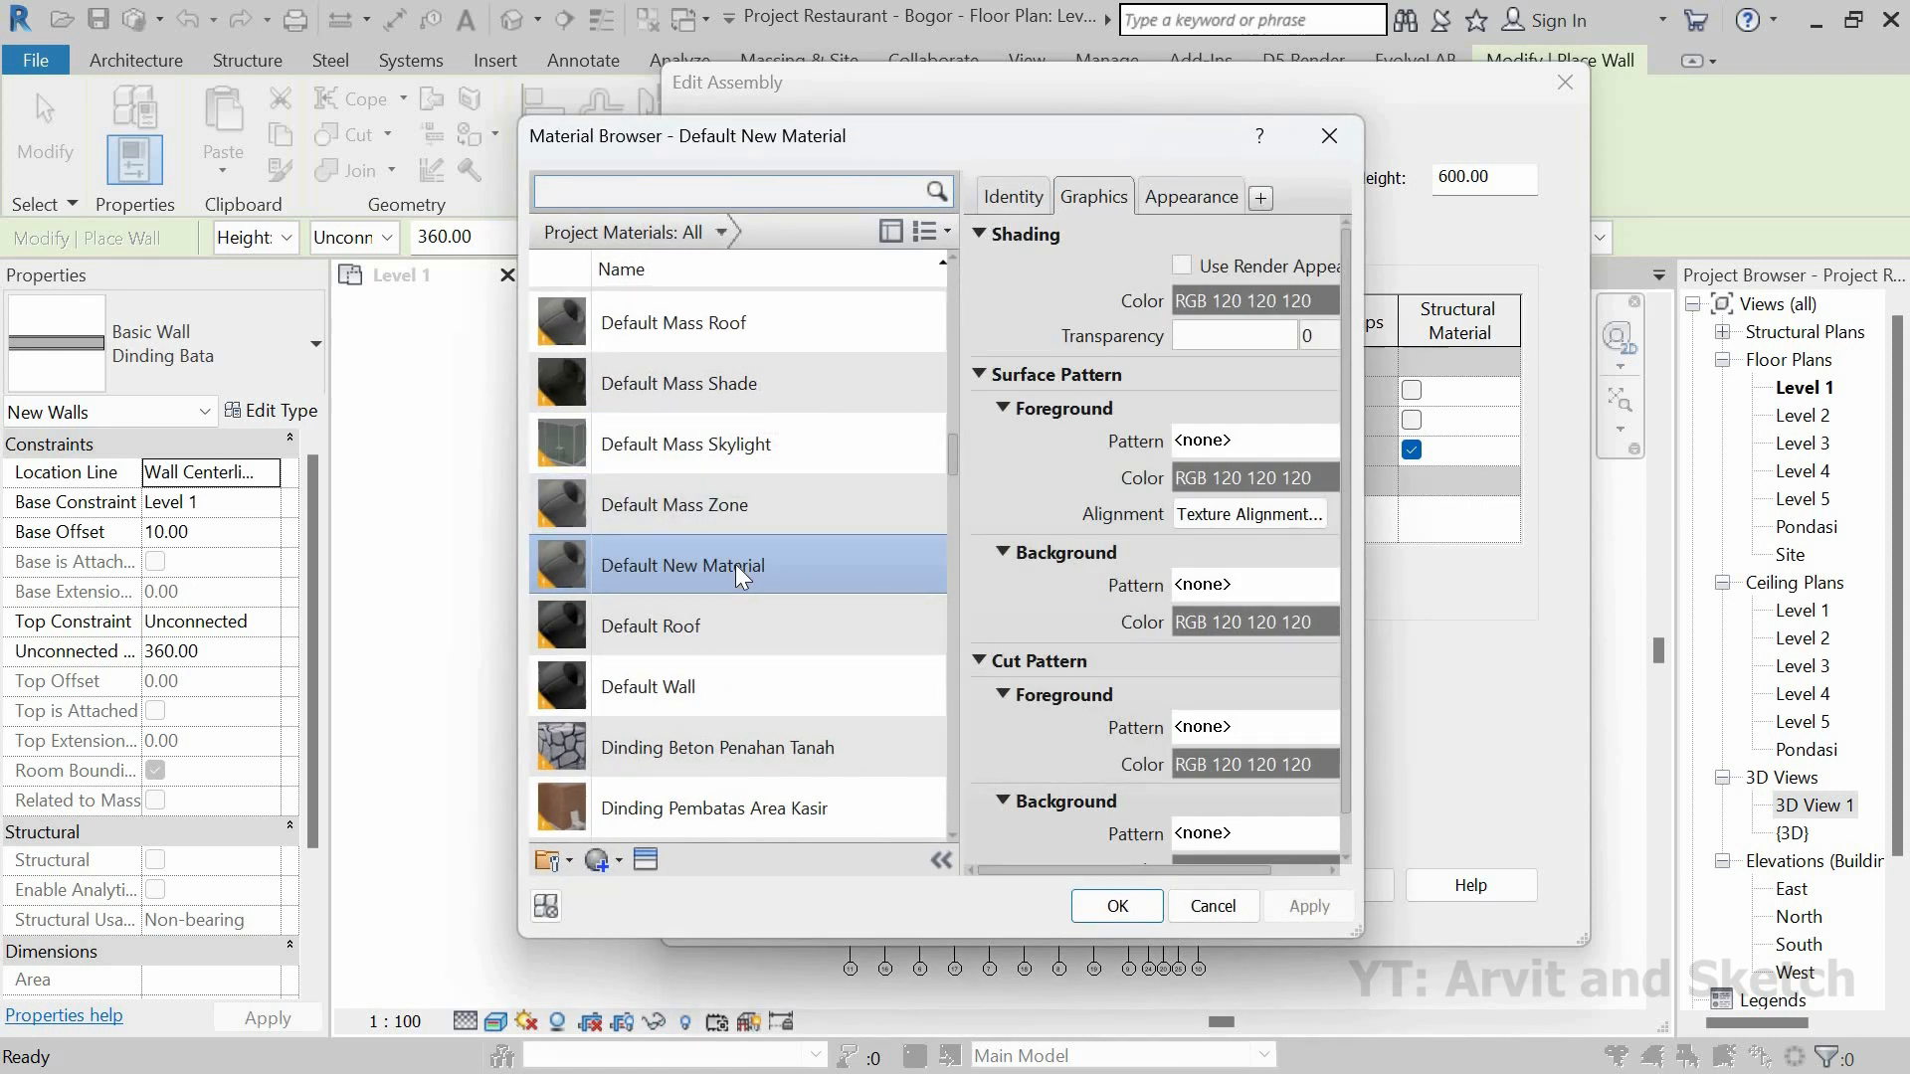
pyautogui.rightClick(736, 564)
pyautogui.click(788, 644)
pyautogui.write('D')
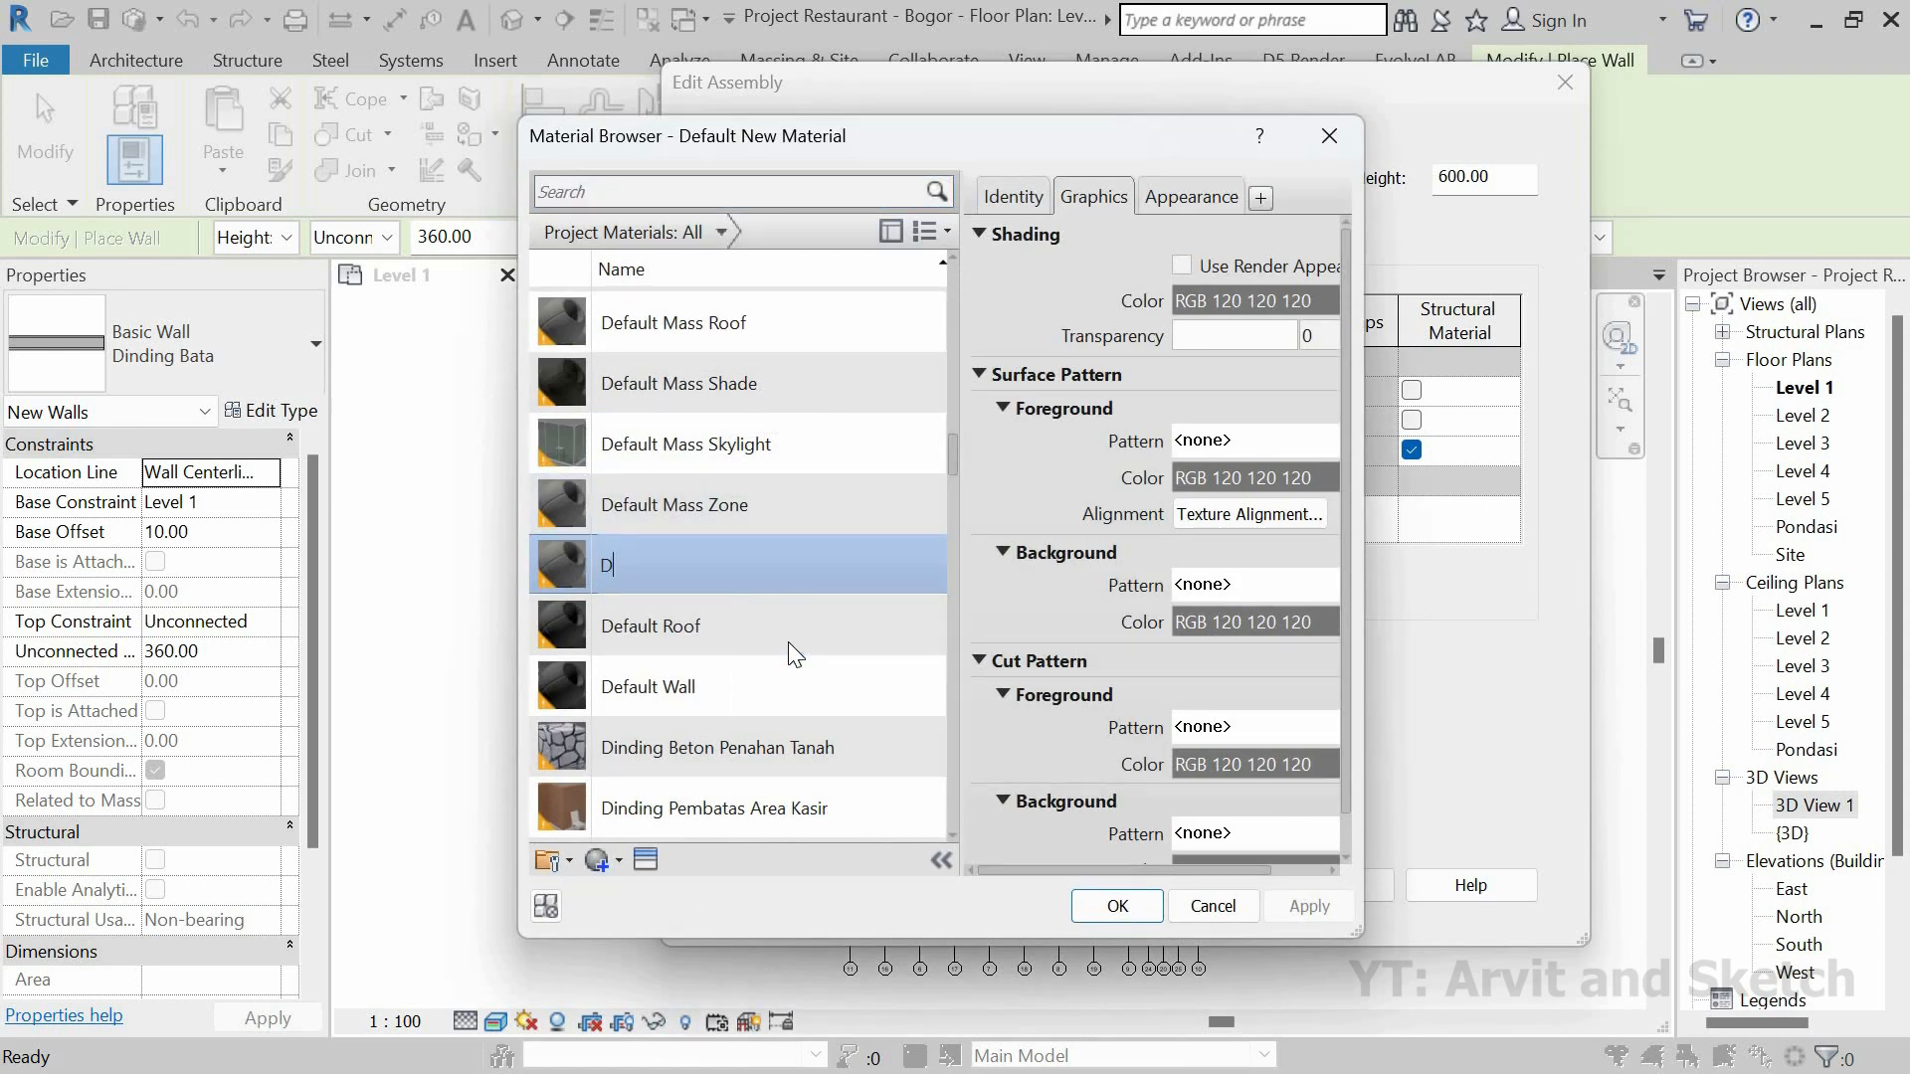
pyautogui.write('inding Kolam')
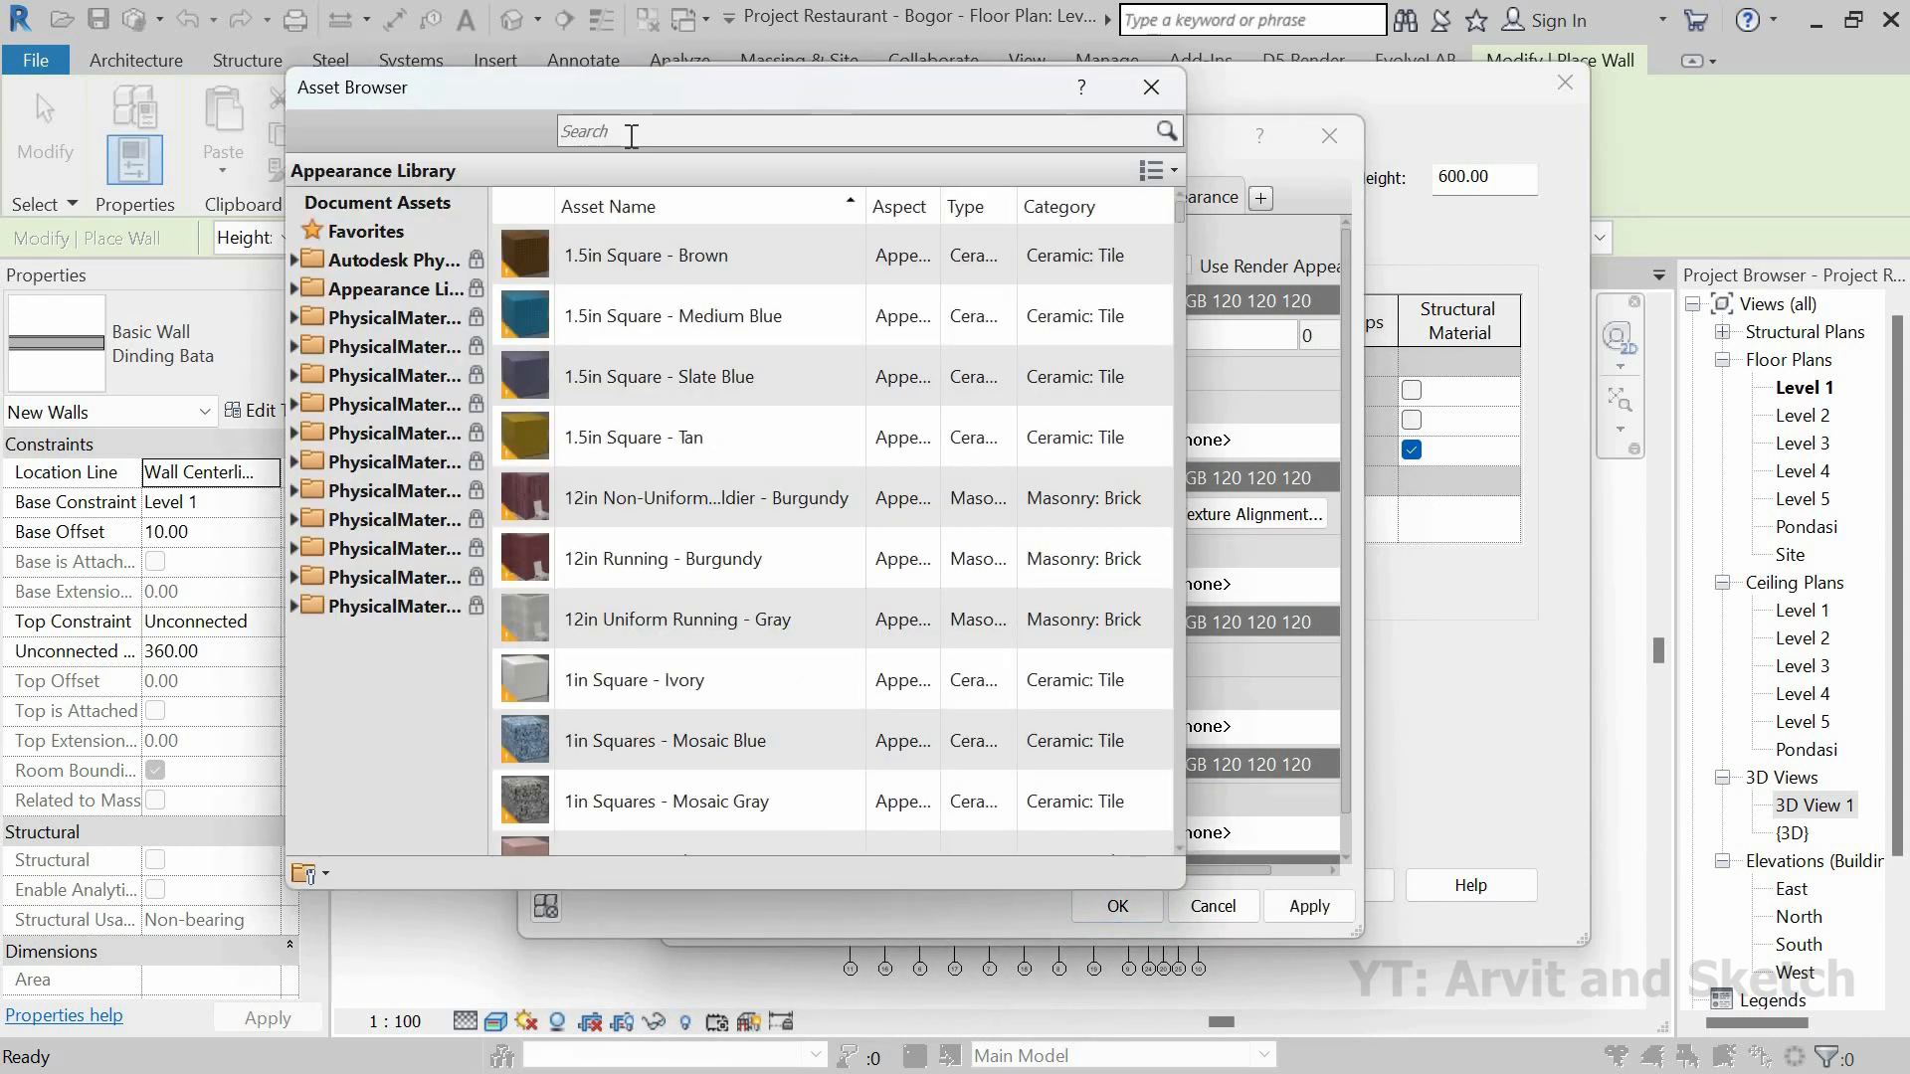
# Step: Search the appearance assets for "Mozaik" and "ceramik", and close the Asset Browser
pyautogui.click(632, 136)
pyautogui.write('Mo')
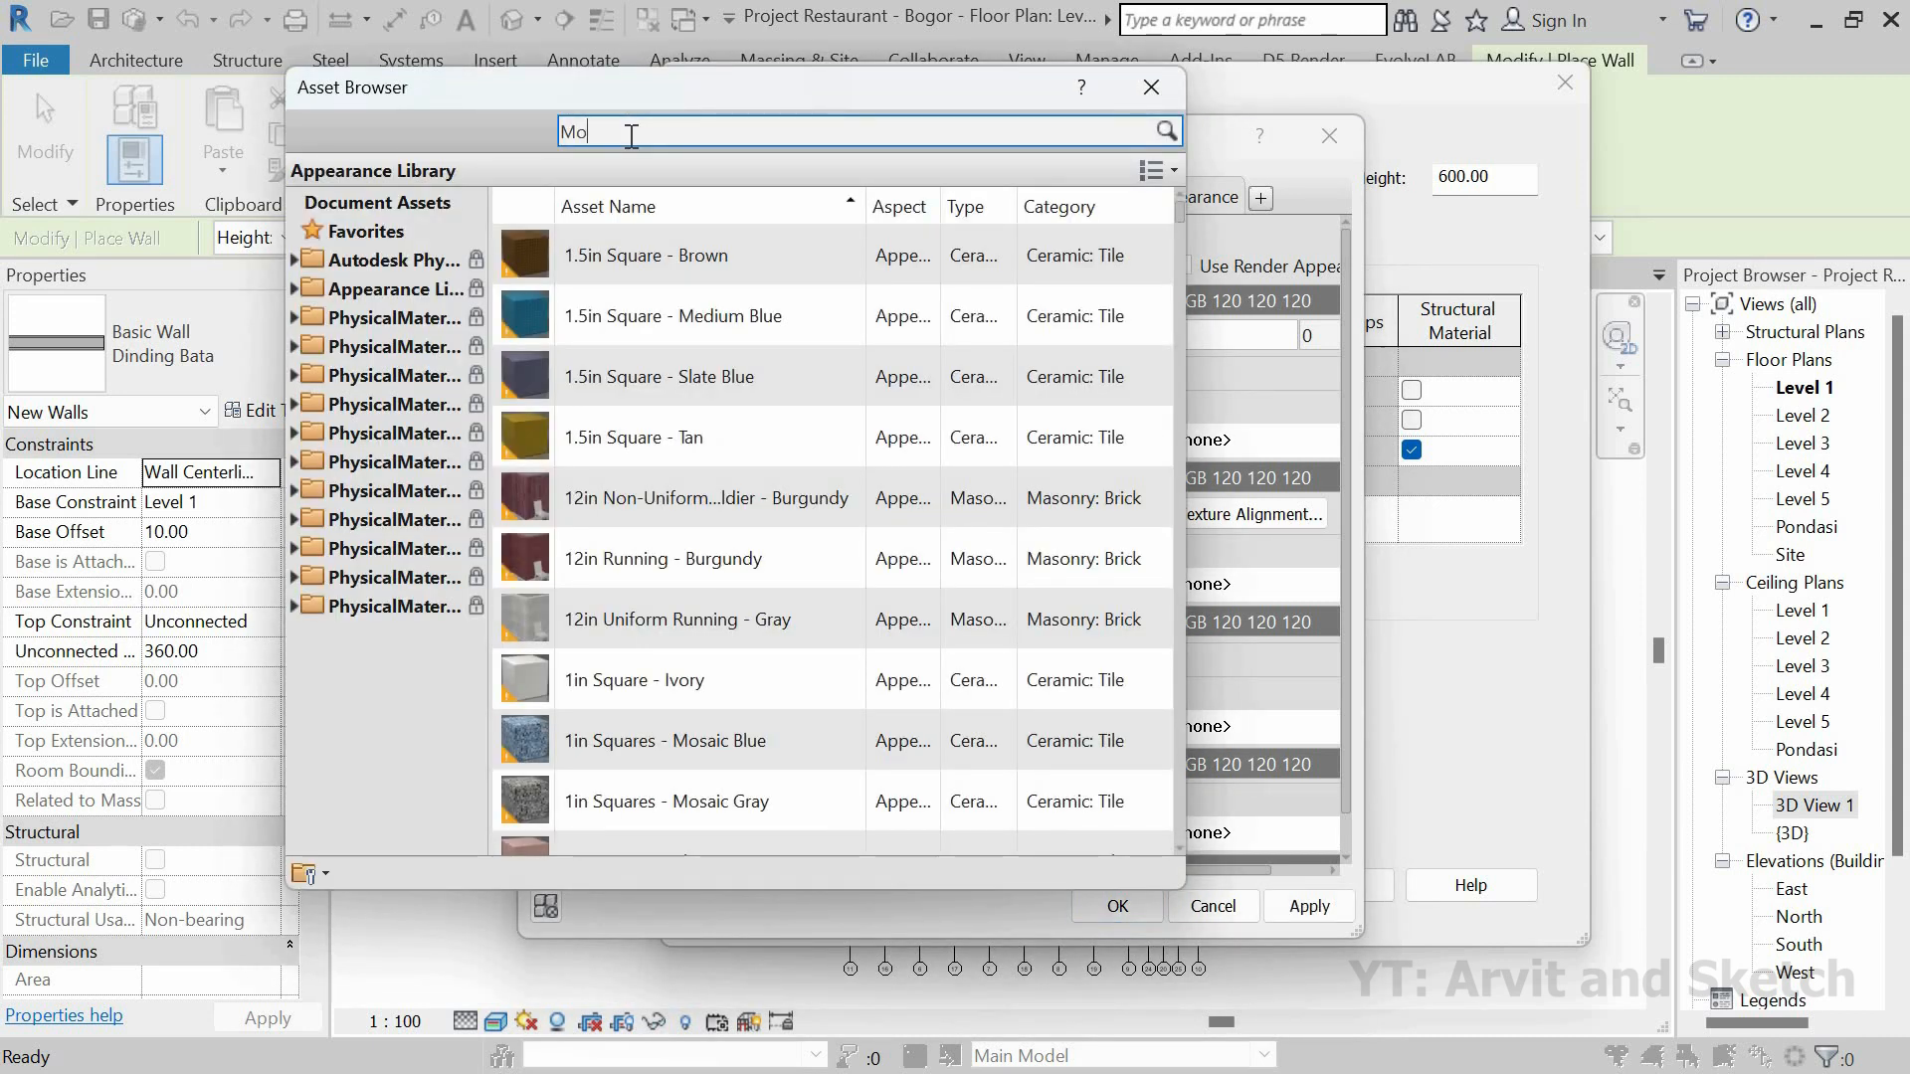
pyautogui.write('zai')
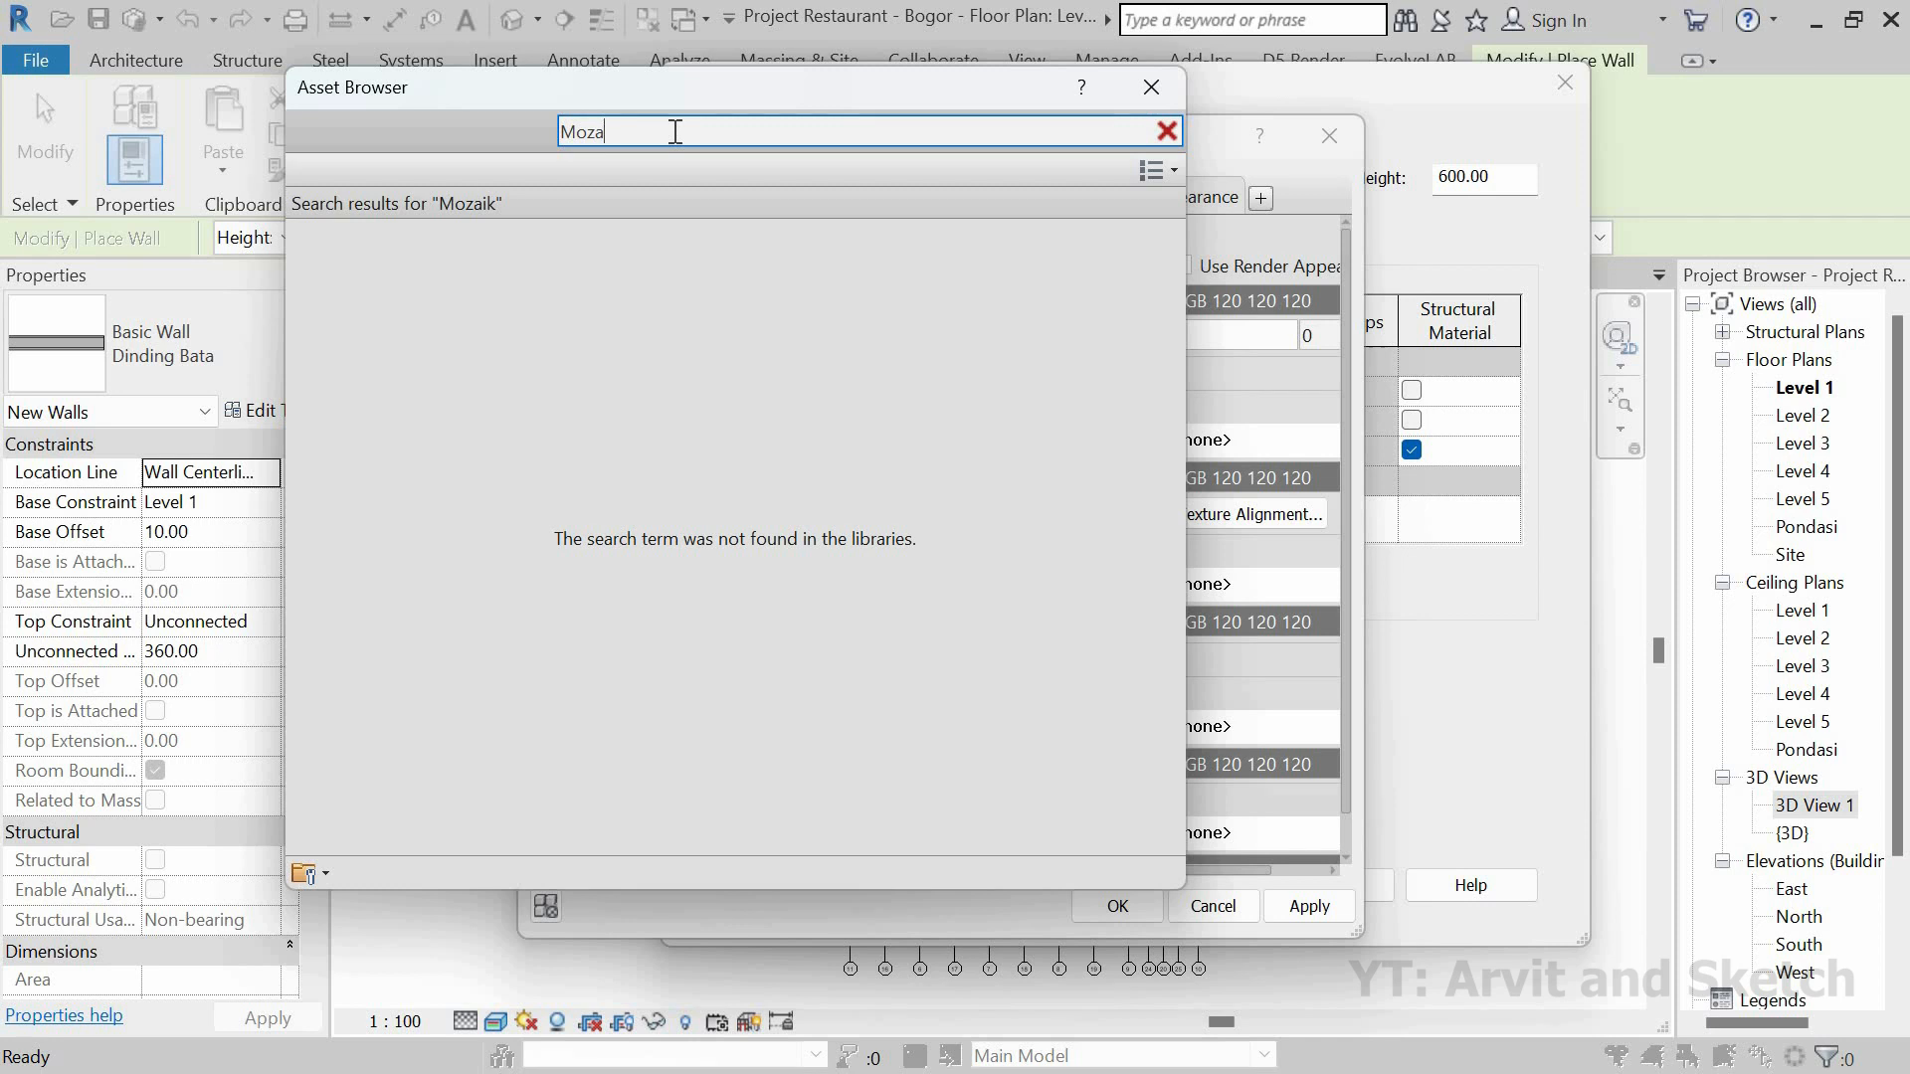
pyautogui.press('BackSpace')
pyautogui.press('BackSpace')
pyautogui.press('BackSpace')
pyautogui.press('BackSpace')
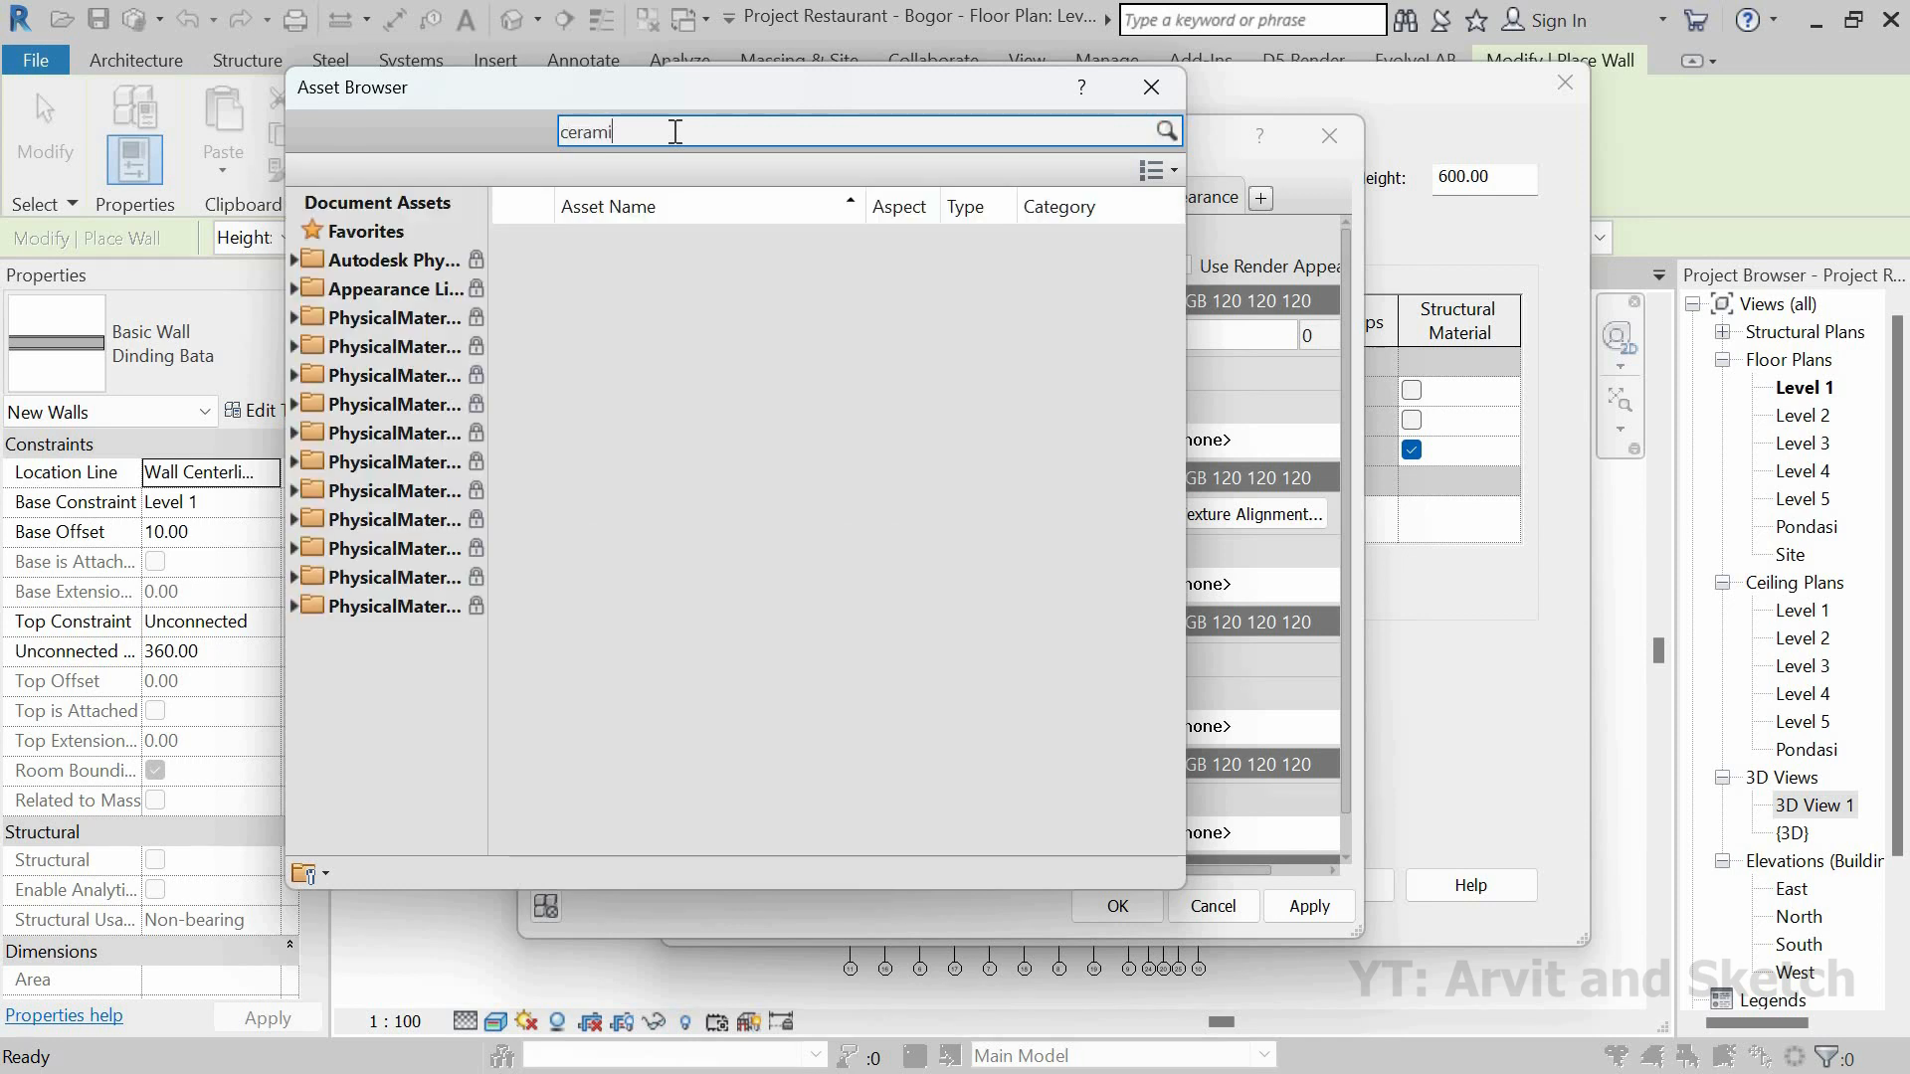
pyautogui.press('Return')
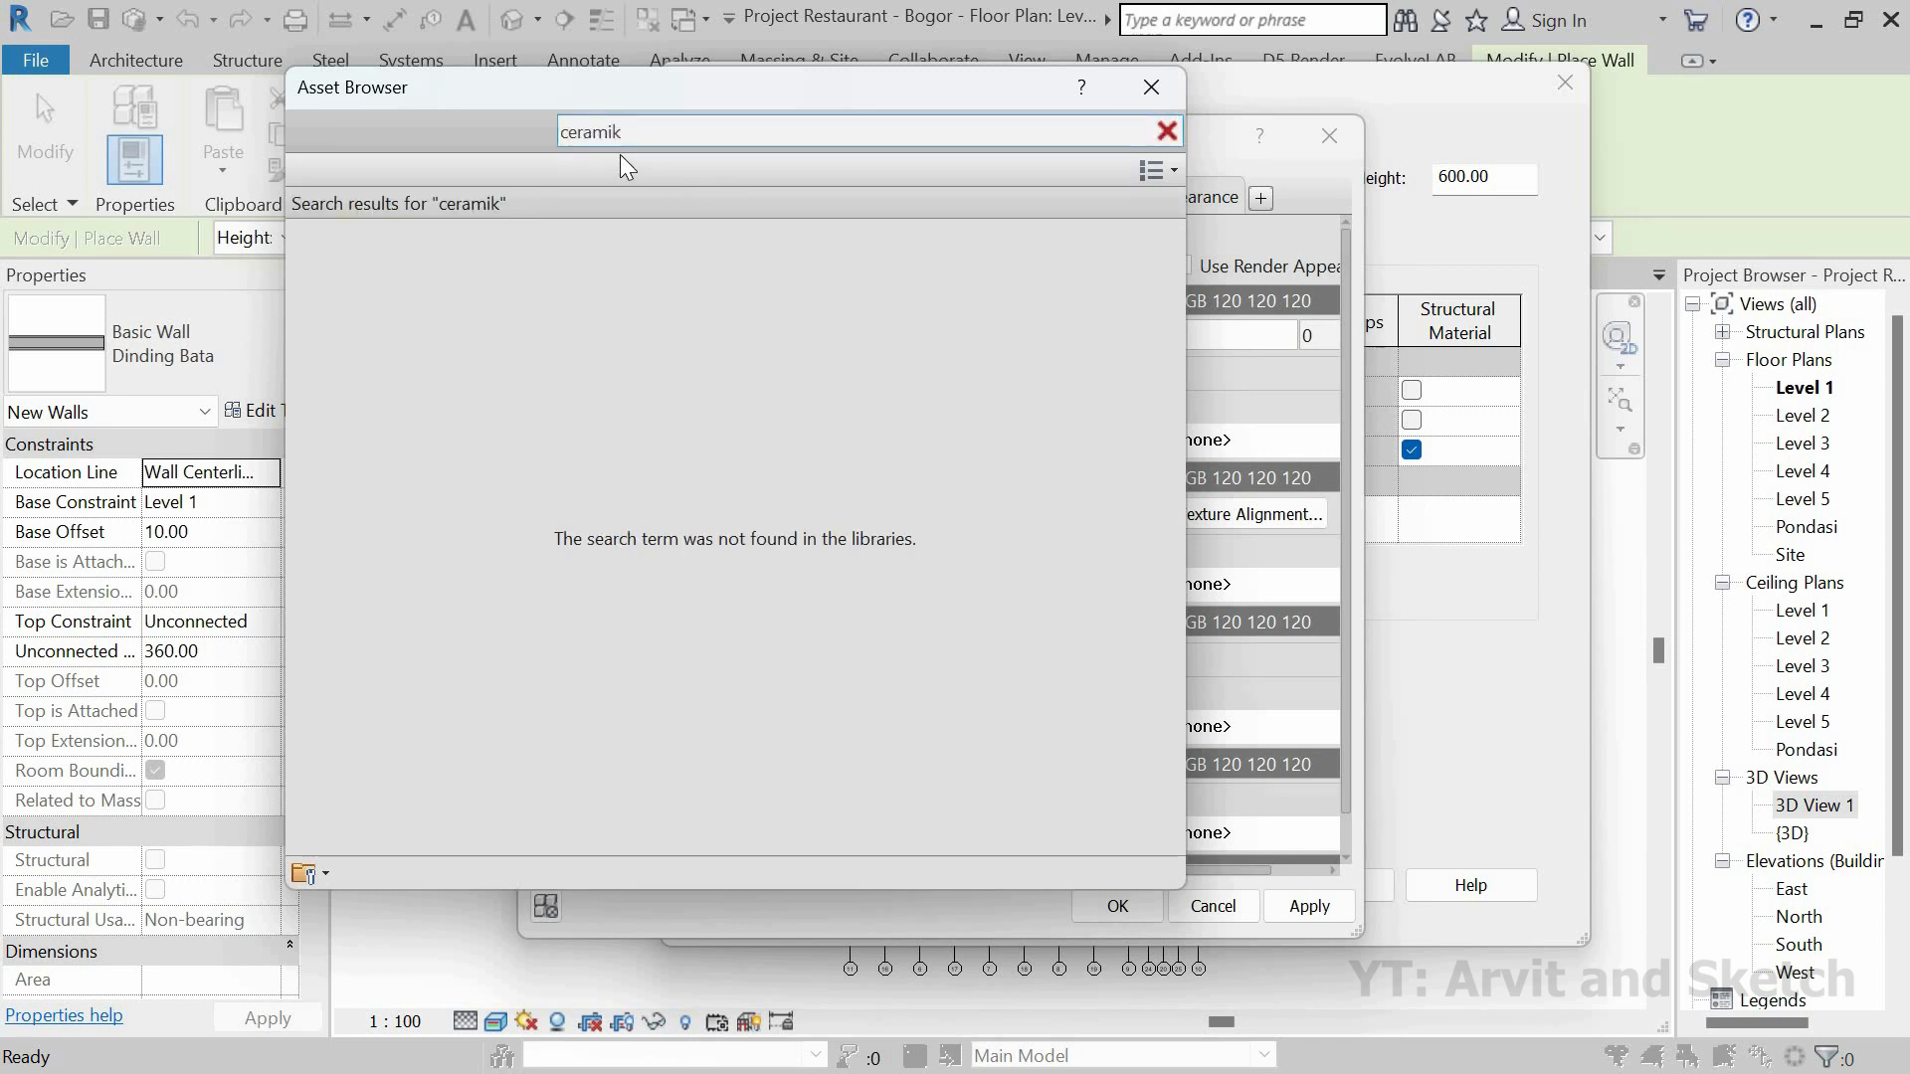
pyautogui.click(1151, 89)
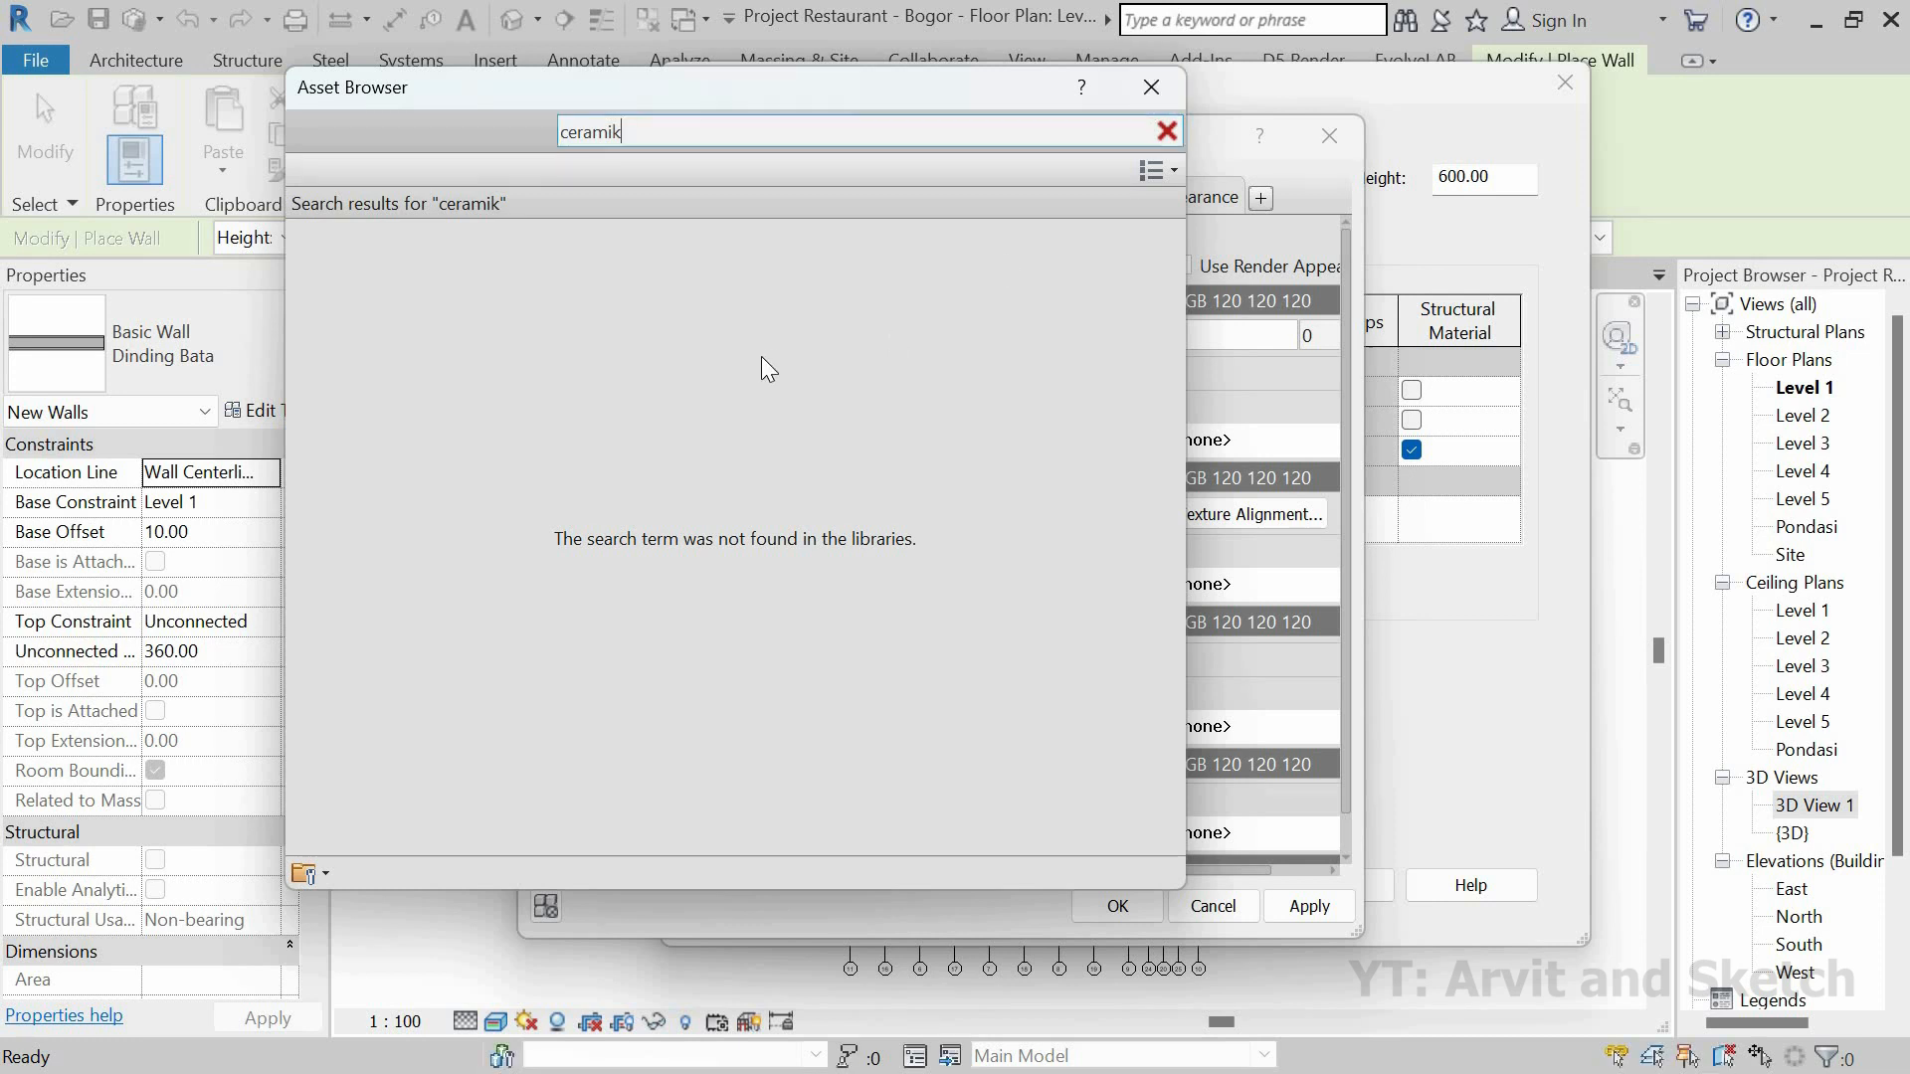
# Step: Search the assets for "ceramic", apply the 1in Squares - Mosaic Blue appearance to Dinding Kolam, and confirm the layer material
pyautogui.click(647, 861)
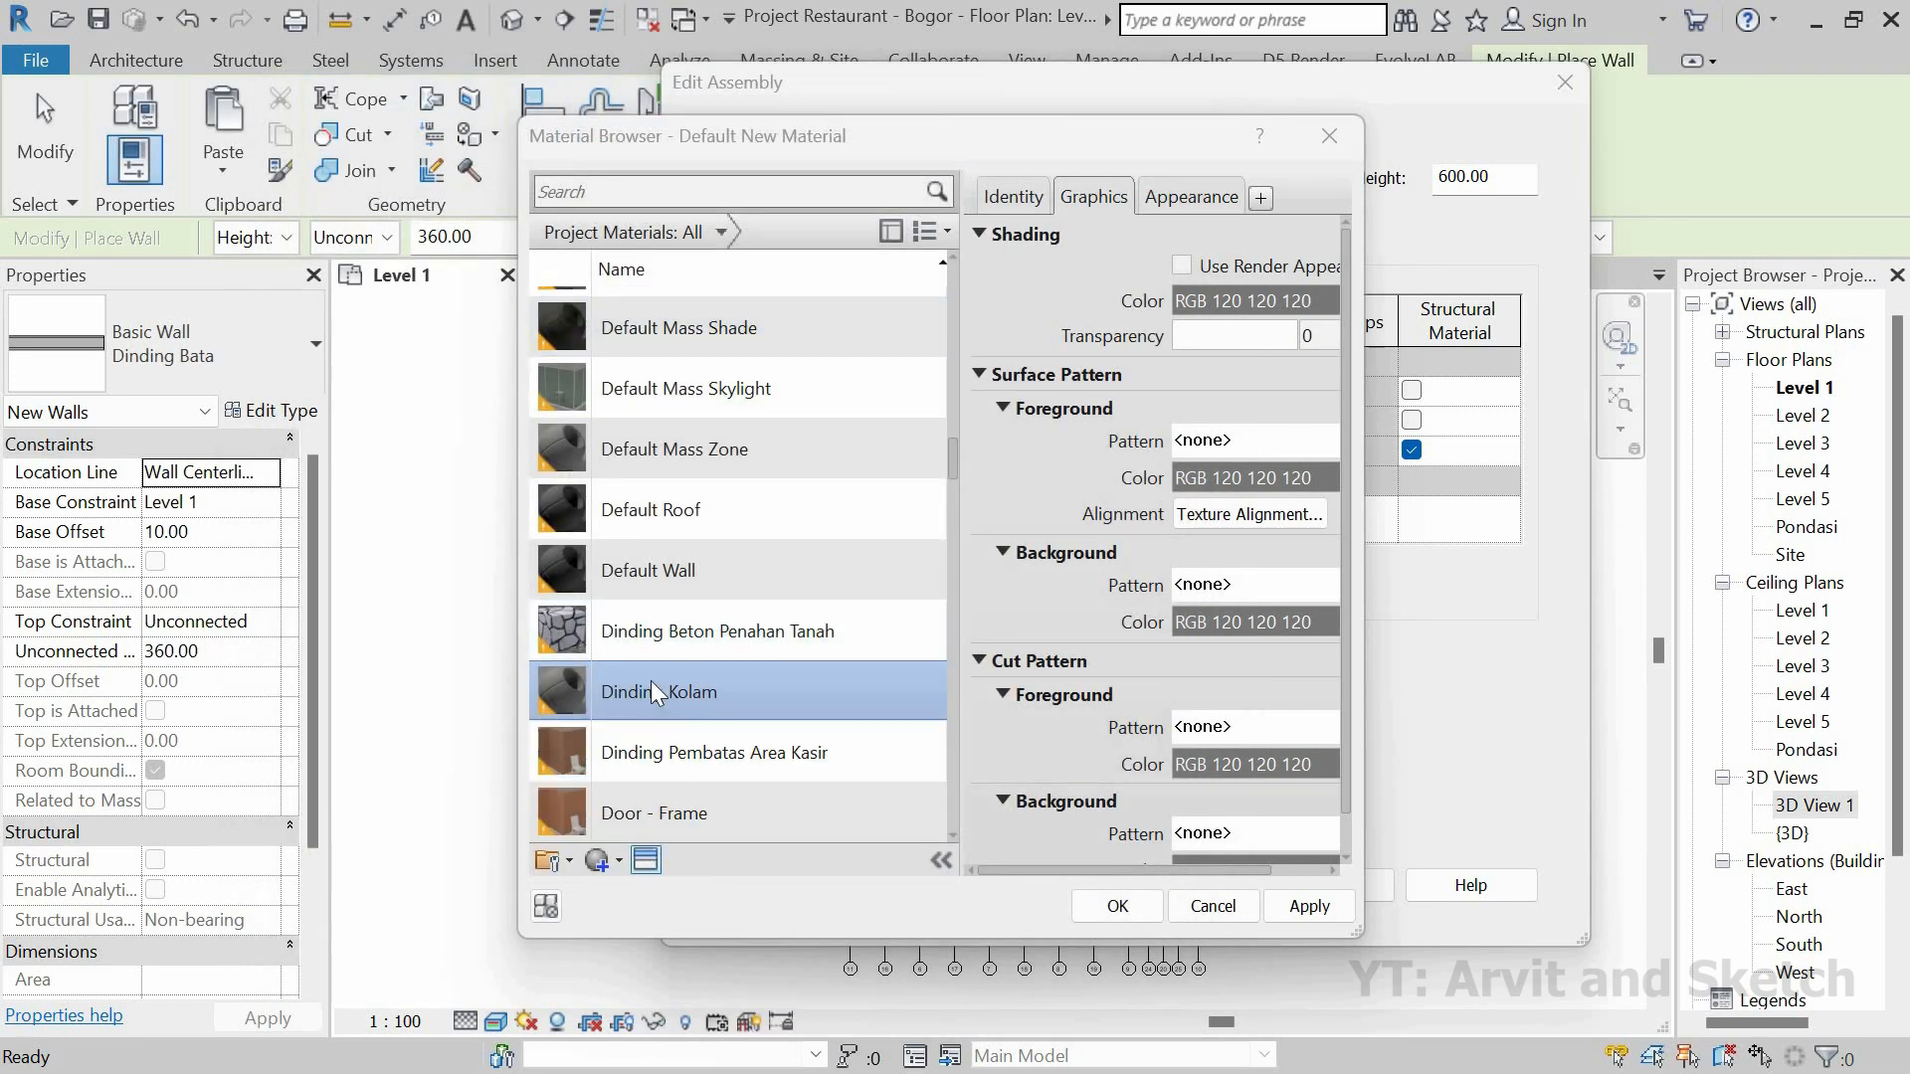
pyautogui.click(602, 133)
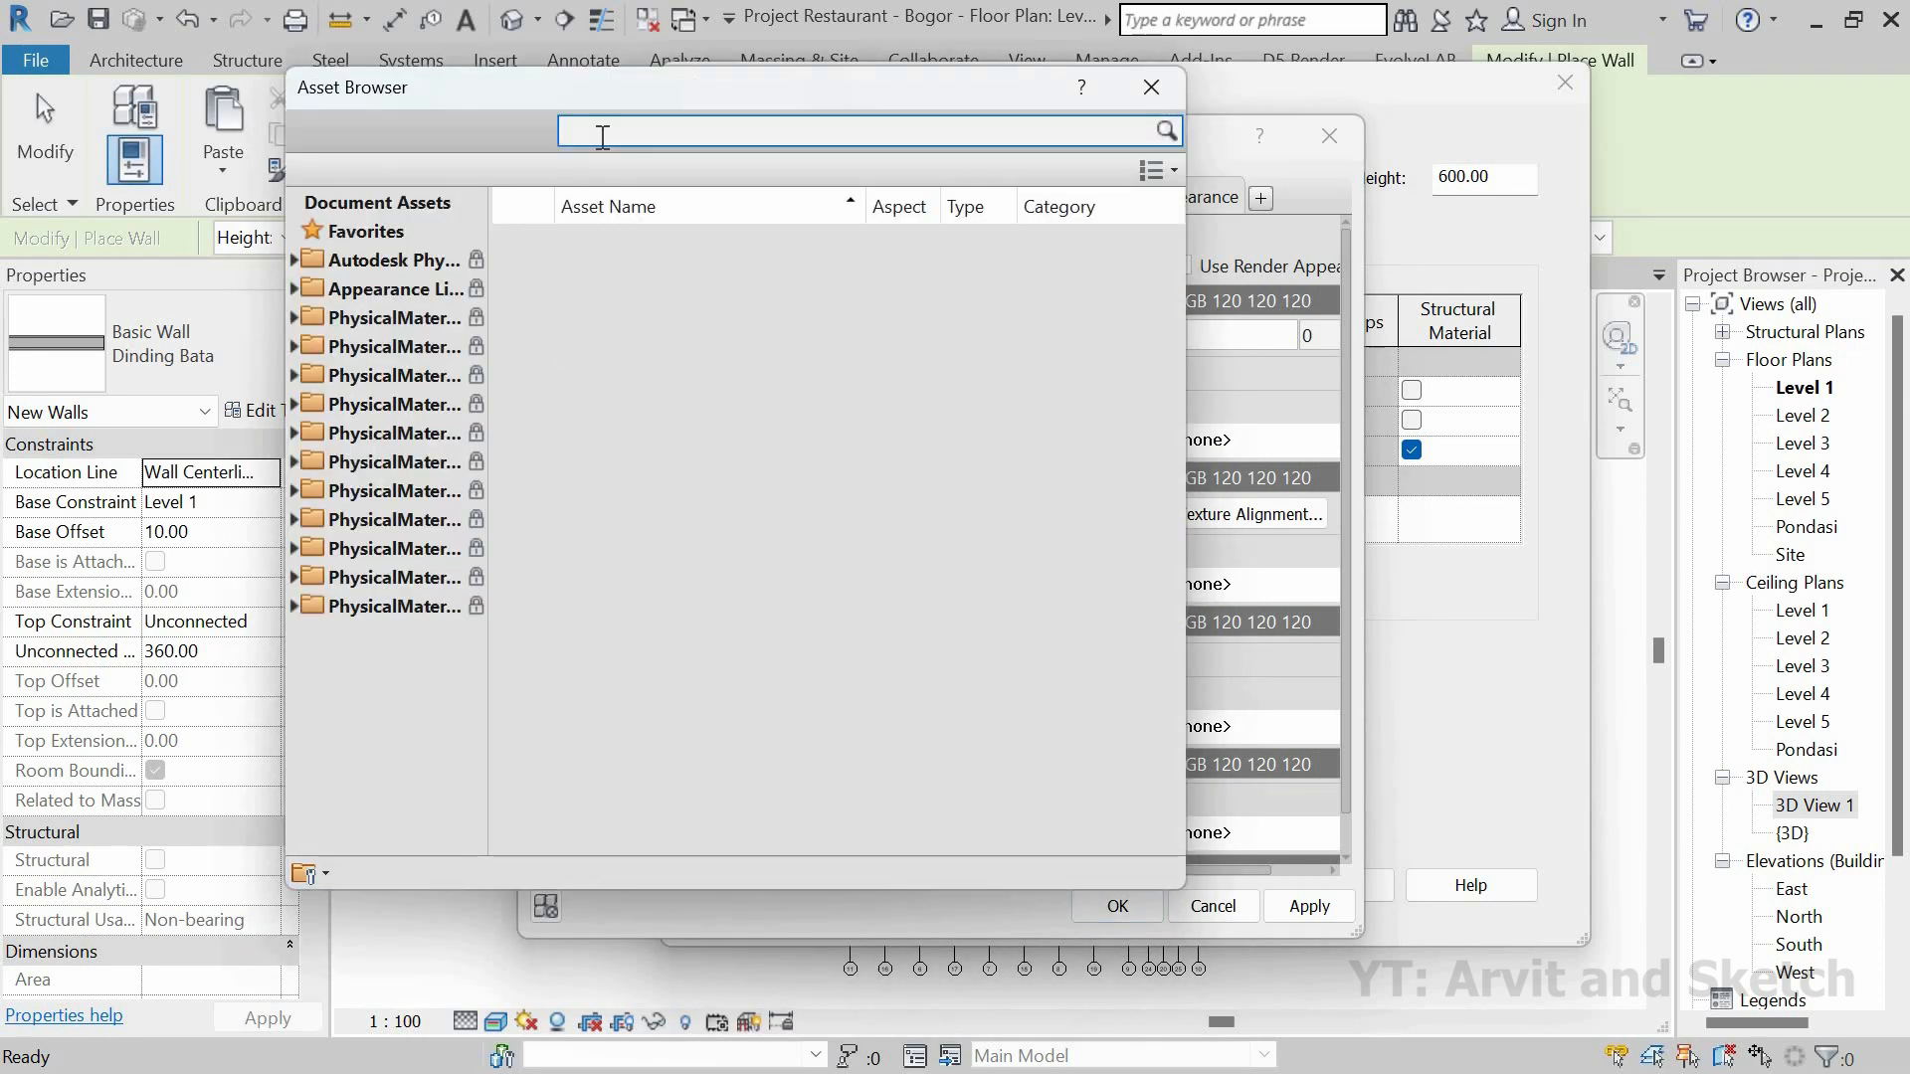
pyautogui.write('ceramic')
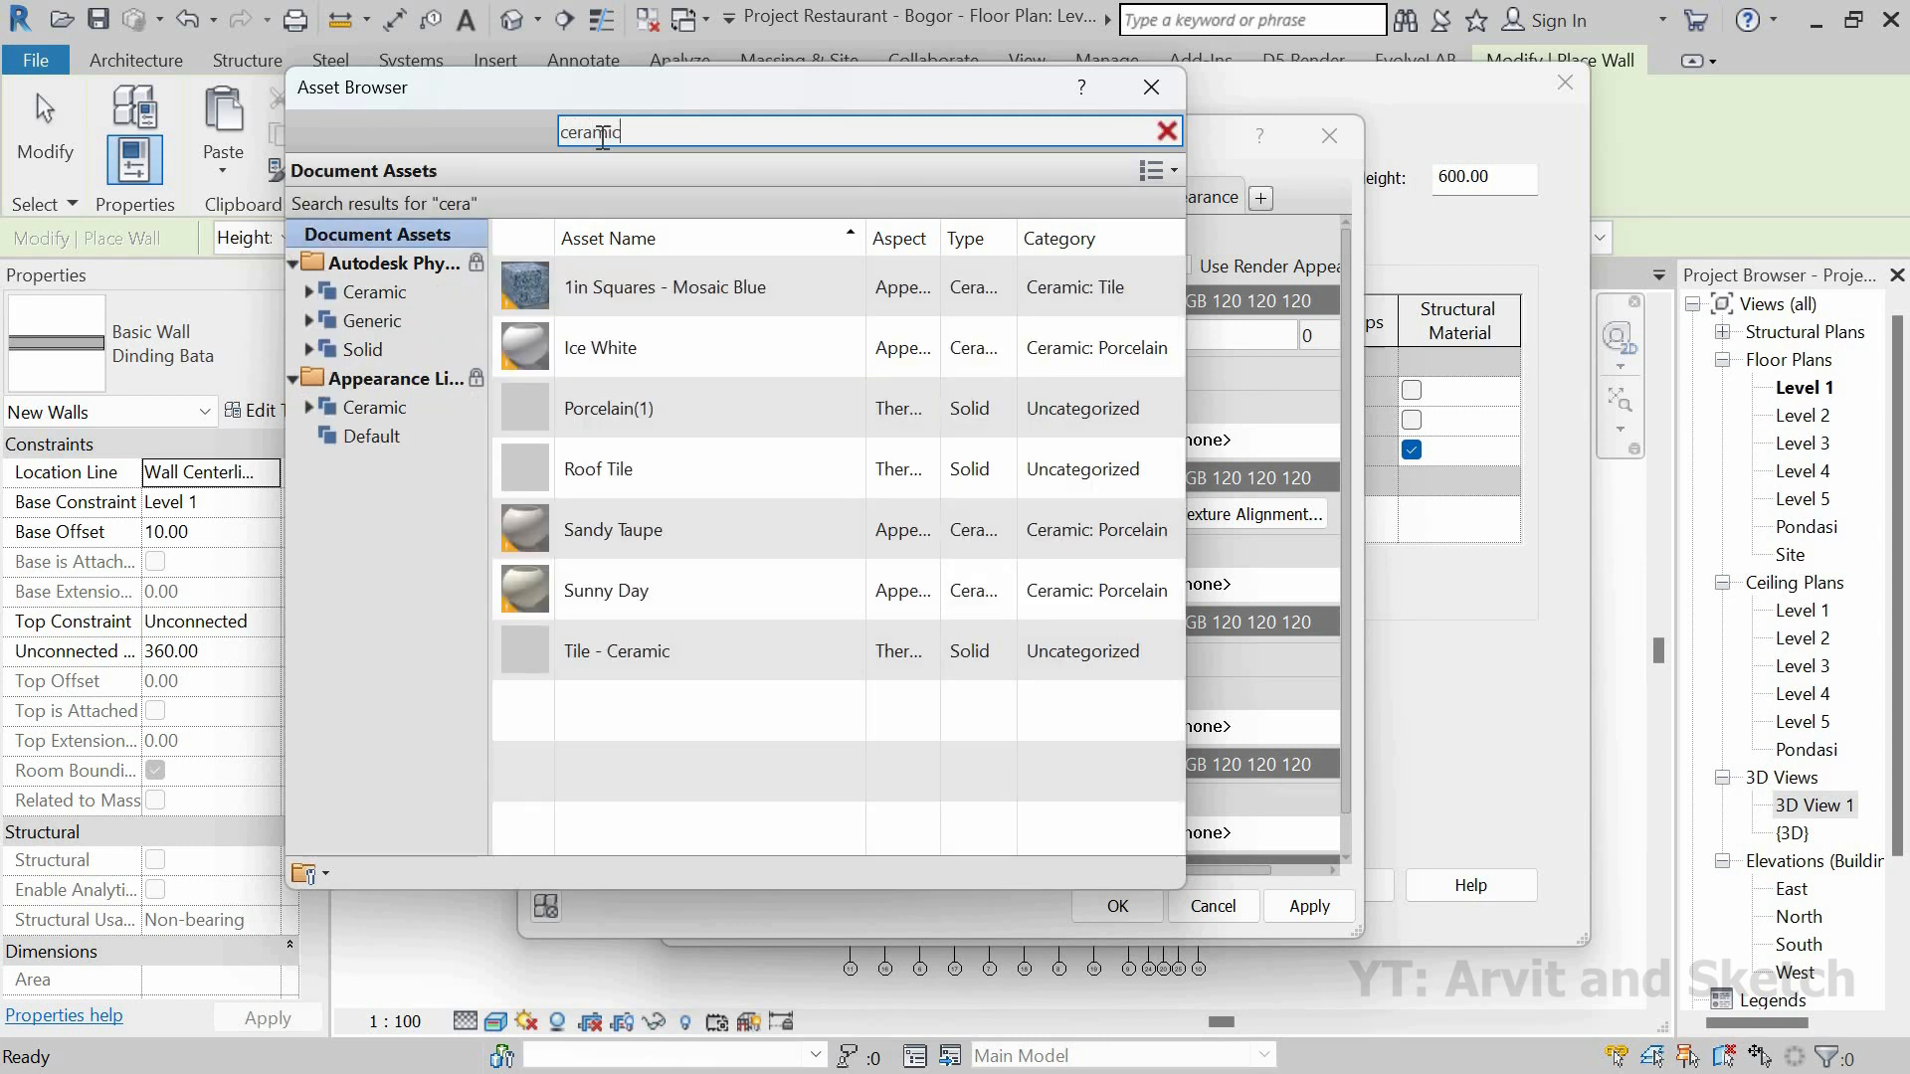
pyautogui.click(379, 291)
pyautogui.click(393, 415)
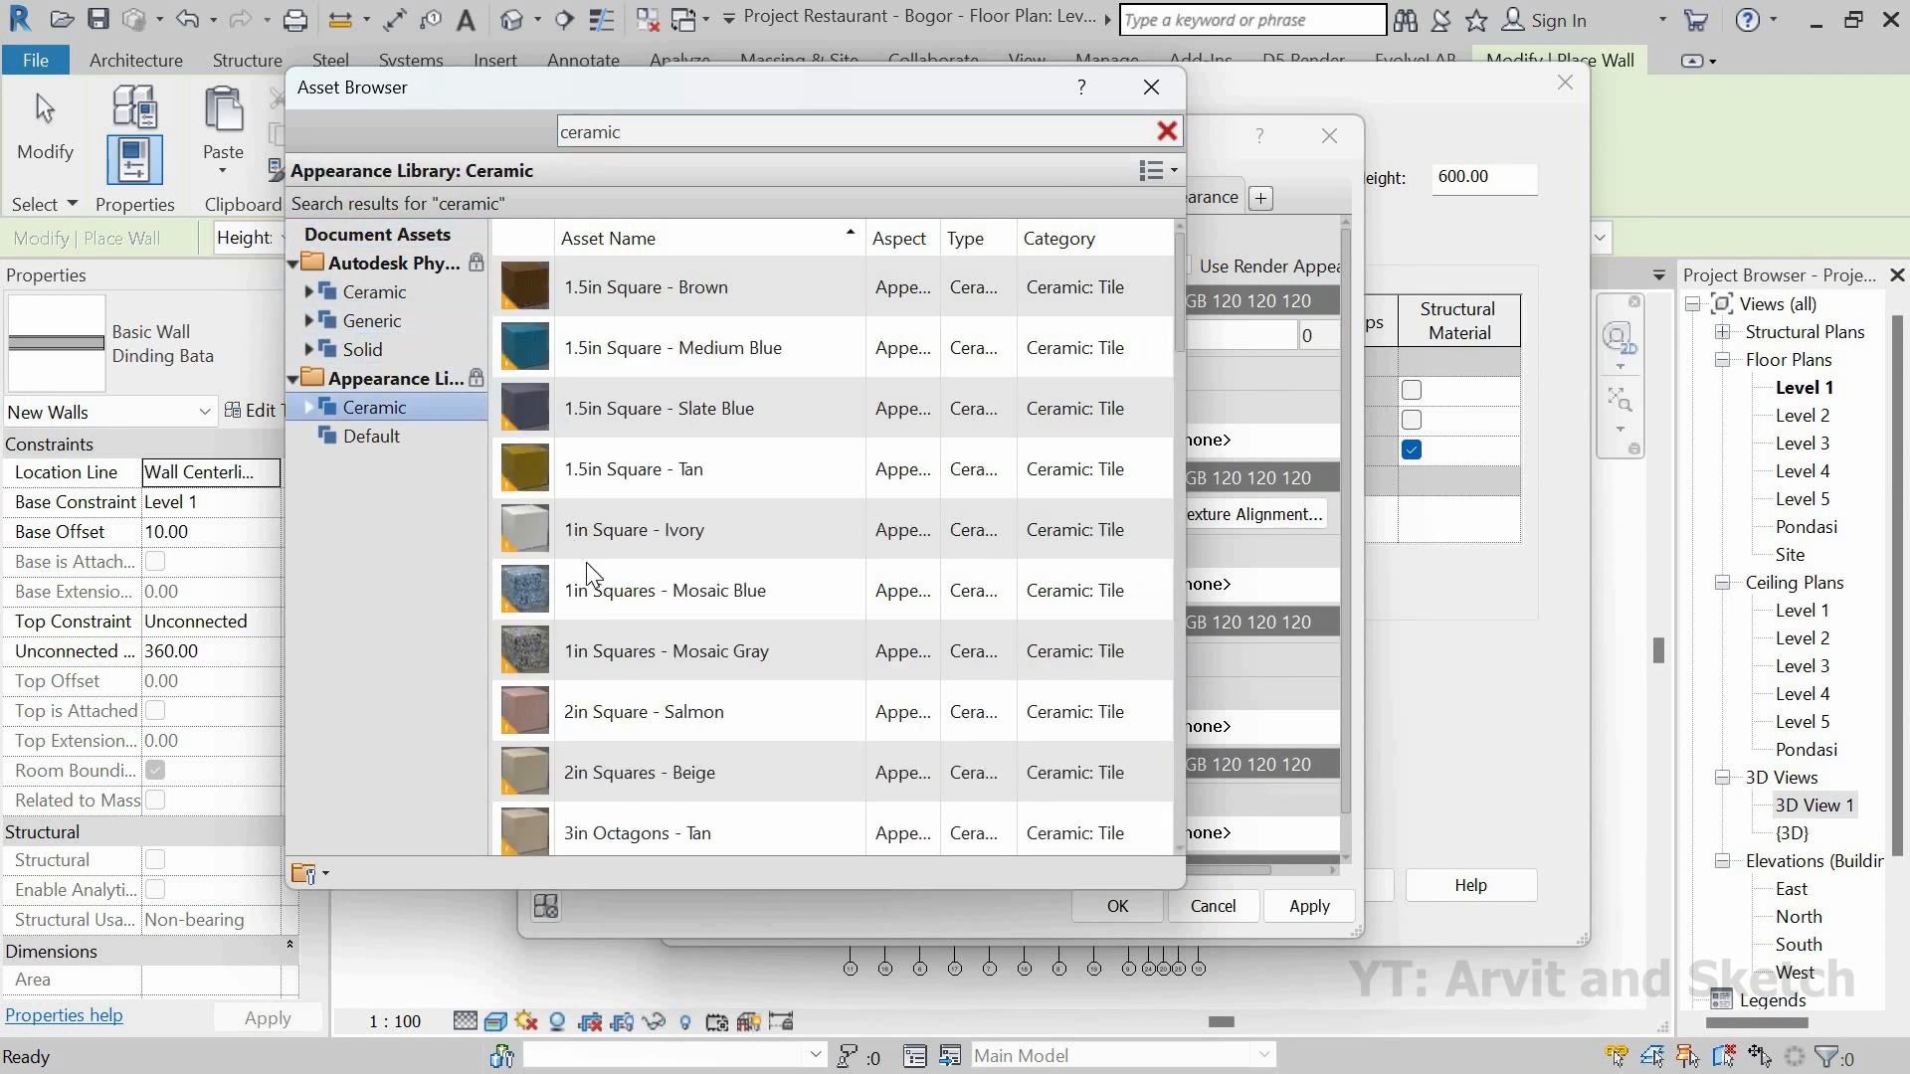
pyautogui.doubleClick(667, 589)
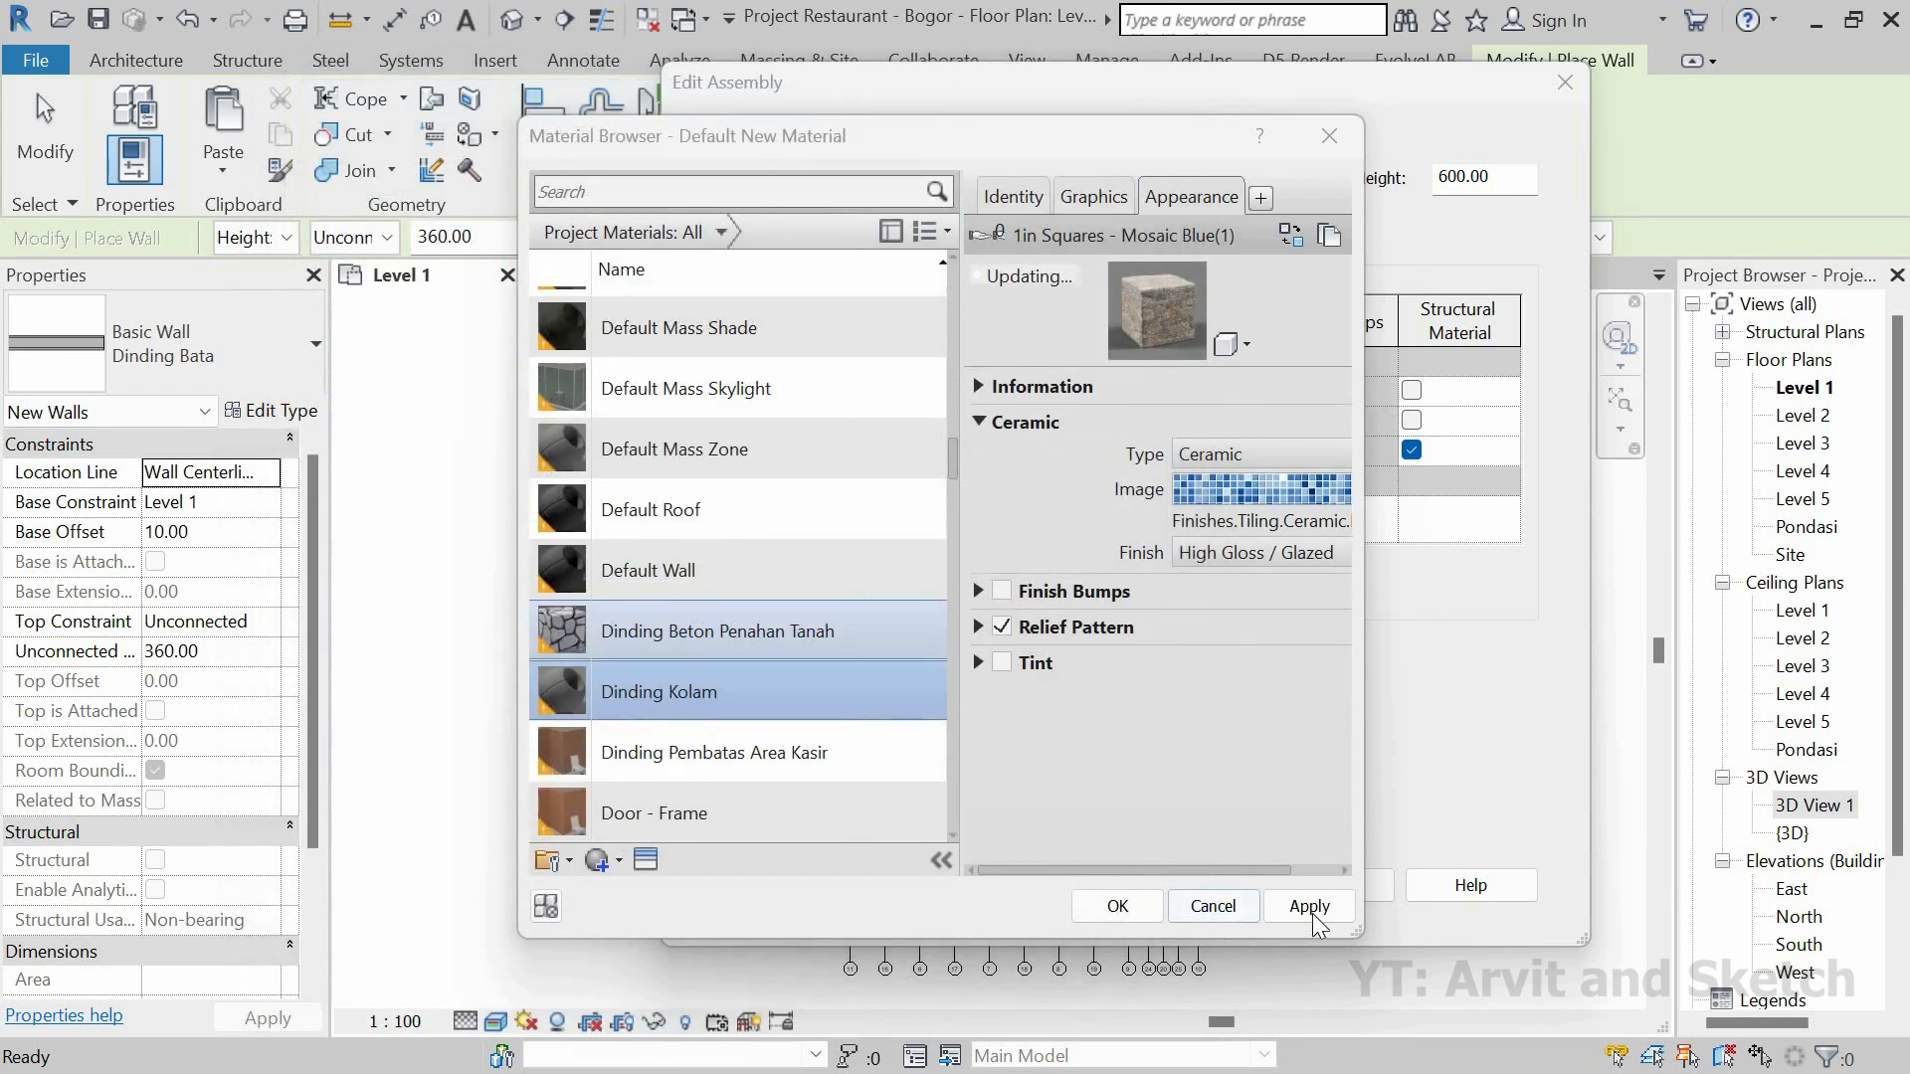
pyautogui.click(1138, 903)
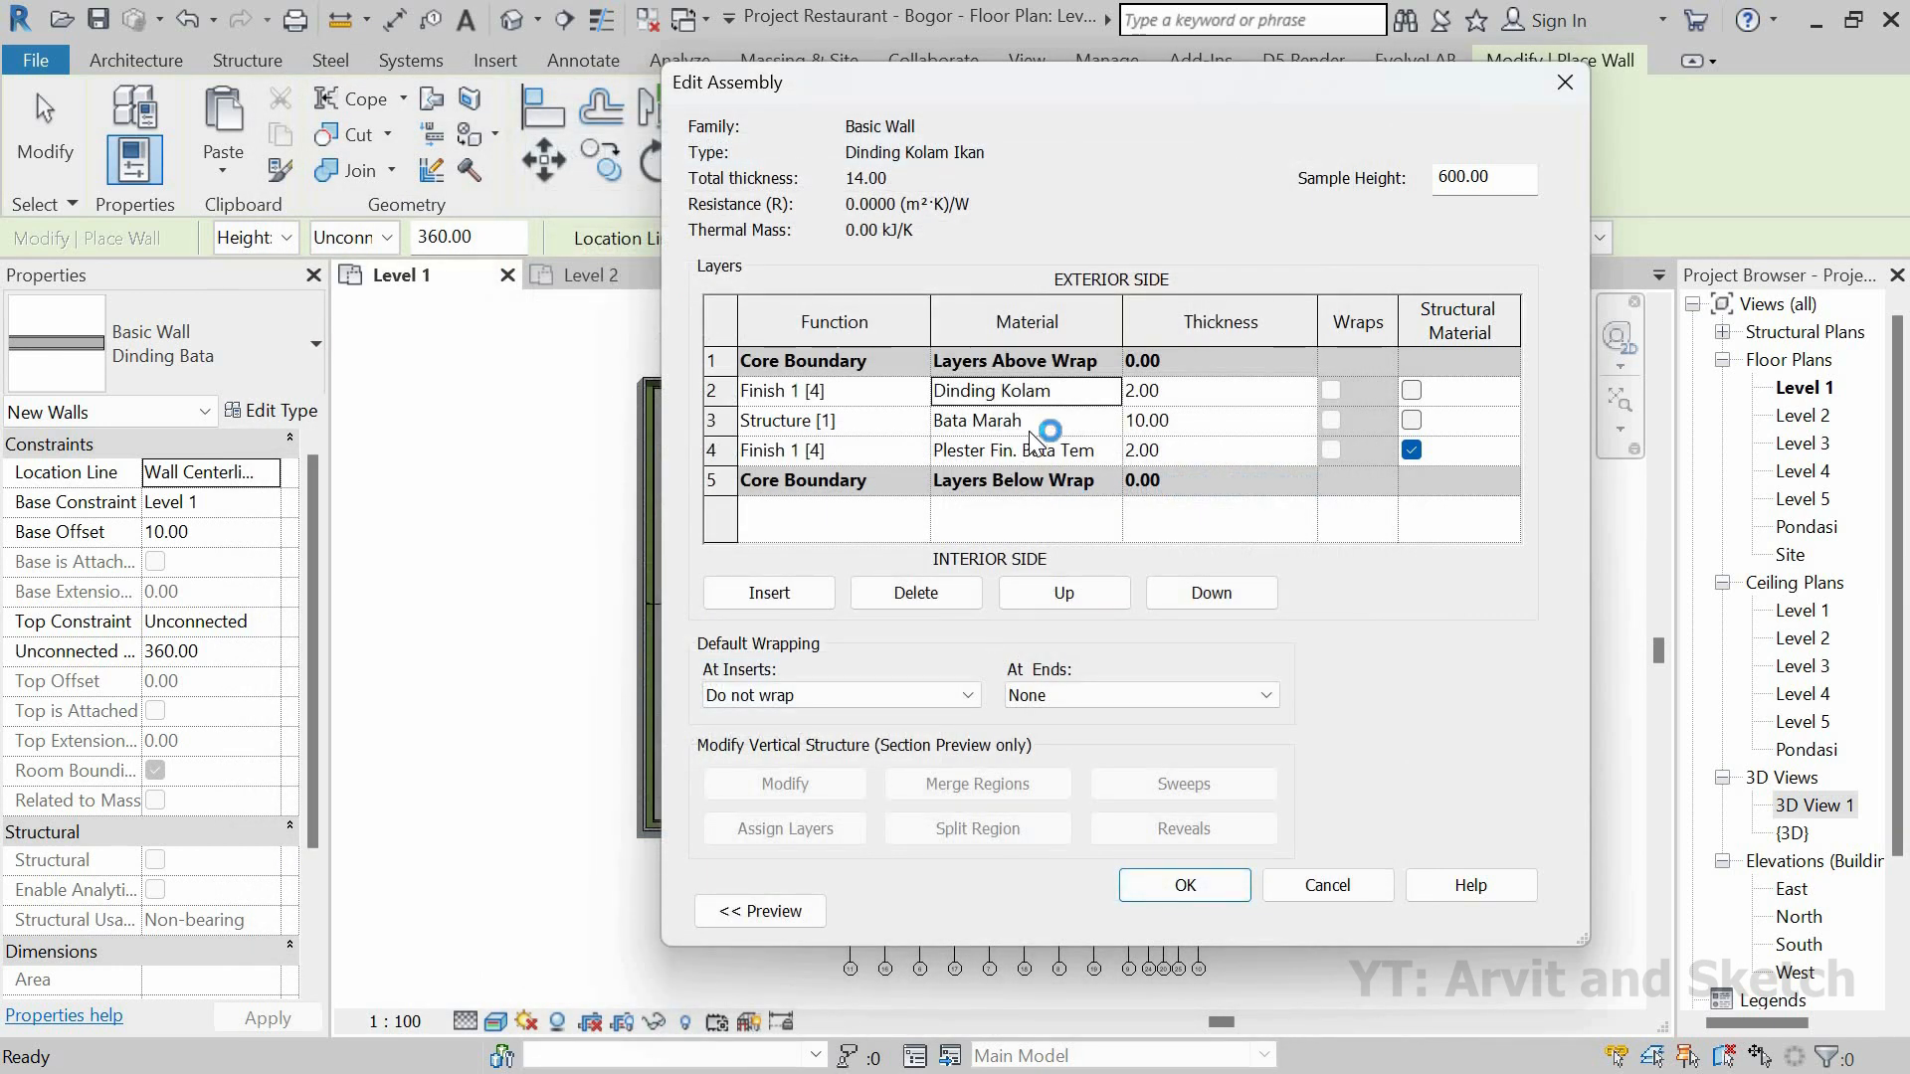
# Step: Create a new material for the structure layer of Dinding Kolam Ikan and rename it "Beton Kolam"
pyautogui.click(1033, 428)
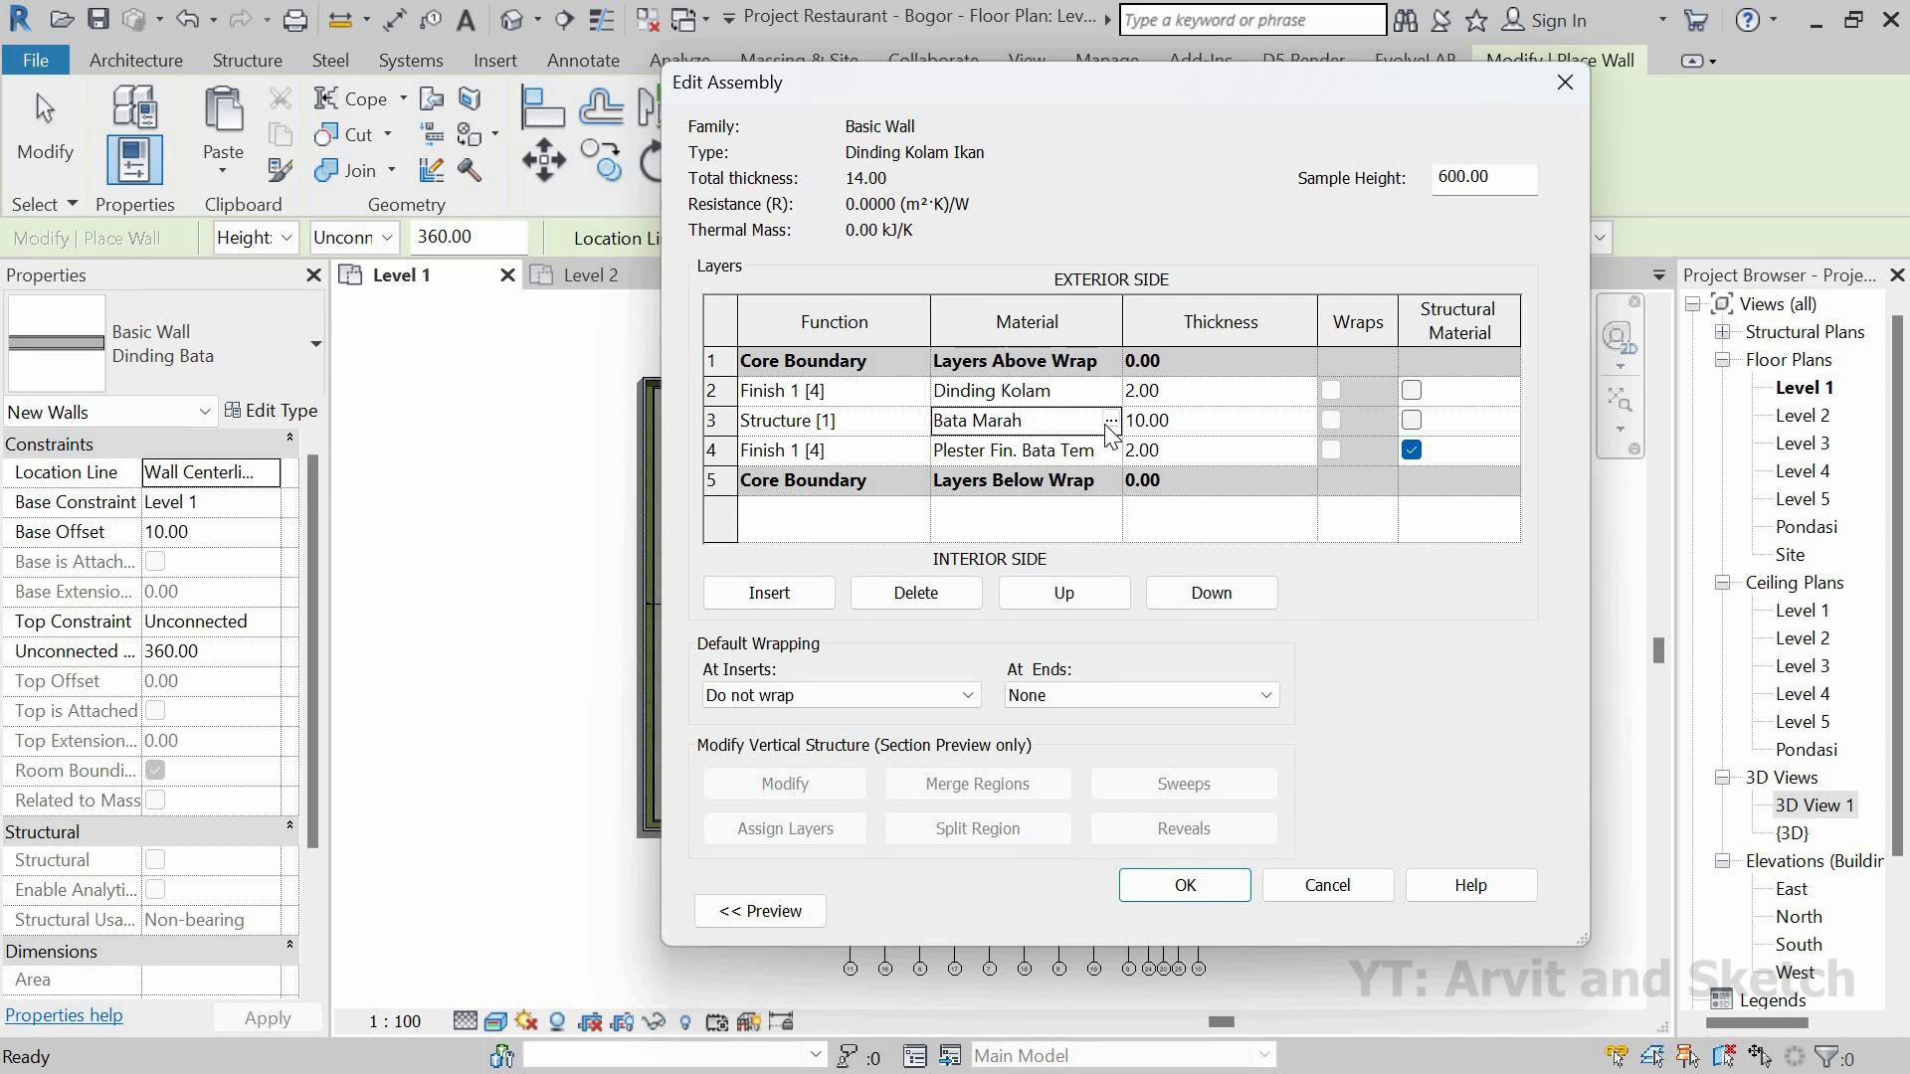
pyautogui.click(1110, 421)
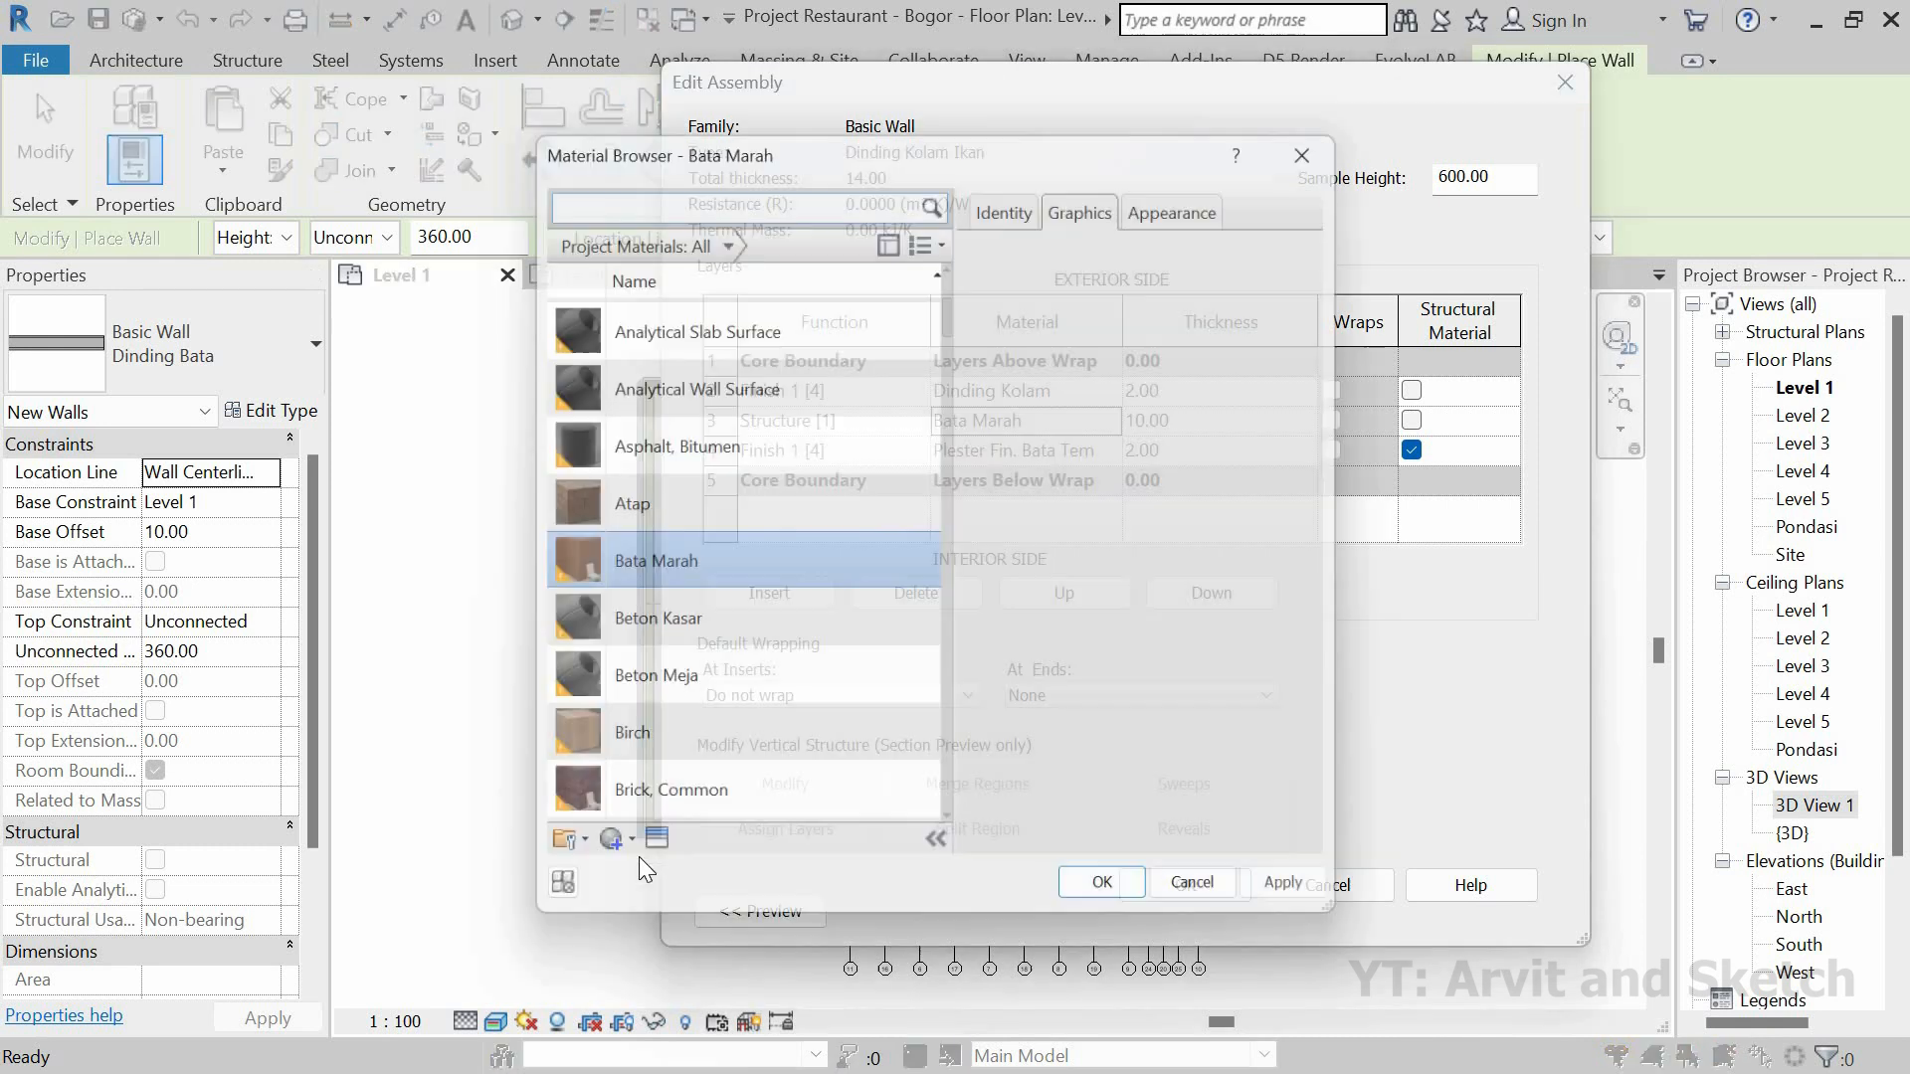
pyautogui.click(609, 860)
pyautogui.click(636, 892)
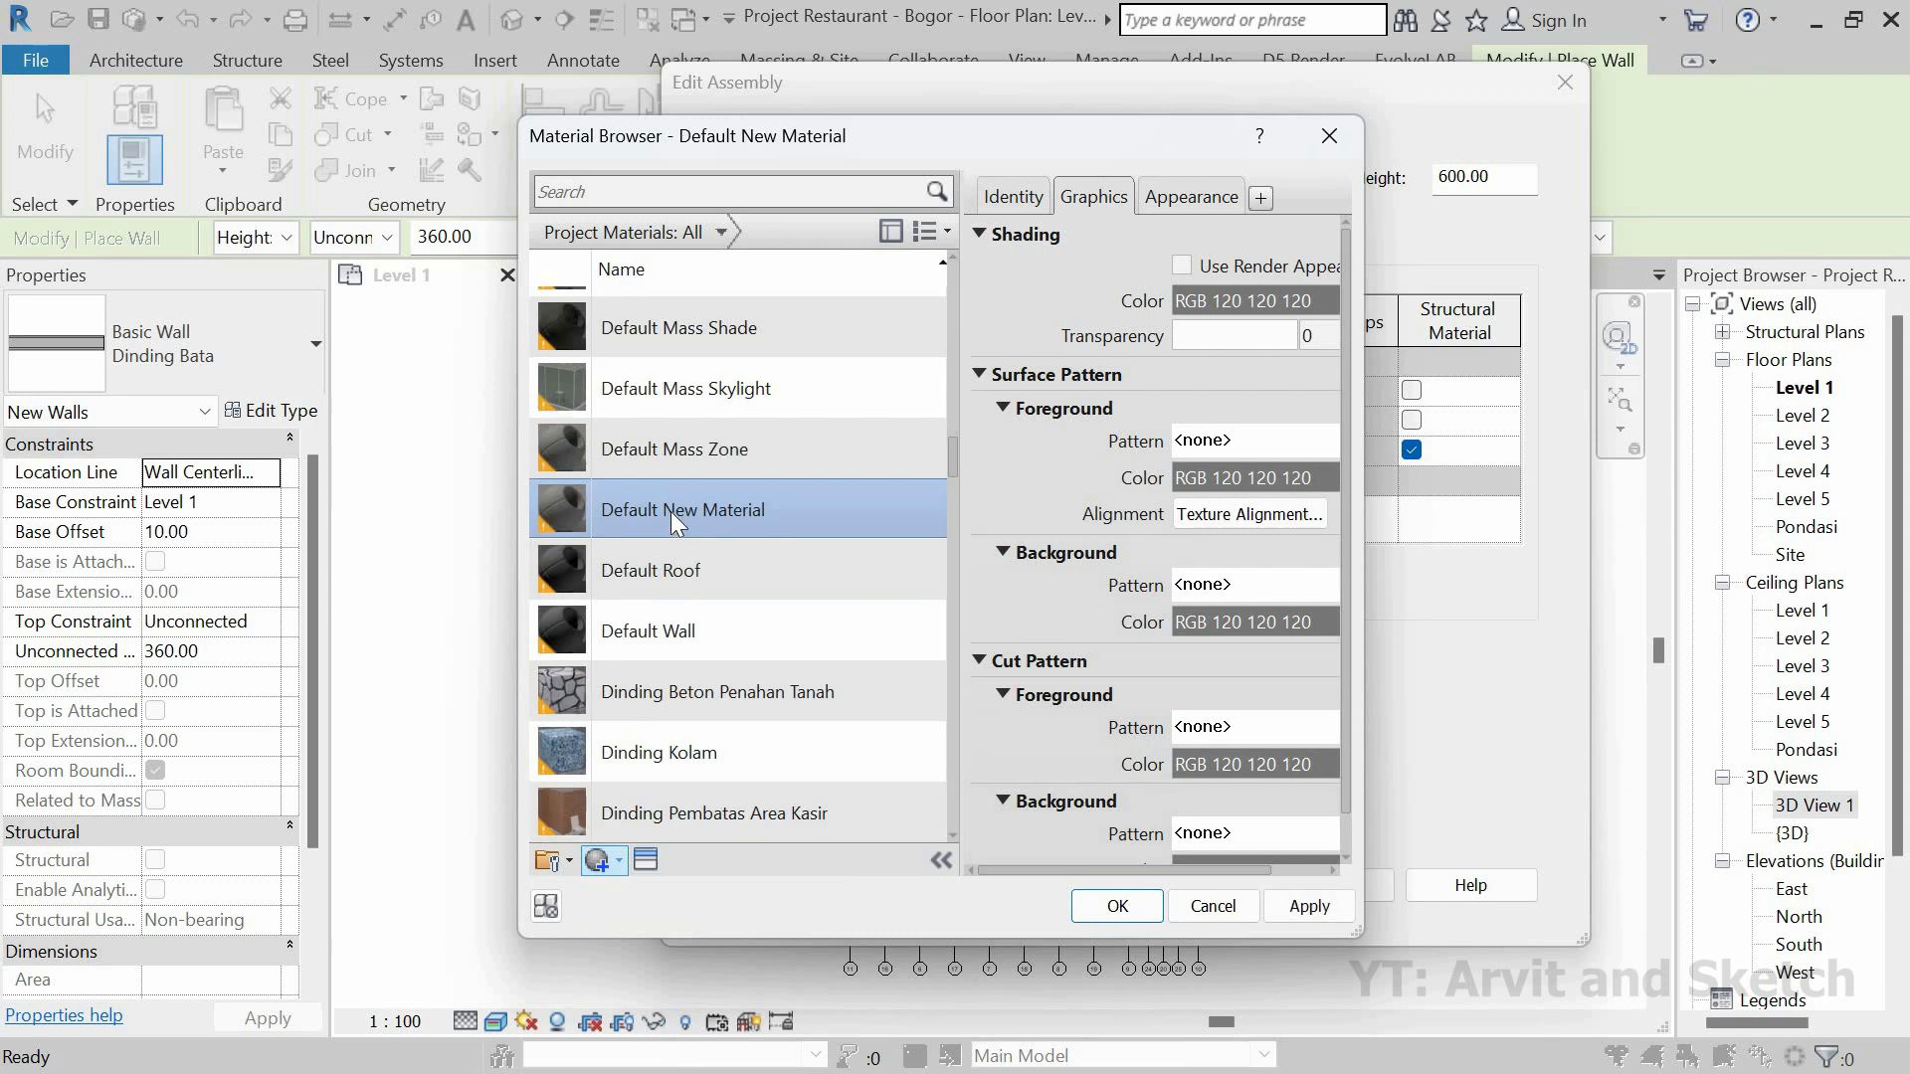
pyautogui.rightClick(673, 511)
pyautogui.click(730, 590)
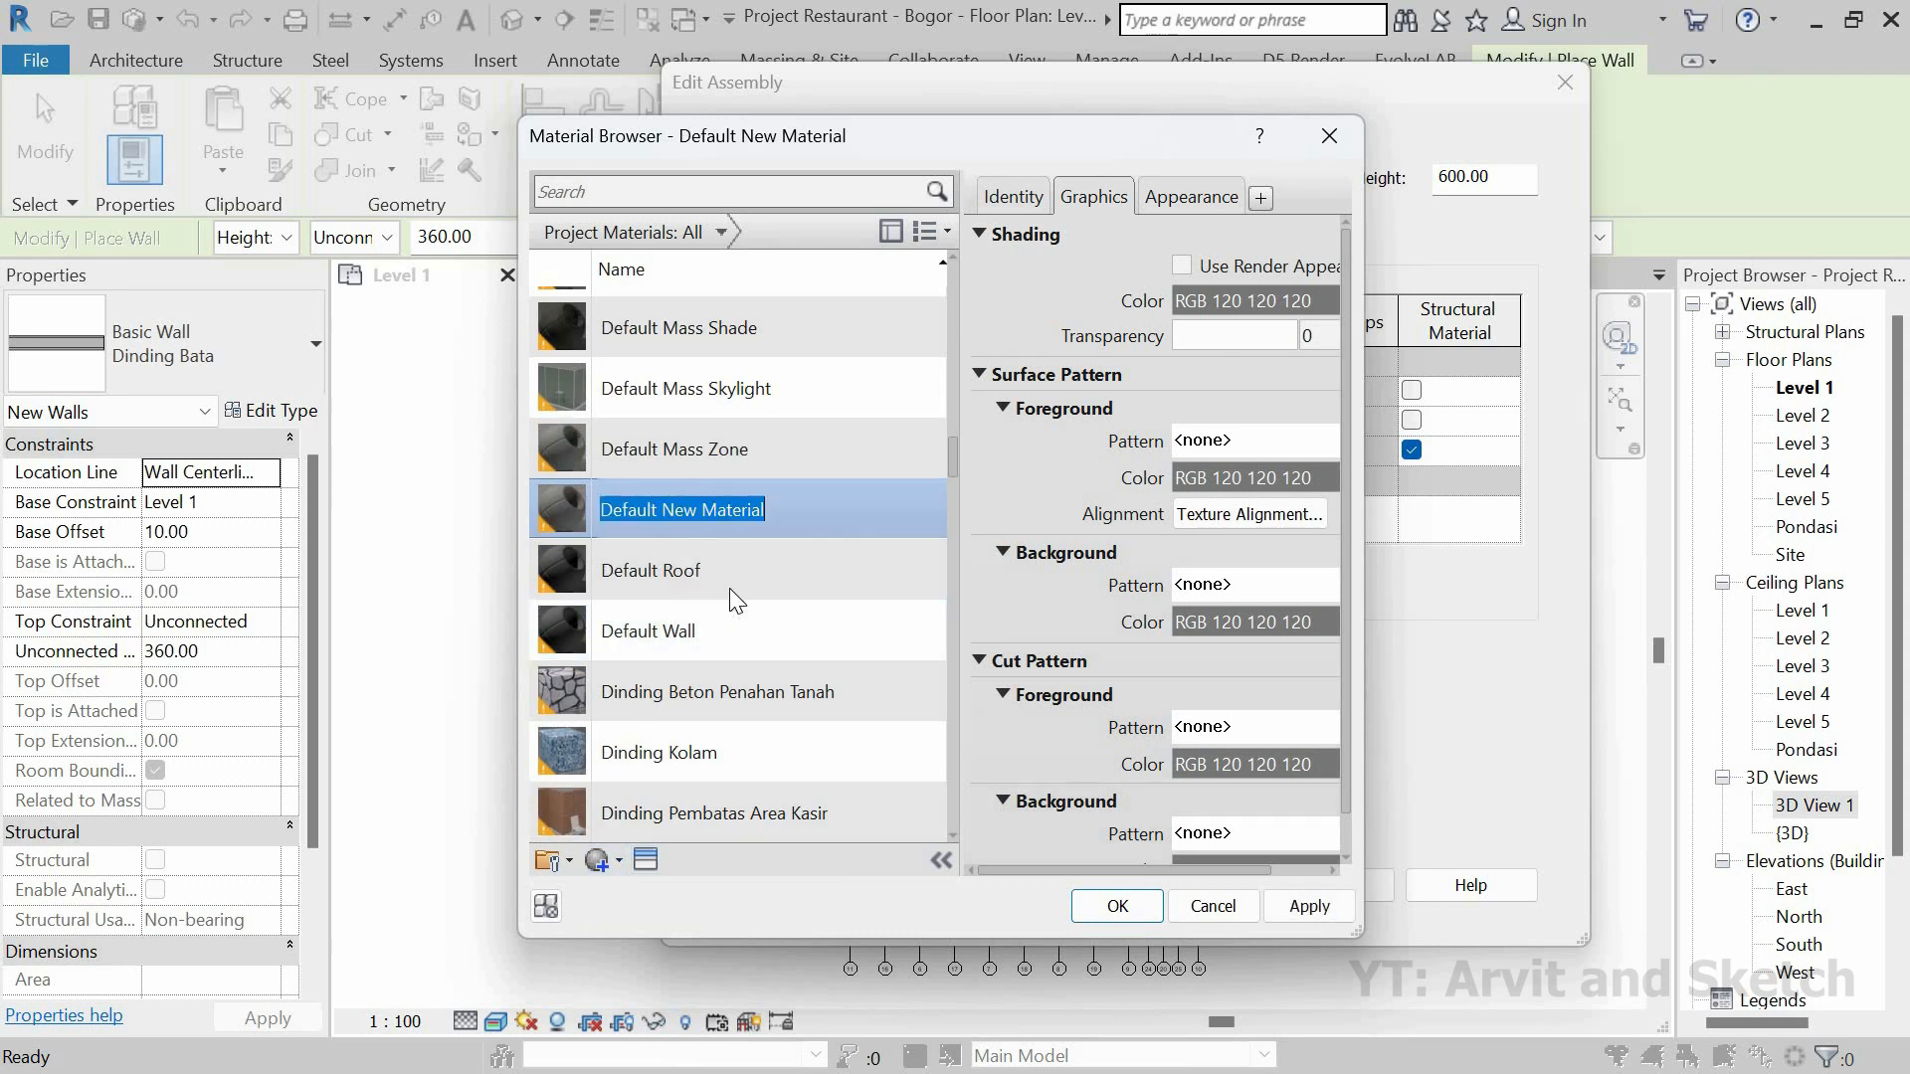
pyautogui.write('Beton ')
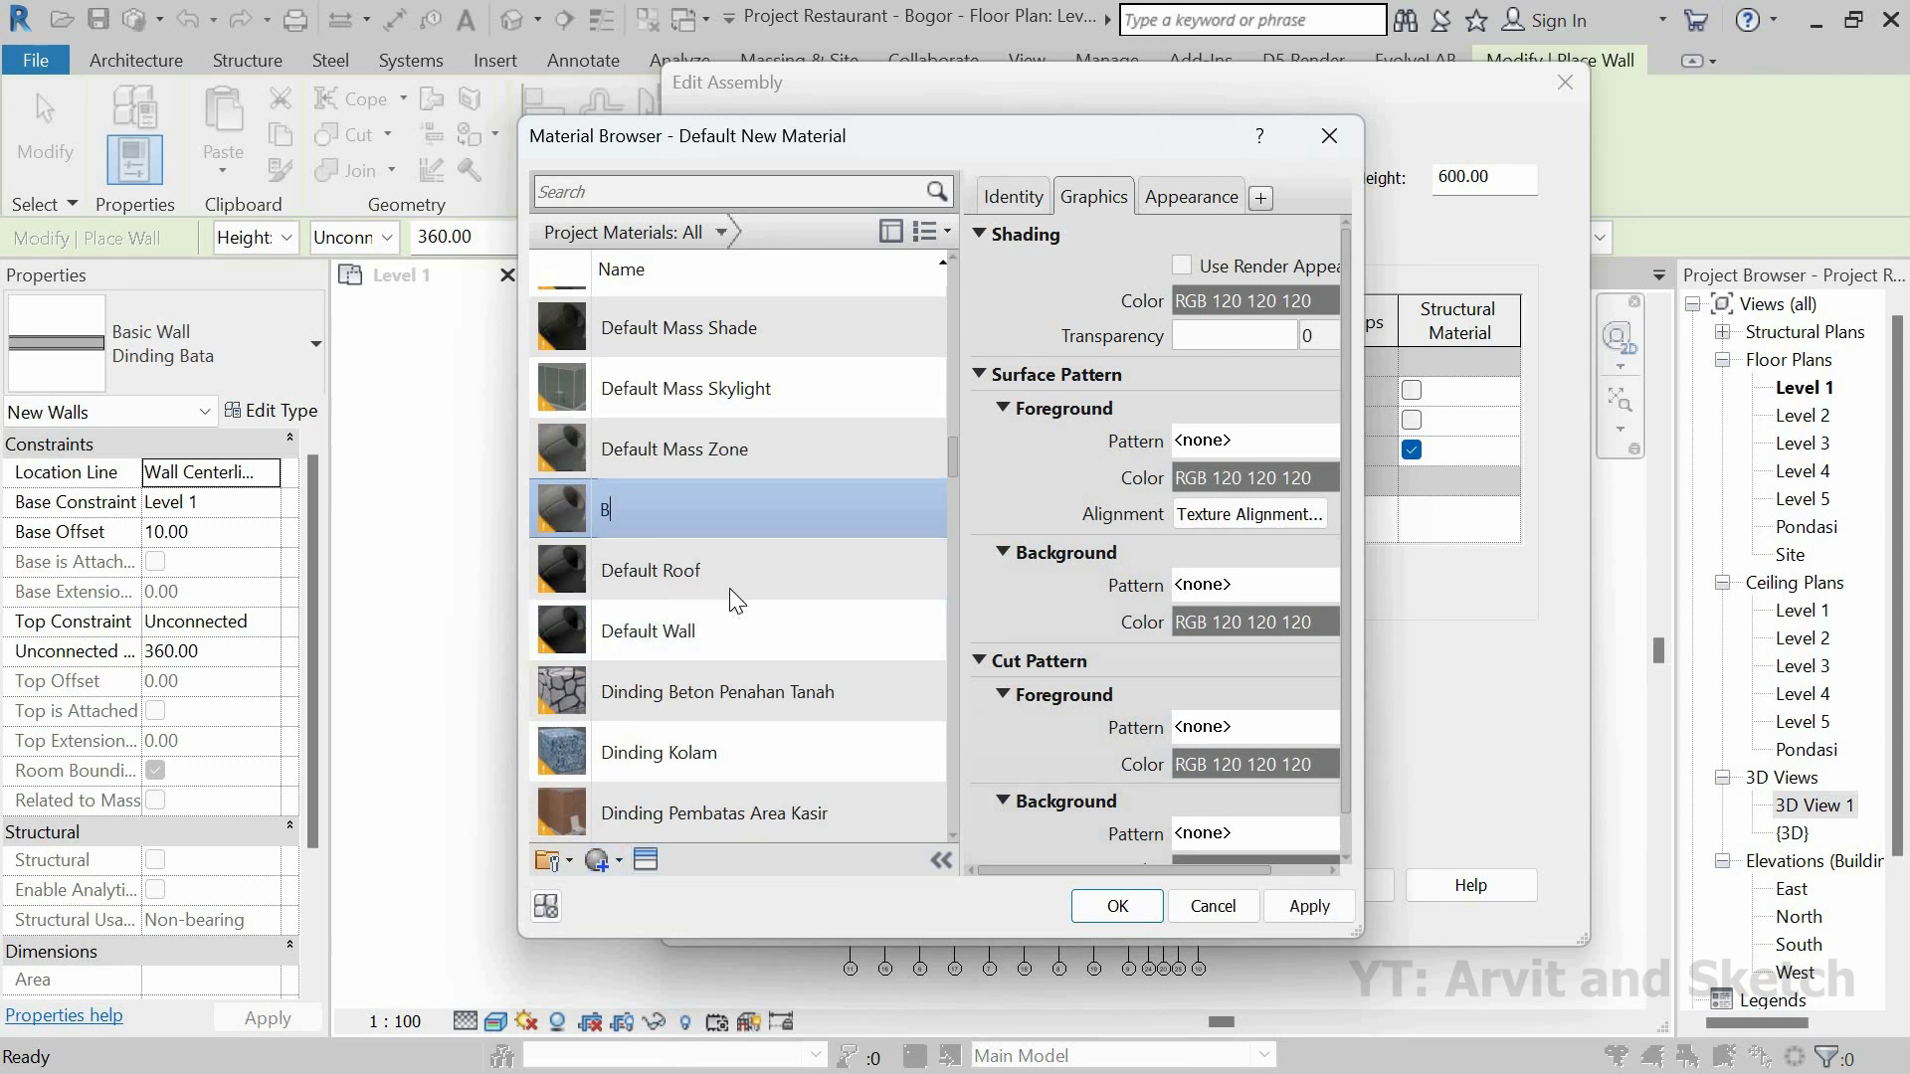
pyautogui.write('Ko')
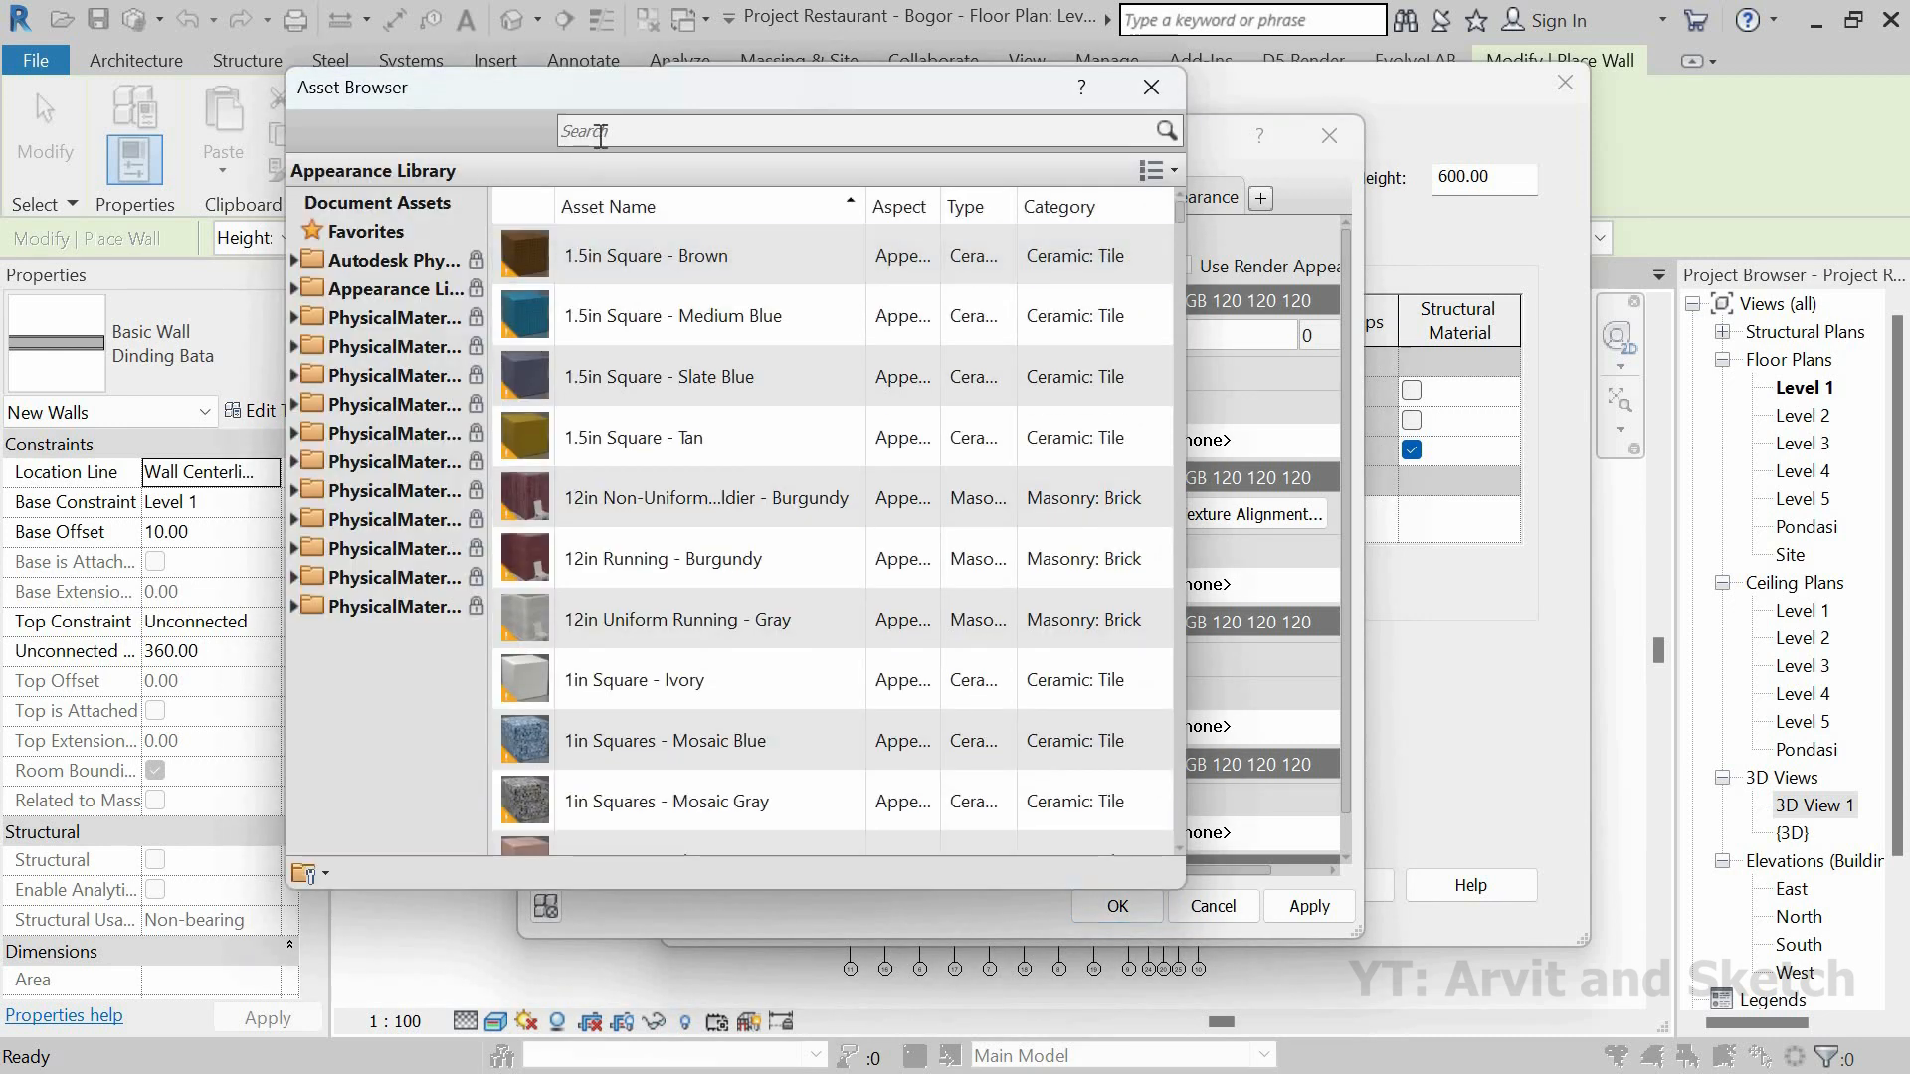
# Step: Search the assets for "concrete", add the C25/30 asset to Beton Kolam, and confirm it as the structure layer's material
pyautogui.click(601, 136)
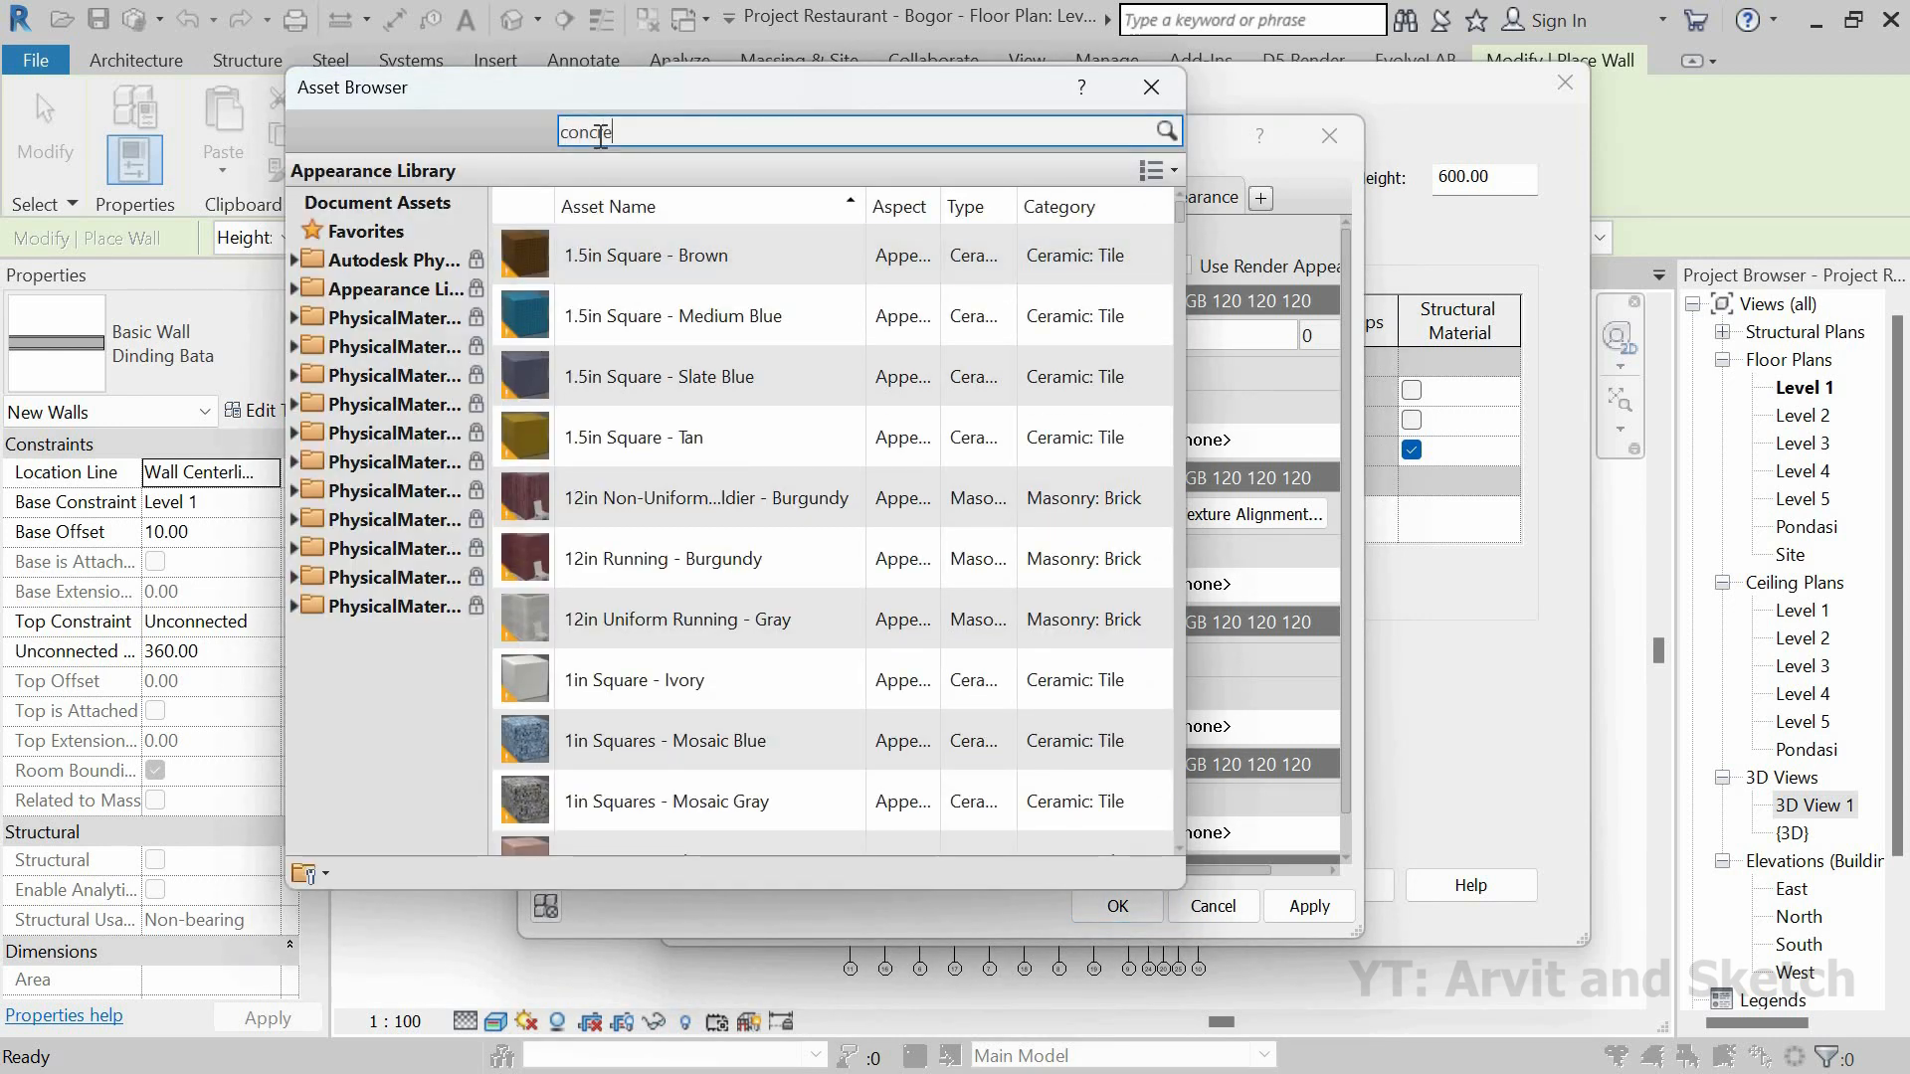
pyautogui.press('Return')
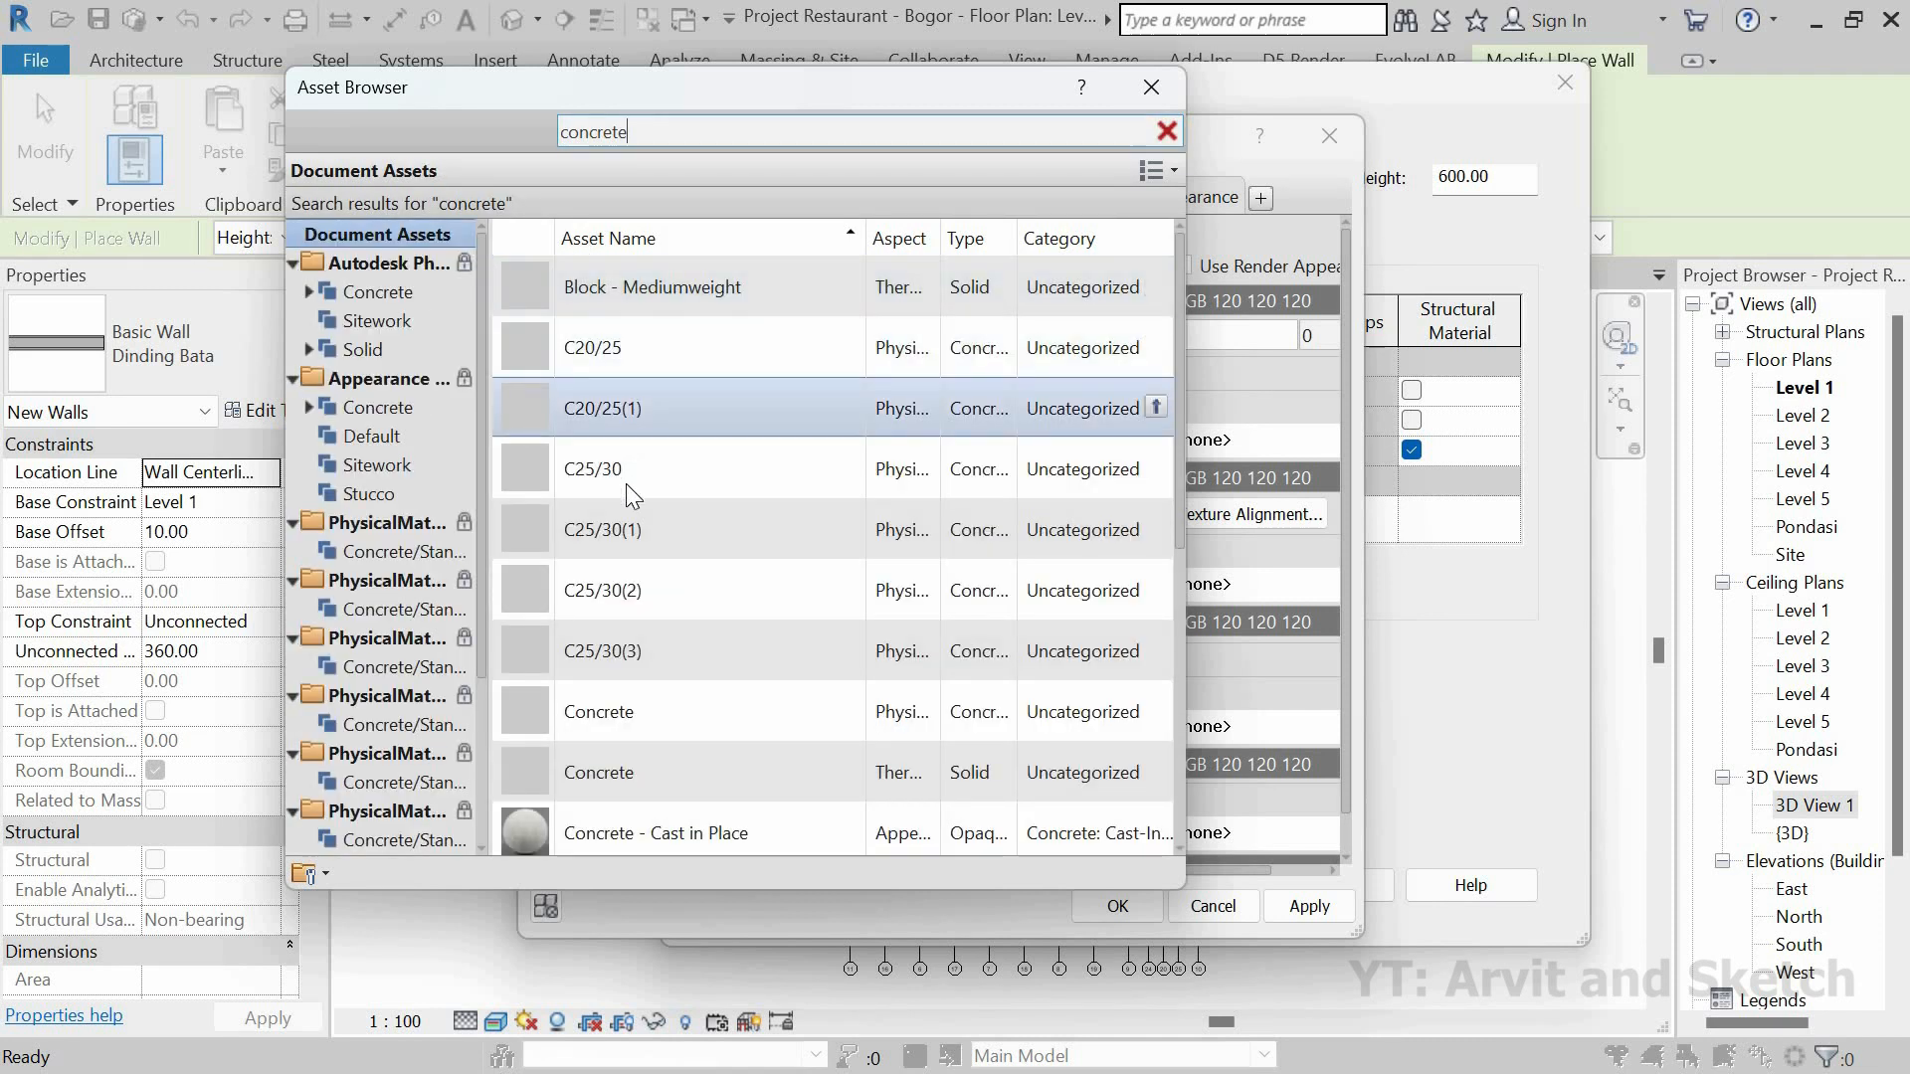
pyautogui.click(1167, 131)
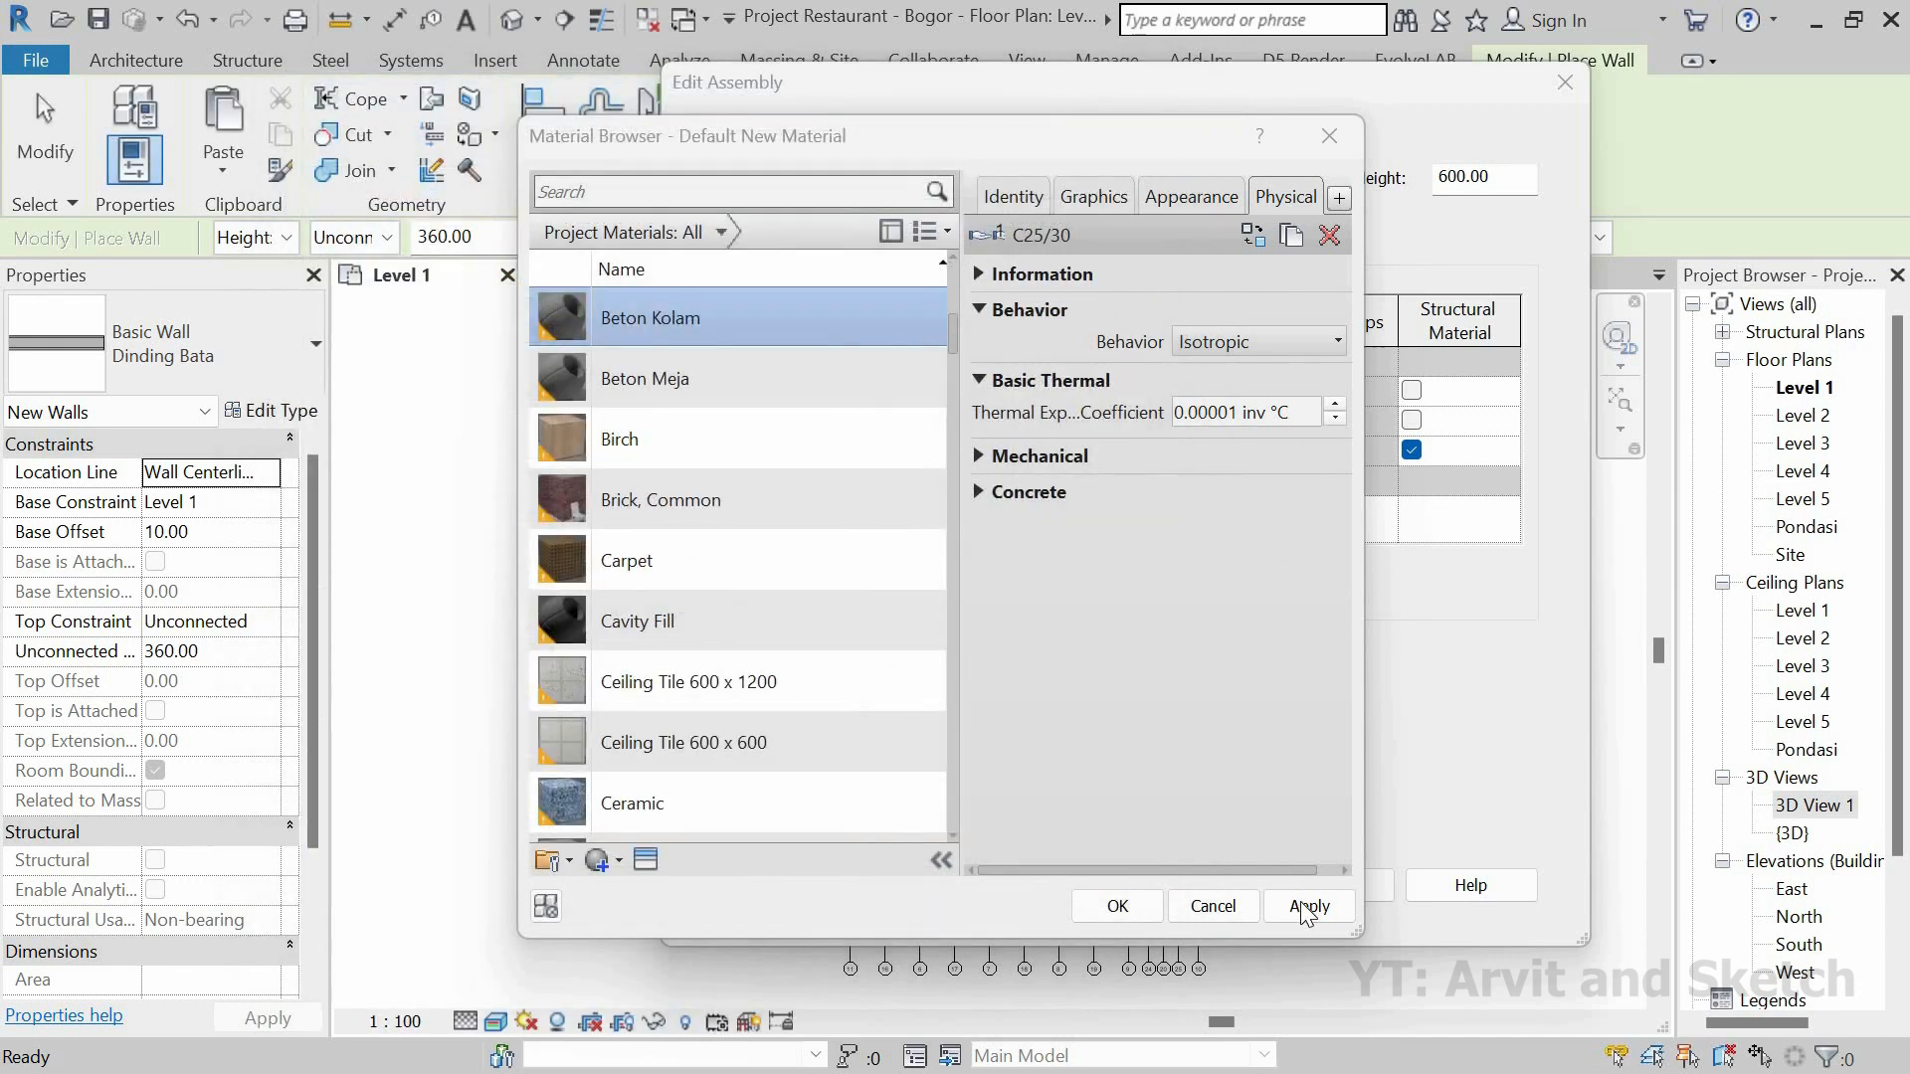
pyautogui.click(1117, 906)
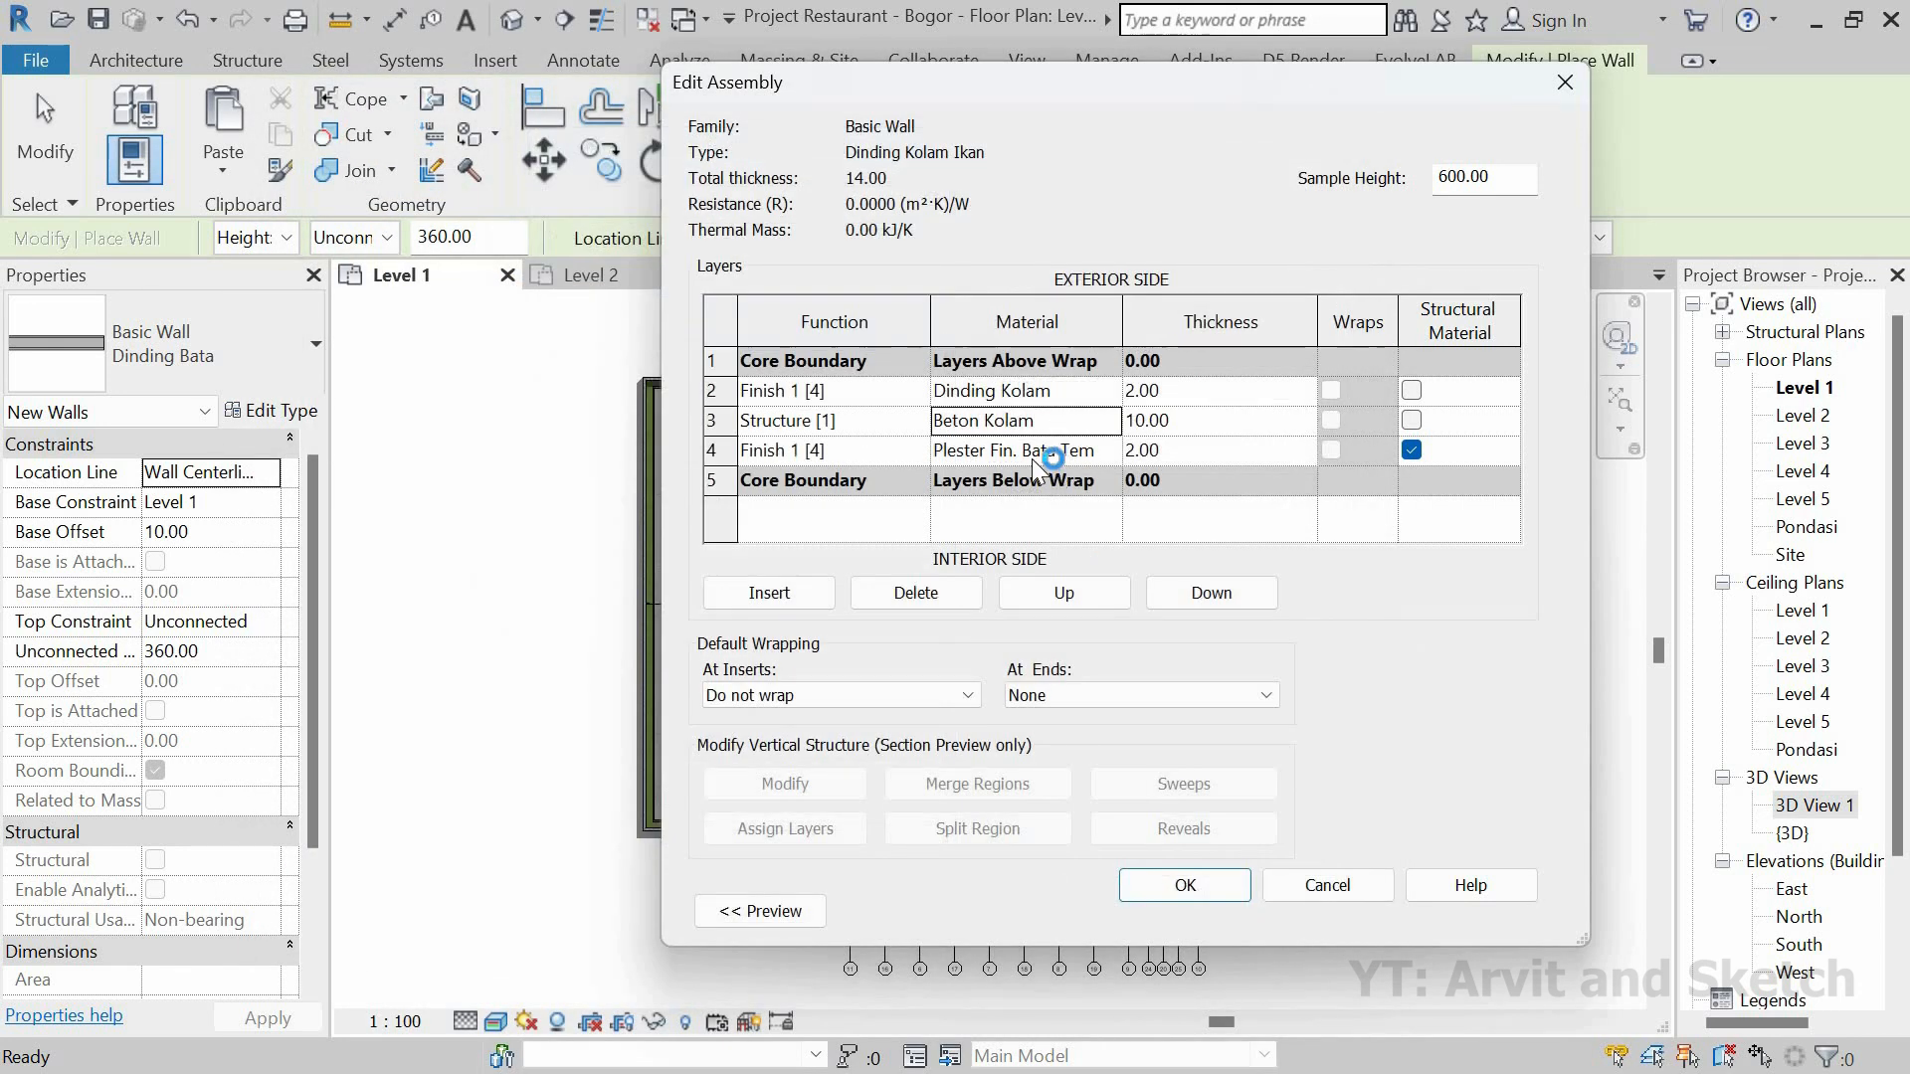
# Step: Assign the existing Dinding Kolam material to the interior finish layer and confirm the wall type's structure and properties
pyautogui.click(1109, 452)
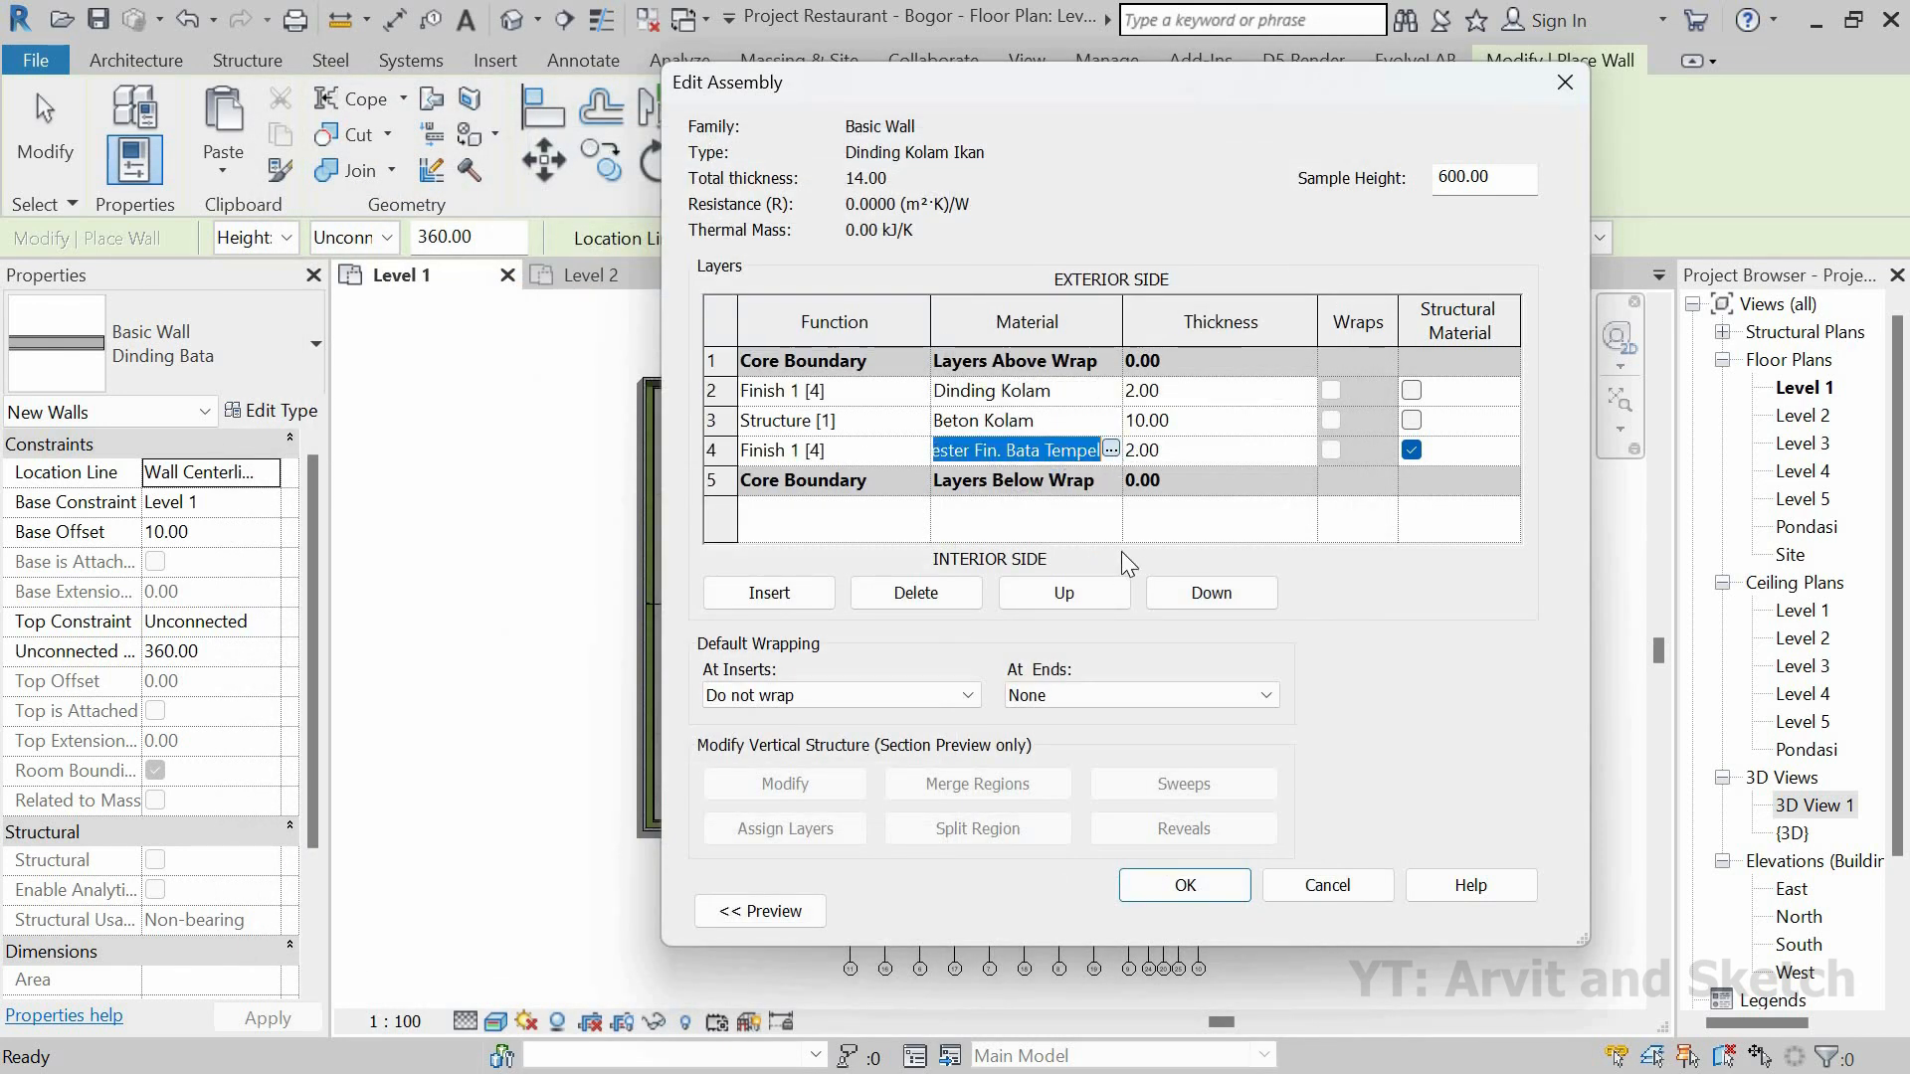
pyautogui.click(1110, 448)
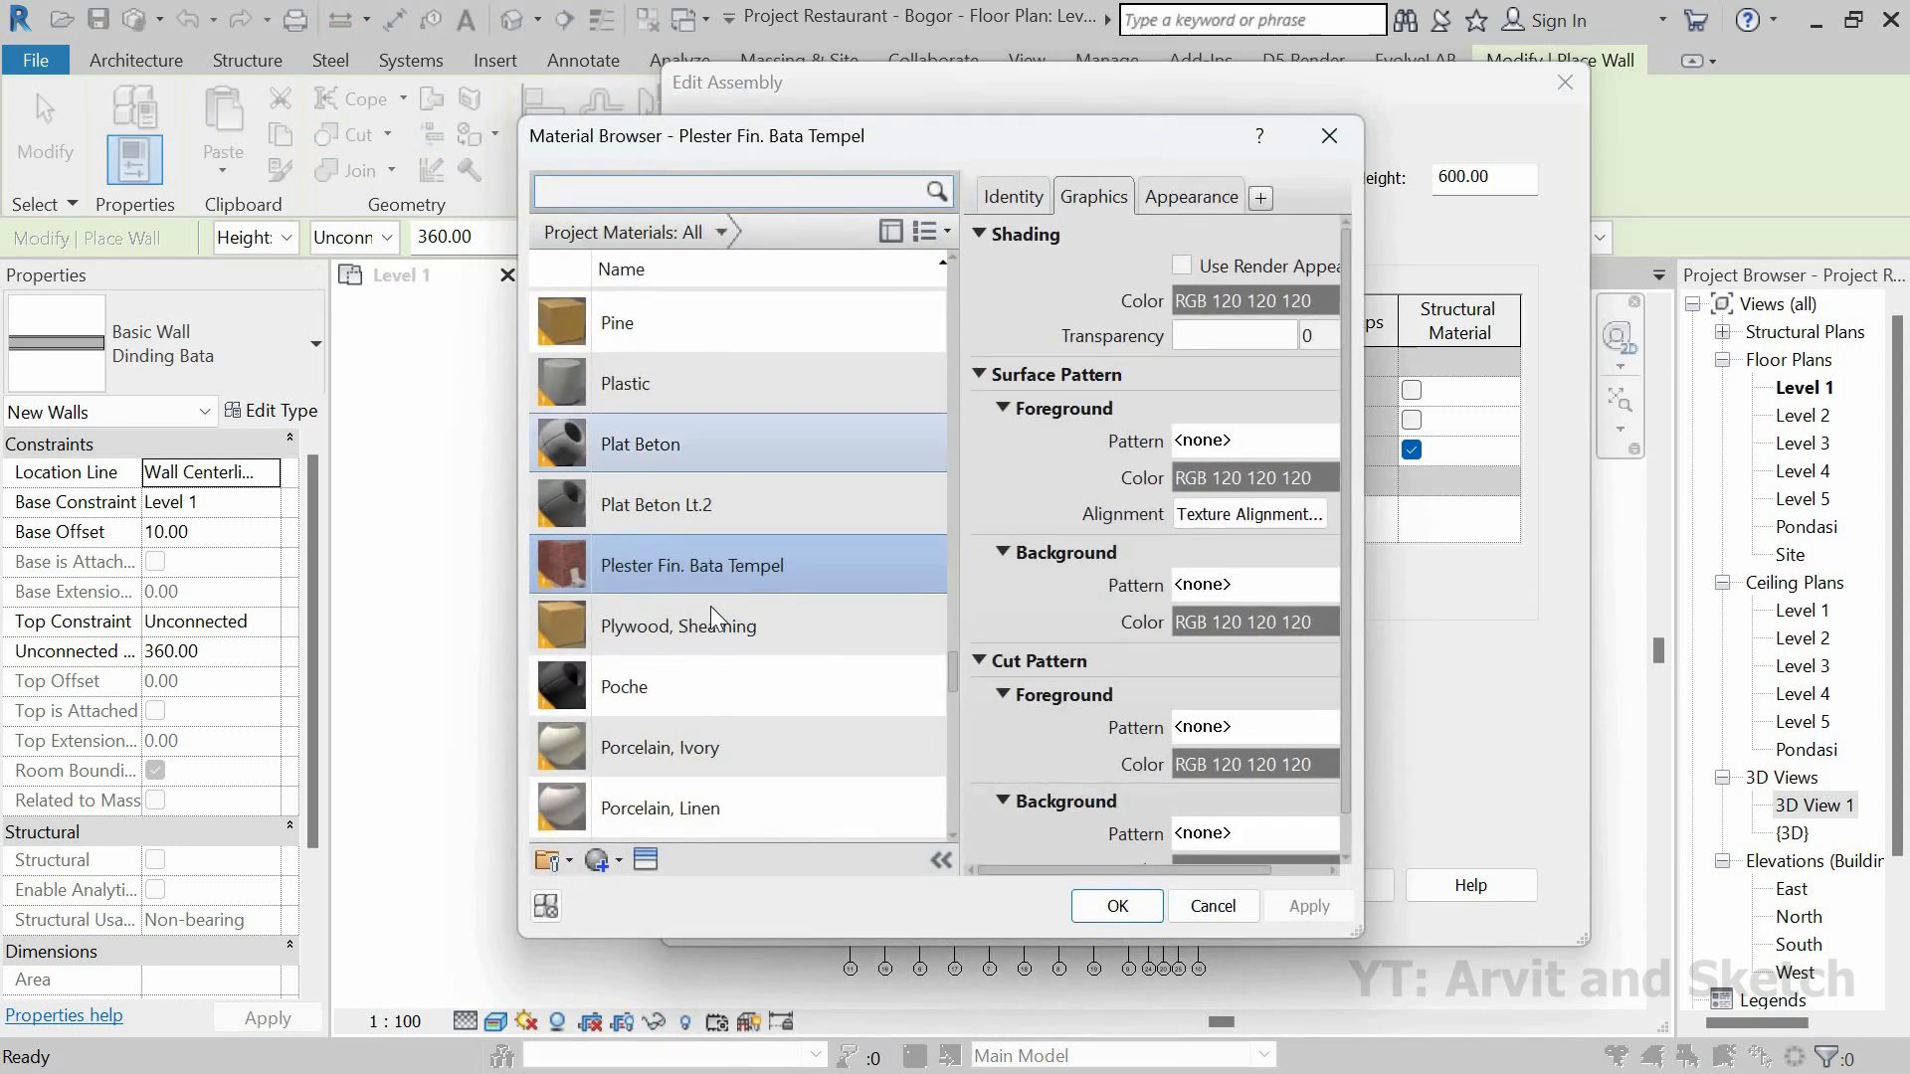
pyautogui.scroll(1, 637, 229)
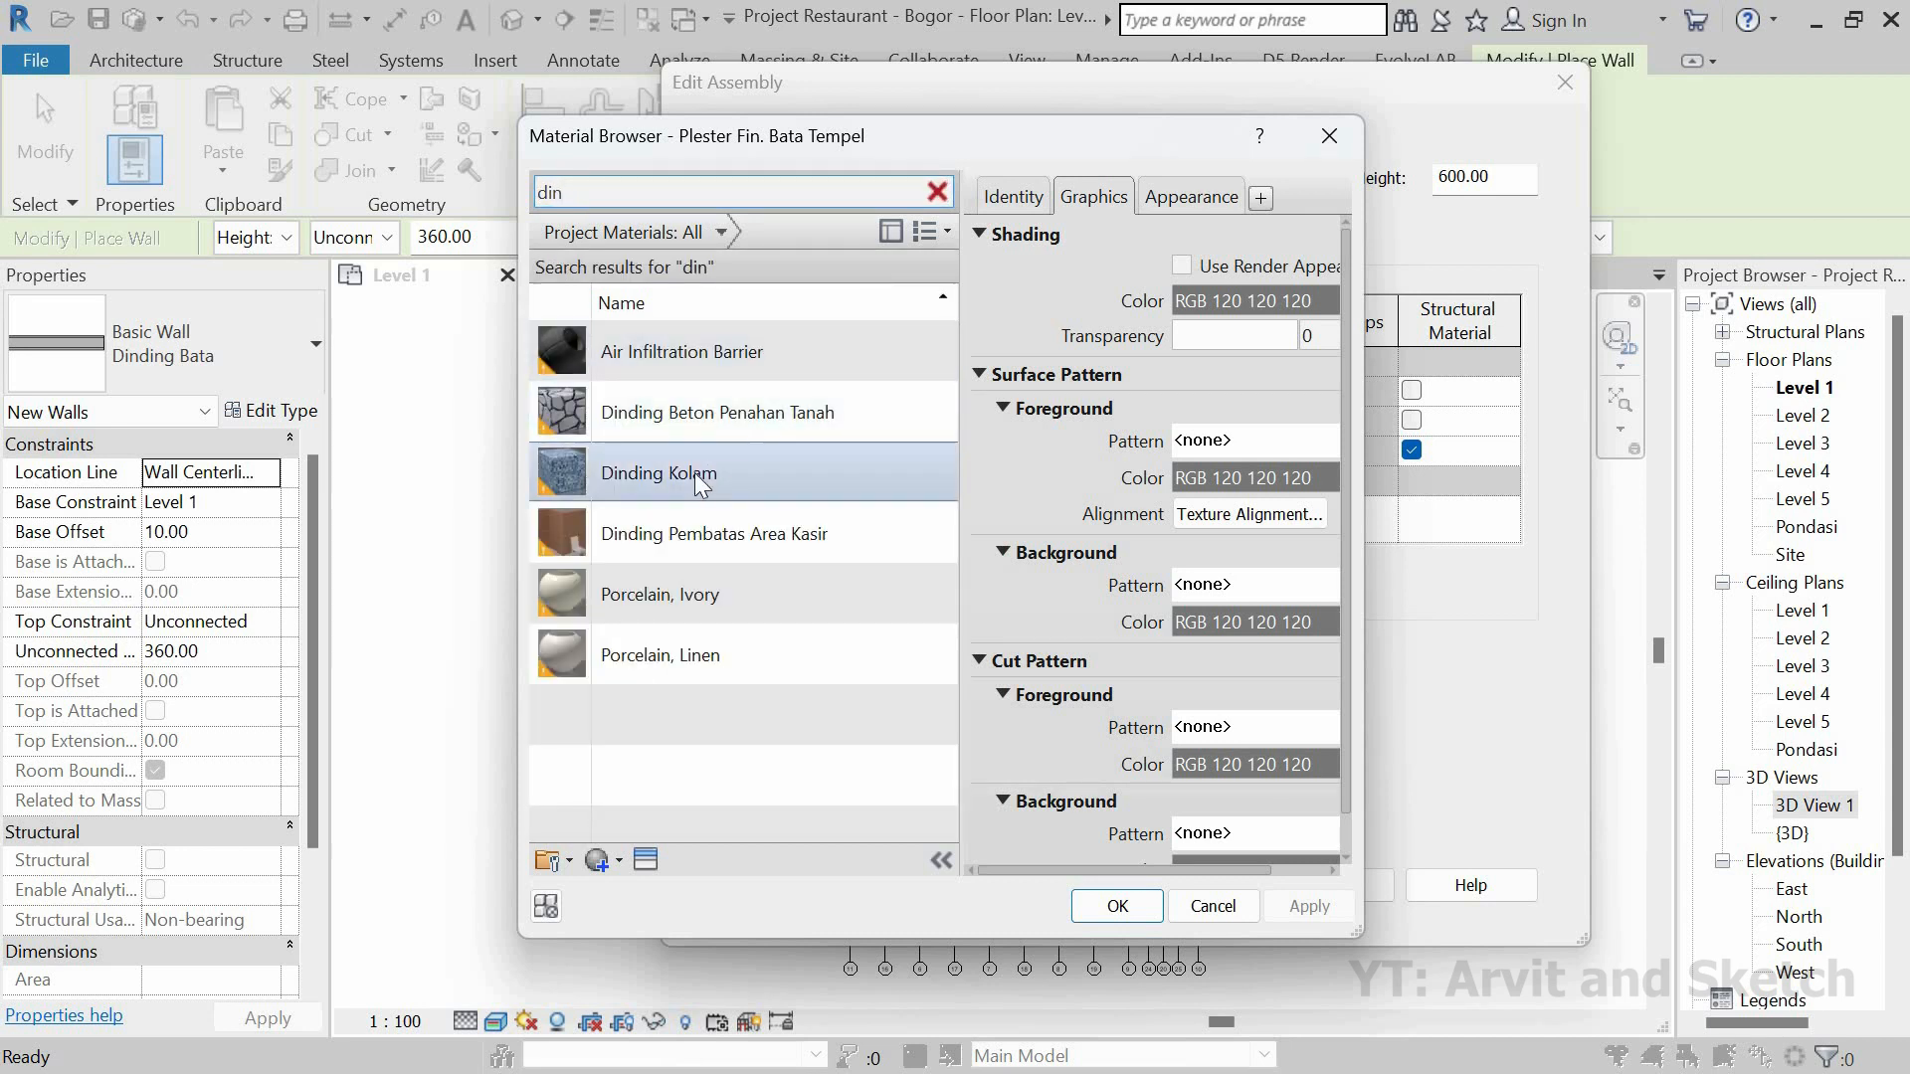
pyautogui.click(1117, 905)
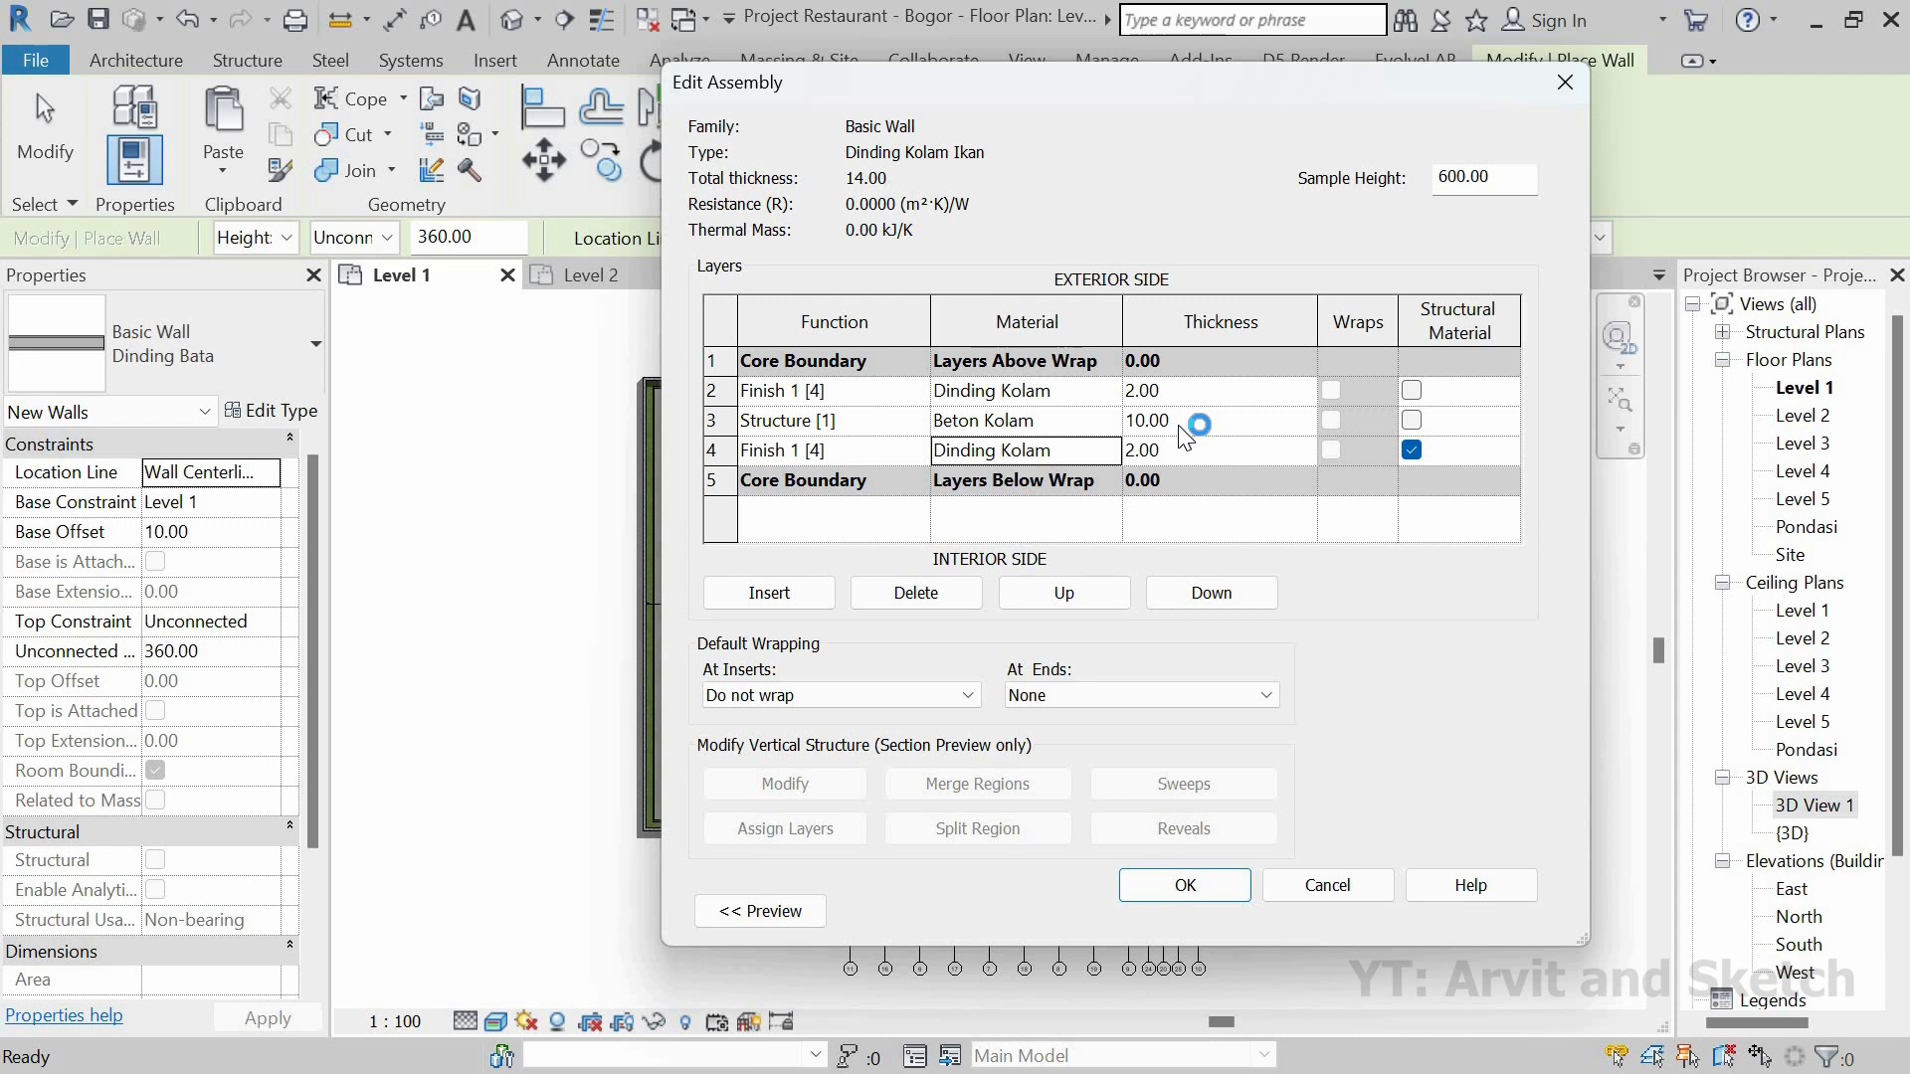
pyautogui.click(1214, 422)
pyautogui.click(1194, 893)
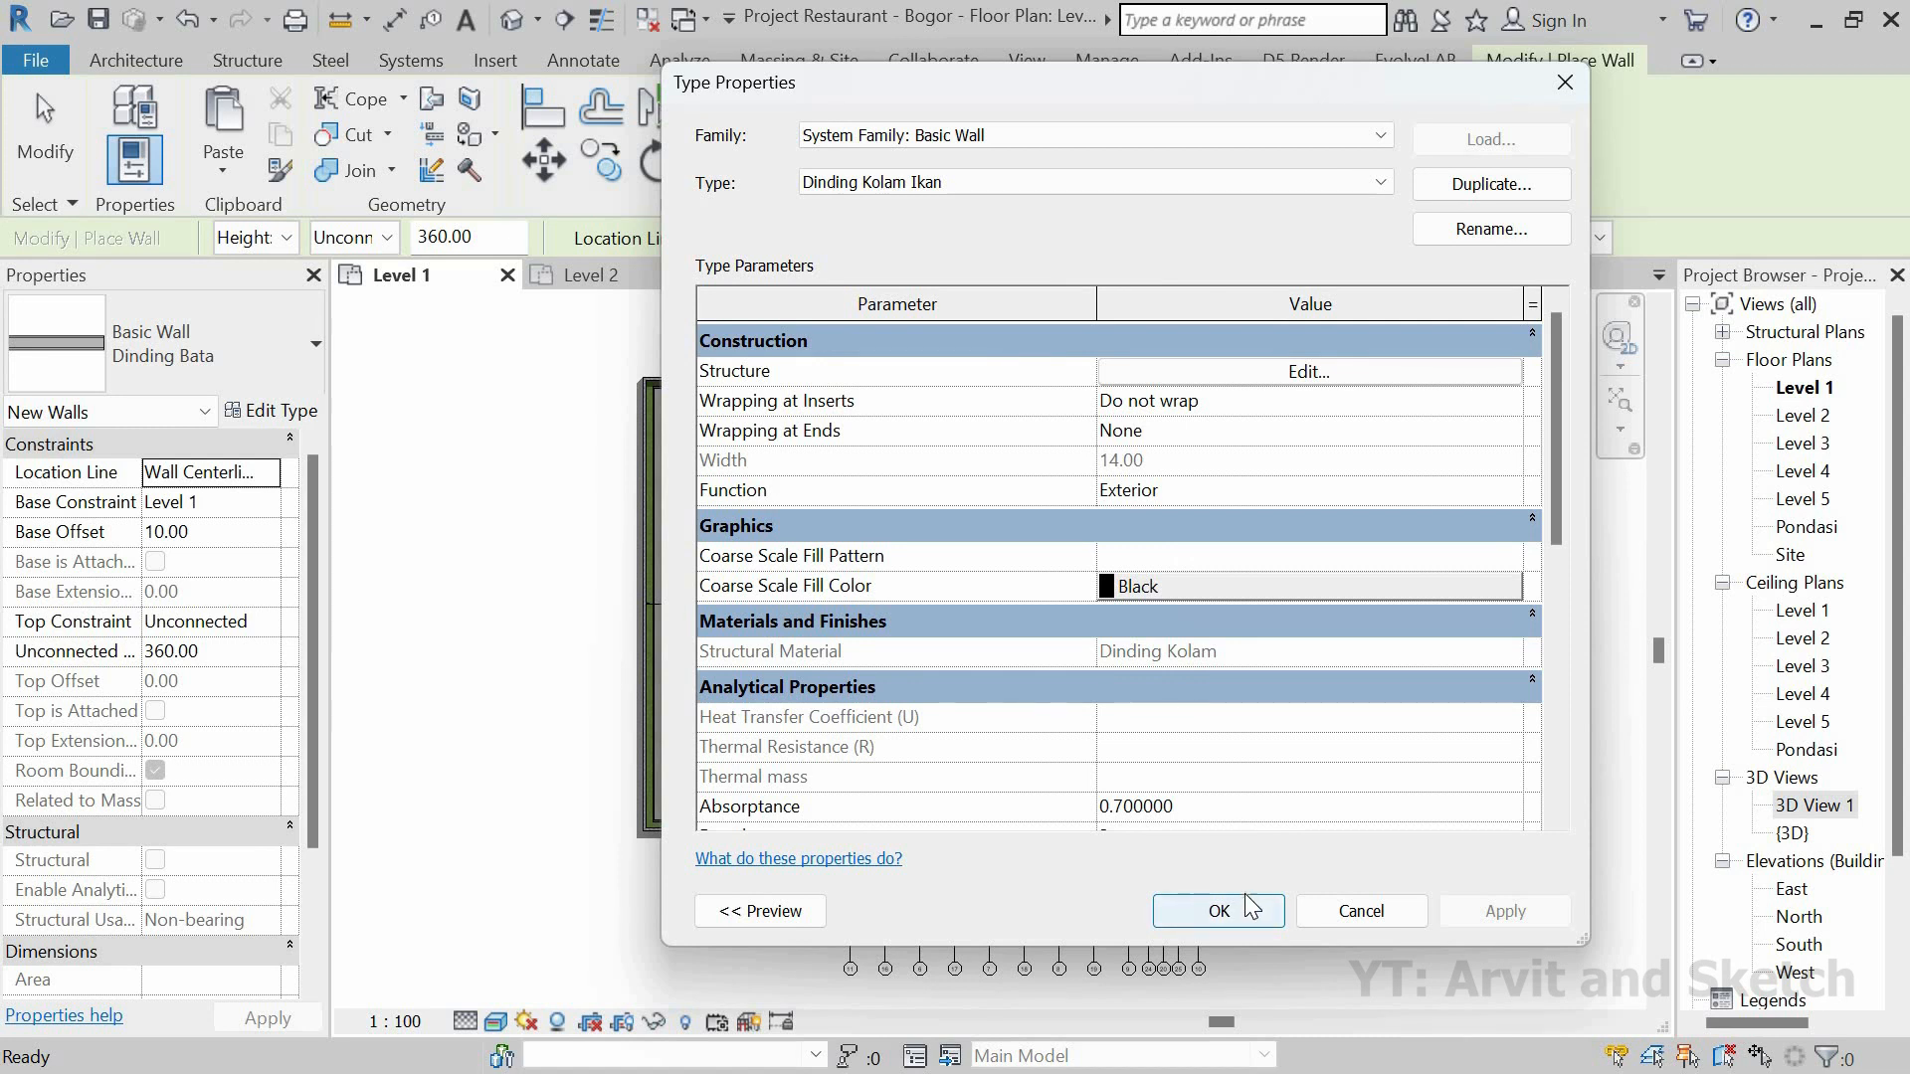
pyautogui.click(1223, 907)
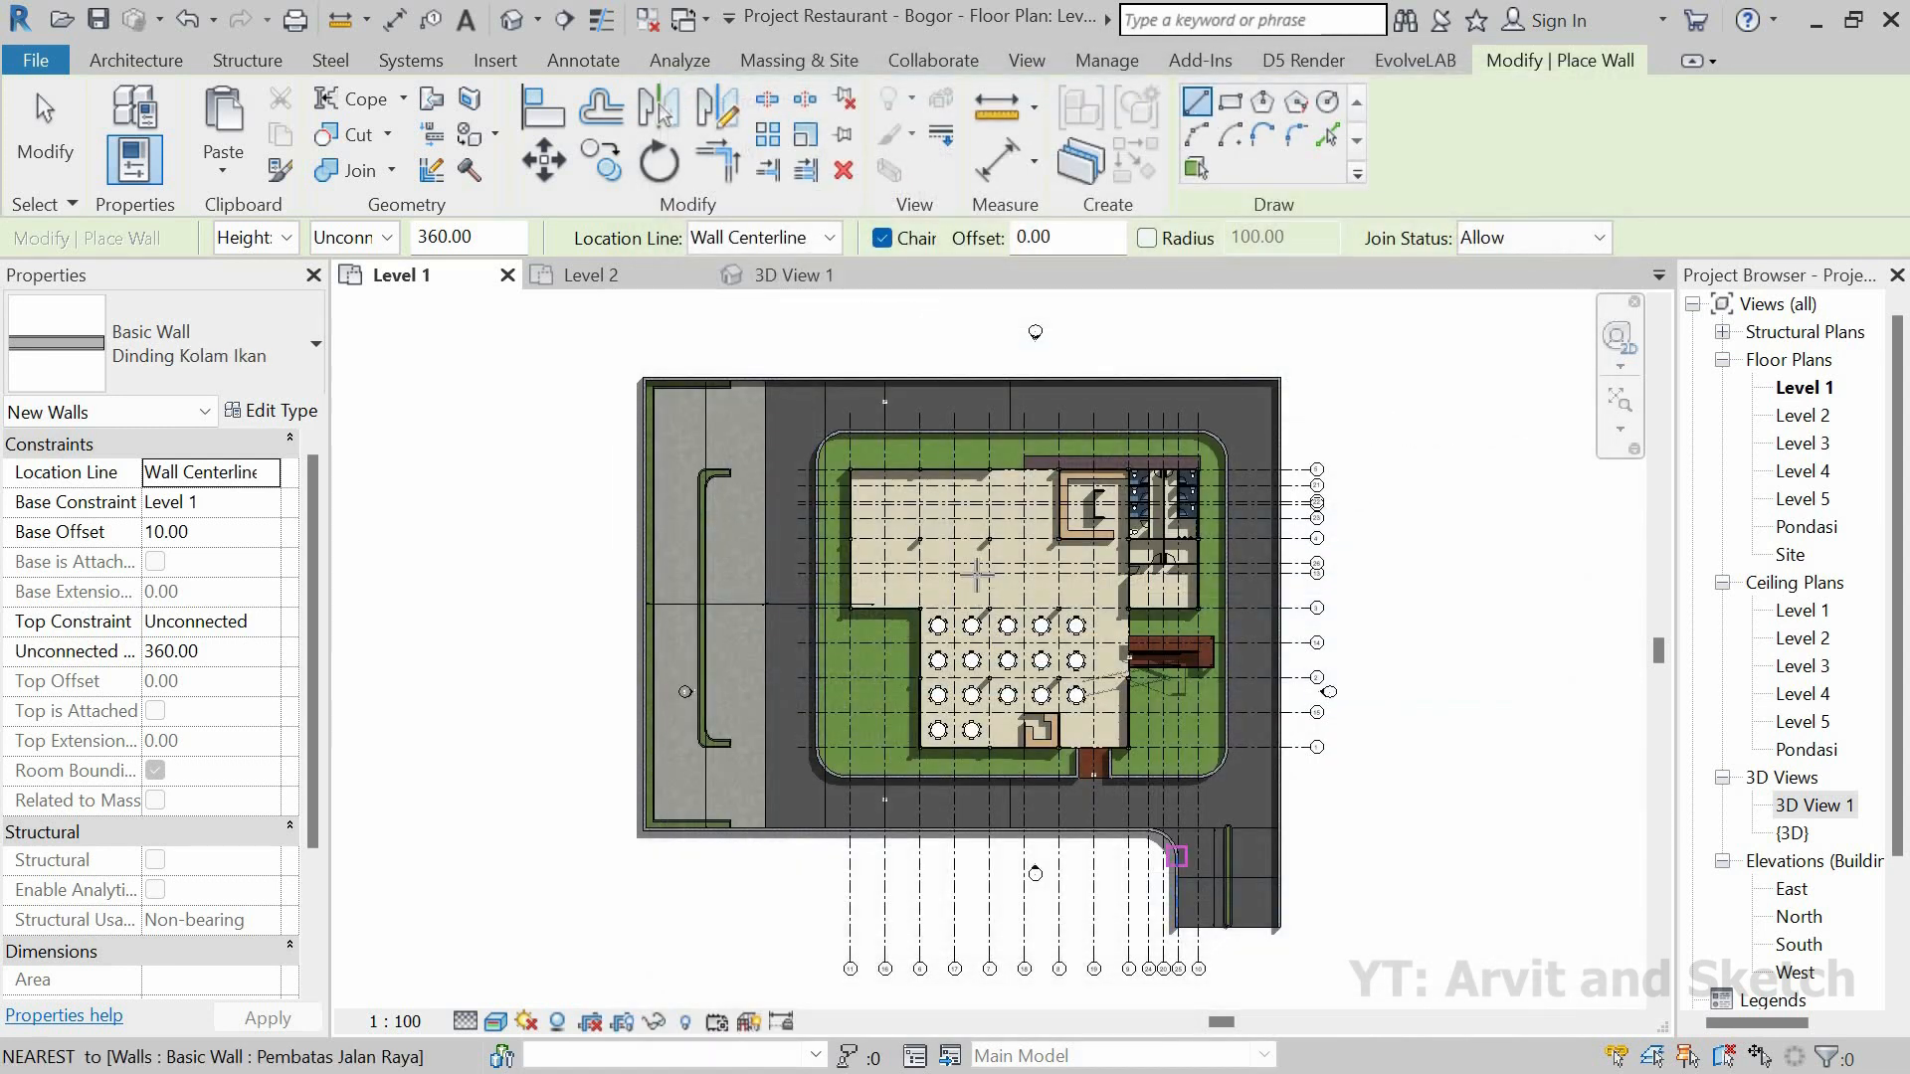
# Step: Draw the first arc of the pond wall in the open floor above the dining tables, bulging upward with a radius of about 341
pyautogui.scroll(5, 977, 574)
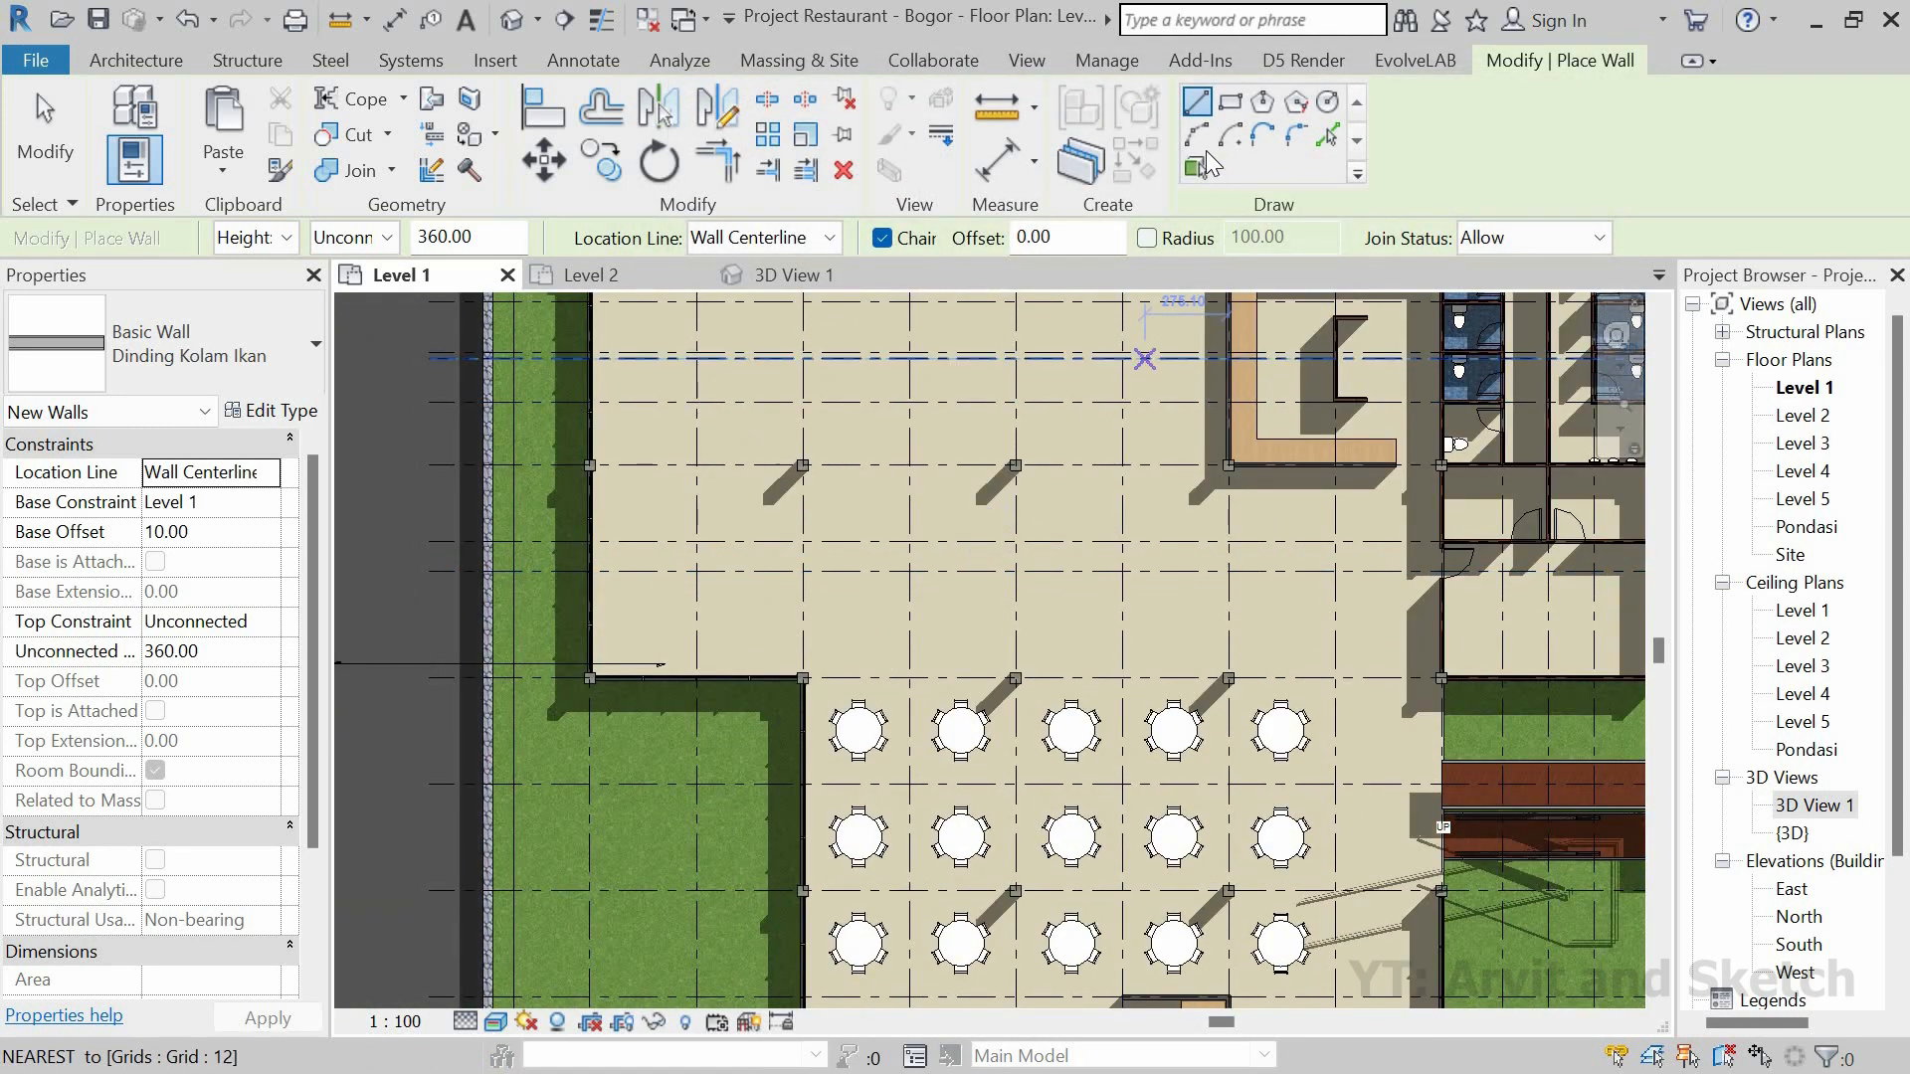
pyautogui.click(1199, 136)
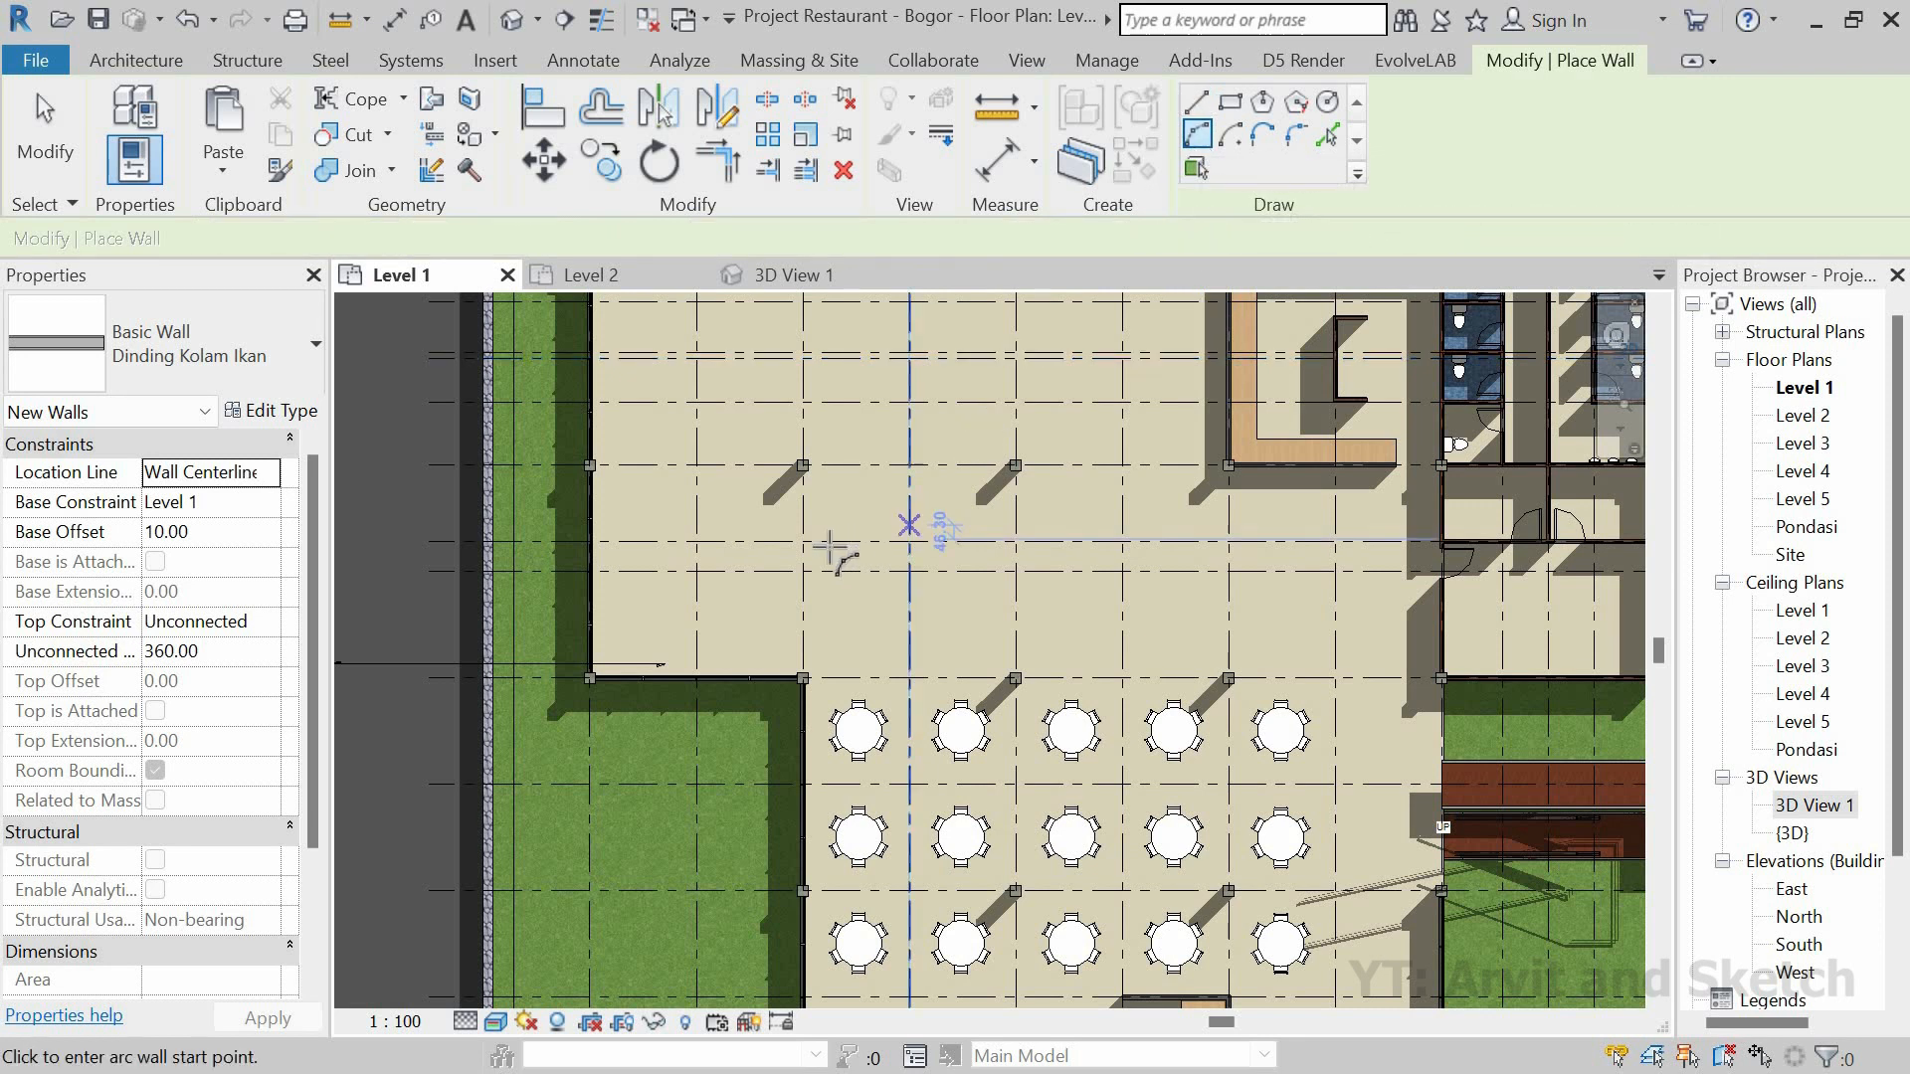
pyautogui.scroll(2, 796, 542)
pyautogui.click(786, 541)
pyautogui.scroll(1, 901, 507)
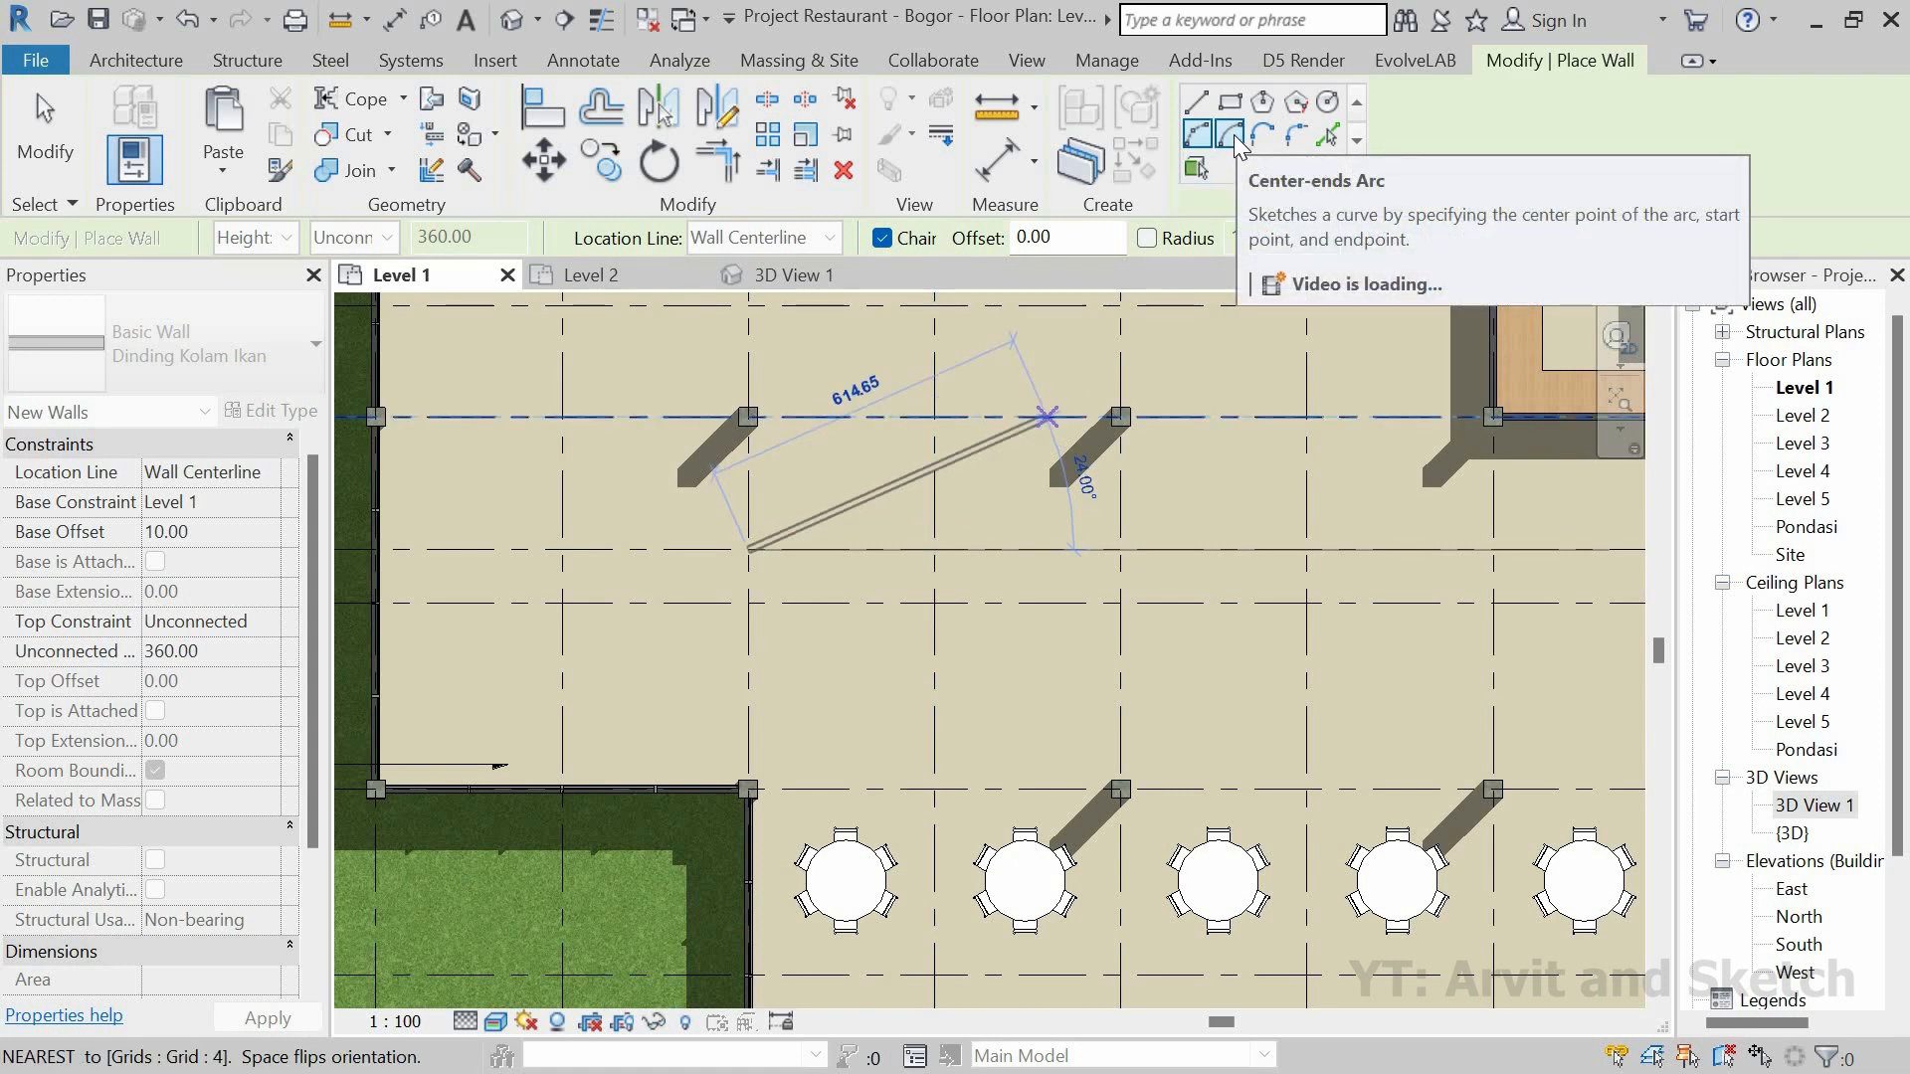
pyautogui.click(1002, 549)
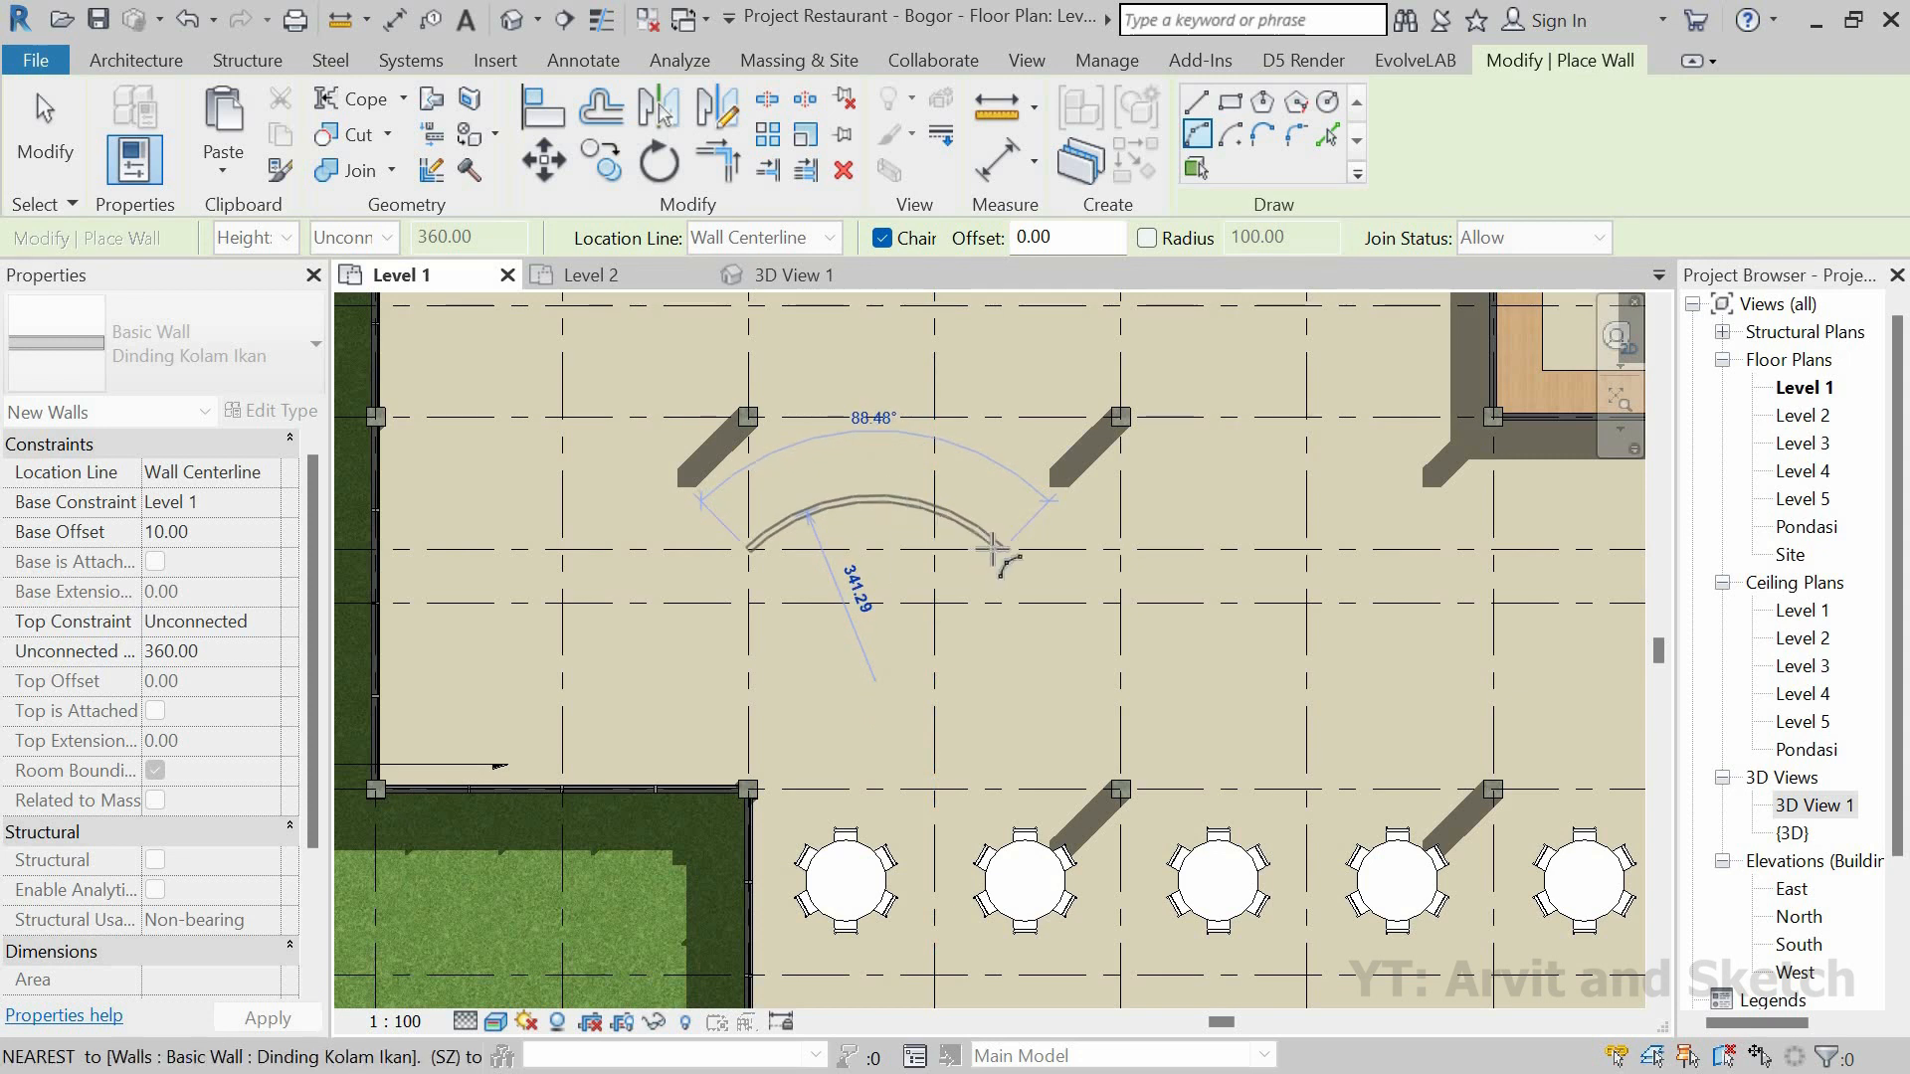
pyautogui.click(873, 496)
pyautogui.scroll(2, 1002, 549)
pyautogui.press('Escape')
pyautogui.press('Escape')
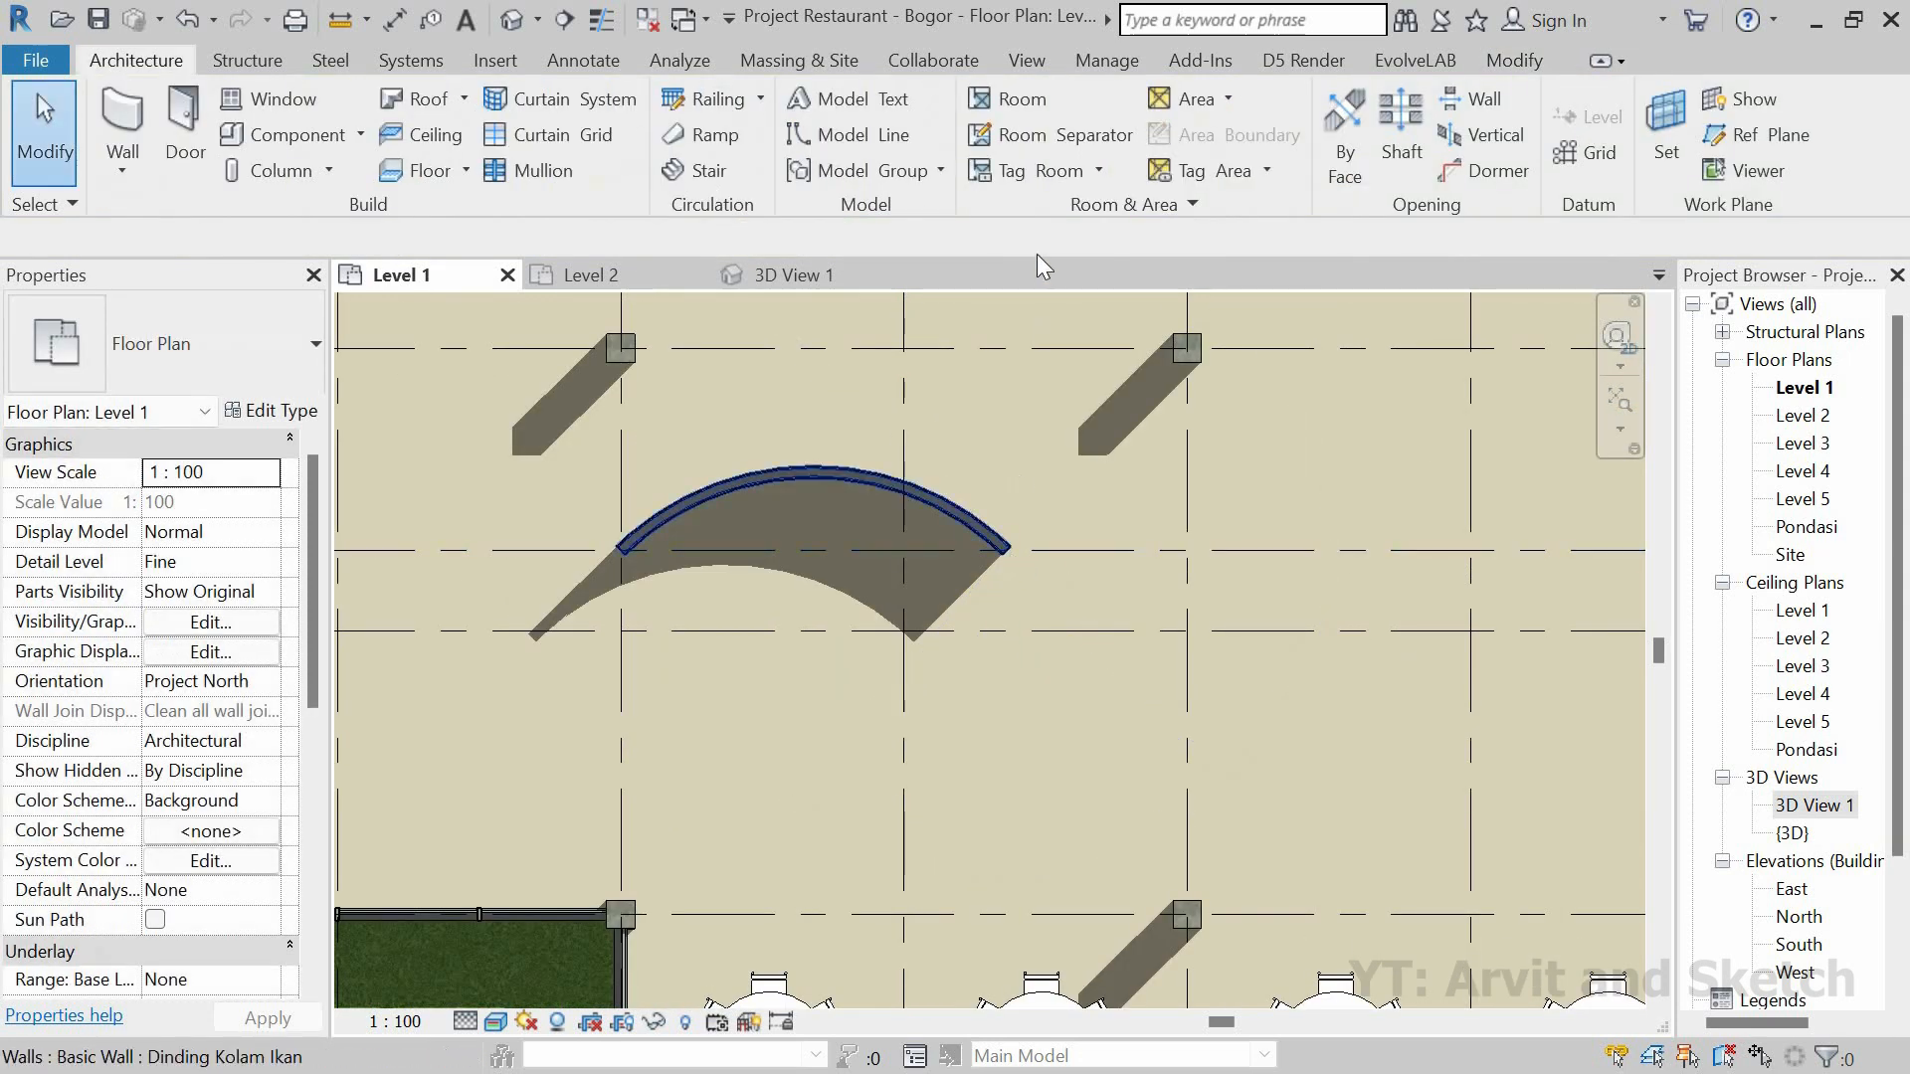
# Step: Draw a second Dinding Kolam Ikan arc from the first arc's right end, spanning about 460 and bulging downward
pyautogui.click(124, 112)
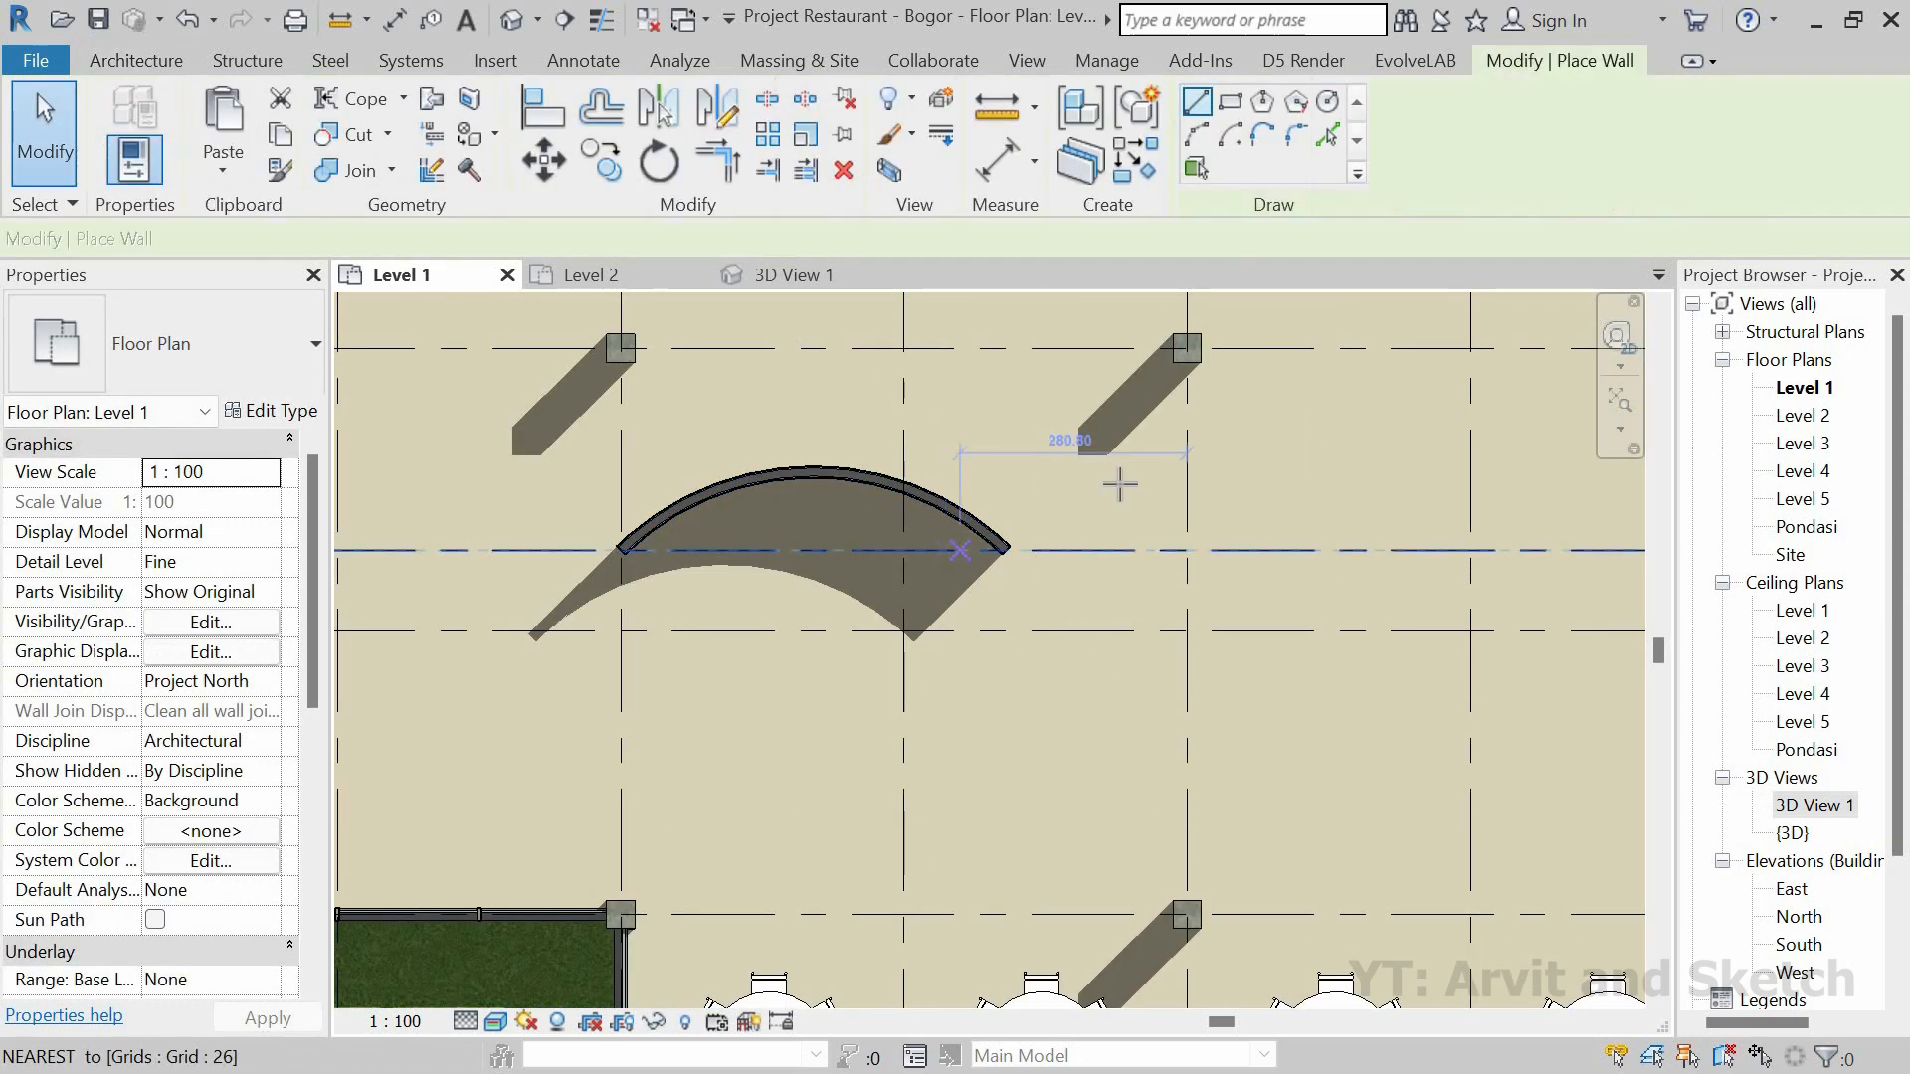
pyautogui.click(1197, 135)
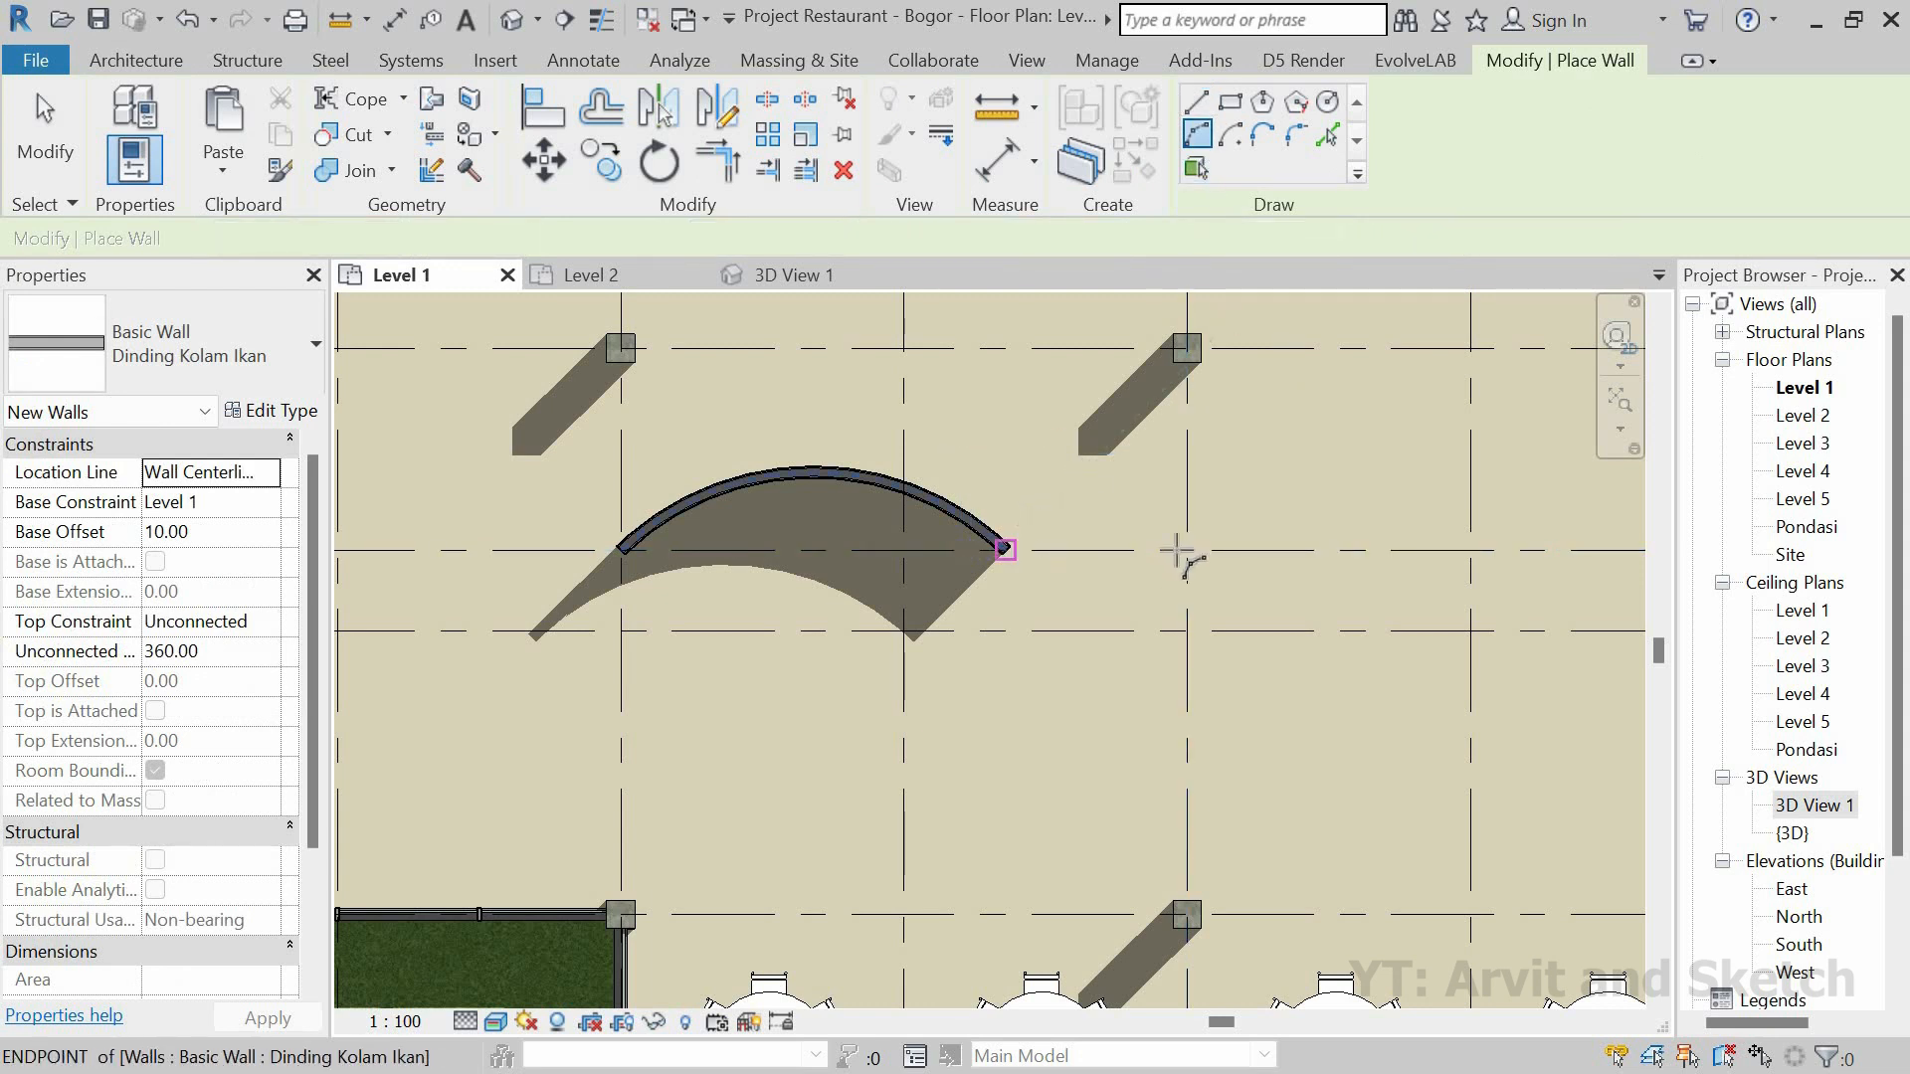
pyautogui.click(1004, 550)
pyautogui.scroll(-1, 1134, 559)
pyautogui.moveTo(1144, 557); pyautogui.dragTo(963, 545, button='middle')
pyautogui.click(1123, 556)
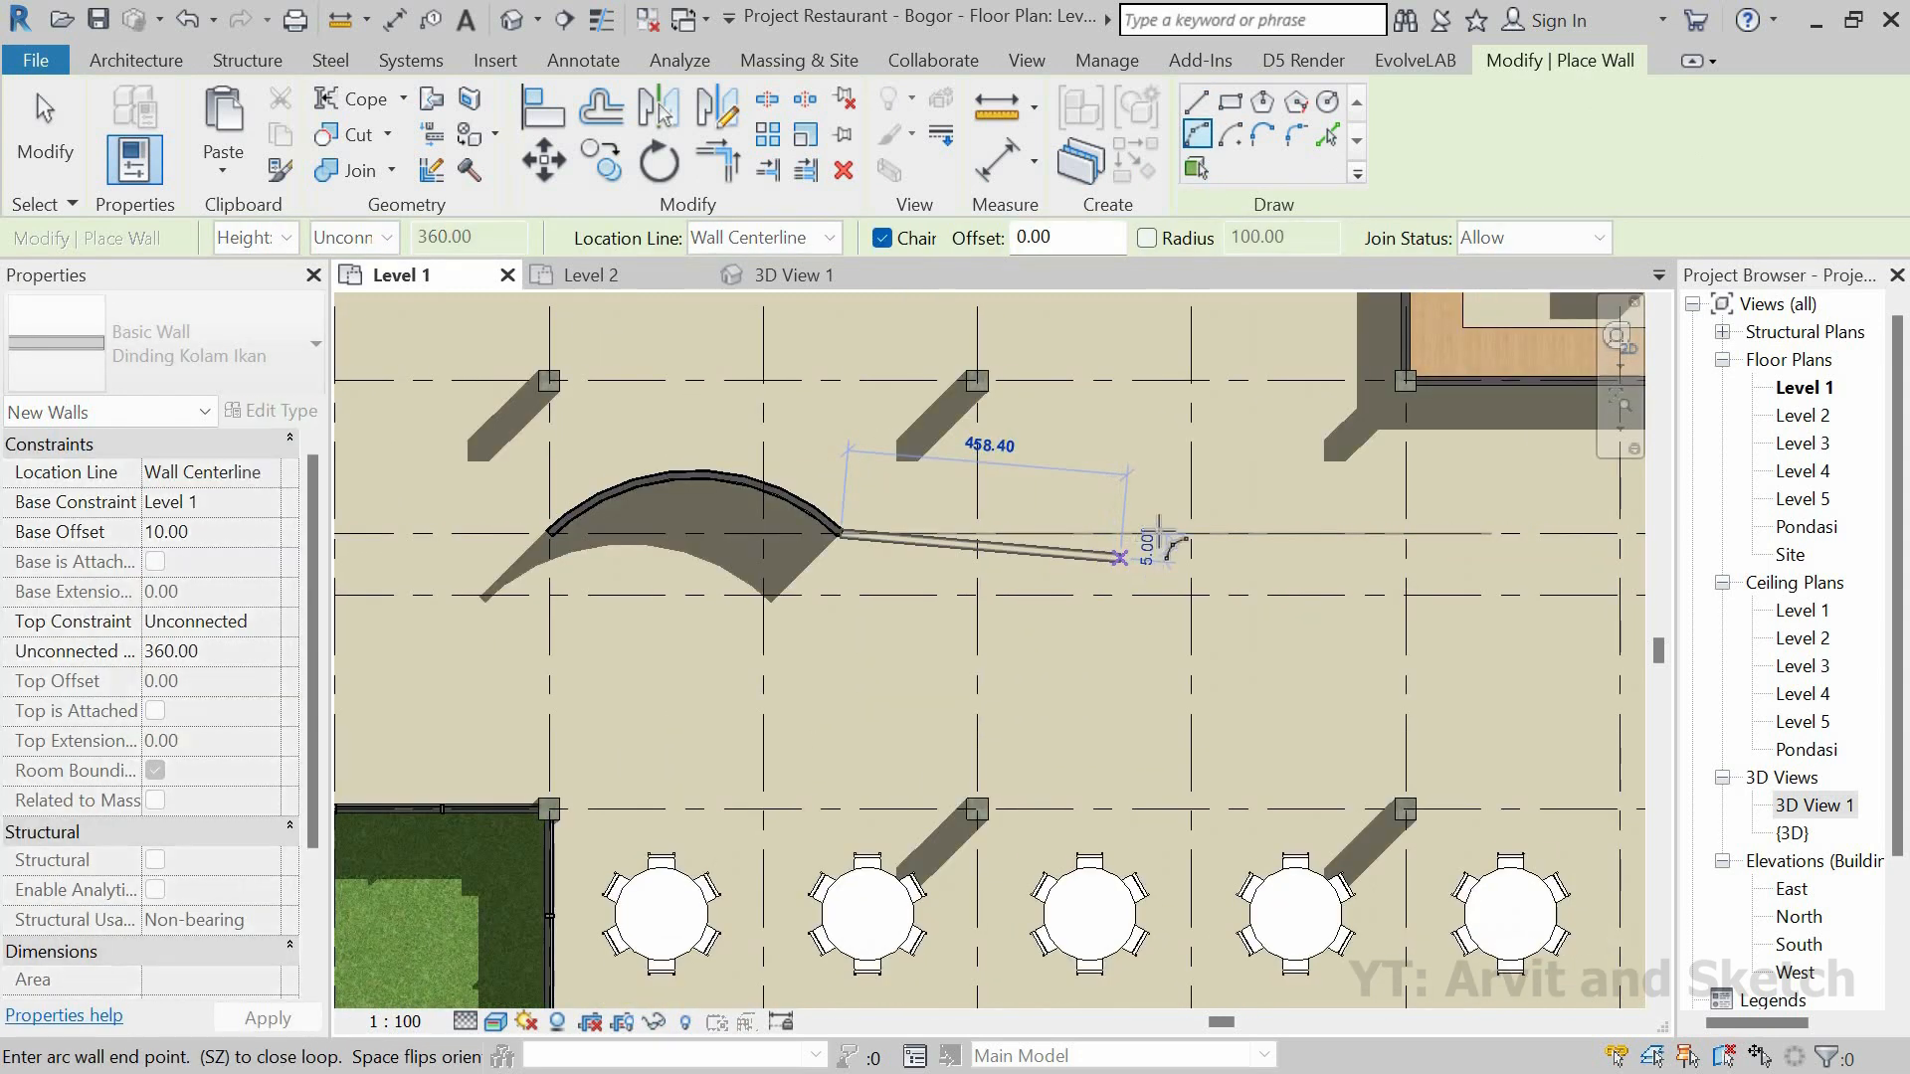
pyautogui.scroll(2, 1040, 527)
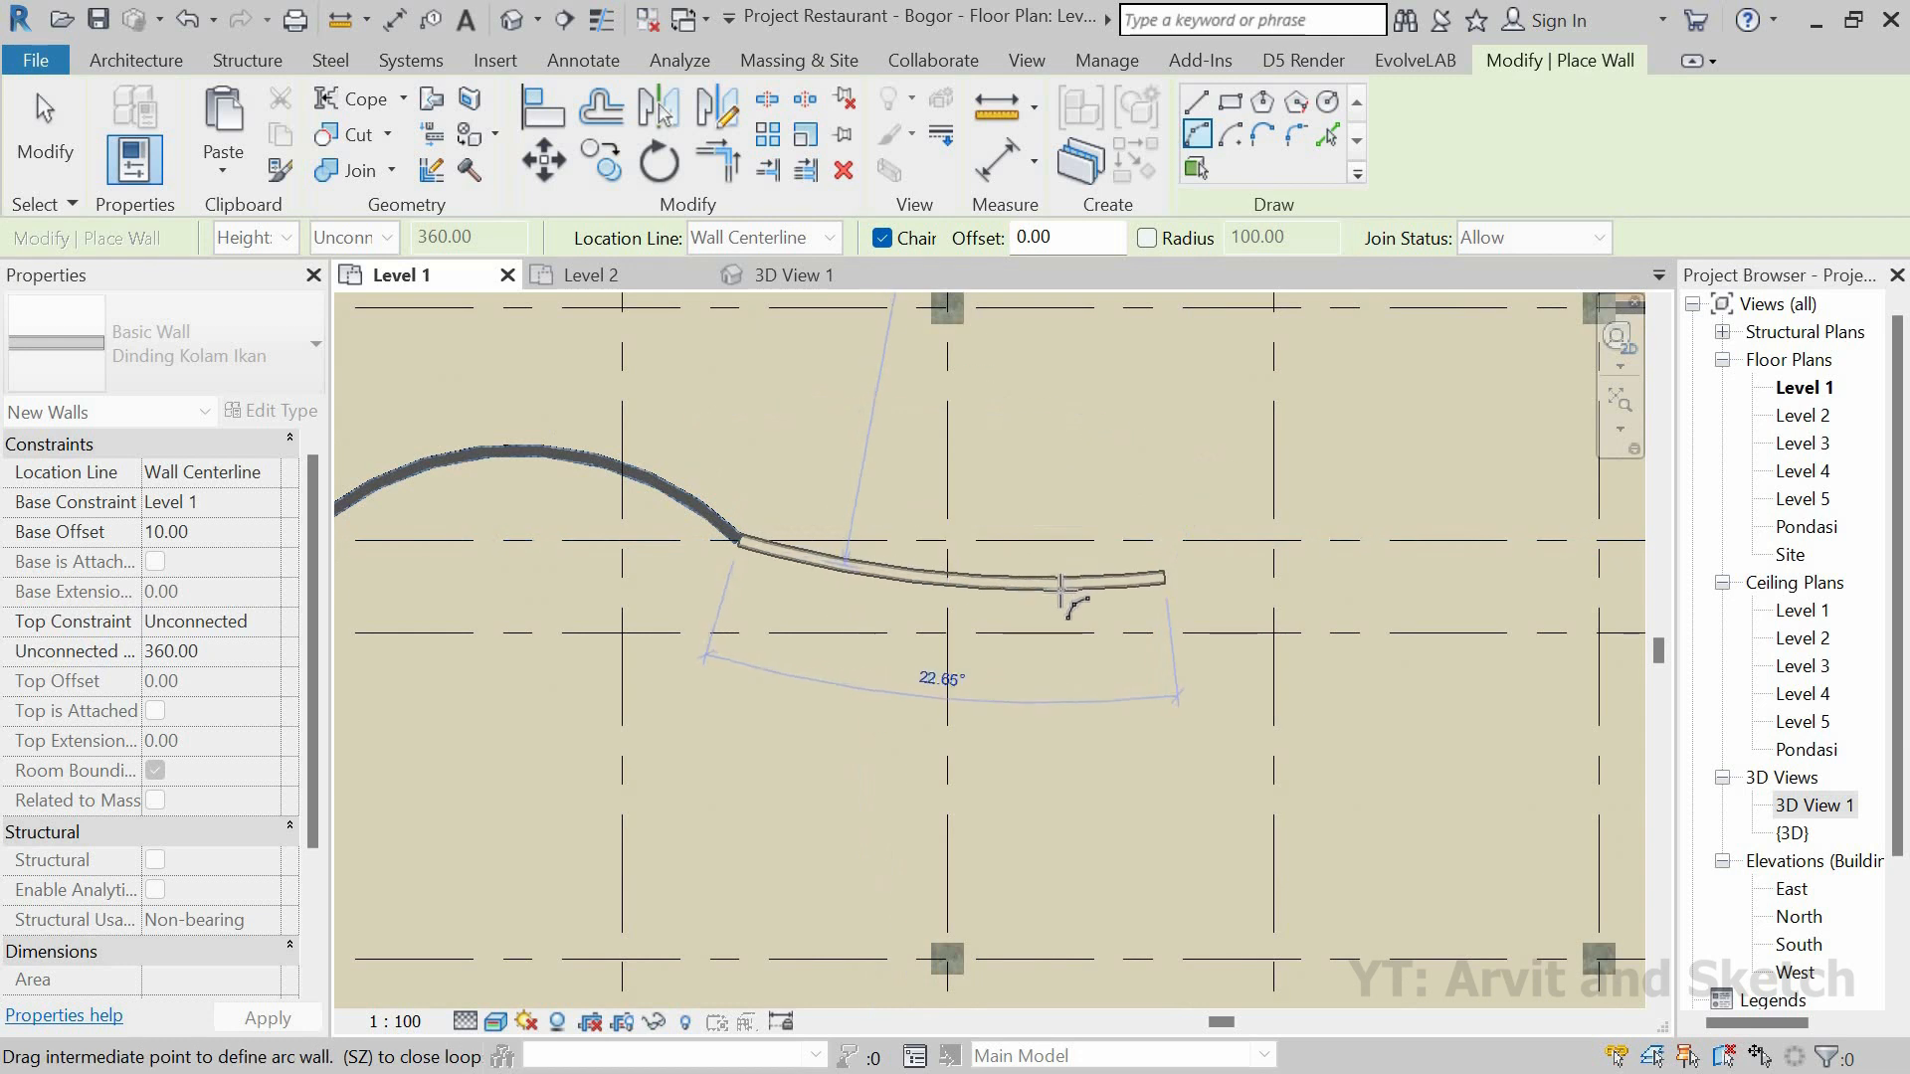
pyautogui.click(976, 503)
# Step: Extend the pond wall from the second arc's end with a rising arc toward the upper right, radius about 434
pyautogui.scroll(-2, 1024, 546)
pyautogui.scroll(2, 1185, 503)
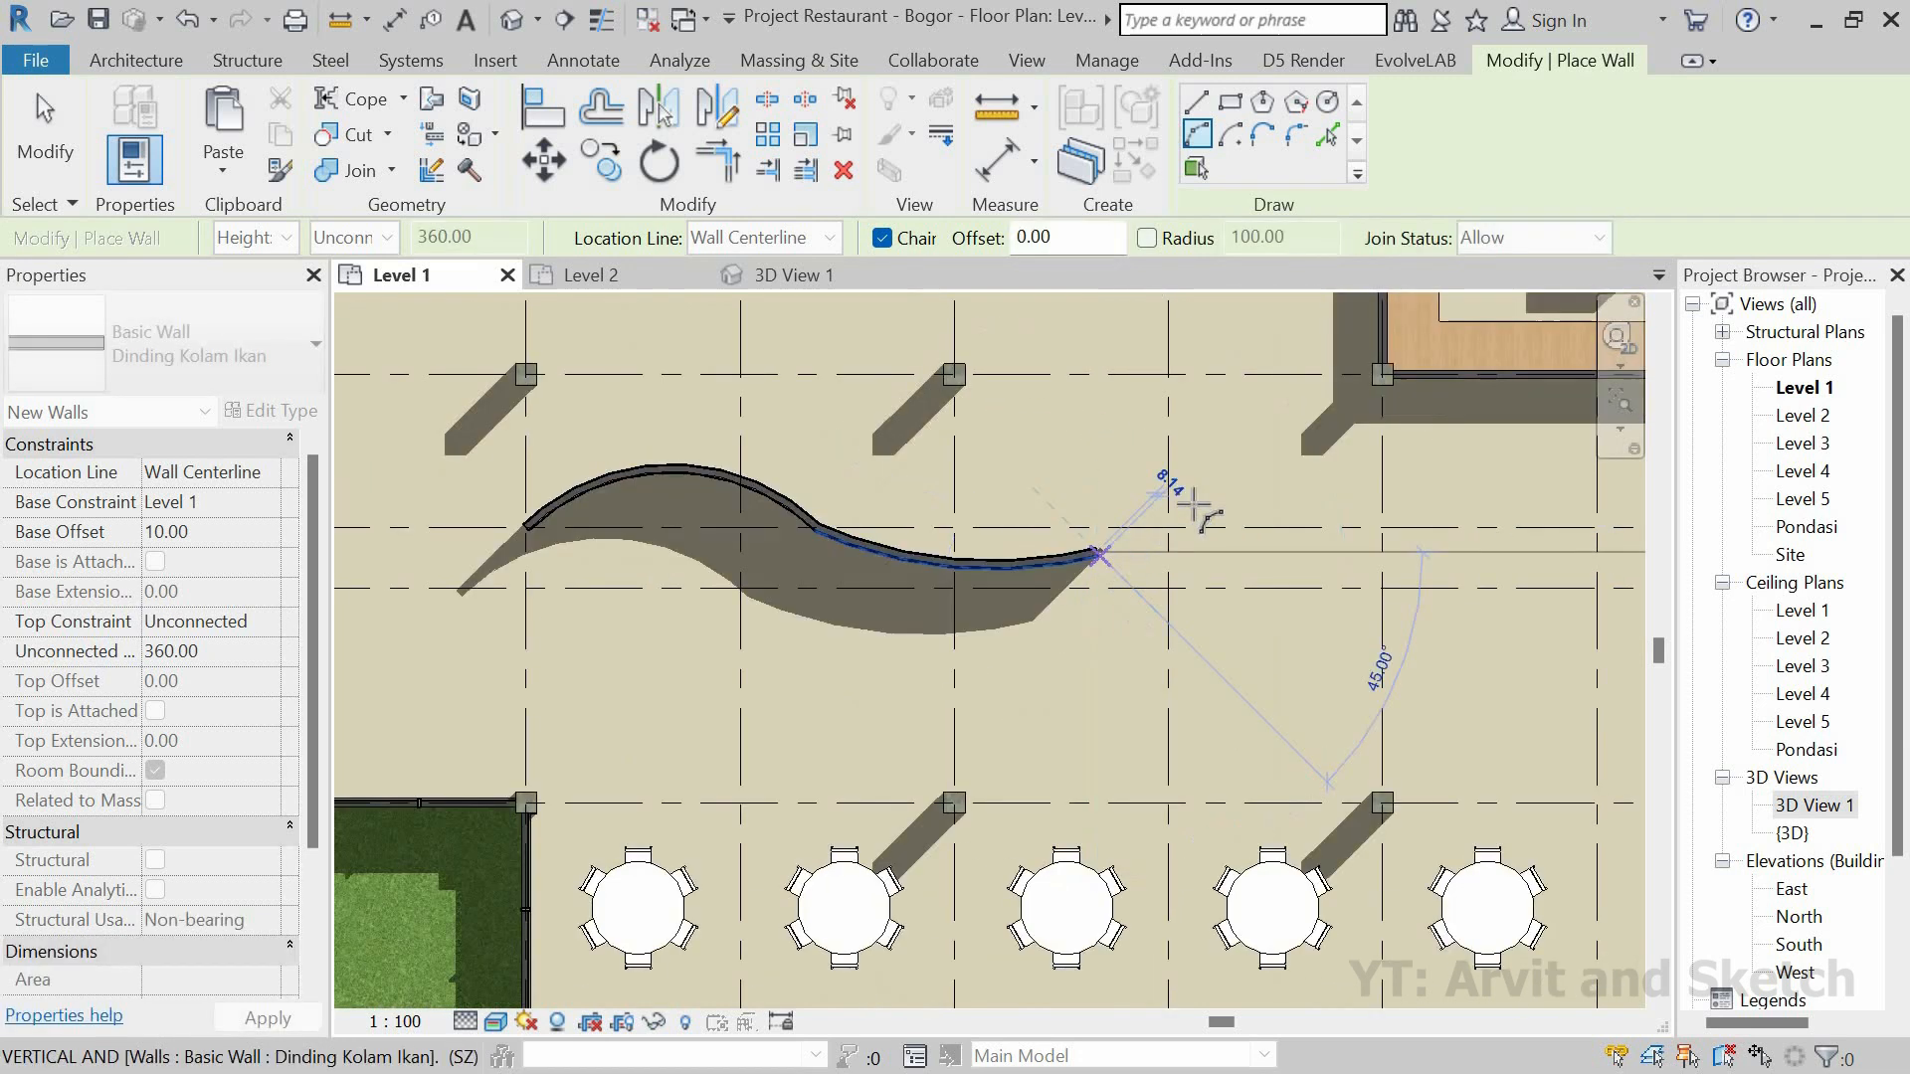
pyautogui.click(1256, 455)
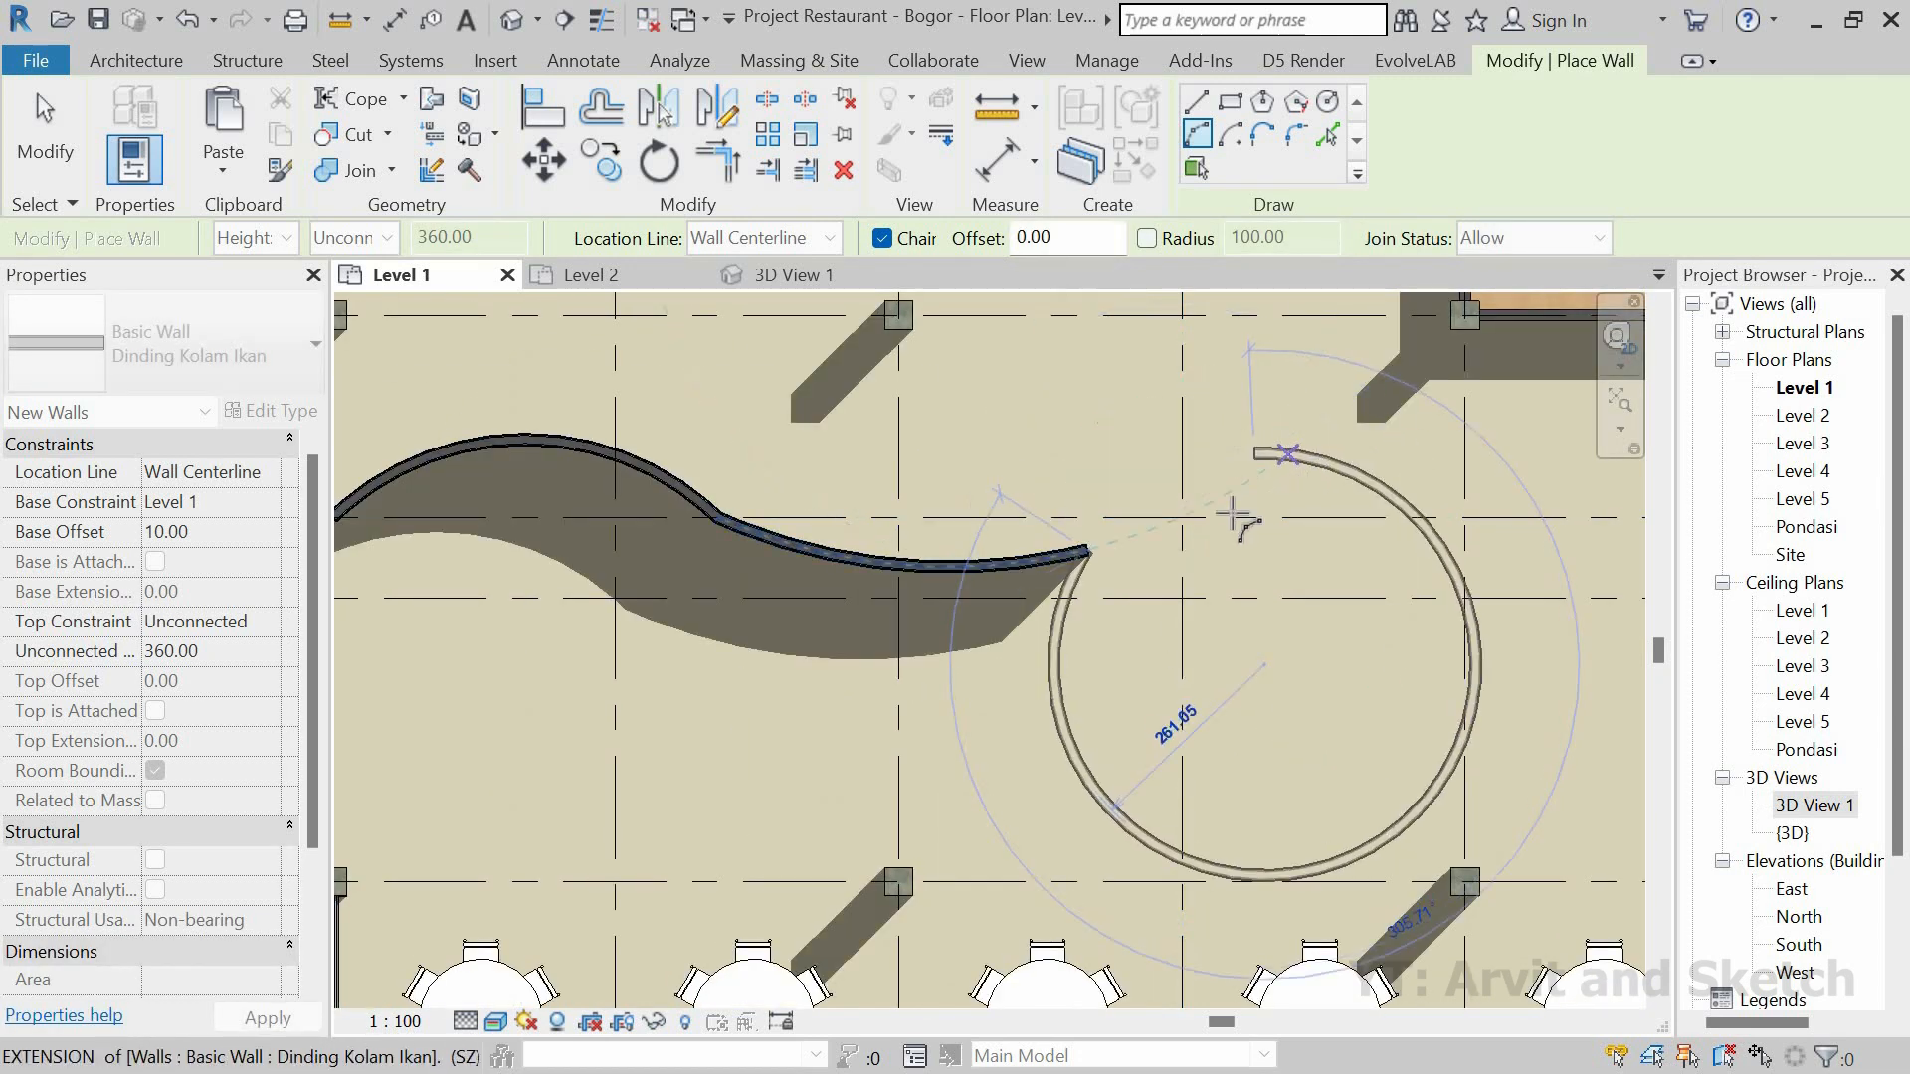
pyautogui.click(1190, 470)
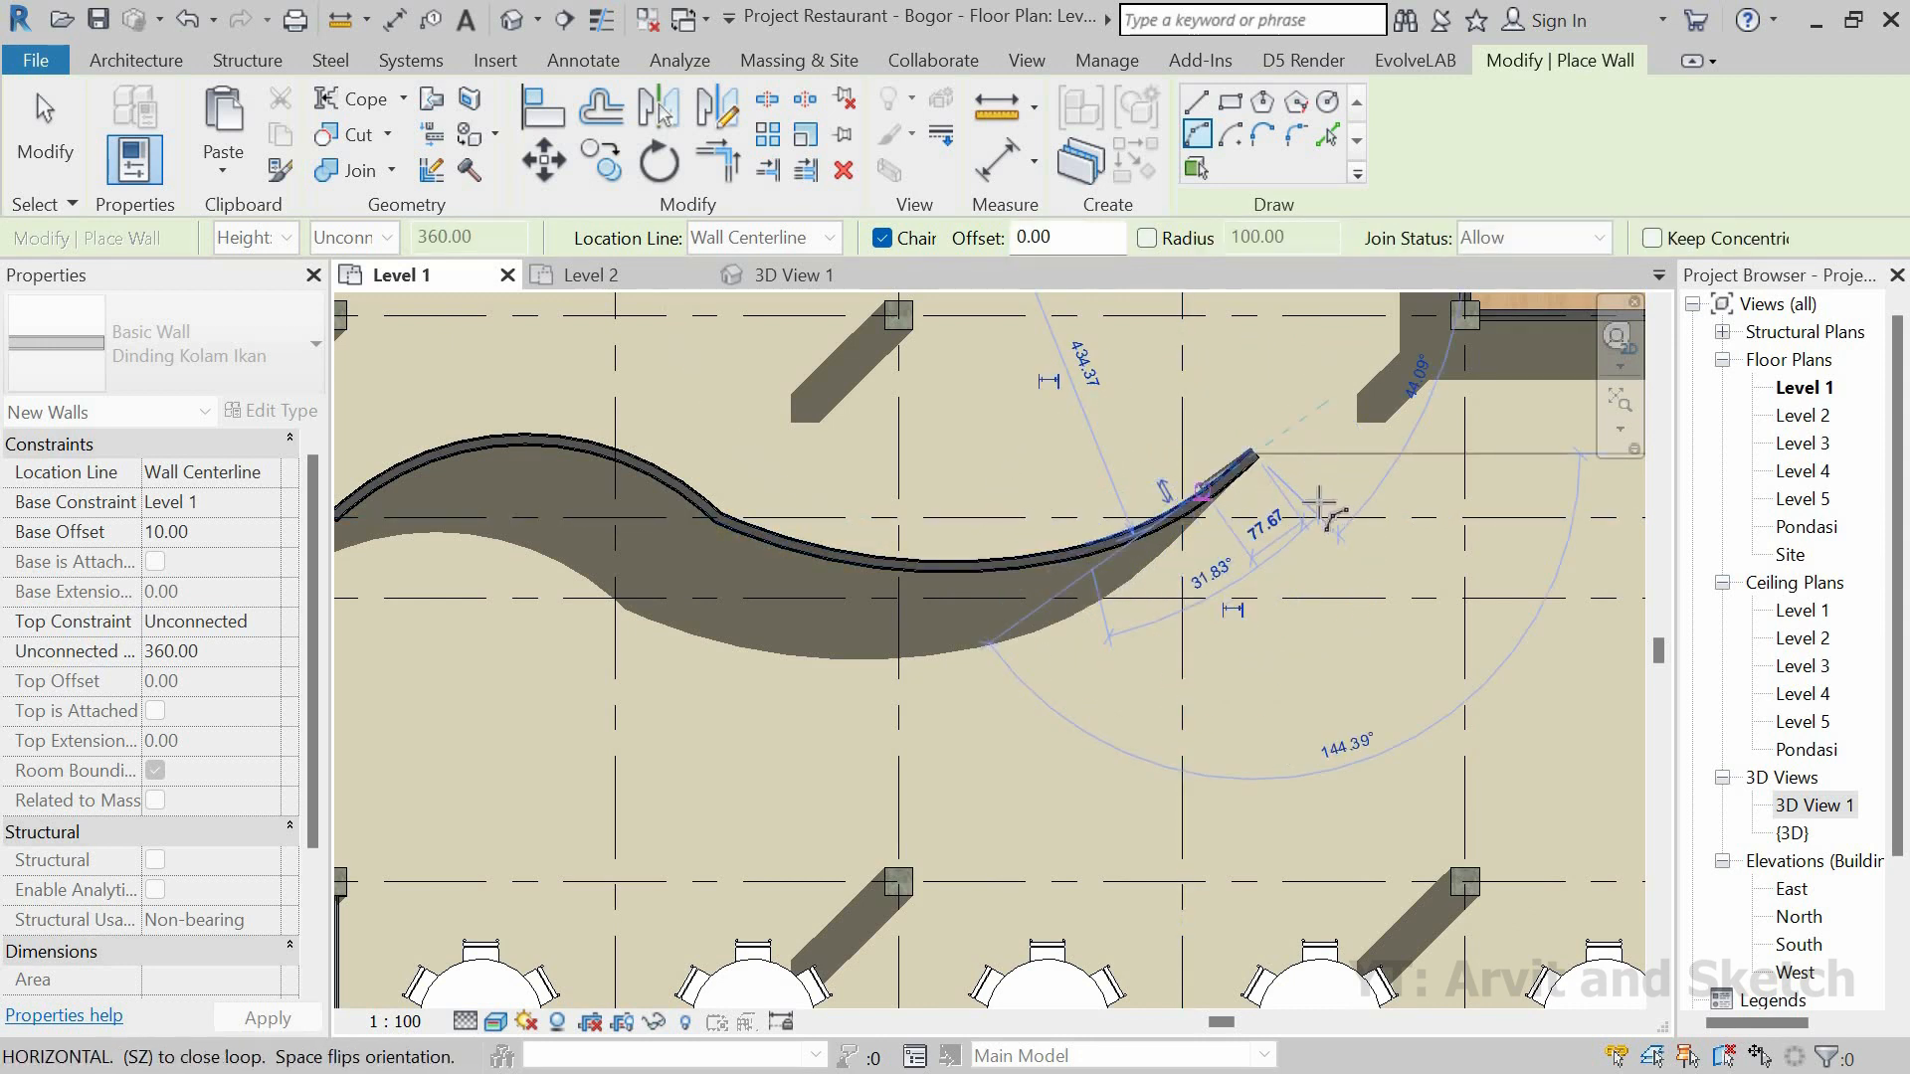
# Step: Turn the pond wall's right end with a rounded arc of about 107 radius and a second arc sweeping down and back left
pyautogui.scroll(-1, 1354, 523)
pyautogui.moveTo(1354, 522); pyautogui.dragTo(1290, 446, button='middle')
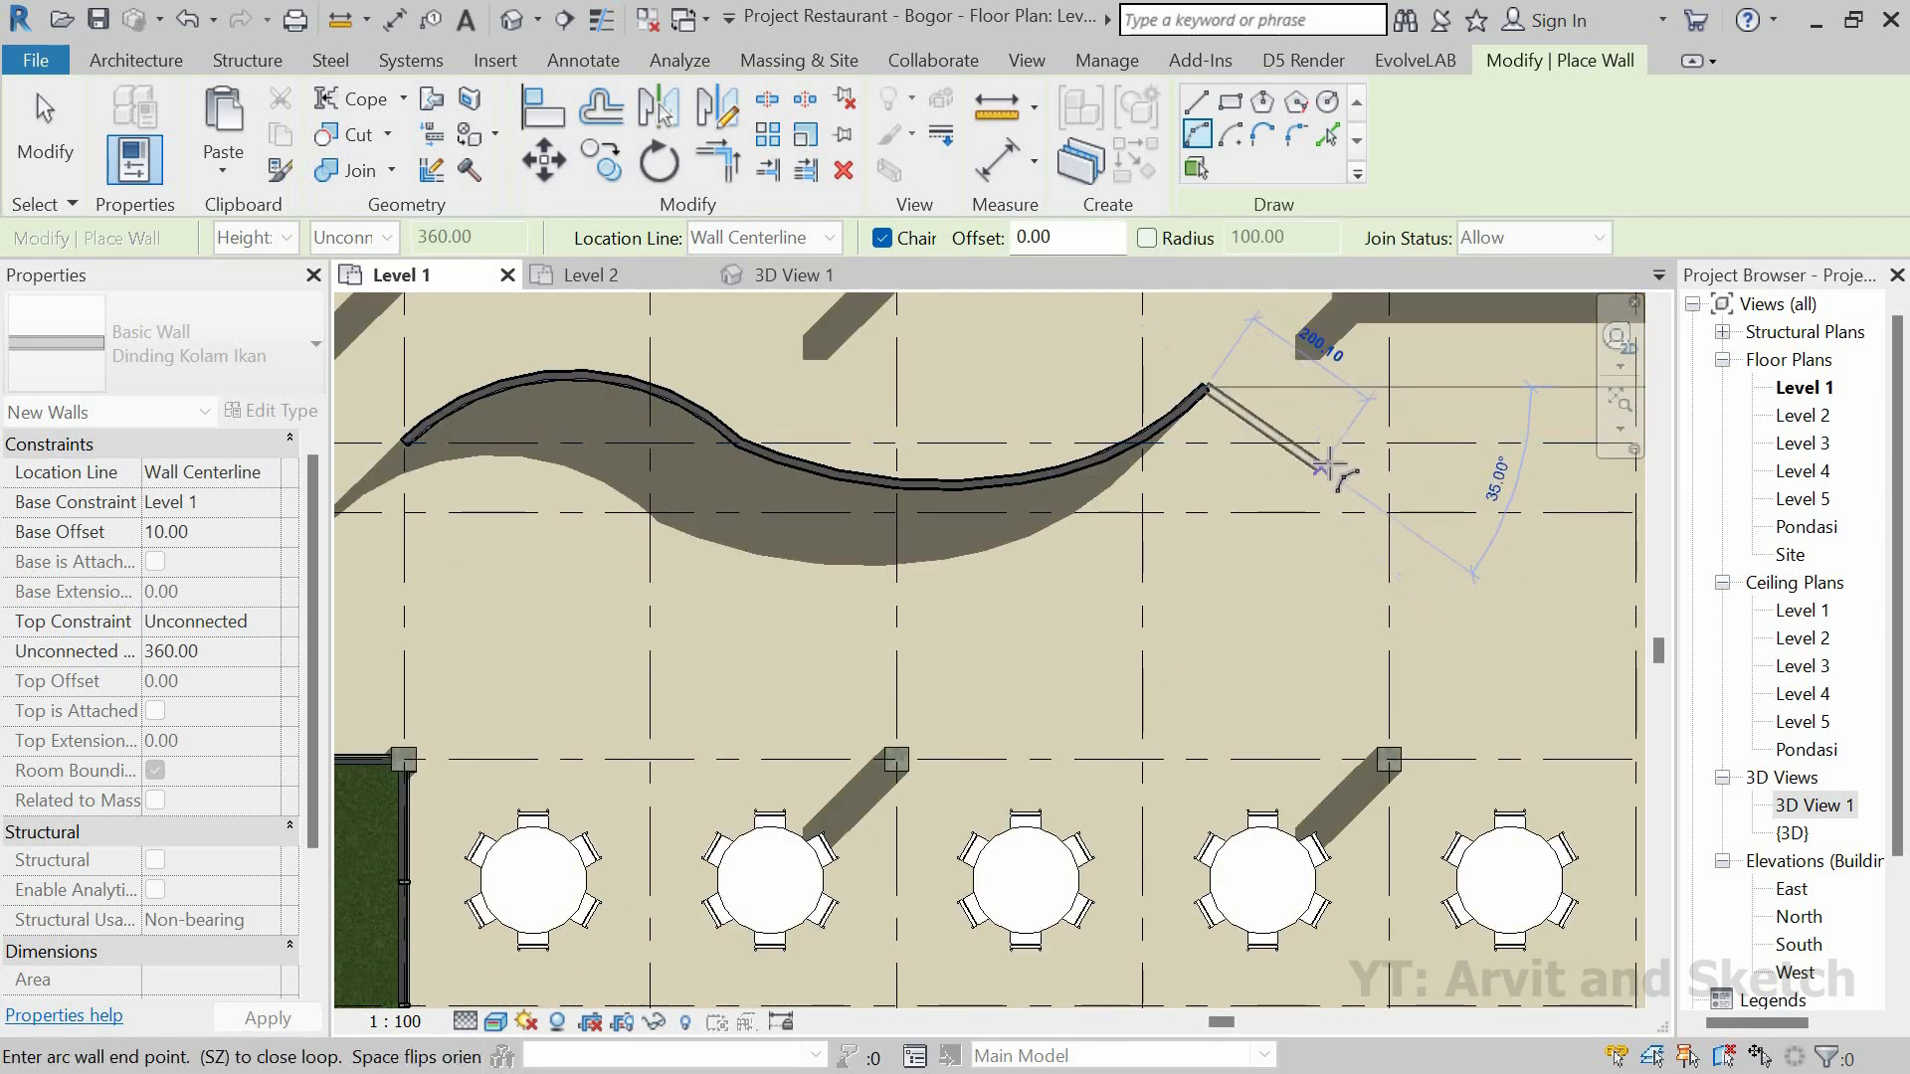
pyautogui.scroll(2, 1333, 438)
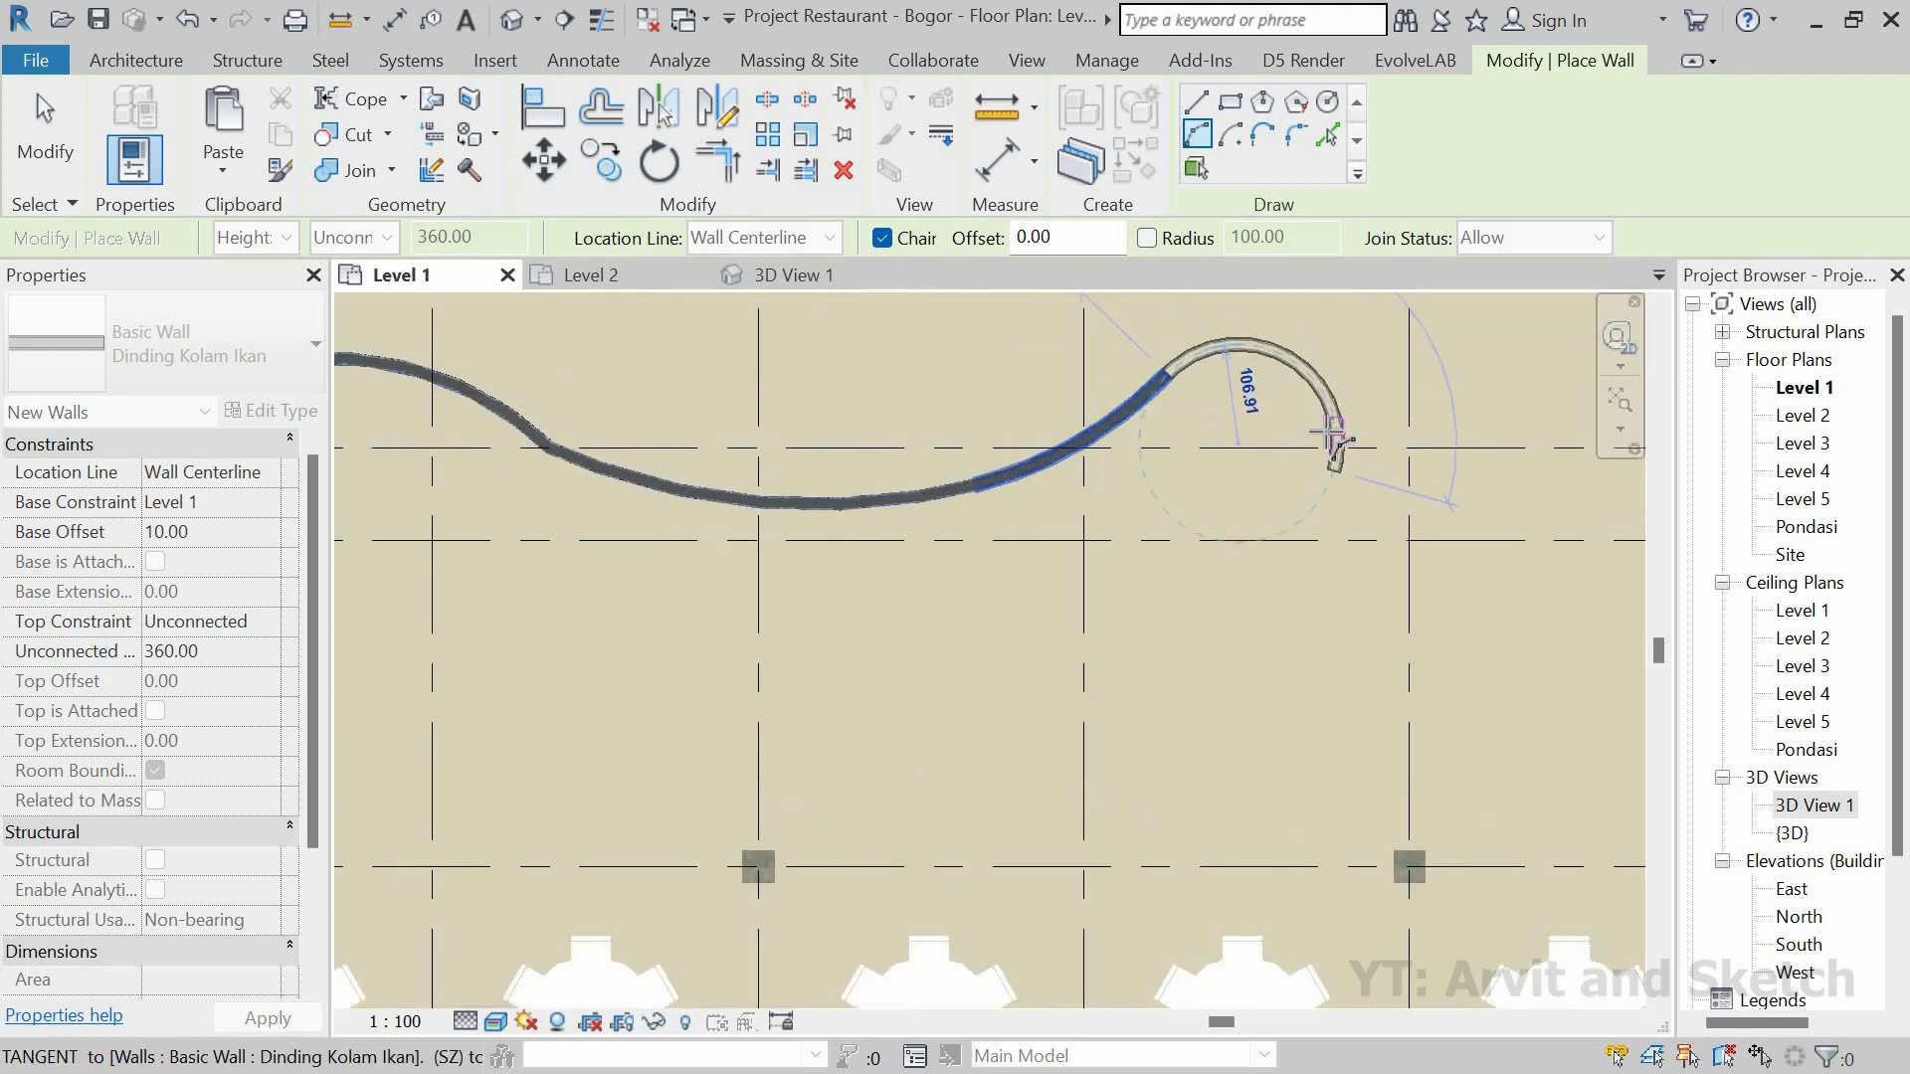
pyautogui.click(1327, 479)
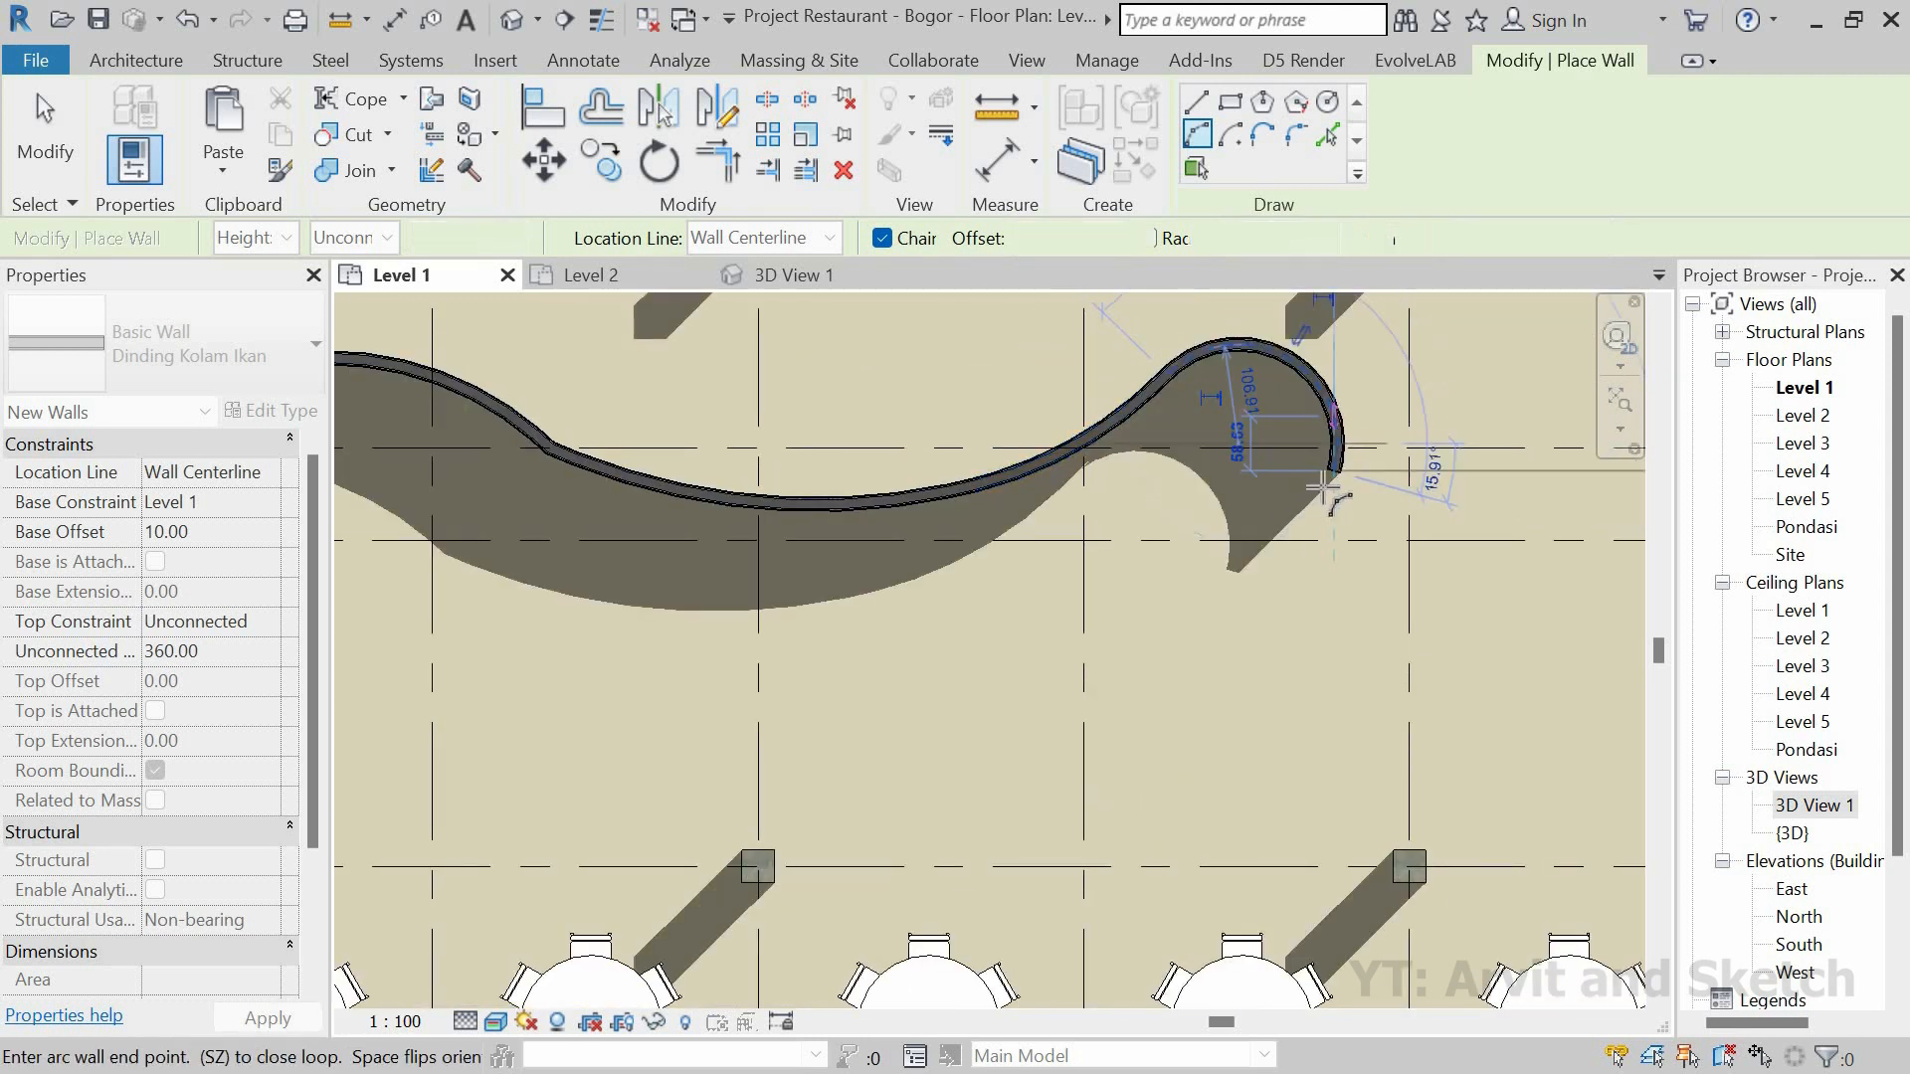
pyautogui.click(1239, 641)
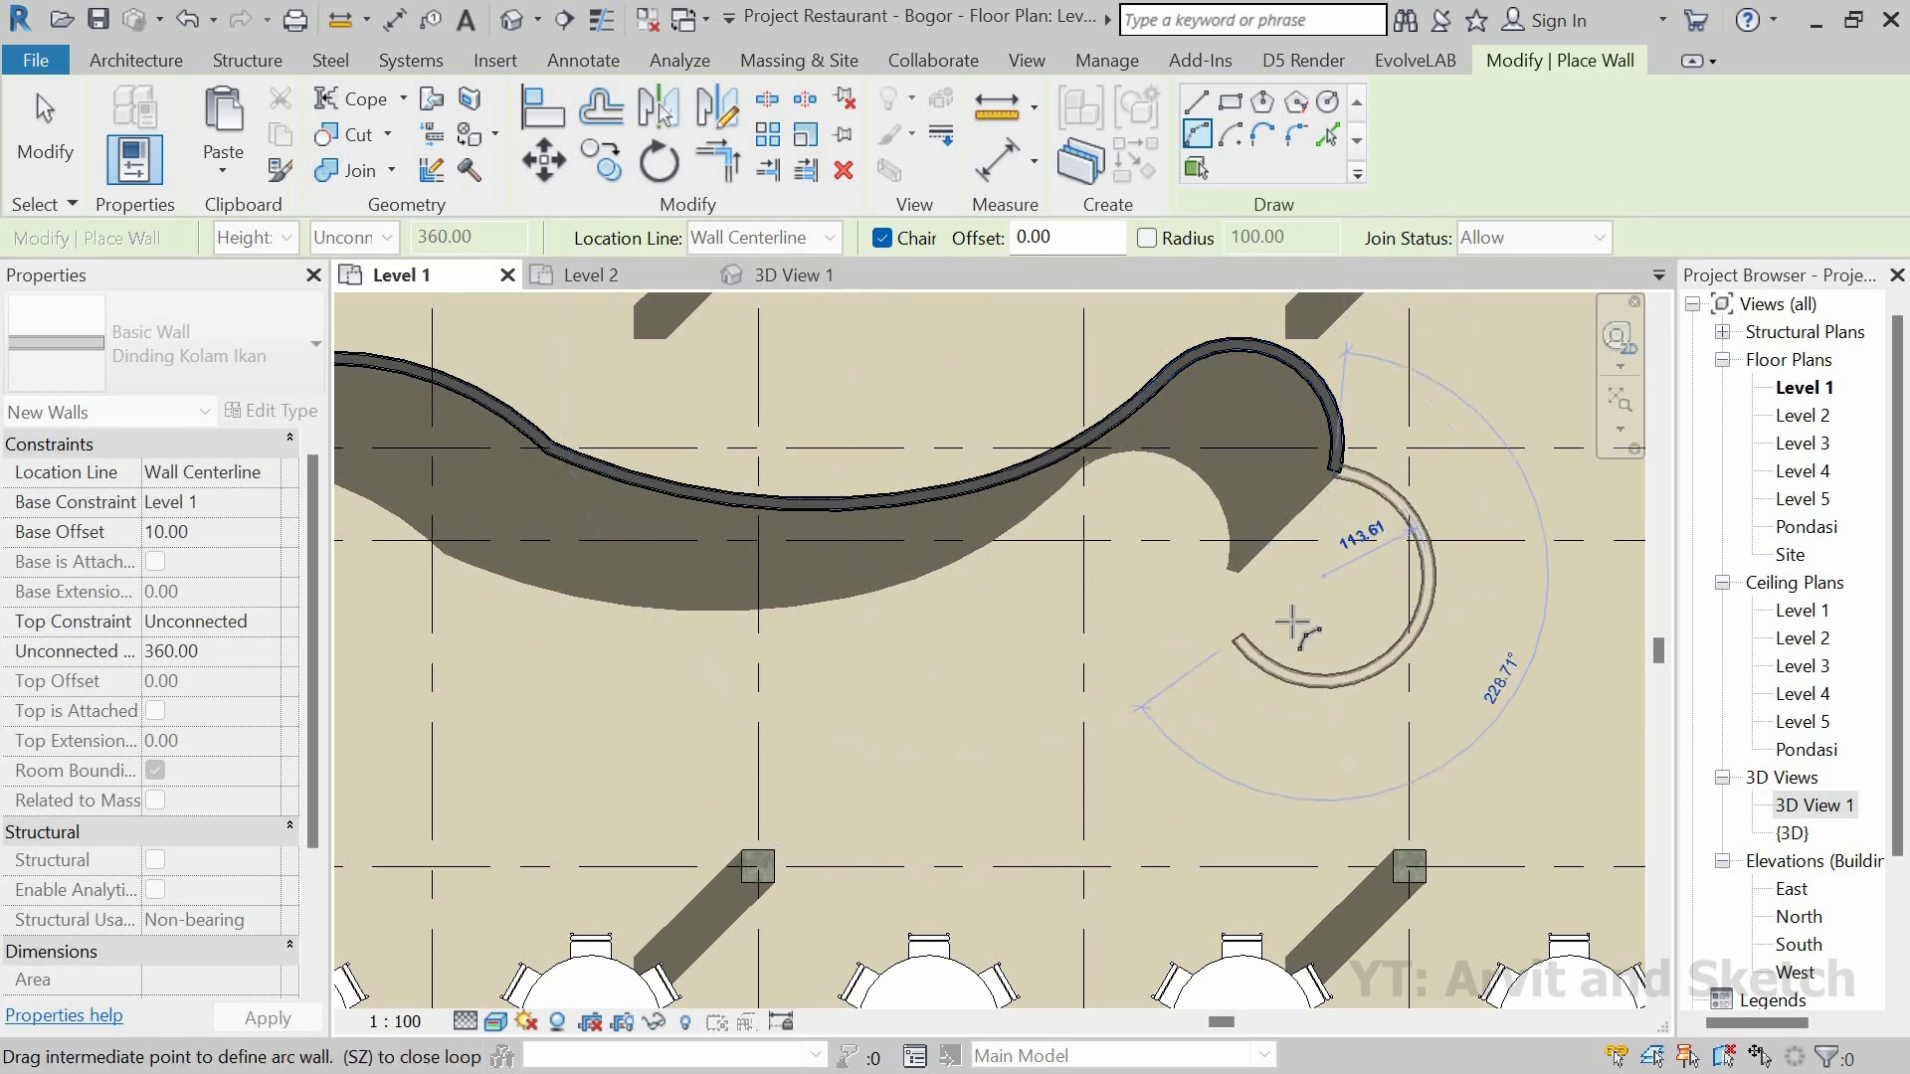
pyautogui.click(1228, 647)
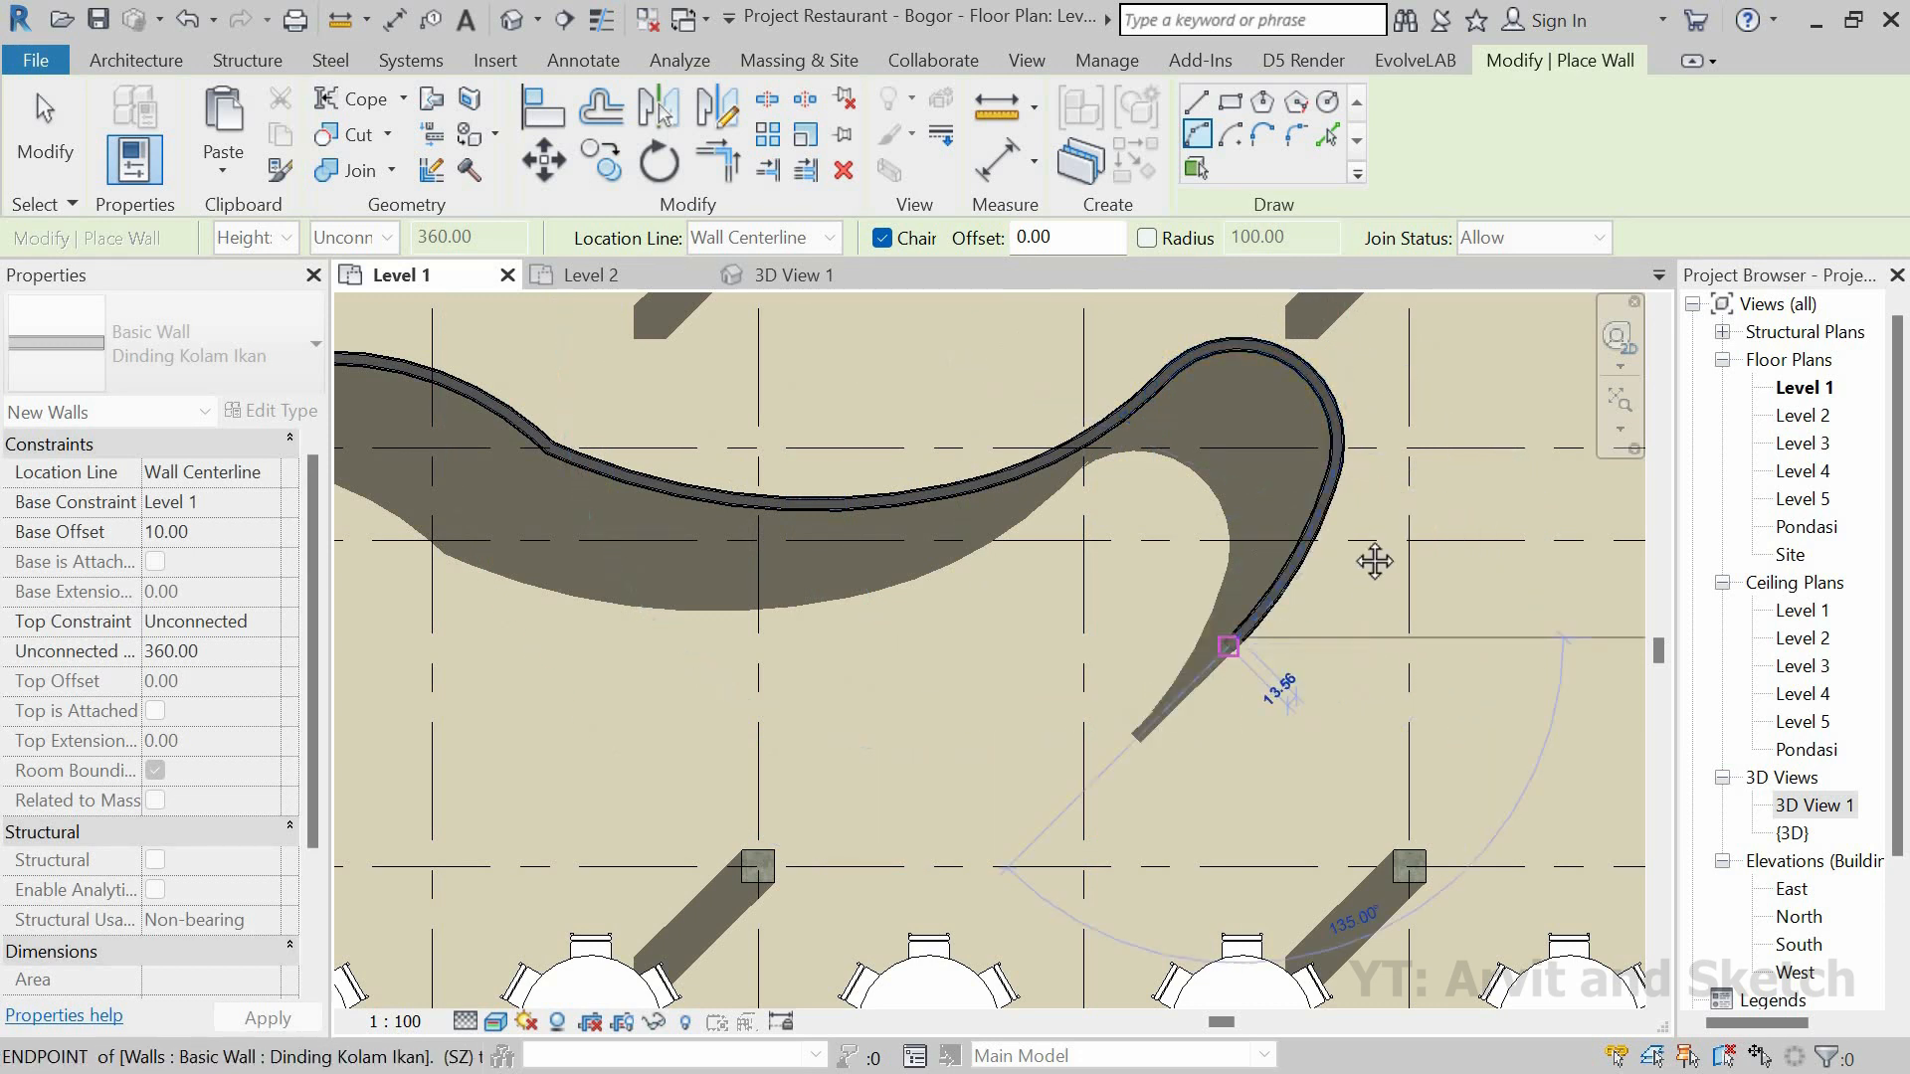
# Step: Continue the pond wall leftward from its right end with a long lower arc, followed by an upward-bulging arc of about 205 radius
pyautogui.moveTo(896, 705); pyautogui.dragTo(1019, 597, button='middle')
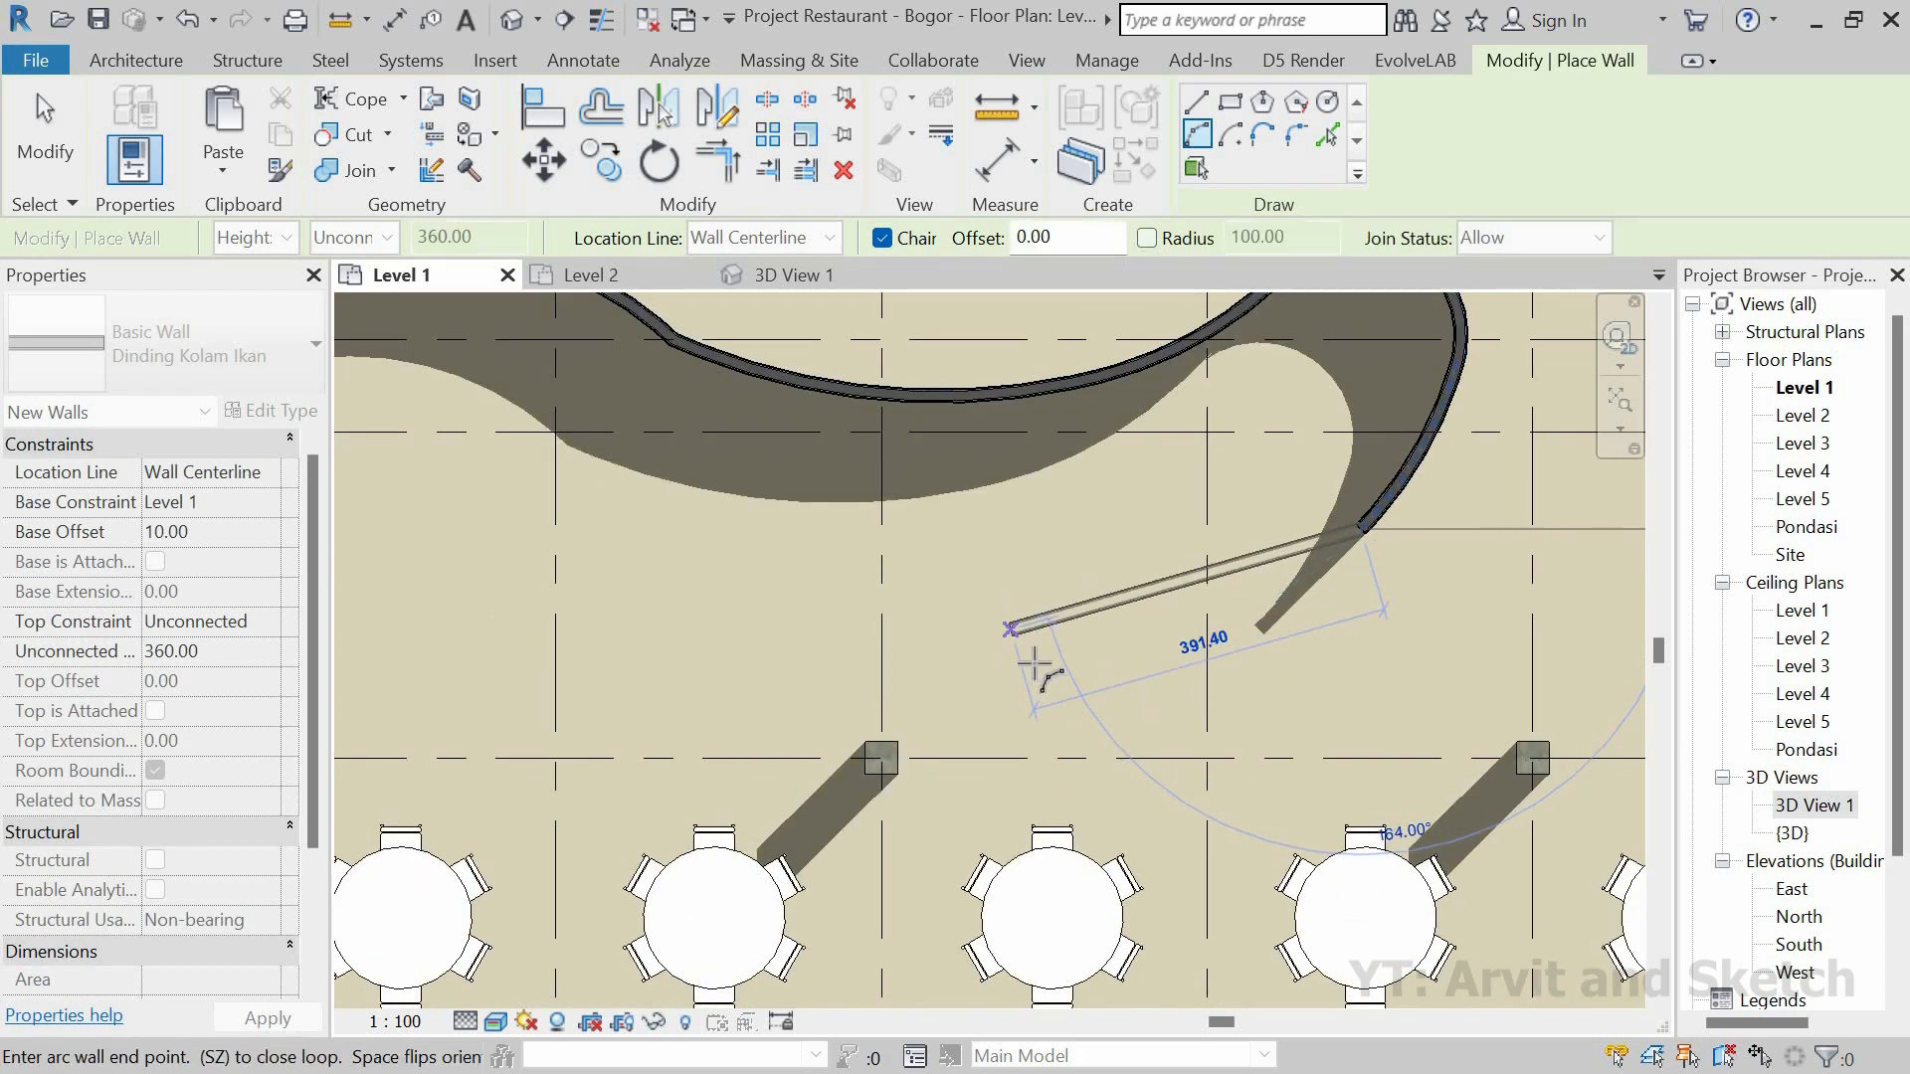
pyautogui.click(880, 654)
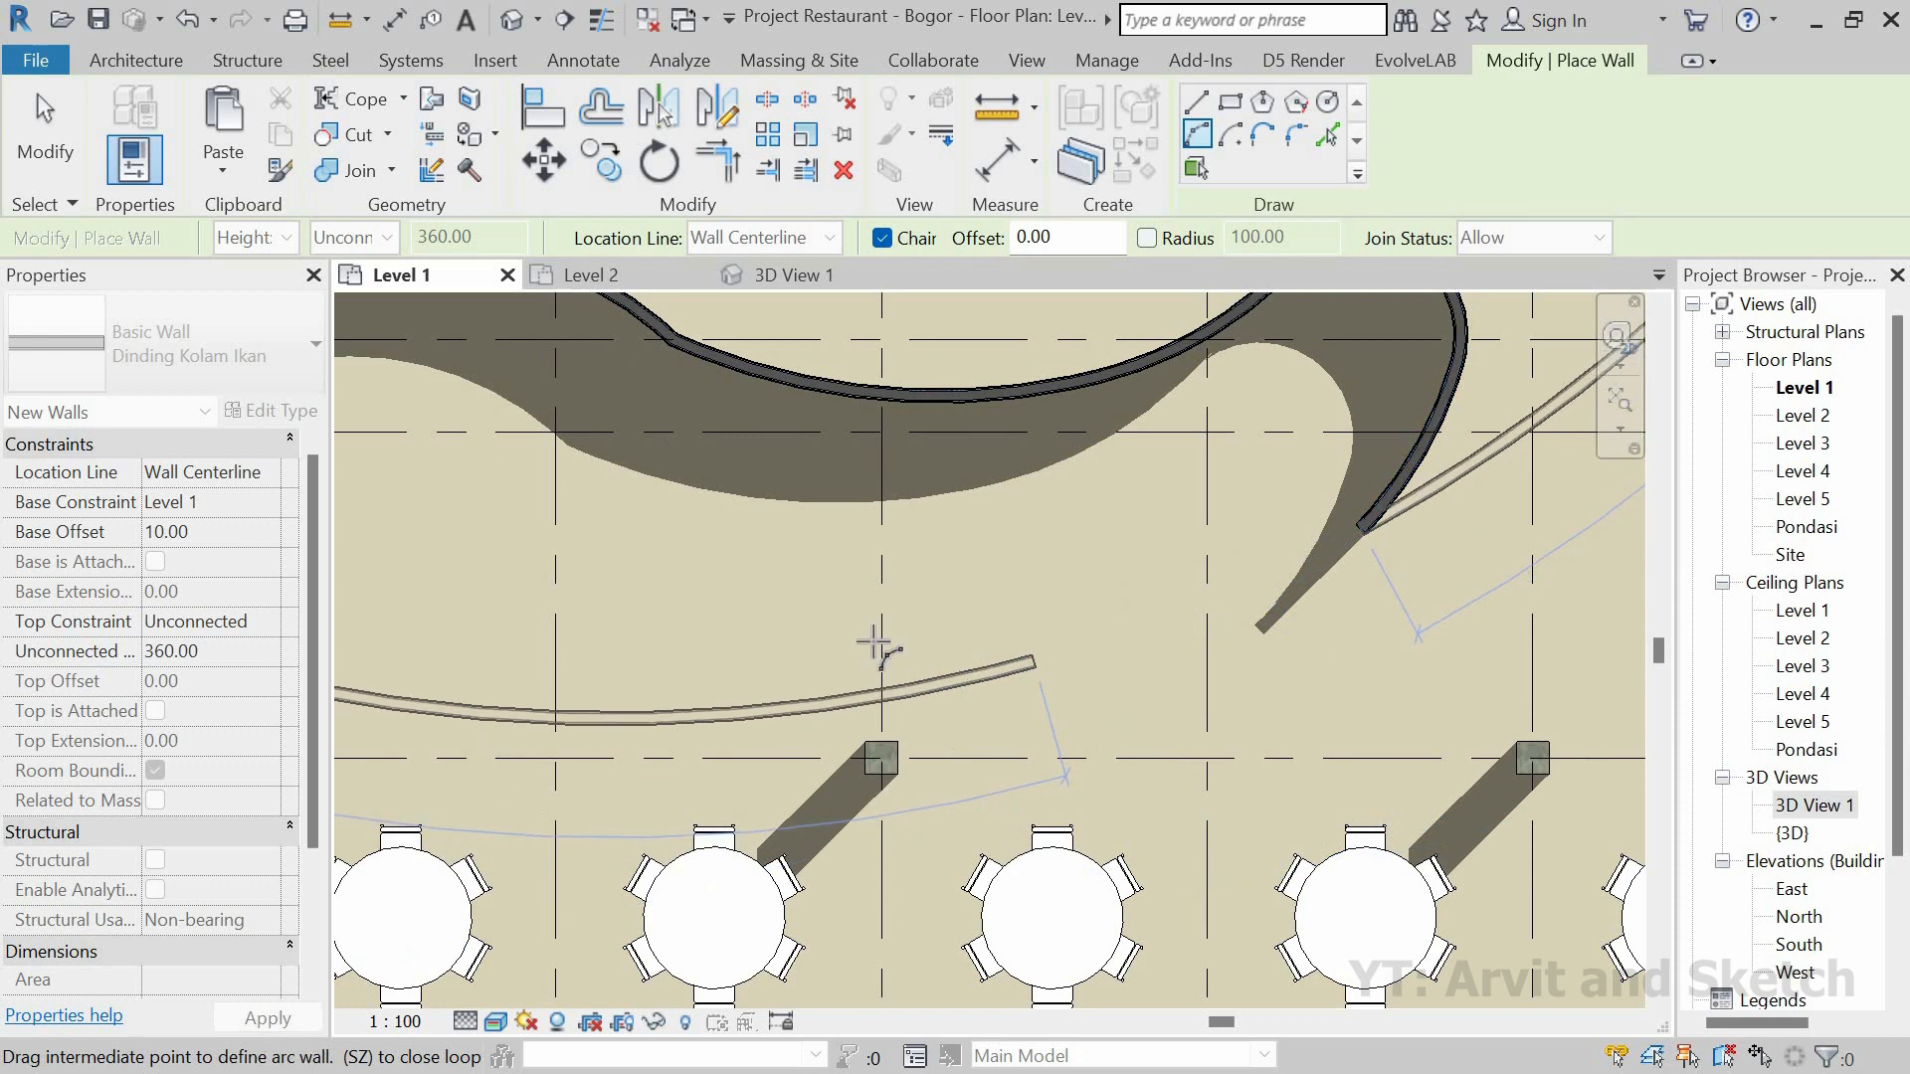
pyautogui.click(1136, 640)
pyautogui.scroll(-1, 1137, 640)
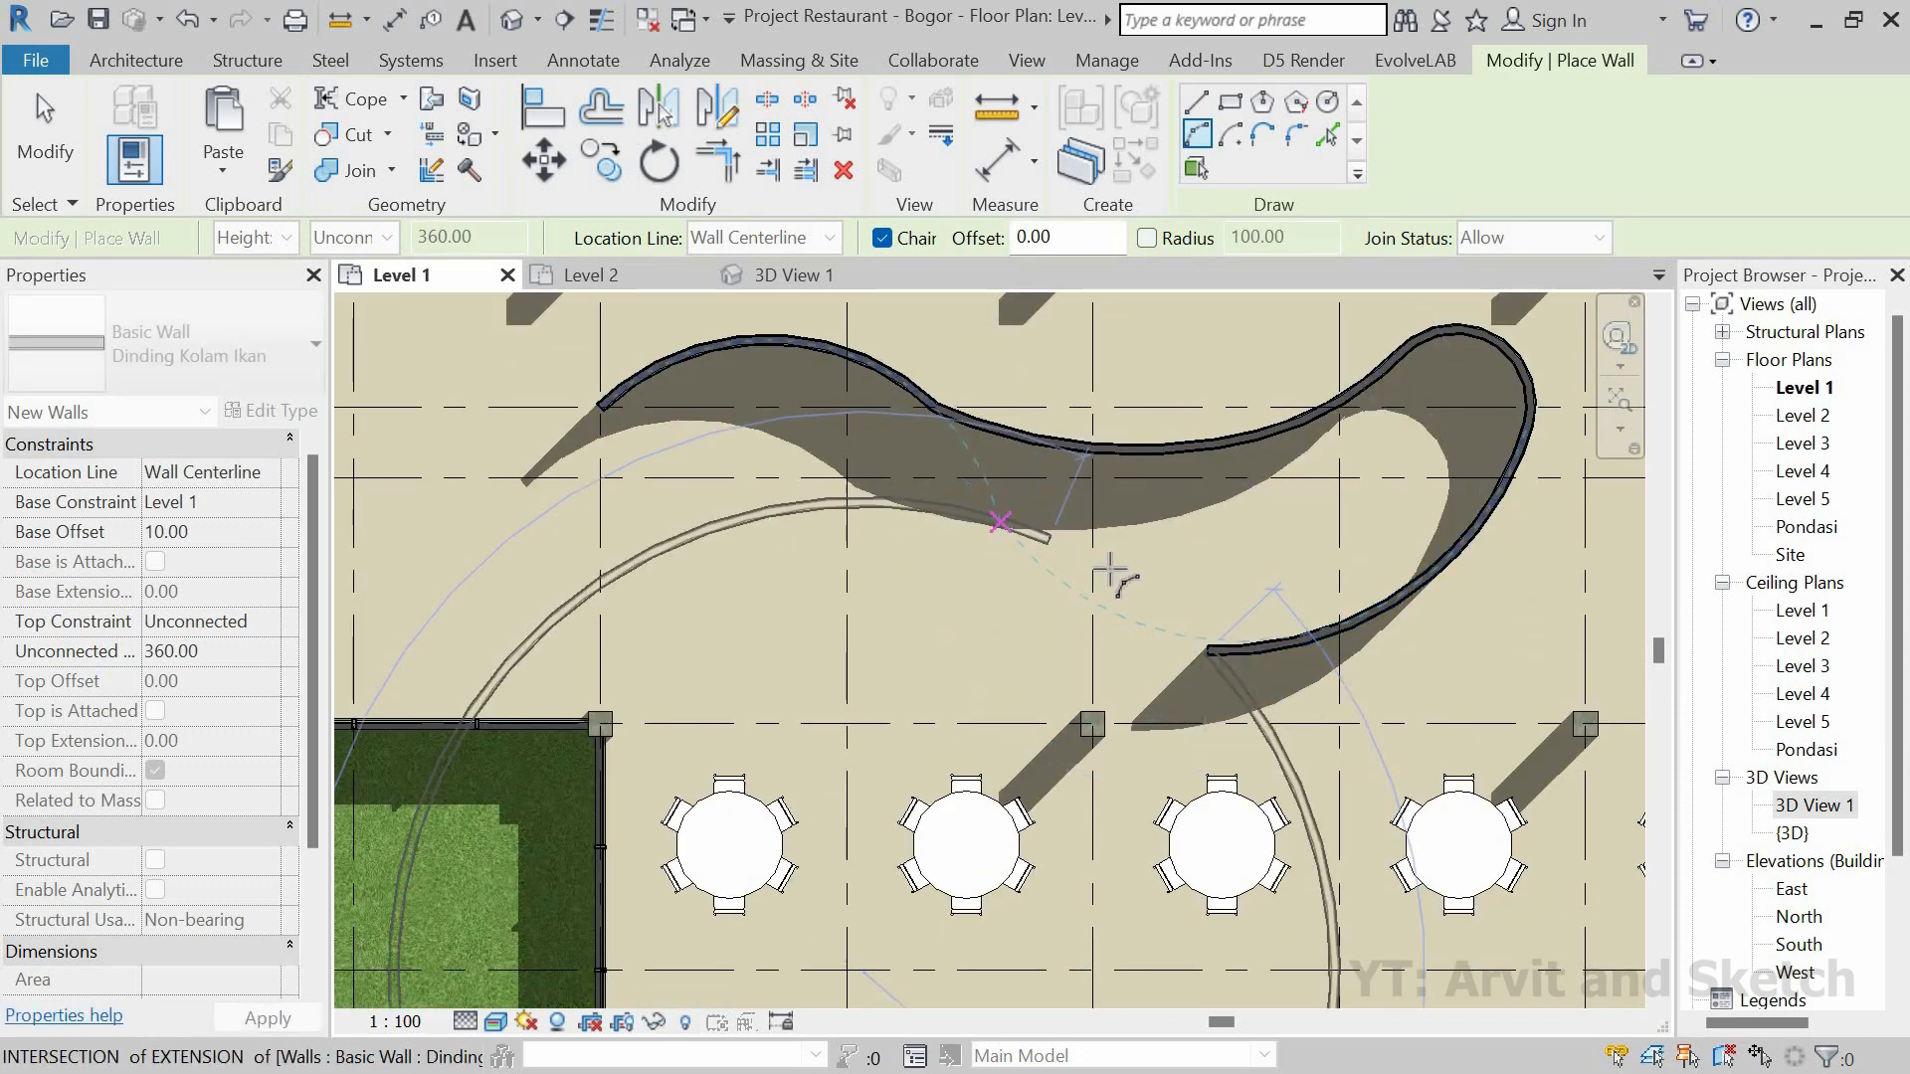
pyautogui.click(1050, 539)
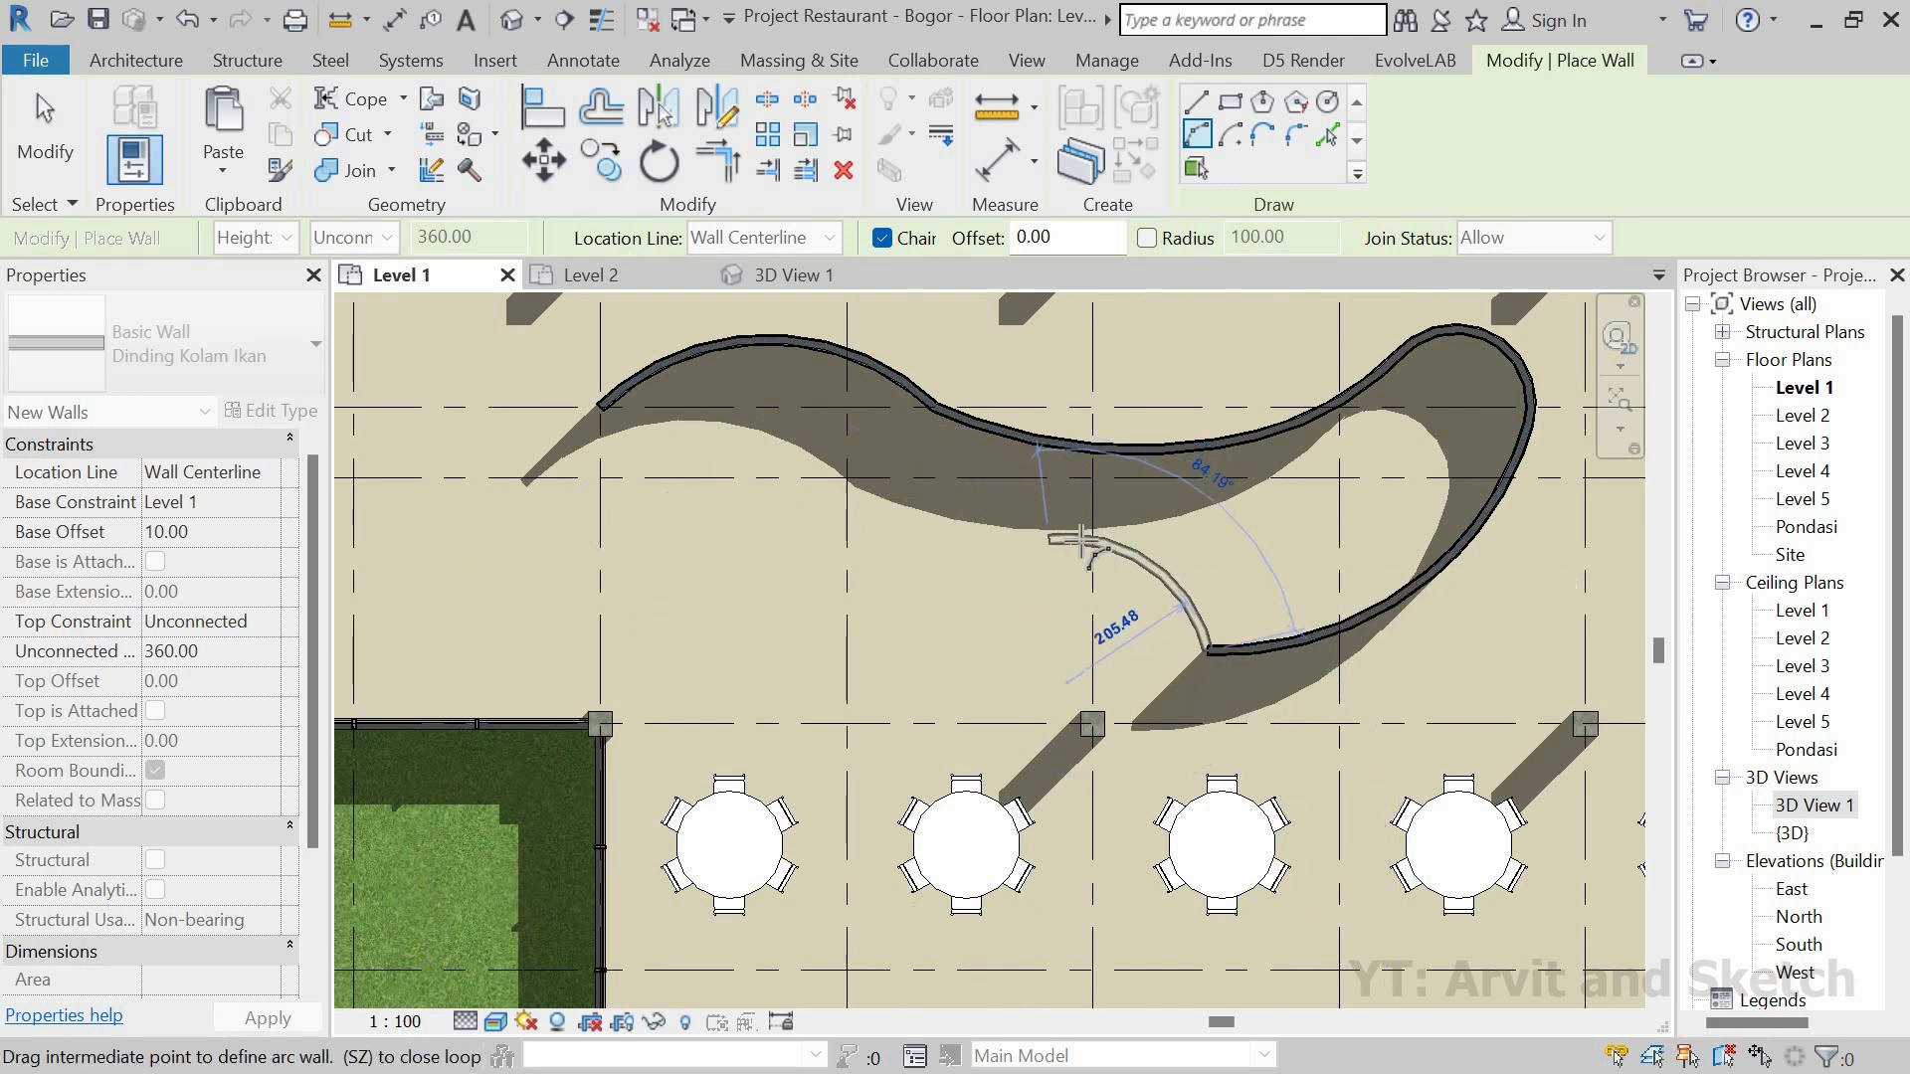
pyautogui.click(1099, 559)
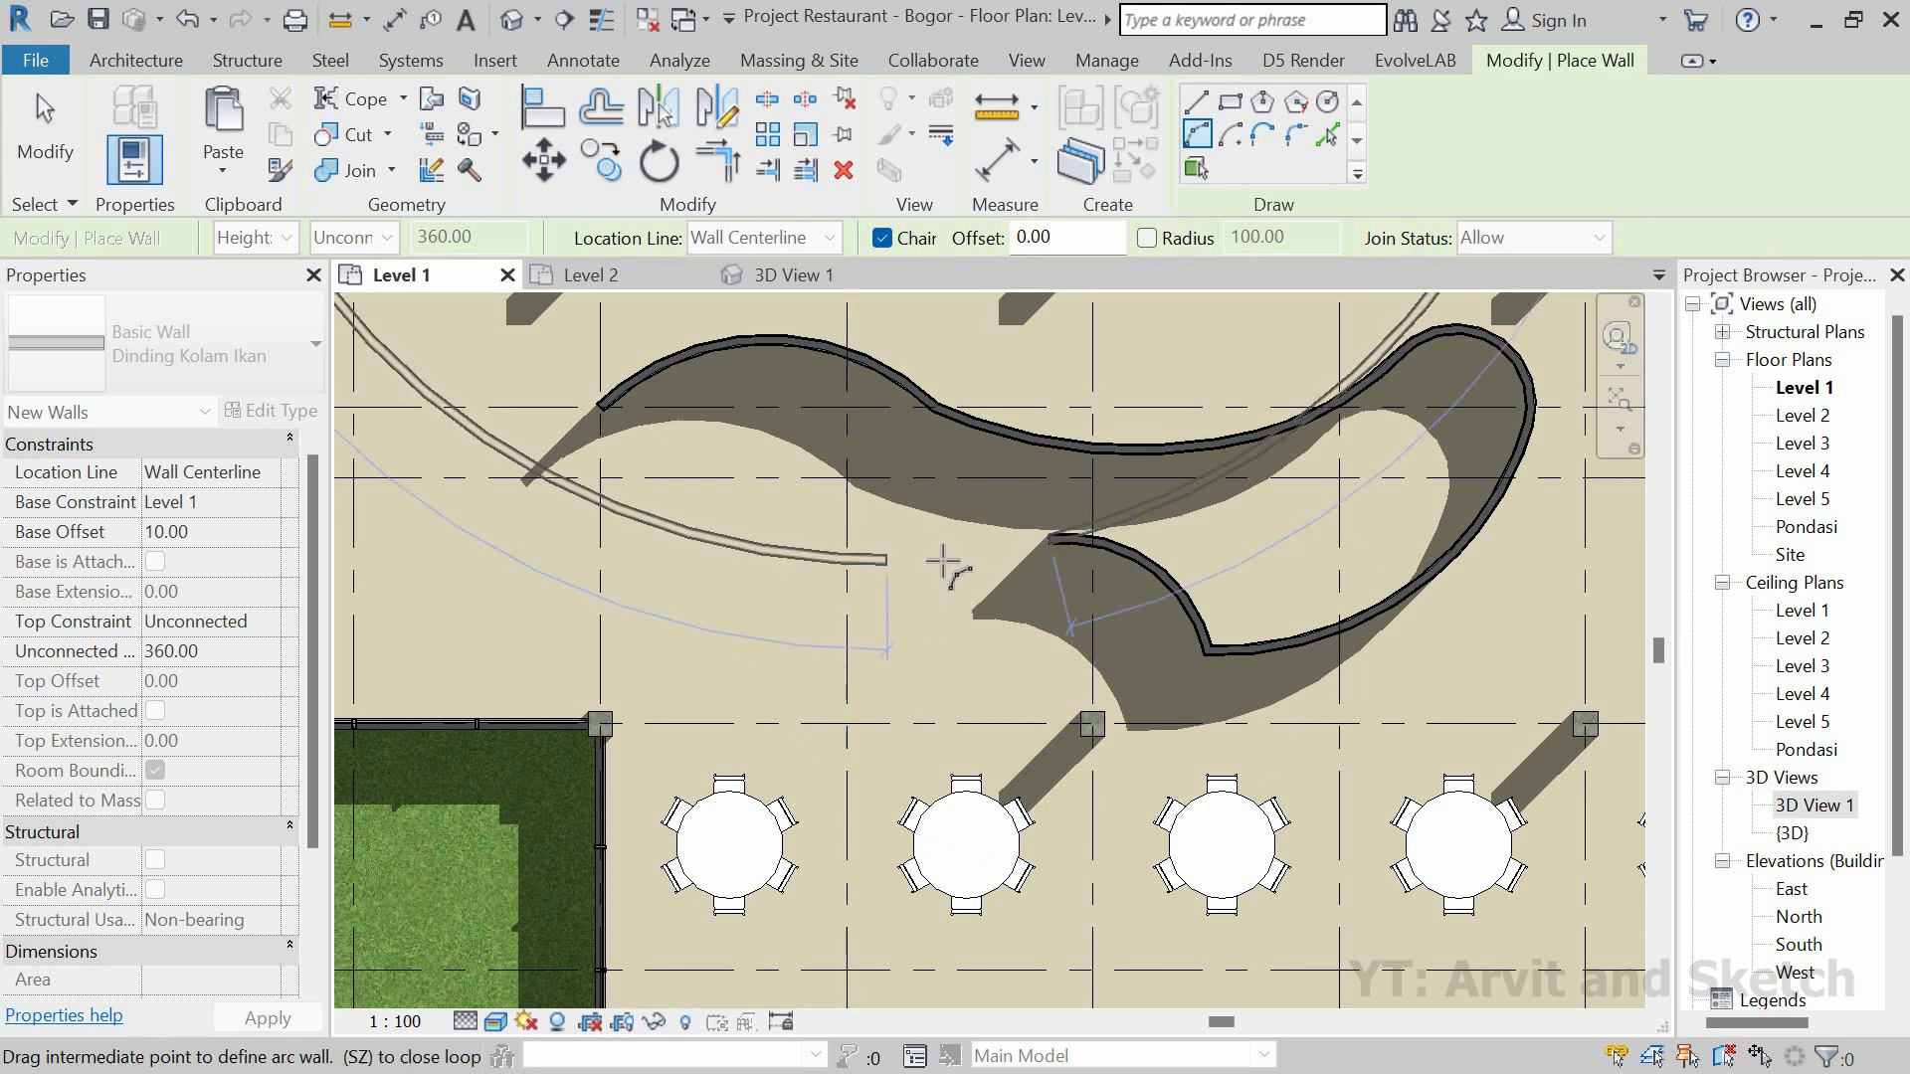
# Step: Extend the pond wall's lower side leftward with a shallow downward-bulging arc of about 39° and another of about 242 radius
pyautogui.scroll(3, 980, 558)
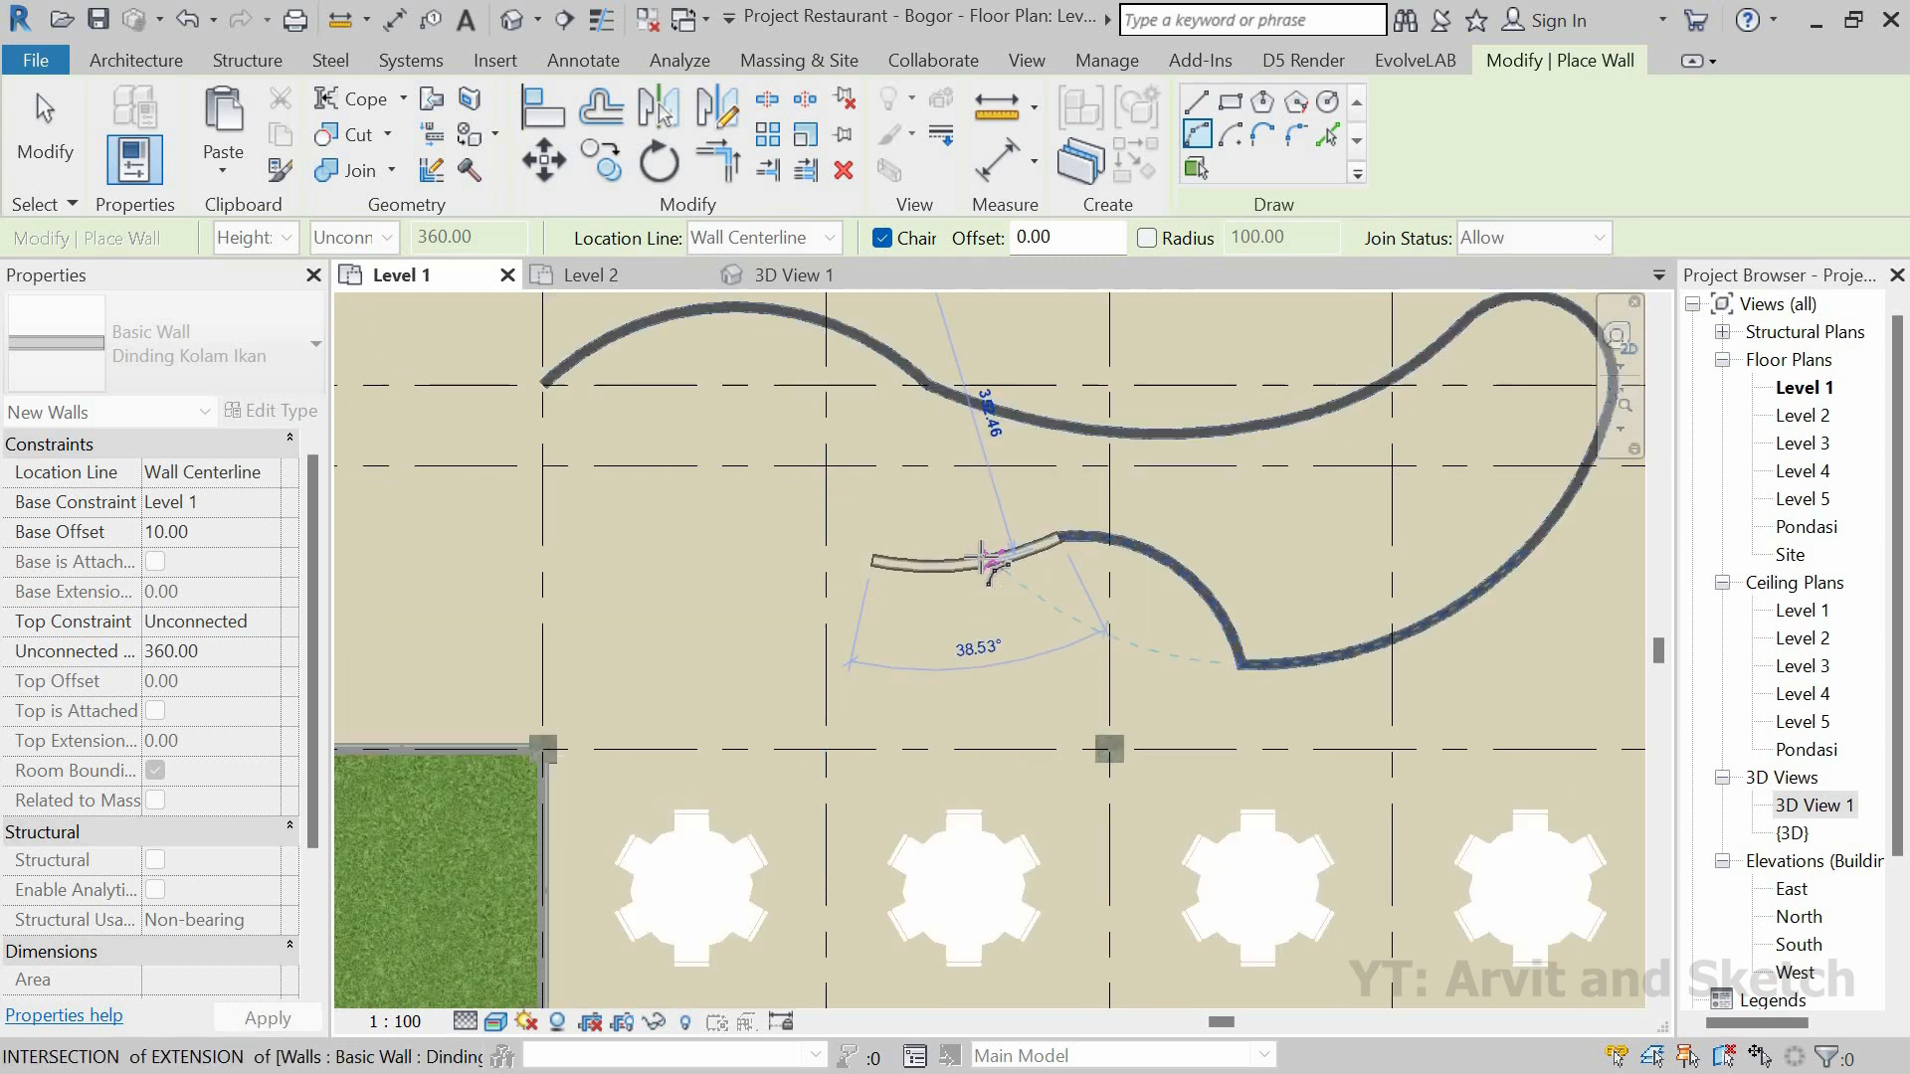
pyautogui.click(983, 565)
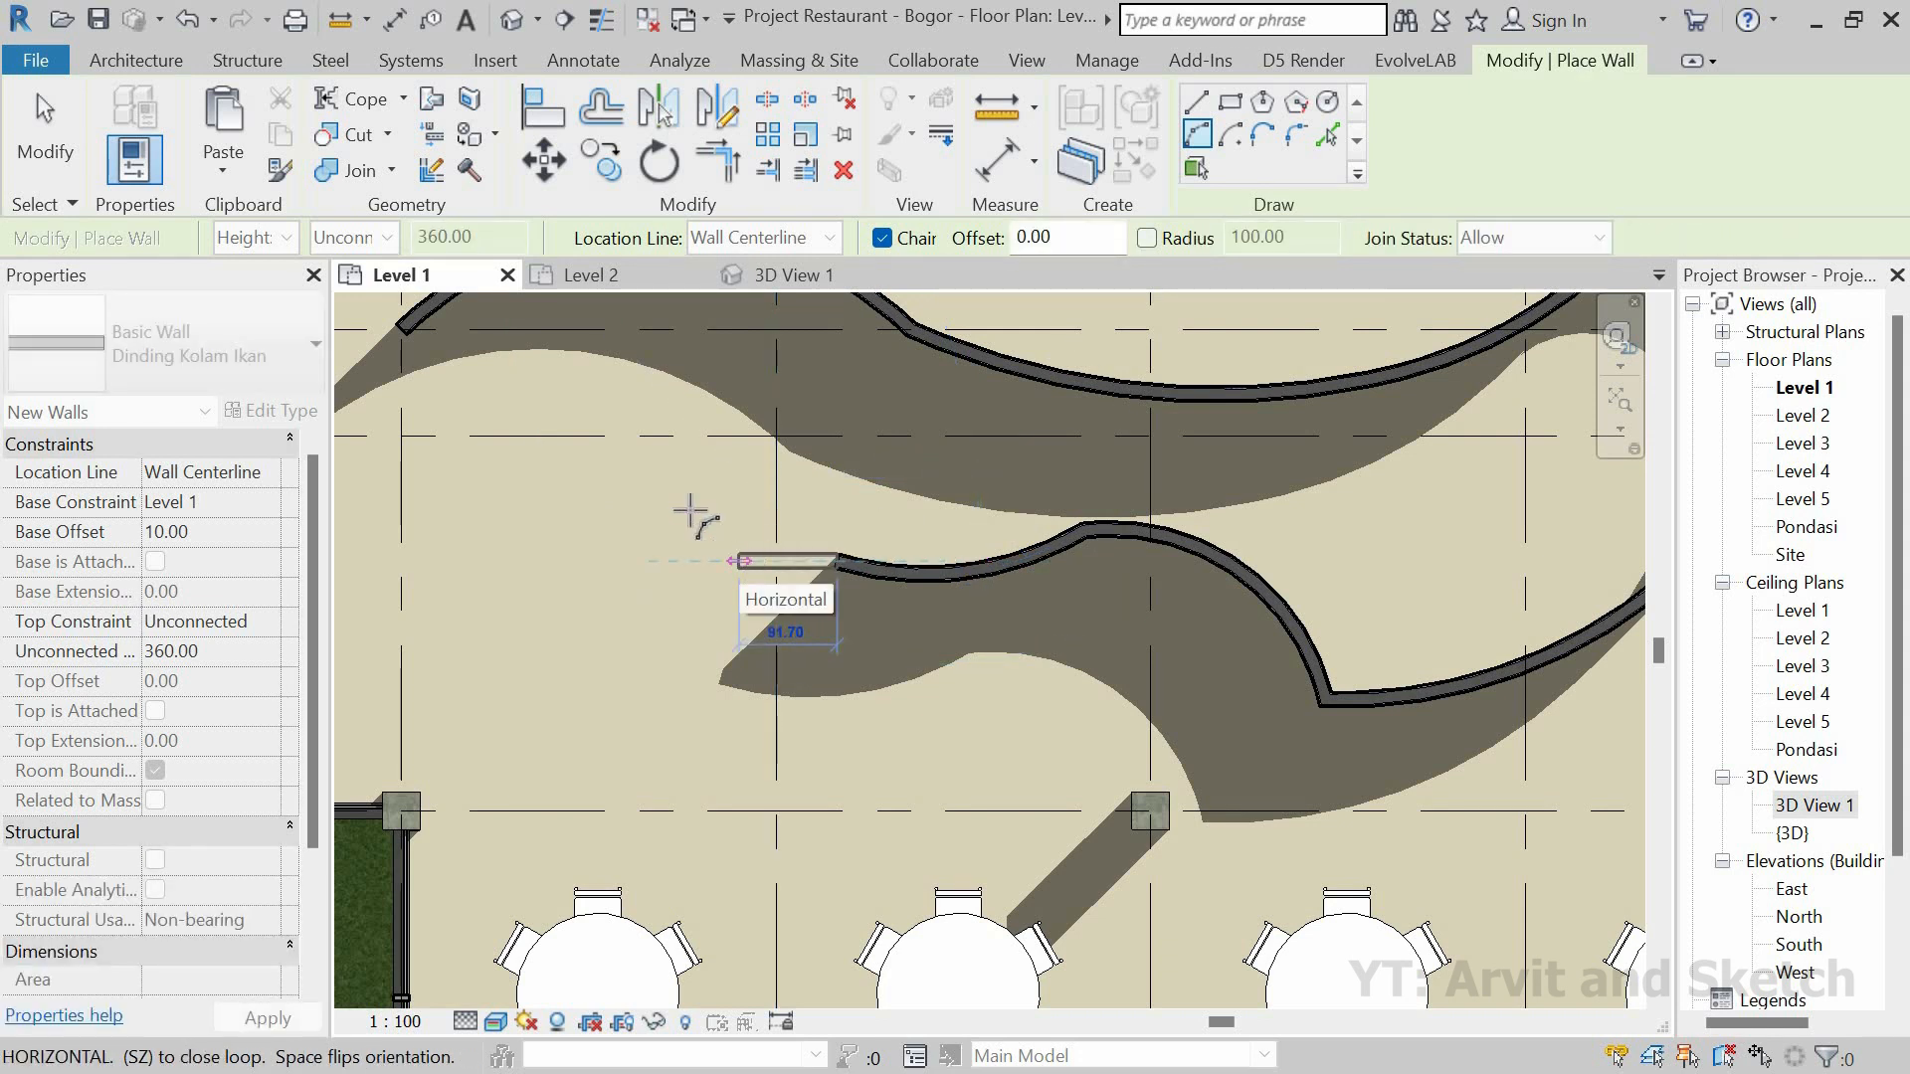
pyautogui.moveTo(787, 591); pyautogui.dragTo(1051, 694, button='middle')
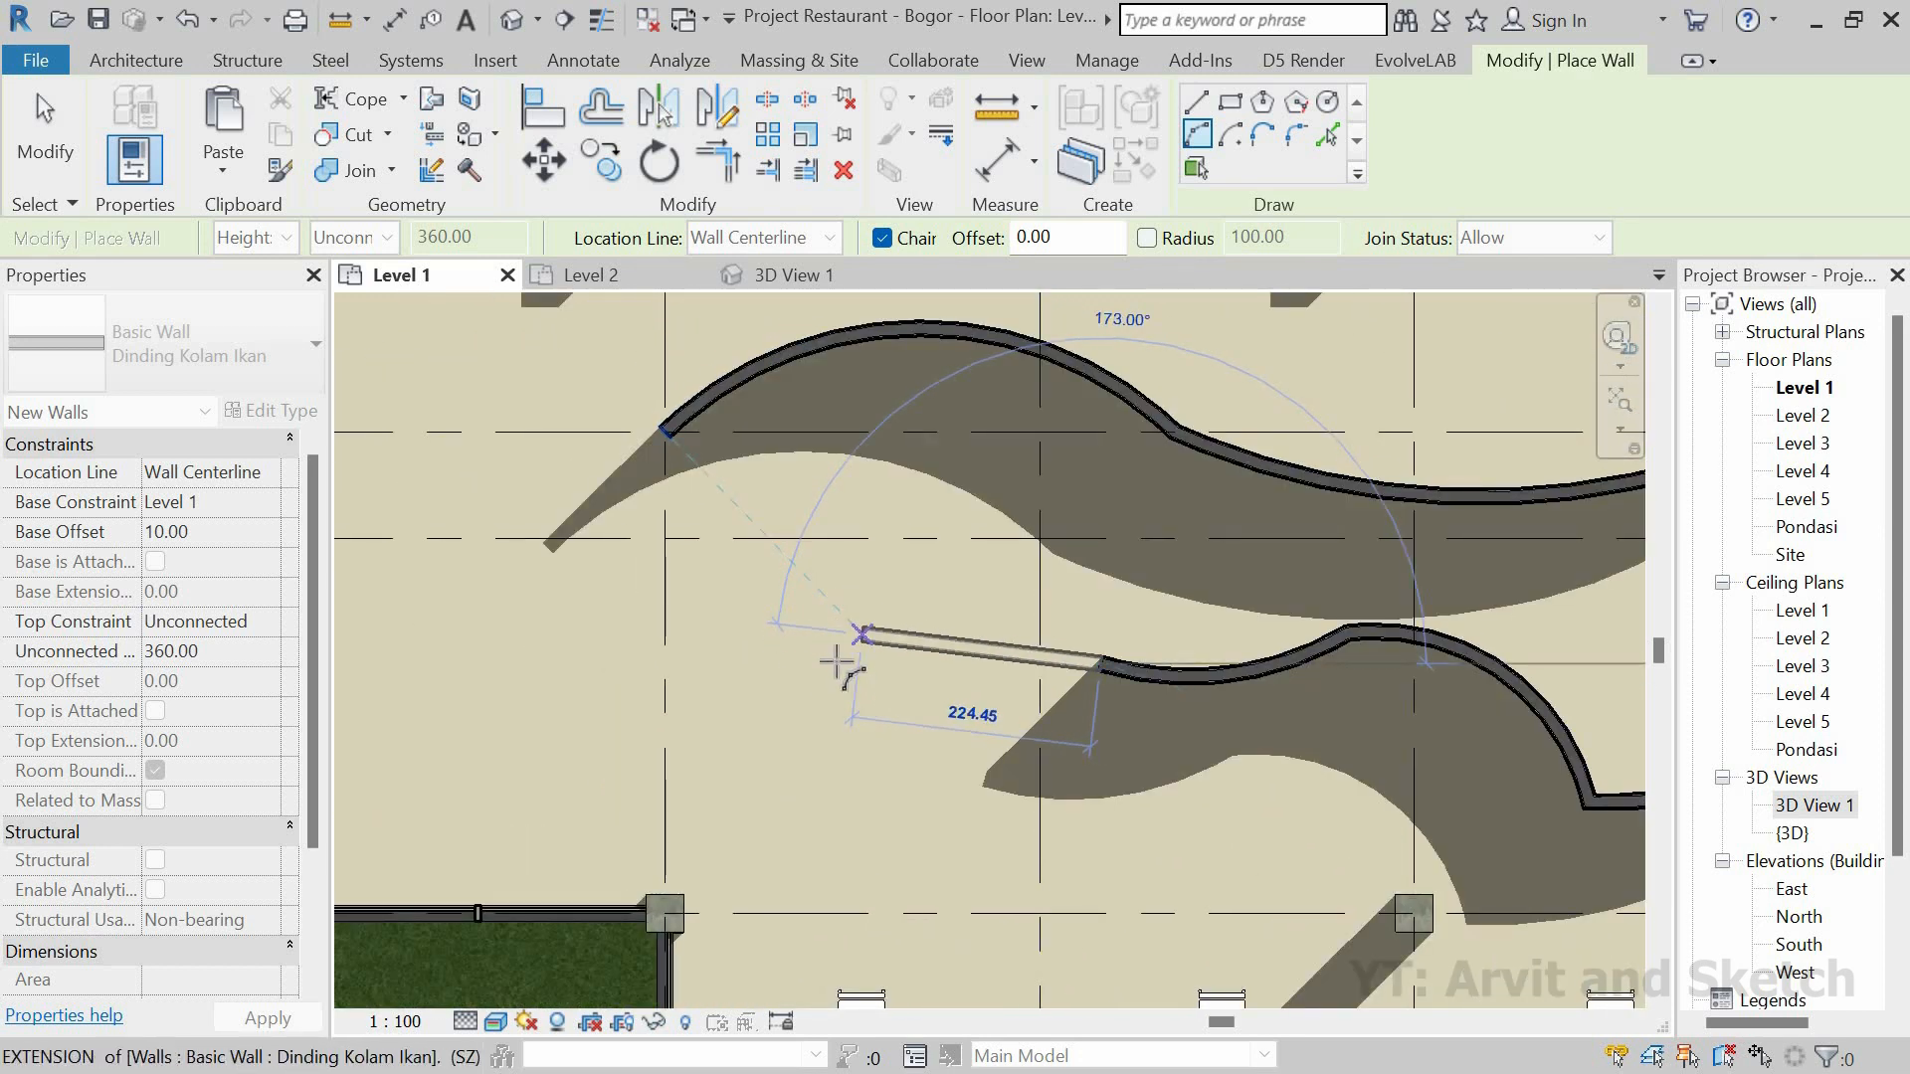
pyautogui.click(871, 741)
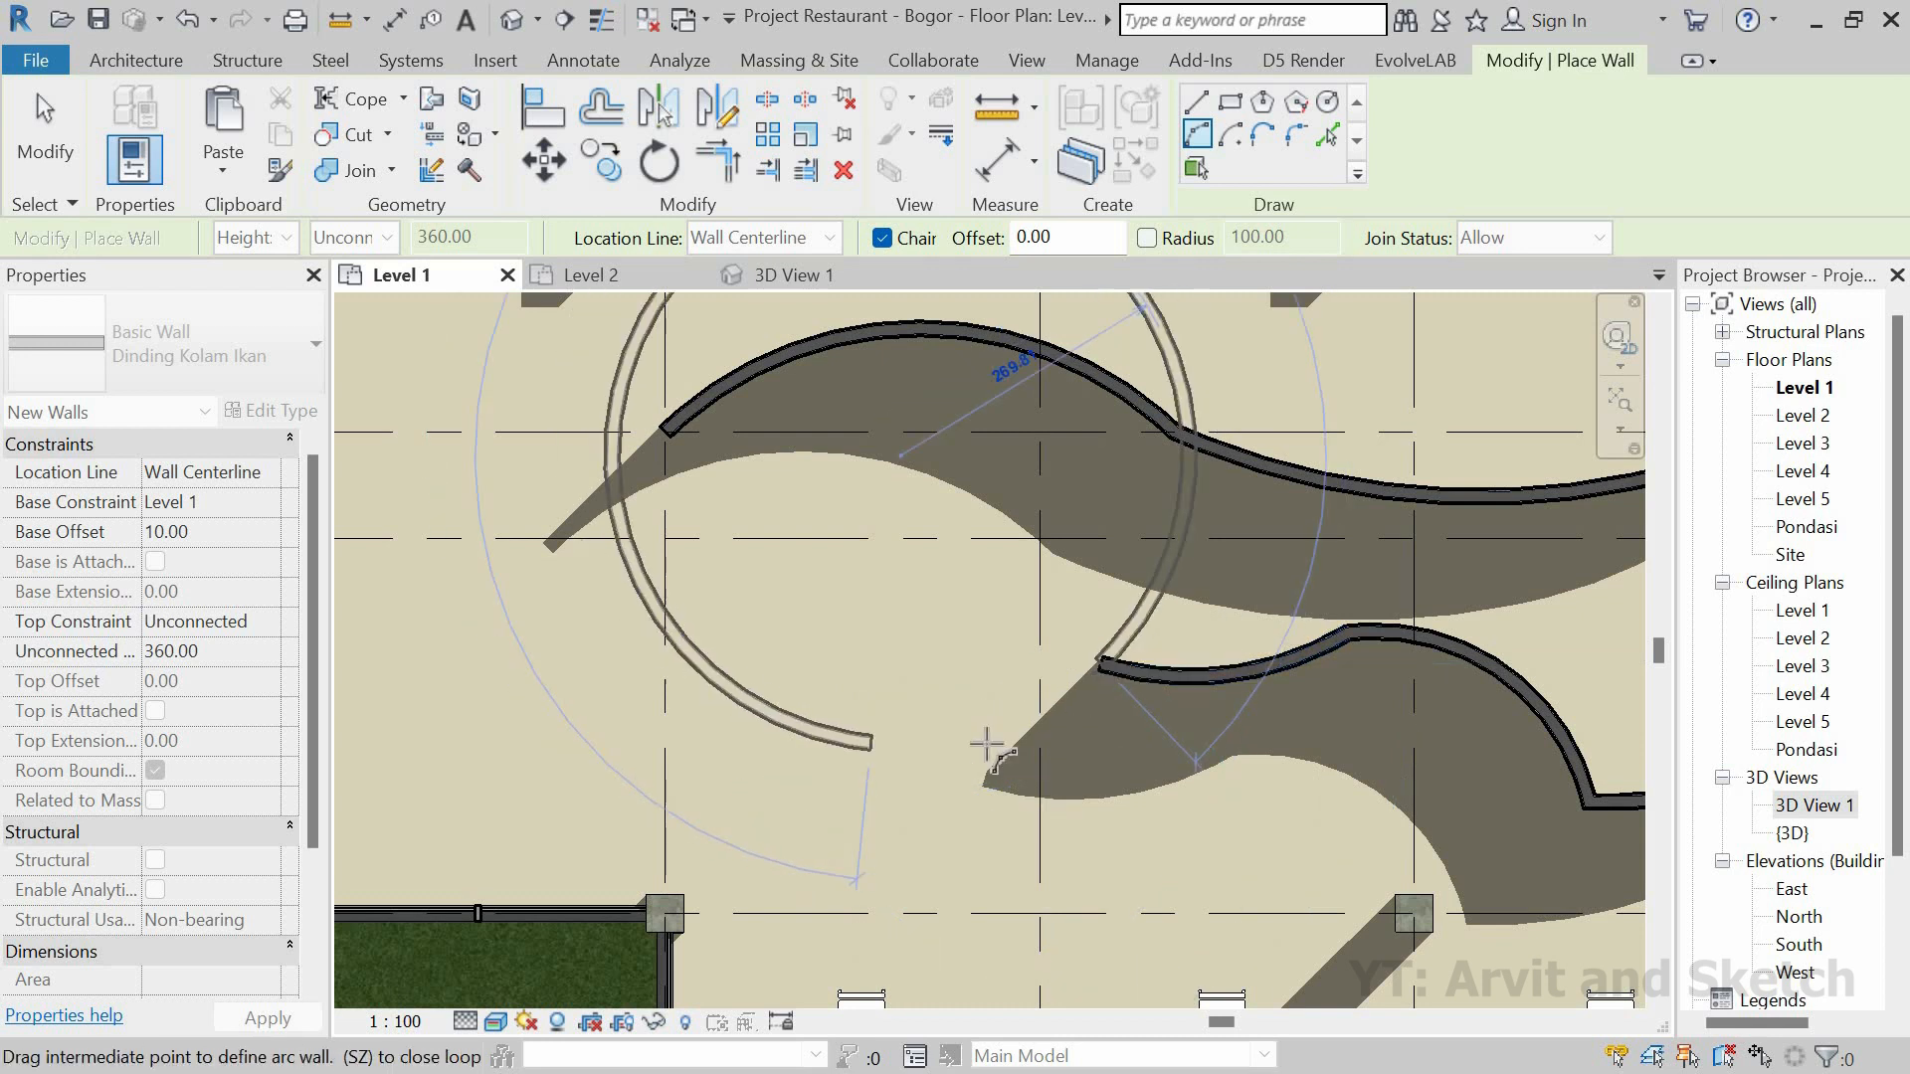
pyautogui.click(955, 741)
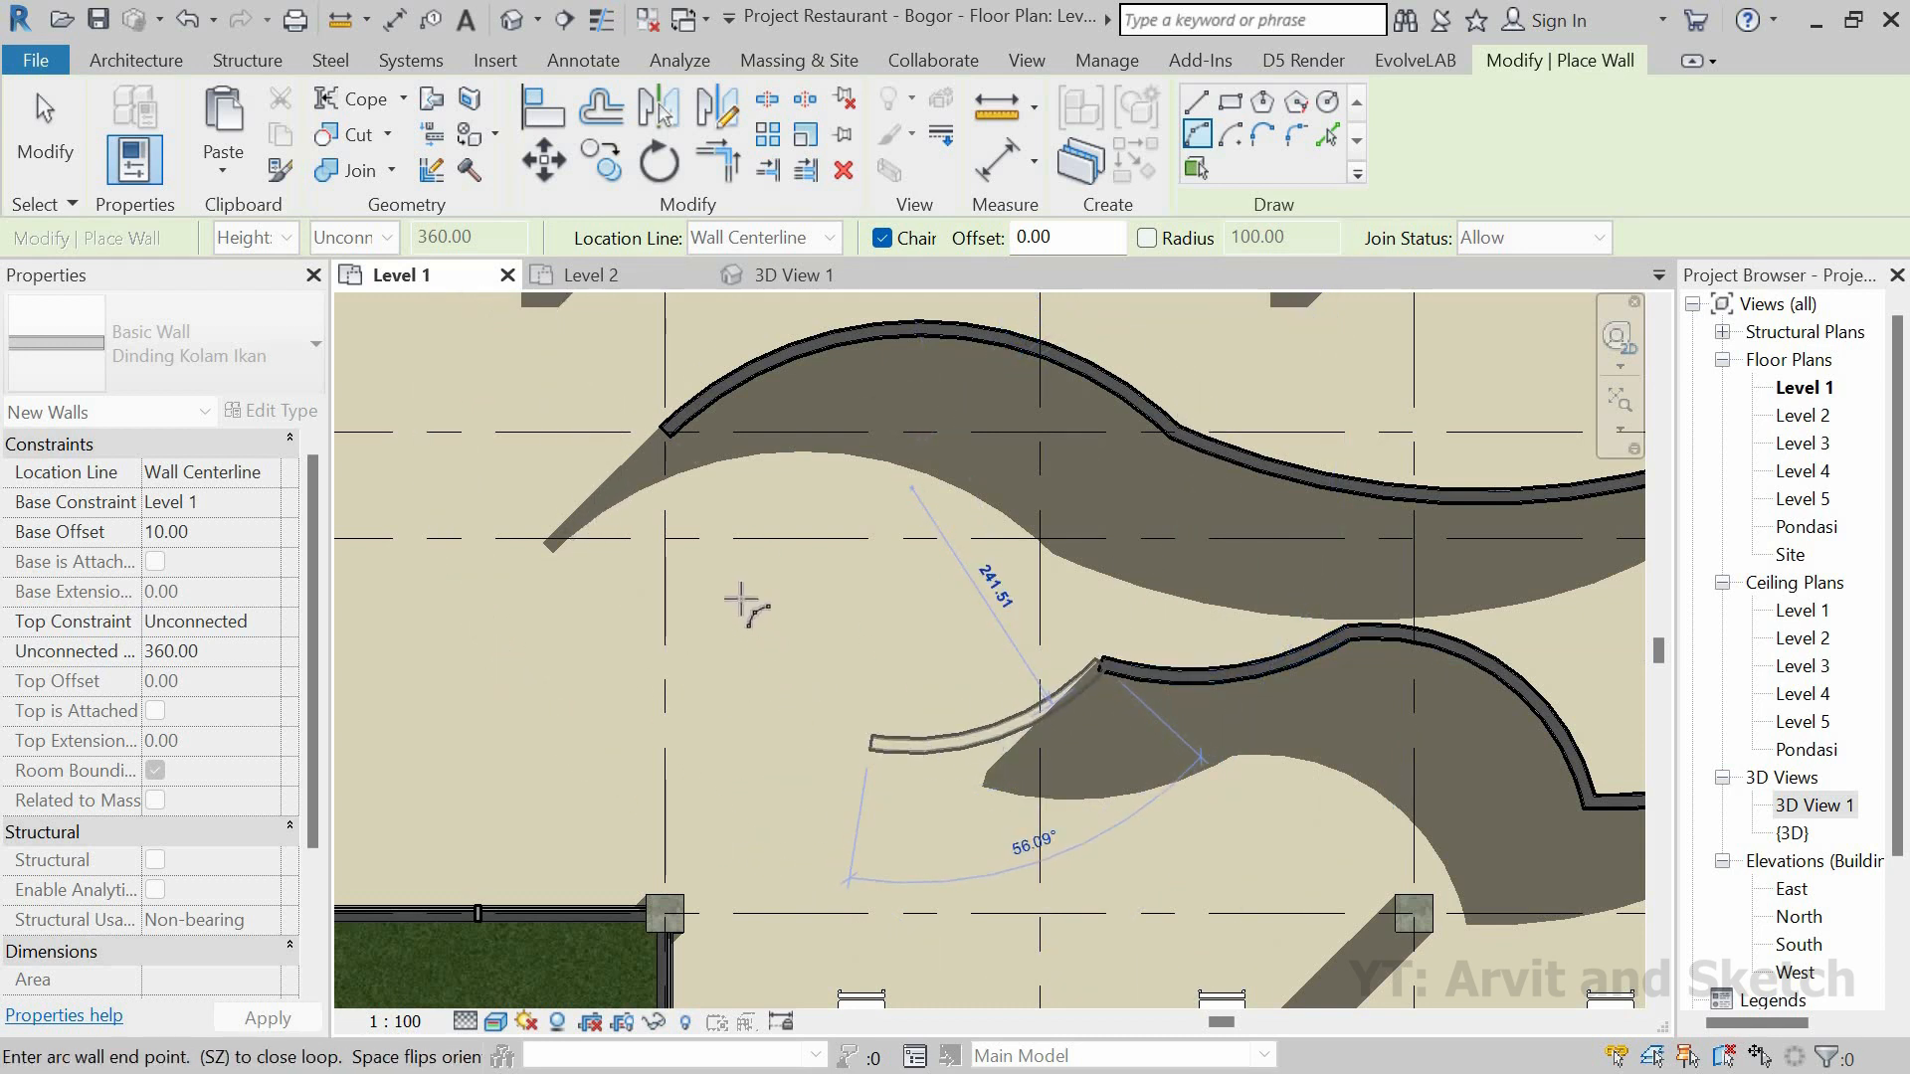
# Step: Draw an arc of about 401 radius up toward the pond's left end and close the outline with a rounded arc to the first wall's start
pyautogui.click(624, 613)
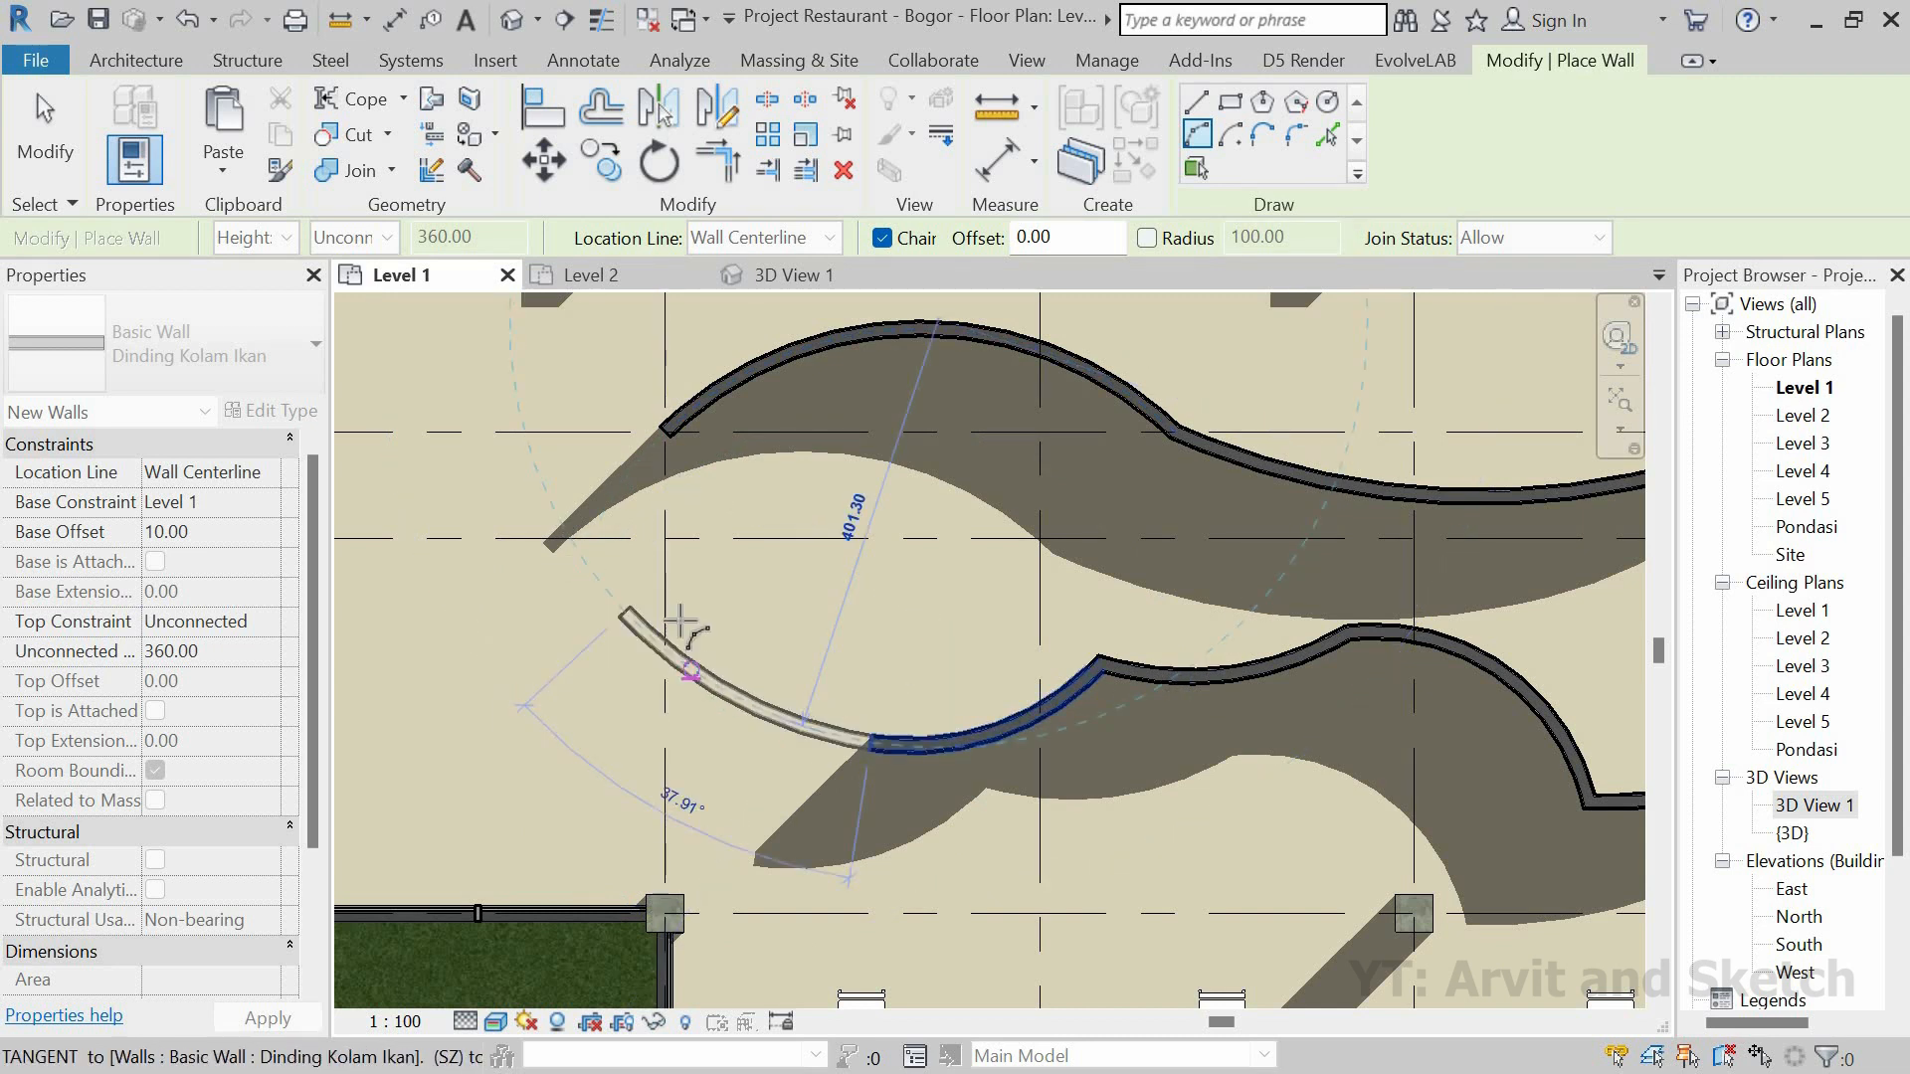
pyautogui.click(680, 624)
pyautogui.click(659, 435)
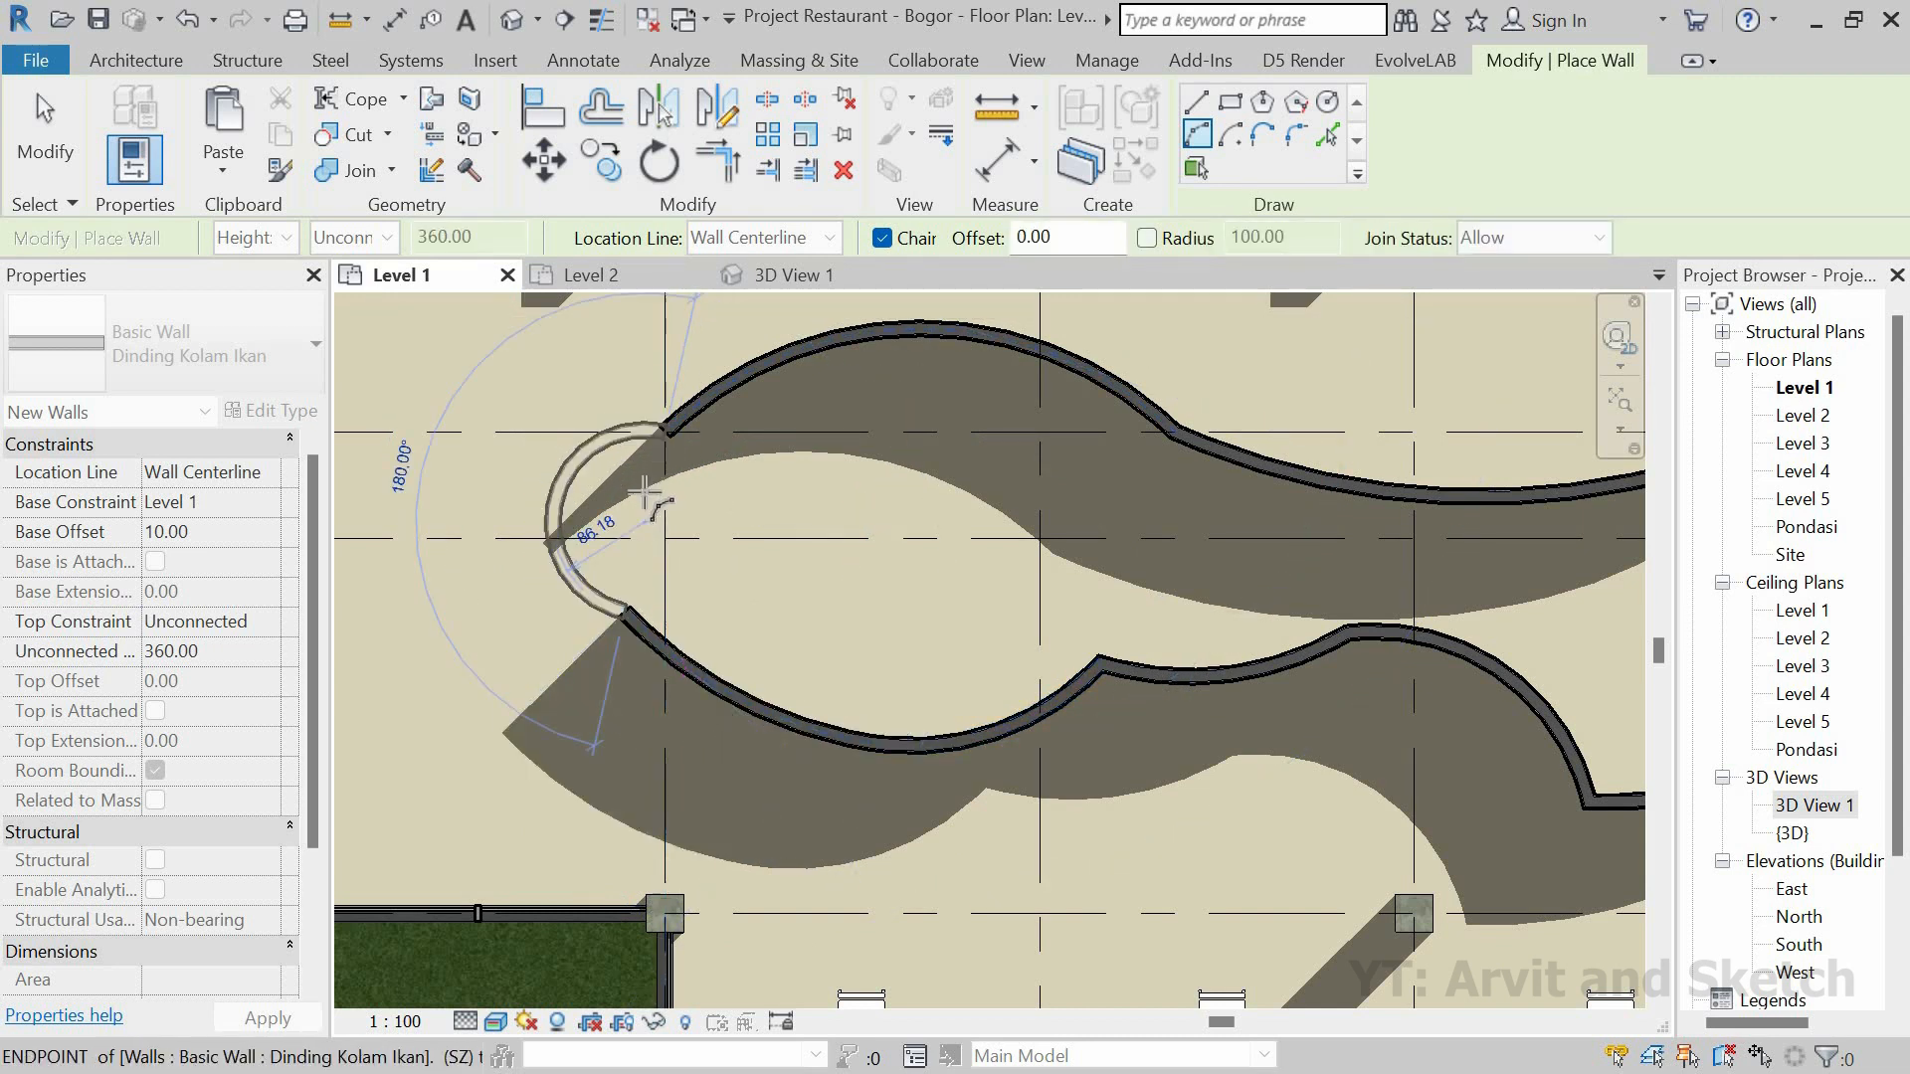
pyautogui.click(657, 555)
pyautogui.scroll(-2, 673, 558)
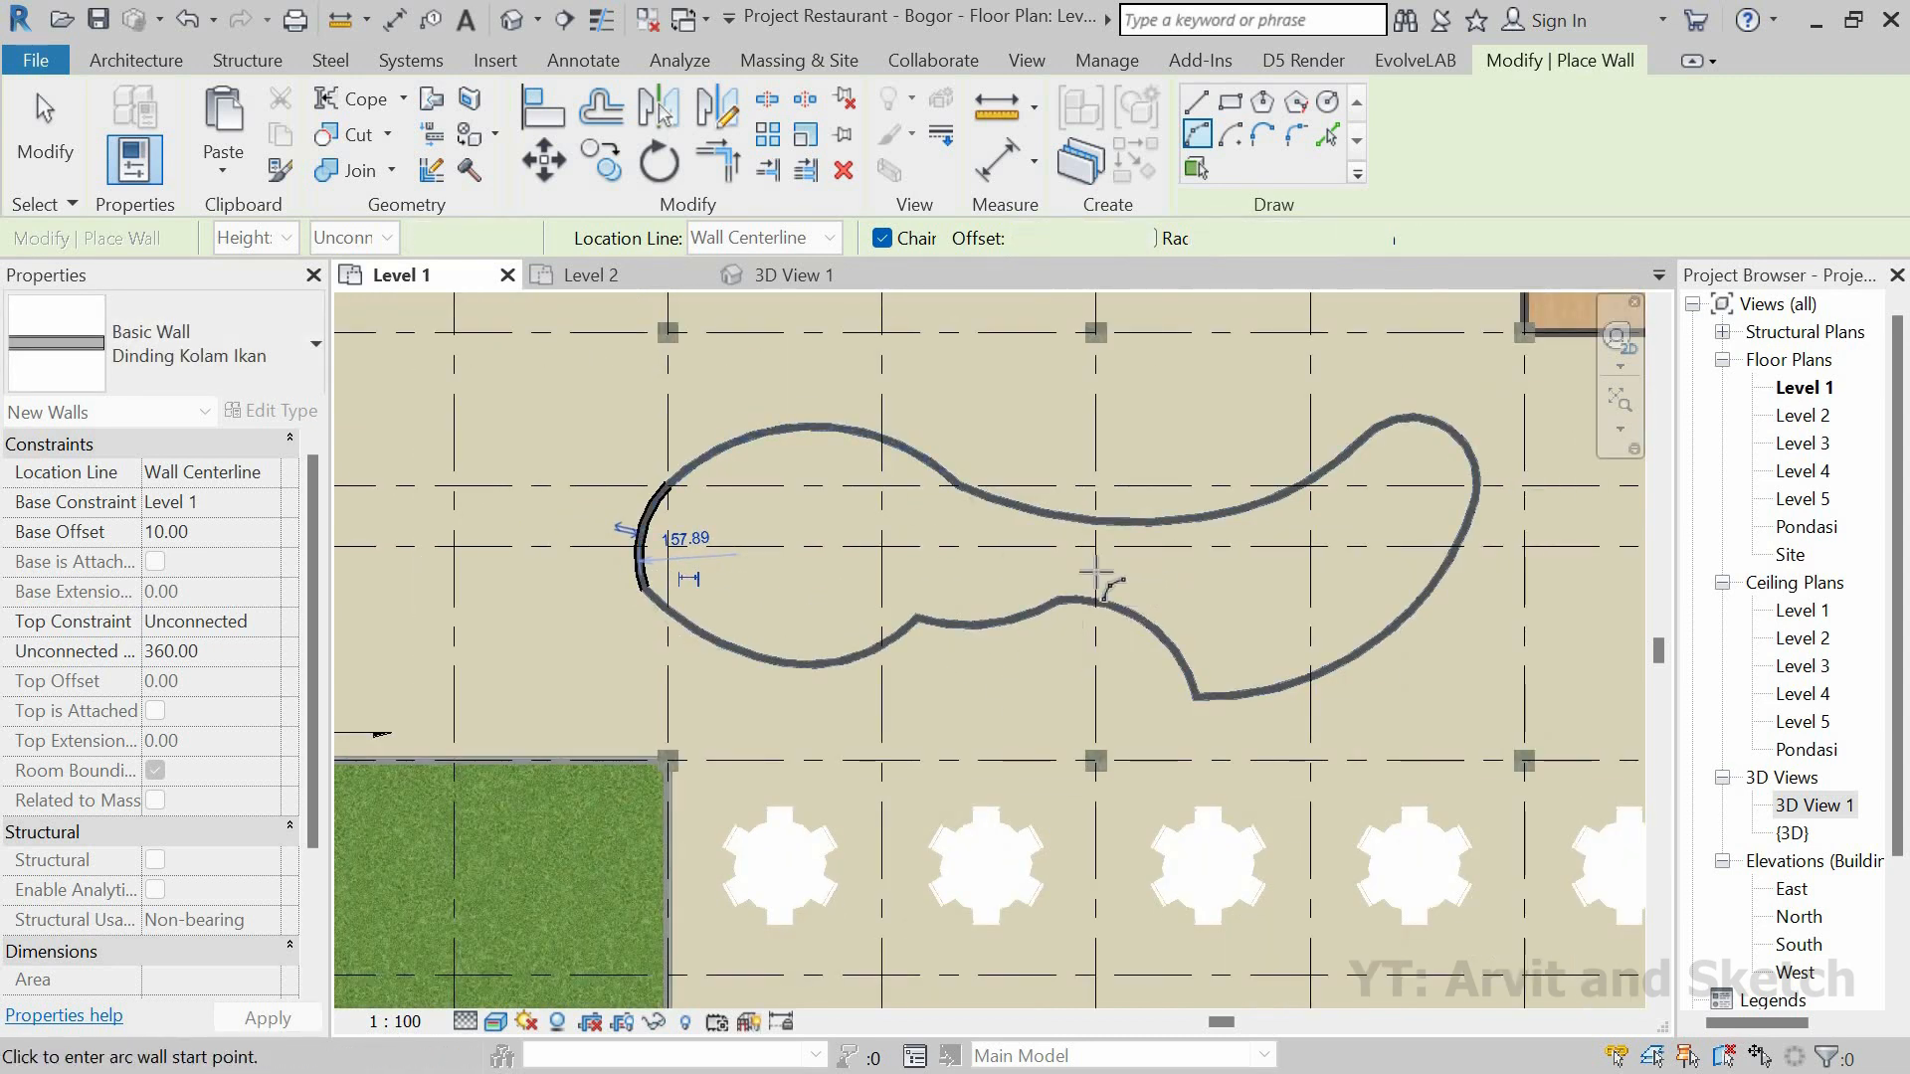
pyautogui.scroll(-1, 1159, 575)
pyautogui.moveTo(1174, 577); pyautogui.dragTo(1090, 558, button='middle')
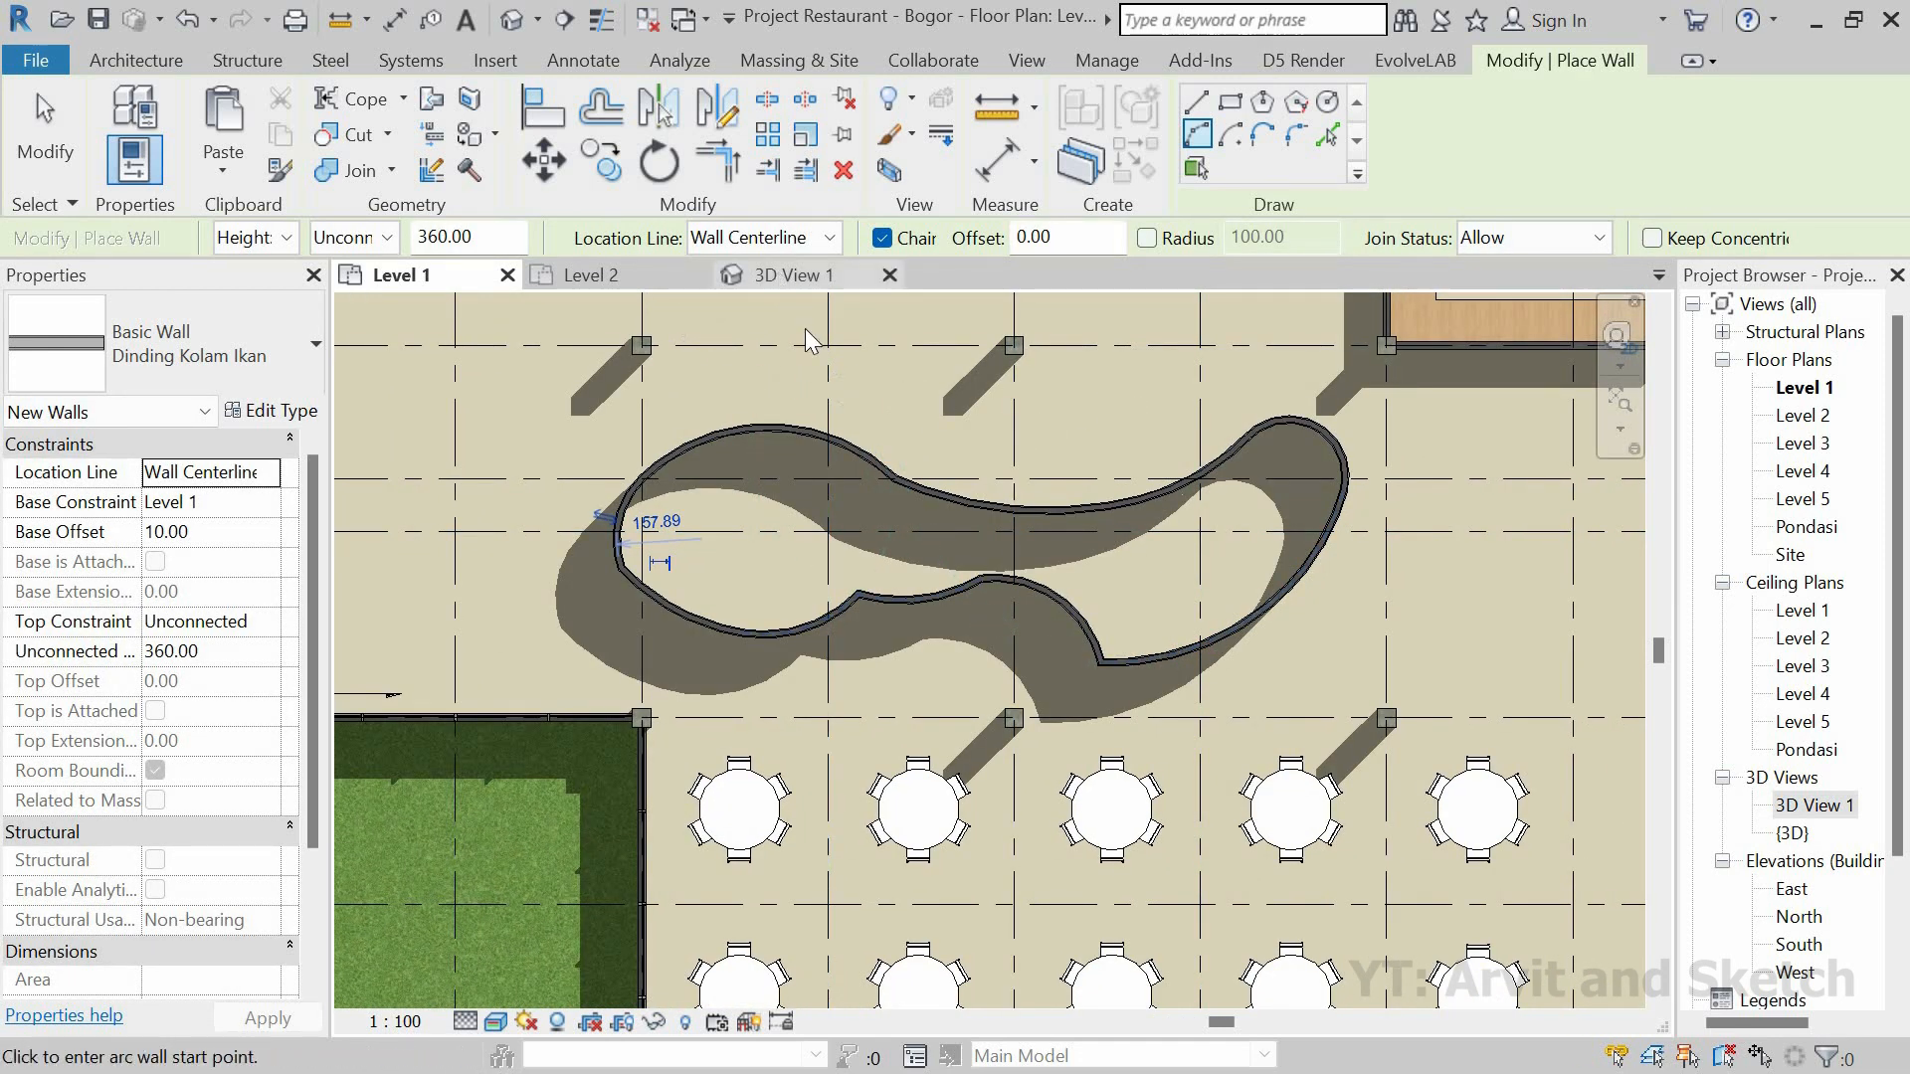
# Step: Leave the wall command and examine the mosaic pond wall among the dining tables in 3D View 1
pyautogui.click(794, 275)
pyautogui.scroll(5, 716, 520)
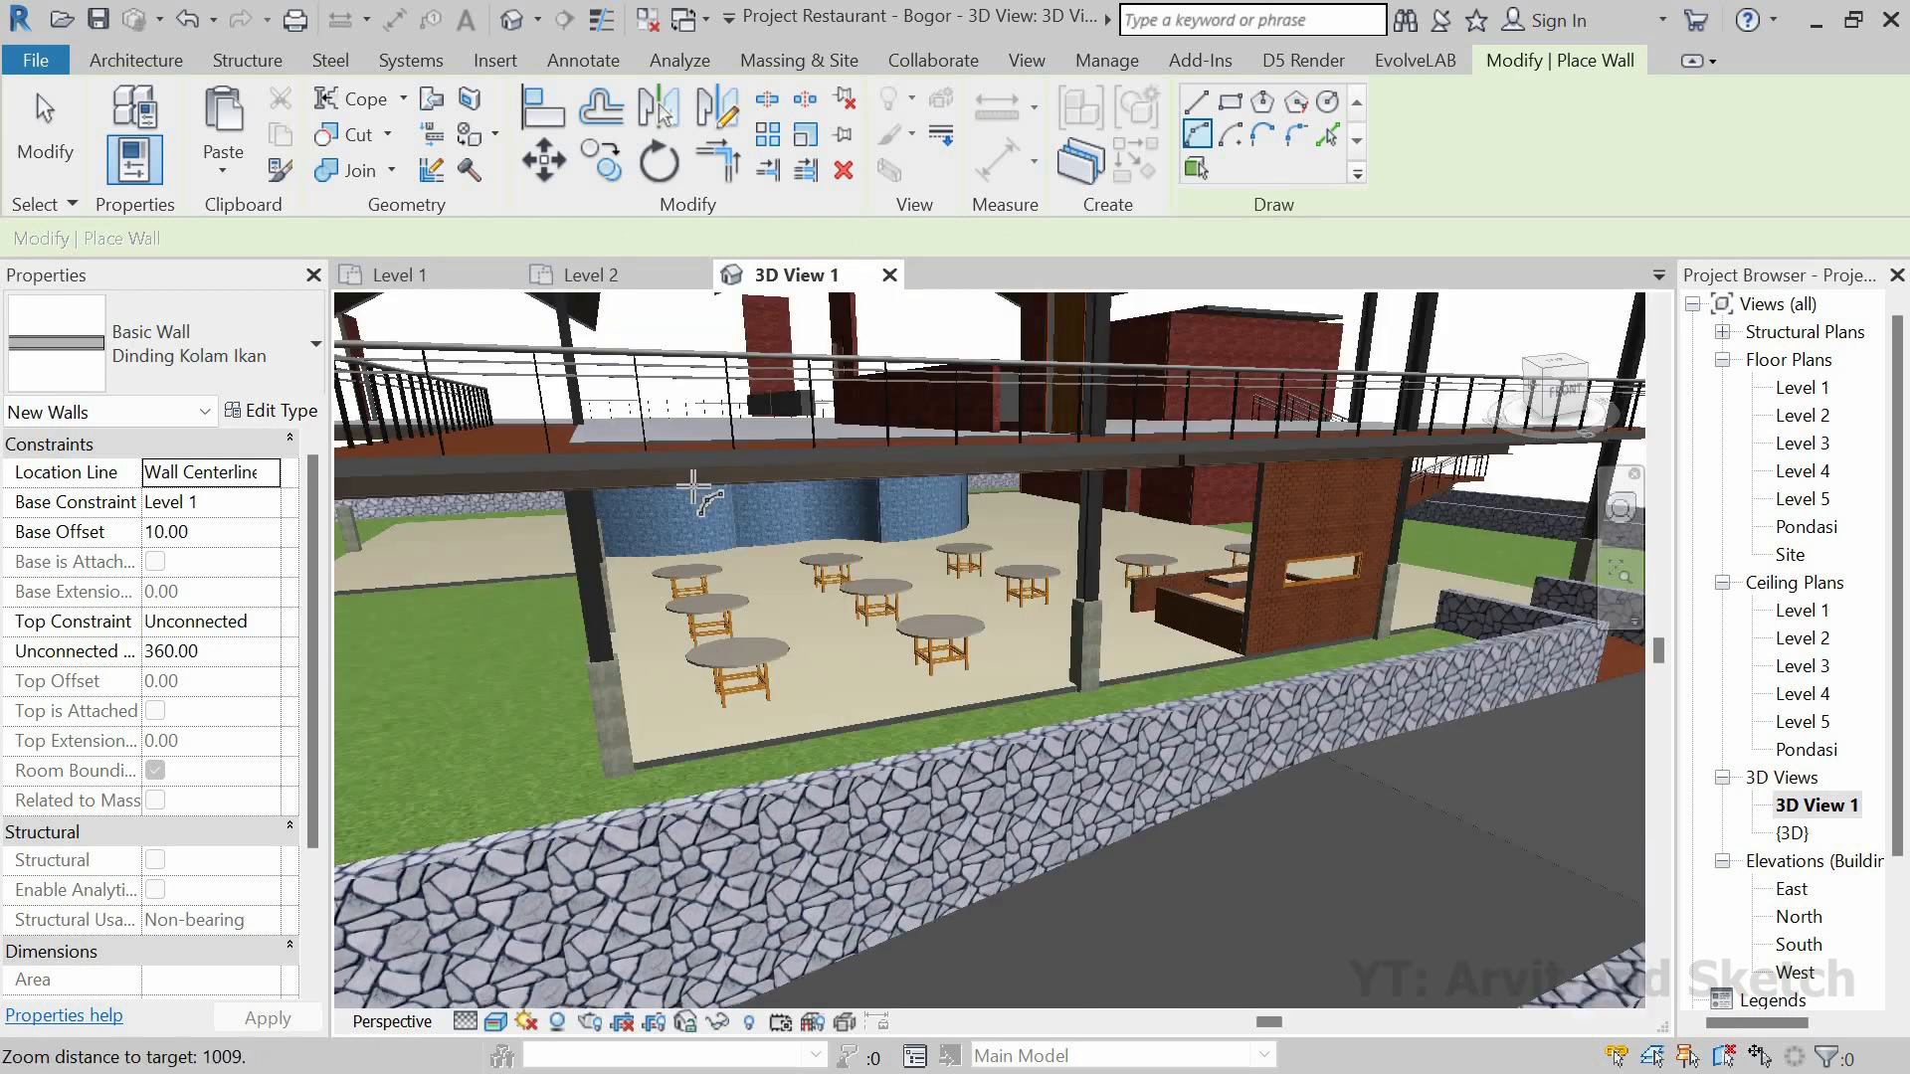
pyautogui.scroll(8, 686, 484)
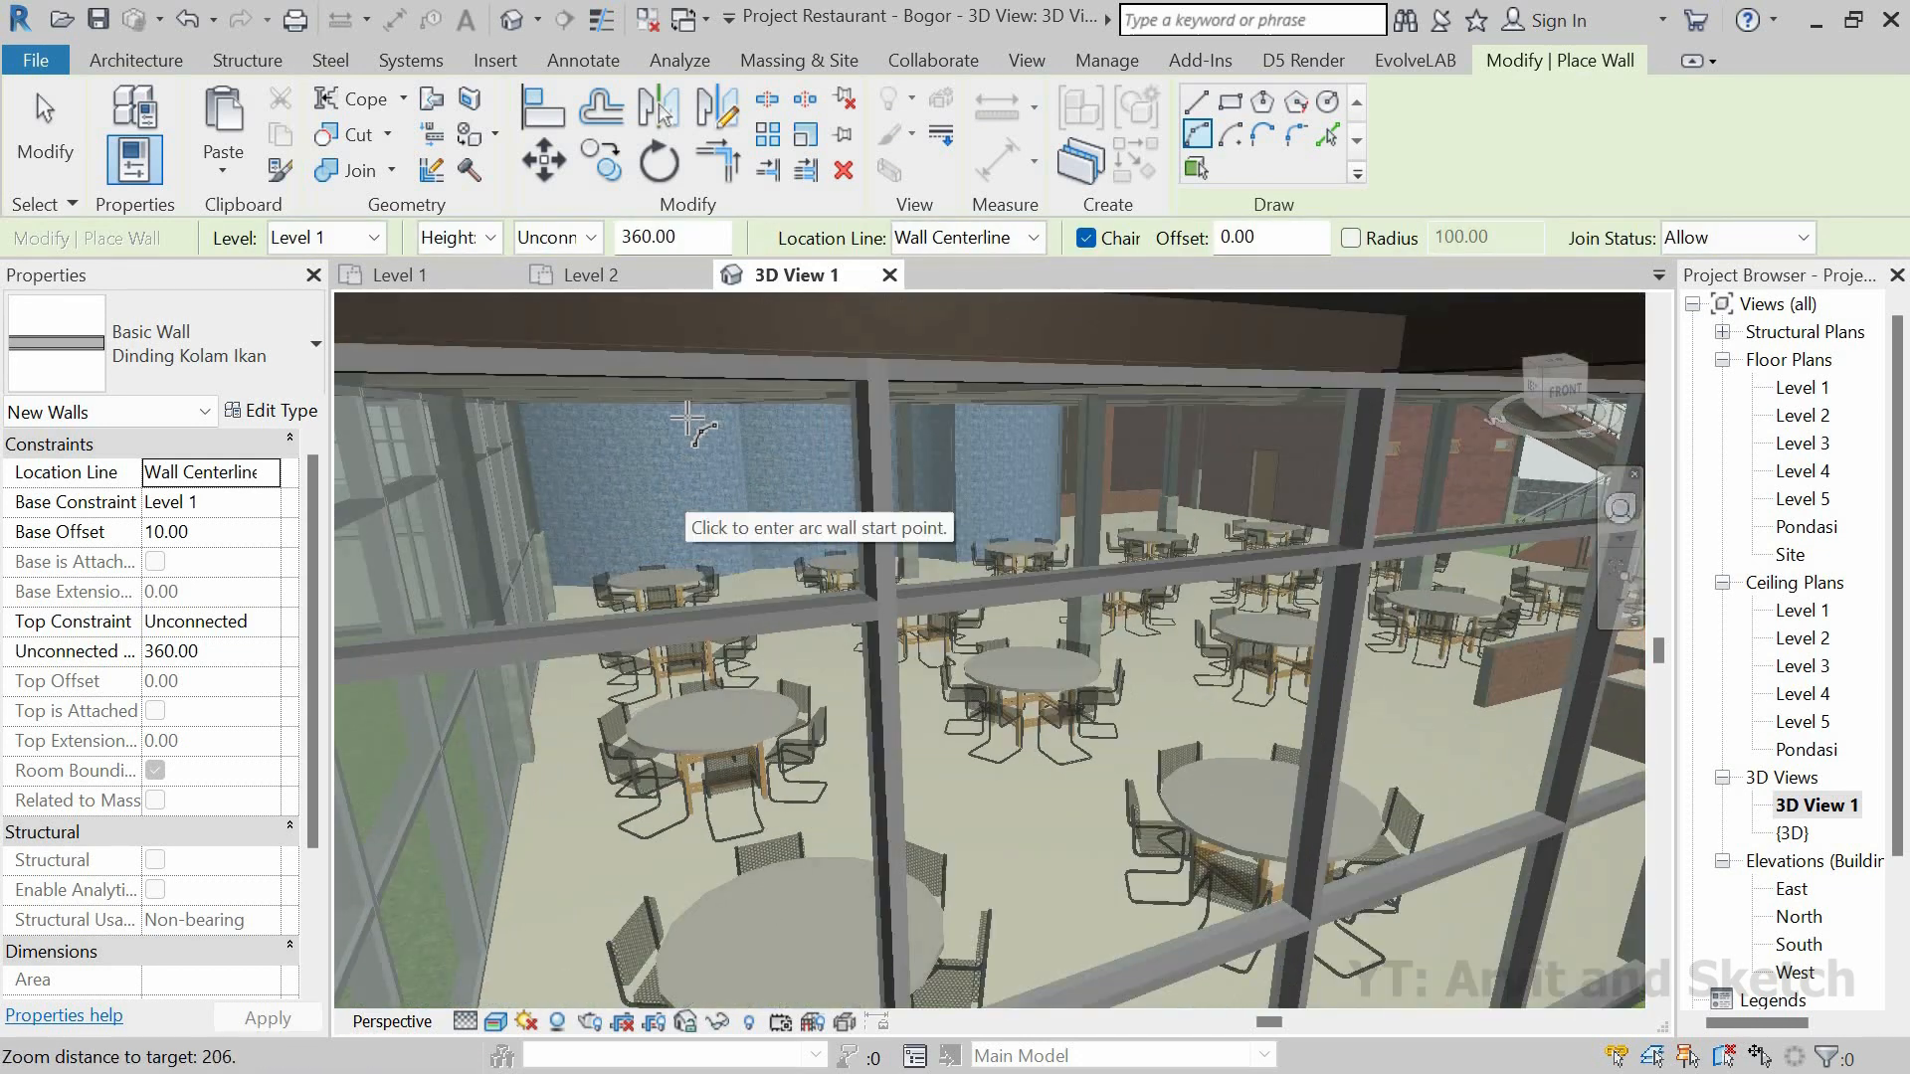
pyautogui.press('Escape')
pyautogui.press('Escape')
pyautogui.scroll(-3, 826, 488)
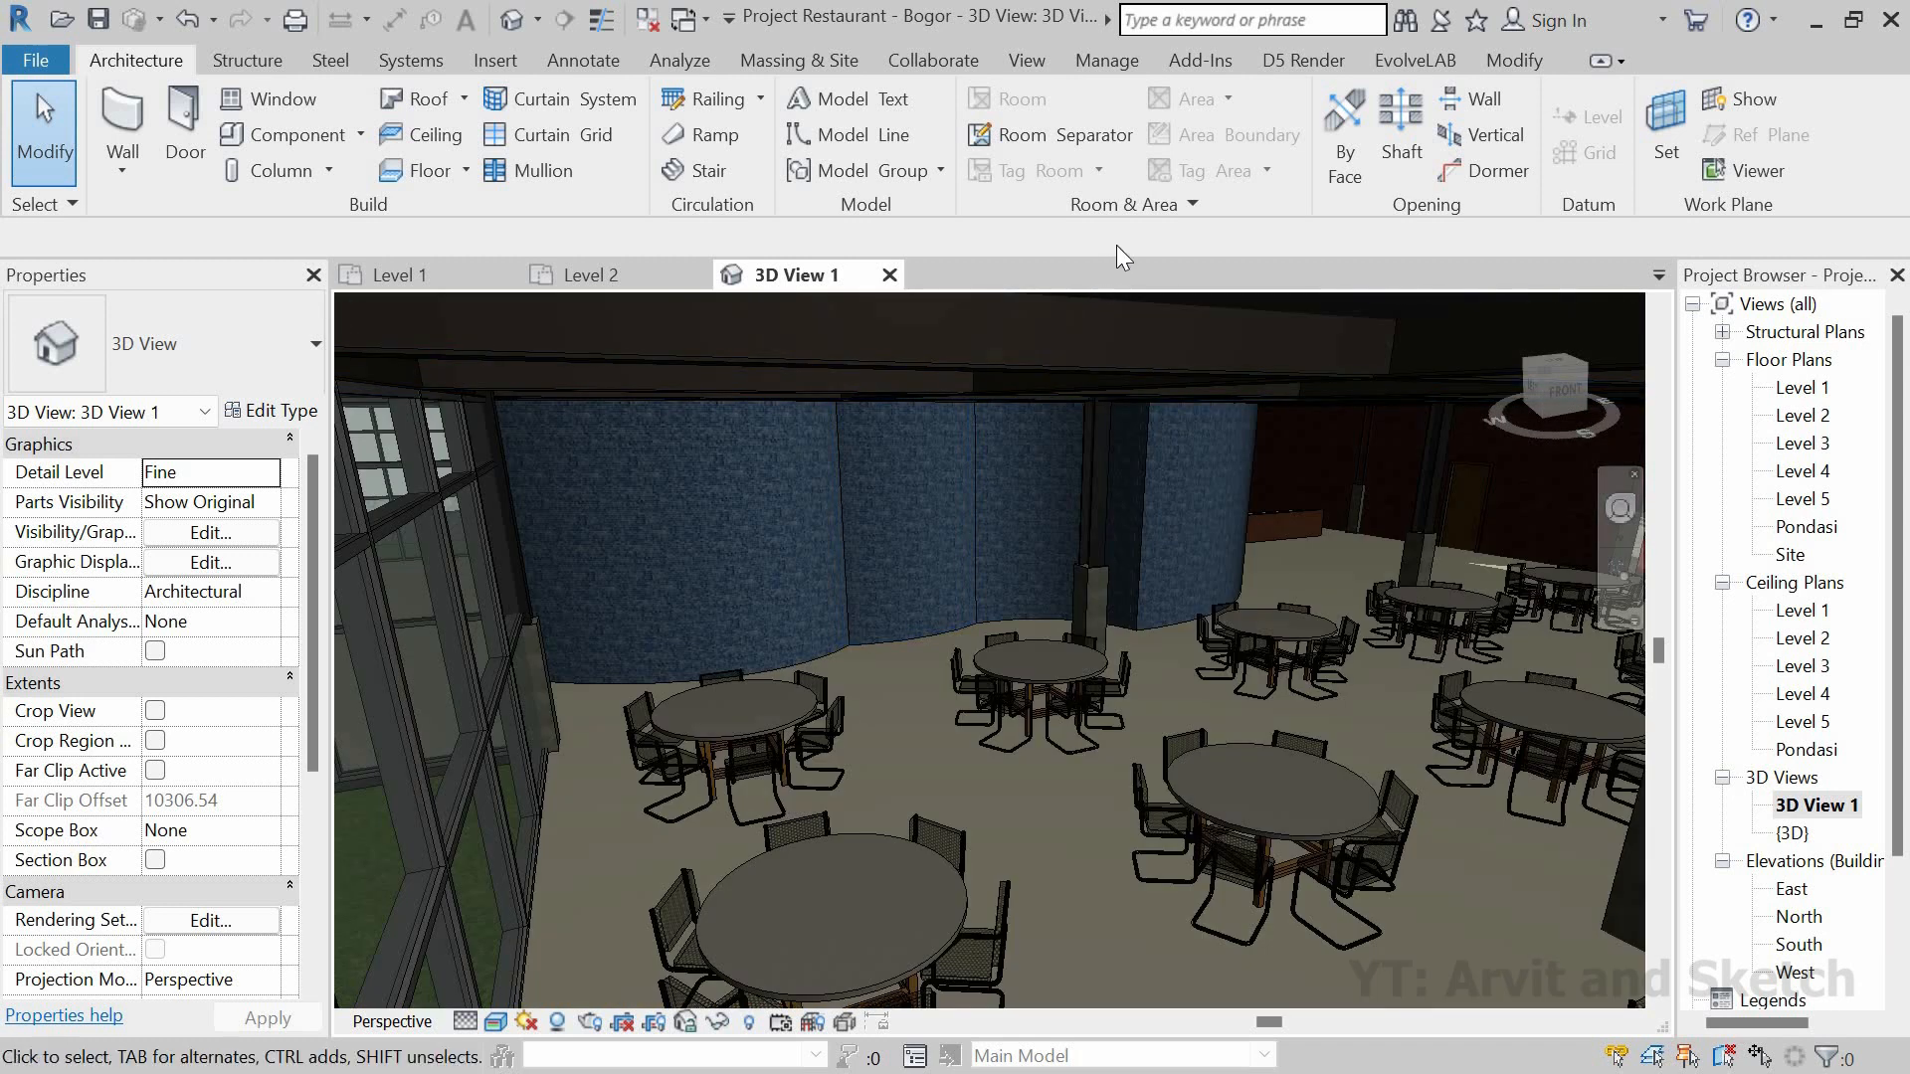
pyautogui.press('z')
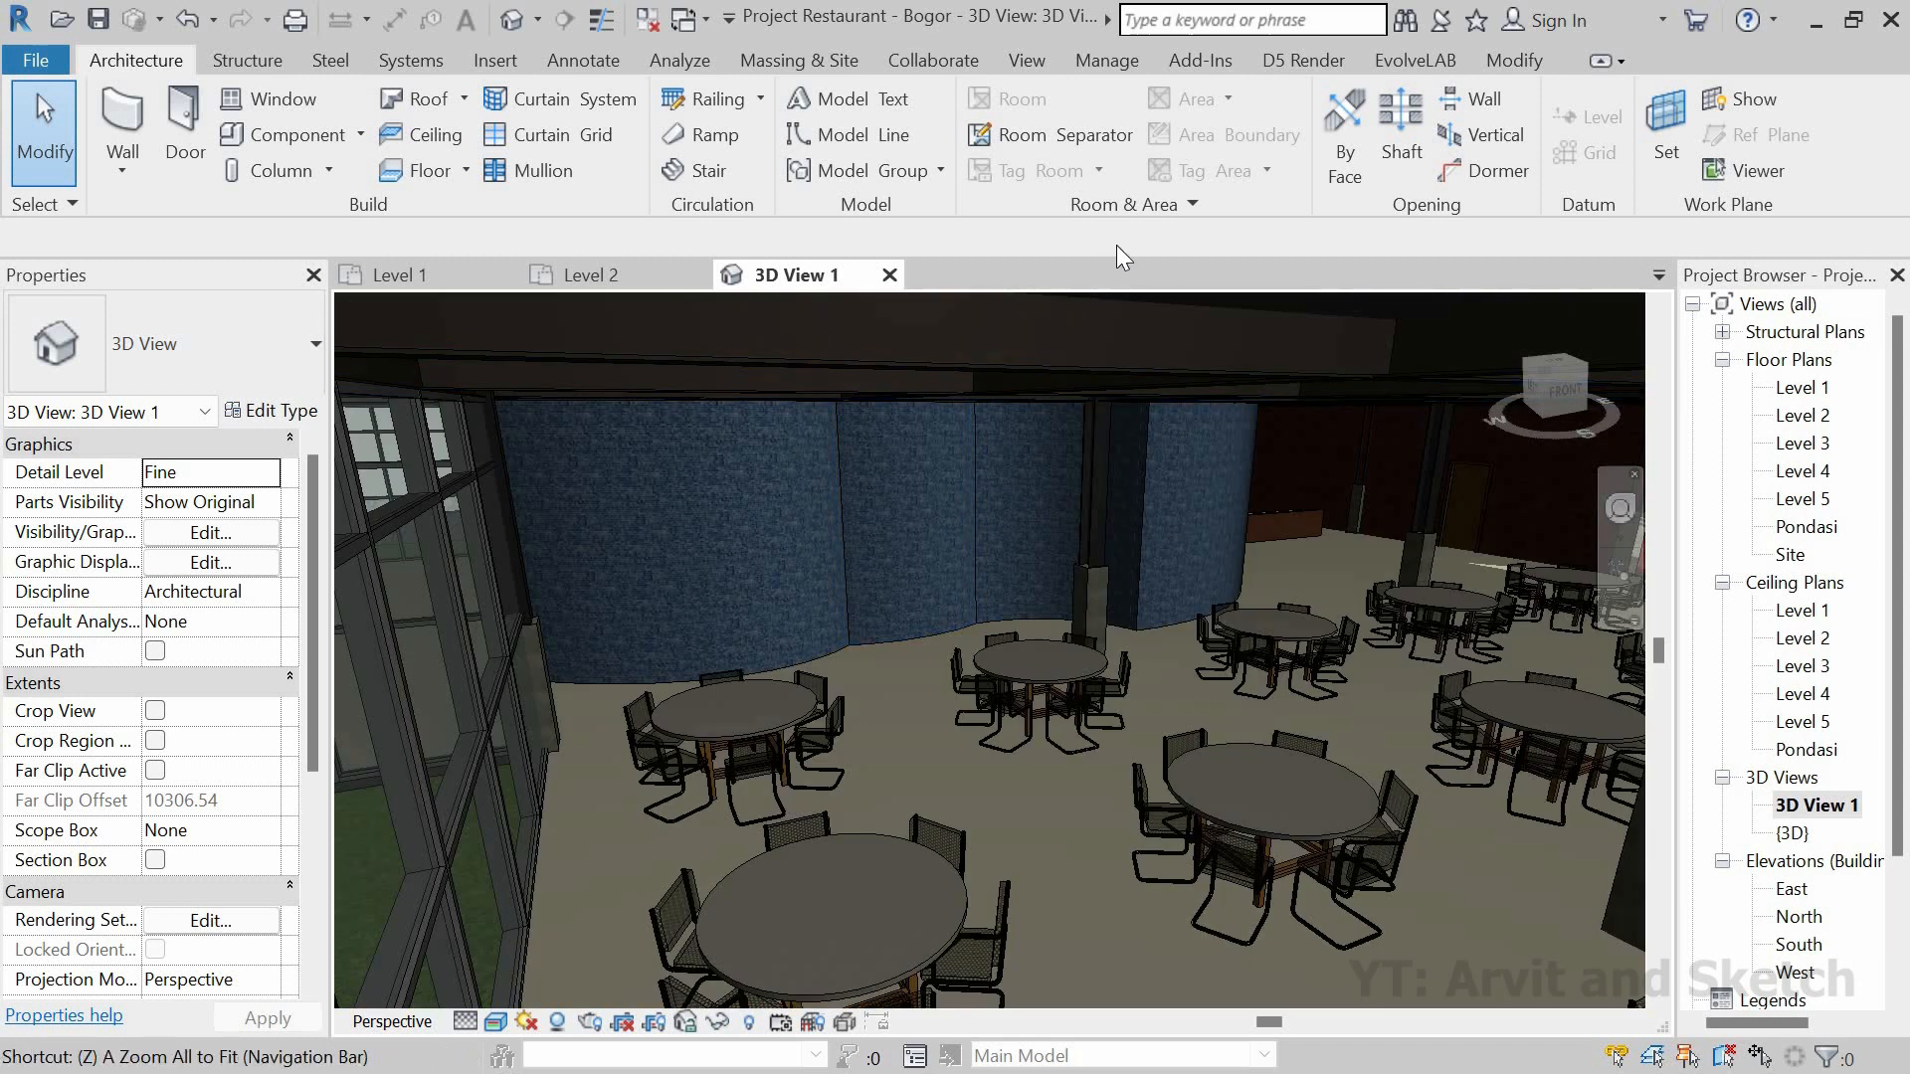
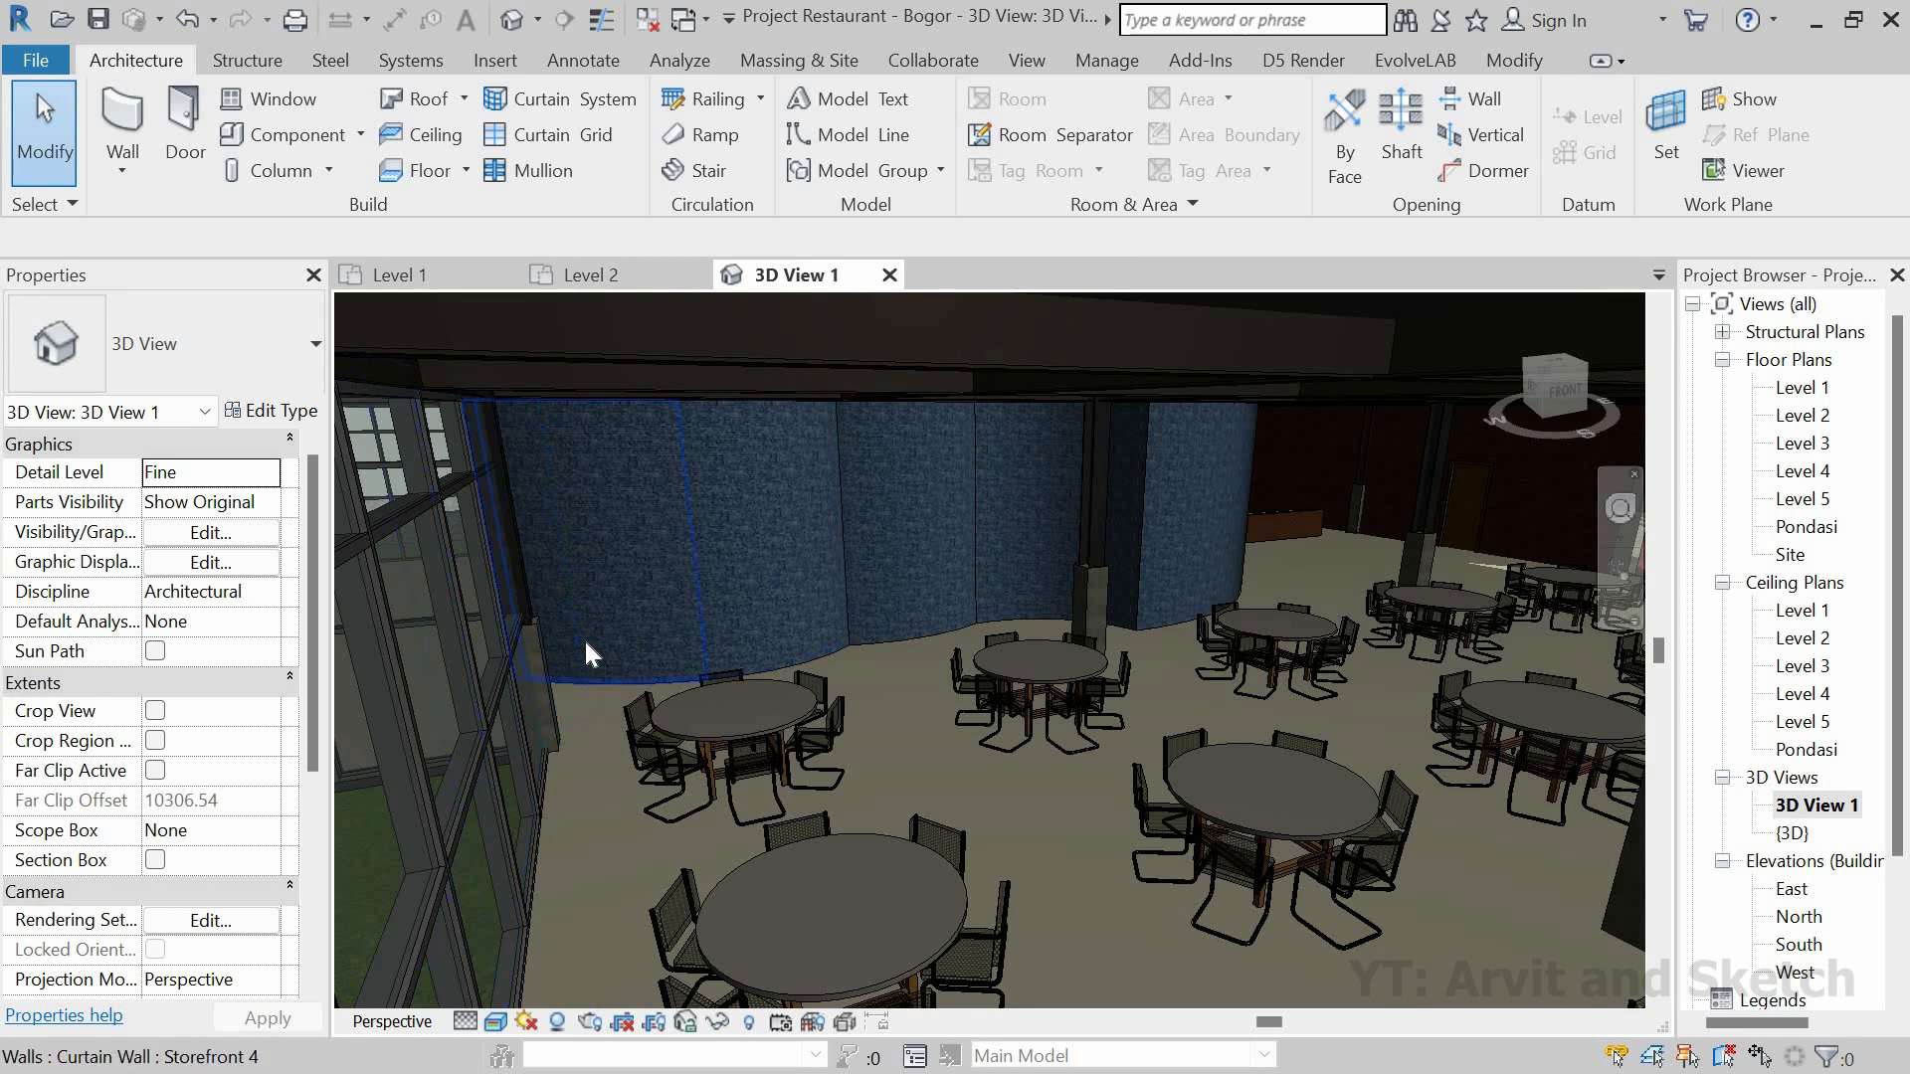
# Step: Lower the pond wall segment beside the glass facade and set its unconnected height to 100
pyautogui.scroll(3, 575, 676)
pyautogui.scroll(1, 597, 697)
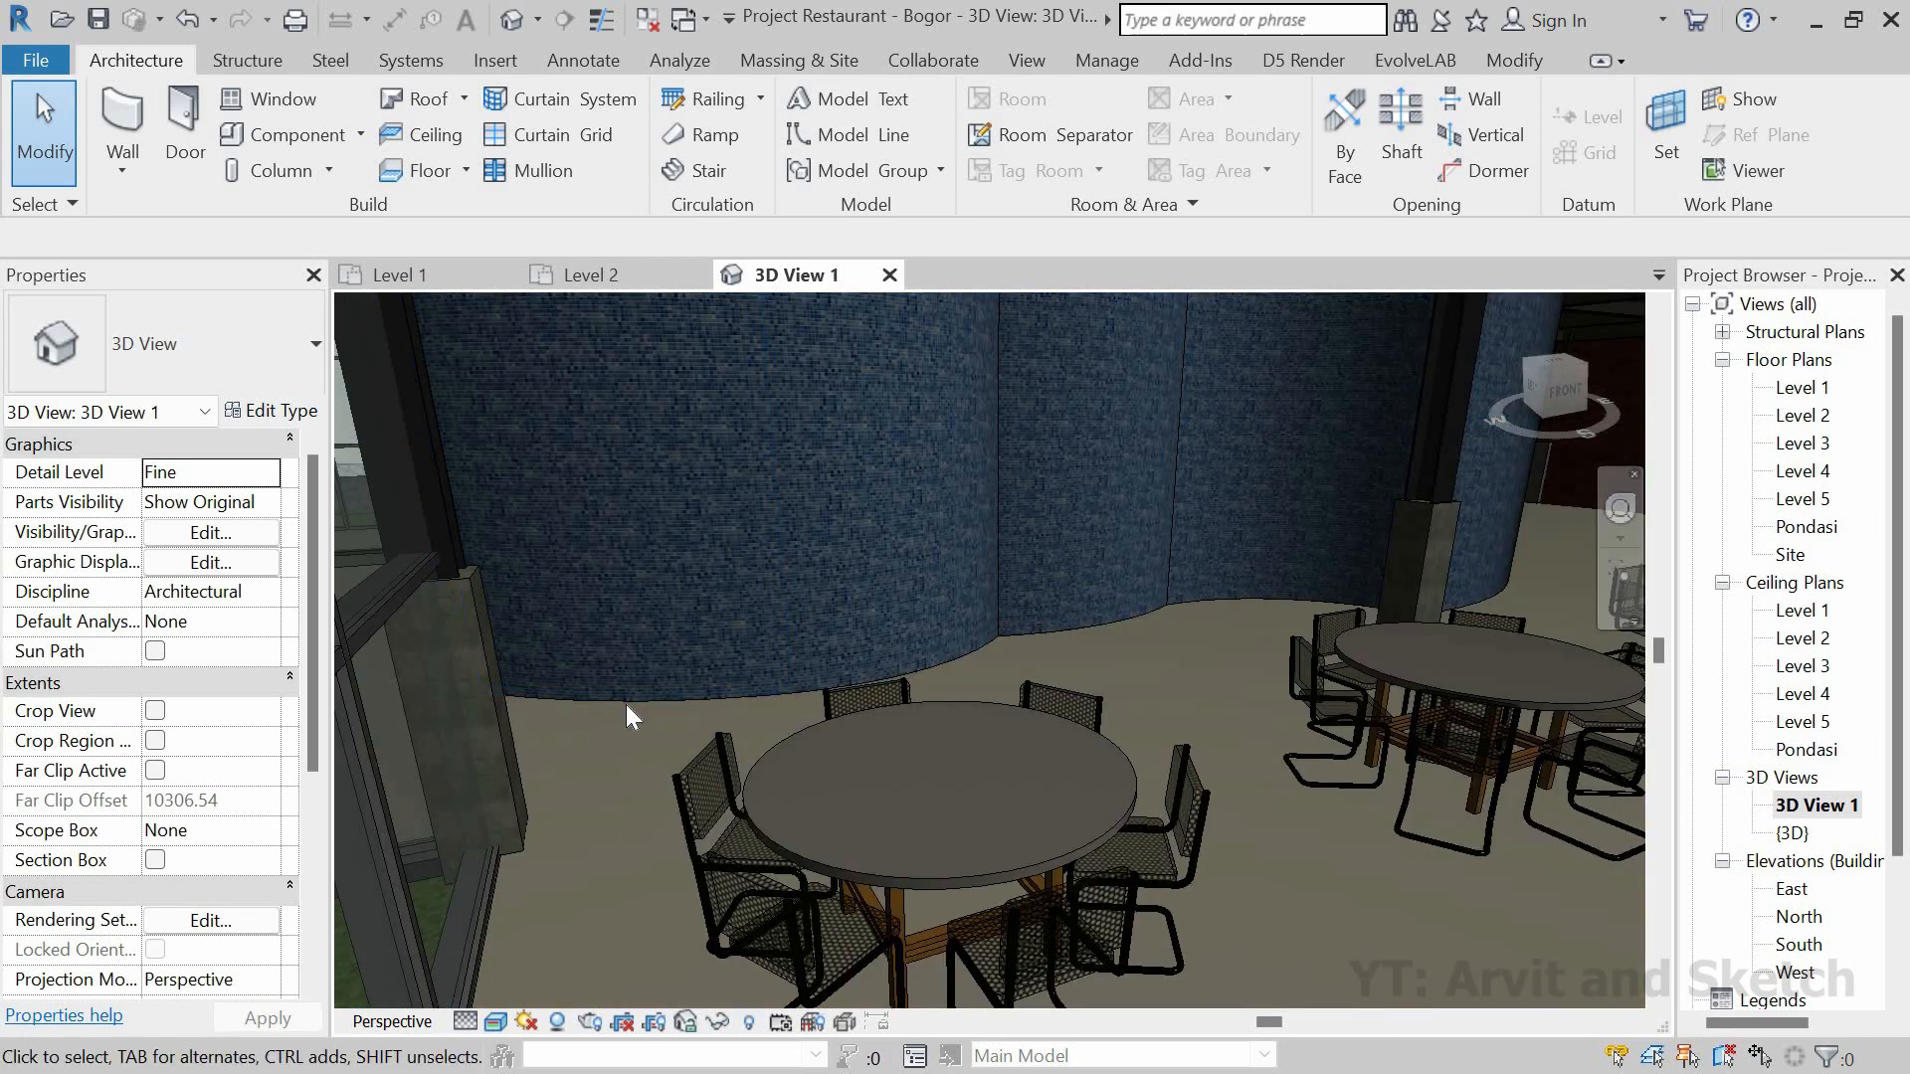
pyautogui.click(619, 706)
pyautogui.scroll(-2, 619, 706)
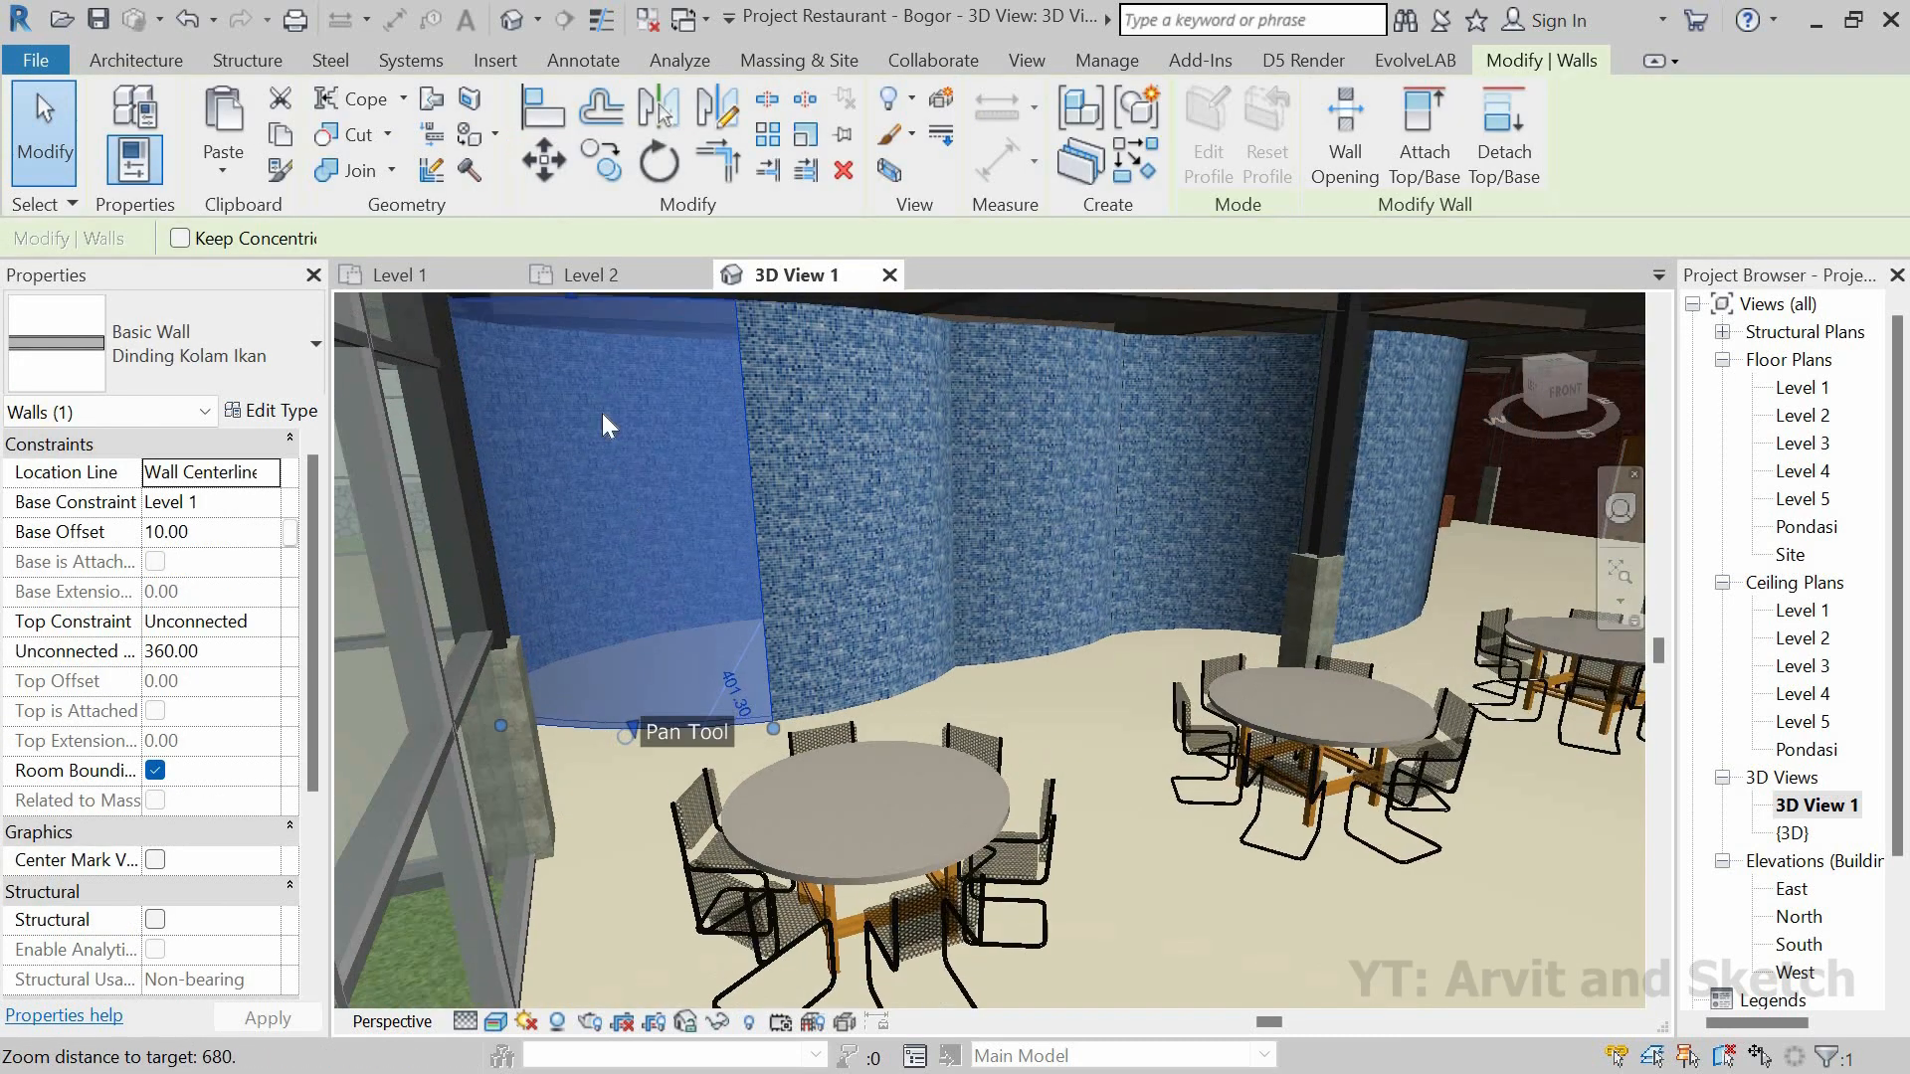
pyautogui.moveTo(625, 514); pyautogui.dragTo(597, 534, button='middle')
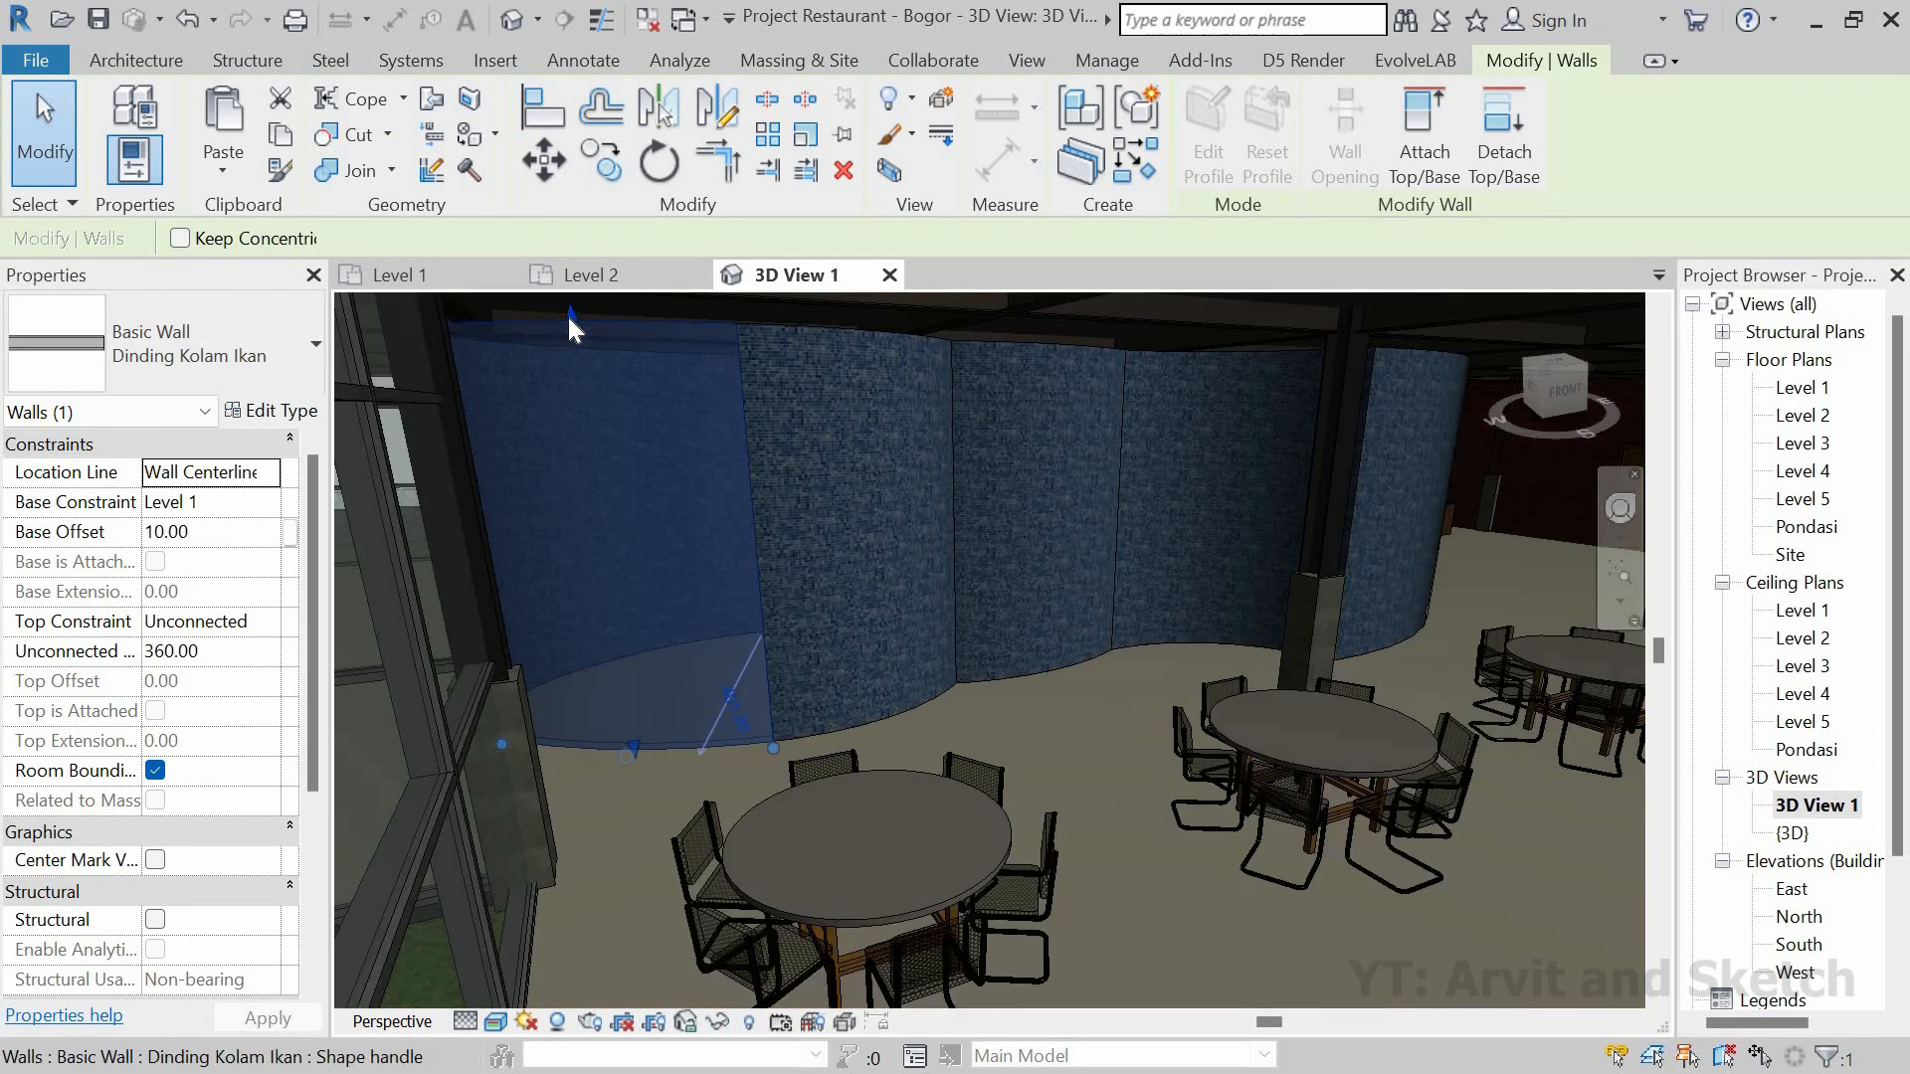
pyautogui.moveTo(575, 463); pyautogui.dragTo(611, 654)
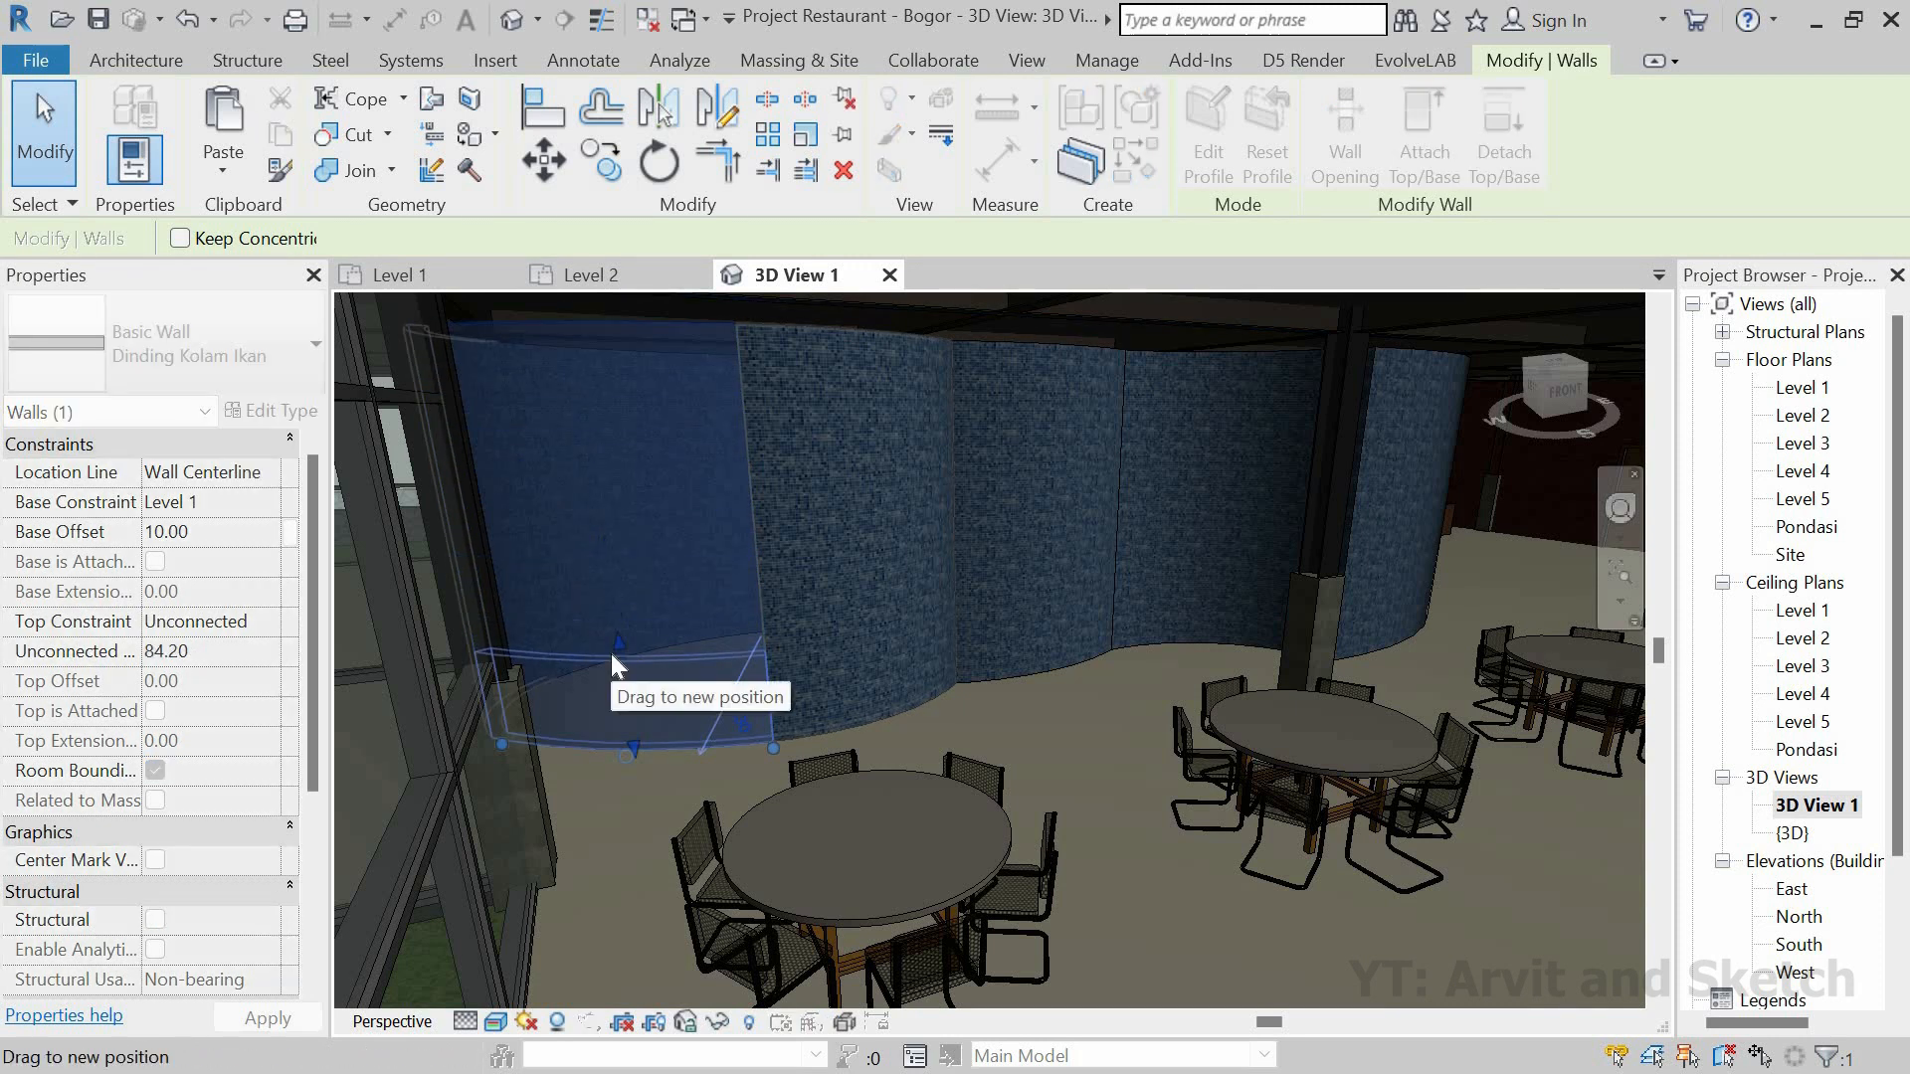
pyautogui.click(245, 652)
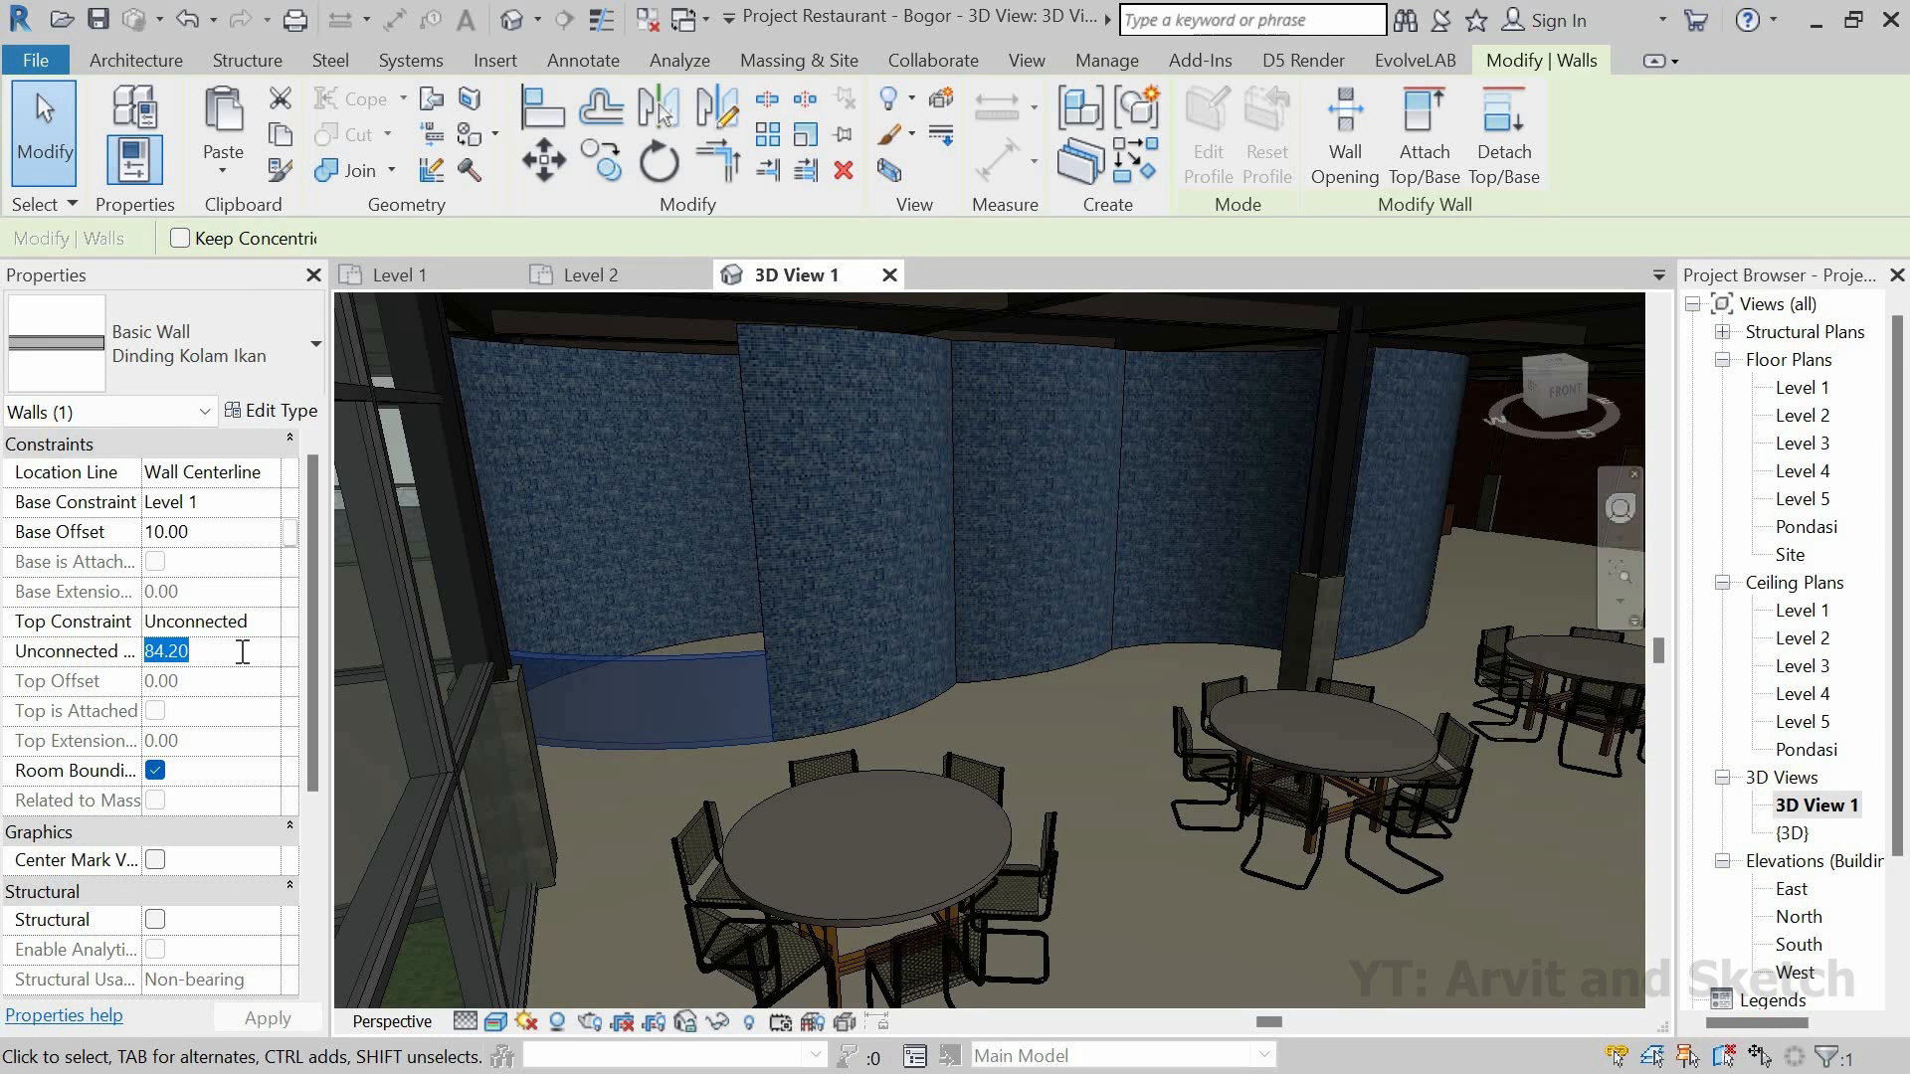
pyautogui.write('100')
pyautogui.press('Return')
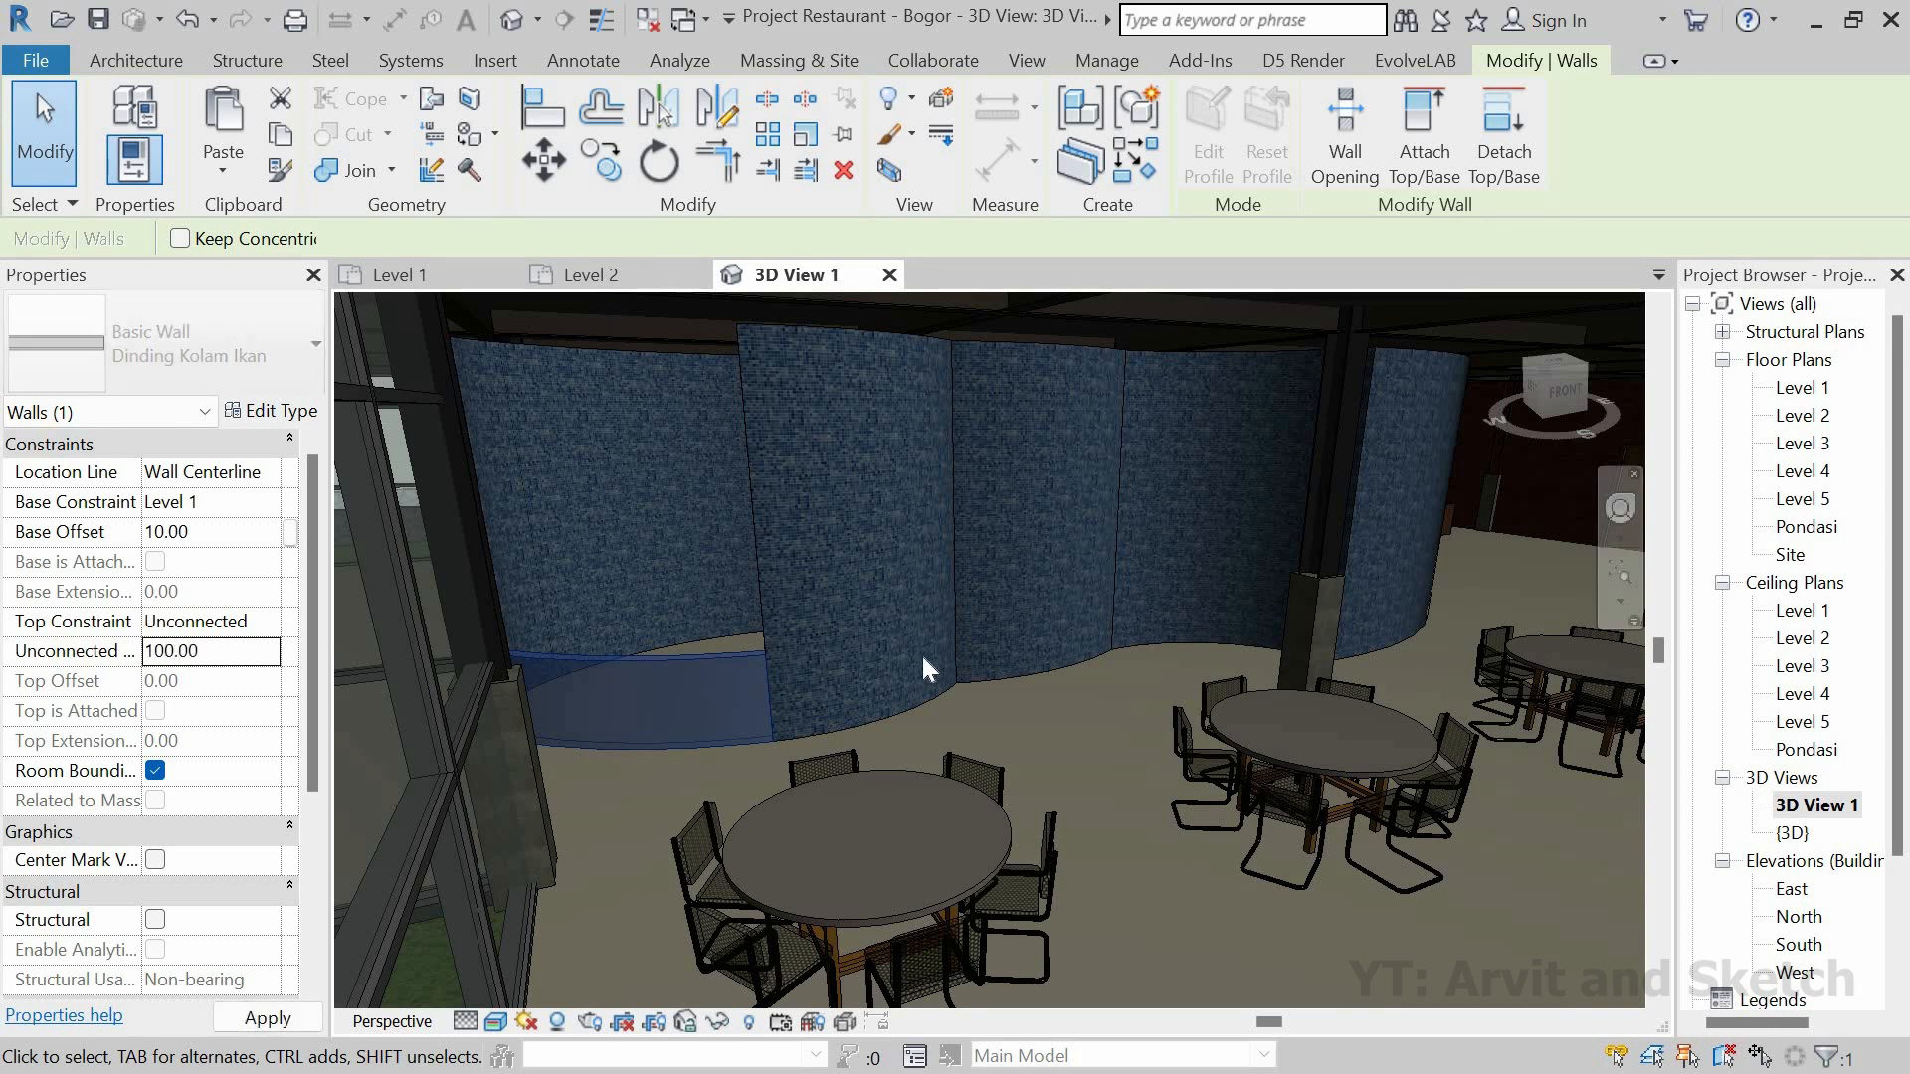
pyautogui.click(743, 629)
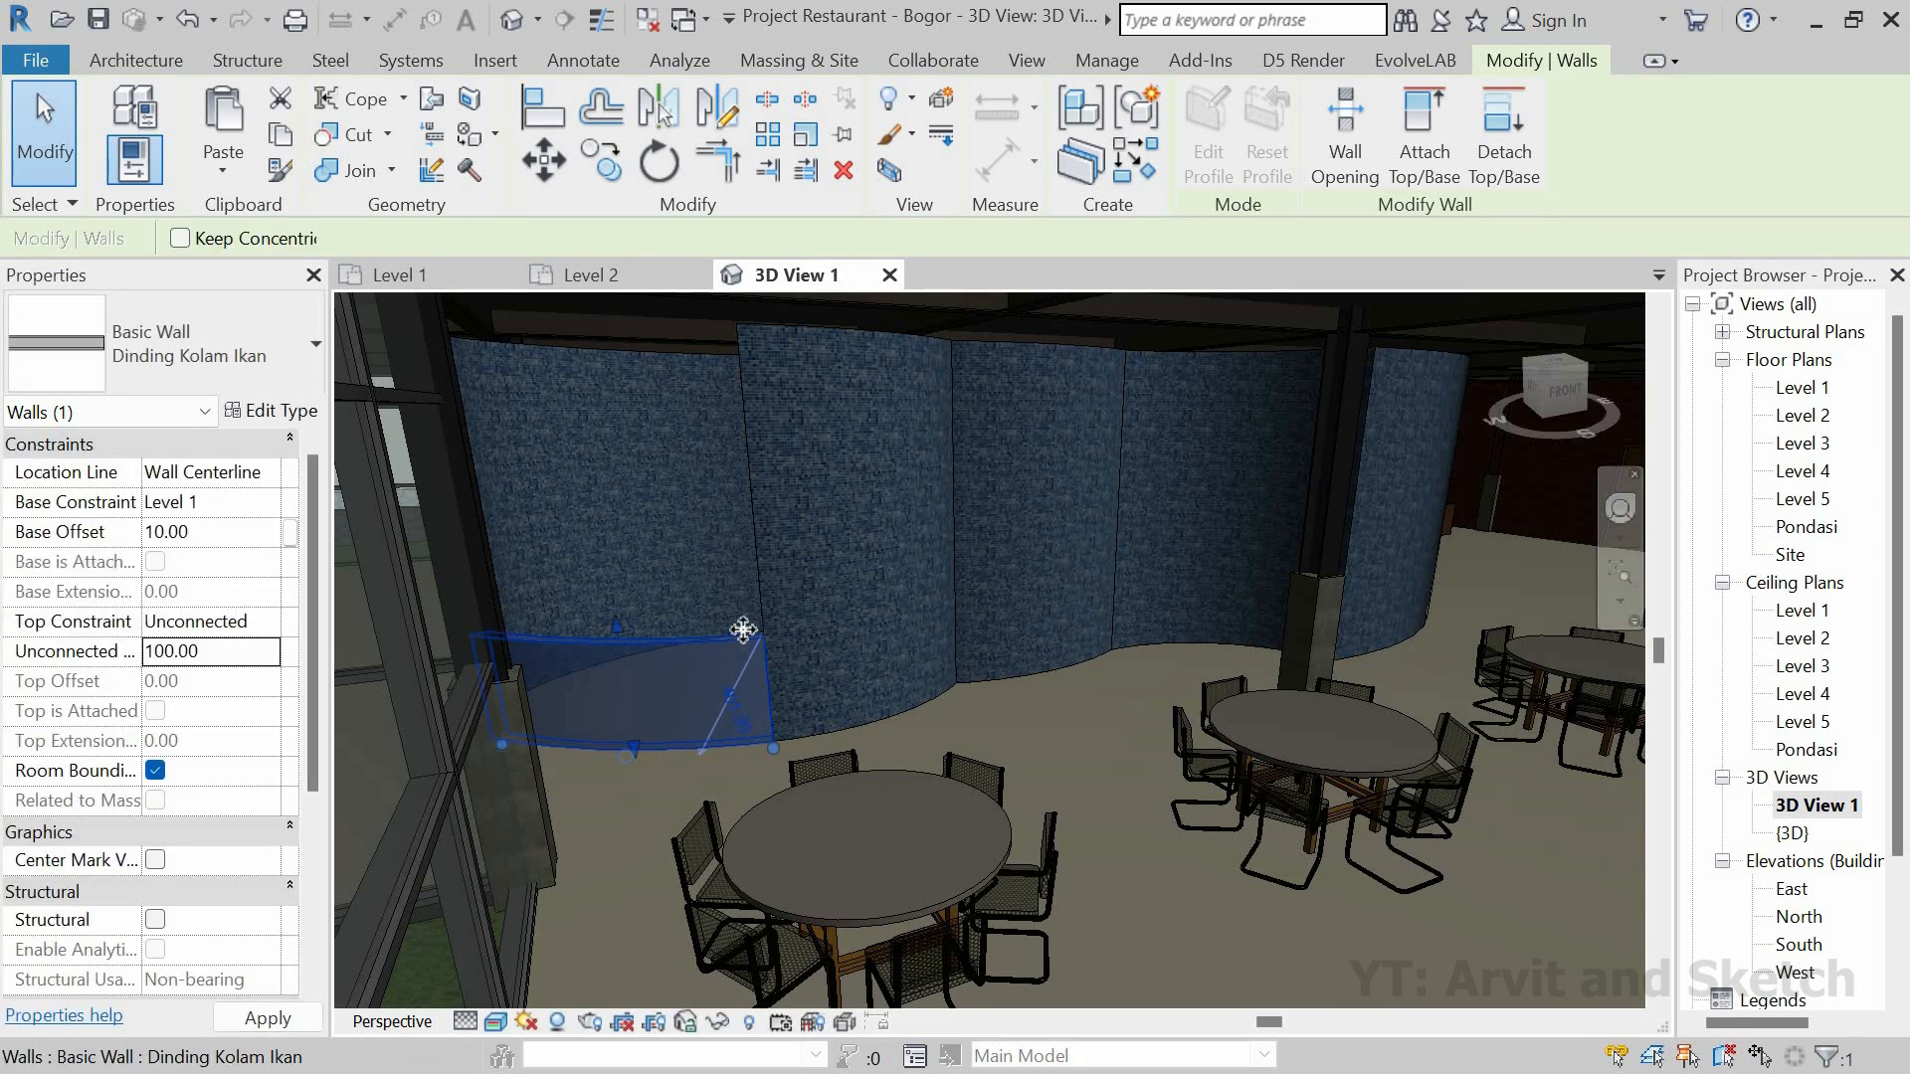
pyautogui.scroll(3, 734, 776)
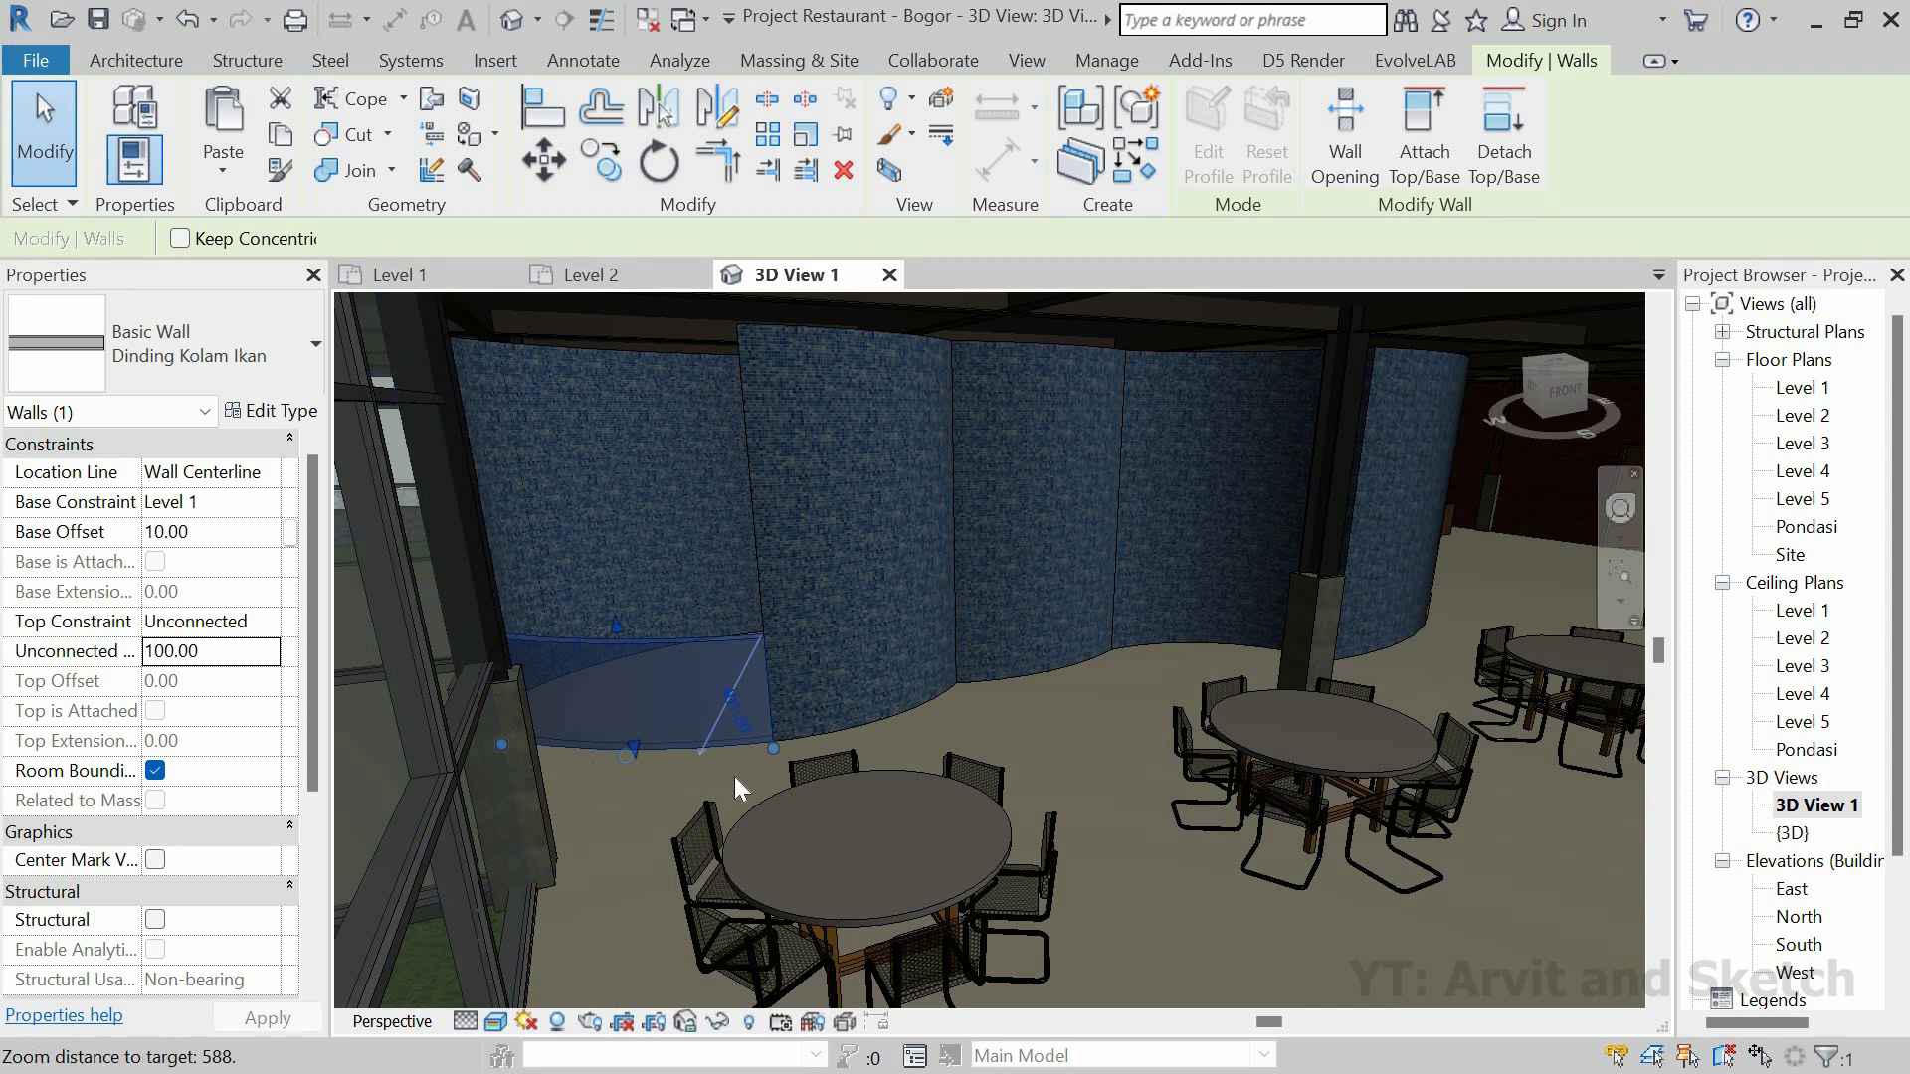
pyautogui.press('Escape')
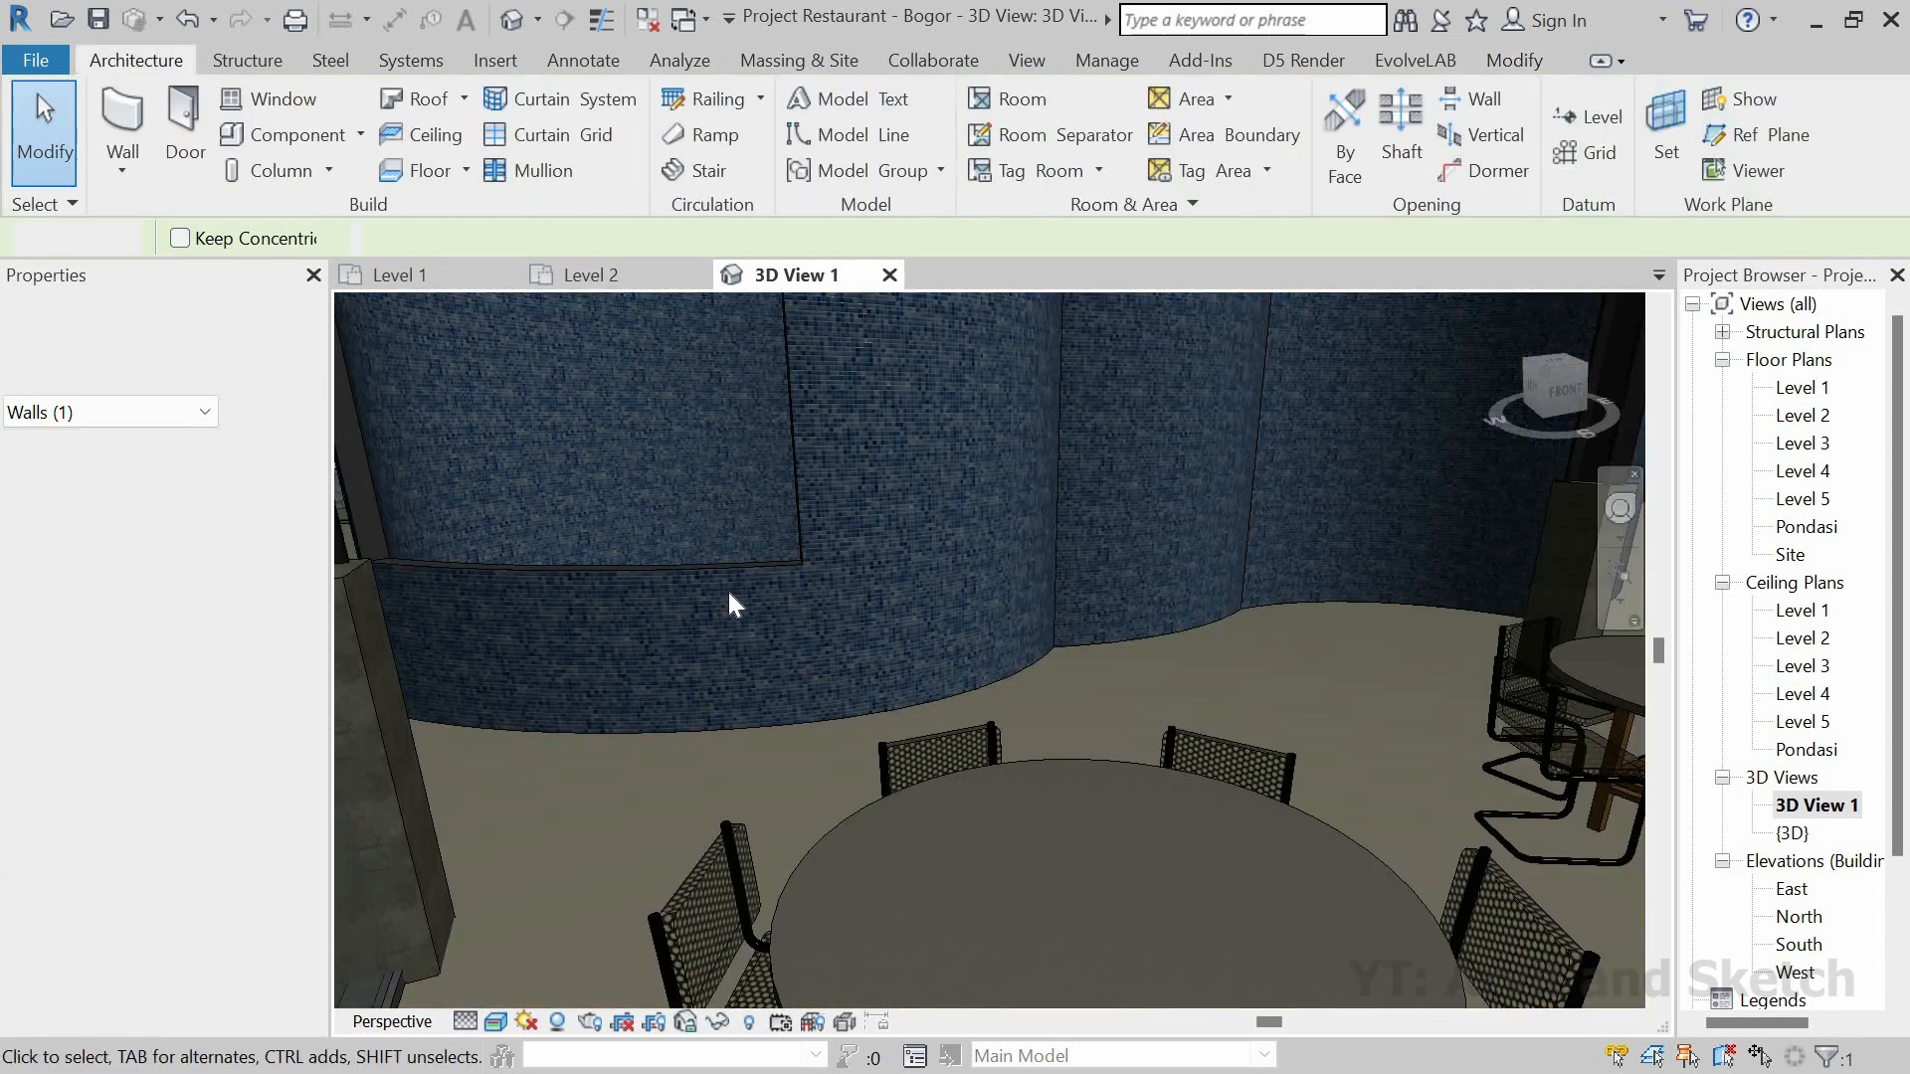
# Step: In the Level 1 plan, select the ten remaining pond wall segments together and set their unconnected height to 100
pyautogui.click(437, 279)
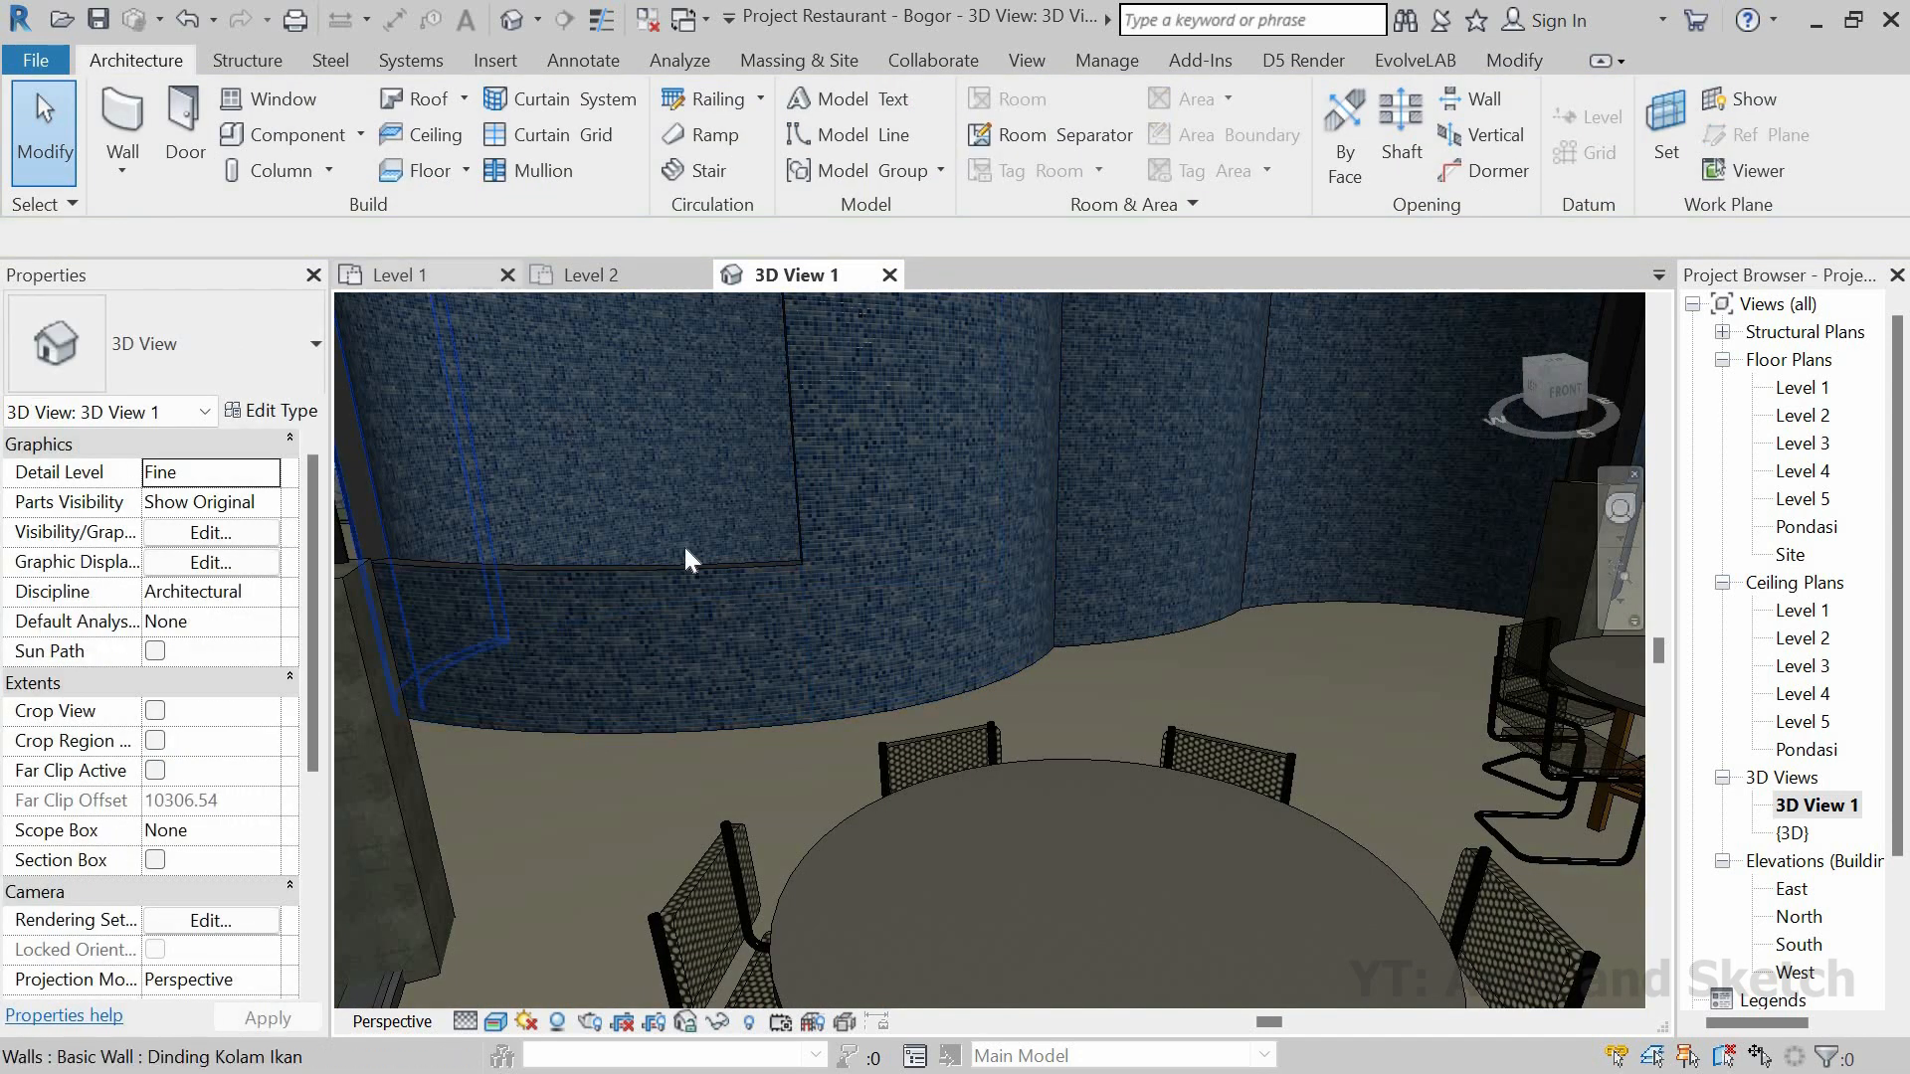
pyautogui.click(768, 637)
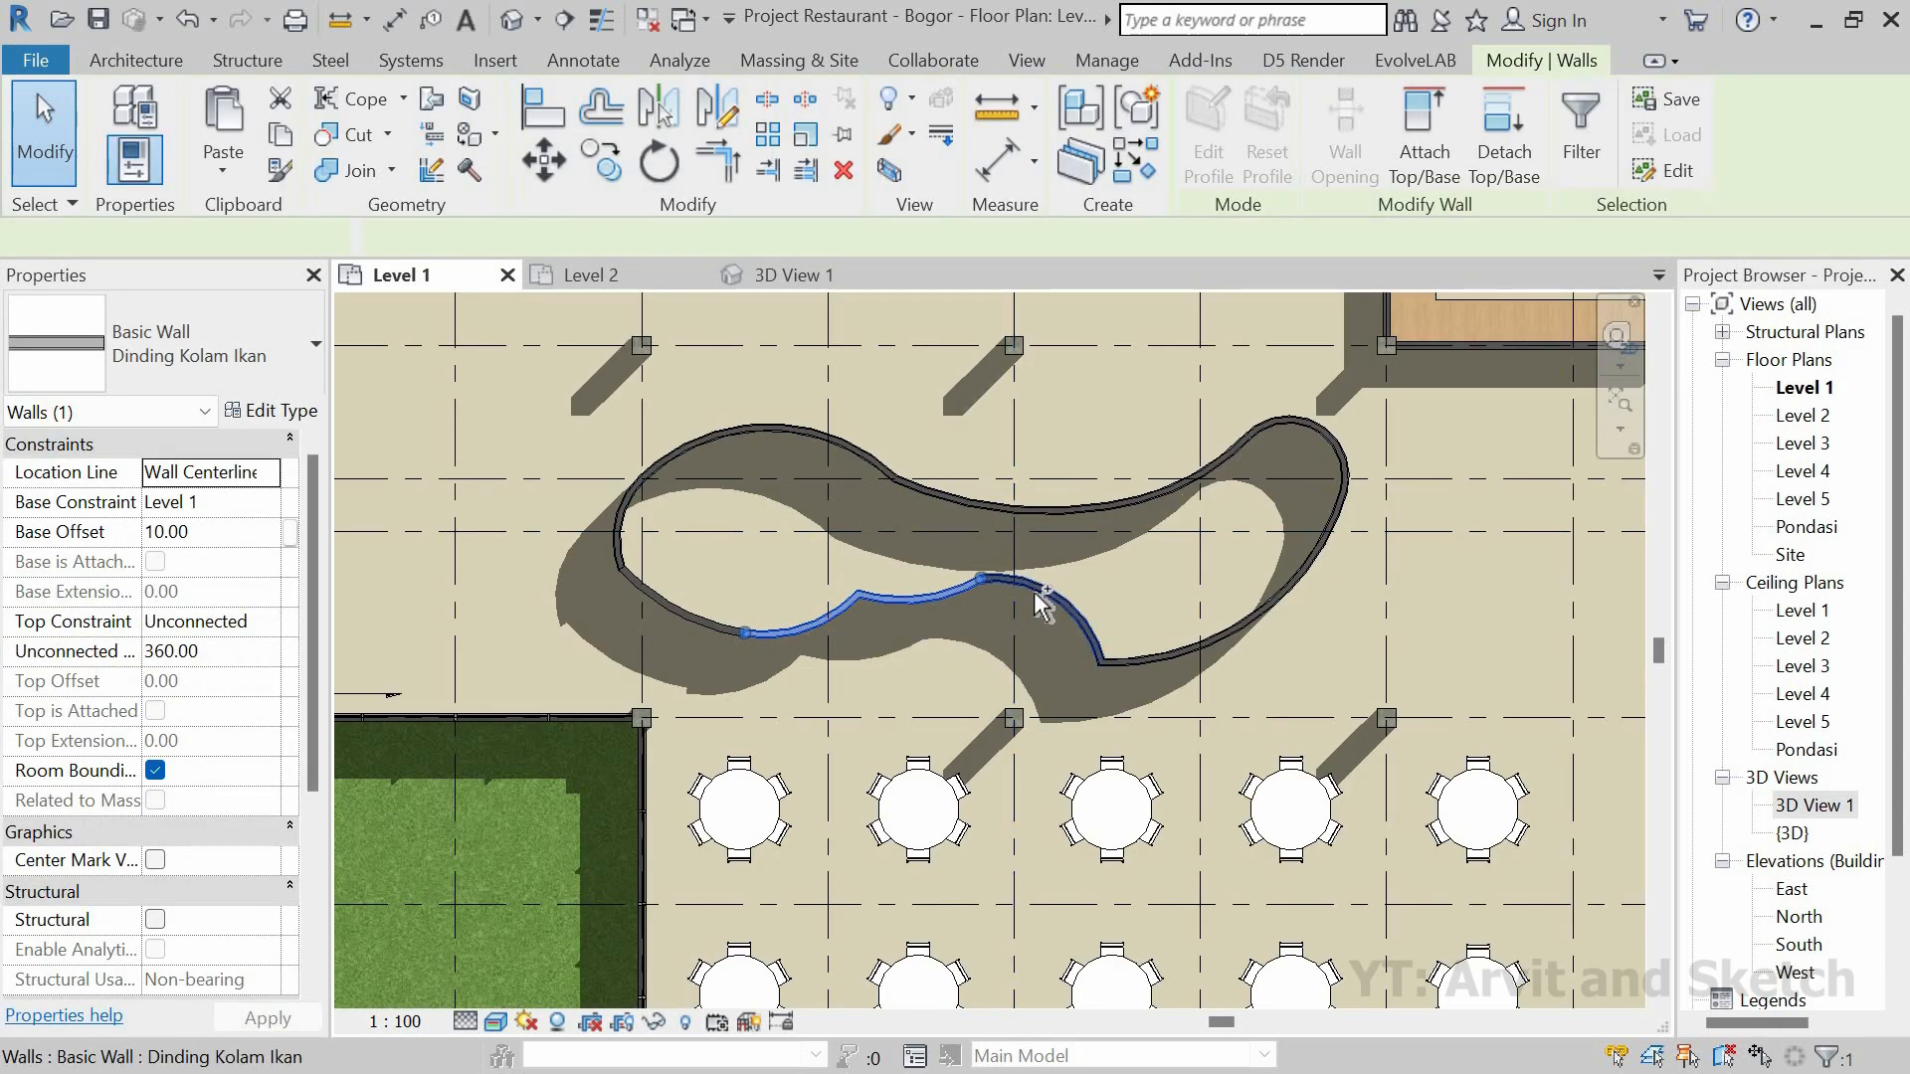
pyautogui.keyDown('ctrl'); pyautogui.click(1145, 657); pyautogui.keyUp('ctrl')
pyautogui.keyDown('ctrl'); pyautogui.click(1349, 513); pyautogui.keyUp('ctrl')
pyautogui.keyDown('ctrl'); pyautogui.click(1345, 505); pyautogui.keyUp('ctrl')
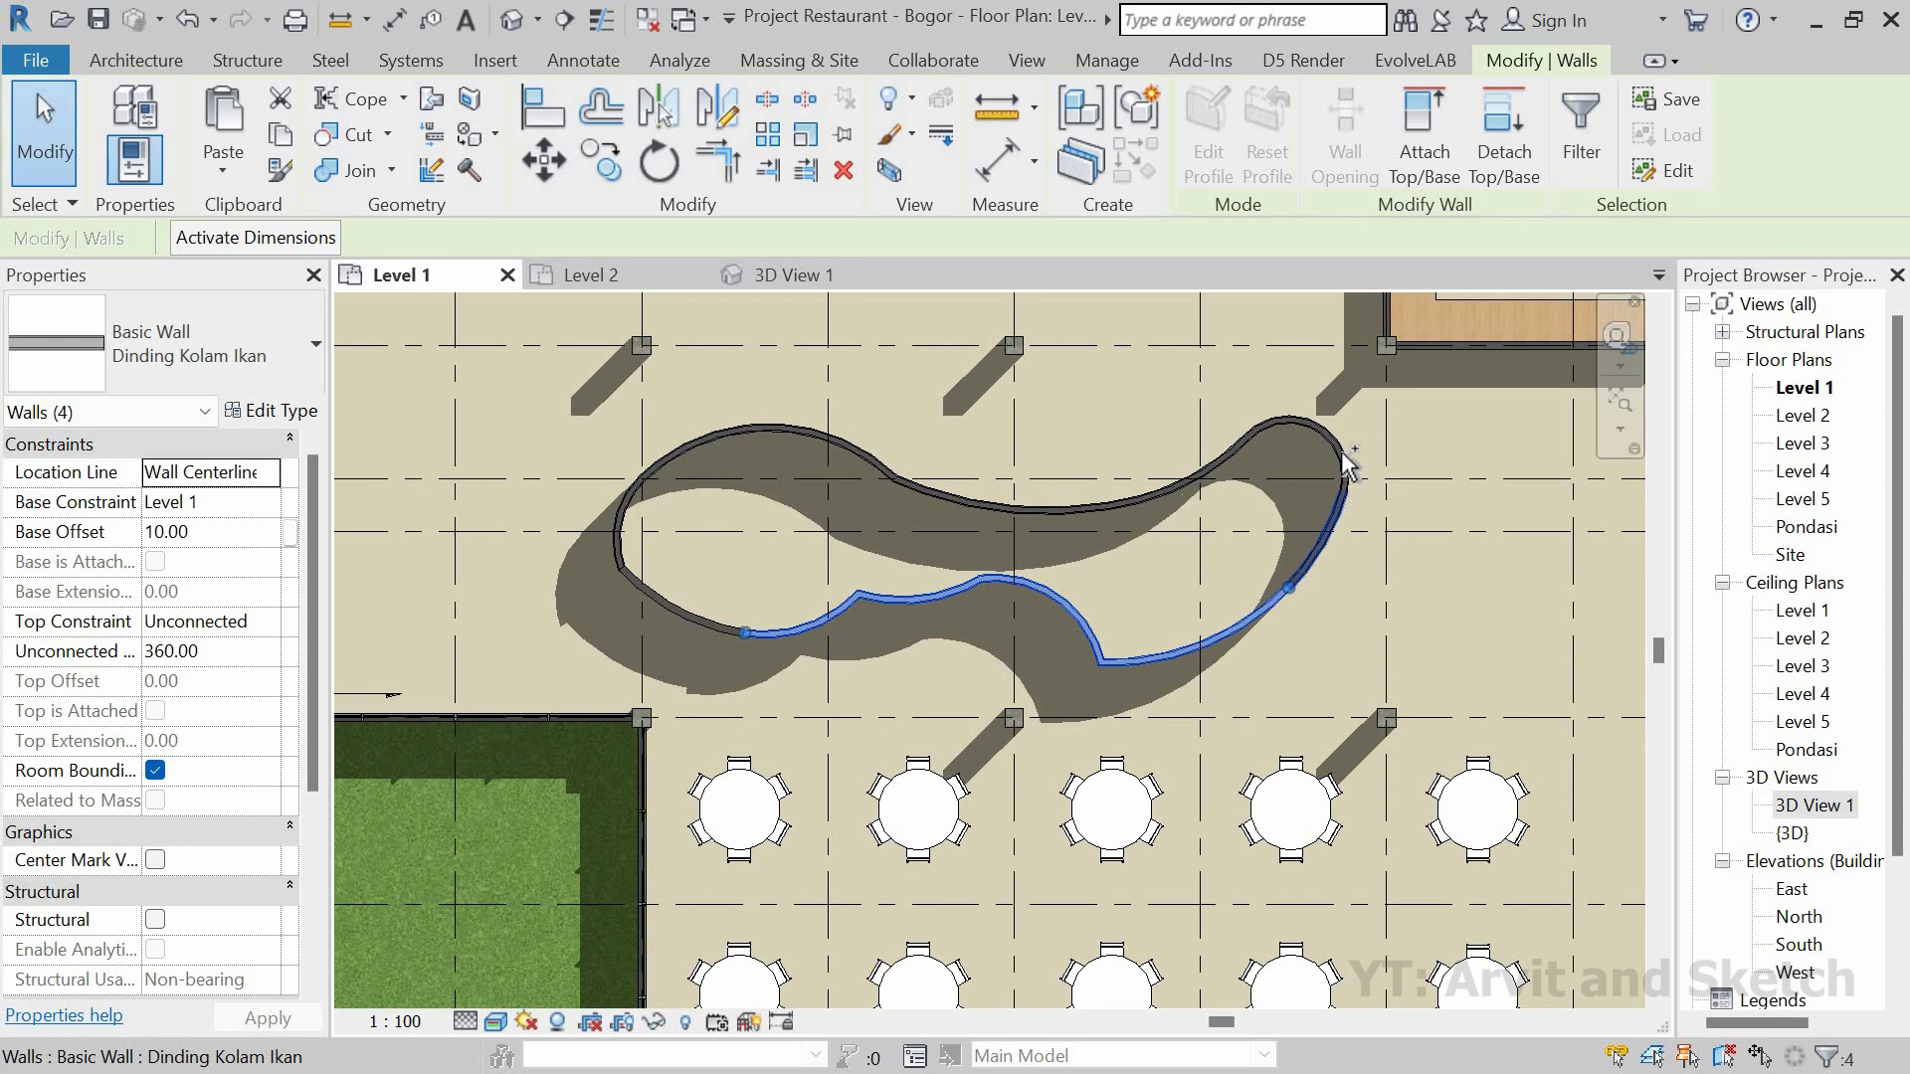
pyautogui.keyDown('ctrl'); pyautogui.click(1345, 456); pyautogui.keyUp('ctrl')
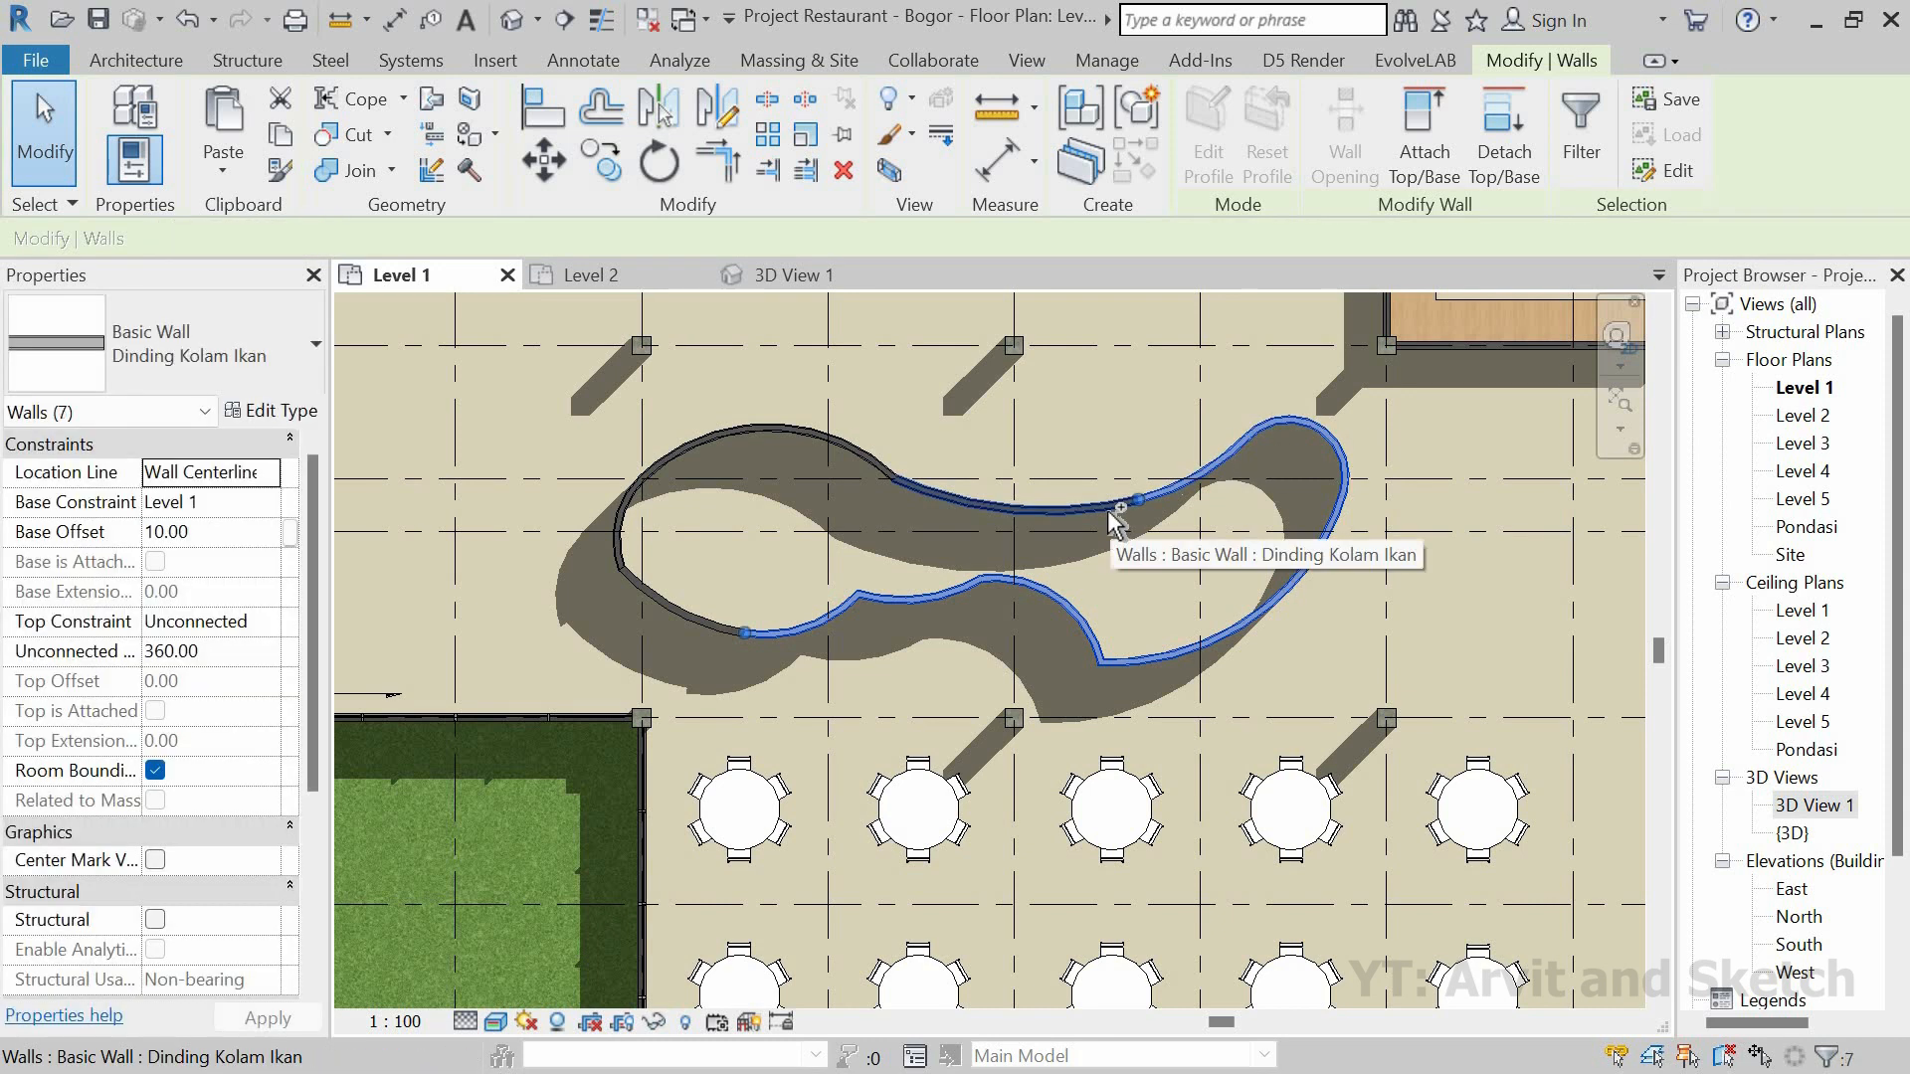
pyautogui.keyDown('ctrl'); pyautogui.click(1102, 509); pyautogui.keyUp('ctrl')
pyautogui.keyDown('ctrl'); pyautogui.click(697, 443); pyautogui.keyUp('ctrl')
pyautogui.keyDown('ctrl'); pyautogui.click(622, 523); pyautogui.keyUp('ctrl')
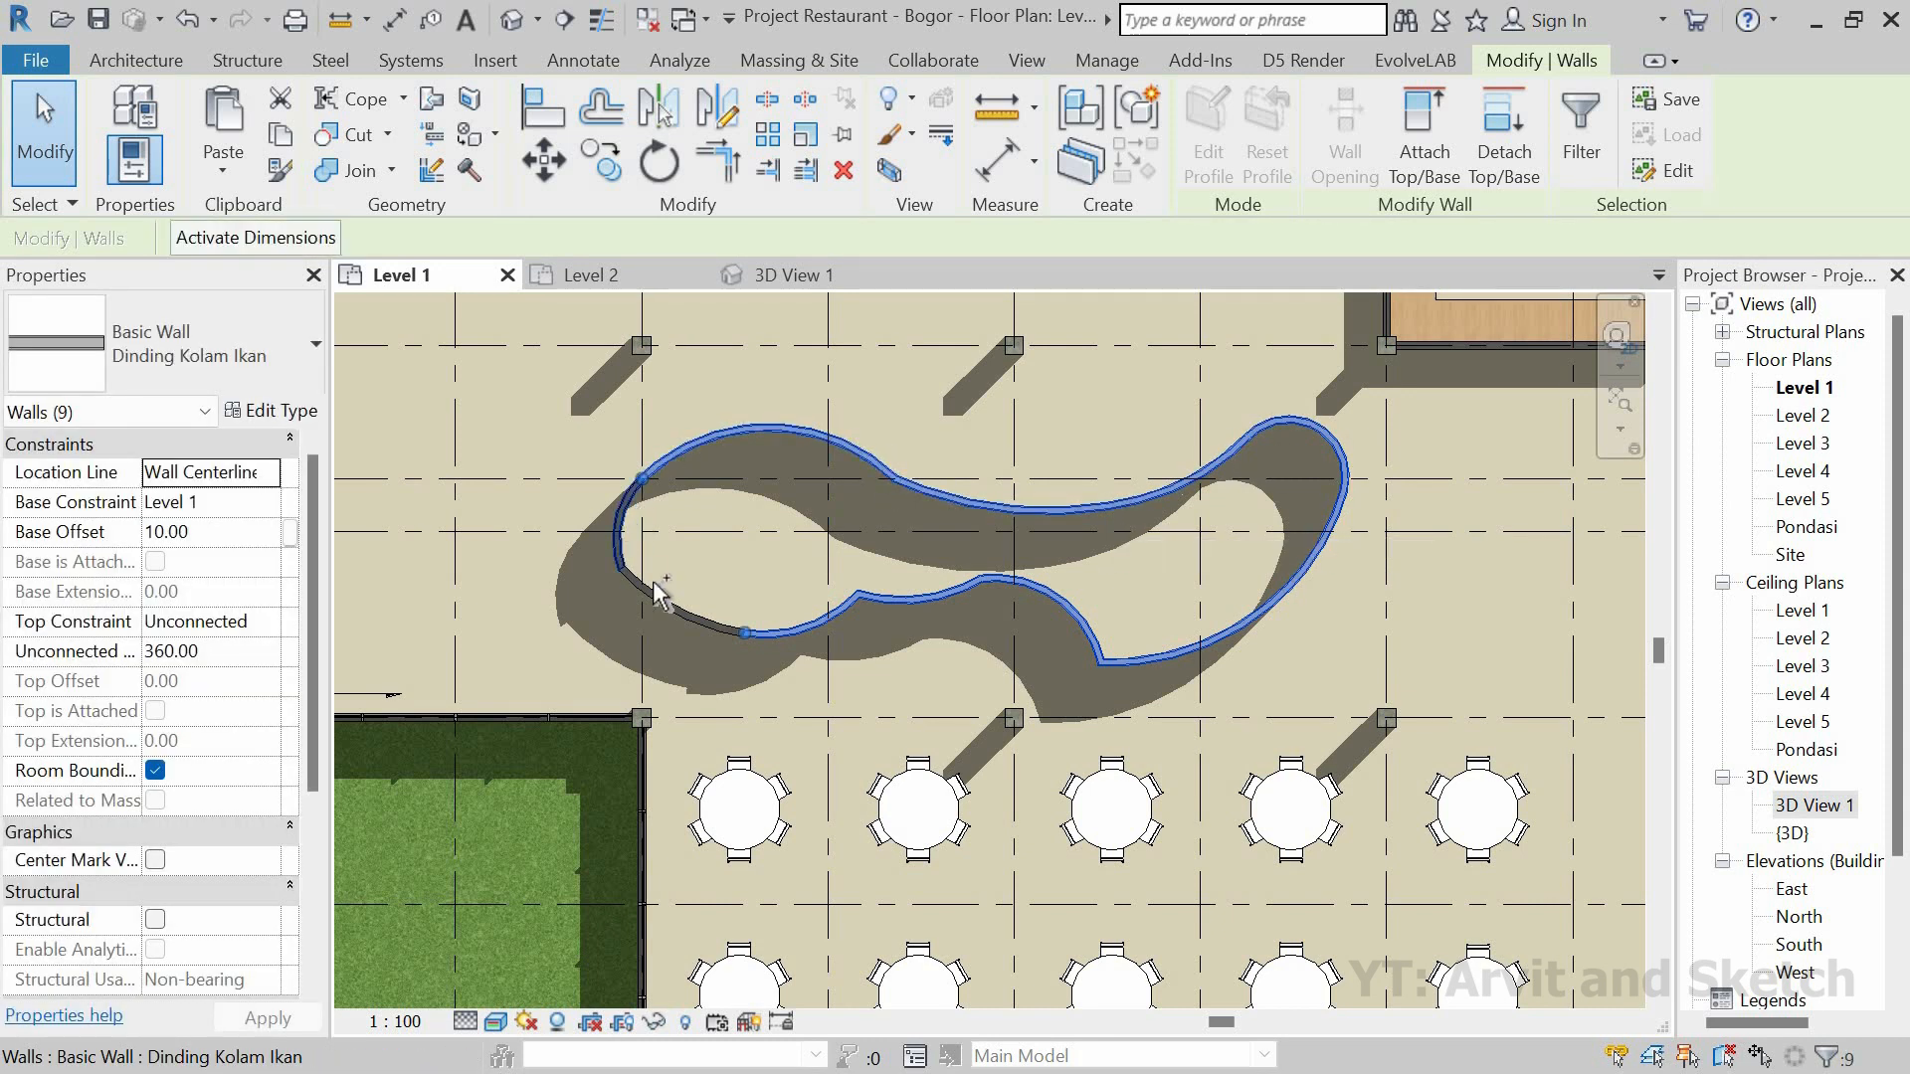
pyautogui.keyDown('ctrl'); pyautogui.click(657, 599); pyautogui.keyUp('ctrl')
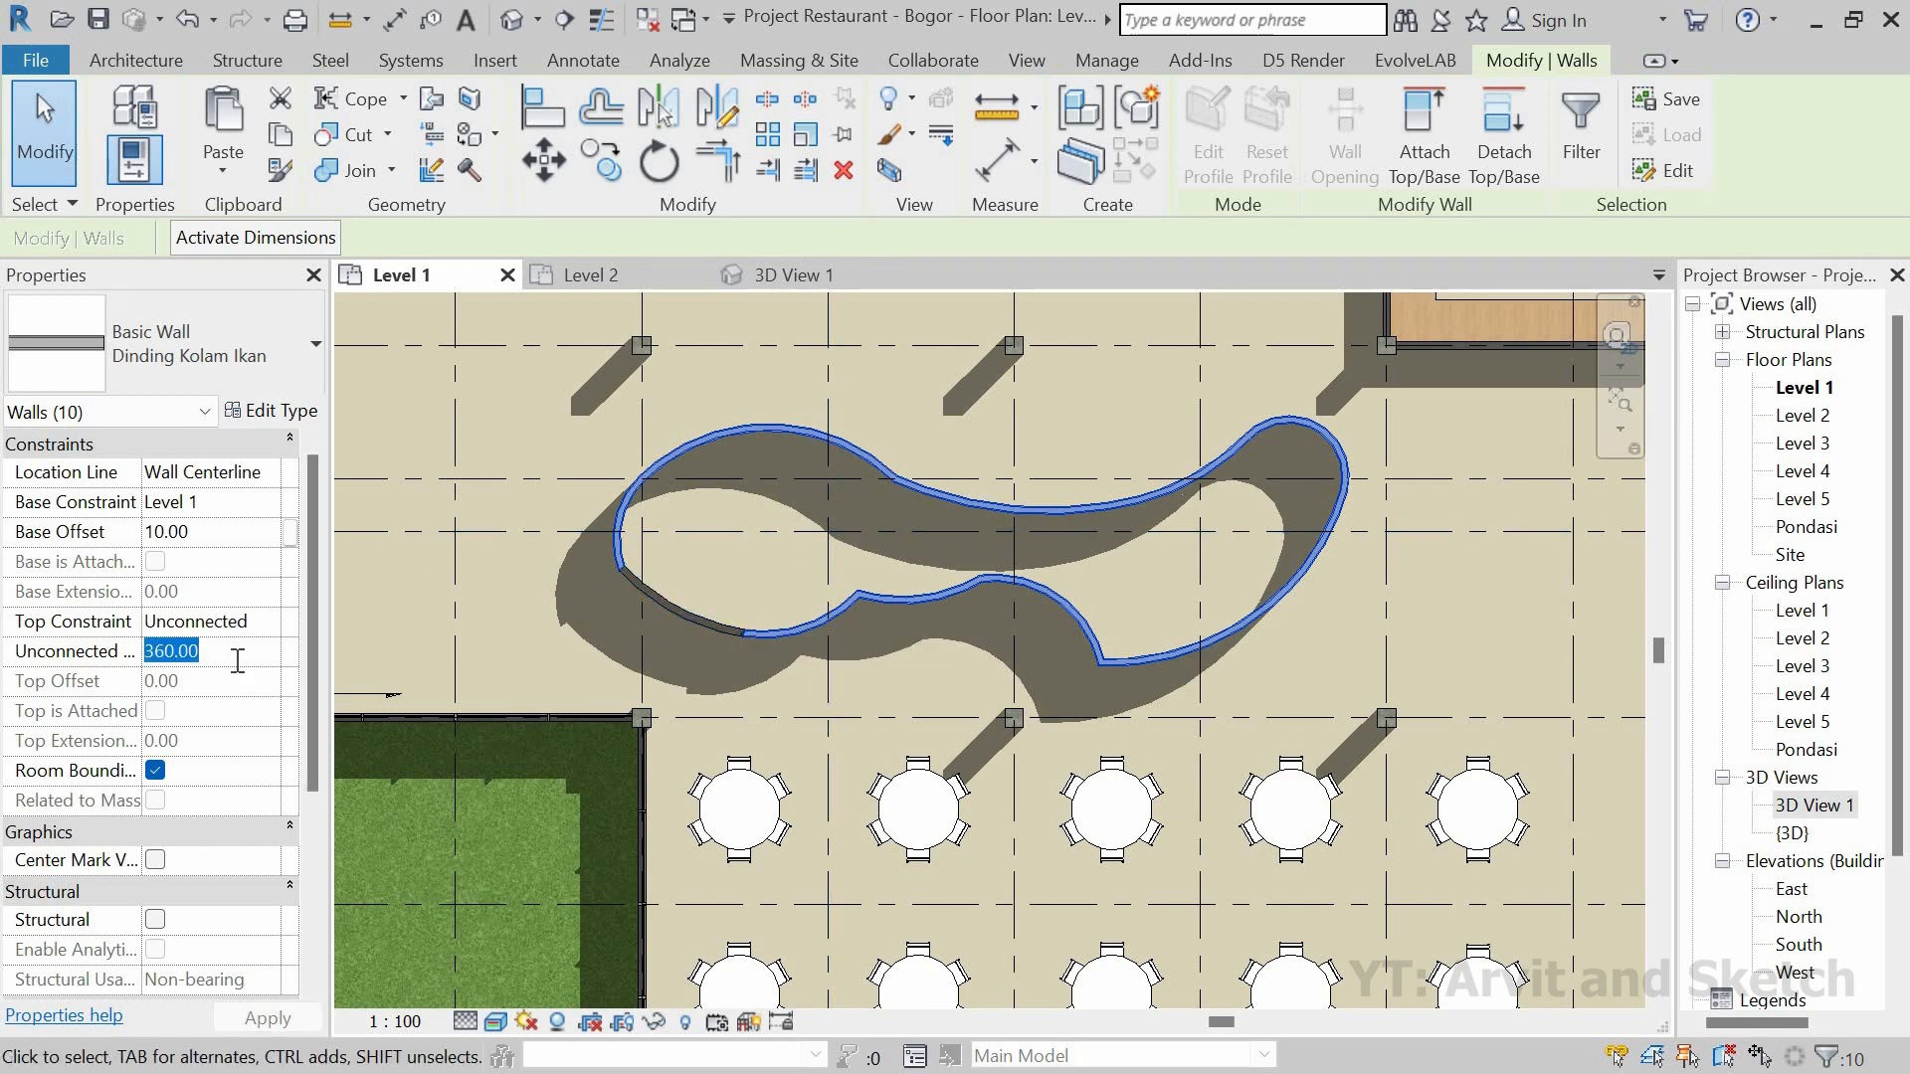
pyautogui.write('100')
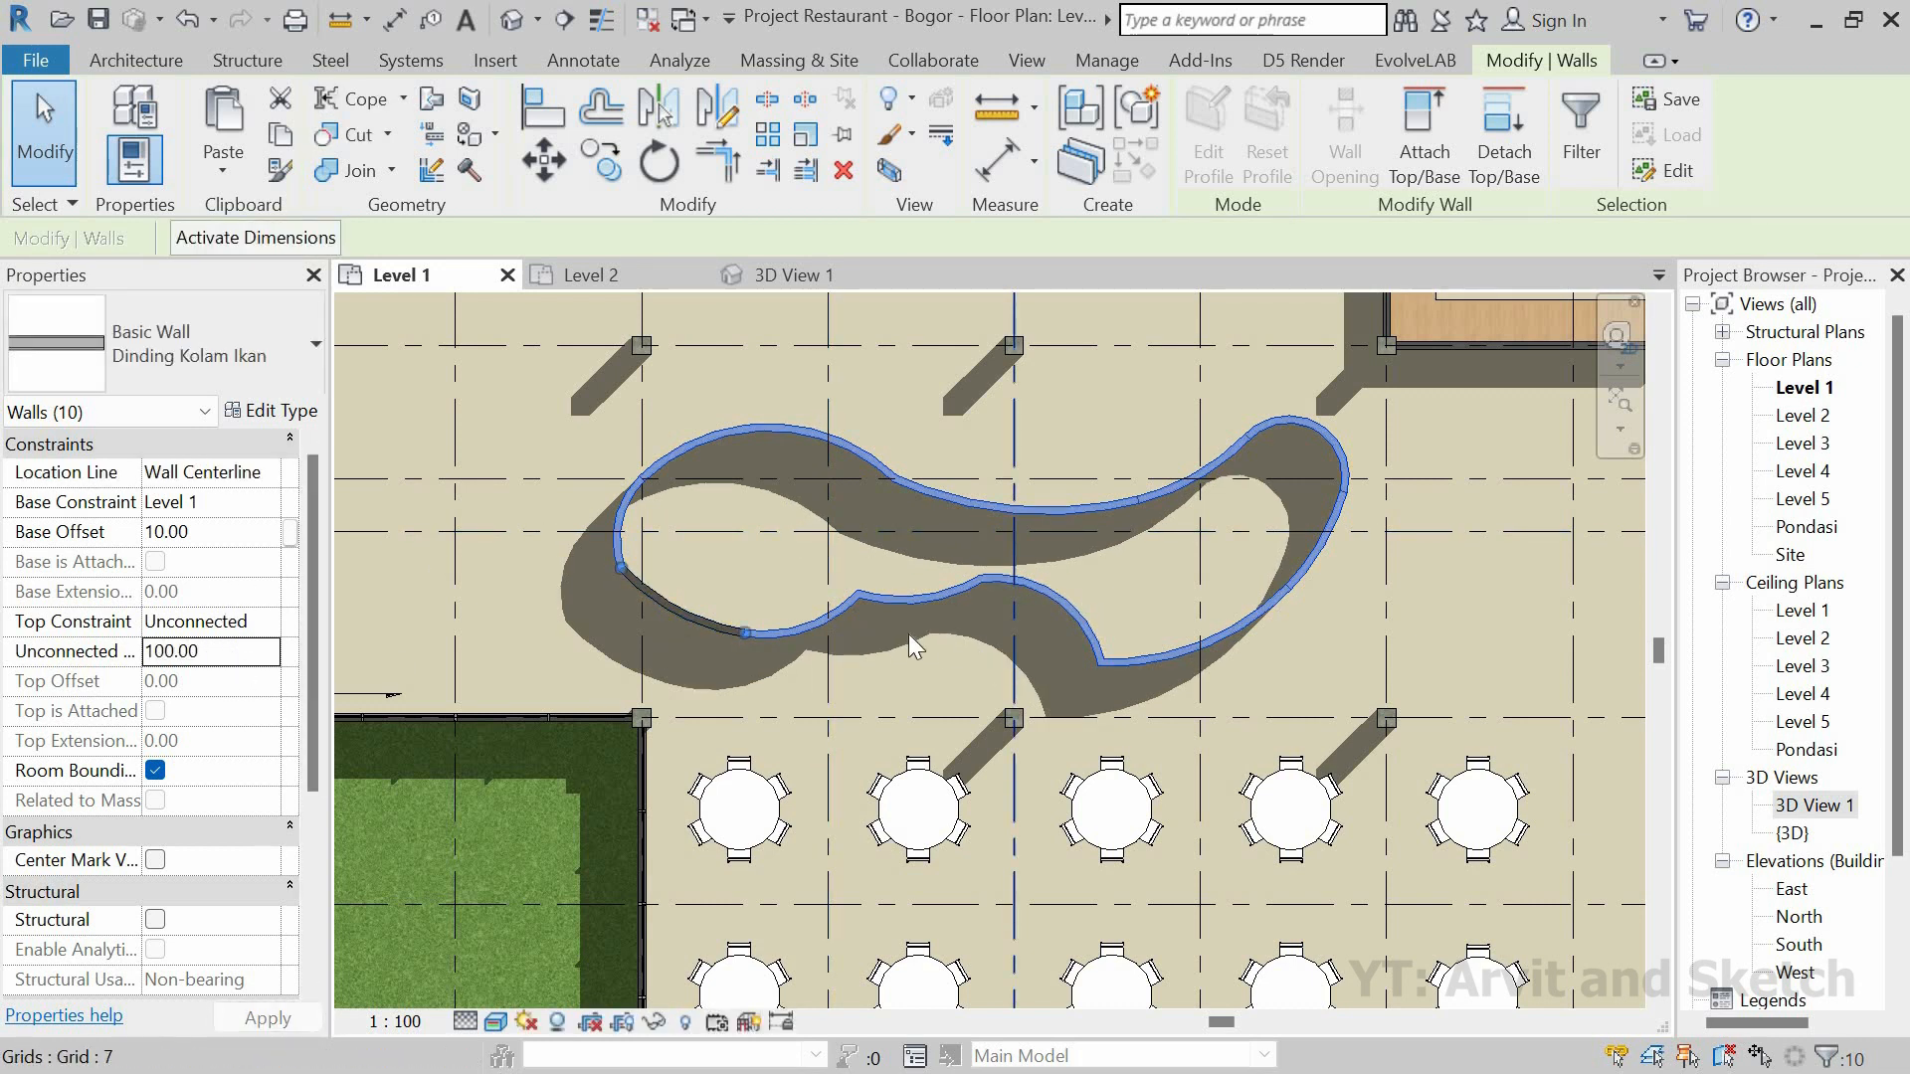
# Step: Clear the wall selection and inspect the pond wall's height among the dining tables in 3D View 1
pyautogui.click(909, 635)
pyautogui.click(814, 283)
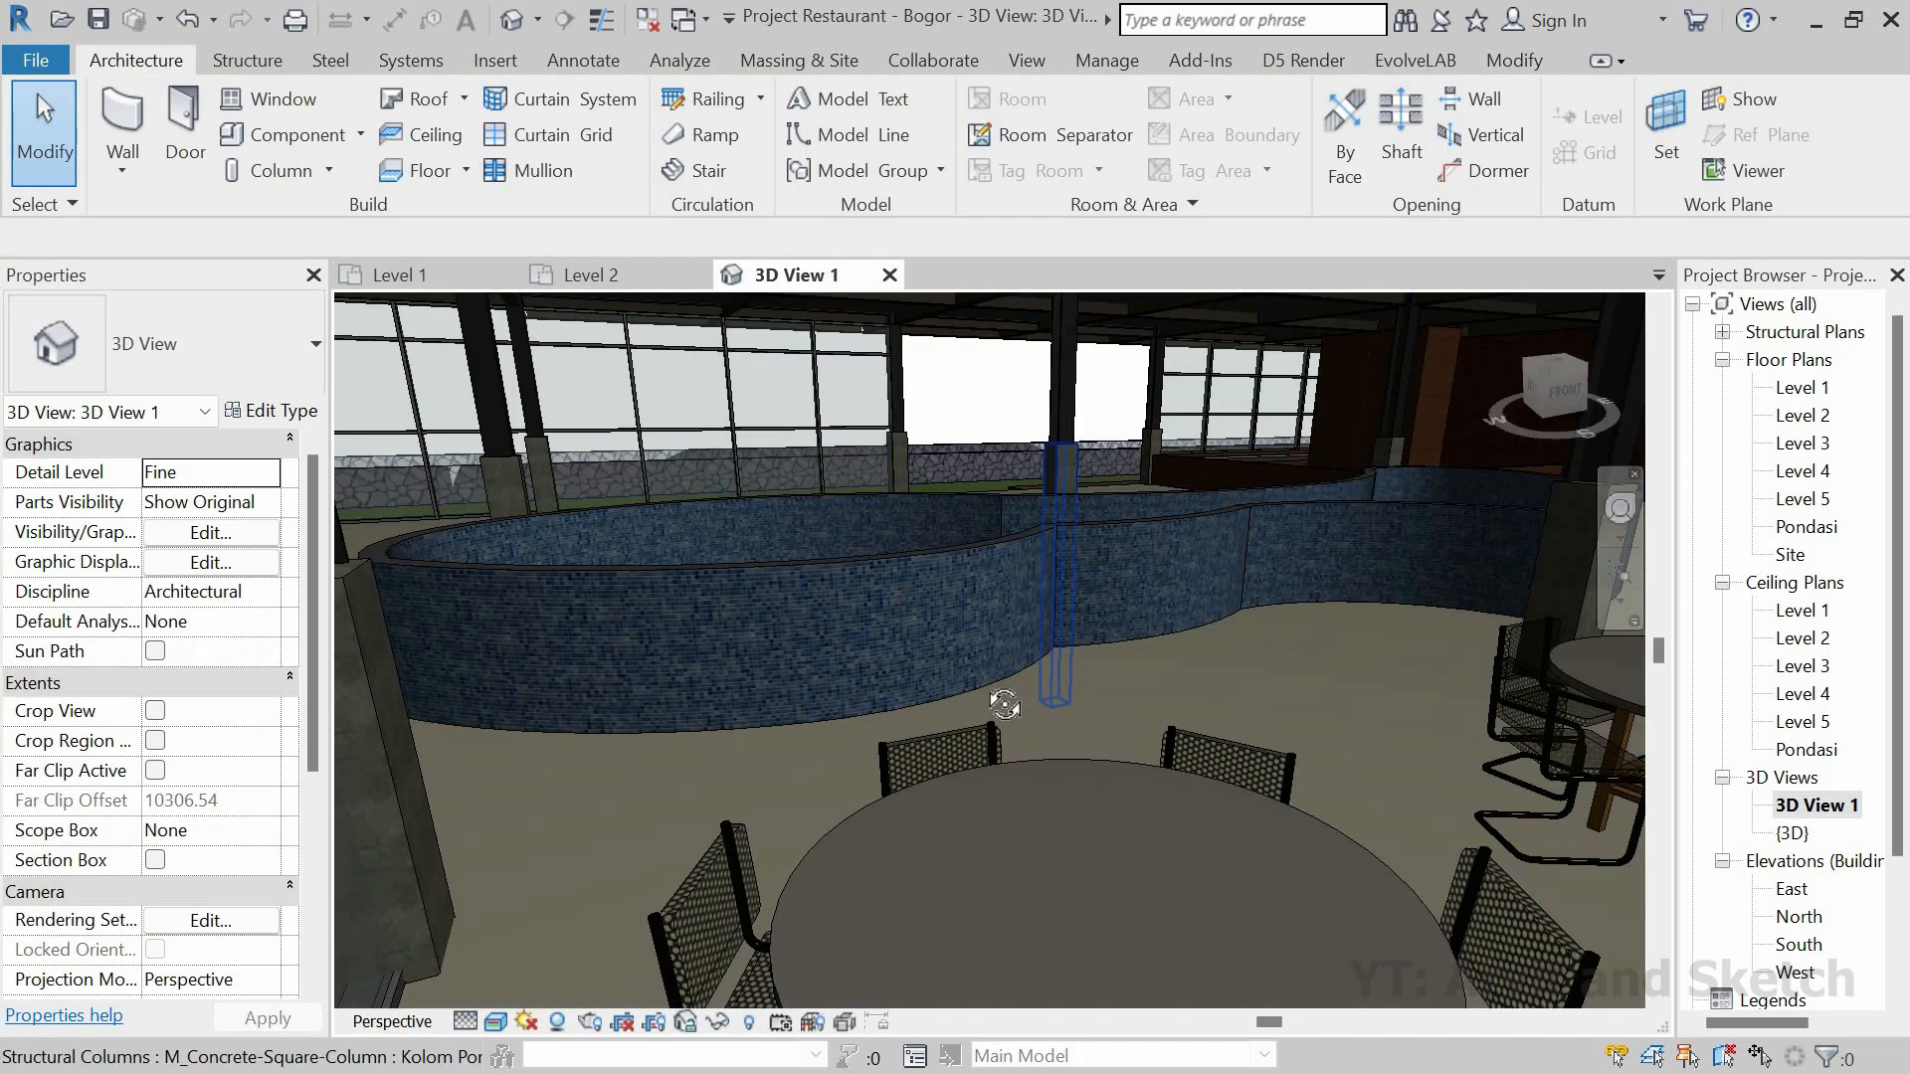
pyautogui.keyDown('shift'); pyautogui.moveTo(1009, 702); pyautogui.dragTo(935, 654, button='middle'); pyautogui.keyUp('shift')
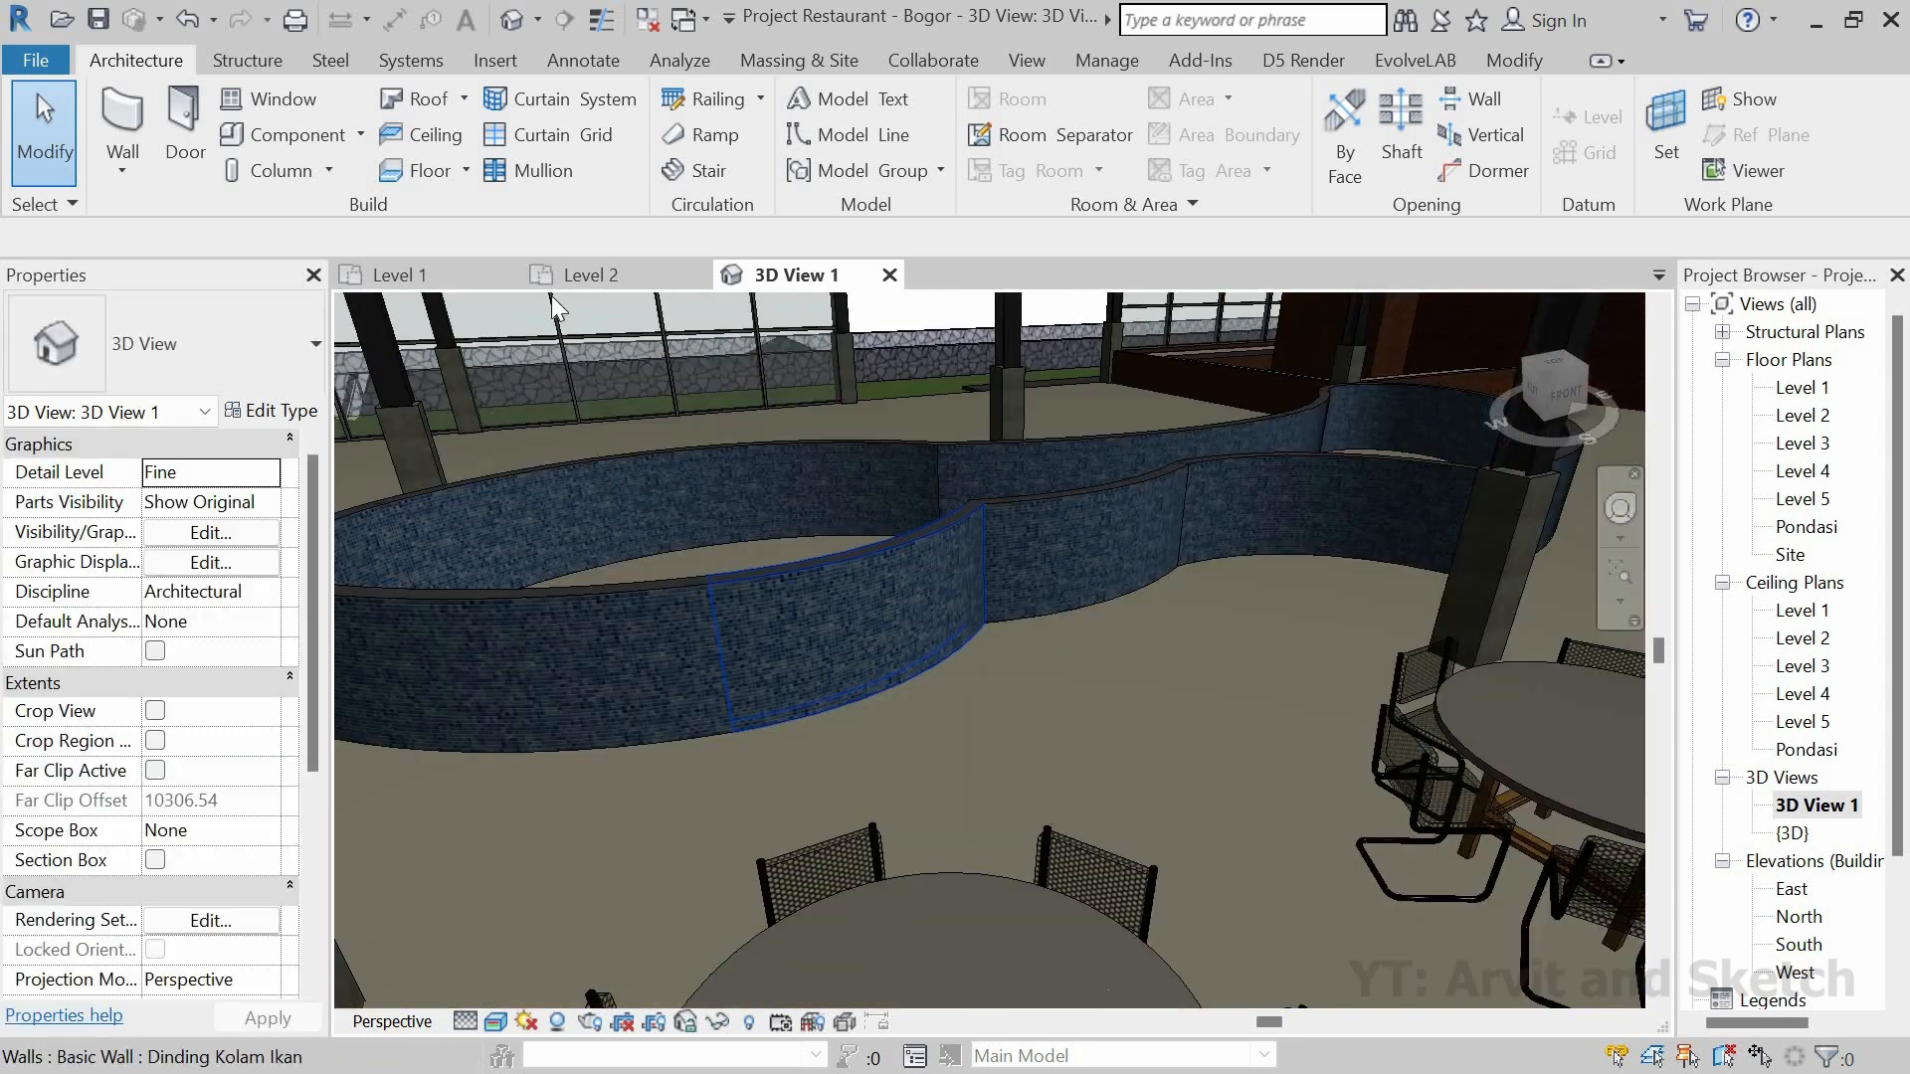
# Step: Select all eleven pond wall segments in the Level 1 plan, set their unconnected height to 70, and check them in 3D View 1
pyautogui.click(452, 281)
pyautogui.click(752, 433)
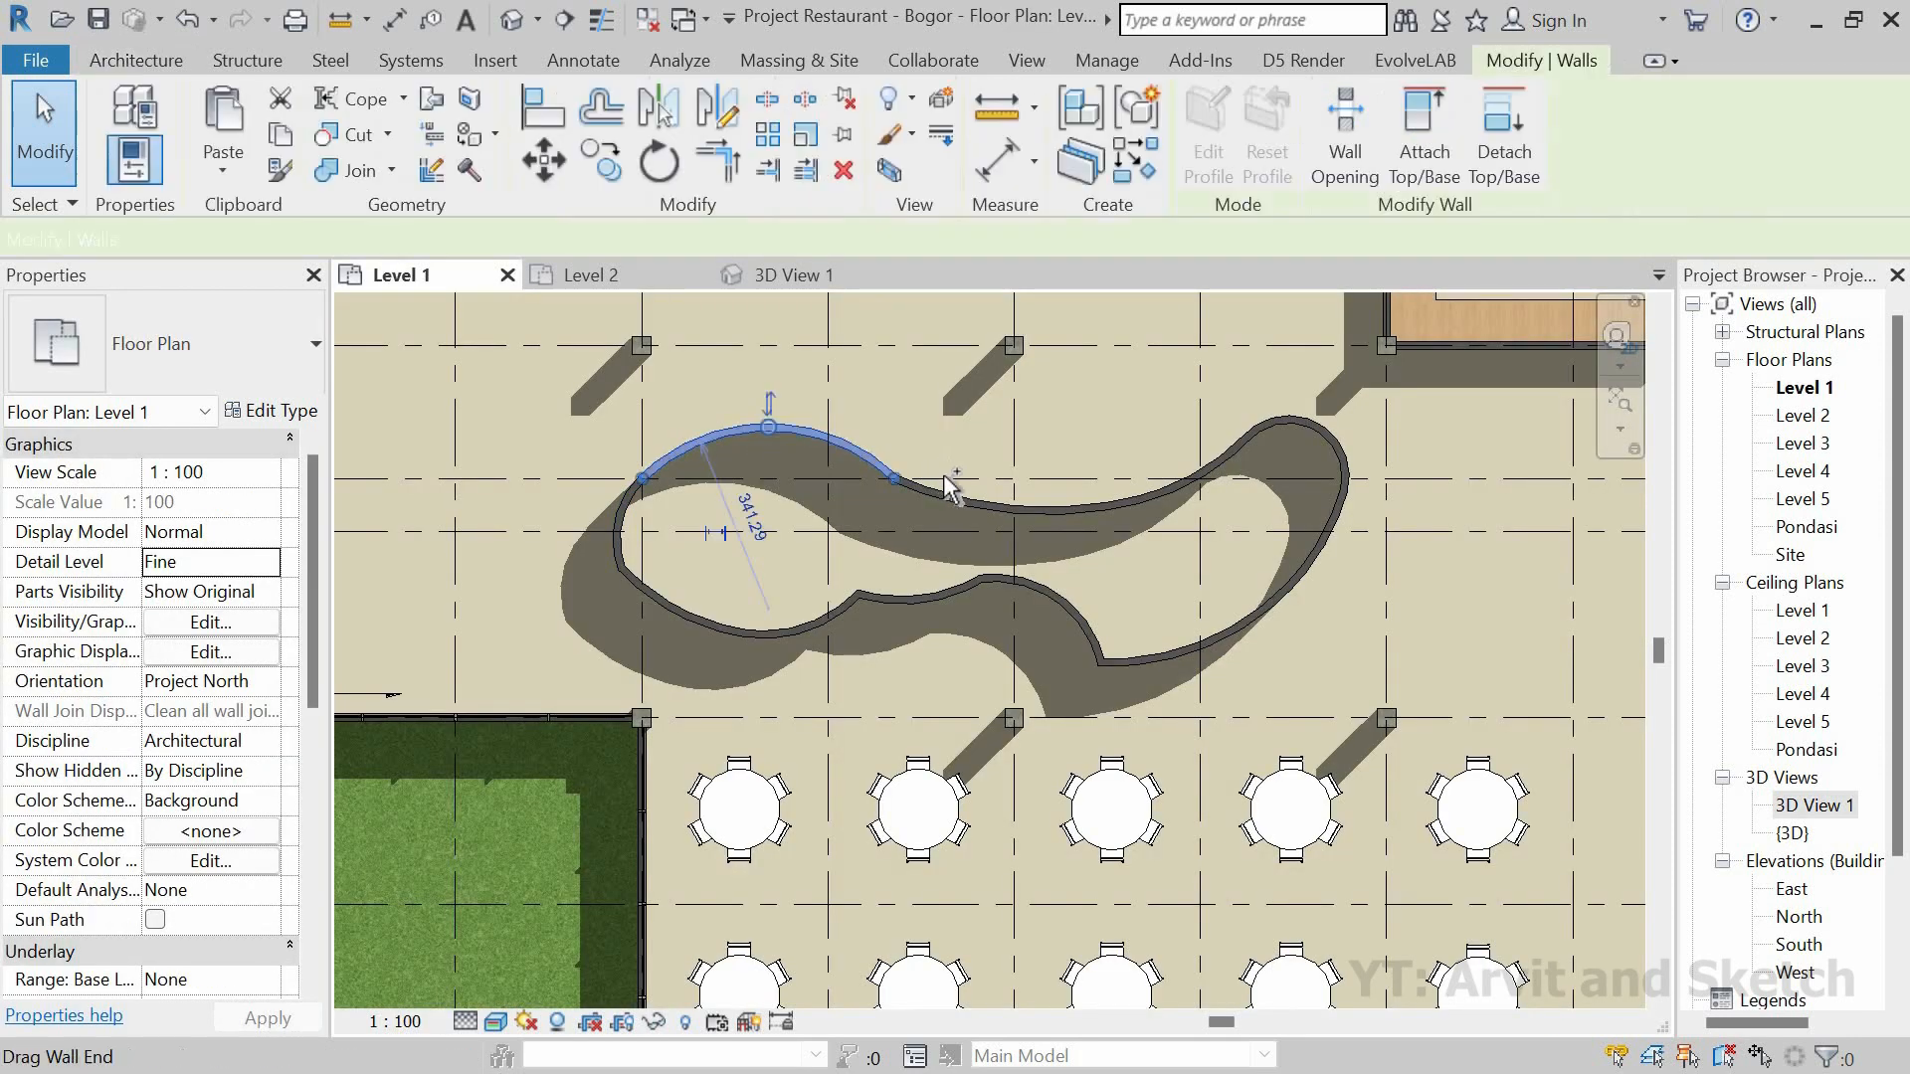
pyautogui.keyDown('ctrl'); pyautogui.click(1246, 458); pyautogui.keyUp('ctrl')
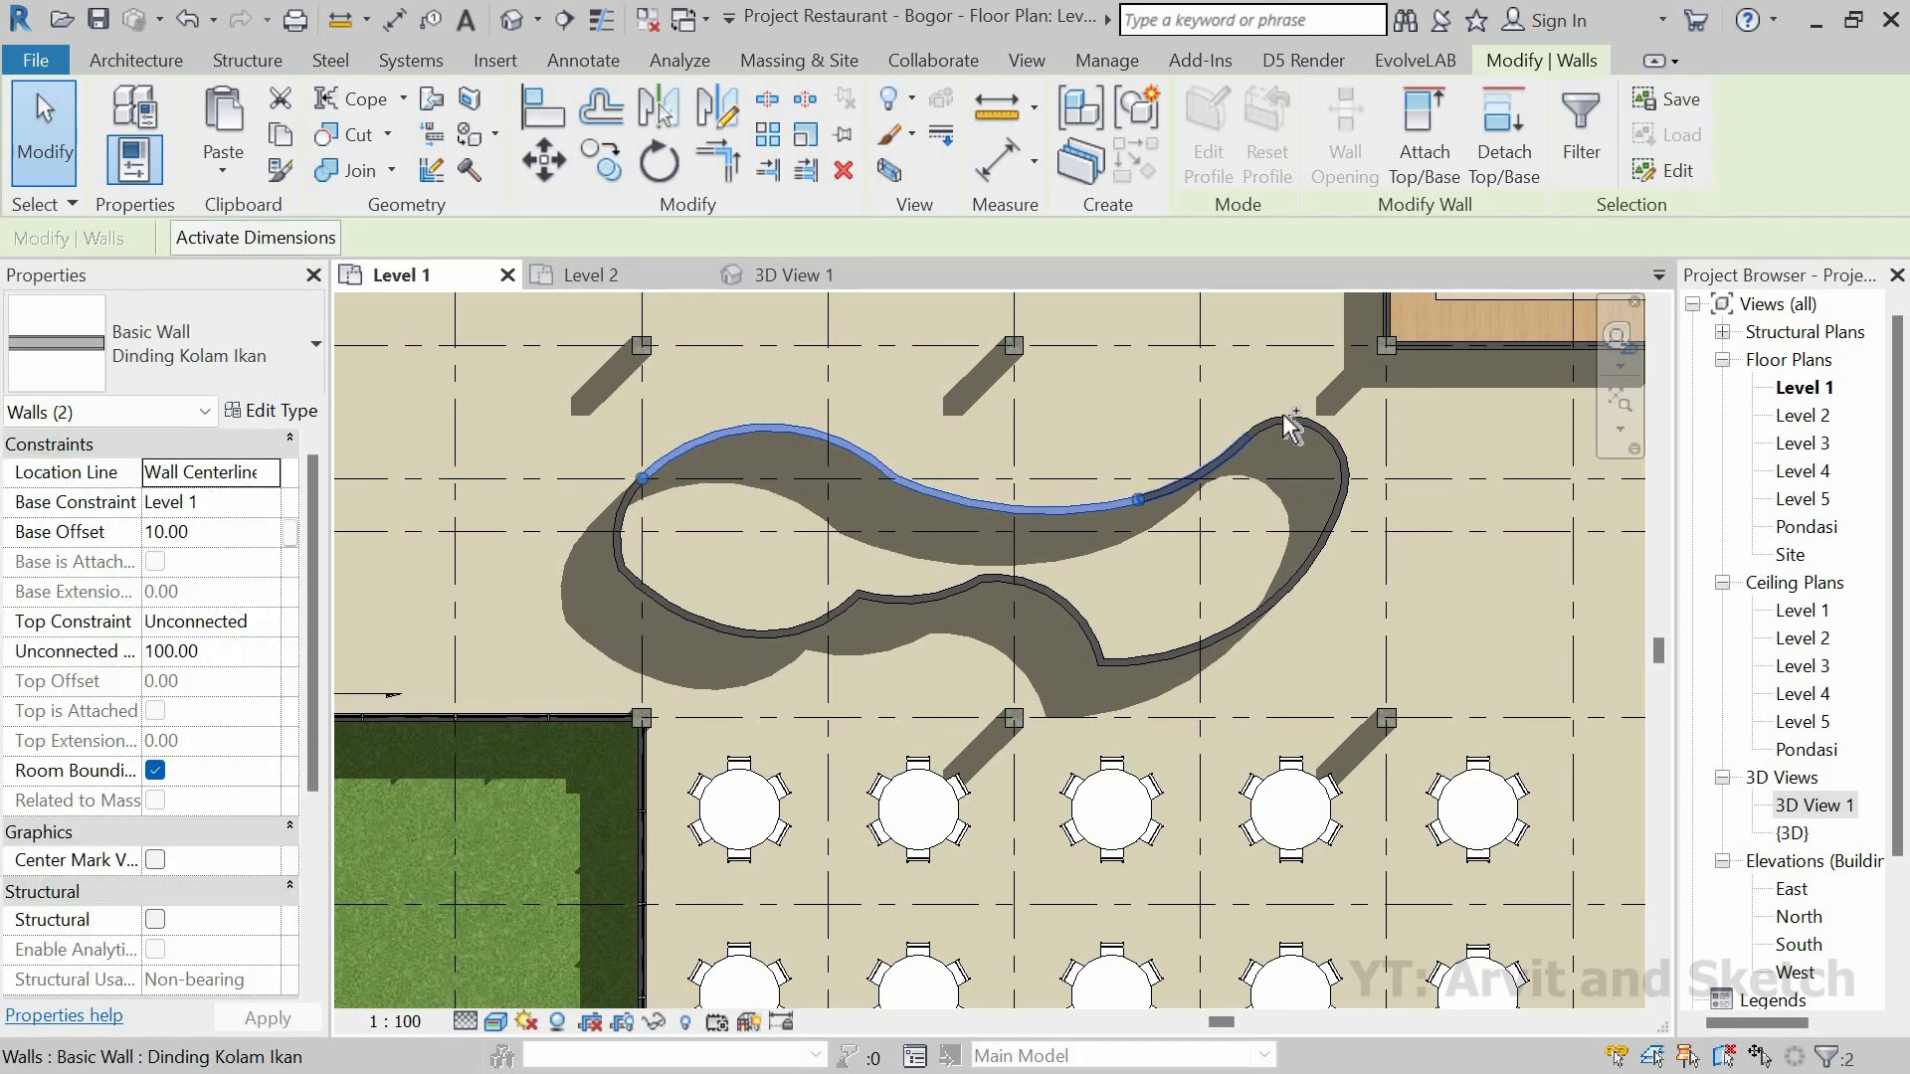
pyautogui.keyDown('ctrl'); pyautogui.click(1315, 555); pyautogui.keyUp('ctrl')
pyautogui.keyDown('ctrl'); pyautogui.click(1240, 624); pyautogui.keyUp('ctrl')
pyautogui.keyDown('ctrl'); pyautogui.click(1089, 629); pyautogui.keyUp('ctrl')
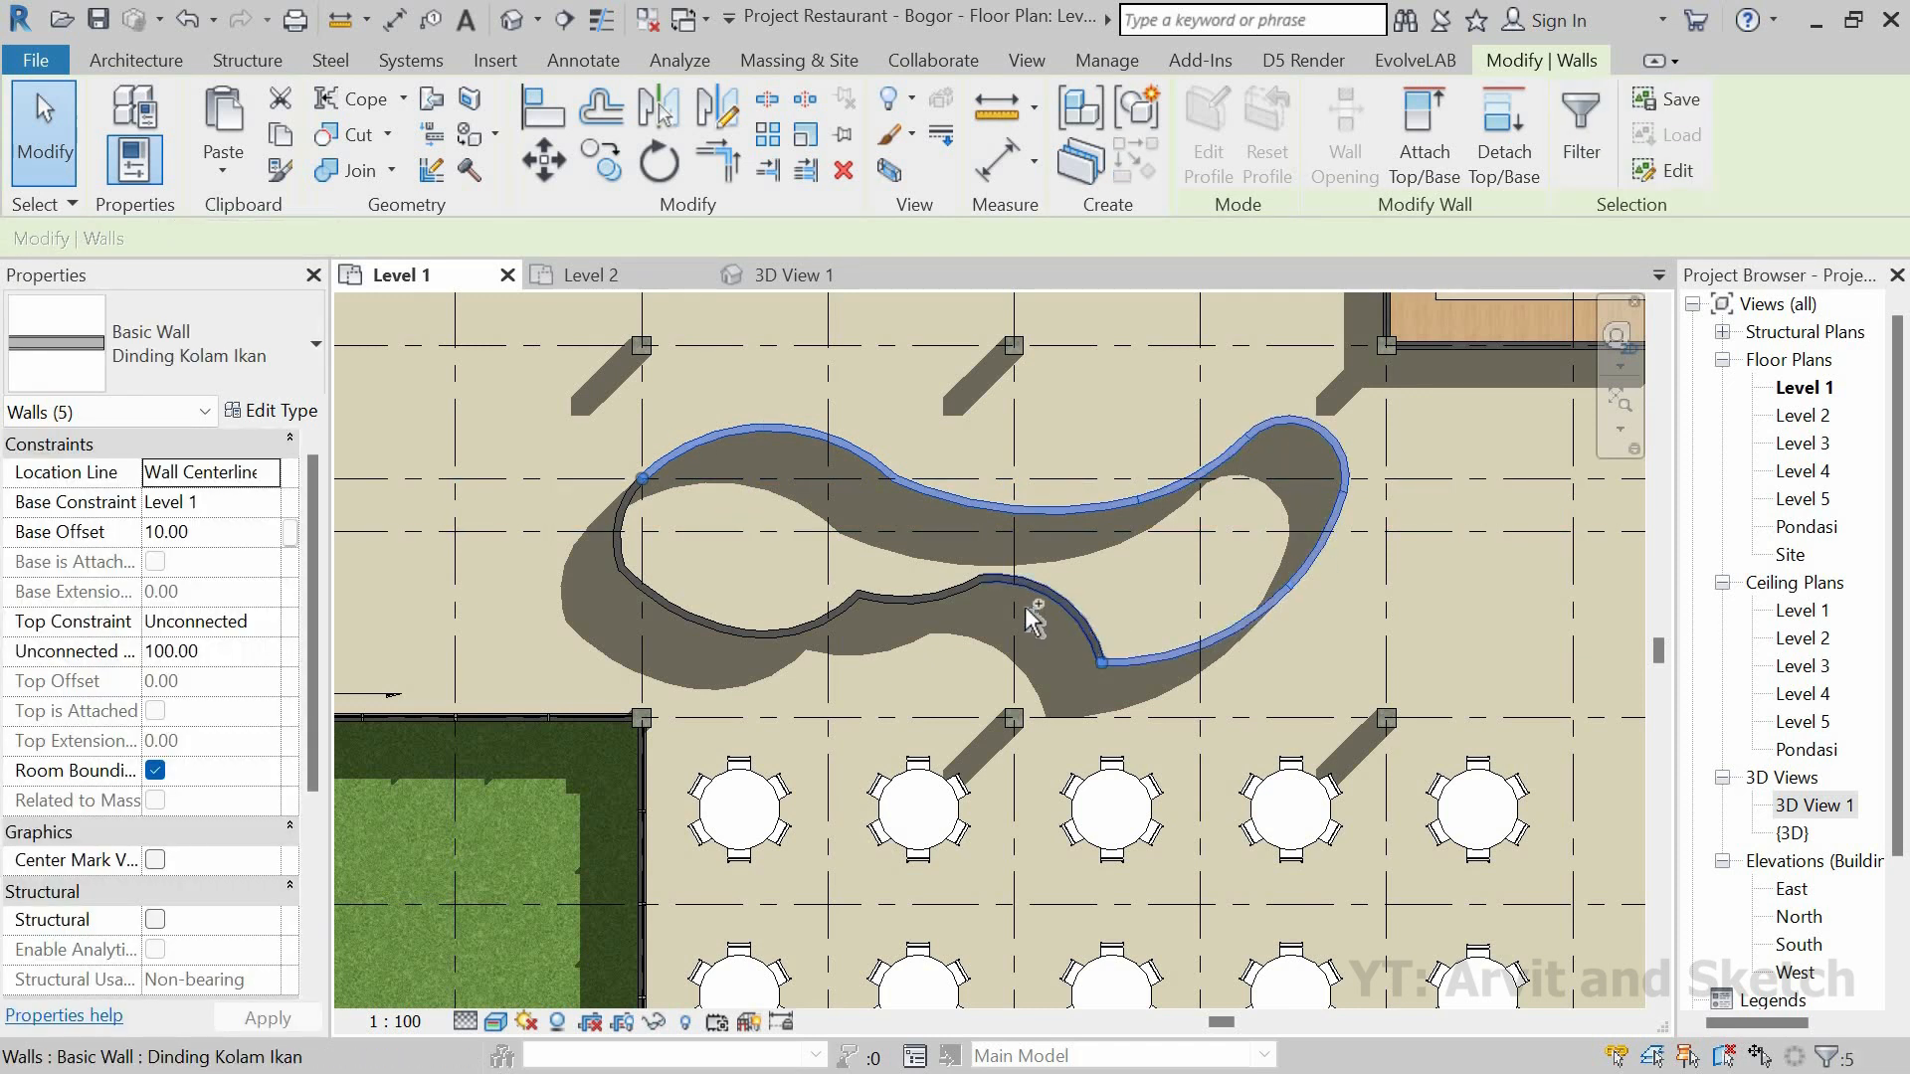
pyautogui.keyDown('ctrl'); pyautogui.click(949, 592); pyautogui.keyUp('ctrl')
pyautogui.keyDown('ctrl'); pyautogui.click(819, 617); pyautogui.keyUp('ctrl')
pyautogui.keyDown('ctrl'); pyautogui.click(696, 626); pyautogui.keyUp('ctrl')
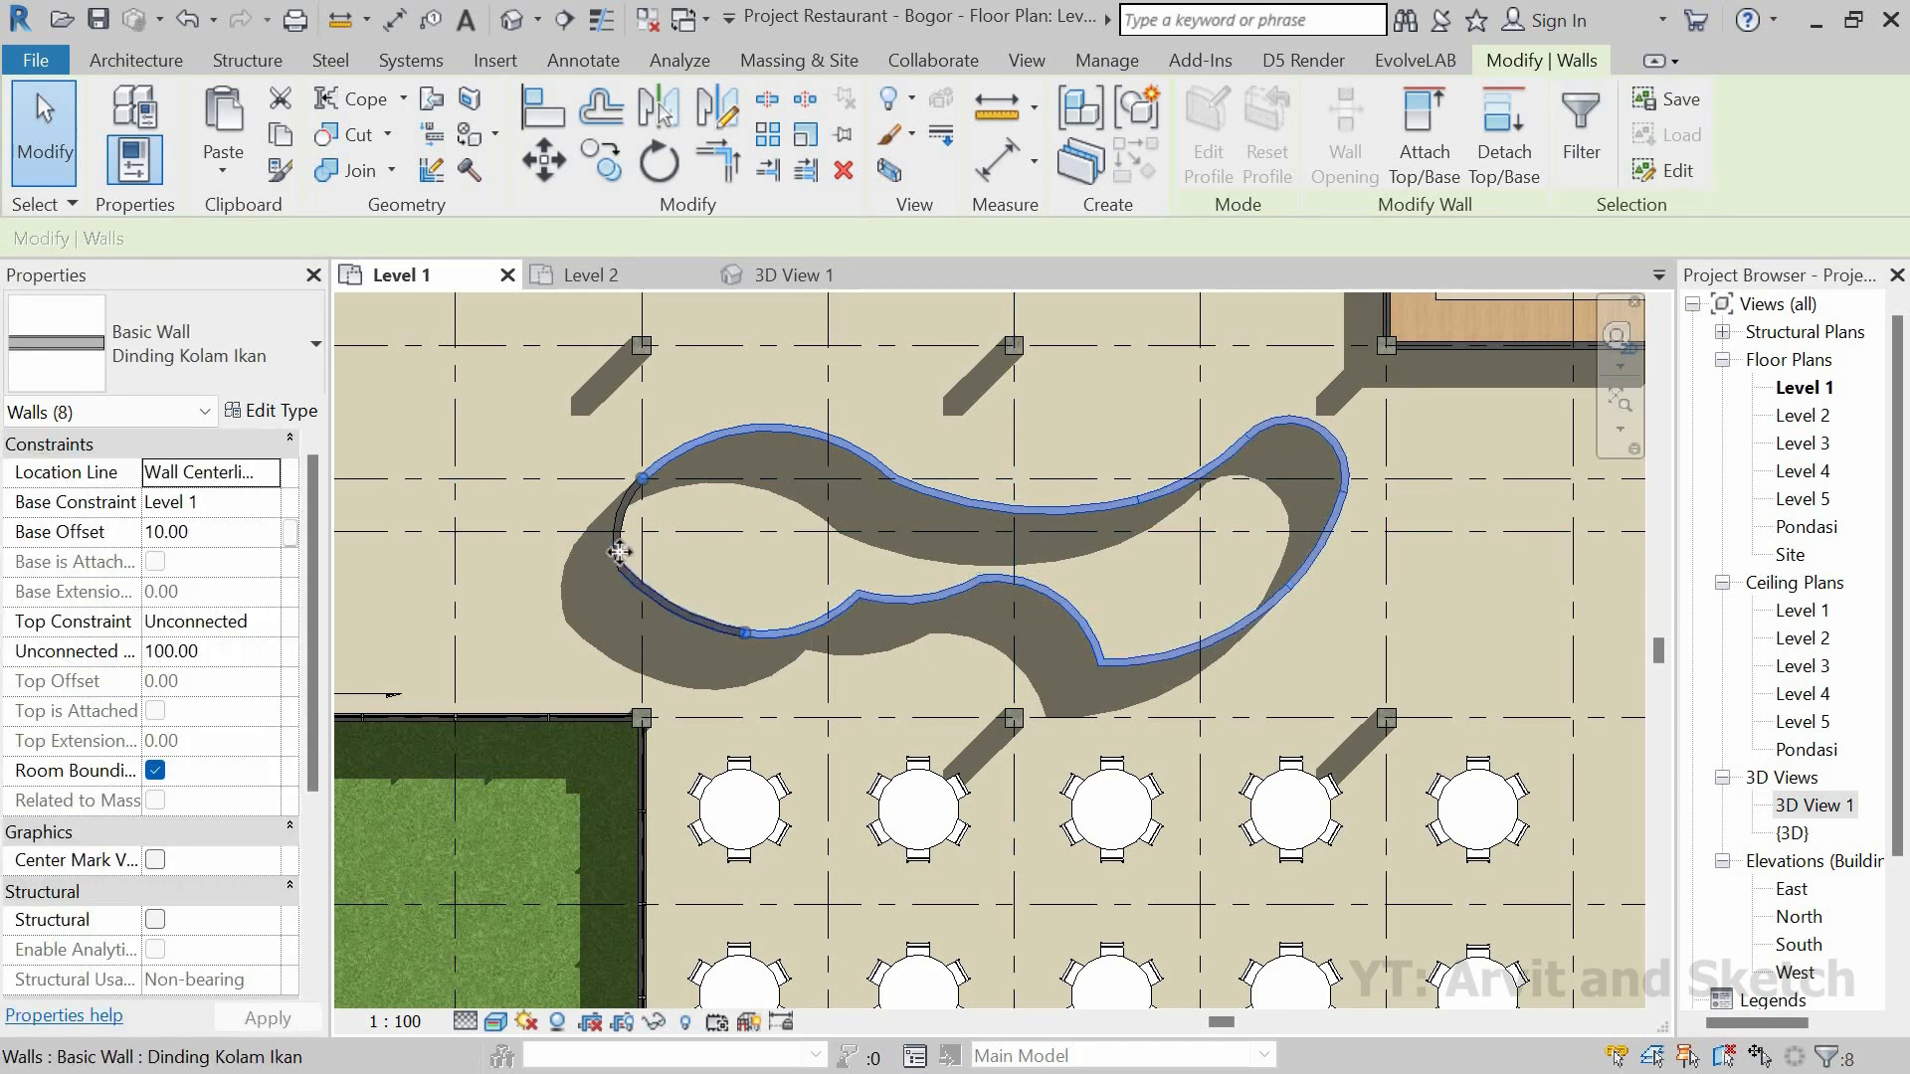
pyautogui.keyDown('ctrl'); pyautogui.click(620, 543); pyautogui.keyUp('ctrl')
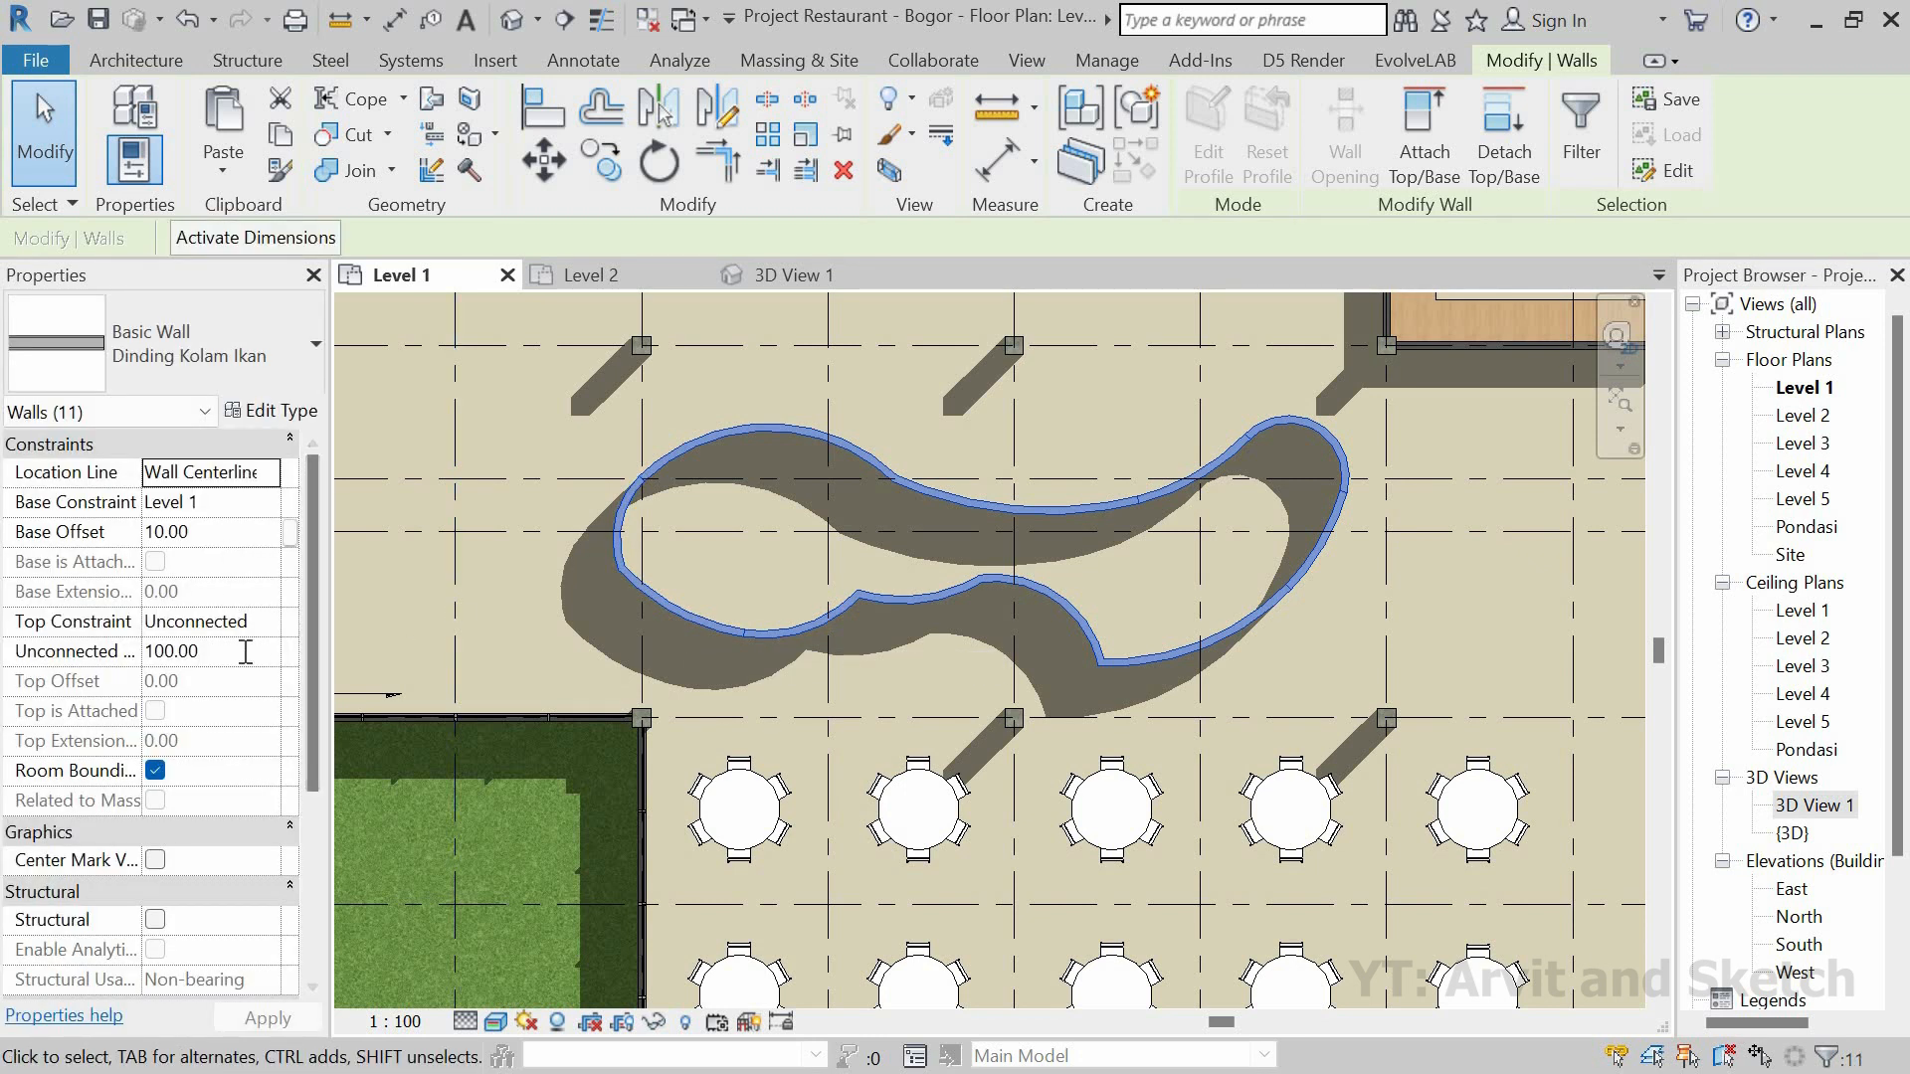
pyautogui.write('7000')
pyautogui.press('Return')
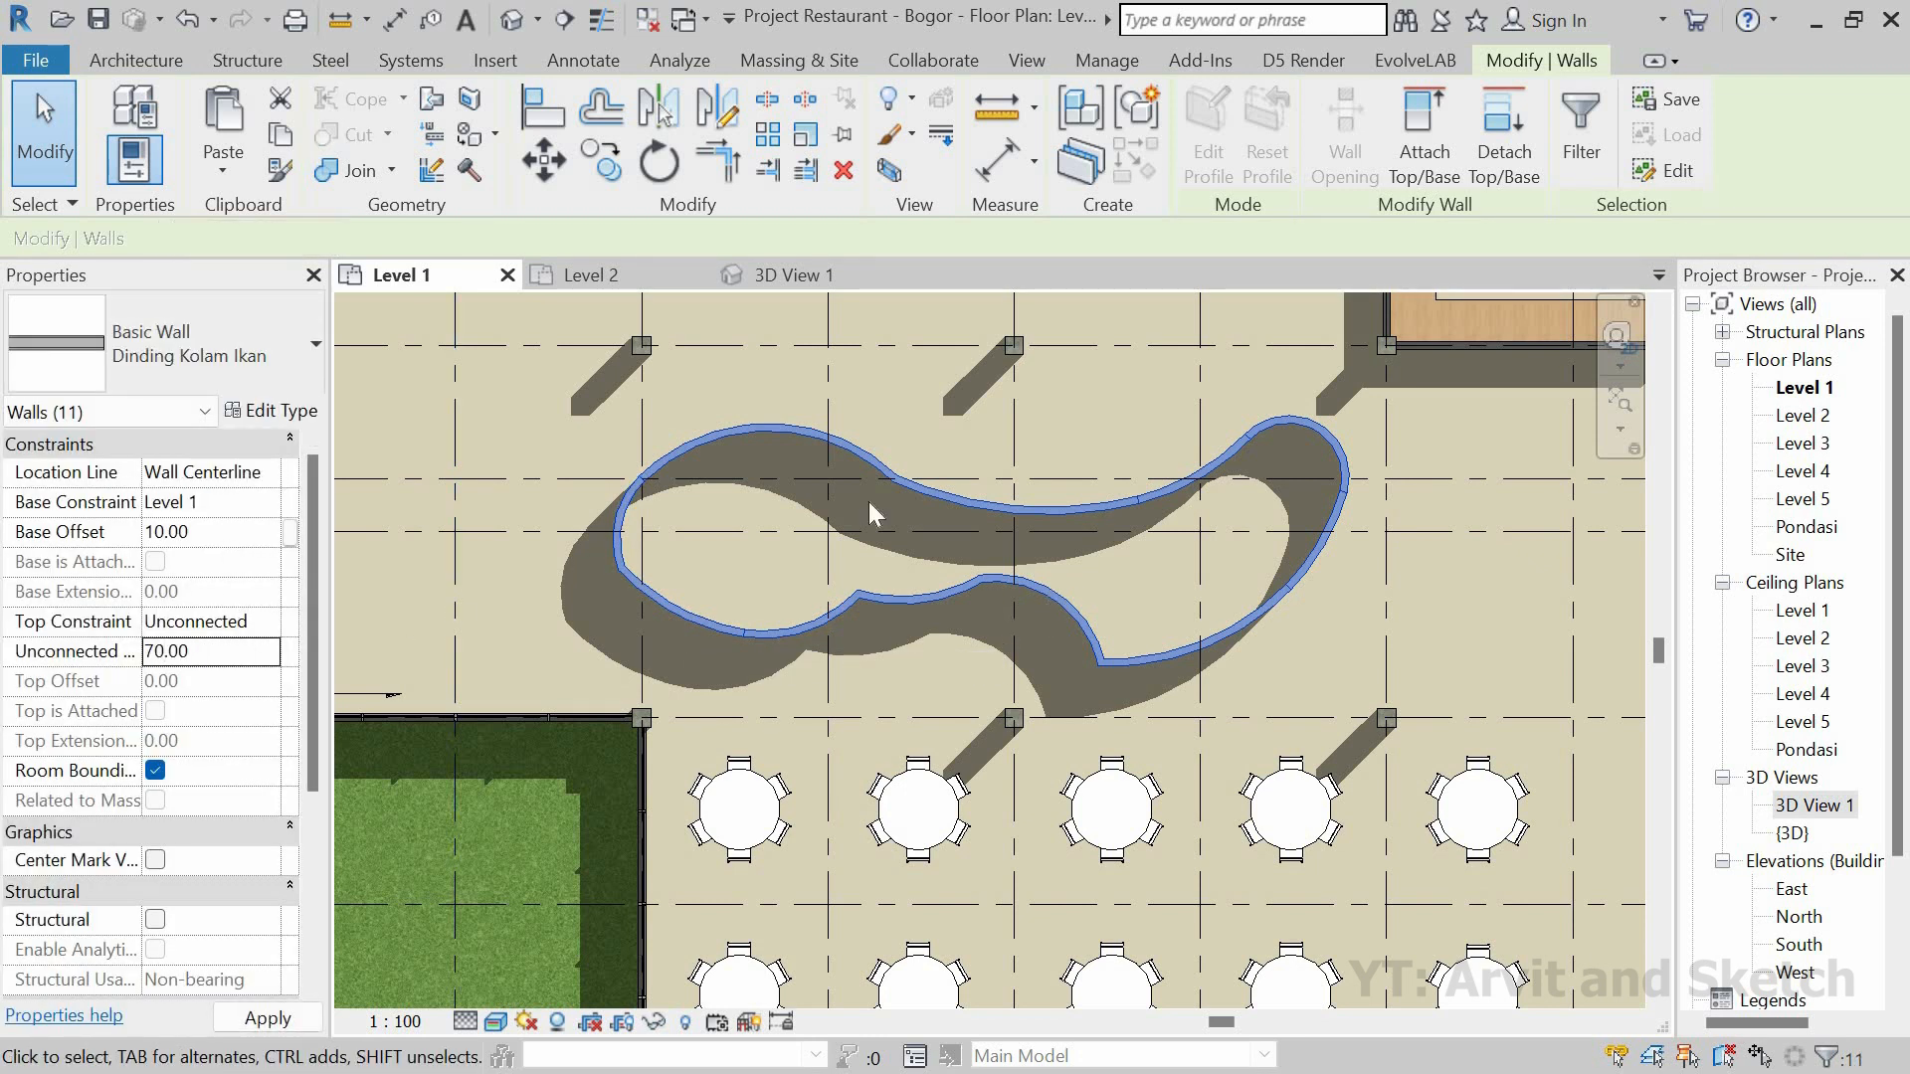
pyautogui.click(797, 280)
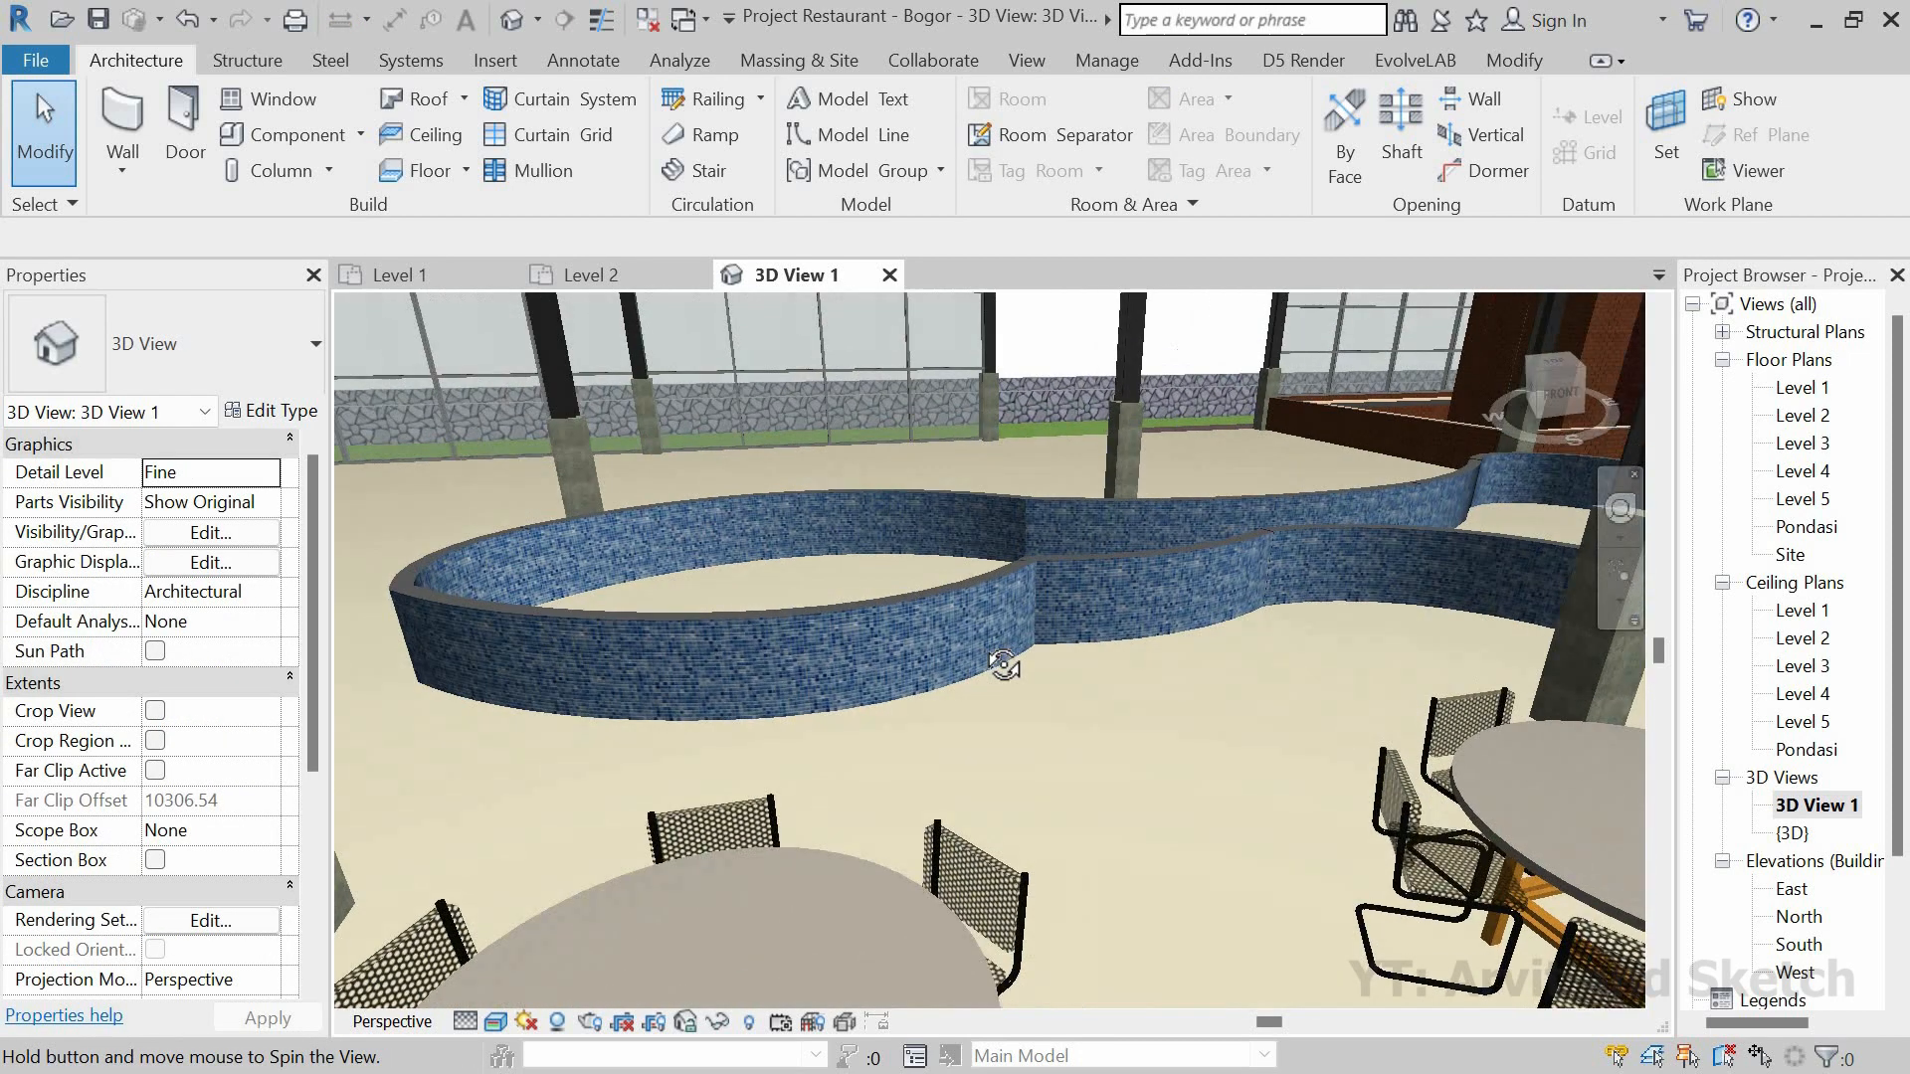
pyautogui.moveTo(1004, 666)
pyautogui.keyDown('shift'); pyautogui.mouseDown(button='middle')
pyautogui.moveTo(1000, 627)
pyautogui.moveTo(904, 562)
pyautogui.mouseUp(button='middle'); pyautogui.keyUp('shift')
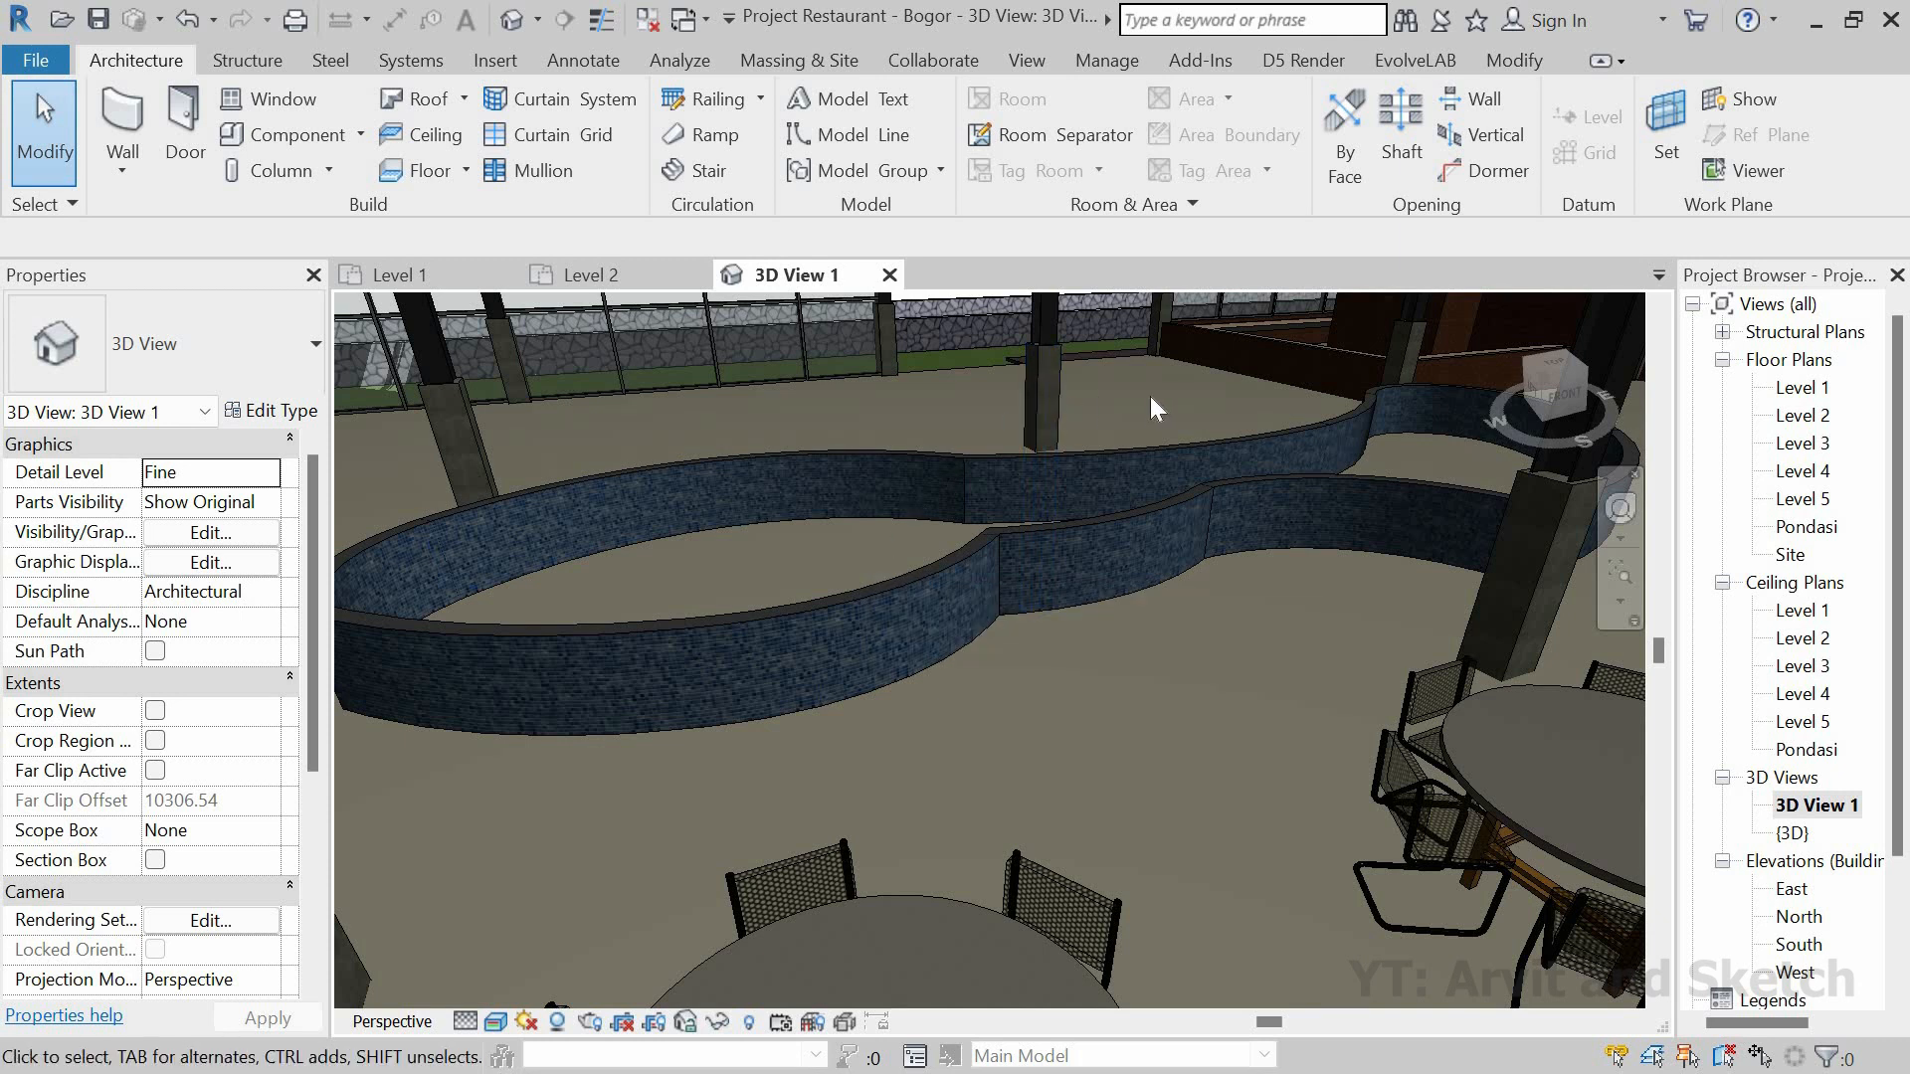
# Step: Select all eleven pond wall segments in the Level 1 plan and open the layer structure of their wall type
pyautogui.click(450, 283)
pyautogui.click(792, 633)
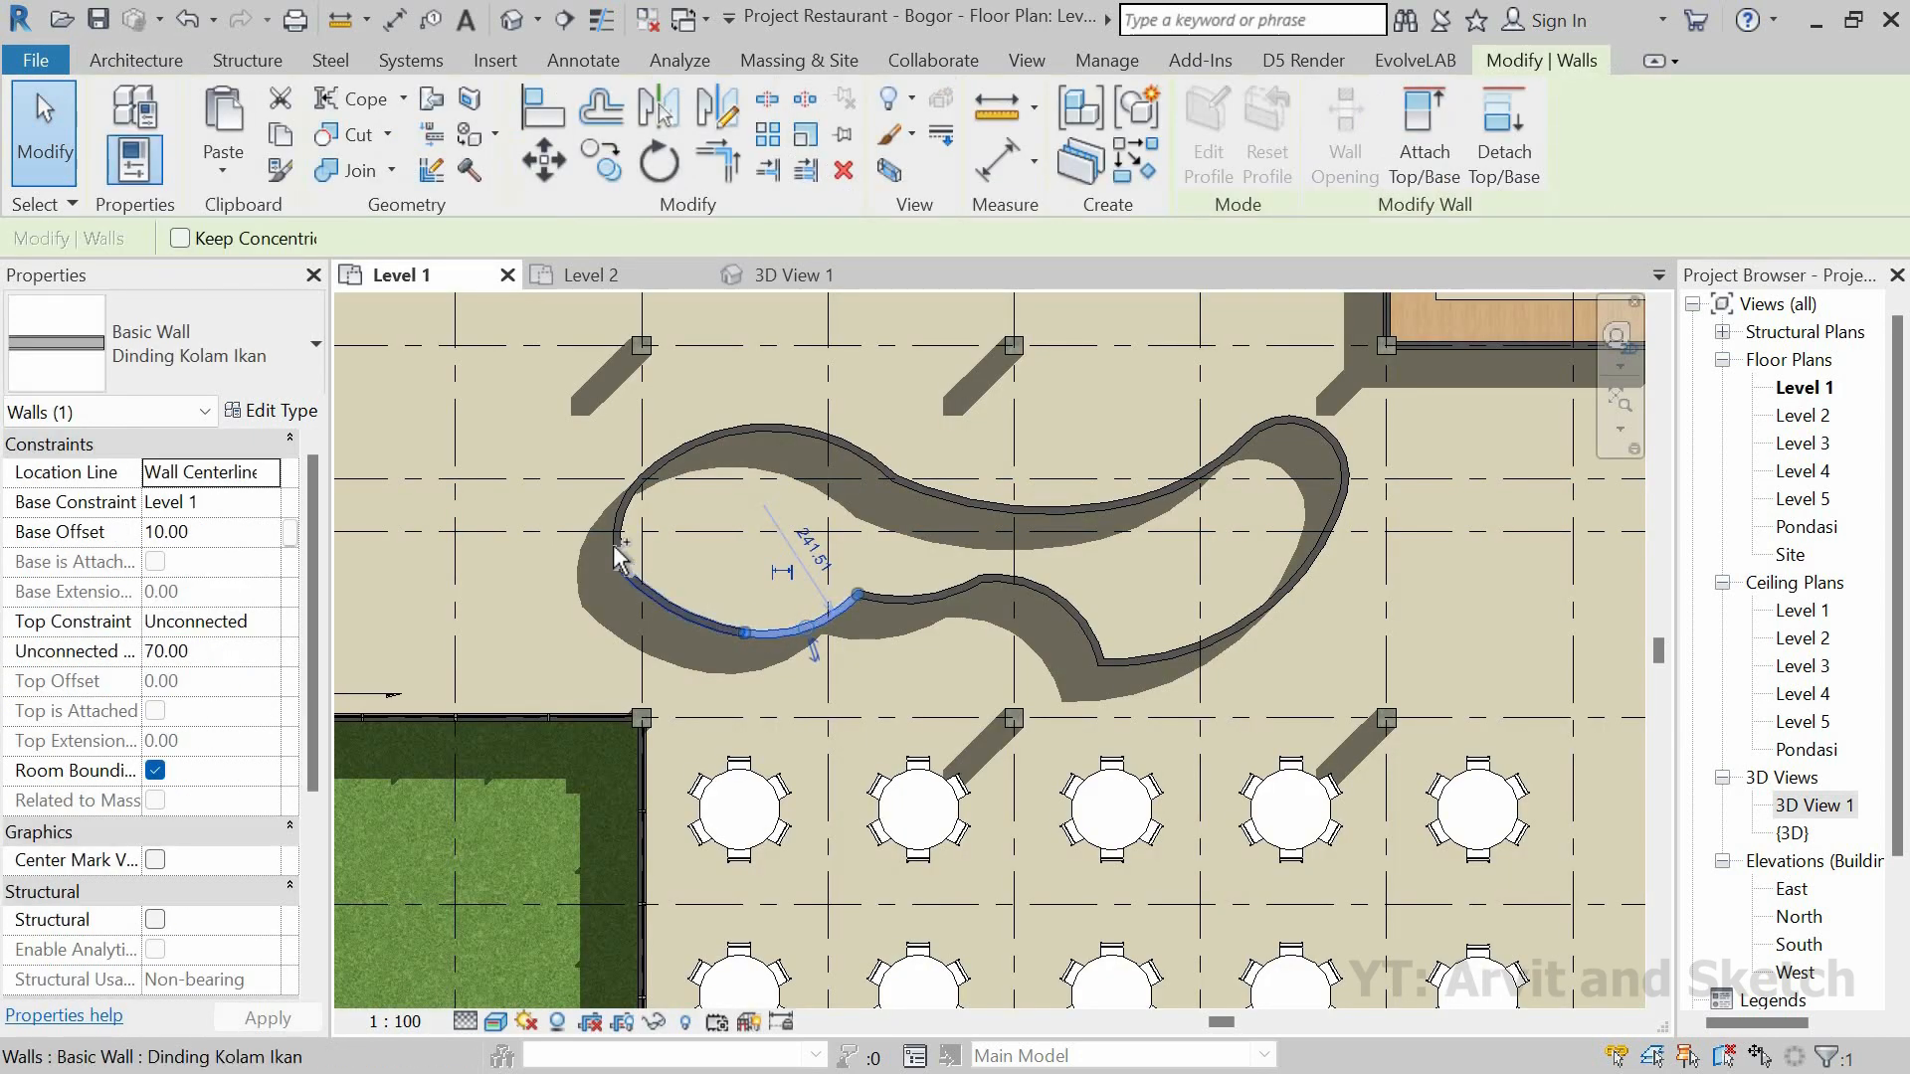
pyautogui.keyDown('ctrl'); pyautogui.click(694, 442); pyautogui.keyUp('ctrl')
pyautogui.keyDown('ctrl'); pyautogui.click(872, 466); pyautogui.keyUp('ctrl')
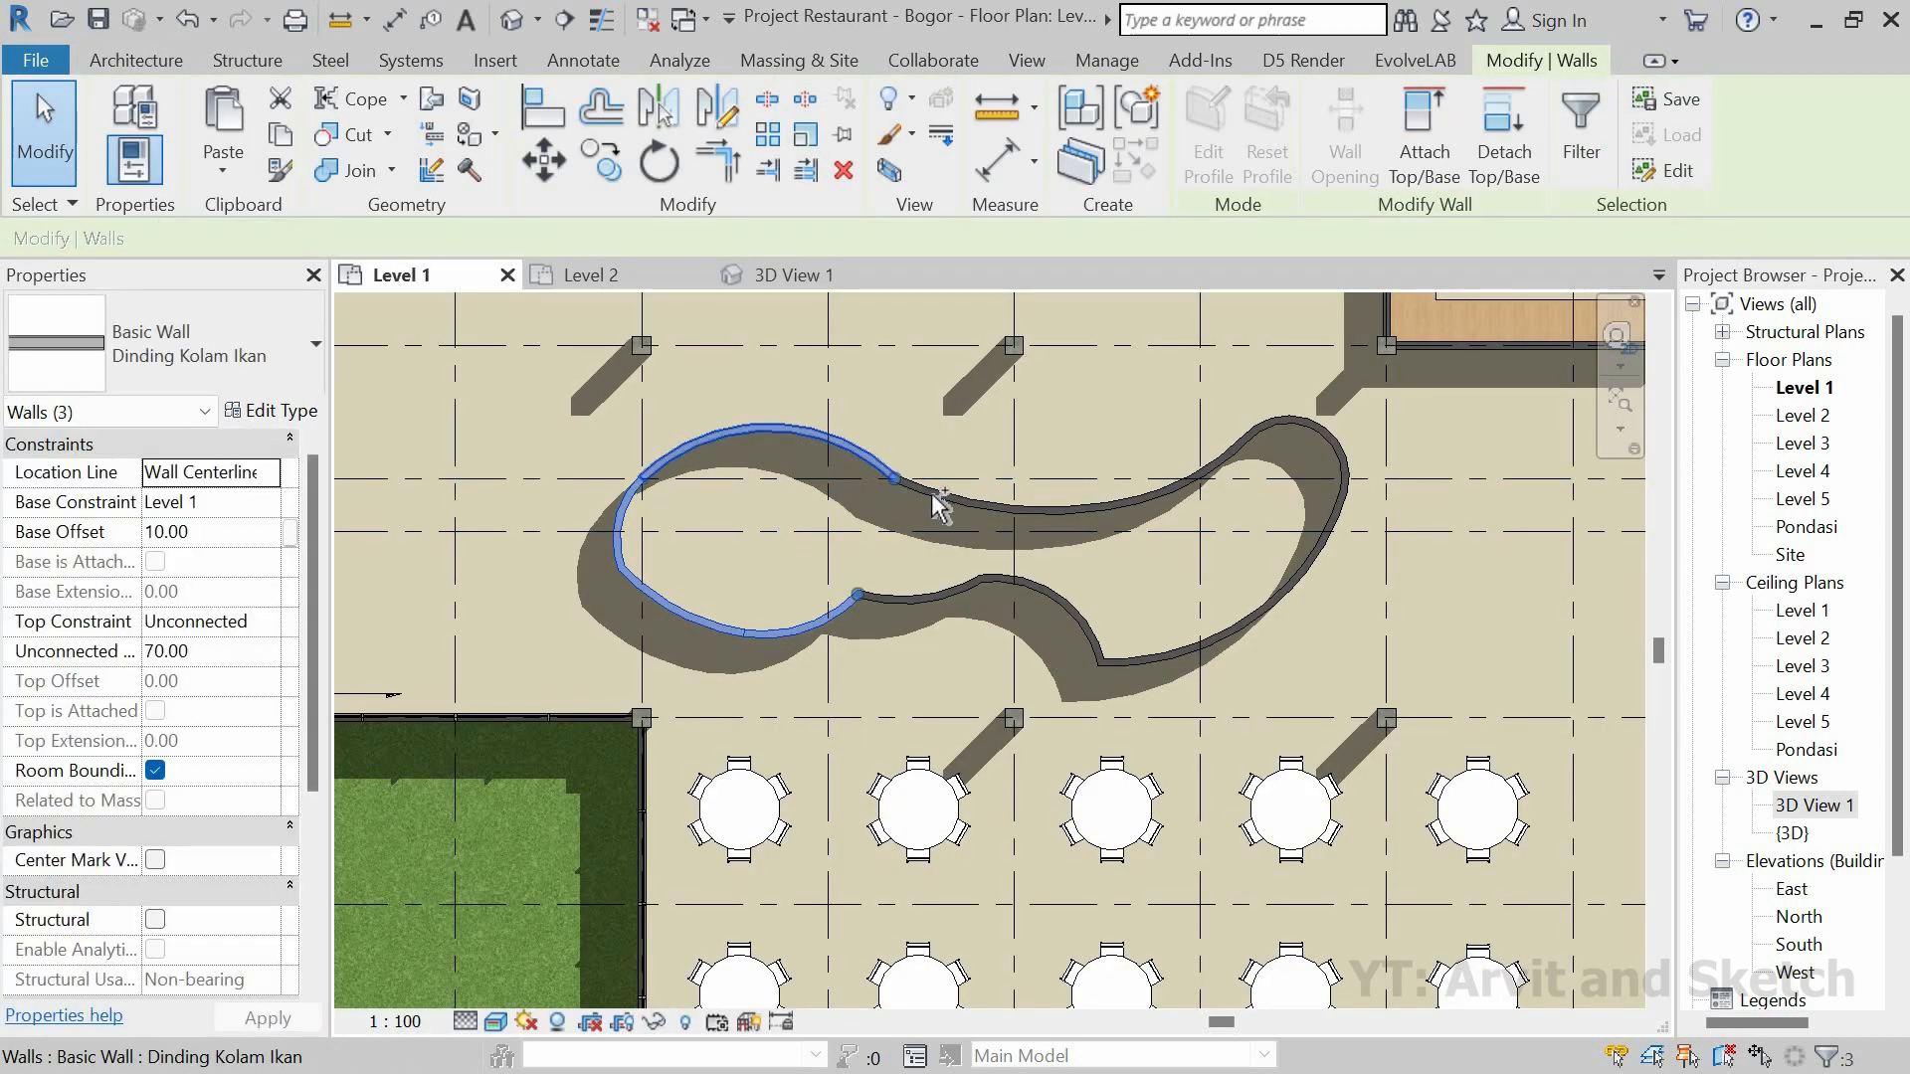
pyautogui.keyDown('ctrl'); pyautogui.click(937, 494); pyautogui.keyUp('ctrl')
pyautogui.keyDown('ctrl'); pyautogui.click(943, 596); pyautogui.keyUp('ctrl')
pyautogui.keyDown('ctrl'); pyautogui.click(1052, 605); pyautogui.keyUp('ctrl')
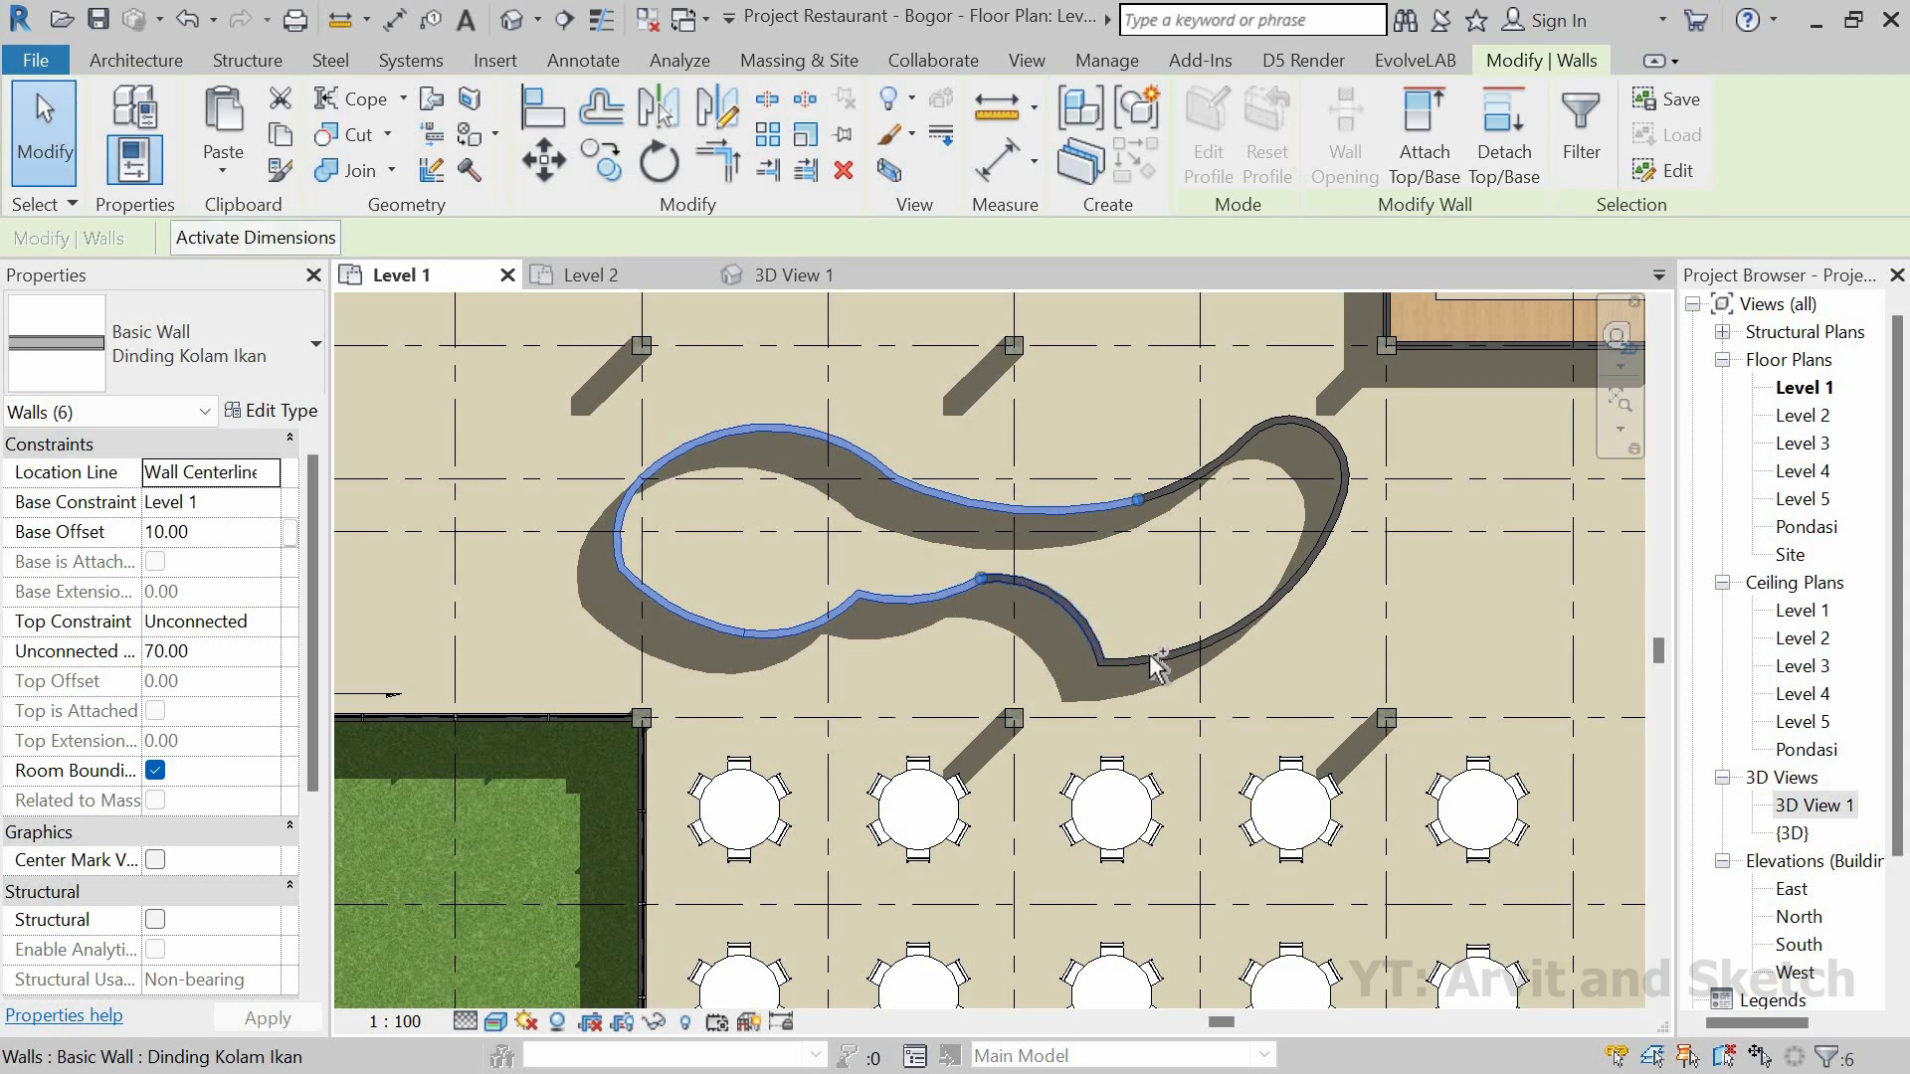
pyautogui.keyDown('ctrl'); pyautogui.click(1194, 637); pyautogui.keyUp('ctrl')
pyautogui.keyDown('ctrl'); pyautogui.click(1351, 474); pyautogui.keyUp('ctrl')
pyautogui.keyDown('ctrl'); pyautogui.click(1347, 461); pyautogui.keyUp('ctrl')
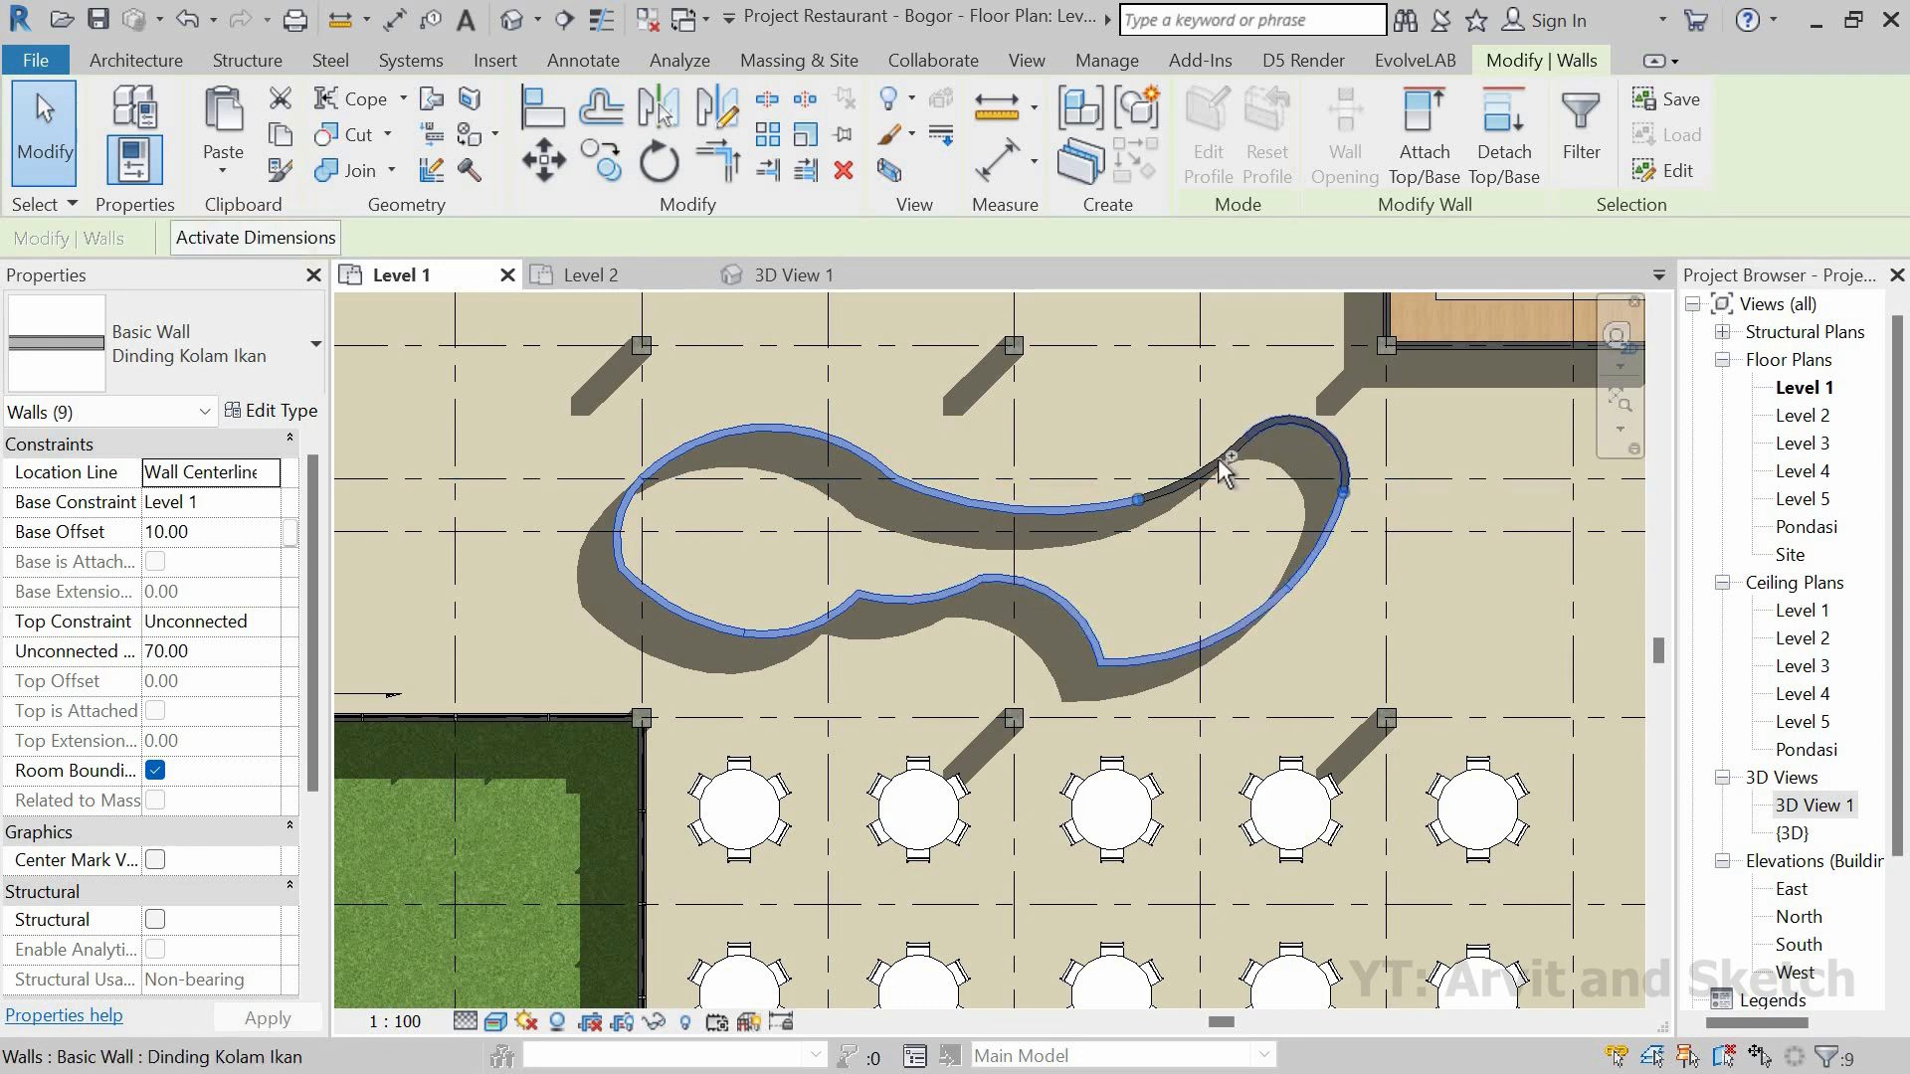
pyautogui.keyDown('ctrl'); pyautogui.click(1220, 459); pyautogui.keyUp('ctrl')
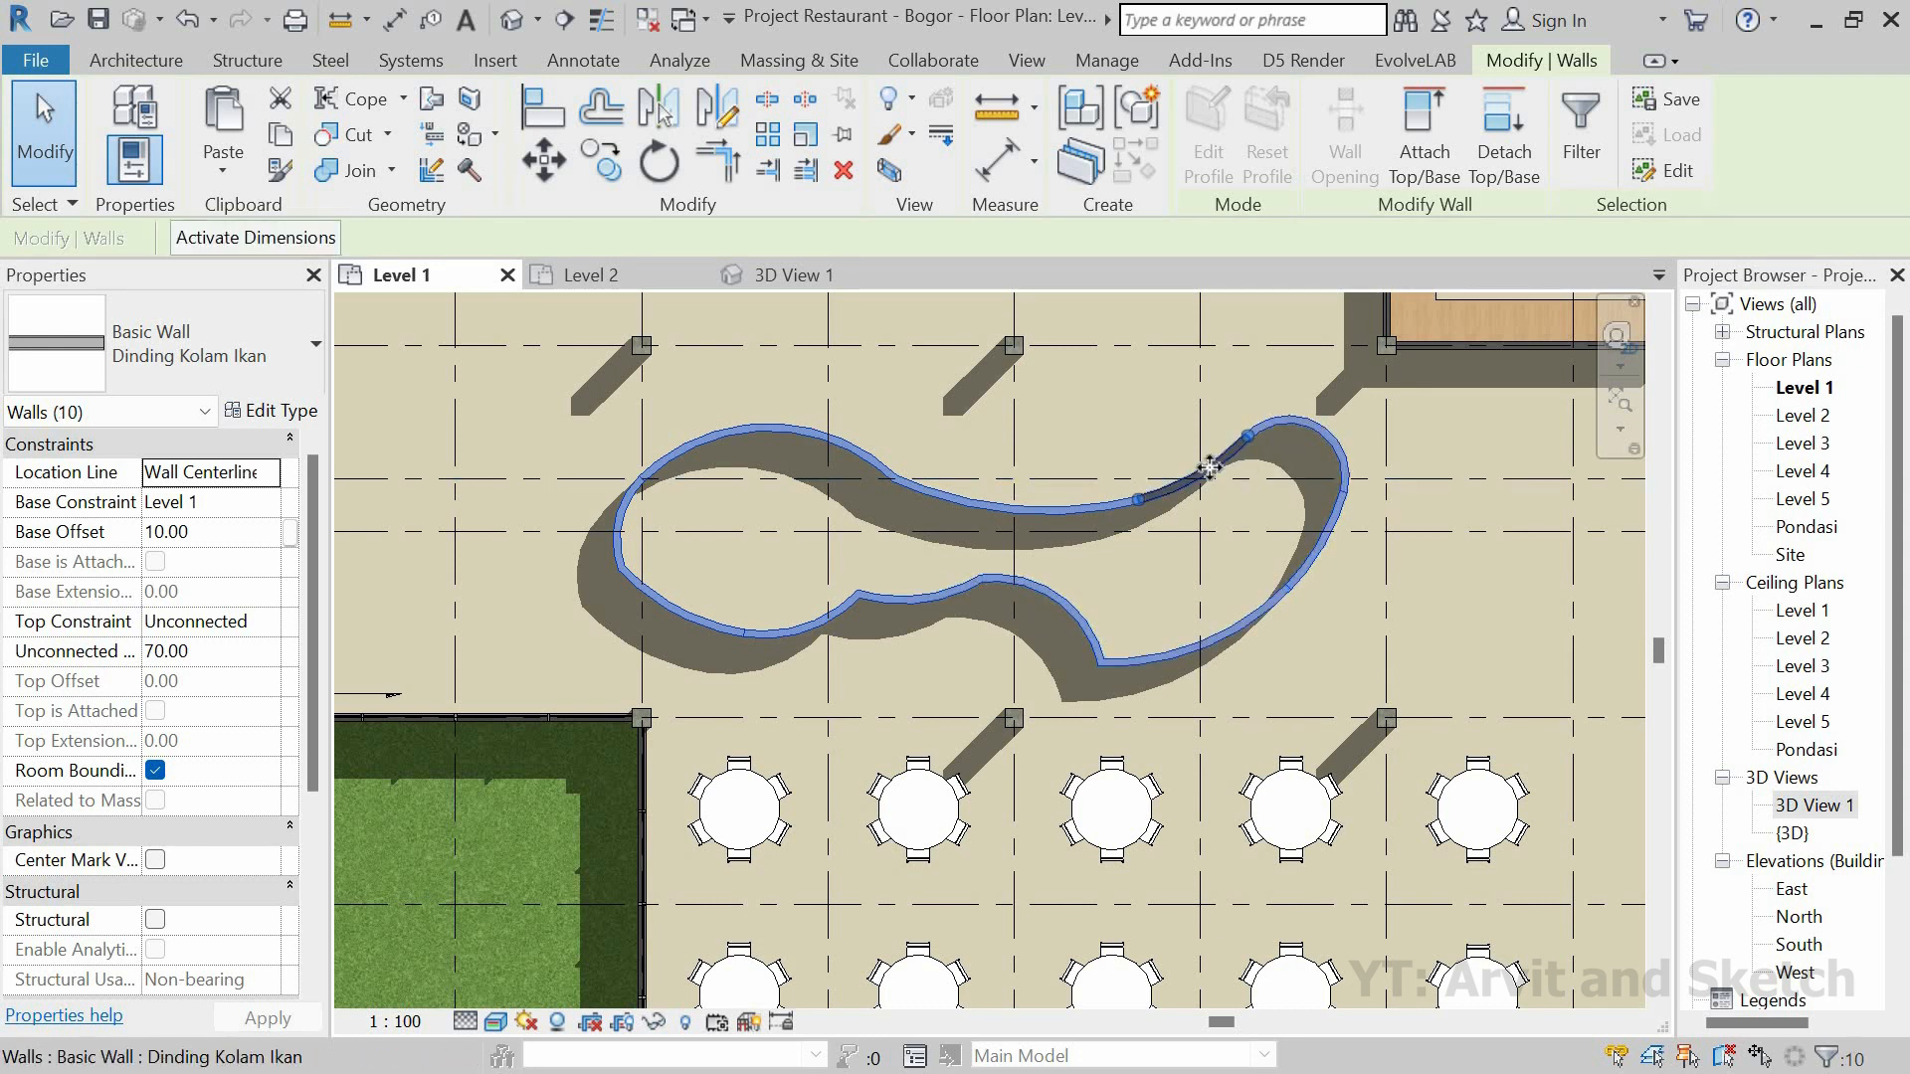
pyautogui.click(273, 411)
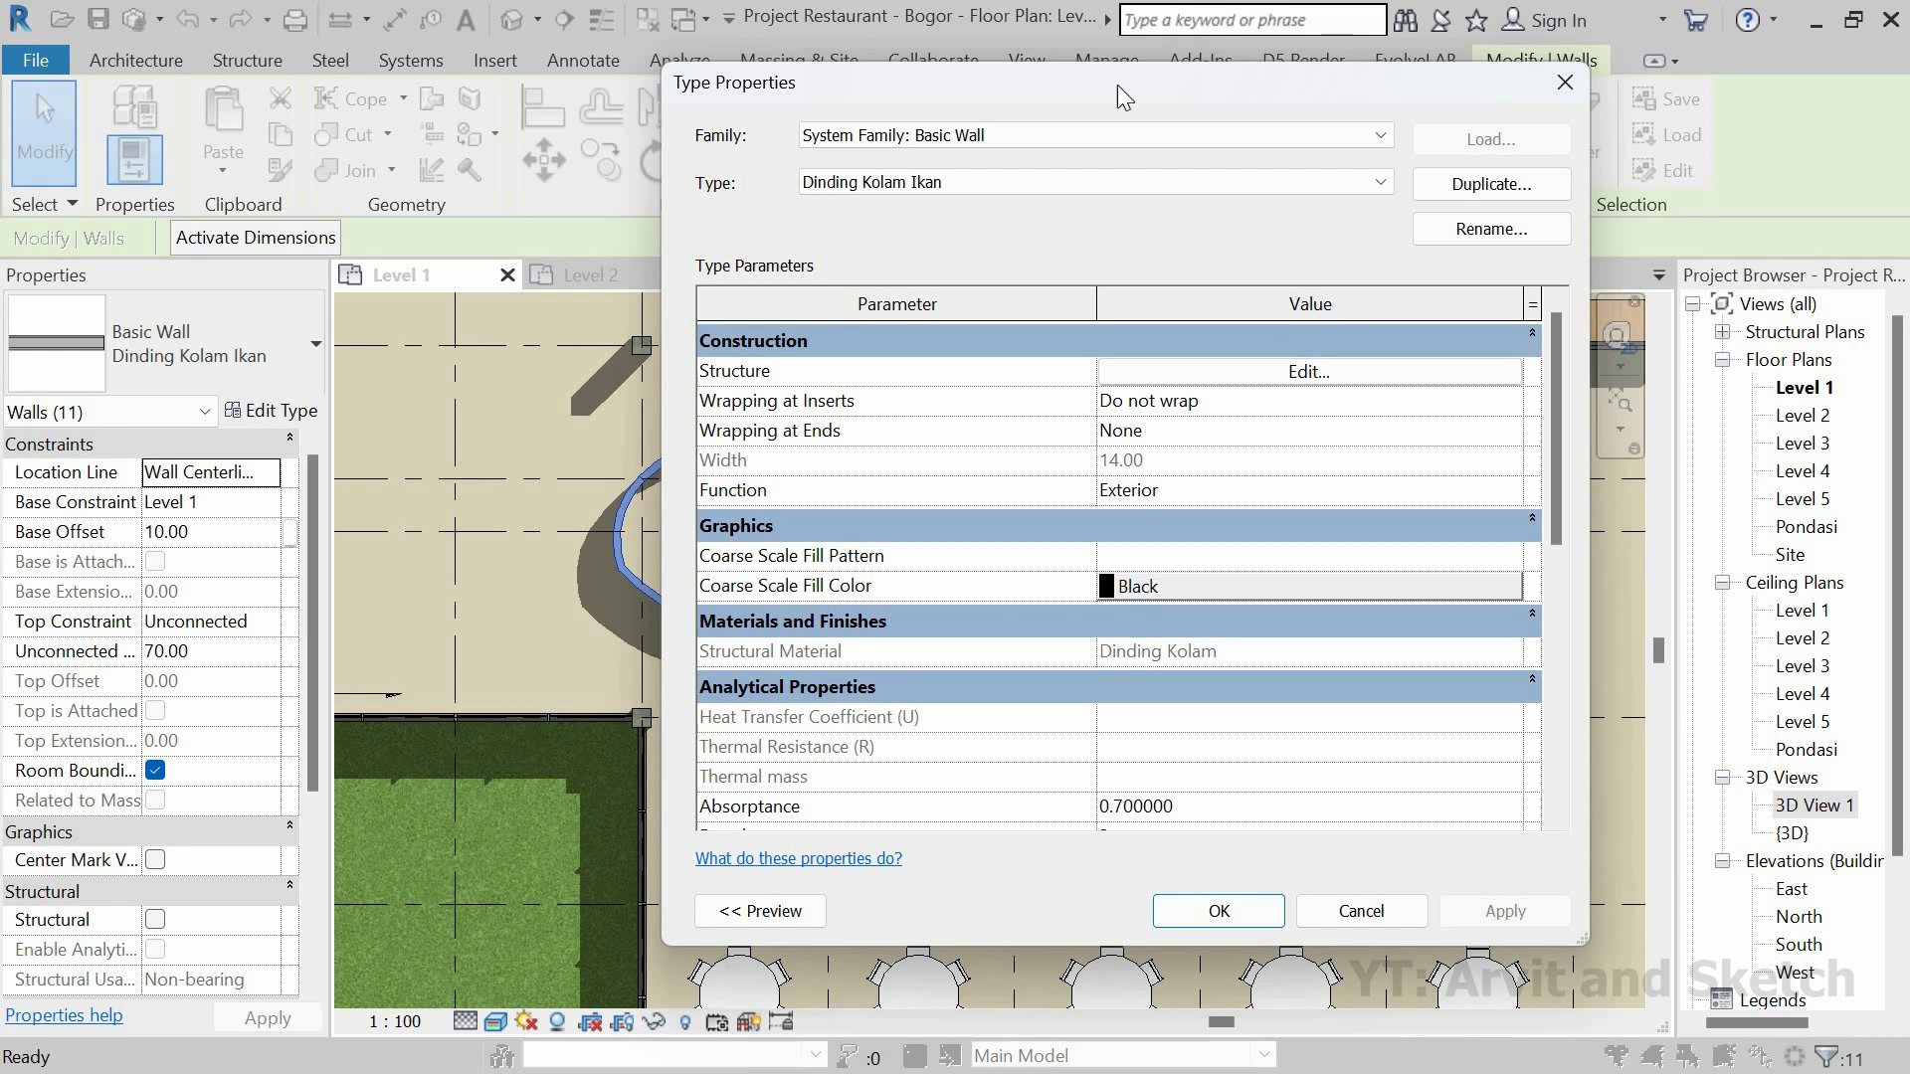
pyautogui.click(1300, 372)
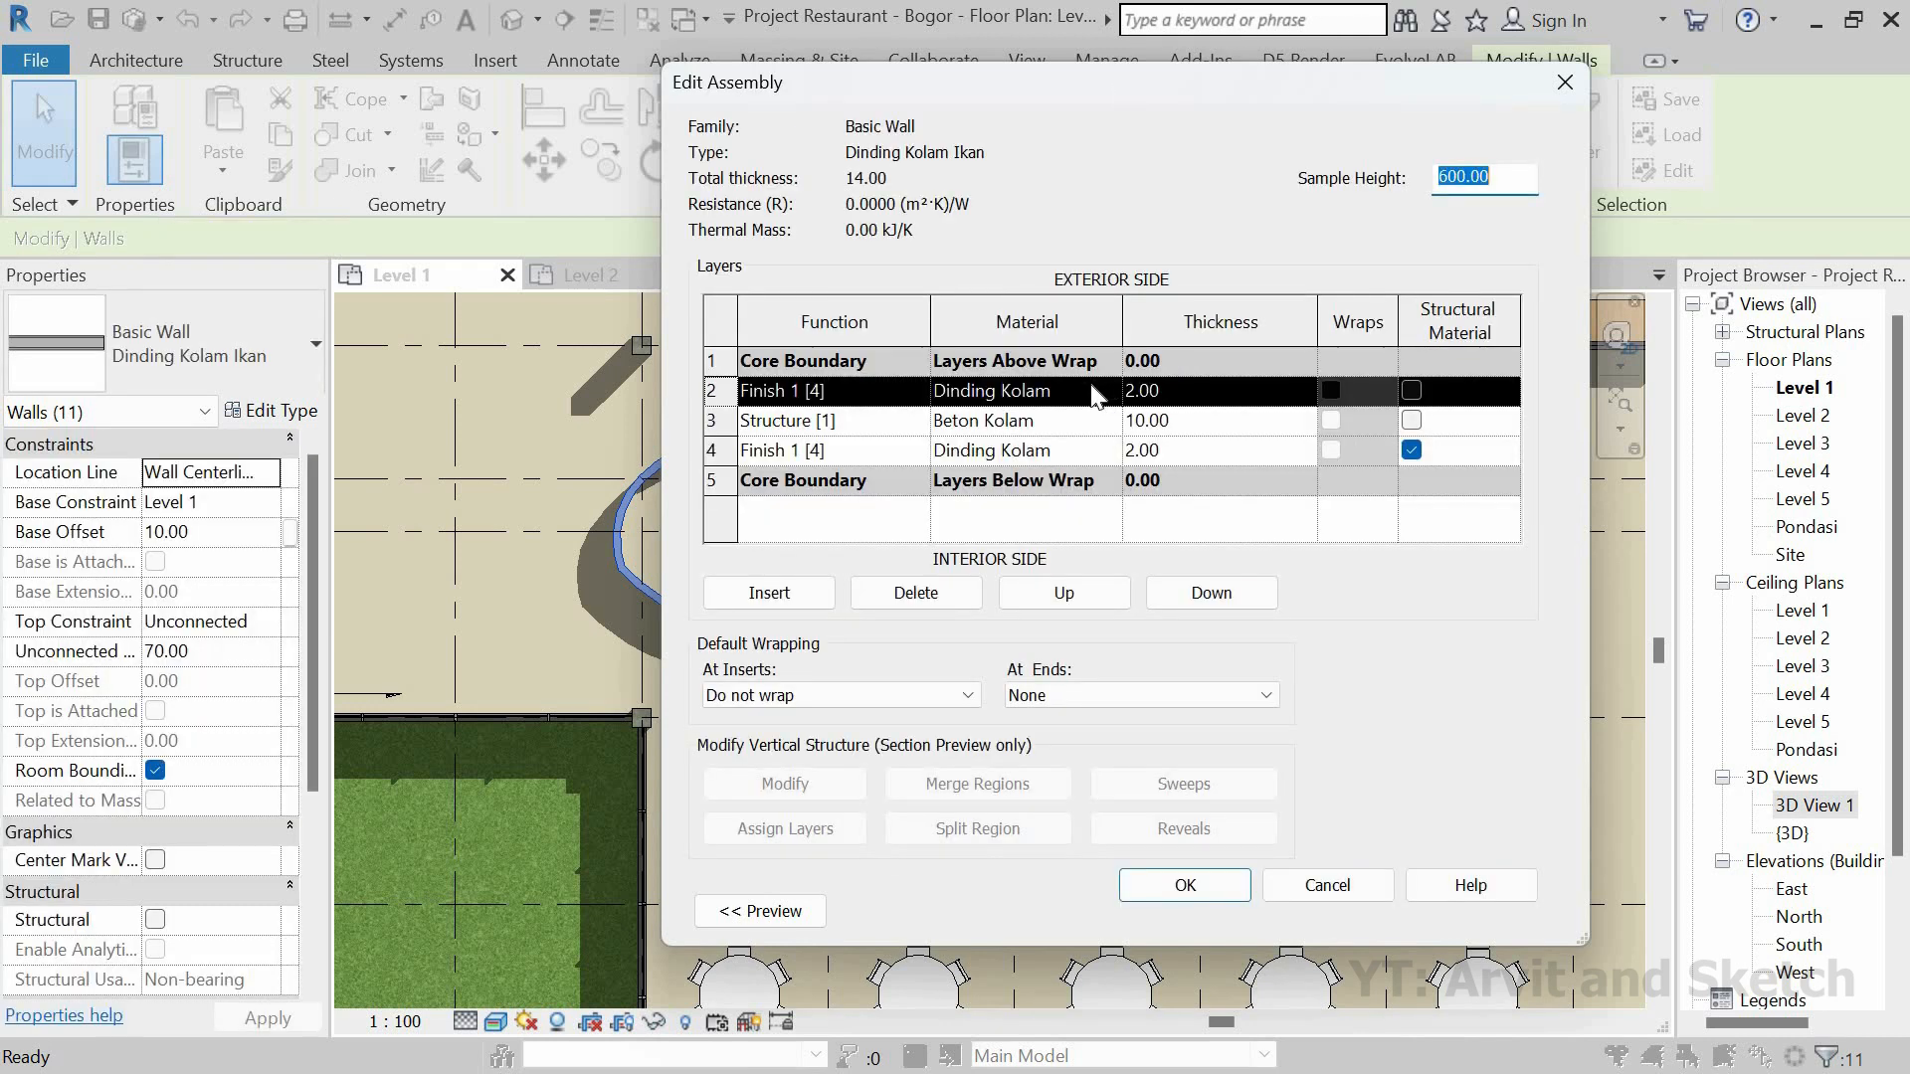
# Step: Replace the outer finish layer's Dinding Kolam appearance with the Small Rectanguler Stones - Gray asset, found by searching "stone" in the Appearance Library
pyautogui.click(1115, 397)
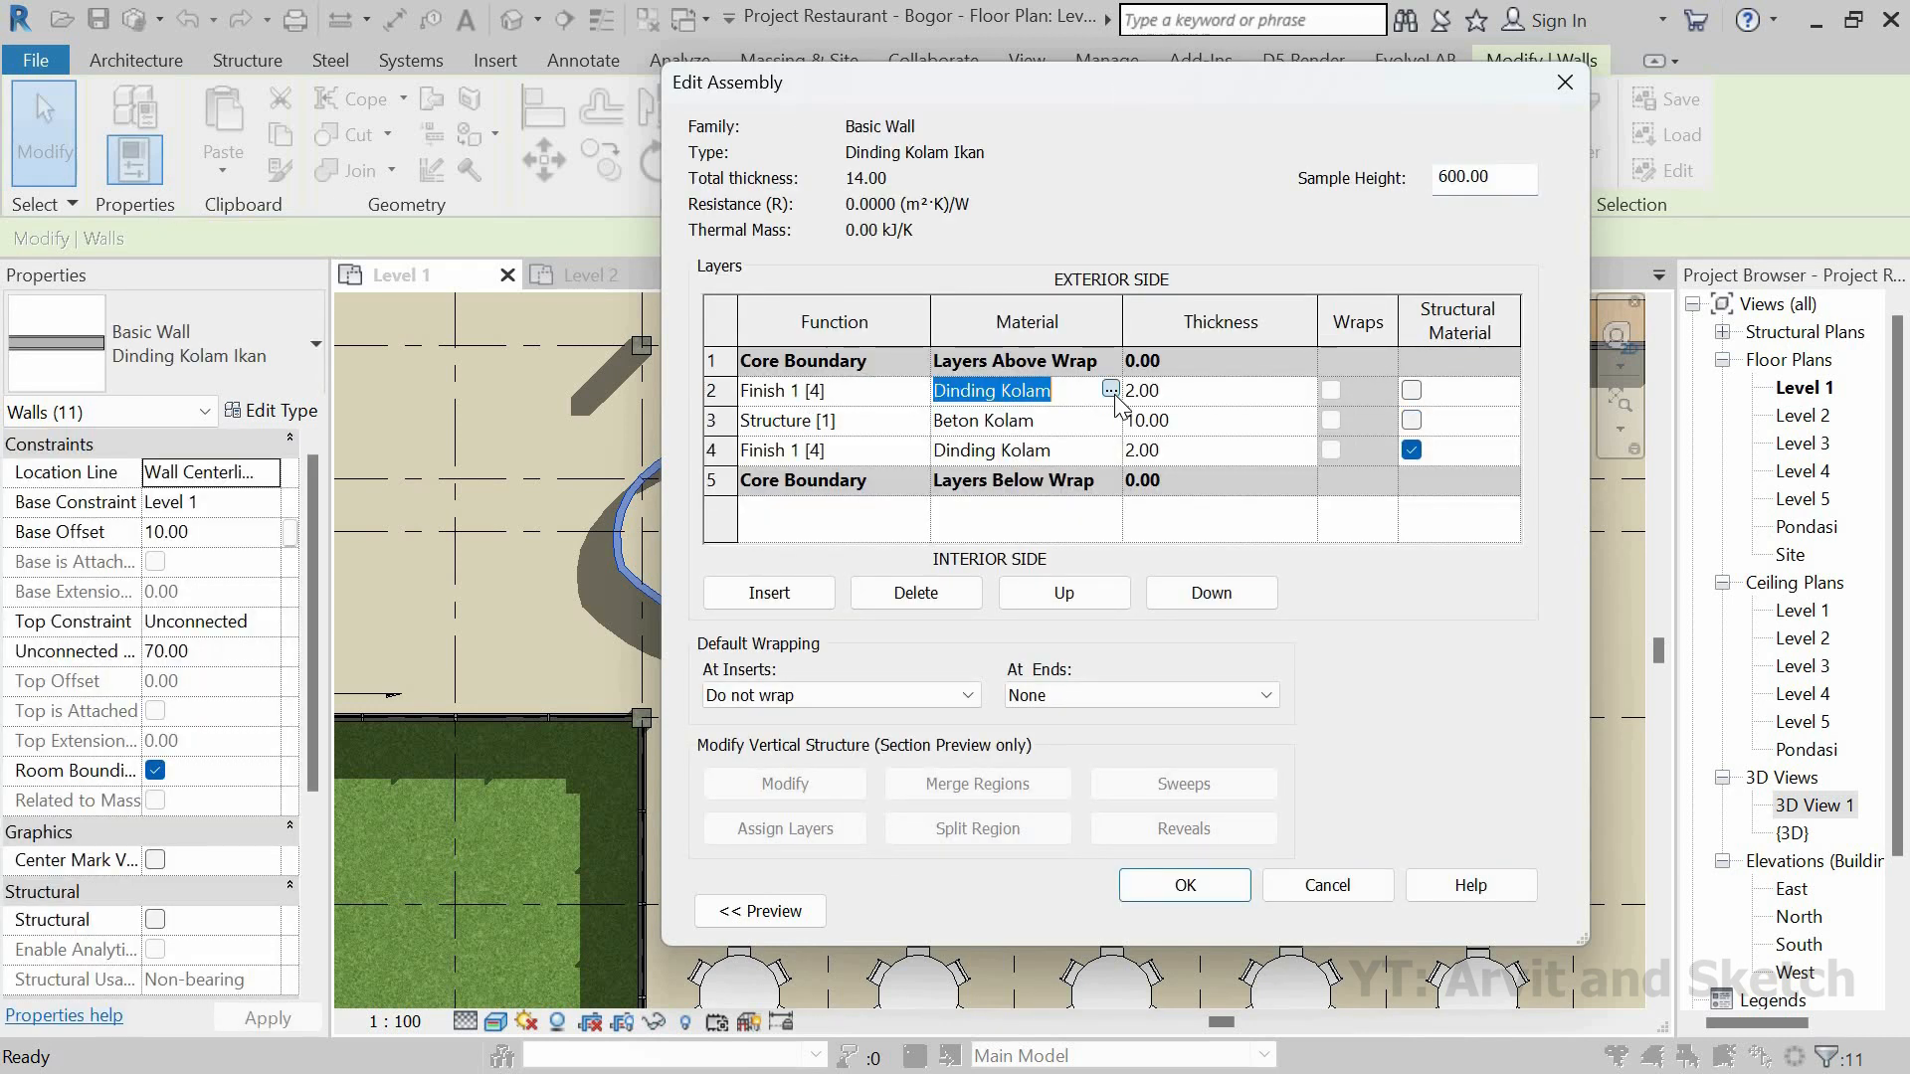
pyautogui.click(1112, 390)
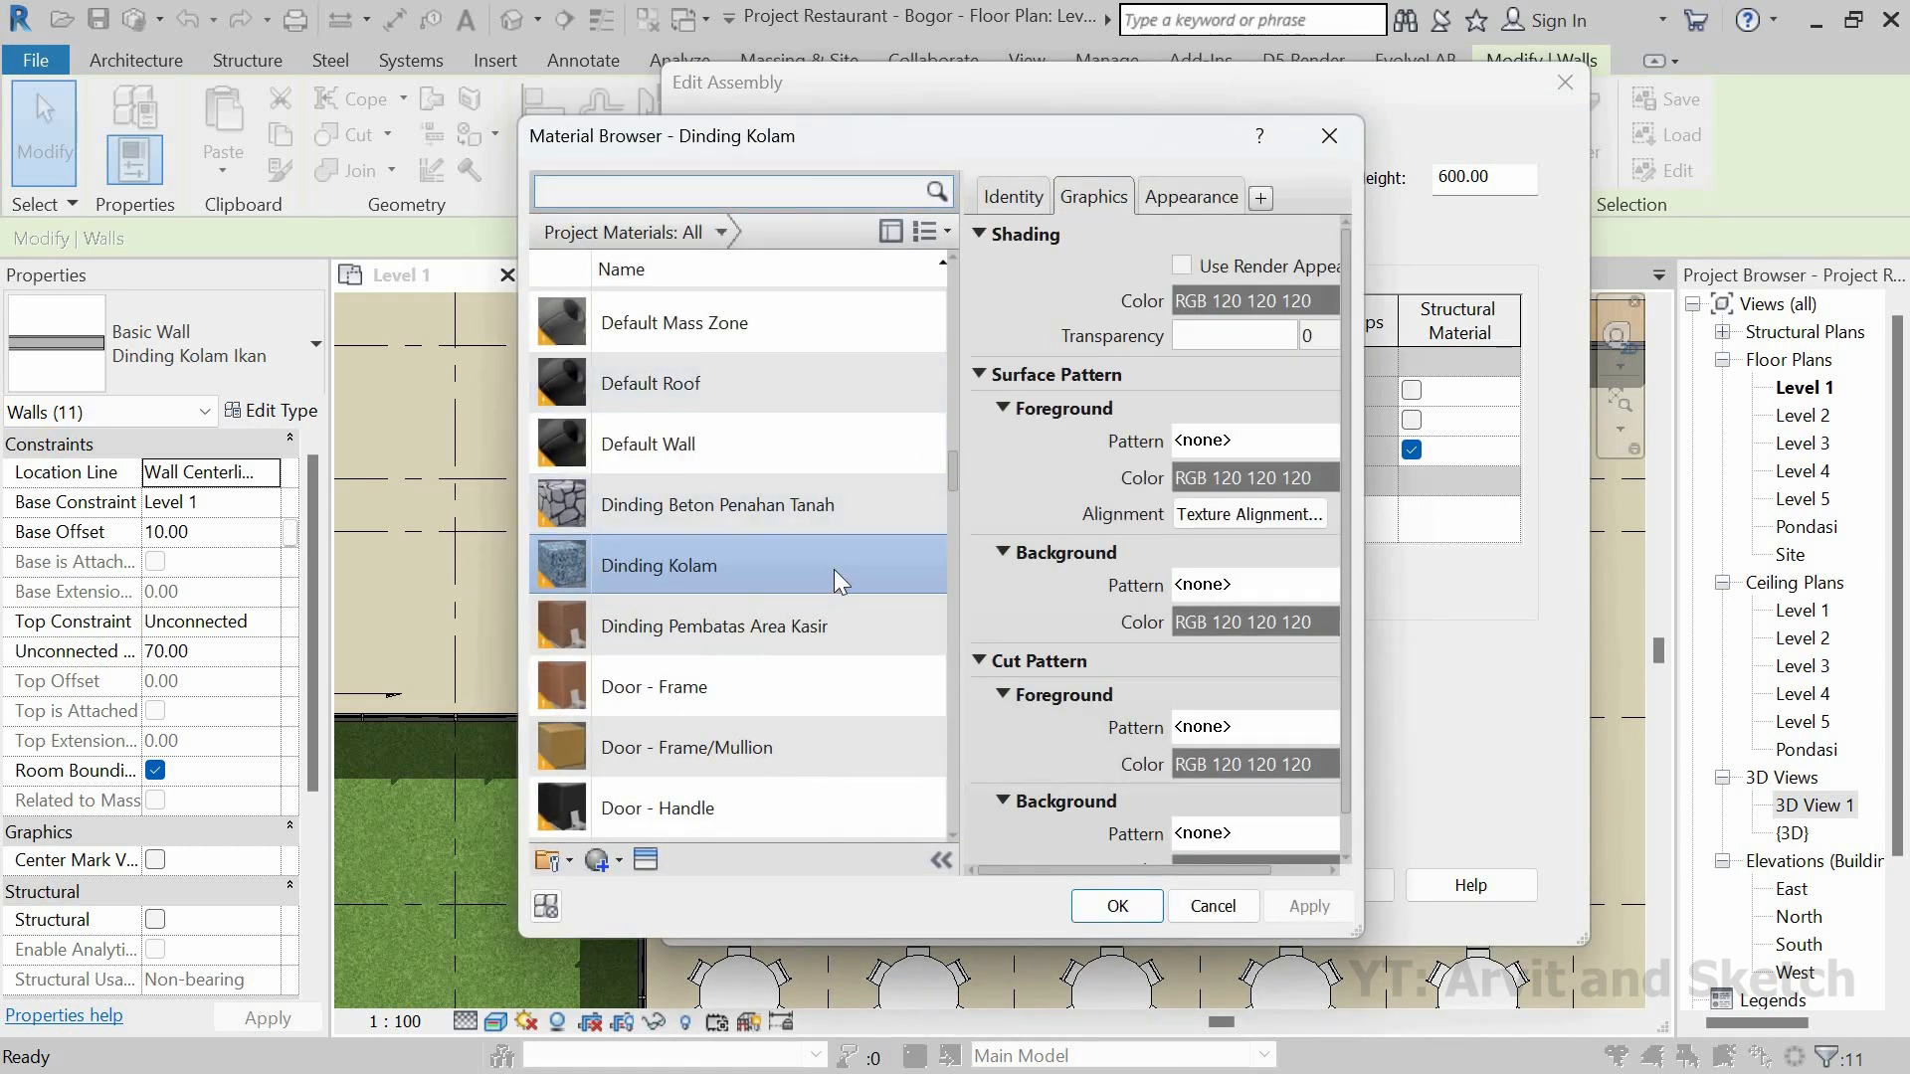
pyautogui.click(647, 859)
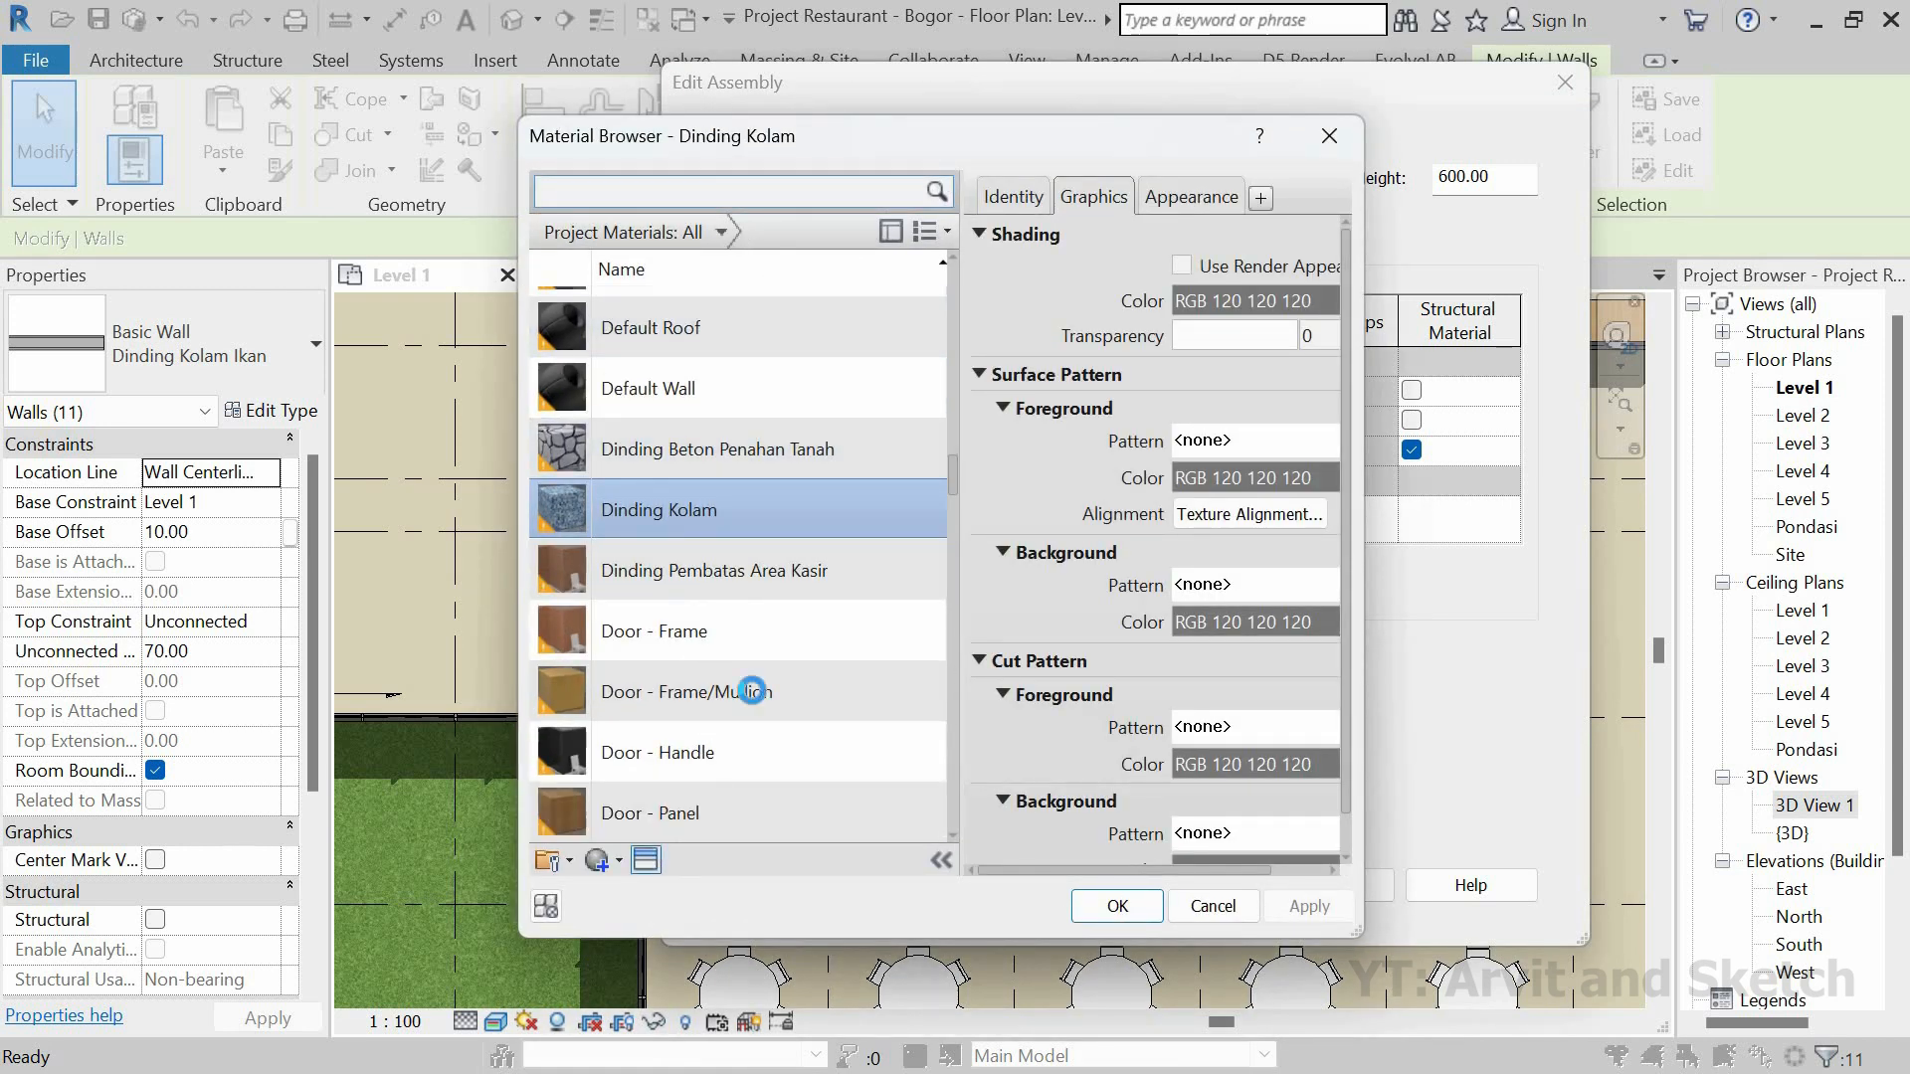
pyautogui.click(586, 127)
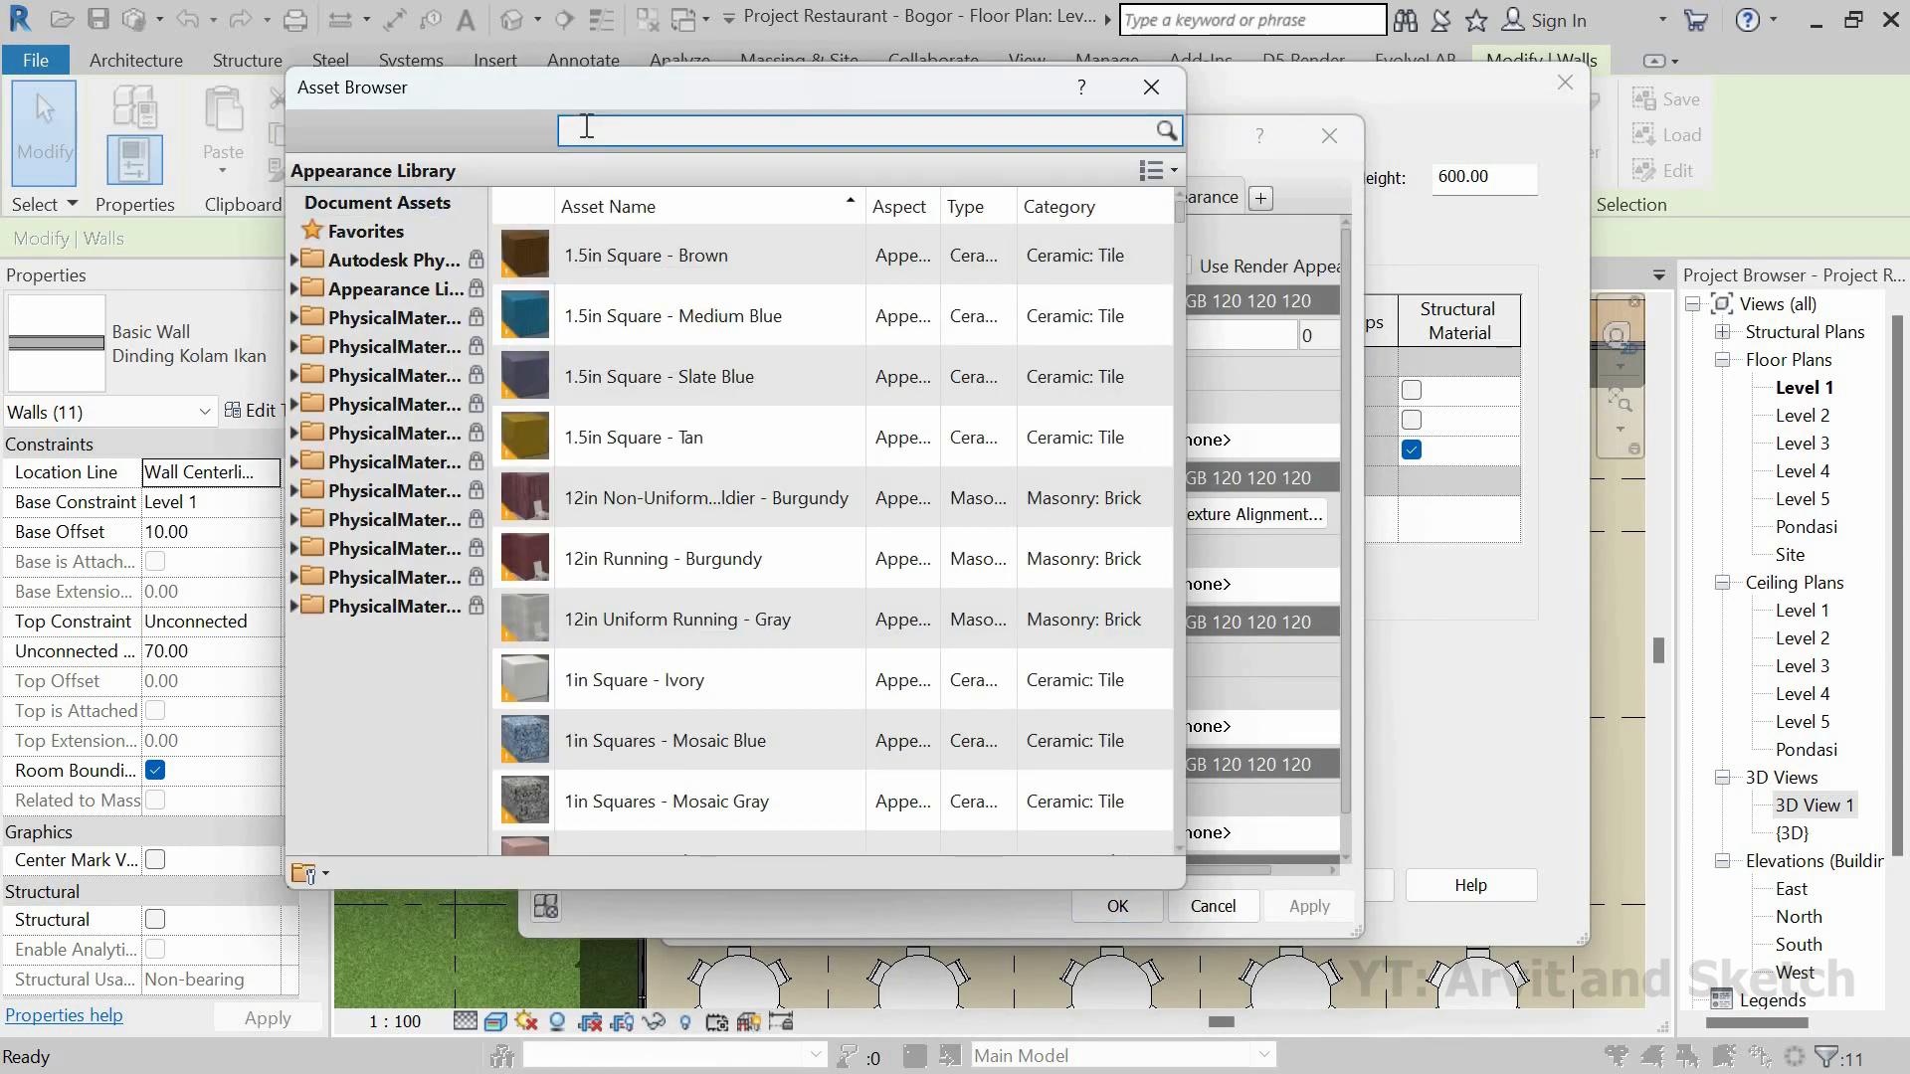
pyautogui.press('Return')
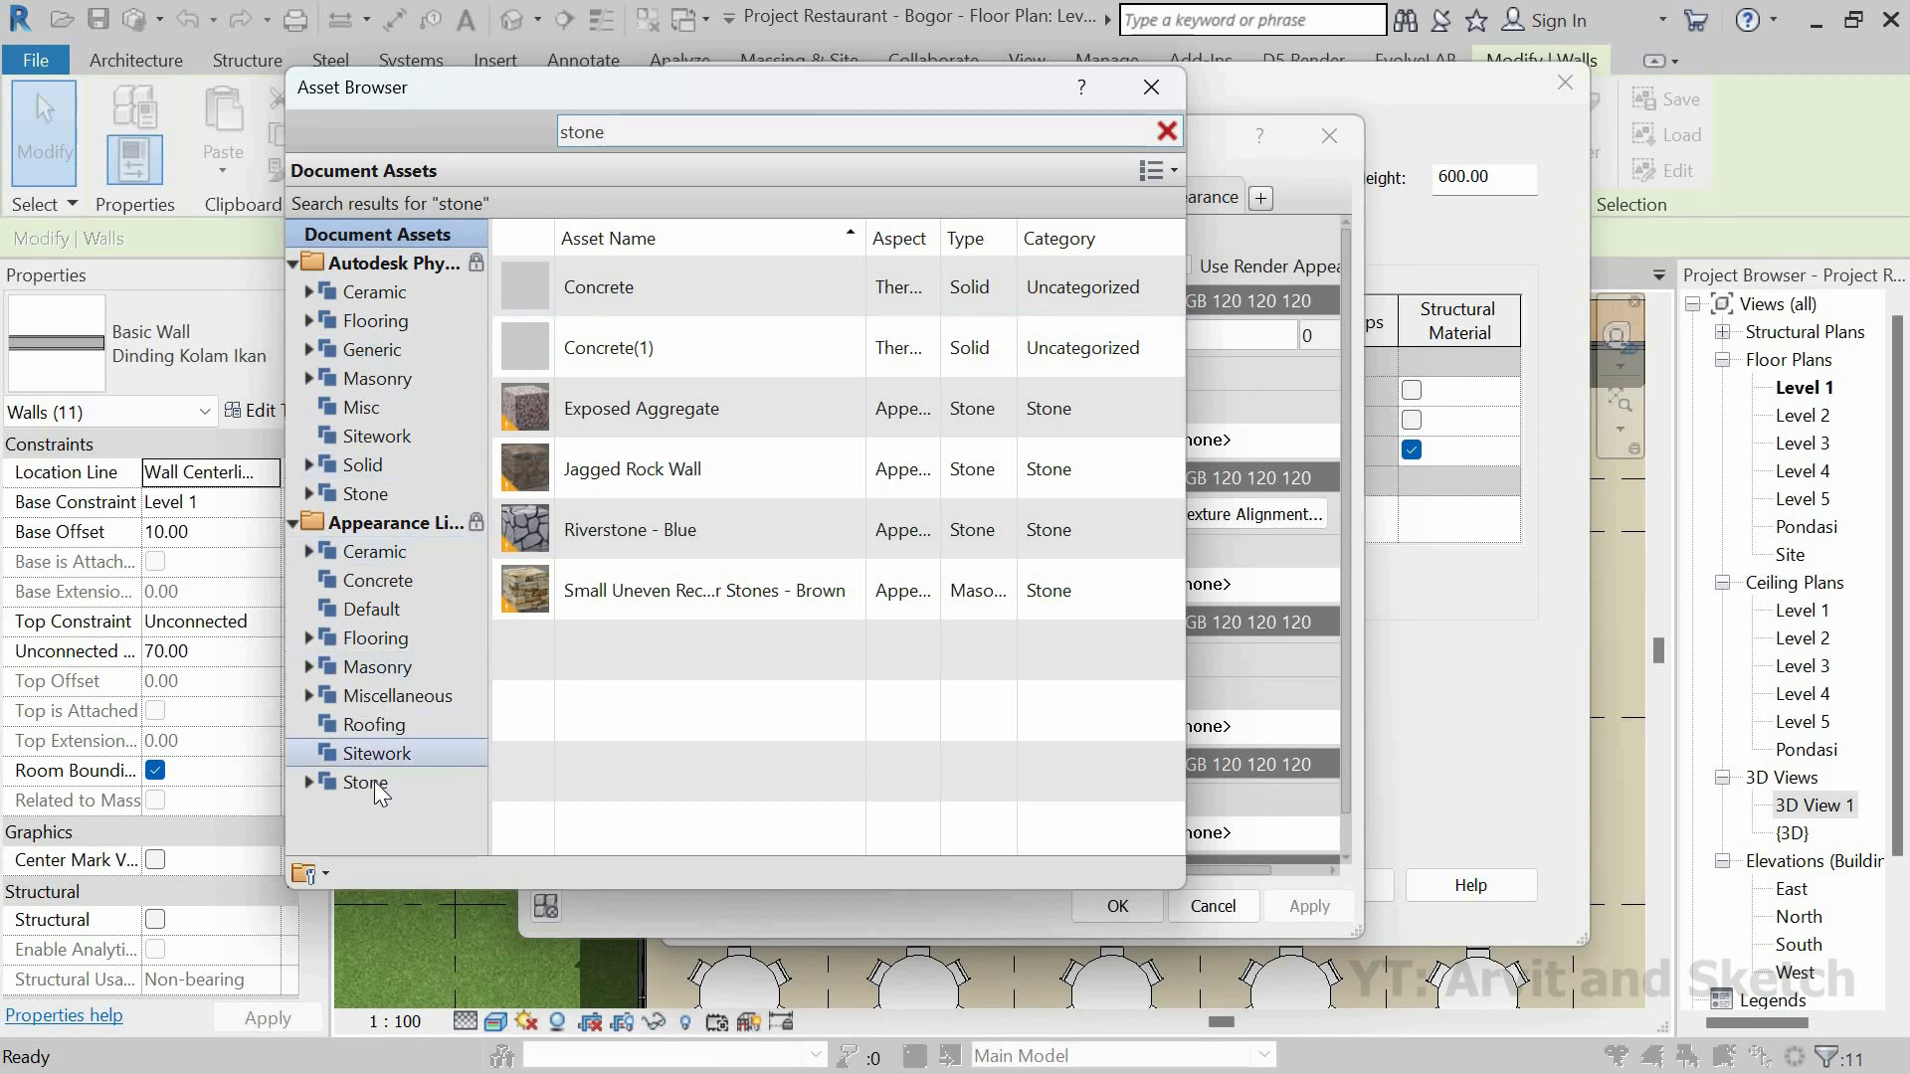
pyautogui.click(374, 782)
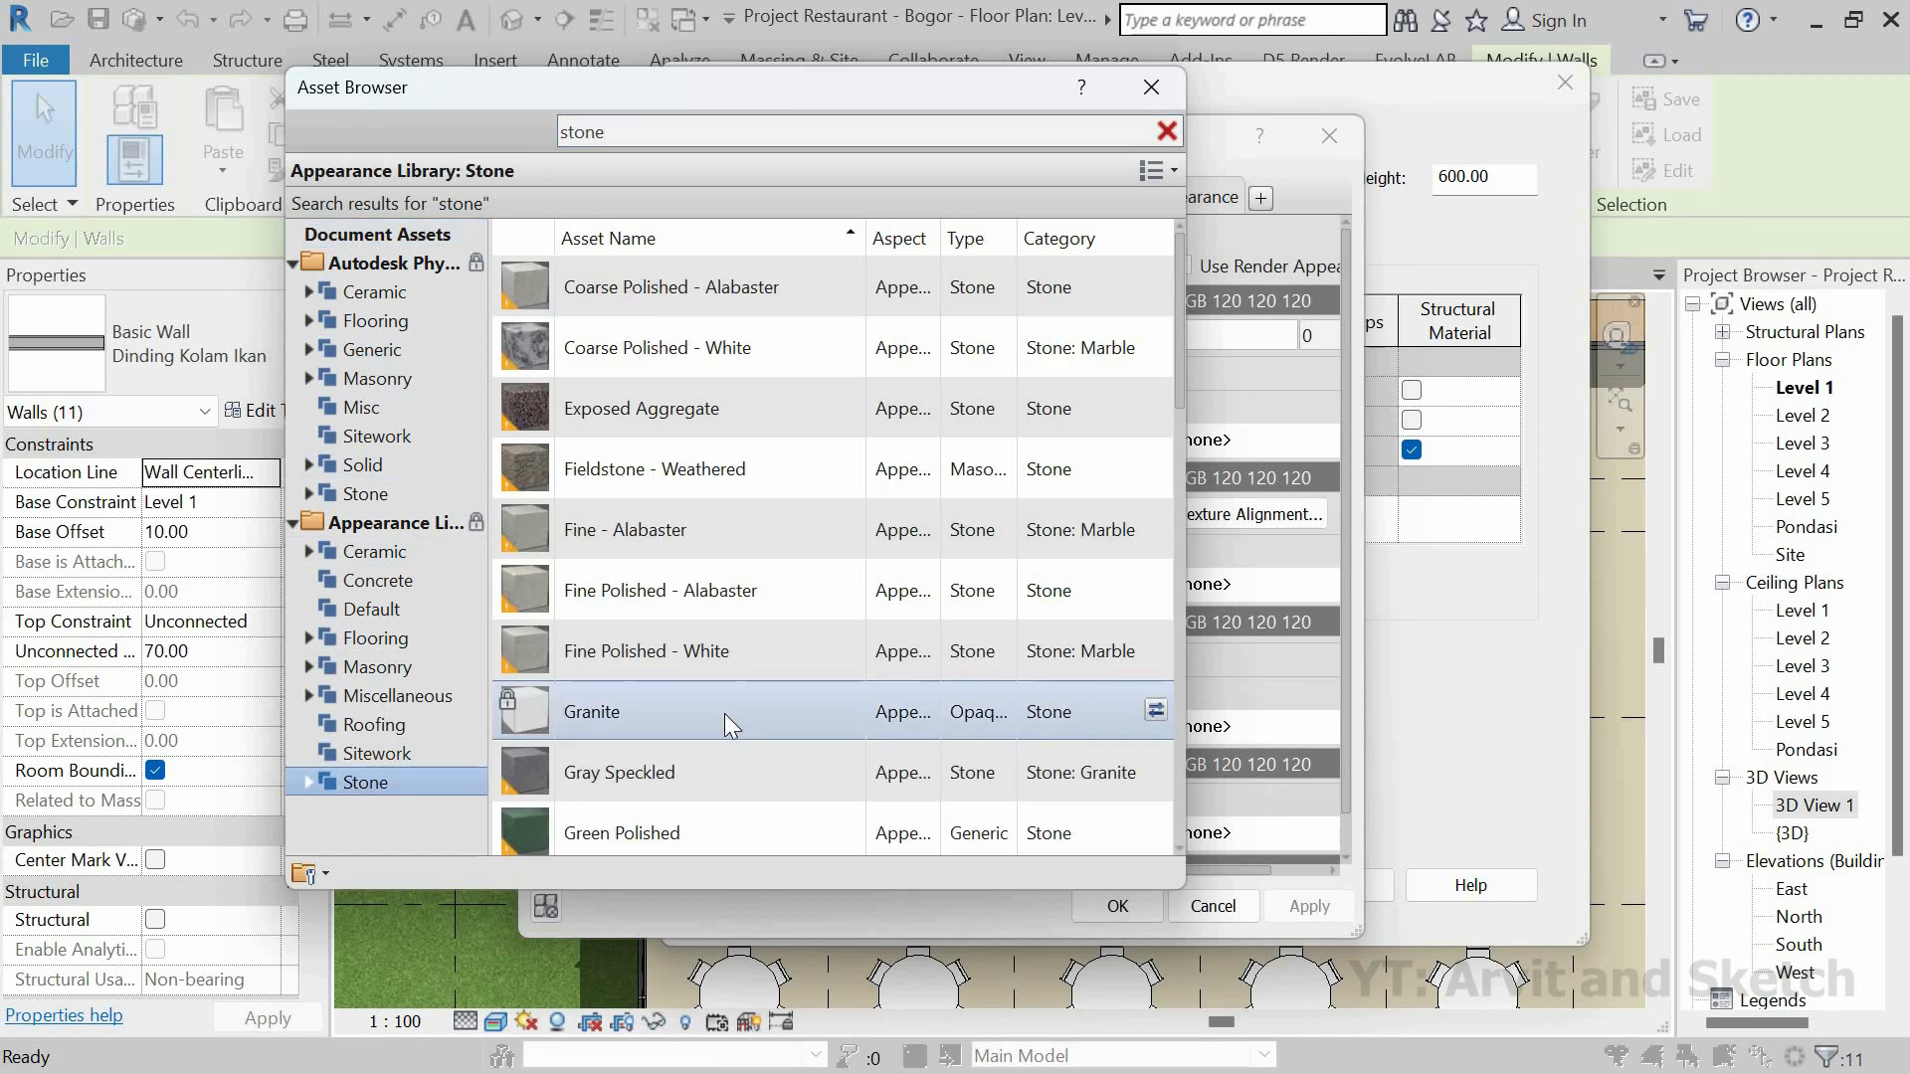
pyautogui.scroll(-2, 724, 713)
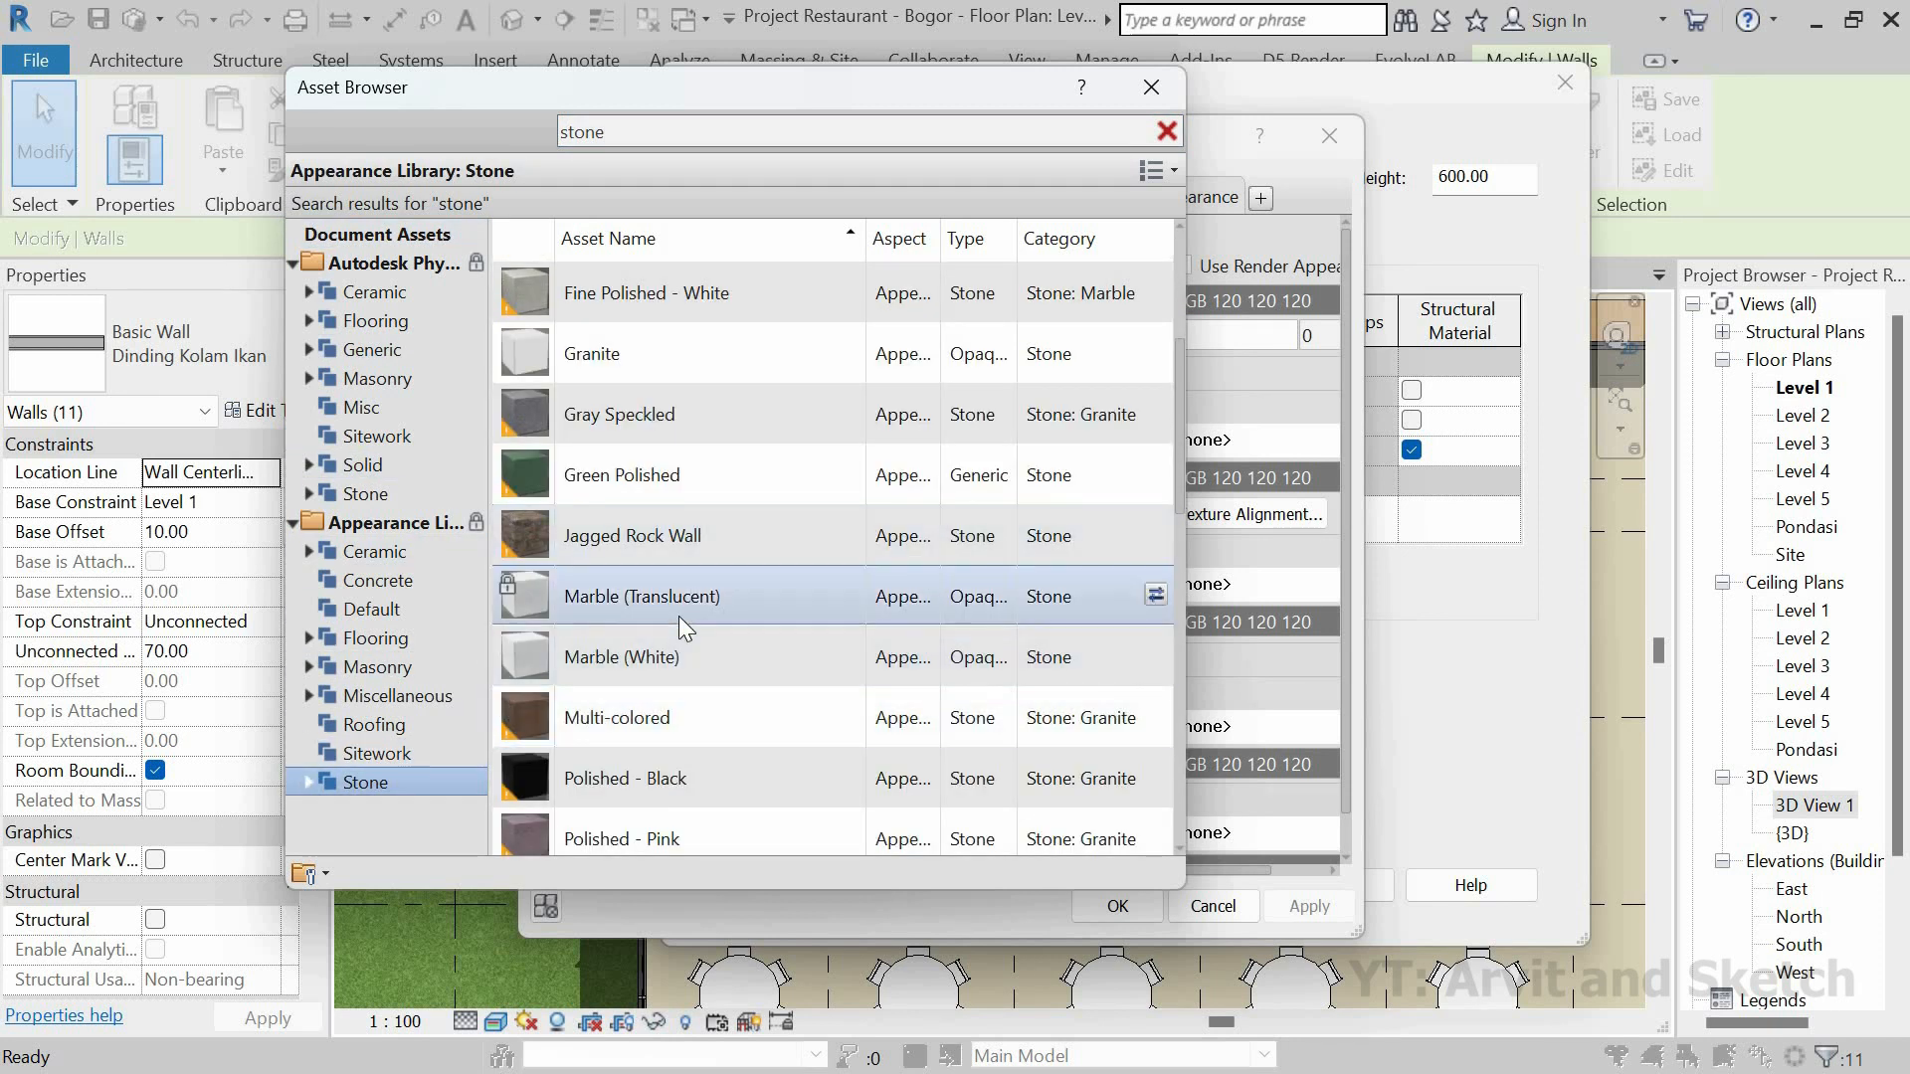
pyautogui.scroll(-6, 678, 617)
pyautogui.doubleClick(665, 376)
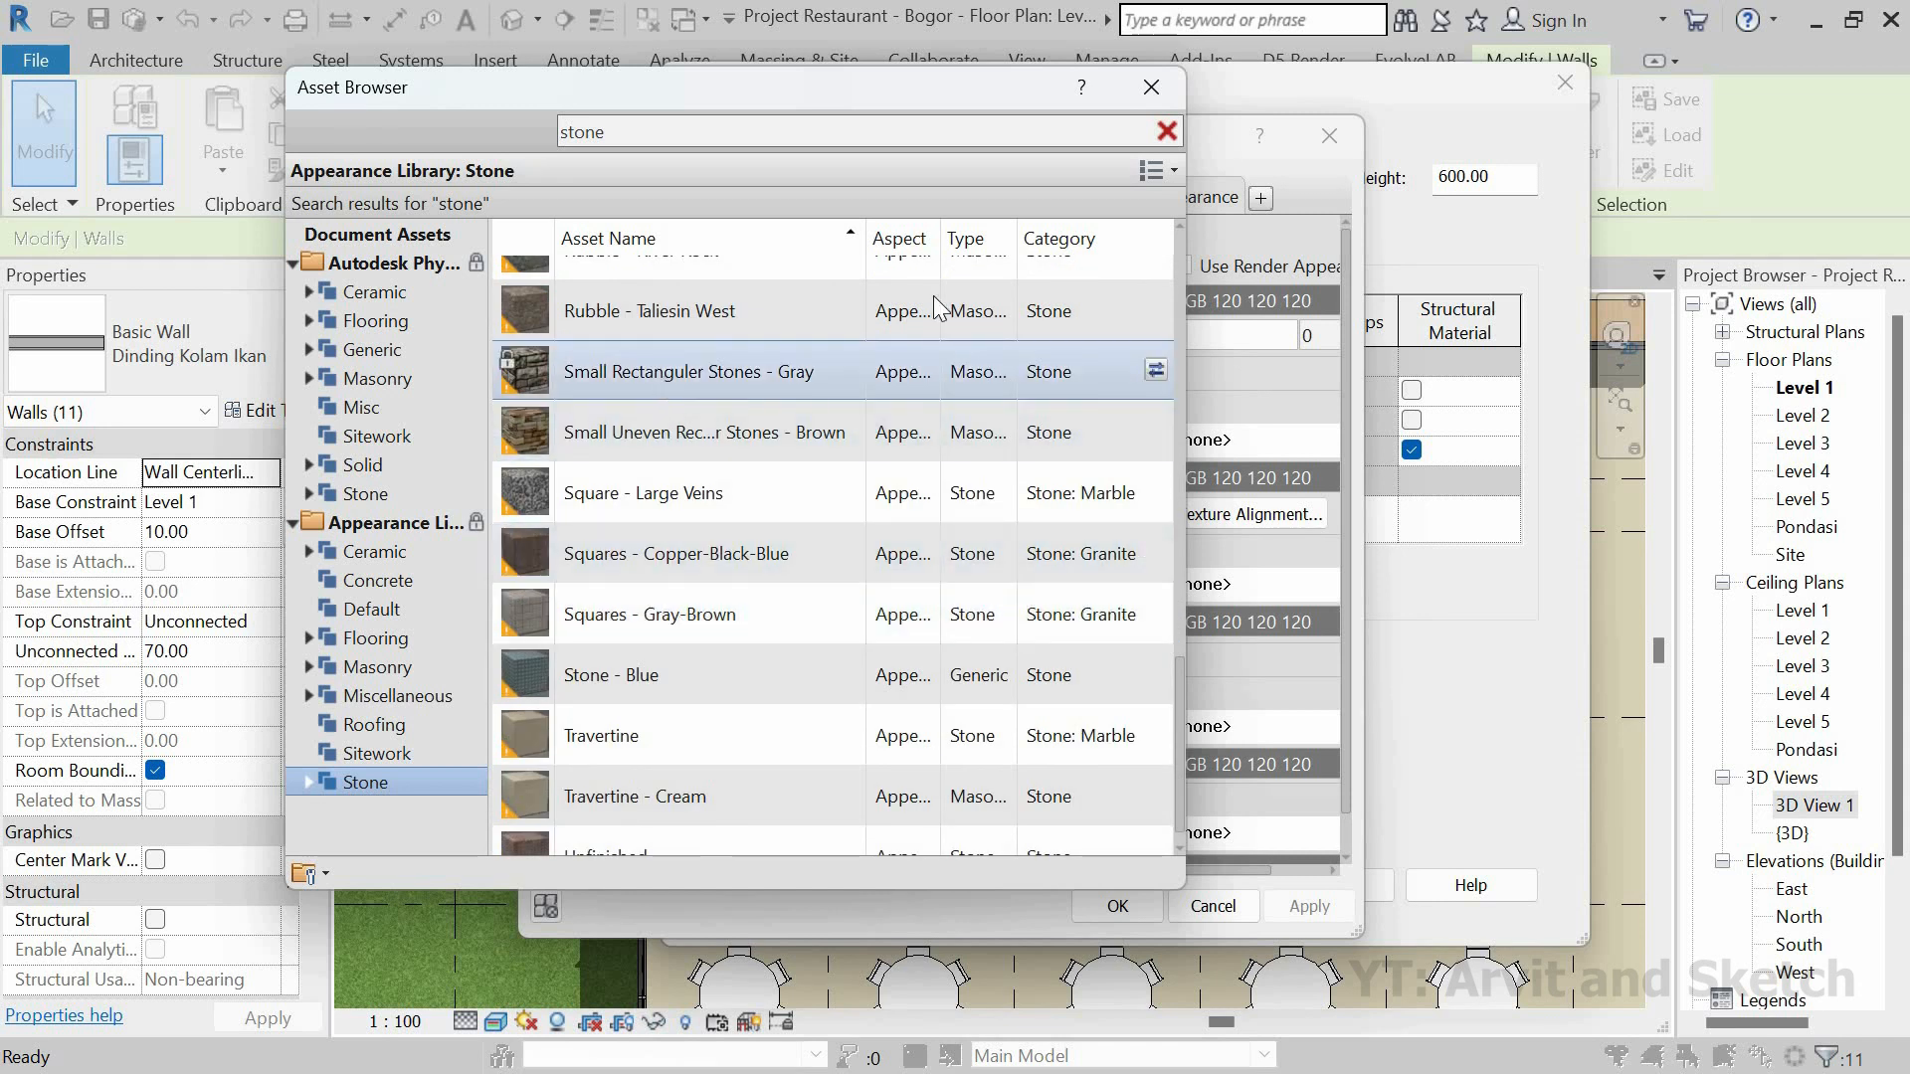
pyautogui.click(1167, 131)
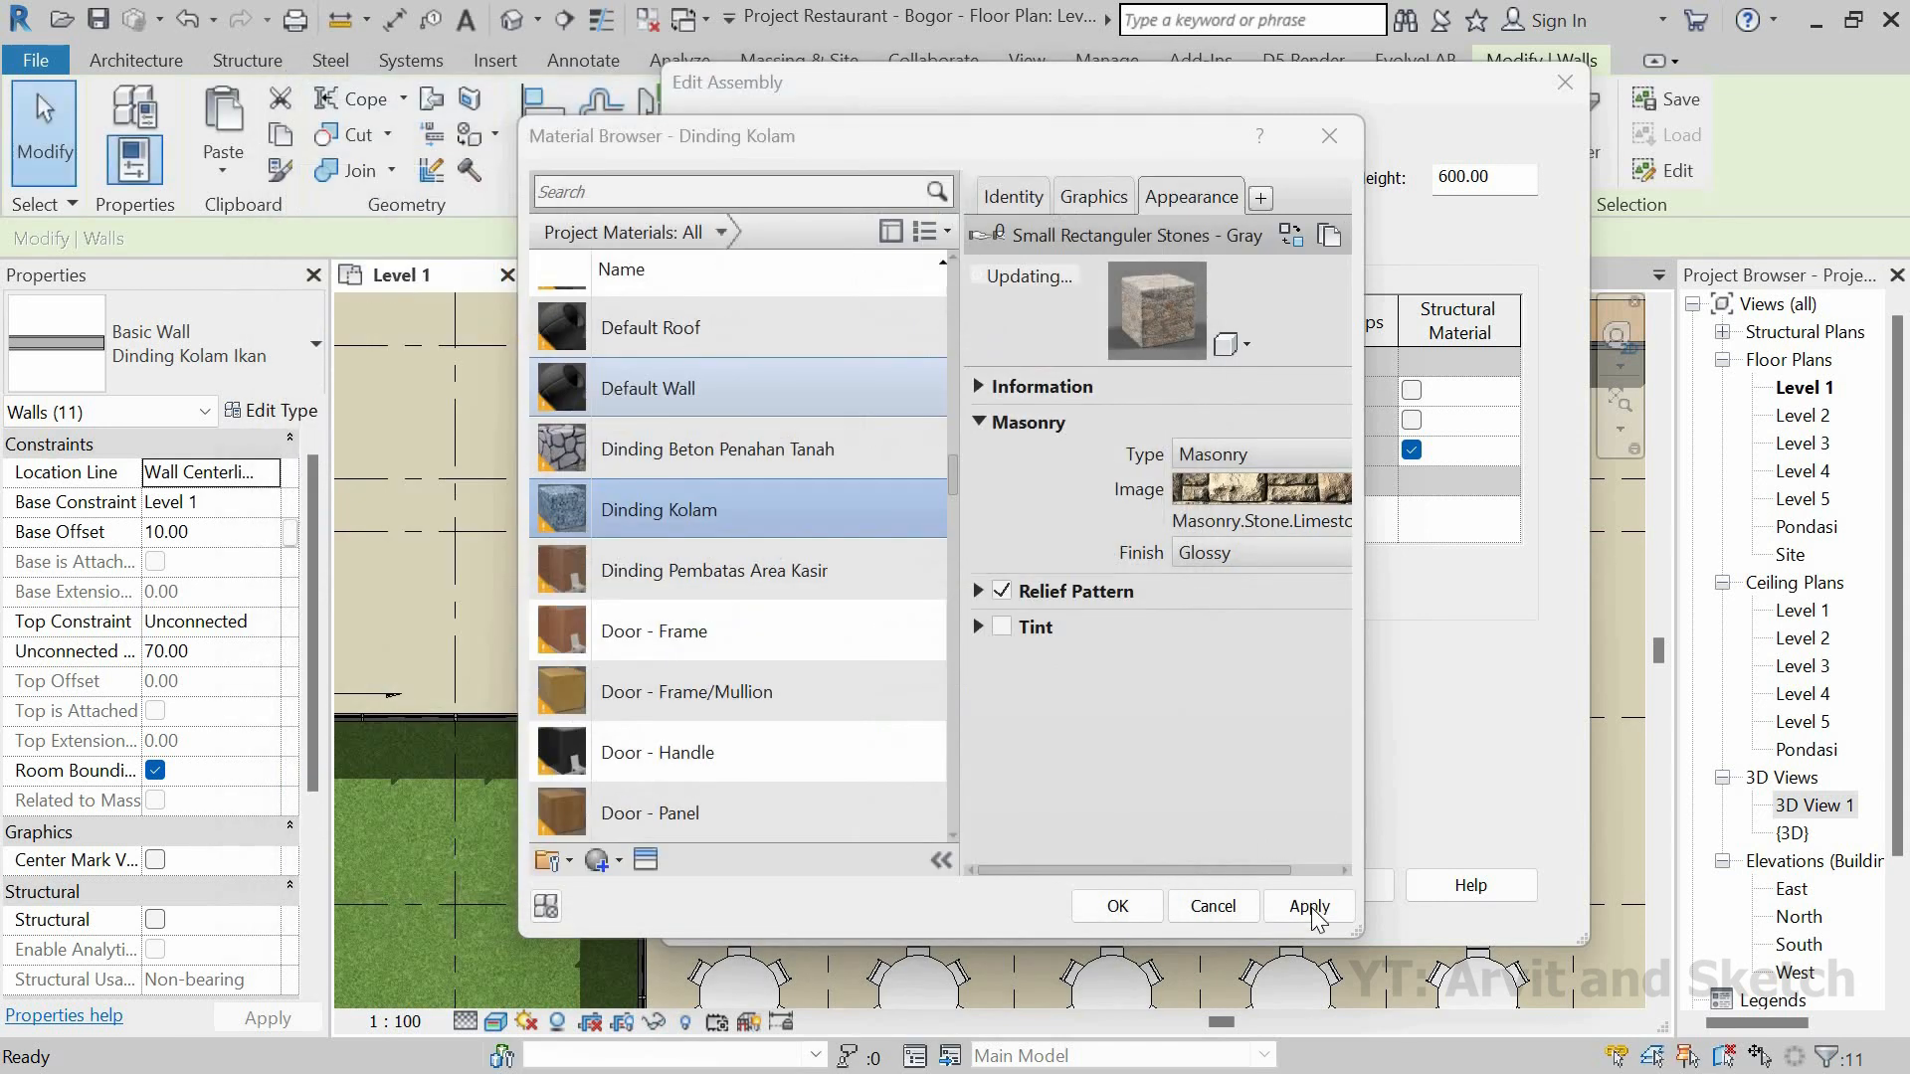
pyautogui.click(1309, 907)
pyautogui.click(1136, 907)
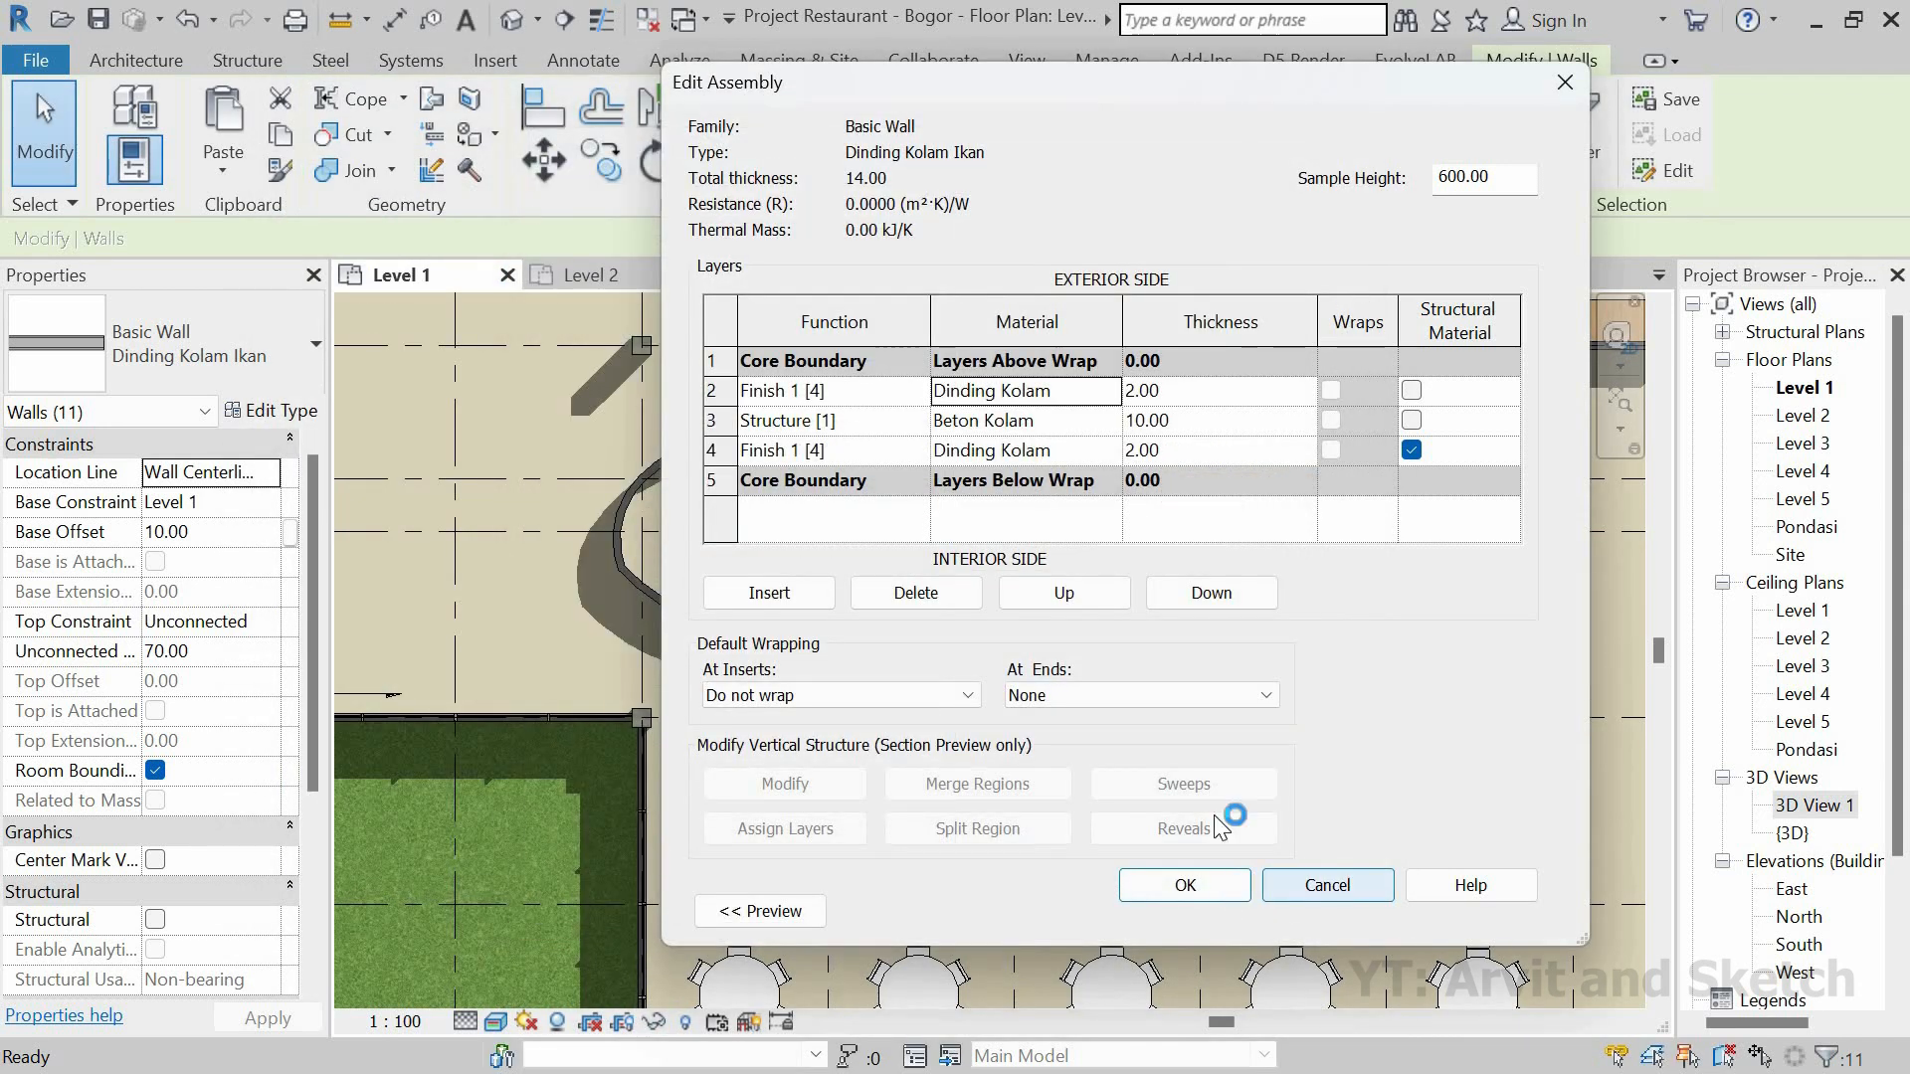
# Step: Check the inner finish layer's material, accept the wall type changes, and inspect the pond wall in 3D View 1
pyautogui.click(1106, 452)
pyautogui.click(1110, 450)
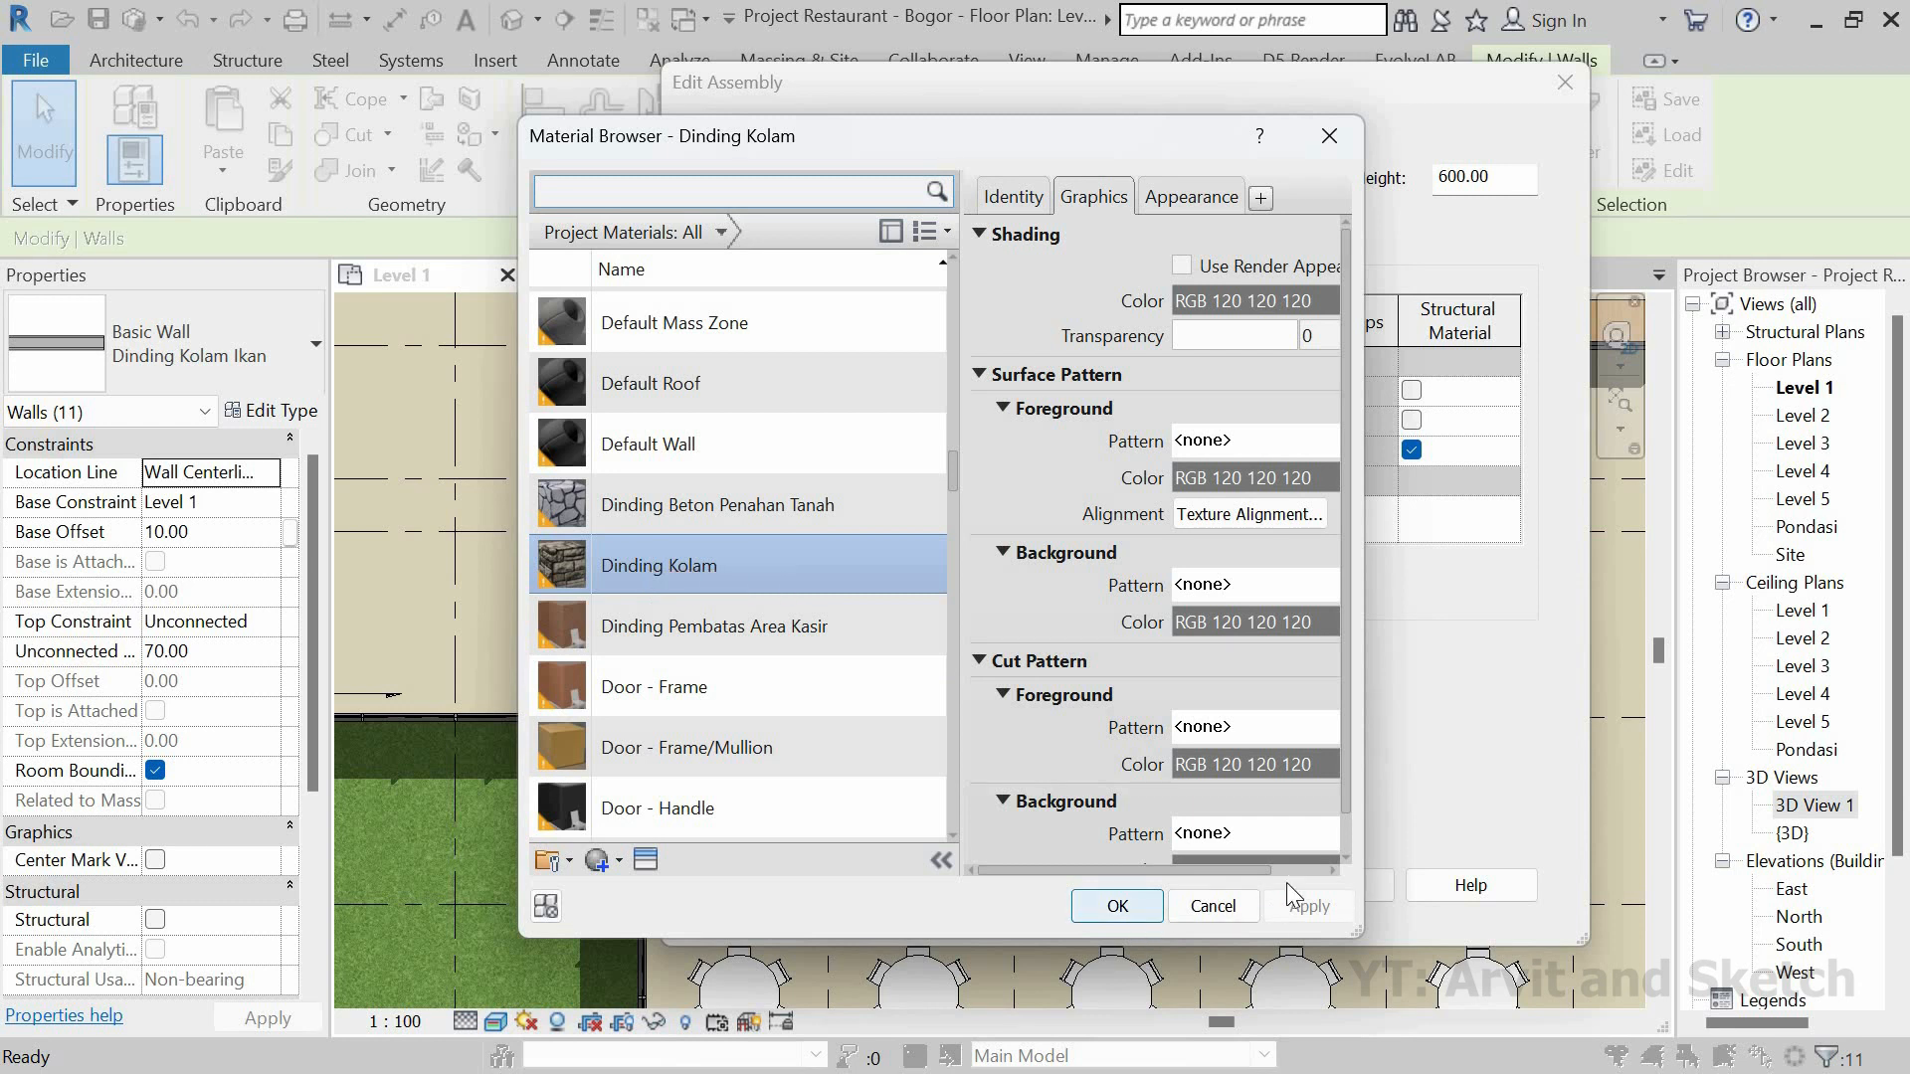
pyautogui.click(1117, 906)
pyautogui.click(1224, 888)
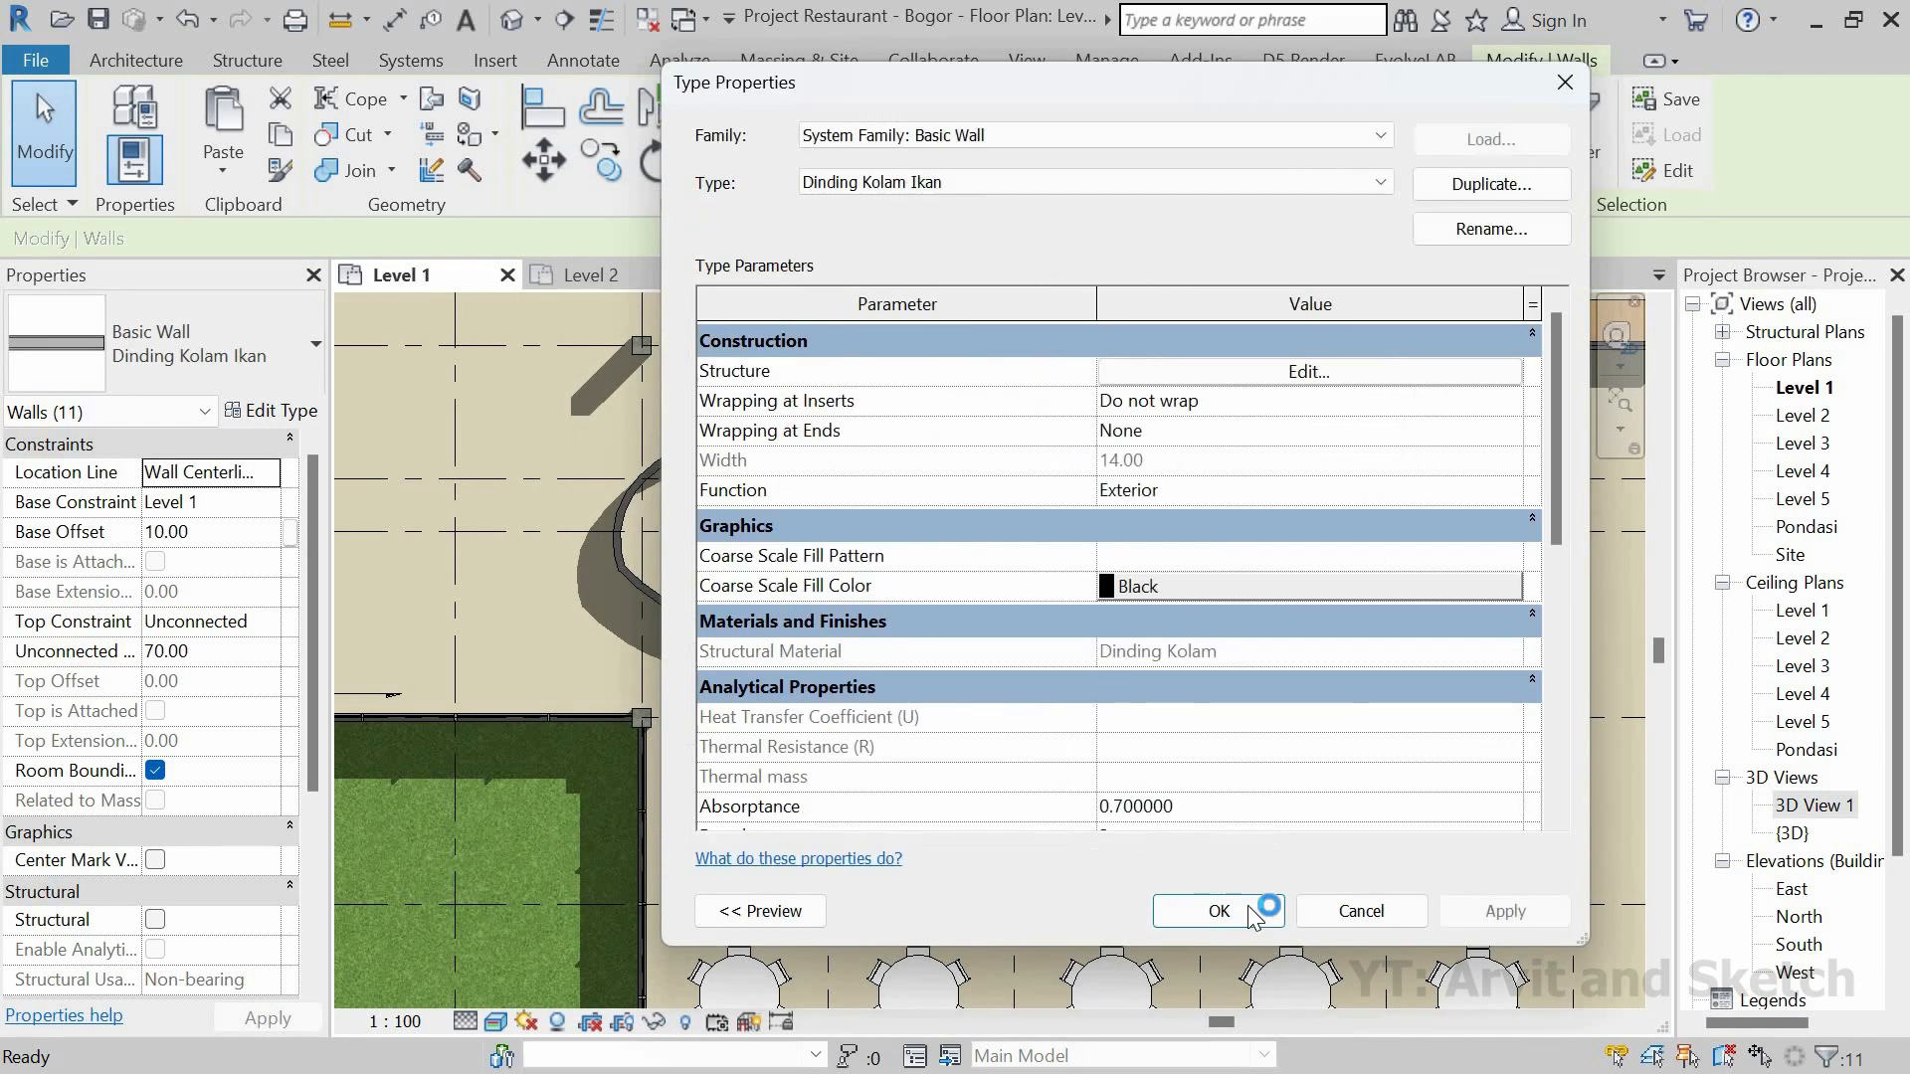
pyautogui.click(1244, 910)
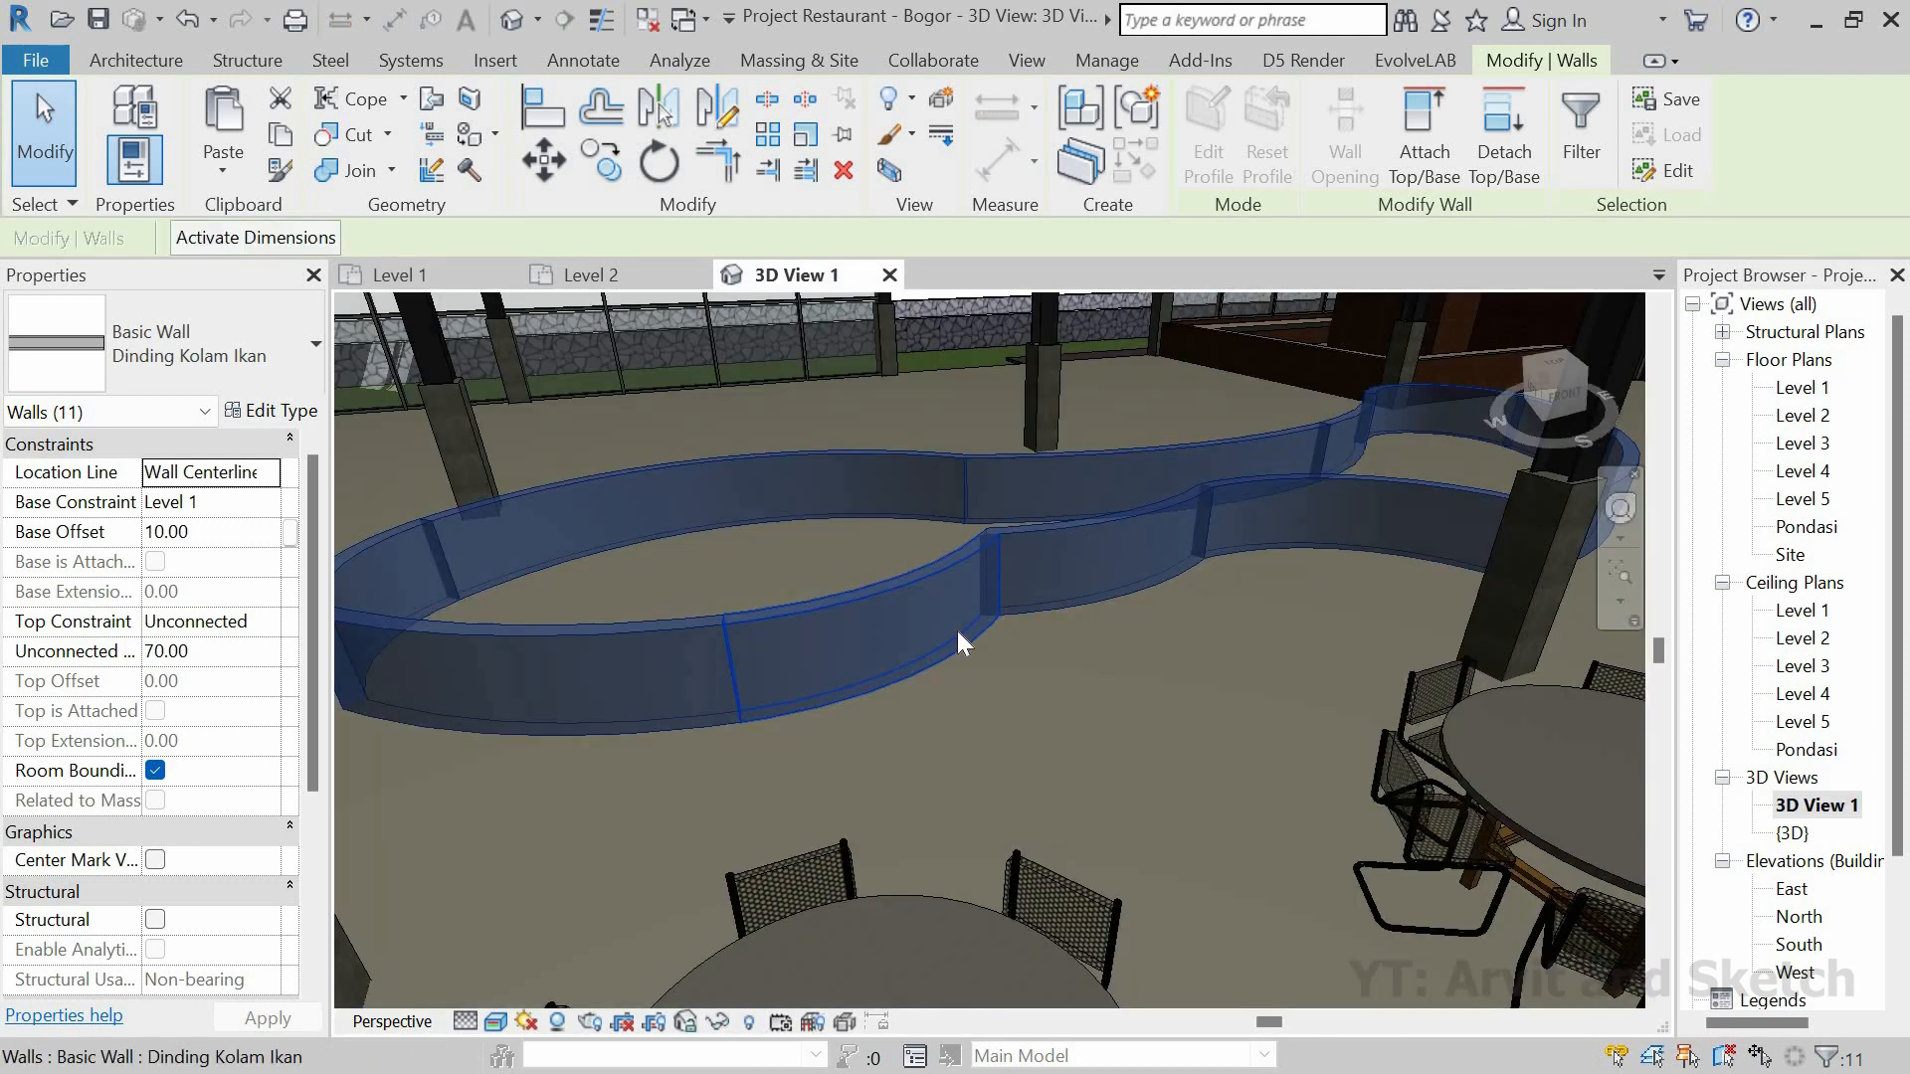
pyautogui.press('Escape')
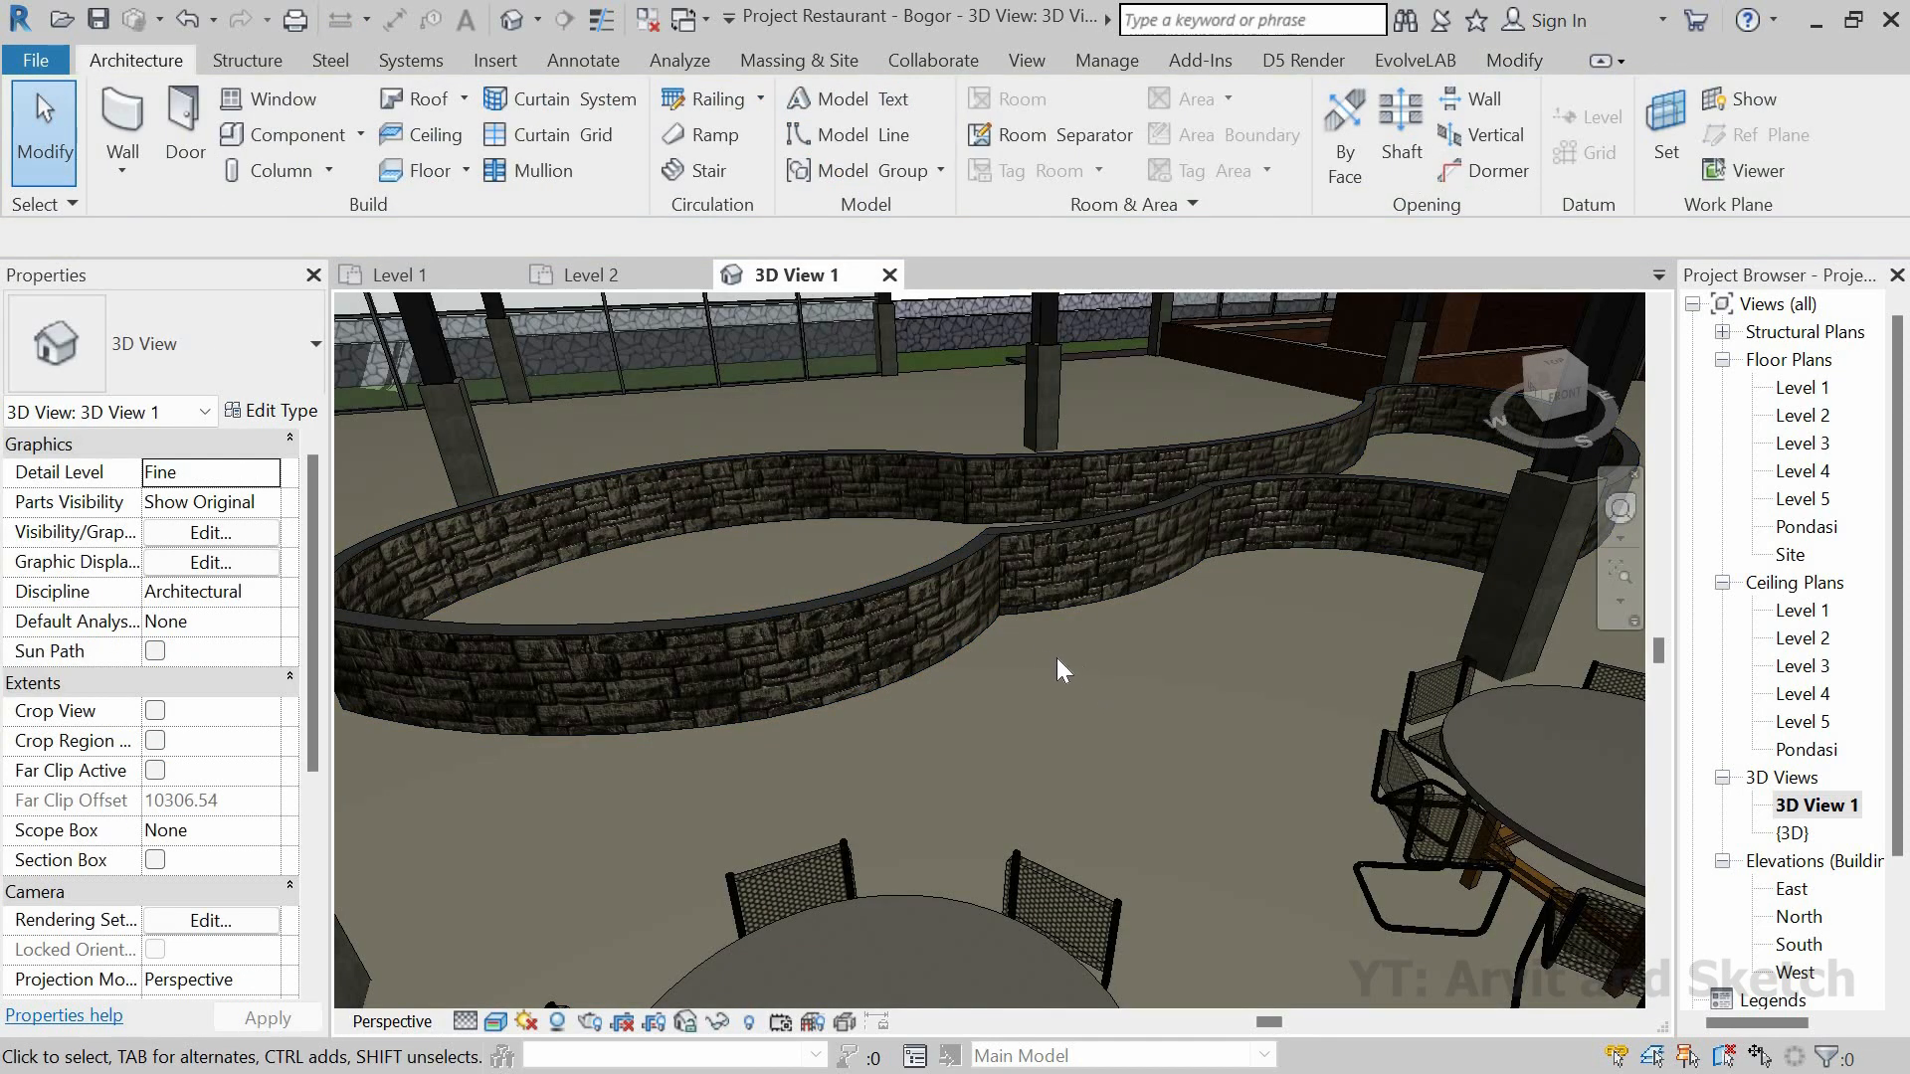
pyautogui.keyDown('shift'); pyautogui.moveTo(1035, 649); pyautogui.dragTo(1101, 682, button='middle'); pyautogui.keyUp('shift')
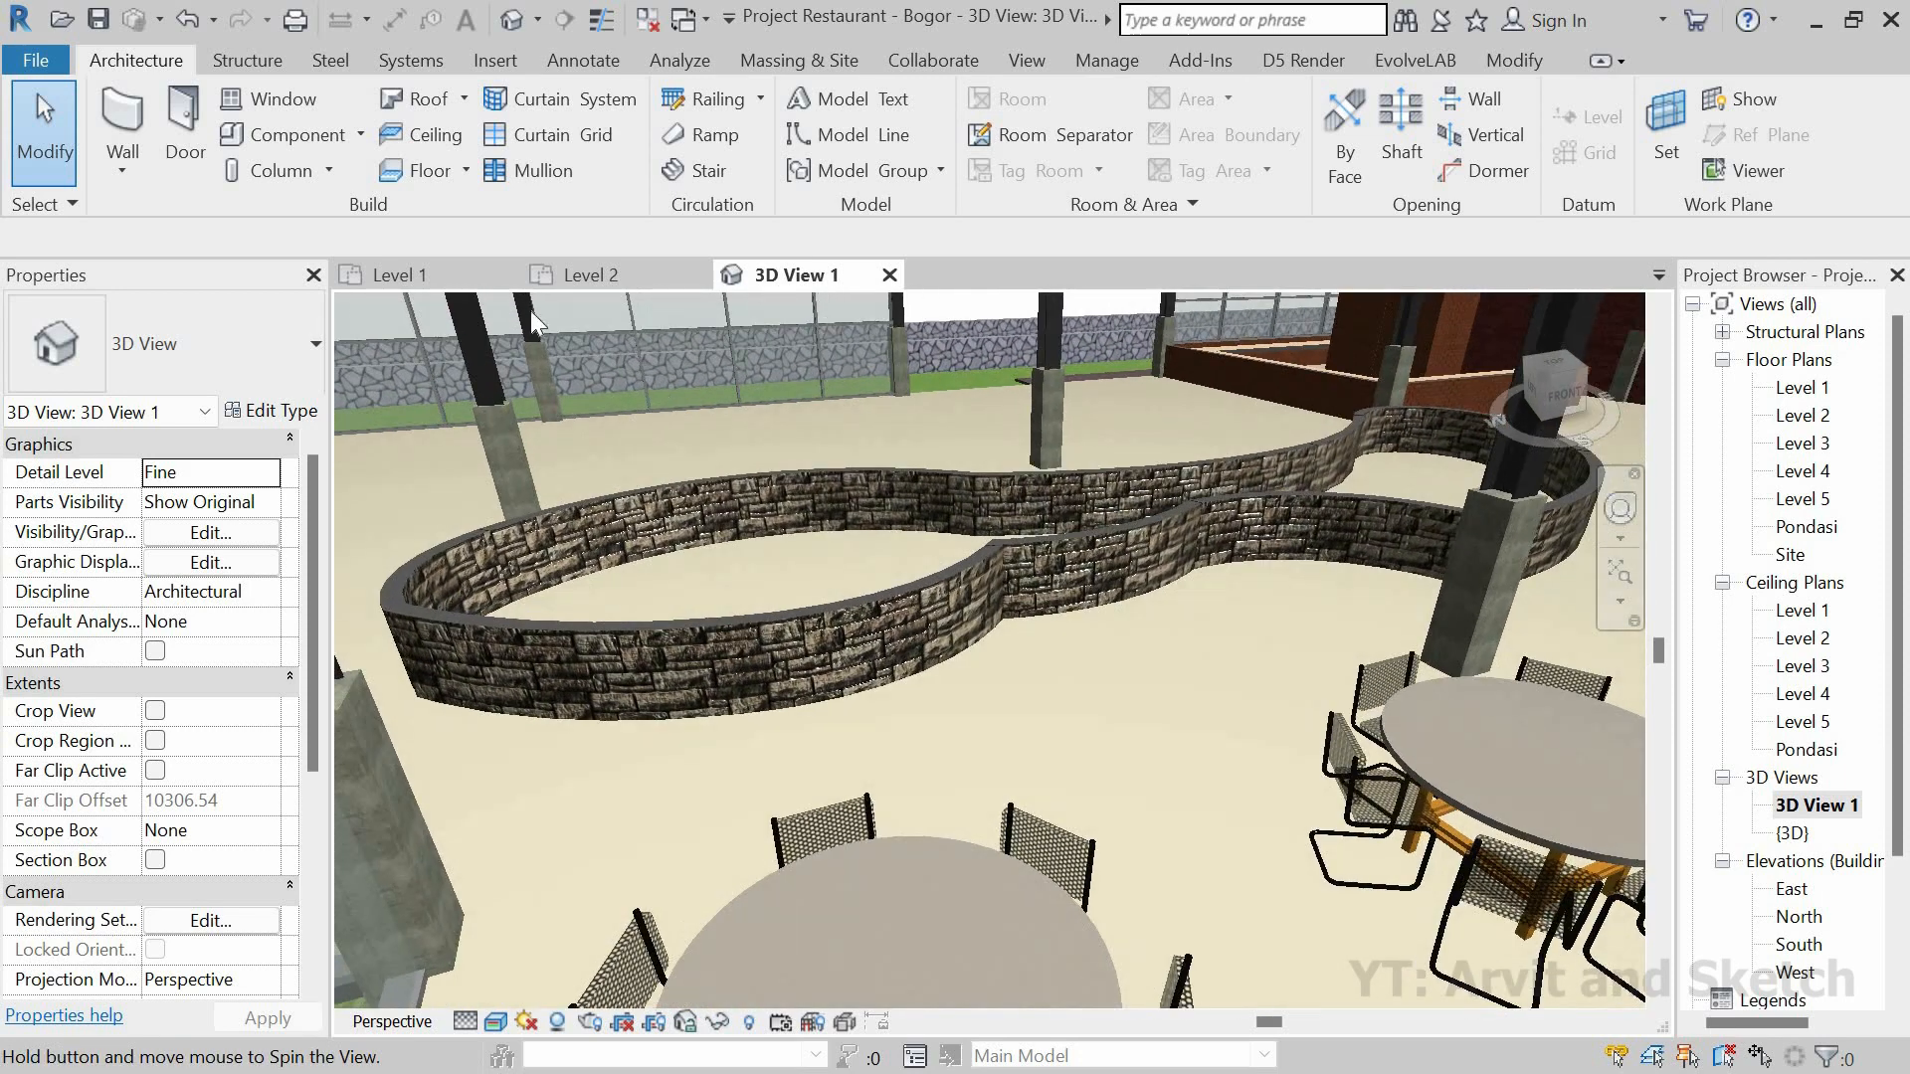
# Step: Start a new architectural floor in the Level 1 plan and duplicate the Rumput Pot 2 type as Lantai Kolam
pyautogui.click(447, 266)
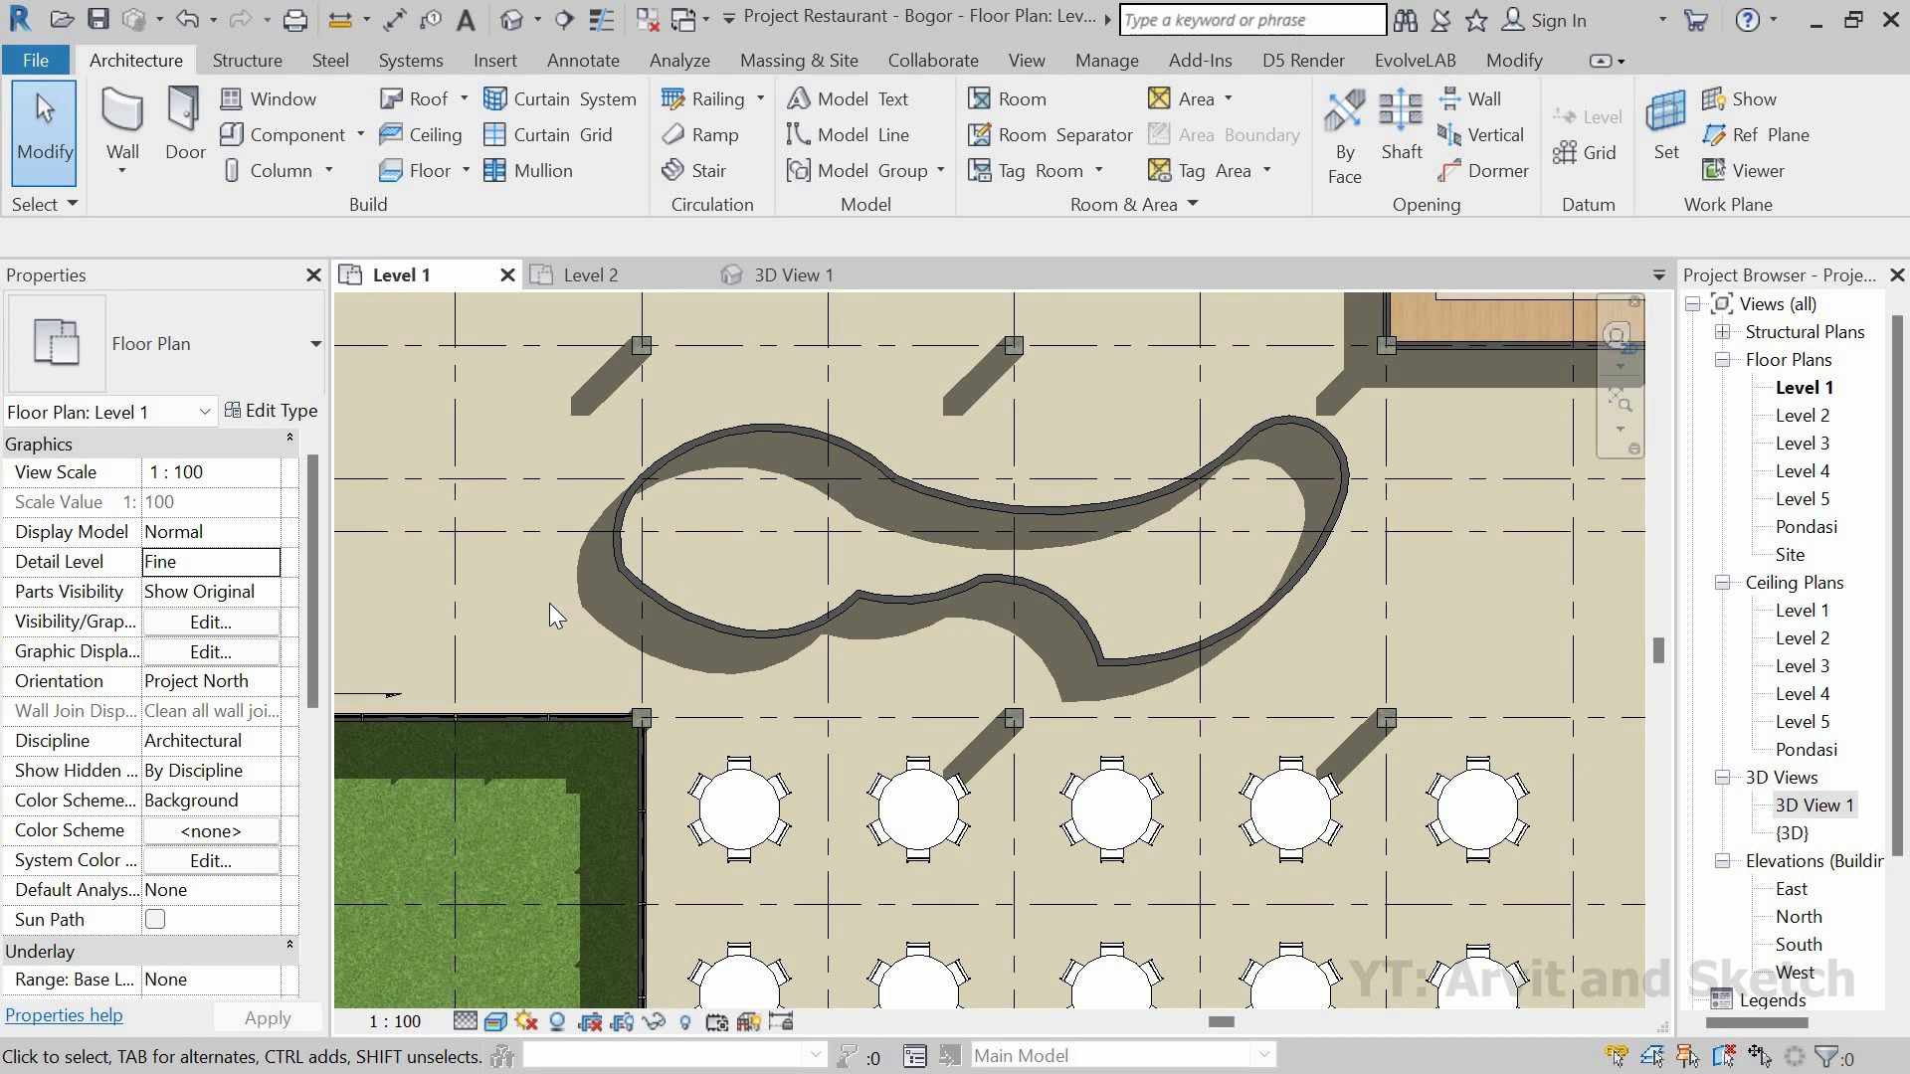
pyautogui.press('z')
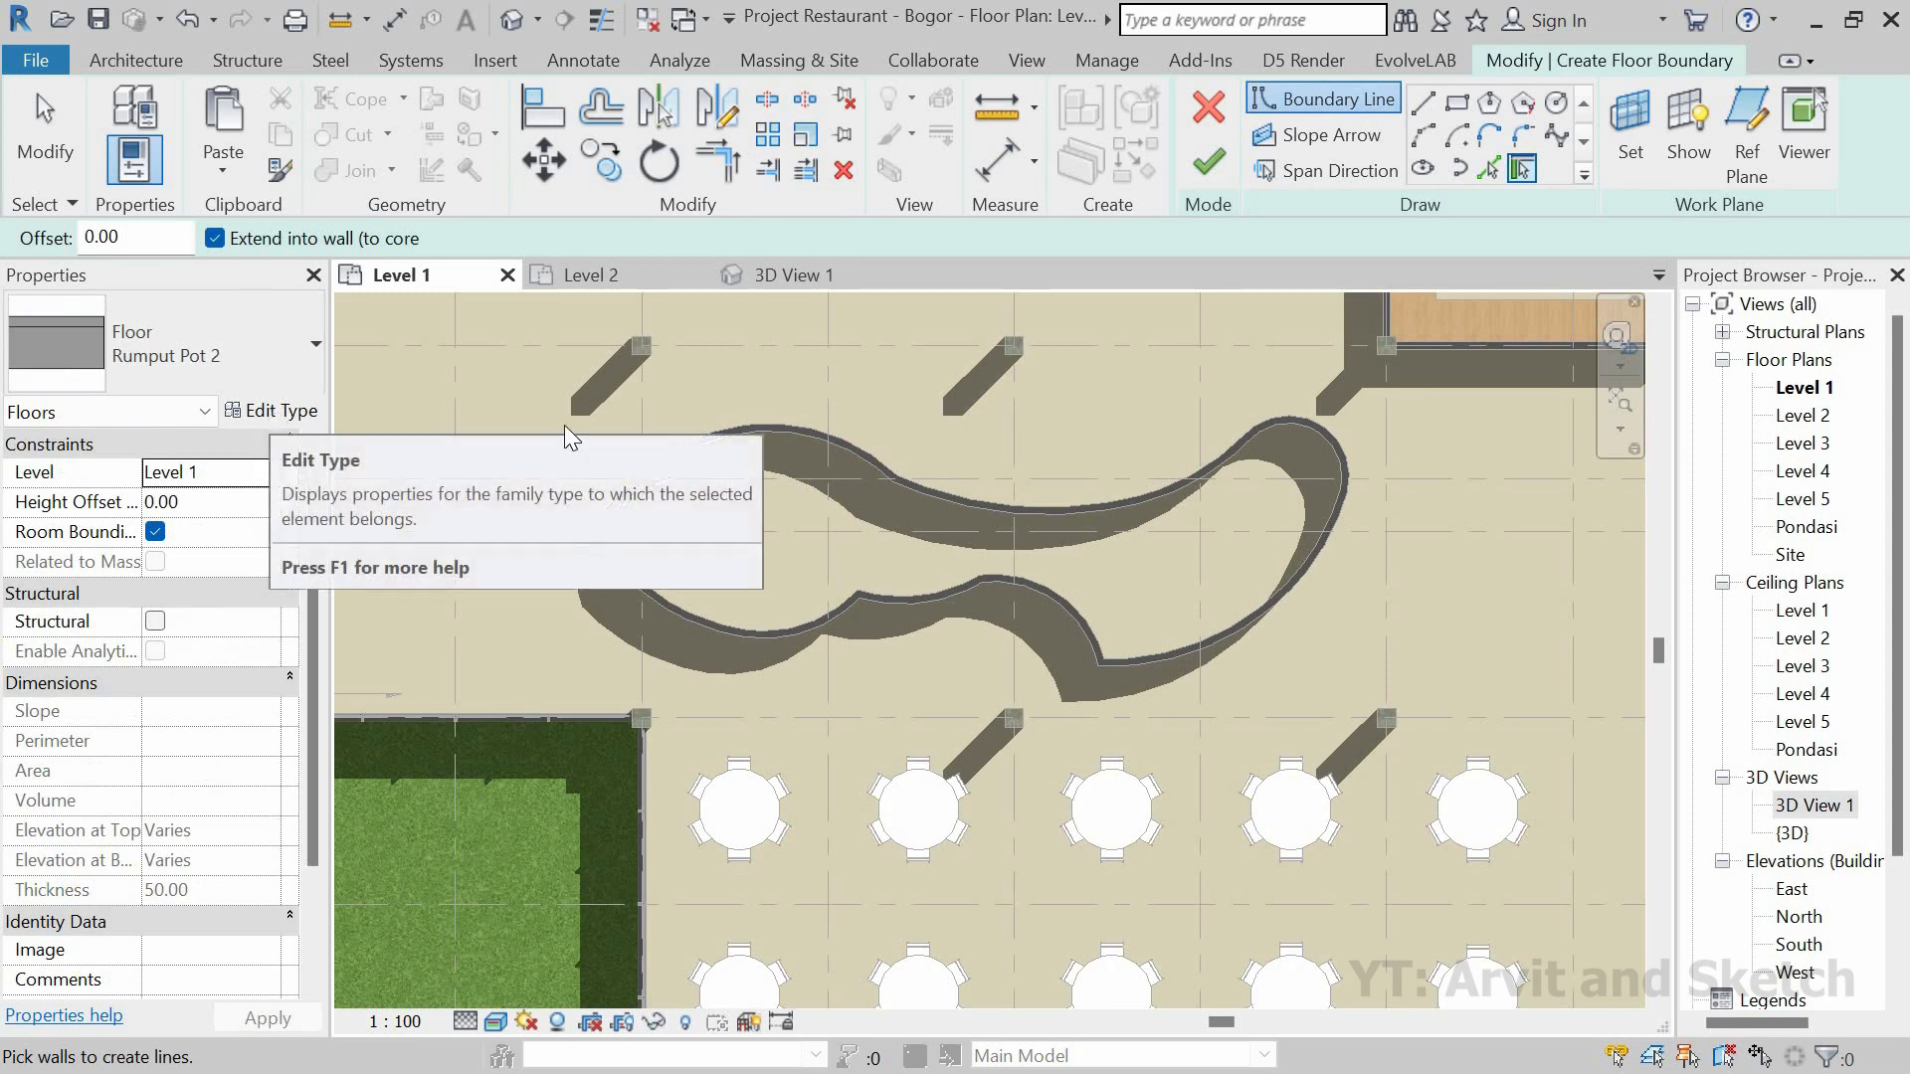
pyautogui.click(274, 412)
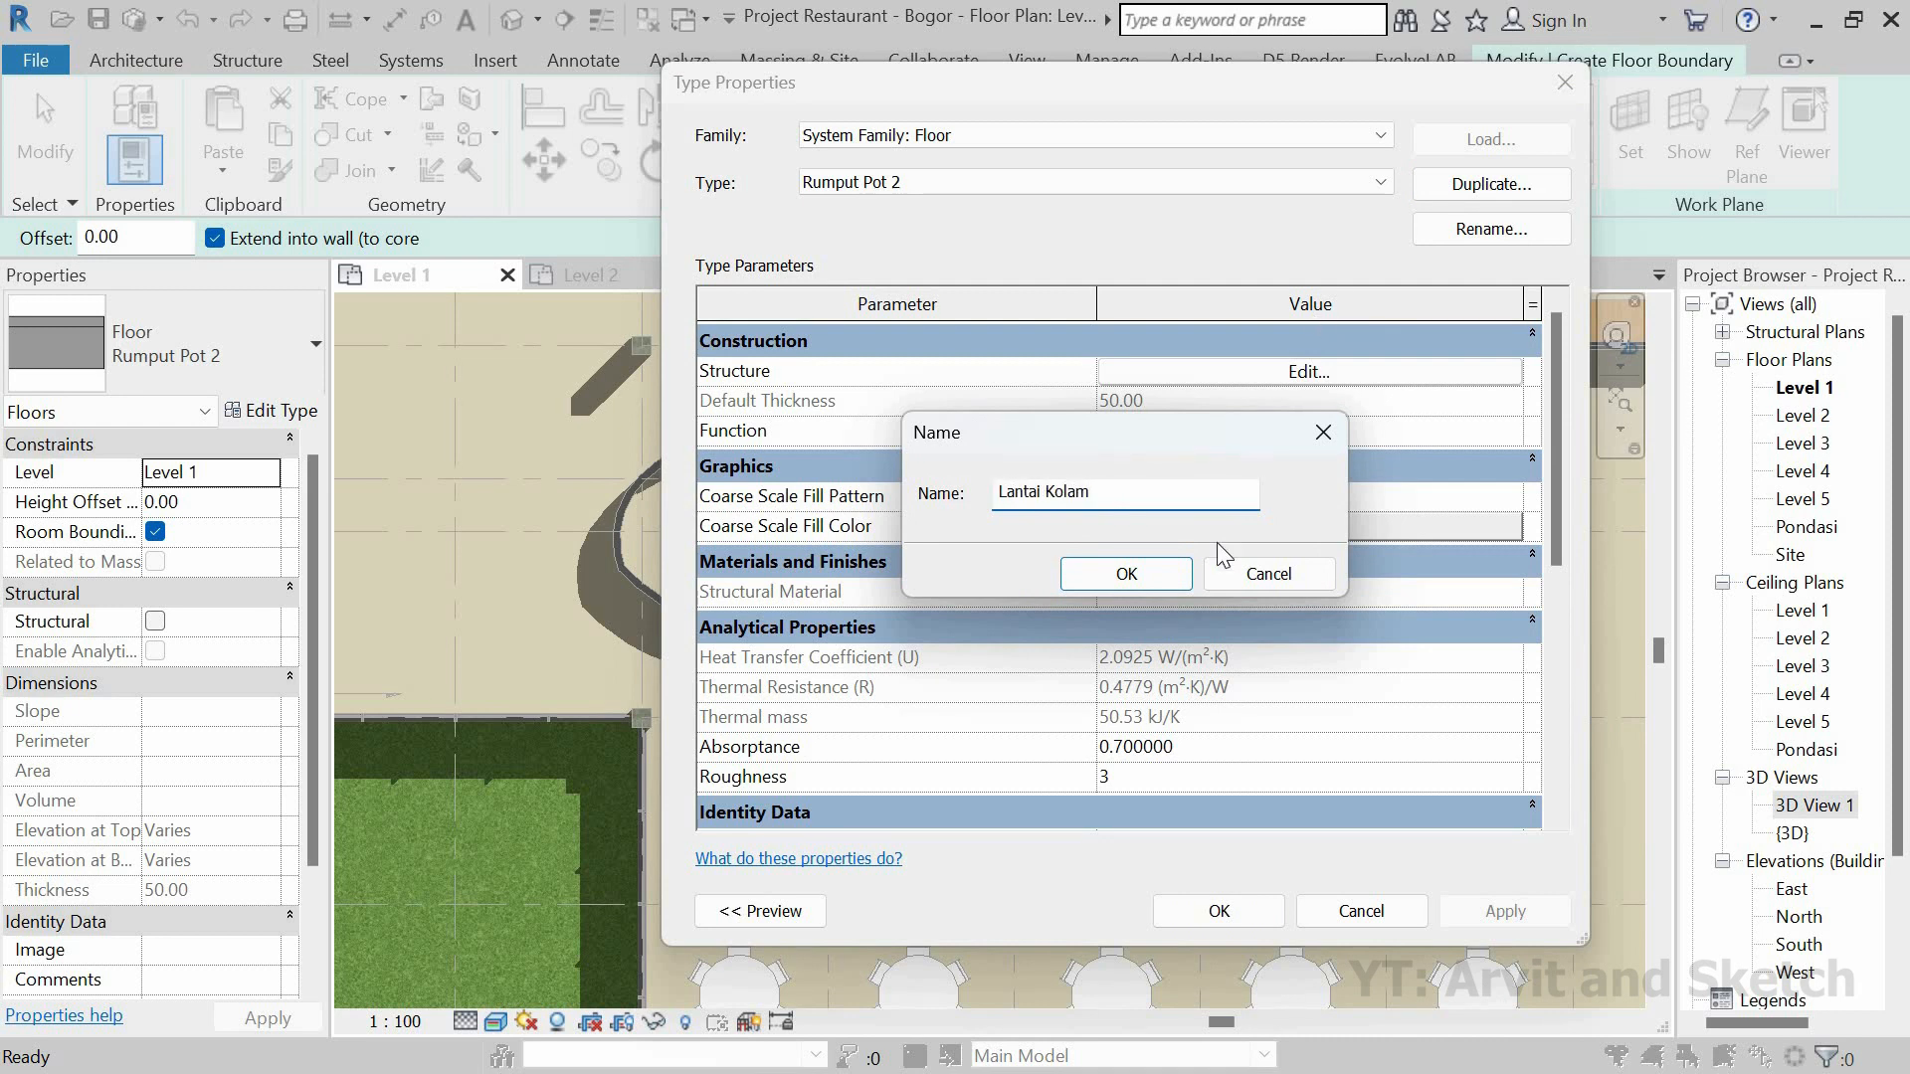
pyautogui.press('Return')
# Step: In the Lantai Kolam layer structure, create a new material named Beton for the Structure layer
pyautogui.click(1305, 373)
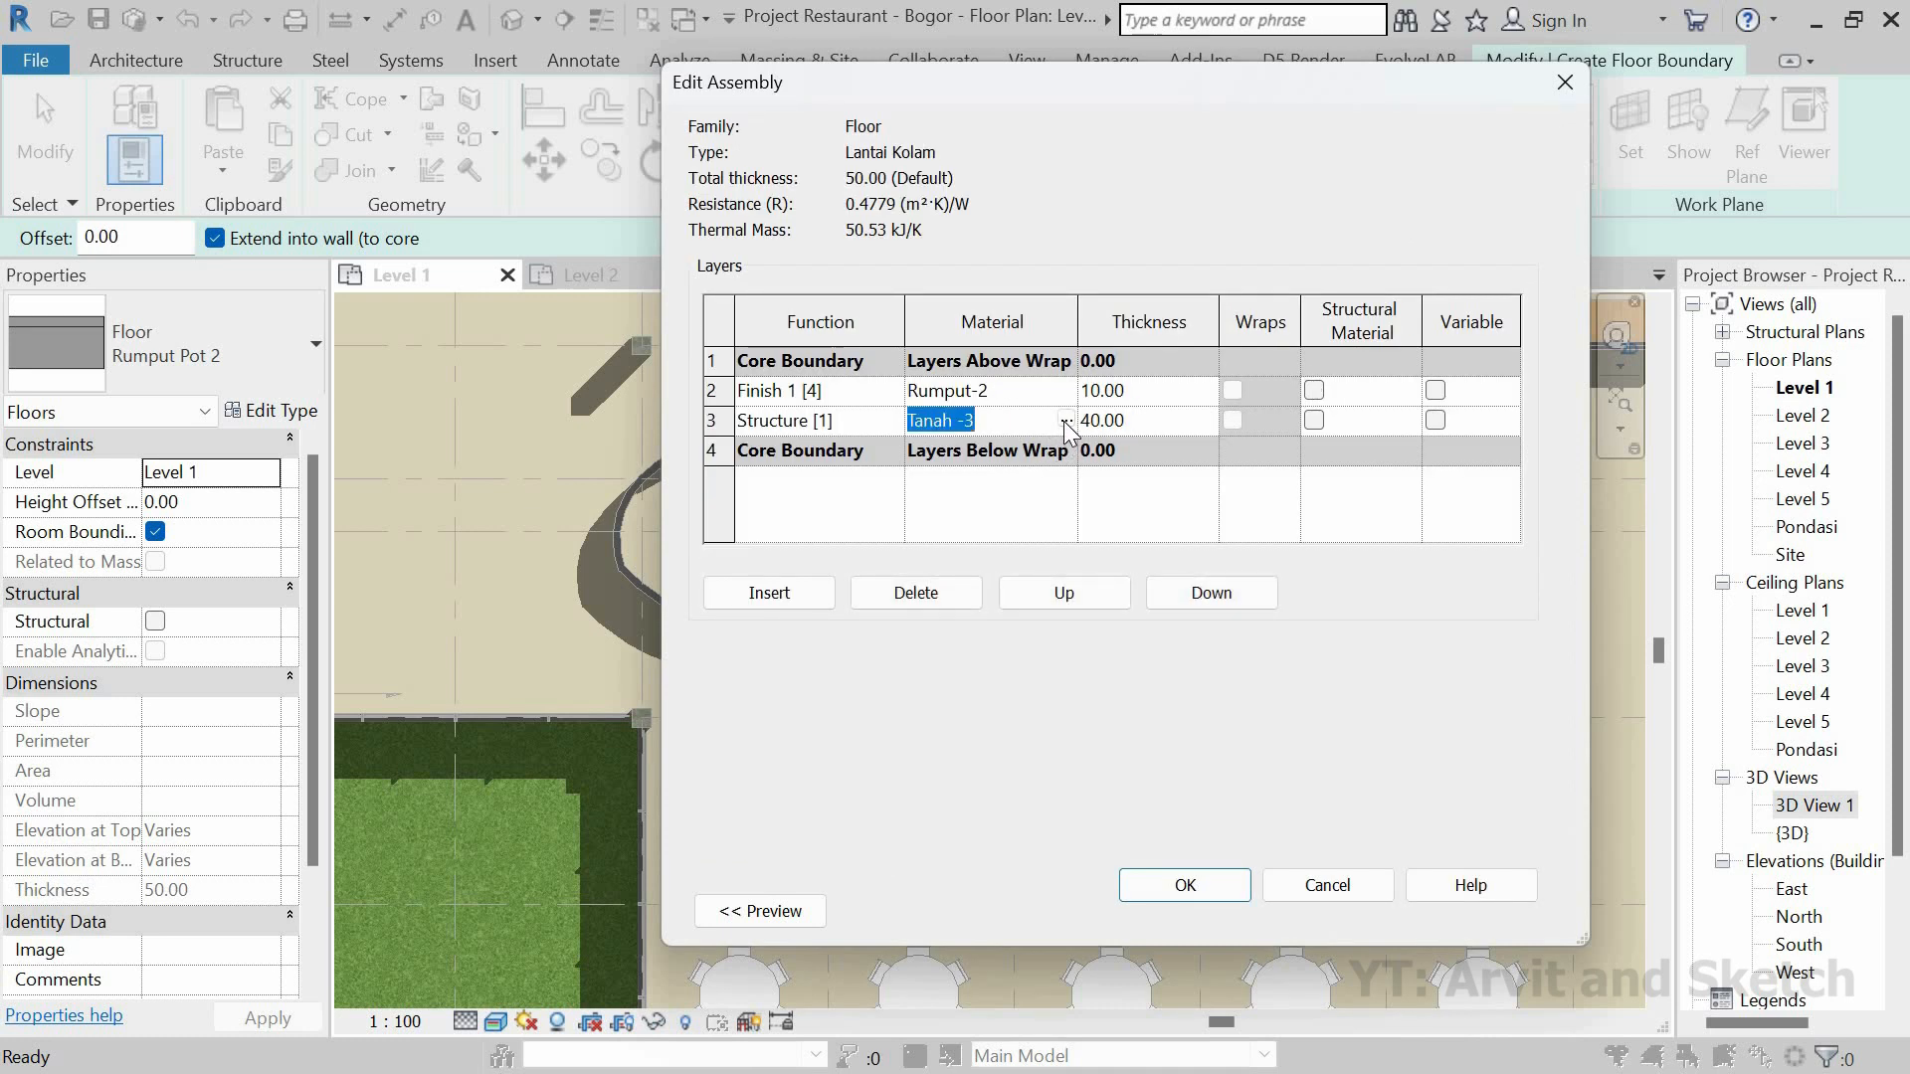
pyautogui.click(1065, 419)
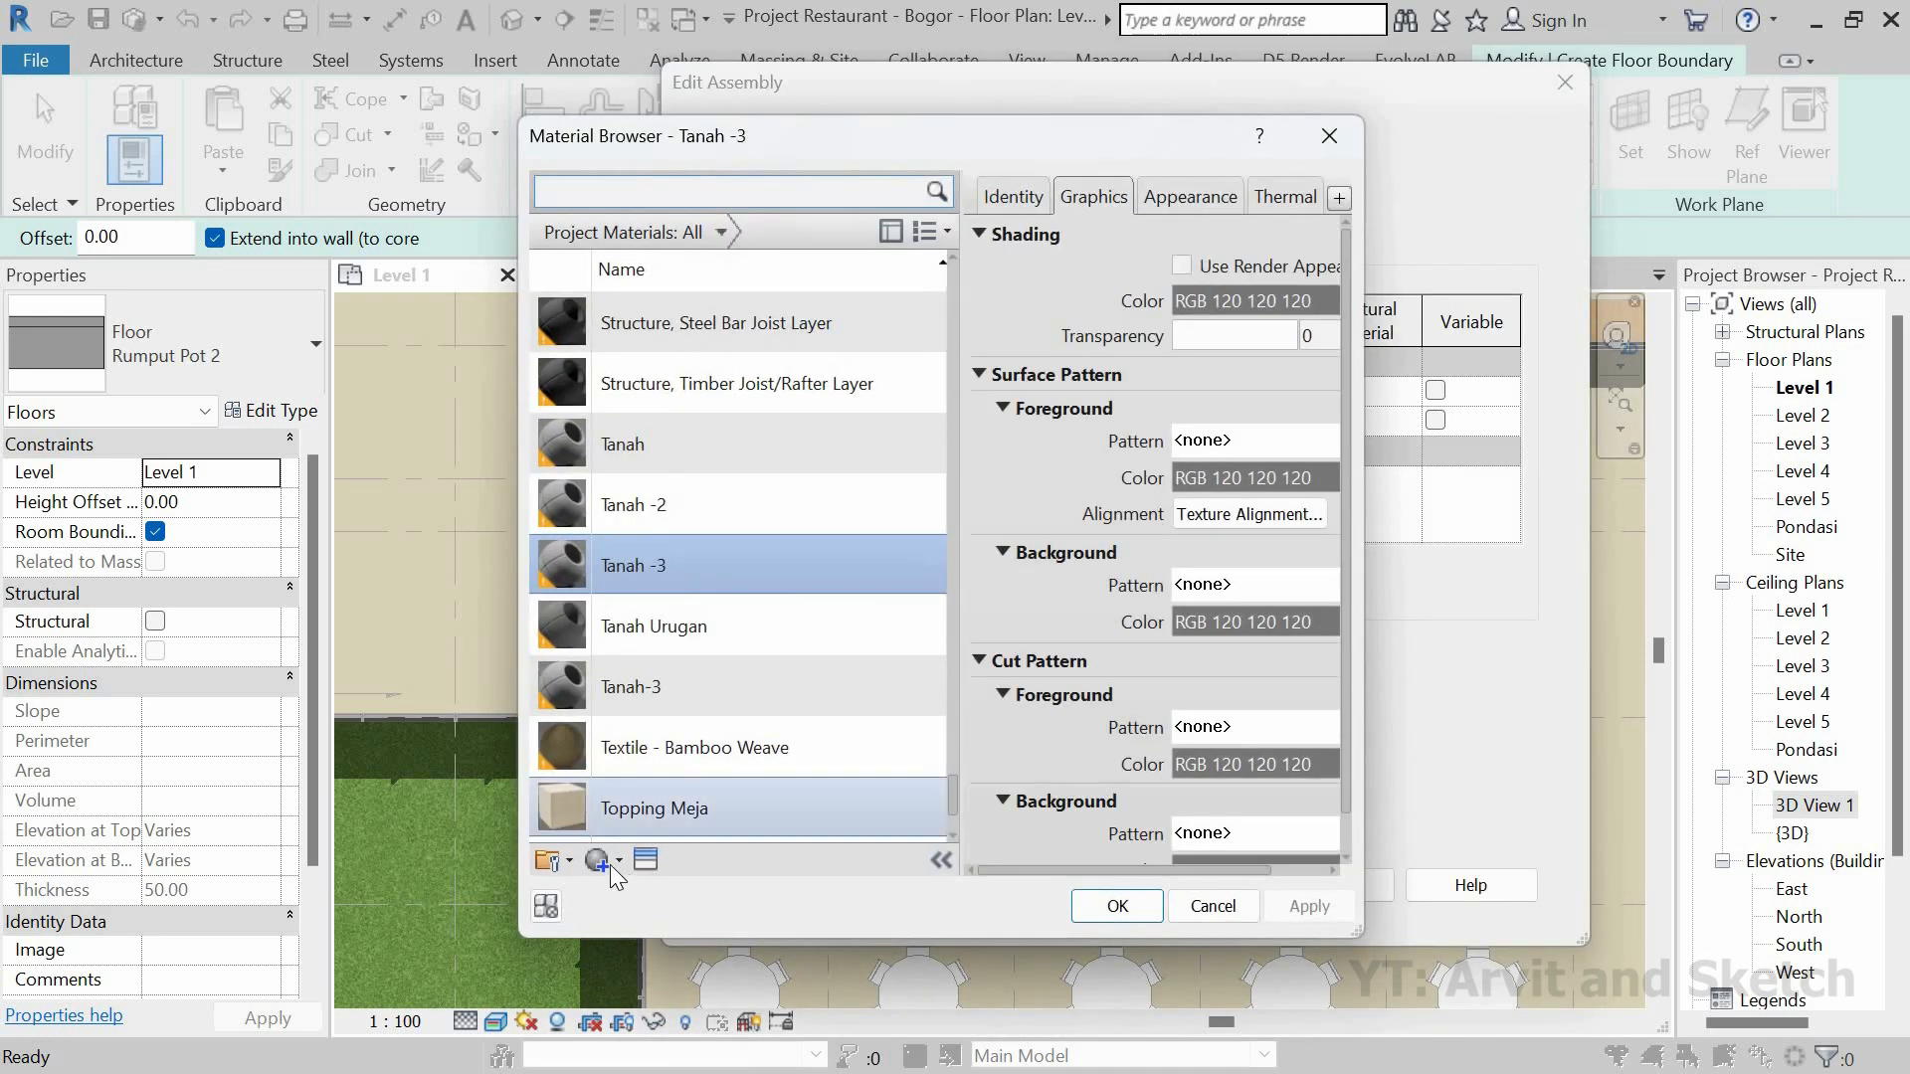
pyautogui.click(617, 860)
pyautogui.click(665, 894)
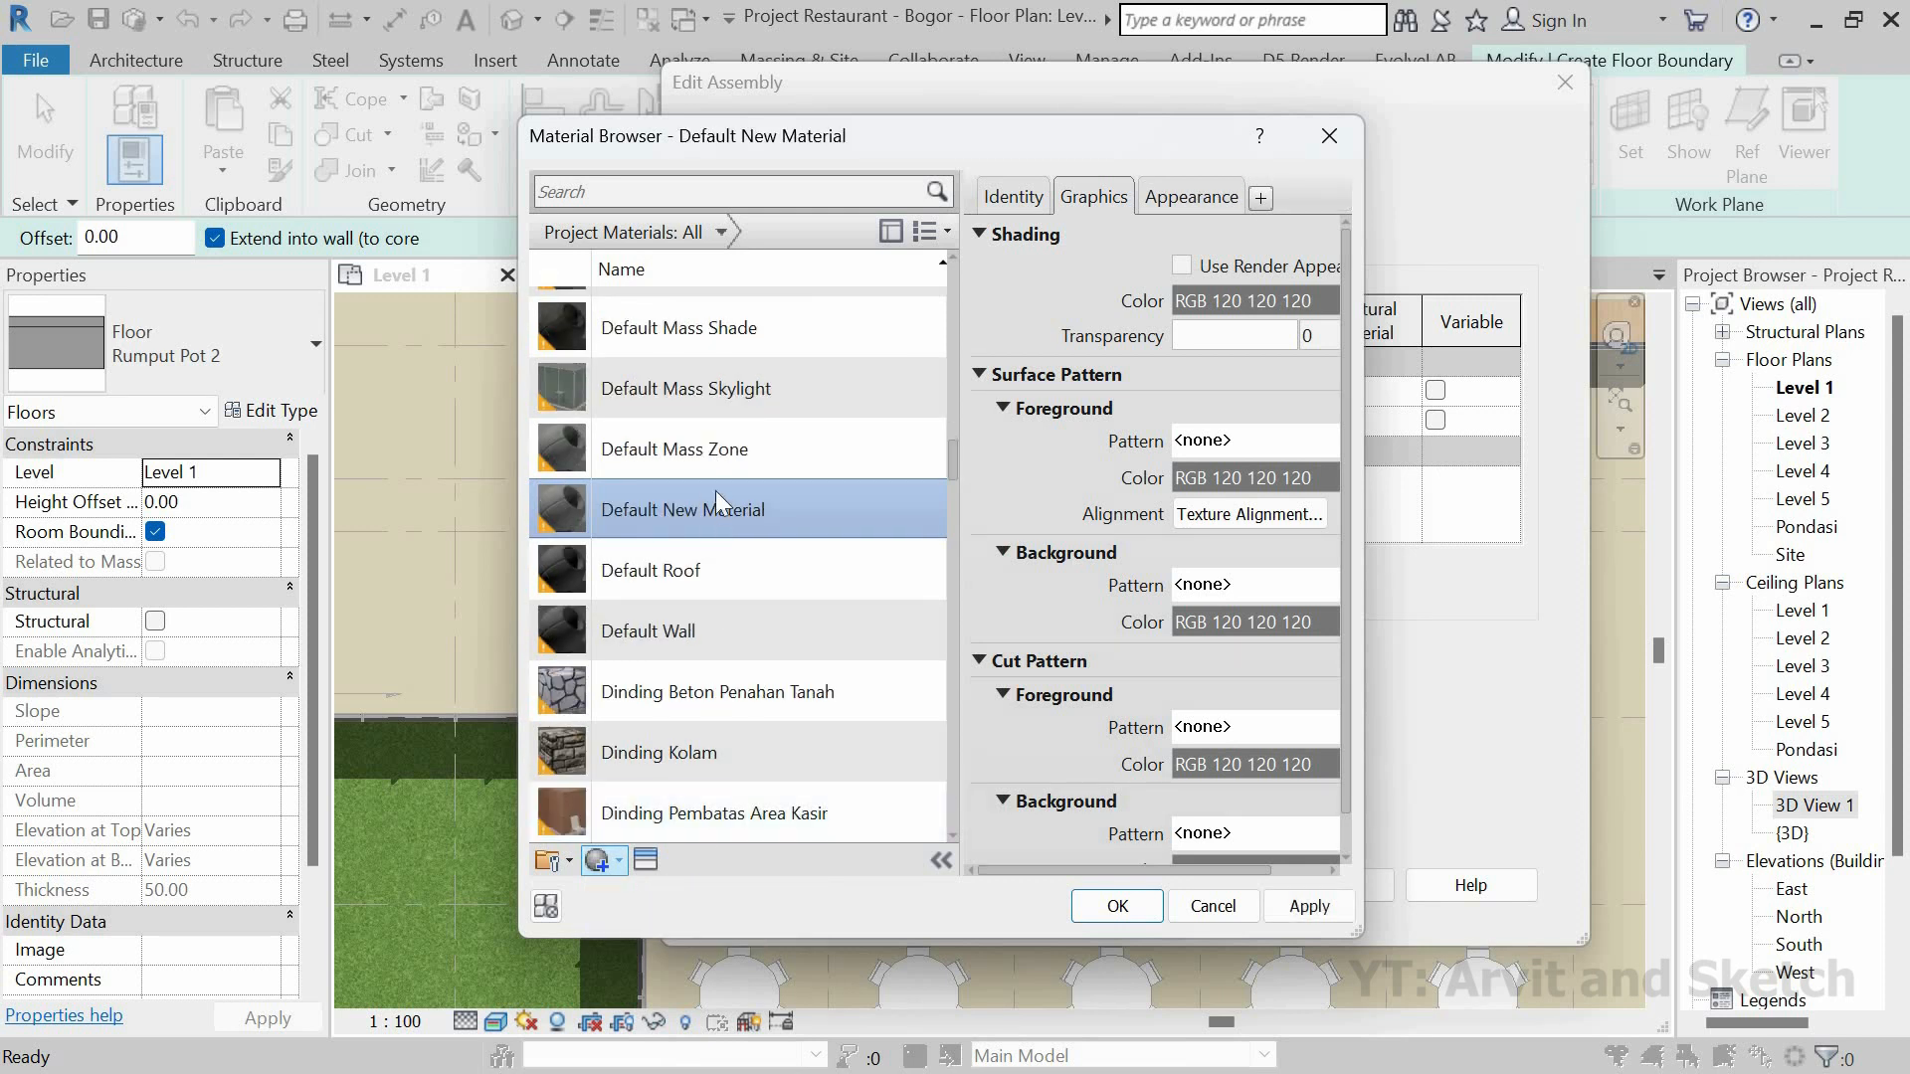
pyautogui.rightClick(715, 491)
pyautogui.click(778, 574)
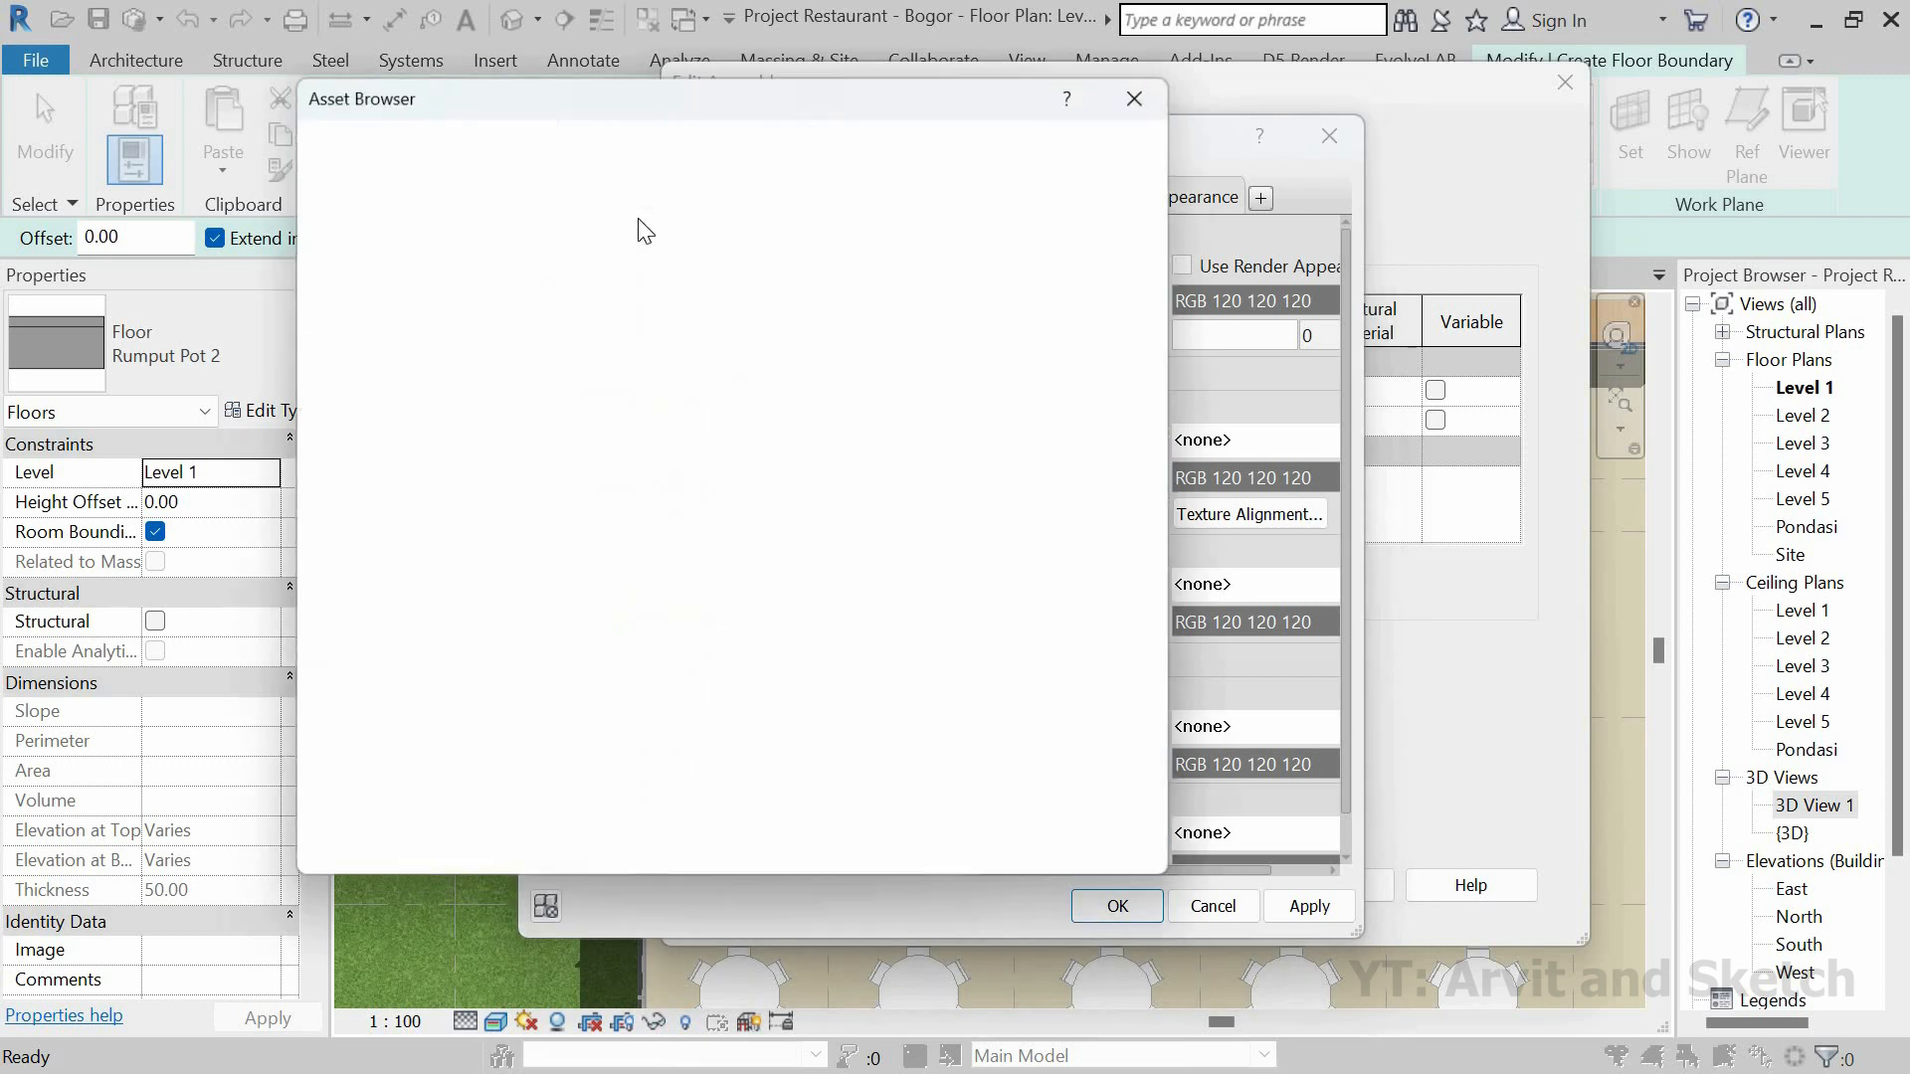
# Step: Give Beton the C25/30 physical asset, found by searching "concrete", and accept it as the Structure layer's material
pyautogui.click(590, 130)
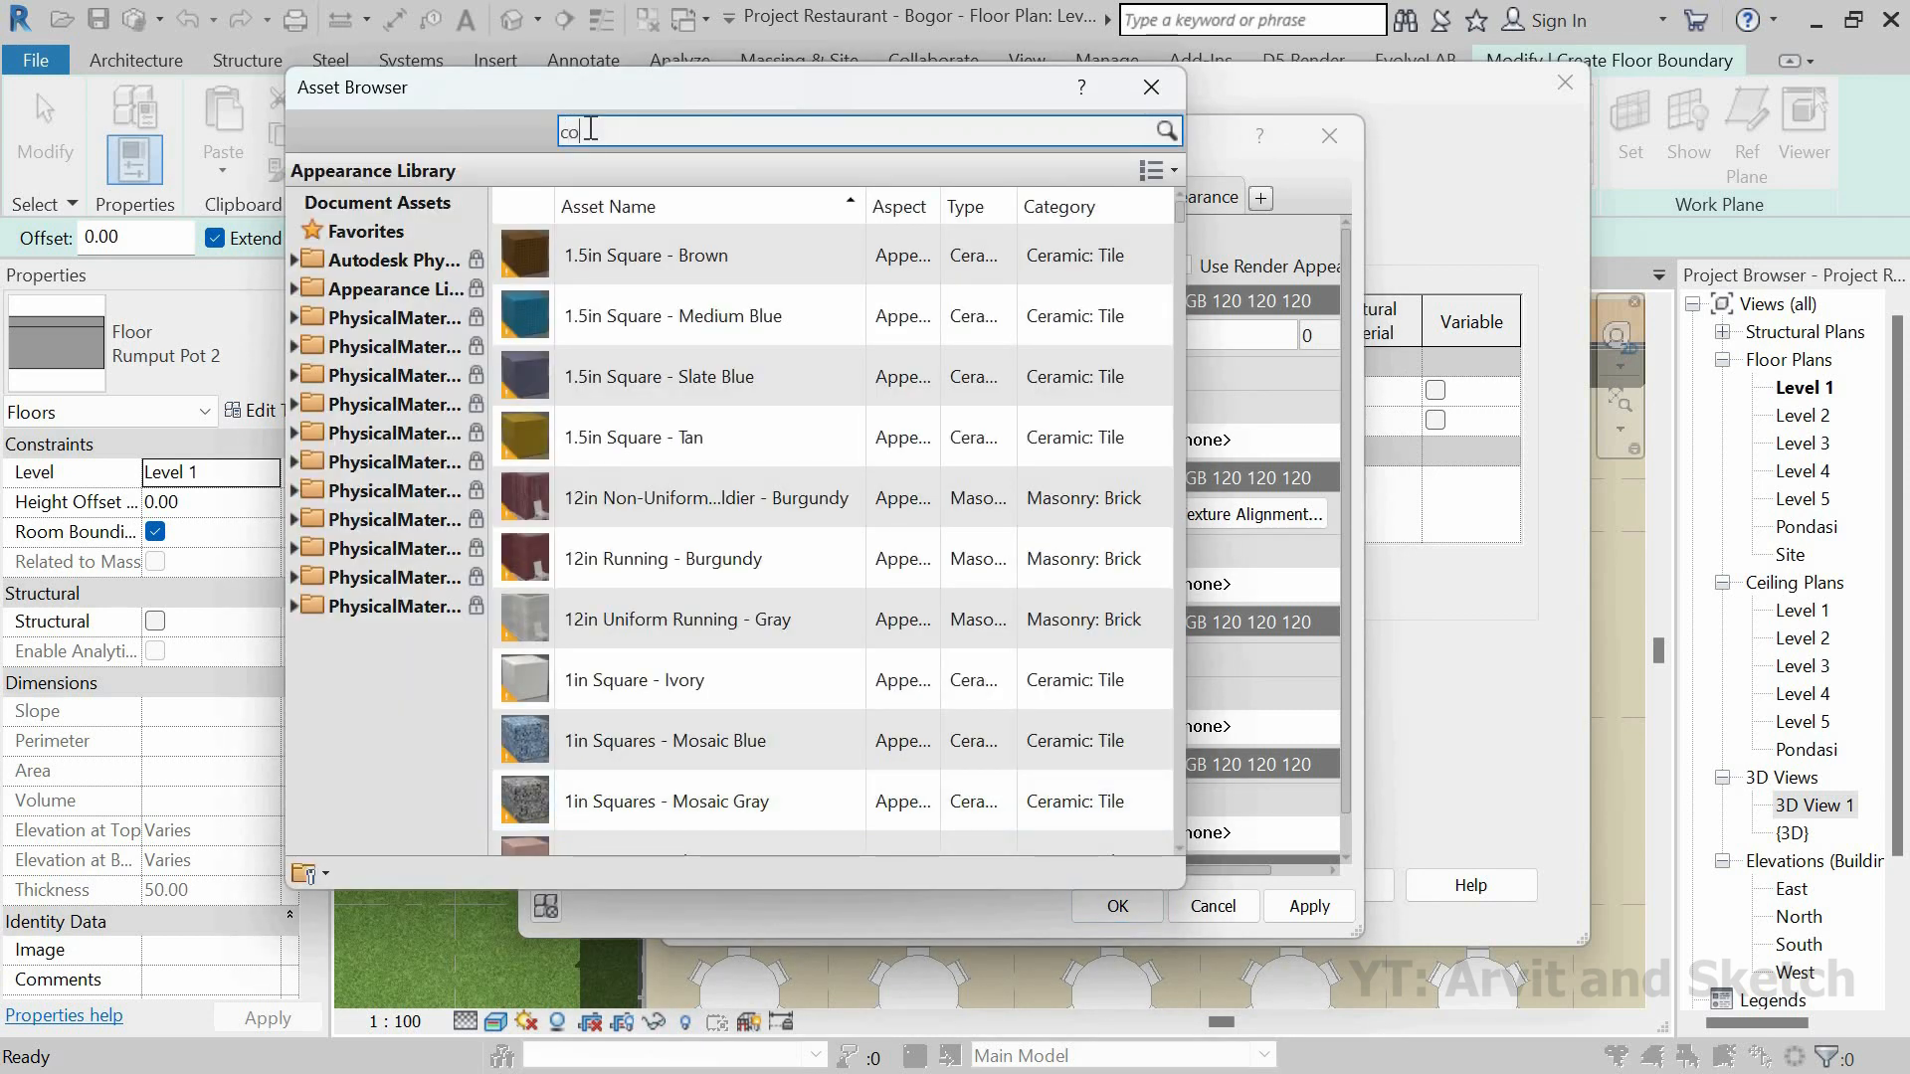
pyautogui.press('Return')
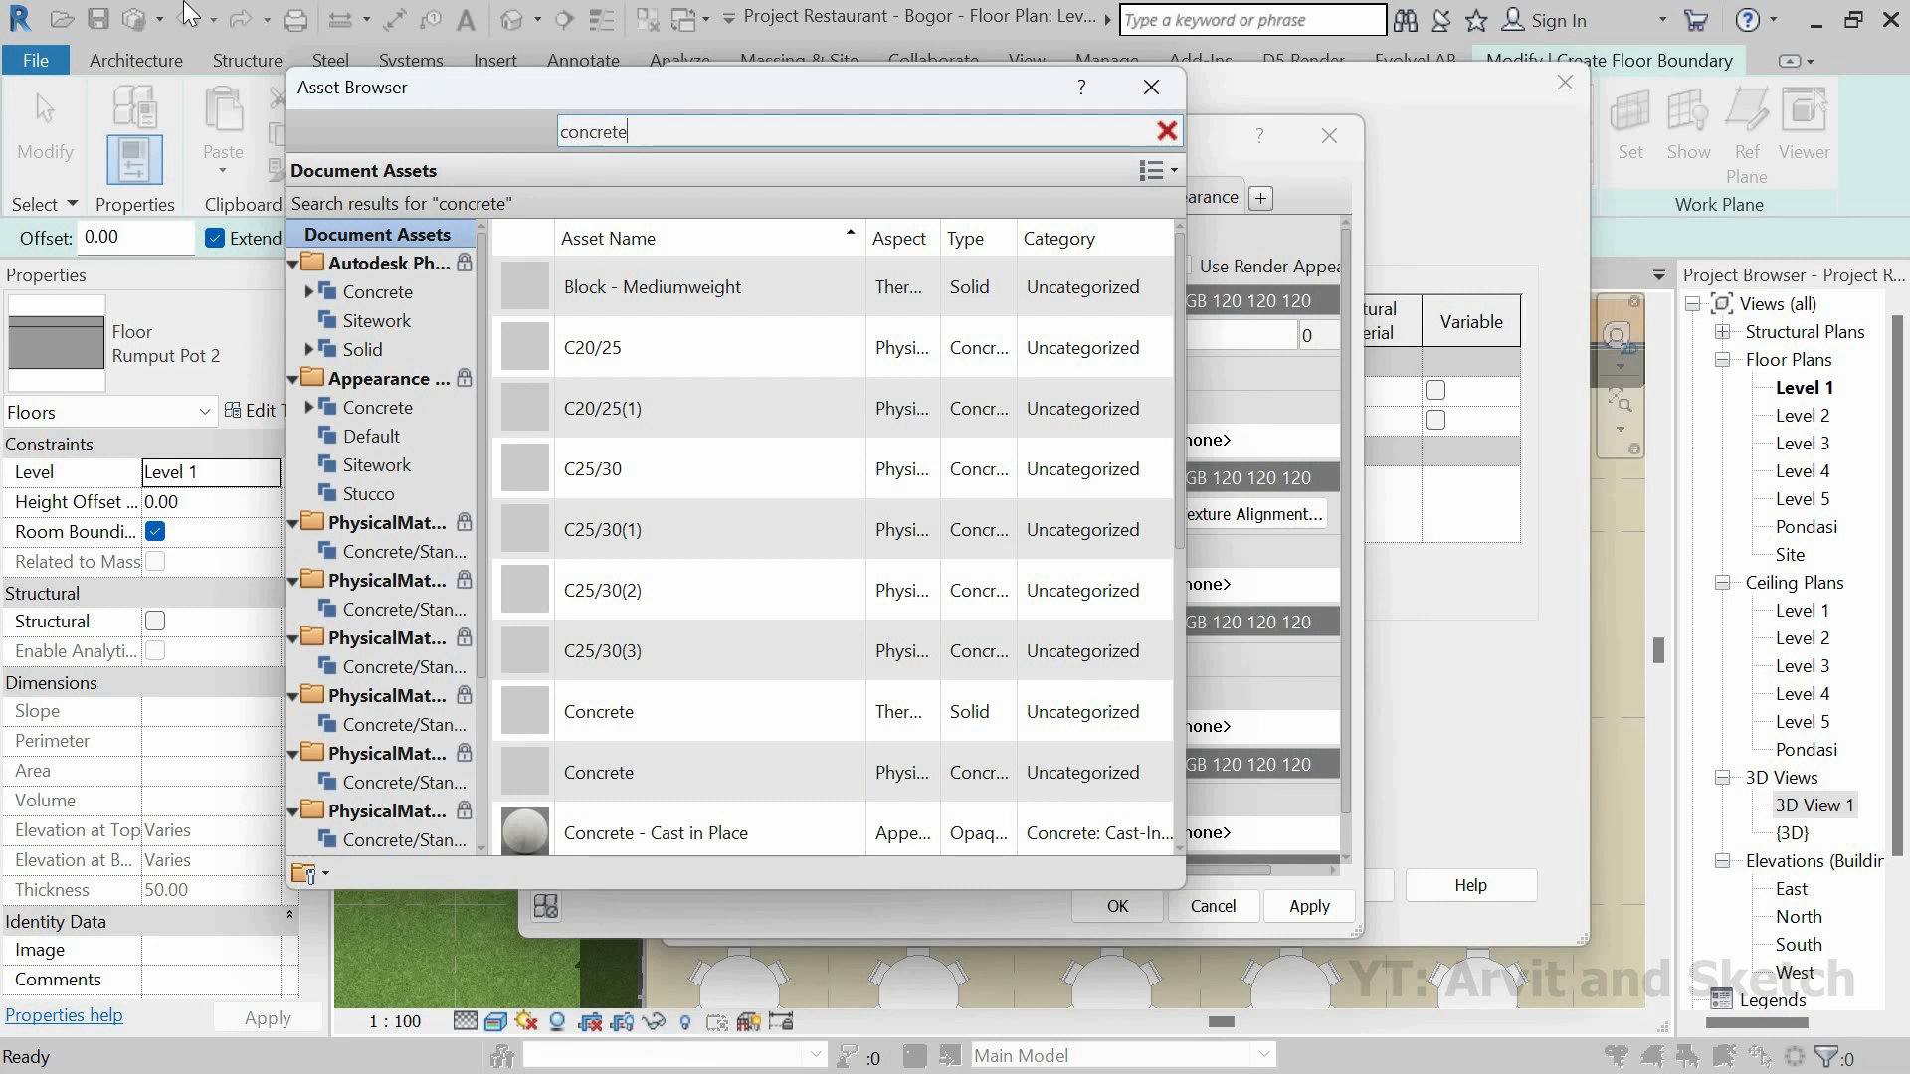
pyautogui.doubleClick(654, 447)
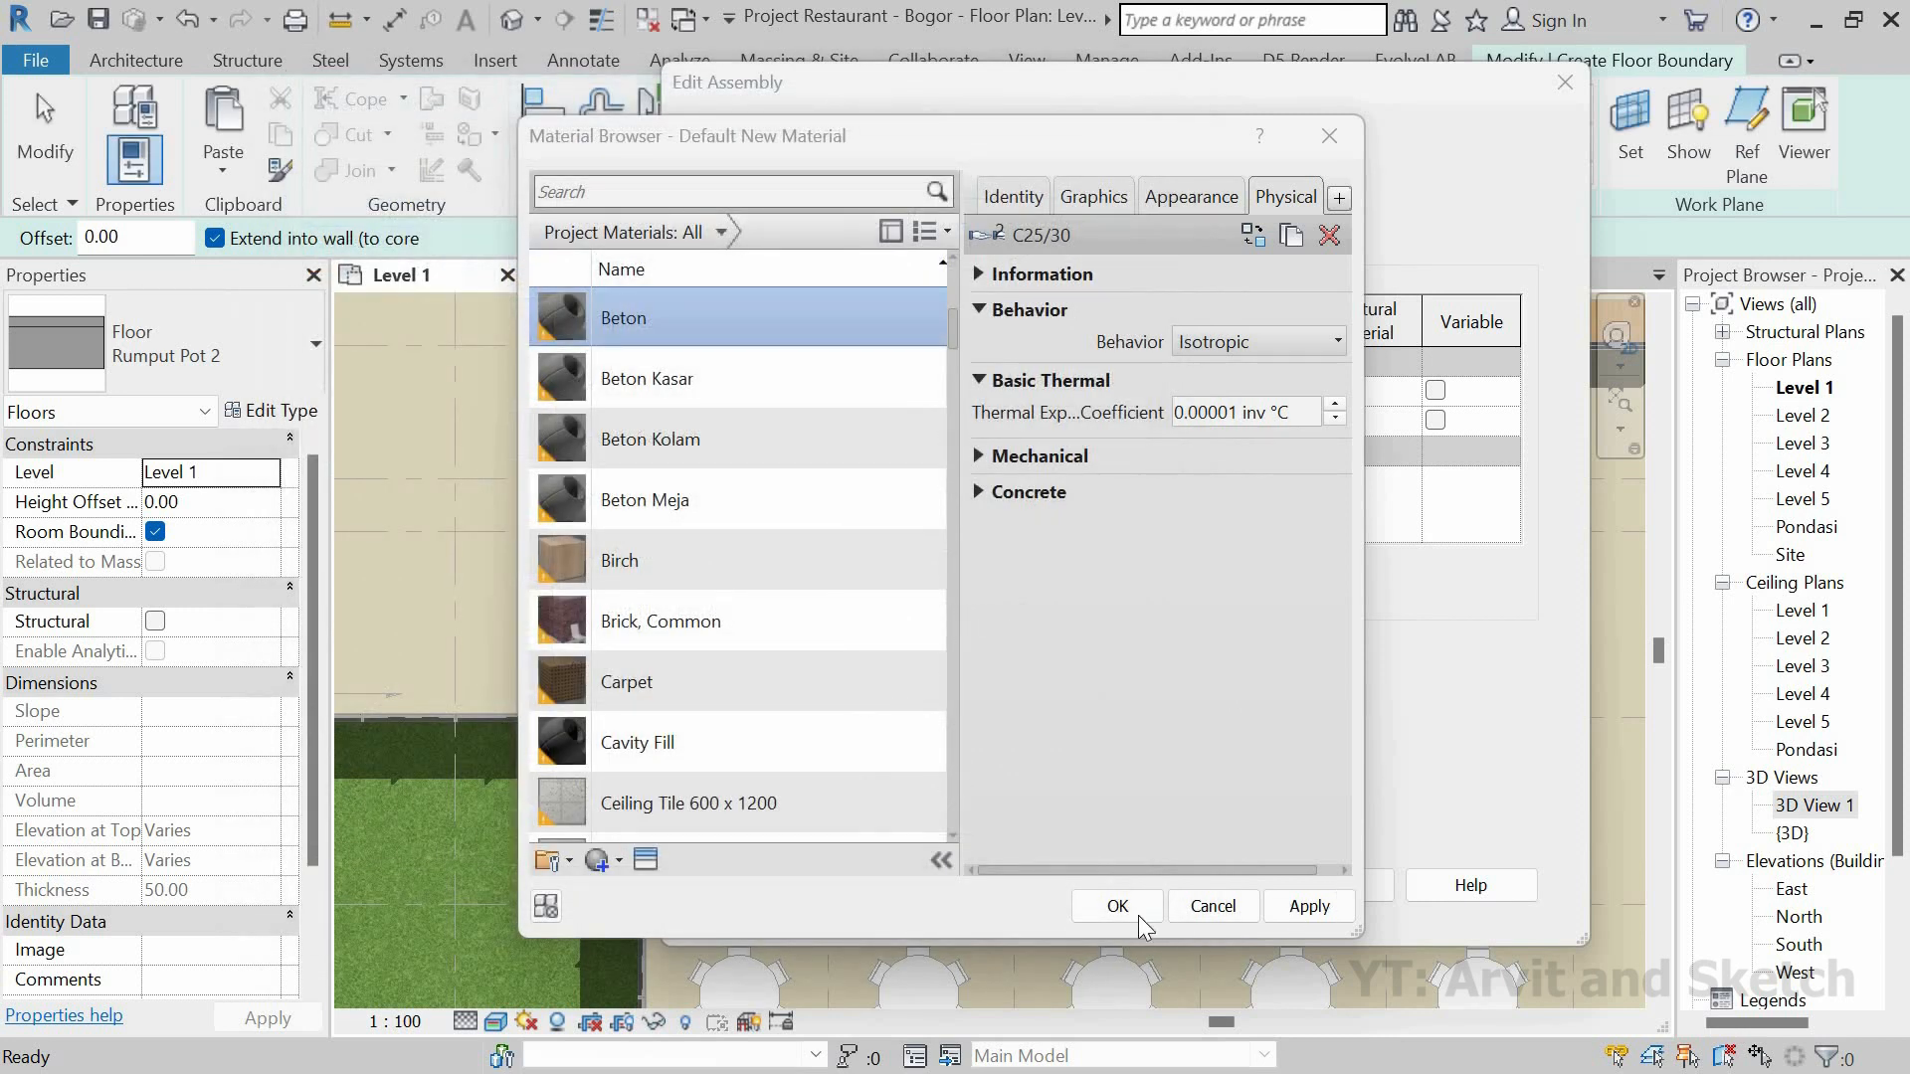
pyautogui.click(1138, 916)
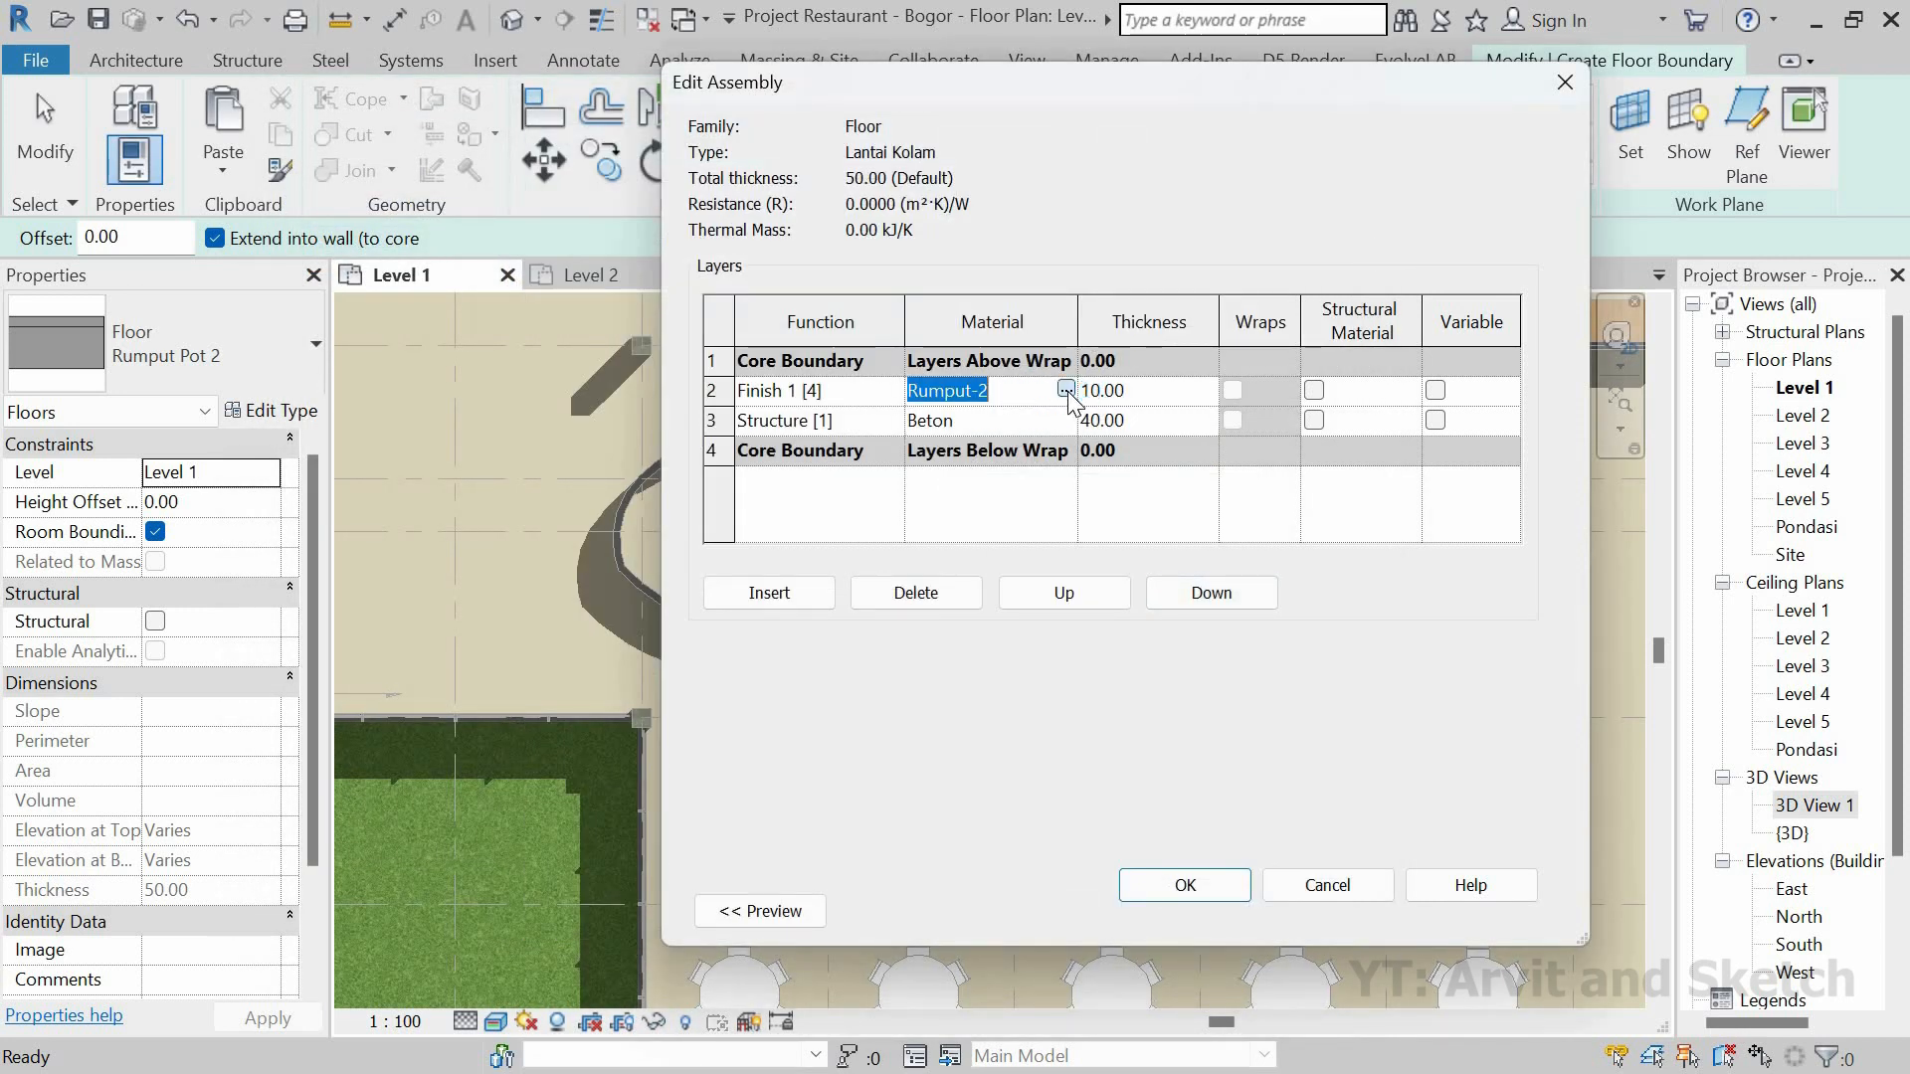
# Step: Create a new material named Lantai Kolam for the floor's Finish 1 layer
pyautogui.click(1065, 389)
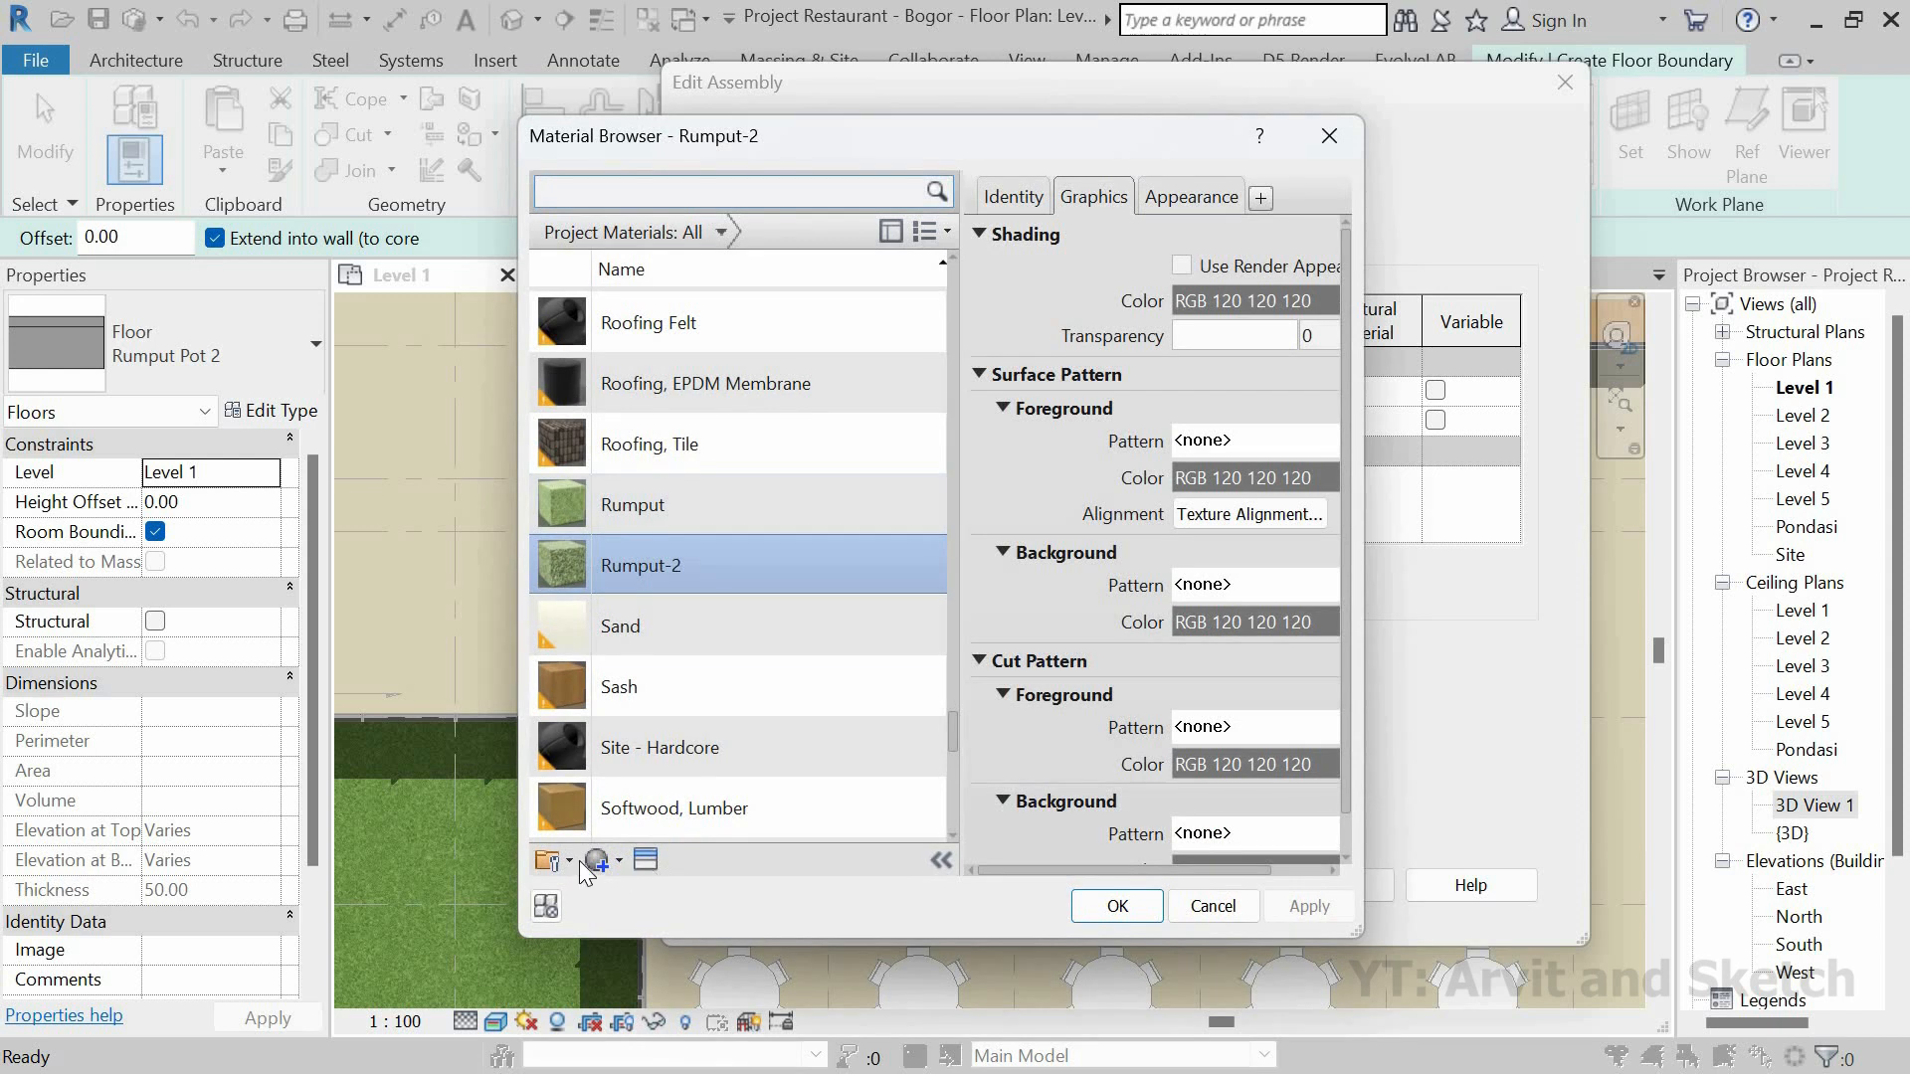
pyautogui.click(601, 864)
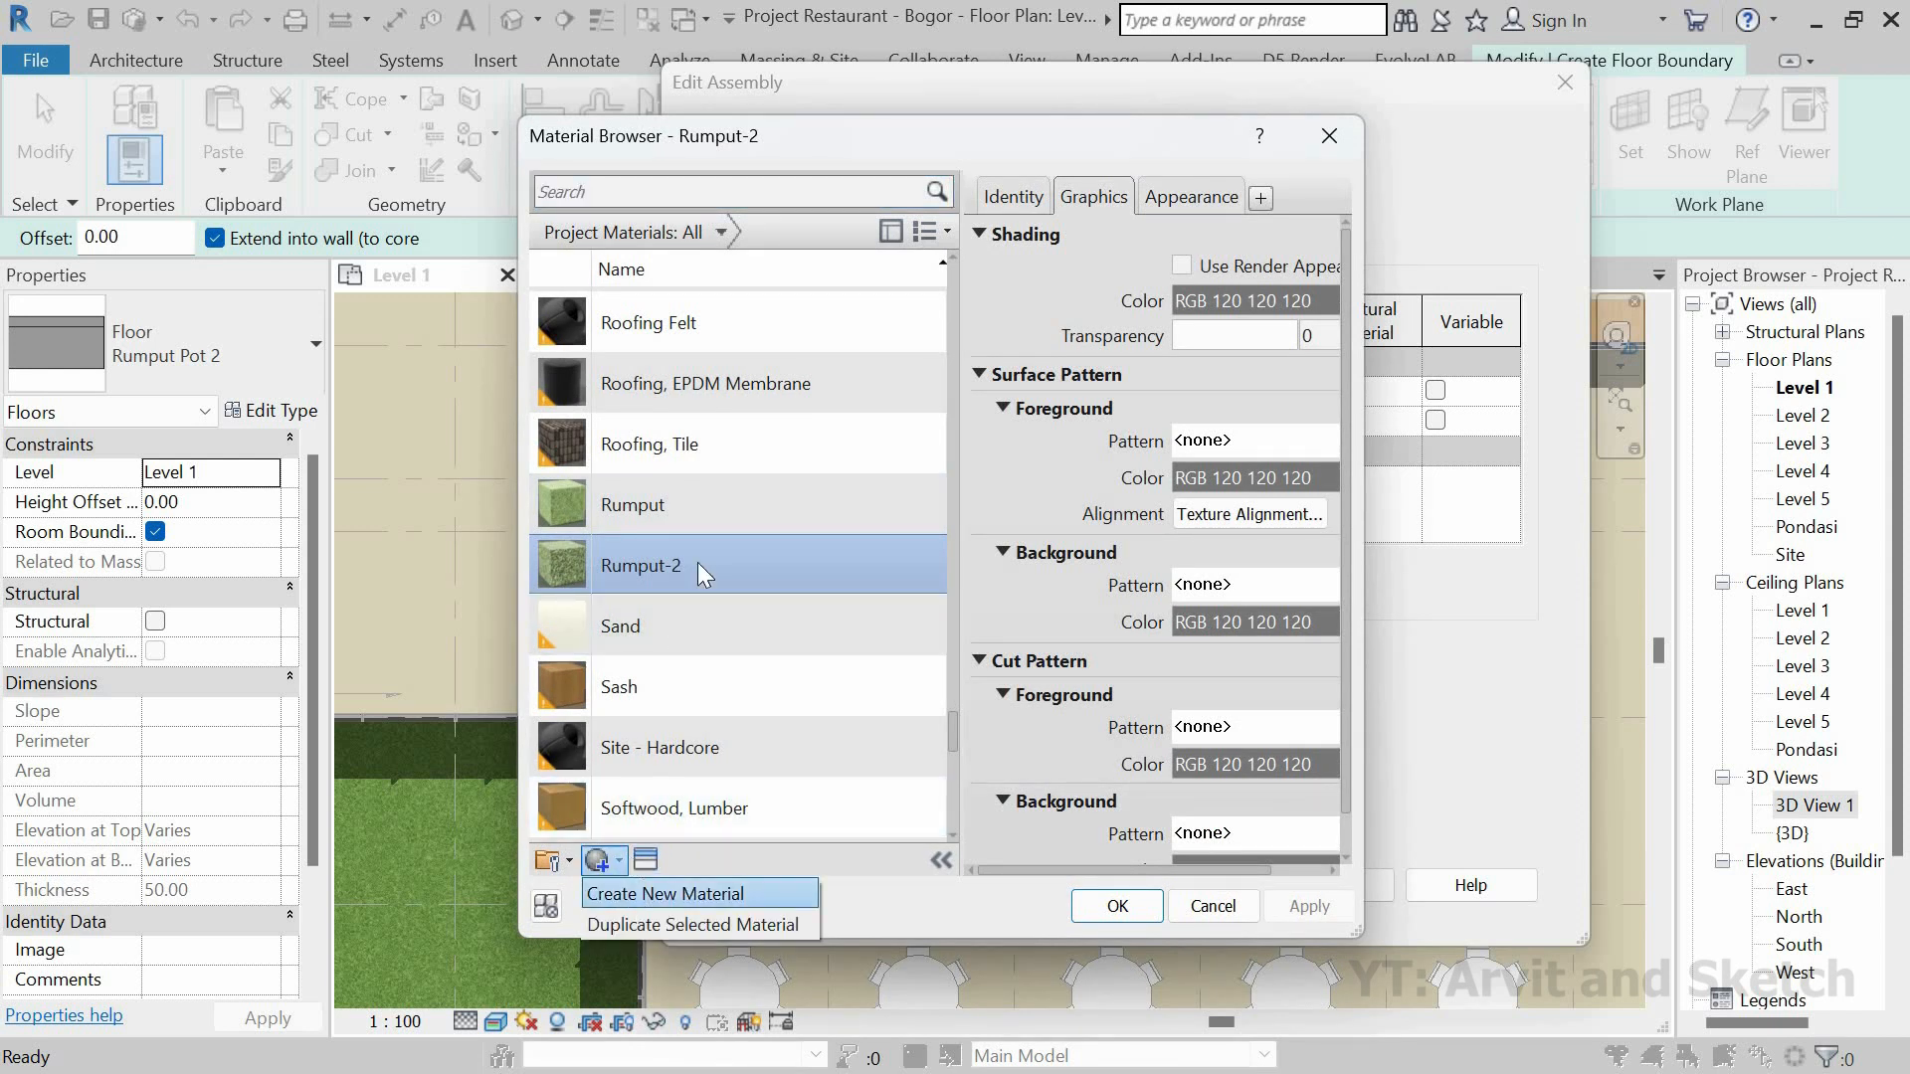
pyautogui.click(647, 881)
pyautogui.rightClick(710, 510)
pyautogui.click(781, 593)
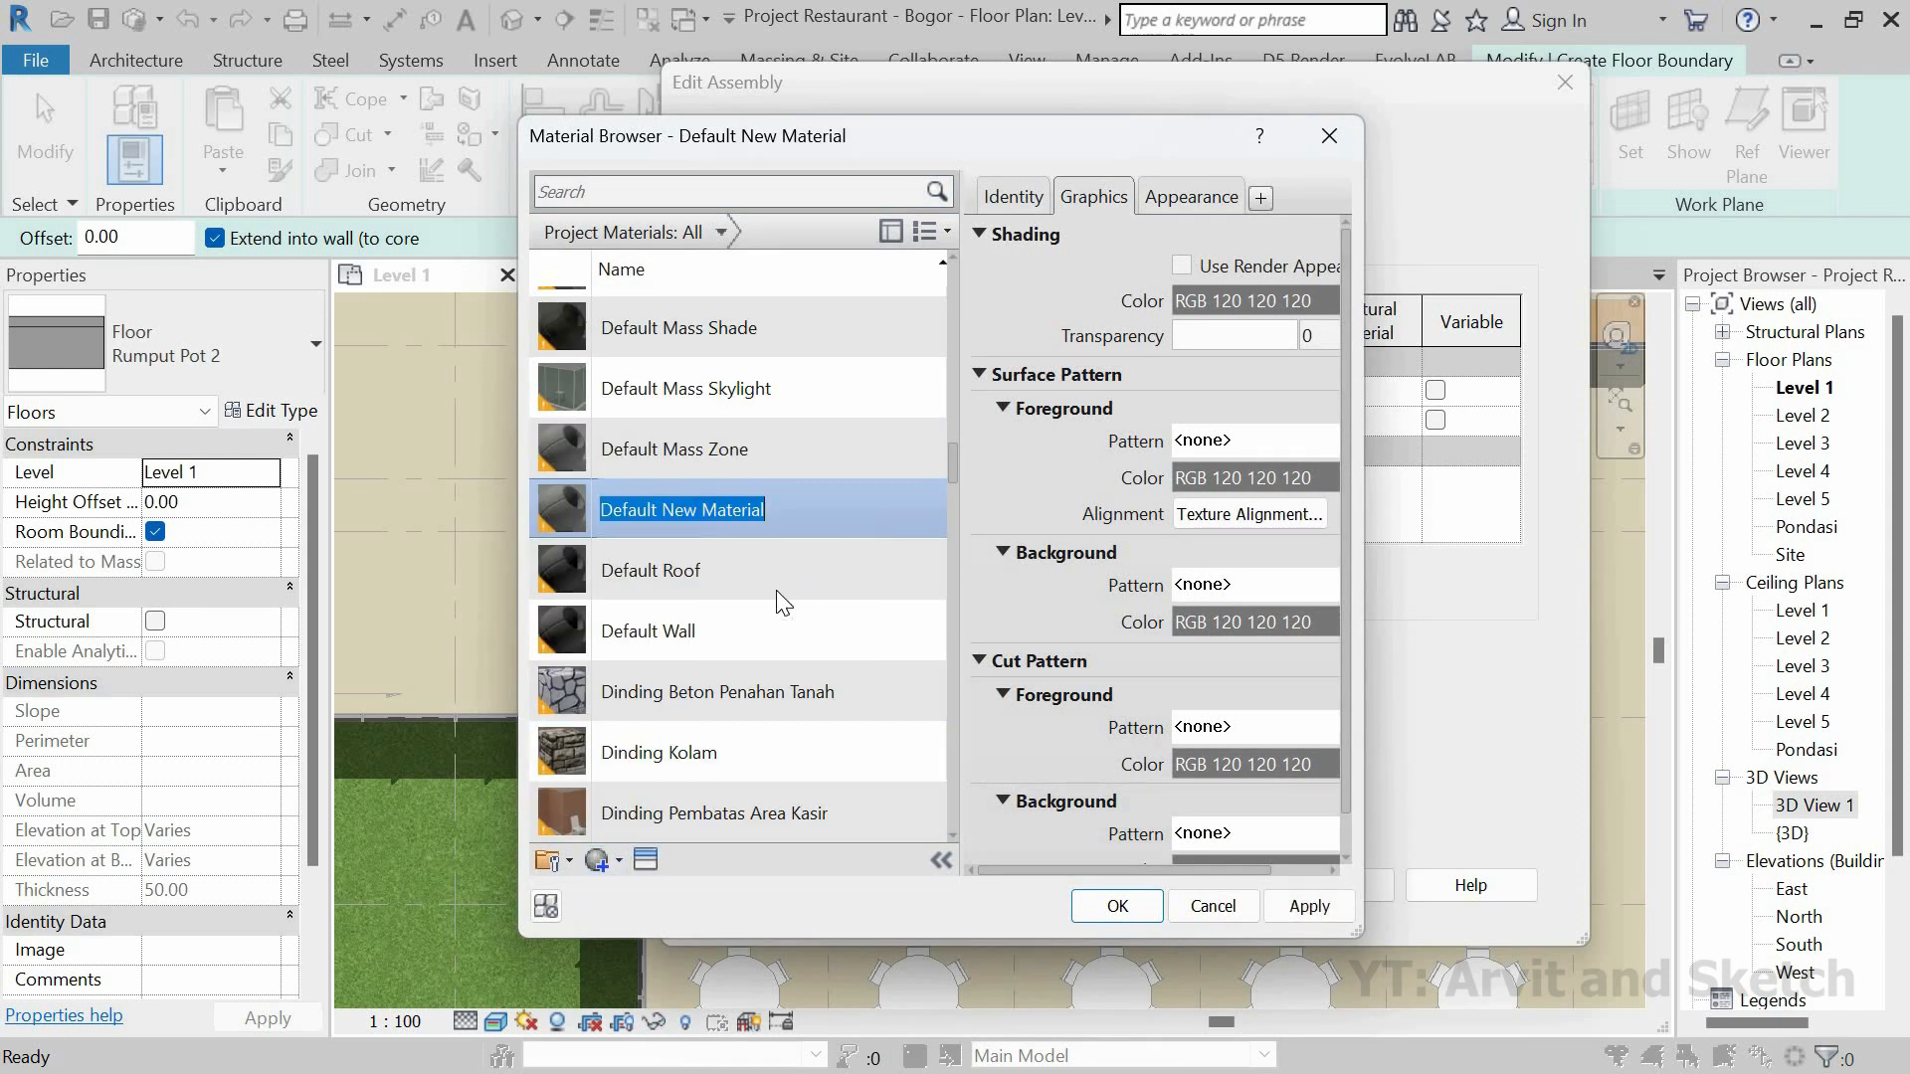
pyautogui.write('Lantai Kolam')
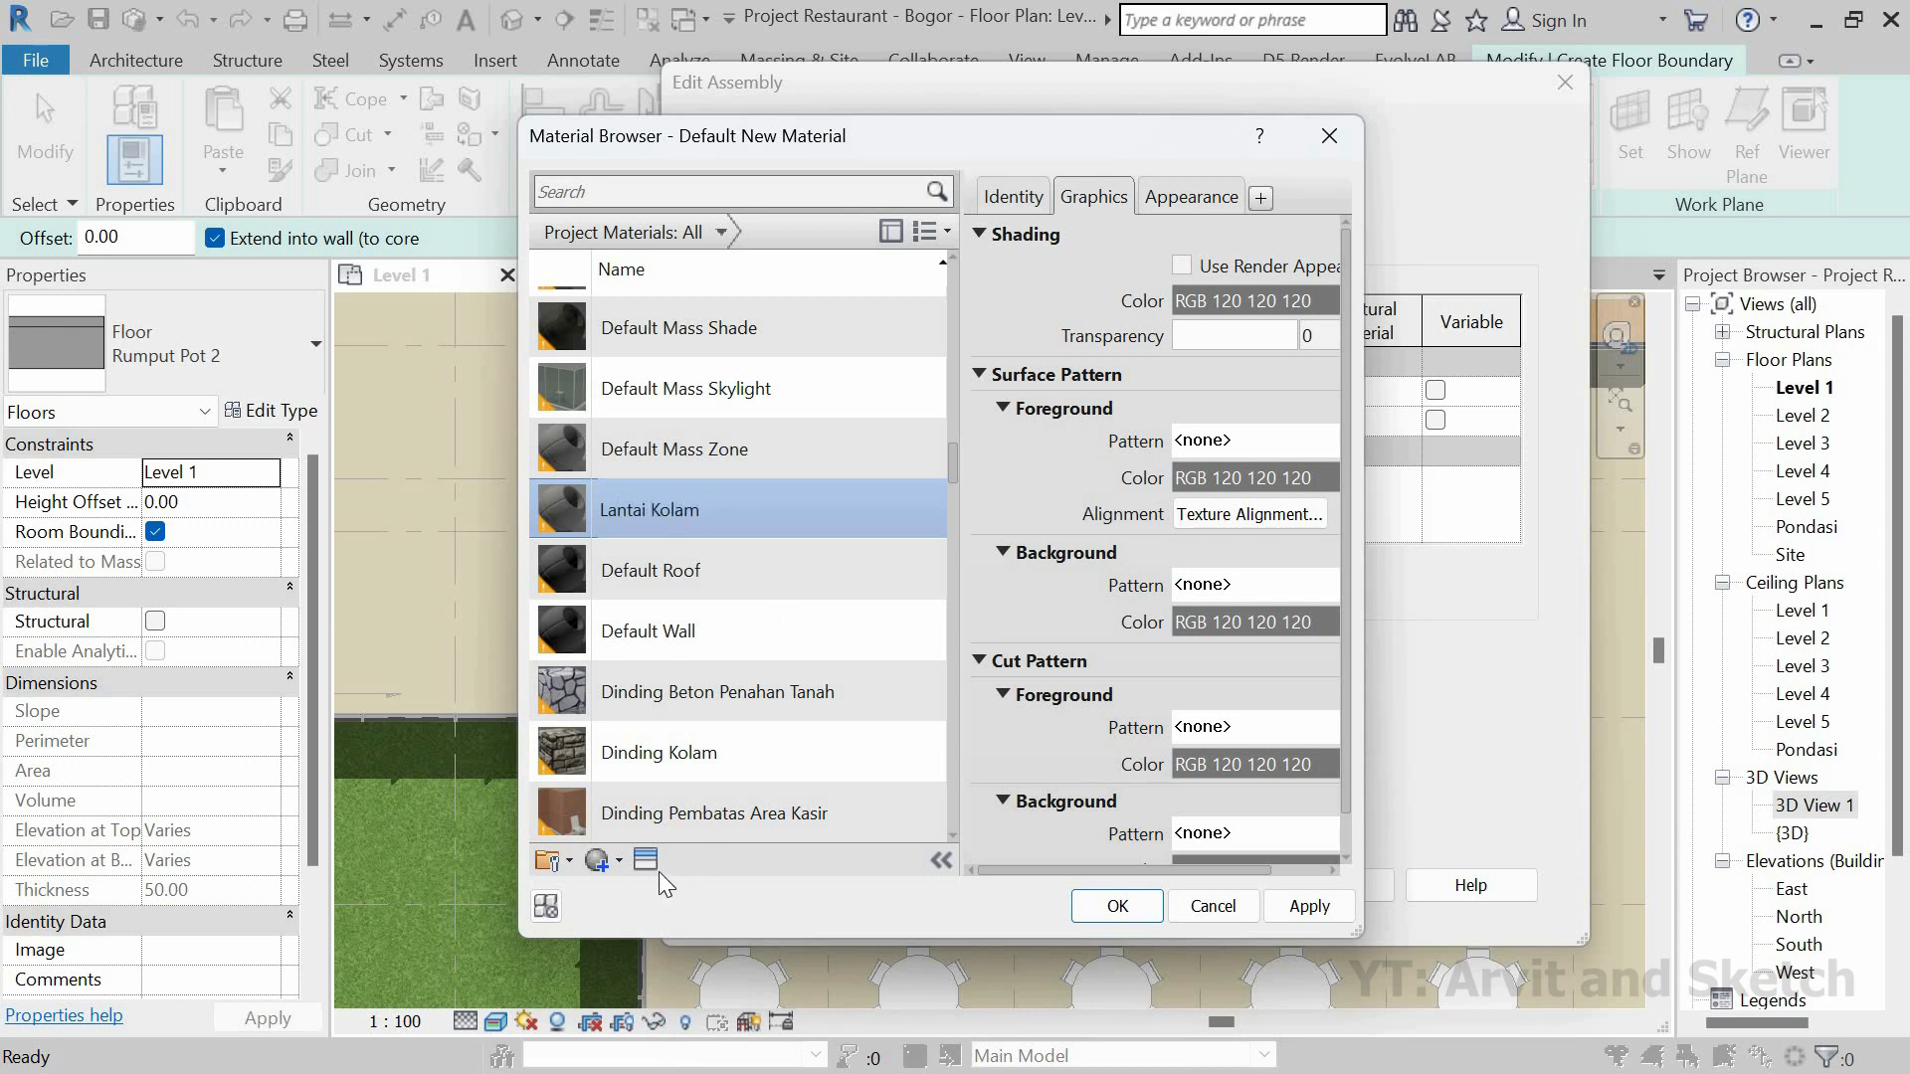
# Step: Give the Lantai Kolam material the 1in Squares - Mosaic Blue(1) appearance, found by searching "ceramic", and accept it for the Finish 1 layer
pyautogui.click(645, 859)
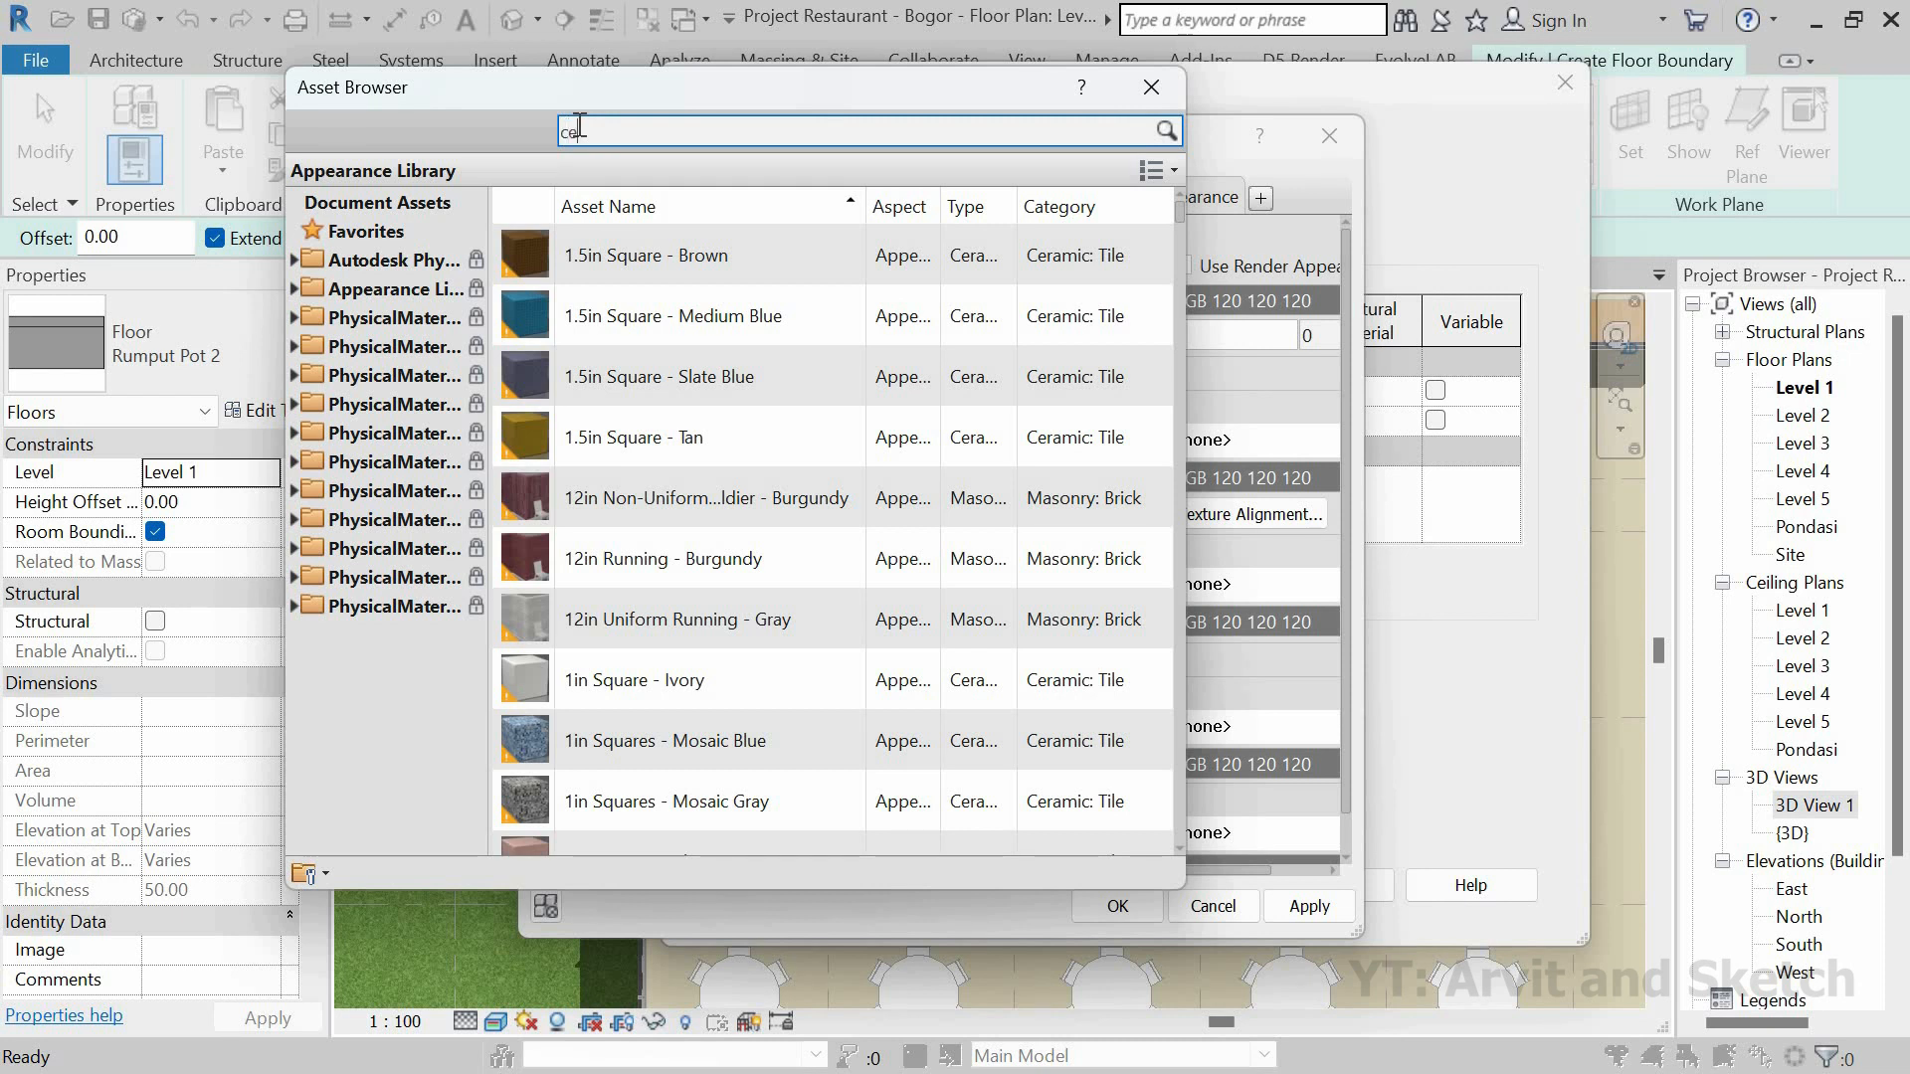
pyautogui.press('Return')
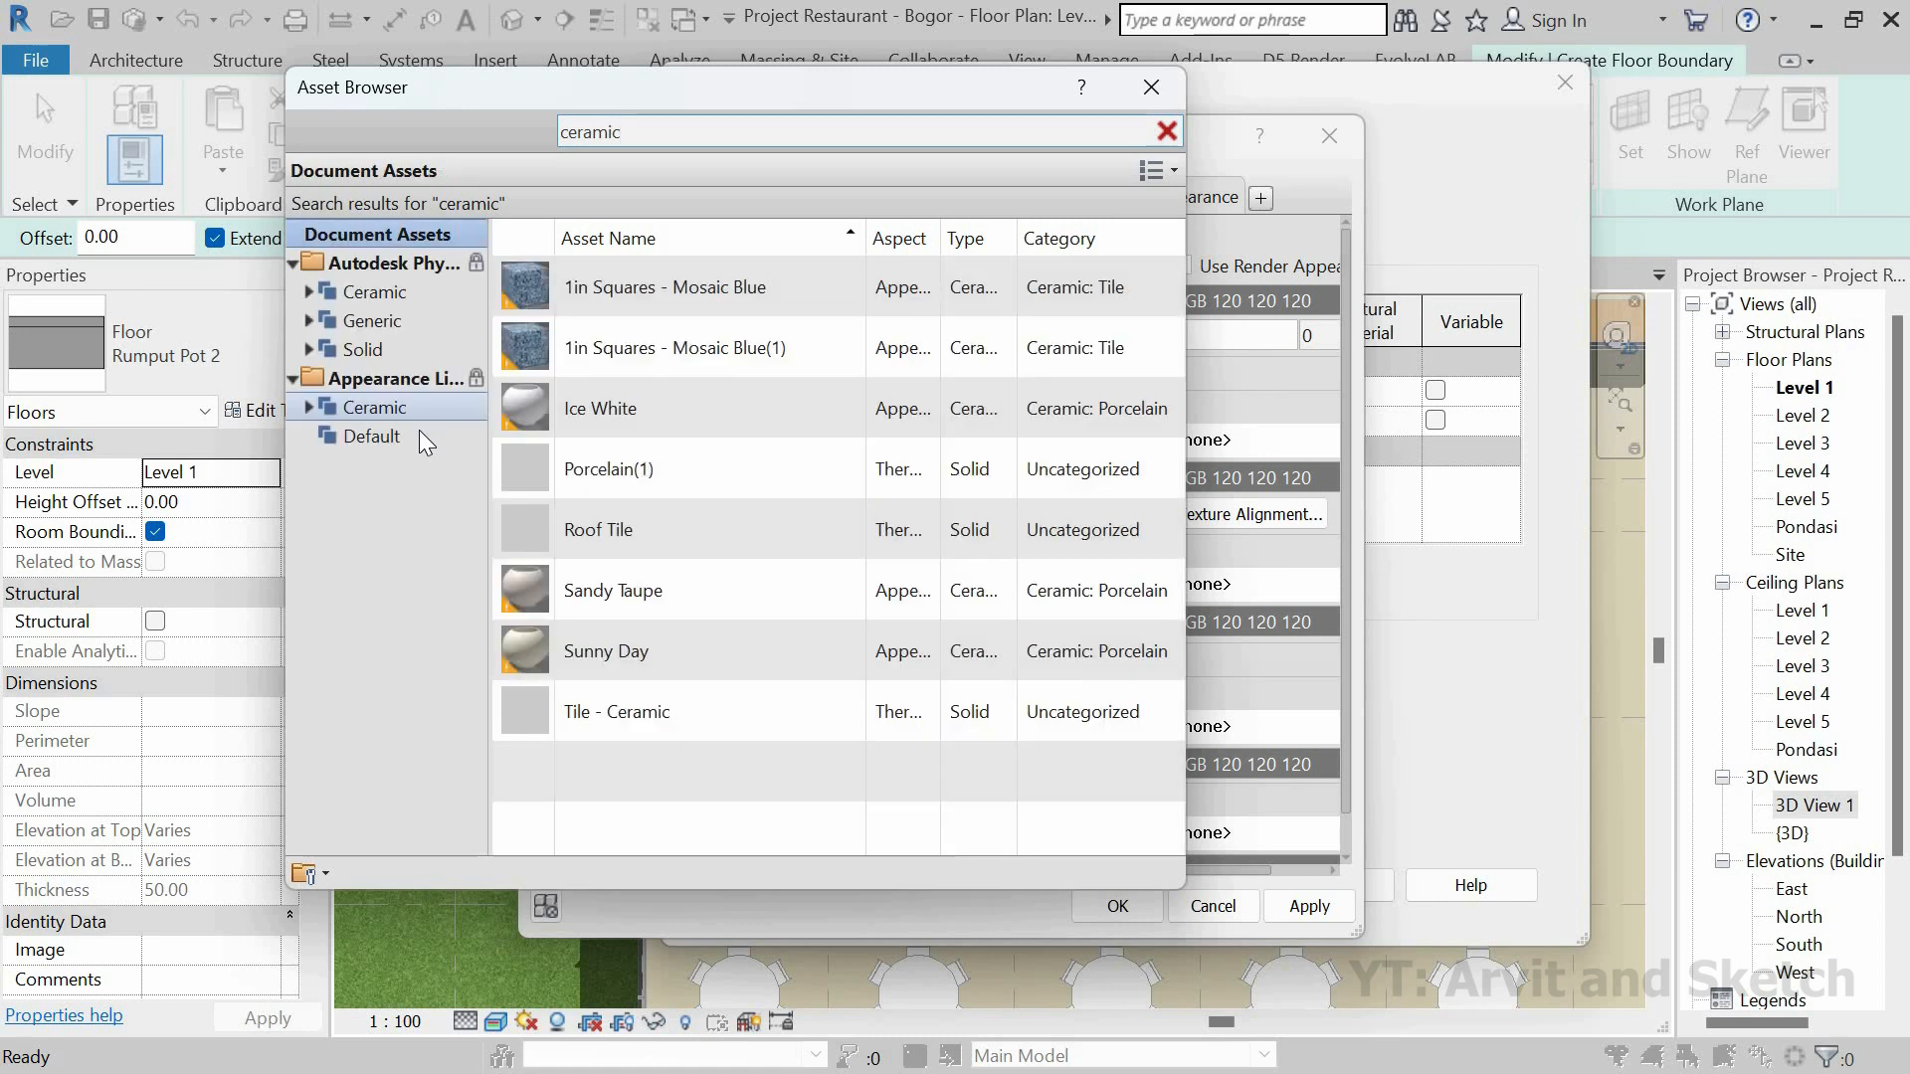
pyautogui.doubleClick(702, 352)
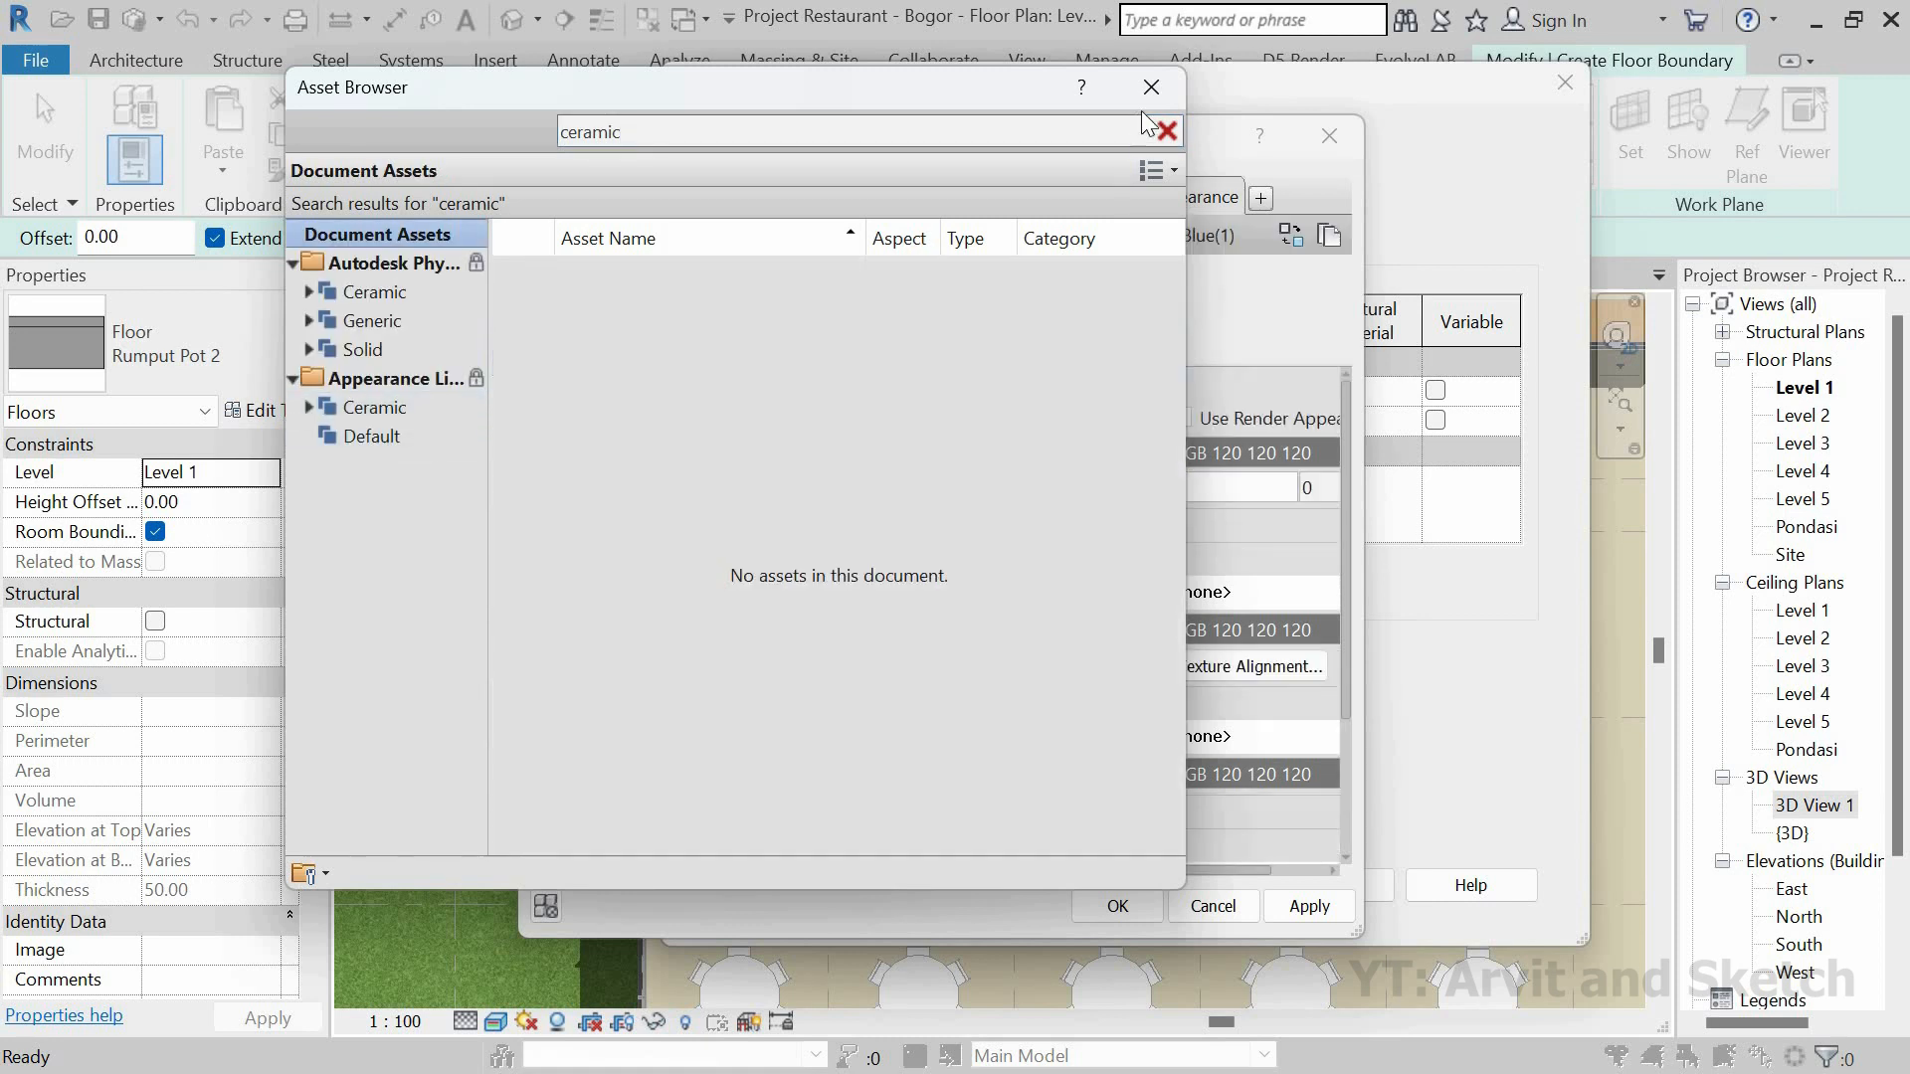
pyautogui.click(1151, 87)
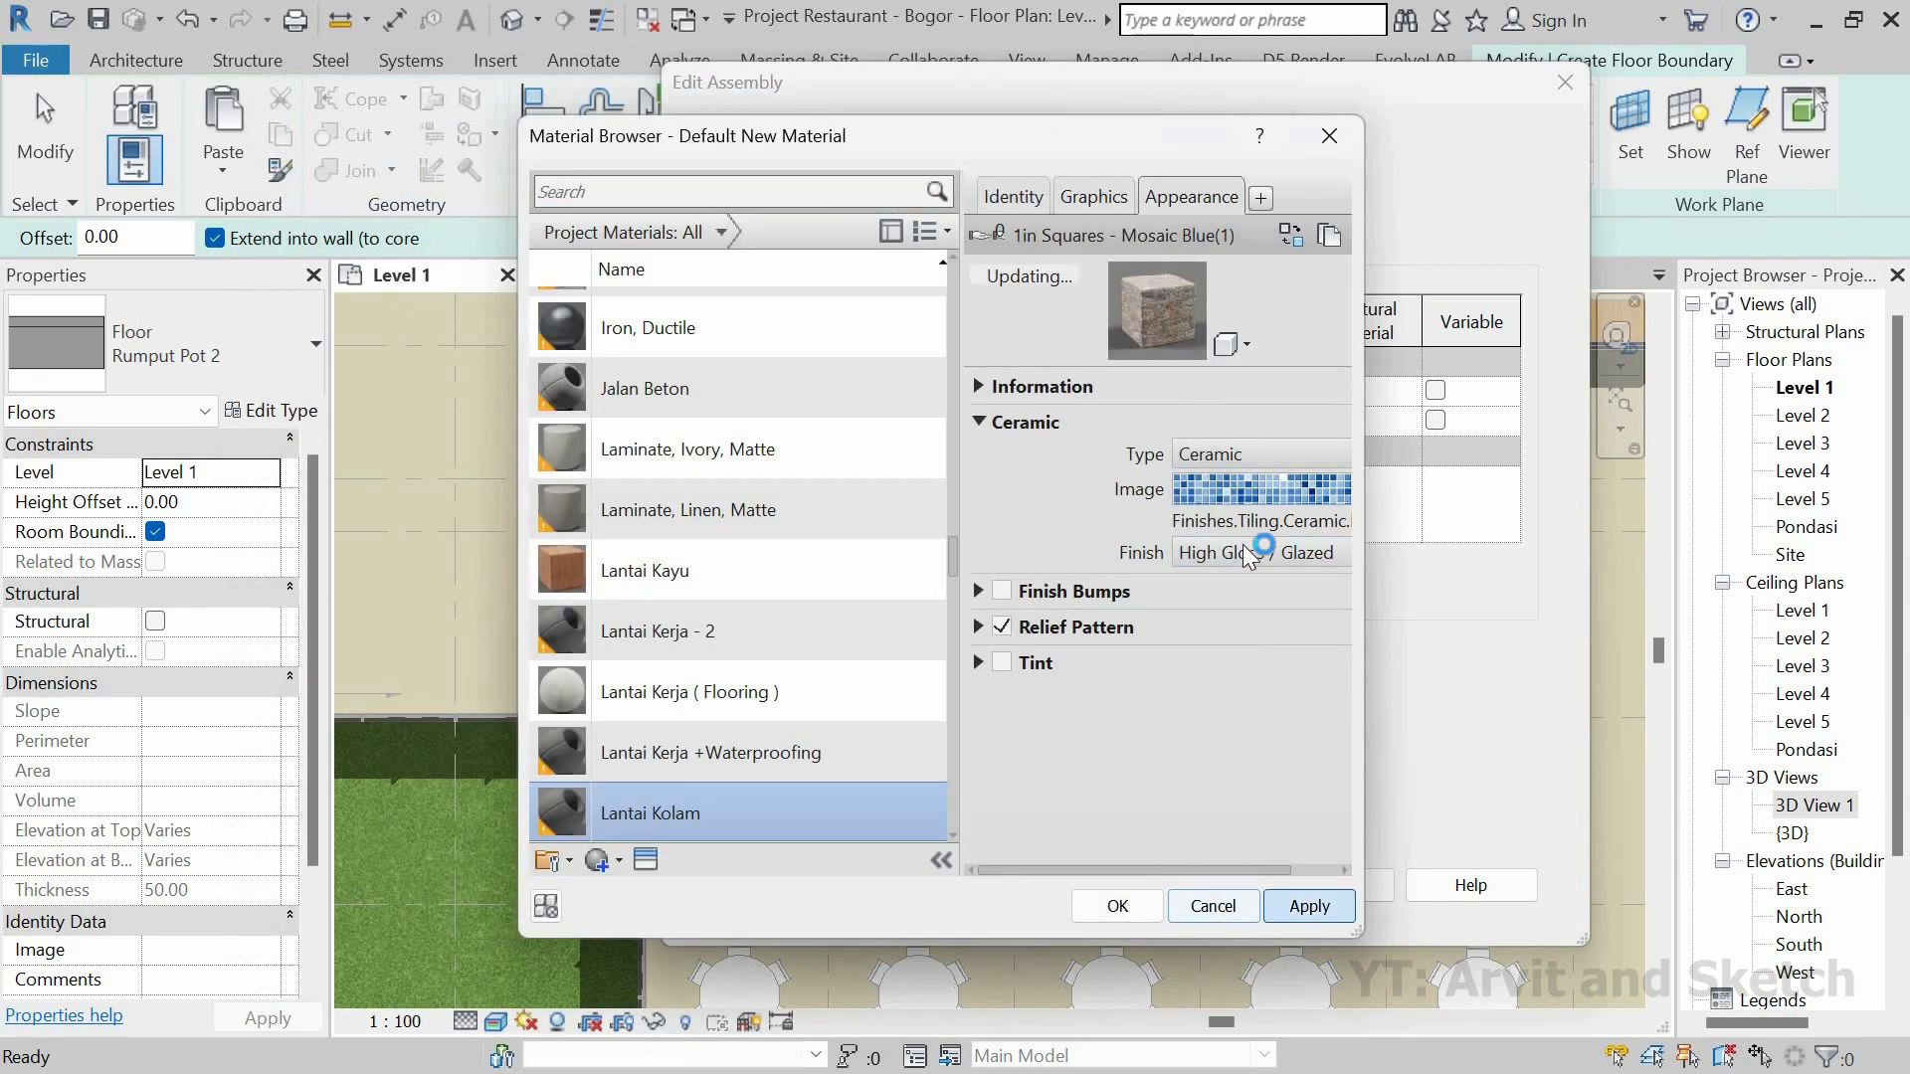
pyautogui.click(1149, 908)
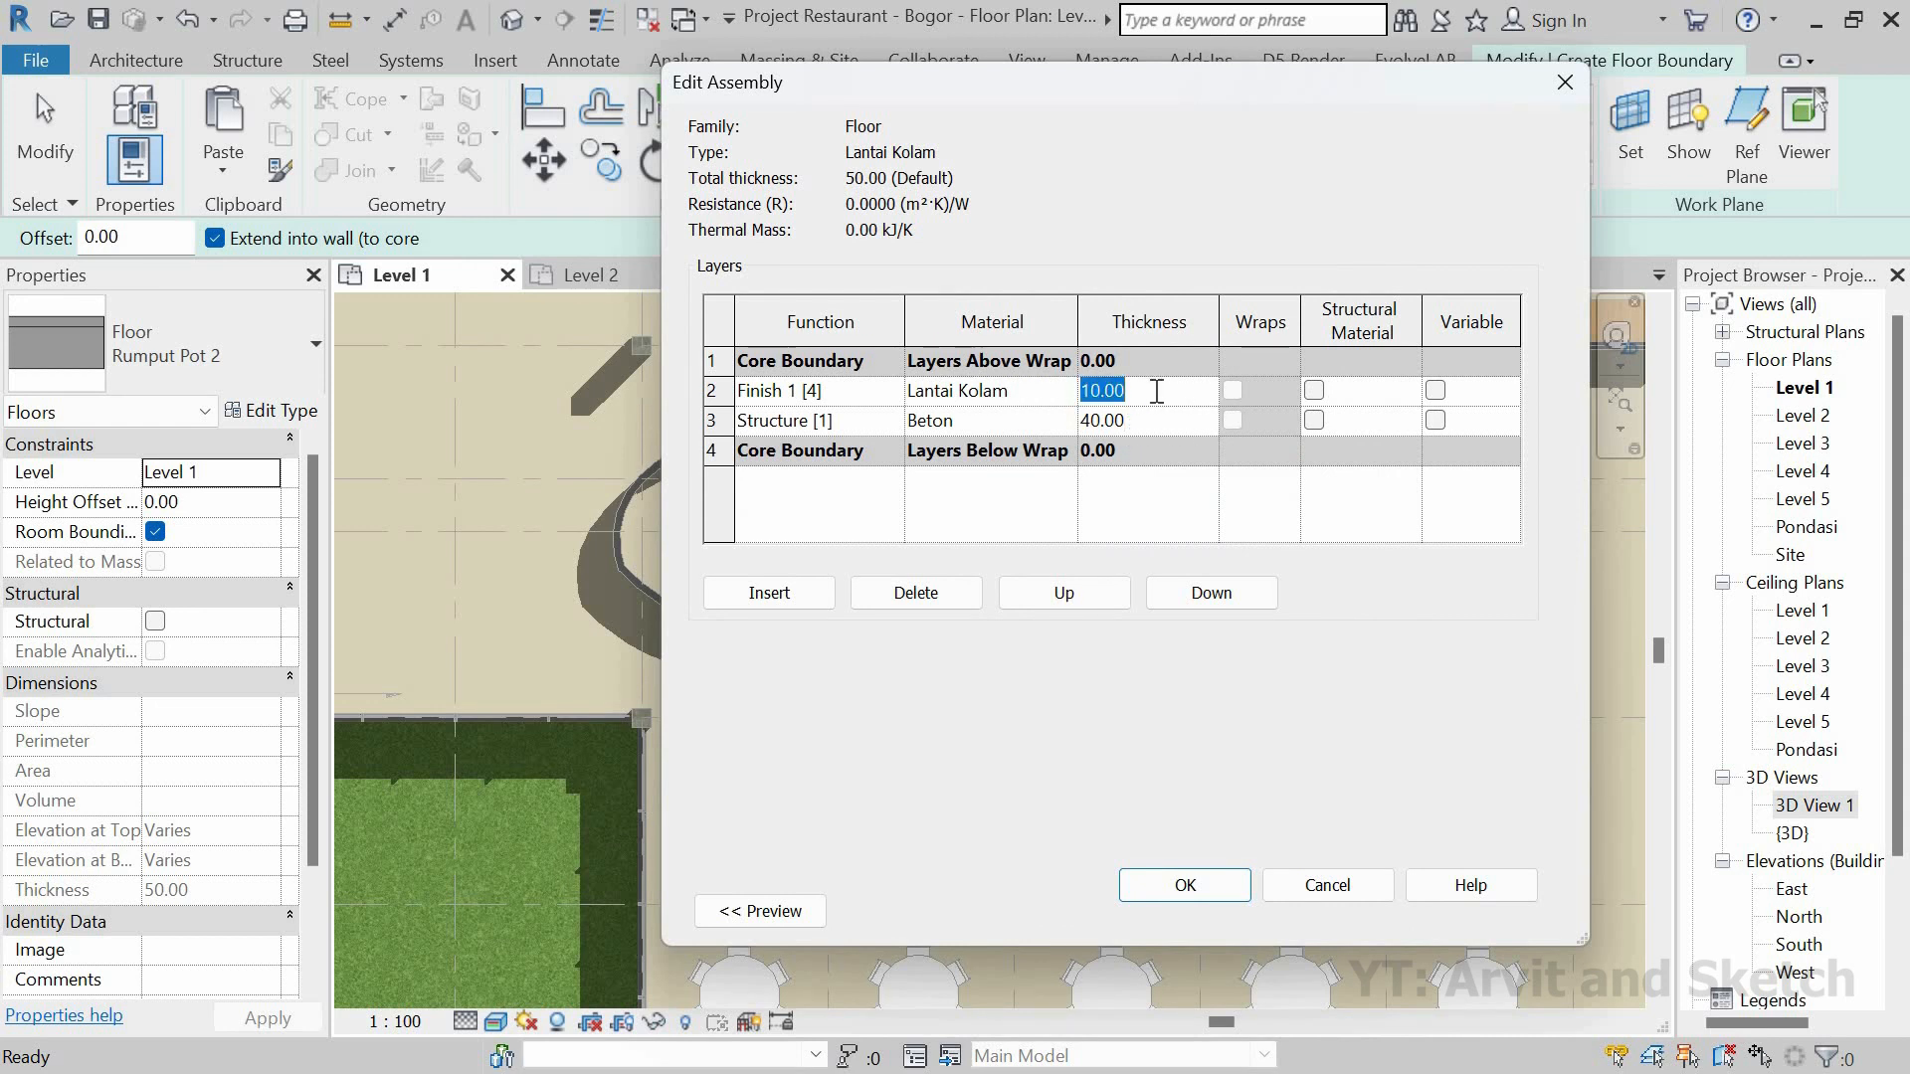
# Step: Set the Finish 1 layer's thickness to 2, accept the Lantai Kolam type, and set the floor's height offset to 10
pyautogui.write('2')
pyautogui.click(1145, 423)
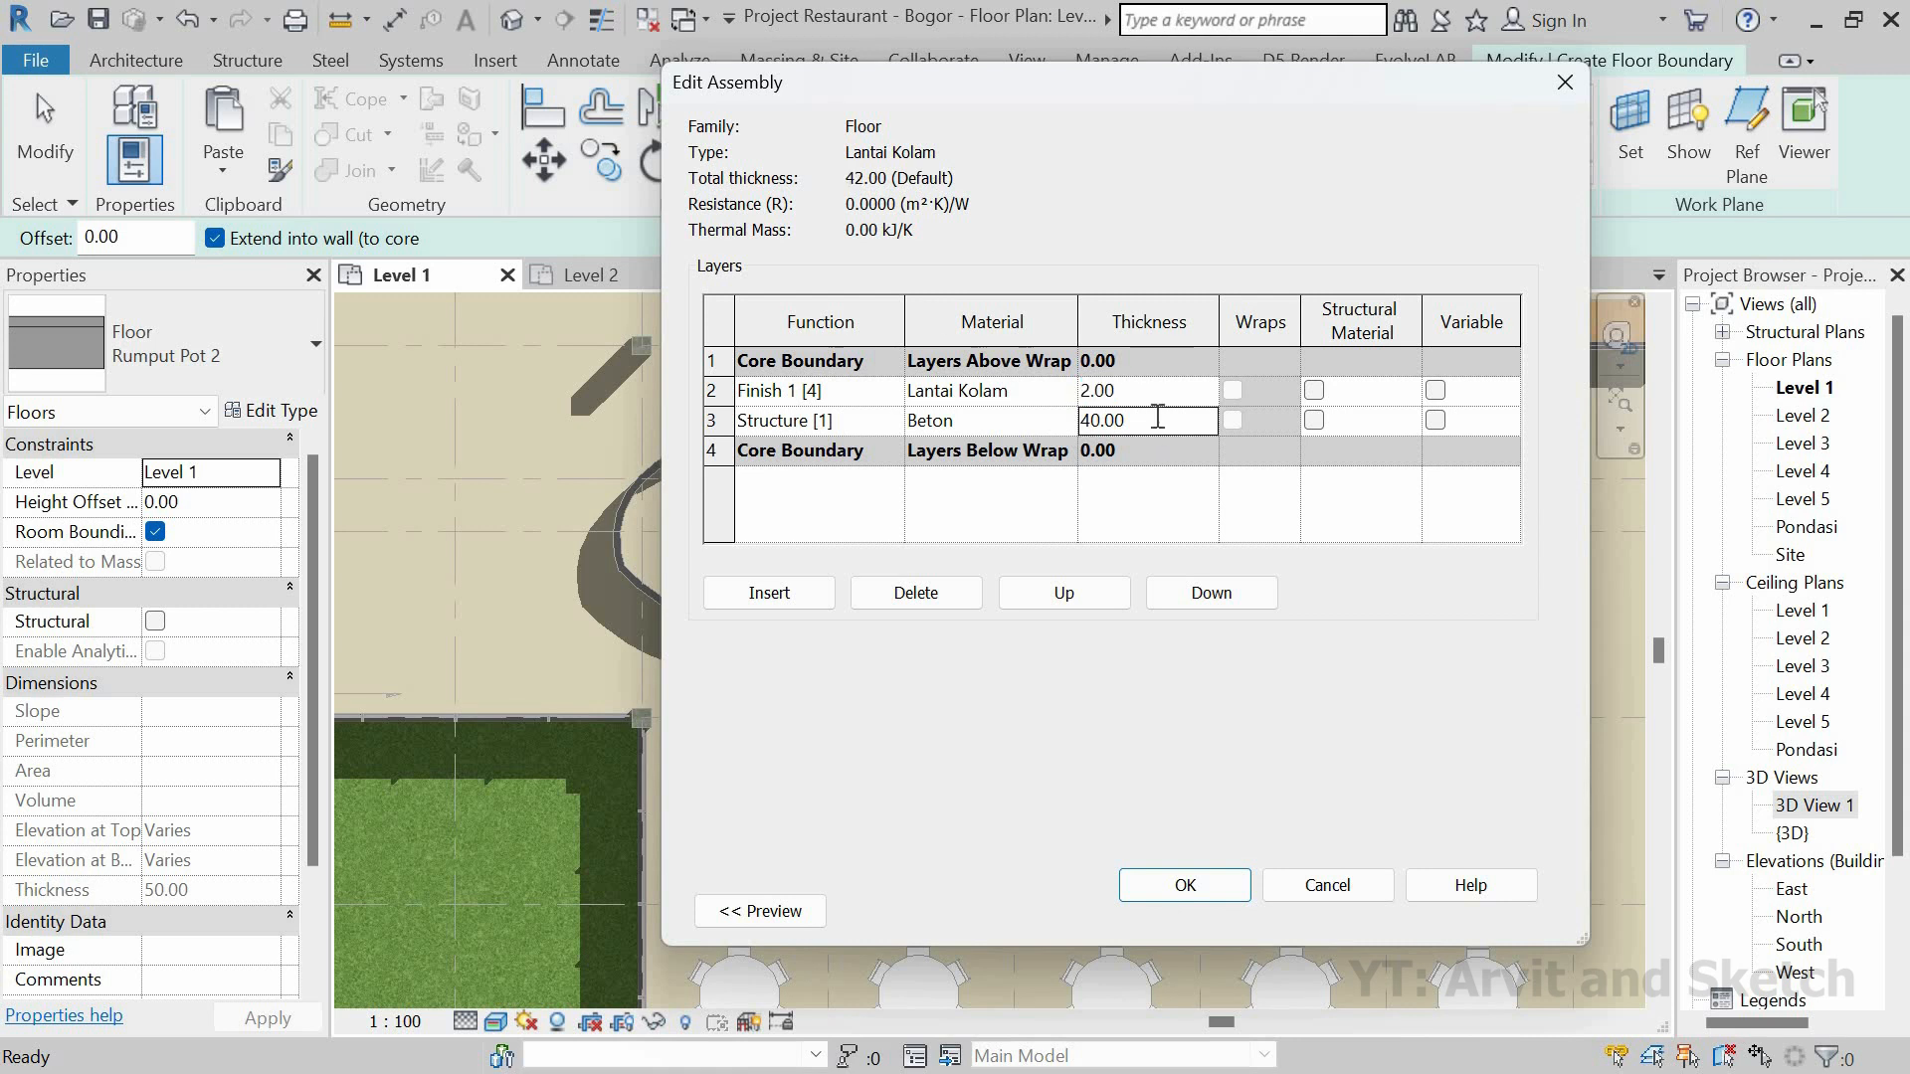
pyautogui.click(1162, 887)
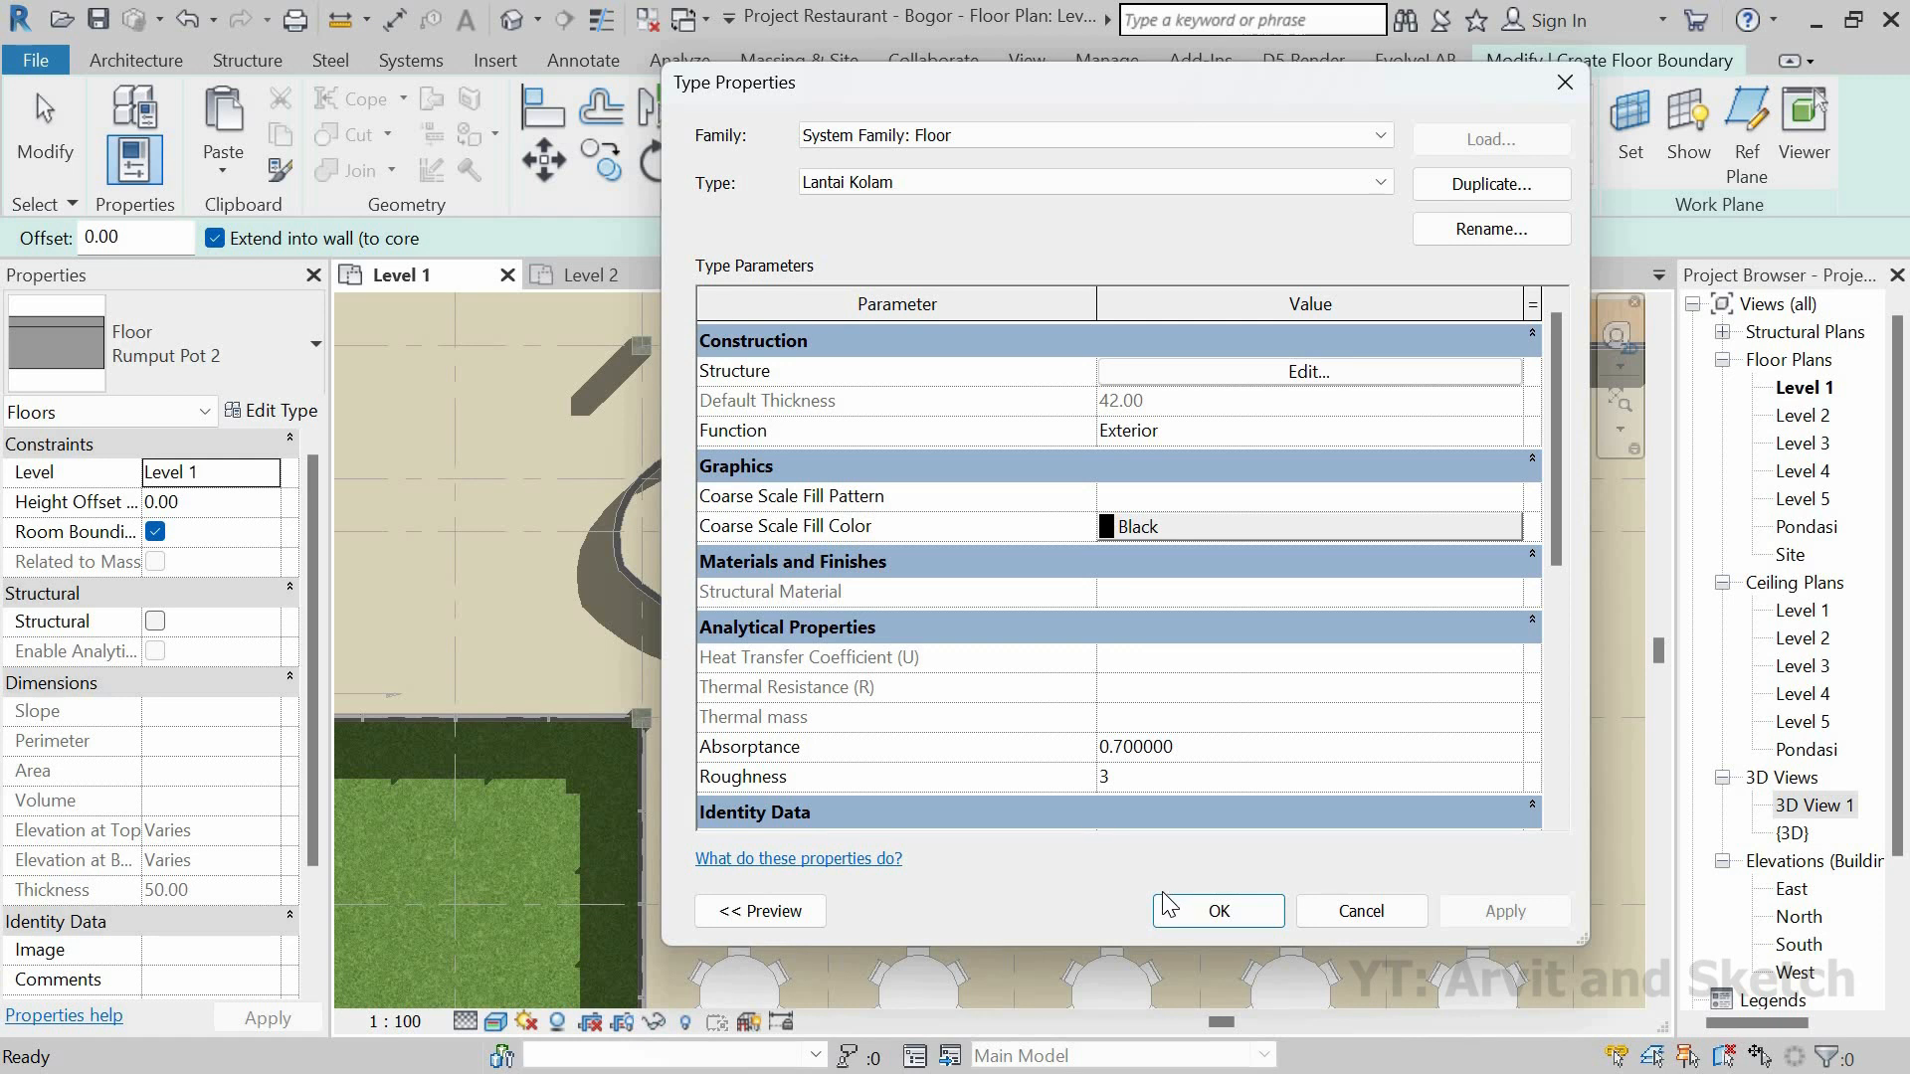
pyautogui.click(1190, 907)
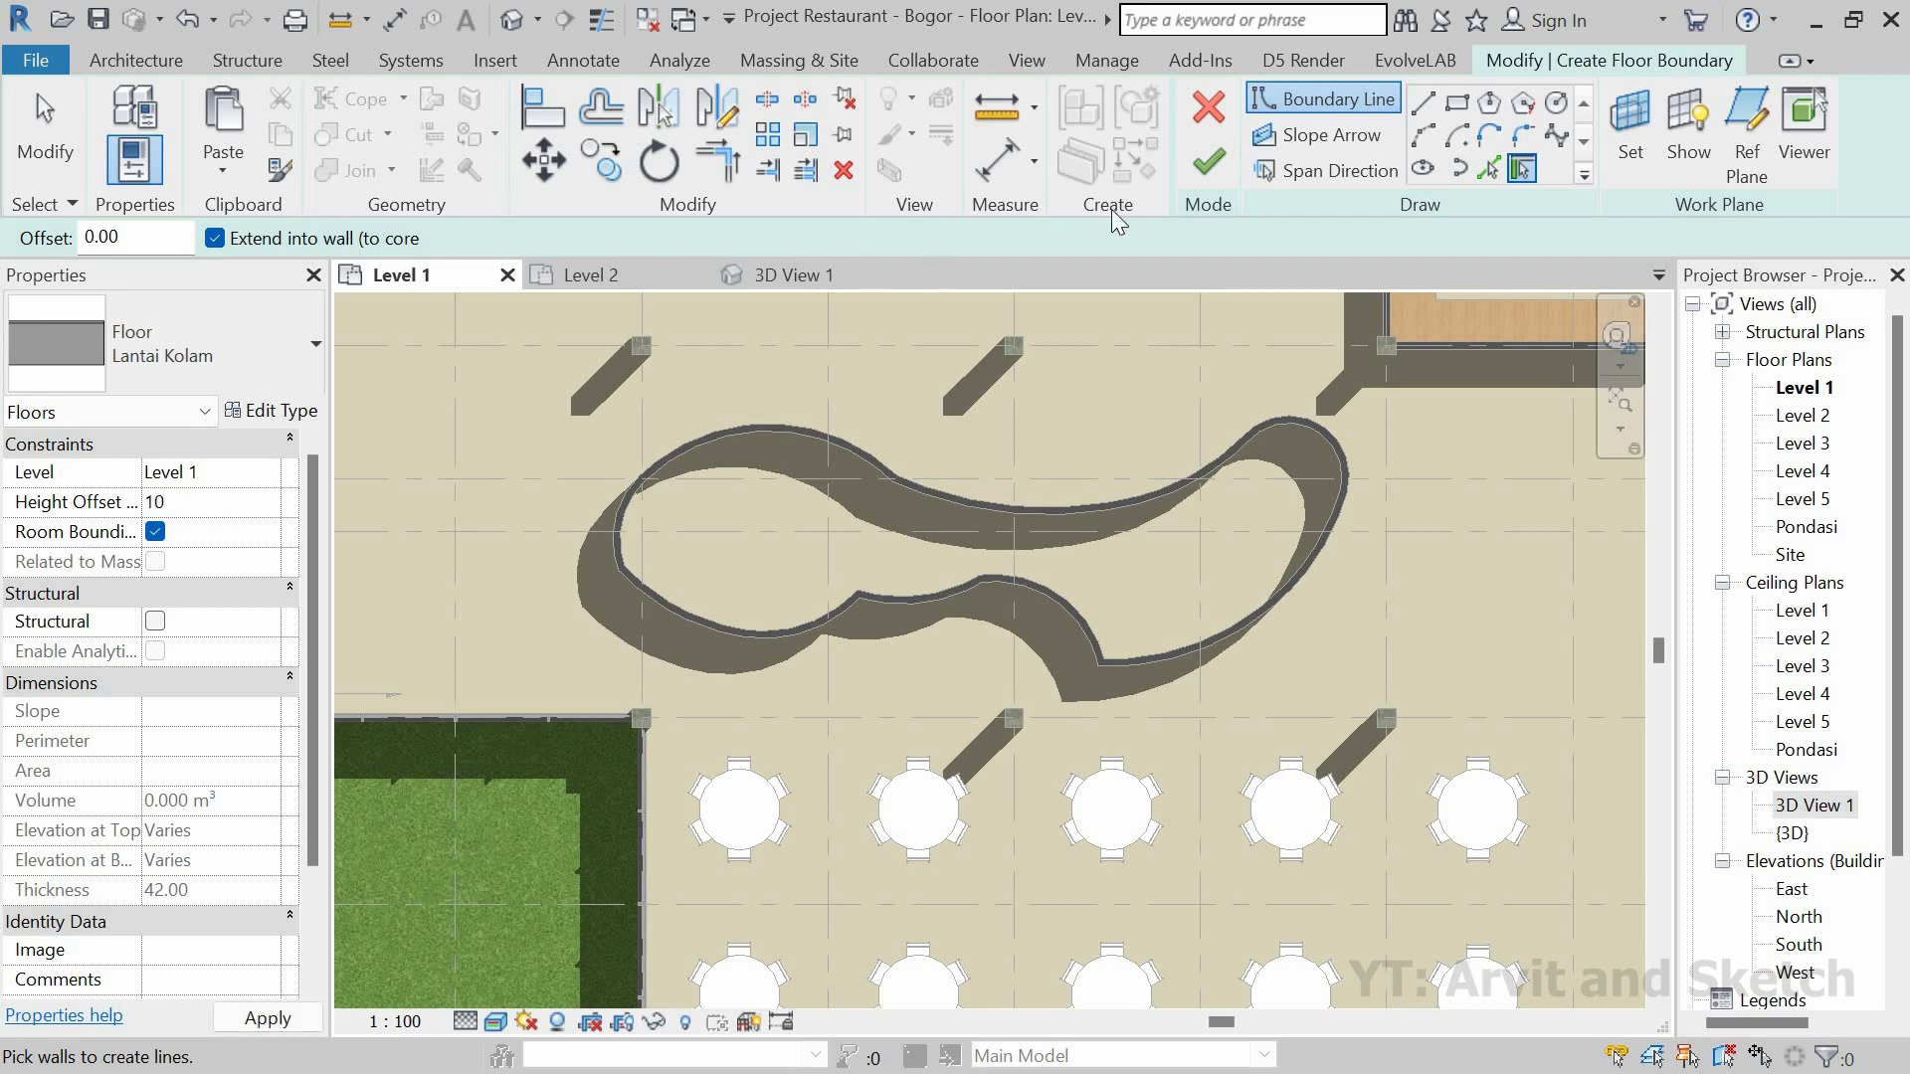
pyautogui.click(1426, 136)
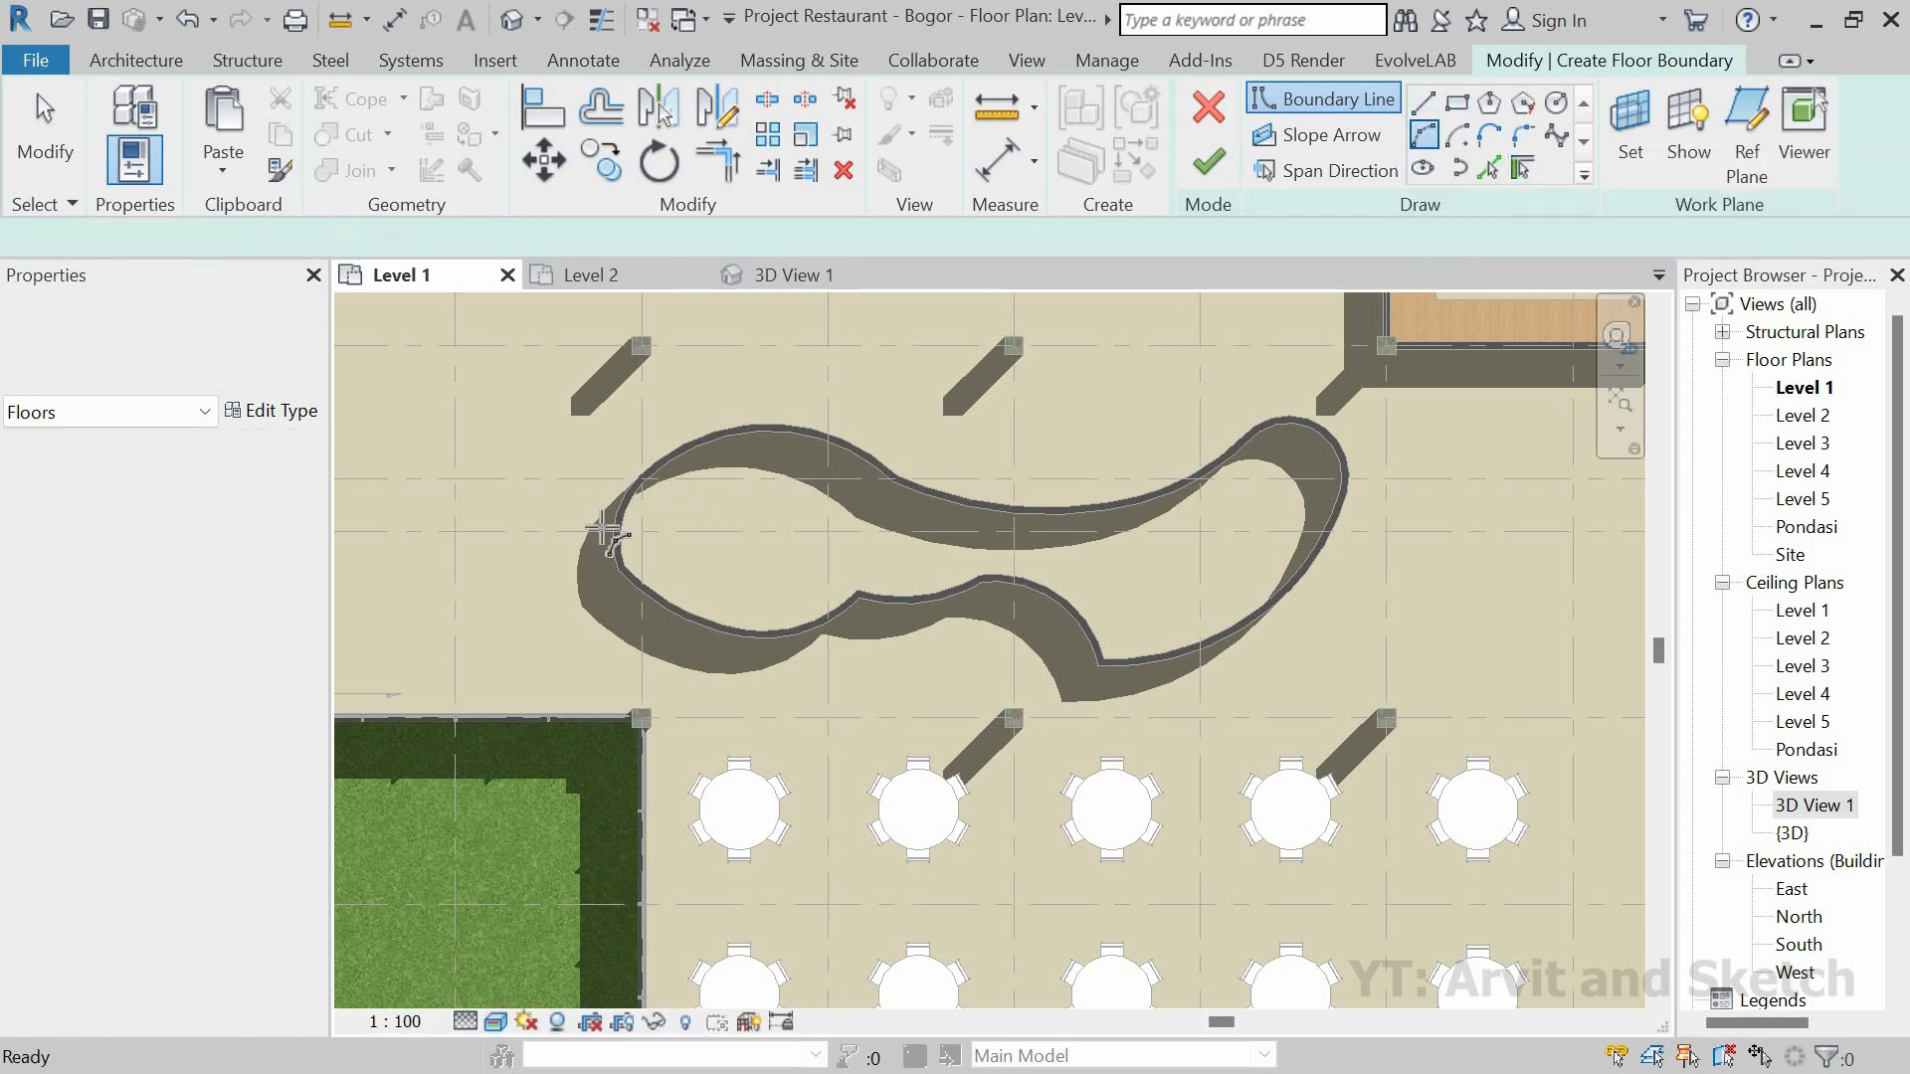
pyautogui.scroll(4, 628, 538)
pyautogui.click(672, 600)
pyautogui.scroll(-3, 672, 600)
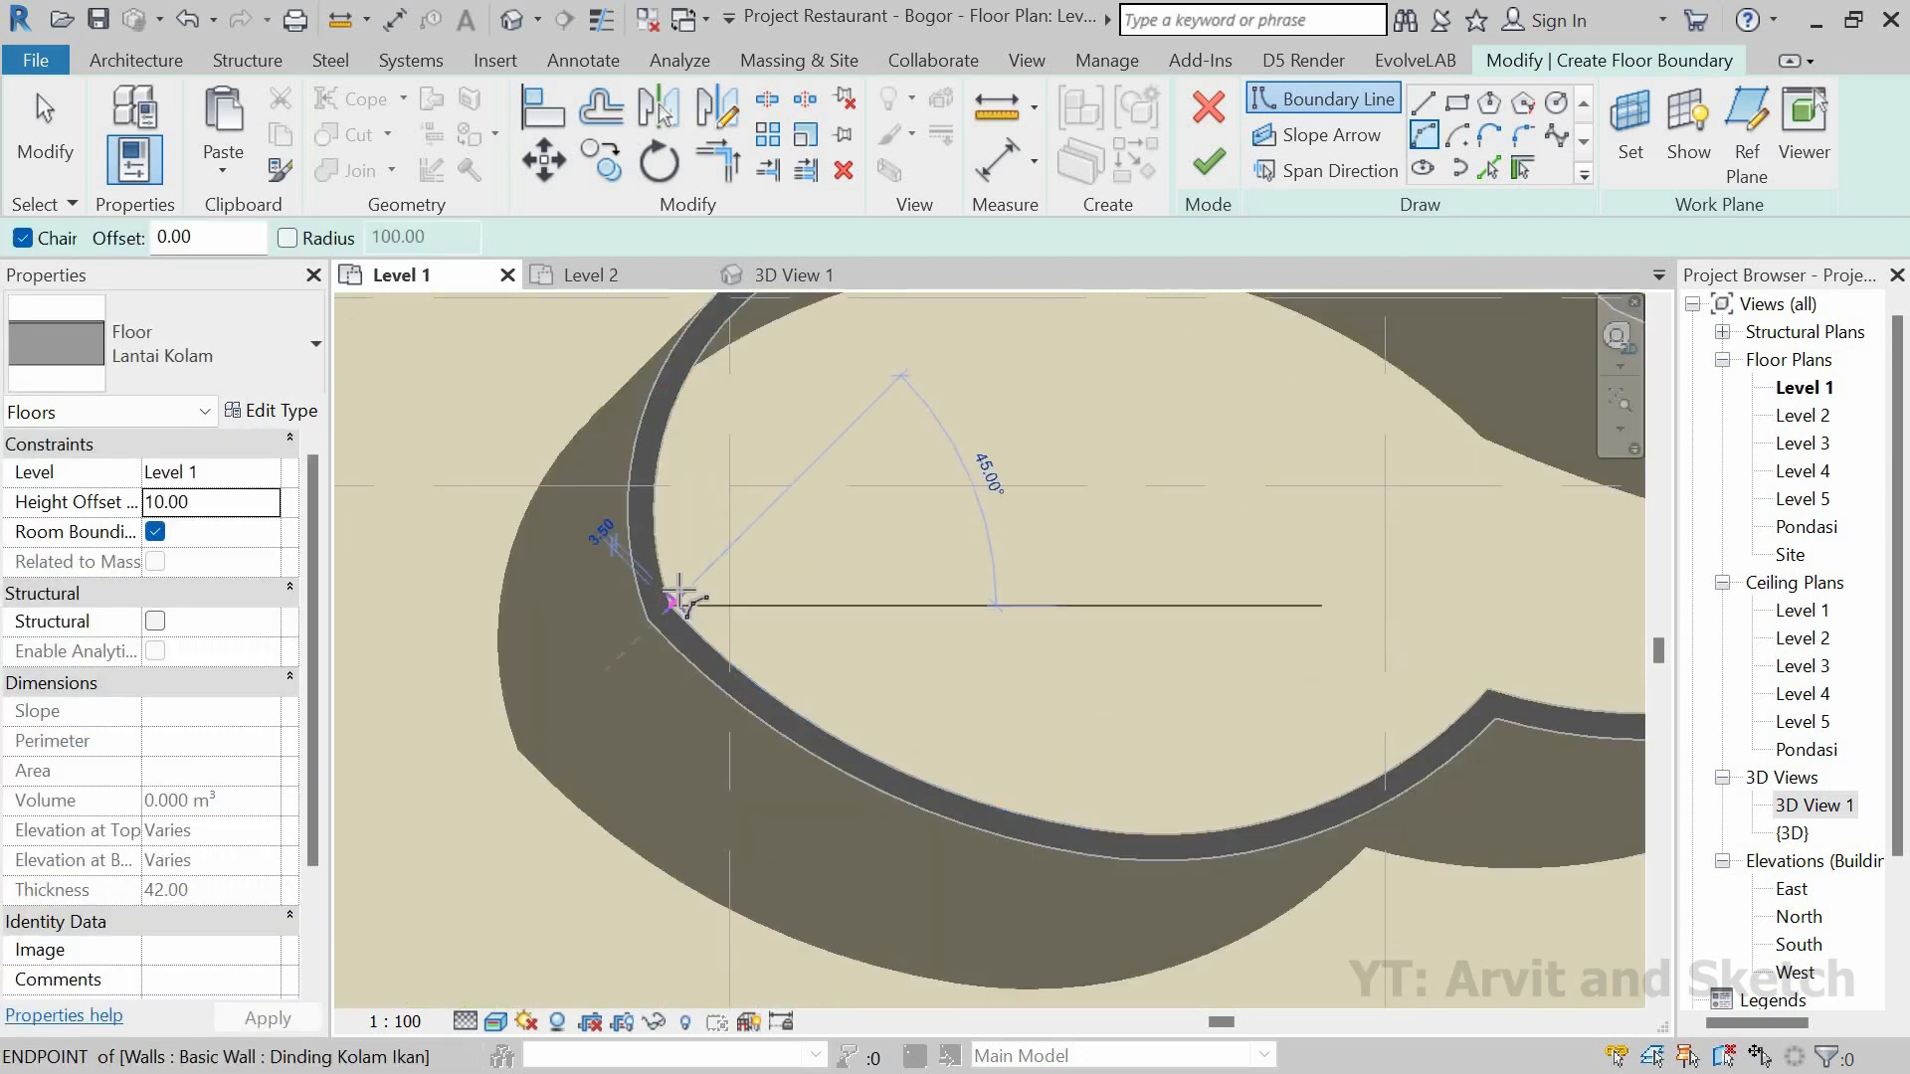
pyautogui.click(915, 518)
pyautogui.scroll(3, 1033, 482)
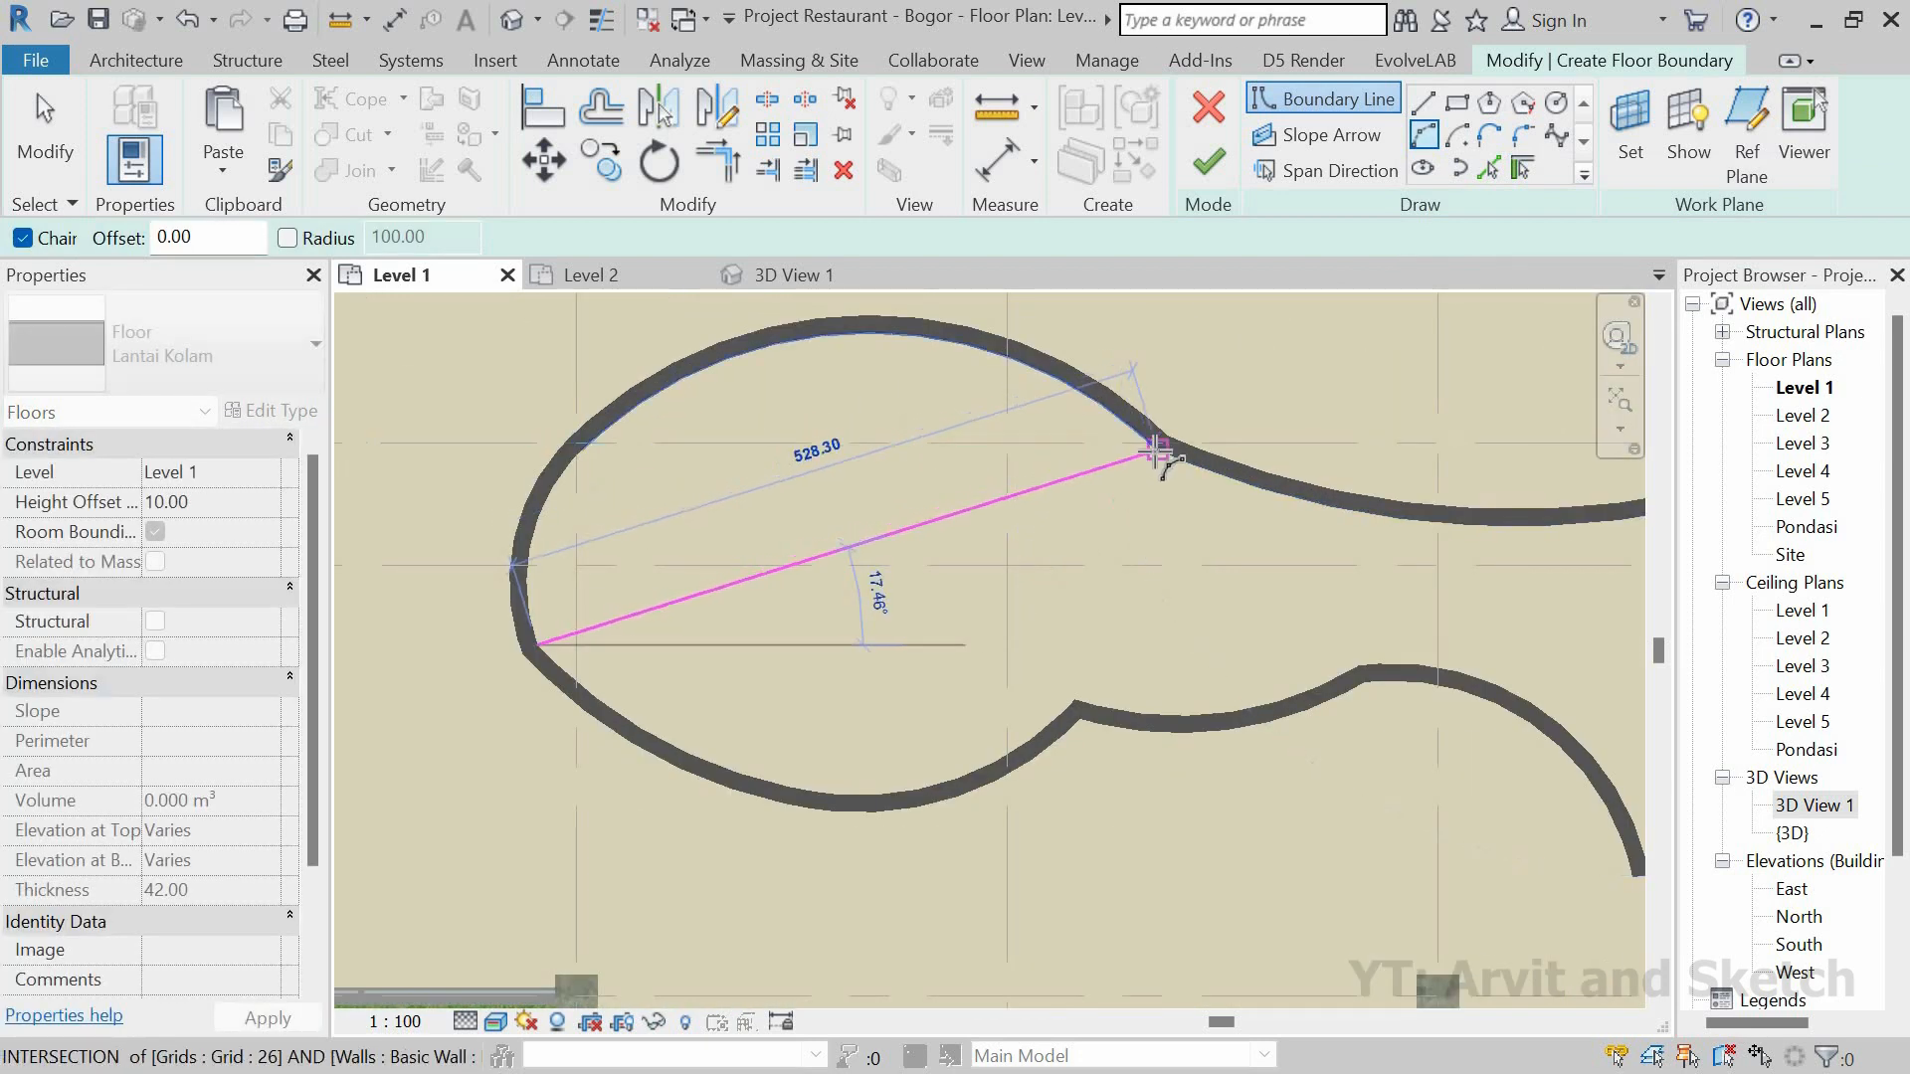
pyautogui.click(1159, 449)
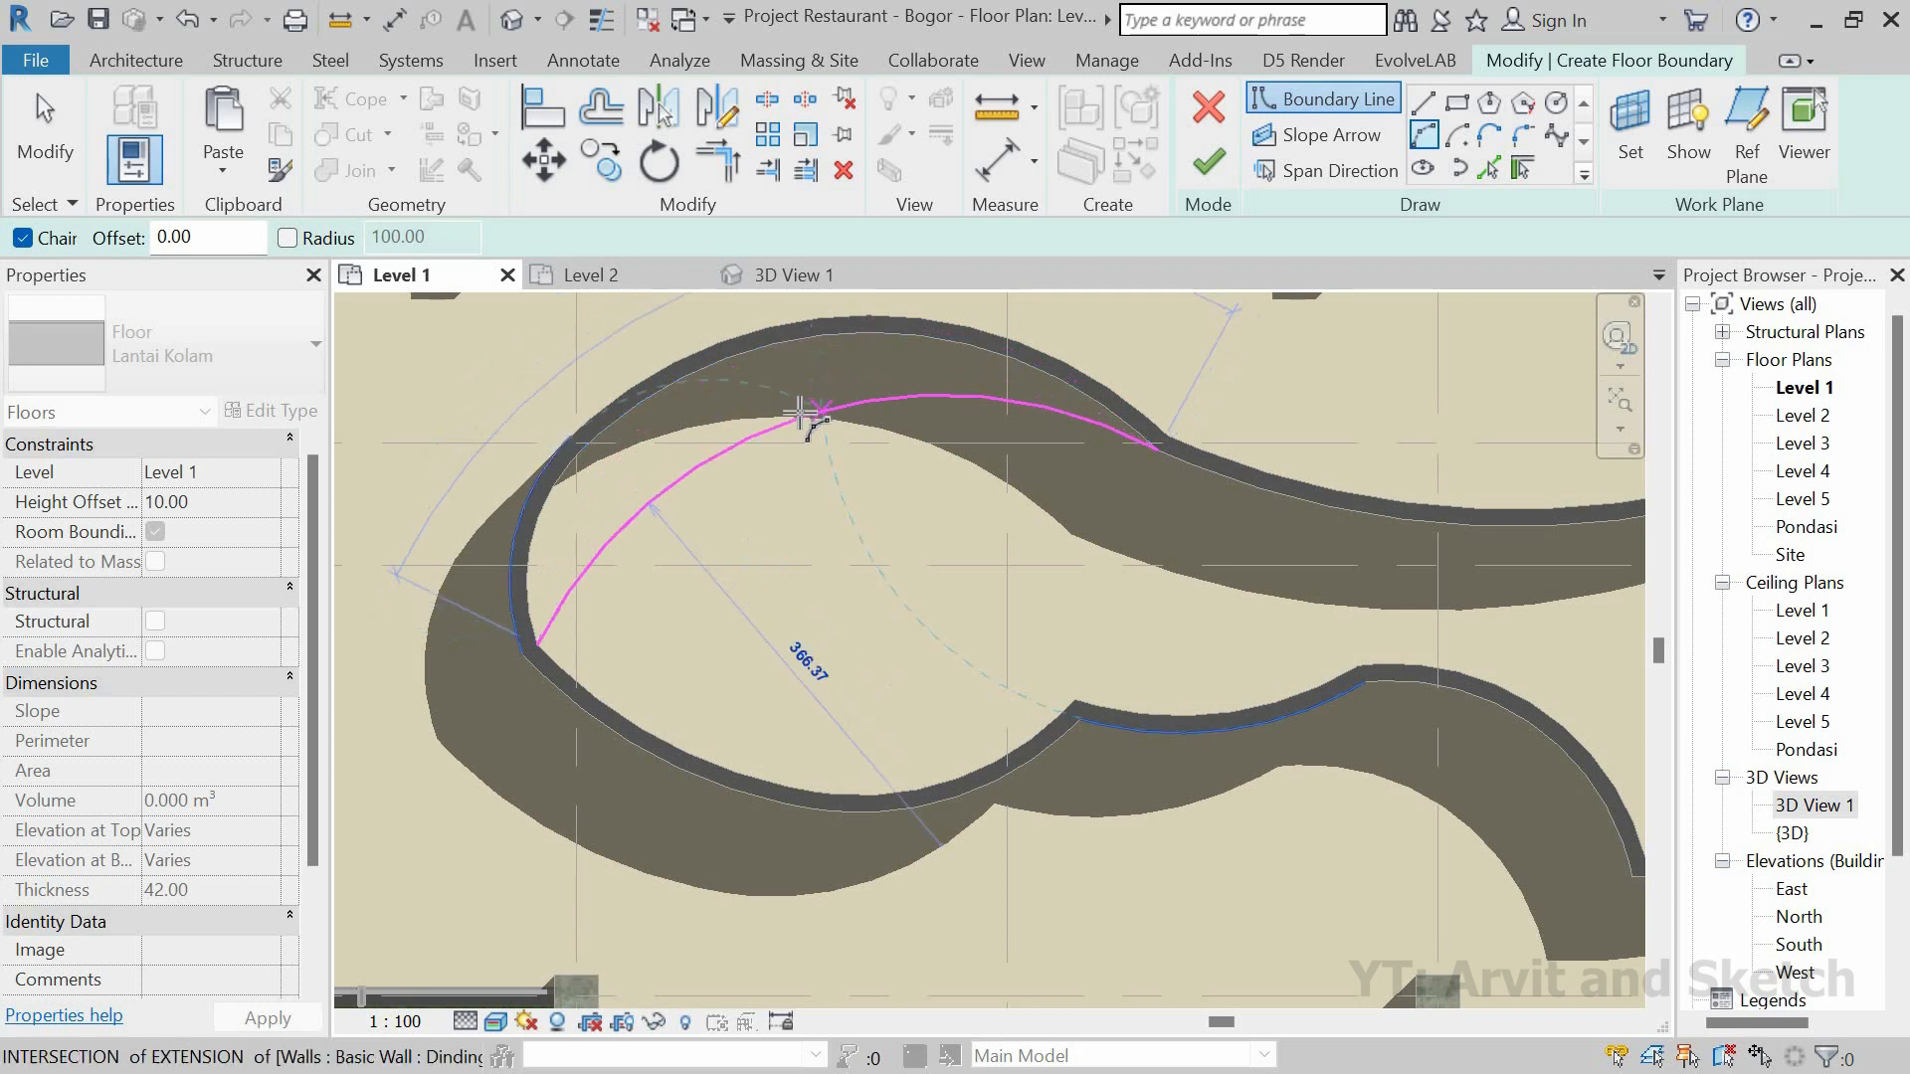
pyautogui.press('Escape')
pyautogui.press('Escape')
# Step: Trace the inner wall face of the pond's wide western lobe with two chained boundary arcs, radii about 151 and 334
pyautogui.press('l')
pyautogui.press('i')
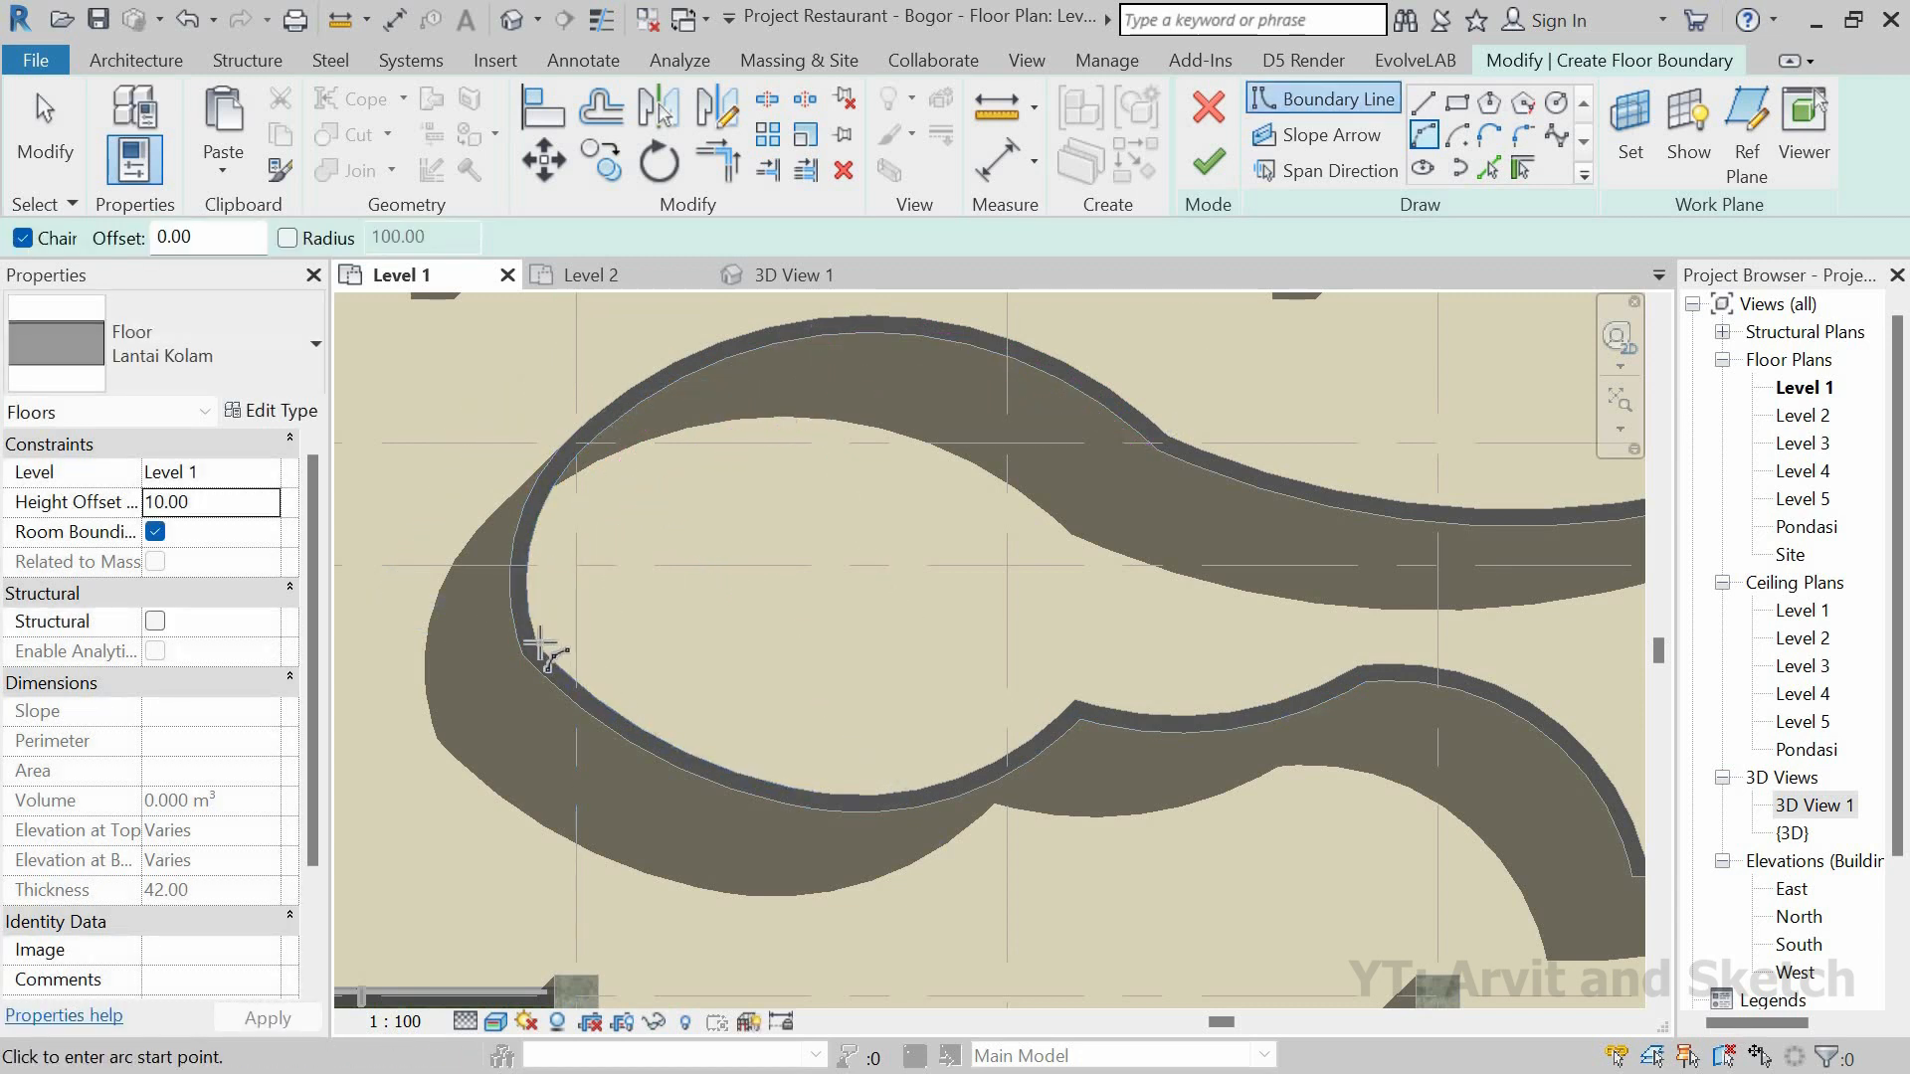
pyautogui.click(538, 645)
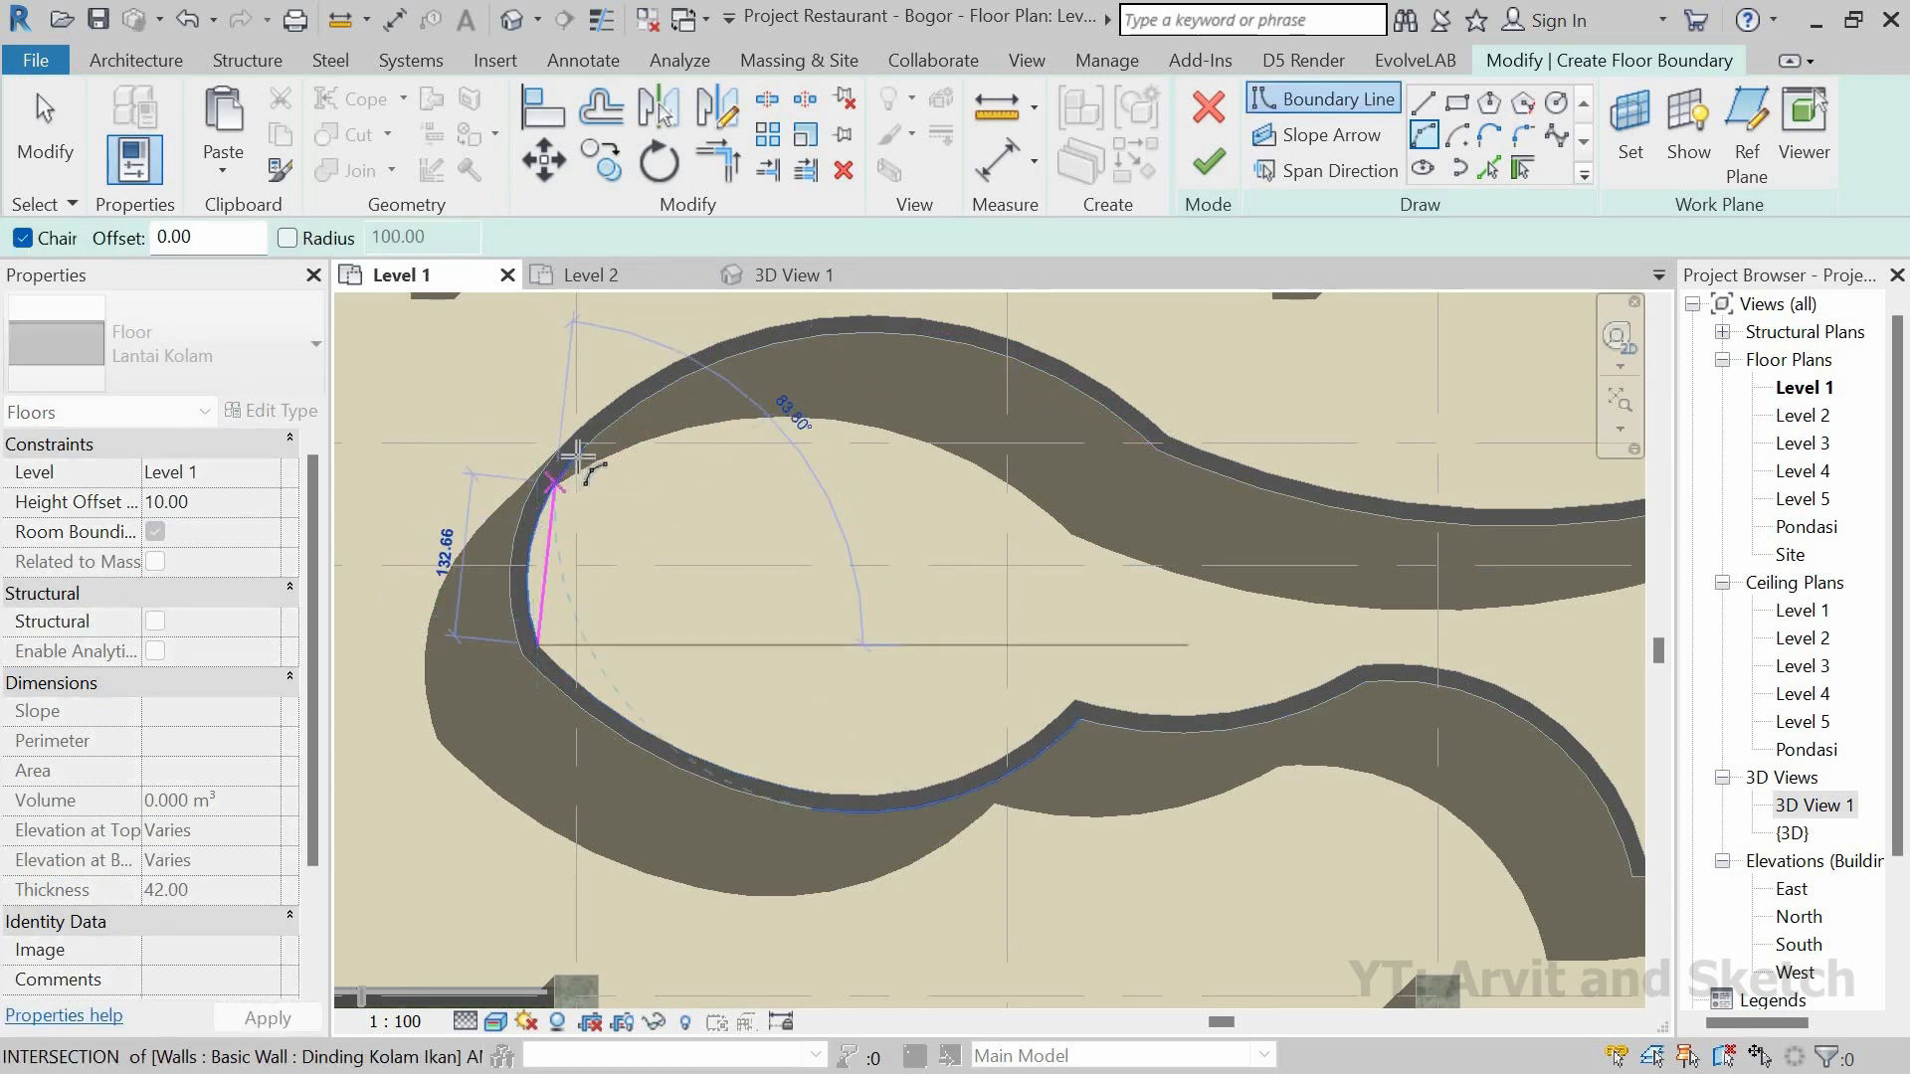
pyautogui.click(532, 520)
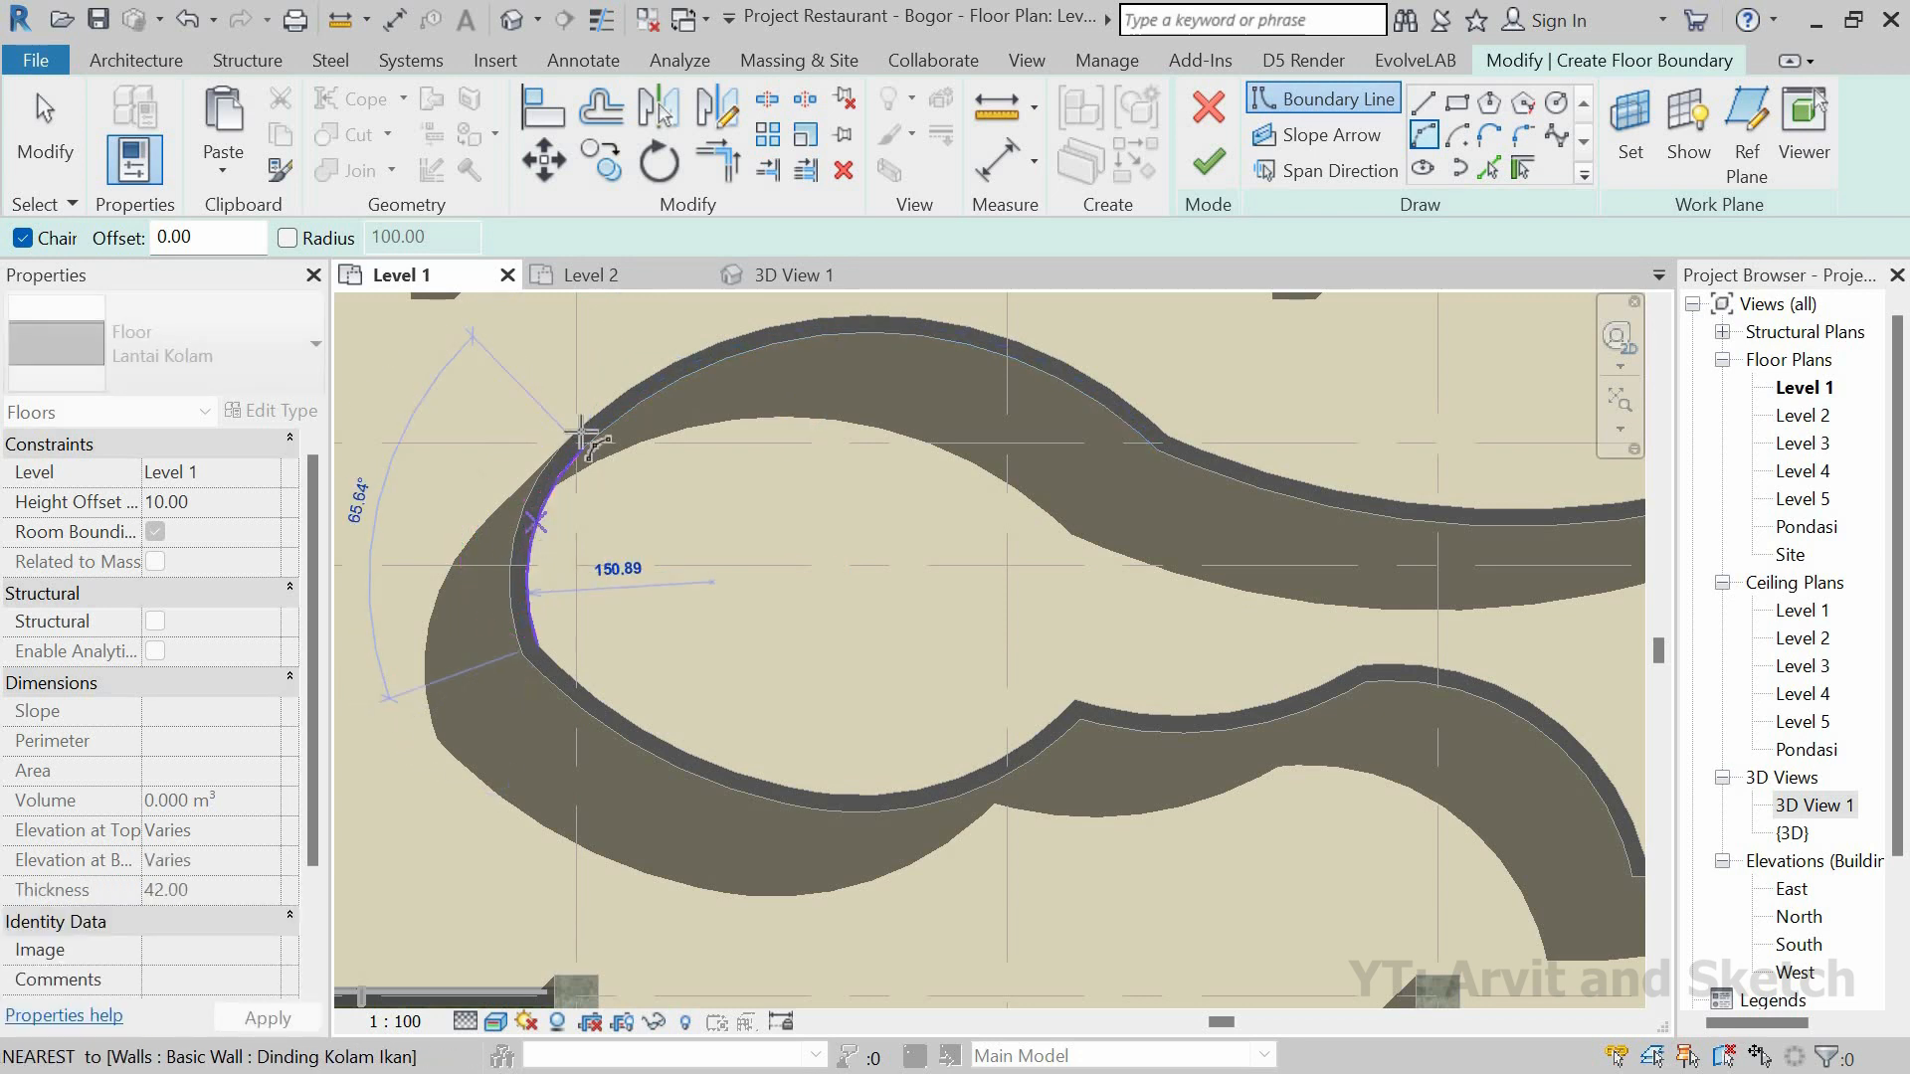
pyautogui.scroll(2, 599, 441)
pyautogui.scroll(-1, 636, 444)
pyautogui.moveTo(981, 404); pyautogui.dragTo(904, 477, button='middle')
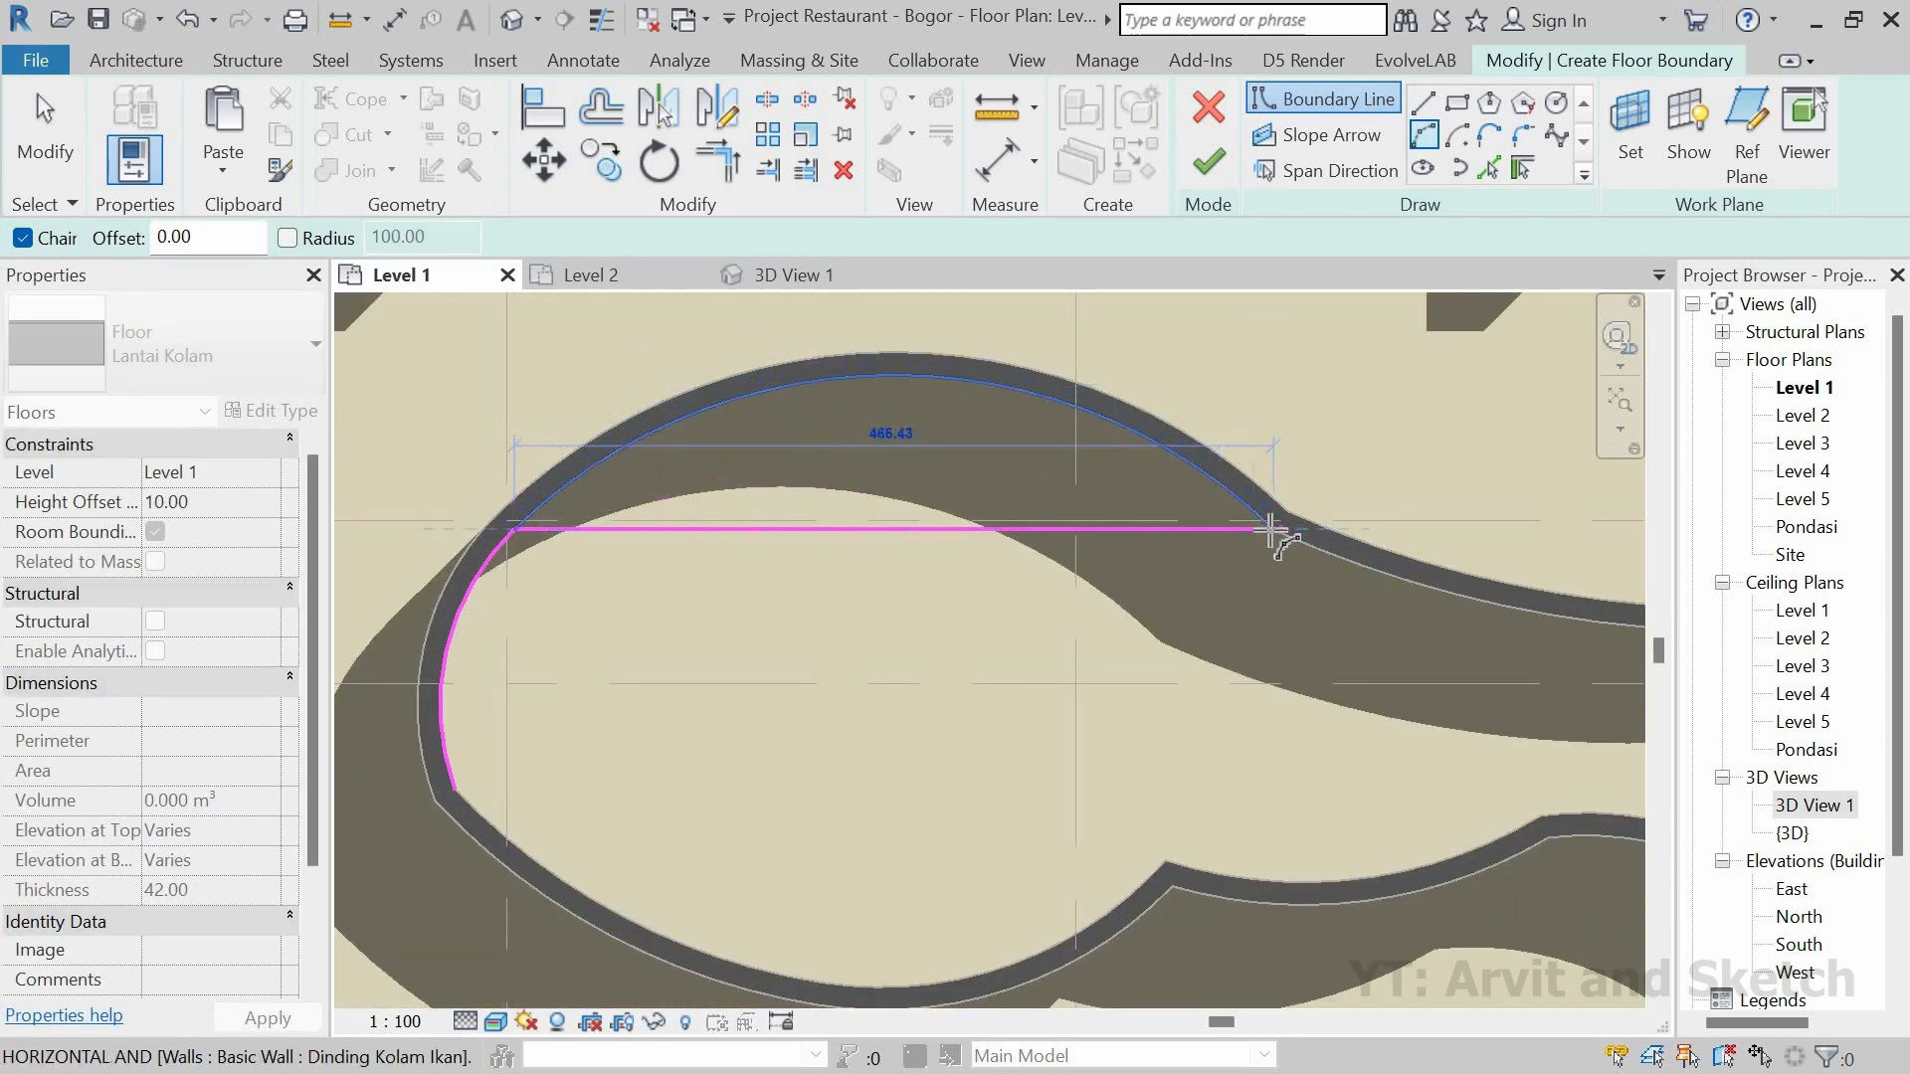
pyautogui.click(1271, 529)
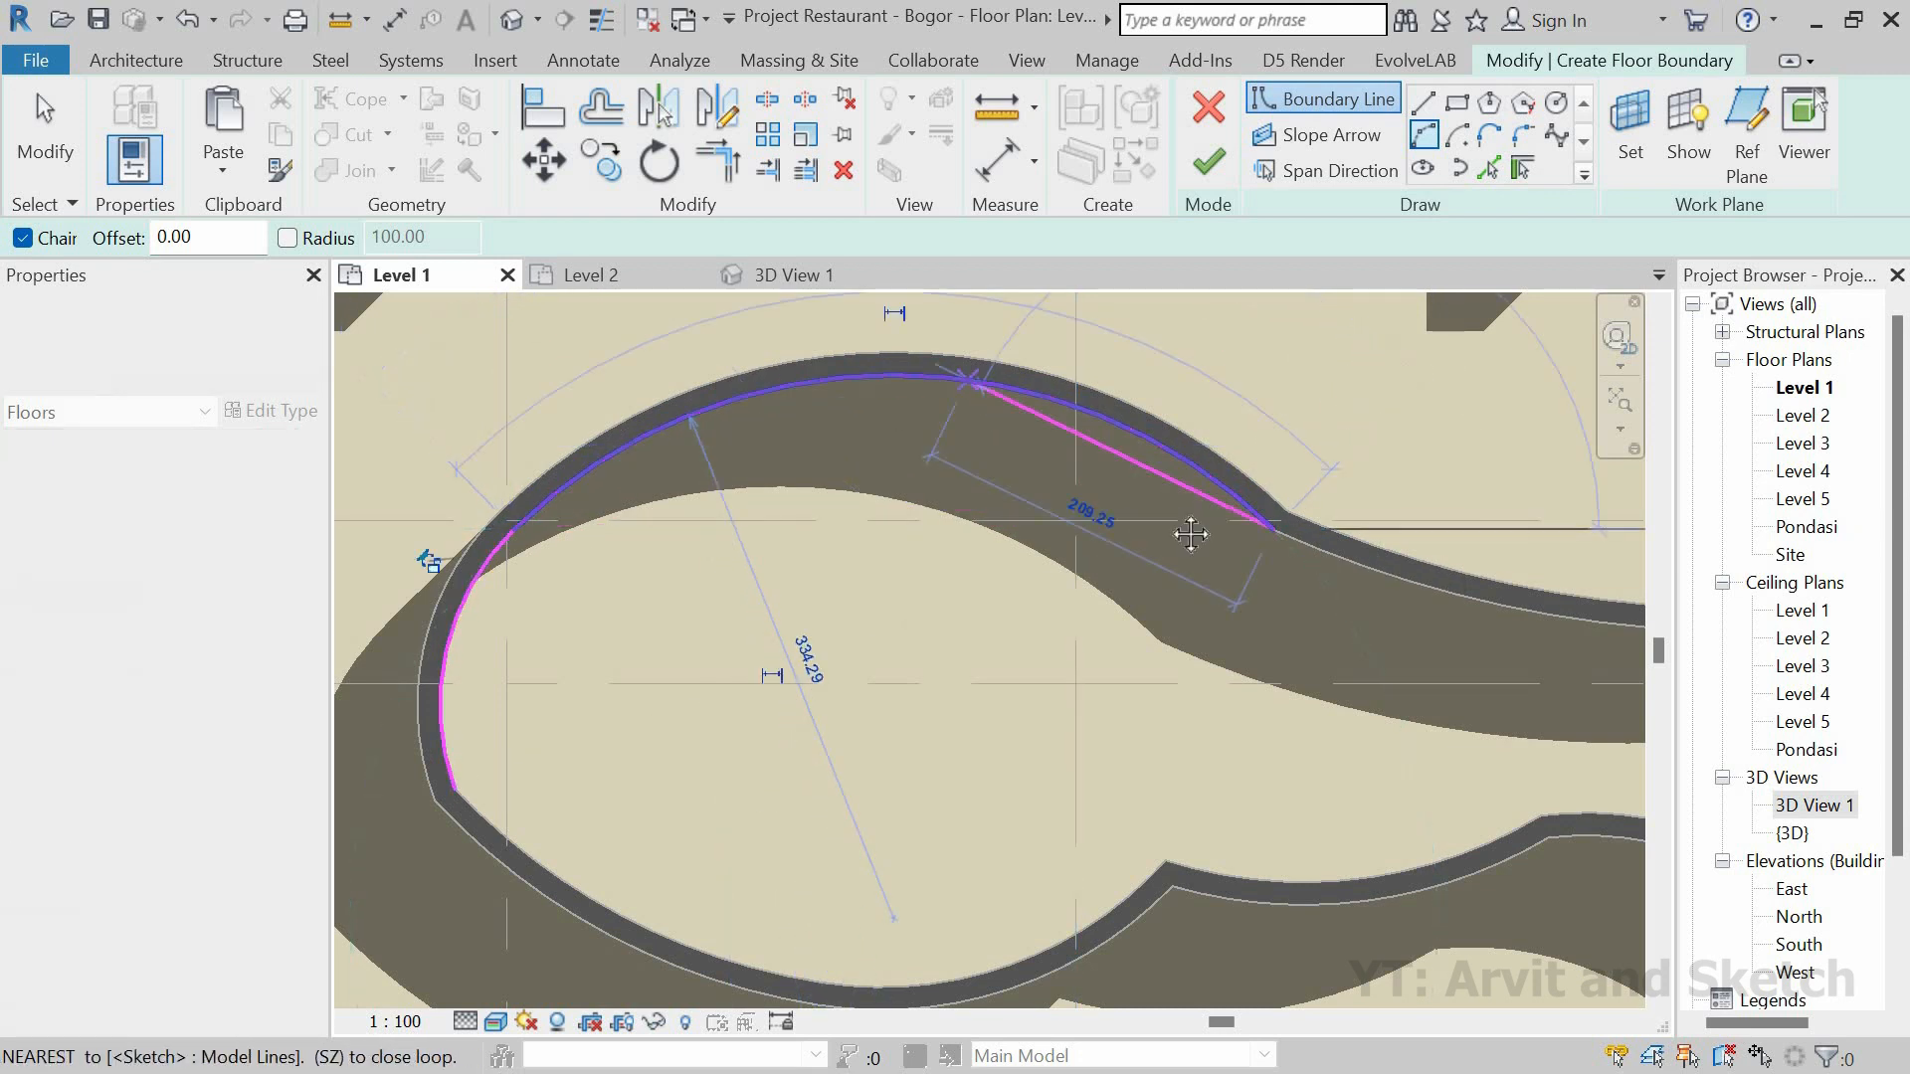
# Step: Trace the inner face of the pond's concave northern wall with two chained boundary arcs running east from the wide western lobe
pyautogui.scroll(-2, 1191, 535)
pyautogui.moveTo(1191, 535); pyautogui.dragTo(875, 601, button='middle')
pyautogui.scroll(2, 1085, 599)
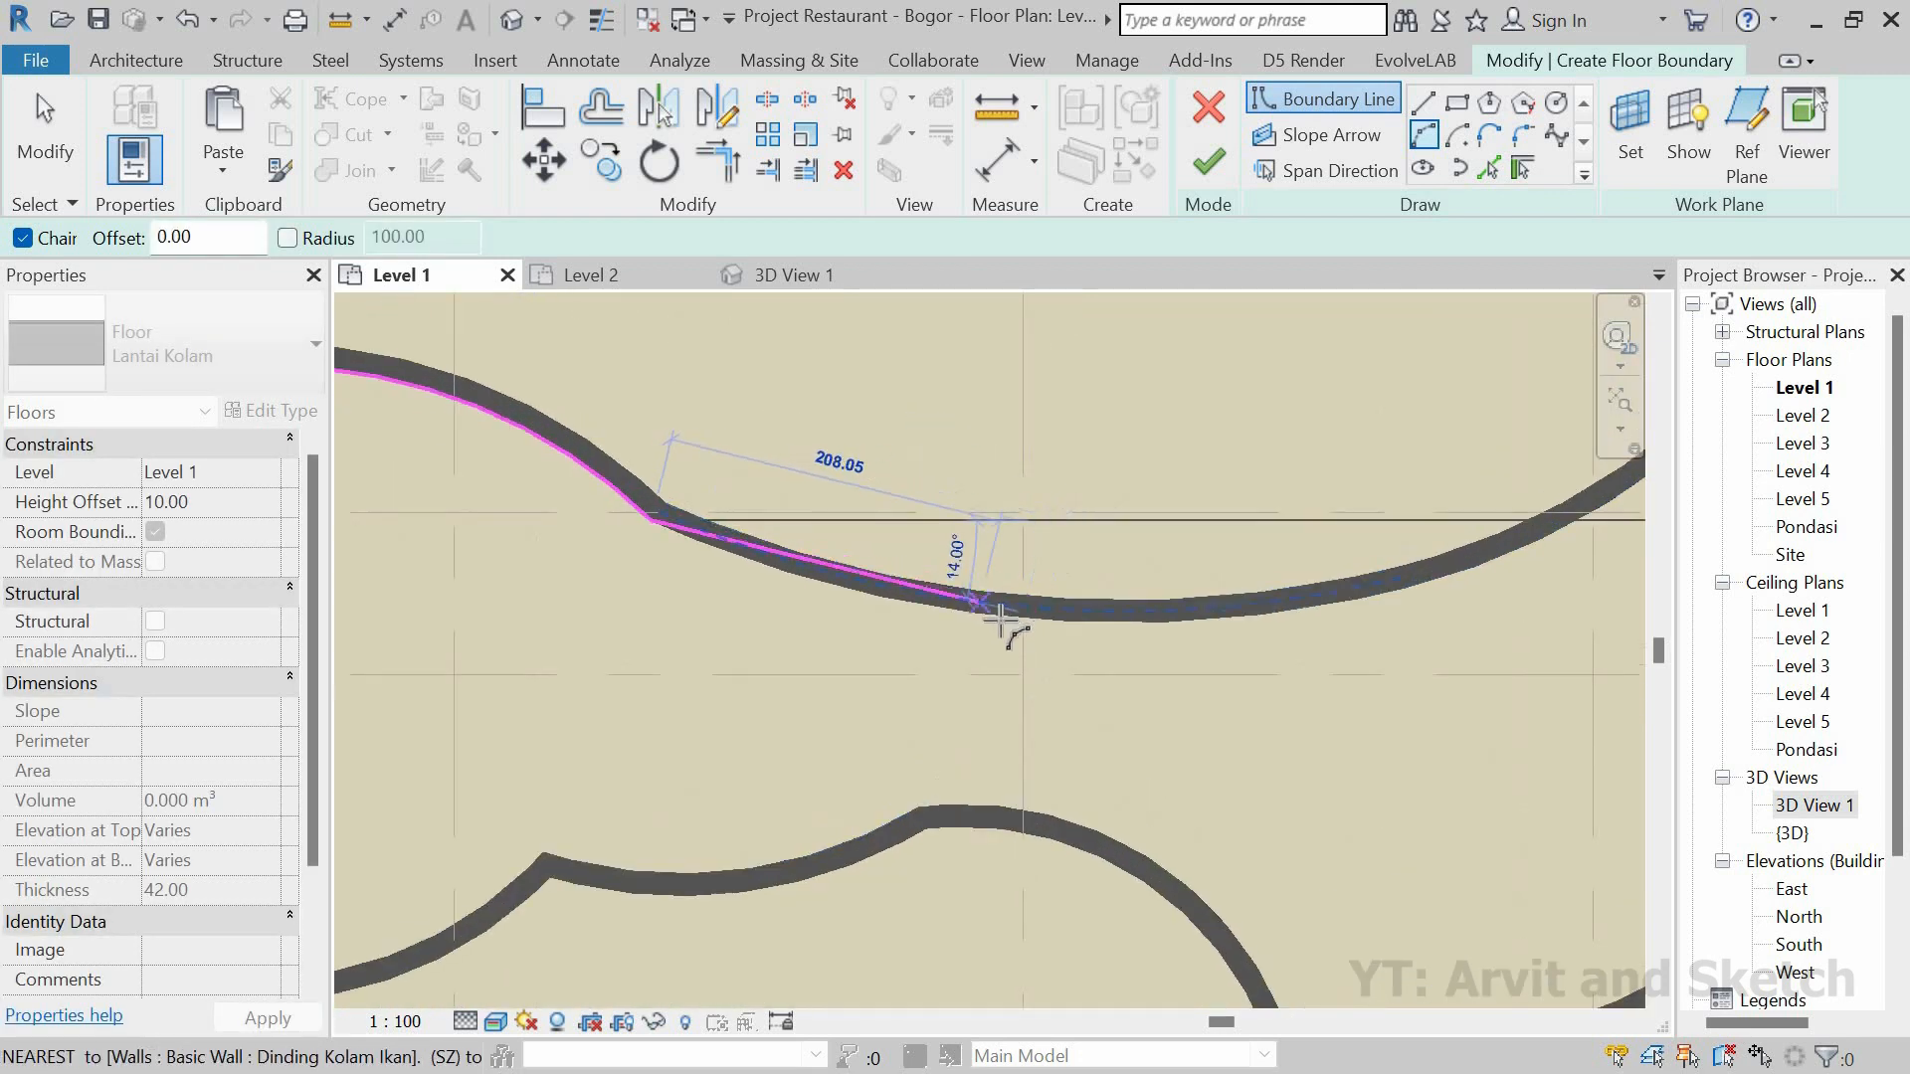
pyautogui.click(1023, 619)
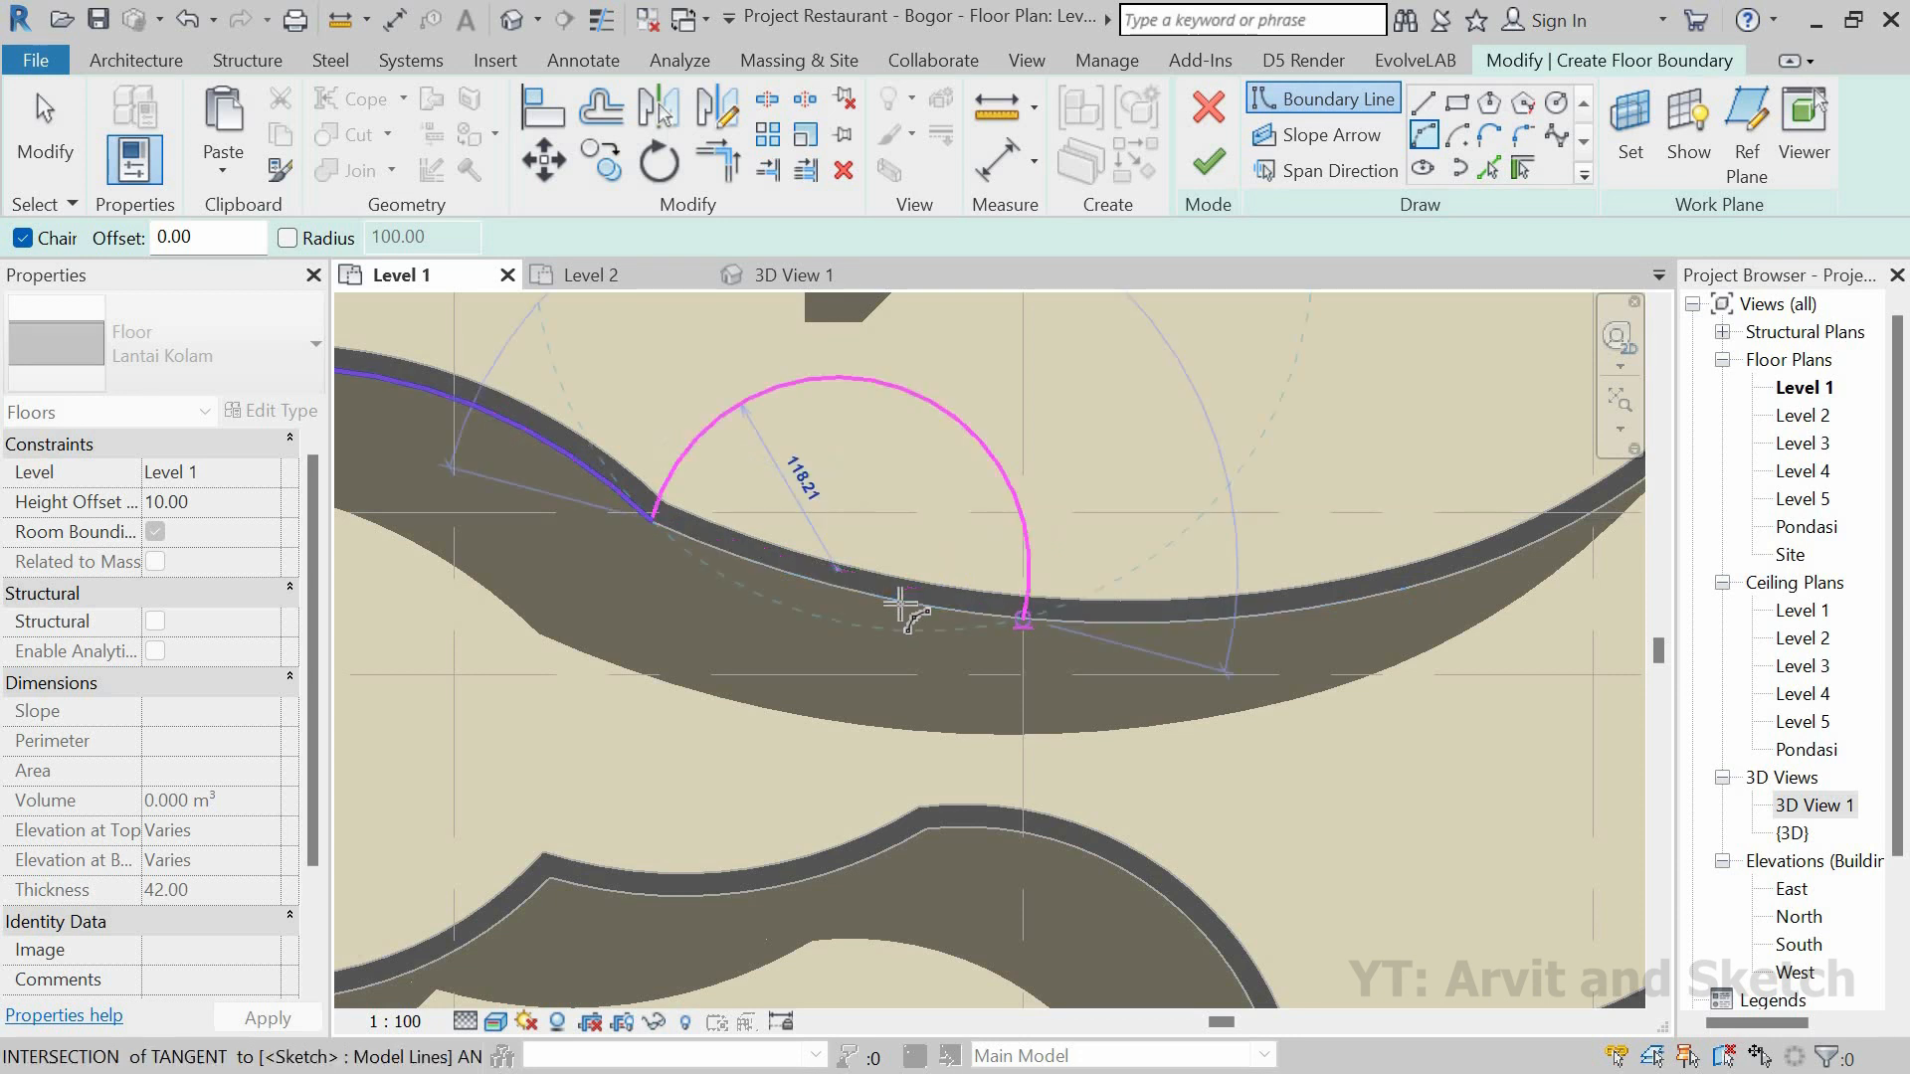
pyautogui.click(921, 609)
pyautogui.scroll(-2, 1101, 631)
pyautogui.scroll(2, 1273, 545)
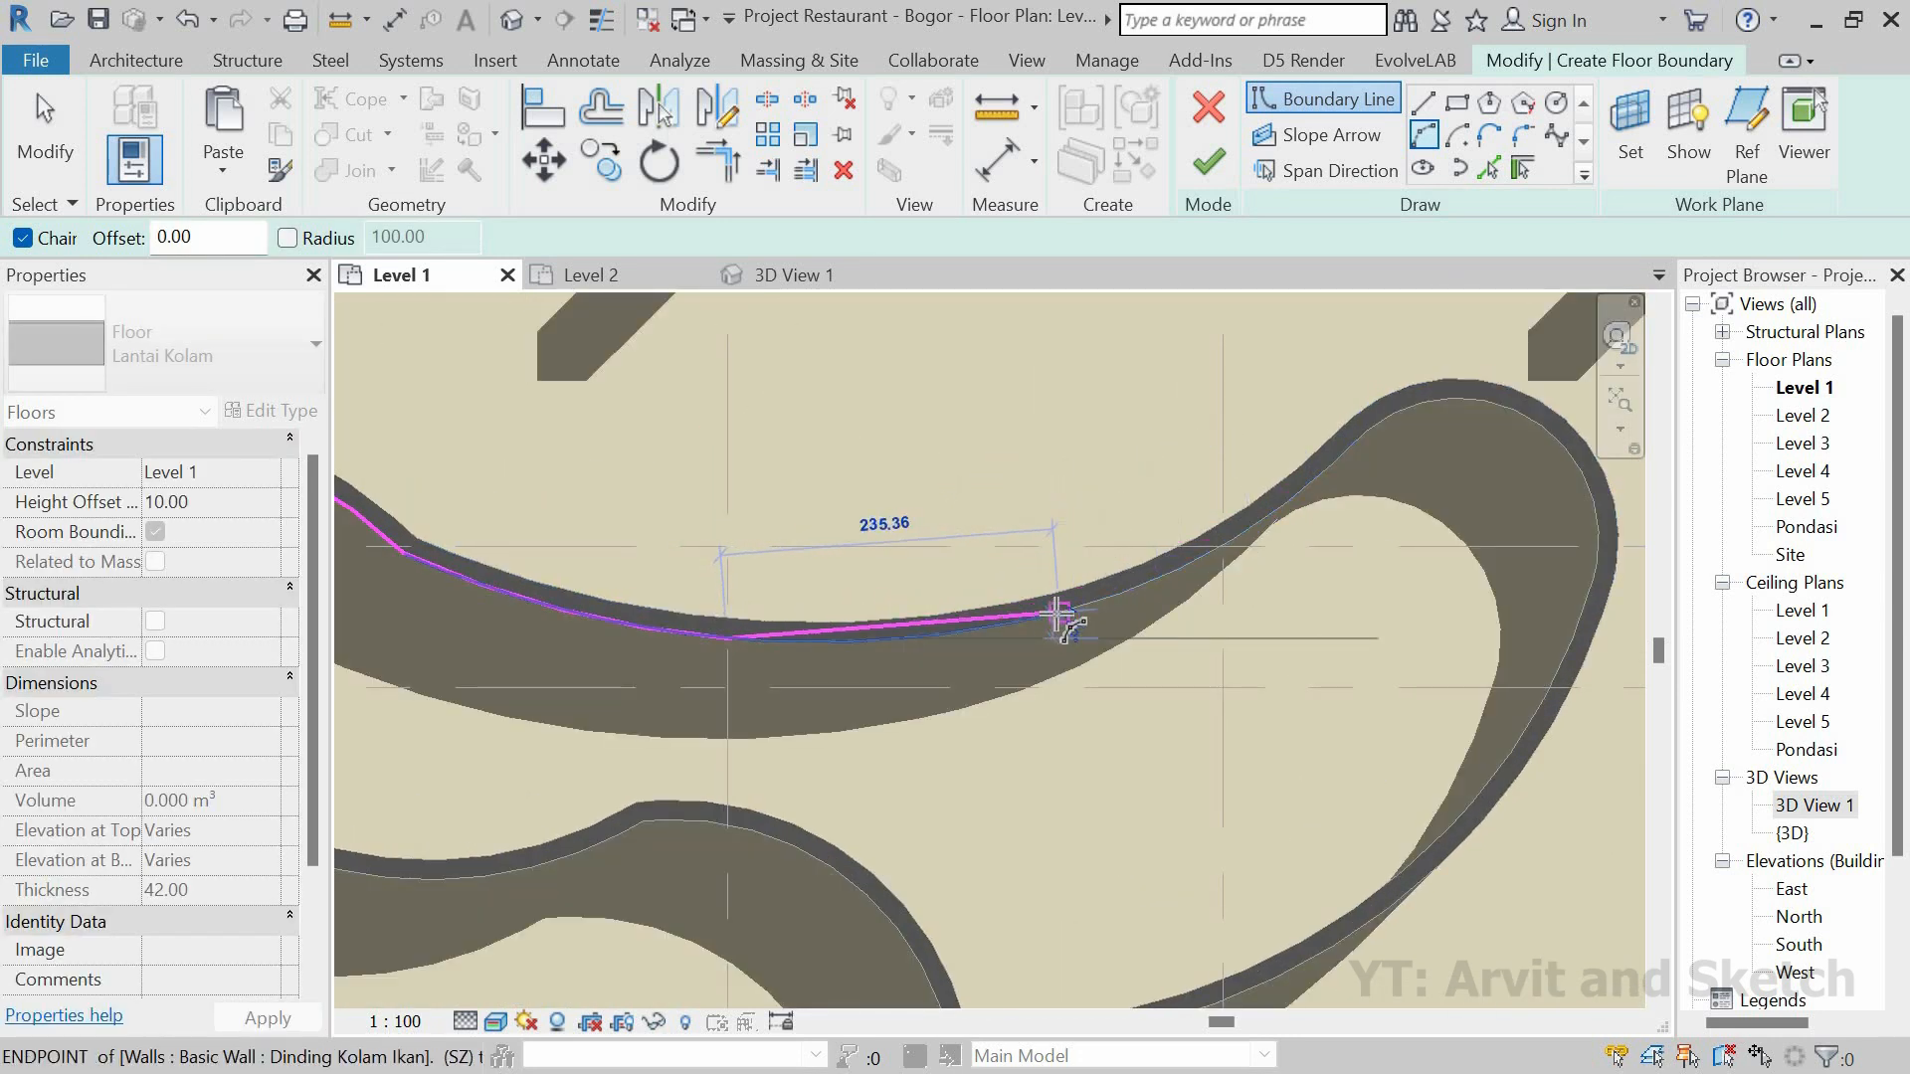
pyautogui.click(1045, 617)
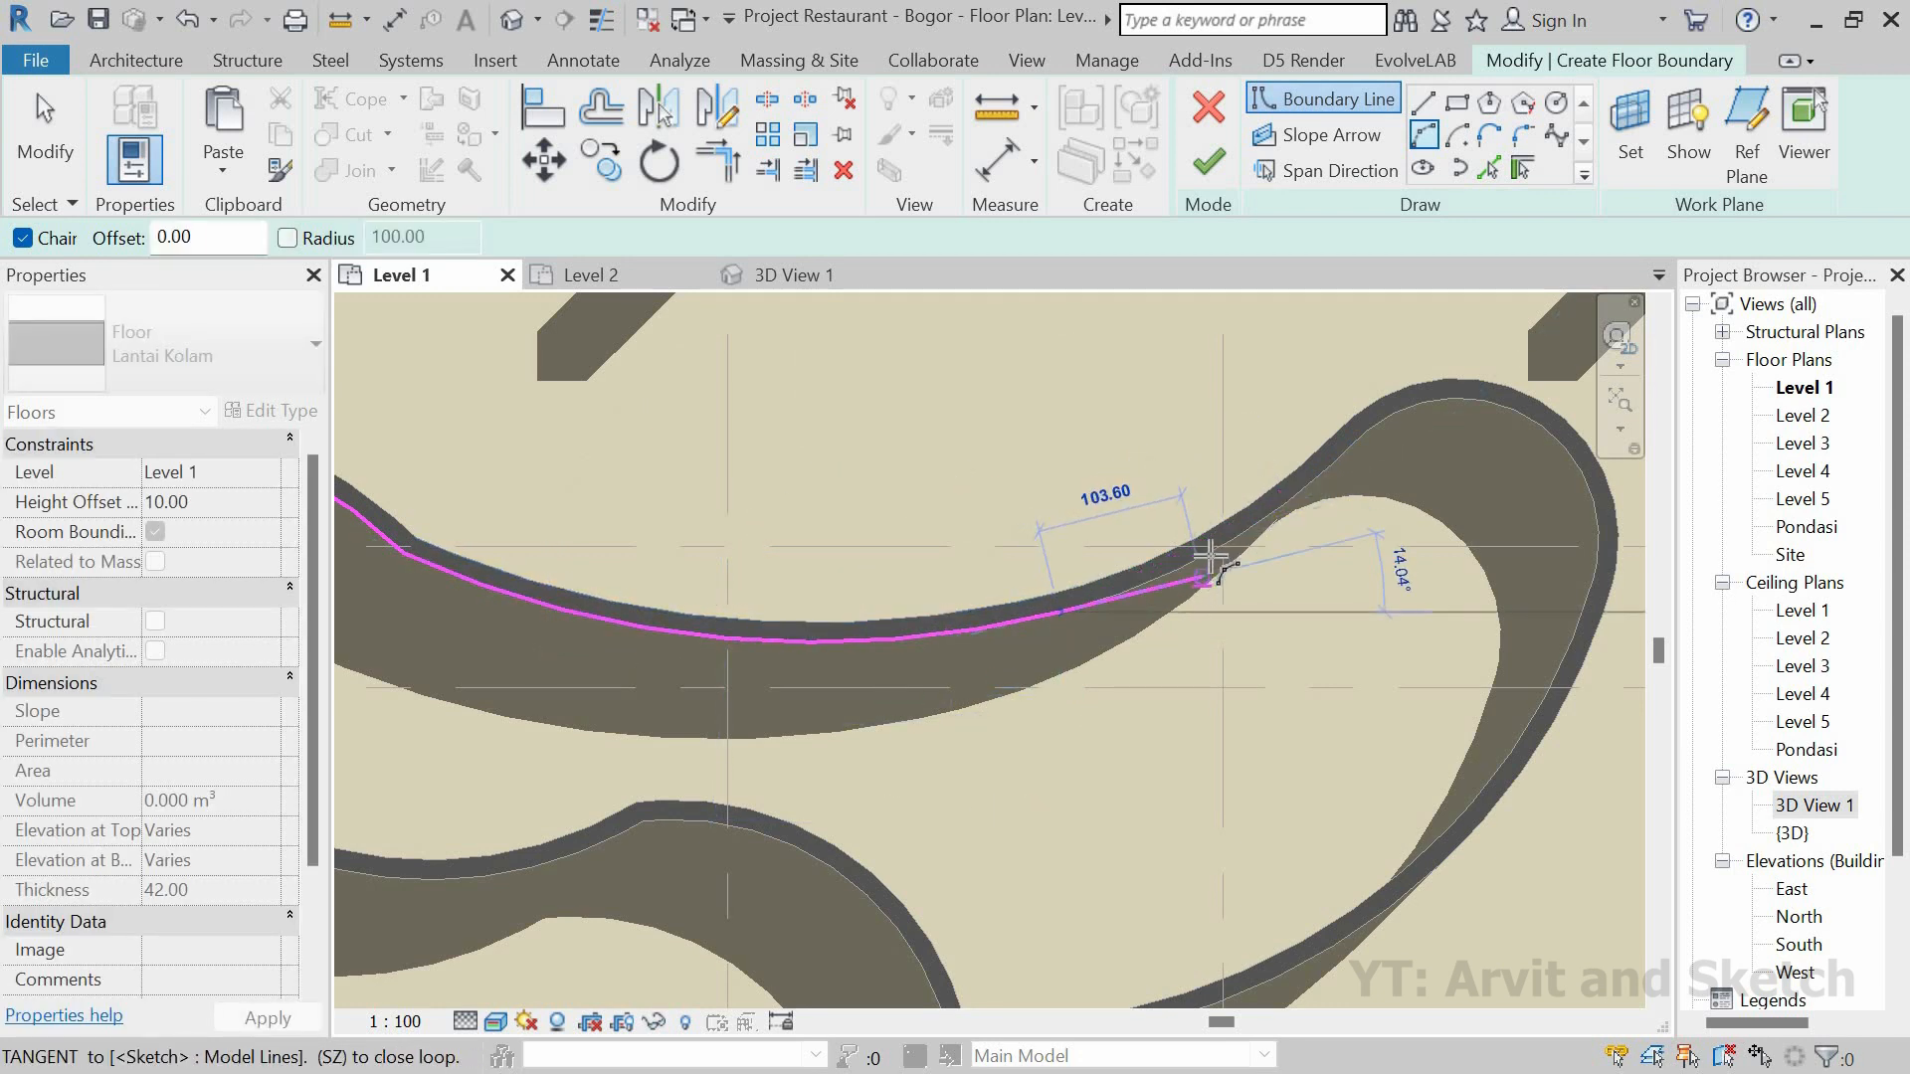
# Step: Continue the floor boundary with two chained arcs along the rising inner wall face up to the start of the eastern lobe
pyautogui.scroll(3, 1219, 550)
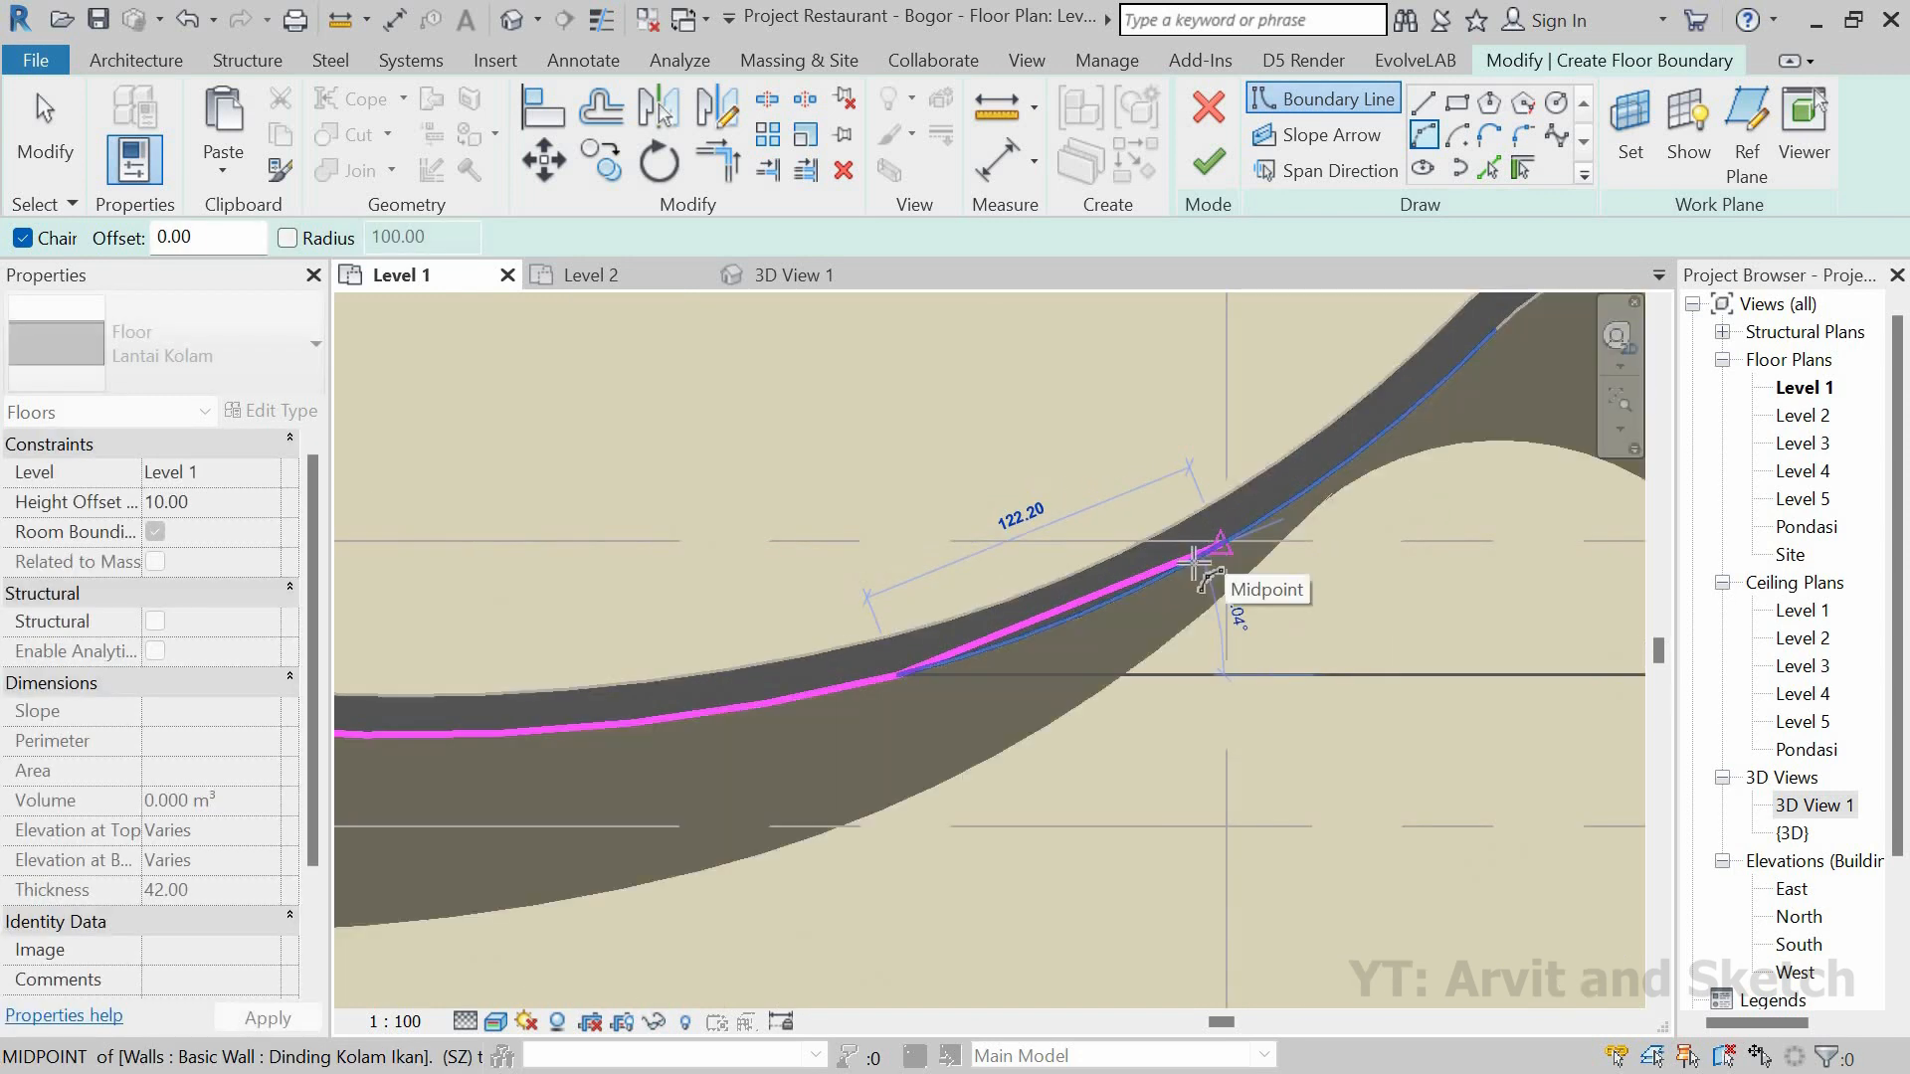
pyautogui.click(1201, 557)
pyautogui.click(1199, 566)
pyautogui.scroll(-3, 1308, 507)
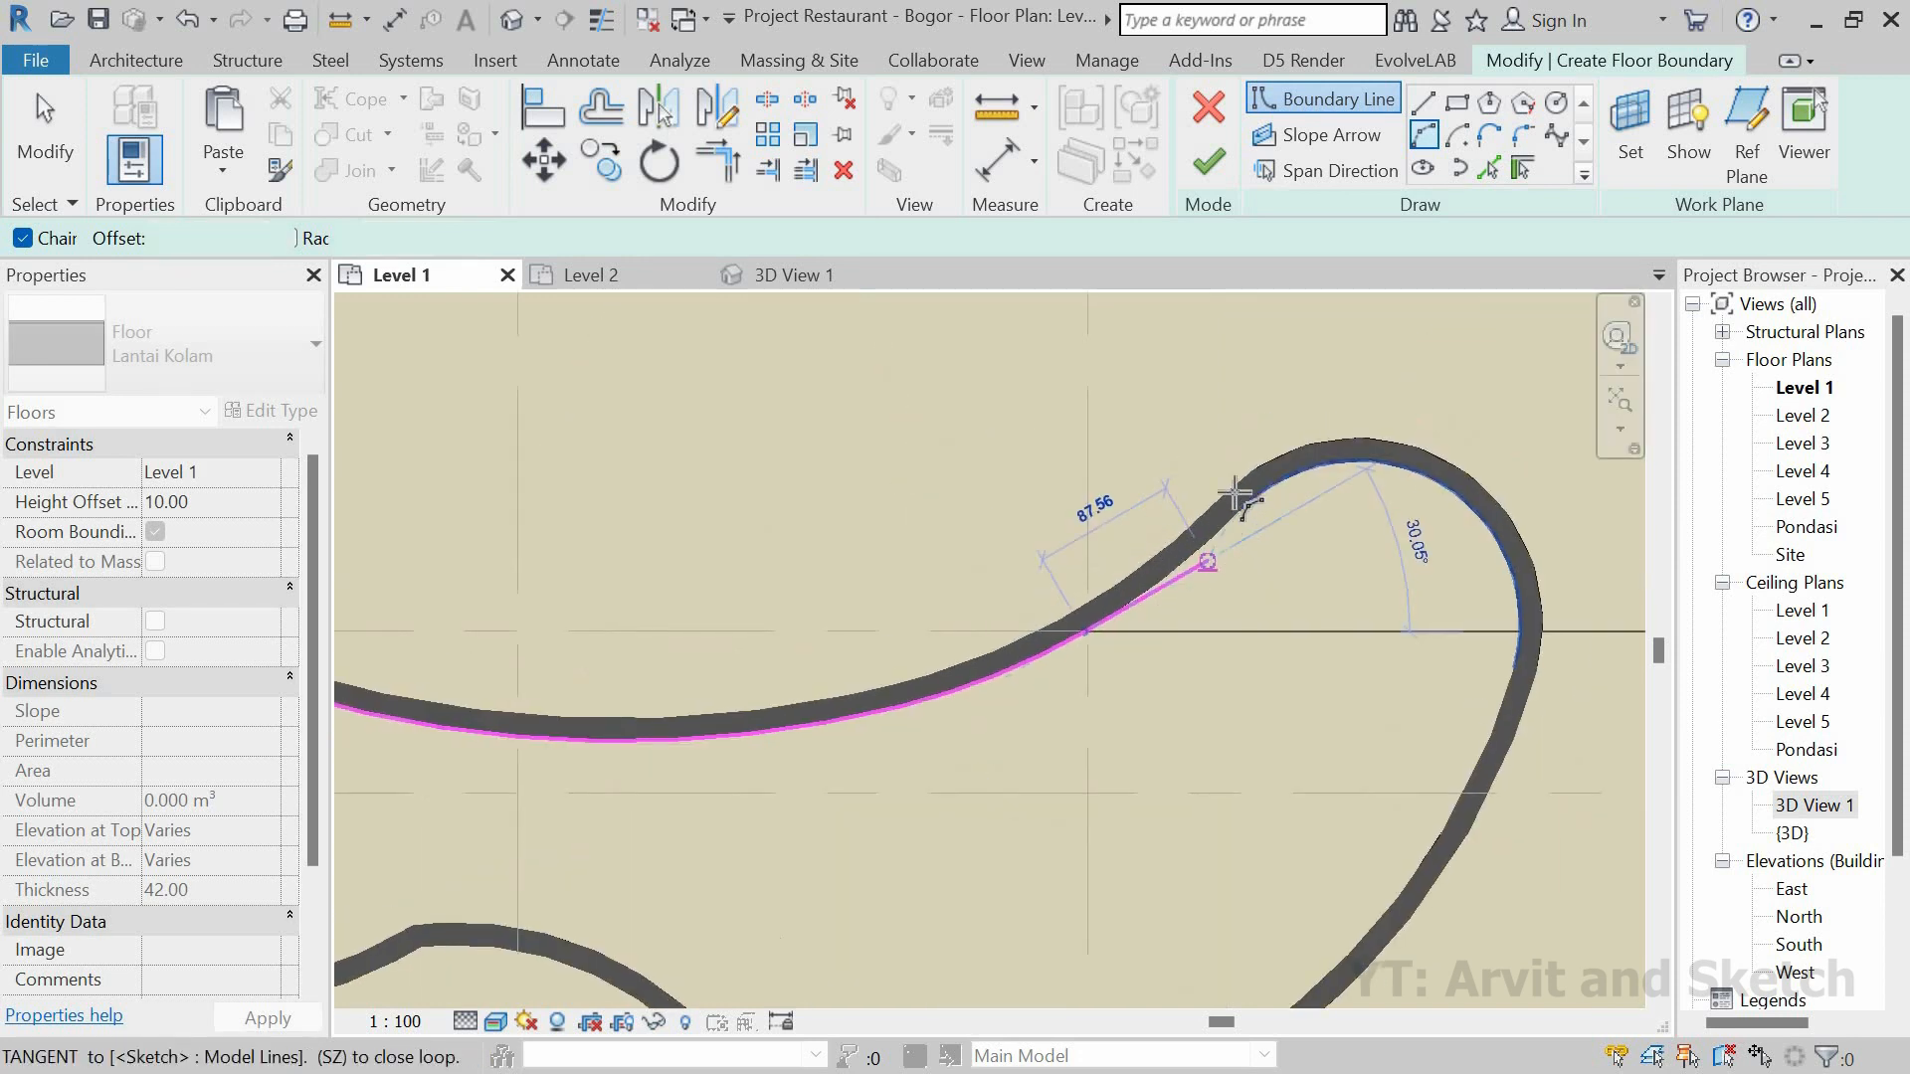
pyautogui.scroll(3, 1252, 497)
pyautogui.click(1202, 543)
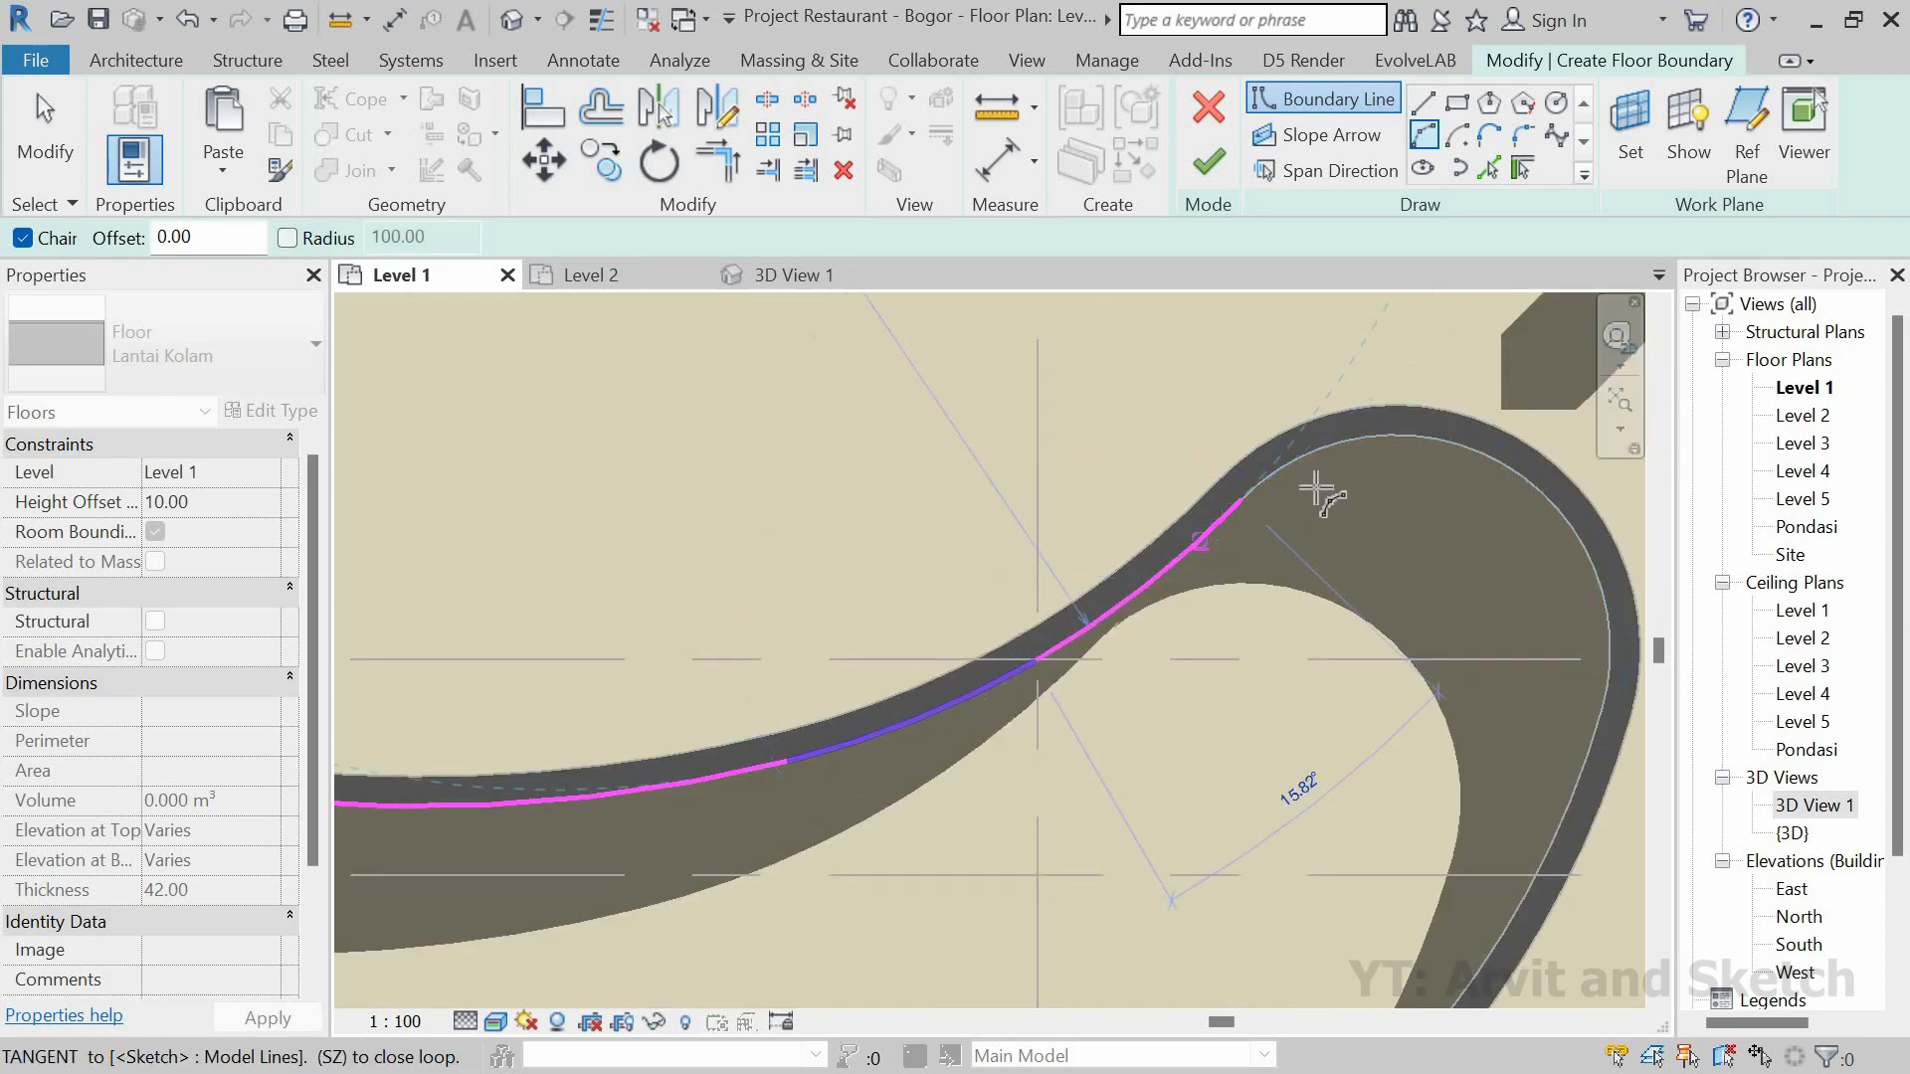
pyautogui.scroll(-2, 1360, 445)
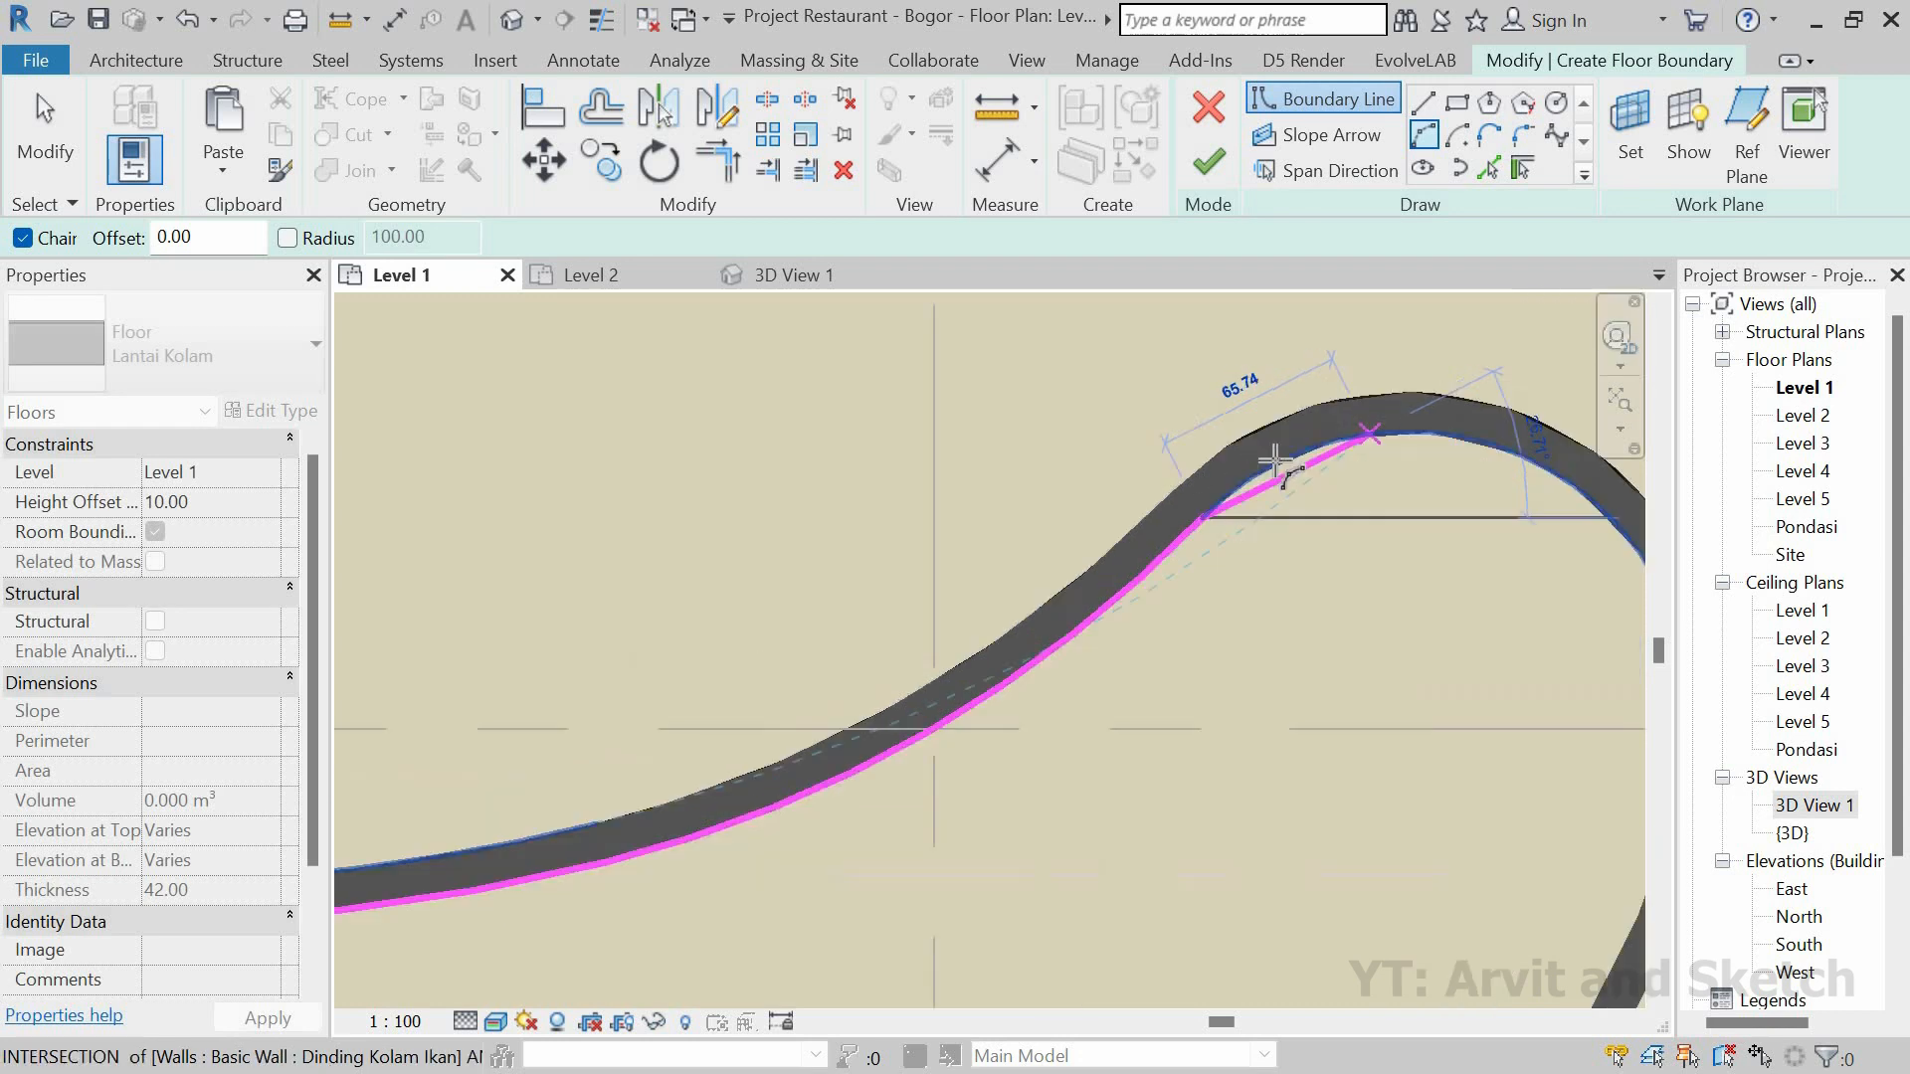
pyautogui.scroll(2, 1271, 462)
pyautogui.click(1278, 456)
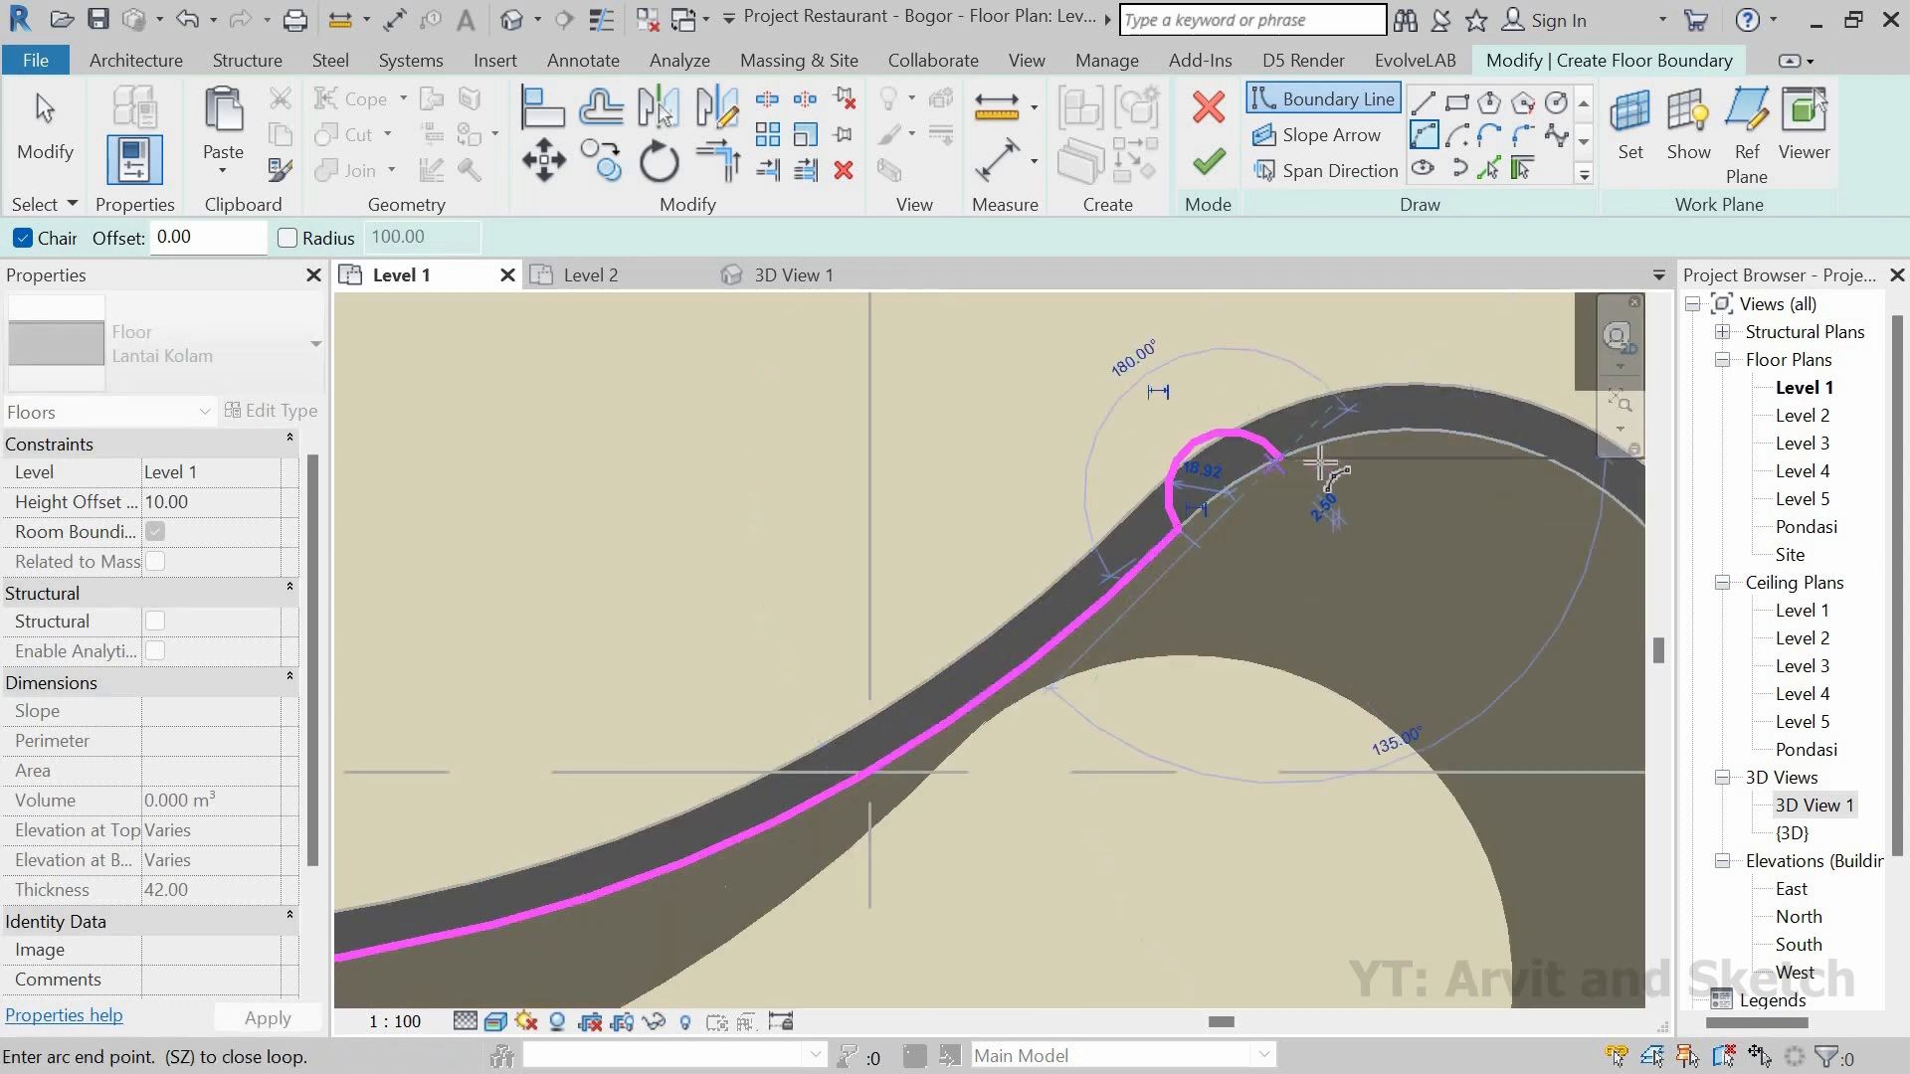
pyautogui.moveTo(1336, 481); pyautogui.dragTo(1118, 508, button='middle')
pyautogui.click(1217, 457)
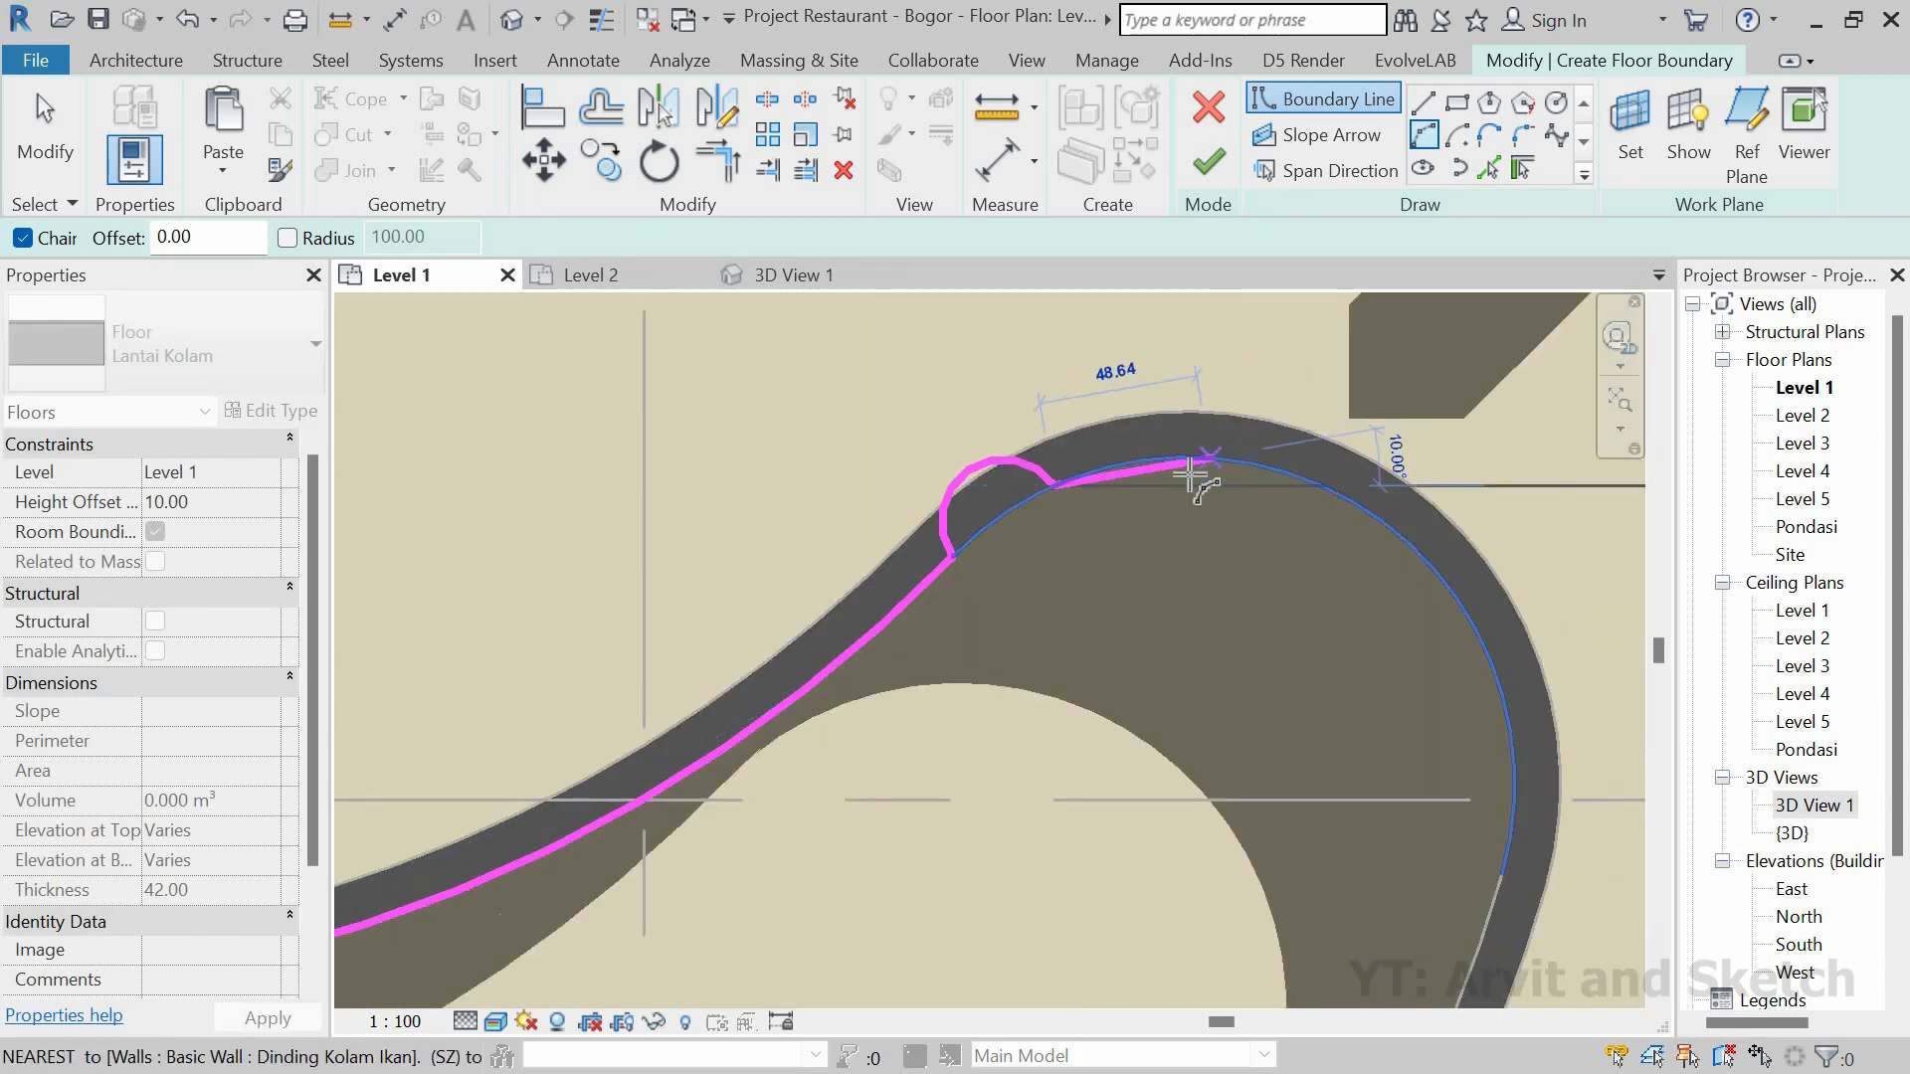
pyautogui.hotkey('ctrl', 'z')
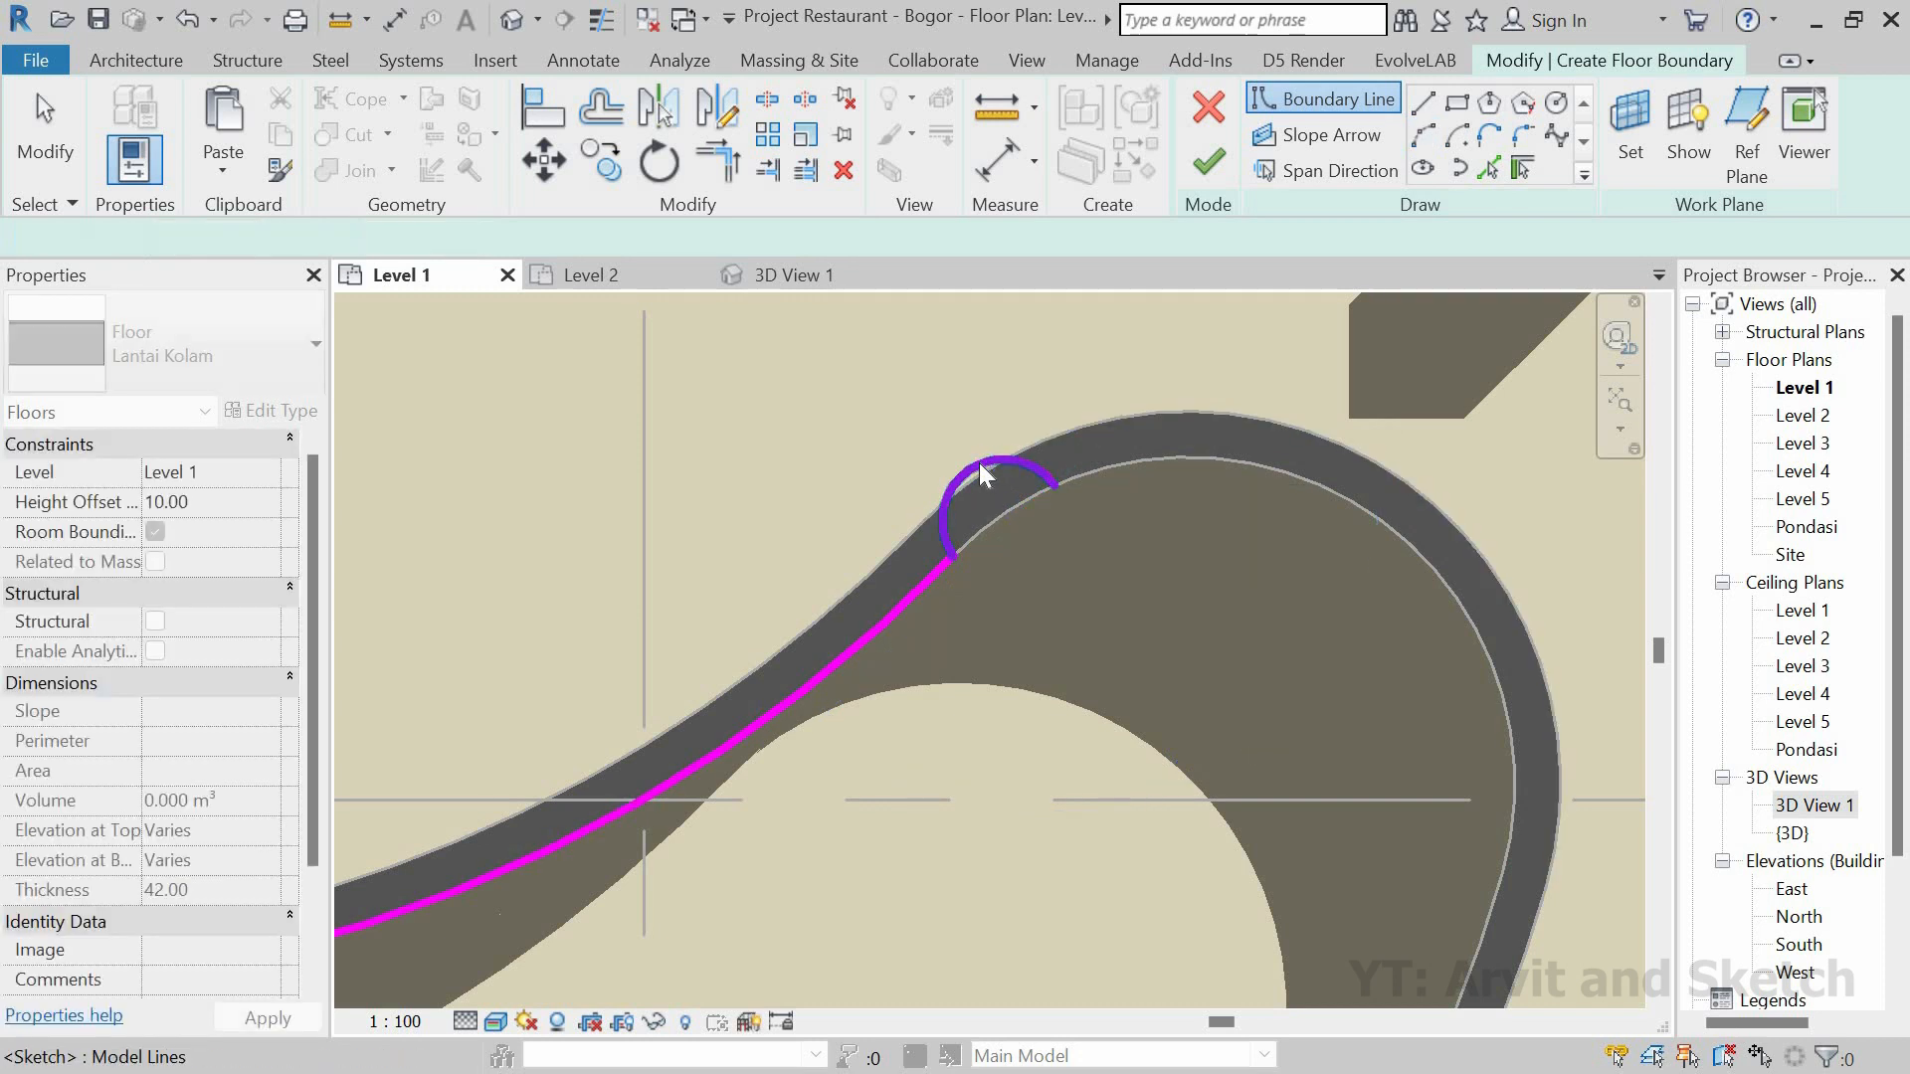
pyautogui.press('Escape')
pyautogui.press('Escape')
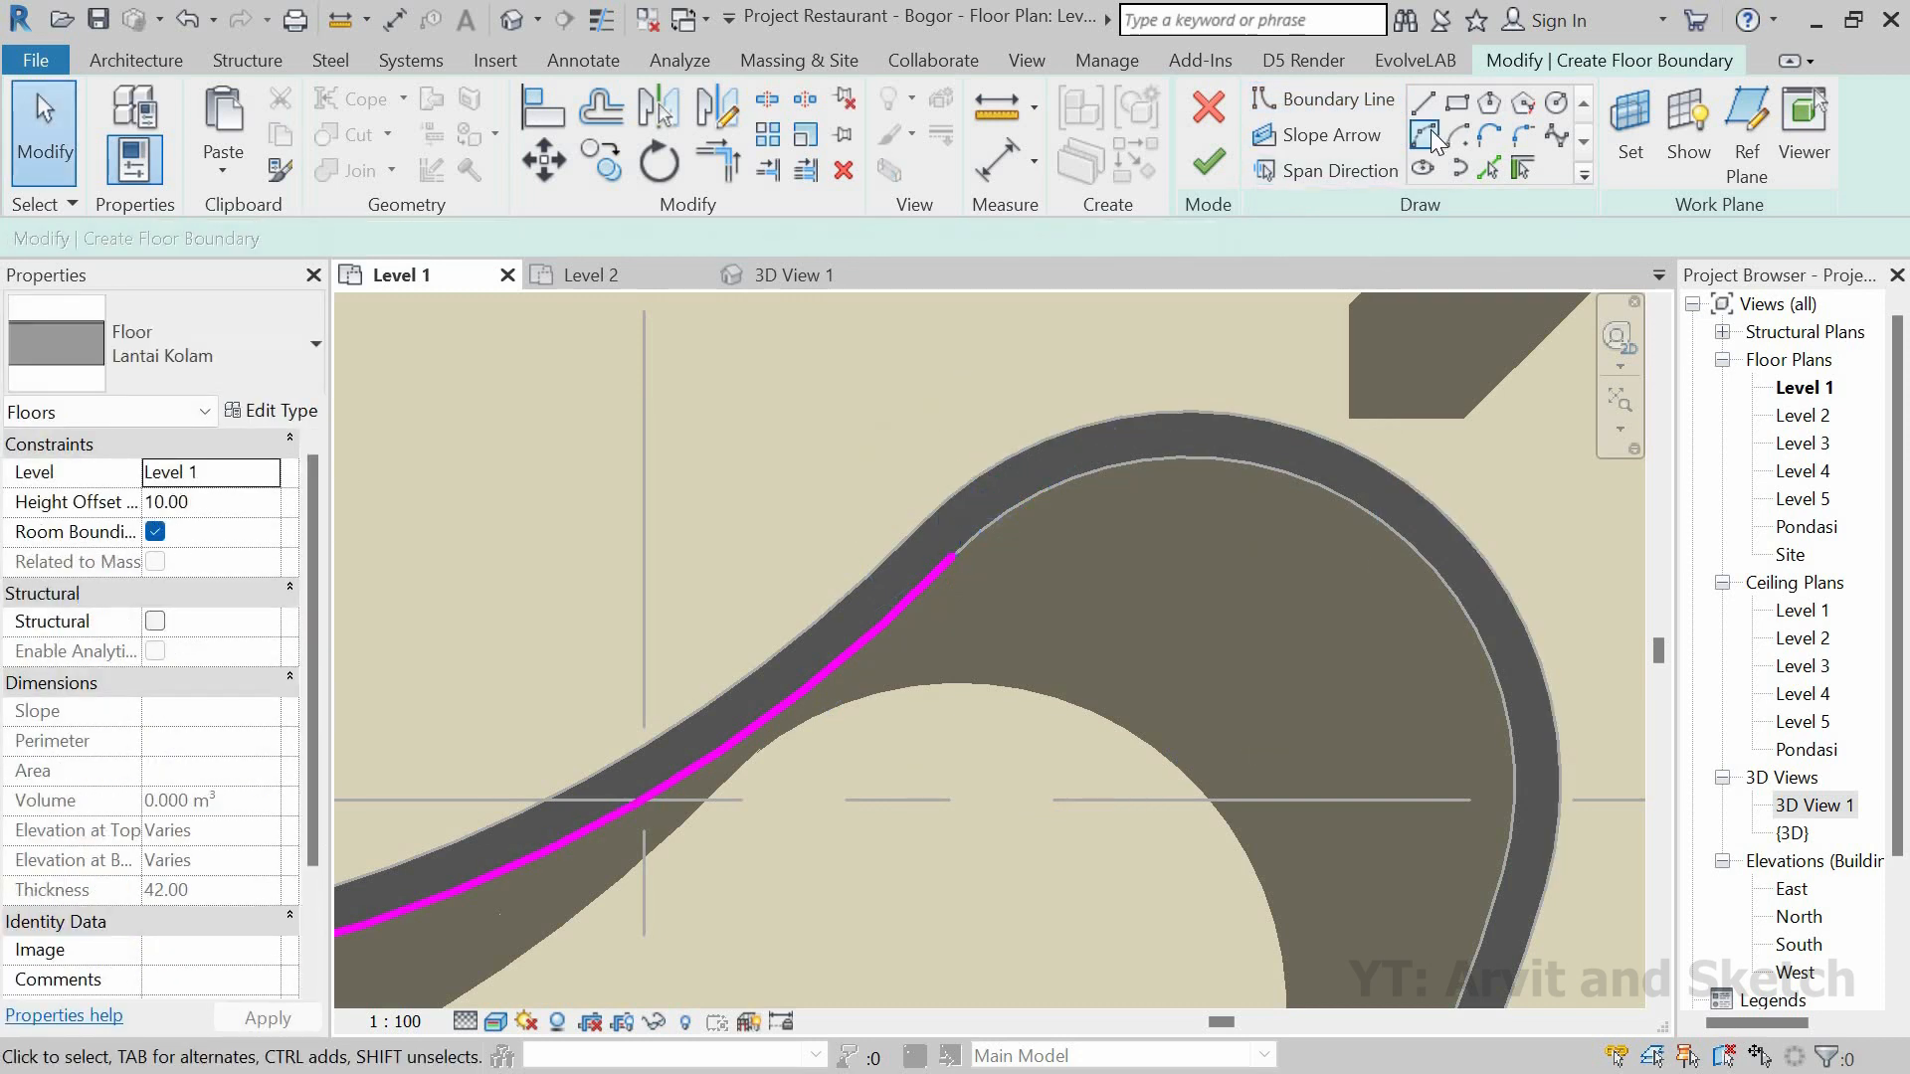
# Step: Trace the inner wall face over the crown of the eastern lobe with two chained boundary arcs, radius about 100
pyautogui.click(953, 557)
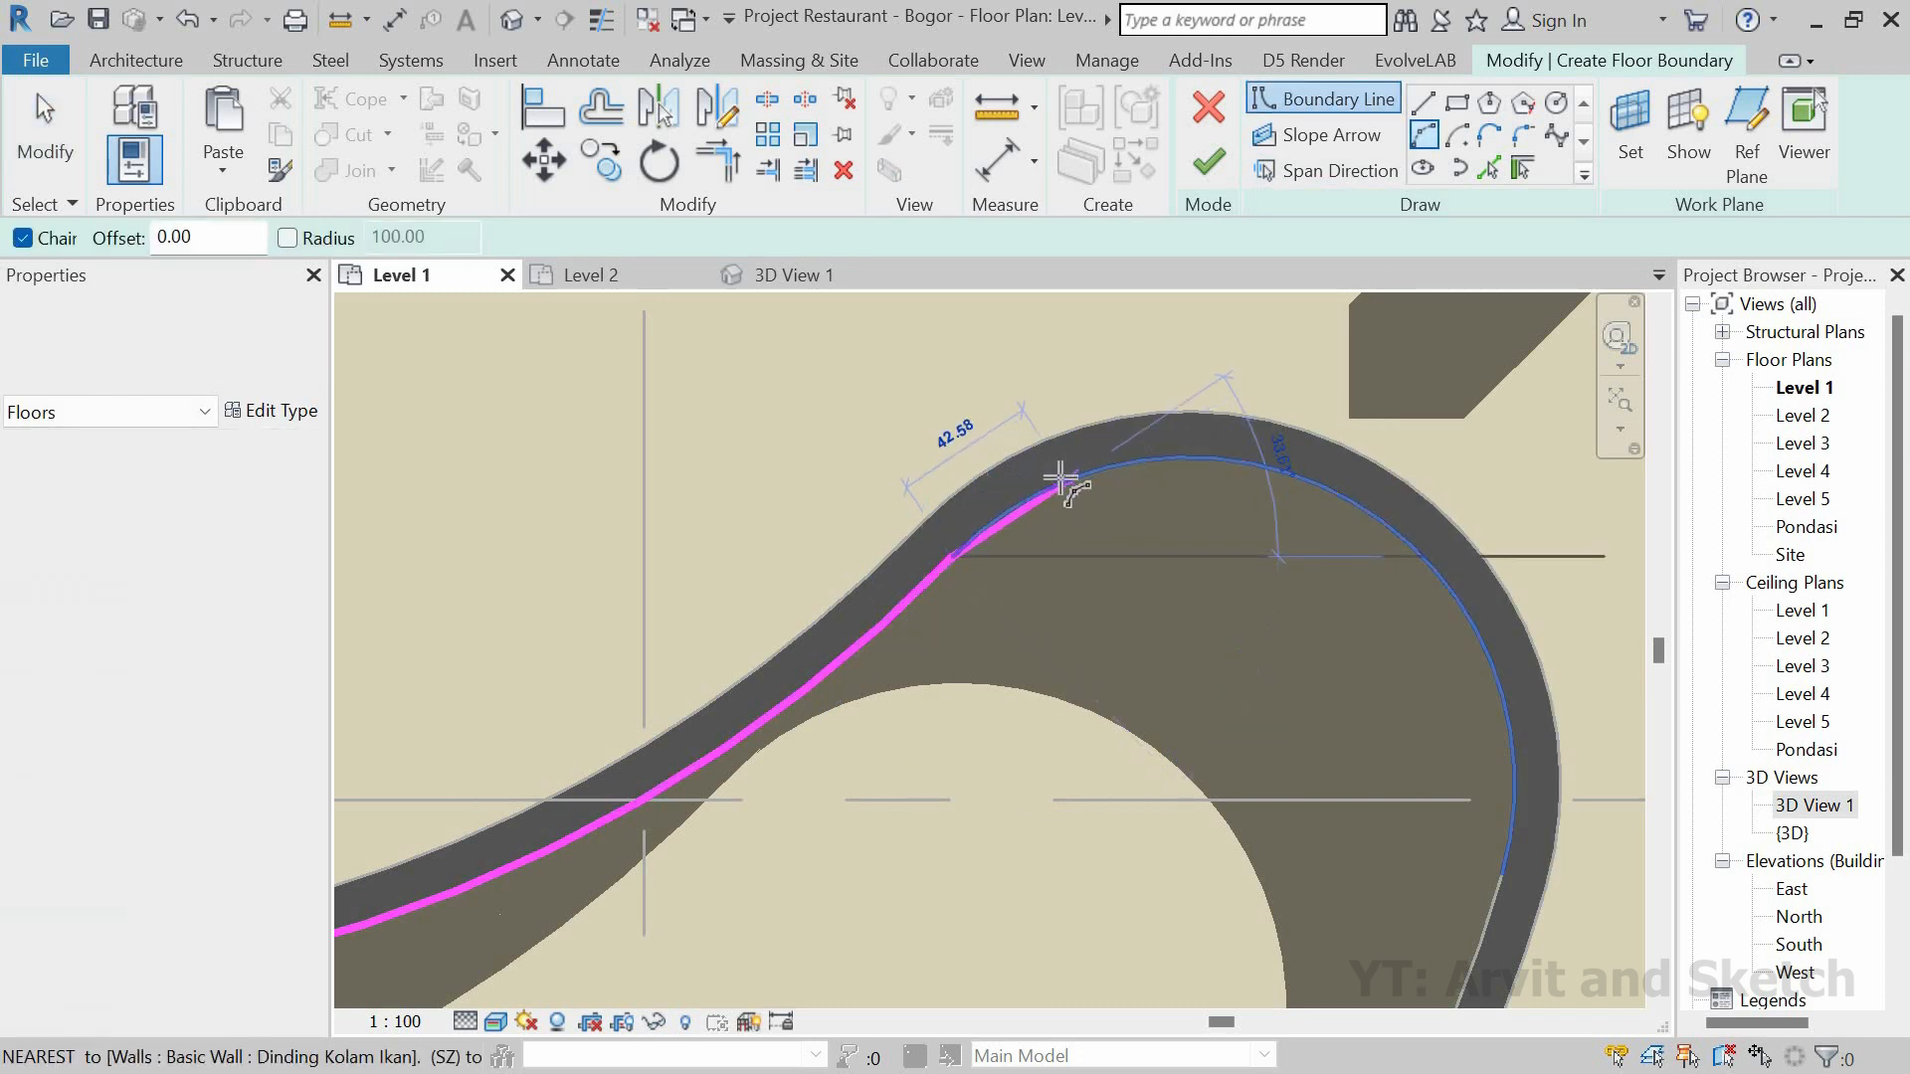
pyautogui.click(1053, 486)
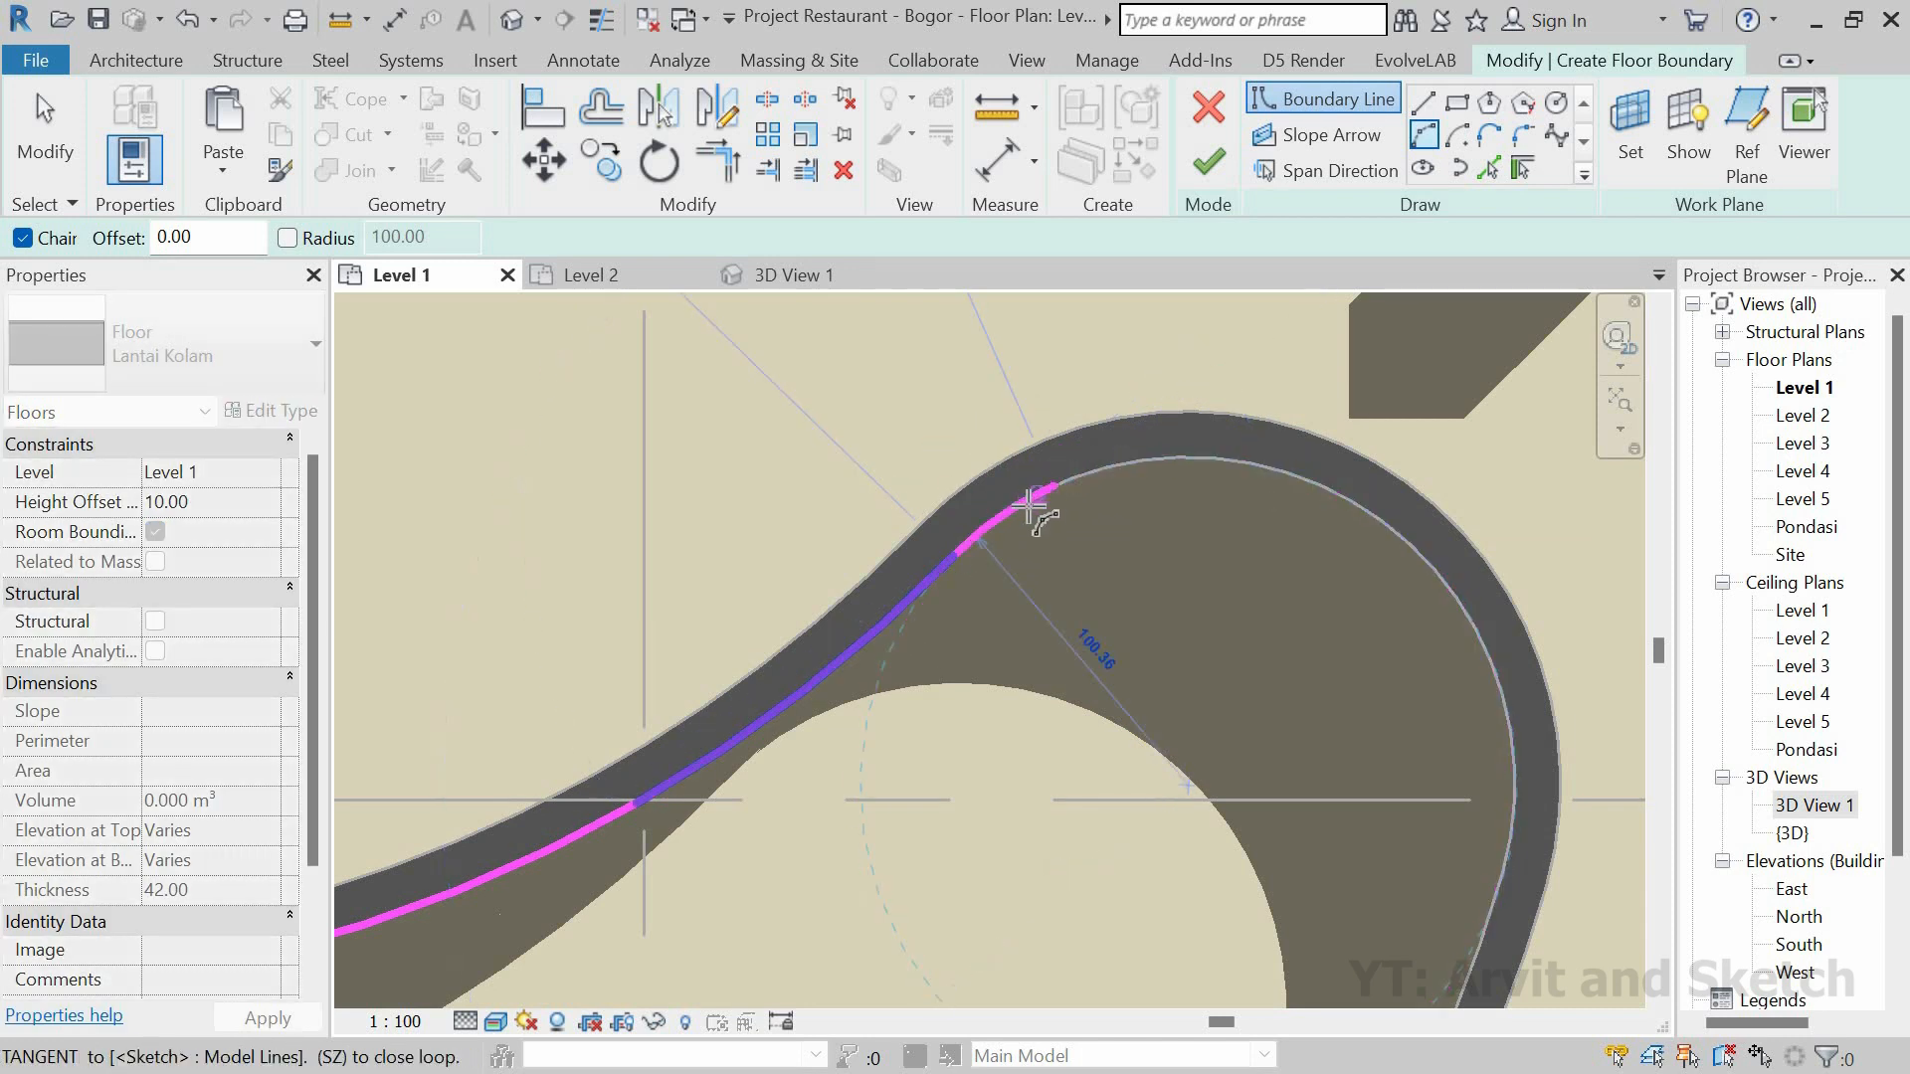
pyautogui.click(1124, 486)
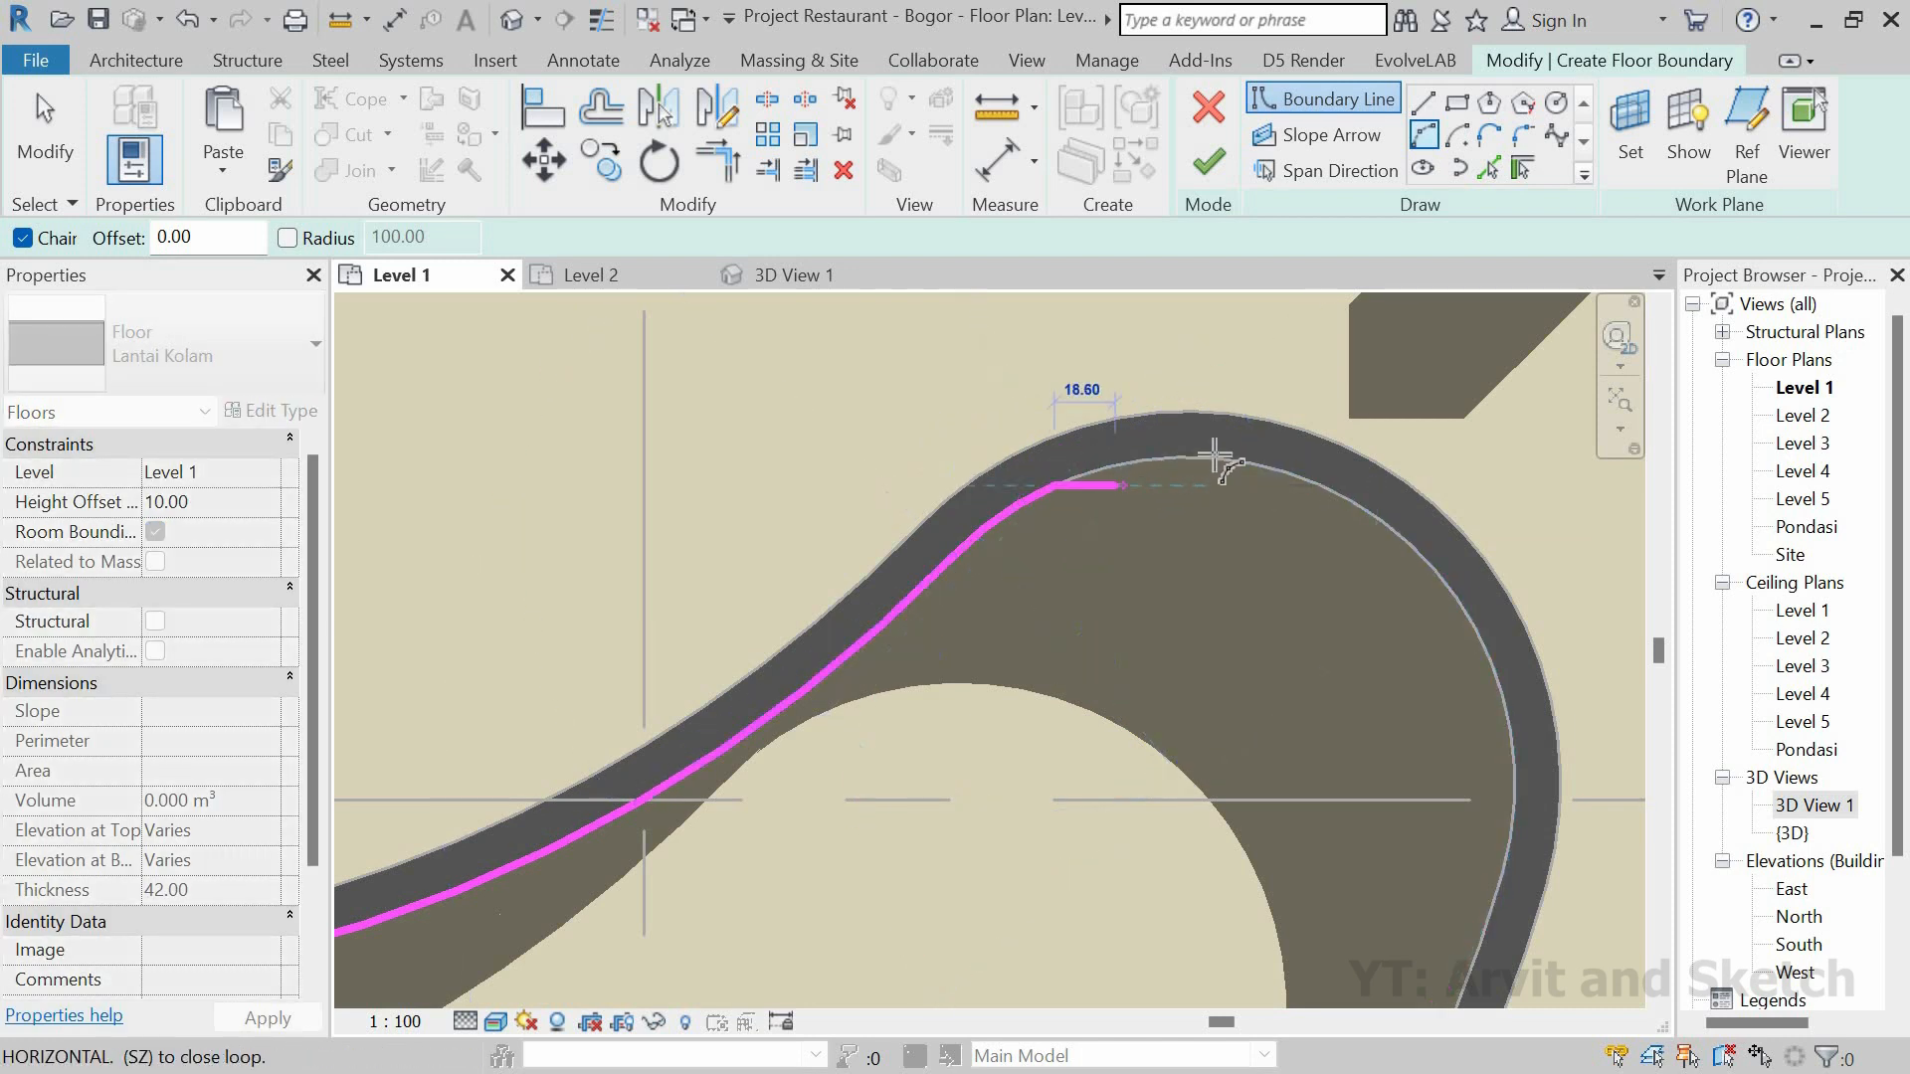
pyautogui.scroll(2, 1311, 484)
pyautogui.click(1312, 486)
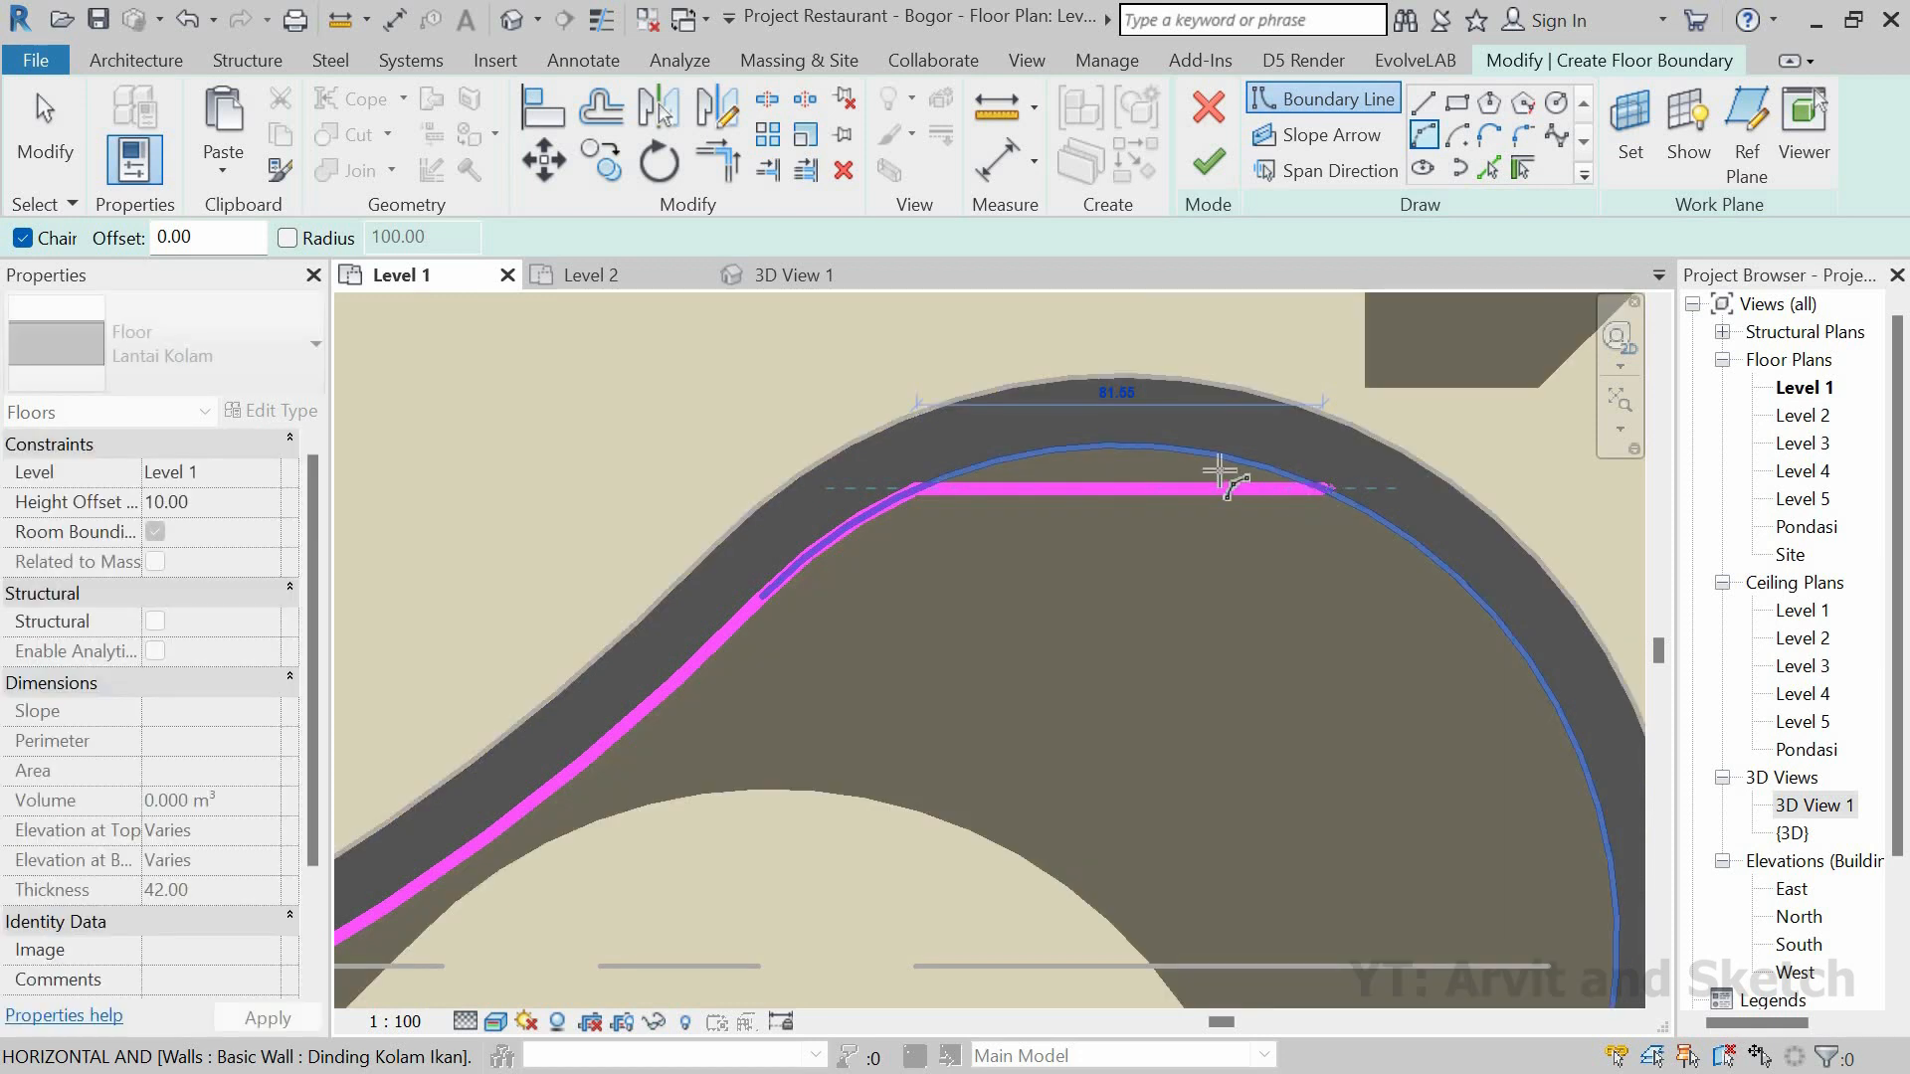
pyautogui.click(1208, 465)
# Step: Continue the boundary down the eastern side of the lobe with two more arcs to the end of its rounded wall
pyautogui.moveTo(1372, 538); pyautogui.dragTo(996, 459, button='middle')
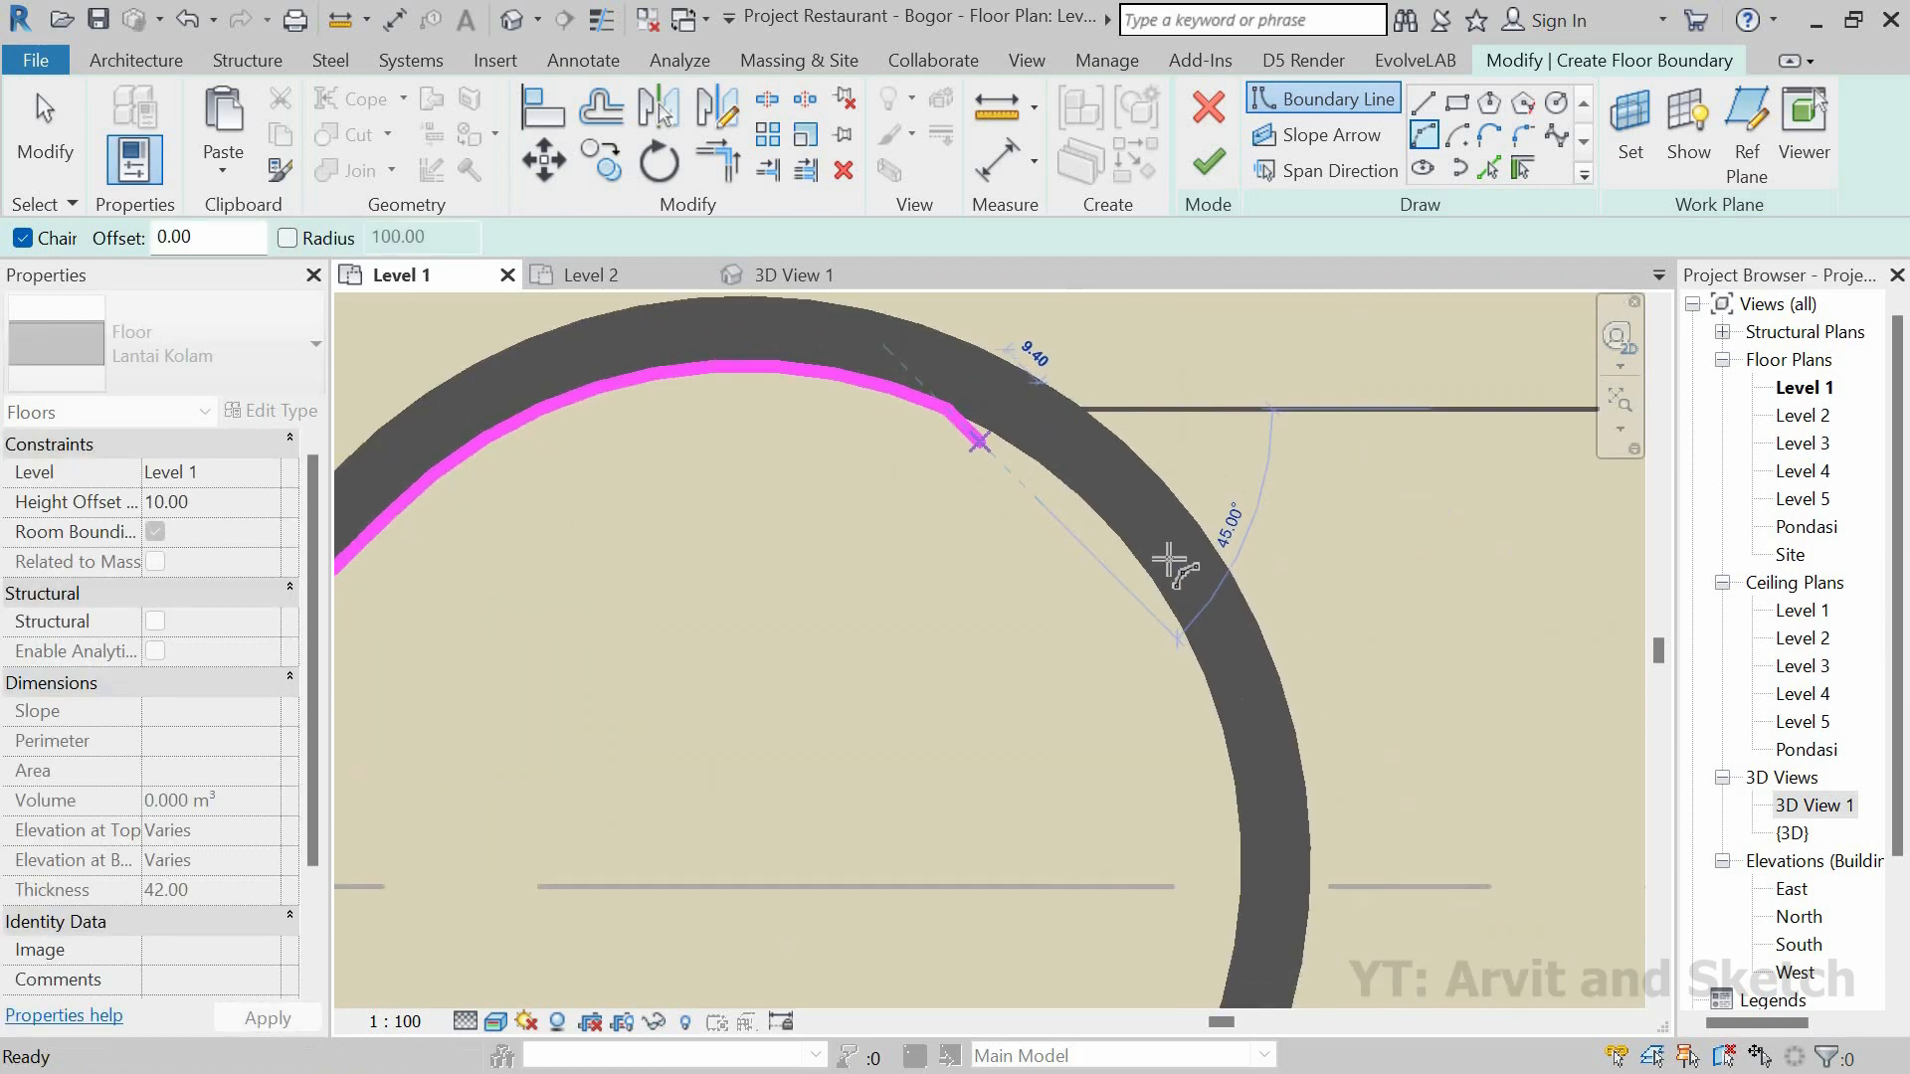
pyautogui.click(1199, 661)
pyautogui.click(1126, 486)
pyautogui.scroll(-2, 1128, 489)
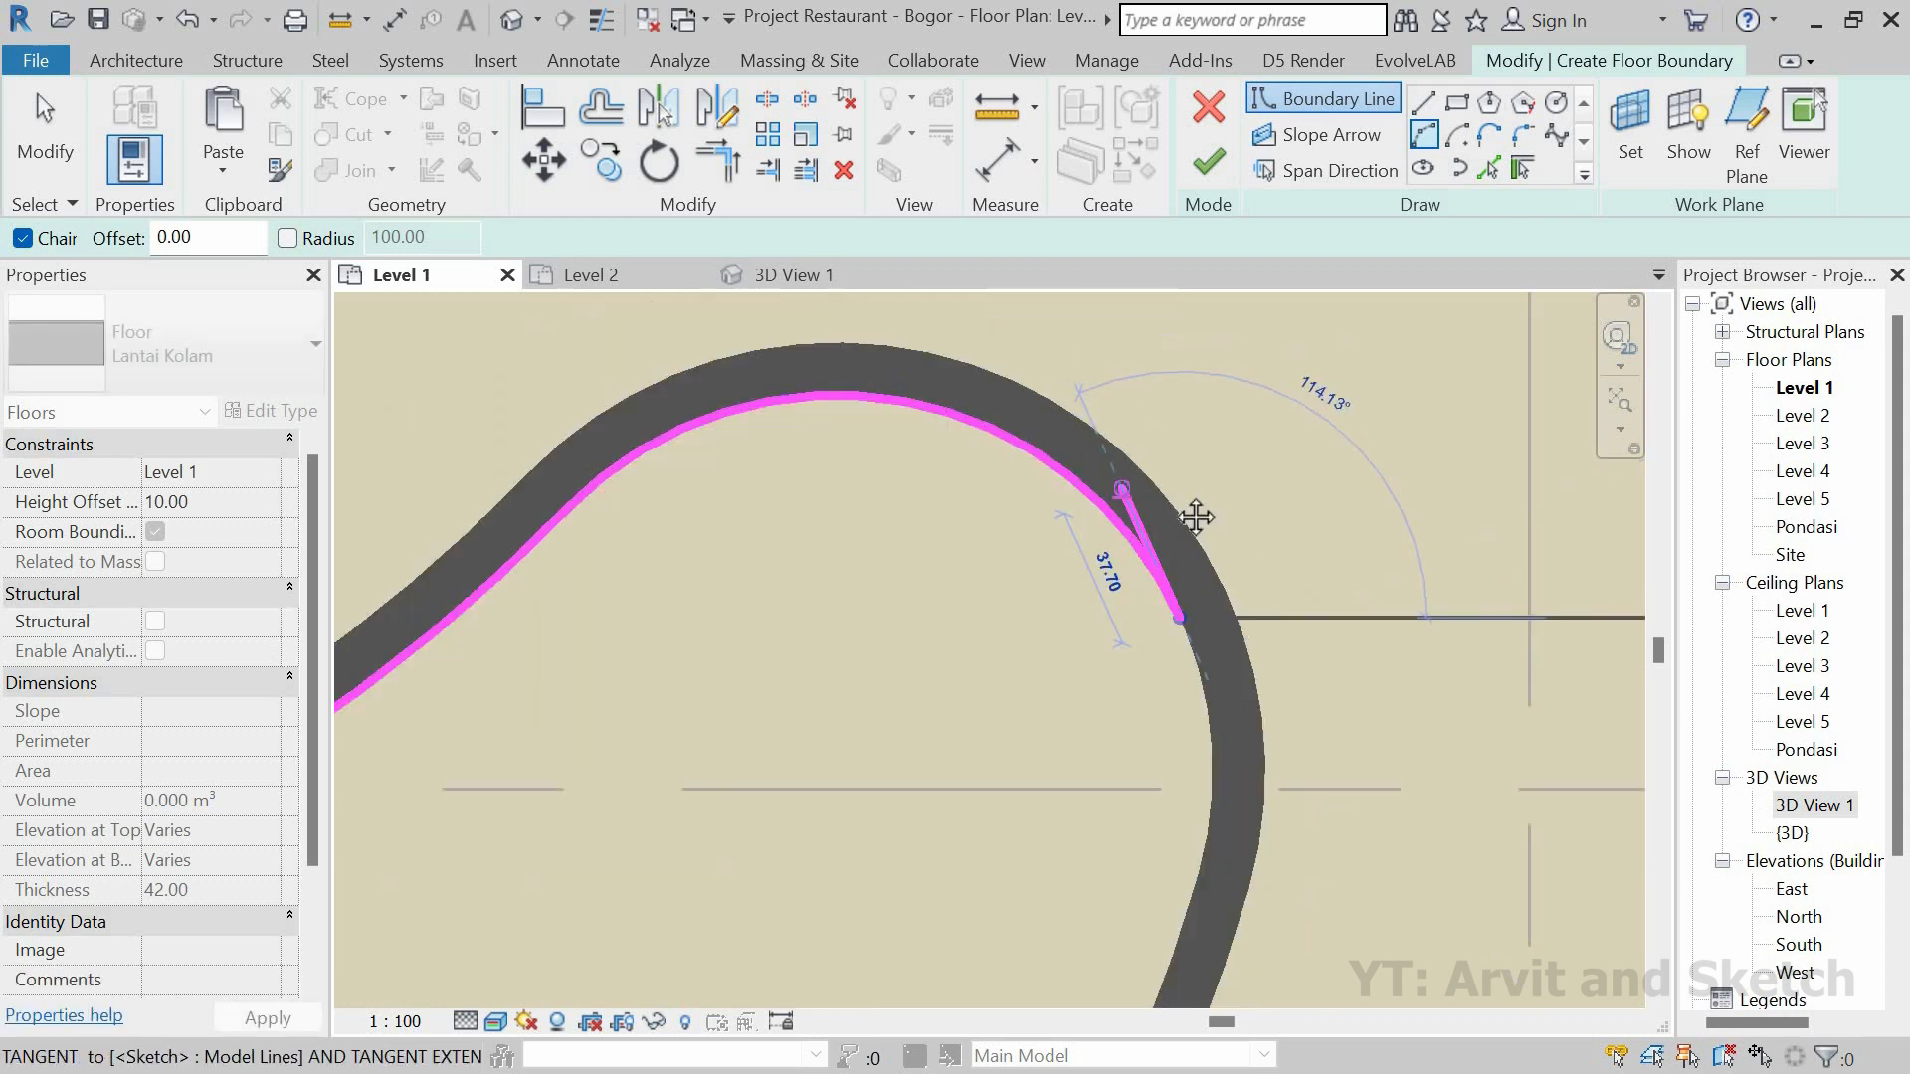
pyautogui.moveTo(1198, 516); pyautogui.dragTo(1187, 438, button='middle')
pyautogui.scroll(2, 1197, 598)
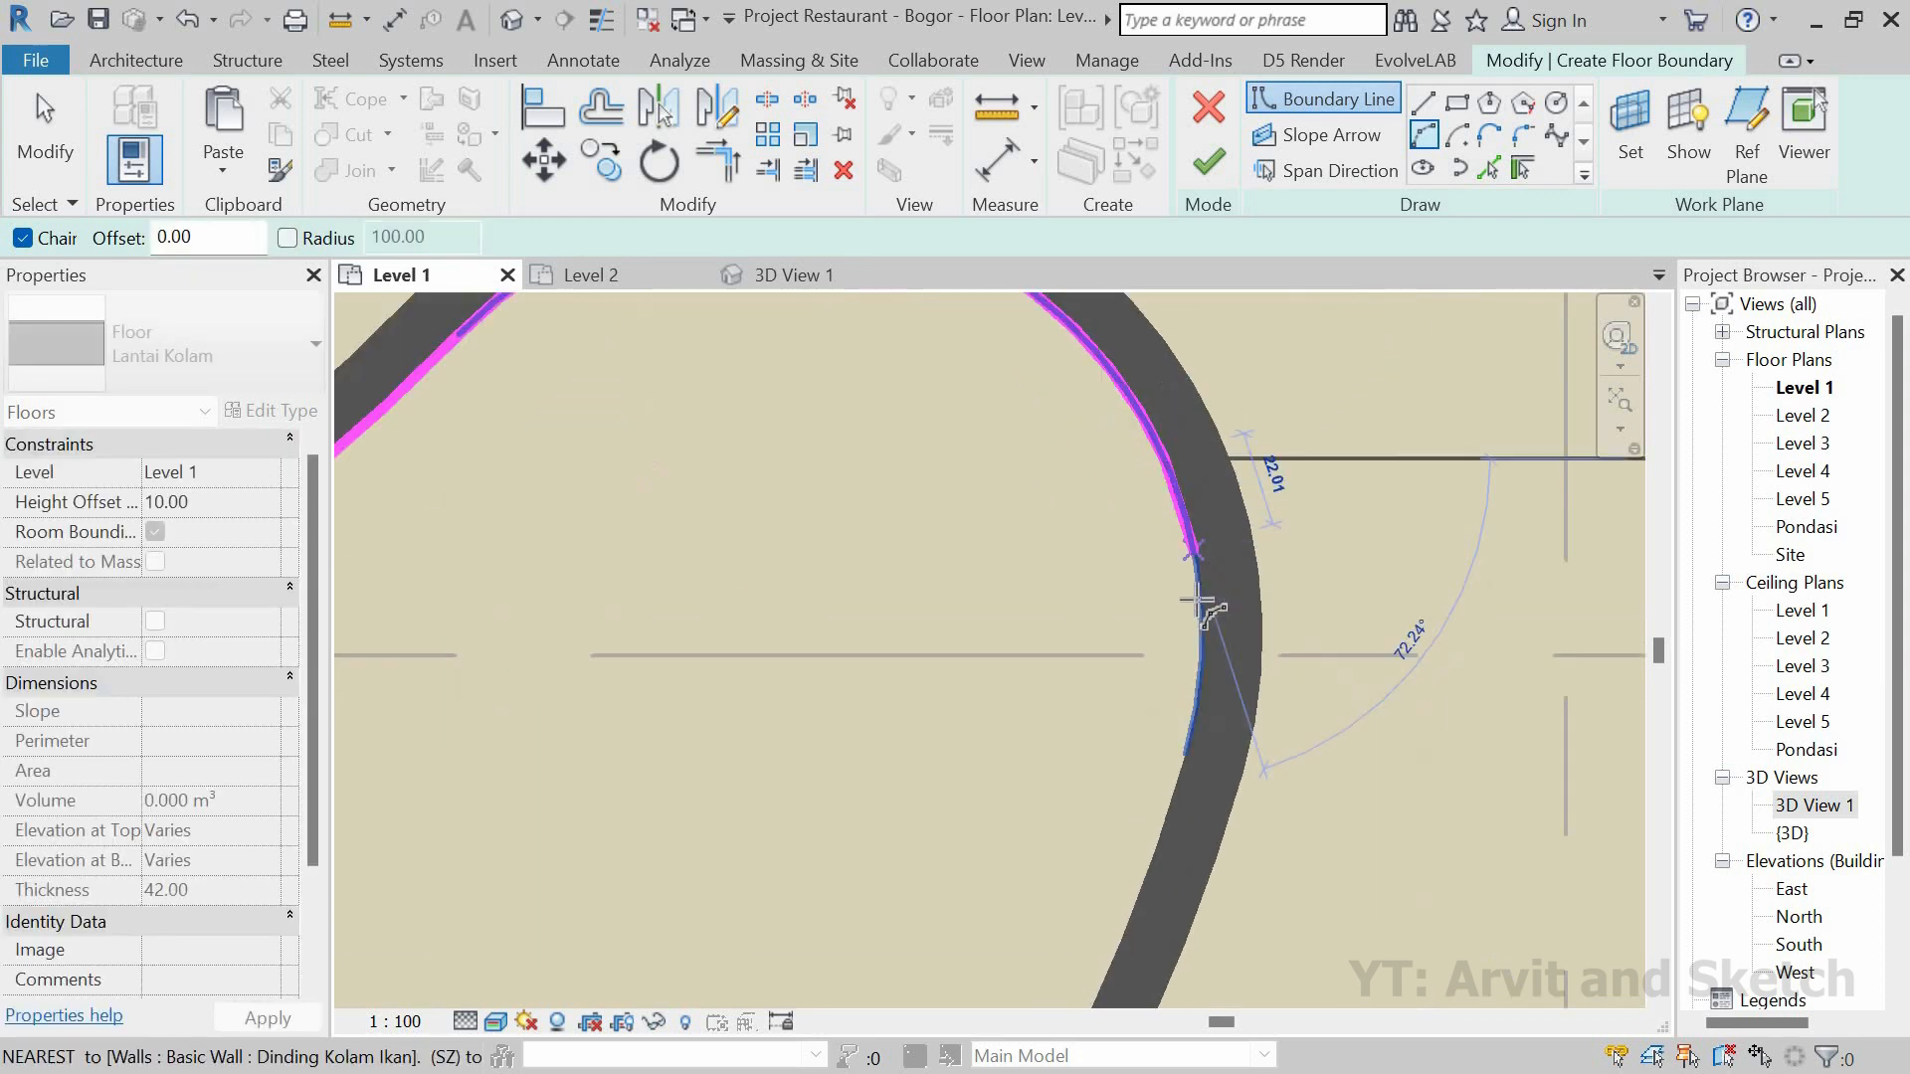
pyautogui.click(1186, 754)
pyautogui.click(1210, 680)
# Step: Draw a boundary arc of radius about 420 along the inner face of the pond's southeastern wall
pyautogui.scroll(-2, 1211, 683)
pyautogui.moveTo(1210, 682); pyautogui.dragTo(1340, 383, button='middle')
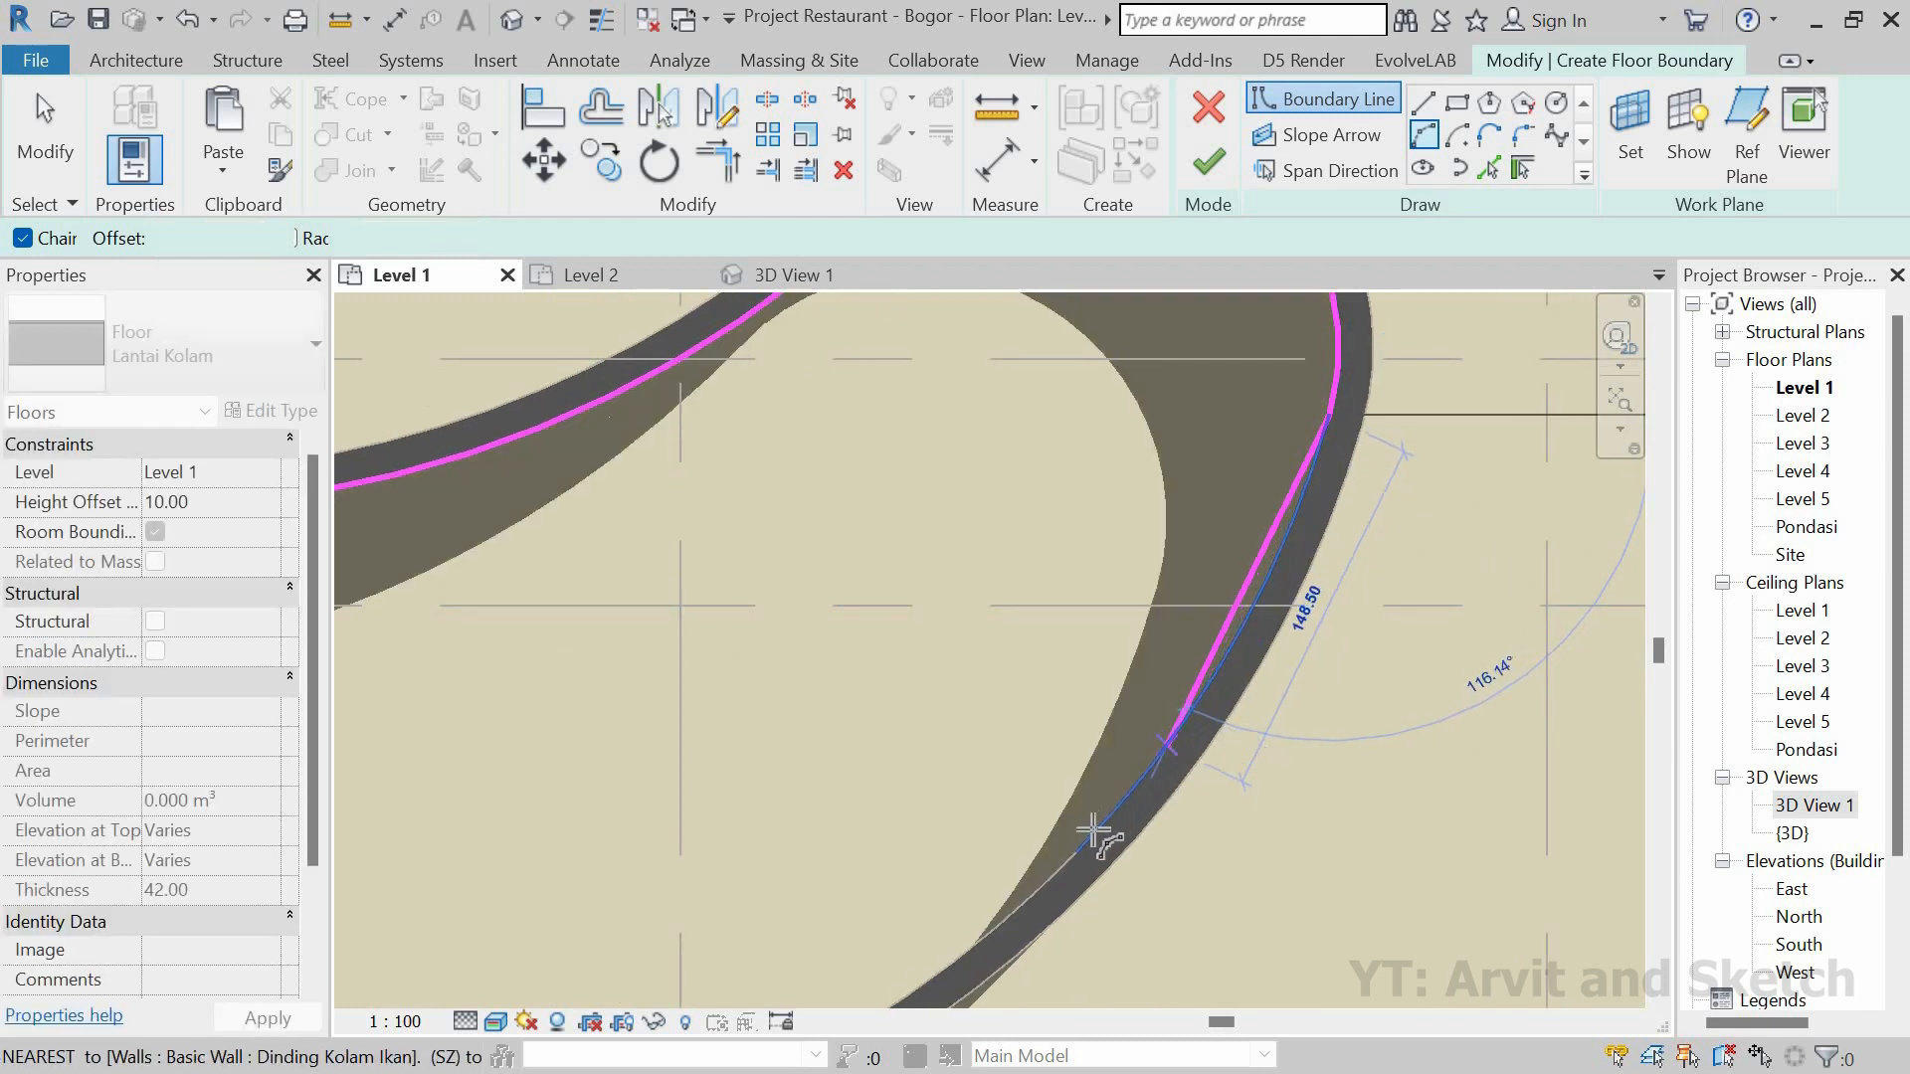
pyautogui.click(1096, 829)
pyautogui.click(1302, 574)
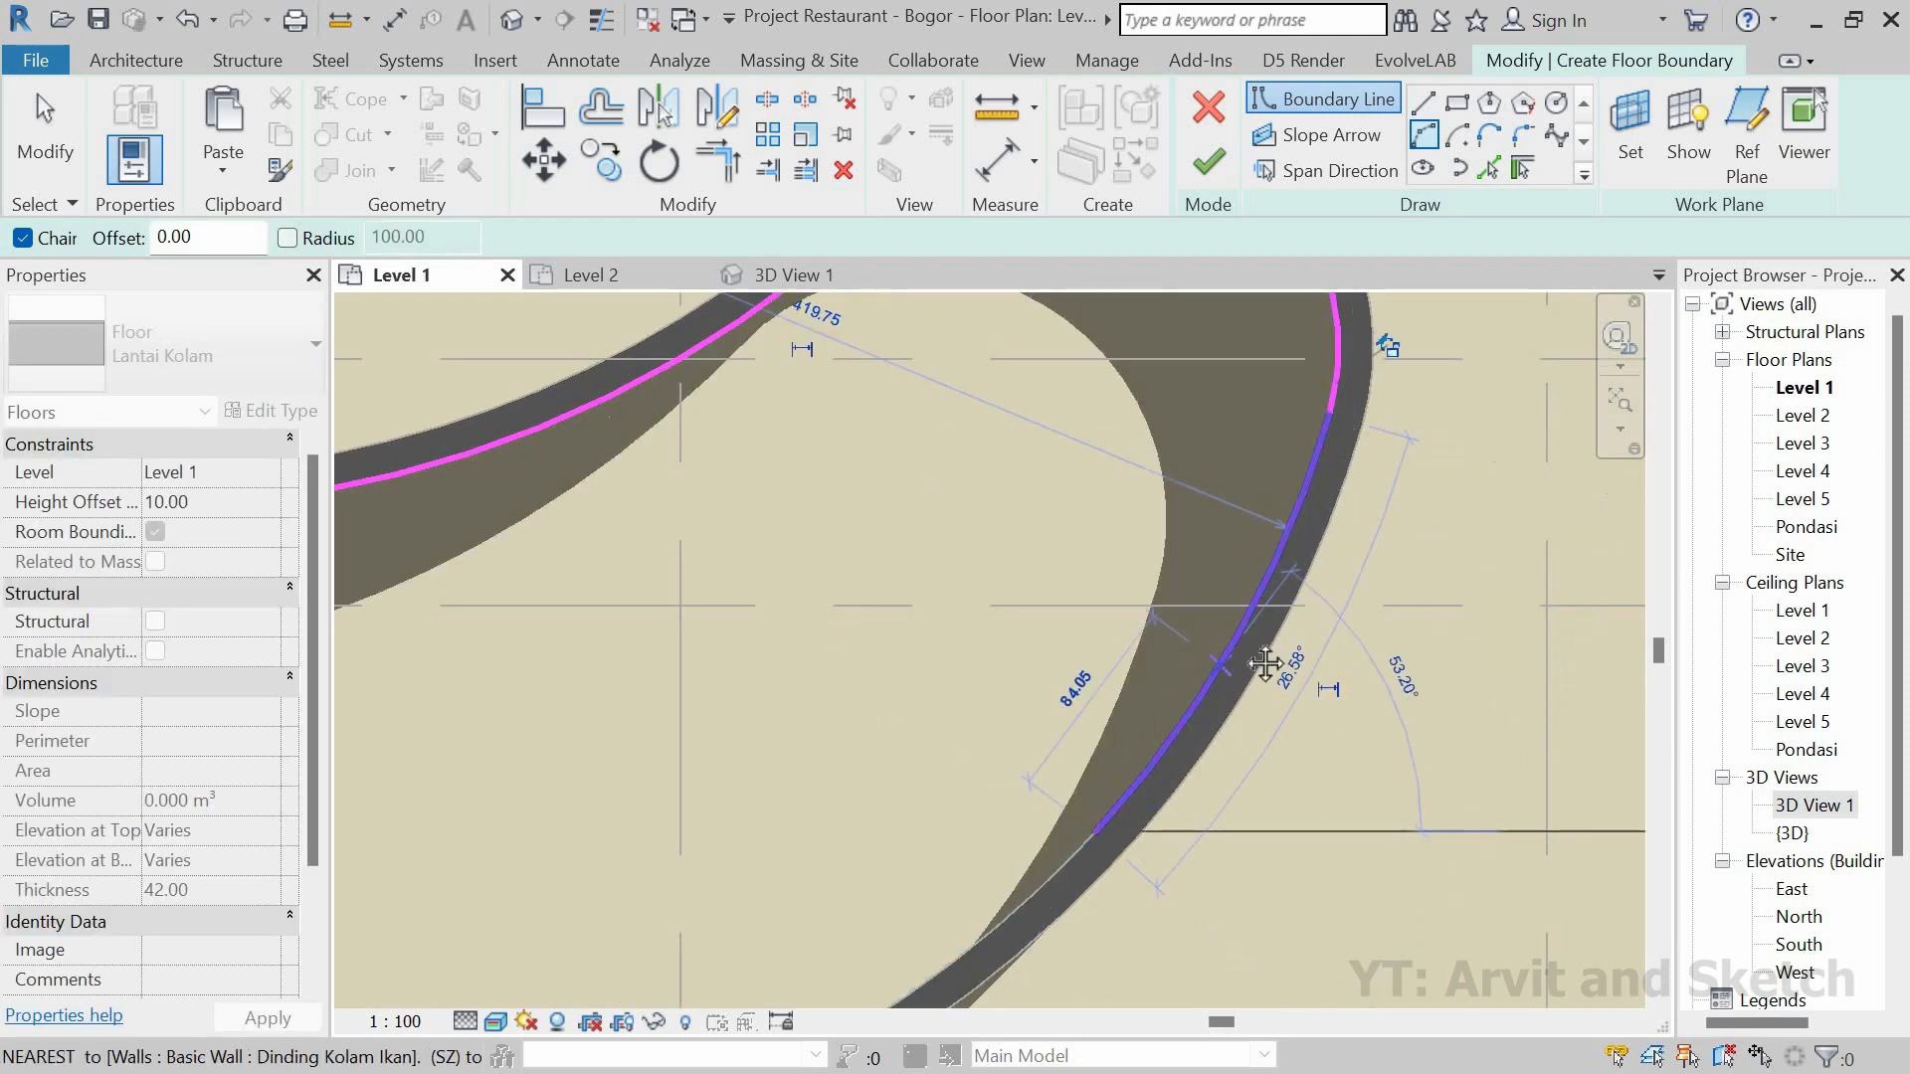
# Step: Extend the boundary southwest with two chained arcs along the inner wall face, the last with radius about 466, almost to the sharp southern corner
pyautogui.scroll(-3, 1255, 671)
pyautogui.moveTo(1174, 720); pyautogui.dragTo(1311, 521, button='middle')
pyautogui.scroll(1, 1309, 522)
pyautogui.scroll(1, 1146, 708)
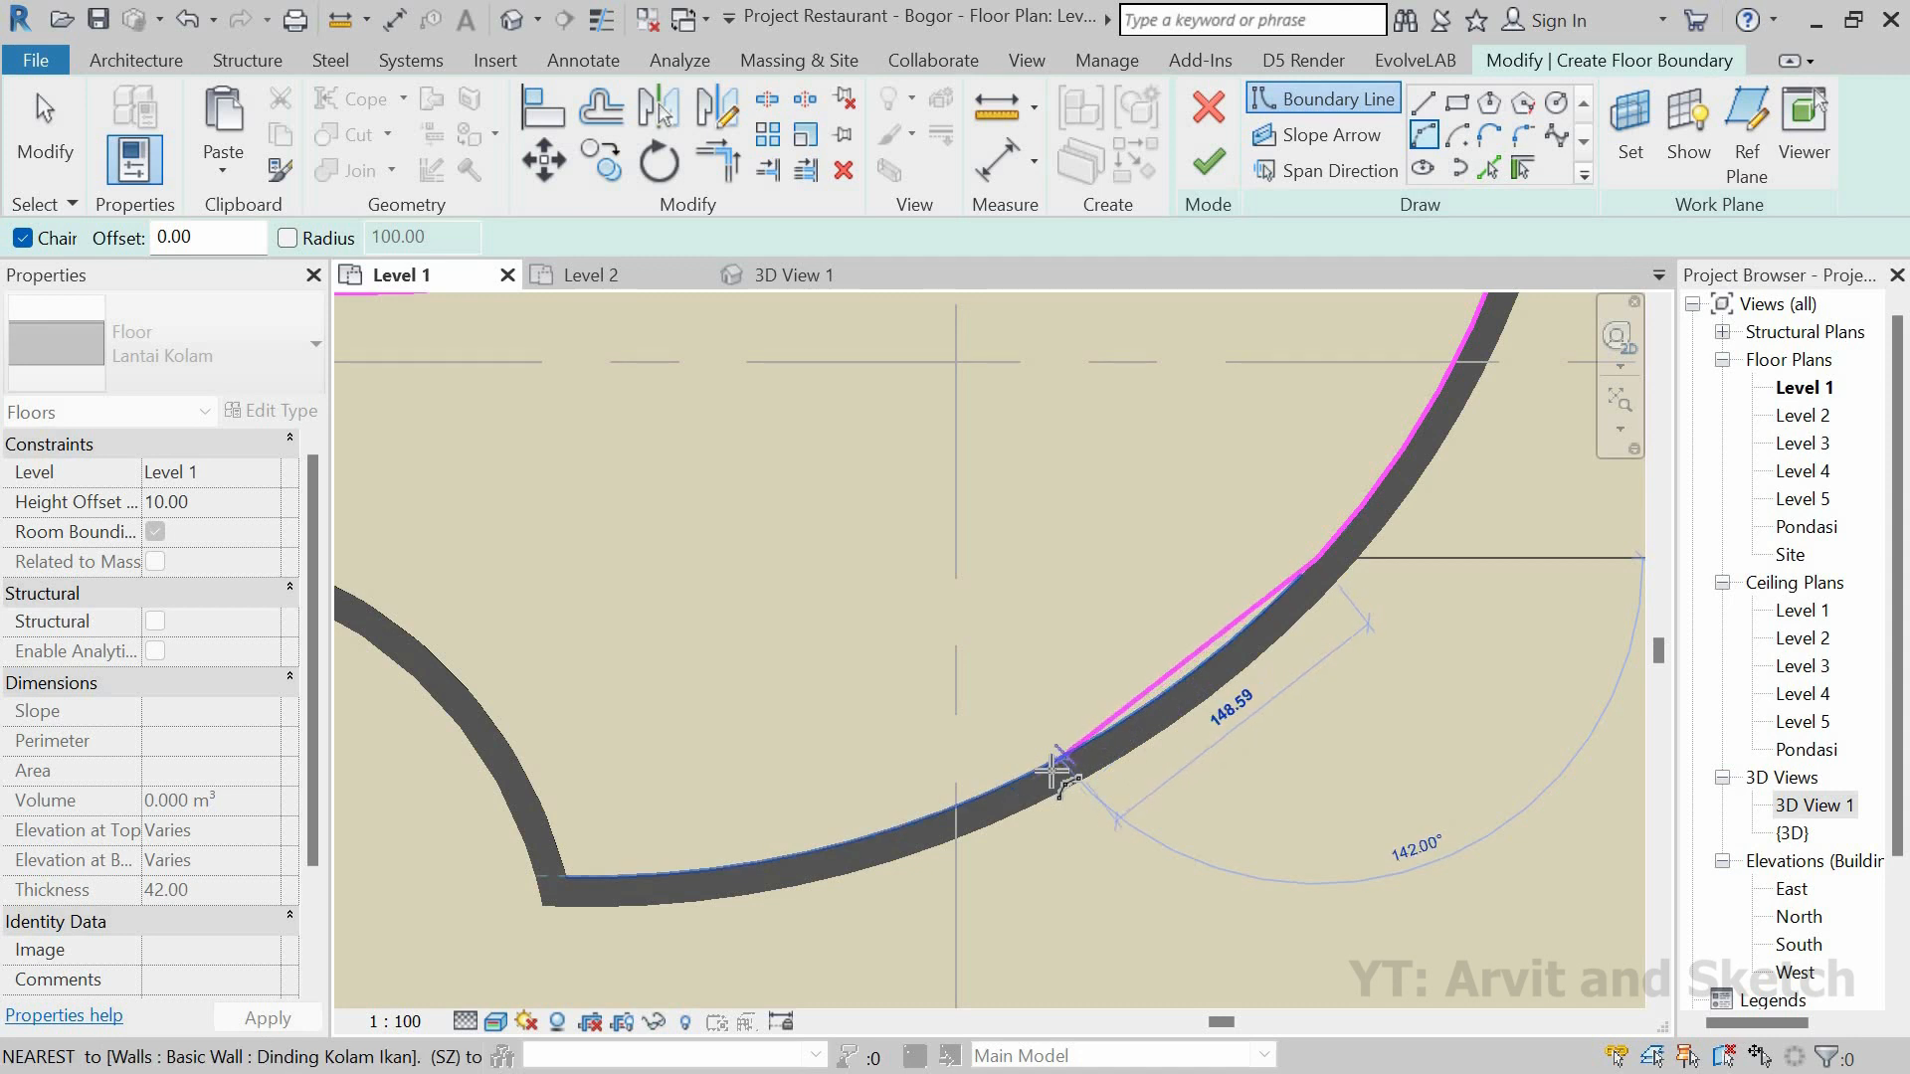
pyautogui.click(1061, 759)
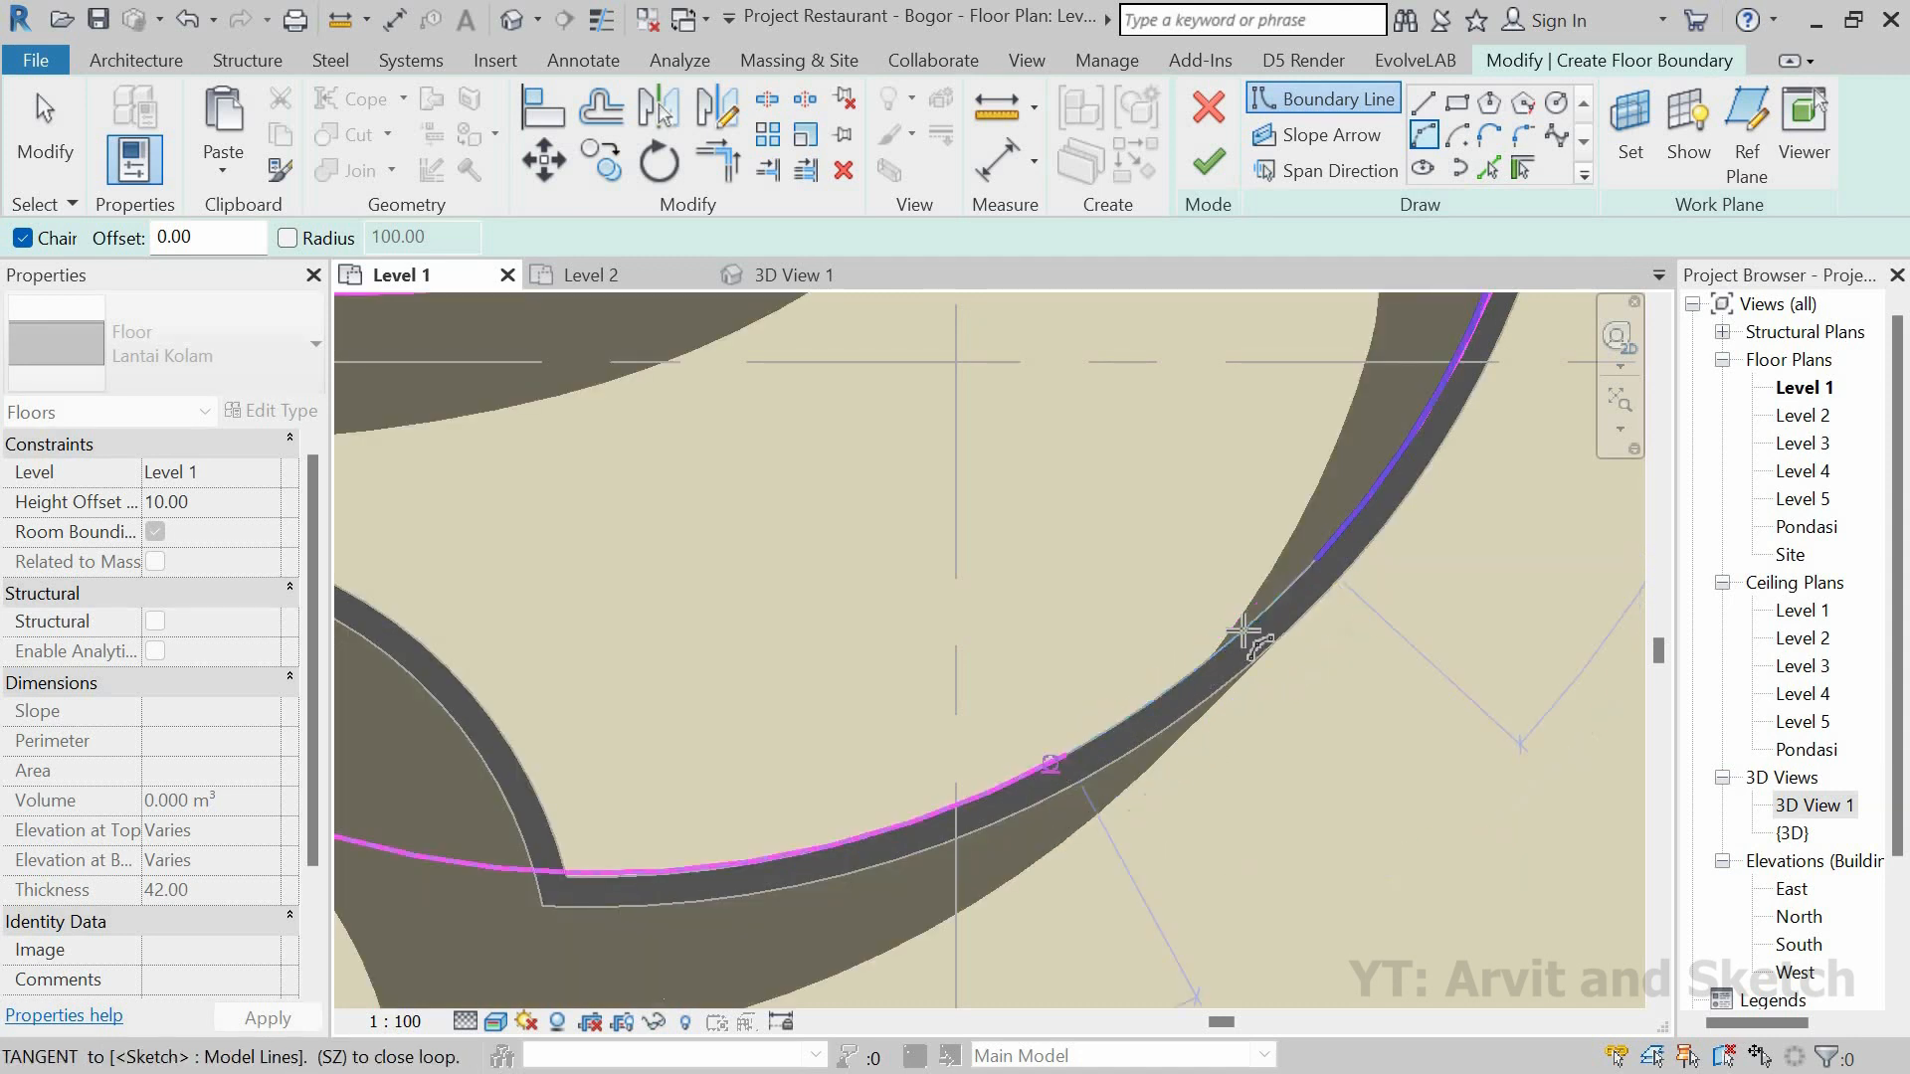
pyautogui.click(1148, 696)
pyautogui.moveTo(1138, 681); pyautogui.dragTo(1337, 540, button='middle')
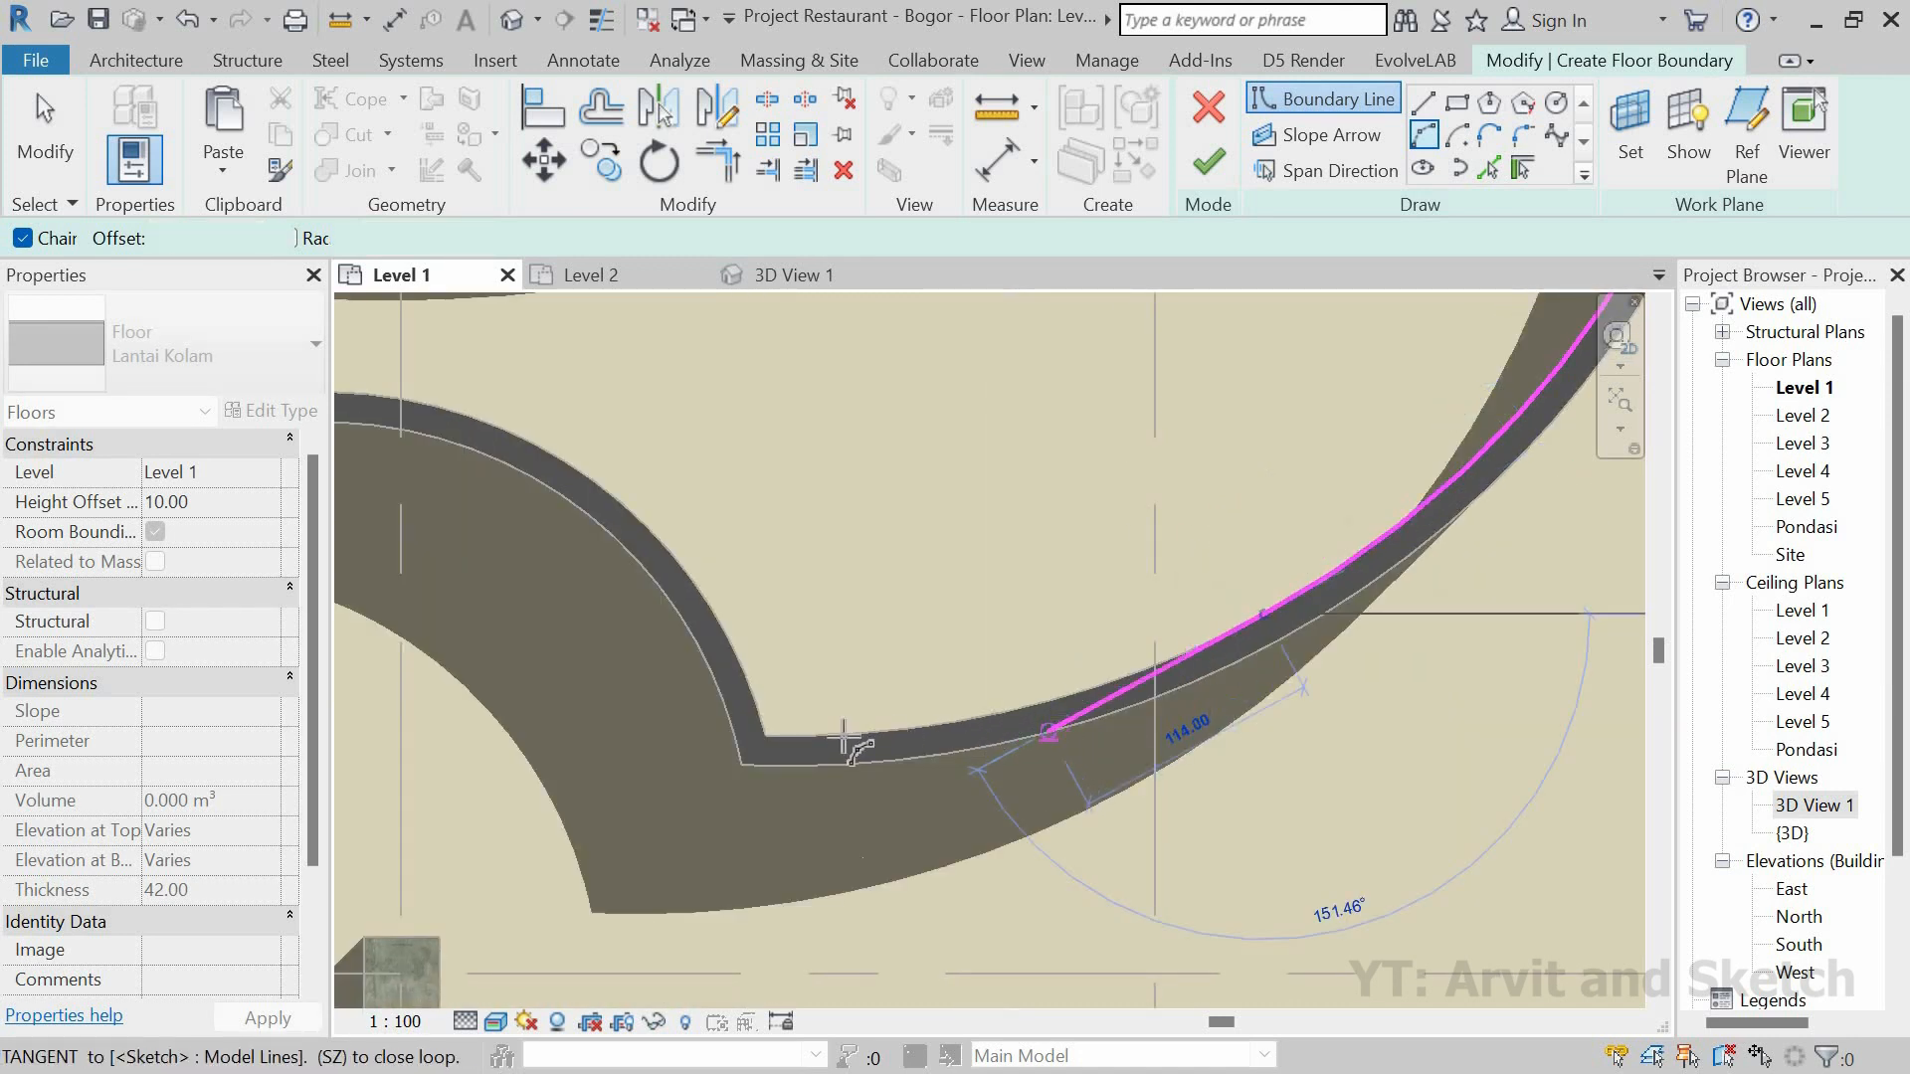
pyautogui.click(1040, 700)
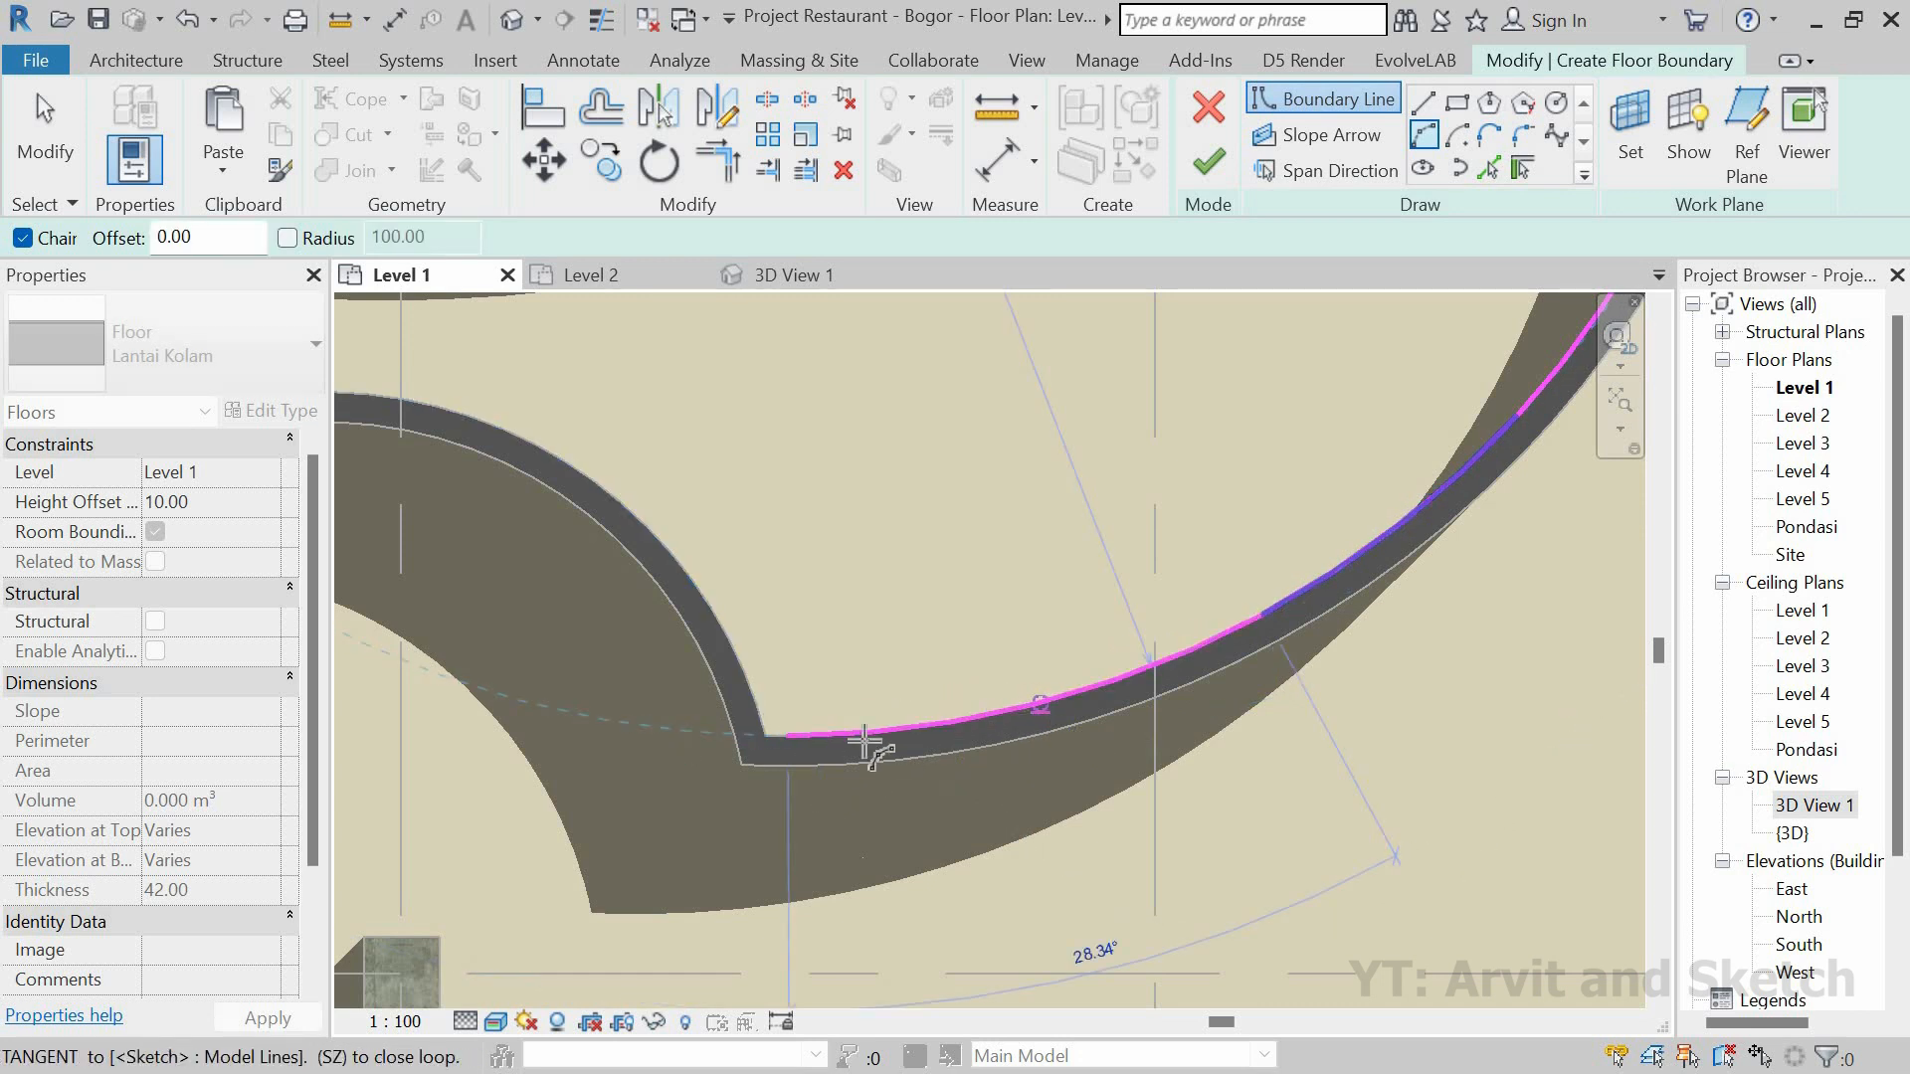
pyautogui.moveTo(865, 742); pyautogui.dragTo(1108, 798, button='middle')
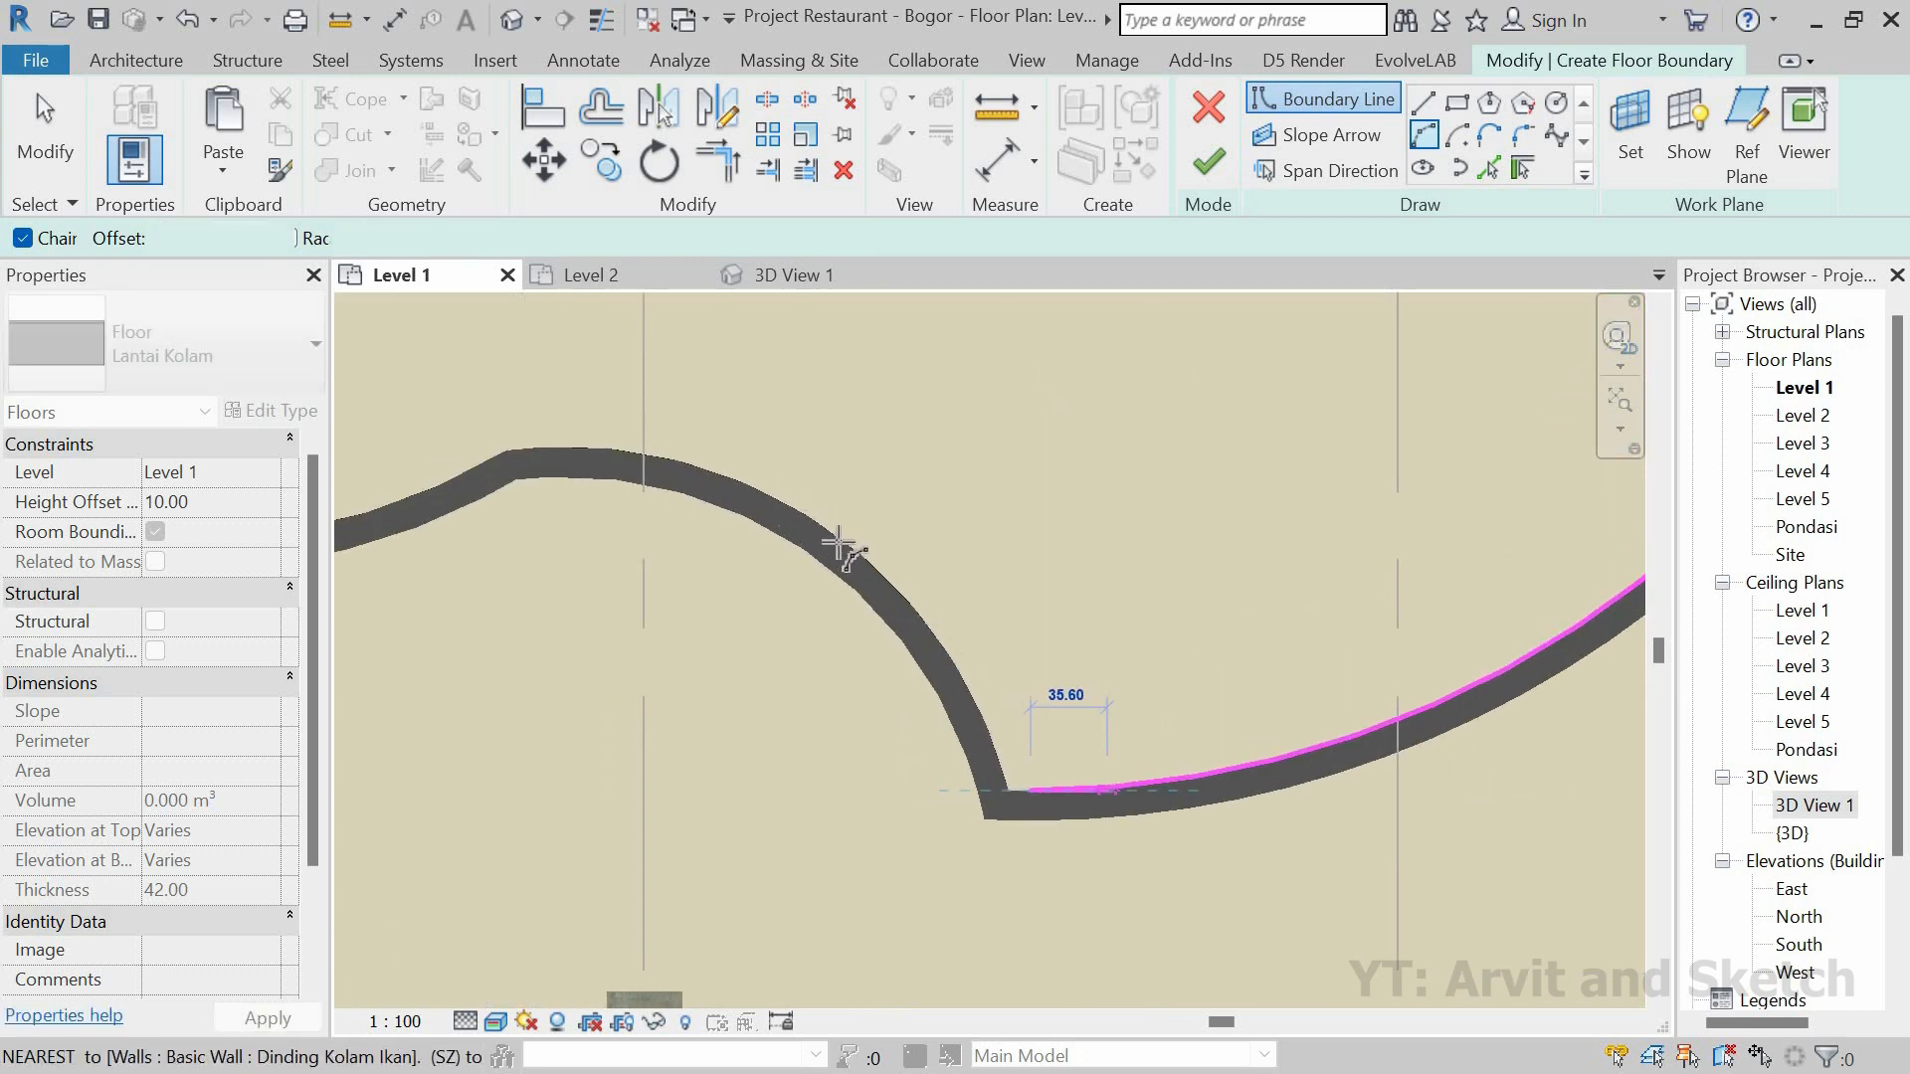
pyautogui.click(912, 605)
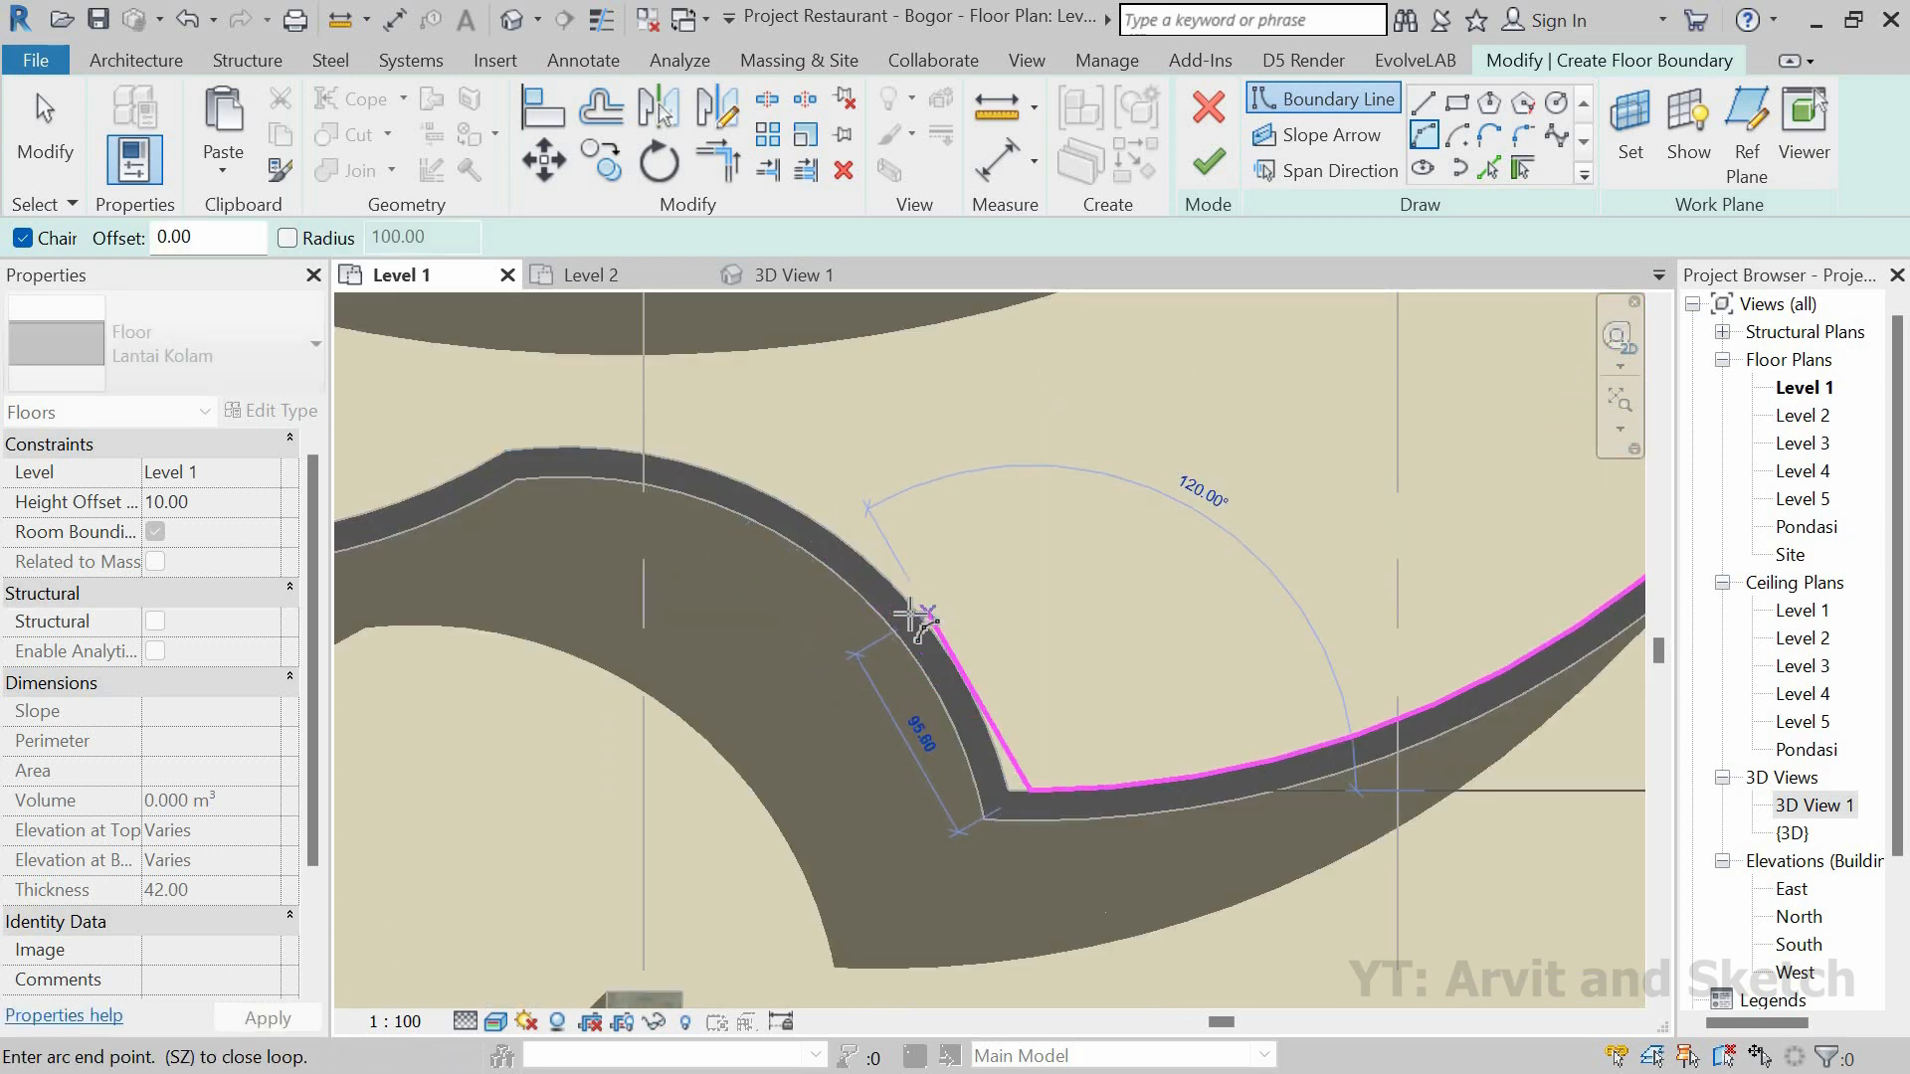
pyautogui.scroll(2, 985, 771)
pyautogui.click(1054, 844)
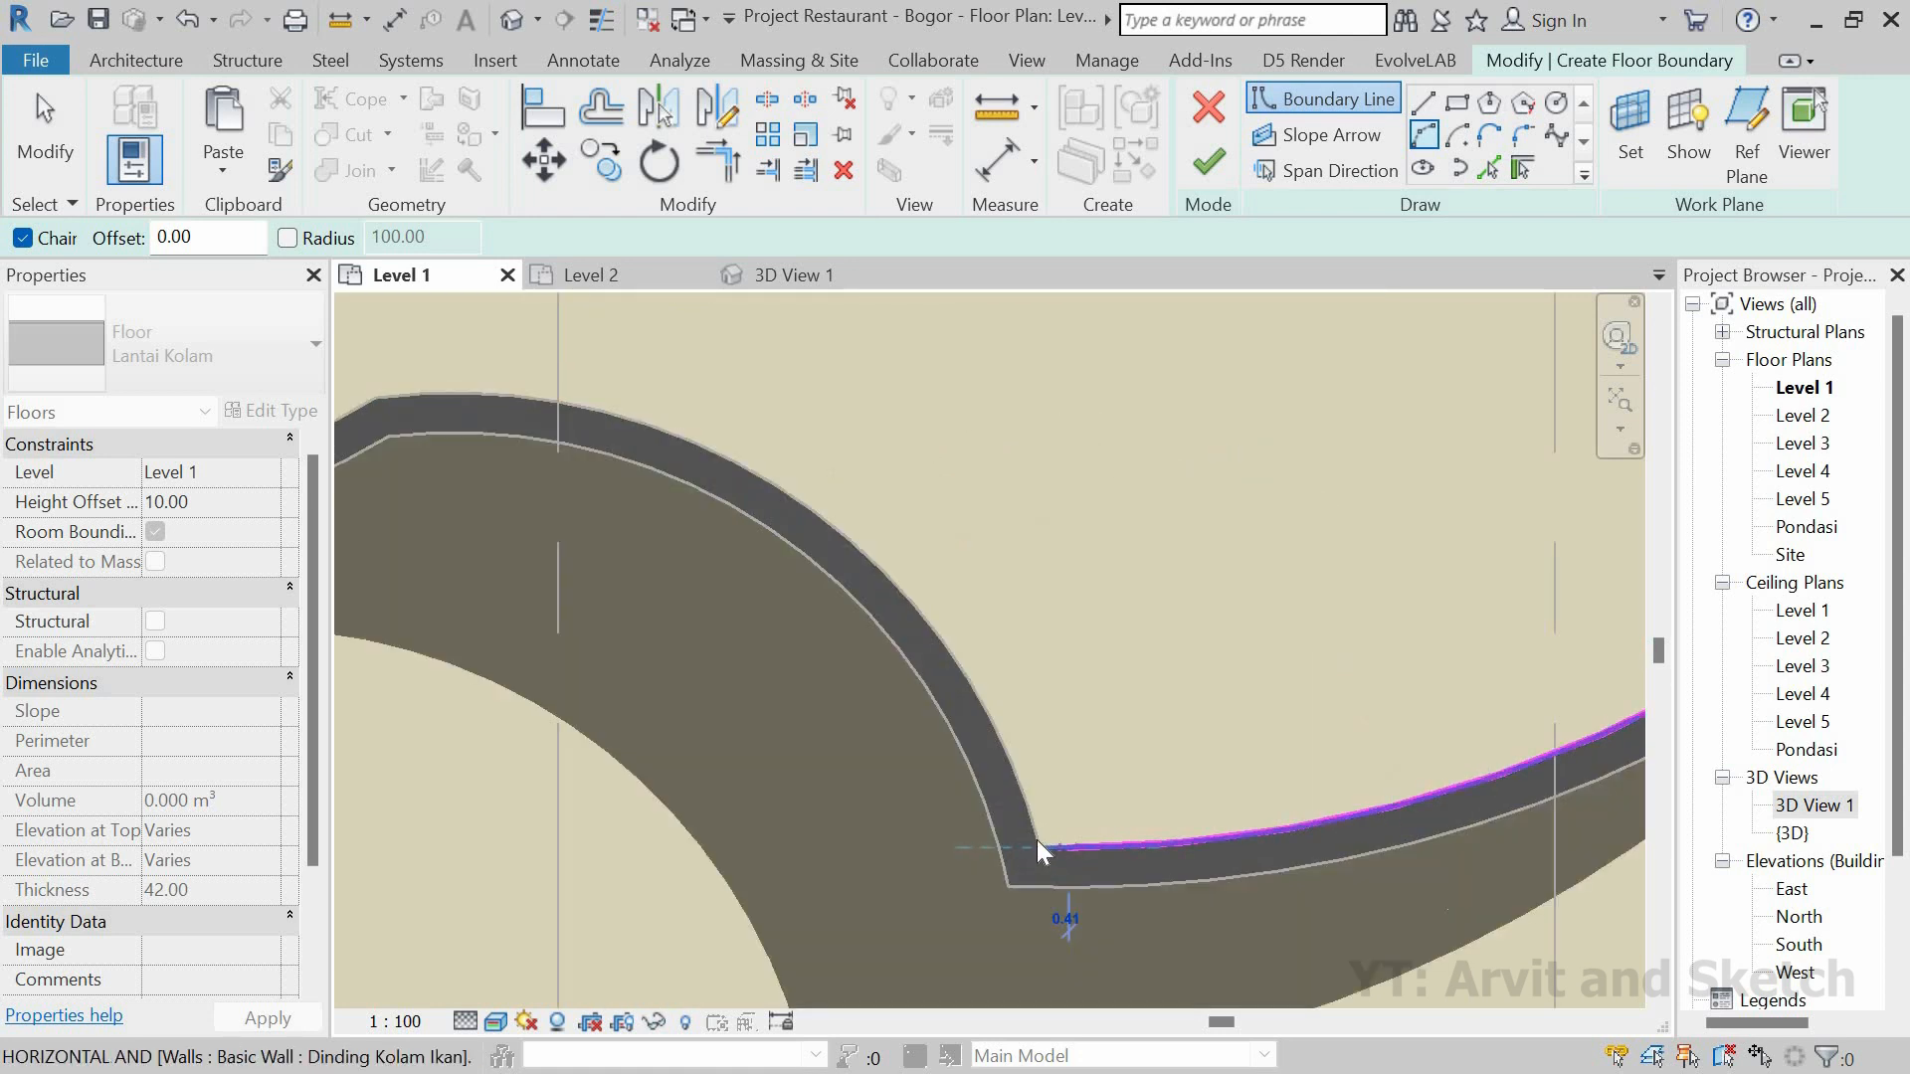
pyautogui.press('Escape')
pyautogui.press('Escape')
pyautogui.press('Return')
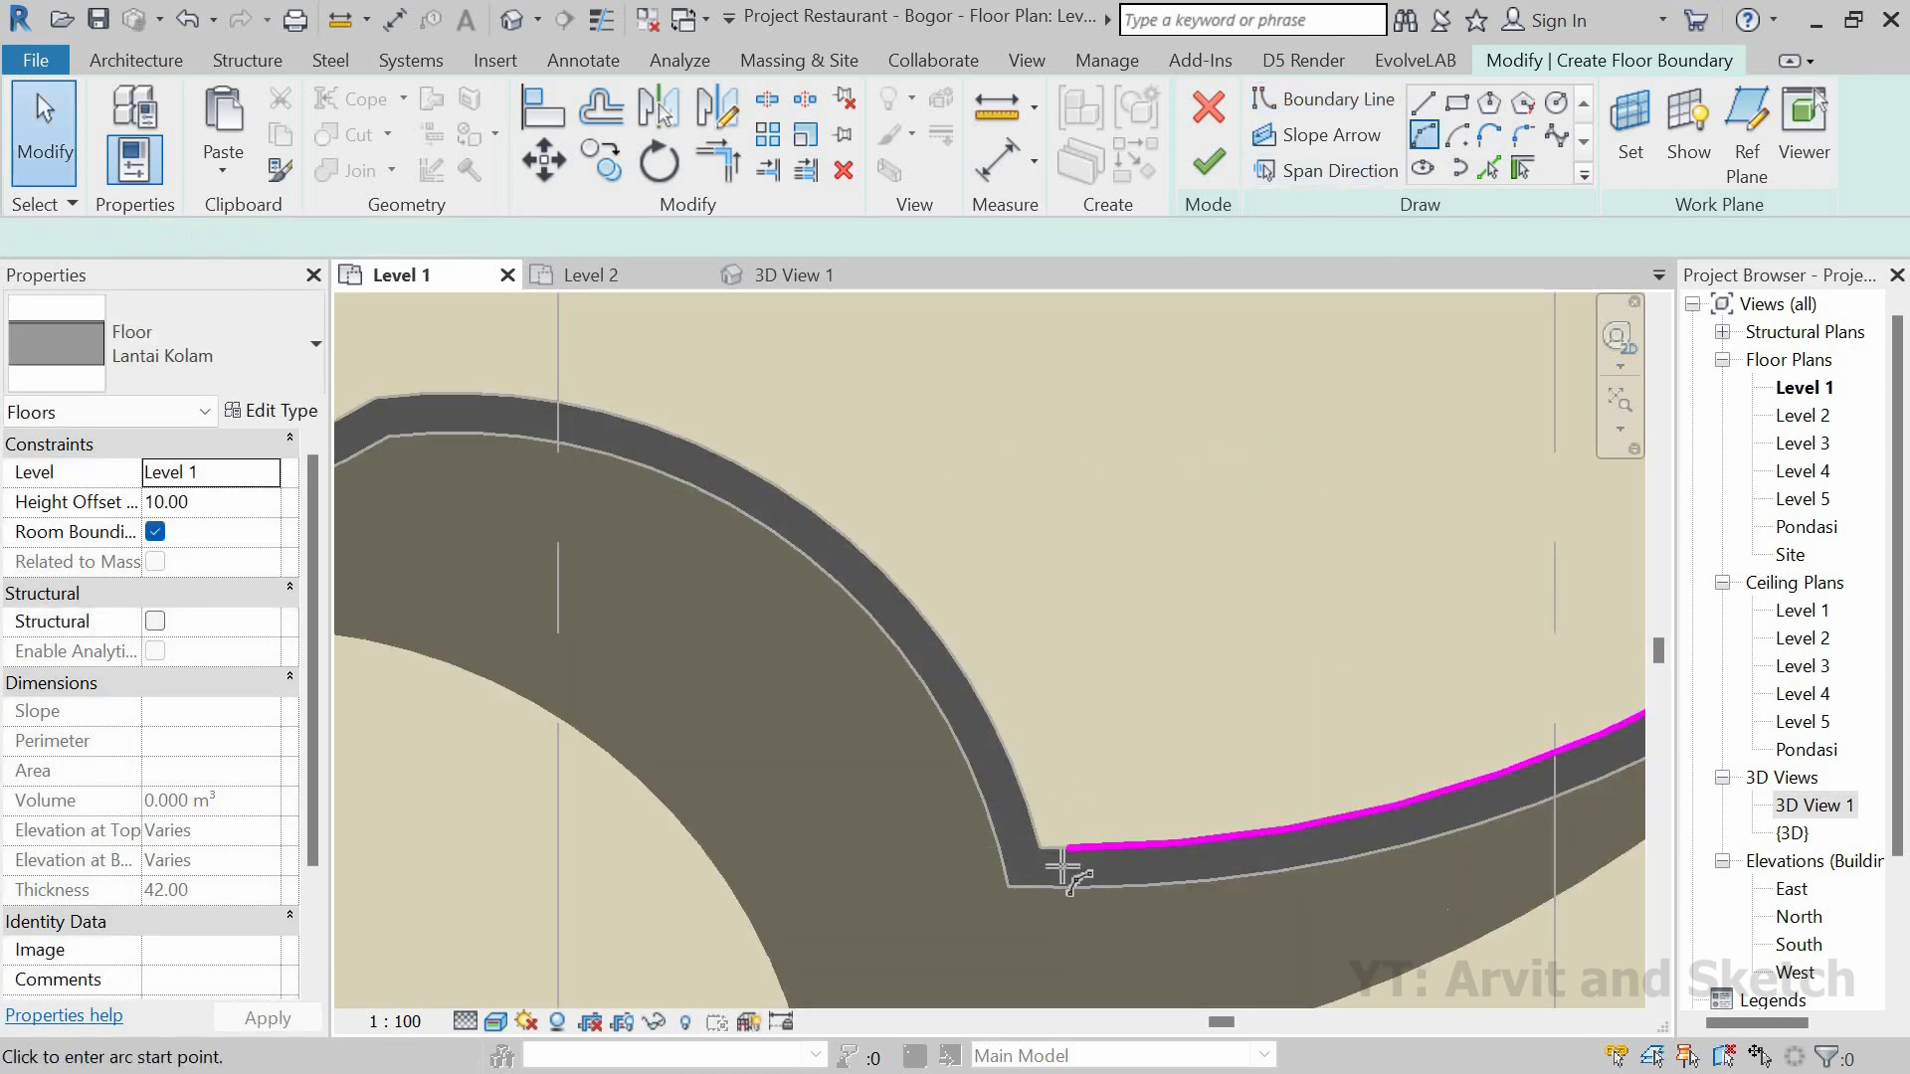
pyautogui.scroll(2, 1017, 827)
pyautogui.click(1017, 836)
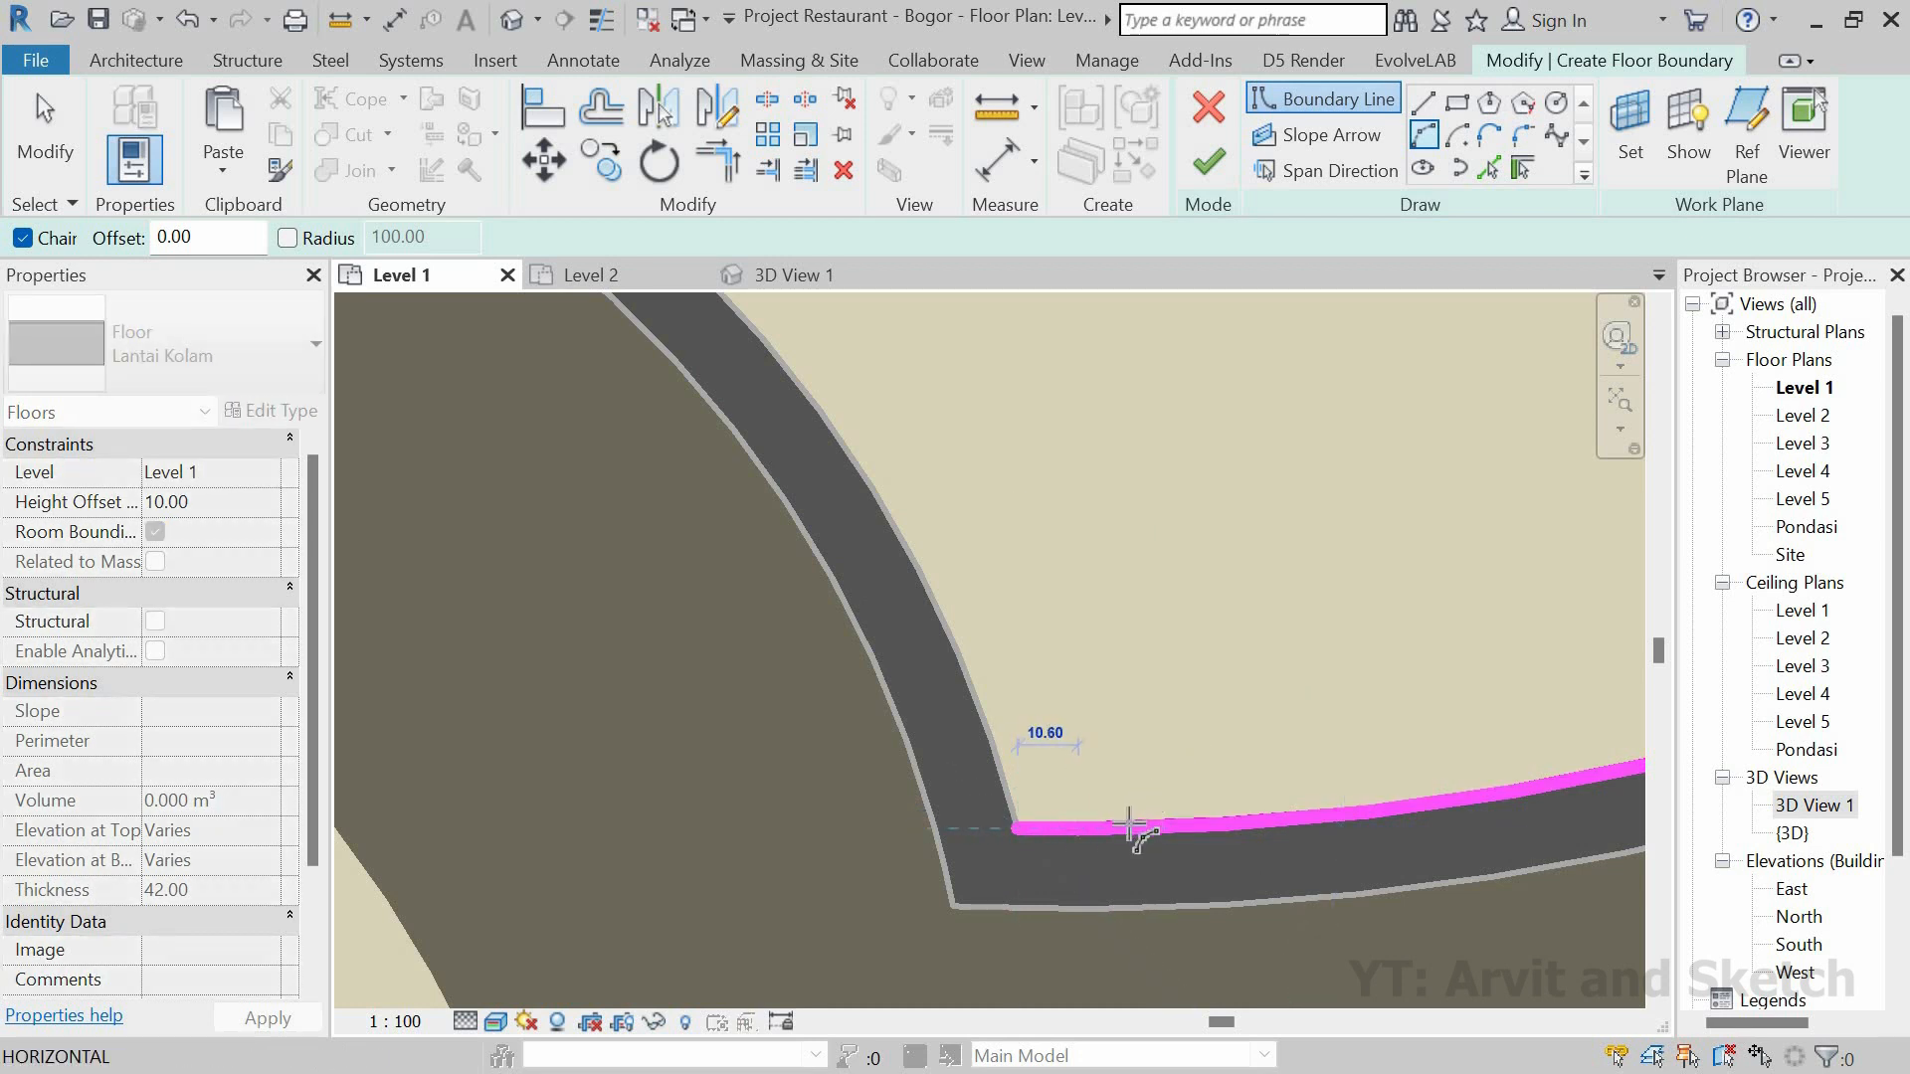
pyautogui.press('Escape')
pyautogui.press('Escape')
# Step: Stretch the free end of the last boundary arc to the sharp inner corner of the southern walls
pyautogui.click(1076, 830)
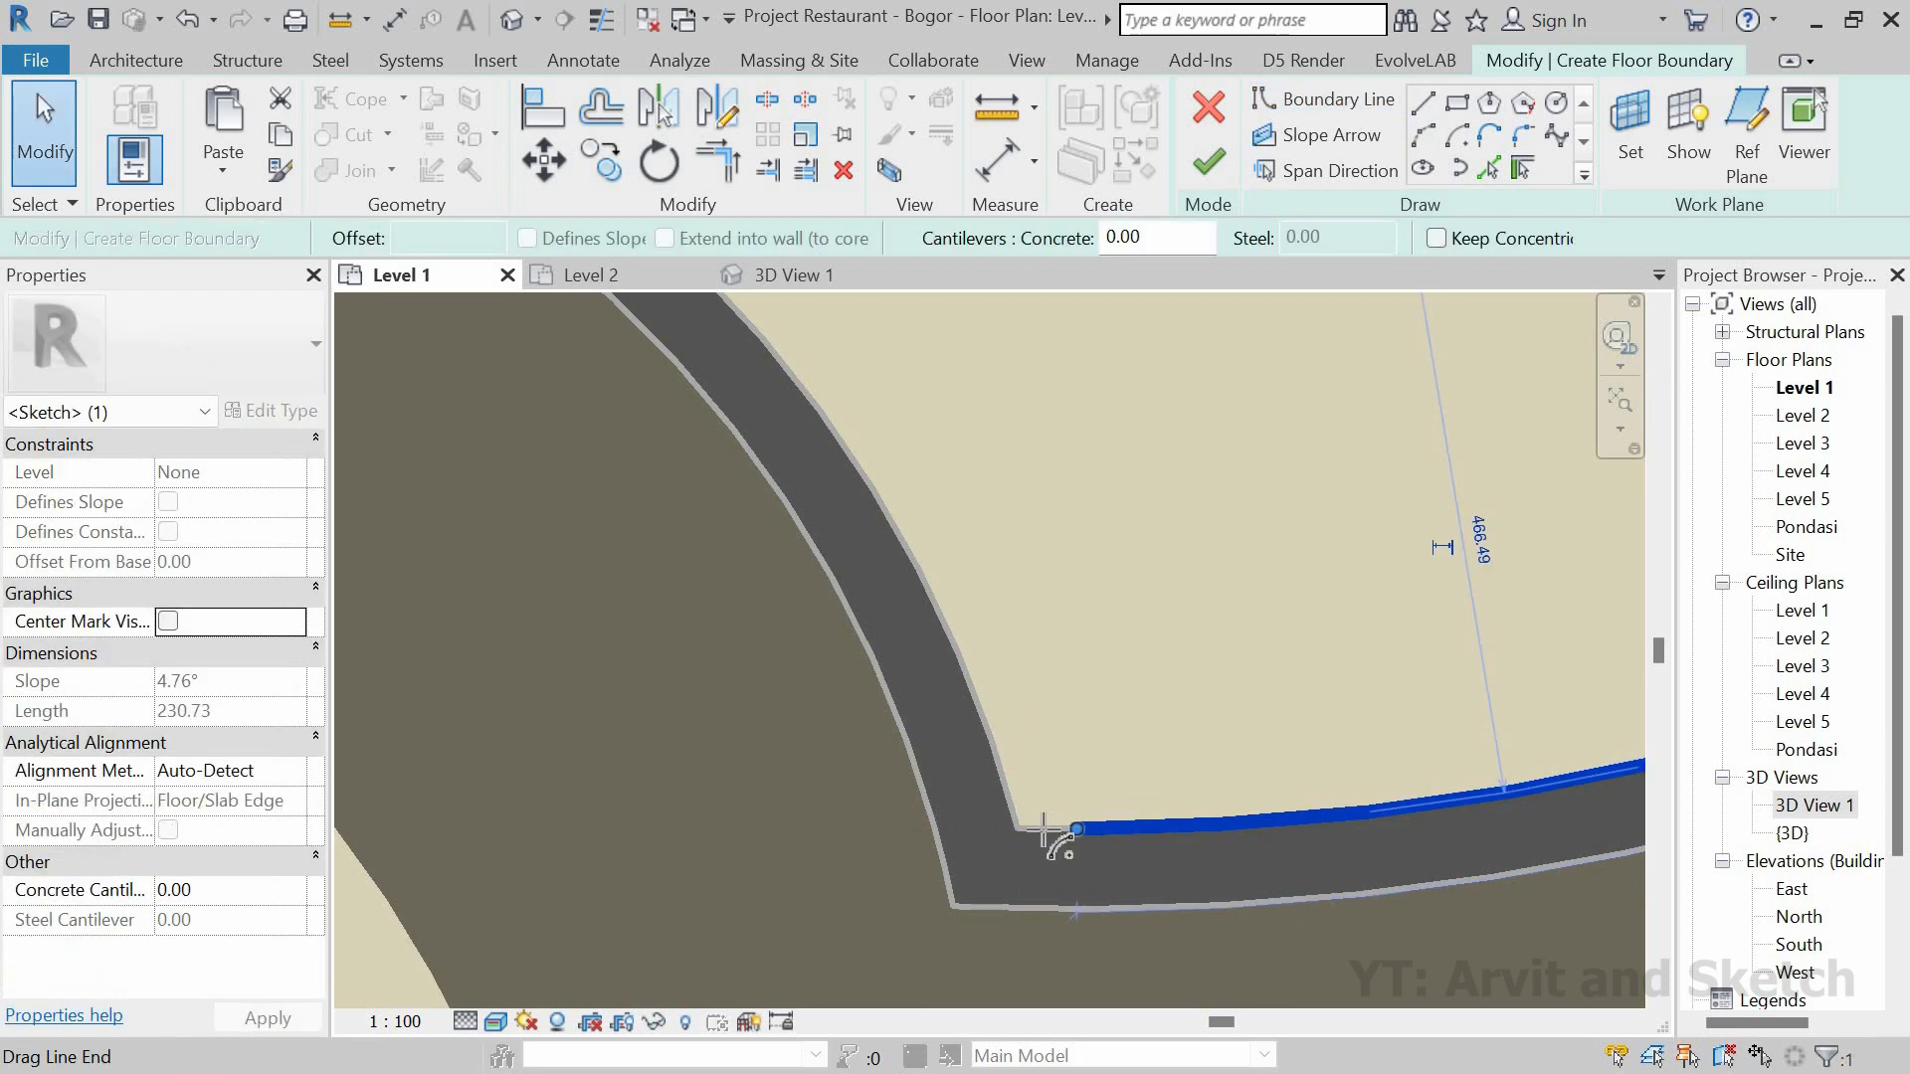
pyautogui.moveTo(1076, 830); pyautogui.dragTo(1021, 830)
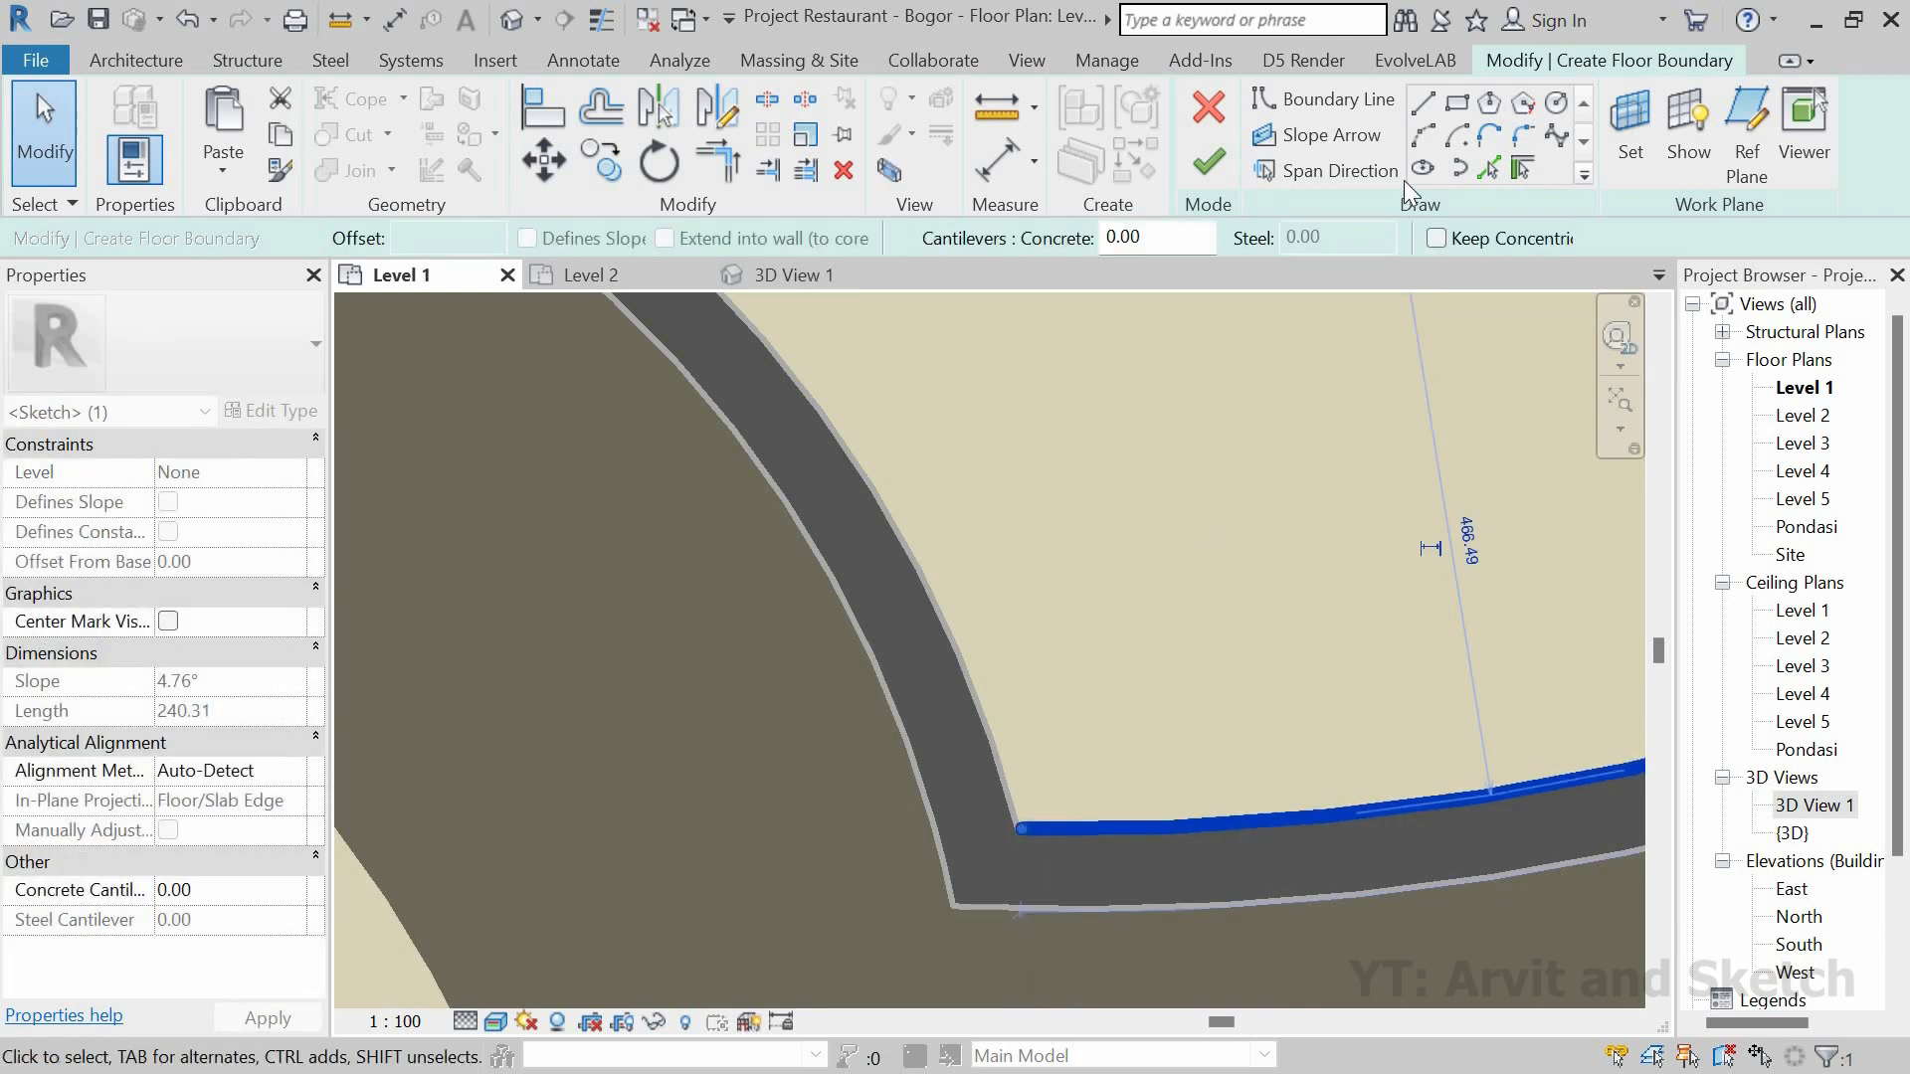
pyautogui.press('Escape')
# Step: Draw a boundary arc with a chord of about 120 from that corner up the inner face of the southern hump's wall
pyautogui.click(1423, 134)
pyautogui.click(1015, 825)
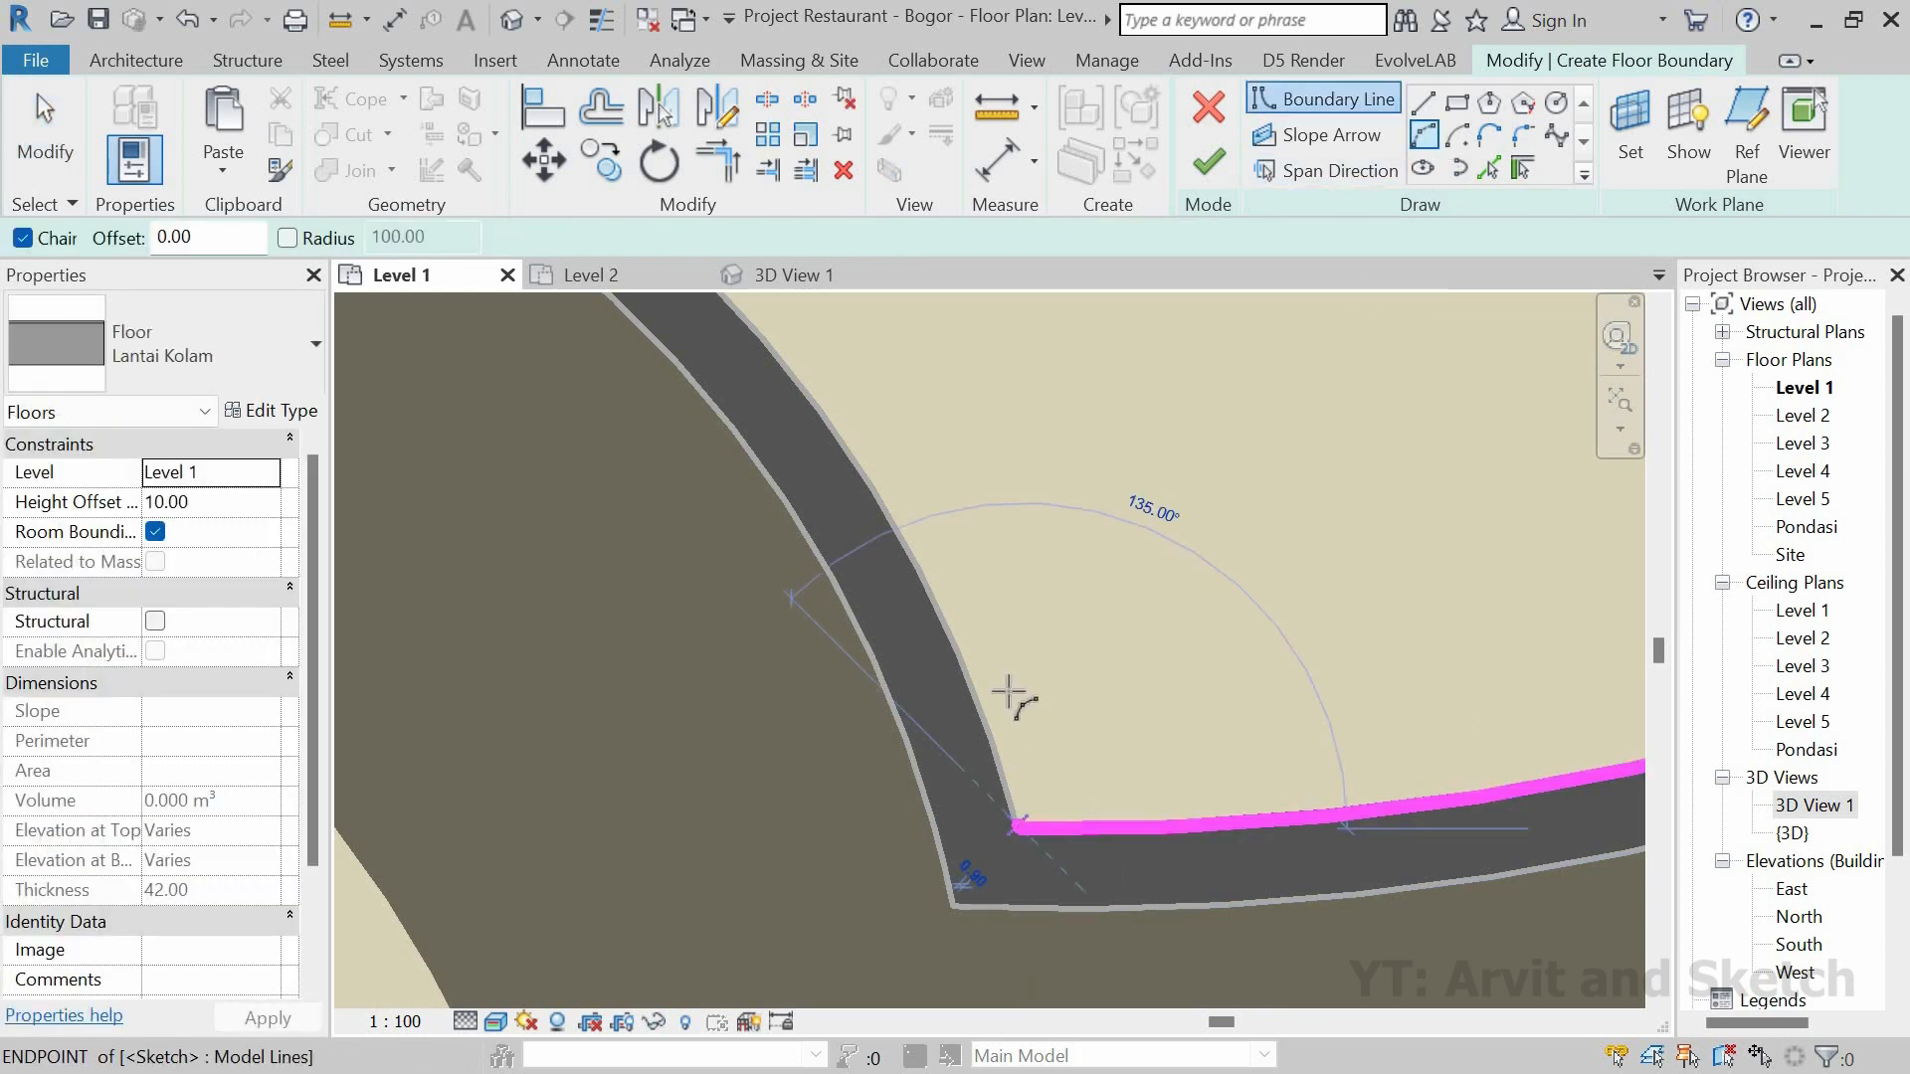
pyautogui.scroll(-3, 1008, 686)
pyautogui.moveTo(971, 607); pyautogui.dragTo(1100, 737, button='middle')
pyautogui.scroll(1, 1013, 640)
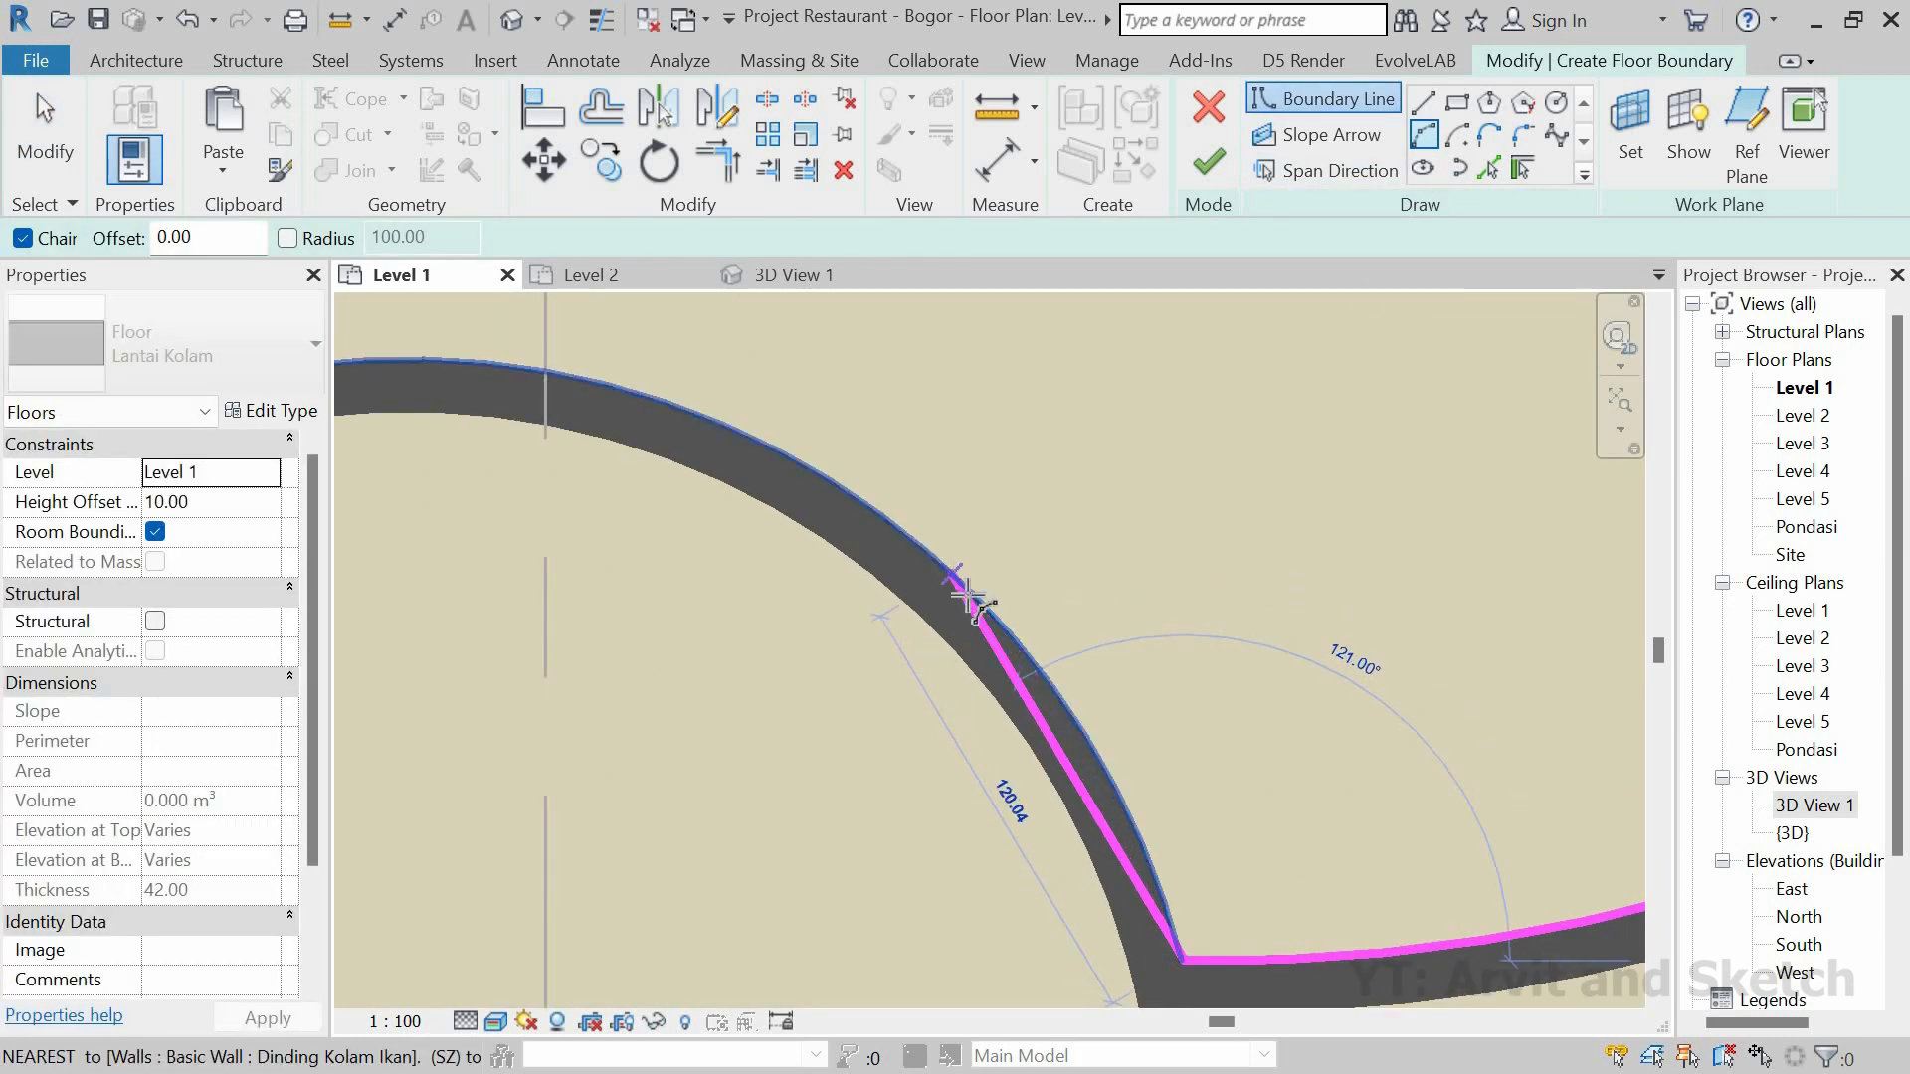
pyautogui.click(967, 595)
pyautogui.click(994, 621)
pyautogui.moveTo(994, 621); pyautogui.dragTo(1352, 795, button='middle')
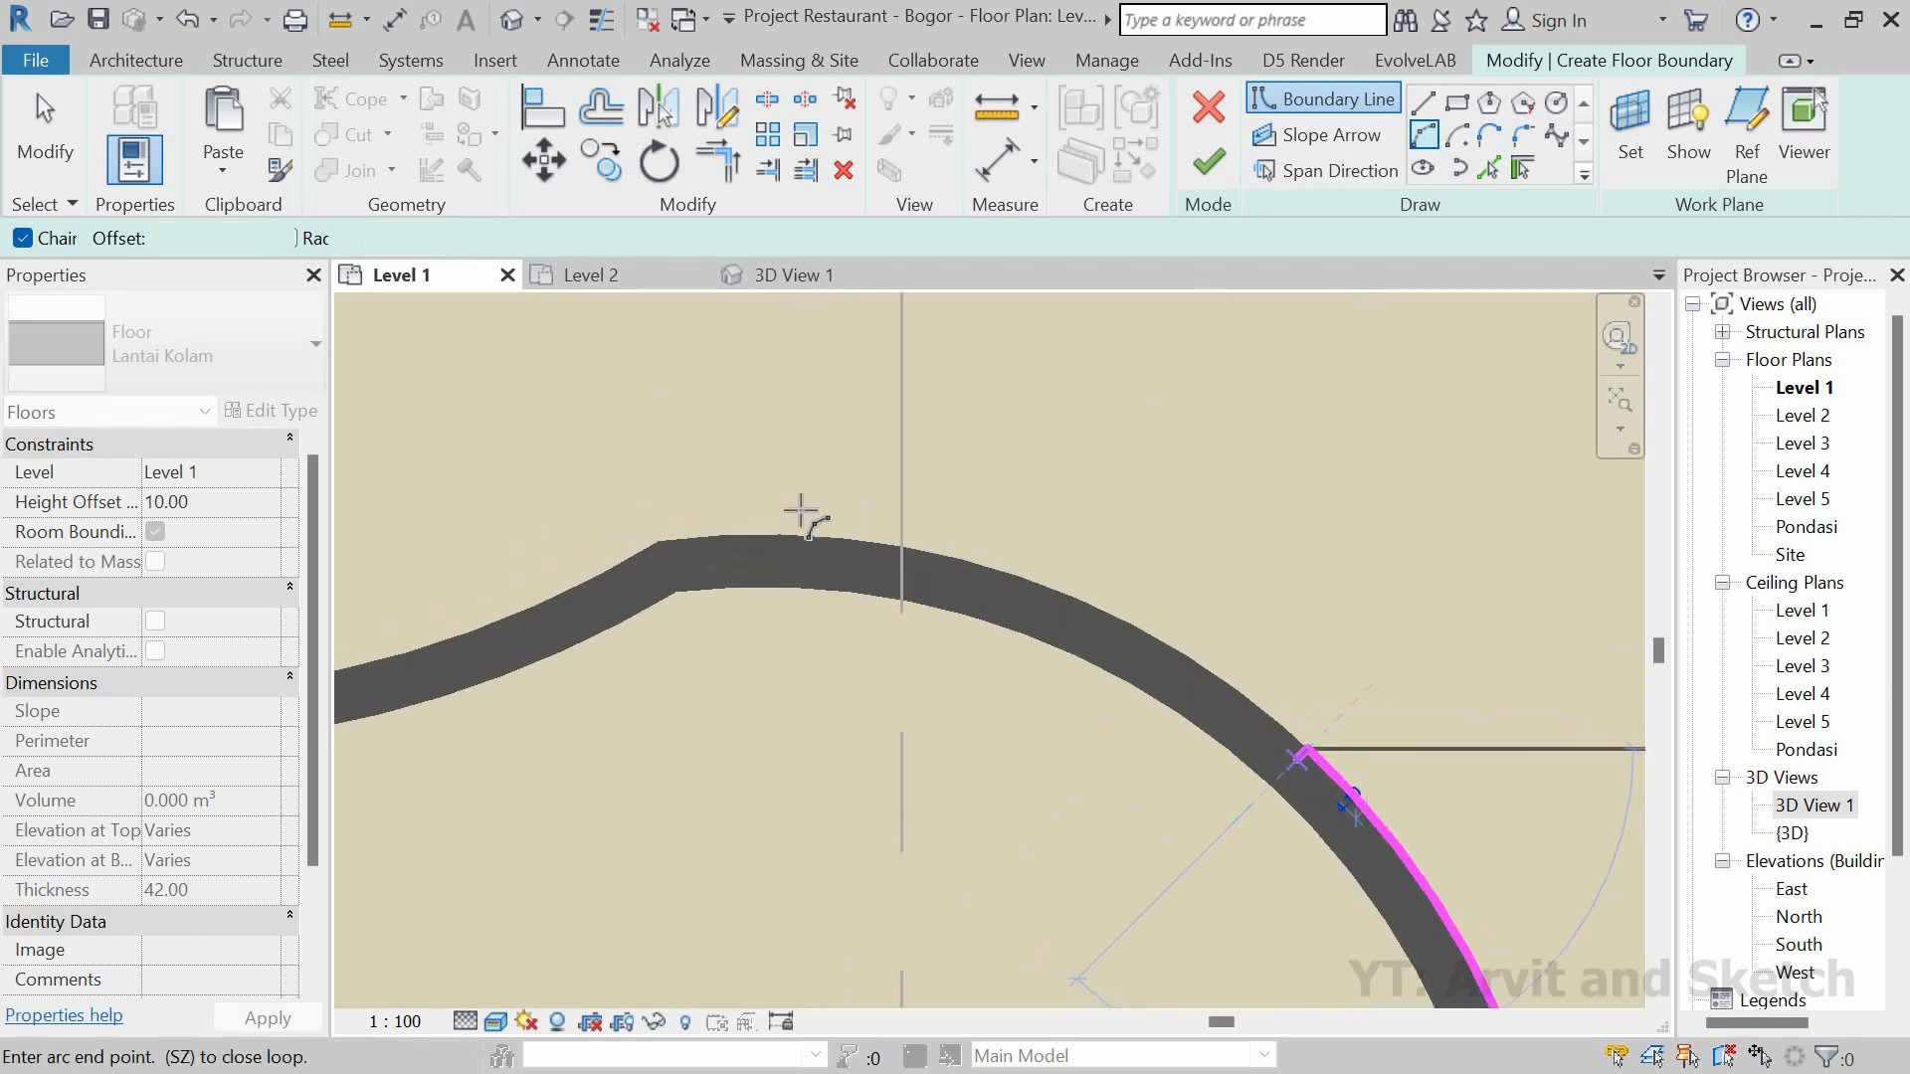
# Step: Continue the boundary west along the inner wall face with two arcs, with chords of about 181 and 232, ending at the next sharp corner
pyautogui.click(669, 545)
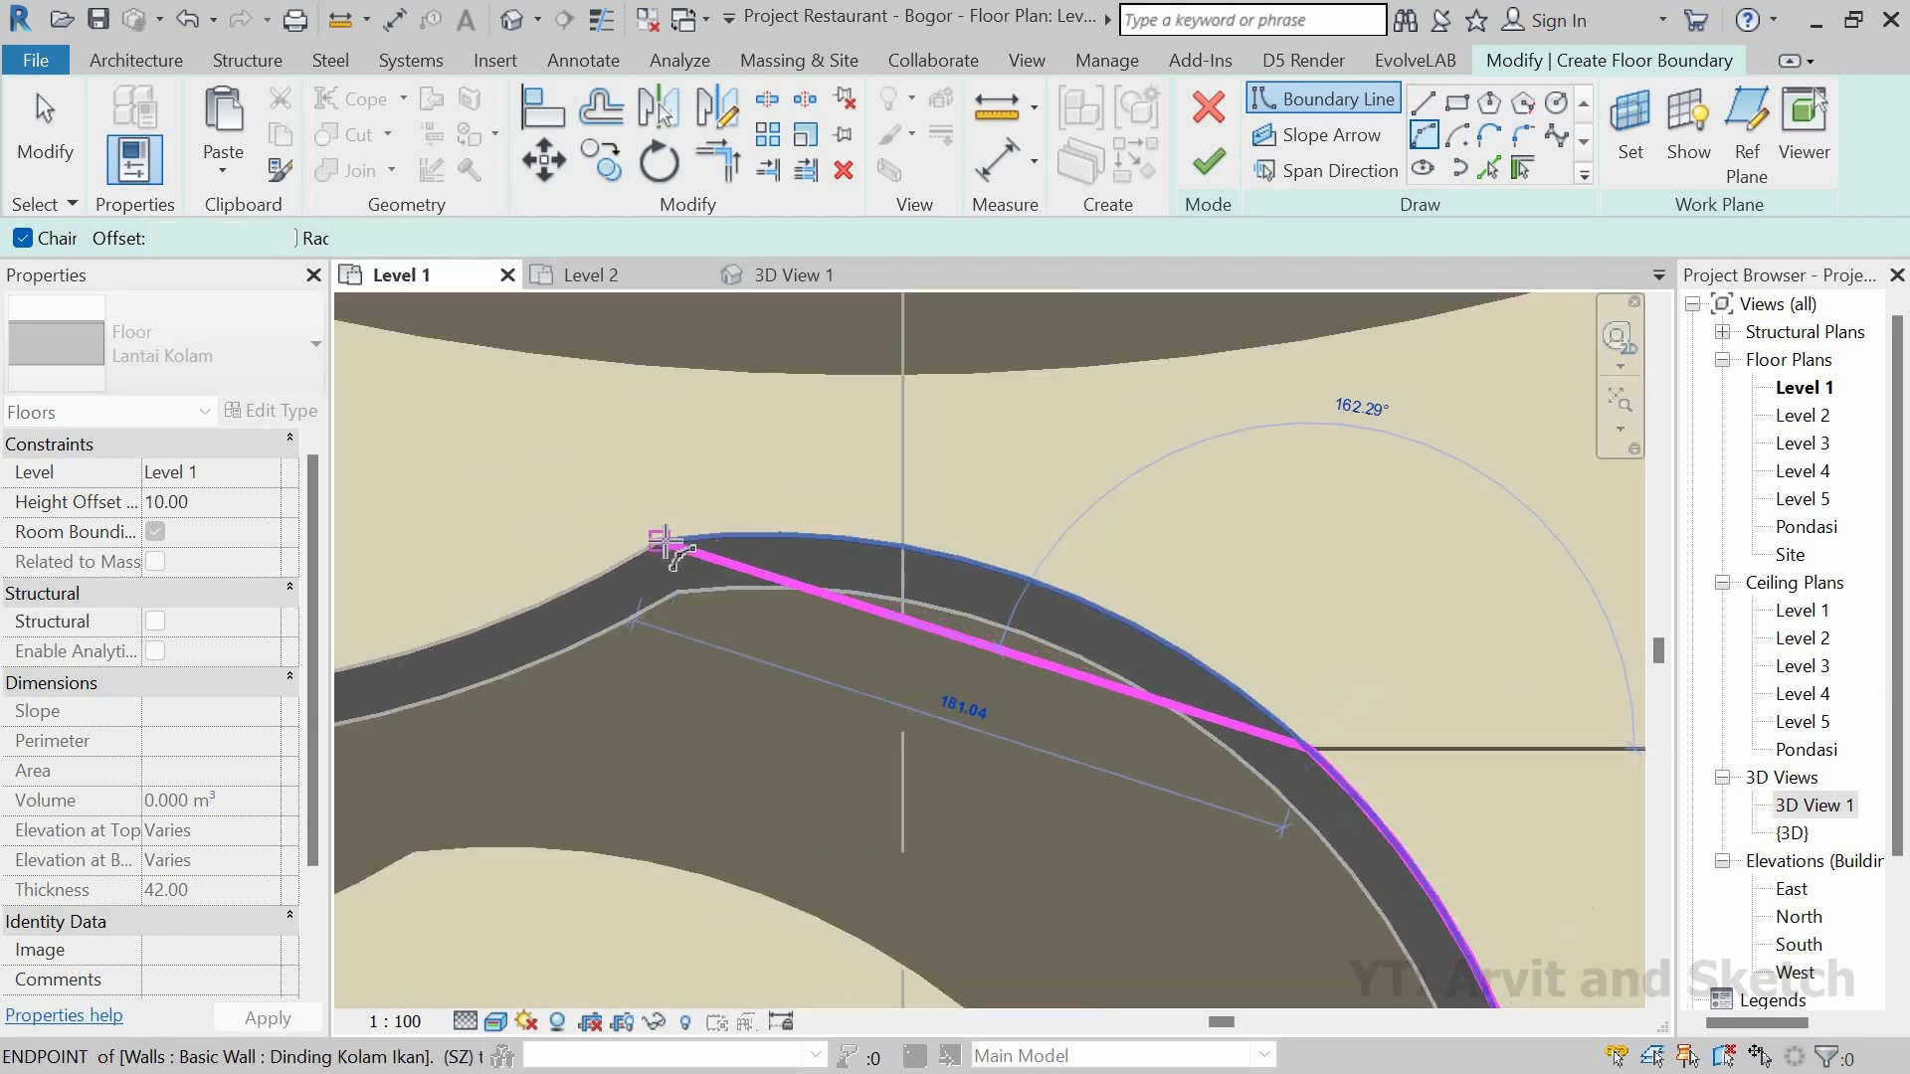
pyautogui.click(1100, 563)
pyautogui.moveTo(1105, 613); pyautogui.dragTo(1172, 600, button='middle')
pyautogui.scroll(-2, 1172, 600)
pyautogui.moveTo(870, 683); pyautogui.dragTo(1119, 696, button='middle')
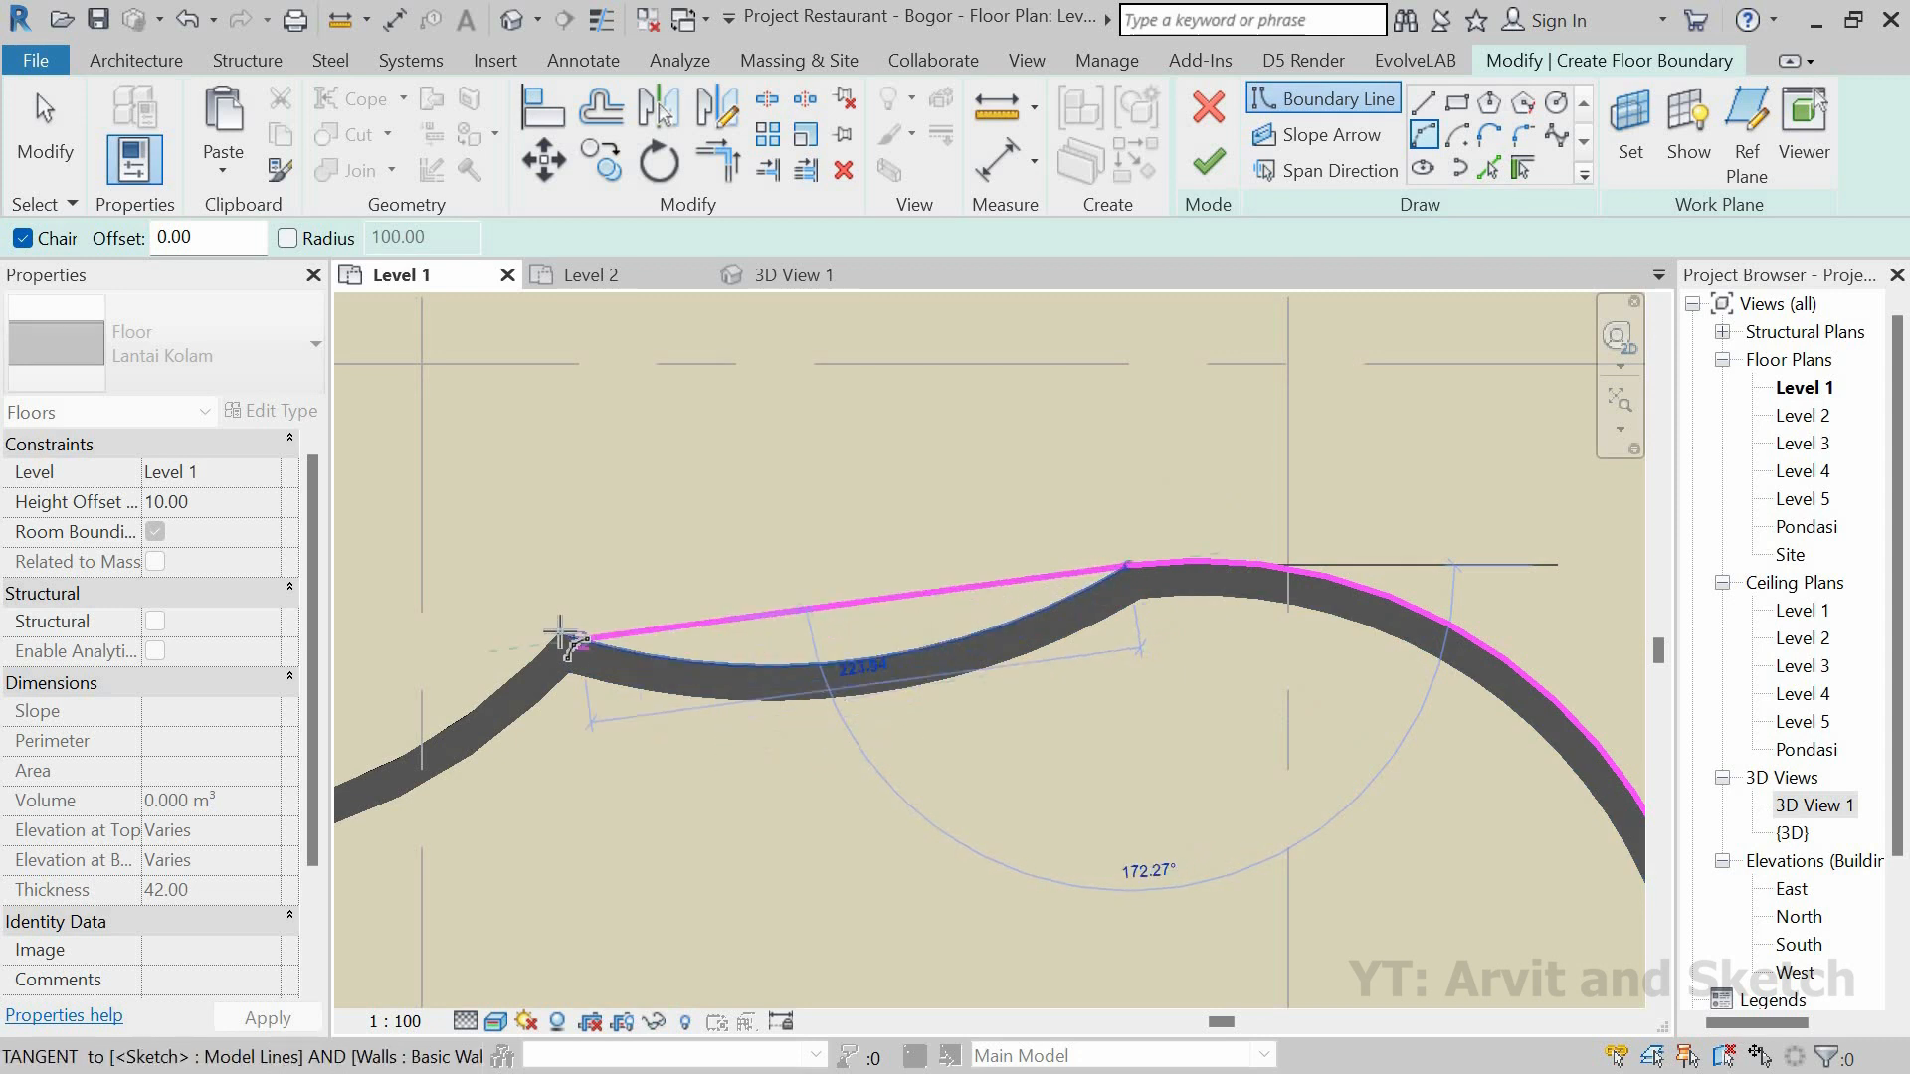
pyautogui.scroll(3, 558, 660)
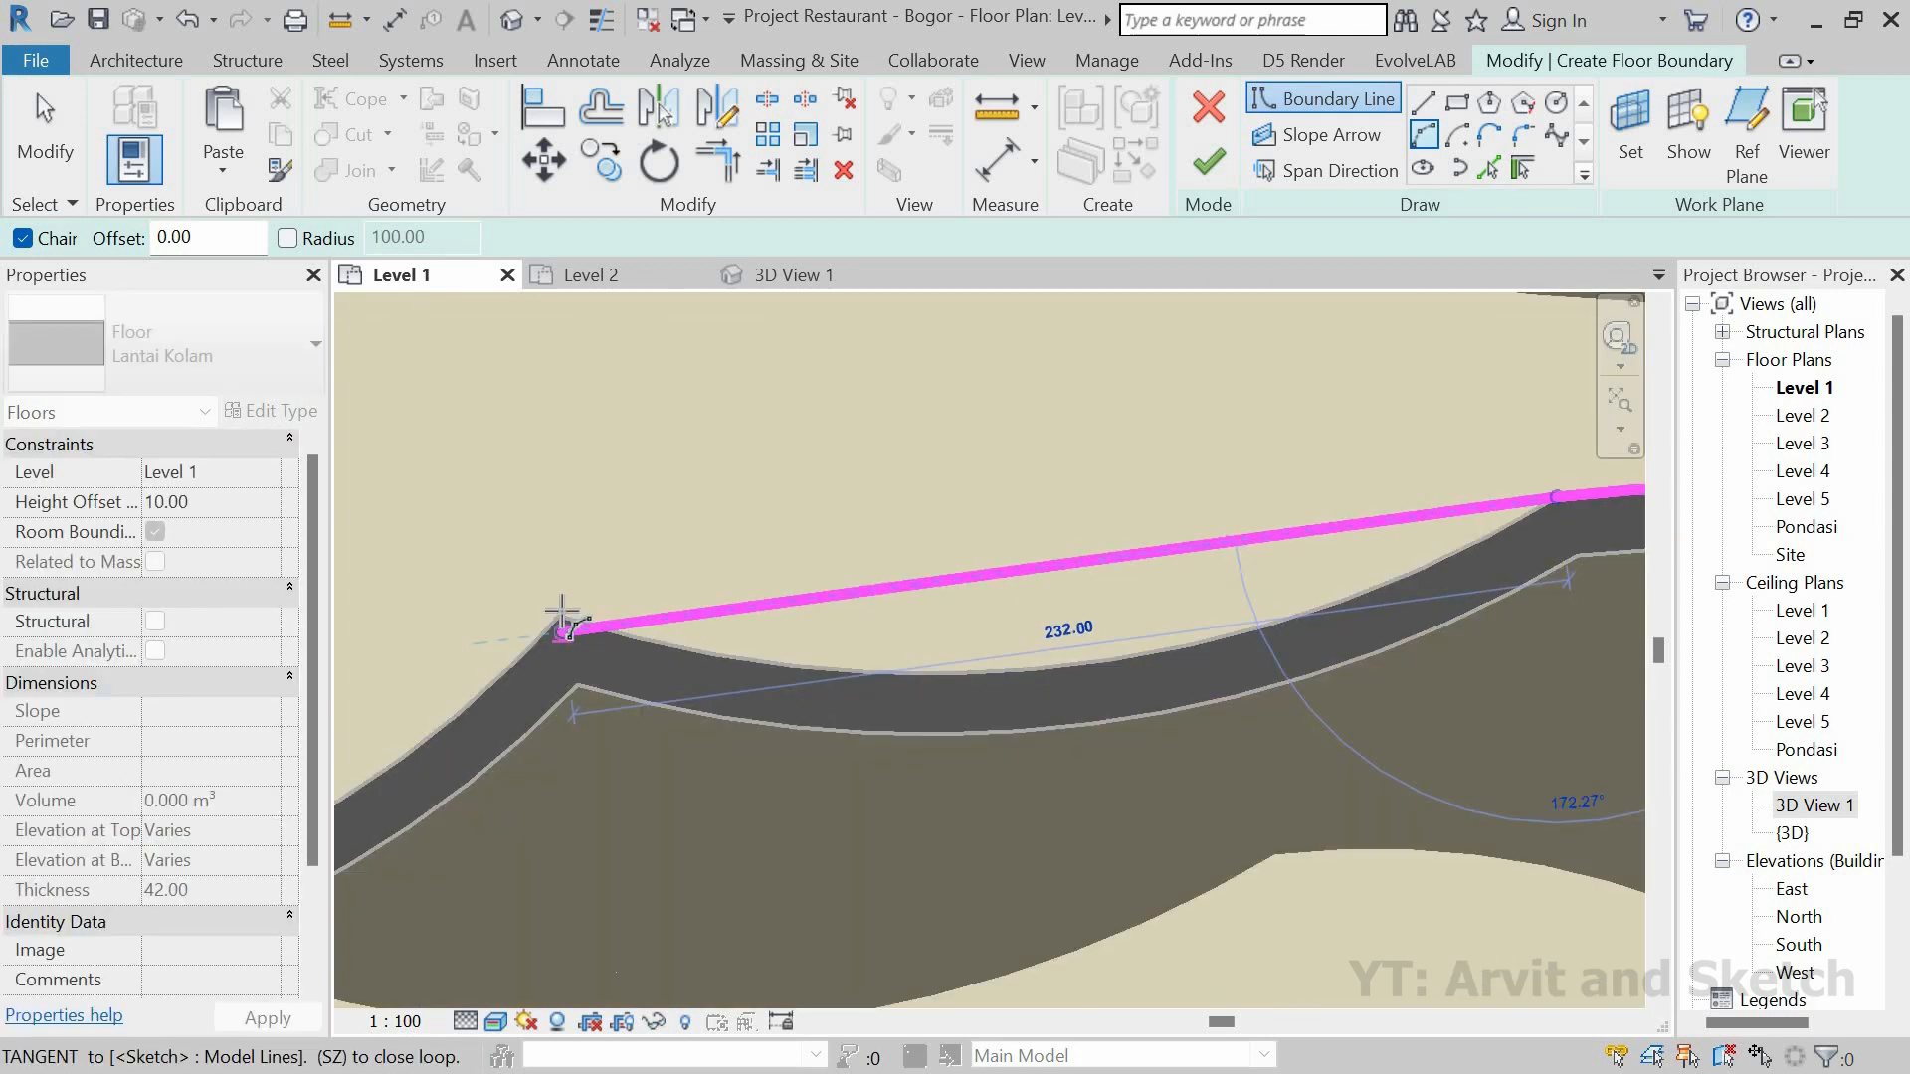
pyautogui.click(1032, 663)
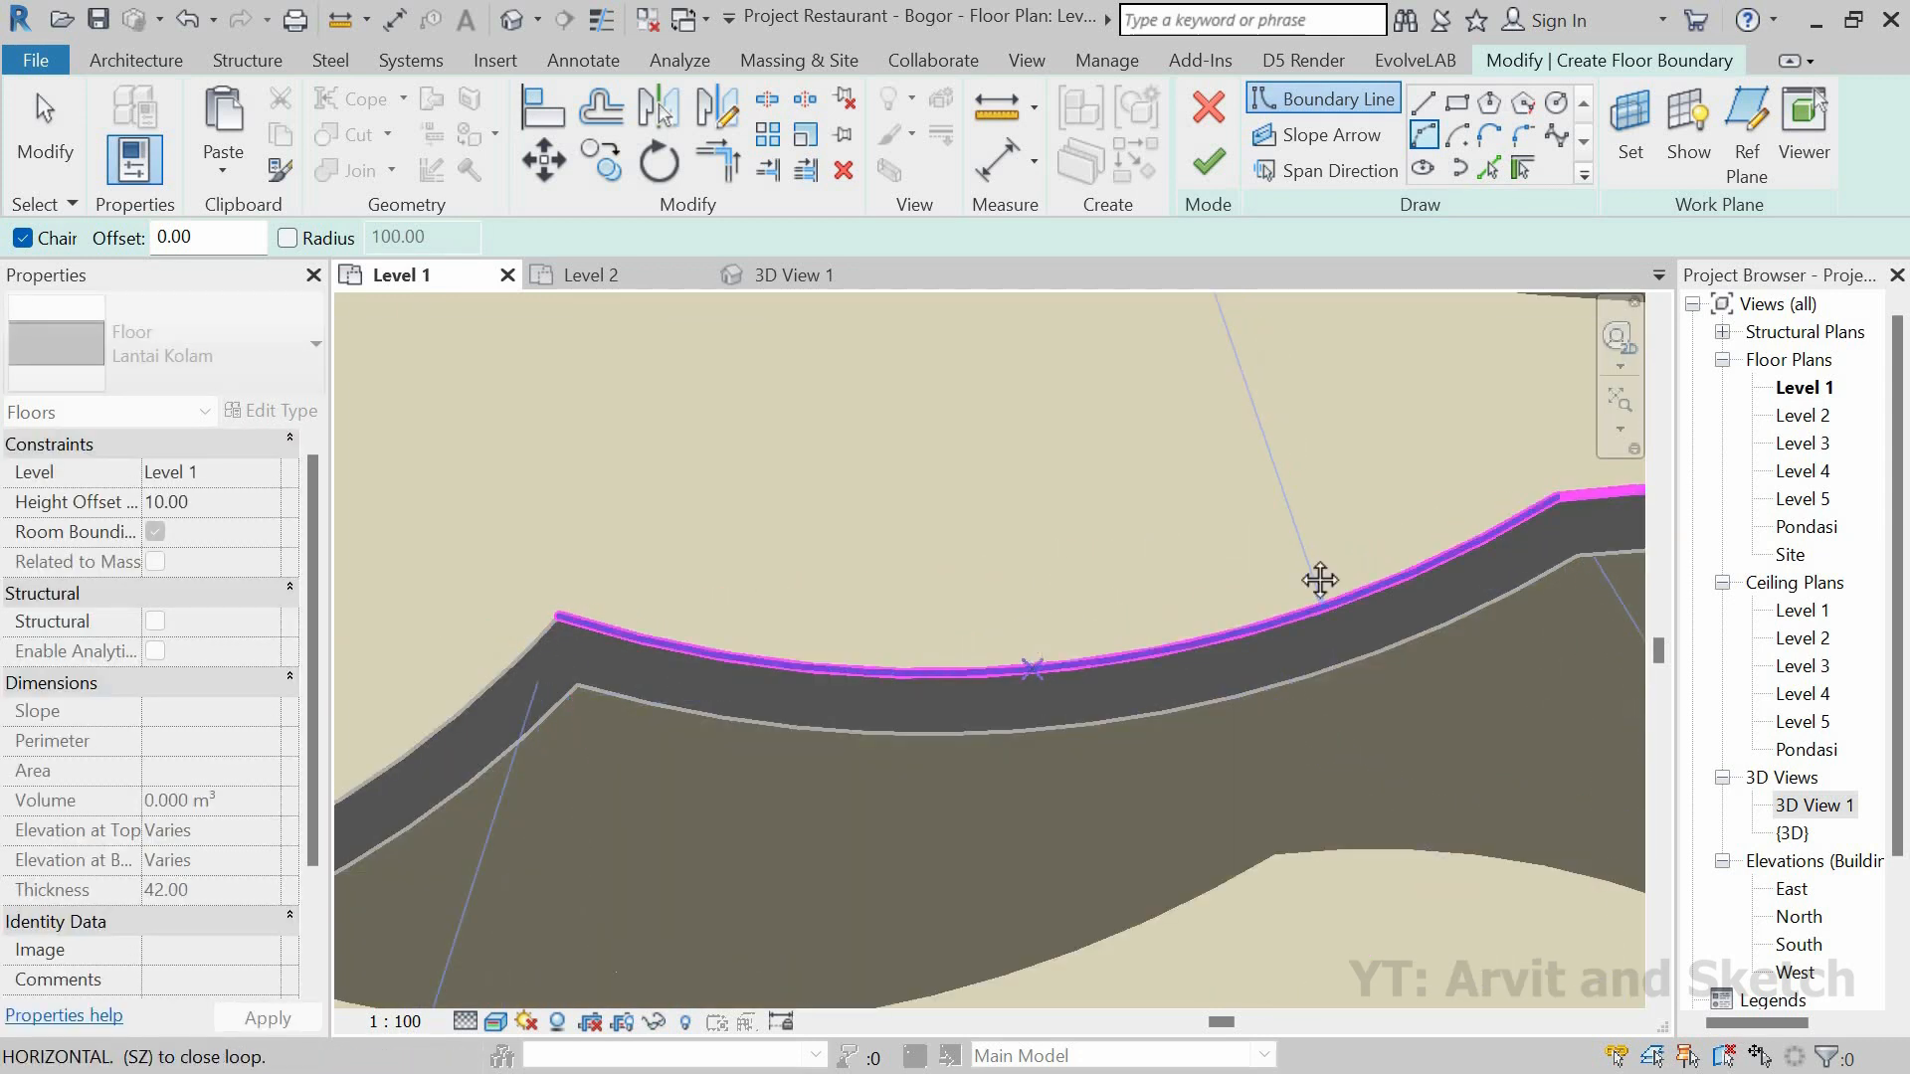
# Step: Draw a boundary arc along the inner wall face from the sharp corner to the lowest point of the pond's western lobe
pyautogui.moveTo(1320, 580); pyautogui.dragTo(1441, 555, button='middle')
pyautogui.scroll(-2, 1442, 555)
pyautogui.moveTo(1053, 640); pyautogui.dragTo(1406, 523, button='middle')
pyautogui.click(790, 686)
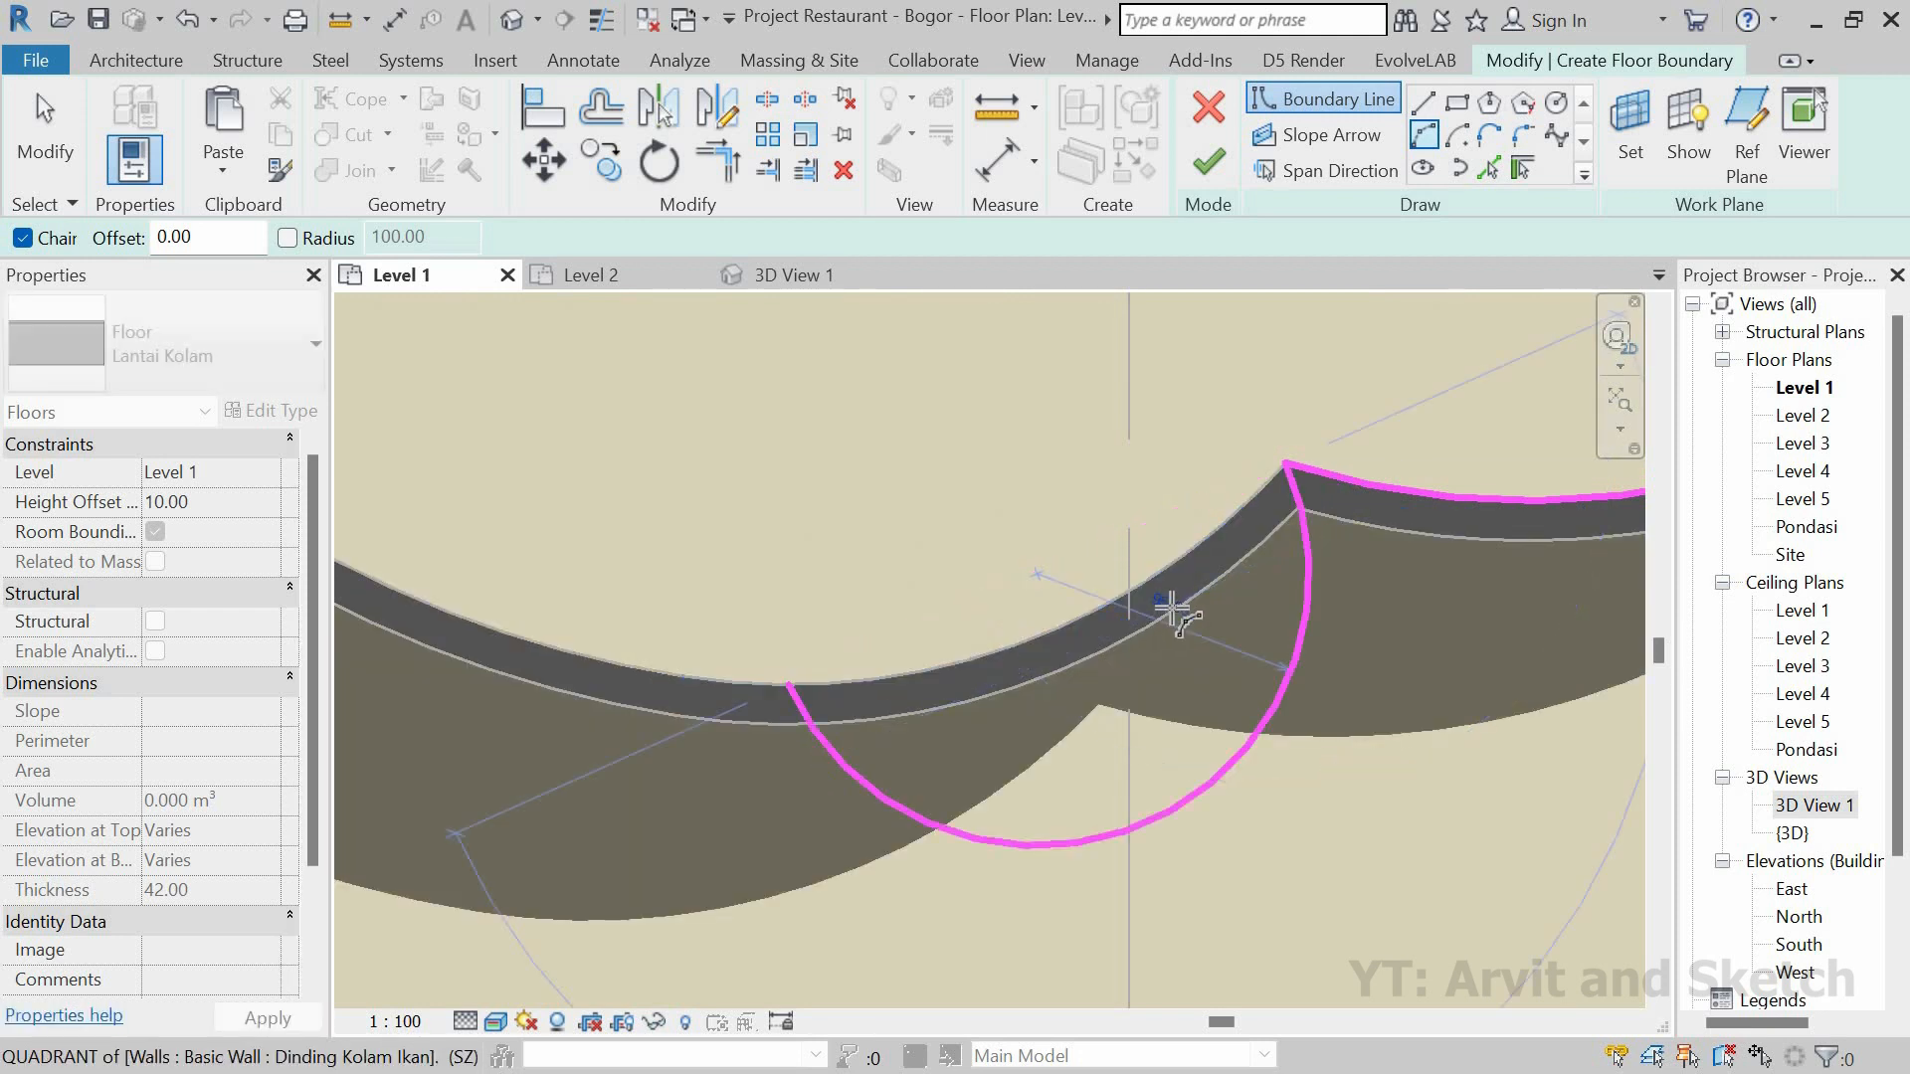
pyautogui.click(1150, 585)
# Step: Draw a closing arc with a chord of about 289 from the western lobe's lowest point to the open end of the boundary
pyautogui.moveTo(844, 678); pyautogui.dragTo(1313, 695, button='middle')
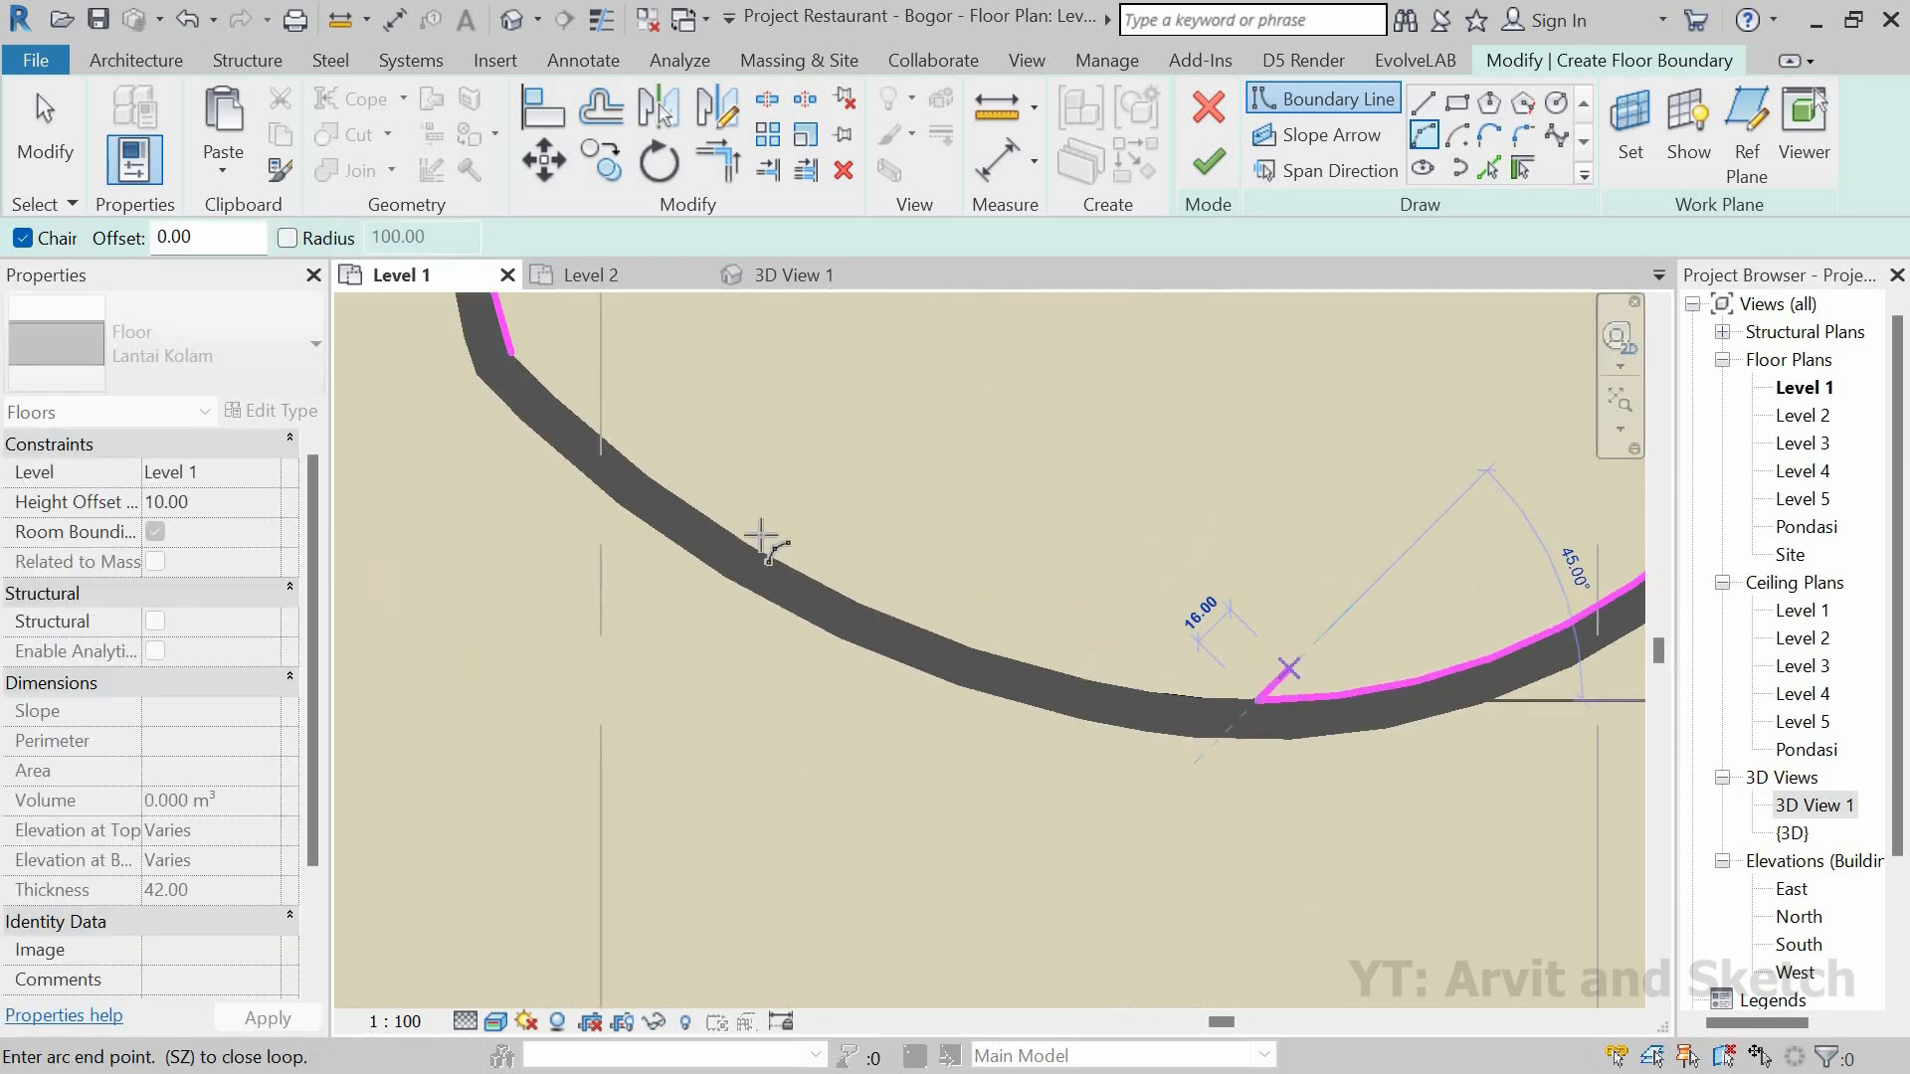
pyautogui.click(516, 355)
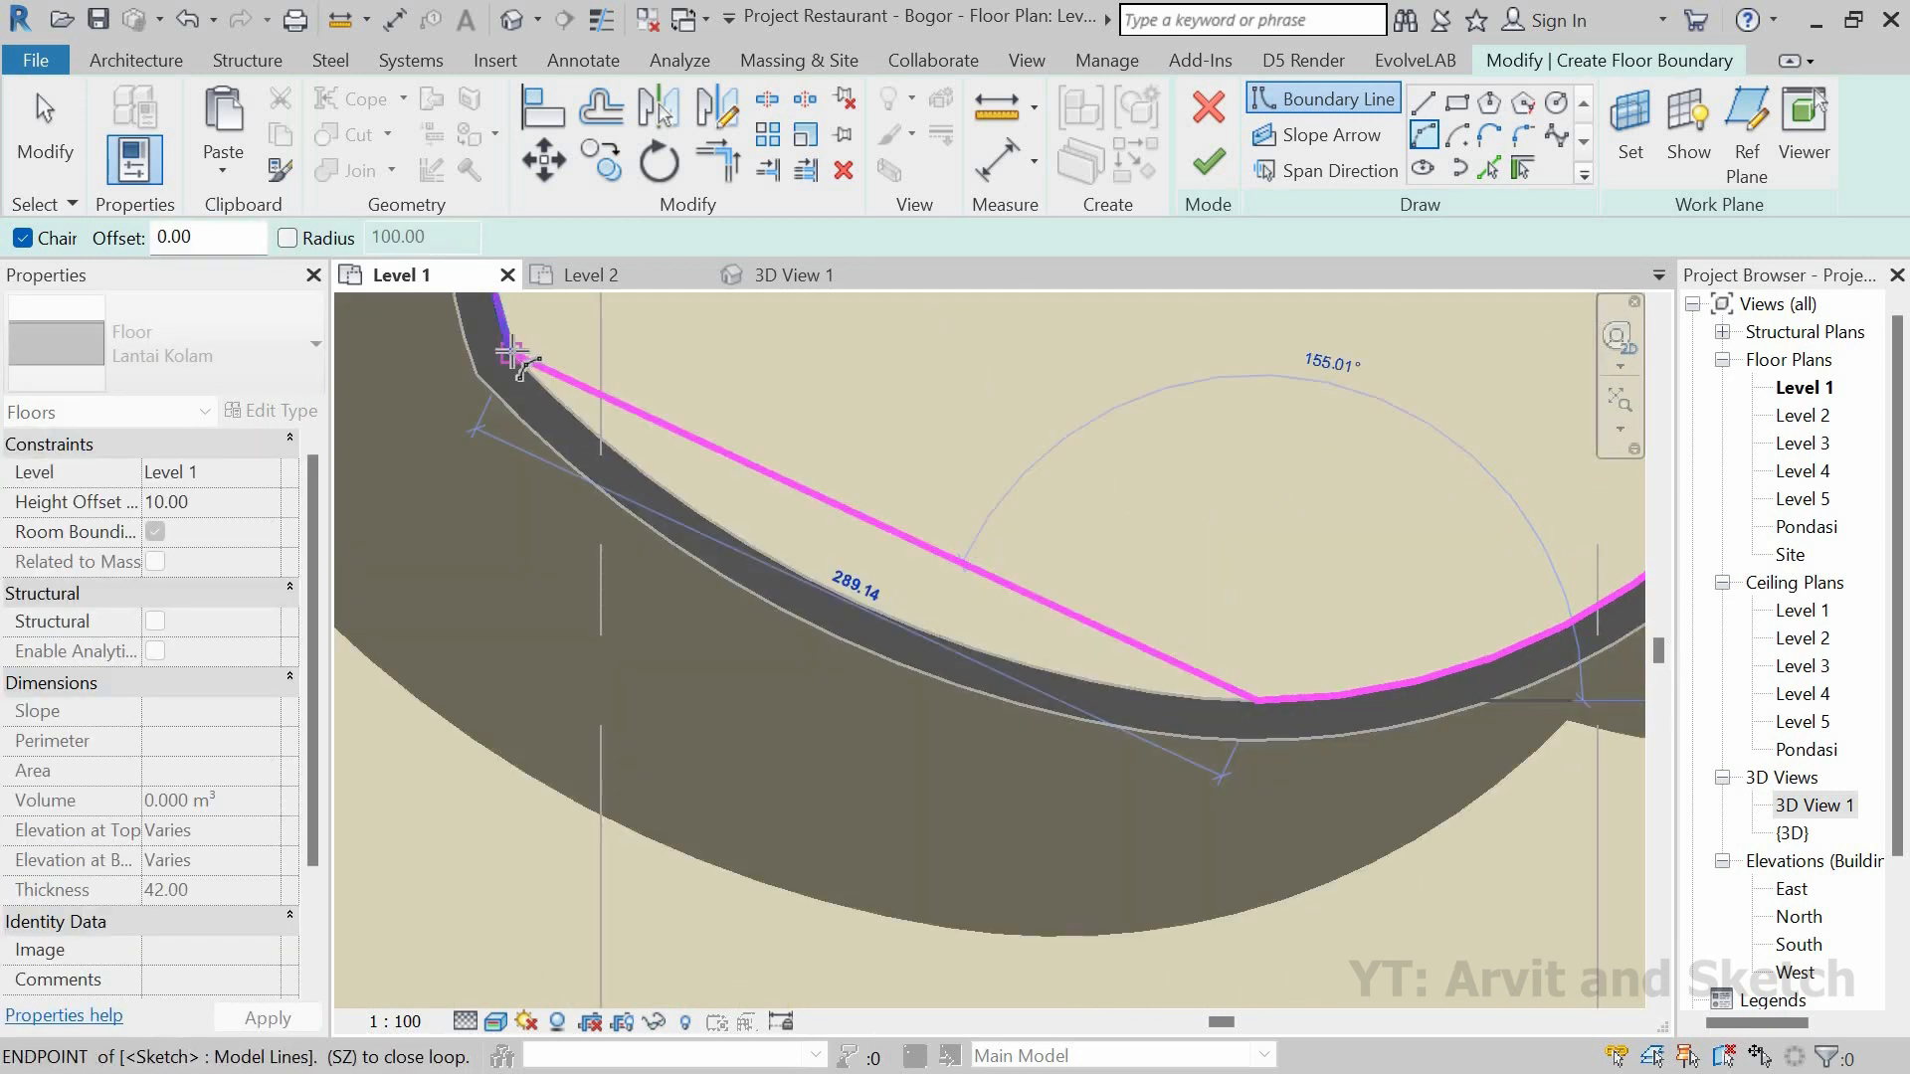
pyautogui.click(856, 601)
pyautogui.press('Escape')
pyautogui.press('Escape')
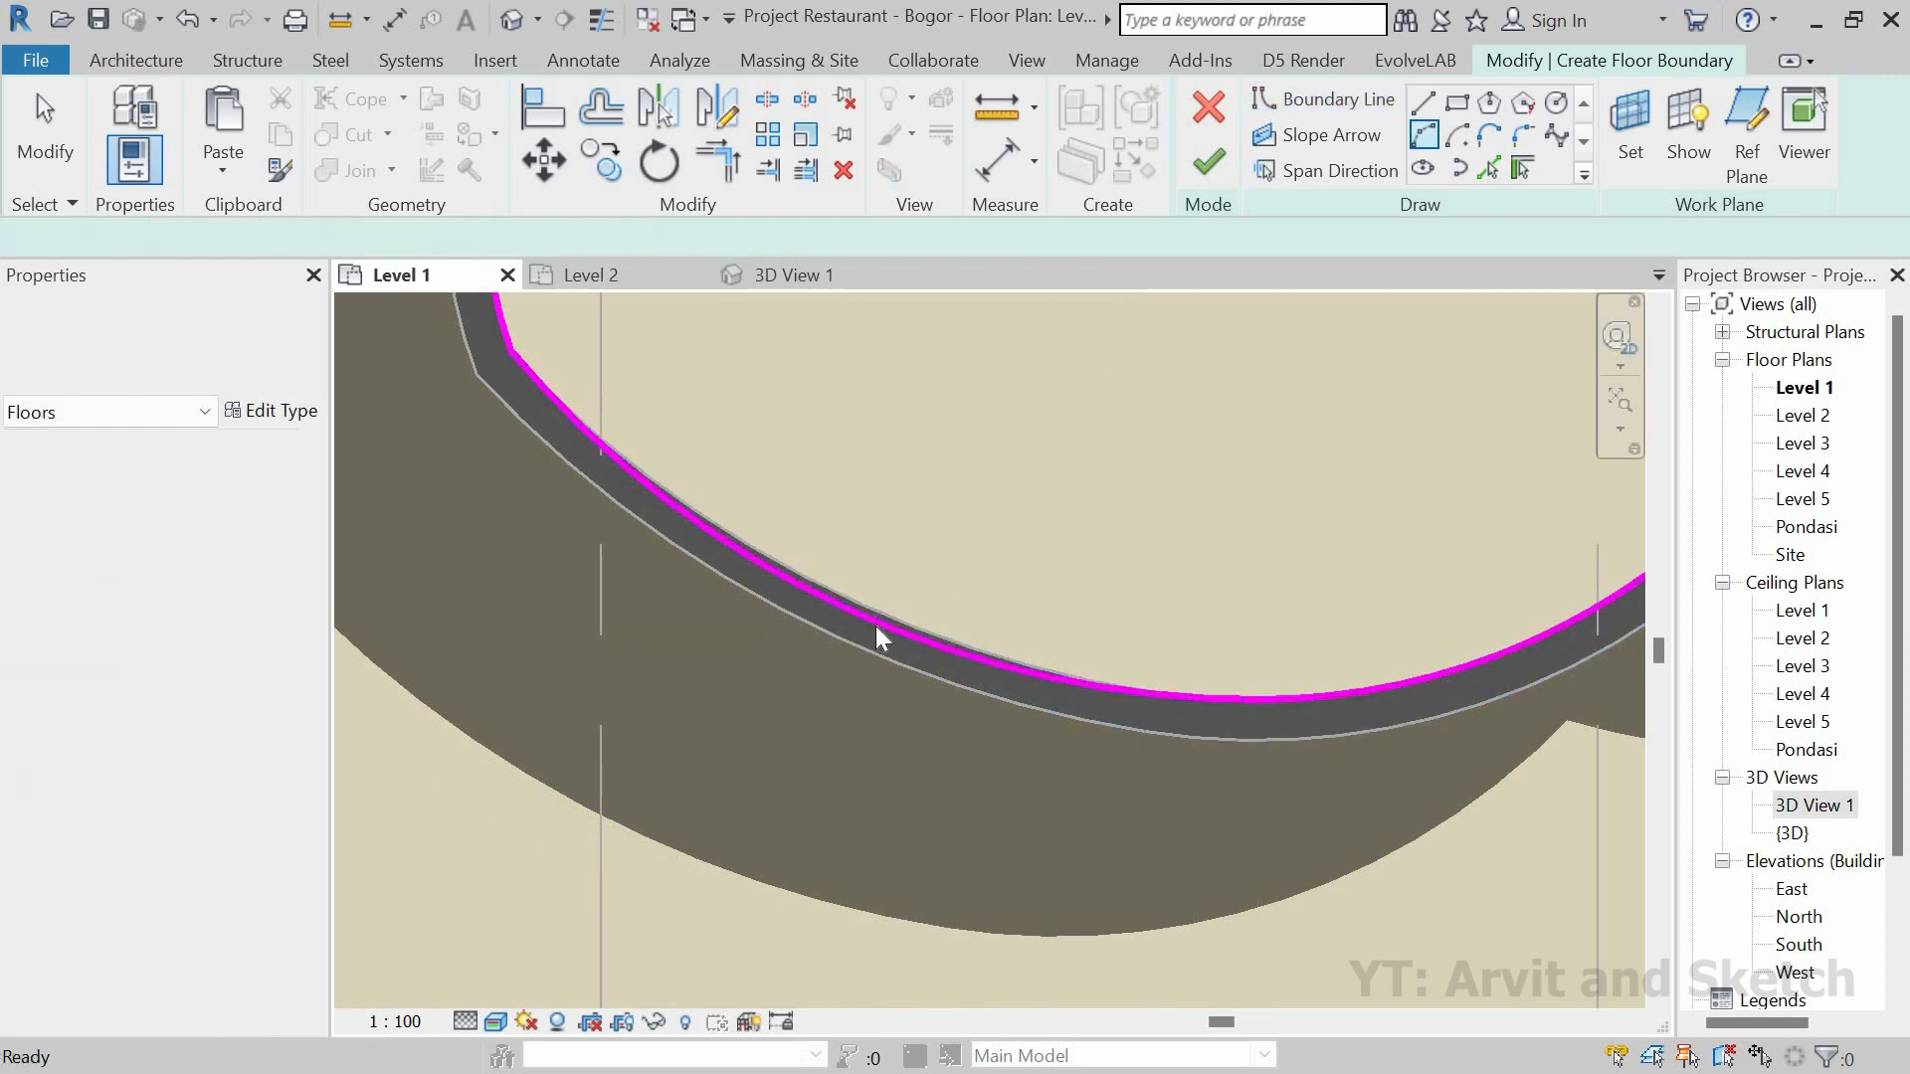
# Step: Try to refit the closing arc to the inner wall face, undo that change, and delete the arc
pyautogui.click(875, 625)
pyautogui.scroll(2, 845, 597)
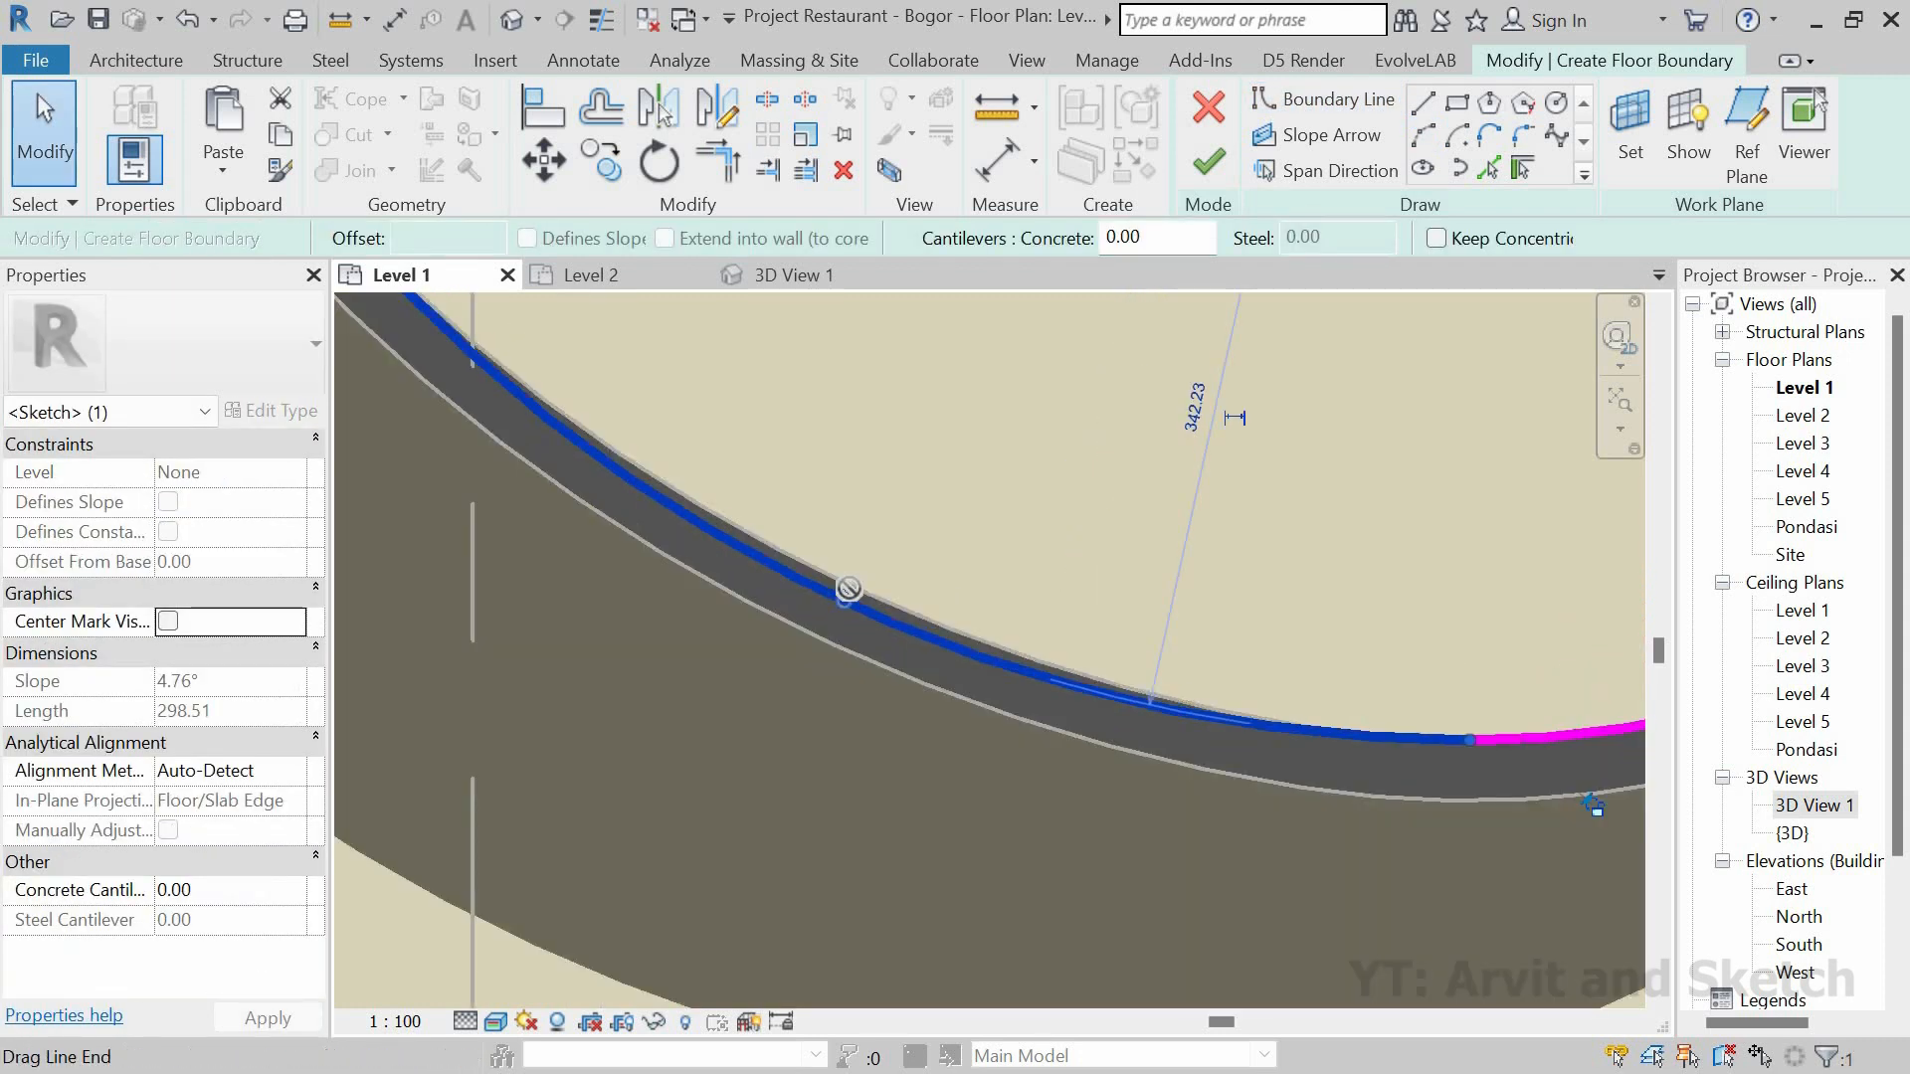
pyautogui.moveTo(844, 594); pyautogui.dragTo(849, 588)
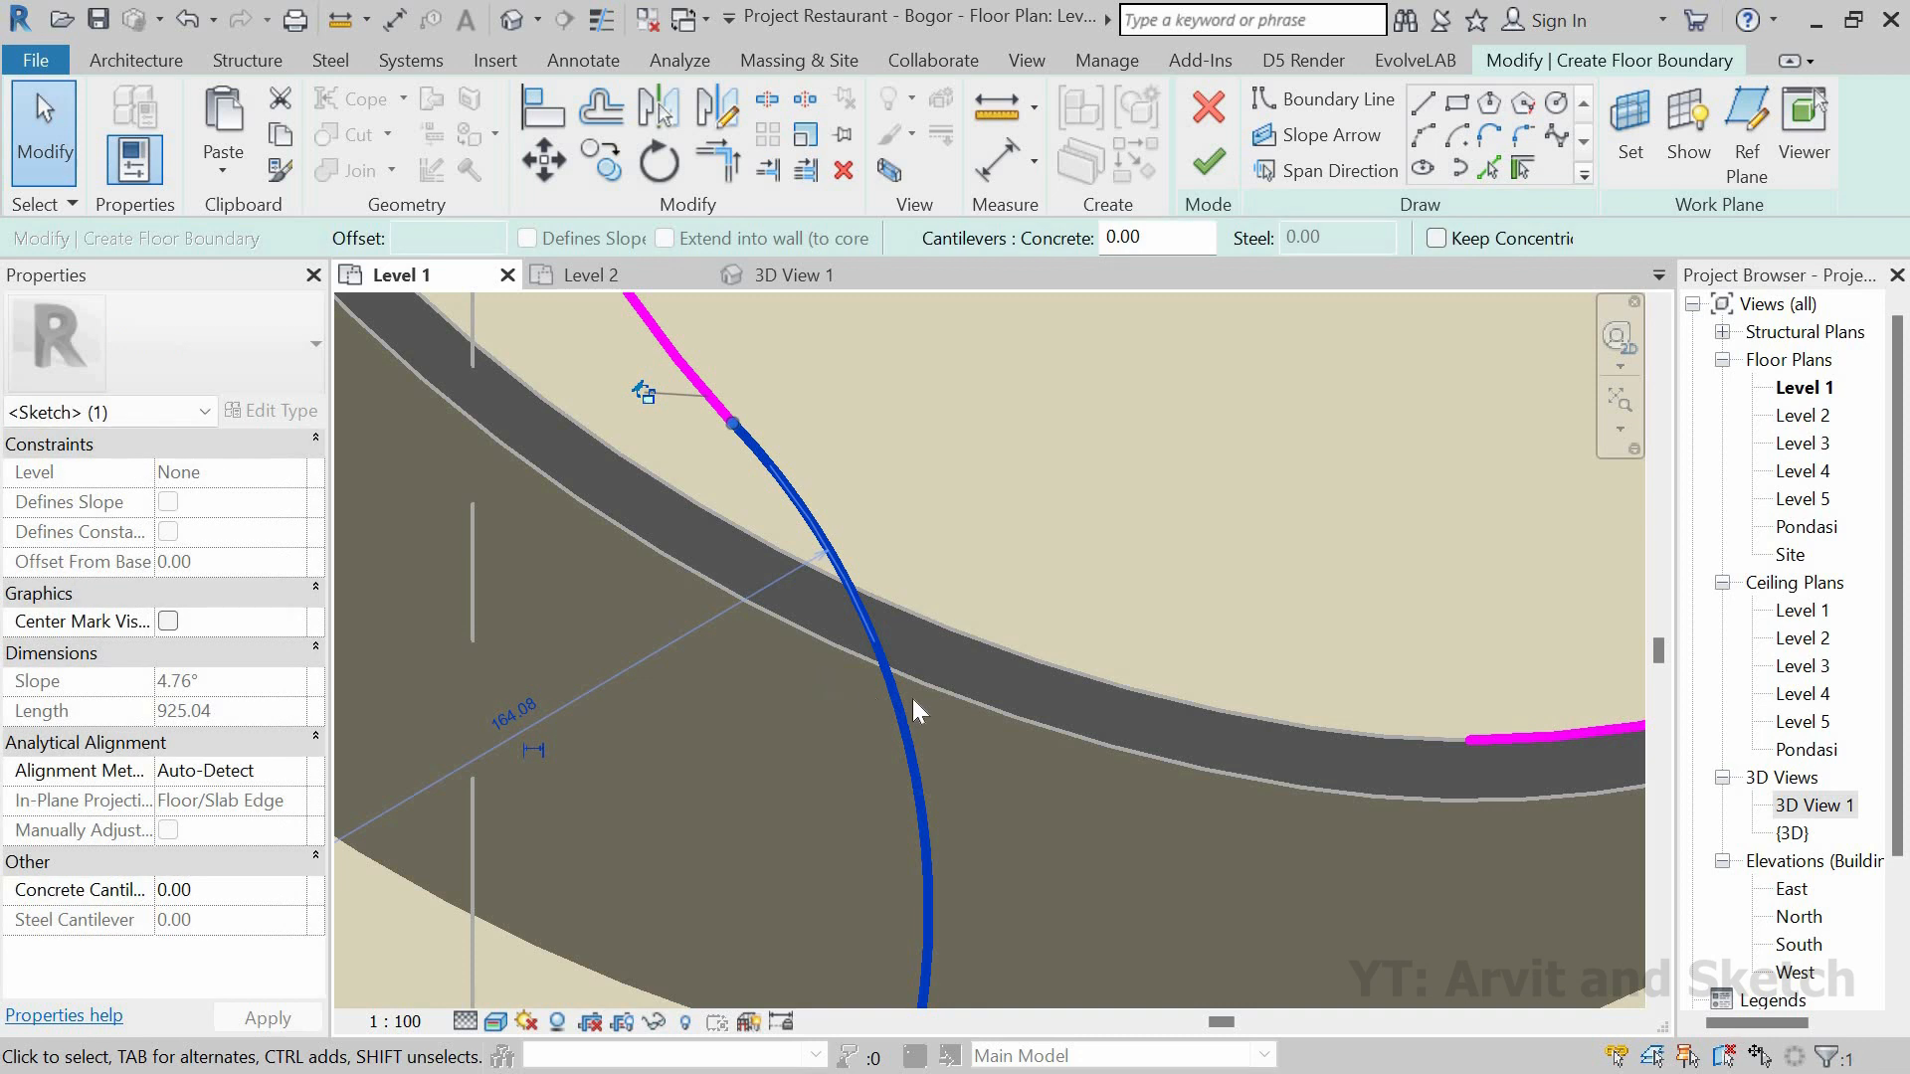
pyautogui.hotkey('ctrl', 'z')
pyautogui.scroll(-2, 902, 665)
pyautogui.click(904, 650)
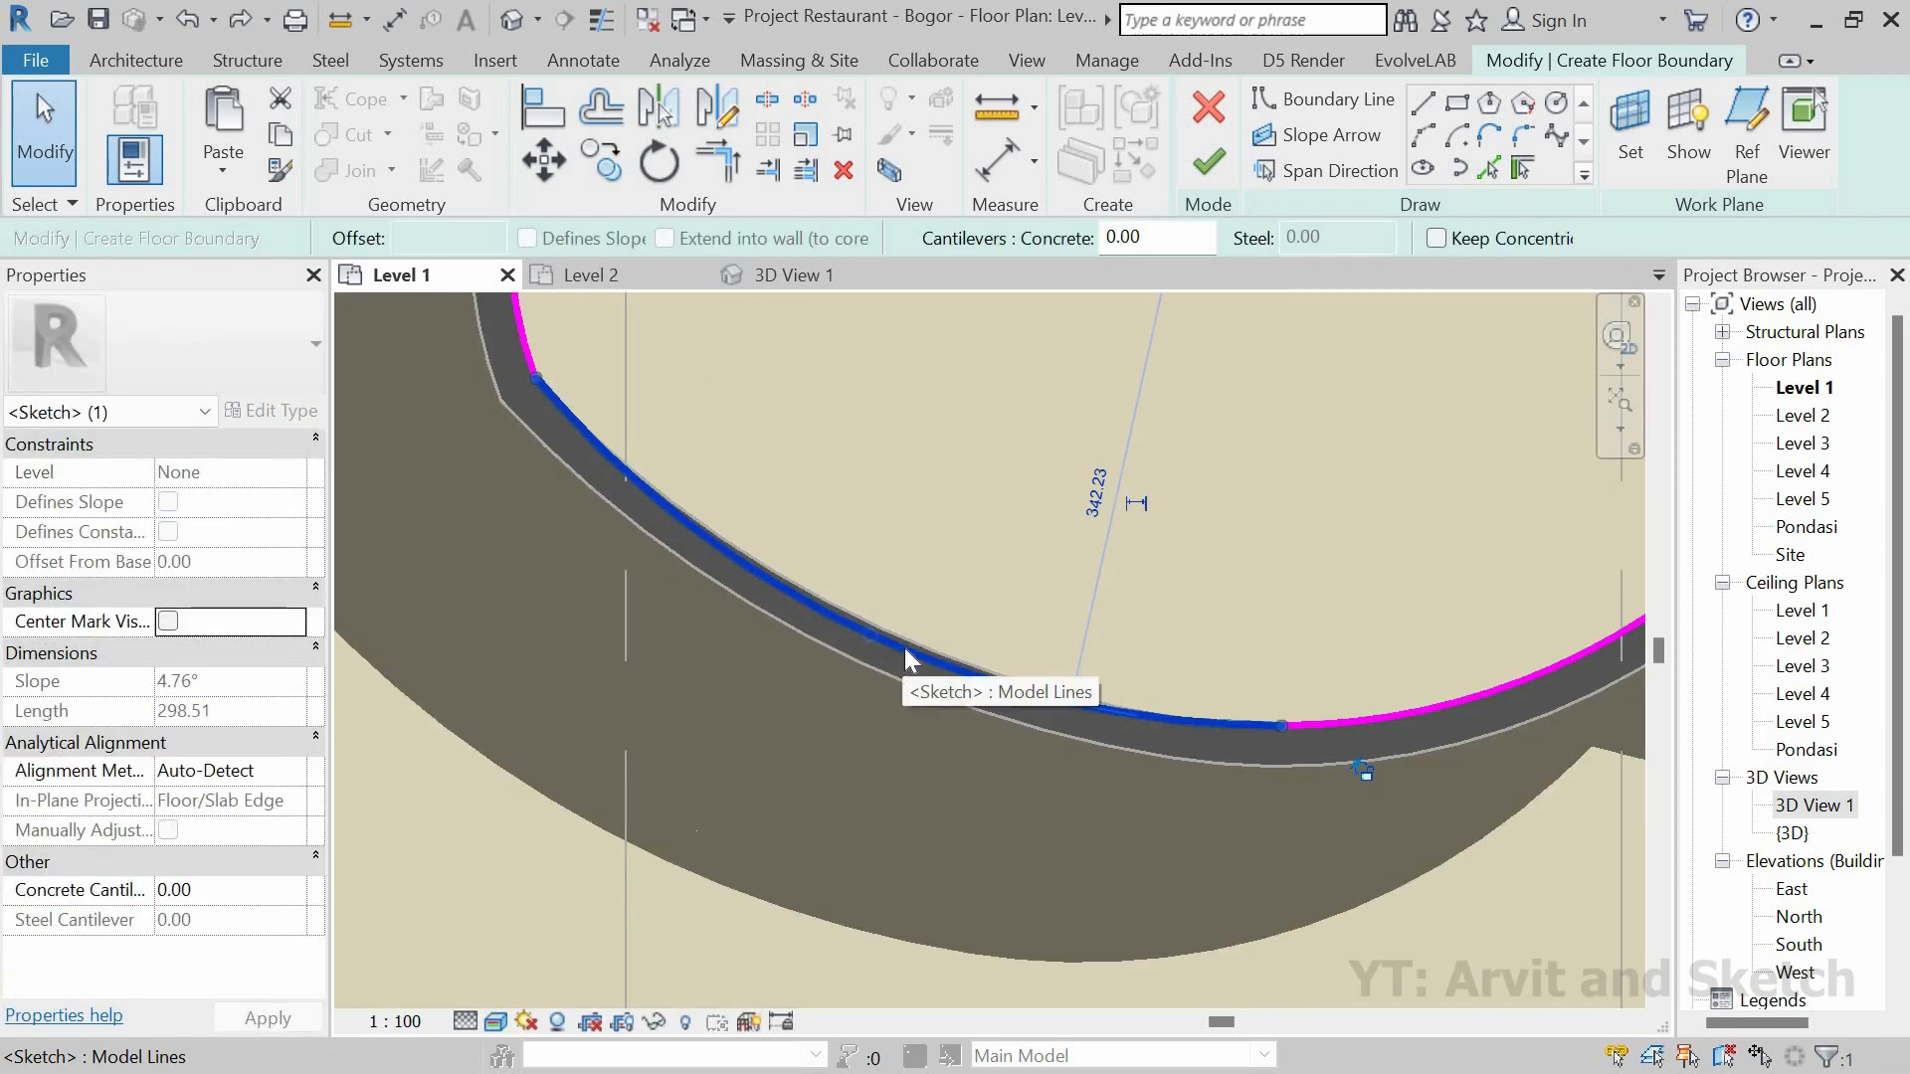
pyautogui.press('Delete')
# Step: Close the boundary with an arc of radius about 386 along the western lobe's inner wall face and finish the Lantai Kolam floor
pyautogui.click(1428, 136)
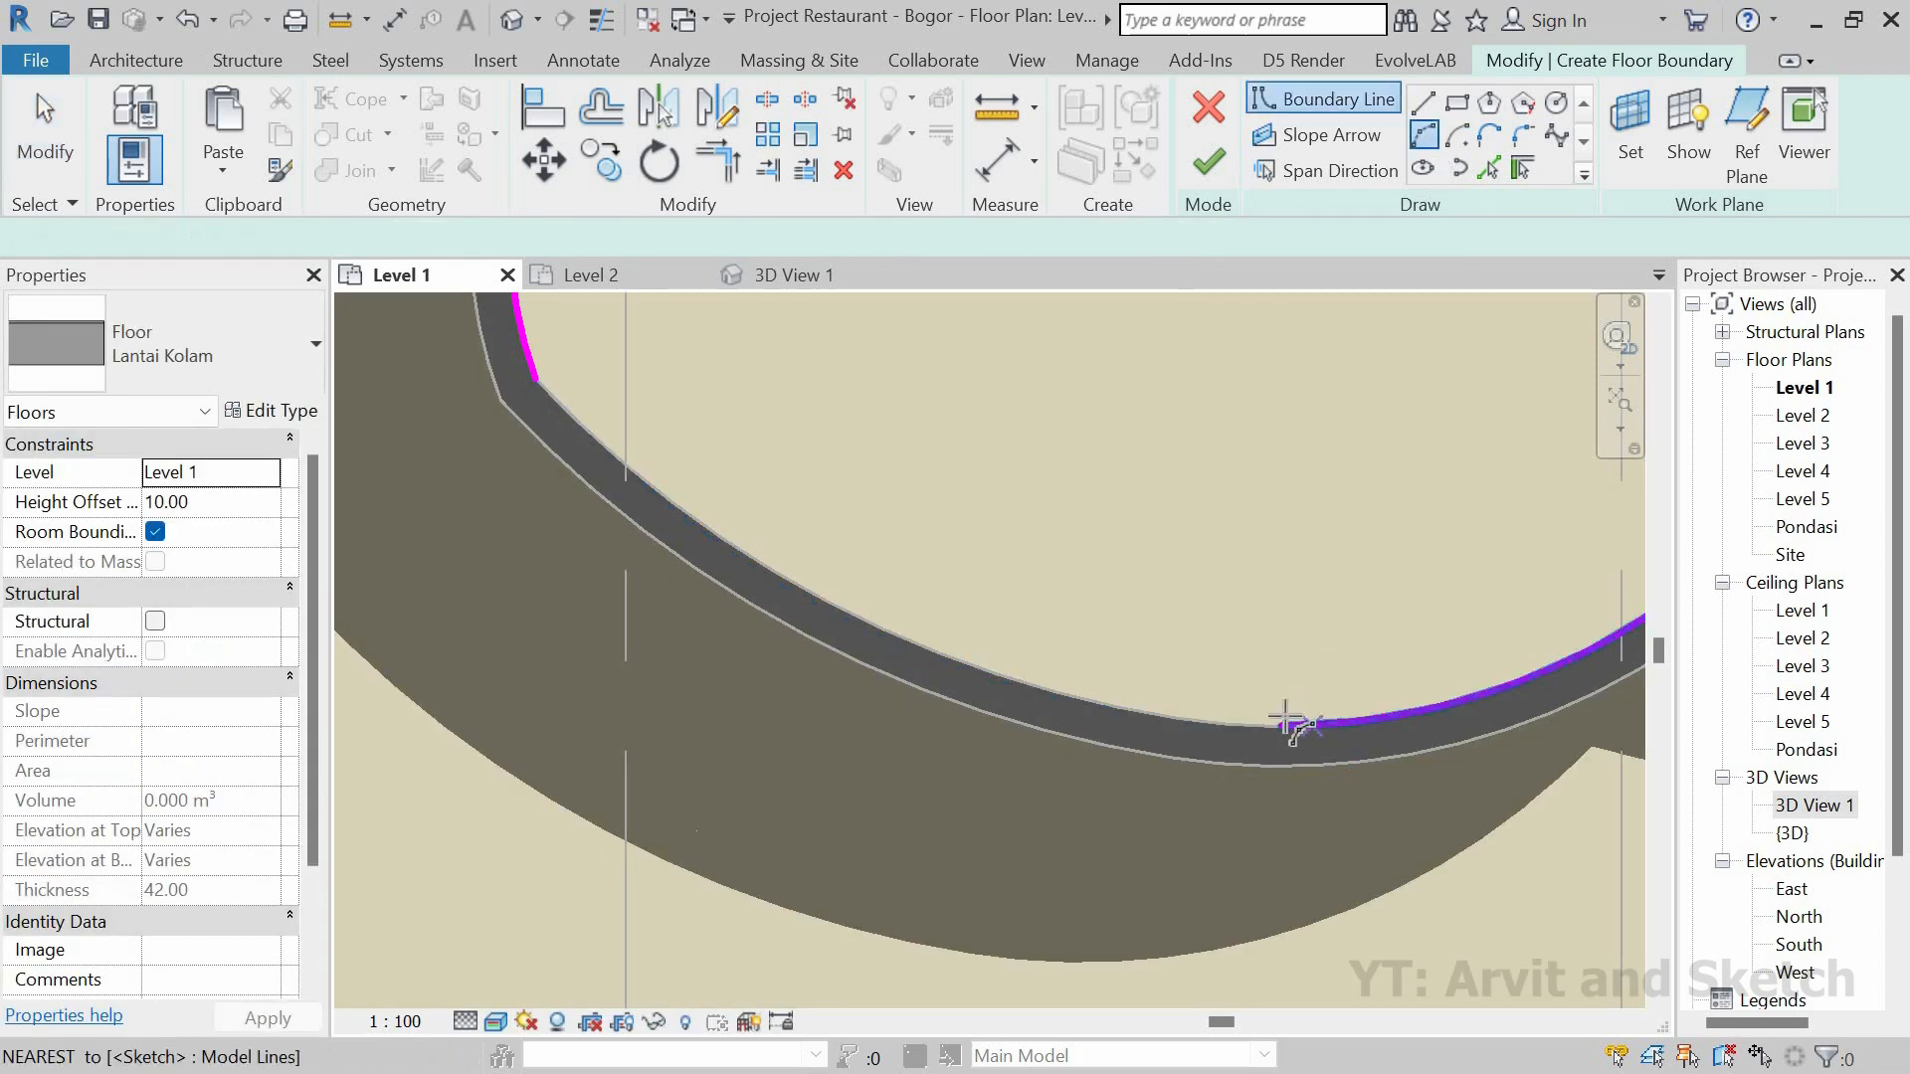
pyautogui.click(1280, 726)
pyautogui.click(527, 383)
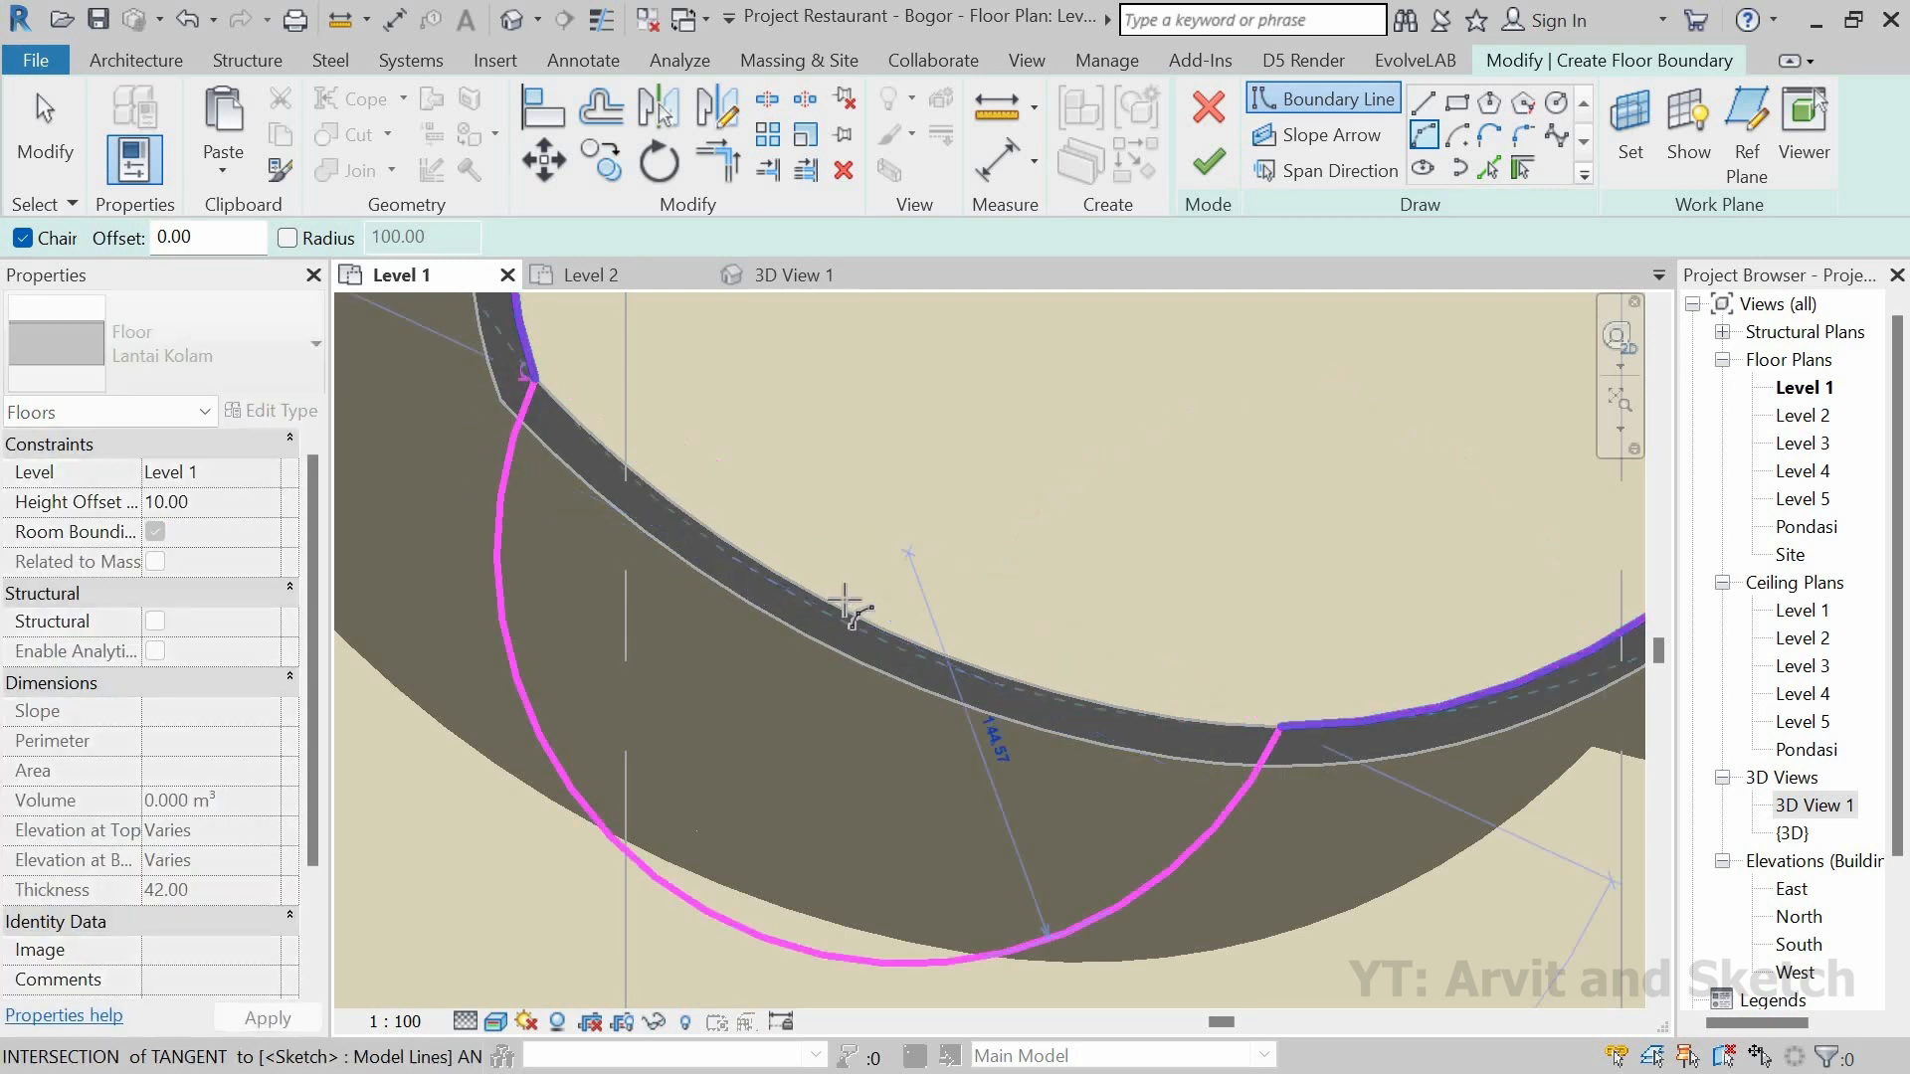
pyautogui.click(873, 610)
pyautogui.scroll(-6, 854, 687)
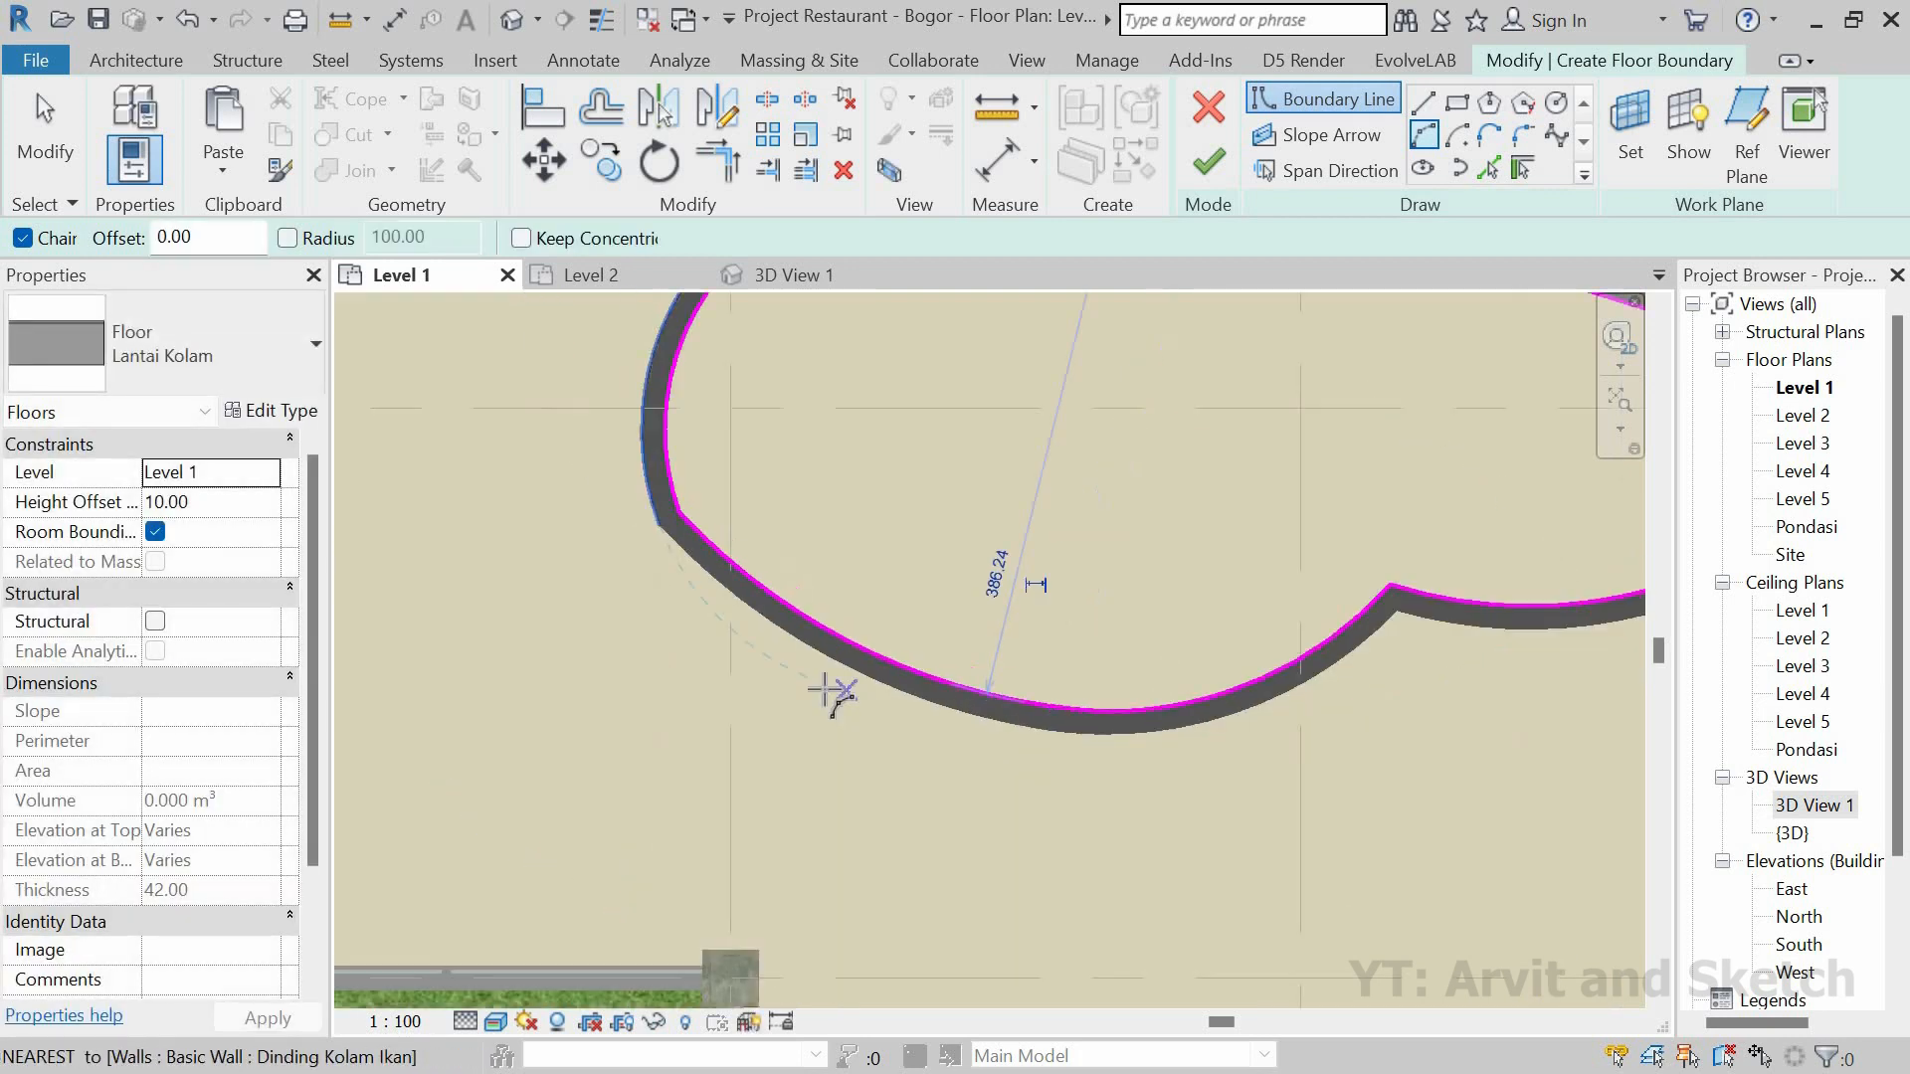
pyautogui.click(1208, 162)
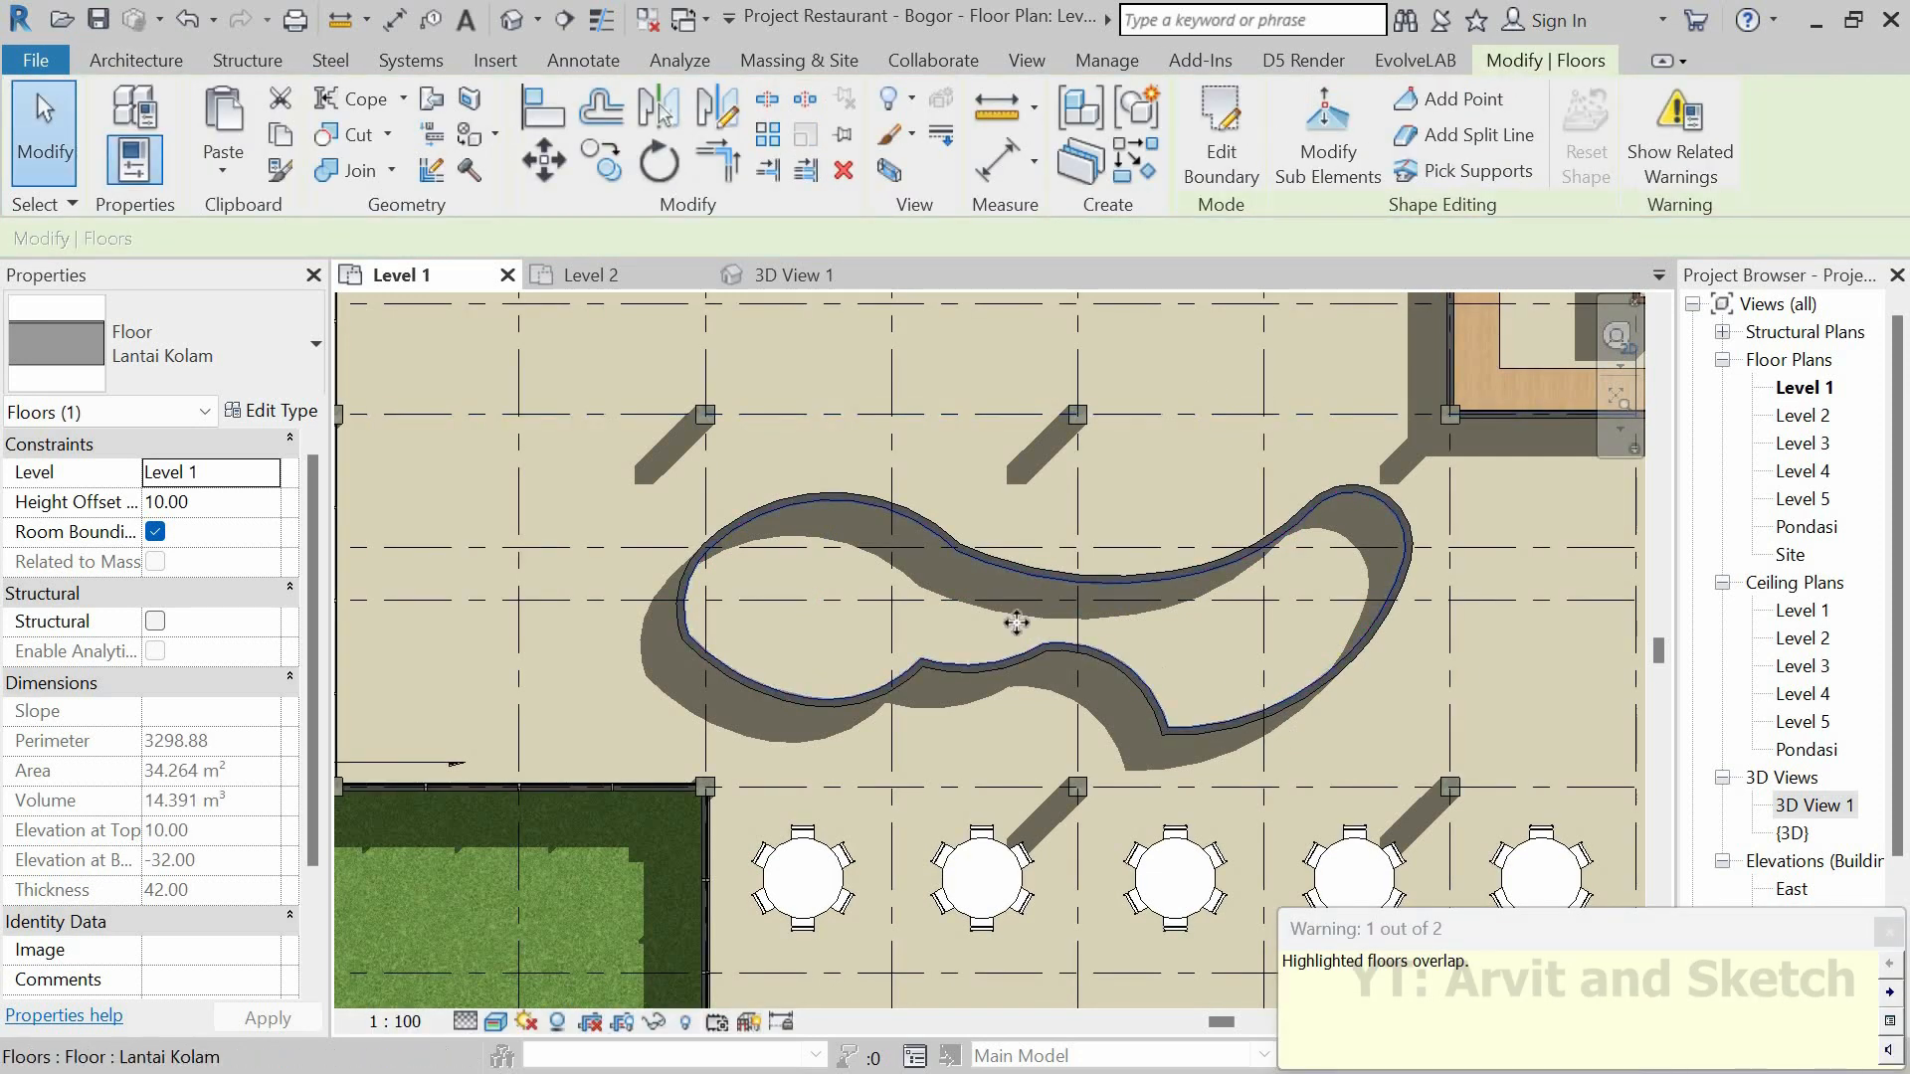
pyautogui.press('Escape')
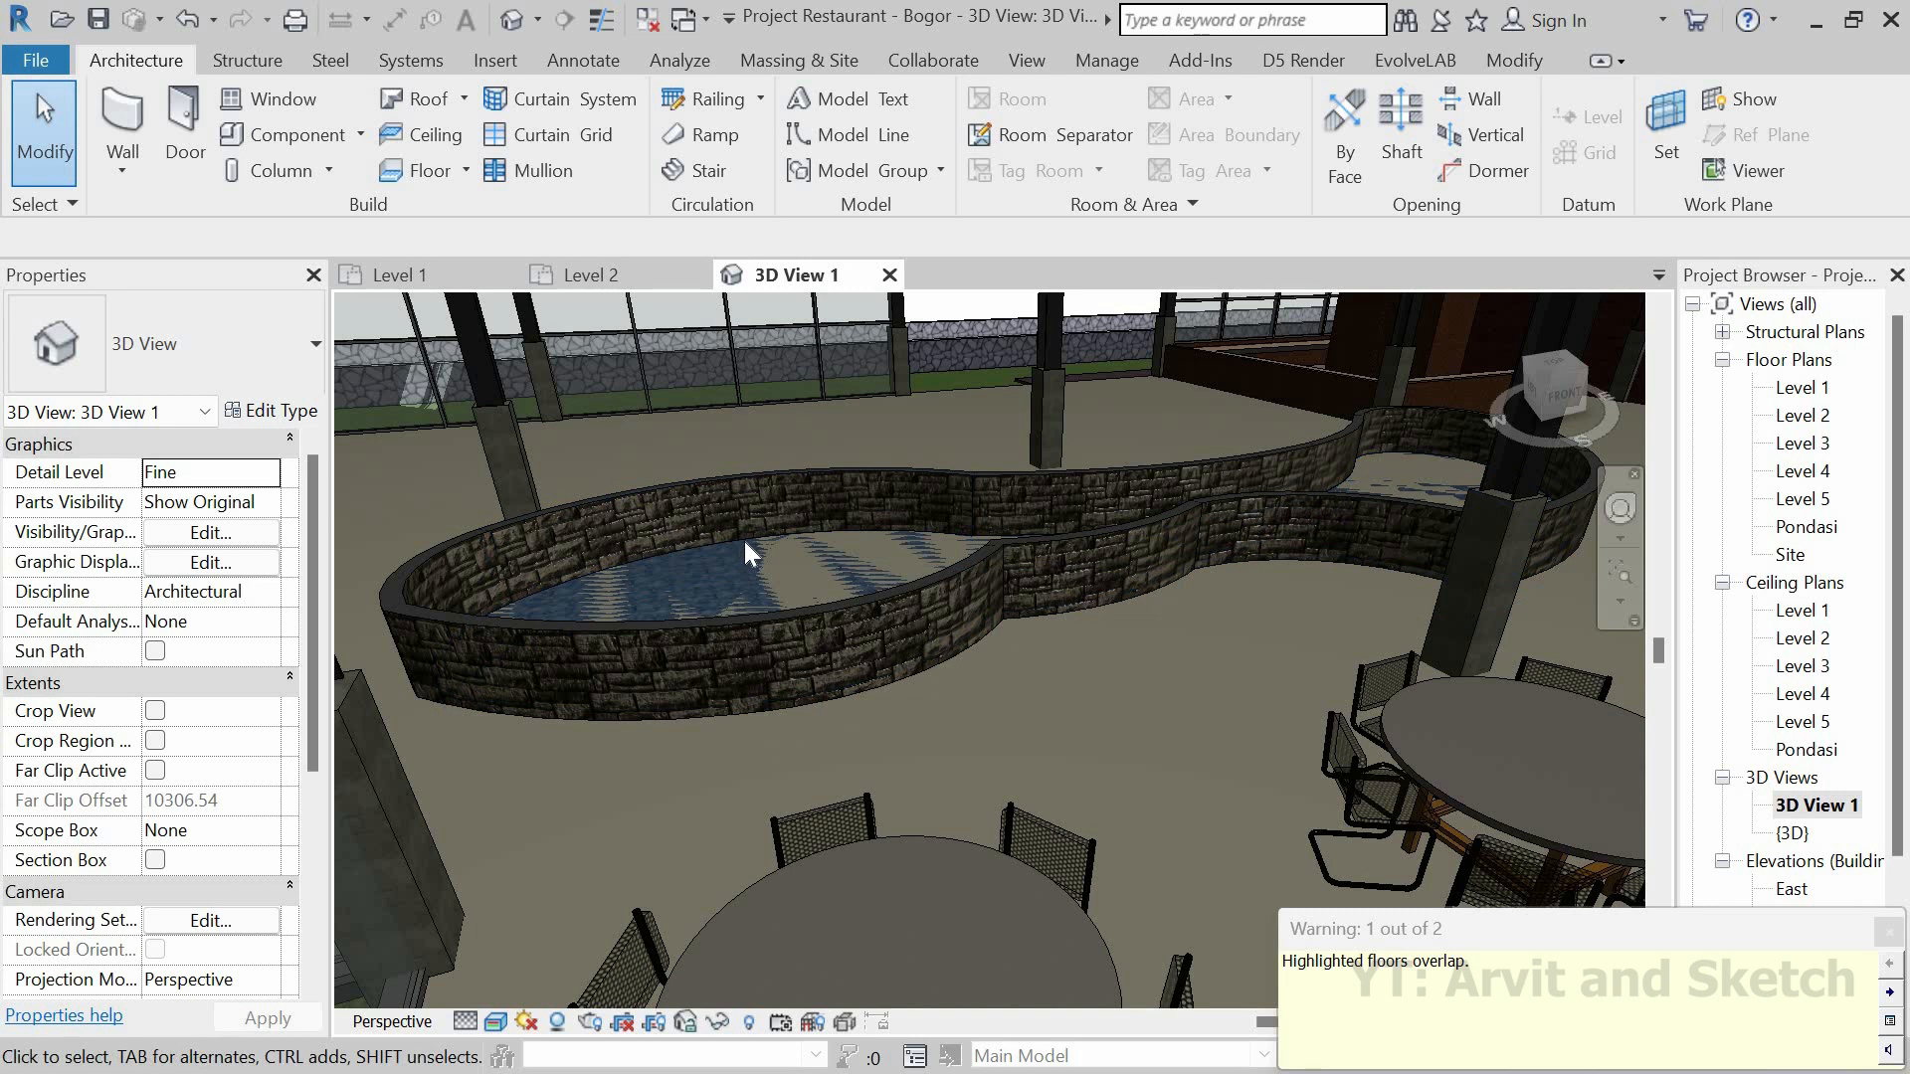
# Step: Set the height offset of the pond floor to 50 in 3D View 1
pyautogui.click(773, 587)
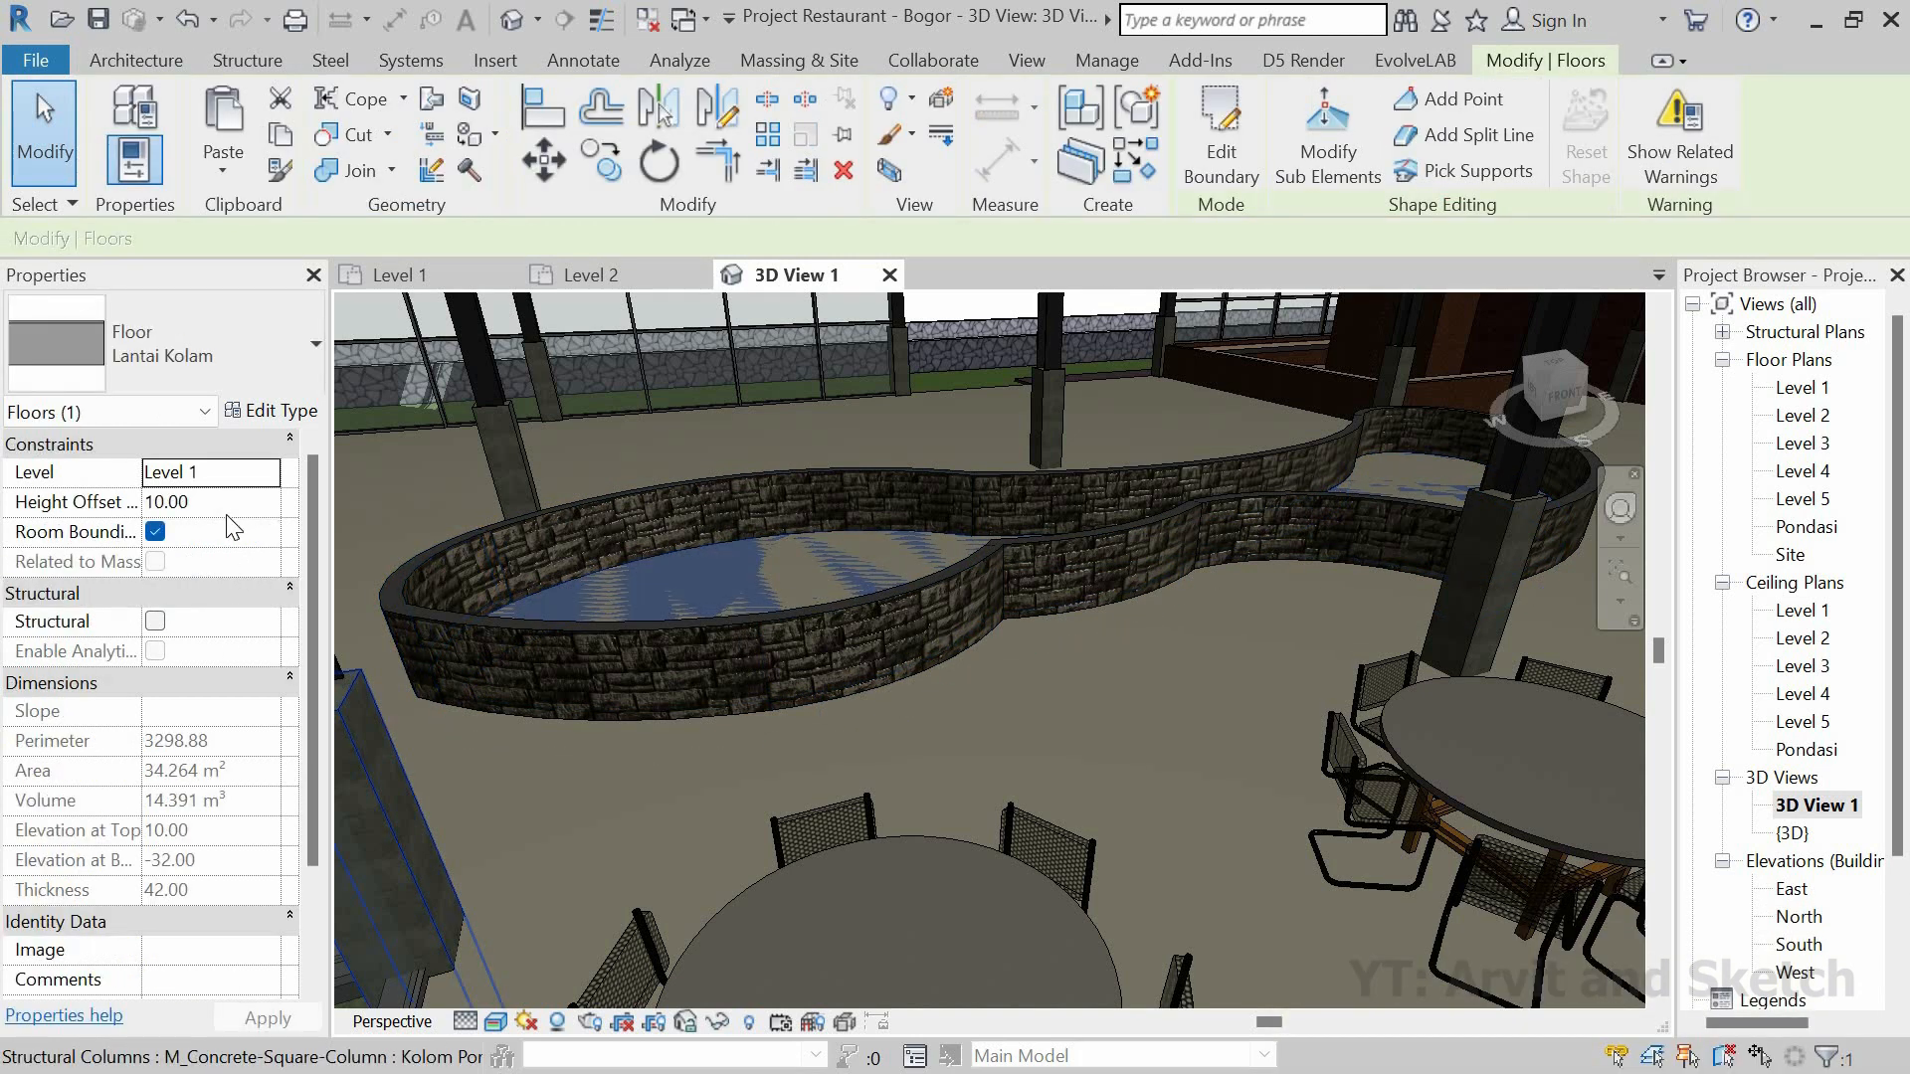
pyautogui.click(229, 507)
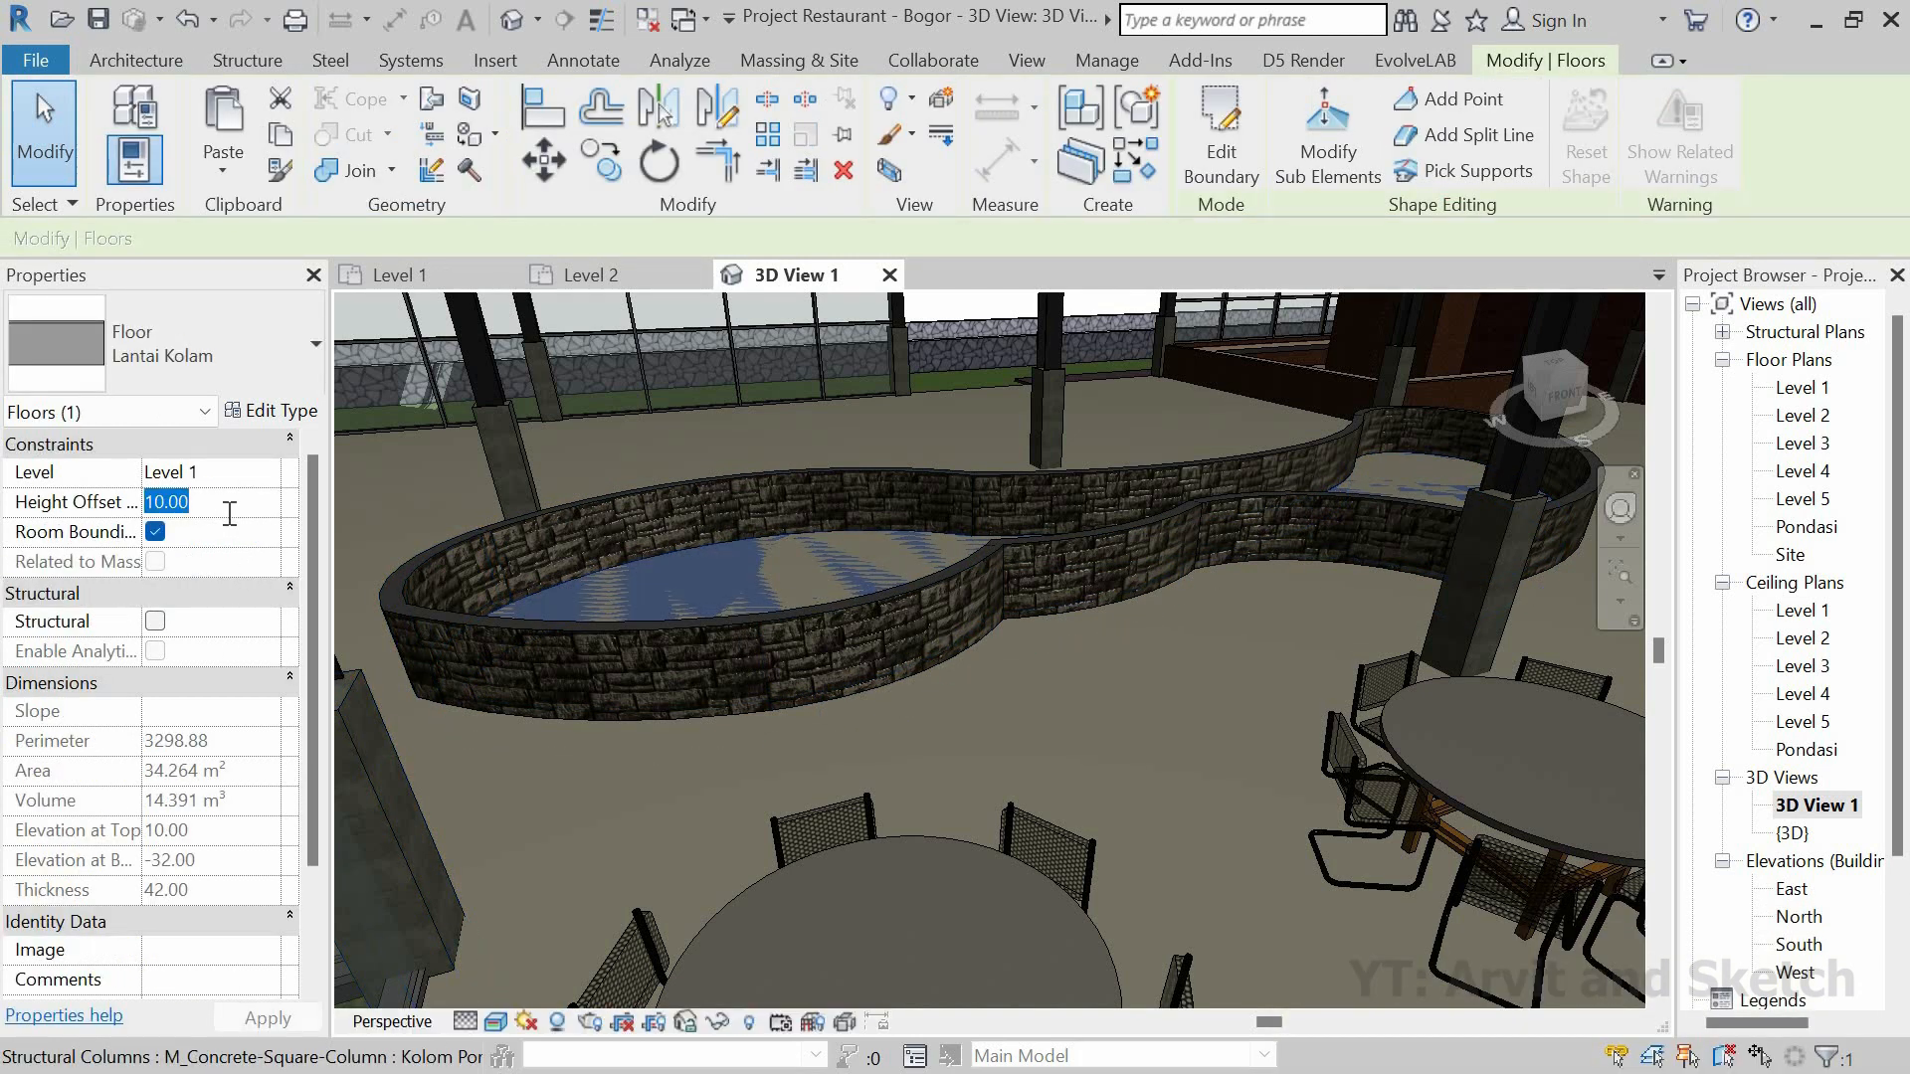
pyautogui.write('50.00')
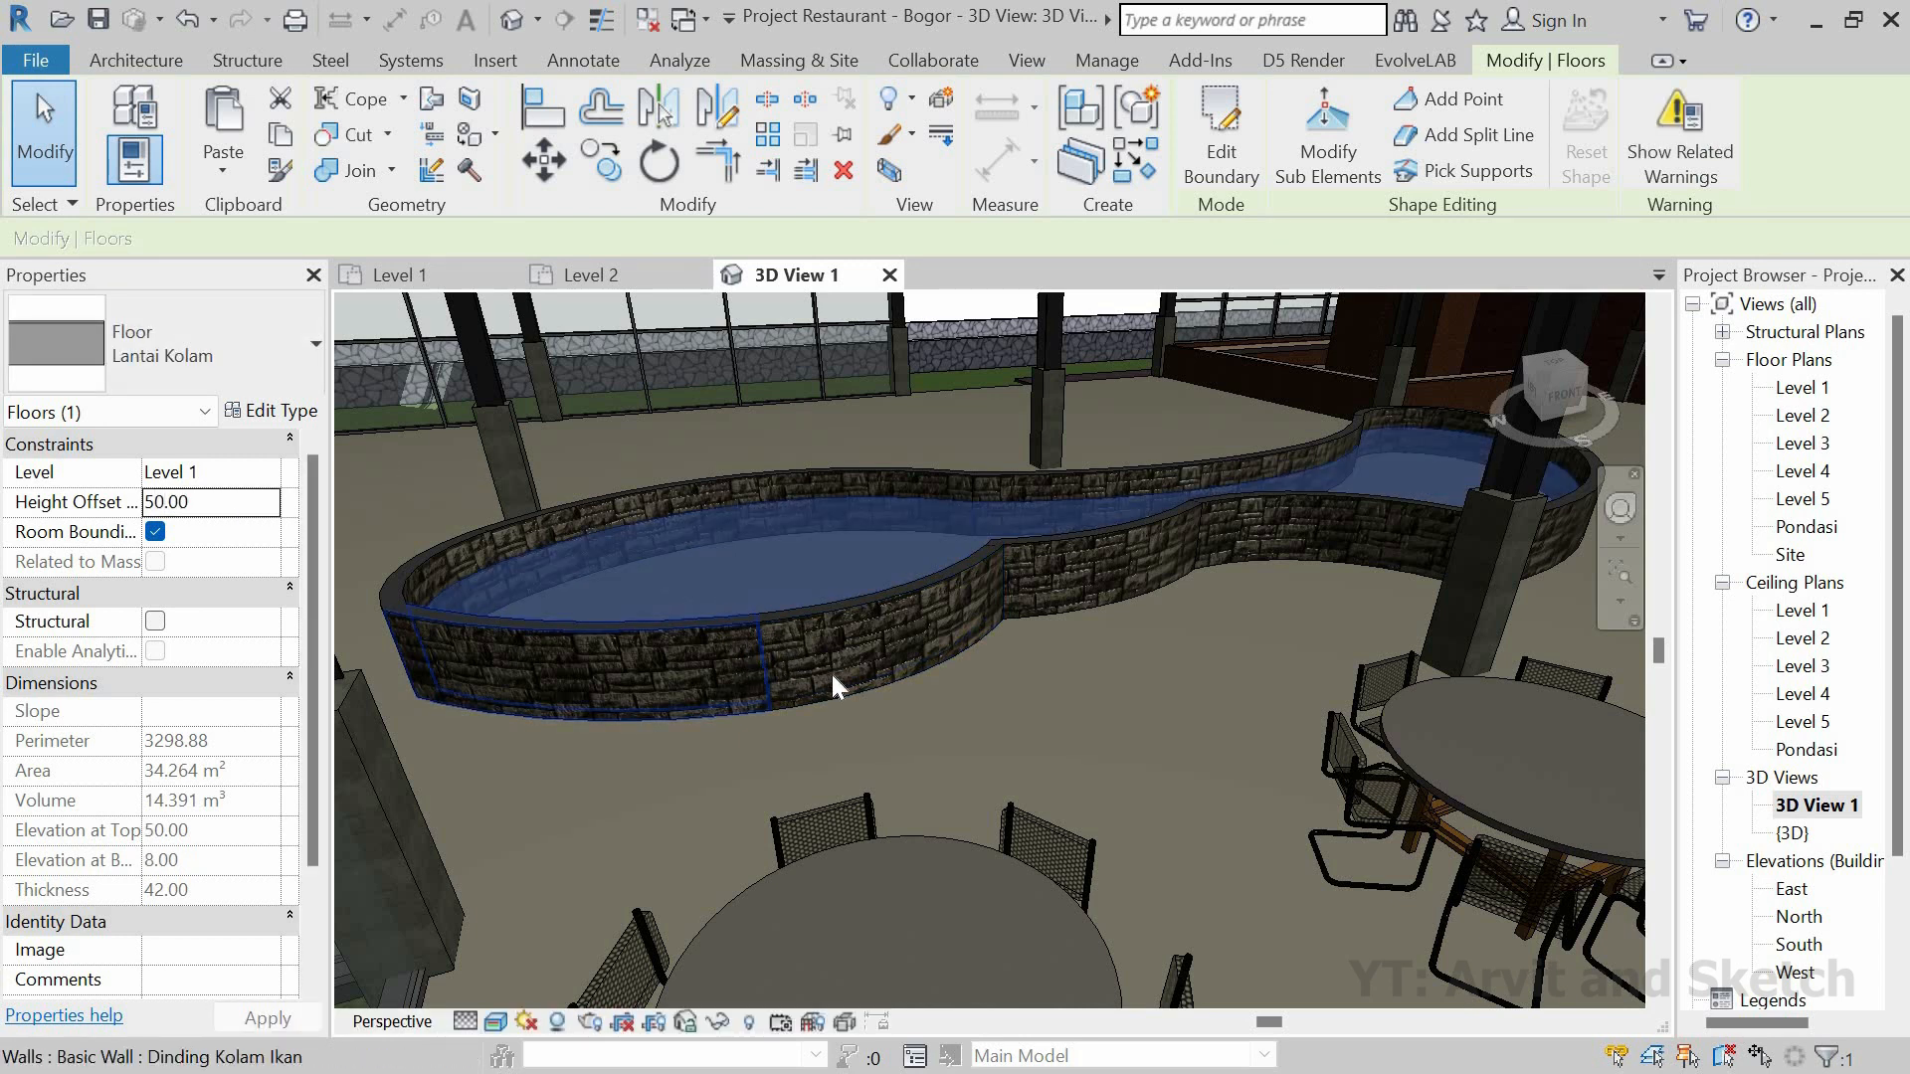
pyautogui.keyDown('shift'); pyautogui.moveTo(977, 744); pyautogui.dragTo(873, 600, button='middle'); pyautogui.keyUp('shift')
pyautogui.scroll(4, 935, 616)
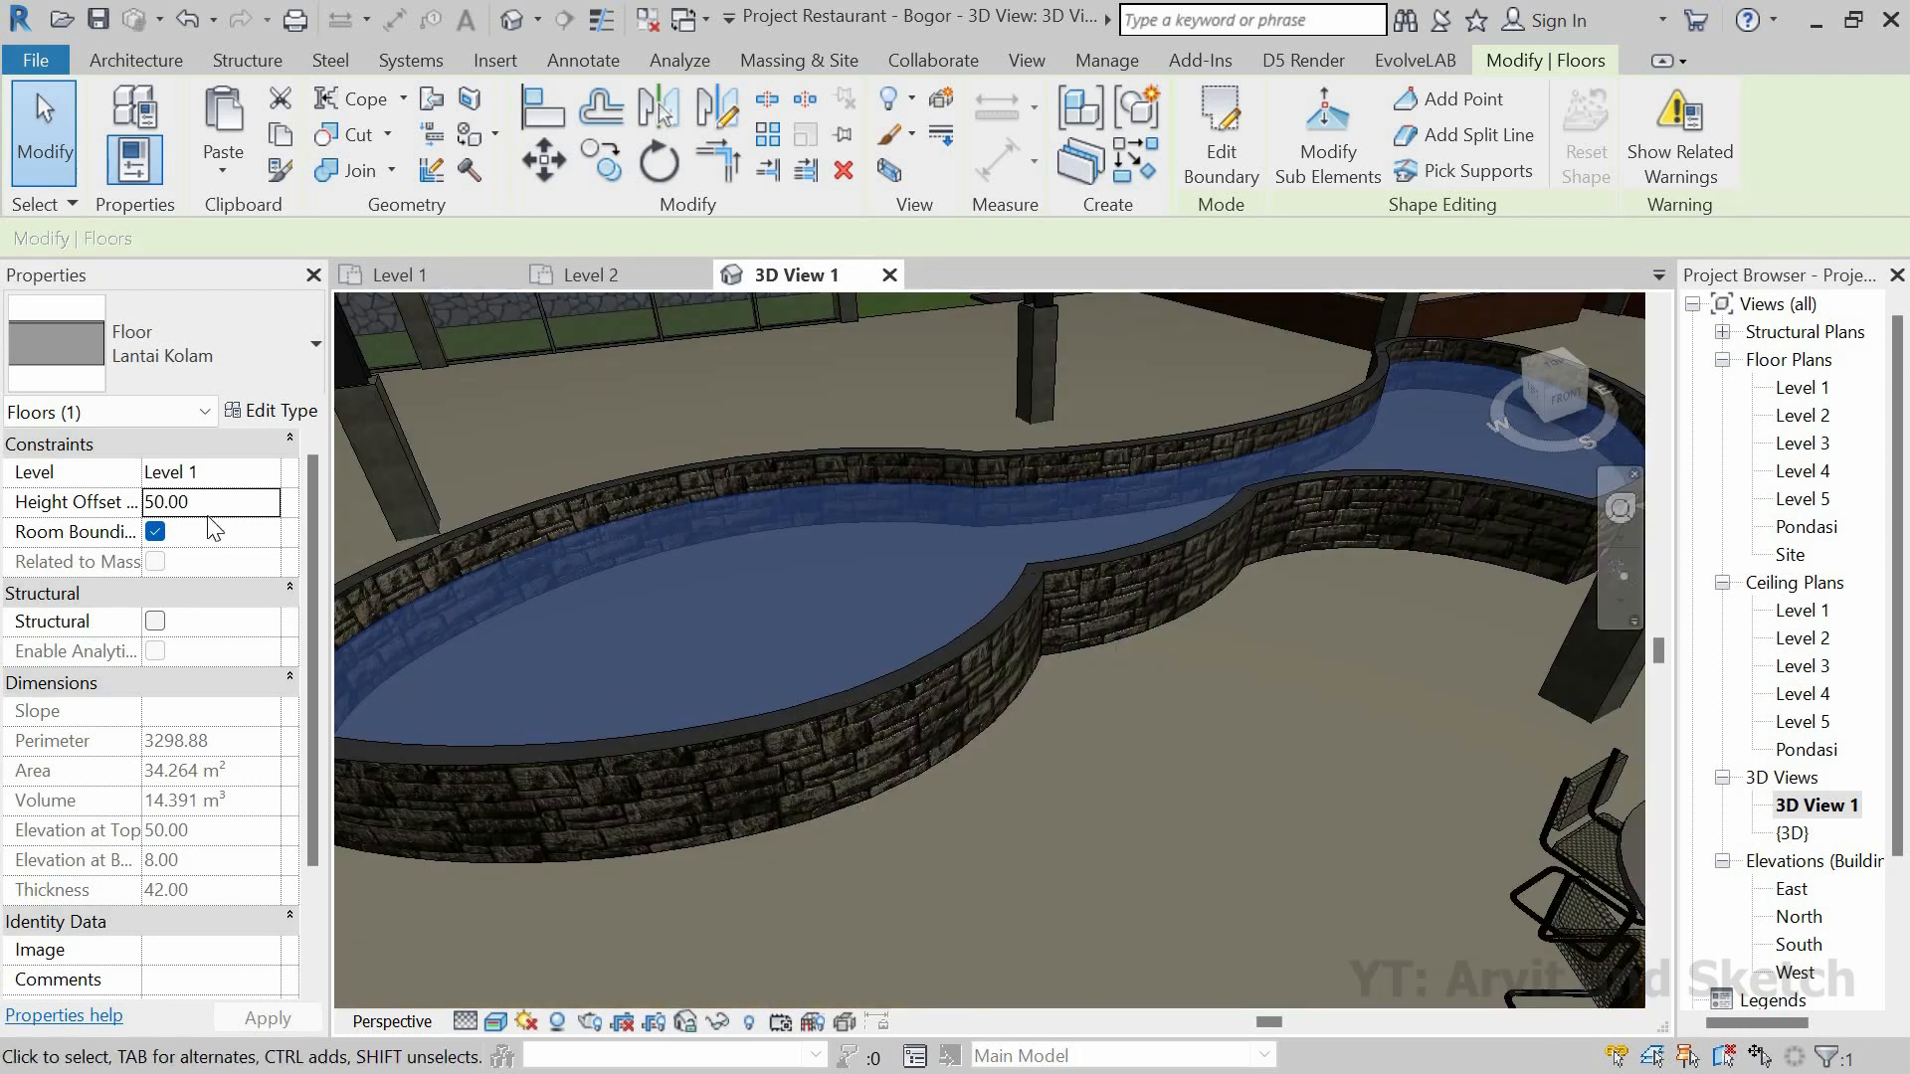
# Step: Set the thickness of the Beton structure layer in the Lantai Kolam floor type to 10
pyautogui.click(270, 411)
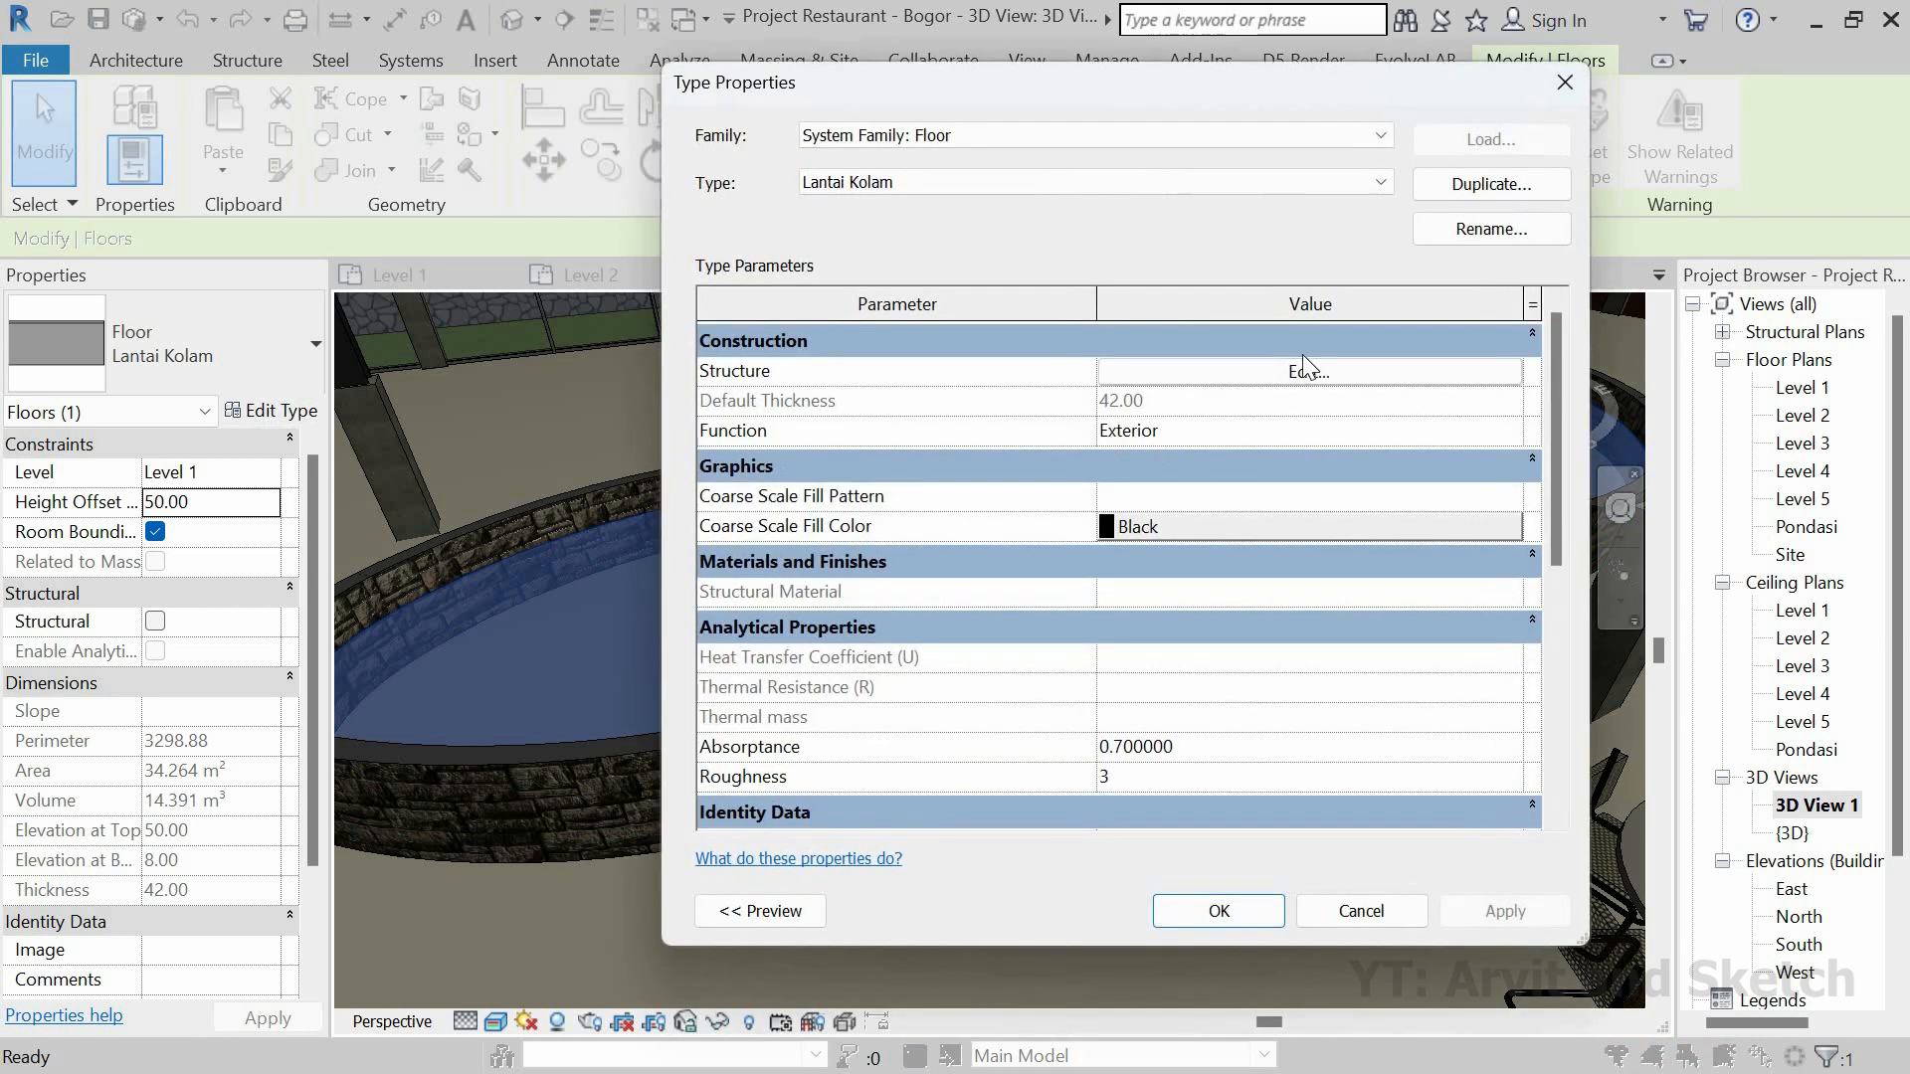
pyautogui.click(1307, 372)
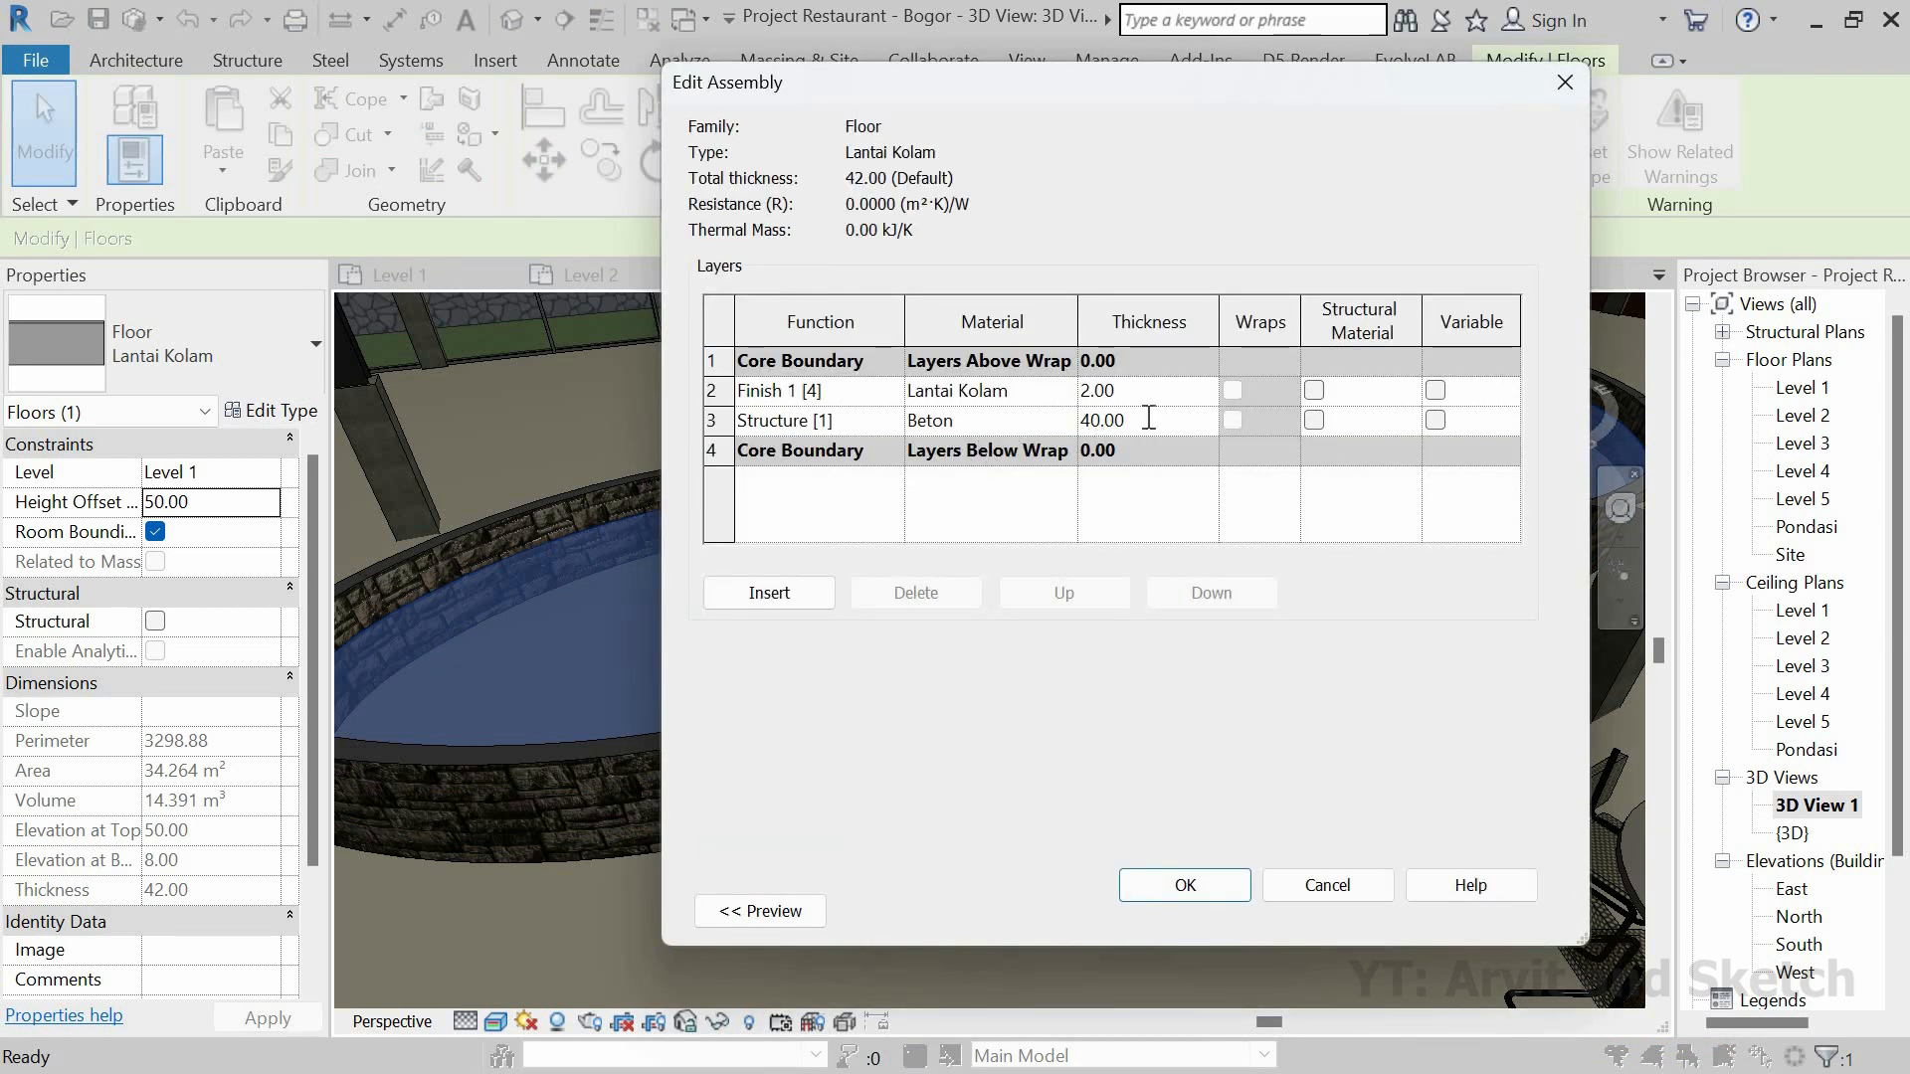
pyautogui.click(1148, 418)
pyautogui.write('10')
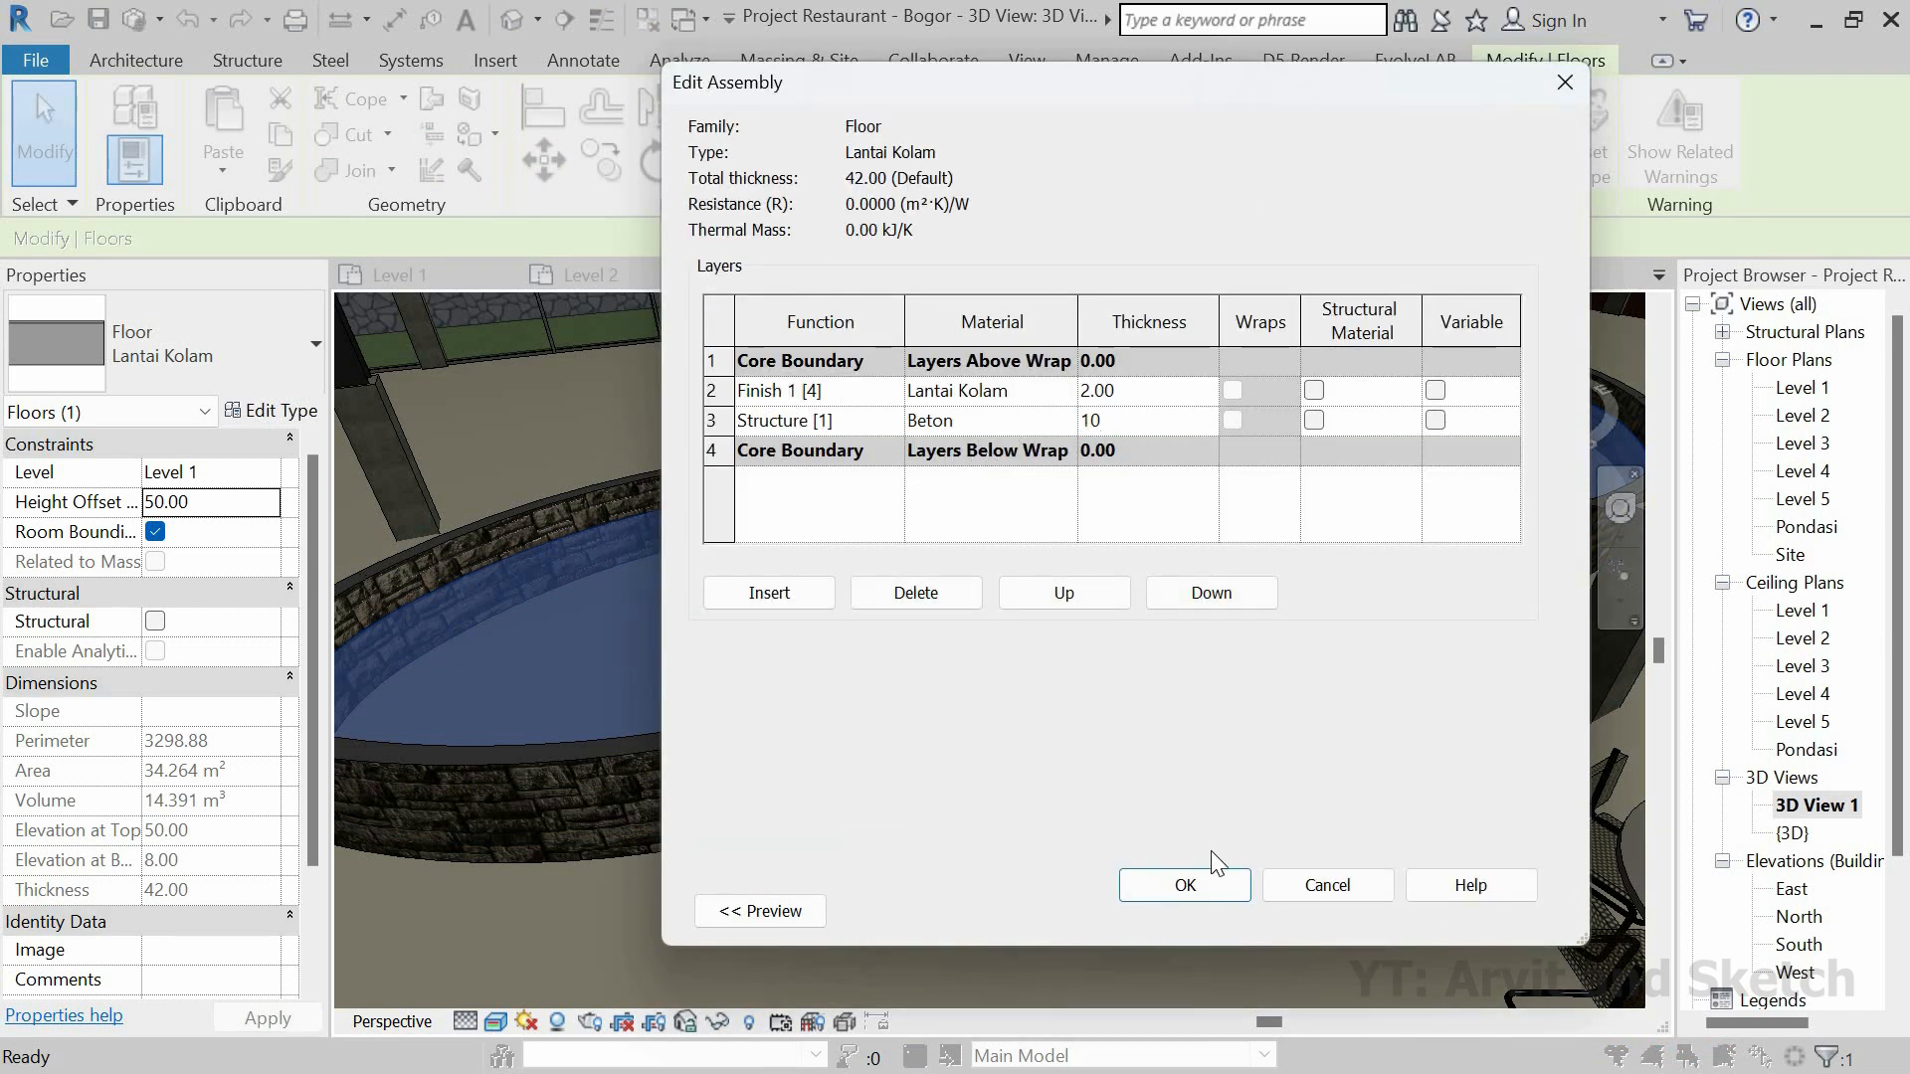
pyautogui.click(1154, 885)
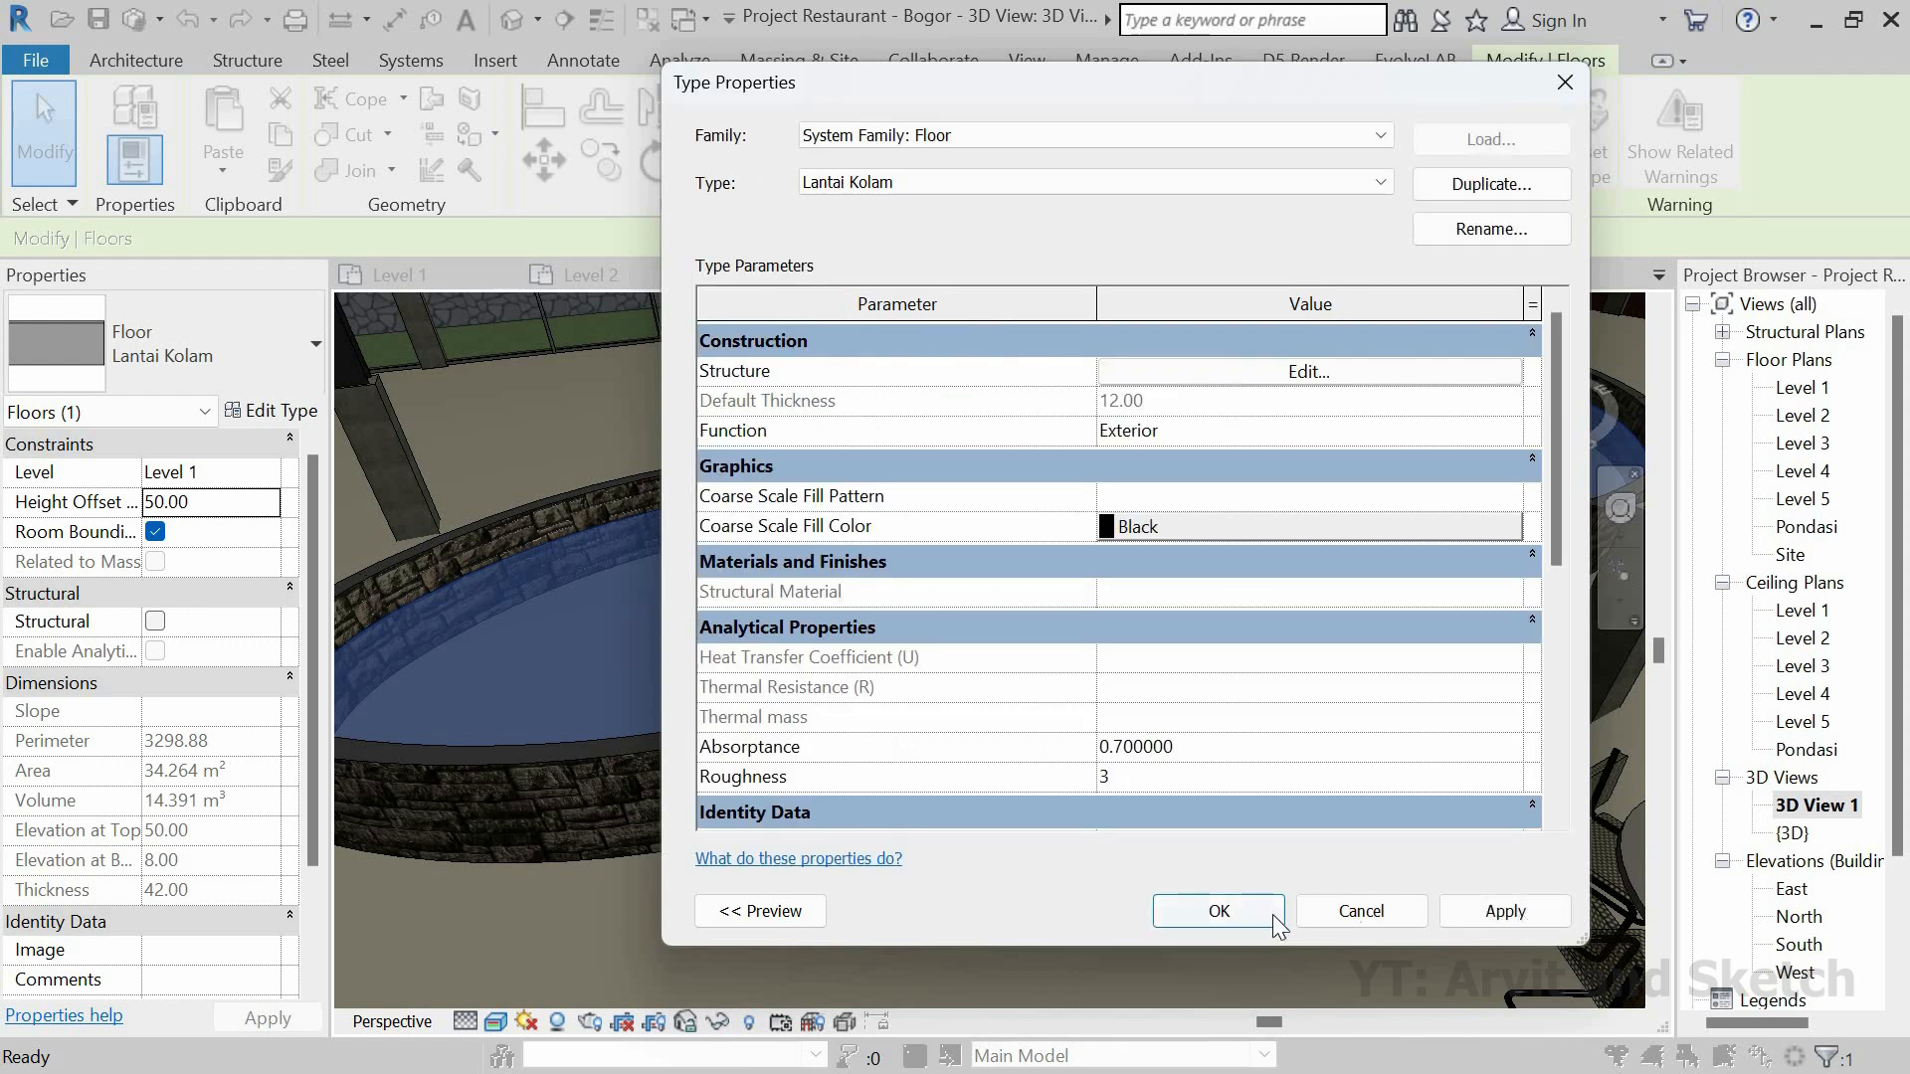
pyautogui.click(1271, 914)
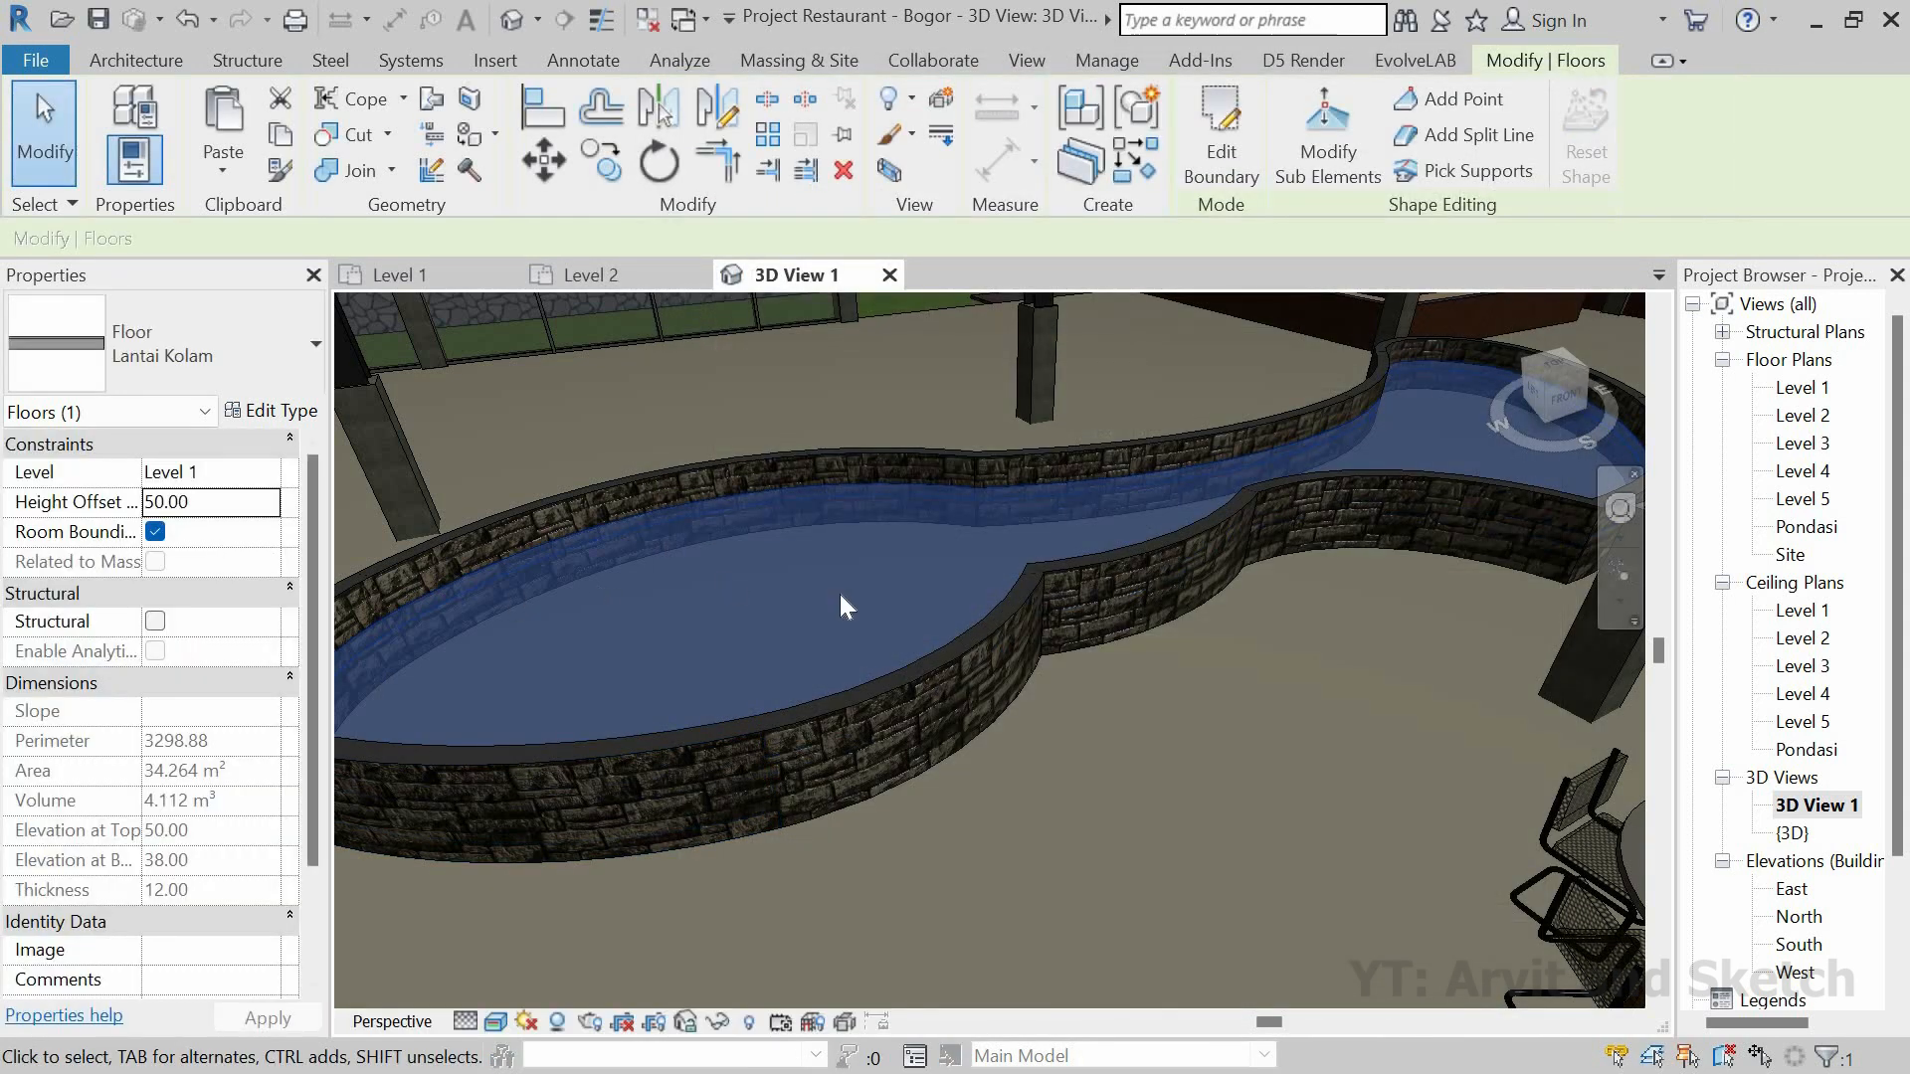
# Step: Set the pond floor's height offset to 20 and accept the floor overlap
pyautogui.scroll(-5, 505, 611)
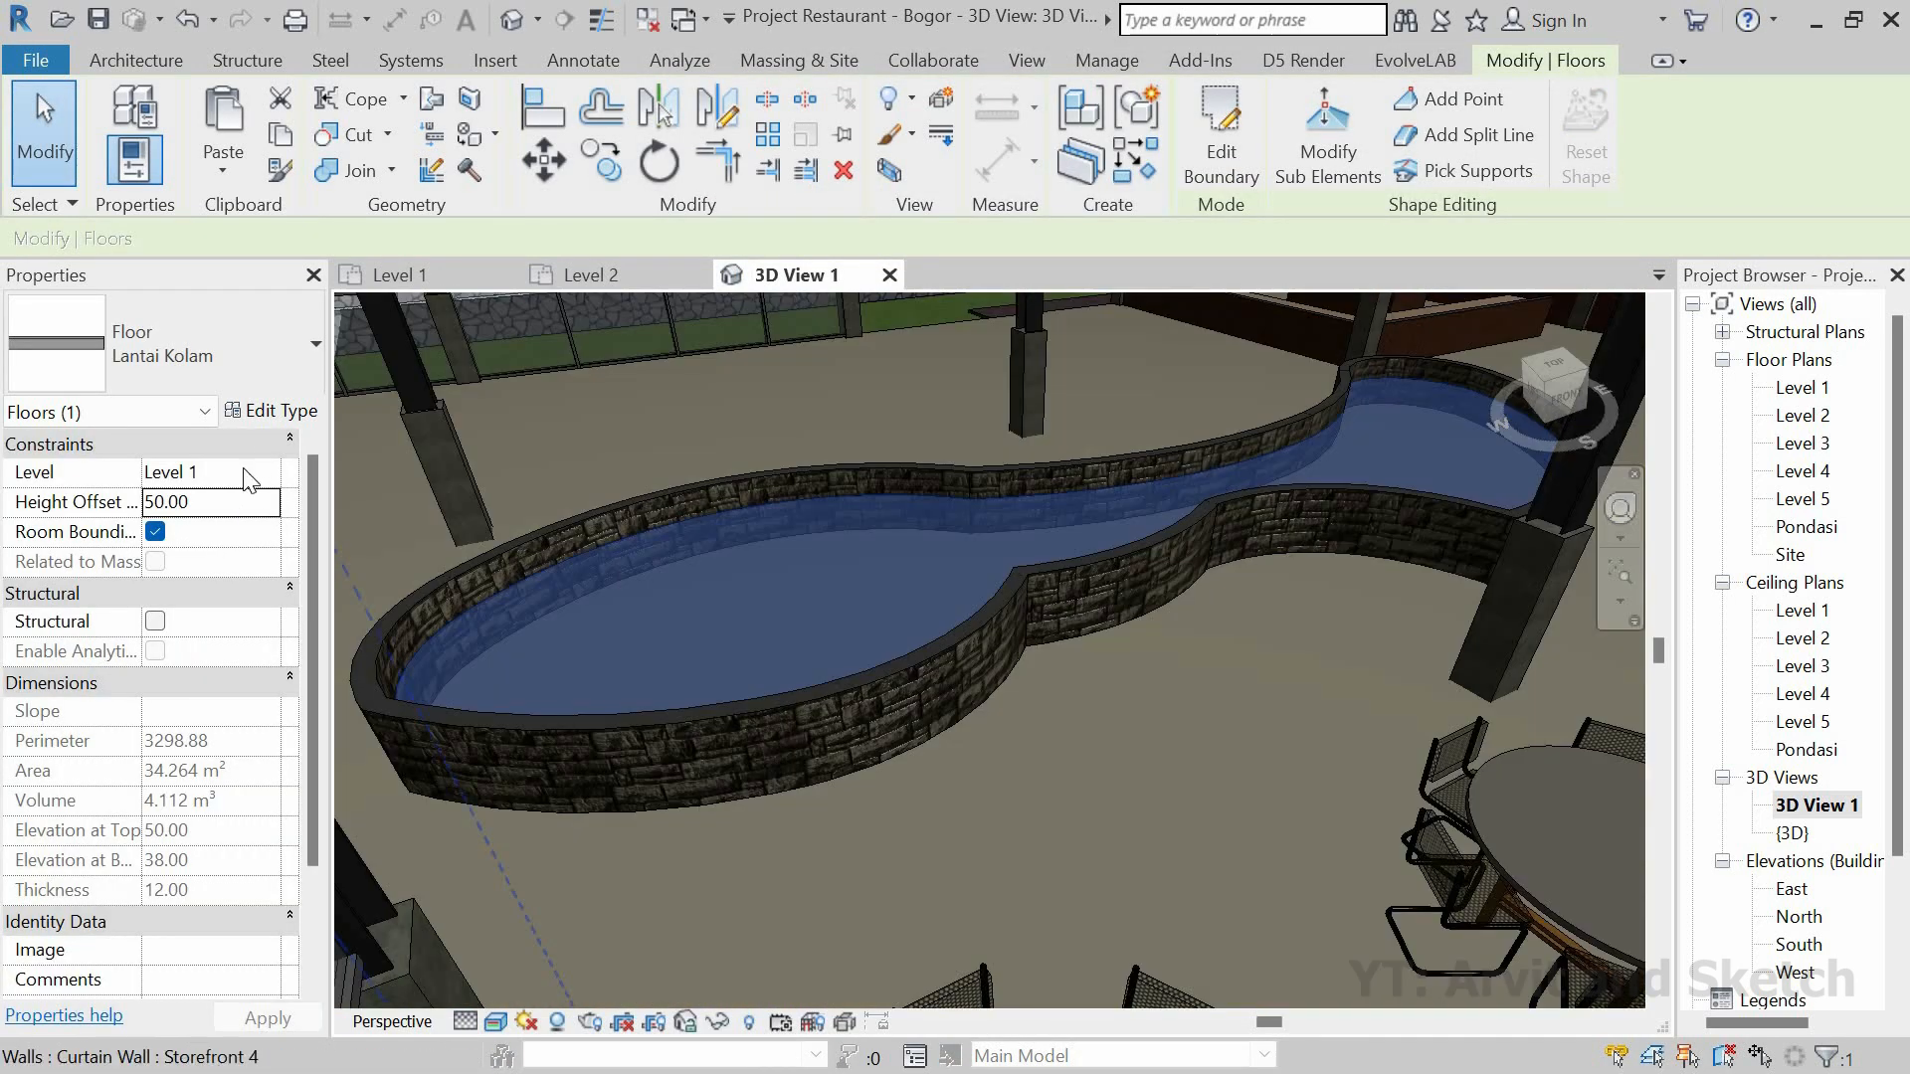
pyautogui.click(242, 501)
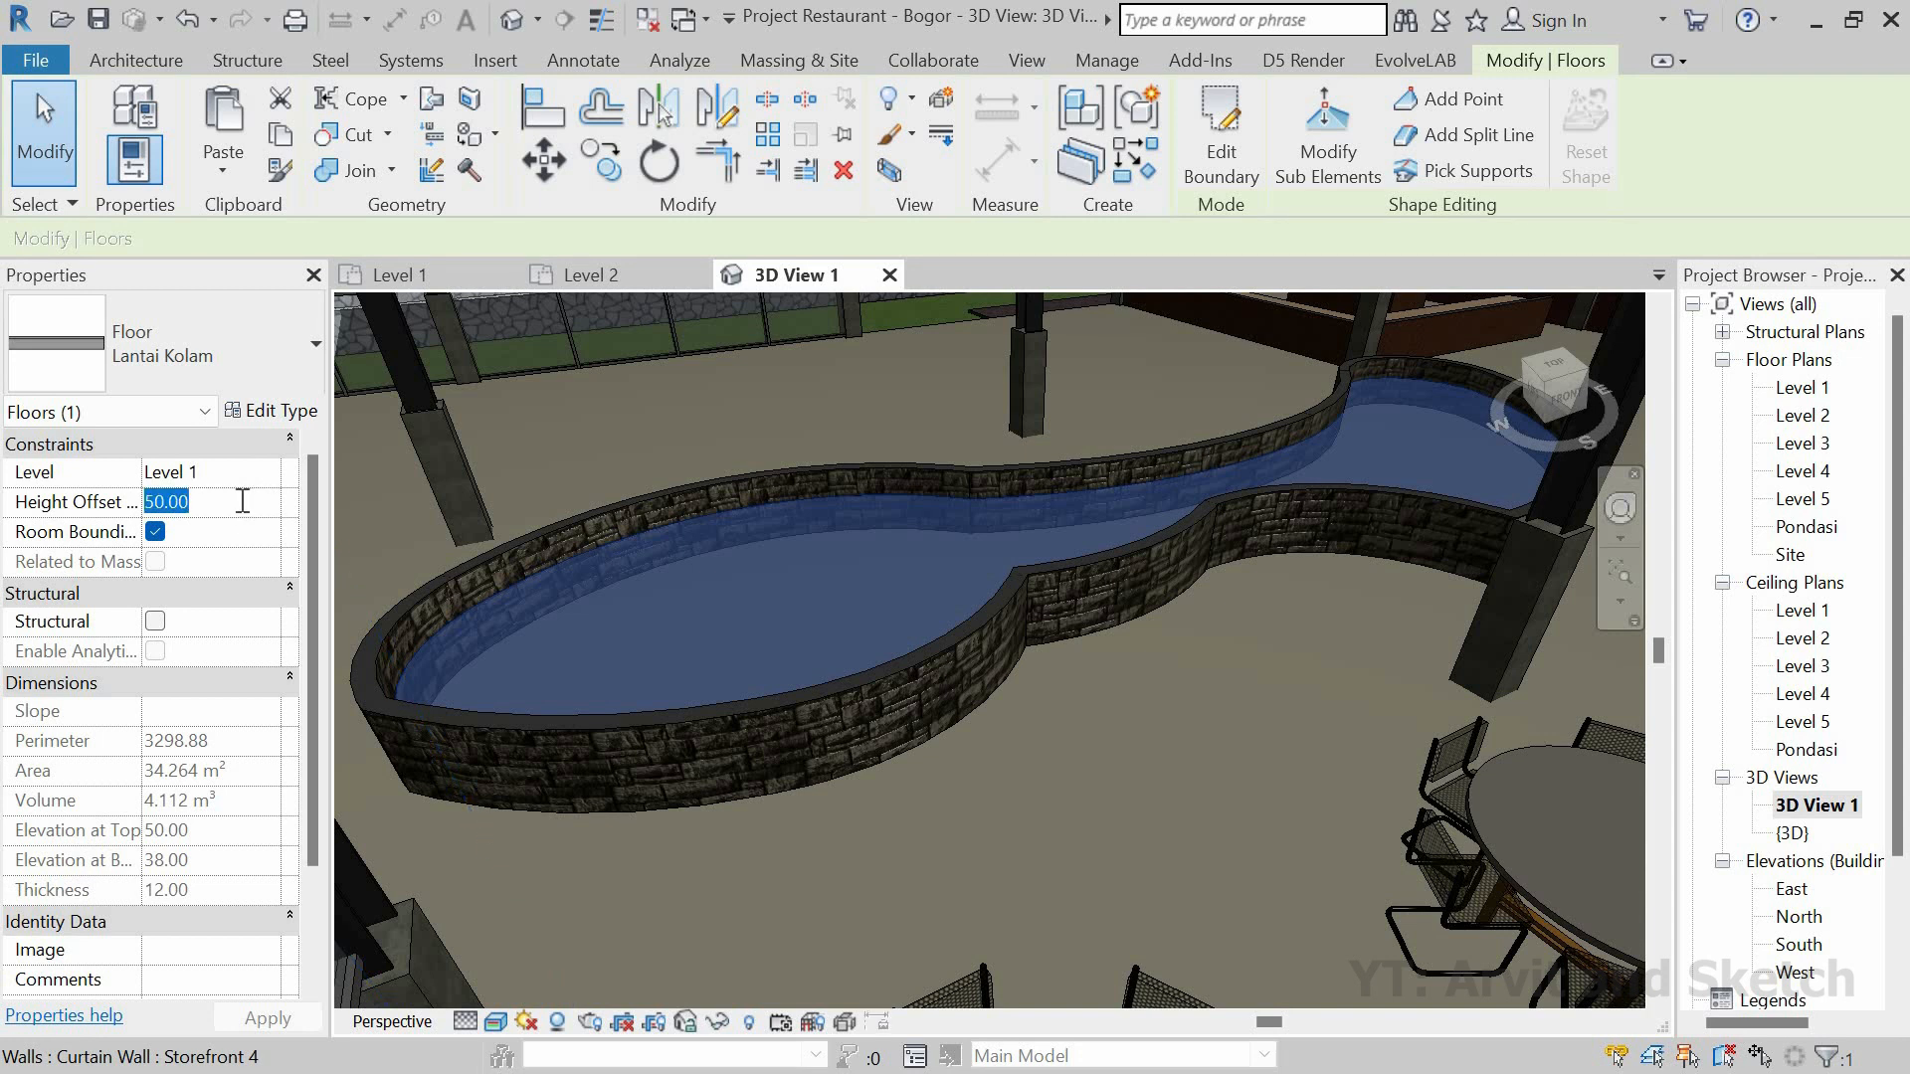
pyautogui.write('20')
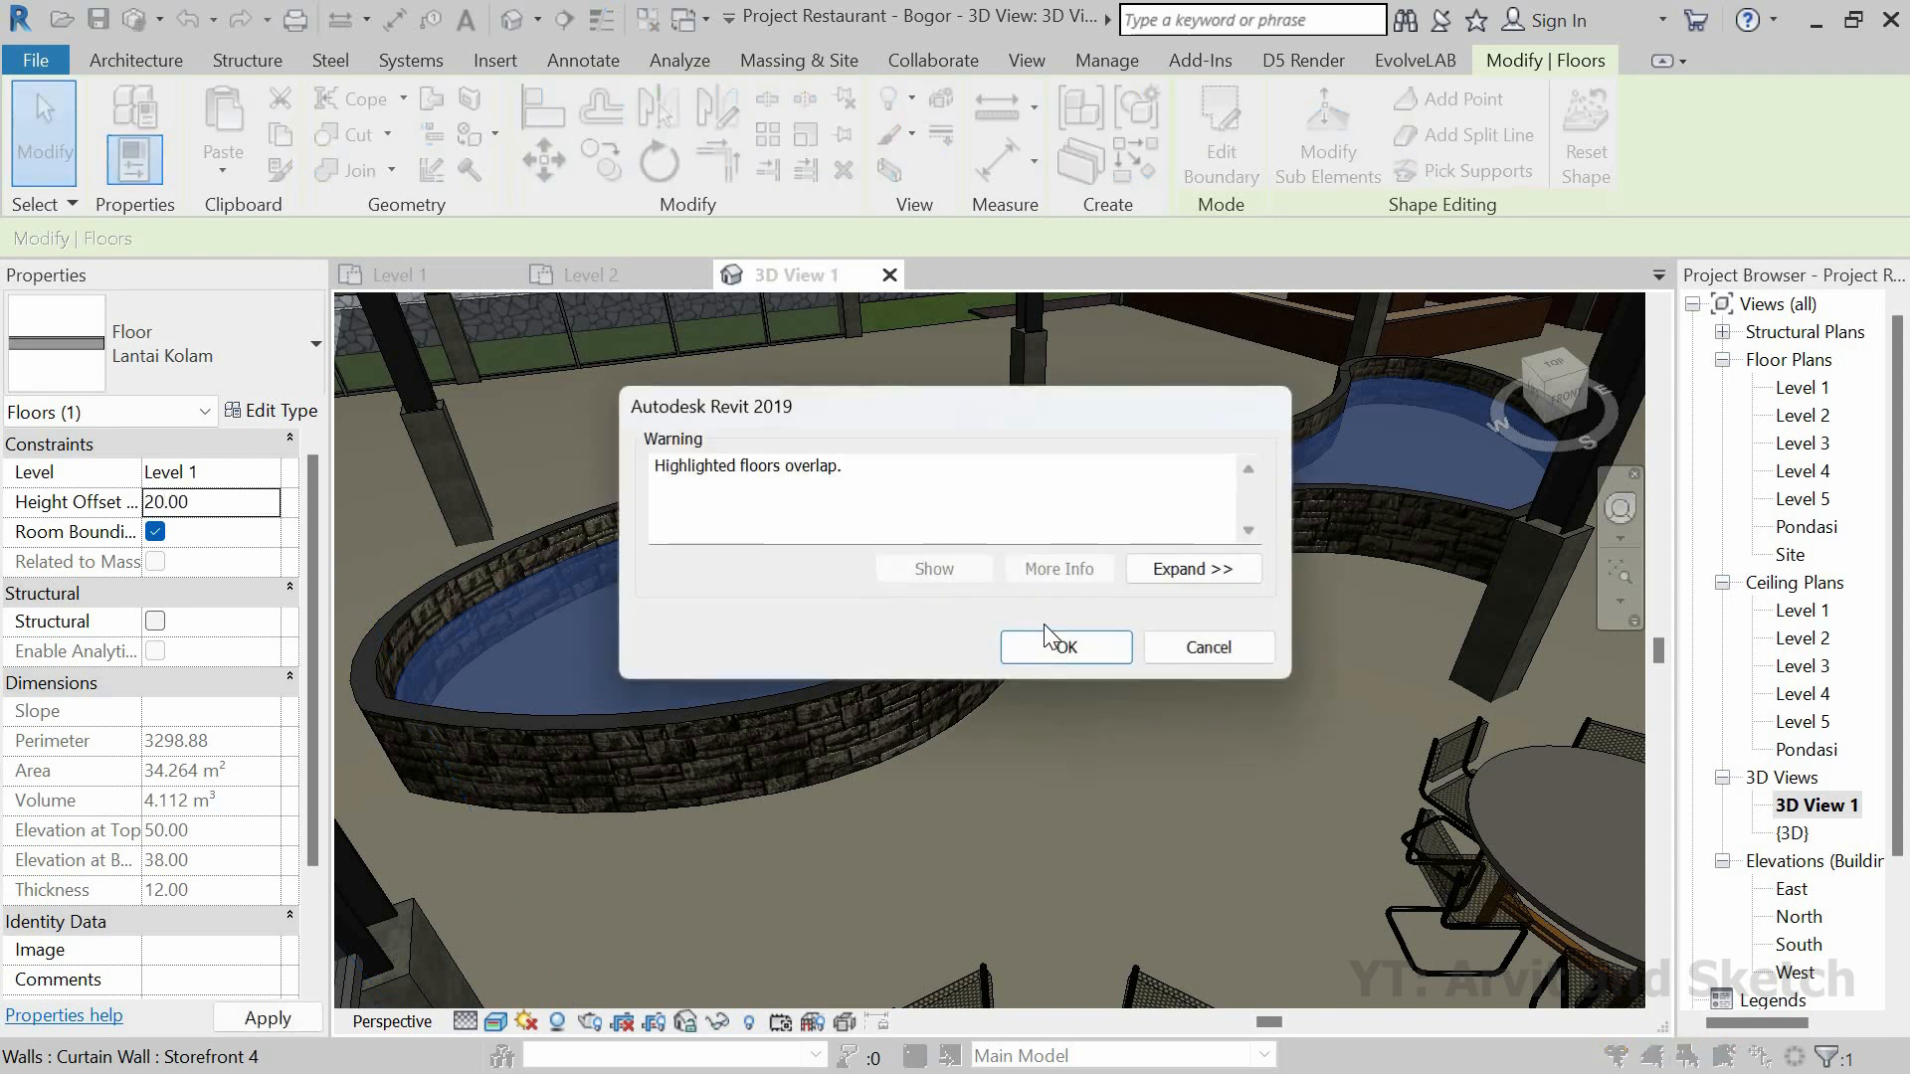
pyautogui.click(1070, 647)
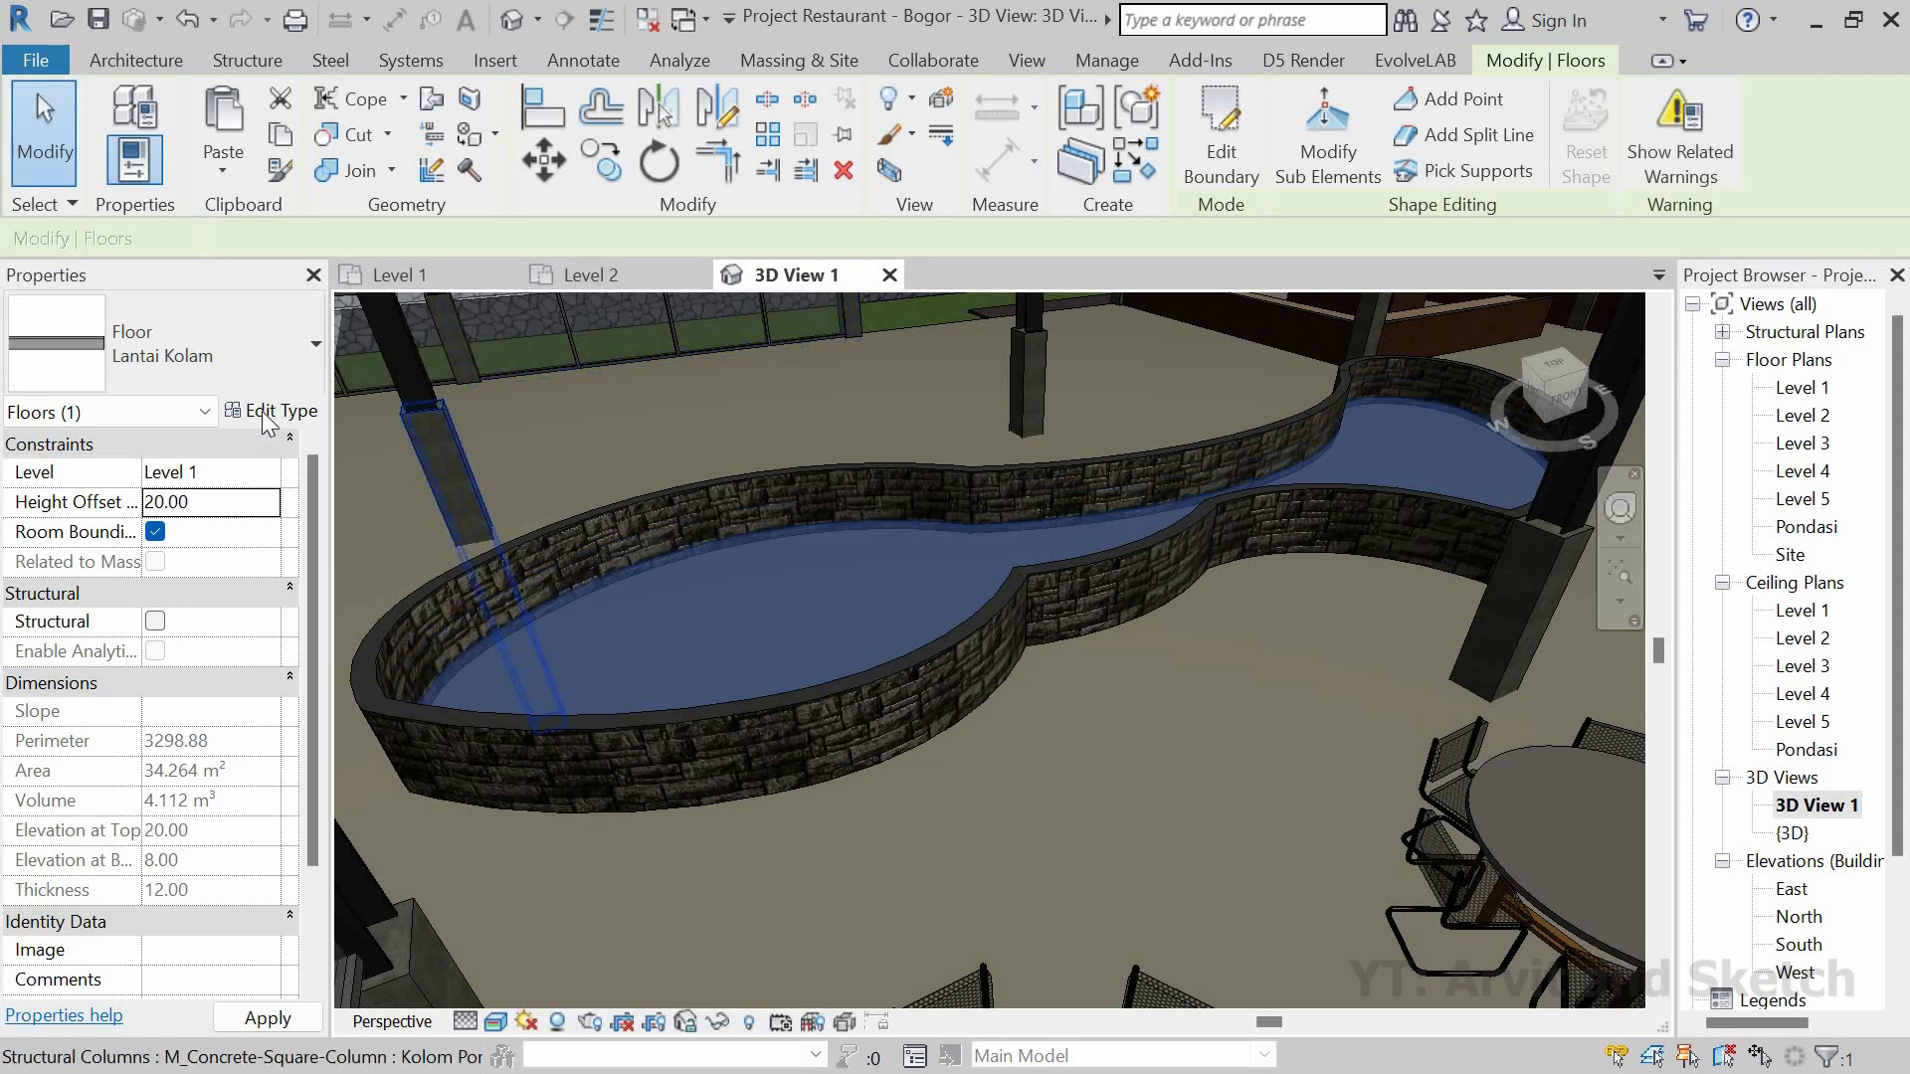
# Step: Check the Lantai Kolam type properties and set the pond floor's height offset to 22
pyautogui.click(272, 410)
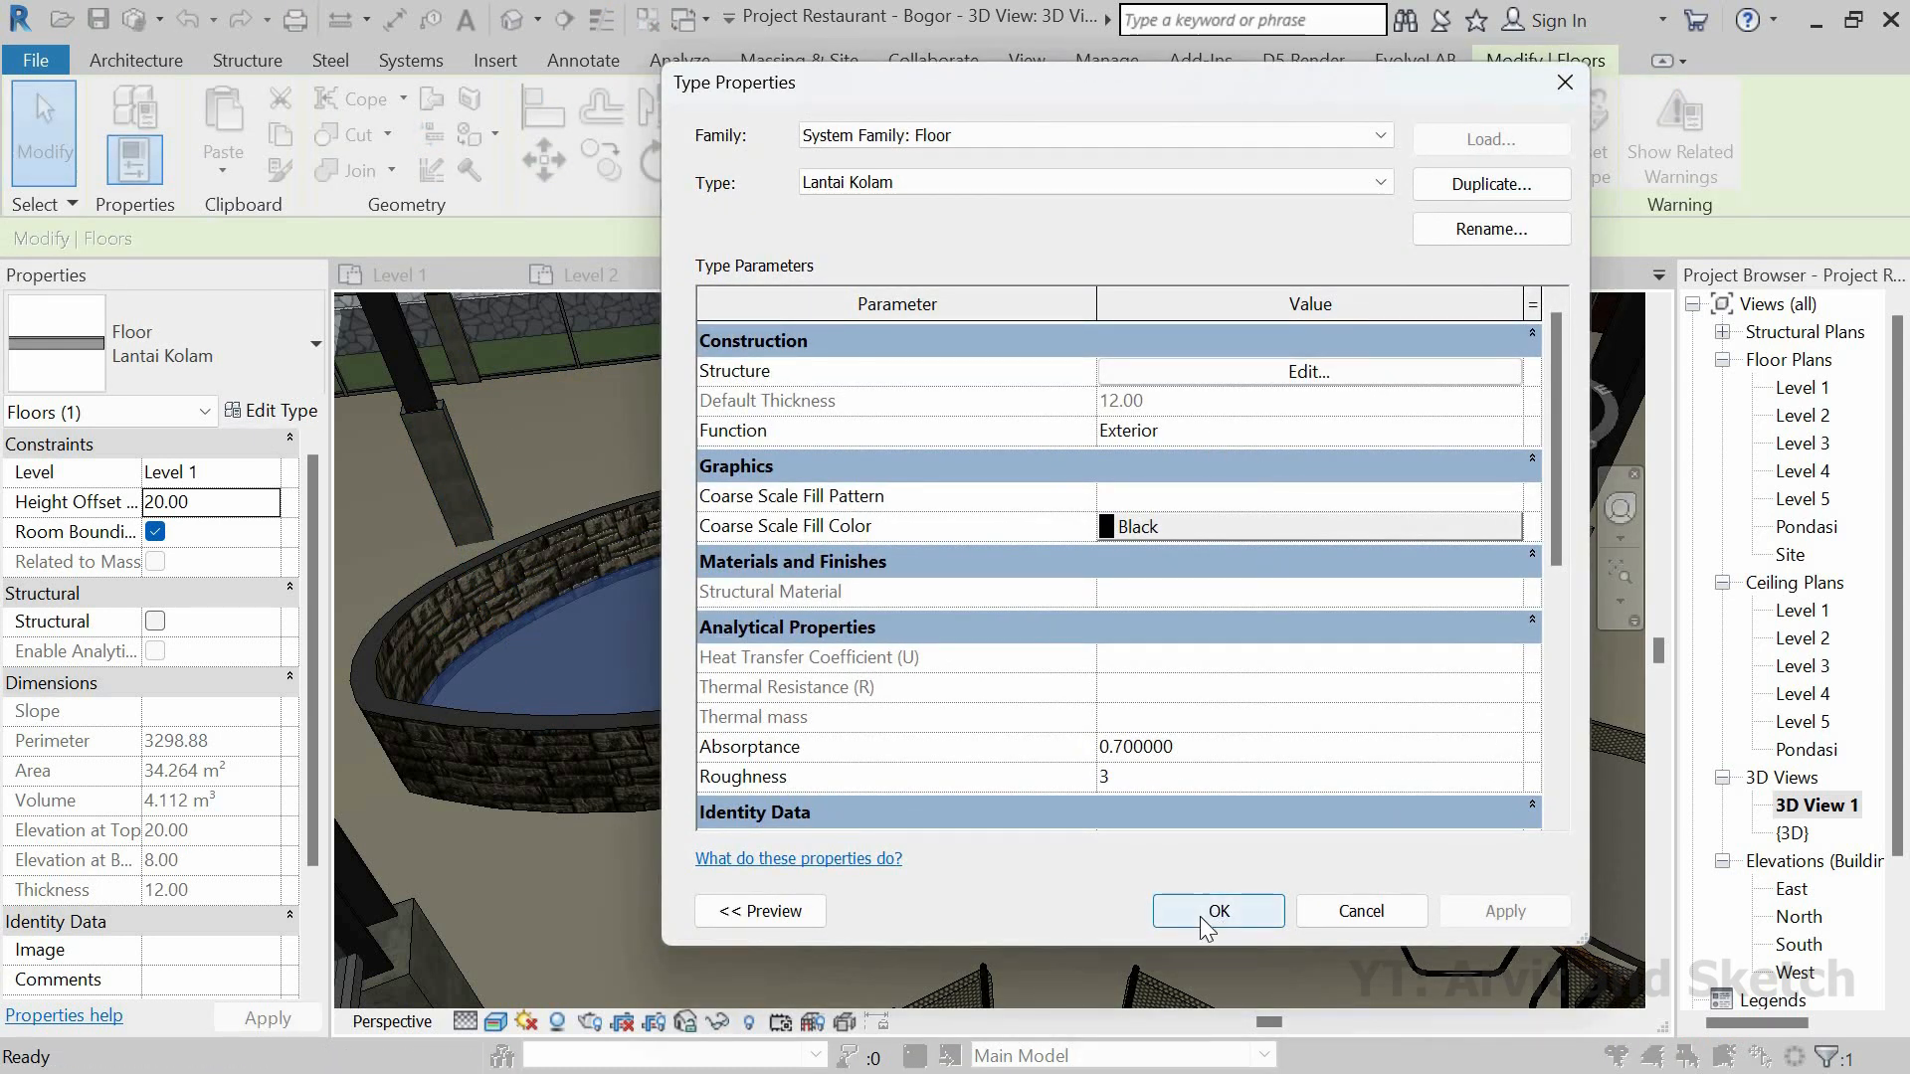
pyautogui.press('Escape')
pyautogui.scroll(5, 869, 597)
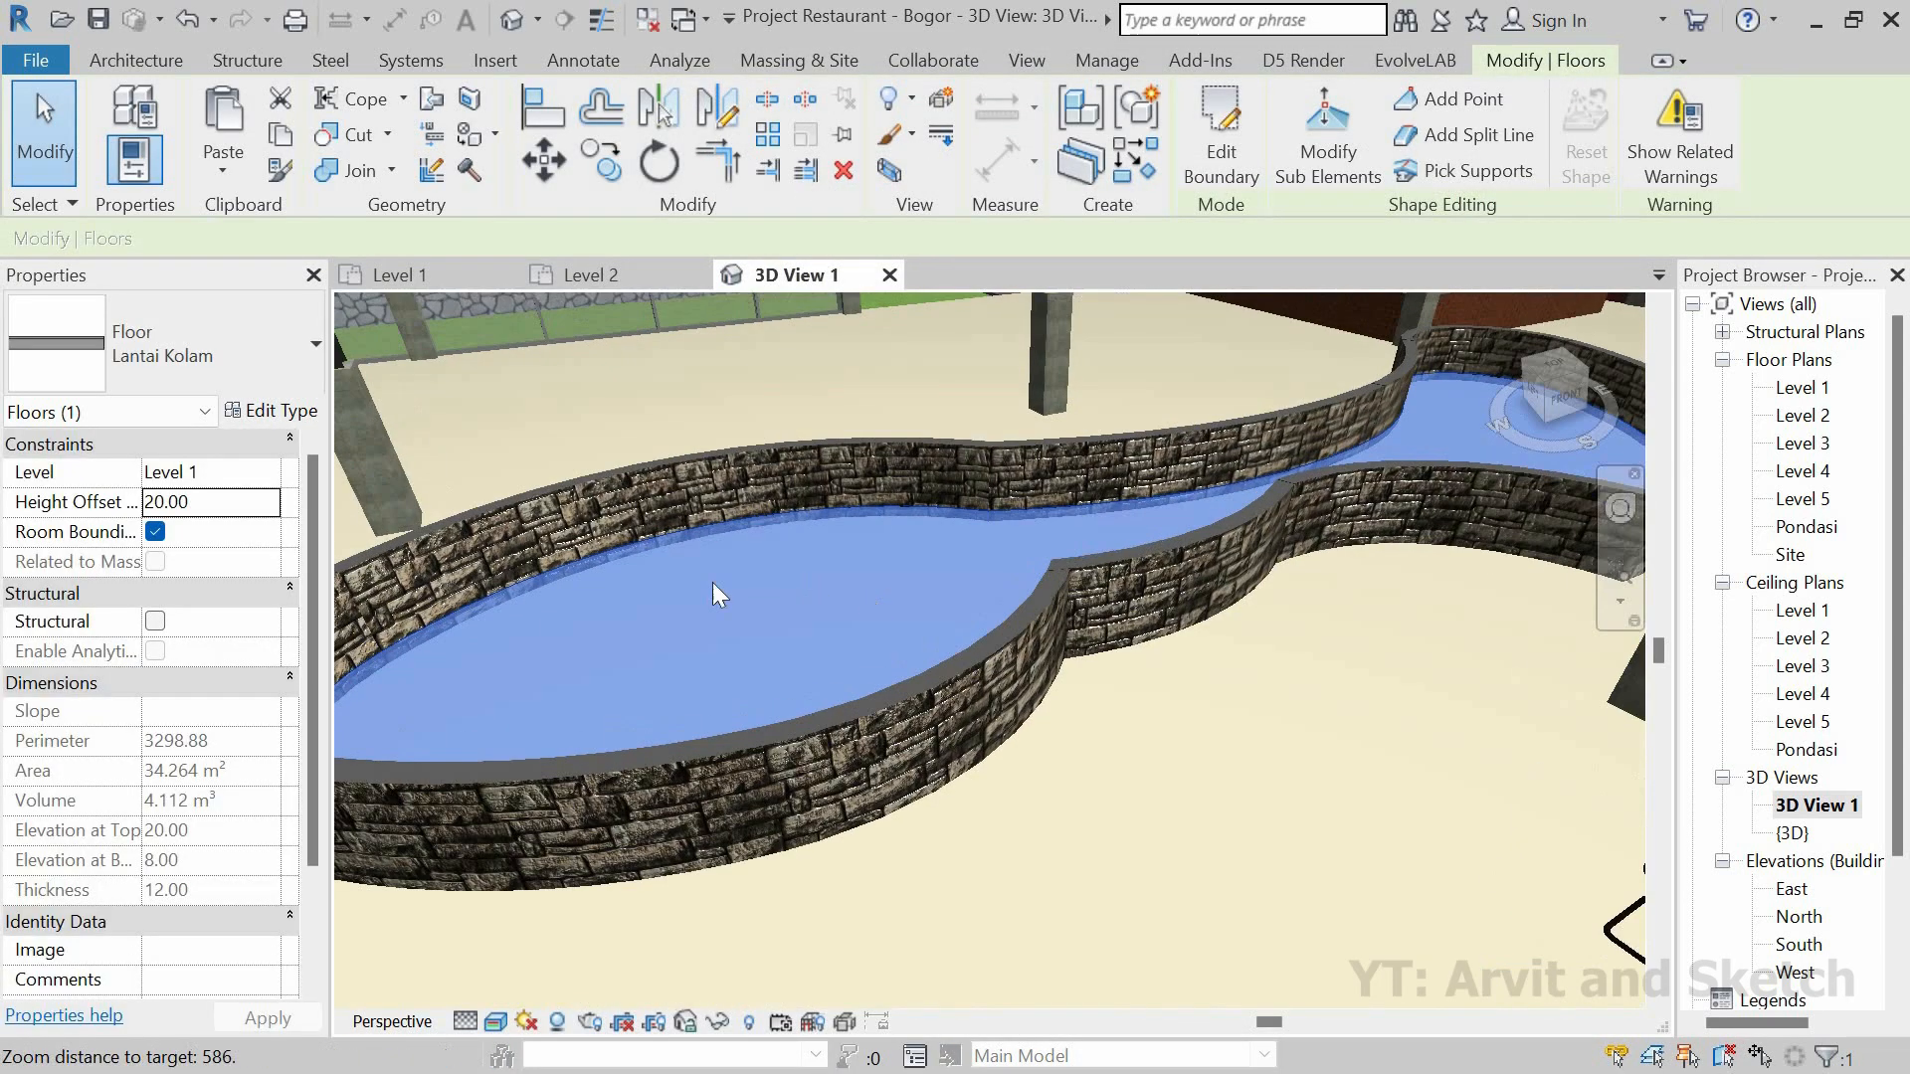
pyautogui.scroll(2, 720, 585)
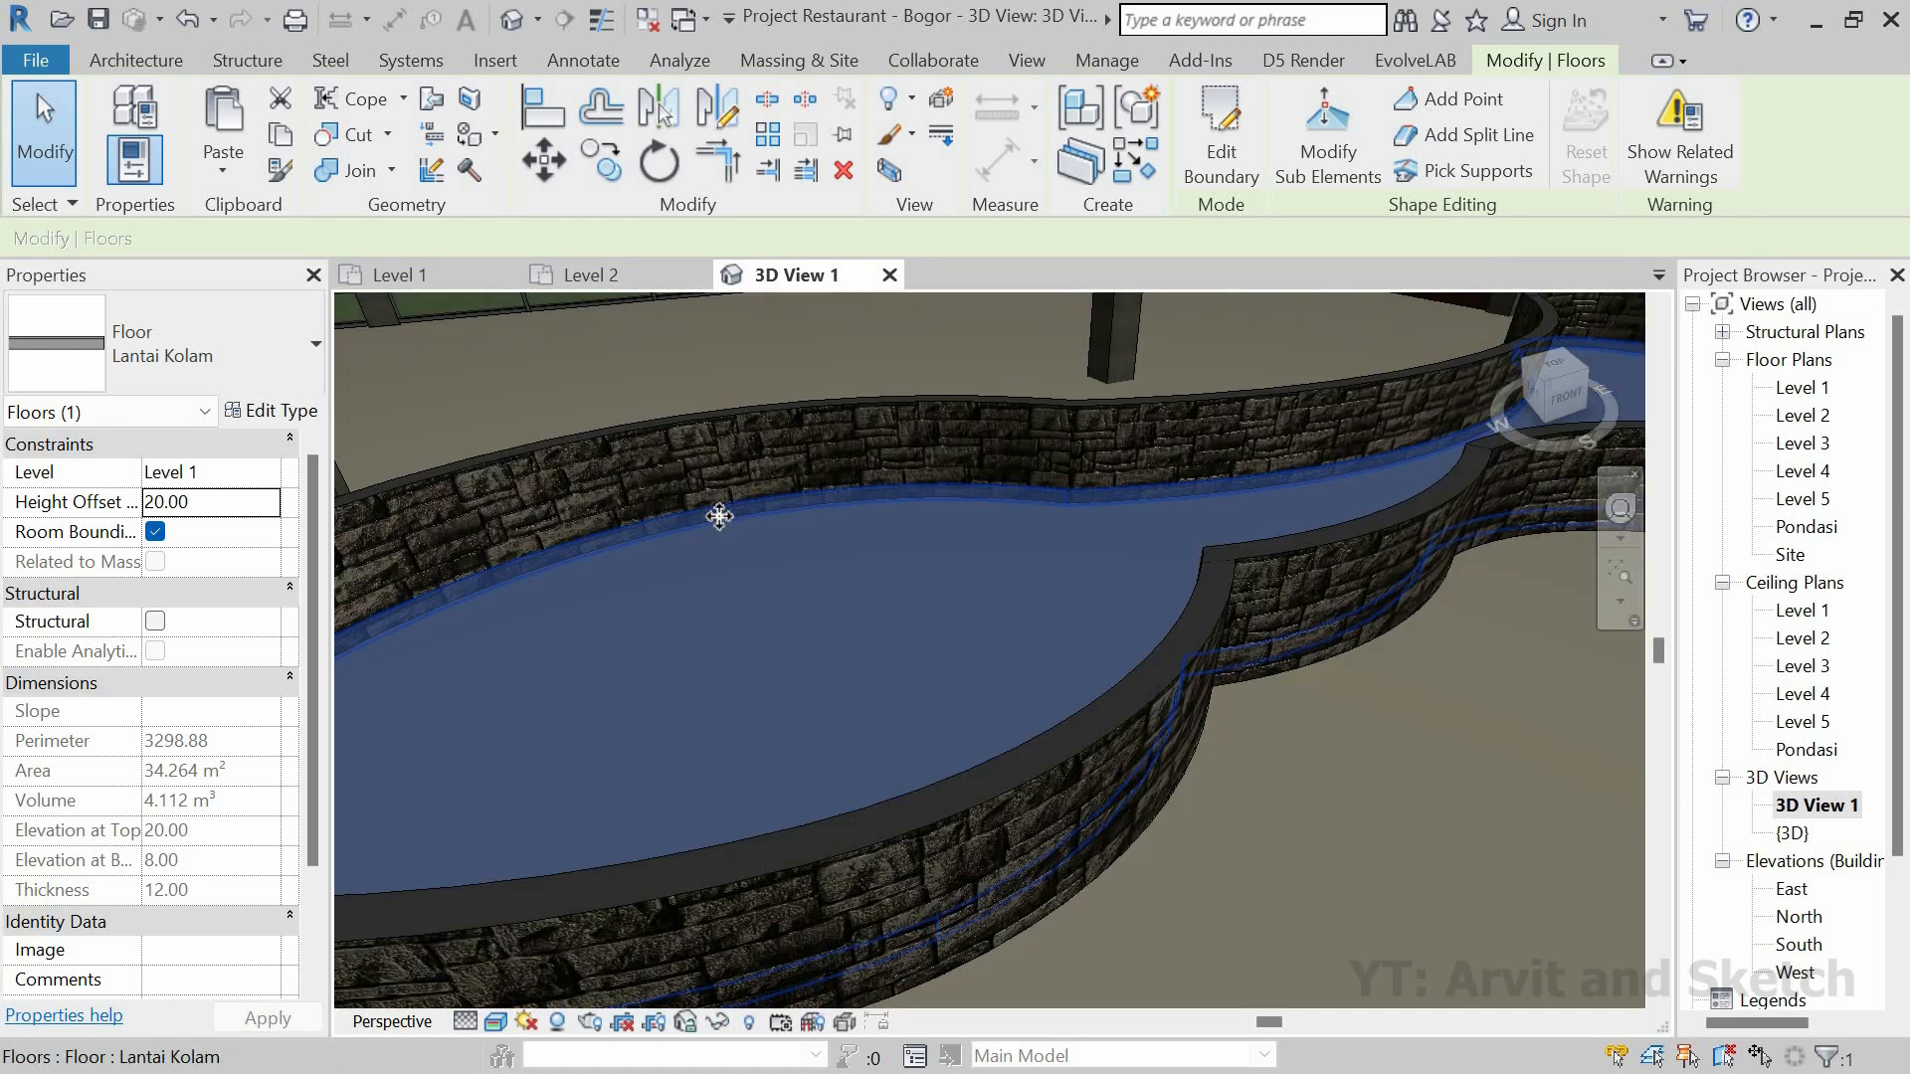
pyautogui.click(219, 510)
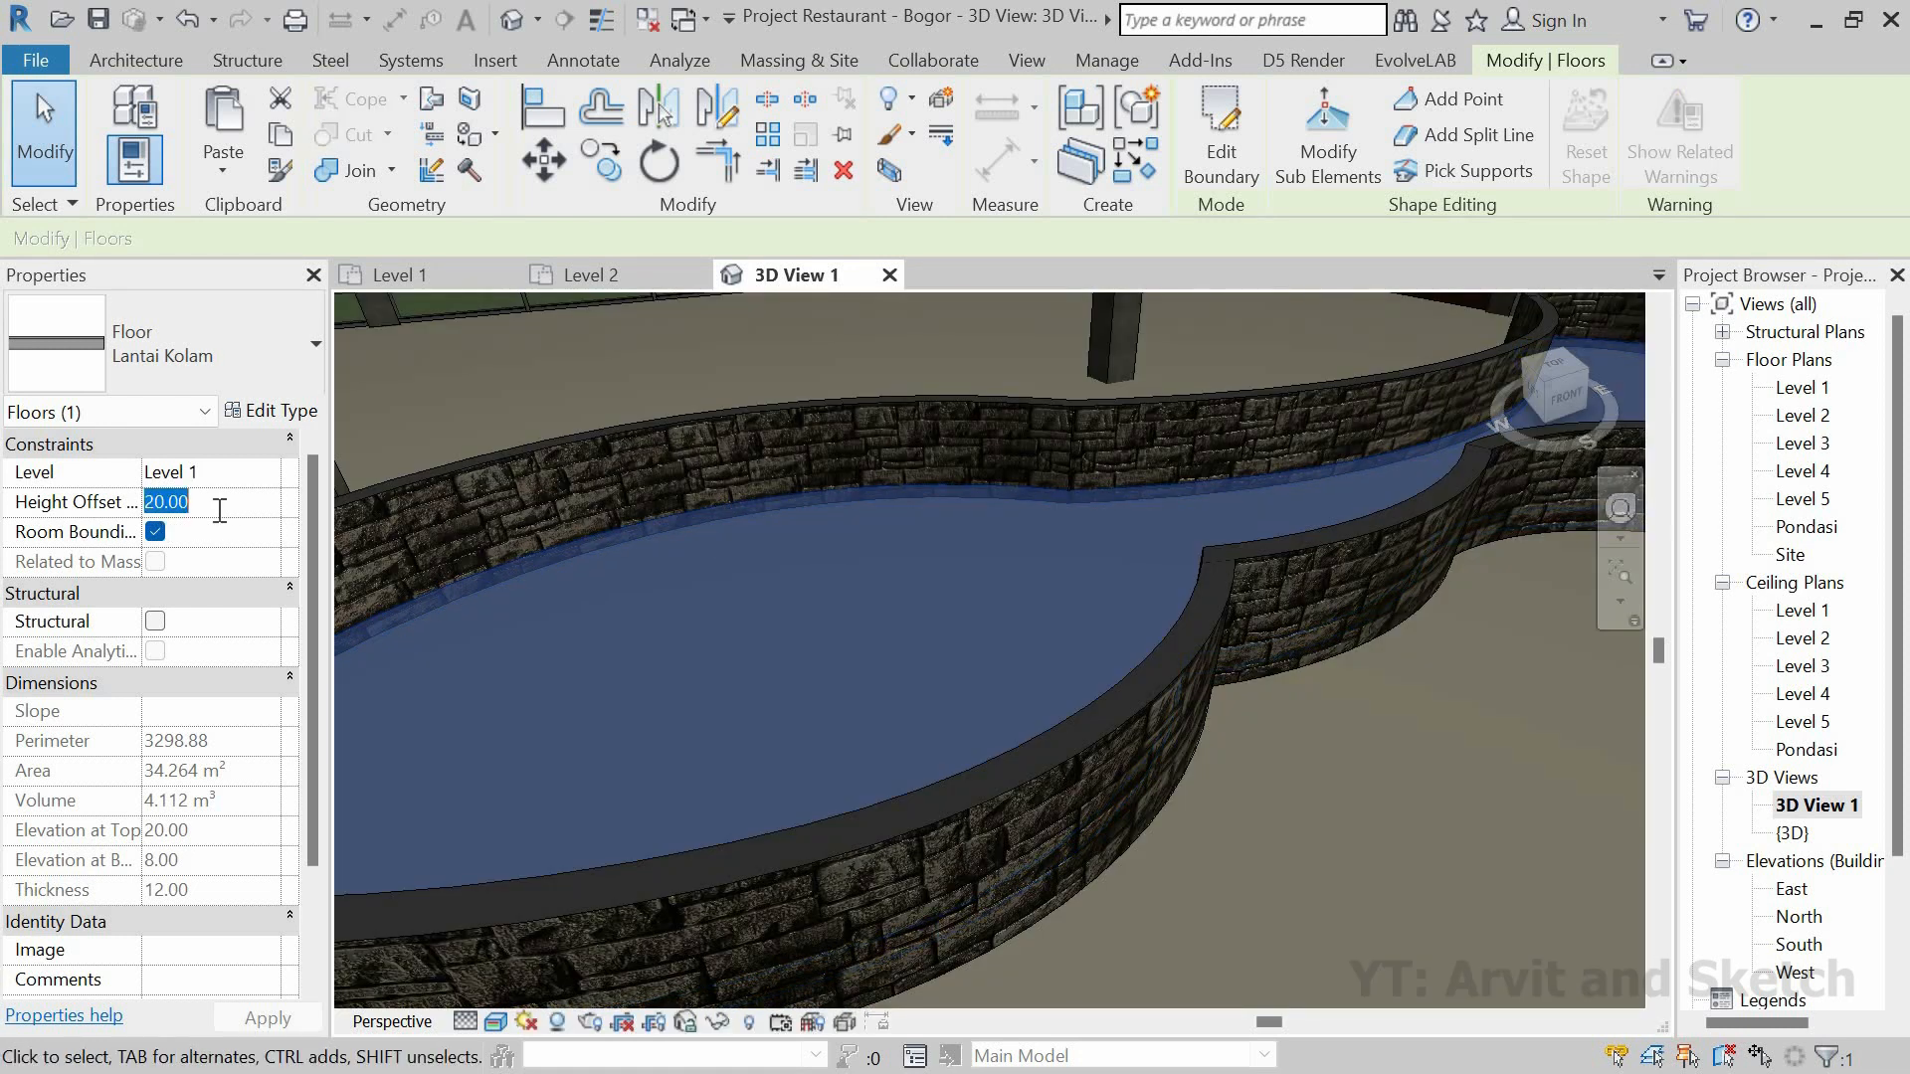
pyautogui.write('22.00')
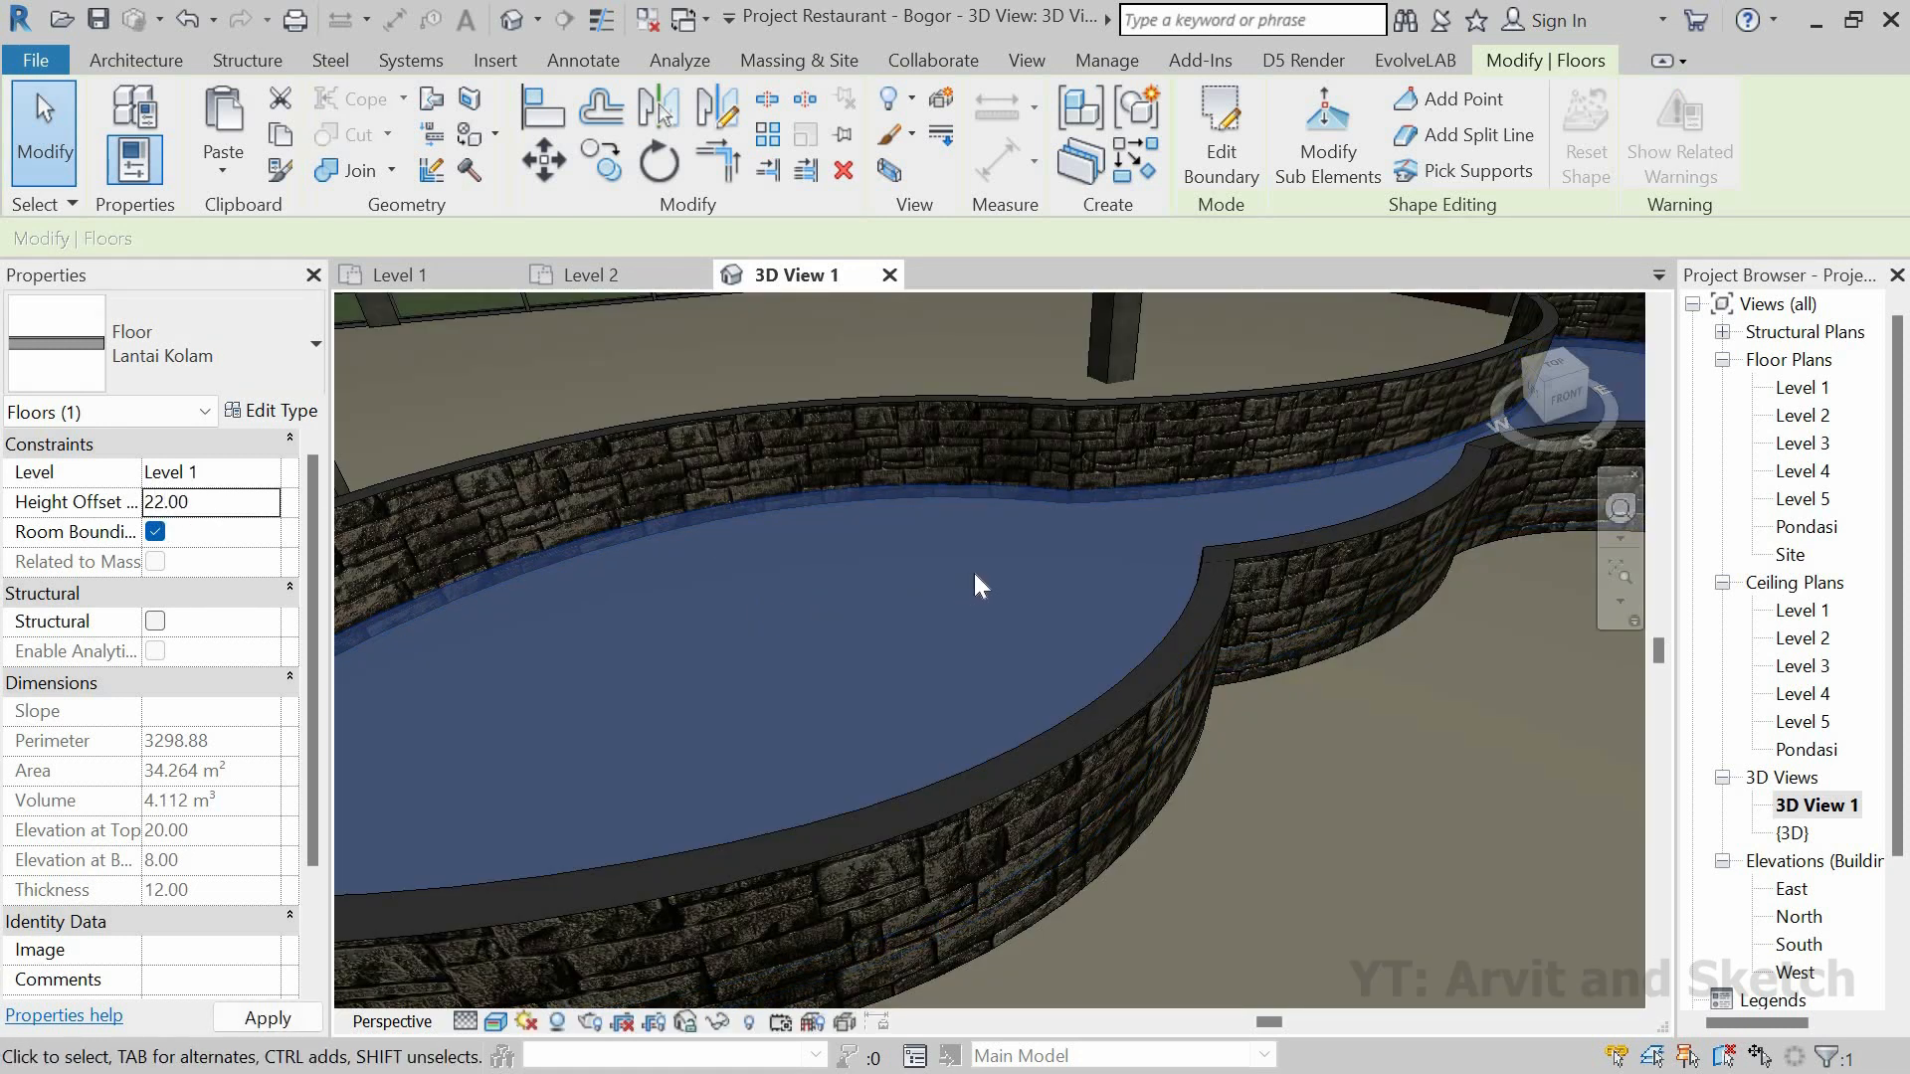
pyautogui.press('Escape')
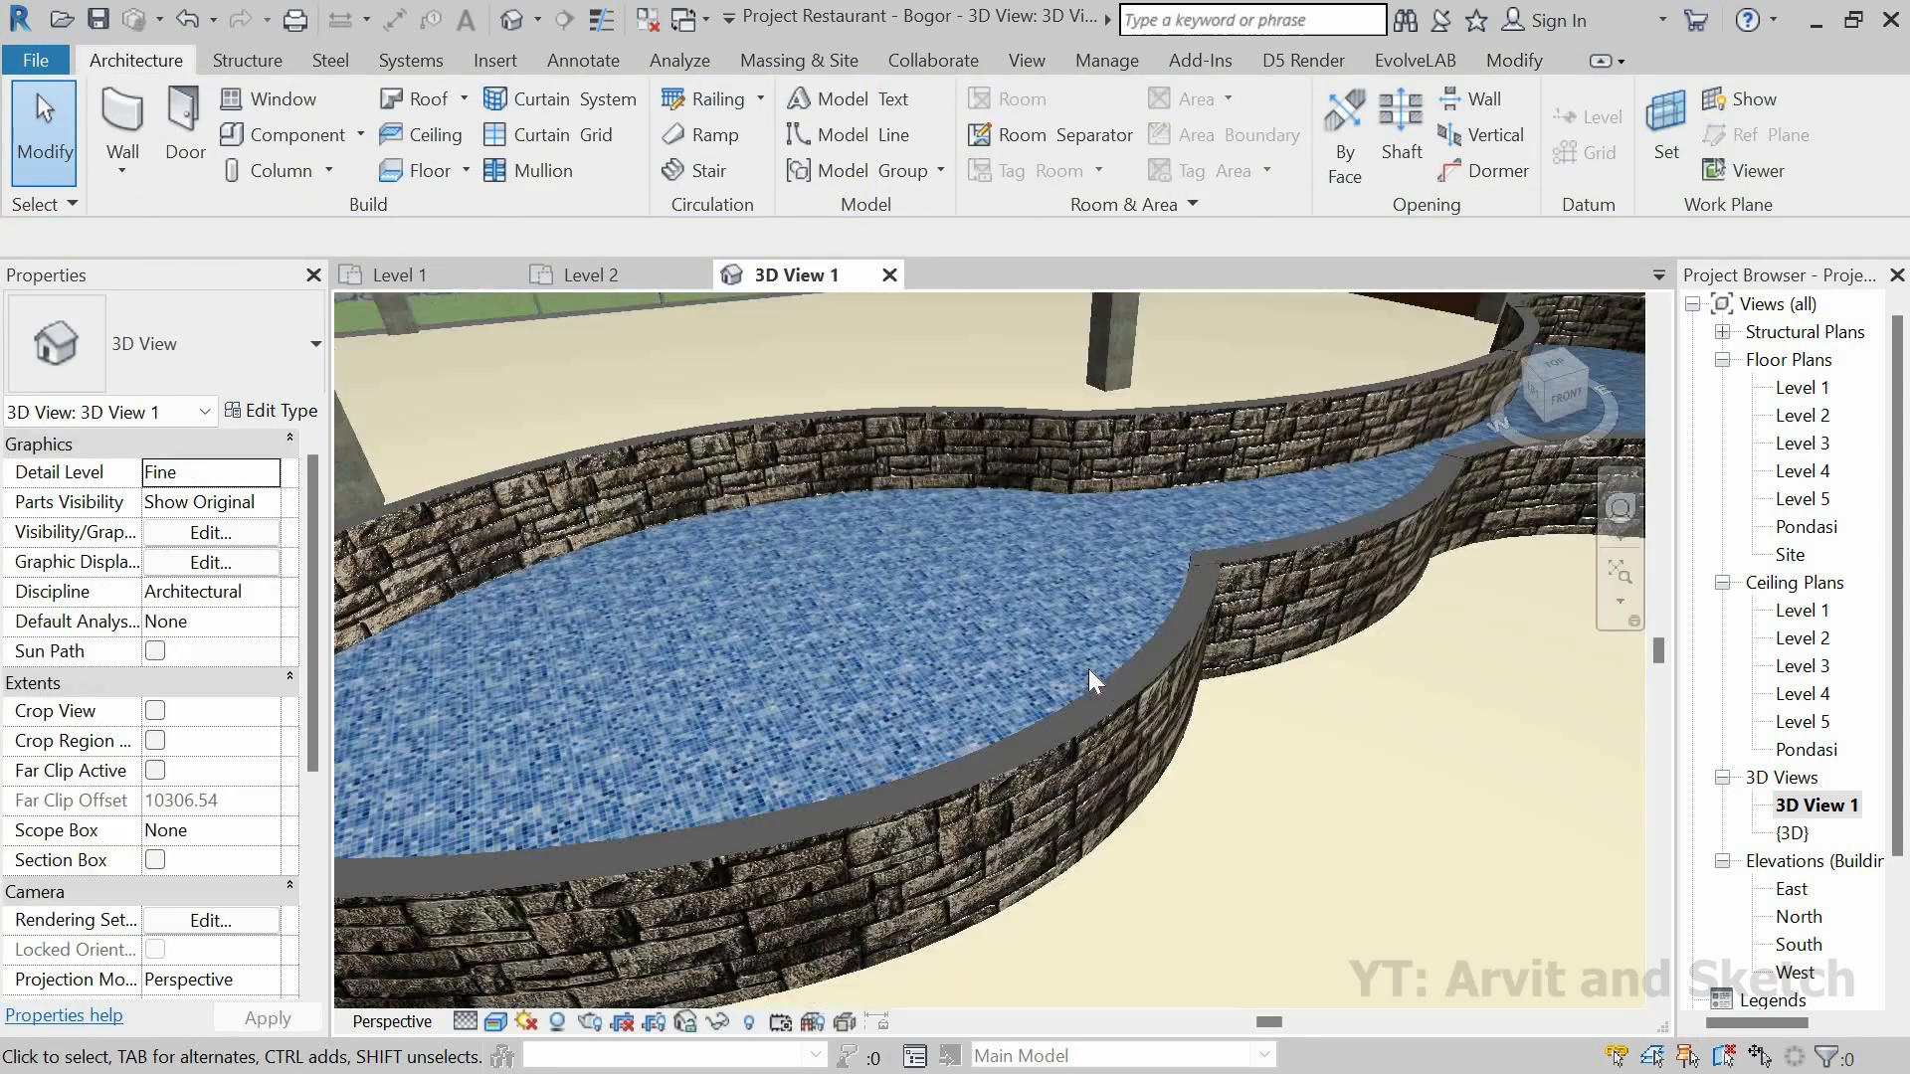
# Step: Copy the Lantai Kolam pond floor, paste it over the original in the Level 1 plan, and accept the floor overlap
pyautogui.keyDown('shift'); pyautogui.moveTo(1089, 668); pyautogui.dragTo(1011, 658, button='middle'); pyautogui.keyUp('shift')
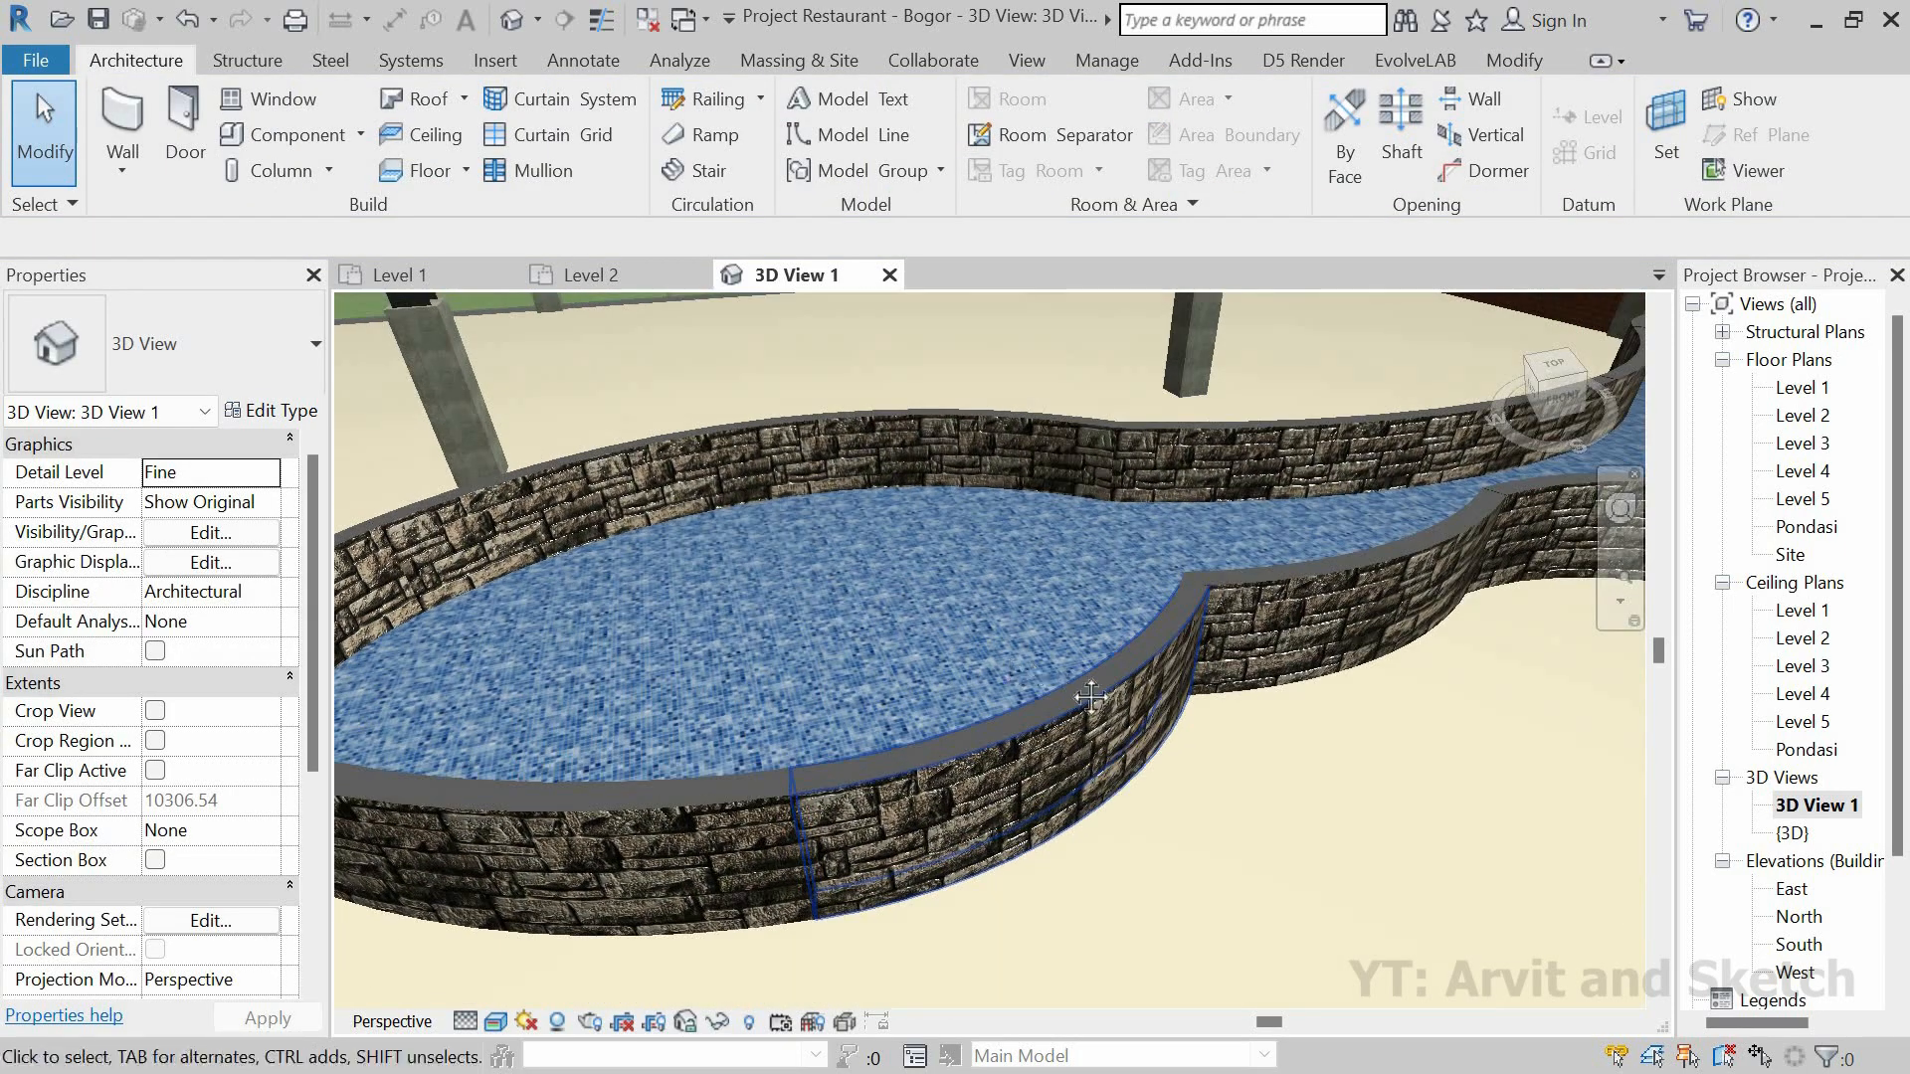
pyautogui.scroll(-4, 1090, 697)
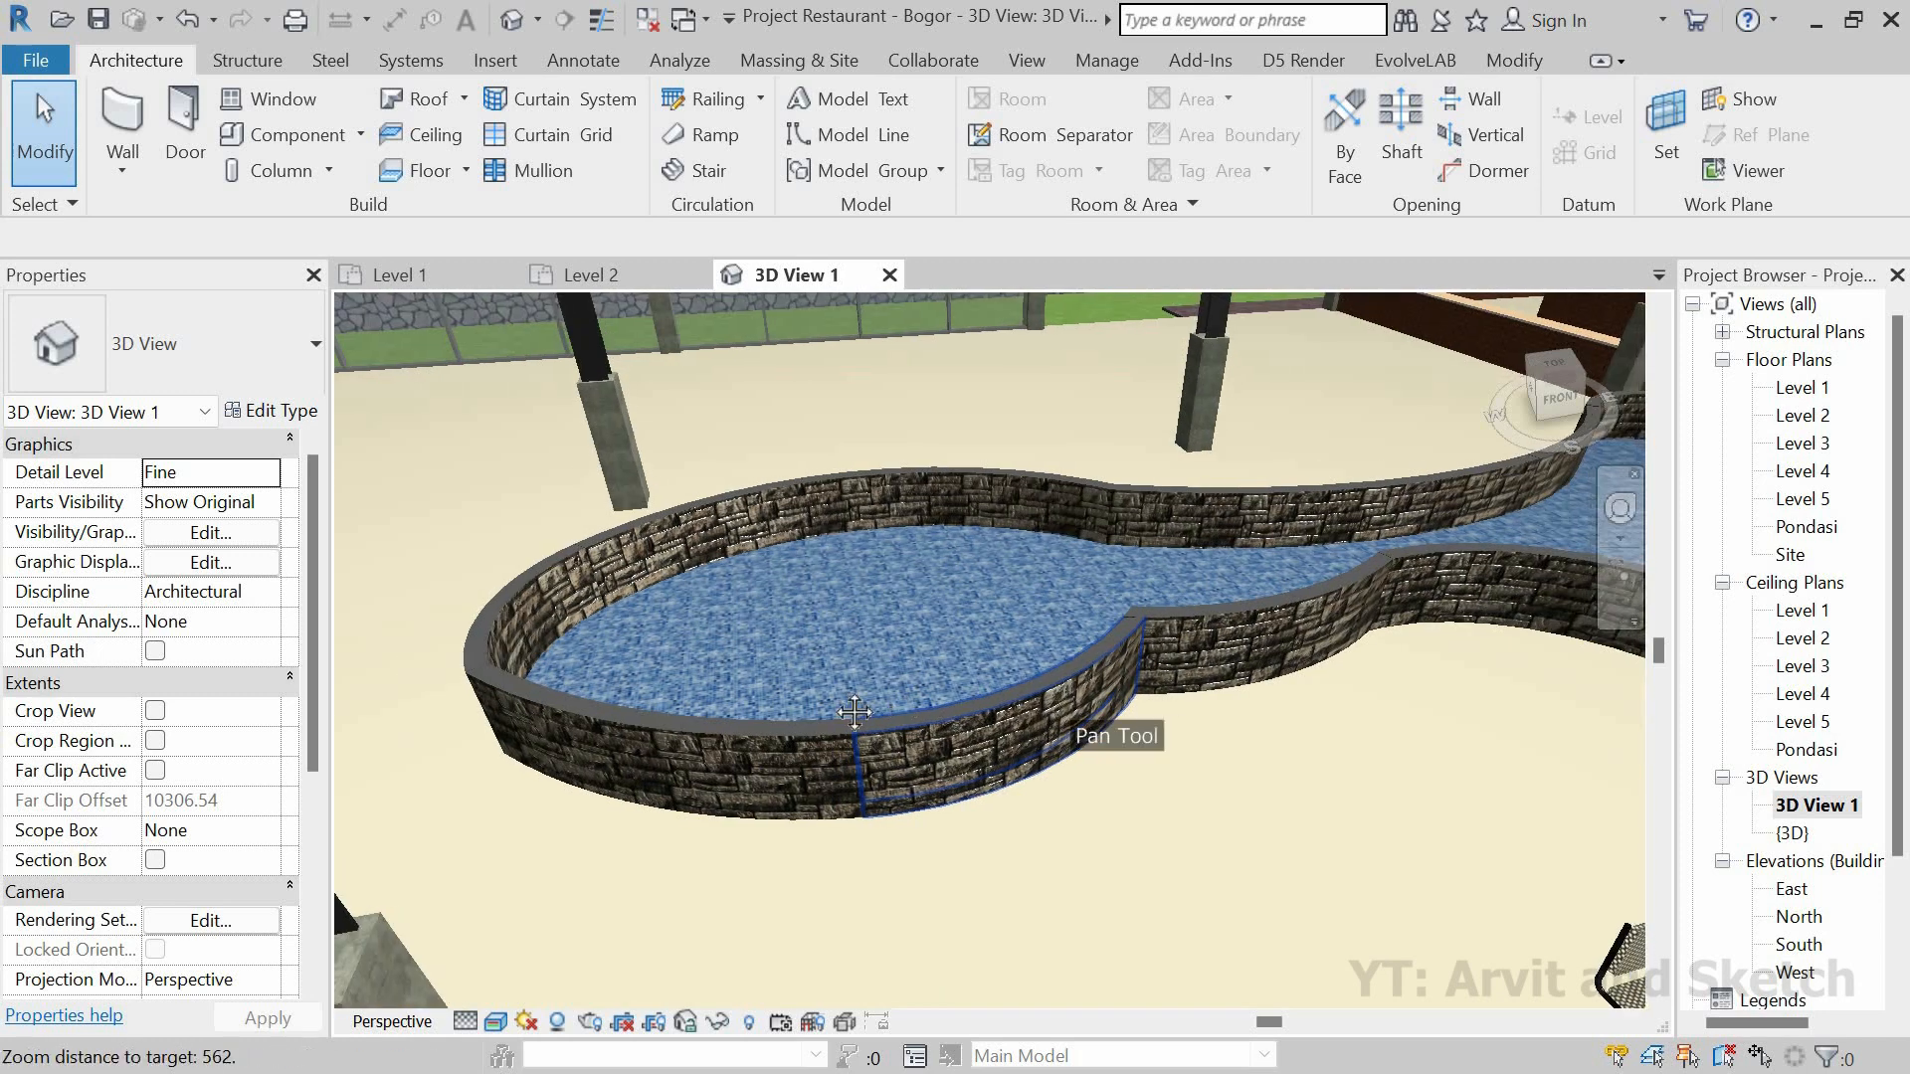
pyautogui.moveTo(855, 713); pyautogui.dragTo(766, 509, button='middle')
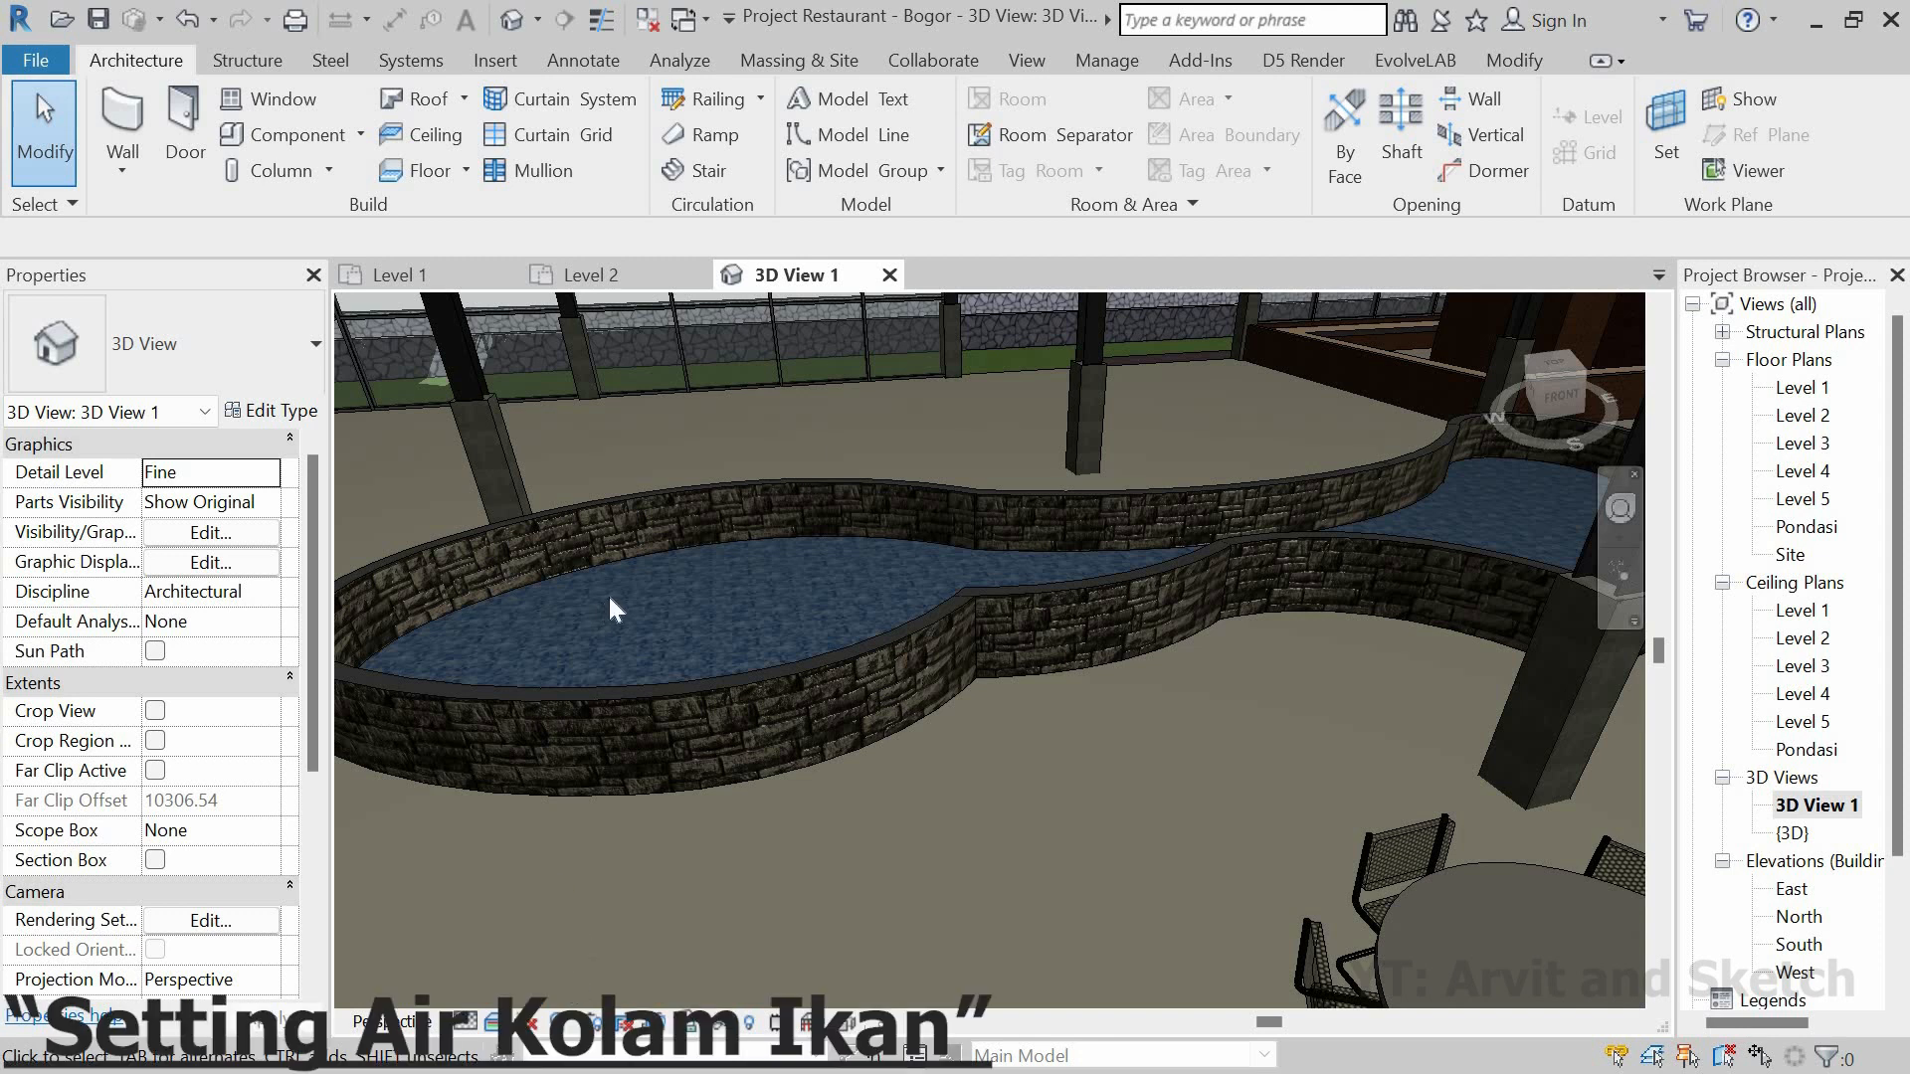
pyautogui.click(670, 557)
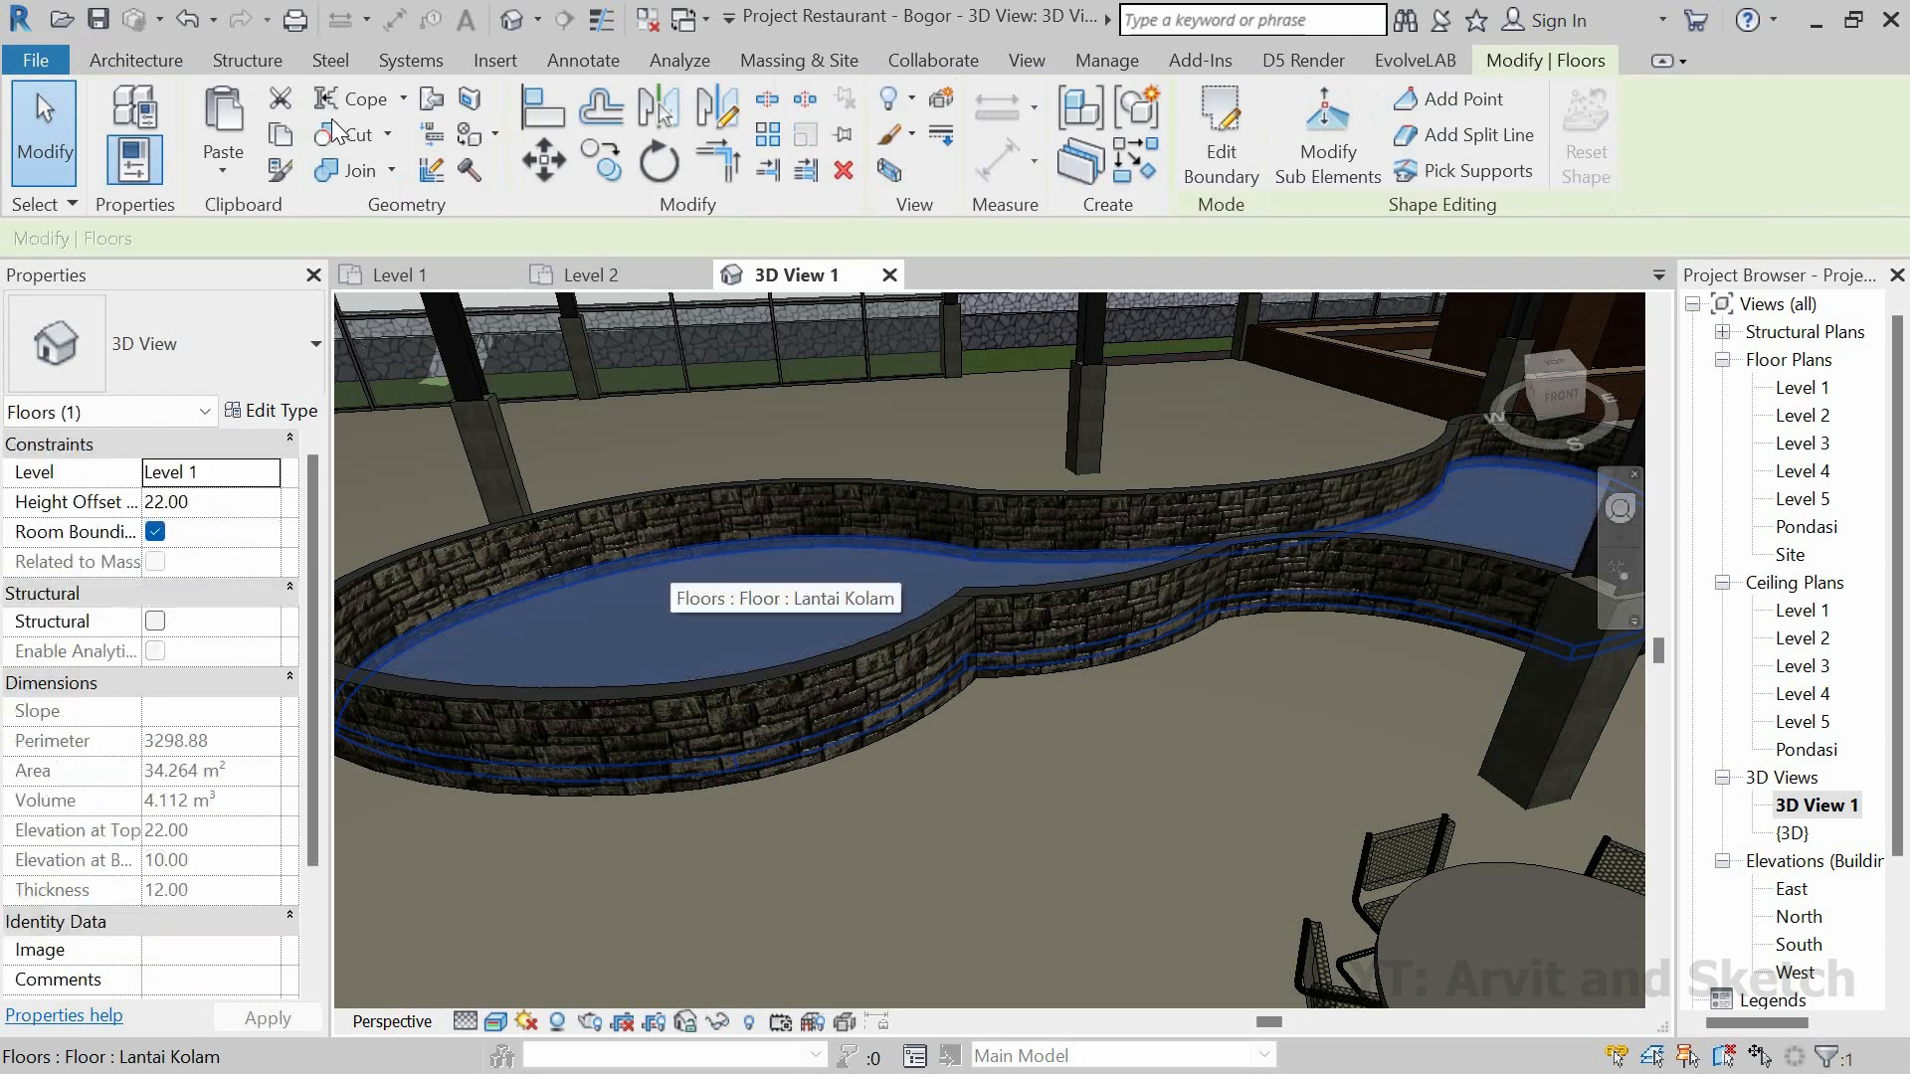
pyautogui.click(388, 272)
pyautogui.click(225, 124)
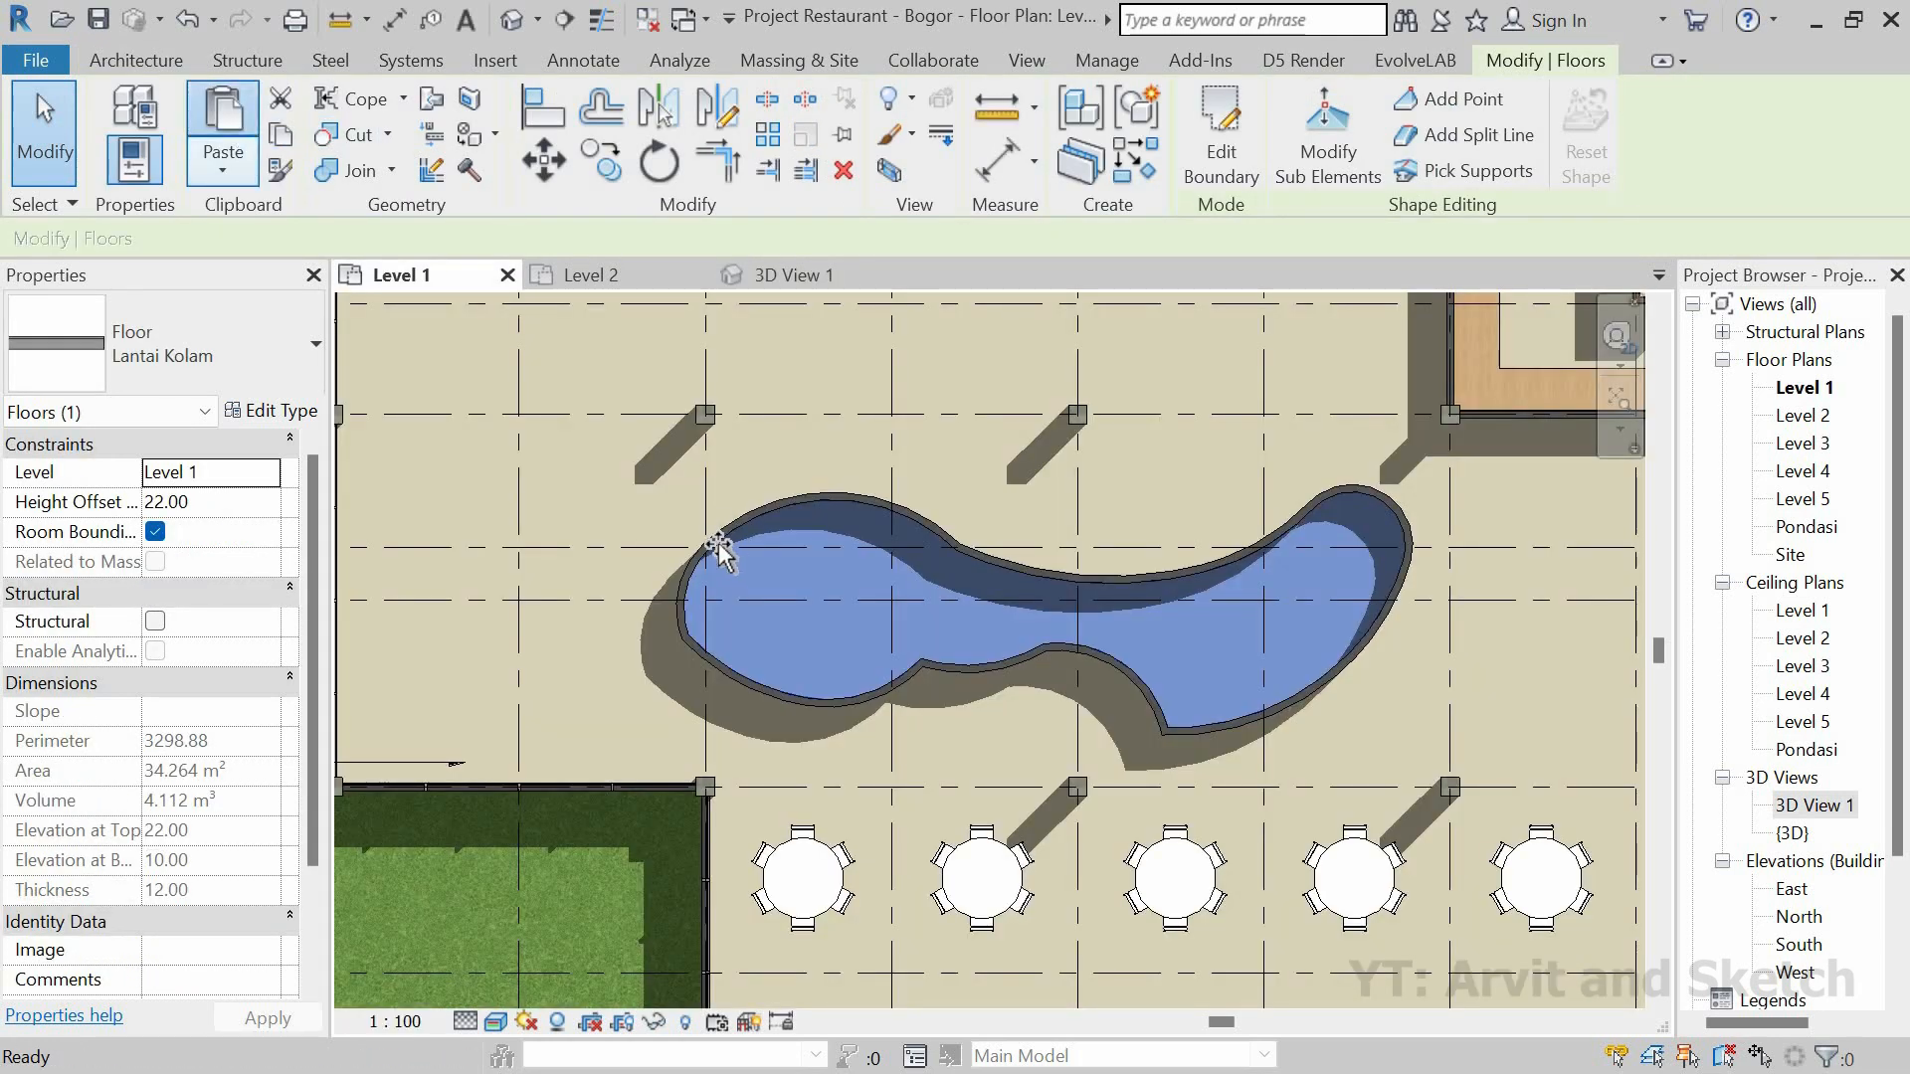
pyautogui.click(682, 726)
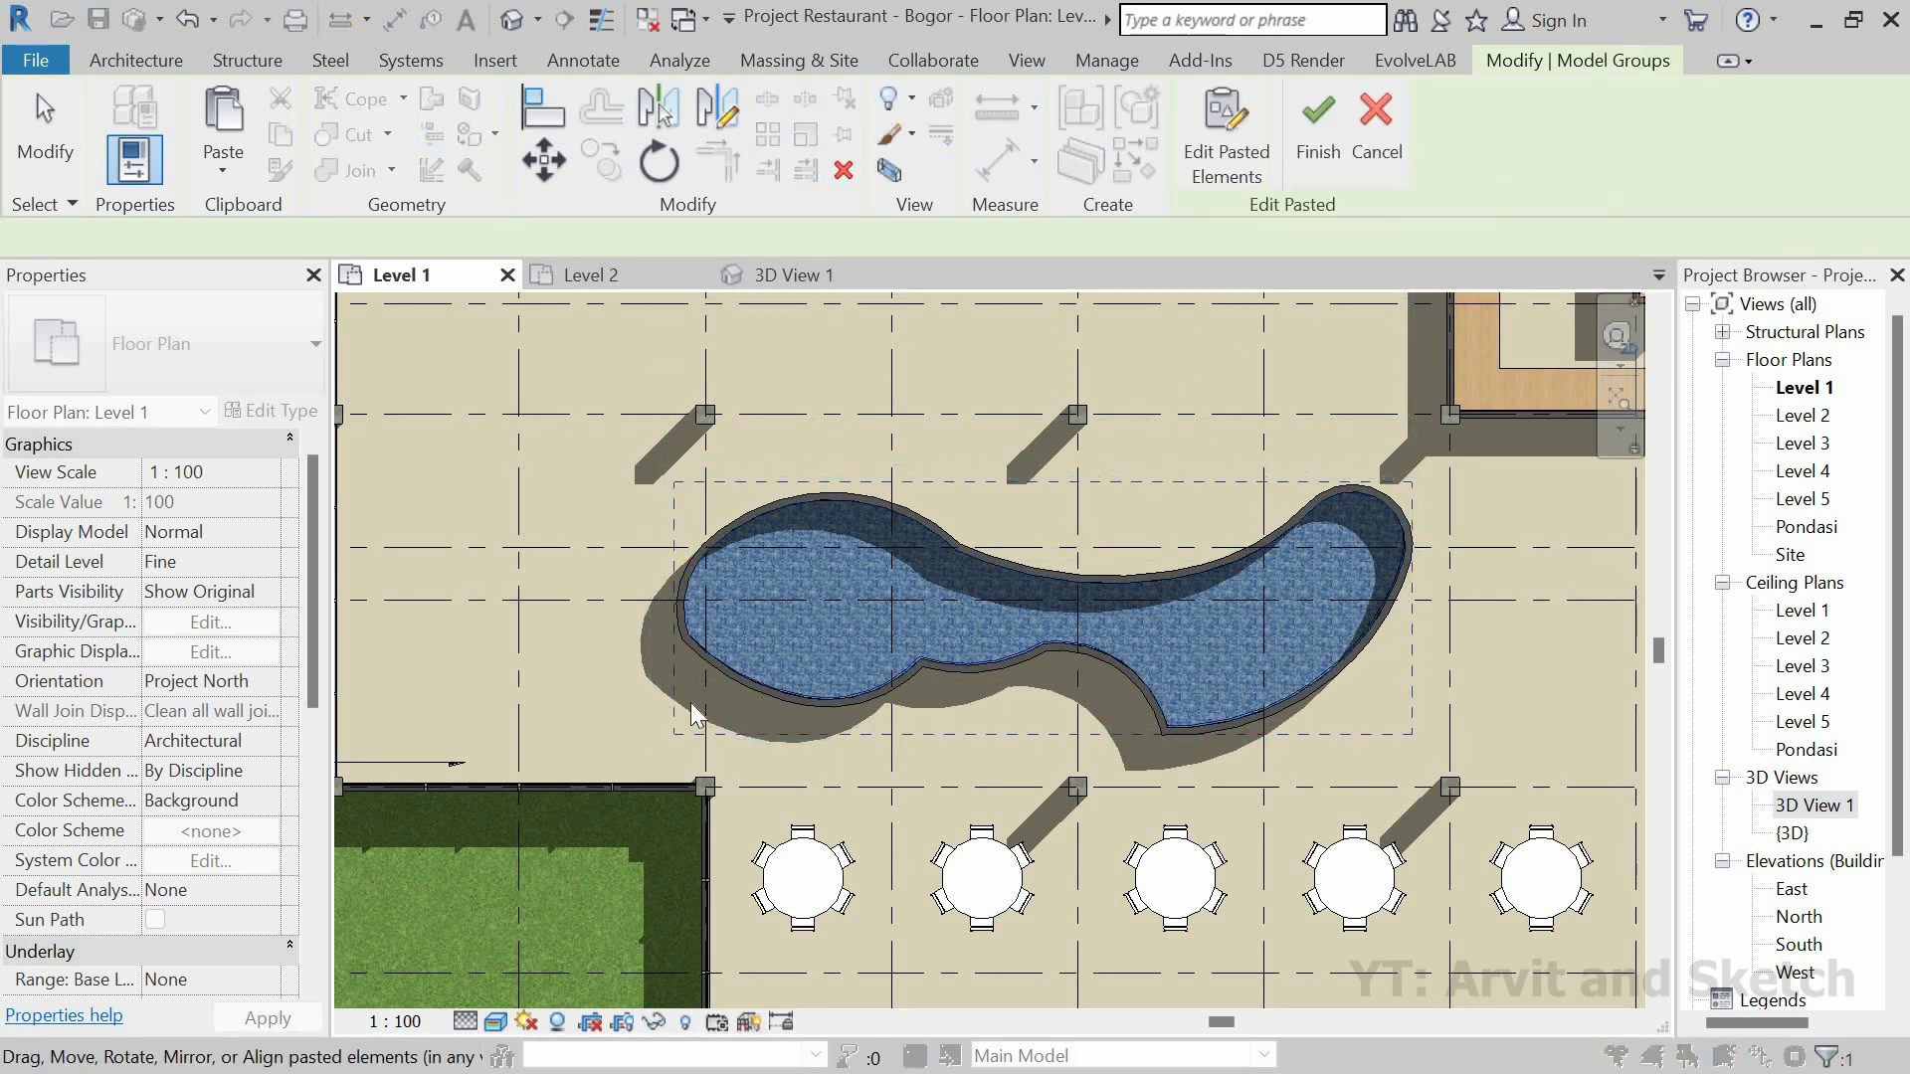
pyautogui.click(1311, 118)
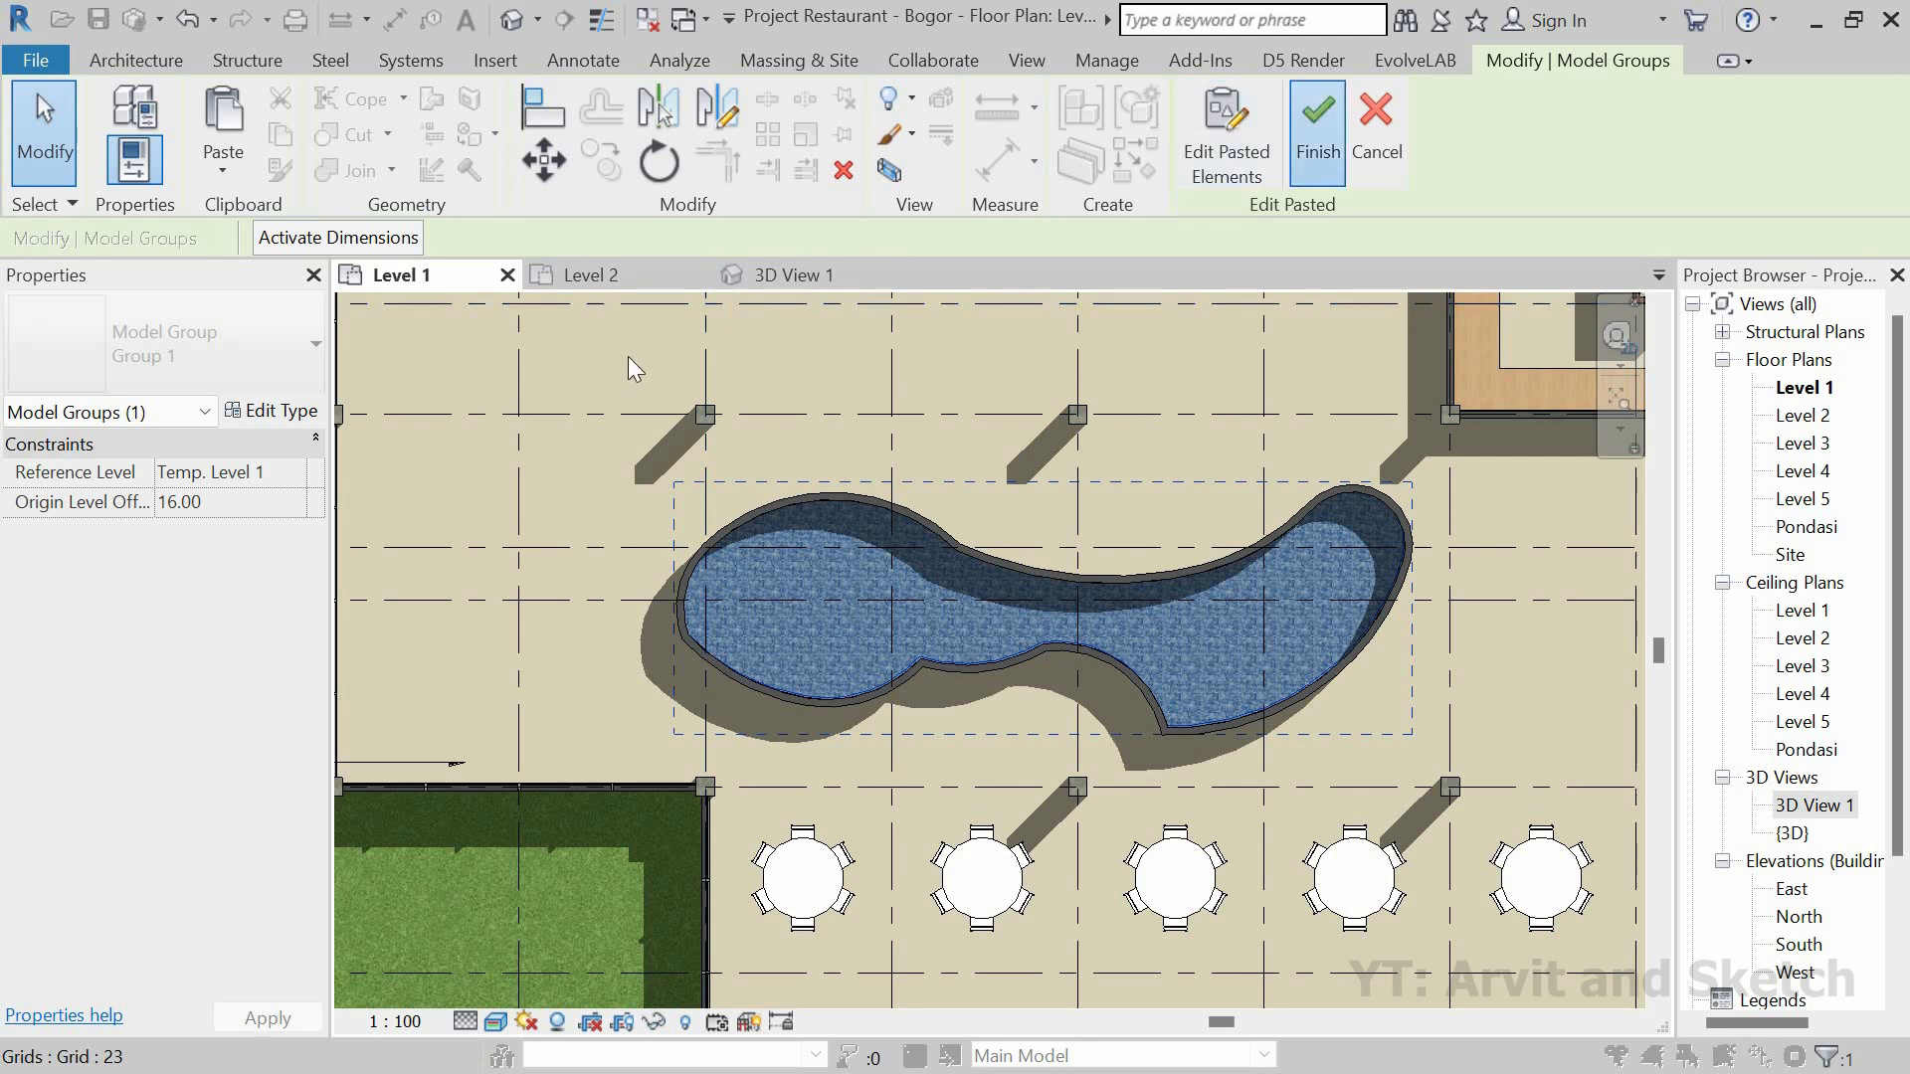
pyautogui.click(1067, 648)
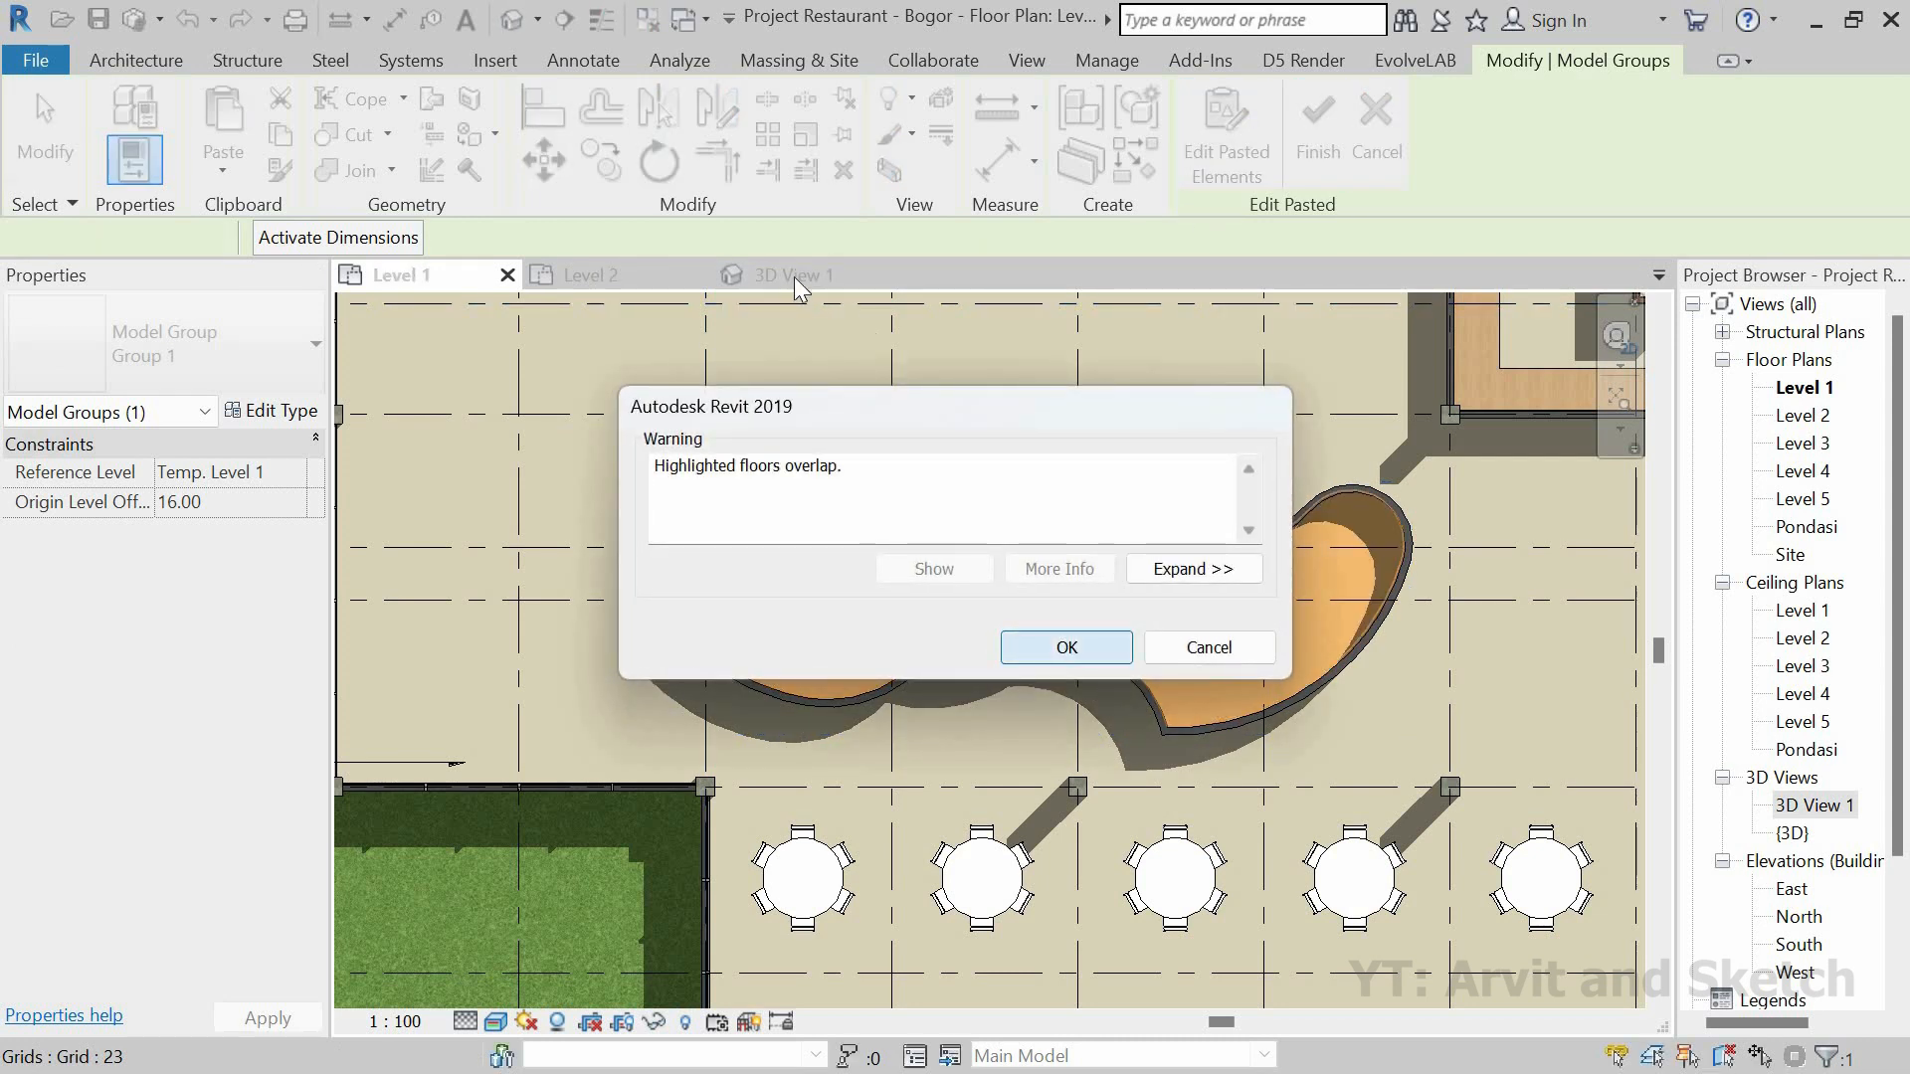
# Step: Select the pasted pond floor in 3D View 1 and set its height offset to 44
pyautogui.click(792, 274)
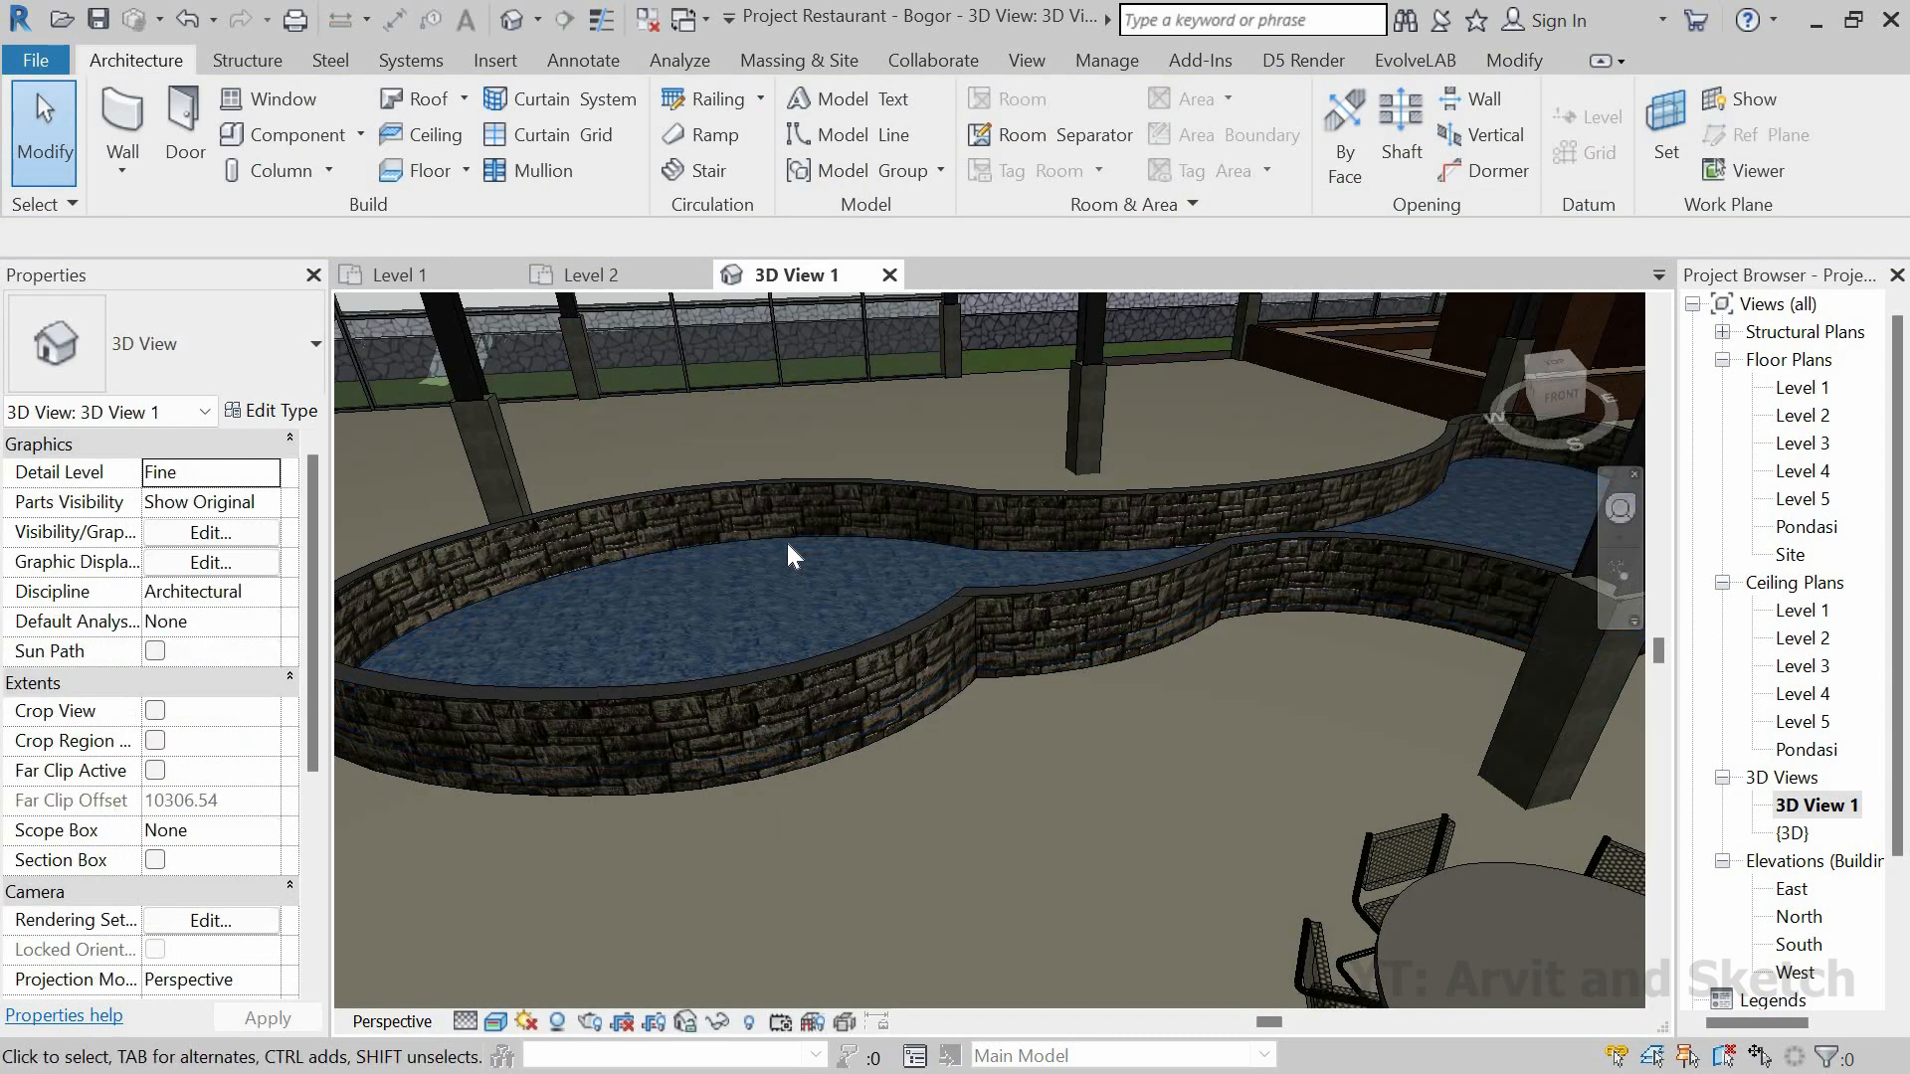
pyautogui.click(818, 571)
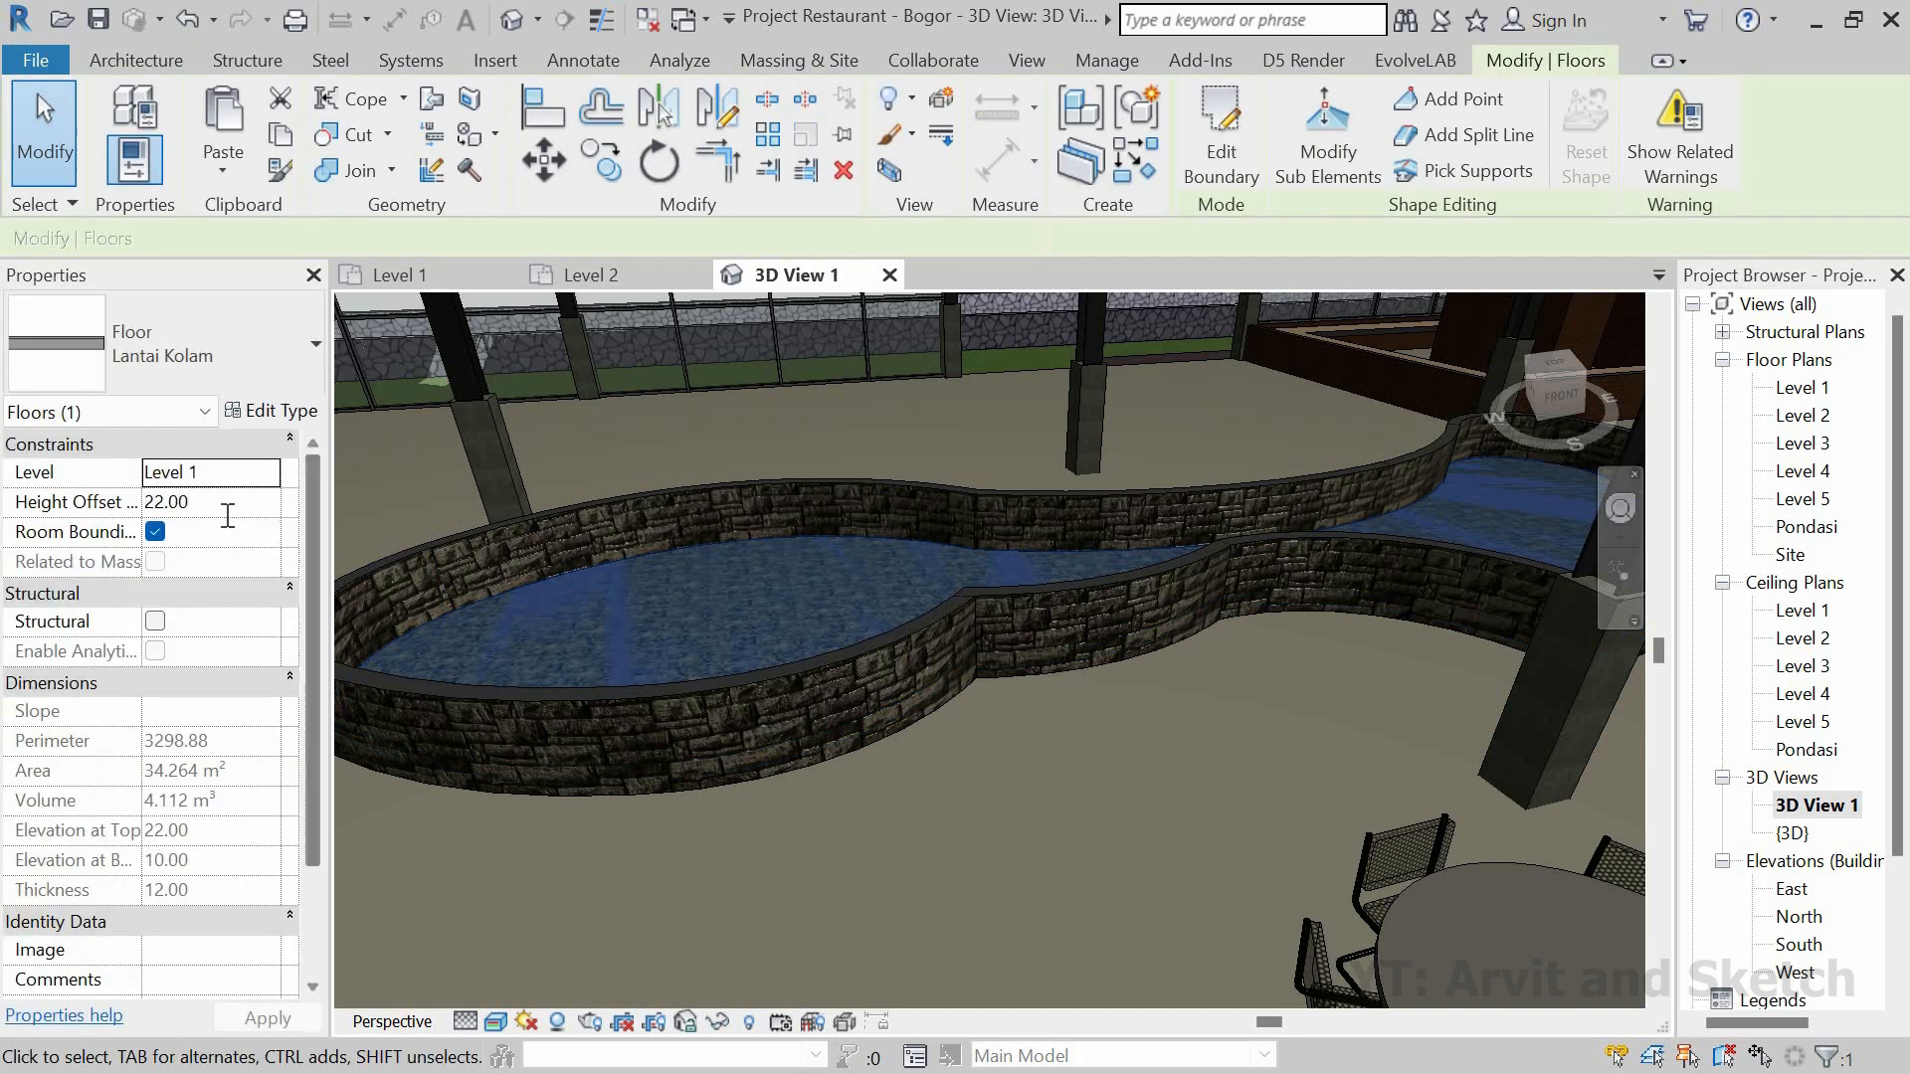
pyautogui.click(228, 512)
pyautogui.write('44')
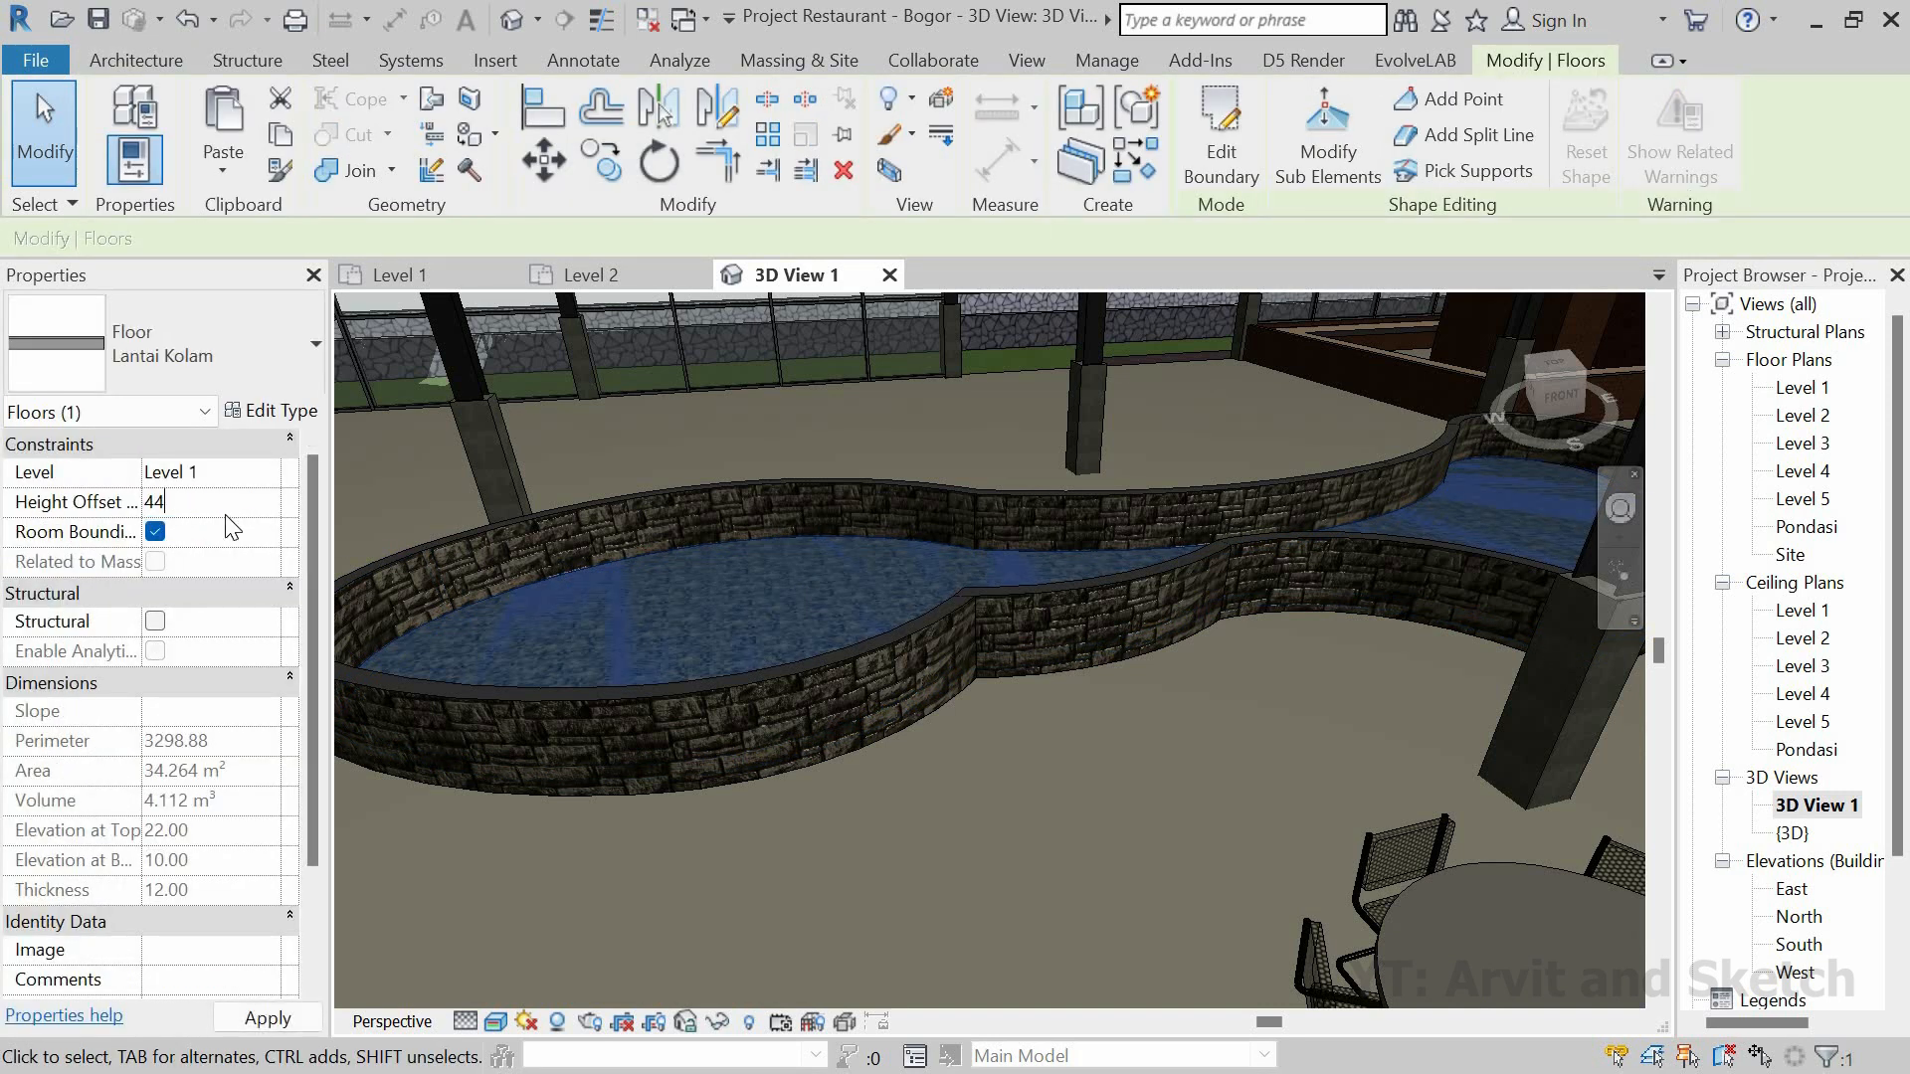
pyautogui.press('Return')
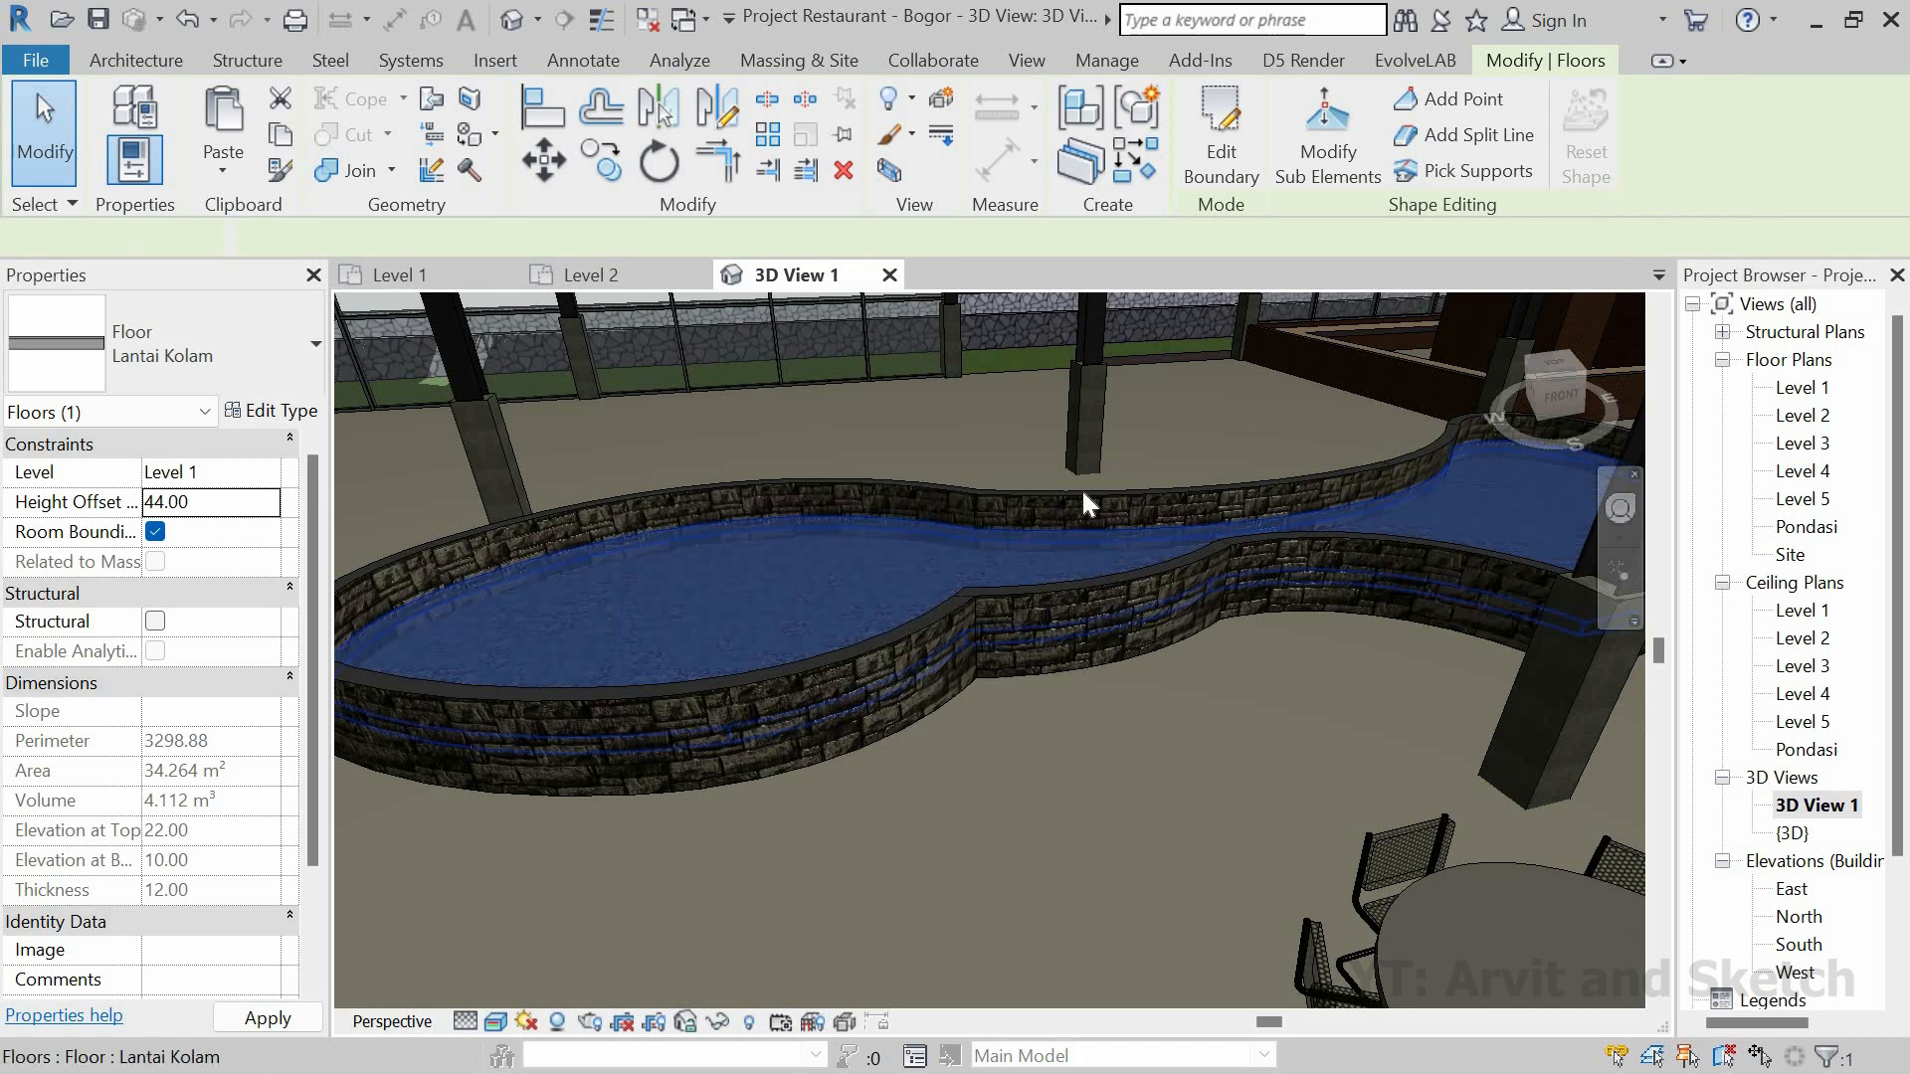
pyautogui.scroll(2, 1086, 495)
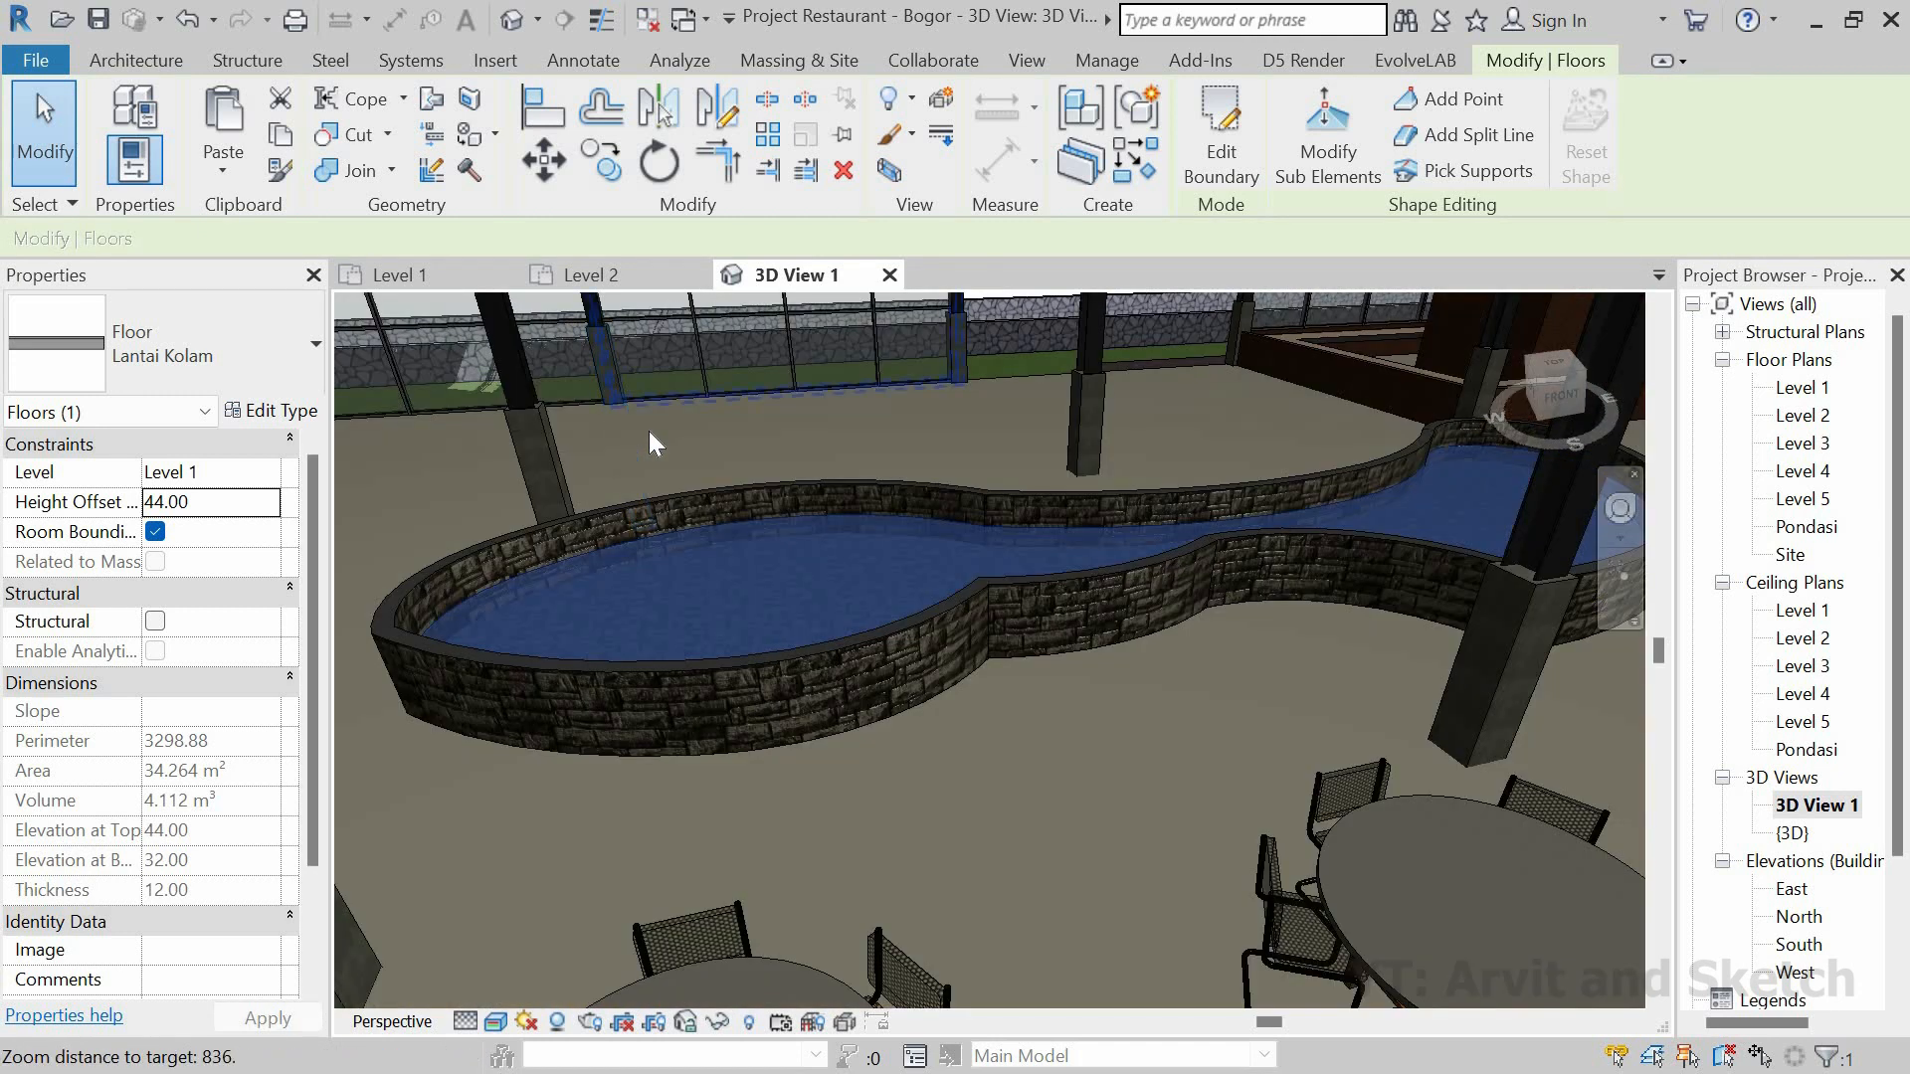
# Step: Duplicate the pasted floor's type under the name Air Kolam
pyautogui.click(271, 411)
pyautogui.click(1510, 185)
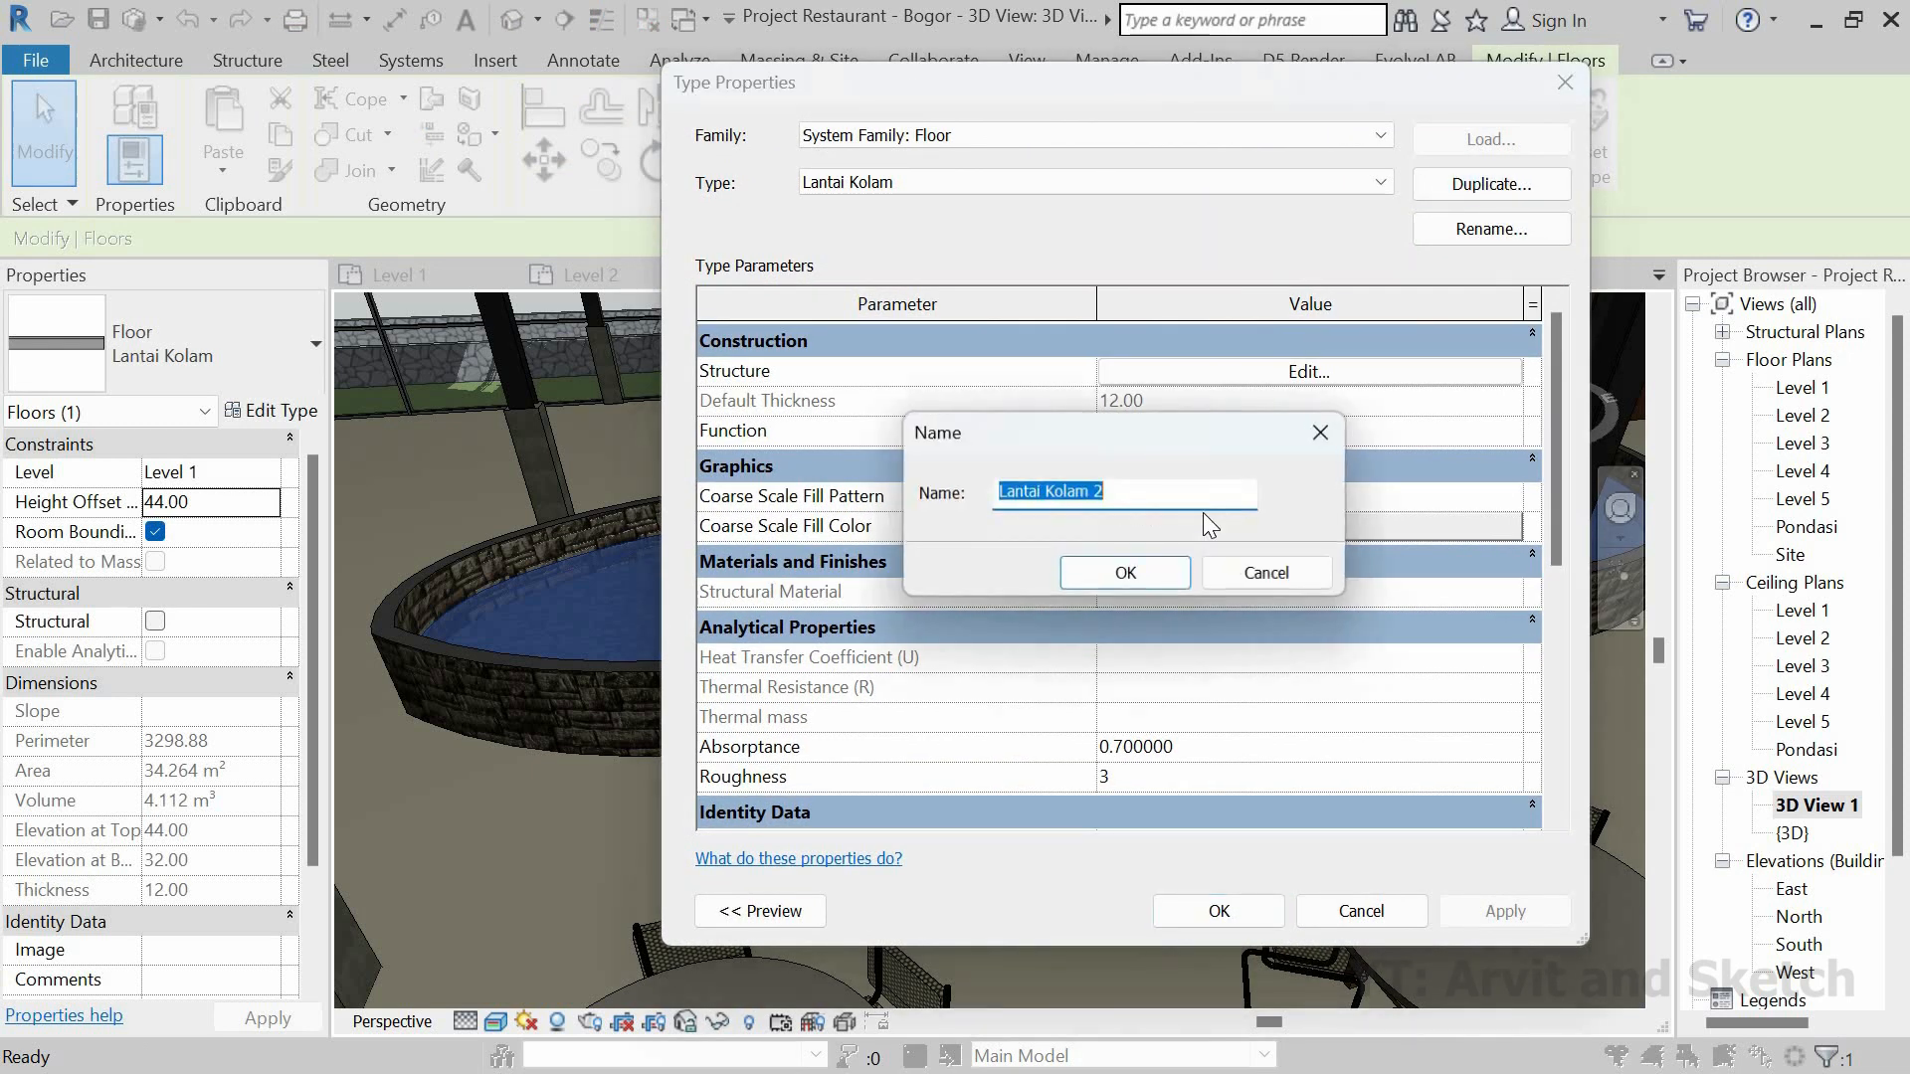
pyautogui.write('A')
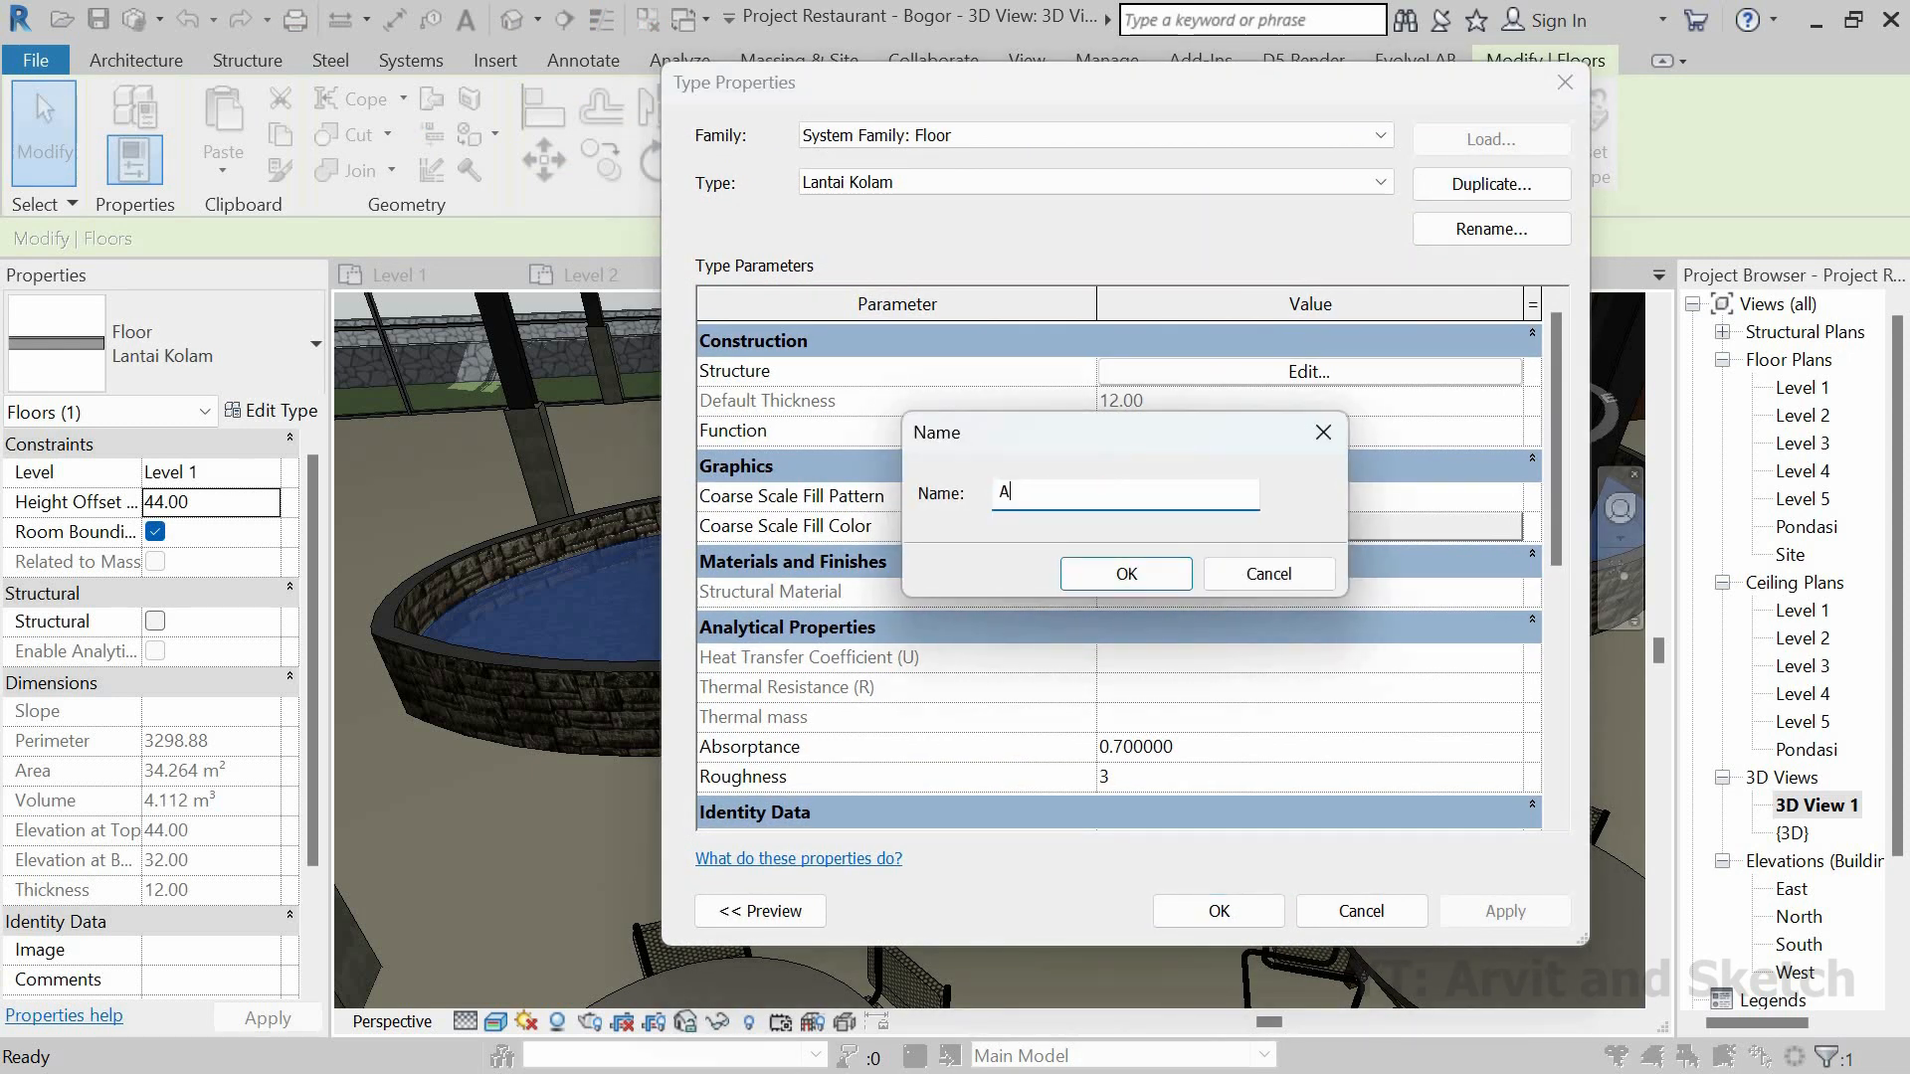
pyautogui.write('ir Kolam')
pyautogui.press('Return')
# Step: Delete the Beton structure layer from the Air Kolam floor assembly
pyautogui.click(1323, 372)
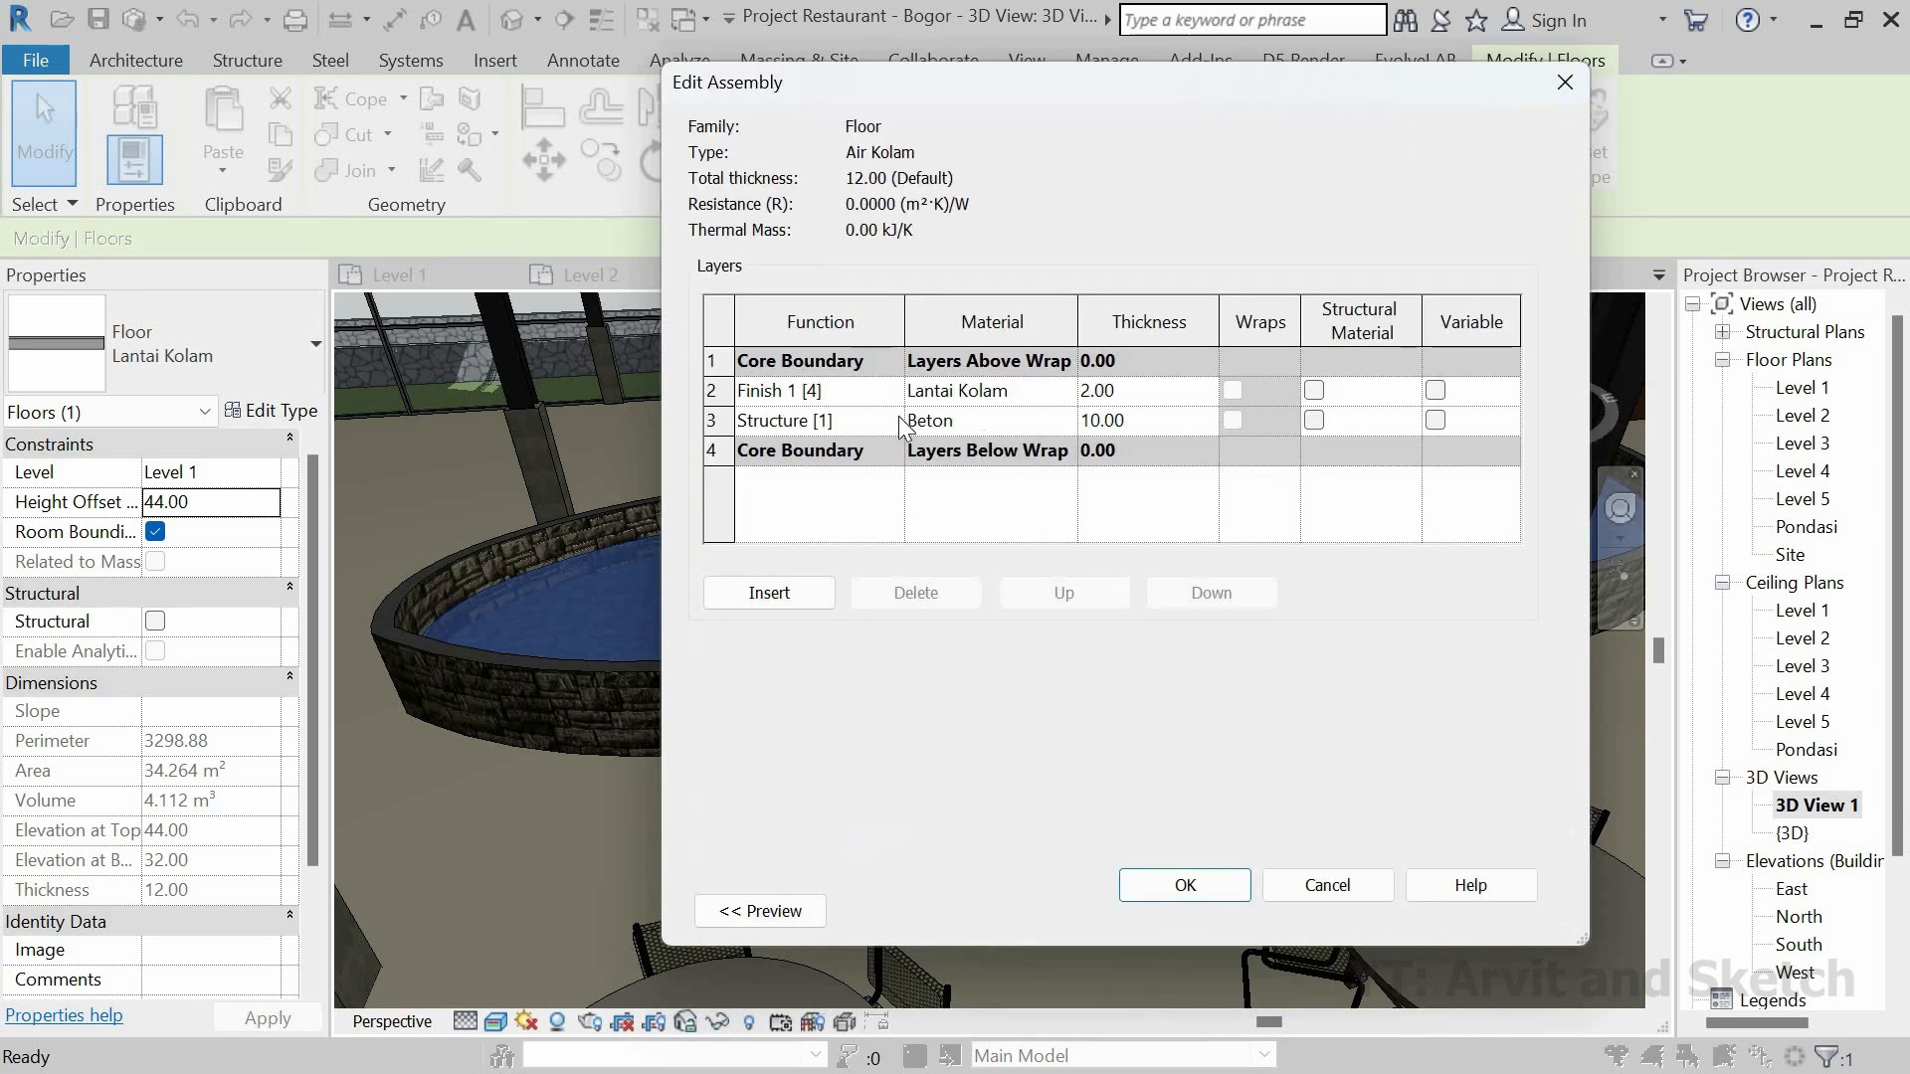
pyautogui.click(716, 421)
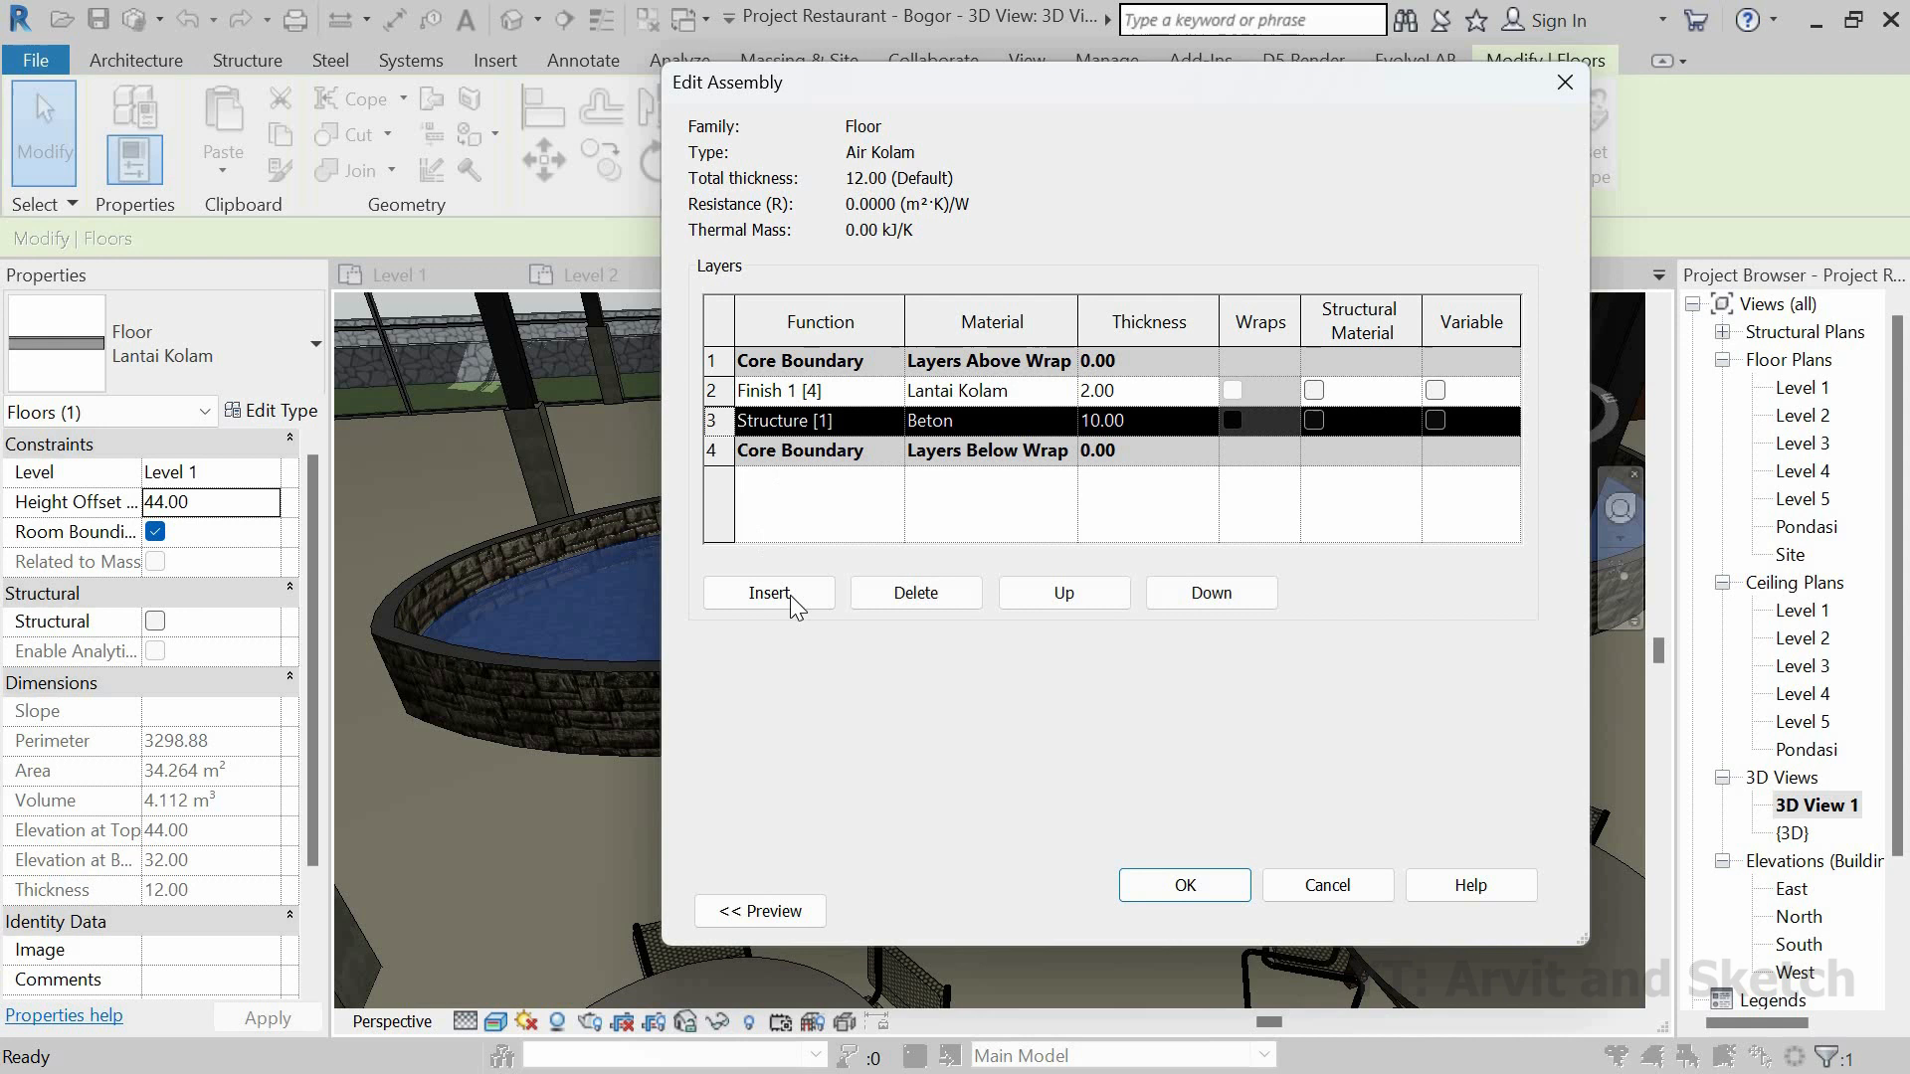
pyautogui.click(888, 597)
# Step: Create a new material named Air Kolam for the Finish 1 layer of the water floor
pyautogui.click(1040, 392)
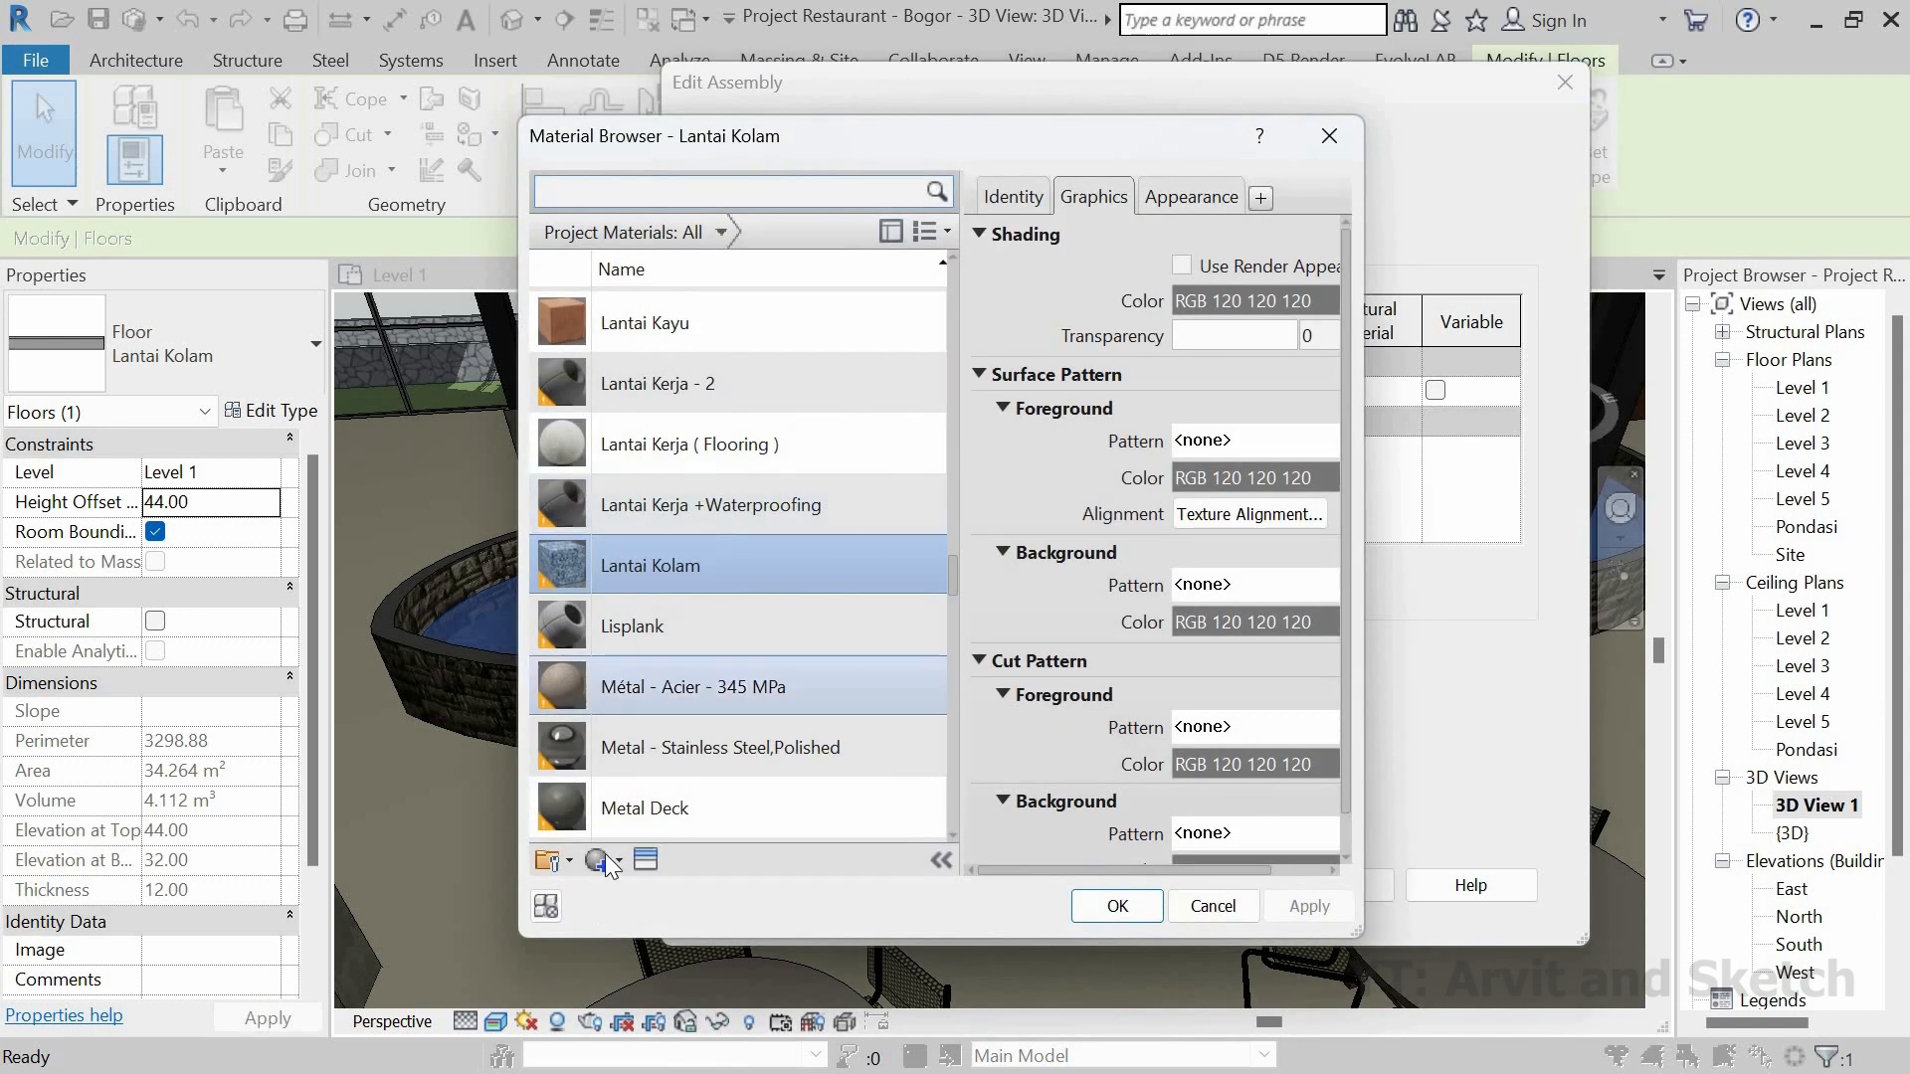
pyautogui.click(617, 861)
pyautogui.click(657, 904)
pyautogui.rightClick(683, 561)
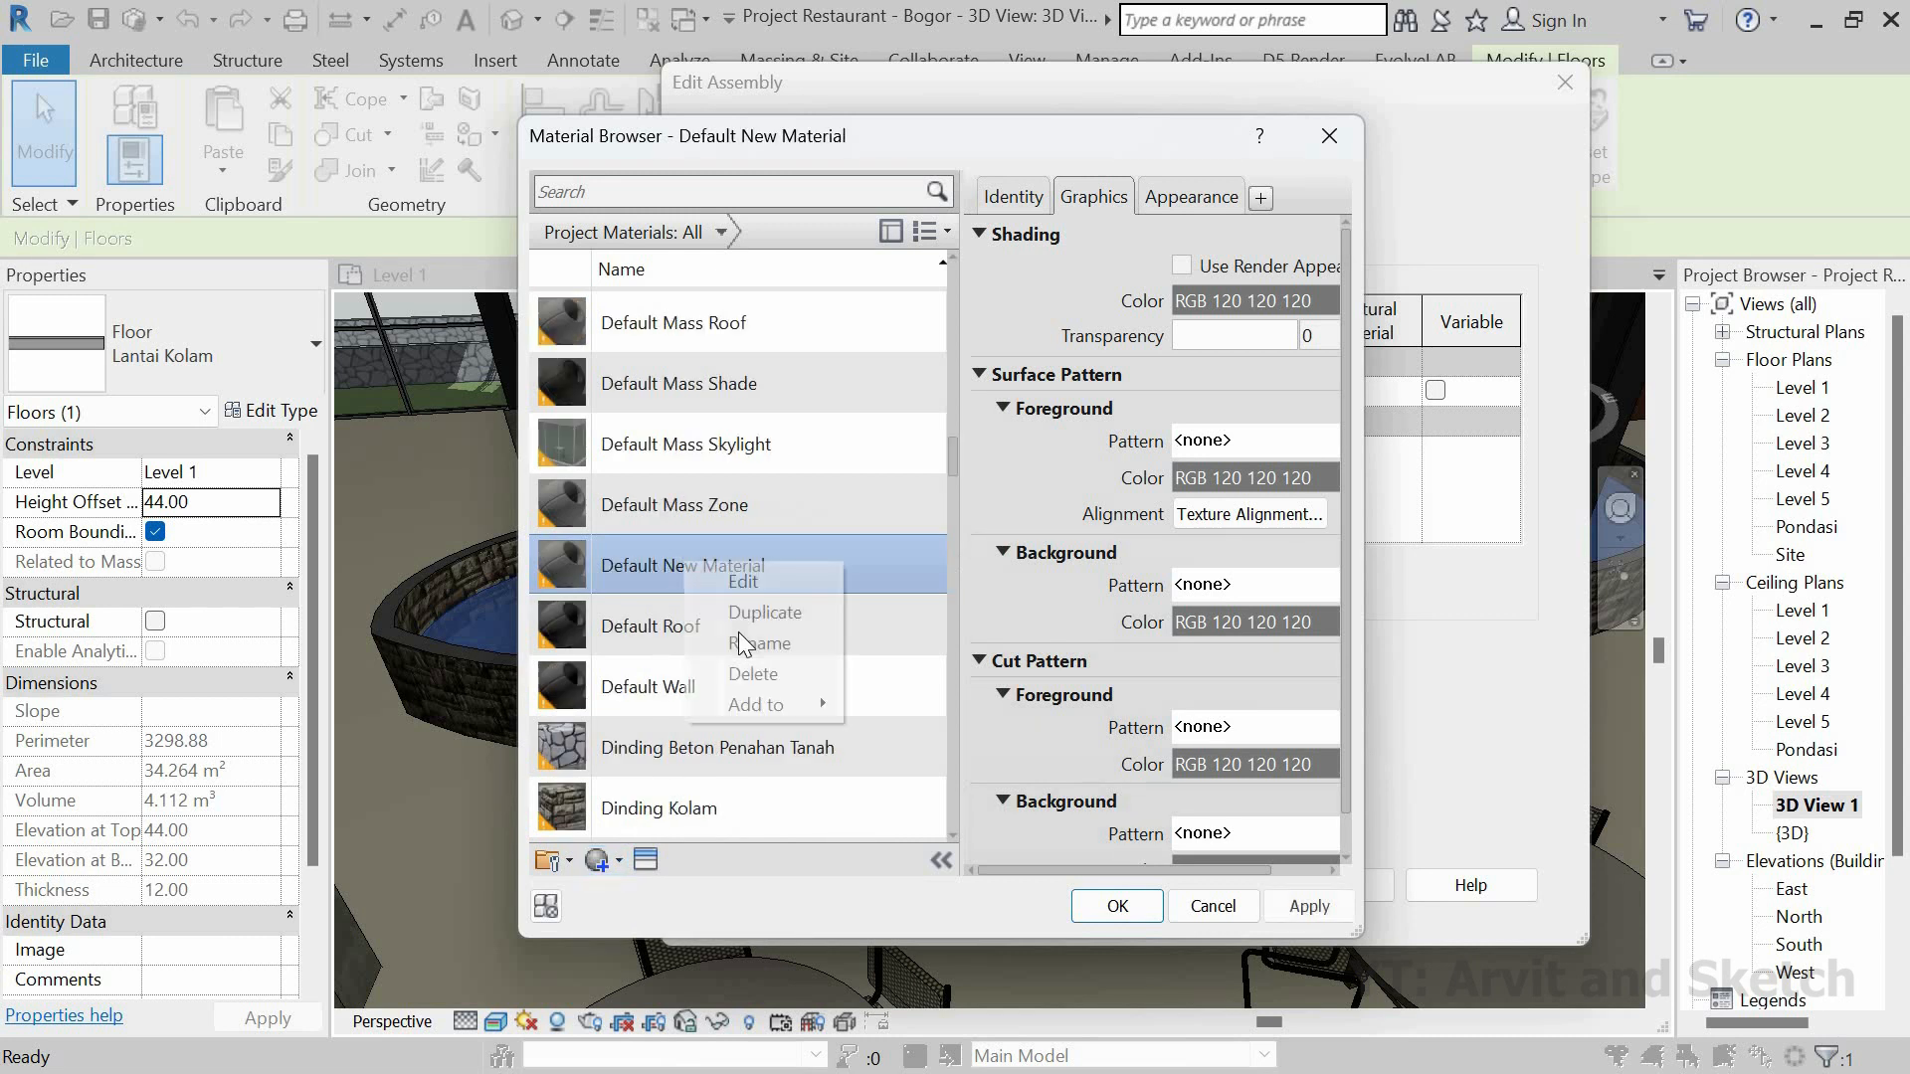
pyautogui.click(742, 638)
pyautogui.write('Air')
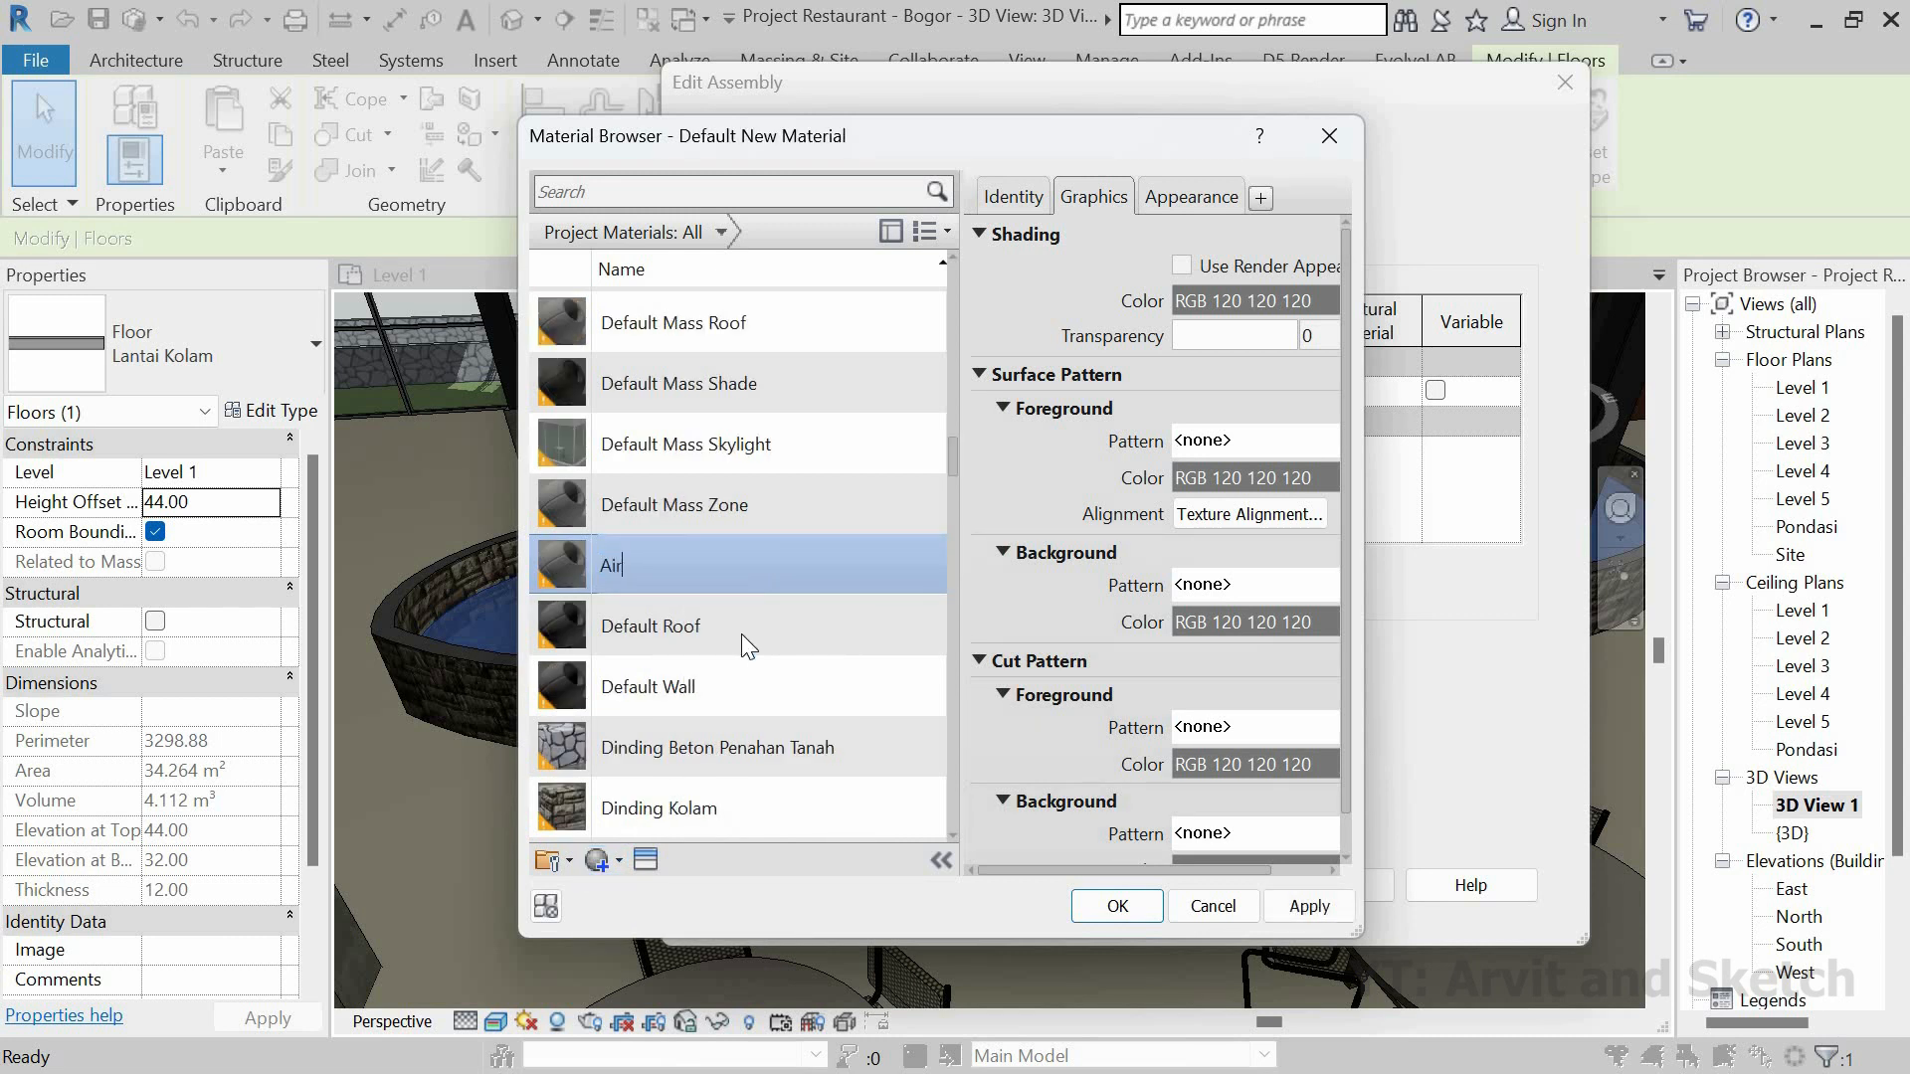
pyautogui.write(' Kolam')
# Step: Search the appearance assets for water, apply the Tropical liquid appearance to Air Kolam, and assign the material to the finish layer
pyautogui.click(645, 860)
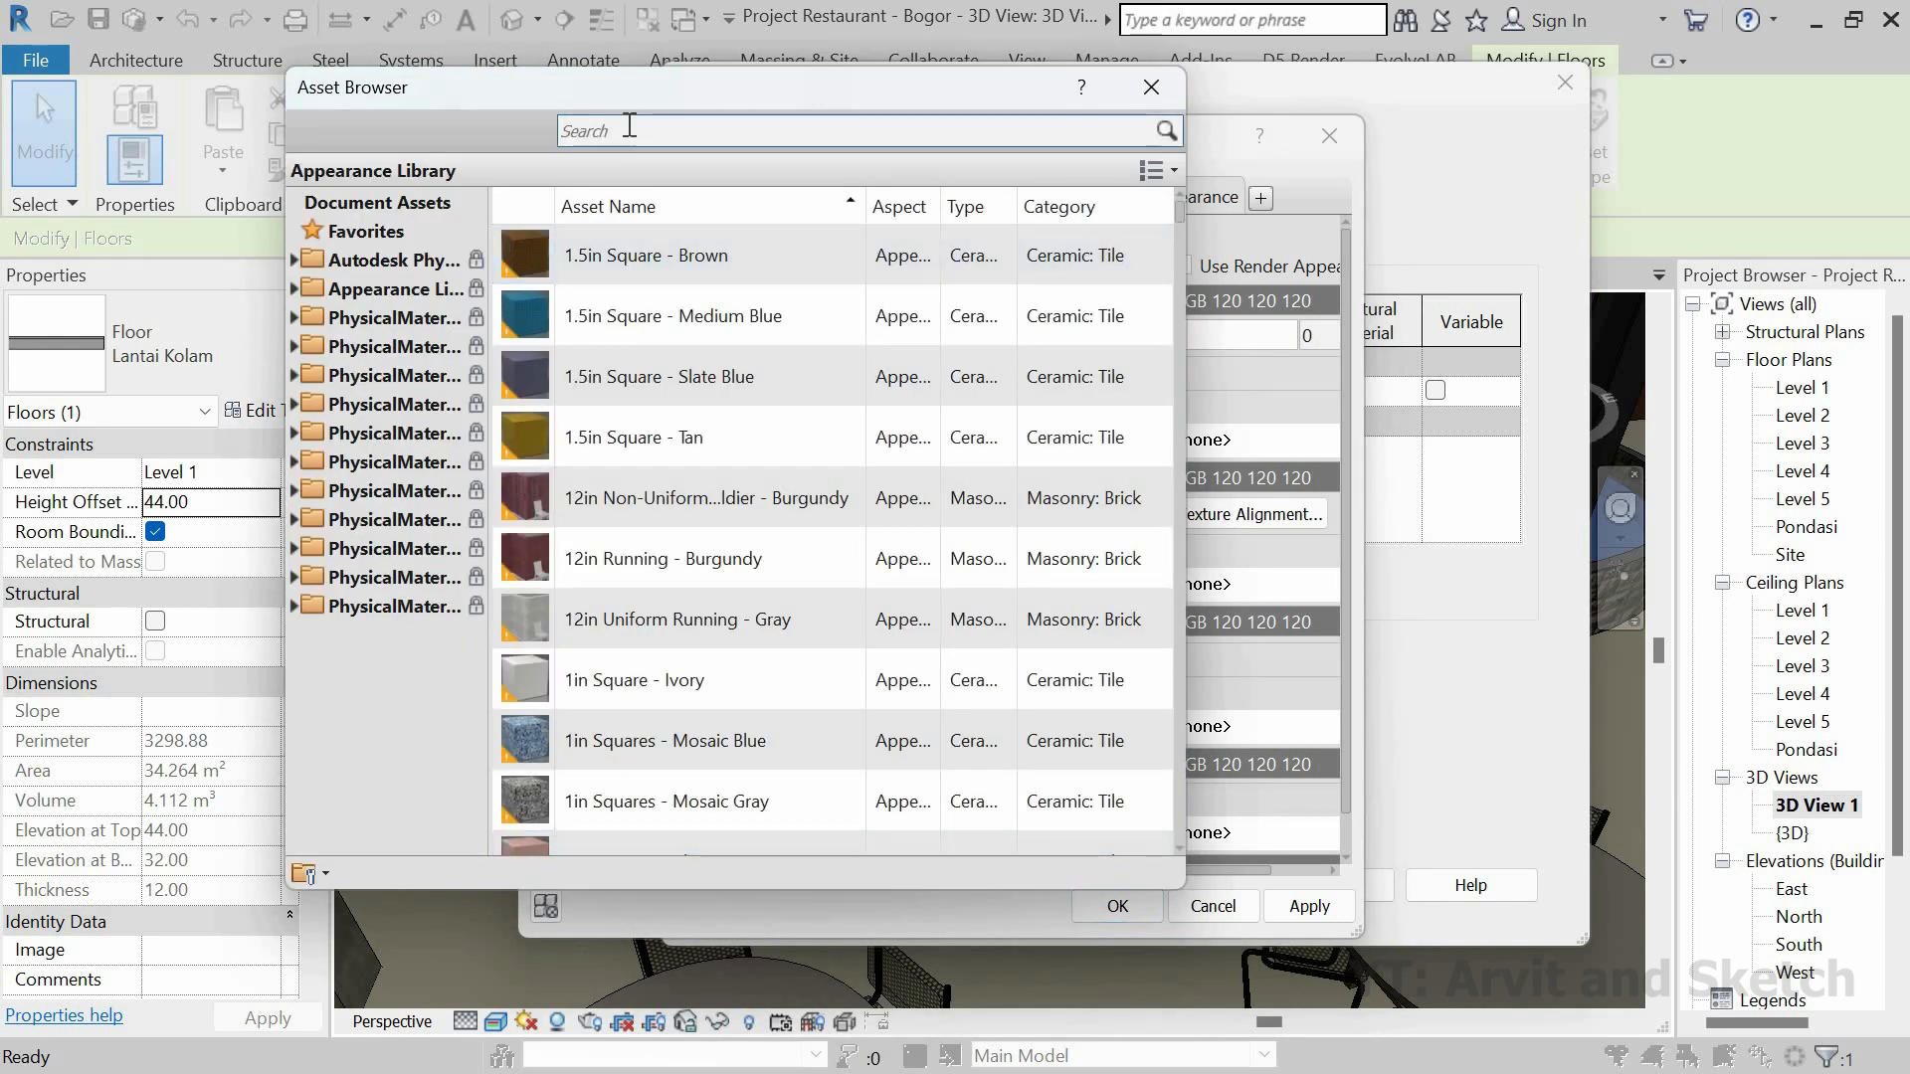
pyautogui.click(630, 127)
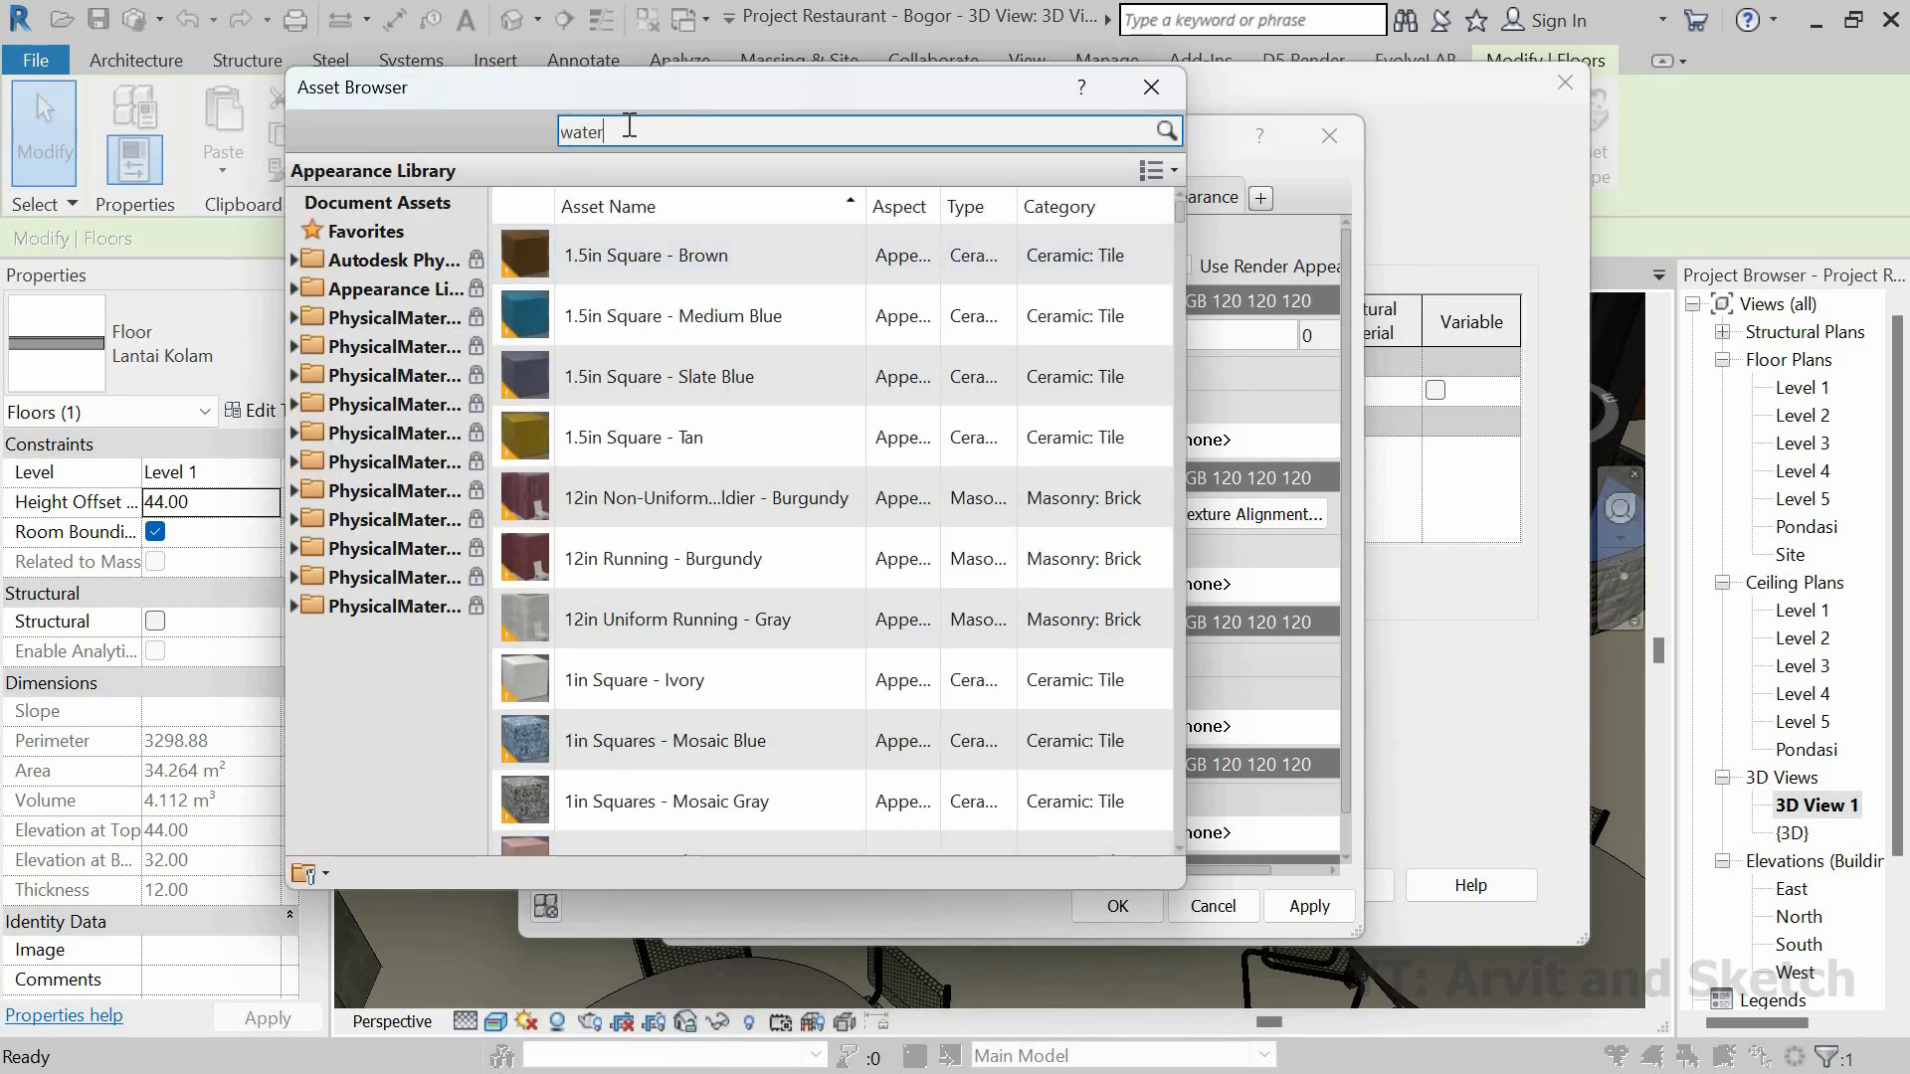
pyautogui.write('water')
pyautogui.press('Return')
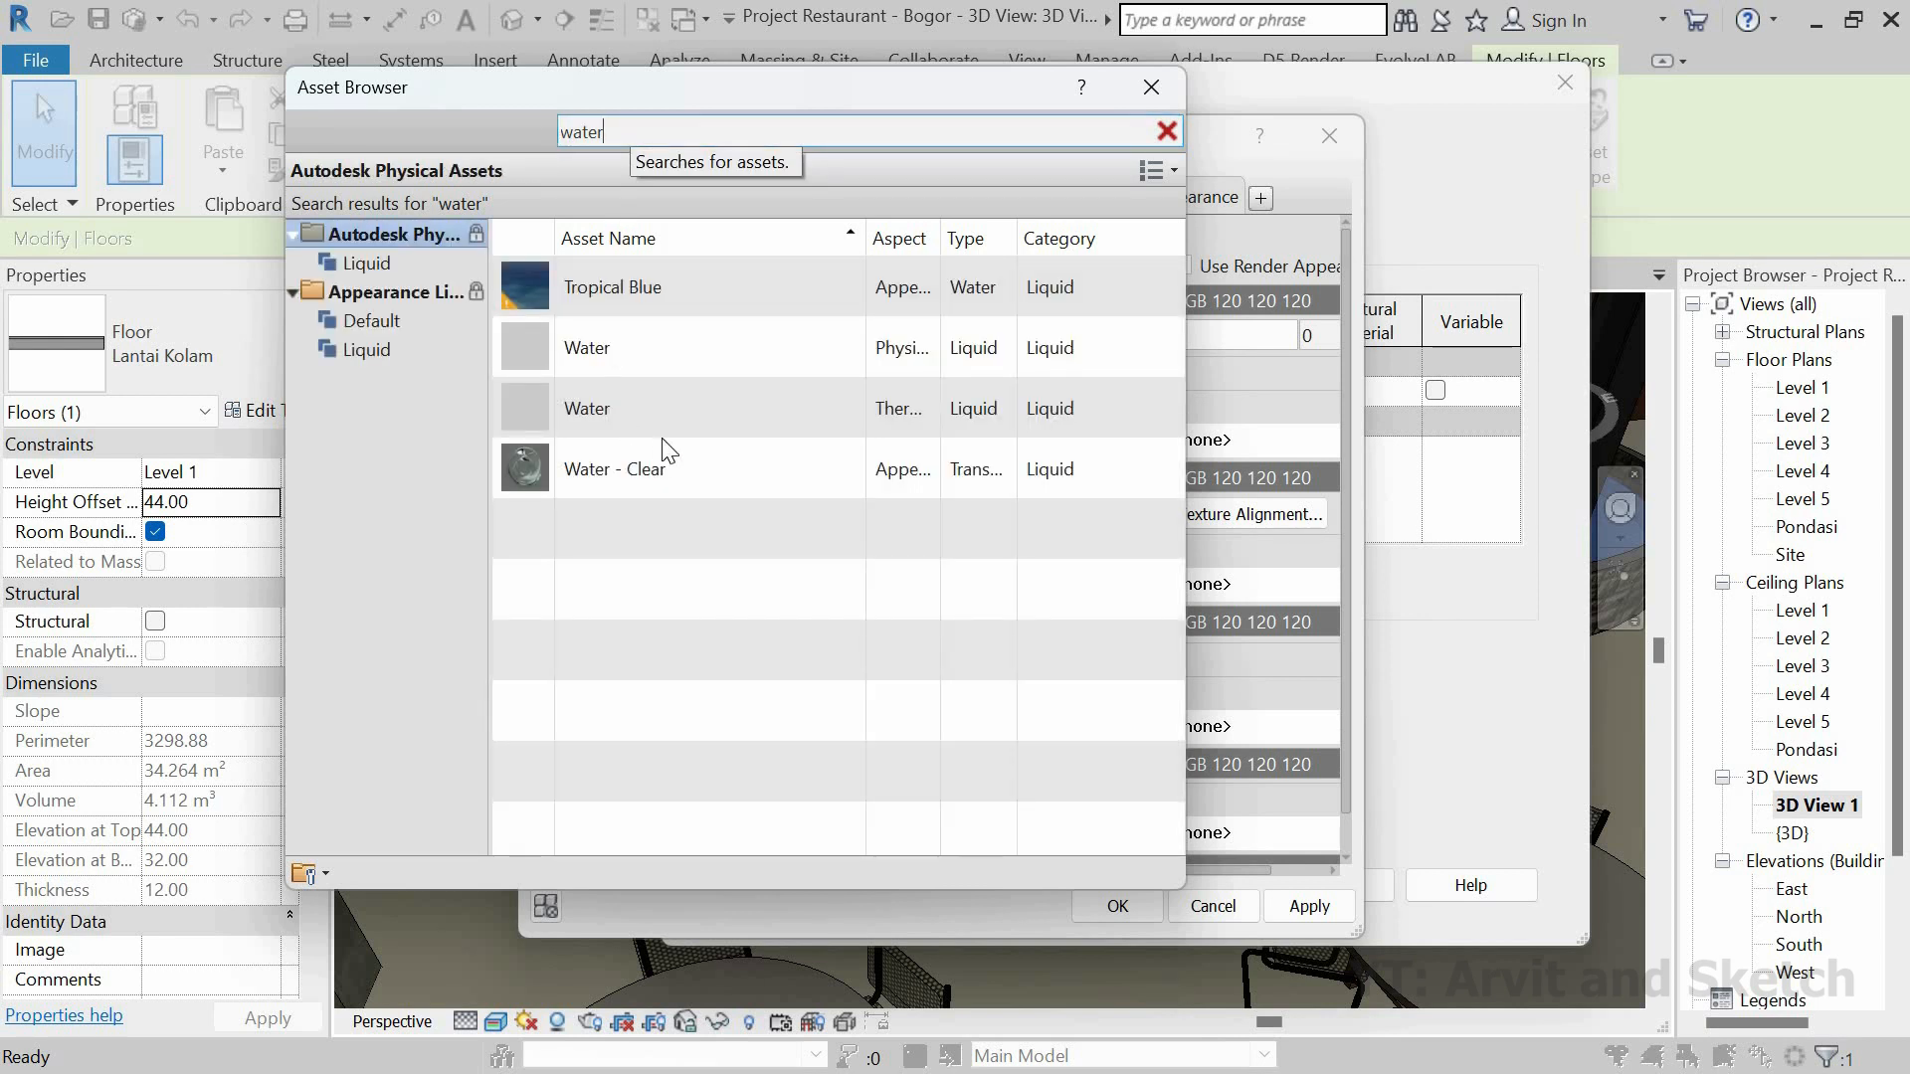
pyautogui.click(370, 260)
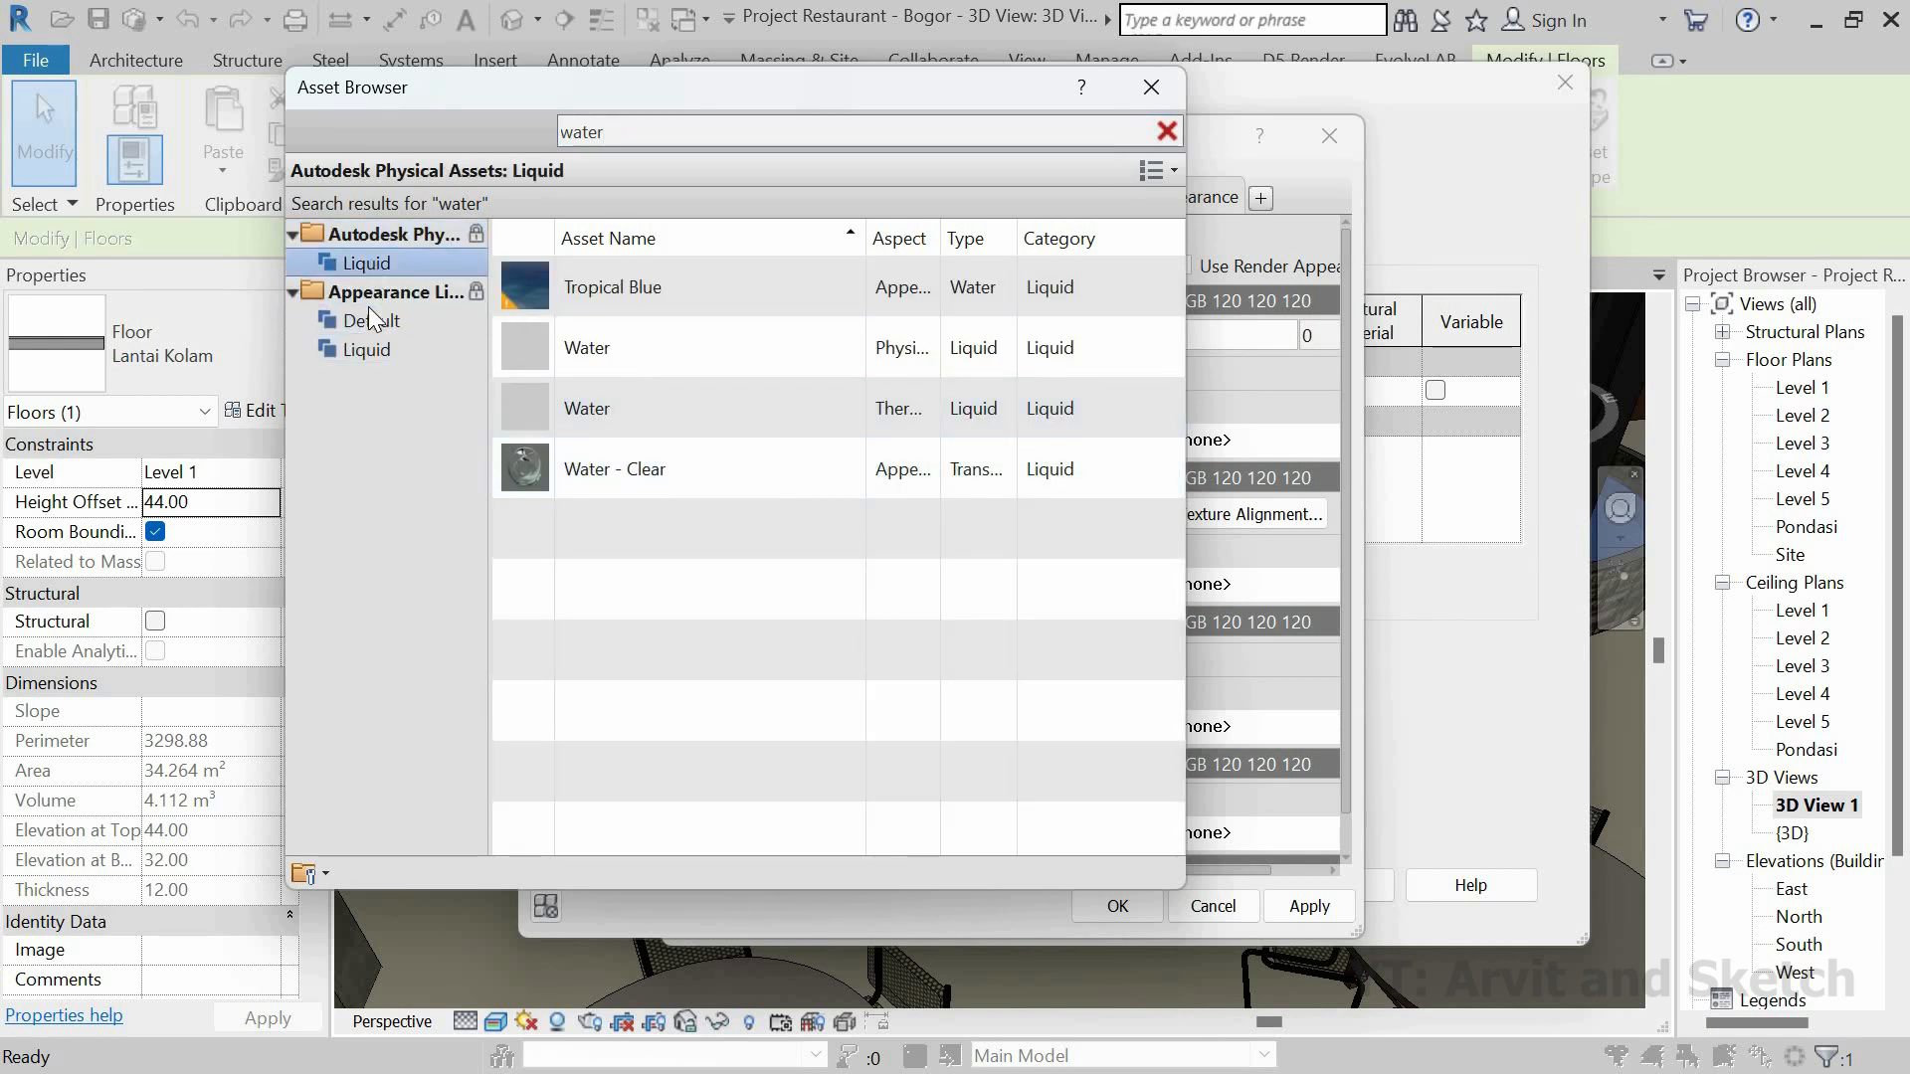
pyautogui.click(368, 322)
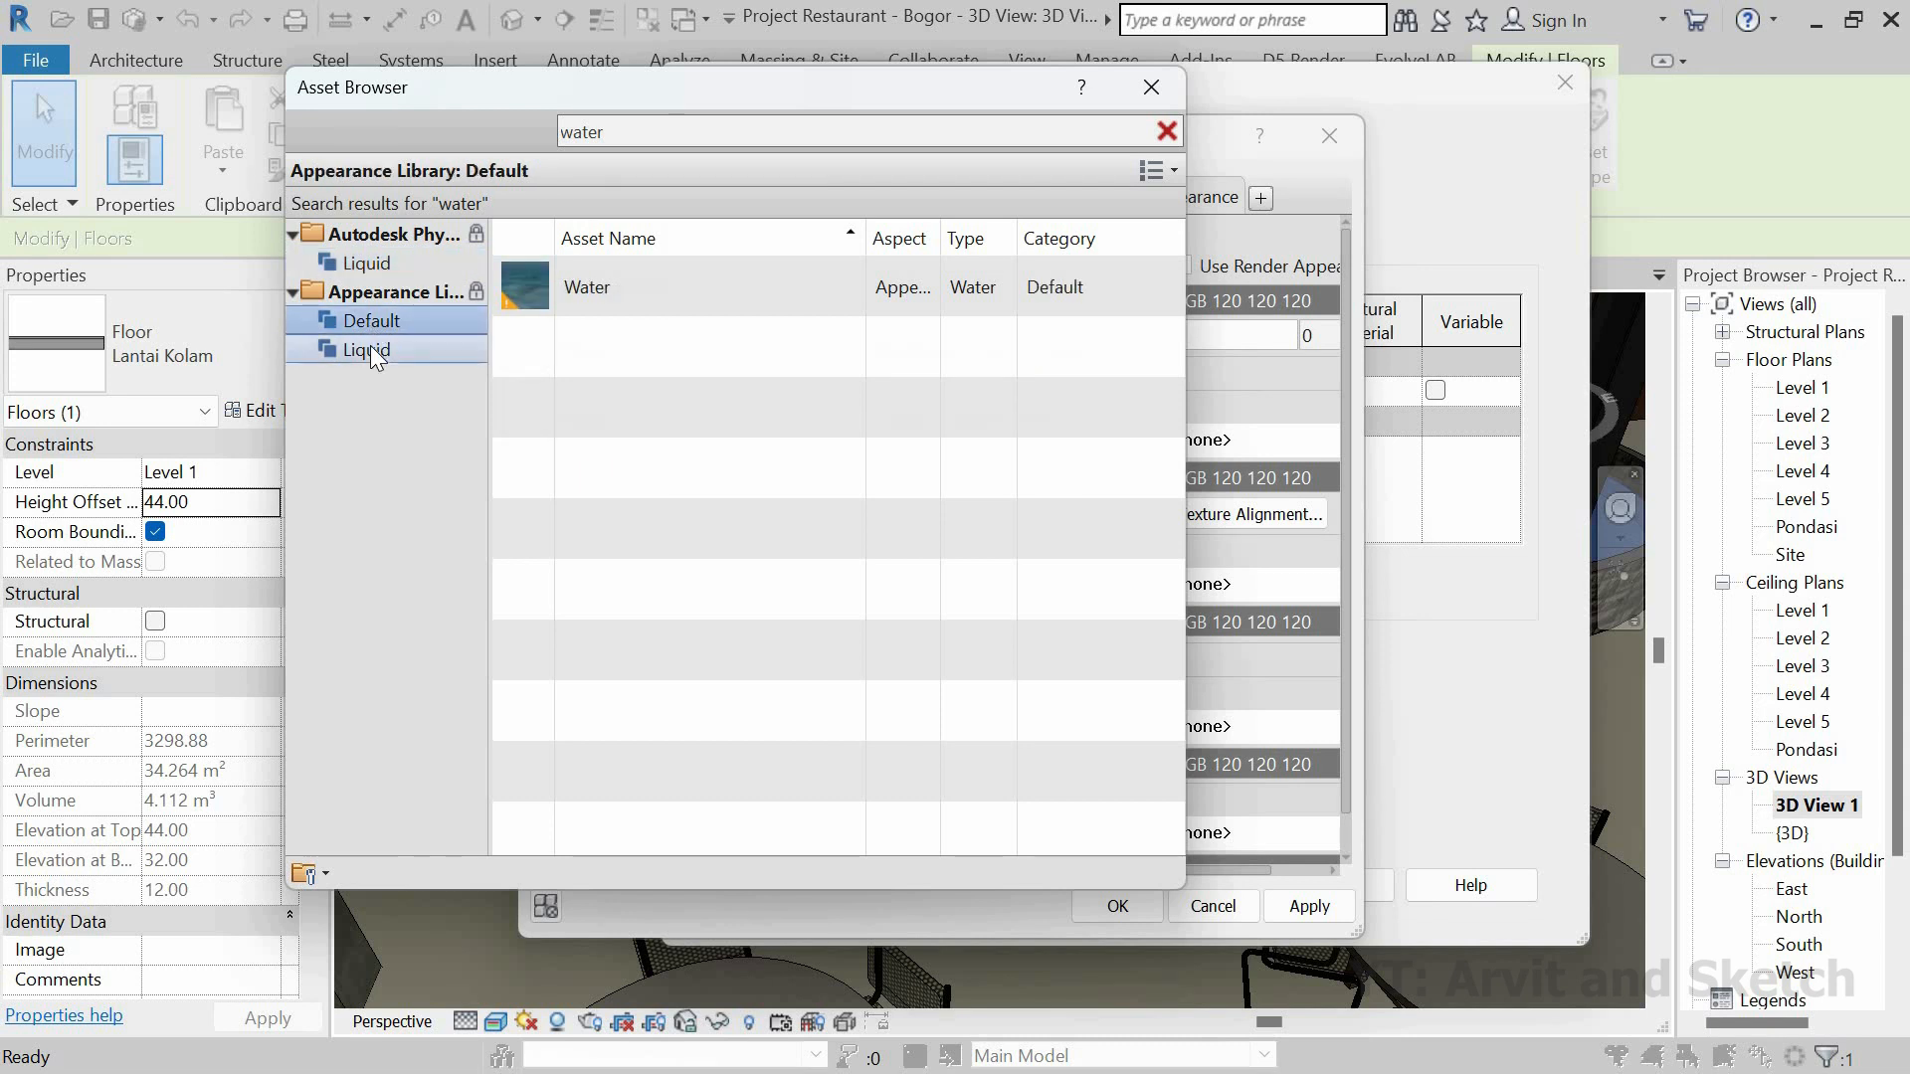
pyautogui.click(370, 344)
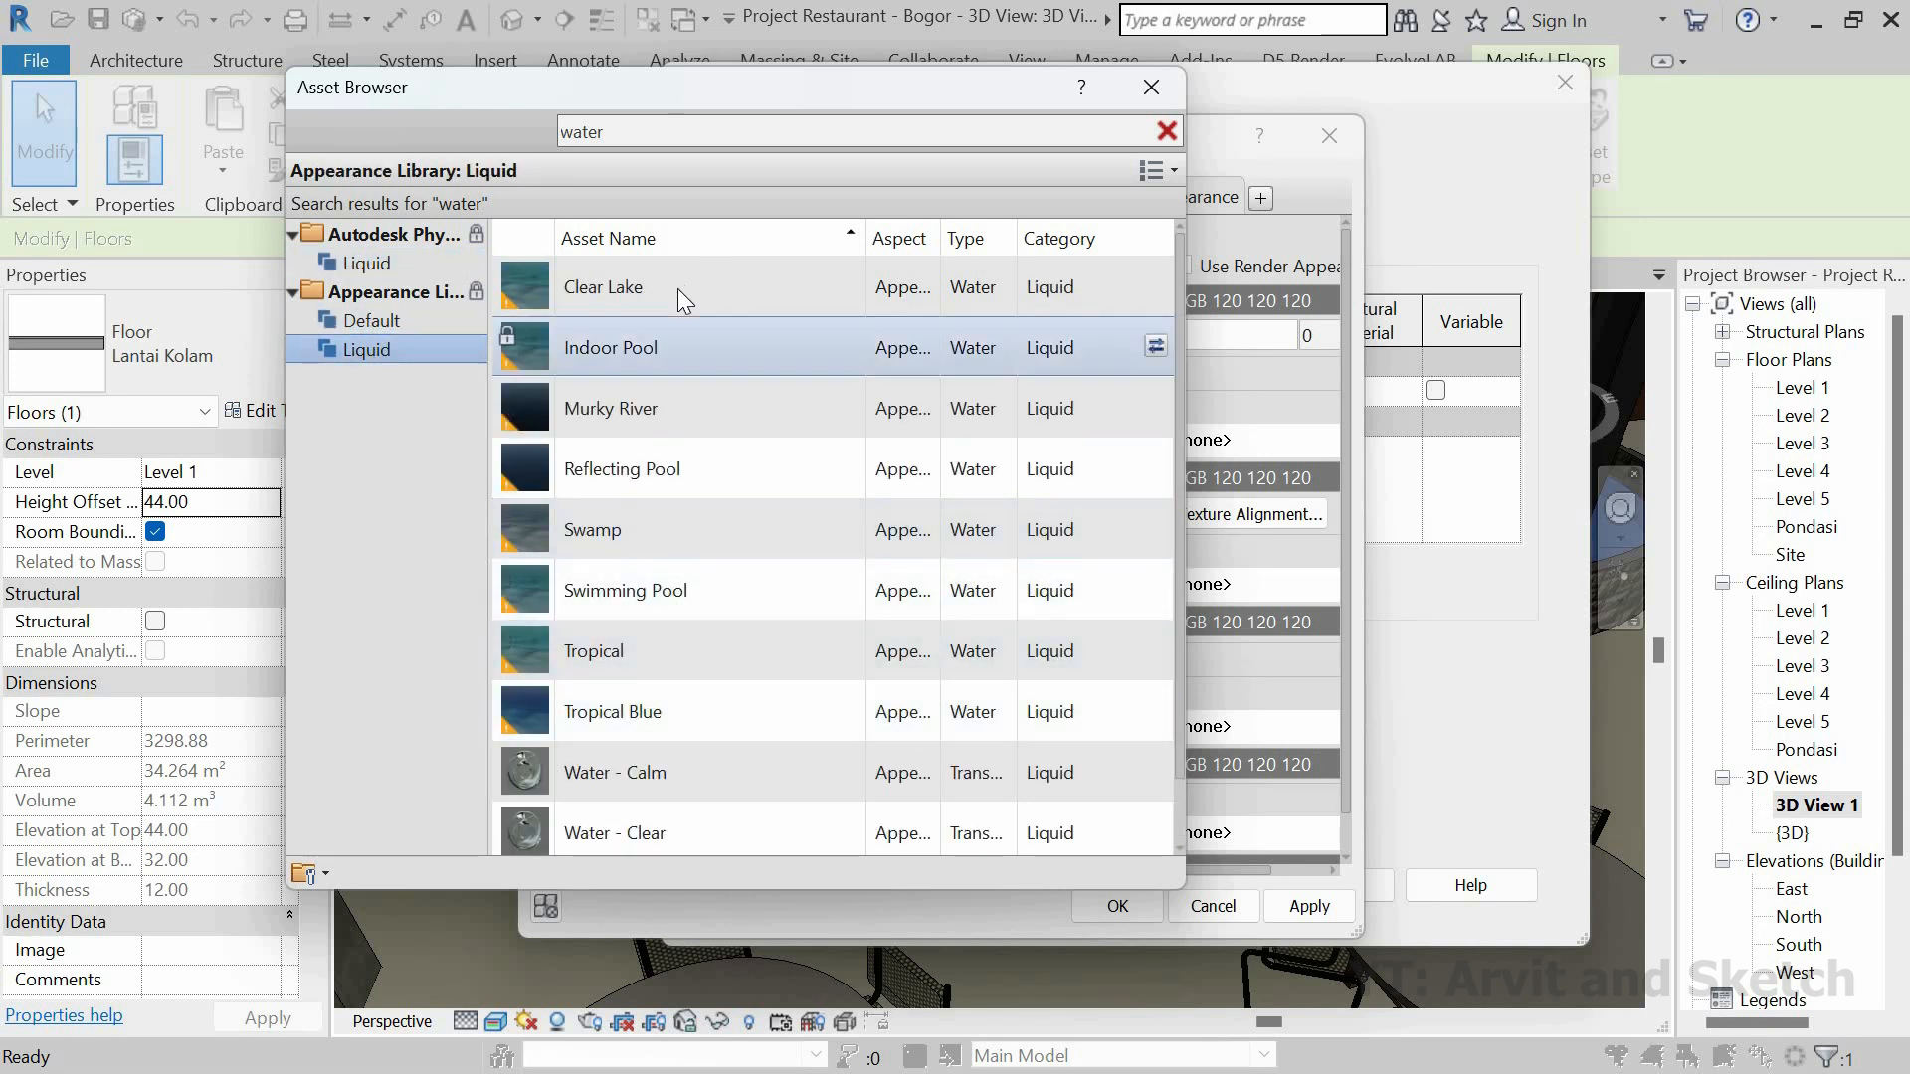
pyautogui.scroll(-1, 630, 730)
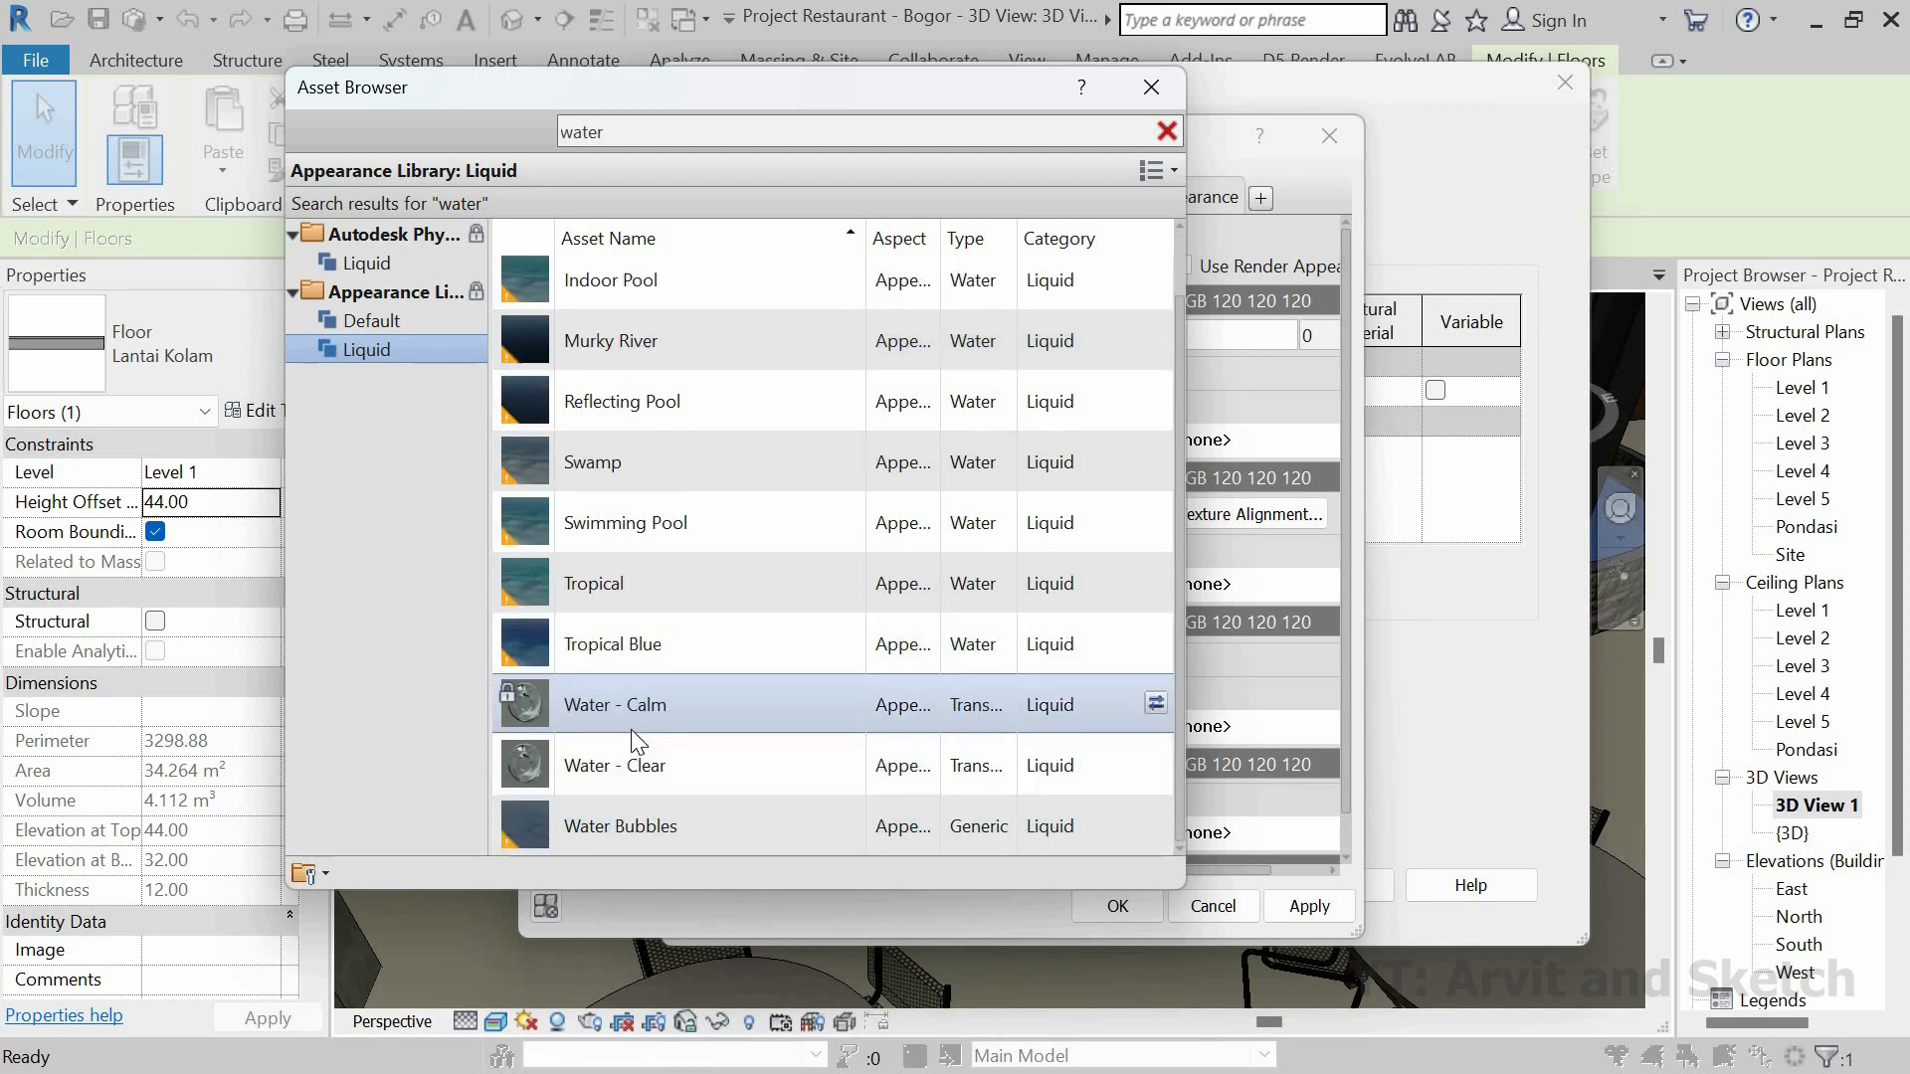
pyautogui.doubleClick(646, 583)
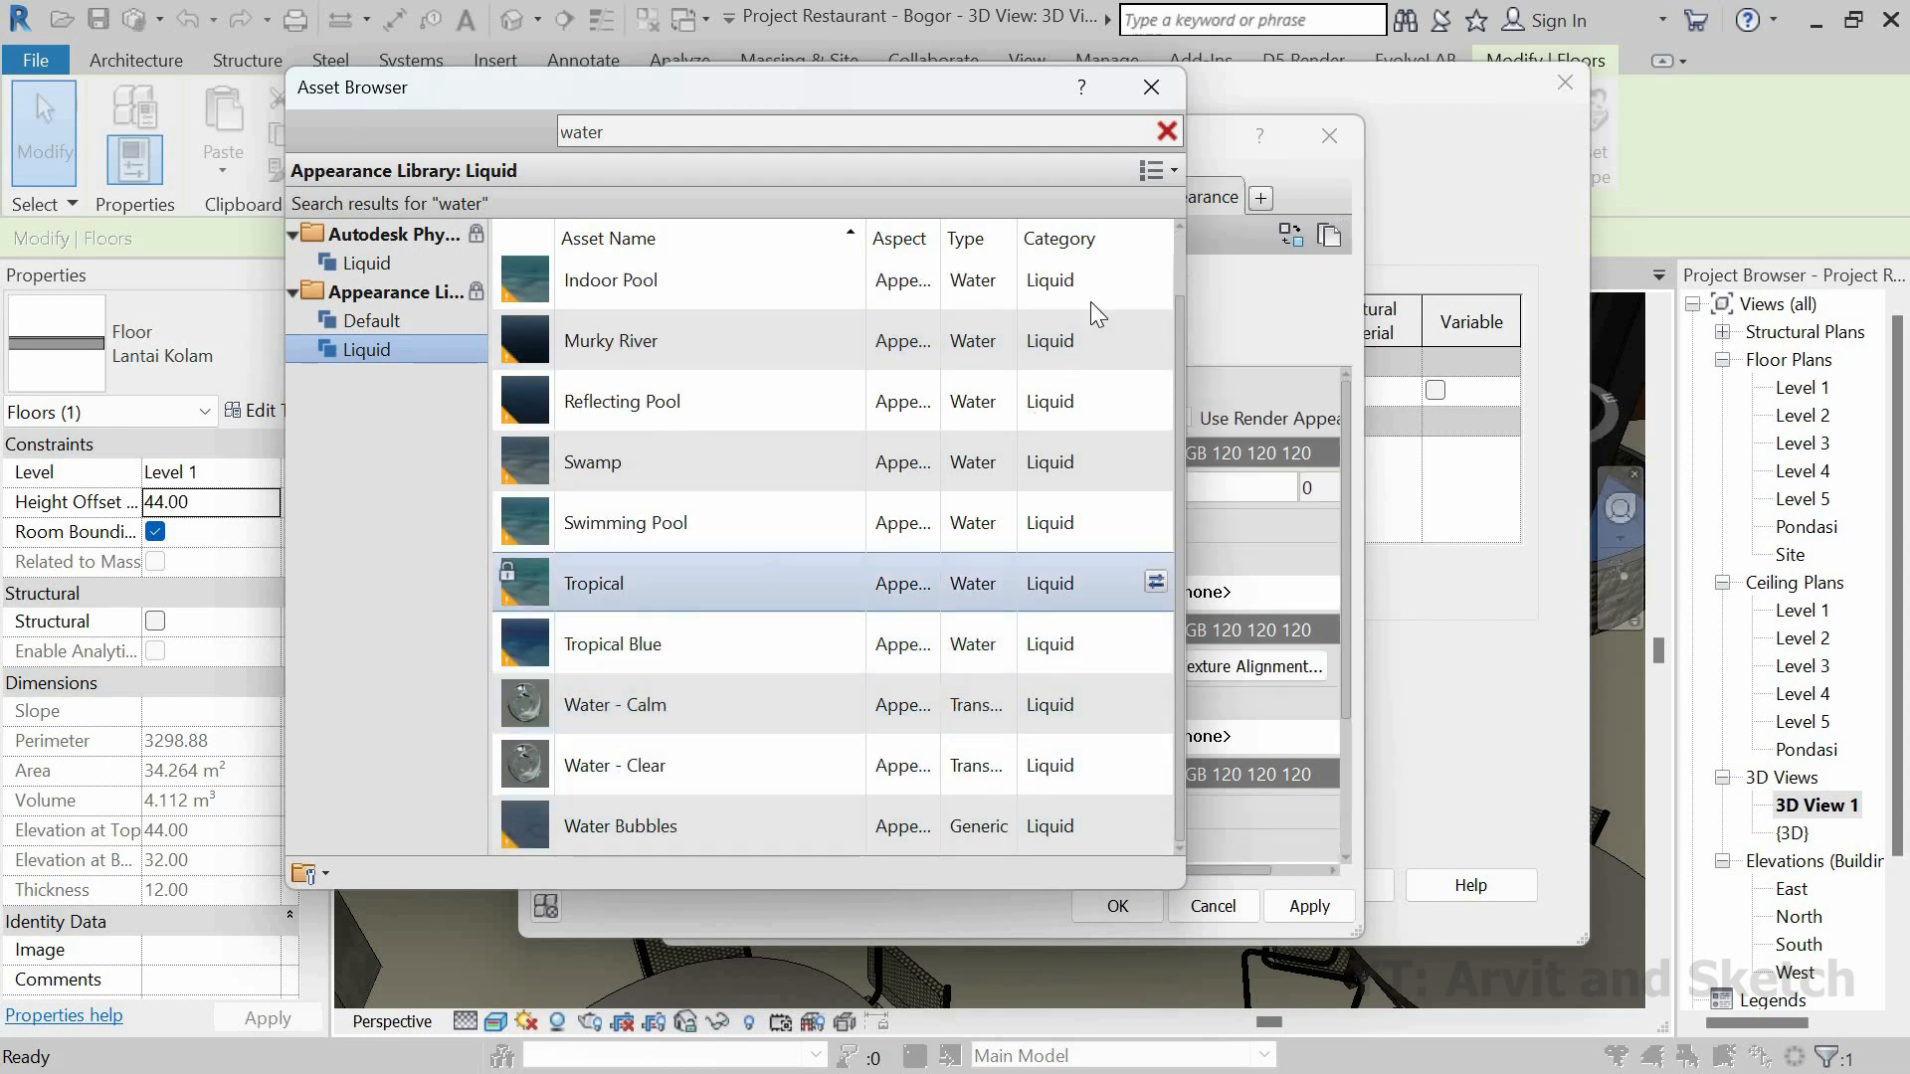
pyautogui.click(1167, 130)
pyautogui.click(1150, 88)
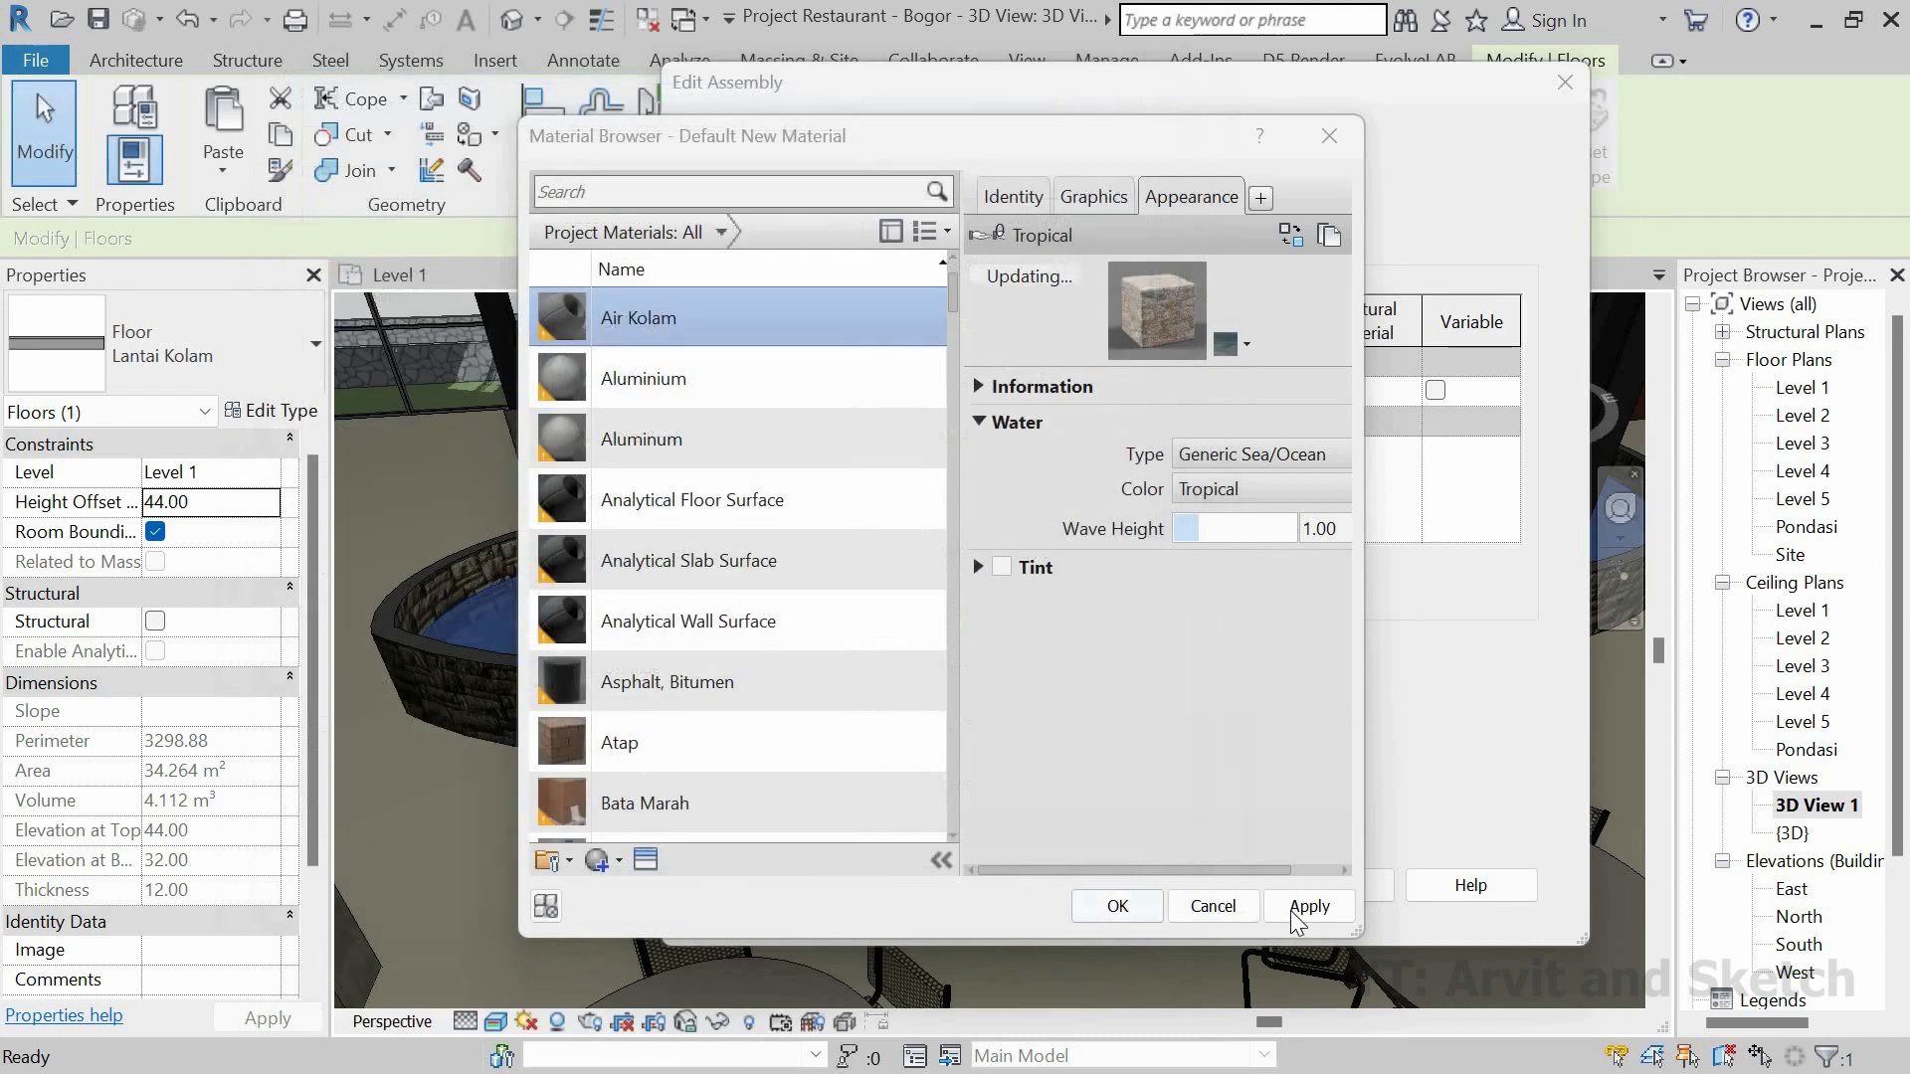
pyautogui.click(1114, 906)
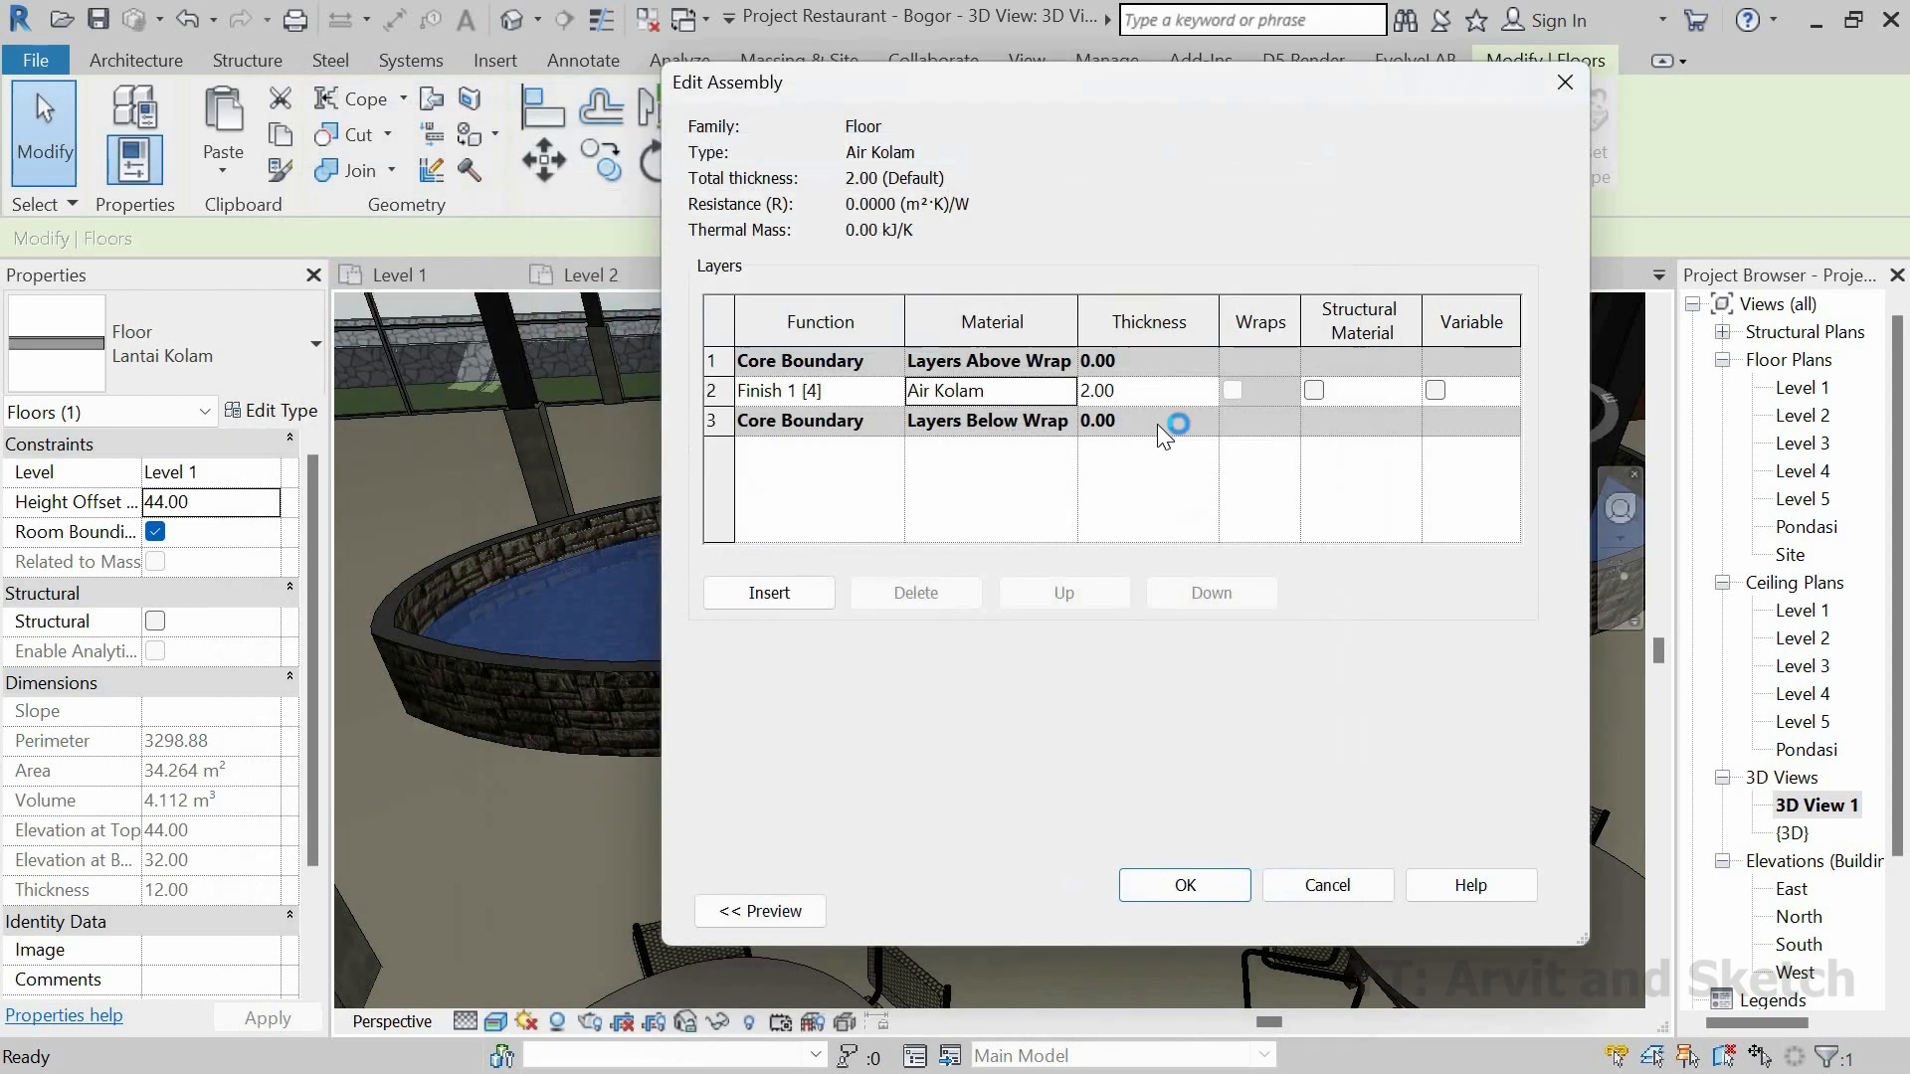
# Step: Set the Air Kolam finish layer's thickness to 50 and the water floor's height offset to 50
pyautogui.click(1141, 394)
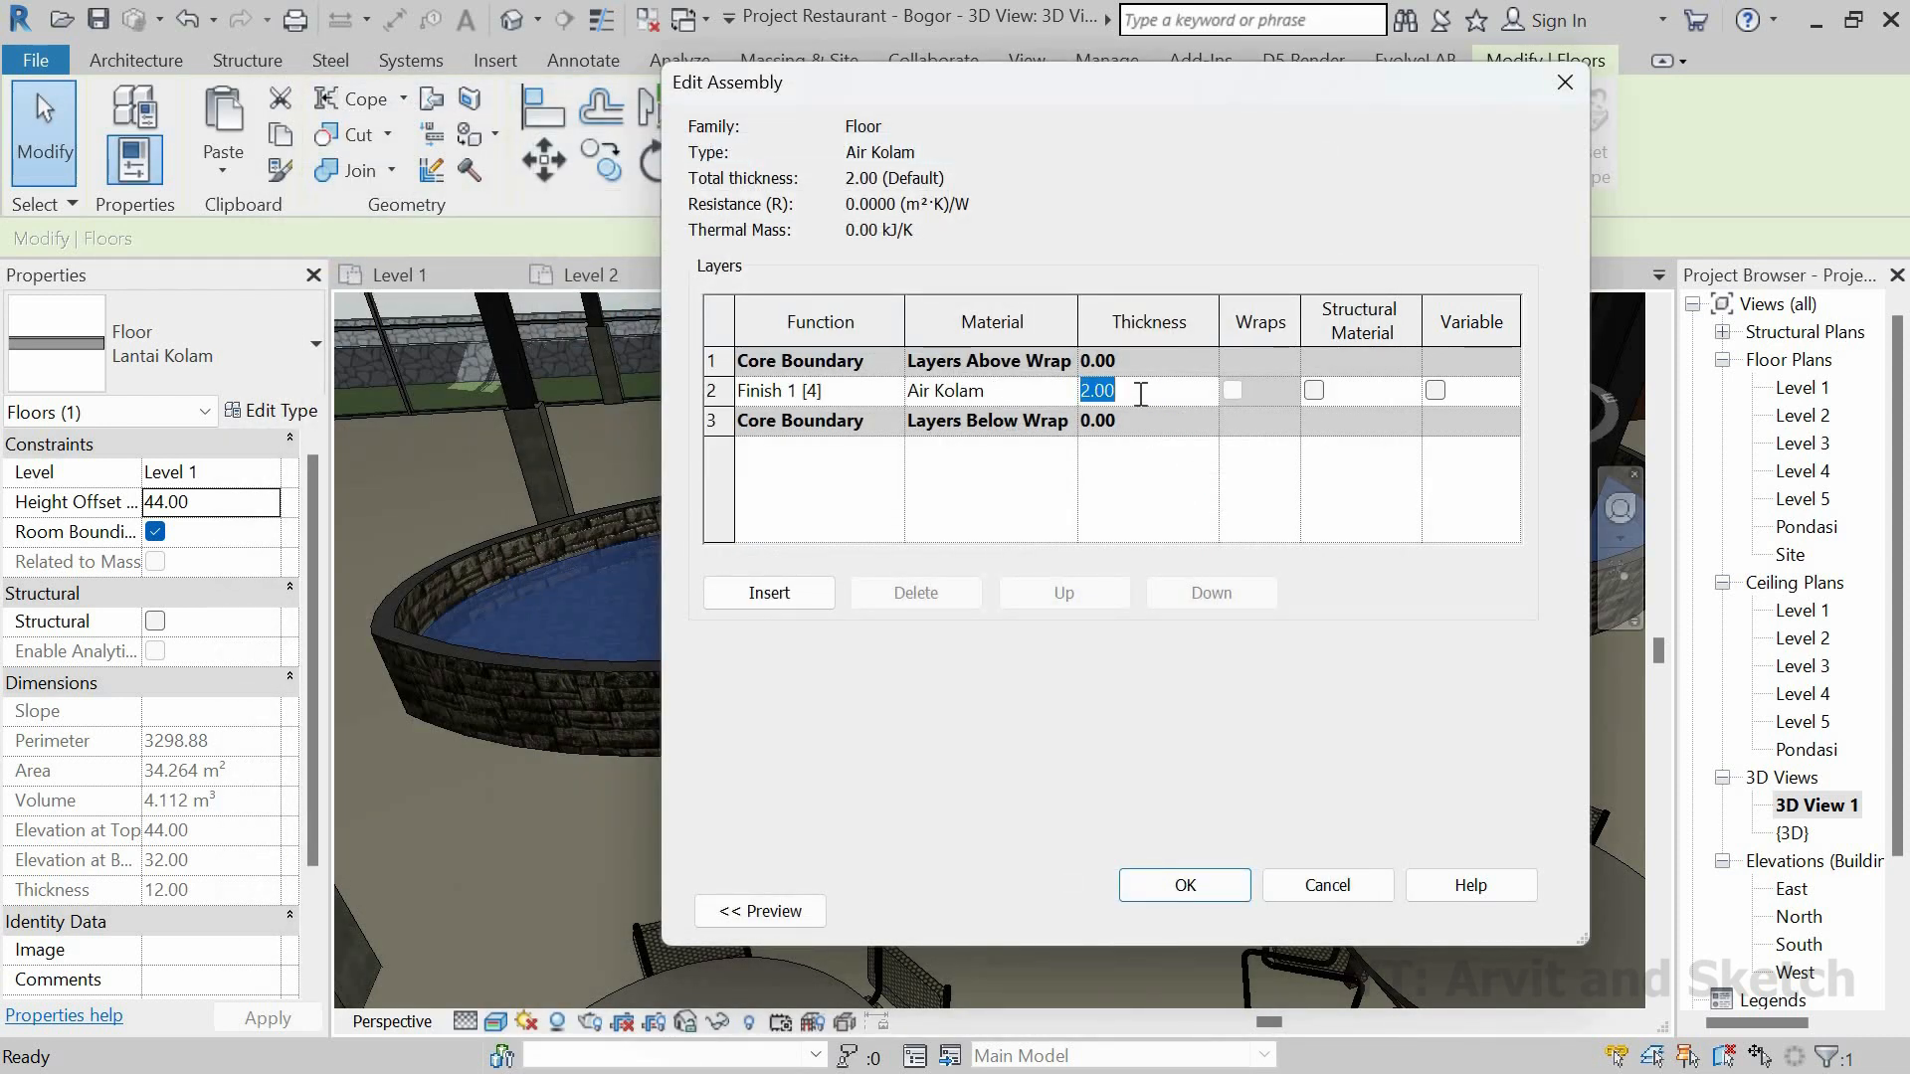
pyautogui.click(1180, 886)
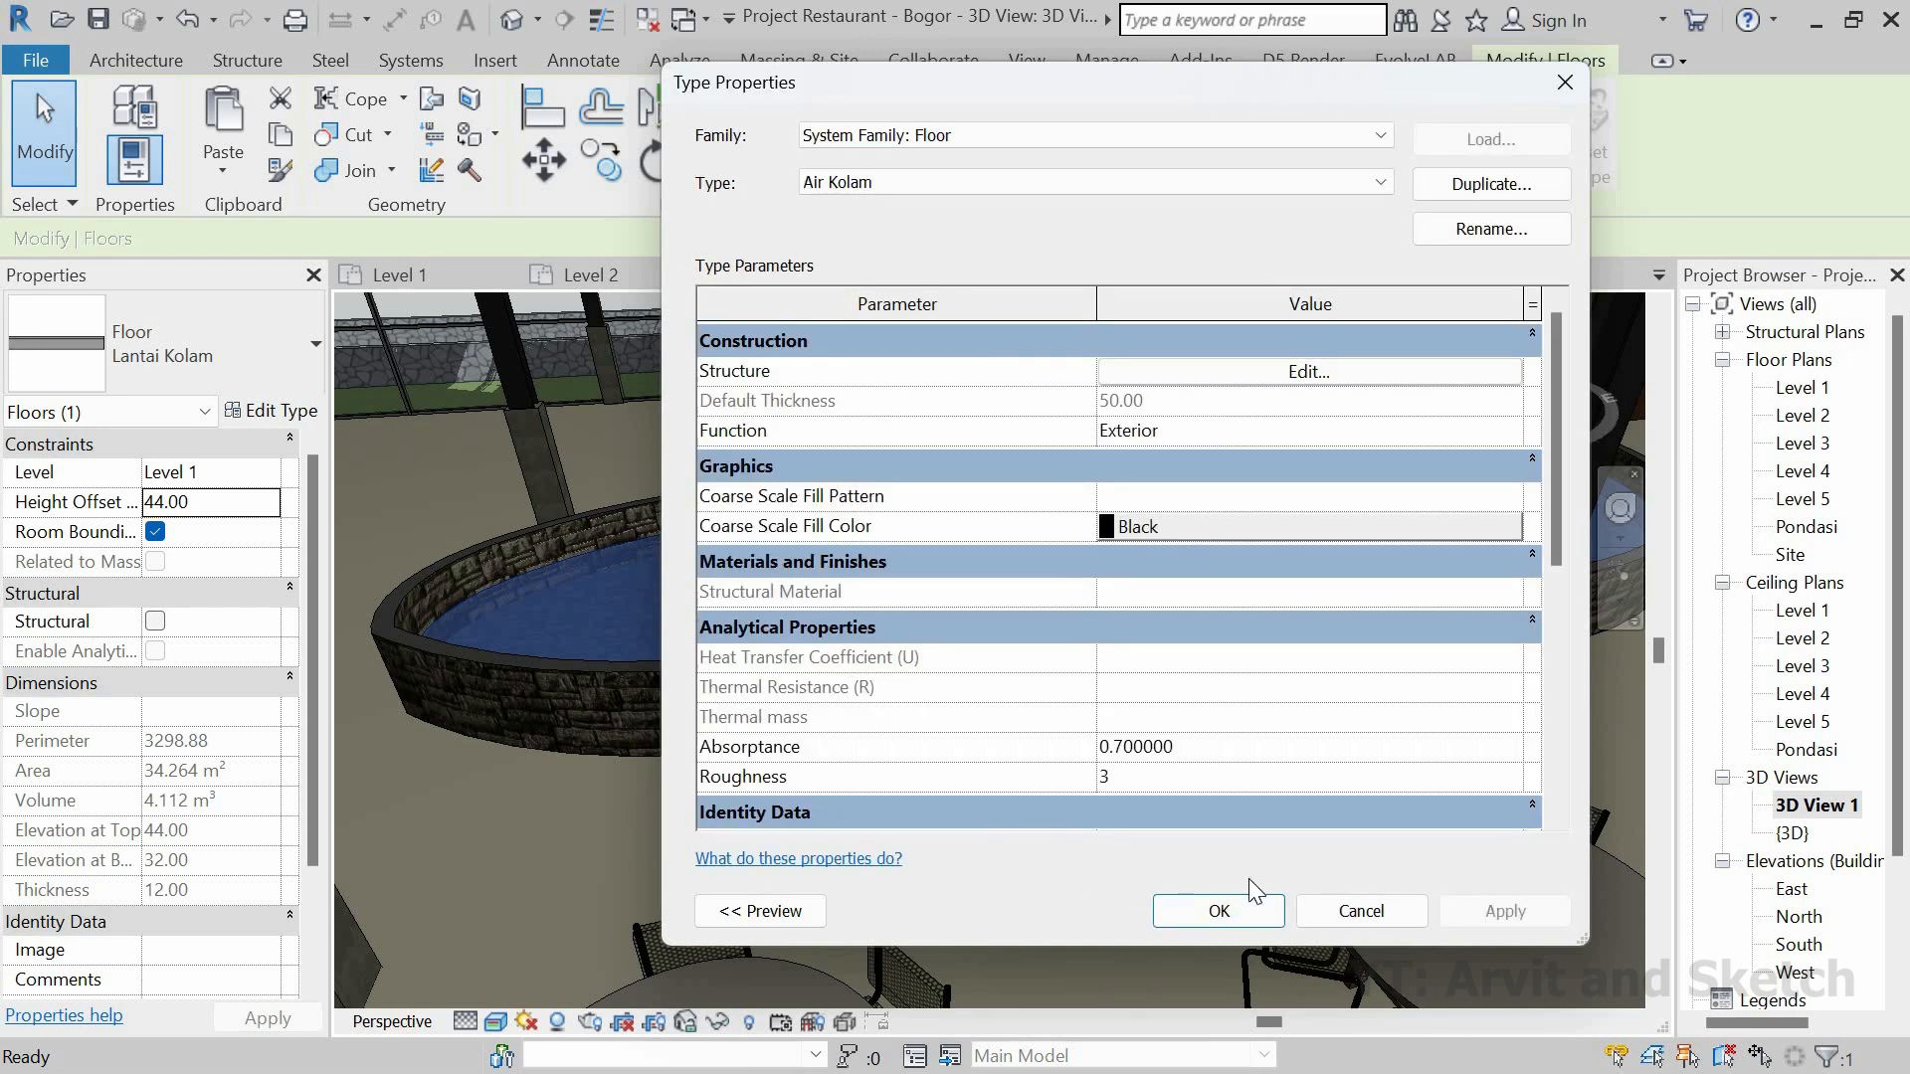
pyautogui.press('Return')
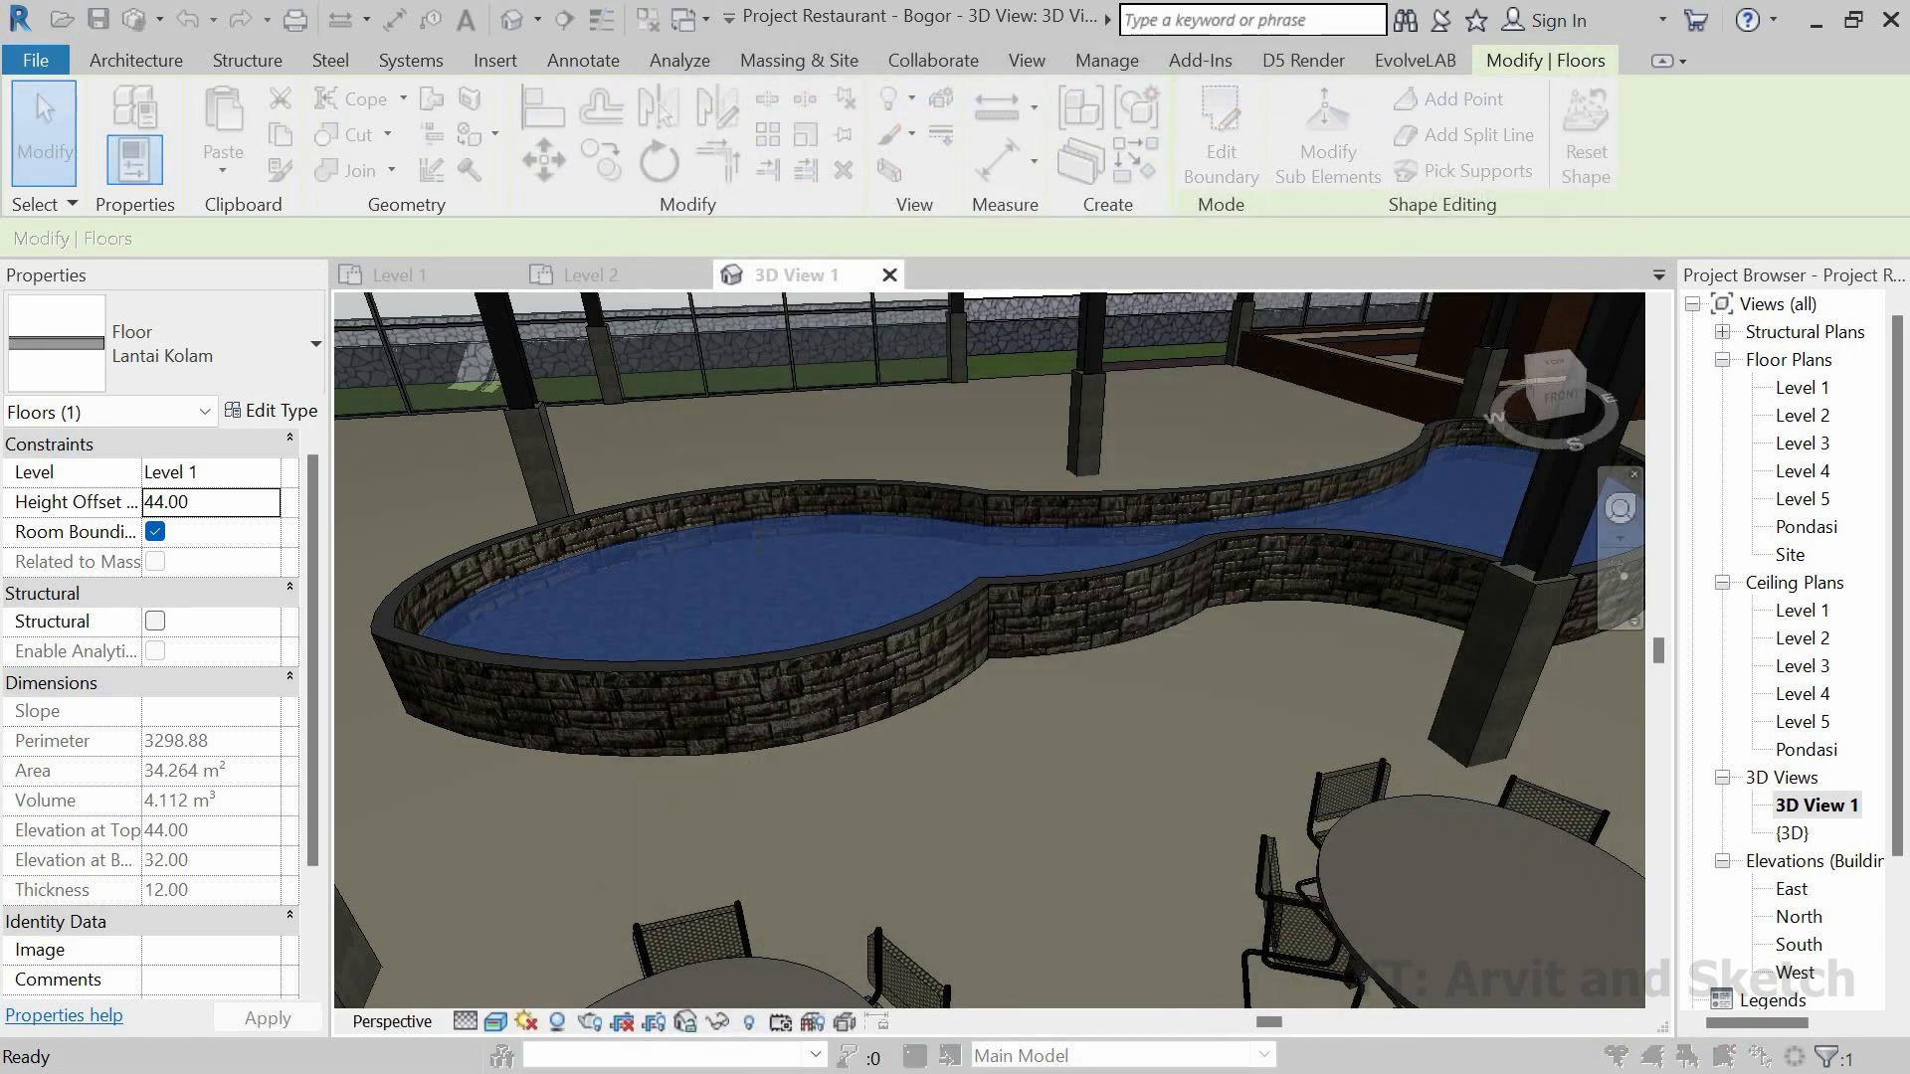
pyautogui.press('Return')
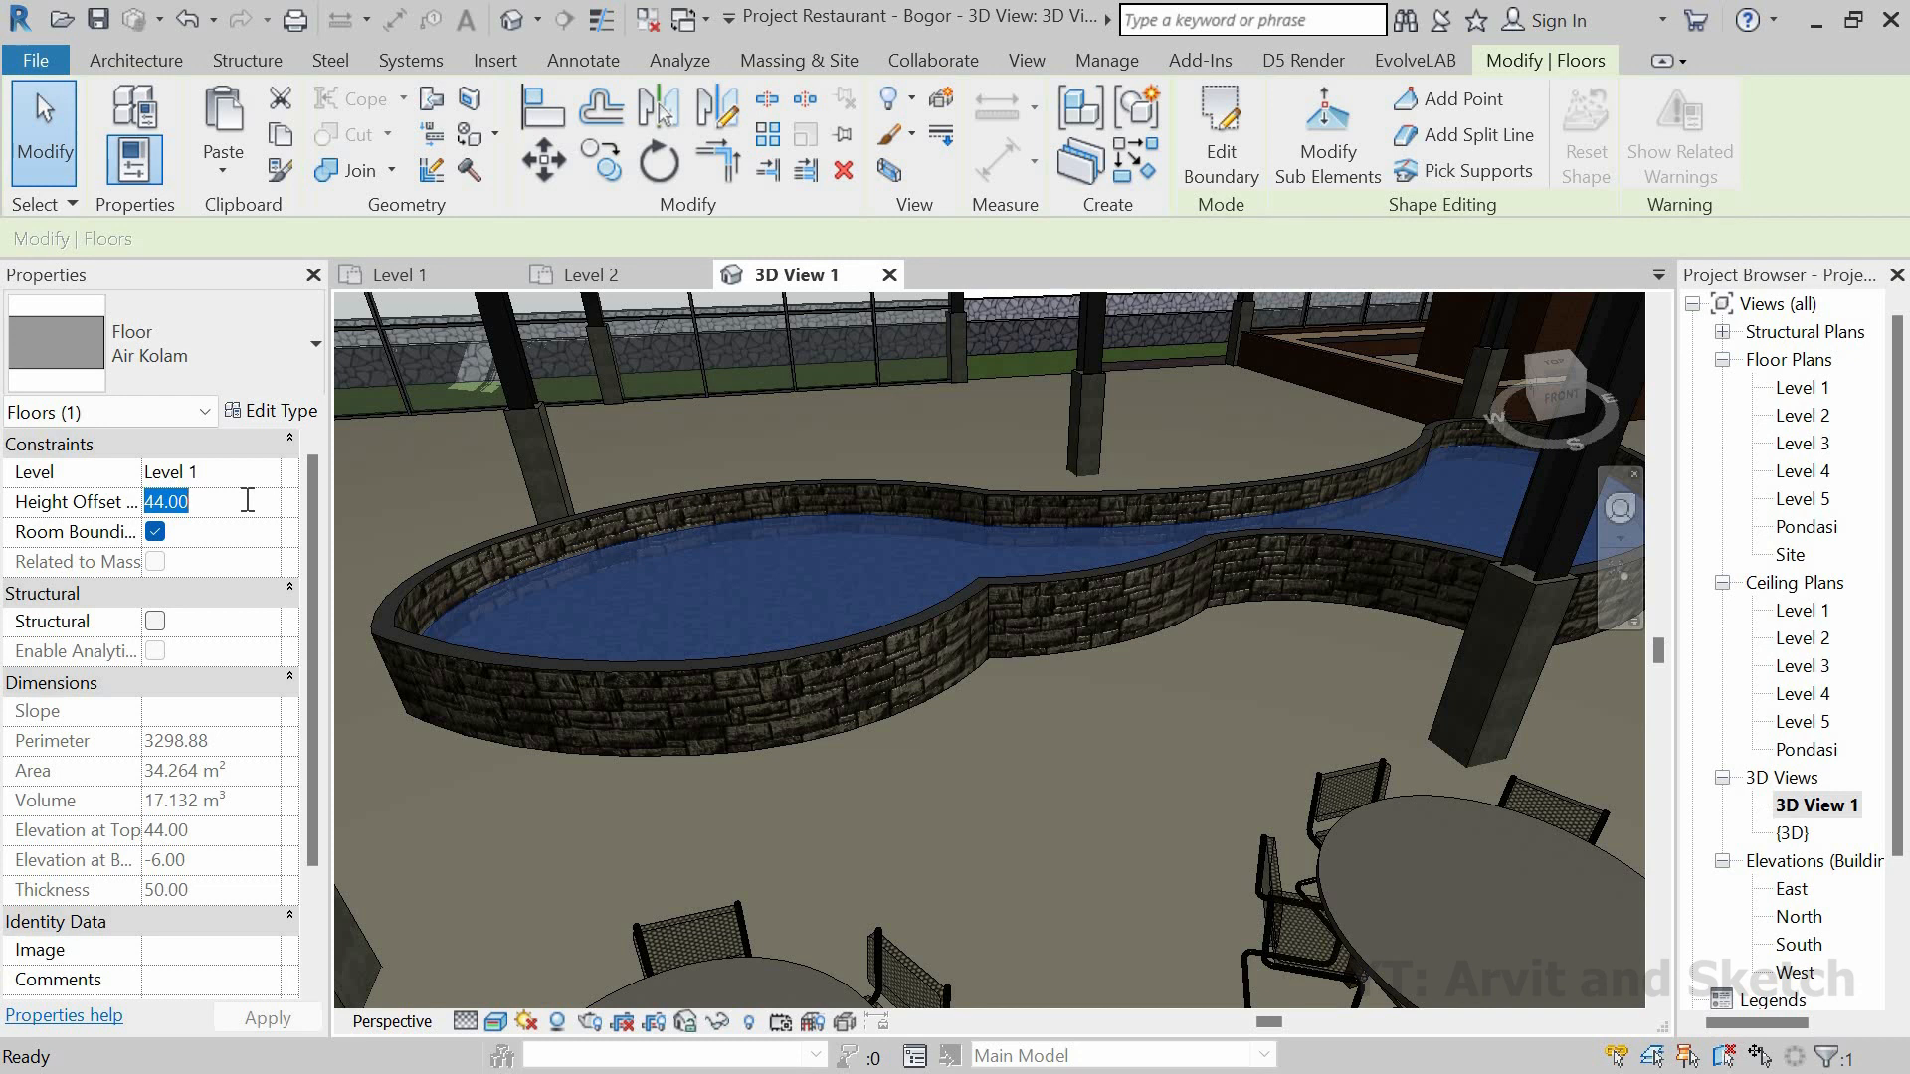
pyautogui.write('50')
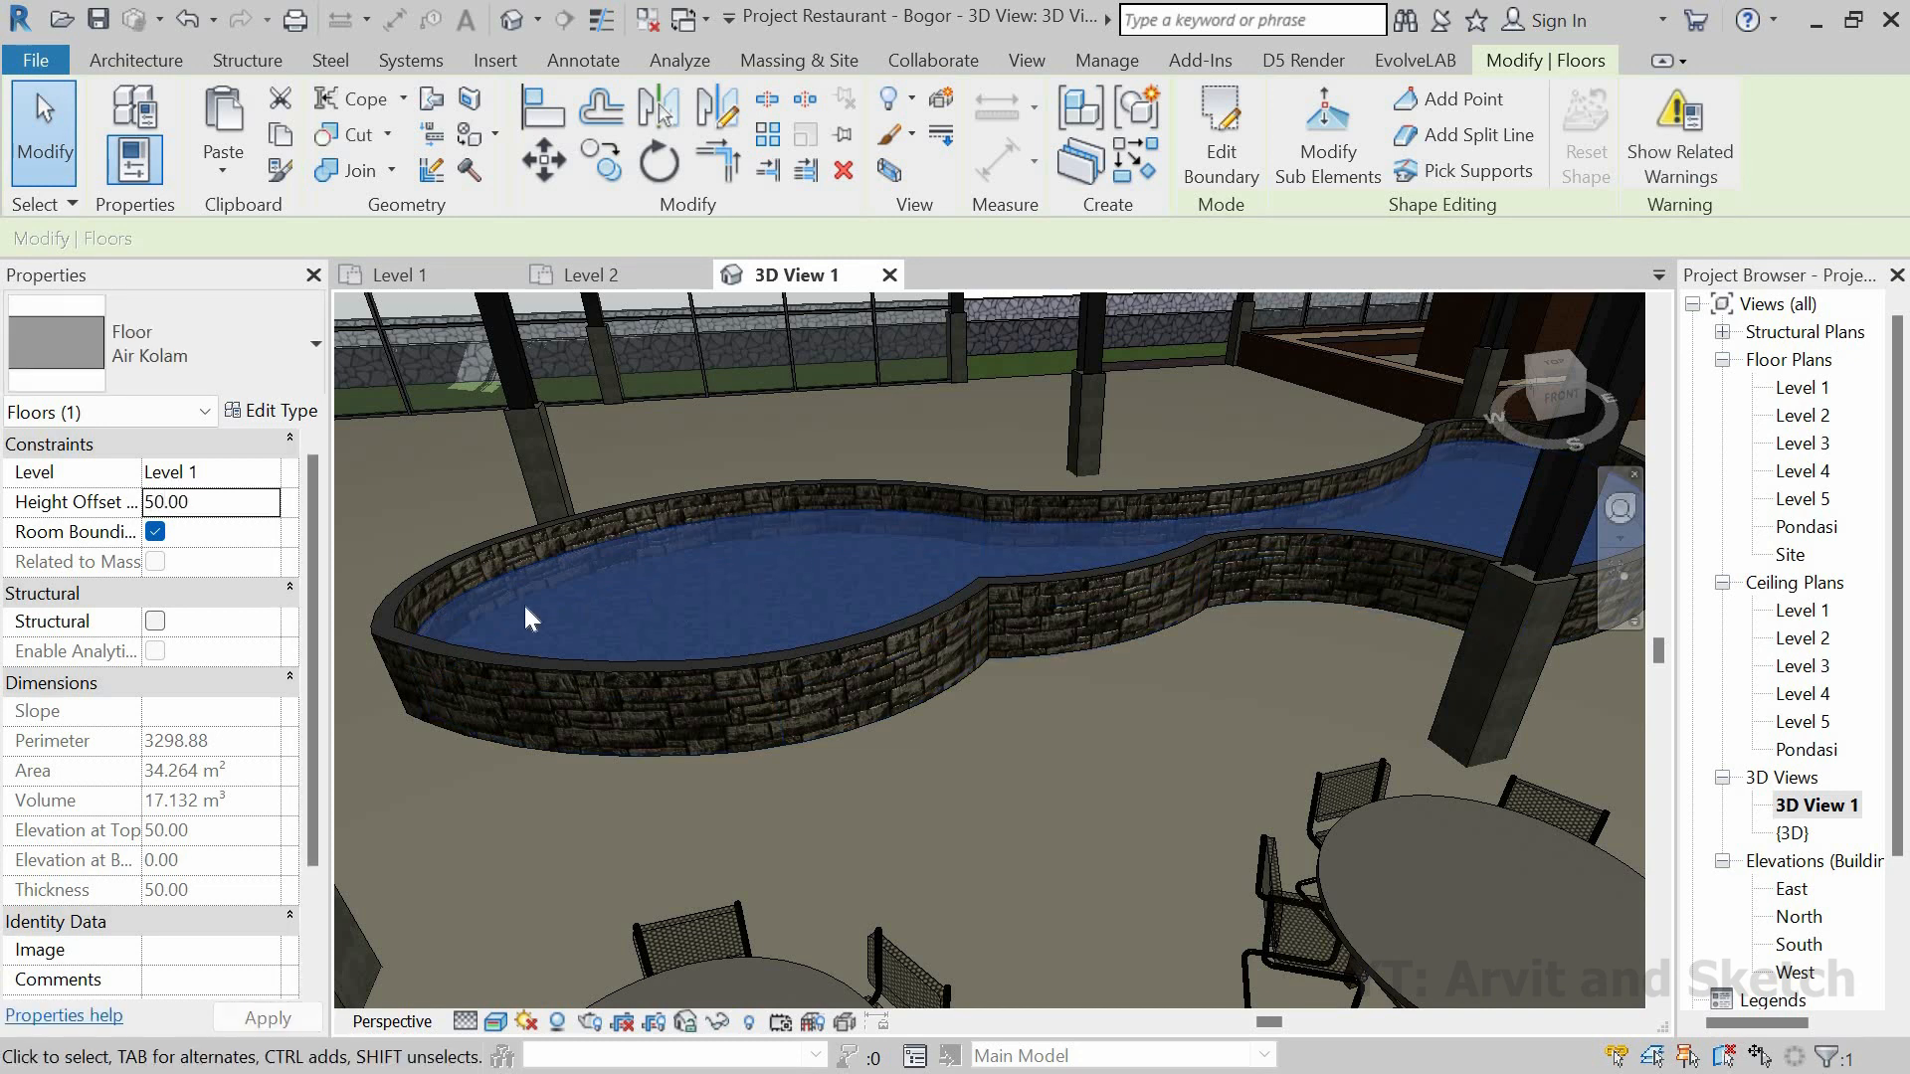
# Step: Raise the Air Kolam water floor's height offset to 80, and then fine-tune it to 75
pyautogui.scroll(2, 448, 597)
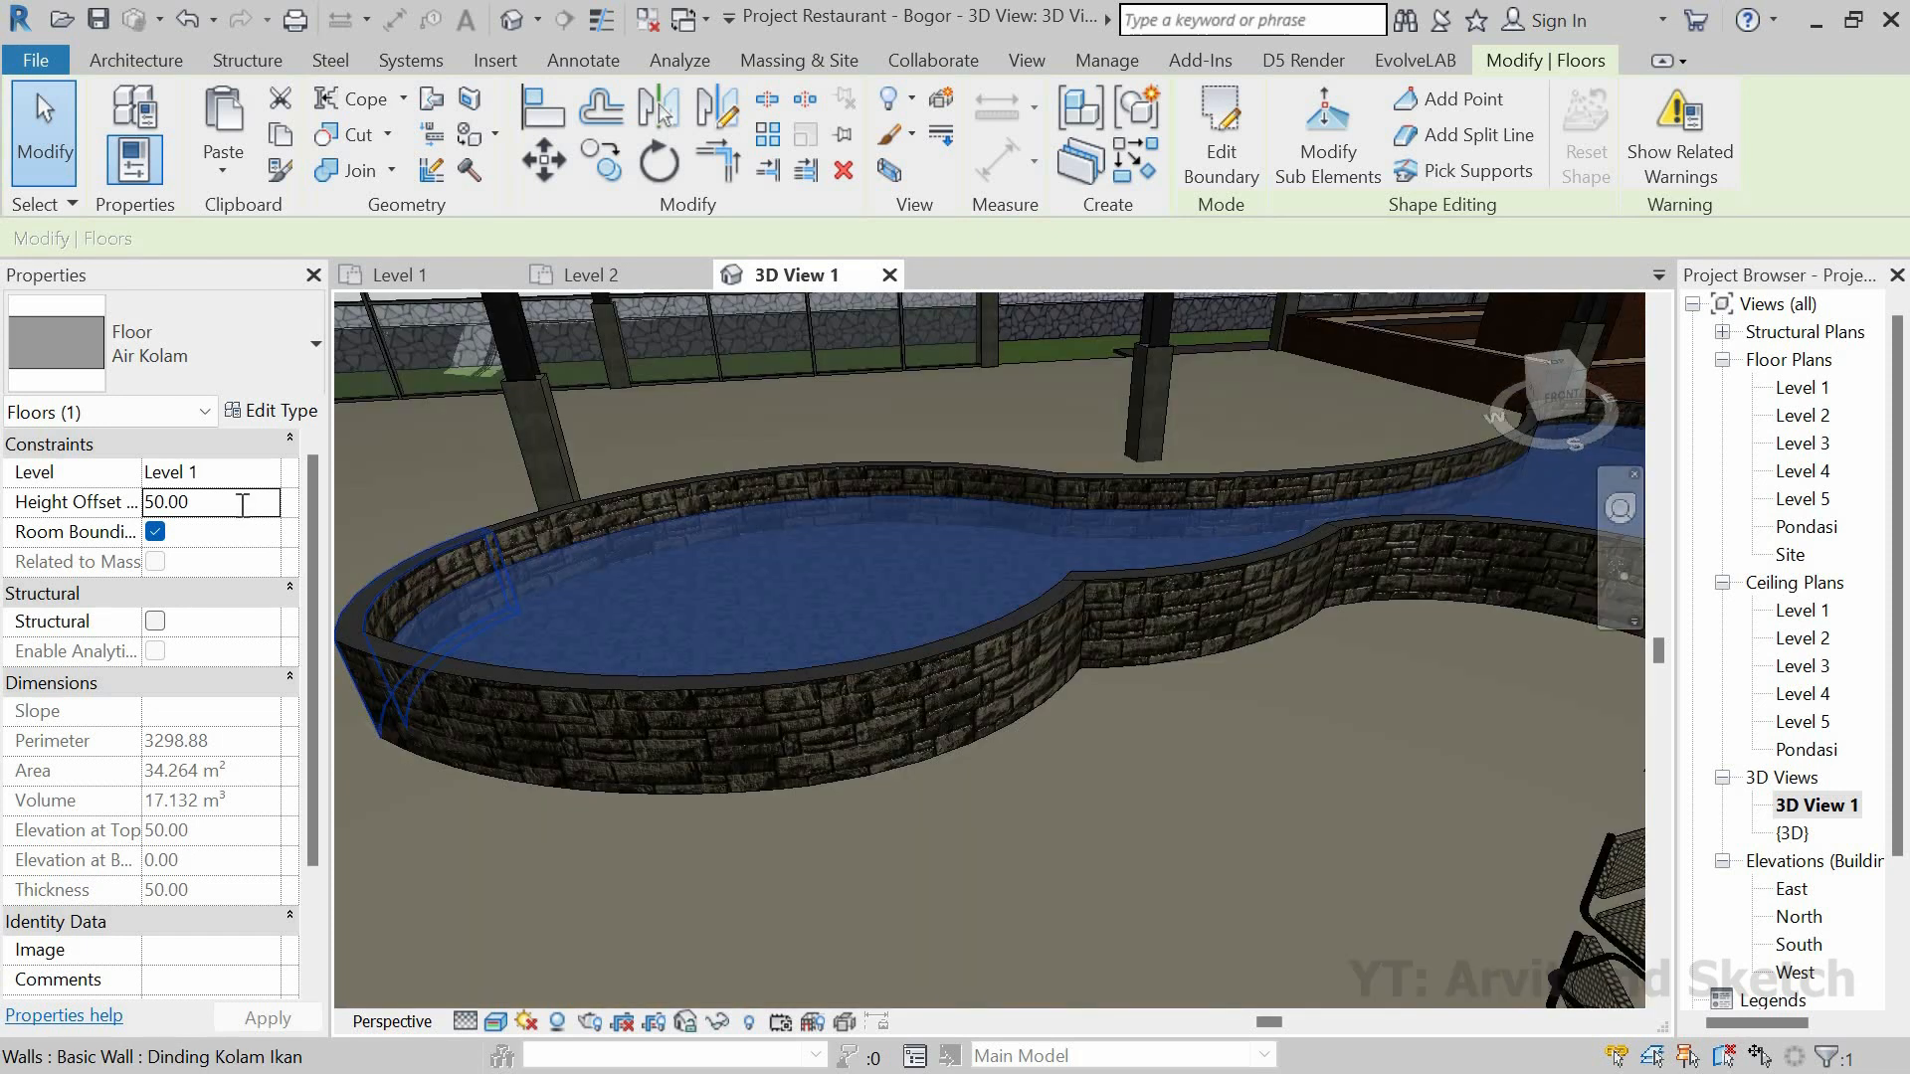
pyautogui.click(242, 505)
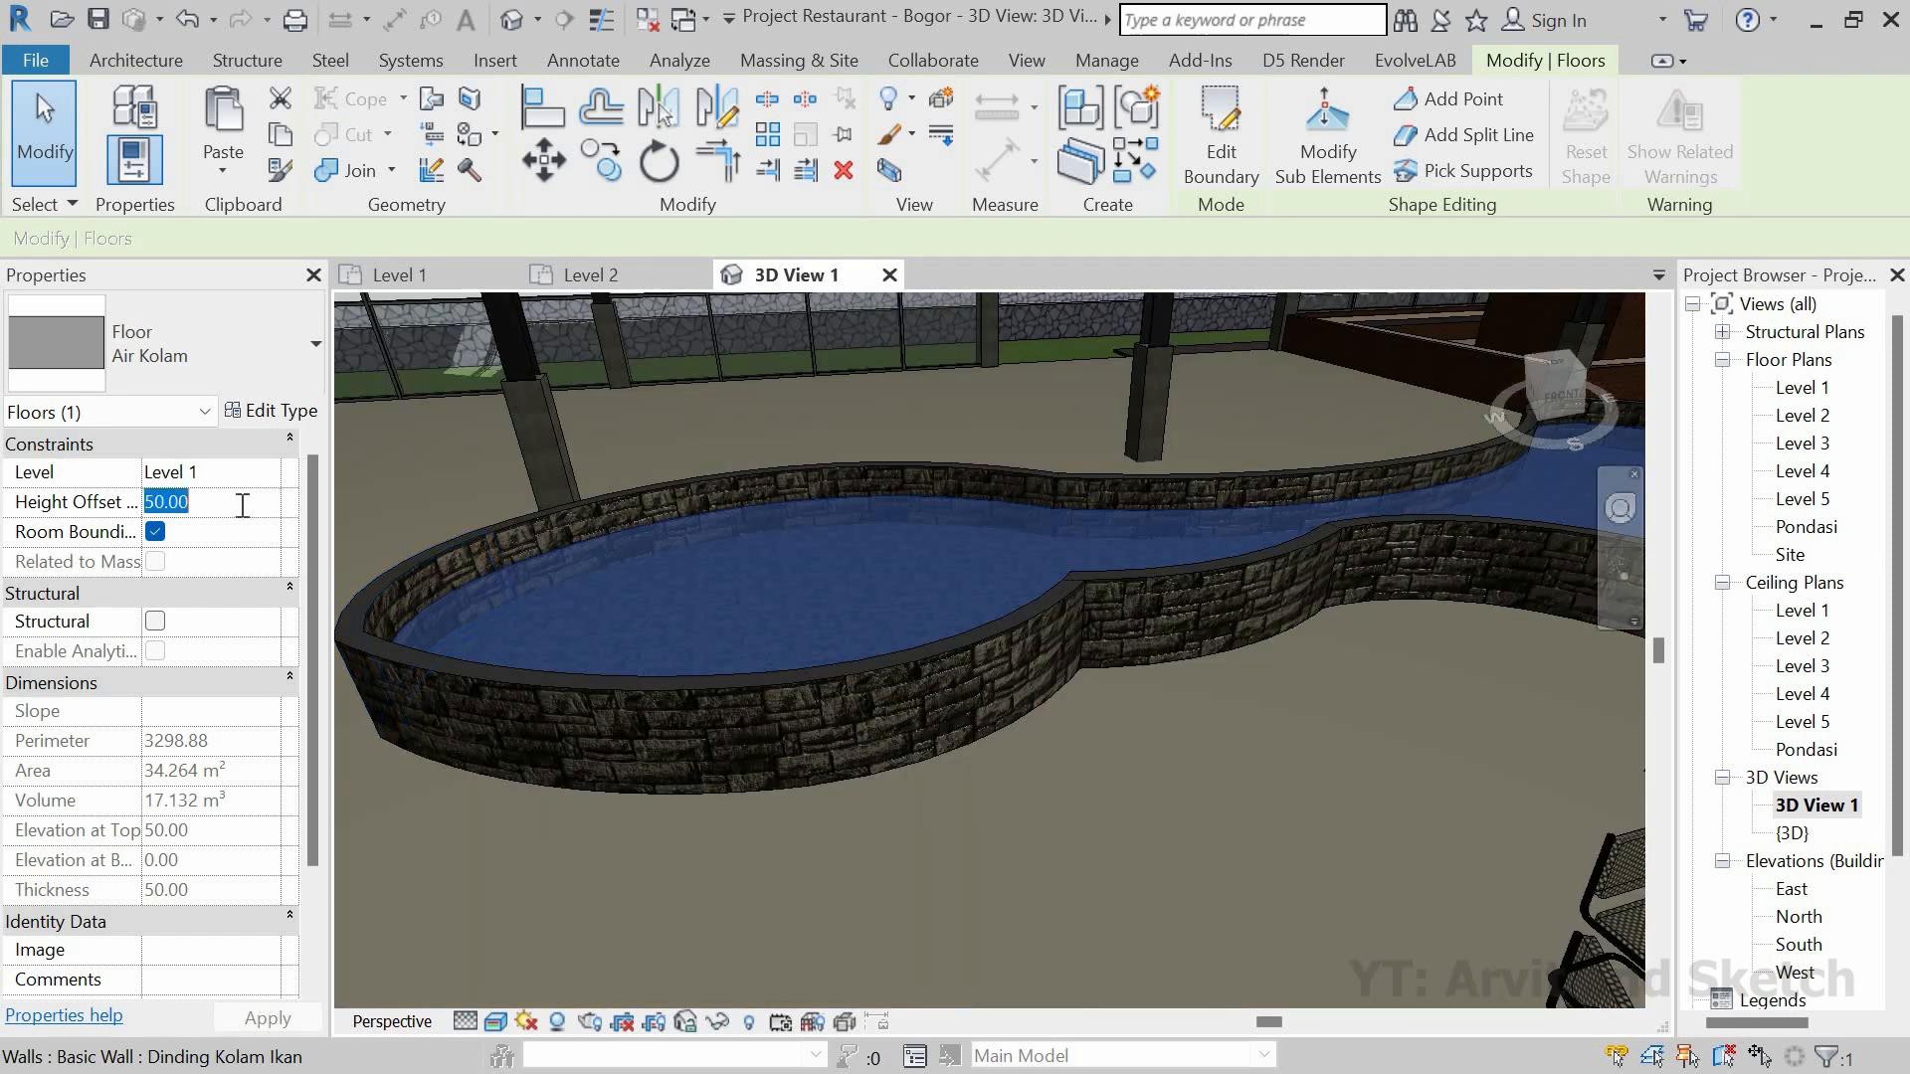
pyautogui.write('80')
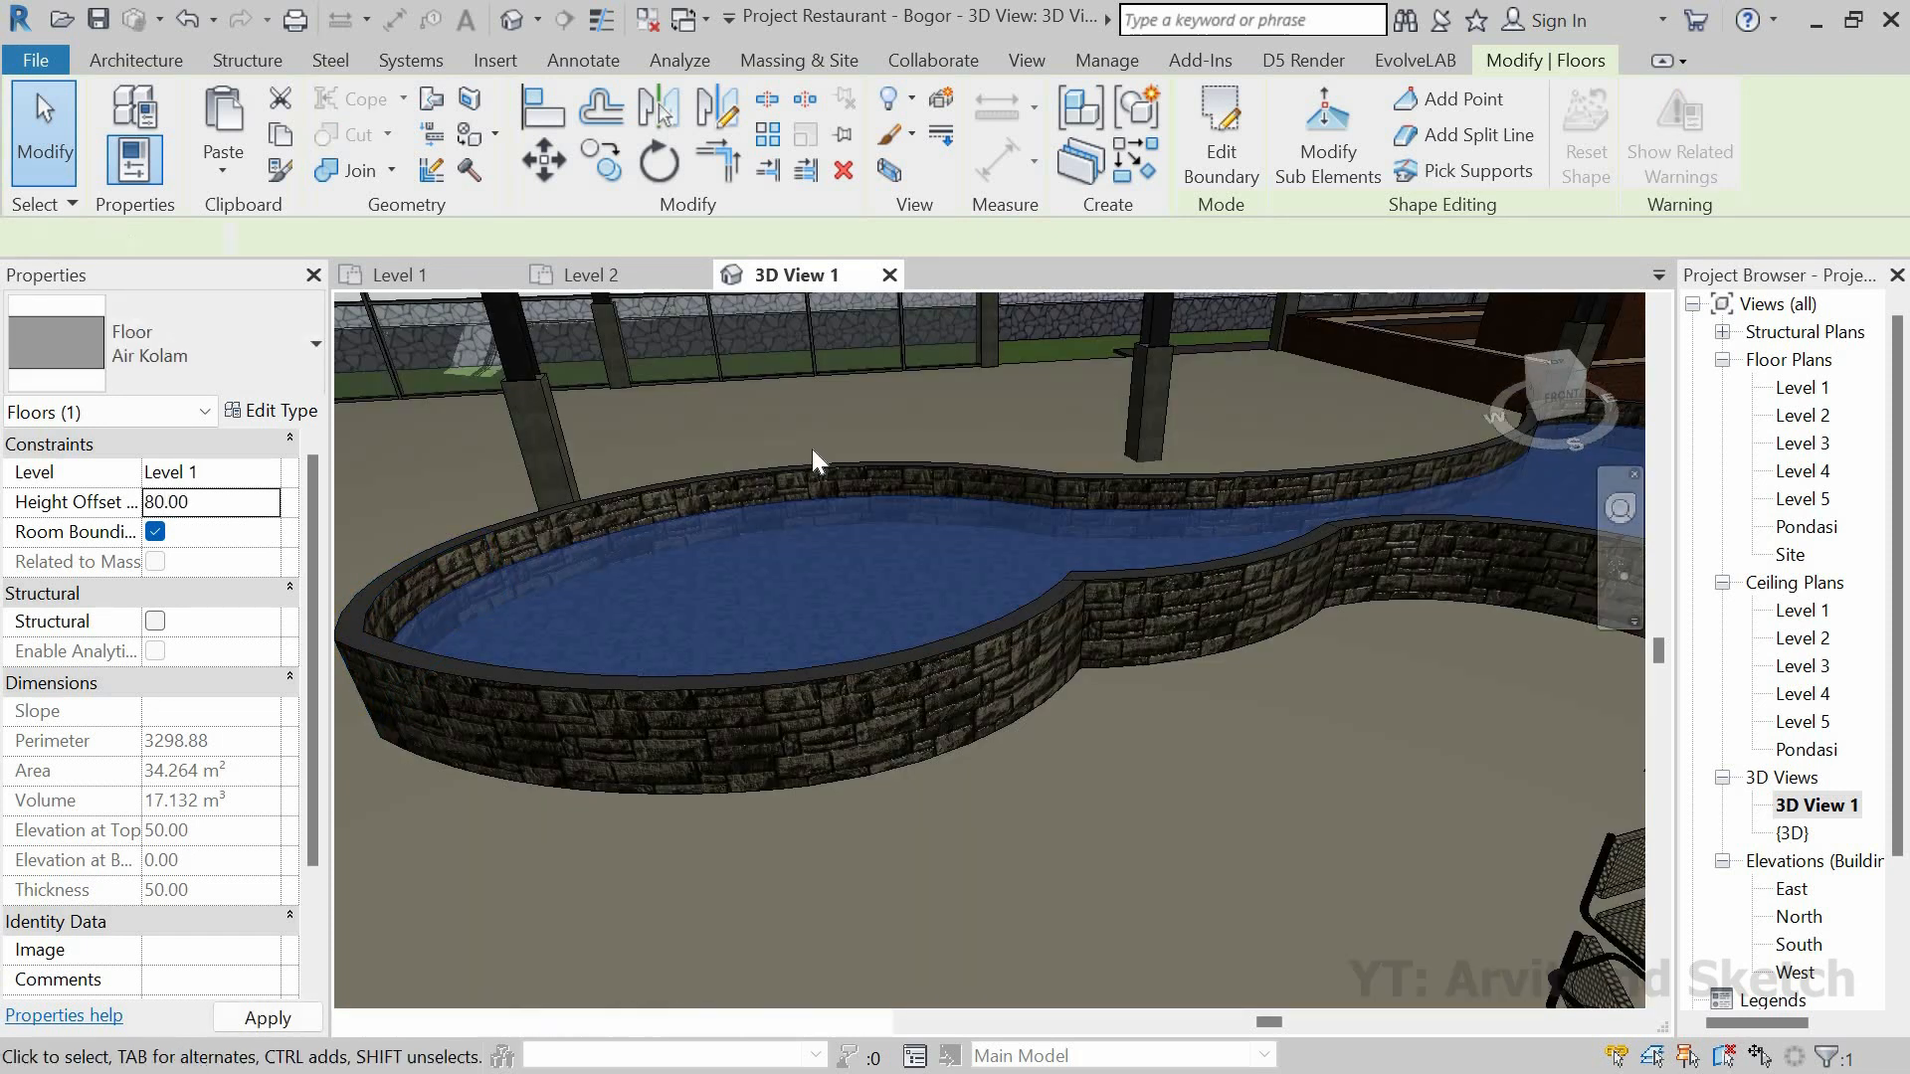
pyautogui.click(251, 512)
pyautogui.write('75')
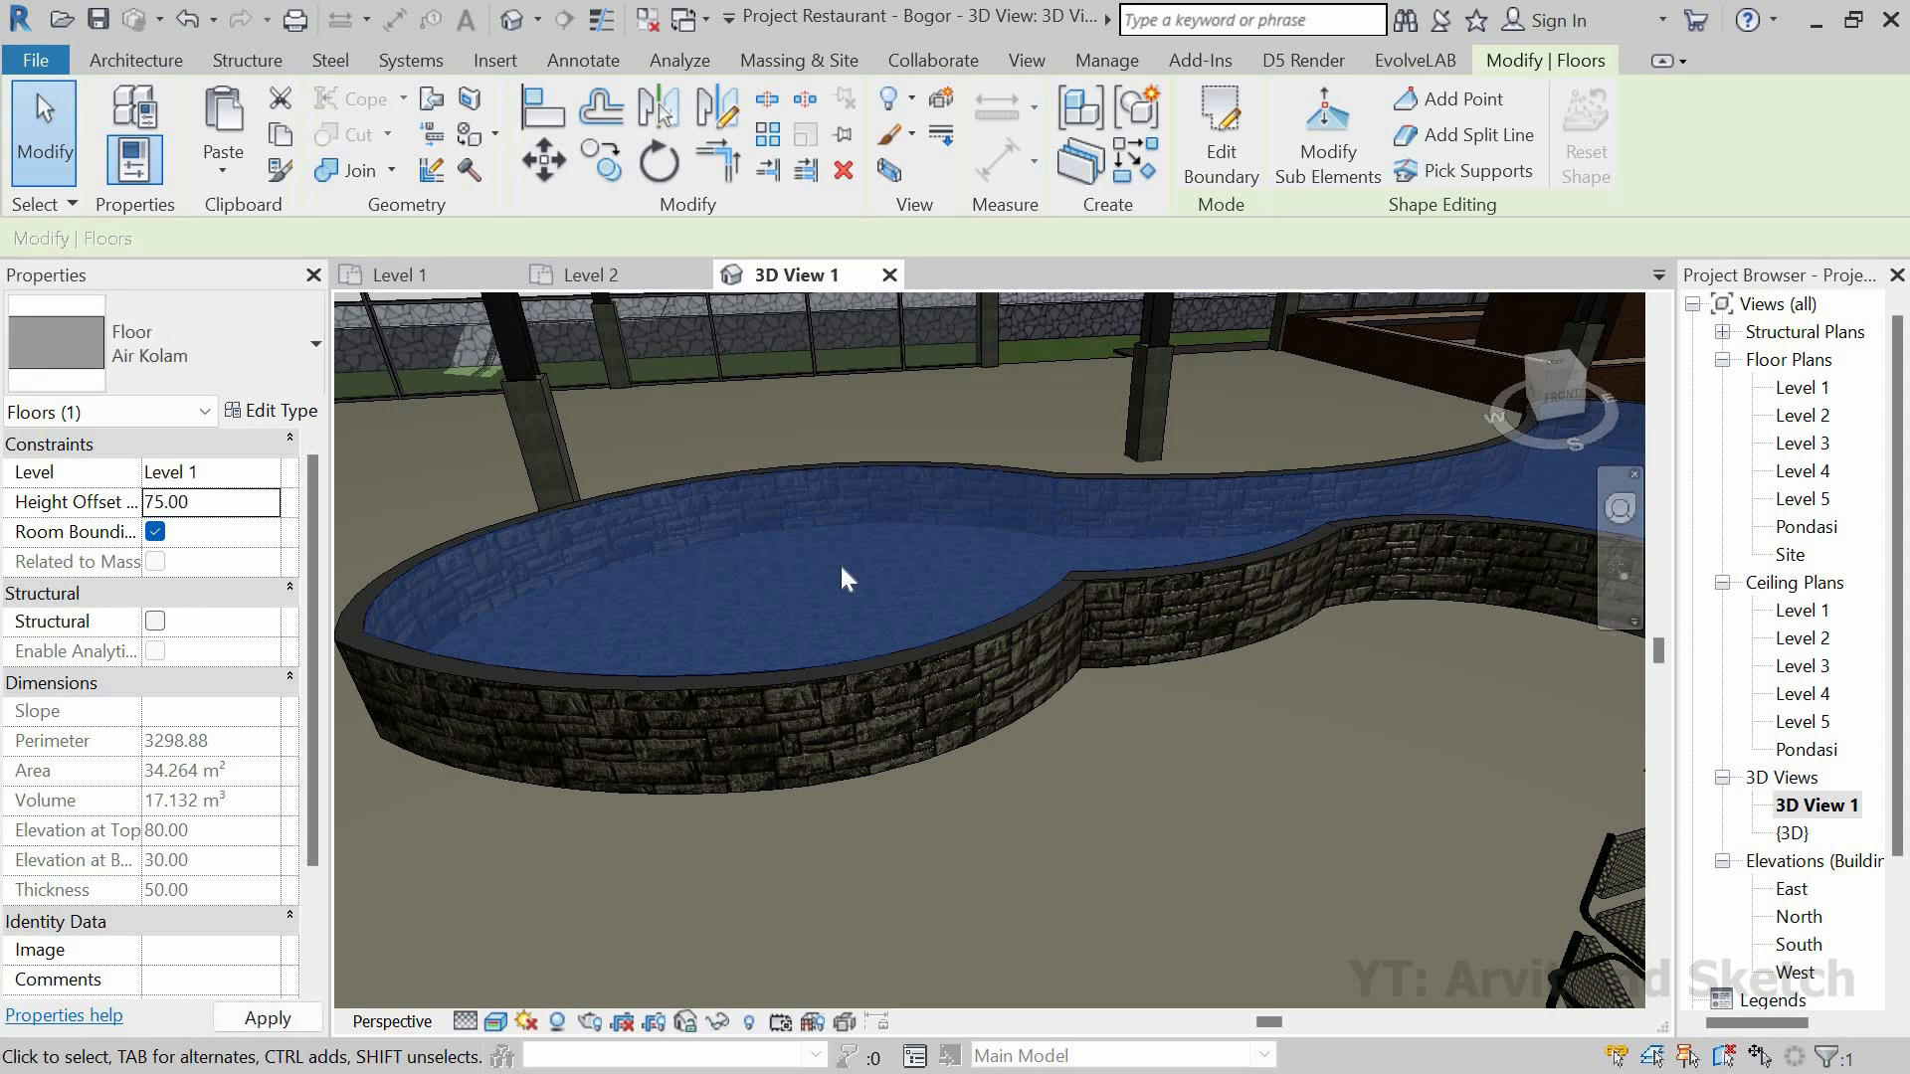
pyautogui.press('Escape')
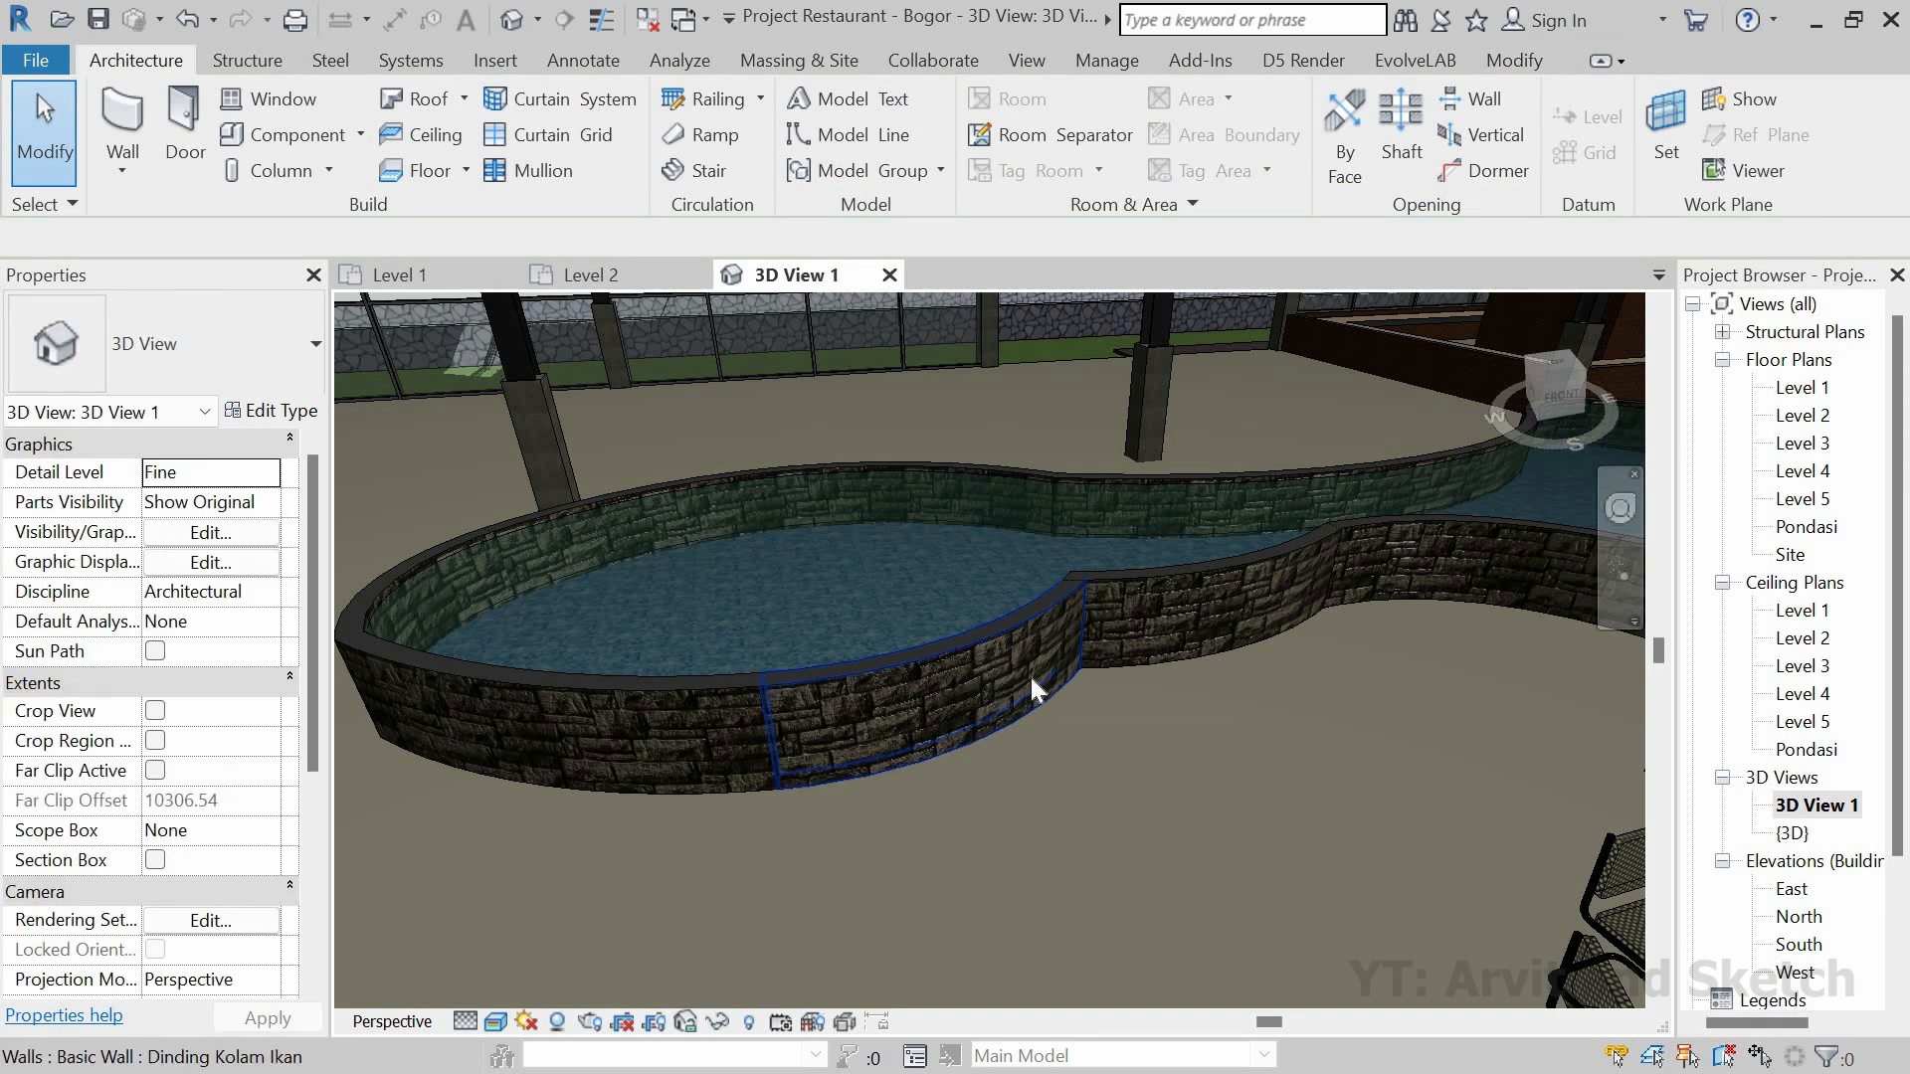
pyautogui.moveTo(1092, 732)
pyautogui.keyDown('shift'); pyautogui.mouseDown(button='middle')
pyautogui.moveTo(1143, 755)
pyautogui.moveTo(1131, 767)
pyautogui.moveTo(981, 553)
pyautogui.mouseUp(button='middle'); pyautogui.keyUp('shift')
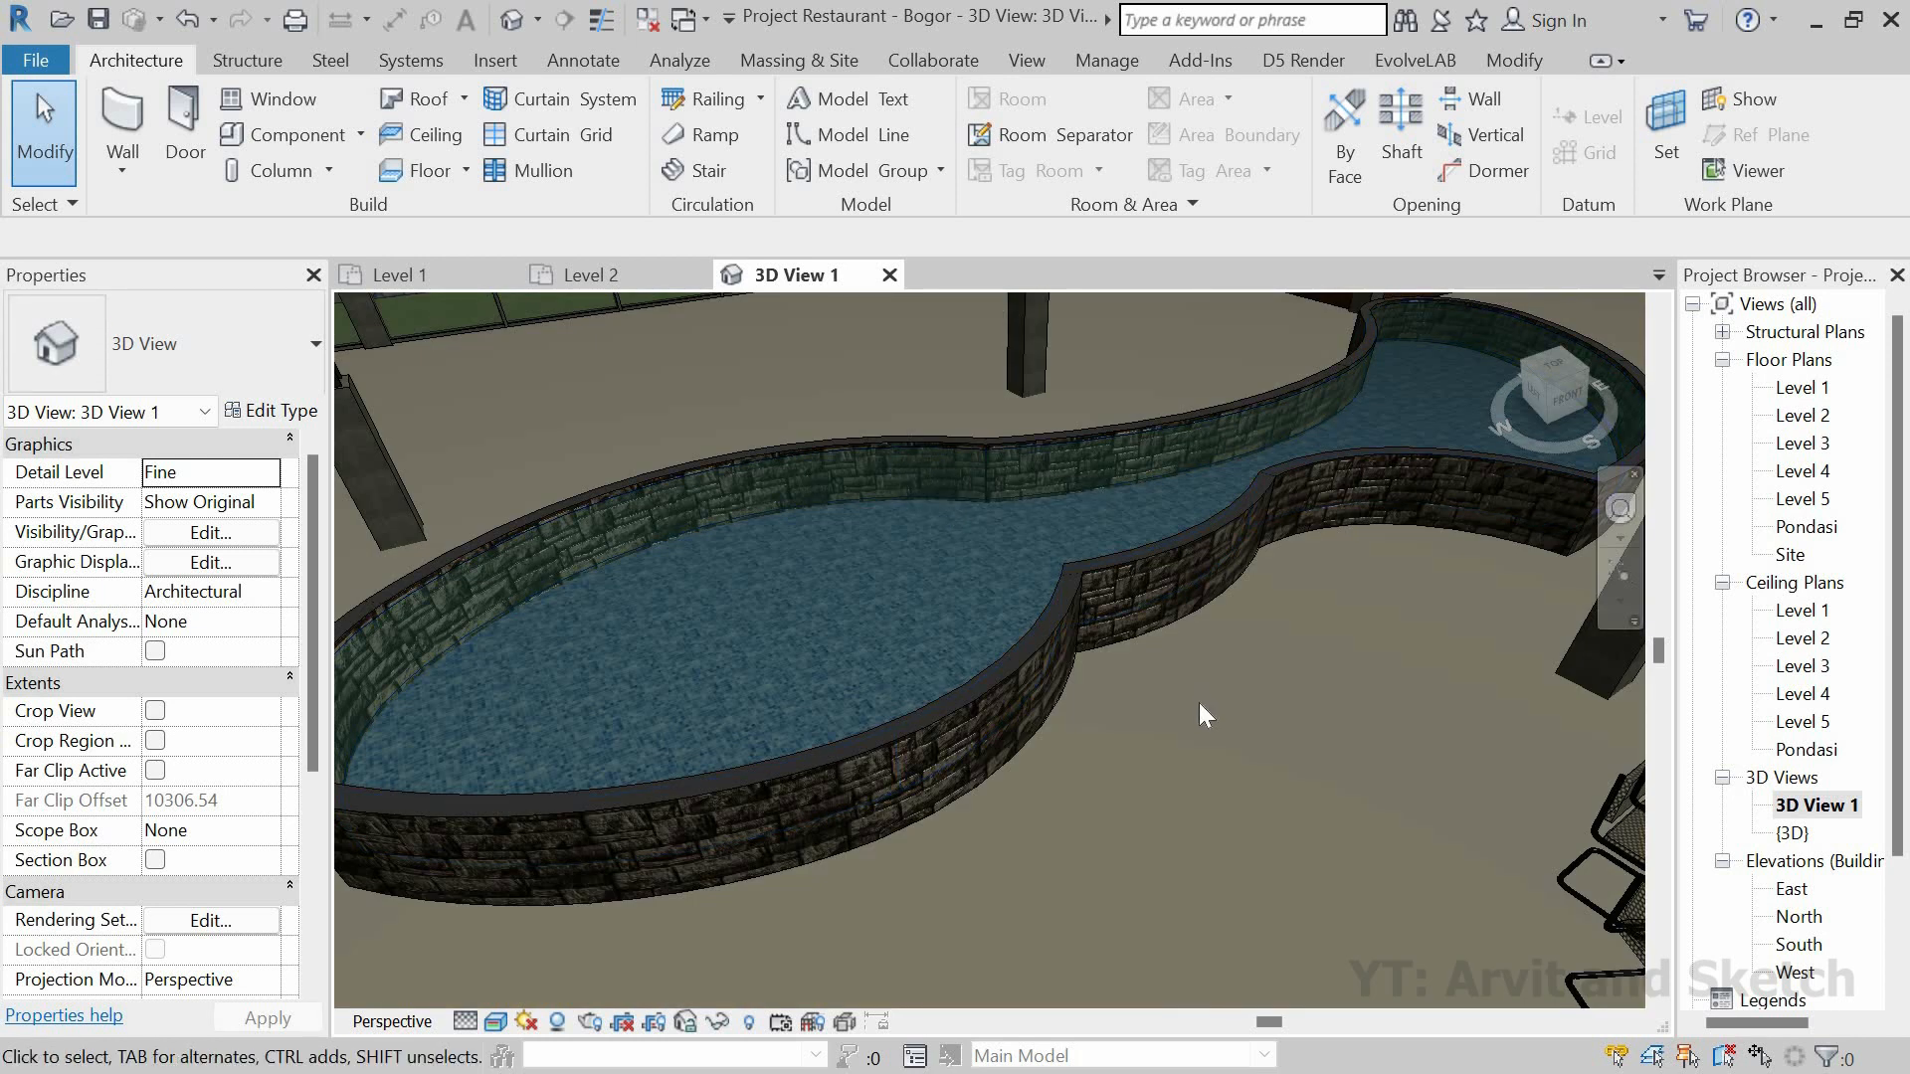
# Step: In the Level 1 plan, multiple-copy the two leftmost tables of the first dining row to the upper-left corner bay along the glazed wall
pyautogui.click(437, 277)
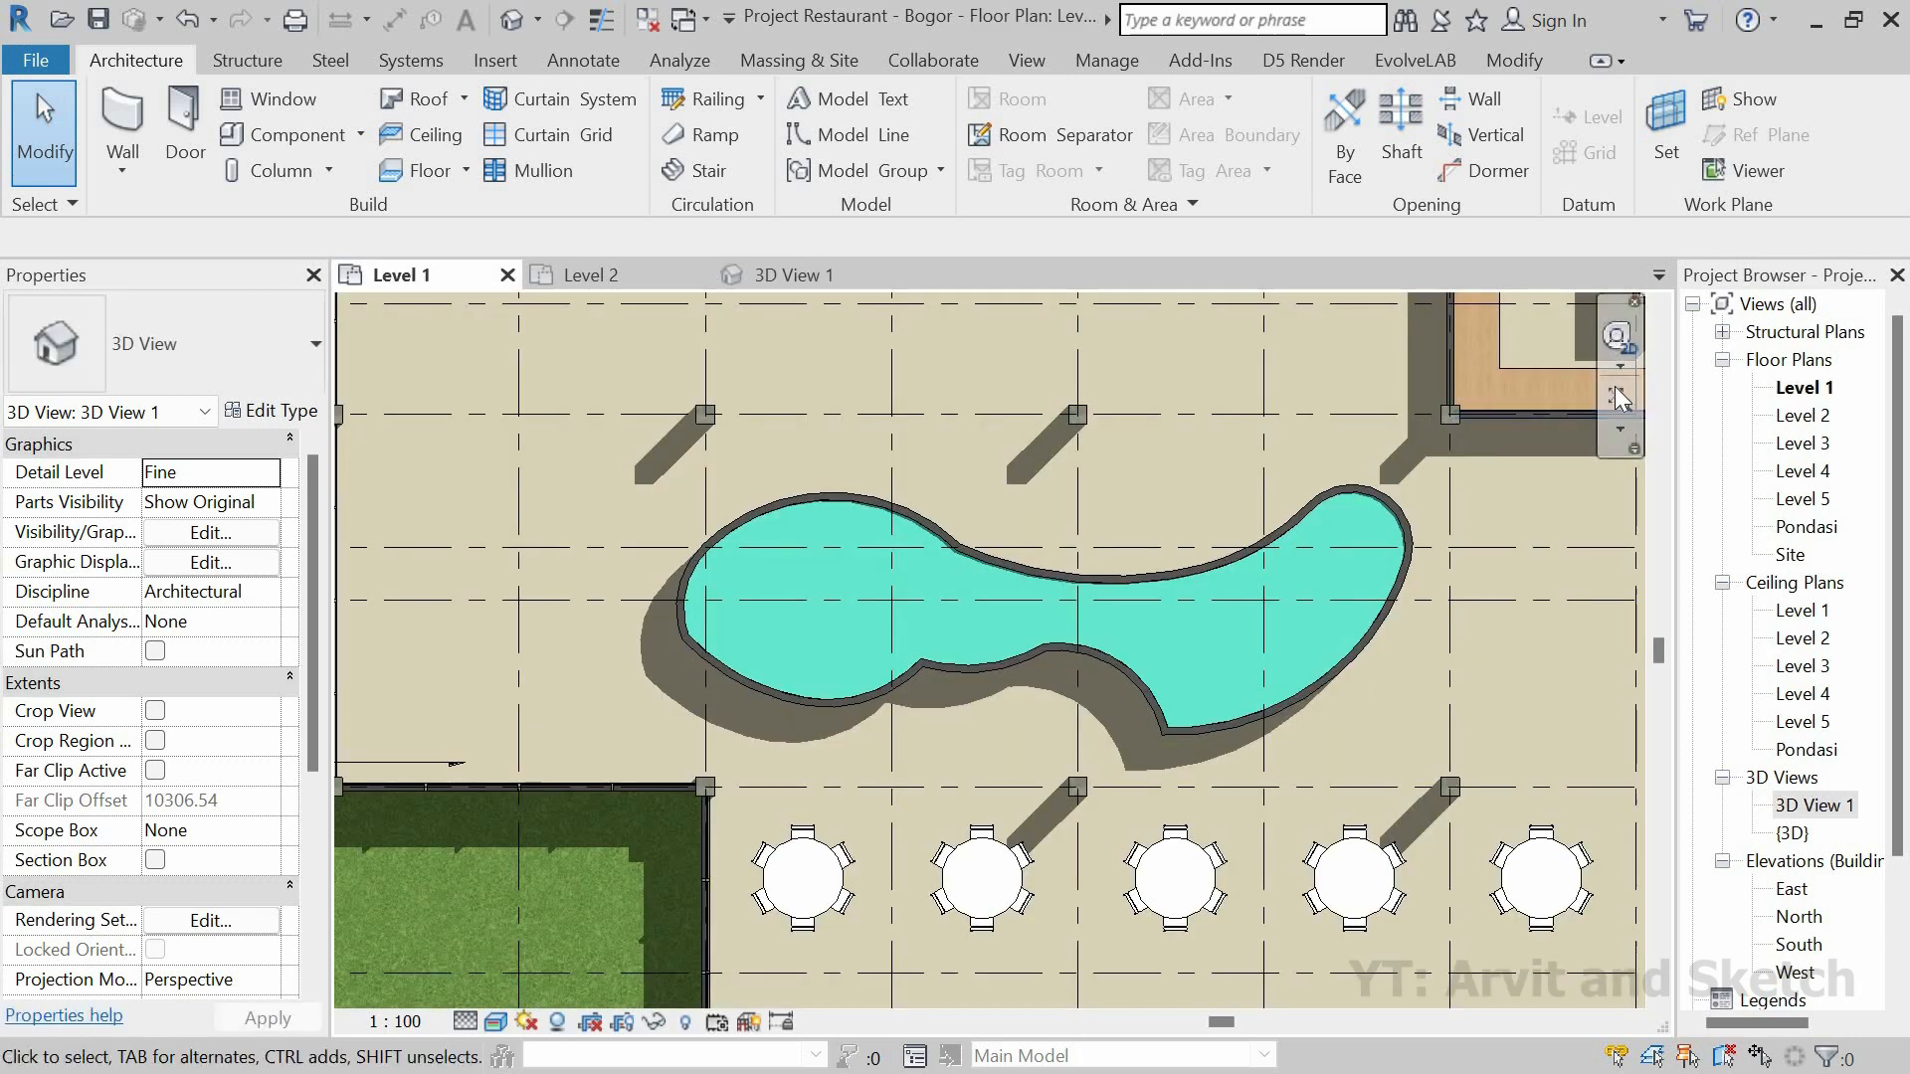
pyautogui.click(1616, 398)
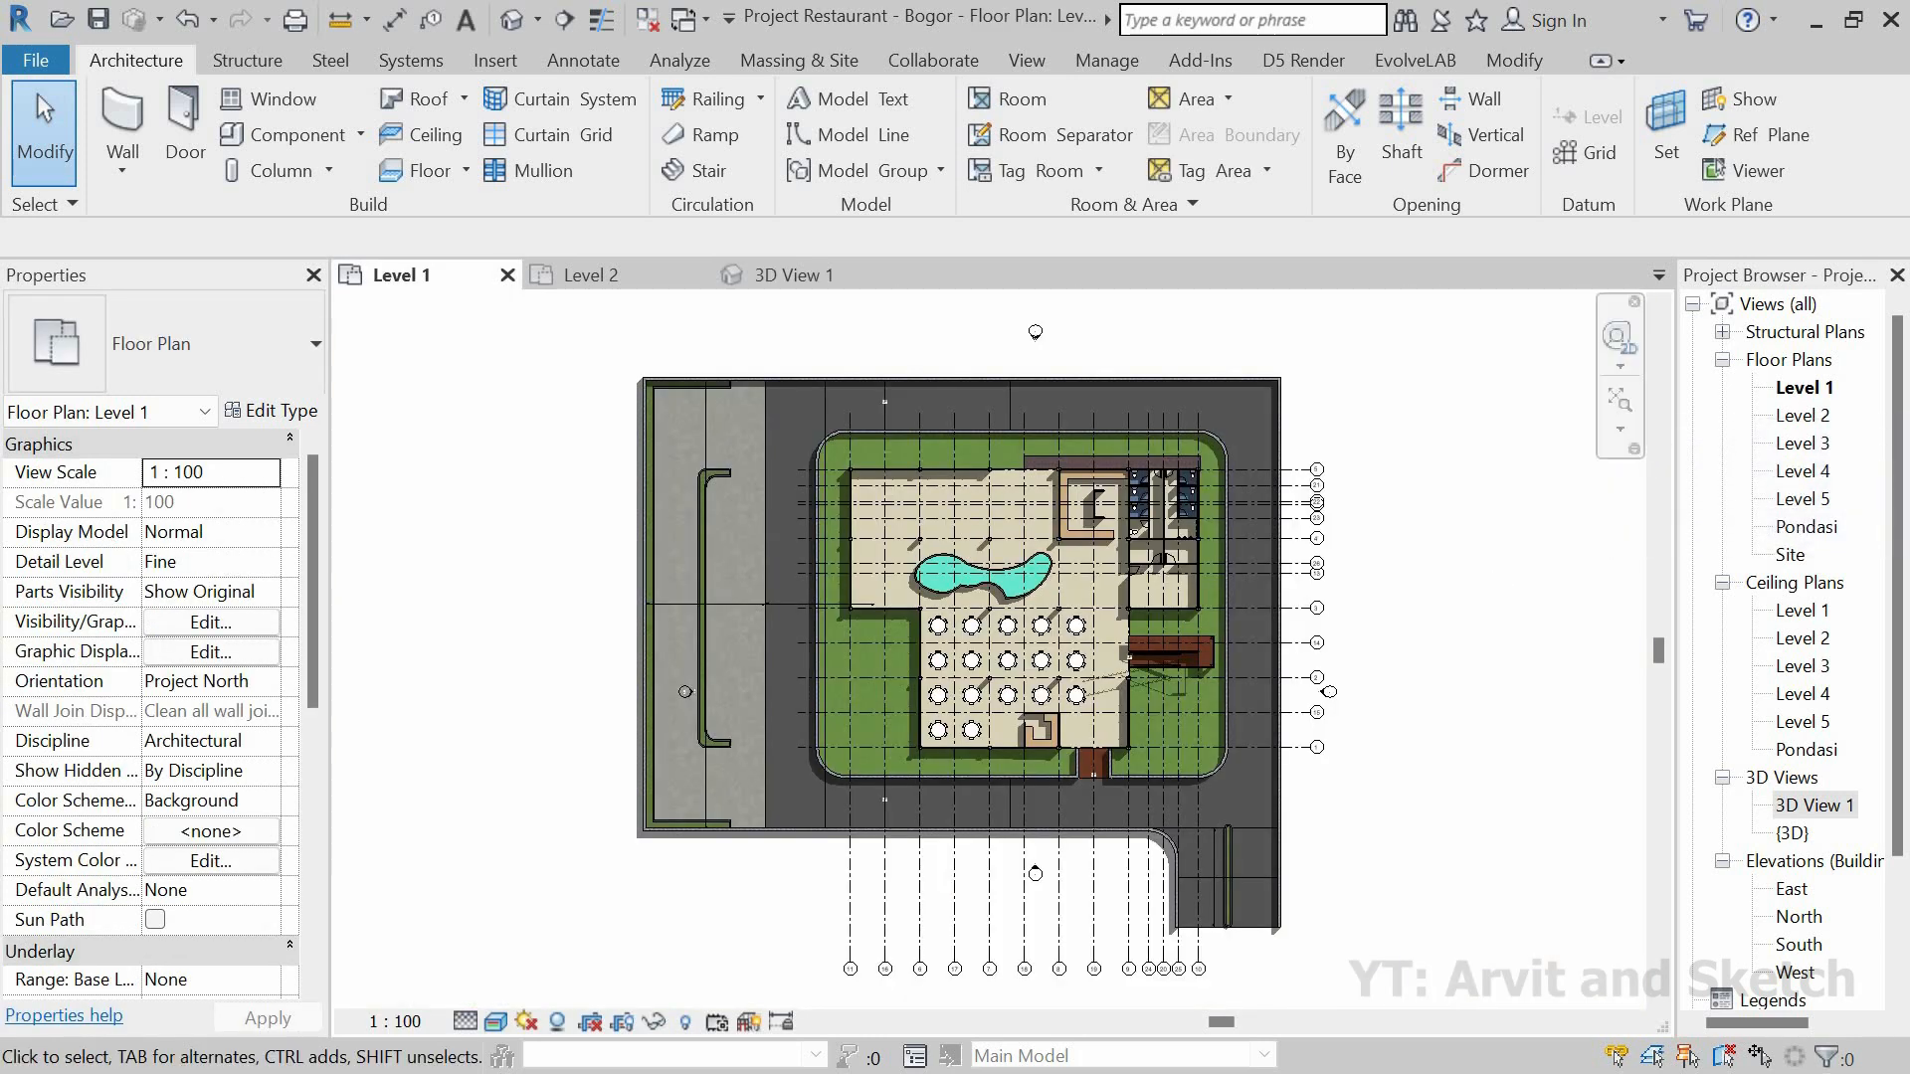
pyautogui.scroll(5, 940, 617)
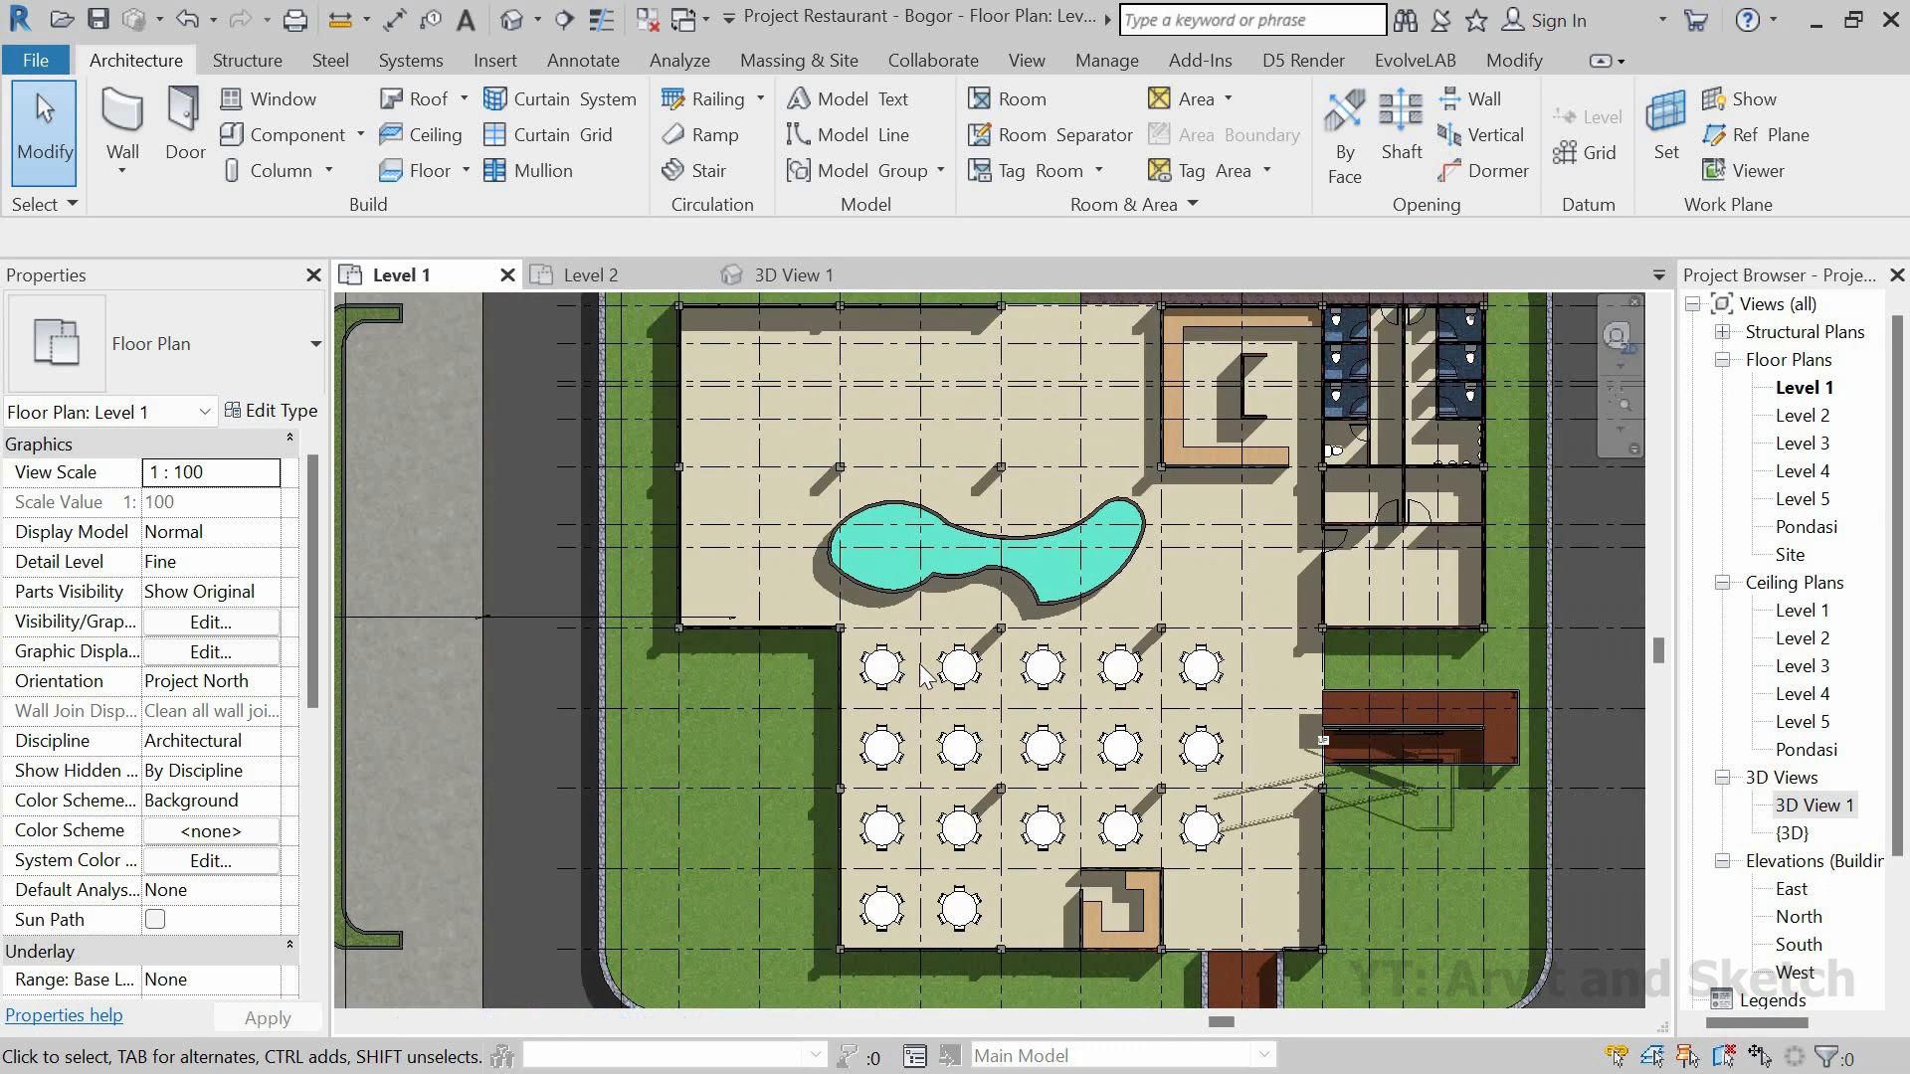
pyautogui.click(881, 671)
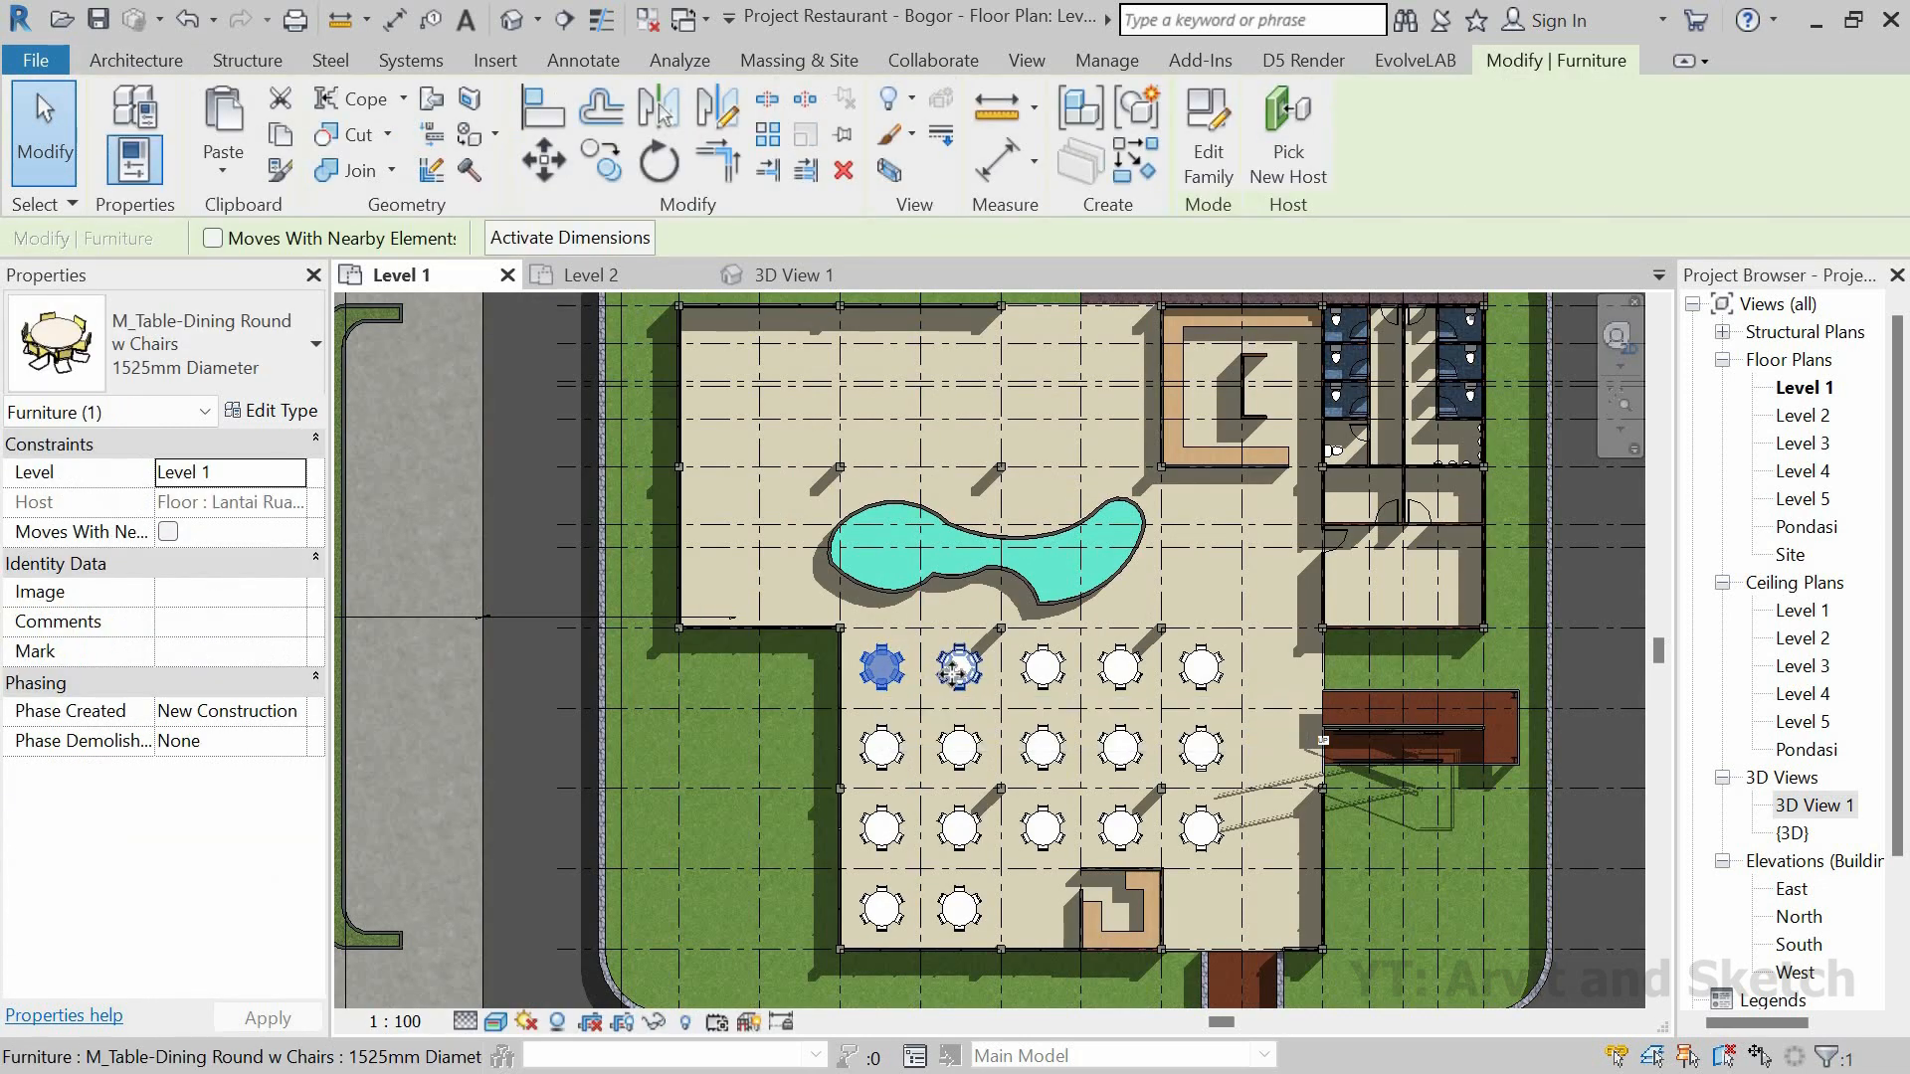
pyautogui.keyDown('ctrl'); pyautogui.click(952, 673); pyautogui.keyUp('ctrl')
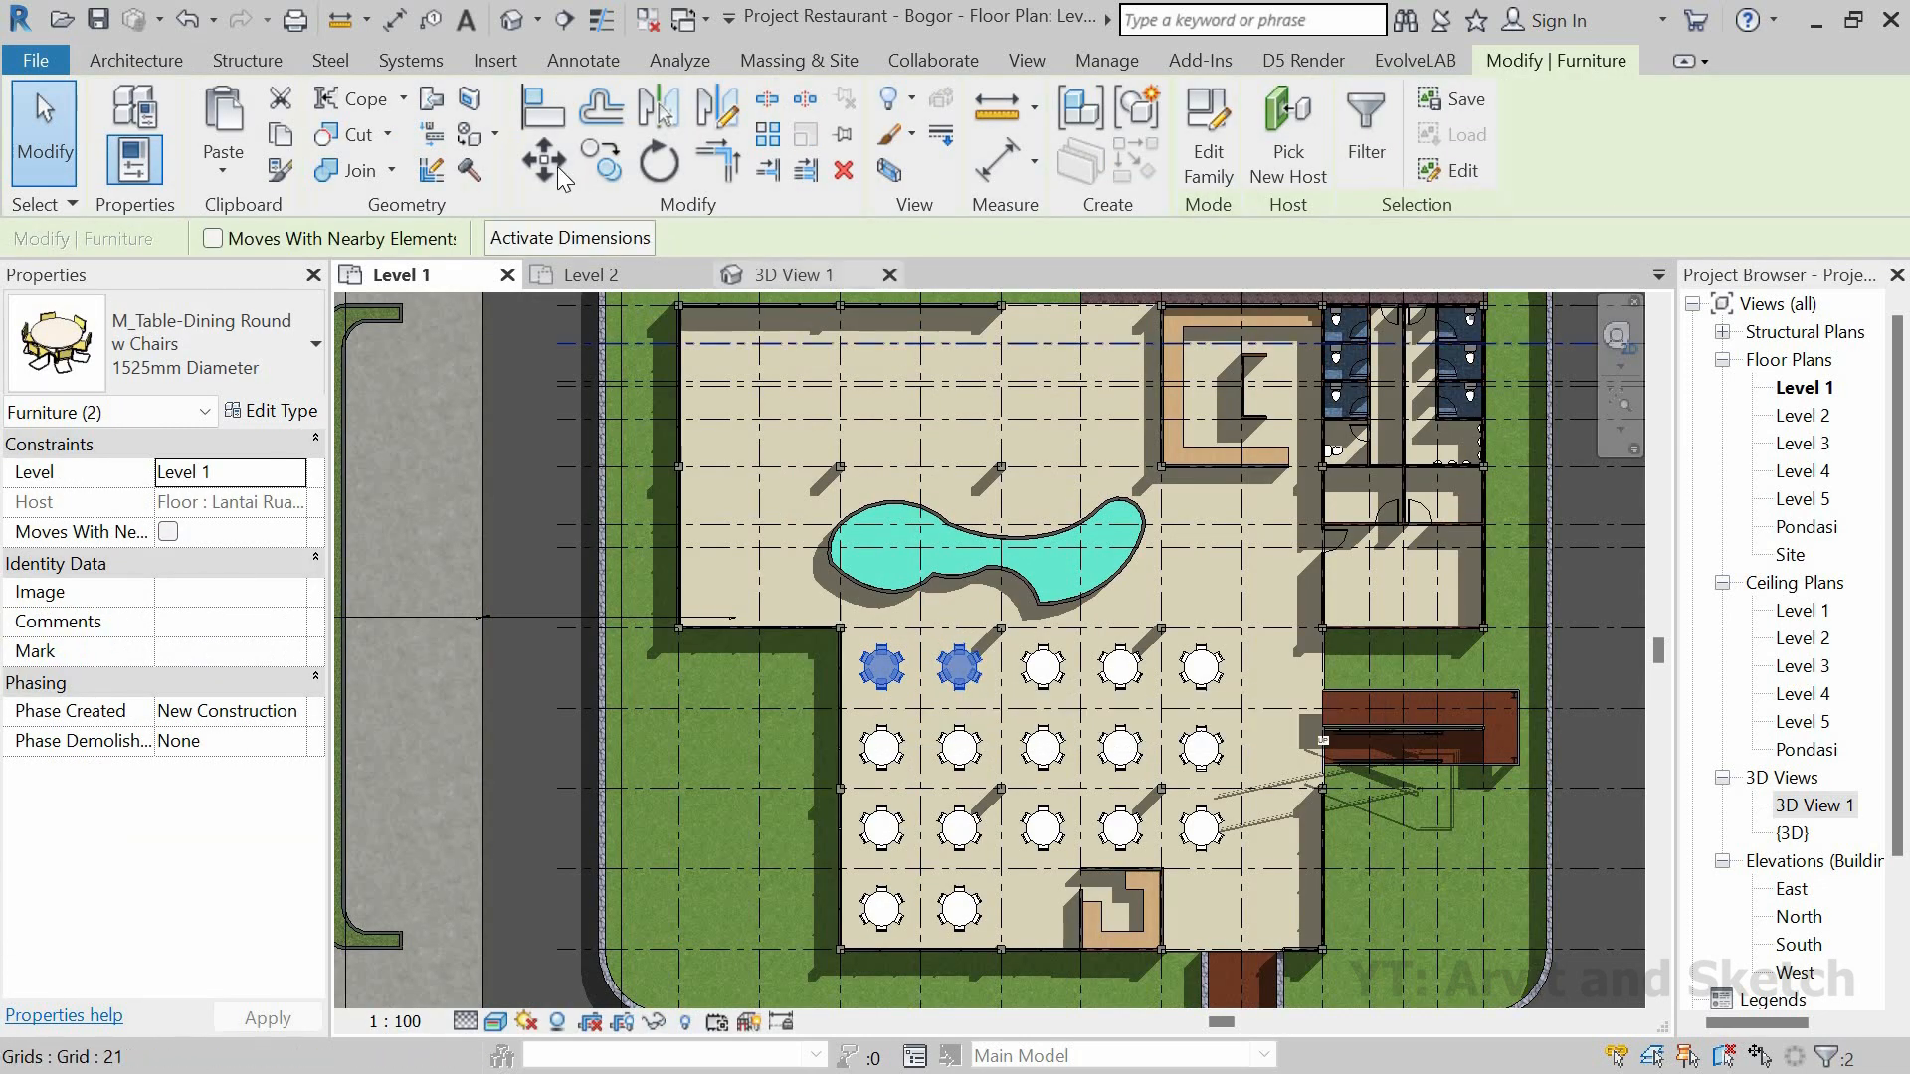
pyautogui.click(600, 159)
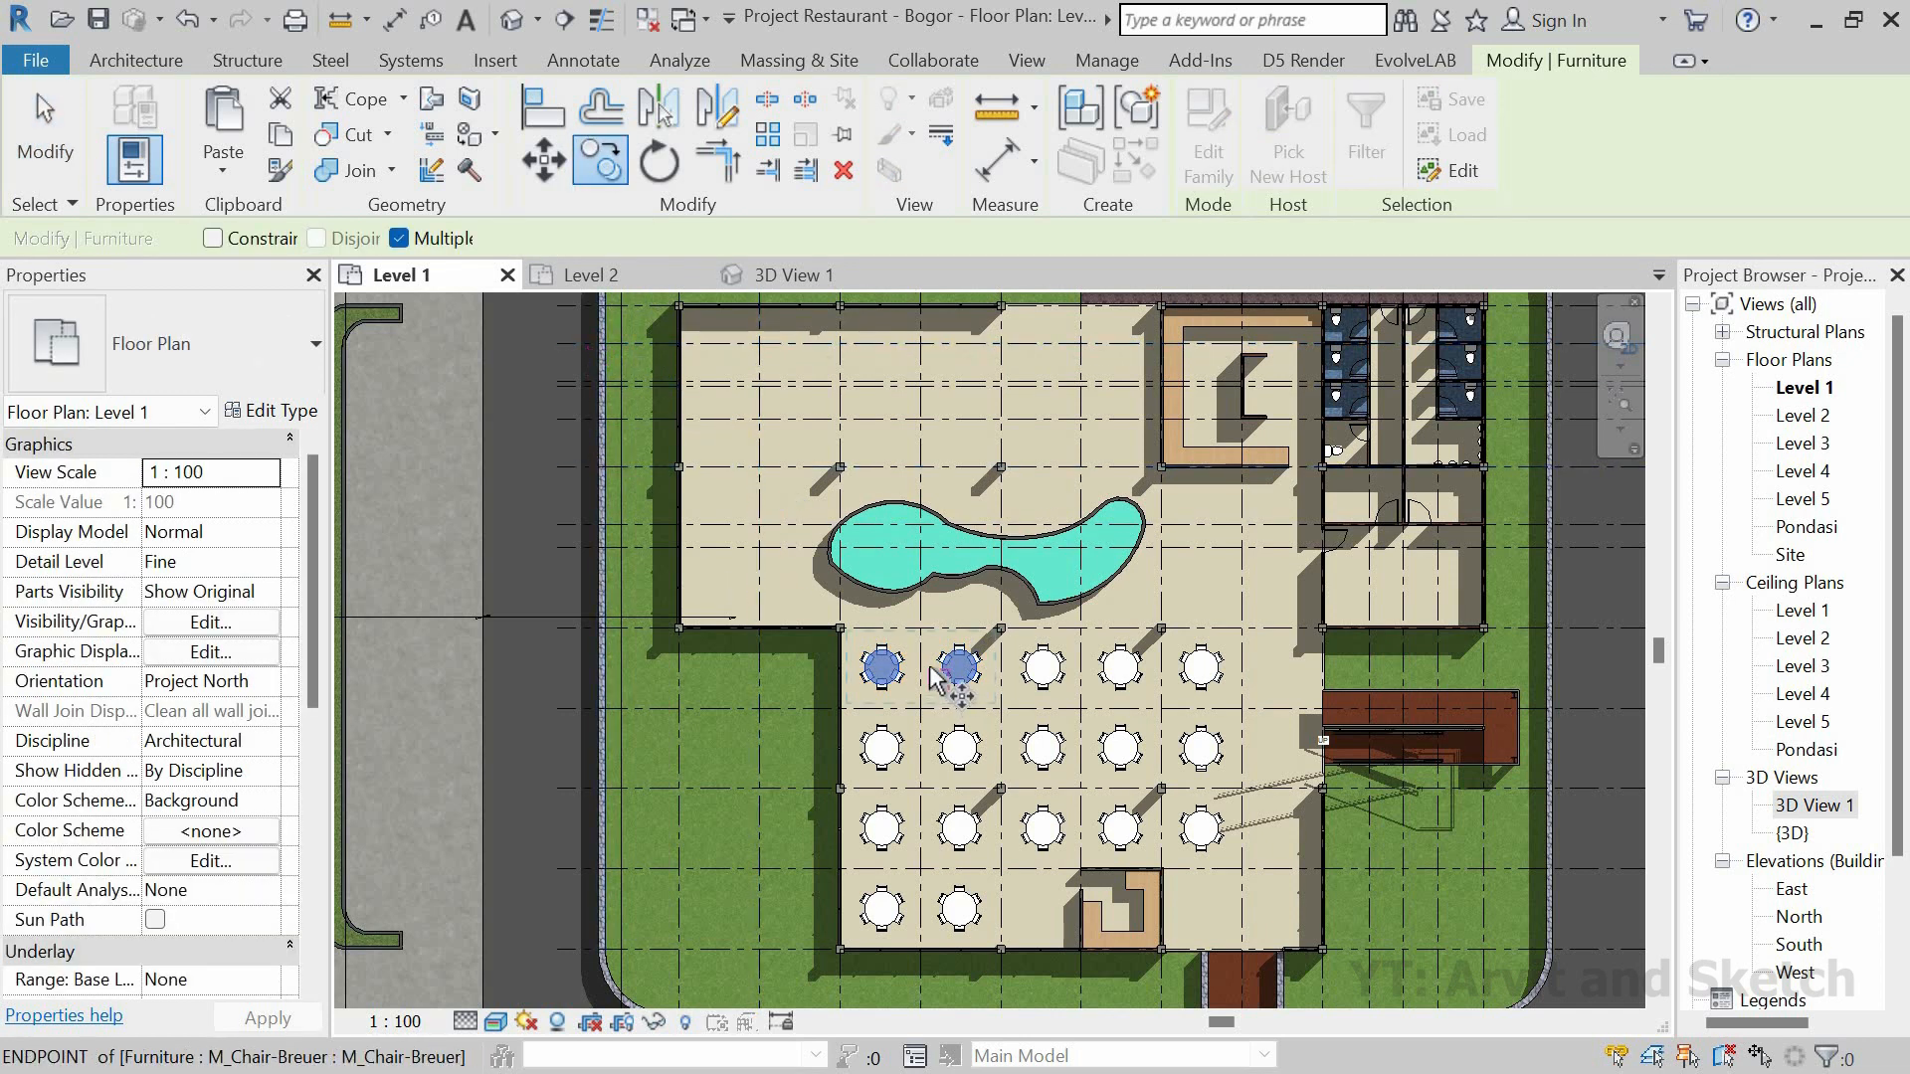
pyautogui.scroll(4, 936, 687)
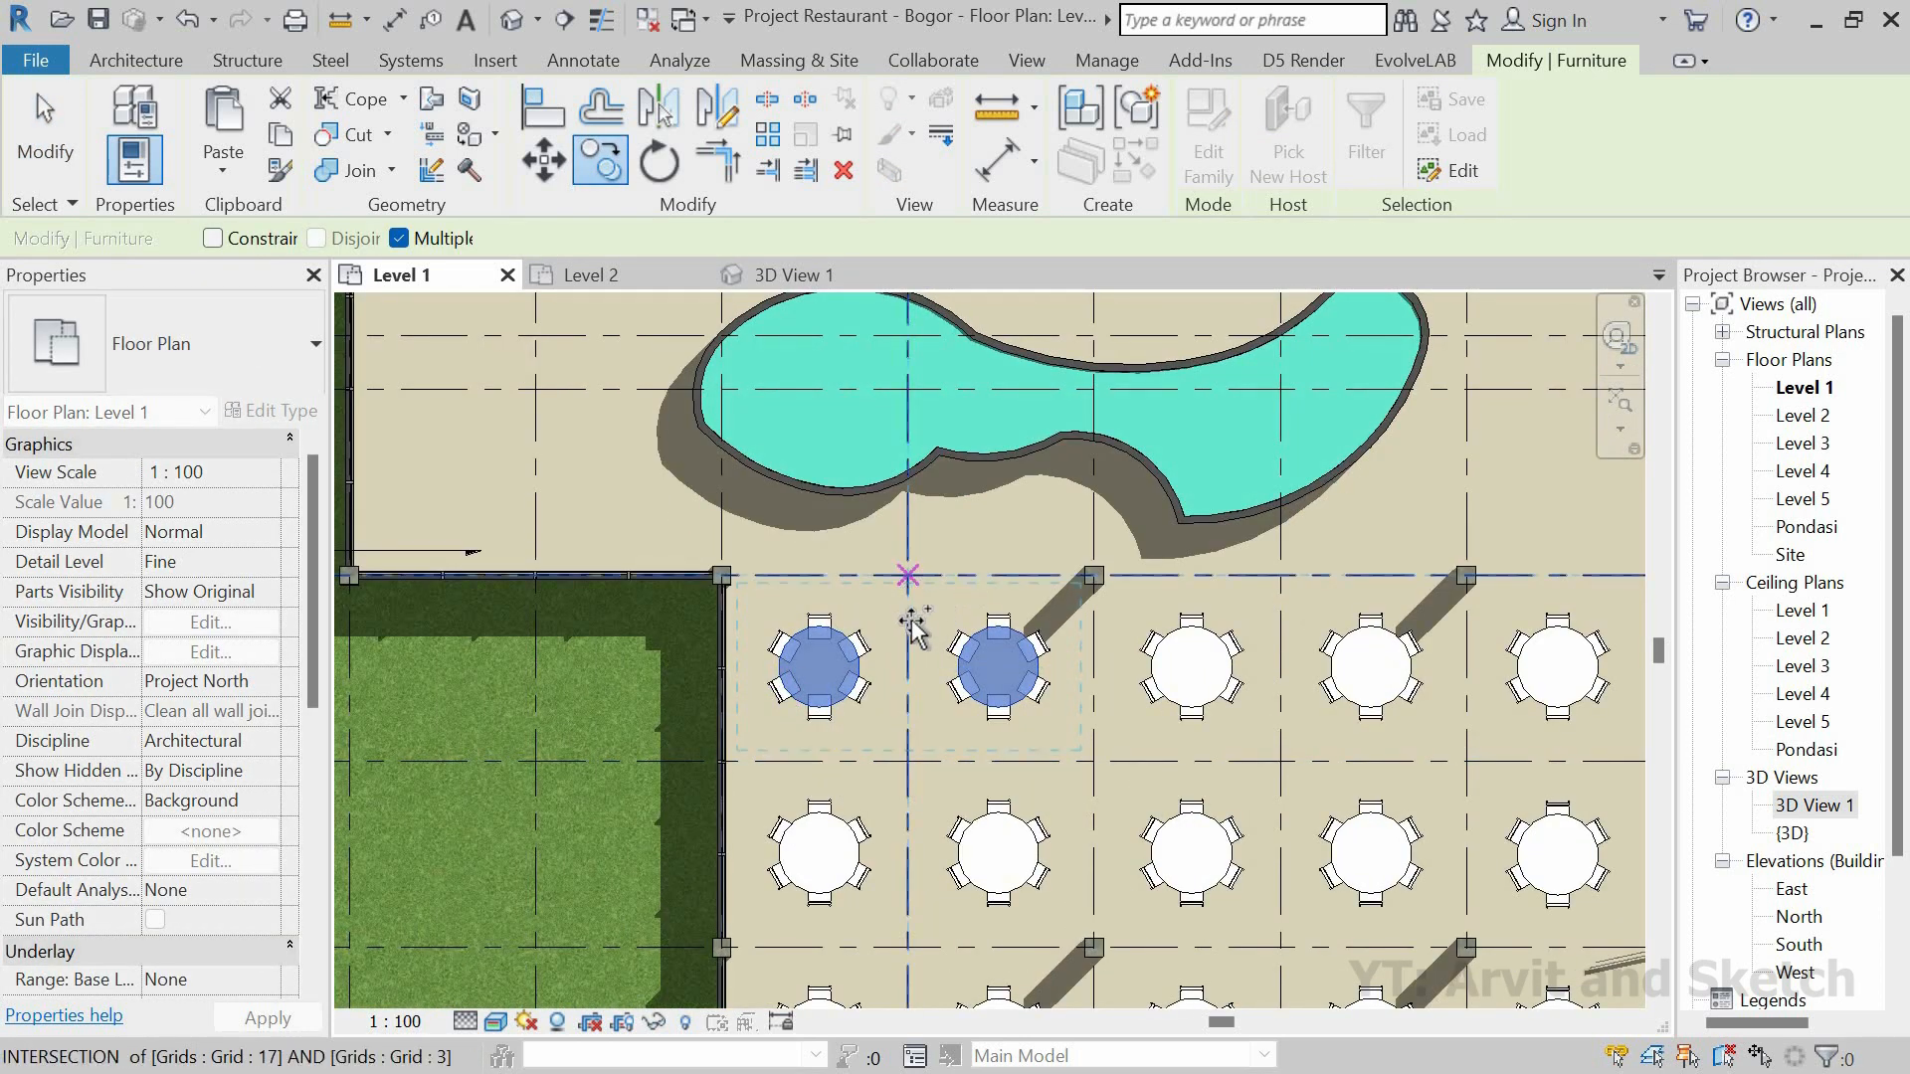
pyautogui.scroll(-1, 962, 756)
pyautogui.moveTo(789, 475); pyautogui.dragTo(912, 673, button='middle')
pyautogui.moveTo(784, 372); pyautogui.dragTo(827, 558, button='middle')
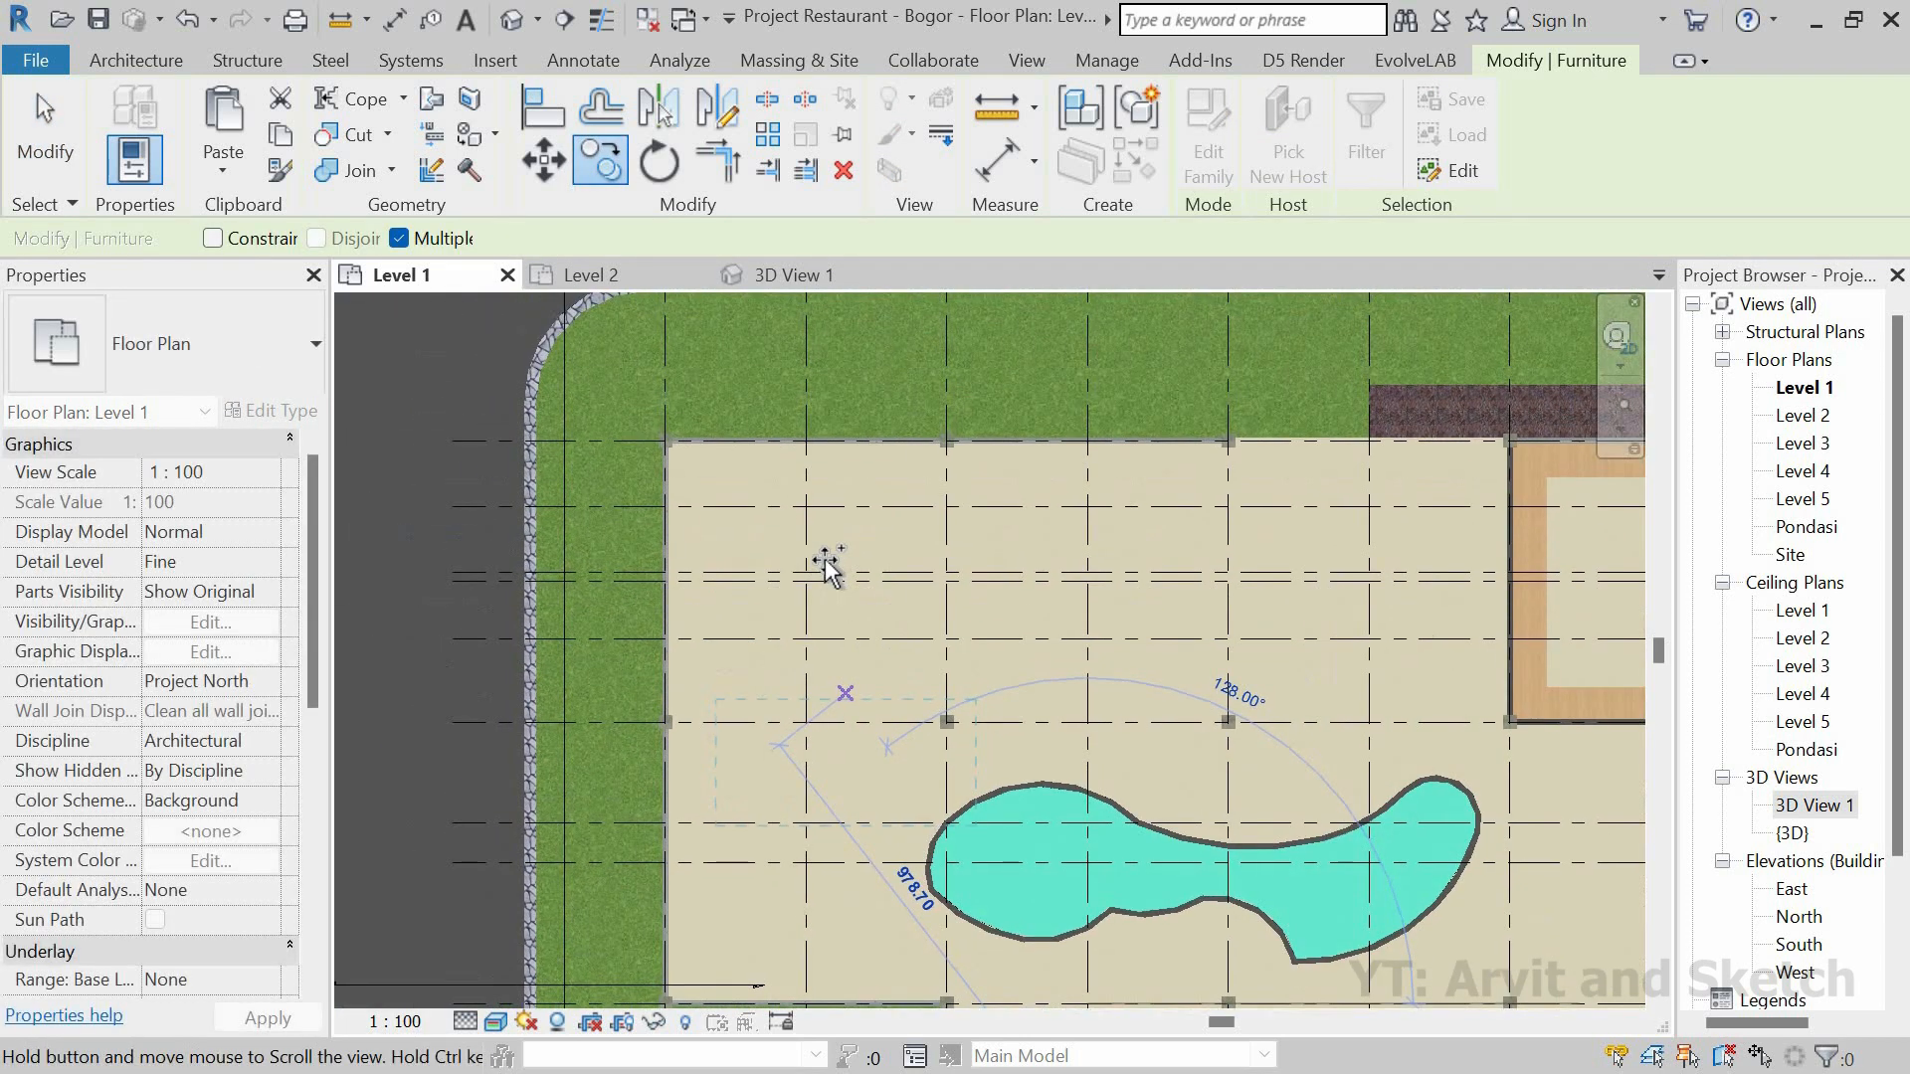
pyautogui.scroll(2, 824, 547)
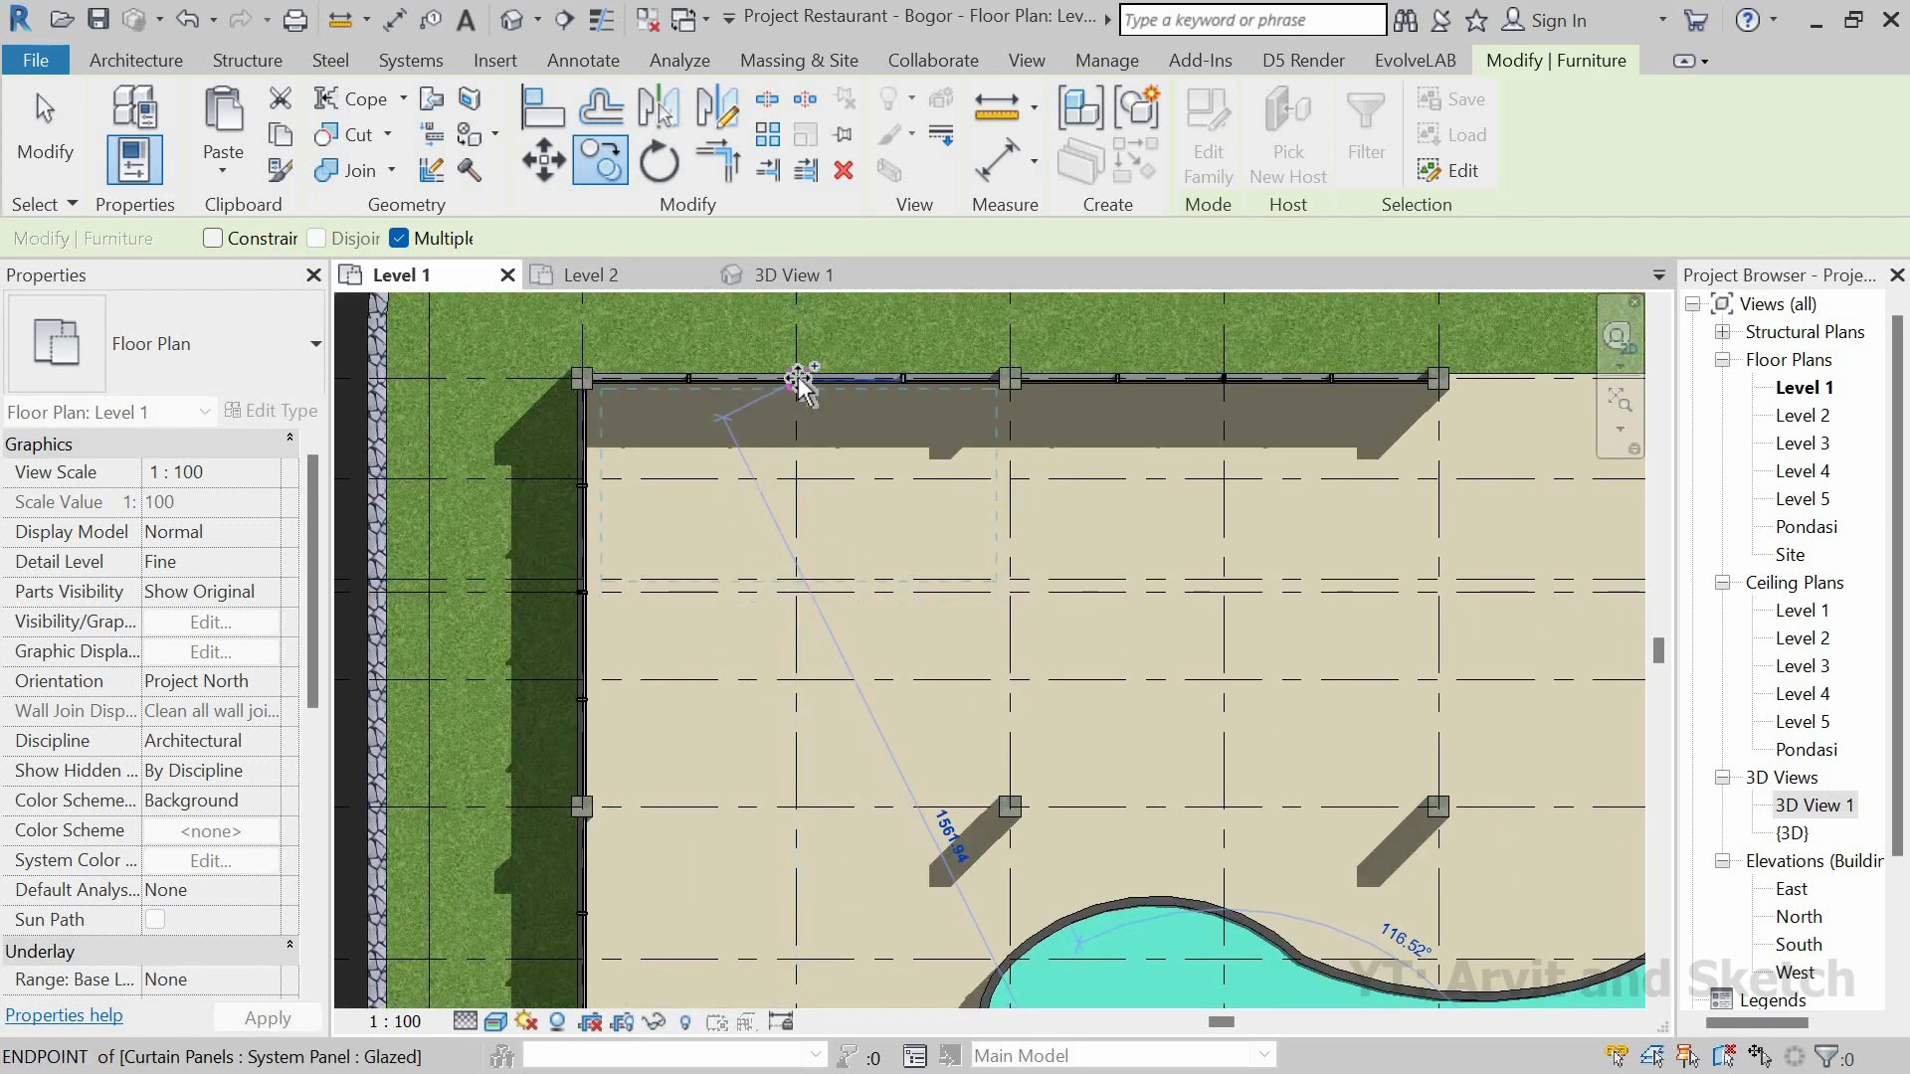
pyautogui.scroll(4, 799, 383)
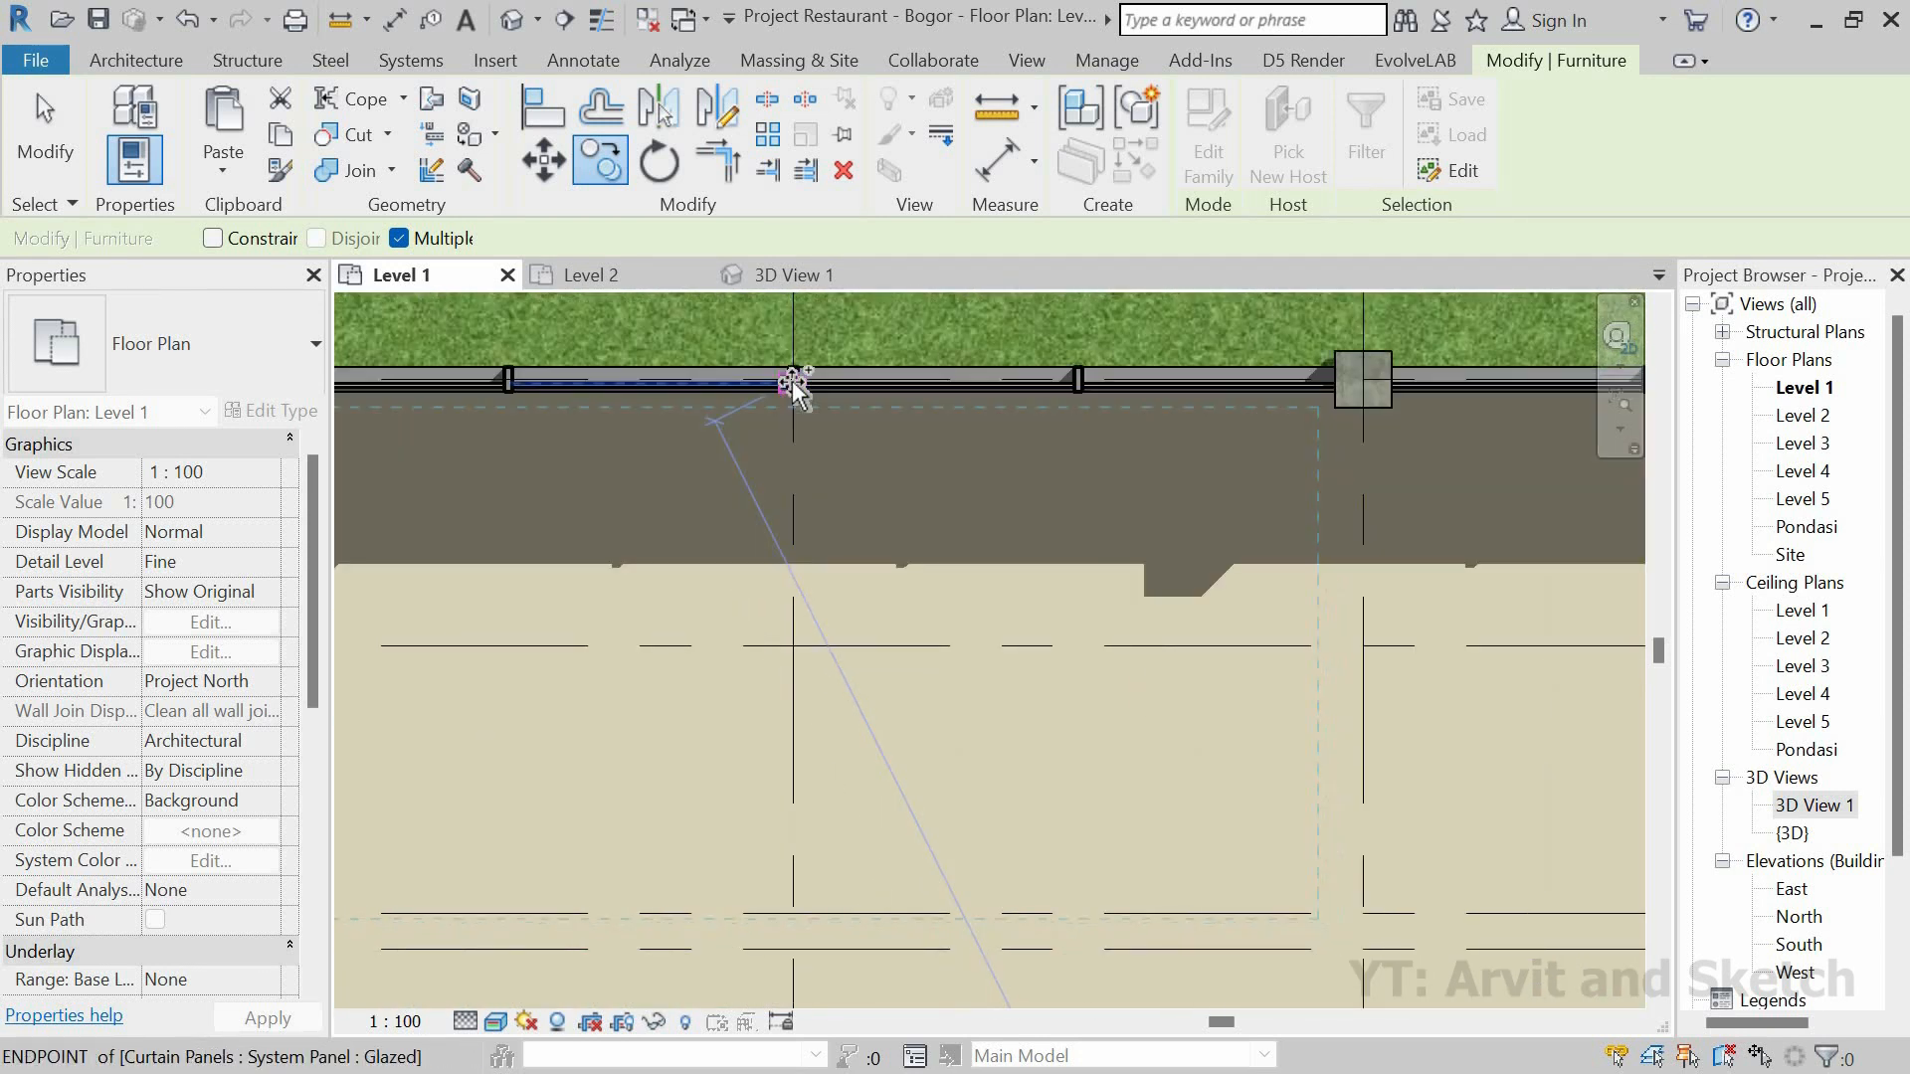
pyautogui.scroll(3, 796, 386)
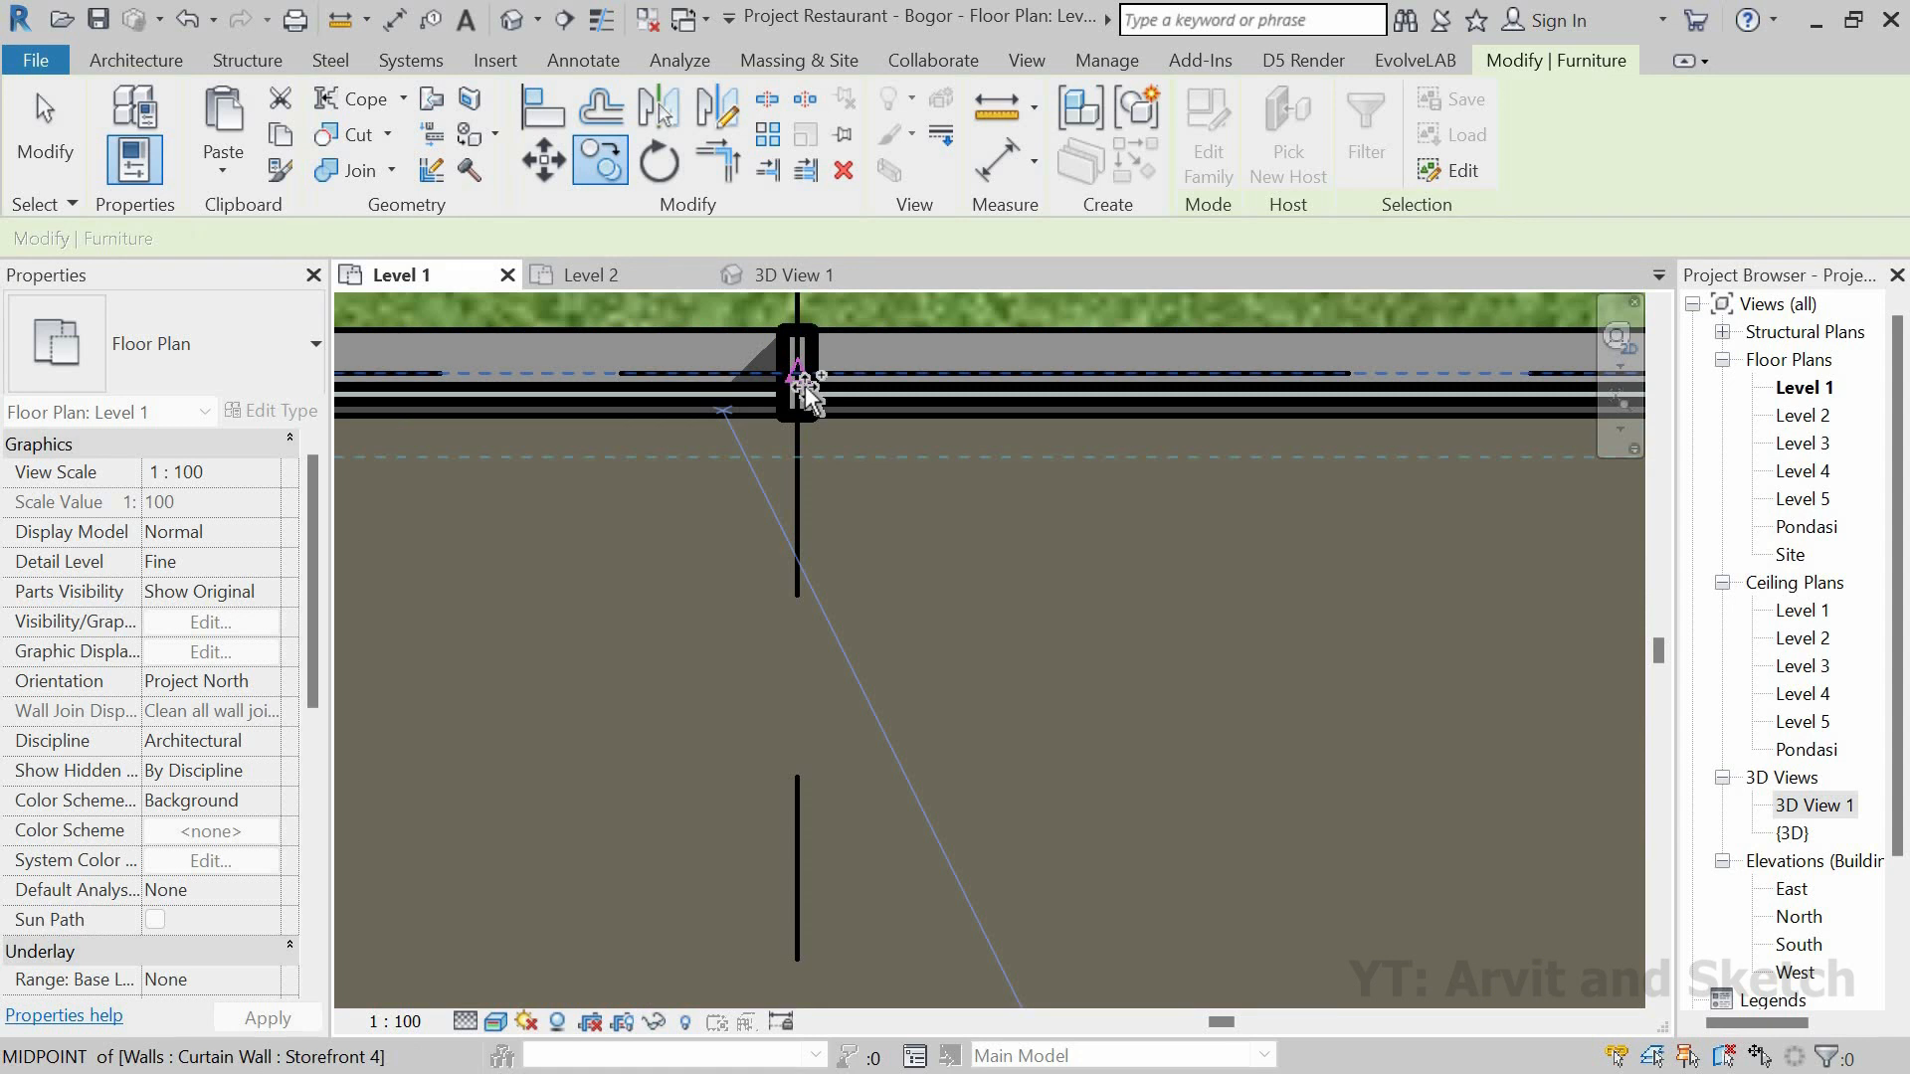
# Step: Place another copy of the table pair in the next column bay along the upper glazed wall, aligned on the mullion midpoint
pyautogui.scroll(-6, 805, 387)
pyautogui.moveTo(1075, 490); pyautogui.dragTo(552, 543, button='middle')
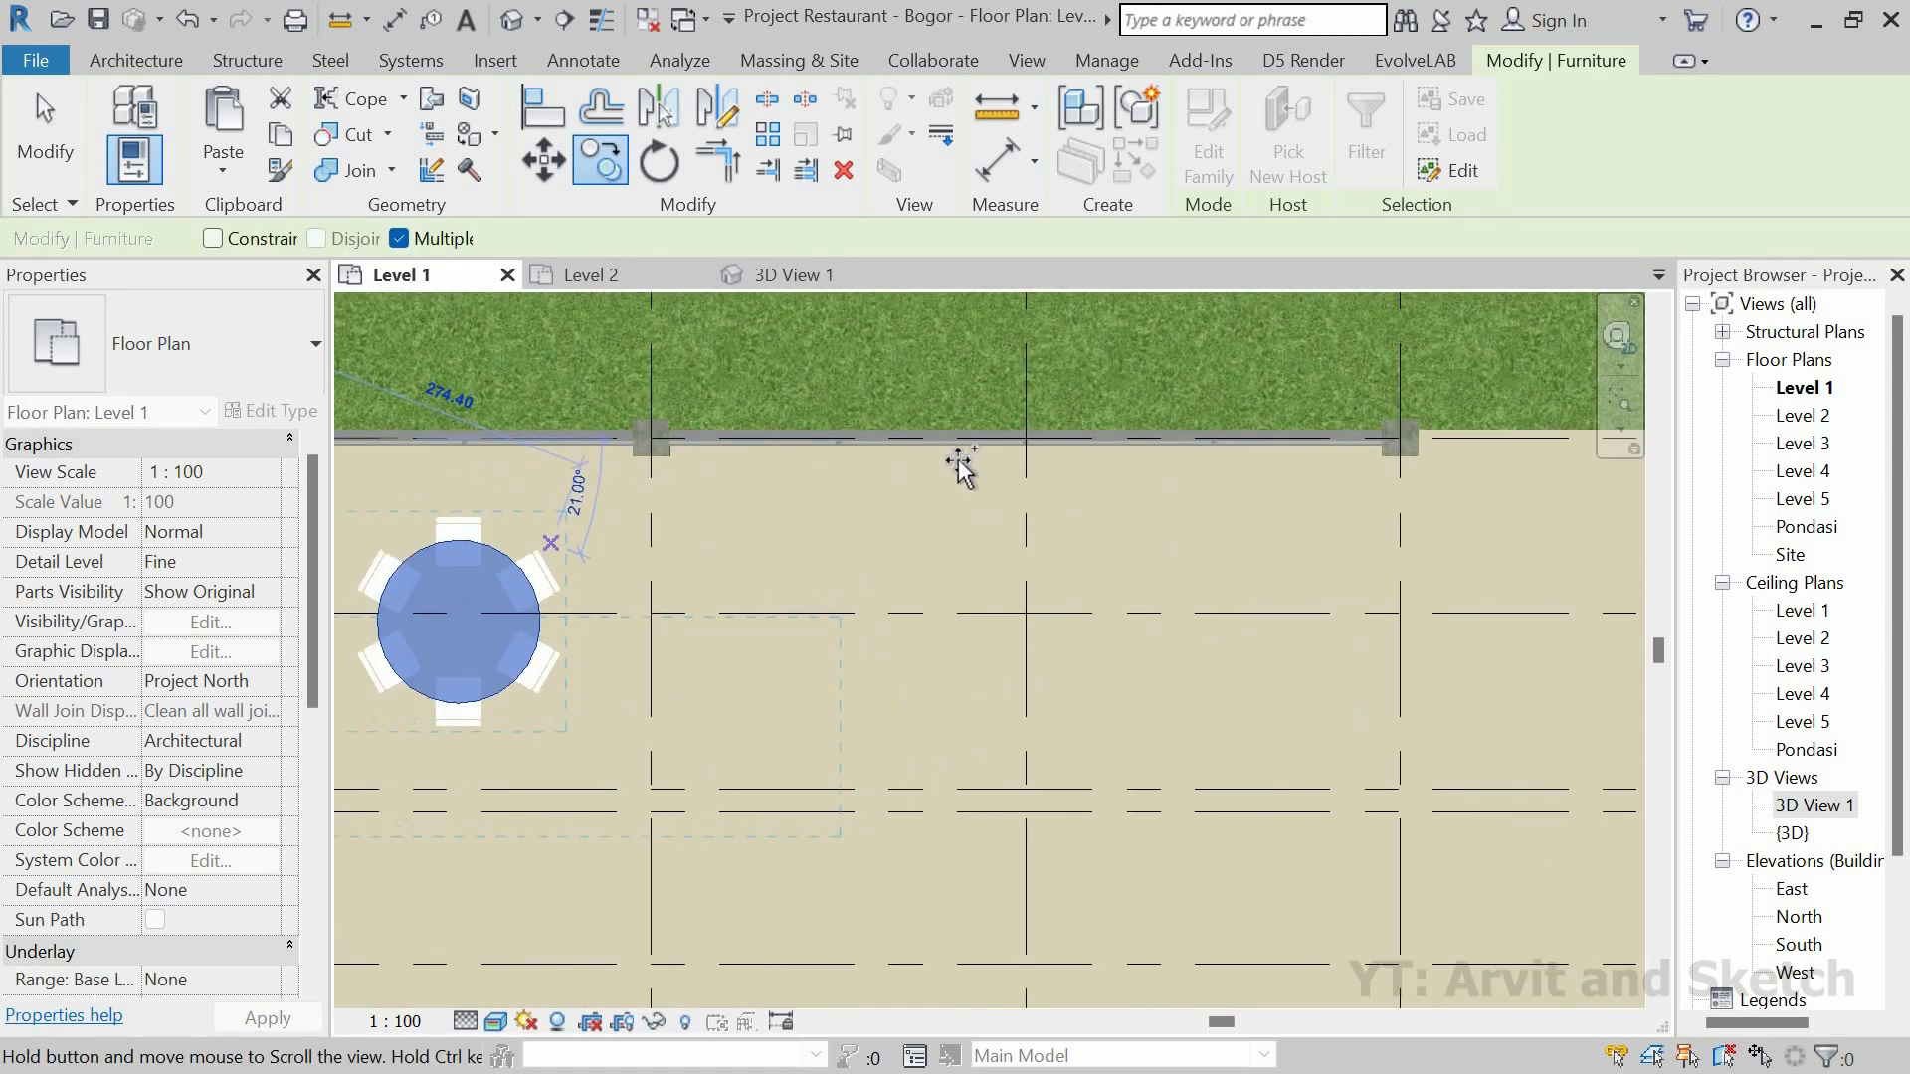
pyautogui.scroll(8, 1017, 437)
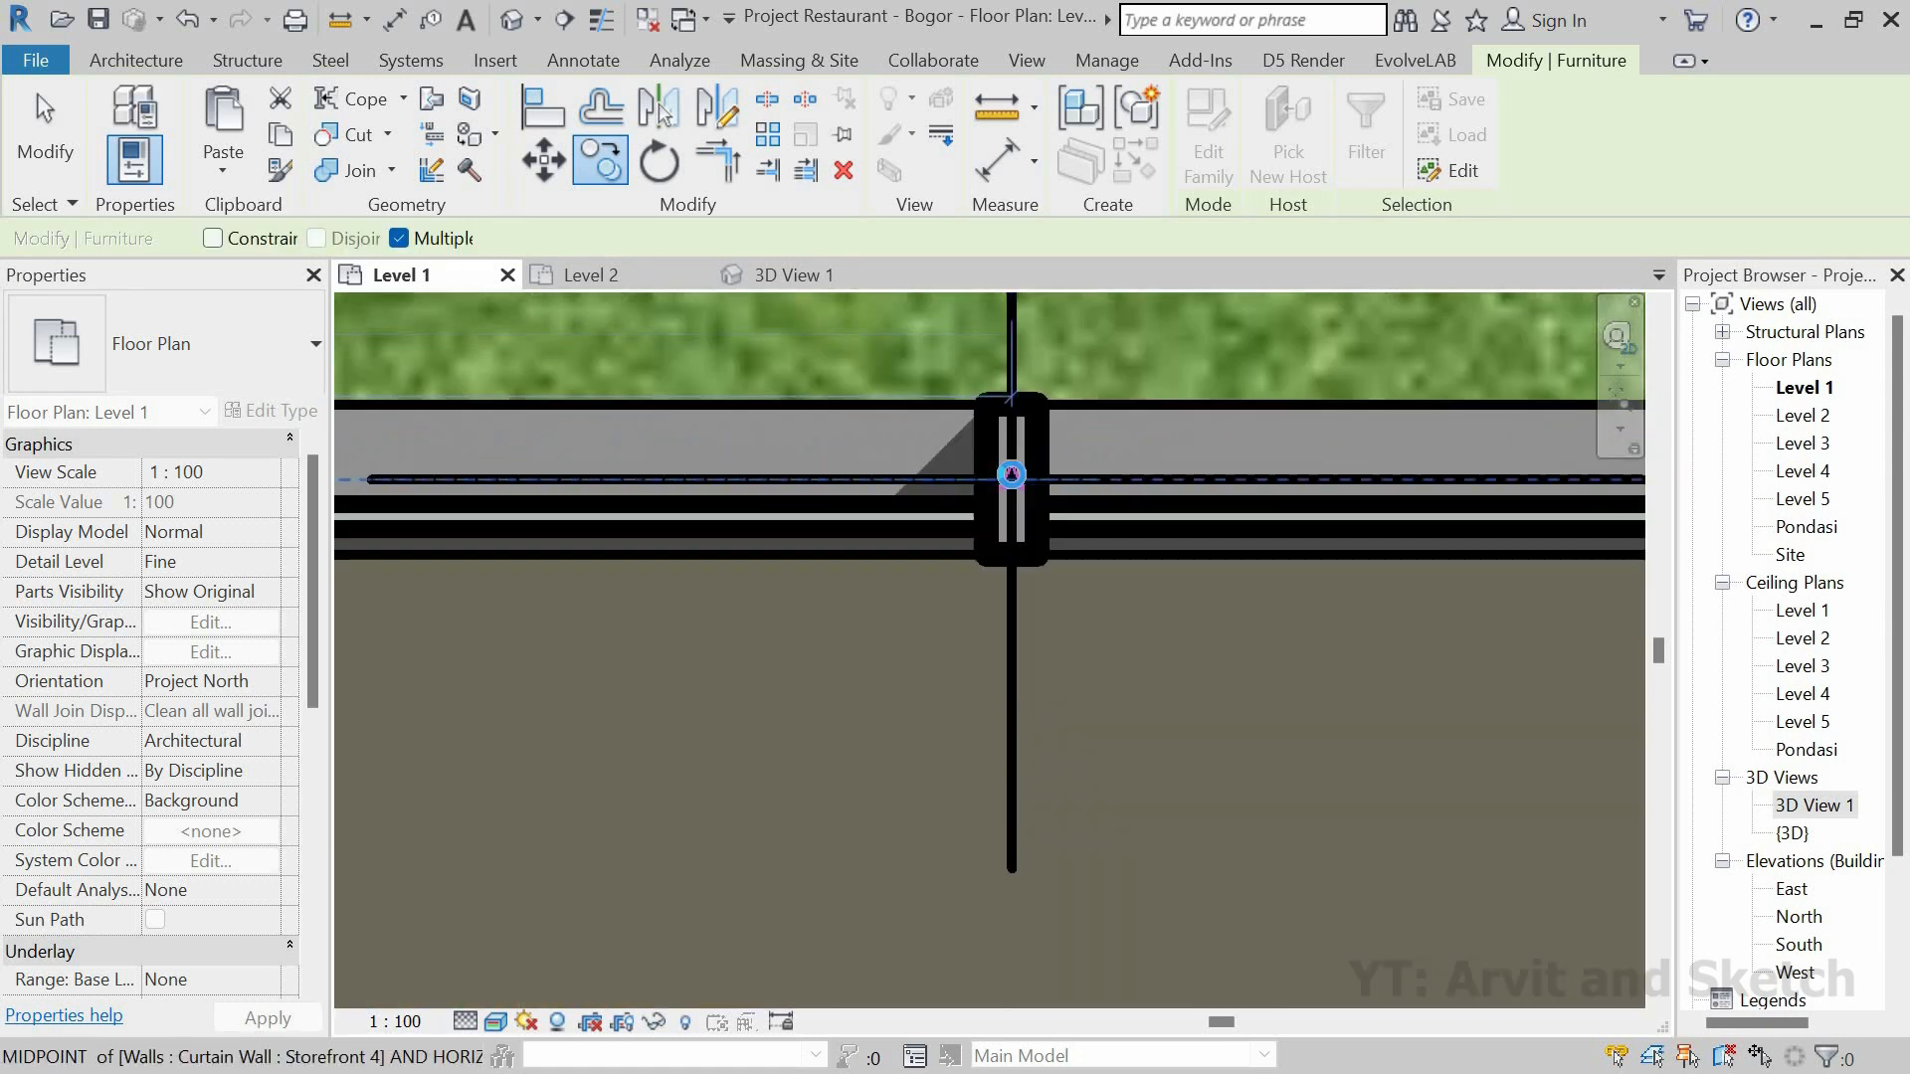
pyautogui.scroll(-8, 1045, 448)
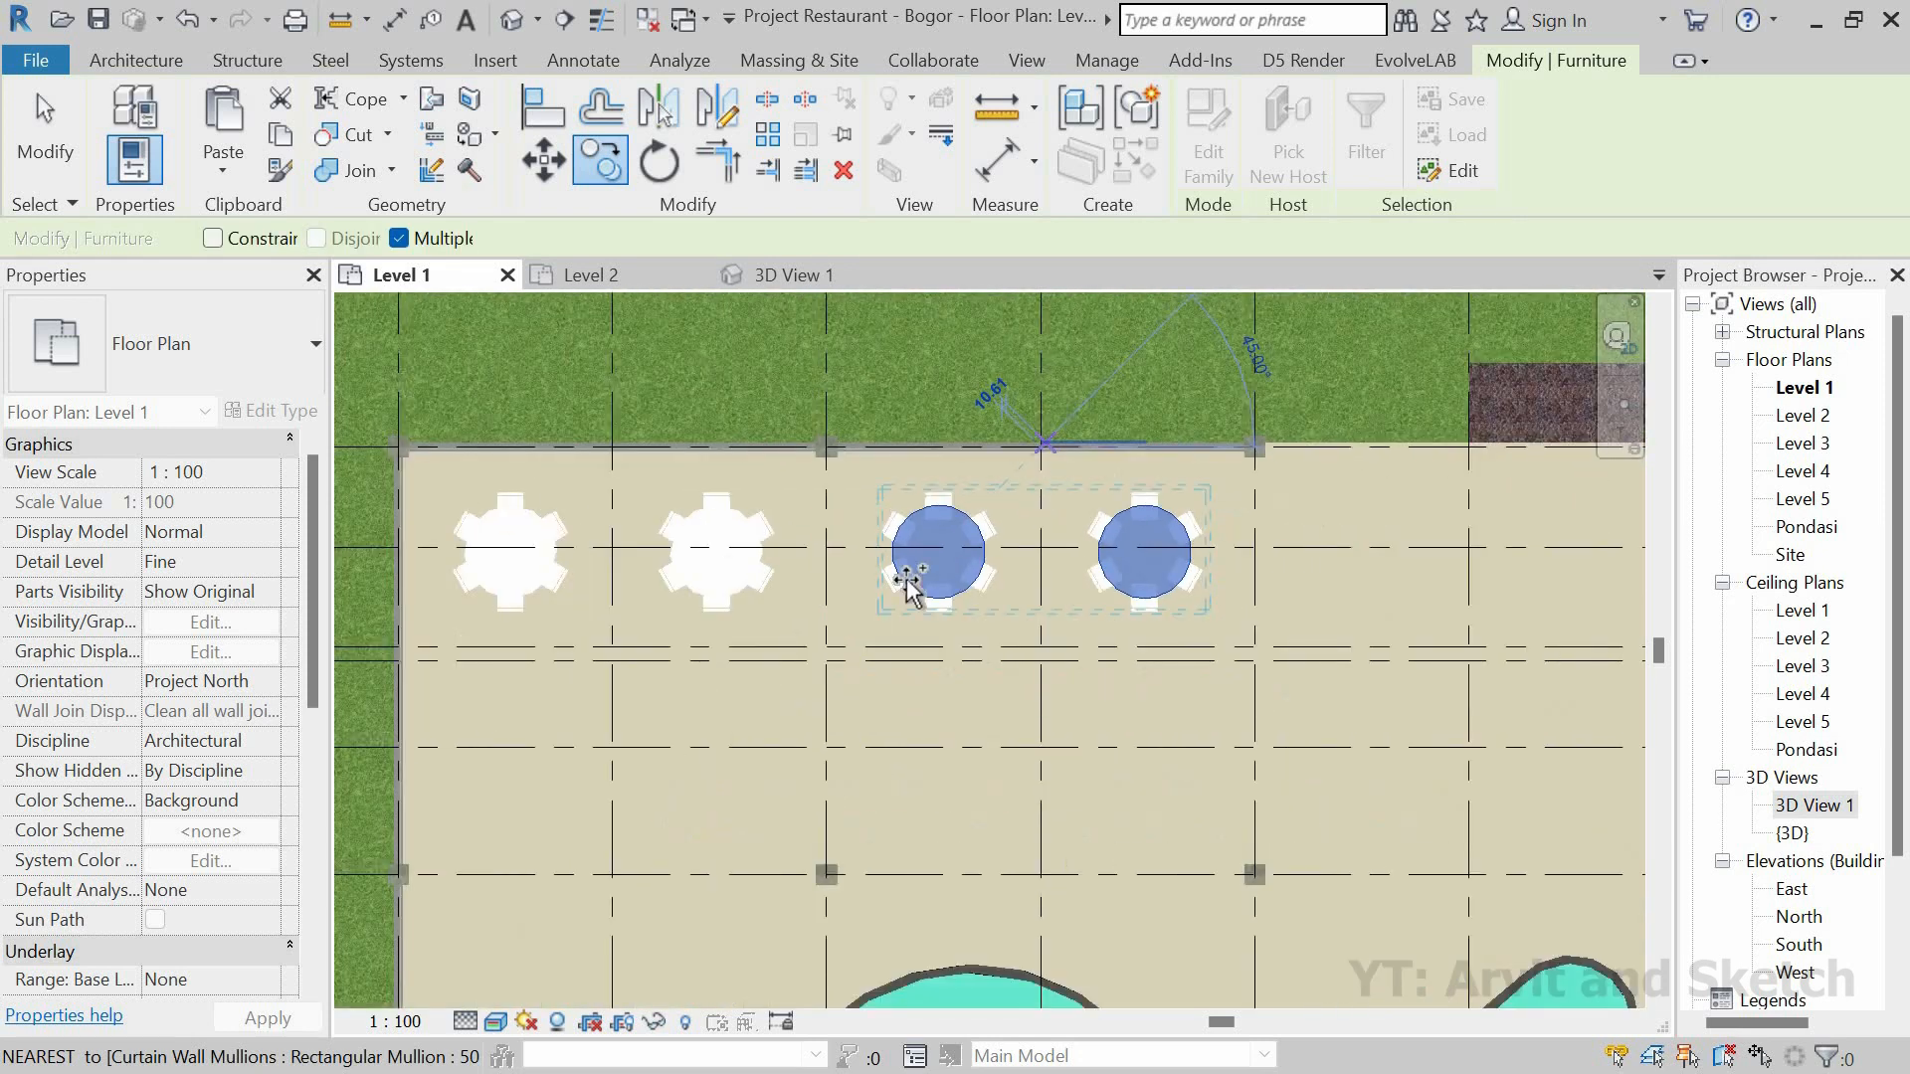
# Step: Add a second row of dining tables below the first, placing one pair at grids 16 and 12 and another one bay to the right
pyautogui.scroll(1, 759, 625)
pyautogui.scroll(-2, 800, 729)
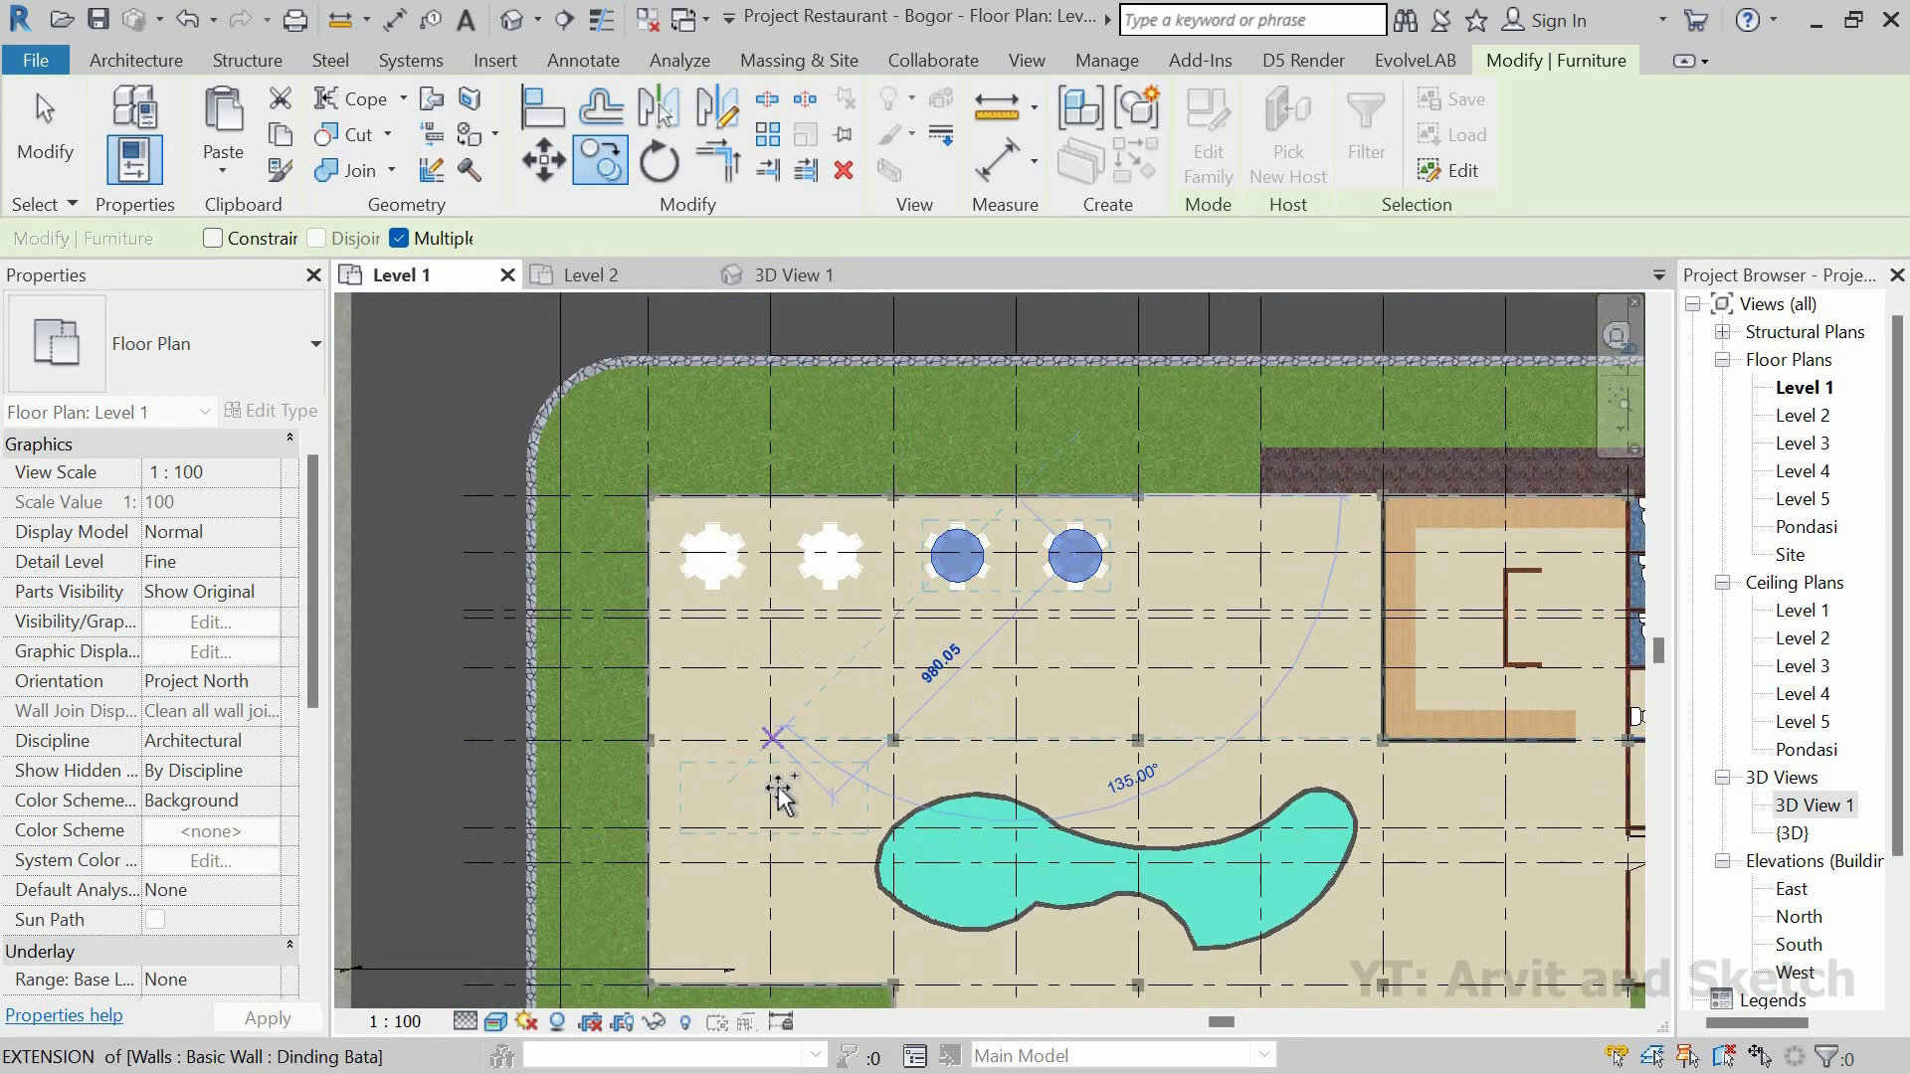
pyautogui.scroll(-3, 731, 766)
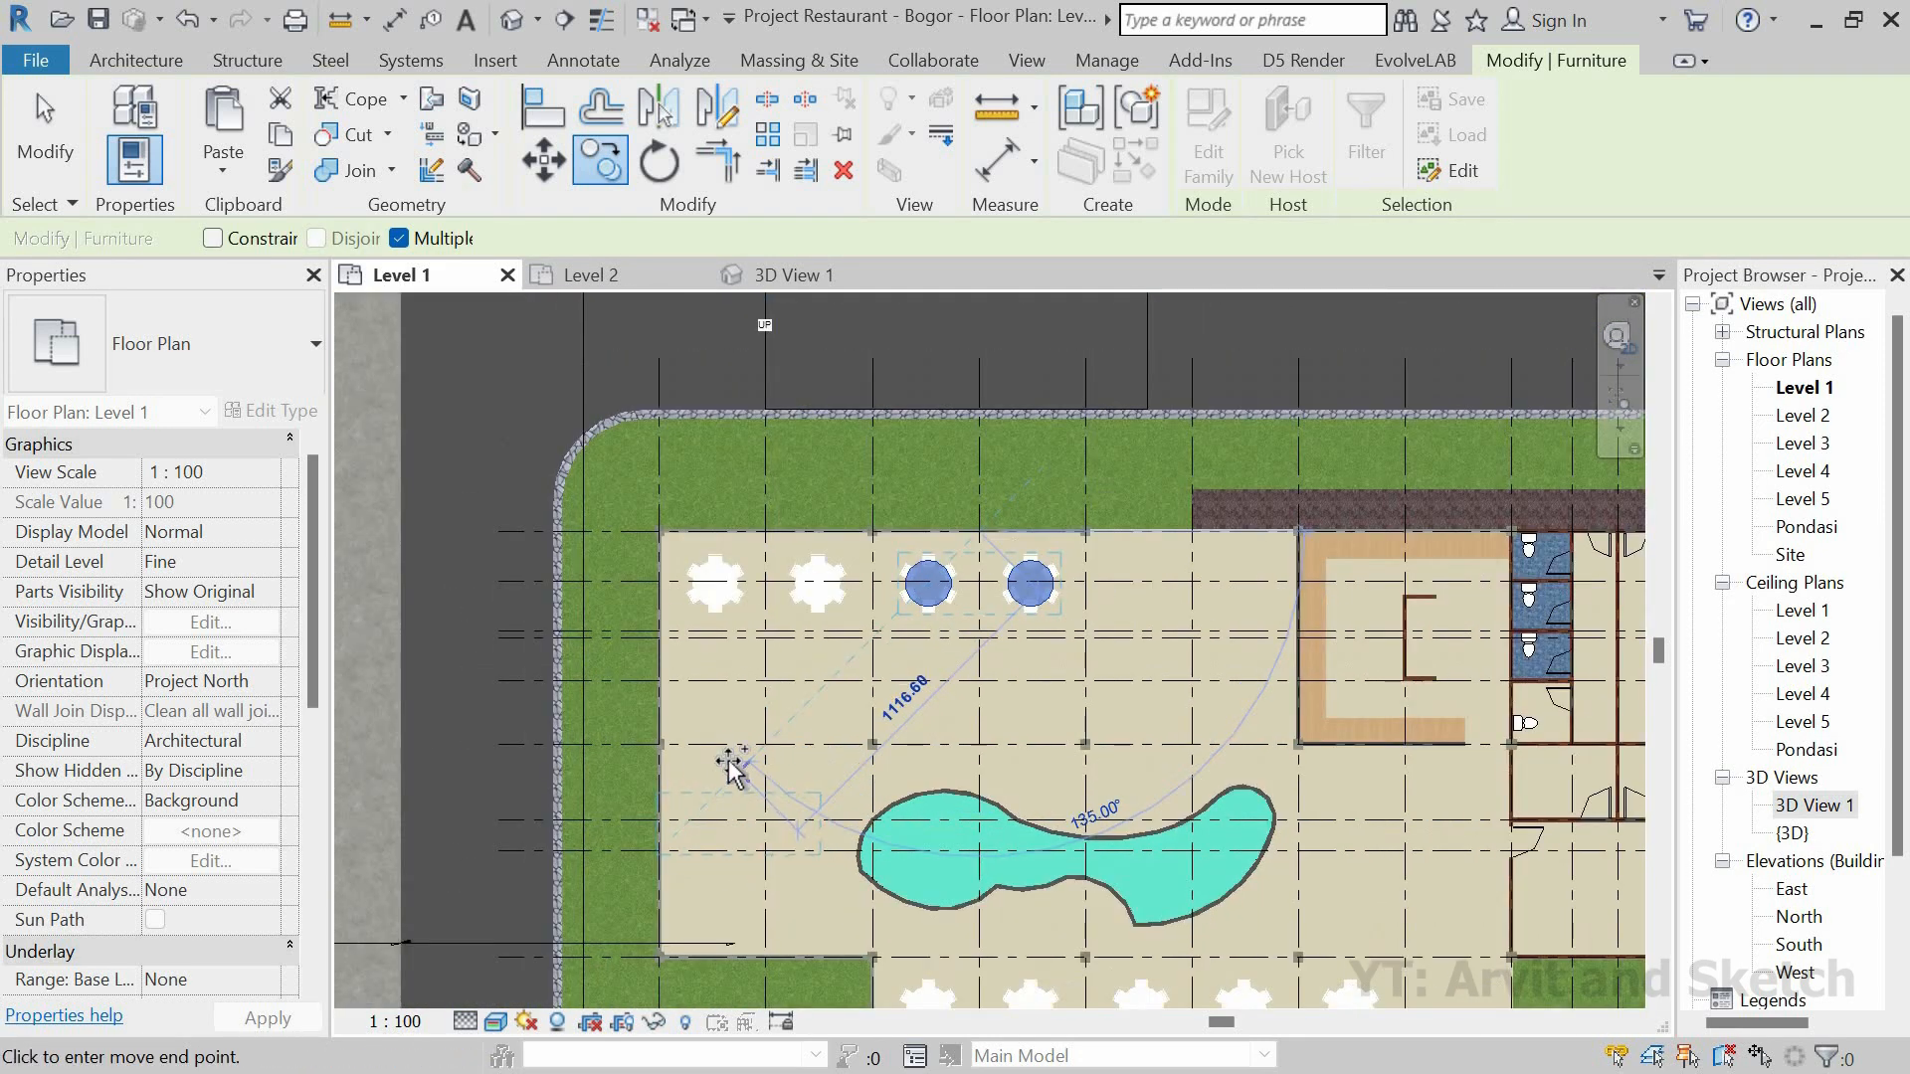
pyautogui.scroll(1, 726, 701)
pyautogui.scroll(4, 736, 686)
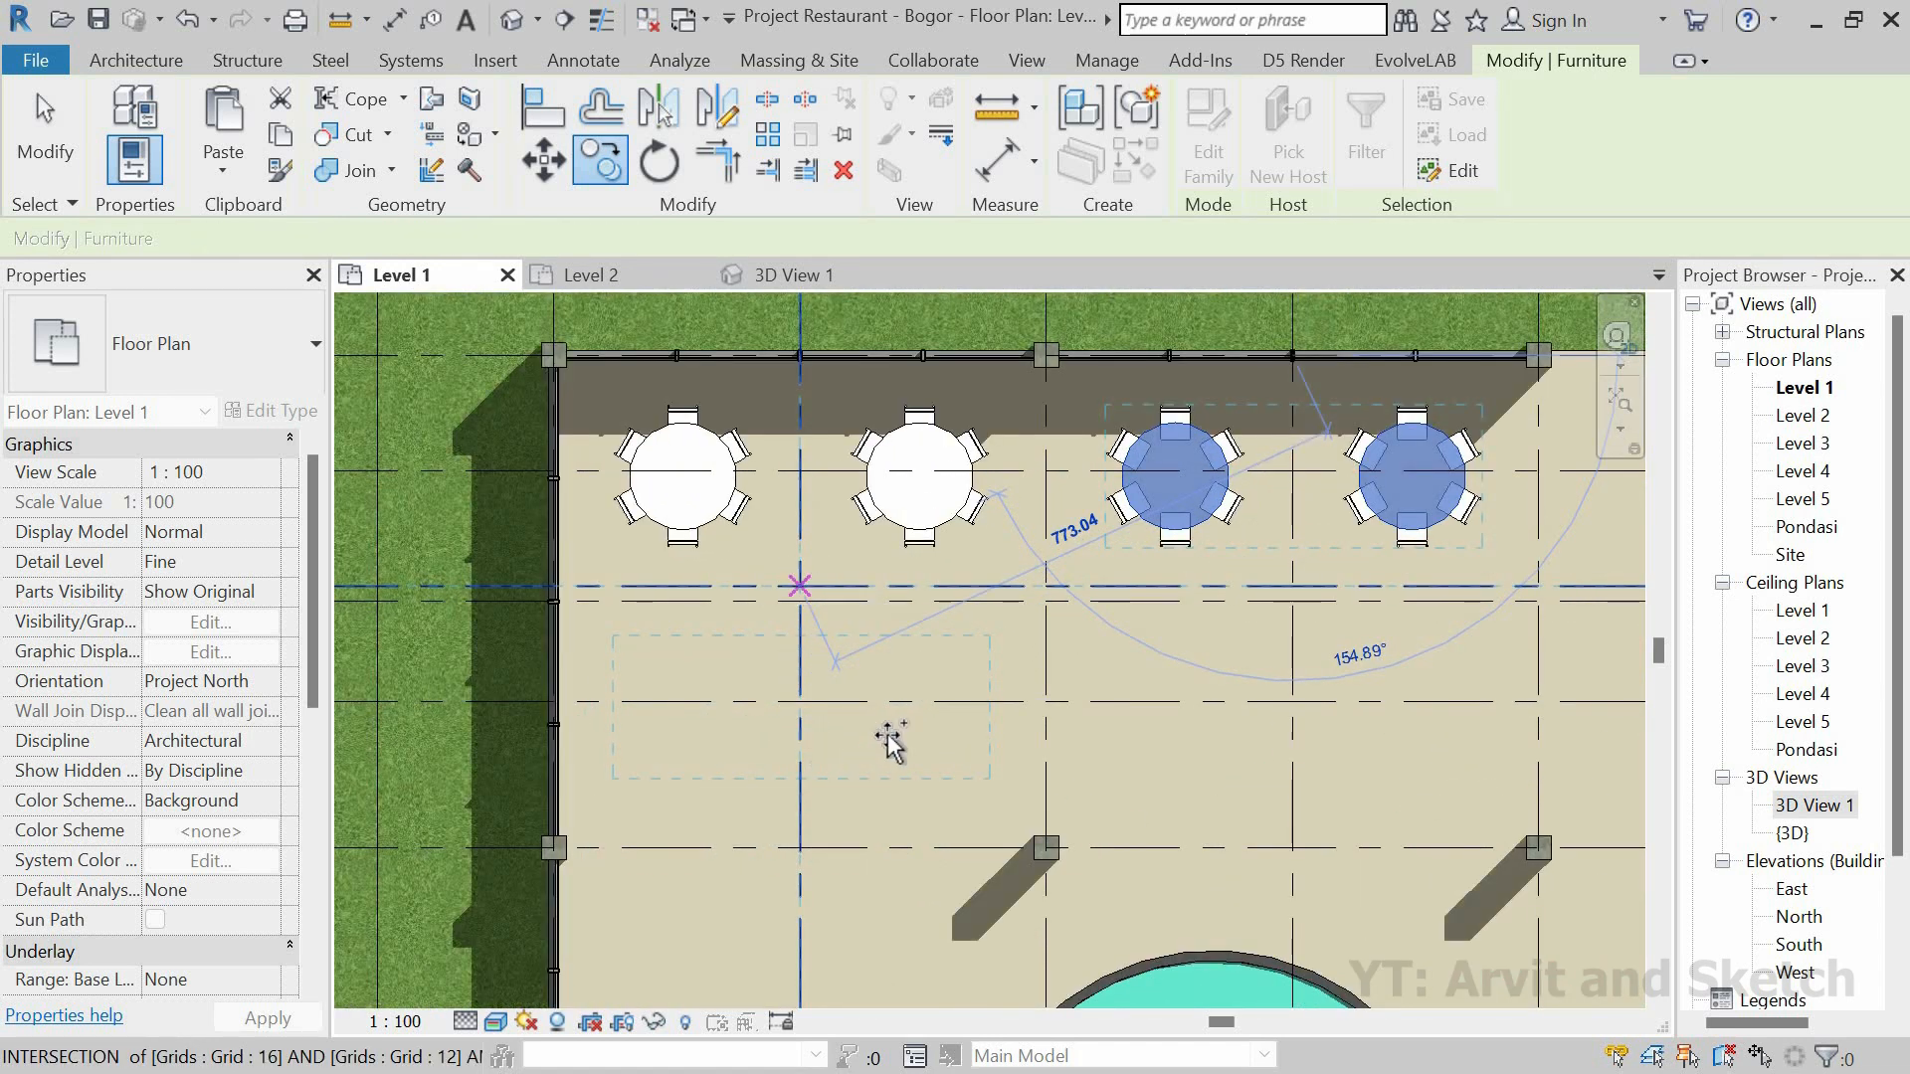
pyautogui.click(799, 586)
pyautogui.moveTo(1122, 745); pyautogui.dragTo(873, 707, button='middle')
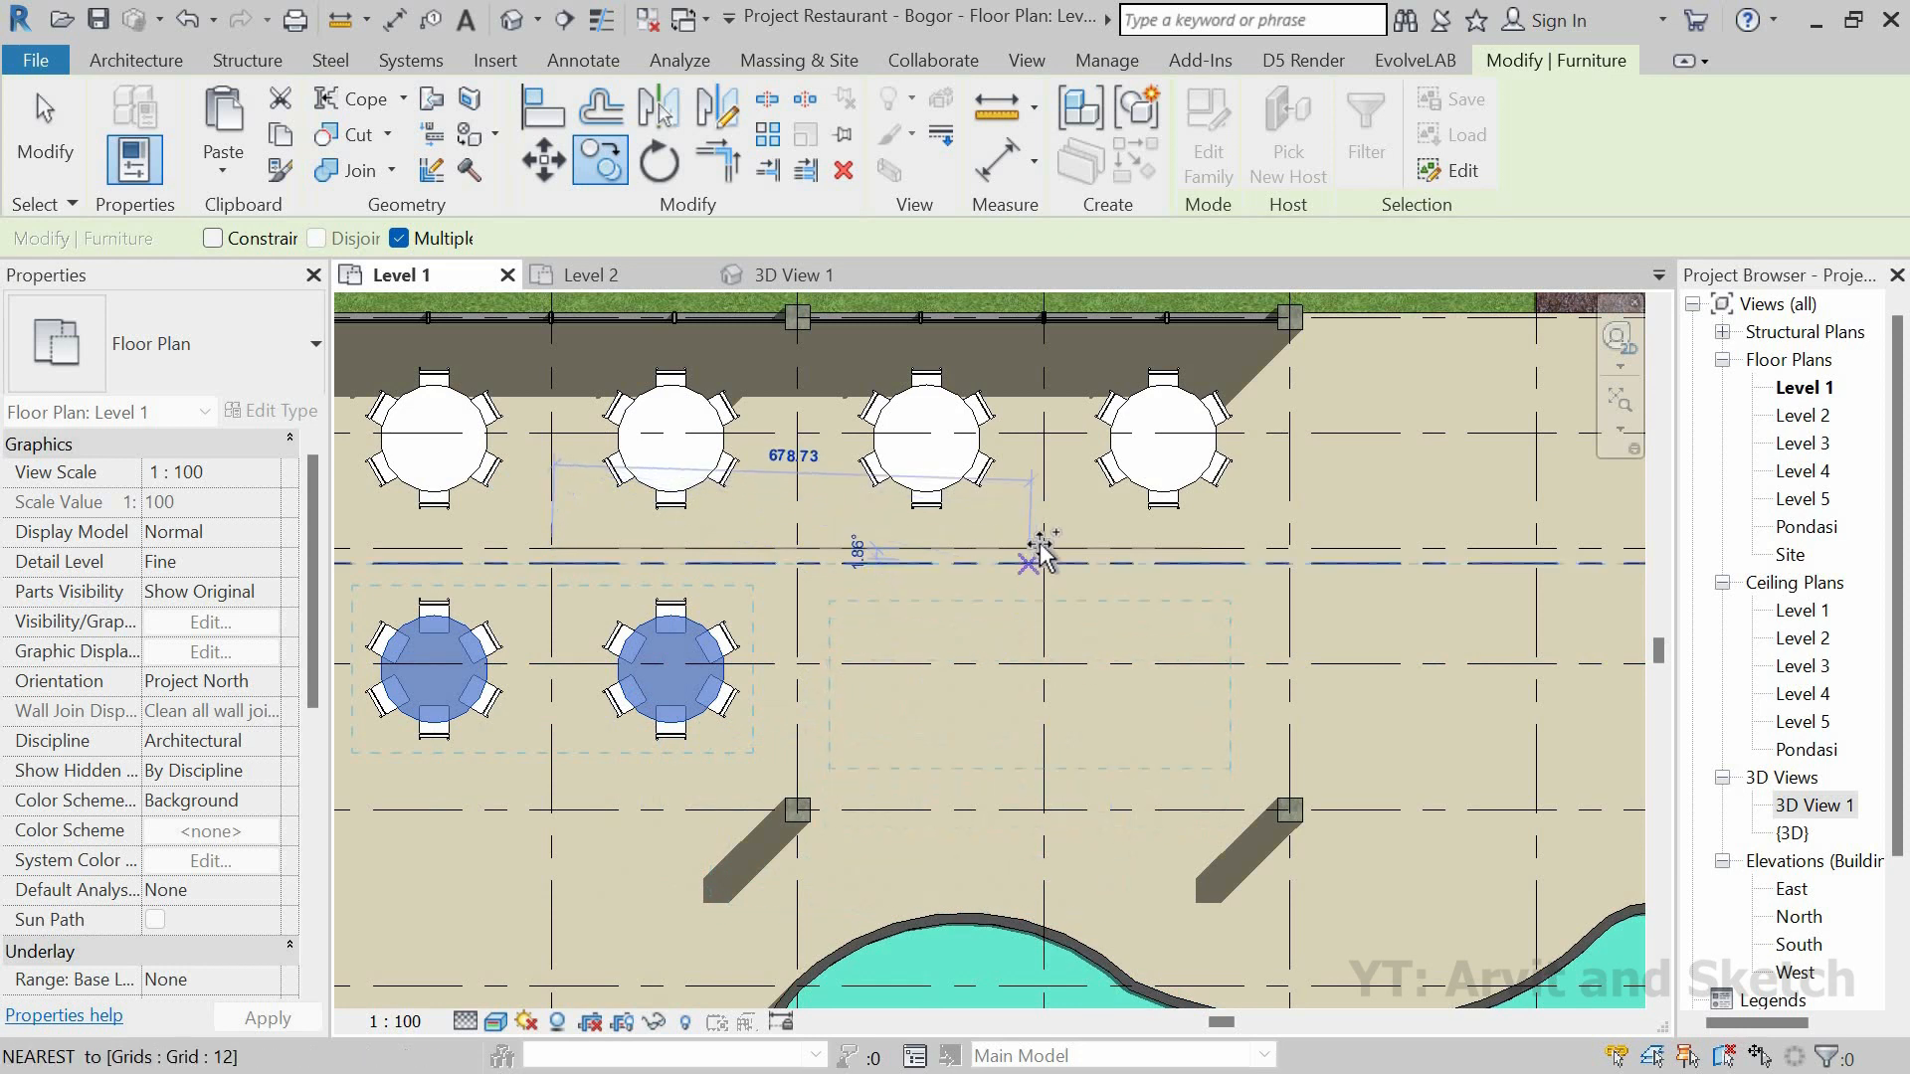
pyautogui.click(1040, 545)
# Step: Place two more copies of the table pair along grid 16, in two rows to the left of the fish pond
pyautogui.scroll(-2, 1035, 545)
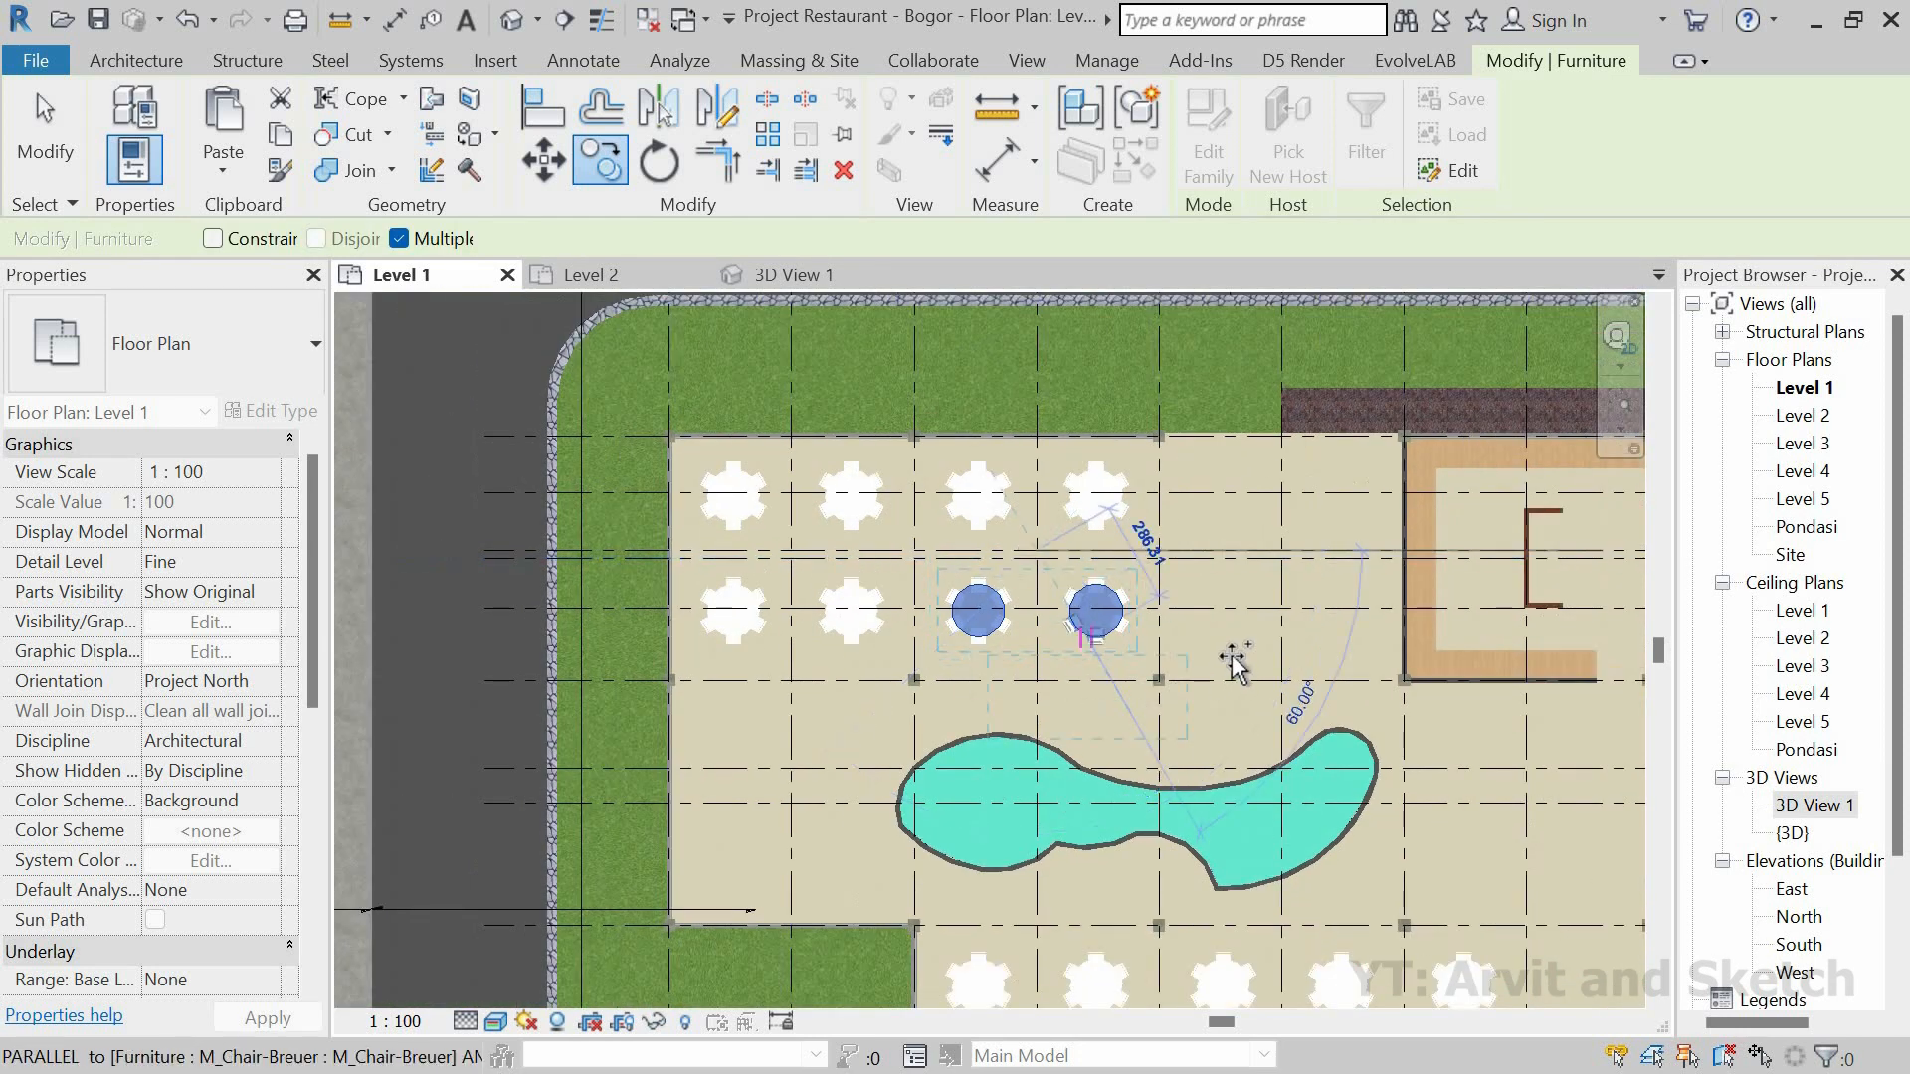
pyautogui.scroll(3, 801, 716)
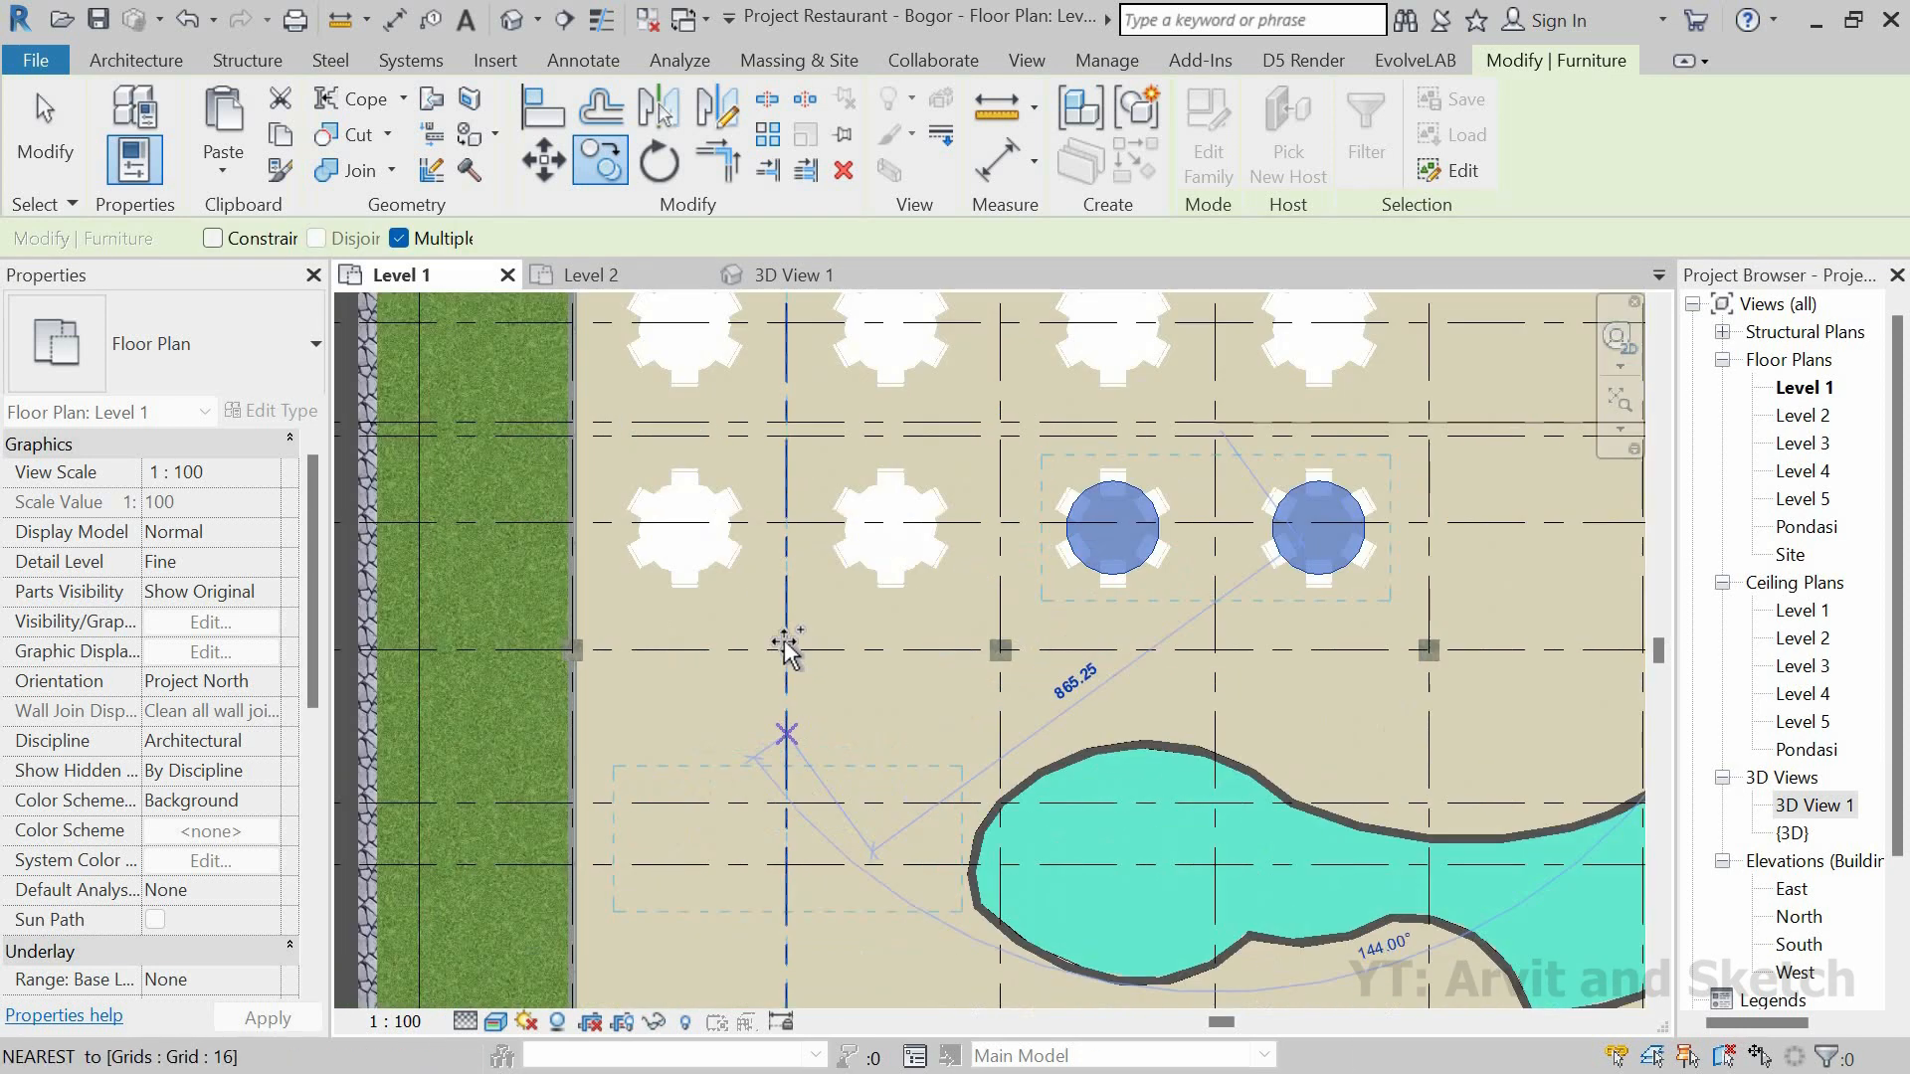
pyautogui.click(786, 649)
pyautogui.scroll(-2, 820, 615)
pyautogui.click(796, 754)
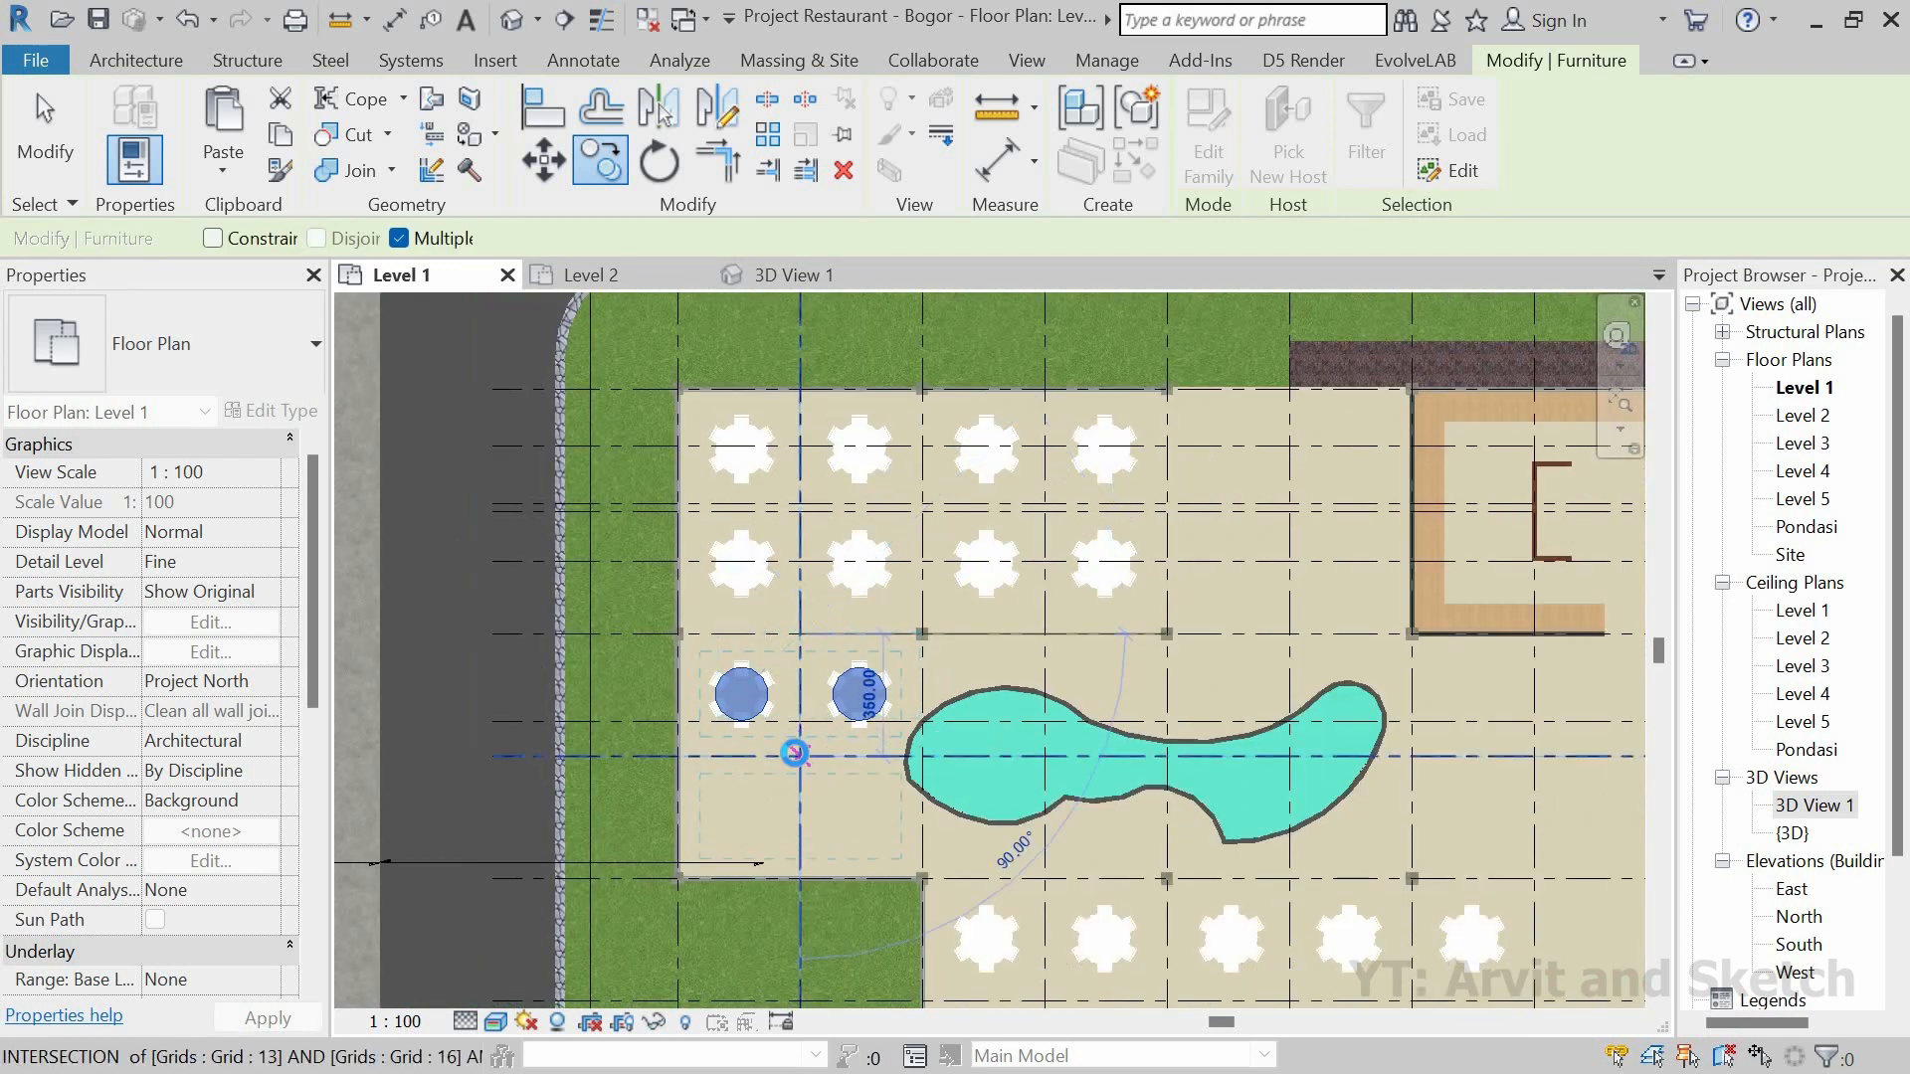
pyautogui.scroll(-2, 756, 776)
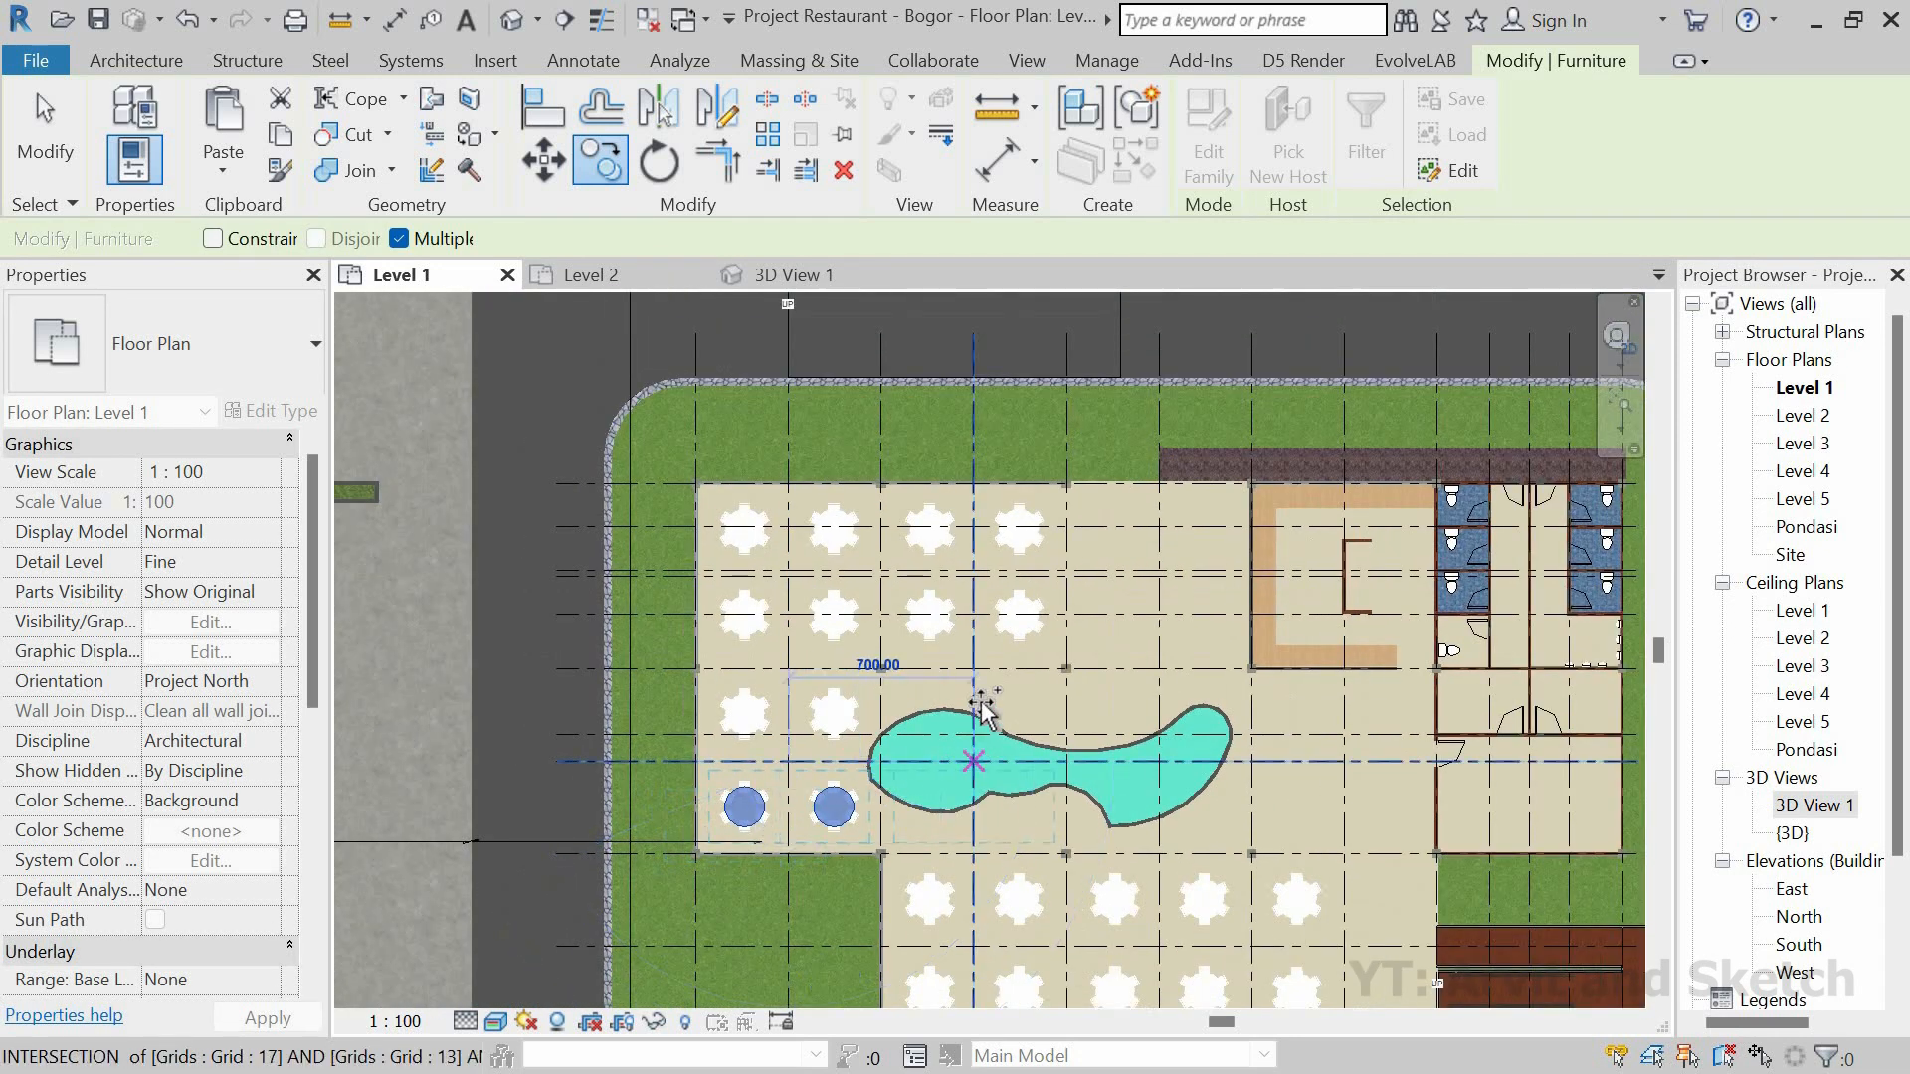
pyautogui.scroll(3, 975, 706)
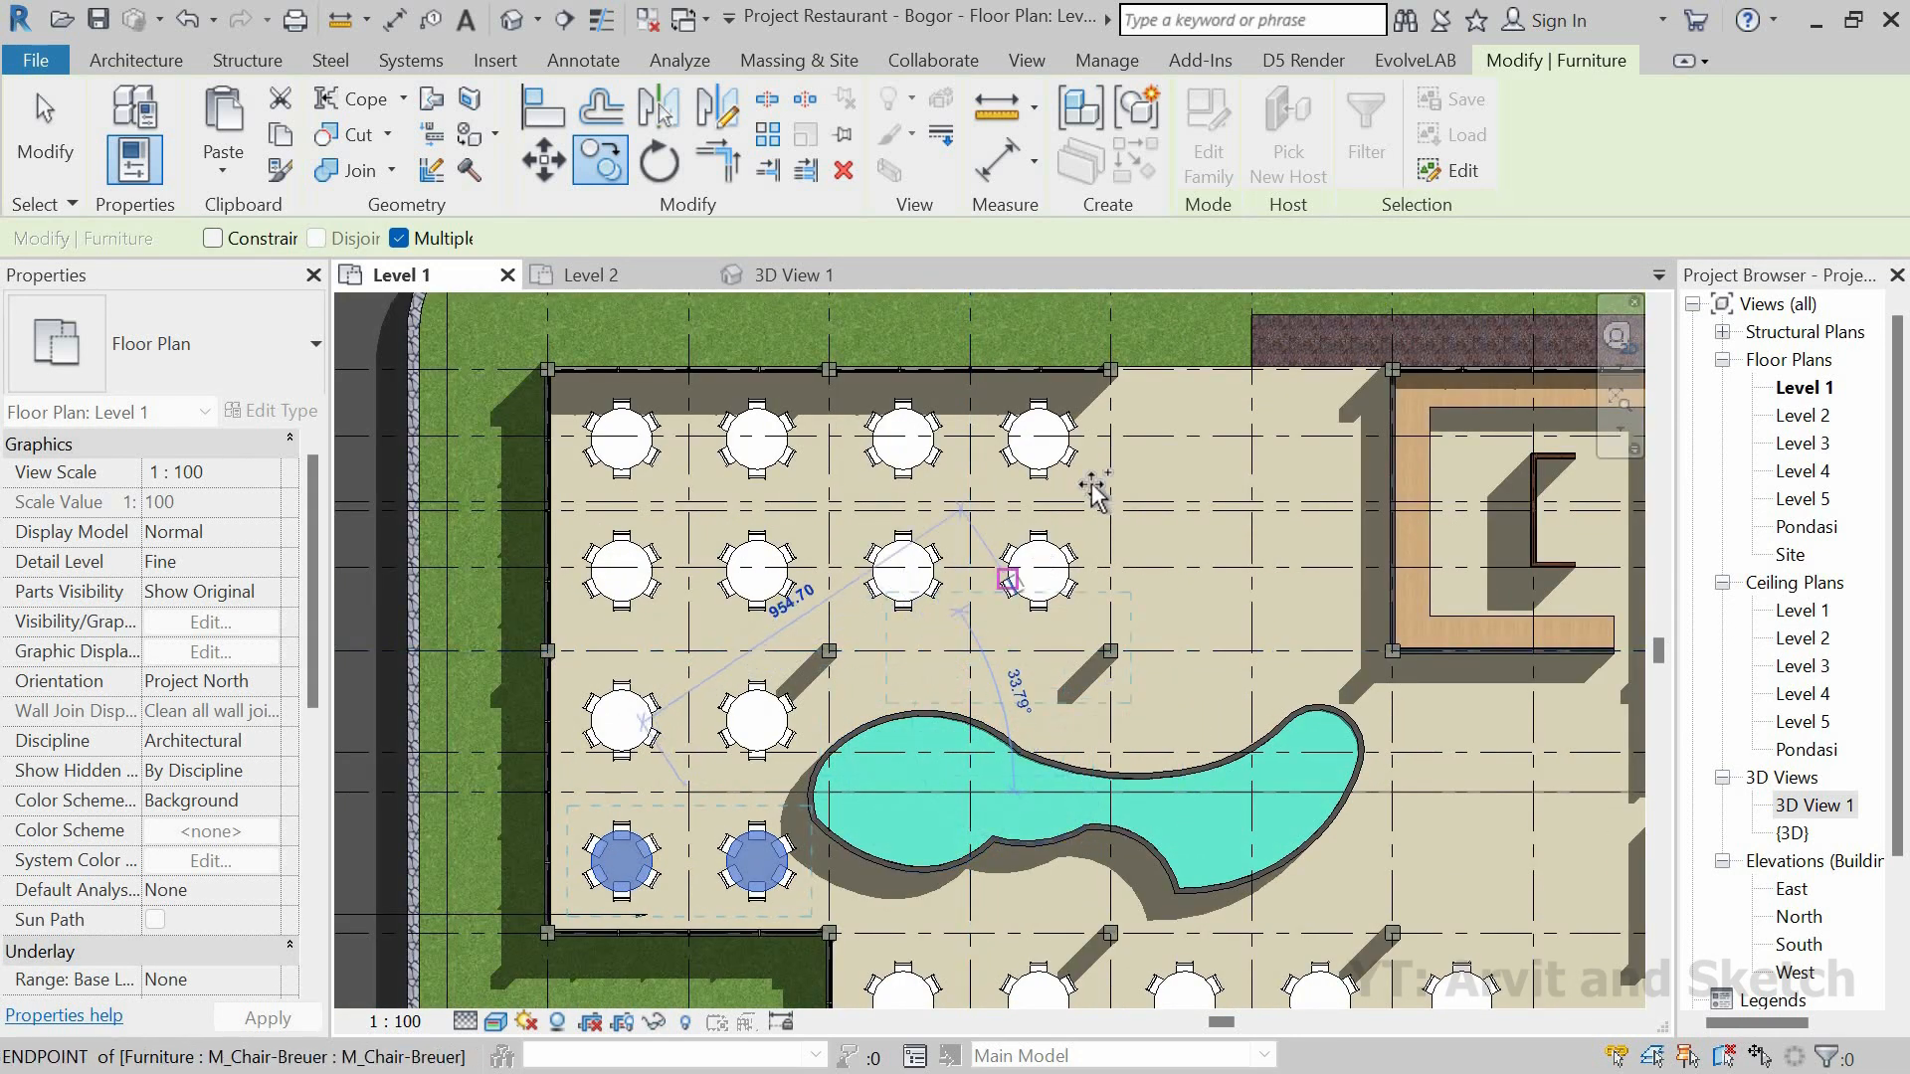
pyautogui.press('Escape')
# Step: Copy the last table of each of the two upper rows into the adjacent half bay toward the wooden counter, using grid intersections as reference
pyautogui.click(1055, 452)
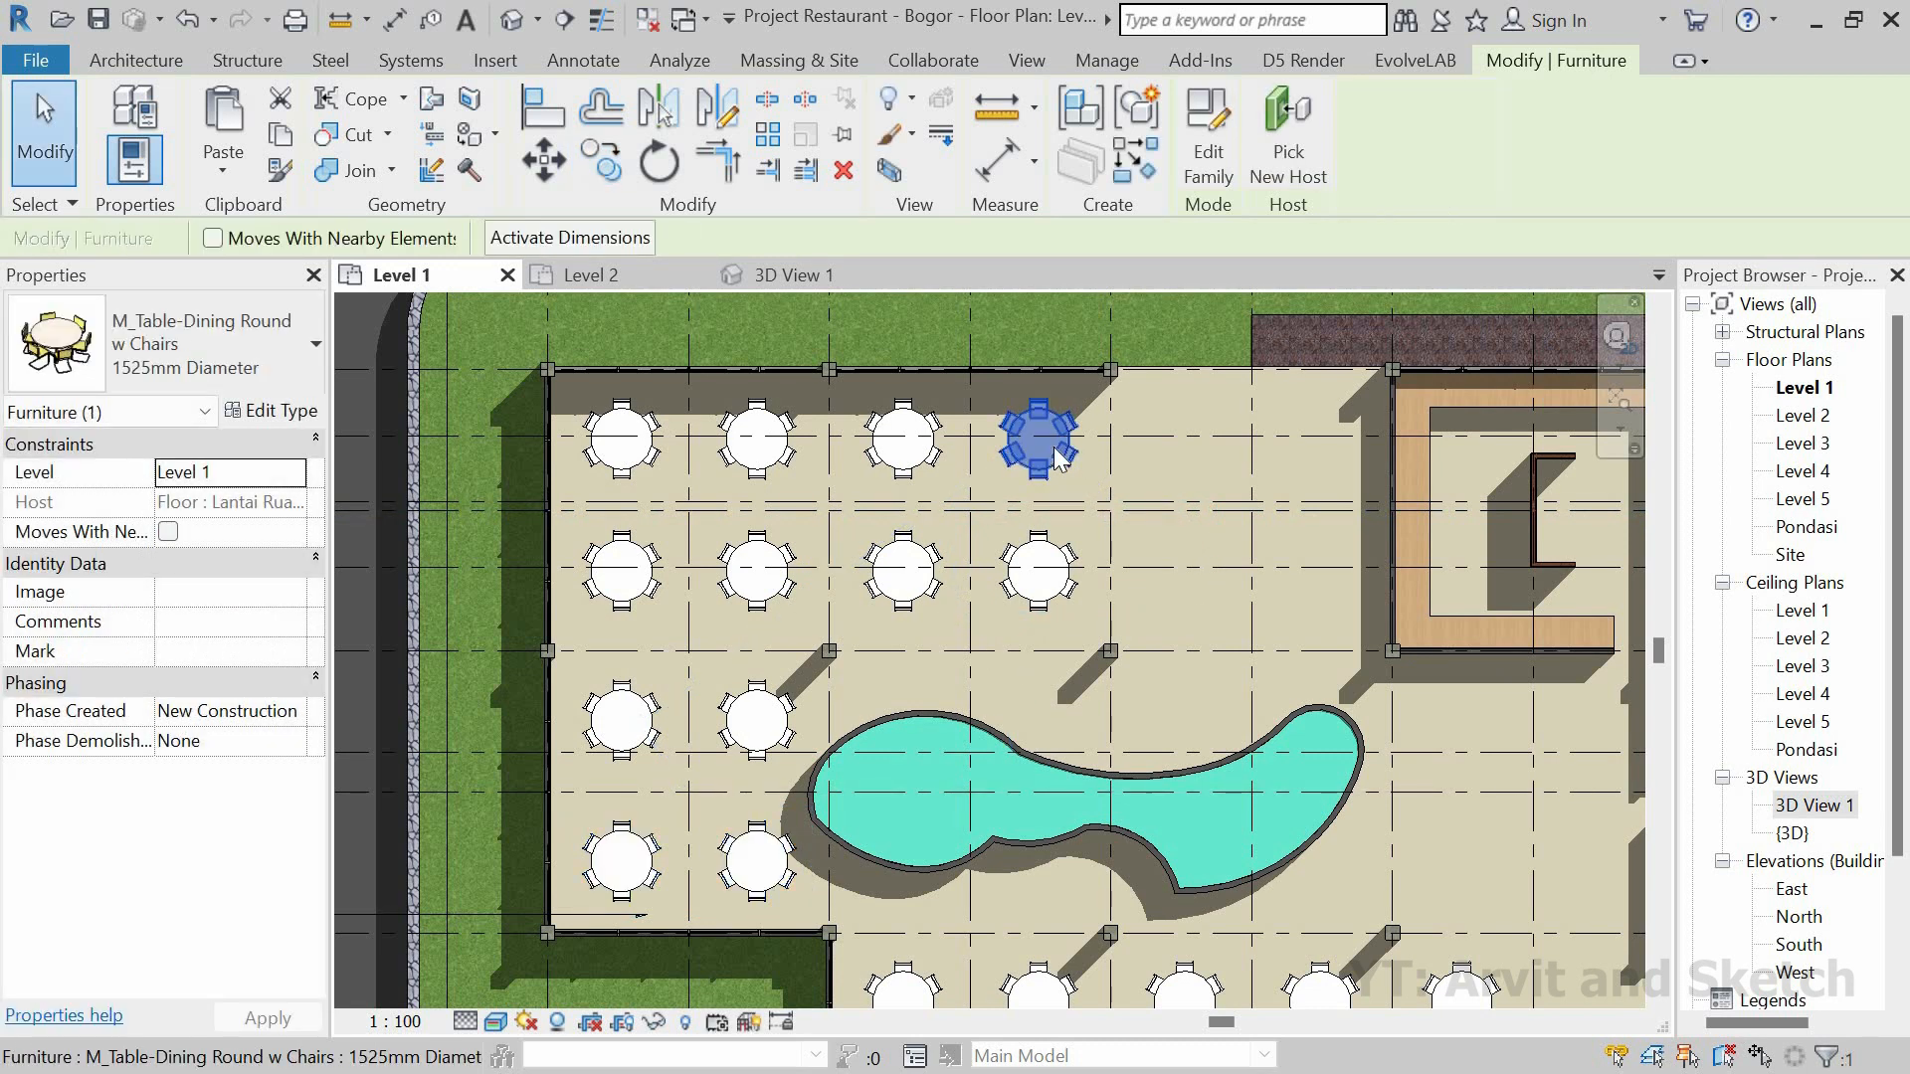
pyautogui.moveTo(1001, 626); pyautogui.dragTo(945, 786, button='middle')
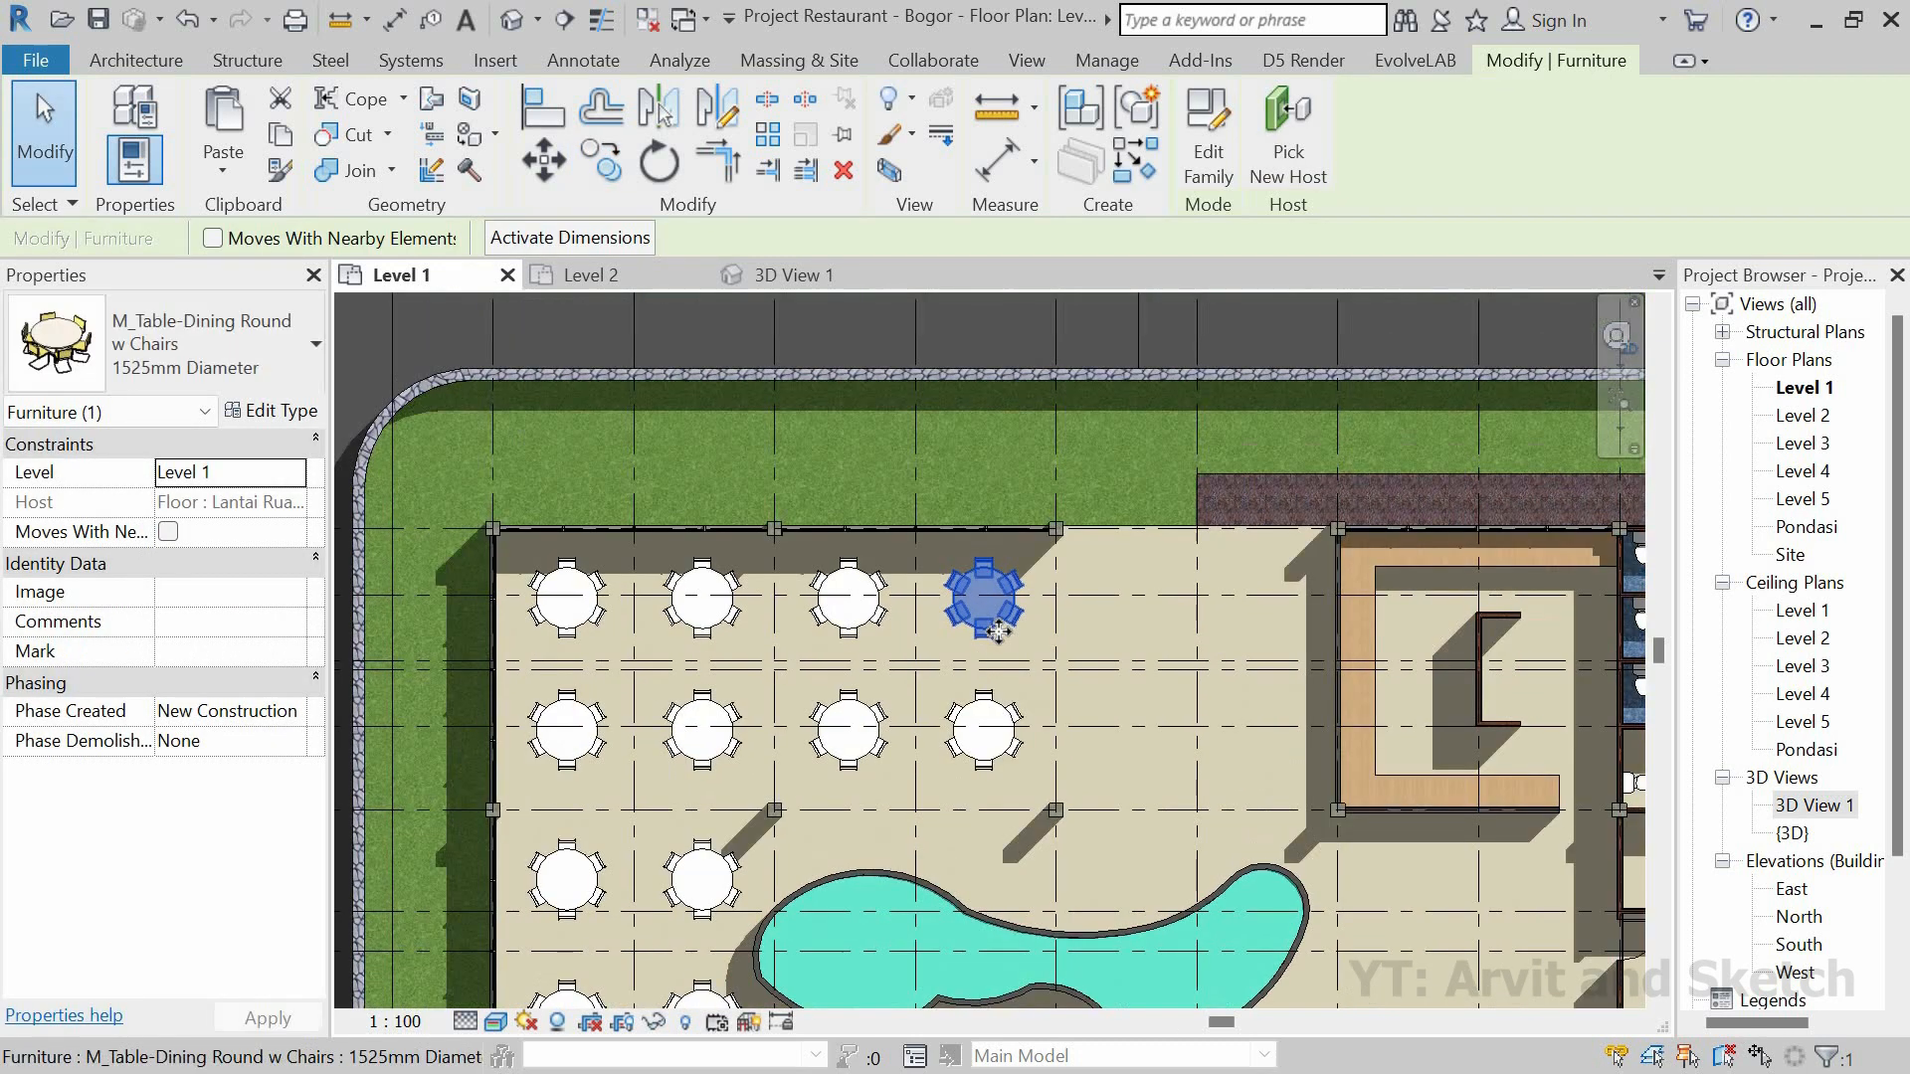
pyautogui.keyDown('ctrl'); pyautogui.click(999, 729); pyautogui.keyUp('ctrl')
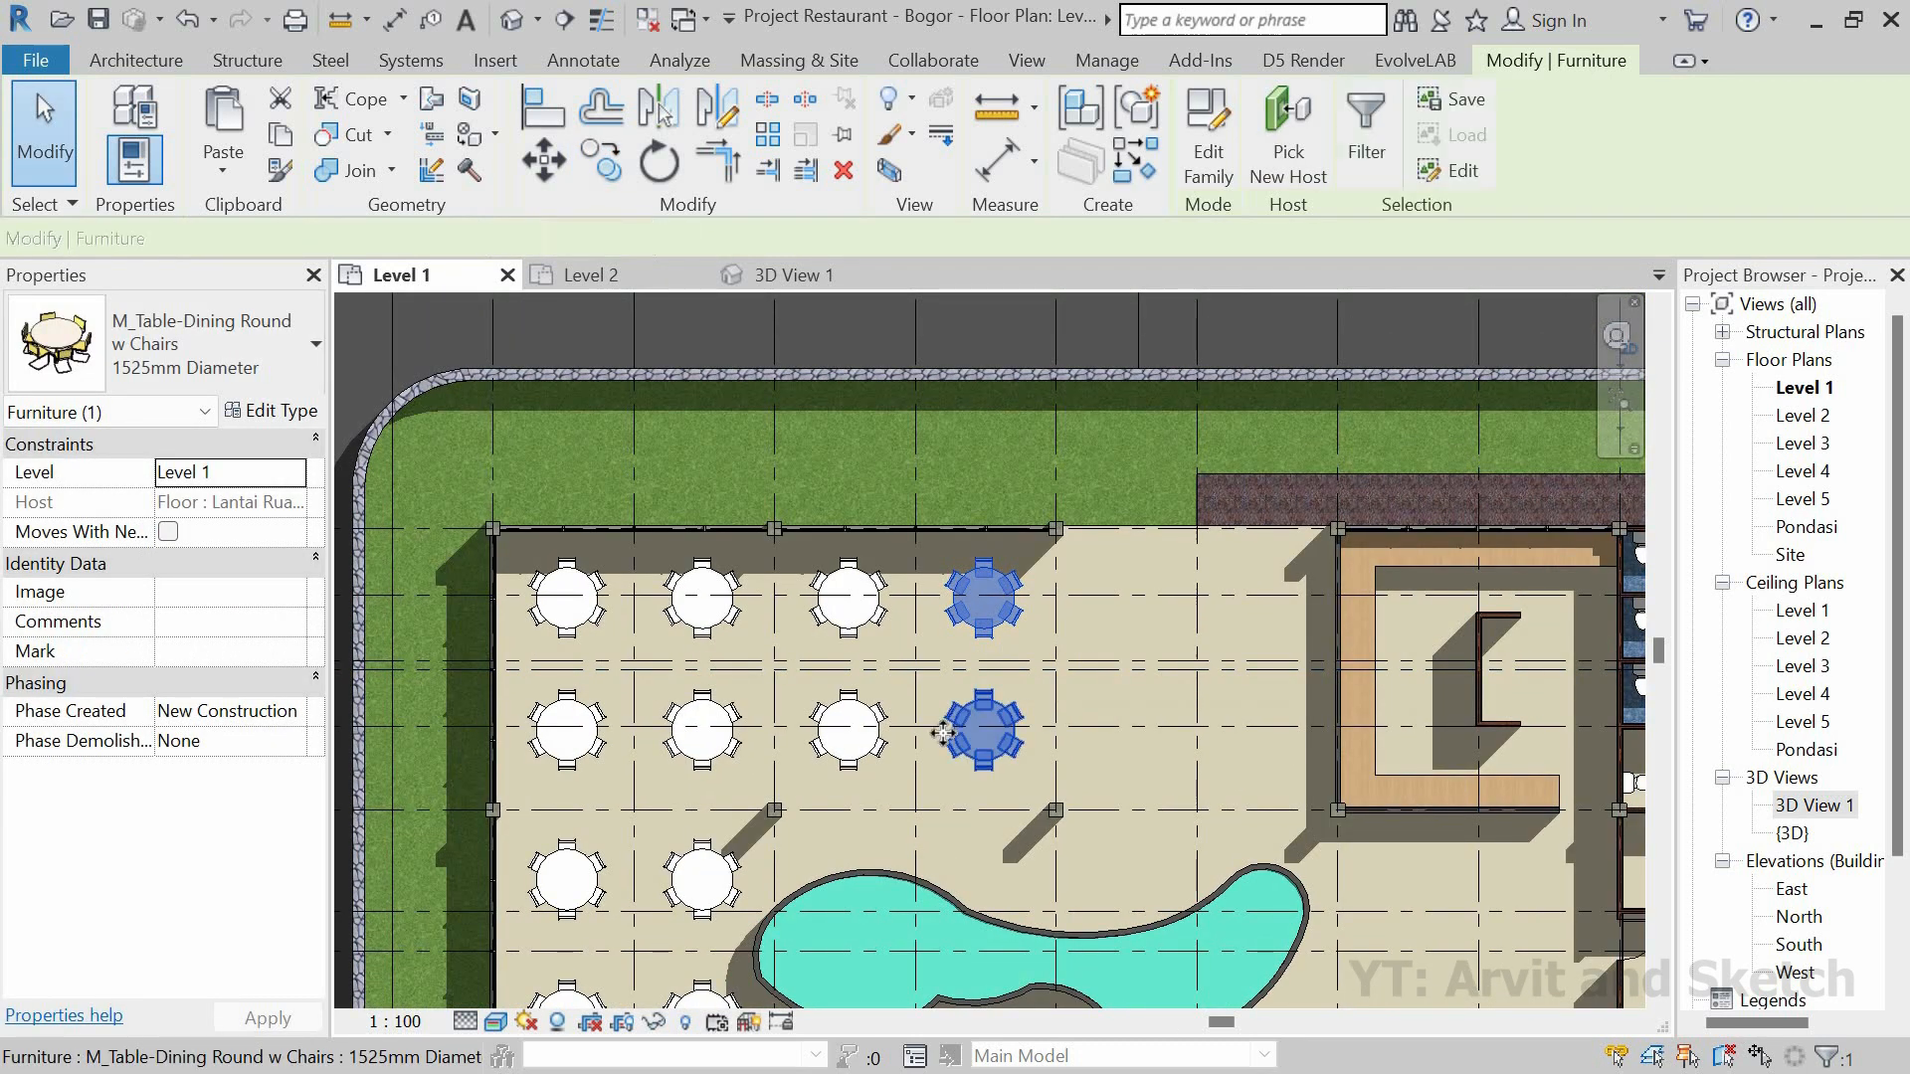
pyautogui.click(607, 167)
pyautogui.scroll(4, 895, 653)
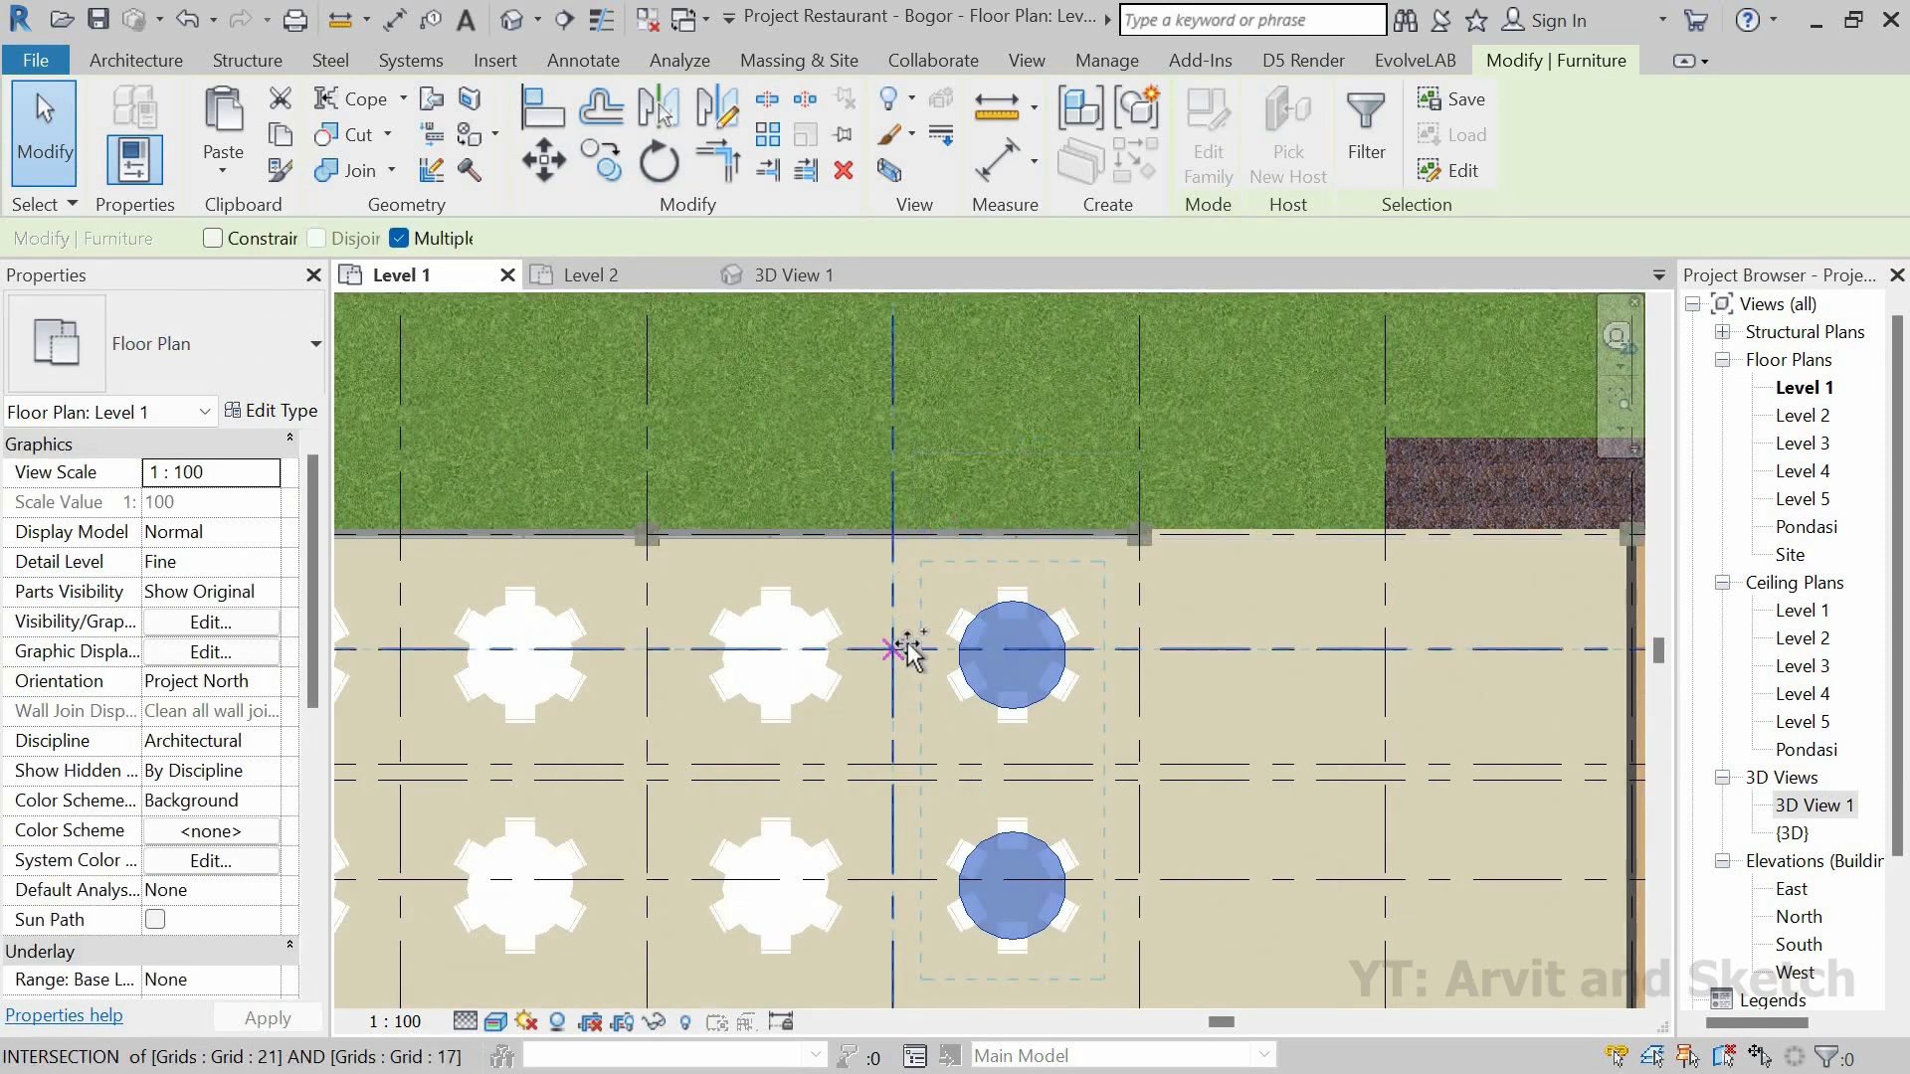
pyautogui.click(893, 649)
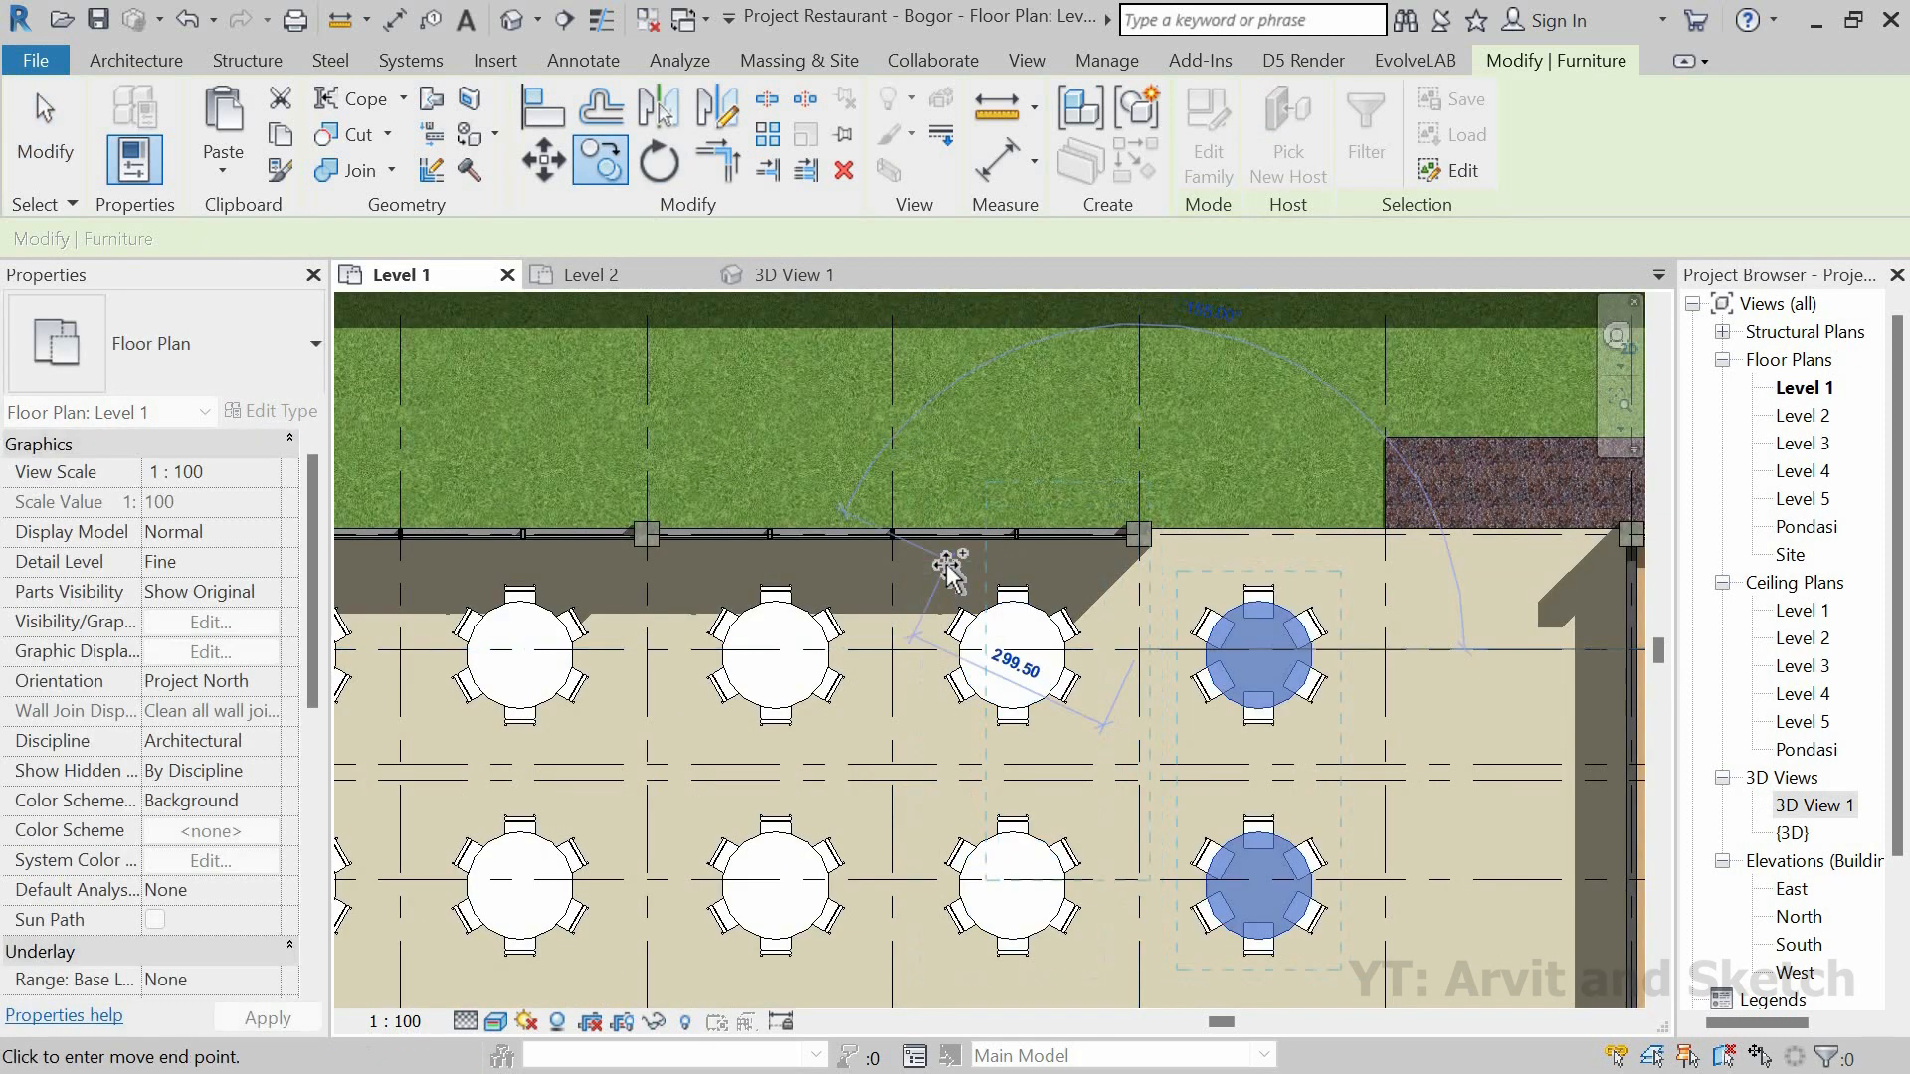
pyautogui.scroll(-4, 1143, 623)
pyautogui.scroll(3, 1045, 477)
pyautogui.scroll(-2, 1044, 483)
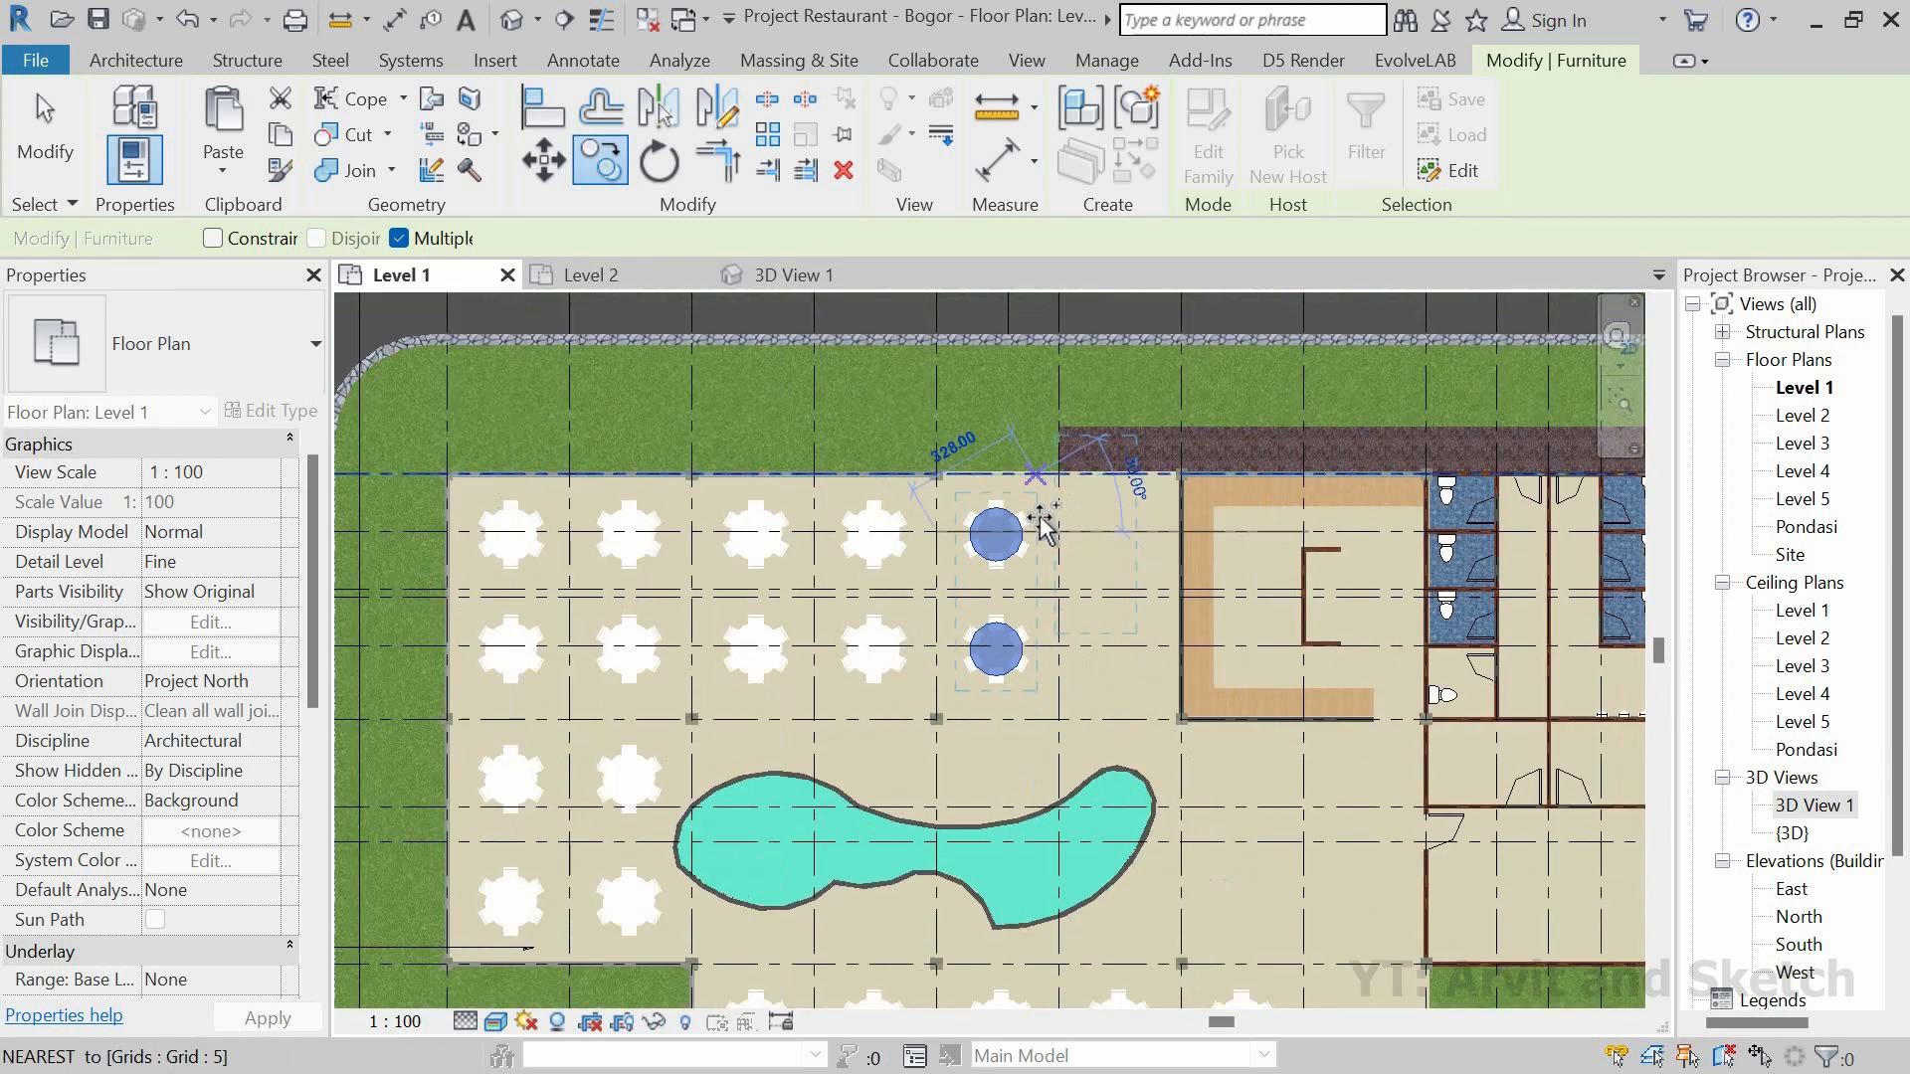
# Step: Try to copy the last table of the second row down toward the fish pond
pyautogui.press('Escape')
pyautogui.scroll(3, 995, 657)
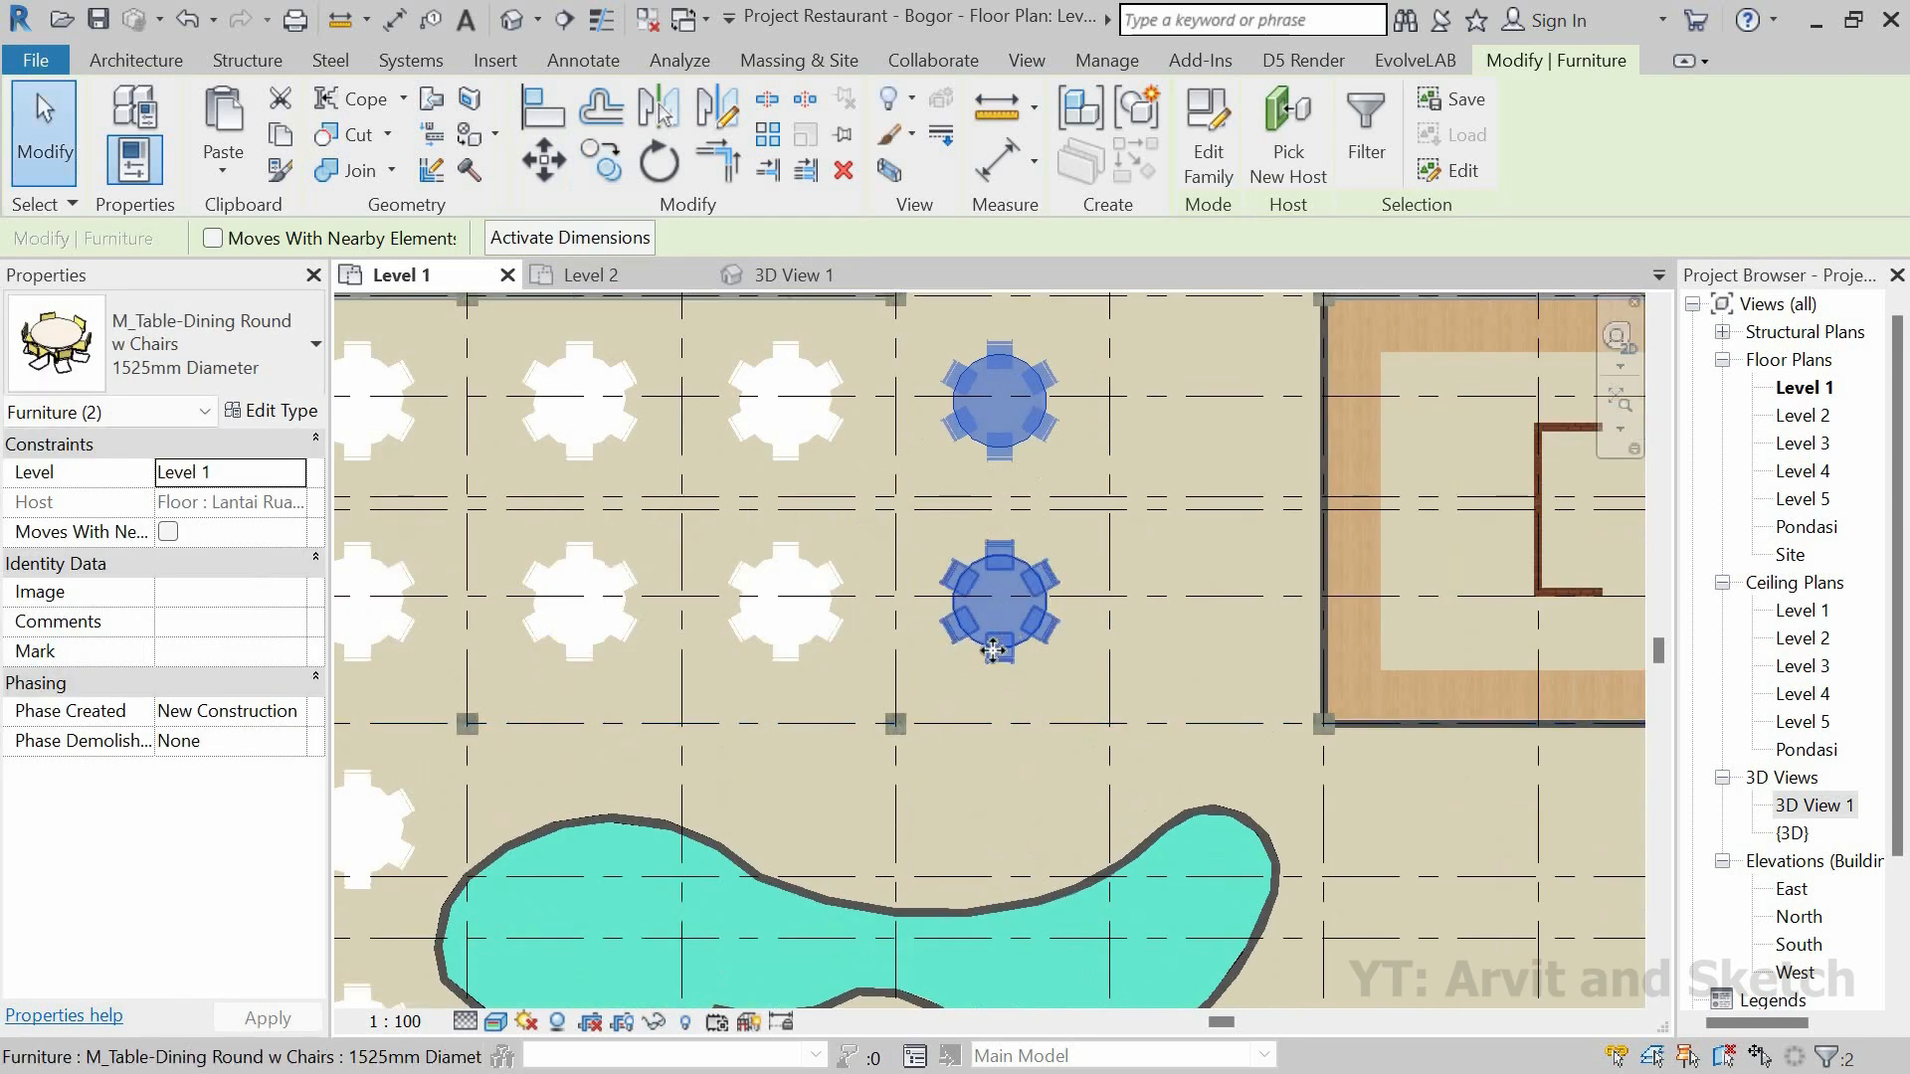
pyautogui.click(1003, 652)
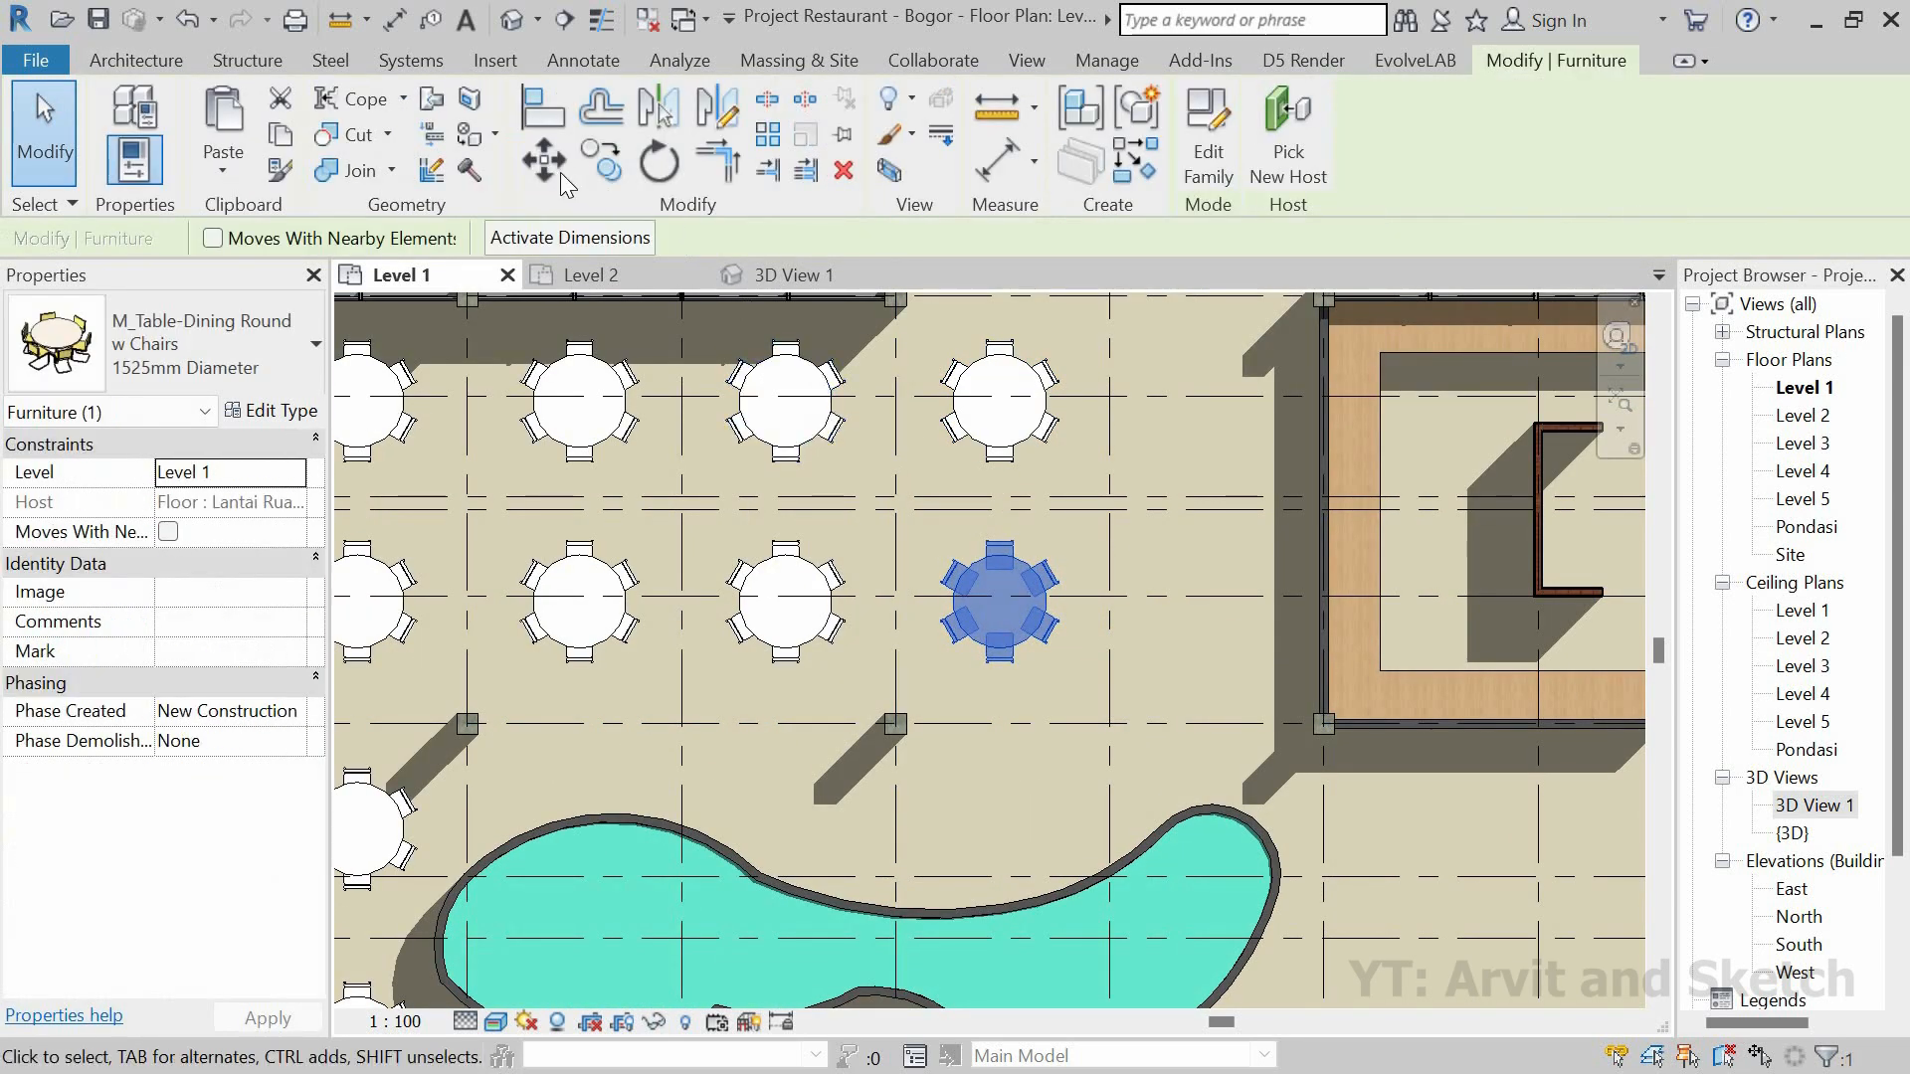
pyautogui.click(605, 168)
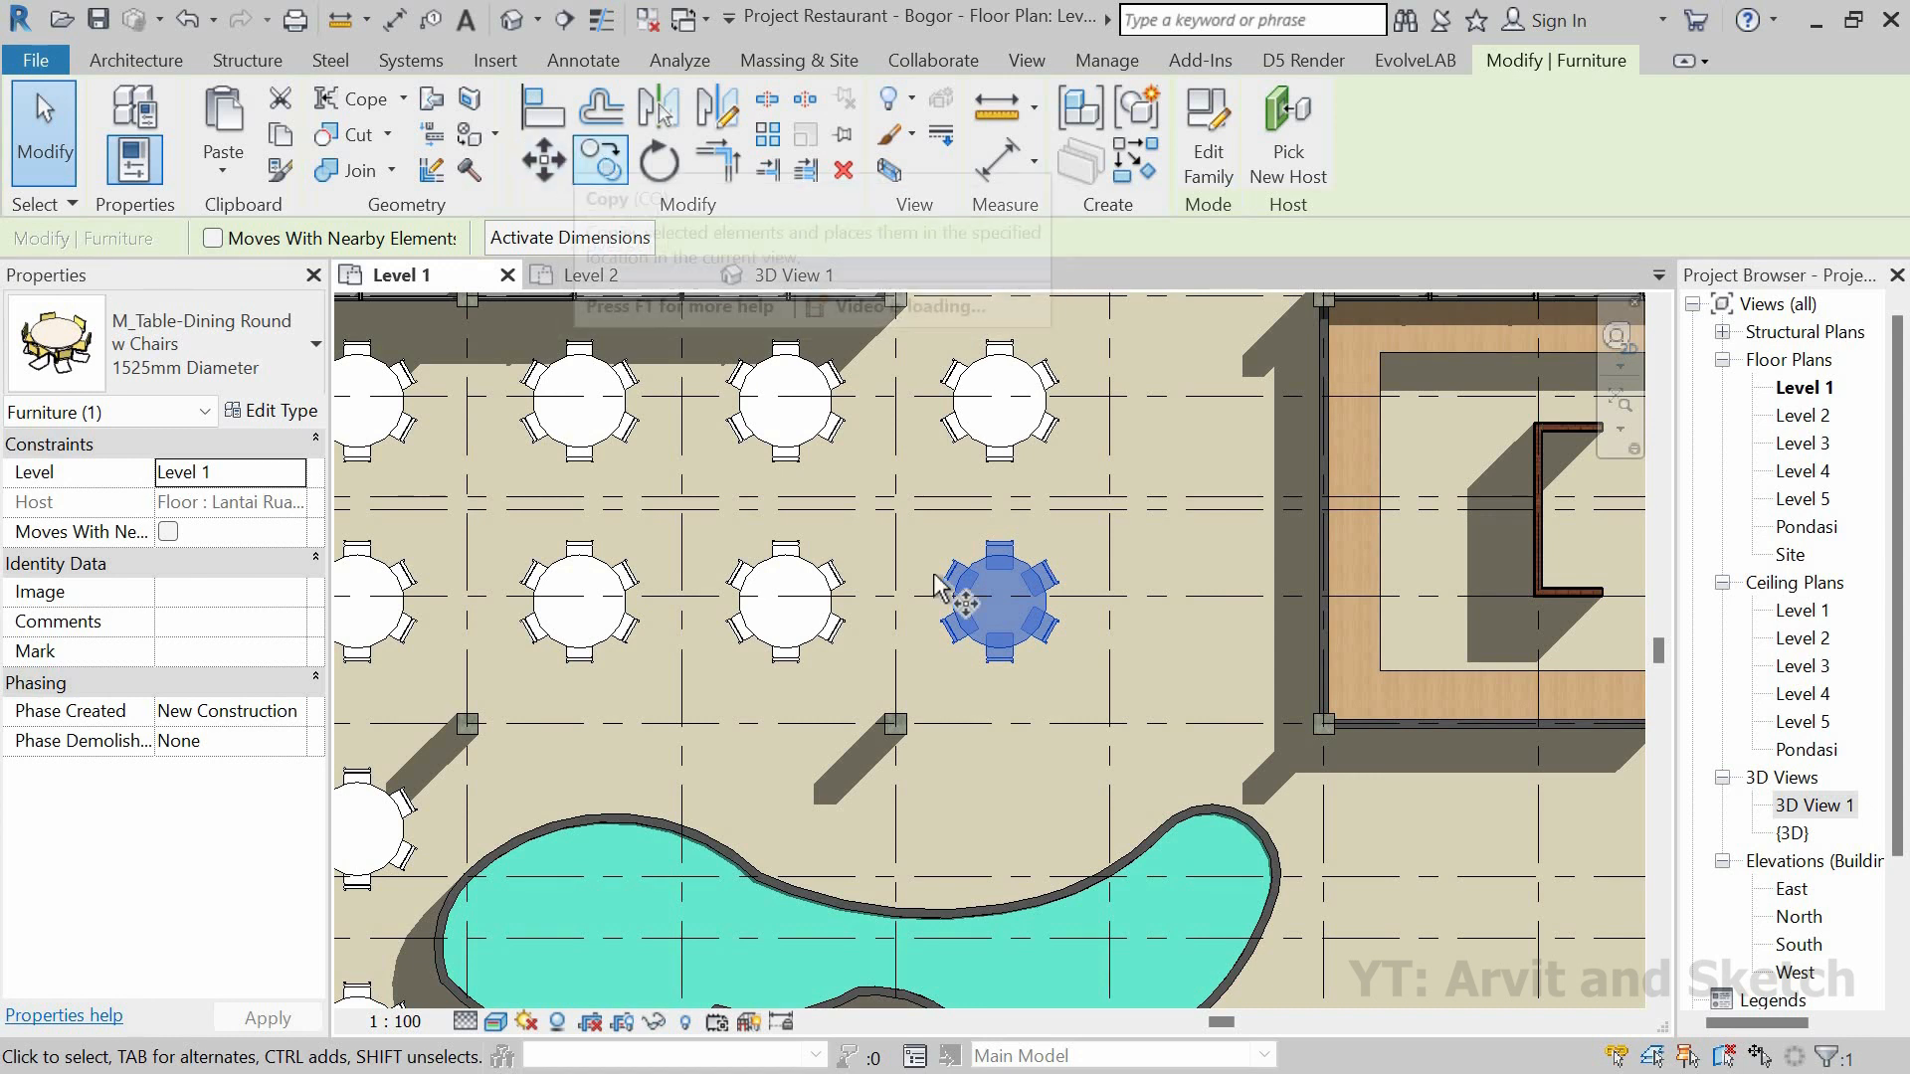
pyautogui.click(1110, 724)
pyautogui.scroll(-2, 949, 588)
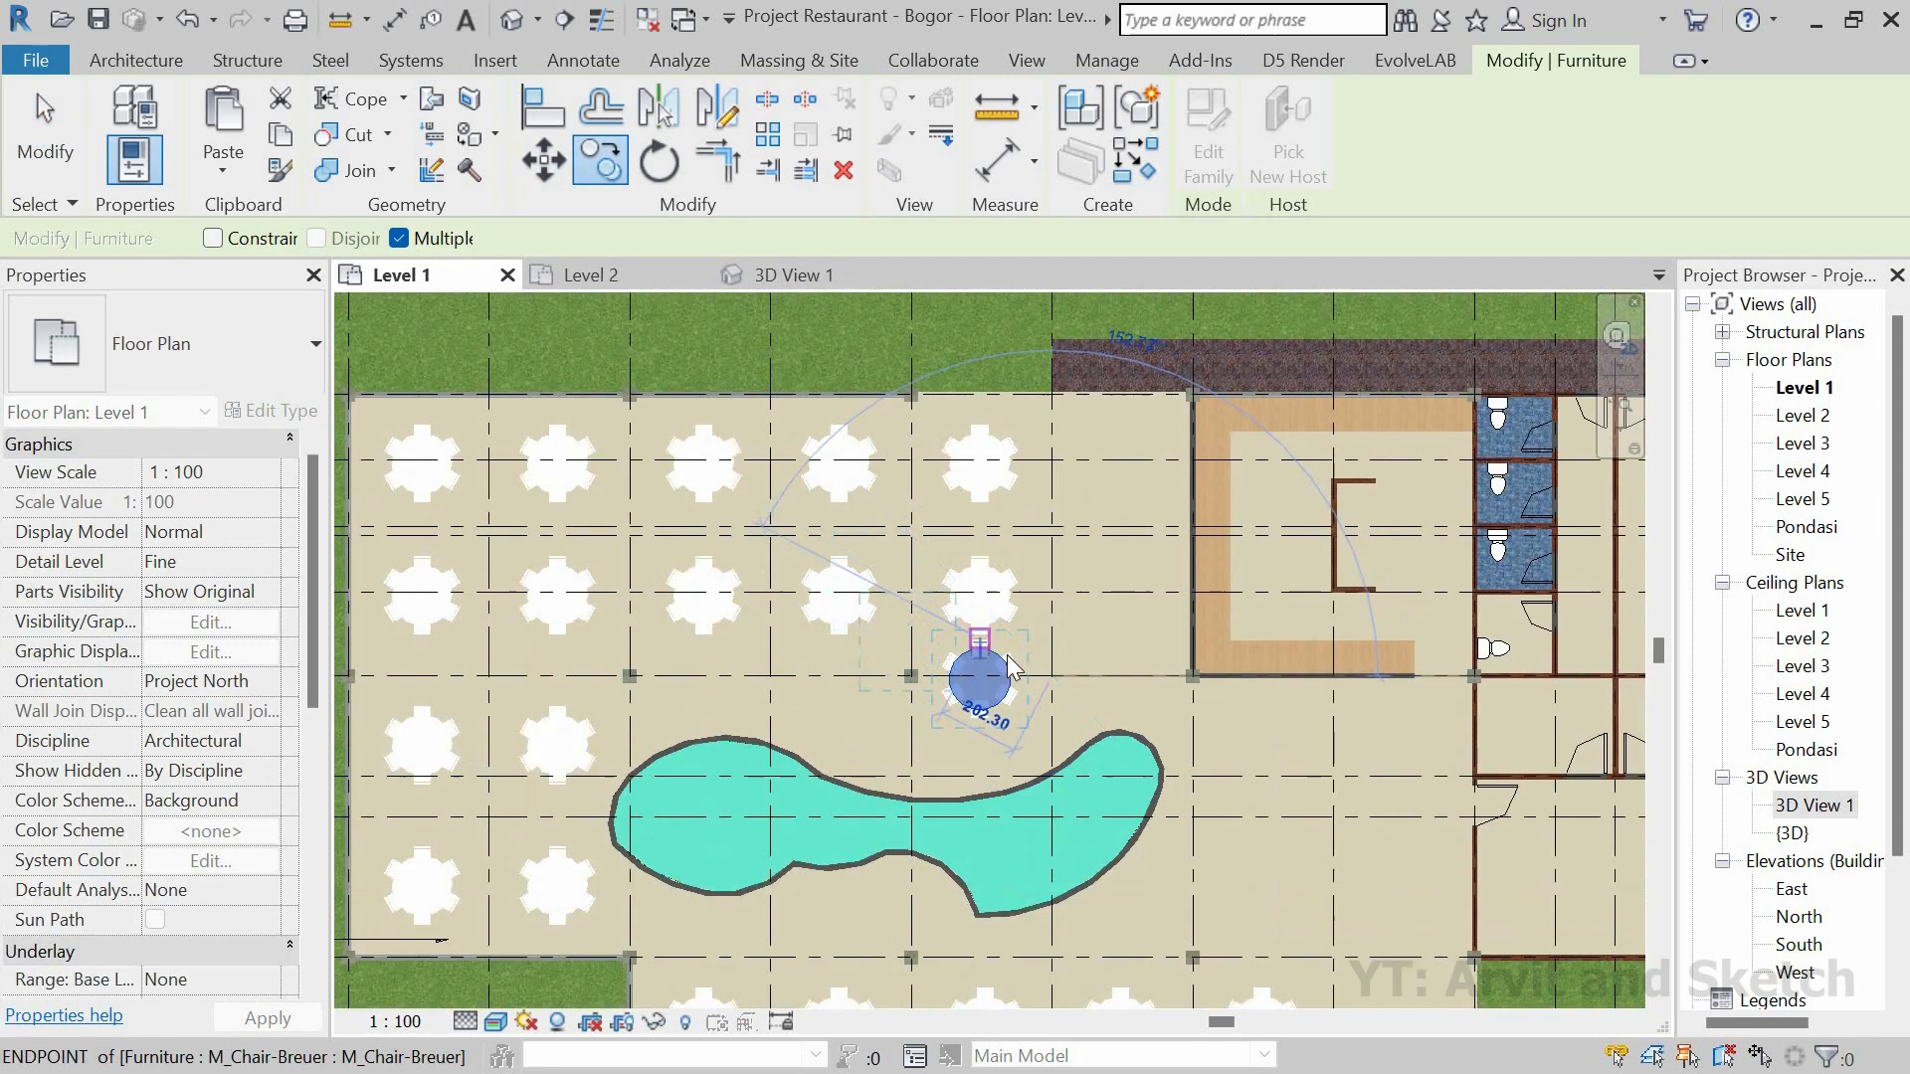
pyautogui.scroll(2, 996, 661)
pyautogui.click(996, 666)
pyautogui.hotkey('ctrl', 'z')
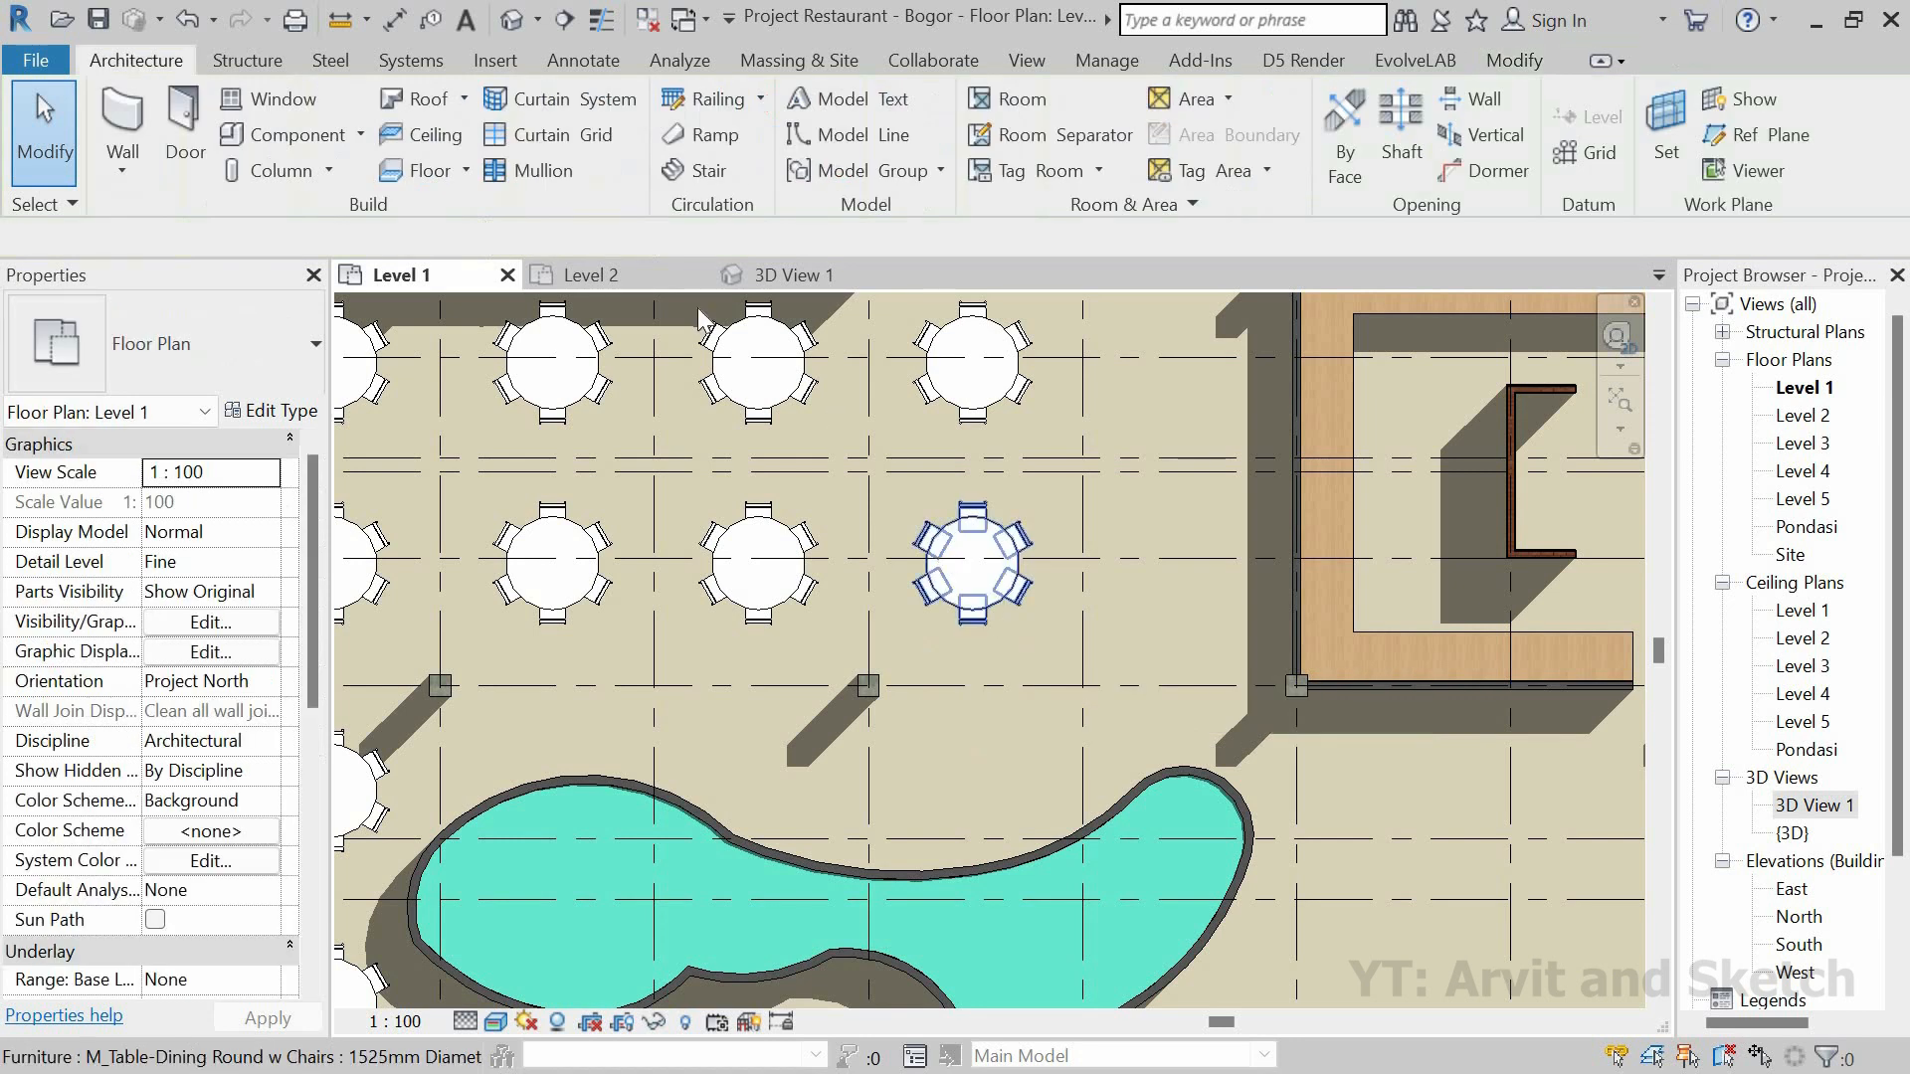
# Step: Copy the last table of the second row down above the fish pond, then place another copy one half bay to the left
pyautogui.click(609, 167)
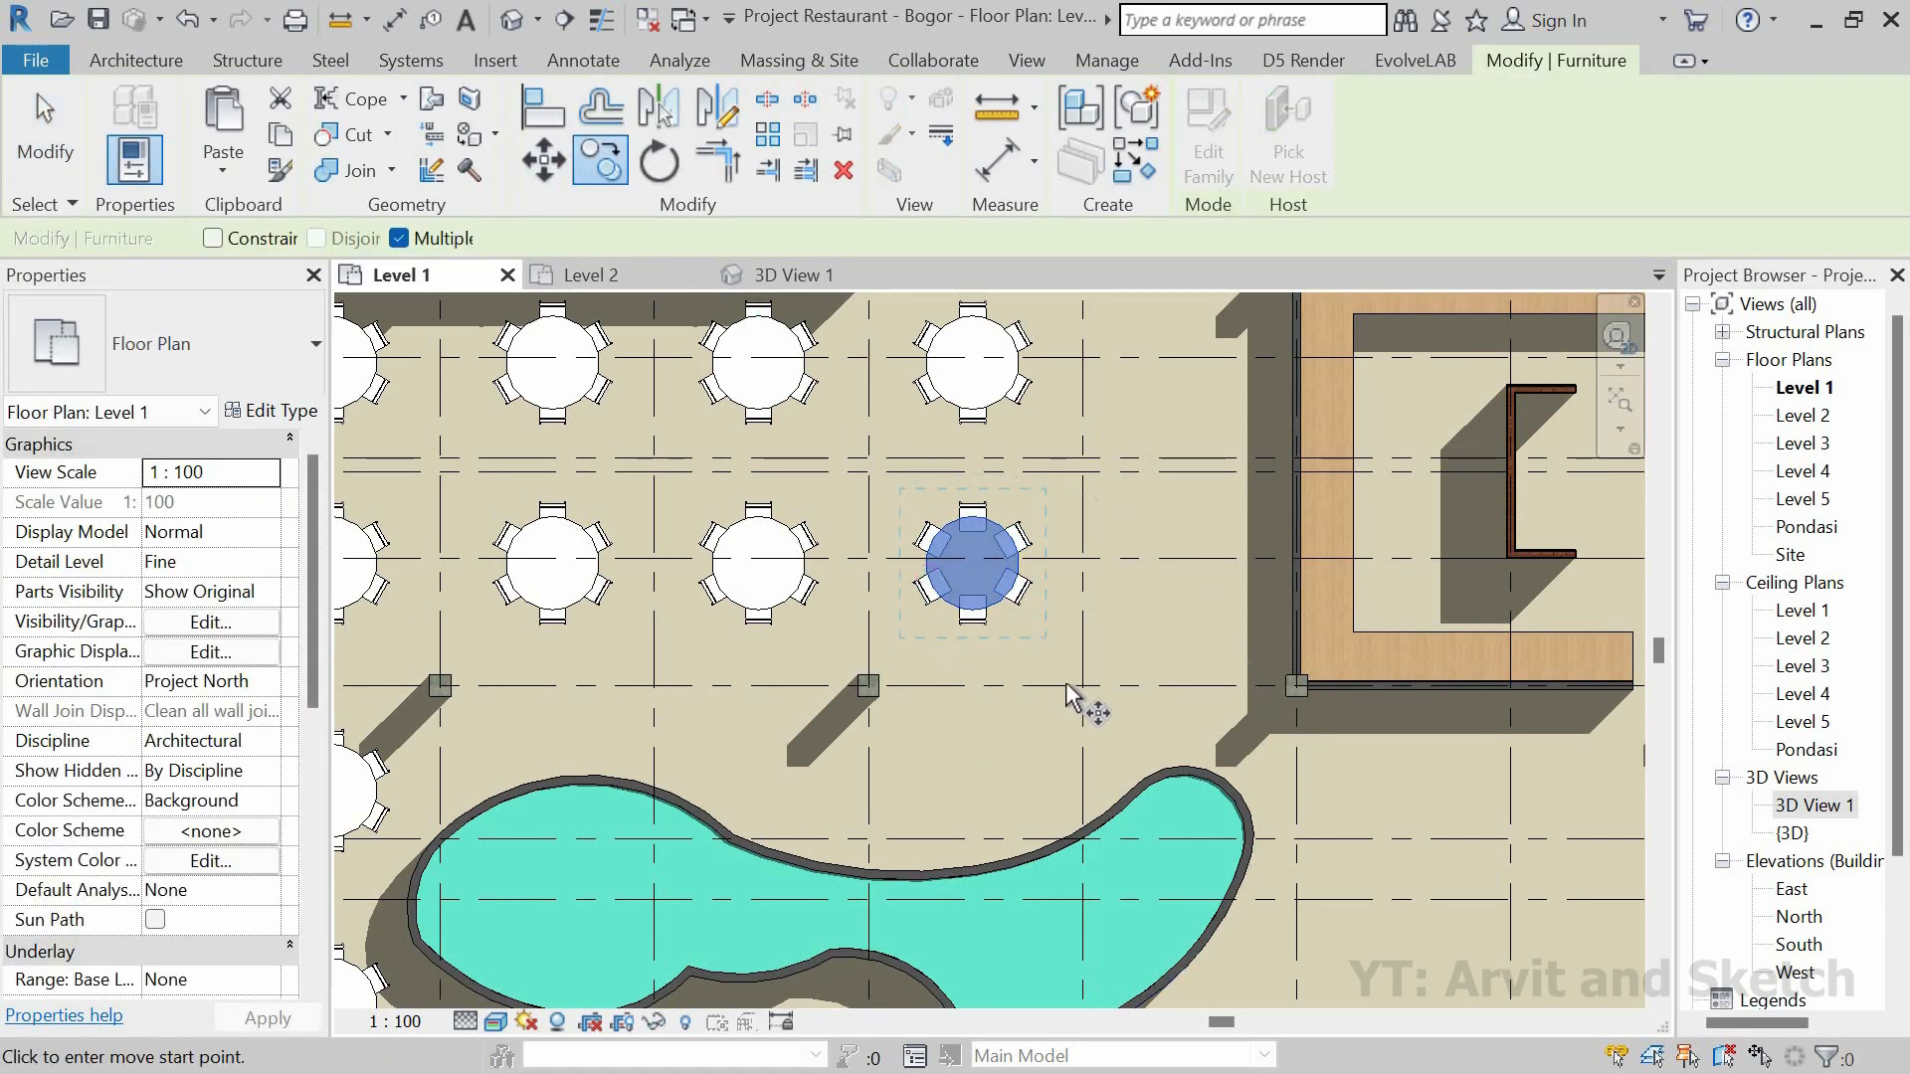
pyautogui.click(1000, 655)
pyautogui.scroll(-2, 1002, 655)
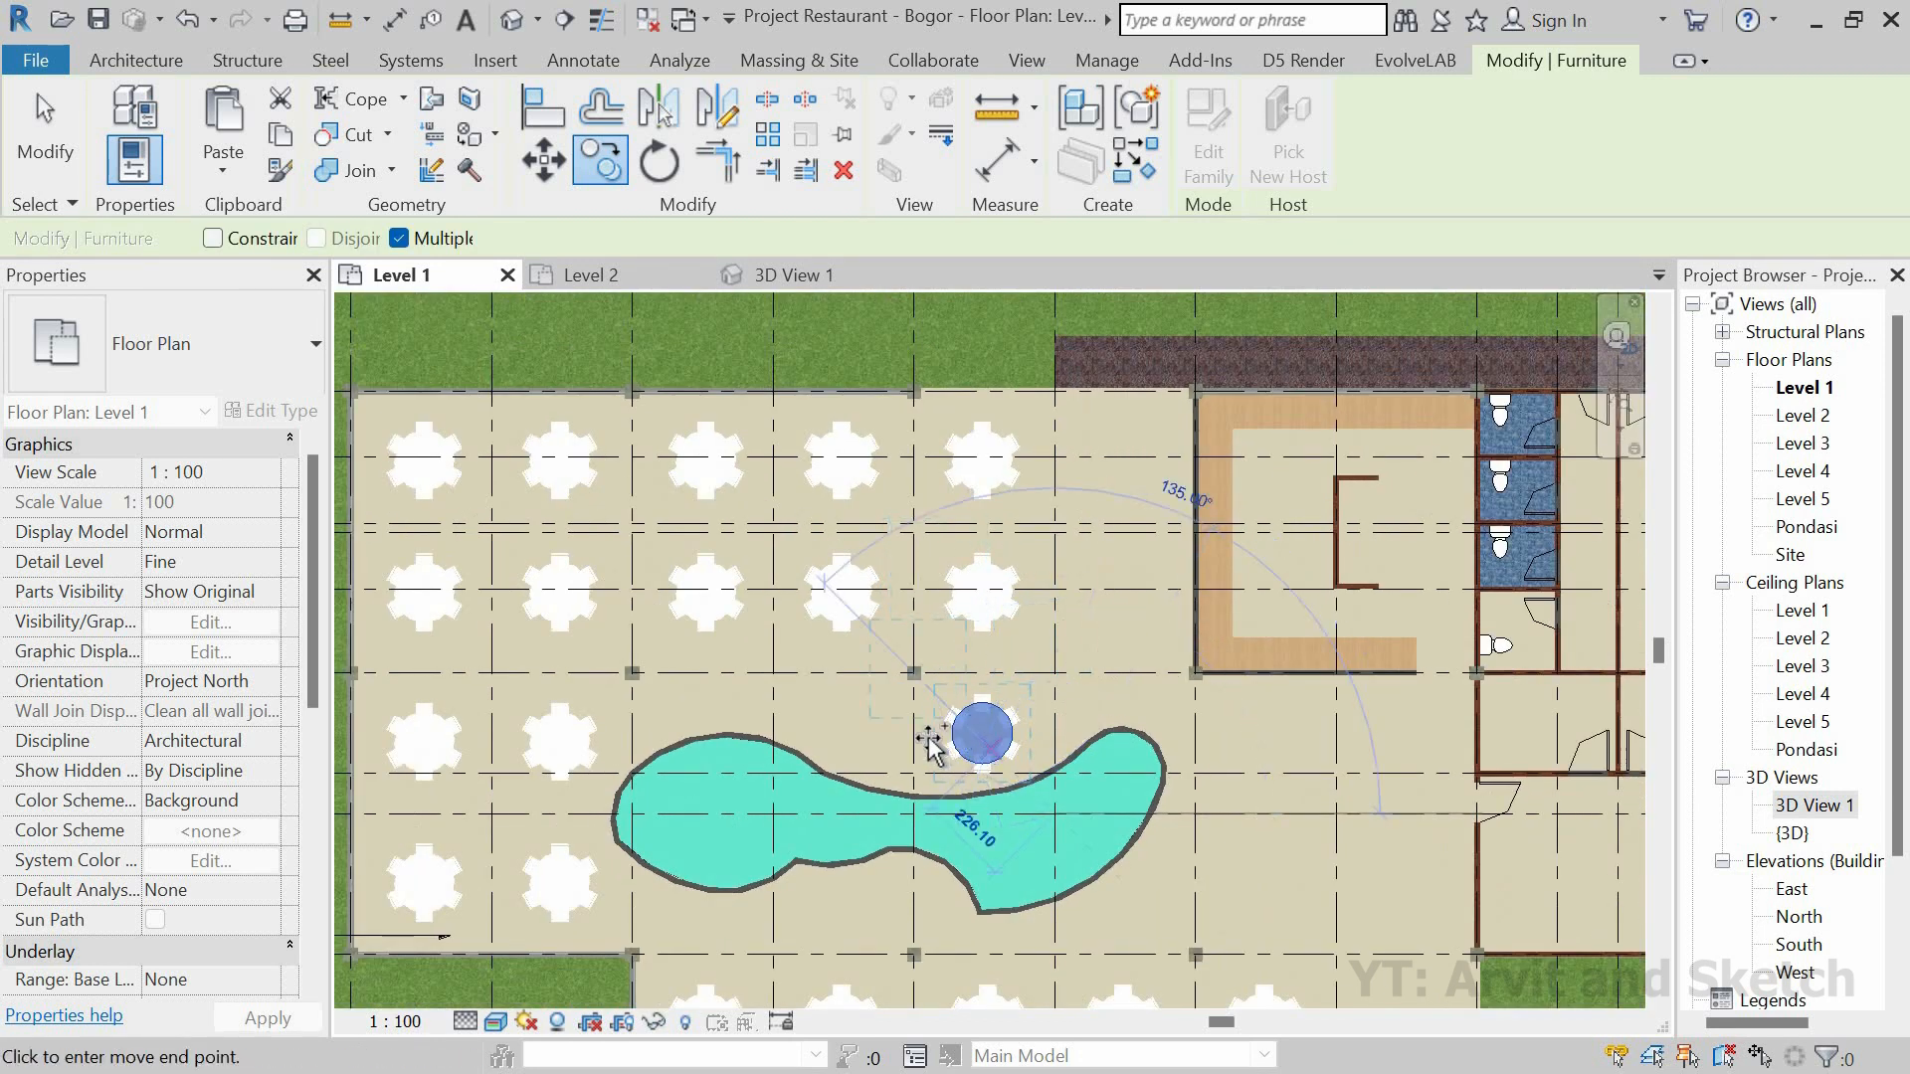
pyautogui.scroll(2, 940, 751)
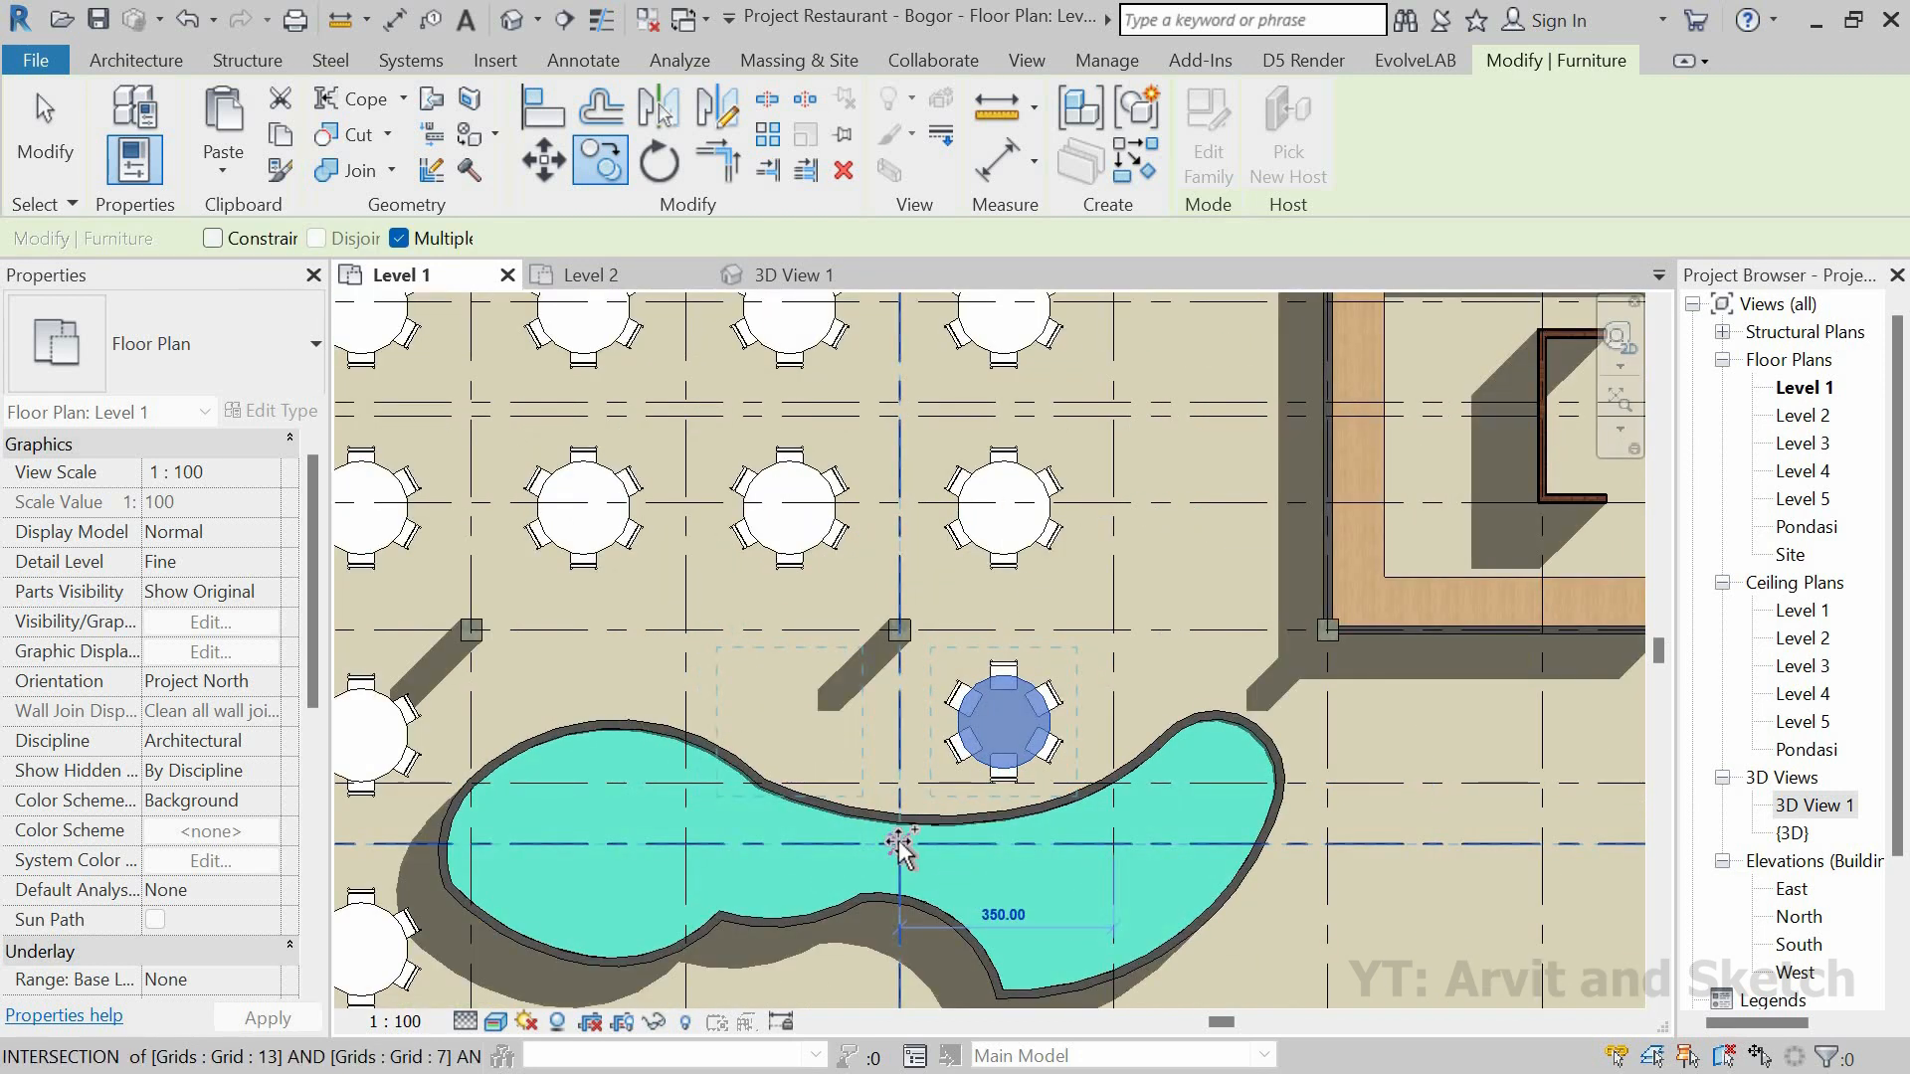
pyautogui.click(900, 844)
pyautogui.press('Escape')
# Step: Move the left of the two tables above the pond slightly upward, clear of the pond's curved edge
pyautogui.scroll(2, 778, 714)
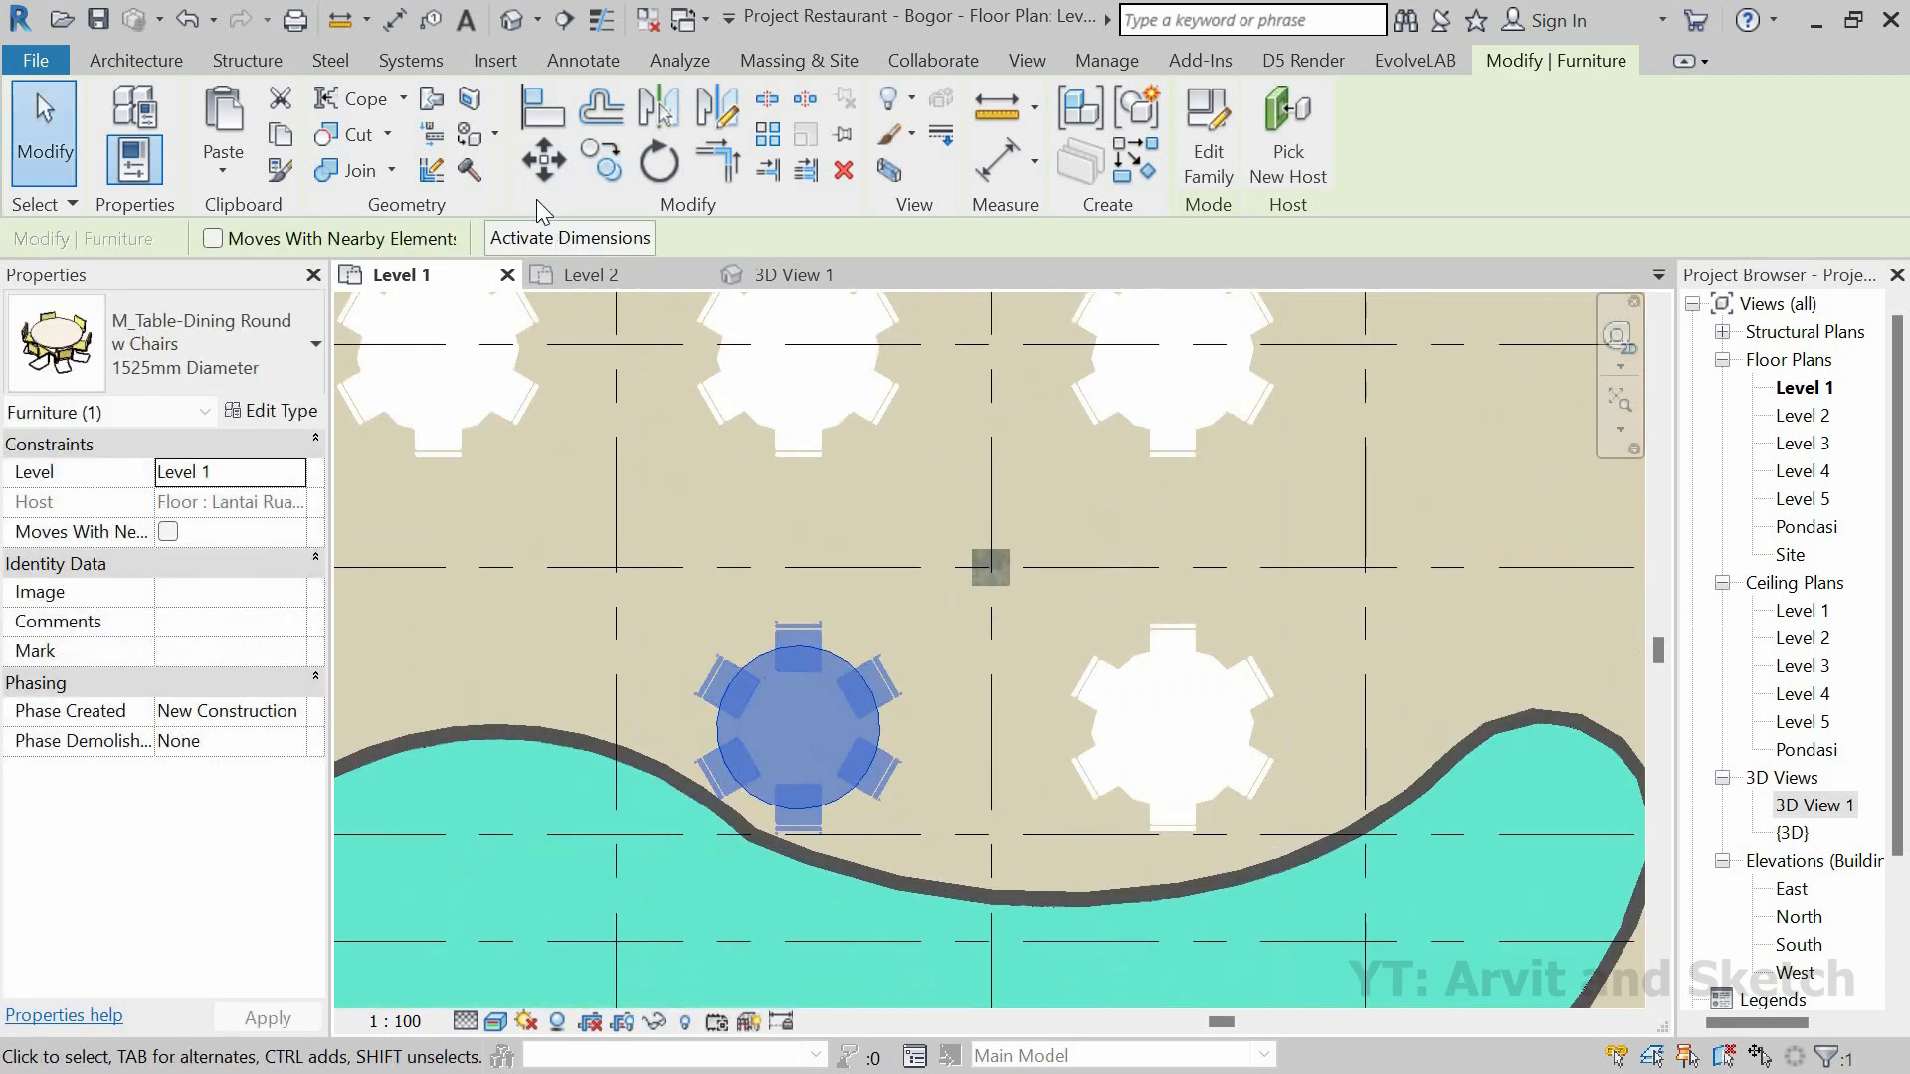
pyautogui.click(543, 161)
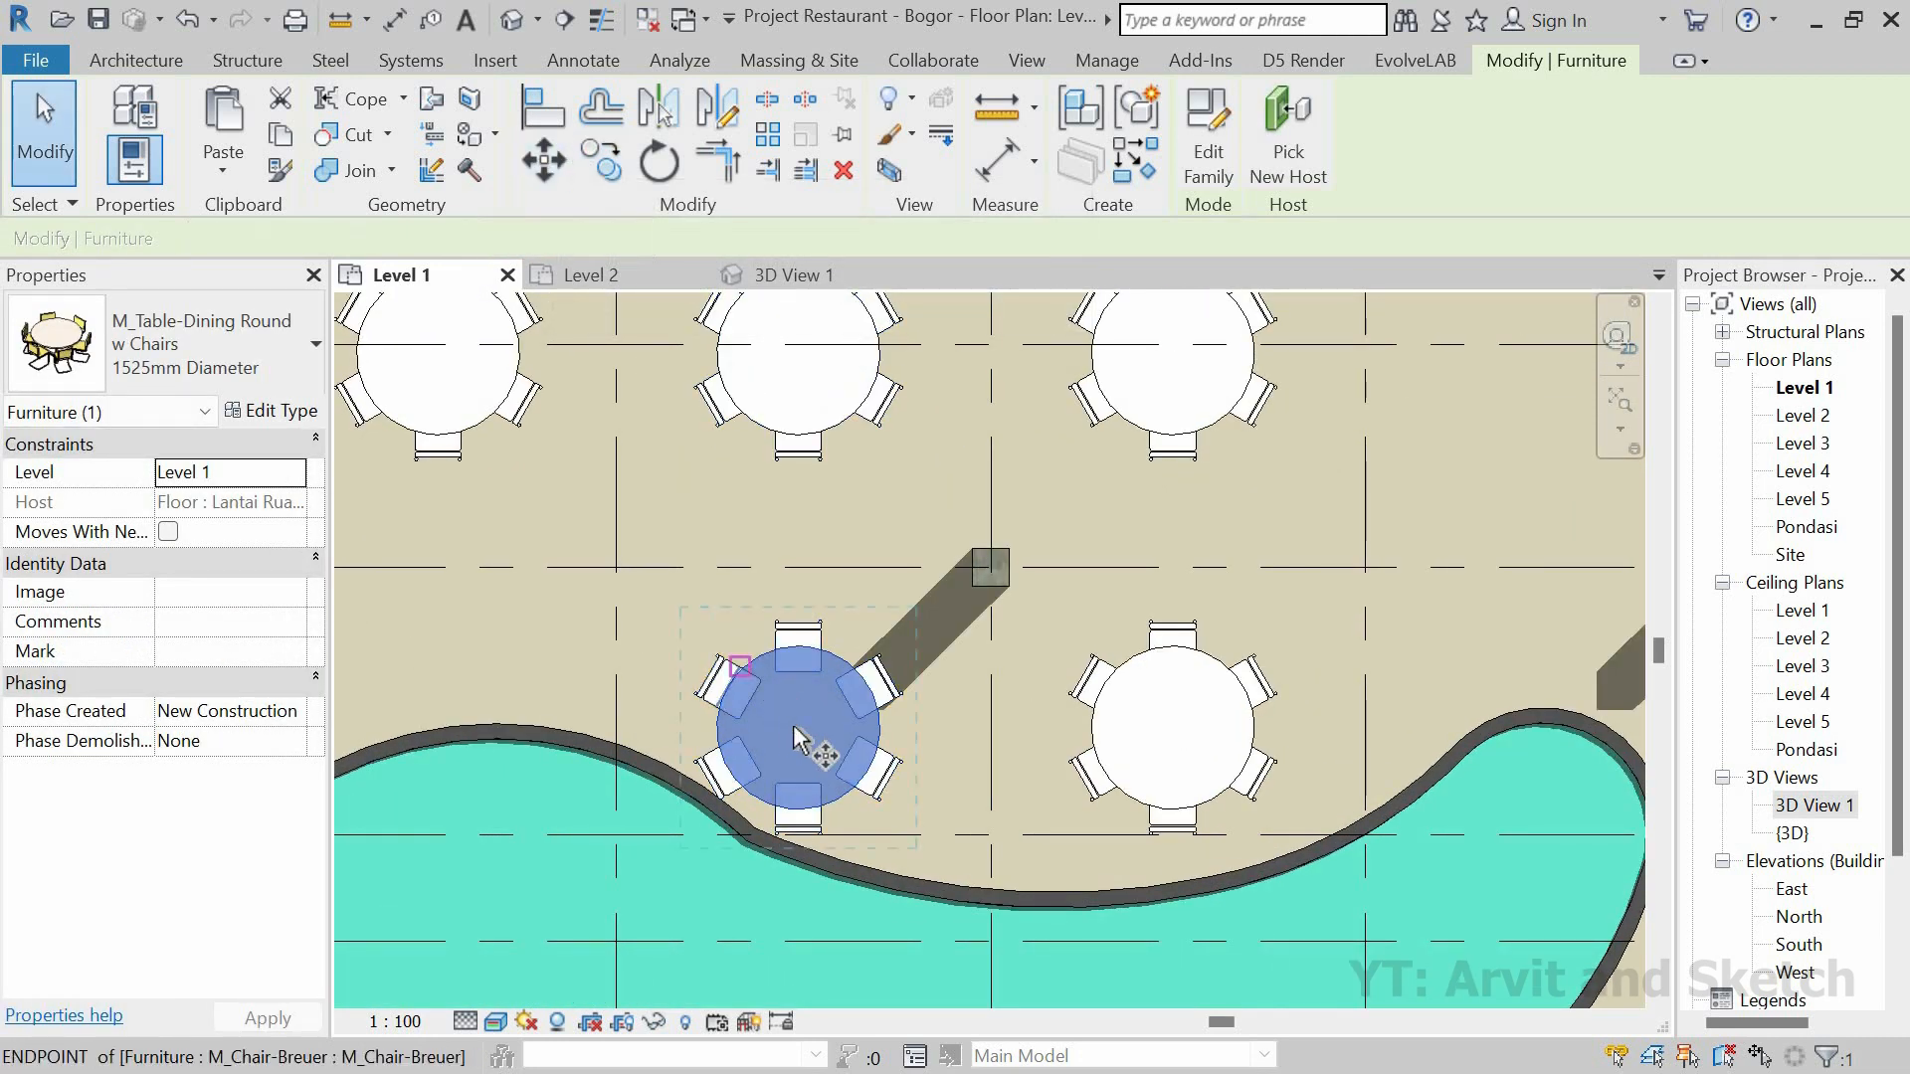
pyautogui.click(795, 706)
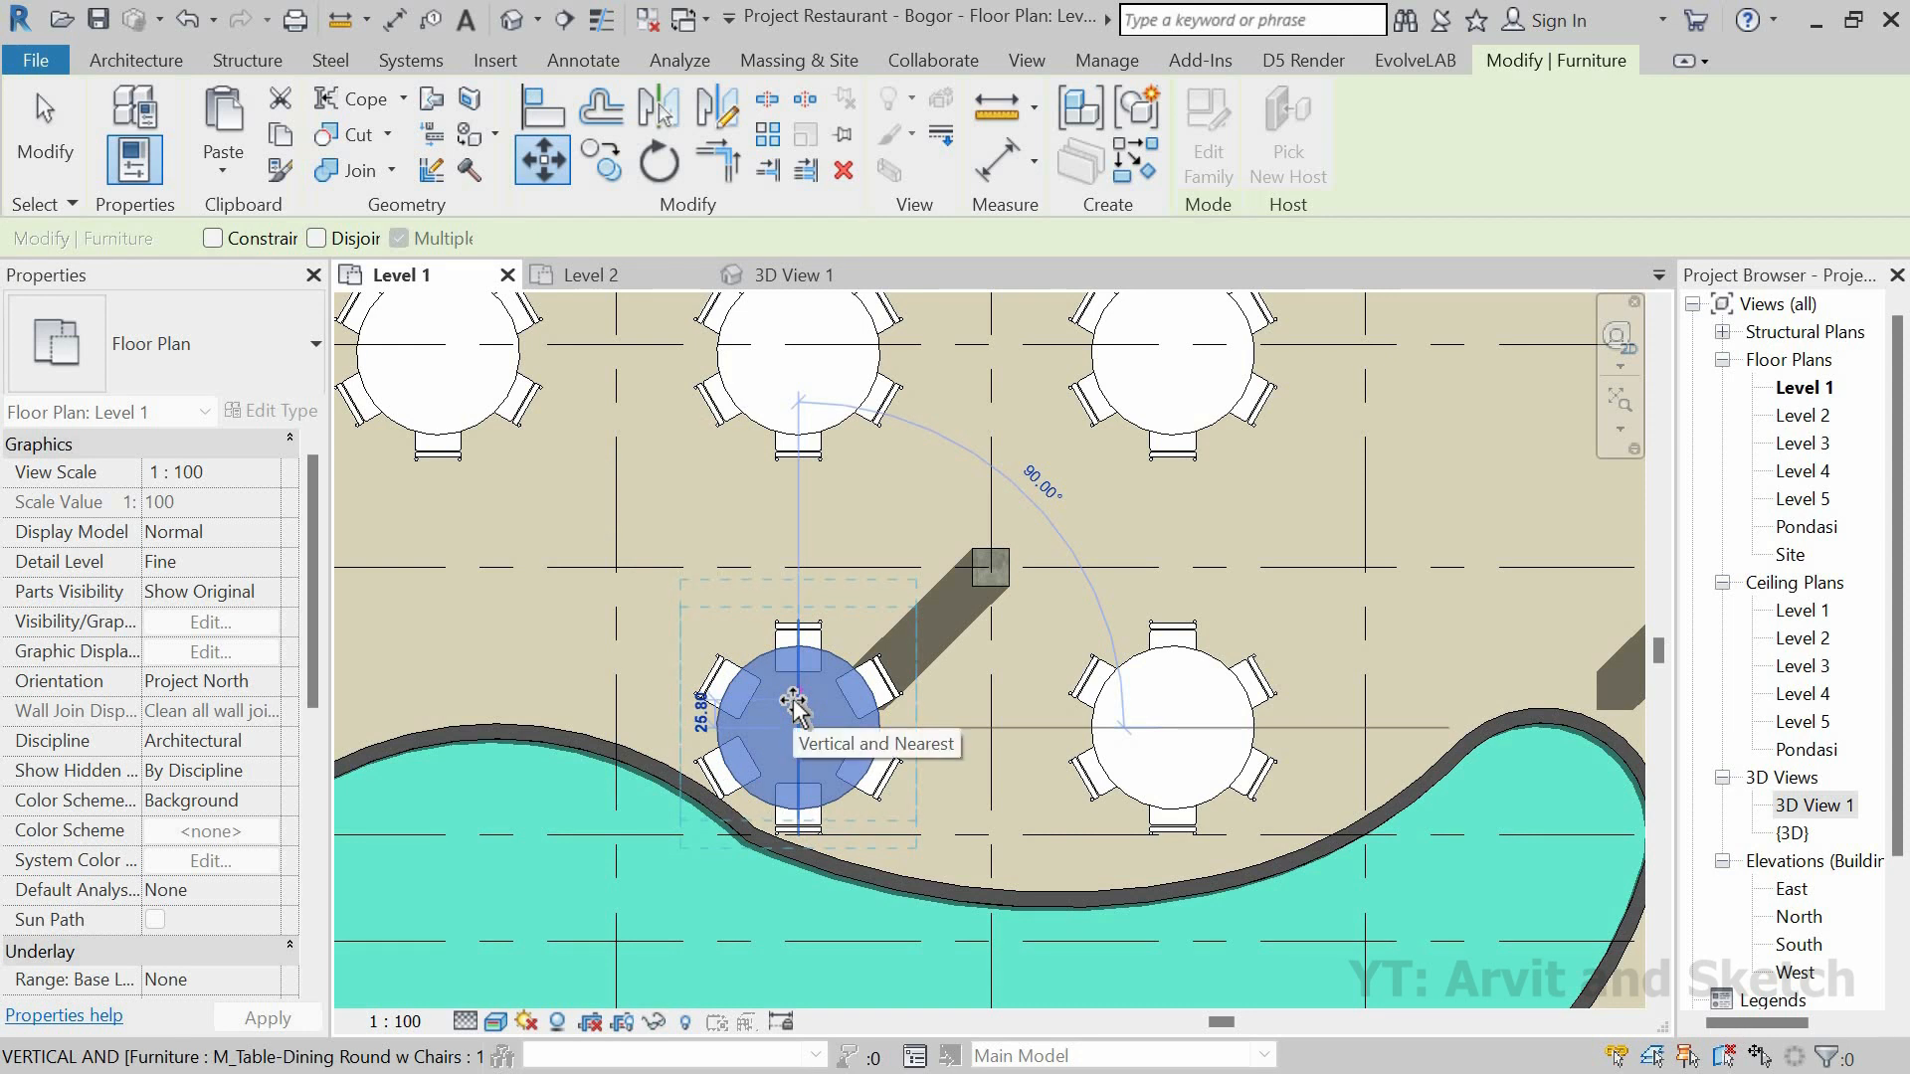
pyautogui.write('3')
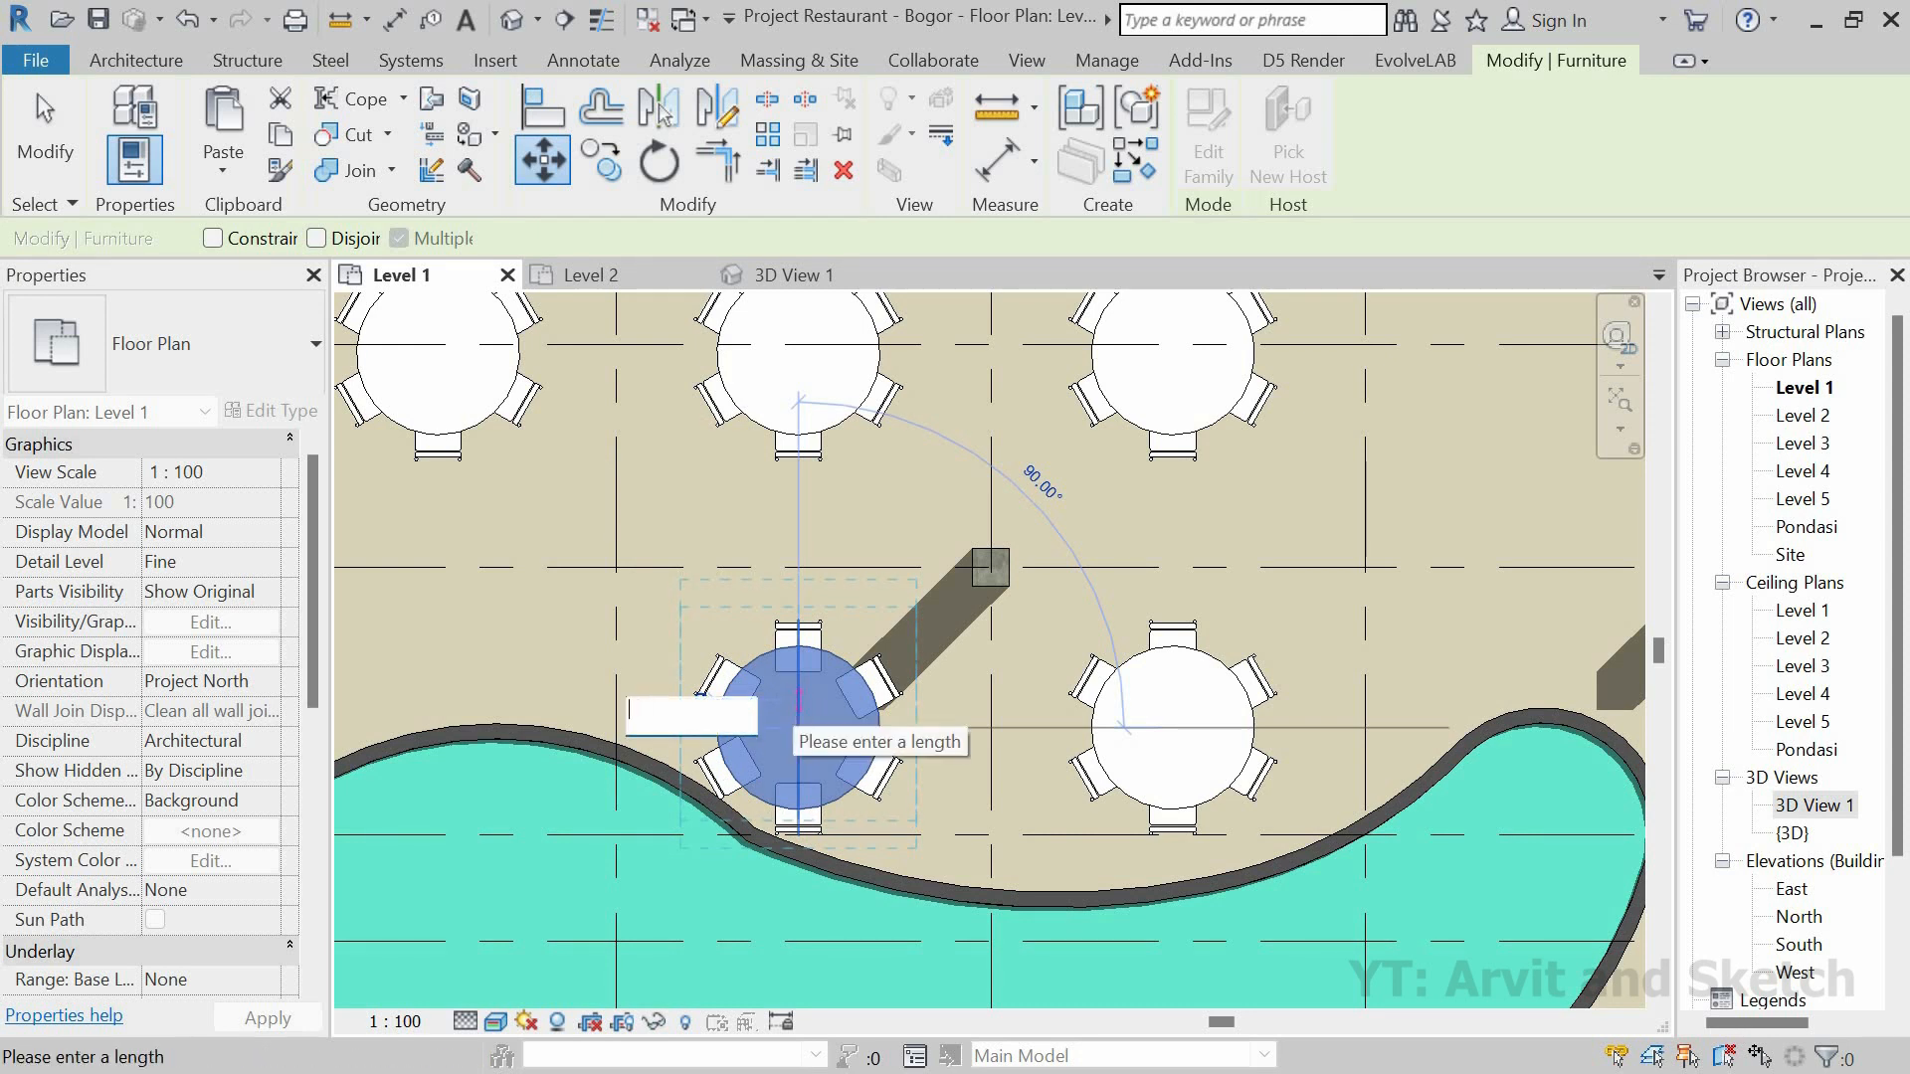
pyautogui.press('Return')
pyautogui.press('Escape')
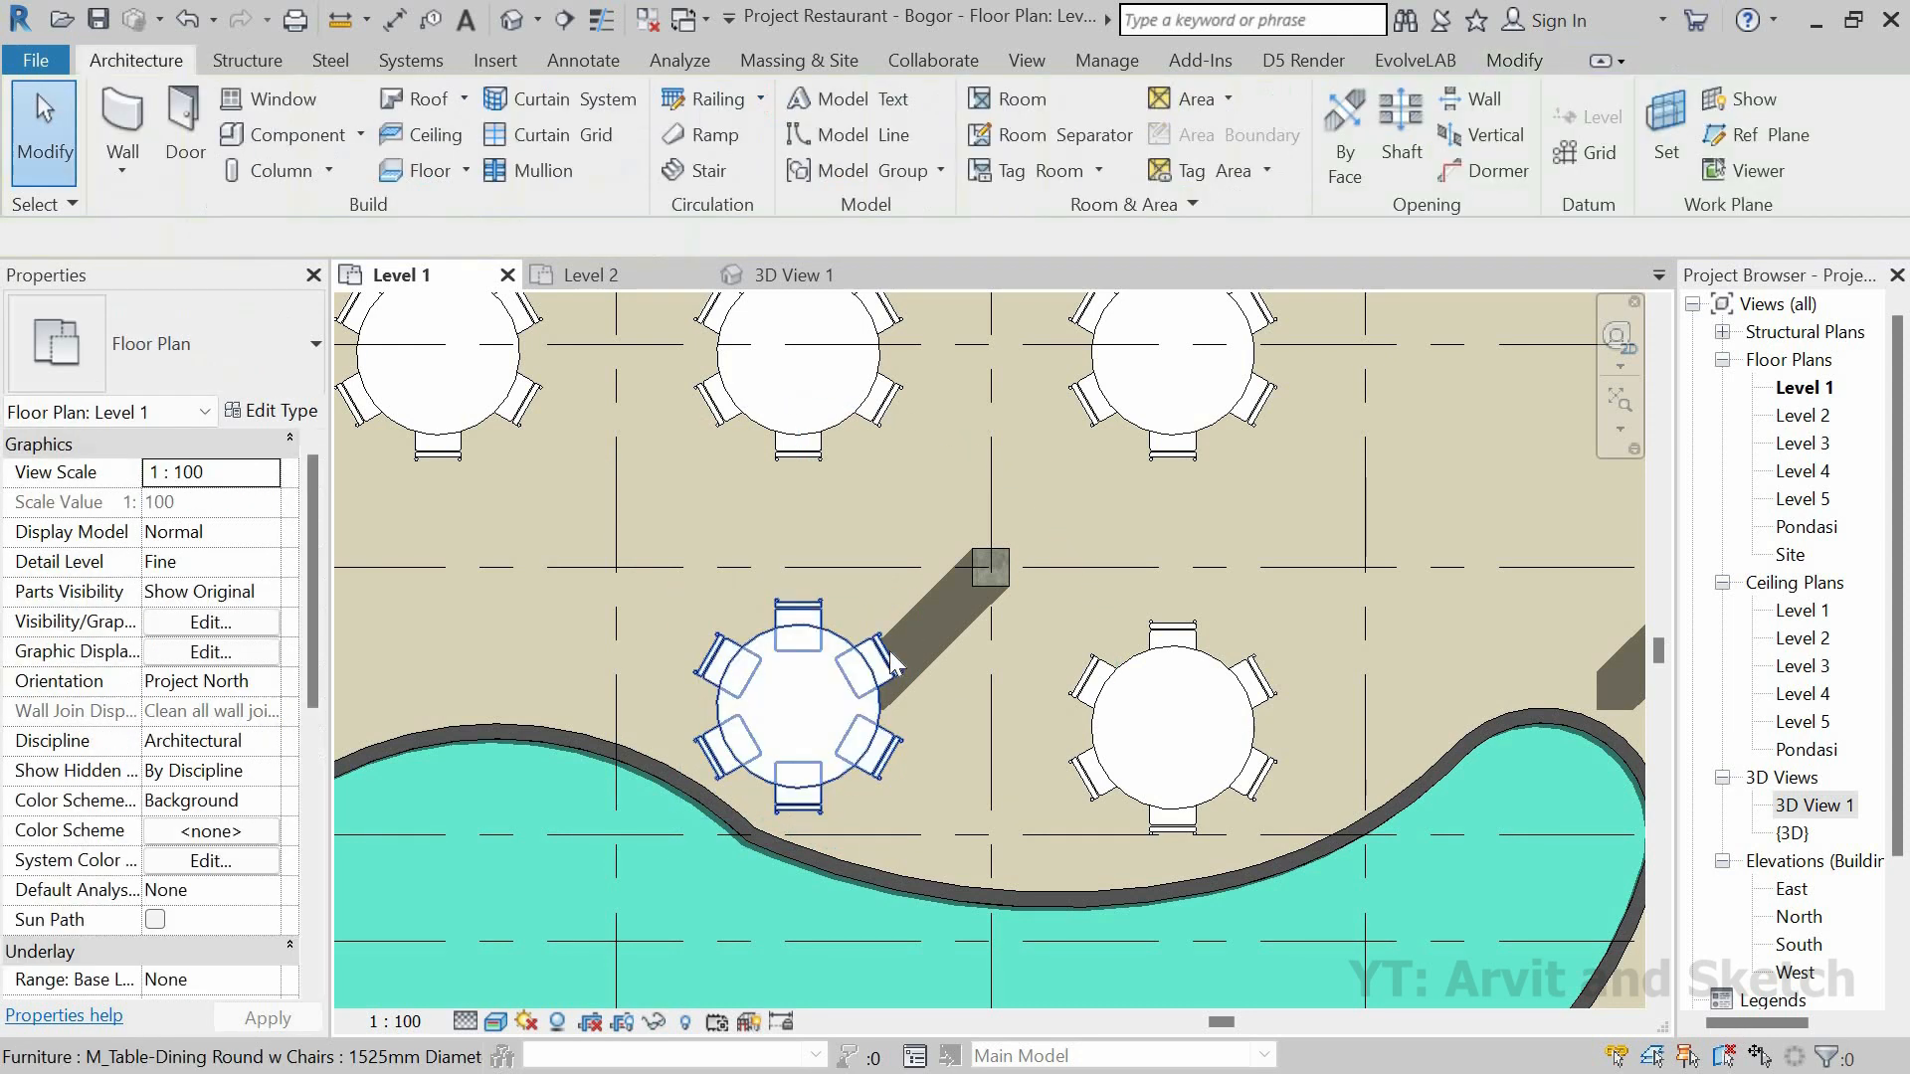
# Step: Copy the second table of the row below the pond up one half bay, to the pond's lower recess
pyautogui.scroll(-5, 906, 637)
pyautogui.scroll(-3, 977, 765)
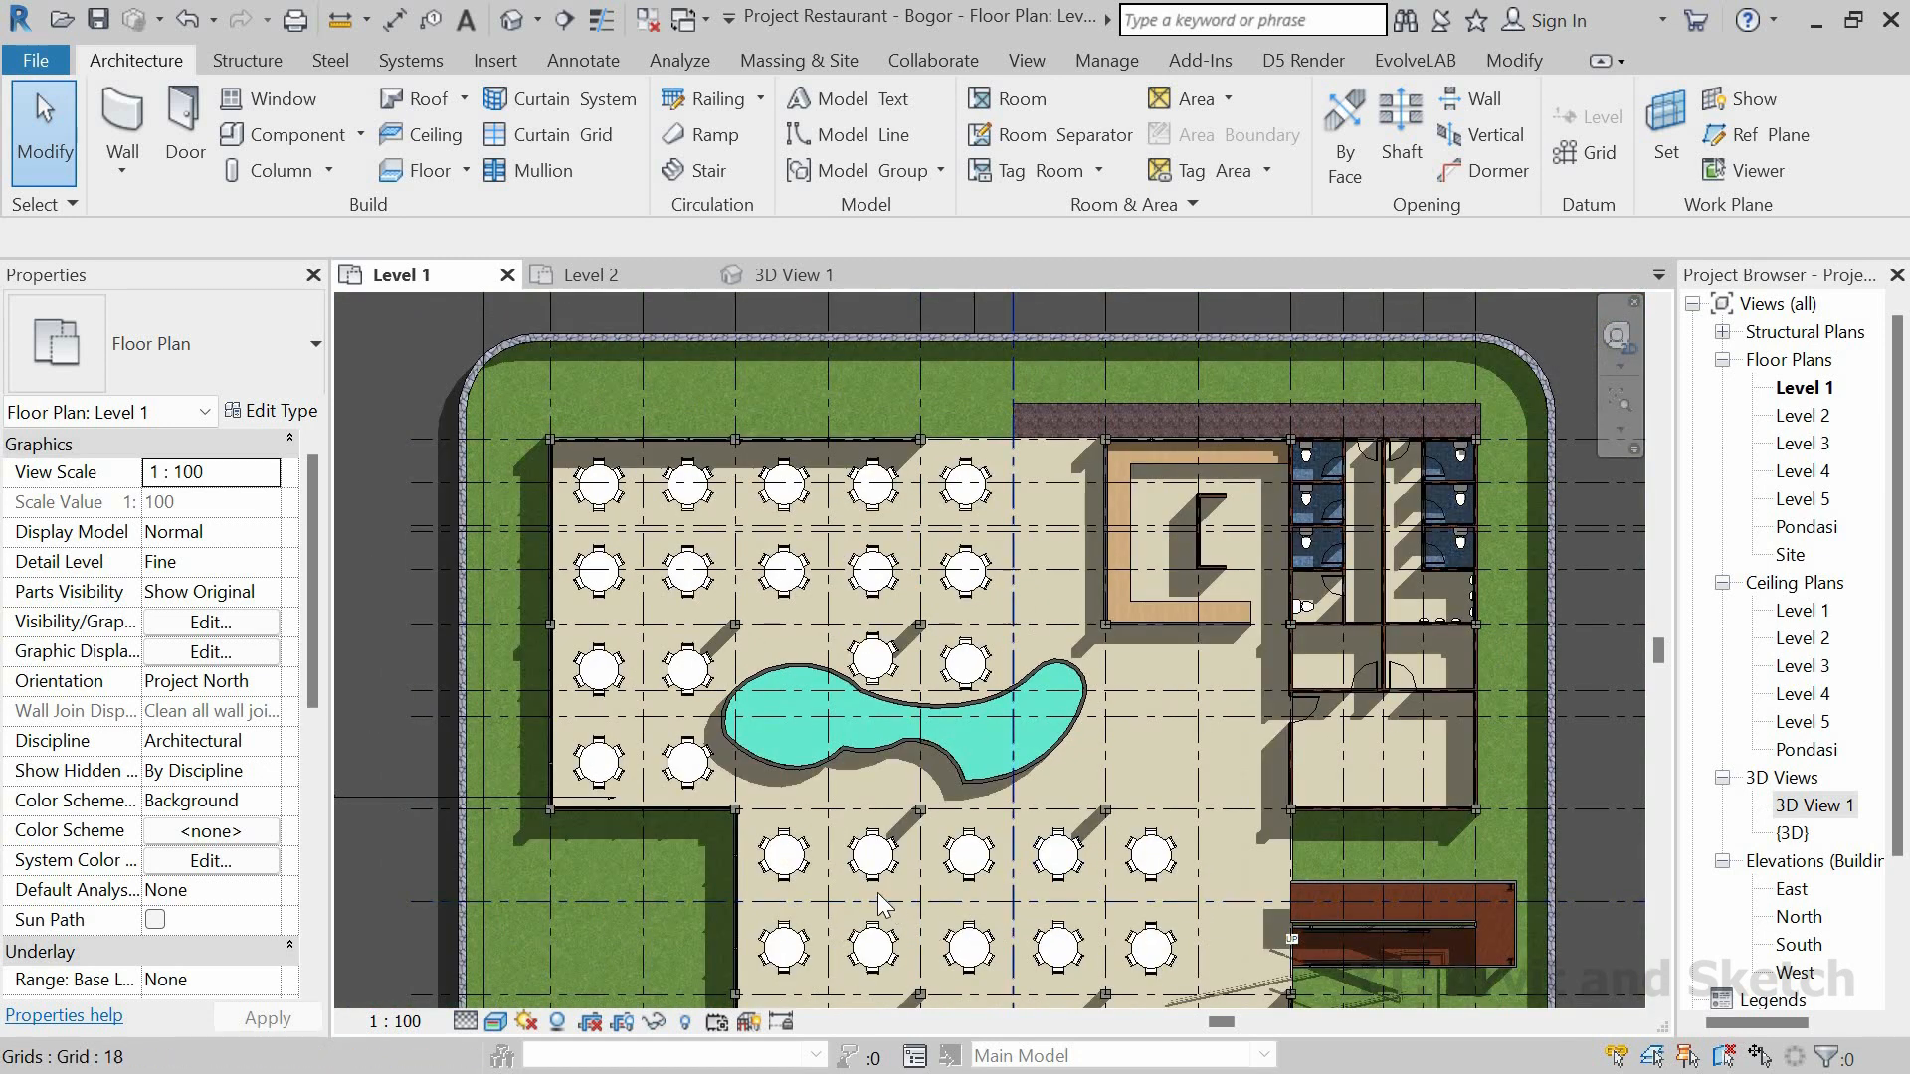
pyautogui.scroll(6, 871, 875)
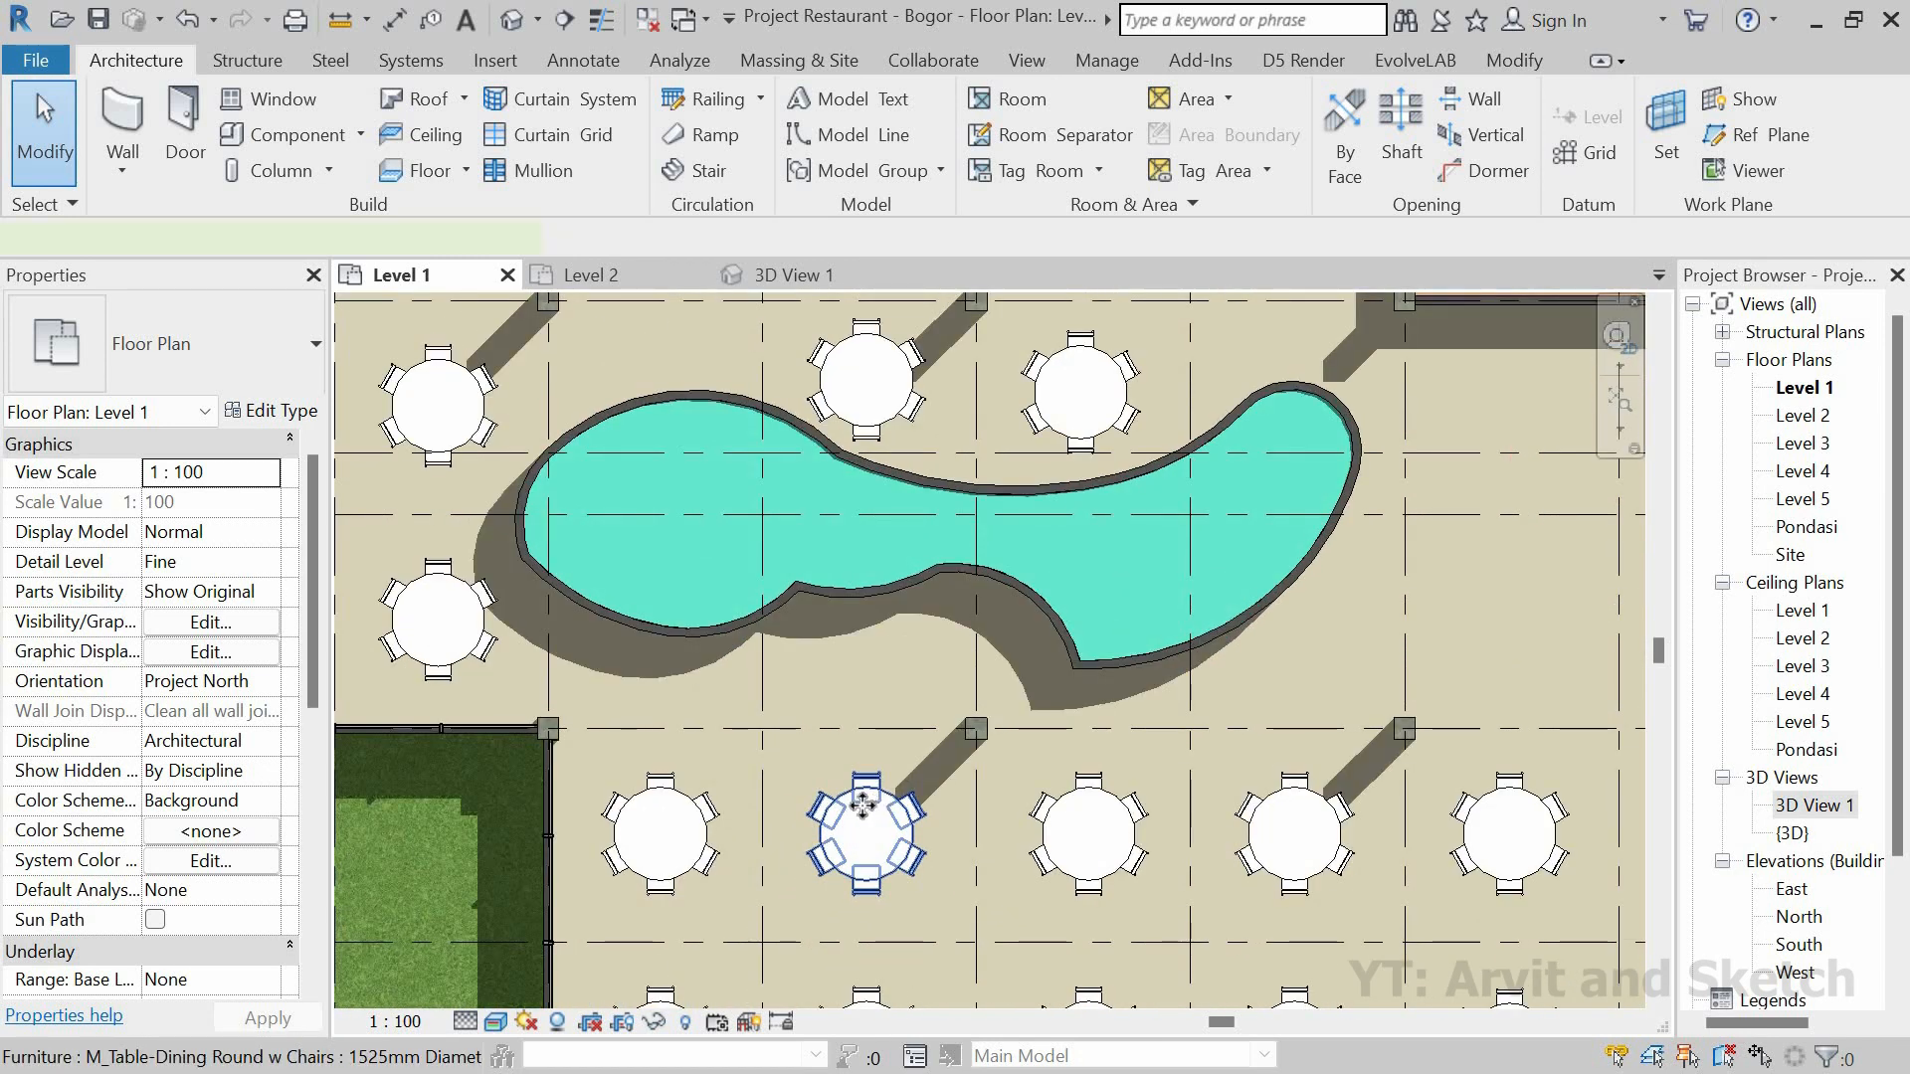
pyautogui.click(864, 804)
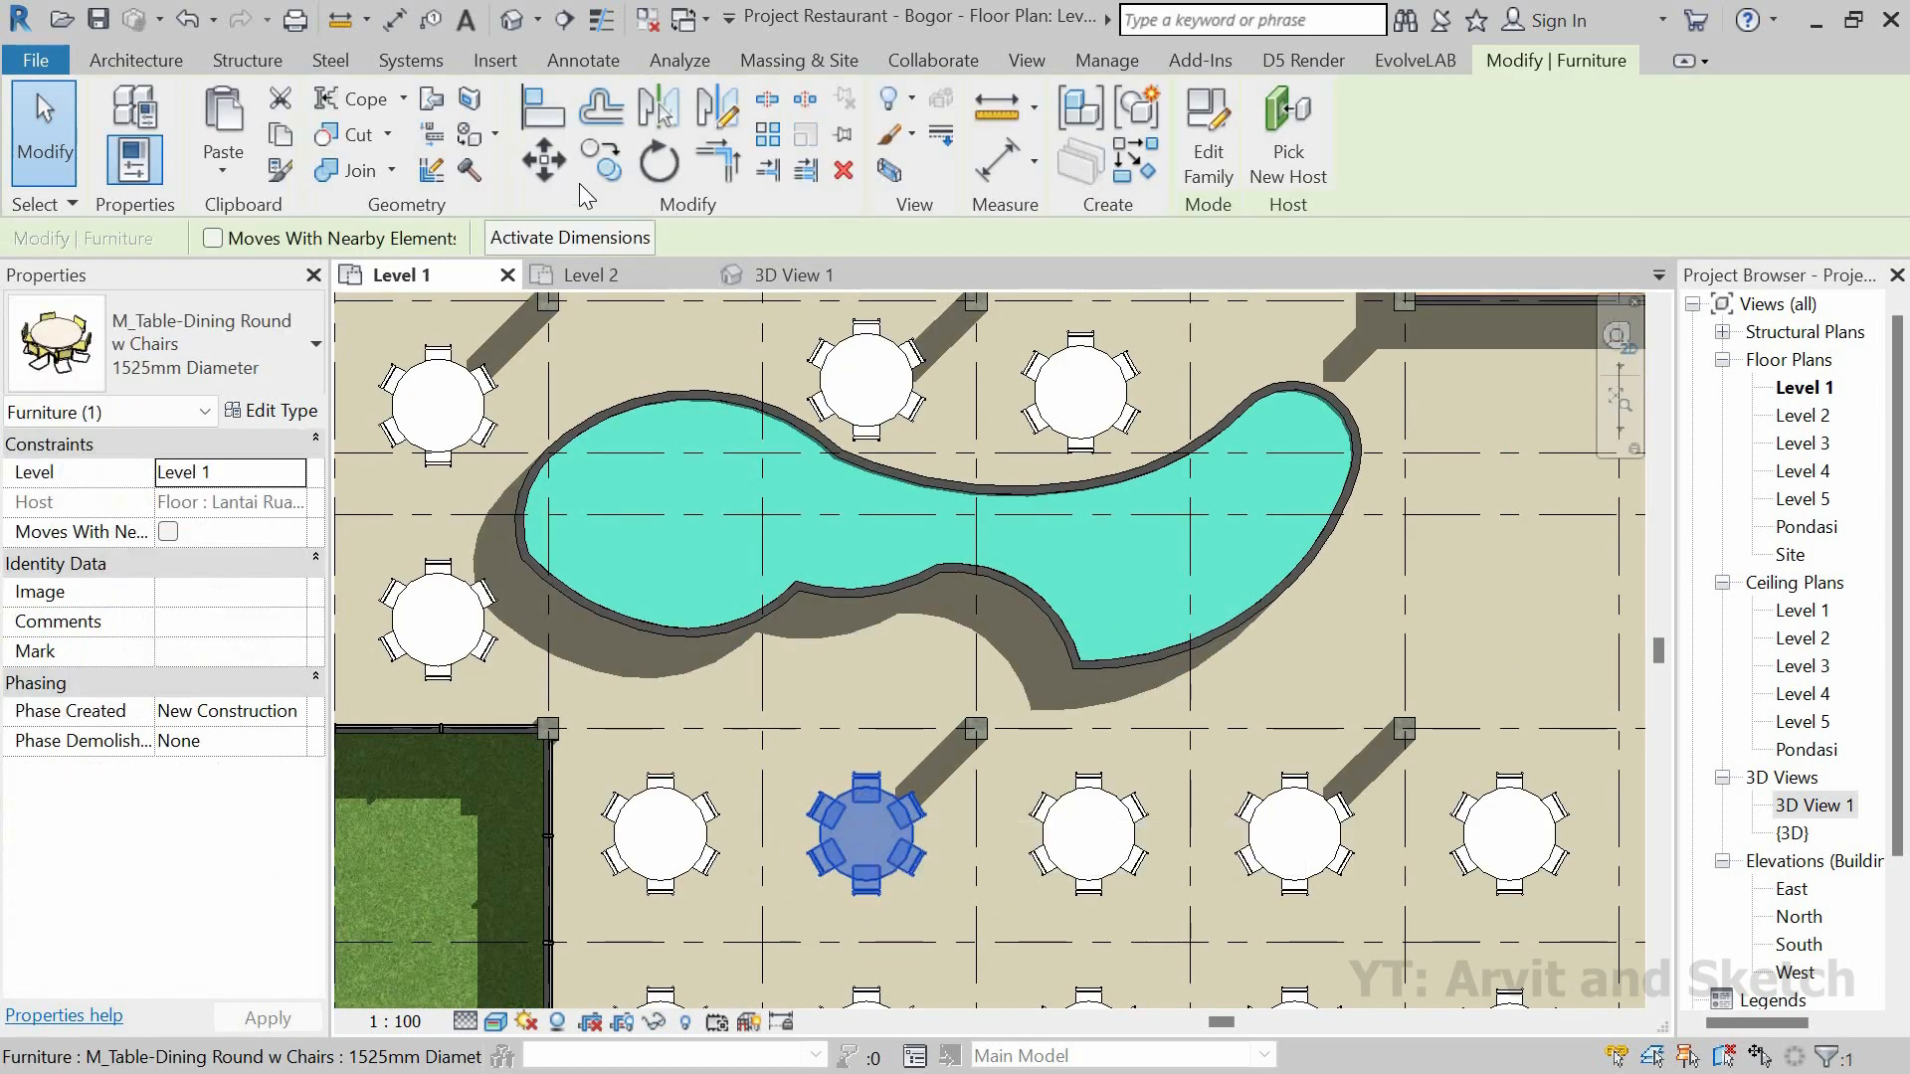
pyautogui.click(969, 937)
pyautogui.scroll(2, 975, 724)
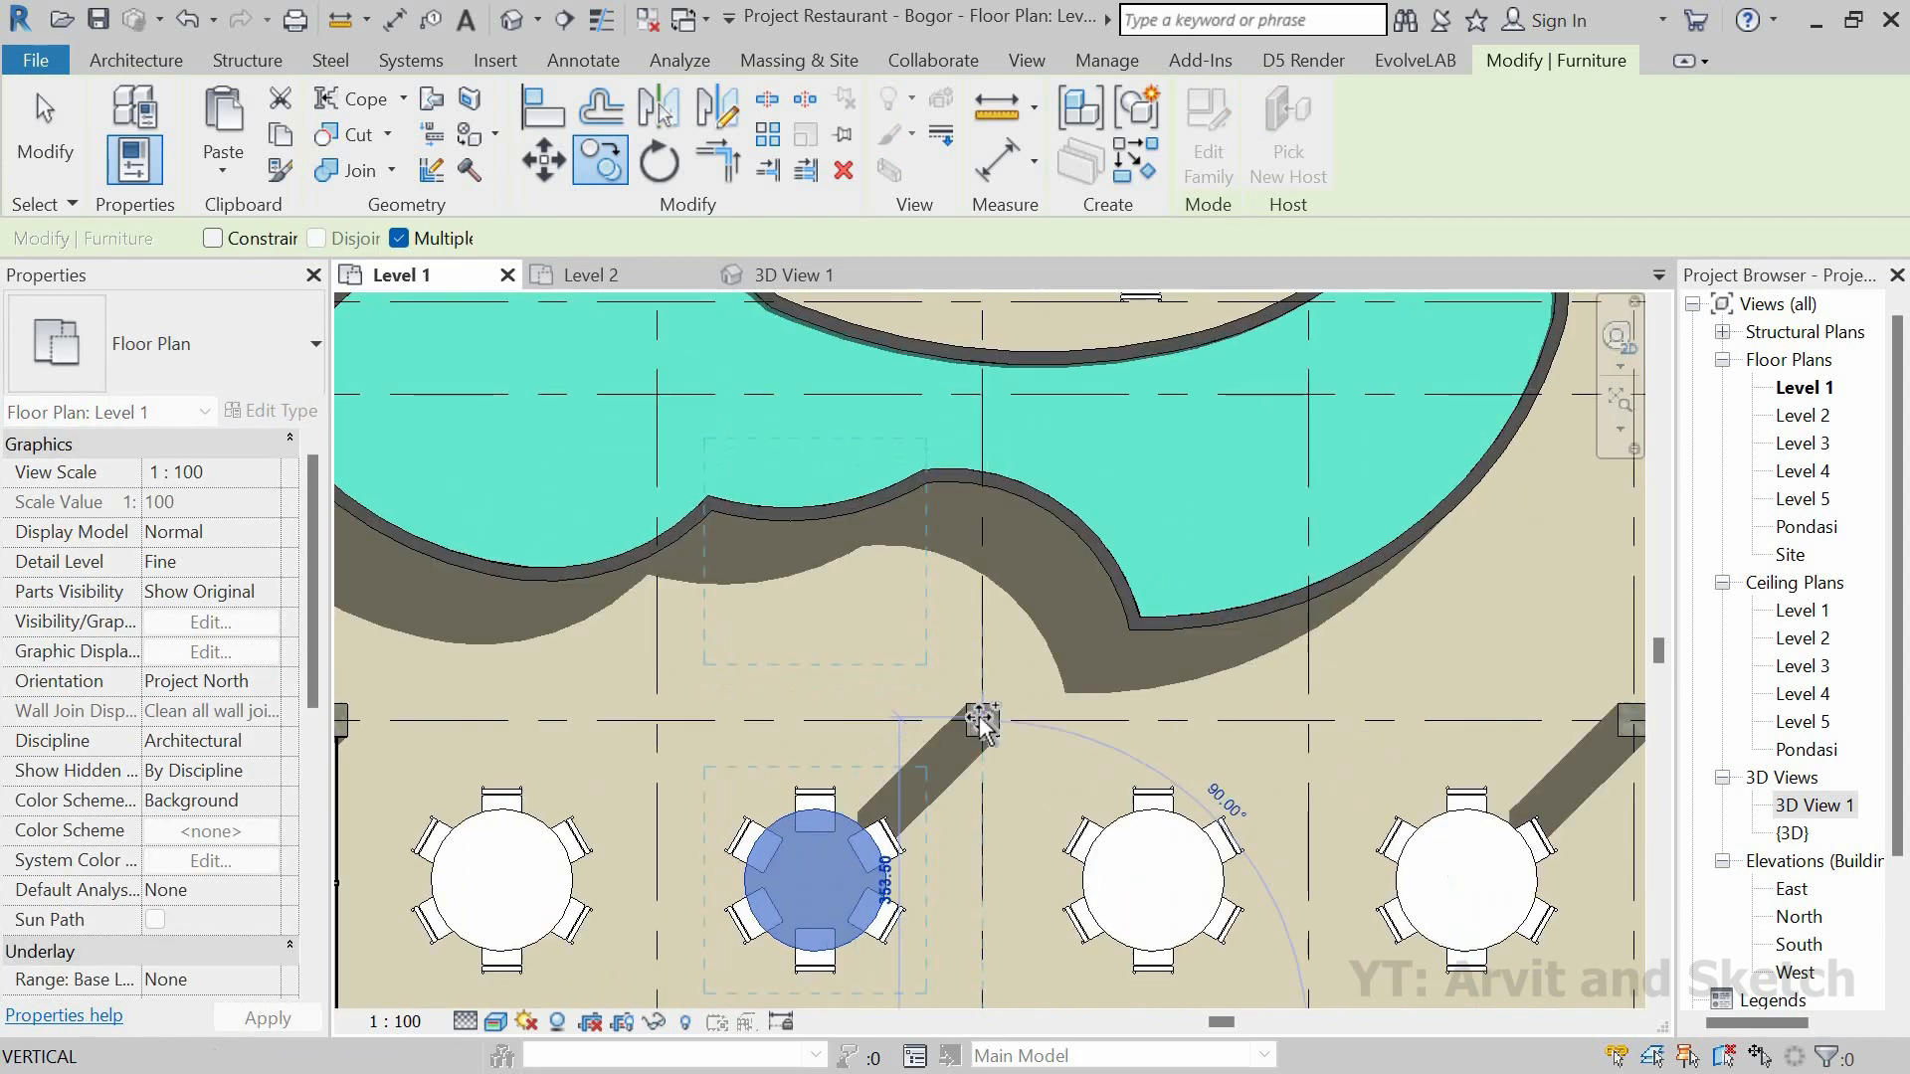
pyautogui.click(982, 394)
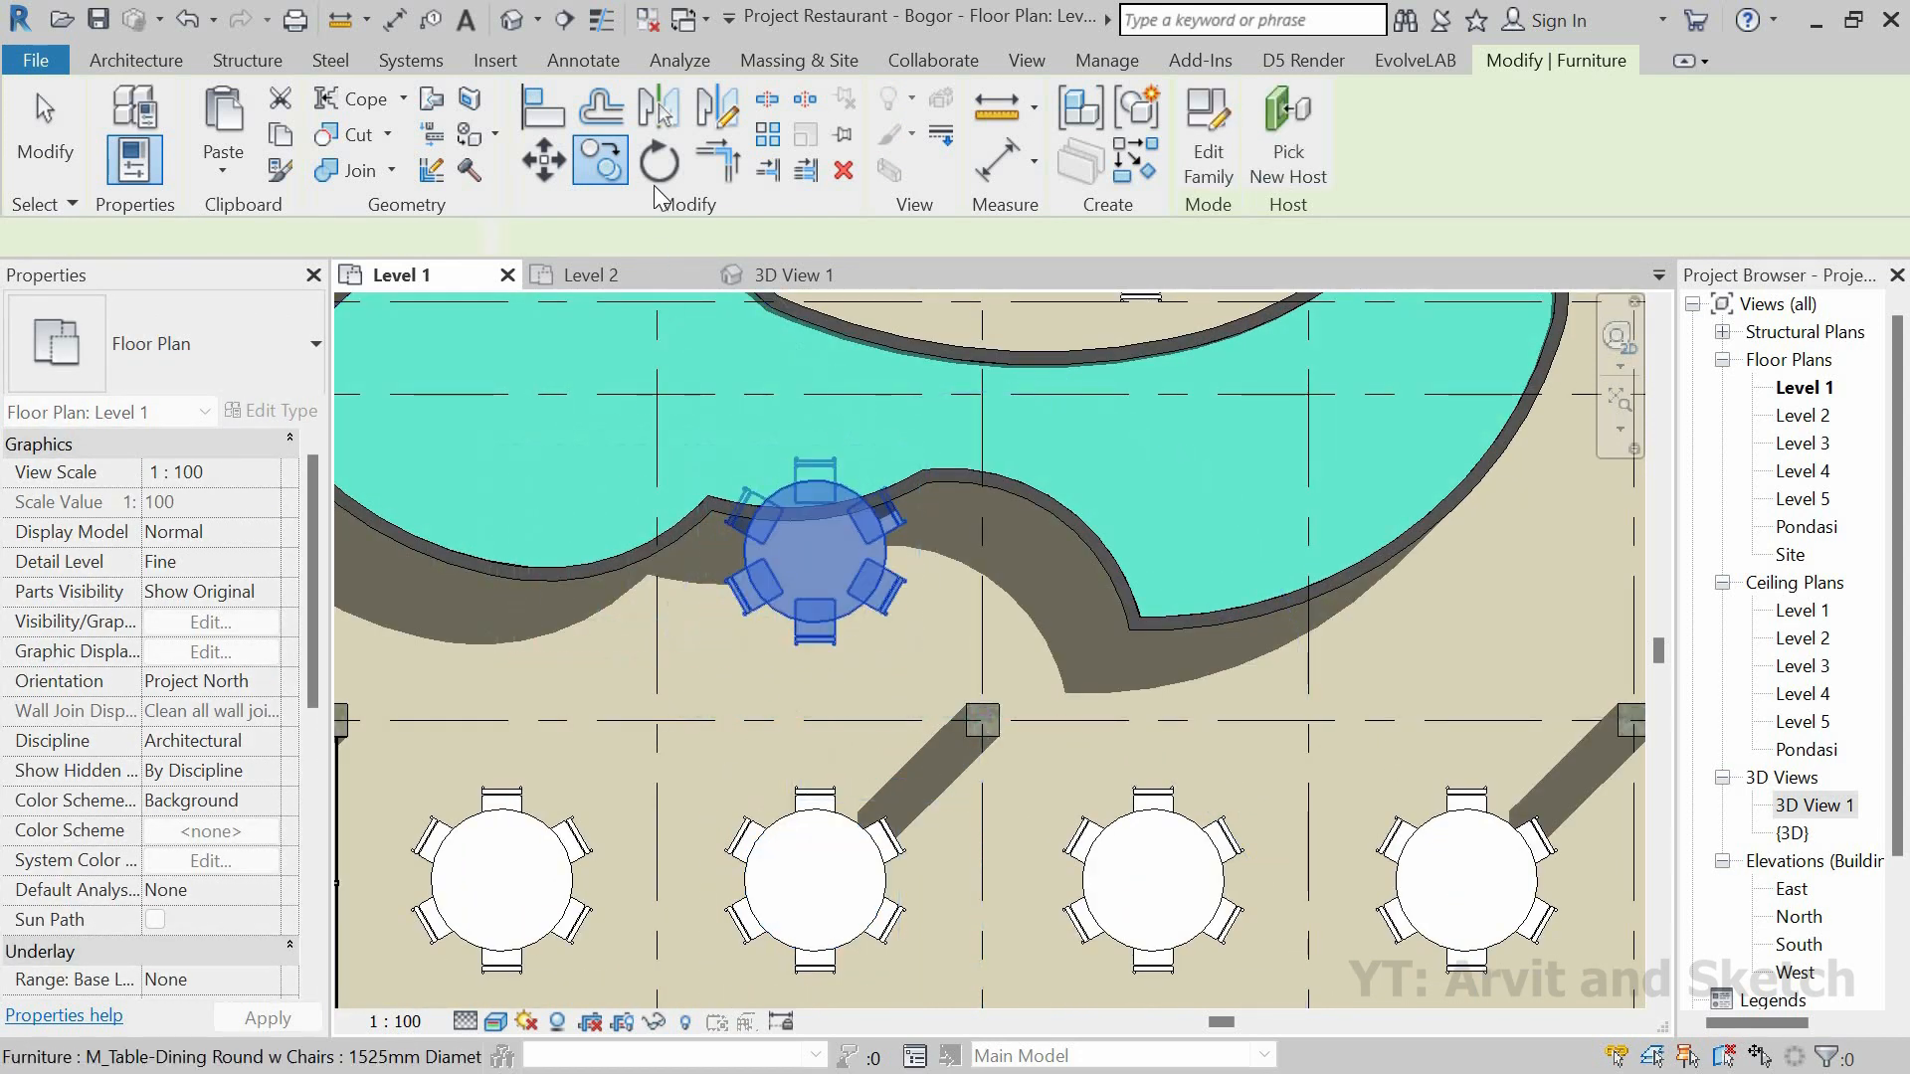
# Step: Move the copied table straight down until its chairs clear the pond's lower edge
pyautogui.press('Escape')
pyautogui.press('m')
pyautogui.press('v')
pyautogui.click(829, 565)
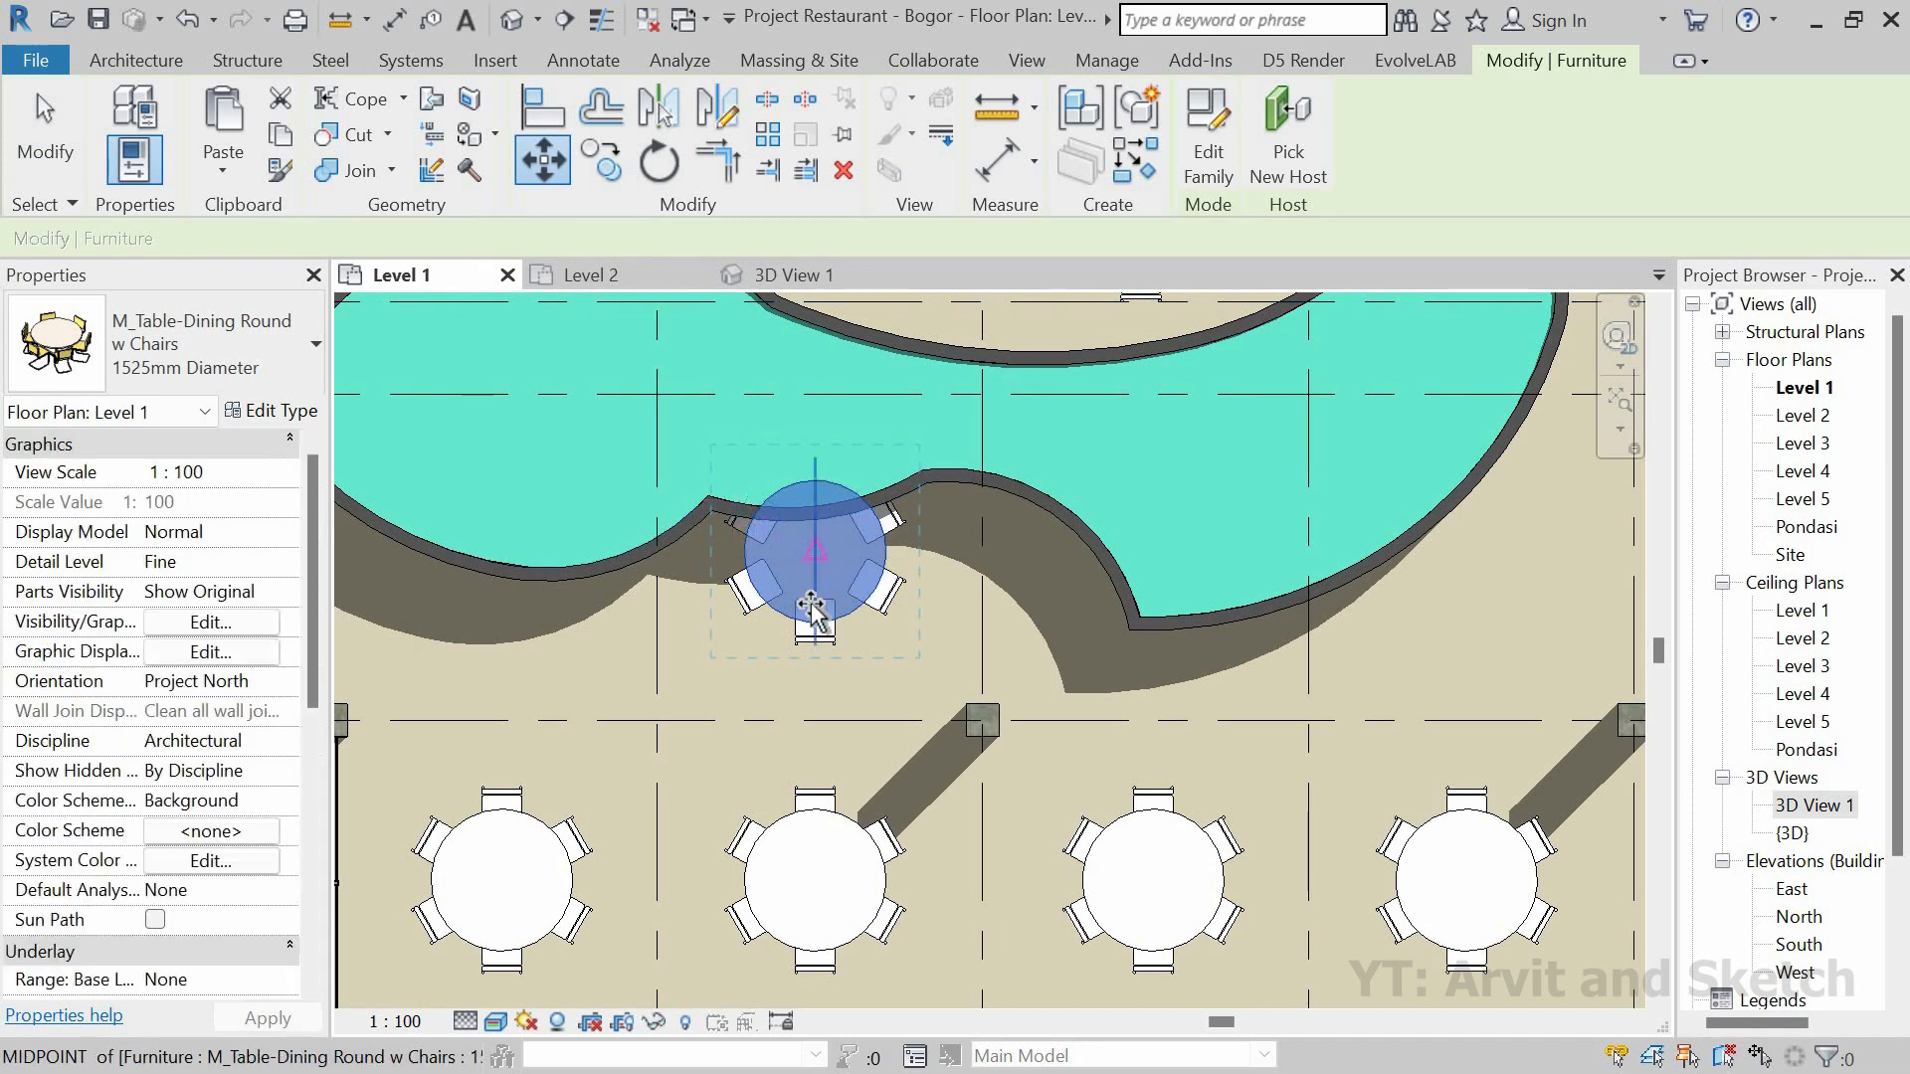
pyautogui.click(811, 615)
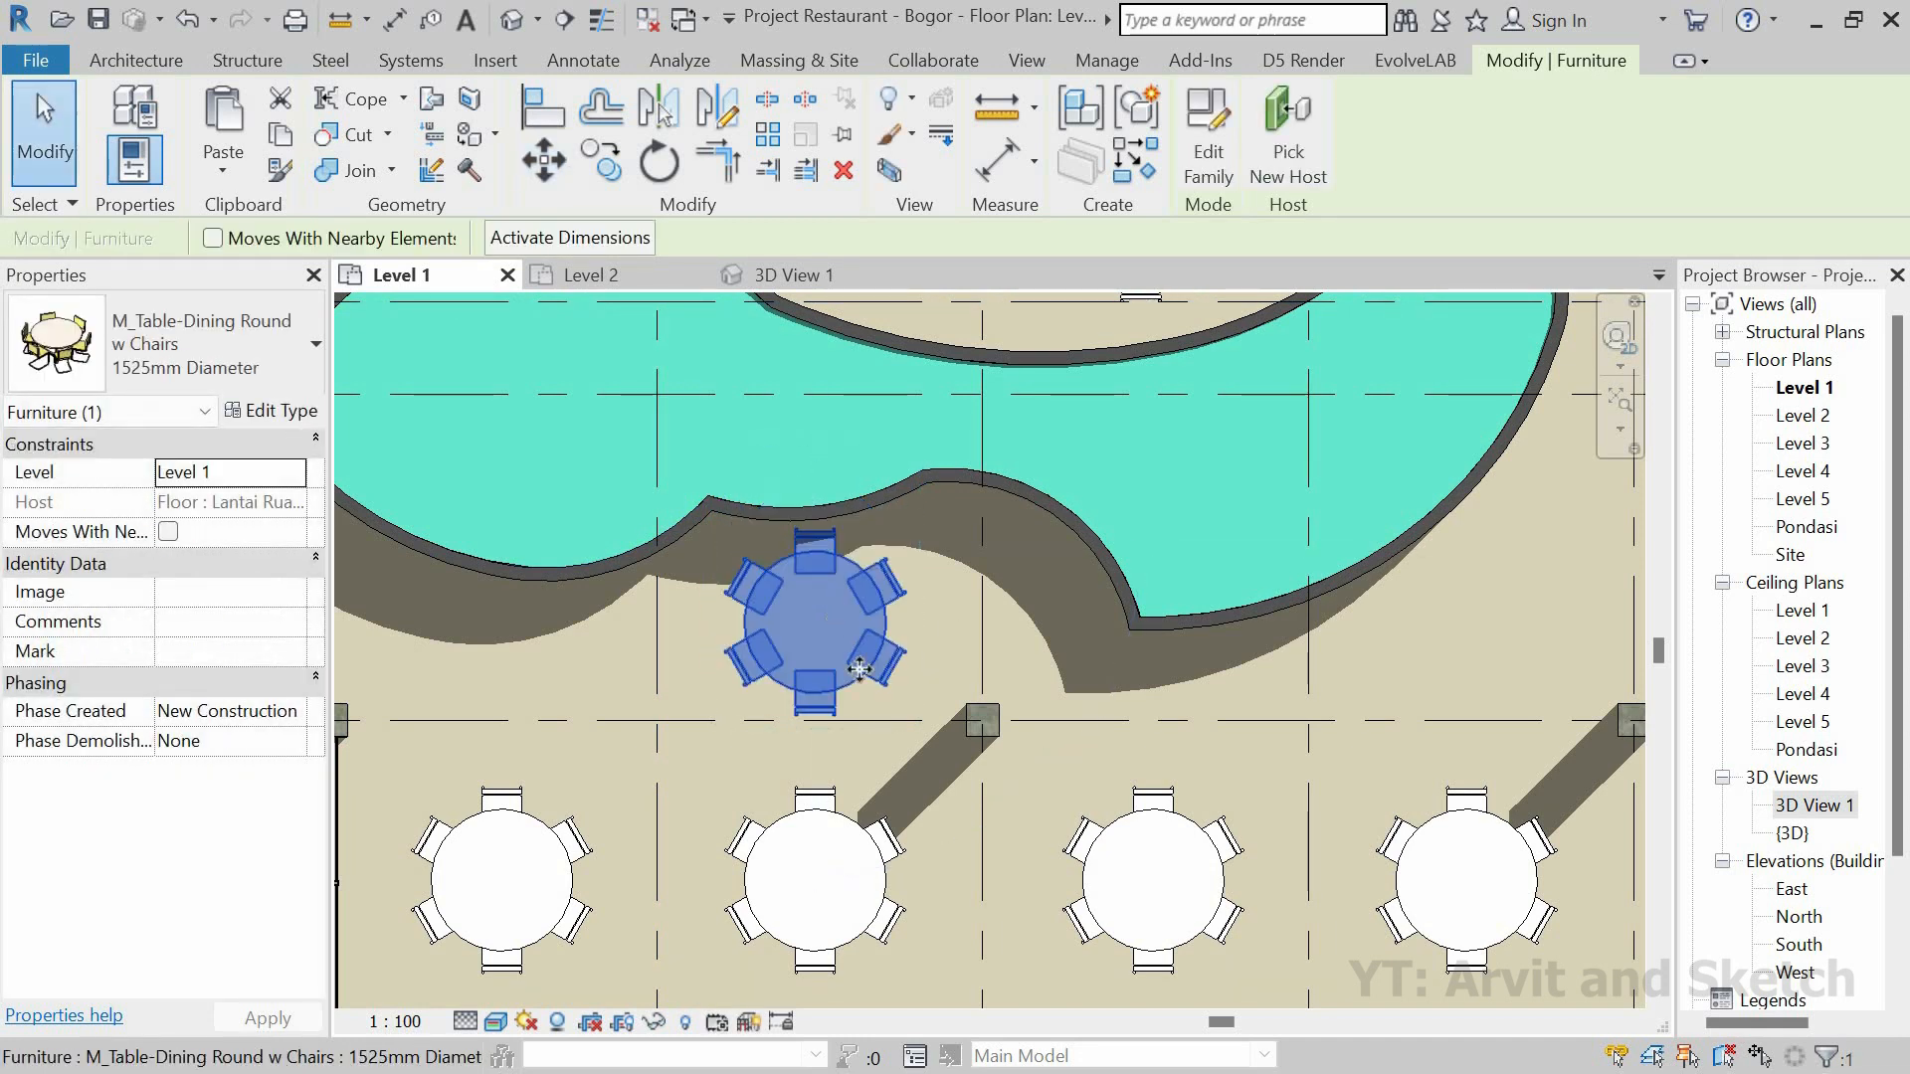
# Step: Place a copy of the table at the pond's lower recess a very short distance below it, overlapping the original
pyautogui.press('c')
pyautogui.press('o')
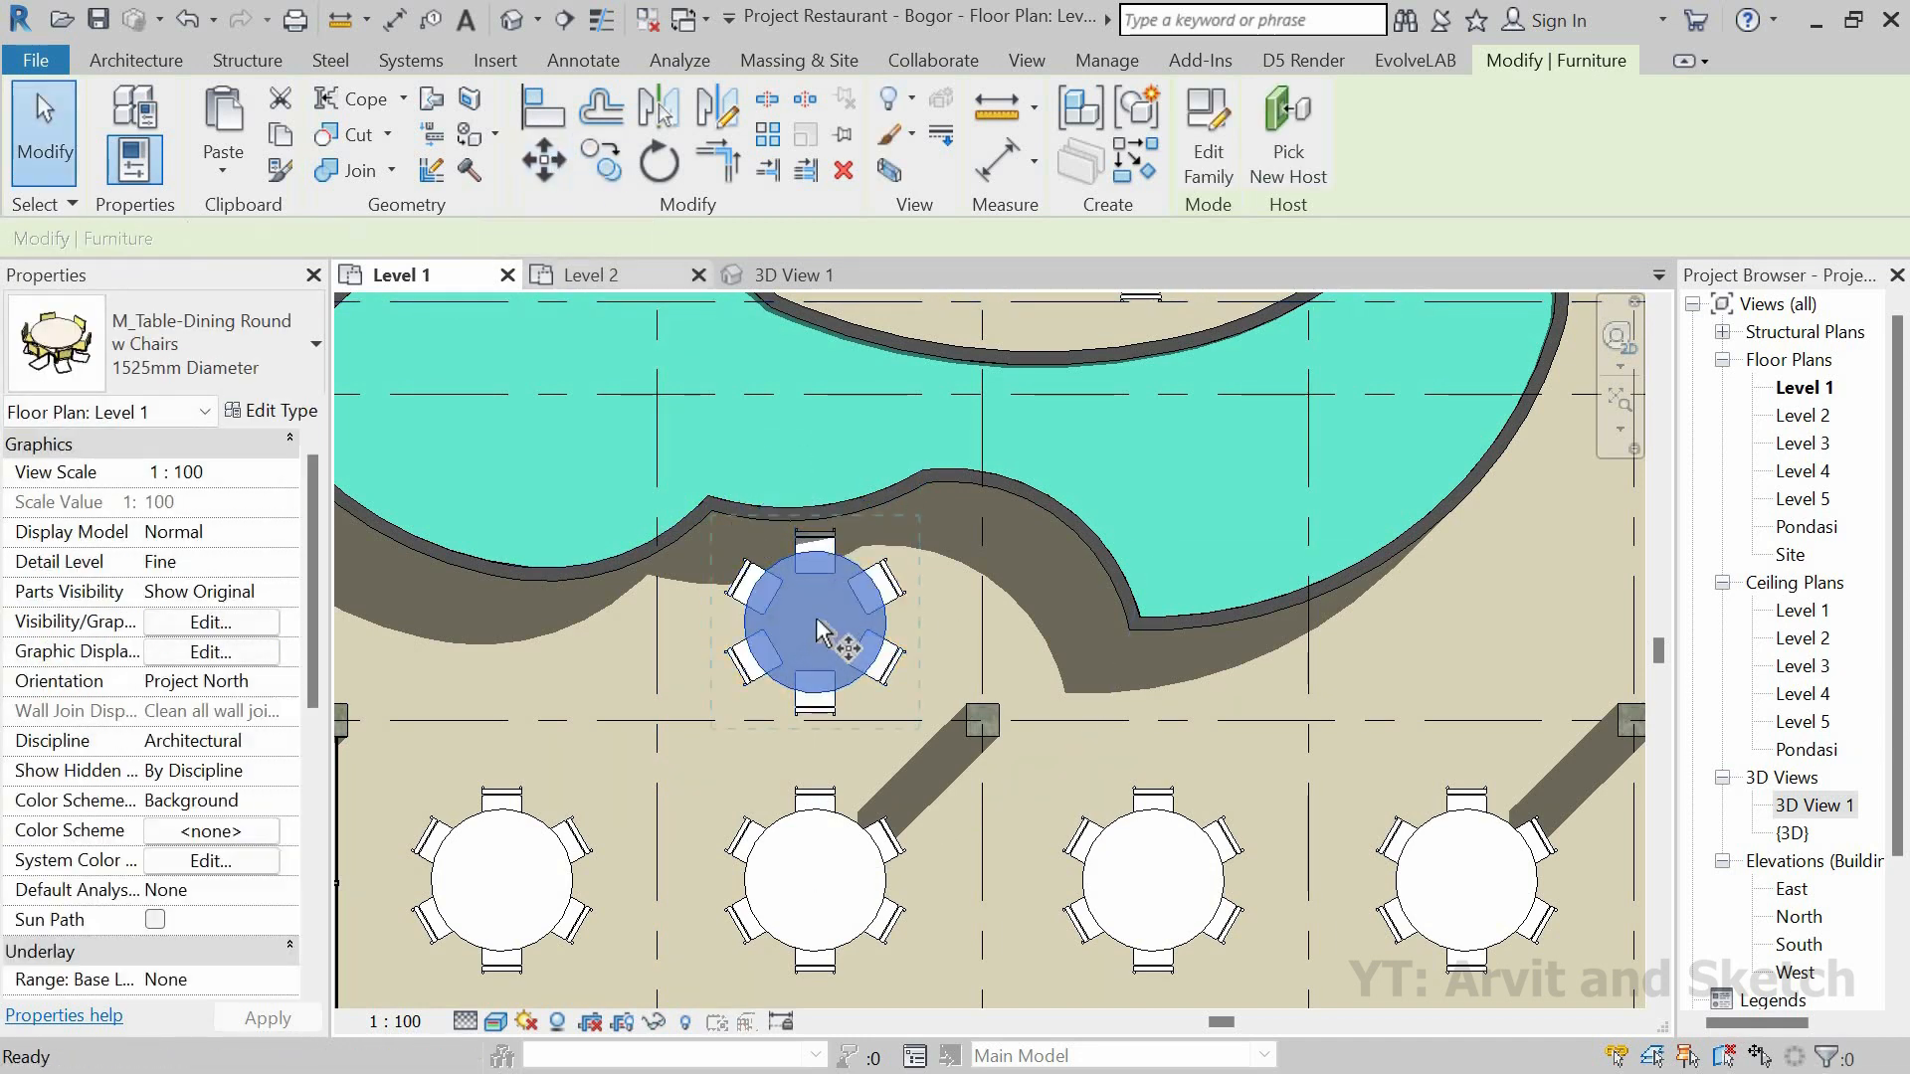
pyautogui.click(833, 611)
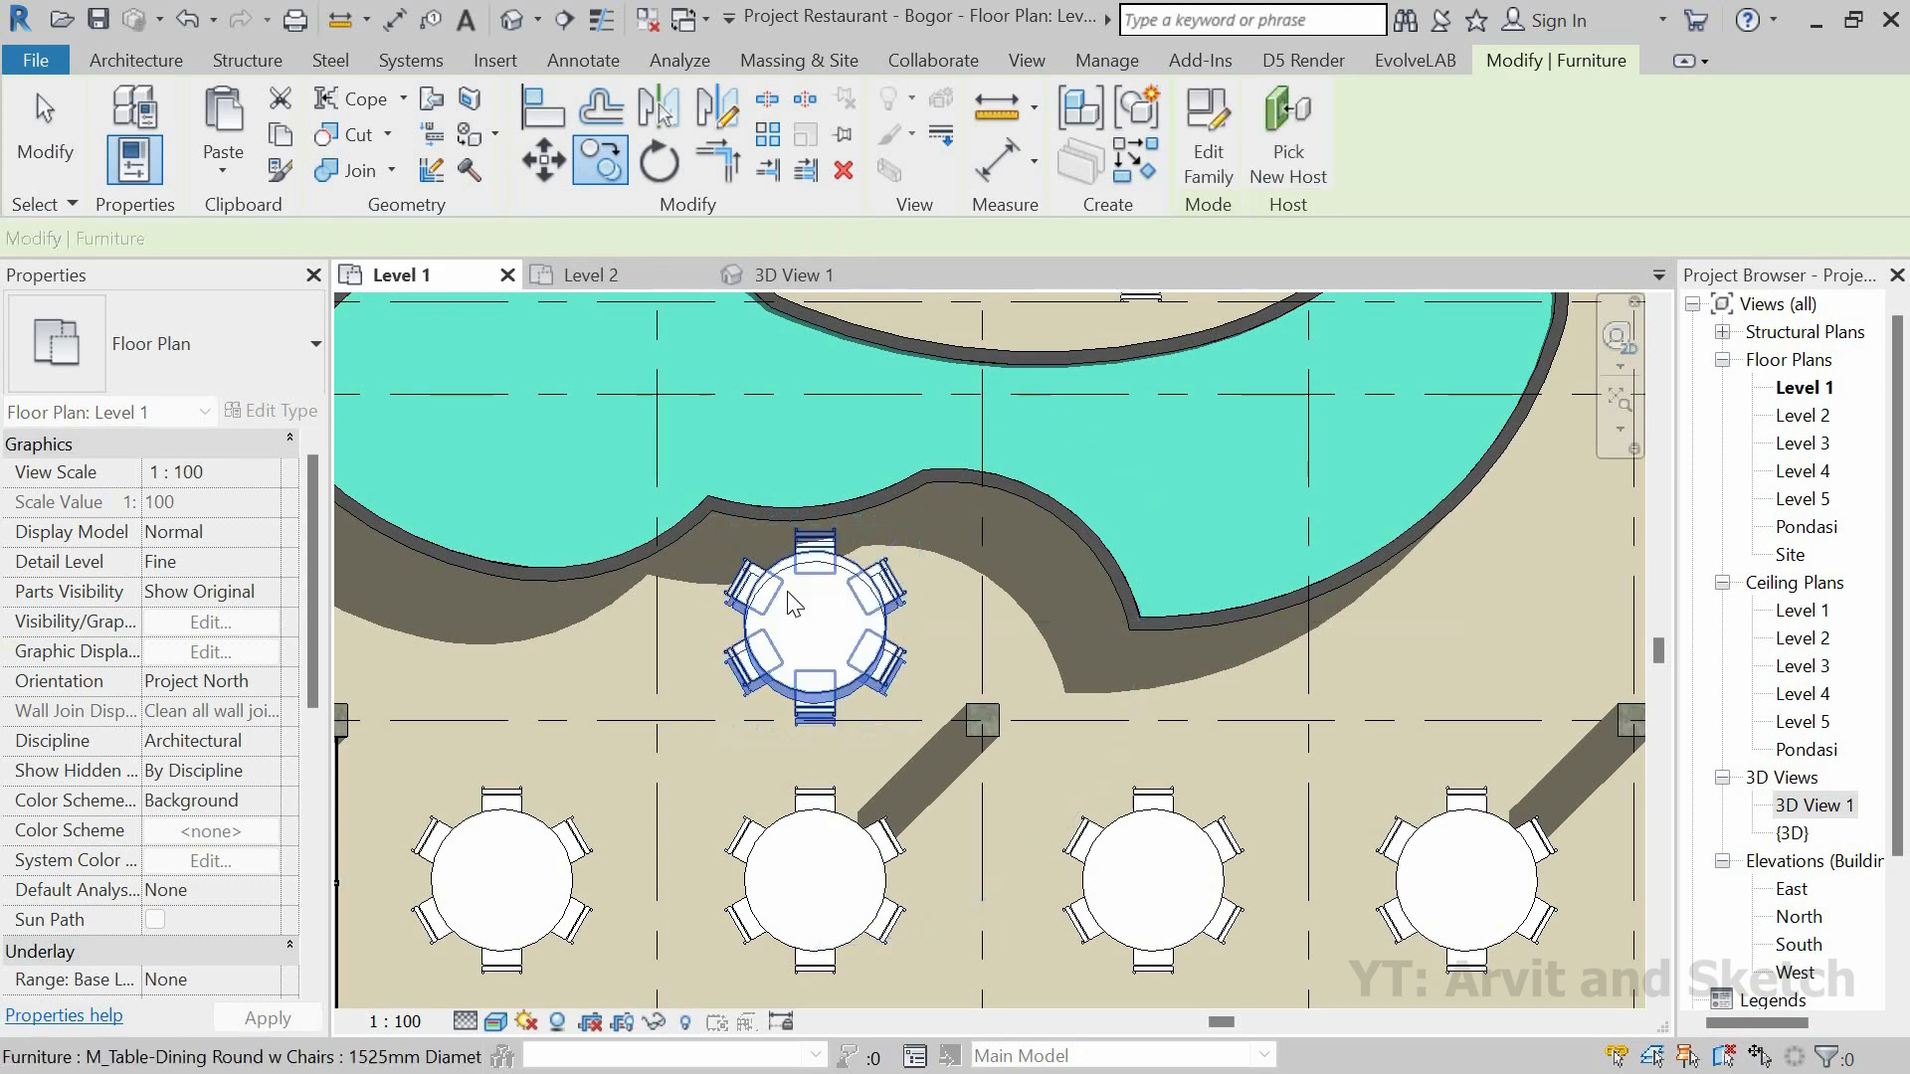
pyautogui.press('Escape')
# Step: Copy the fourth table of the row below the pond up to the pond's right end, and shift the copy down clear of its edge
pyautogui.scroll(-3, 926, 616)
pyautogui.scroll(-4, 1095, 587)
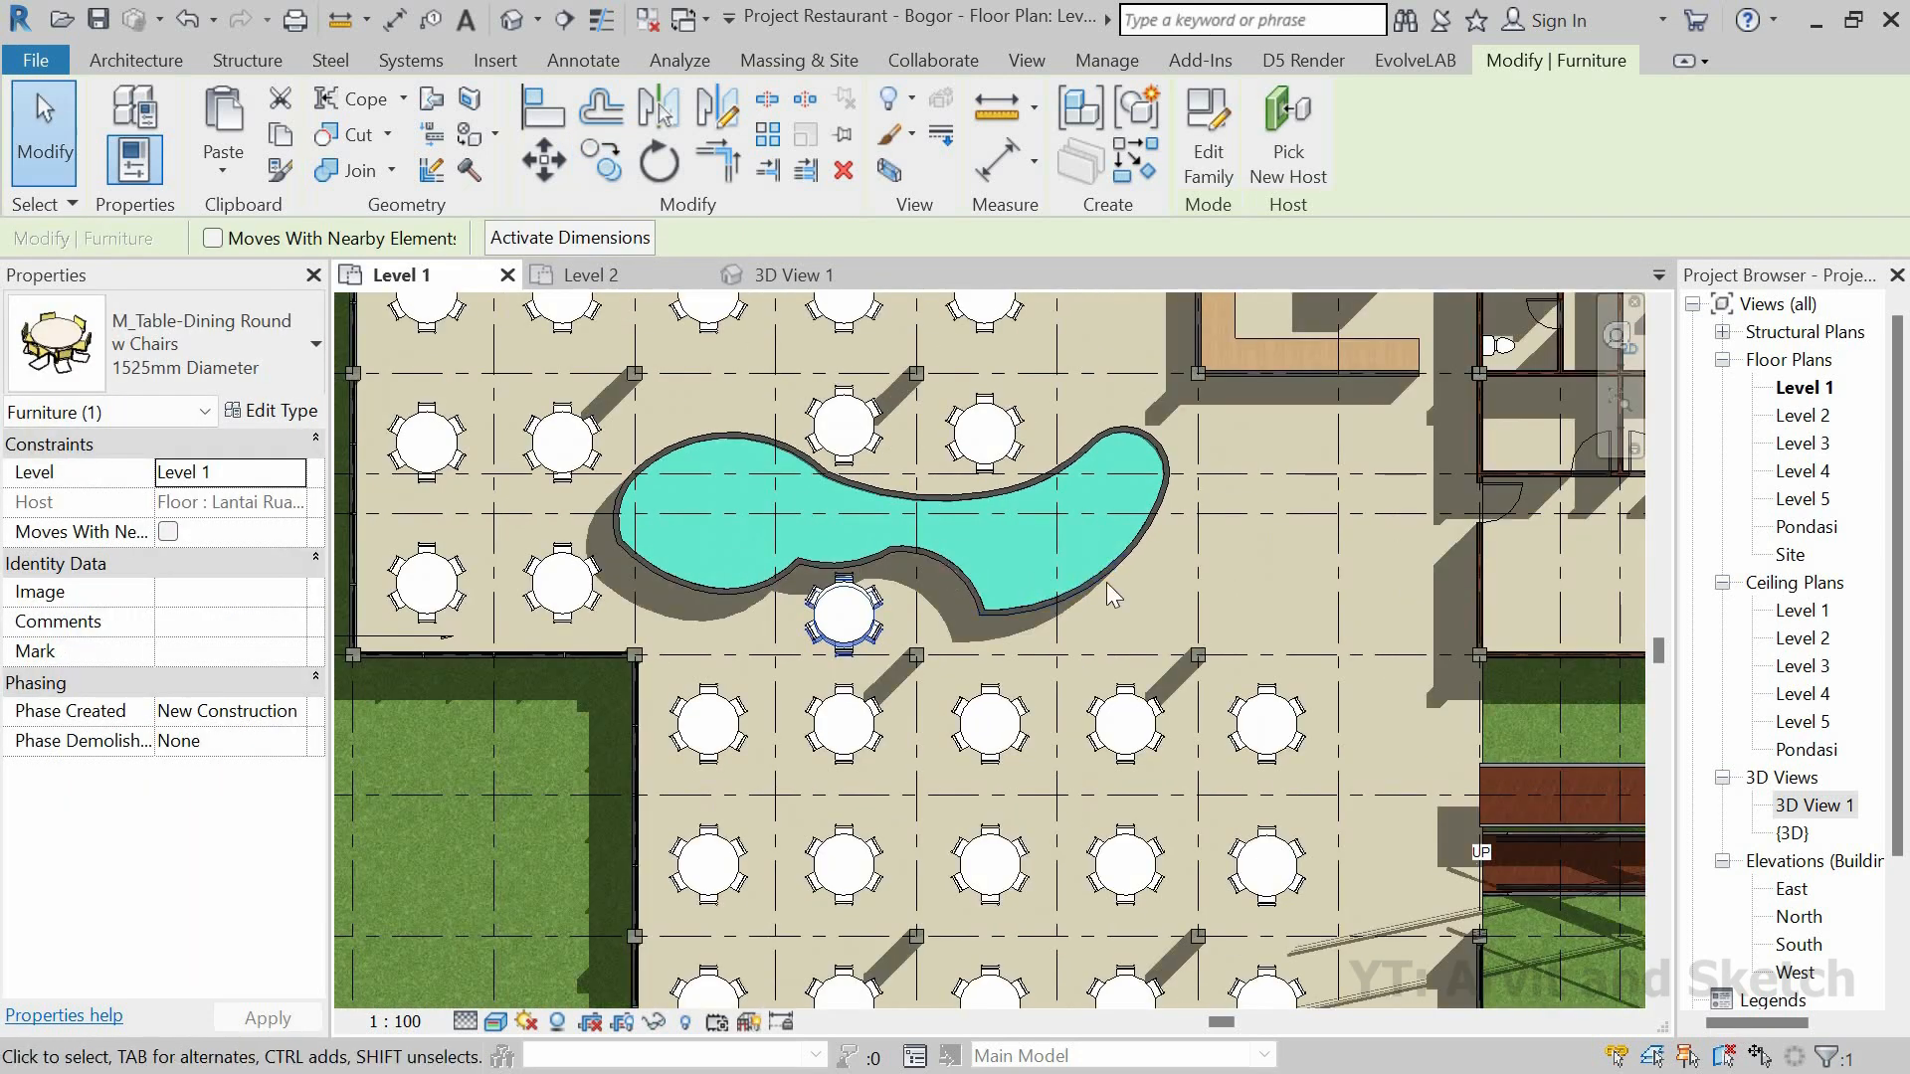
pyautogui.scroll(5, 1095, 602)
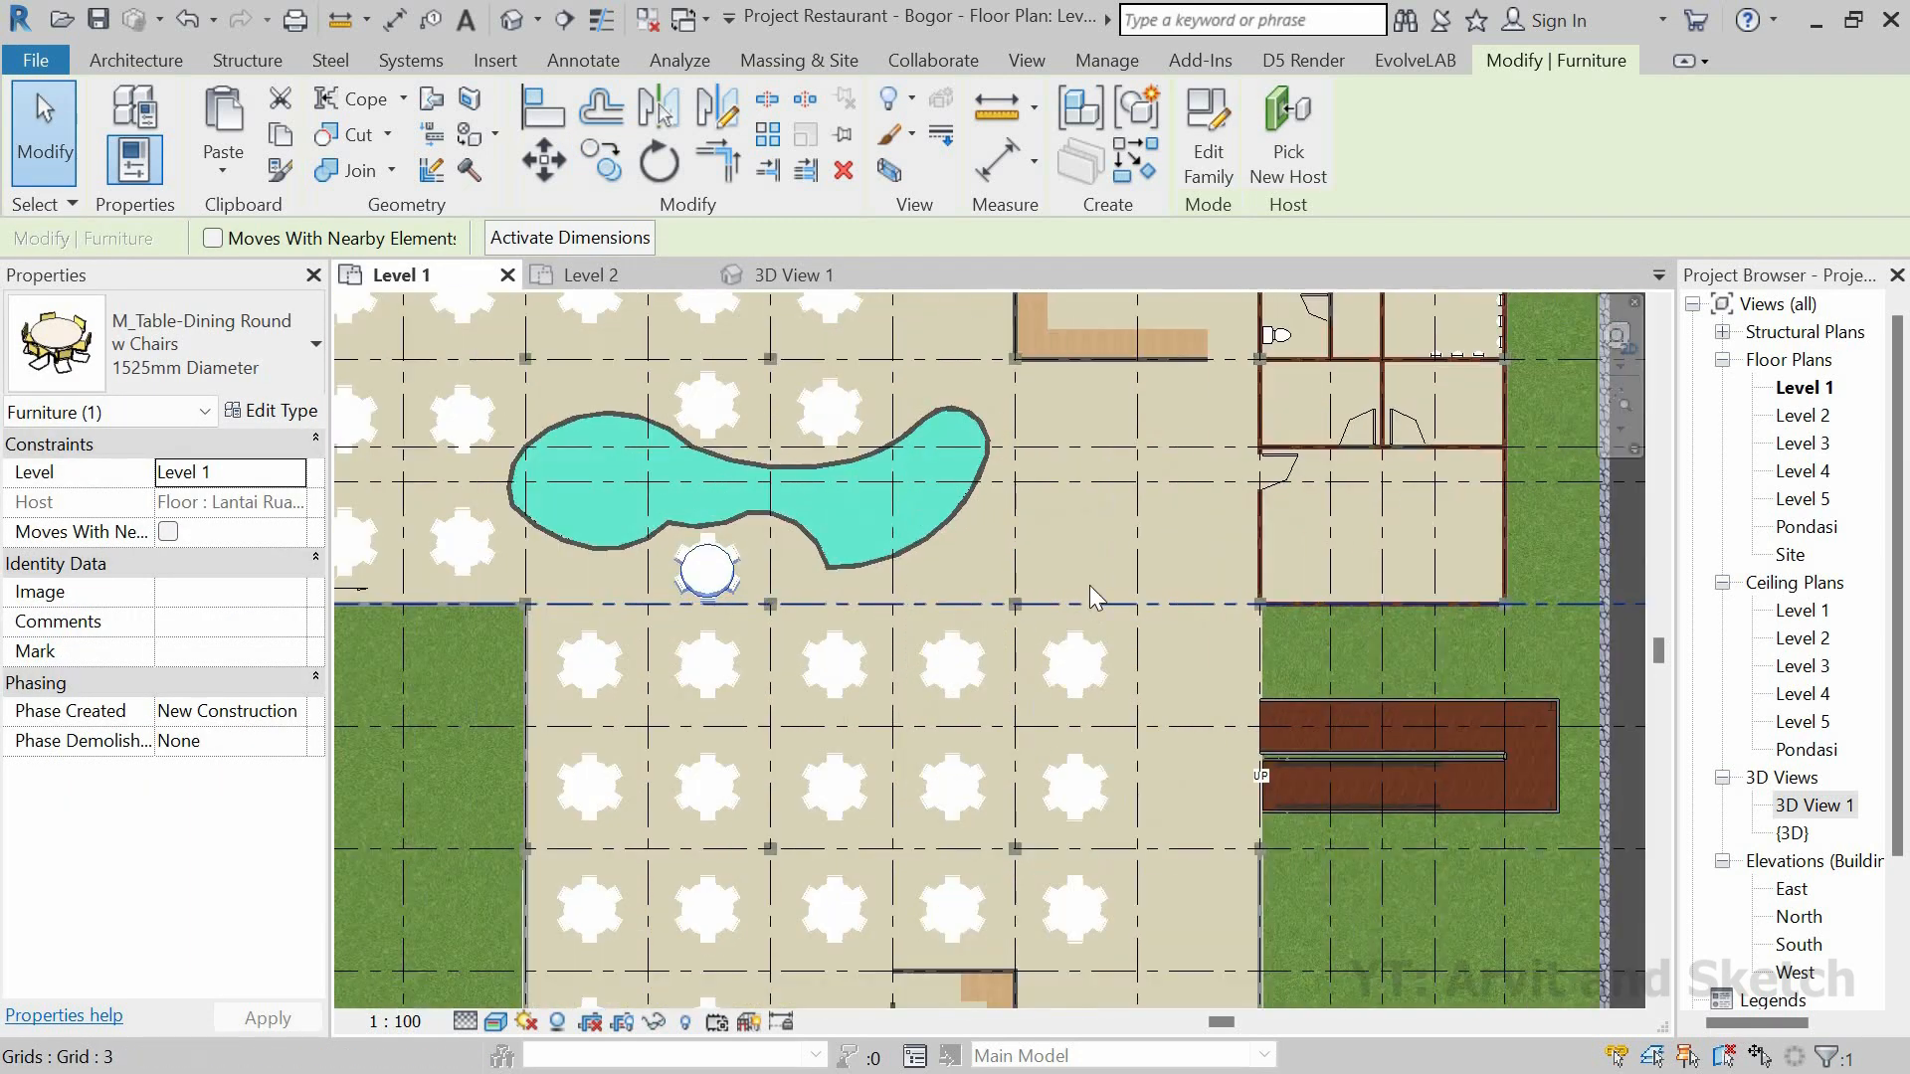
pyautogui.click(600, 159)
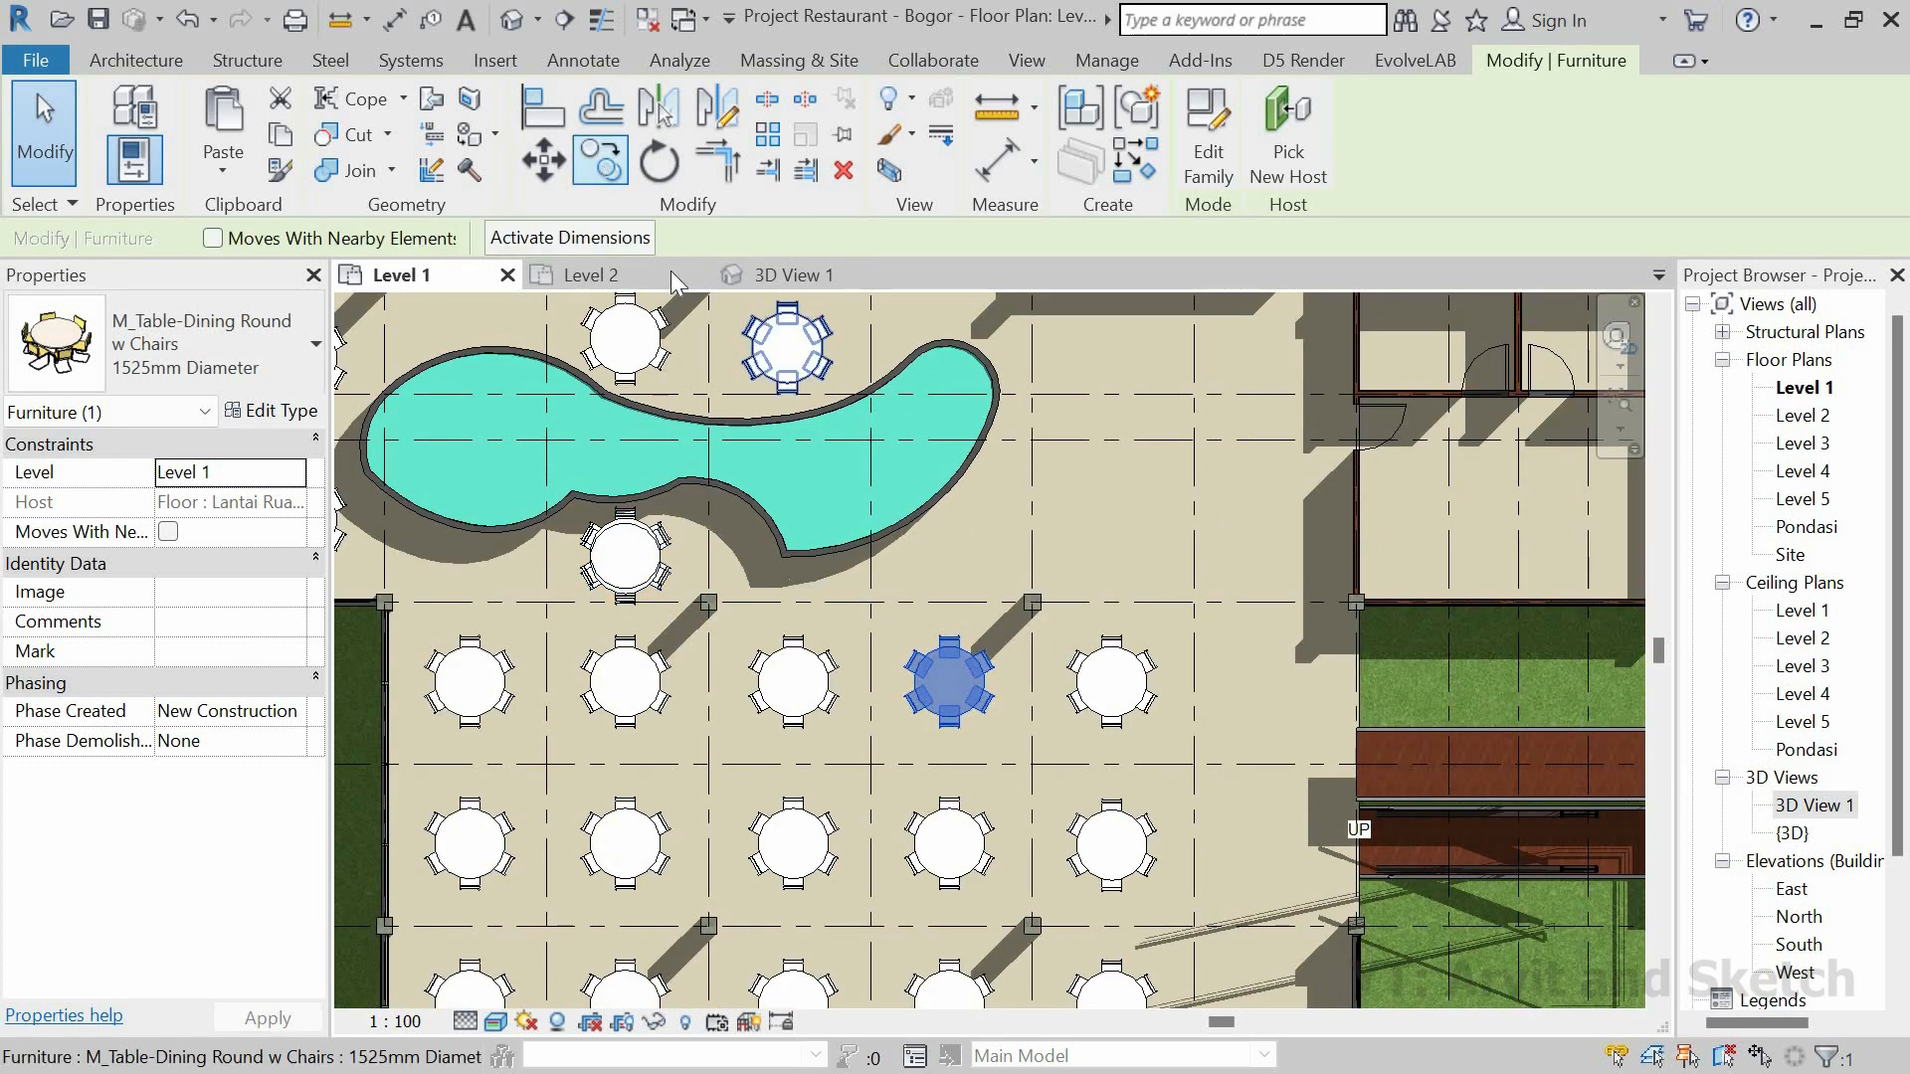
pyautogui.click(1020, 645)
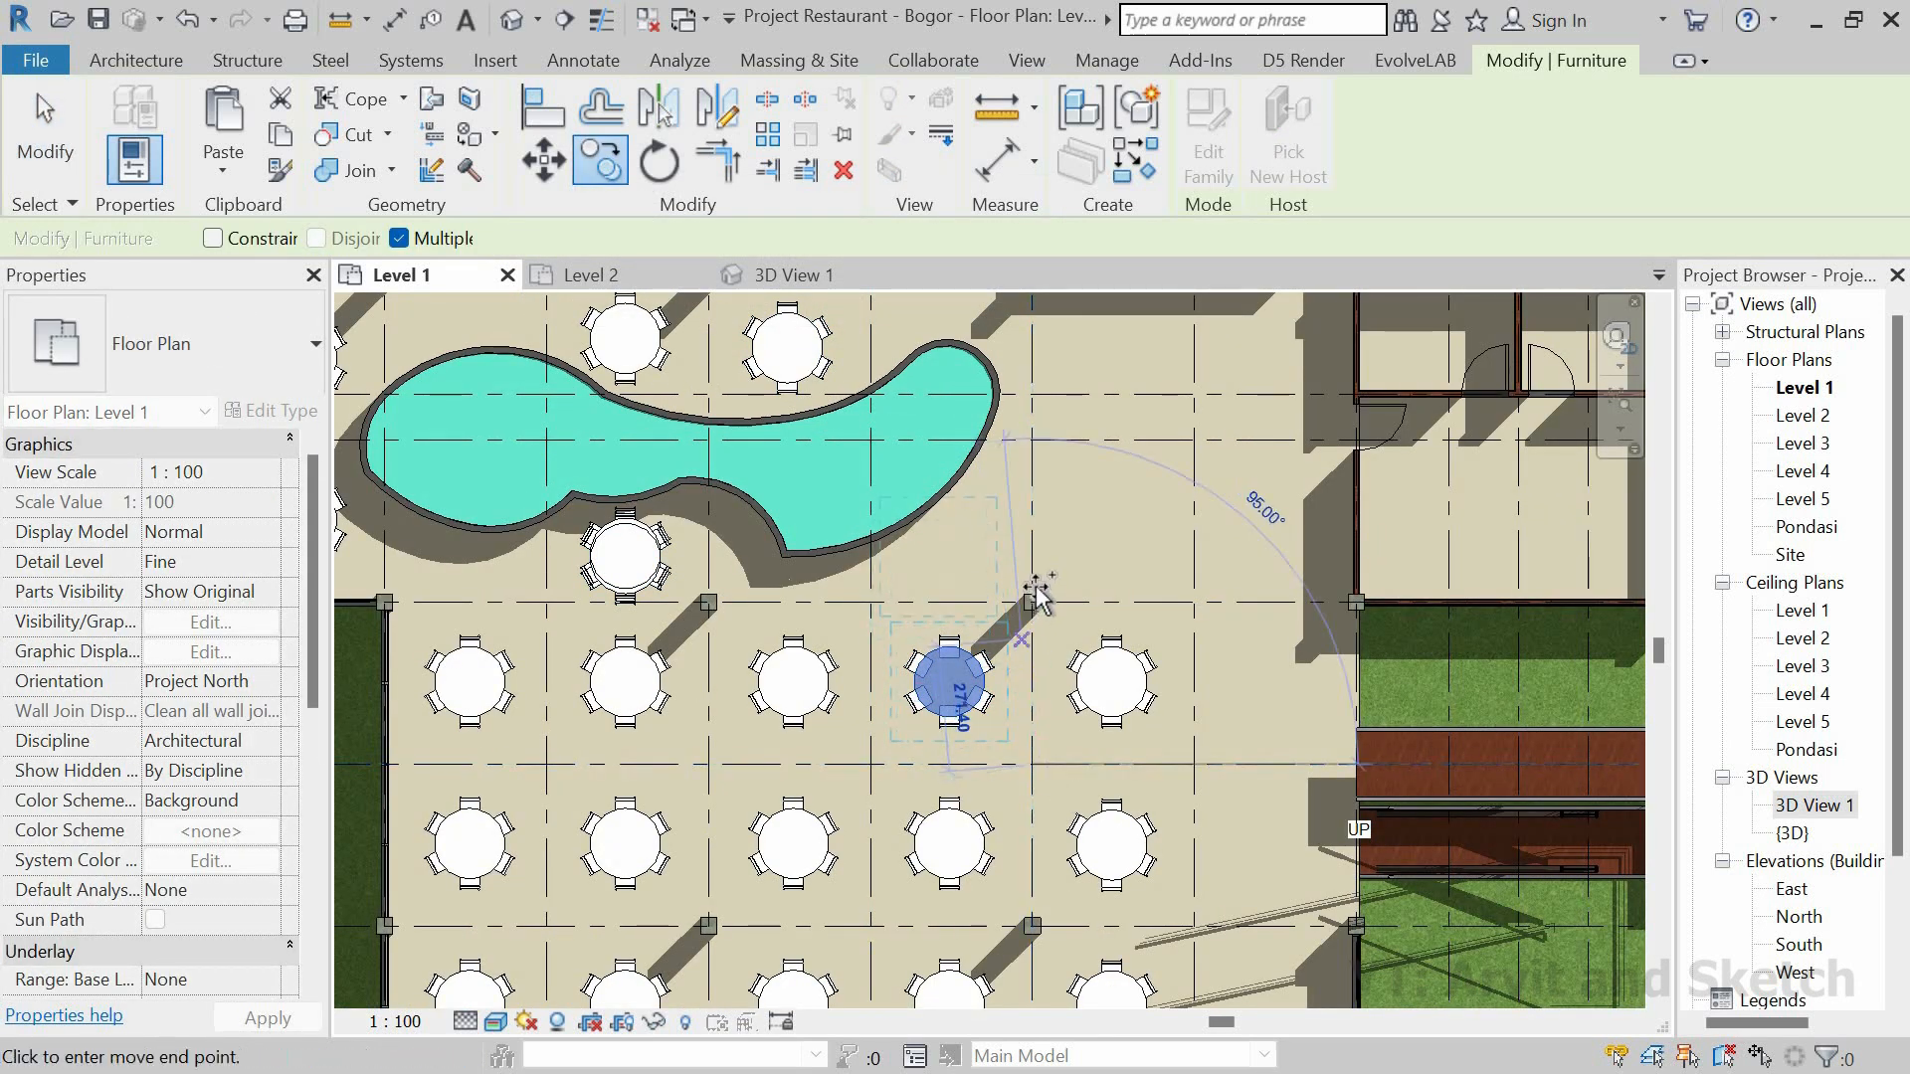
pyautogui.scroll(2, 1018, 641)
pyautogui.click(963, 510)
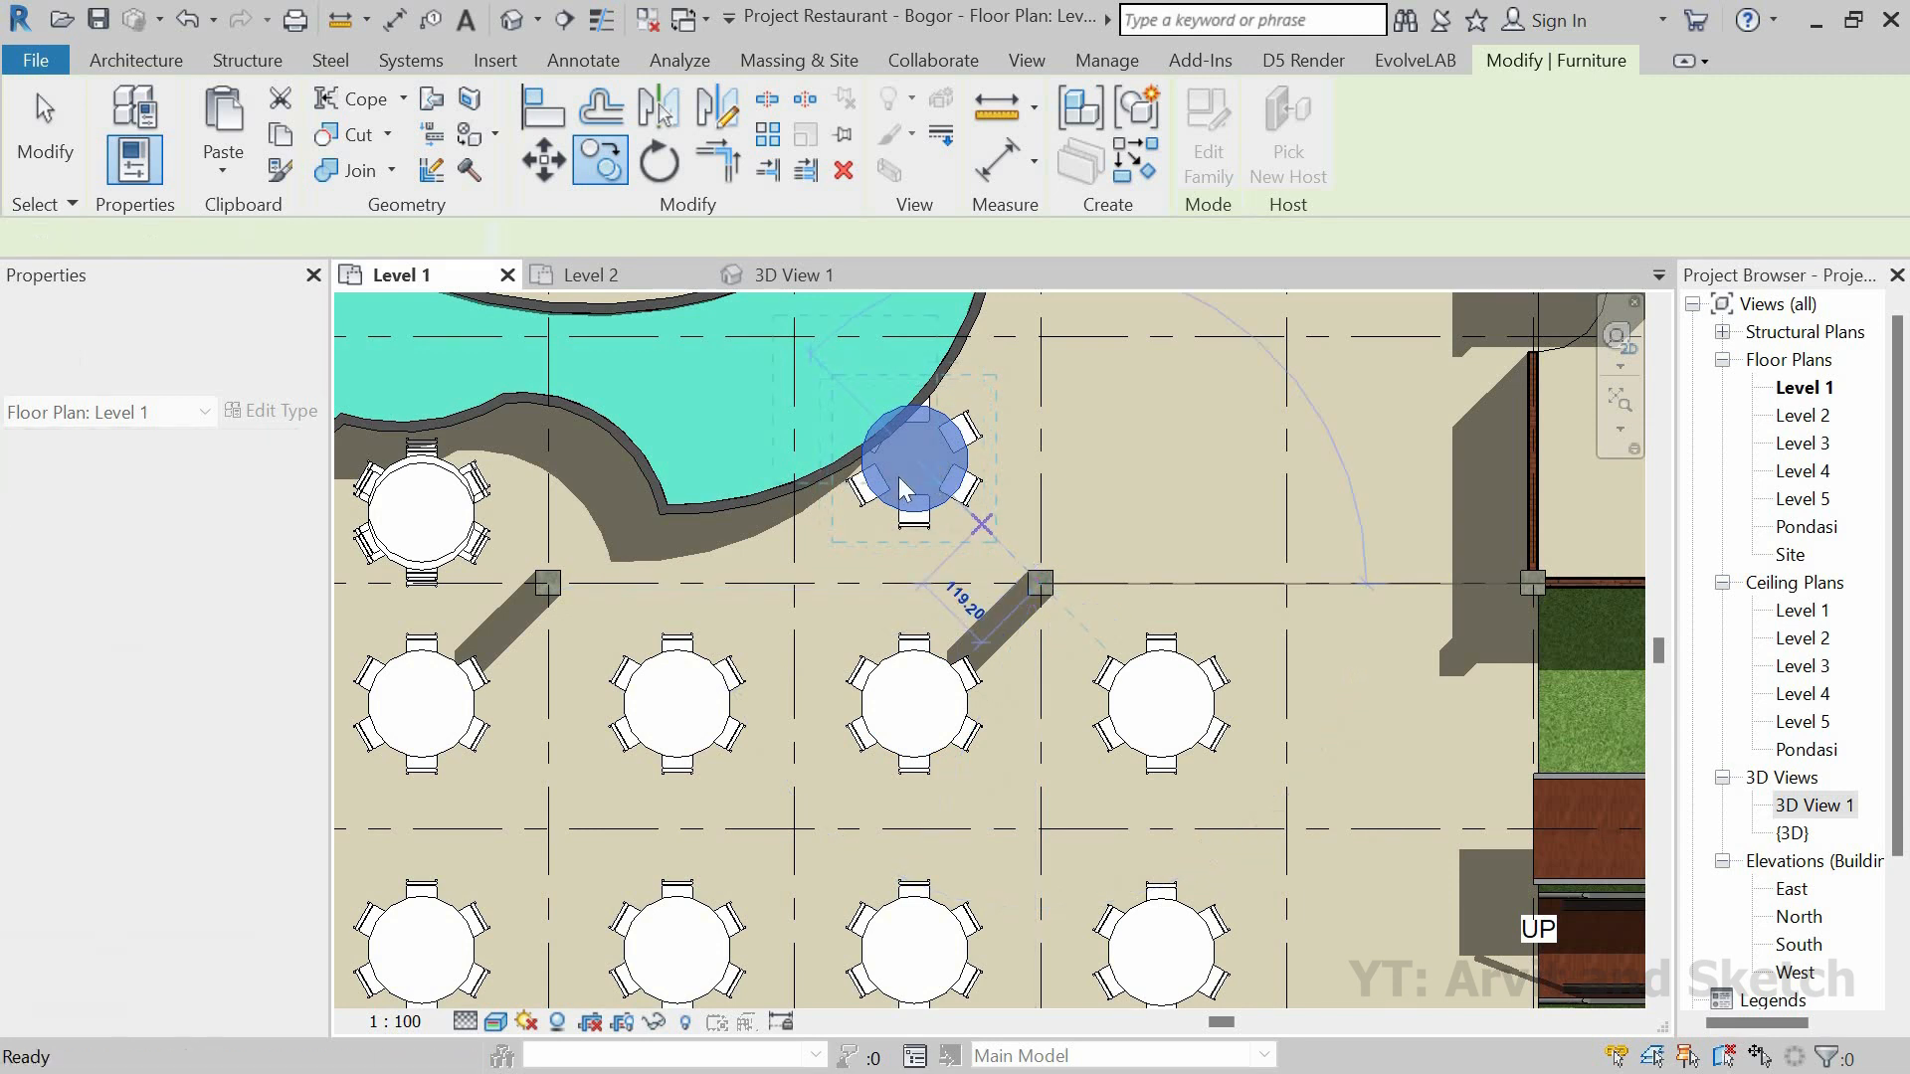
pyautogui.press('Escape')
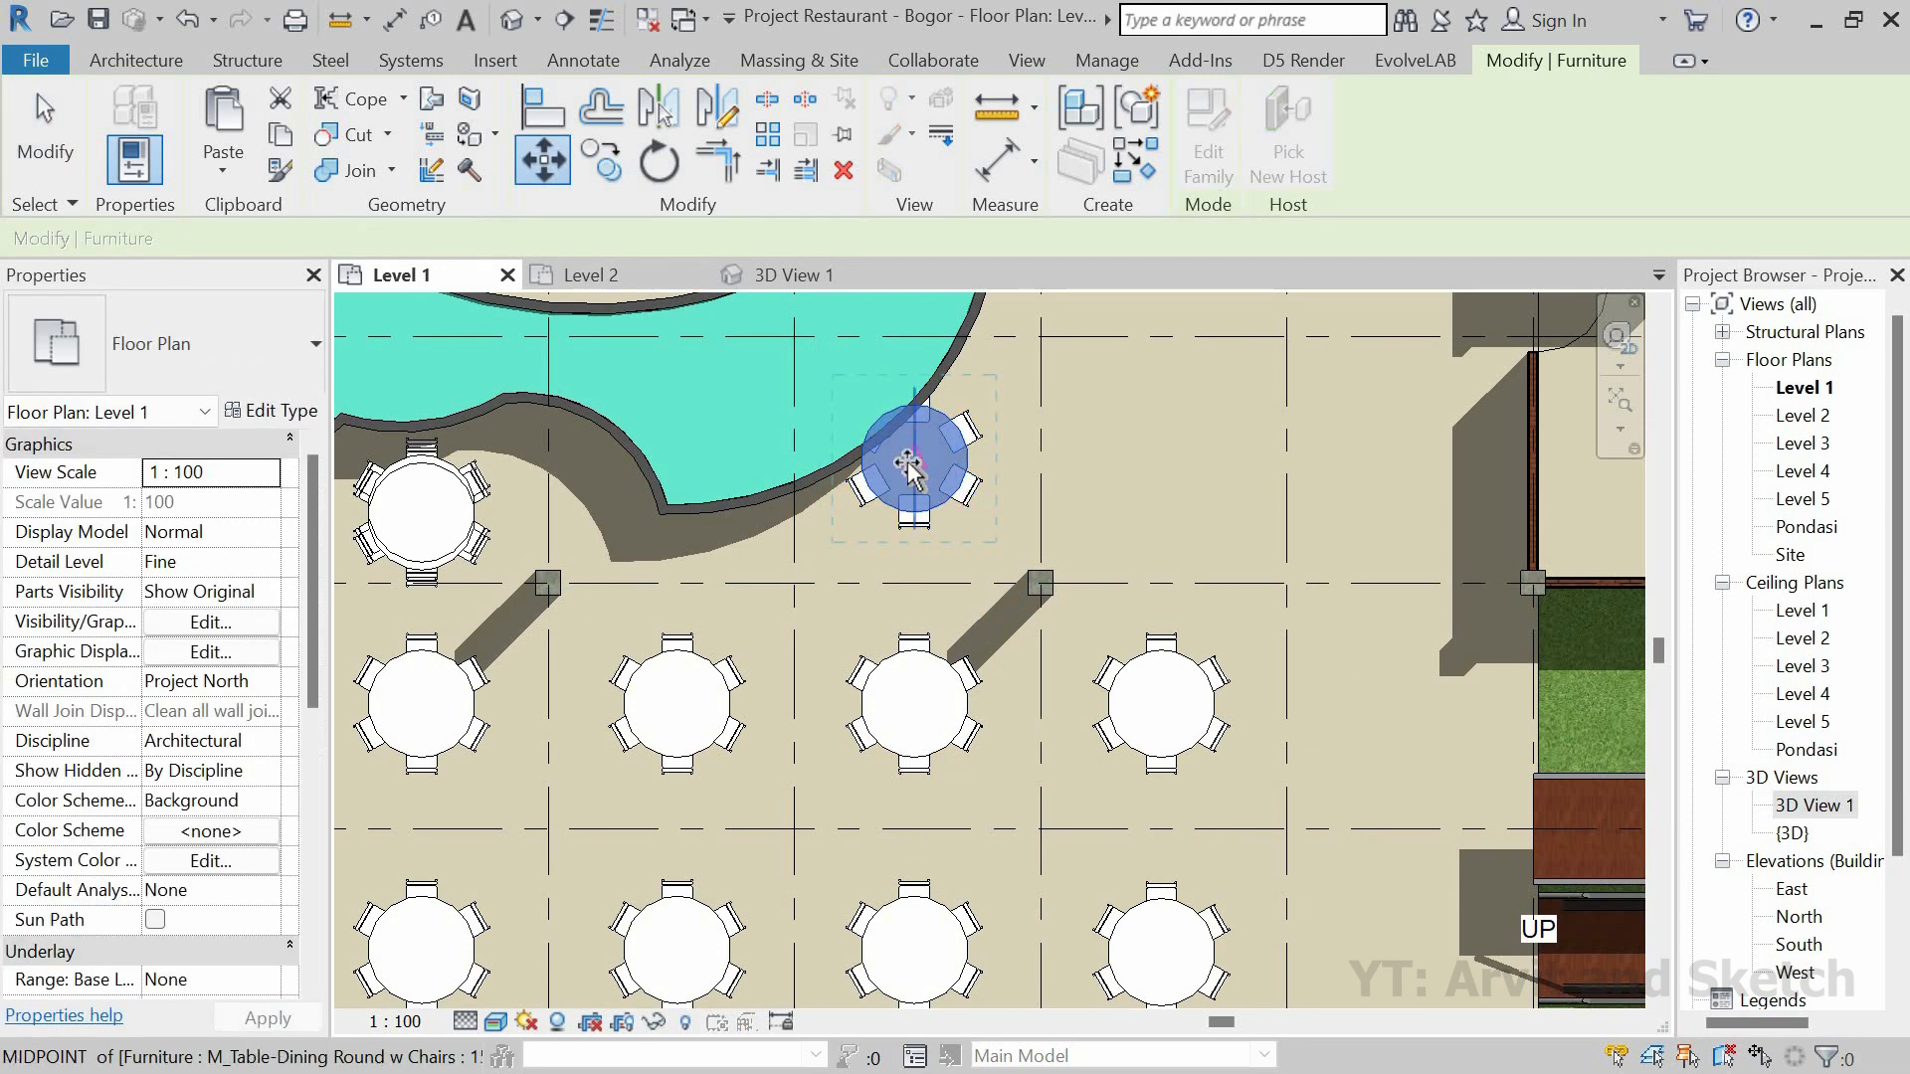
pyautogui.click(913, 459)
pyautogui.click(913, 519)
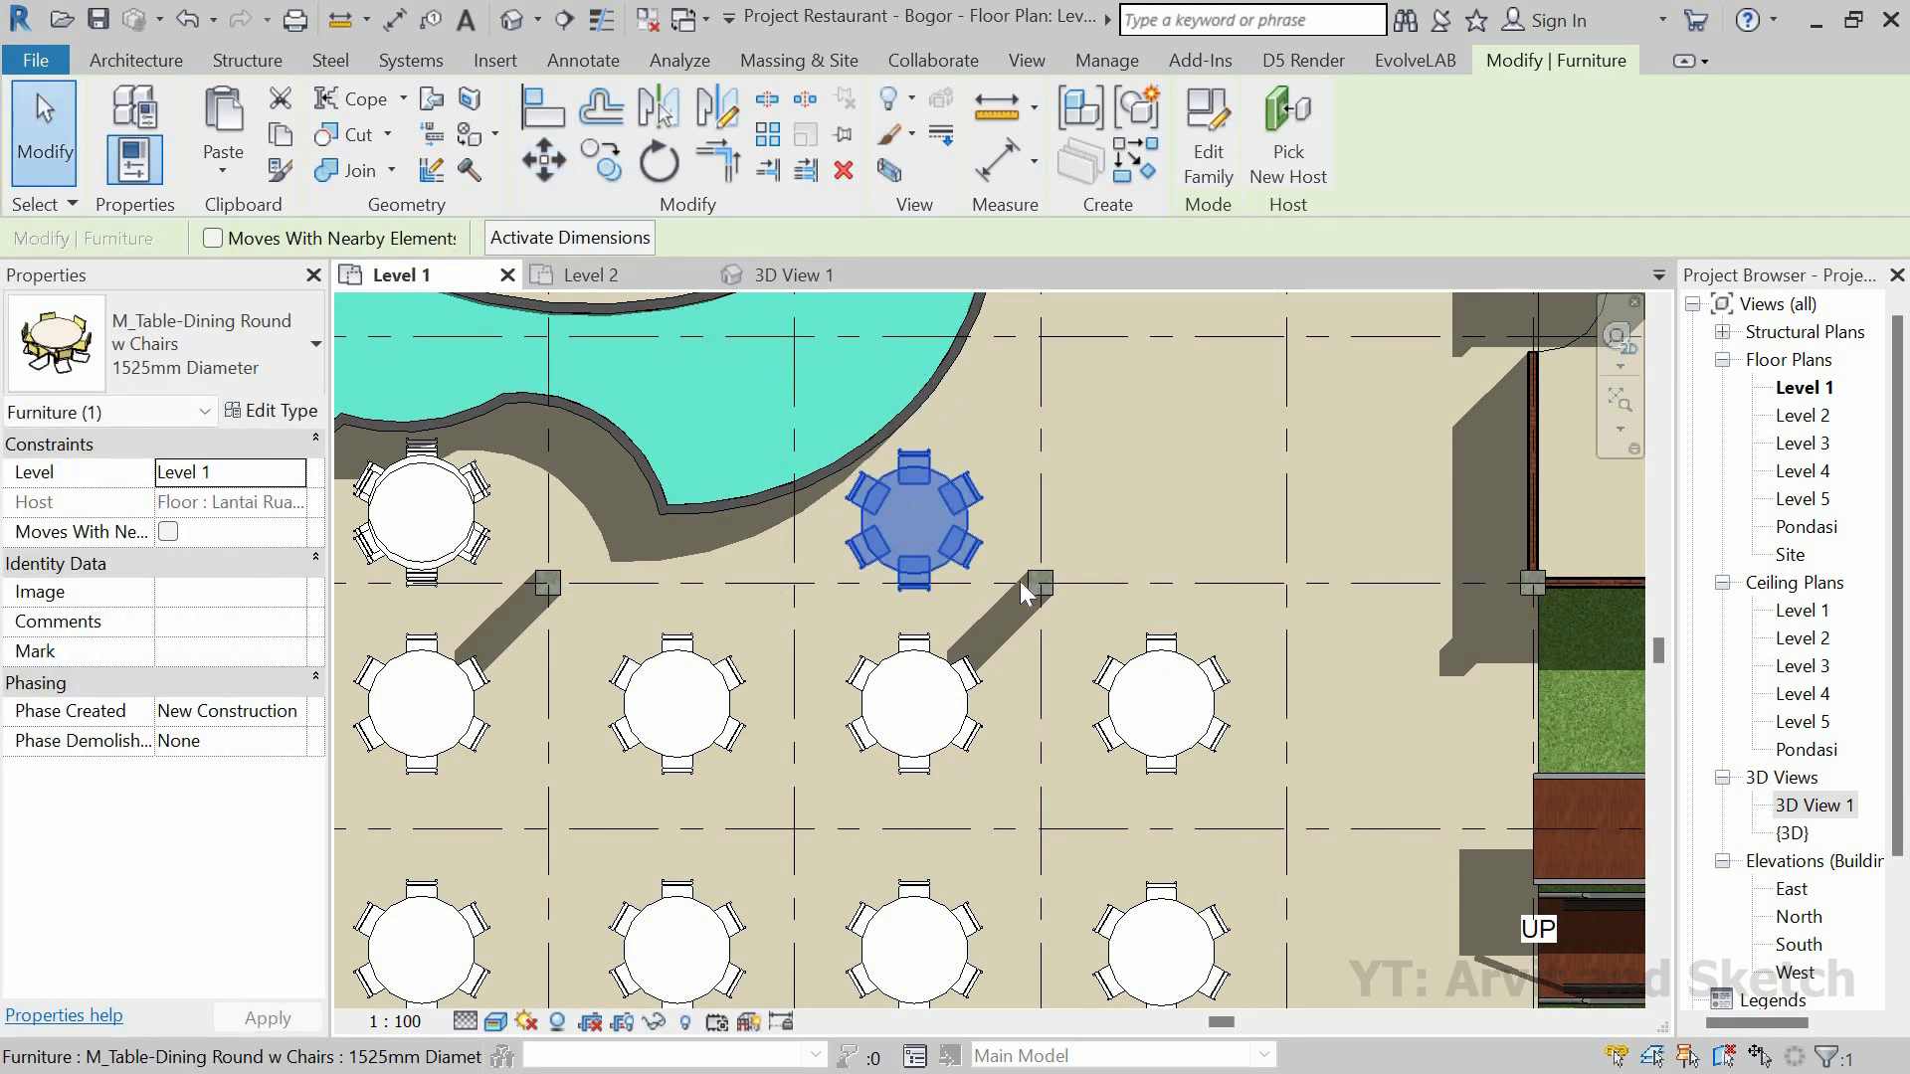
# Step: Copy the last table of the row below the pond up one half bay, from the intersection of grids 14 and 19 to grid 3
pyautogui.scroll(-1, 926, 553)
pyautogui.moveTo(991, 536); pyautogui.dragTo(924, 553, button='middle')
pyautogui.scroll(3, 922, 551)
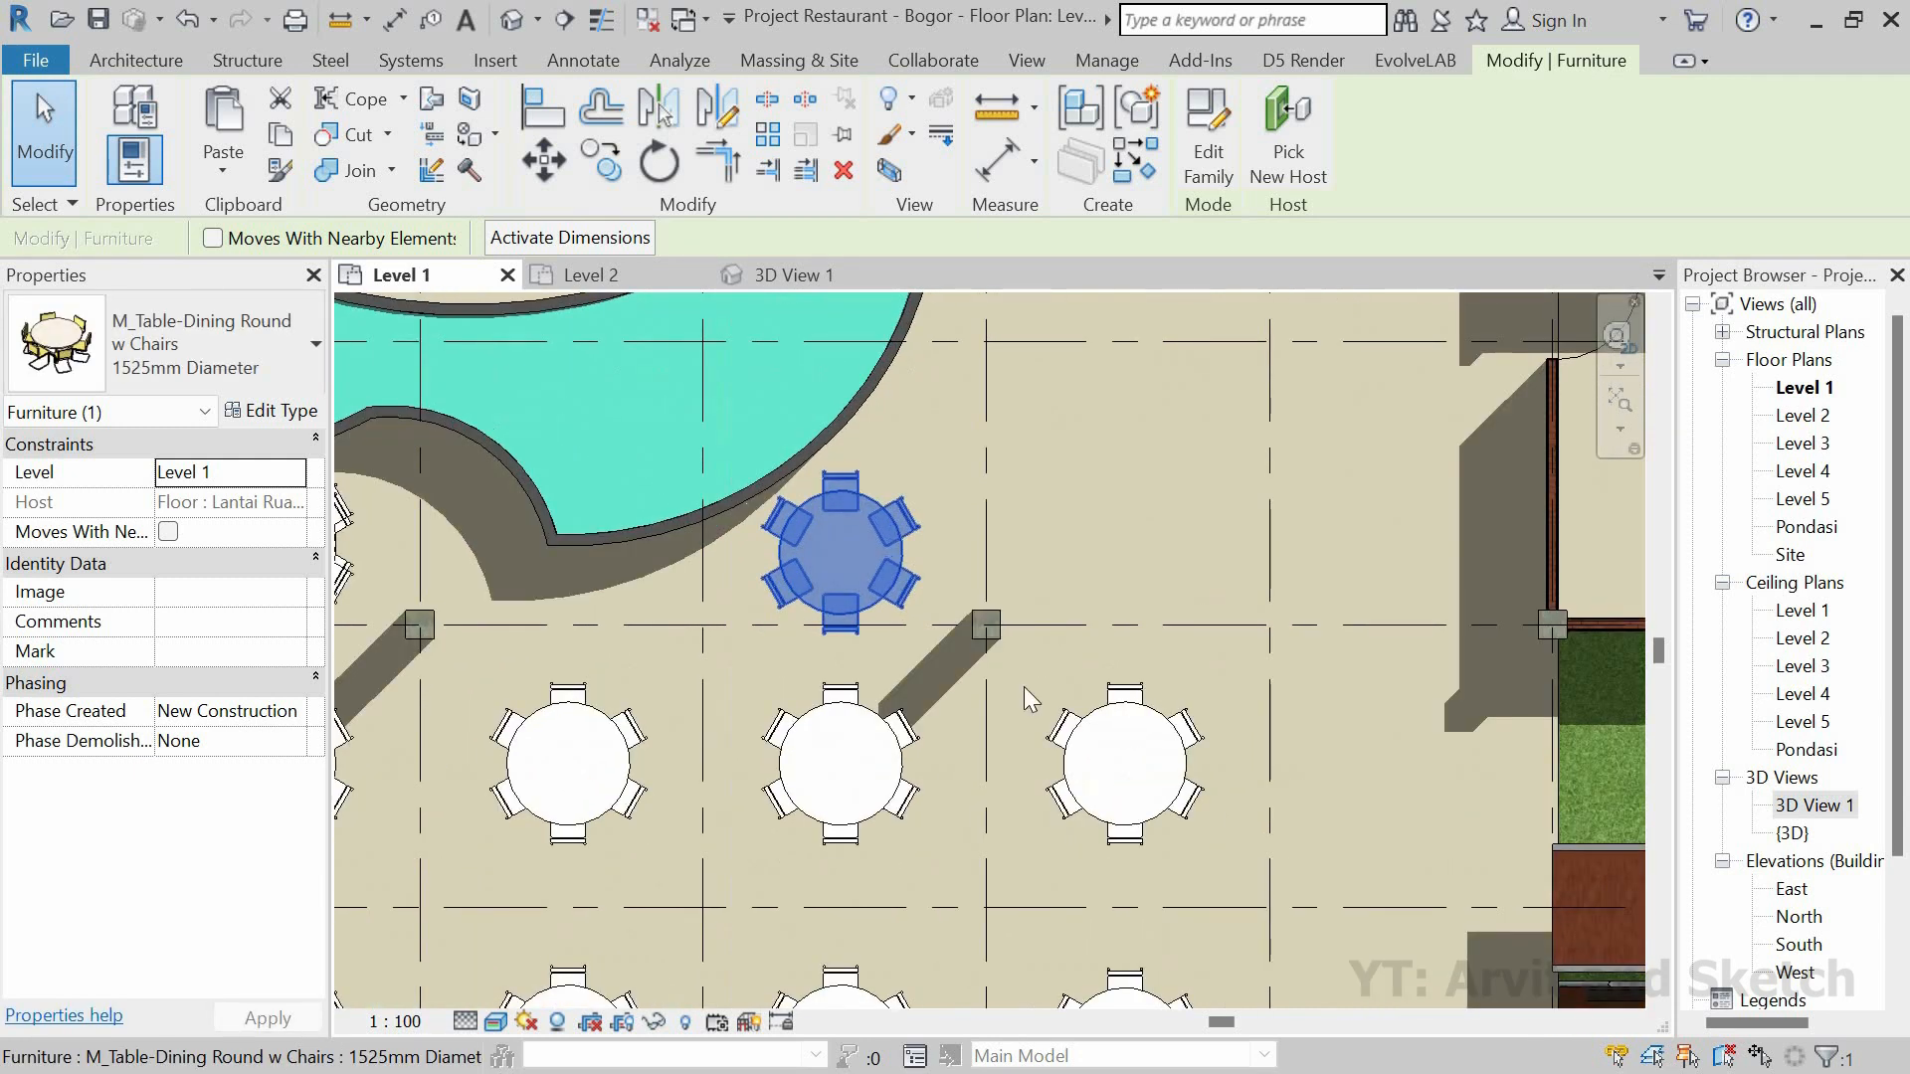
pyautogui.click(1028, 690)
pyautogui.scroll(-4, 1055, 694)
pyautogui.click(1068, 706)
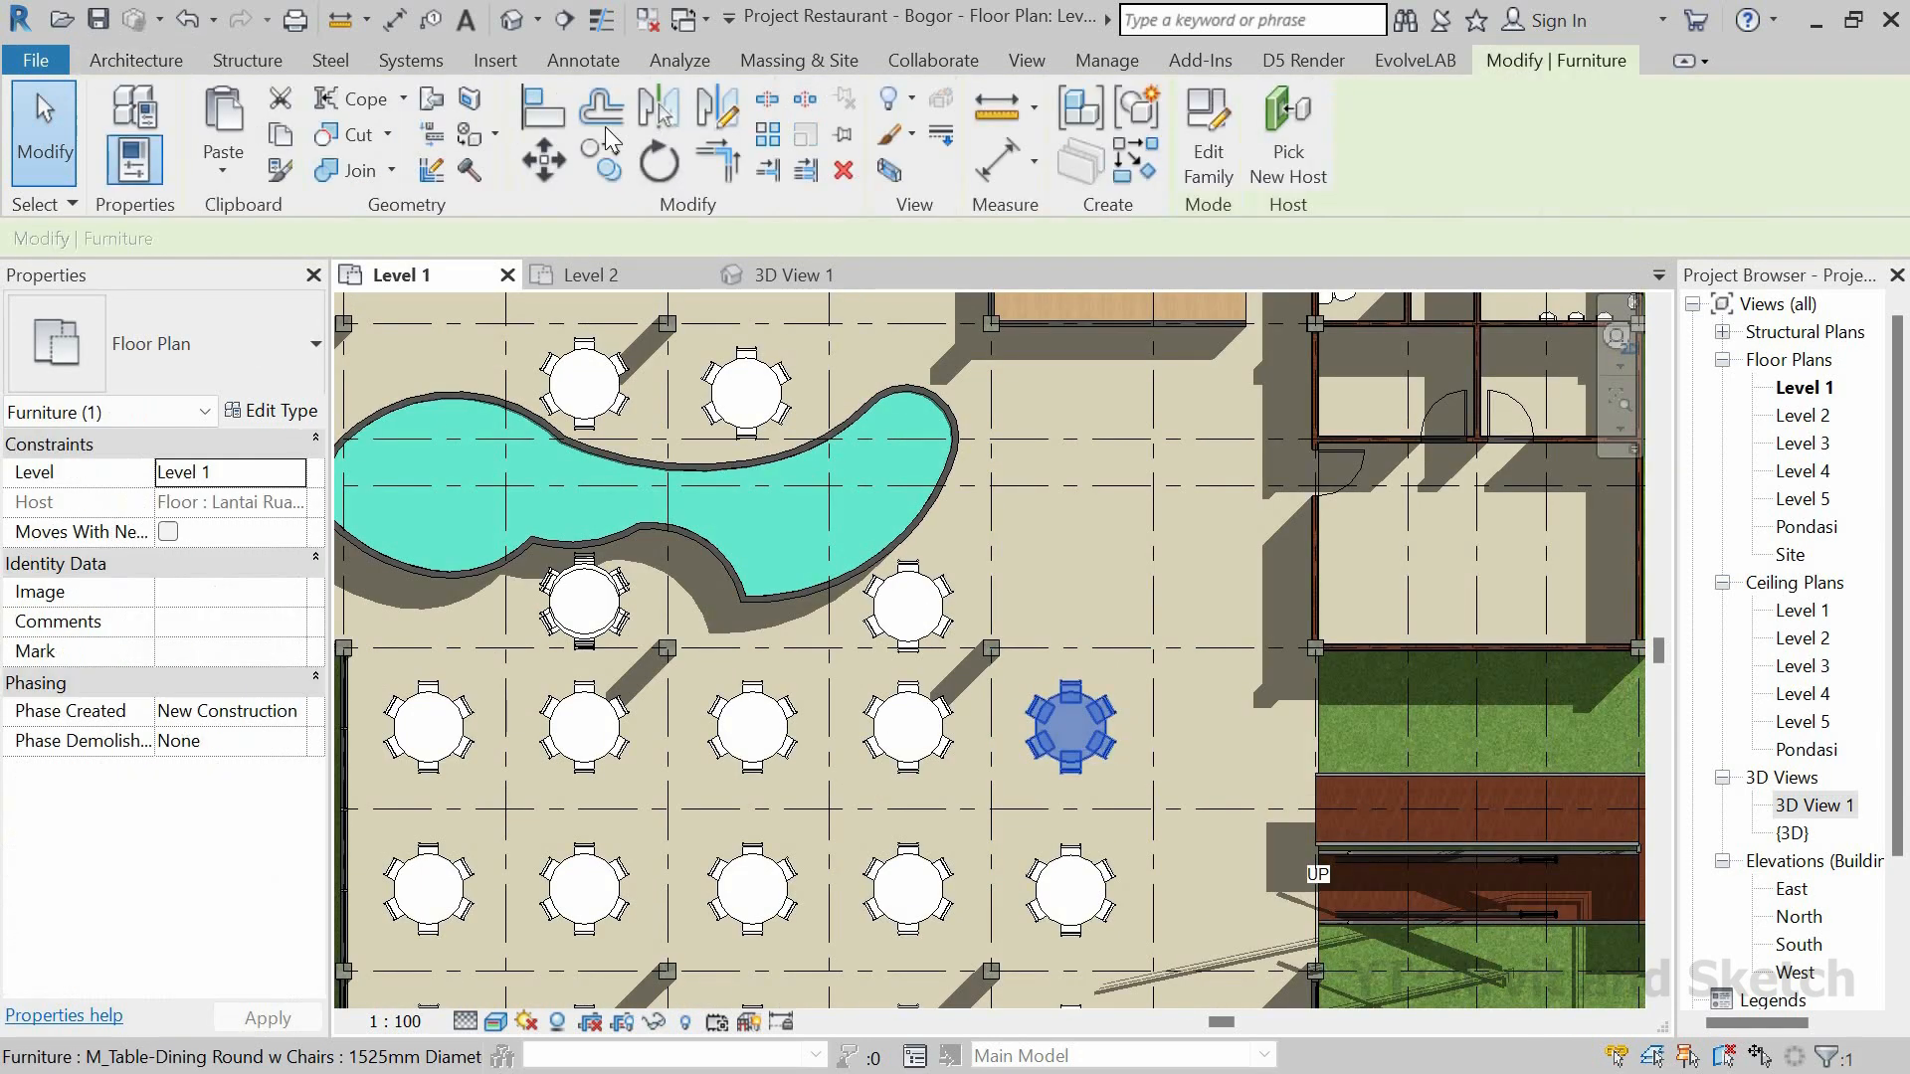
pyautogui.press('c')
pyautogui.press('o')
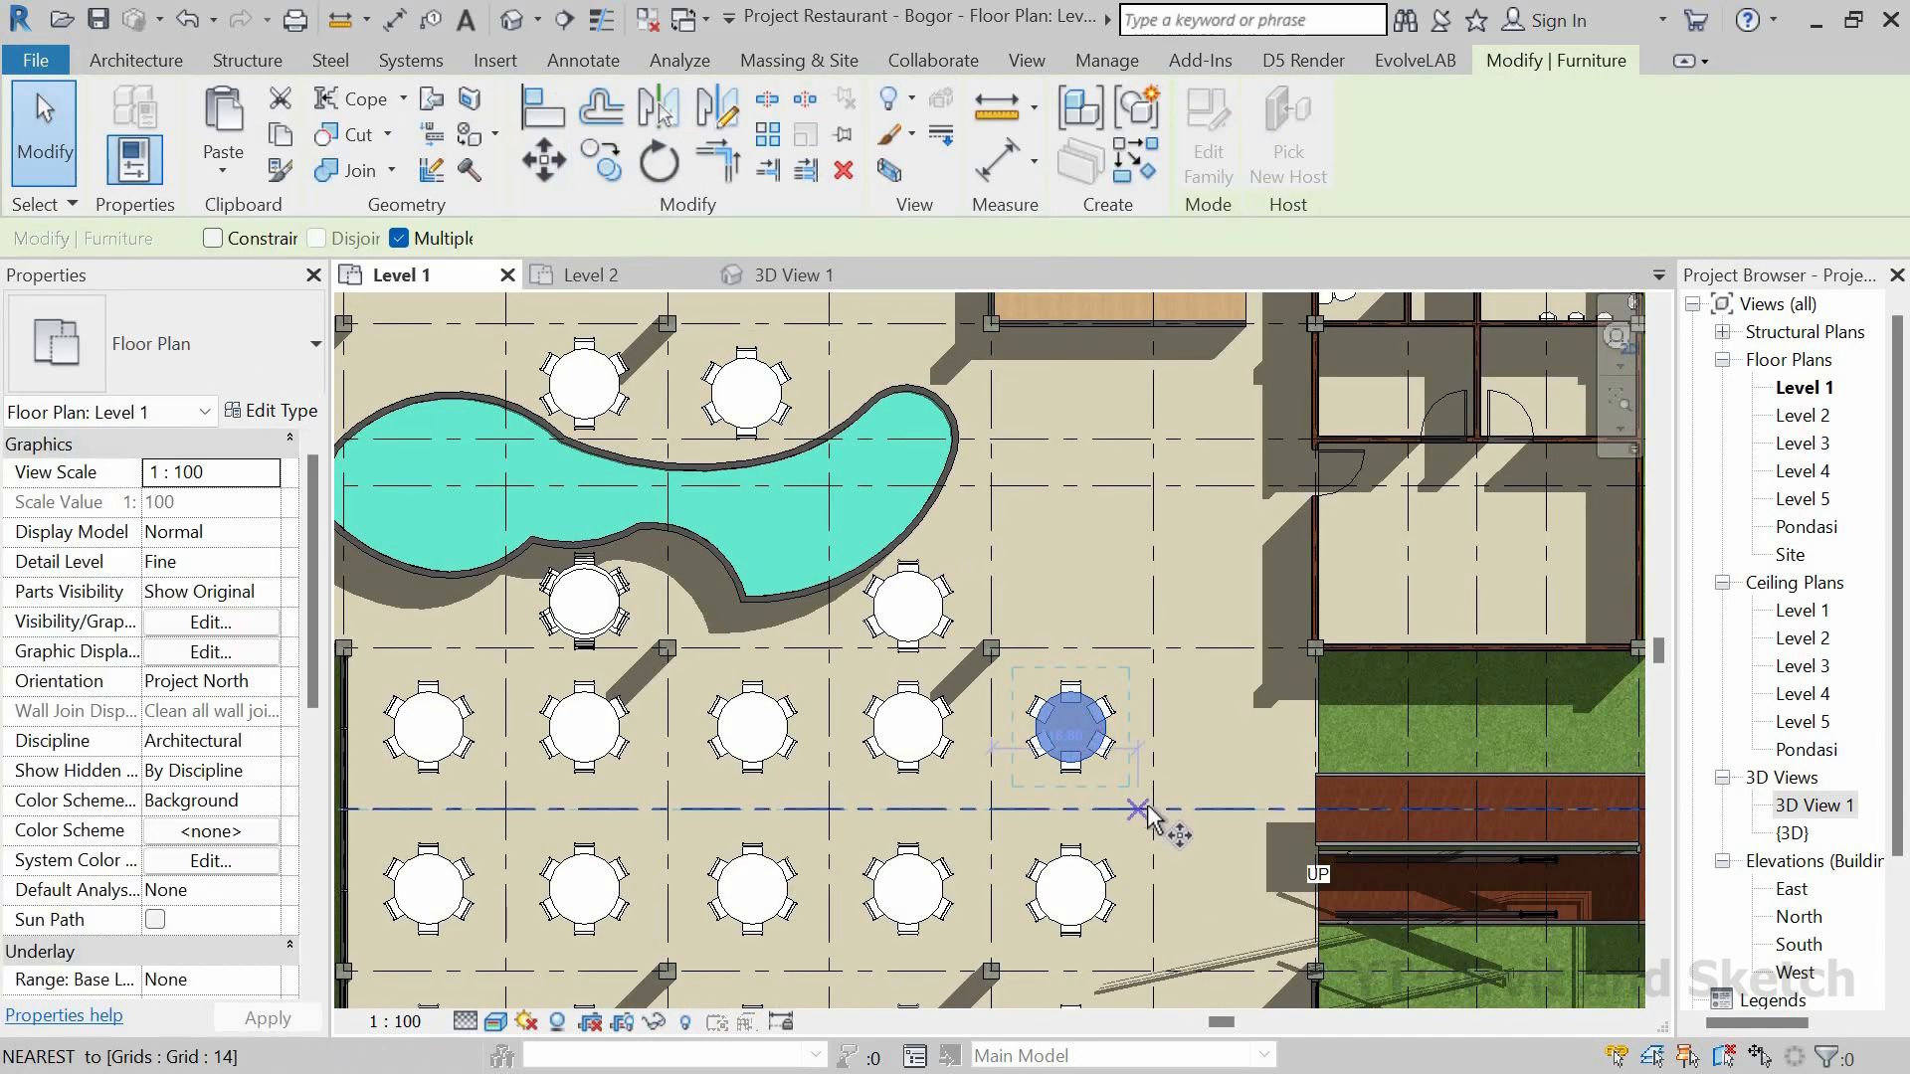
pyautogui.click(1154, 809)
pyautogui.click(1154, 648)
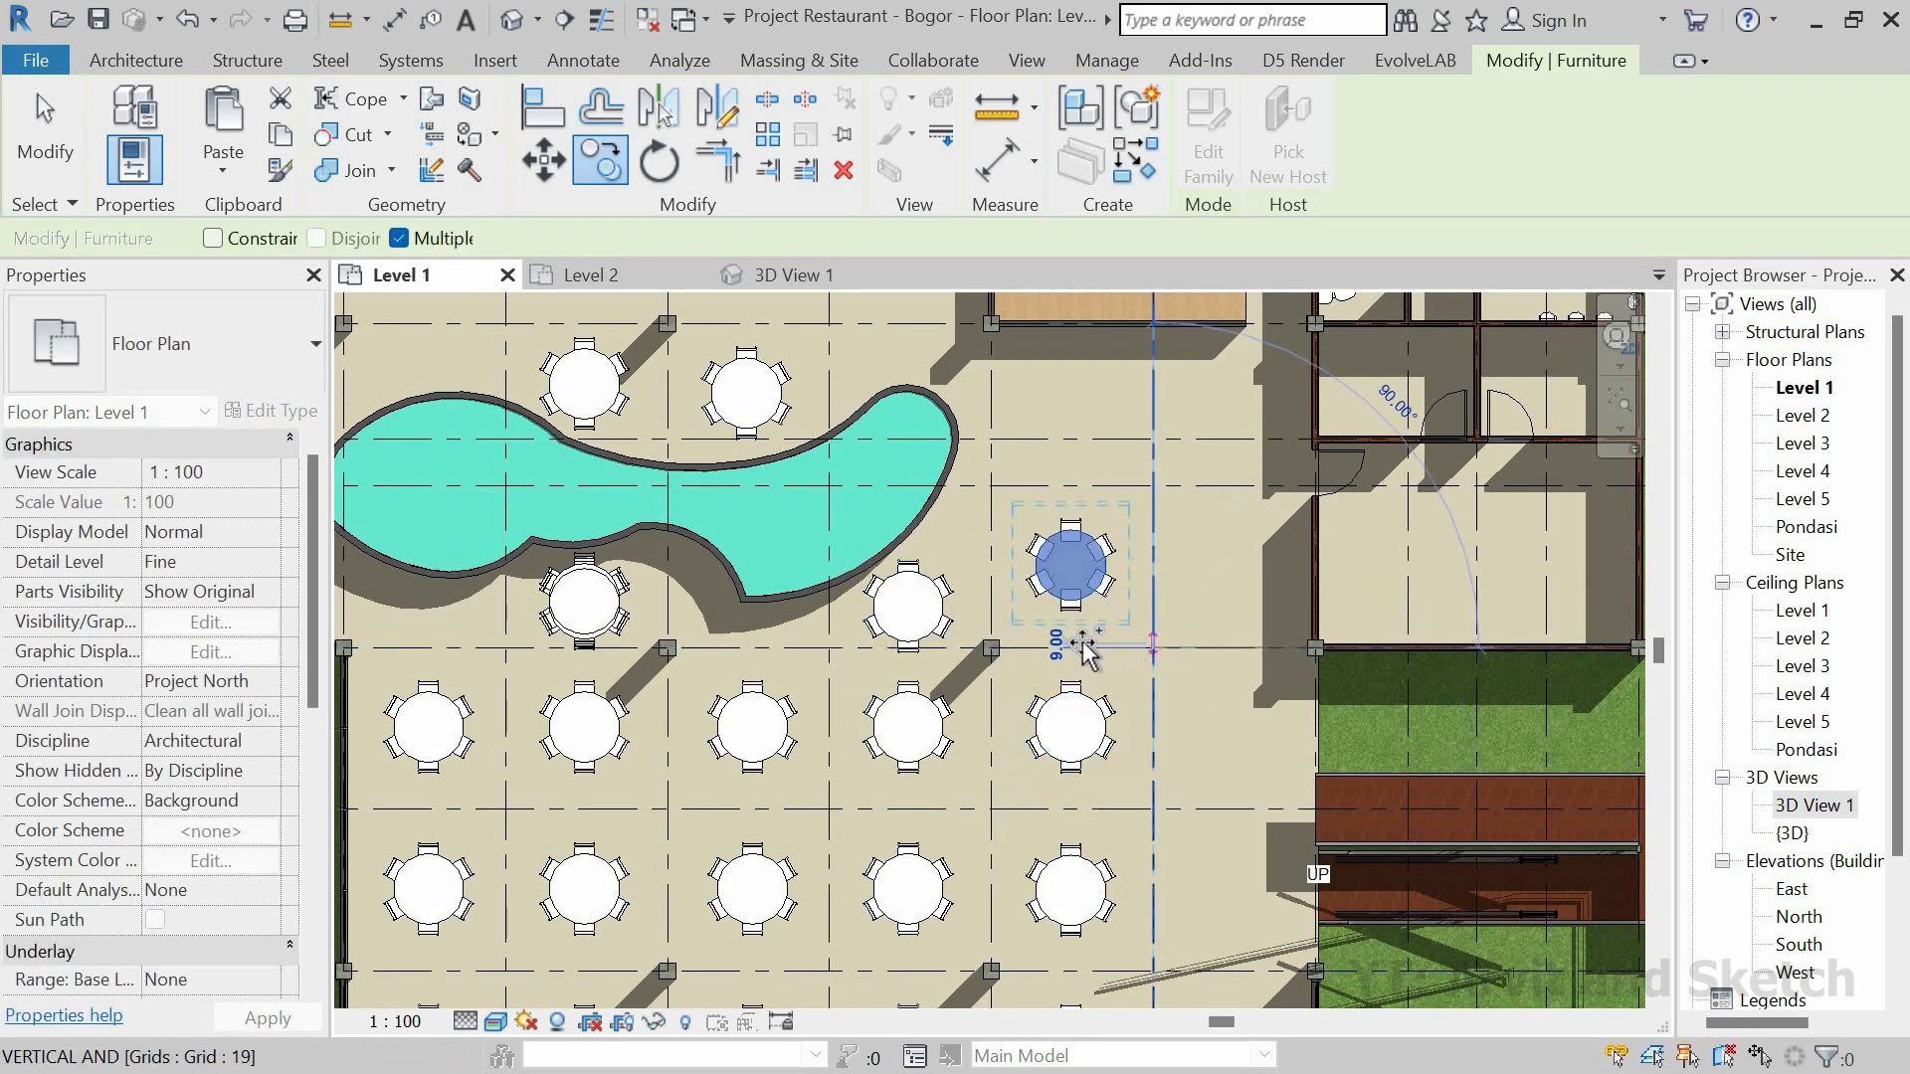
pyautogui.scroll(-3, 1087, 639)
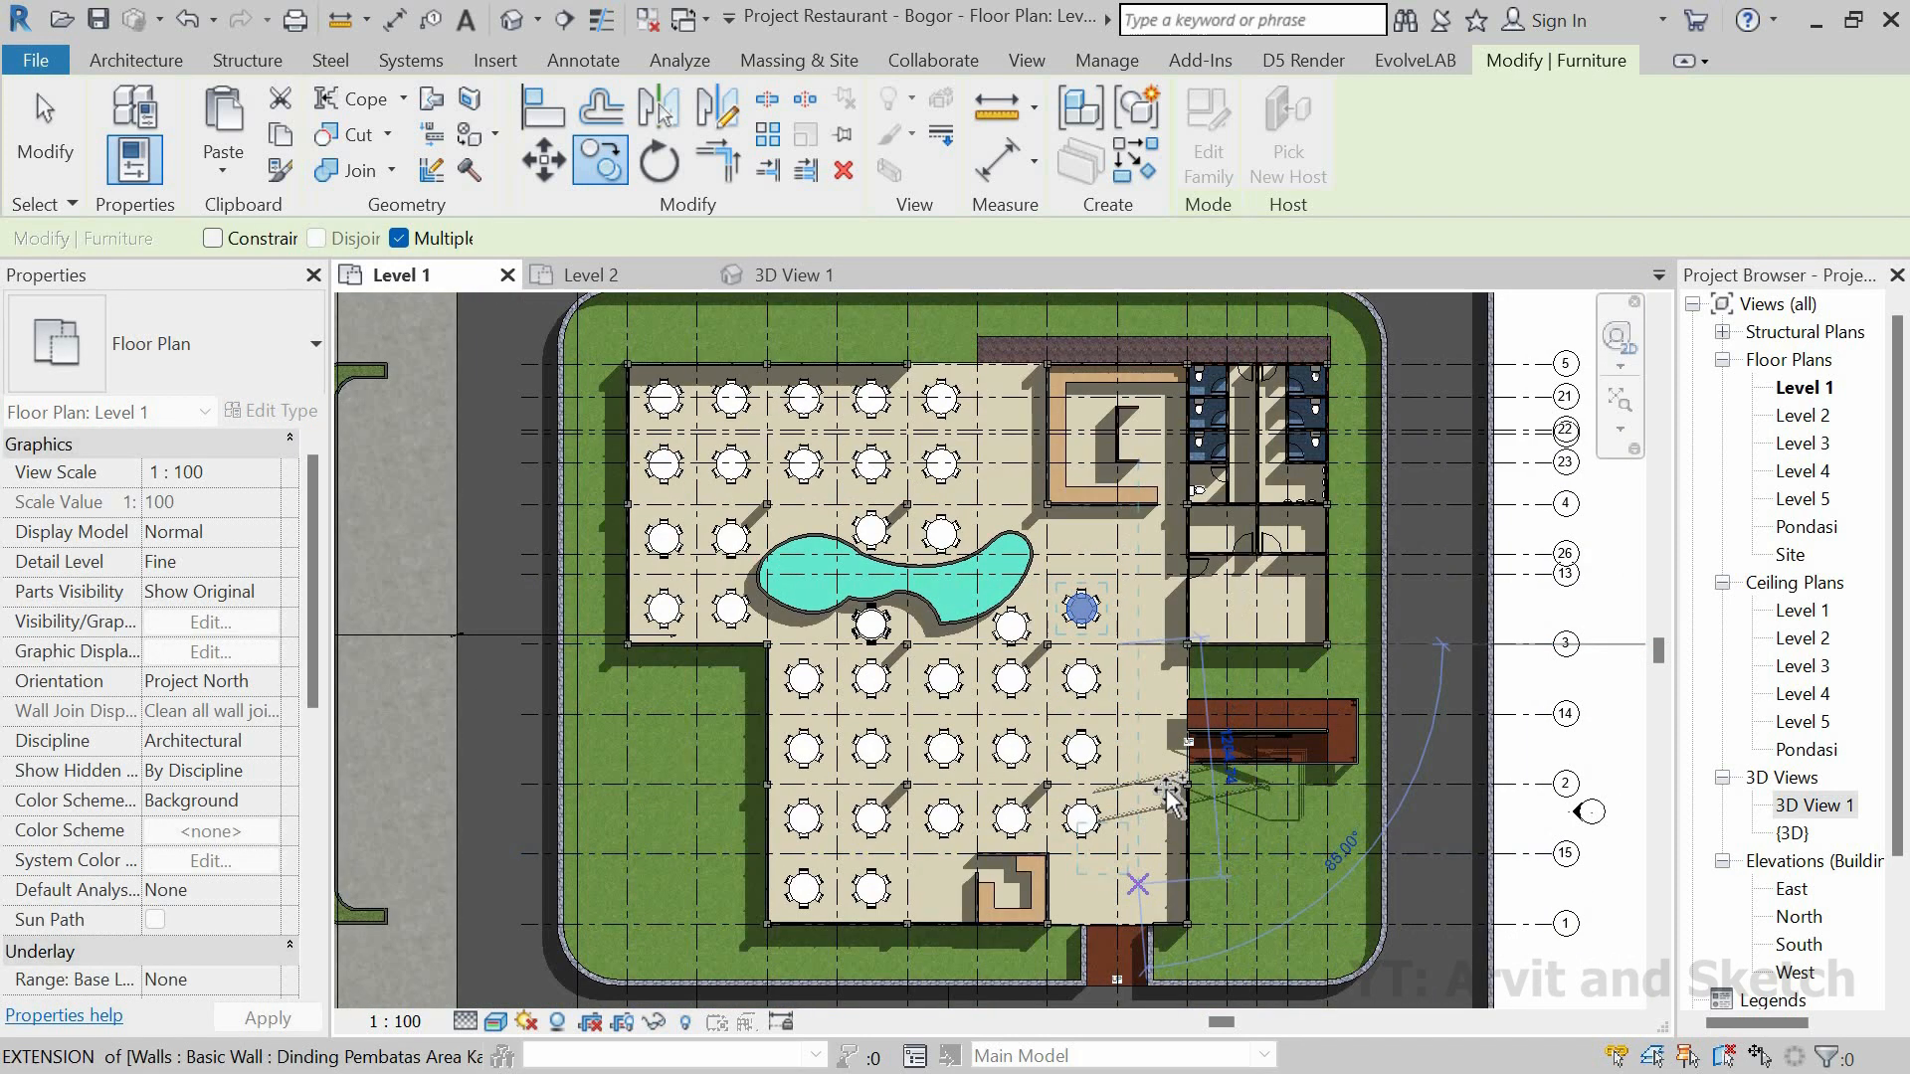
pyautogui.scroll(4, 1149, 719)
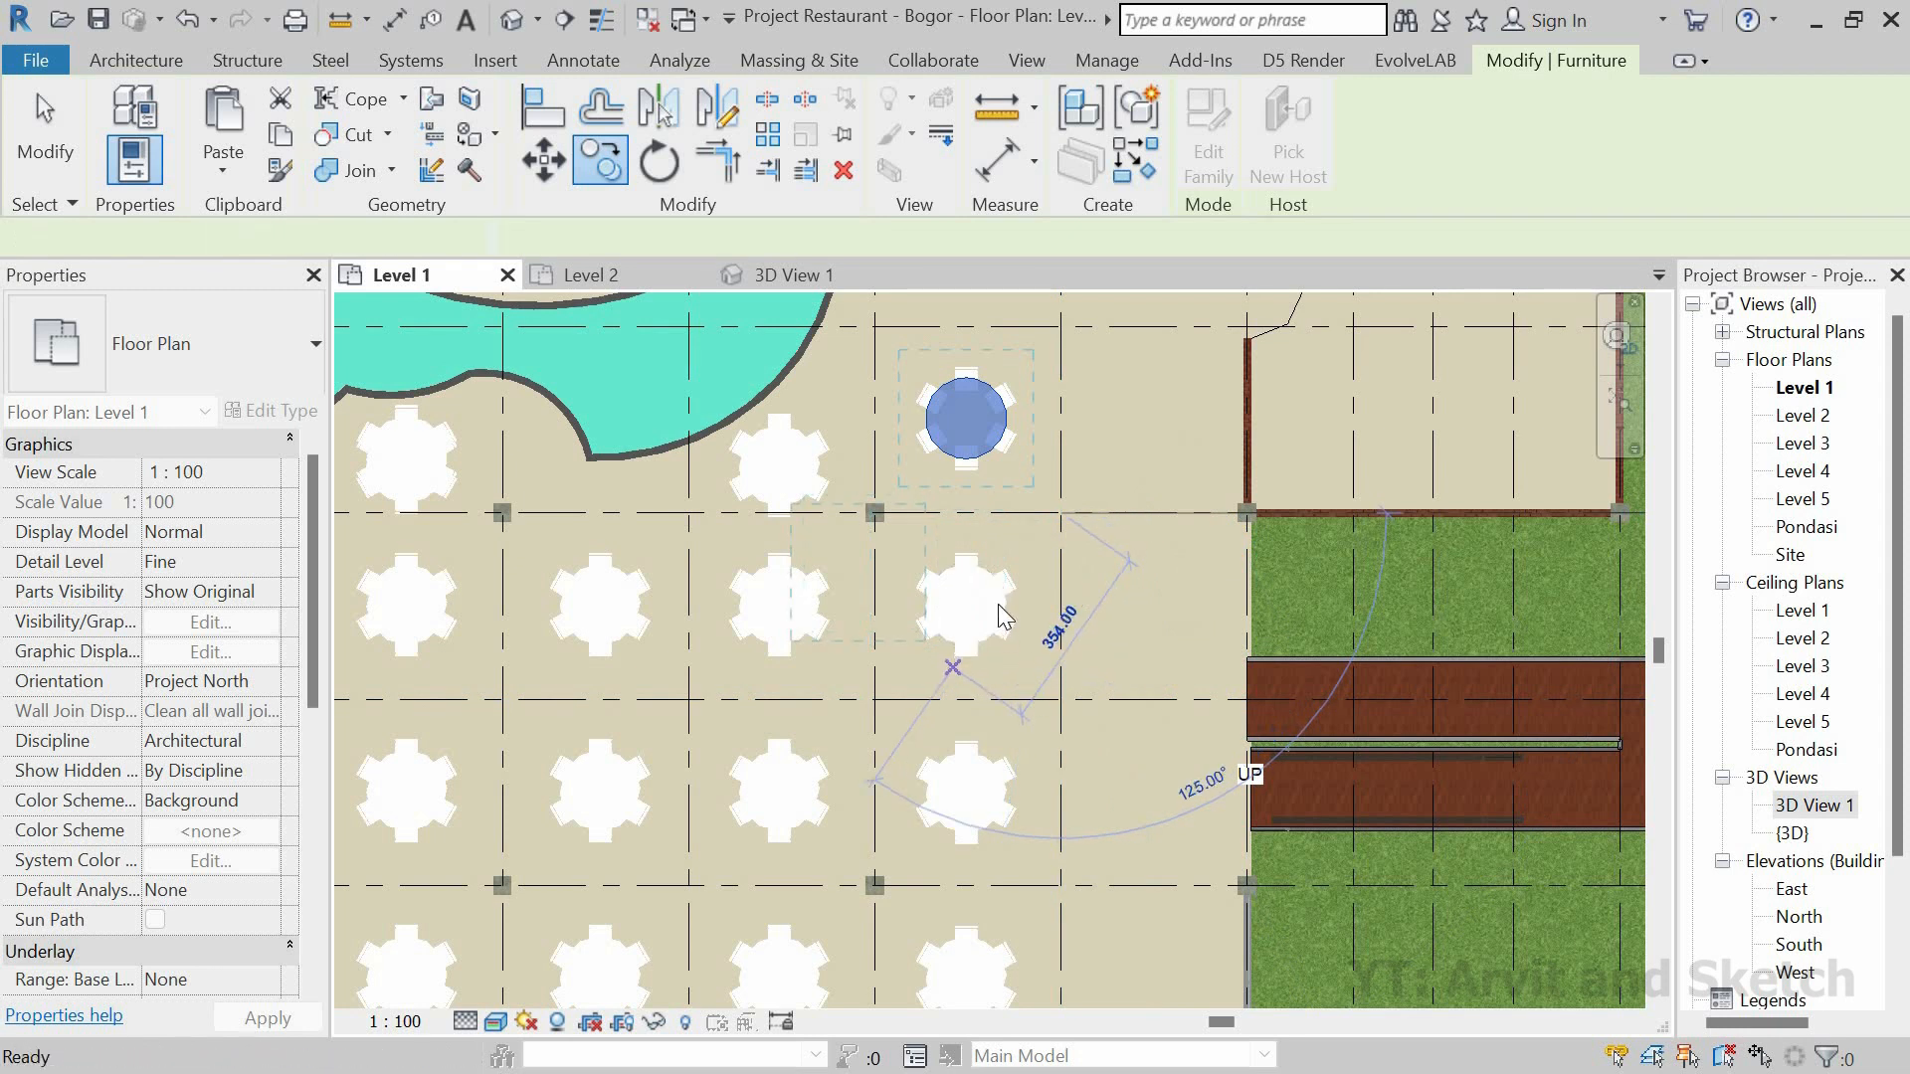
# Step: Copy the last table of the first row below the pond one half bay right along grid 14, to grid 19
pyautogui.press('Escape')
pyautogui.click(999, 605)
pyautogui.click(587, 169)
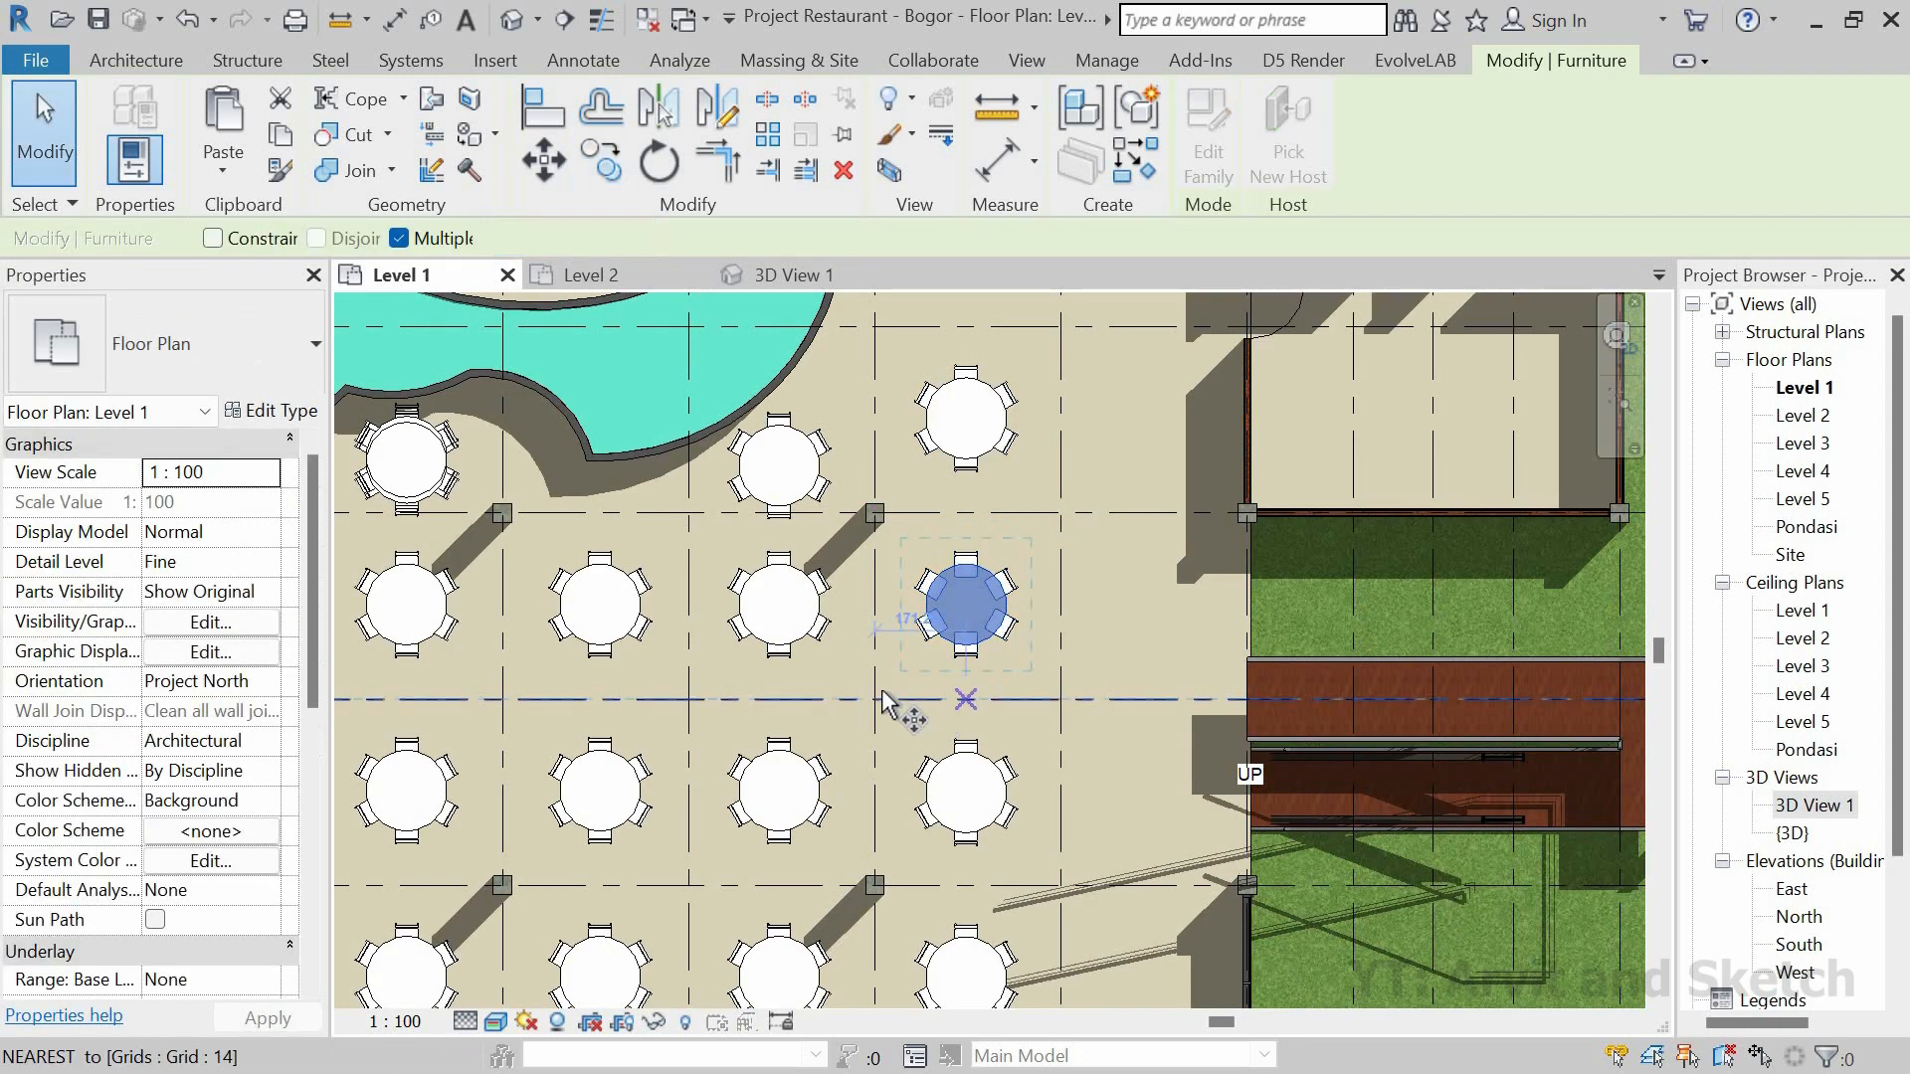
pyautogui.click(875, 699)
pyautogui.click(1000, 703)
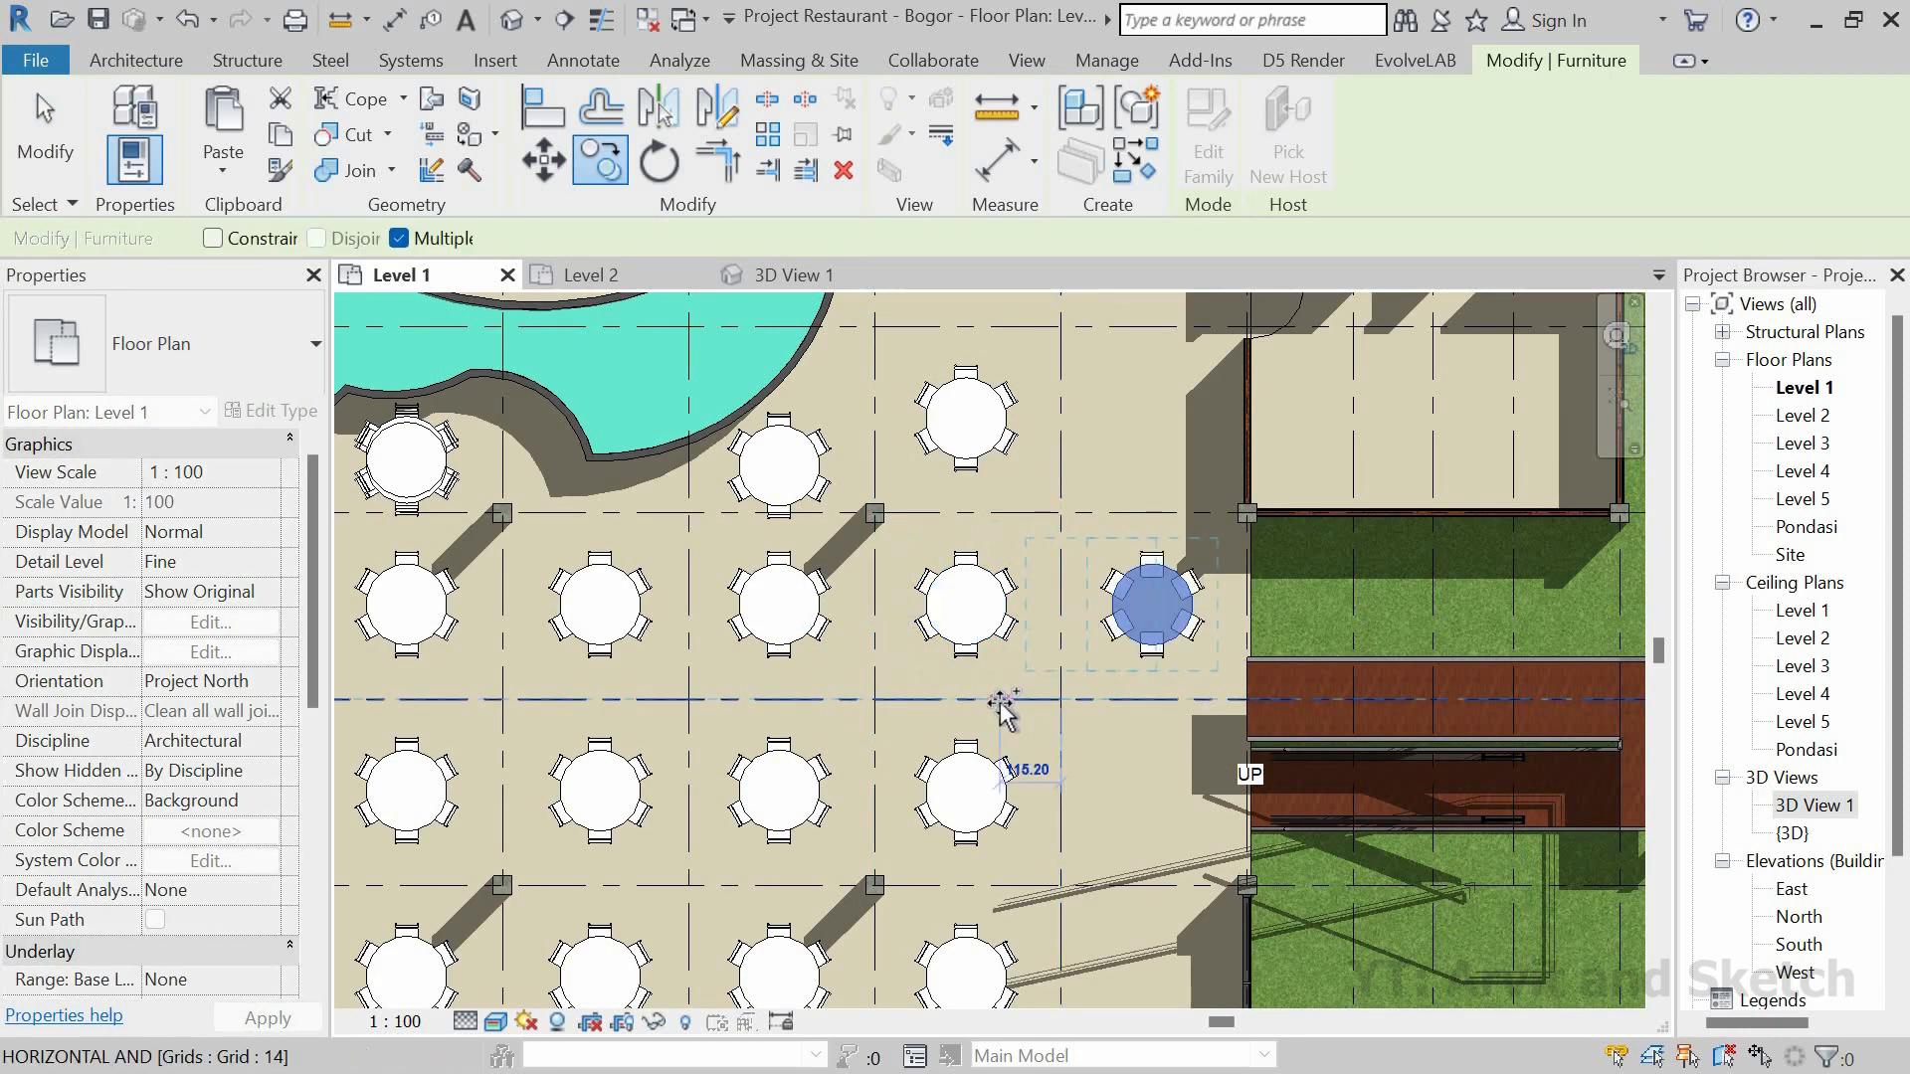
pyautogui.scroll(-2, 1051, 695)
pyautogui.moveTo(1038, 599); pyautogui.dragTo(1011, 406, button='middle')
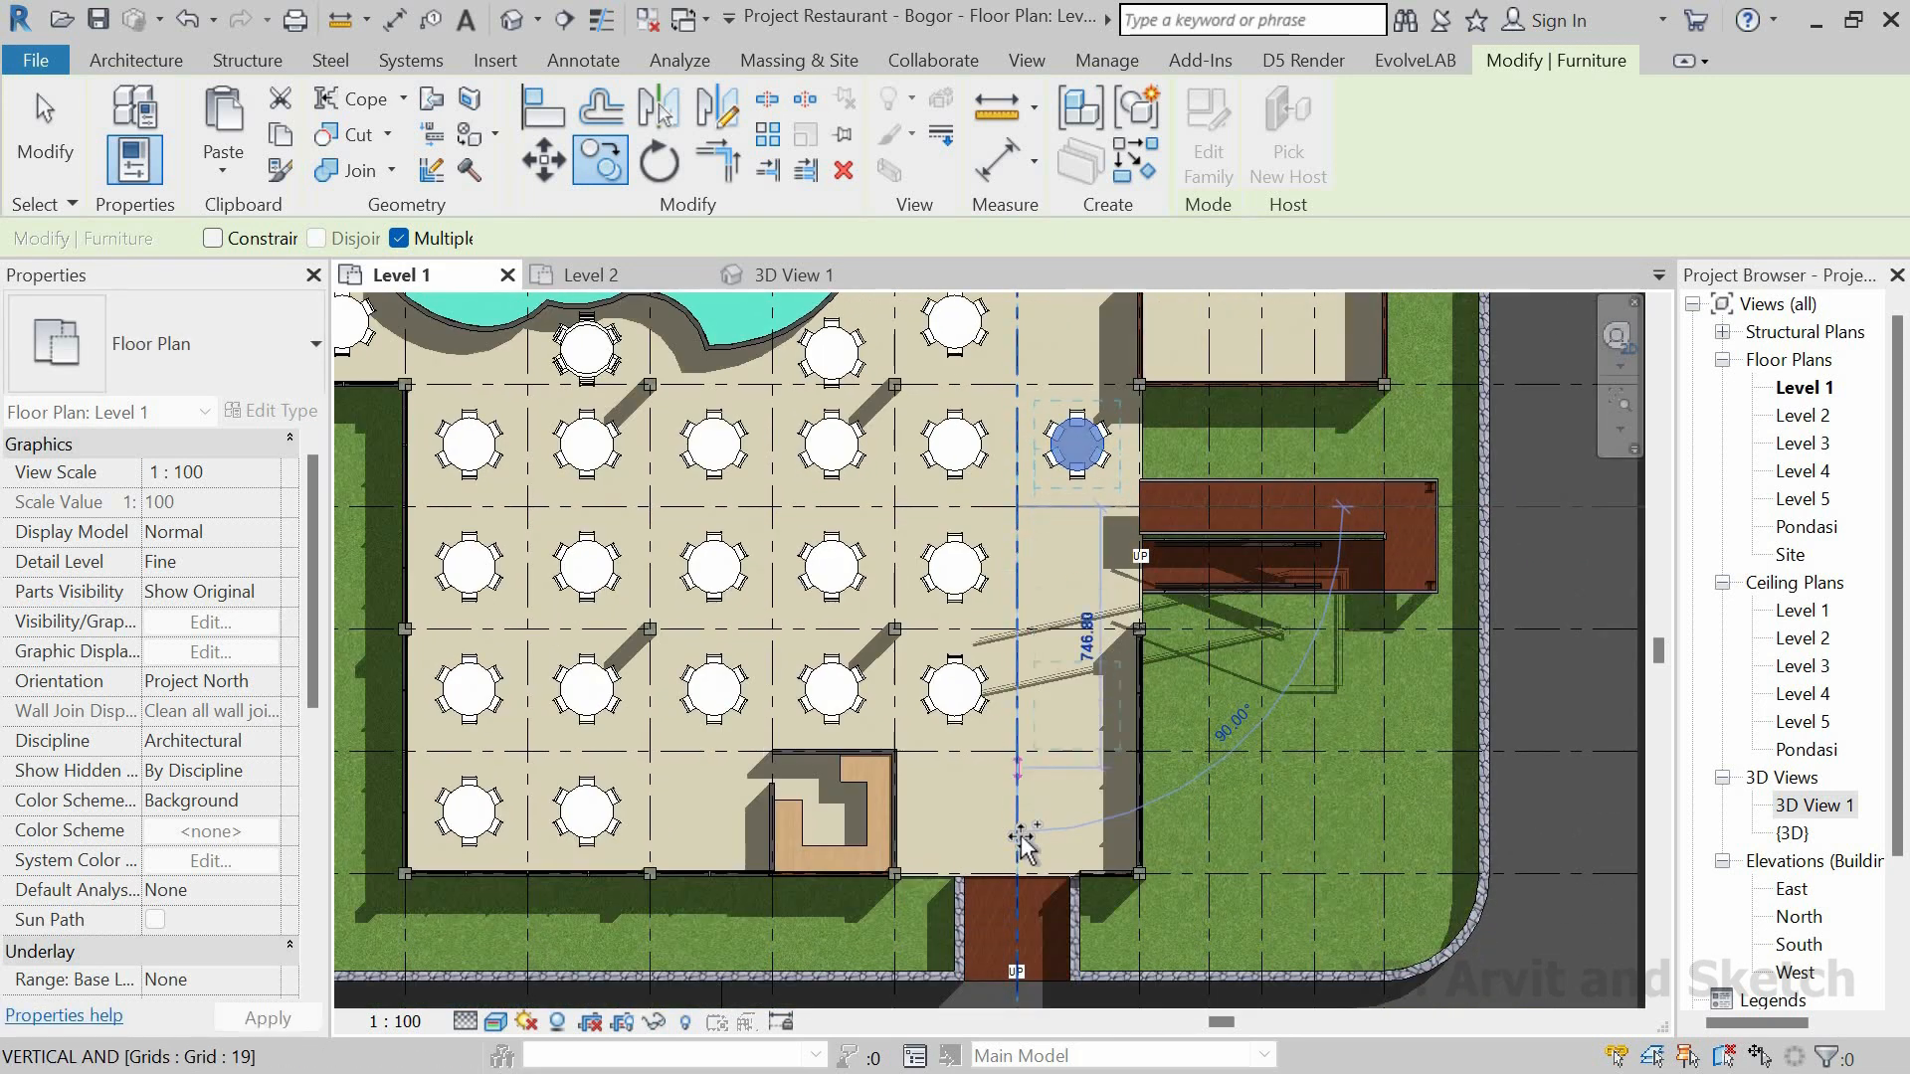
pyautogui.scroll(1, 1020, 758)
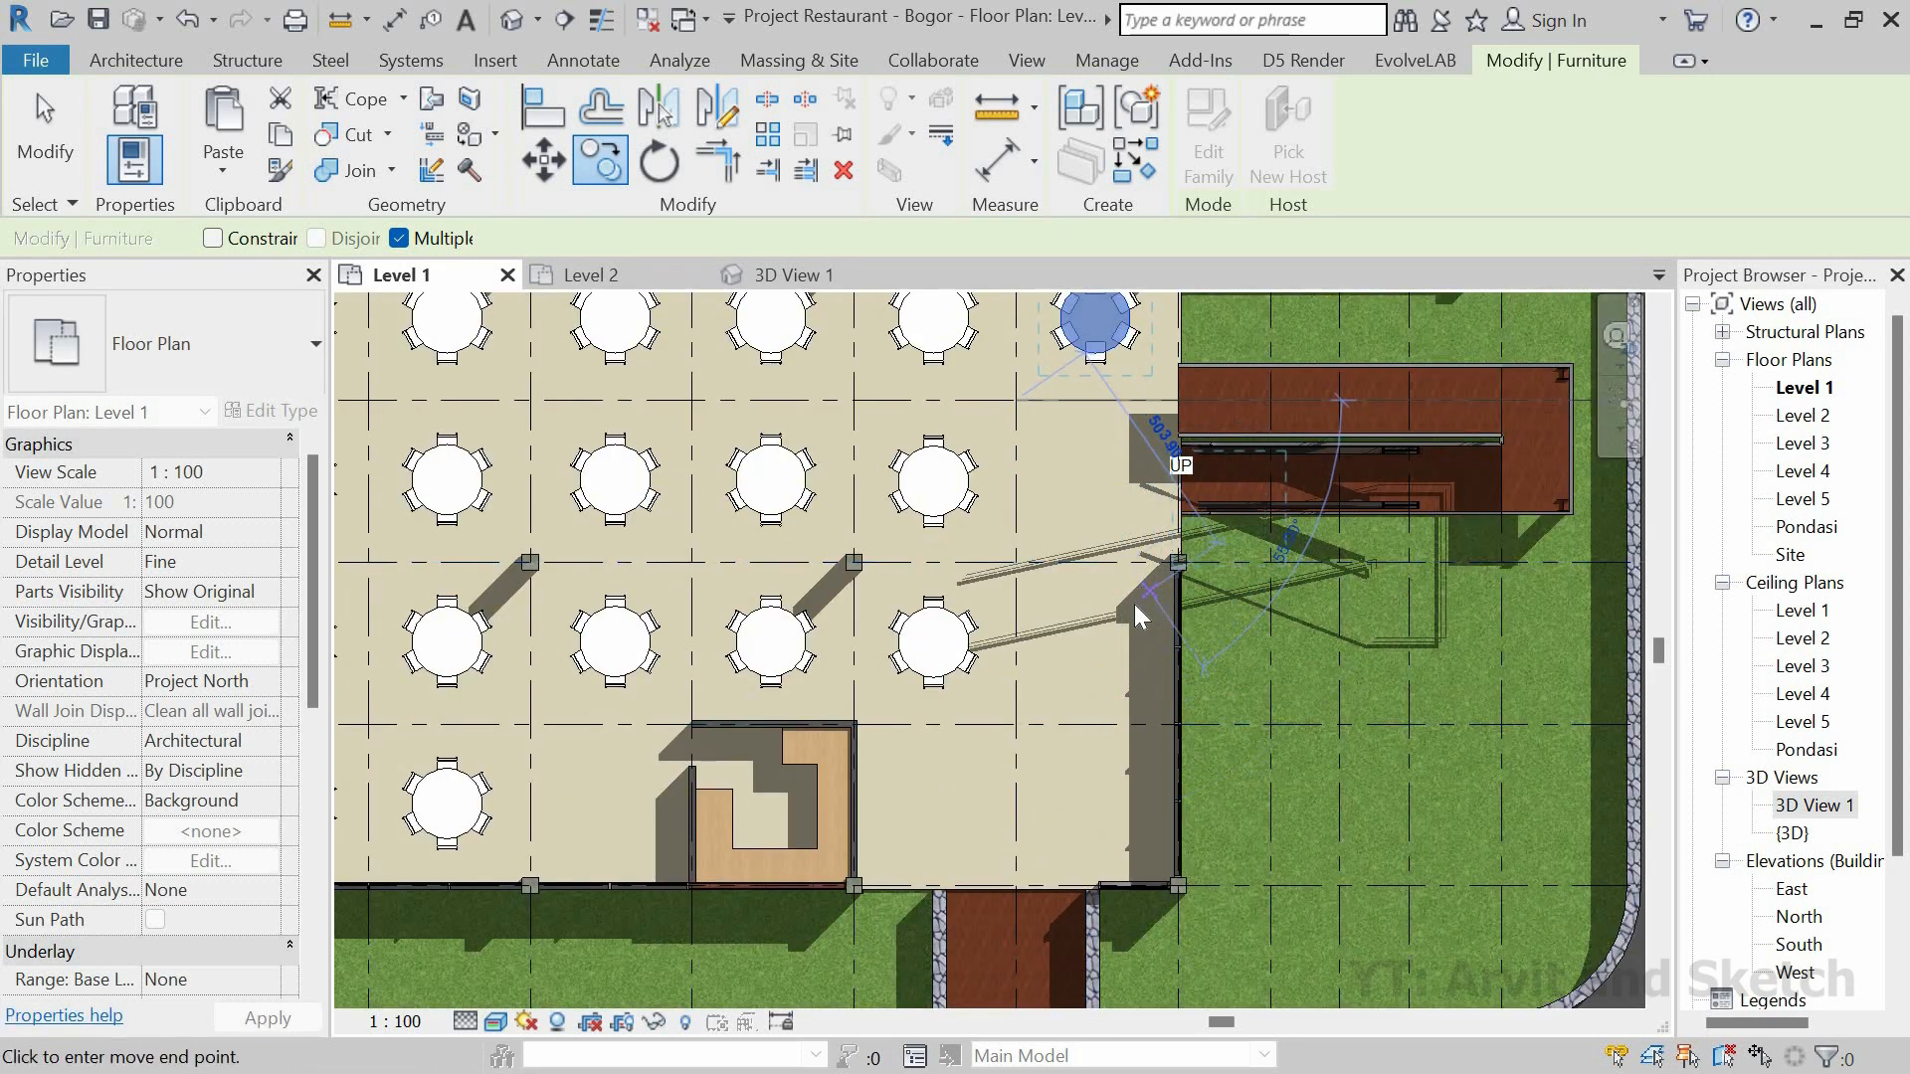
pyautogui.click(1003, 651)
pyautogui.press('Escape')
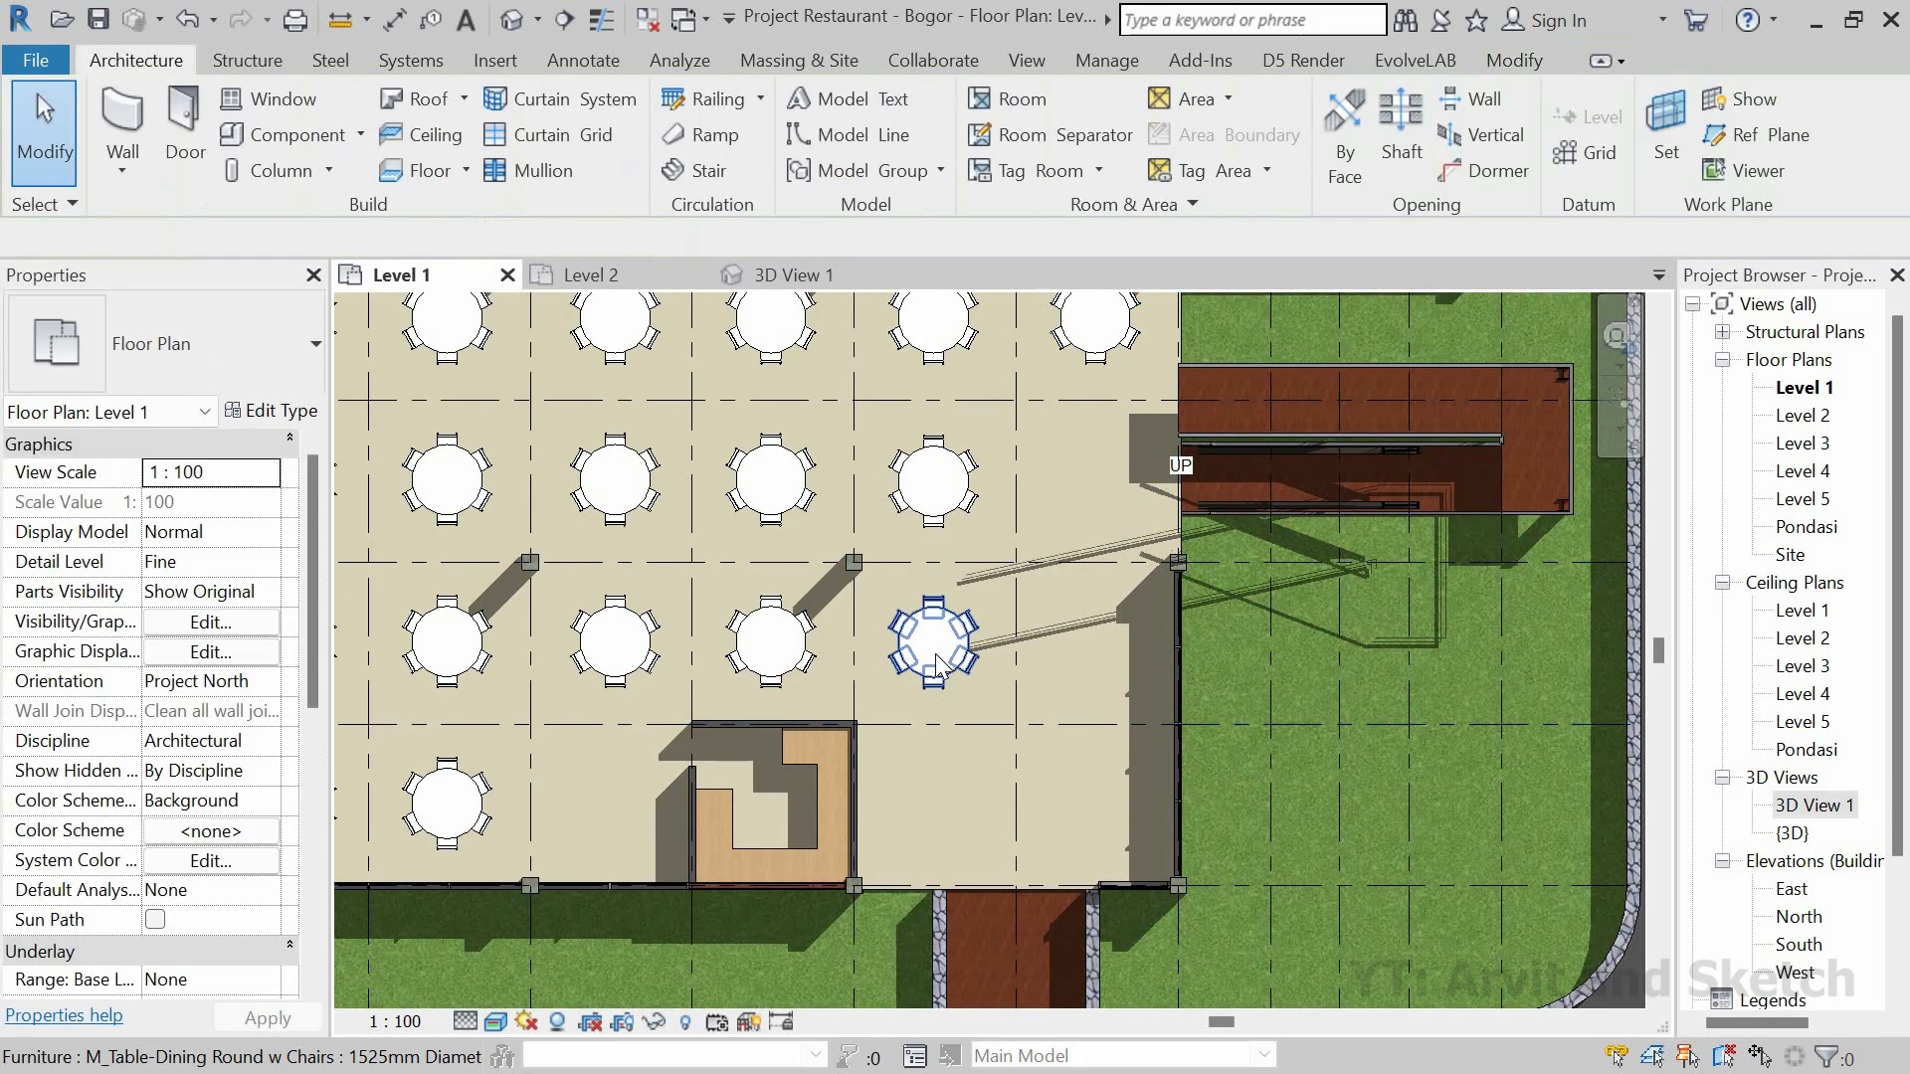
# Step: Copy the last table of the third row below the pond one half bay right, from the cashier wall corner to the intersection of grids 15 and 19
pyautogui.press('c')
pyautogui.press('o')
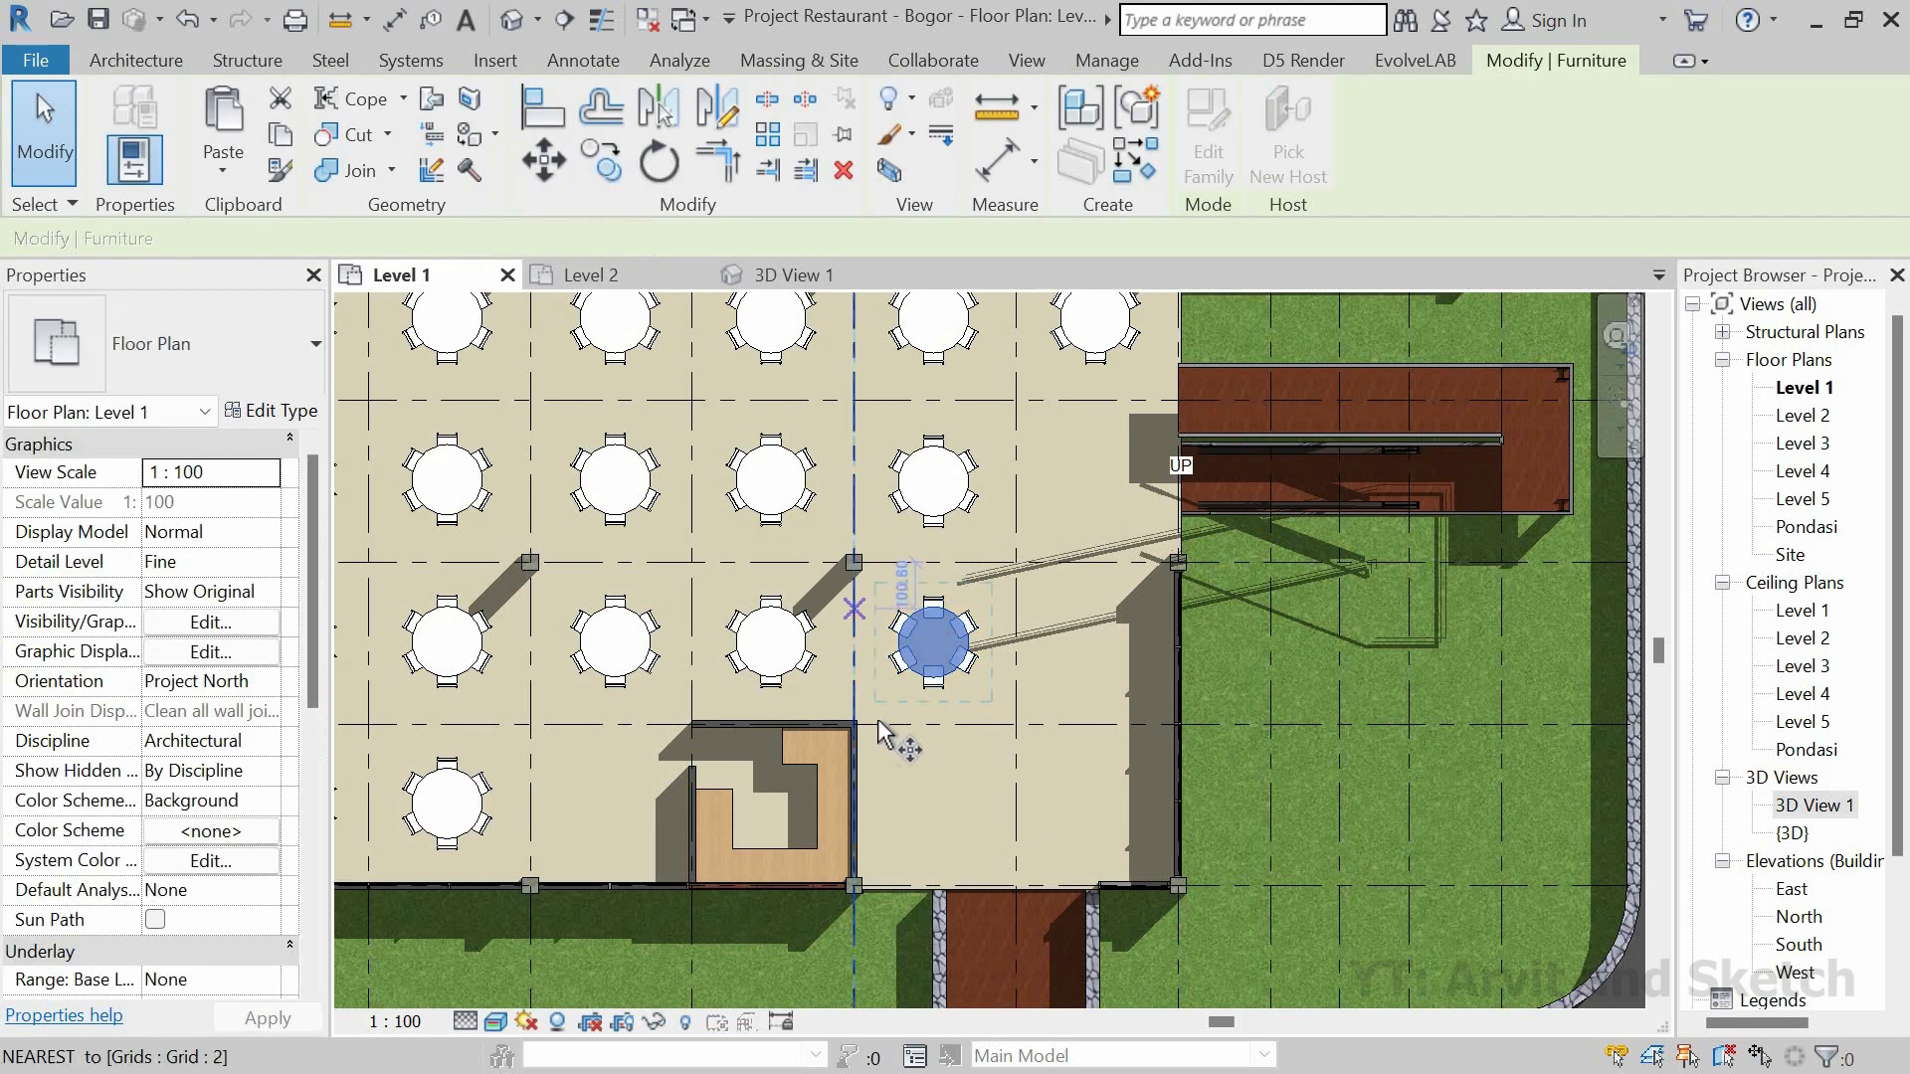
pyautogui.scroll(4, 854, 731)
pyautogui.scroll(2, 819, 749)
pyautogui.click(821, 749)
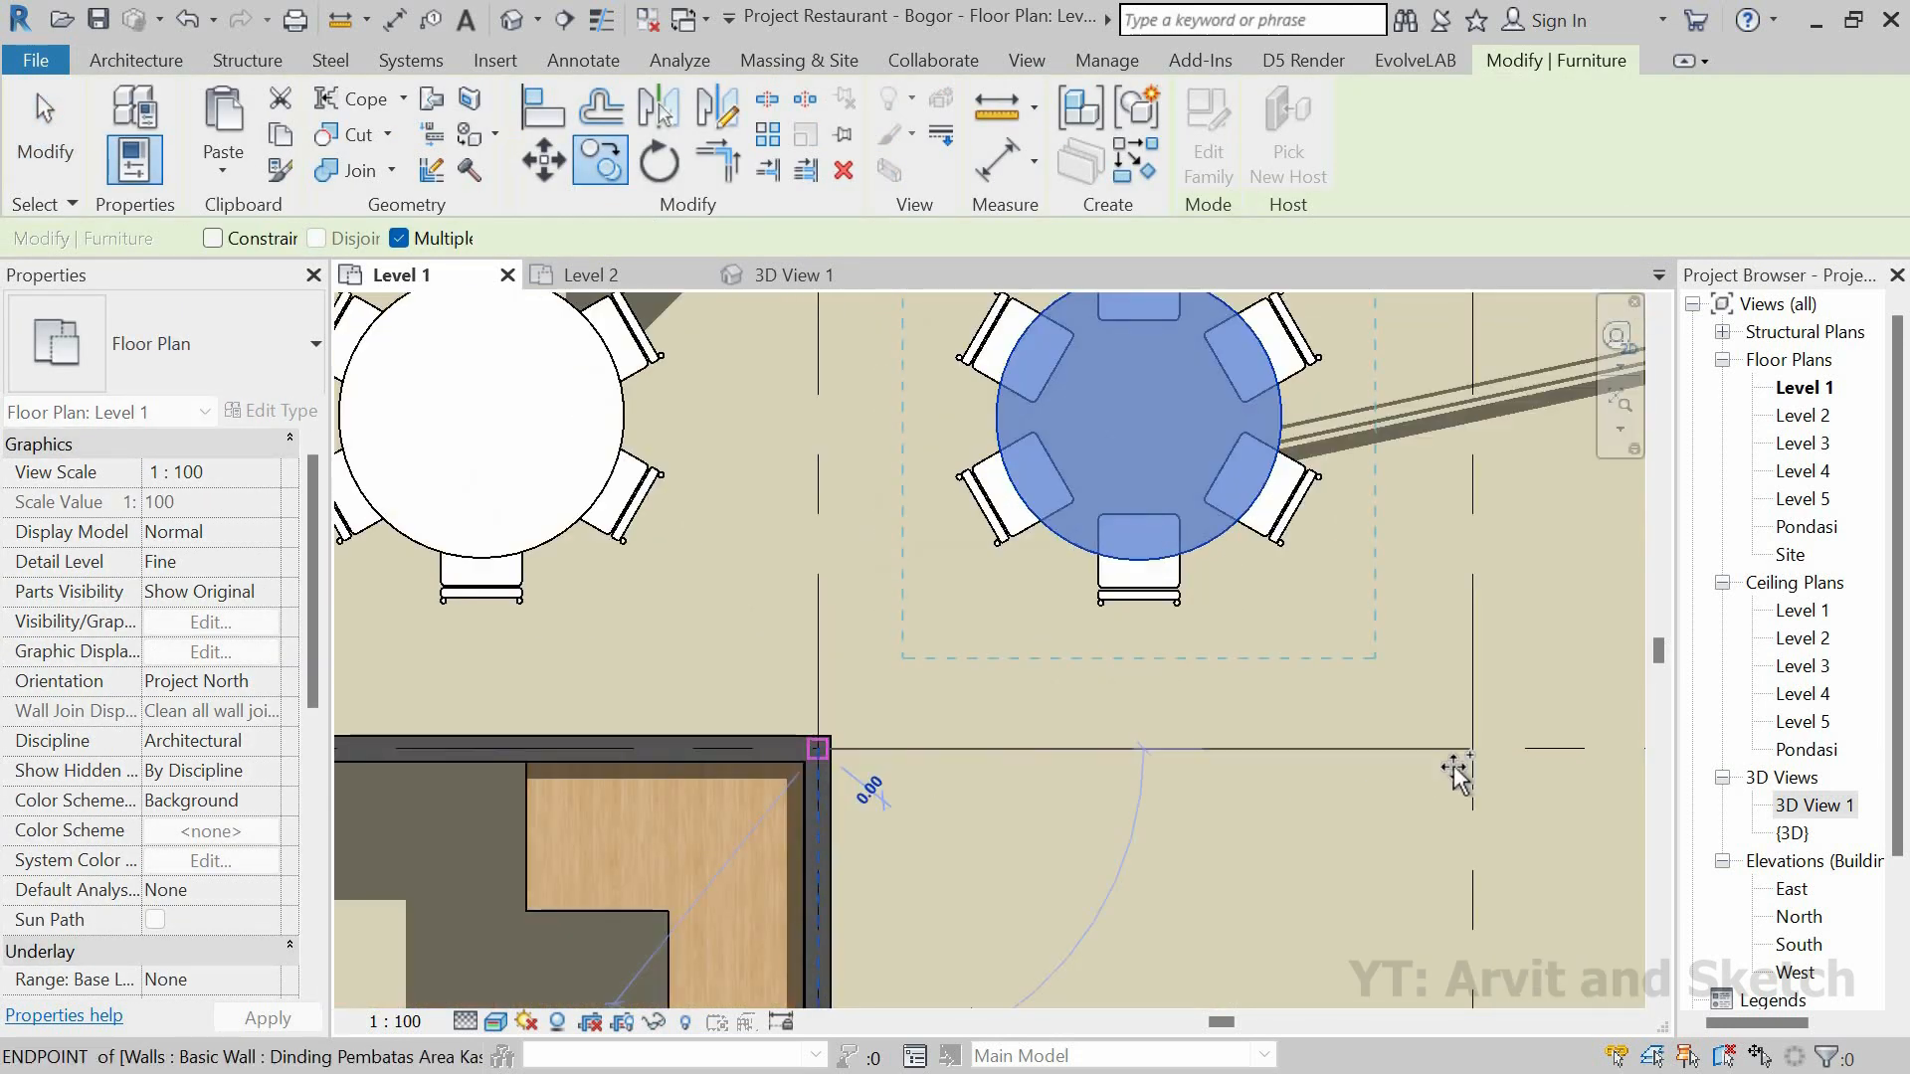
pyautogui.click(1471, 752)
pyautogui.scroll(-1, 1071, 727)
pyautogui.scroll(-4, 1070, 724)
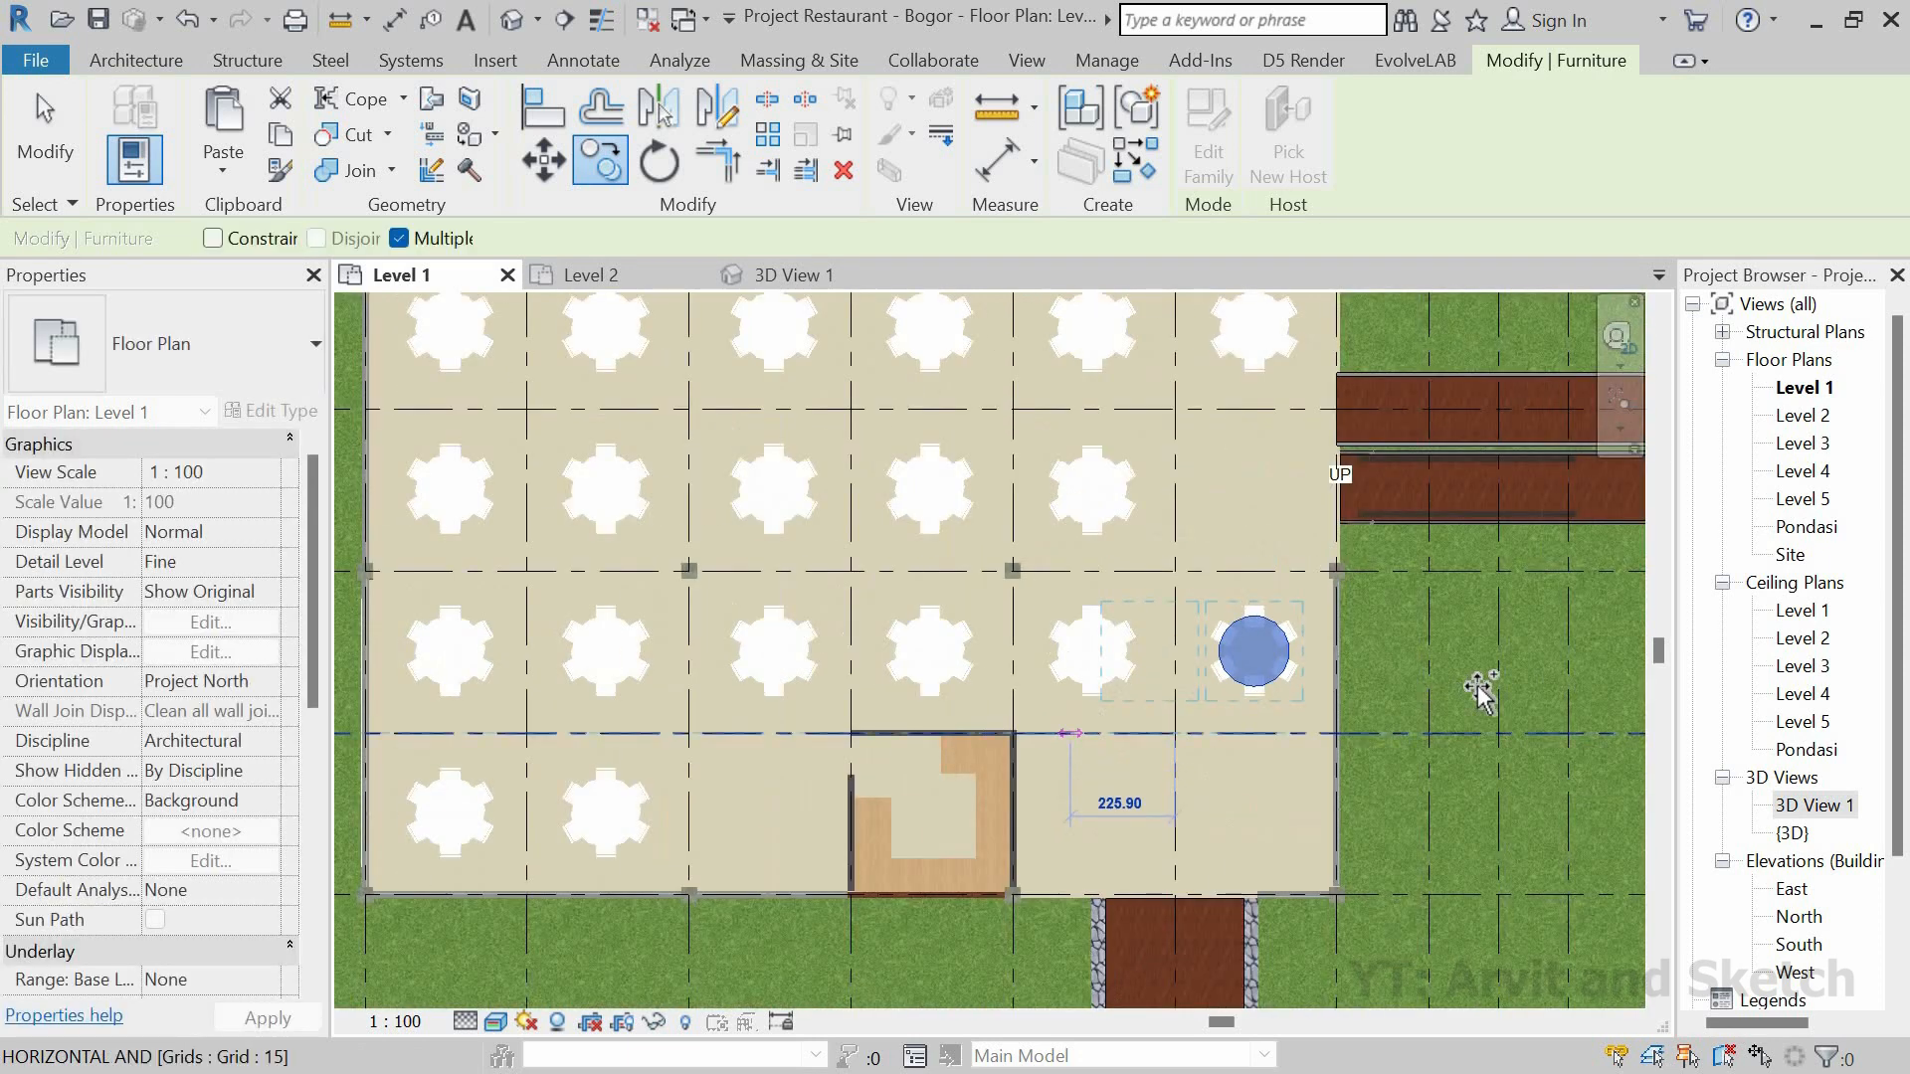
pyautogui.press('Escape')
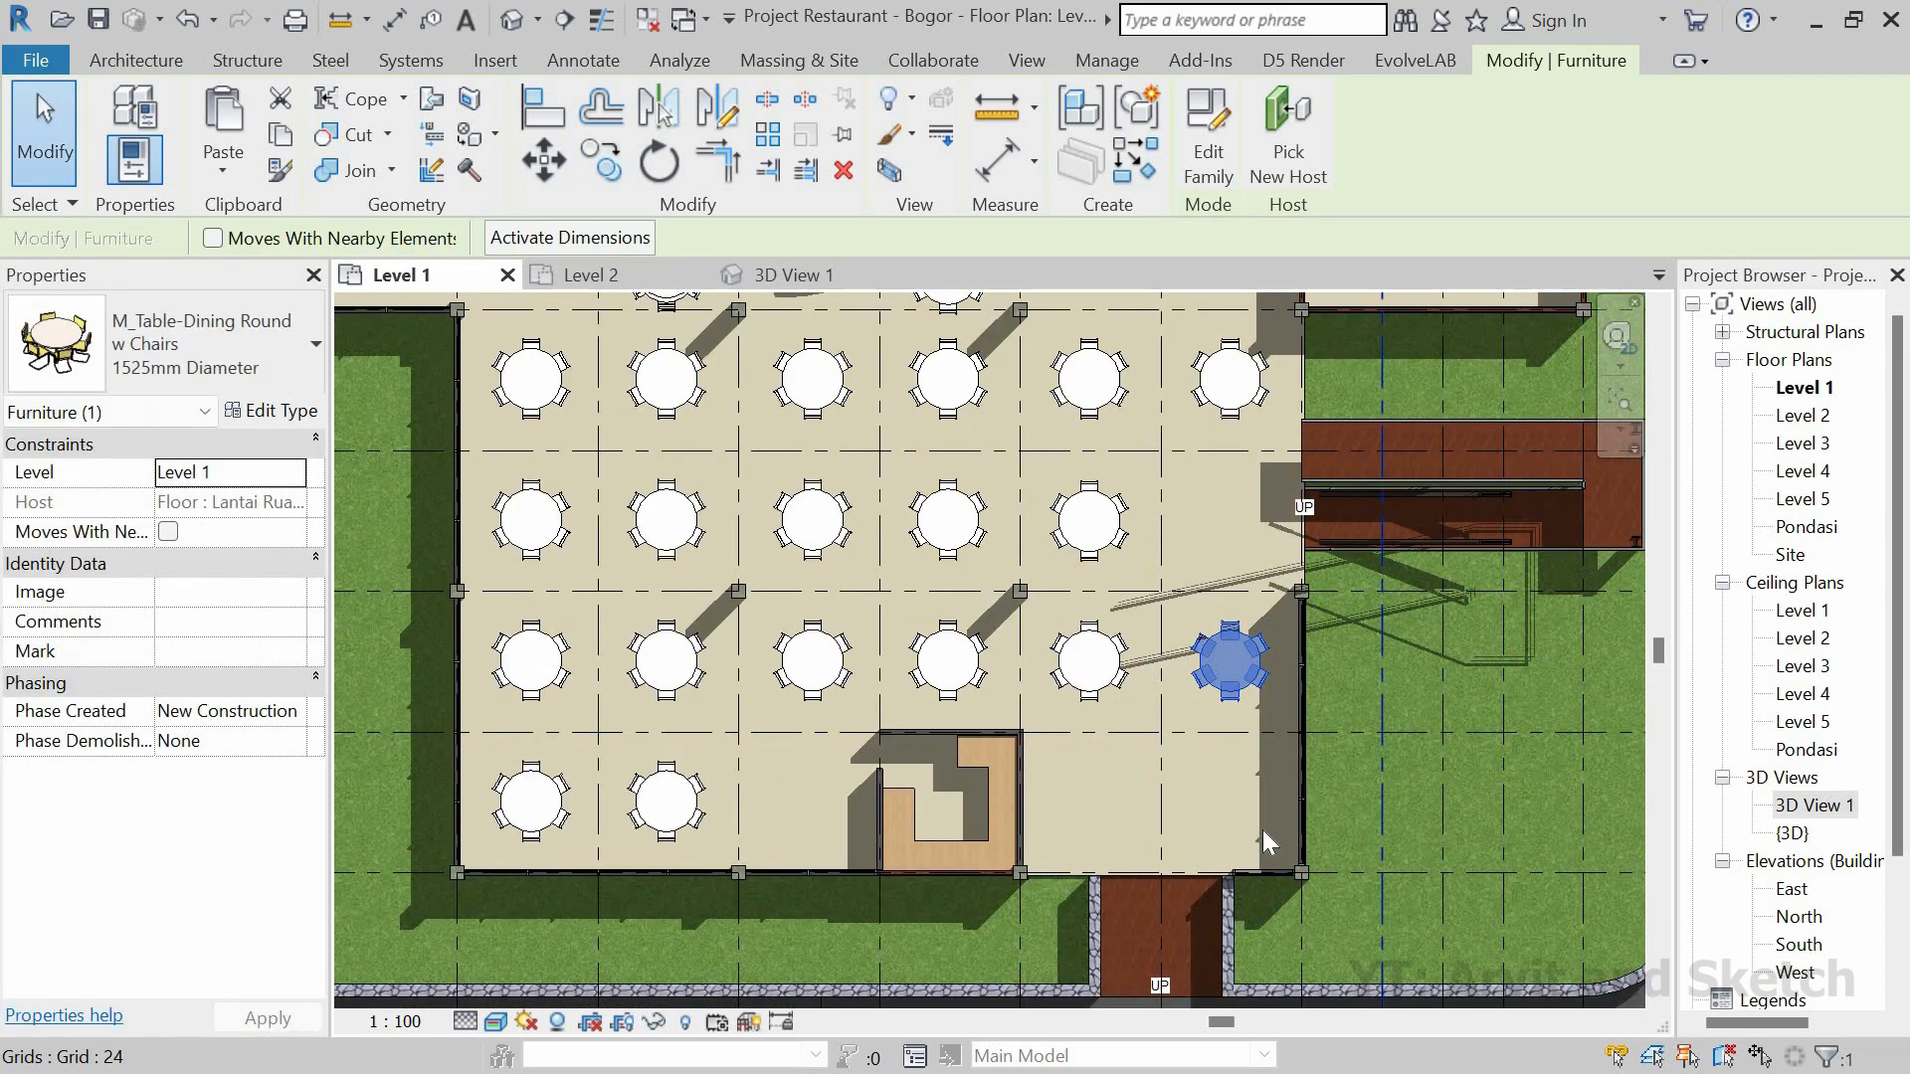
pyautogui.scroll(2, 1240, 603)
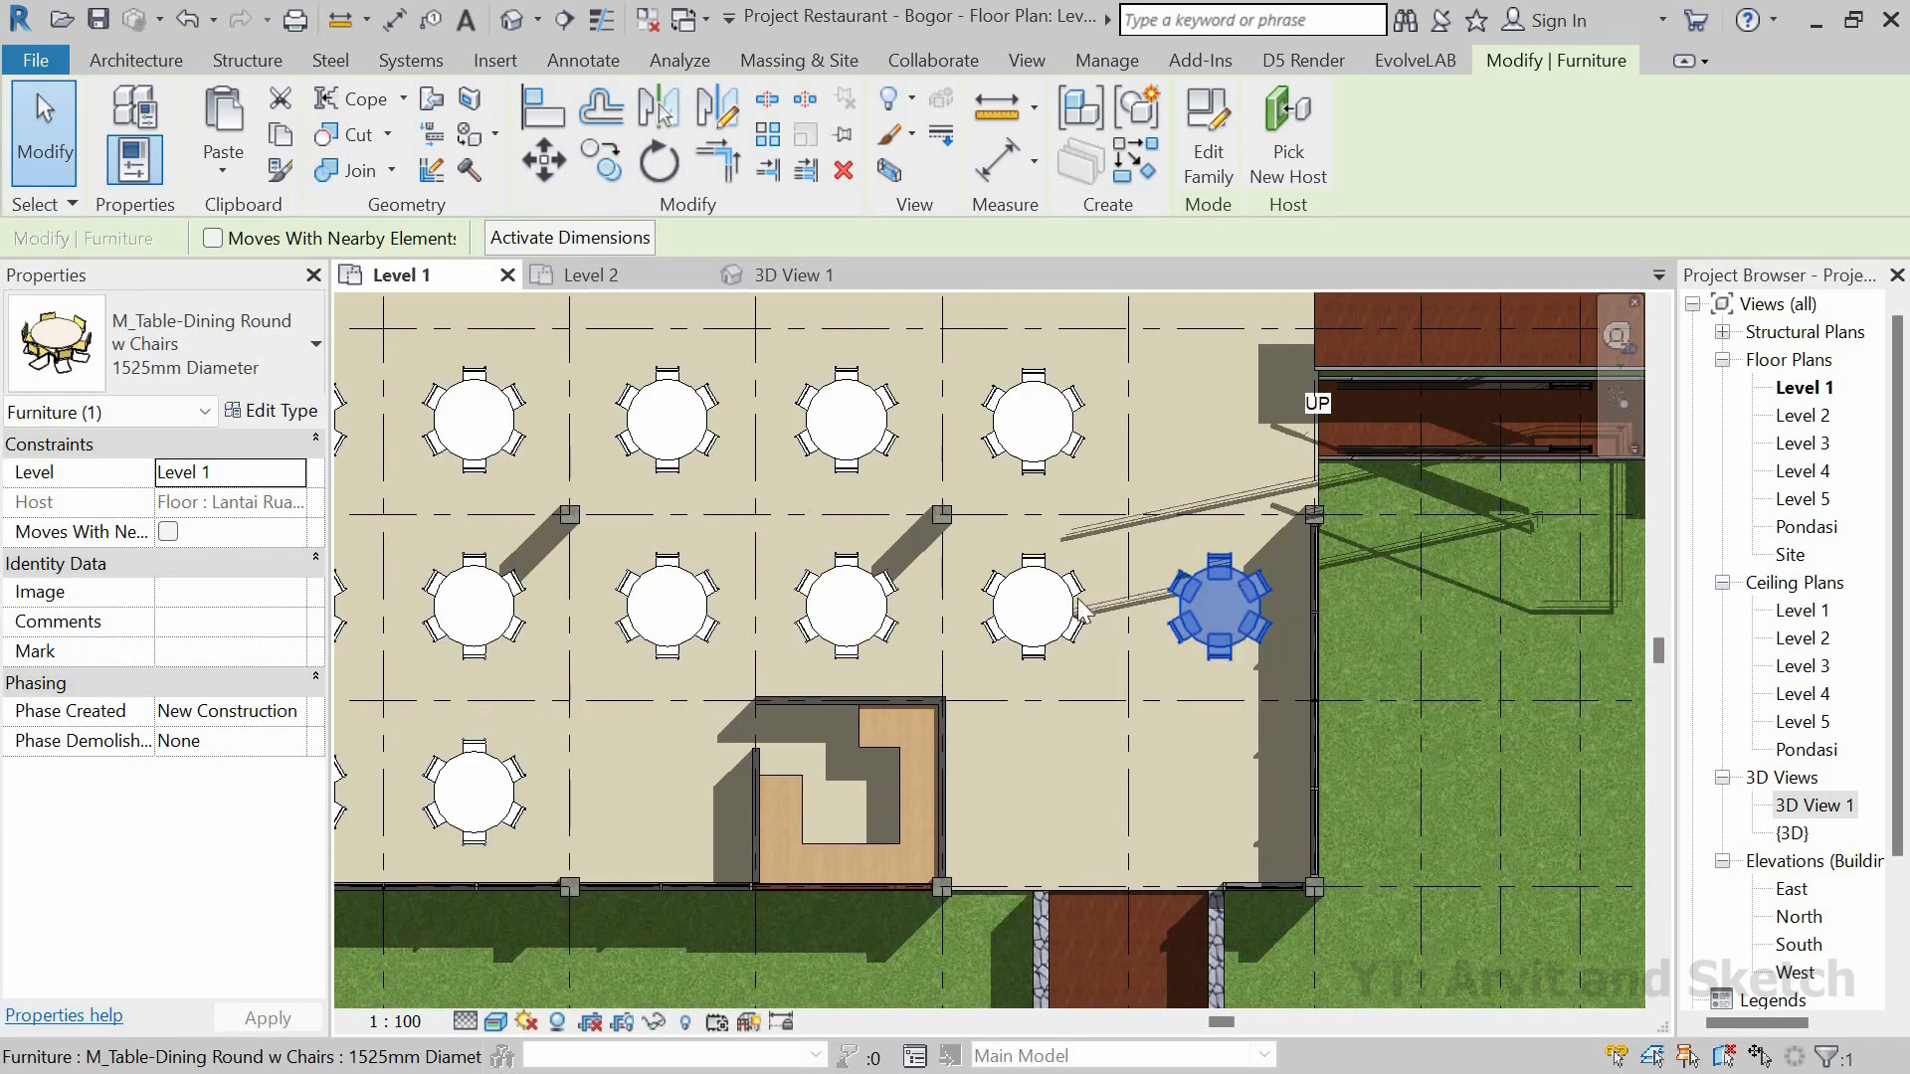
pyautogui.press('Escape')
# Step: Review the table layout across the whole Level 1 plan and in 3D View 1 from inside and outside, and return to the Level 1 plan
pyautogui.scroll(-4, 937, 822)
pyautogui.moveTo(1043, 599); pyautogui.dragTo(1066, 709, button='middle')
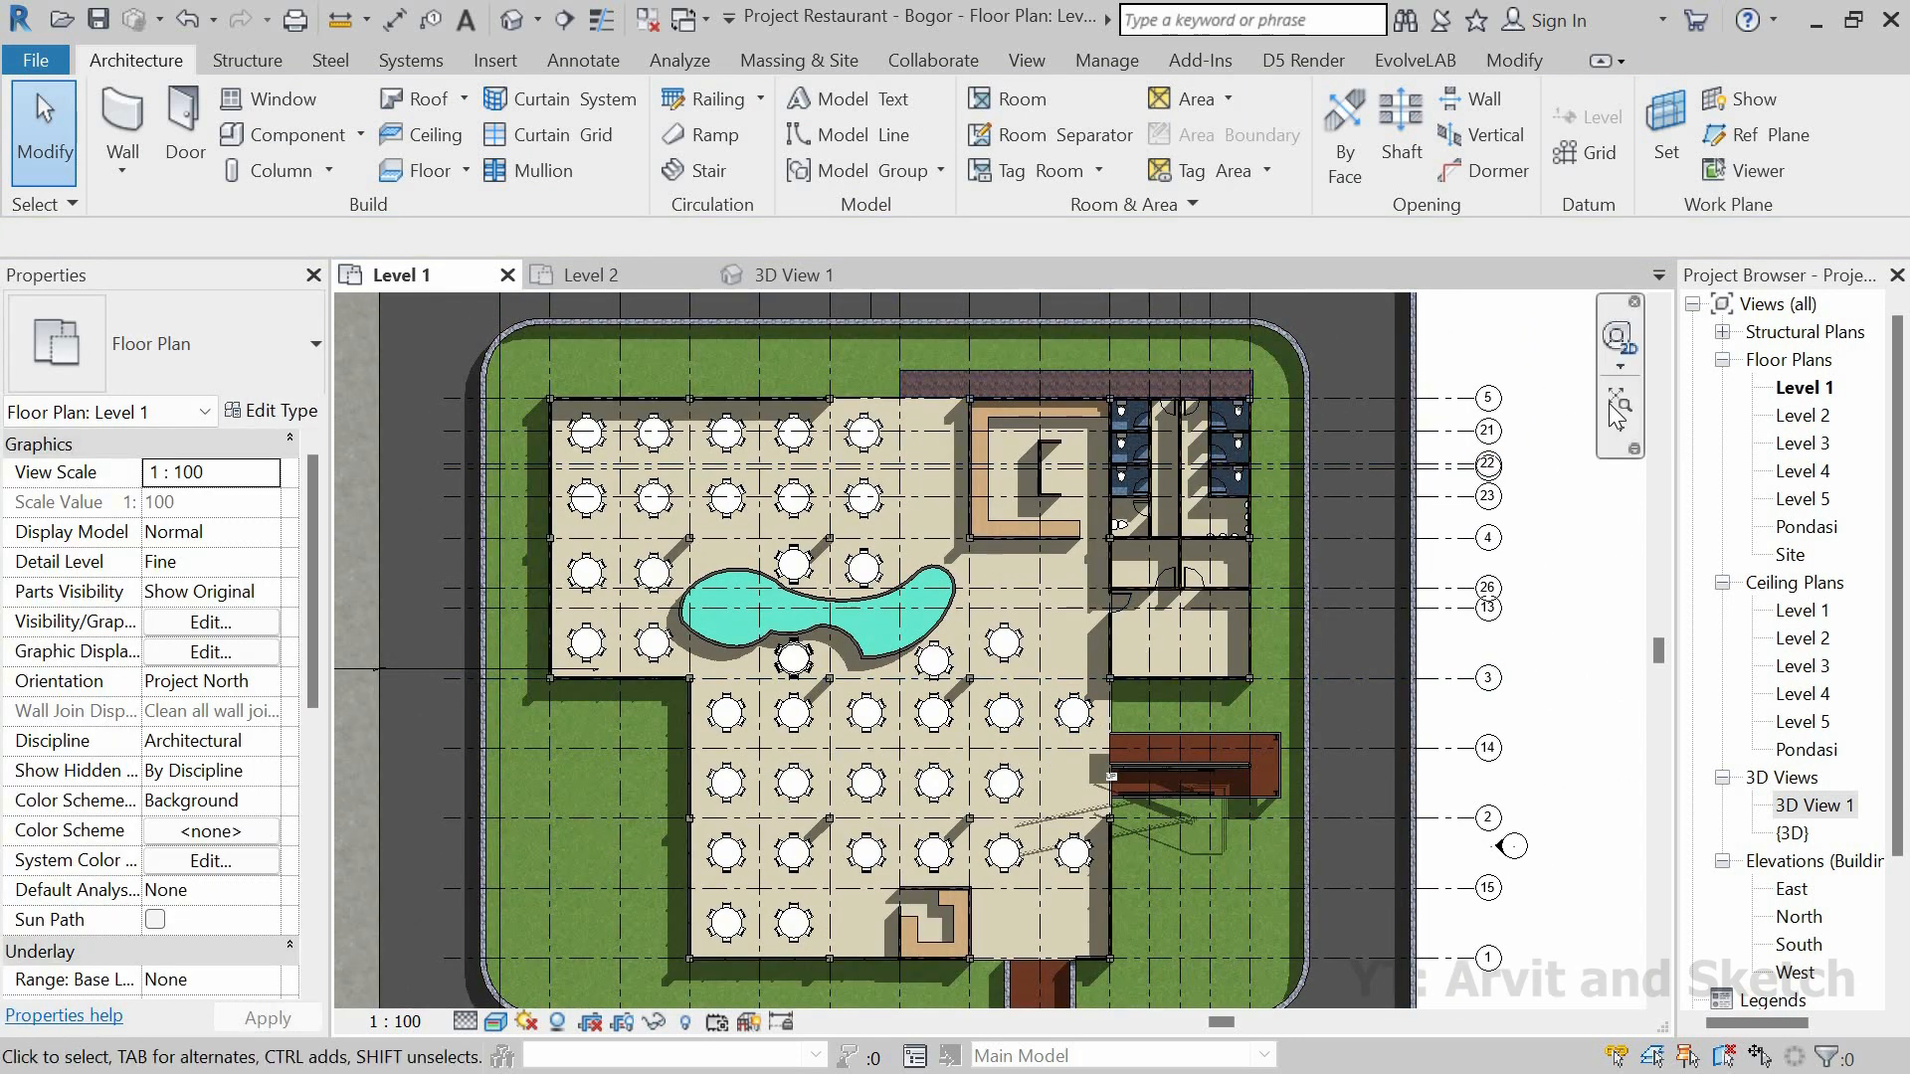
pyautogui.click(1617, 402)
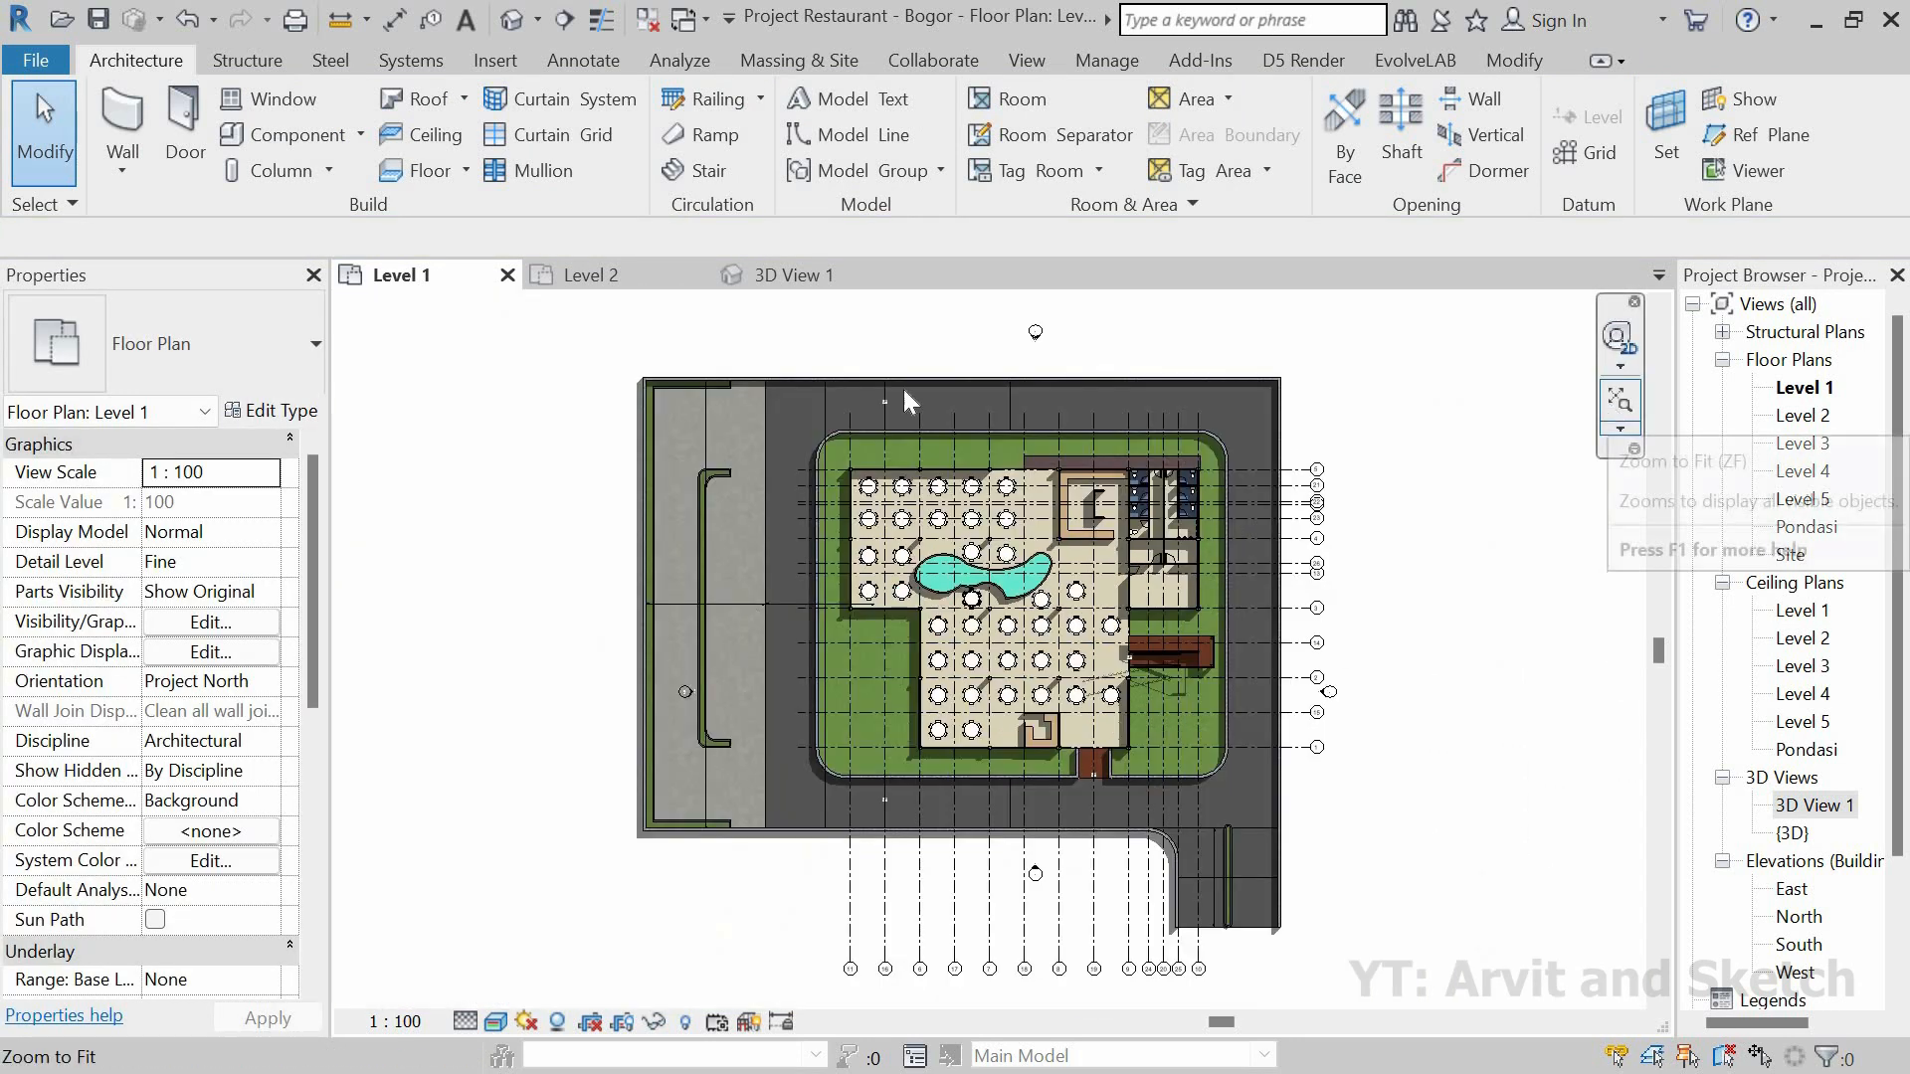
pyautogui.click(781, 276)
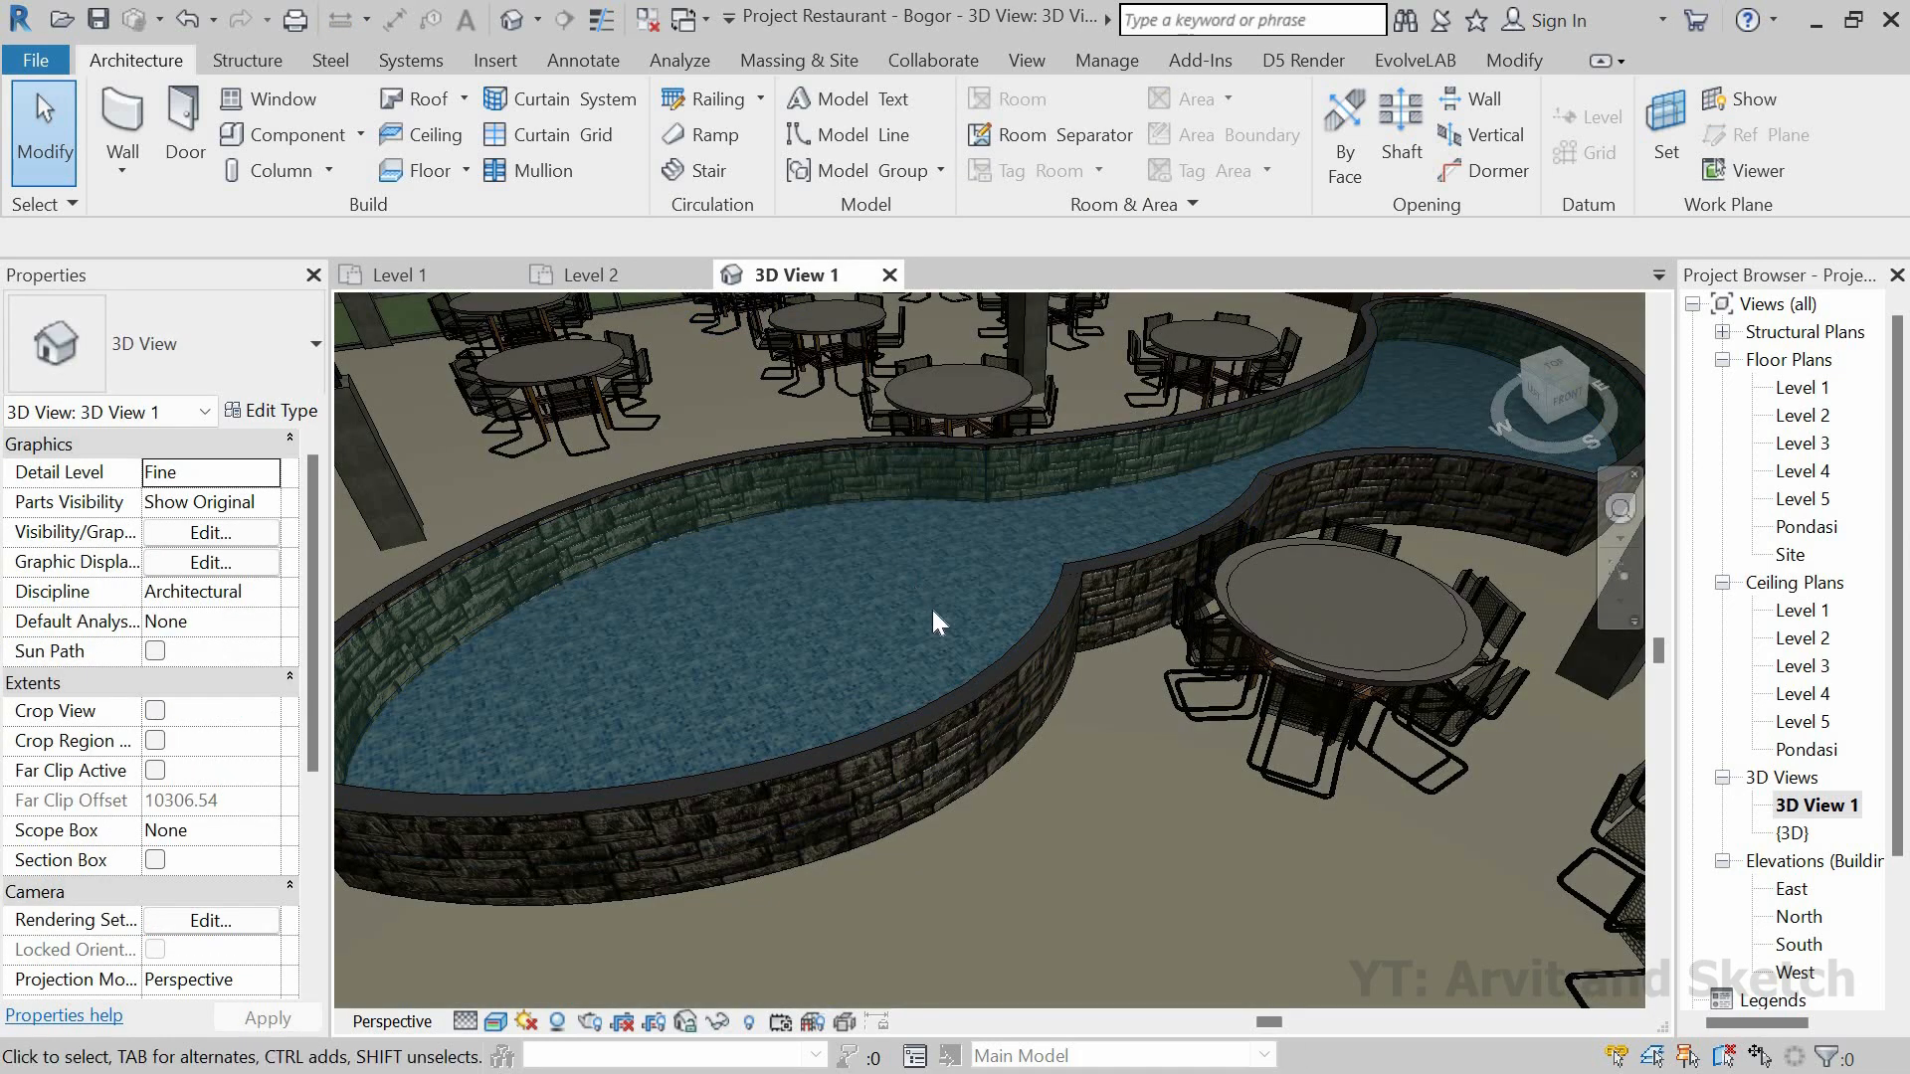
pyautogui.keyDown('shift'); pyautogui.moveTo(995, 671); pyautogui.dragTo(945, 565, button='middle'); pyautogui.keyUp('shift')
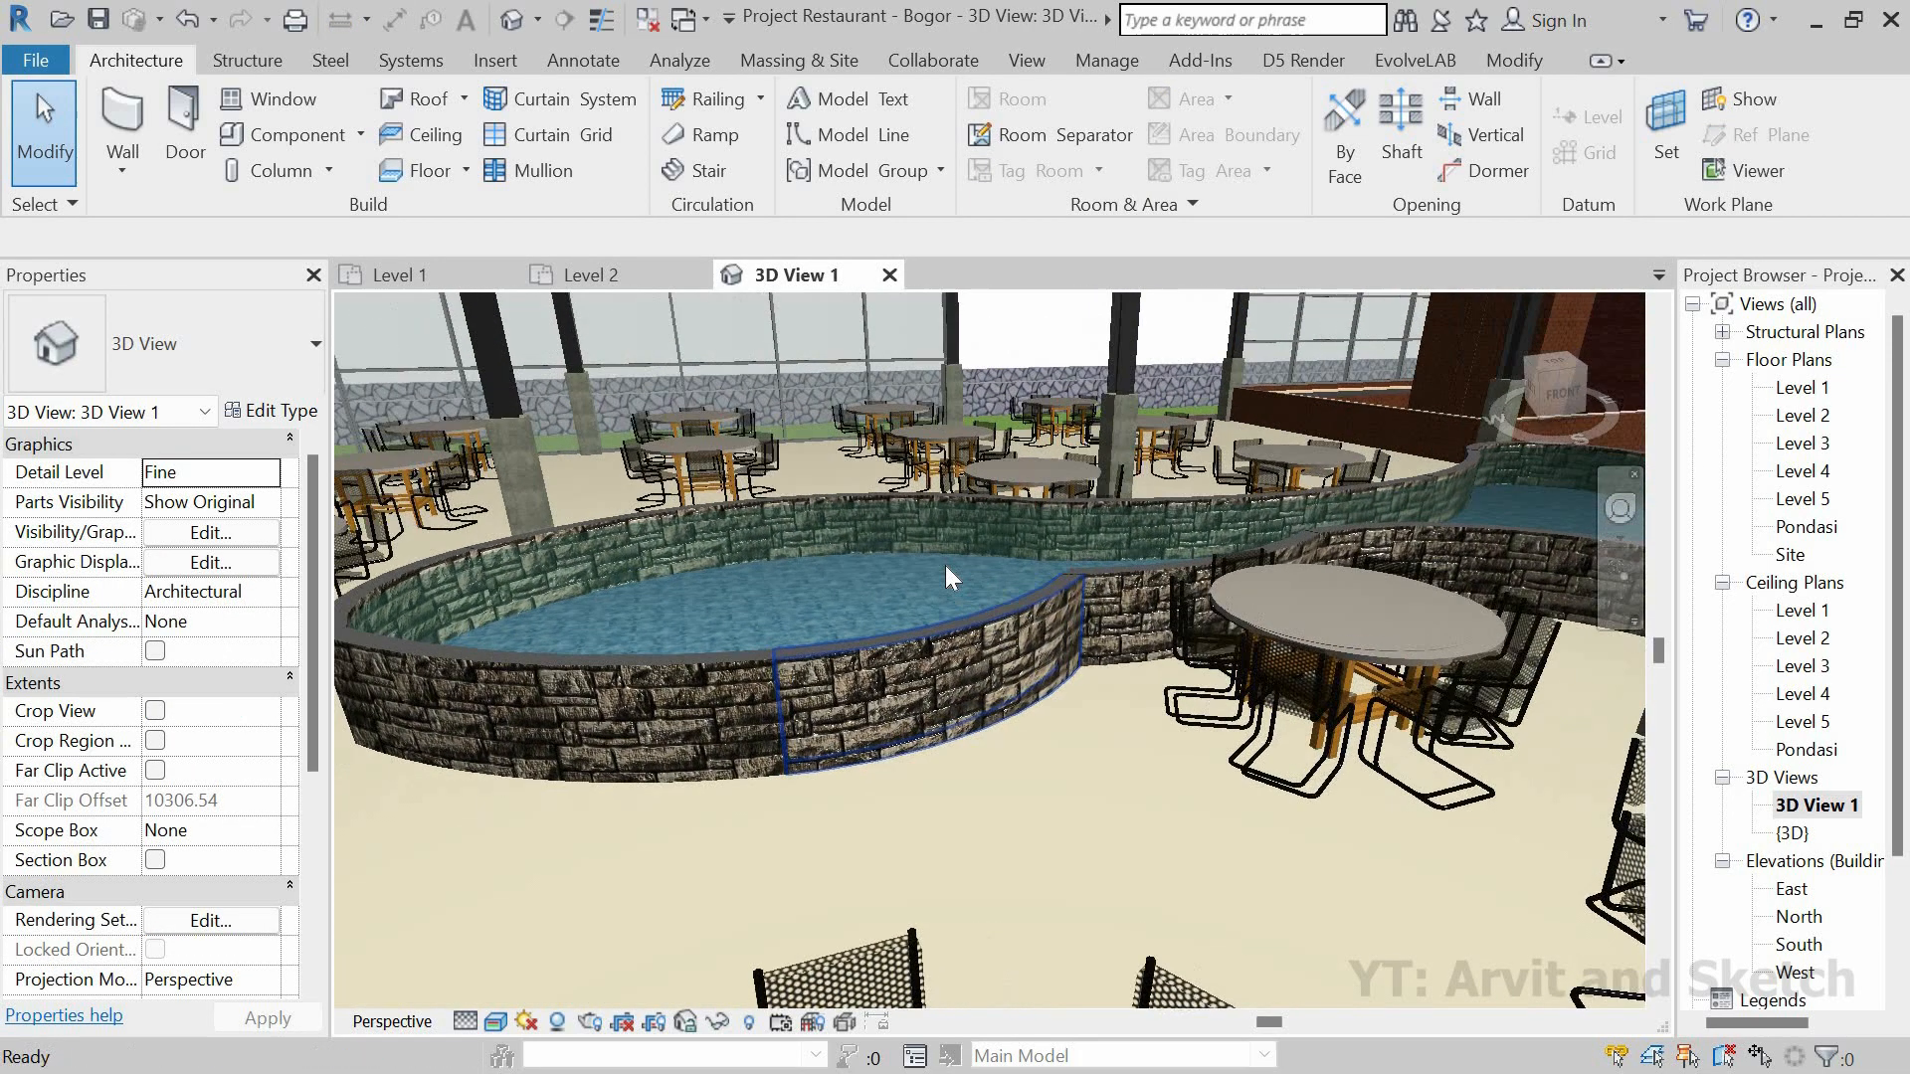
pyautogui.scroll(10, 945, 565)
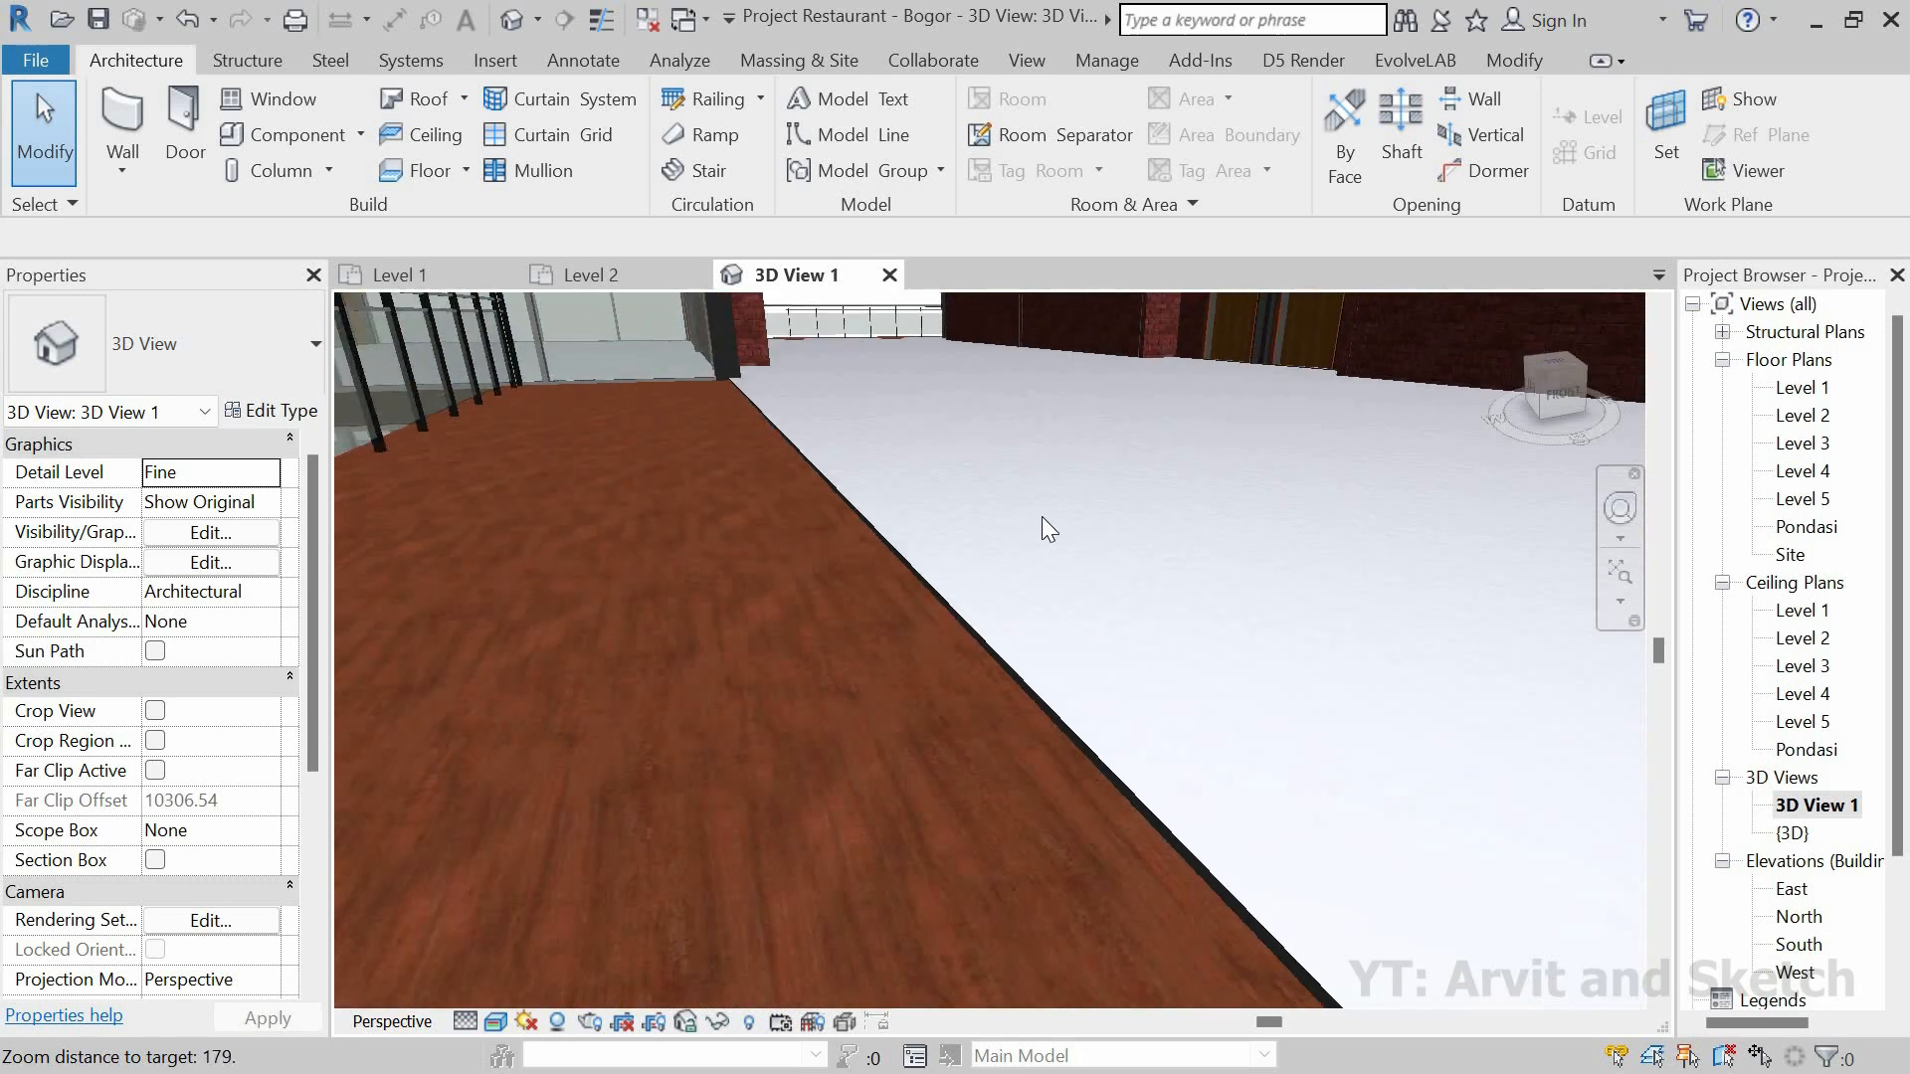
pyautogui.scroll(-10, 1041, 517)
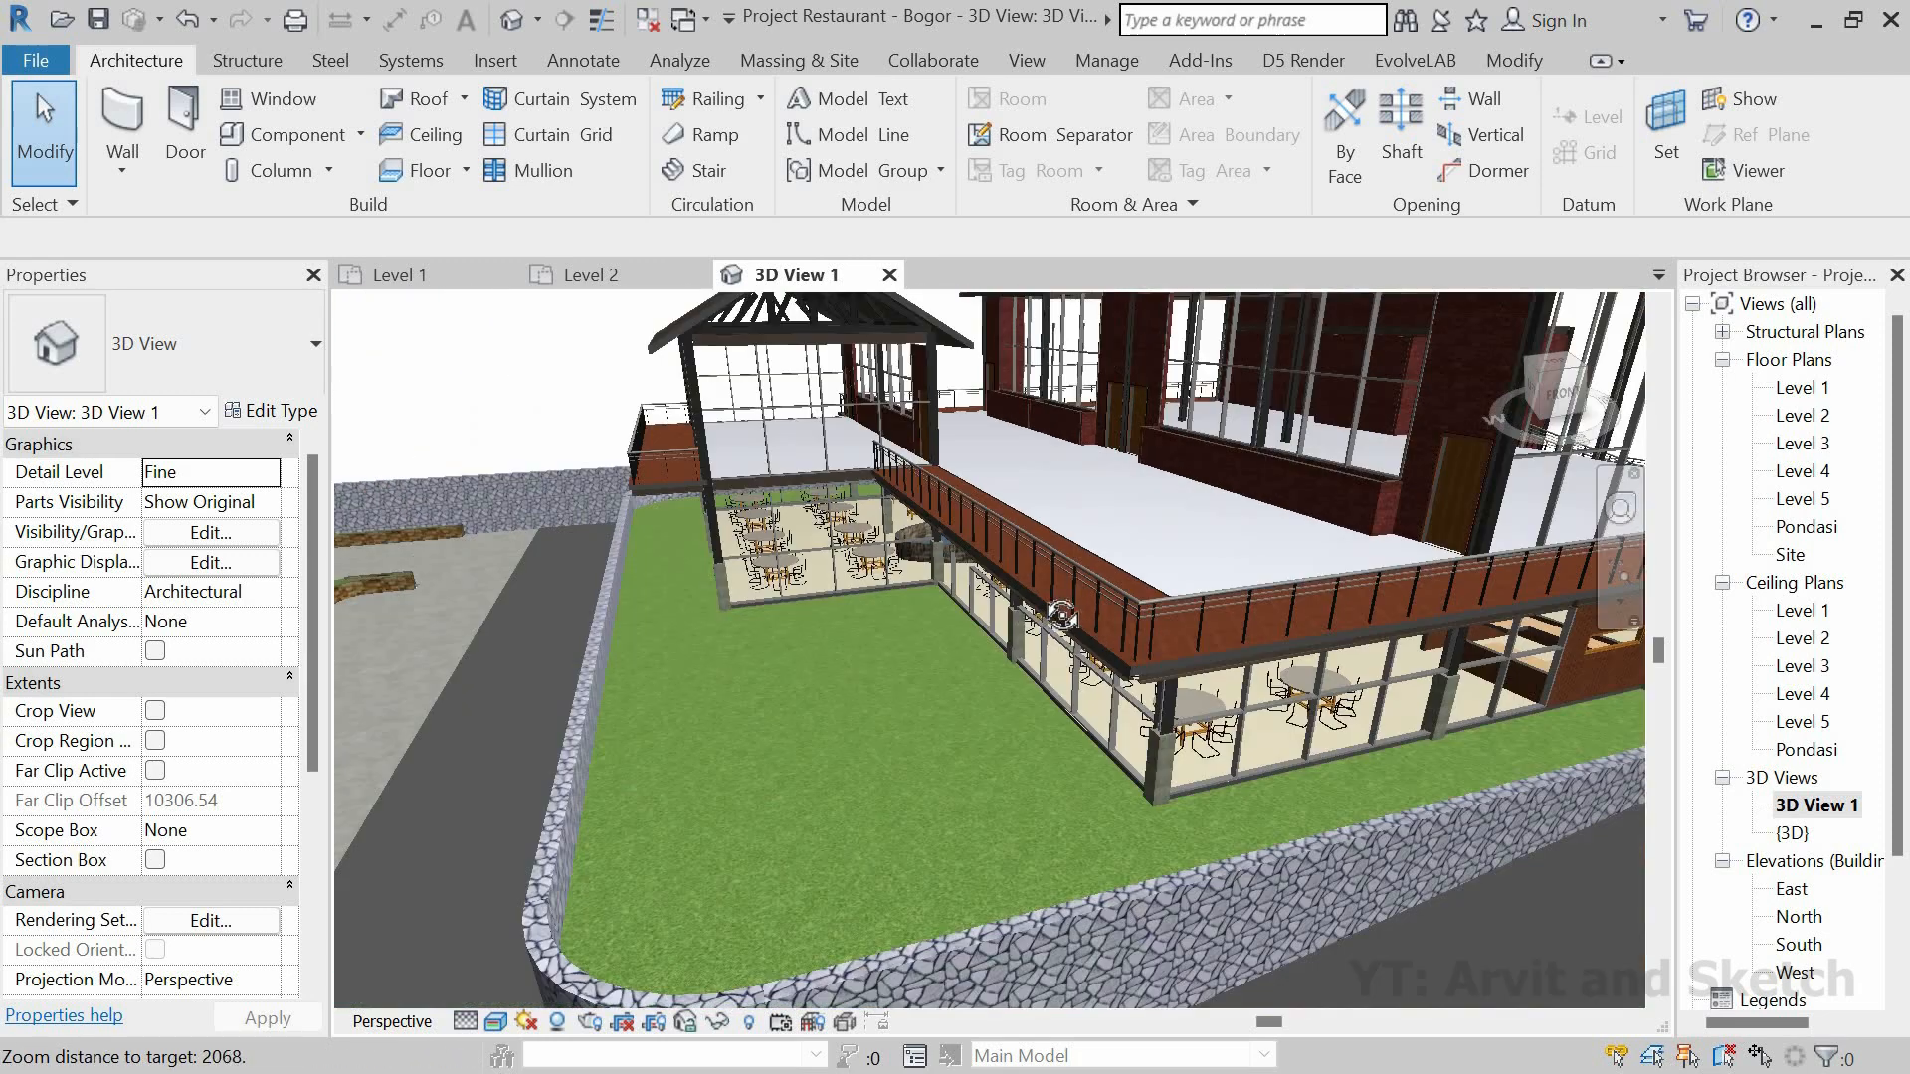
pyautogui.keyDown('shift'); pyautogui.moveTo(1009, 551); pyautogui.dragTo(995, 527, button='middle'); pyautogui.keyUp('shift')
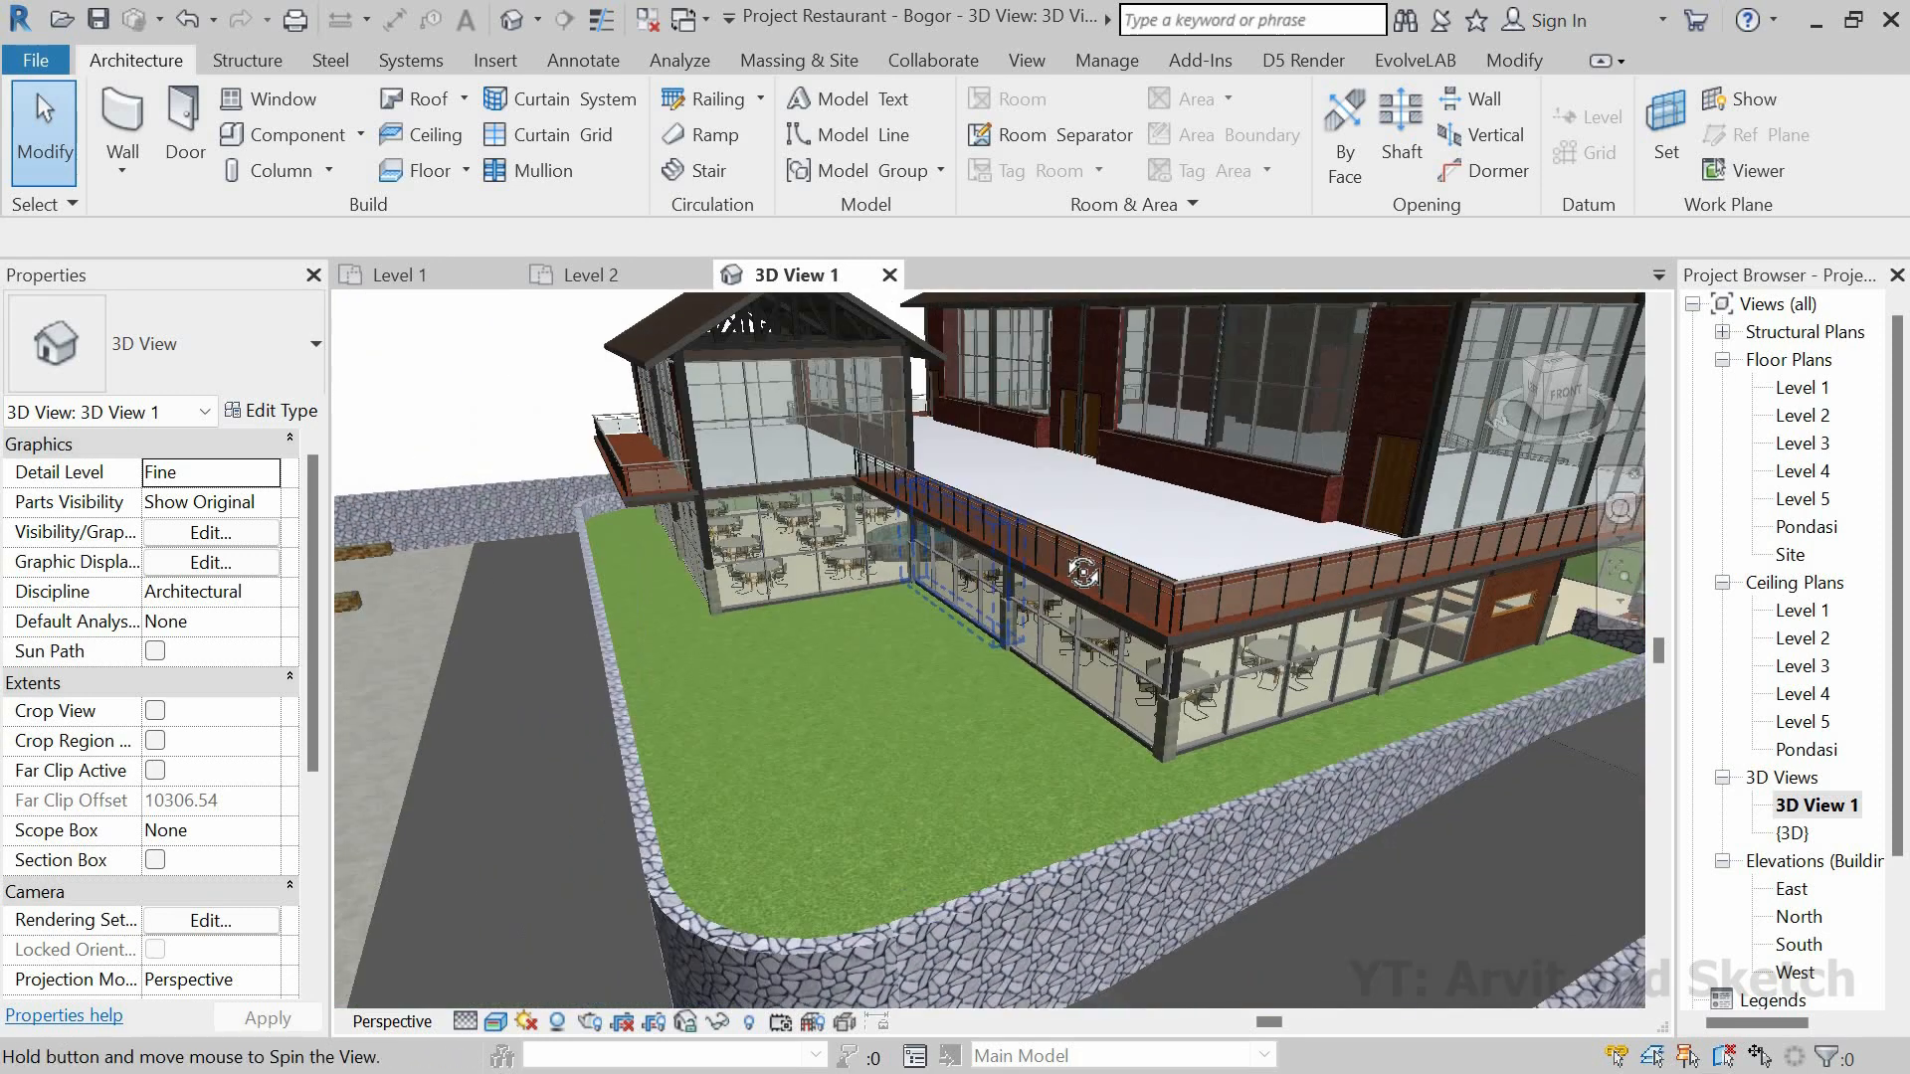
pyautogui.keyDown('shift'); pyautogui.moveTo(1083, 572); pyautogui.dragTo(1019, 595, button='middle'); pyautogui.keyUp('shift')
pyautogui.scroll(-2, 988, 545)
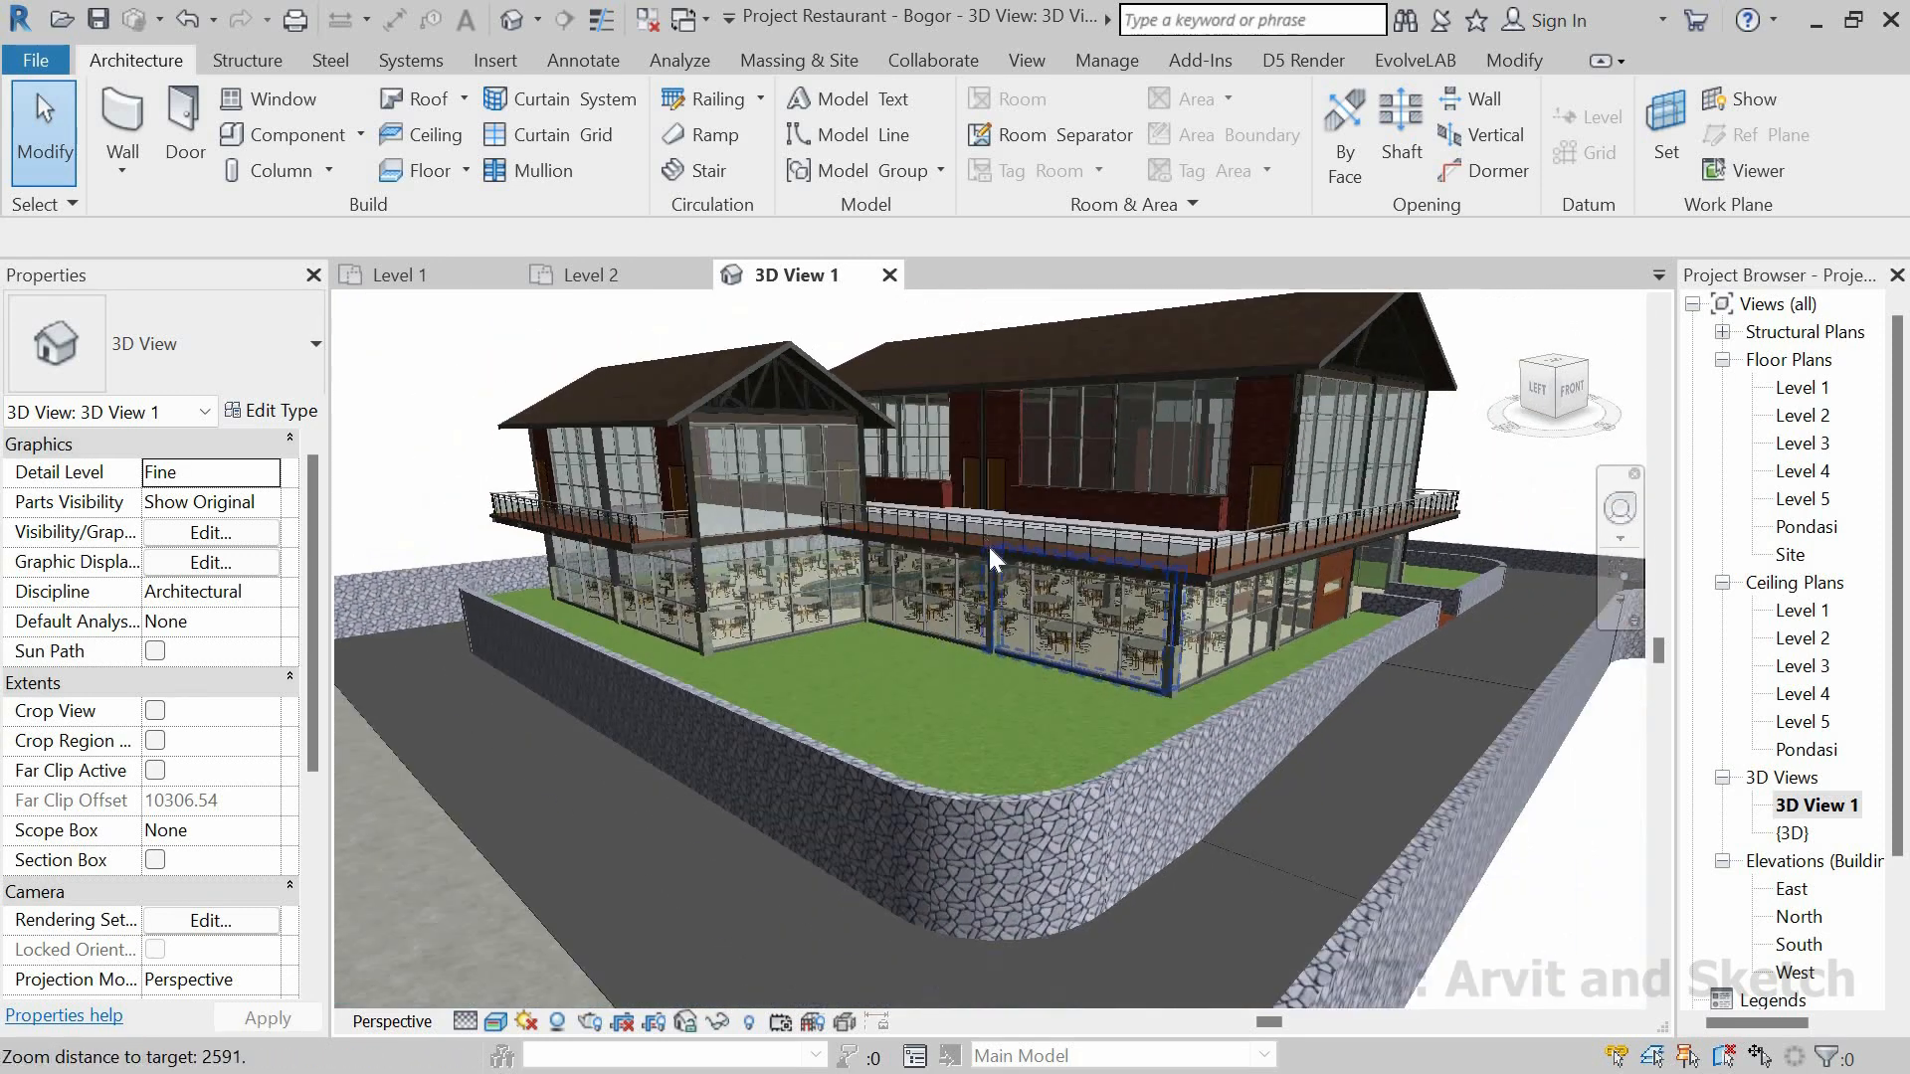
pyautogui.scroll(-3, 993, 373)
pyautogui.scroll(1, 993, 368)
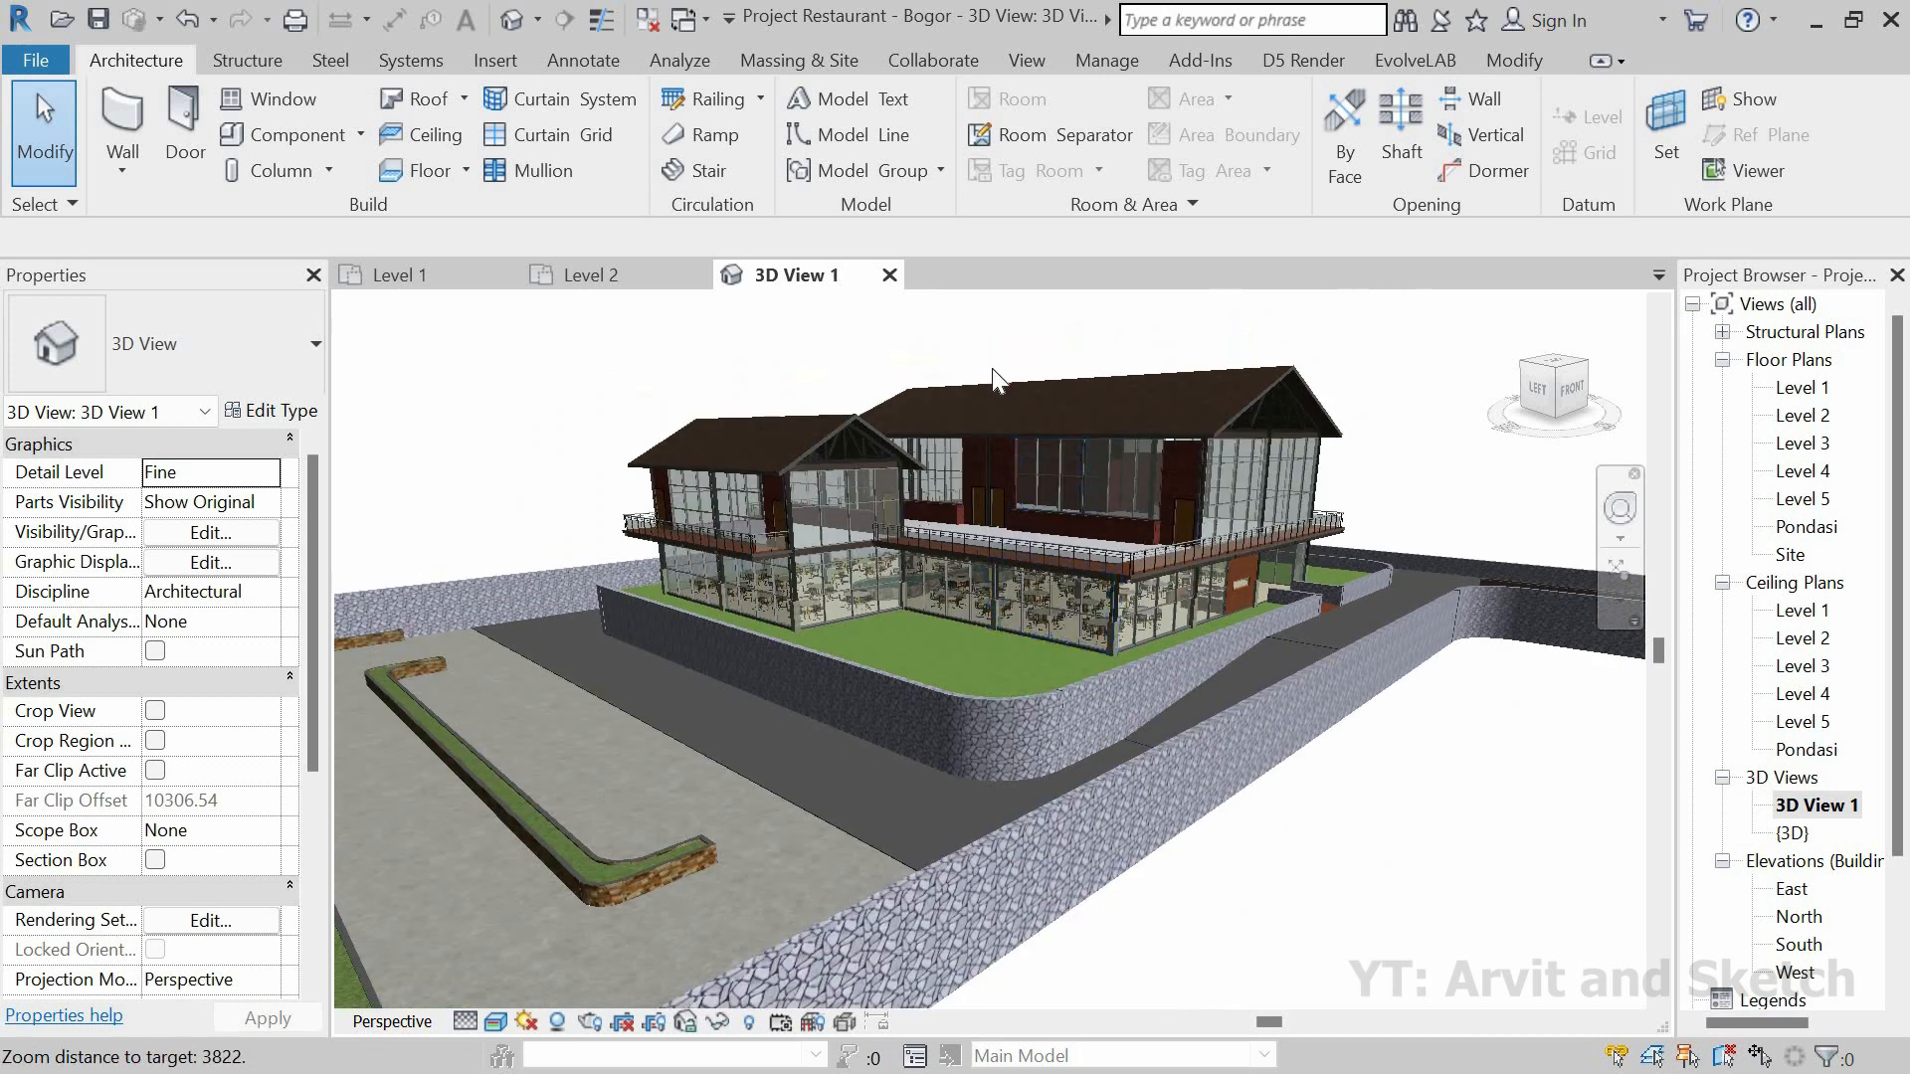
pyautogui.scroll(1, 993, 398)
pyautogui.scroll(2, 993, 408)
pyautogui.scroll(1, 995, 575)
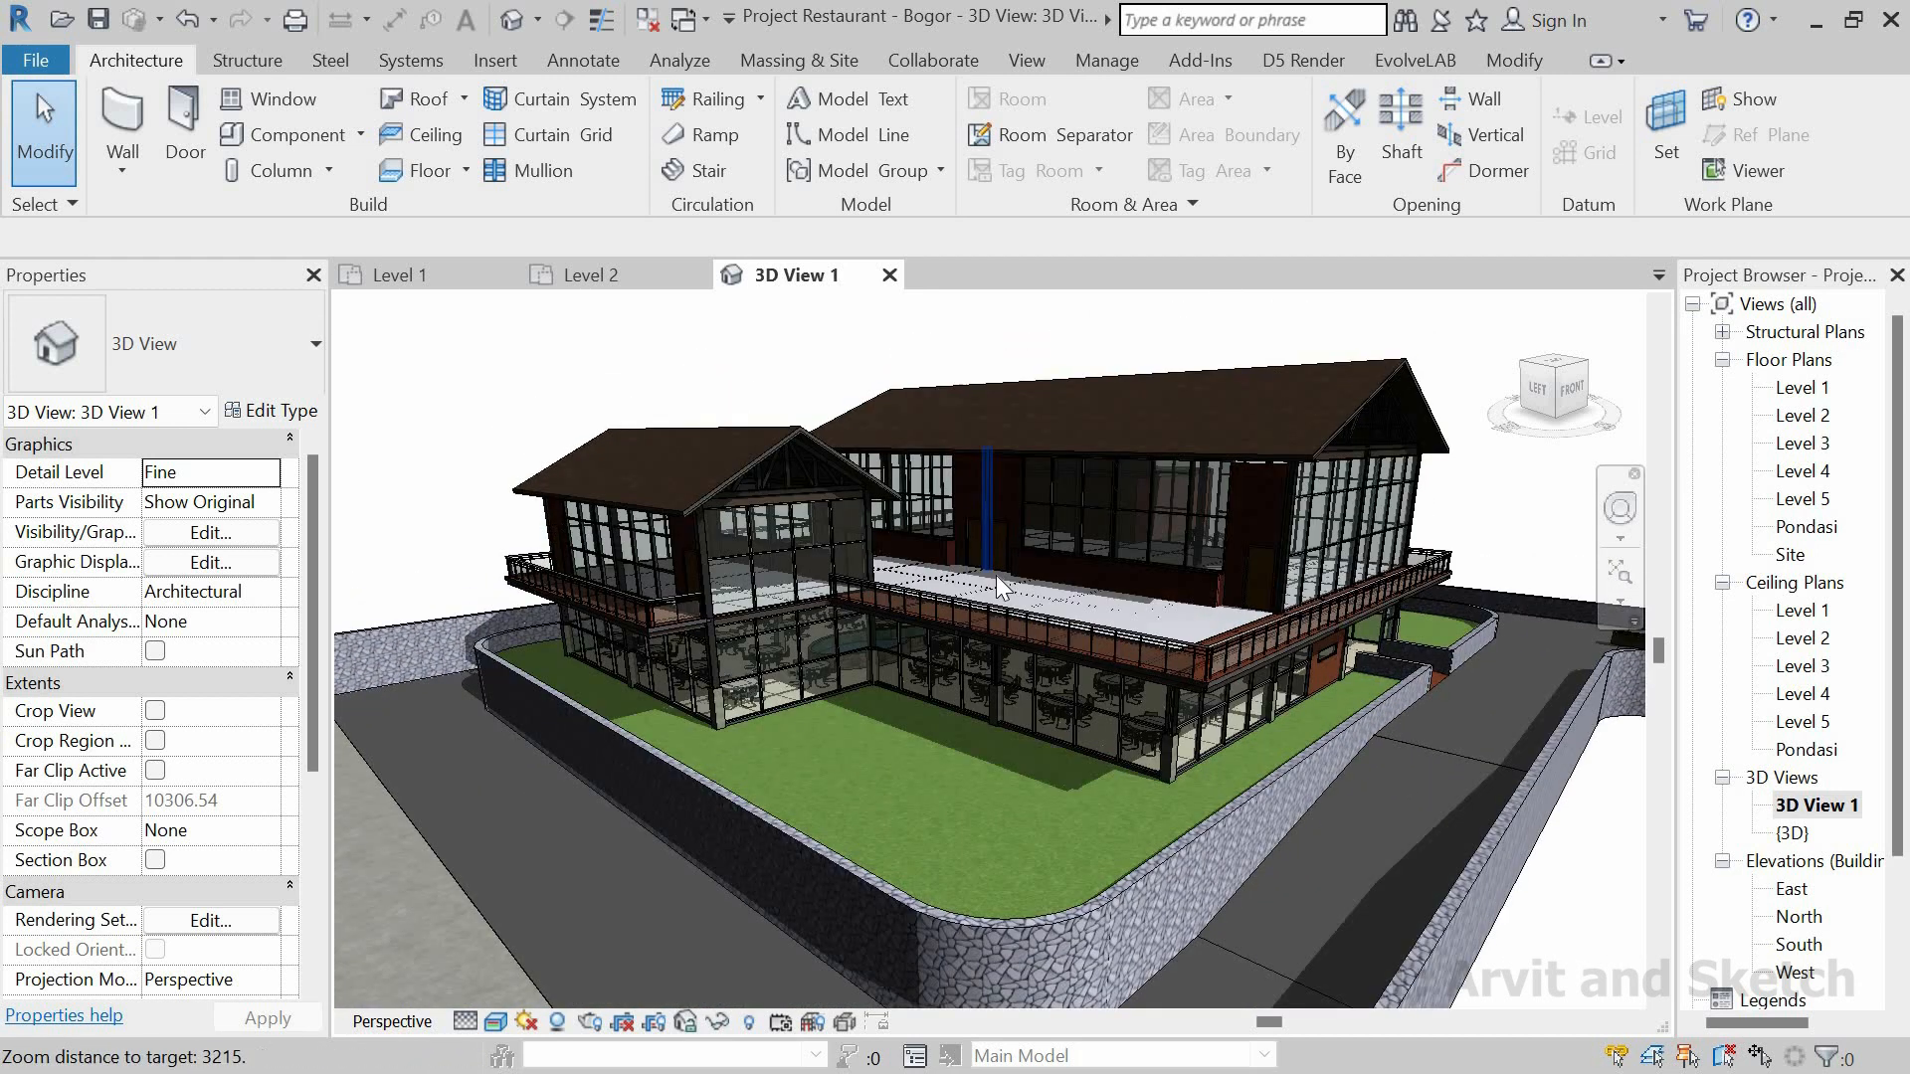
pyautogui.keyDown('shift'); pyautogui.moveTo(1021, 583); pyautogui.dragTo(1198, 482, button='middle'); pyautogui.keyUp('shift')
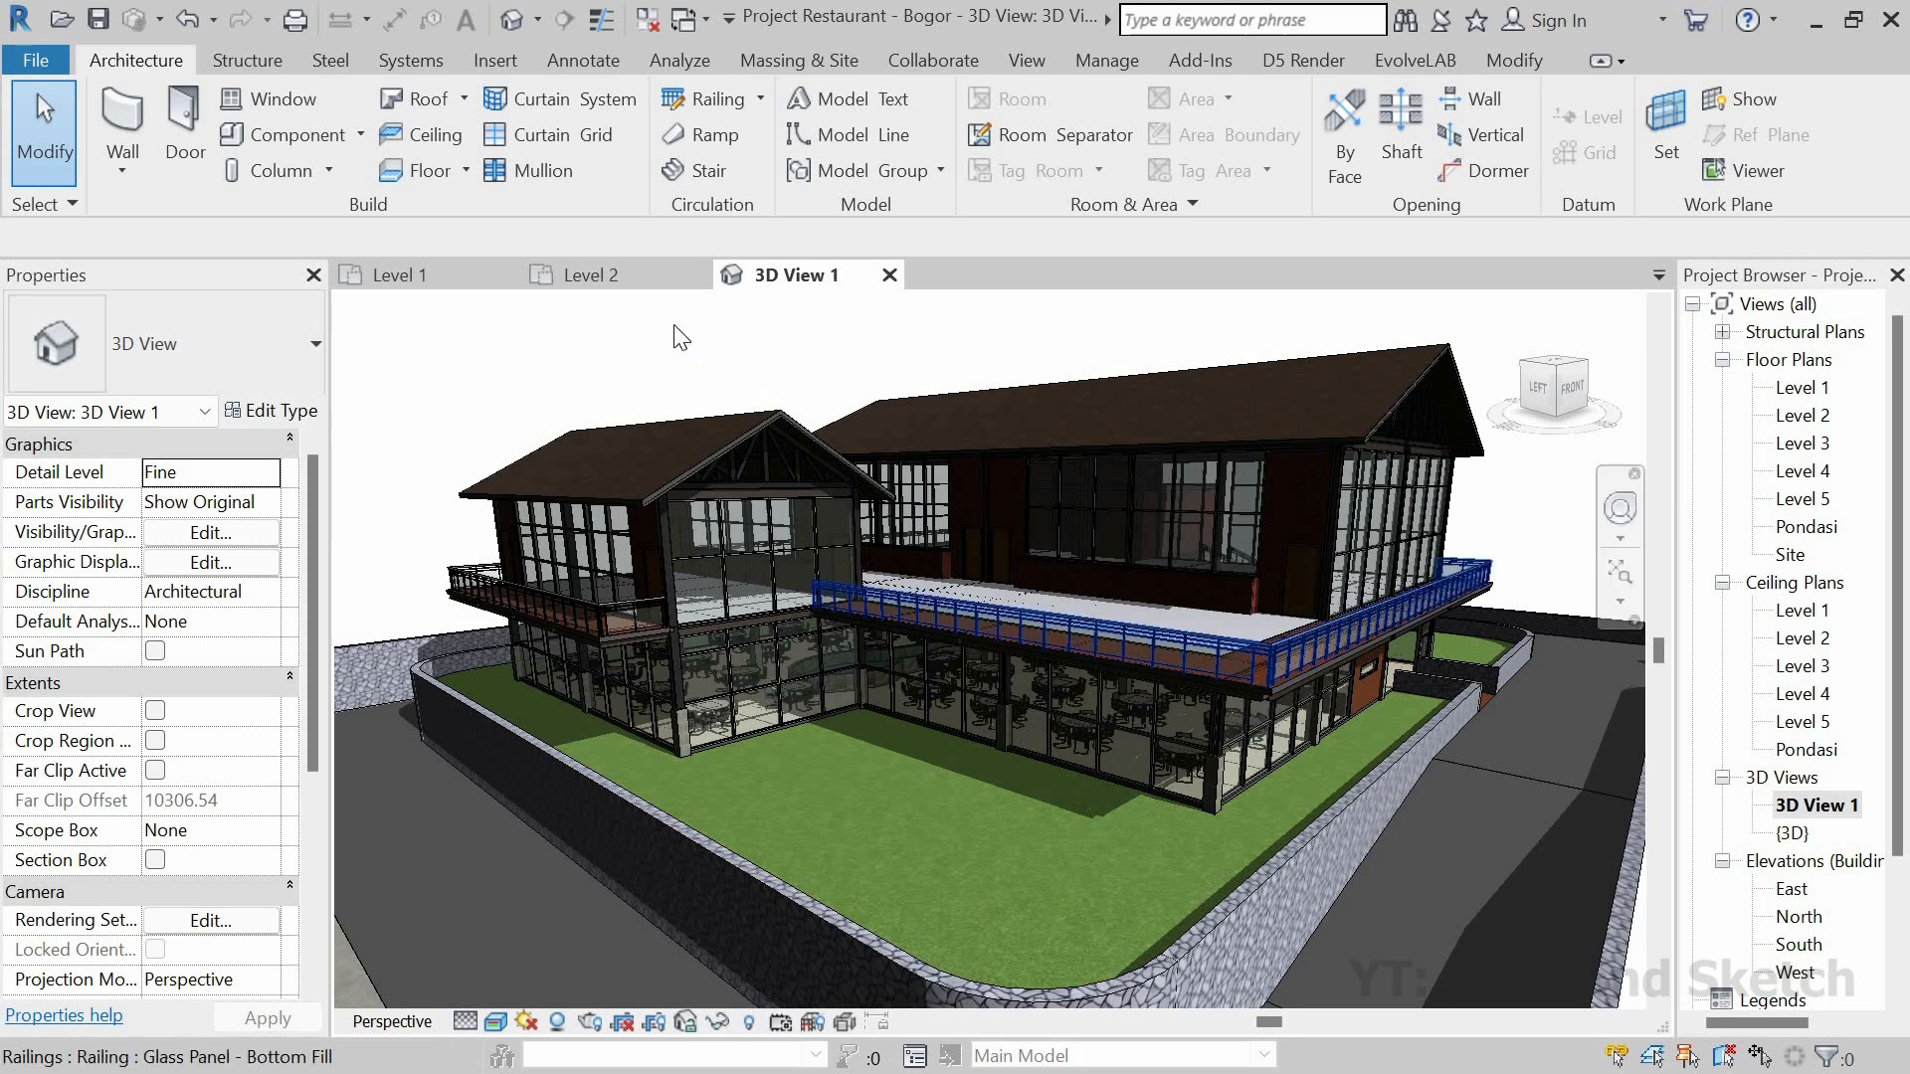
pyautogui.click(468, 268)
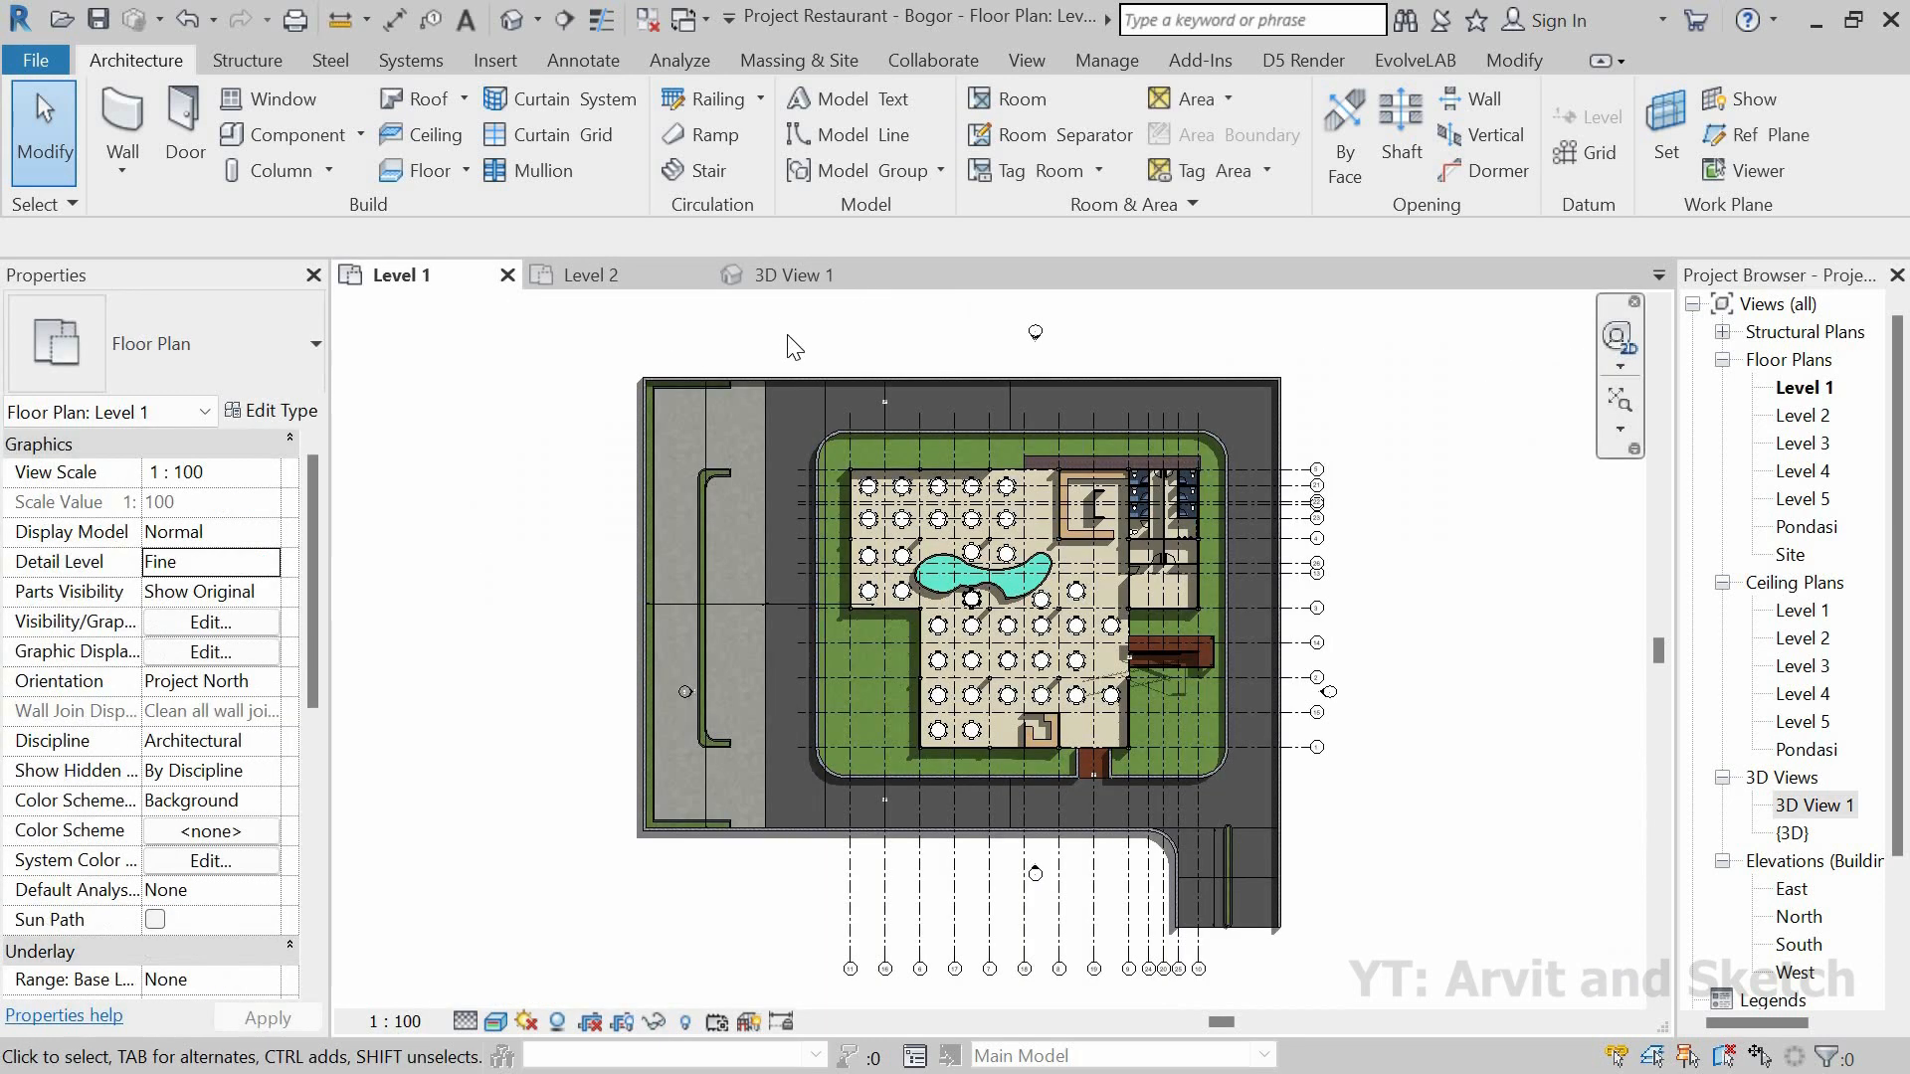